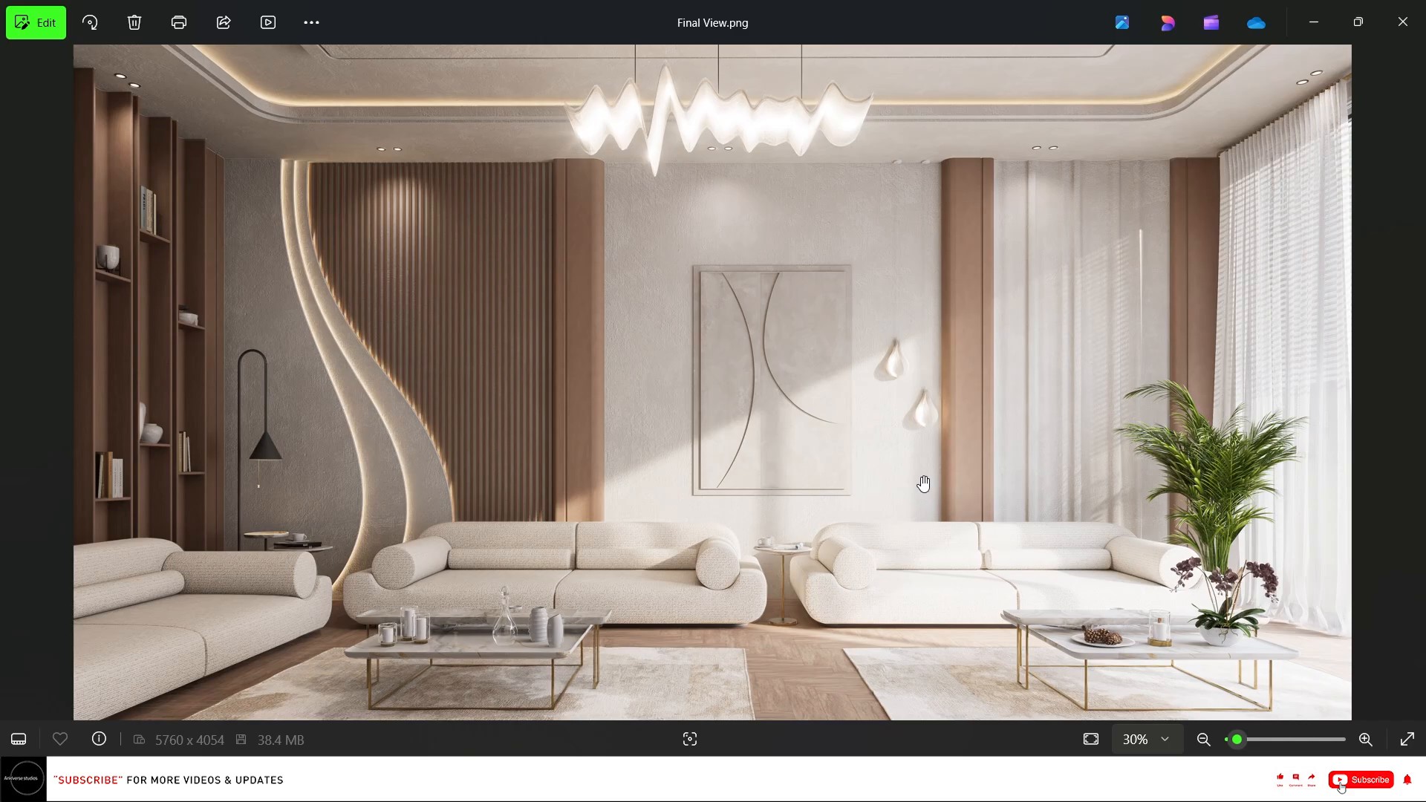
Zoom and pan around the reference render Final View.png to study the living room design.
scroll(924, 486, down, 1)
scroll(728, 416, up, 3)
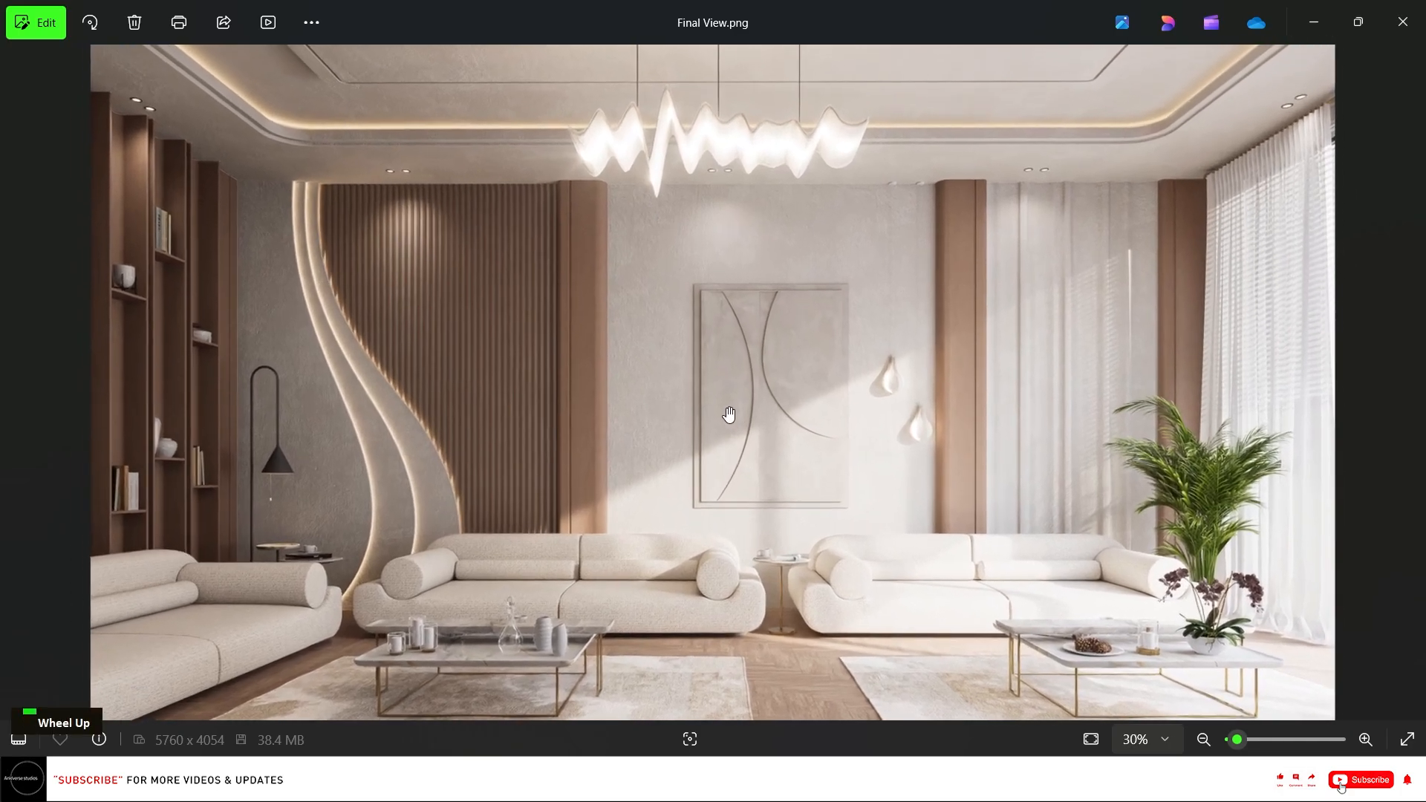
scroll(740, 472, up, 2)
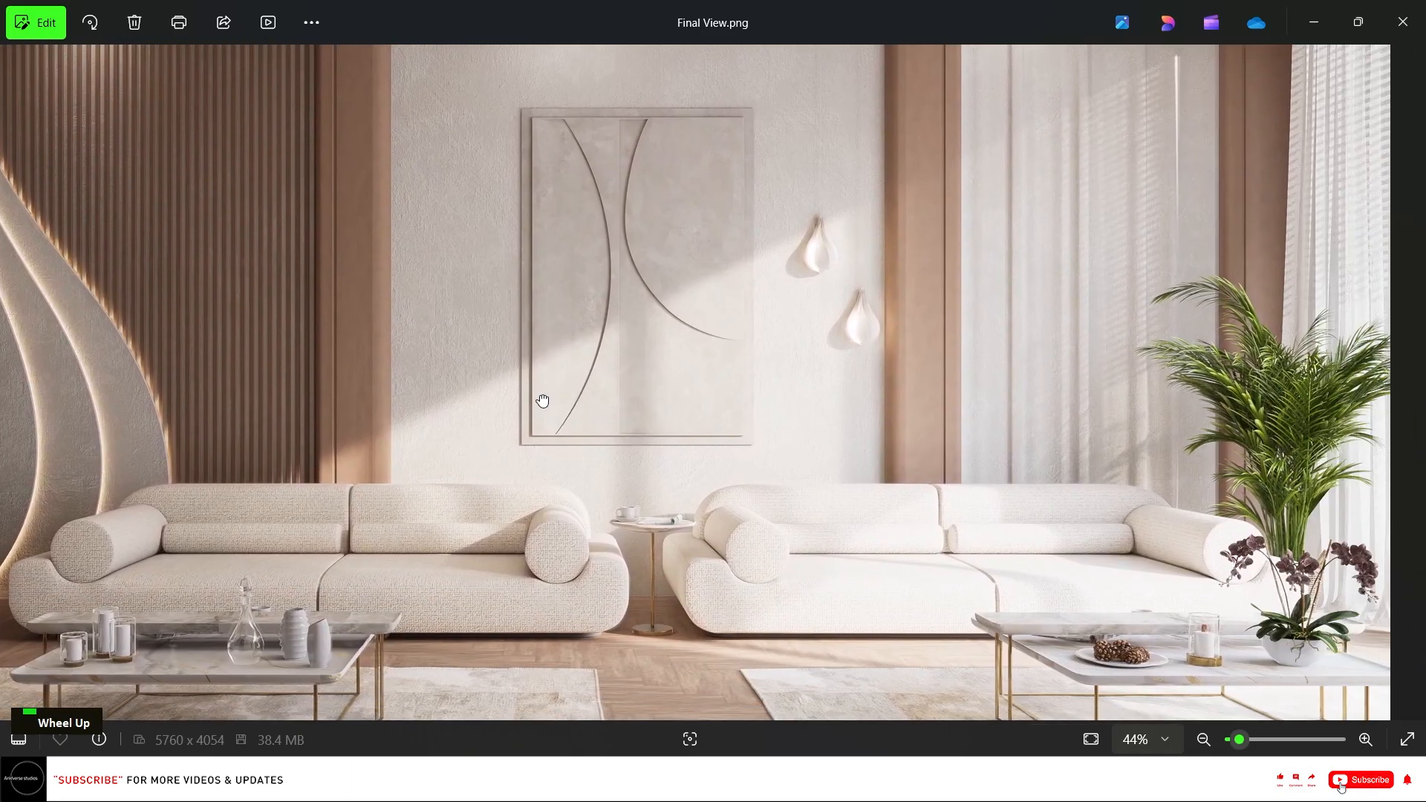
drag(826, 349, 765, 406)
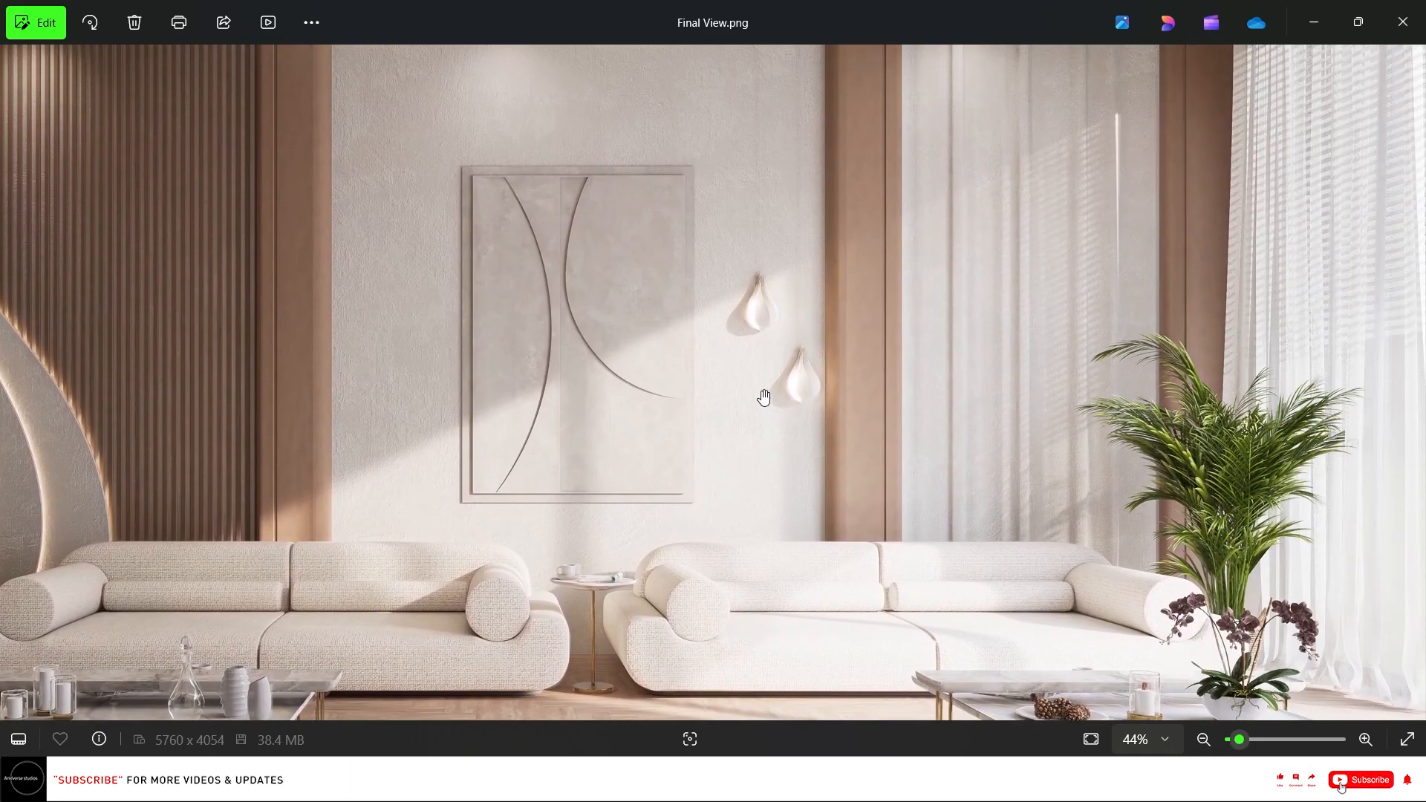
scroll(764, 398, down, 2)
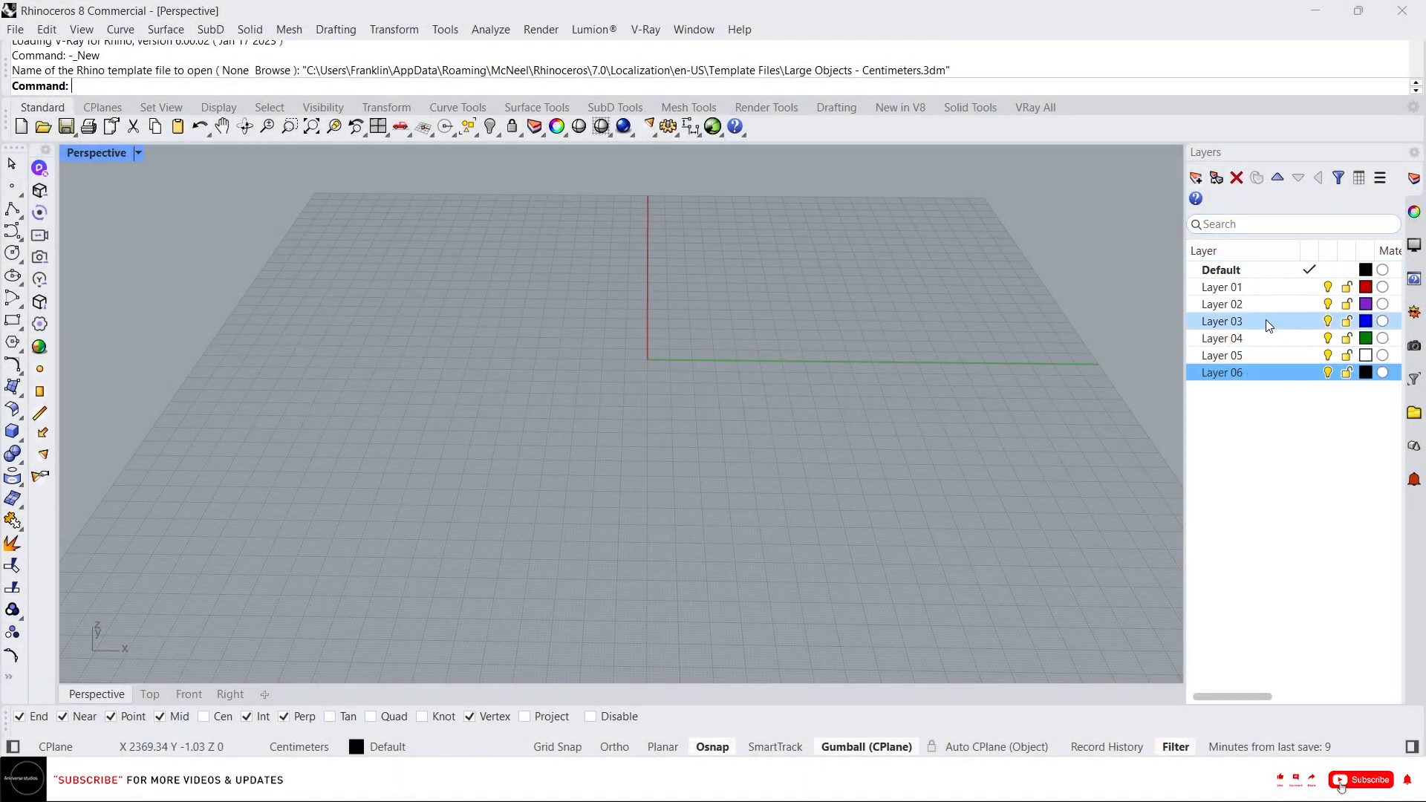
Rename Layer 01 to wastee 01.
double_click(1235, 294)
click(1232, 291)
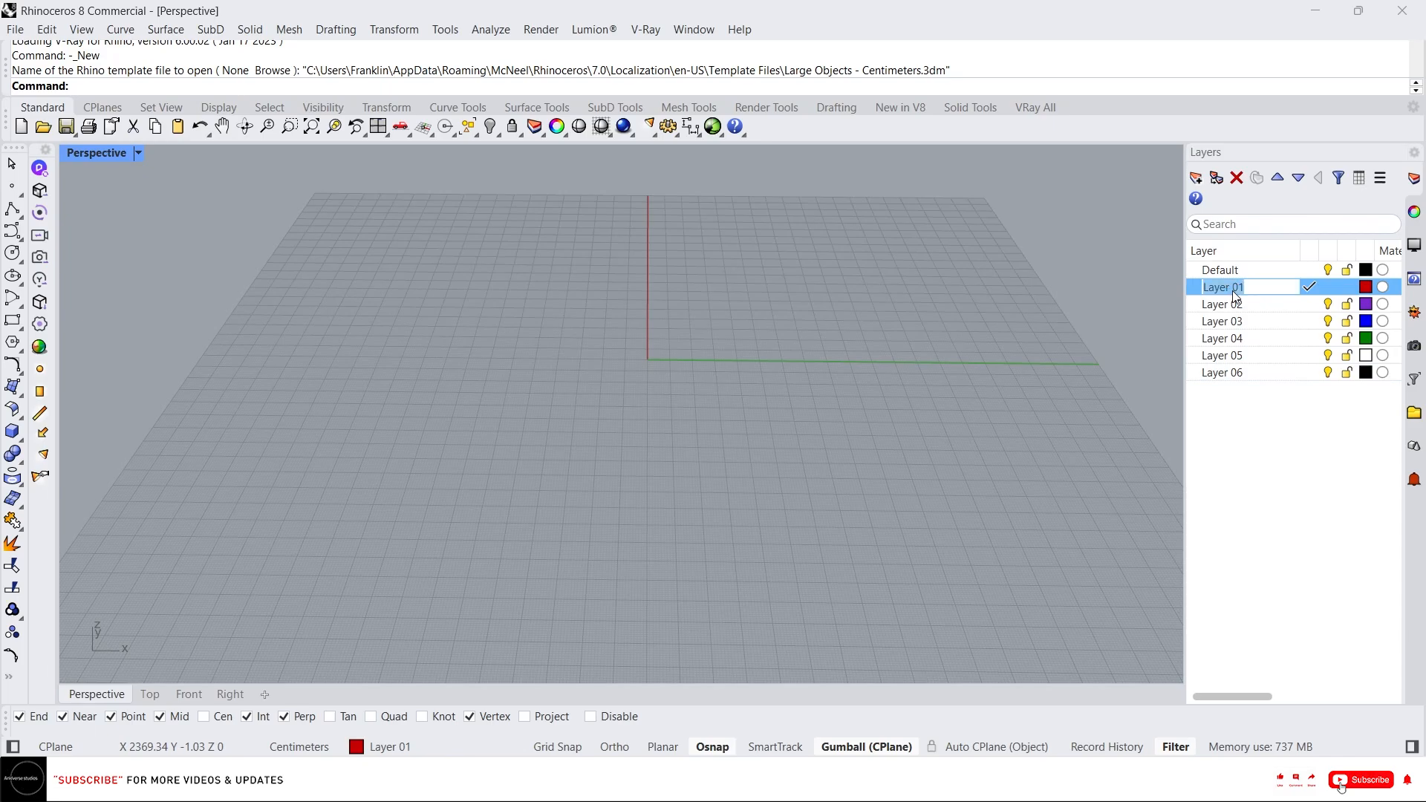
text(Wastee)
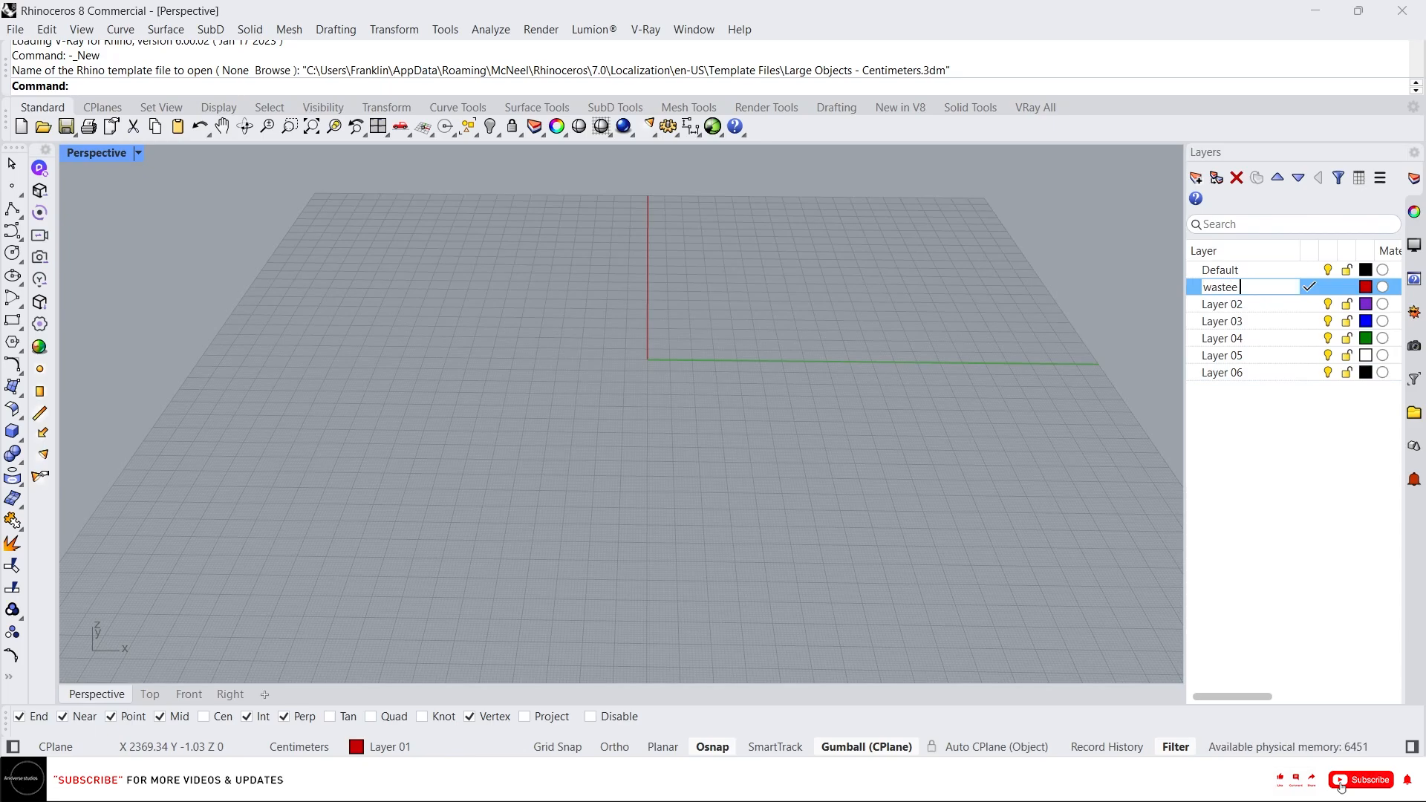
text( 01)
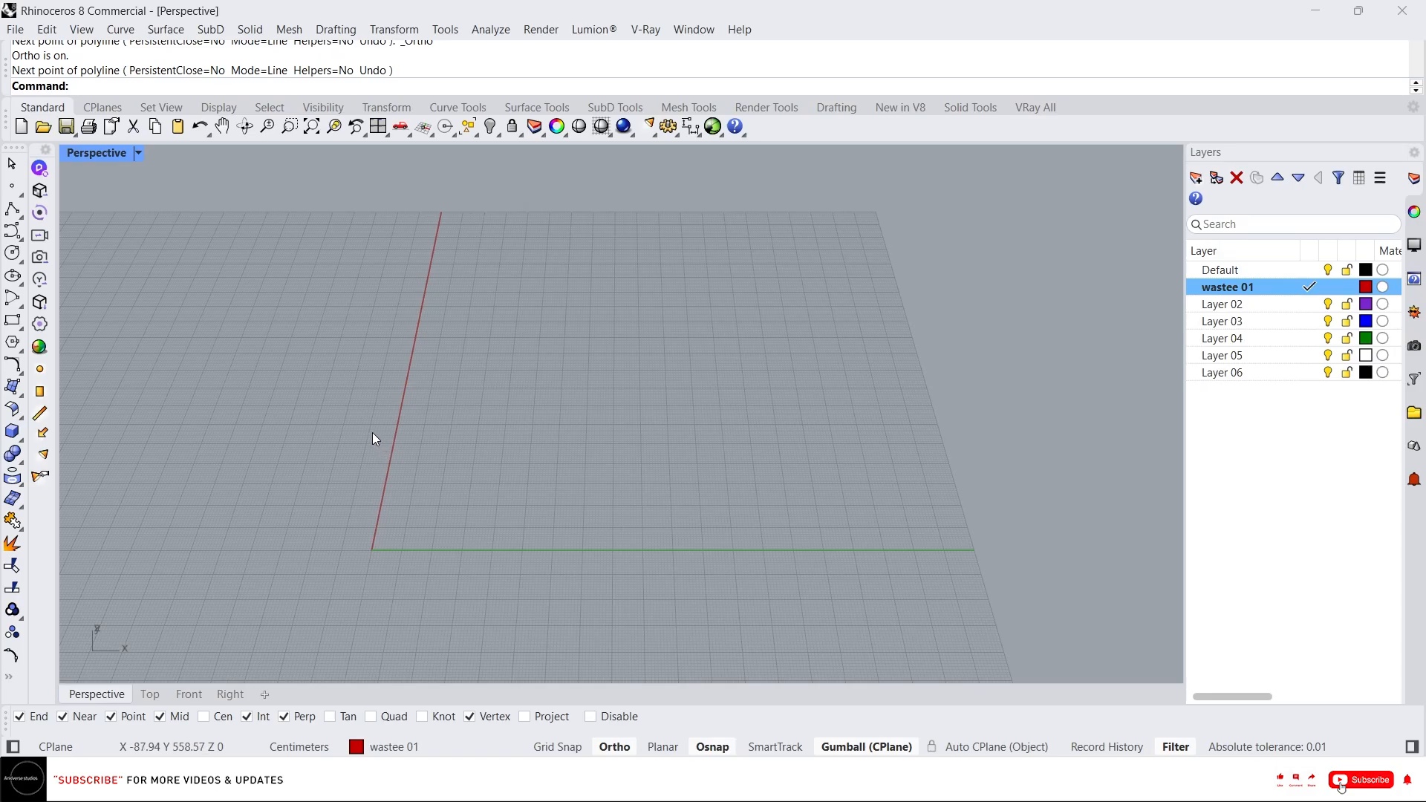
Start a polyline and draw its first segment 550 cm long.
text(l)
key(Return)
click(485, 353)
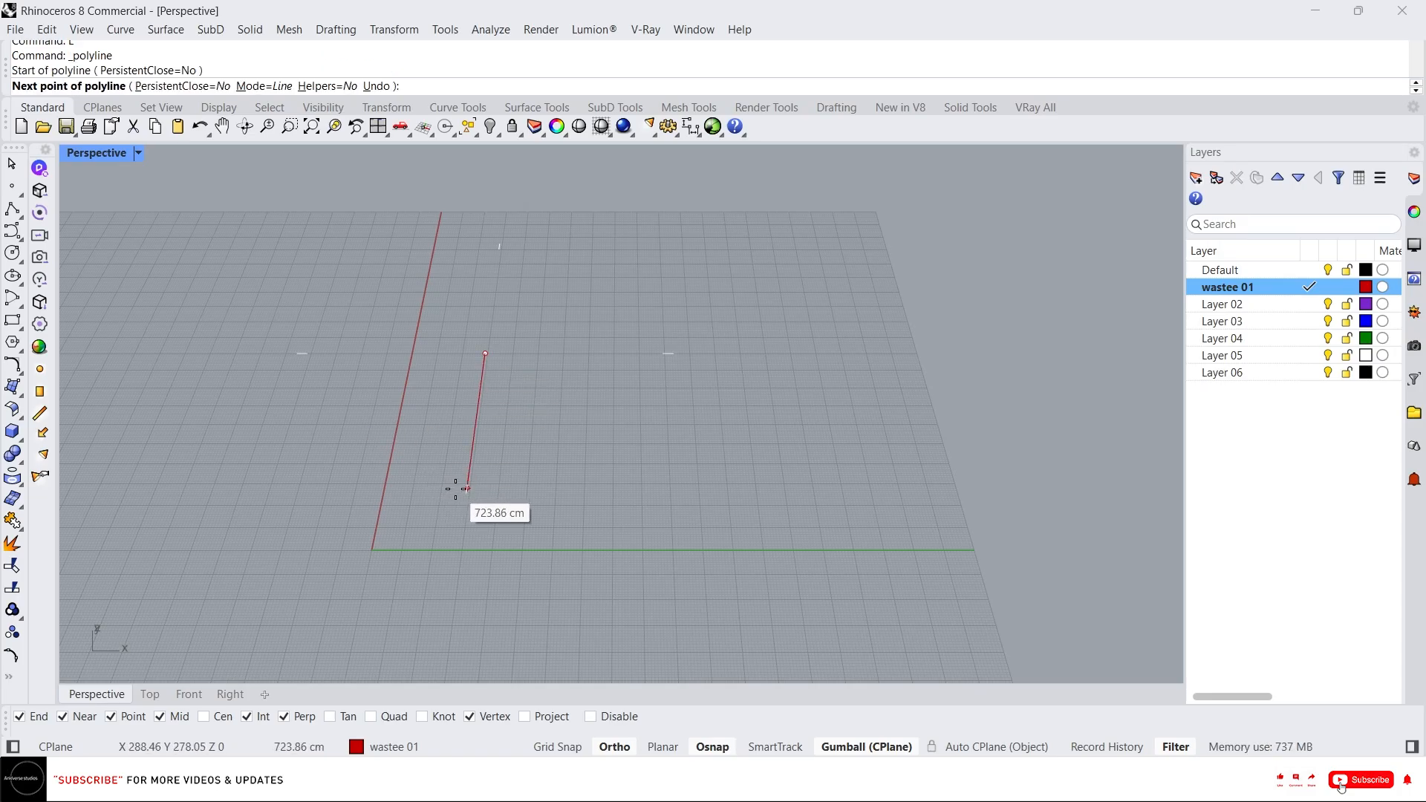
text(5)
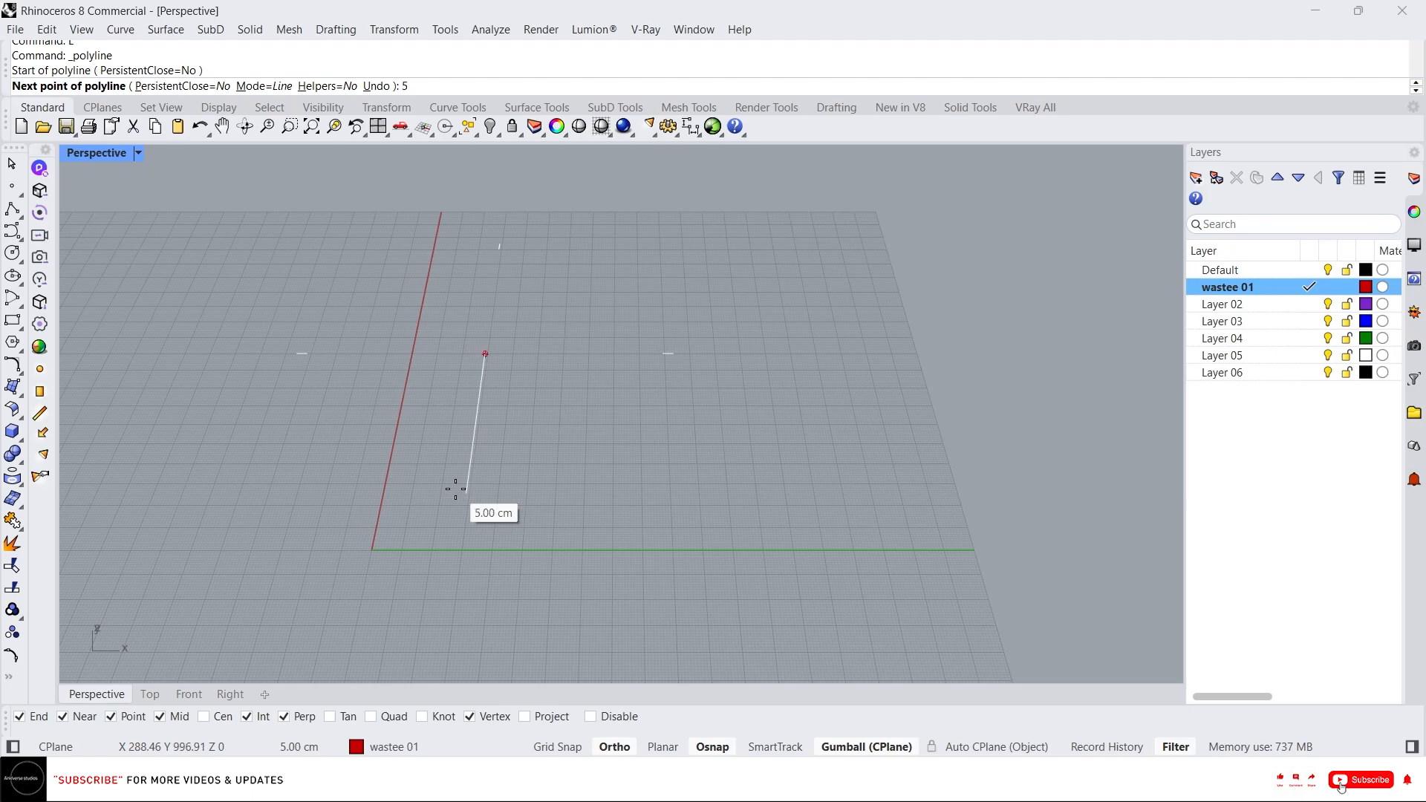
text(50)
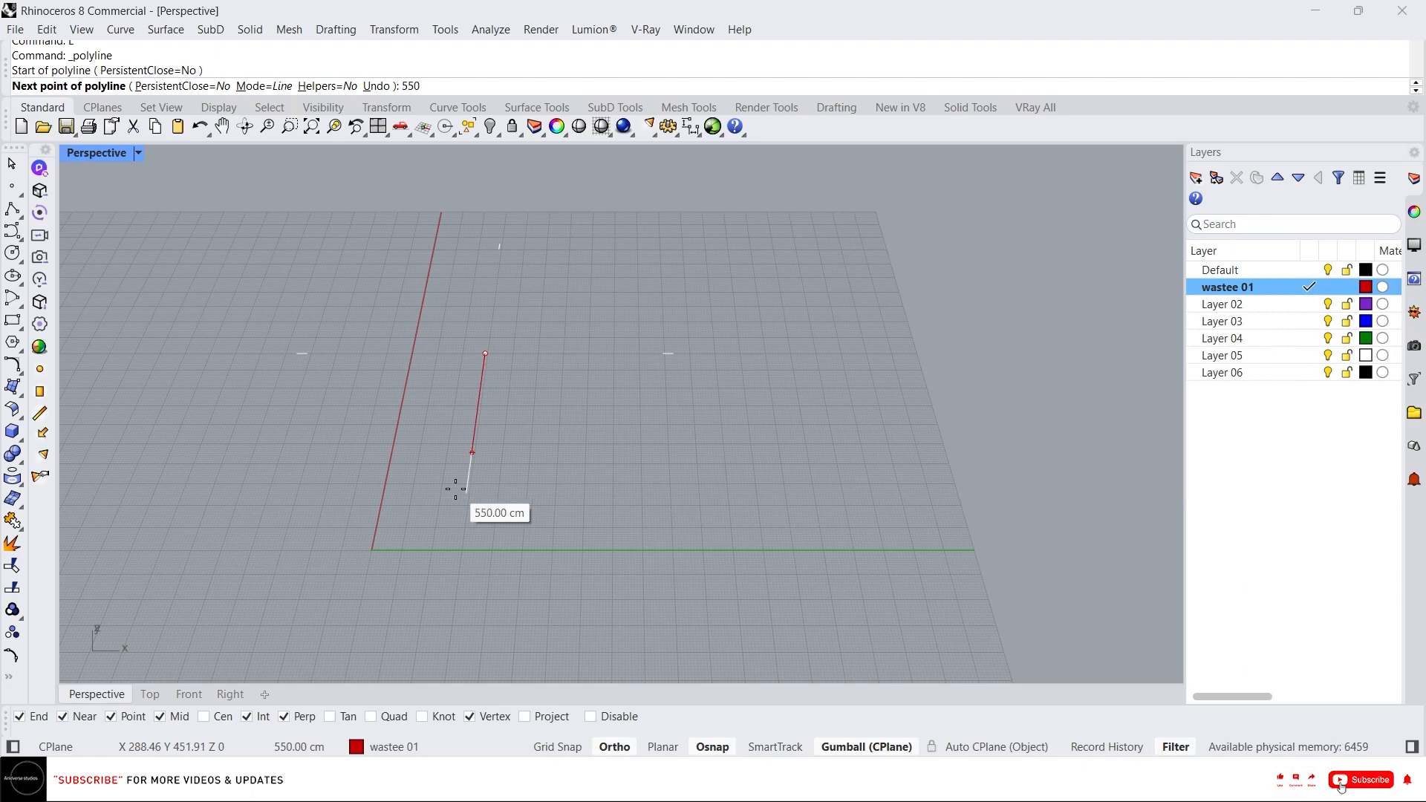
key(Return)
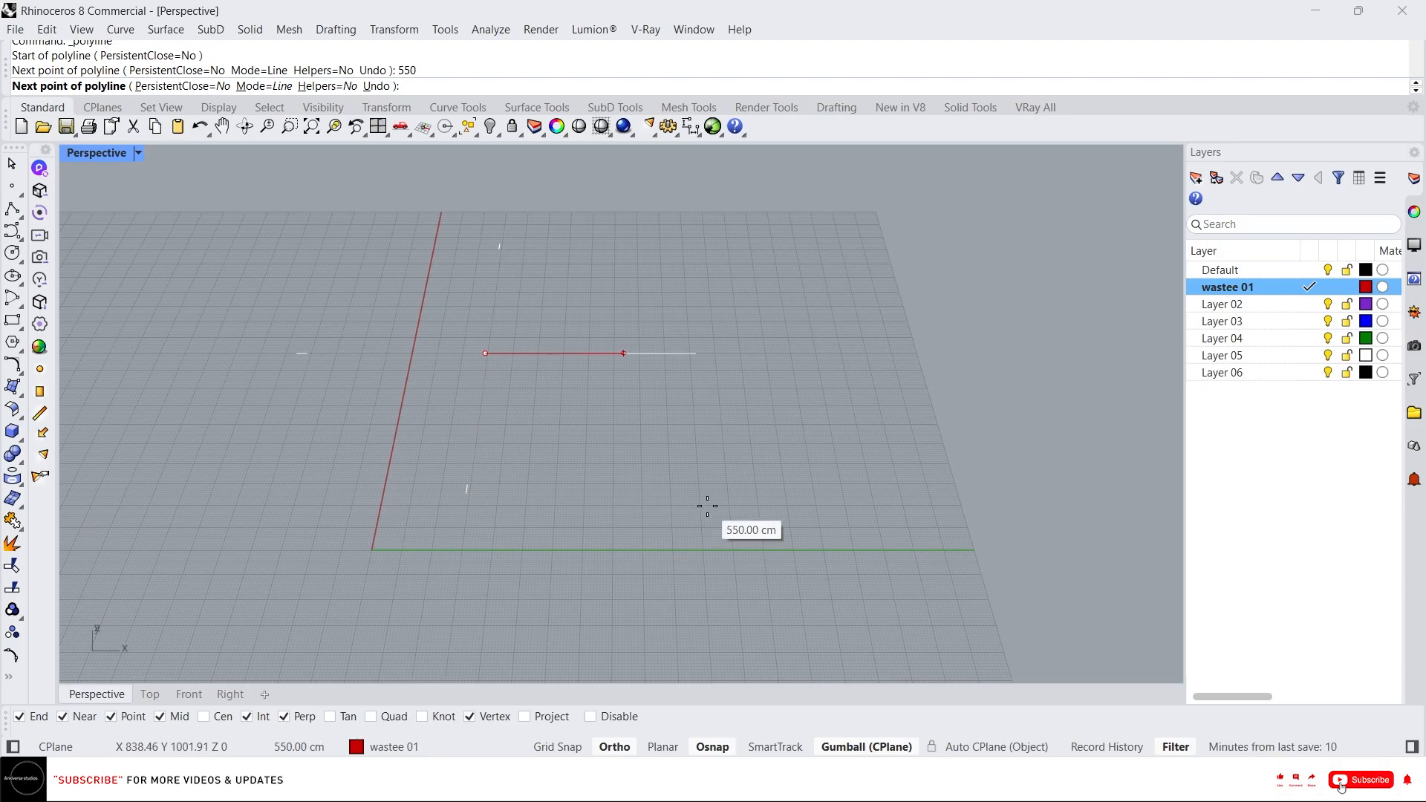
click(471, 495)
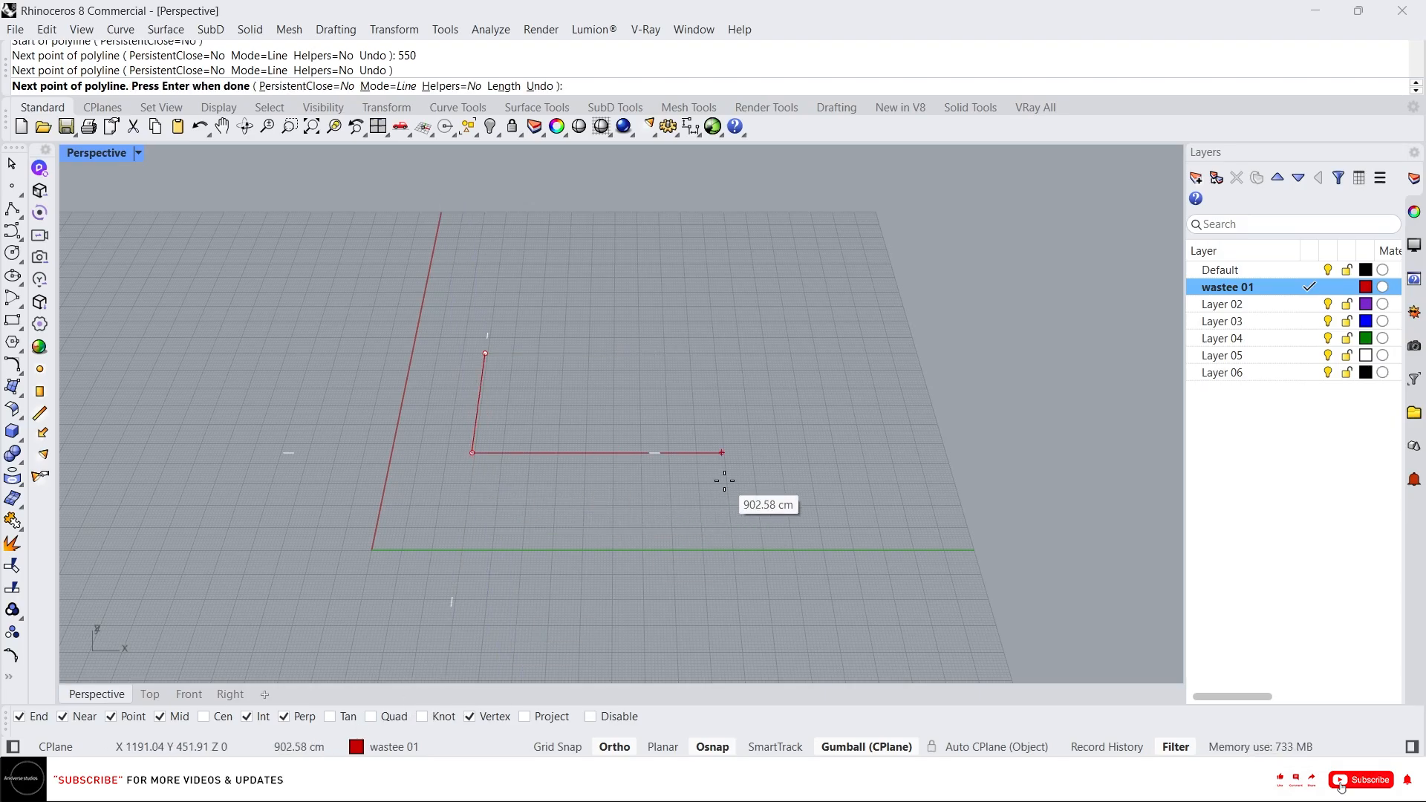
Continue the polyline with an 800 cm segment and another 550 cm segment, closing it at the start point.
text(800)
key(Return)
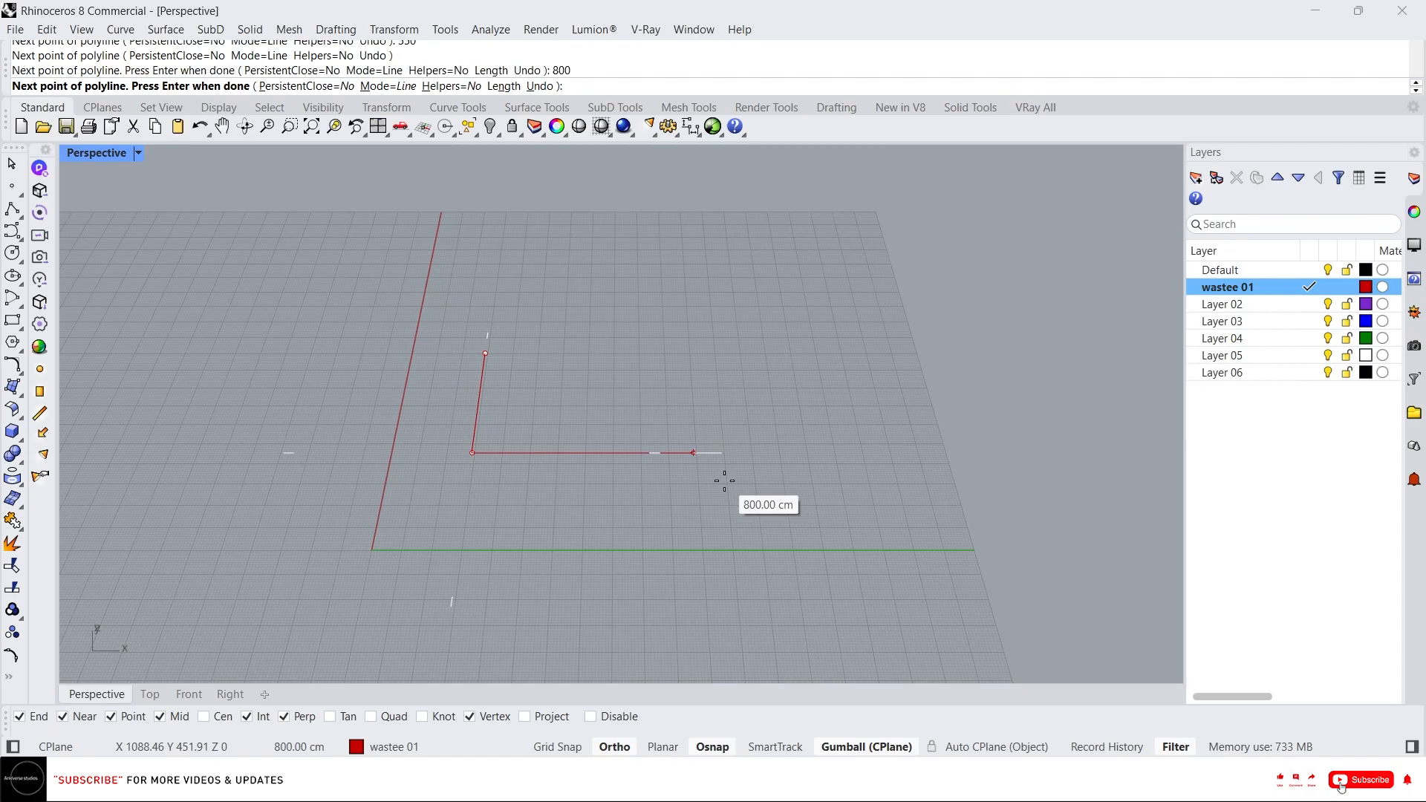
click(724, 476)
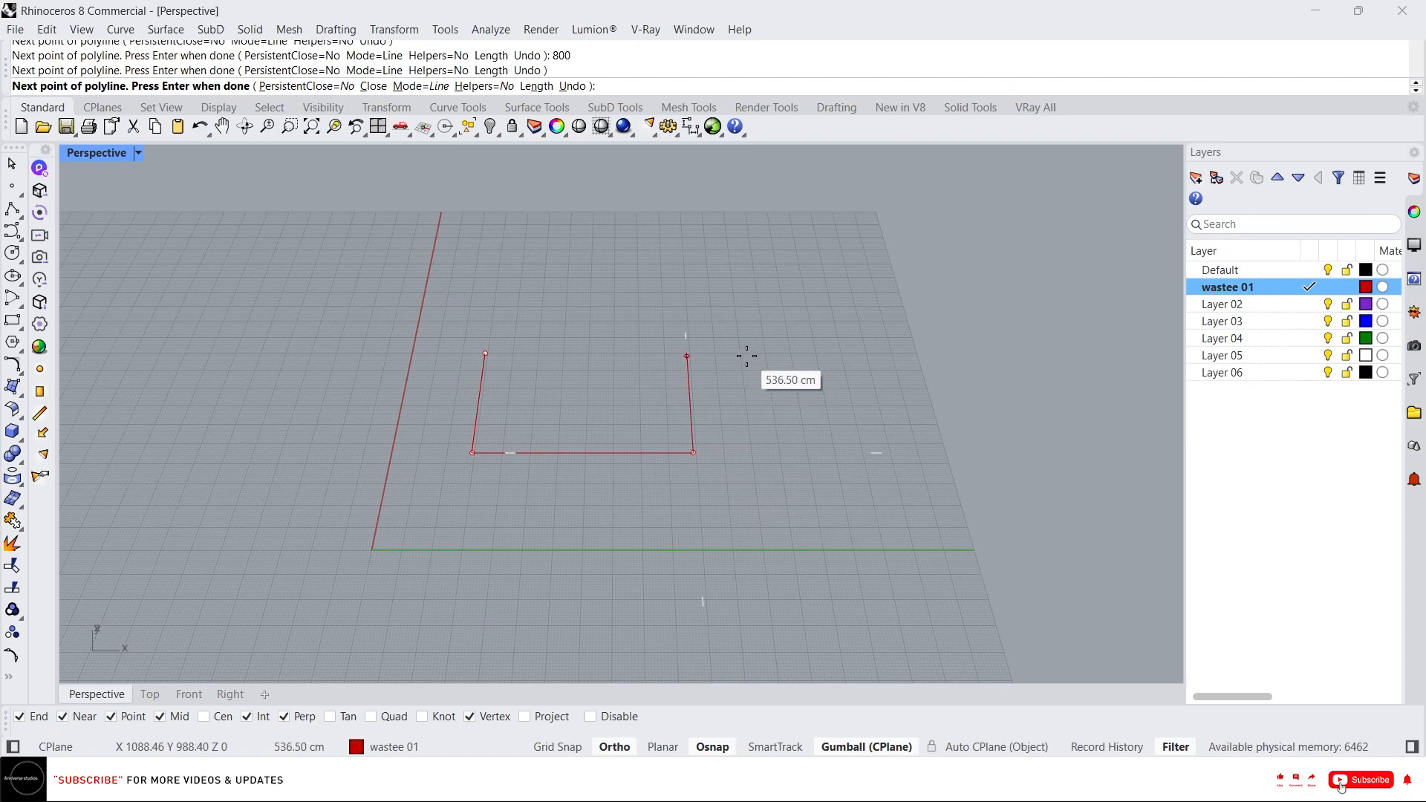
text(5)
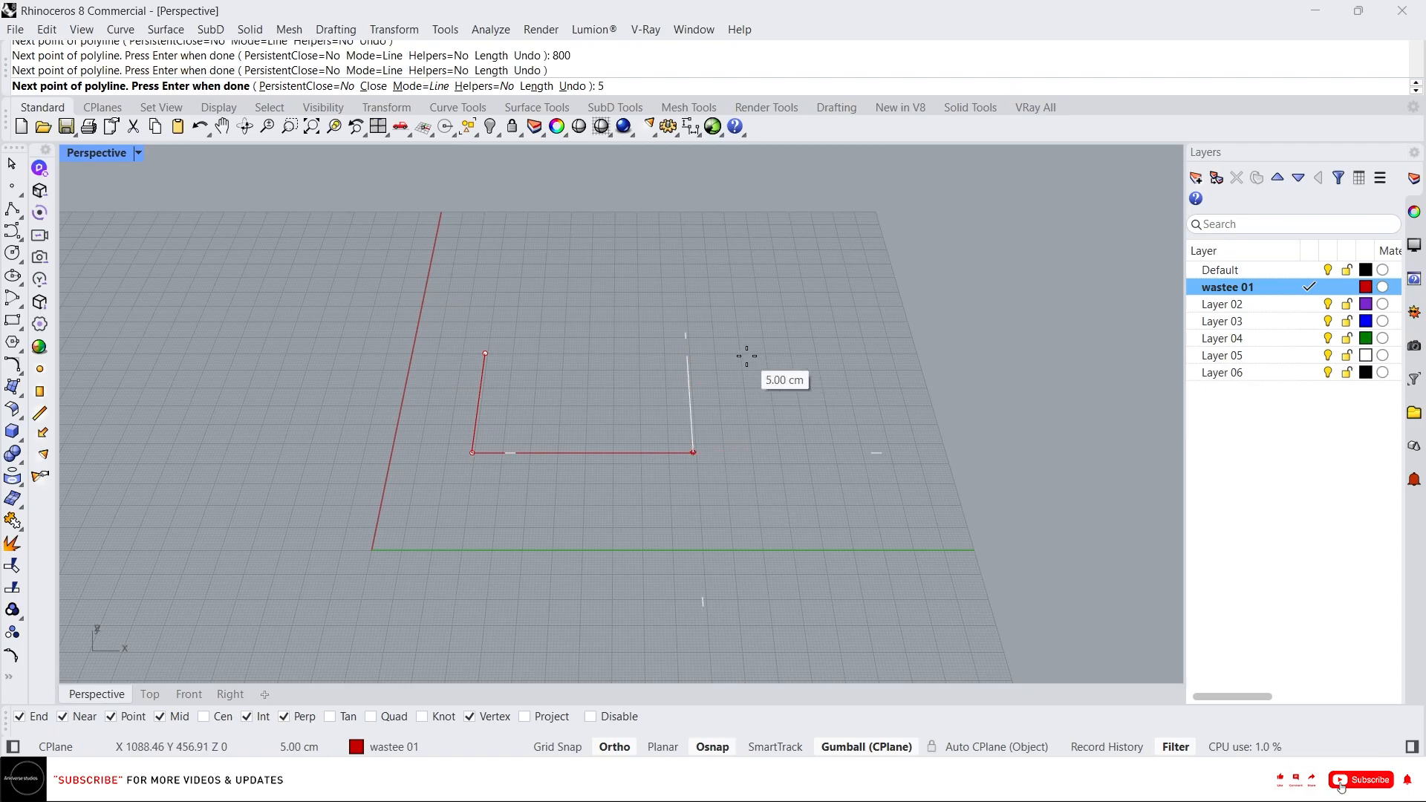
text(50)
key(Return)
click(744, 354)
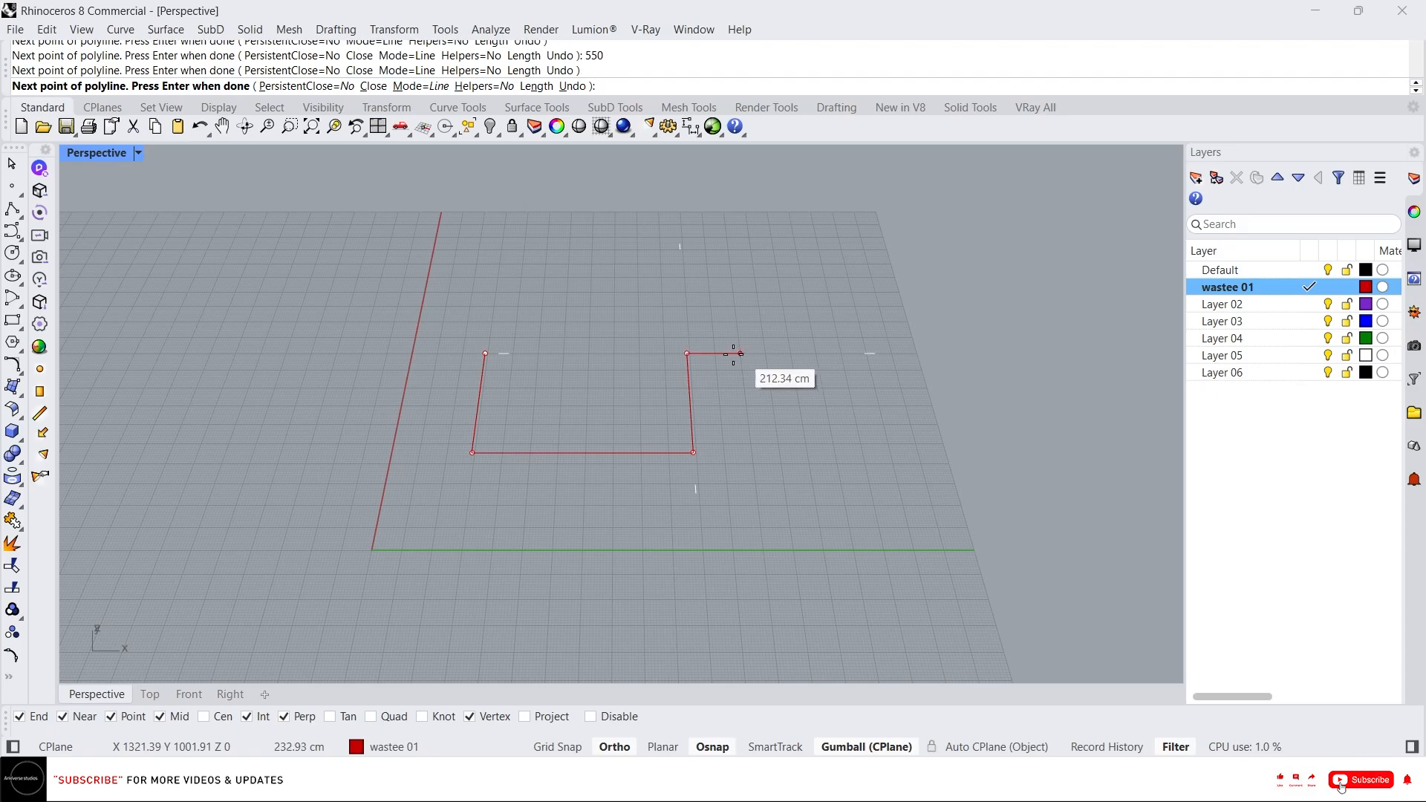
click(486, 353)
Offset the closed rectangle 3 cm to the outside to form the wall outline.
scroll(635, 380, up, 3)
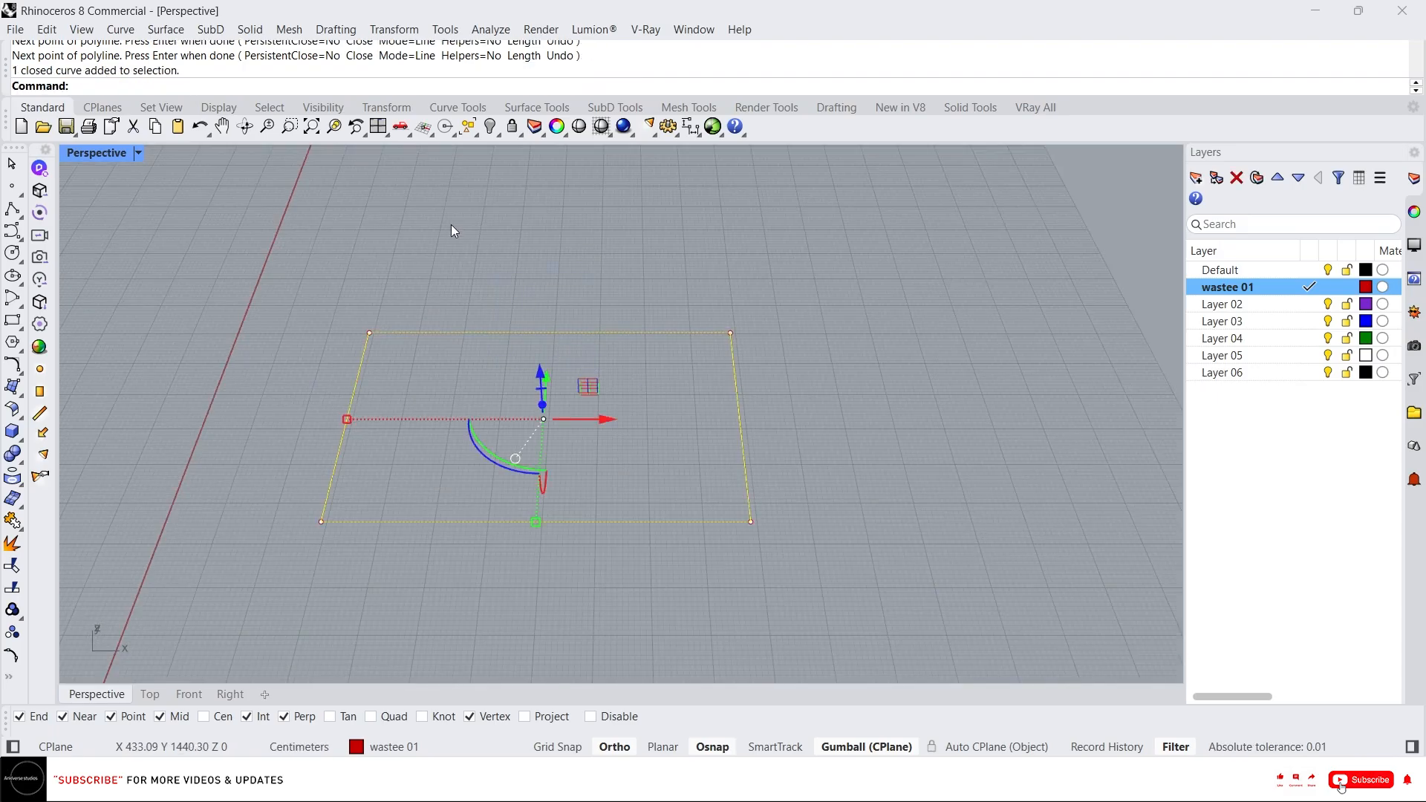
right_drag(451, 225, 452, 304)
scroll(594, 377, down, 5)
scroll(583, 379, up, 6)
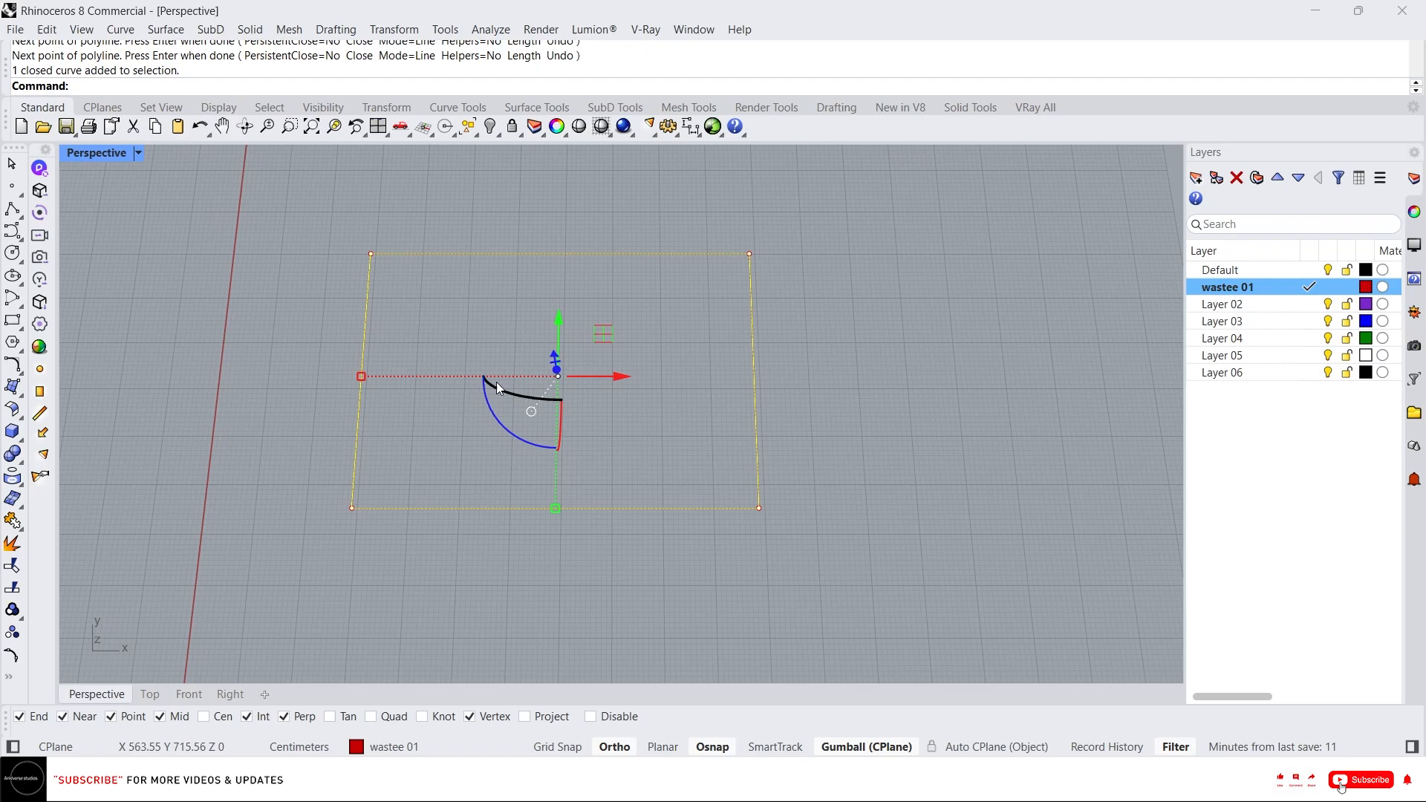
right_drag(496, 382, 403, 261)
right_drag(484, 344, 475, 264)
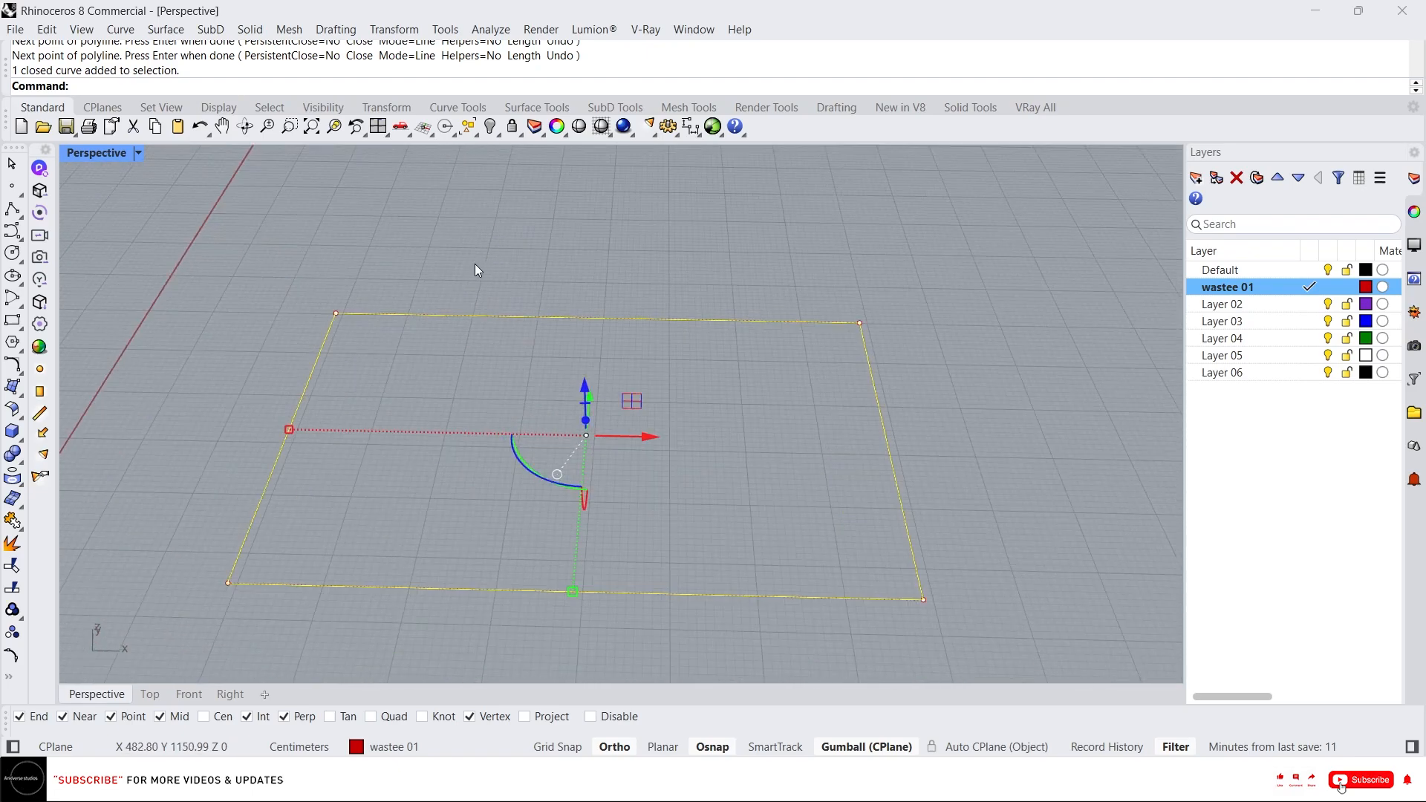
text(offset)
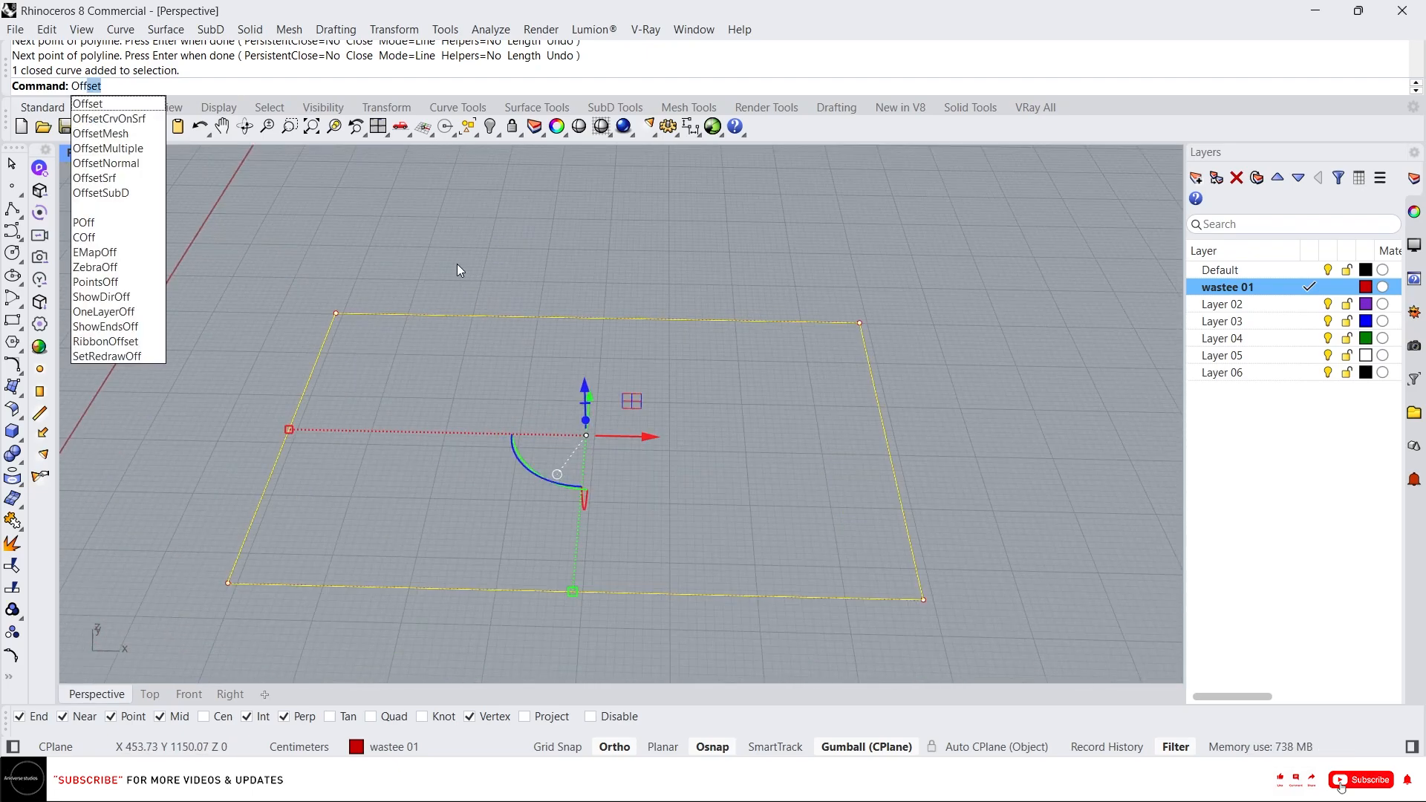
key(Return)
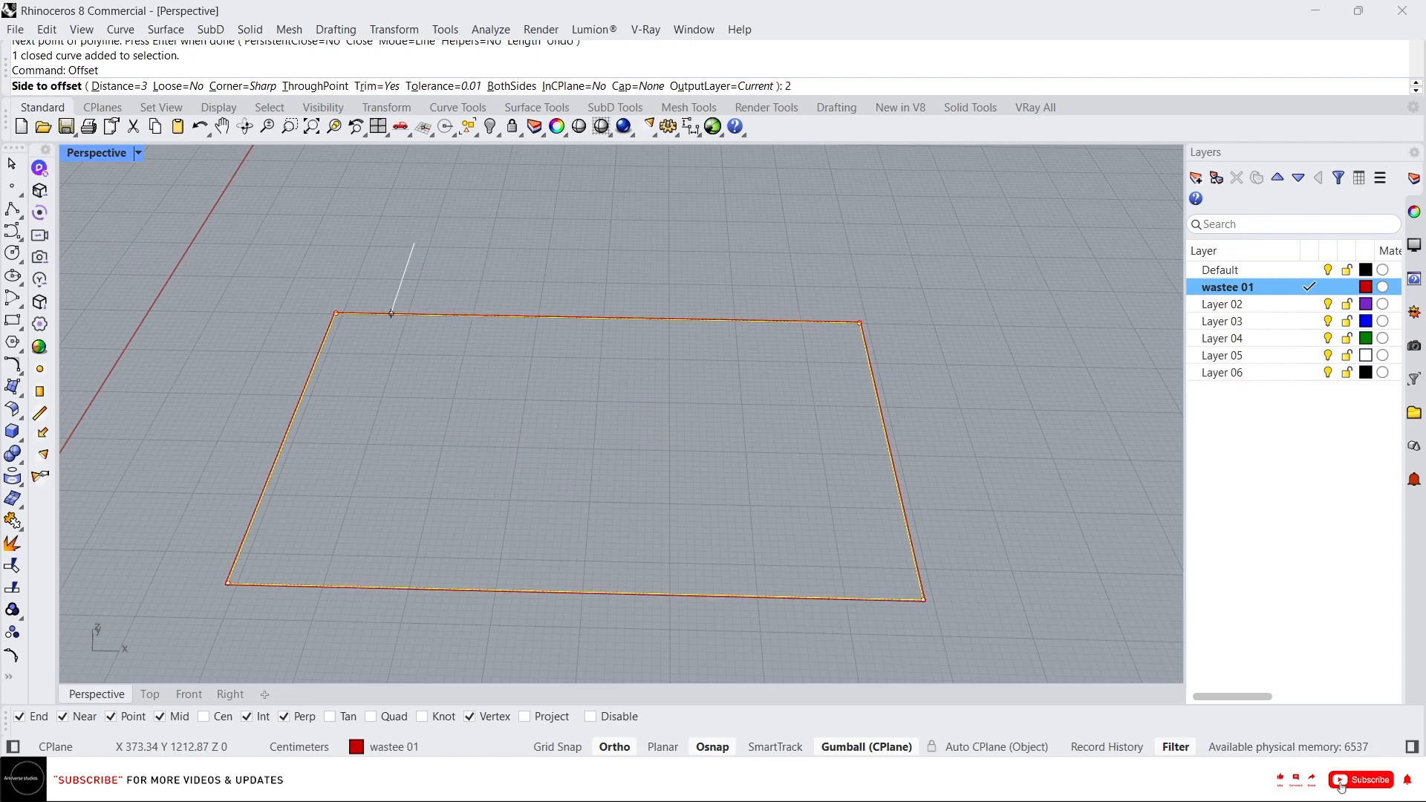
click(414, 243)
right_drag(535, 337, 780, 315)
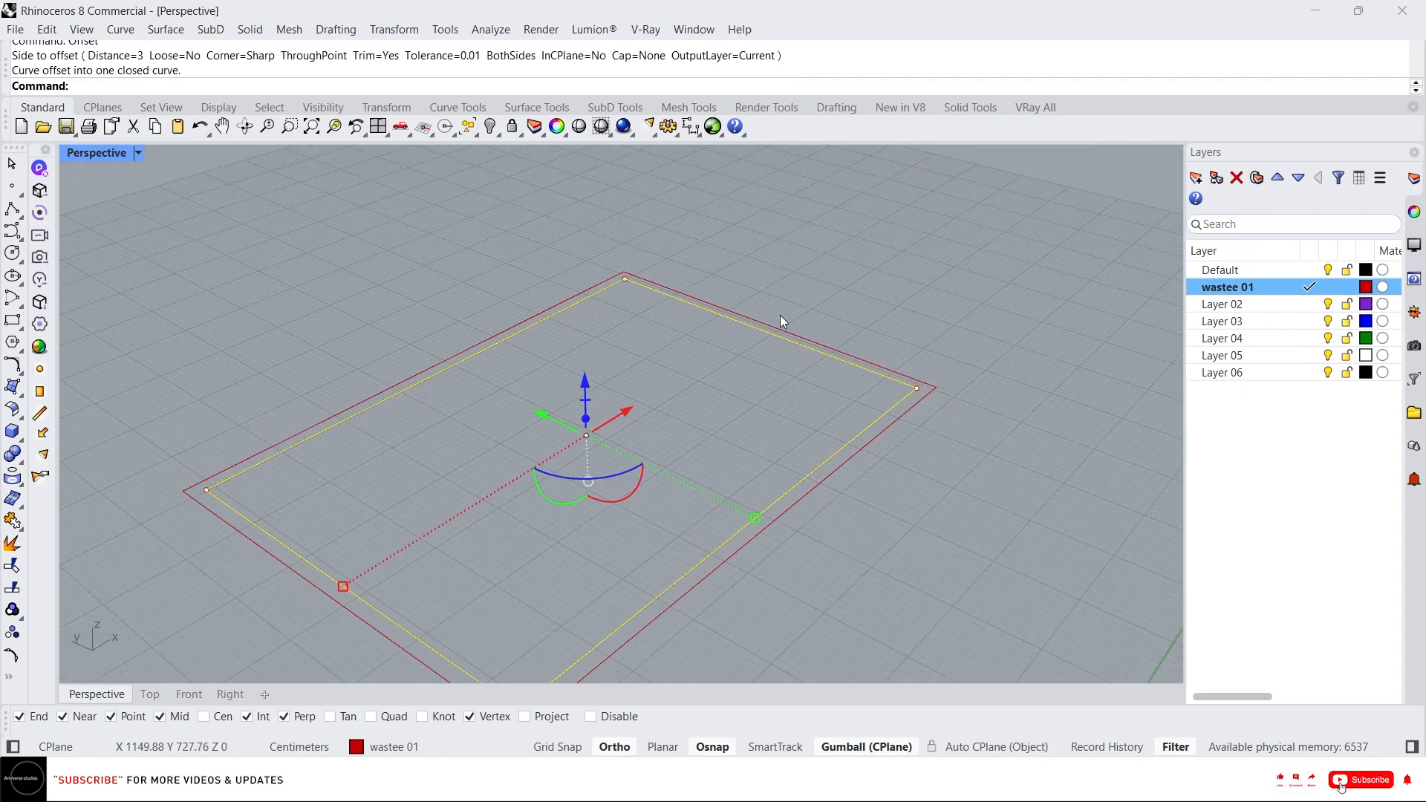
click(838, 270)
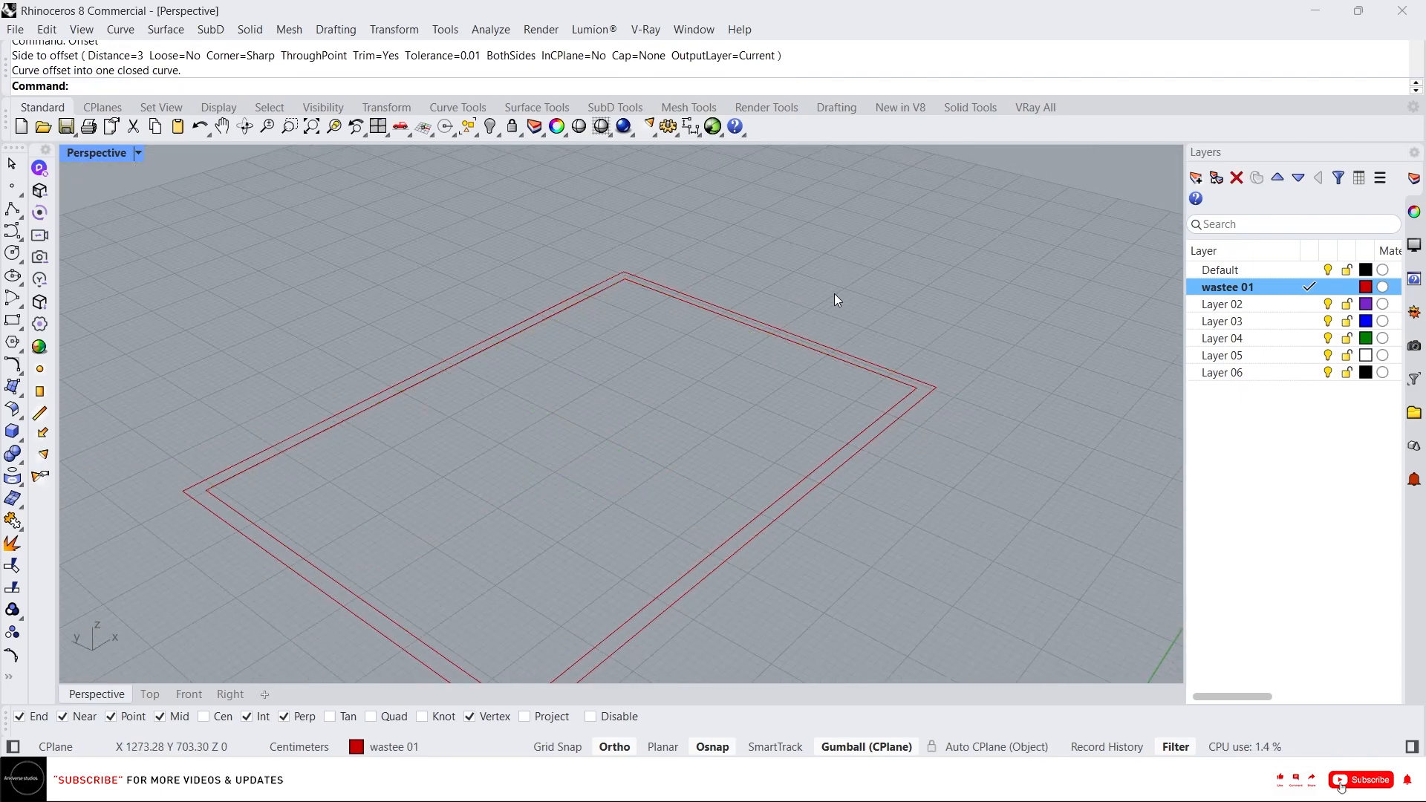
Rename Layer 02 to 00_wall.
double_click(1209, 309)
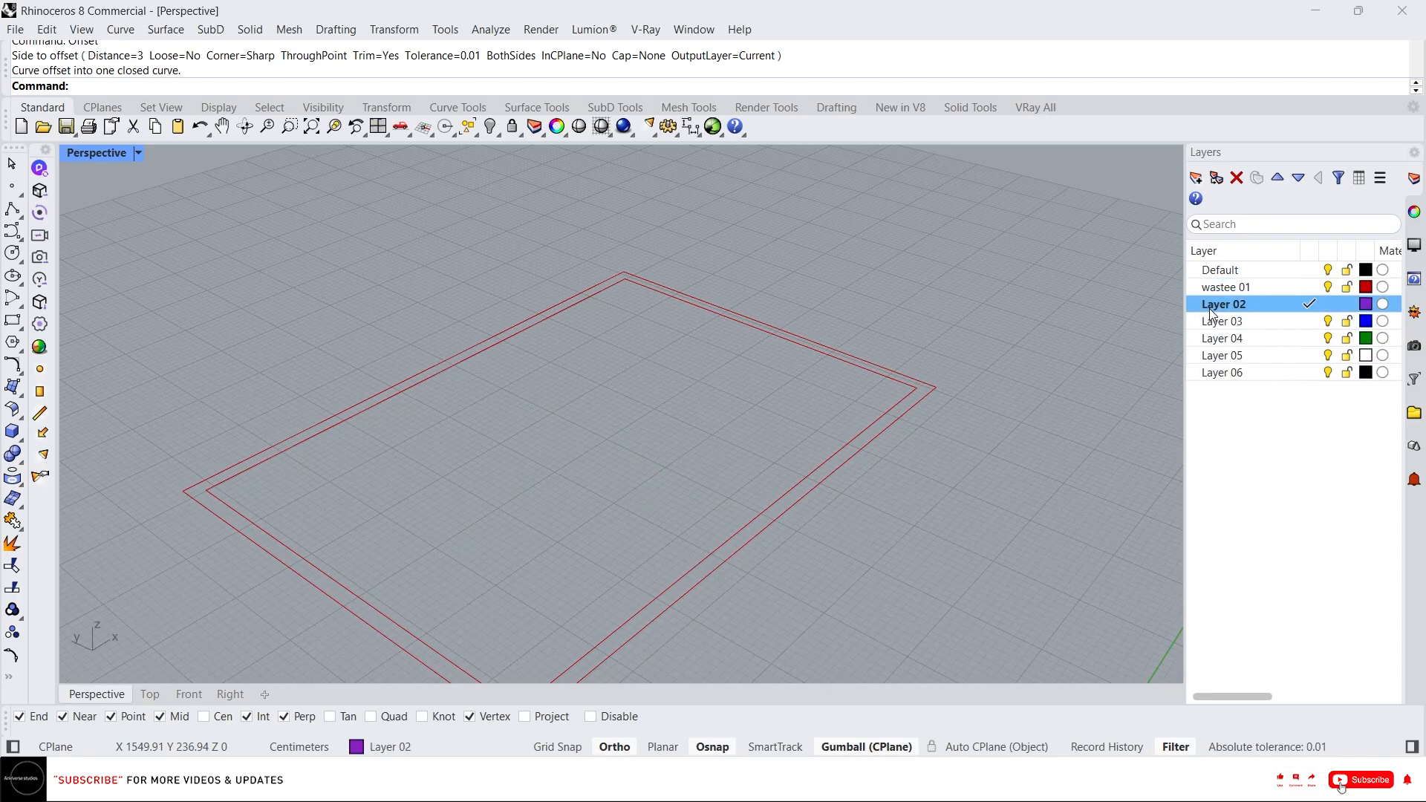
click(1215, 307)
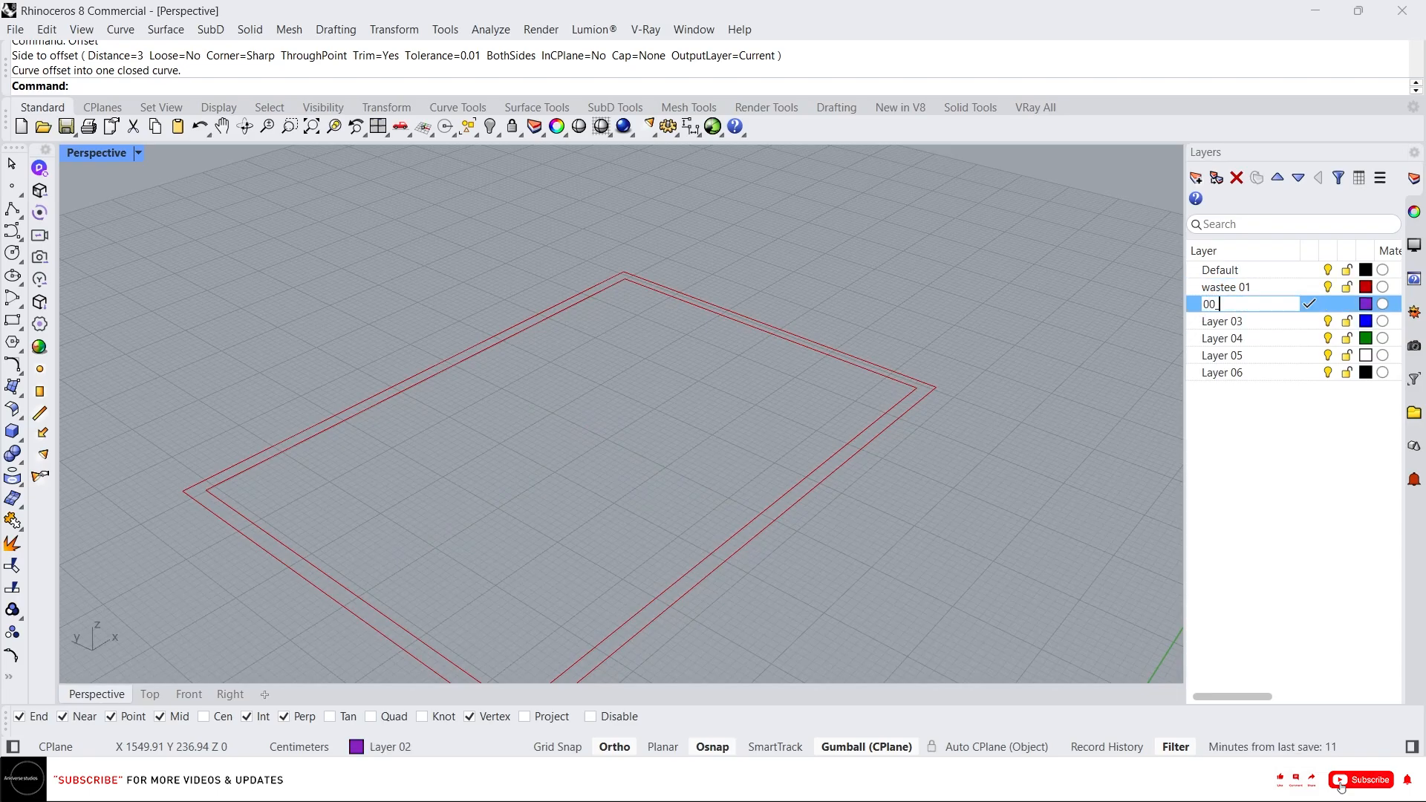
text(00_wall)
Rename Layer 03 to 00_floor.
double_click(1220, 322)
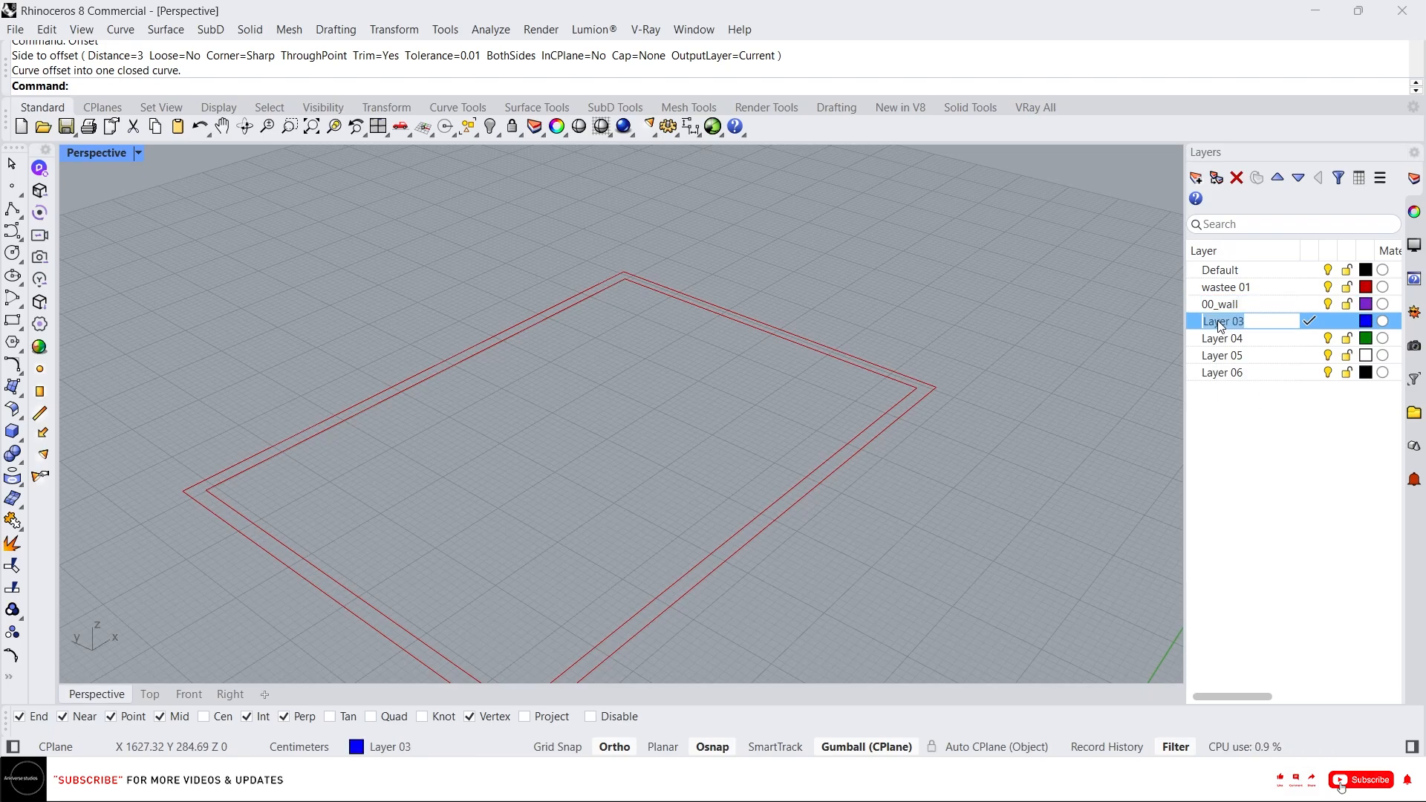
text(00_floor)
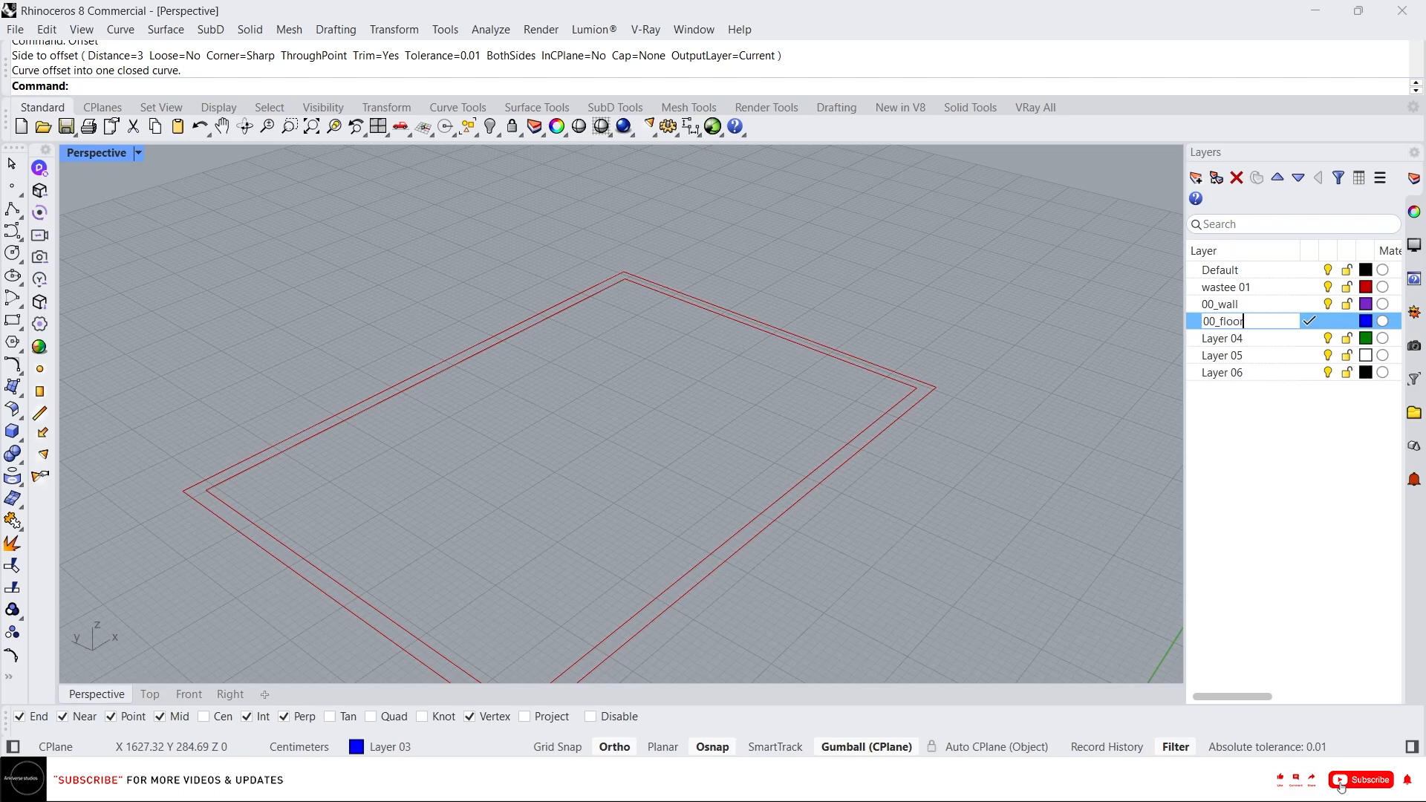
click(1249, 371)
Rename Layer 04 to 00_ceiling.
click(1206, 340)
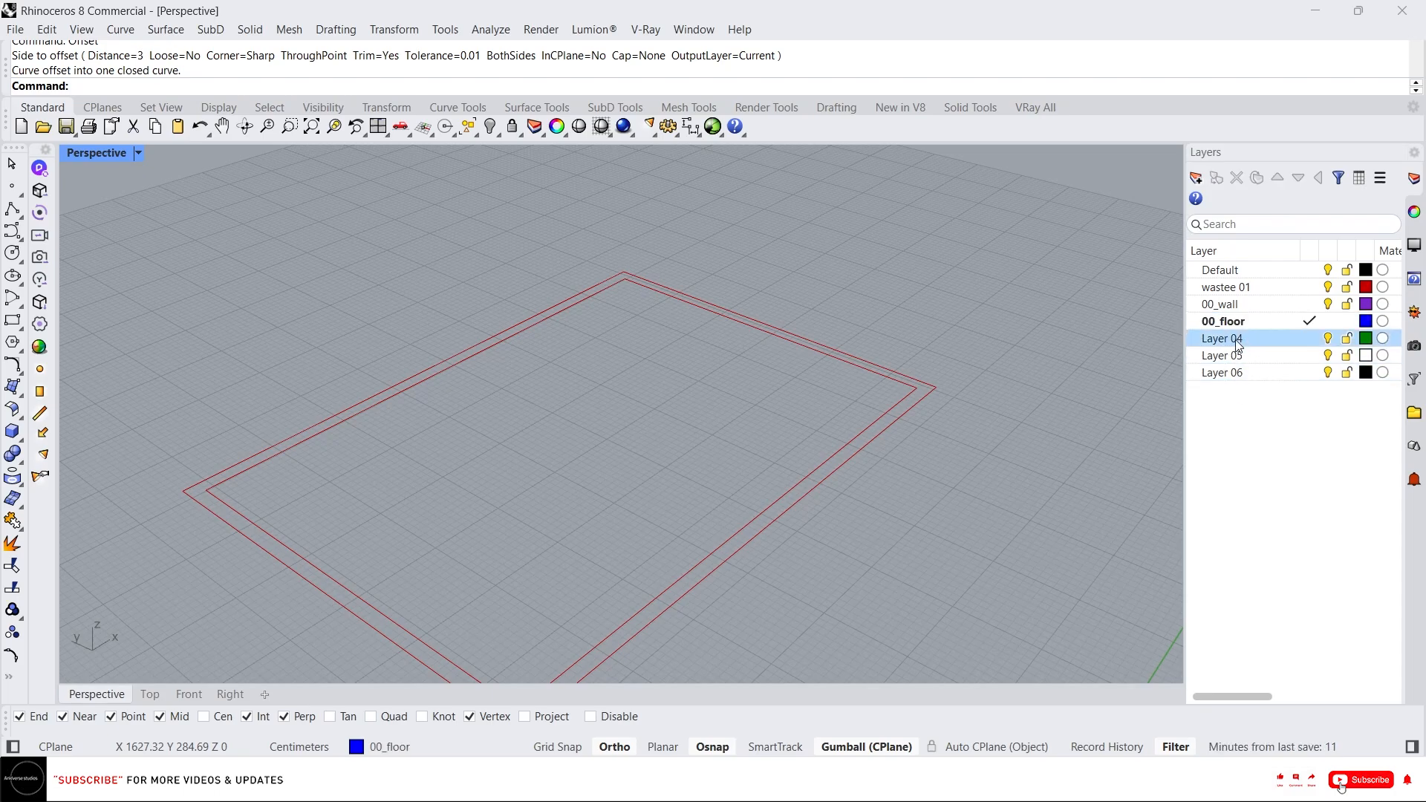
click(1204, 340)
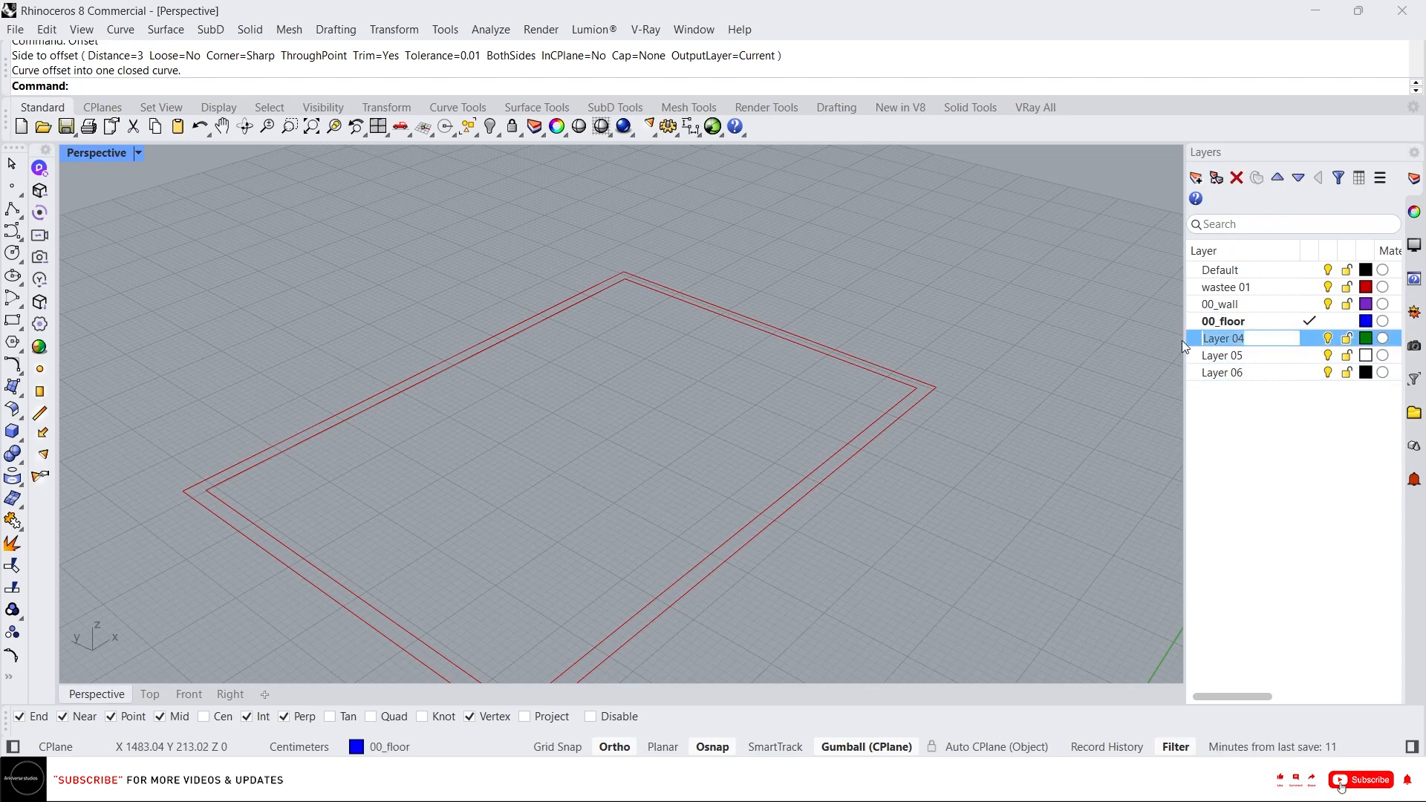
text(00_ceiling)
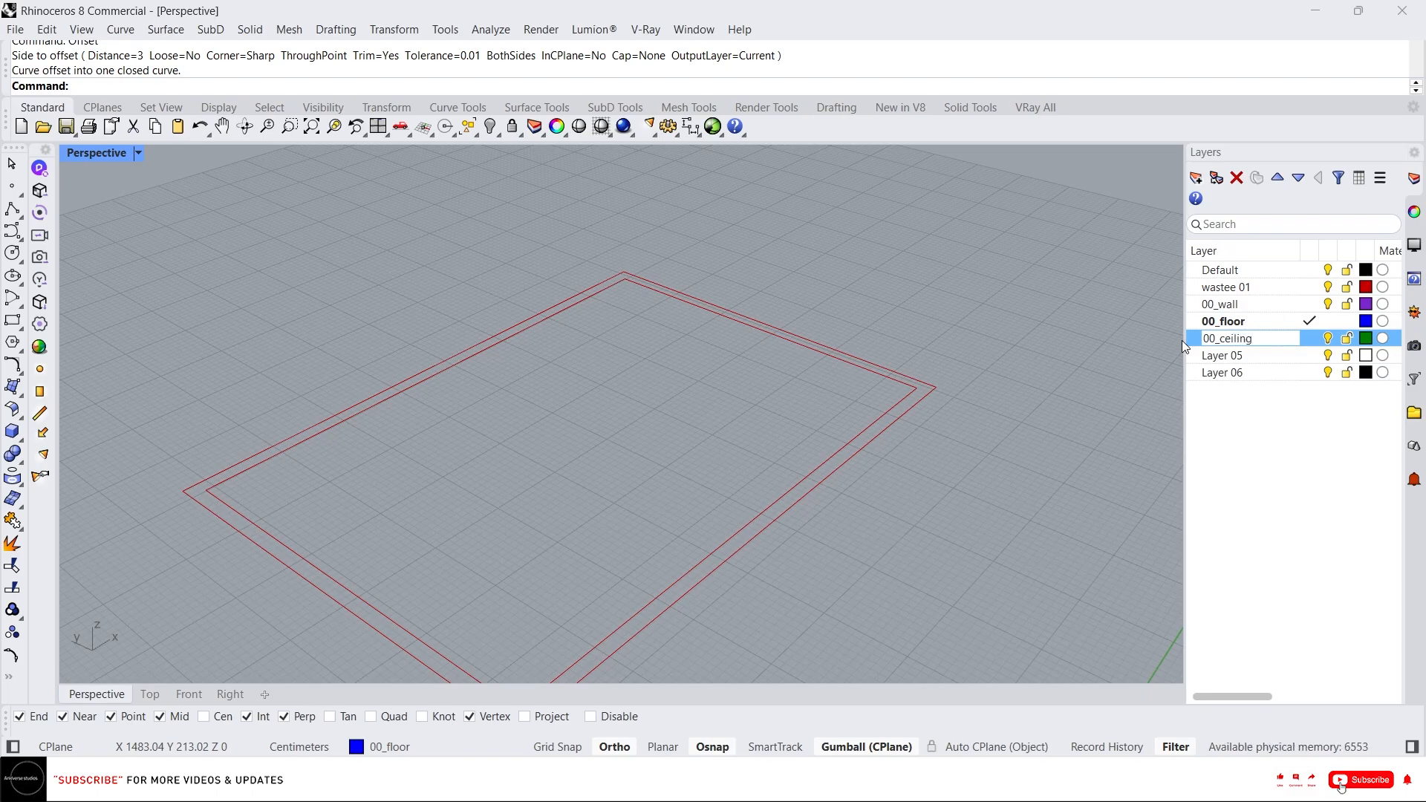
key(Return)
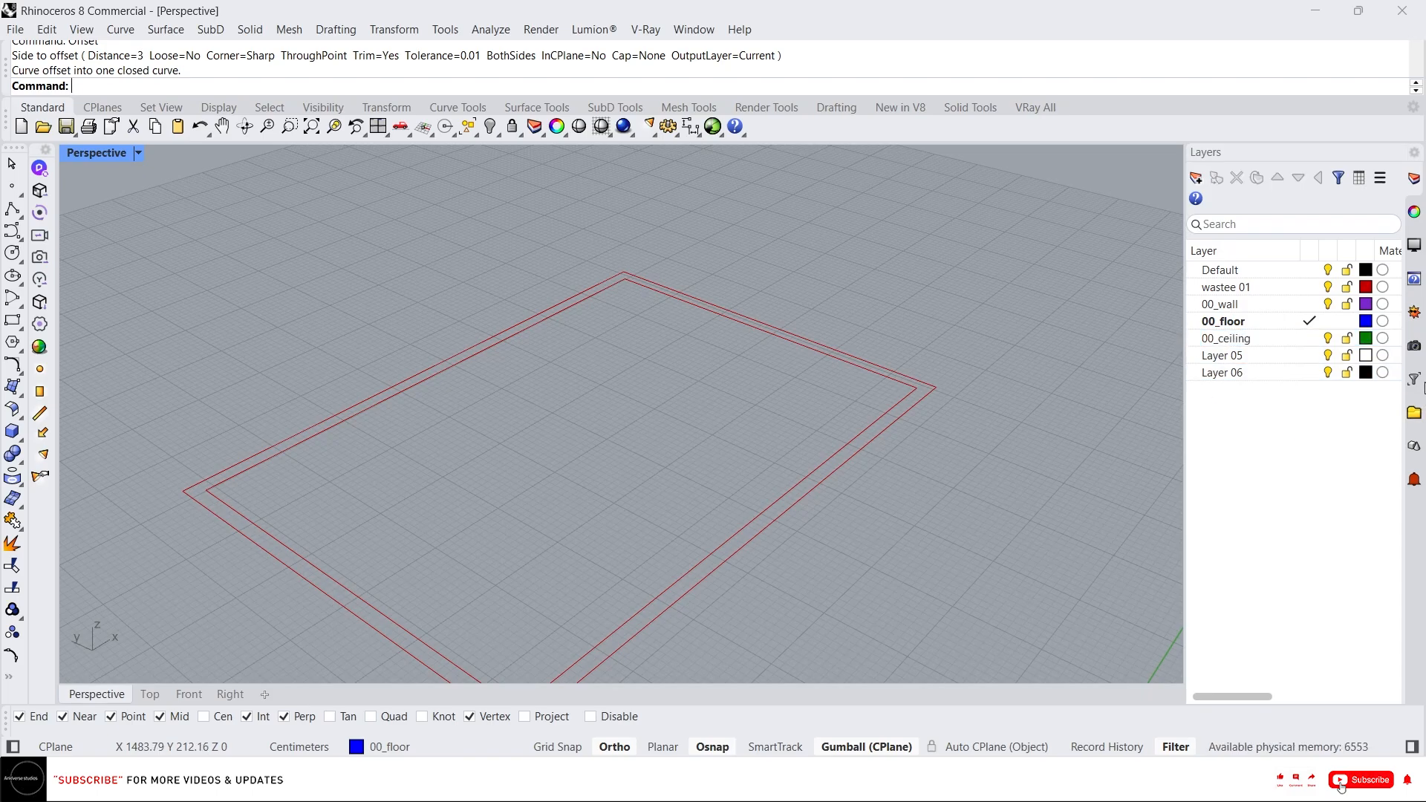
Change the 00_ceiling layer colour to a gray swatch.
click(1367, 339)
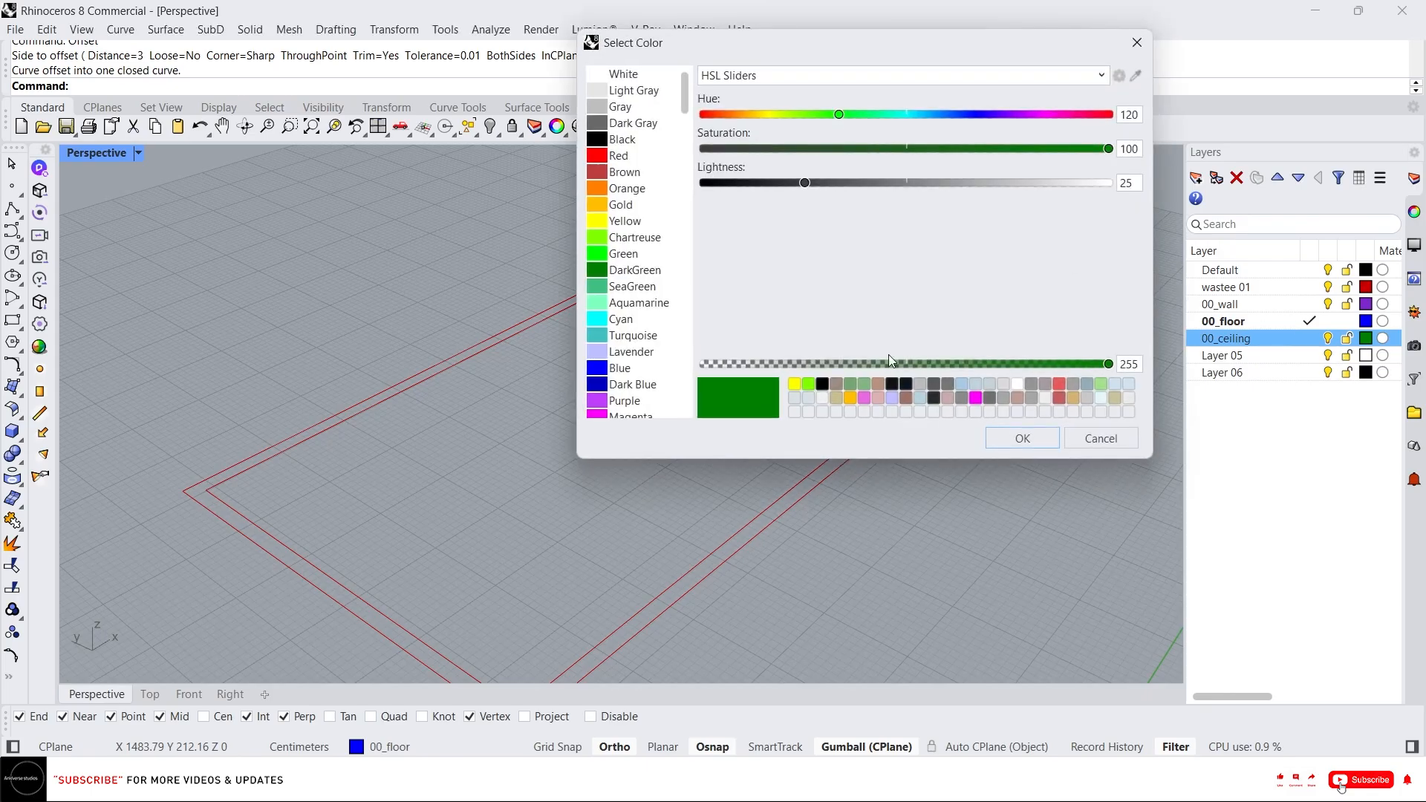
click(838, 381)
click(1032, 438)
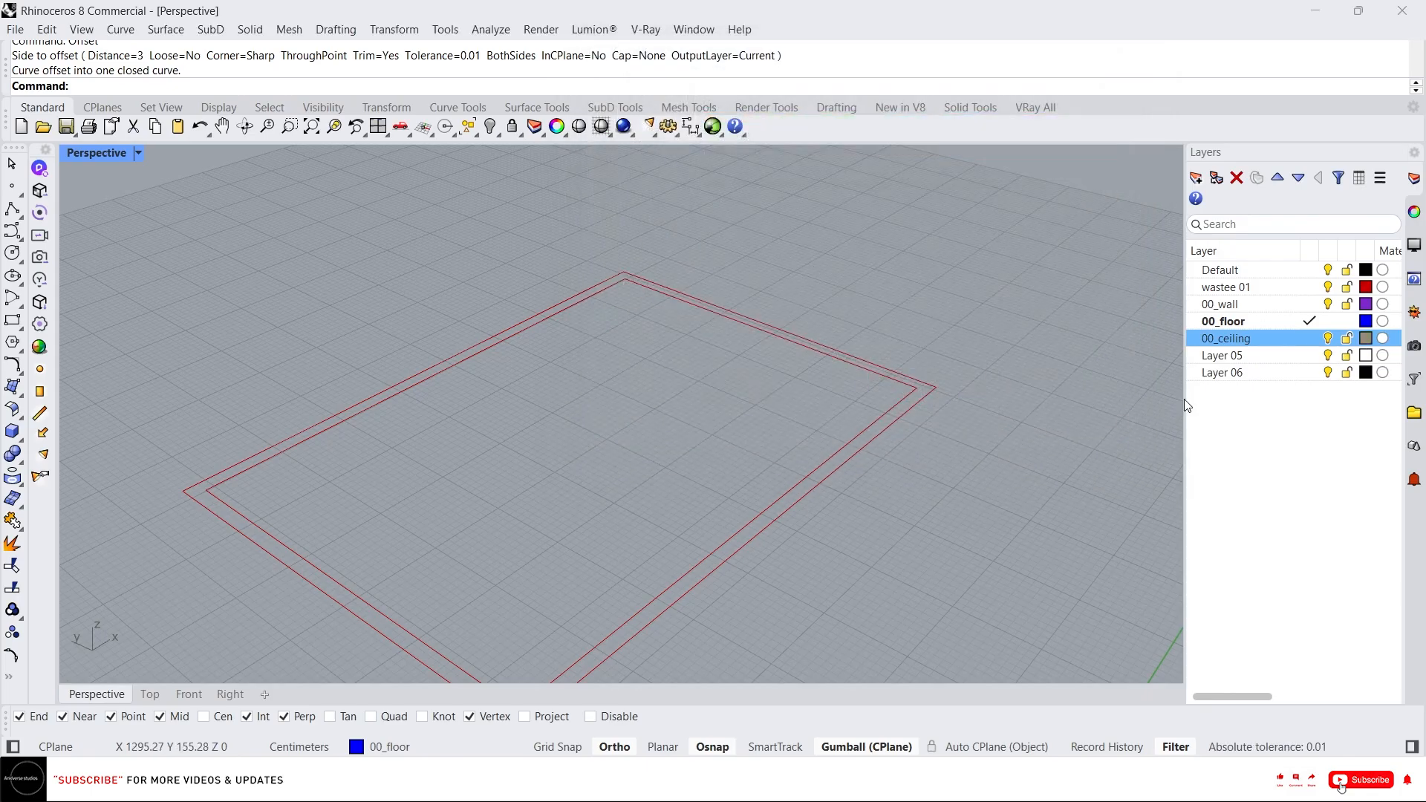
Change the 00_floor layer colour to a neutral gray with zero saturation and lightness 63.
click(1365, 321)
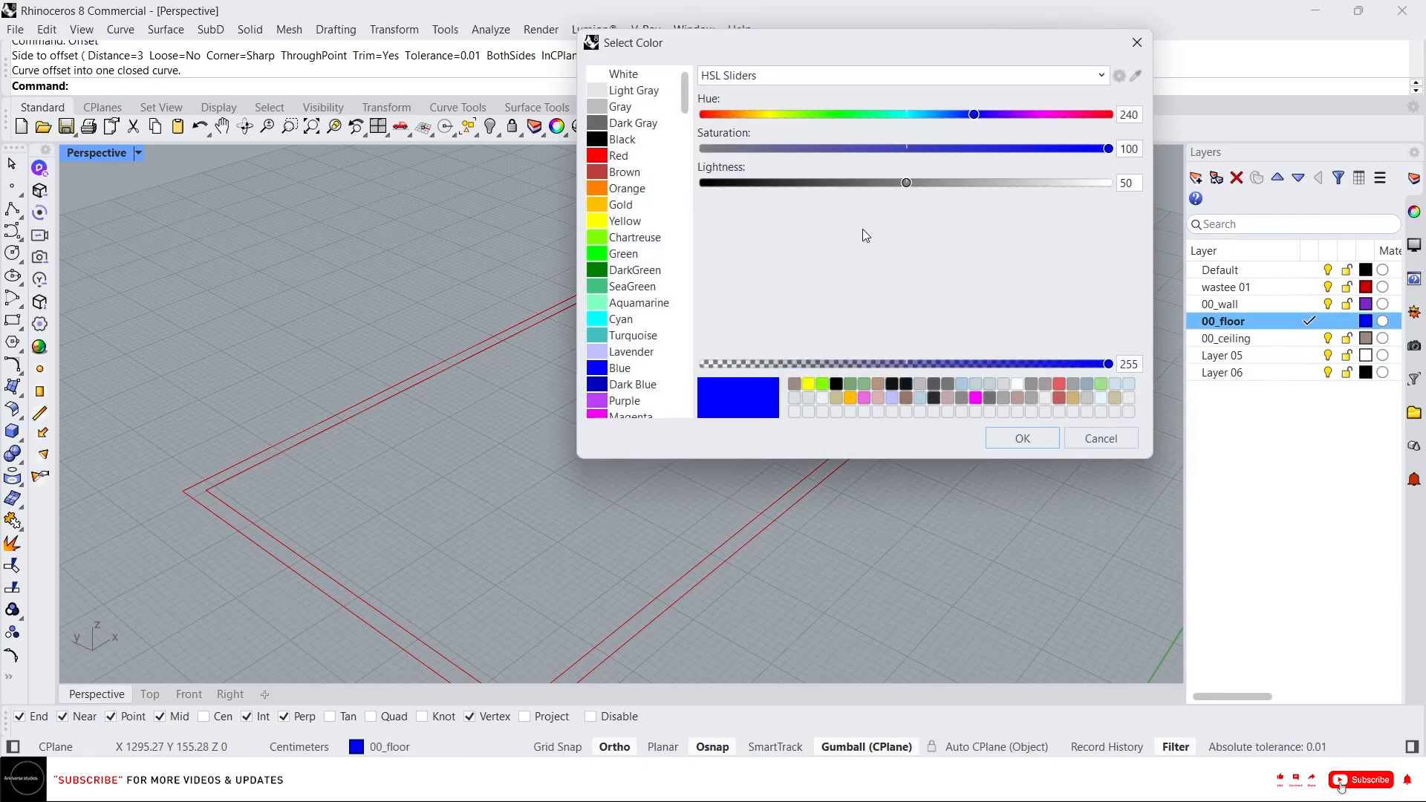
drag(906, 183, 958, 183)
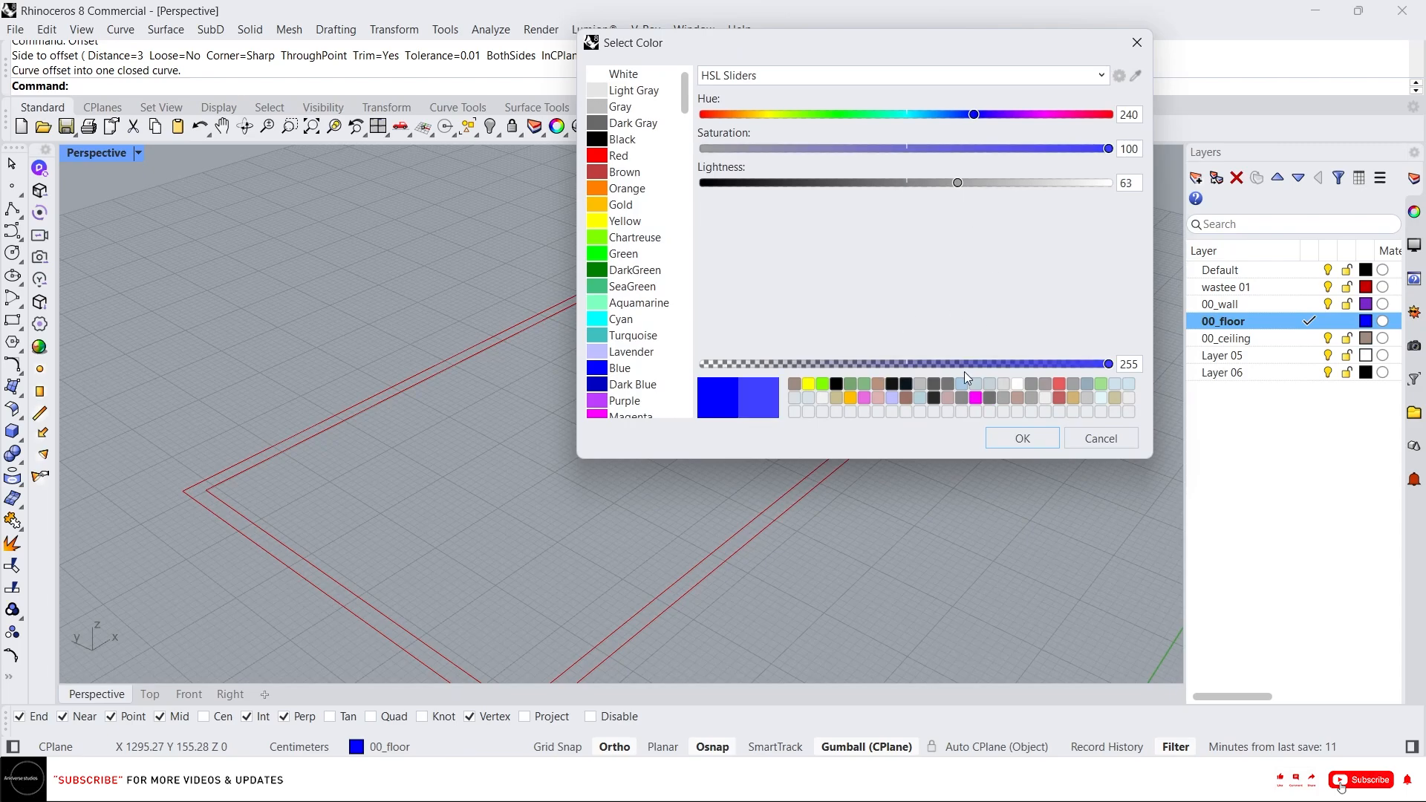
drag(750, 149, 693, 151)
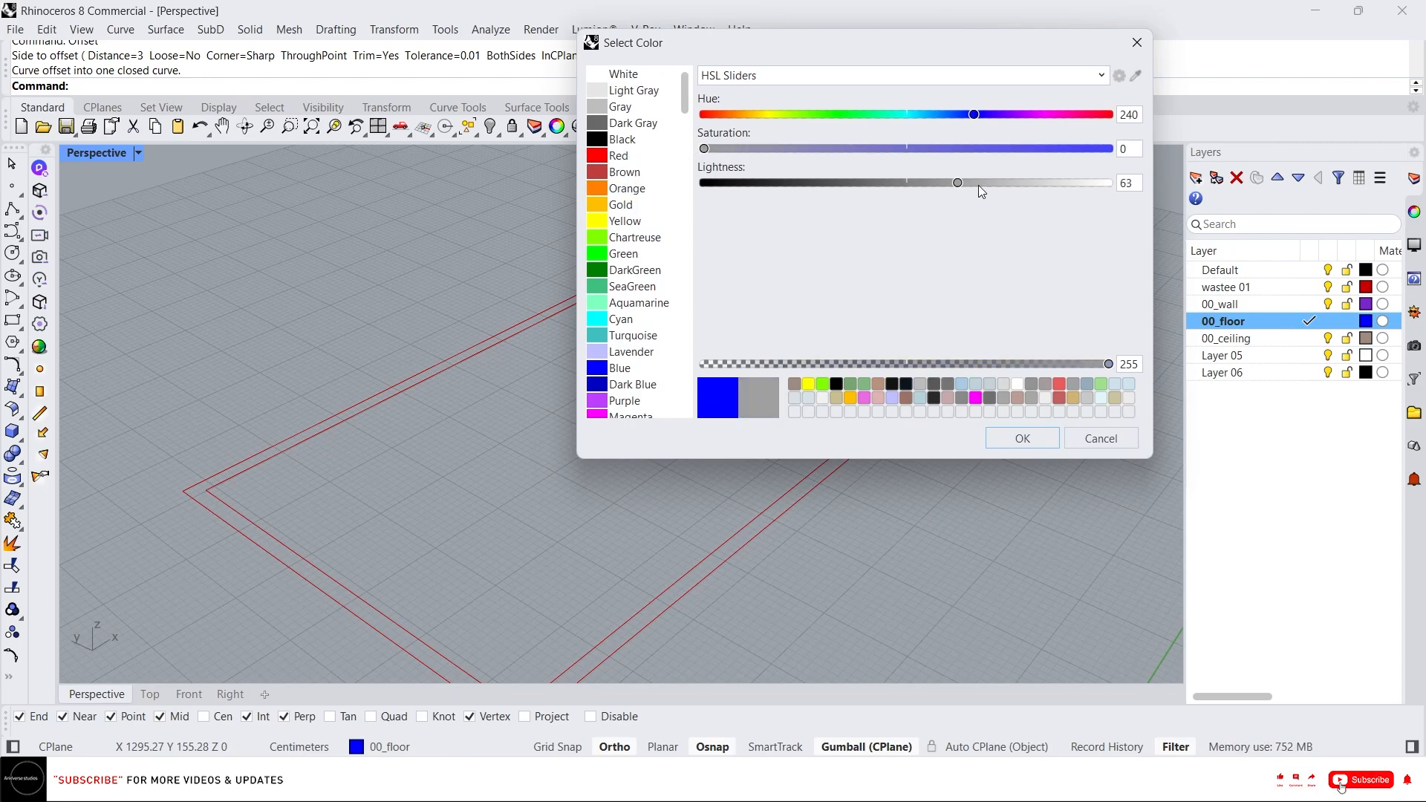
drag(952, 192, 943, 186)
click(1015, 443)
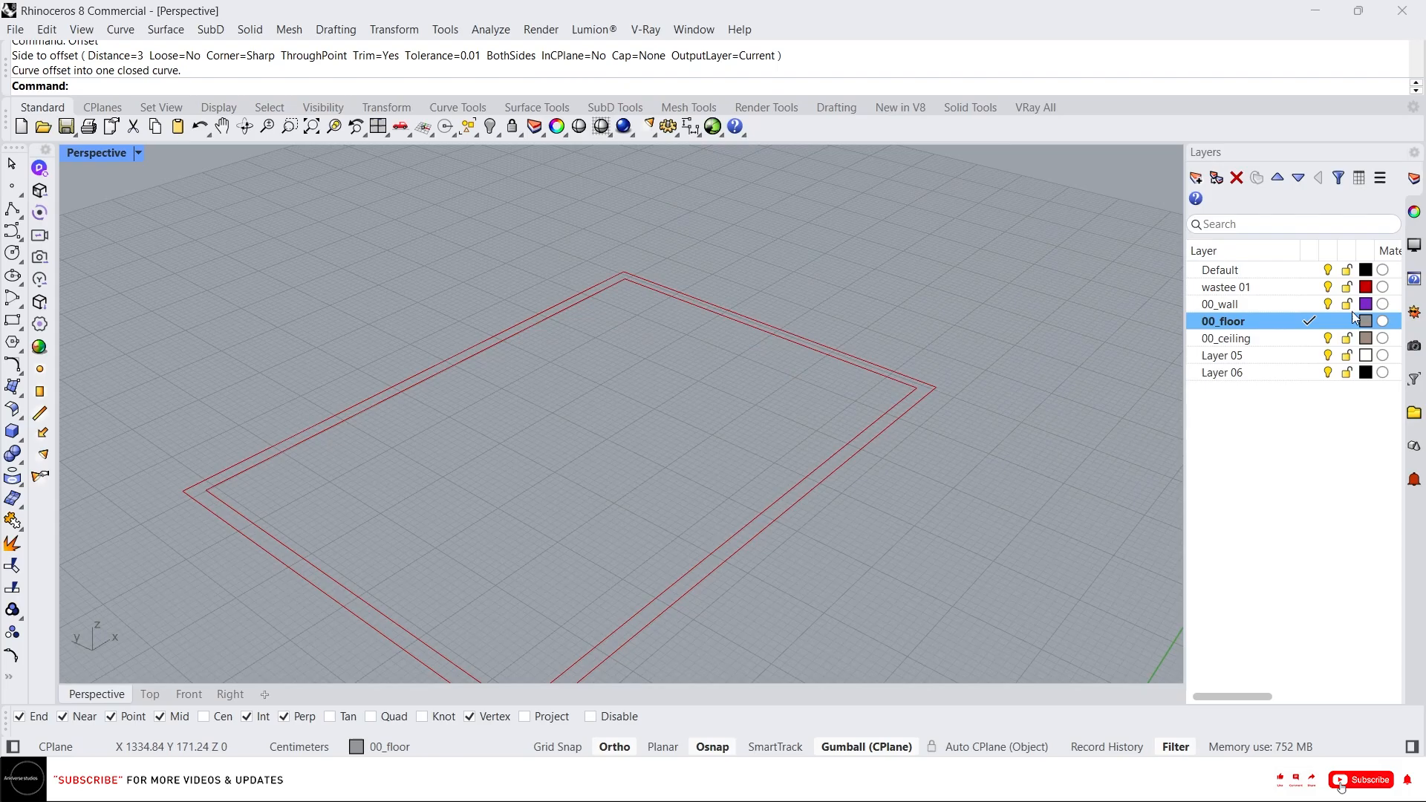
Change the 00_wall layer colour to black by setting lightness to 0.
click(1366, 305)
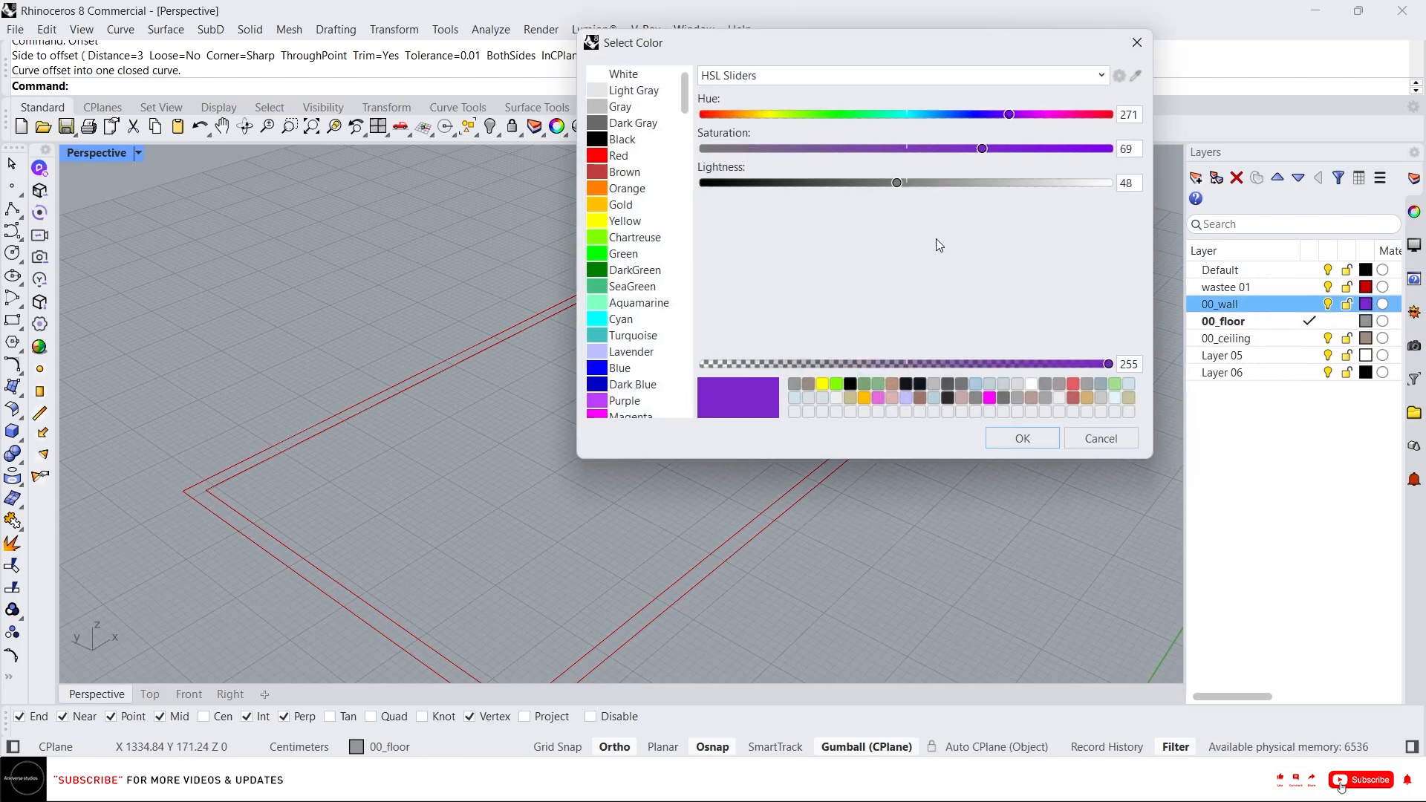
drag(808, 187, 769, 187)
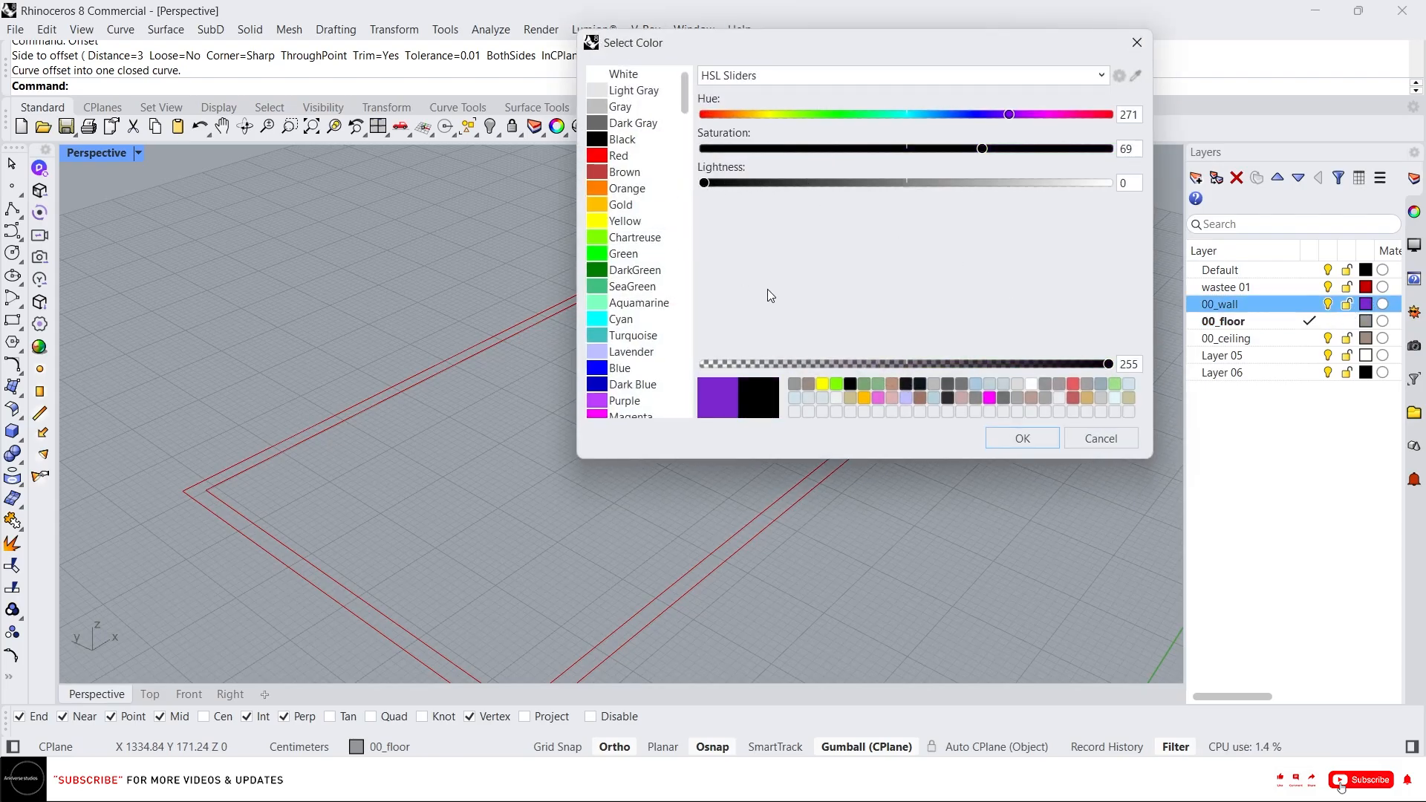
click(1022, 438)
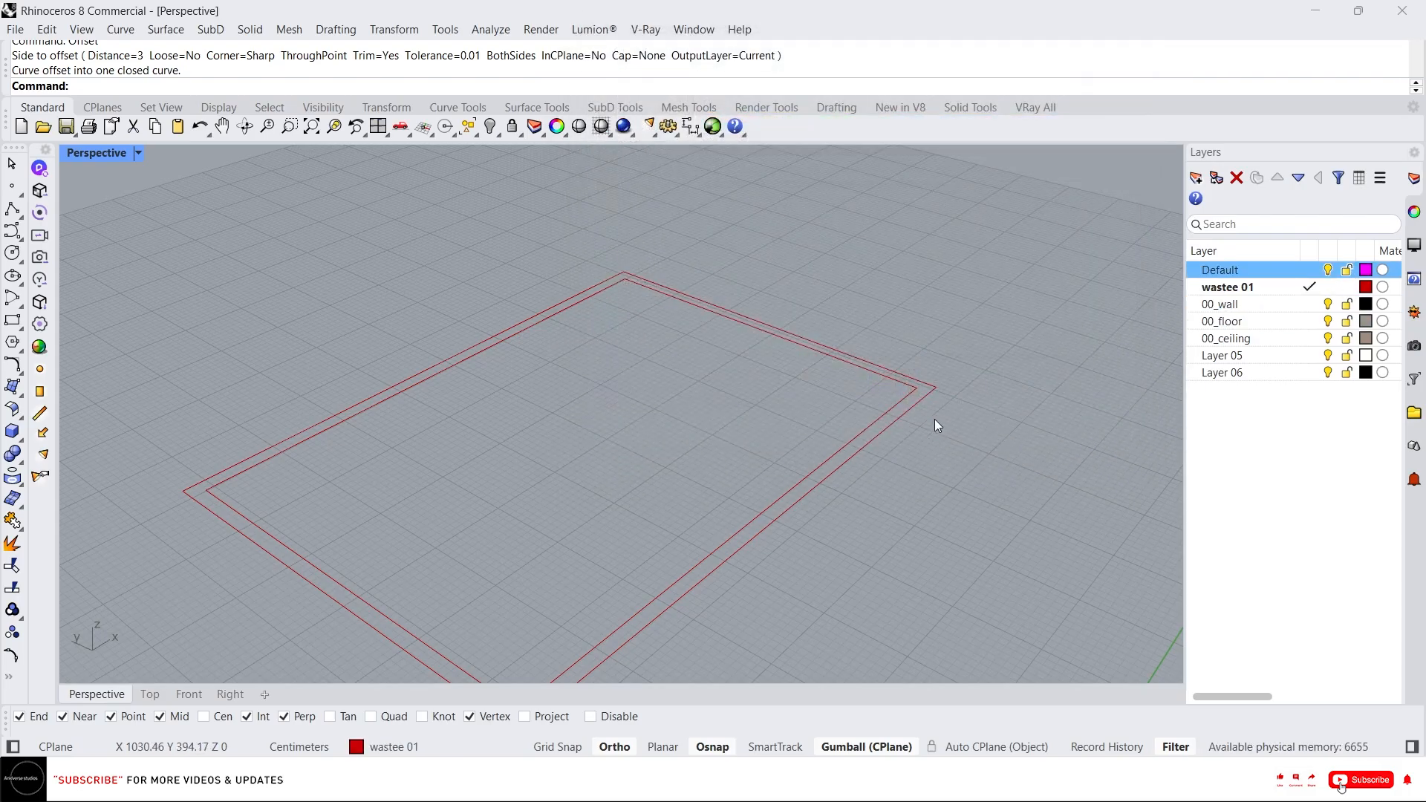
Select both wall outline curves and create a planar surface between them.
drag(958, 457, 756, 322)
text(P)
key(Return)
key(Escape)
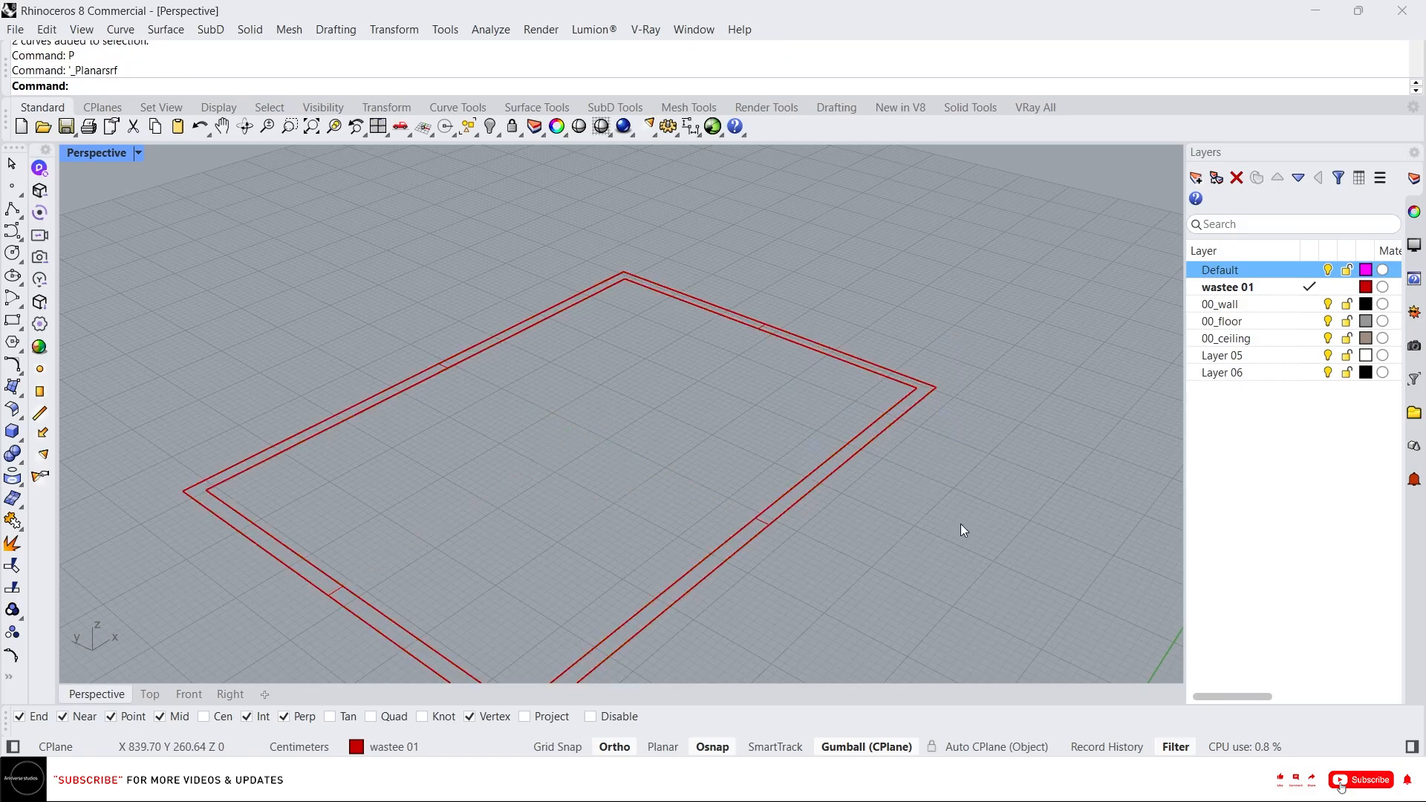
Select the new wall surface and extrude it upward with the gumball to form the walls.
middle_click(937, 505)
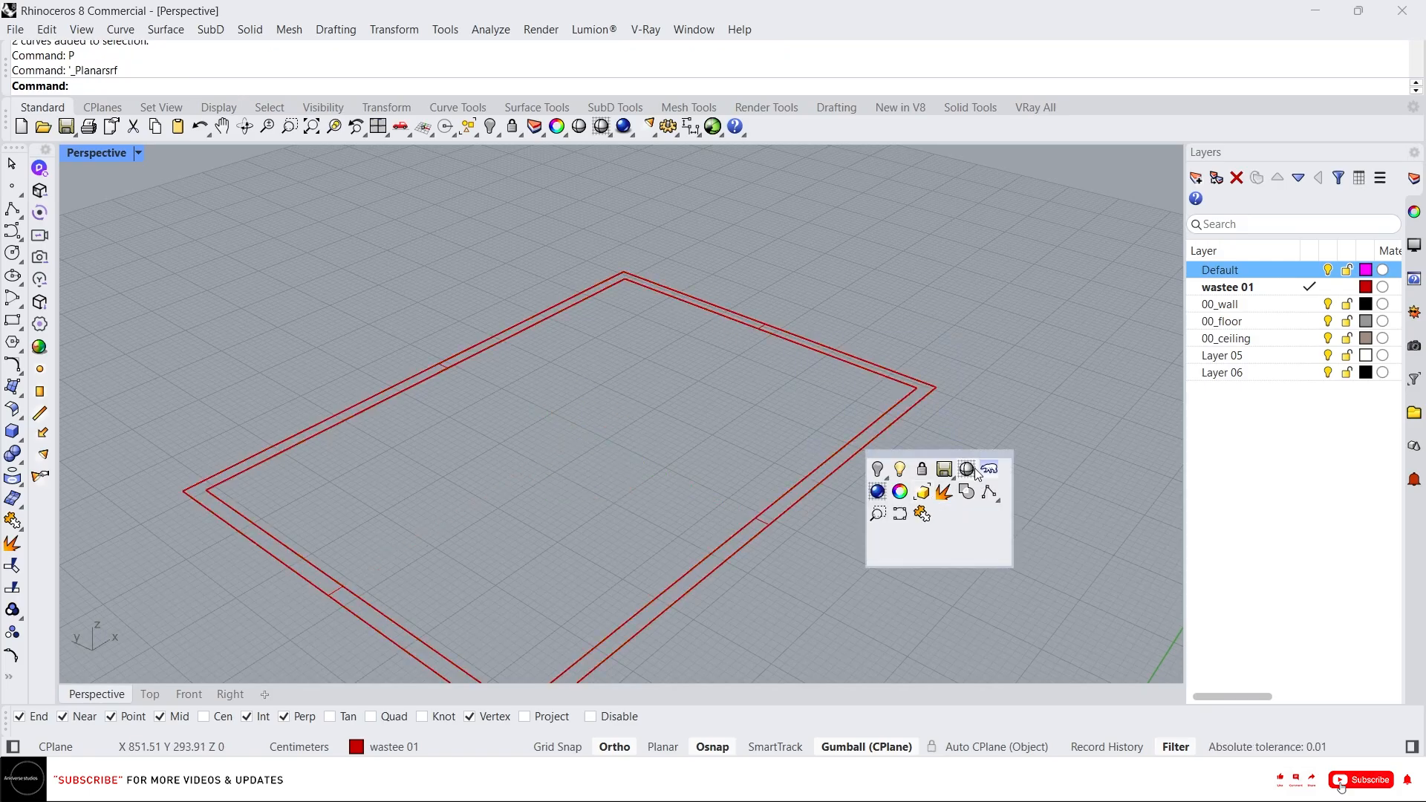
click(974, 470)
middle_click(922, 511)
click(904, 495)
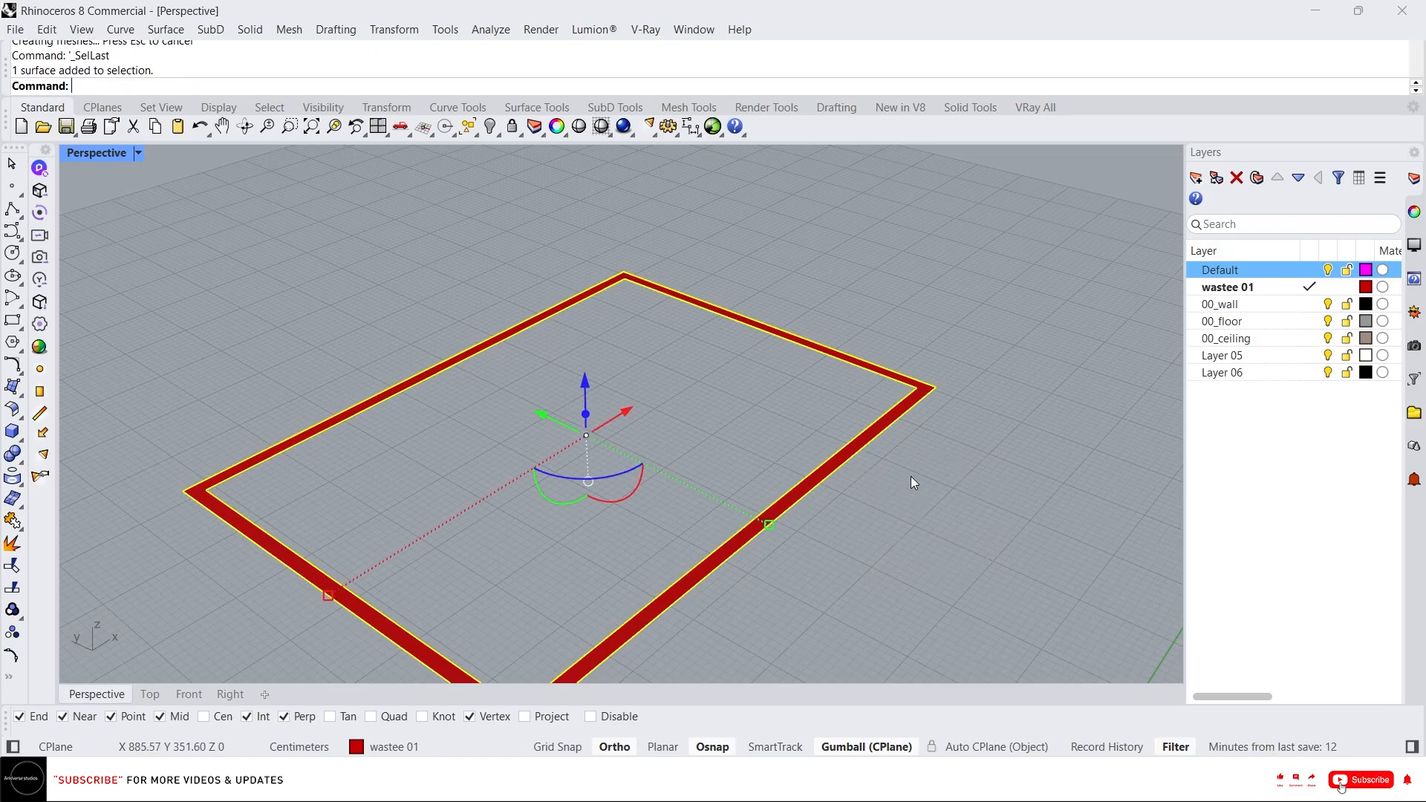
click(586, 414)
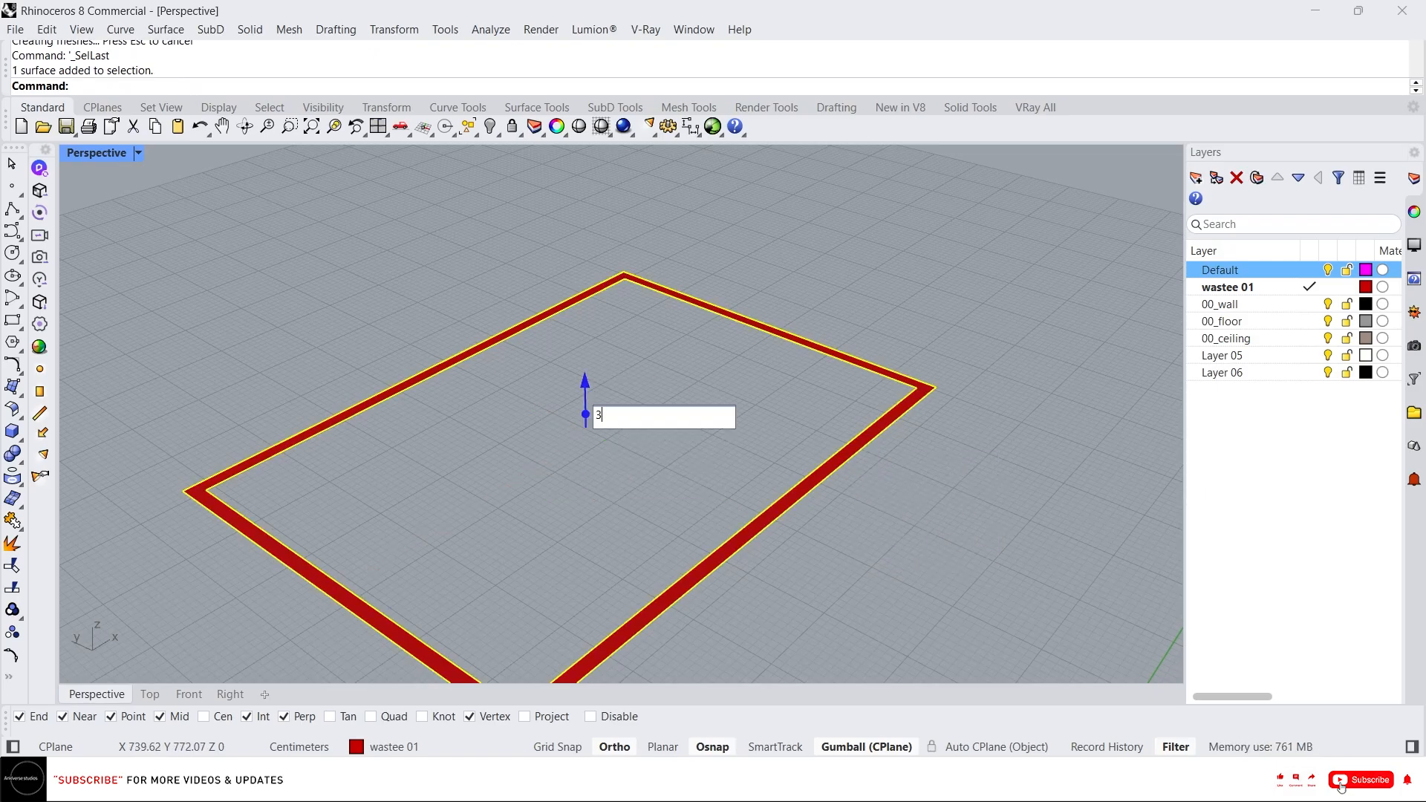
key(Return)
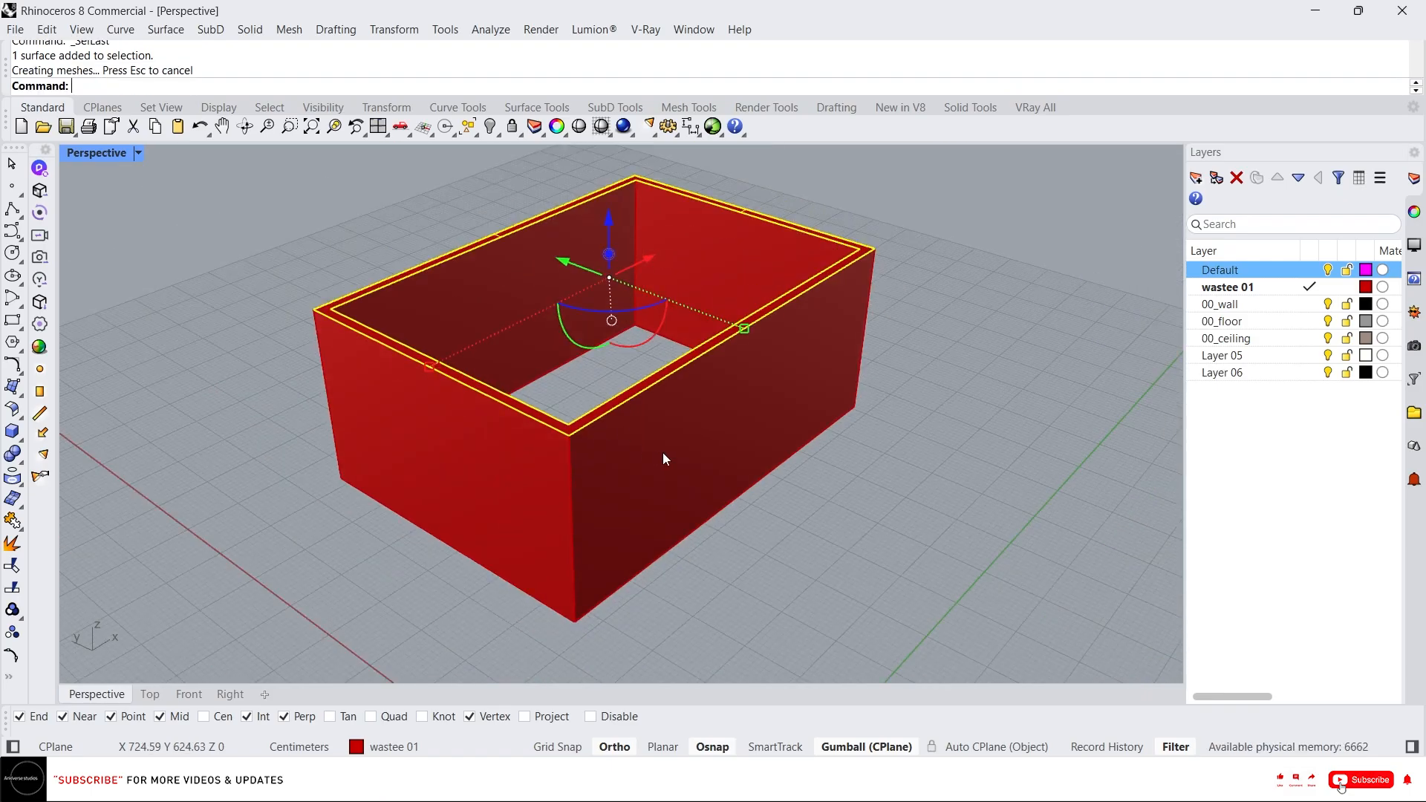
Move the wall polysurface onto the 00_wall layer.
click(786, 511)
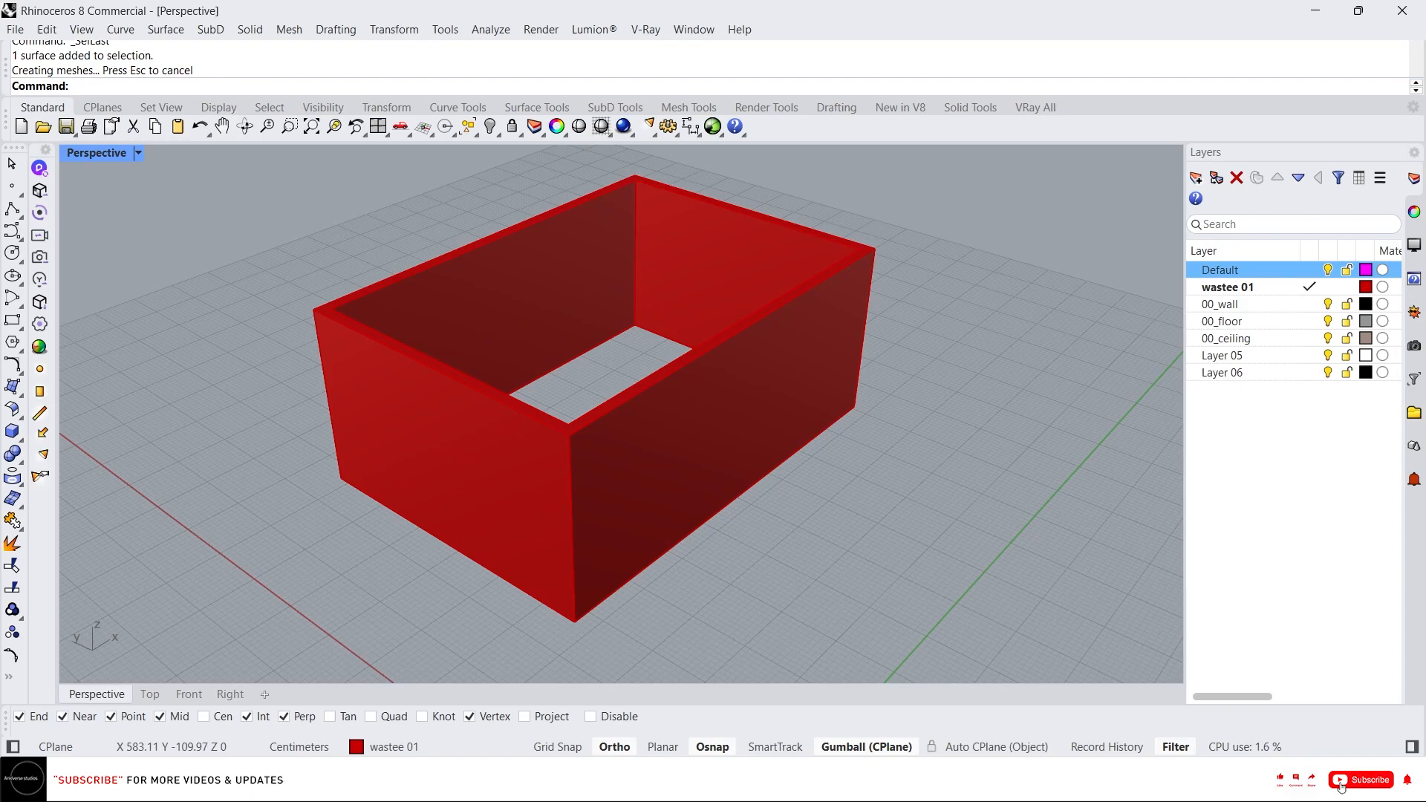
drag(959, 477, 804, 327)
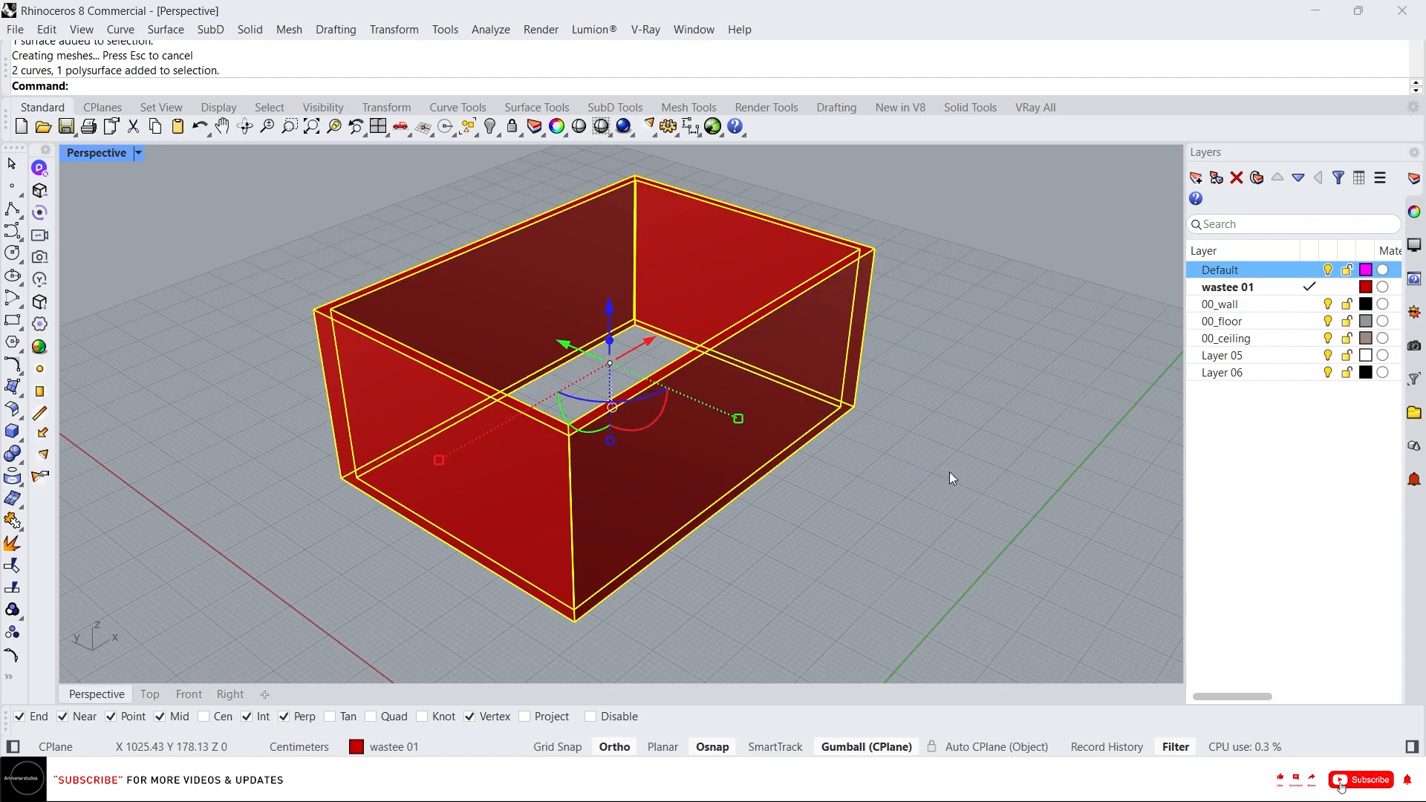
click(773, 327)
click(1291, 310)
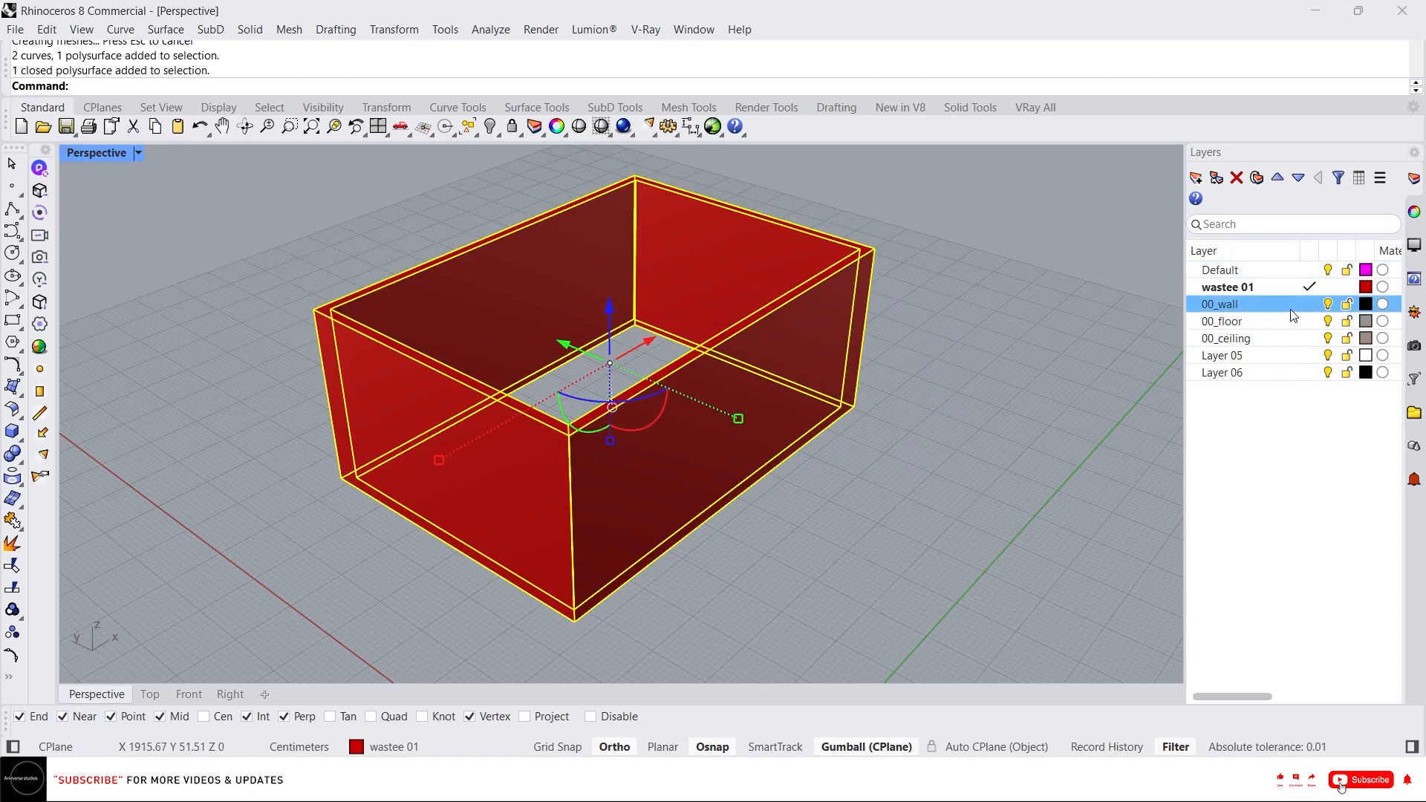
right_click(1293, 315)
click(1285, 403)
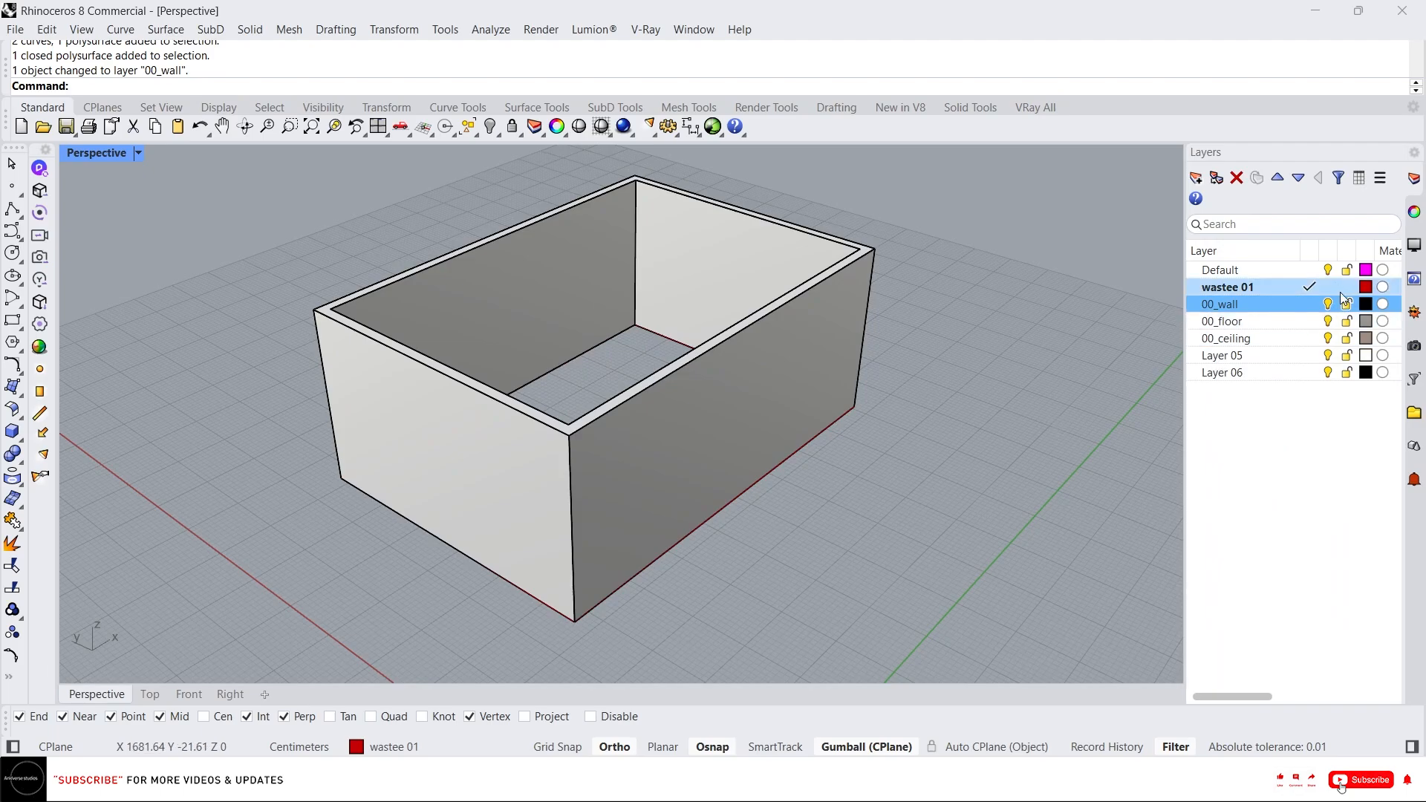
Make Default the current layer and create a planar floor surface from the inner outline curve.
click(1309, 269)
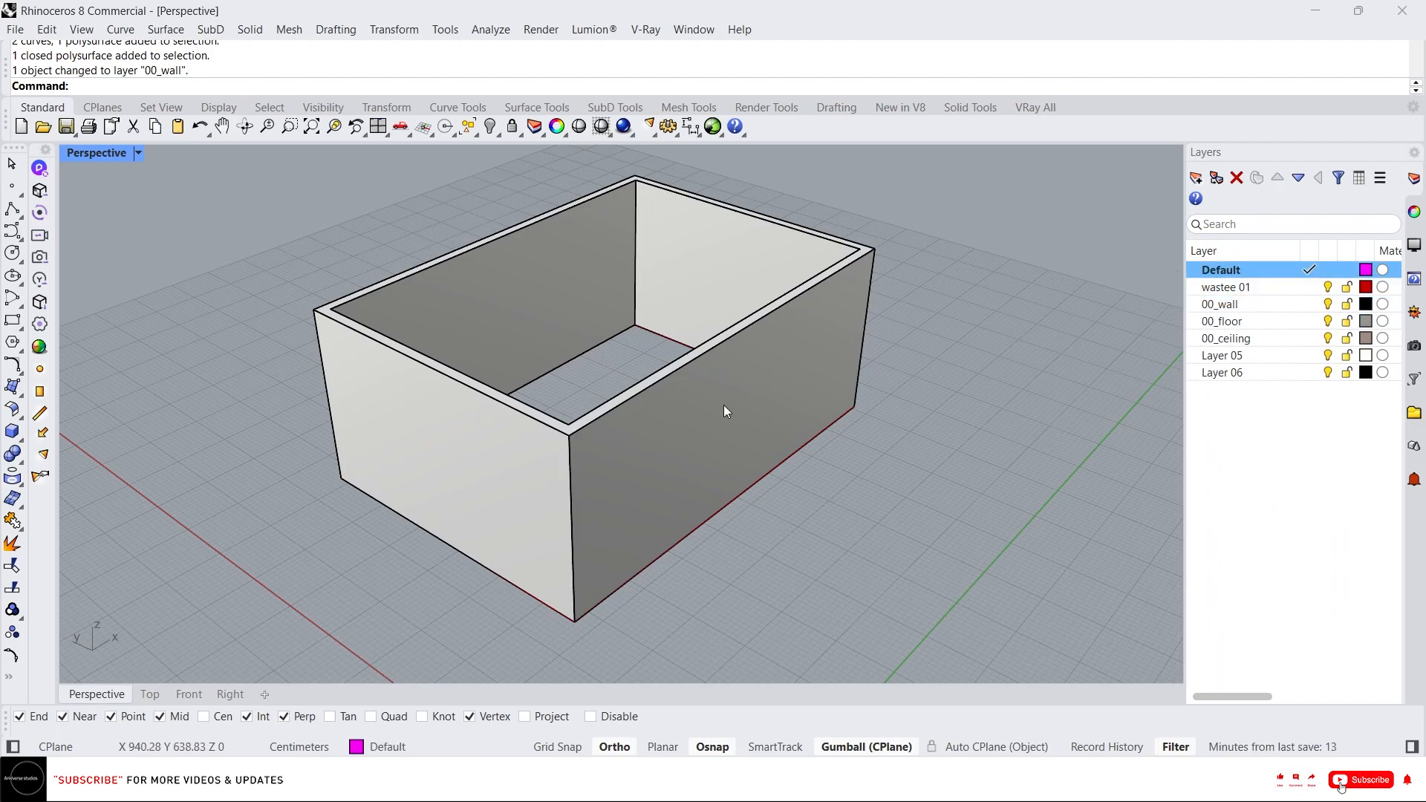
click(742, 492)
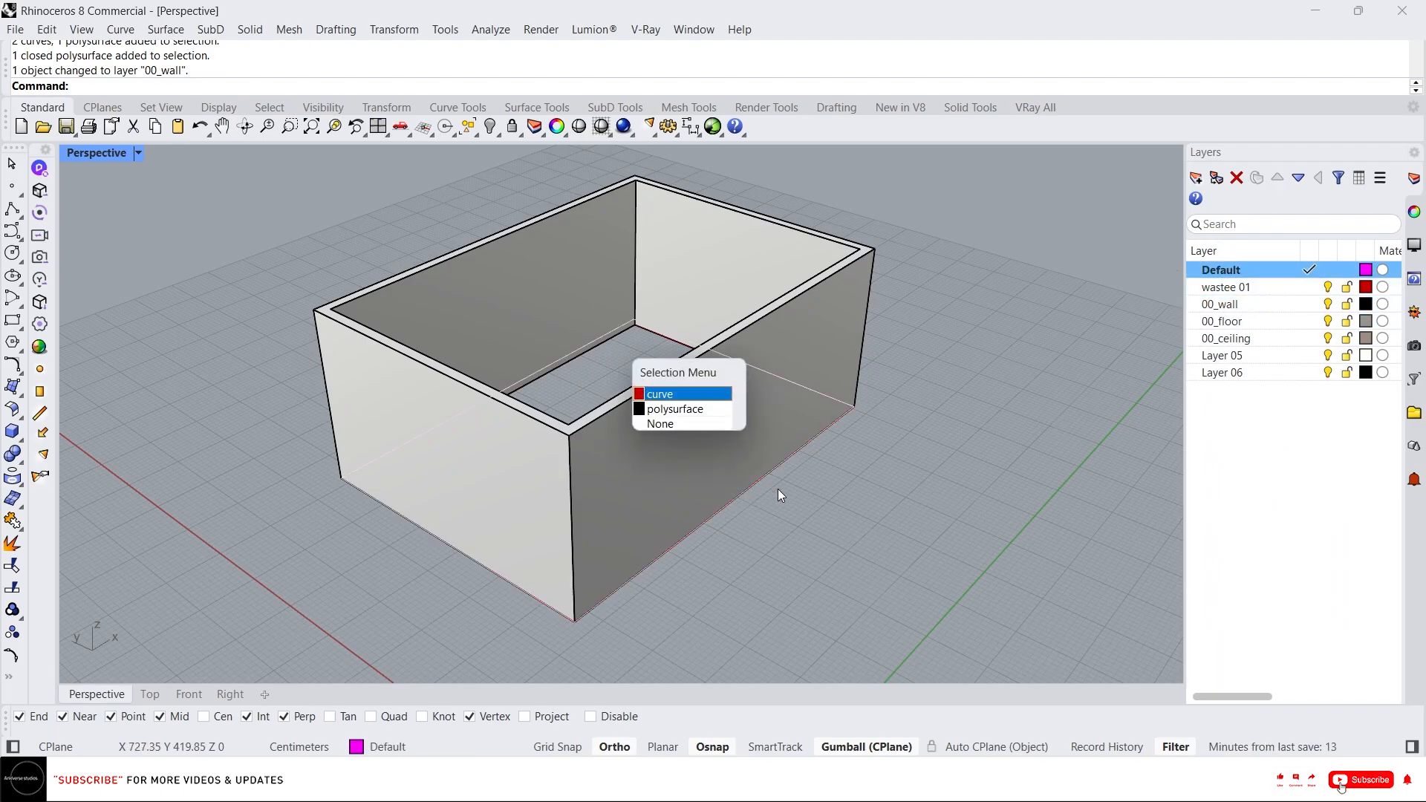
click(701, 396)
text(P)
key(Return)
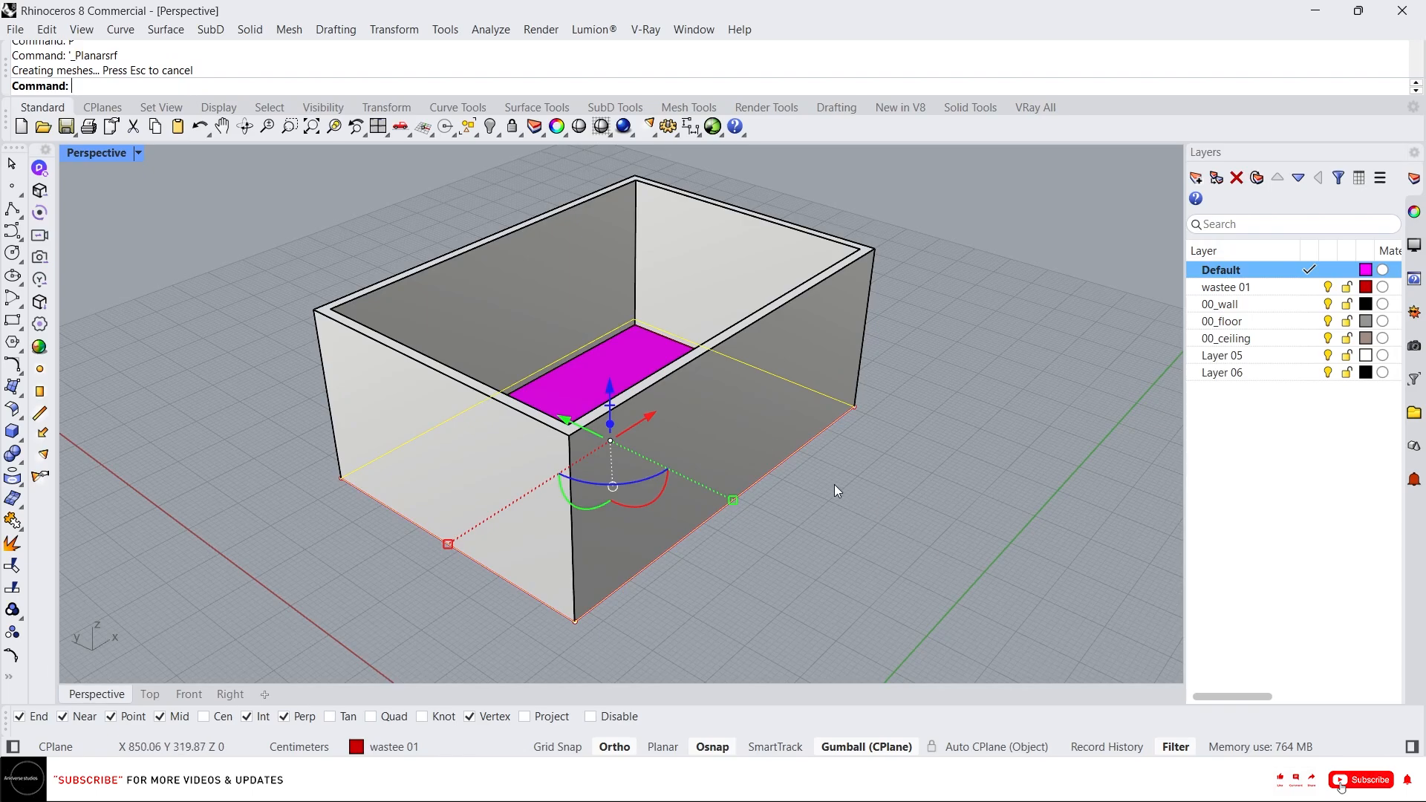
Extrude the floor surface 20 cm downward into a slab with the gumball.
click(666, 380)
right_drag(676, 459, 629, 412)
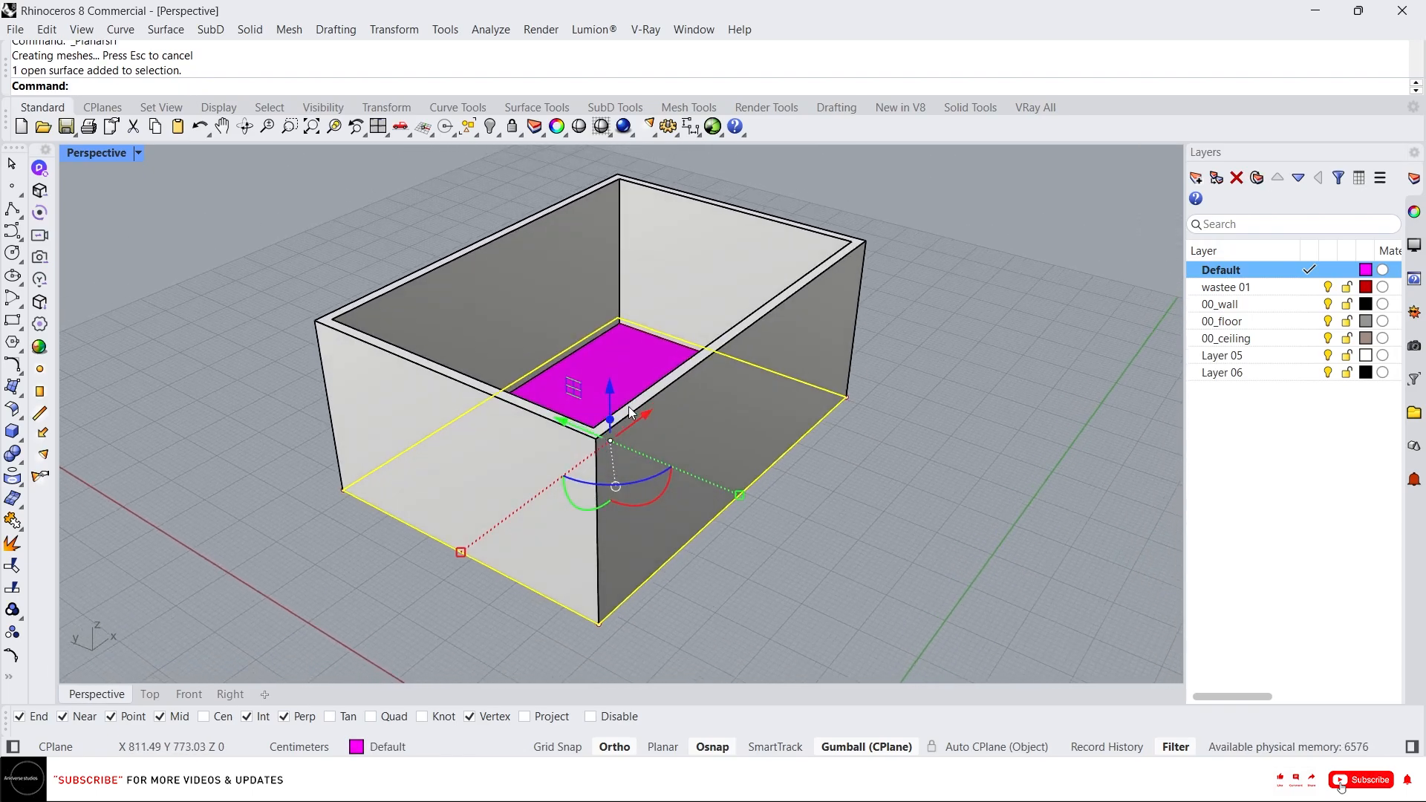
click(608, 420)
text(-2)
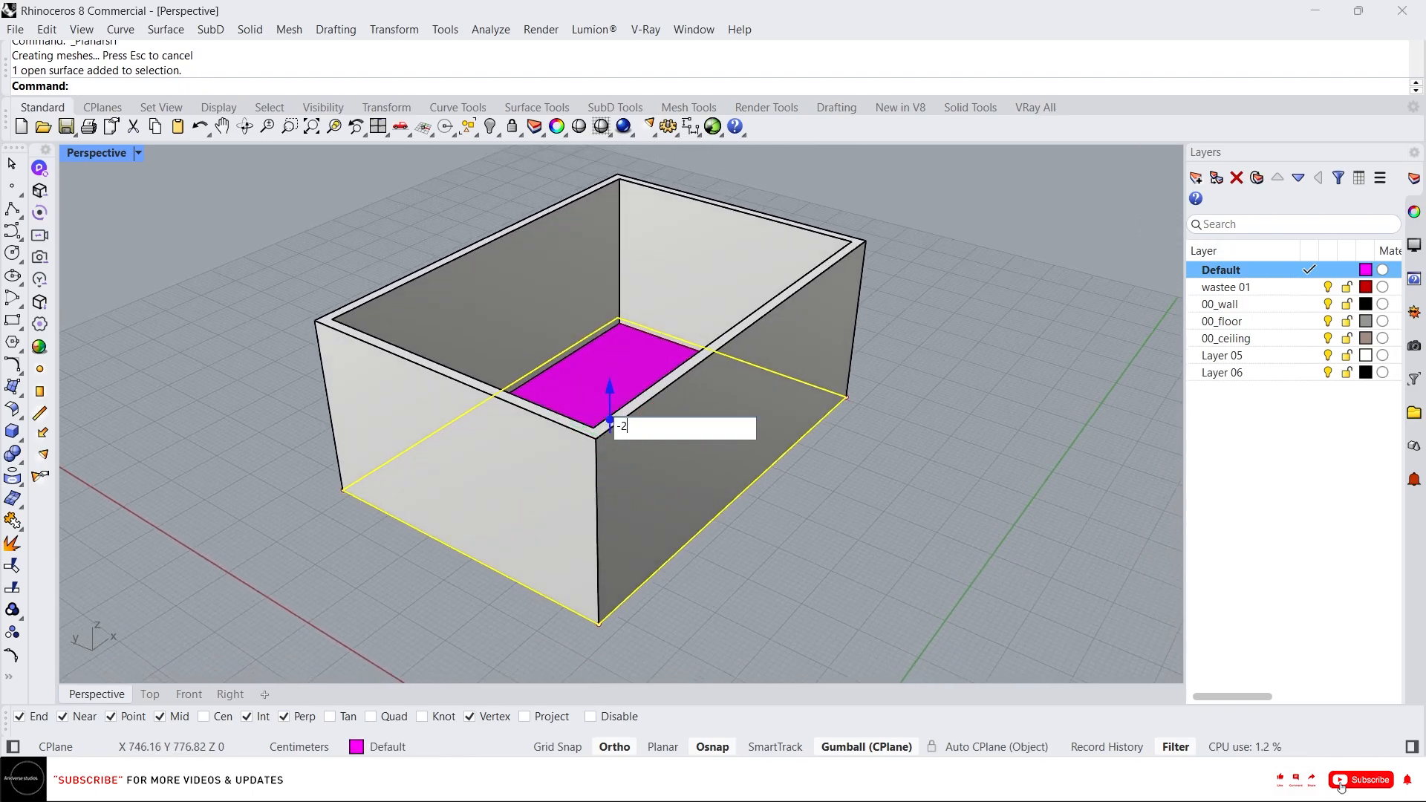
text(0)
key(Return)
key(Escape)
Move the floor slab onto the 00_floor layer.
click(630, 374)
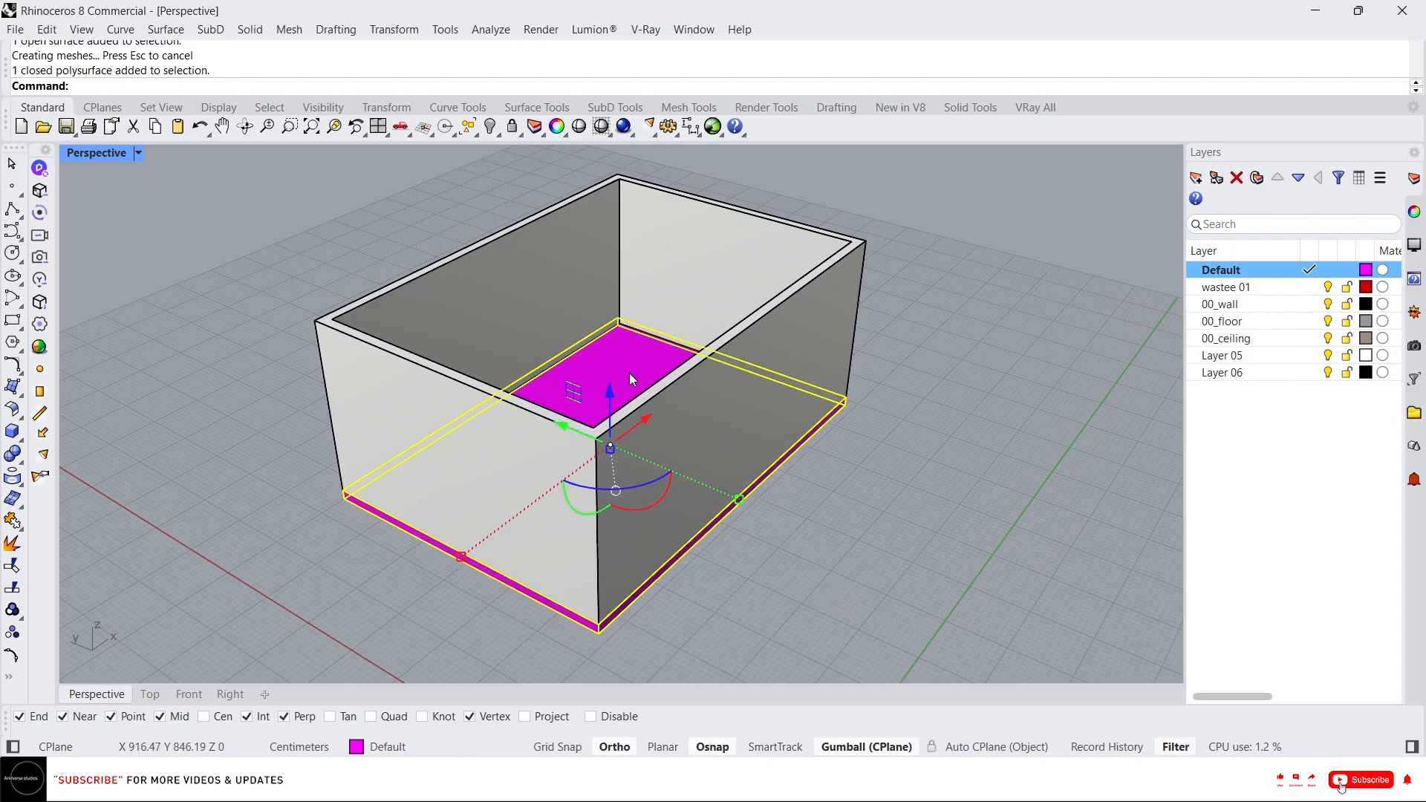
click(1284, 321)
right_click(1284, 320)
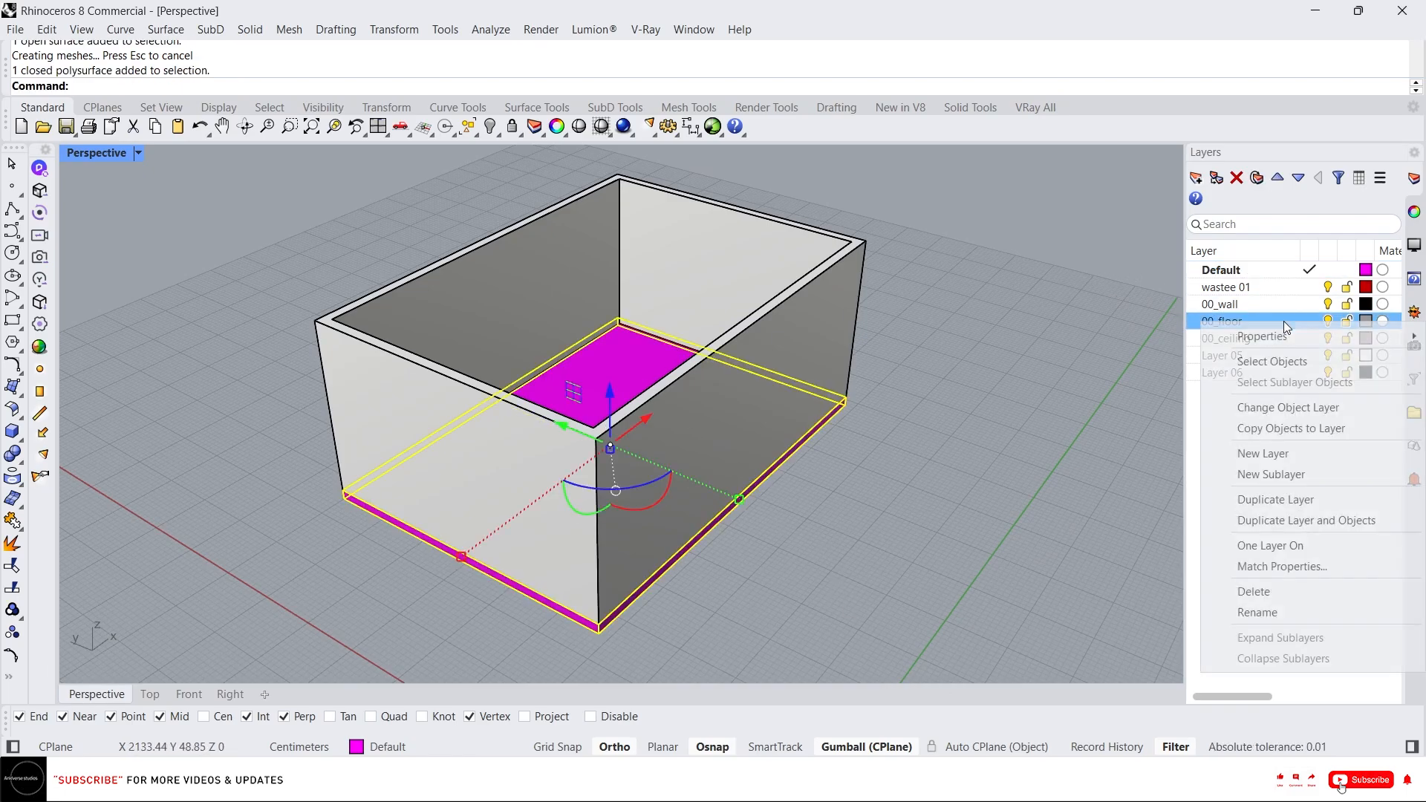
click(1285, 407)
key(Escape)
Copy the floor slab from its bottom corner up to the top corner of the walls as a ceiling.
click(620, 358)
scroll(600, 598, up, 5)
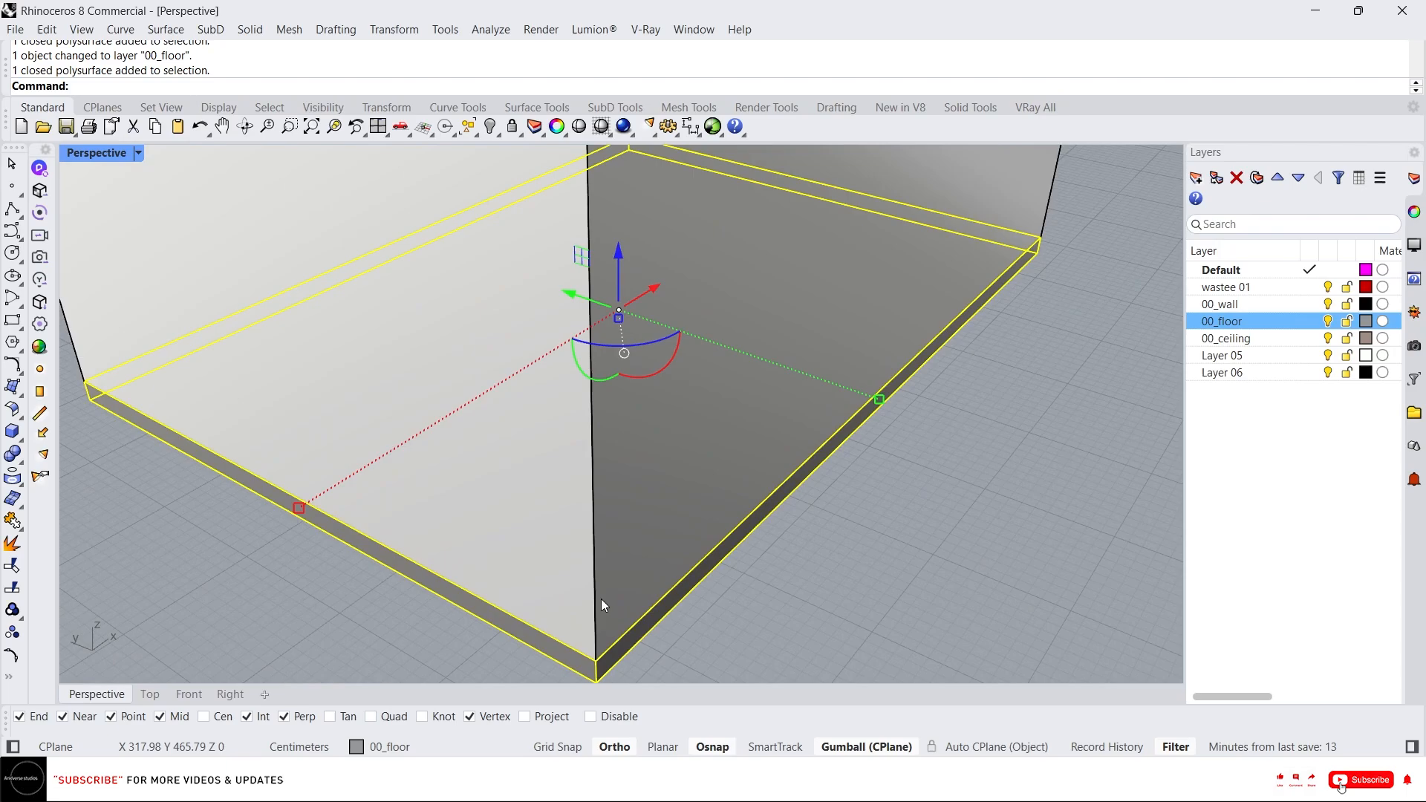
text(C)
key(Return)
scroll(695, 410, down, 3)
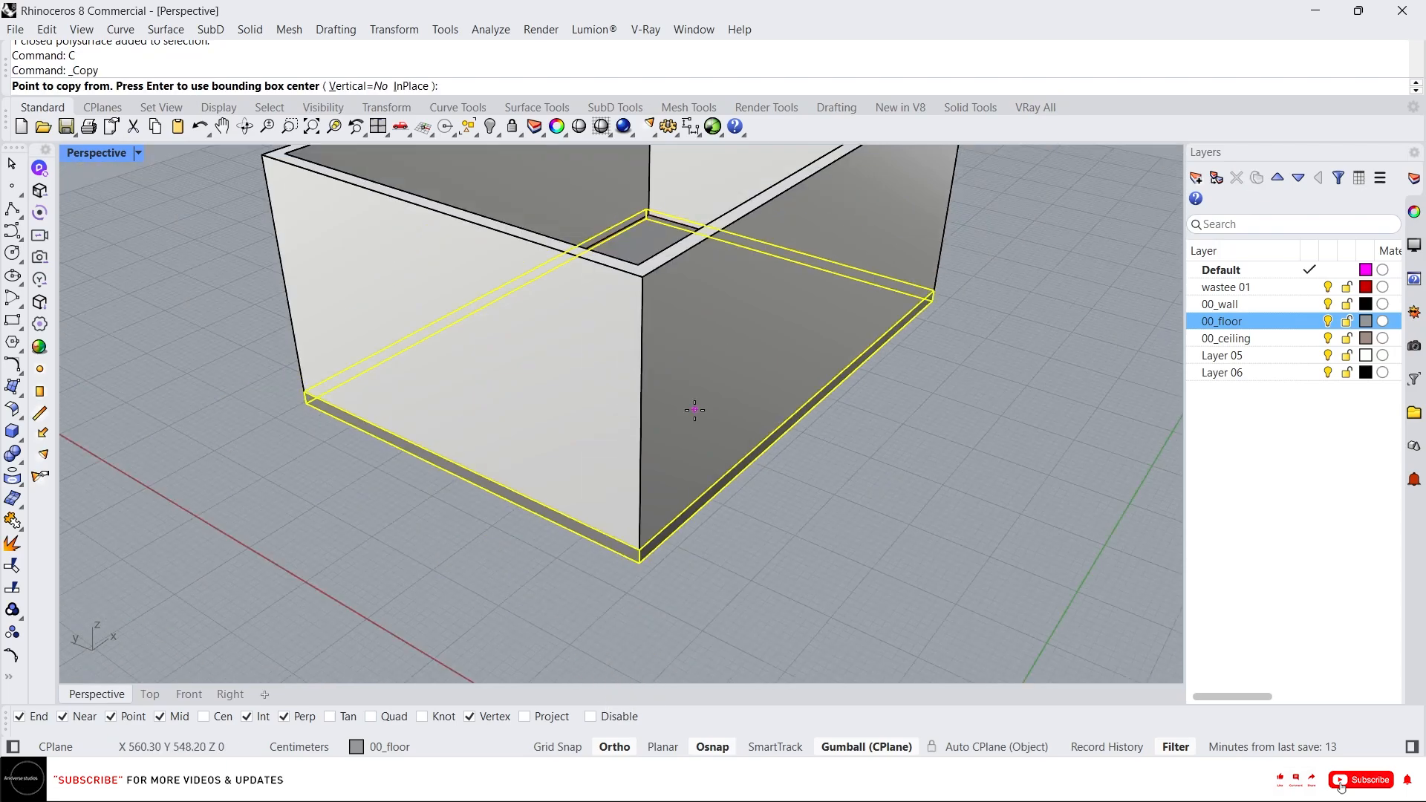
scroll(694, 410, up, 5)
click(602, 648)
scroll(632, 551, down, 3)
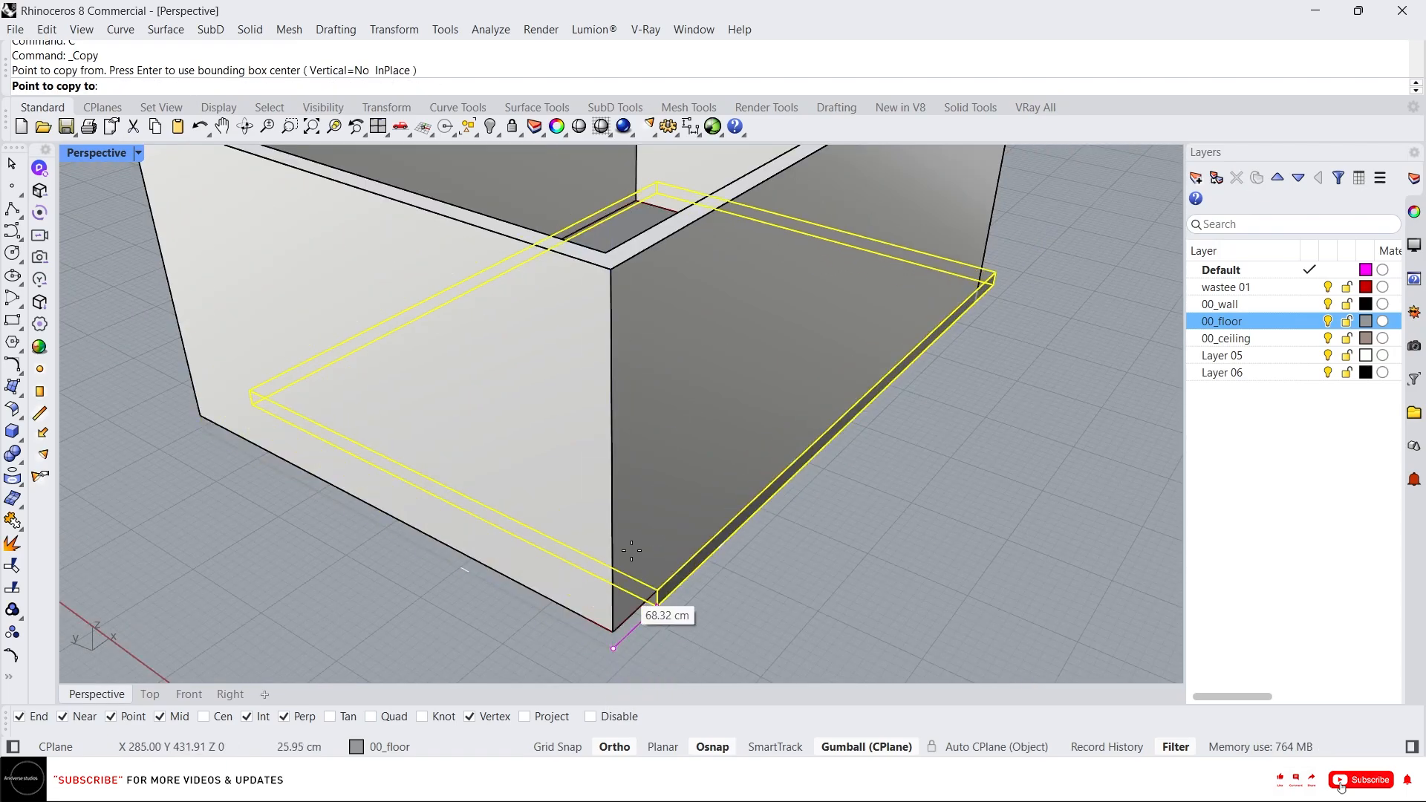
click(609, 269)
key(Escape)
key(Escape)
Move the copied top slab onto the 00_ceiling layer.
scroll(581, 441, down, 3)
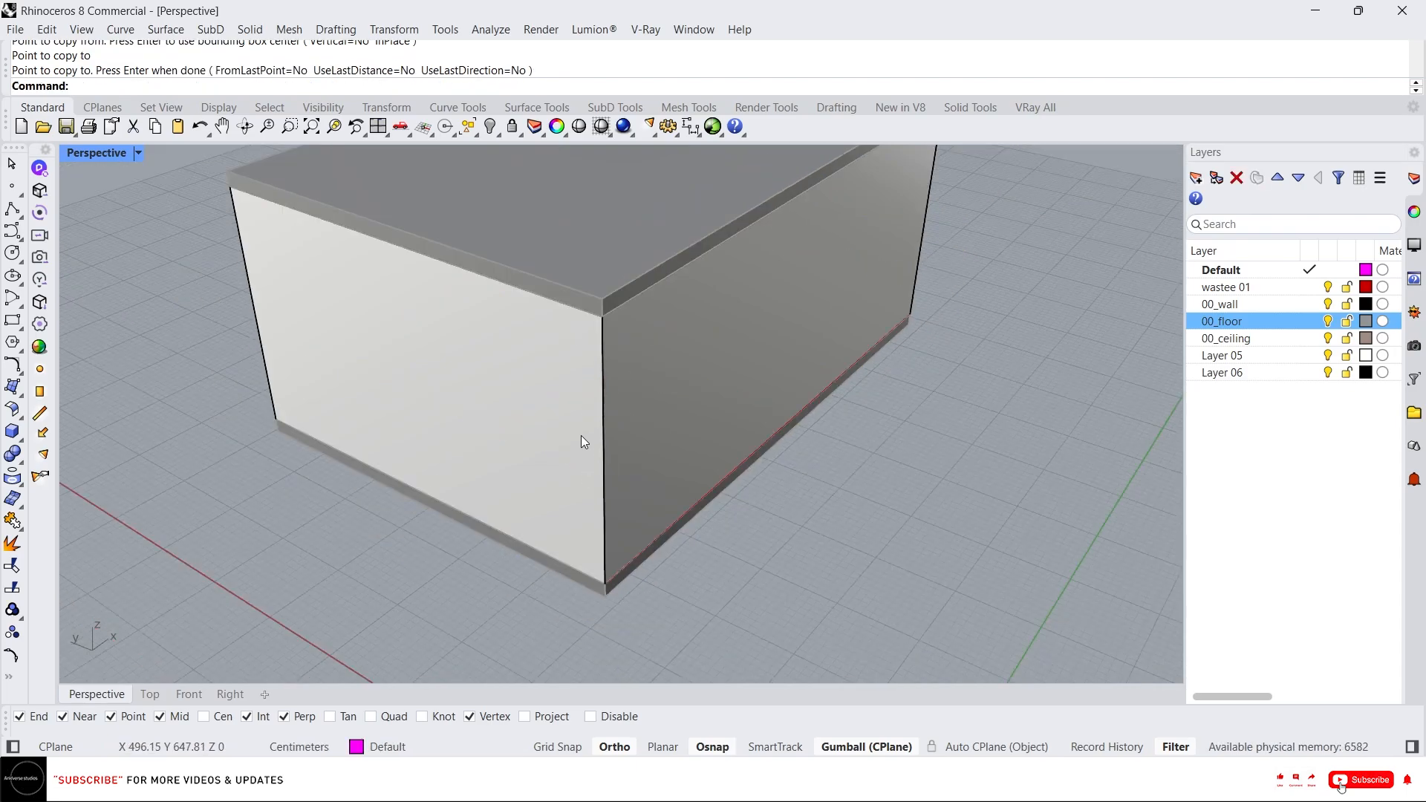
click(594, 244)
right_click(1264, 338)
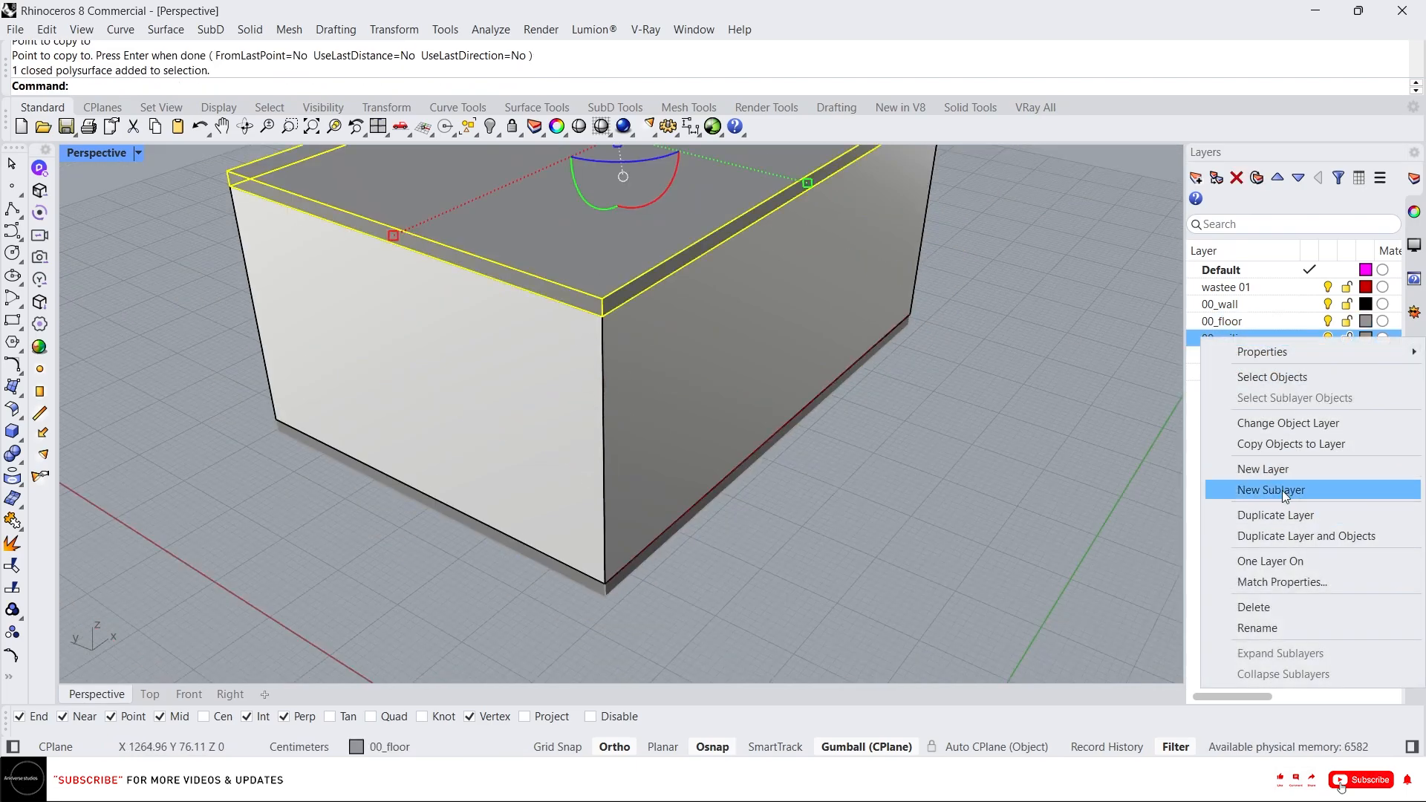
click(1286, 424)
Change the 00_ceiling layer colour to a light swatch.
scroll(861, 492, down, 3)
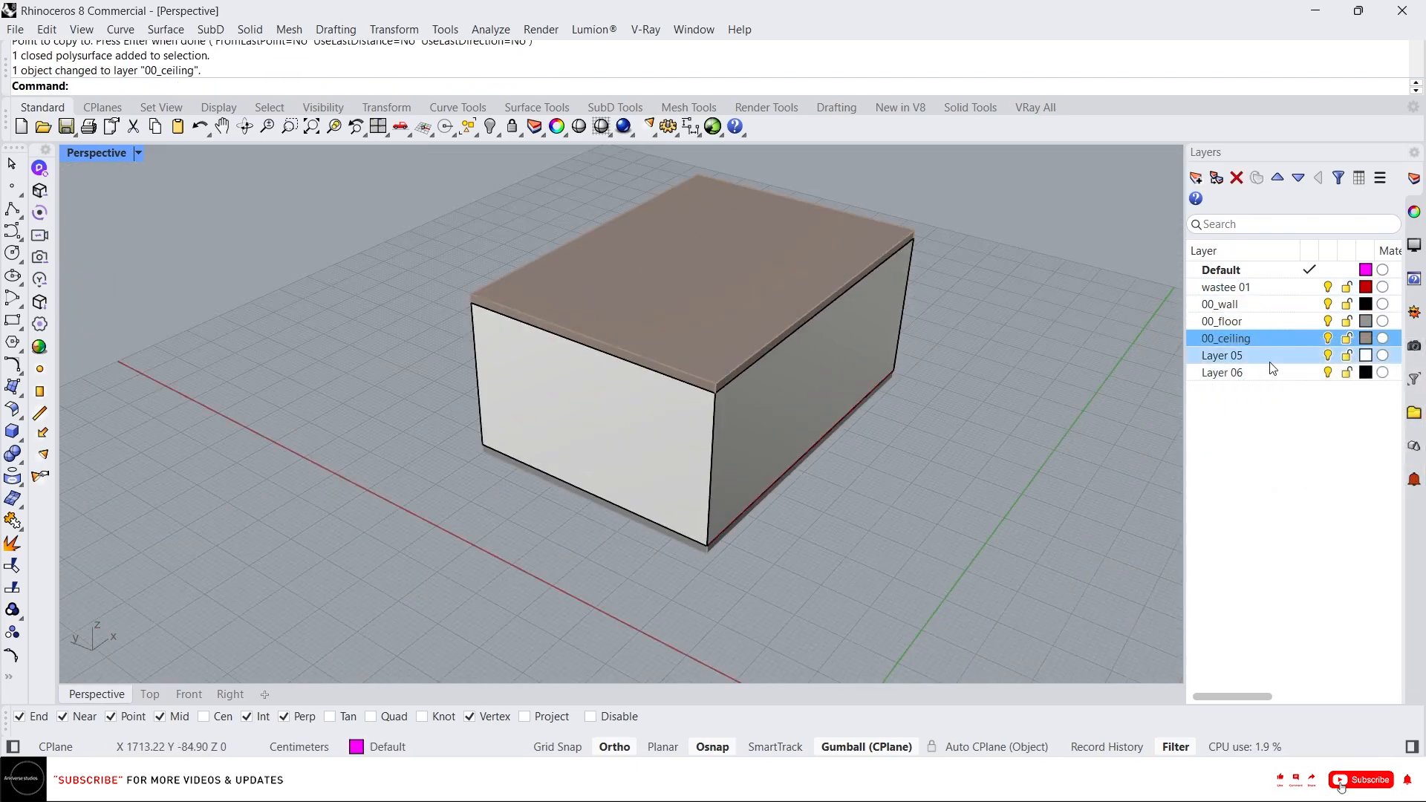
click(1365, 338)
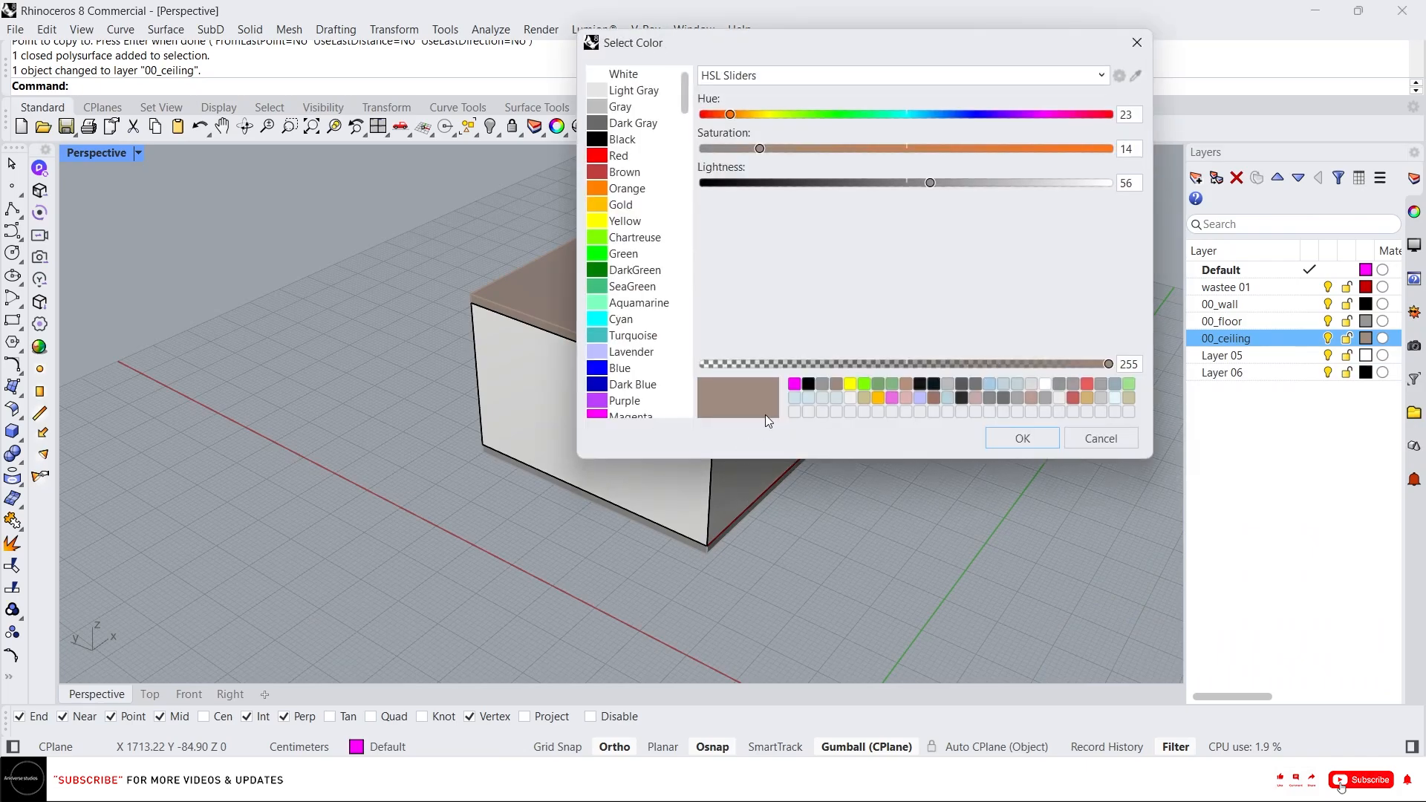
click(975, 397)
click(1023, 438)
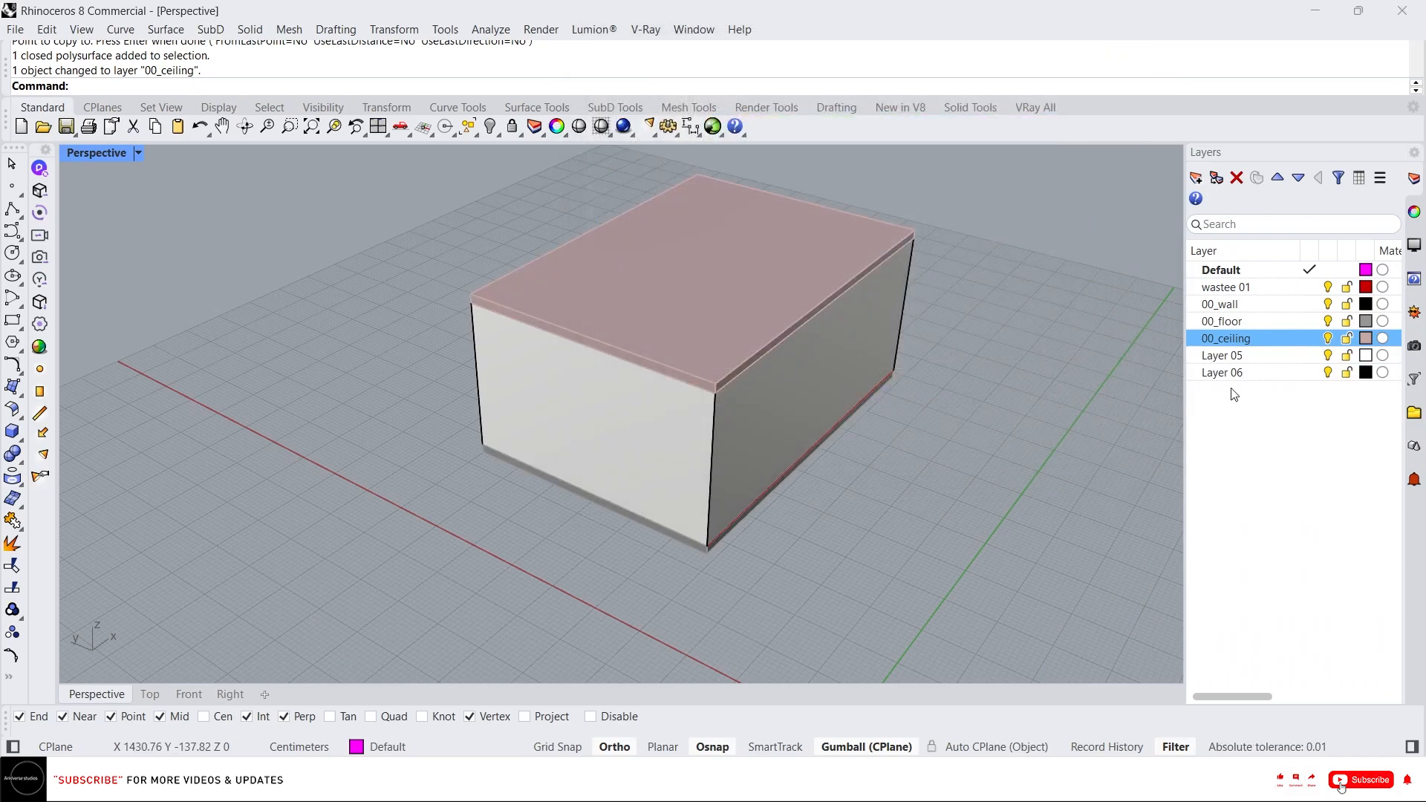
Turn off the 00_ceiling layer to see into the room.
click(1327, 338)
click(809, 350)
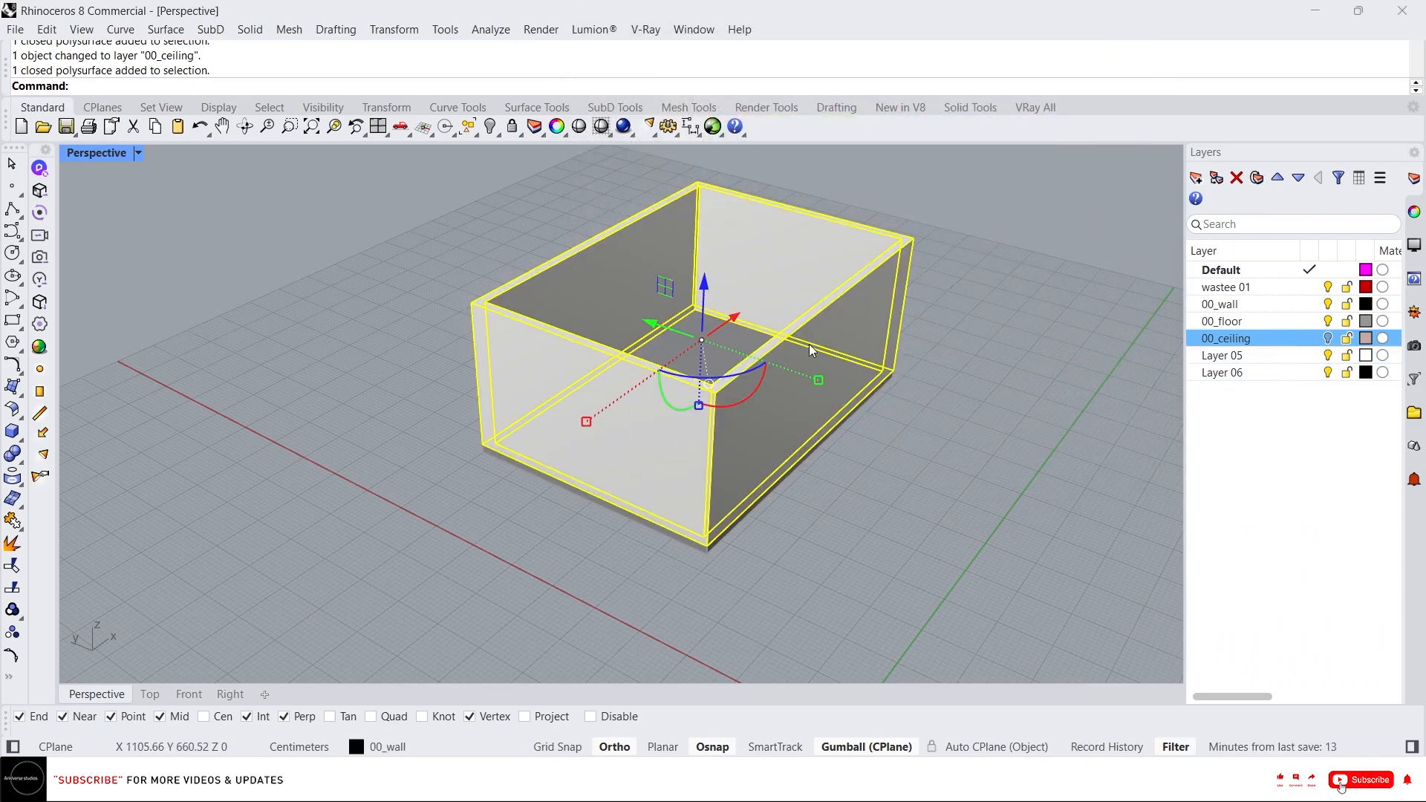
right_drag(847, 318, 738, 398)
scroll(713, 323, up, 5)
scroll(720, 527, down, 8)
right_drag(720, 527, 713, 416)
scroll(712, 416, up, 9)
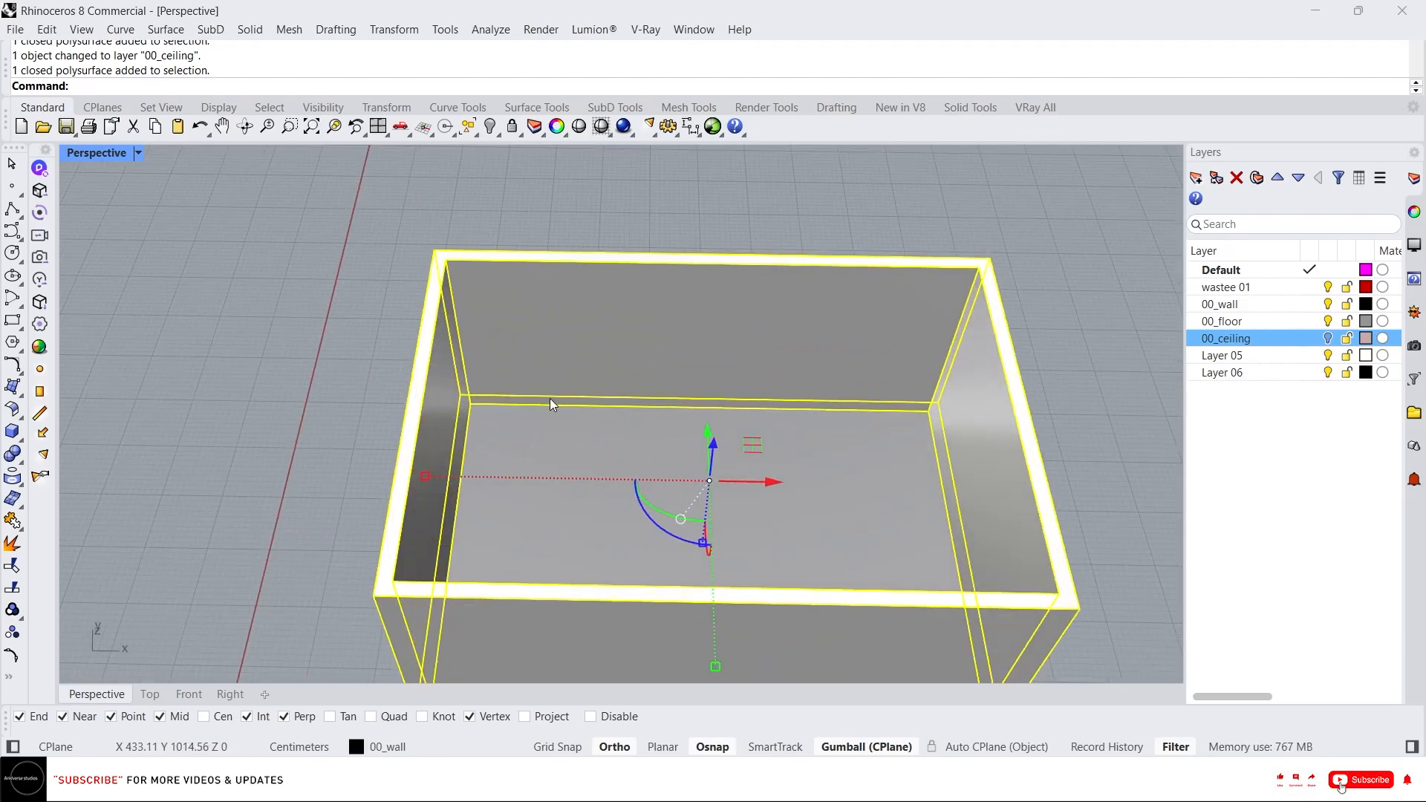
scroll(551, 404, down, 4)
right_drag(519, 366, 567, 423)
scroll(572, 427, up, 5)
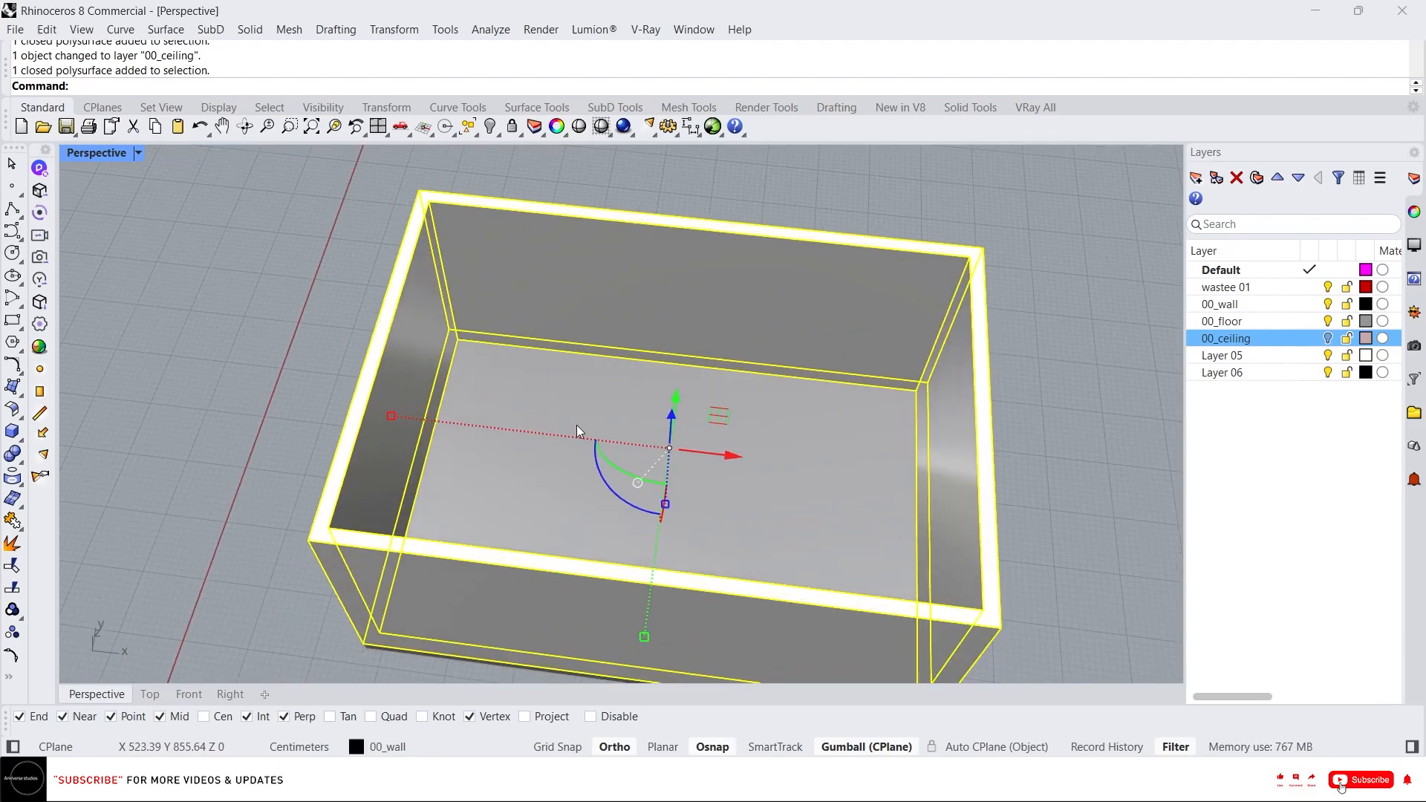
right_drag(464, 375, 590, 261)
scroll(490, 372, down, 4)
scroll(588, 259, up, 4)
right_drag(739, 351, 672, 372)
key(Escape)
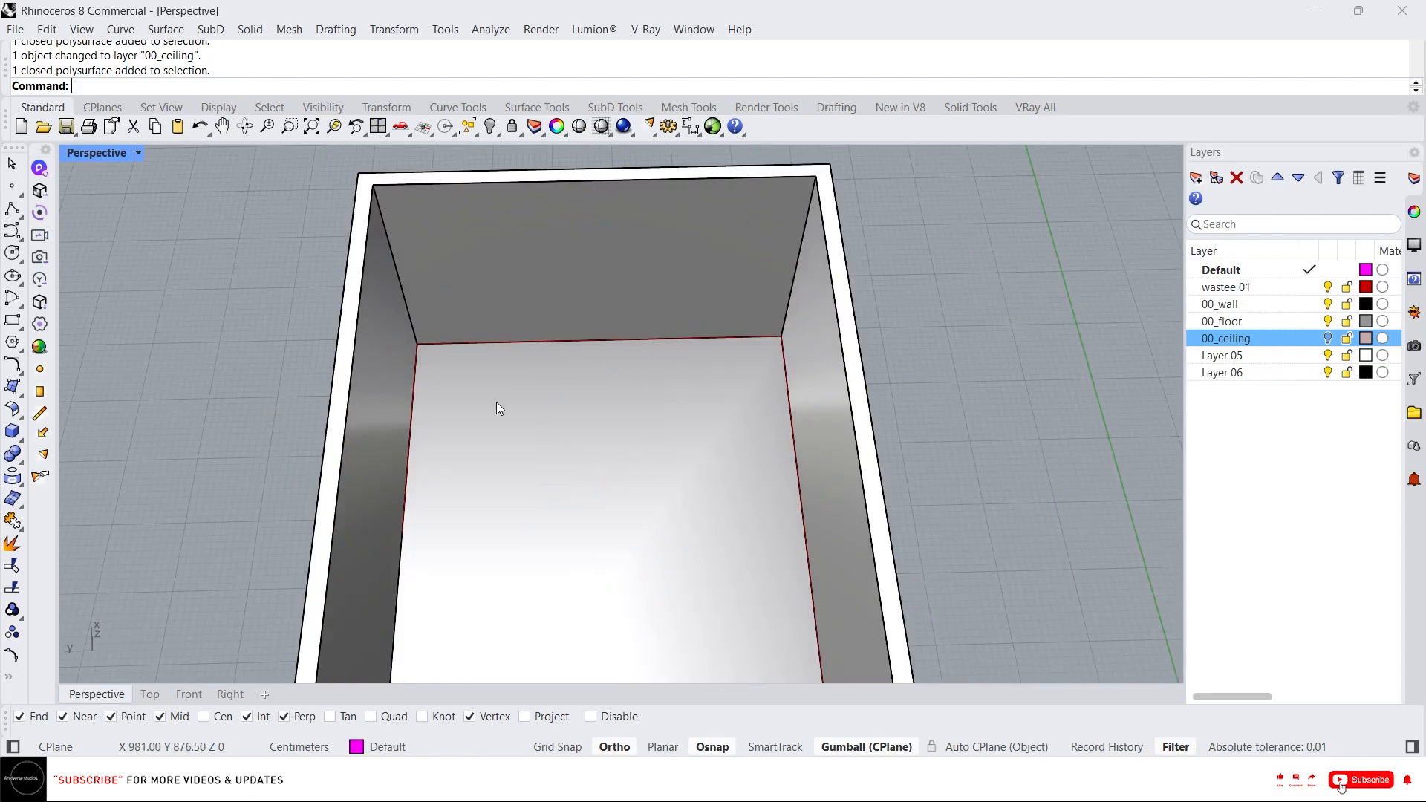
Copy the wall's vertical corner edge 50 cm along the wall as a guide line.
ctrl+shift+click(391, 244)
right_drag(391, 244, 469, 350)
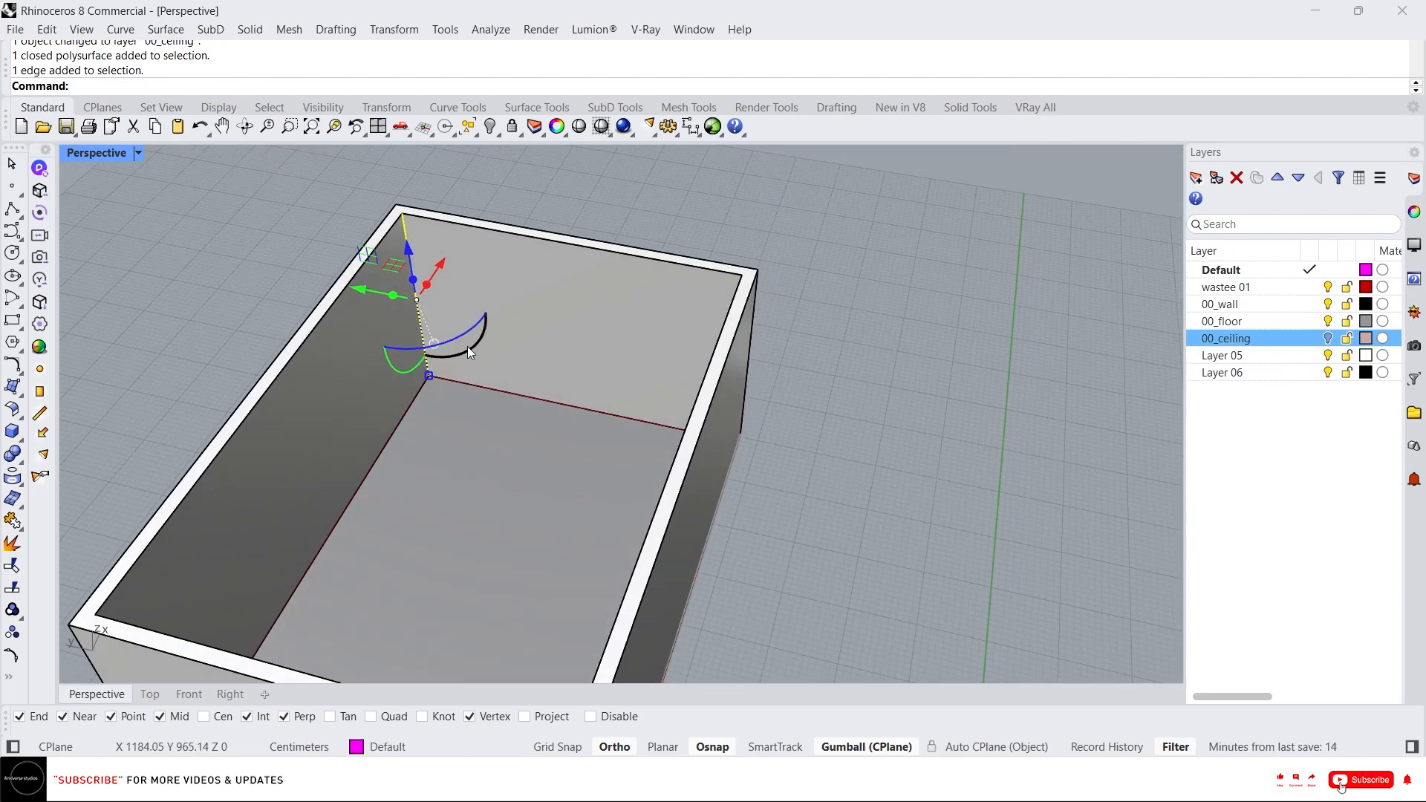
key(alt)
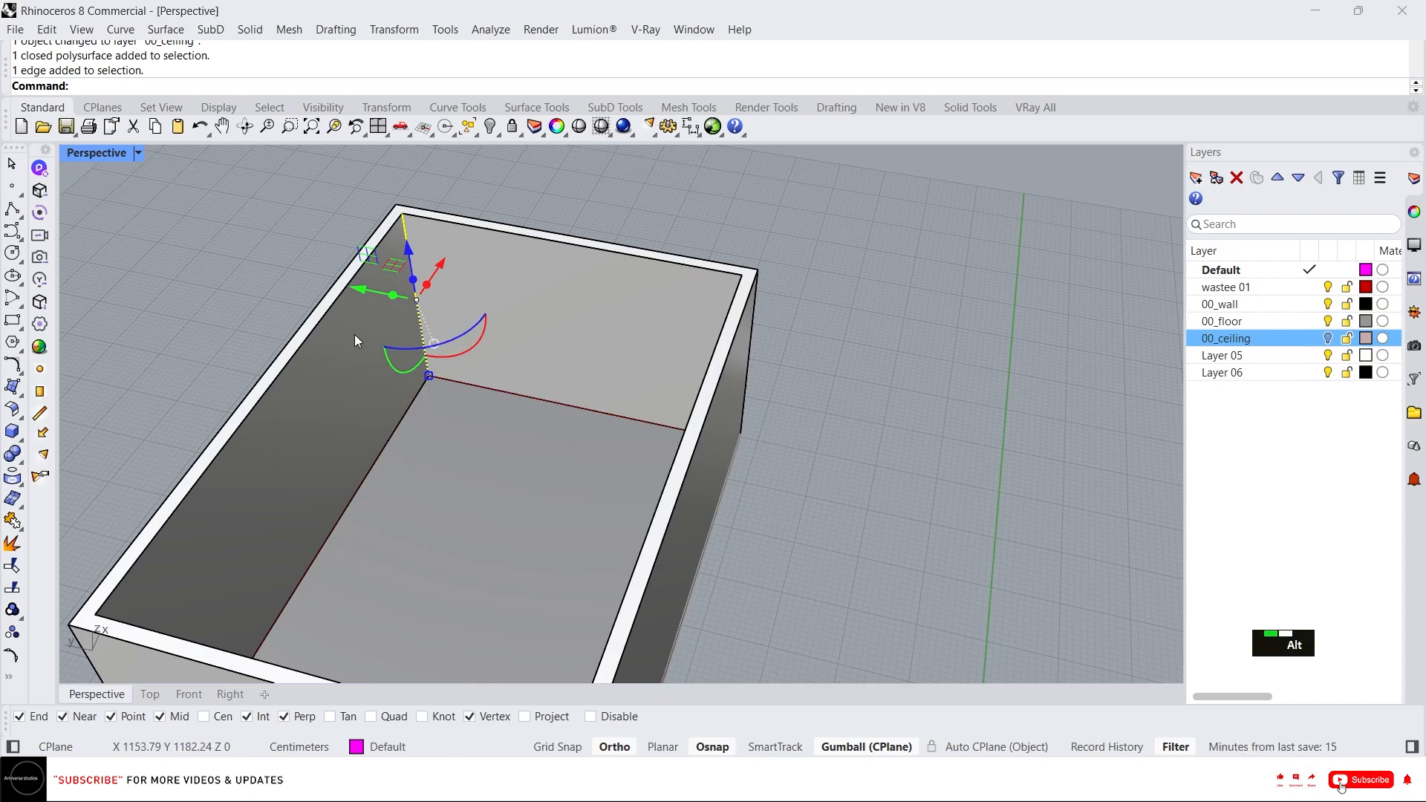
alt+click(365, 285)
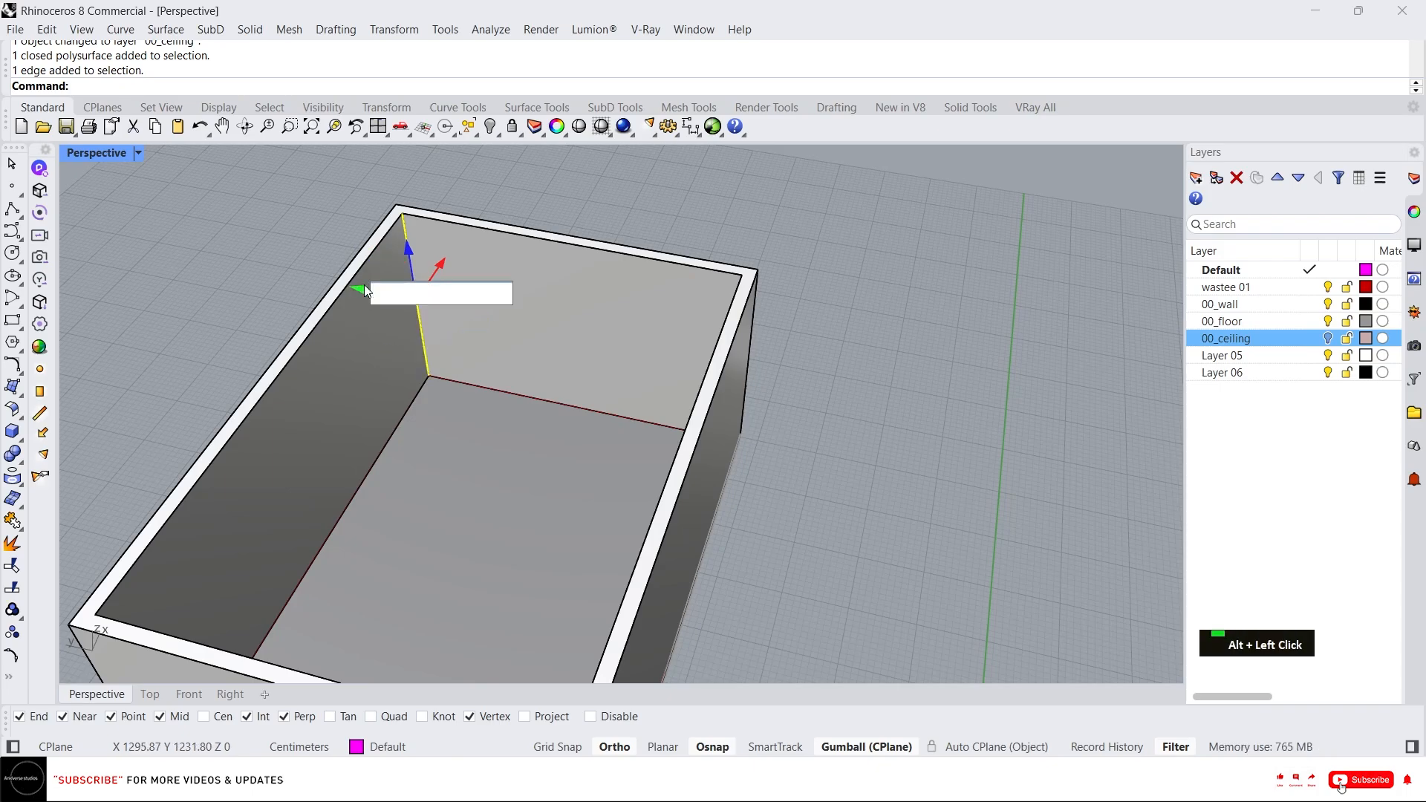
text(-50)
key(Return)
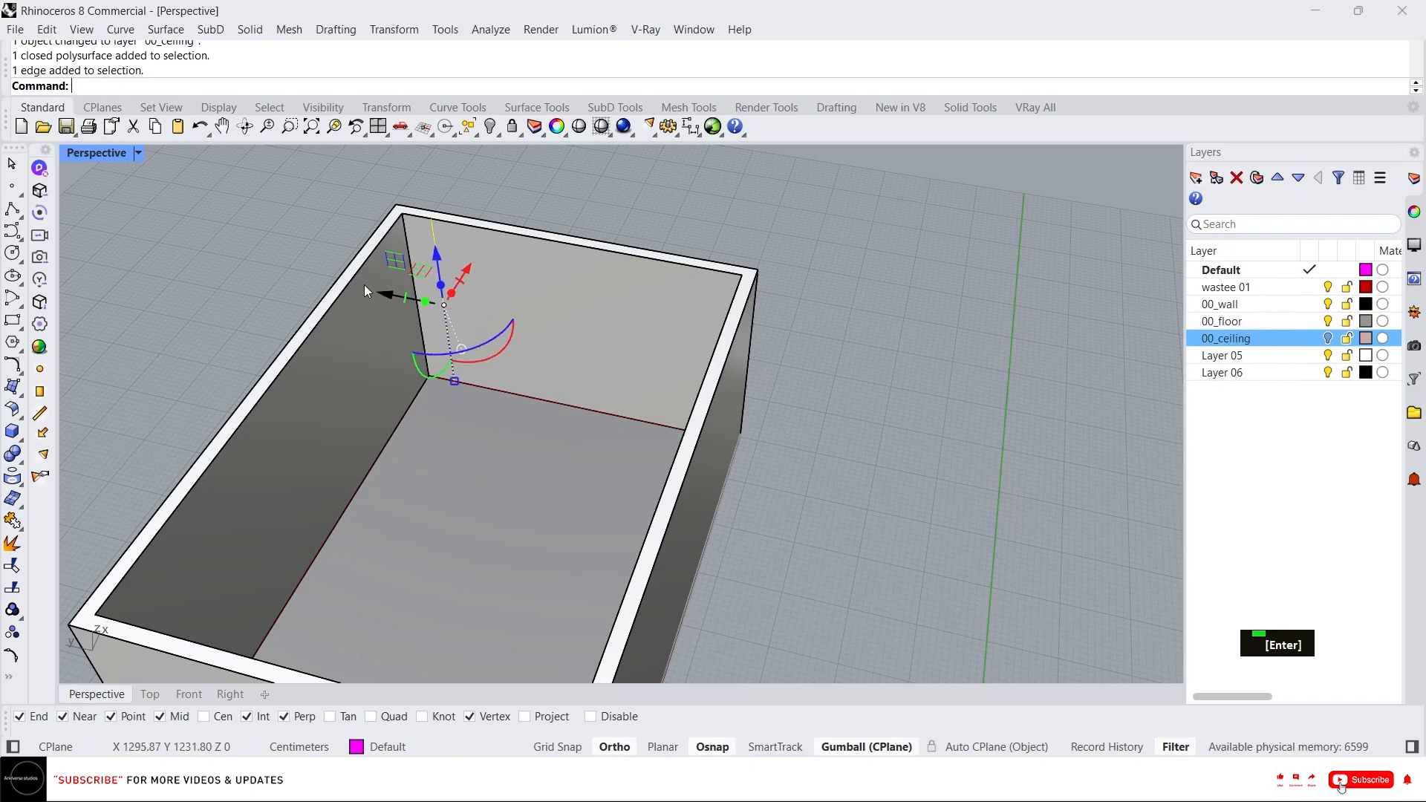
Mirror the copied guide line across the wall's midpoint to the opposite end of the wall.
right_drag(364, 284, 497, 287)
scroll(616, 252, up, 3)
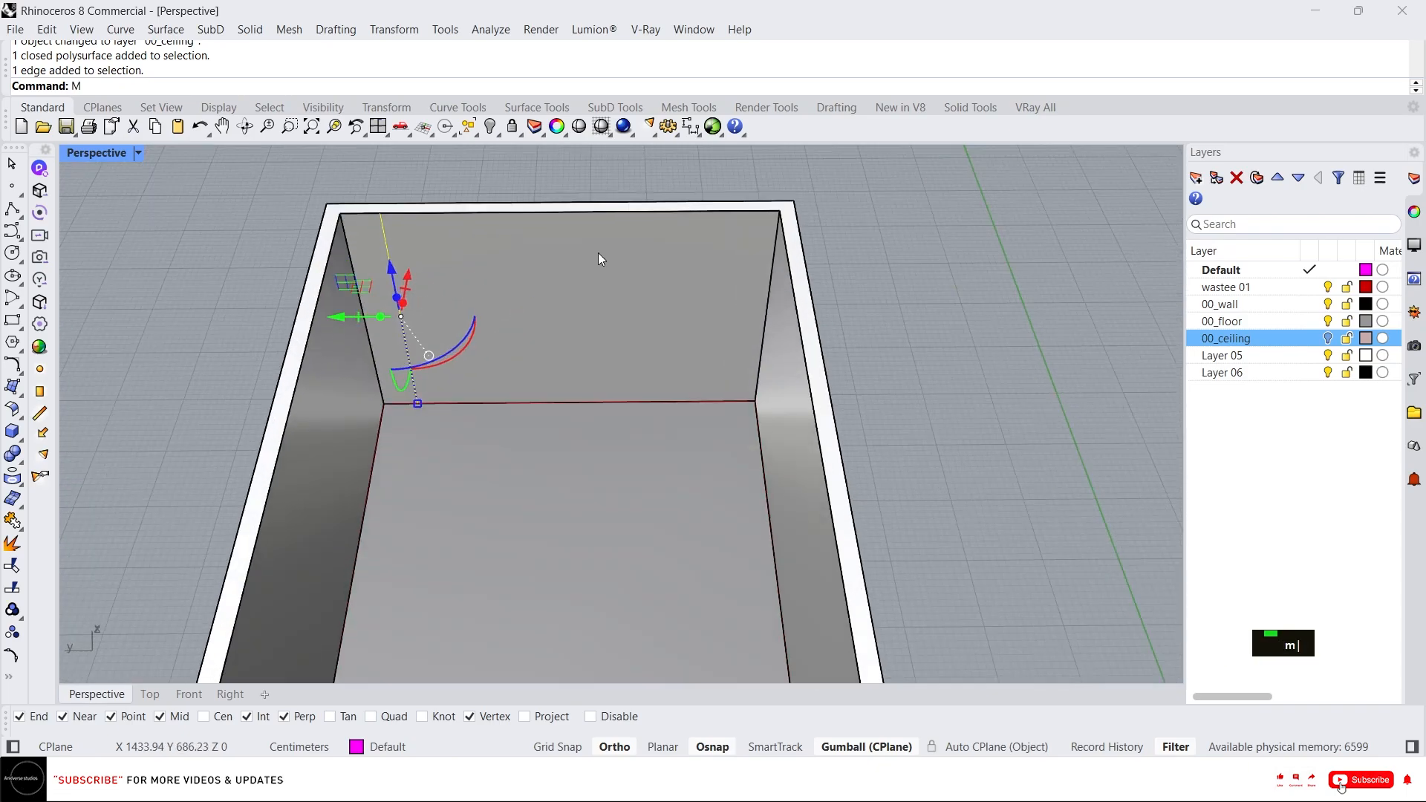
text(mi)
key(Return)
click(559, 211)
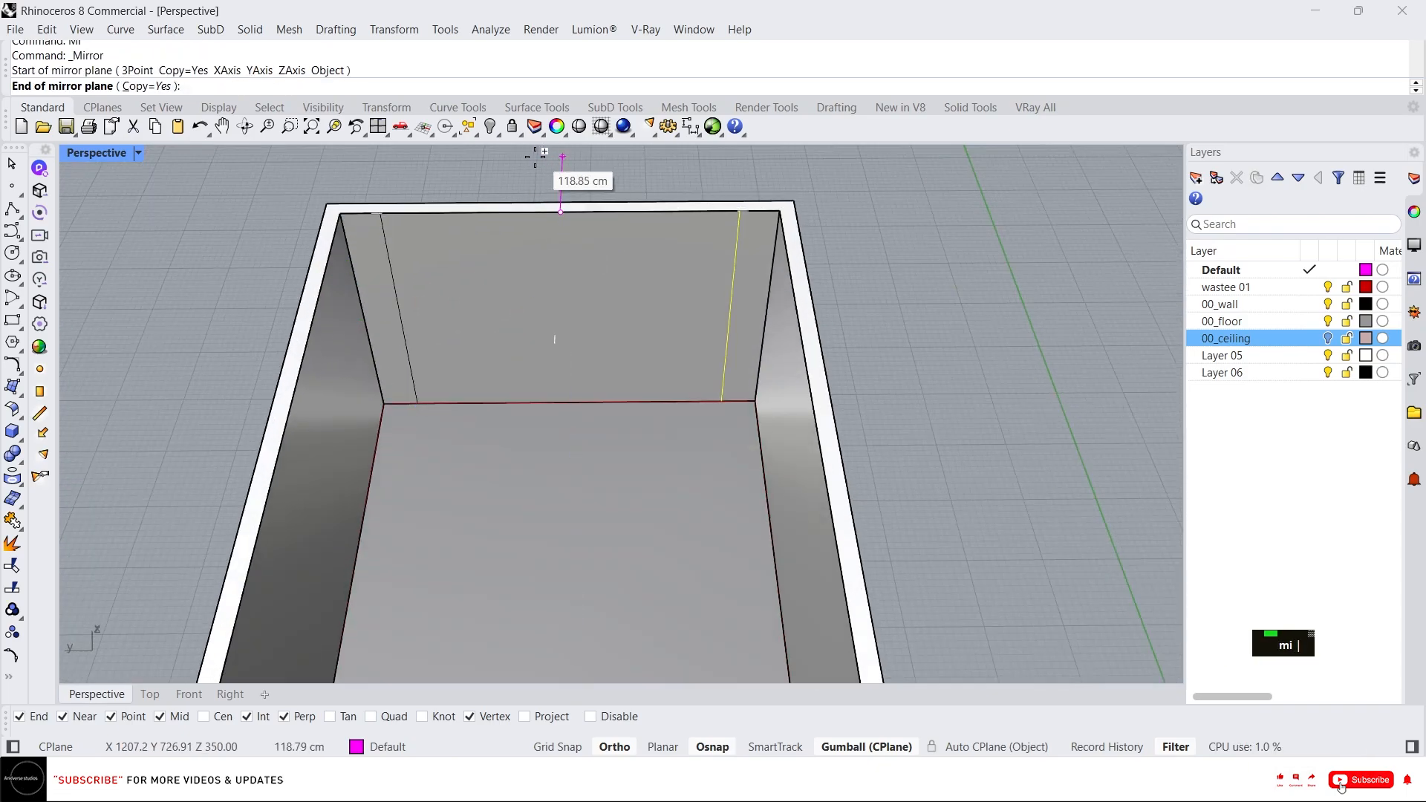
click(551, 182)
right_drag(519, 158, 540, 230)
scroll(464, 223, up, 2)
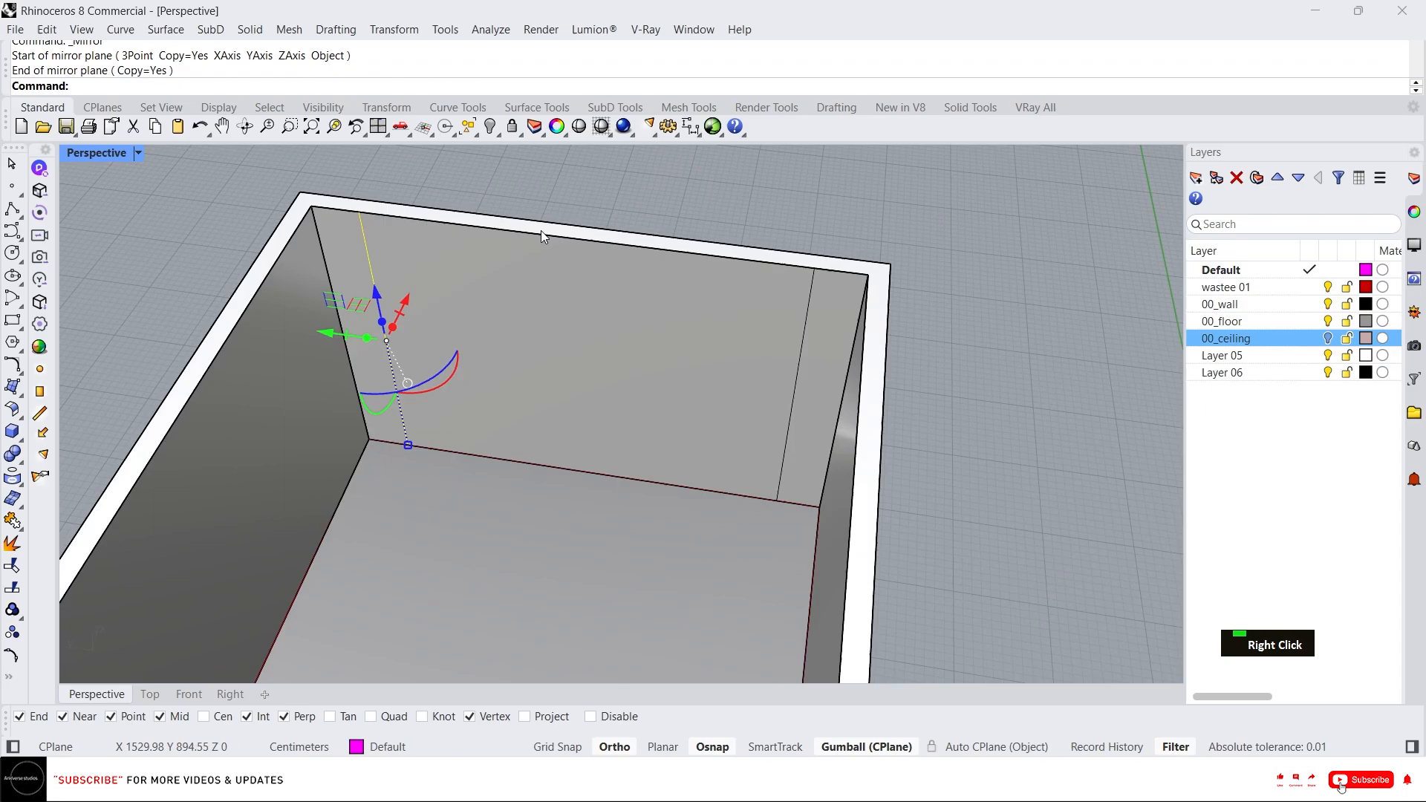
key(Escape)
key(Escape)
Draw a line along the wall's top inner edge and move it down 1 cm.
text(l)
key(Return)
click(353, 215)
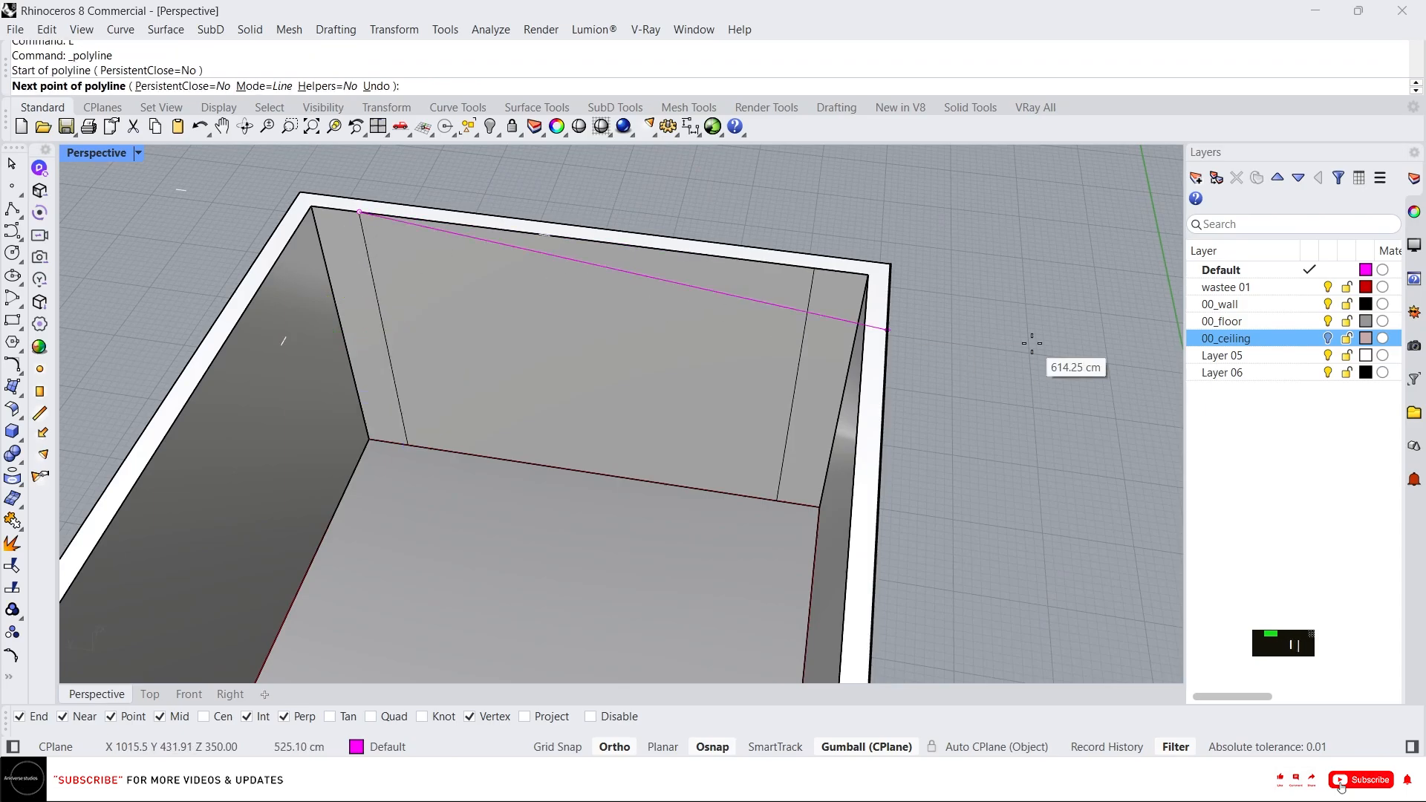
click(1100, 303)
key(Return)
click(714, 198)
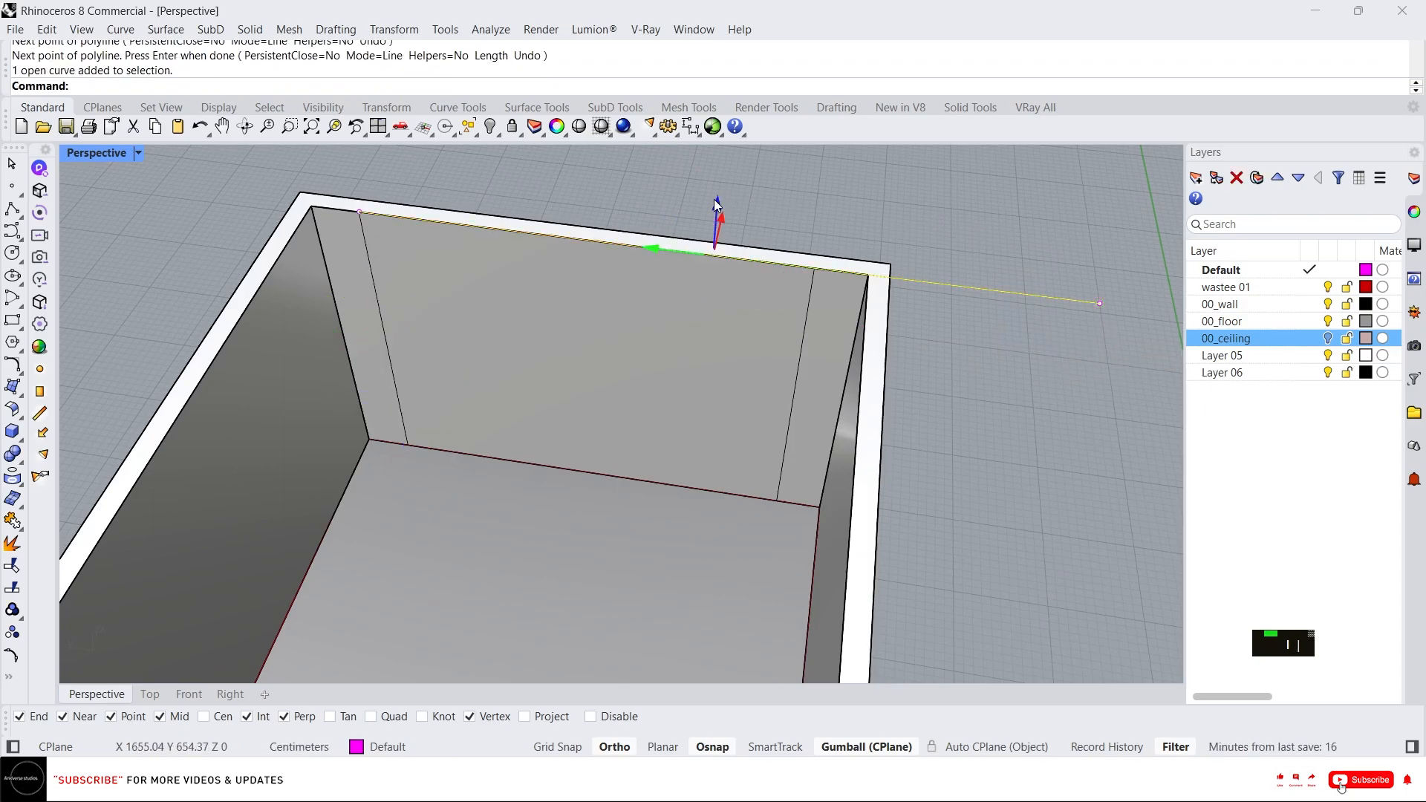
text(-1)
key(Return)
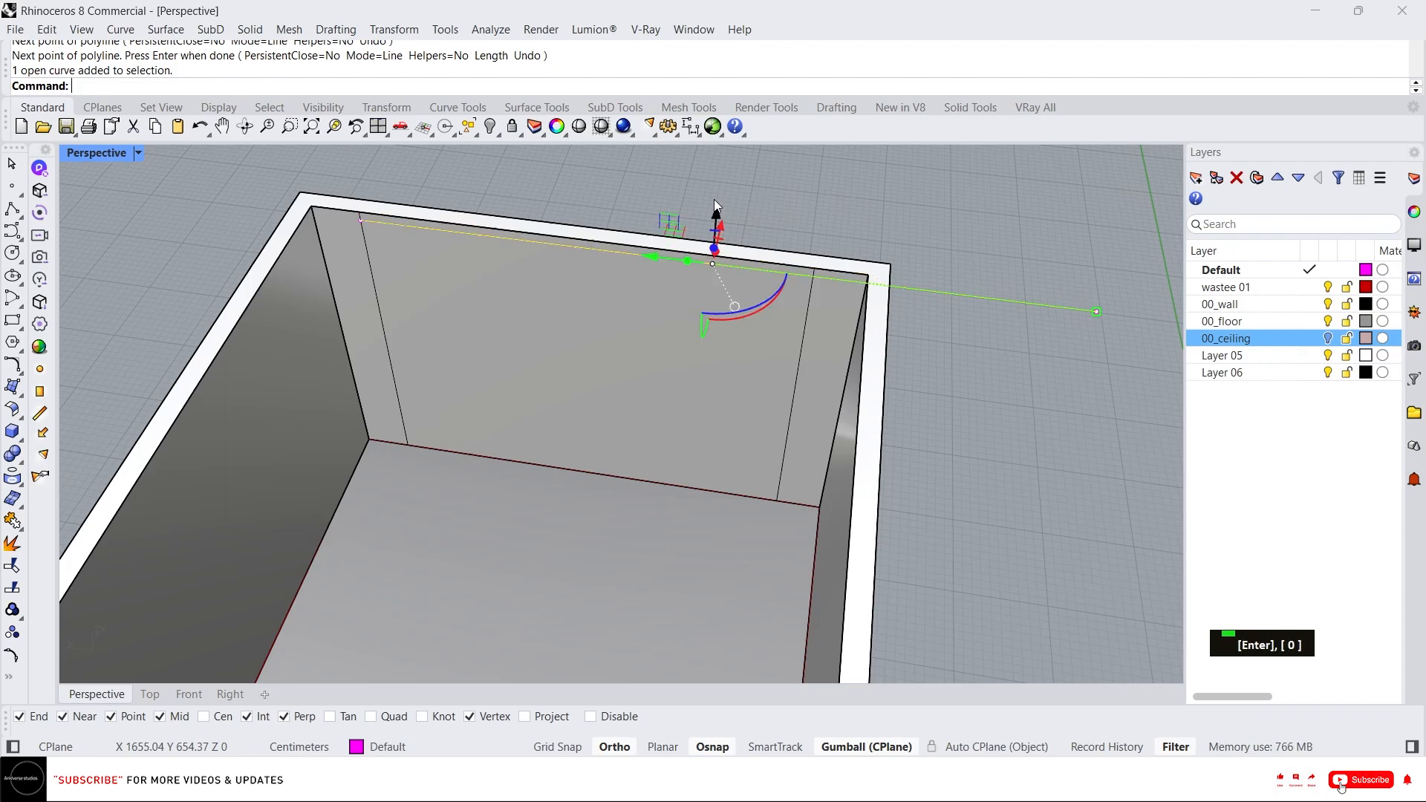
key(Escape)
key(Escape)
text(x)
key(space)
click(586, 382)
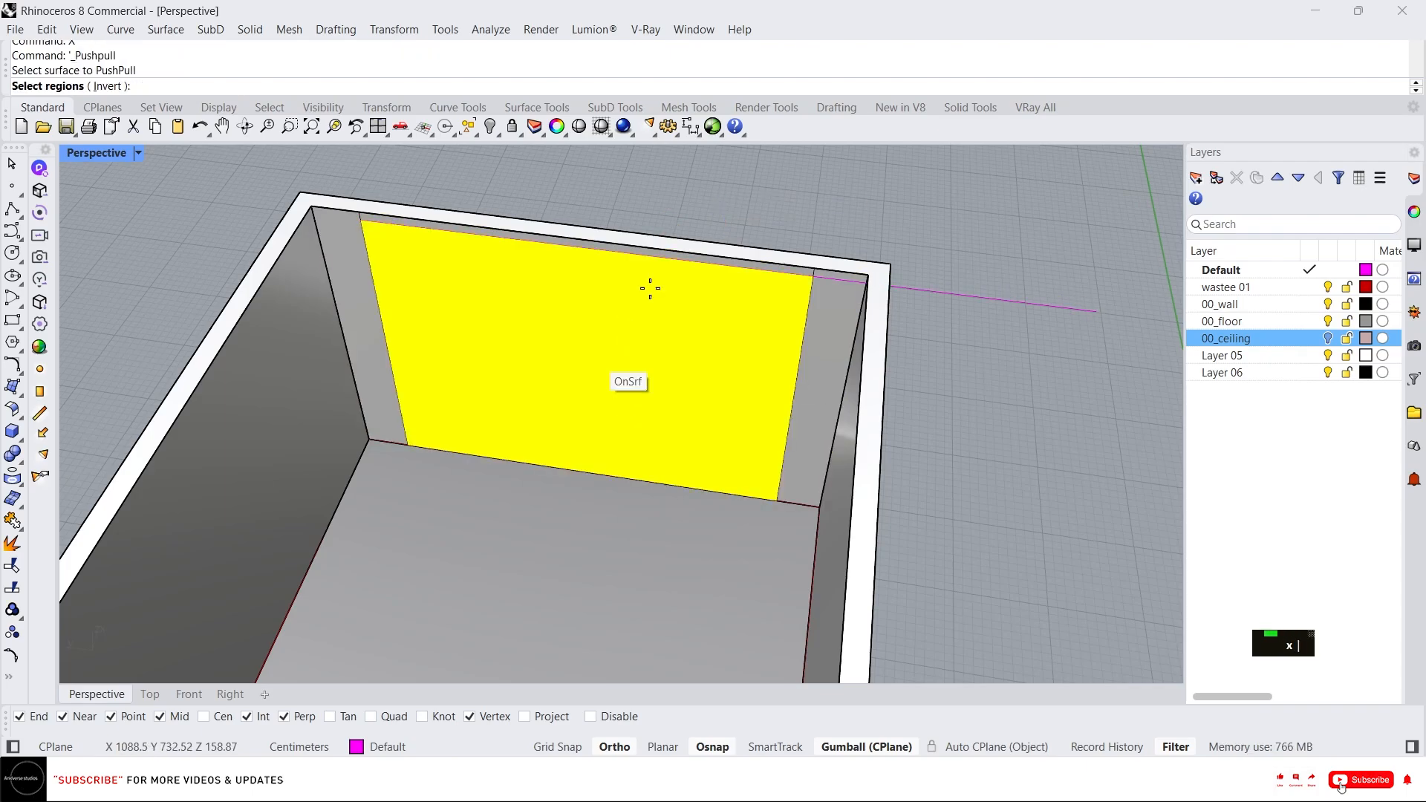
right_click(668, 249)
key(Escape)
key(Escape)
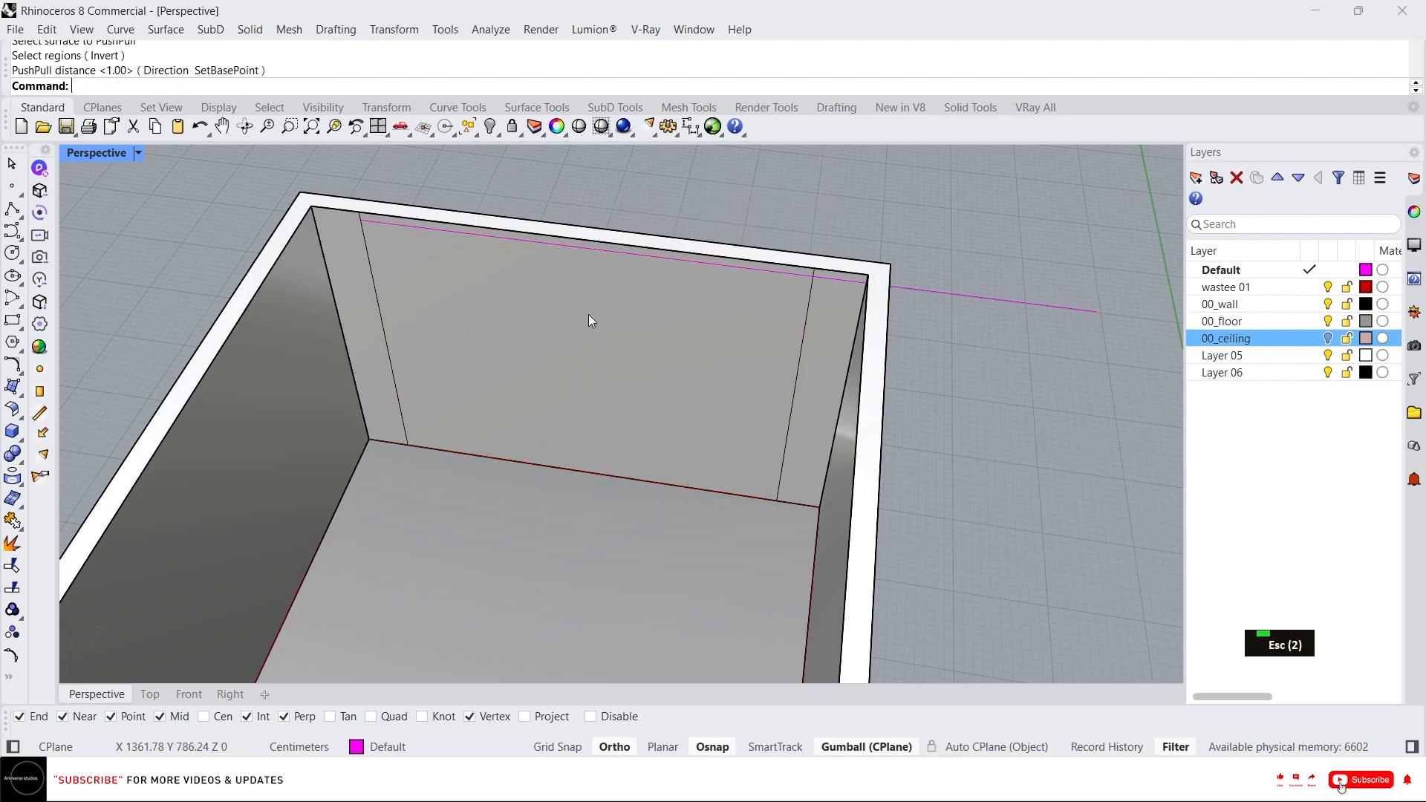
PushPull the wall region bounded by the guide lines through the wall to cut an opening.
text(x)
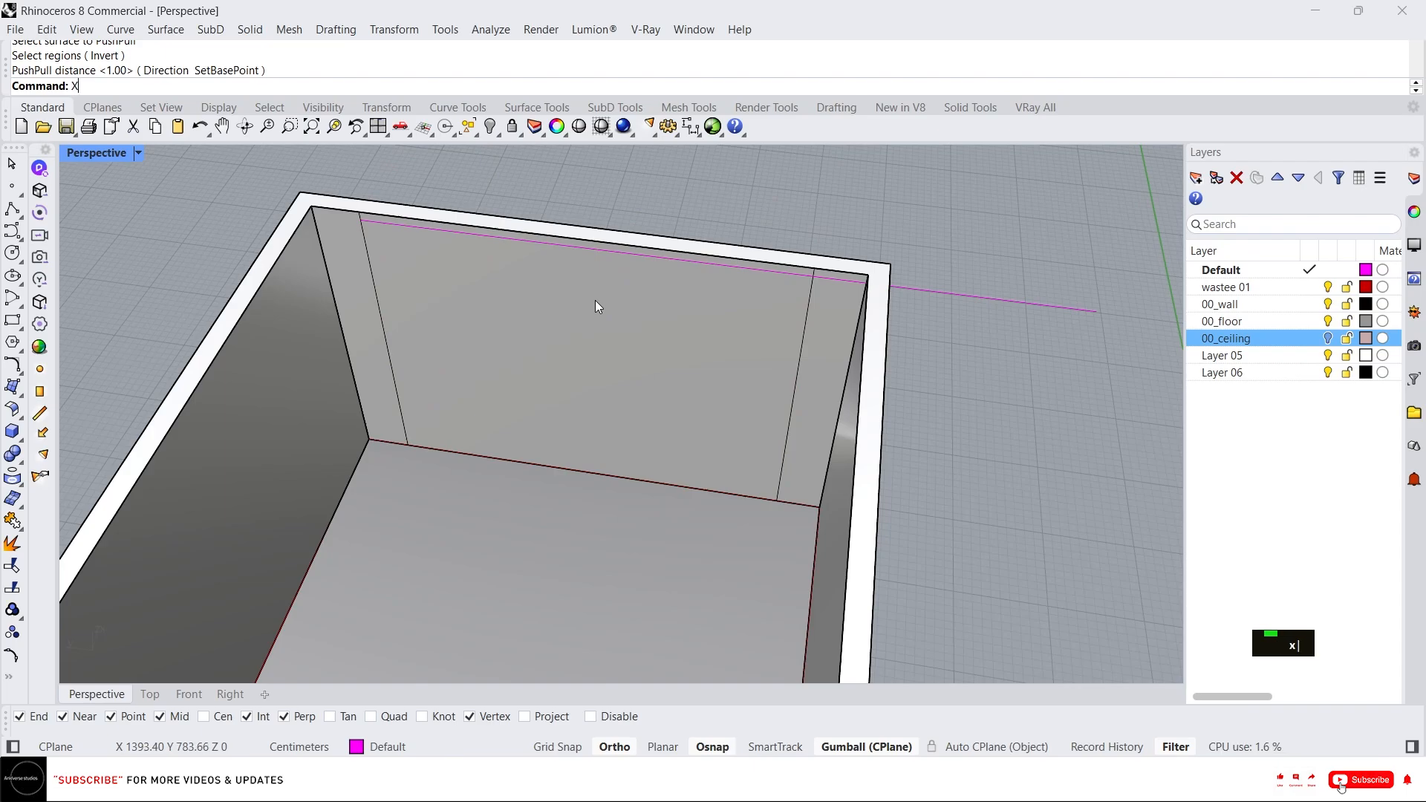
key(space)
click(583, 334)
right_click(700, 246)
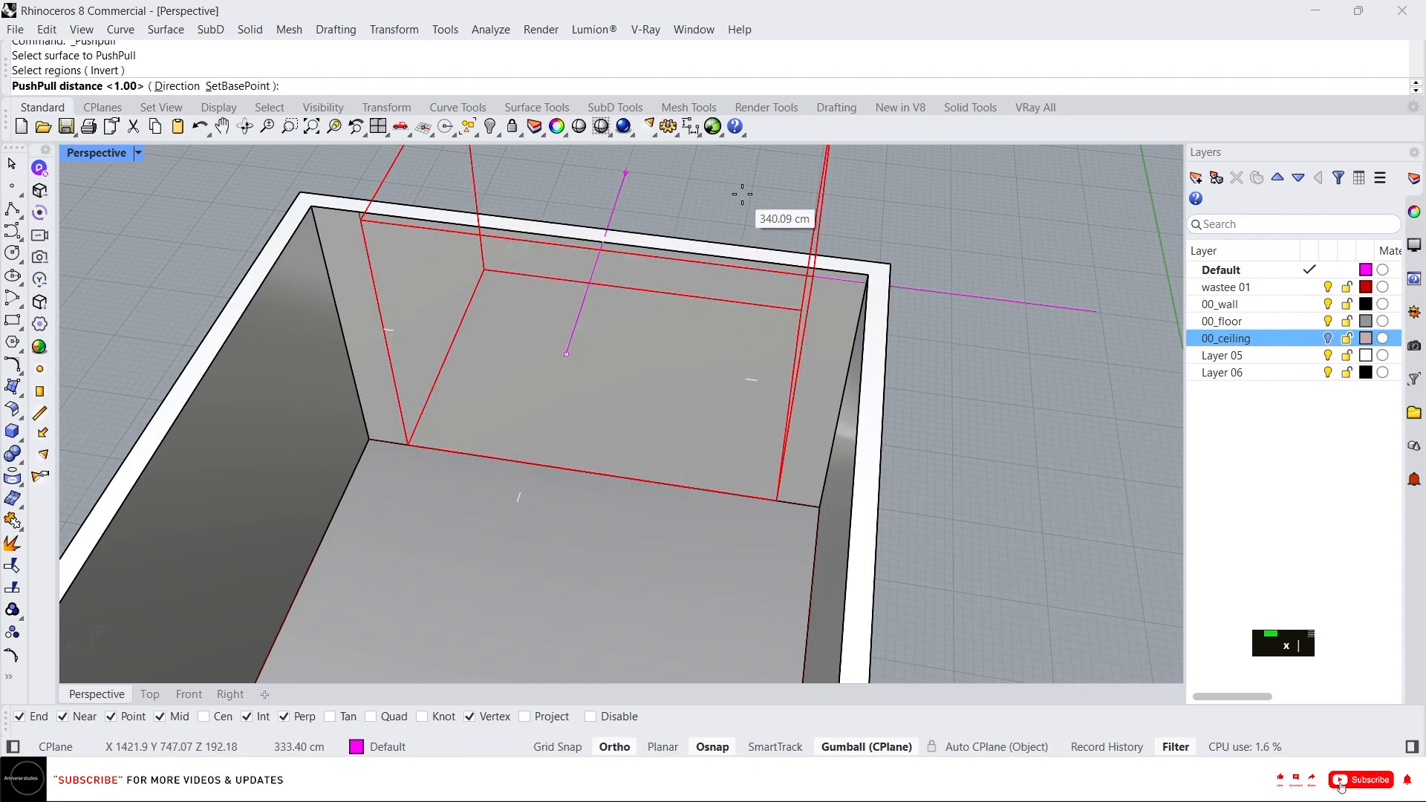
click(734, 220)
Delete the top line and all remaining helper curves.
drag(1041, 357, 985, 153)
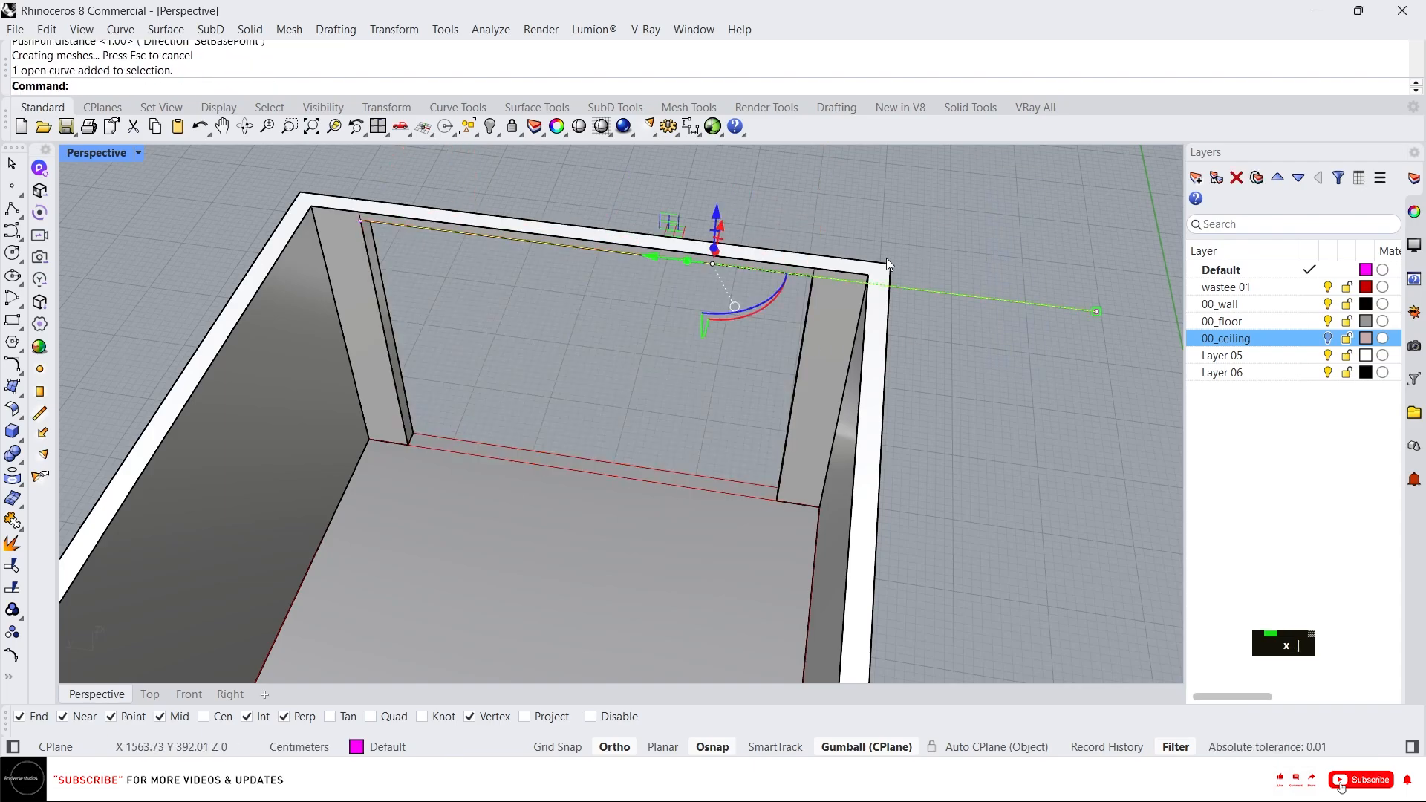
key(Delete)
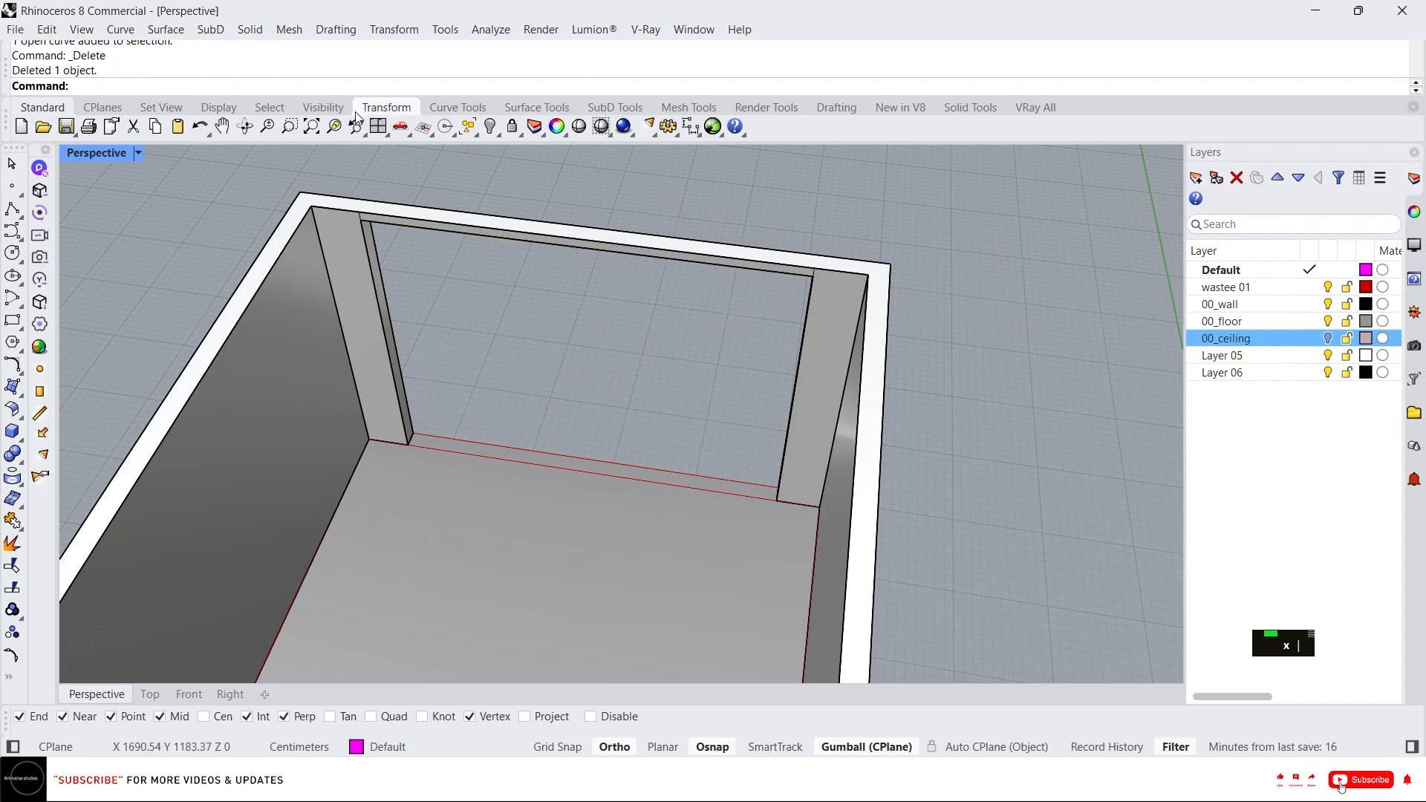
click(270, 107)
click(646, 128)
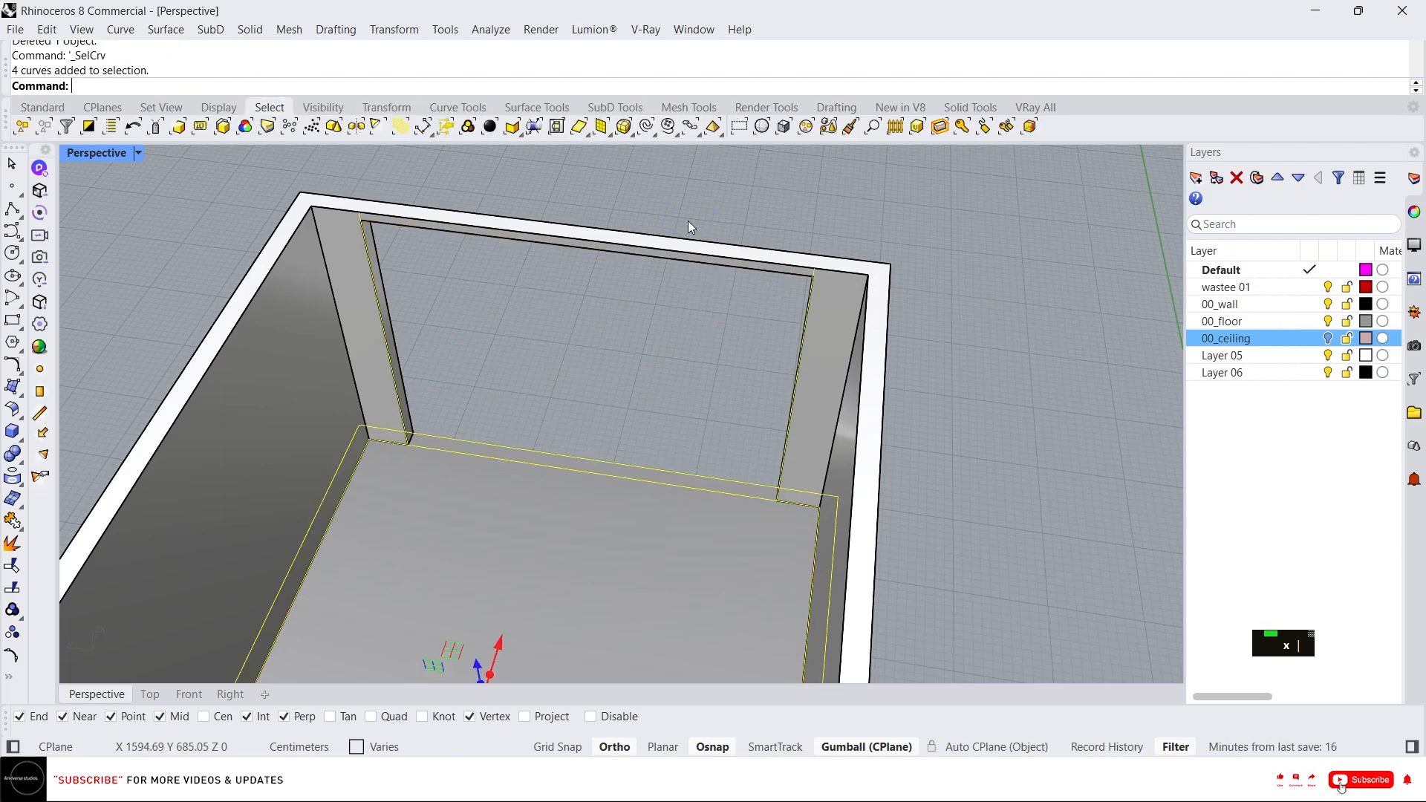
key(Delete)
Copy the inner corner edge of the back wall along the wall as a new guide line.
right_drag(756, 284, 874, 298)
scroll(700, 372, up, 3)
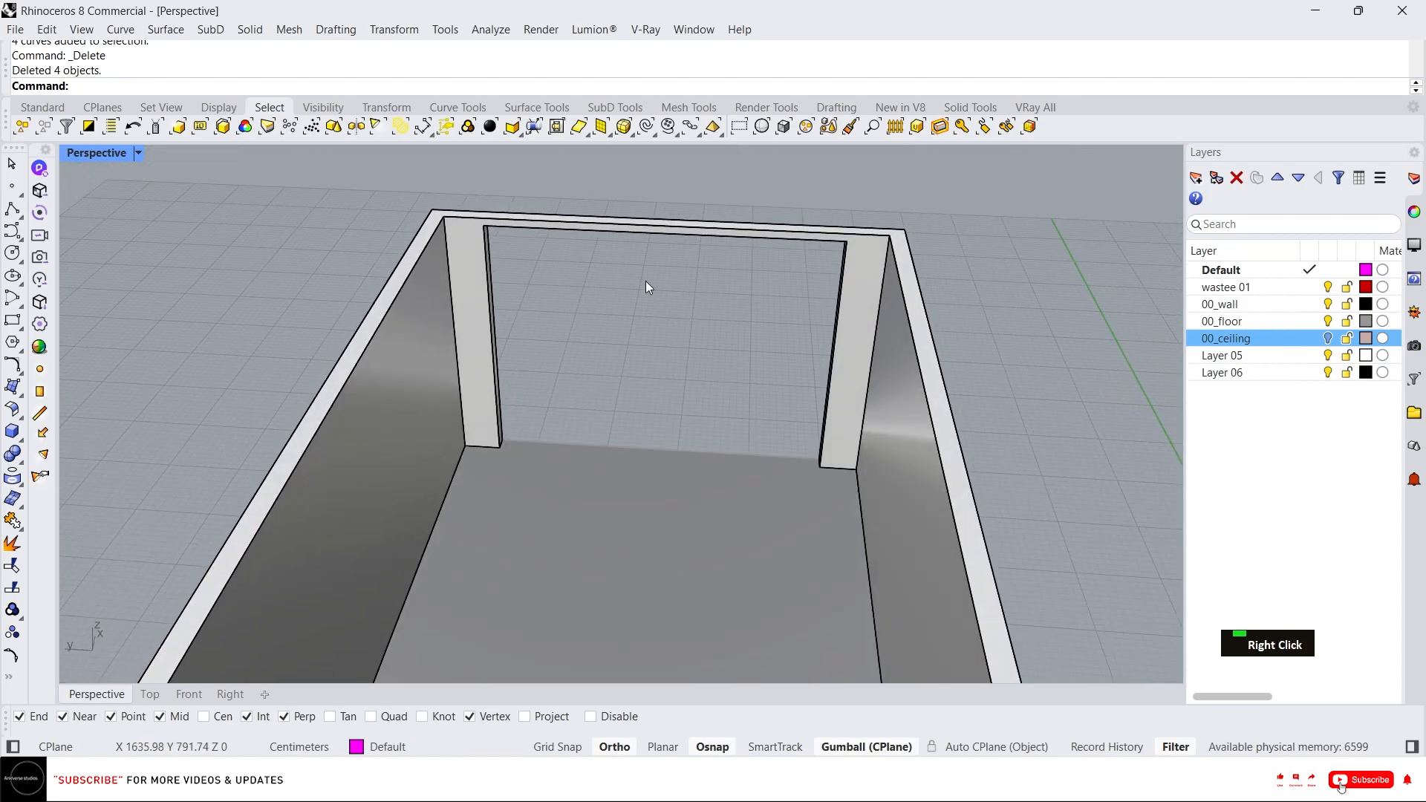
scroll(644, 282, down, 3)
right_drag(554, 302, 764, 291)
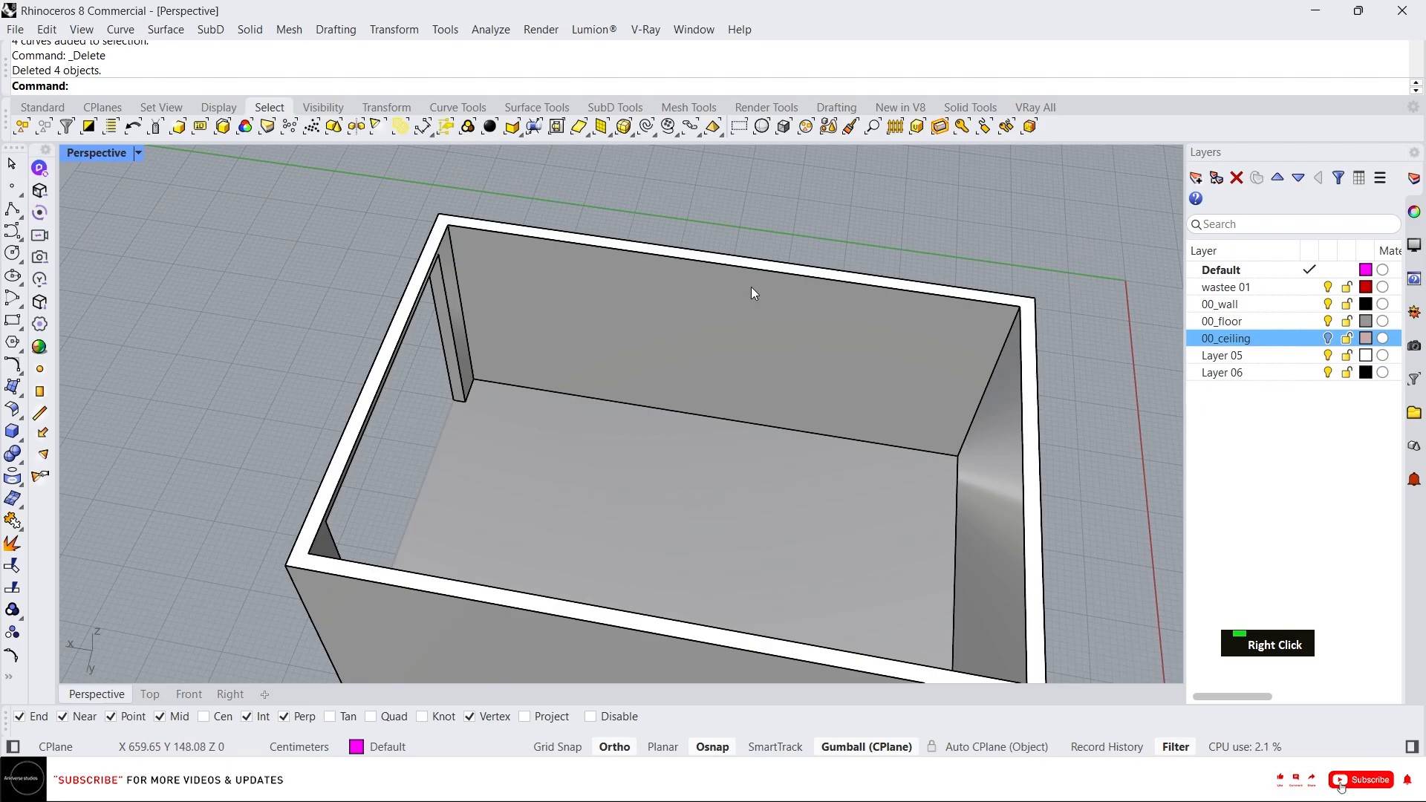
scroll(503, 269, up, 2)
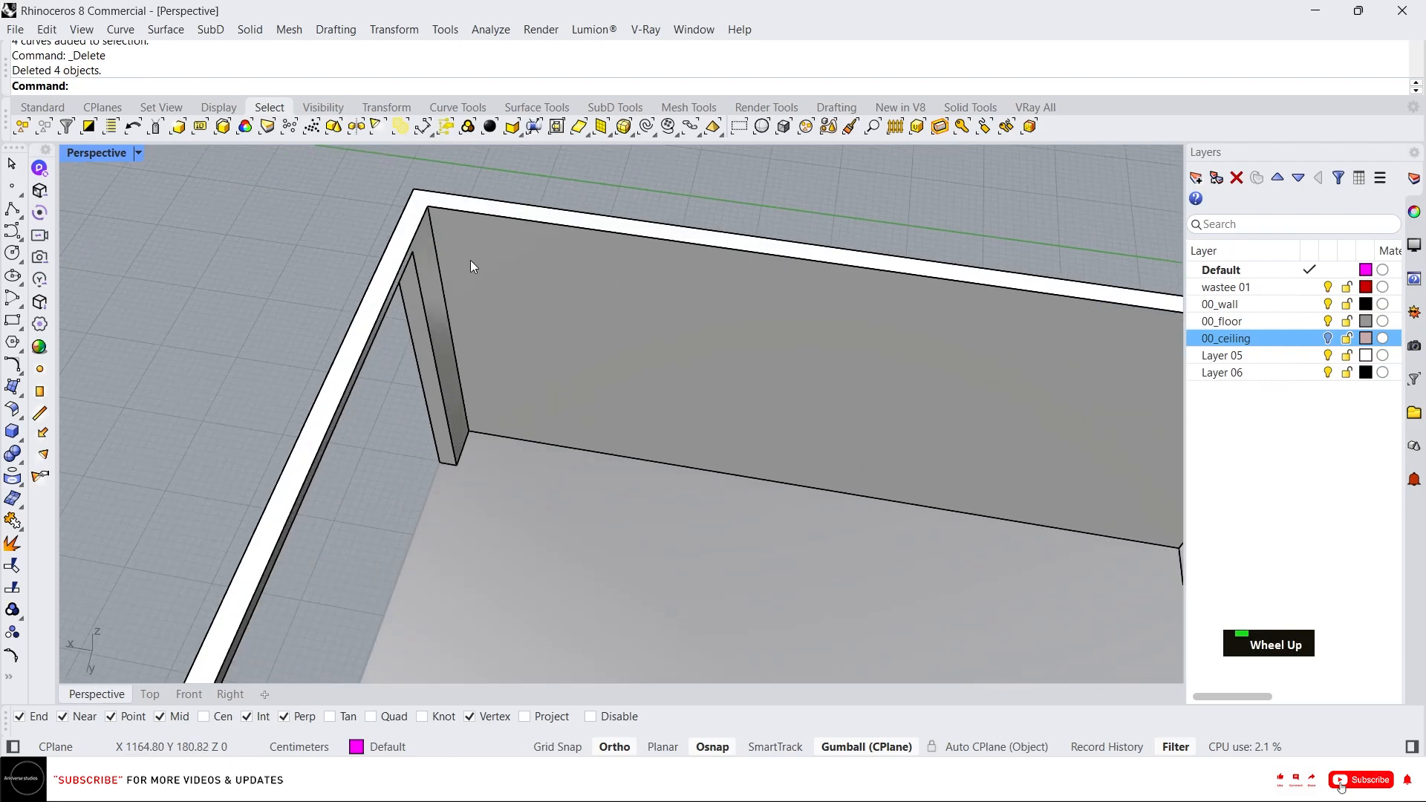
ctrl+shift+click(434, 239)
click(395, 322)
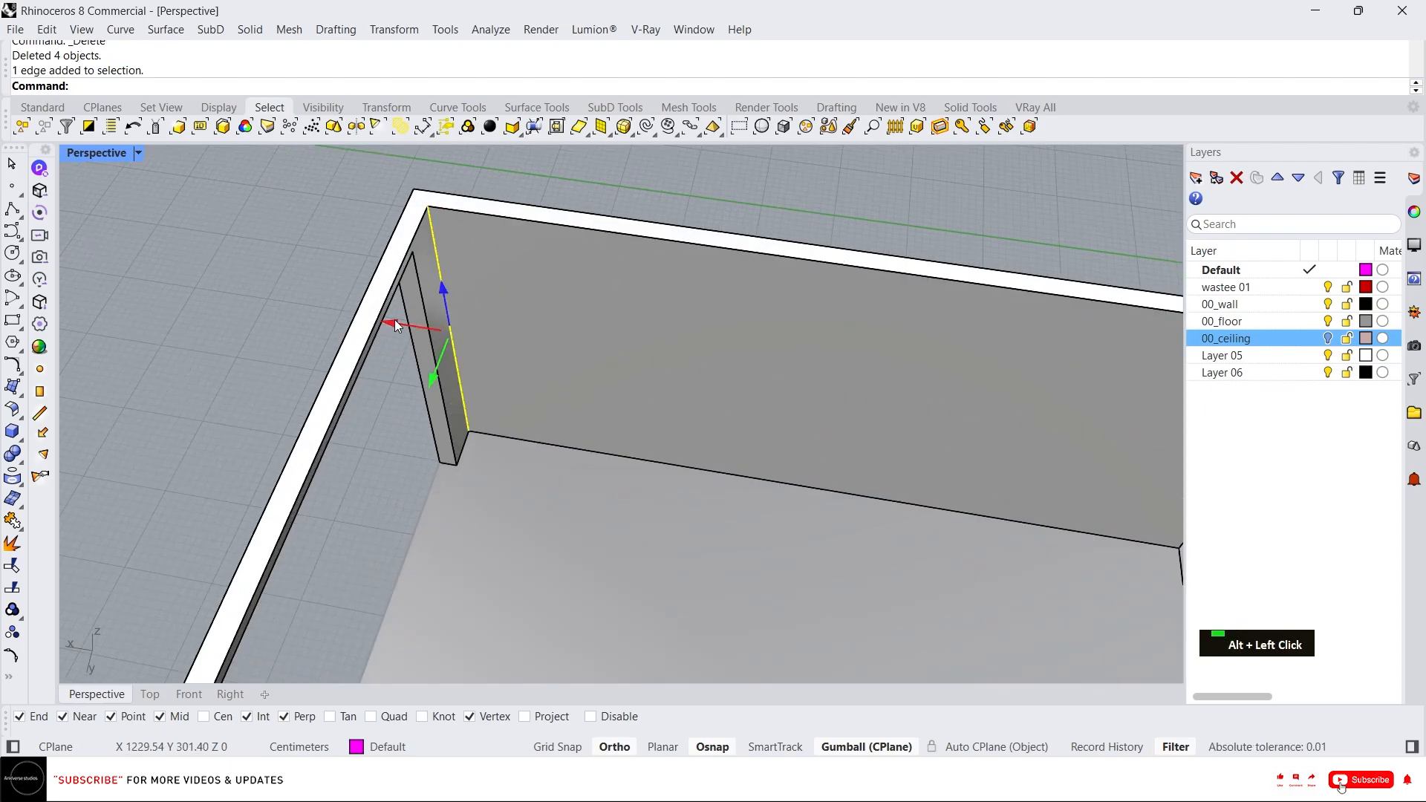
text(-)
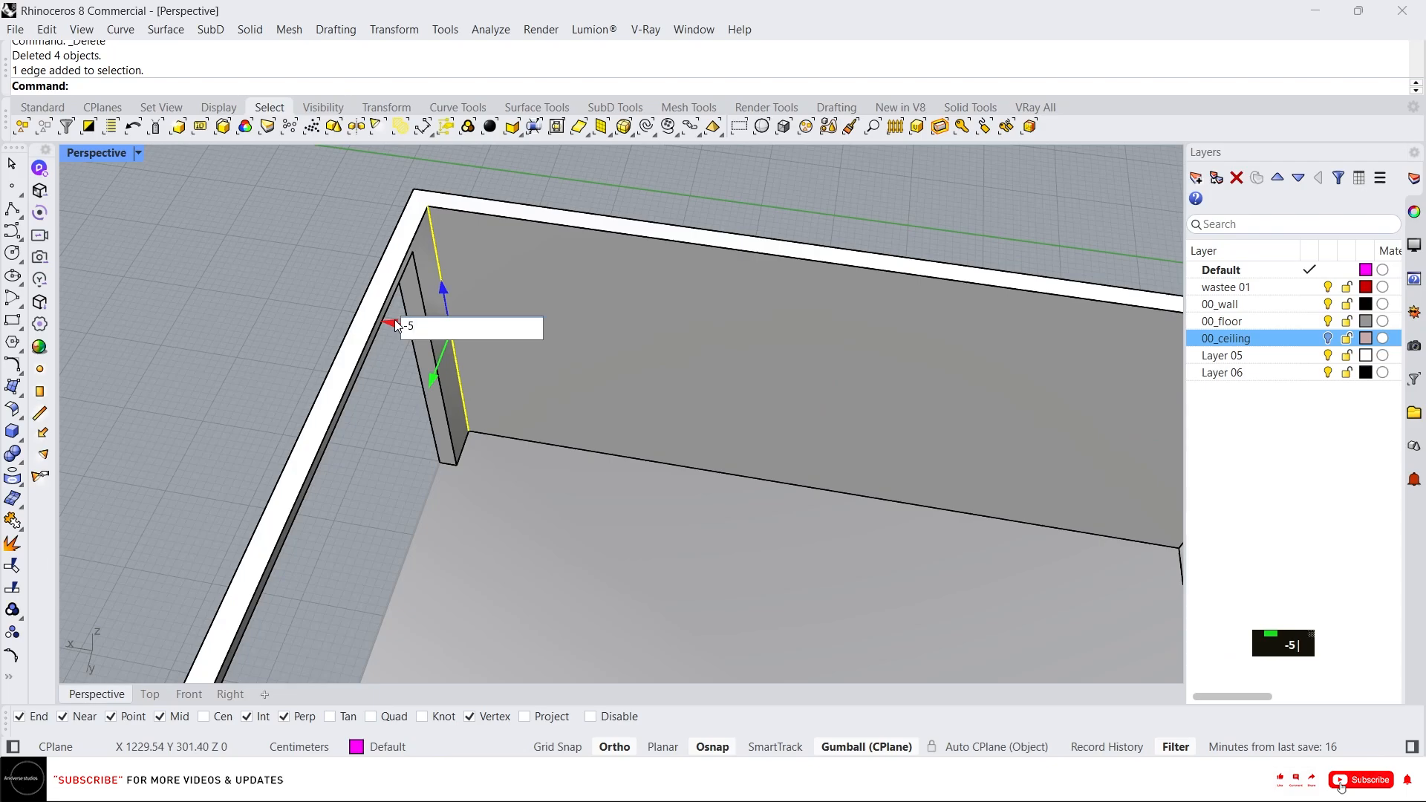
text(5)
key(Return)
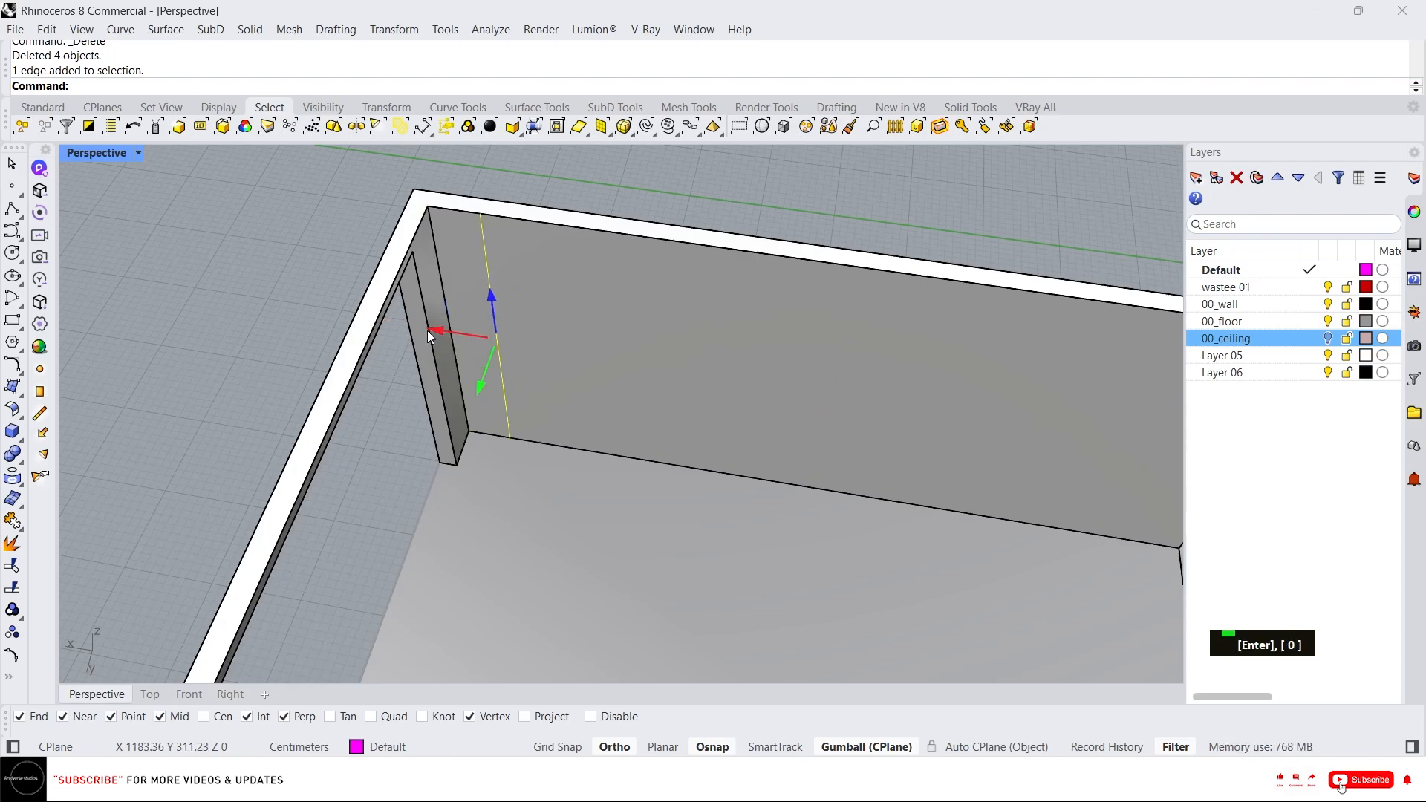
Copy the new guide line a further 120 cm along the back wall.
key(space)
key(space)
scroll(461, 316, down, 2)
right_drag(470, 306, 542, 263)
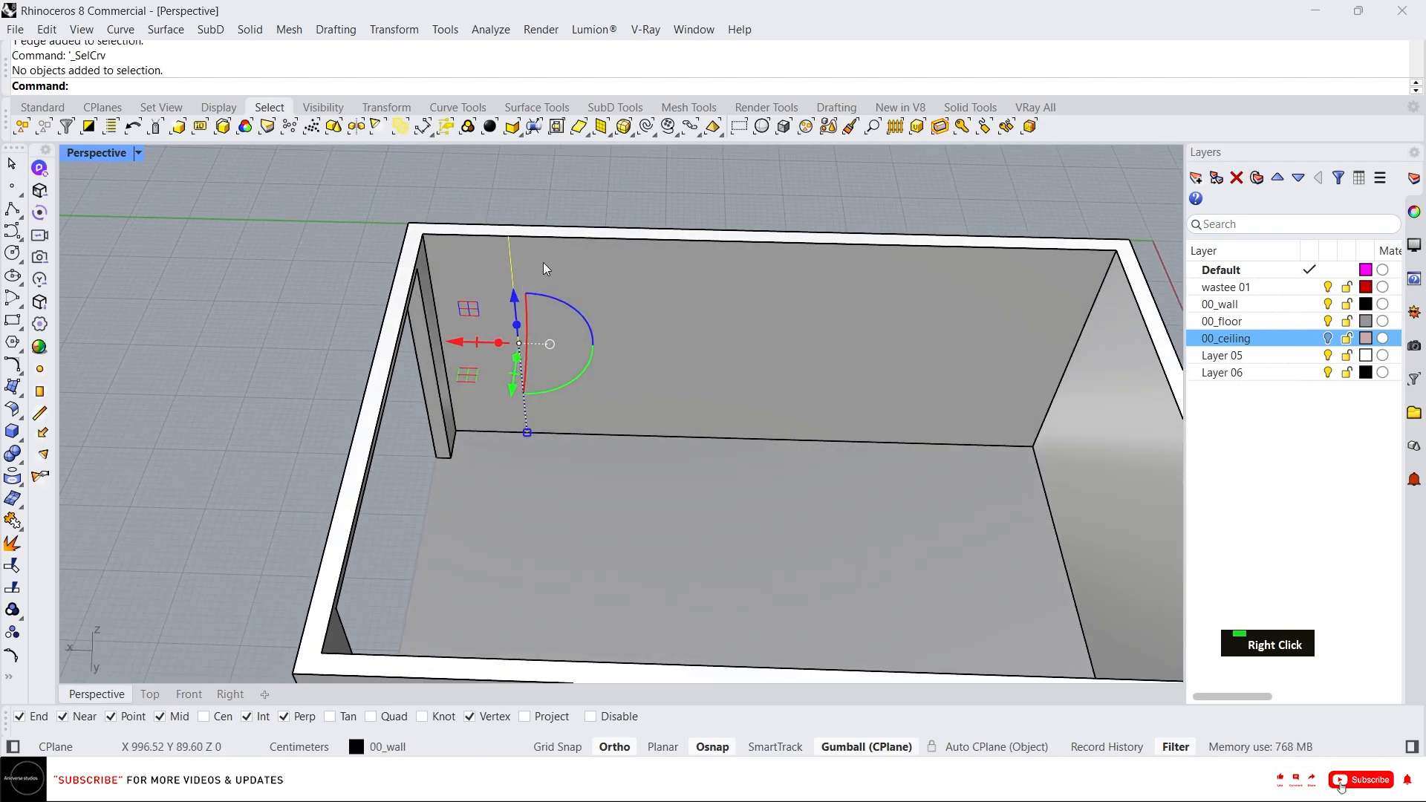
key(Escape)
scroll(547, 306, down, 1)
scroll(659, 279, up, 2)
click(479, 312)
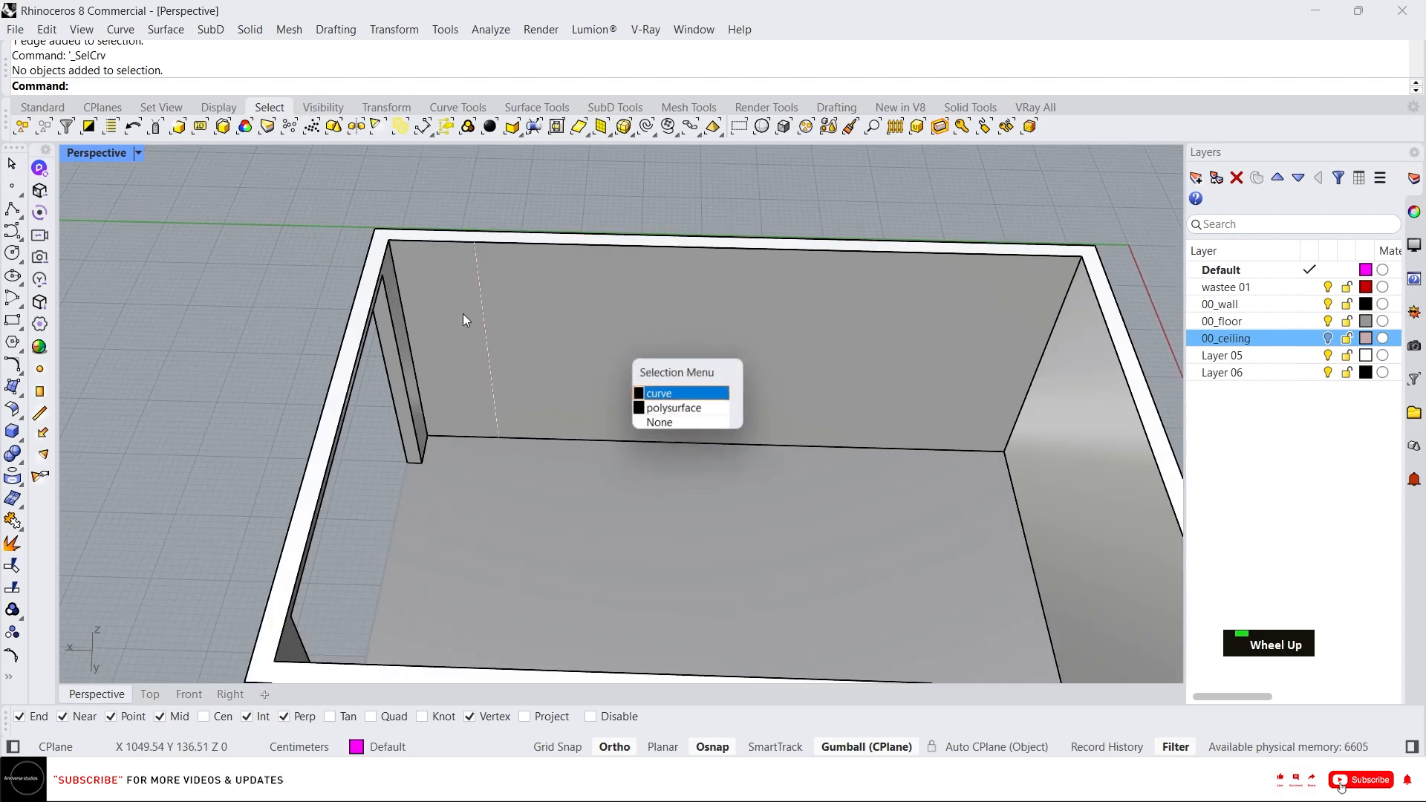
click(658, 392)
ctrl+click(416, 346)
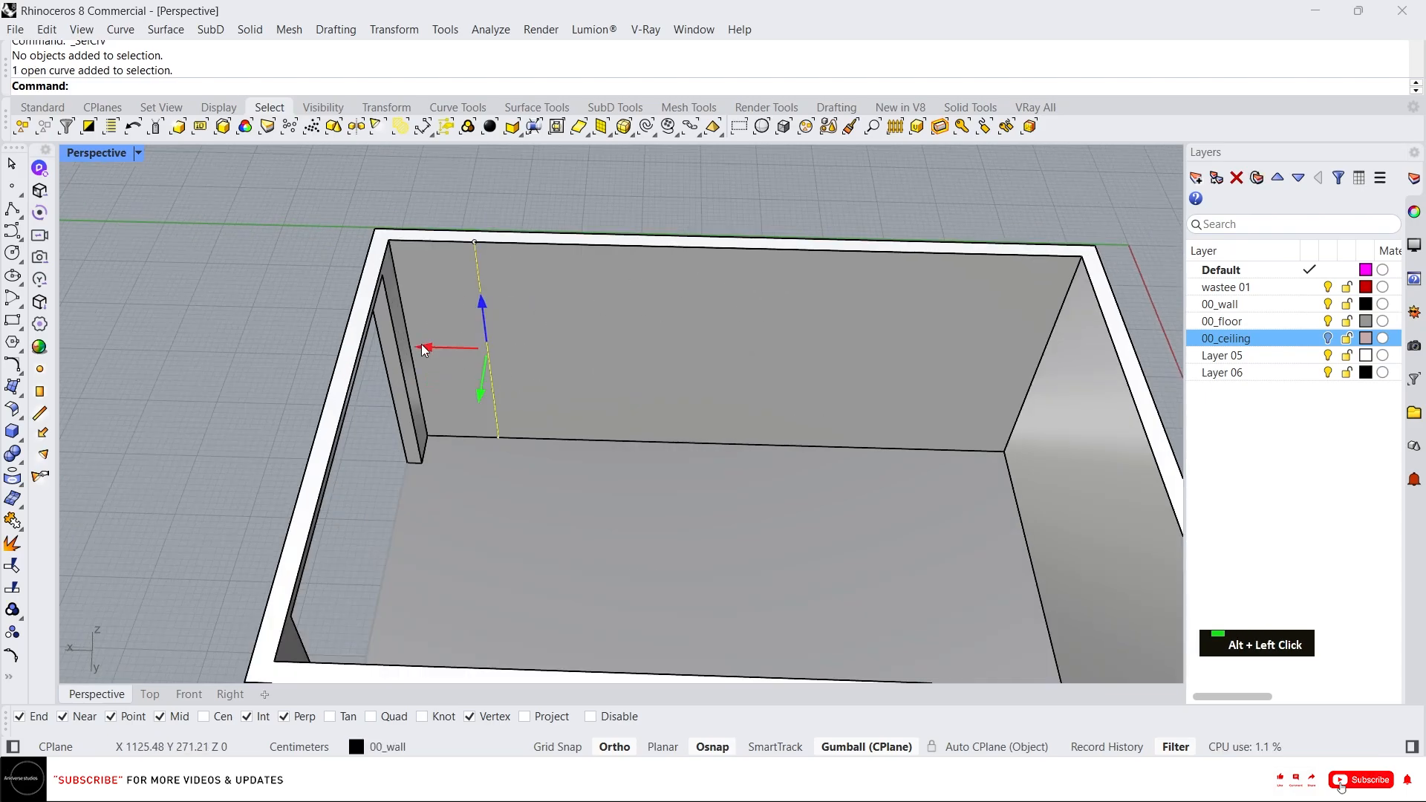
text(-120)
key(Return)
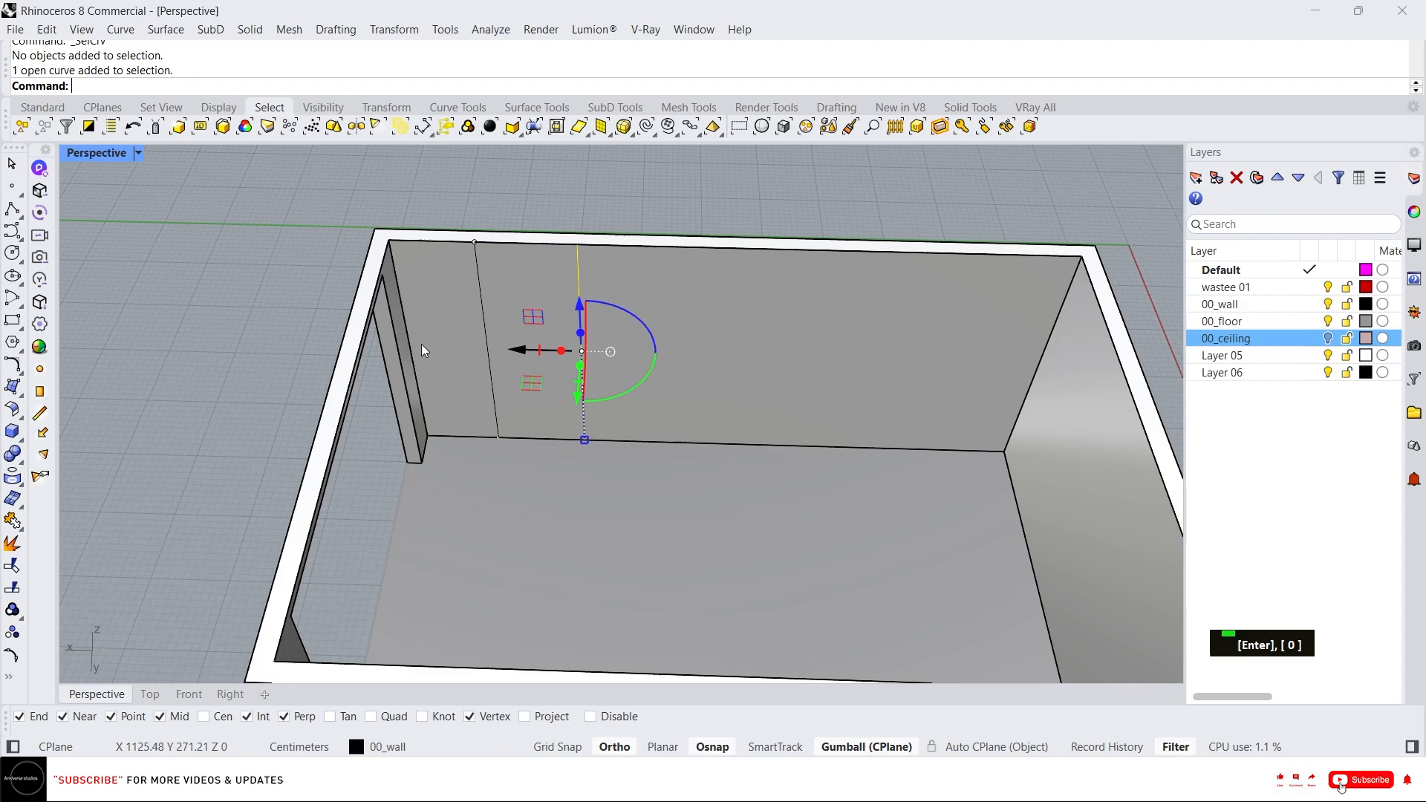
Mirror both guide lines across the back wall's midpoint to its other half.
click(622, 179)
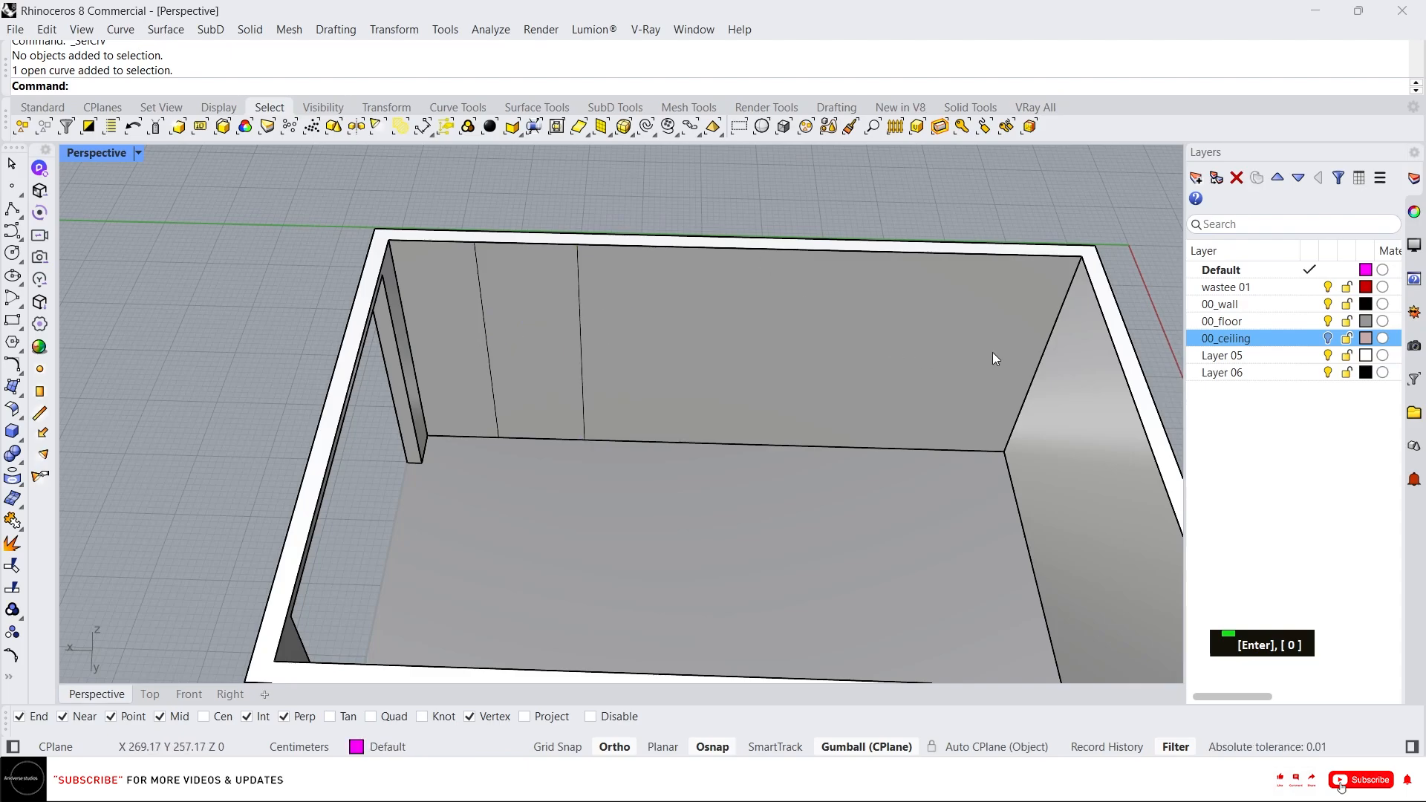
drag(451, 178, 612, 535)
text(mi)
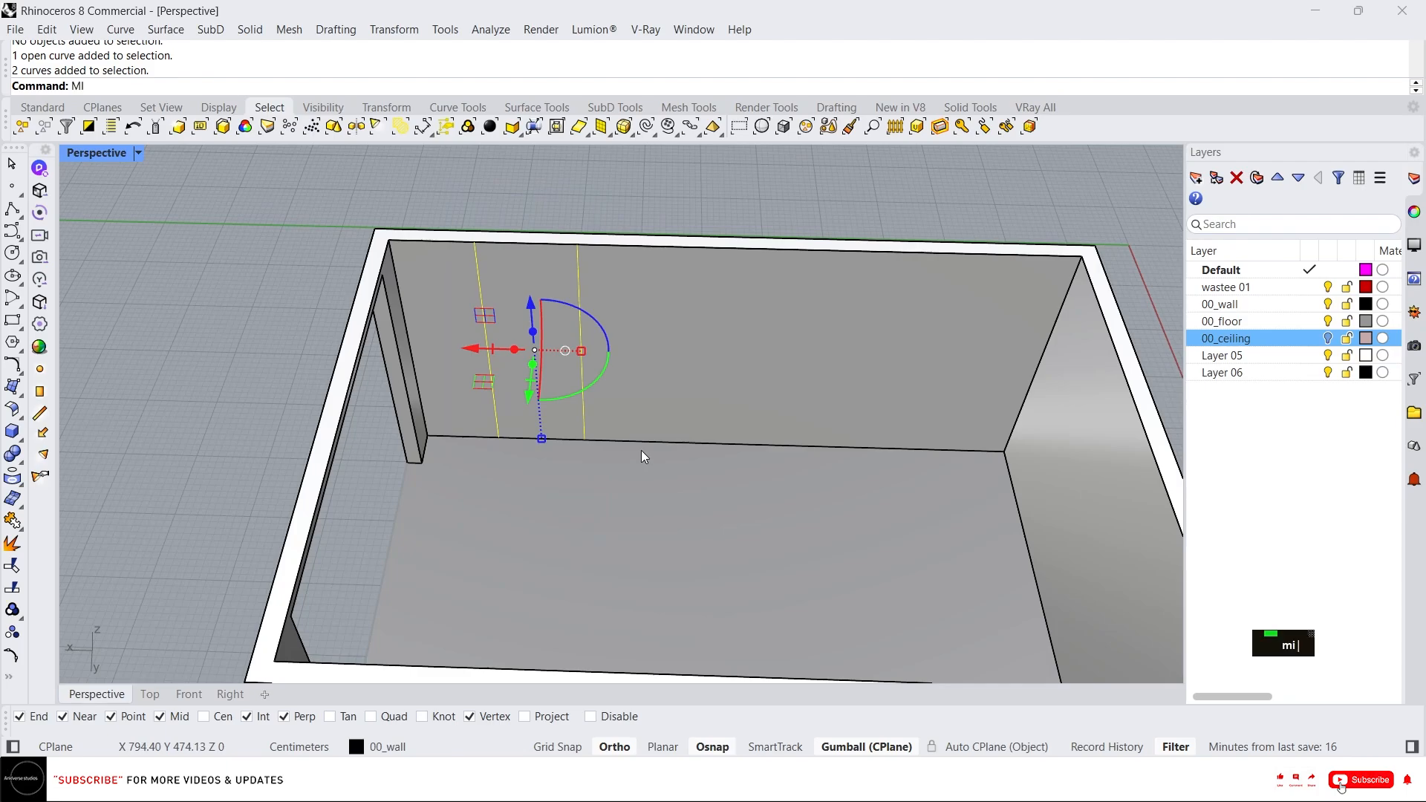
key(Return)
click(732, 247)
click(731, 199)
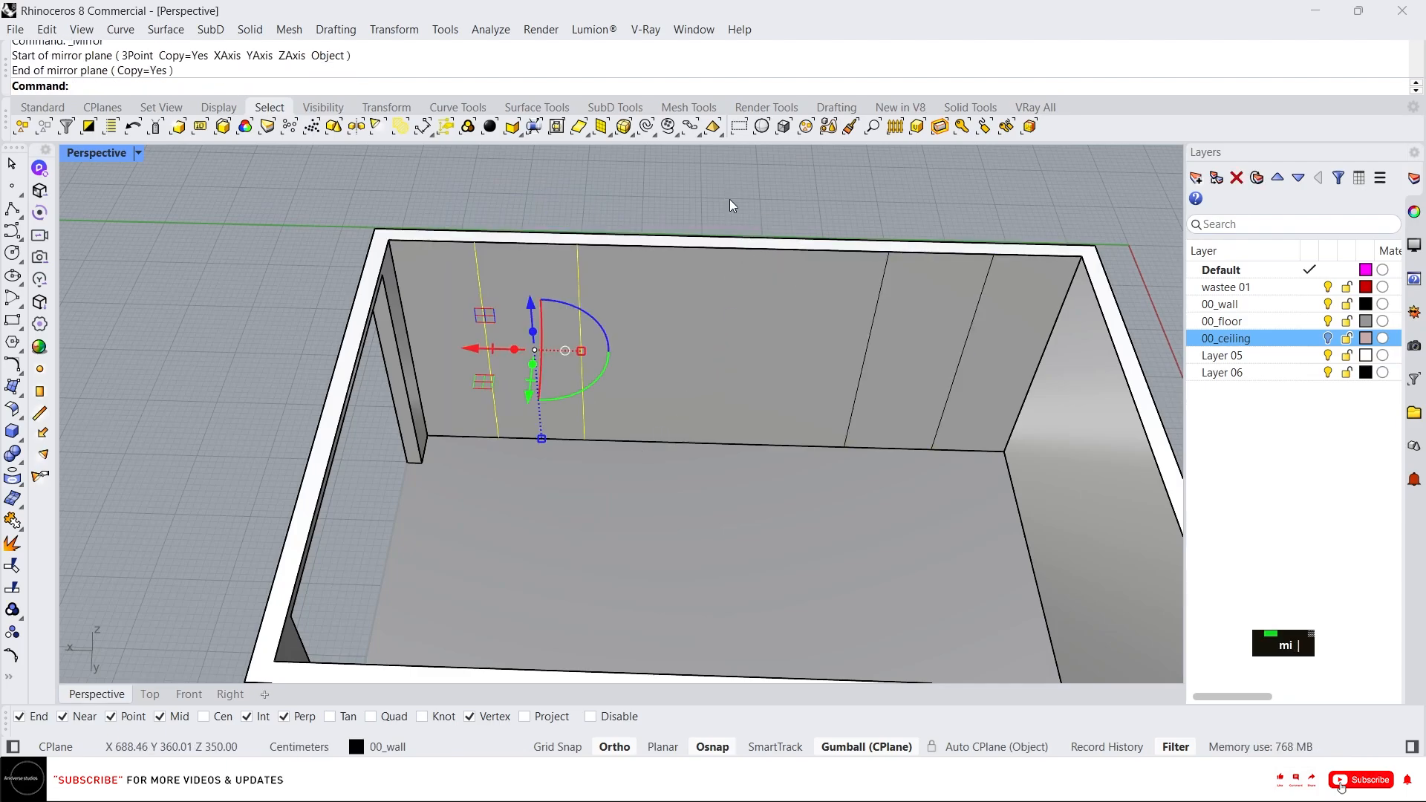
key(Escape)
key(Escape)
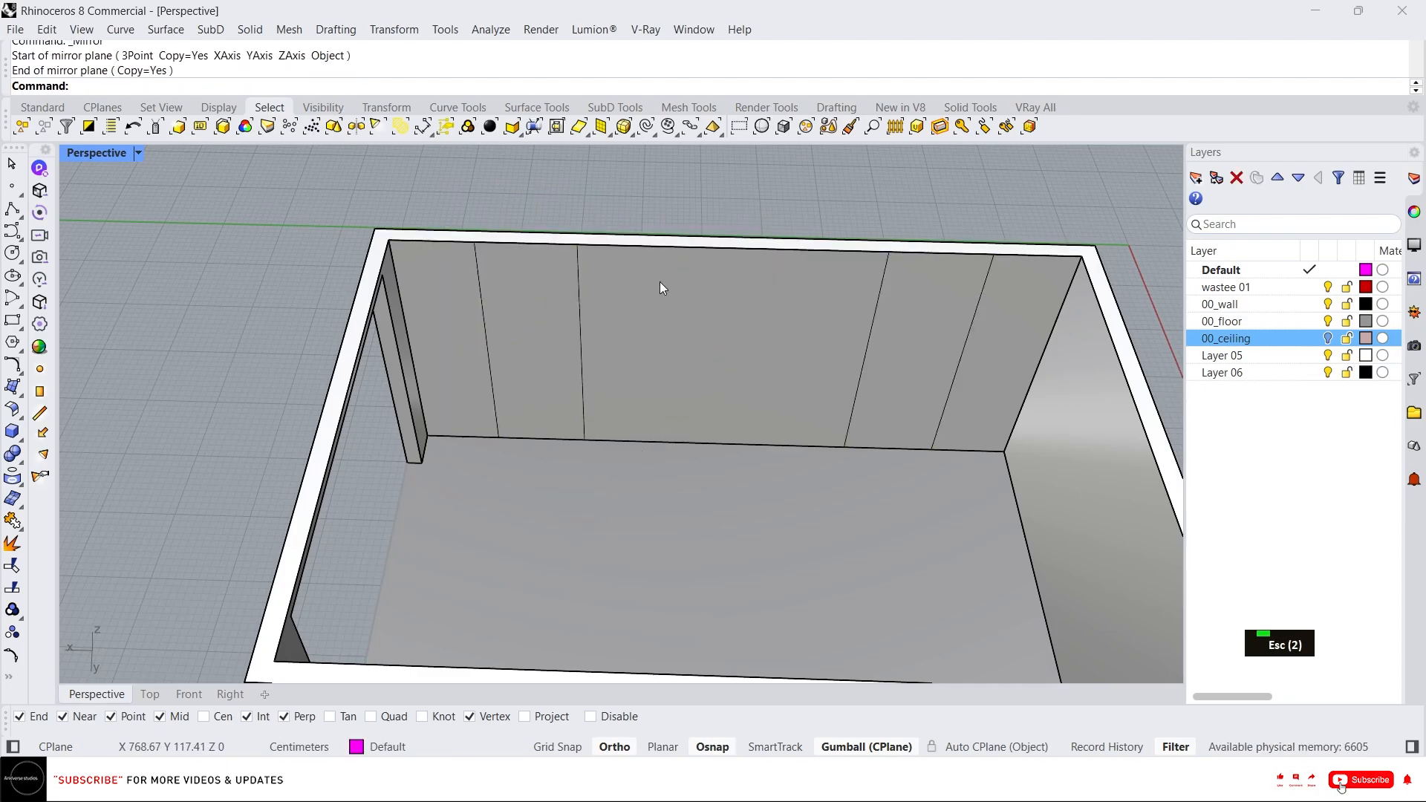
Move the two mirrored guide lines 50 cm along the wall.
drag(730, 212, 1067, 608)
click(844, 369)
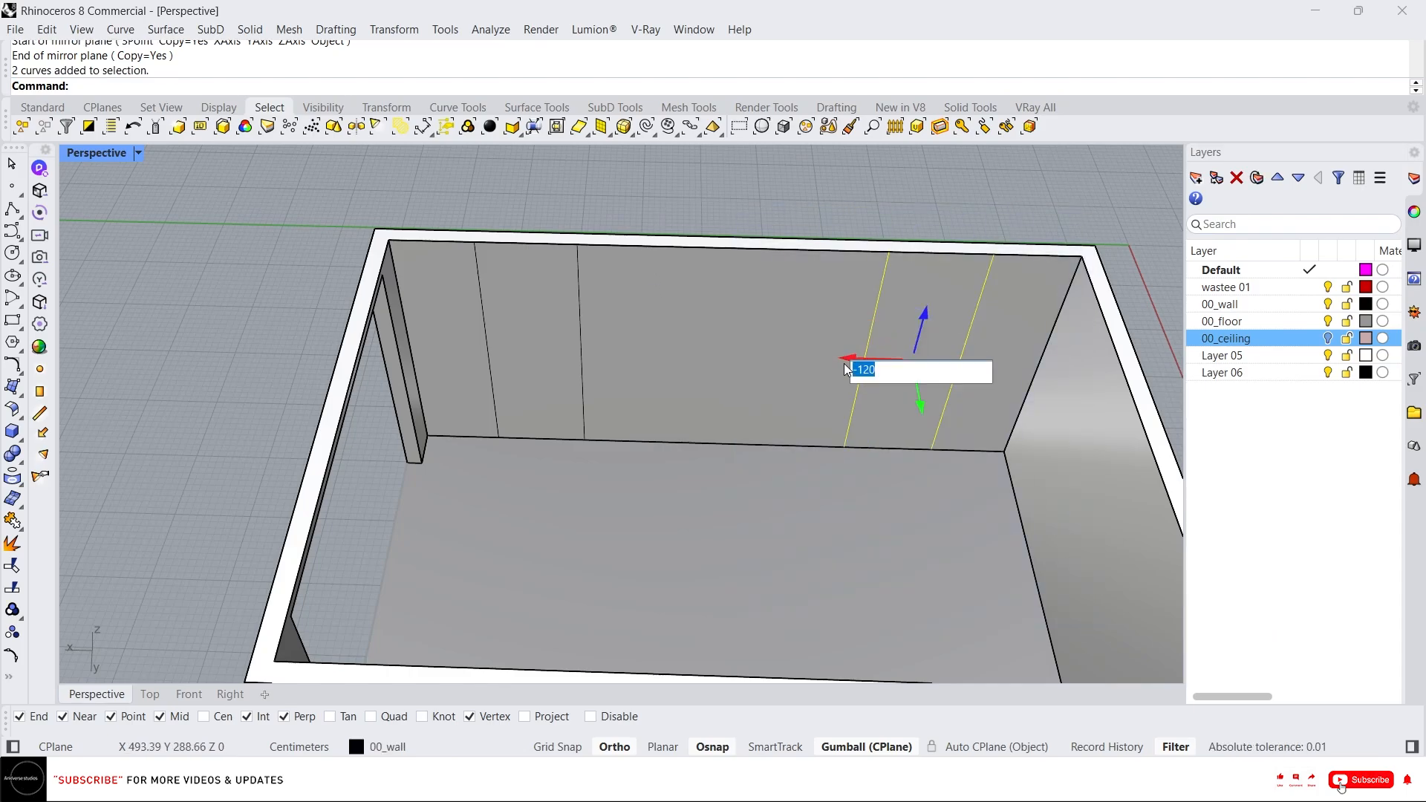
text(50)
key(Return)
text(.)
click(719, 183)
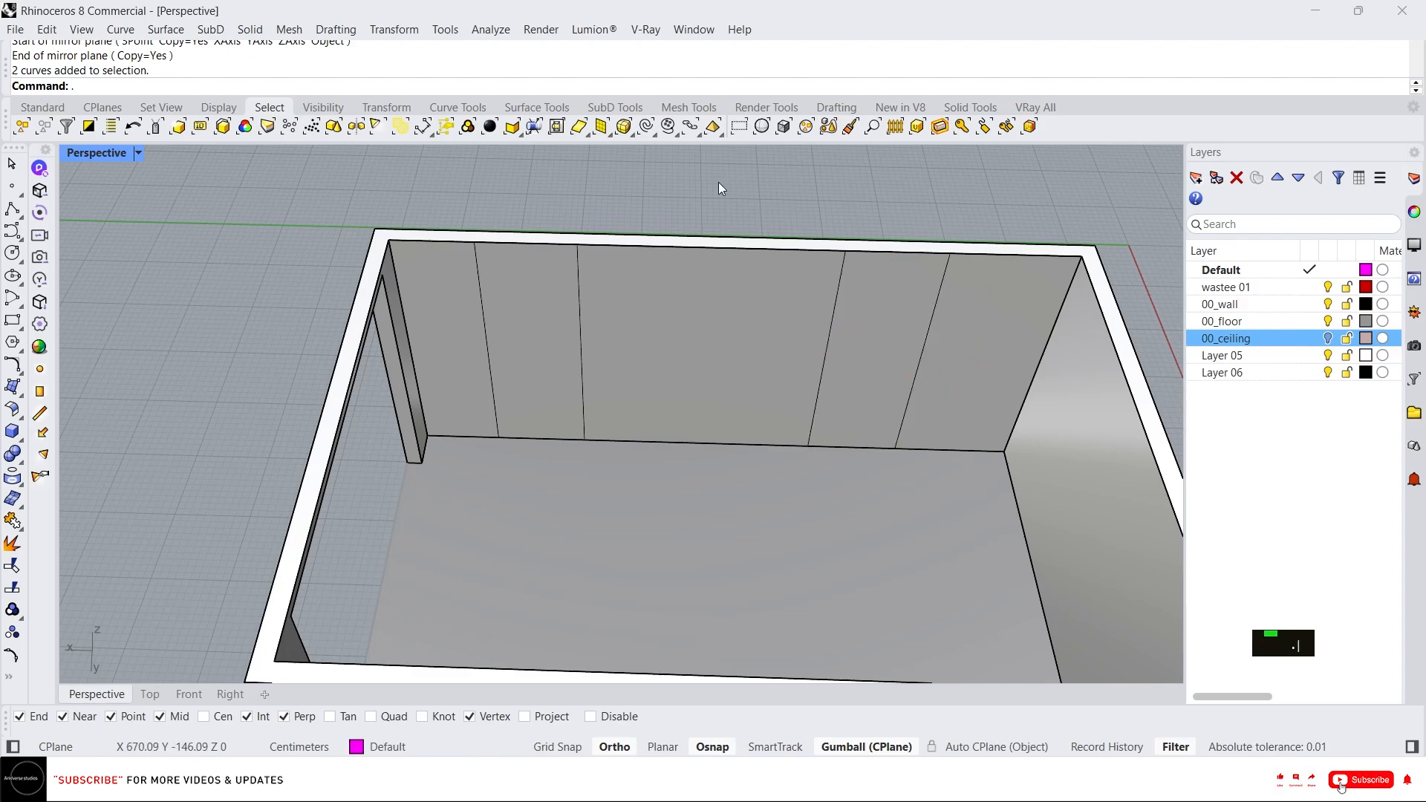
Copy the floor edge of the back wall upward with the gumball to make a door-head guide line.
ctrl+shift+click(630, 447)
right_drag(627, 440, 670, 410)
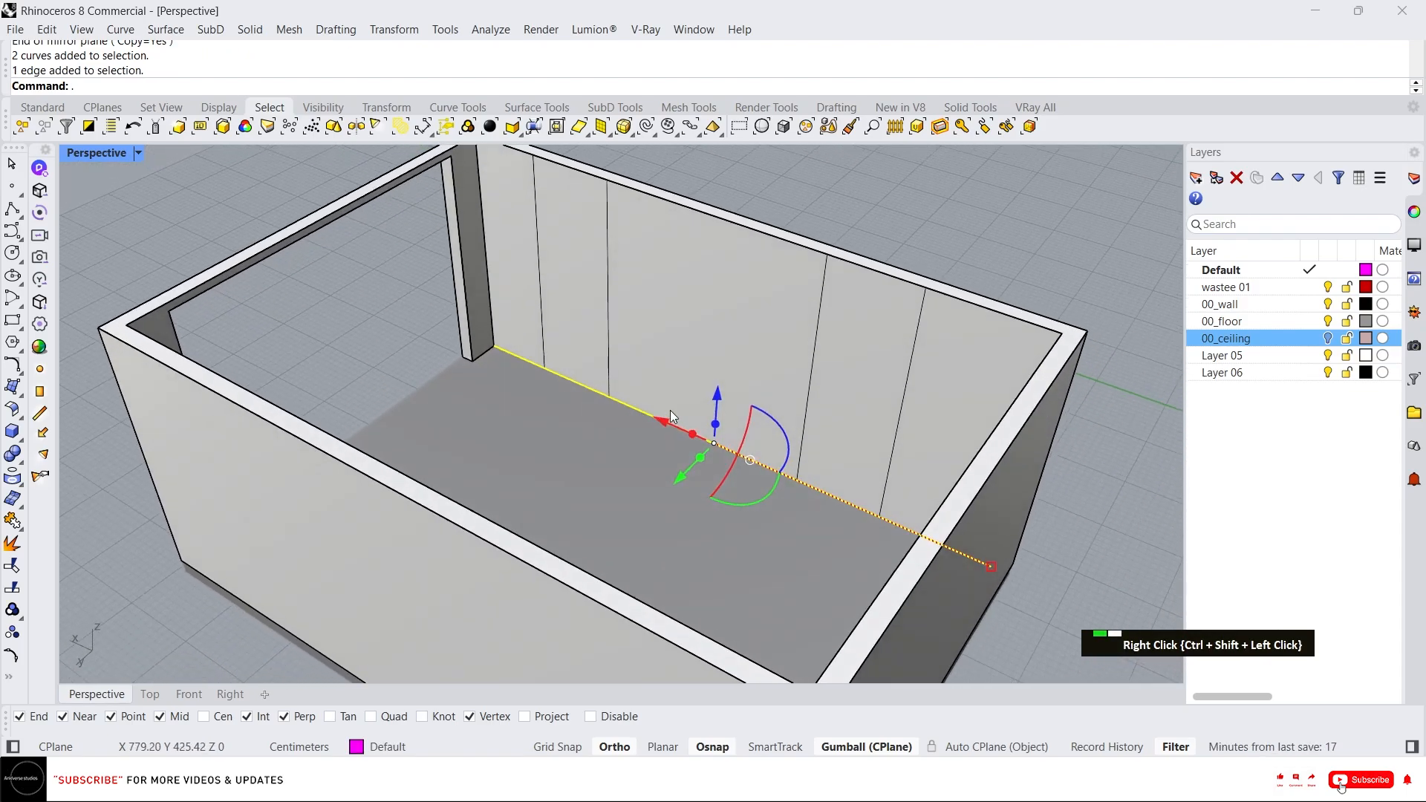
click(716, 387)
text(1)
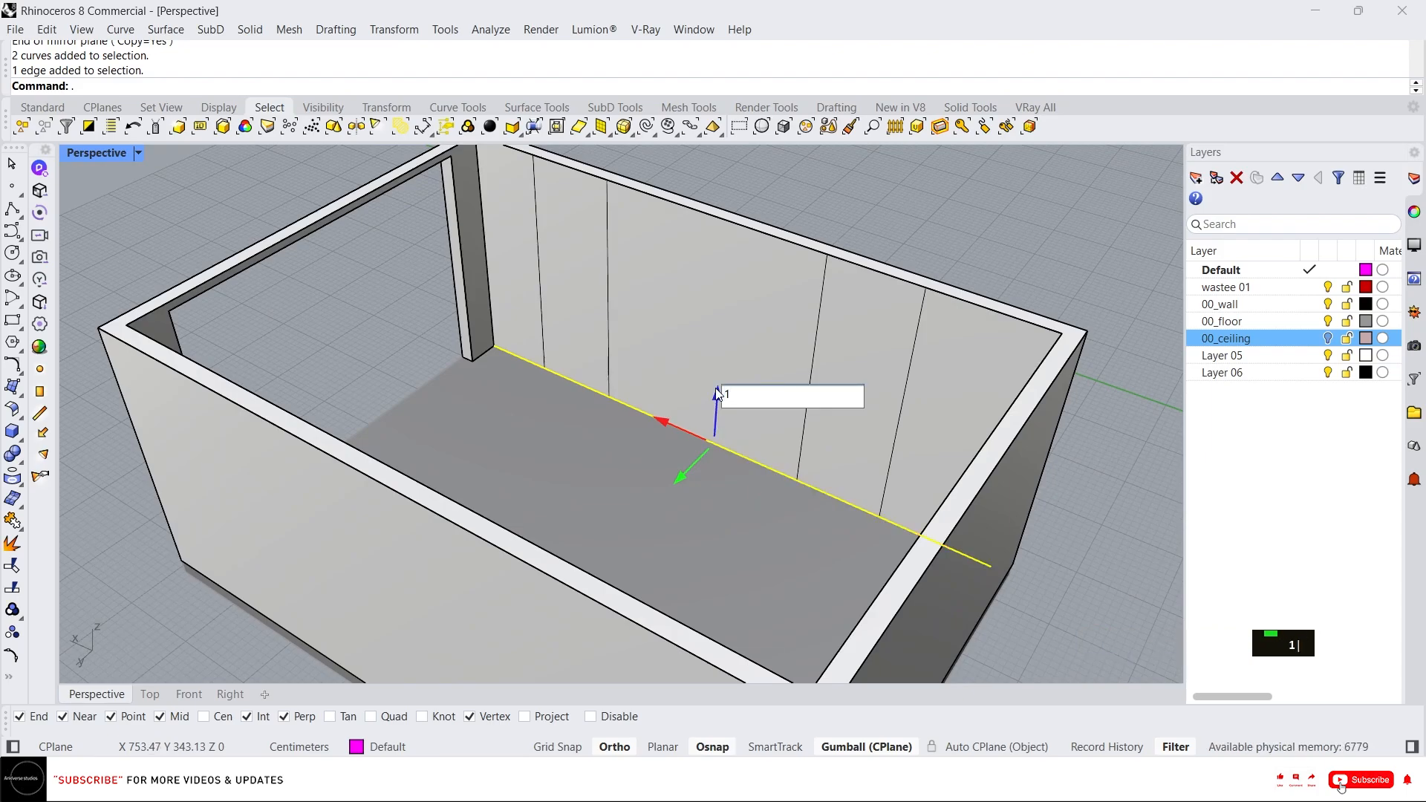
key(BackSpace)
key(BackSpace)
key(Return)
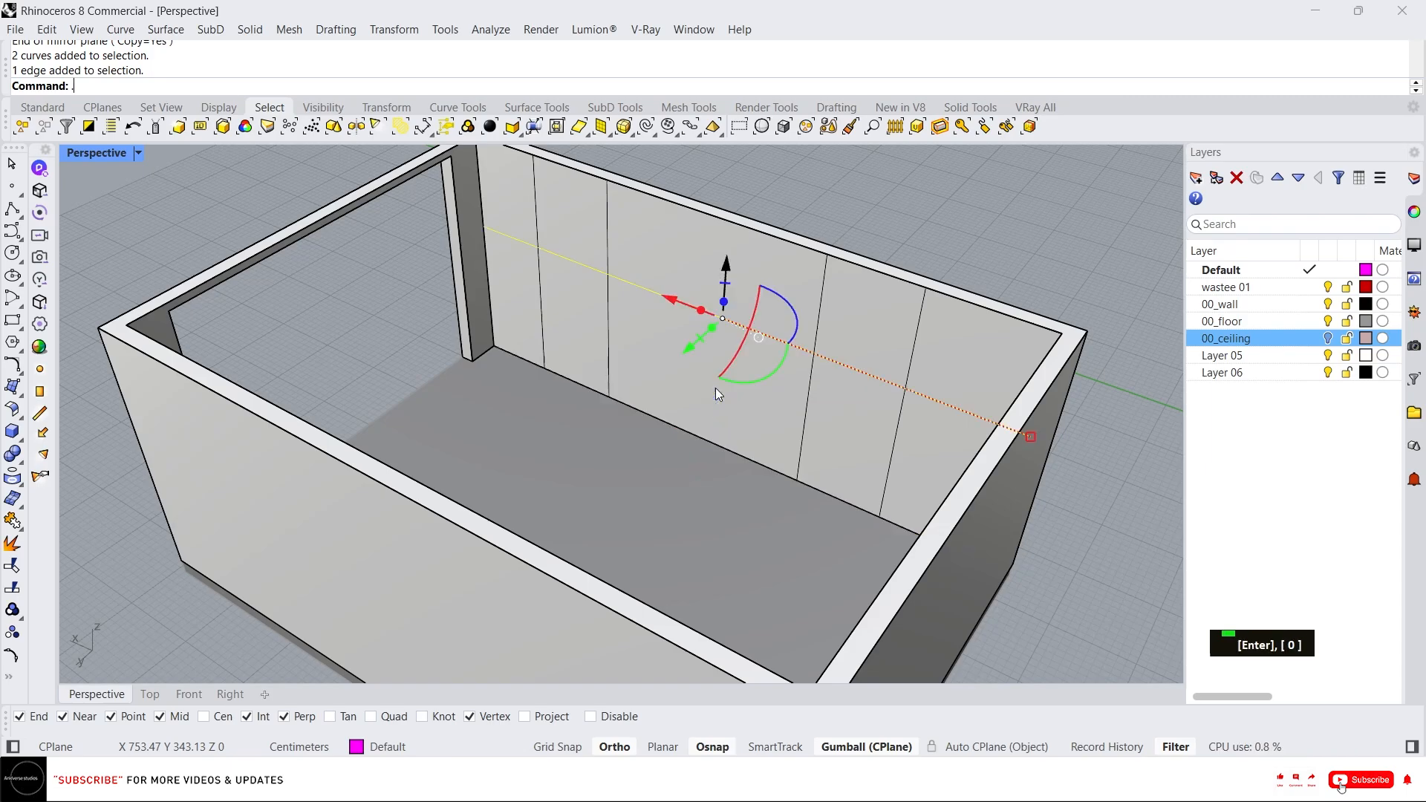
Push-pull the first door region of the back wall through the wall thickness to cut an opening.
right_drag(716, 386, 731, 346)
scroll(612, 331, up, 4)
right_drag(611, 332, 595, 368)
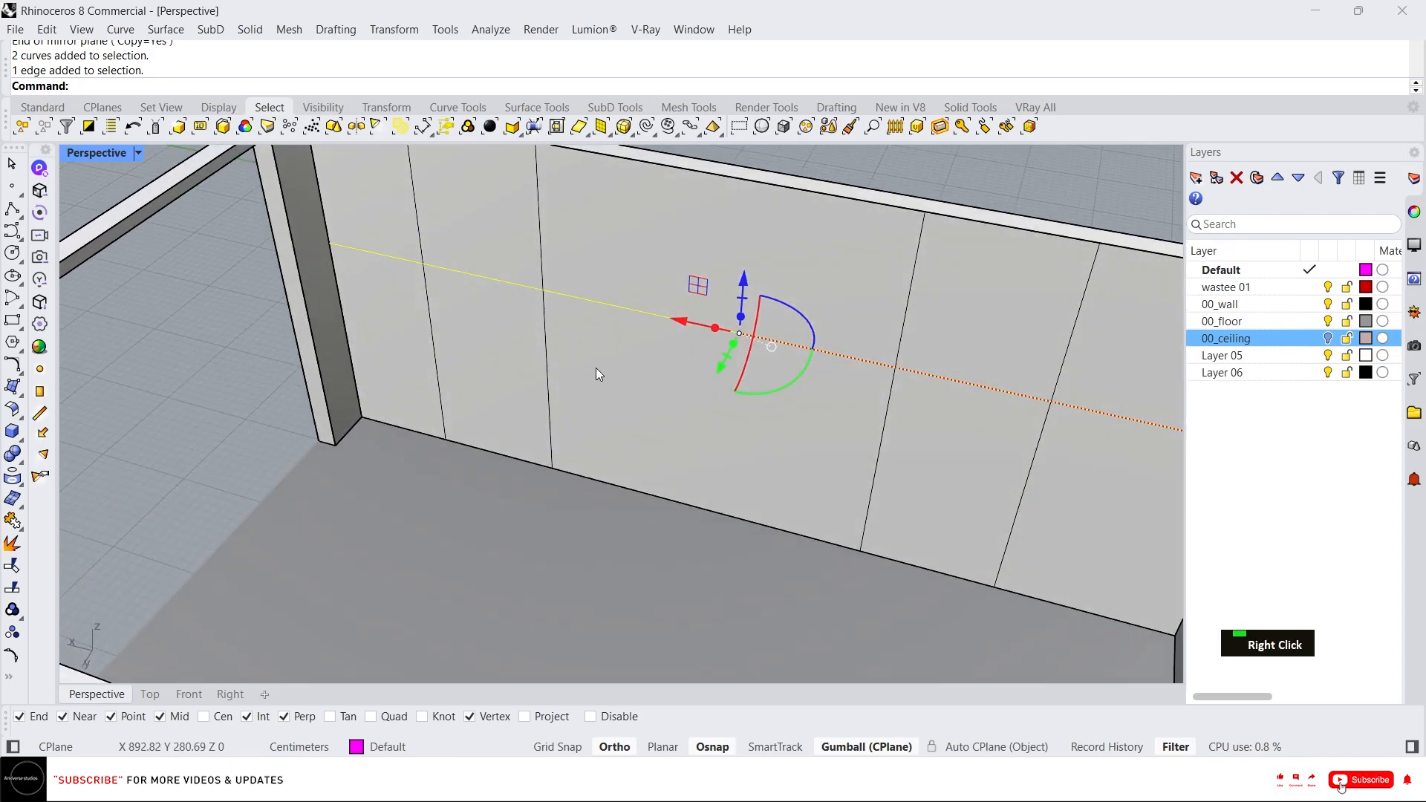
key(Escape)
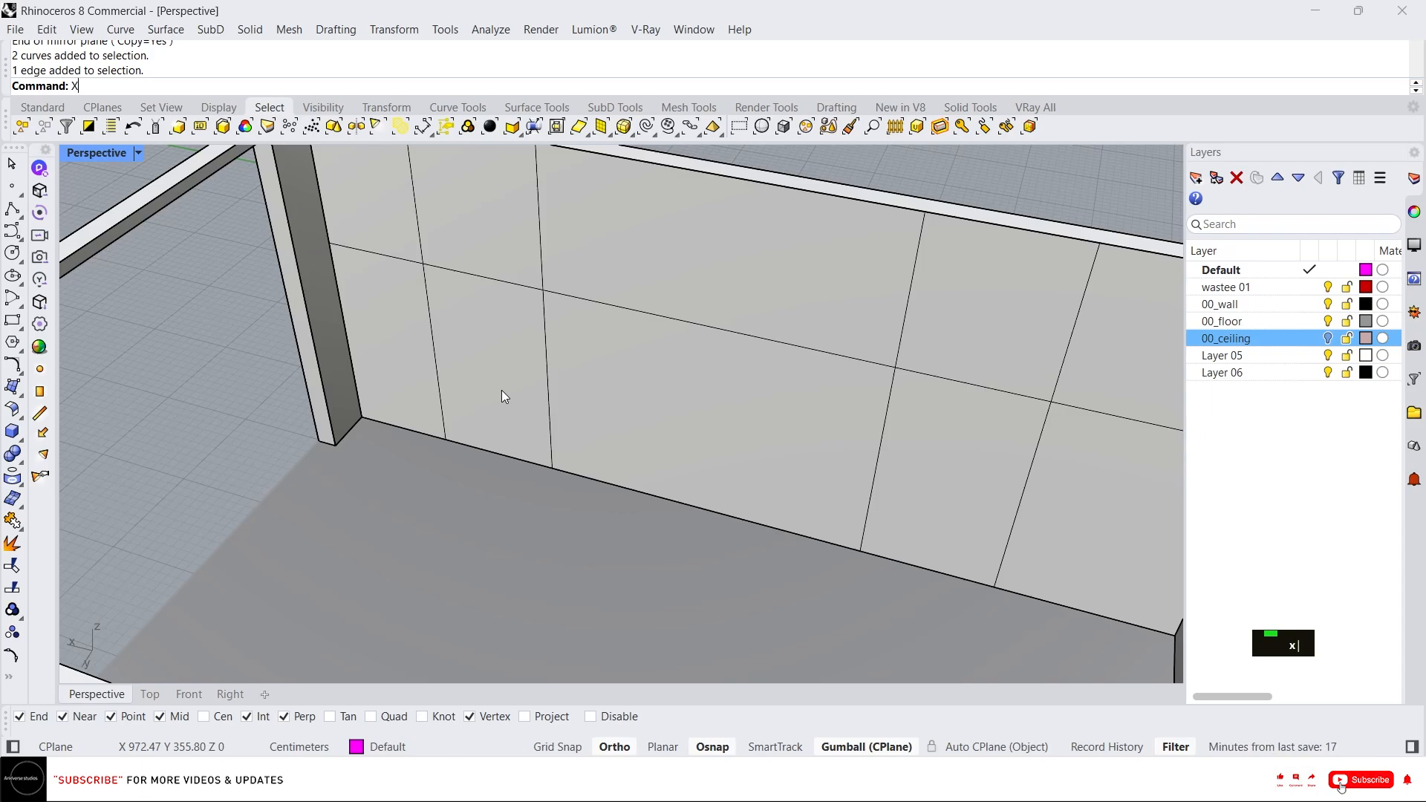
text(x)
key(Return)
click(488, 375)
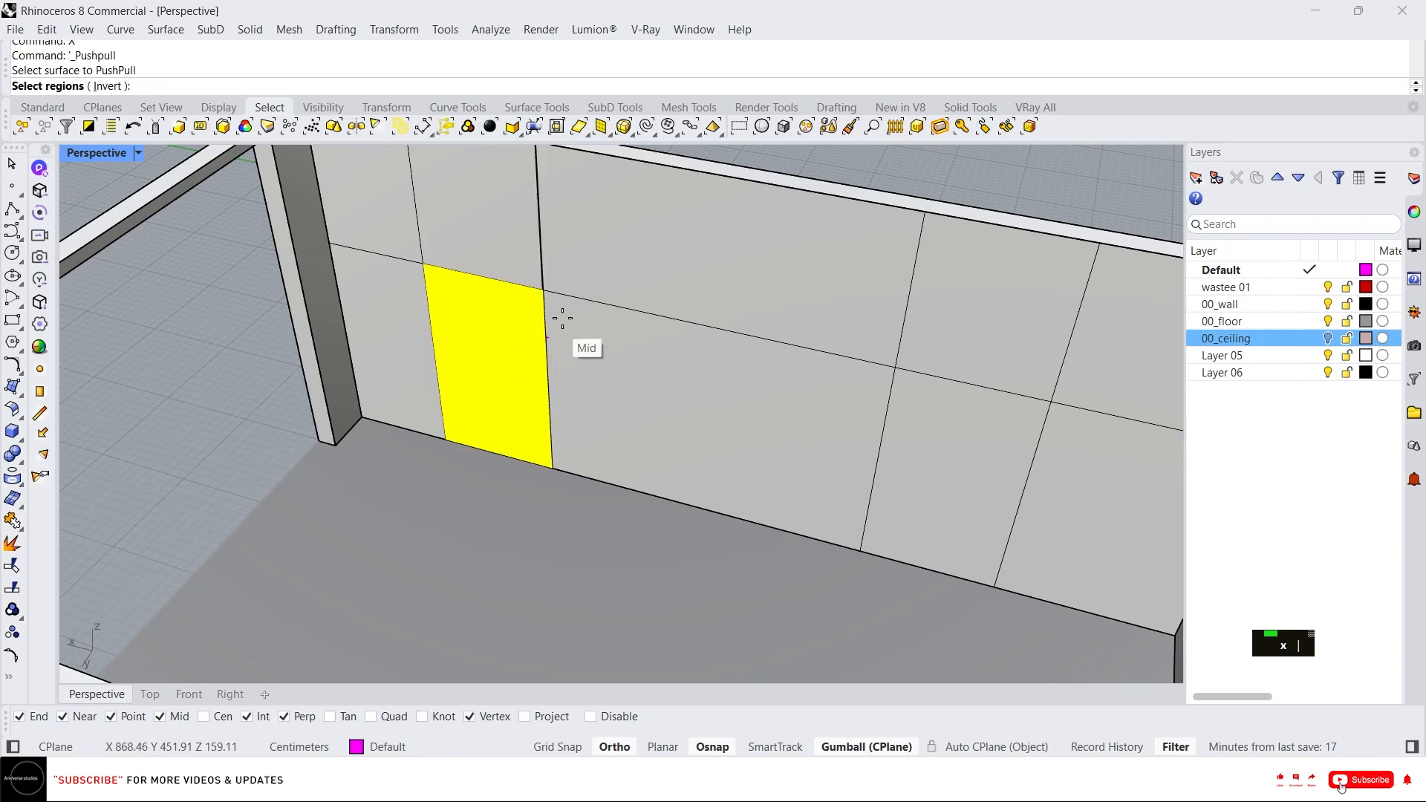
right_click(554, 312)
click(897, 163)
Push-pull the second door region of the back wall through the wall to cut another opening.
text(x)
key(Return)
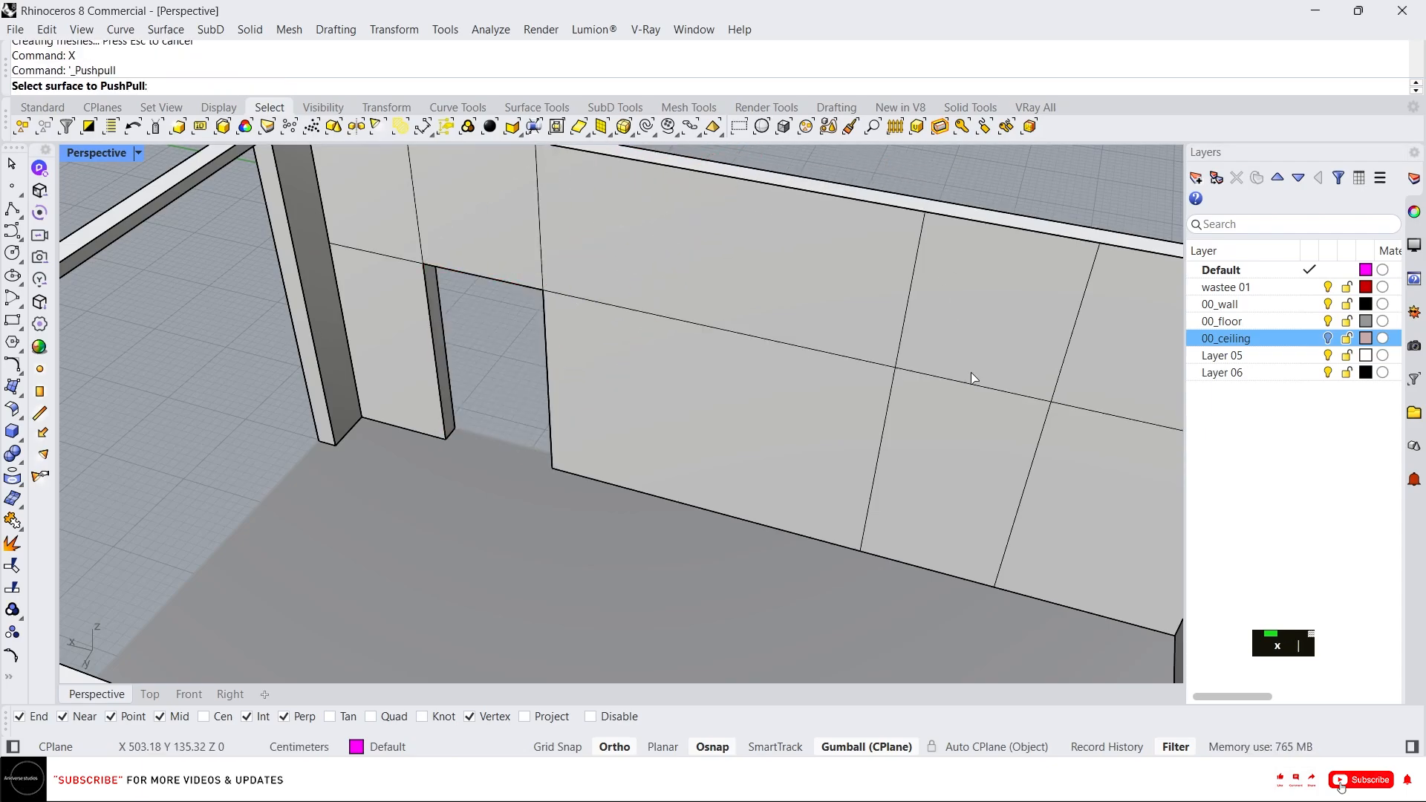
click(972, 393)
right_click(1103, 350)
click(1089, 208)
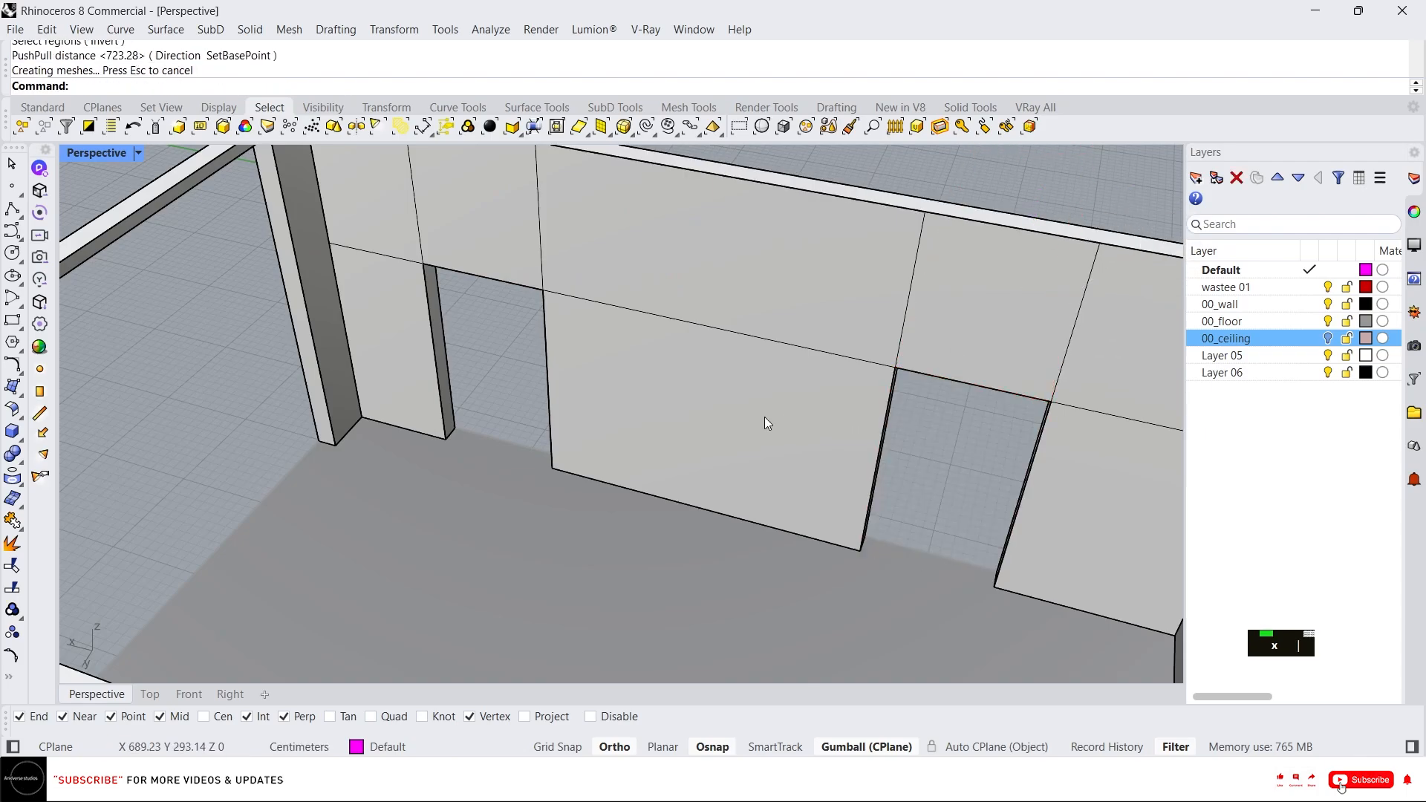
Orbit and zoom around the room to examine the new door openings and the large end-wall opening.
scroll(765, 422, down, 5)
right_drag(785, 426, 499, 446)
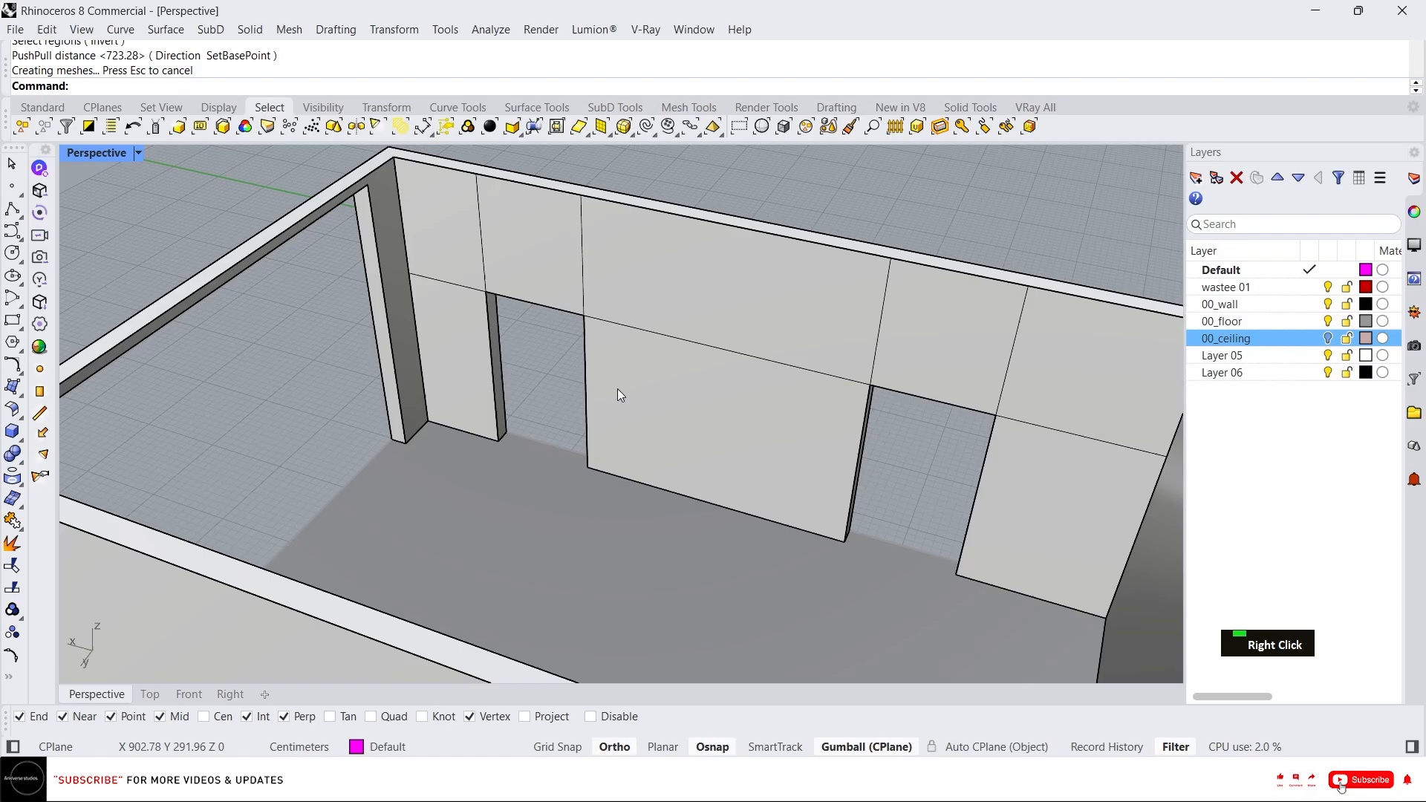
right_drag(617, 389, 439, 417)
scroll(523, 434, down, 3)
right_drag(523, 434, 487, 338)
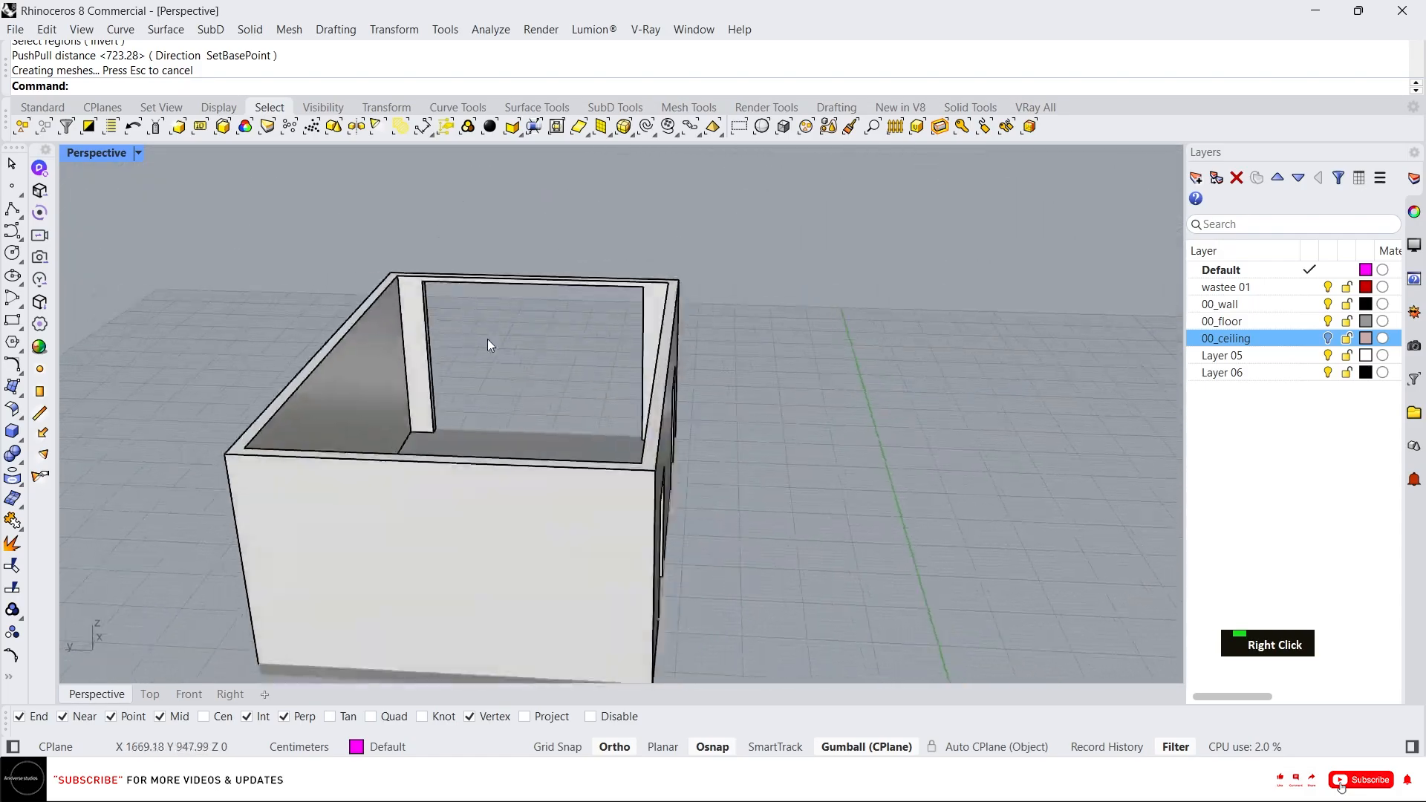
scroll(488, 340, up, 3)
right_drag(605, 335, 541, 223)
right_drag(531, 341, 483, 362)
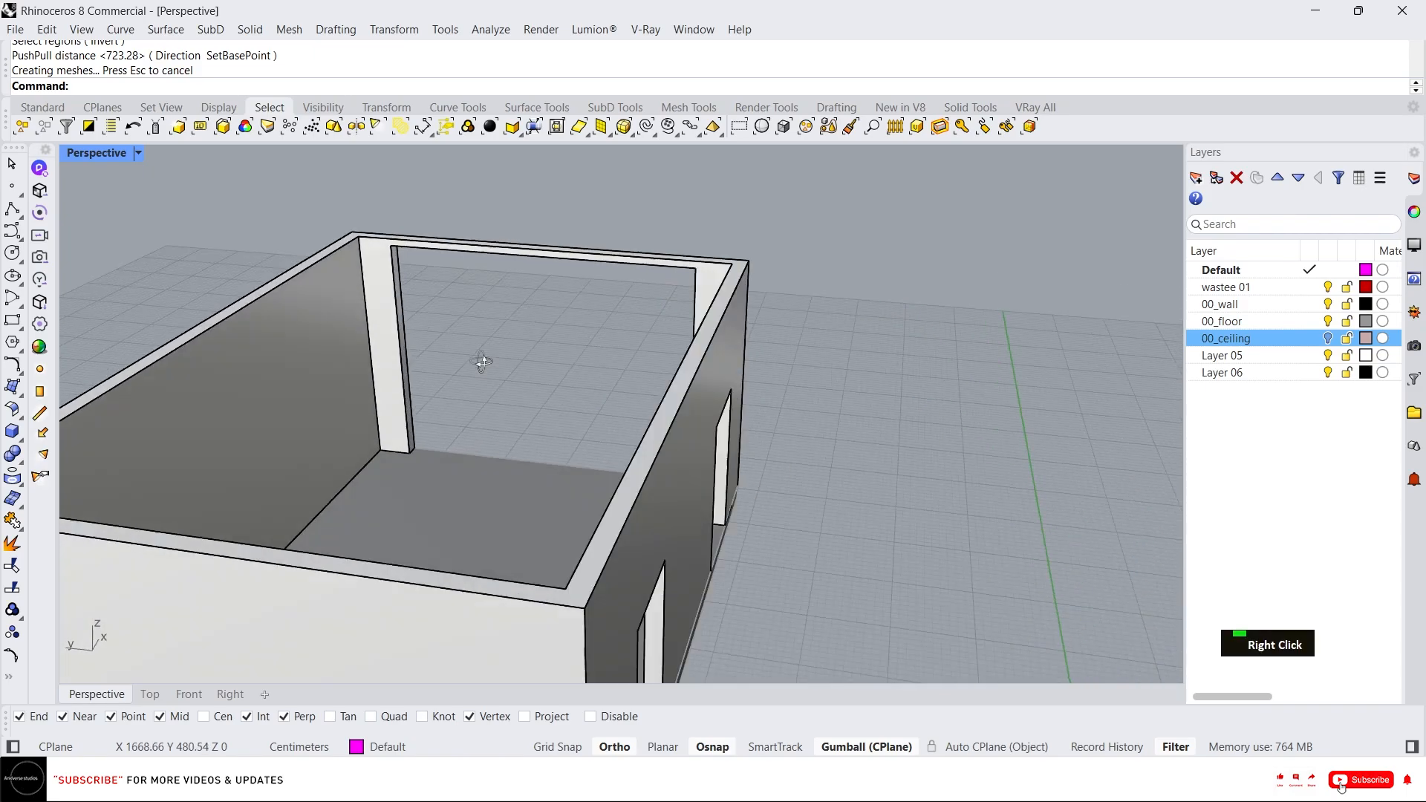
scroll(707, 328, down, 3)
right_drag(707, 328, 532, 338)
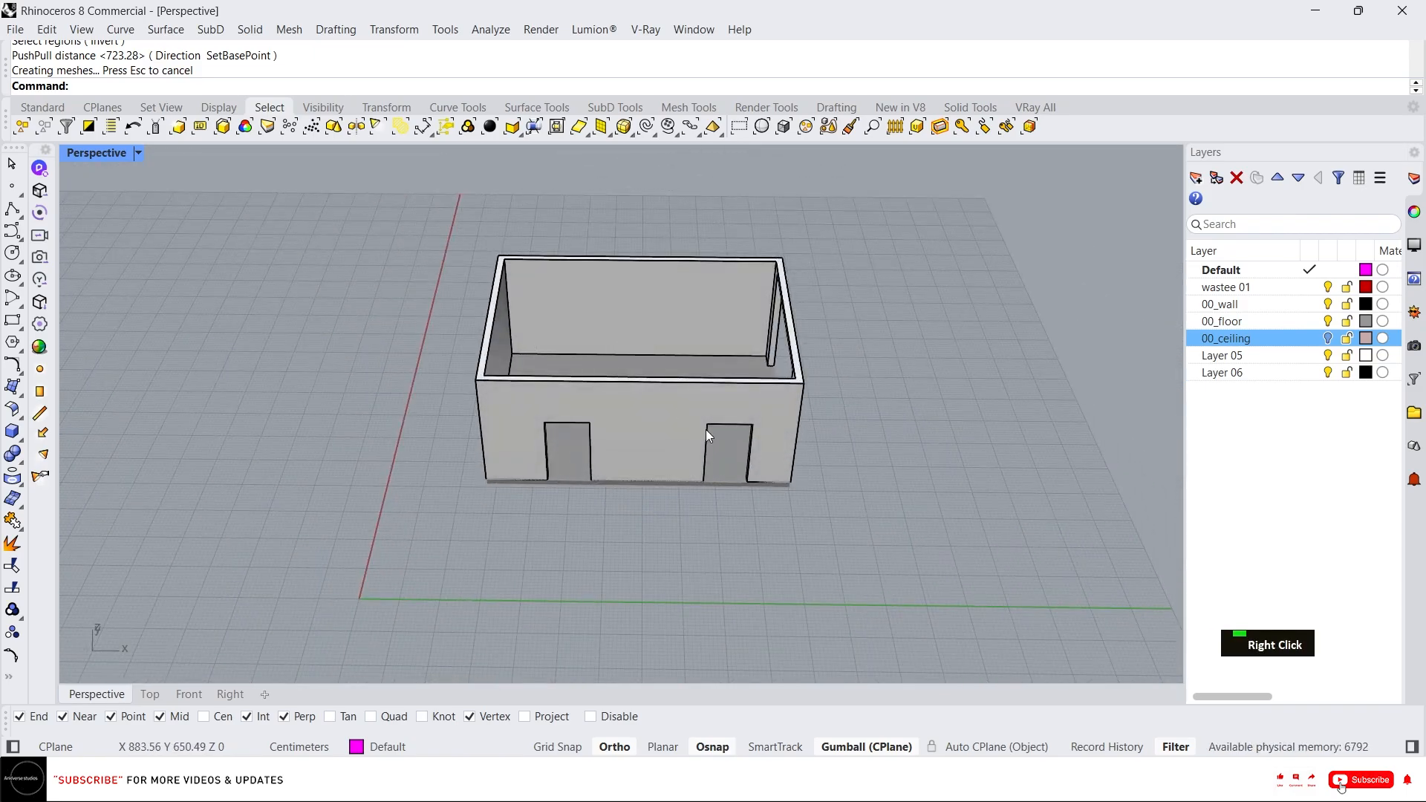
scroll(545, 300, up, 5)
scroll(870, 470, down, 3)
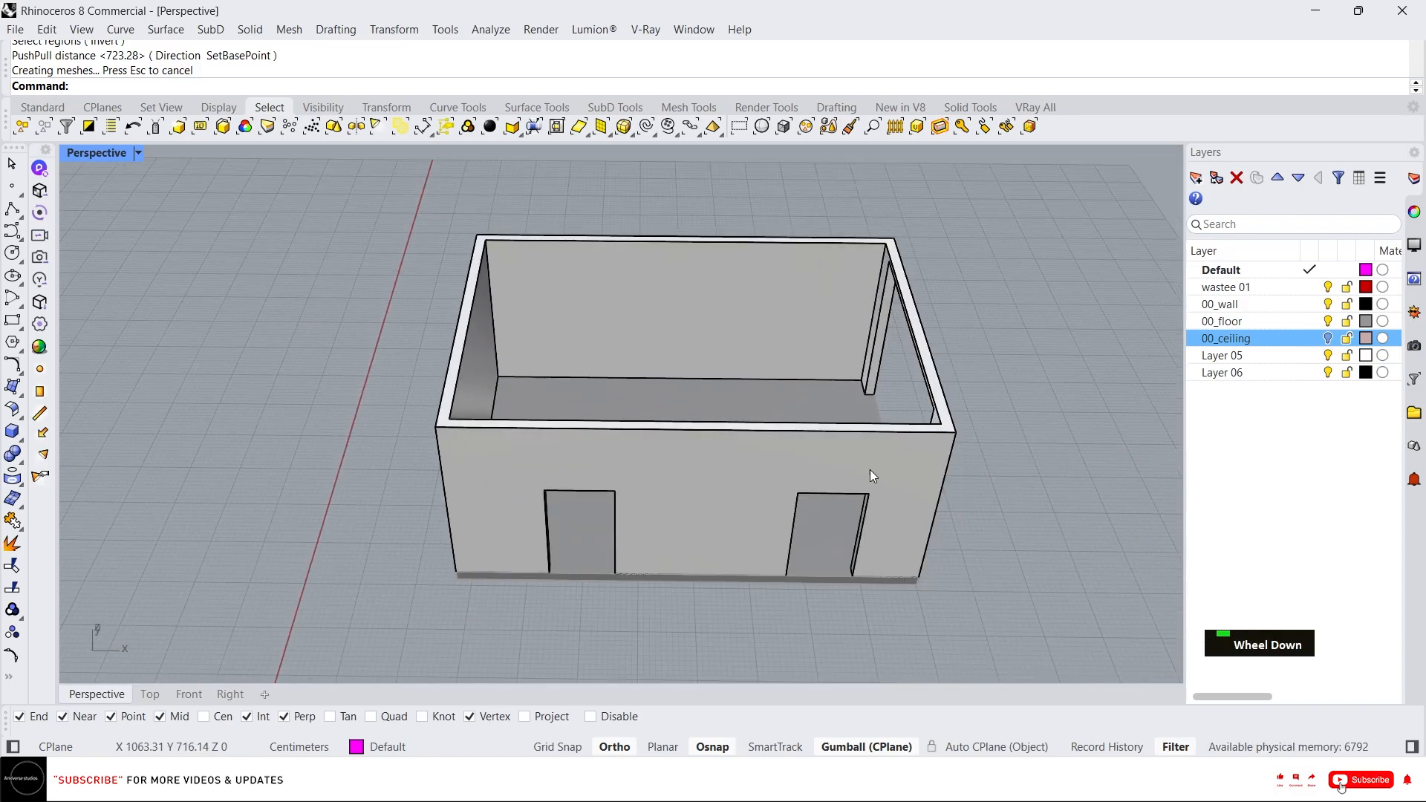
right_drag(653, 342, 760, 242)
scroll(760, 242, up, 4)
right_drag(632, 241, 717, 236)
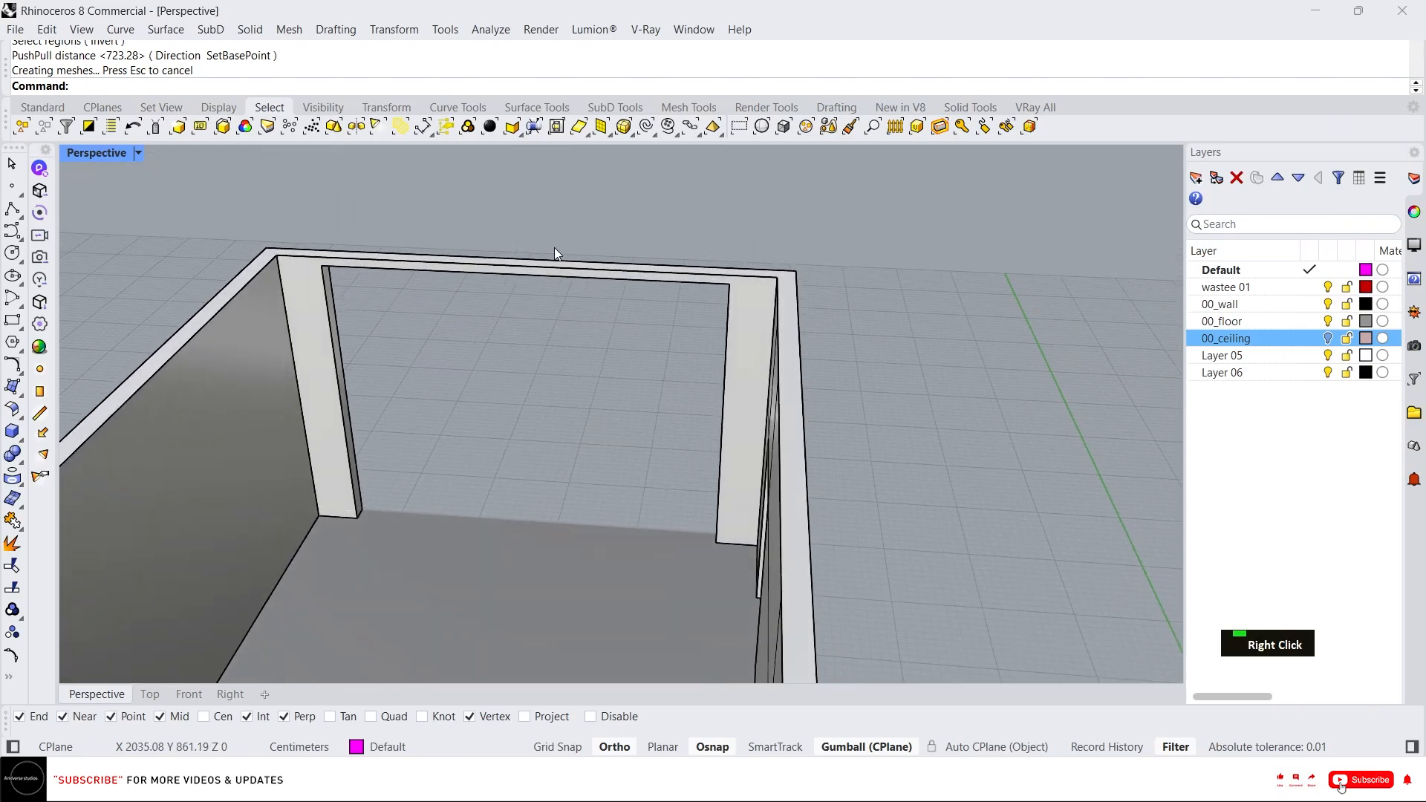
Draw a vertical rectangle filling the large end-wall opening, 450 cm wide and full opening height.
text(rec)
key(Return)
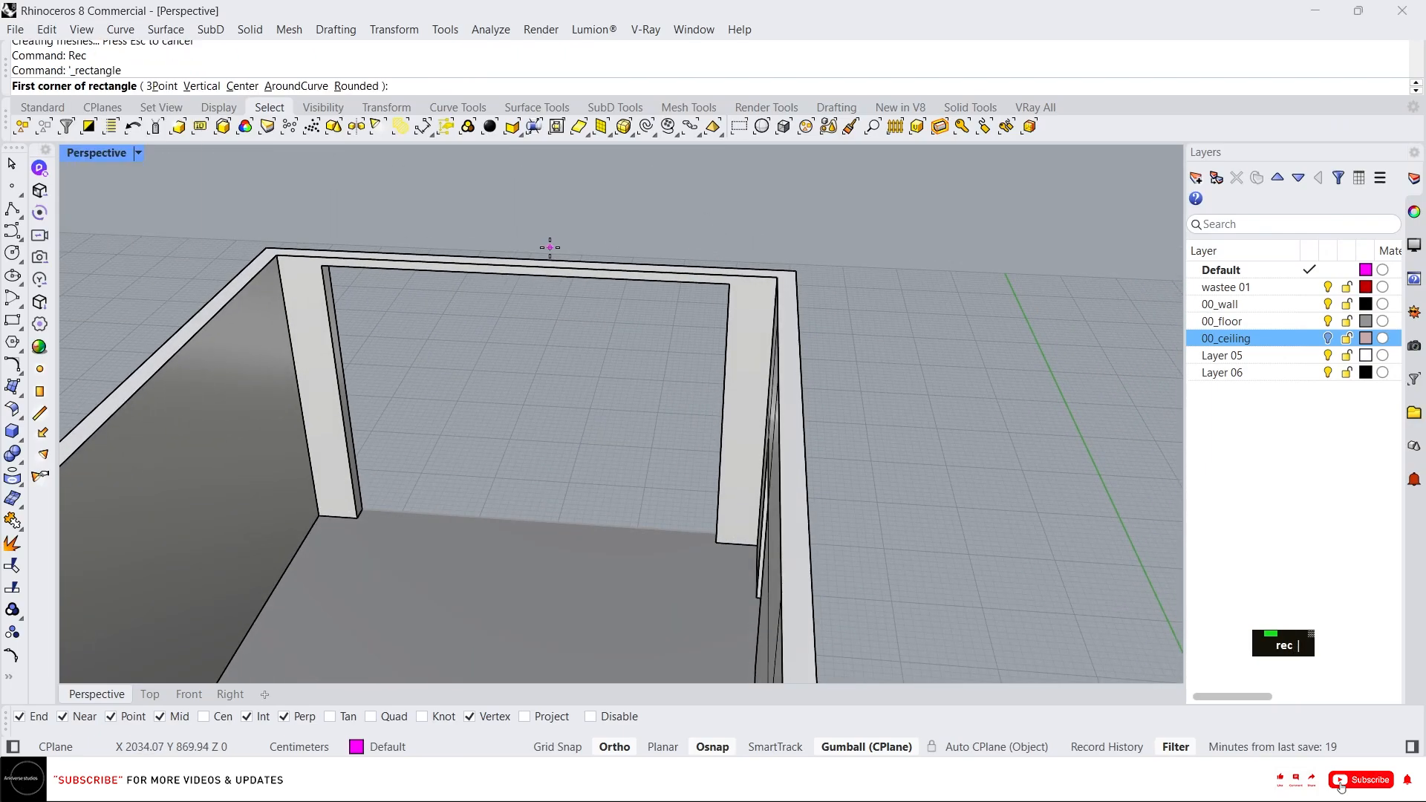
text(v)
key(Return)
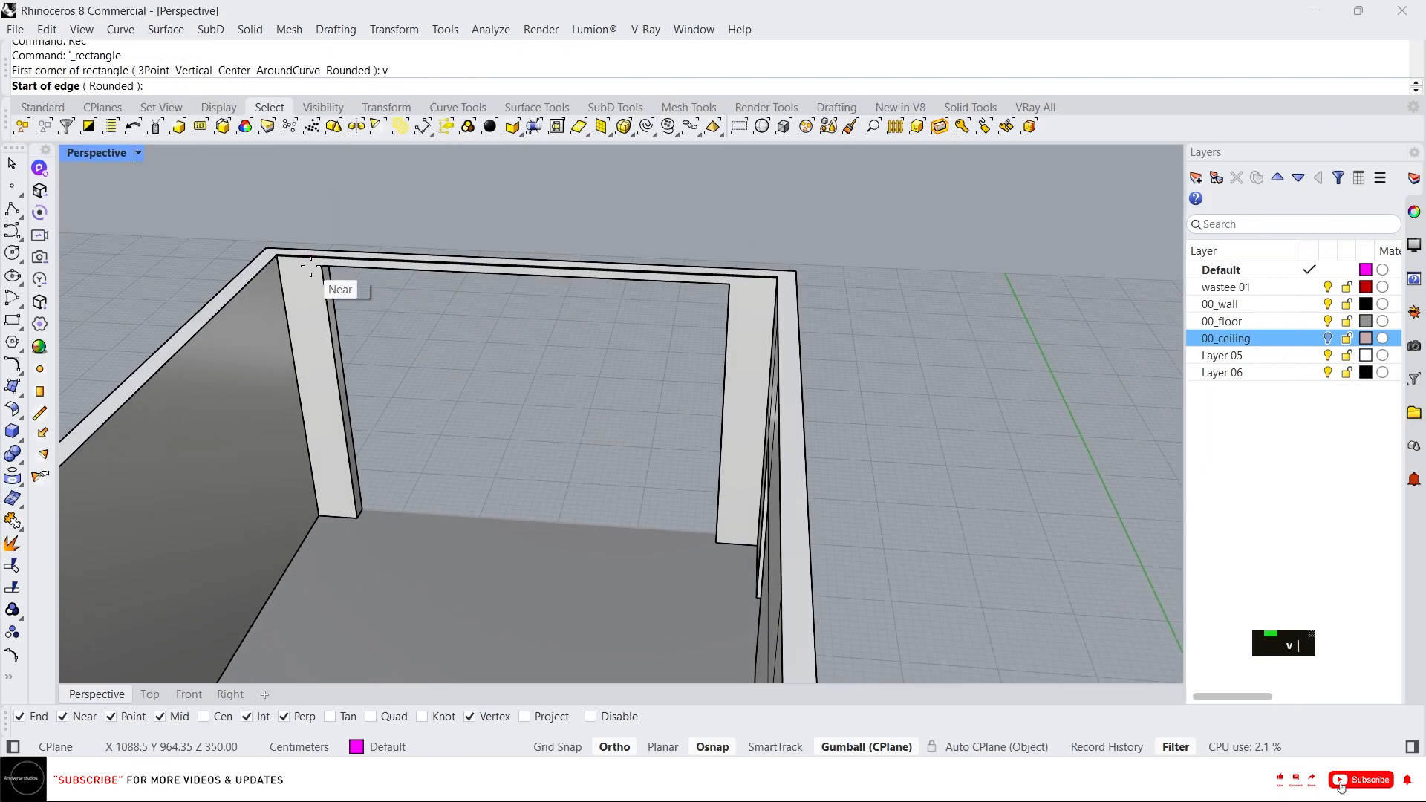
click(321, 265)
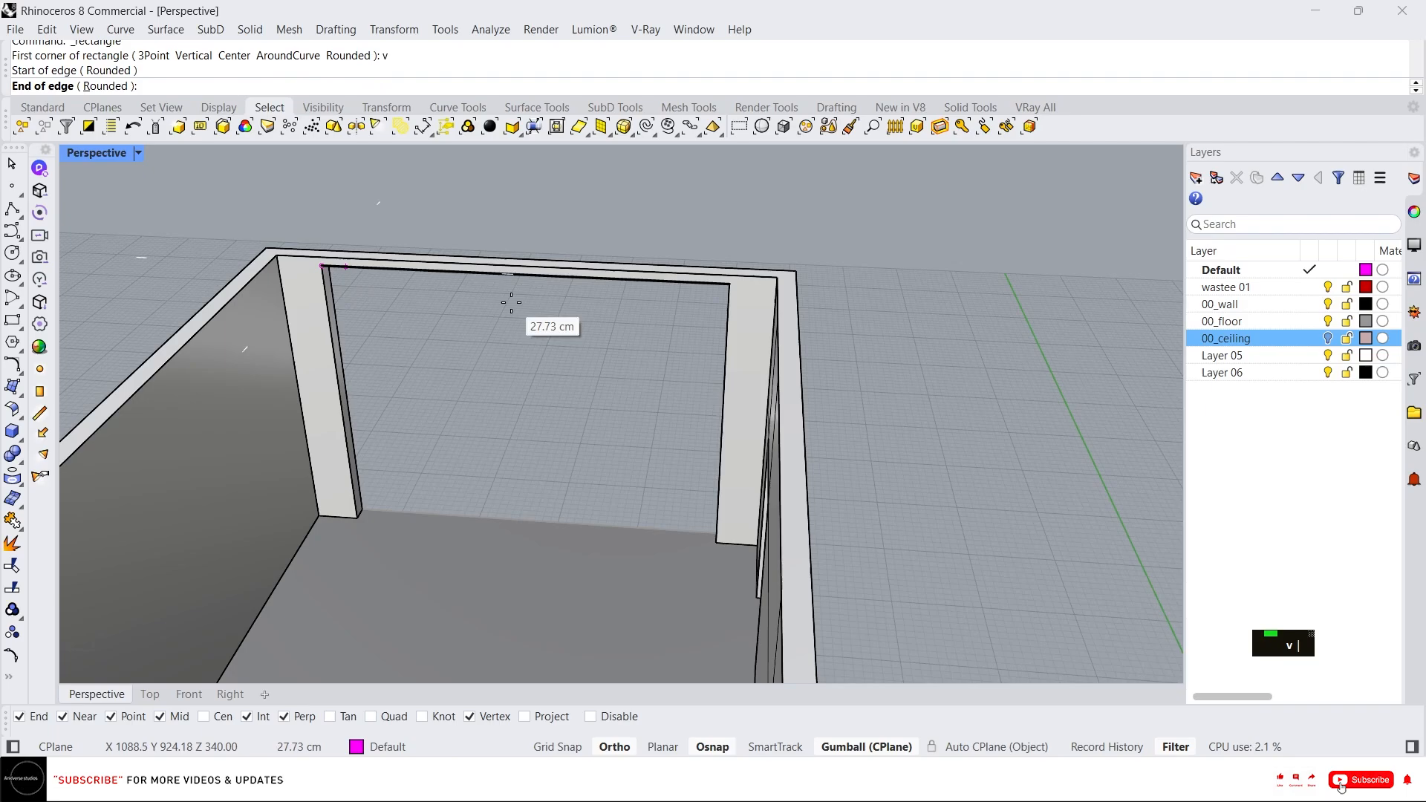
click(729, 283)
click(717, 543)
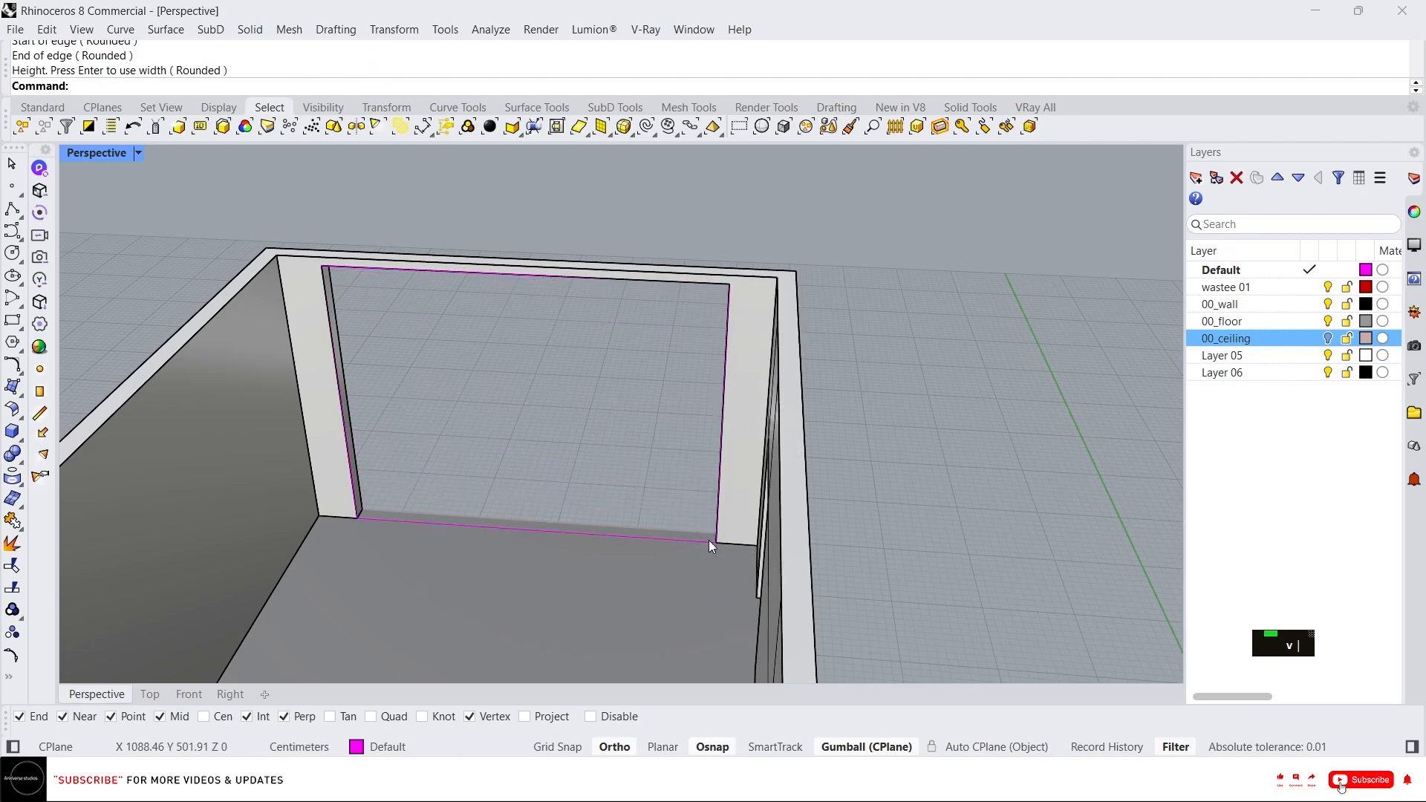
Move the new rectangle out of the room to one side with the gumball.
click(560, 496)
click(435, 508)
click(429, 520)
scroll(467, 425, down, 5)
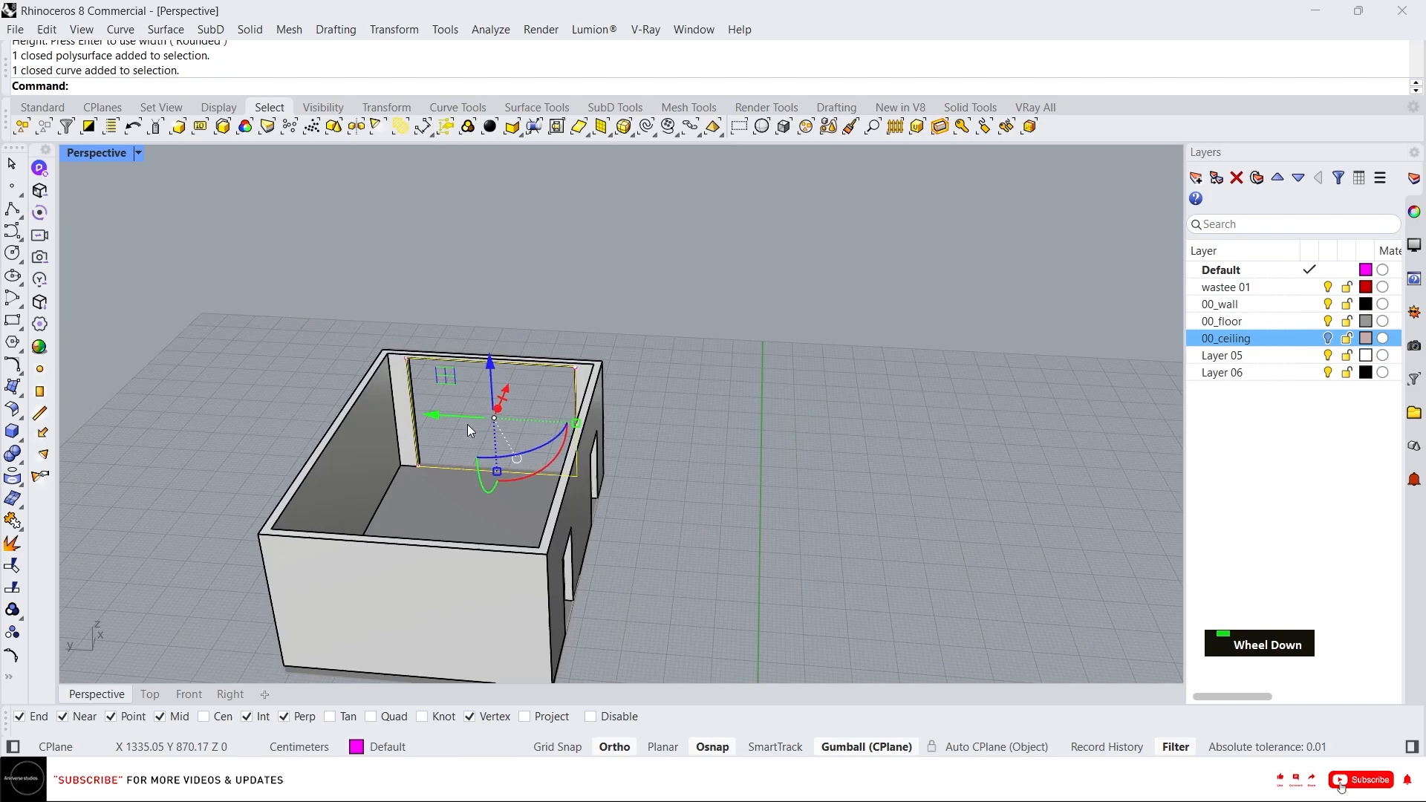
drag(435, 424, 846, 429)
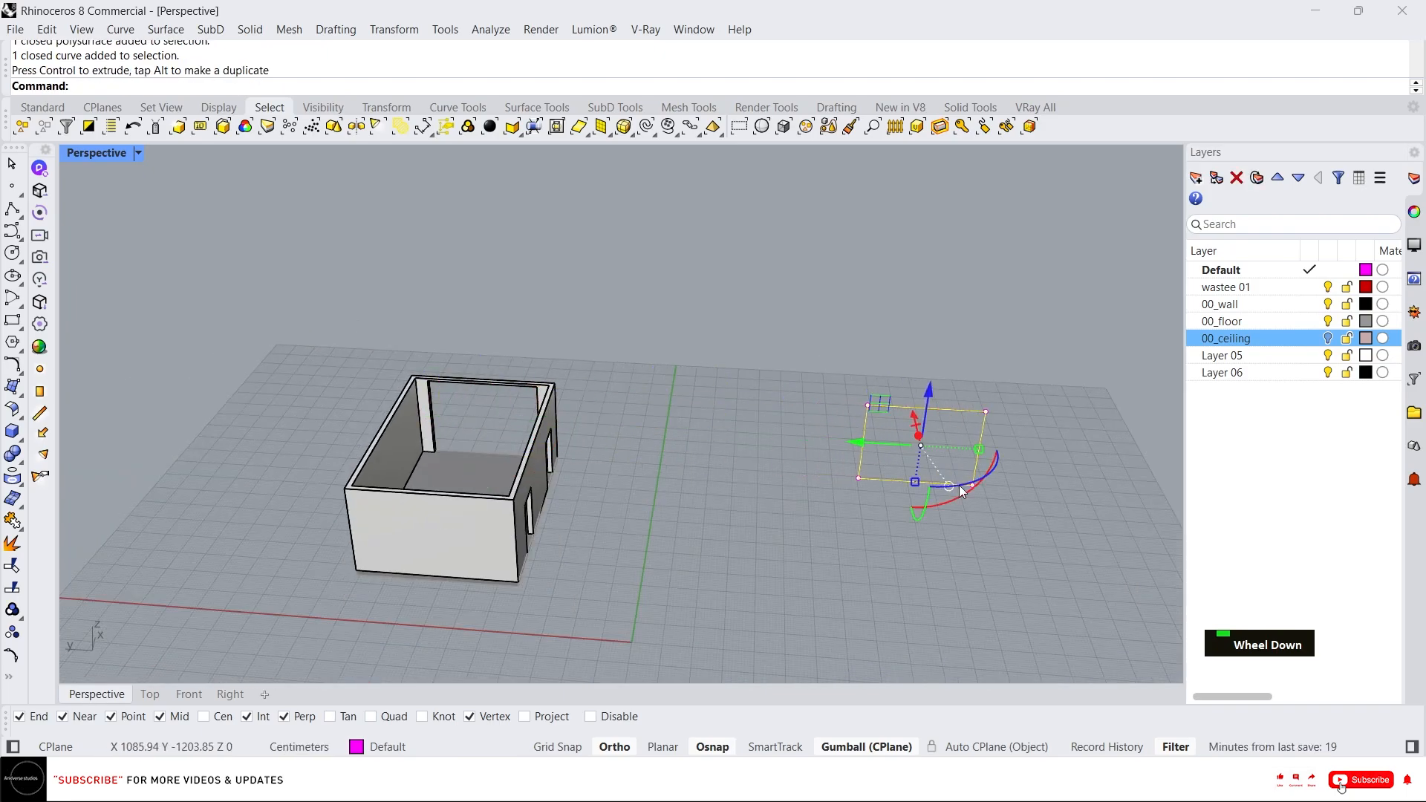
Switch to the Right view and offset the rectangle 5 cm inward to form a frame.
scroll(956, 484, up, 5)
click(229, 693)
scroll(652, 494, down, 3)
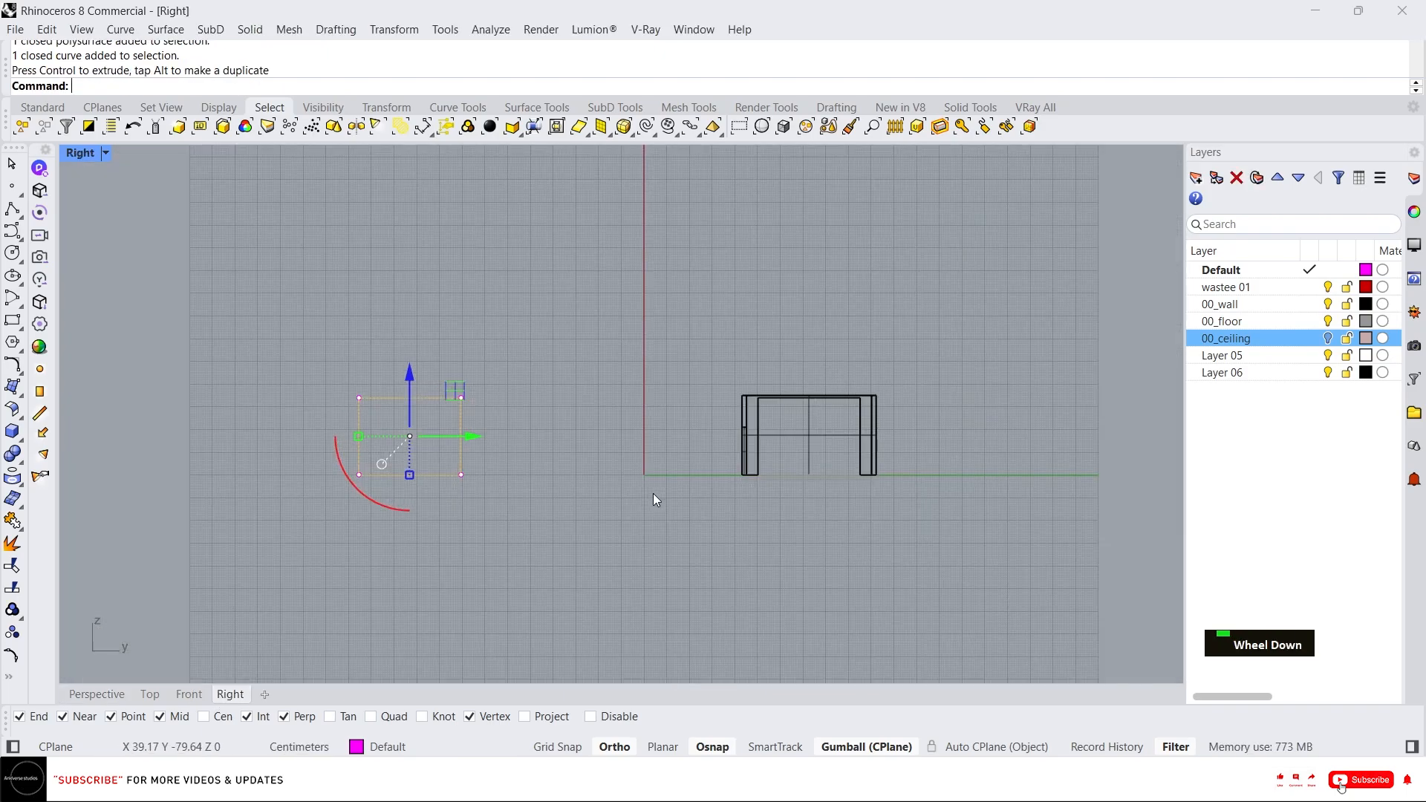
scroll(401, 450, up, 5)
right_drag(498, 451, 558, 459)
click(710, 461)
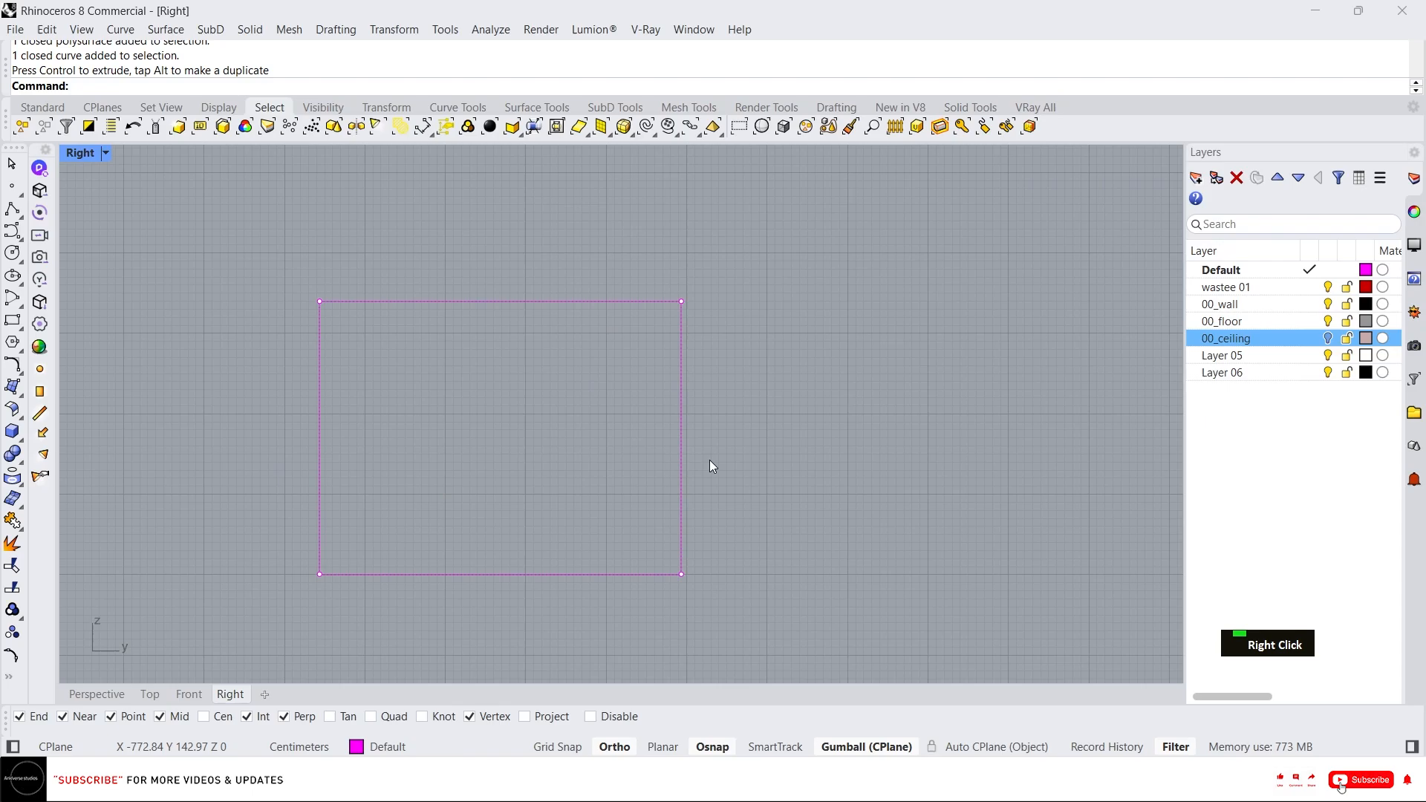
click(597, 434)
scroll(497, 375, up, 1)
scroll(566, 363, down, 1)
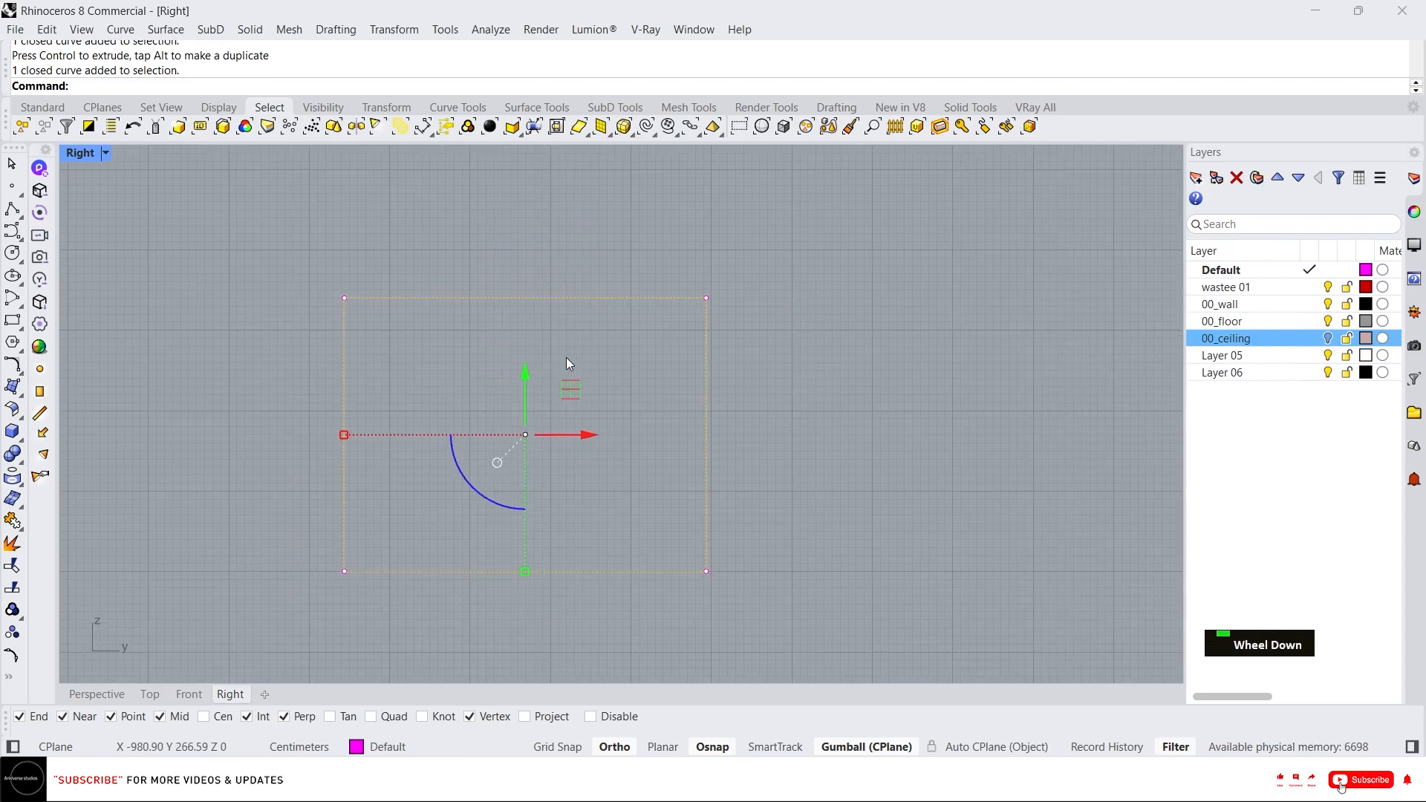
text(off)
key(Return)
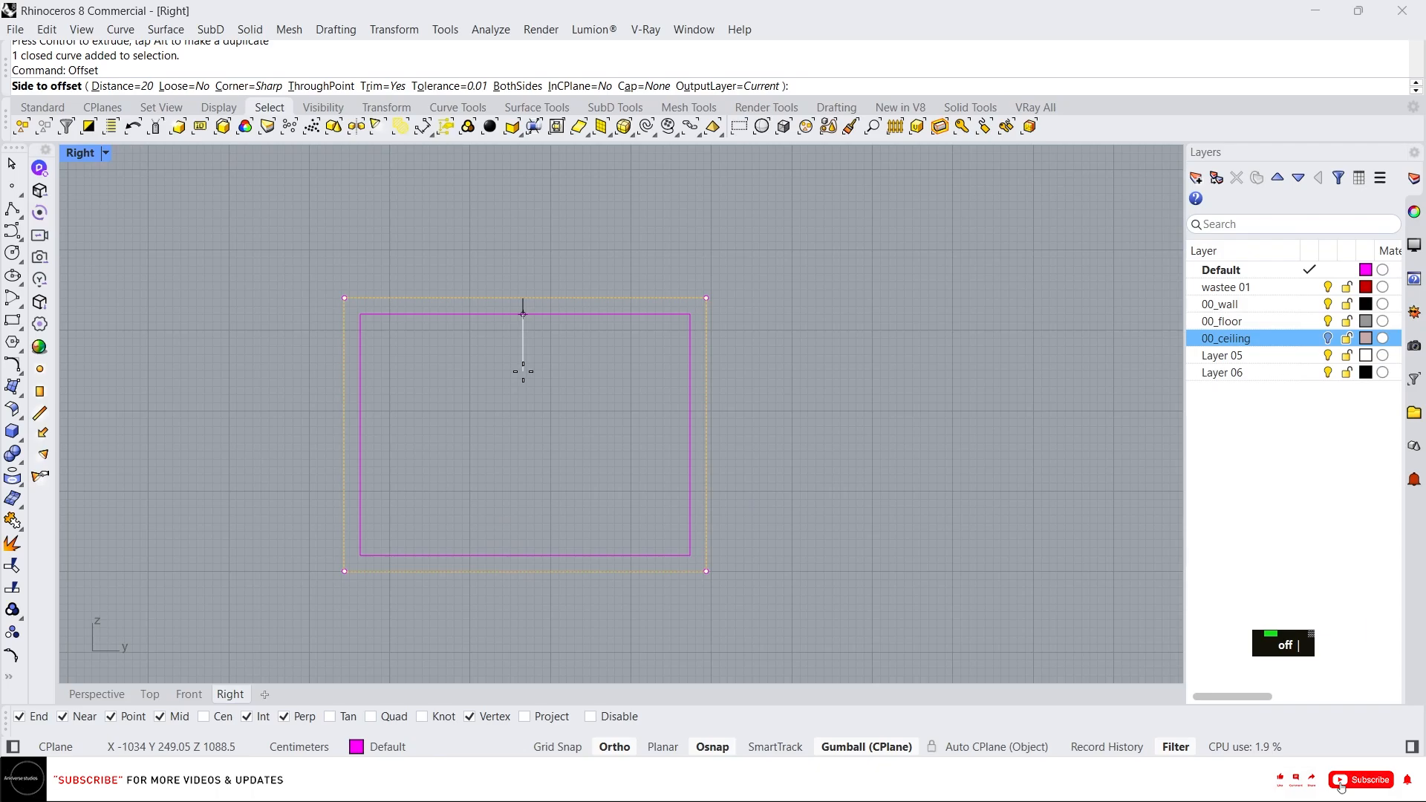
text(5)
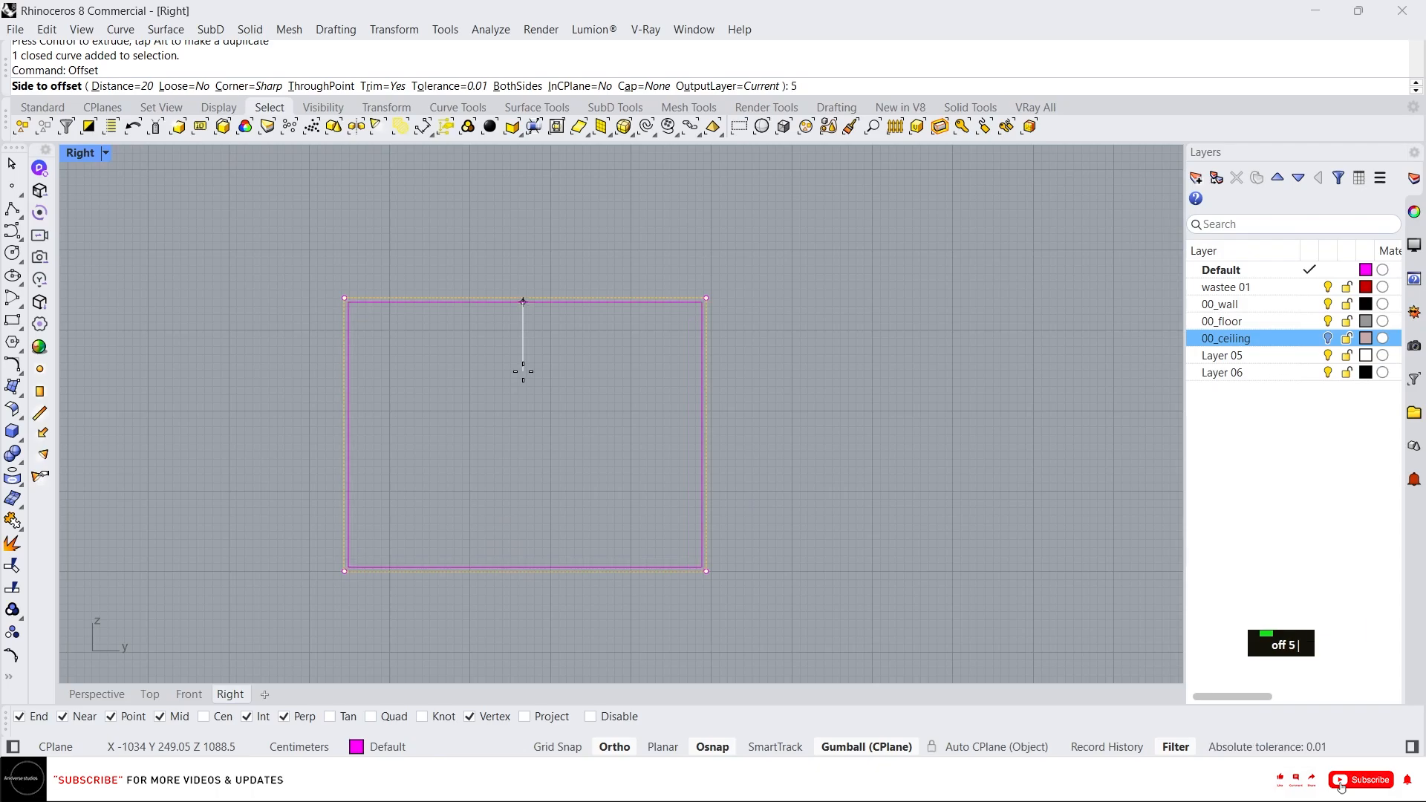
key(Return)
click(524, 372)
scroll(467, 306, up, 2)
key(Escape)
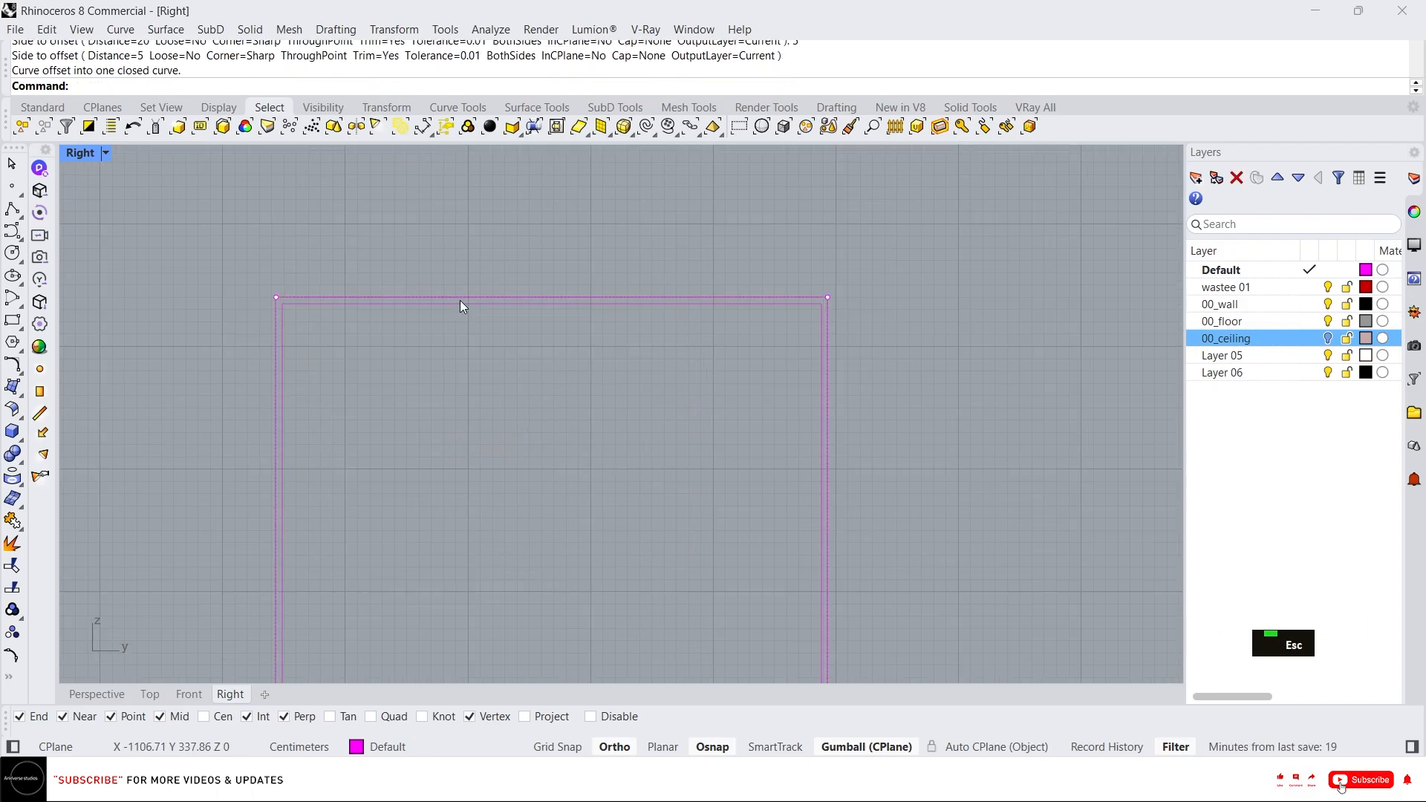
Draw a horizontal line across the inner frame near its top as a transom.
right_drag(362, 312, 417, 315)
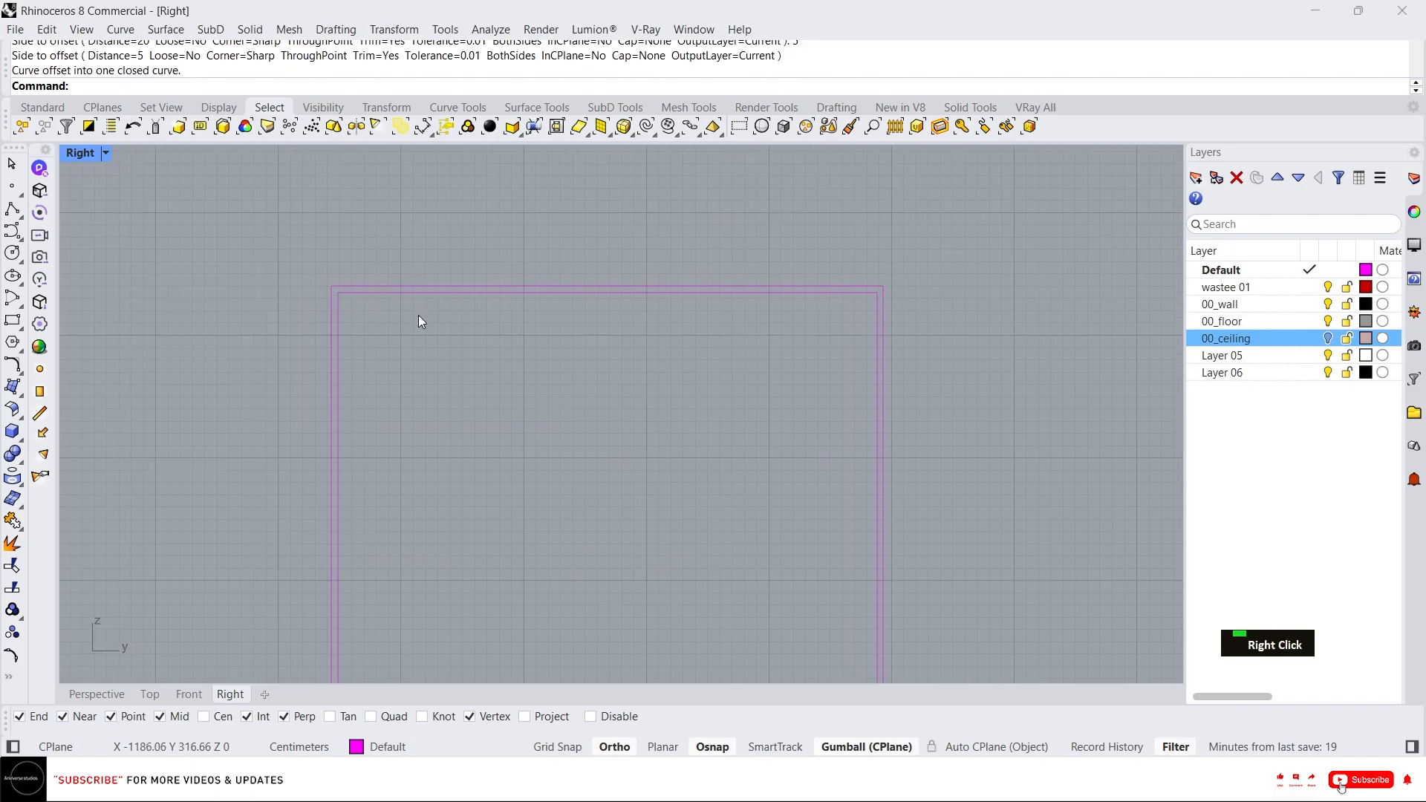
text(L)
key(Return)
click(340, 345)
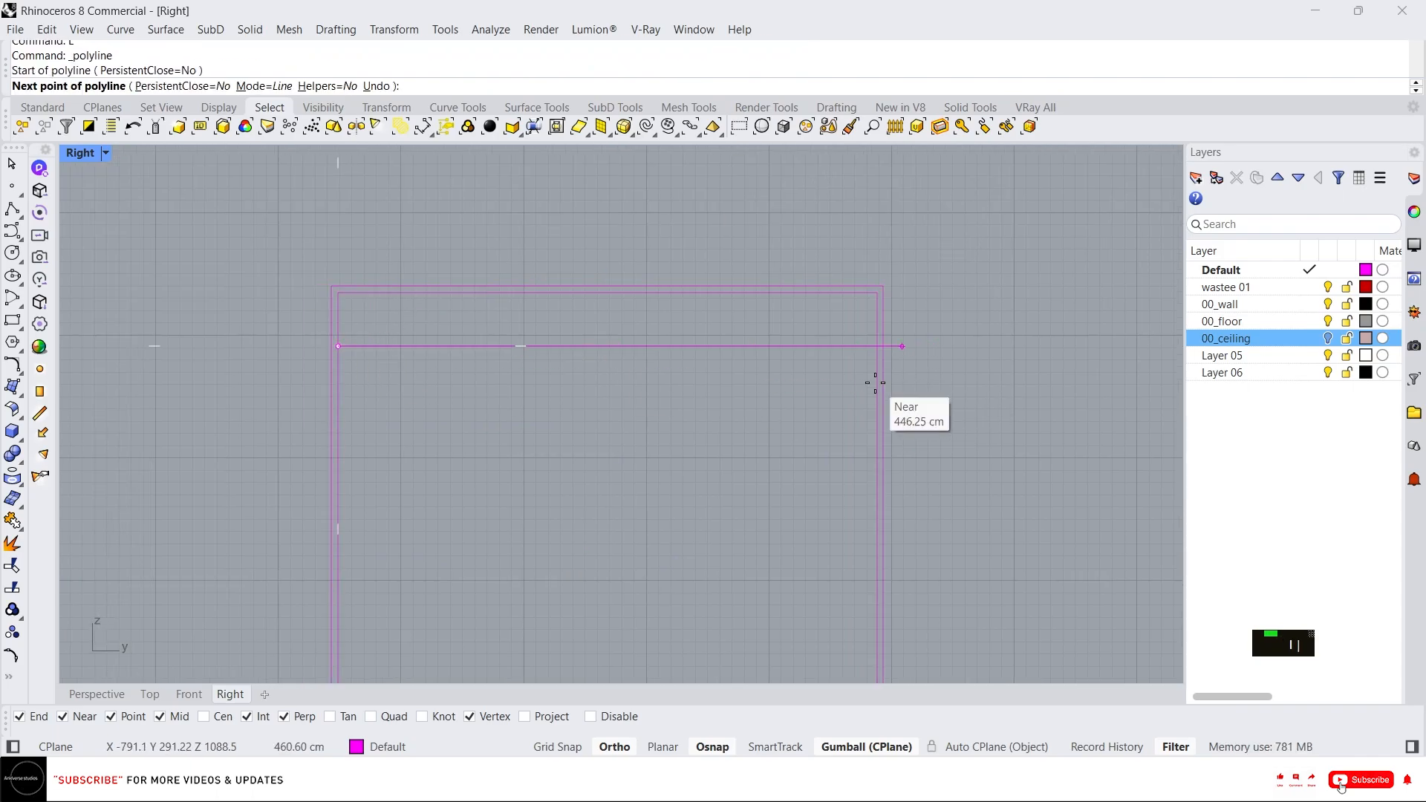
click(877, 346)
key(Return)
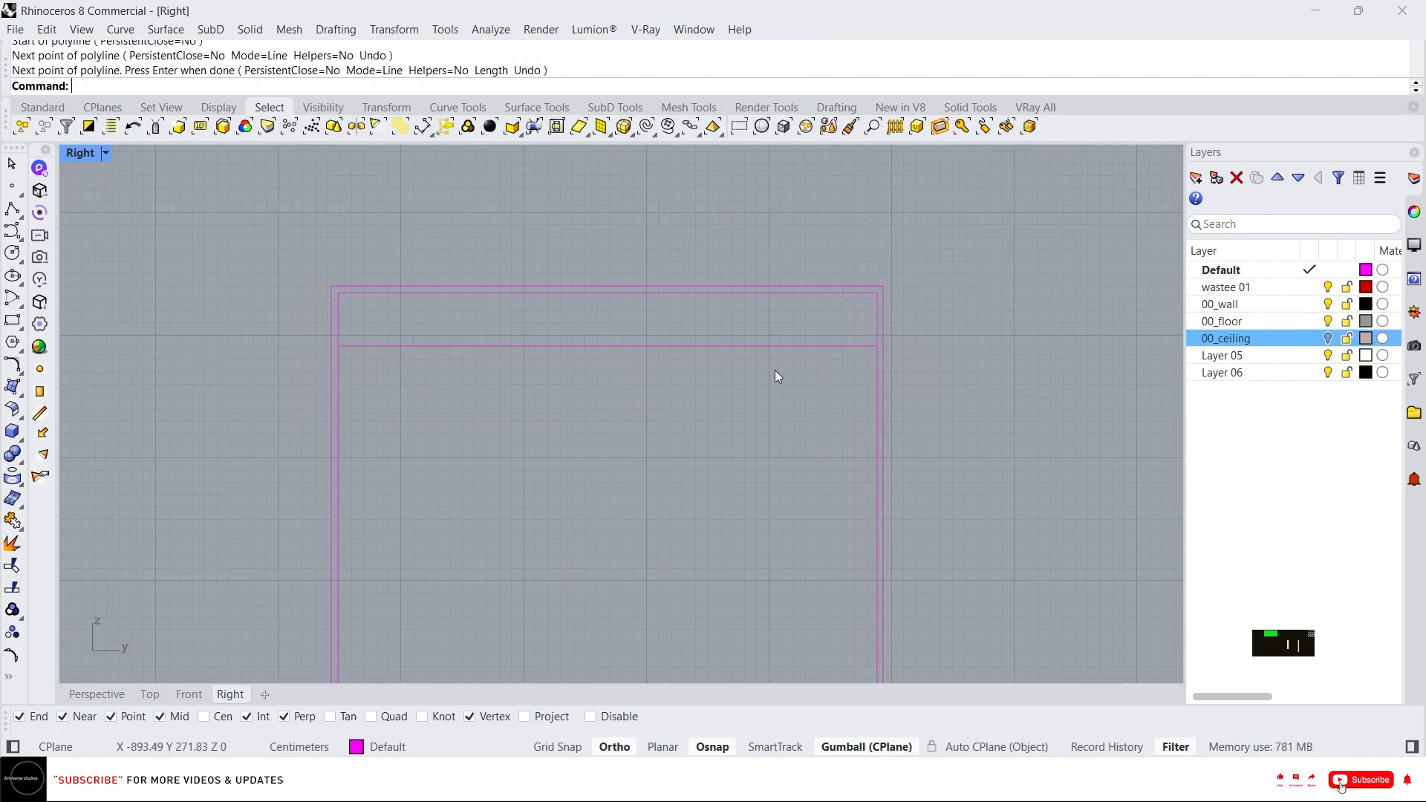
Move the horizontal line up above the frame with the gumball.
click(711, 354)
scroll(734, 416, down, 3)
drag(682, 343, 646, 226)
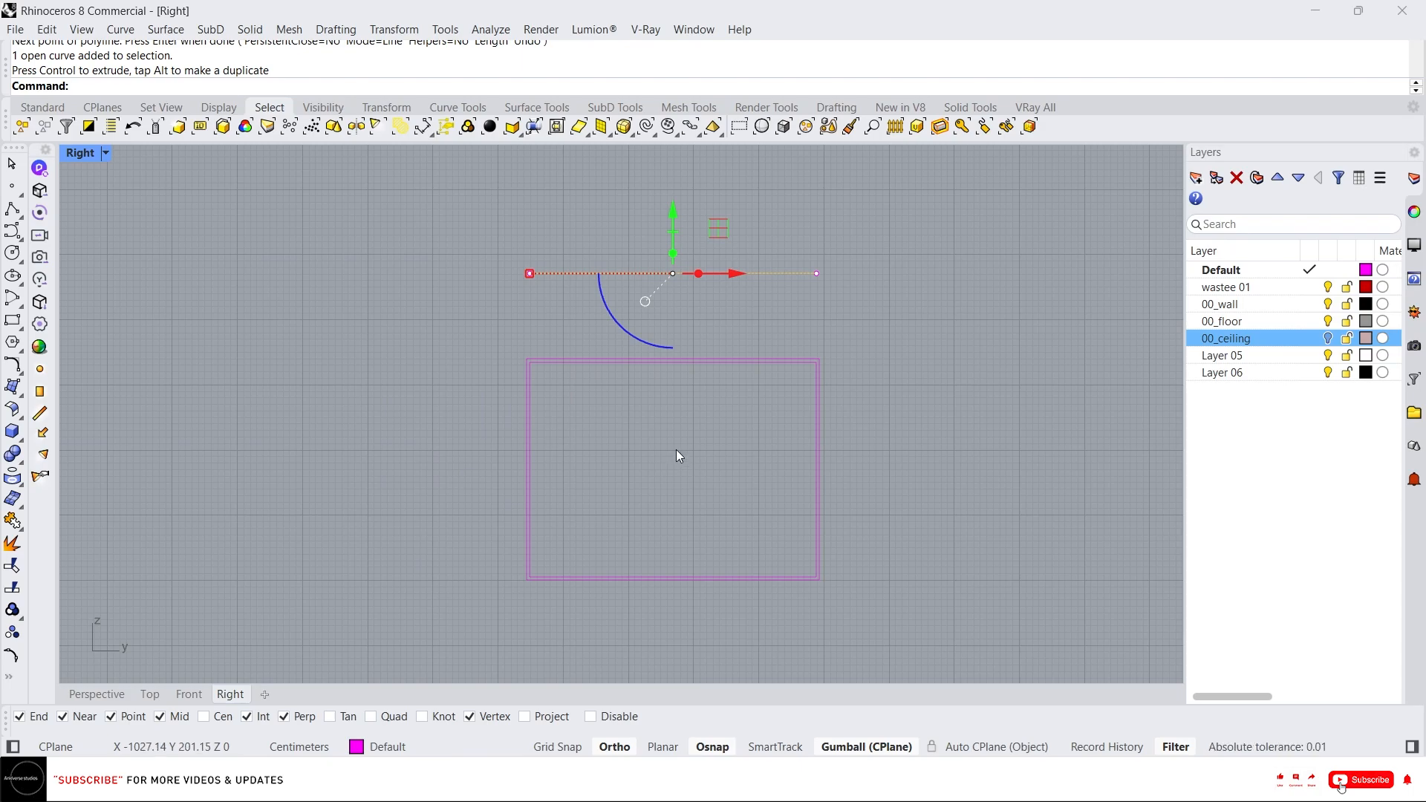
Divide the horizontal line into 4 segments.
text(d: D)
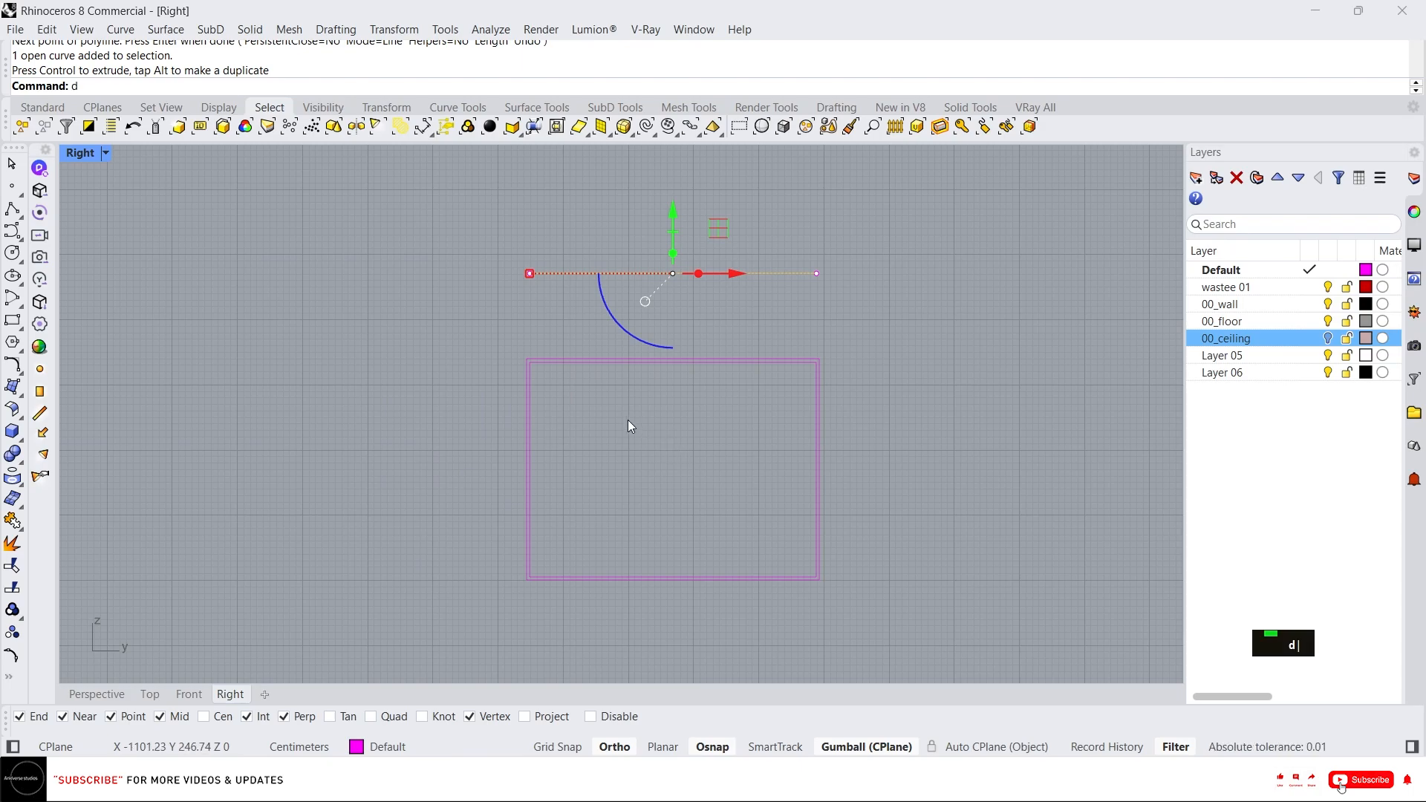
text(ivide)
key(space)
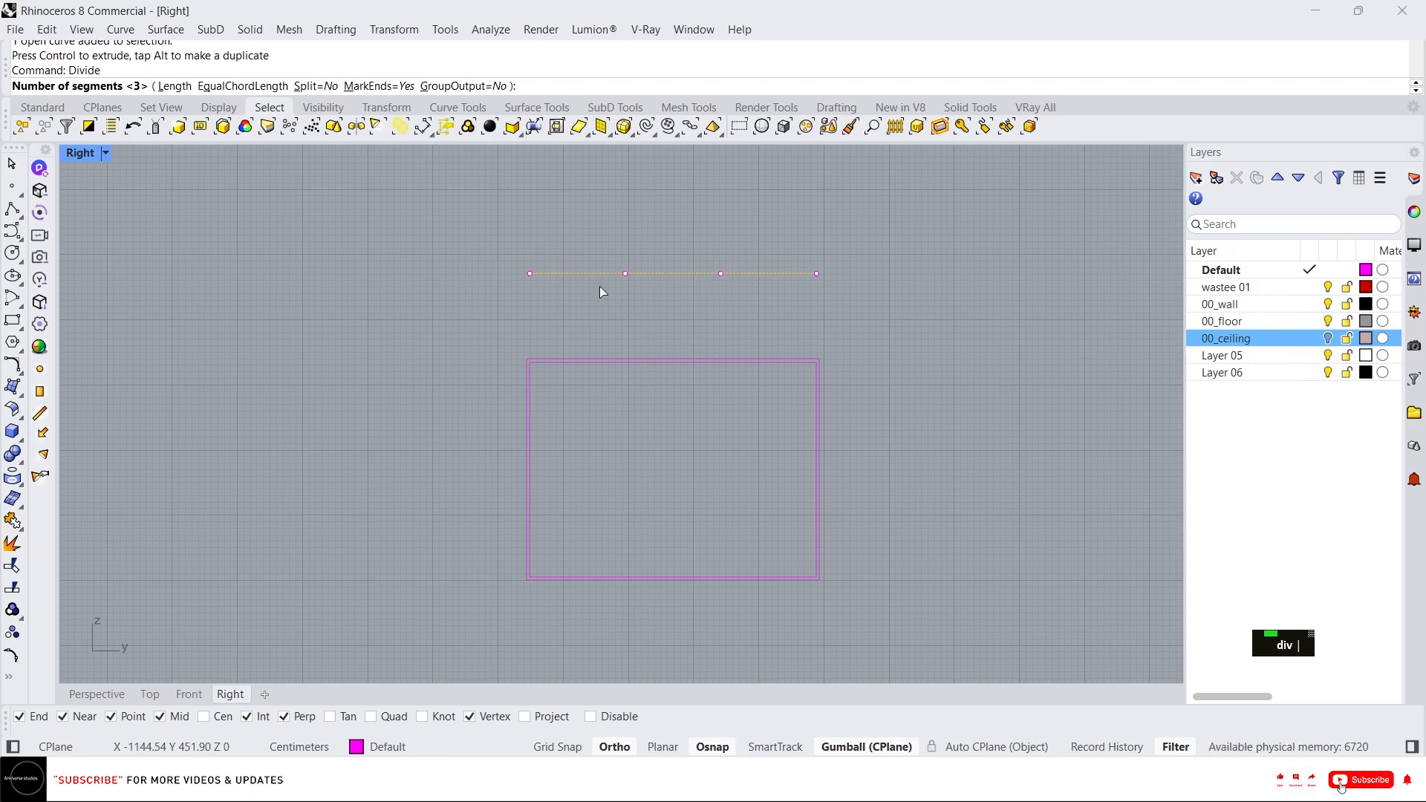
key(Return)
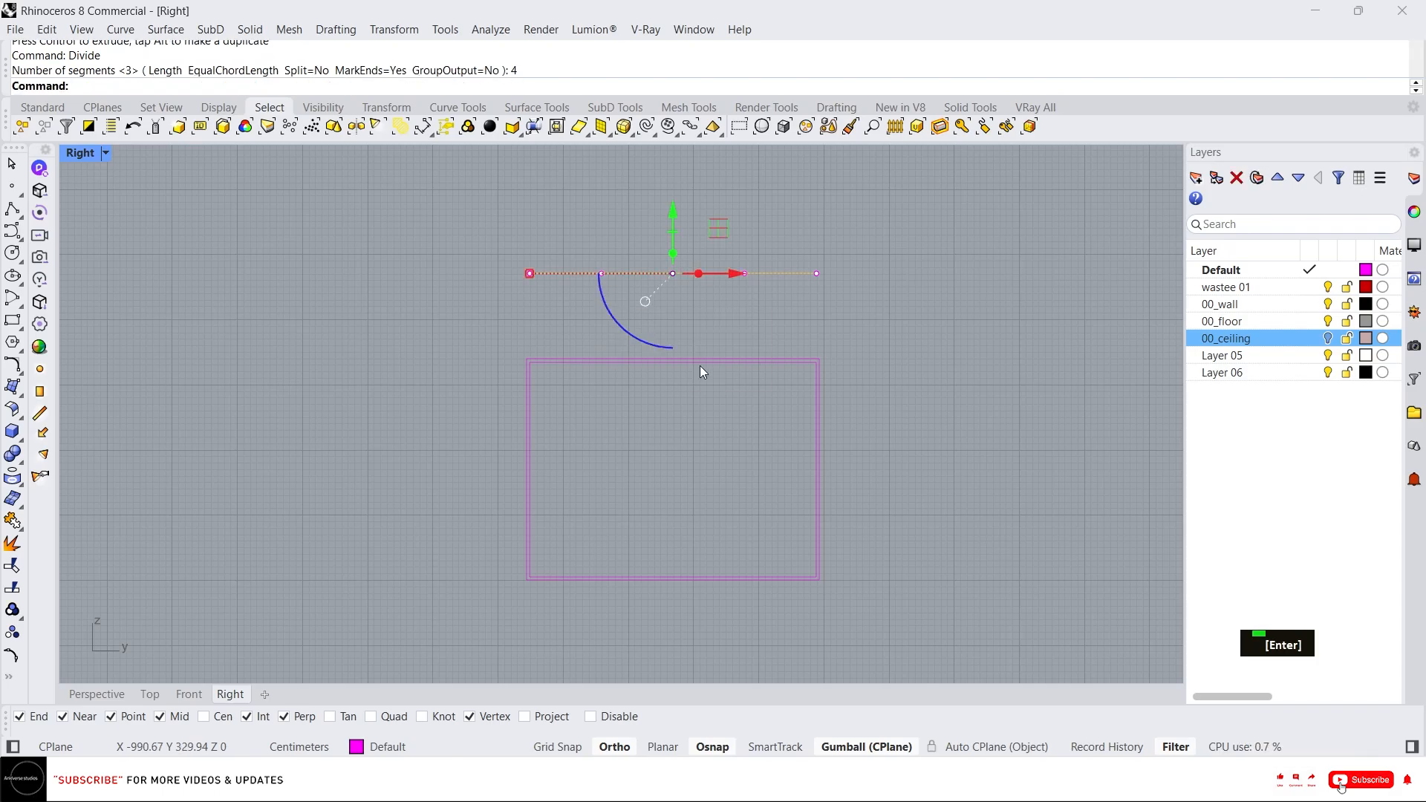
key(Escape)
Draw three vertical polylines from the division points straight down through the window frame.
text(l)
key(Return)
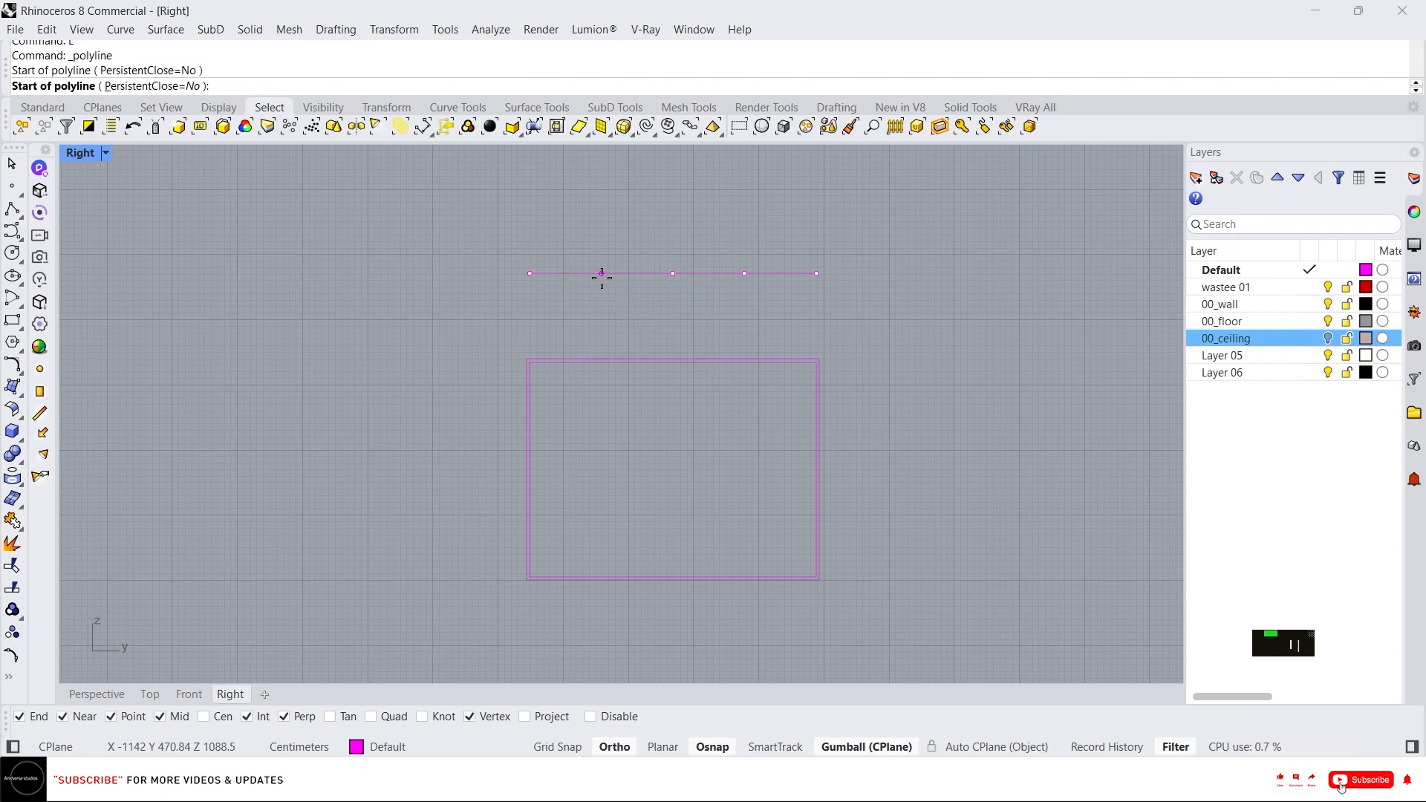
click(602, 274)
click(602, 627)
key(Return)
key(Return)
click(672, 274)
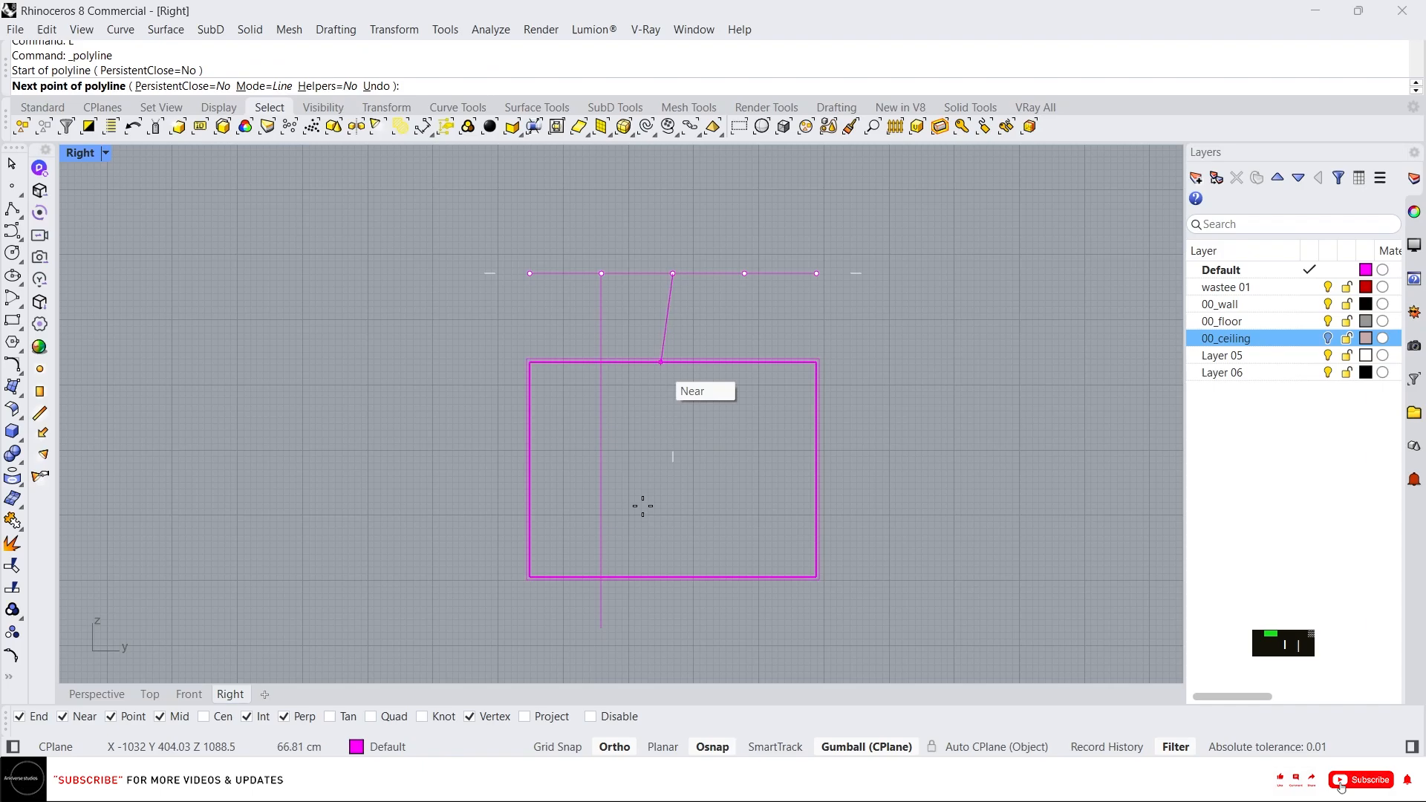
click(672, 633)
key(space)
key(space)
click(744, 273)
click(744, 633)
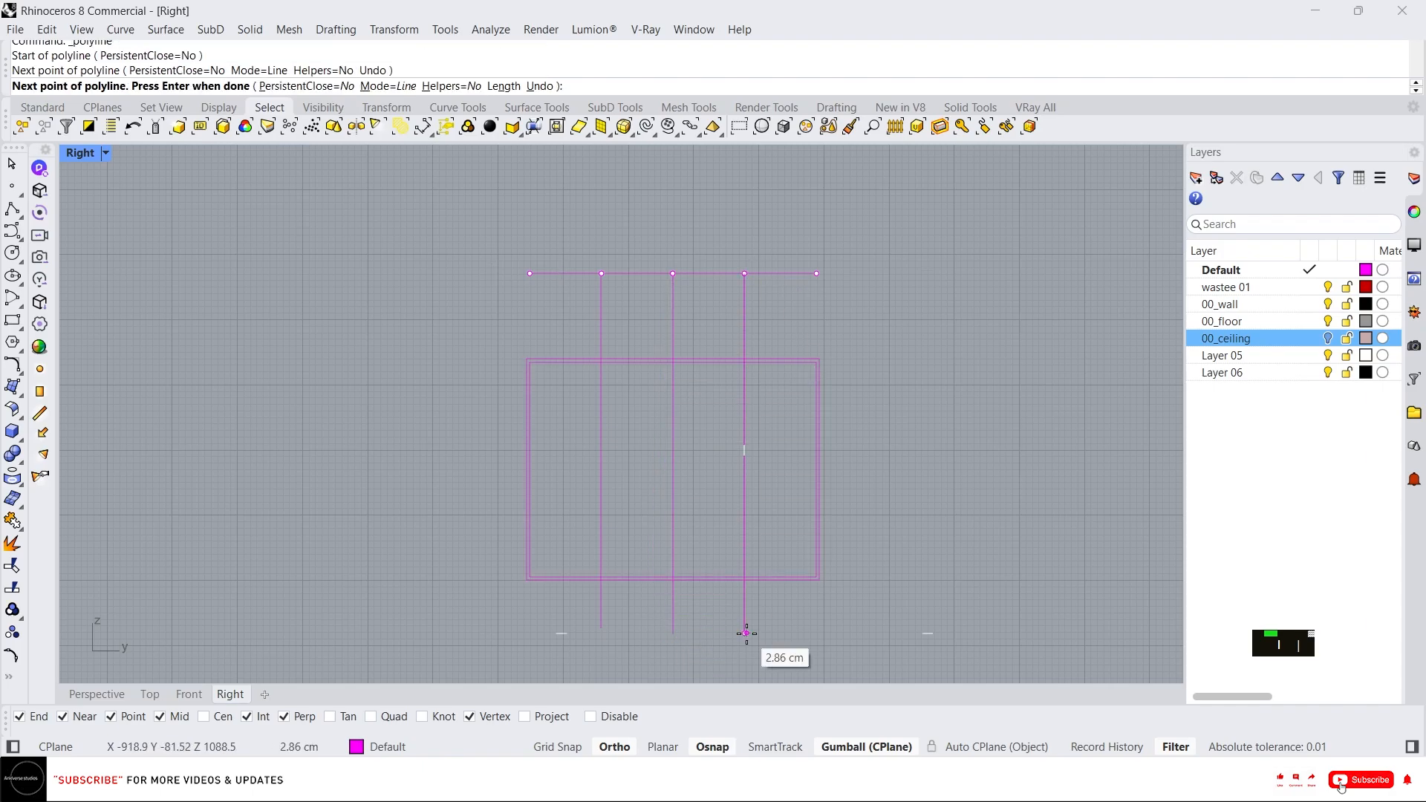
key(space)
scroll(558, 447, up, 4)
Undo the last two operations.
key(ctrl+z)
key(ctrl+z)
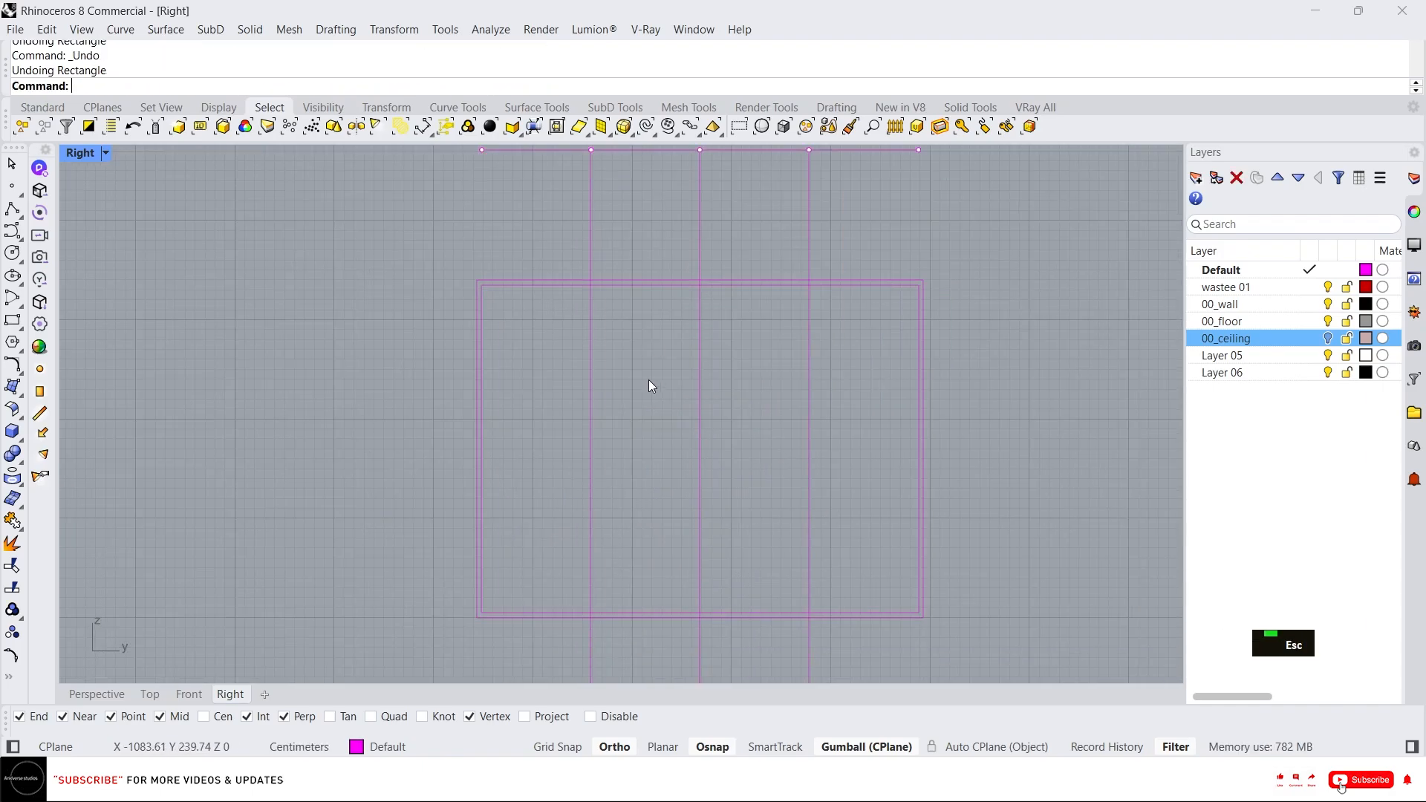
key(Escape)
key(Escape)
key(Escape)
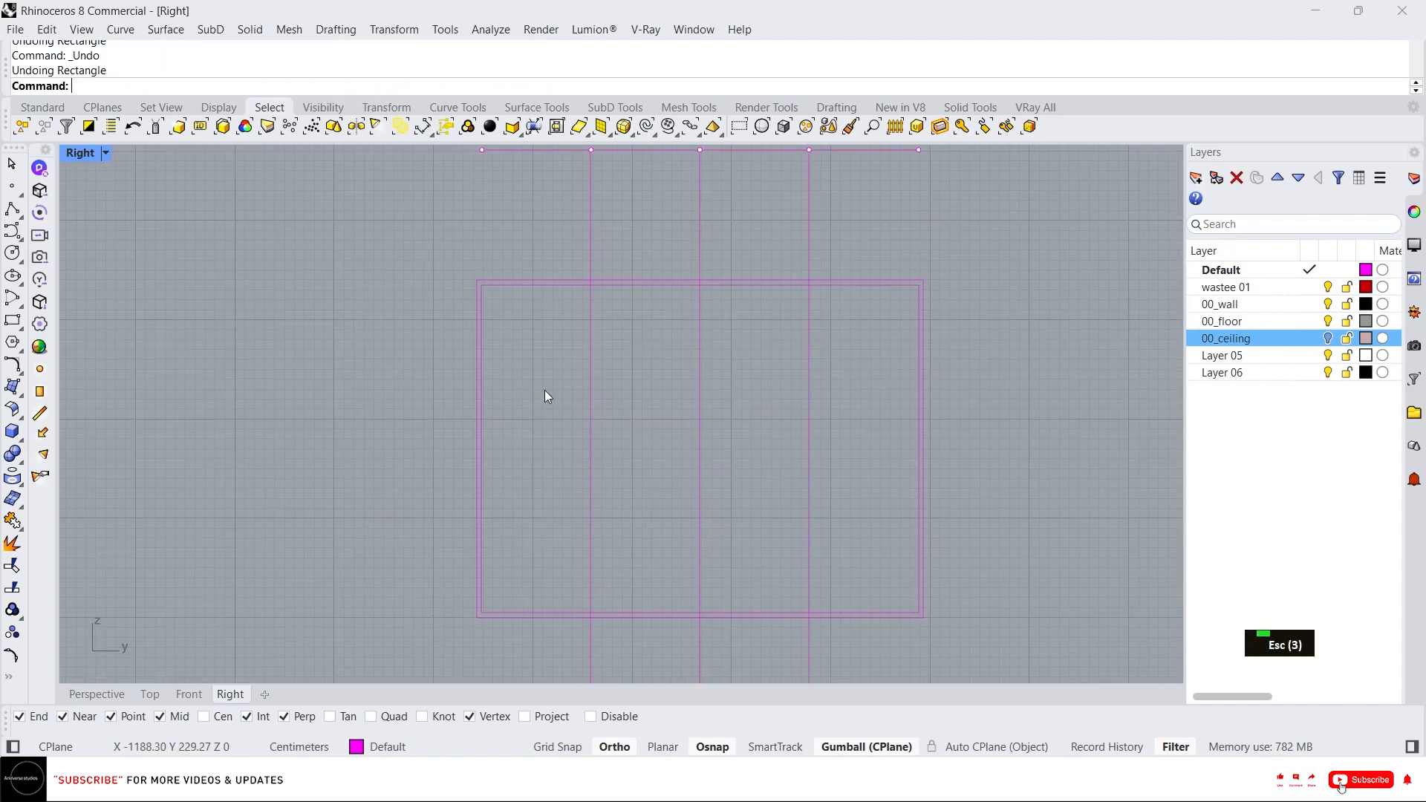
Offset the leftmost vertical line 2.5 cm to one side.
click(586, 240)
text(off)
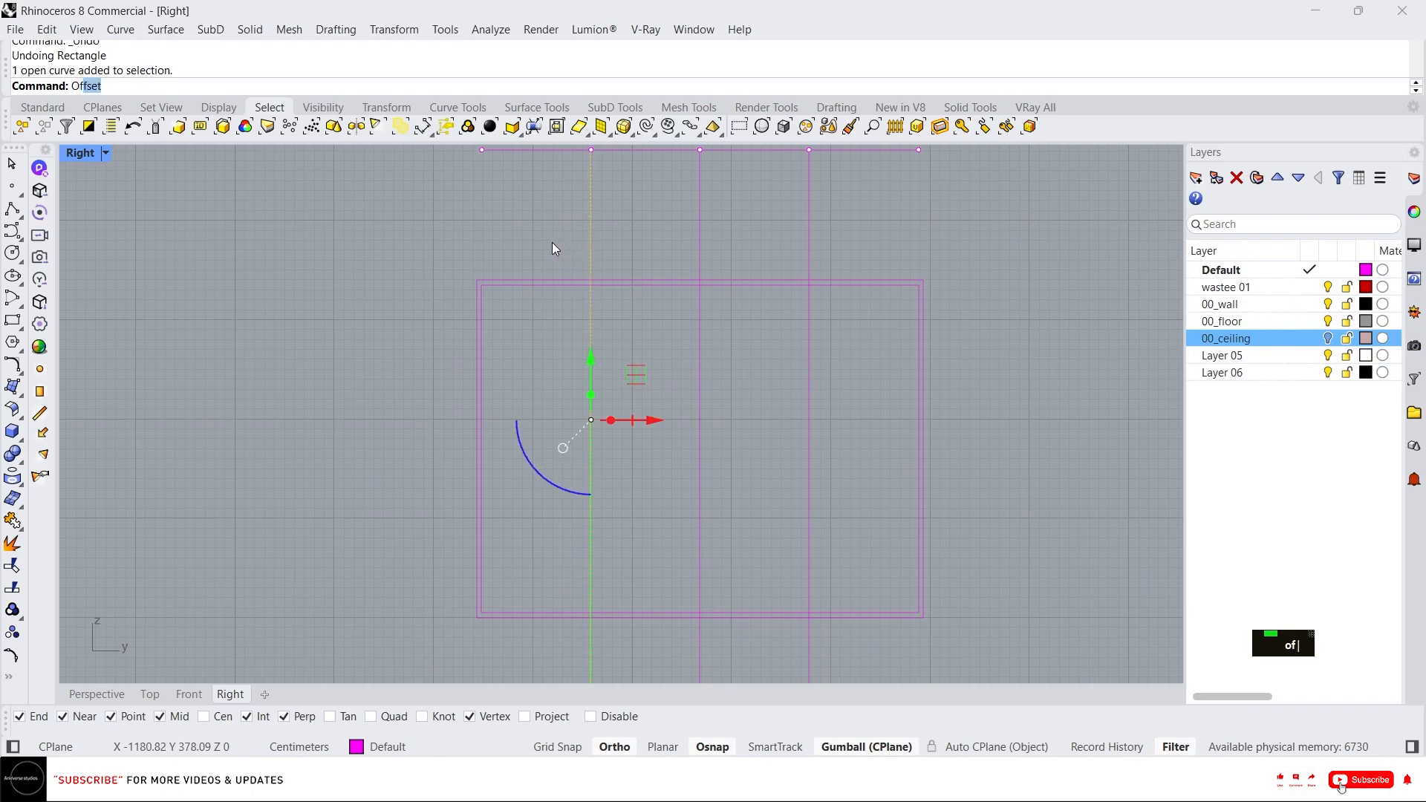
key(Return)
text(2.5)
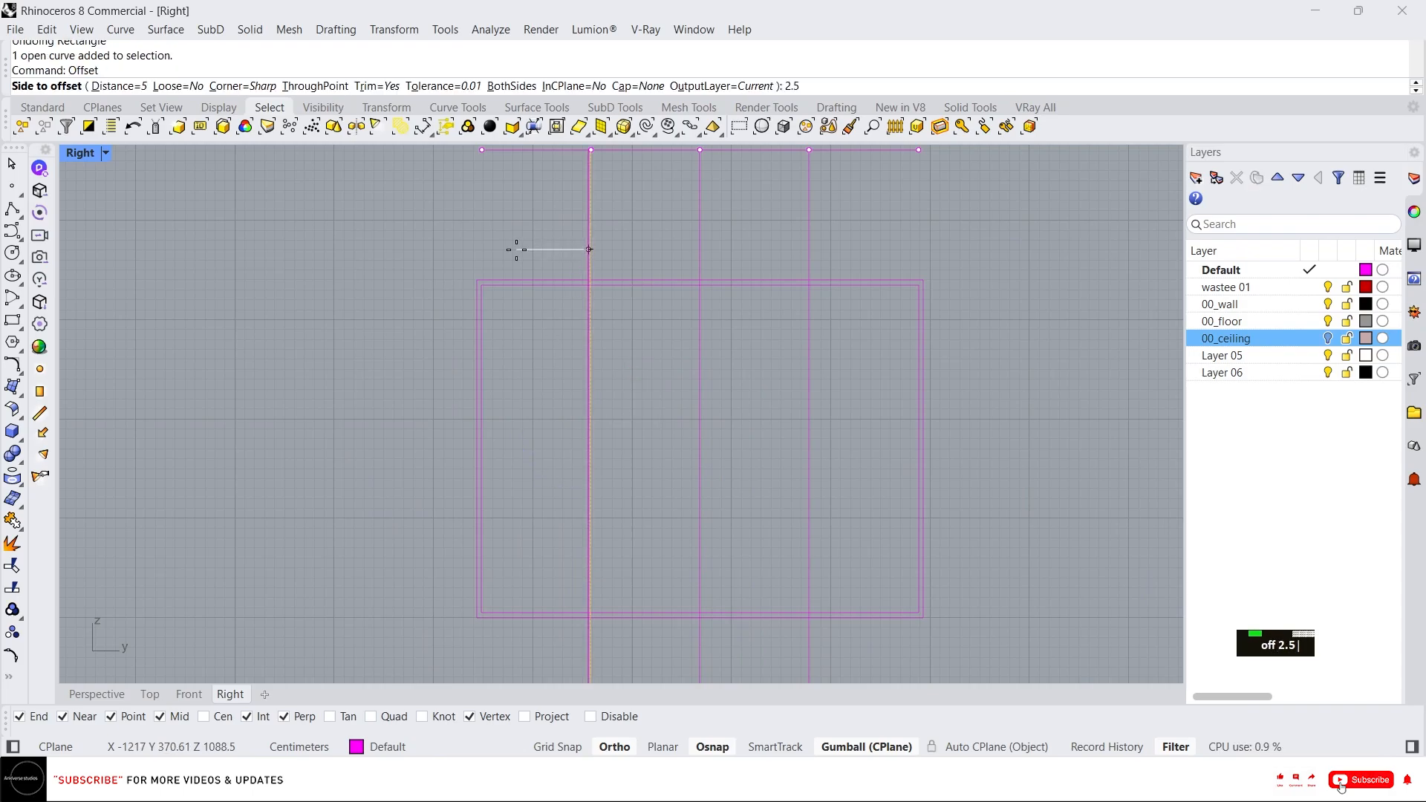
key(Return)
click(515, 253)
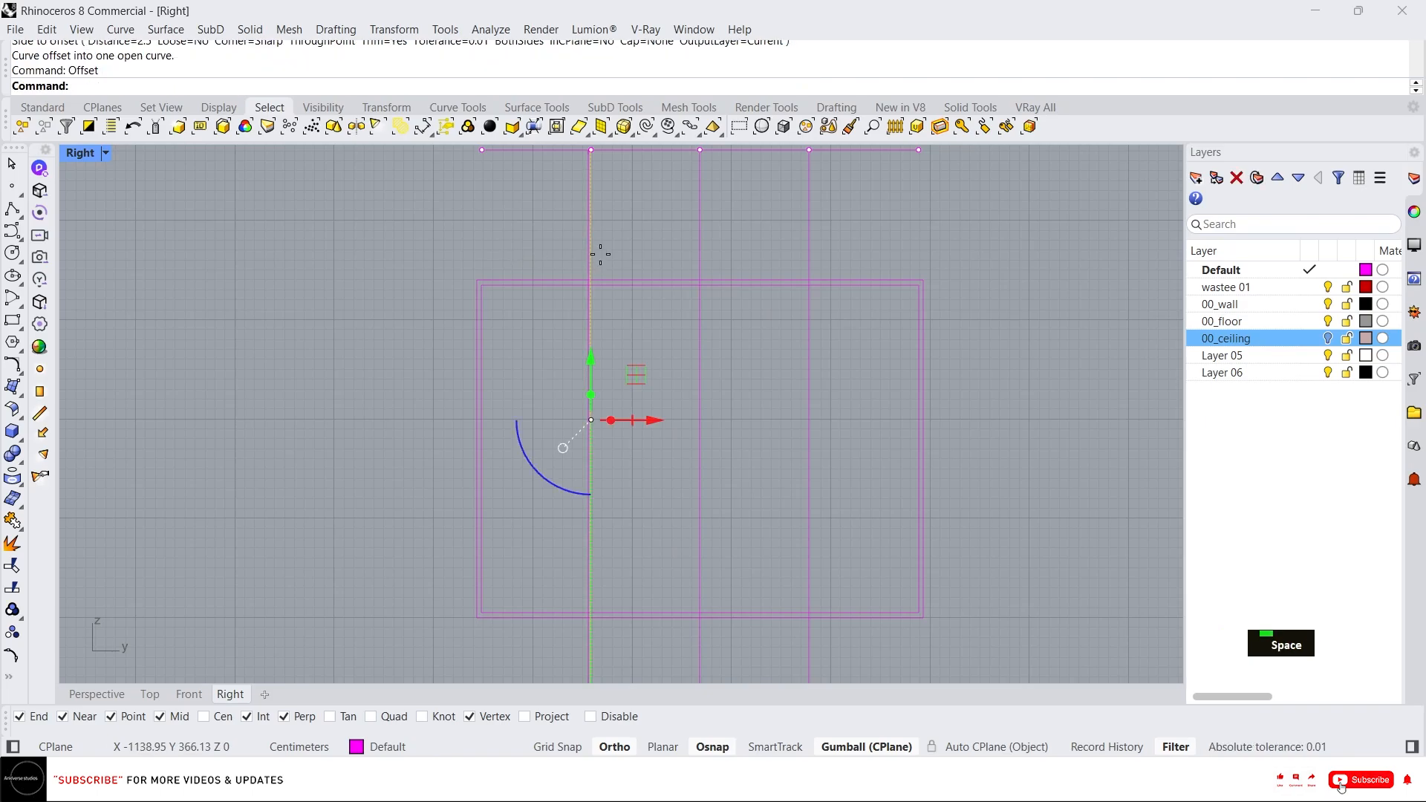
scroll(587, 267, up, 4)
scroll(582, 264, down, 2)
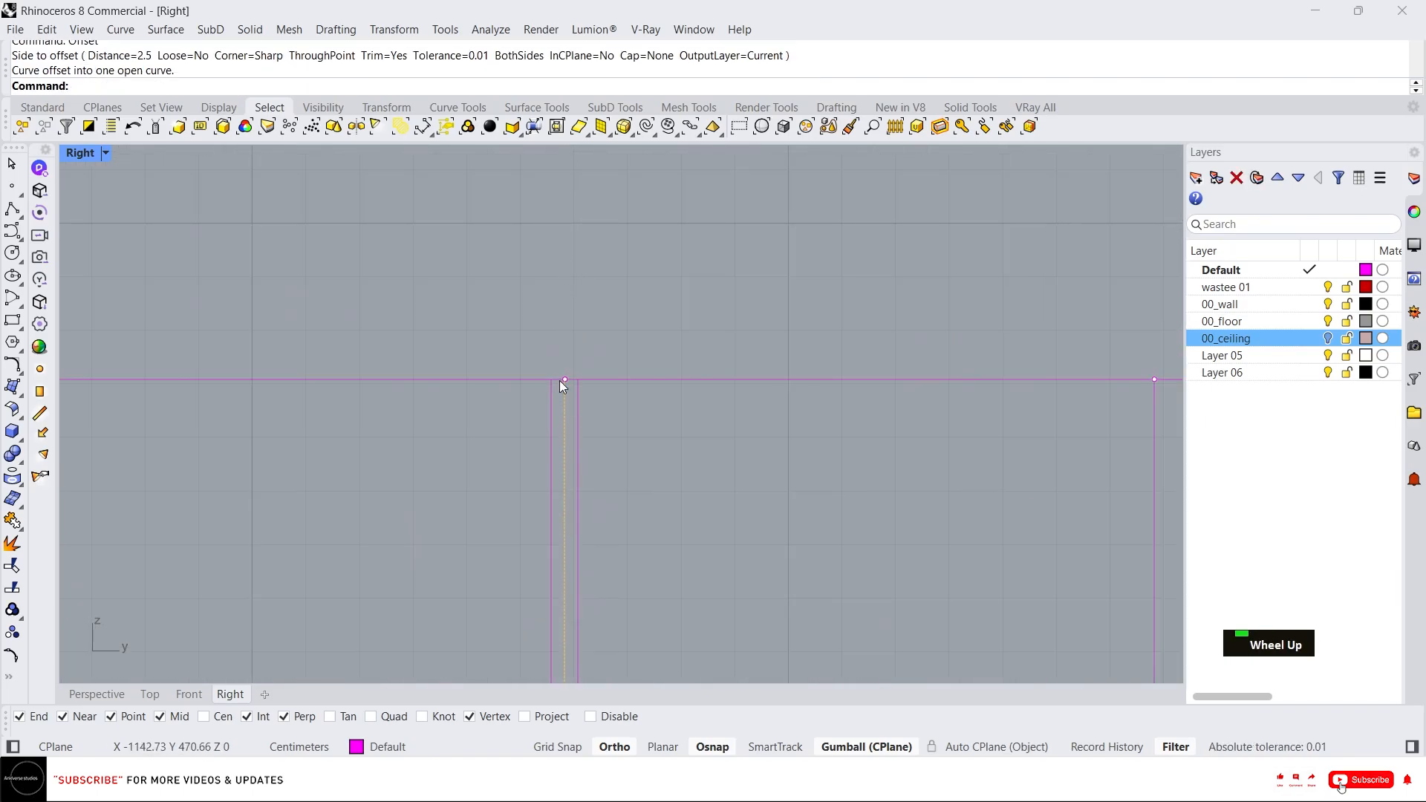
text(c)
key(Return)
click(562, 380)
scroll(827, 358, up, 2)
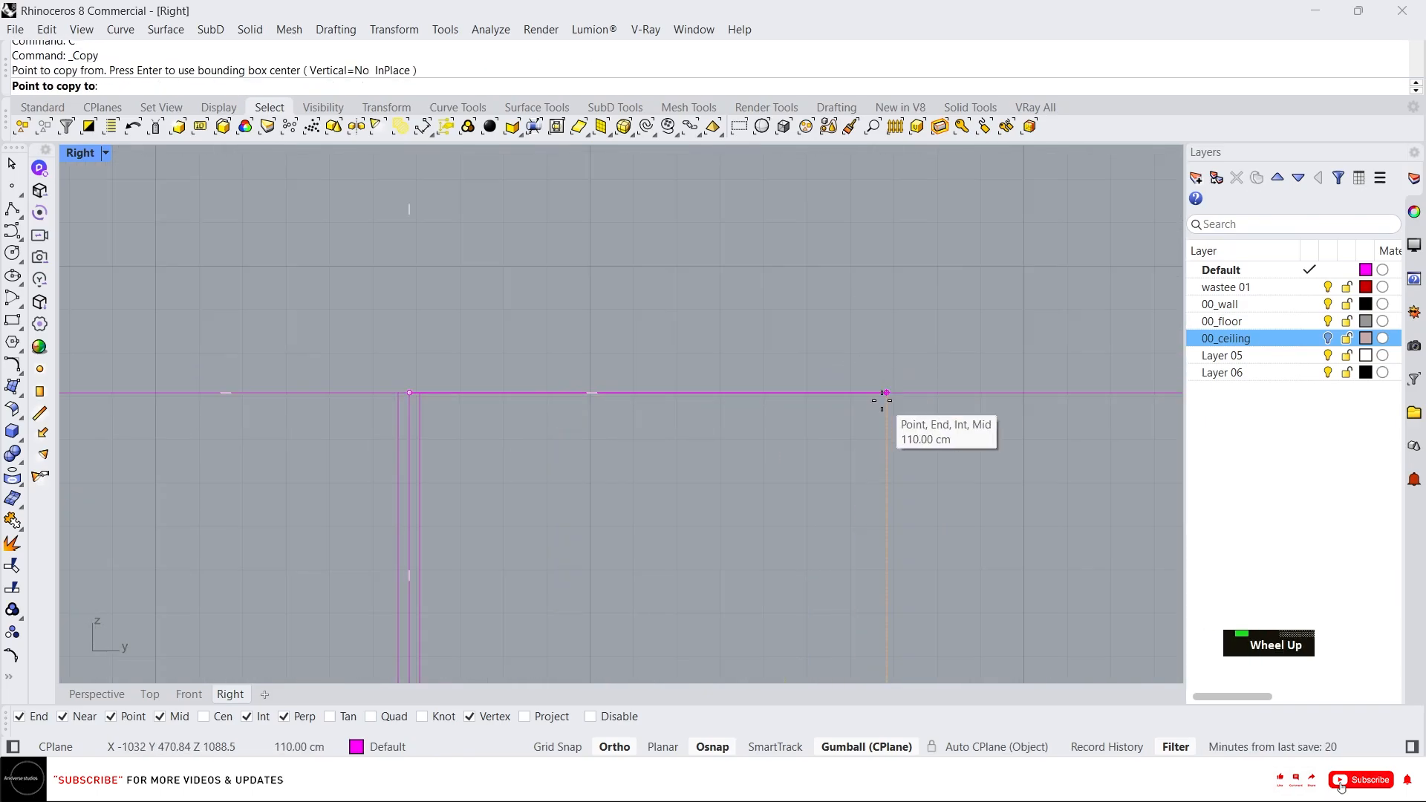
key(Escape)
key(Escape)
key(Escape)
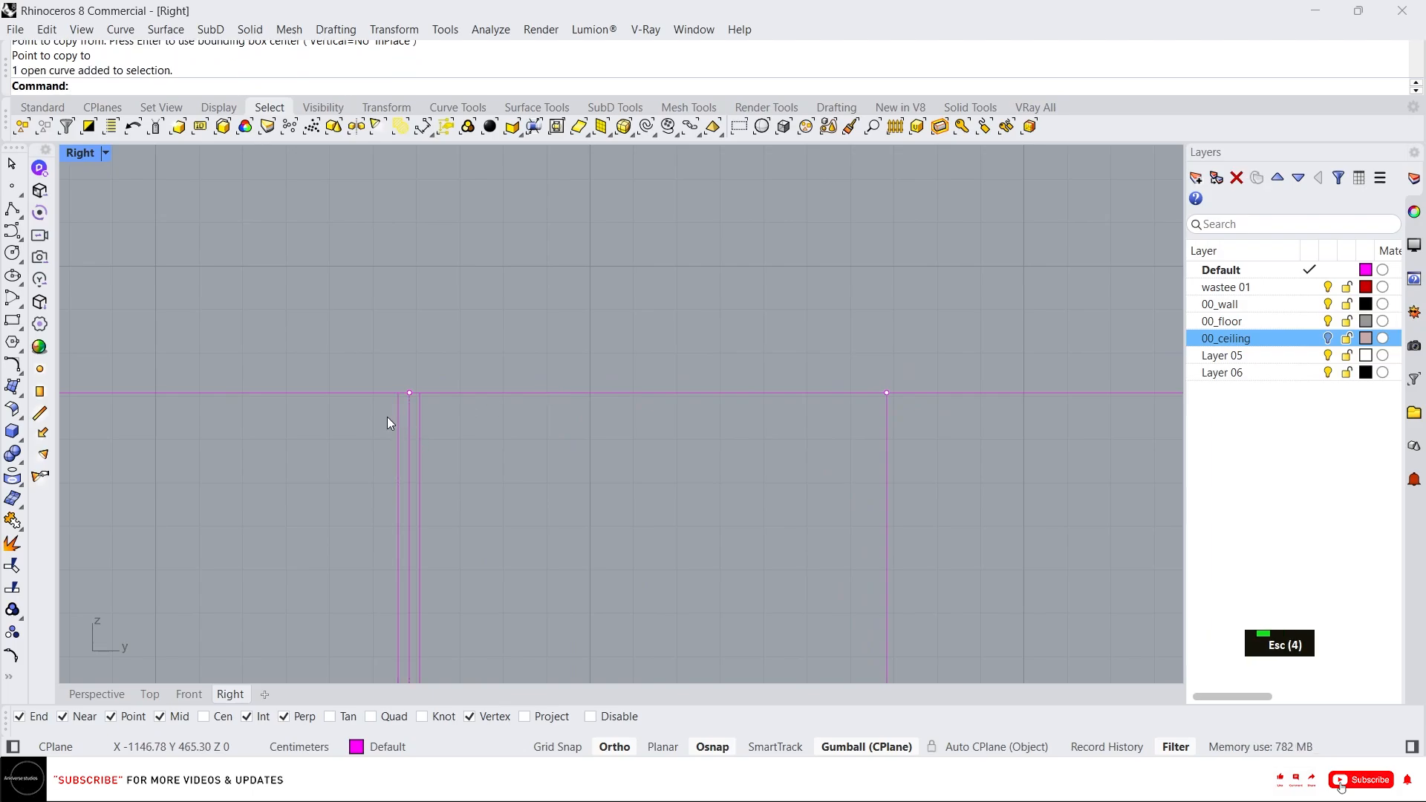
Copy the offset line to the other two vertical lines, 110 cm and 220 cm along.
double_click(393, 422)
key(Escape)
key(Escape)
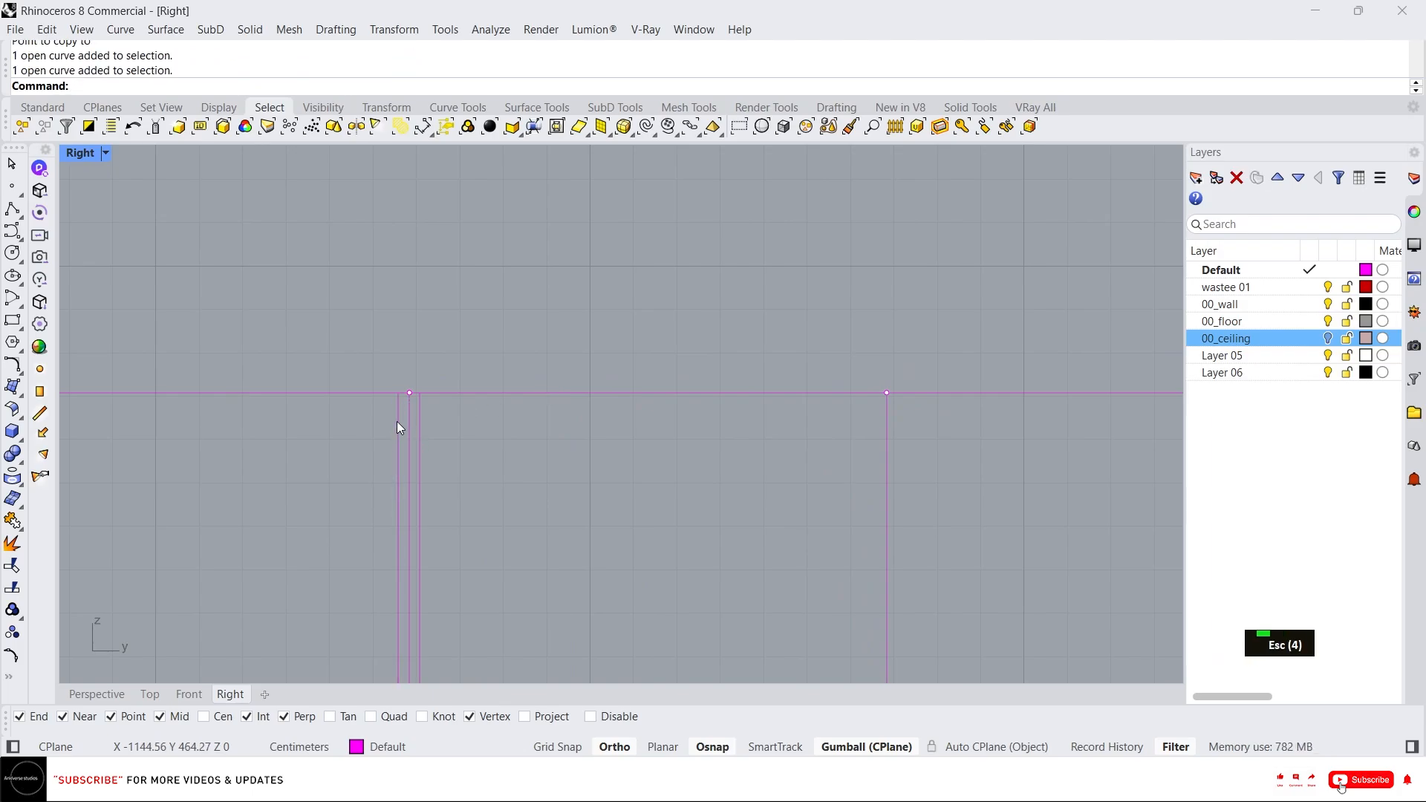
scroll(434, 365, down, 3)
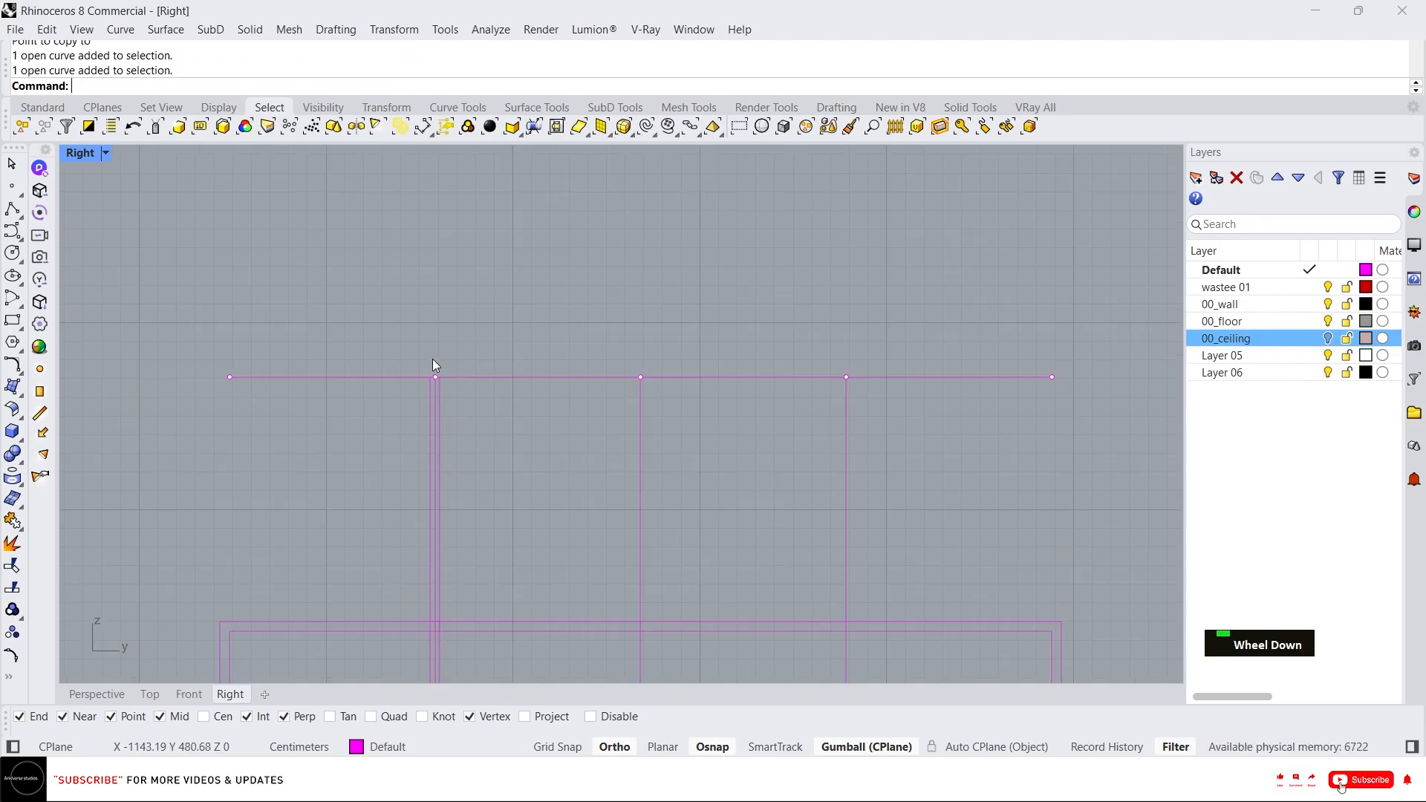
scroll(434, 412, up, 2)
shift+click(444, 413)
text(c)
key(Return)
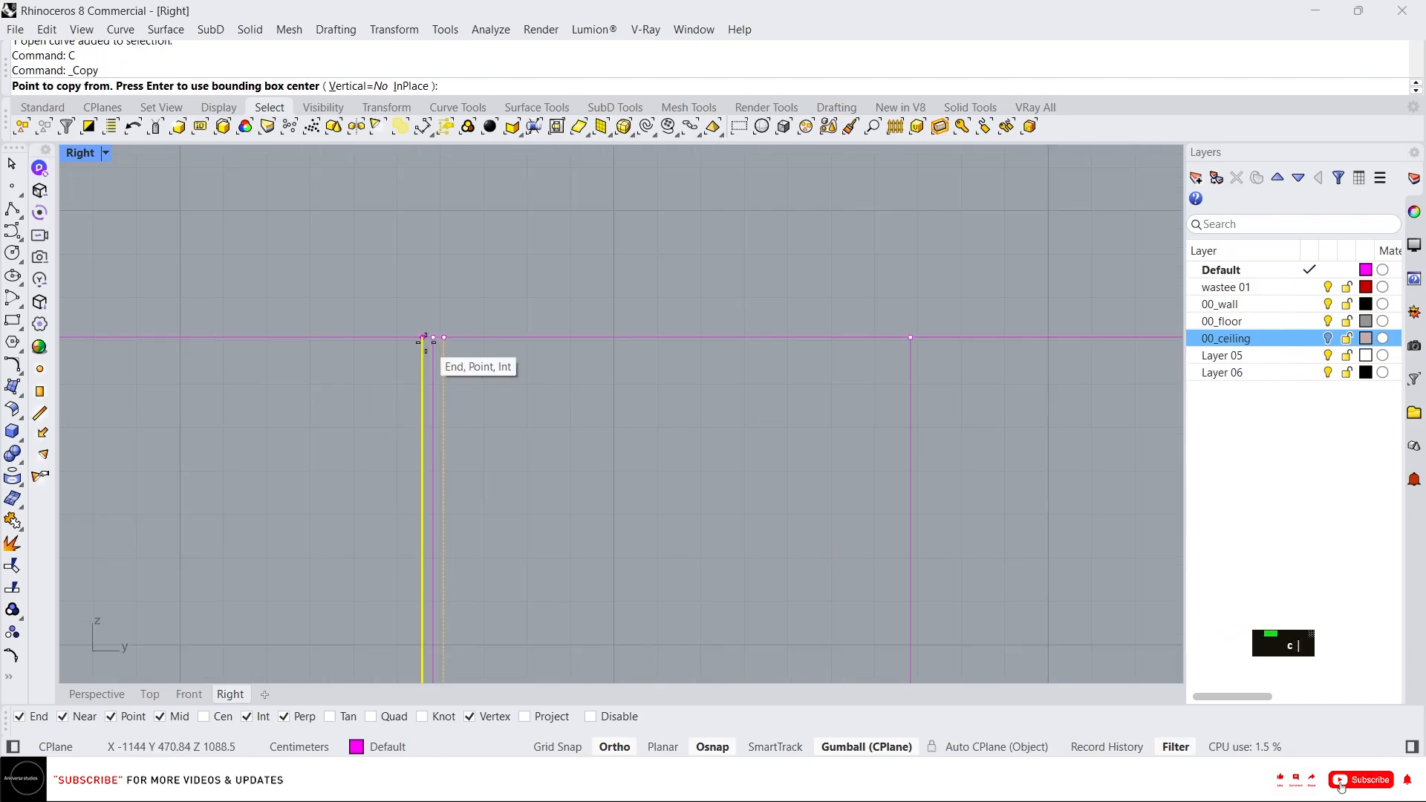
click(433, 338)
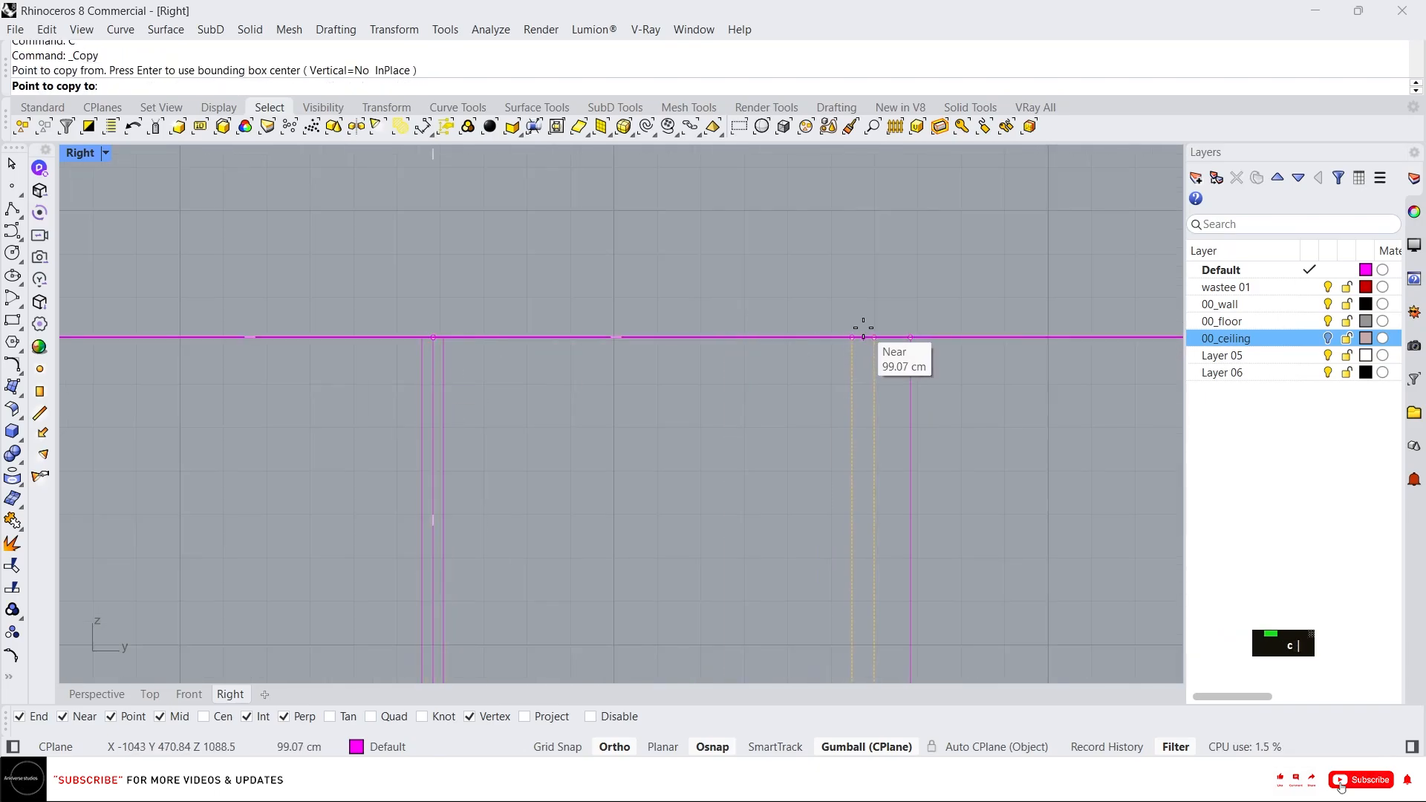
click(910, 338)
scroll(883, 318, down, 2)
scroll(816, 328, up, 3)
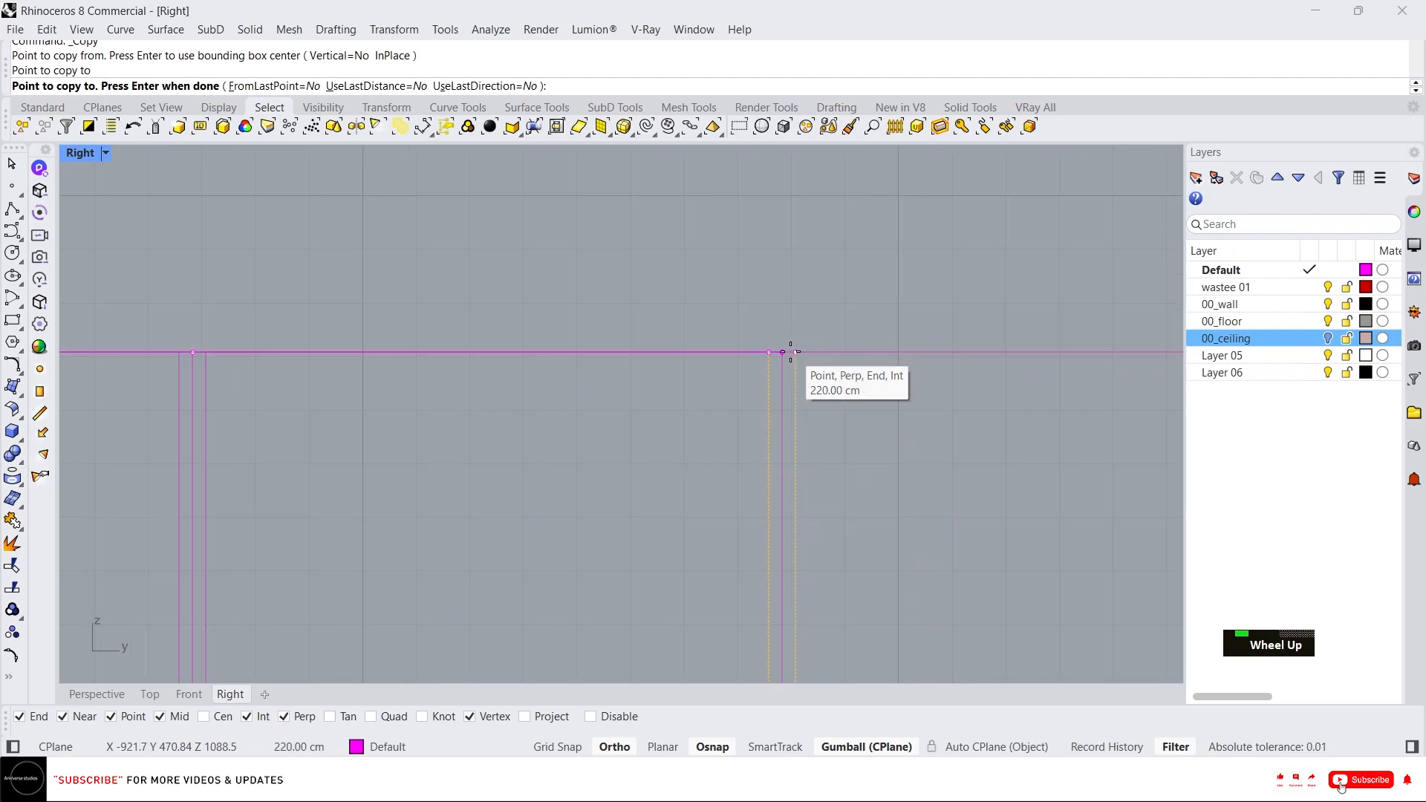
click(790, 352)
scroll(792, 342, down, 2)
key(Escape)
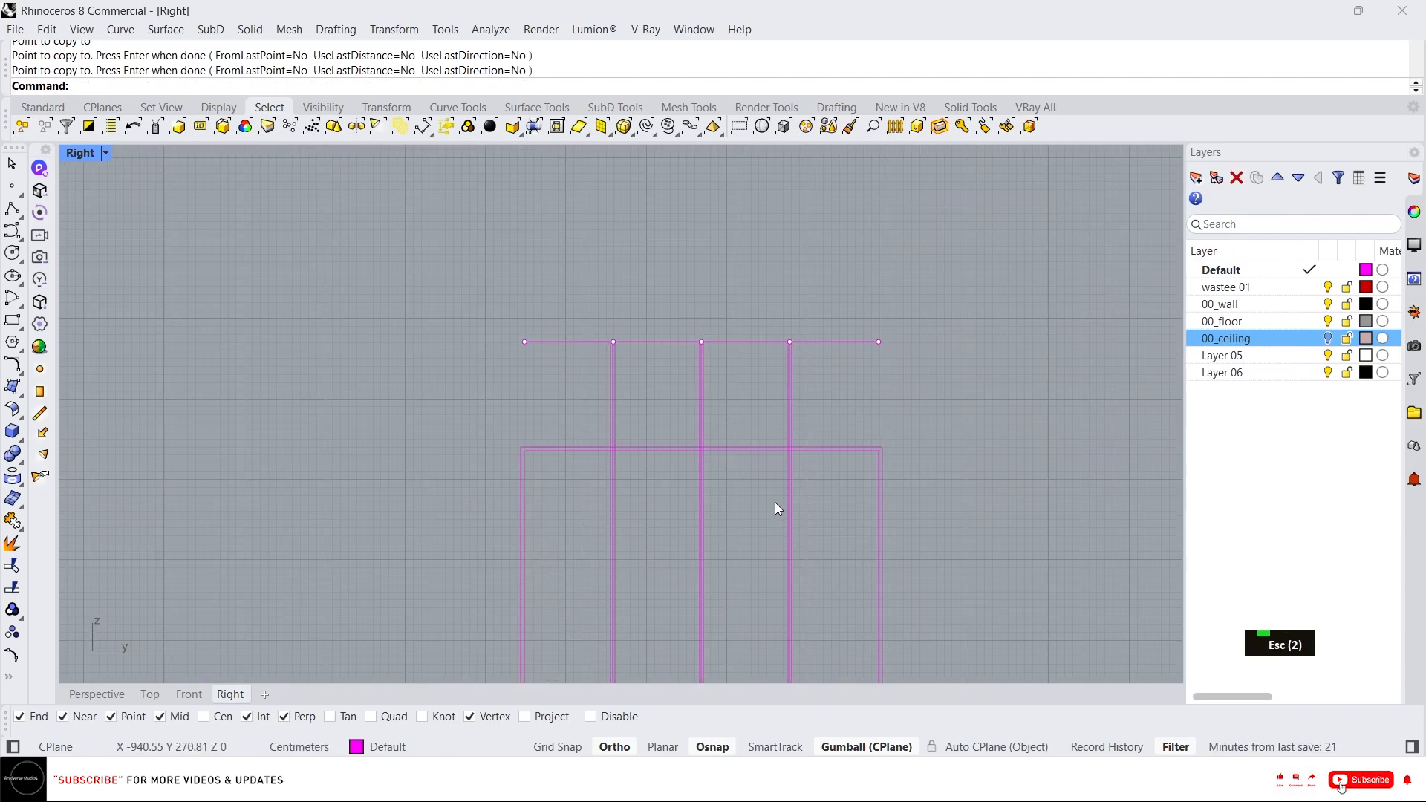
Delete the extra vertical lines, the division points and the horizontal line above the frame.
scroll(621, 293, up, 4)
click(601, 270)
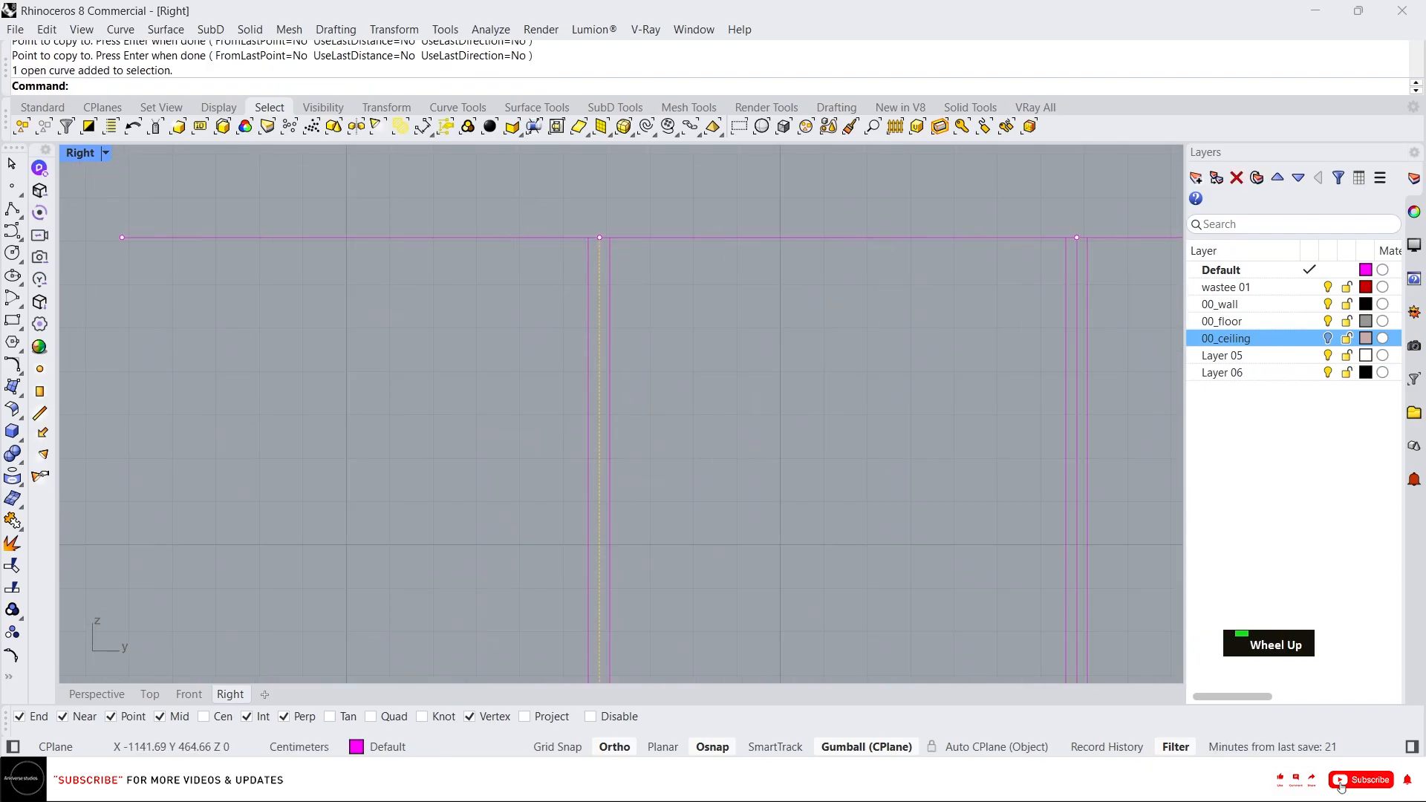
click(1077, 311)
scroll(889, 314, down, 2)
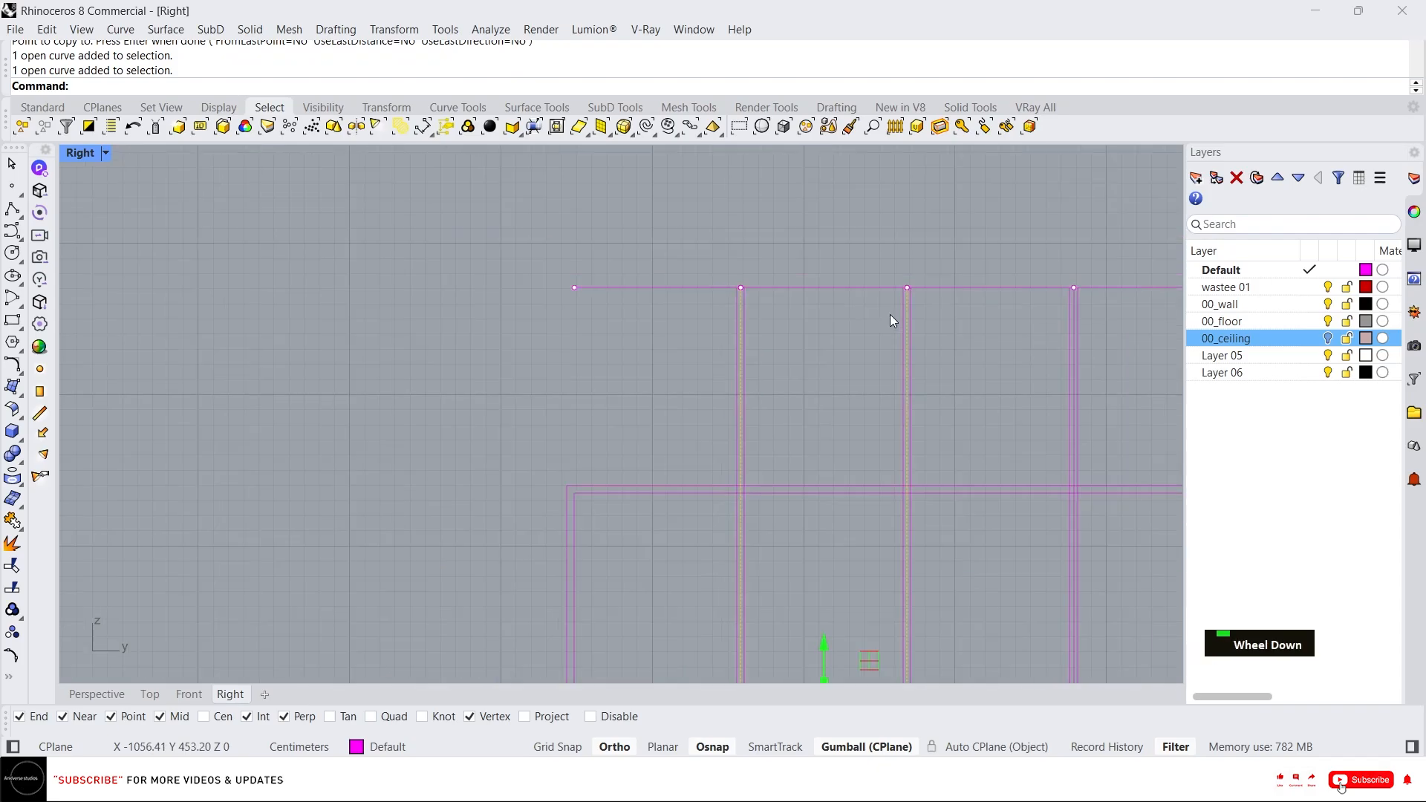
scroll(1089, 305, up, 3)
shift+click(1037, 288)
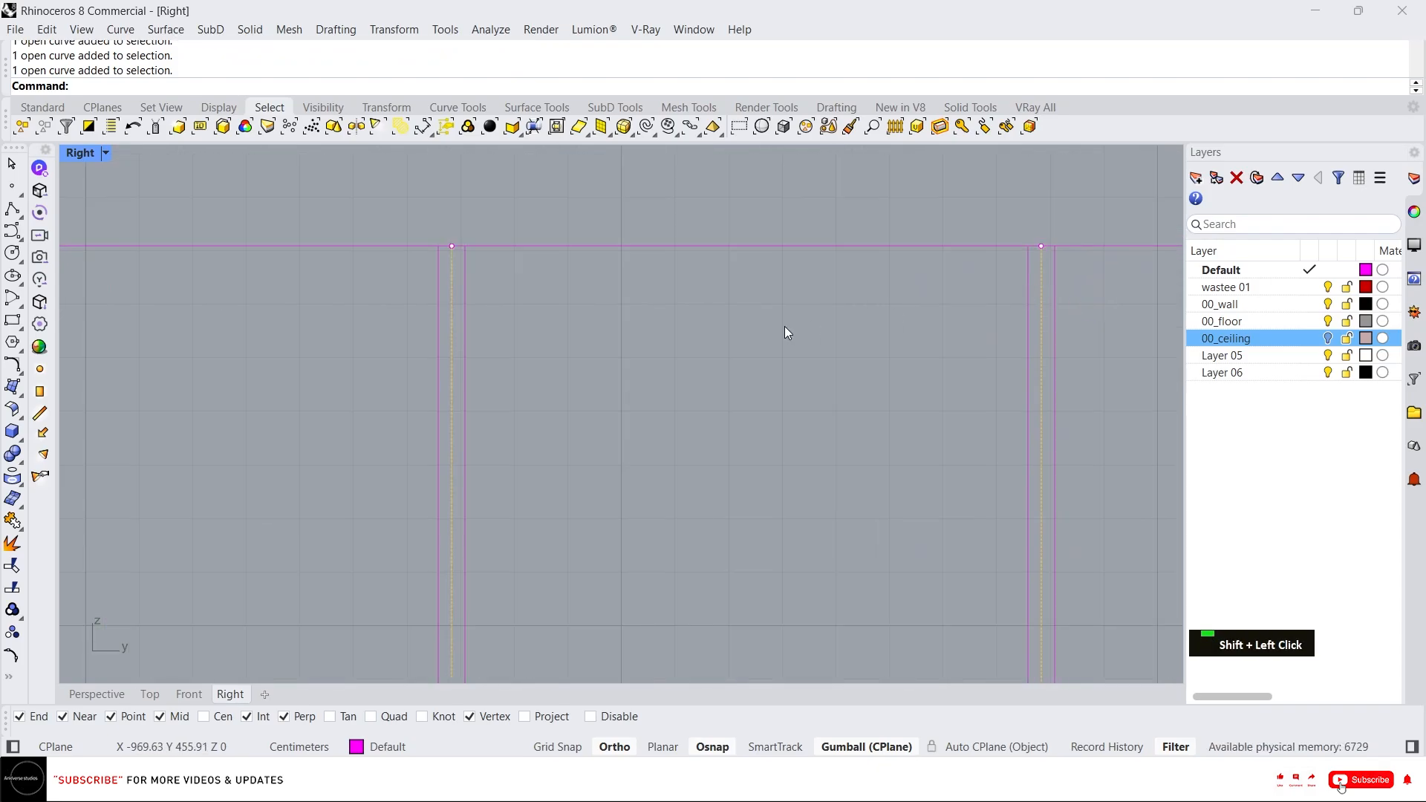
key(Delete)
scroll(784, 332, down, 4)
drag(401, 287, 998, 336)
key(Delete)
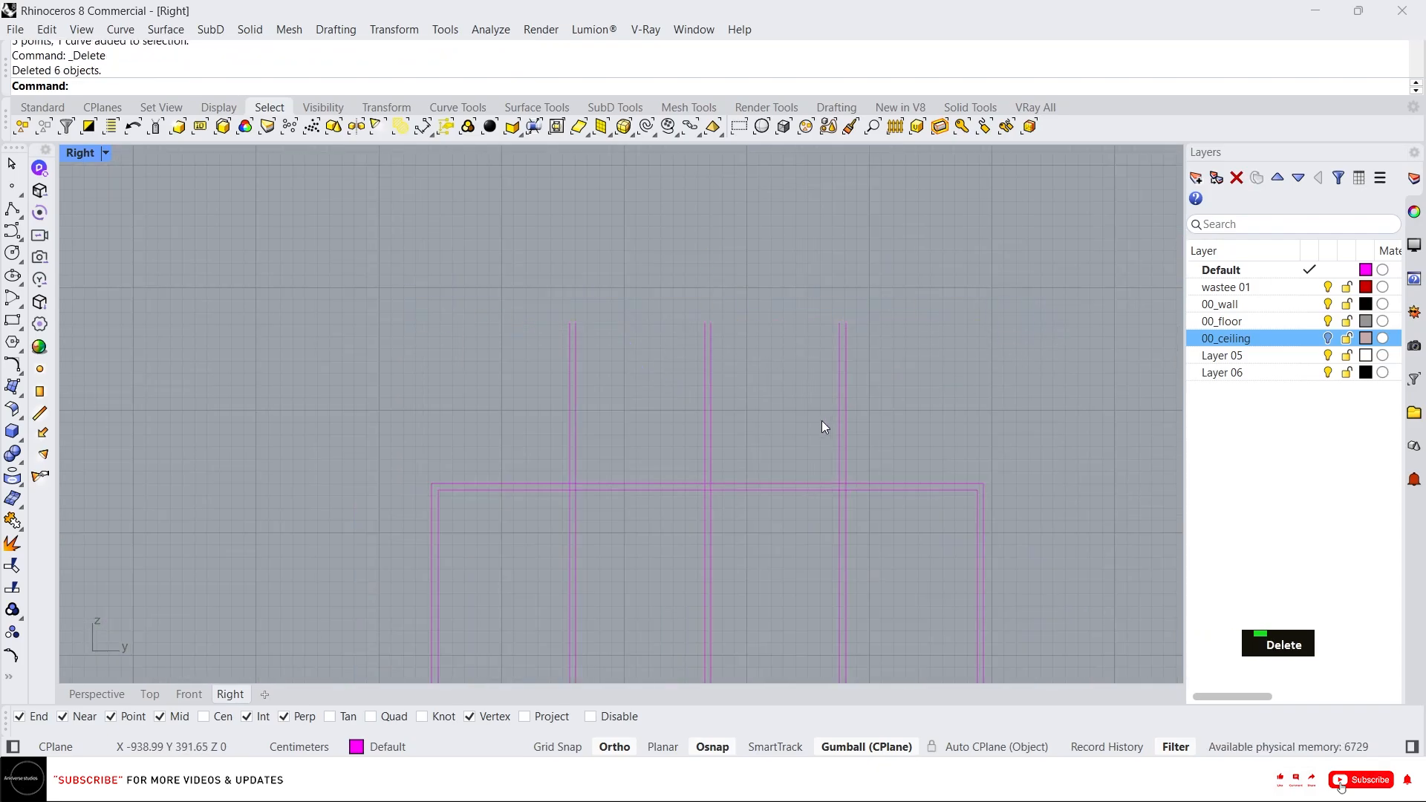
right_drag(823, 425, 646, 339)
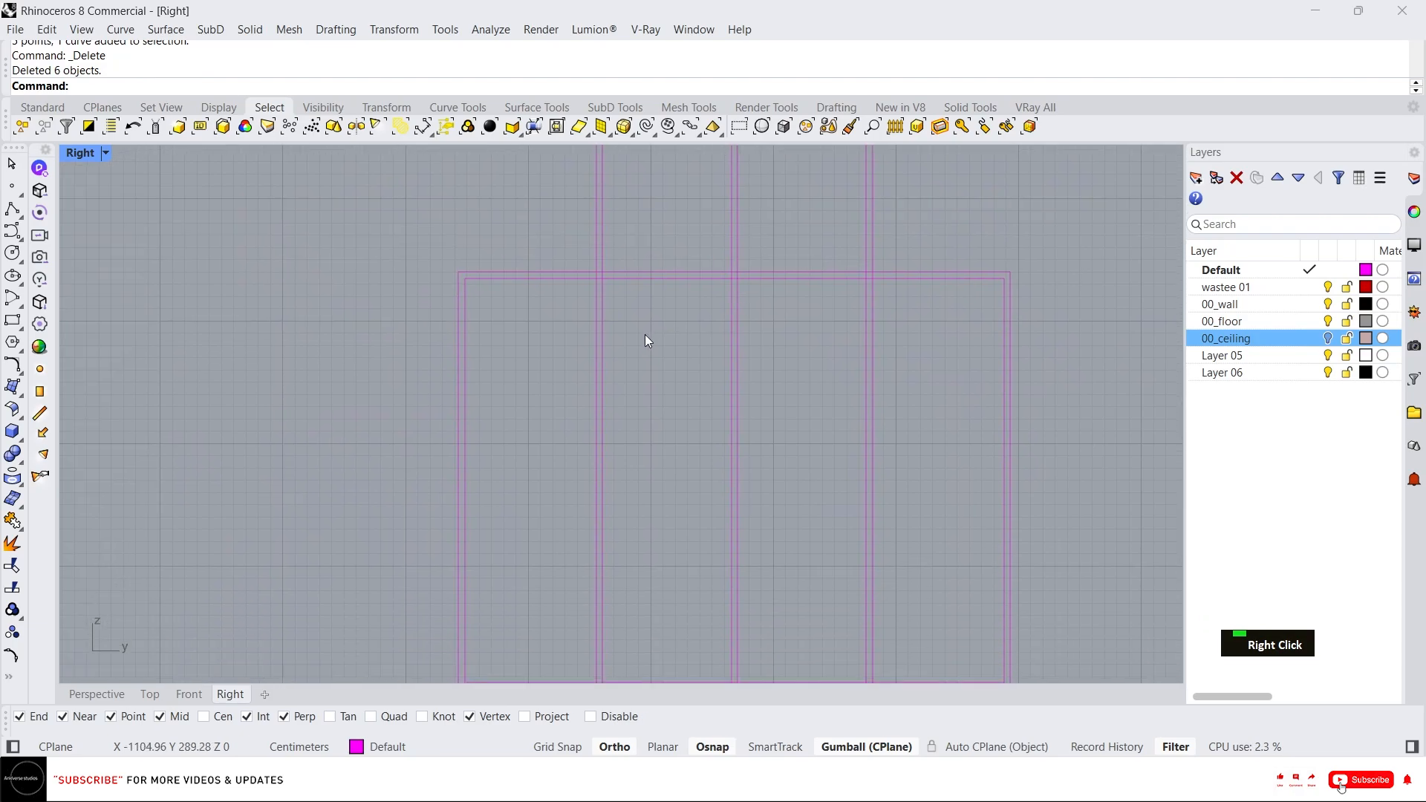
text(rec)
key(Return)
scroll(469, 283, up, 5)
click(467, 268)
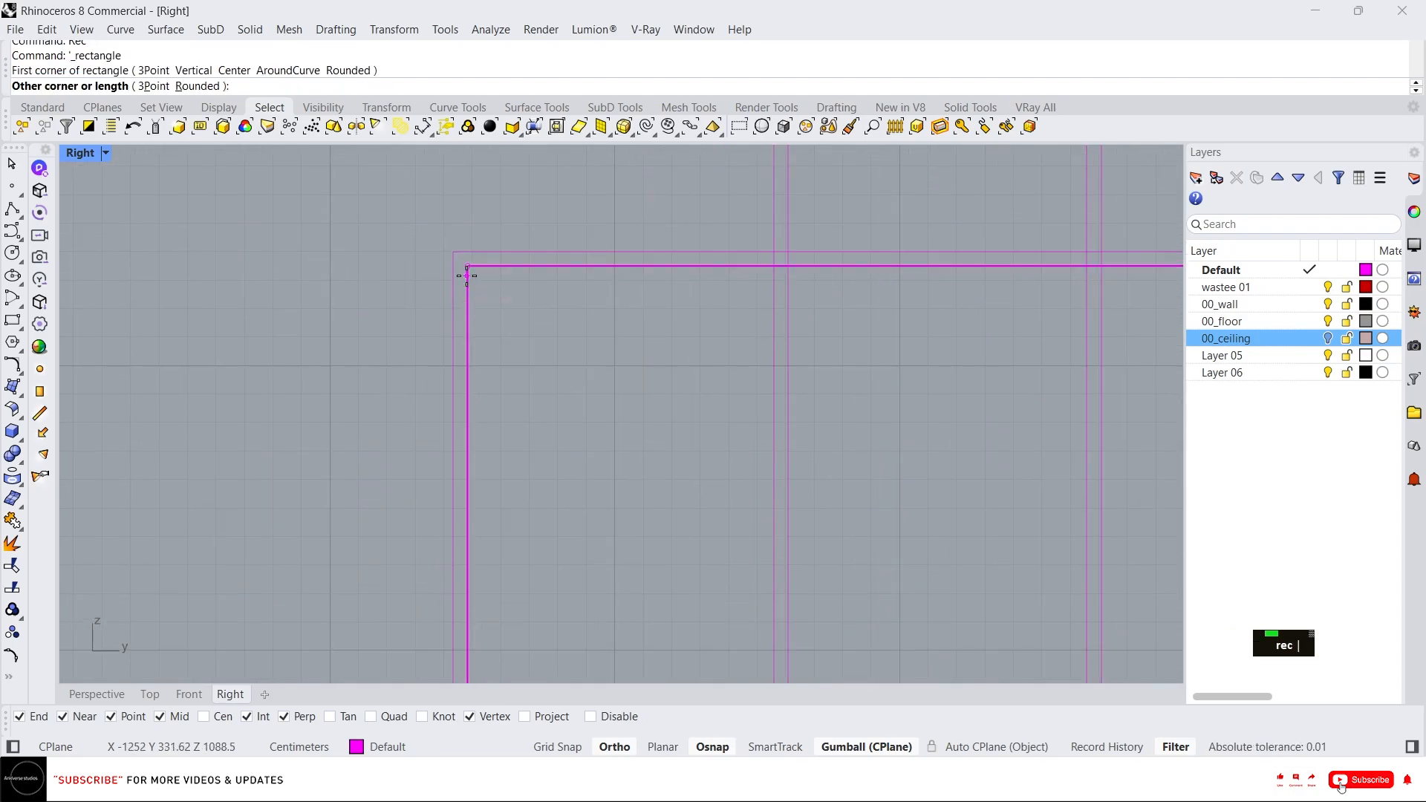
scroll(548, 548, down, 3)
scroll(576, 478, up, 3)
key(Escape)
scroll(573, 519, down, 2)
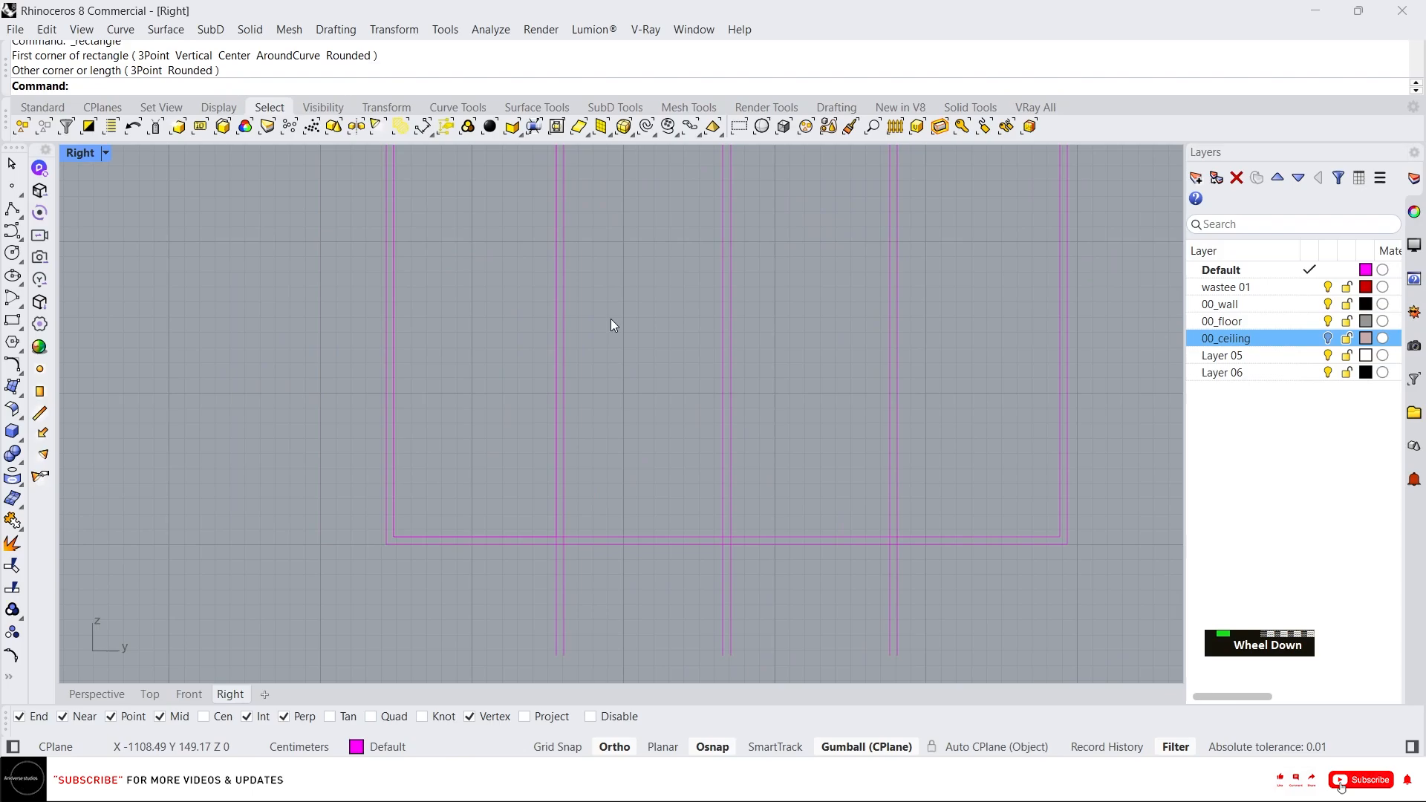
Draw a rectangle for the first window pane inside the frame between the mullion lines.
right_drag(614, 325, 576, 412)
key(space)
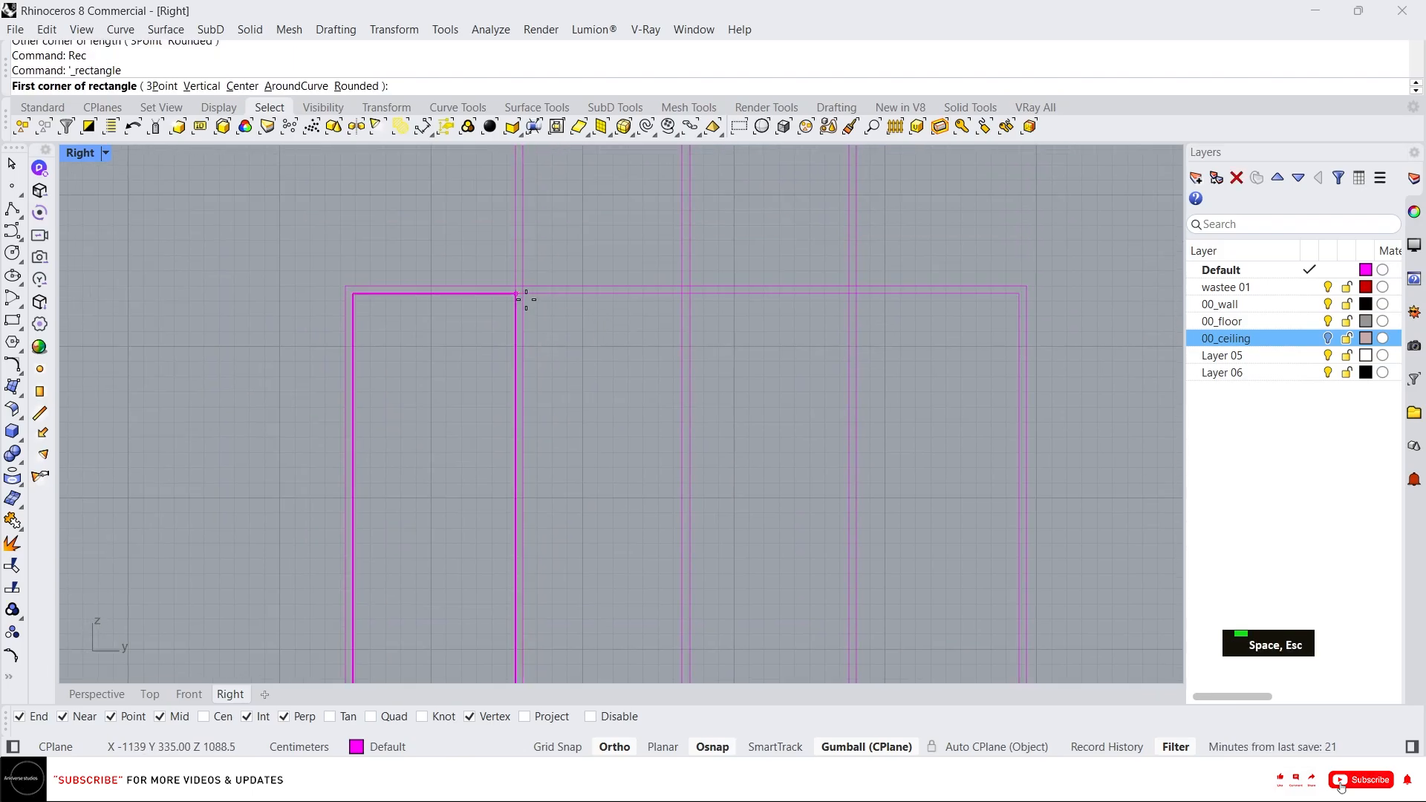
click(526, 300)
key(Escape)
scroll(525, 296, up, 8)
key(space)
click(526, 295)
scroll(525, 295, down, 12)
right_drag(602, 566, 602, 504)
scroll(607, 553, up, 12)
click(684, 571)
scroll(617, 613, down, 12)
Draw rectangles for the remaining two panes and delete the six vertical guide lines.
key(space)
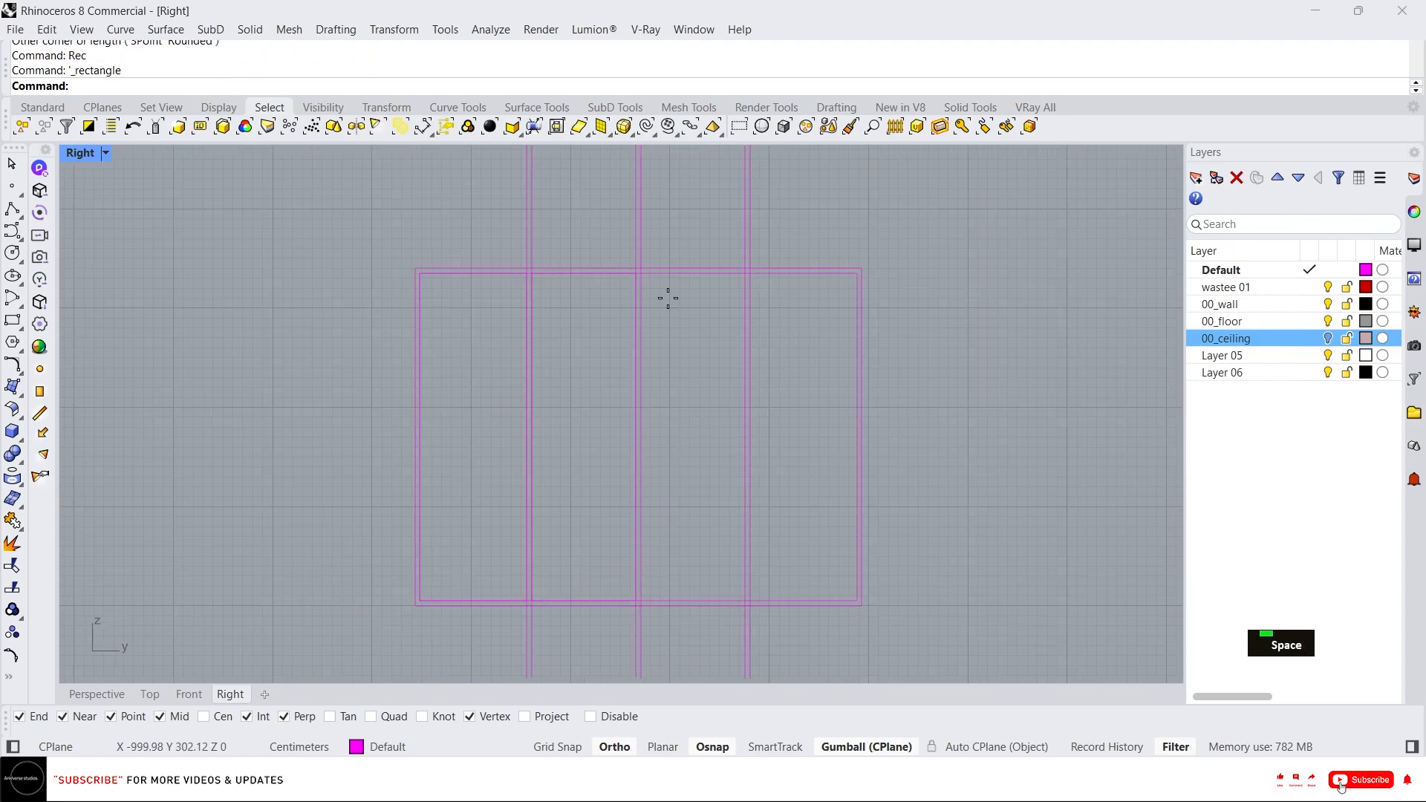
scroll(667, 297, up, 10)
click(608, 255)
scroll(669, 411, down, 10)
scroll(685, 484, up, 10)
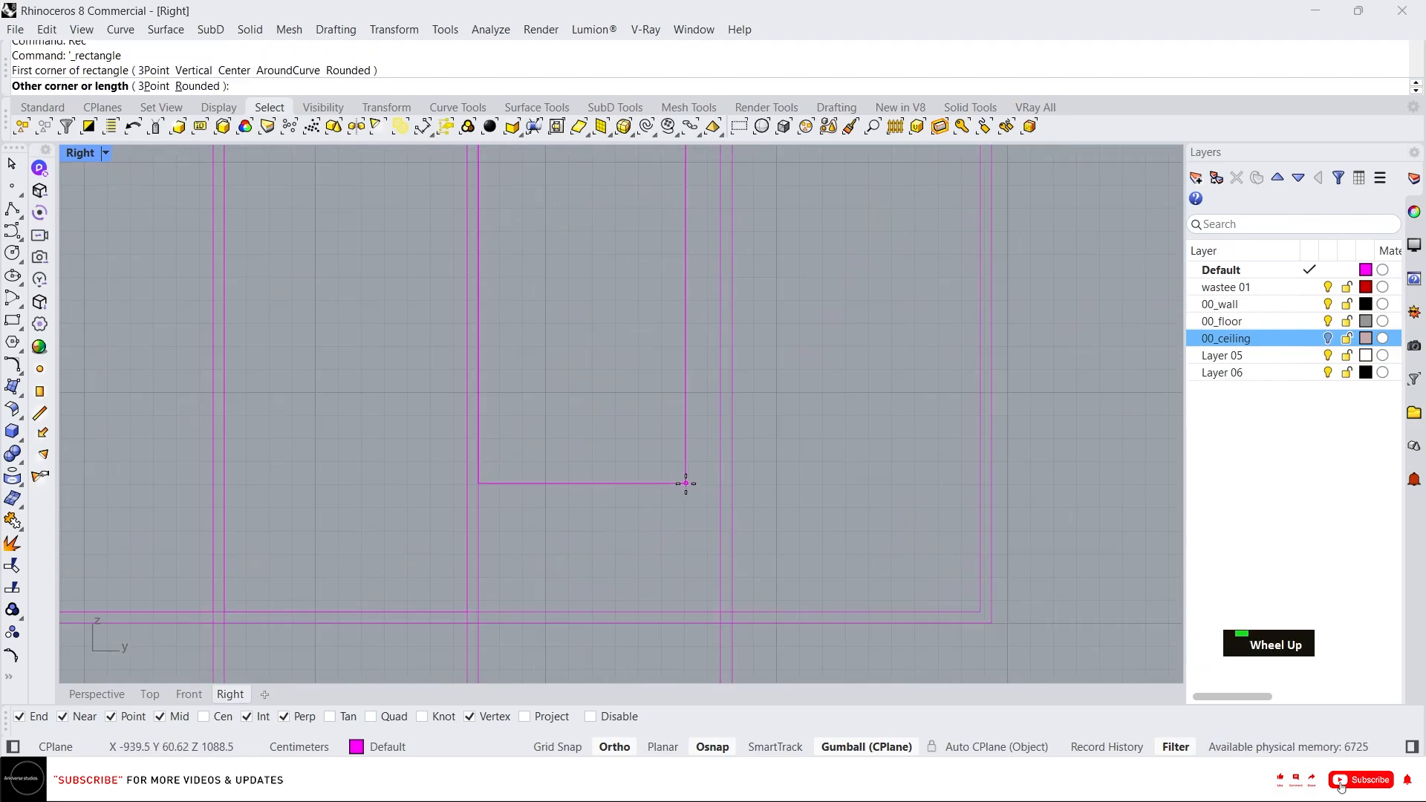
click(685, 483)
scroll(732, 604, up, 3)
scroll(657, 274, up, 10)
key(space)
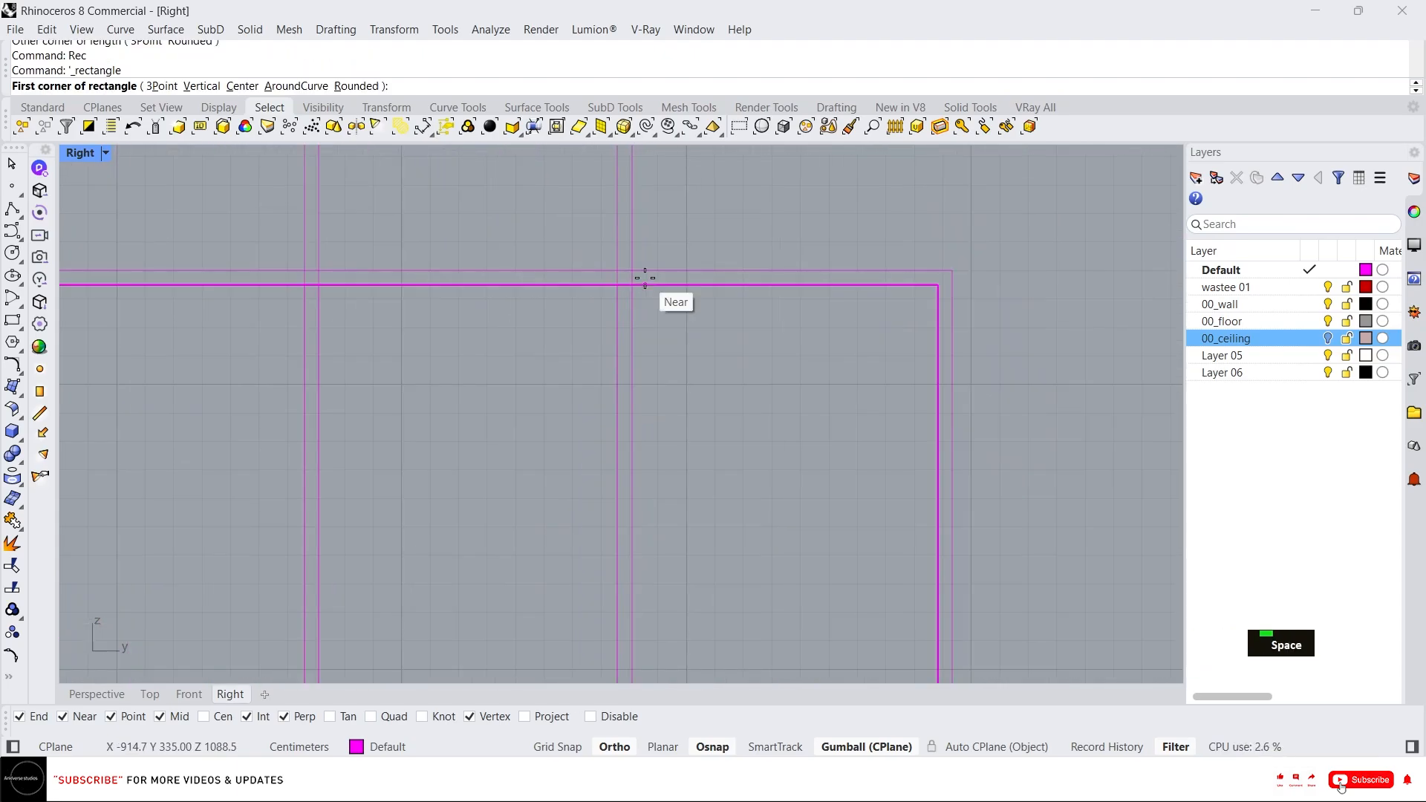
click(637, 289)
scroll(637, 289, down, 11)
scroll(747, 558, up, 5)
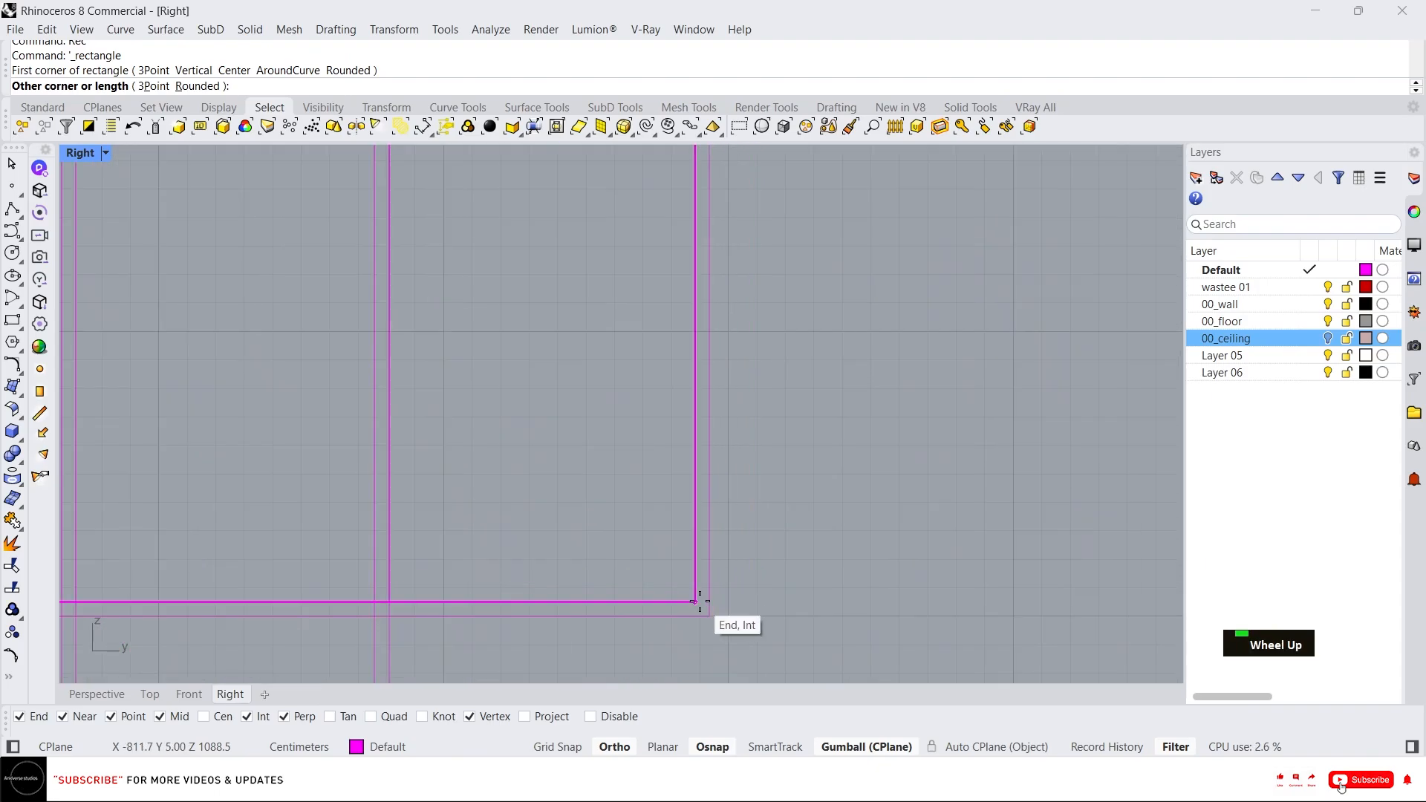
click(696, 598)
scroll(768, 533, down, 5)
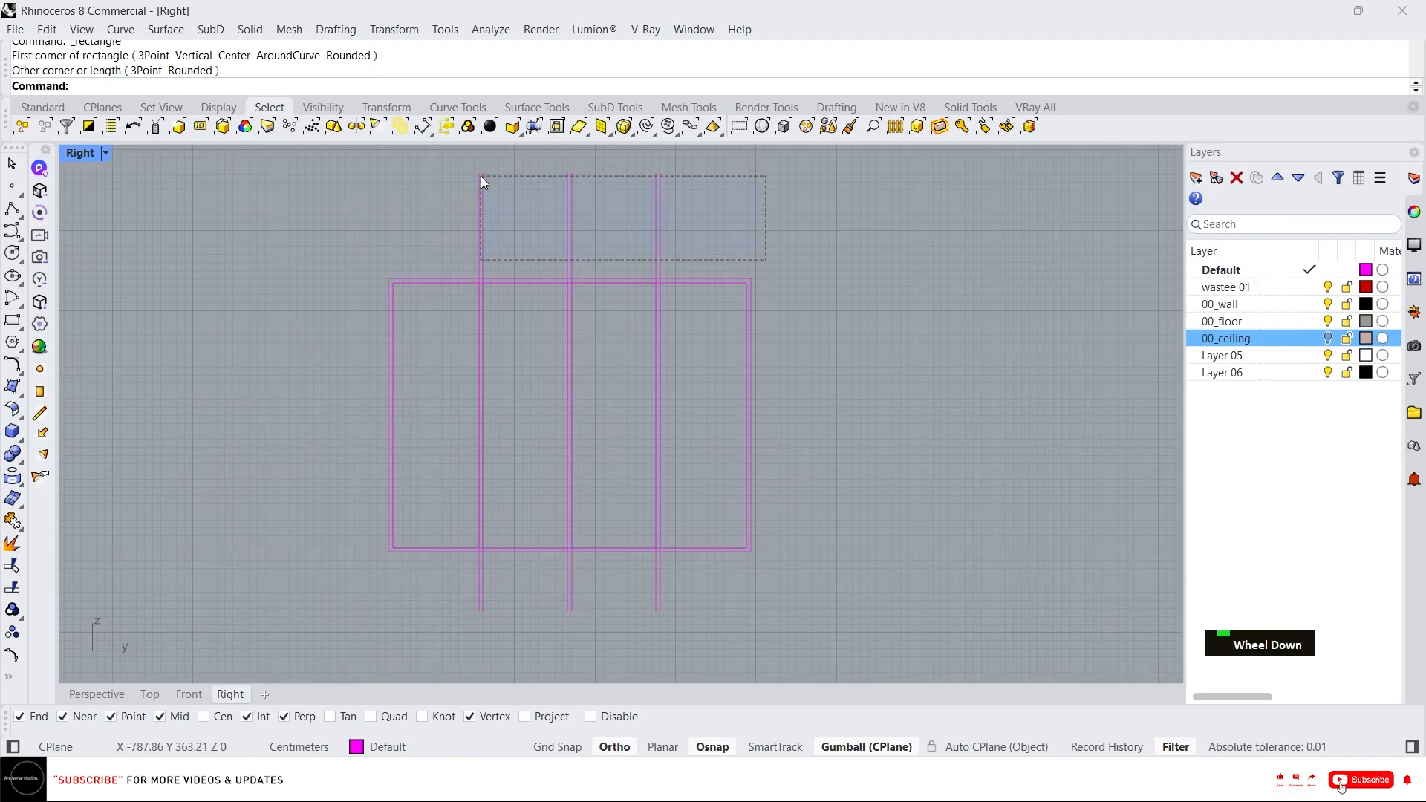
drag(480, 176, 480, 177)
key(Delete)
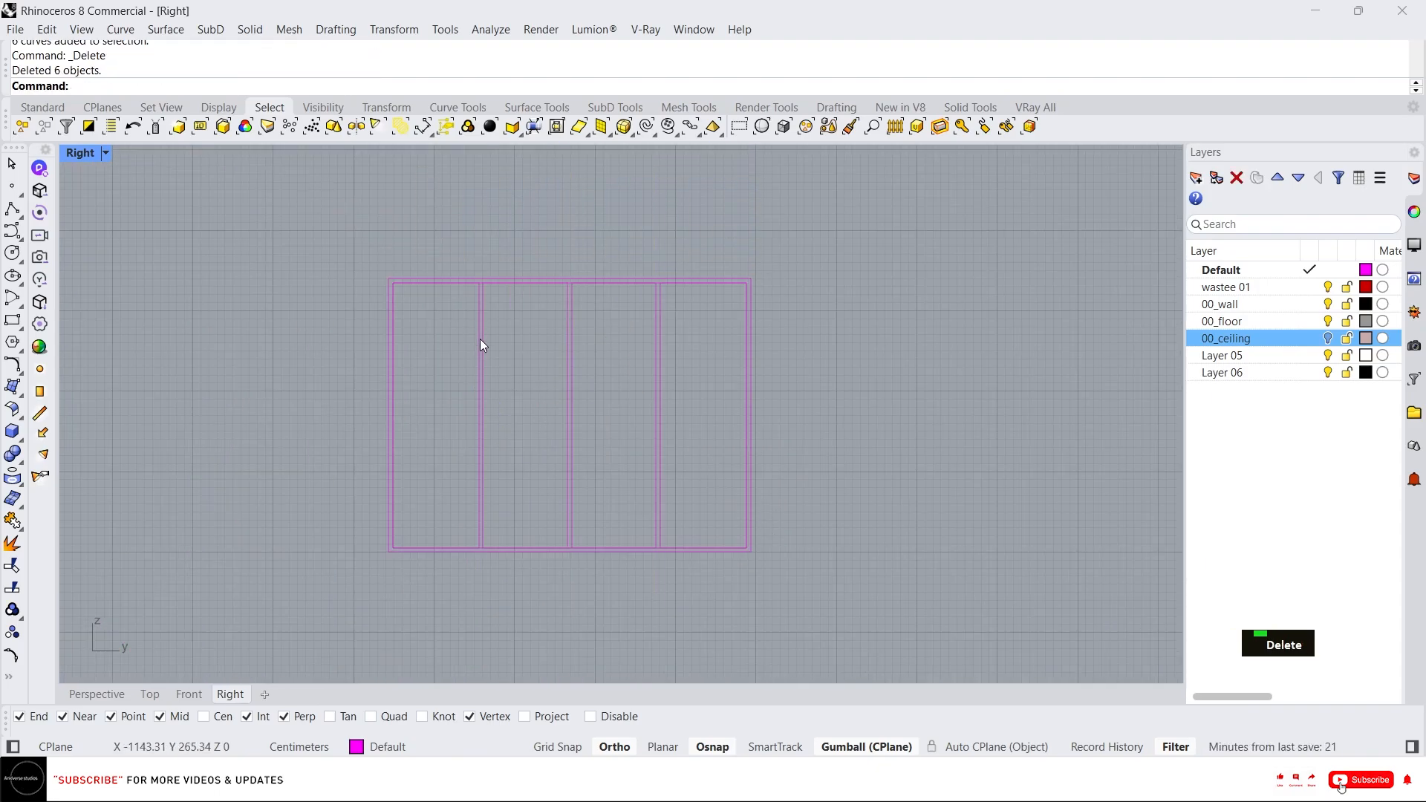
Offset the first pane rectangle 2.5 cm inward.
scroll(480, 327, up, 4)
click(478, 314)
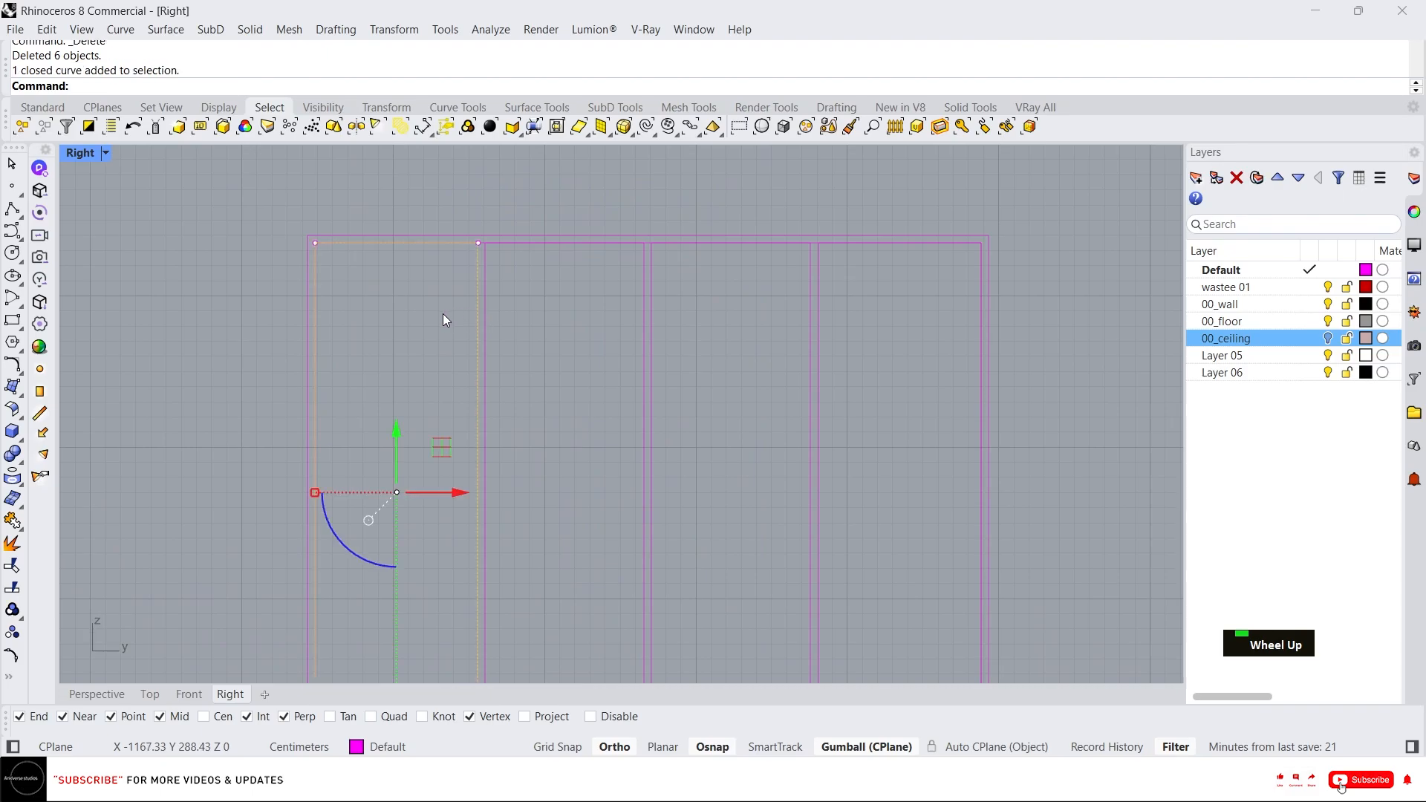
text(off)
key(Return)
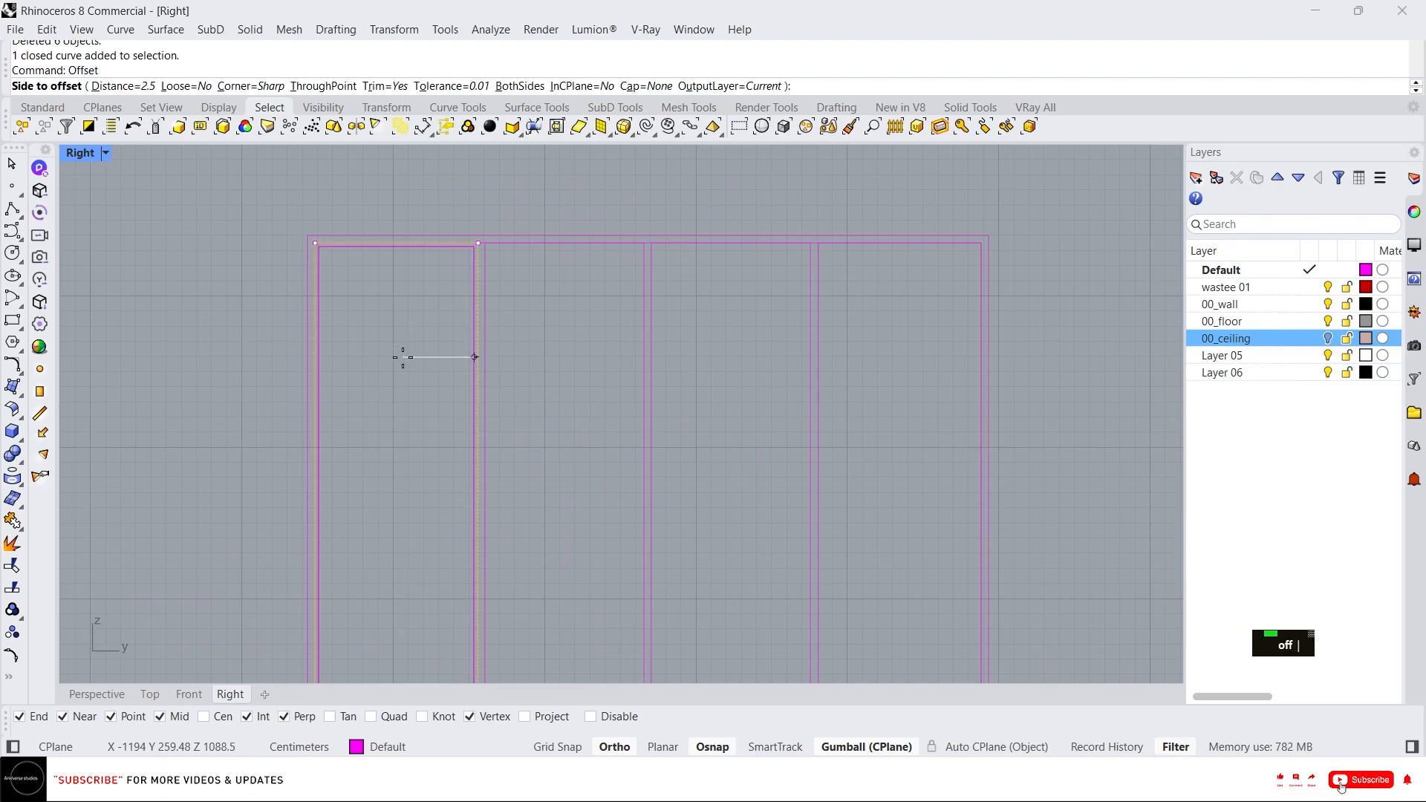
scroll(401, 357, up, 3)
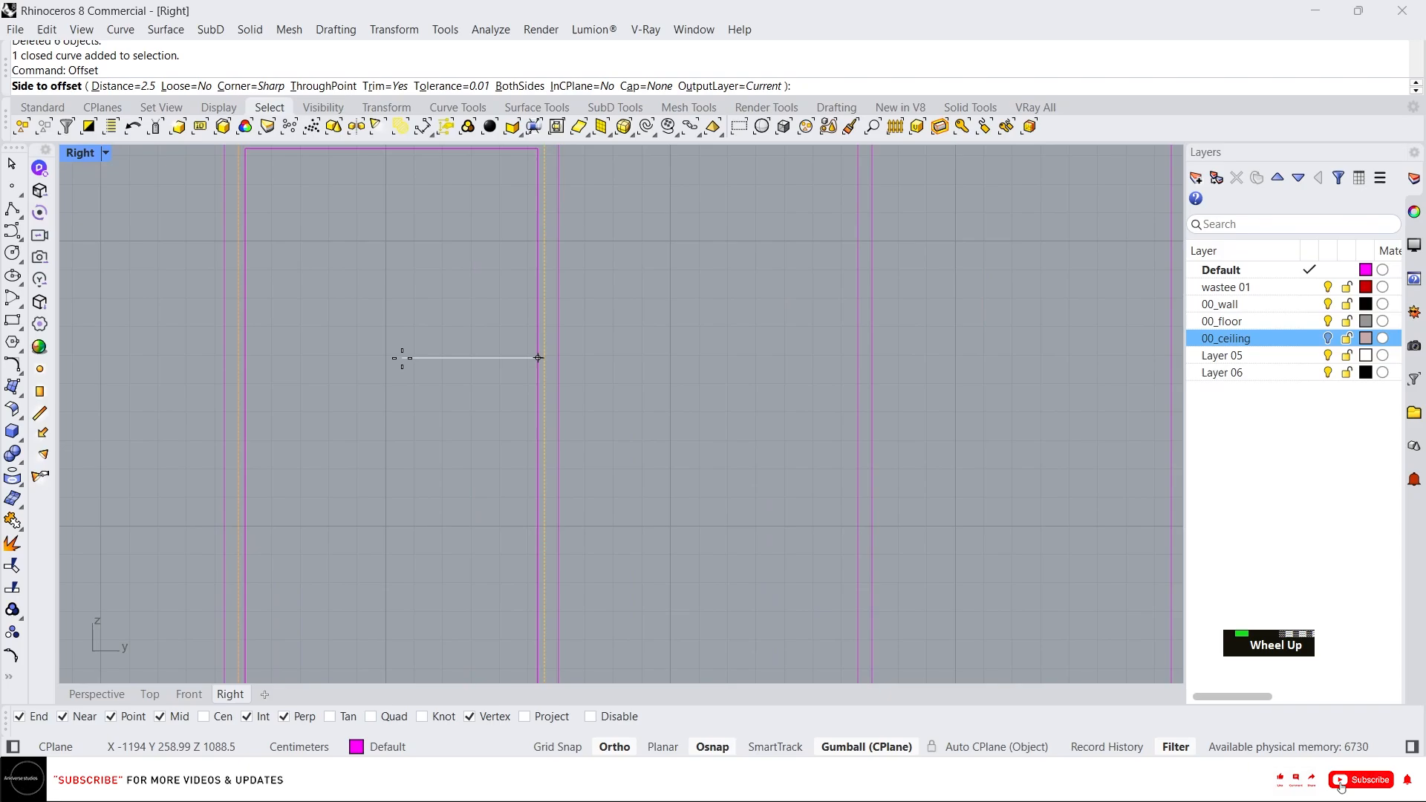
click(376, 375)
scroll(375, 394, down, 2)
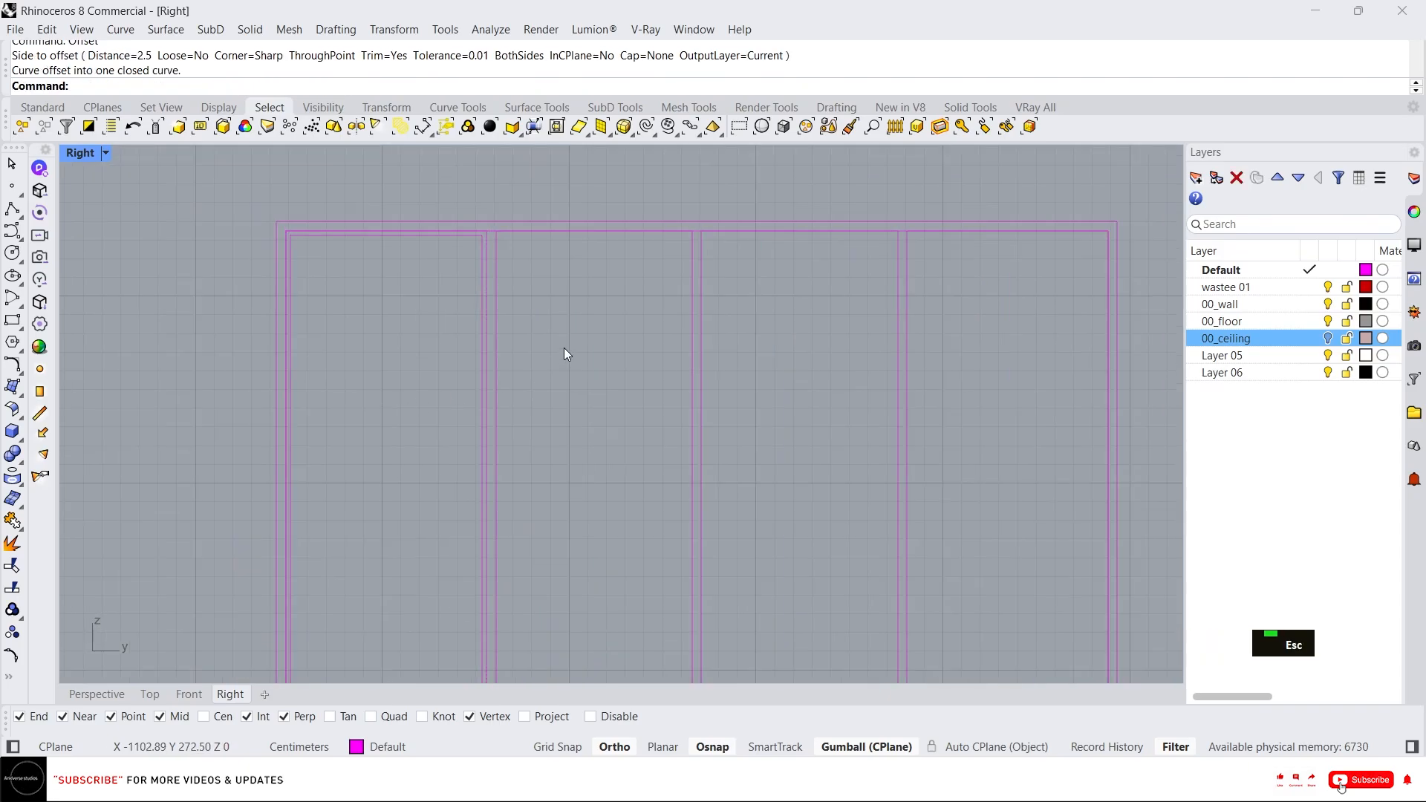
Offset the second pane rectangle 2.5 cm inward.
key(space)
click(497, 245)
click(572, 314)
key(Escape)
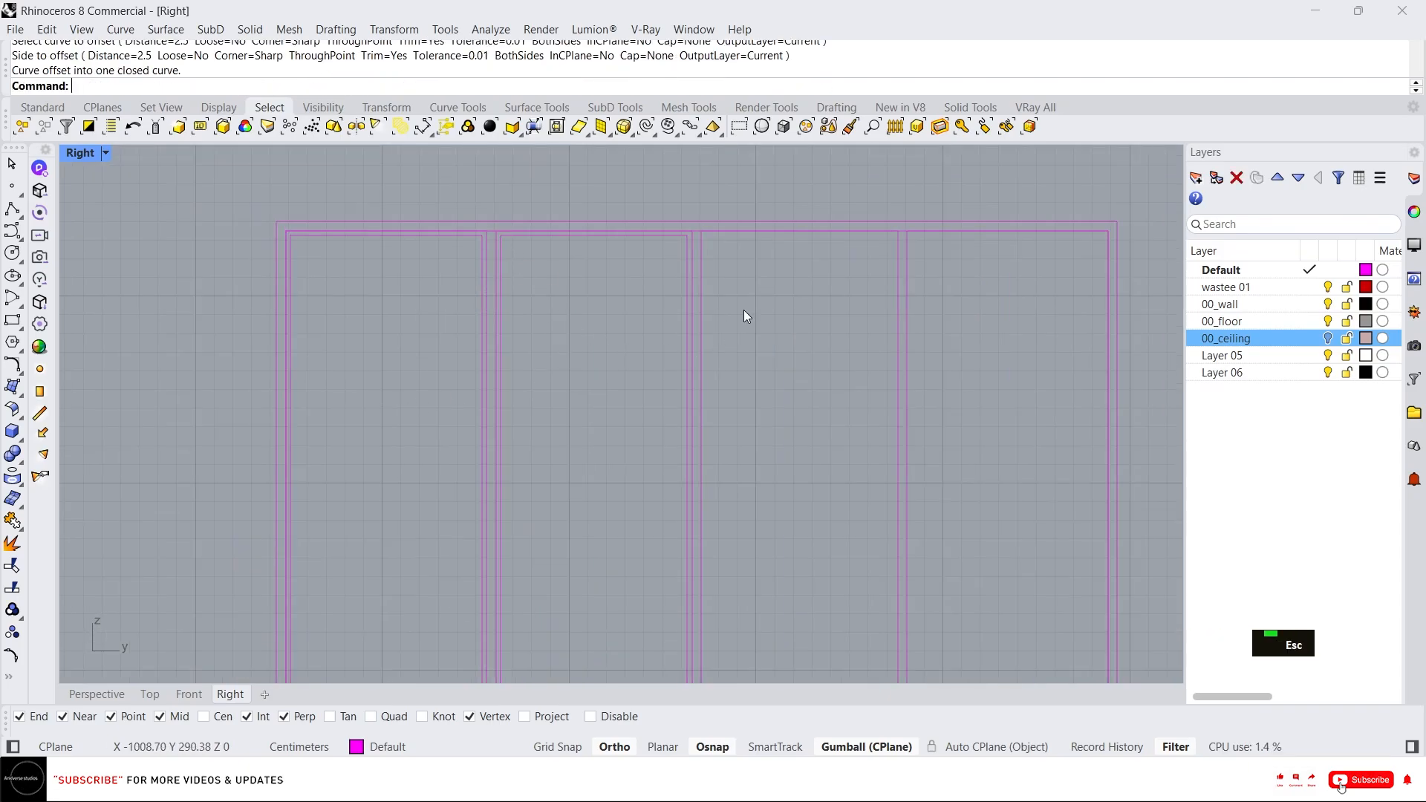
Offset the third and fourth pane rectangles 2.5 cm inward.
key(space)
click(702, 253)
click(780, 319)
key(space)
double_click(910, 315)
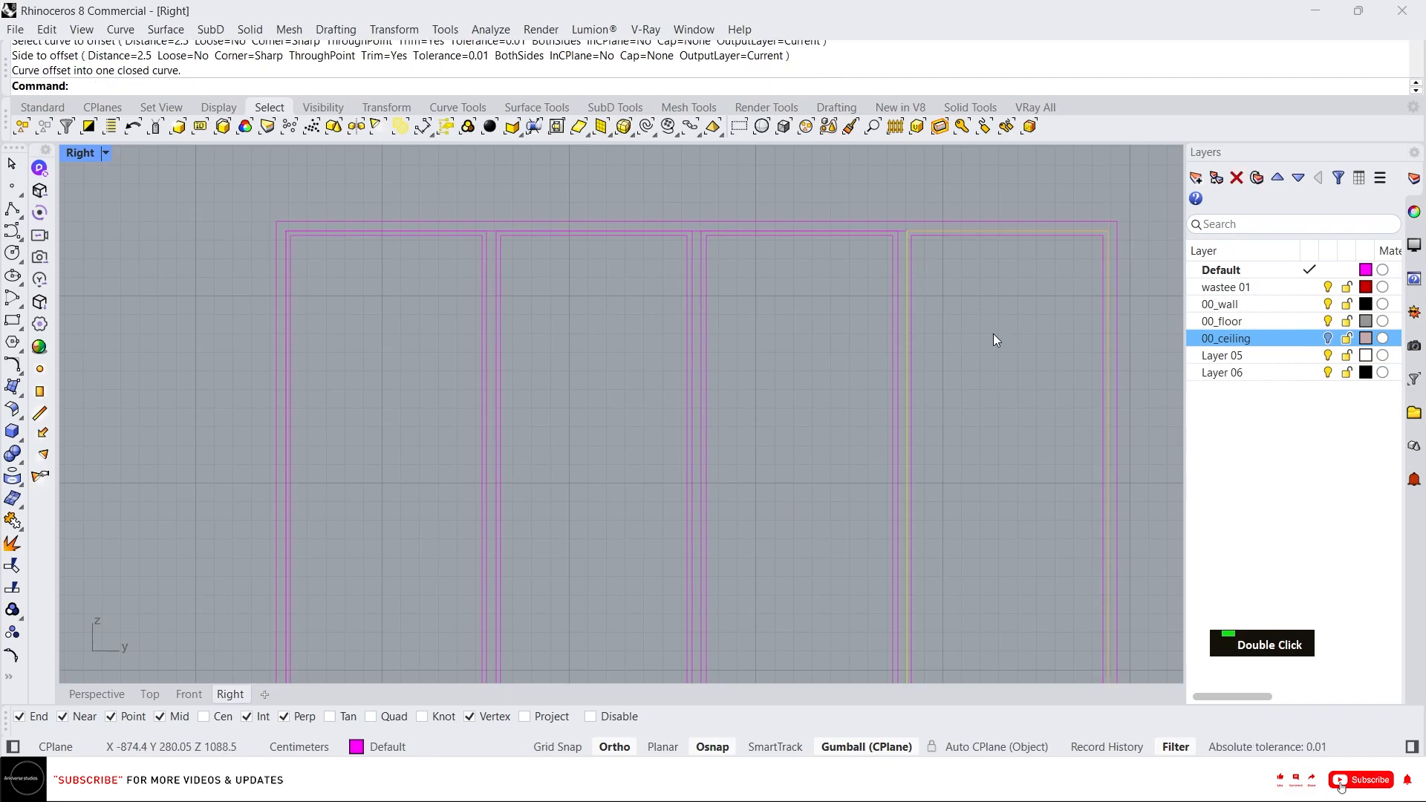
key(Escape)
key(Escape)
scroll(564, 278, down, 3)
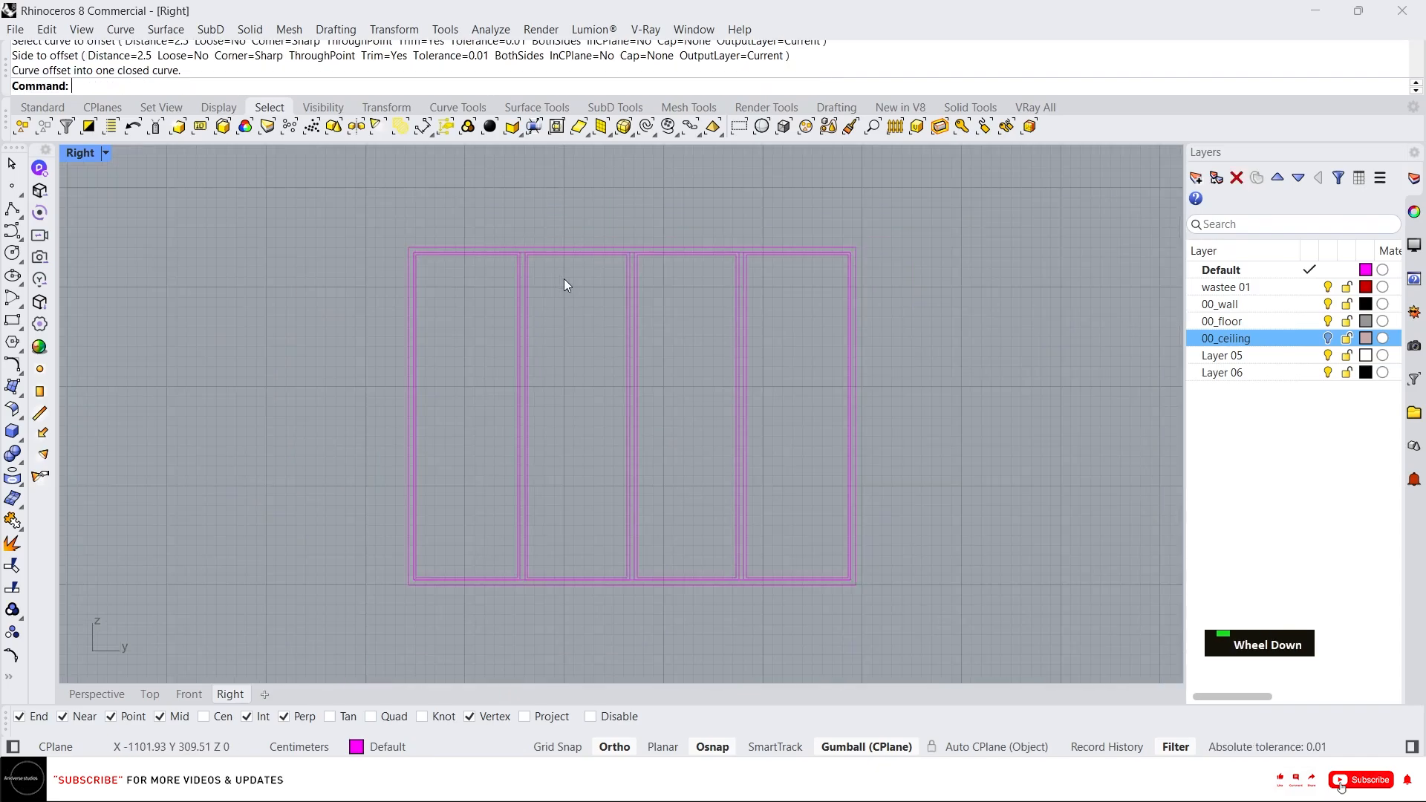
scroll(545, 265, up, 6)
click(484, 235)
scroll(481, 257, down, 3)
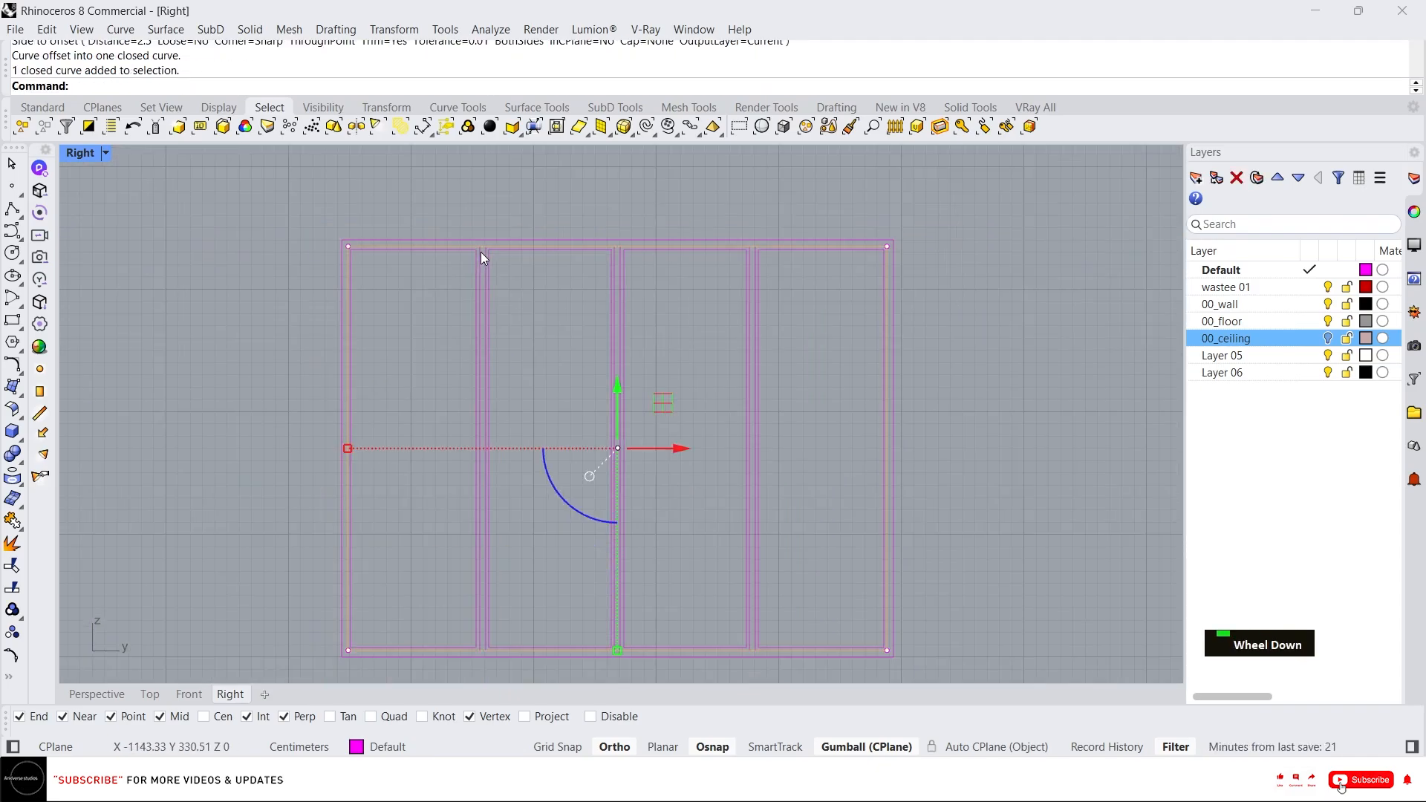
key(Escape)
key(Escape)
key(Escape)
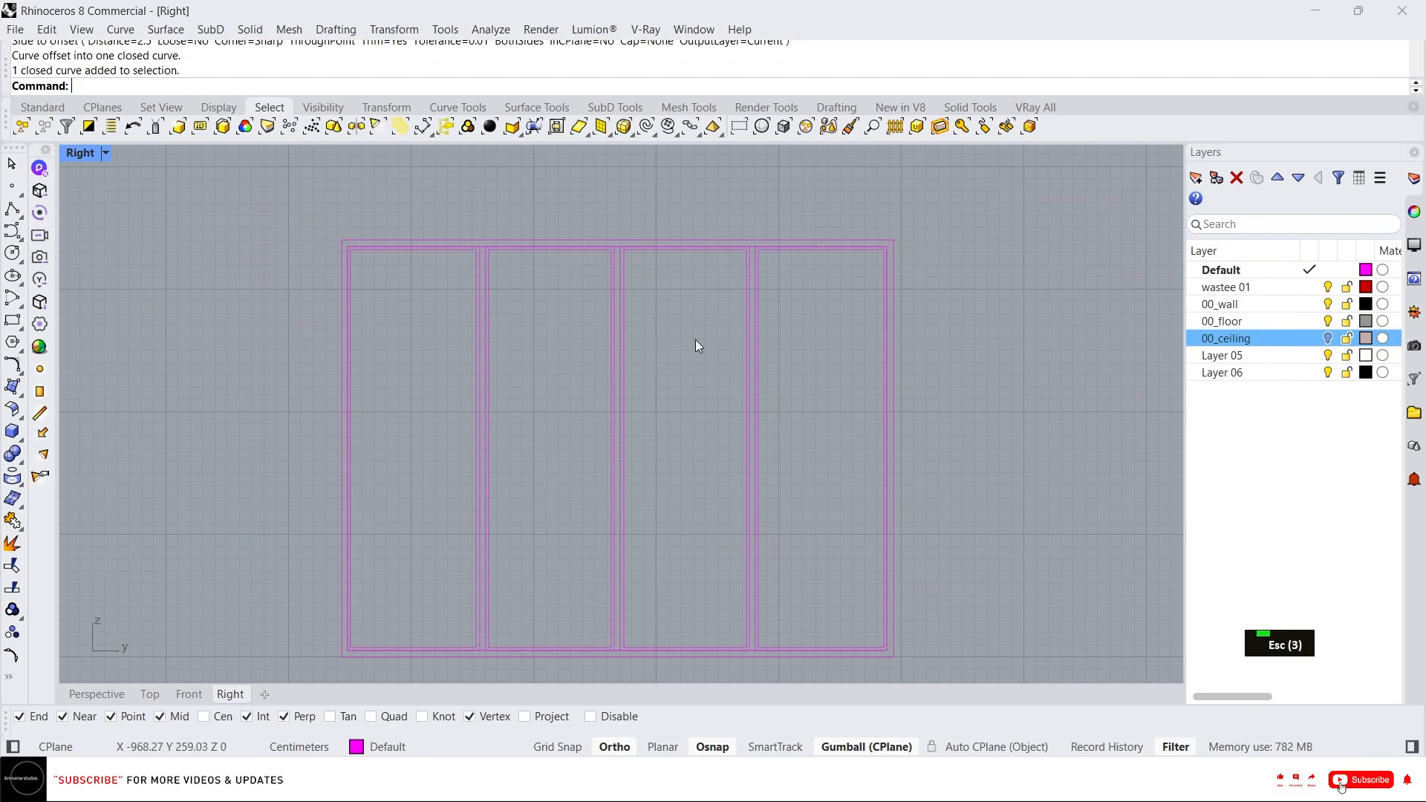
Rename Layer 05 to 00_window.
click(1222, 356)
click(1222, 357)
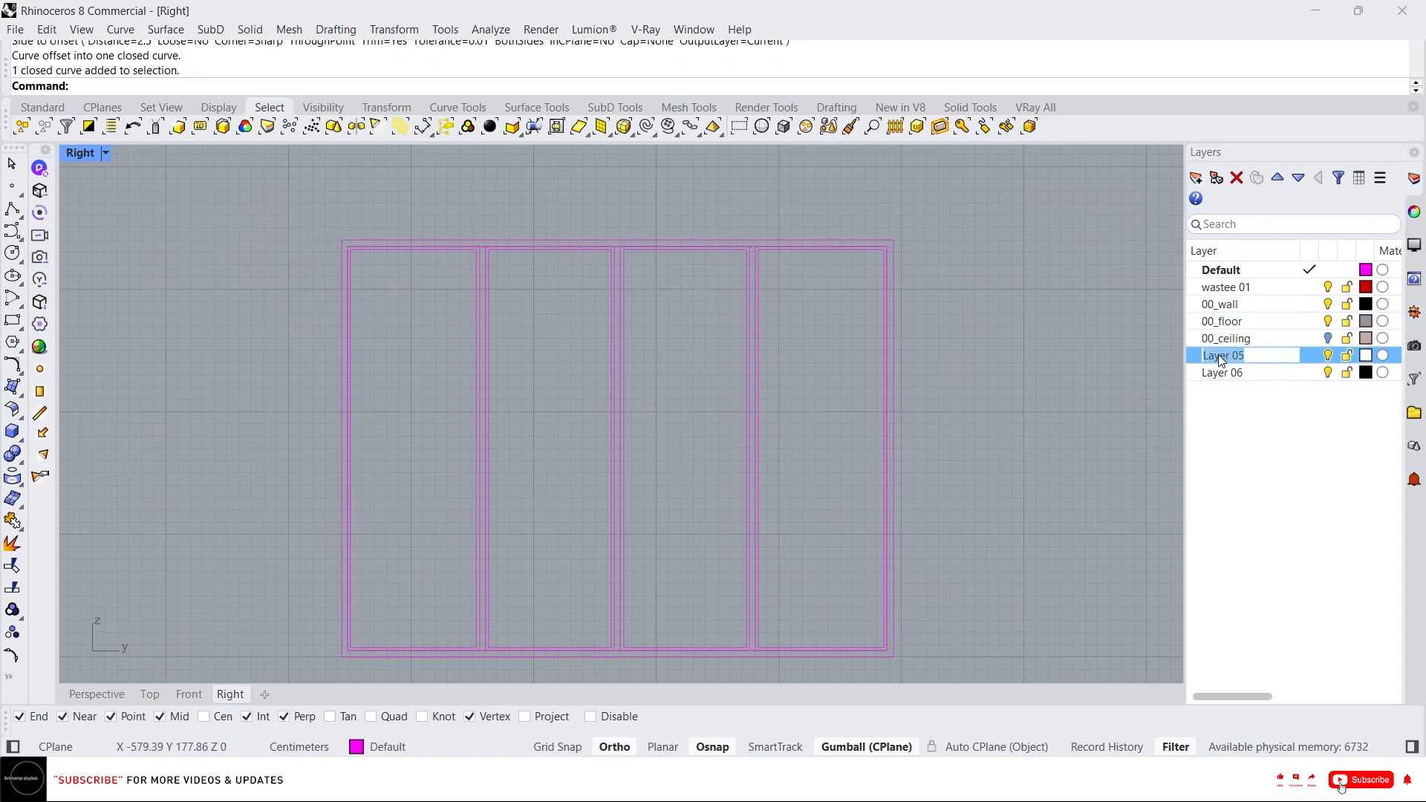
text(0)
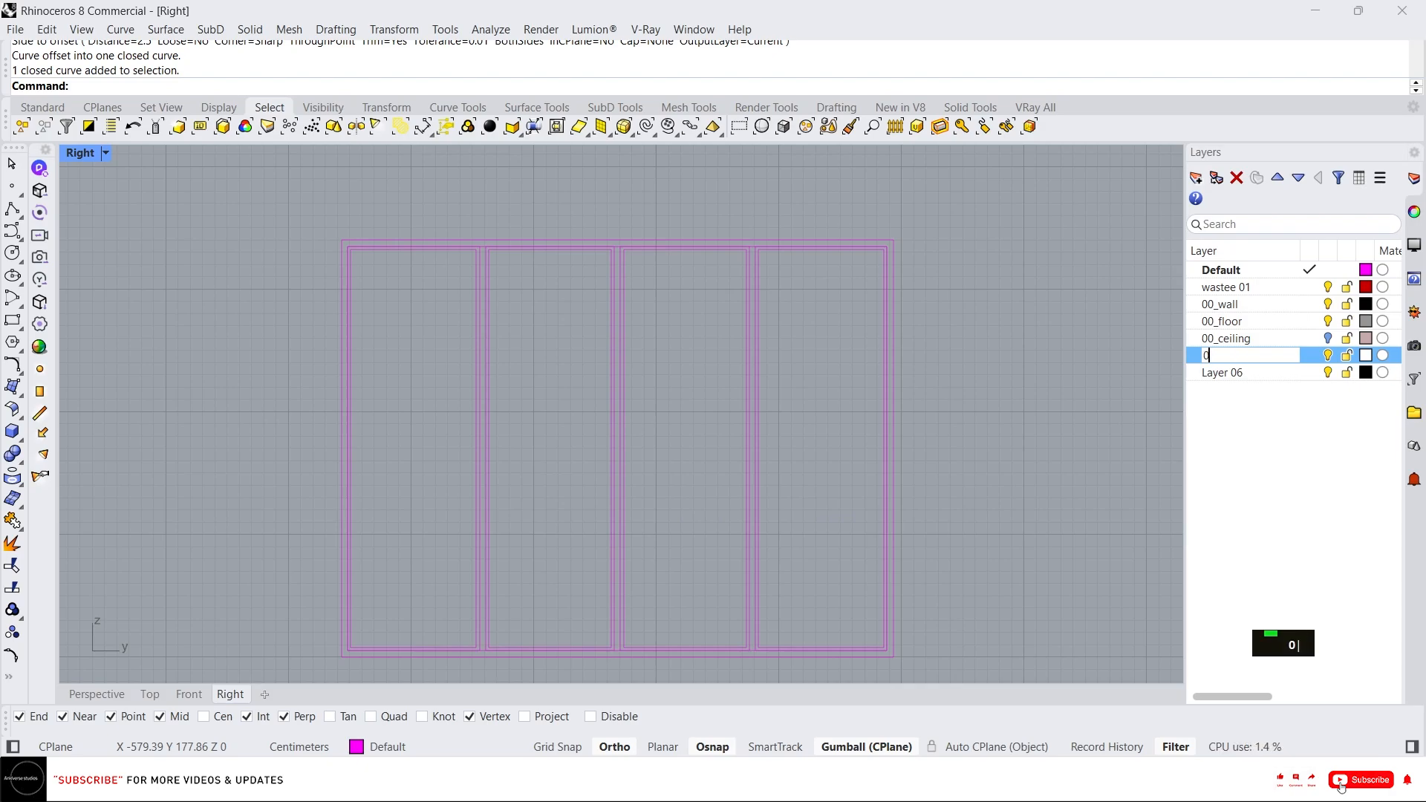
text(0_window)
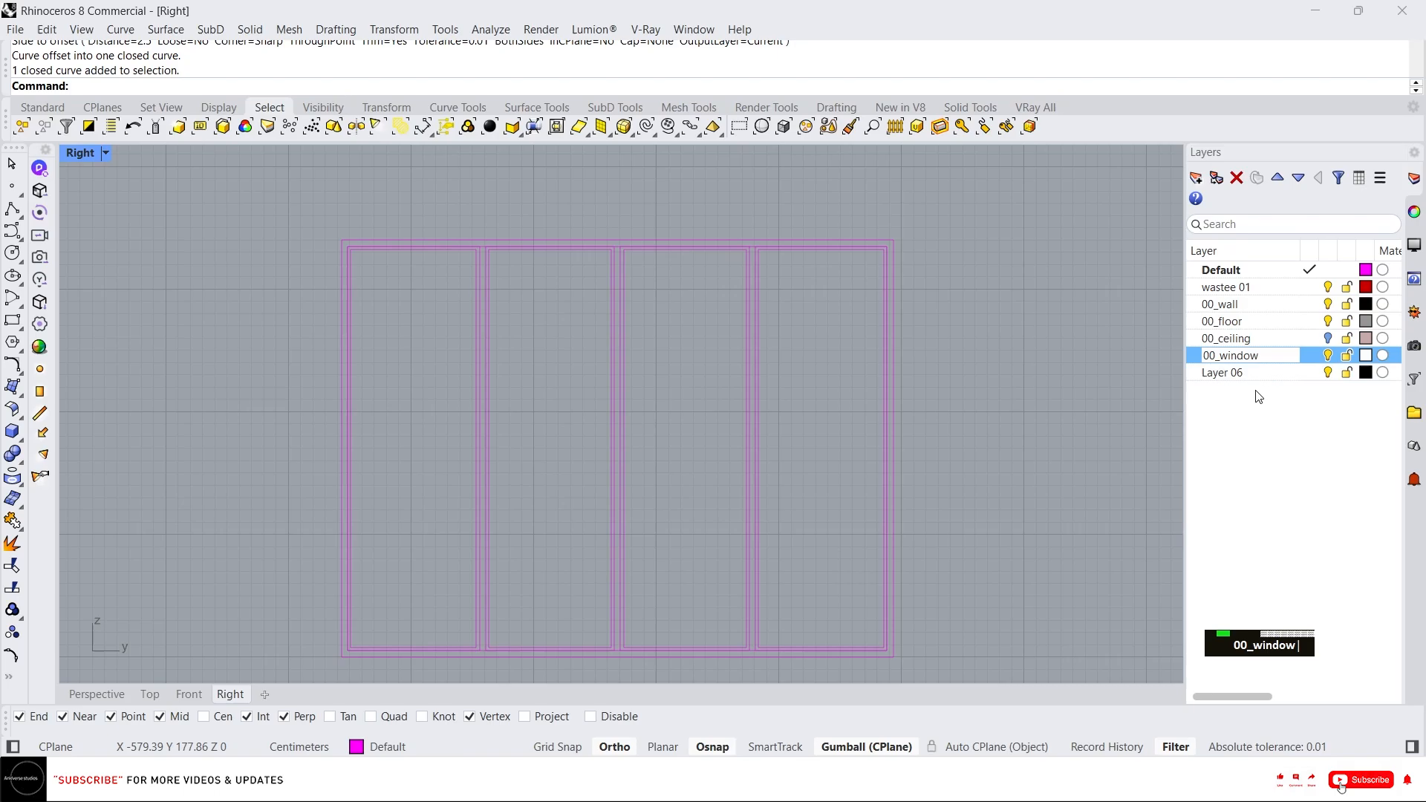
click(1255, 410)
click(1260, 360)
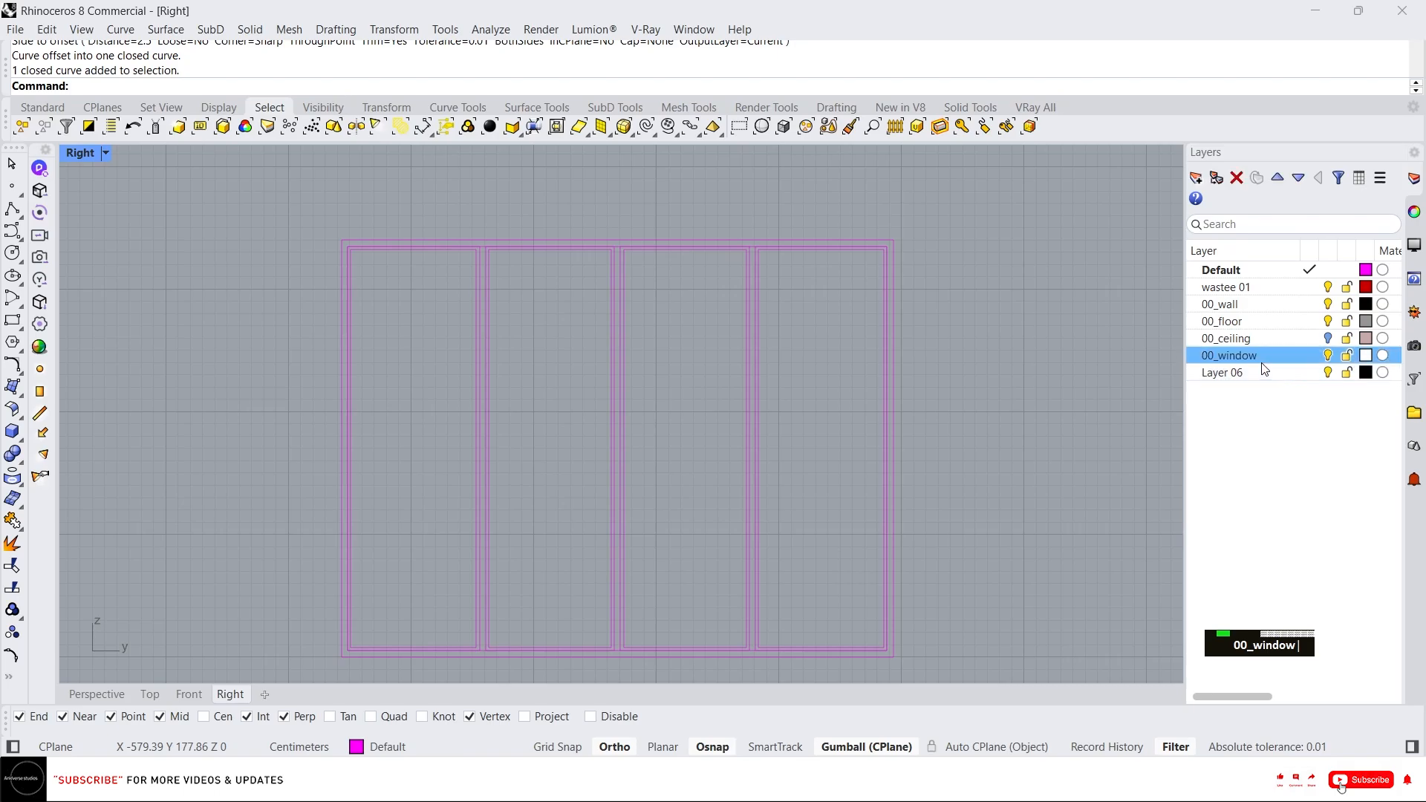
Add a sublayer named 00_glass under 00_window.
click(1223, 180)
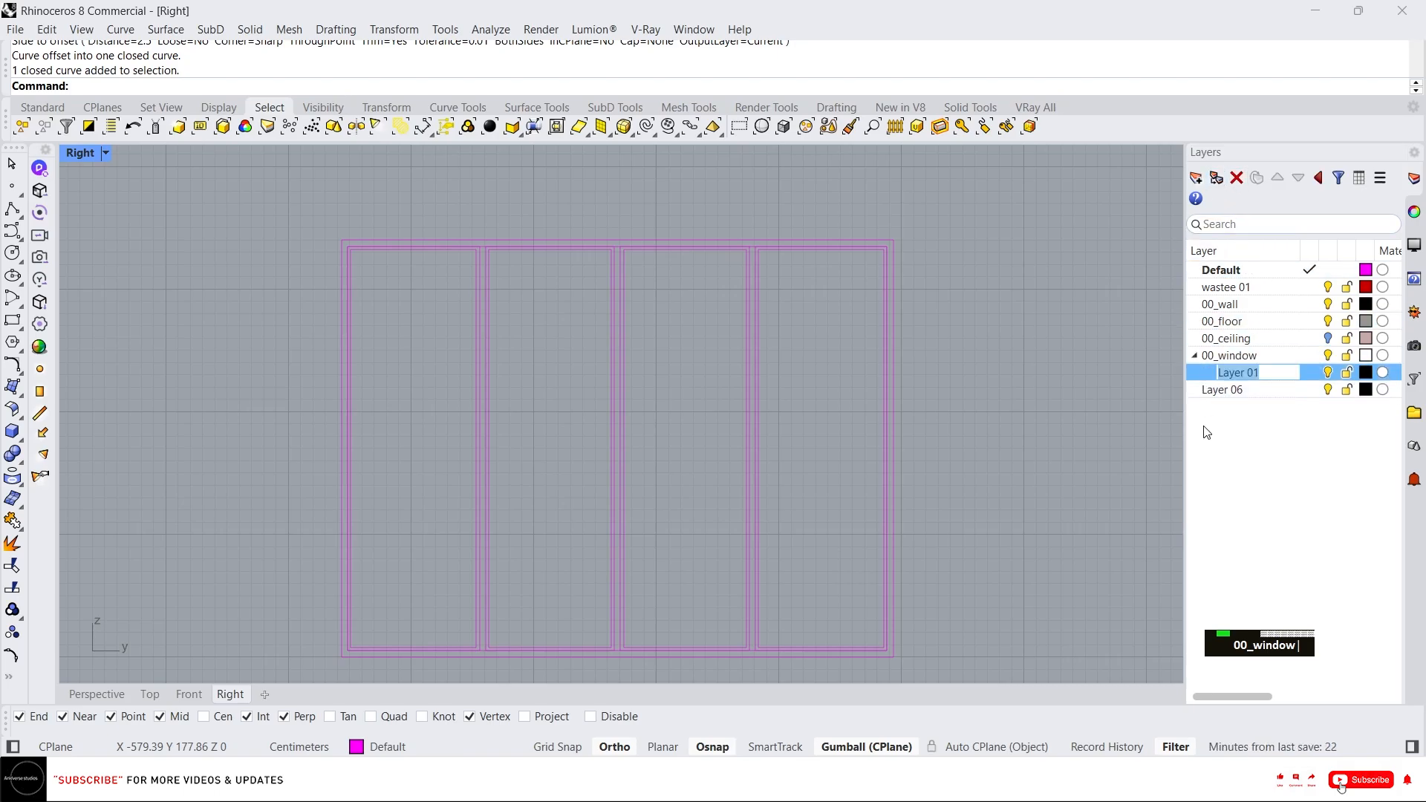
text(00_)
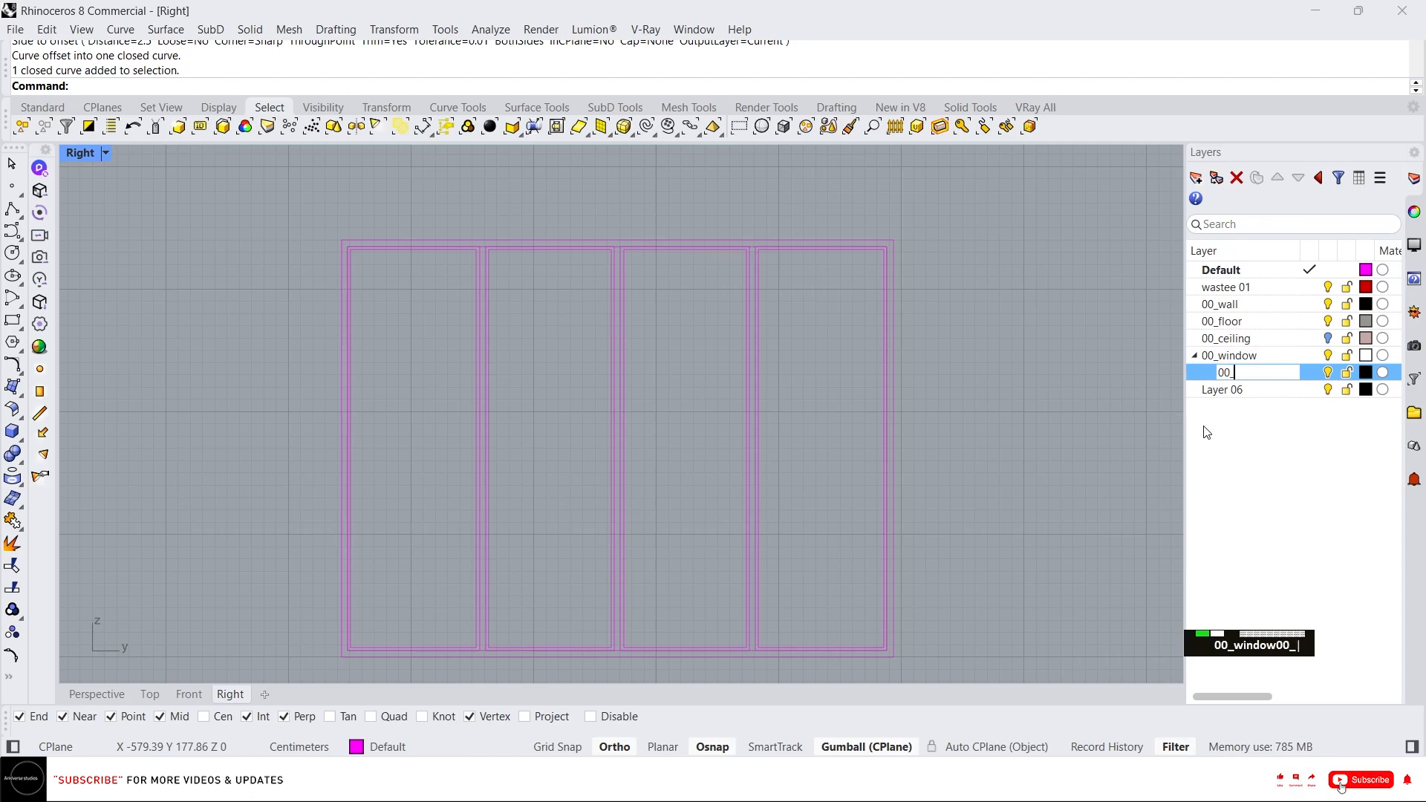
text(glass)
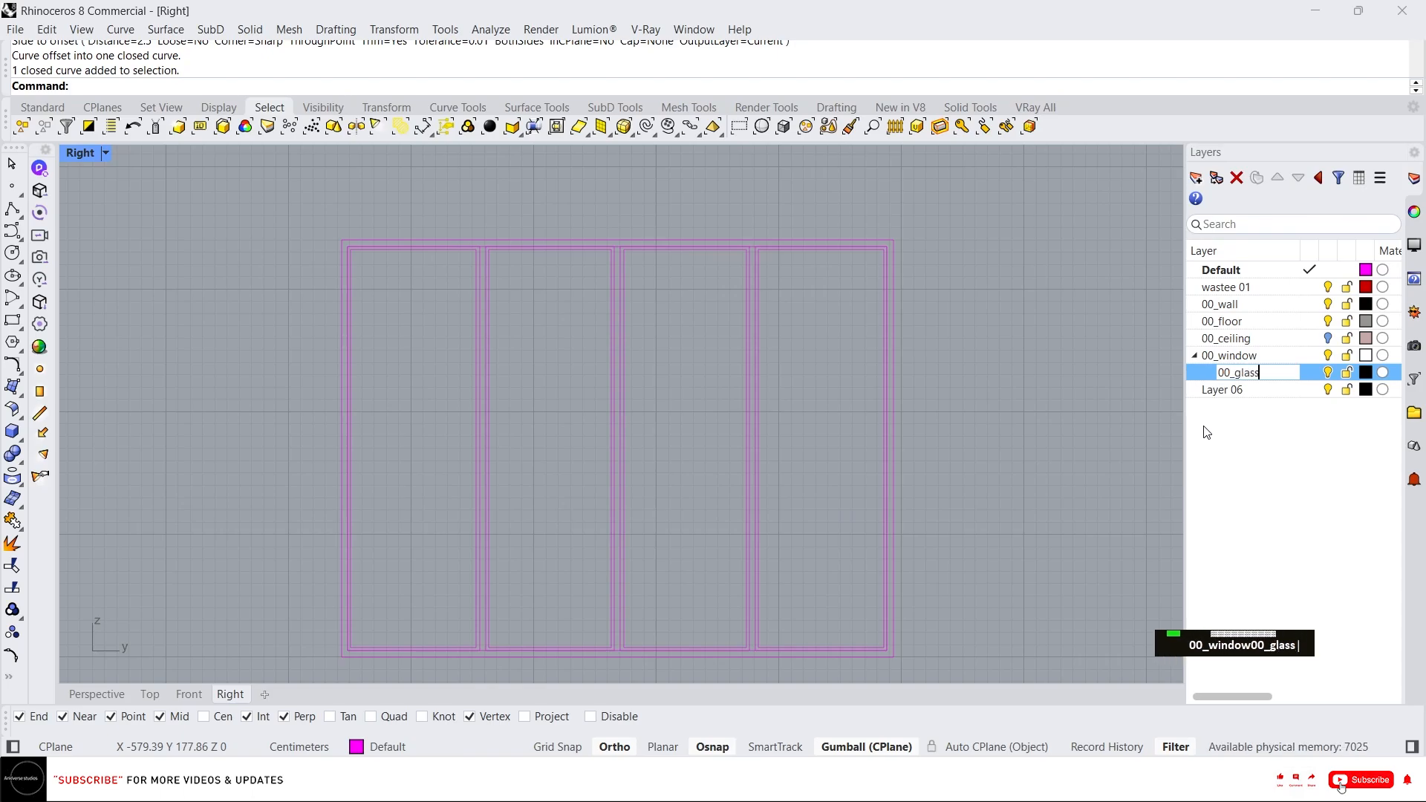
click(1238, 379)
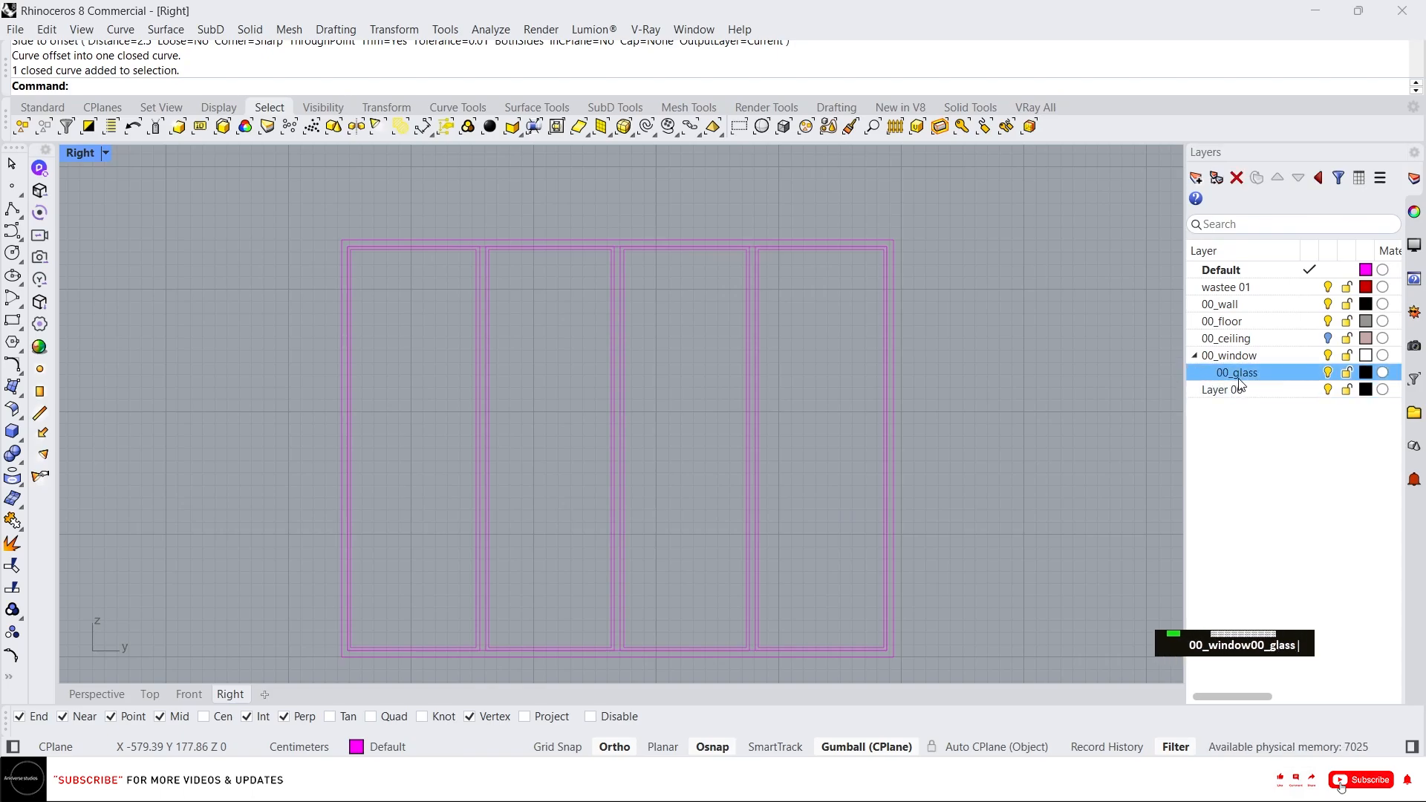
Add a second sublayer under 00_window named 00_frame.
click(1197, 179)
text(00)
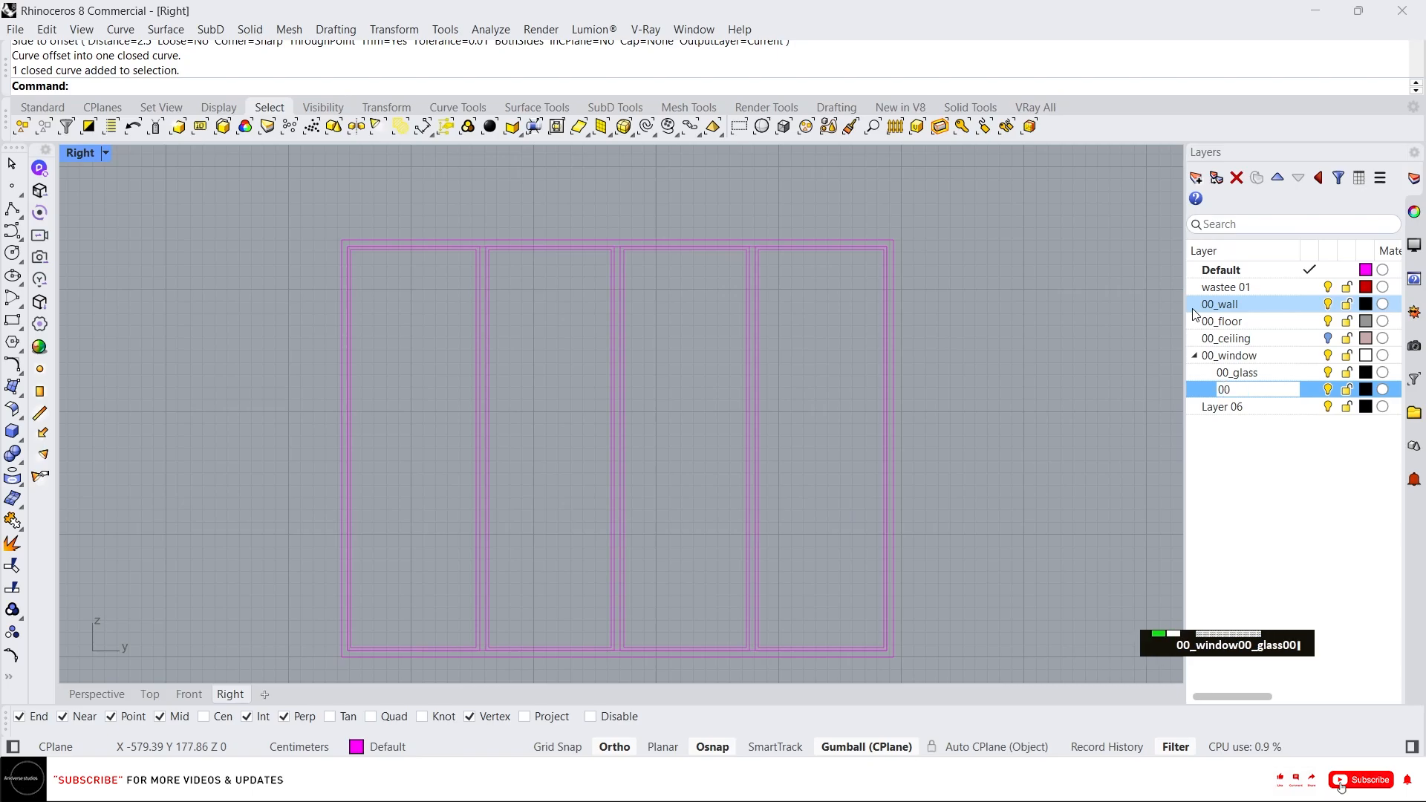
text(-frame)
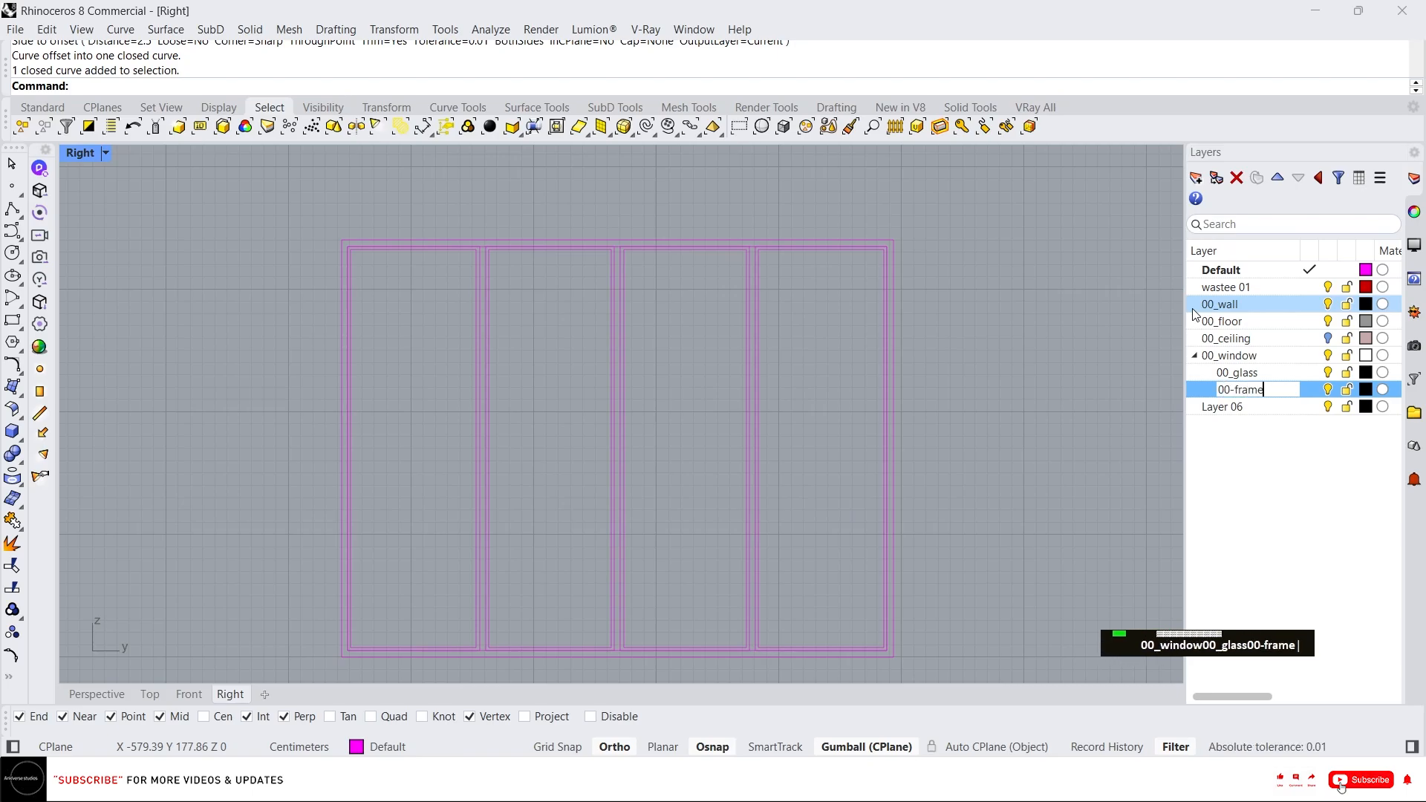
click(1235, 390)
key(BackSpace)
text(_)
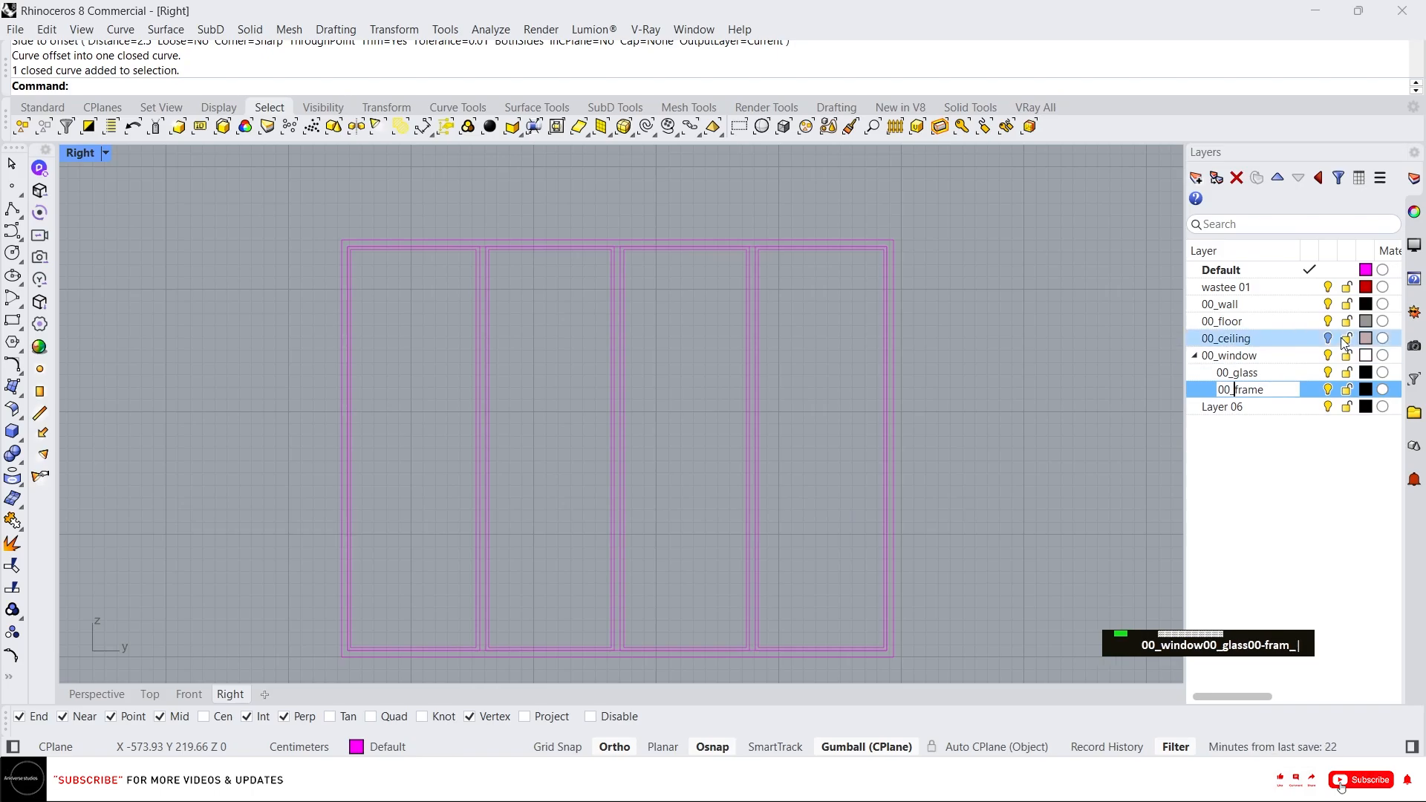
click(1084, 517)
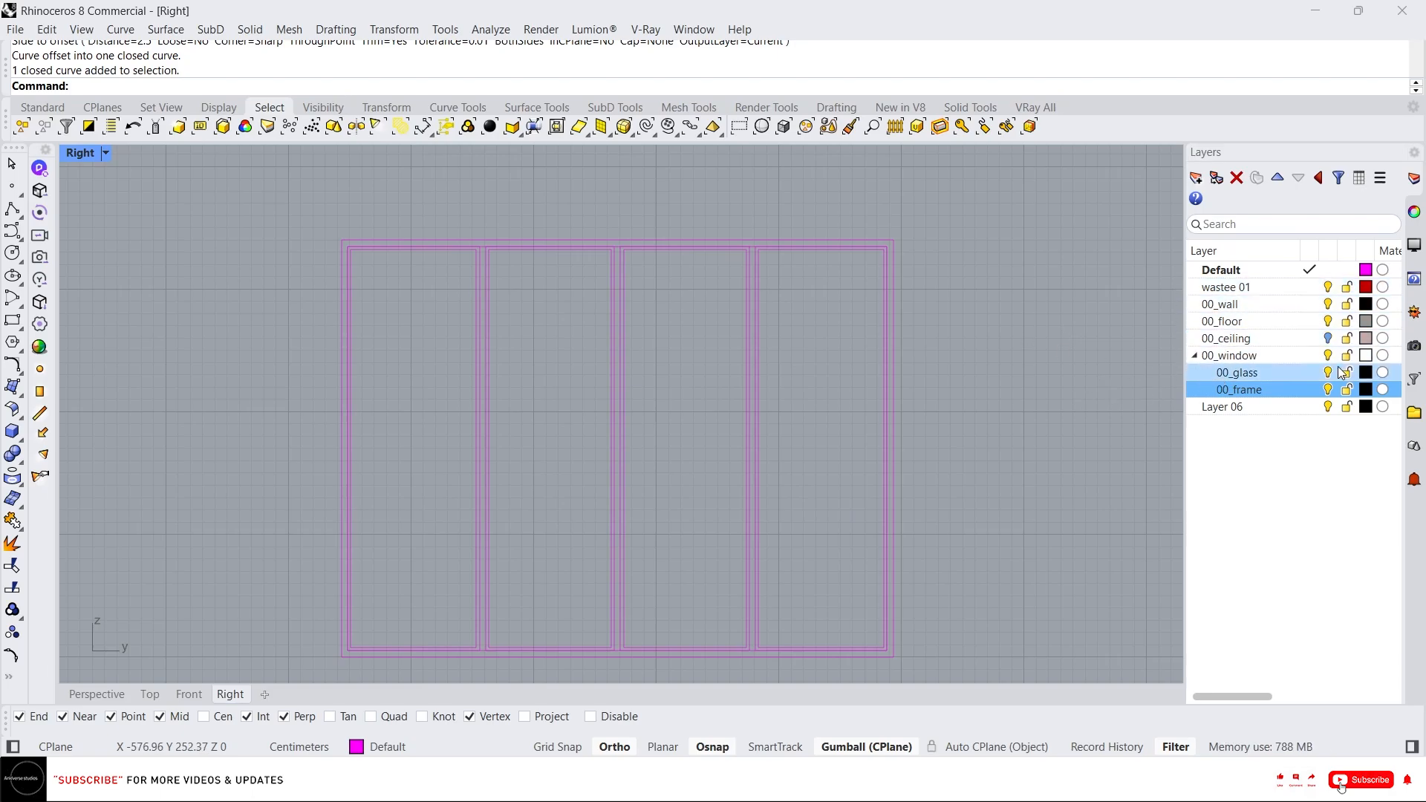
Set the 00_glass layer colour to light blue (hue 194, saturation 68, lightness 80).
click(1368, 374)
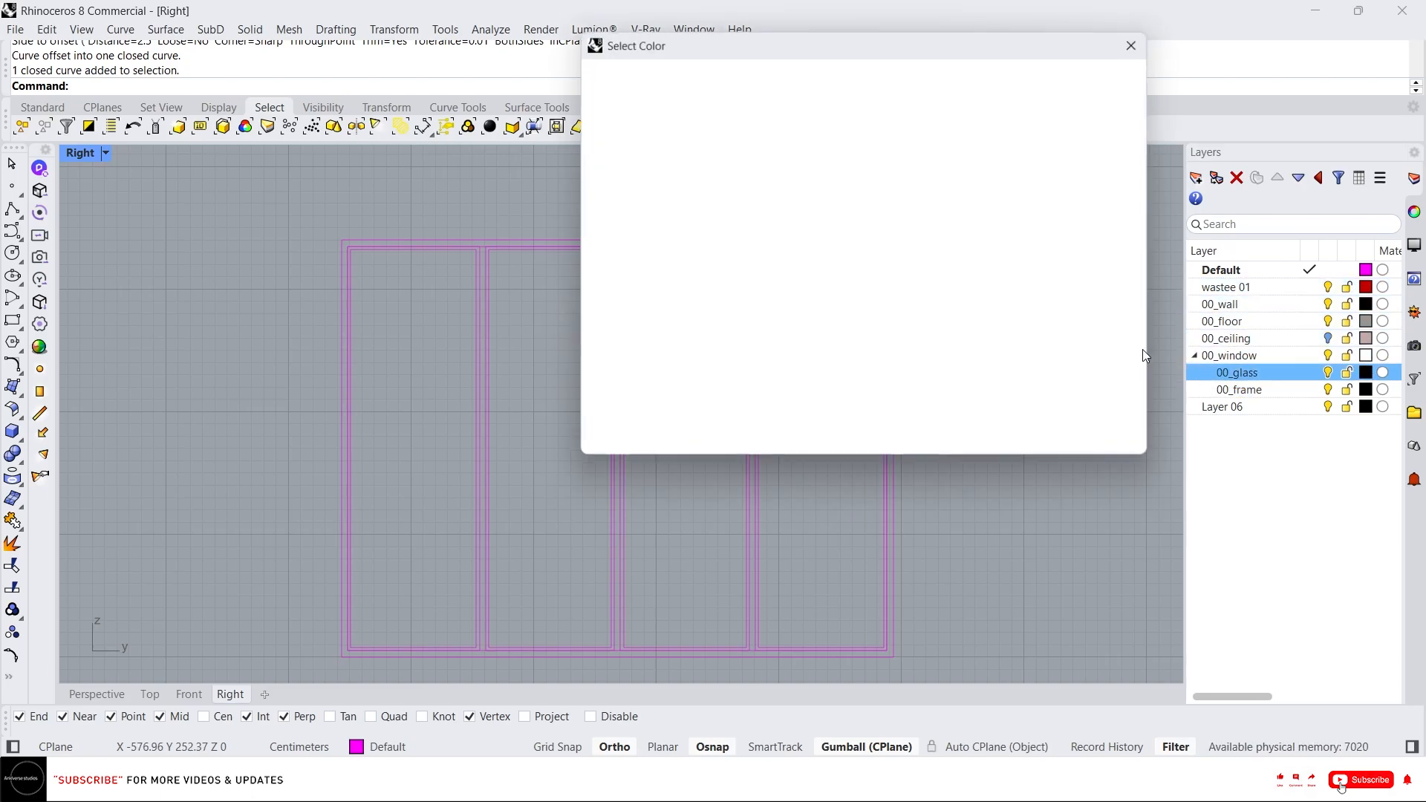
click(1017, 385)
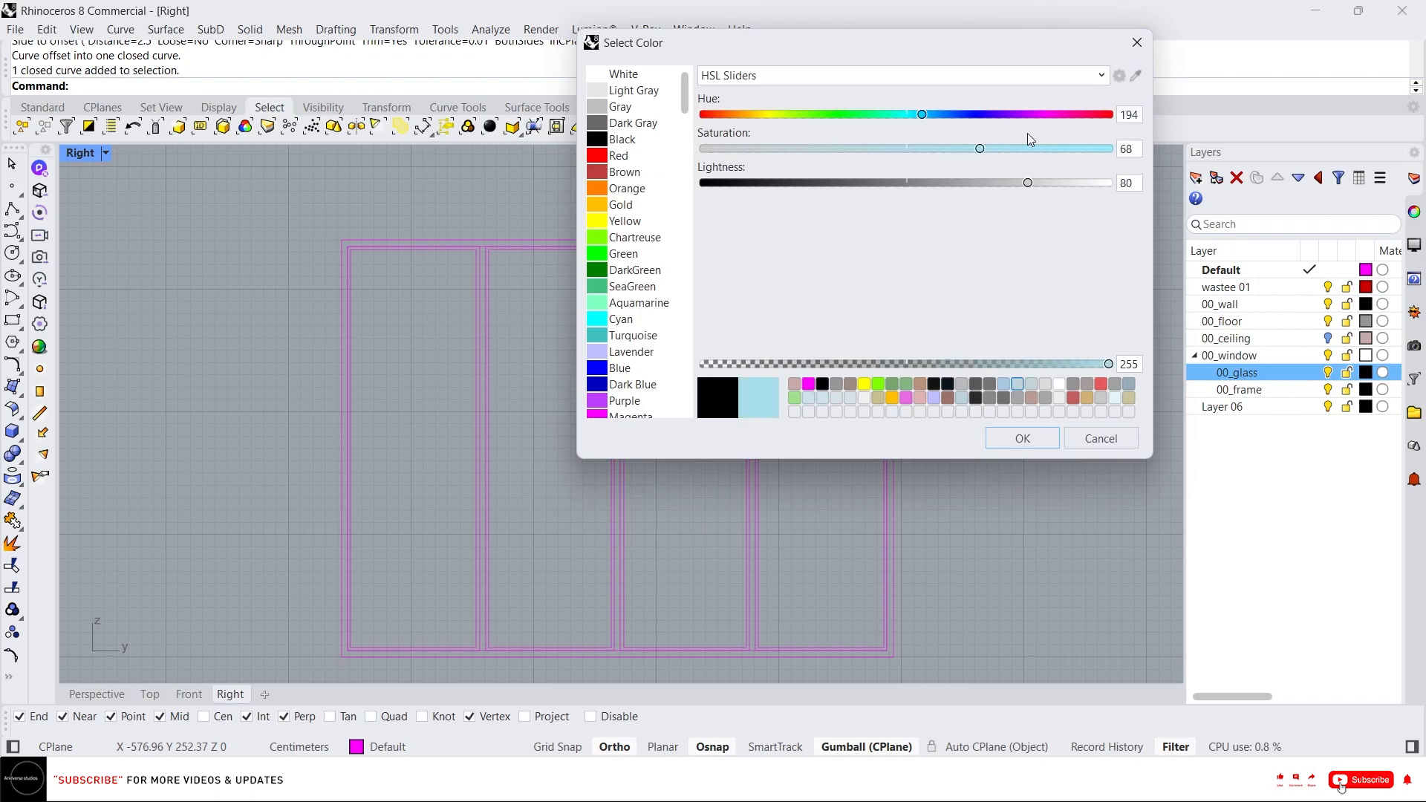
click(1022, 438)
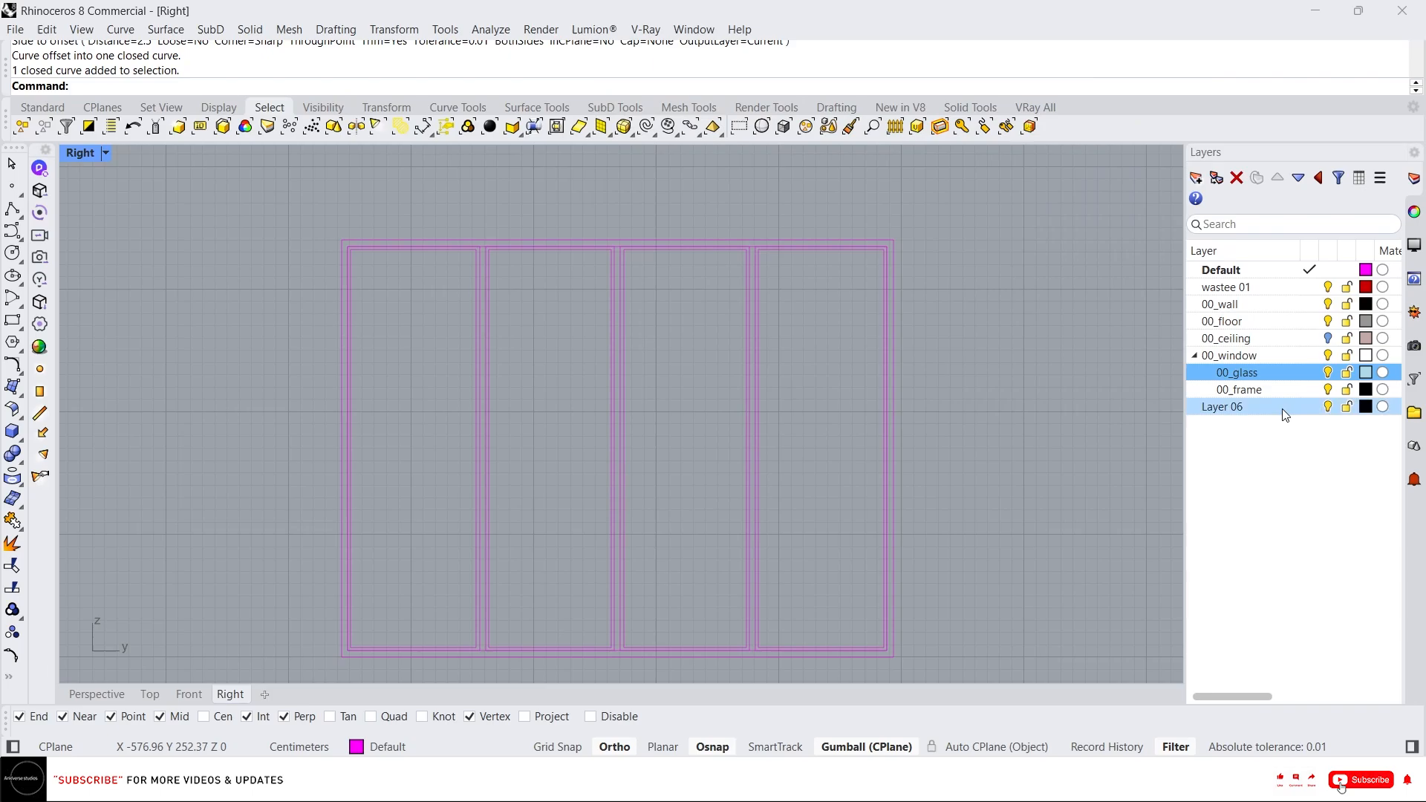
Set the 00_frame layer colour to near-black with lightness 10.
click(1365, 391)
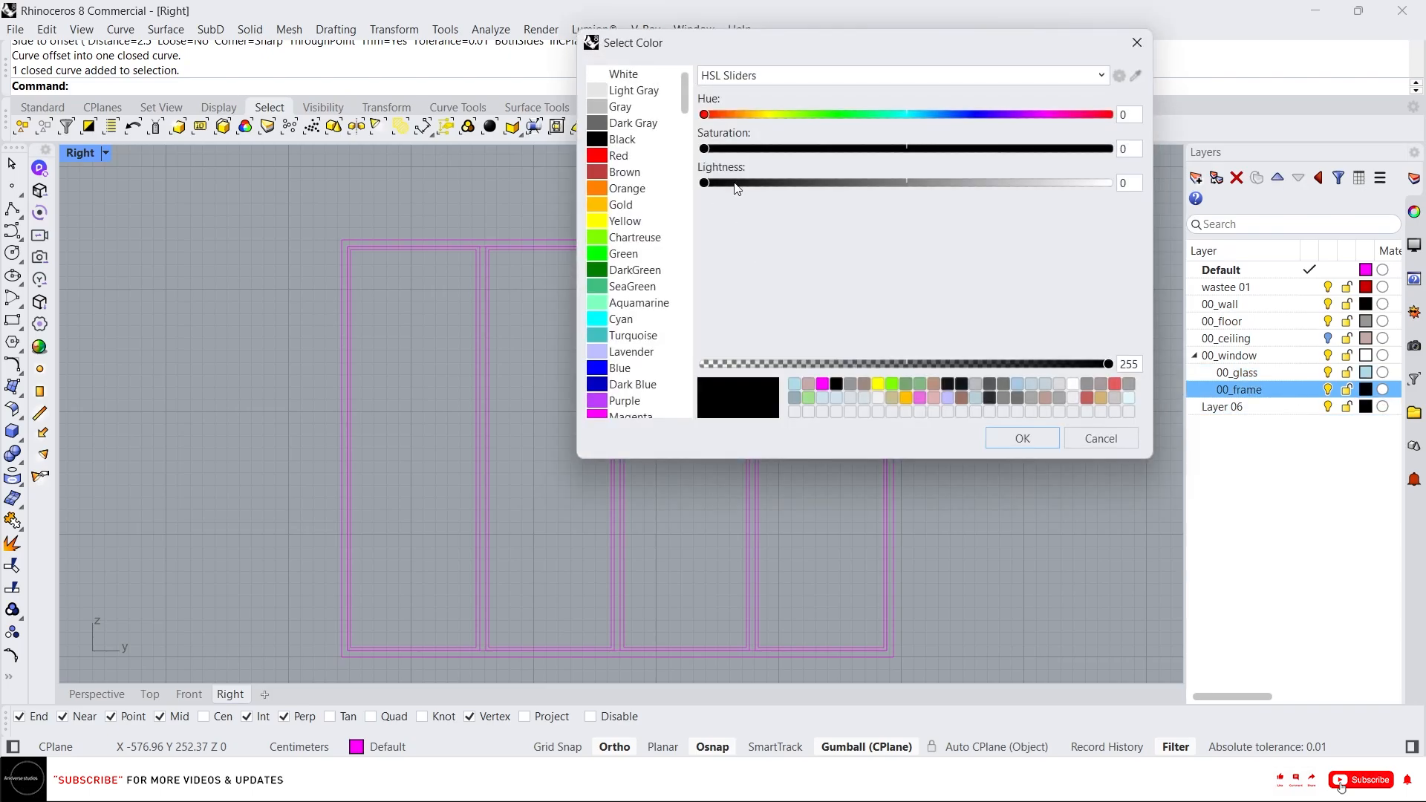
click(743, 184)
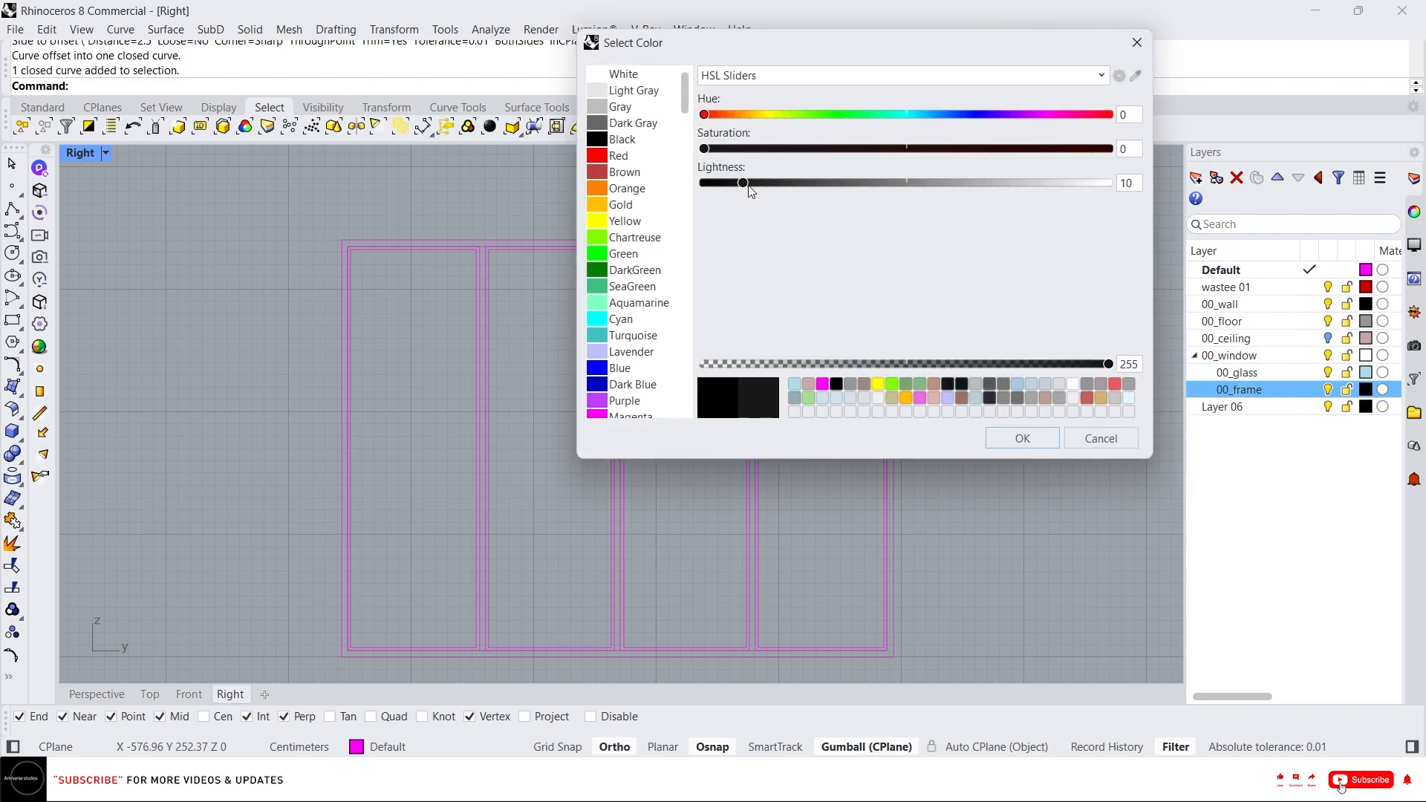
click(1022, 438)
Make wastee 01 the current layer and run CurveBoolean on all window curves, keeping the frame regions around the panes.
scroll(1003, 496, down, 2)
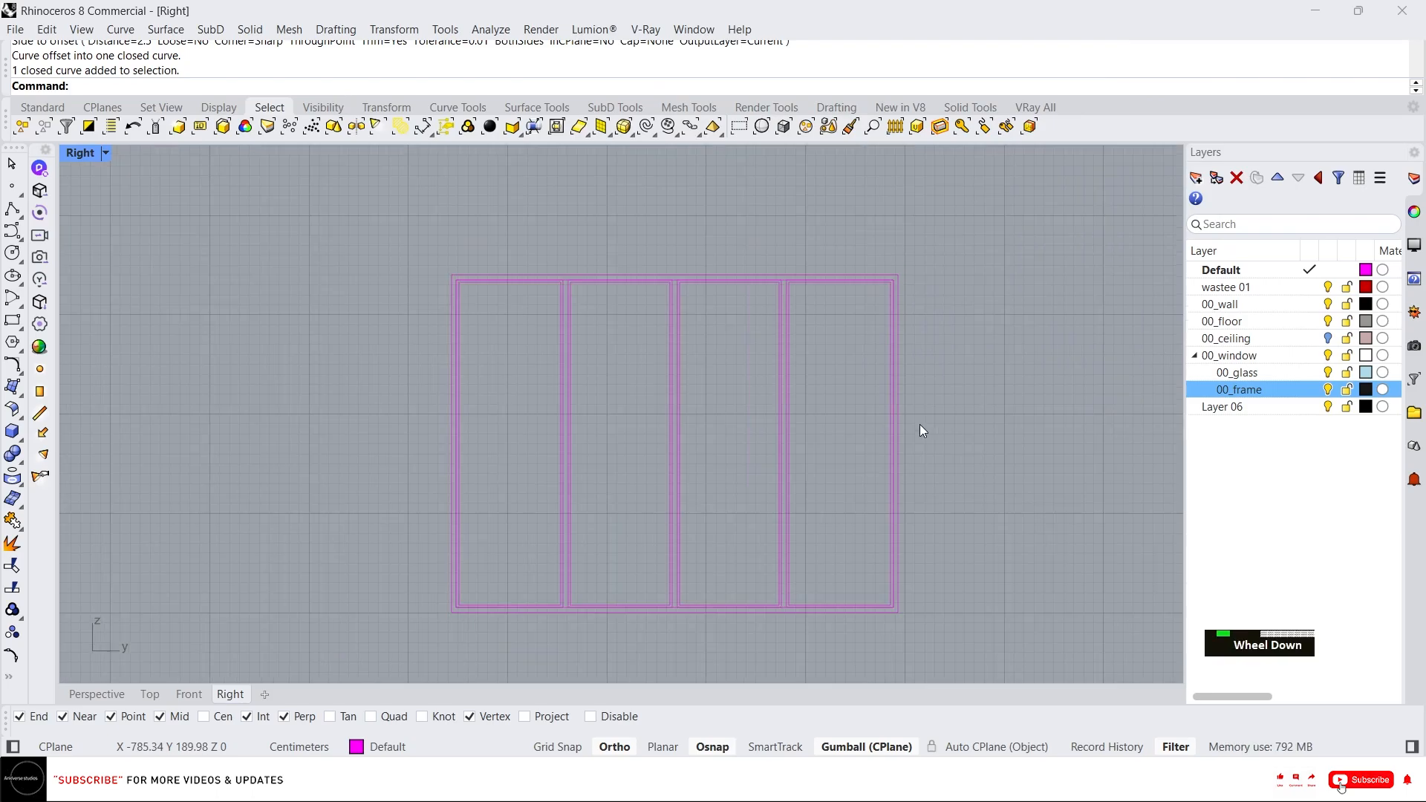
click(1310, 287)
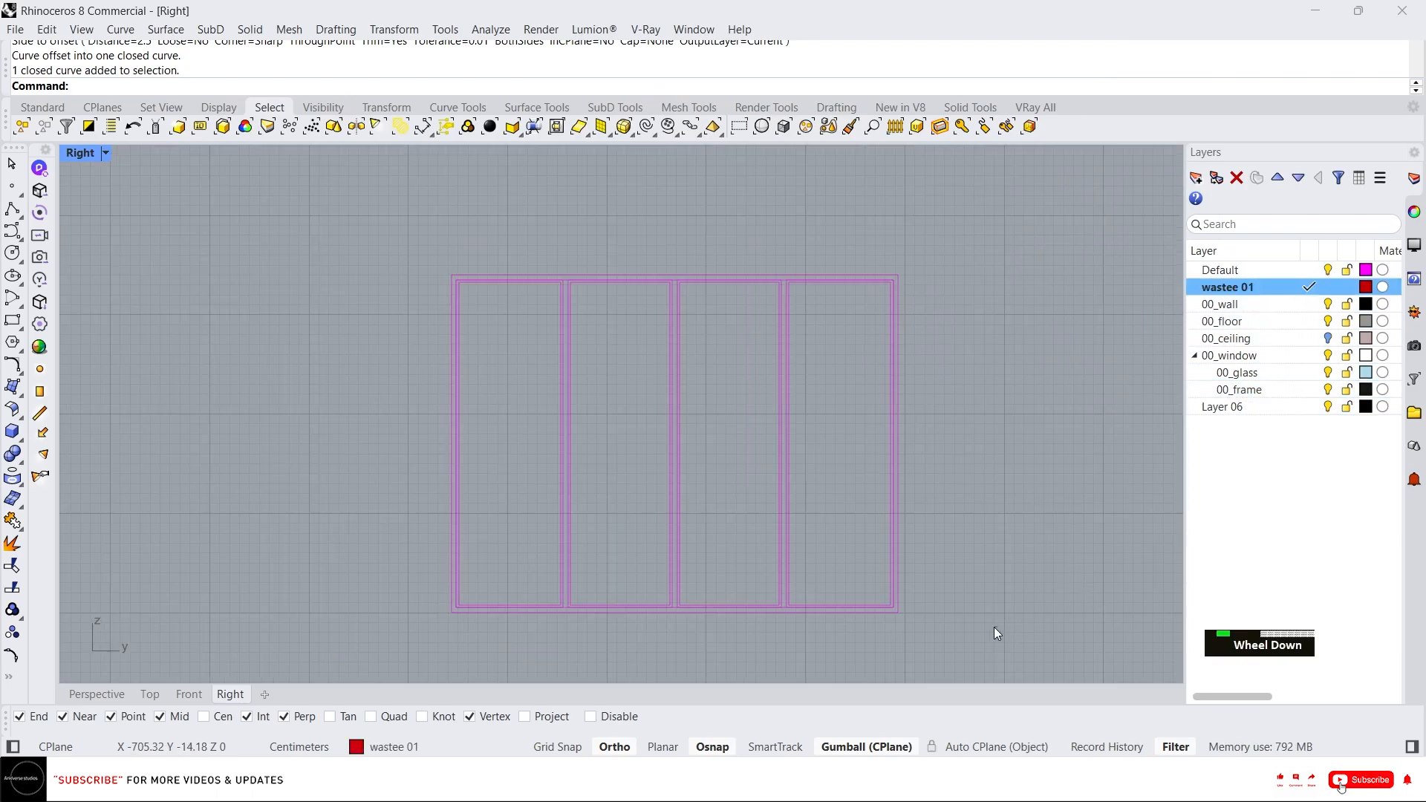
drag(996, 627, 367, 188)
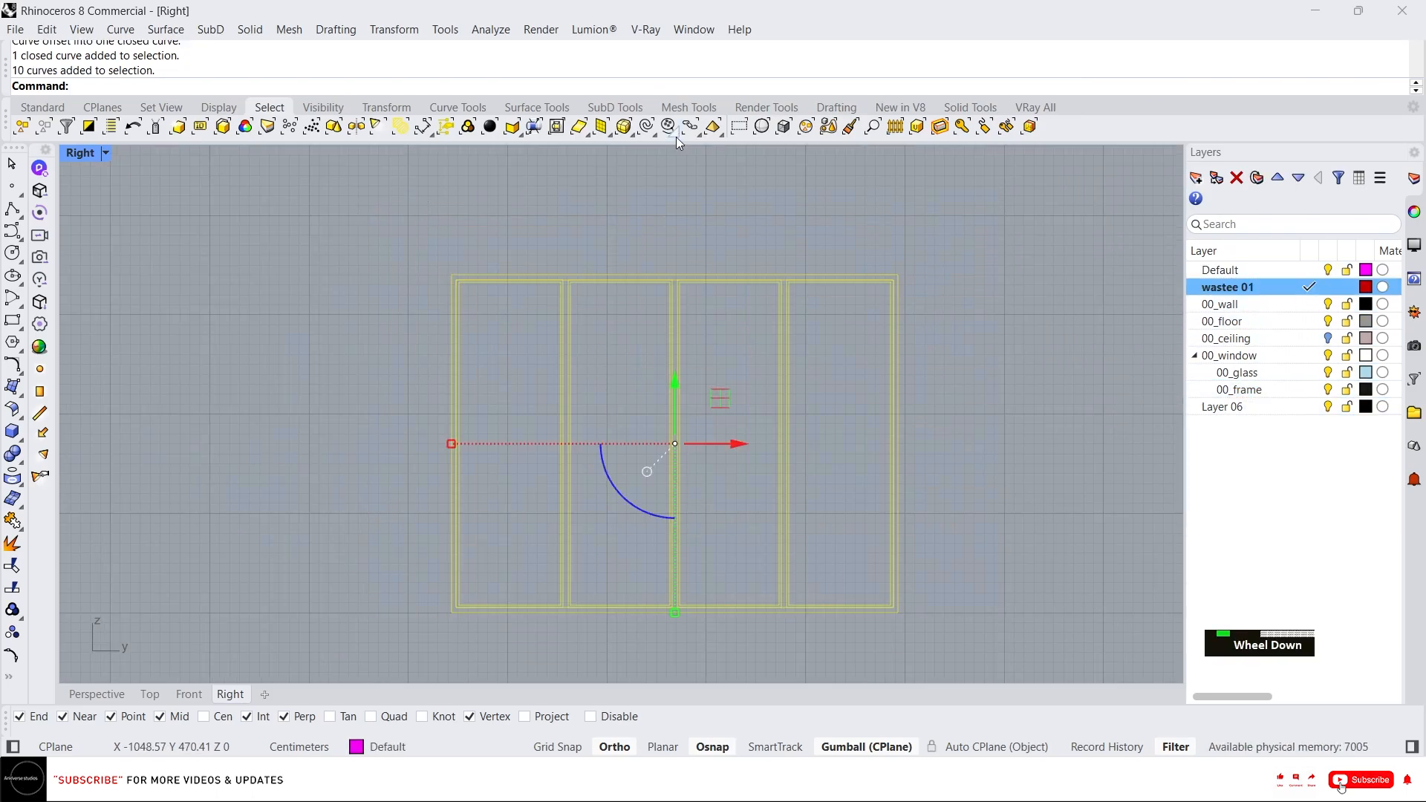
middle_click(545, 229)
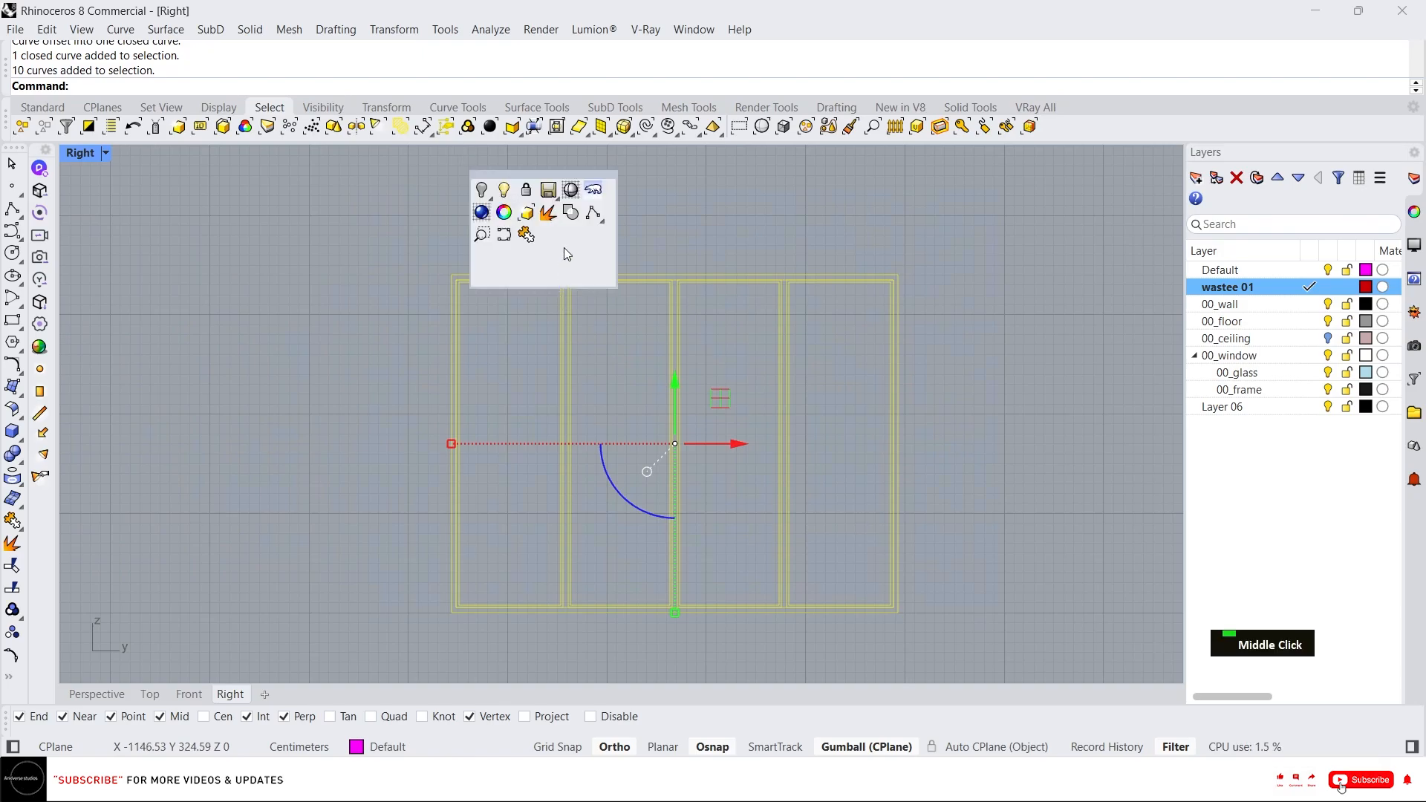
click(577, 215)
scroll(576, 290, up, 5)
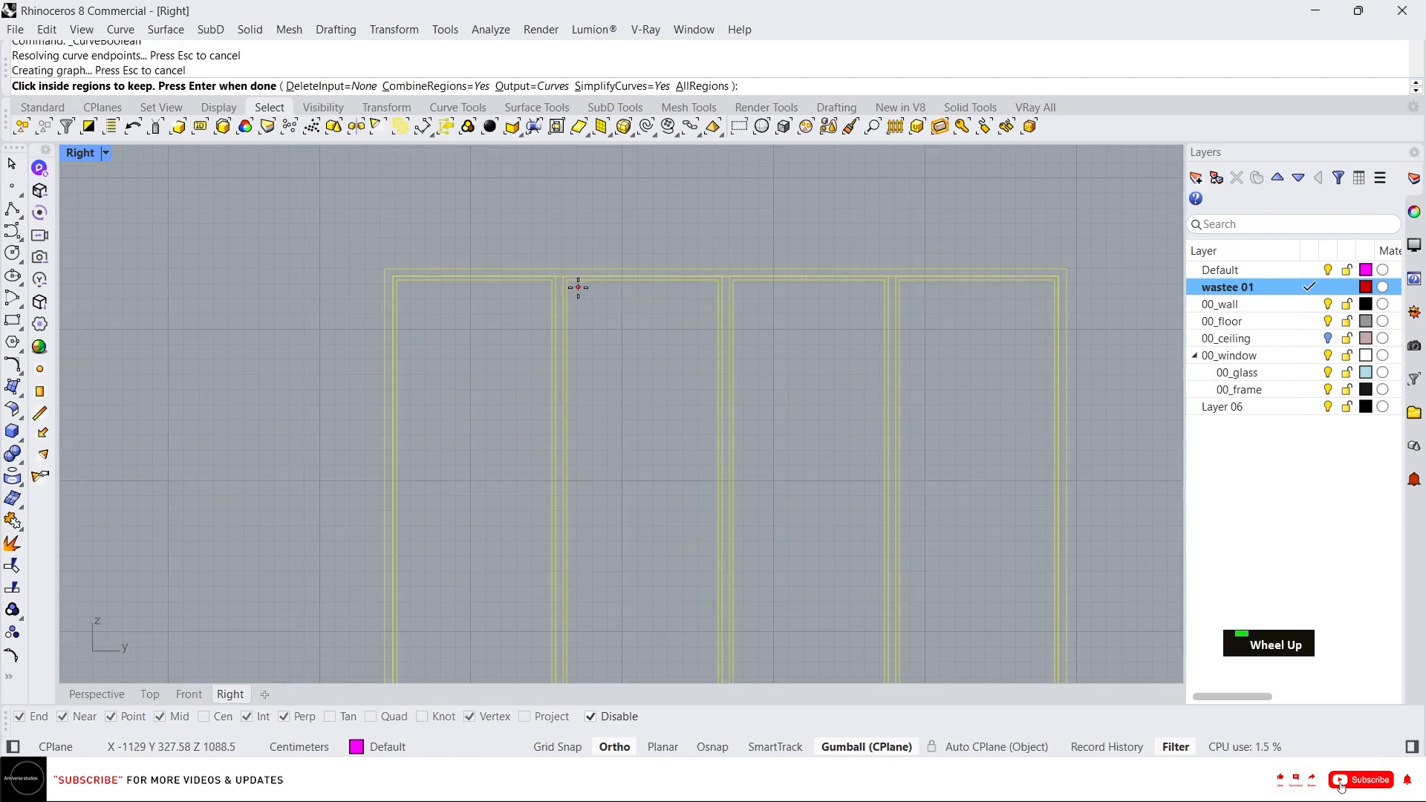
click(550, 268)
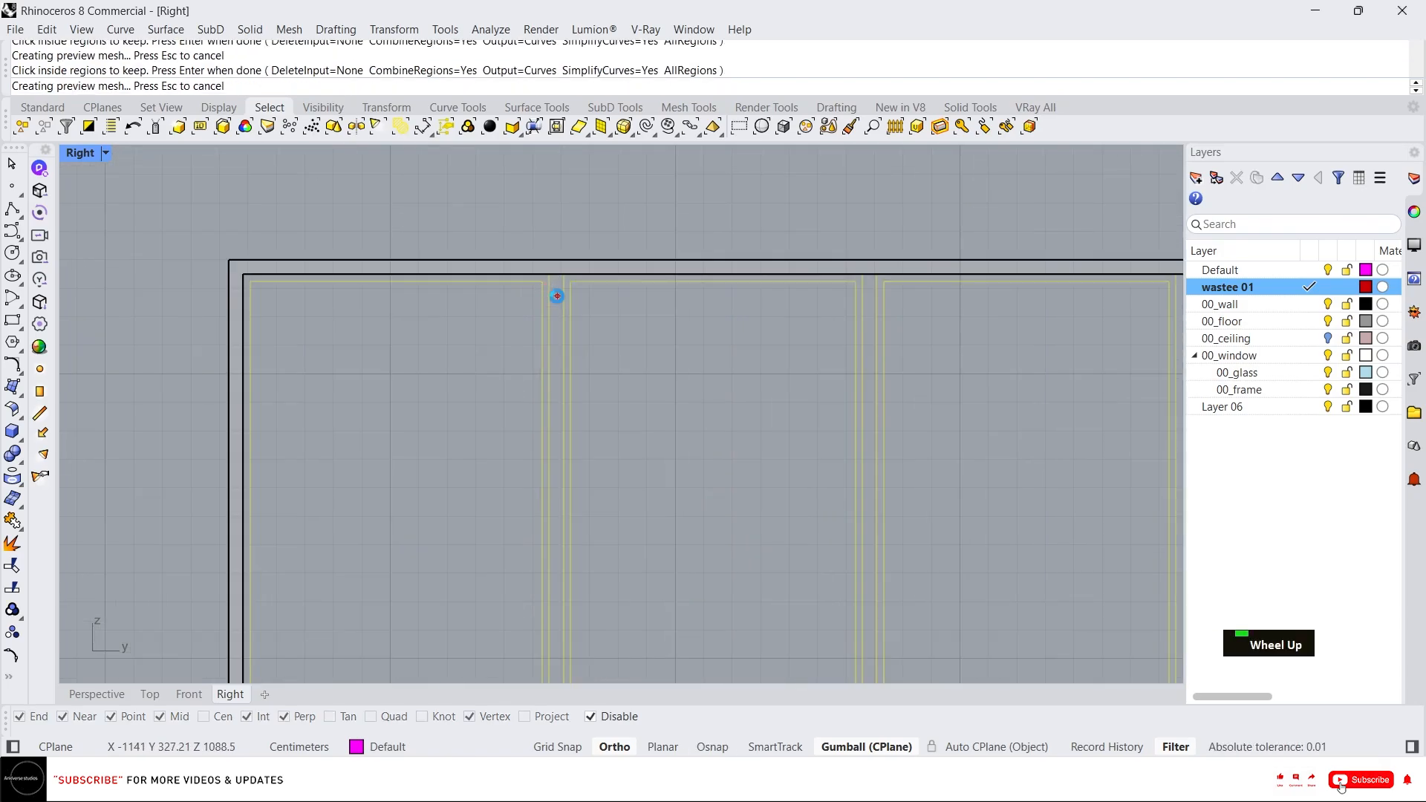
click(557, 295)
click(873, 296)
scroll(726, 230, down, 6)
scroll(897, 235, up, 14)
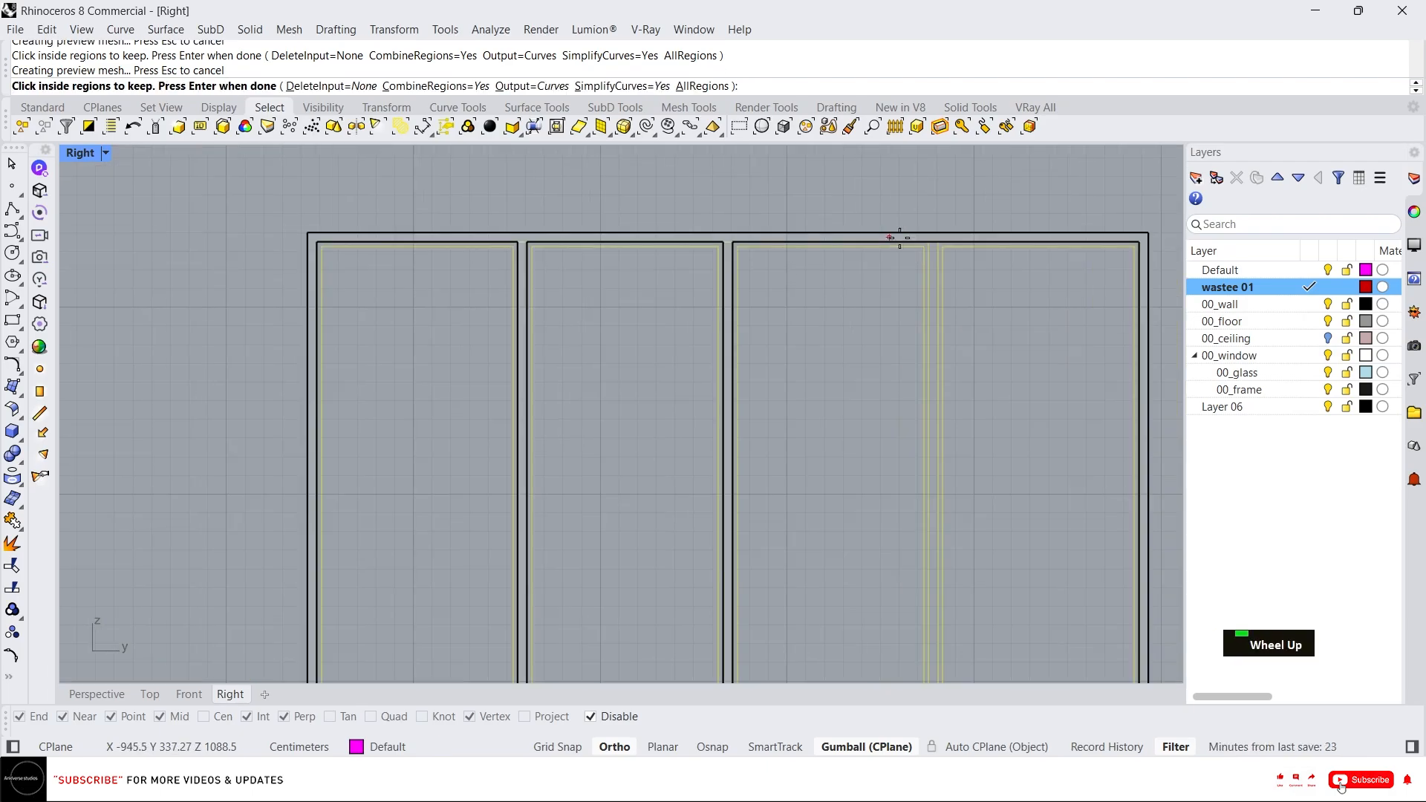
click(955, 275)
scroll(947, 275, down, 8)
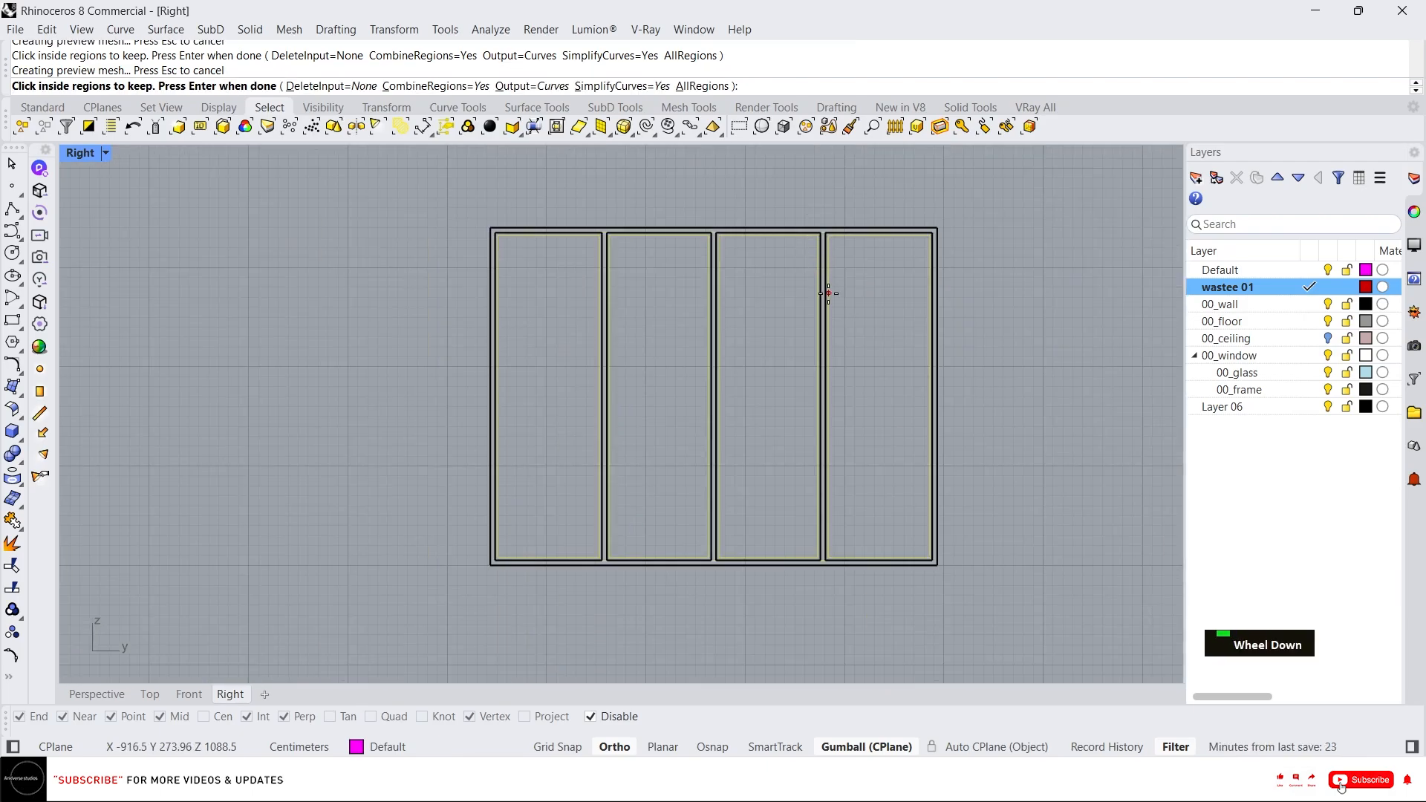
key(Return)
Create a planar surface from the boolean frame curves, switch the viewport to shaded and select the new surface.
text(p)
key(Return)
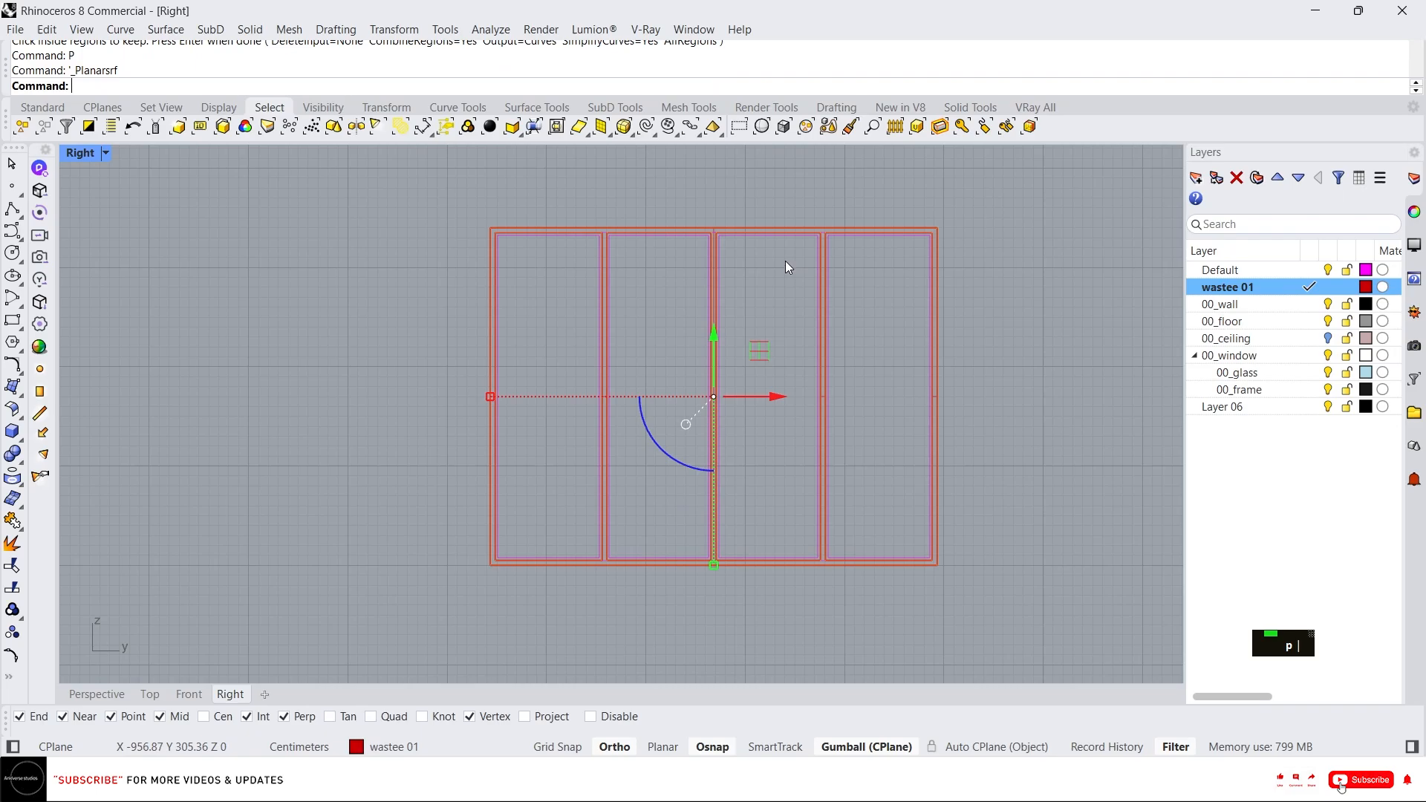
middle_click(776, 255)
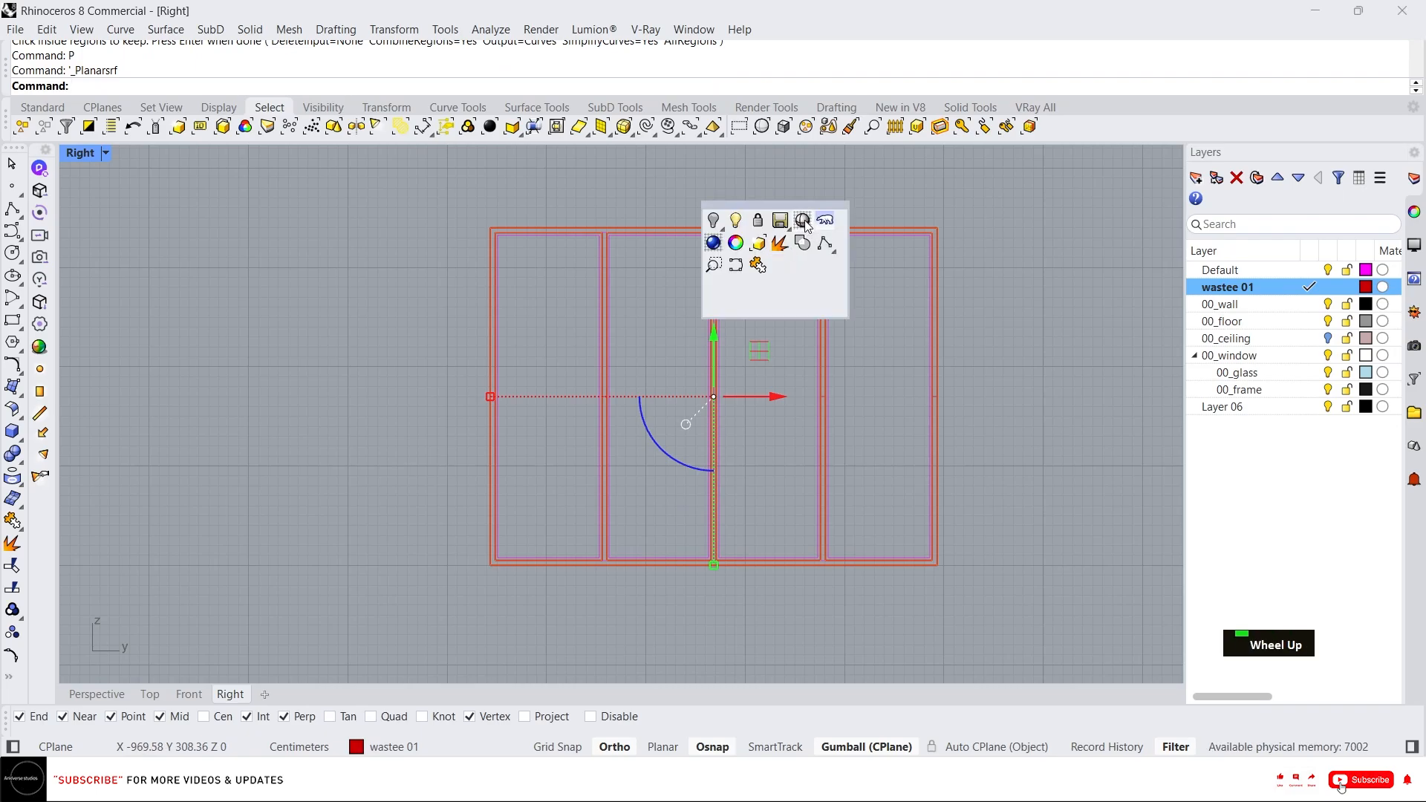
click(803, 221)
scroll(768, 269, up, 6)
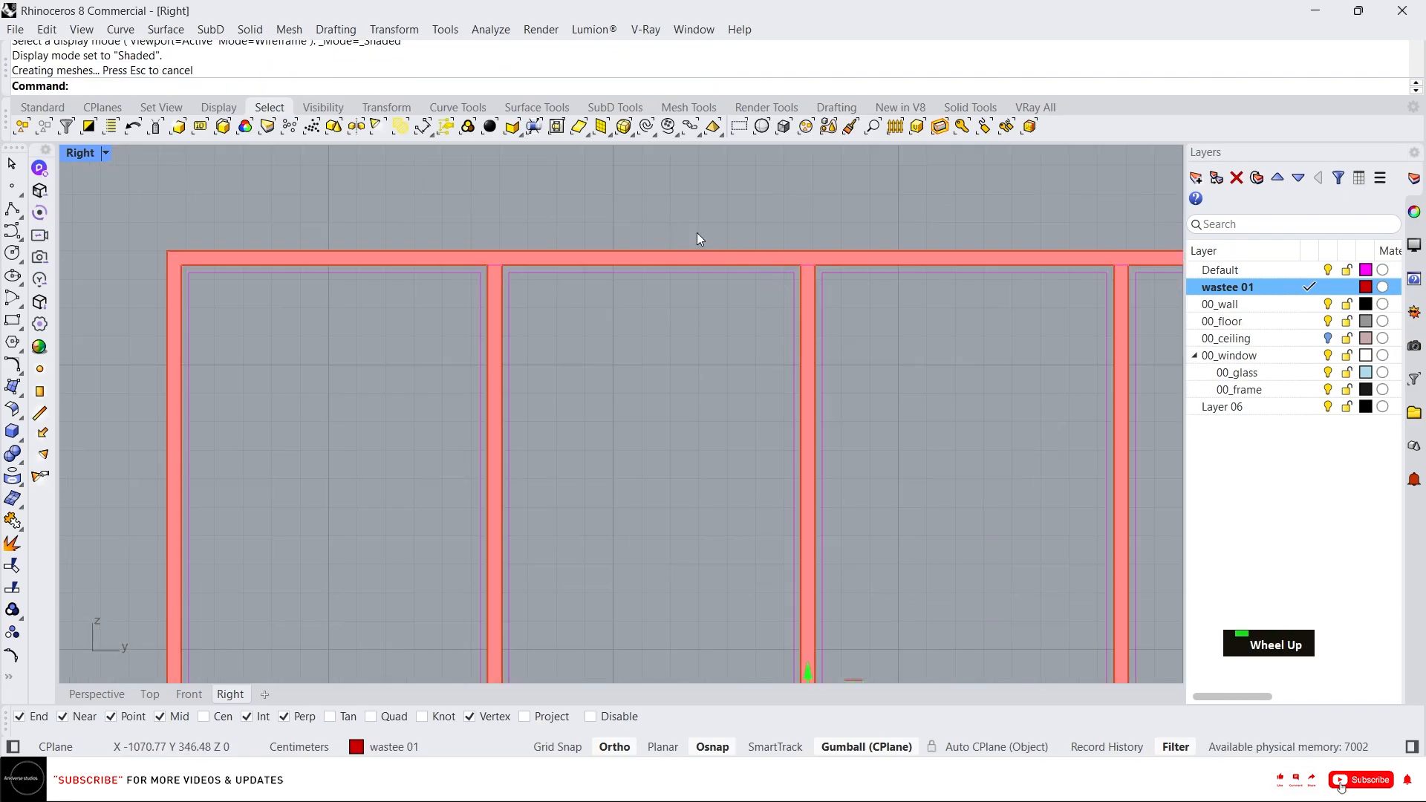
scroll(596, 208, down, 5)
click(590, 202)
scroll(606, 255, up, 3)
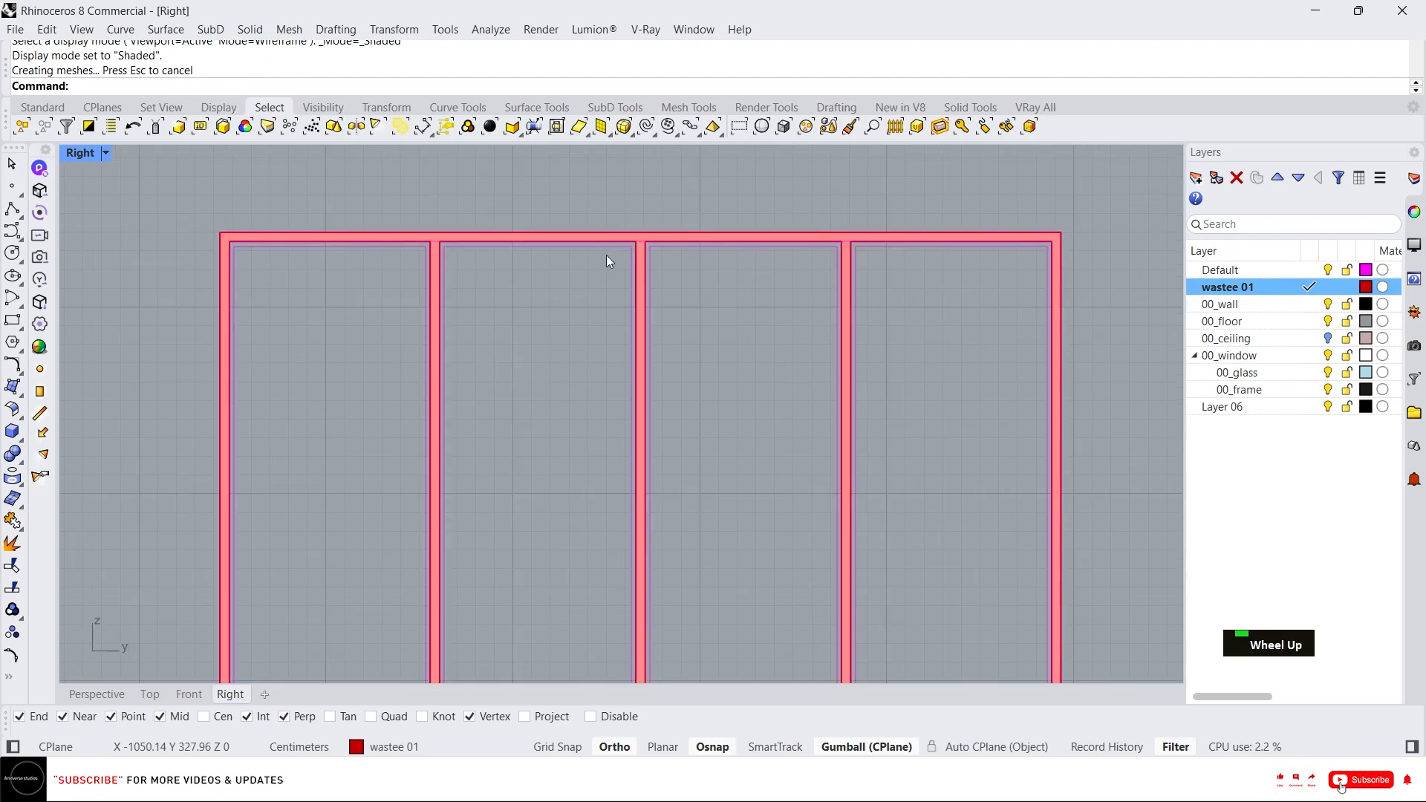
scroll(670, 233, up, 2)
click(670, 209)
scroll(651, 212, down, 5)
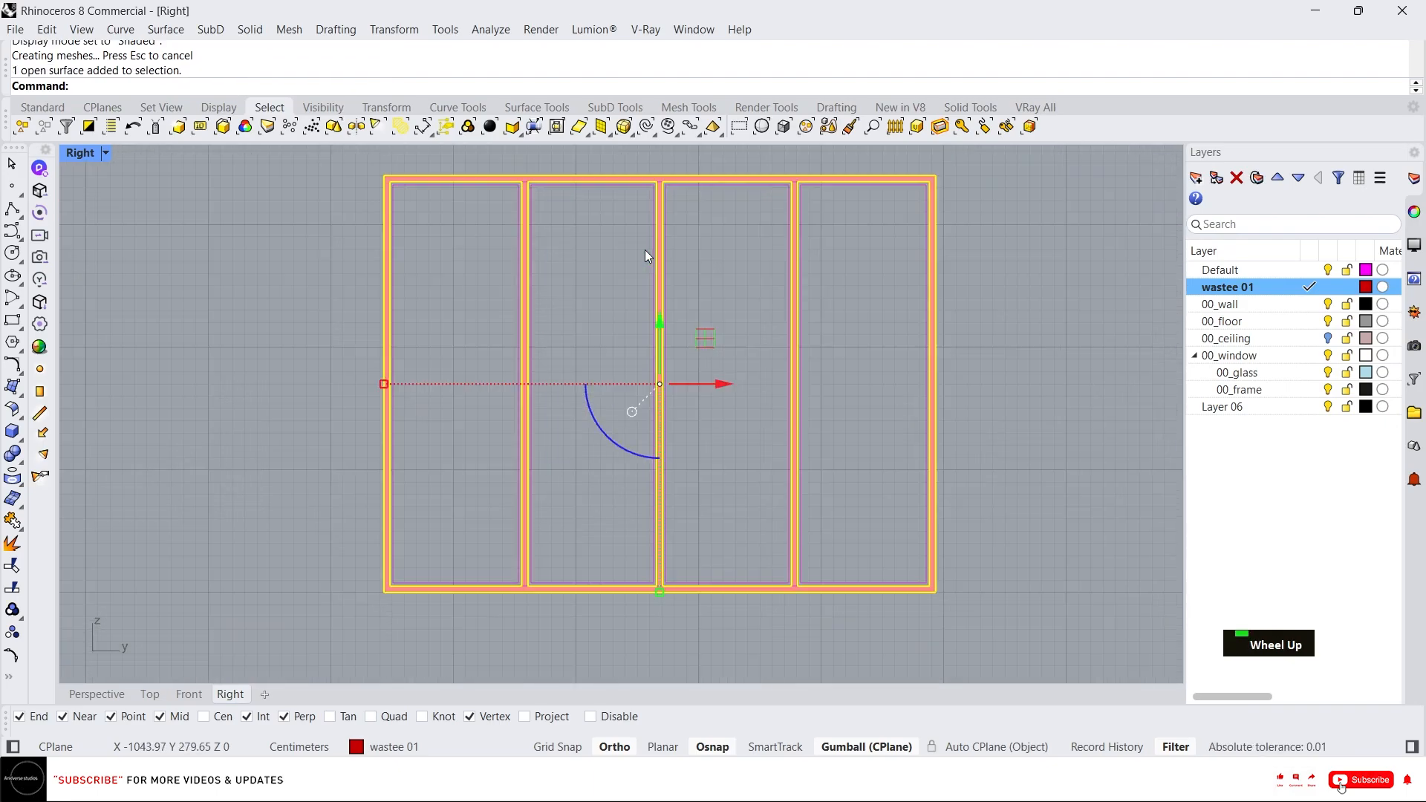
Select the window frame curves and run CurveBoolean, keeping the inner frame border regions.
scroll(639, 259, up, 2)
right_drag(573, 226, 604, 301)
click(603, 300)
scroll(511, 263, down, 6)
drag(890, 575, 400, 233)
scroll(606, 265, up, 4)
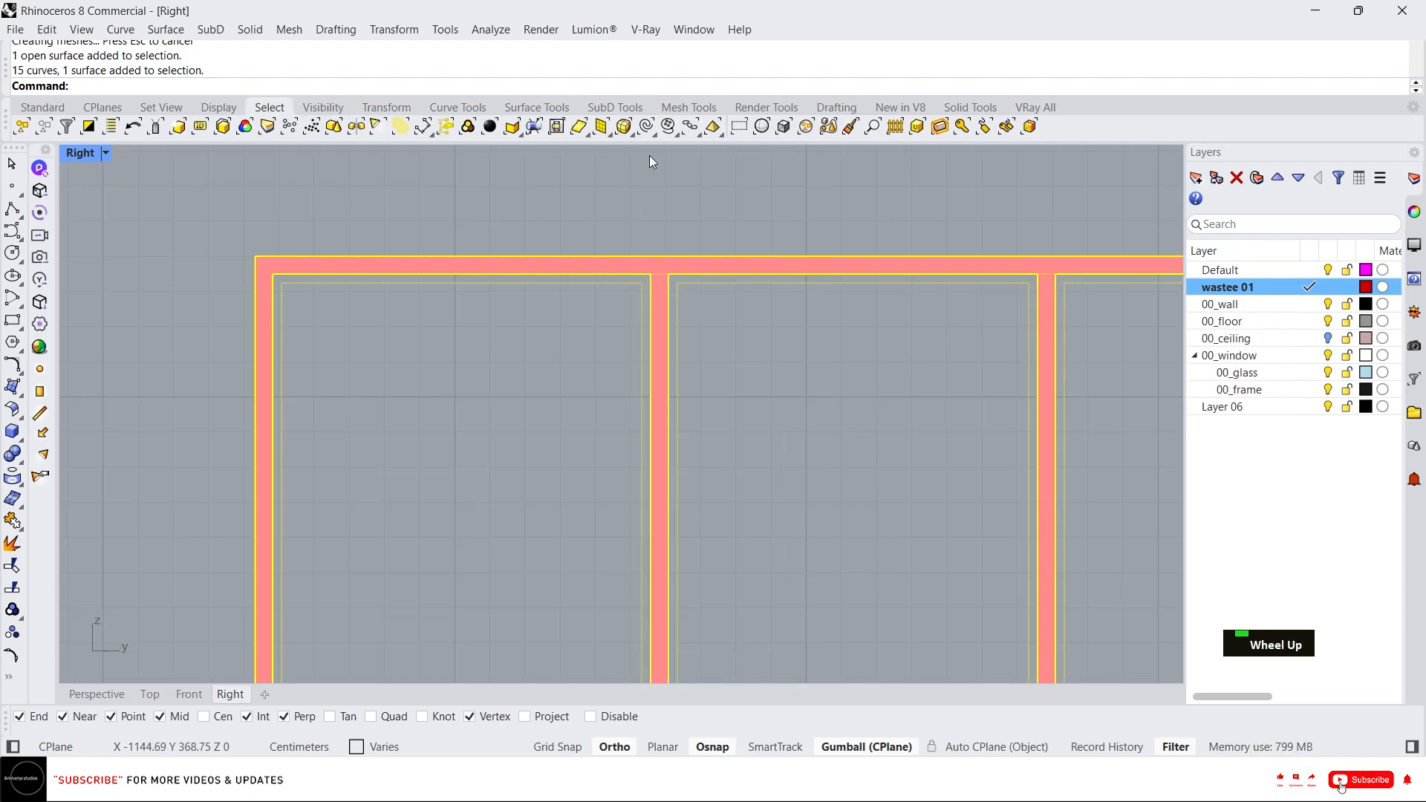
click(456, 110)
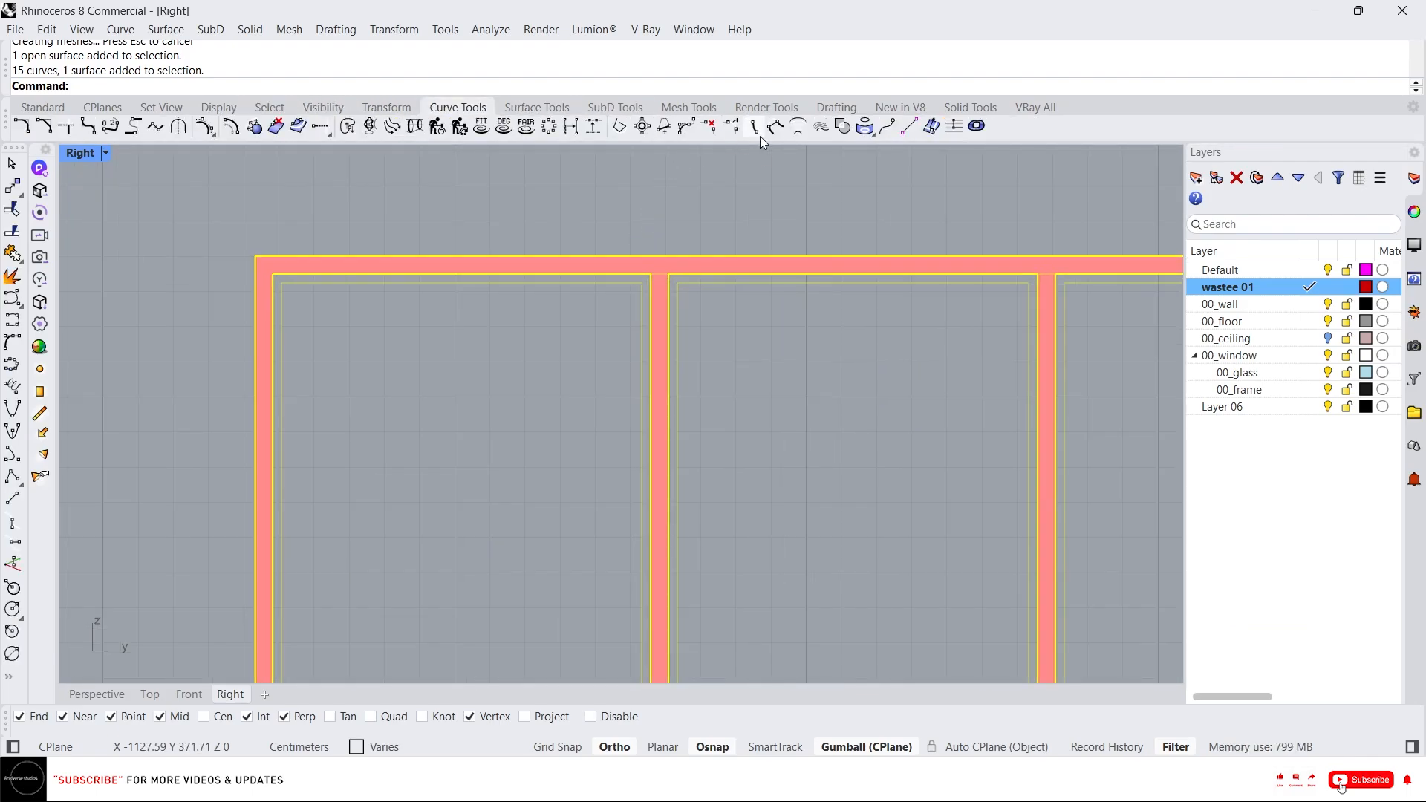
click(842, 132)
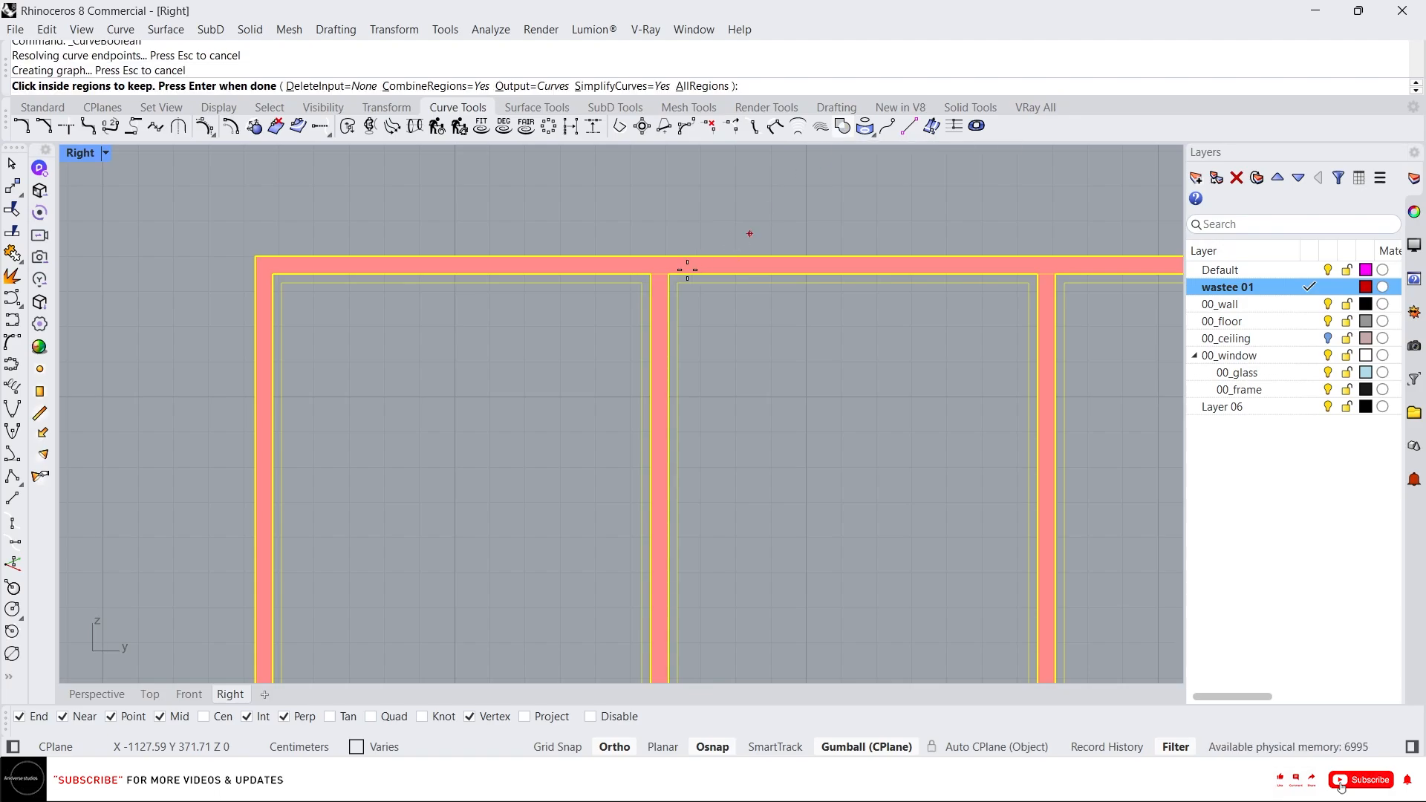
scroll(644, 286, up, 10)
click(667, 256)
click(763, 251)
scroll(564, 257, down, 3)
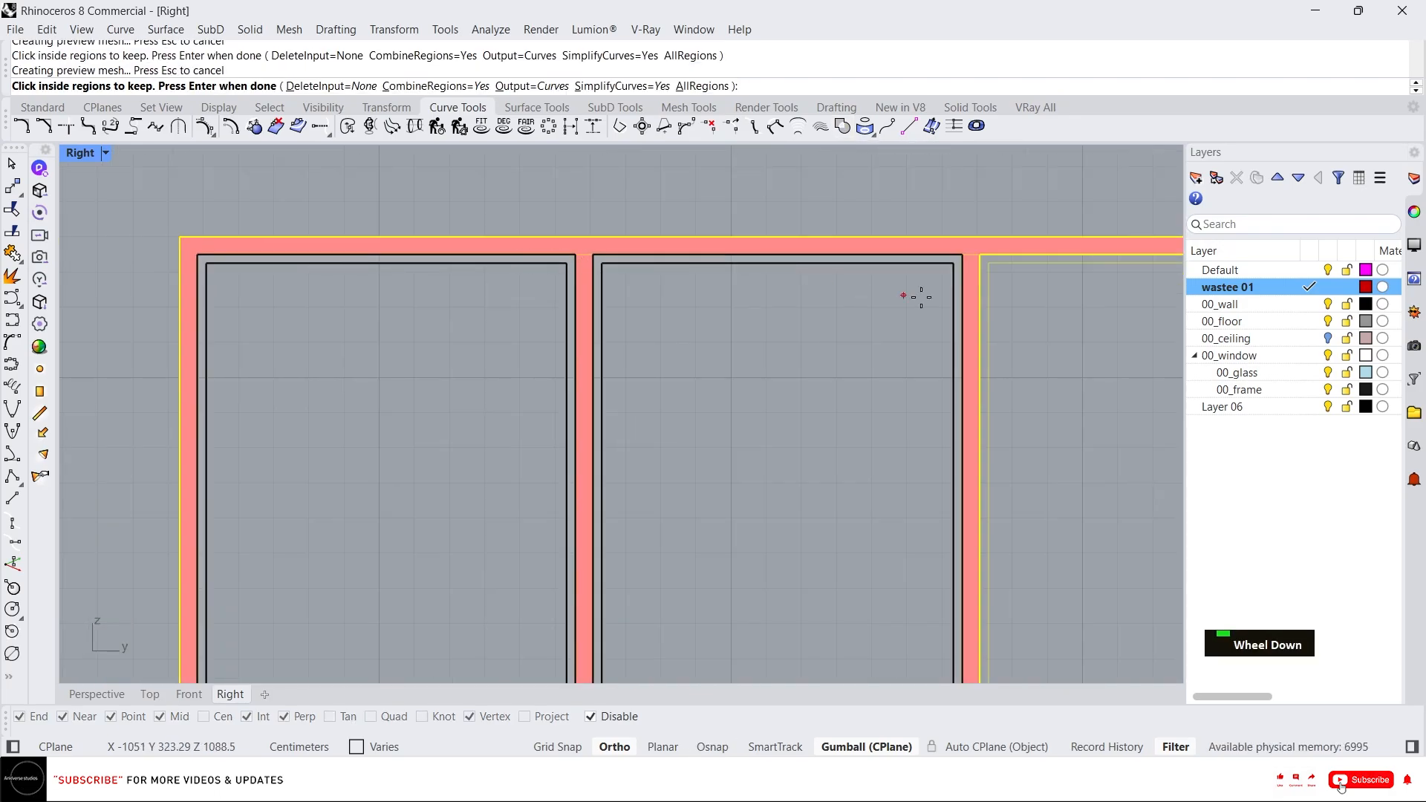
scroll(943, 246, up, 3)
scroll(854, 245, down, 3)
scroll(917, 260, up, 5)
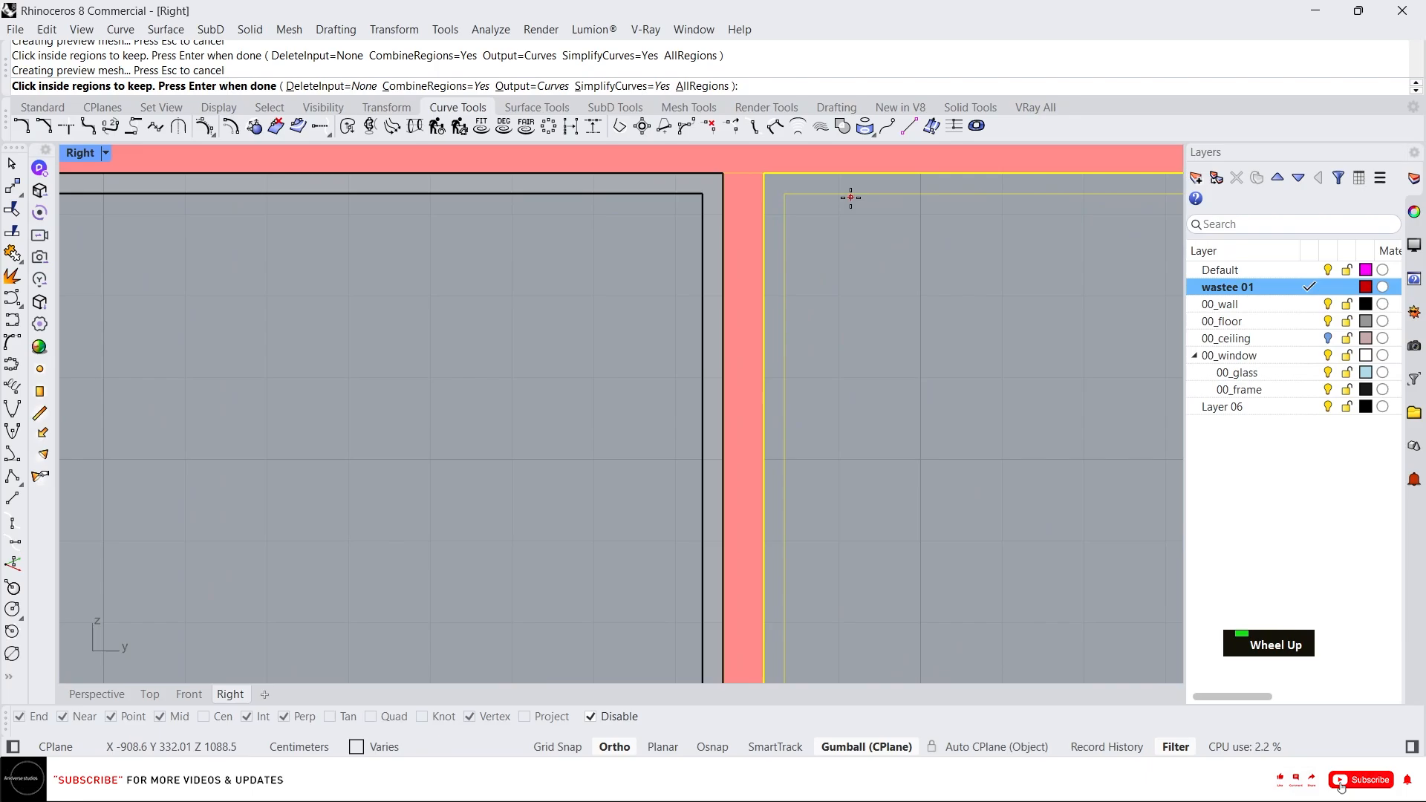
key(Return)
scroll(821, 332, down, 7)
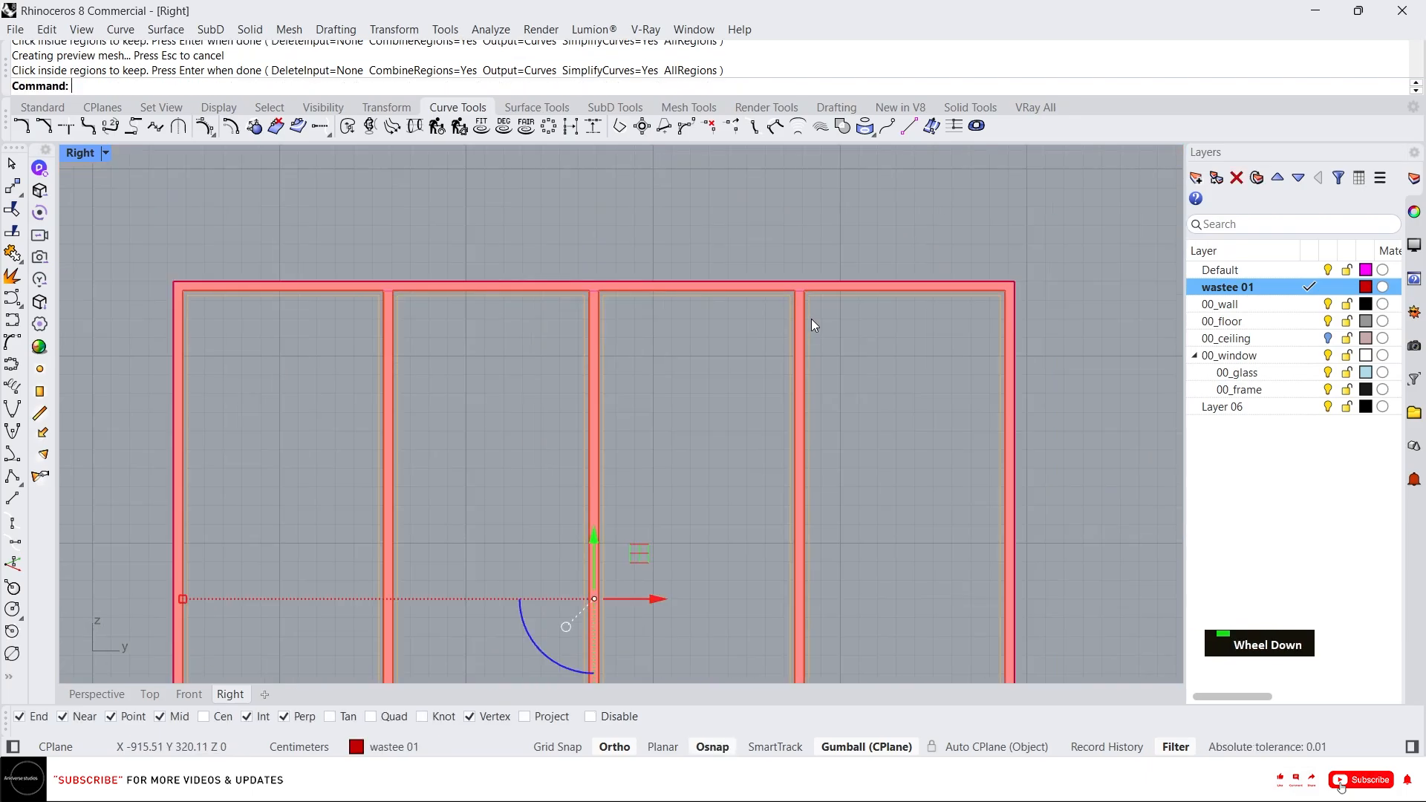
Create planar surfaces from the new boolean curves and move those four surfaces to the 00_frame layer.
text(p)
key(Return)
right_drag(828, 320, 866, 255)
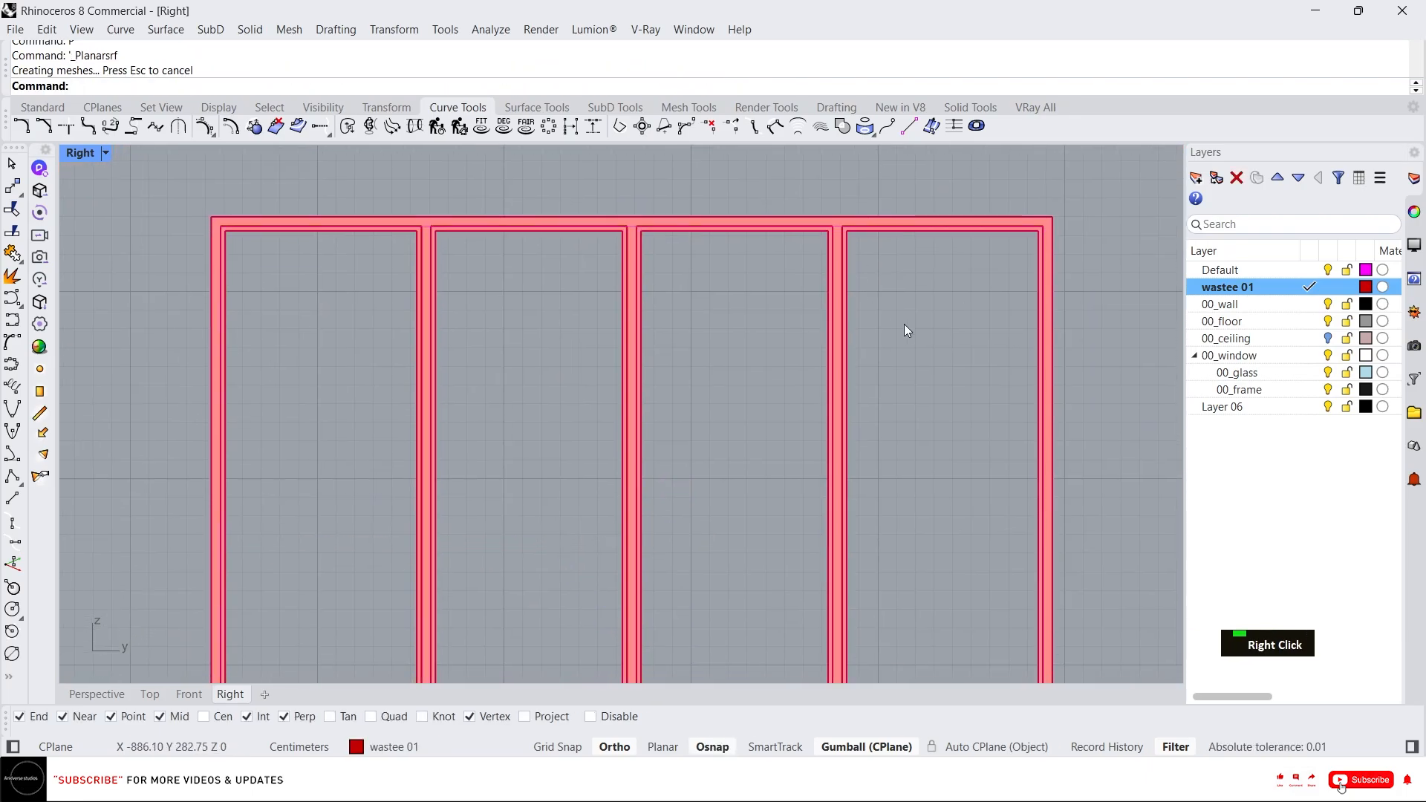
middle_click(718, 281)
click(692, 264)
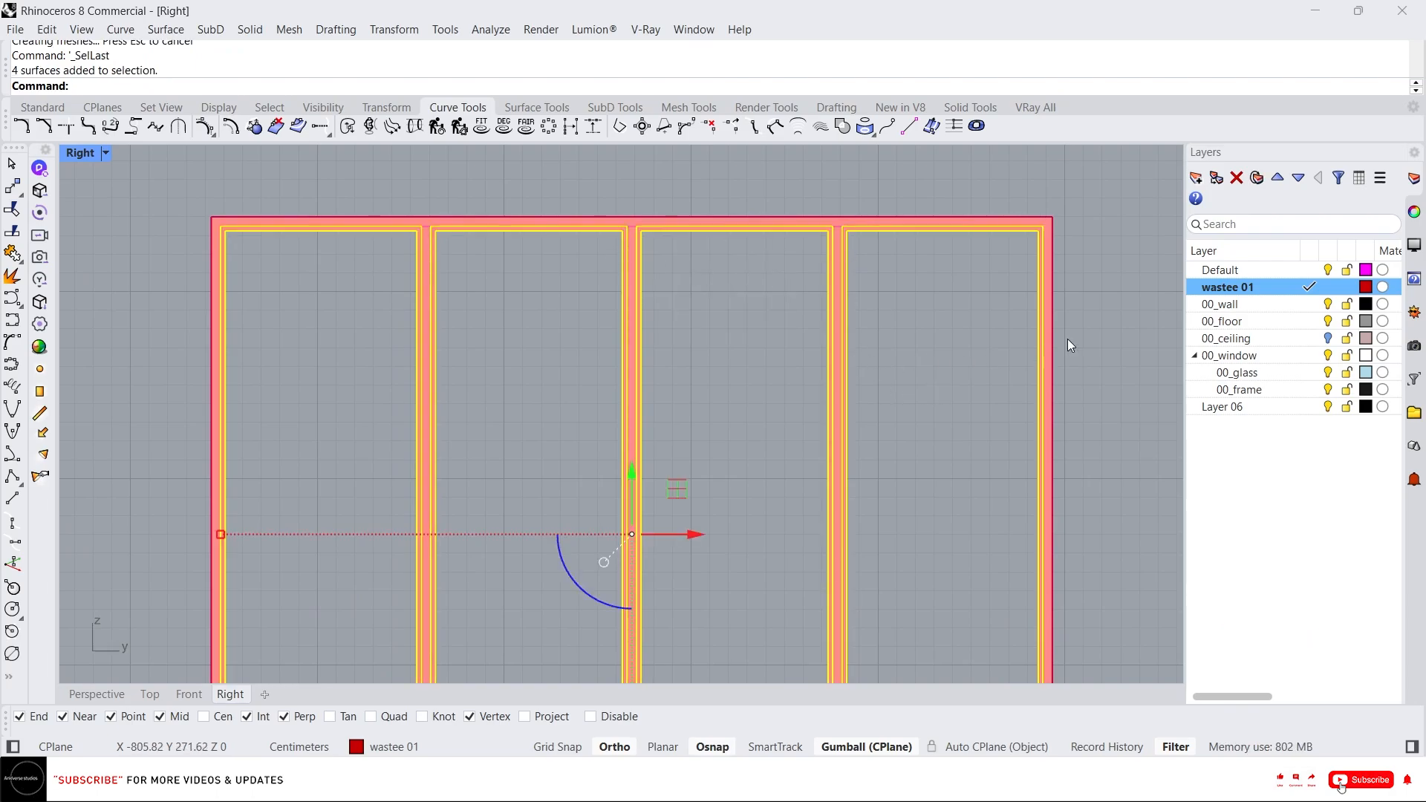
right_click(1286, 392)
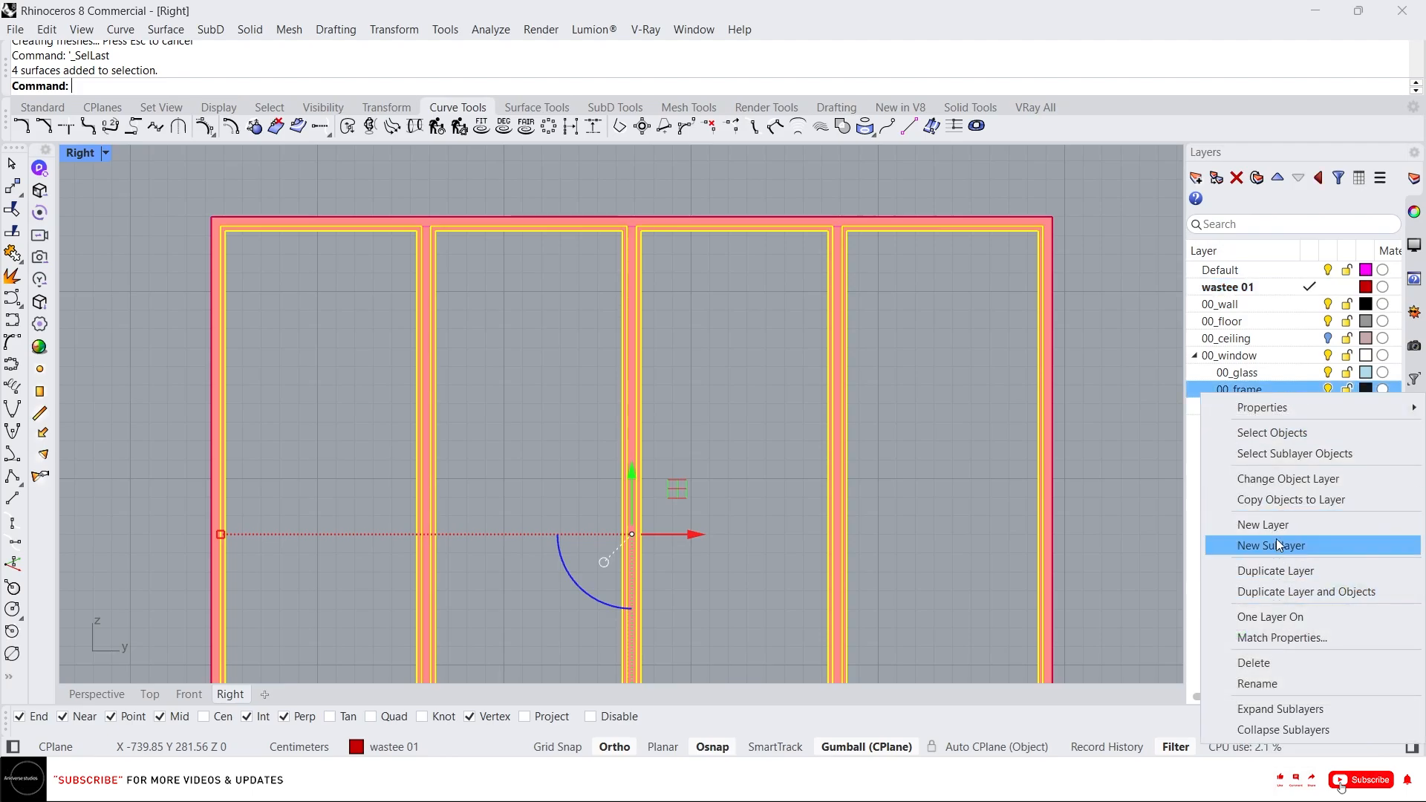
click(1281, 480)
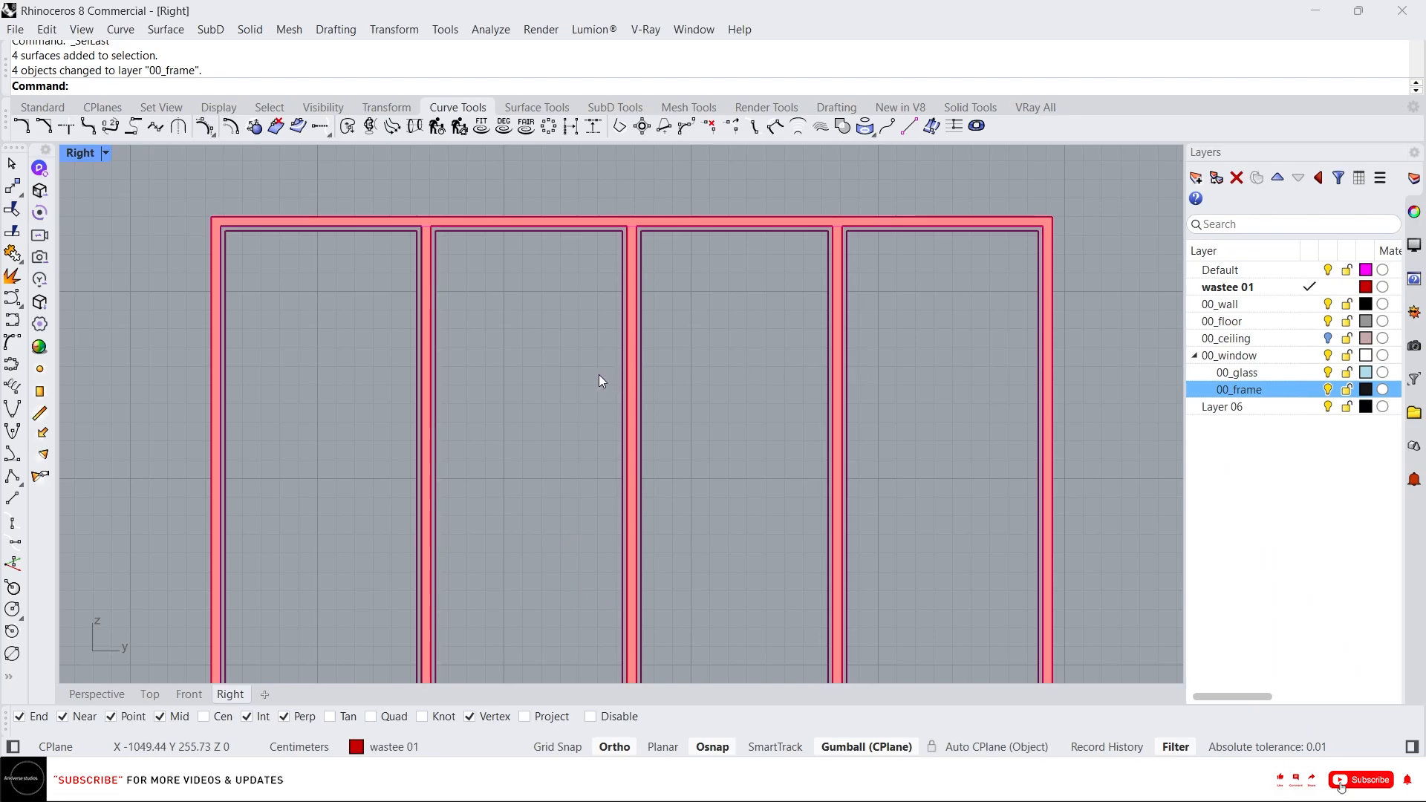
Move the outer frame surface to the 00_frame layer.
scroll(520, 270, down, 1)
scroll(768, 226, up, 6)
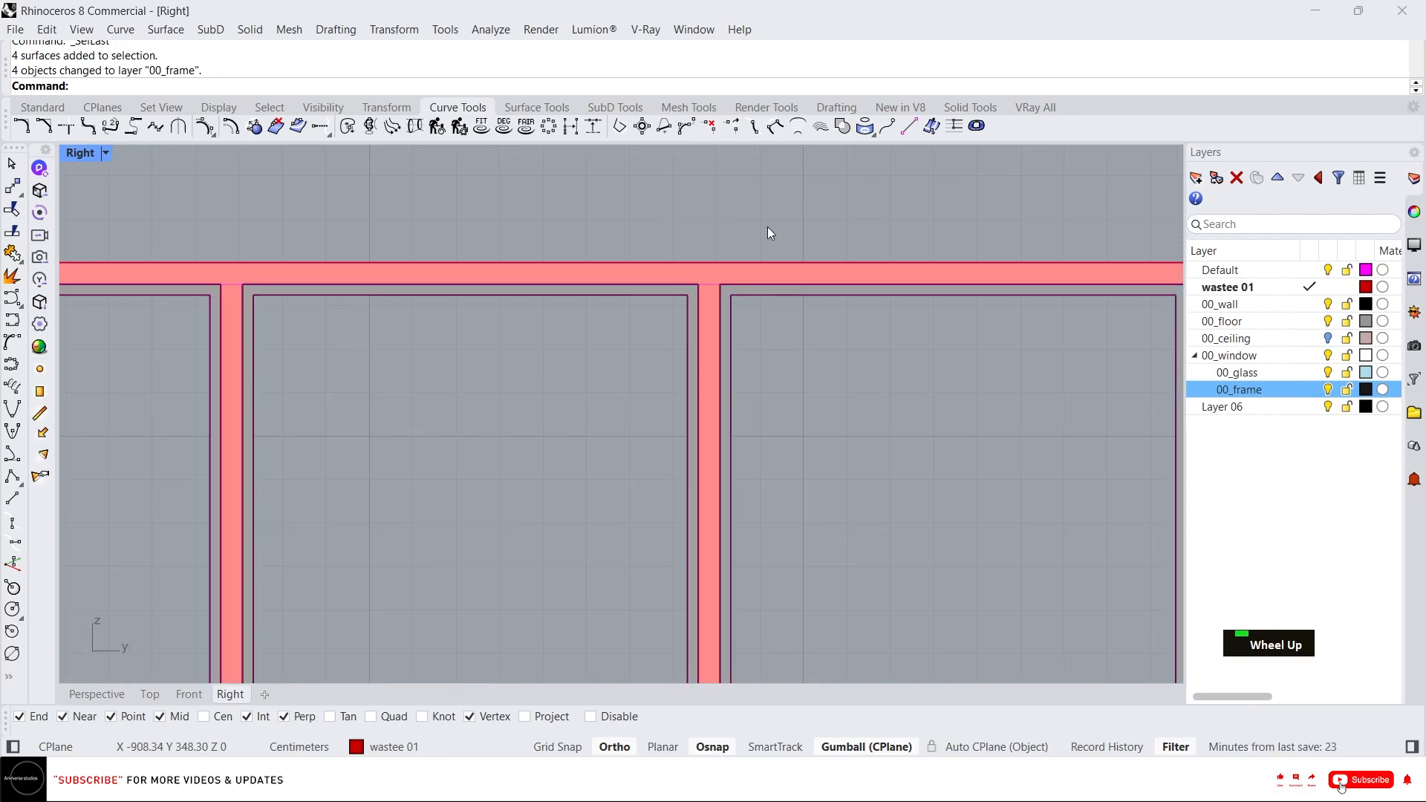
click(681, 299)
right_click(1260, 386)
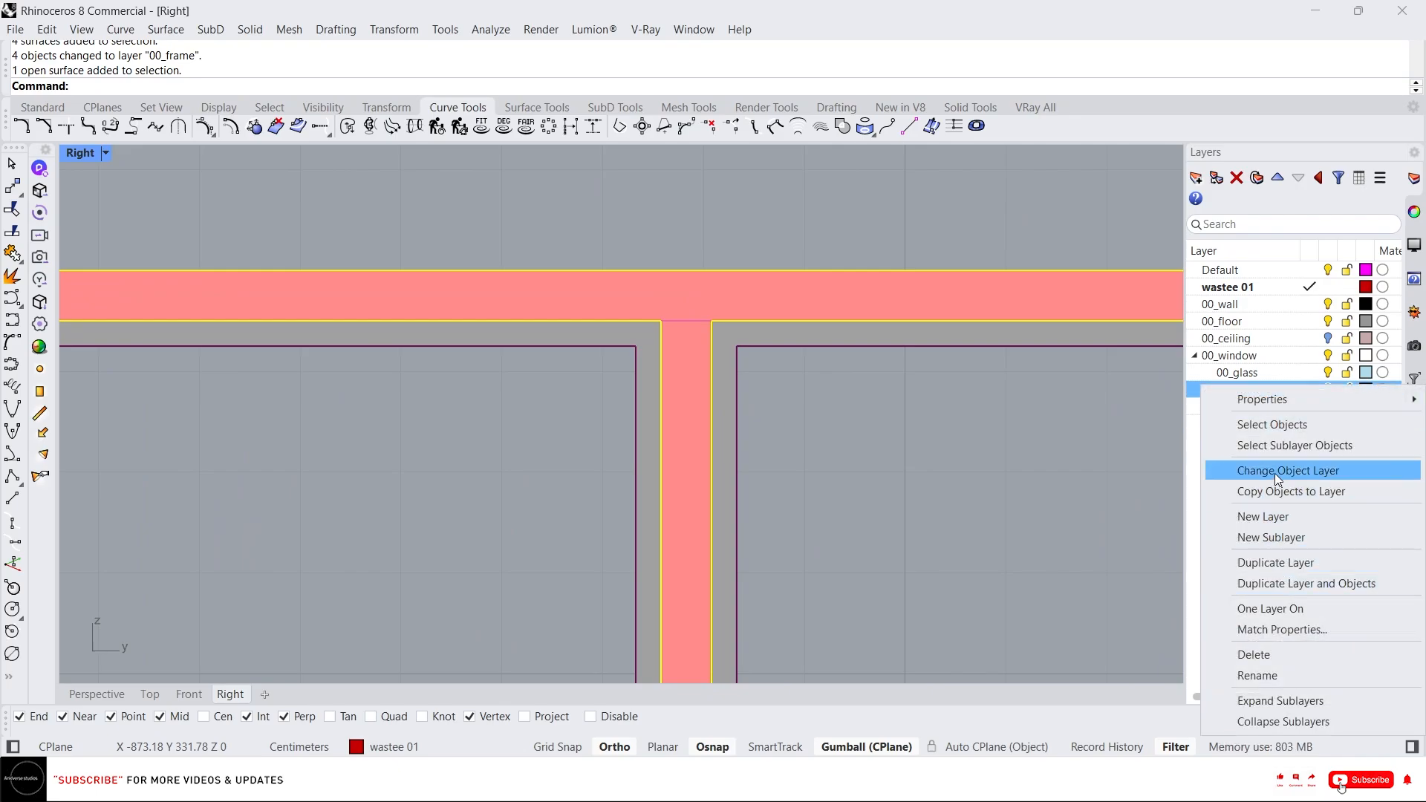
click(1274, 471)
Select the four inner pane curves and create planar surfaces from them.
scroll(828, 406, down, 4)
scroll(776, 291, down, 2)
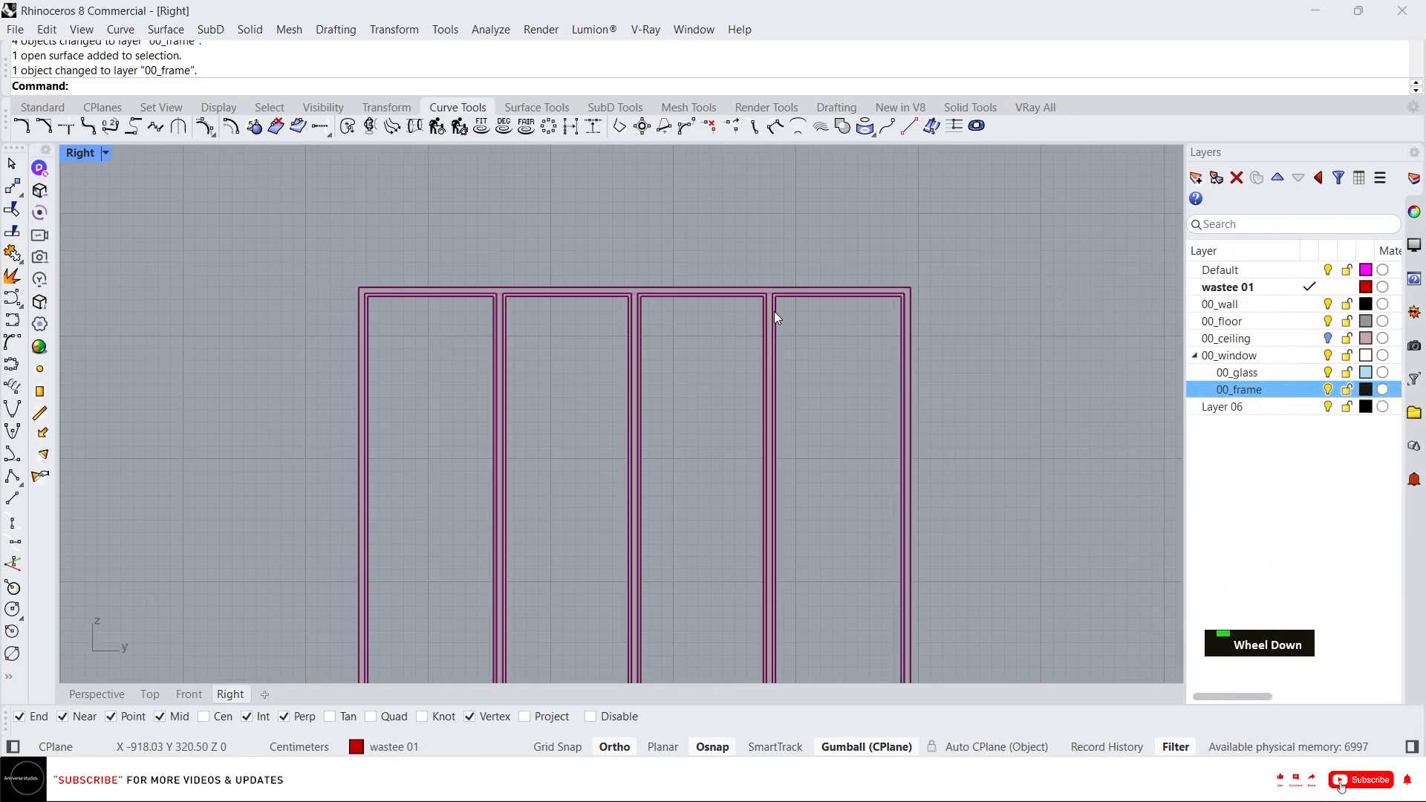
click(786, 322)
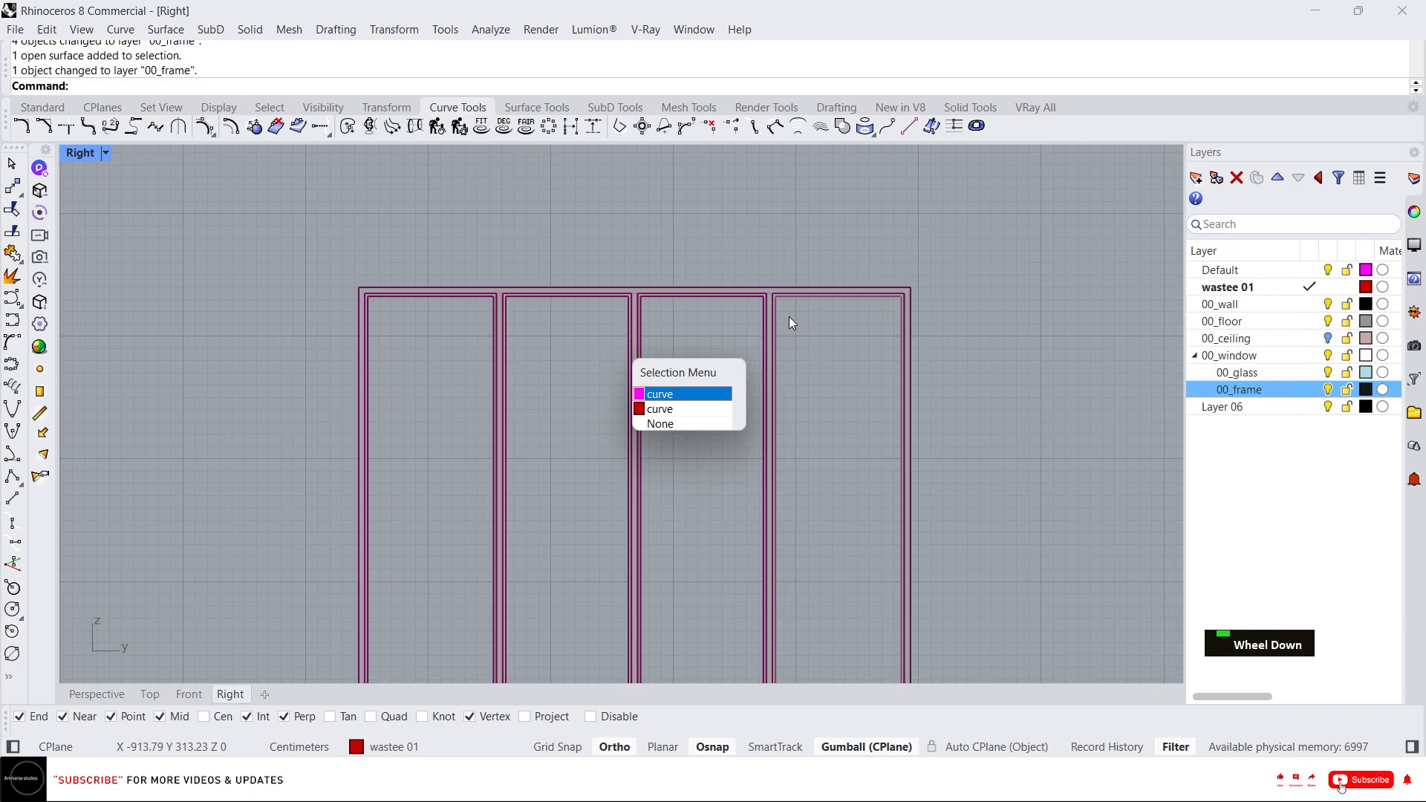
click(675, 399)
scroll(683, 341, up, 4)
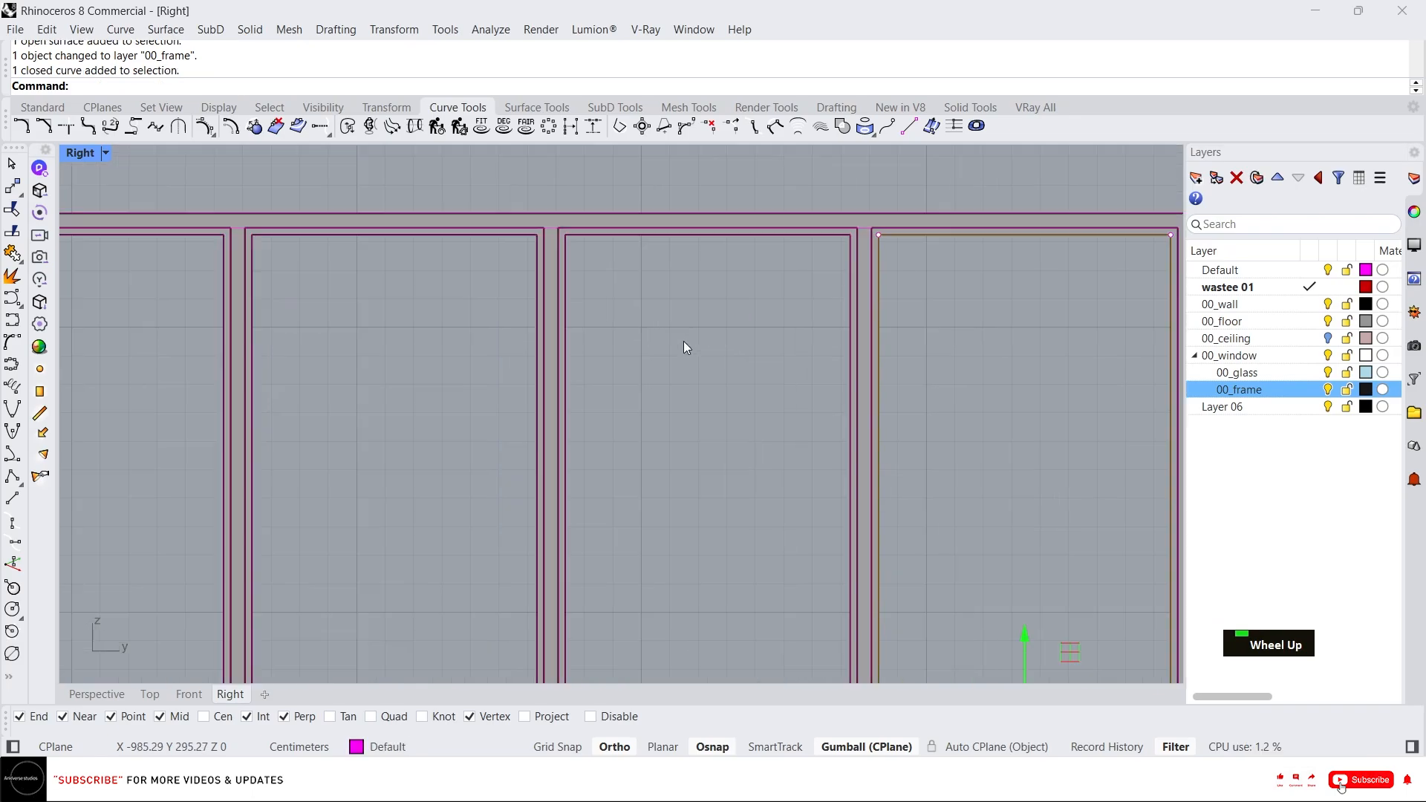
shift+click(538, 259)
click(679, 390)
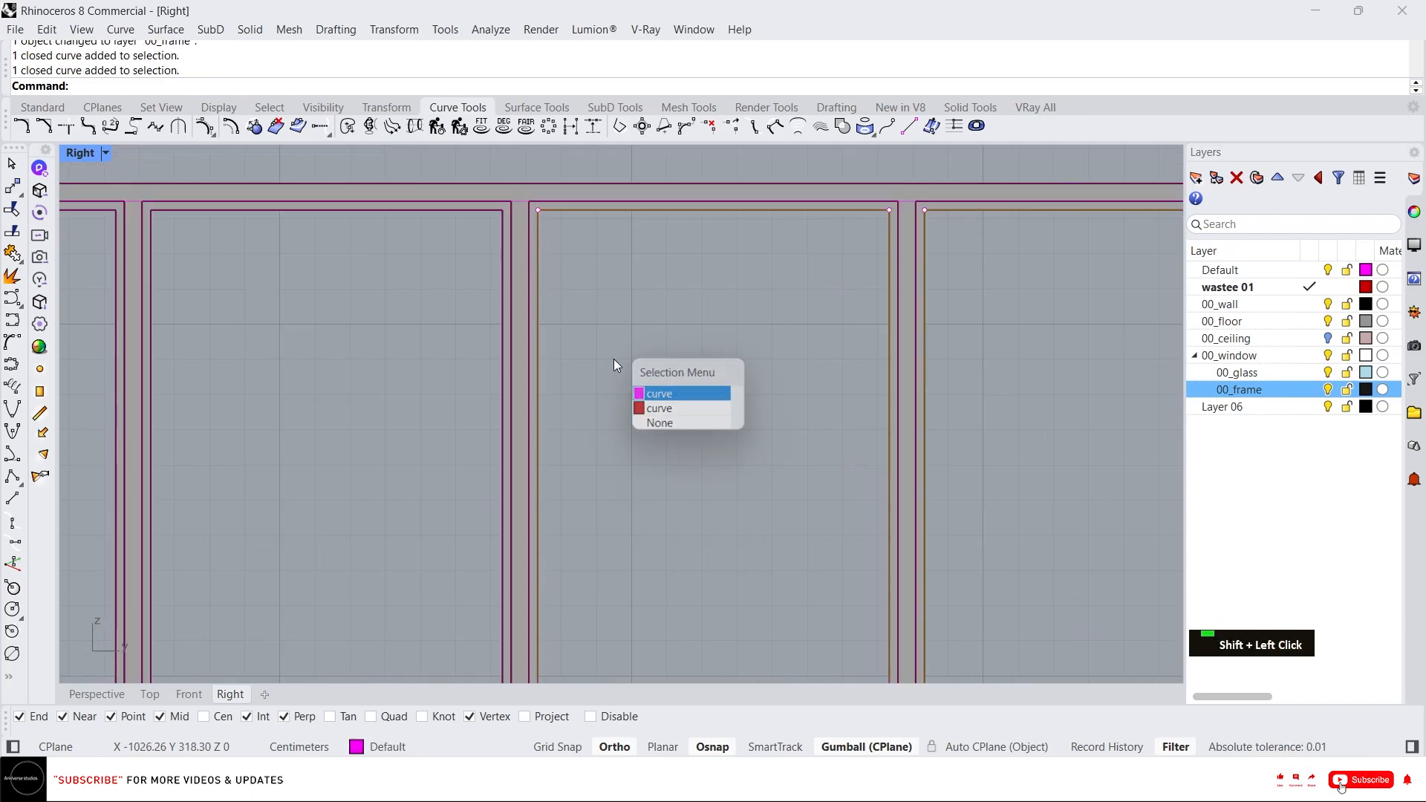
shift+click(504, 257)
click(679, 401)
scroll(836, 314, down, 3)
scroll(655, 282, up, 2)
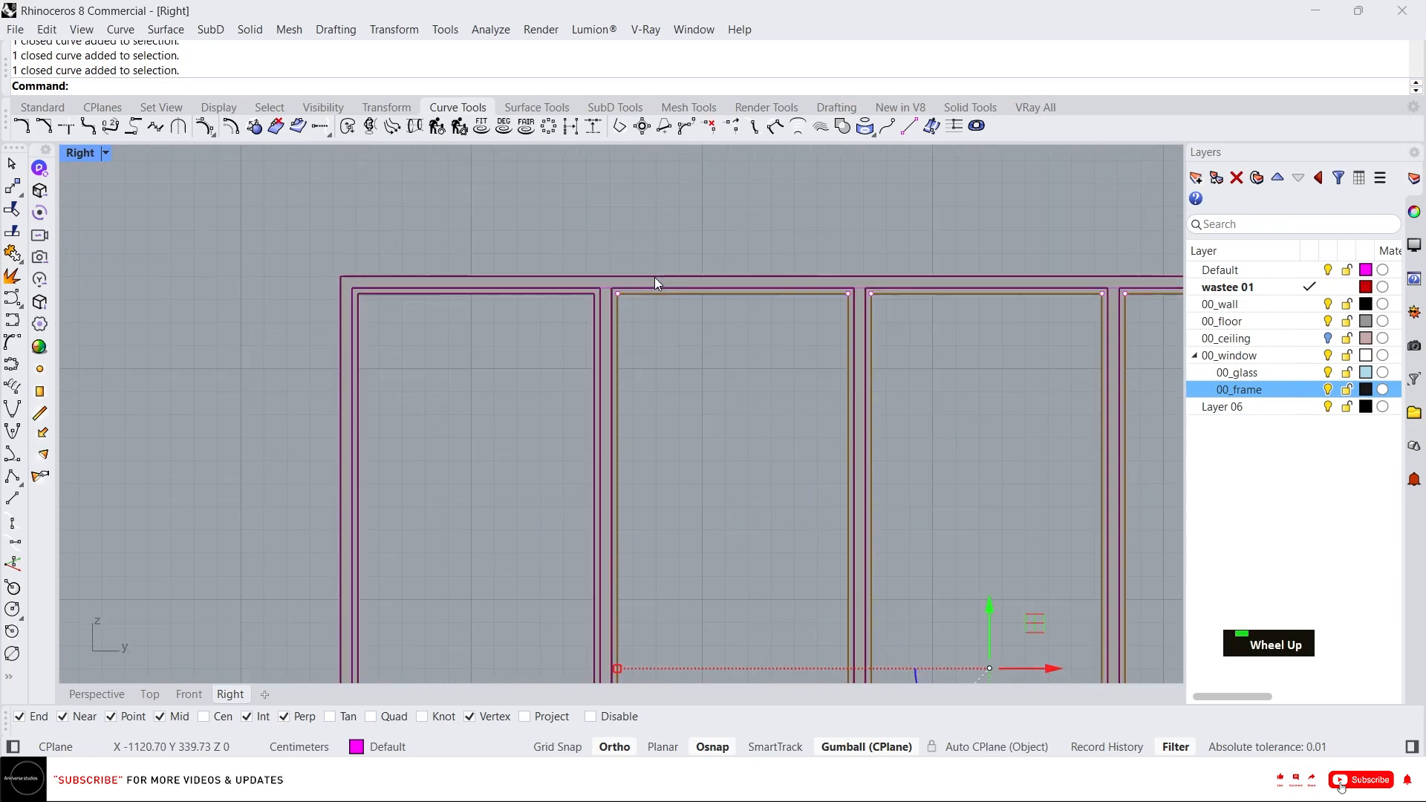
scroll(655, 282, up, 3)
shift+click(563, 332)
click(668, 392)
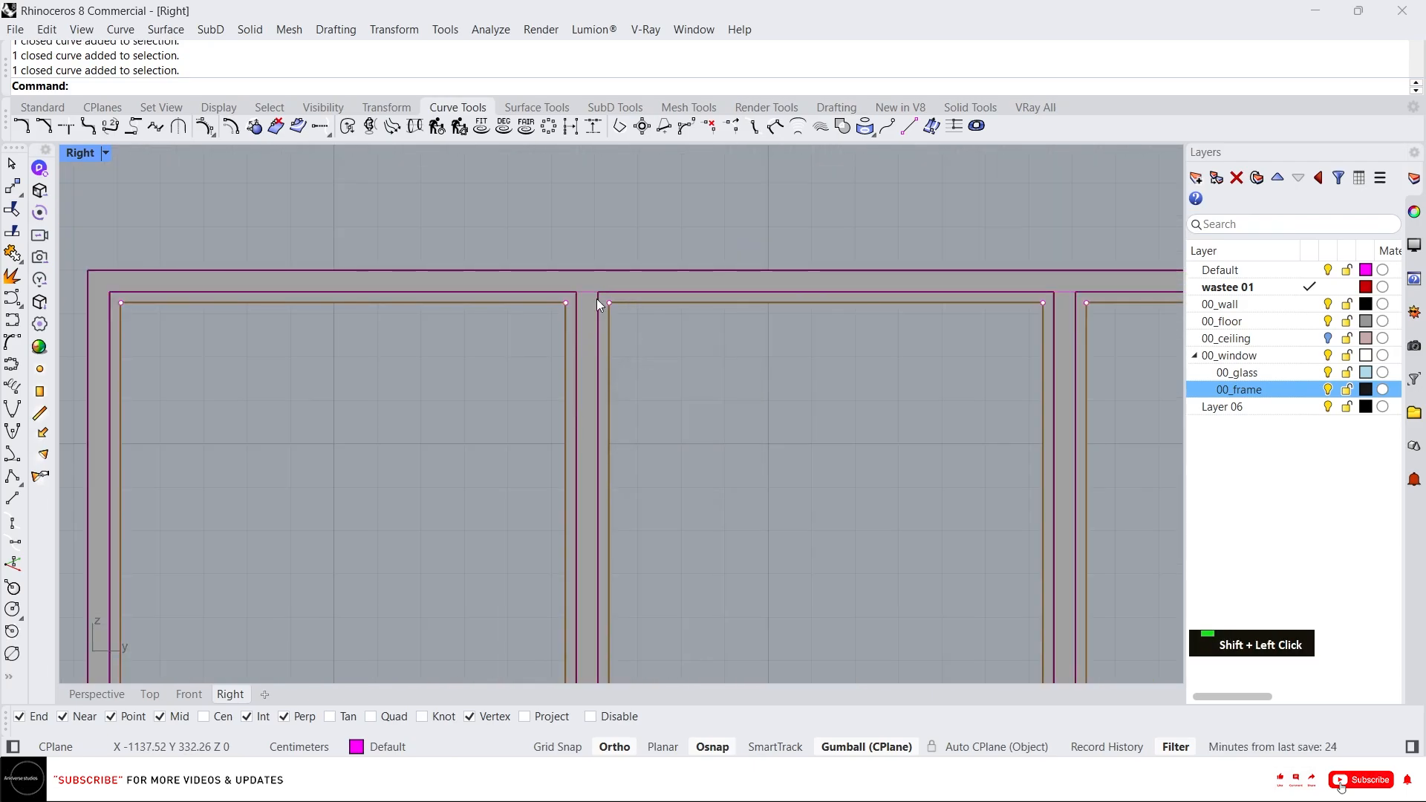
scroll(542, 271, down, 6)
text(p)
key(space)
middle_click(626, 343)
key(Escape)
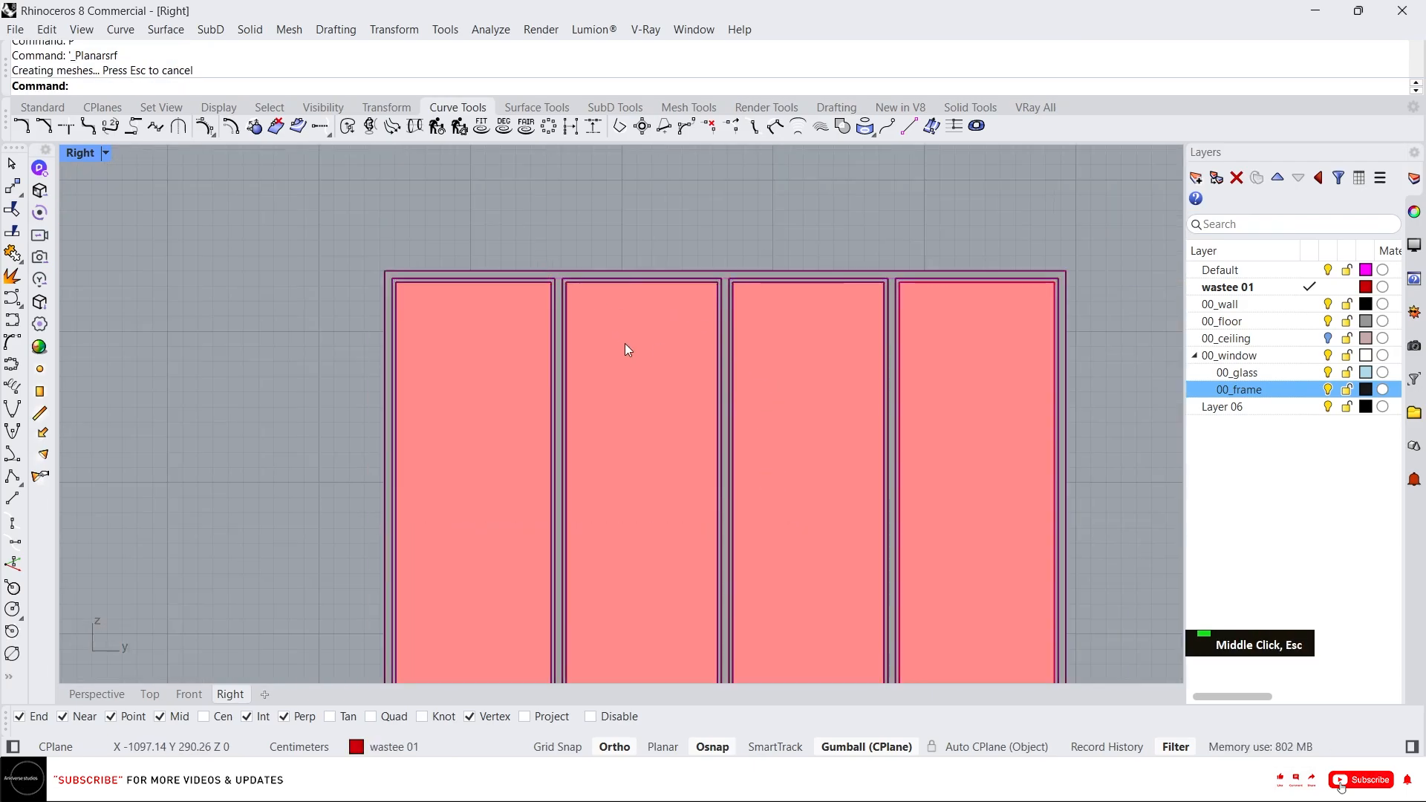
Move the four pane surfaces to the 00_glass layer.
middle_click(625, 343)
click(619, 336)
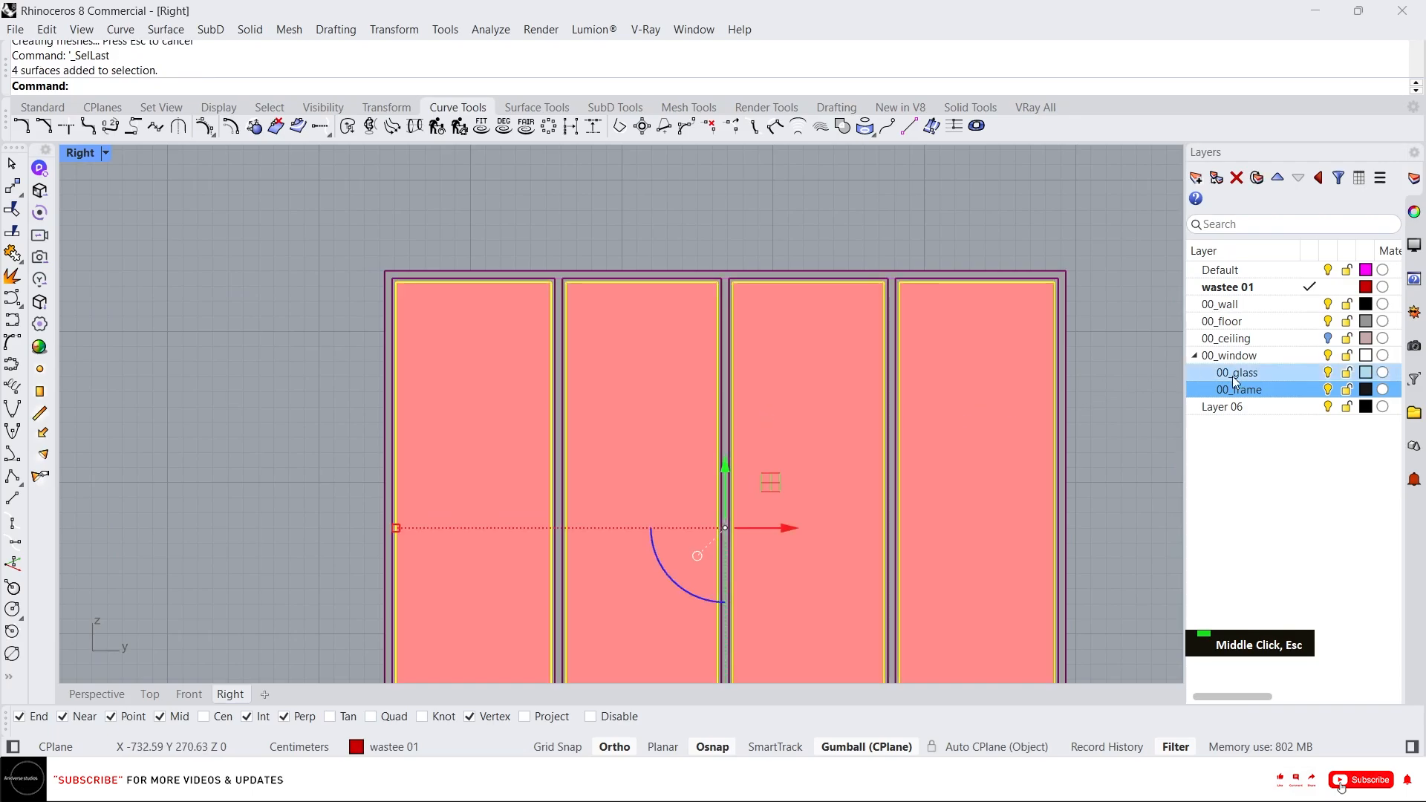
right_click(1274, 377)
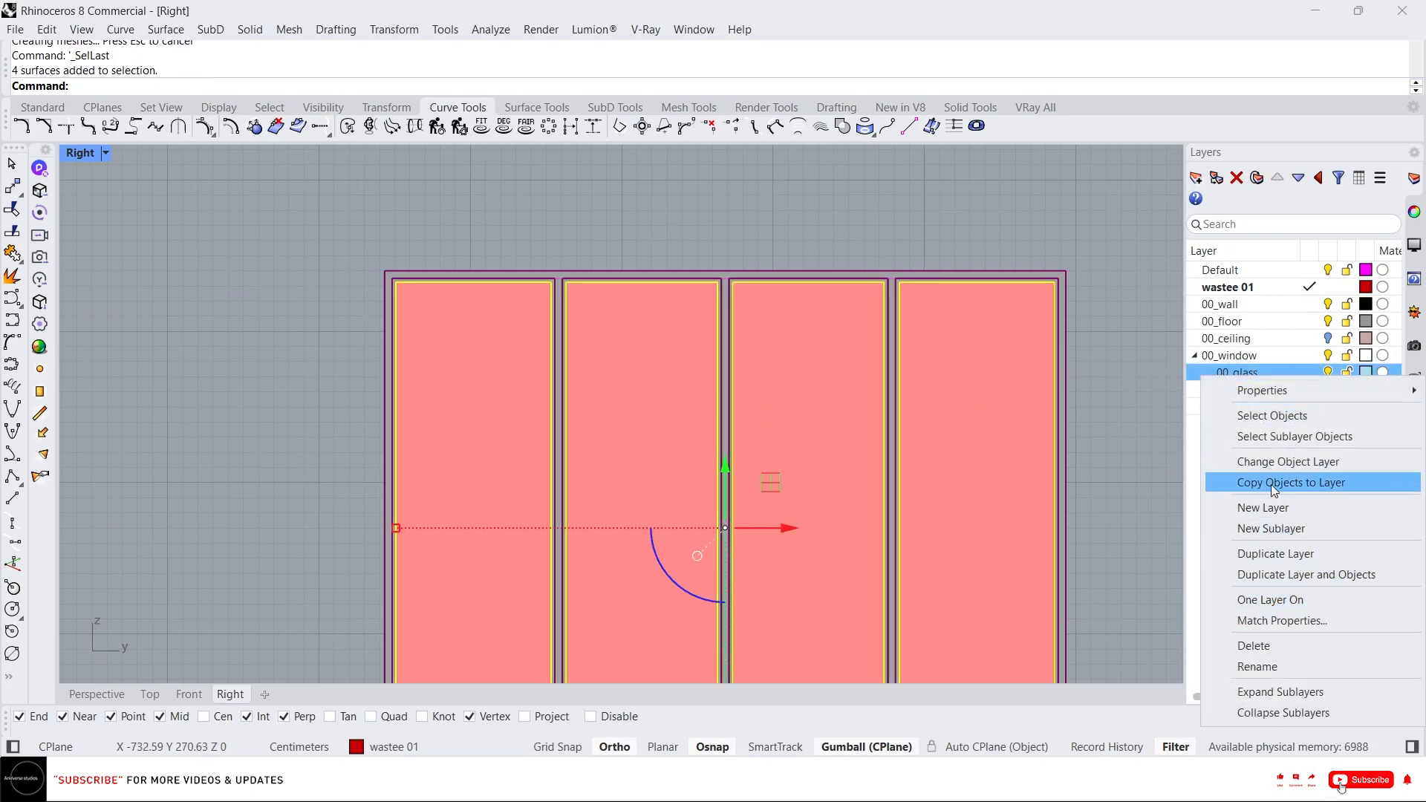
click(1288, 461)
scroll(567, 344, down, 4)
key(Escape)
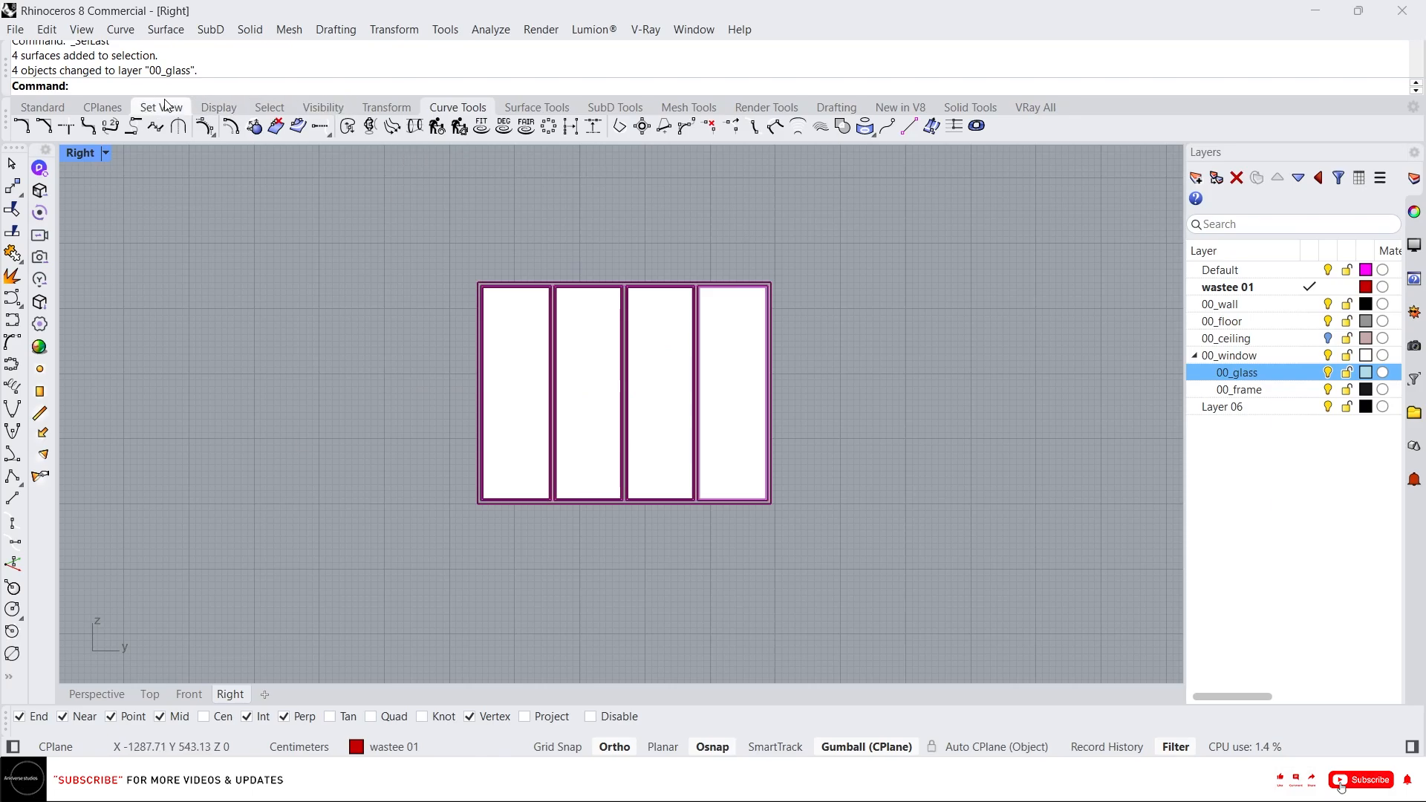
Select all curves in the model and delete them.
click(268, 112)
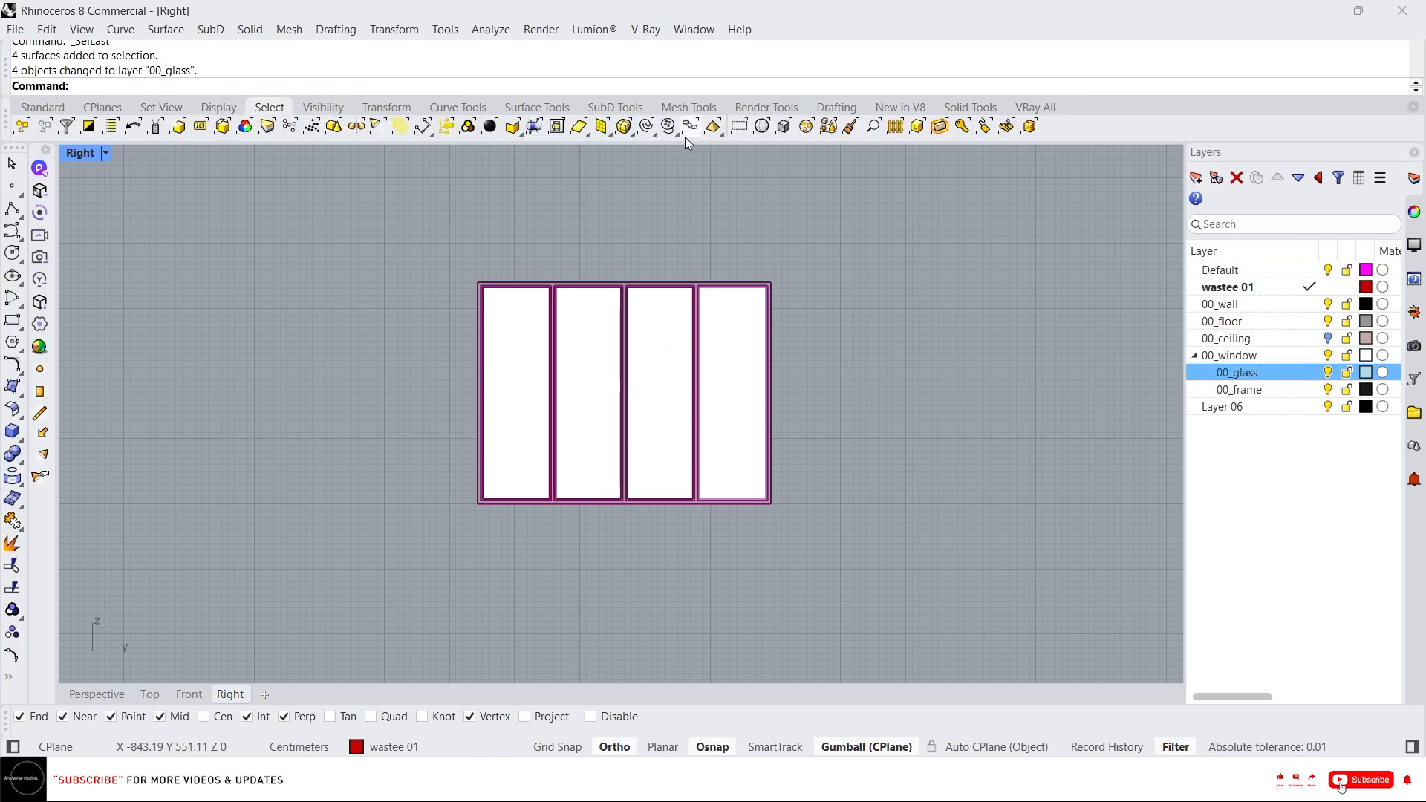
click(646, 126)
scroll(627, 341, down, 5)
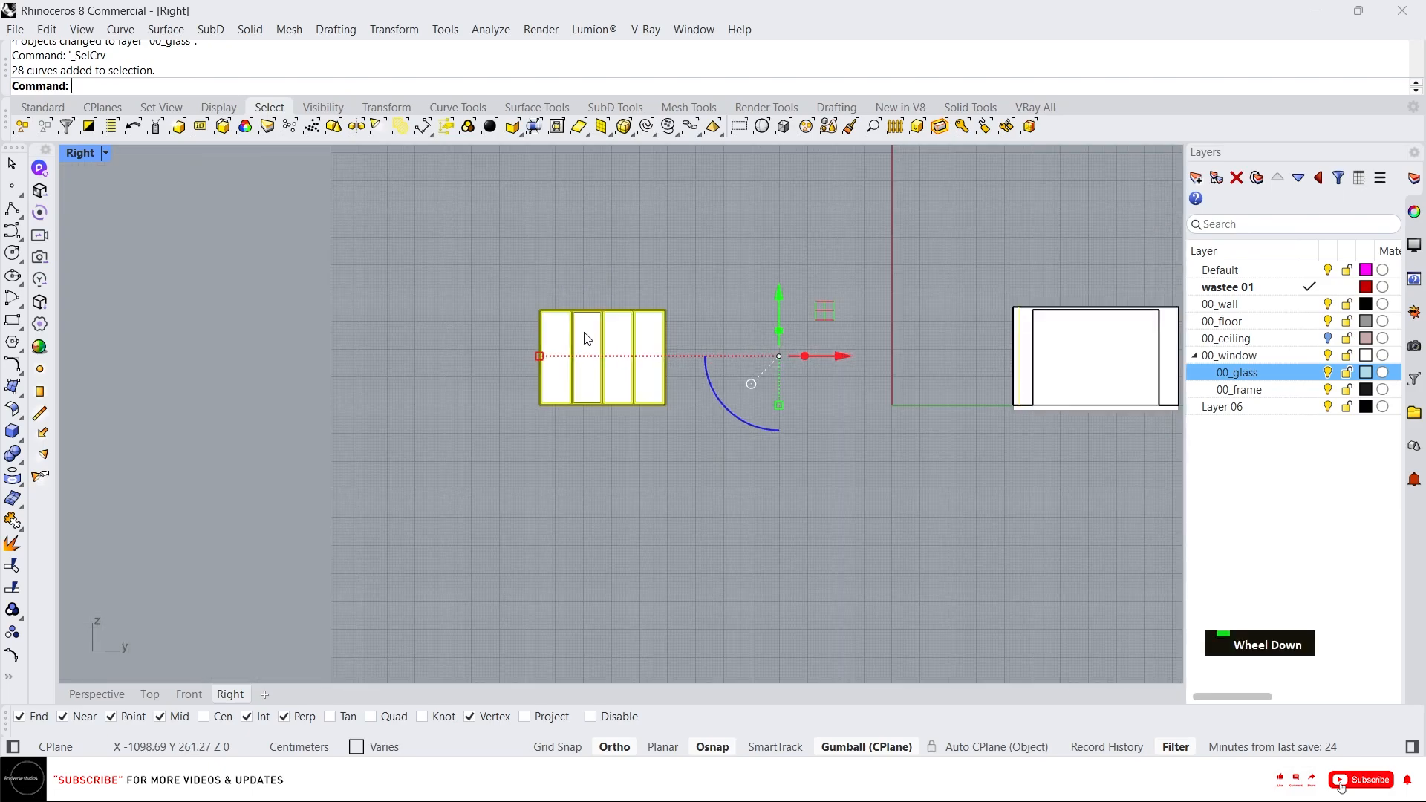
key(Delete)
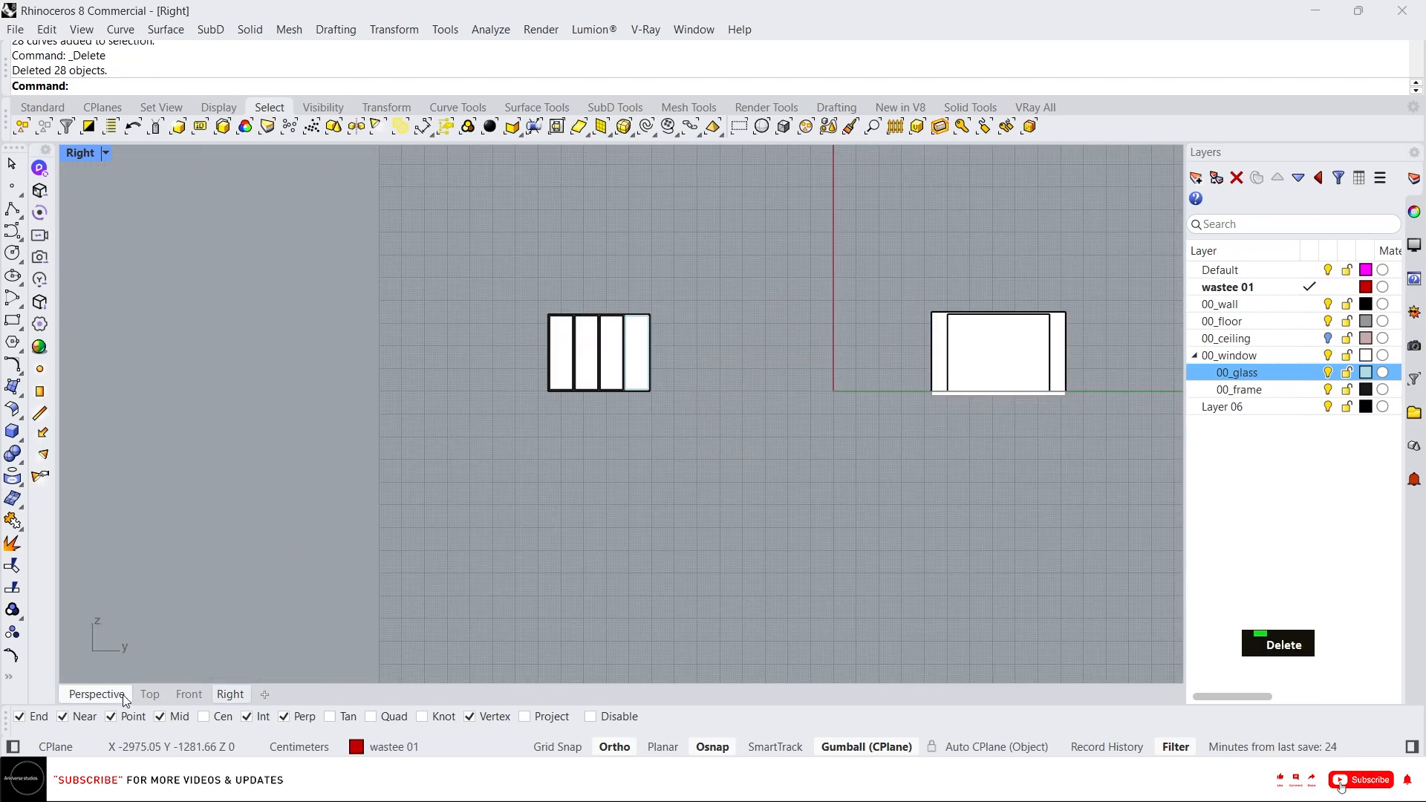
In the Perspective view, extrude the outer frame surface 10 cm with the gumball.
click(96, 694)
click(790, 379)
right_drag(790, 379, 650, 273)
scroll(842, 323, up, 3)
scroll(710, 318, down, 3)
scroll(522, 270, up, 5)
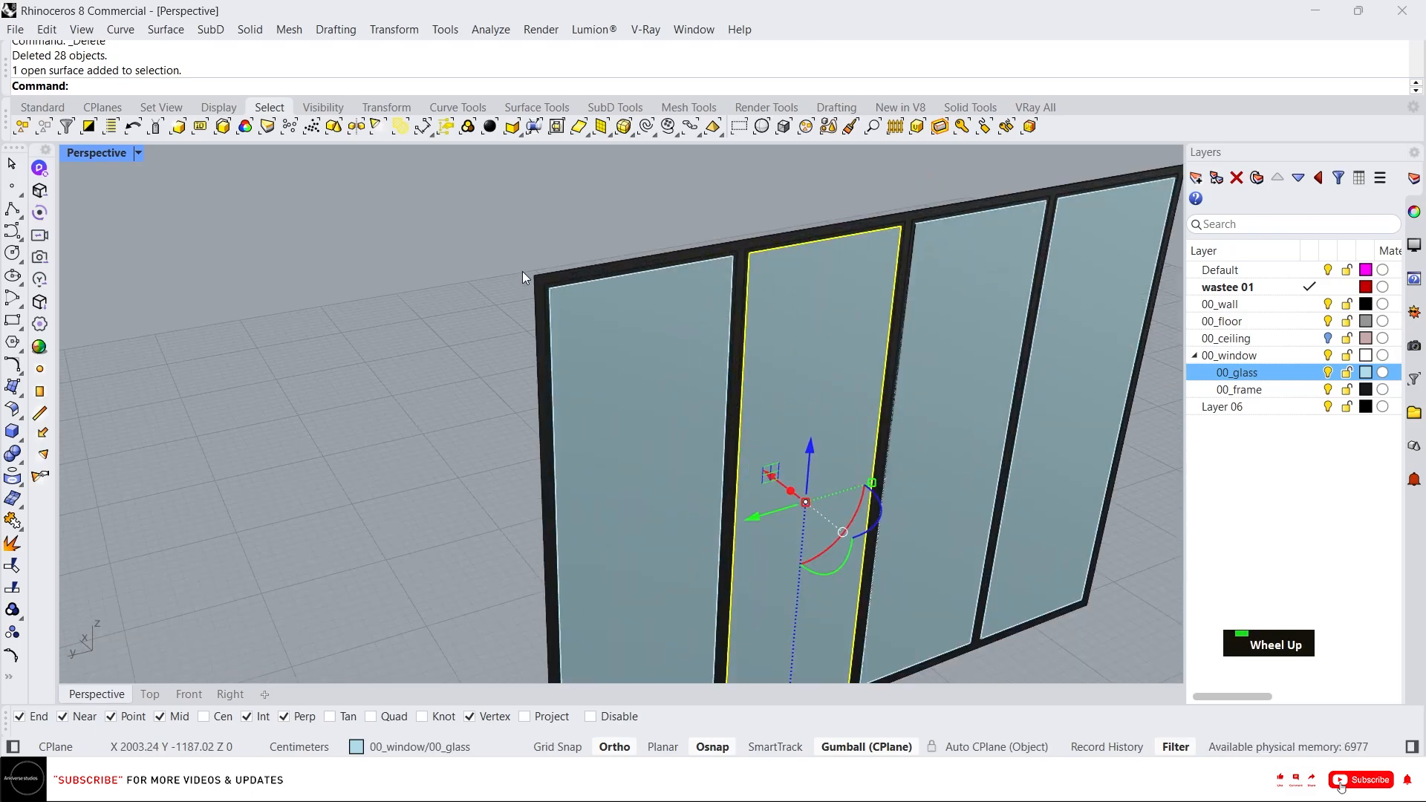
click(599, 416)
scroll(809, 438, down, 5)
right_drag(809, 438, 780, 408)
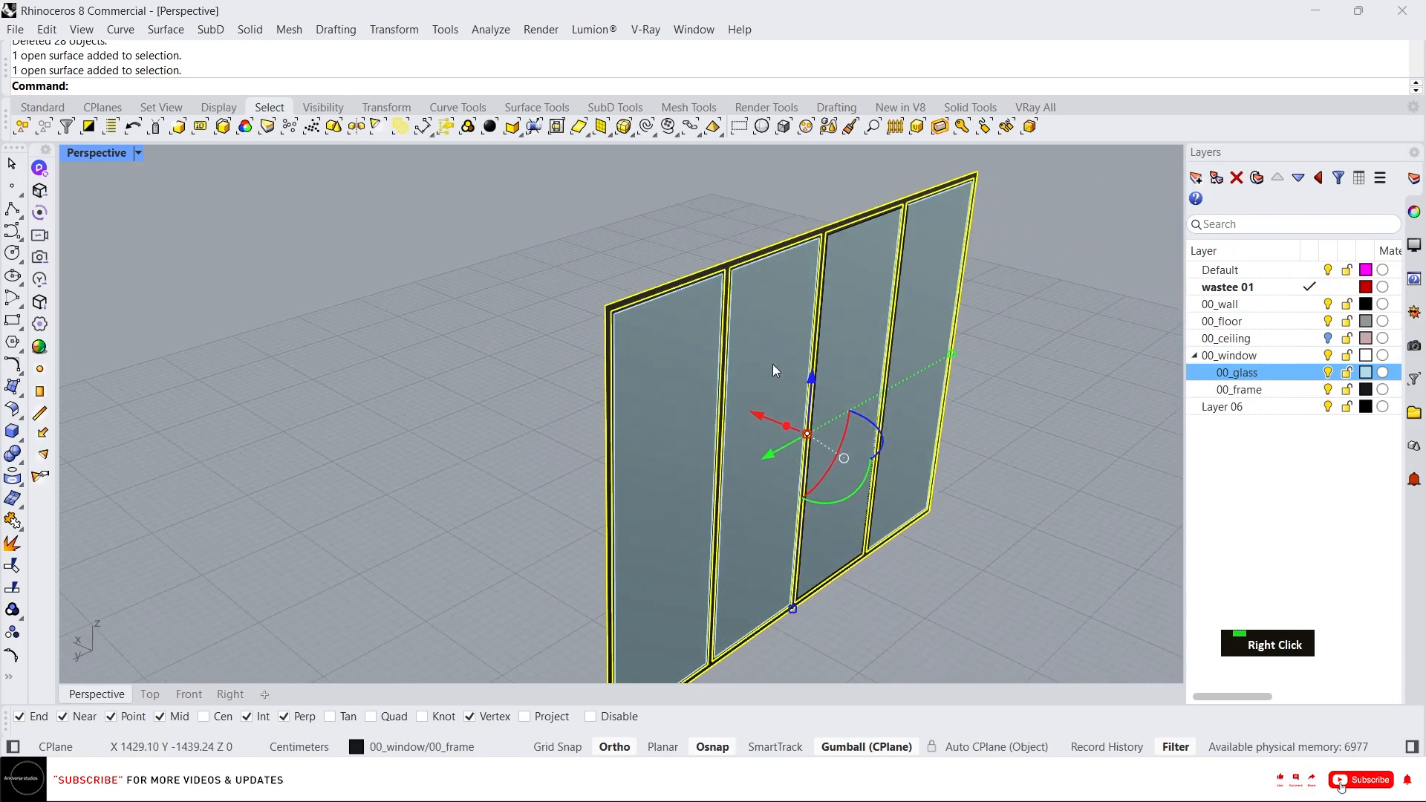
scroll(780, 445, up, 3)
click(789, 456)
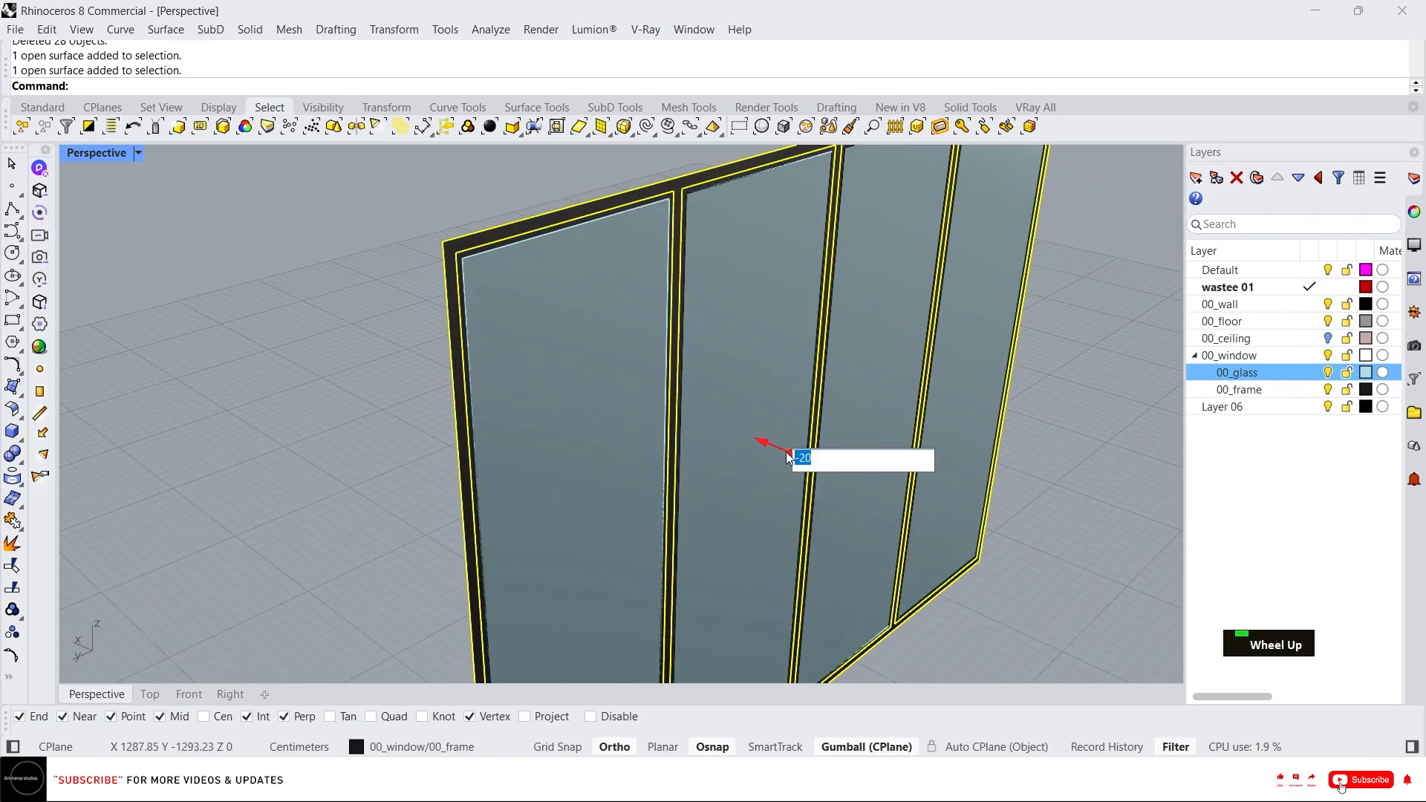
text(10)
key(Return)
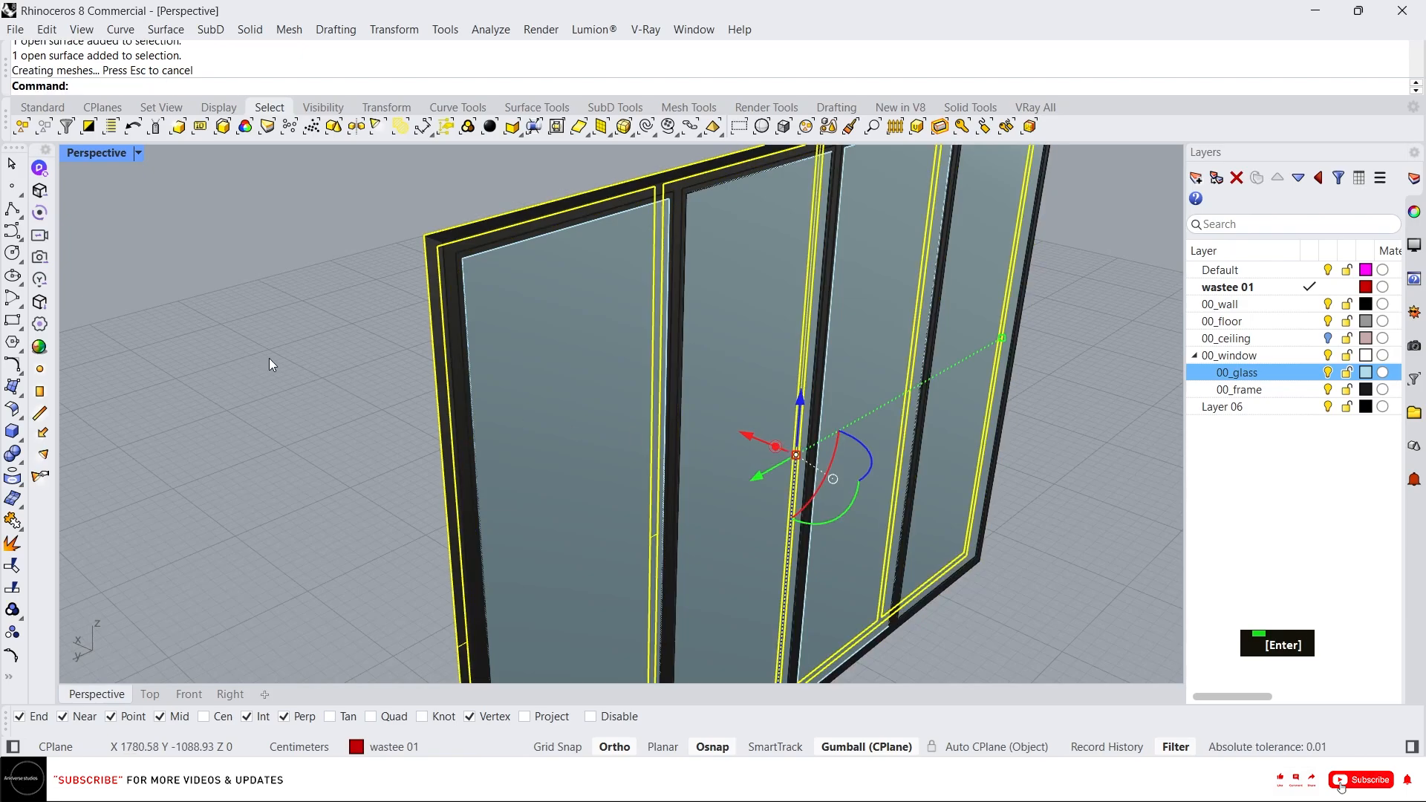
Select the extruded frame polysurface and lock it.
click(282, 341)
scroll(496, 205, up, 5)
click(485, 278)
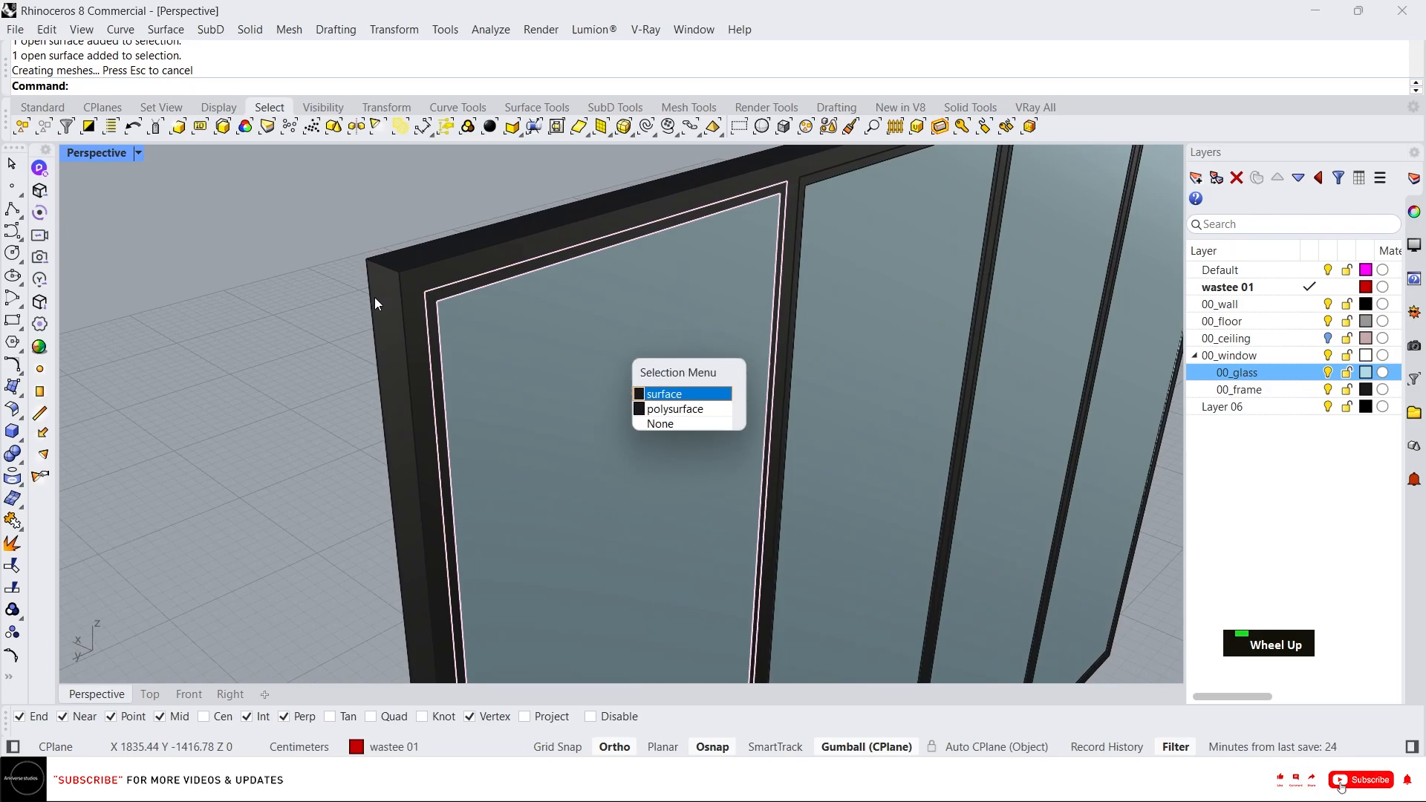
scroll(446, 338, down, 2)
click(390, 306)
scroll(397, 308, down, 6)
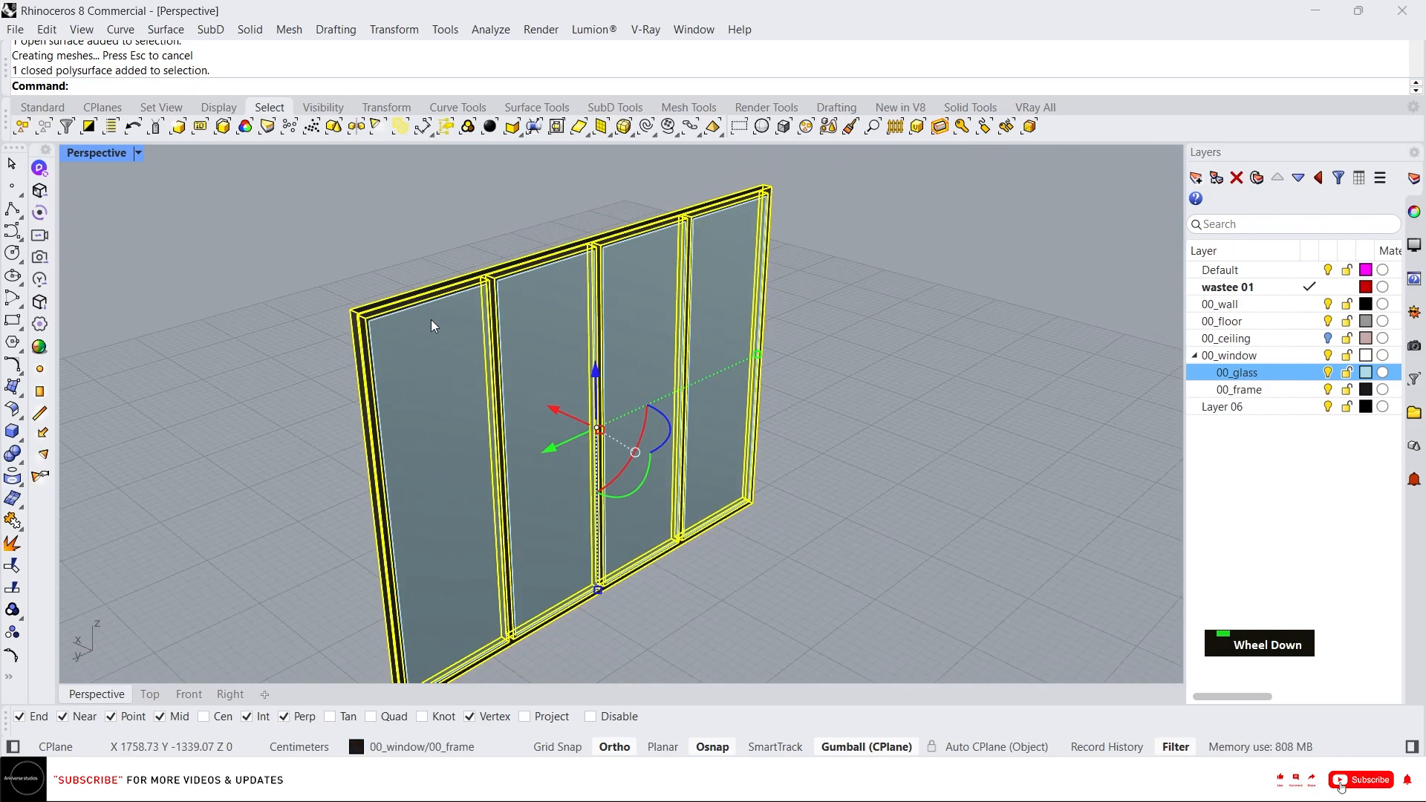
middle_click(487, 320)
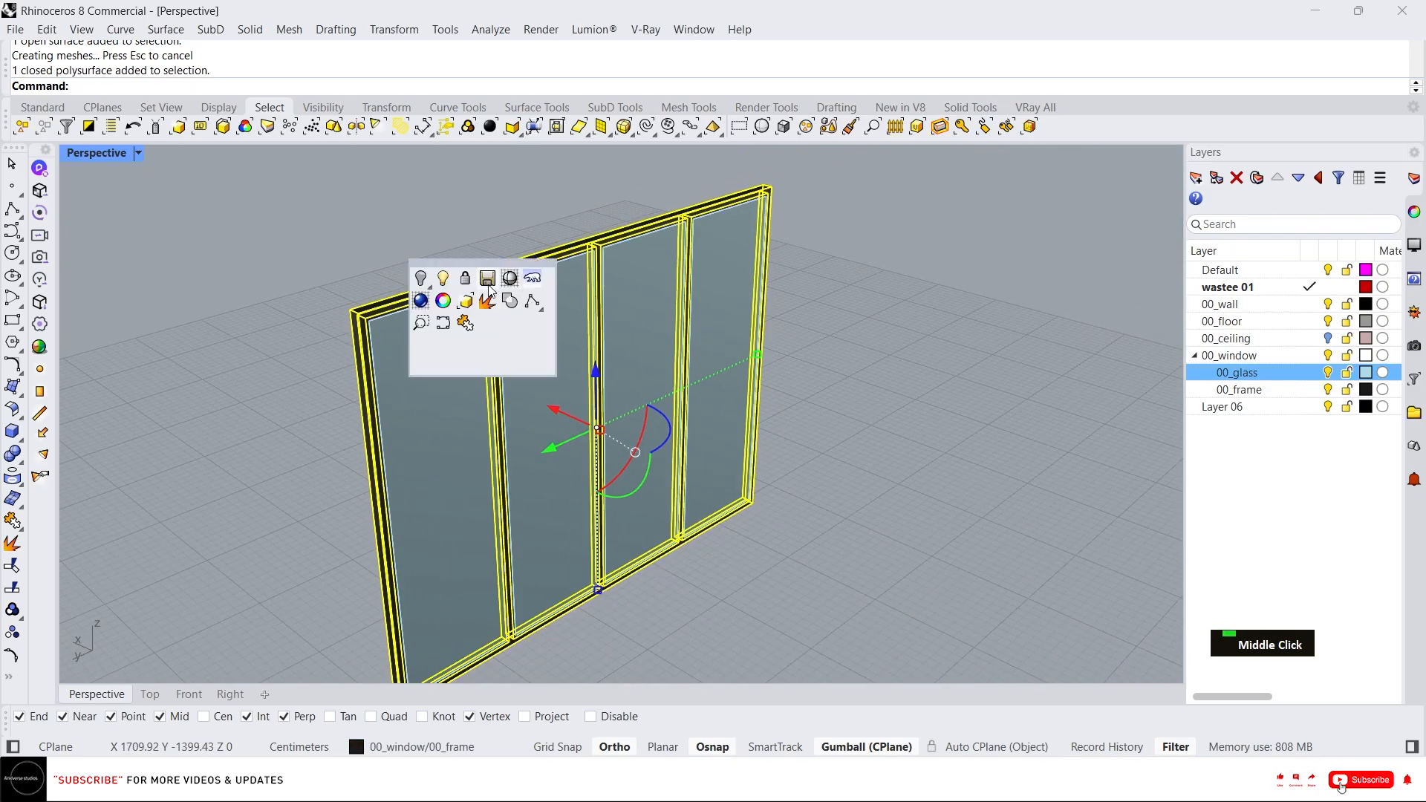
click(465, 277)
Select all objects on the 00_frame layer and group them.
right_click(1254, 394)
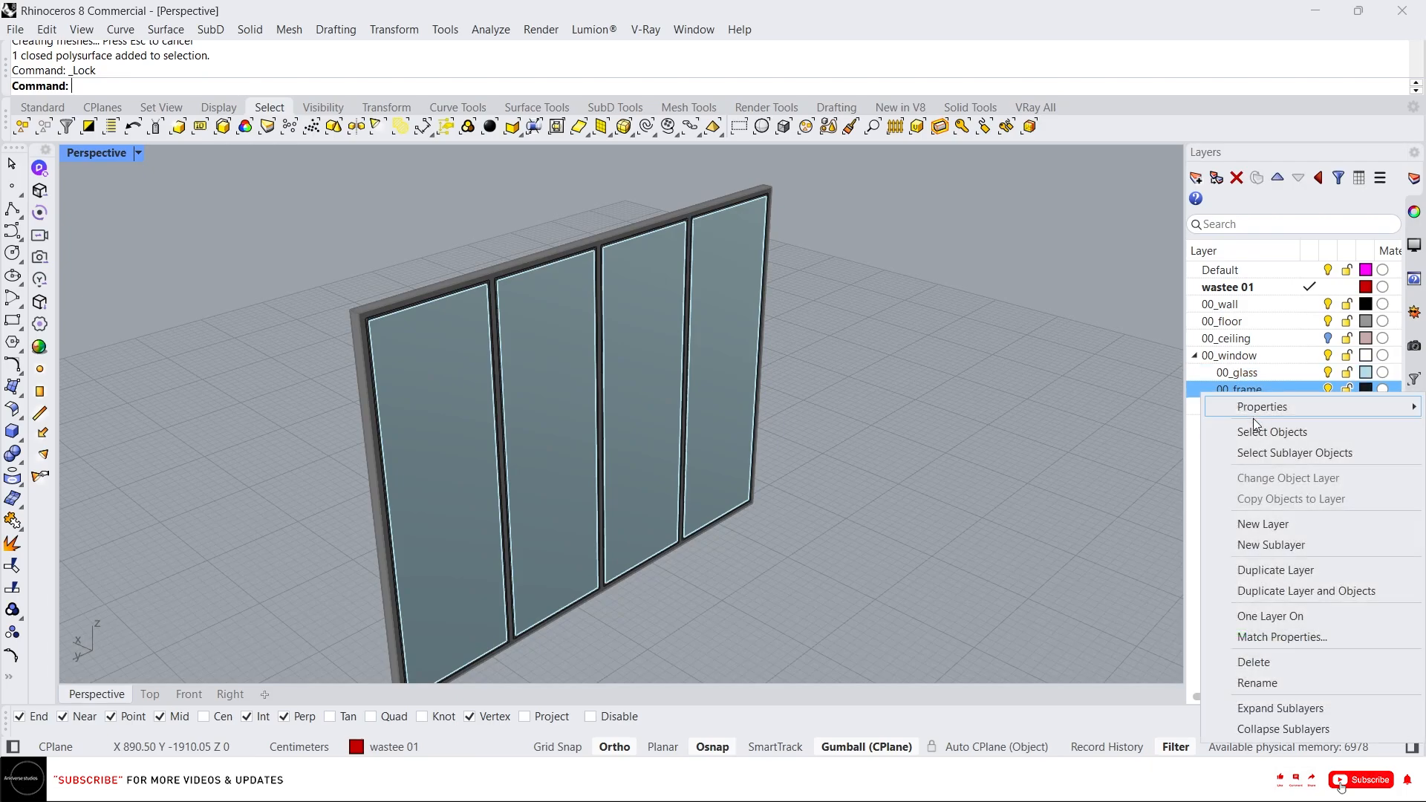
click(1261, 436)
right_drag(657, 358, 526, 226)
scroll(525, 226, up, 10)
scroll(668, 261, down, 9)
right_drag(671, 262, 560, 432)
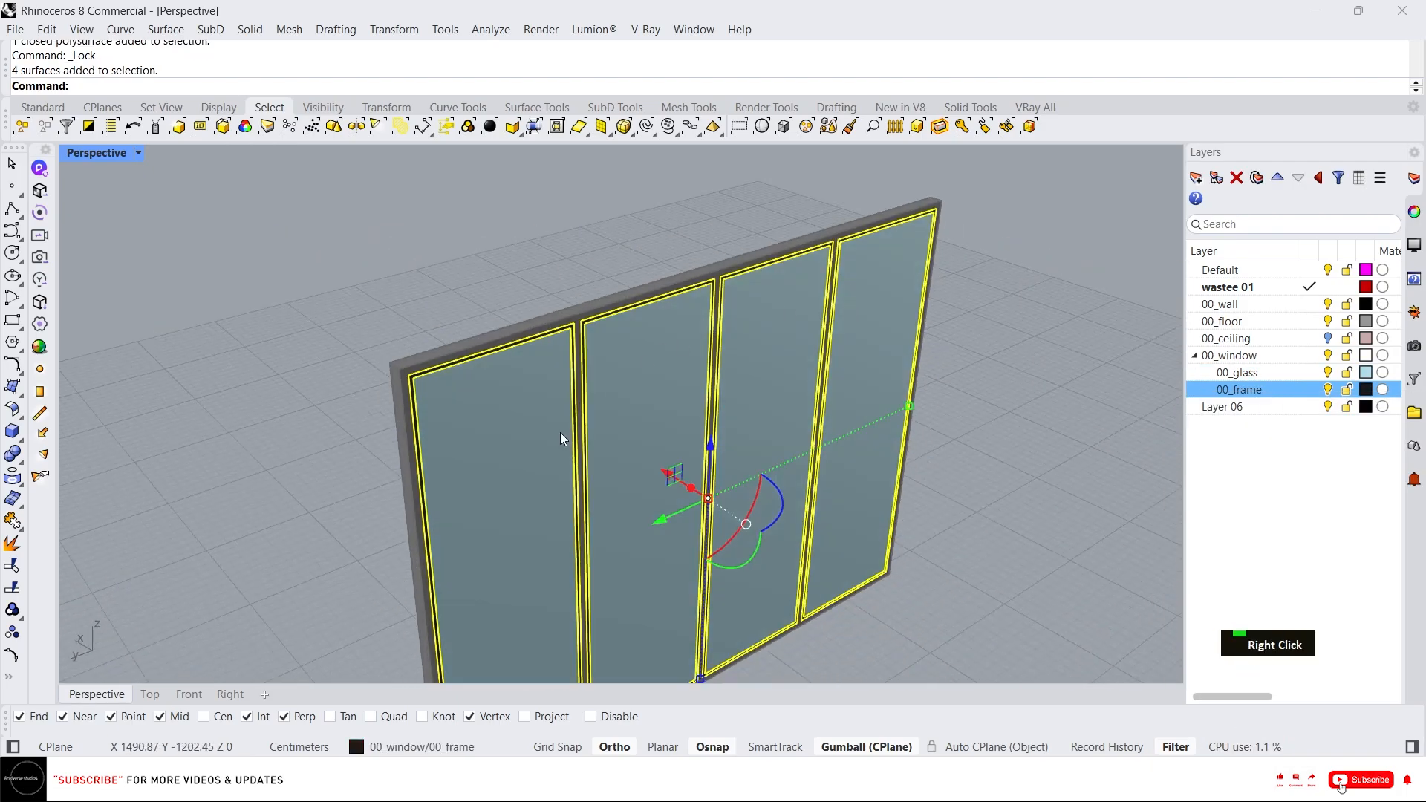
text(g)
key(Return)
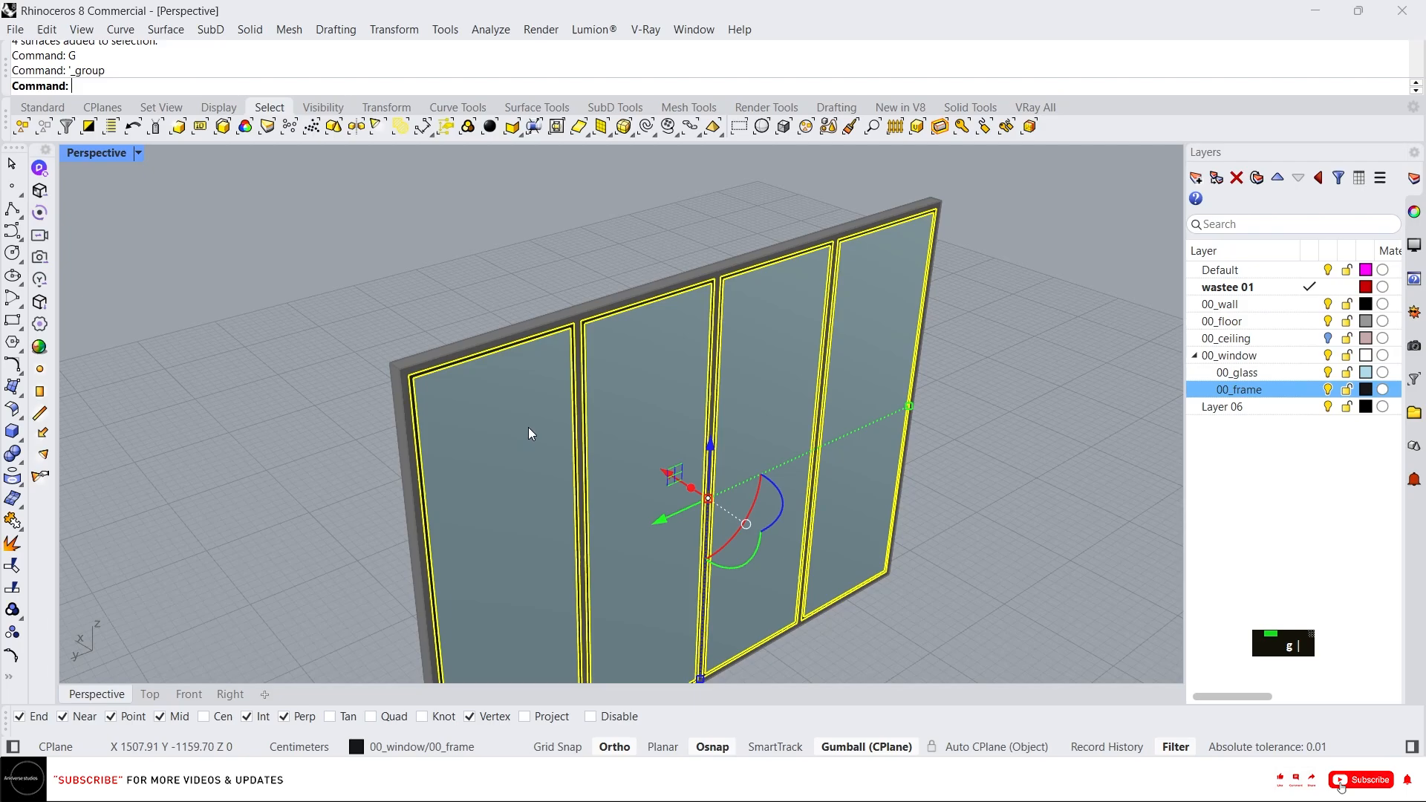
Extrude the grouped inner frame surfaces 5 cm with the gumball.
click(689, 489)
text(5)
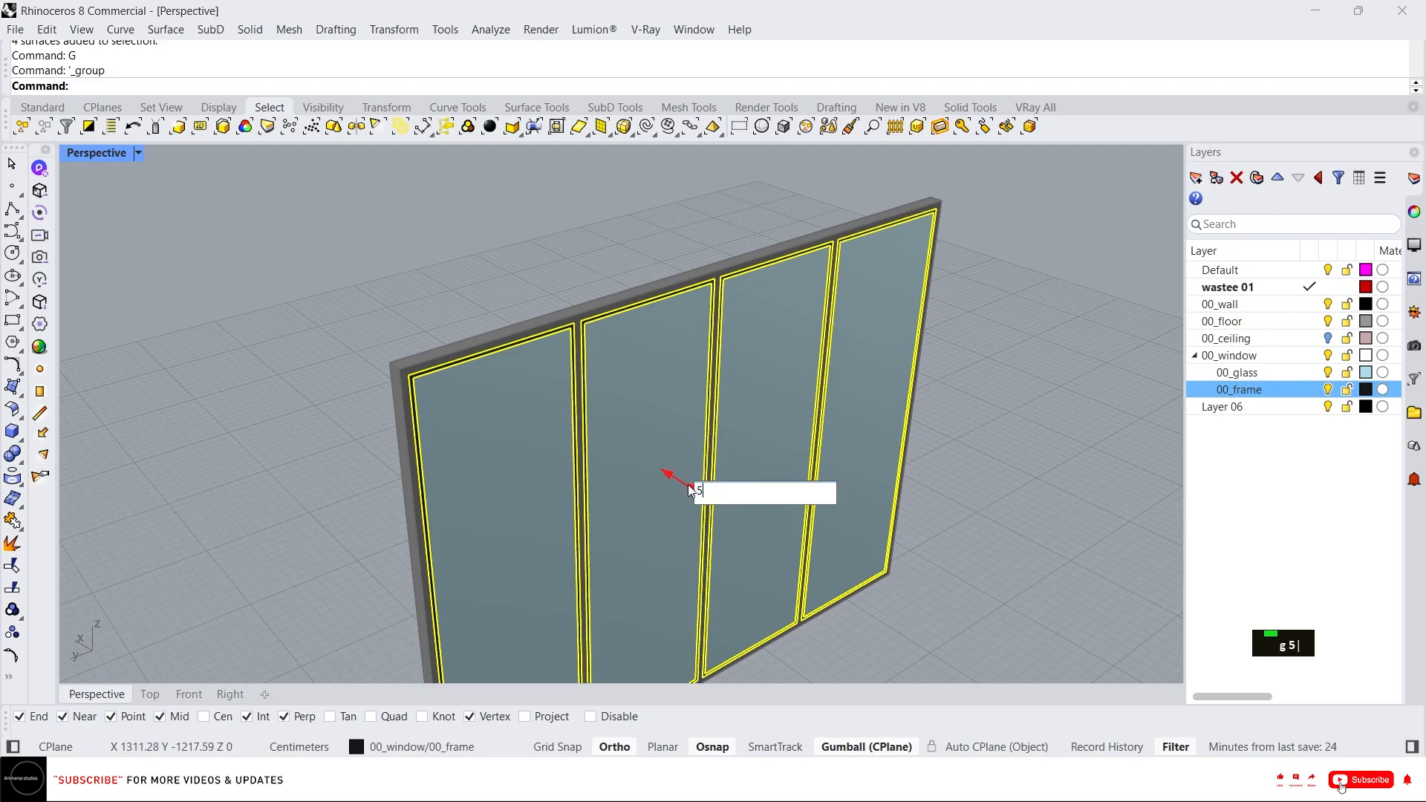
key(Return)
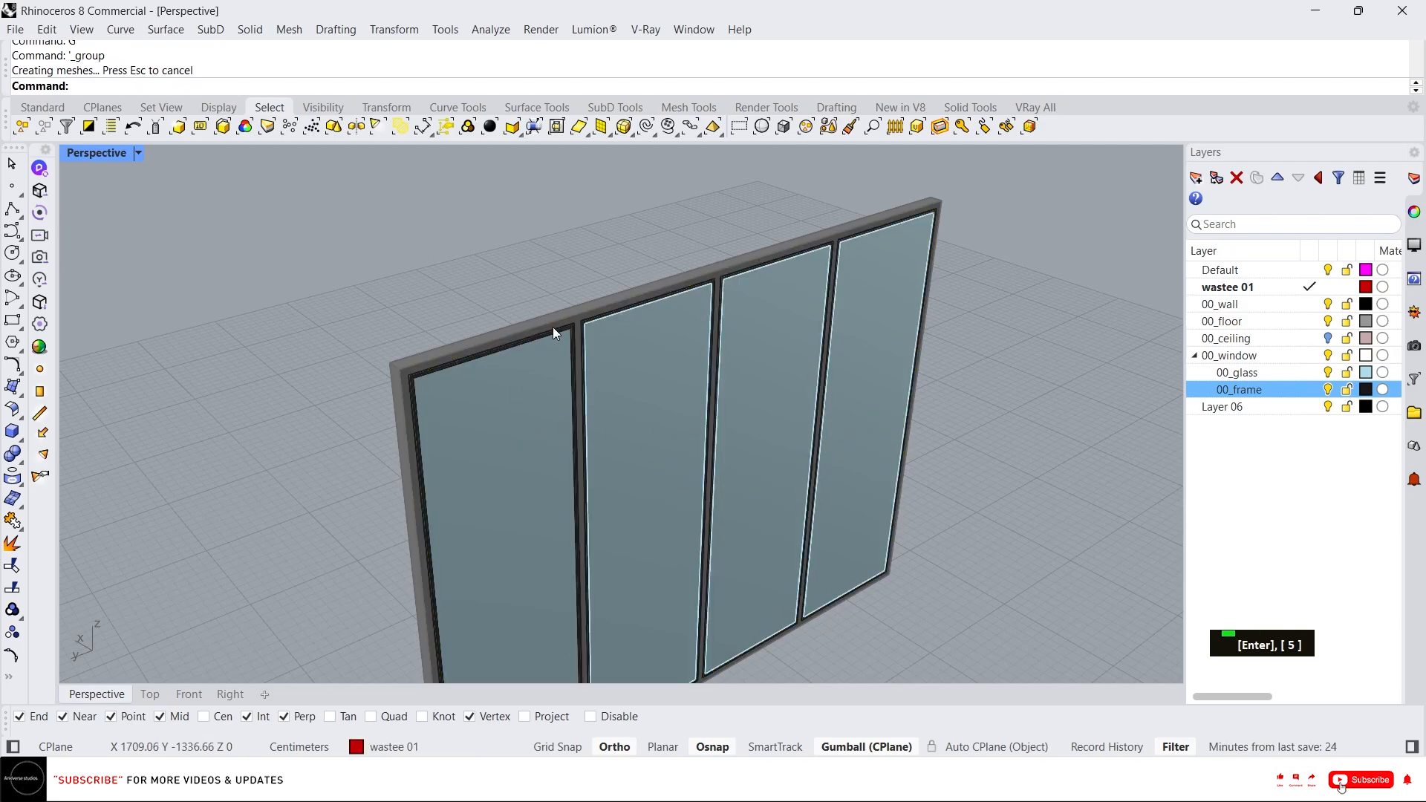
scroll(556, 328, up, 5)
click(573, 342)
scroll(573, 342, down, 5)
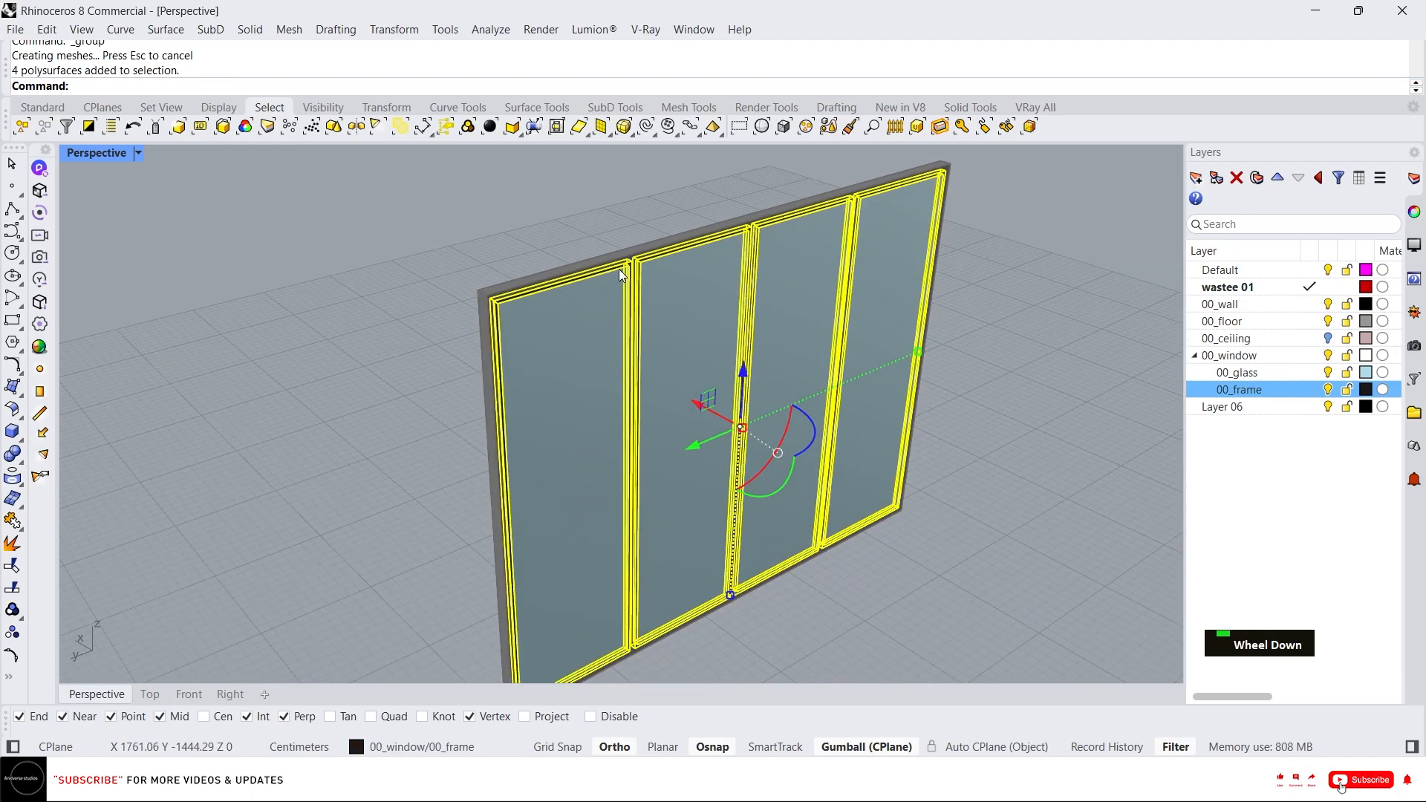
key(Escape)
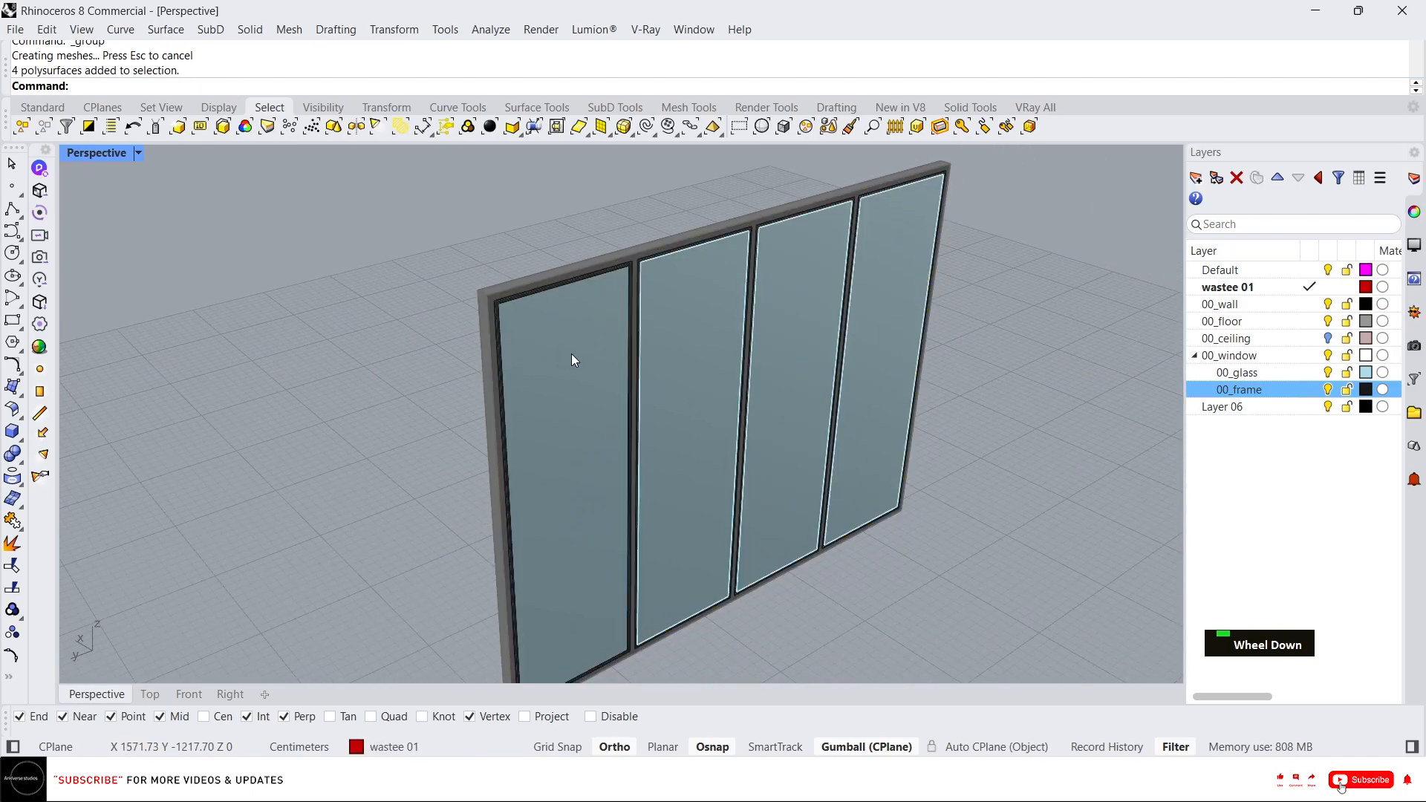
Select the four glass panes and group them.
click(598, 383)
shift+click(697, 350)
shift+click(774, 333)
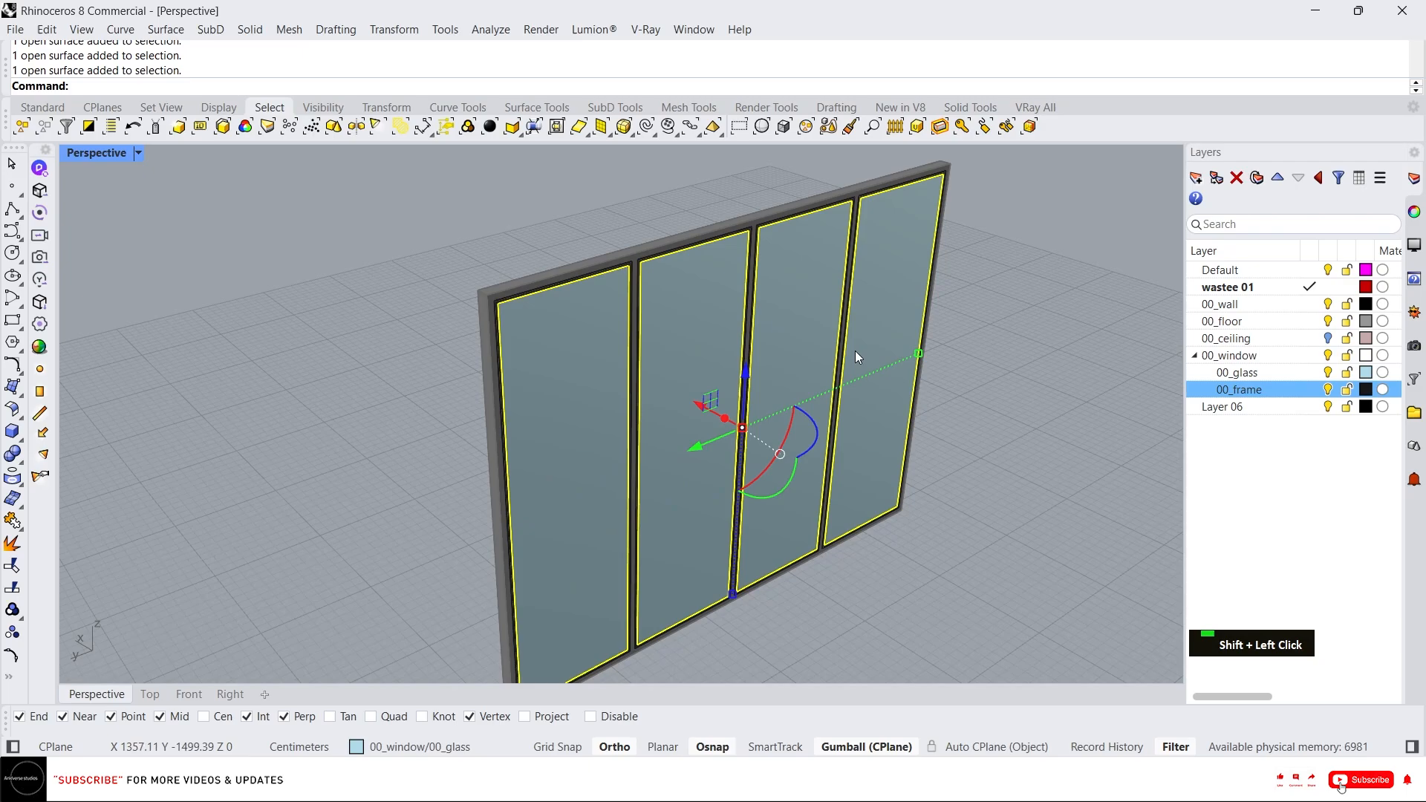
shift+click(854, 350)
text(g)
key(Return)
click(722, 419)
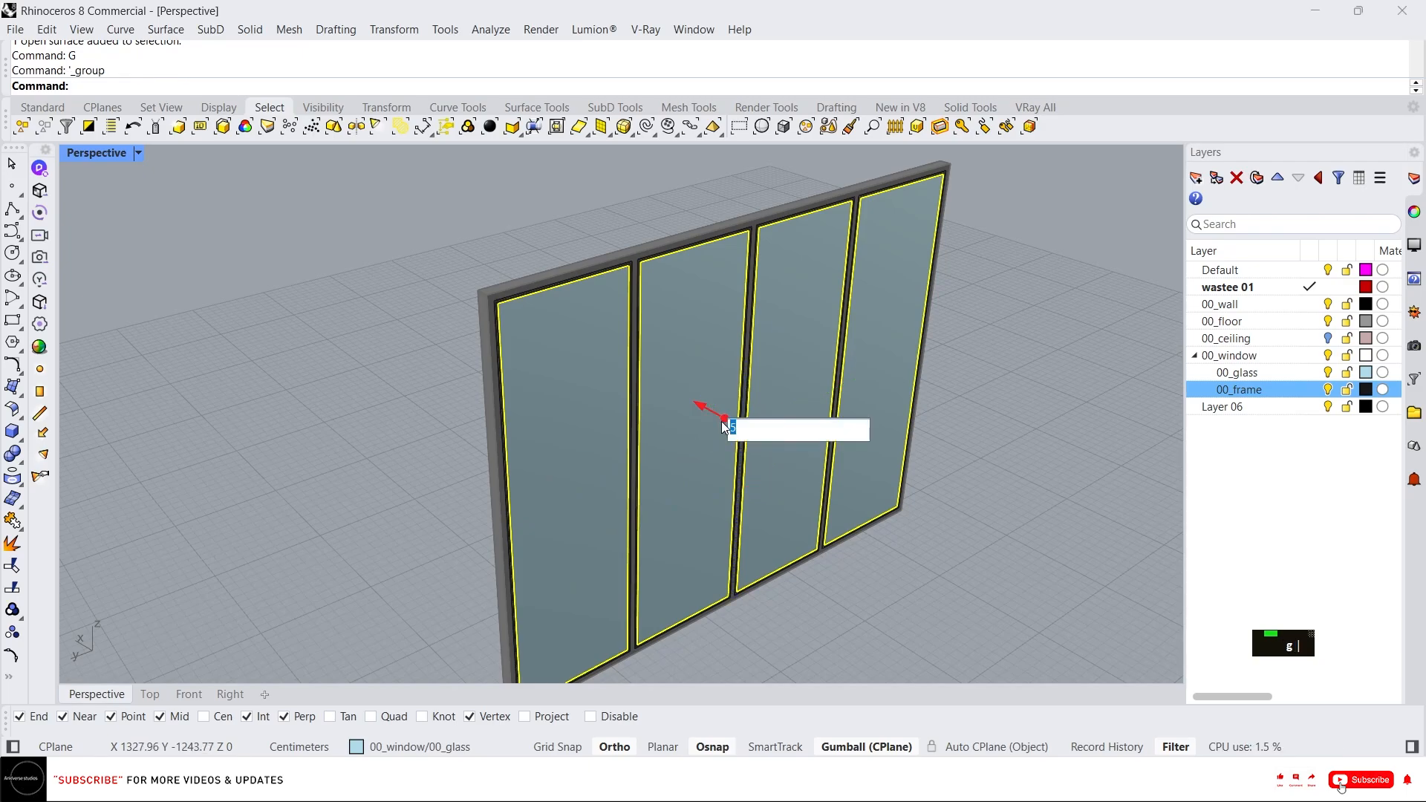
key(BackSpace)
key(Return)
Move the glass panes to the inner edge of the frame.
scroll(719, 420, down, 3)
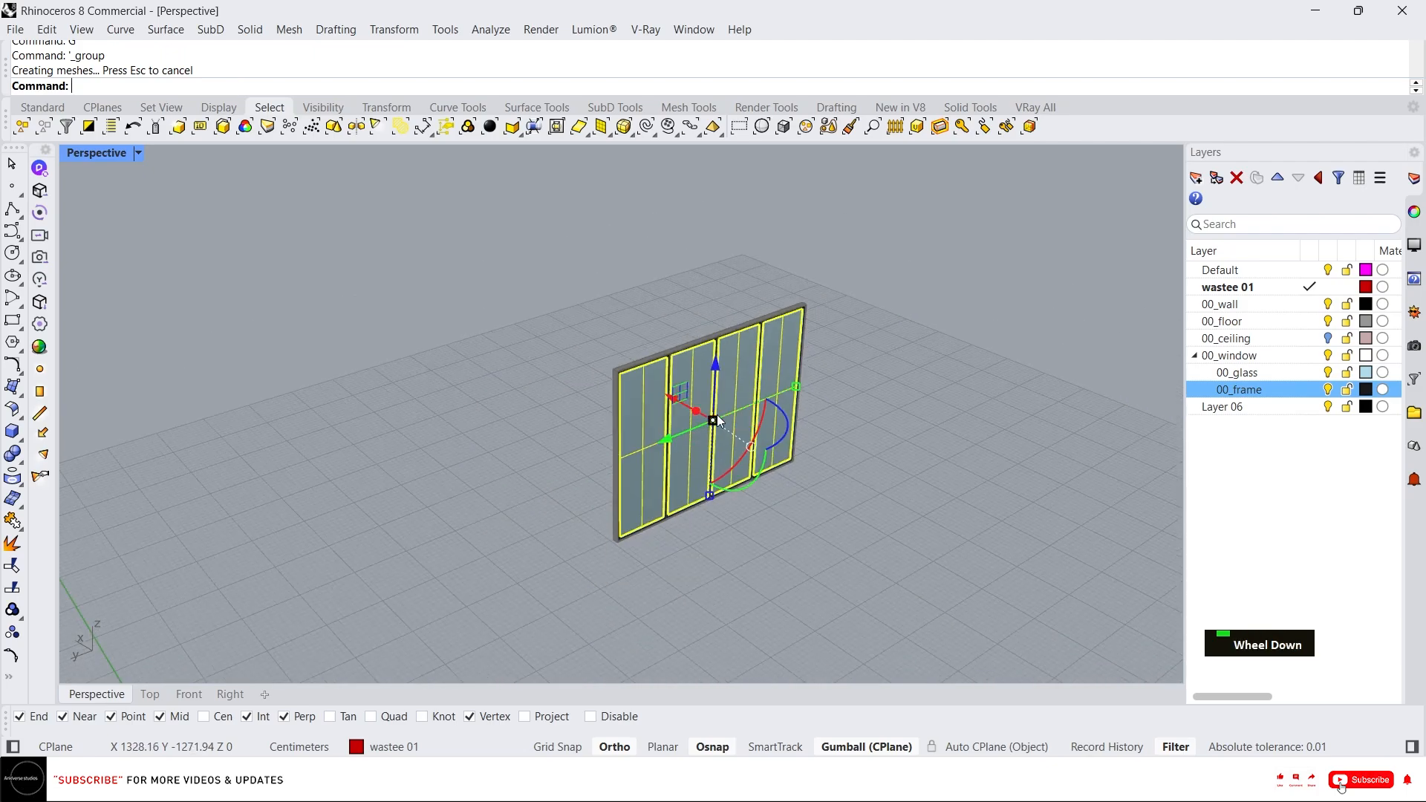
right_drag(724, 446, 759, 504)
scroll(783, 579, up, 4)
scroll(711, 576, up, 2)
scroll(676, 490, down, 1)
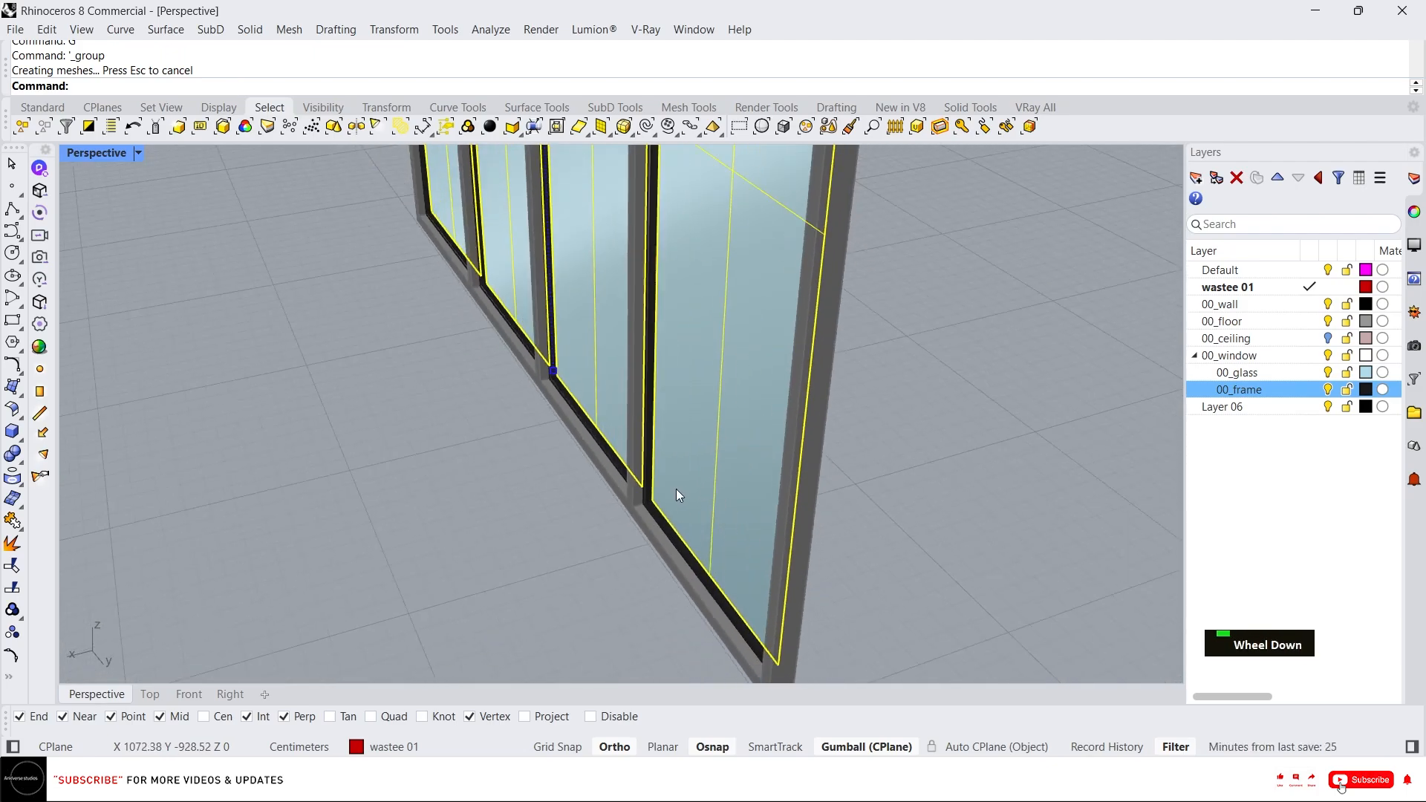
scroll(658, 521, up, 3)
middle_click(653, 442)
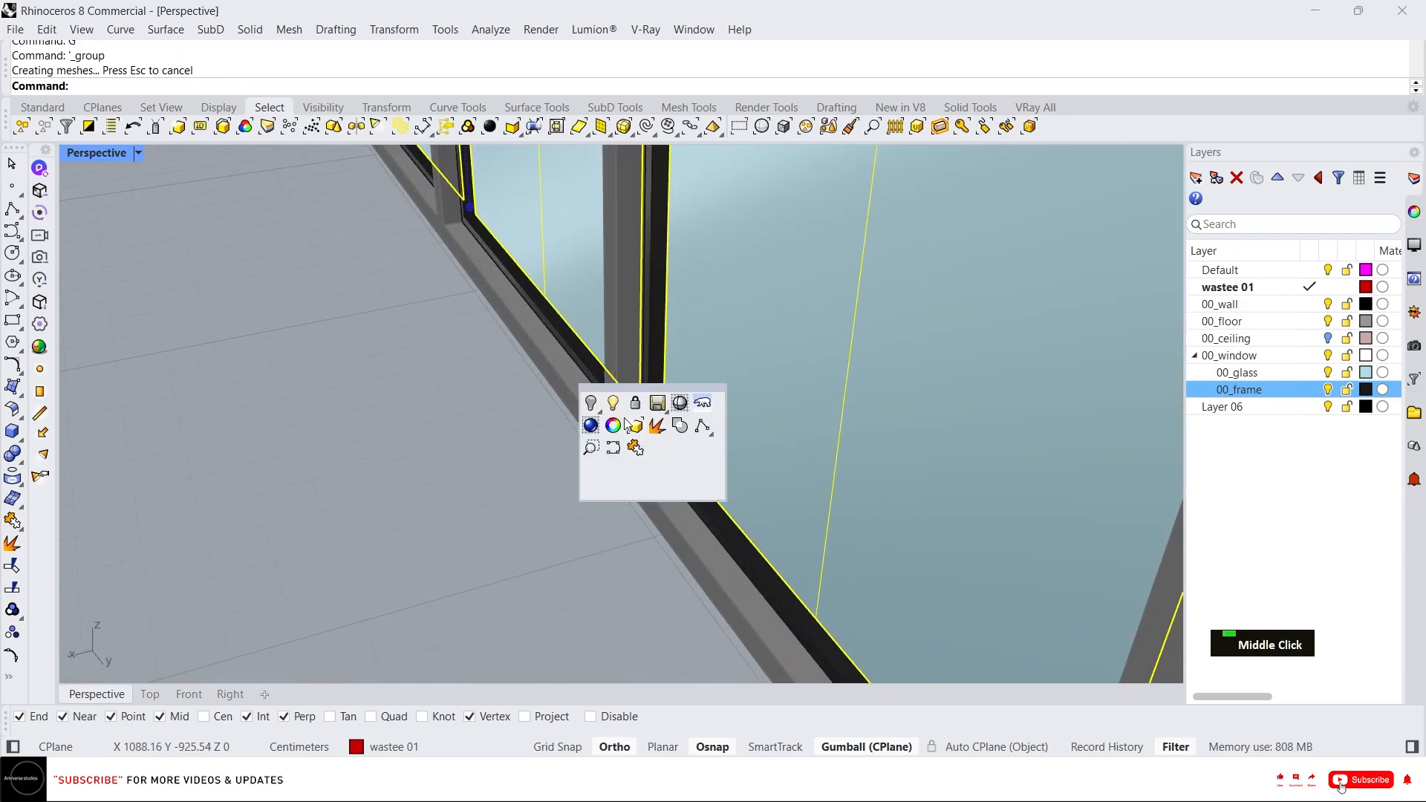
click(665, 352)
scroll(664, 356, up, 5)
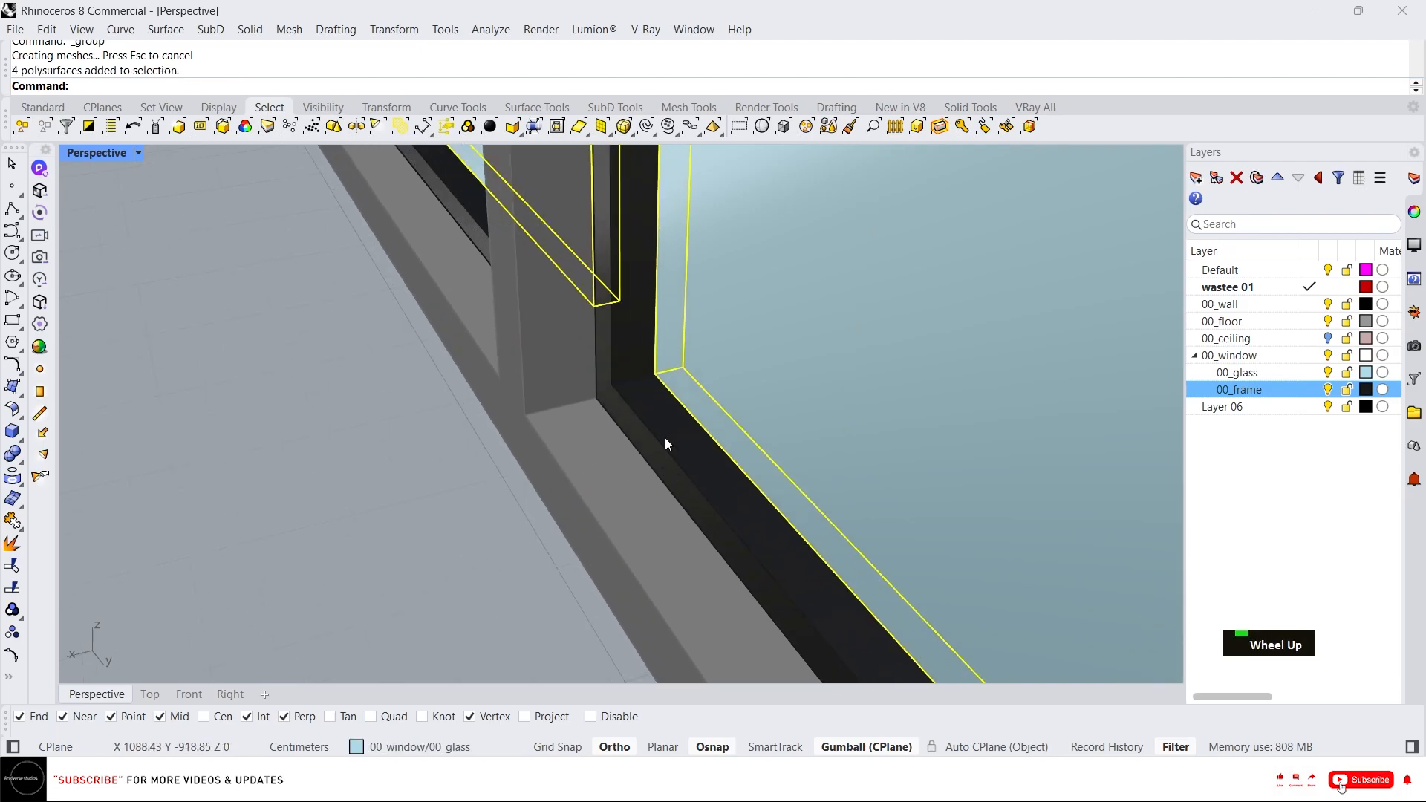
text(m)
key(Return)
click(681, 354)
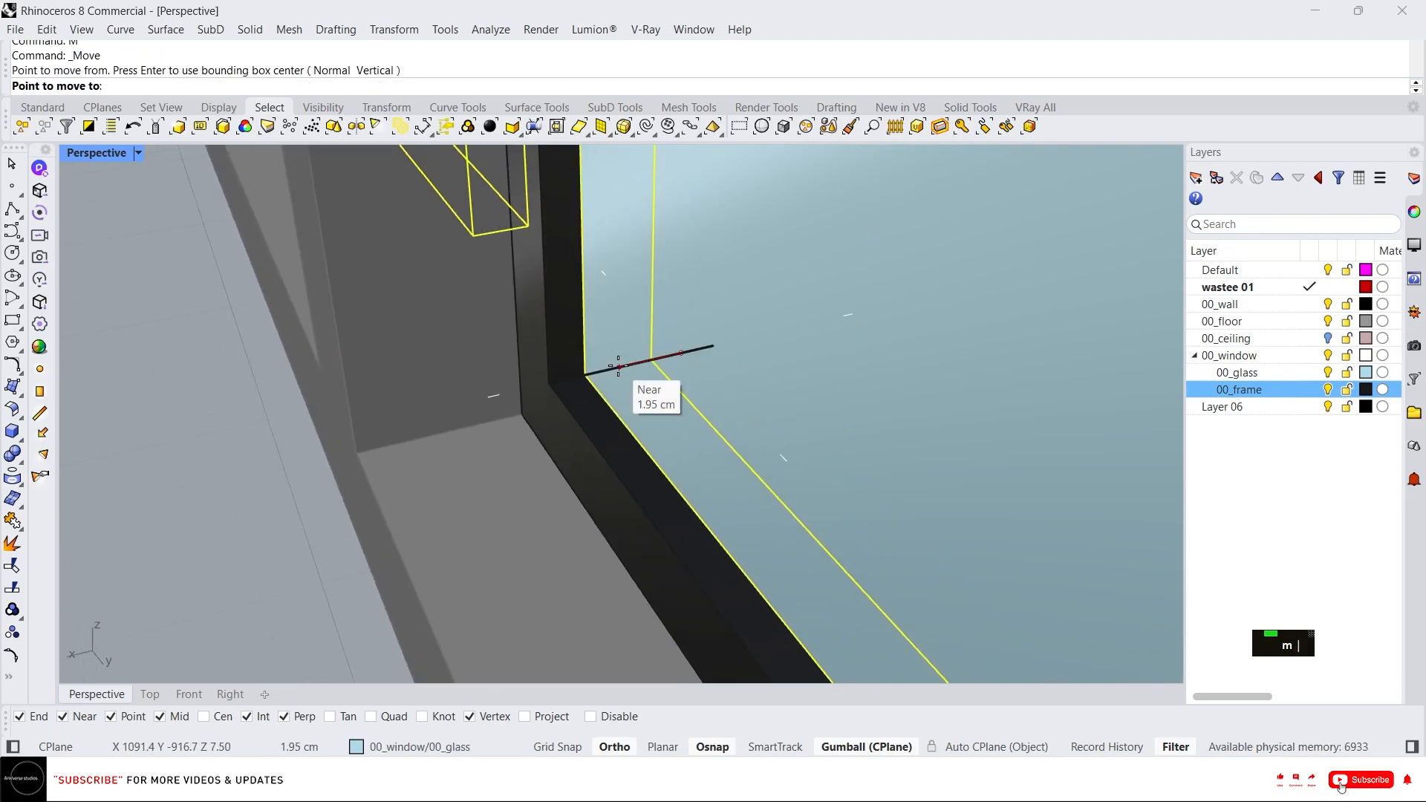
click(623, 366)
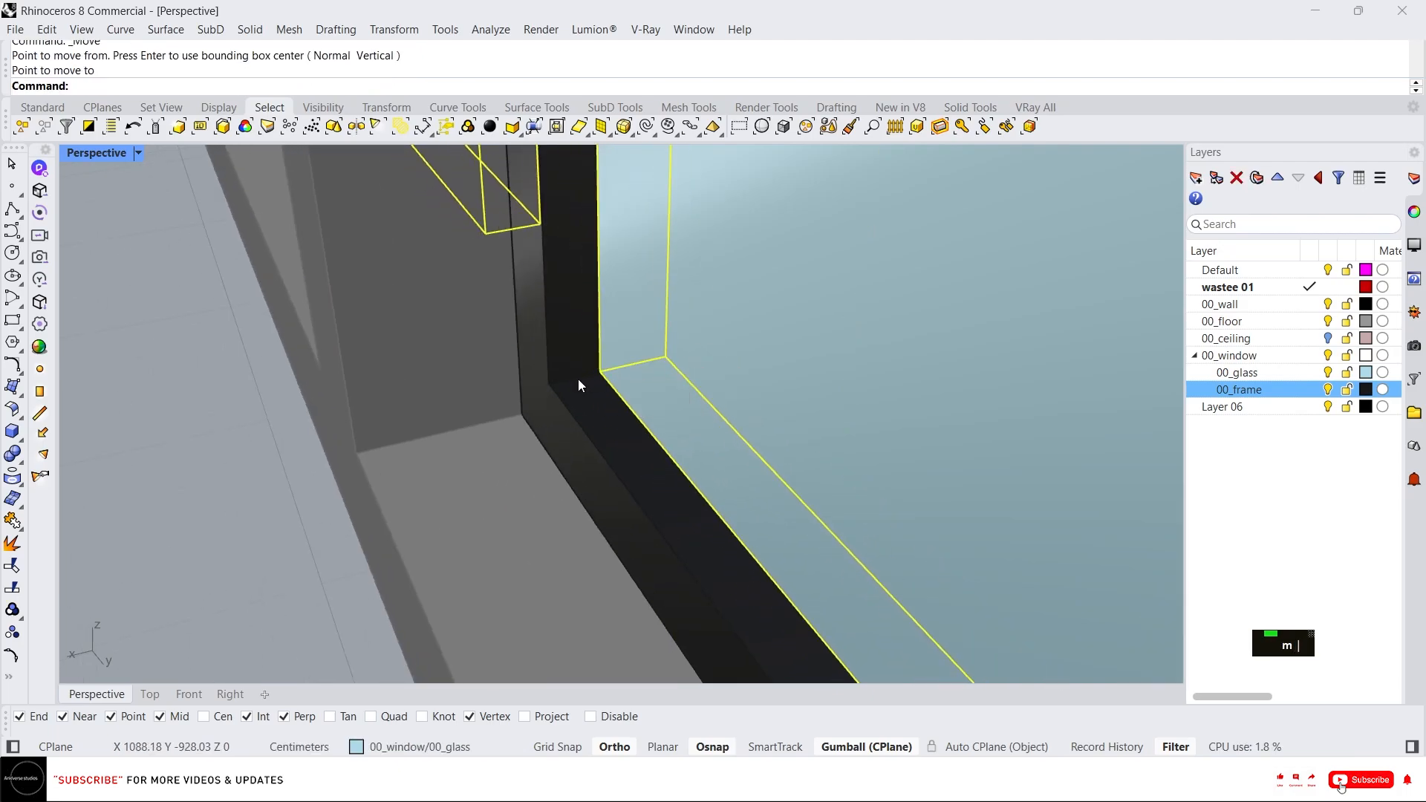
Add the inner frames to the selection and move them with the glass onto the outer frame's edge.
shift+click(578, 380)
text(m)
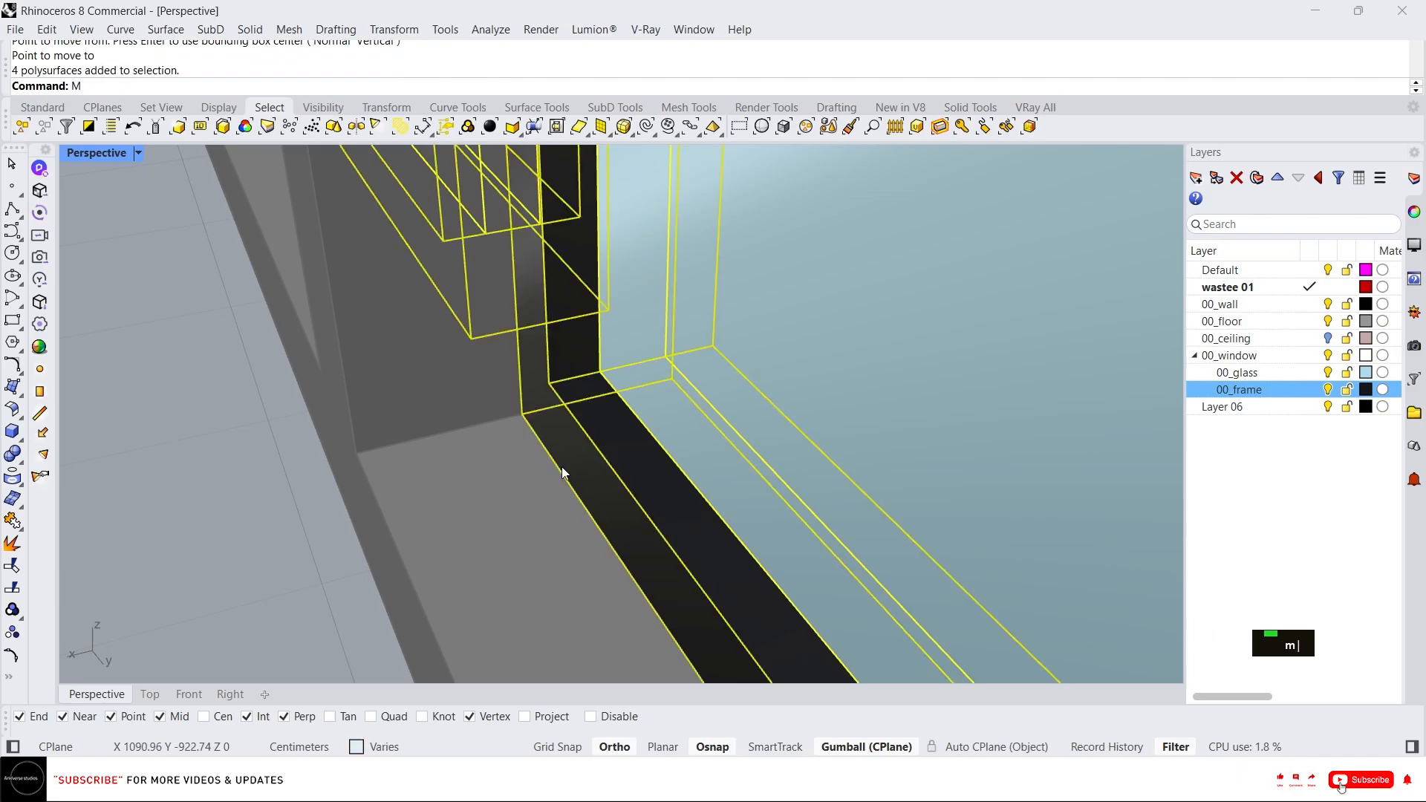
key(Return)
click(599, 395)
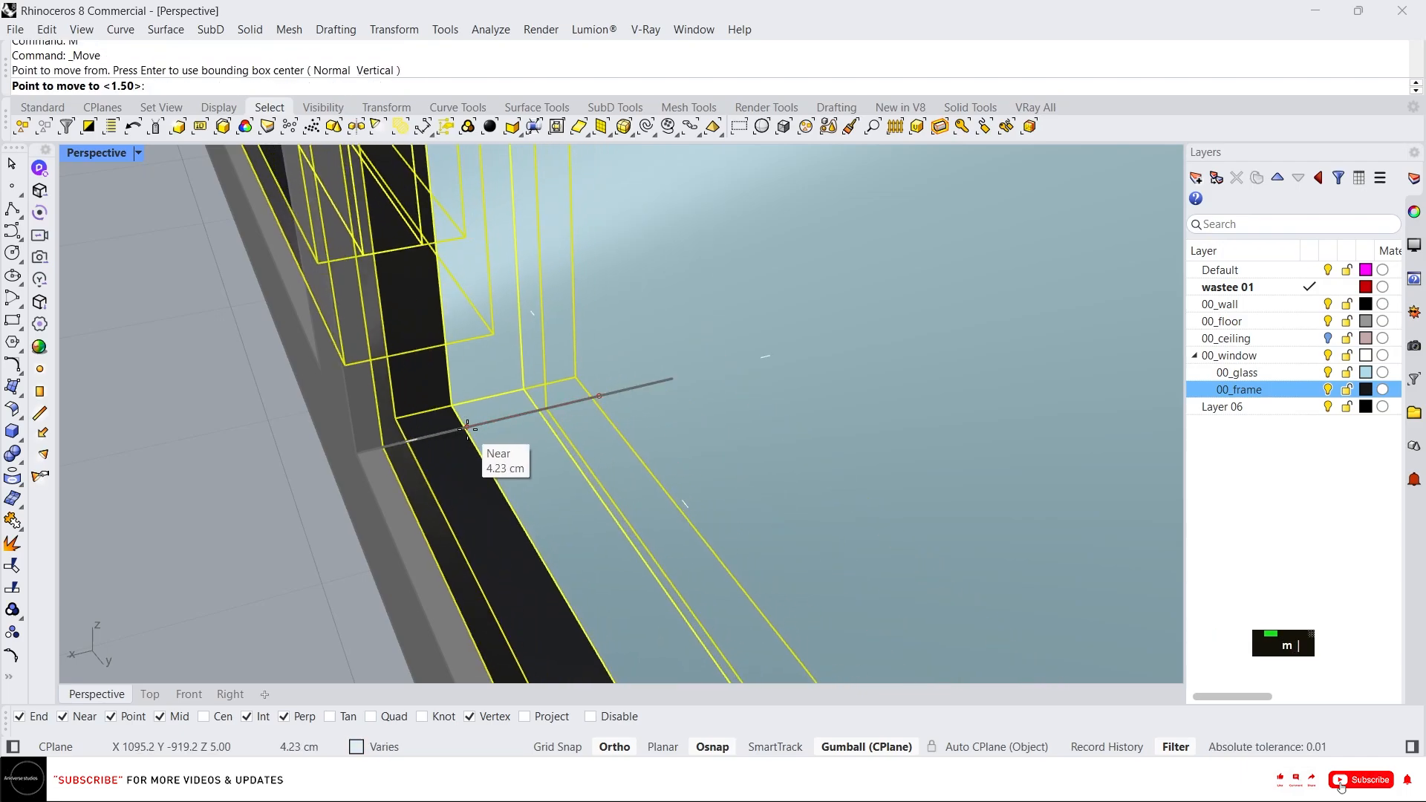
click(520, 412)
Preview the window in Arctic display mode, then return the viewport to Shaded.
scroll(492, 482, down, 10)
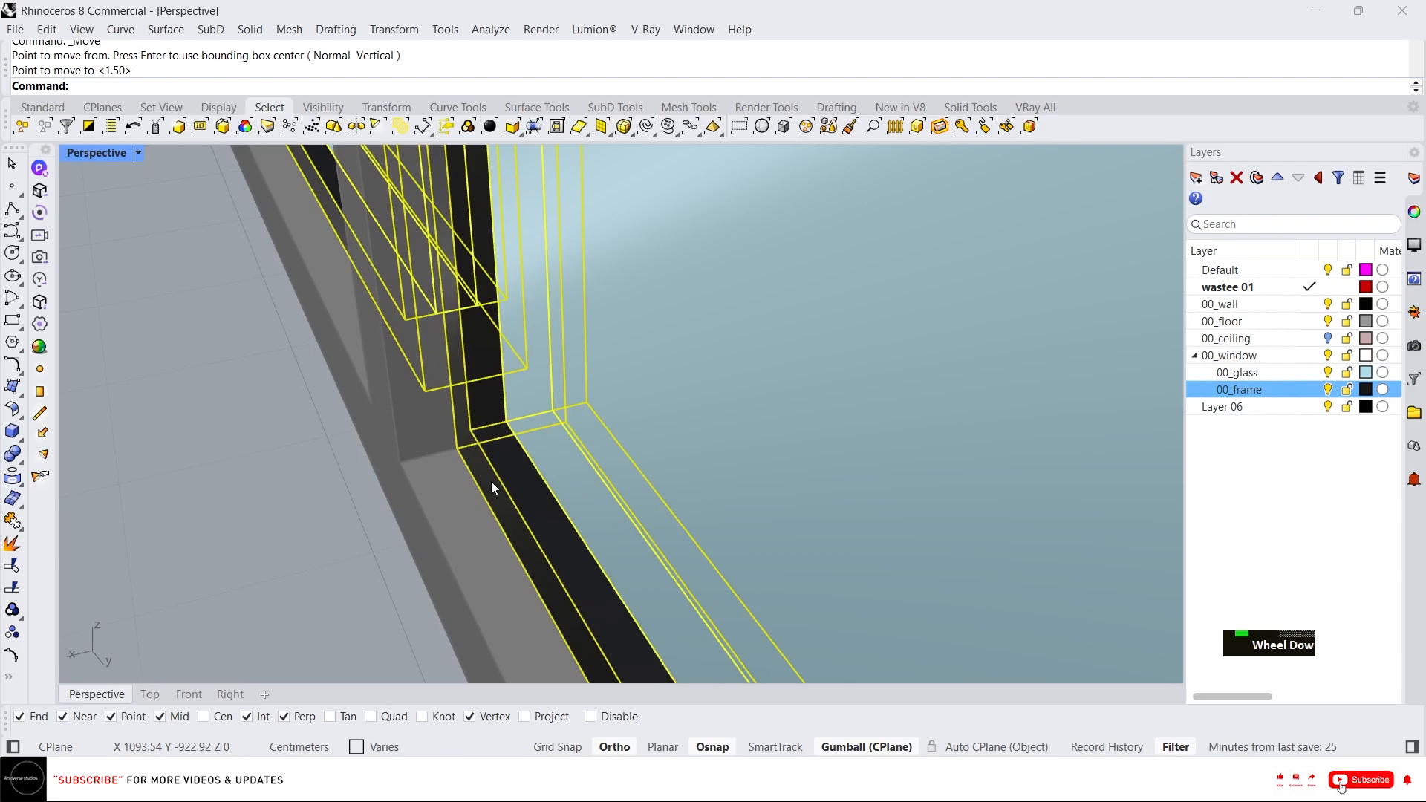
right_drag(617, 492, 542, 478)
click(736, 452)
scroll(737, 452, down, 7)
right_drag(737, 451, 569, 456)
middle_click(563, 462)
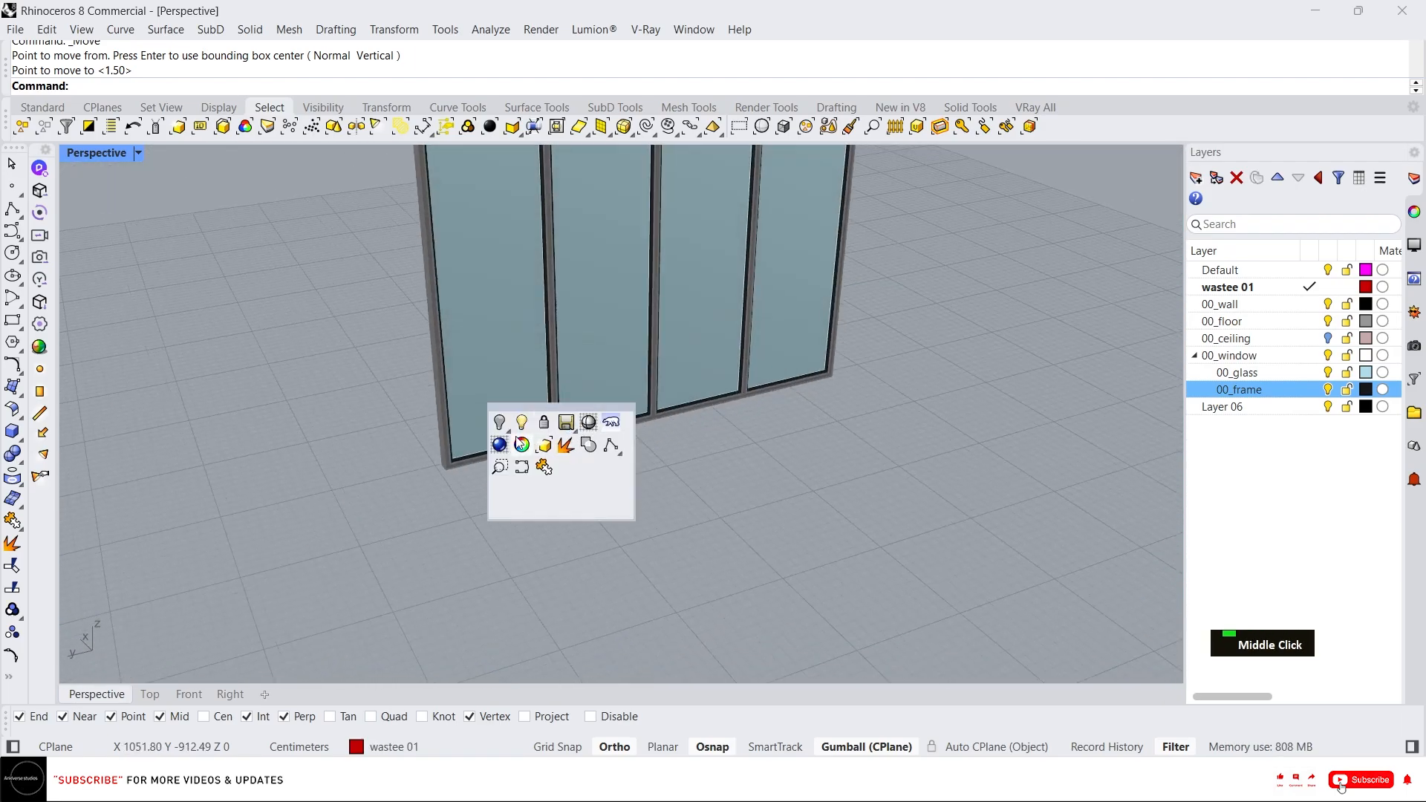
click(610, 422)
scroll(610, 422, down, 8)
right_drag(611, 421, 664, 394)
scroll(613, 472, up, 9)
middle_click(664, 394)
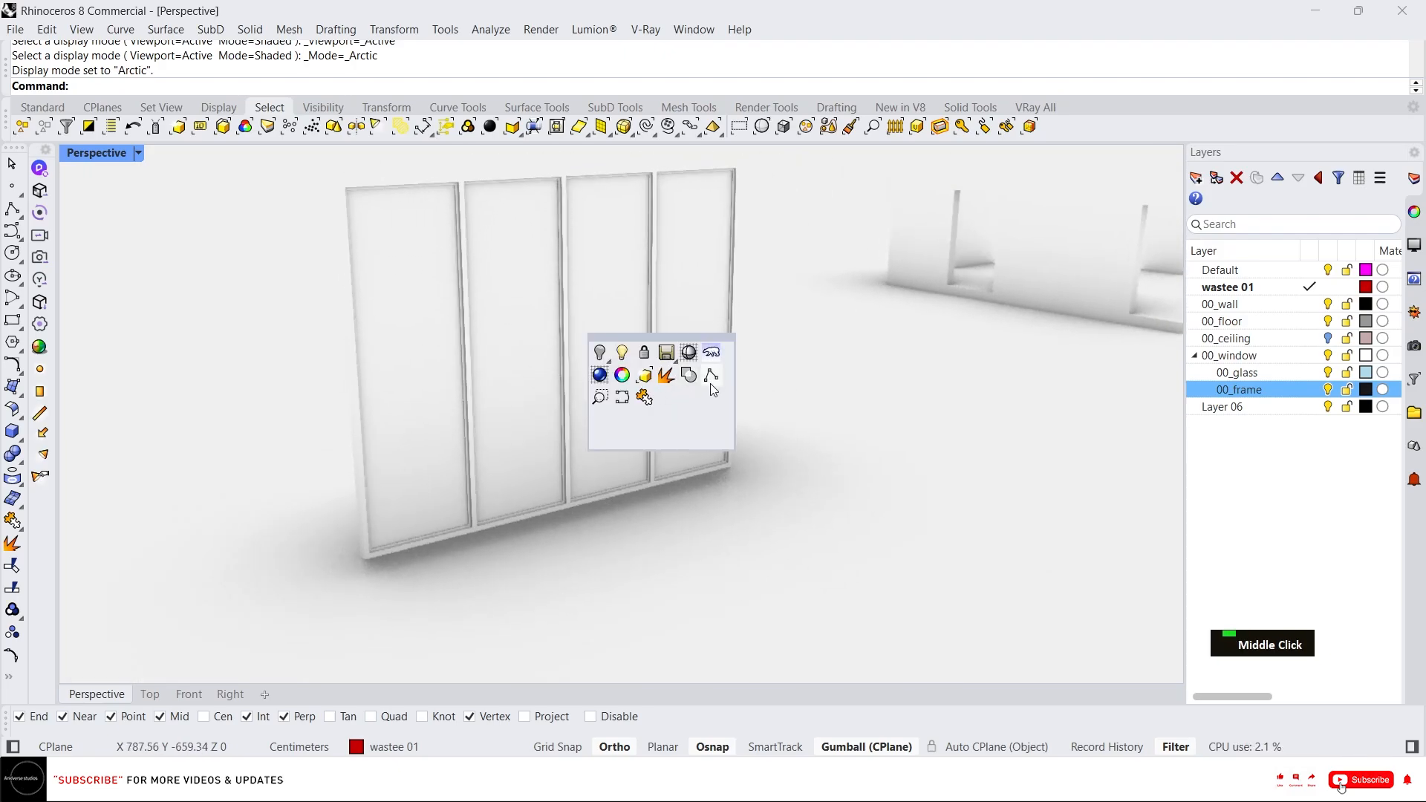
click(695, 358)
click(688, 401)
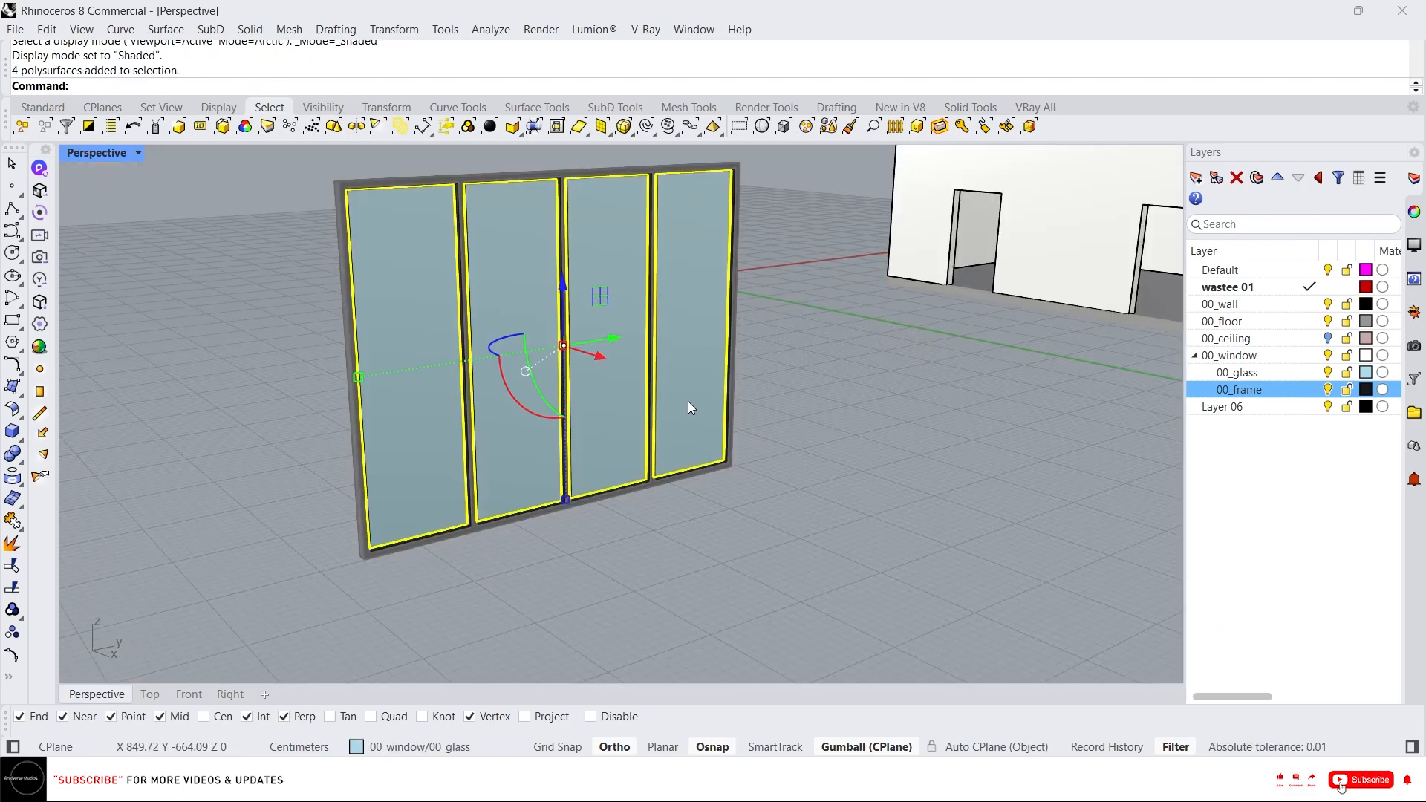
right_drag(924, 444, 786, 480)
click(894, 482)
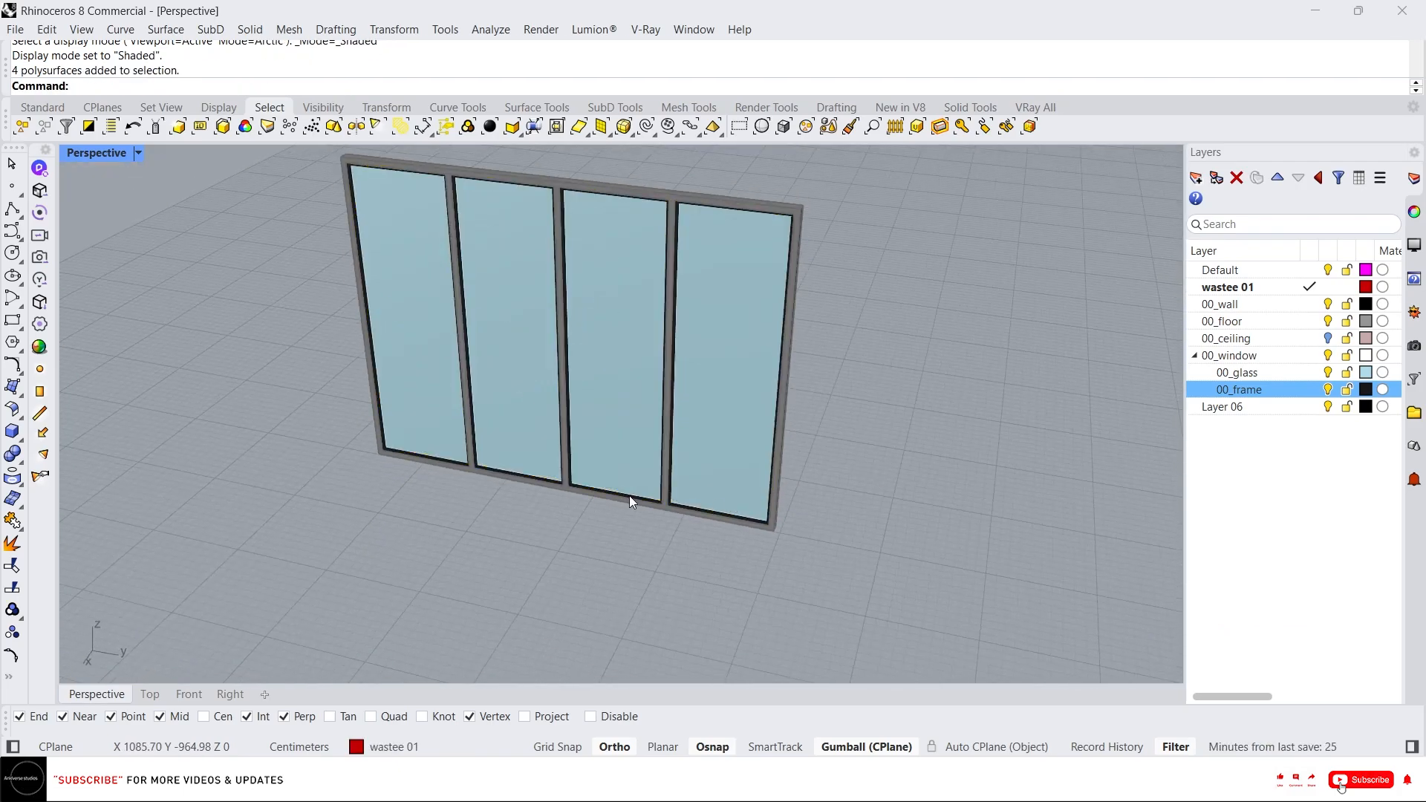
Unlock the locked outer window frame.
scroll(914, 545, down, 2)
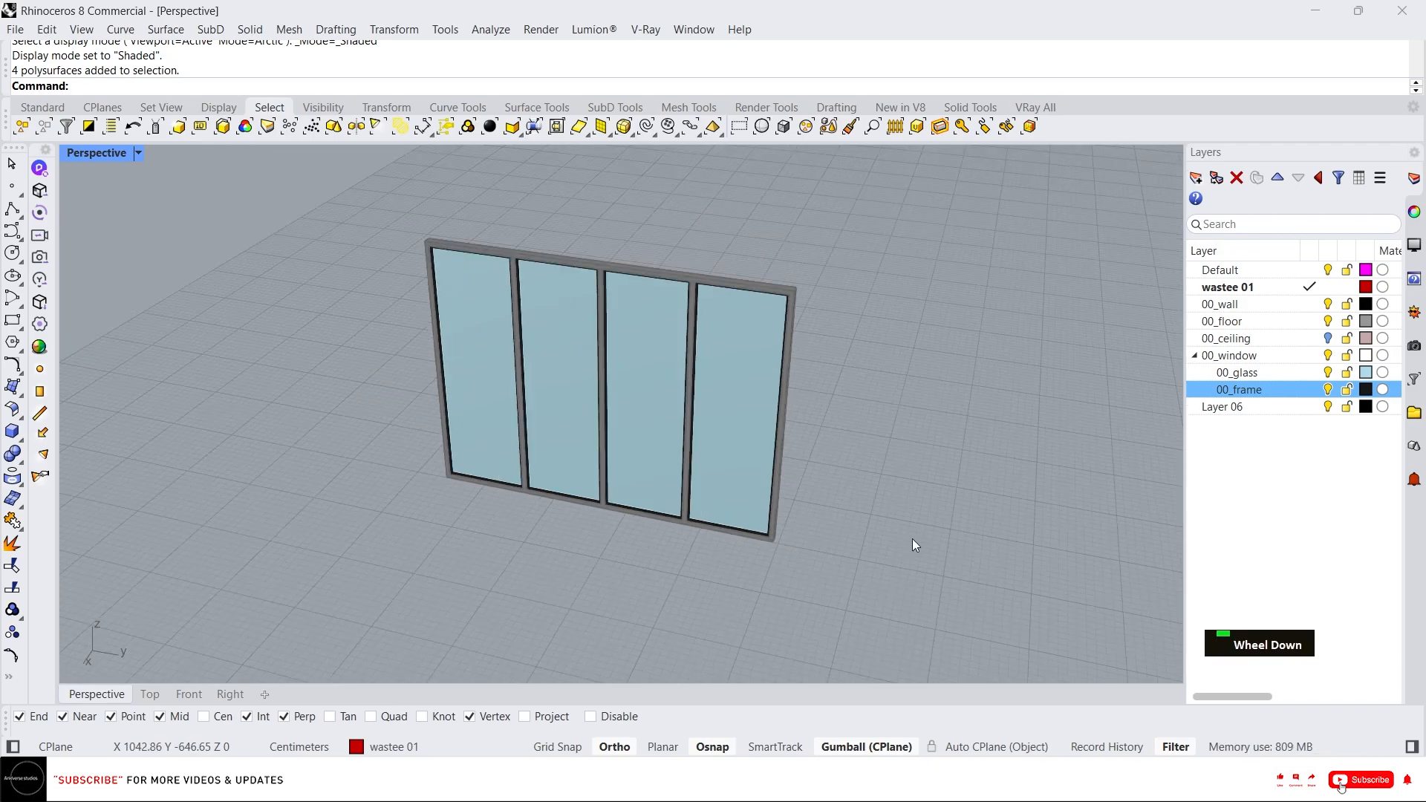
middle_click(850, 490)
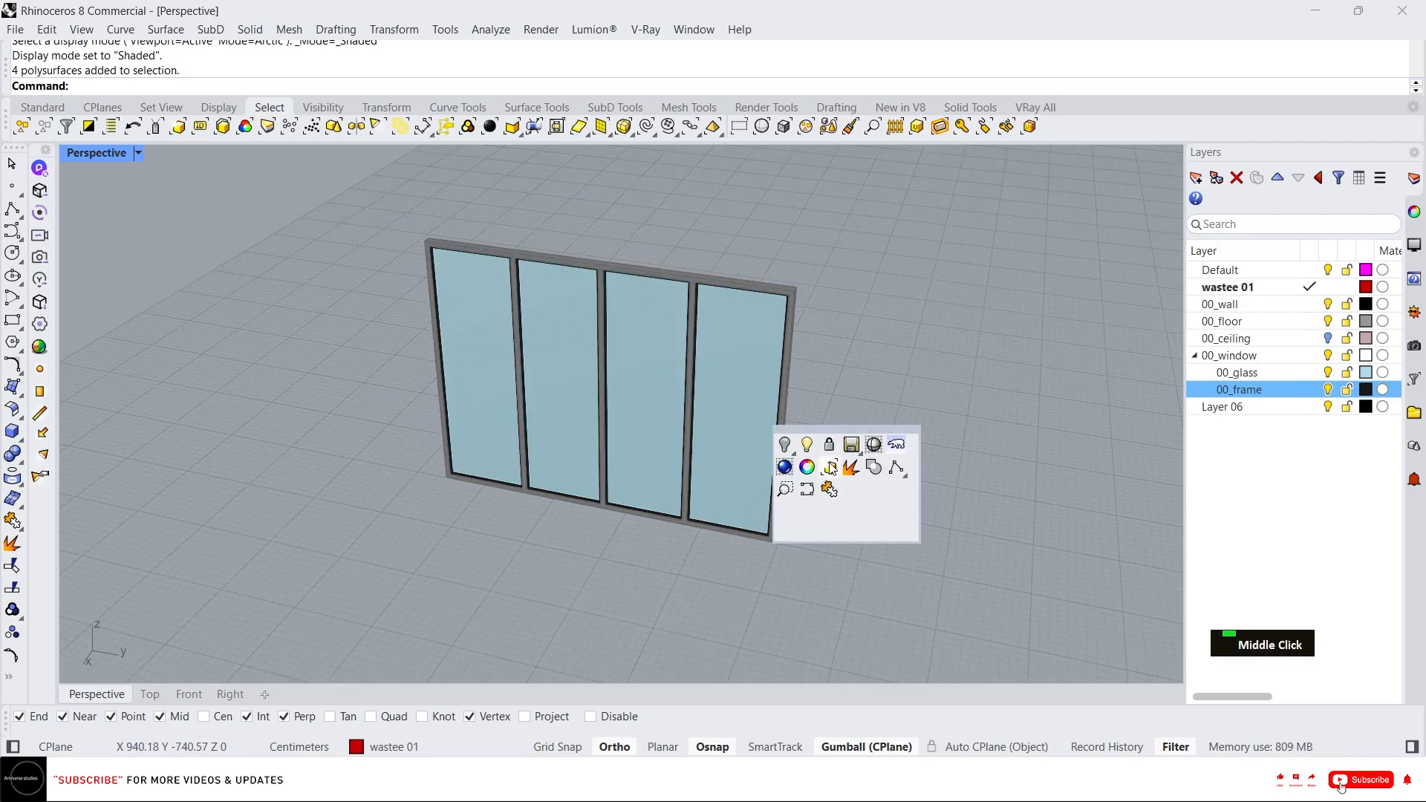
right_click(829, 451)
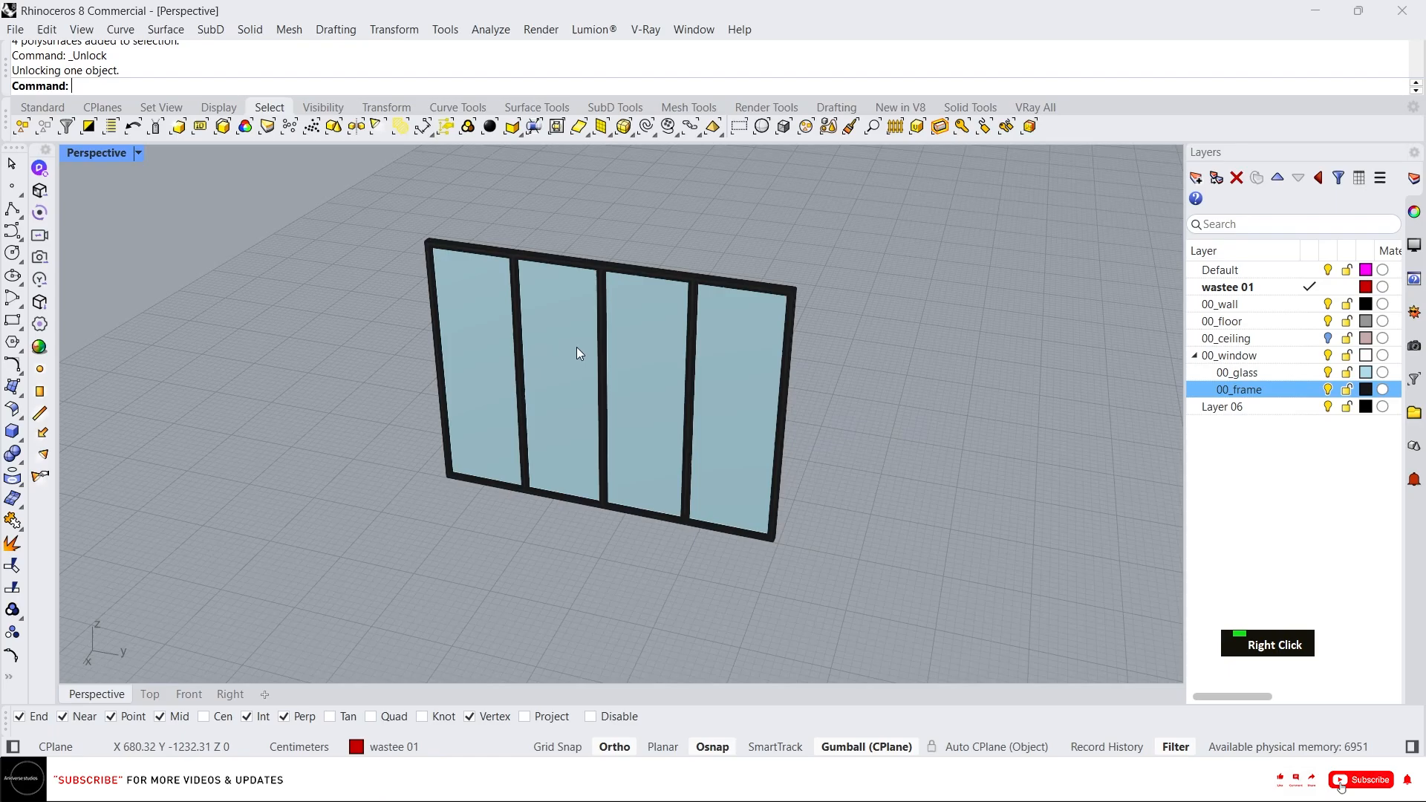
Select all nine window polysurfaces and group them.
scroll(745, 377, down, 3)
key(Escape)
click(631, 437)
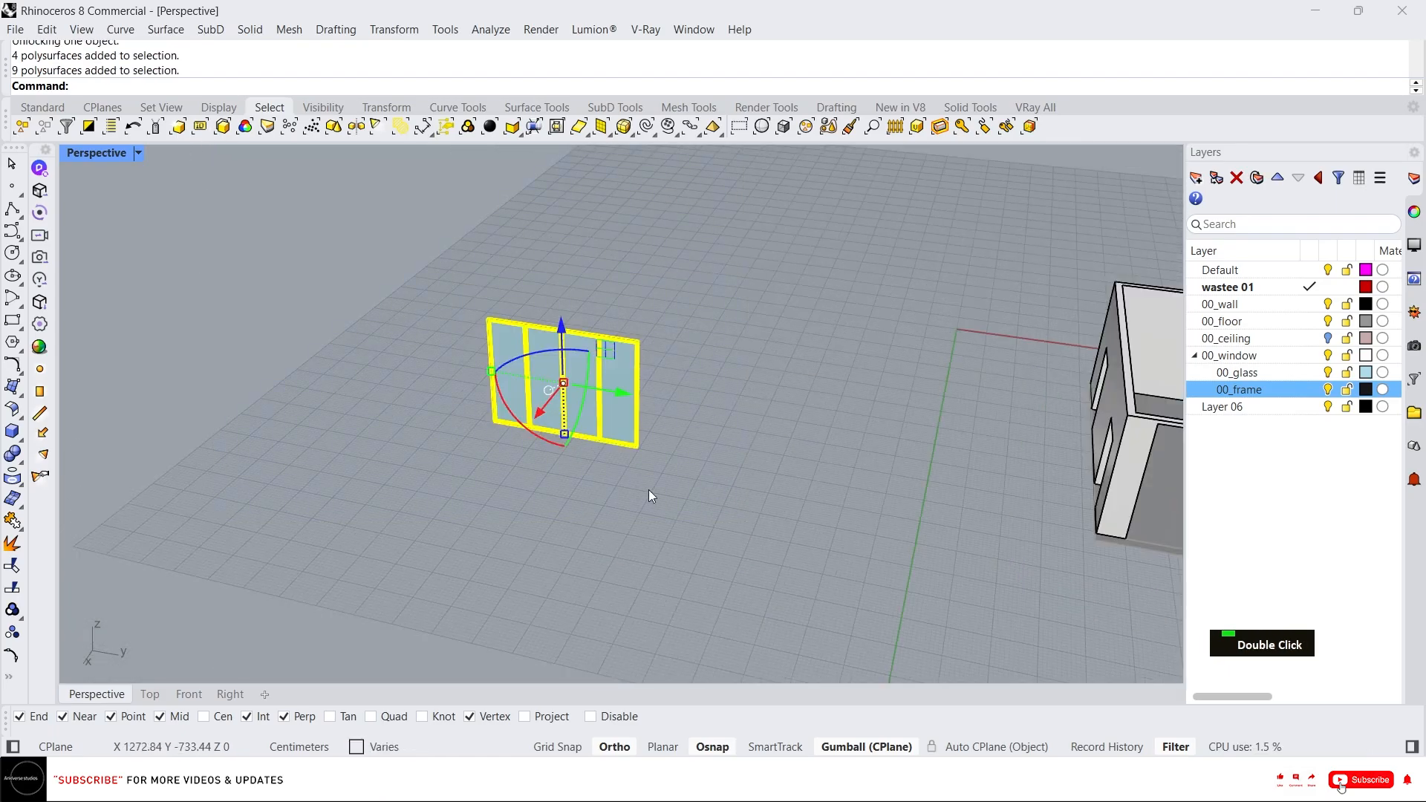
text(g)
key(Return)
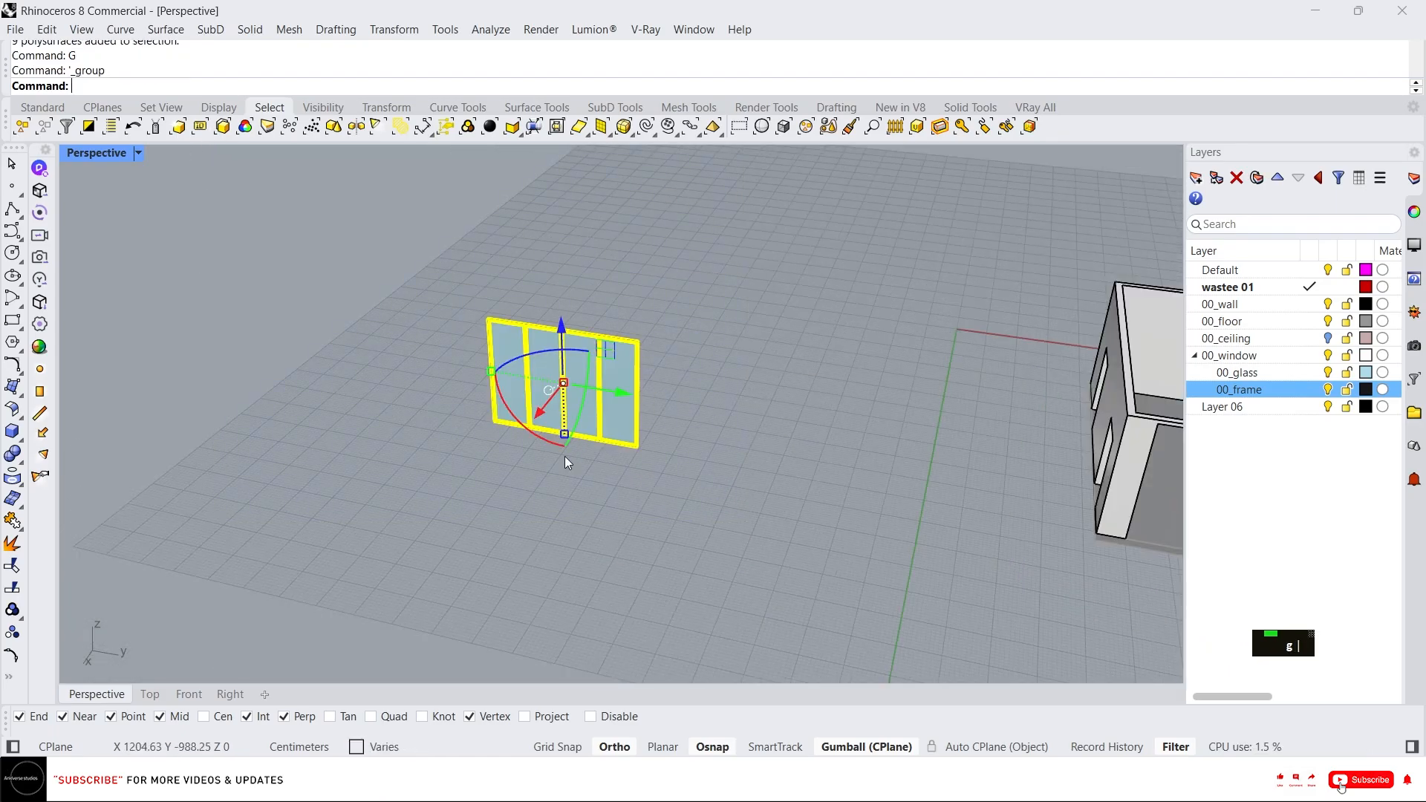
Move the grouped window into the opening in the room's wall.
scroll(660, 422, down, 3)
right_drag(658, 424, 593, 468)
scroll(592, 476, up, 5)
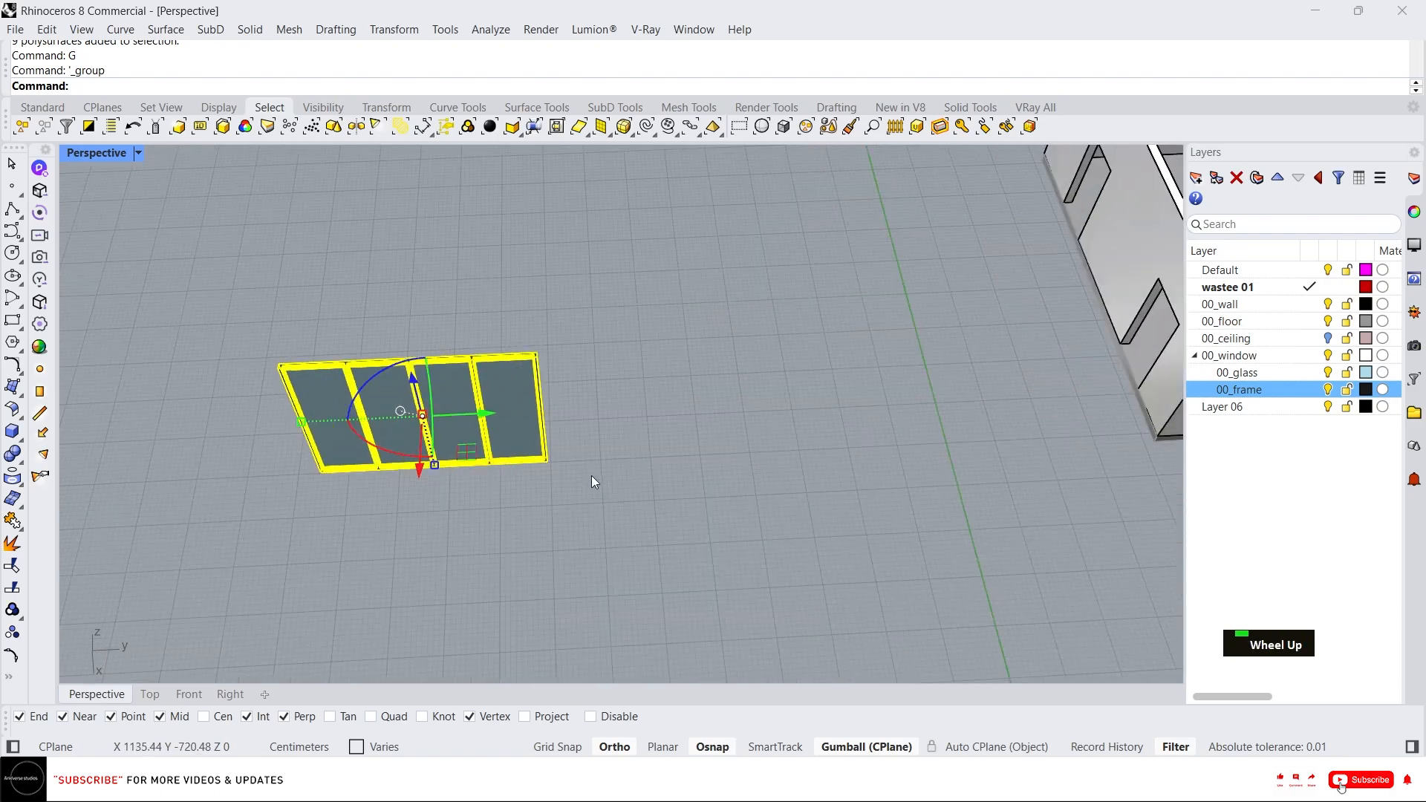
text(m)
key(Return)
click(518, 453)
scroll(518, 453, down, 3)
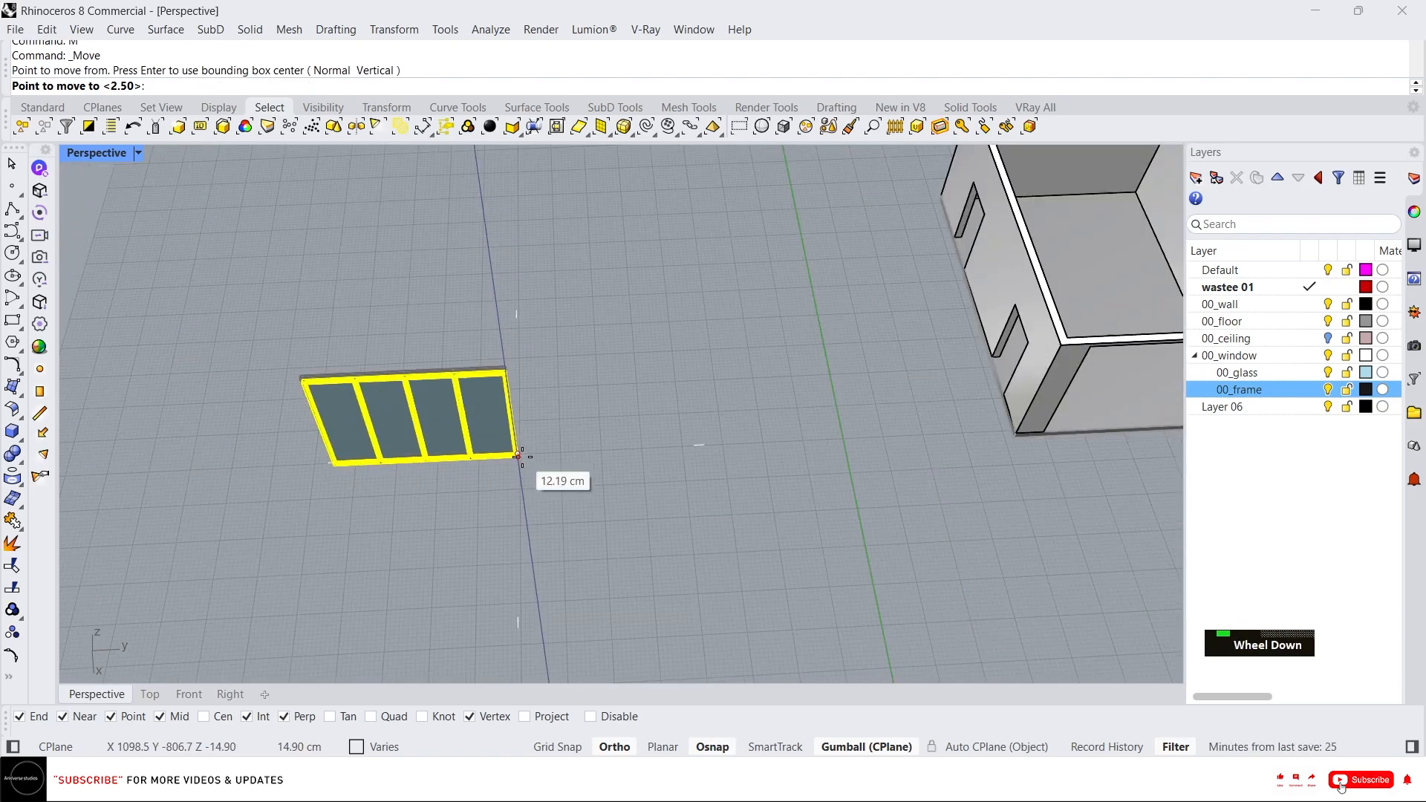
scroll(1037, 396, up, 6)
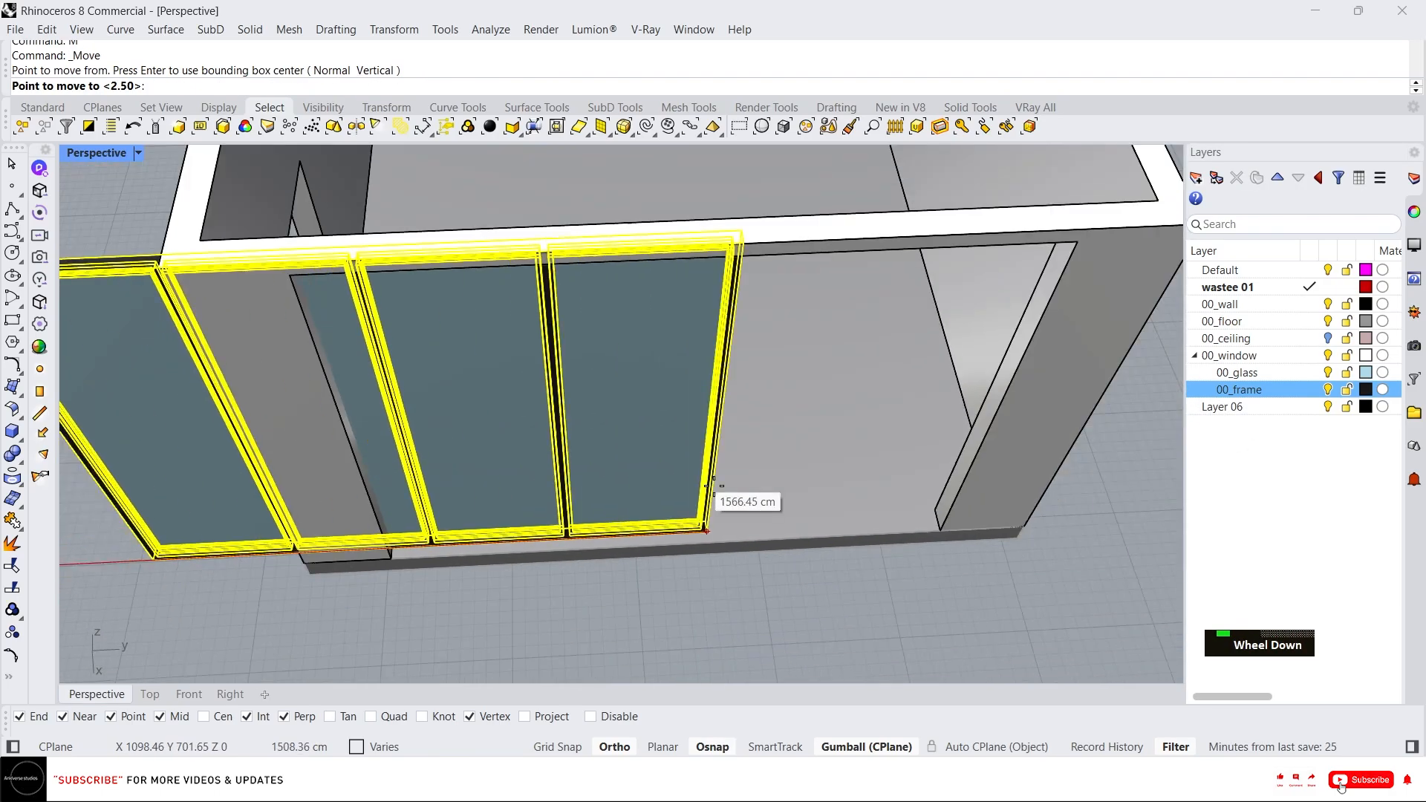
scroll(854, 520, up, 5)
click(1077, 561)
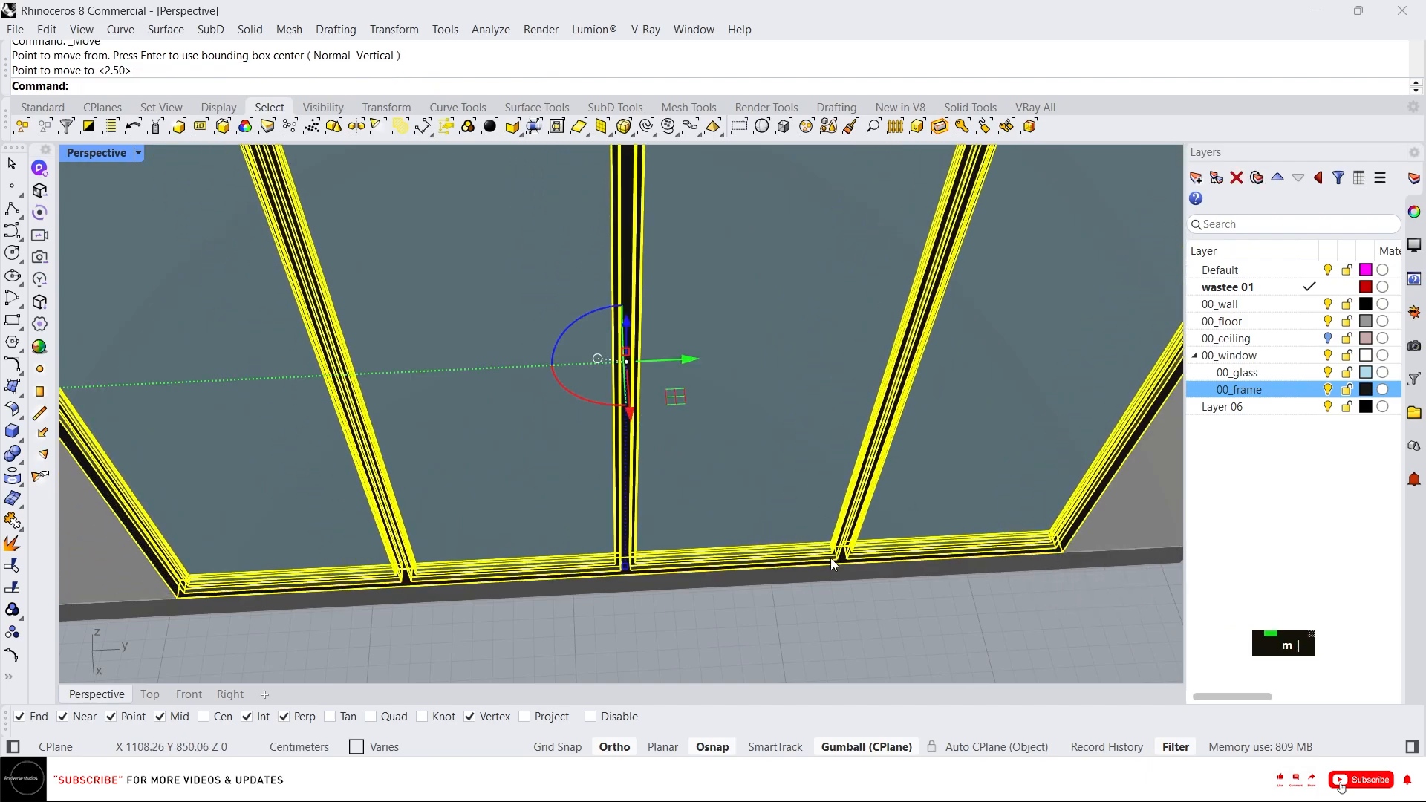
scroll(519, 427, down, 9)
right_drag(322, 423, 772, 342)
key(Escape)
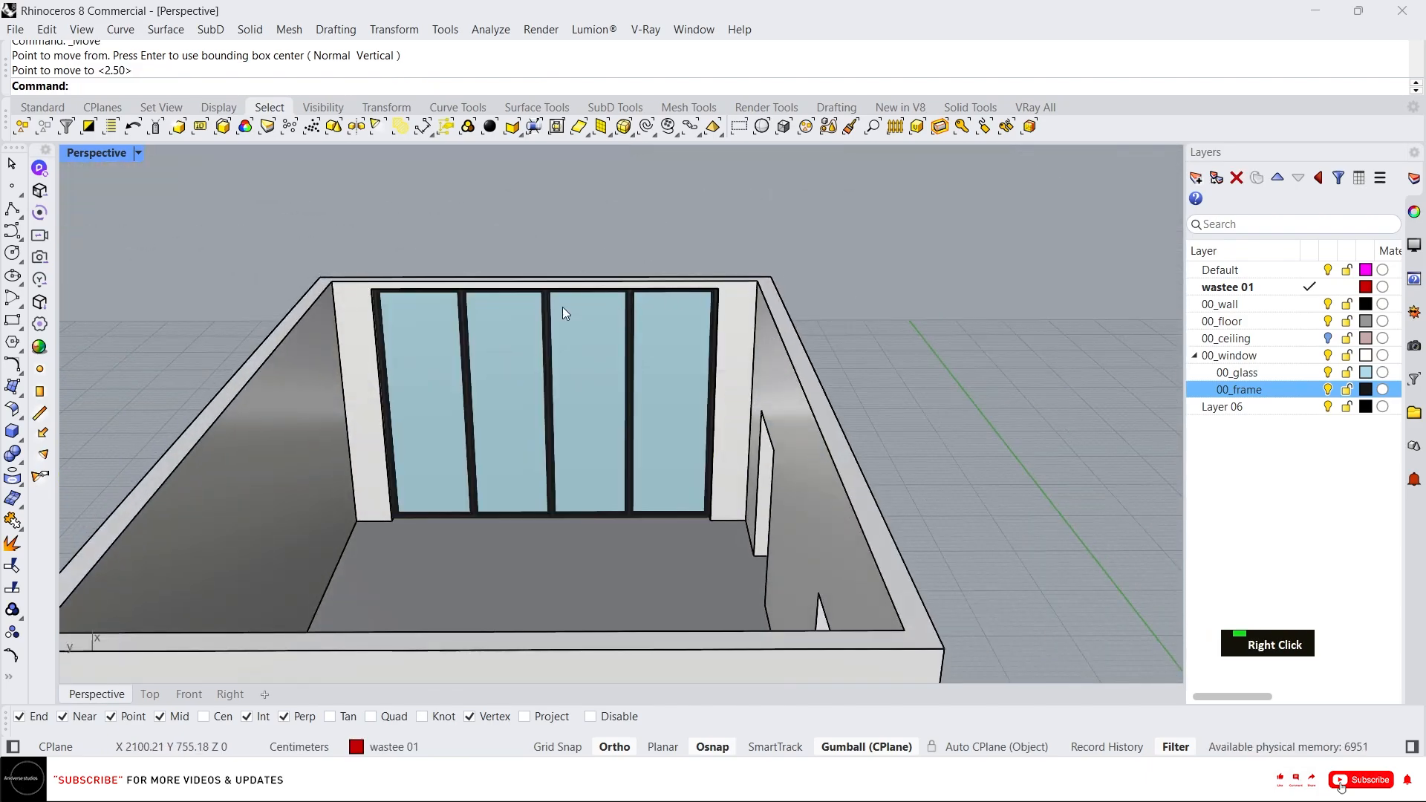
scroll(475, 327, up, 4)
scroll(475, 319, down, 5)
right_drag(510, 288, 643, 434)
scroll(471, 317, down, 3)
scroll(671, 380, up, 2)
scroll(605, 438, up, 5)
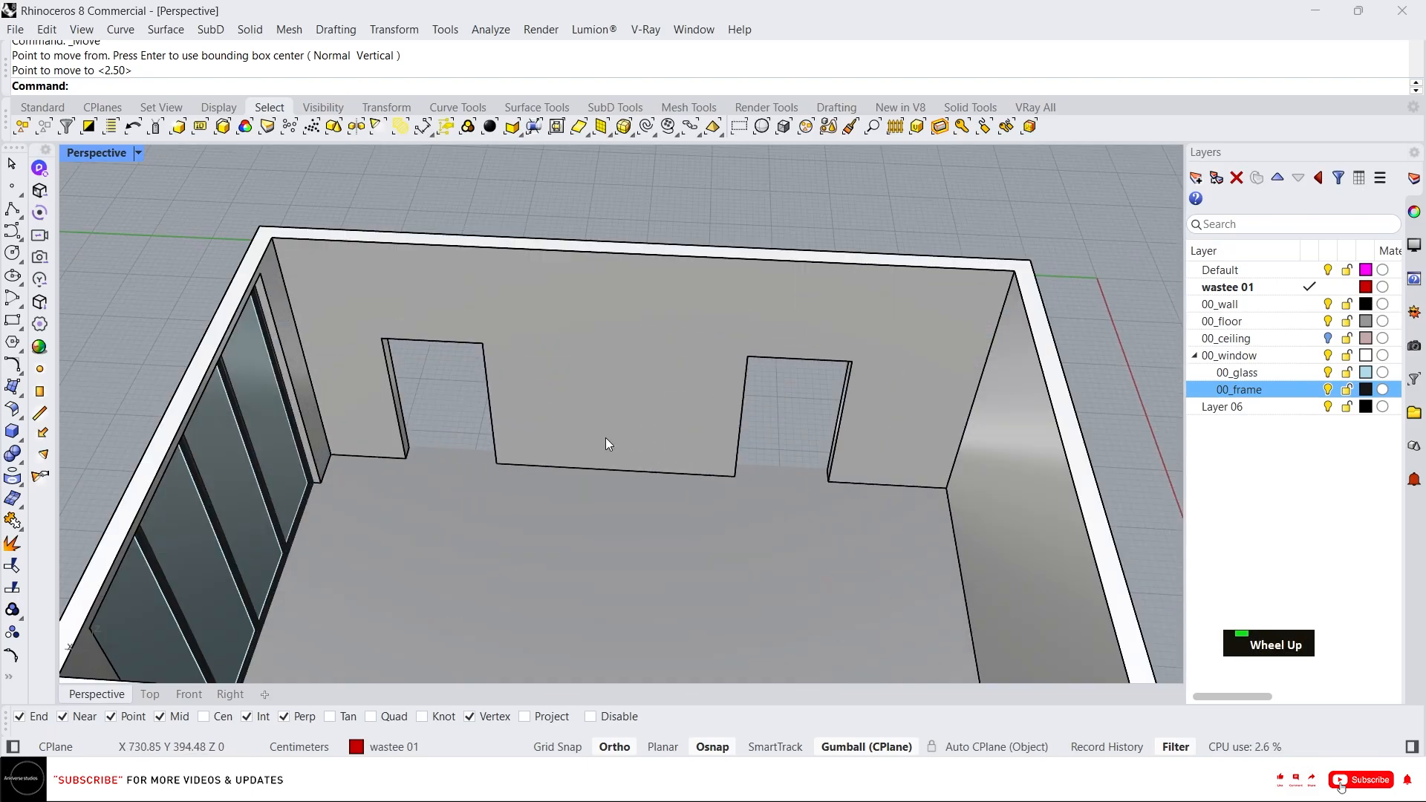
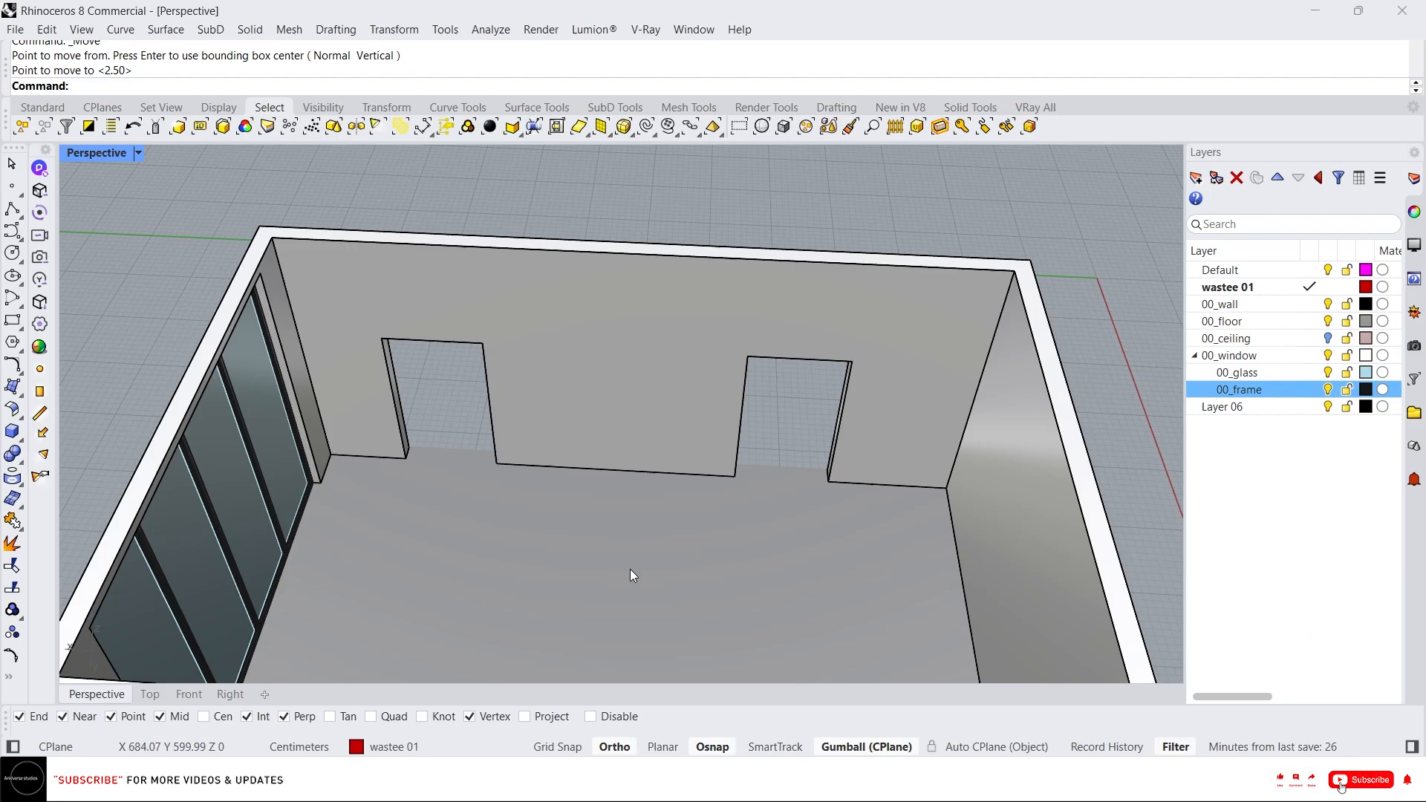
Import the Door_1637 SketchUp file from the 00_Assests folder into the model.
click(631, 781)
double_click(931, 198)
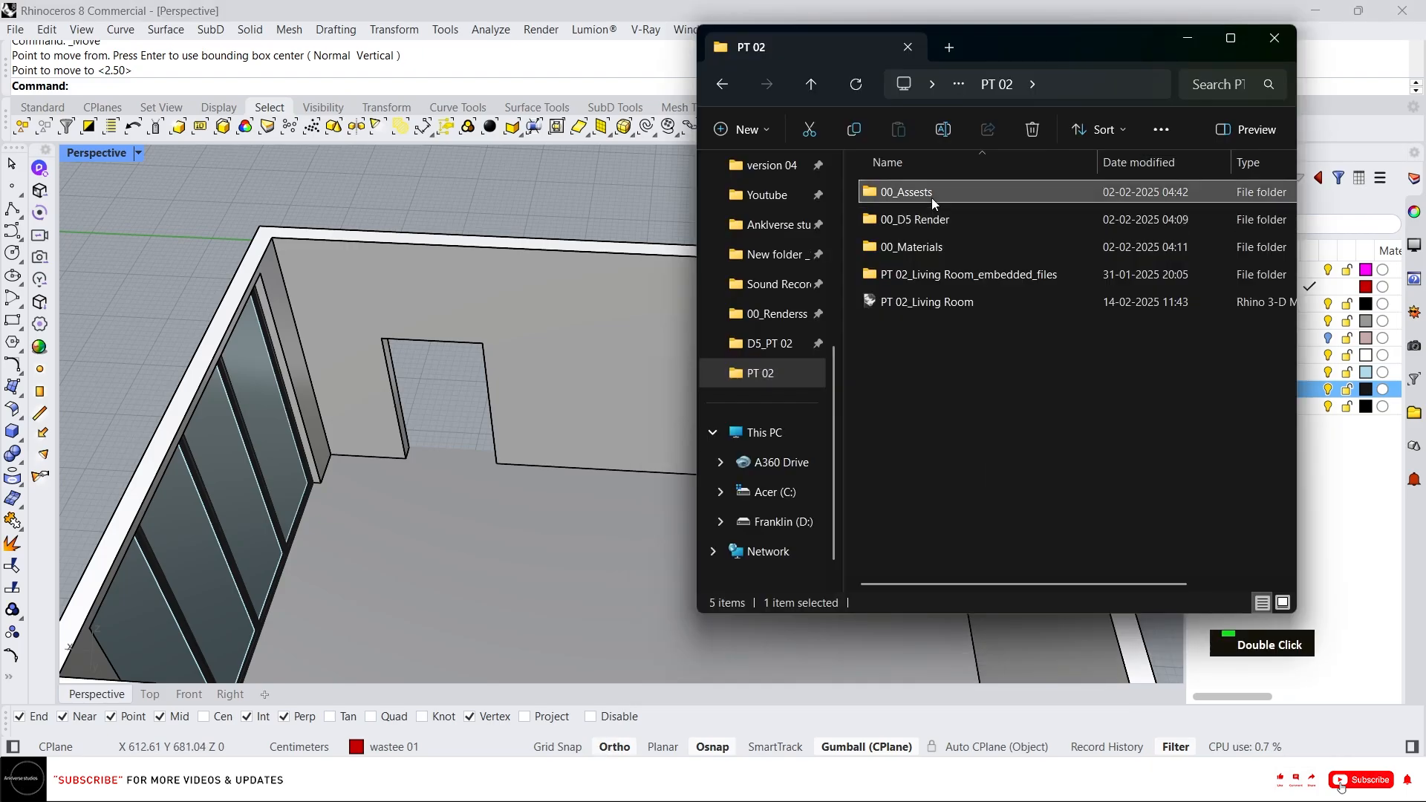
scroll(965, 334, down, 1)
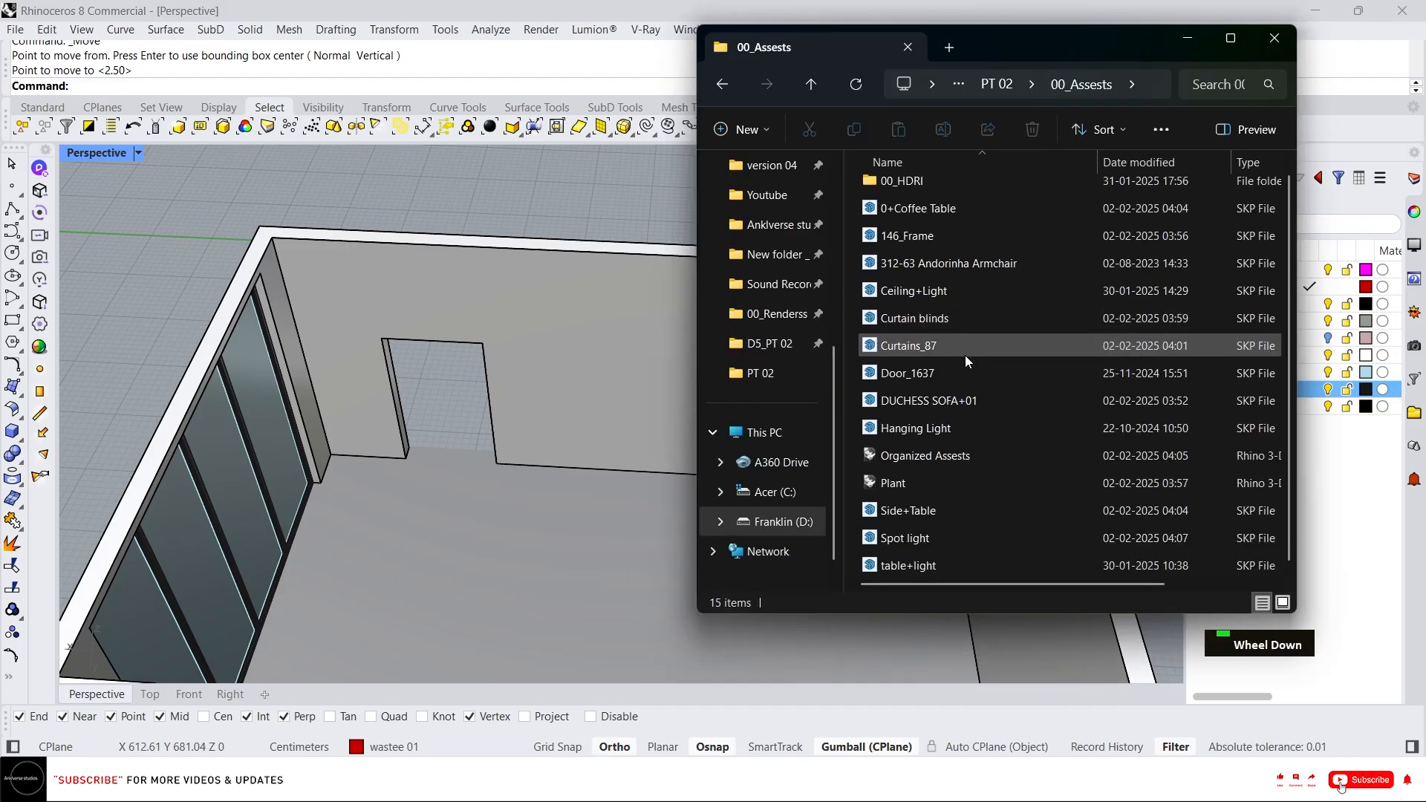
click(955, 378)
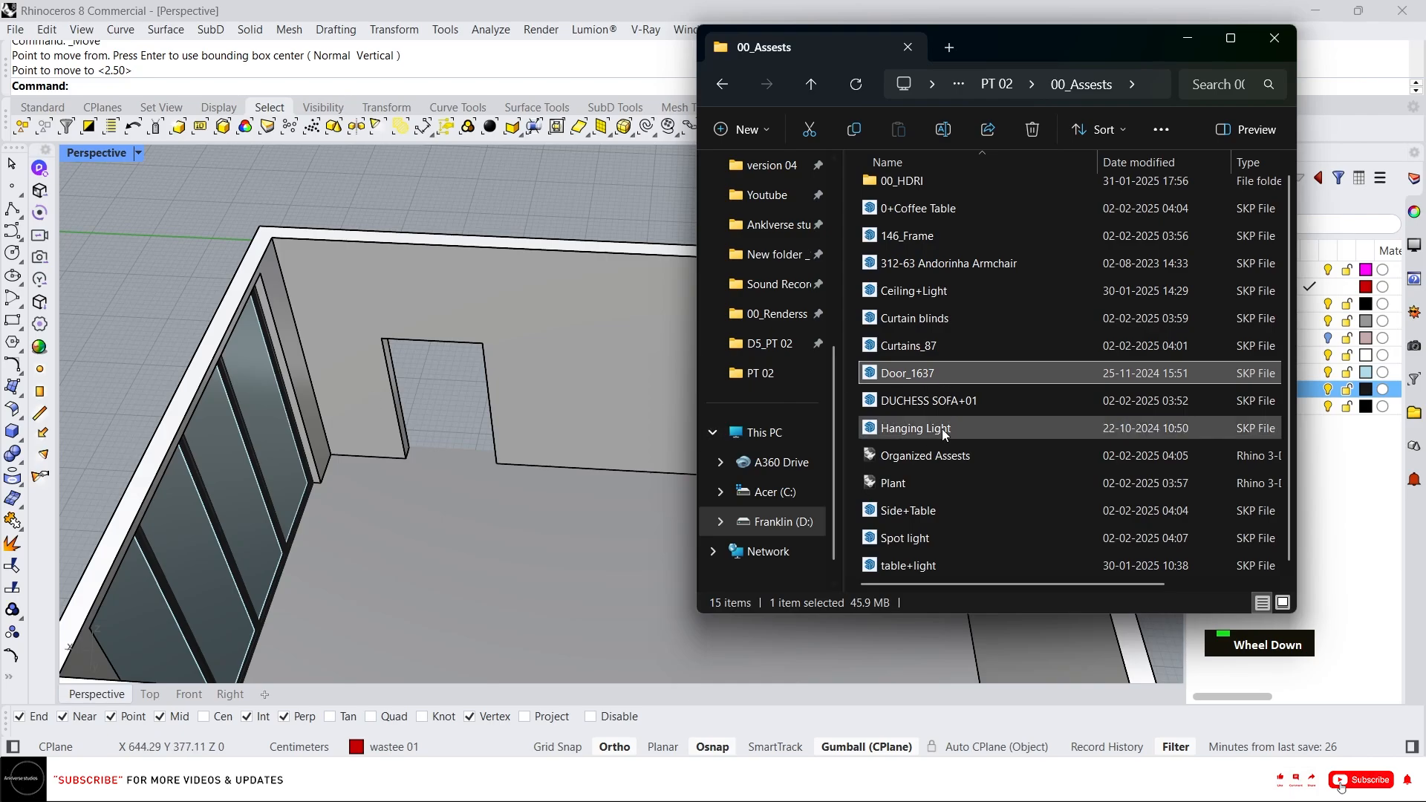
drag(483, 202, 484, 205)
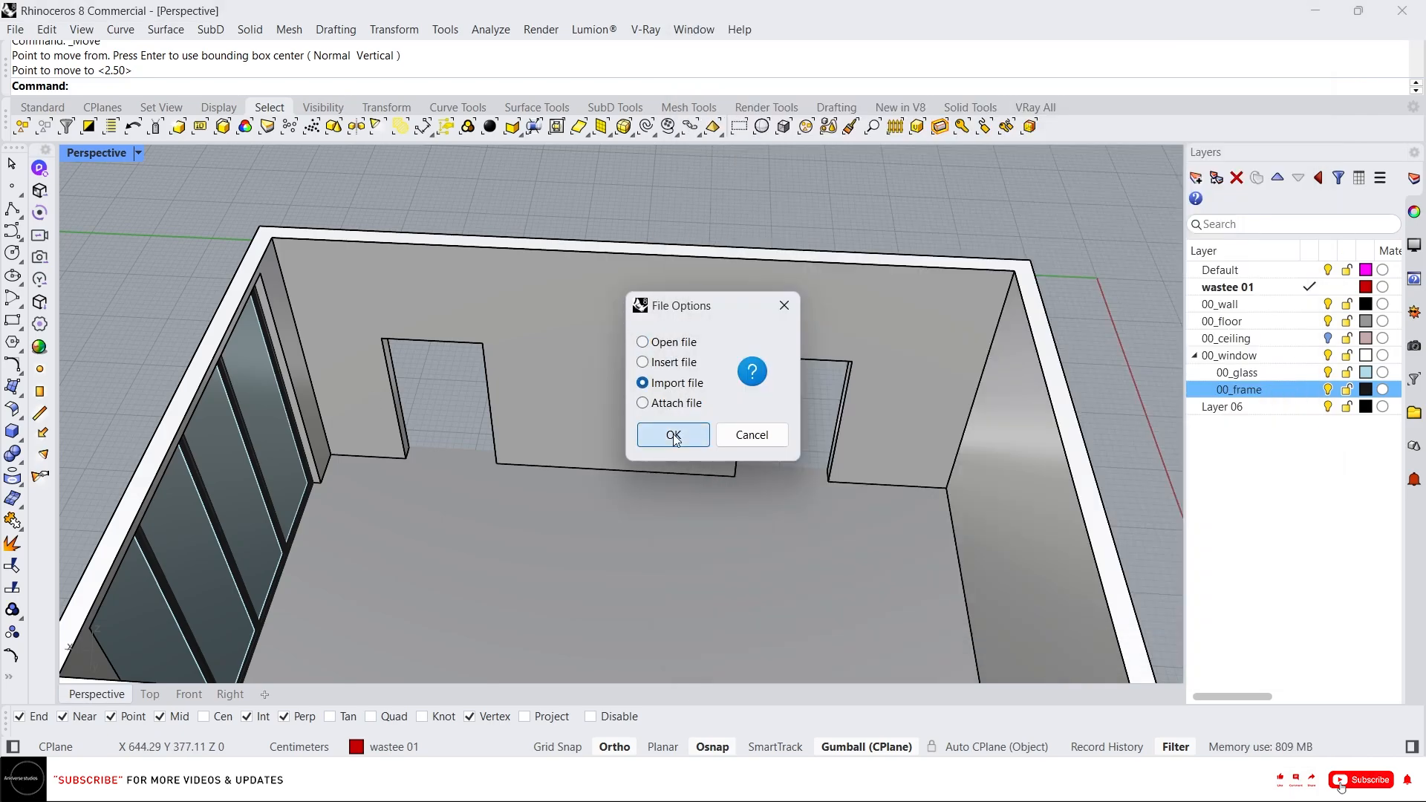
click(673, 436)
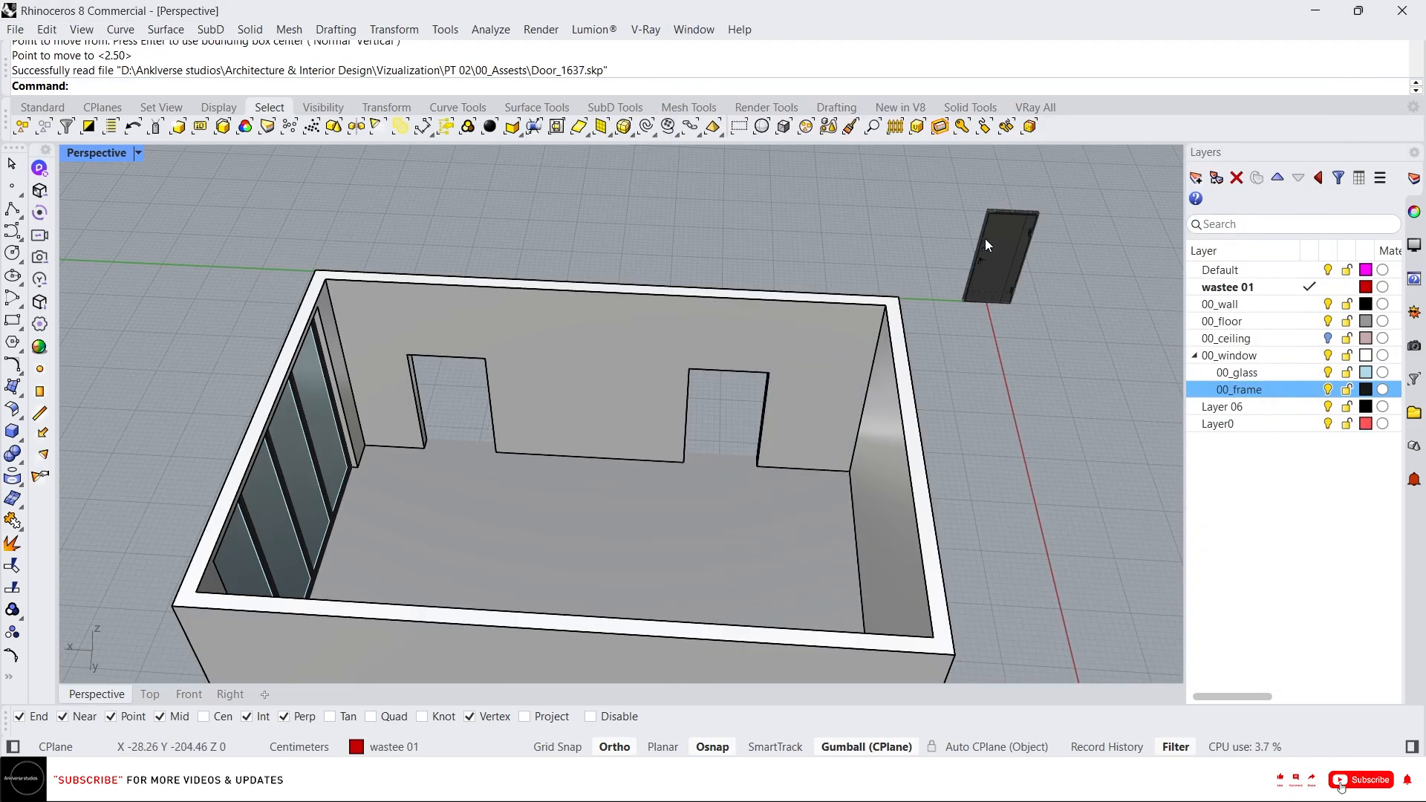
Select the imported door mesh and explode it into its separate meshes.
click(985, 238)
scroll(1037, 240, up, 3)
right_drag(1037, 239, 461, 225)
scroll(599, 228, down, 4)
scroll(738, 221, up, 5)
click(461, 225)
click(582, 262)
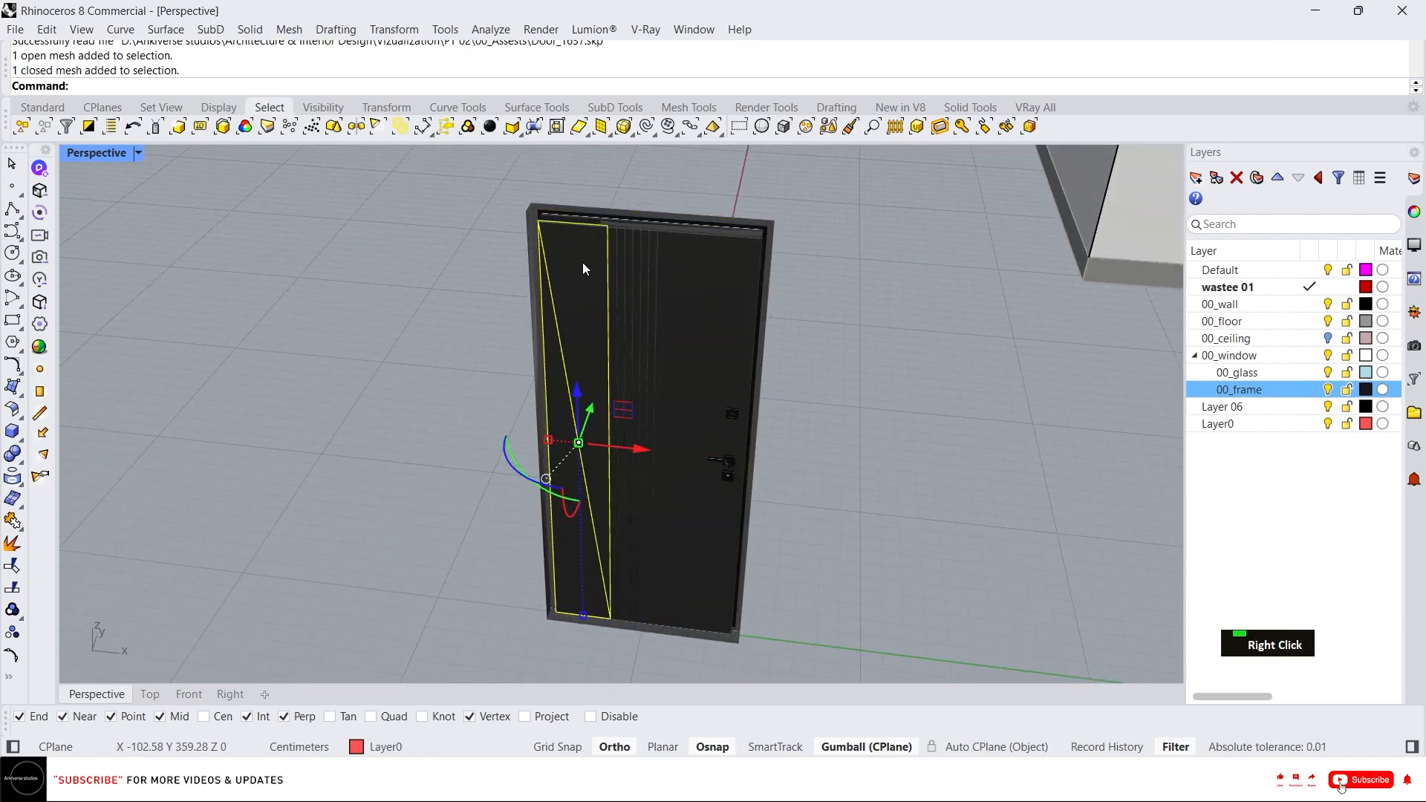
right_drag(583, 261, 547, 191)
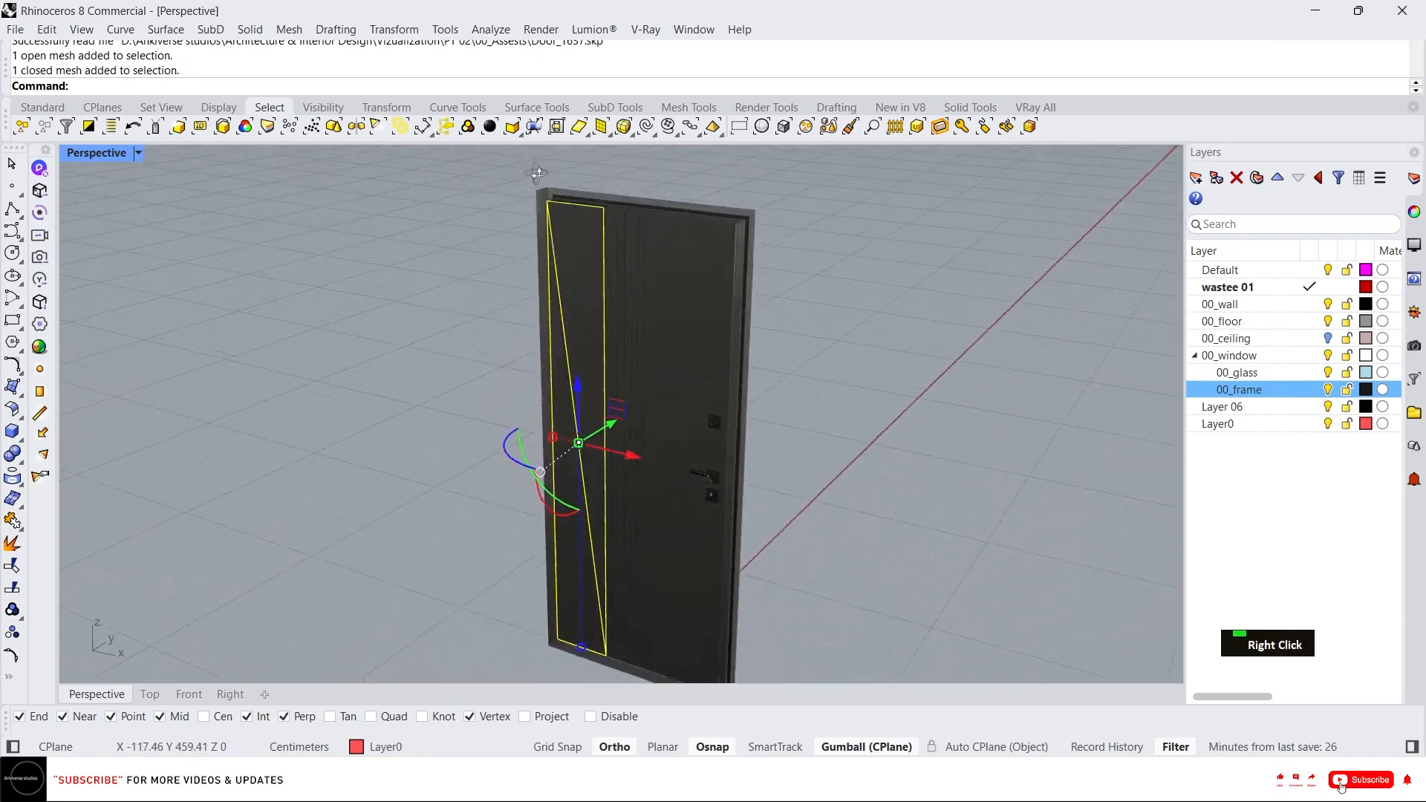
scroll(548, 191, up, 3)
click(518, 210)
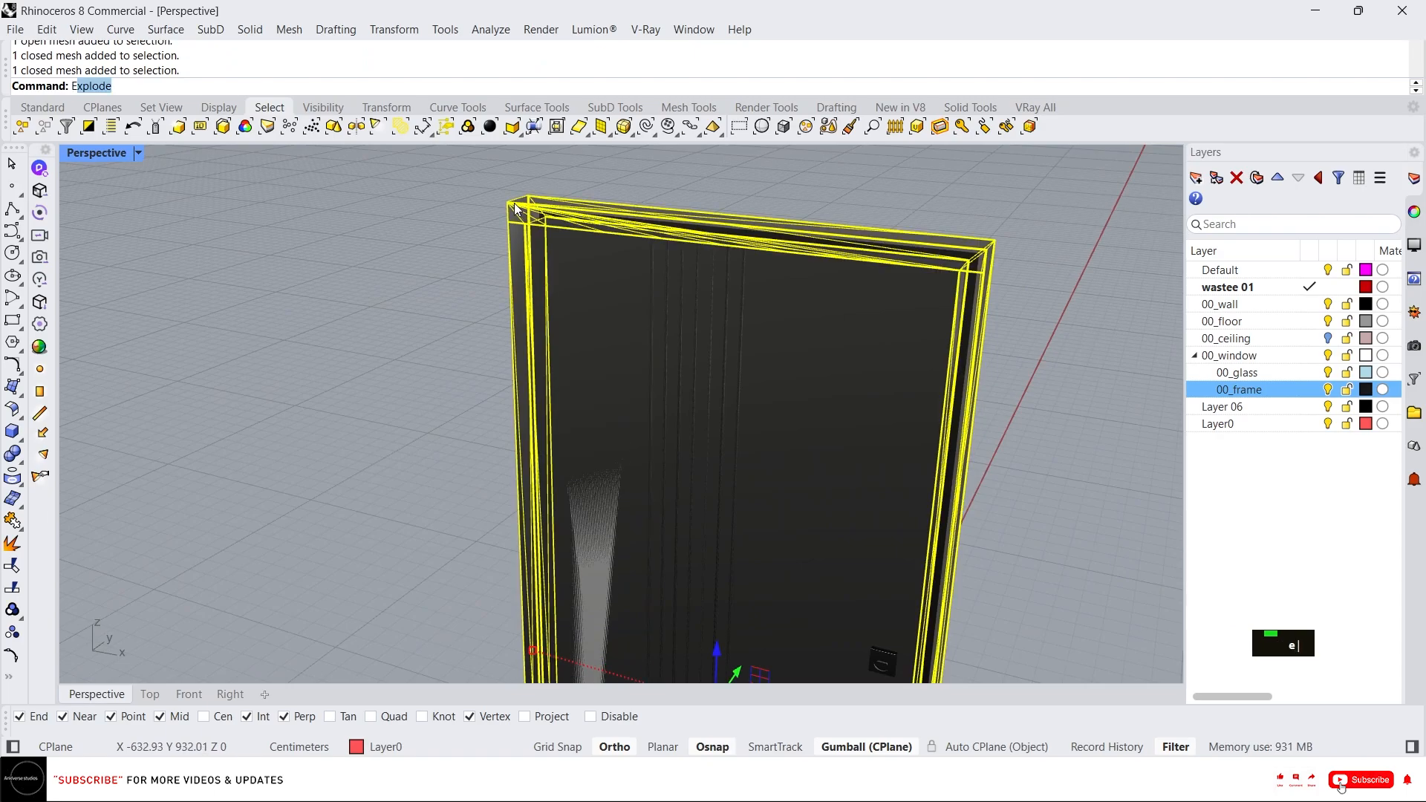
text(explo)
key(Return)
Select all of the door's meshes and group them.
click(423, 204)
click(568, 271)
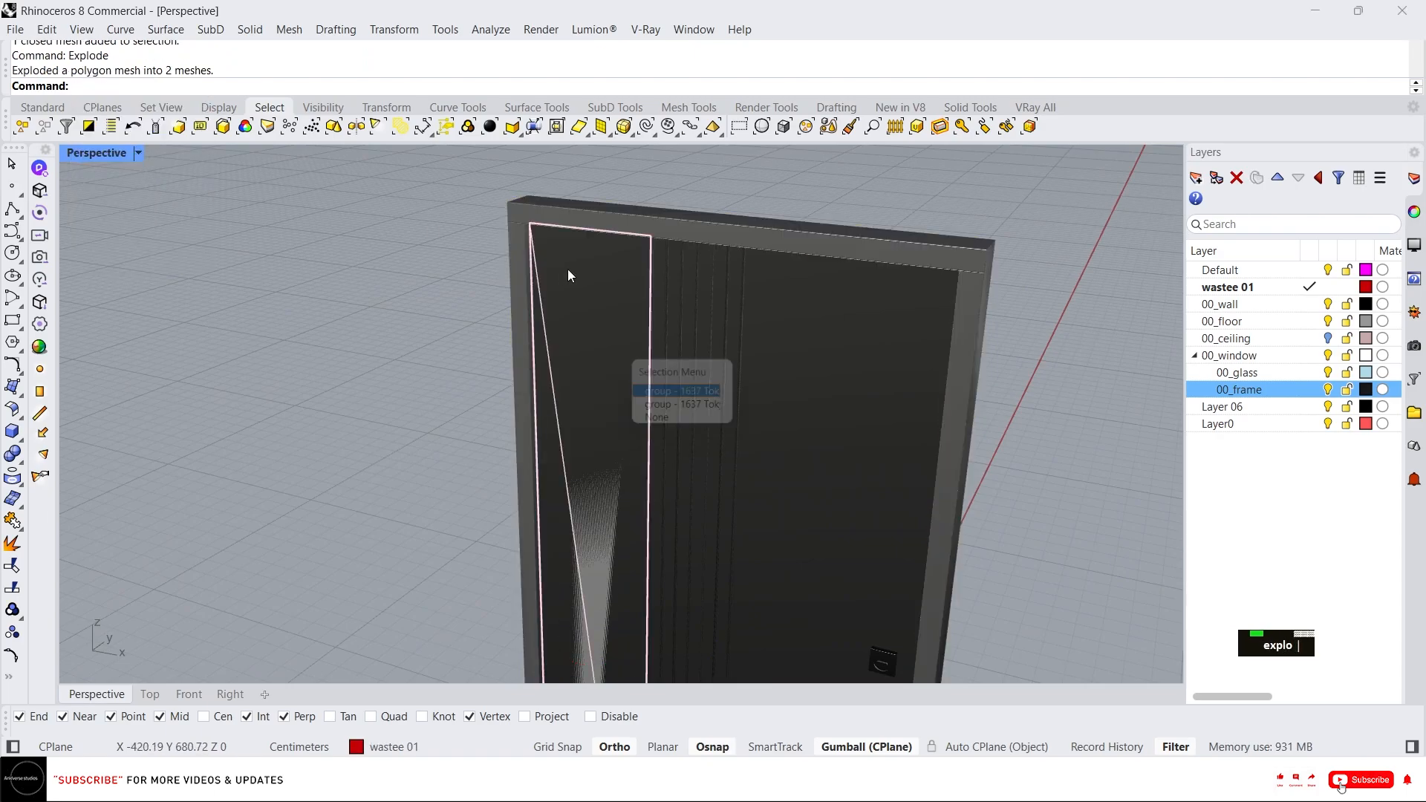
scroll(535, 275, down, 1)
click(665, 400)
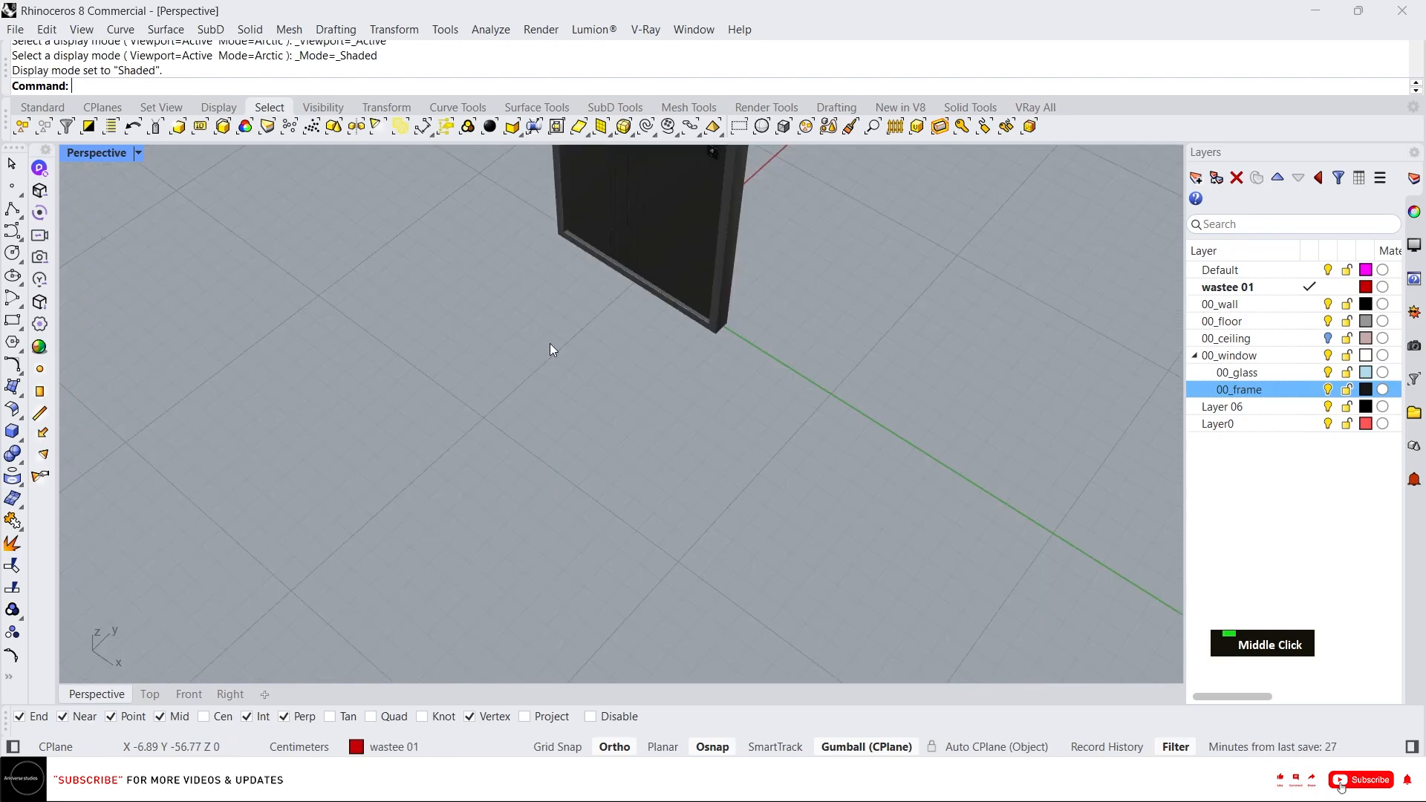
scroll(553, 343, down, 5)
scroll(497, 279, down, 3)
drag(477, 234, 697, 559)
text(G)
key(Return)
scroll(461, 376, down, 3)
right_drag(461, 377, 947, 308)
scroll(576, 290, up, 3)
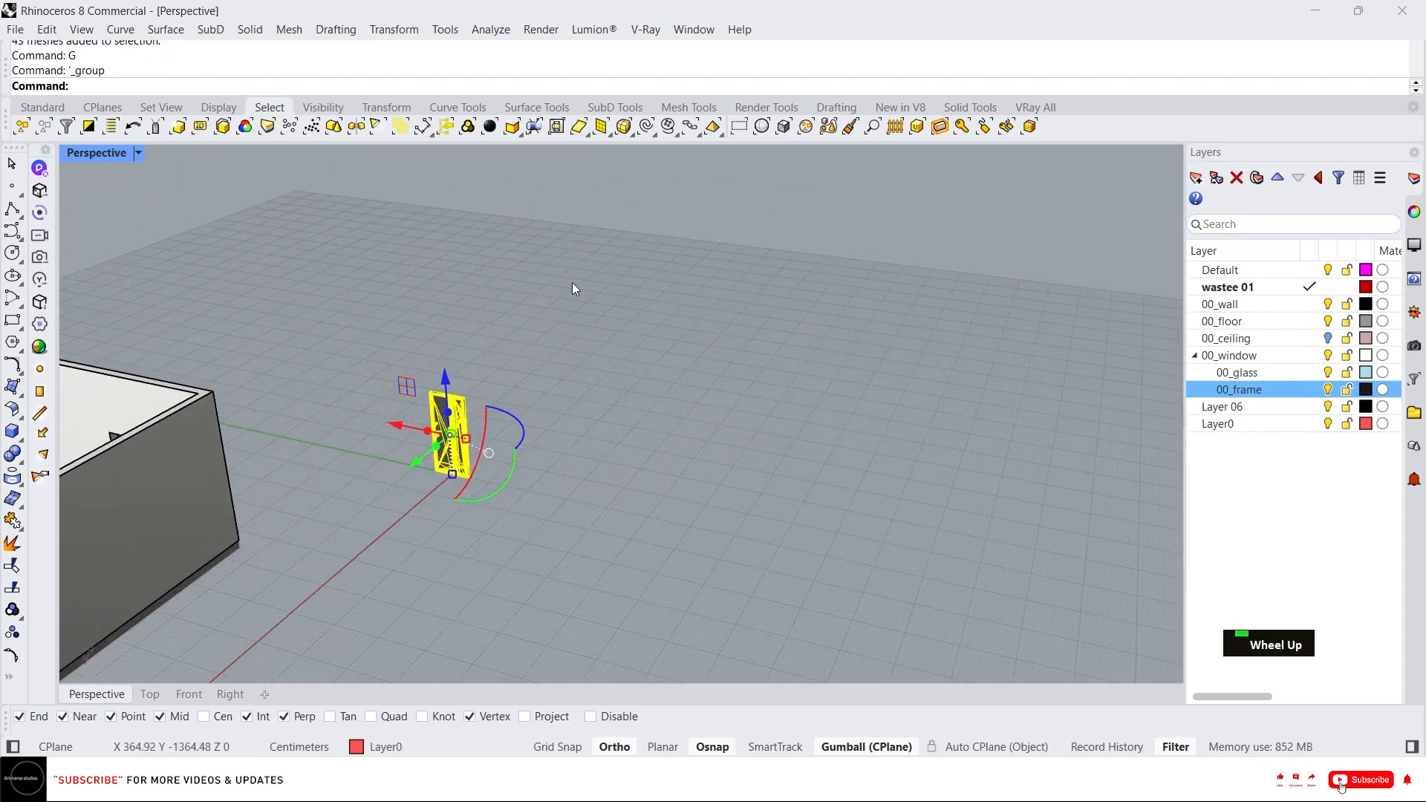
right_drag(577, 289, 646, 407)
scroll(477, 503, up, 3)
text(M)
key(Return)
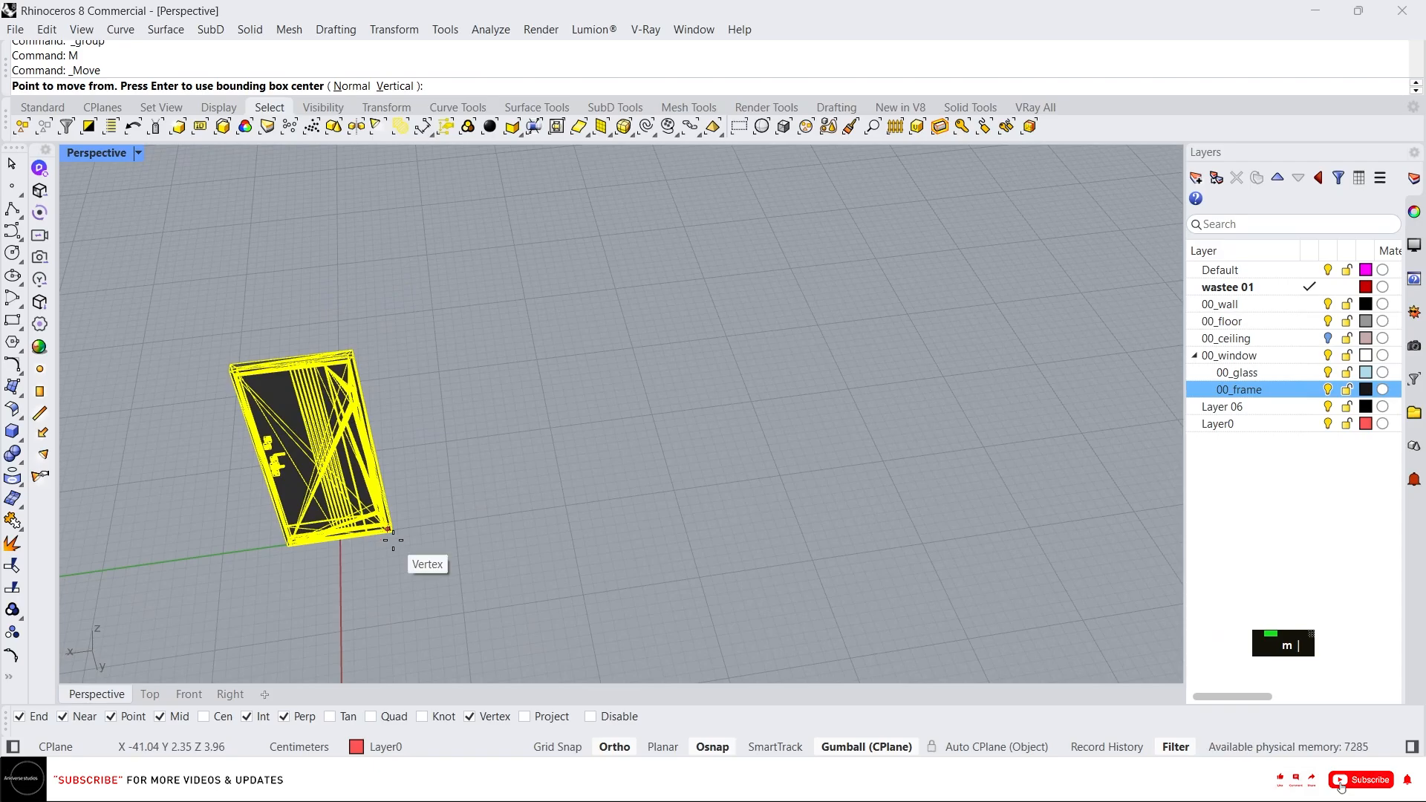
click(393, 539)
key(Escape)
Move the grouped door from its bottom corner into the door opening in the room's wall.
scroll(392, 537, up, 6)
text(m)
key(space)
click(452, 525)
scroll(765, 430, down, 8)
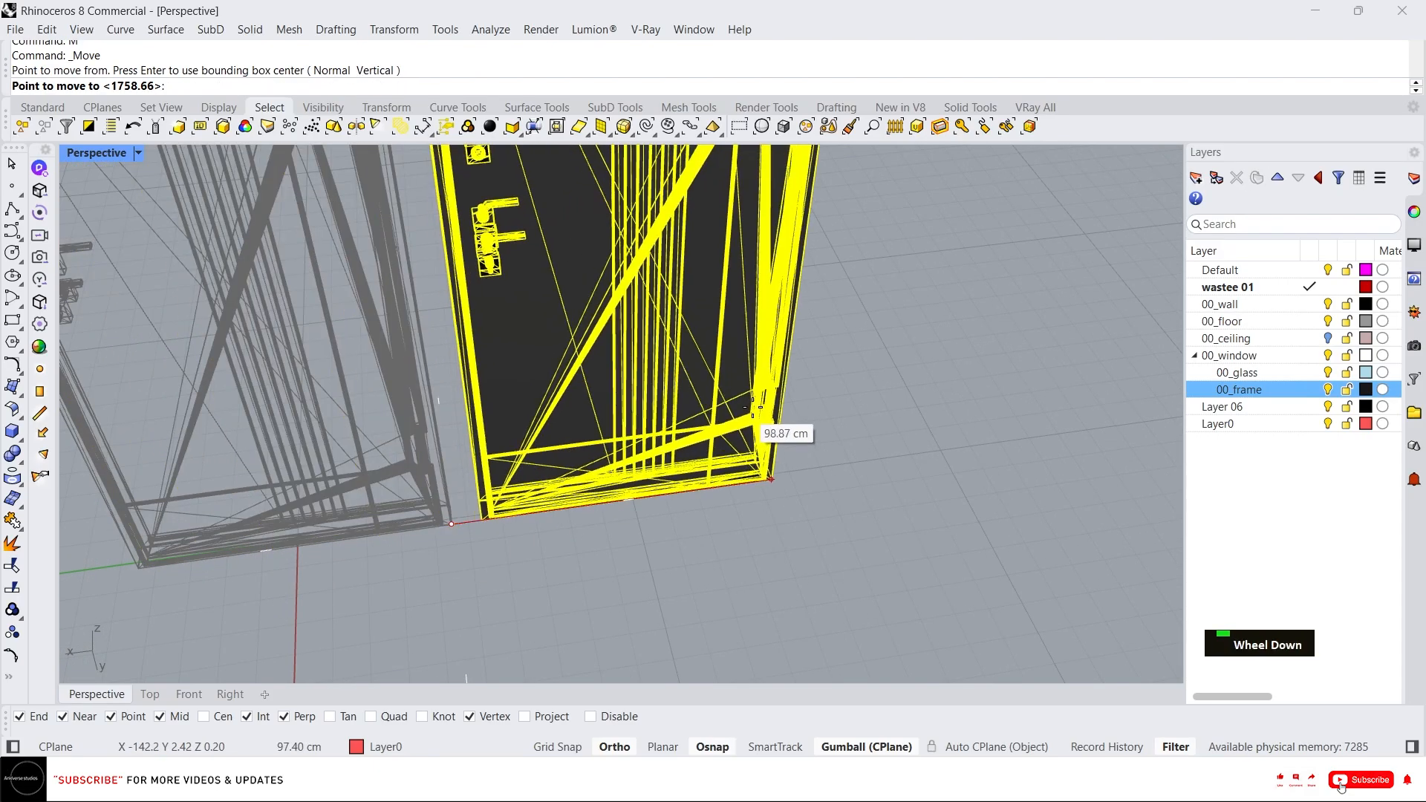
scroll(614, 539, up, 2)
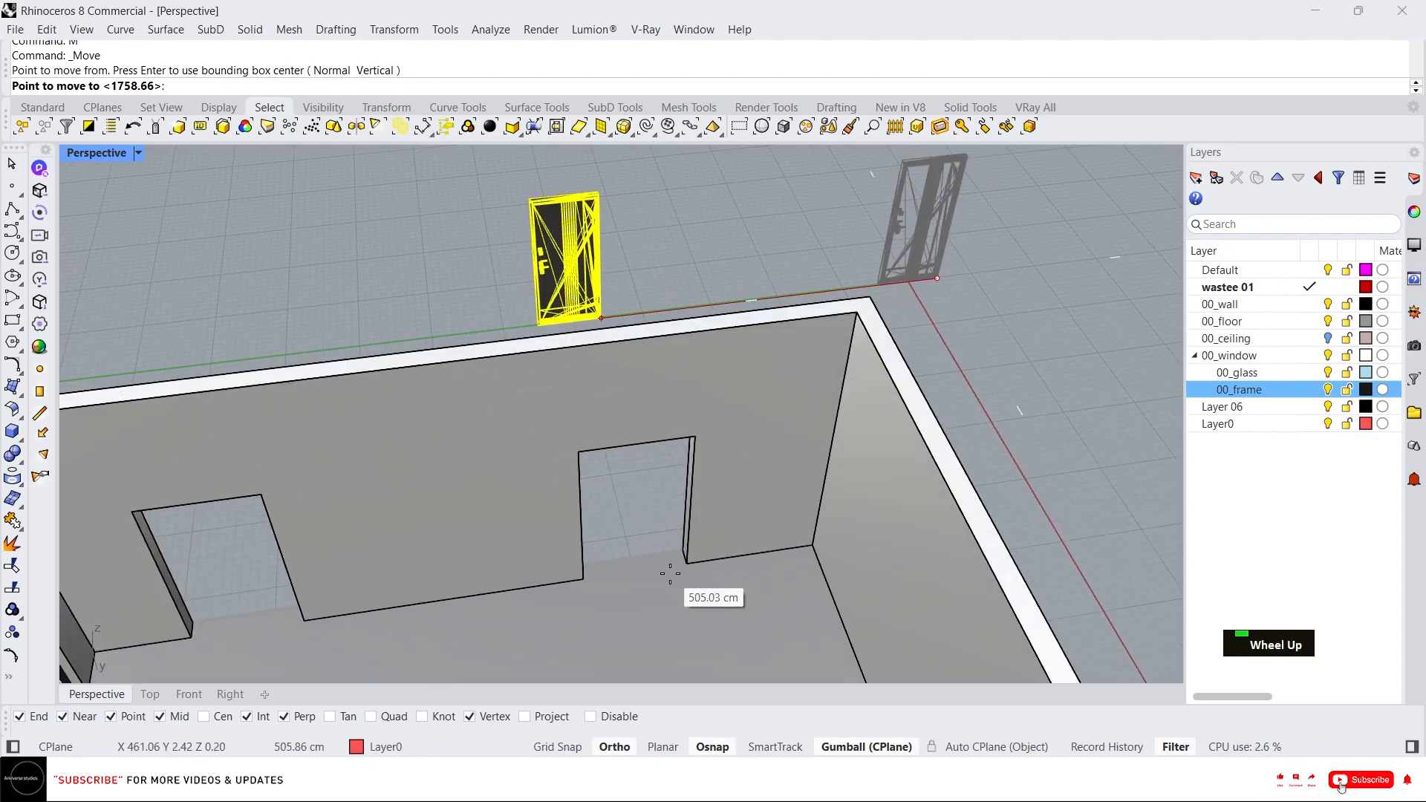
click(603, 564)
right_drag(603, 564, 770, 422)
scroll(637, 519, up, 3)
Scale the door about its bottom corner so its top corner meets the opening's top corner.
text(sc)
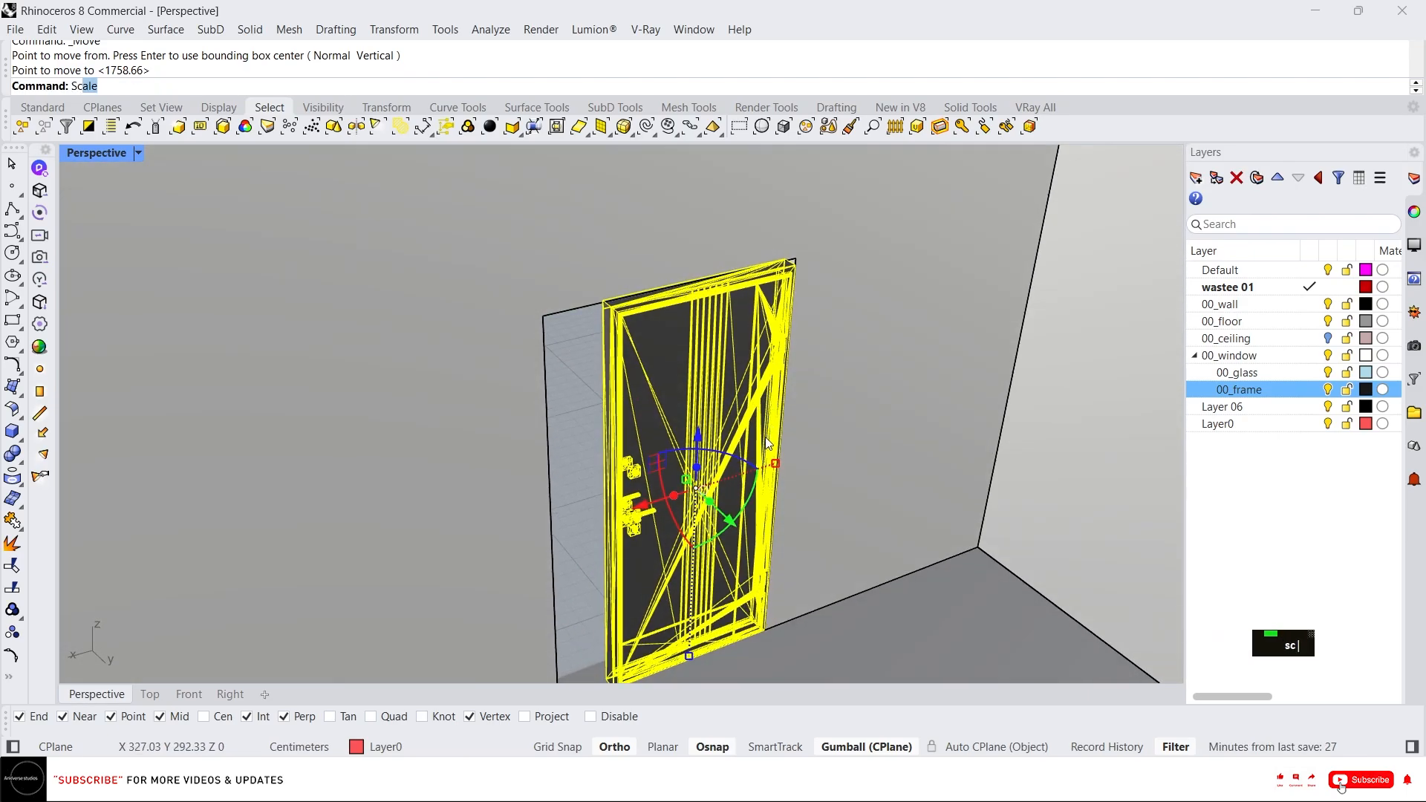
key(Return)
click(767, 630)
scroll(787, 216, up, 5)
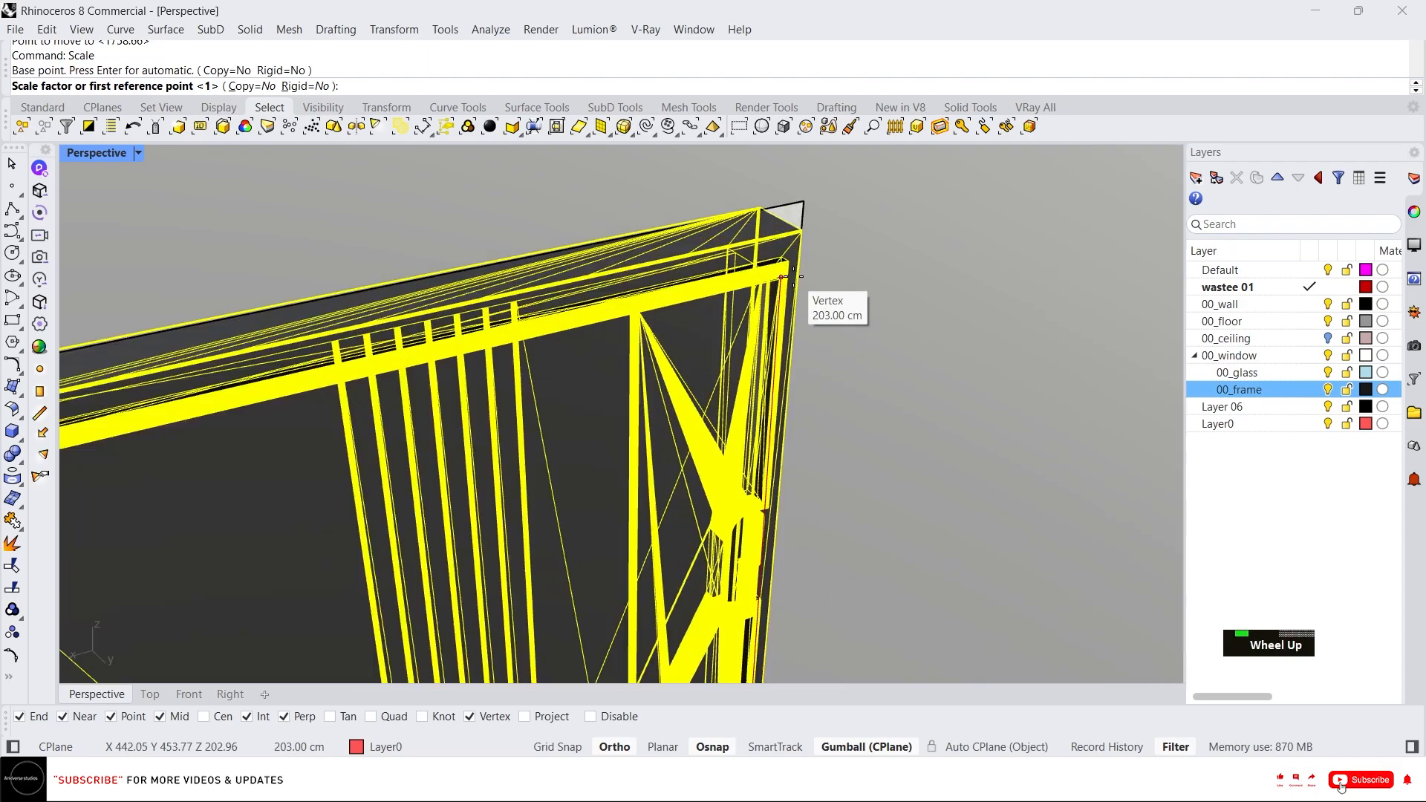
click(810, 191)
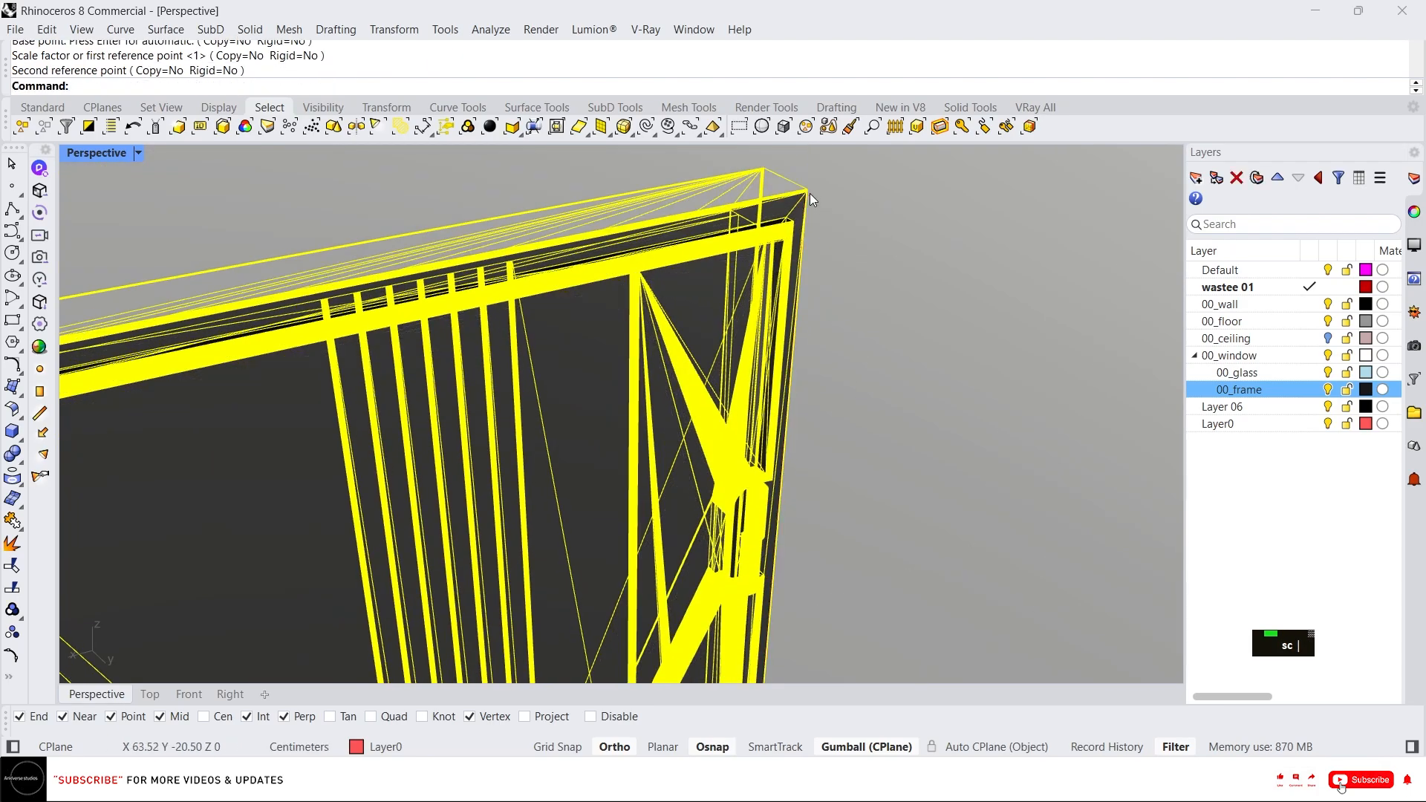
scroll(810, 194, down, 5)
right_click(711, 288)
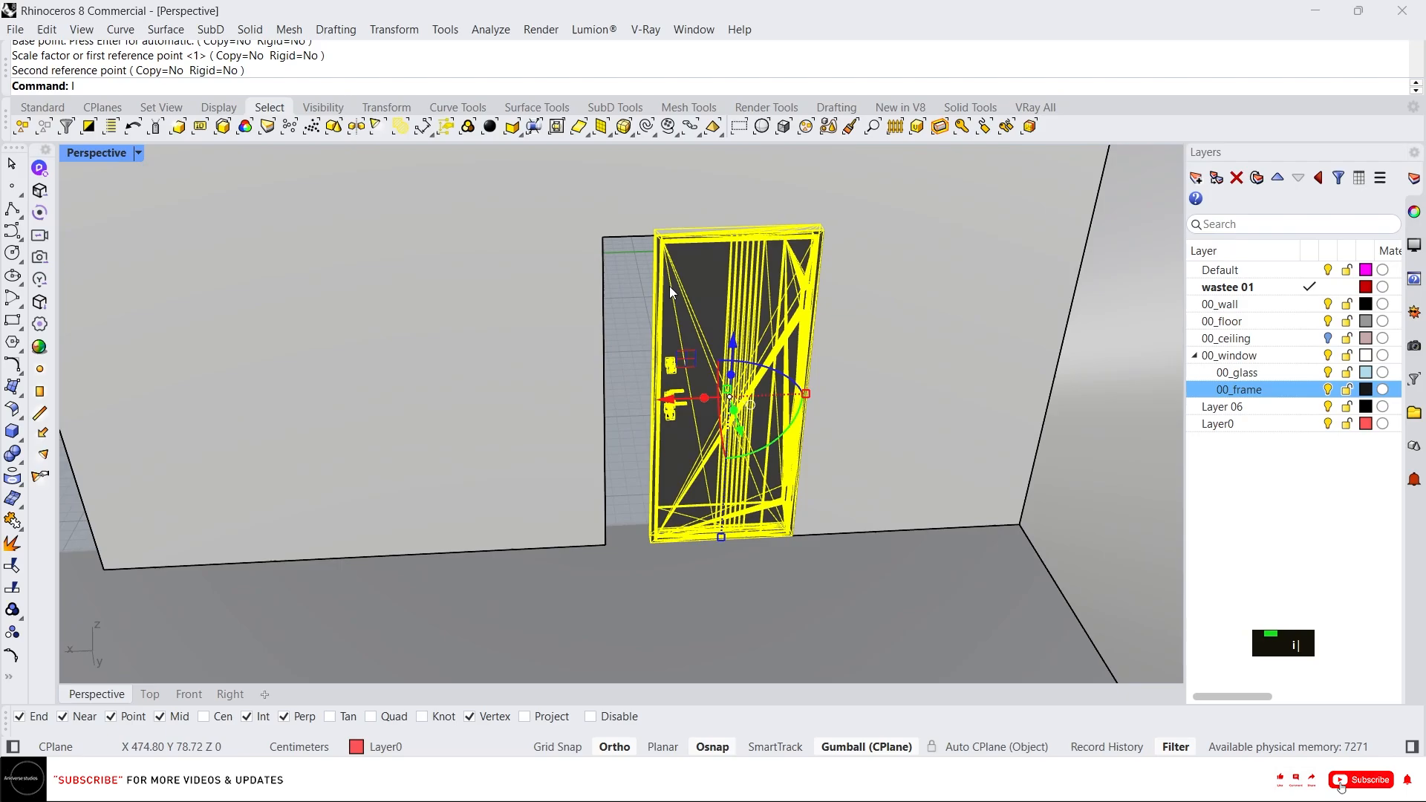
Isolate and lock the view to the selected walls and door.
key(space)
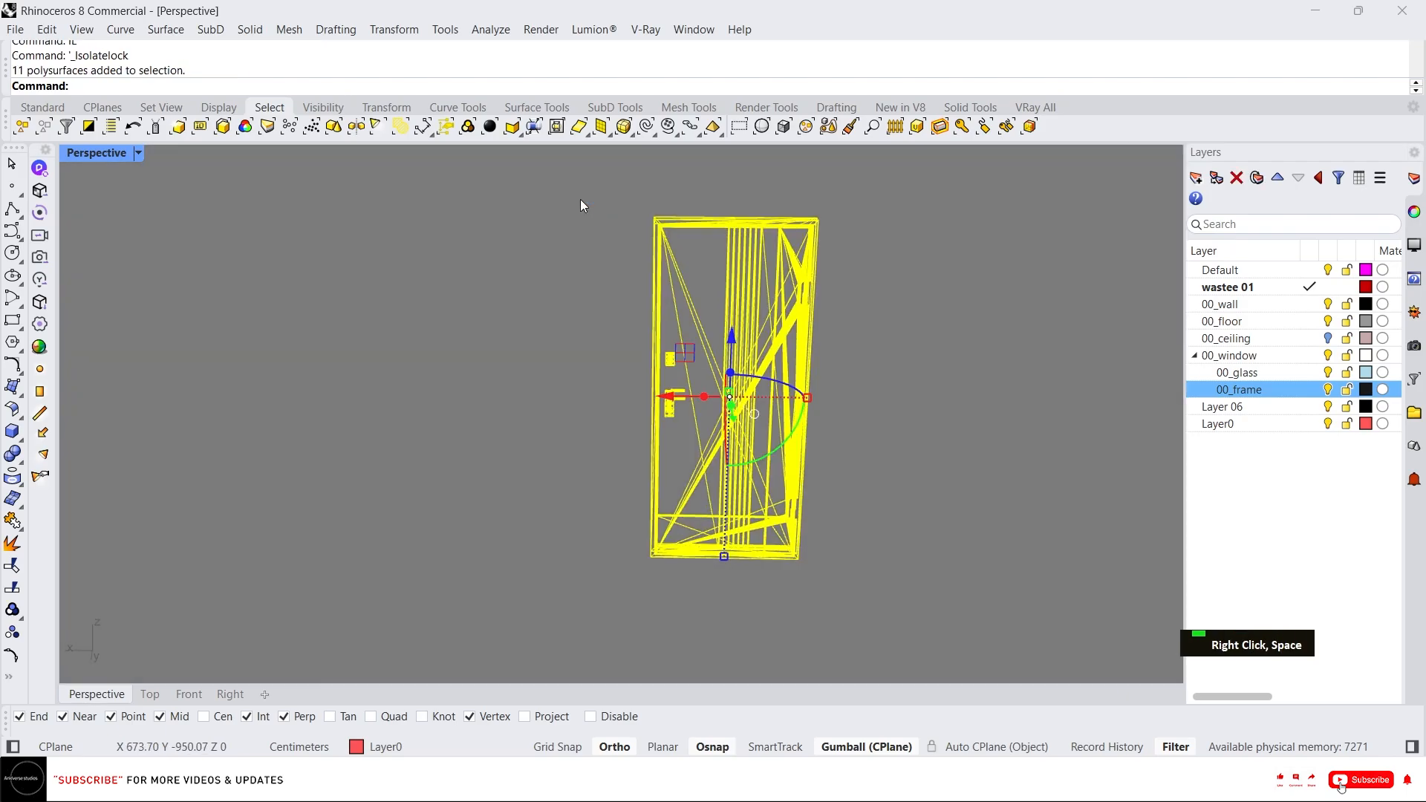
right_click(591, 215)
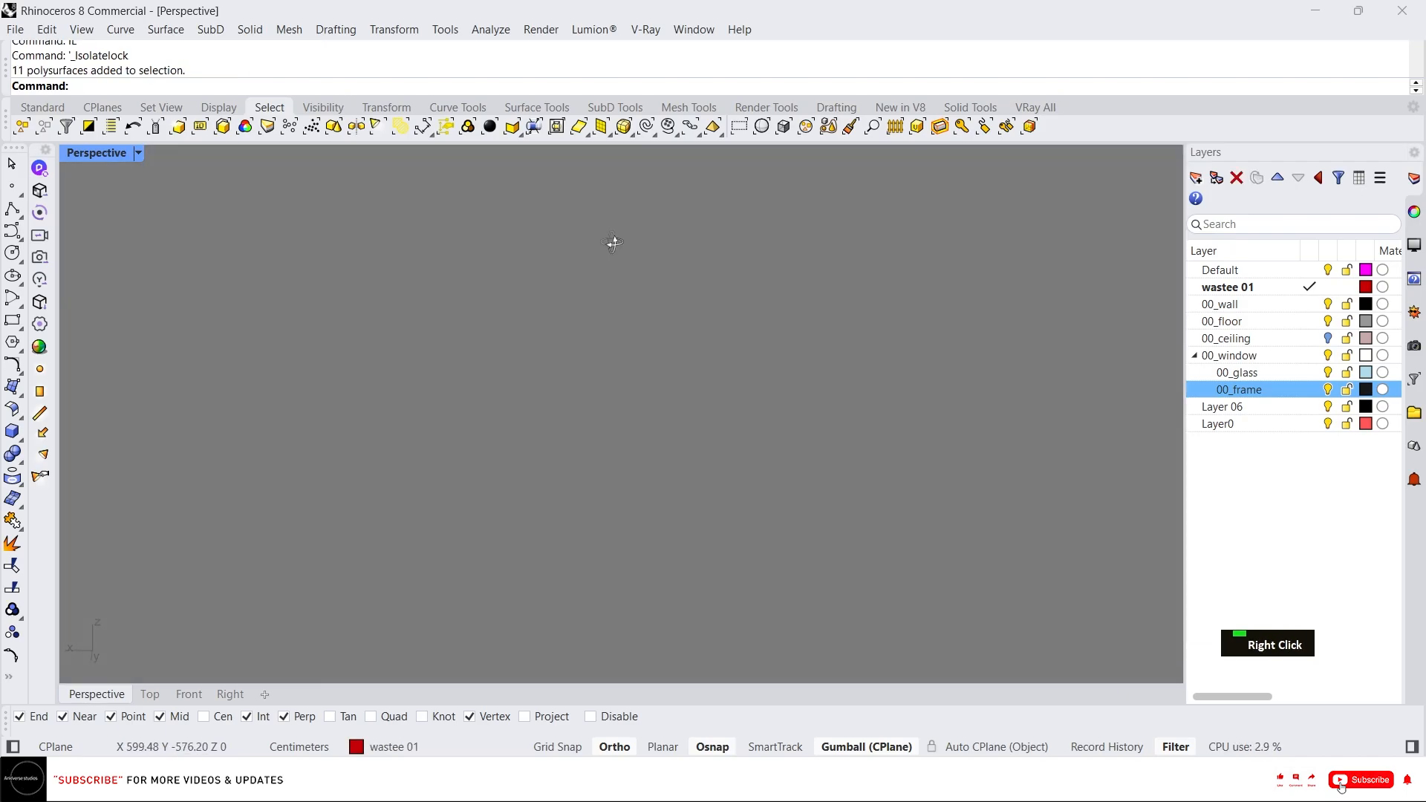
scroll(641, 445, up, 3)
scroll(636, 468, up, 3)
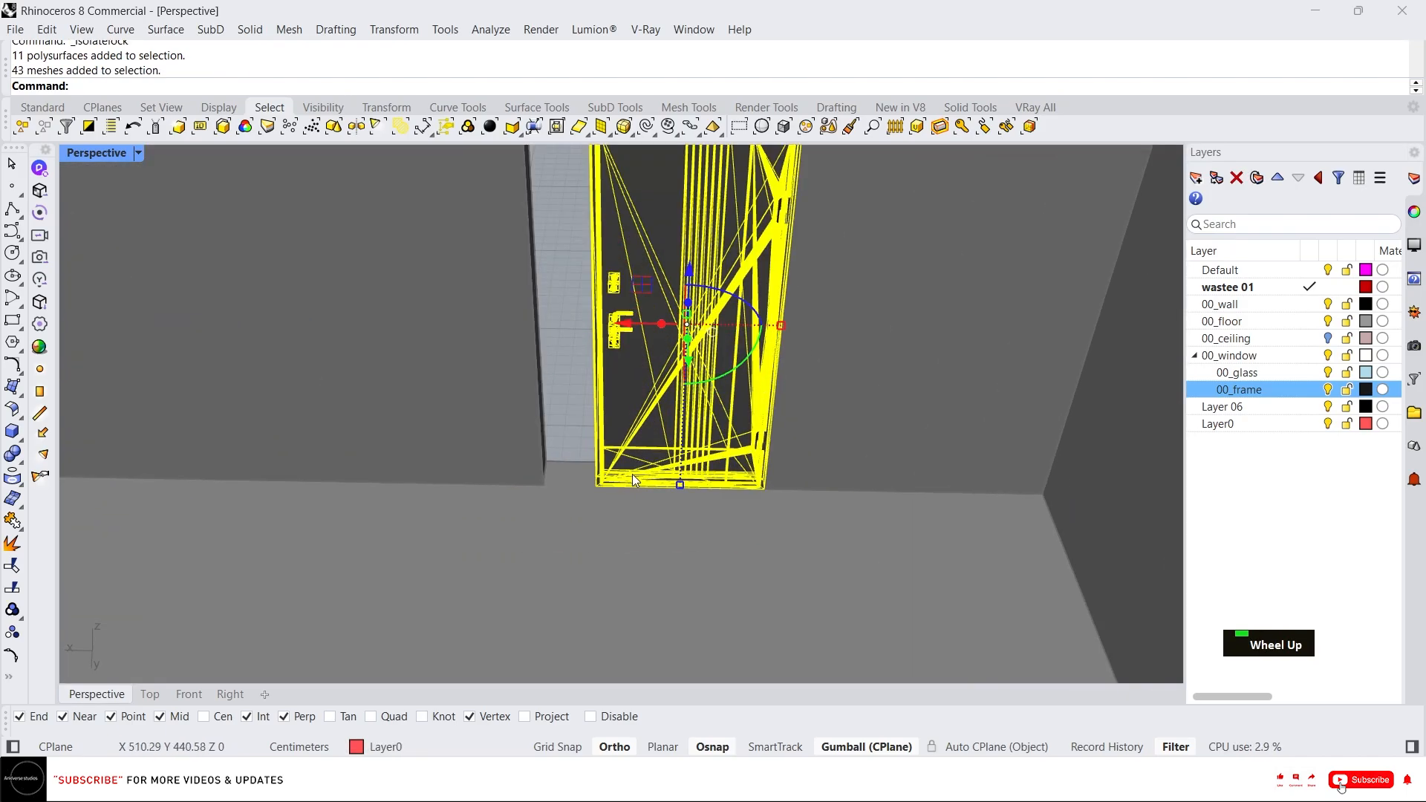
key(Escape)
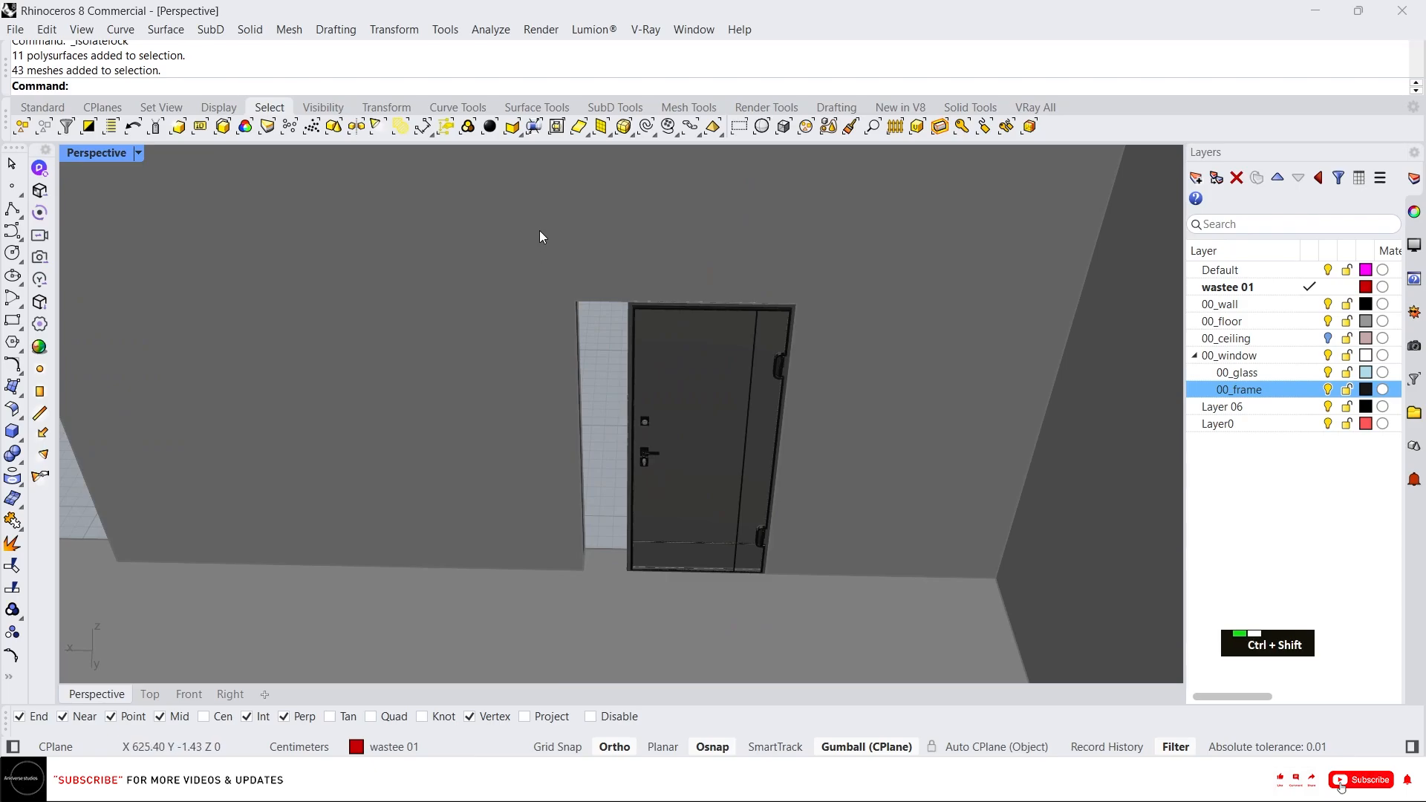
Select the door mesh's left edge and move it to align with the opening's side.
ctrl+shift+drag(539, 223, 688, 624)
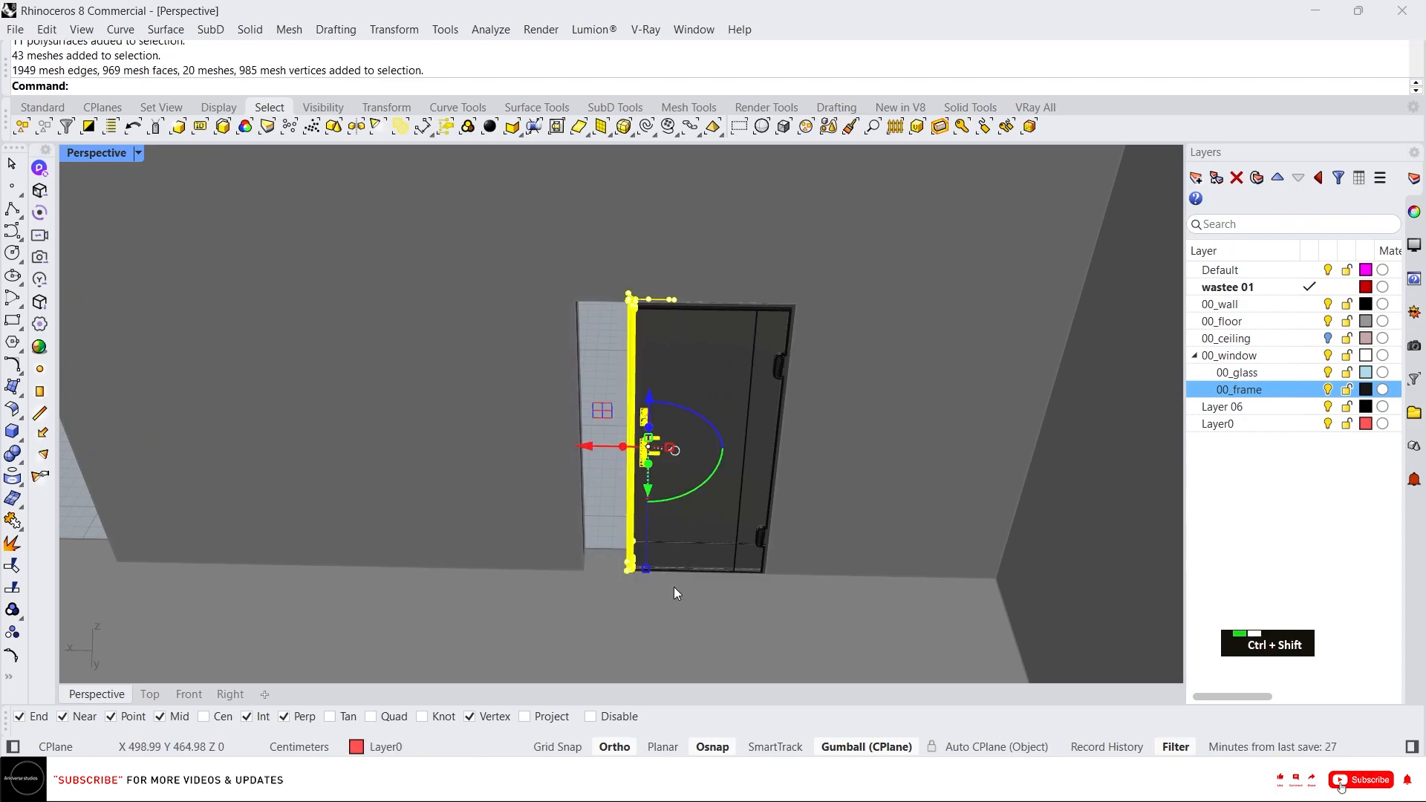
right_drag(657, 464, 659, 376)
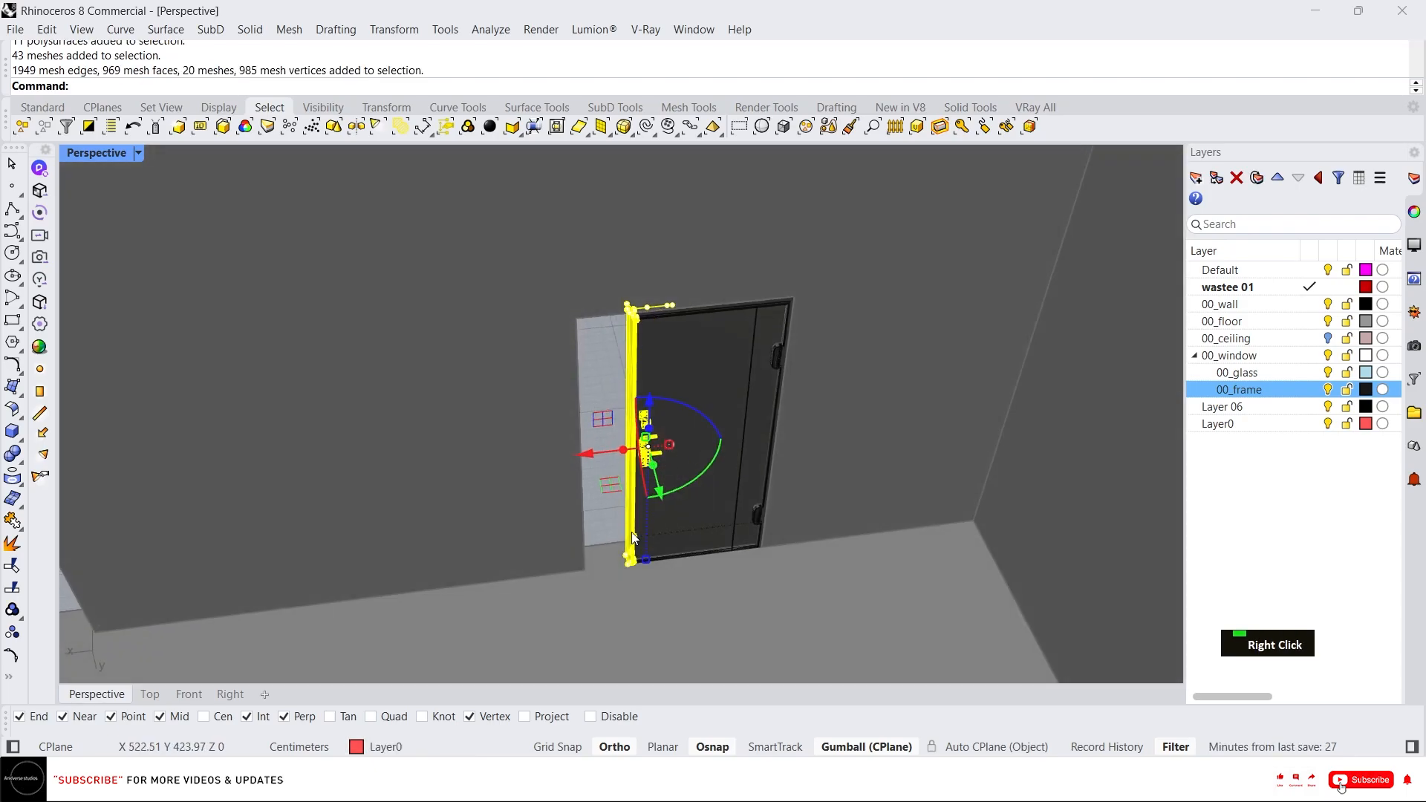
scroll(622, 541, up, 5)
text(m)
key(Return)
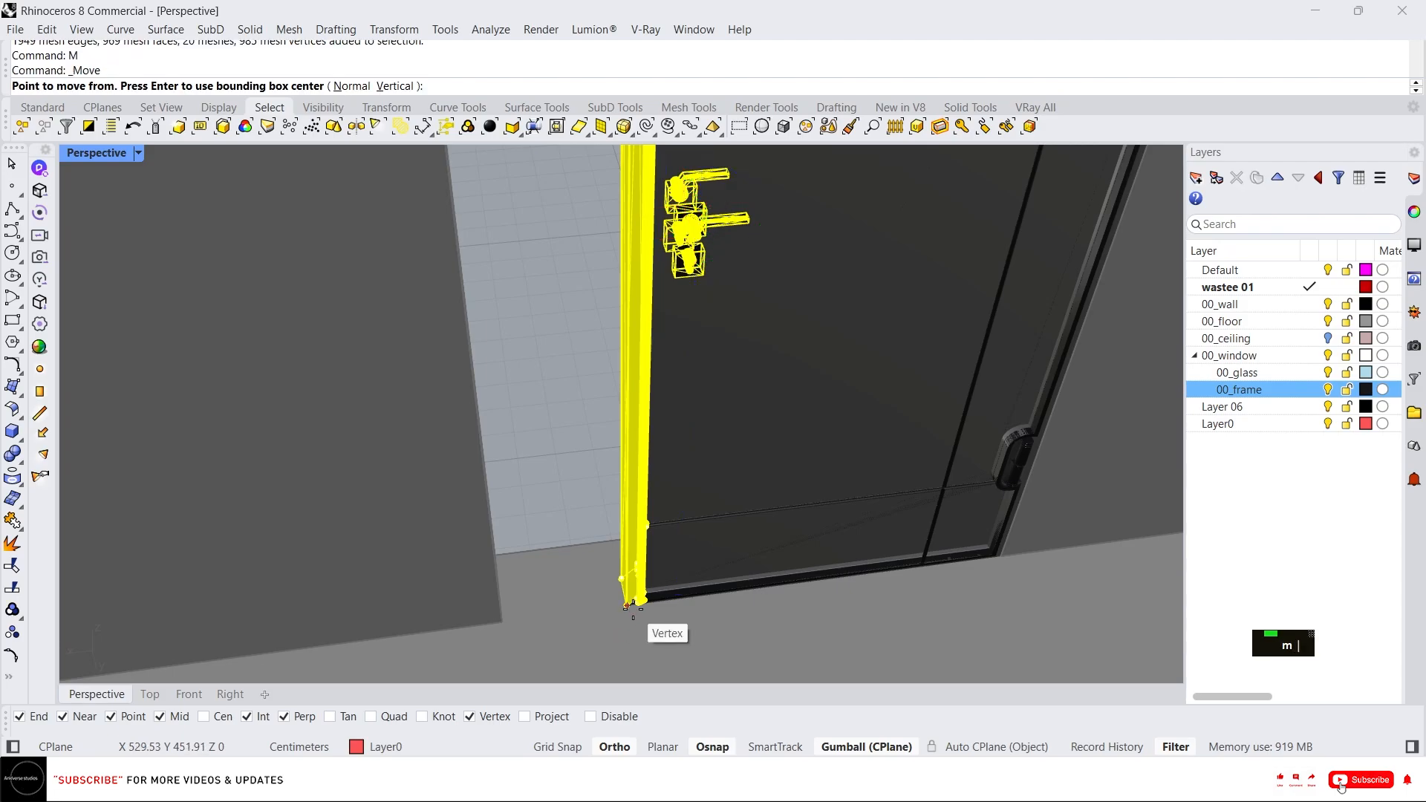
click(640, 601)
scroll(546, 546, down, 5)
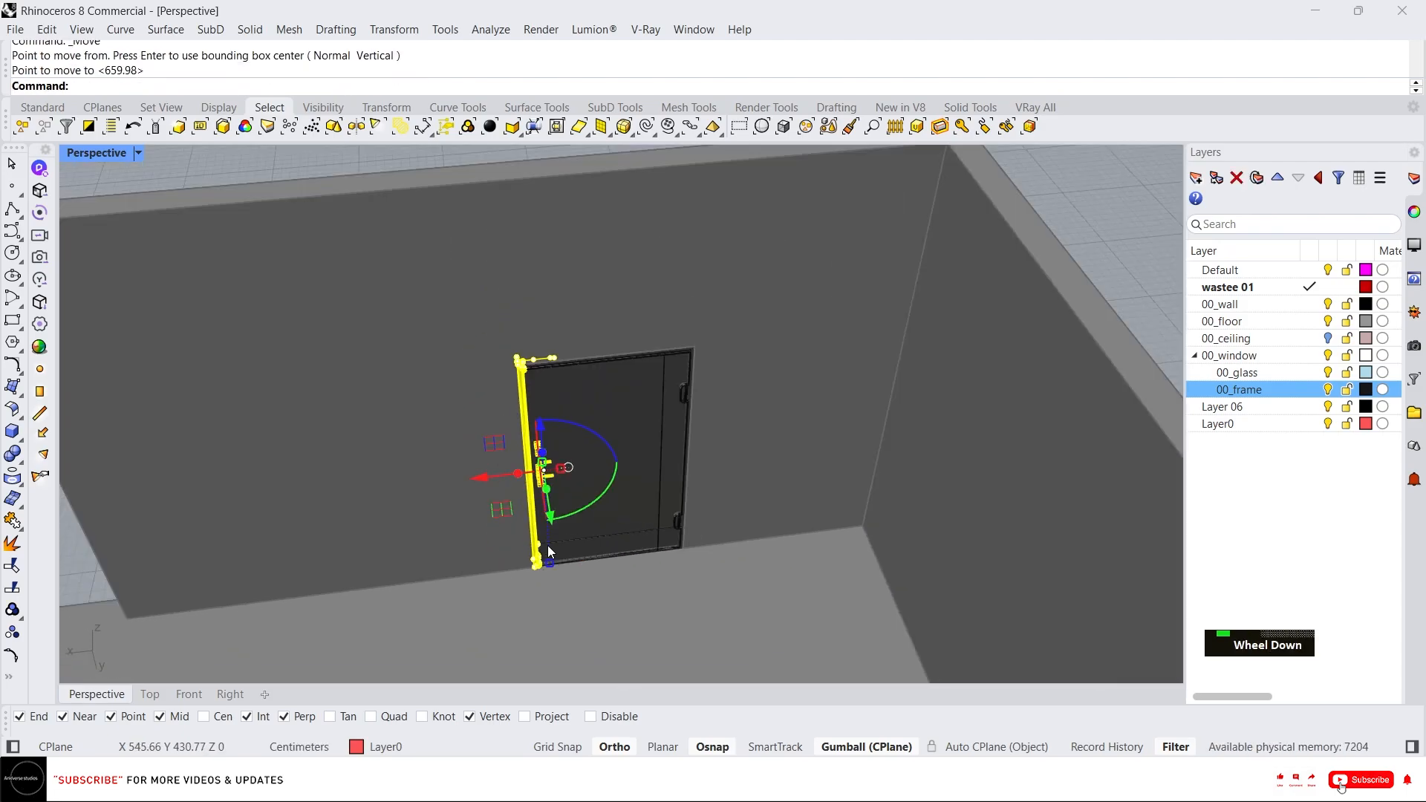
right_drag(546, 545, 612, 526)
key(Escape)
key(Escape)
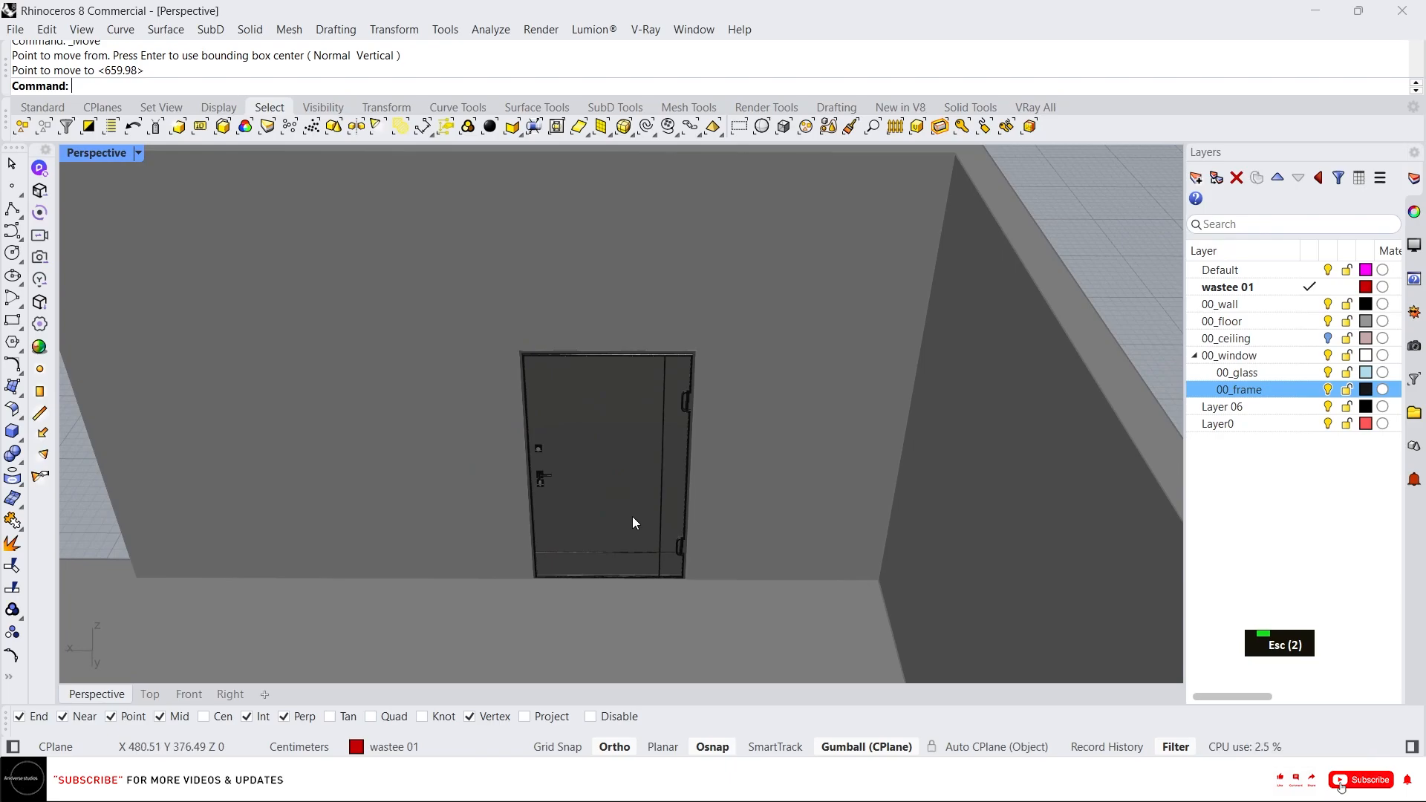
Select the door group and shift it with the gumball to sit within the wall opening.
click(641, 502)
right_drag(640, 502, 655, 524)
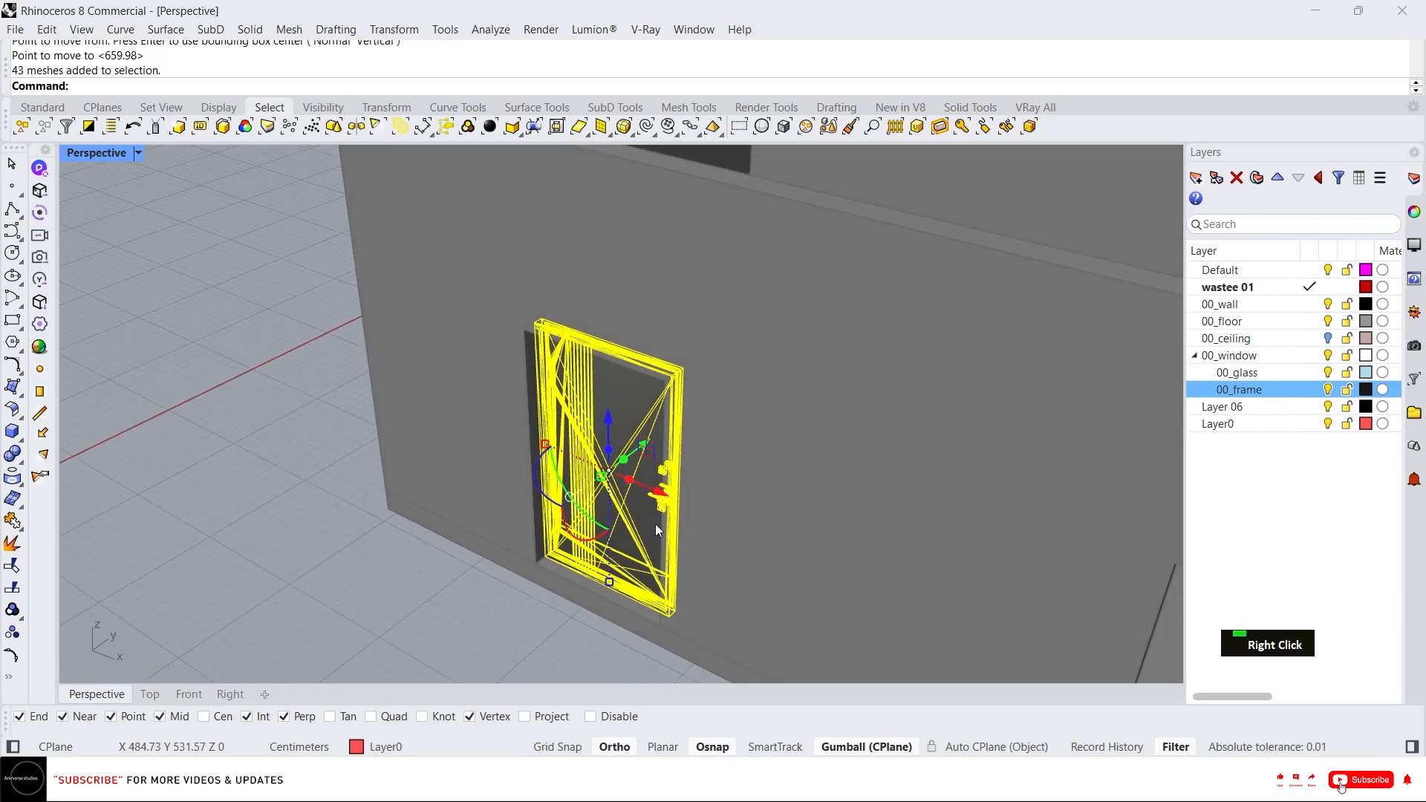
key(Escape)
scroll(607, 448, down, 1)
click(608, 449)
right_drag(607, 449, 357, 352)
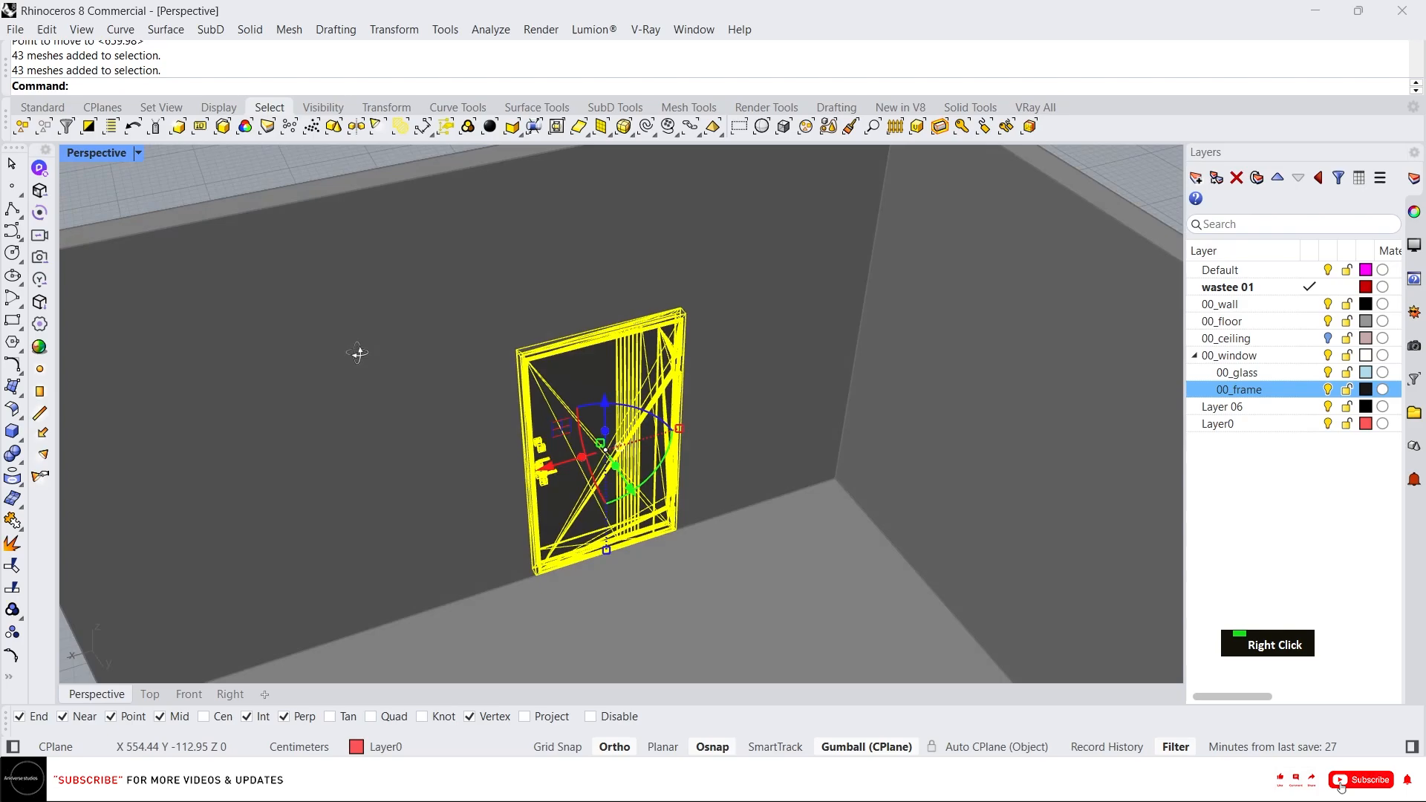
scroll(600, 560, up, 5)
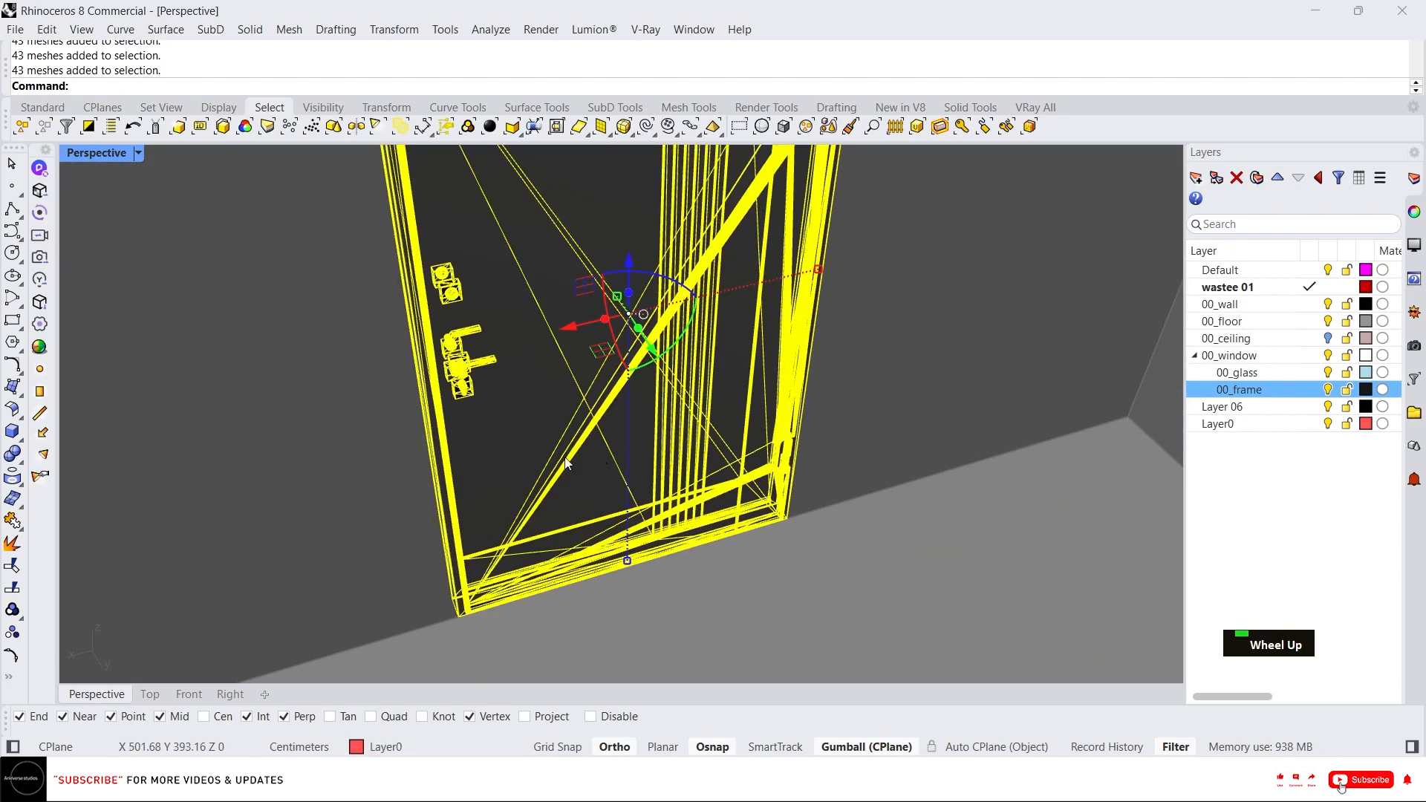
scroll(654, 596, up, 2)
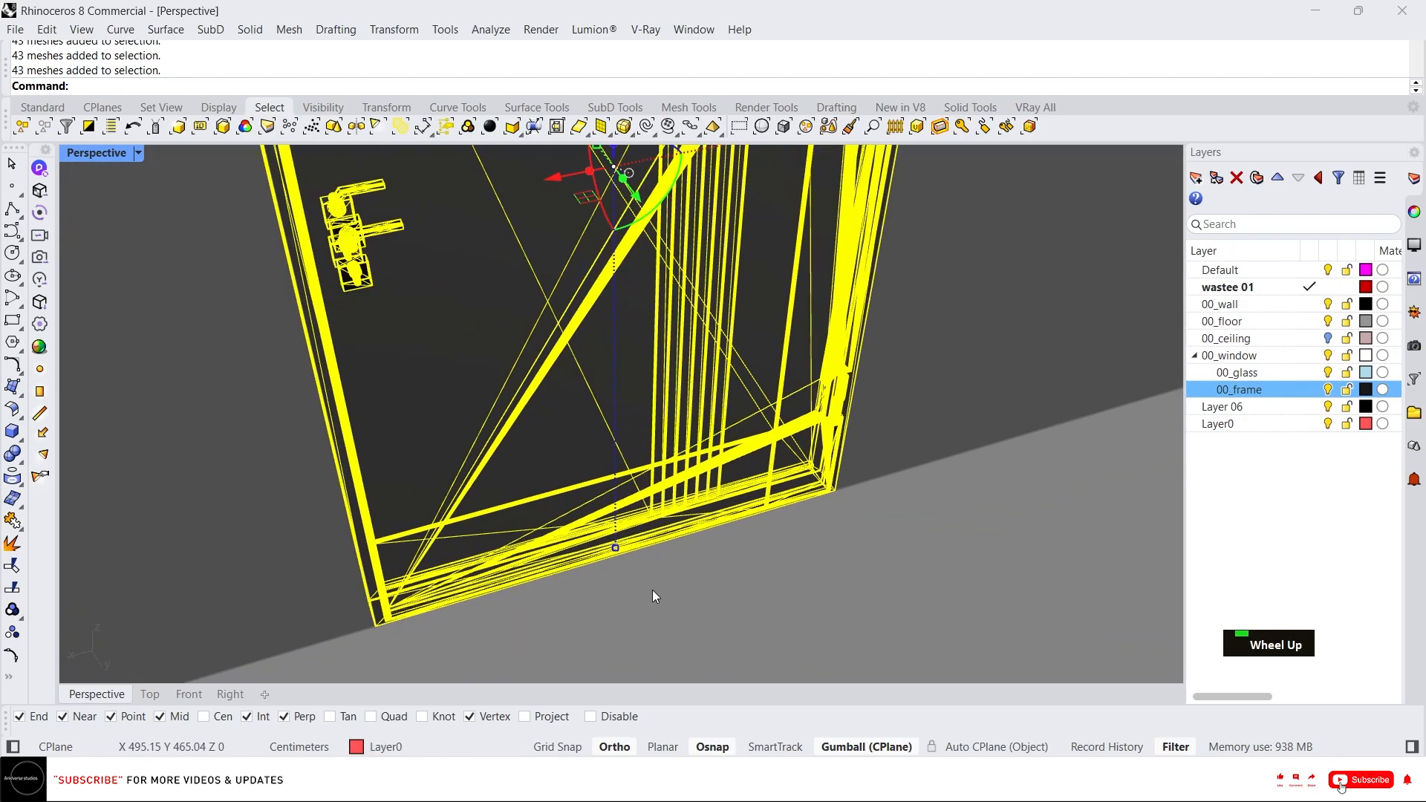
scroll(577, 480, down, 3)
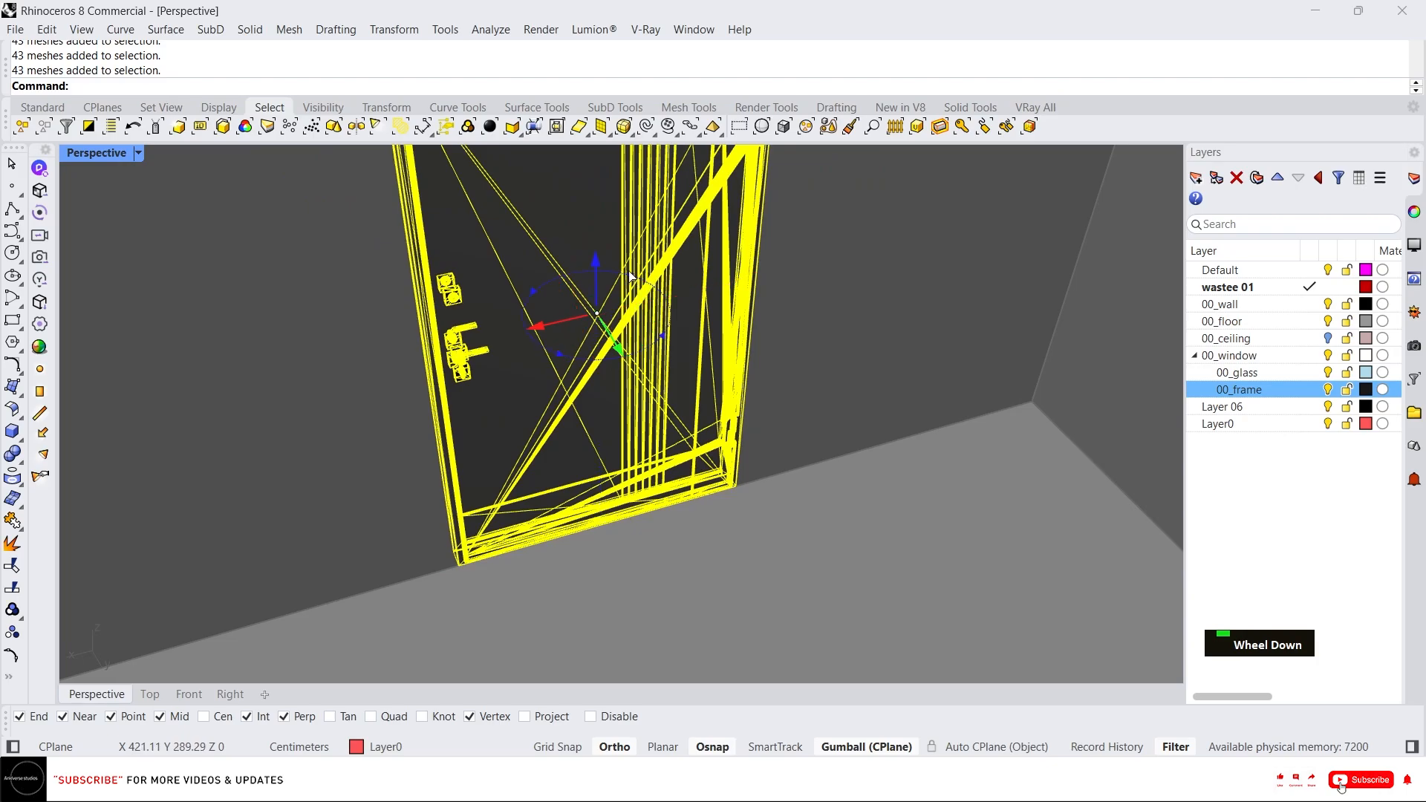
drag(629, 273, 256, 429)
scroll(639, 526, down, 6)
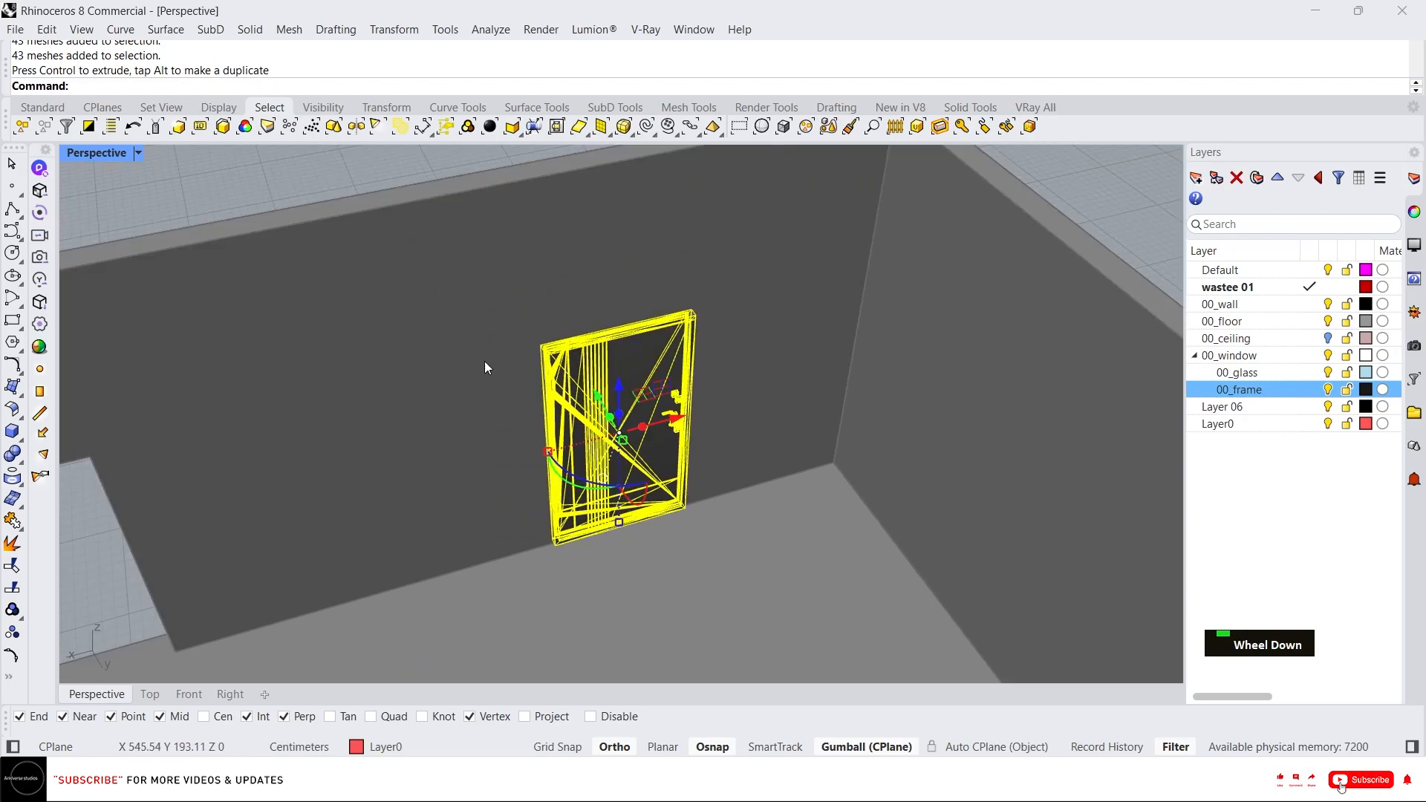
Mirror the door across a vertical plane through its middle to flip its handle side, and delete the original door.
click(281, 175)
click(569, 447)
right_drag(569, 447, 866, 363)
scroll(478, 476, down, 2)
click(866, 362)
click(554, 423)
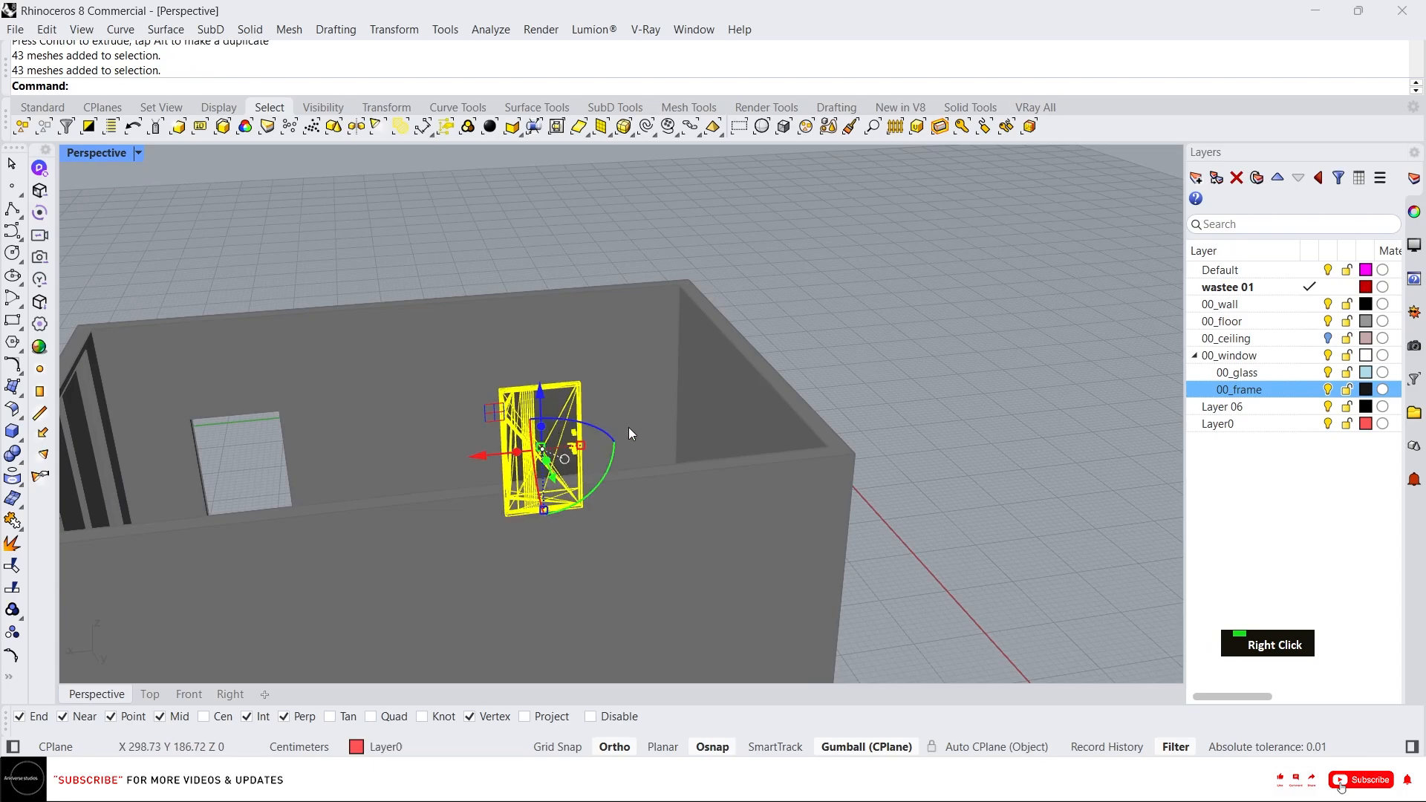
right_drag(628, 426, 523, 497)
scroll(522, 496, up, 5)
text(mi)
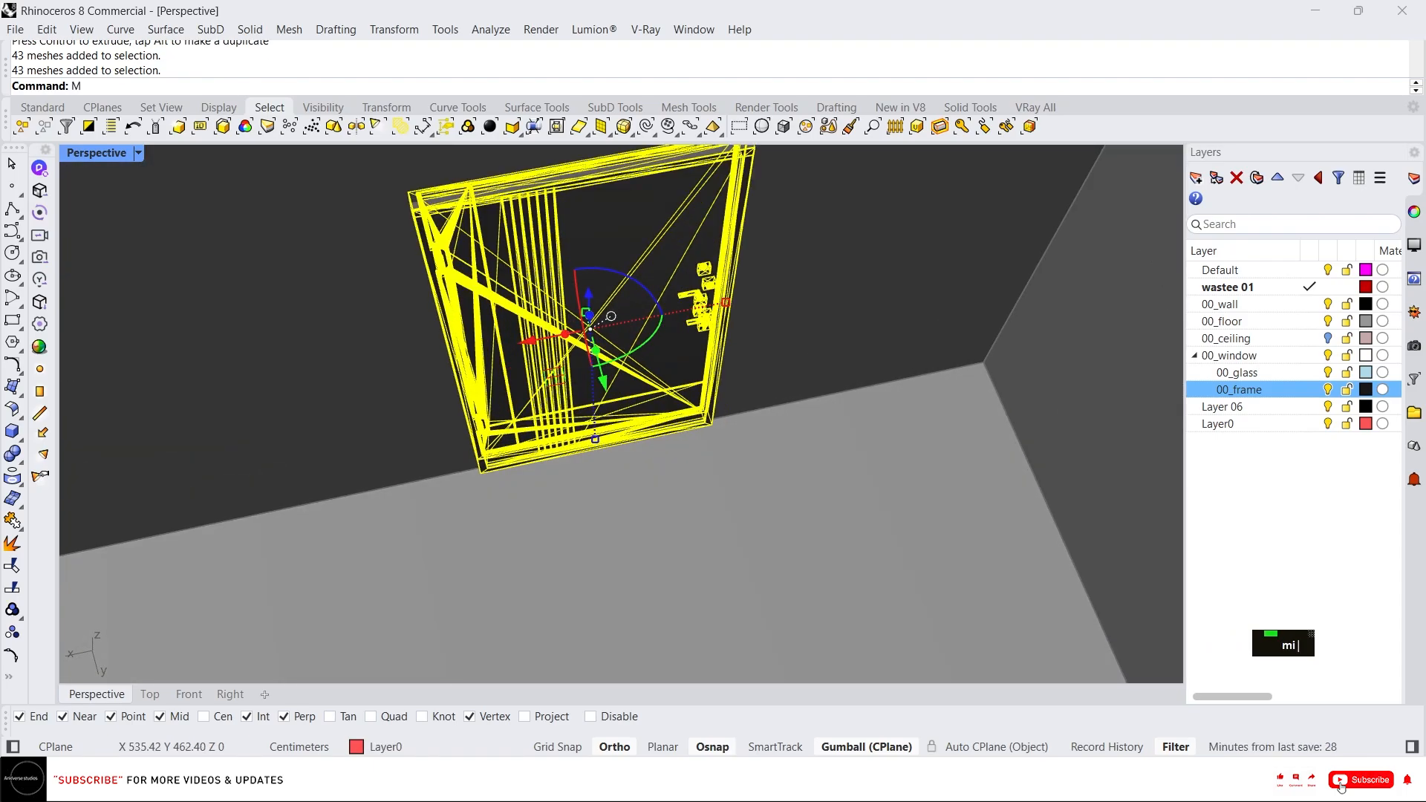
key(Return)
click(605, 488)
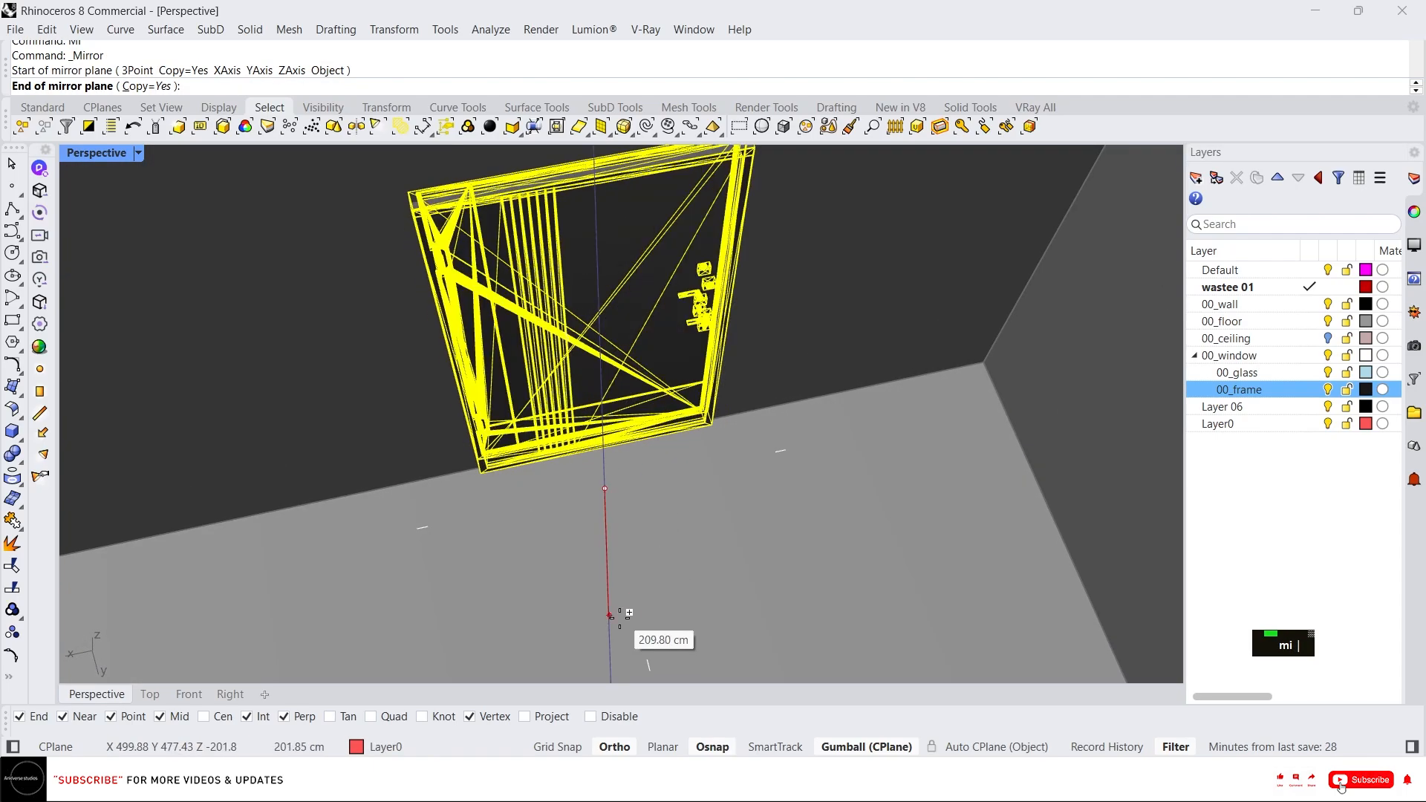
click(732, 668)
key(Delete)
Move the mirrored door from its bottom corner onto the matching corner of the wall opening.
click(563, 381)
right_drag(563, 381, 741, 557)
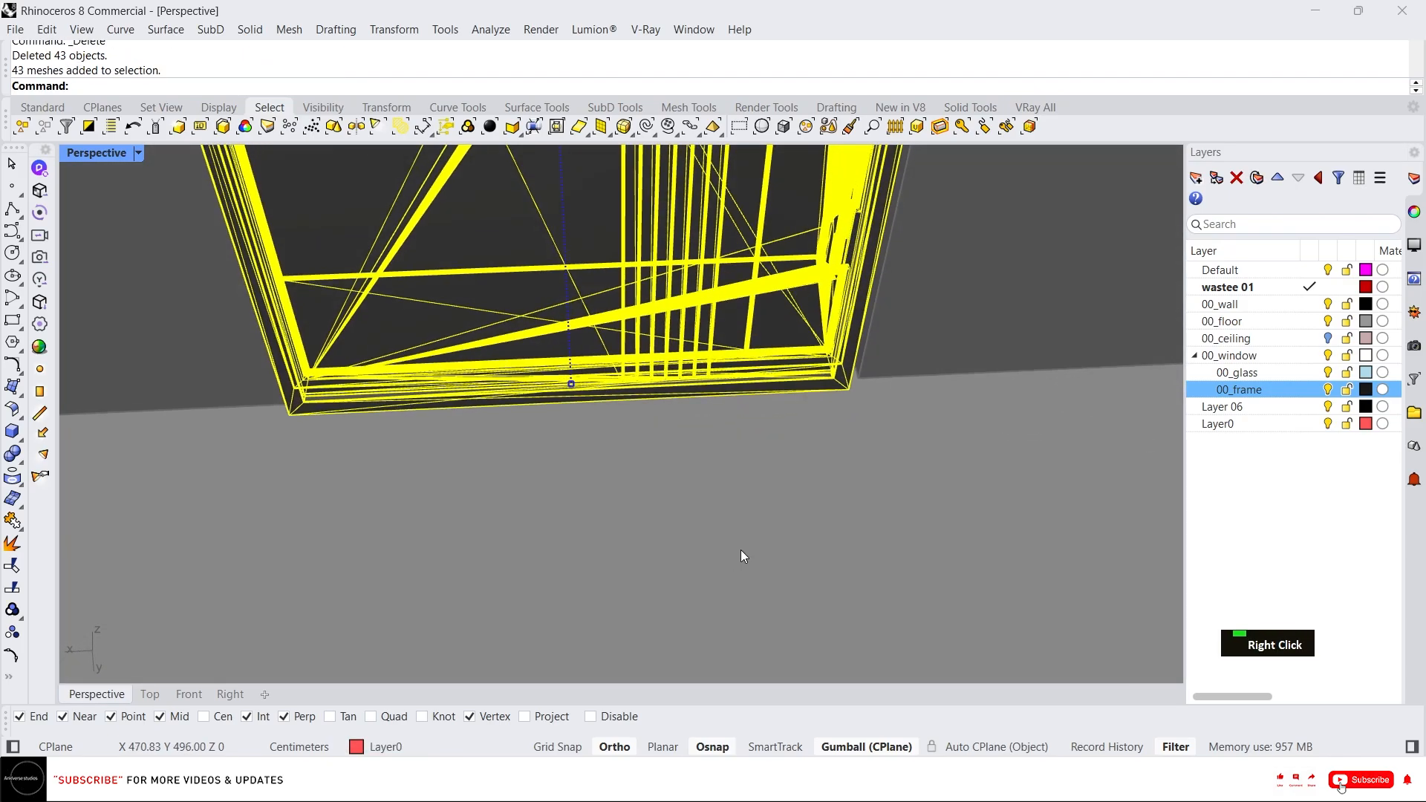
text(m)
key(Return)
click(854, 384)
click(859, 379)
scroll(788, 462, down, 10)
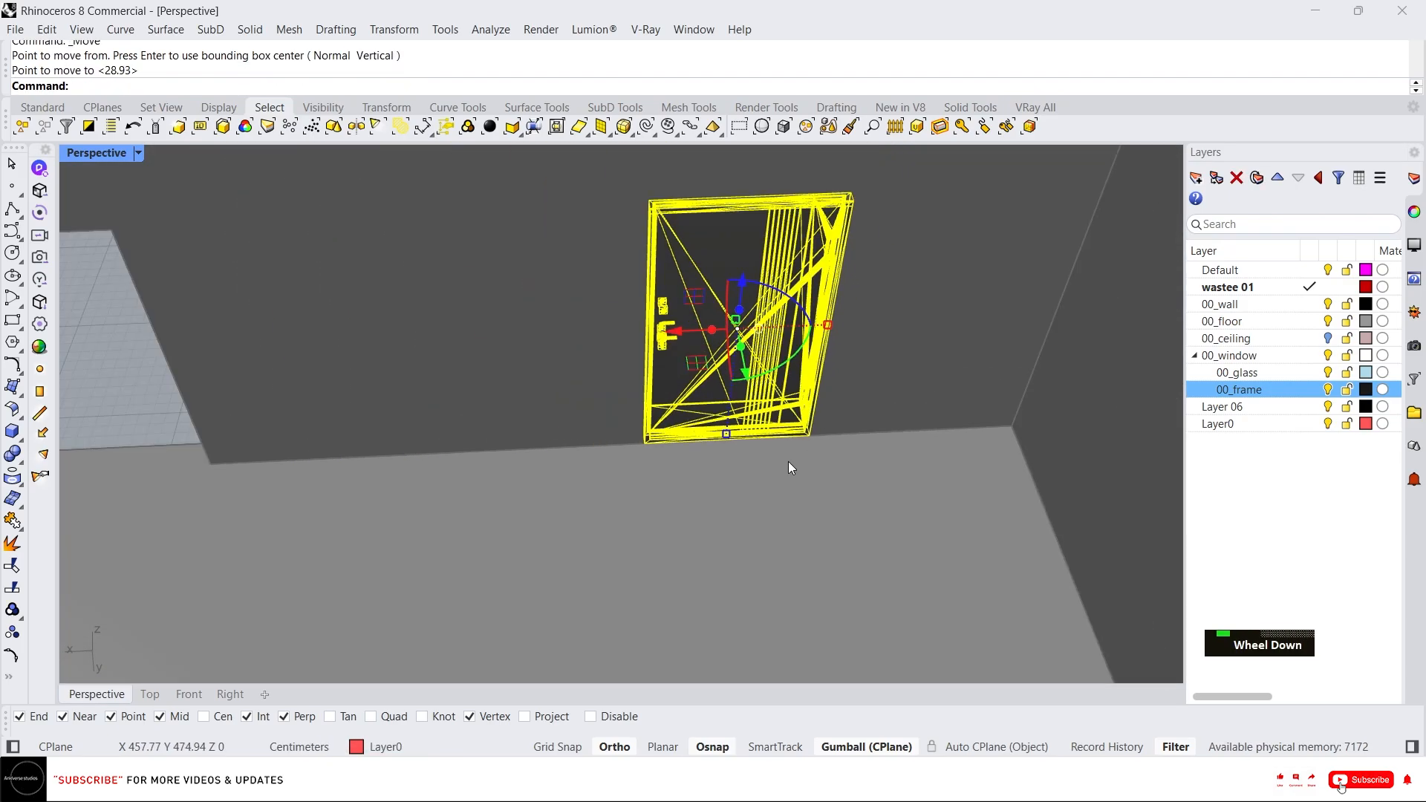
Shift the door 5 cm with the gumball so it sits within the wall thickness.
right_drag(788, 462, 859, 455)
scroll(809, 506, up, 6)
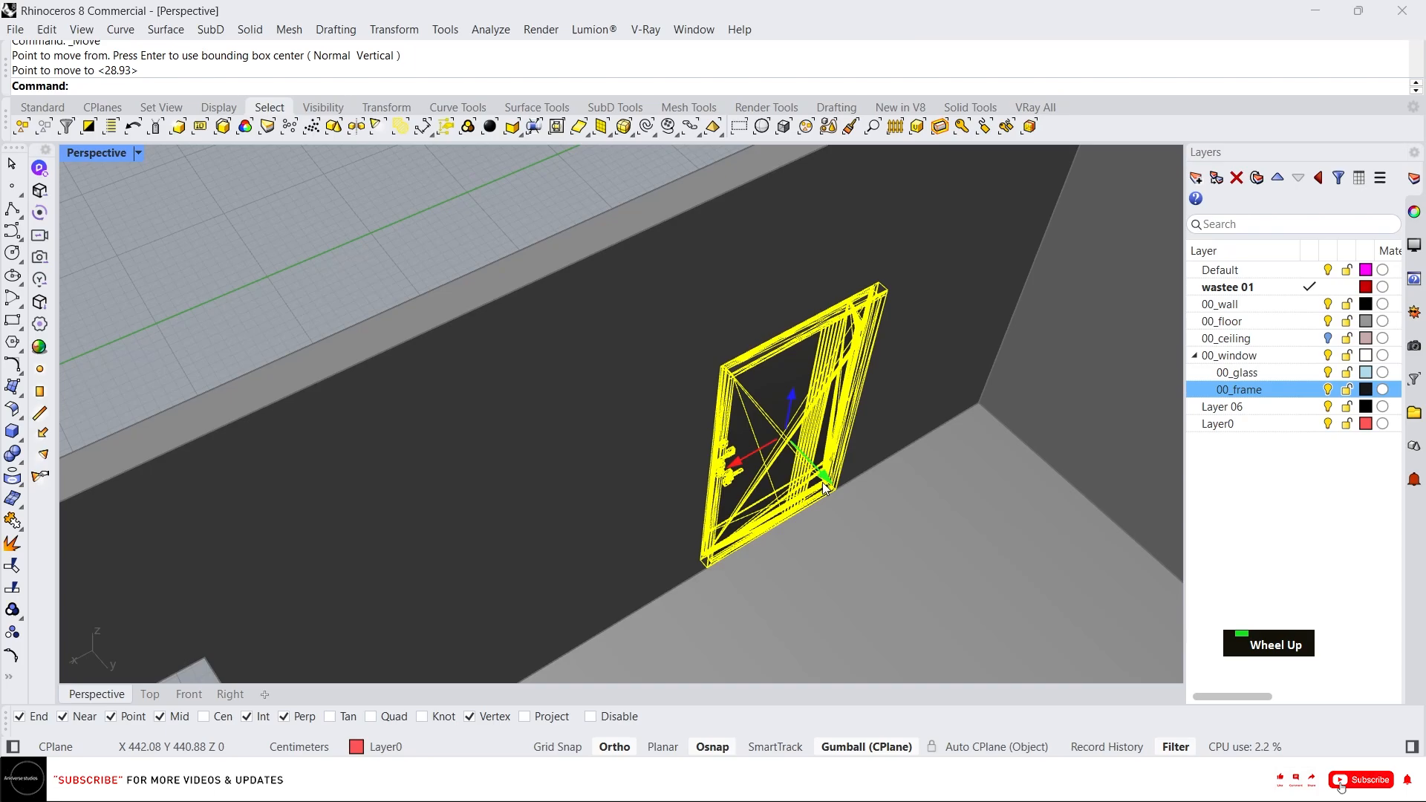
click(825, 483)
text(5)
key(Return)
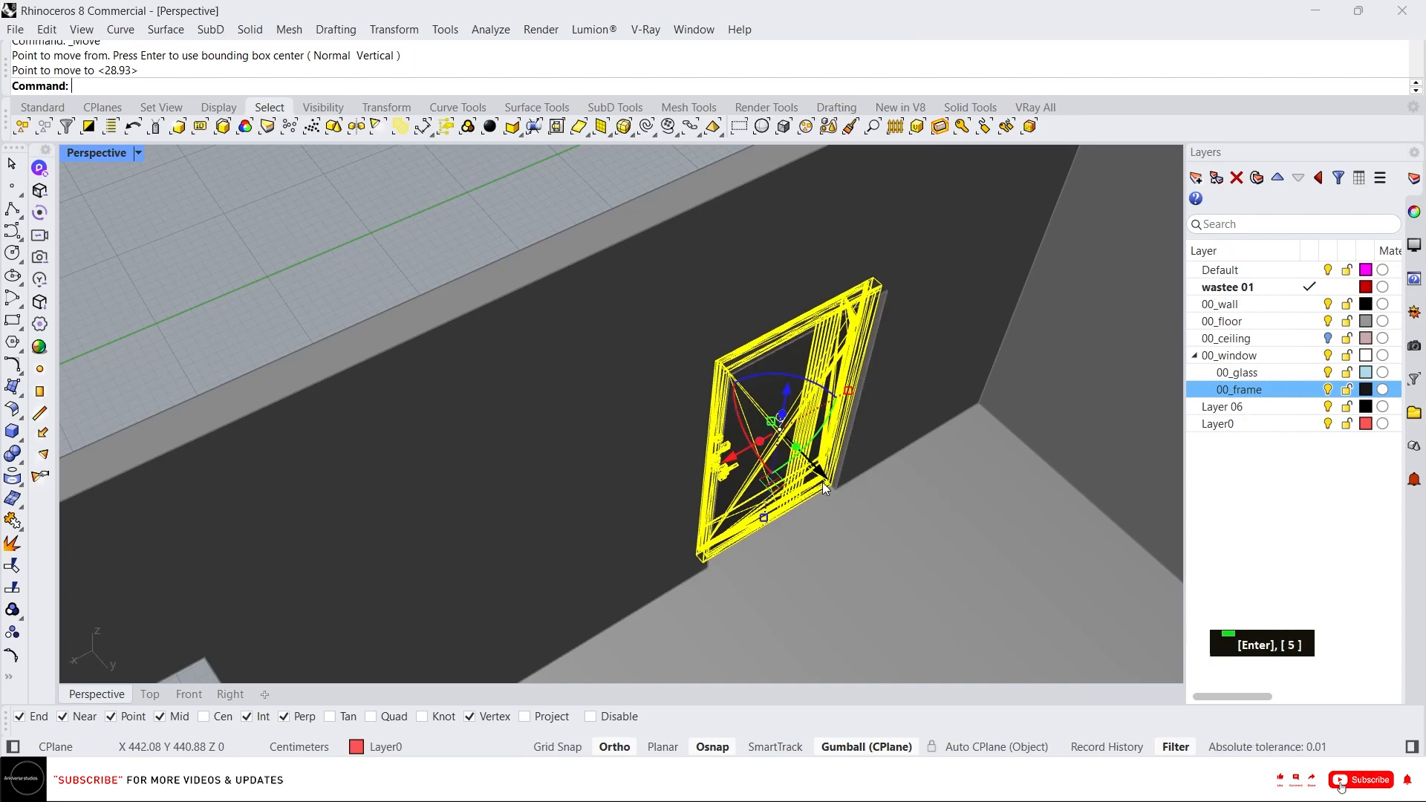
Preview the fitted door in rendered display mode, then return the viewport to shaded mode.
click(522, 228)
middle_click(675, 392)
click(621, 381)
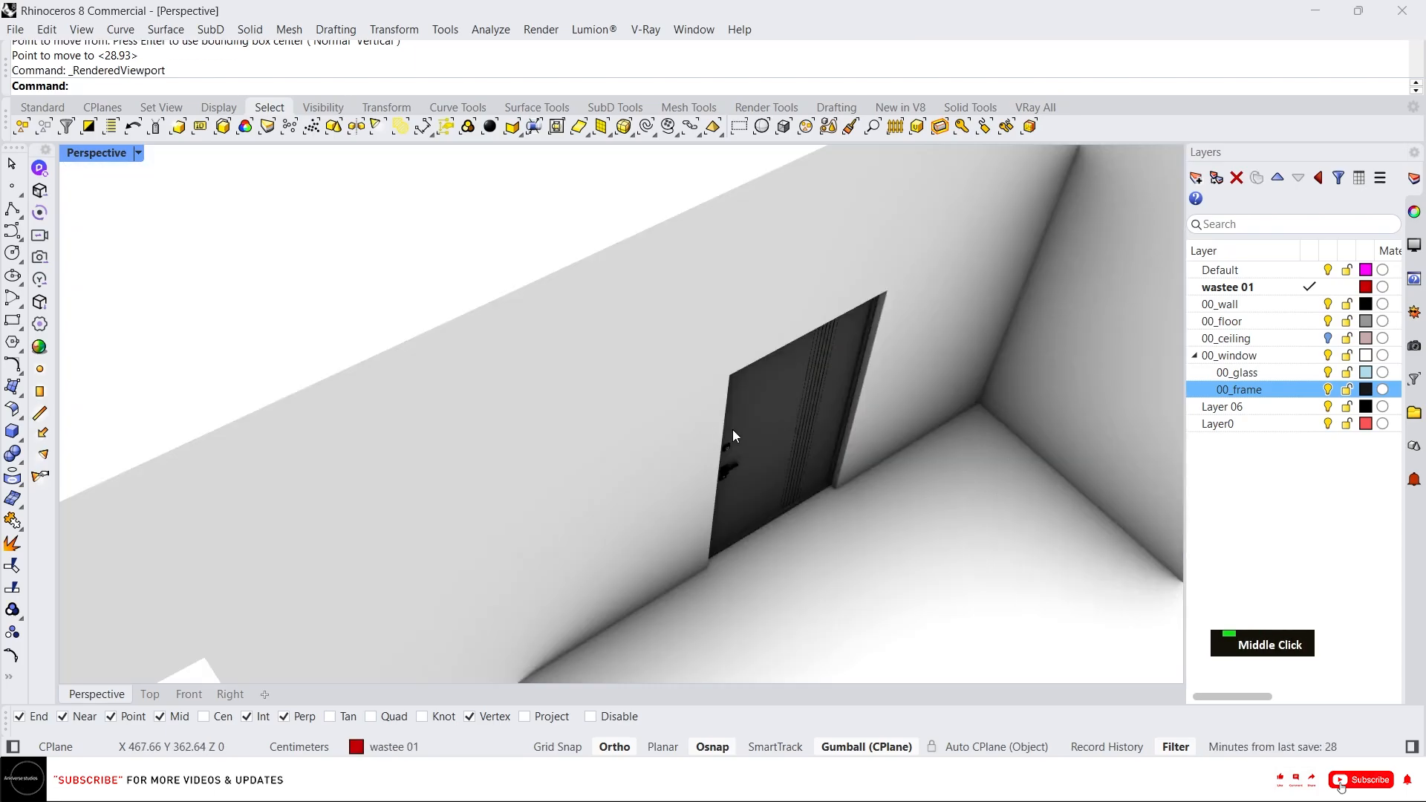
scroll(740, 462, down, 5)
scroll(647, 389, up, 6)
right_drag(647, 389, 639, 381)
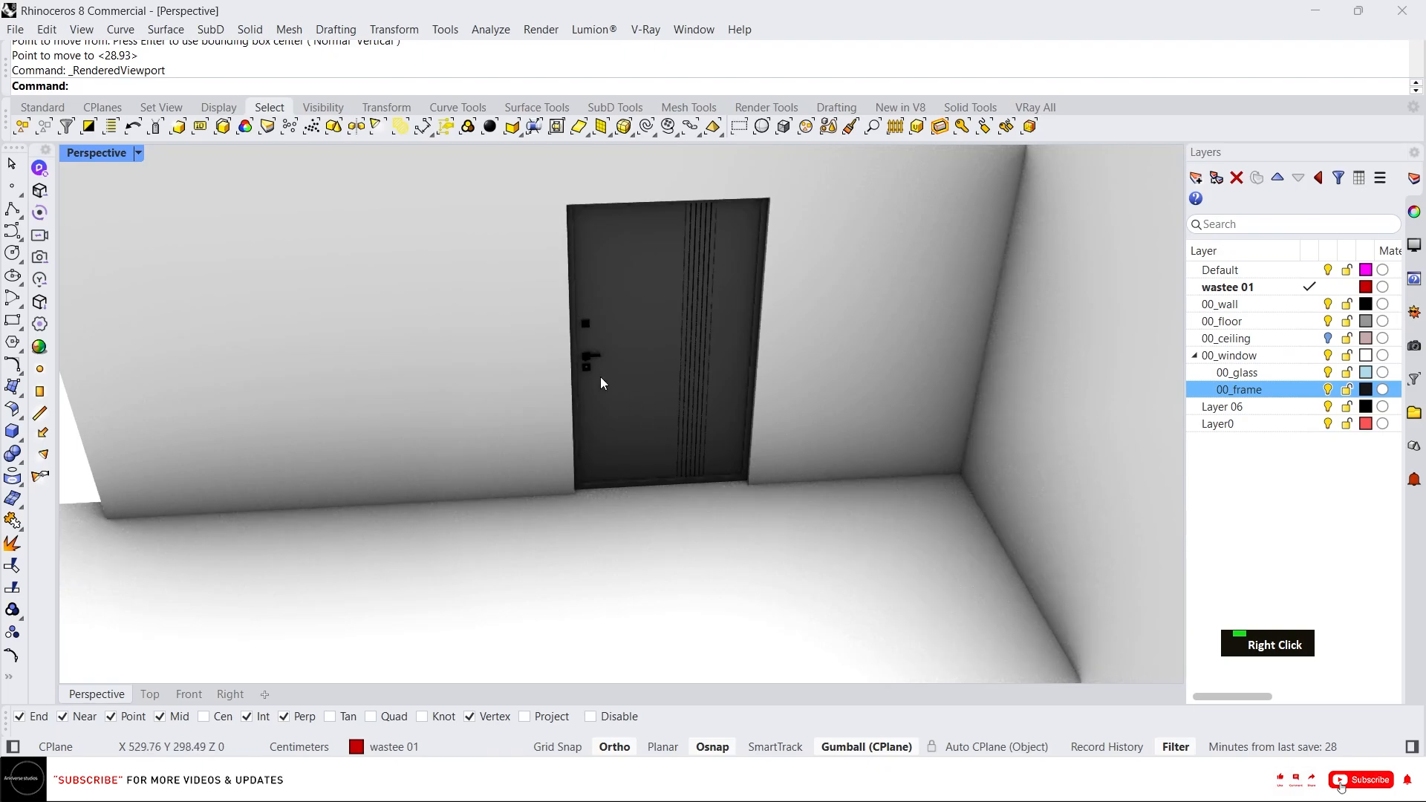
middle_click(740, 425)
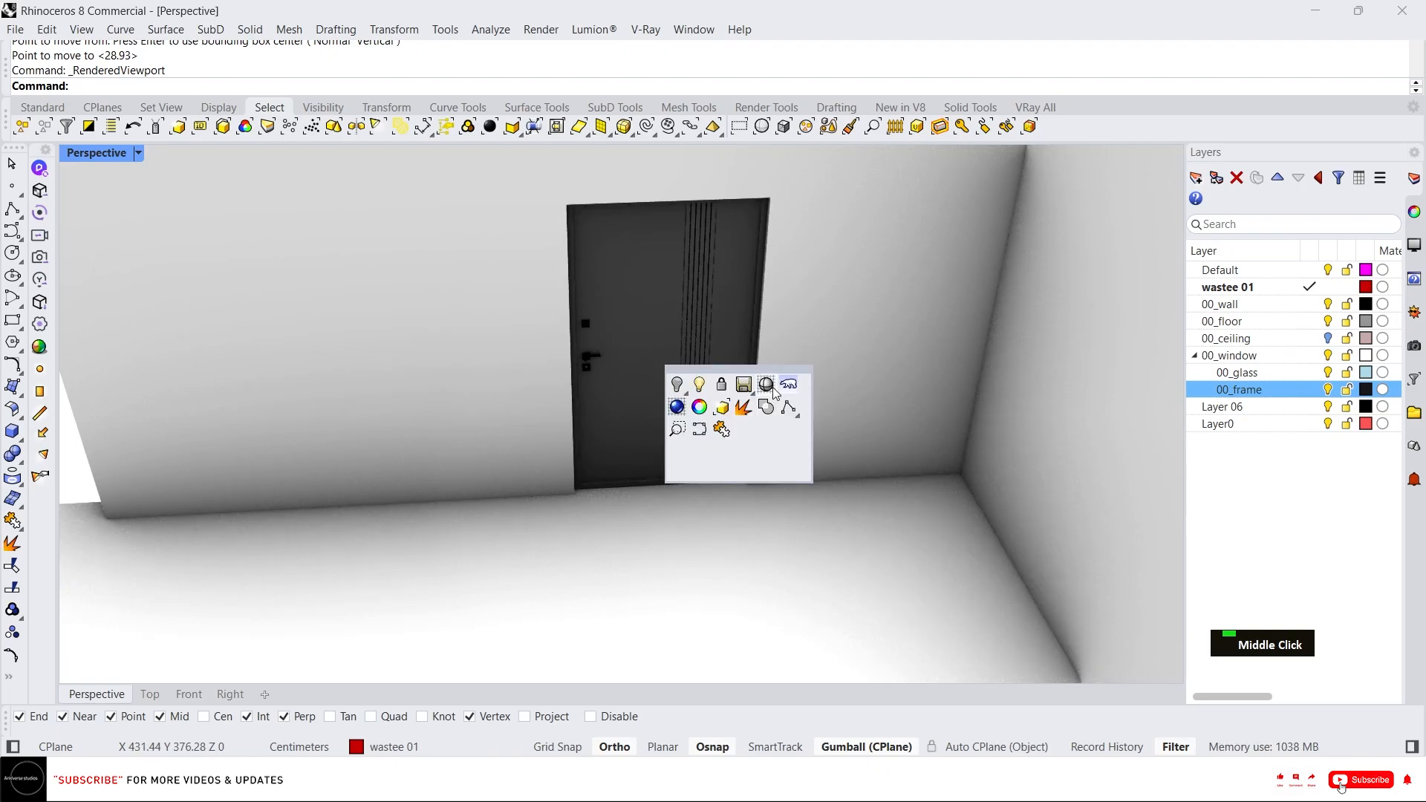
click(775, 397)
Copy the door from its bottom corner to a second position further along the same wall.
click(725, 343)
scroll(864, 457, down, 3)
right_drag(862, 462, 818, 478)
scroll(795, 462, up, 5)
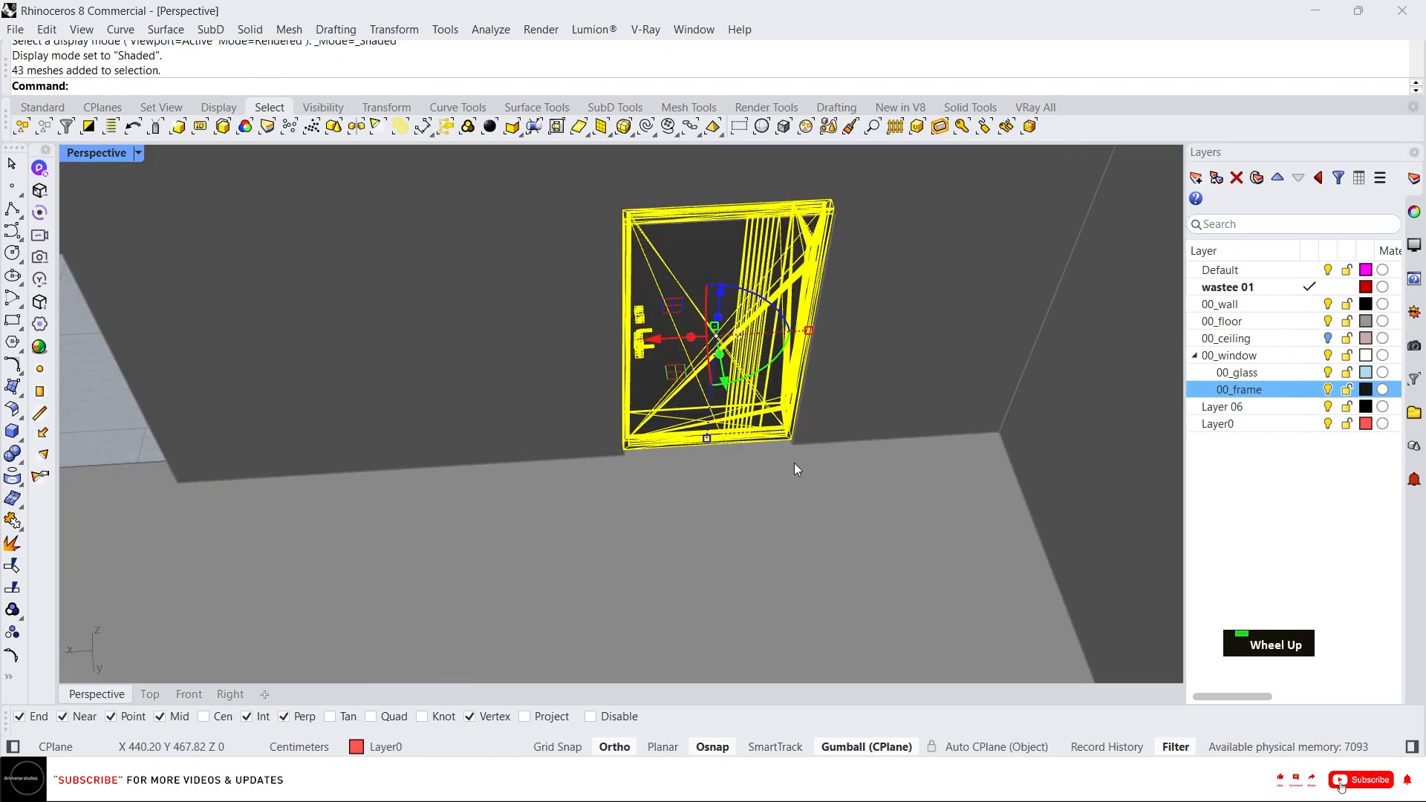
text(c)
key(Return)
key(Escape)
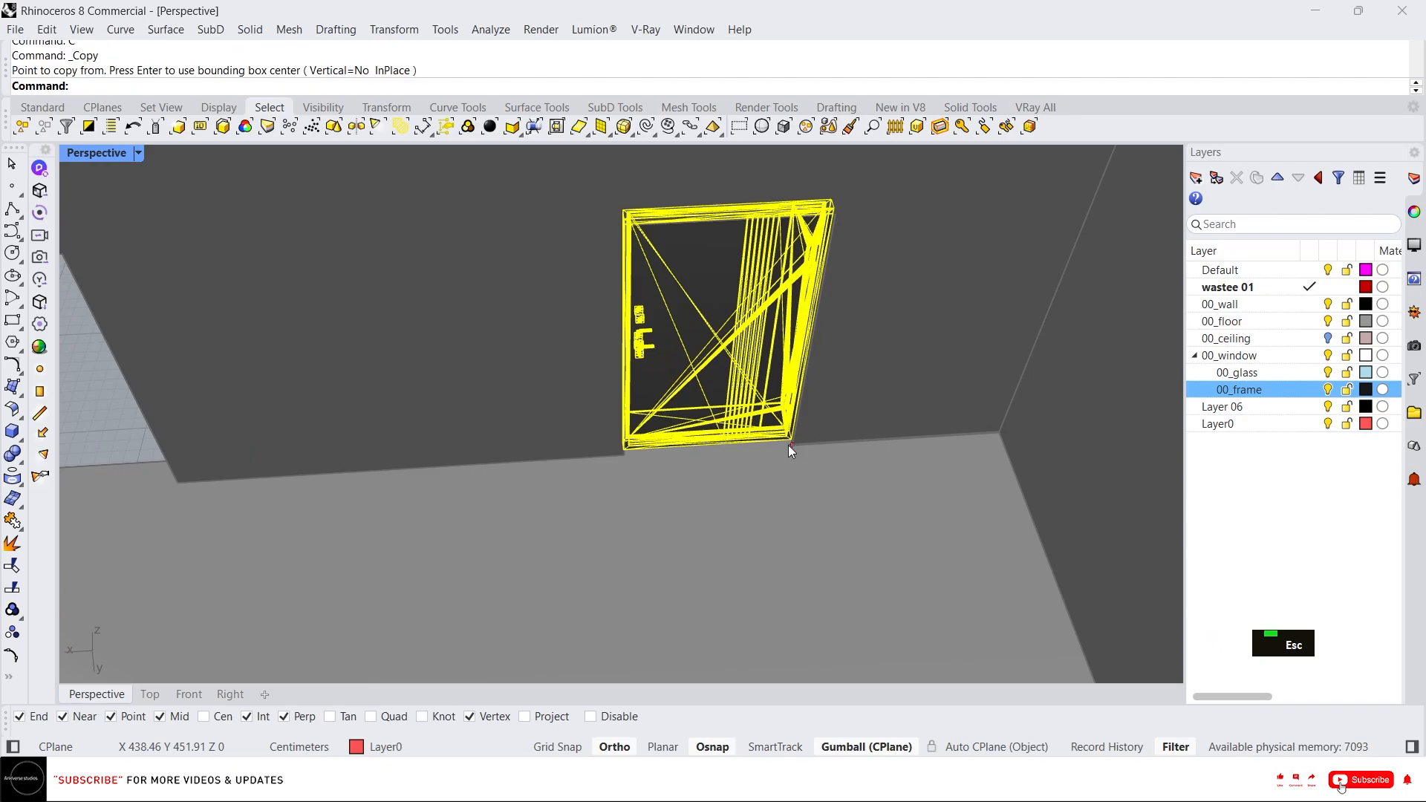
scroll(777, 438, up, 3)
text(c)
key(Return)
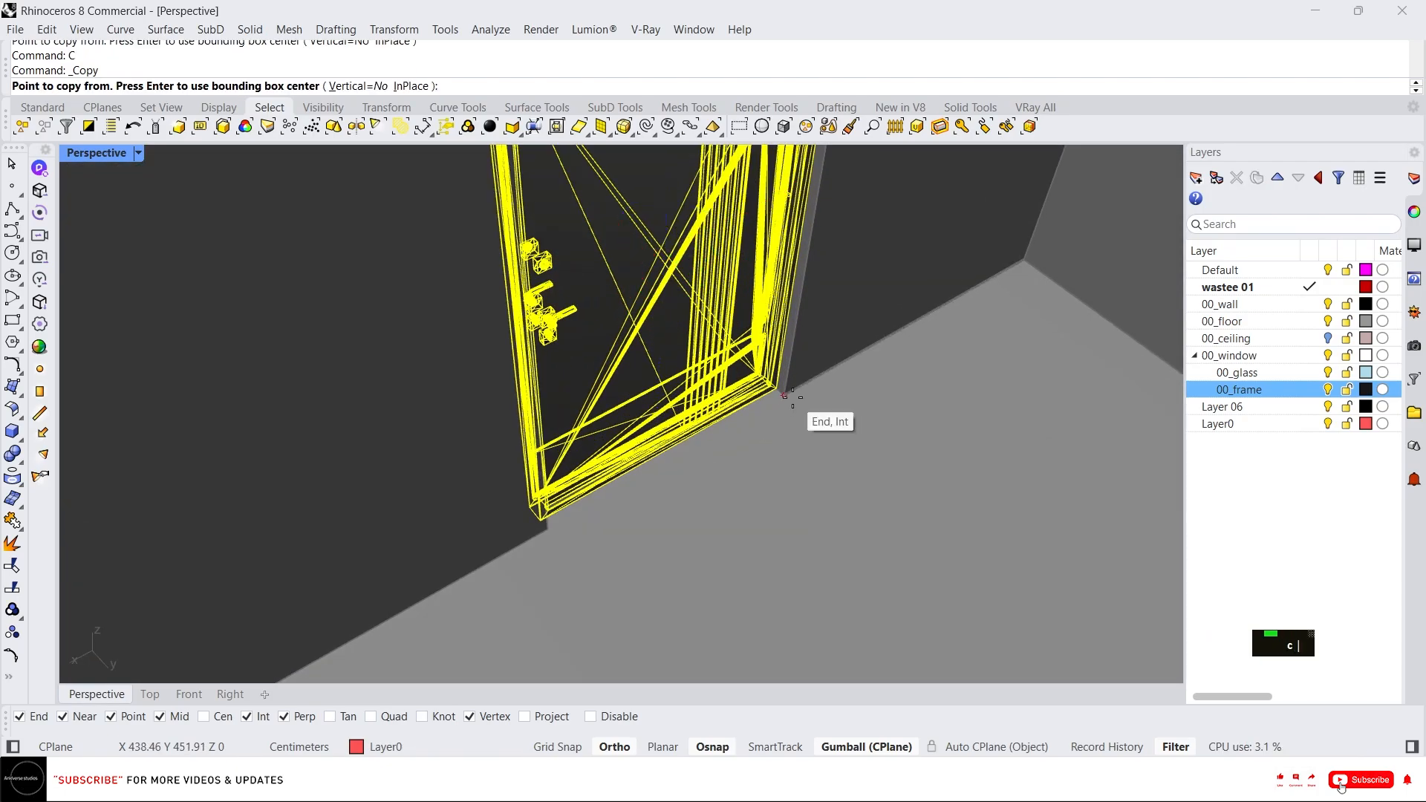
click(785, 395)
scroll(751, 418, down, 5)
scroll(631, 525, up, 8)
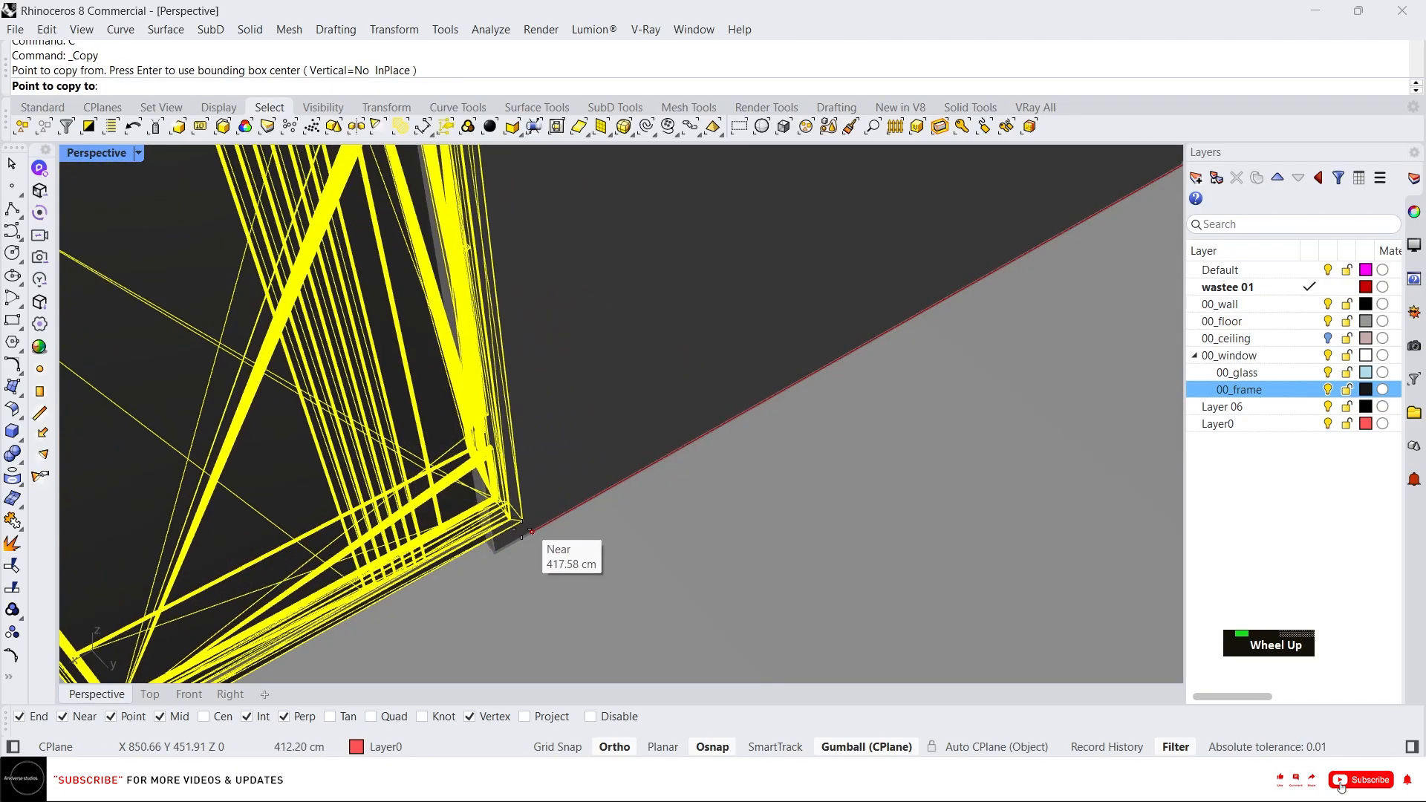
click(496, 553)
scroll(551, 444, down, 6)
right_click(499, 445)
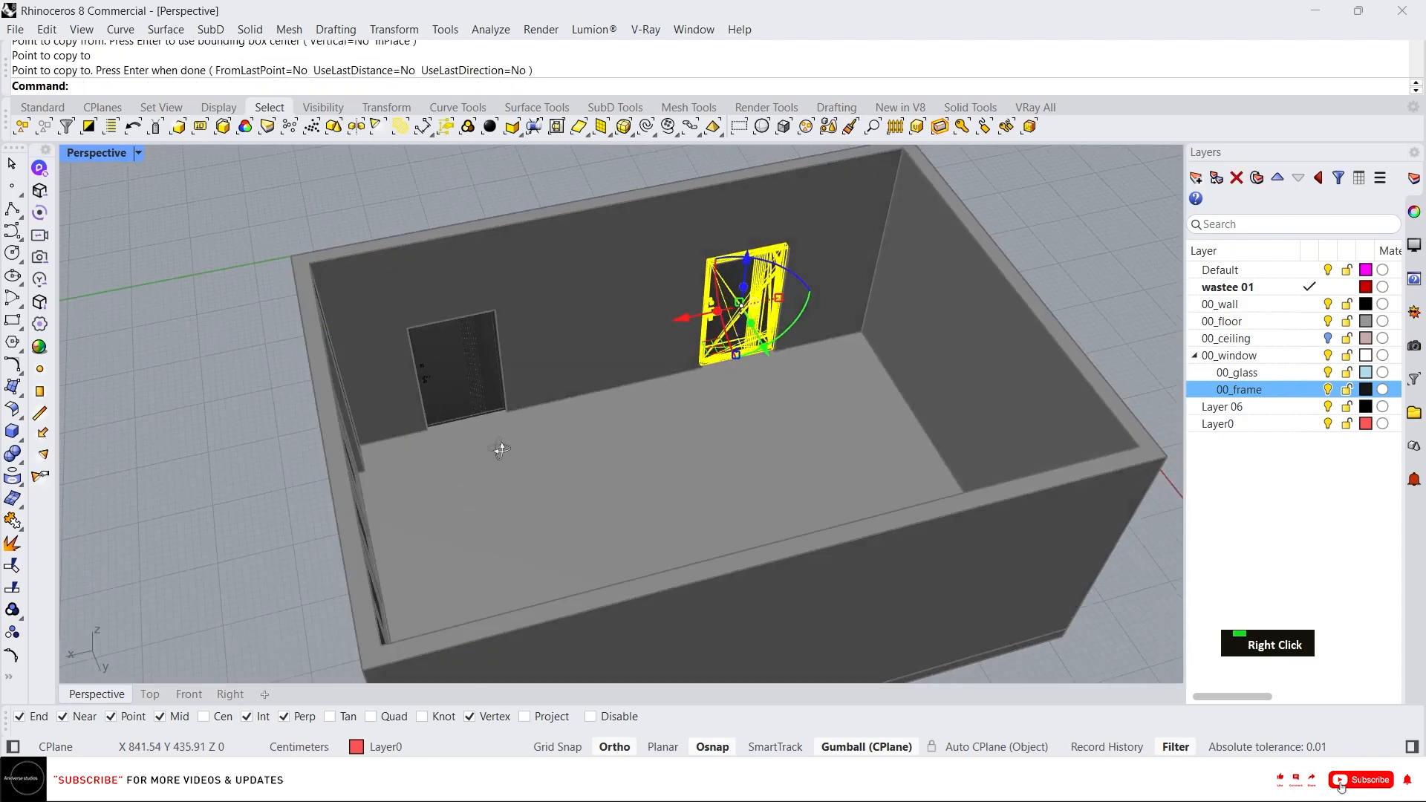
Set the viewport to shaded display and unlock the locked objects to show the whole room.
middle_click(466, 398)
click(591, 395)
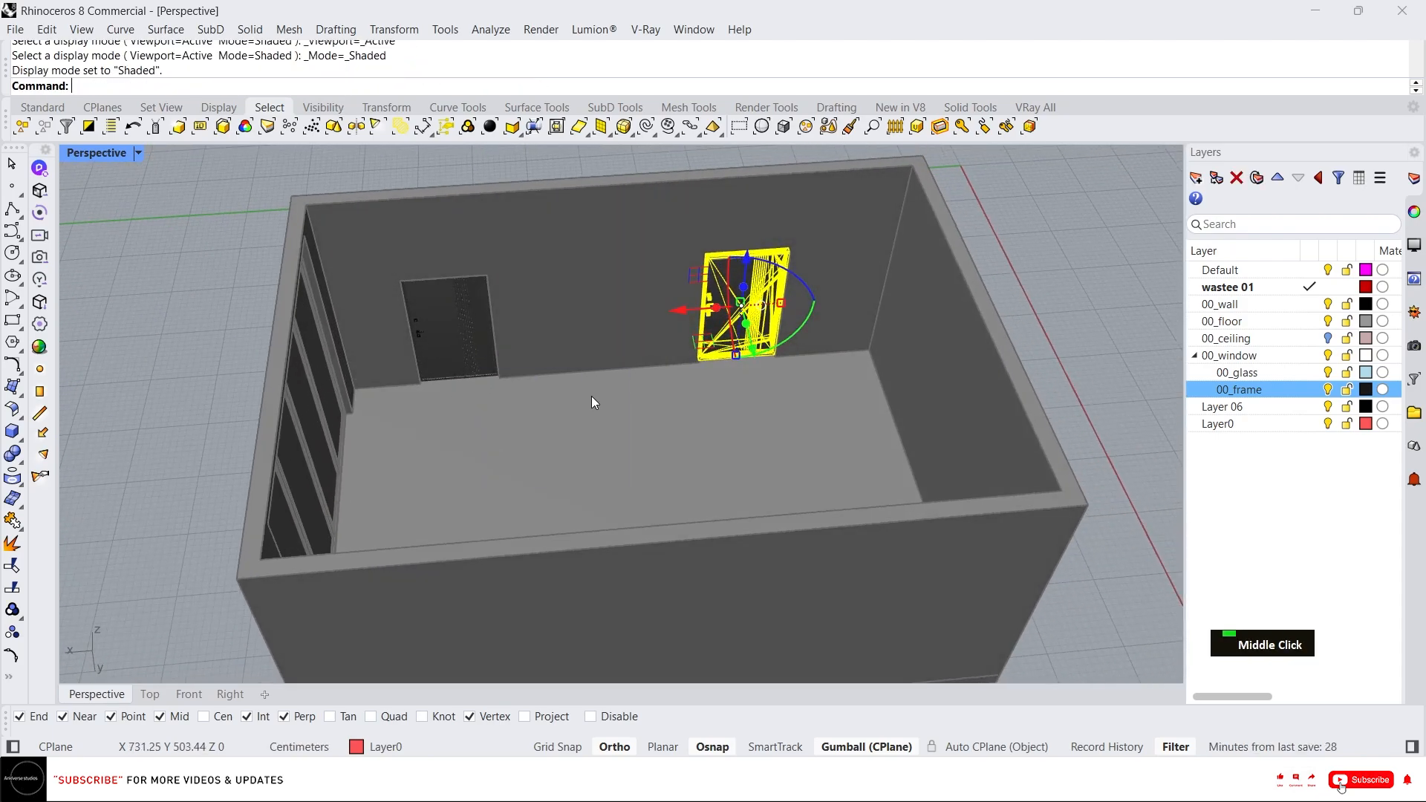
middle_click(614, 395)
click(648, 386)
Orbit and zoom around the room to inspect the placed doors, walls and windows.
right_drag(647, 385, 1059, 468)
click(1059, 468)
scroll(1014, 515, down, 4)
right_drag(1002, 513, 751, 349)
scroll(490, 308, up, 3)
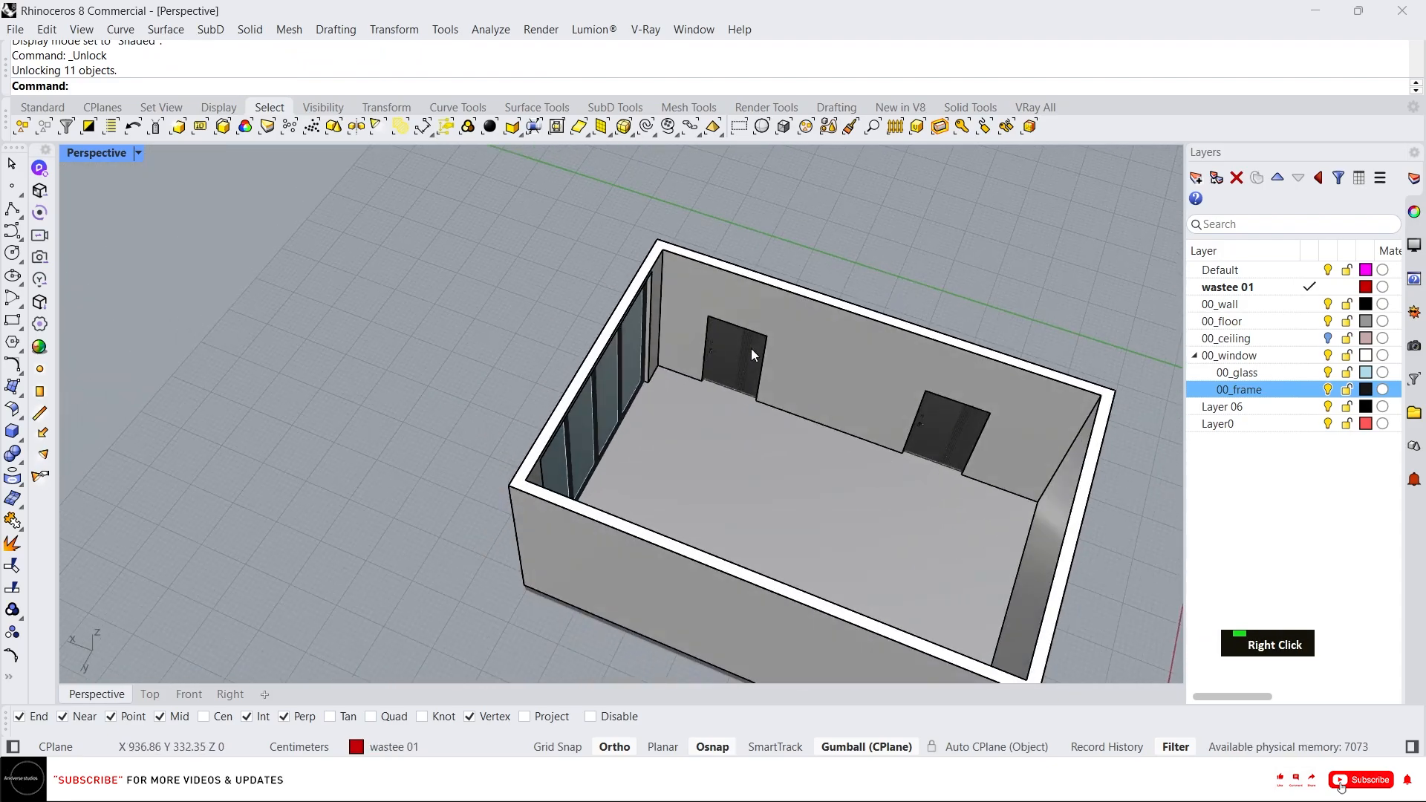
scroll(579, 413, down, 4)
right_drag(582, 414, 771, 397)
right_drag(511, 352, 706, 385)
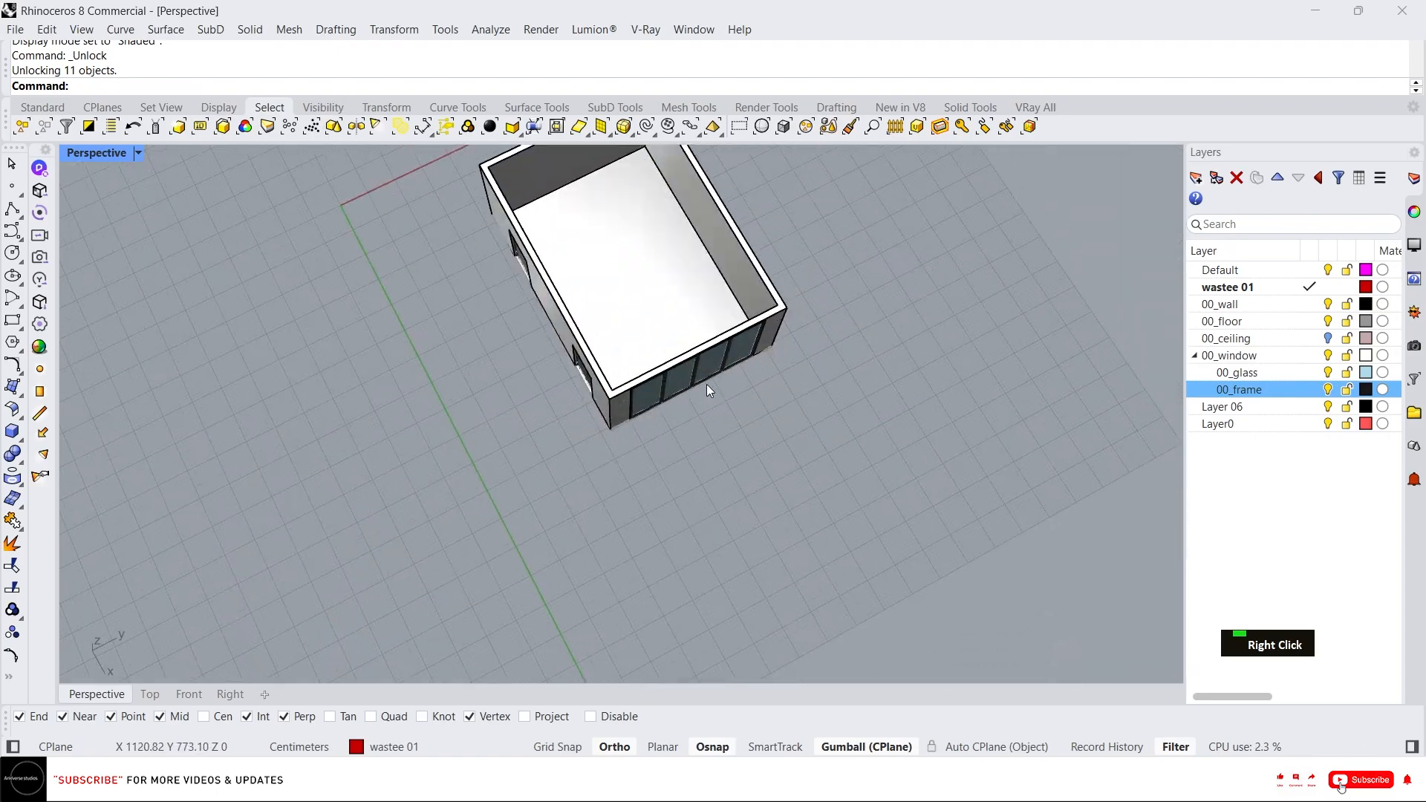
scroll(572, 341, down, 7)
right_drag(564, 342, 698, 321)
scroll(632, 278, up, 9)
right_drag(493, 390, 631, 334)
scroll(609, 475, up, 6)
right_drag(608, 480, 515, 435)
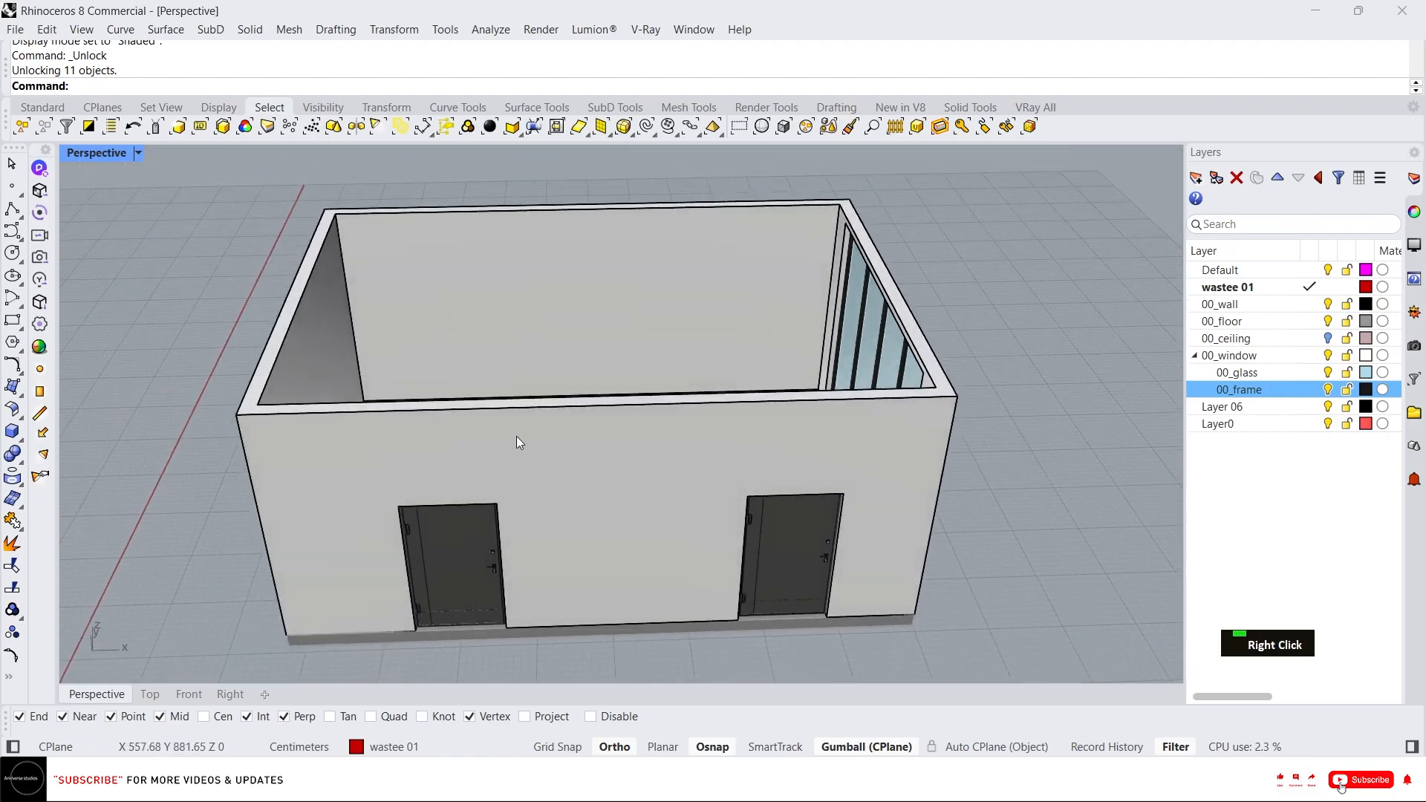
scroll(564, 393, down, 2)
right_drag(620, 334, 618, 359)
scroll(577, 304, up, 5)
mouse_move(577, 305)
right_down()
mouse_move(586, 323)
mouse_move(573, 324)
right_up()
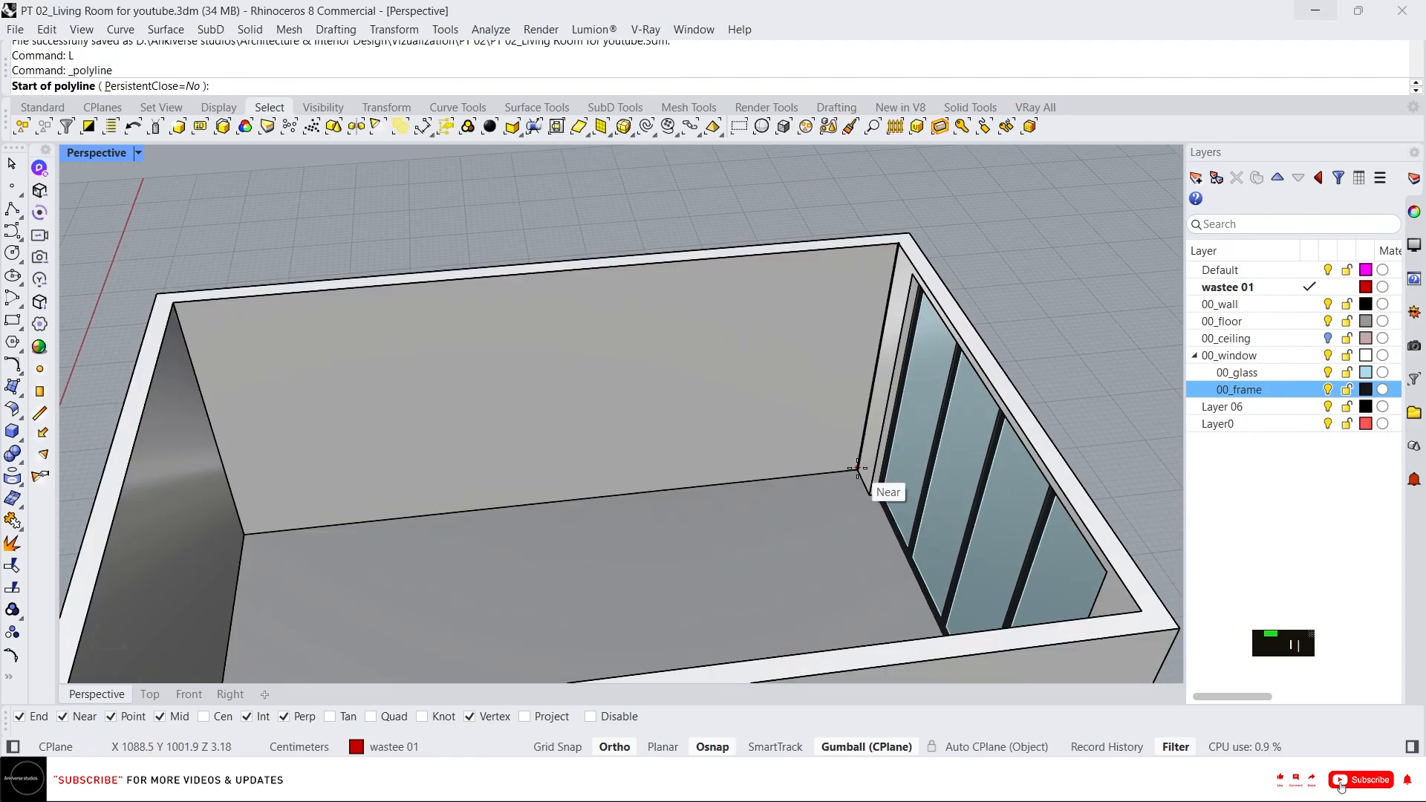
Draw a vertical reference line at the back wall's corner and move it -200 cm along the wall.
click(856, 468)
scroll(884, 431, down, 3)
click(881, 340)
key(Return)
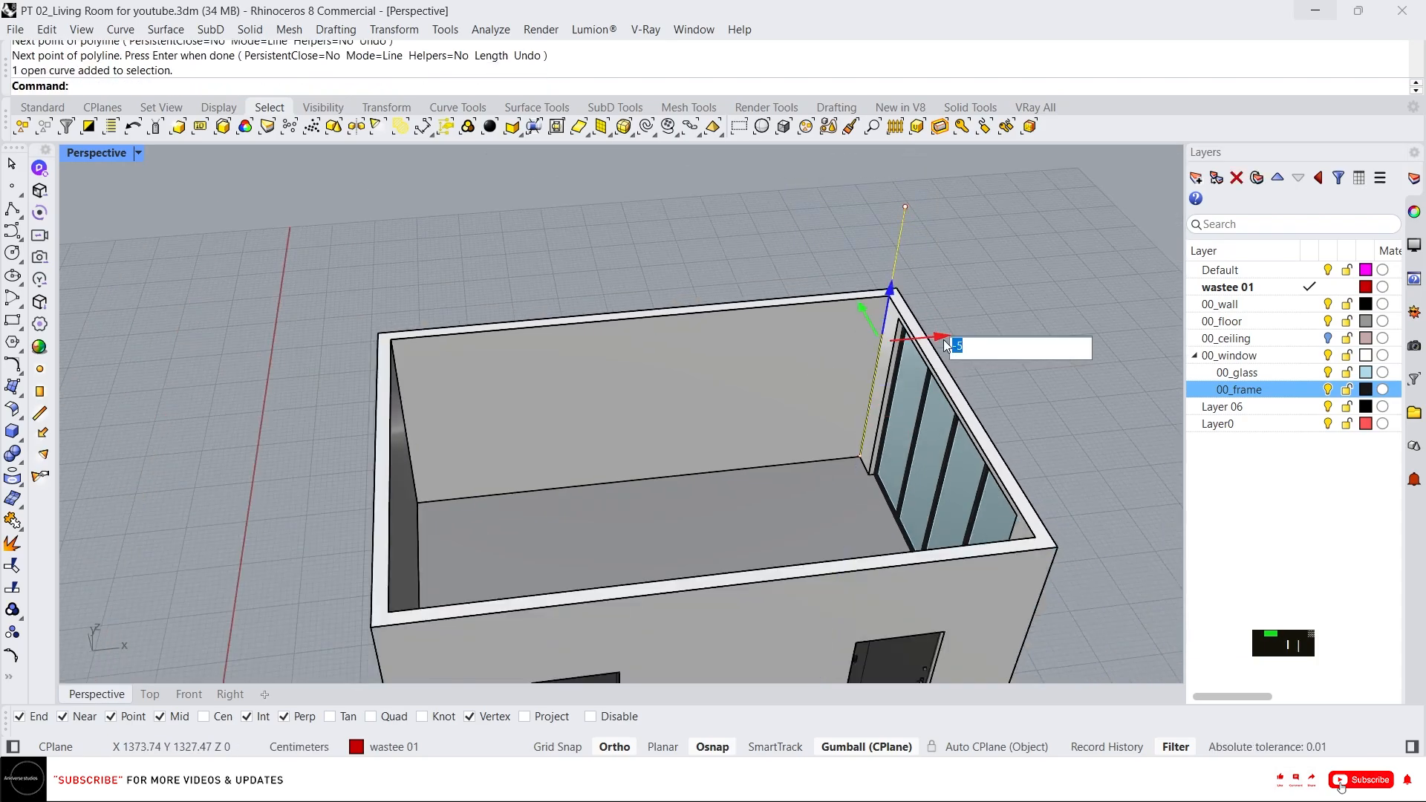
text(0)
key(Return)
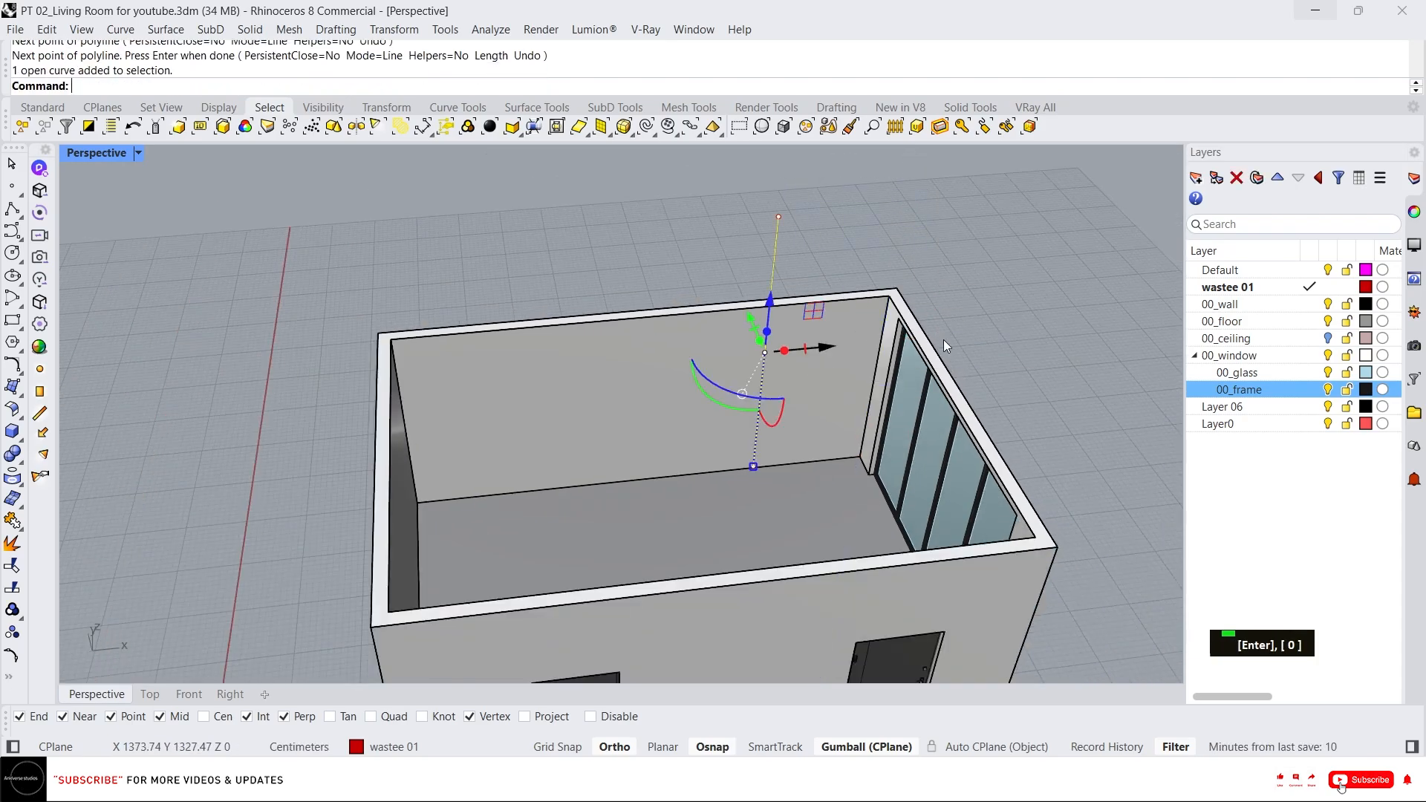
Shift the reference line a further -20 cm along the wall with the gumball.
click(830, 350)
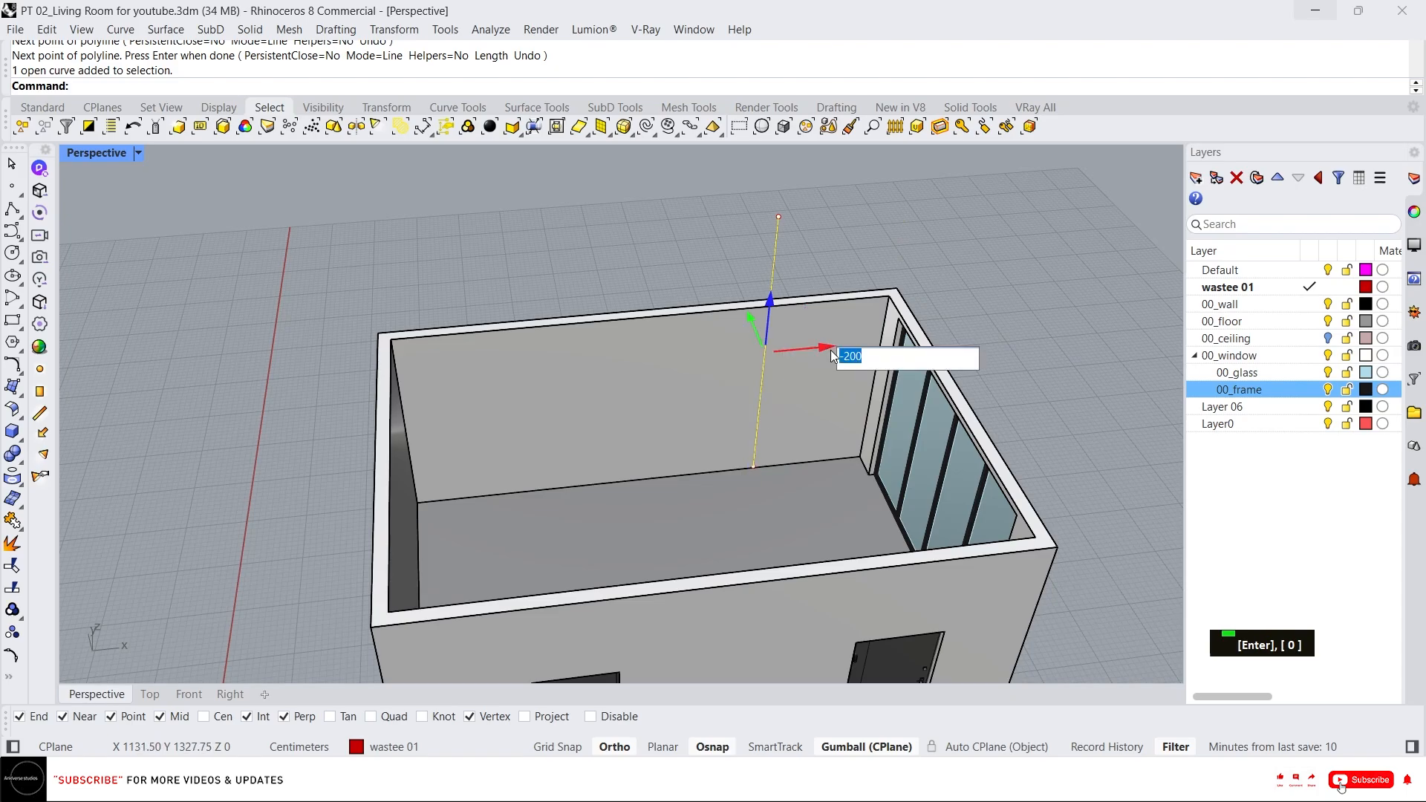
text(-20)
key(Return)
right_drag(776, 372, 653, 386)
scroll(742, 349, up, 6)
scroll(800, 360, down, 4)
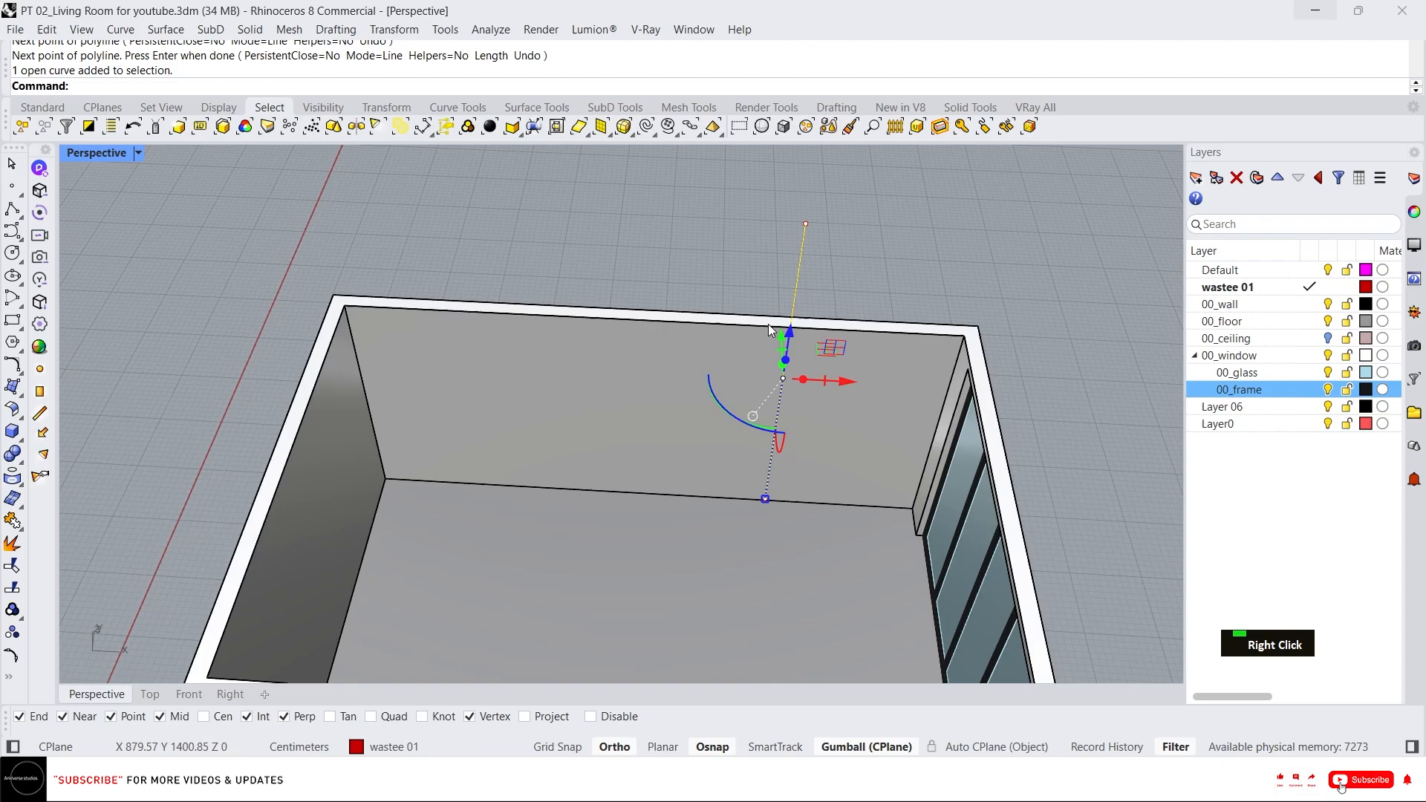
Copy the reference line to the opposite corner of the back wall.
text(c)
key(Return)
click(789, 327)
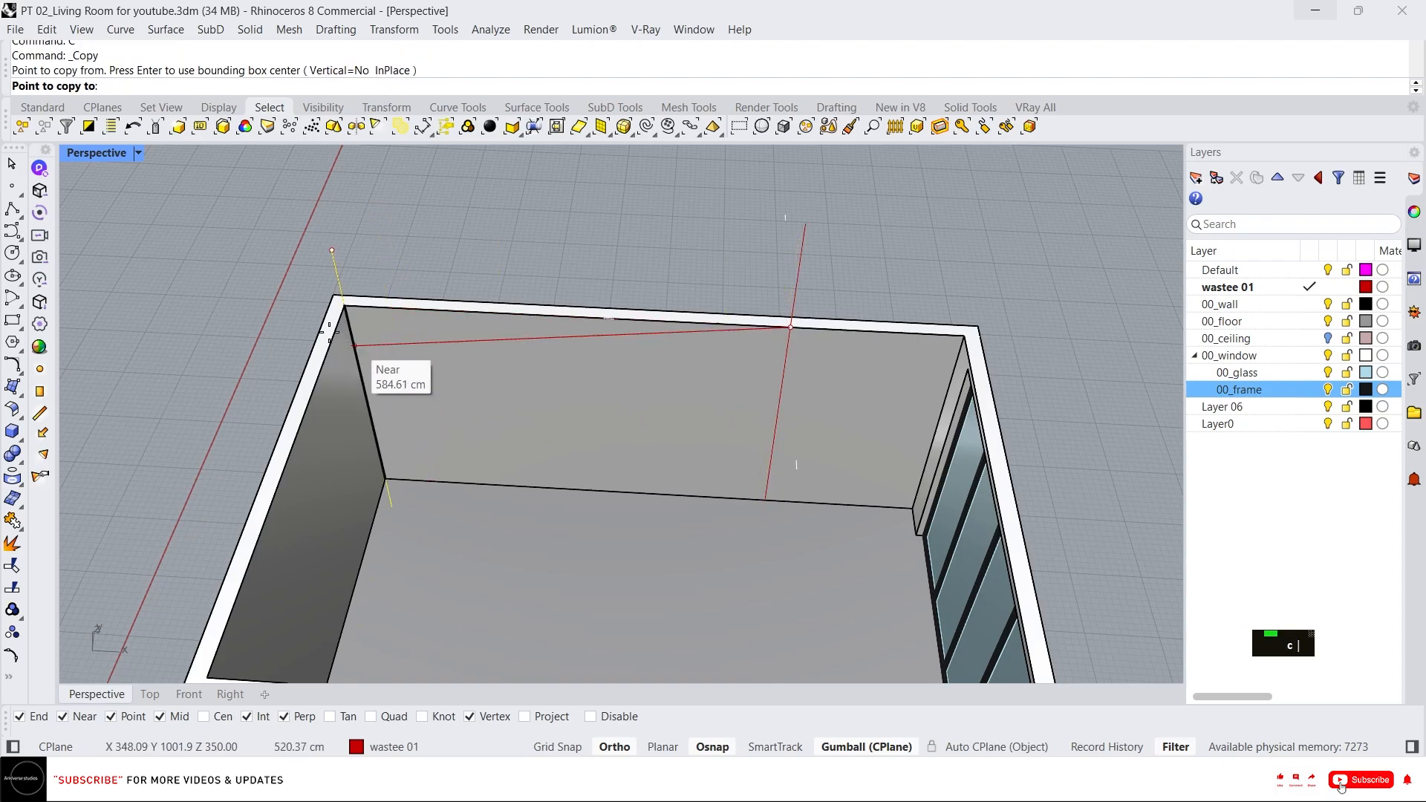
key(Escape)
key(Escape)
click(335, 264)
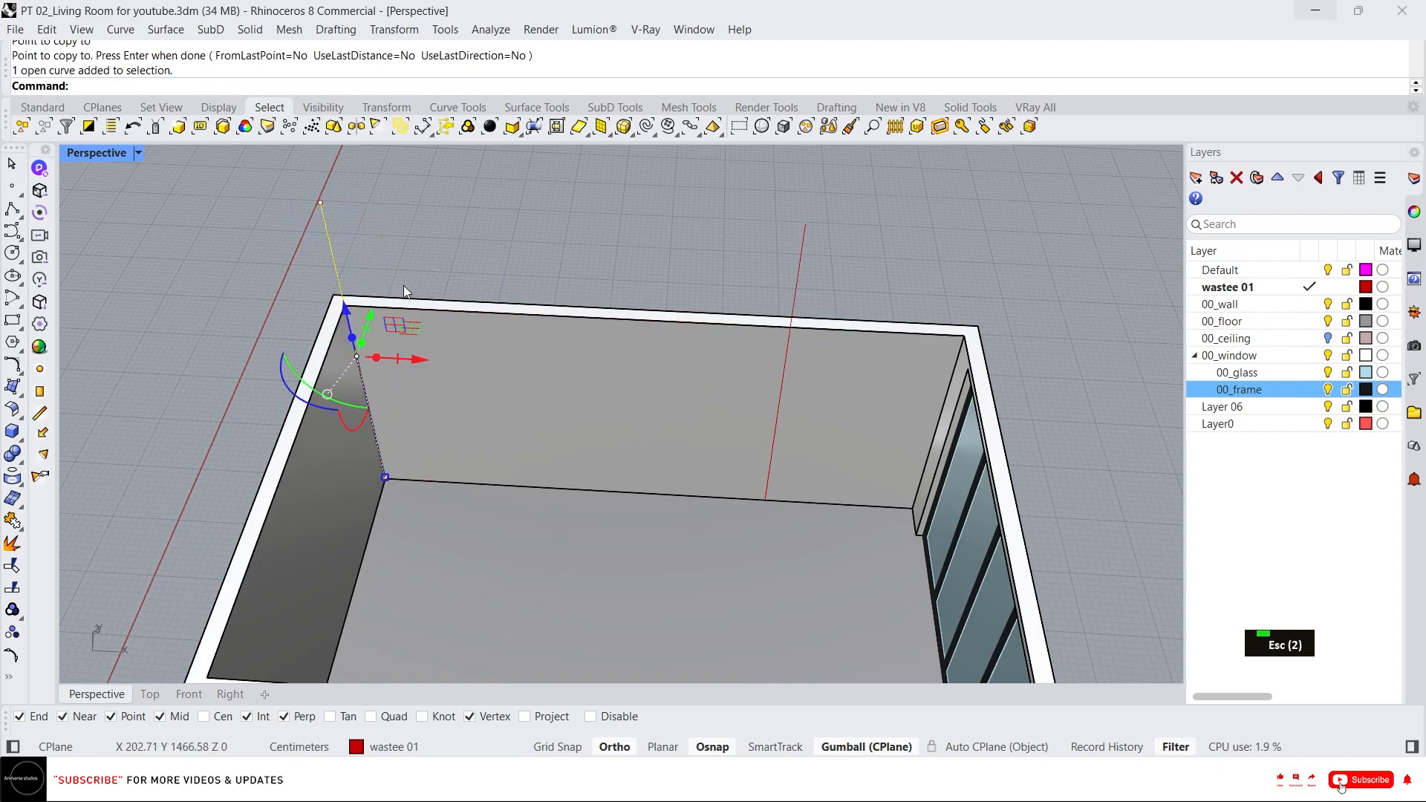
Shift the copied reference line along the back wall with the gumball.
click(425, 359)
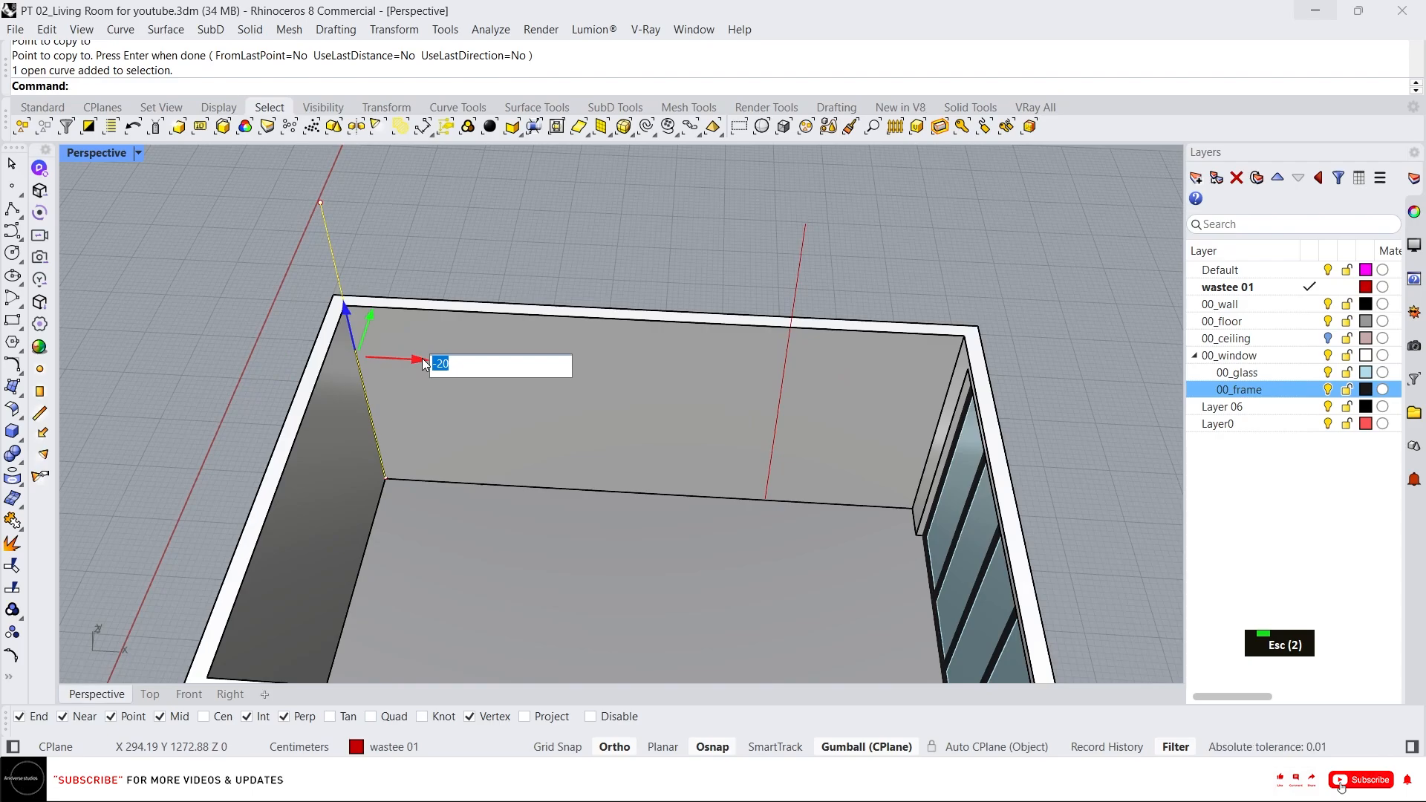
key(Return)
key(Escape)
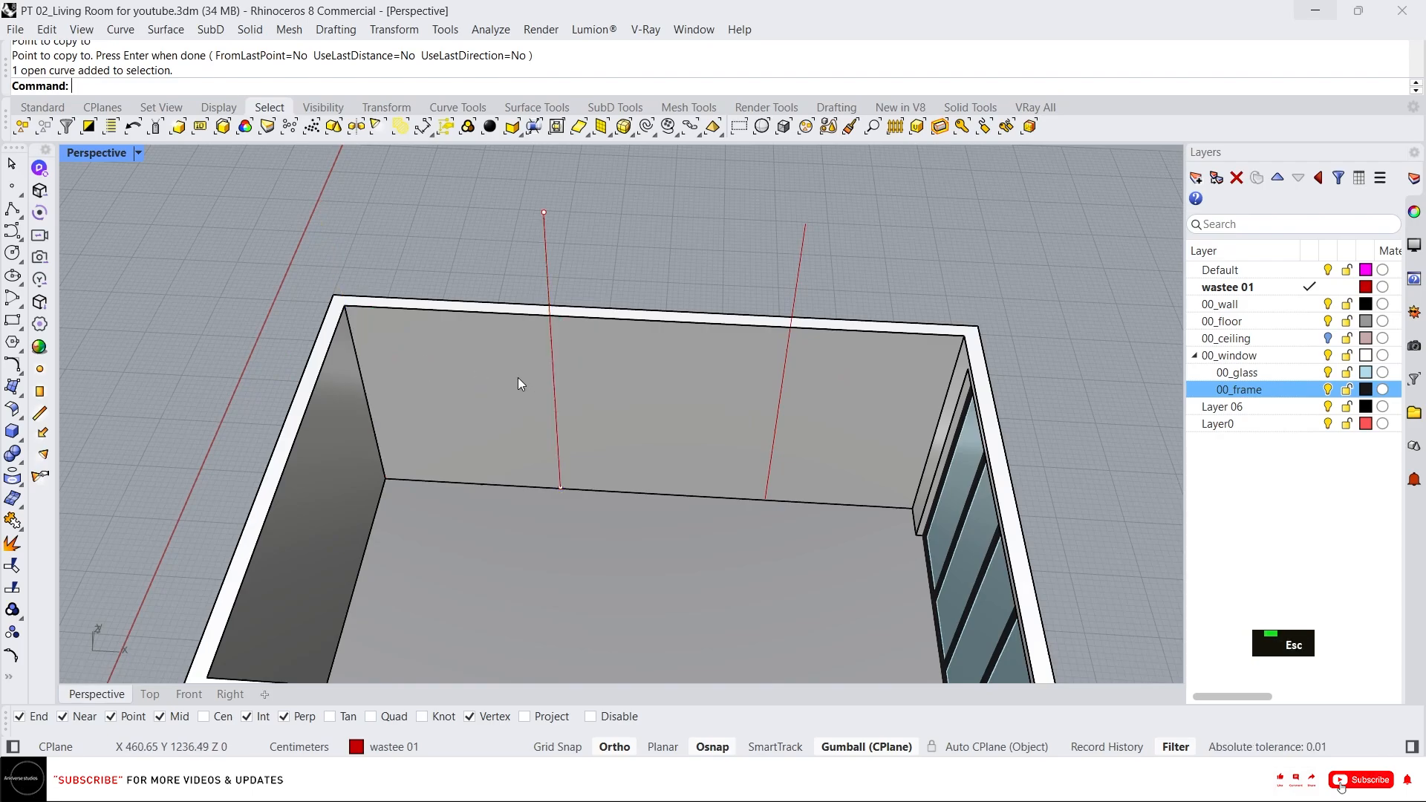
Measure the distance between the two vertical reference lines.
text(d)
key(space)
click(550, 339)
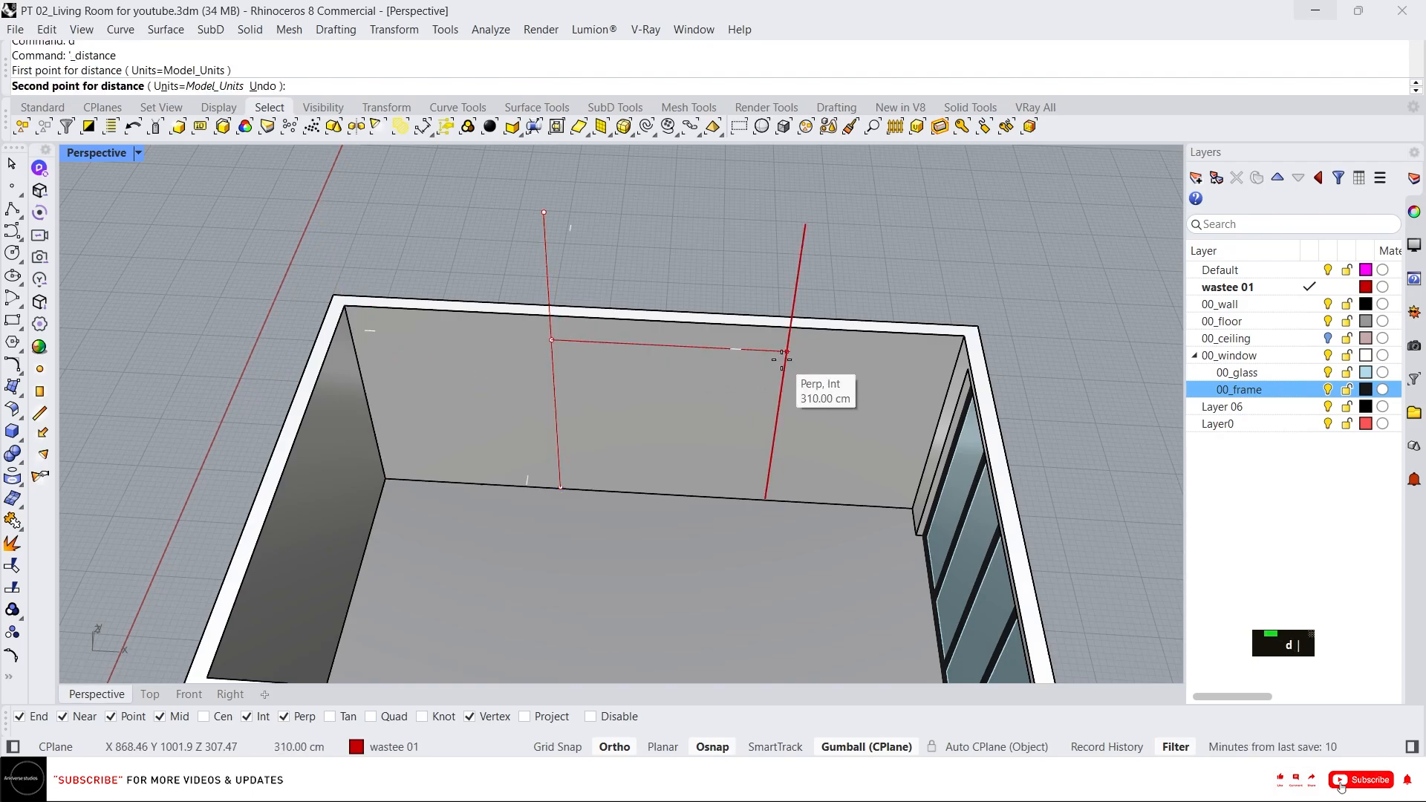
key(Escape)
scroll(697, 413, down, 3)
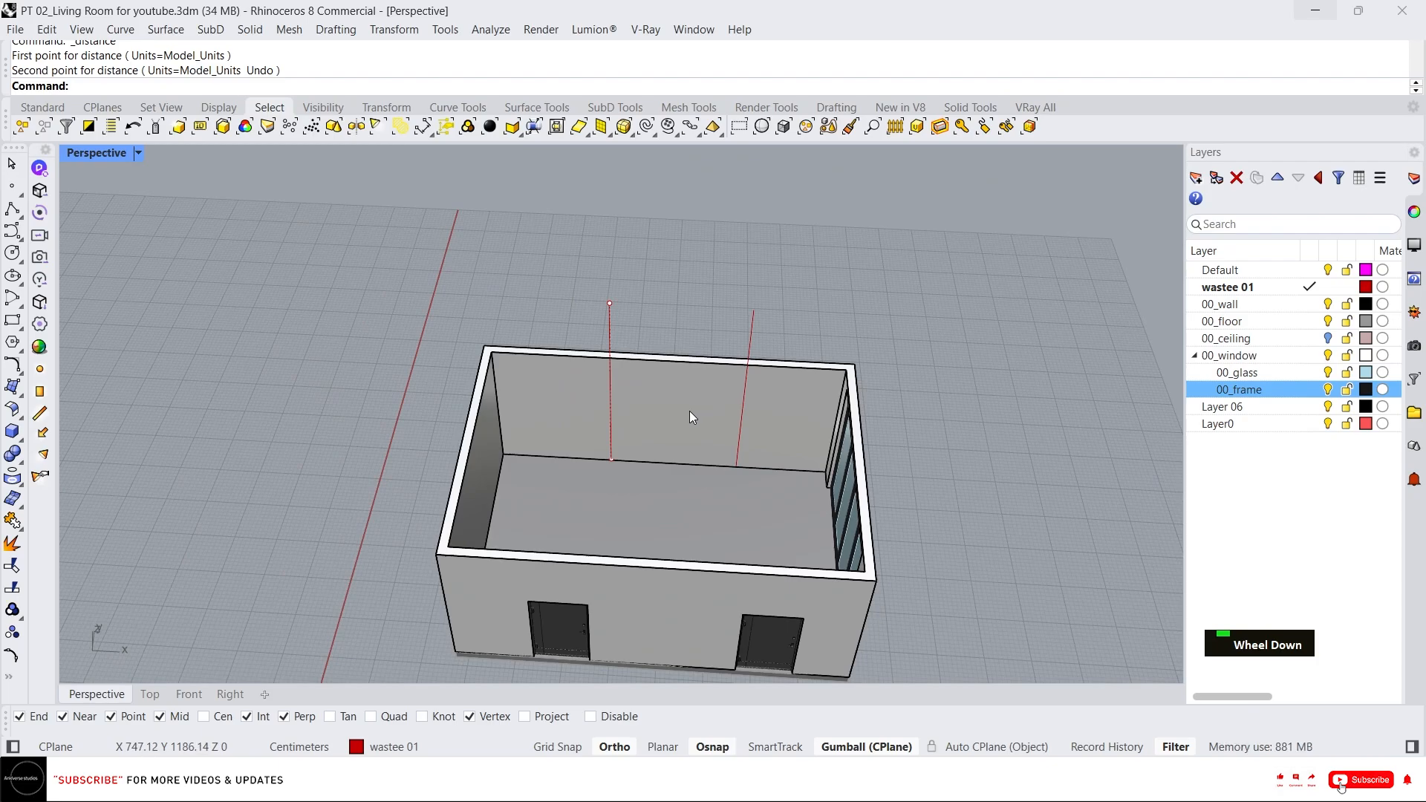
Inspect the room and reference lines from several angles and in the Top view.
right_drag(689, 411, 738, 398)
scroll(753, 359, up, 3)
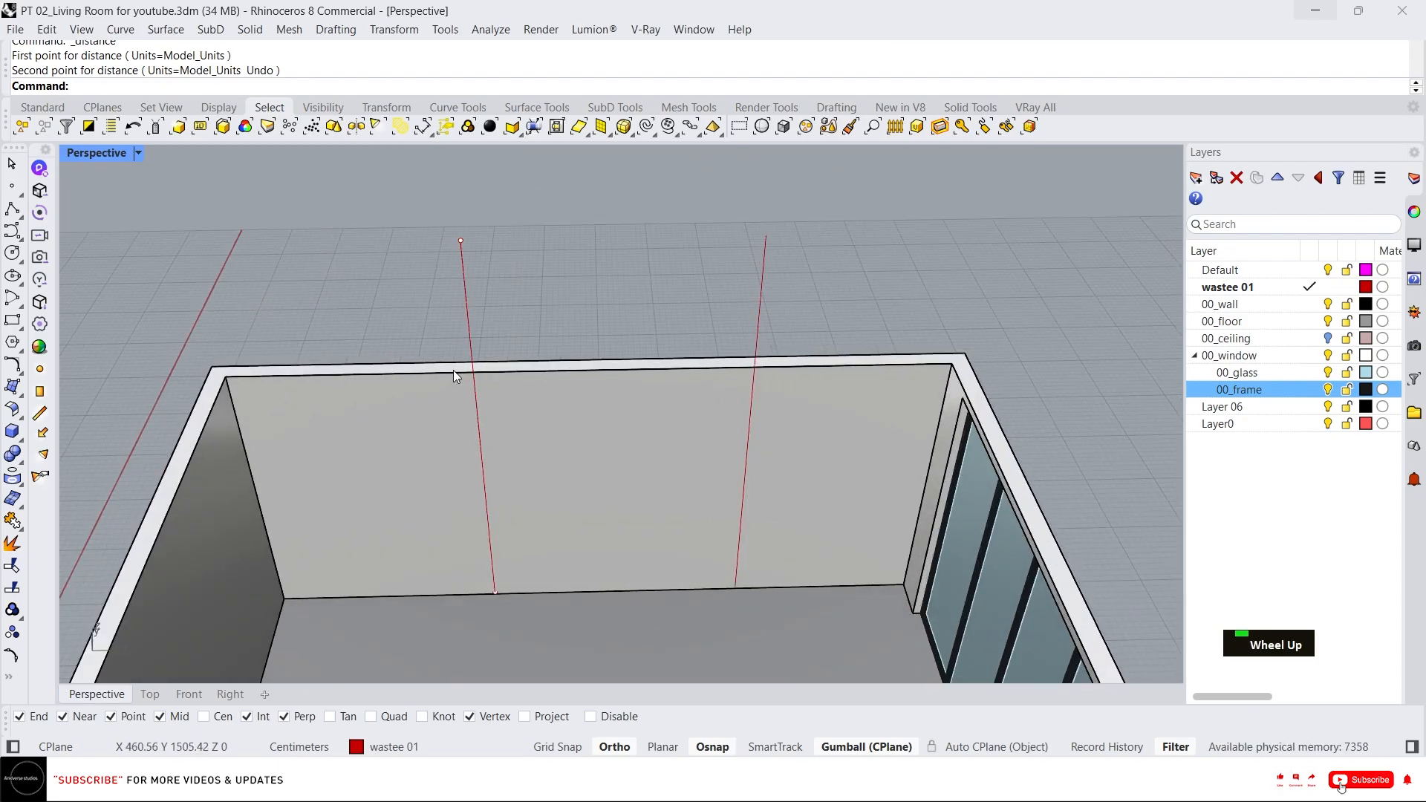
scroll(453, 375, down, 3)
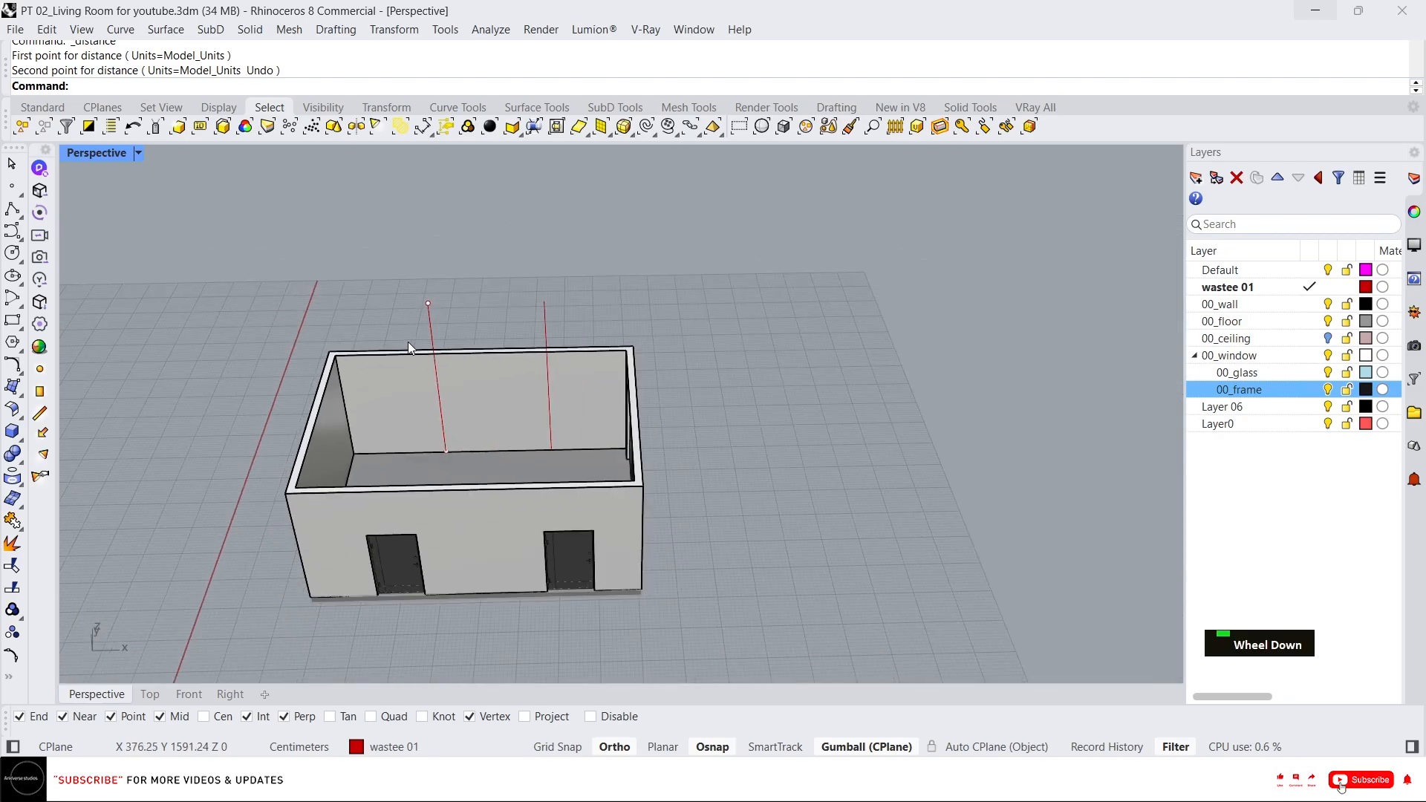
right_drag(408, 341, 586, 395)
scroll(518, 340, up, 5)
scroll(515, 340, down, 3)
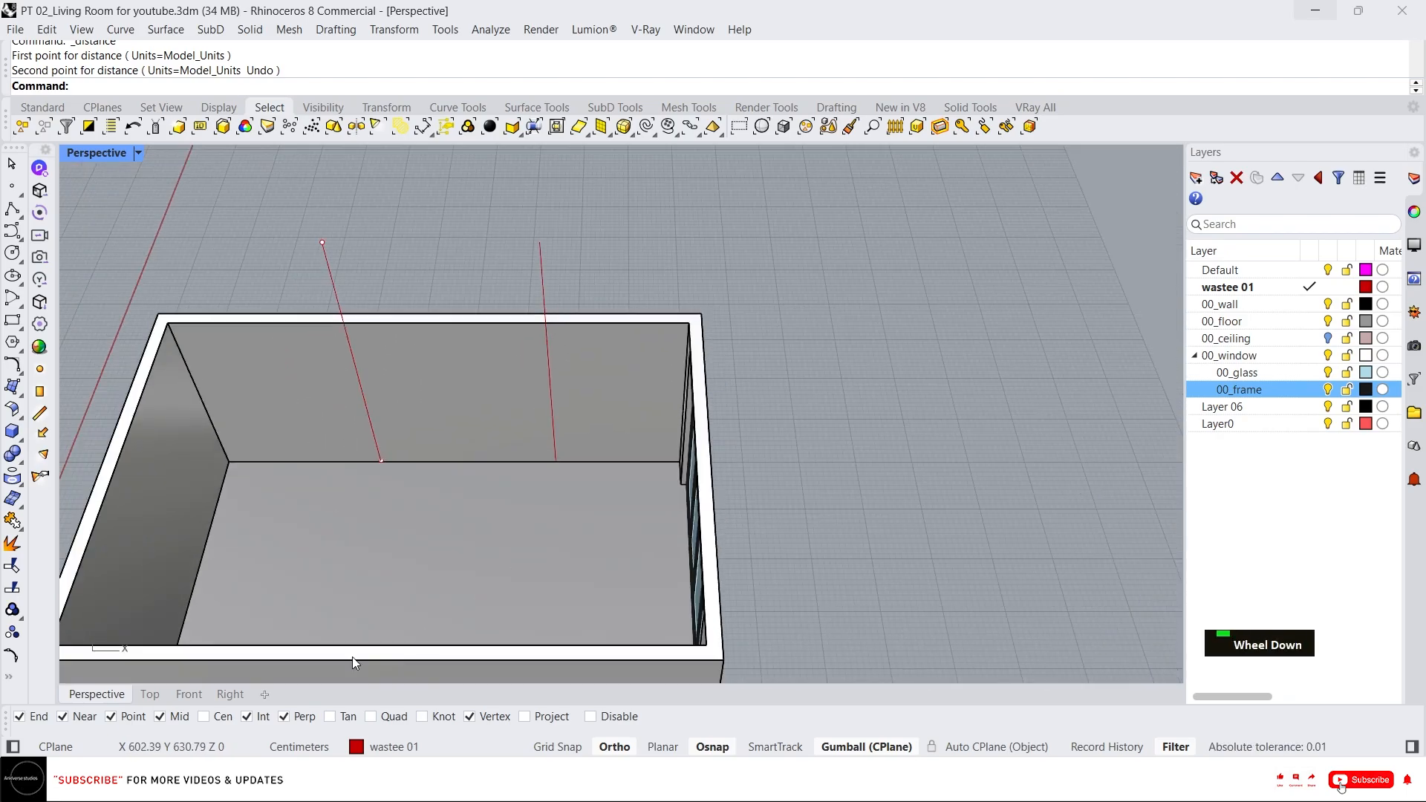
click(152, 692)
scroll(649, 386, down, 5)
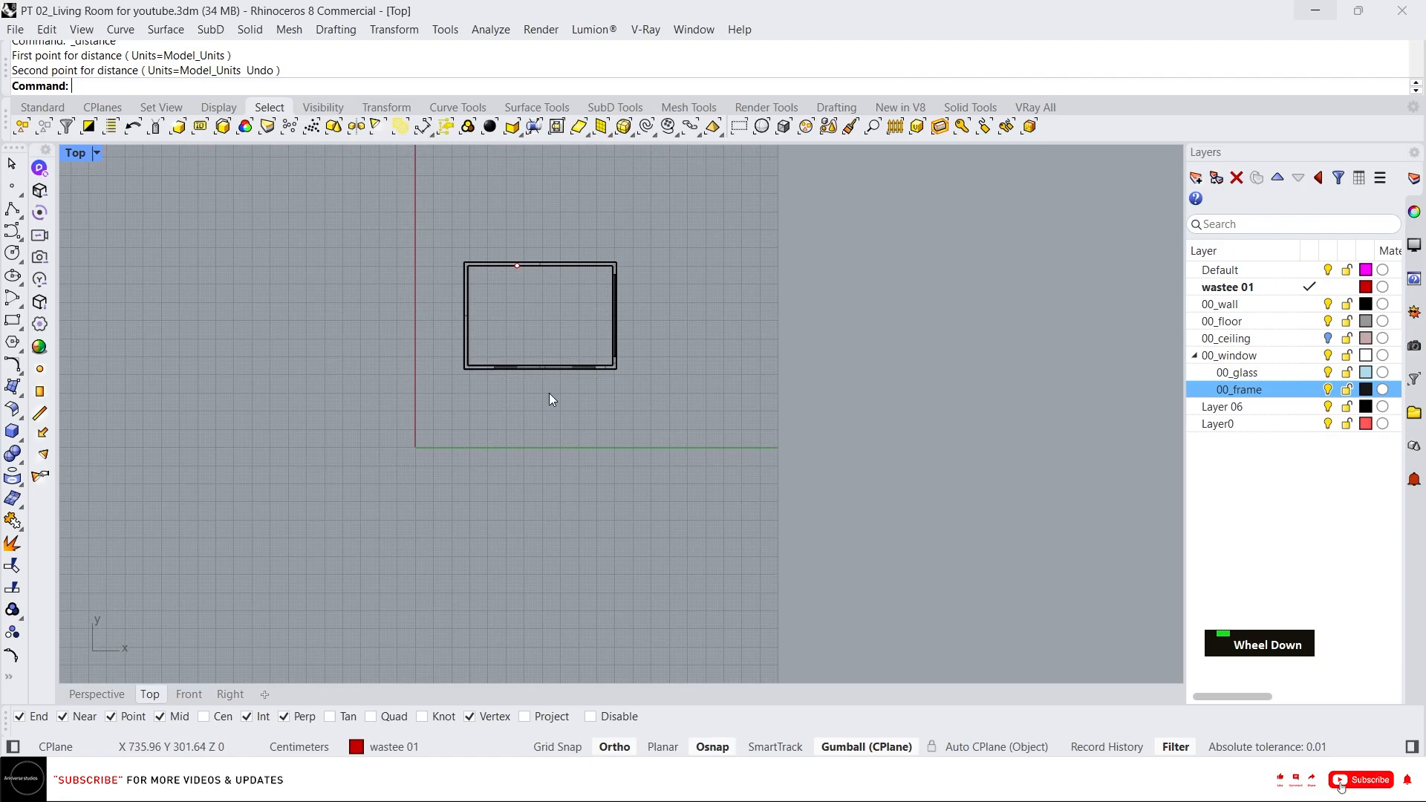
scroll(553, 393, up, 3)
right_drag(560, 385, 699, 408)
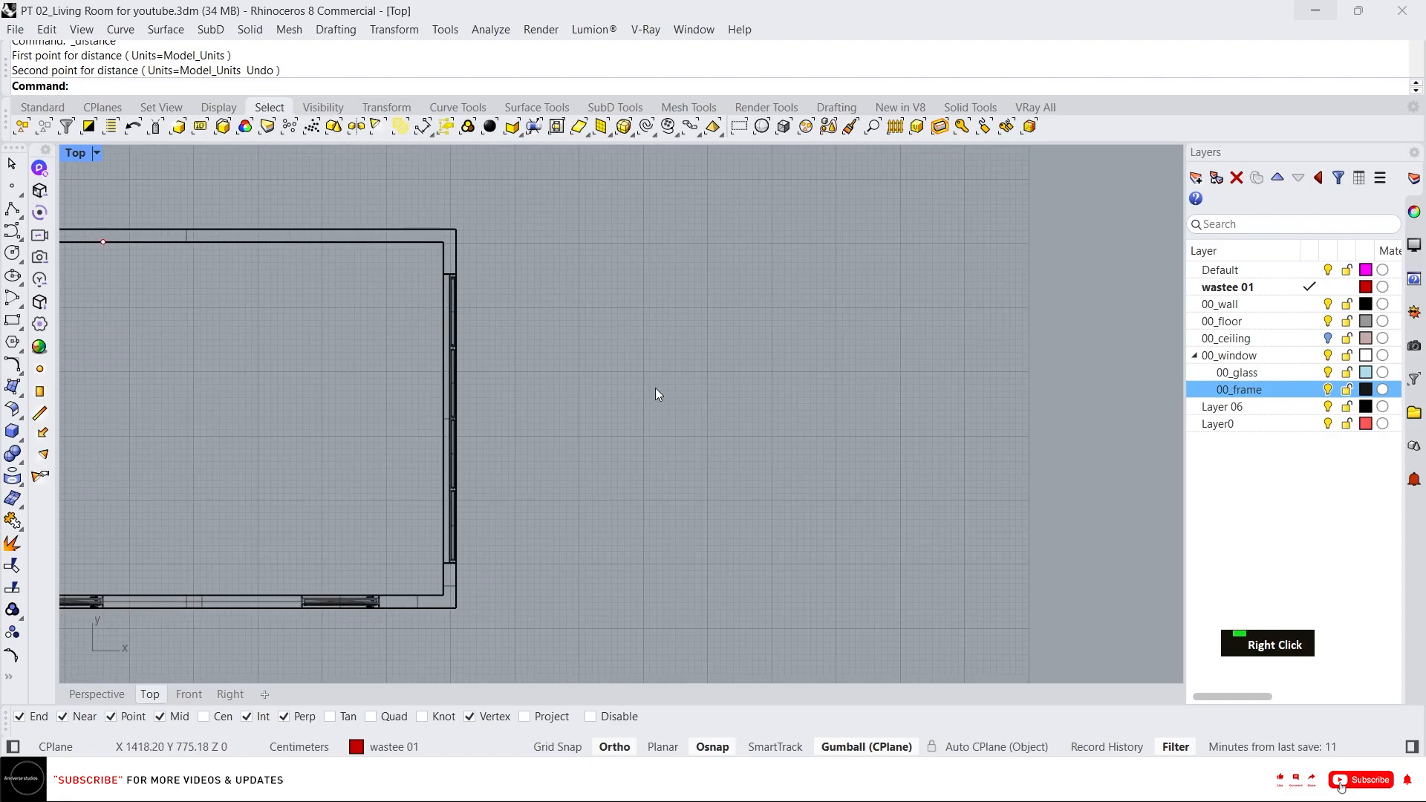
Draw a closed 40 by 10 cm rectangular polyline in the Top view.
text(L)
key(Return)
click(600, 433)
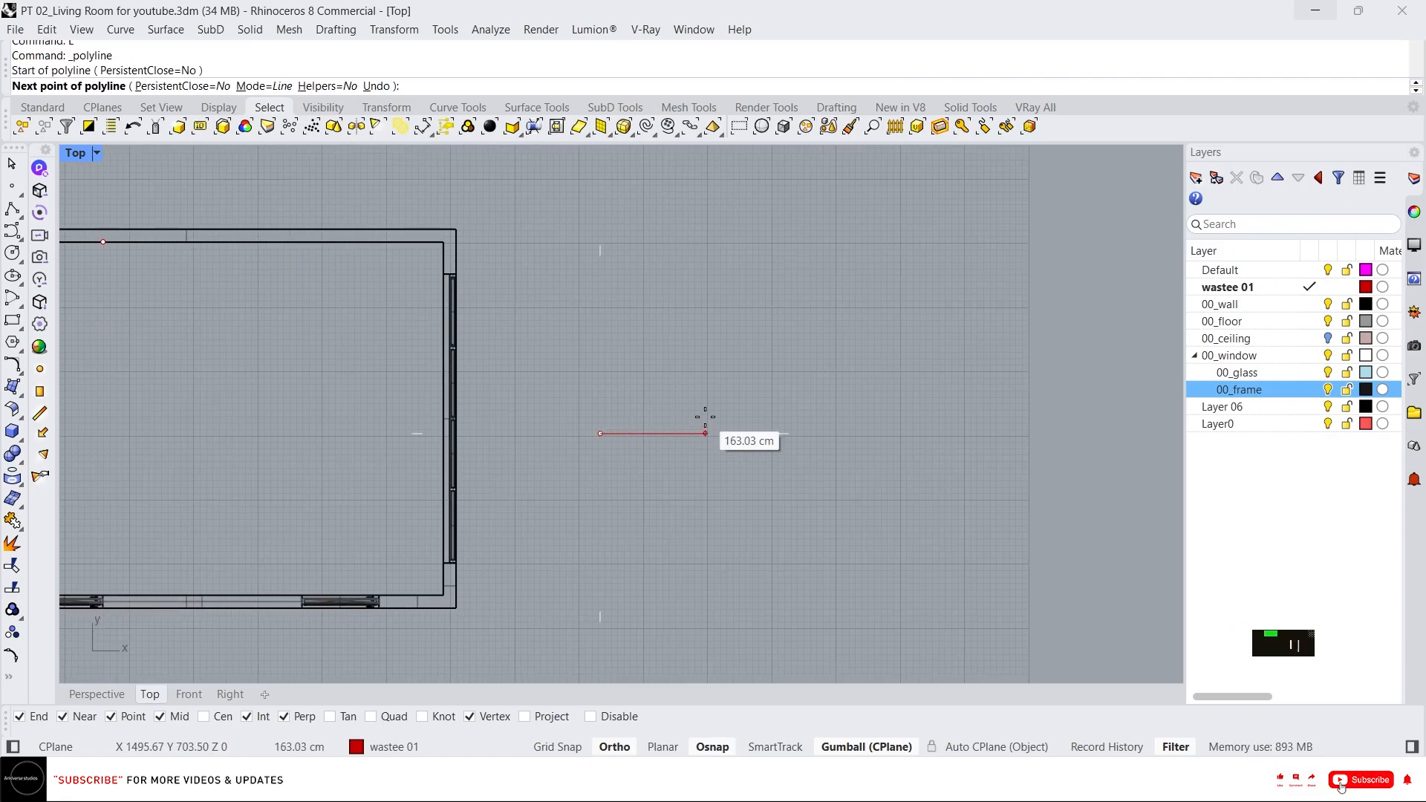
text(40)
key(Return)
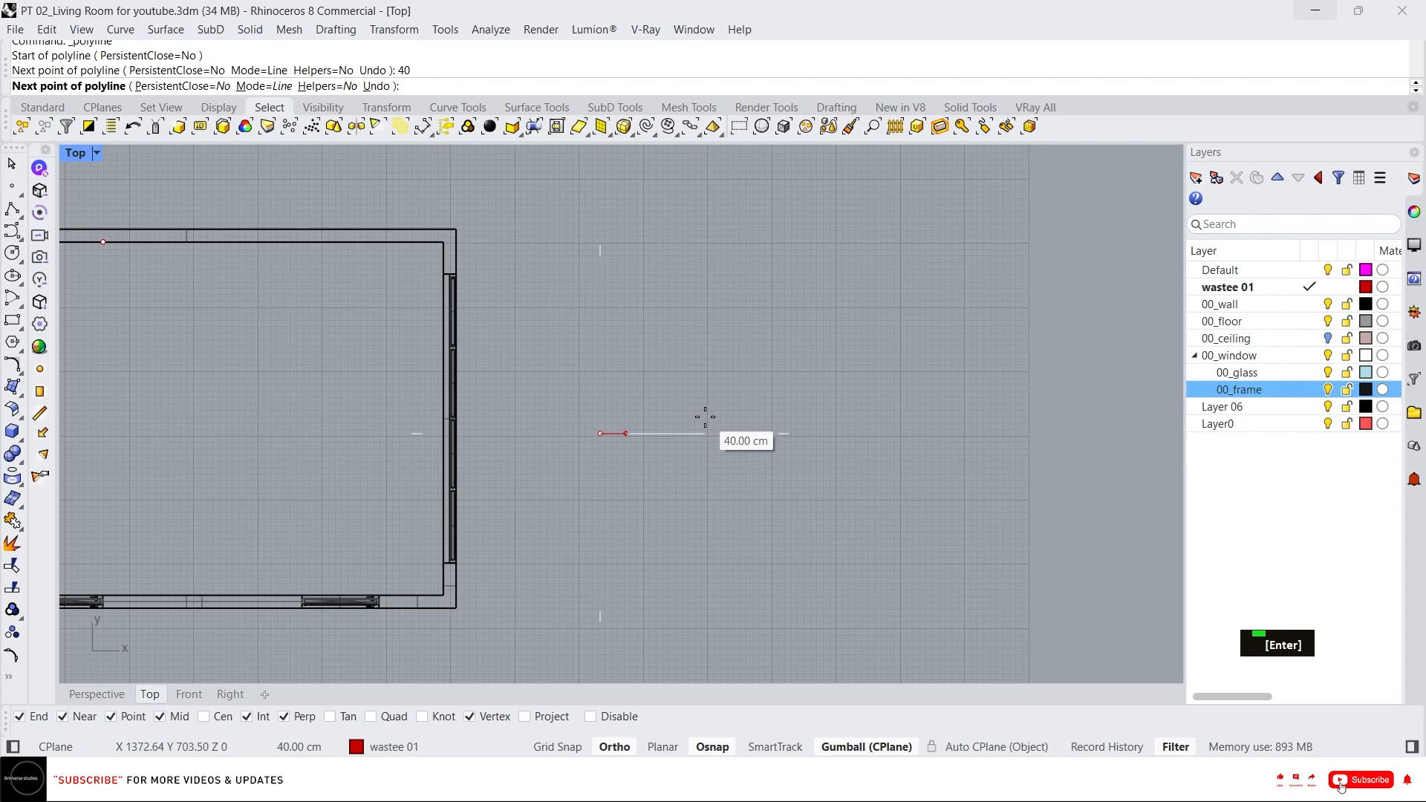
click(705, 417)
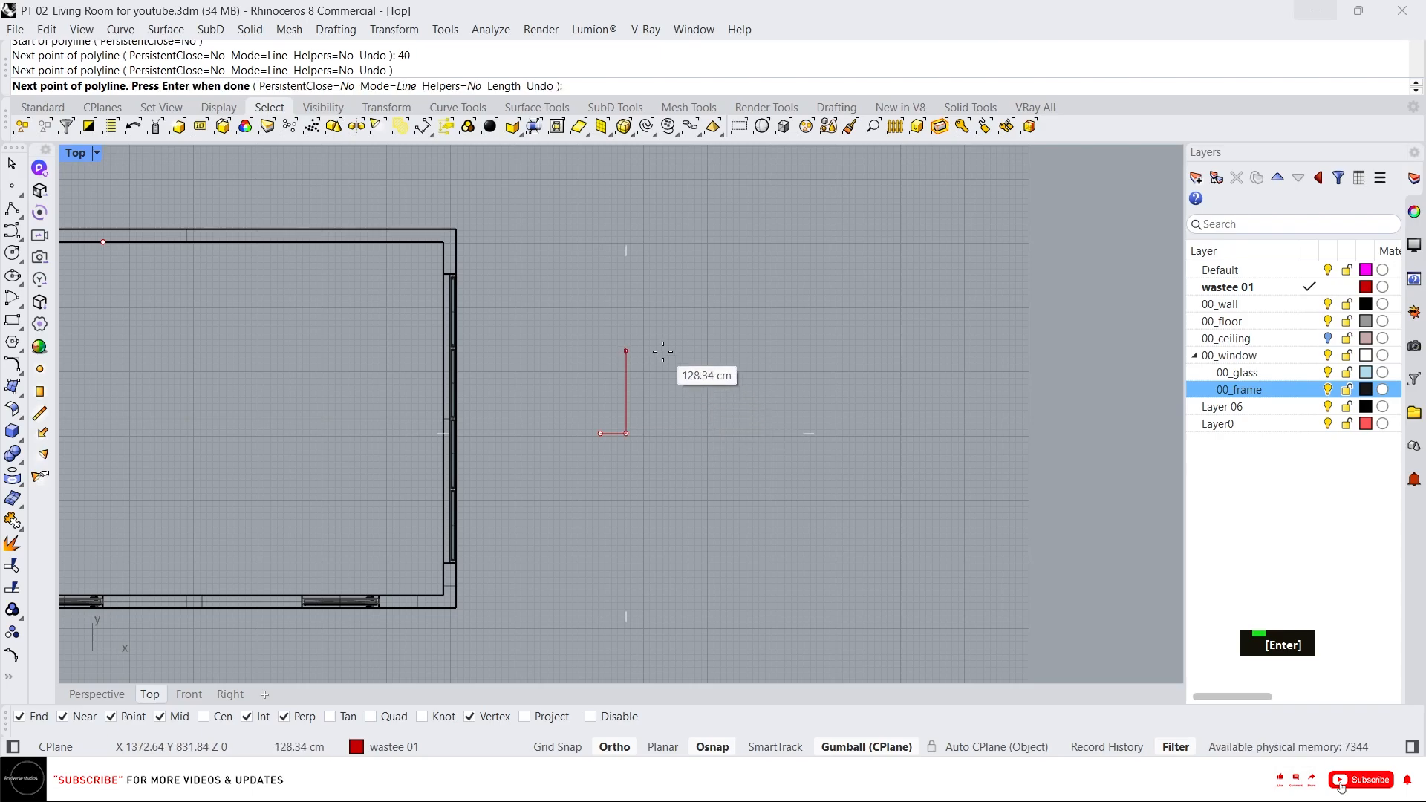
scroll(663, 351, up, 3)
text(10)
key(Return)
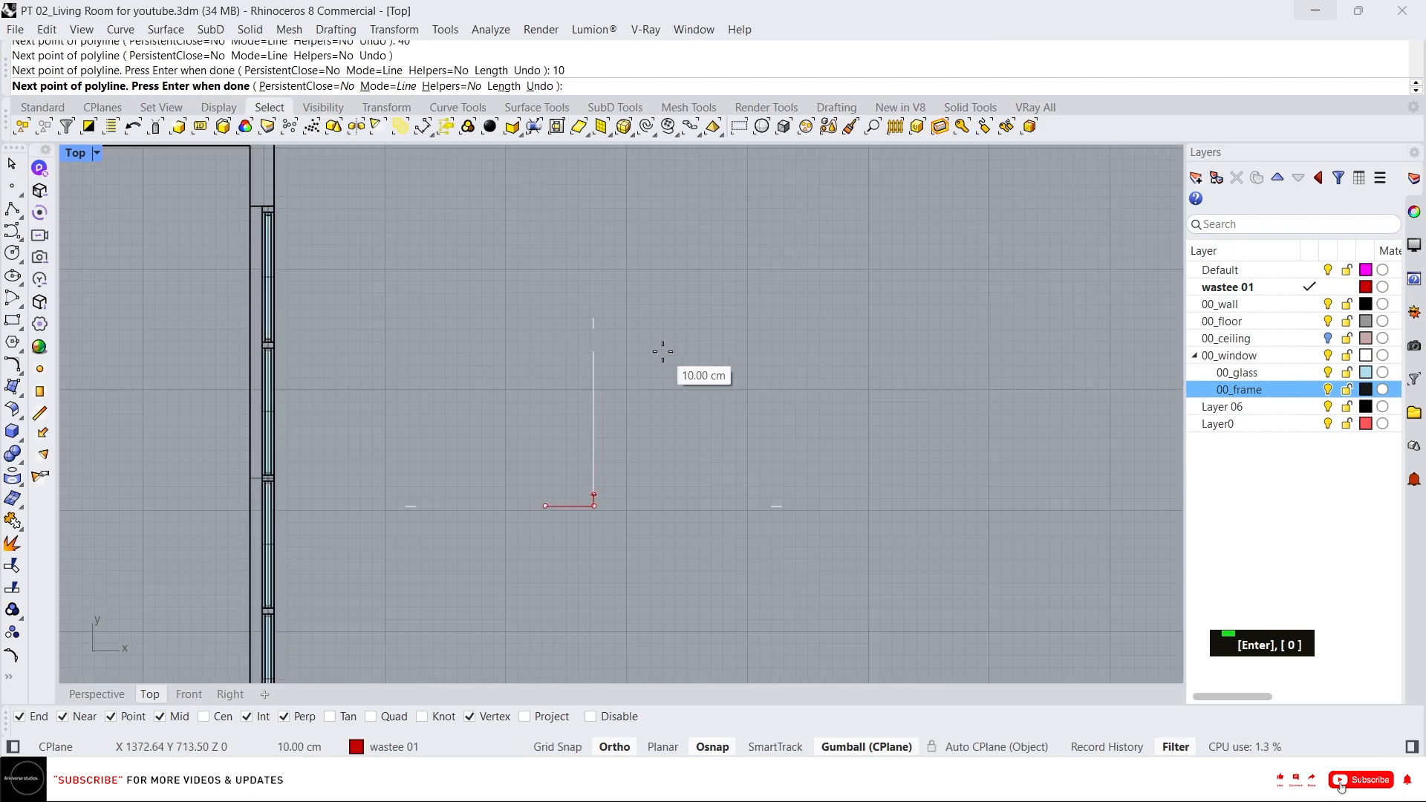
click(662, 351)
scroll(559, 436, up, 5)
text(40)
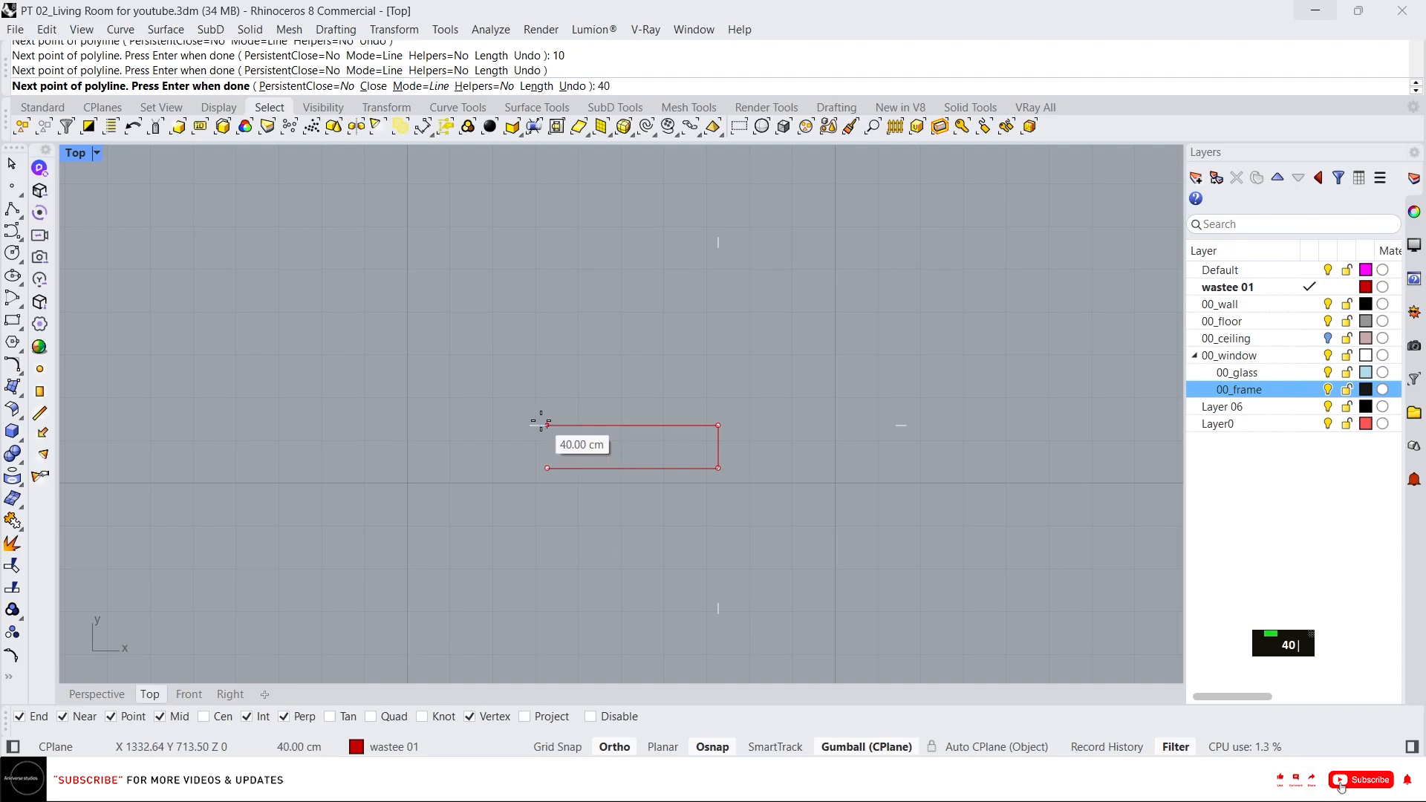
key(Return)
click(546, 429)
click(547, 467)
right_click(587, 493)
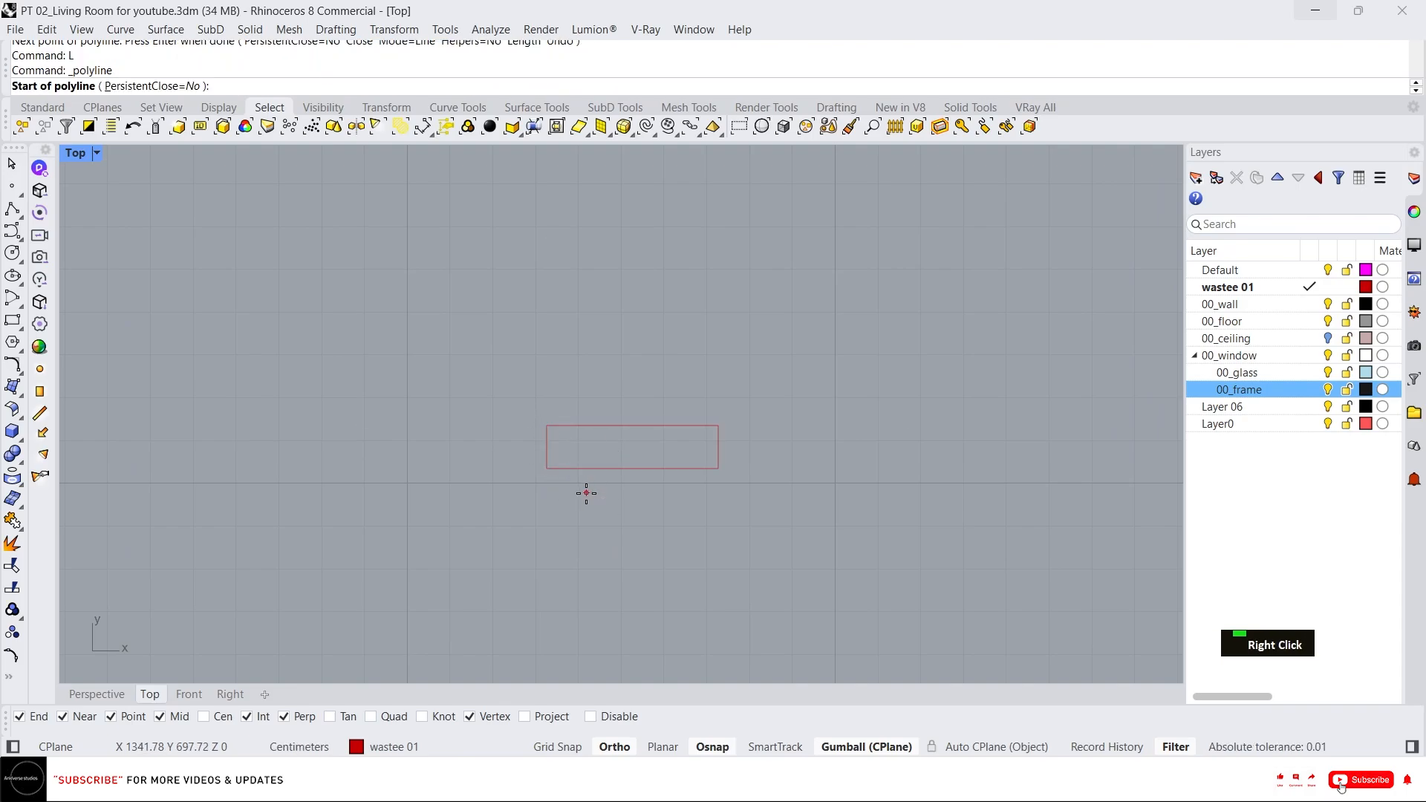
scroll(591, 493, up, 4)
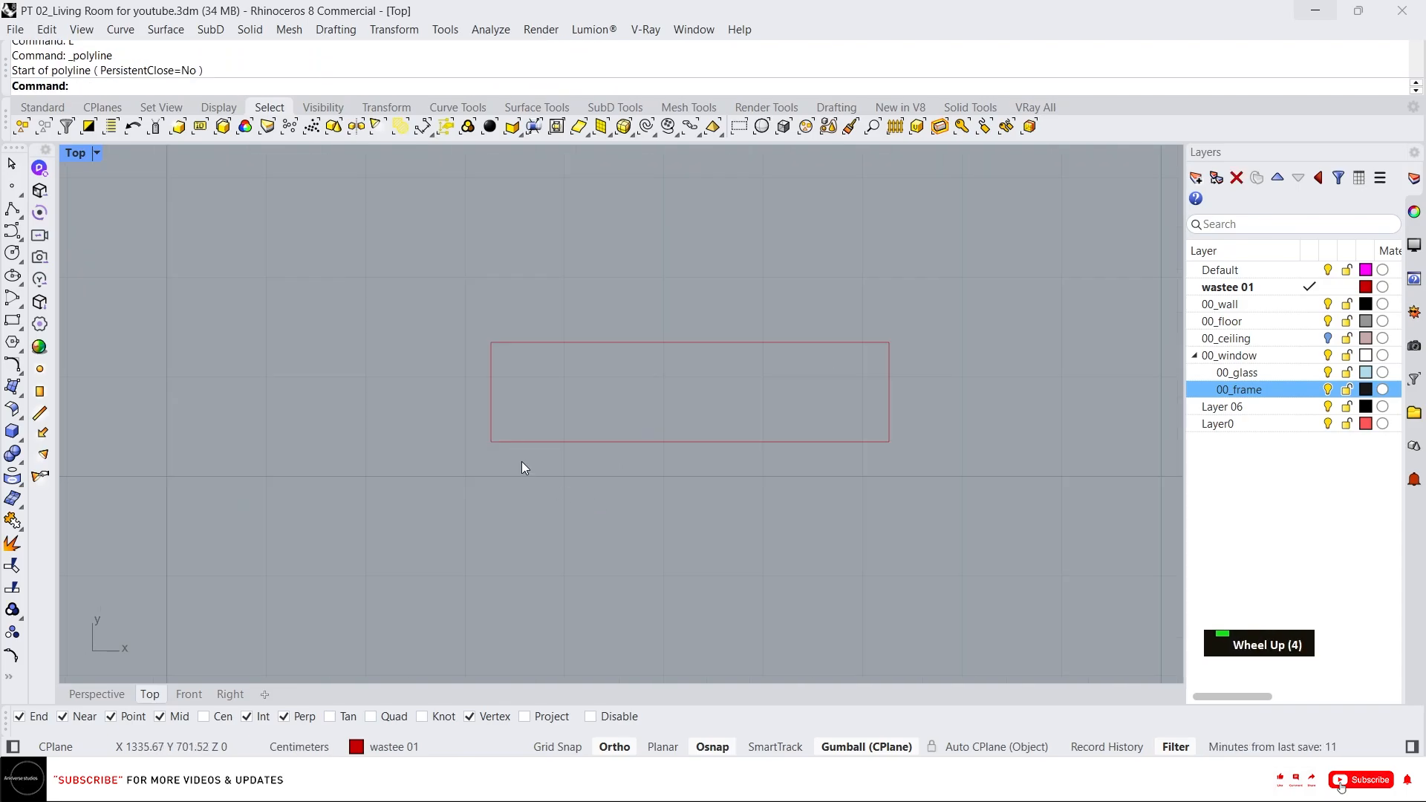
Fillet the rectangle's lower-left corner with a 9 cm radius.
text(f)
key(Return)
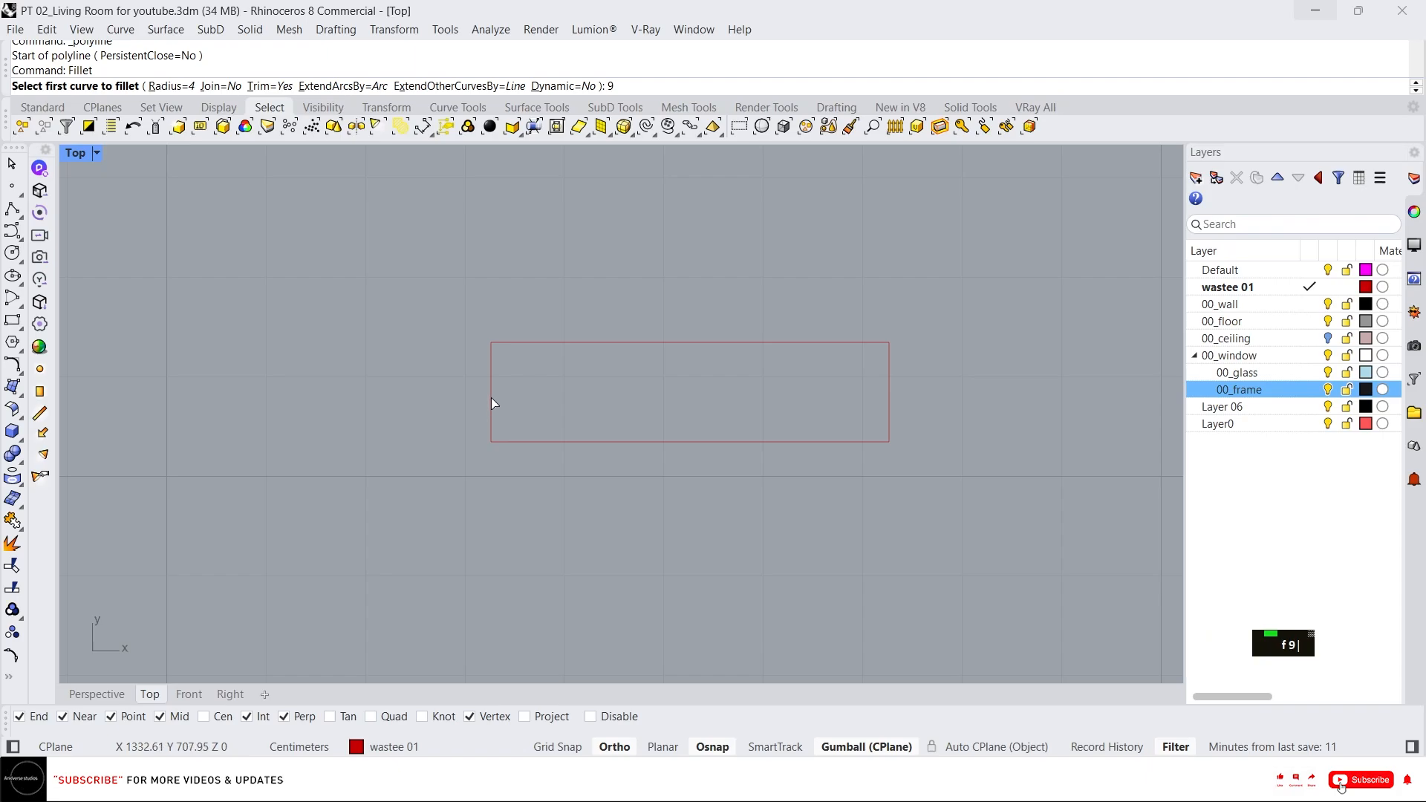
text(9)
key(Return)
click(491, 401)
click(555, 442)
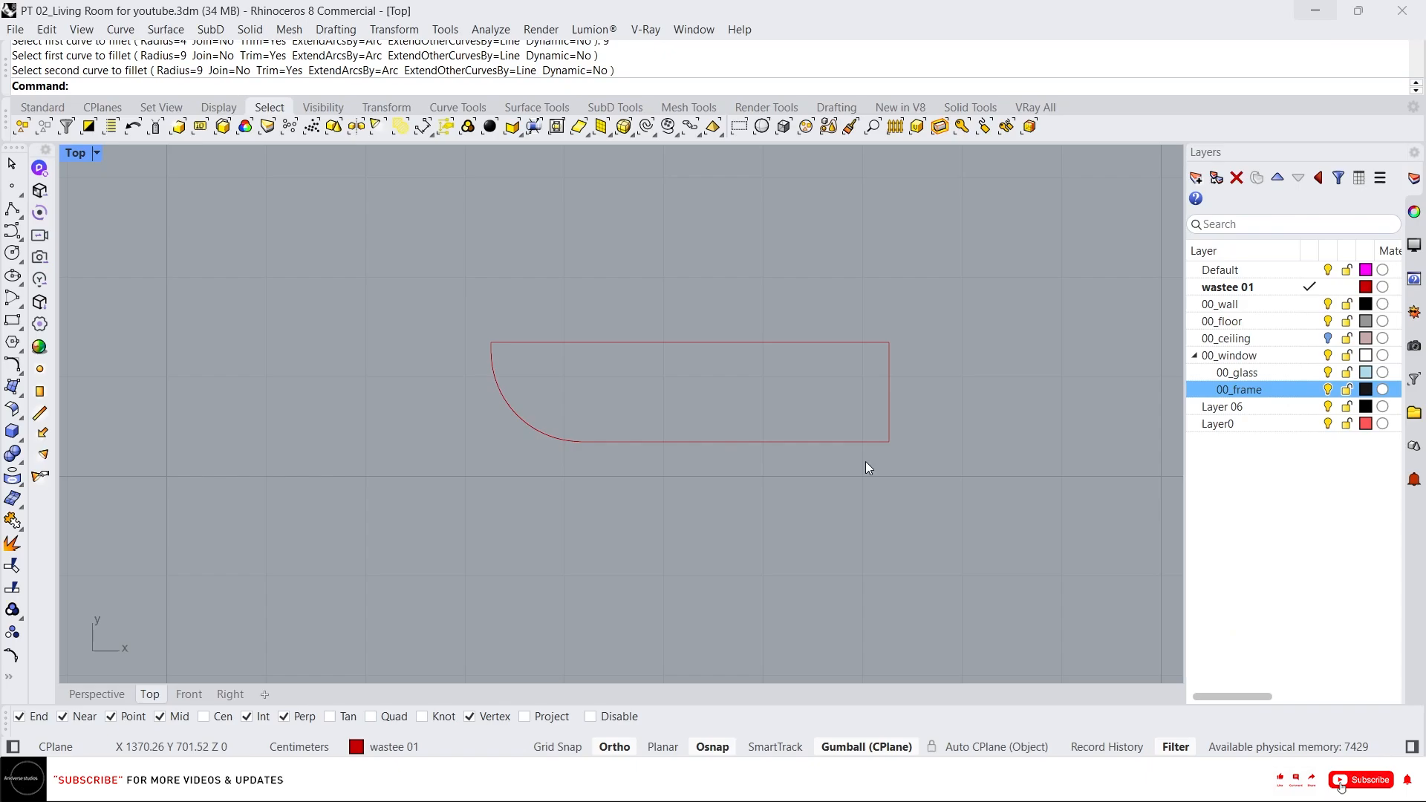
click(813, 444)
key(Escape)
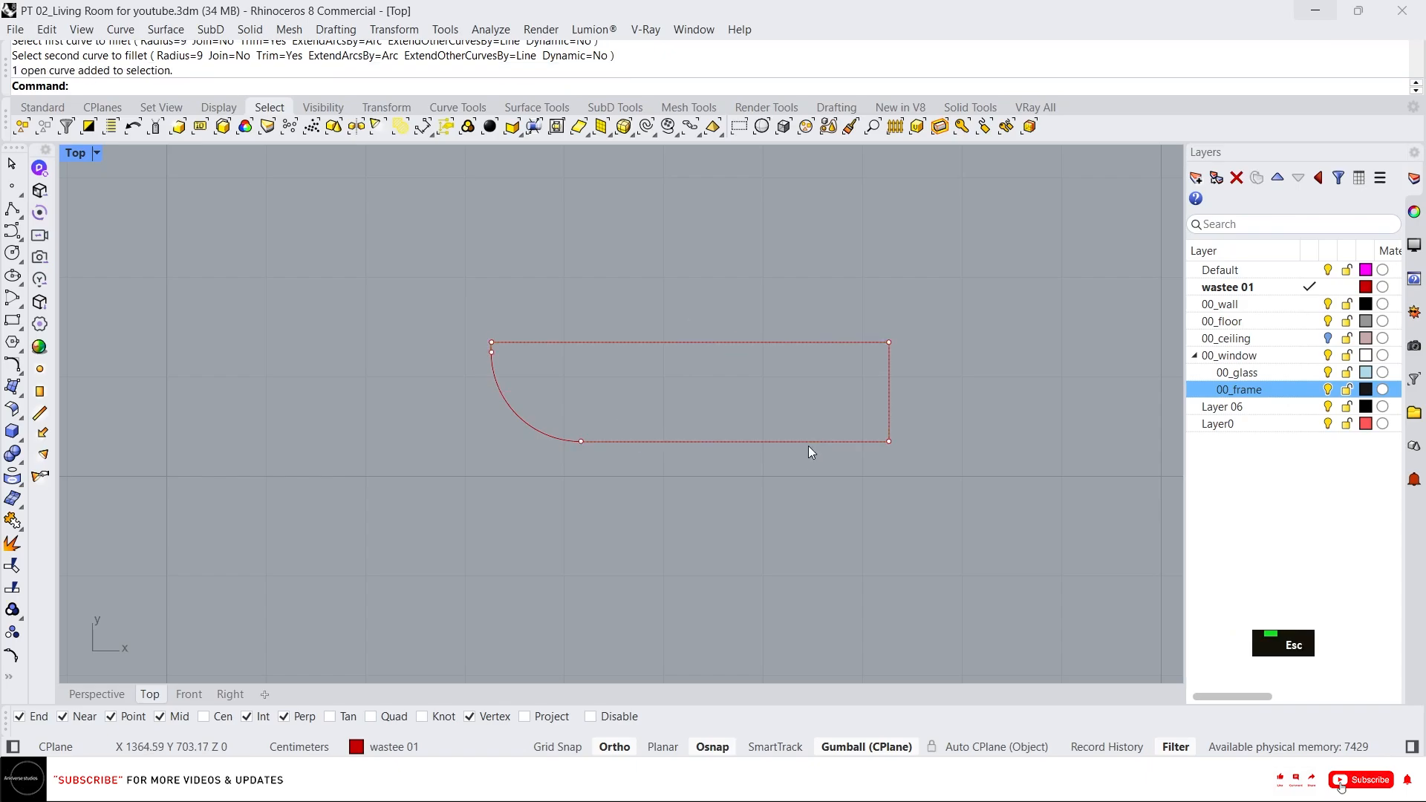
Draw a small notch polyline, 1 cm deep and 2 cm wide, on the rectangle's bottom edge near its right end.
text(l)
key(Return)
scroll(810, 452, up, 2)
click(806, 437)
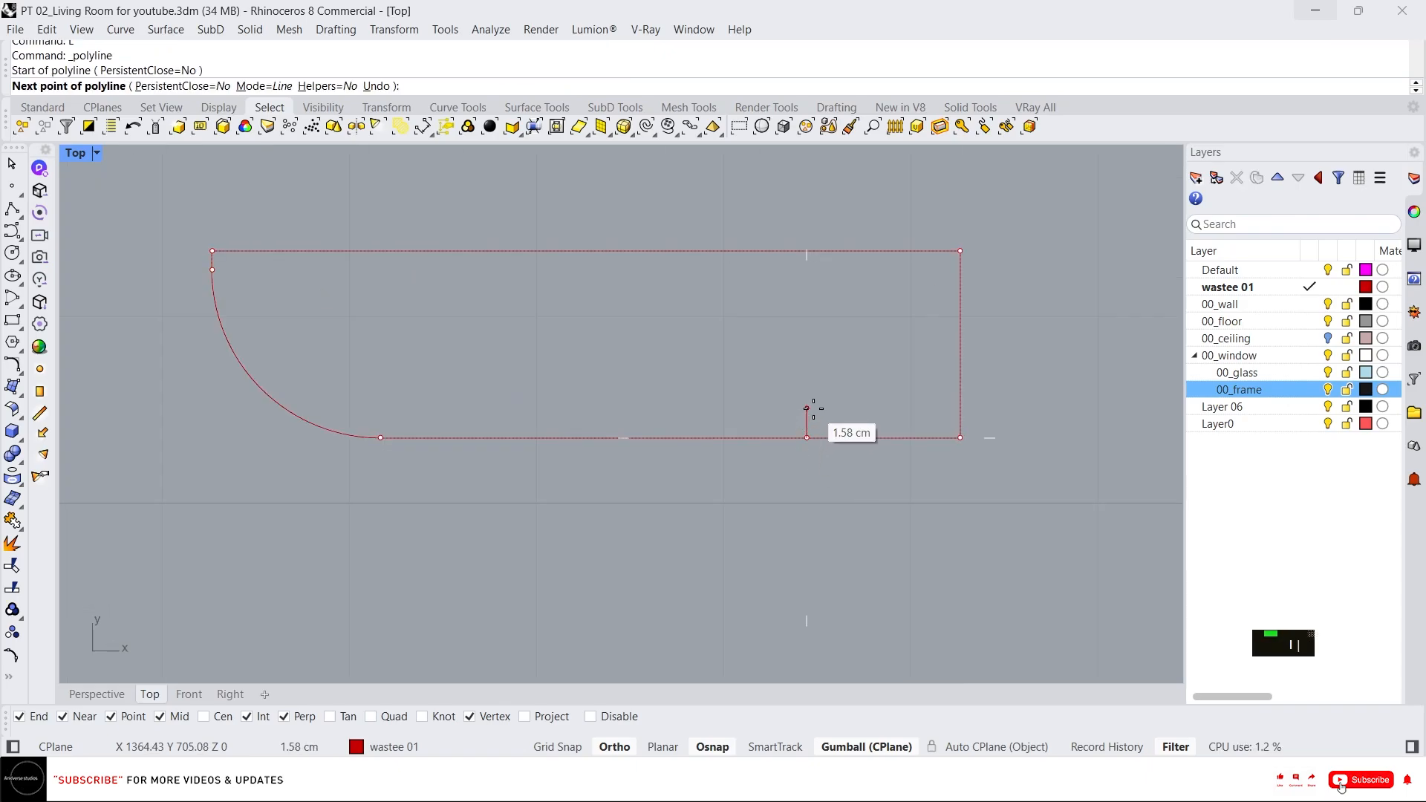
text(1)
key(Return)
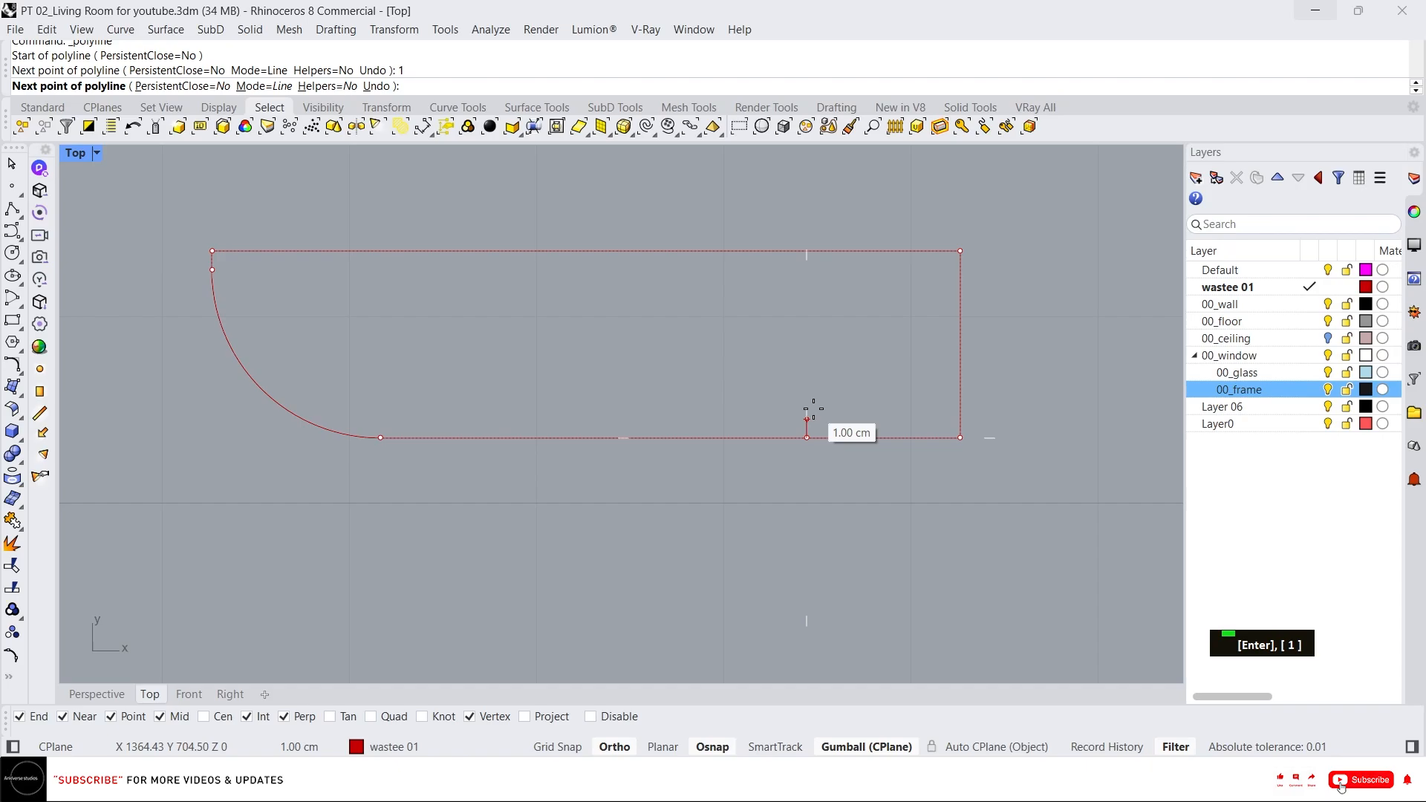
click(813, 410)
key(F8)
text(1)
key(Return)
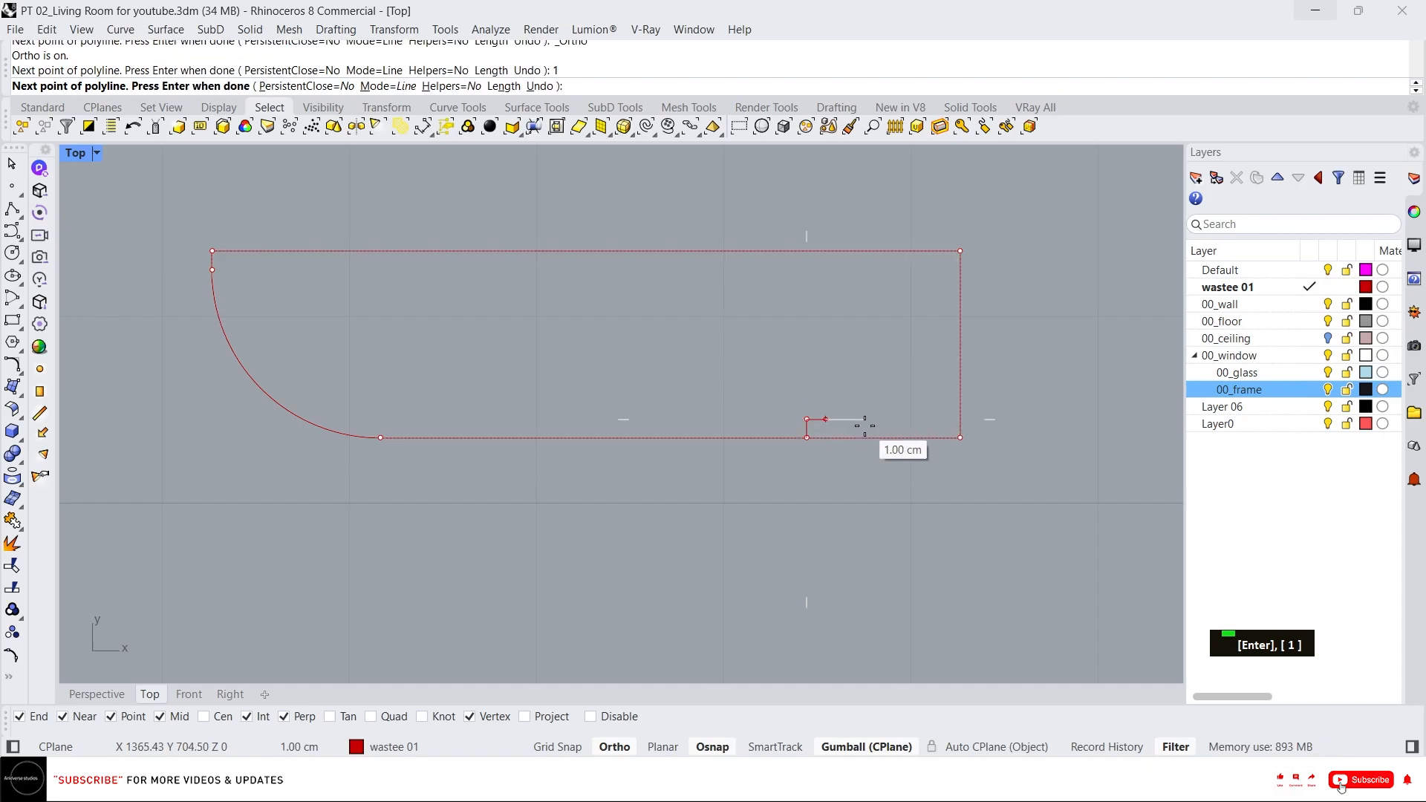
text(2)
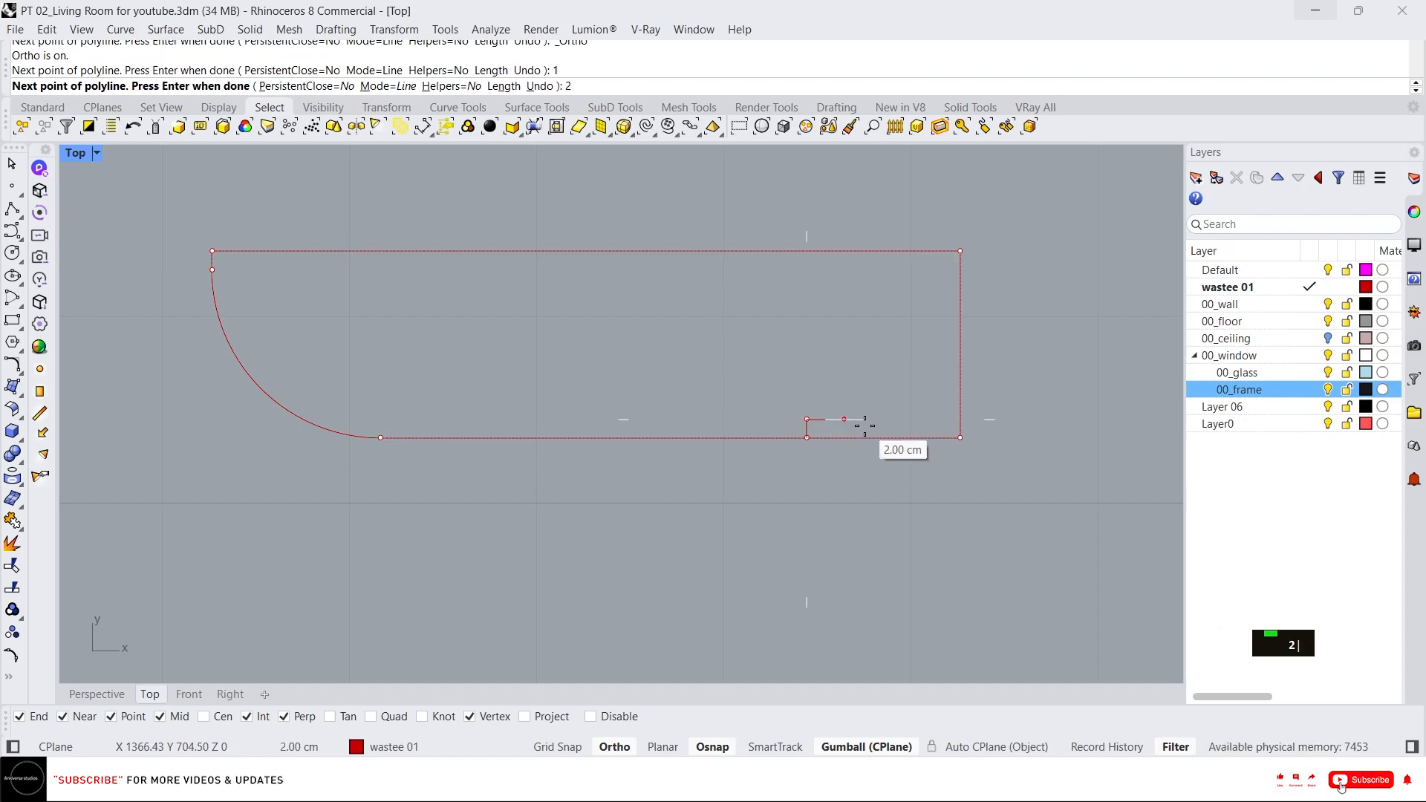
key(Return)
click(844, 420)
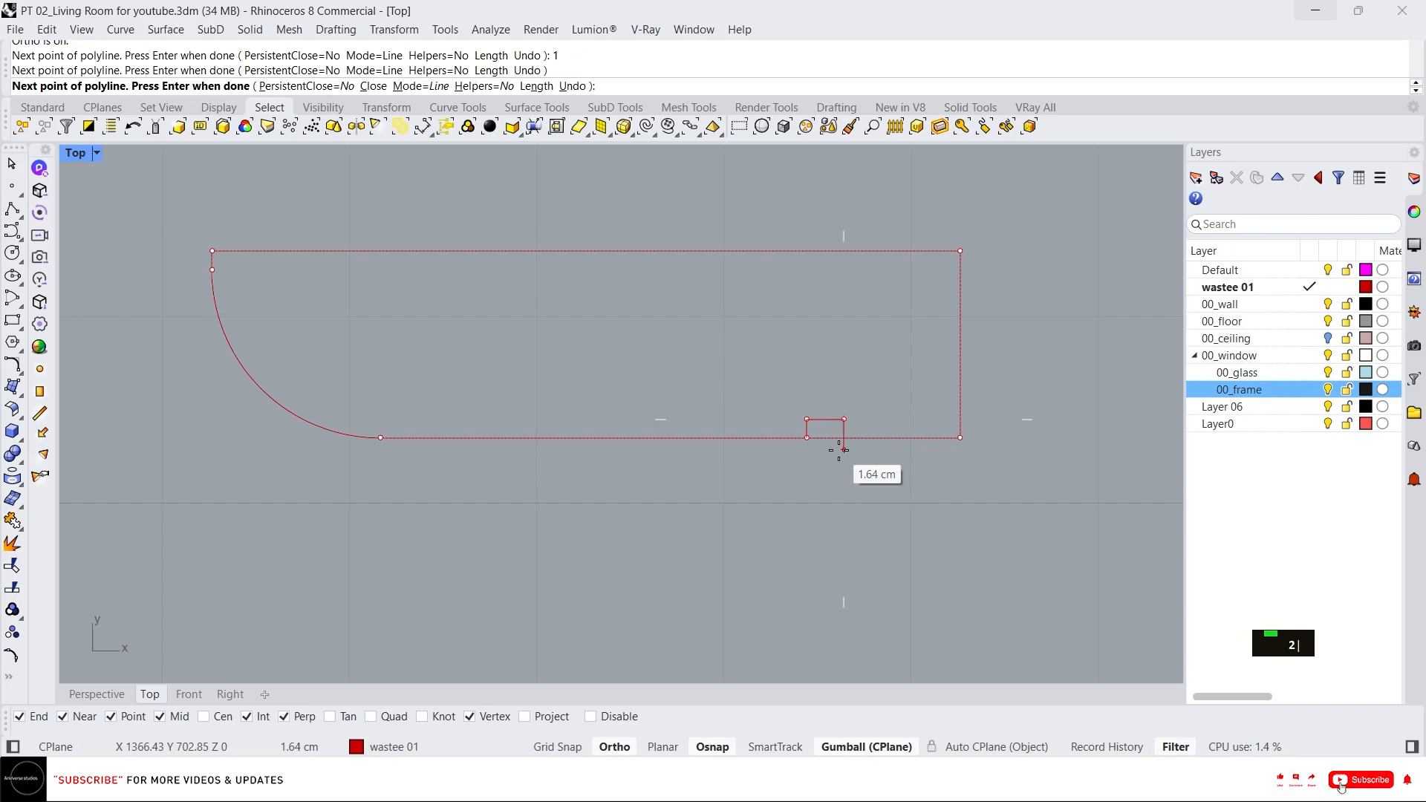
click(840, 444)
key(Return)
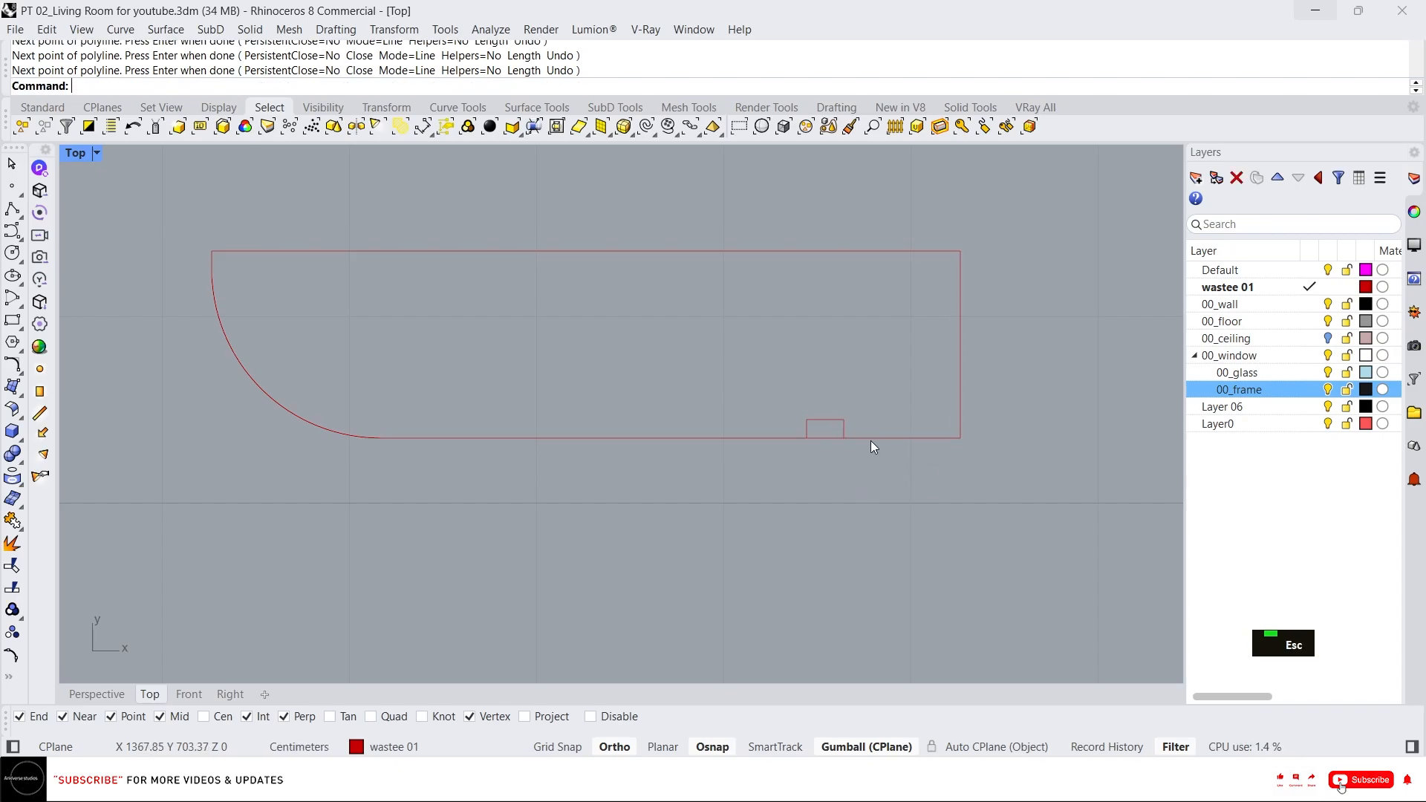
Try to shift the notch's points with the gumball, then undo the move.
click(827, 435)
scroll(755, 467, up, 3)
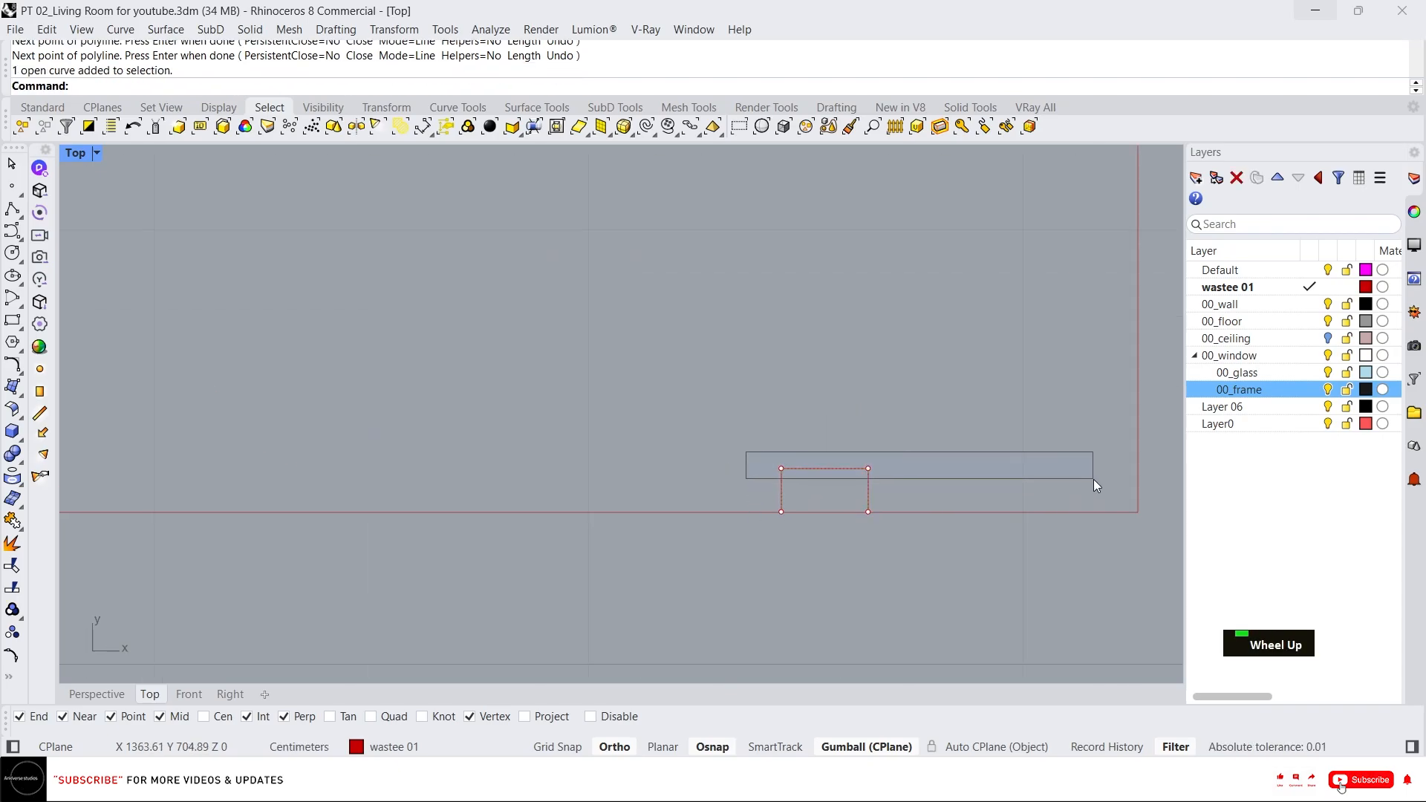
double_click(836, 470)
drag(711, 424, 919, 482)
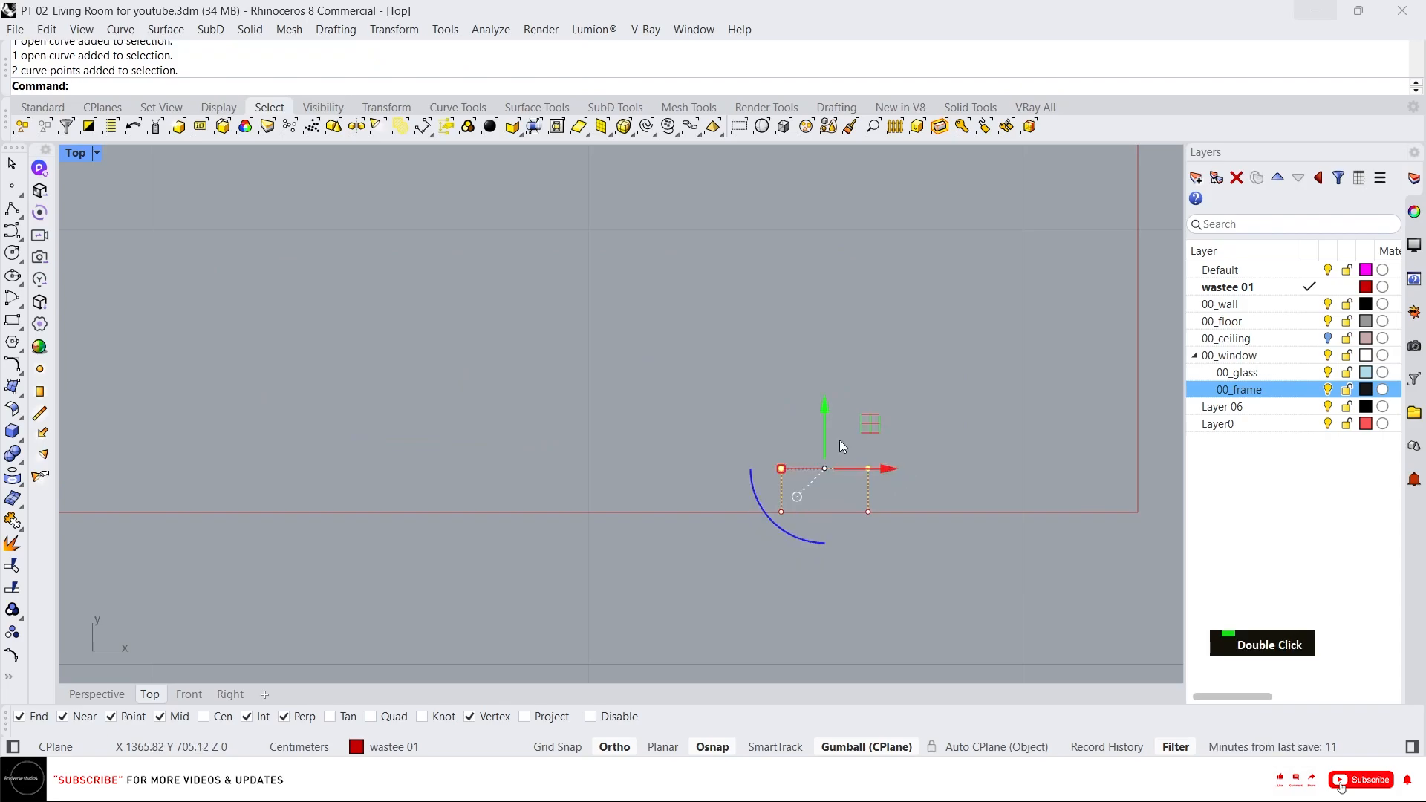
click(826, 430)
key(Return)
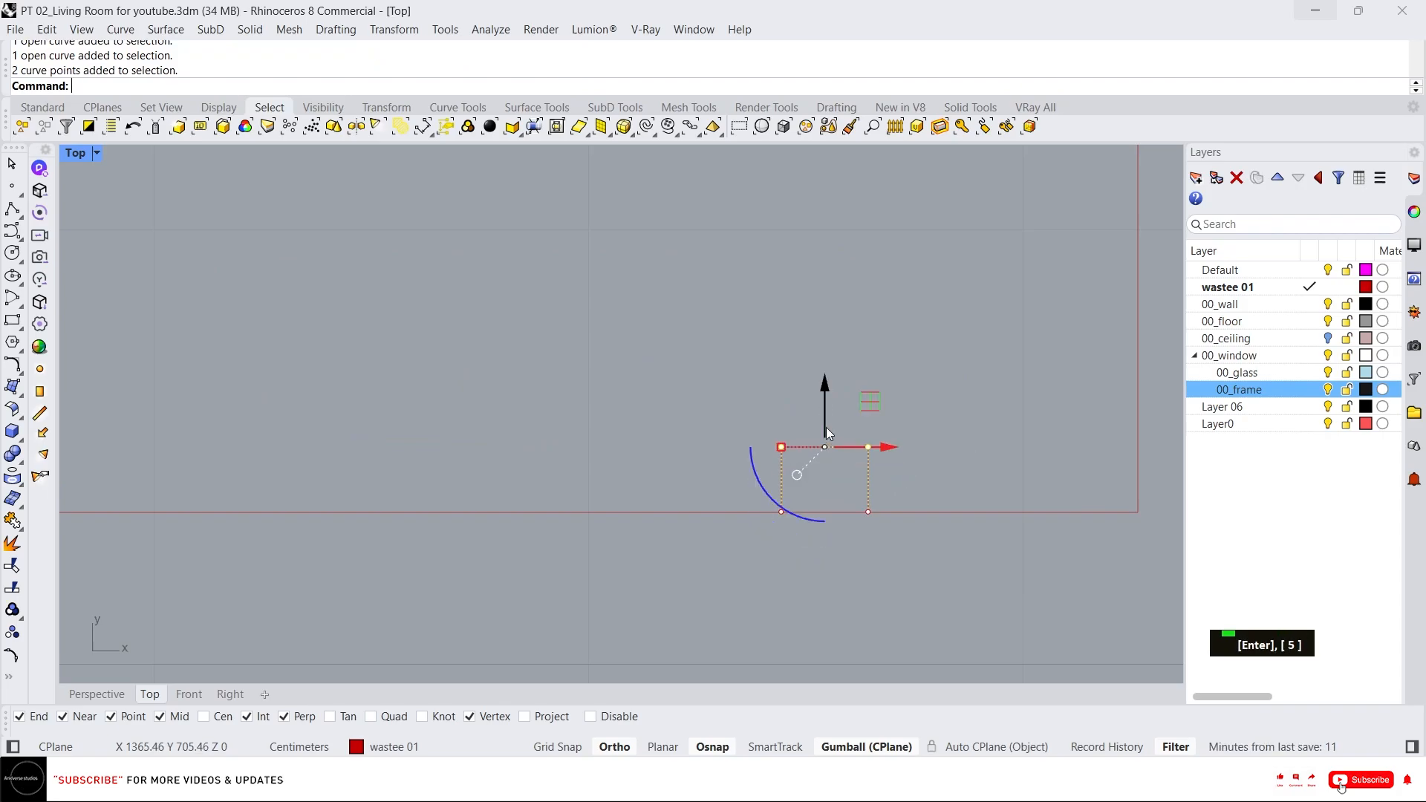
scroll(828, 441, down, 2)
key(ctrl+z)
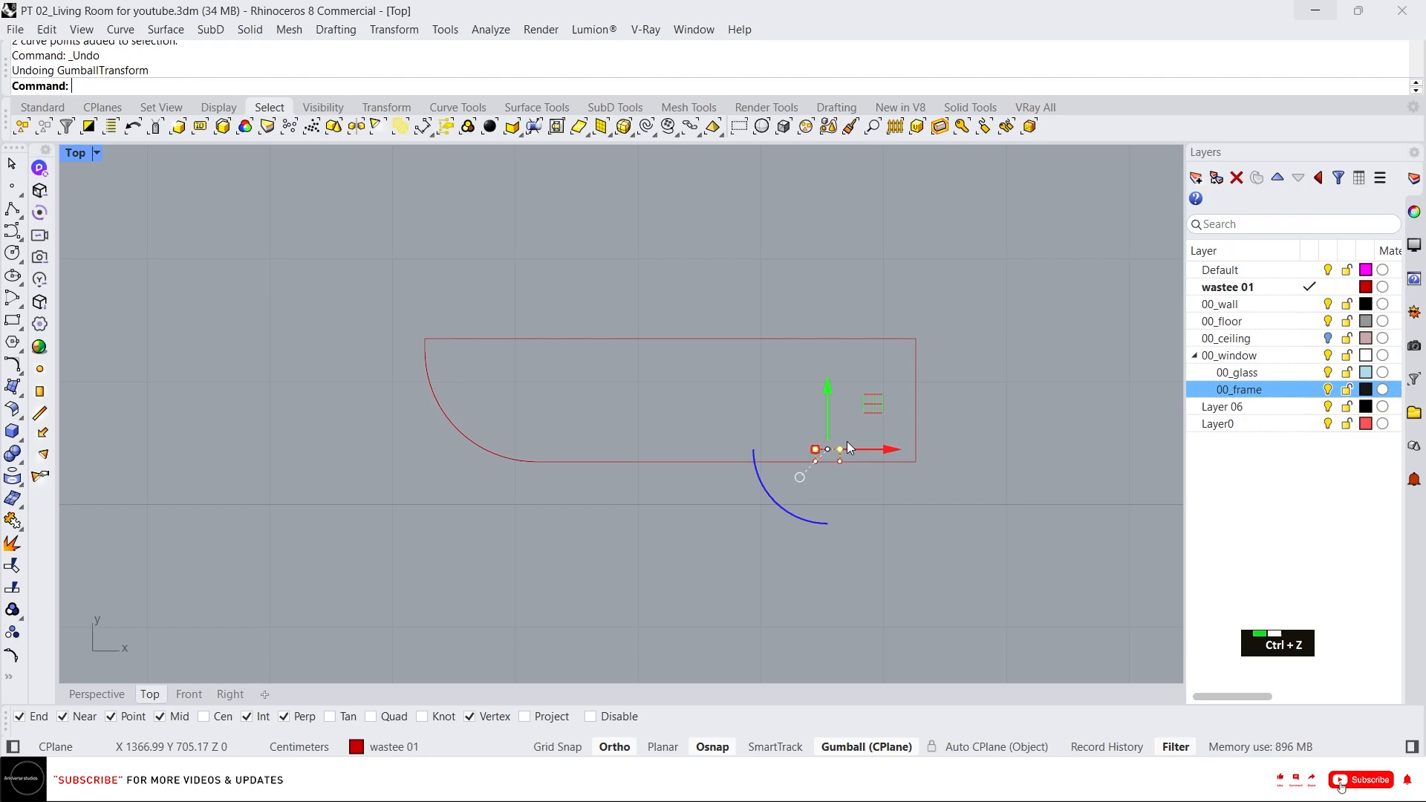
scroll(859, 474, up, 2)
key(Escape)
key(Escape)
Trim away the bottom edge segment lying inside the notch.
drag(907, 529, 706, 418)
text(tr)
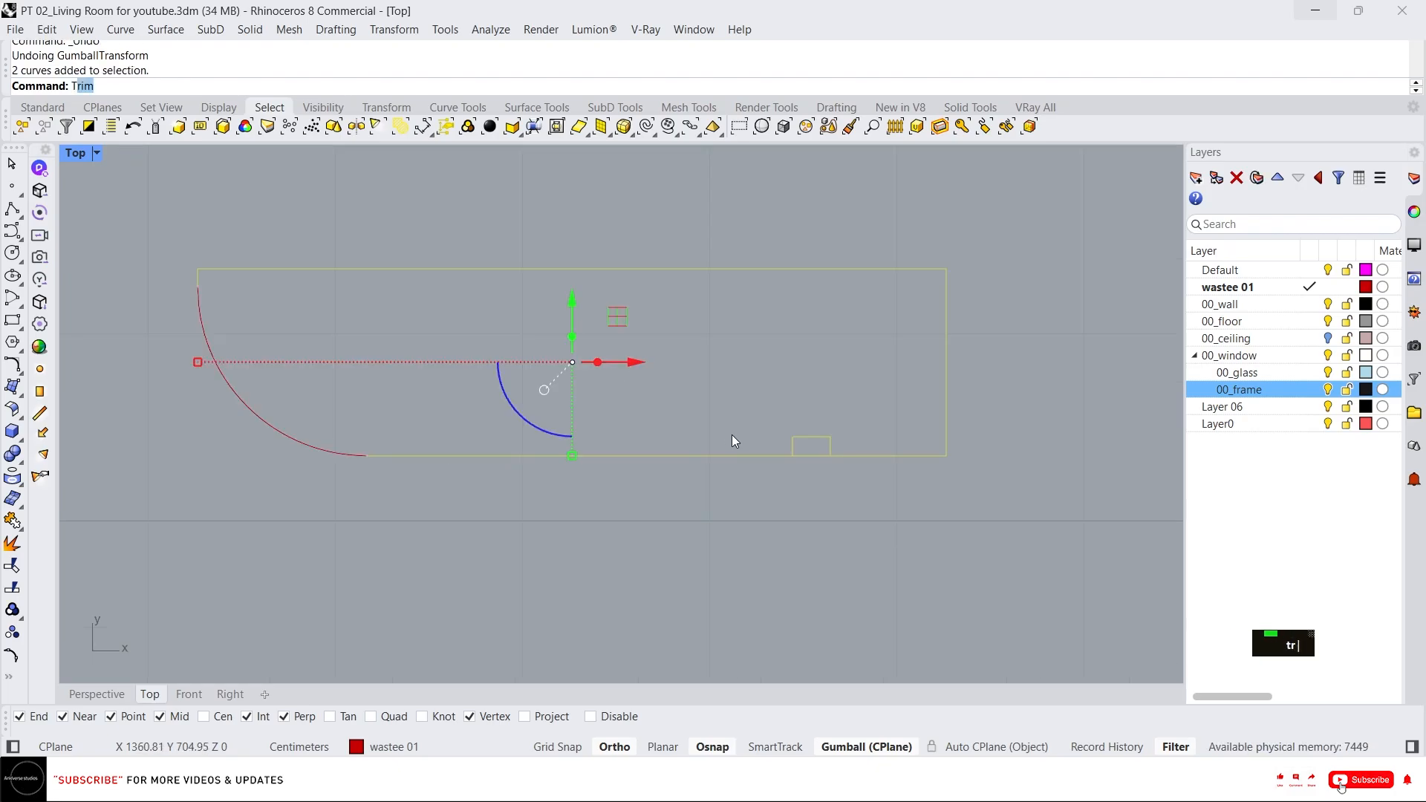
key(space)
click(806, 456)
key(Escape)
Join the outline and notch curves into one closed curve.
key(Escape)
scroll(999, 515, down, 8)
drag(1017, 524, 430, 291)
text(j)
key(space)
key(Escape)
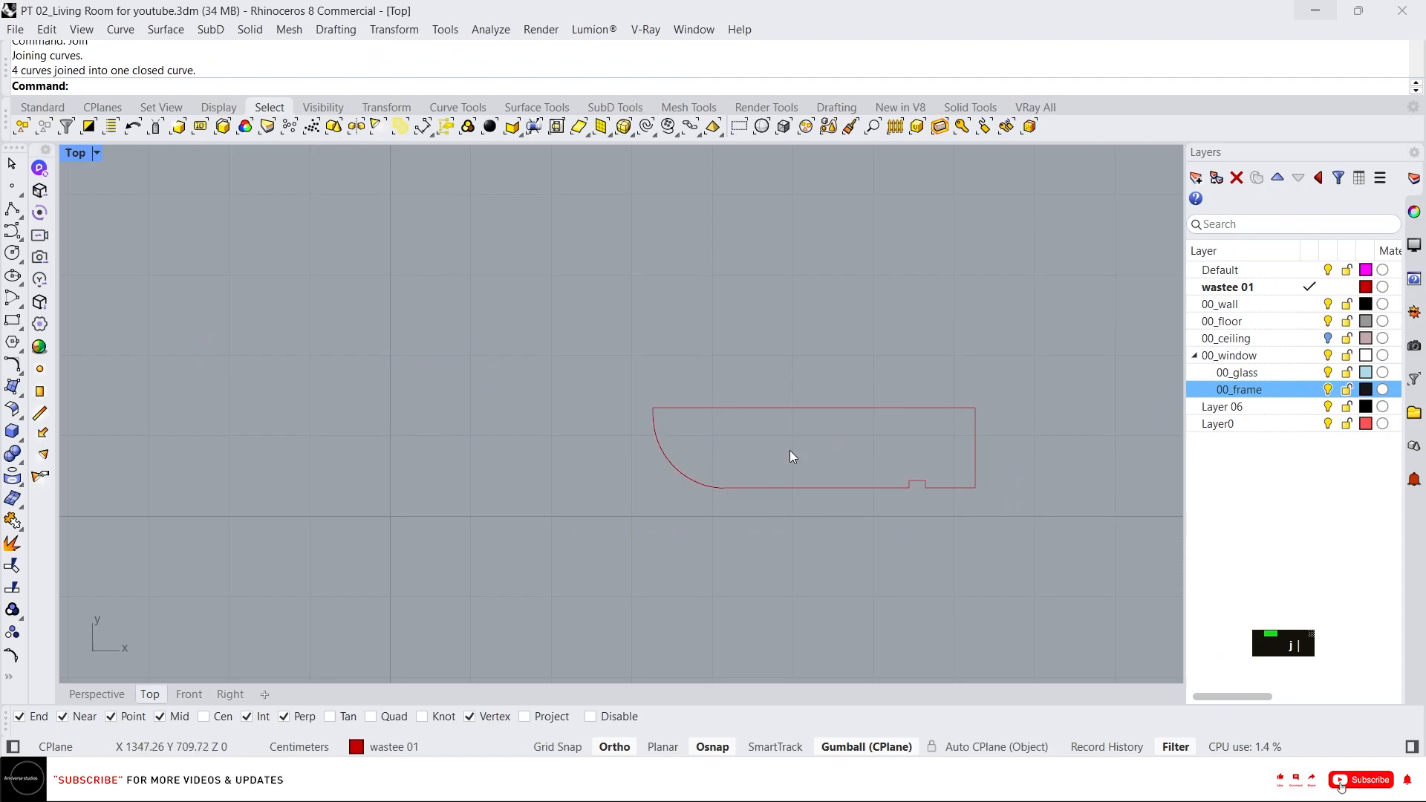
Create a planar surface from the closed outline and switch the viewport to shaded display.
click(820, 491)
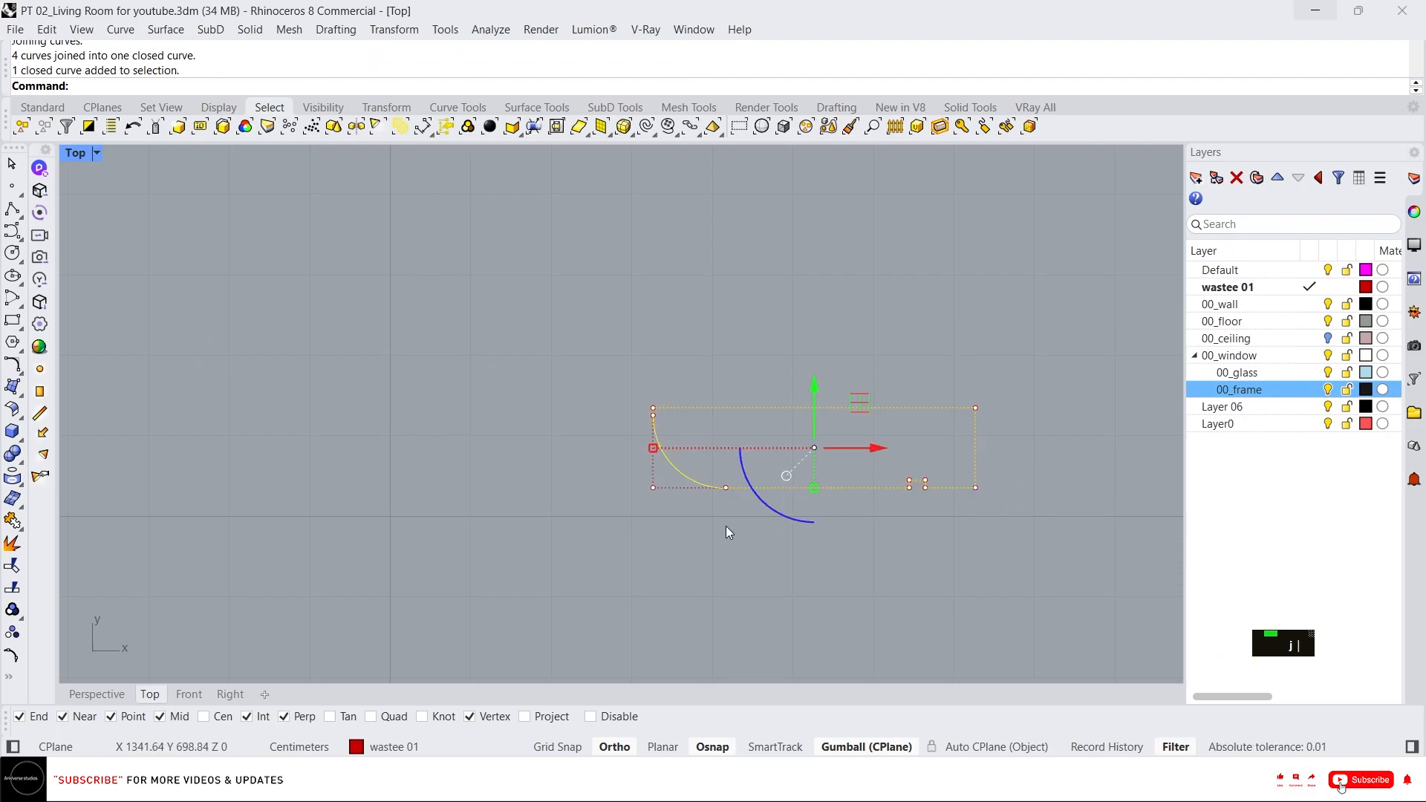
text(p)
key(space)
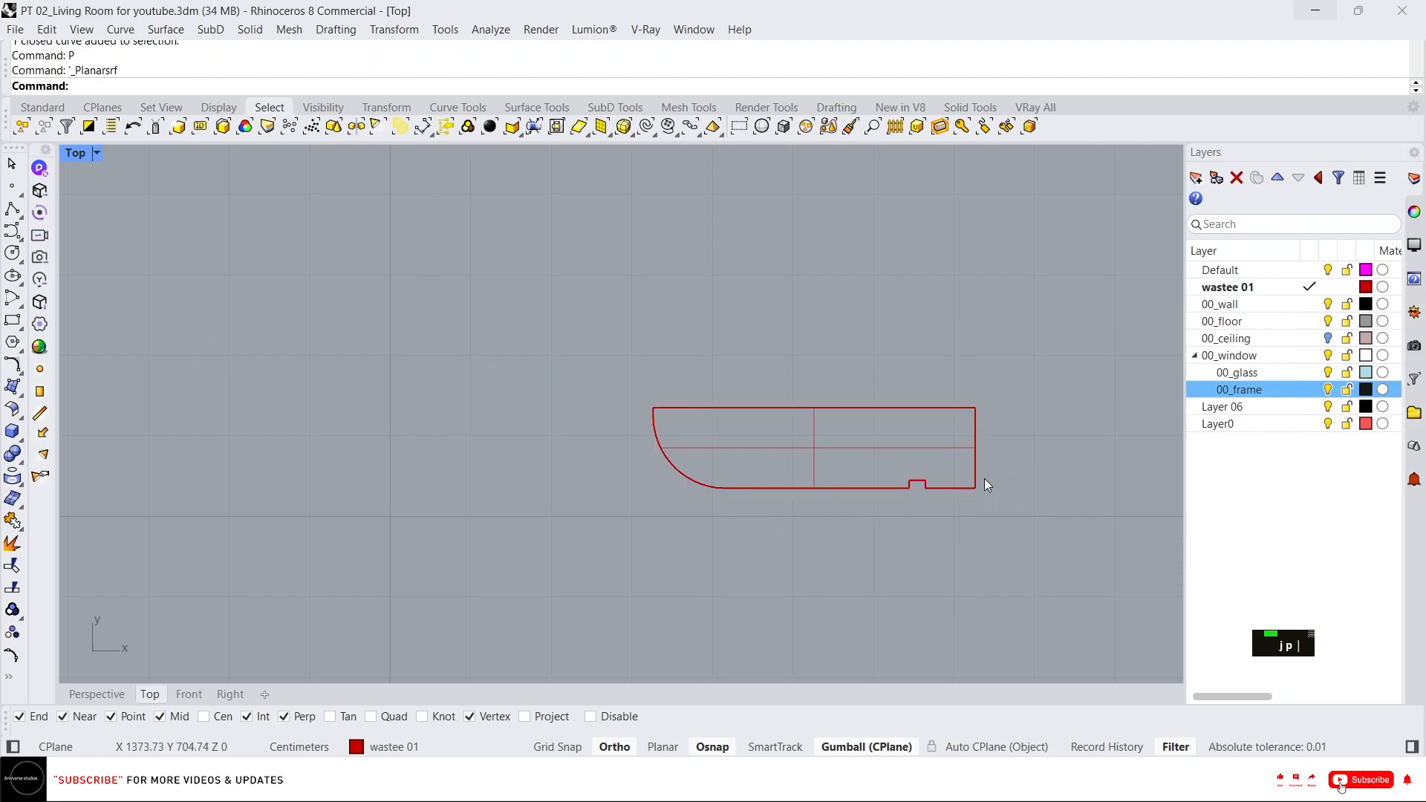
middle_click(983, 478)
click(989, 442)
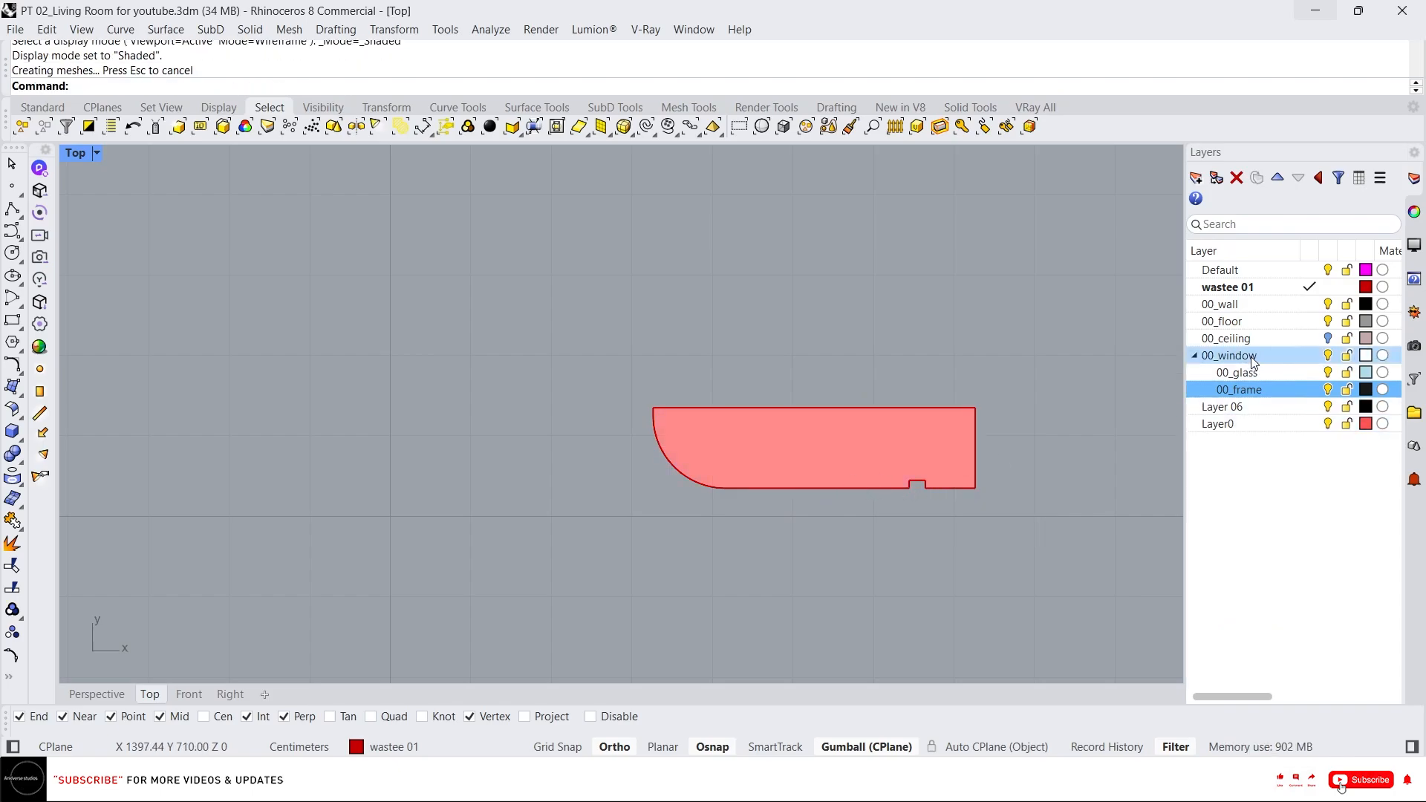
Create a new layer named 00_wood and give it a light brown colour.
click(1194, 355)
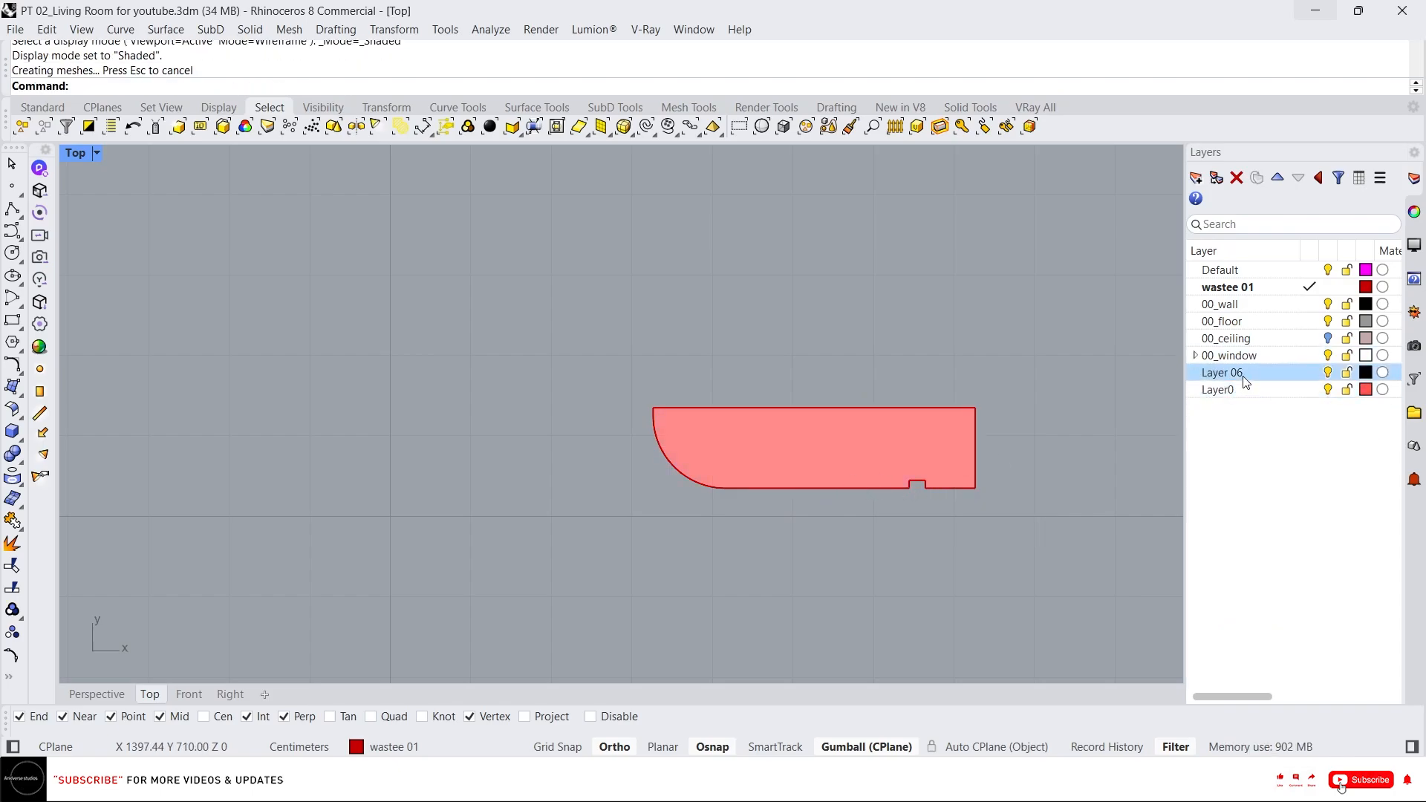
click(1237, 360)
click(1195, 178)
text(00_)
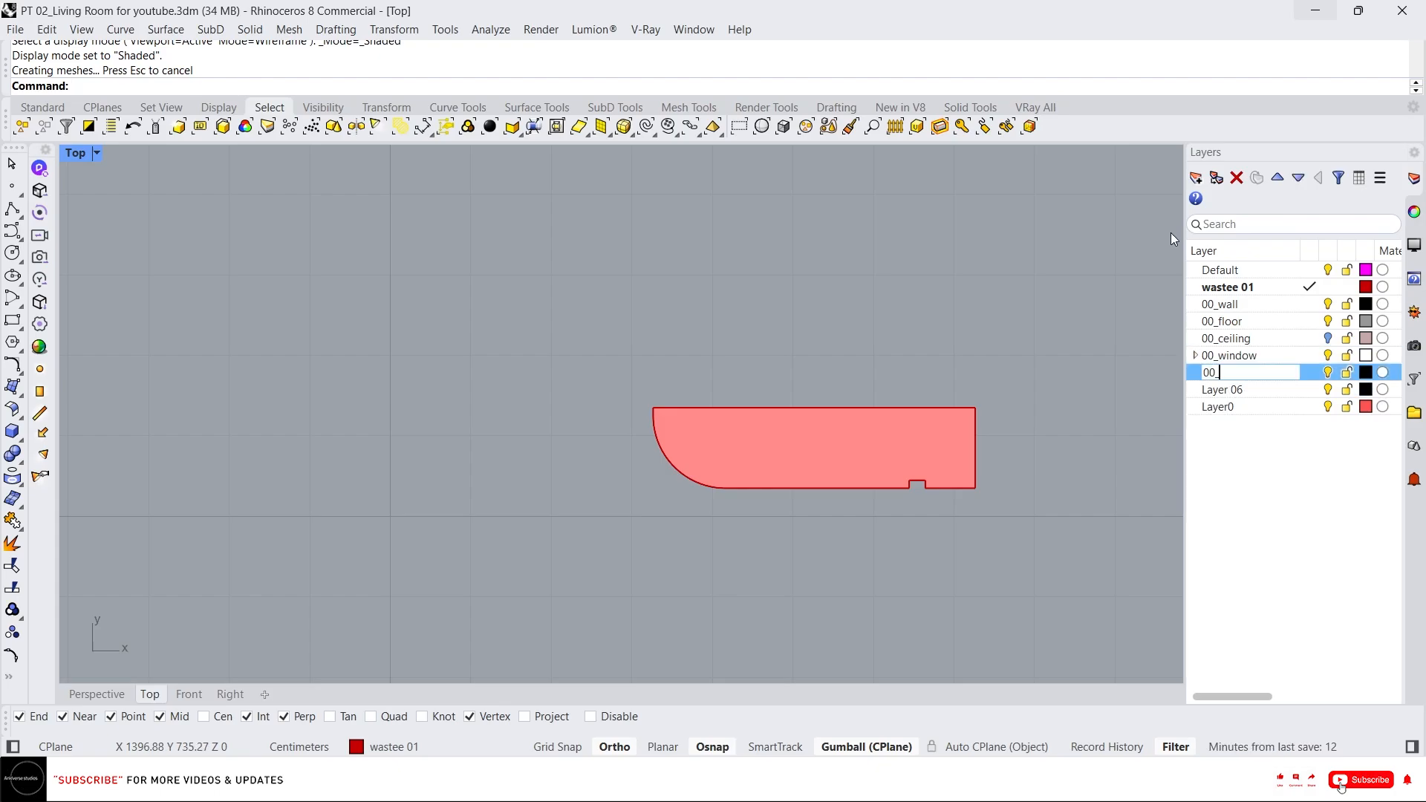
text(wood)
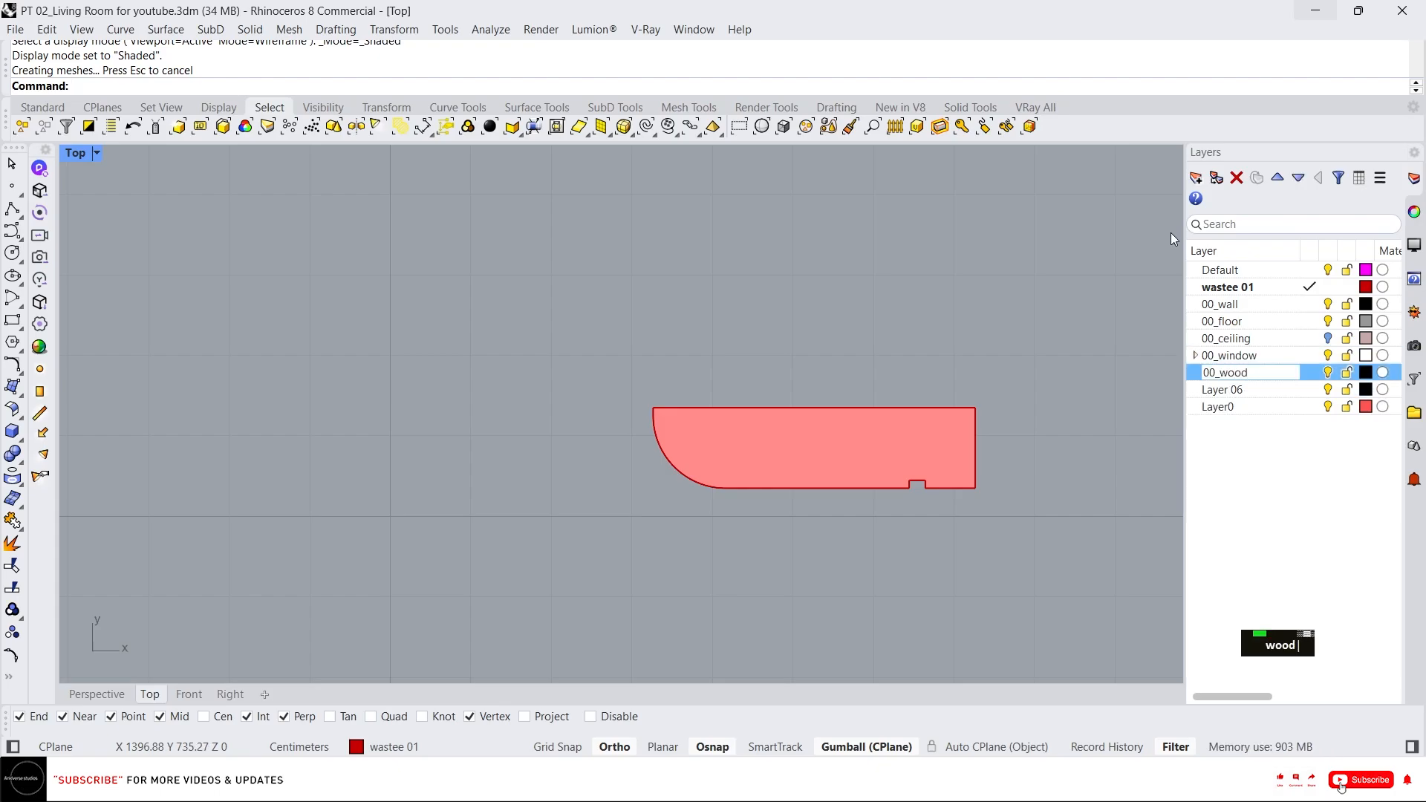
click(1357, 379)
click(1365, 373)
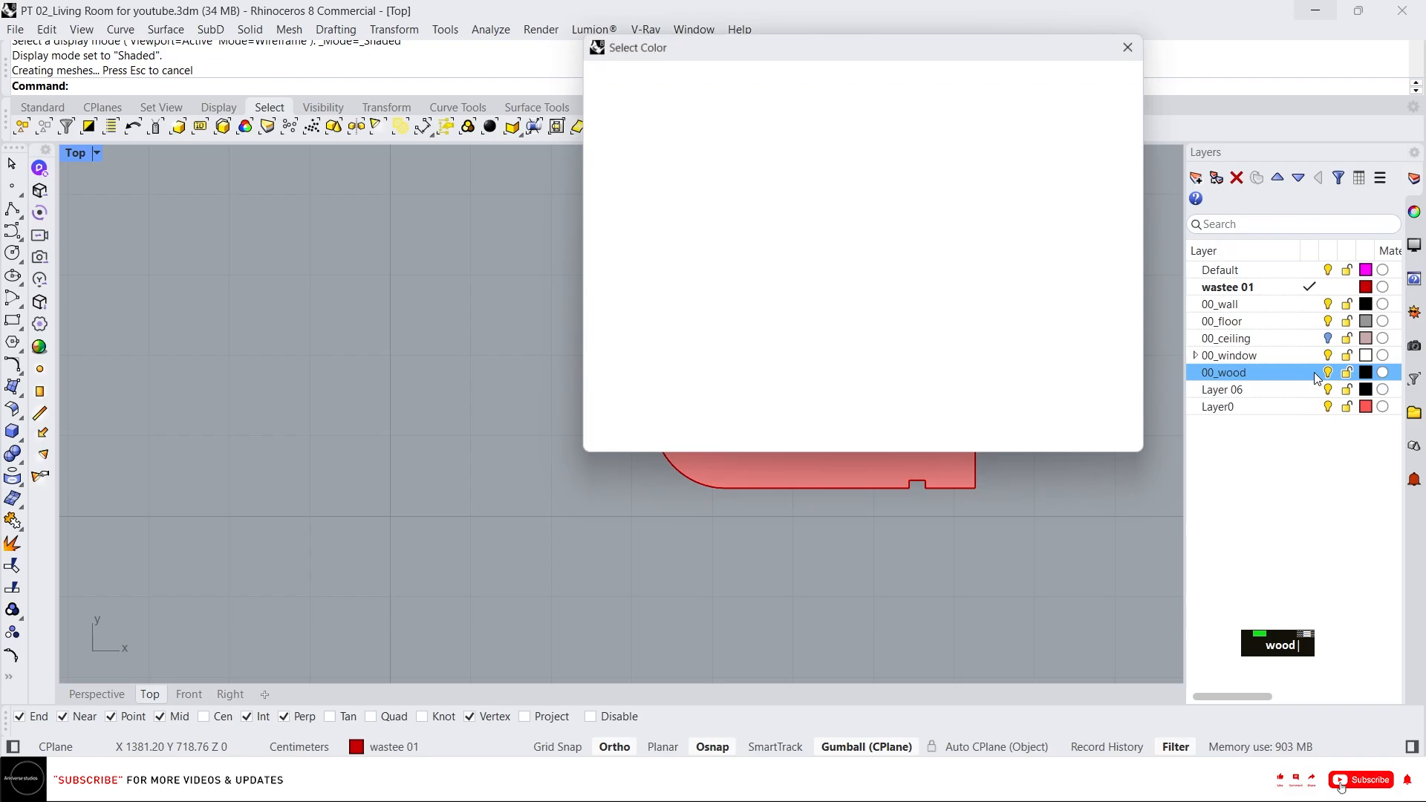
click(947, 384)
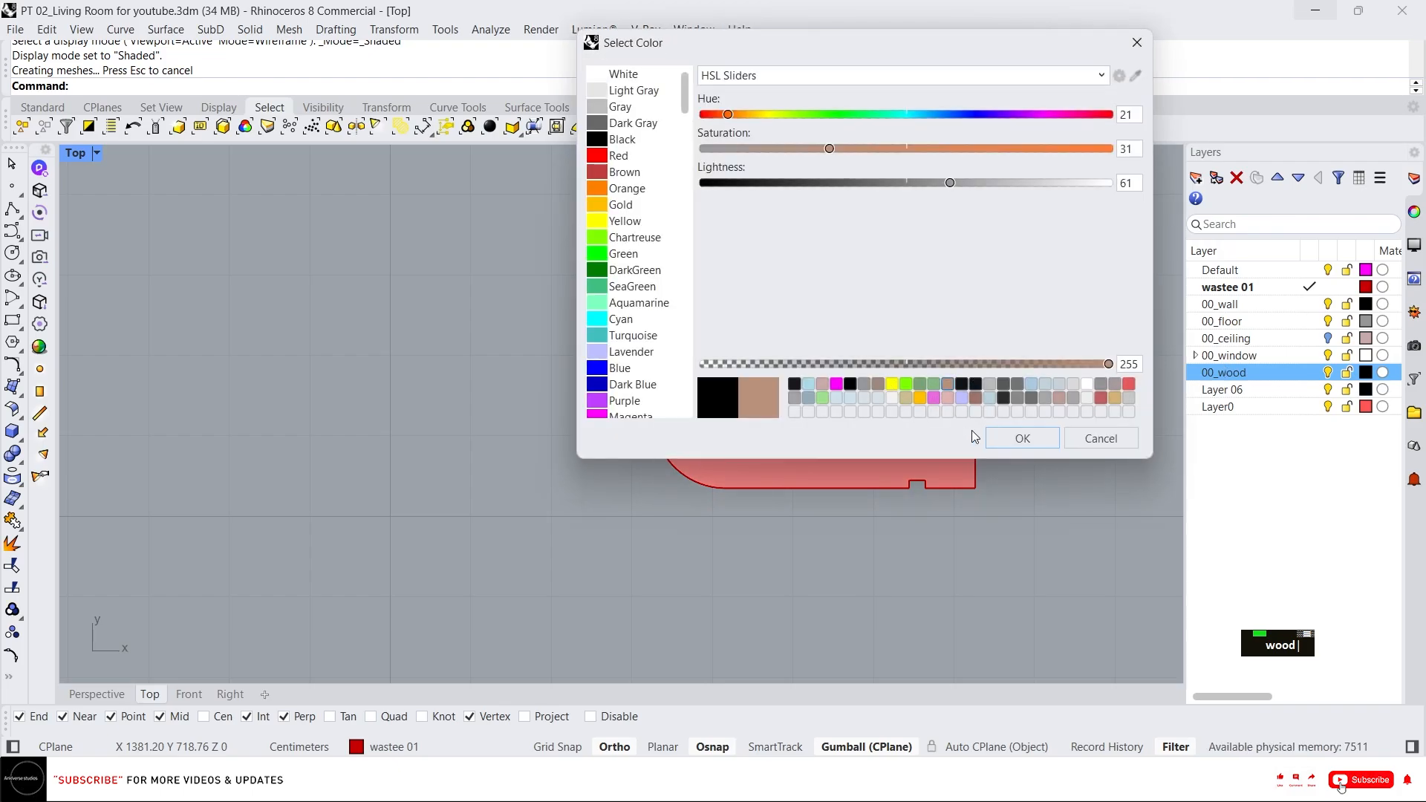
click(1009, 439)
Move the planar surface onto the 00_wood layer.
click(916, 487)
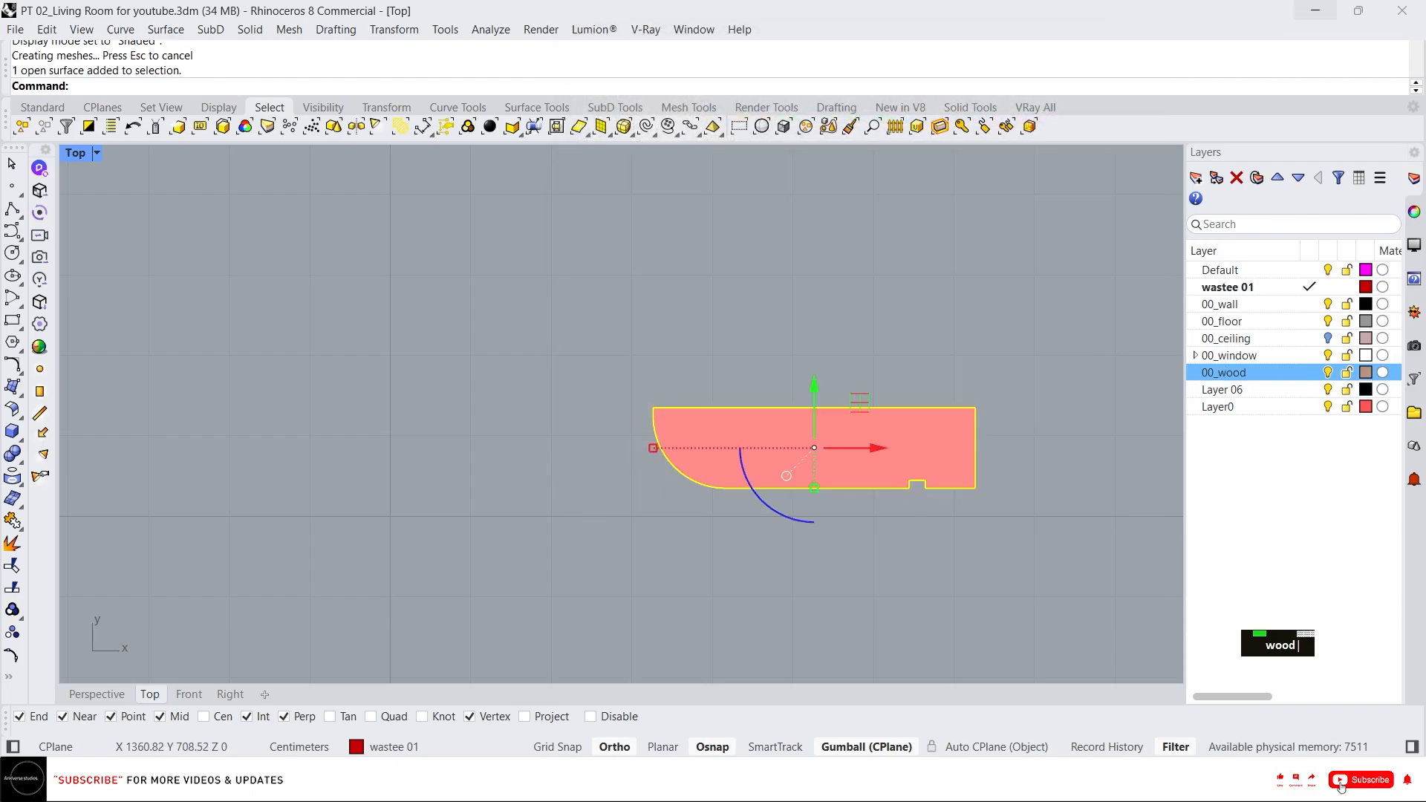
right_click(1258, 373)
click(1277, 480)
Extrude the wood surface 300 cm upward with the gumball in the Perspective view.
scroll(386, 519, down, 3)
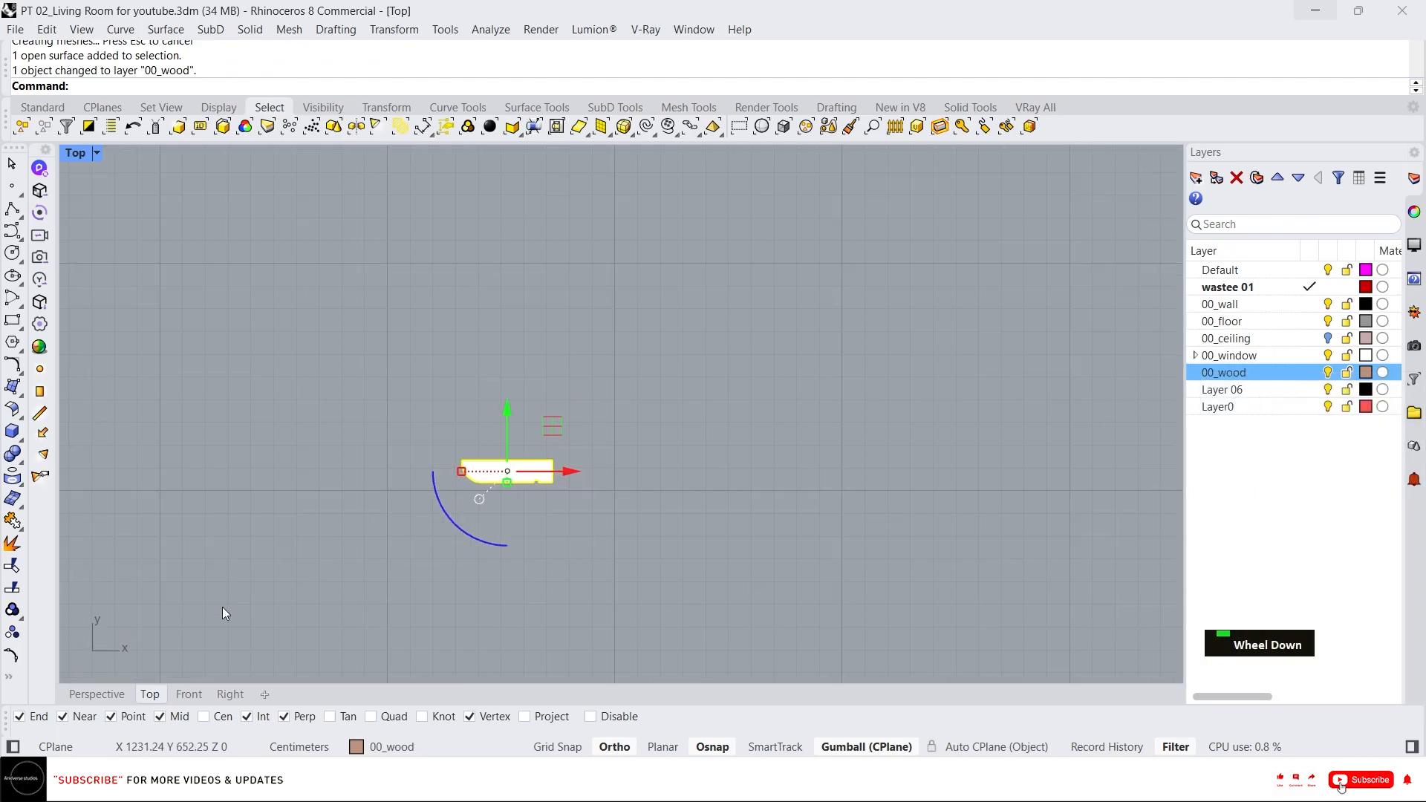
click(85, 695)
scroll(948, 386, down, 3)
scroll(925, 475, up, 3)
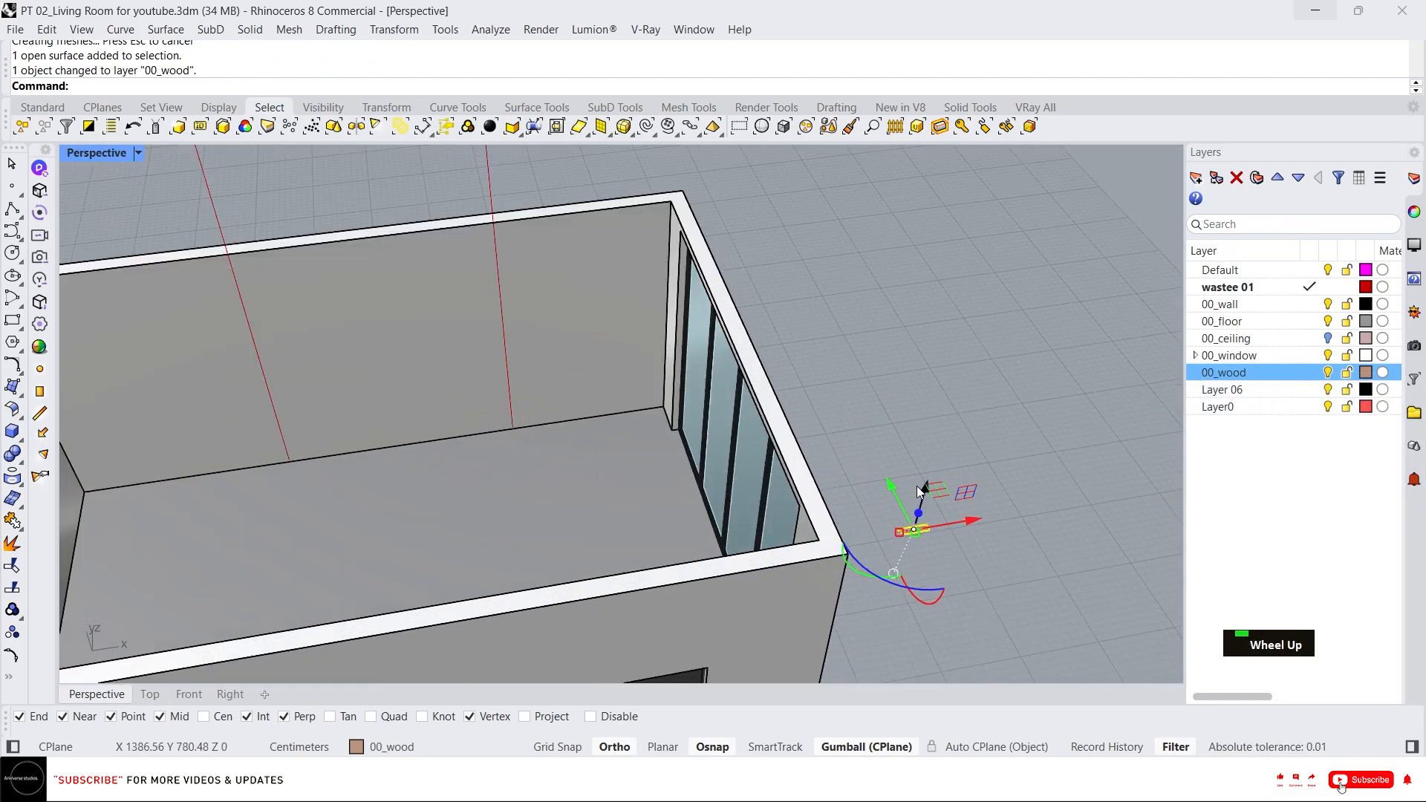
click(918, 515)
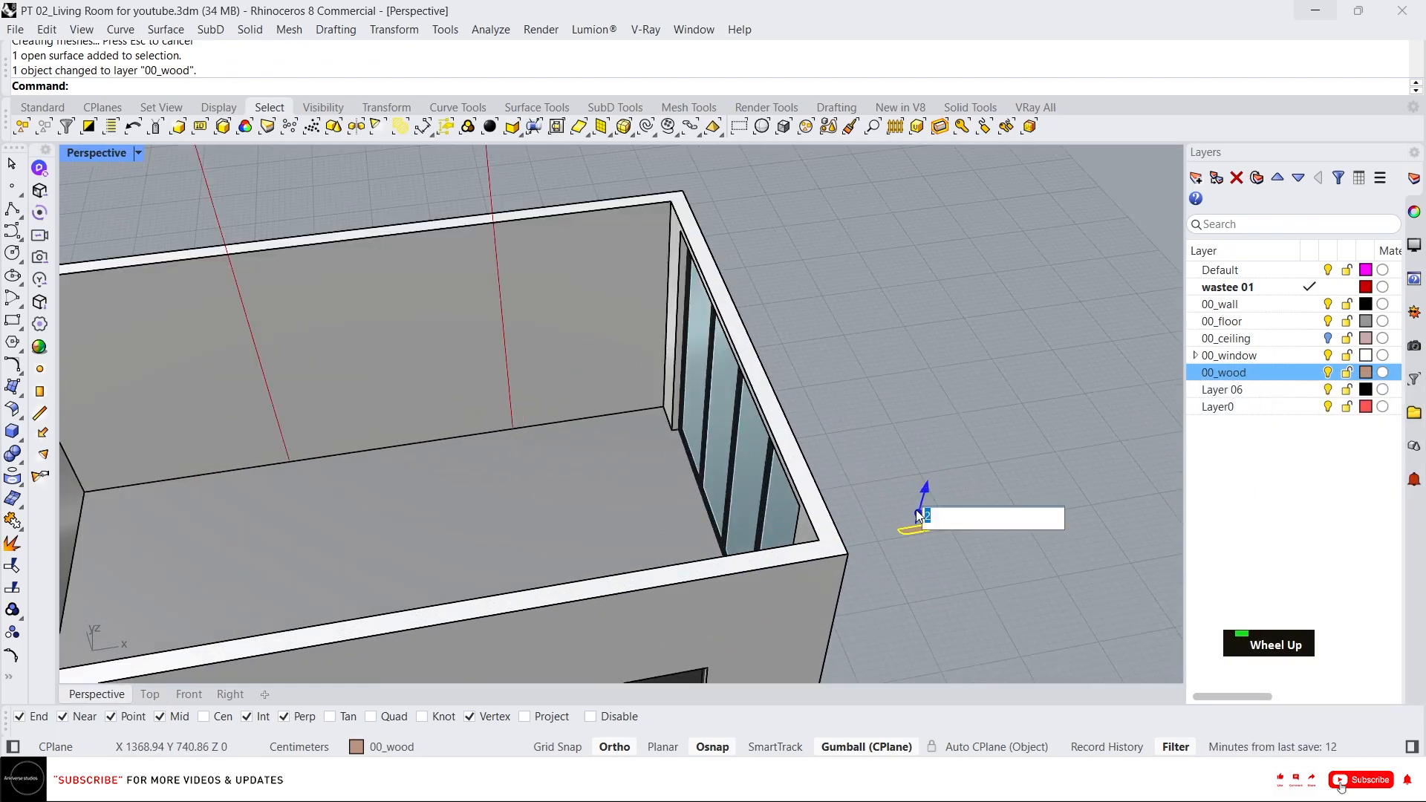
text(300)
key(Return)
mouse_move(940, 476)
right_down()
mouse_move(854, 408)
mouse_move(921, 468)
right_up()
scroll(997, 370, up, 1)
key(Escape)
key(Escape)
Move the extruded wood post up against the top edge of the back wall.
click(959, 364)
right_drag(954, 334, 985, 315)
text(m)
key(space)
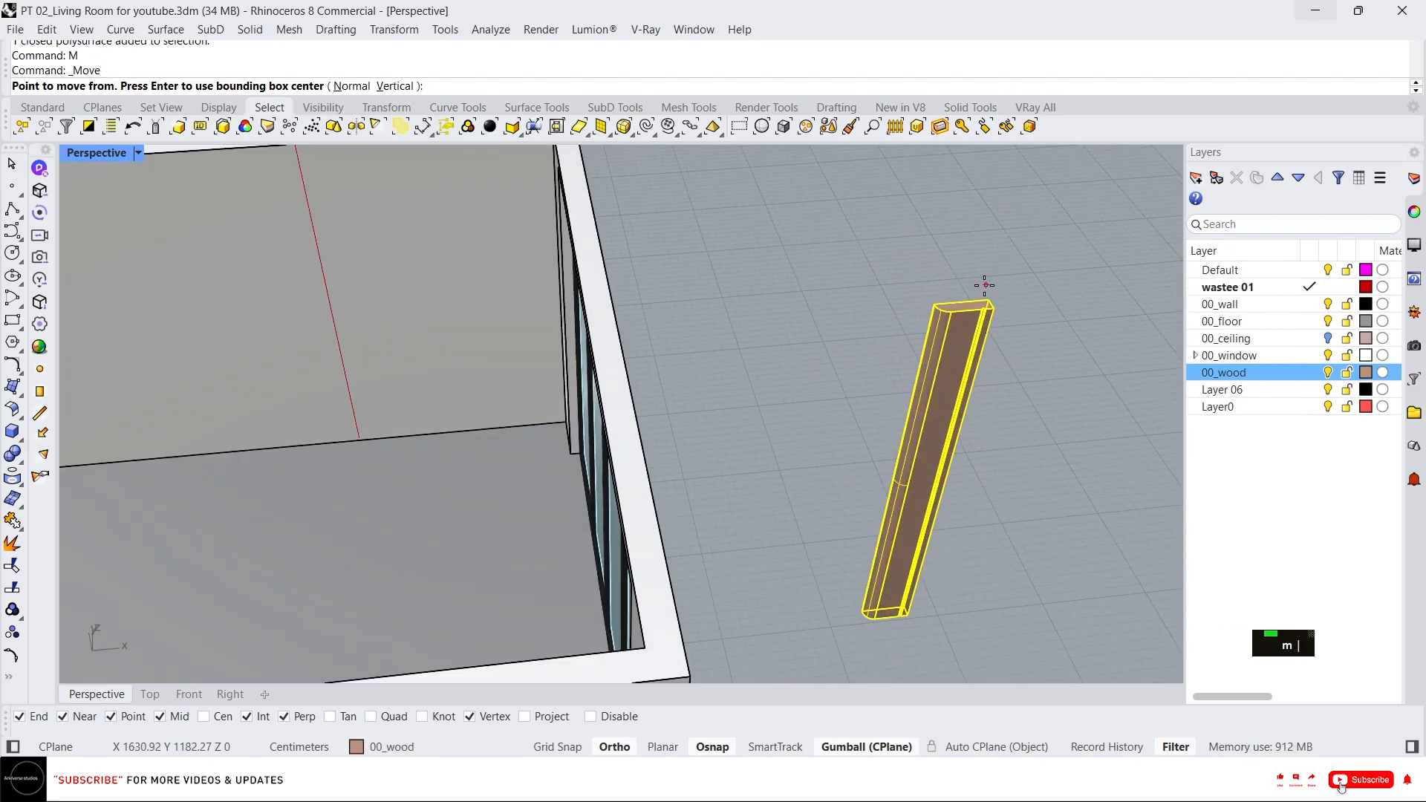
click(984, 305)
scroll(512, 267, up, 4)
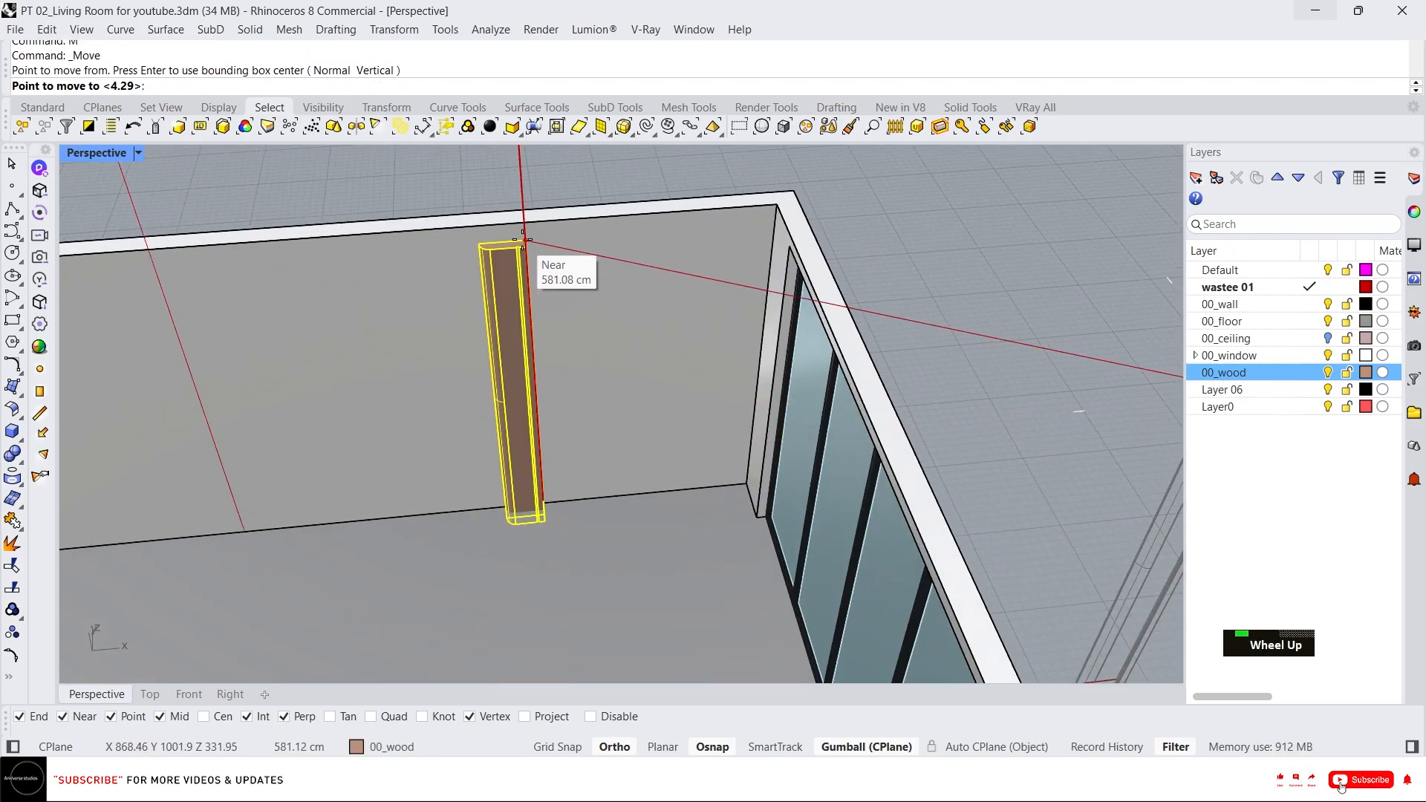
click(525, 240)
scroll(512, 241, up, 3)
text(m)
key(Return)
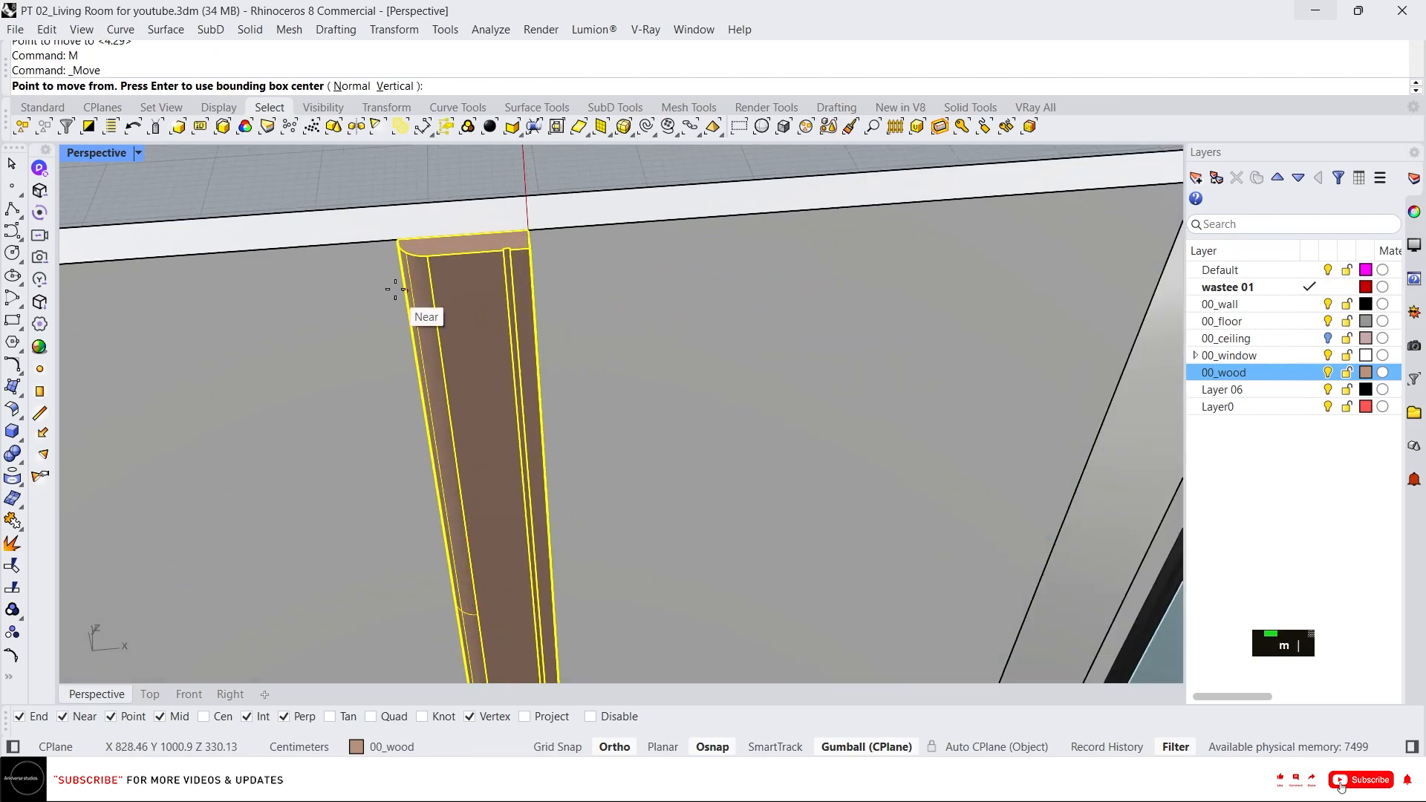
click(393, 239)
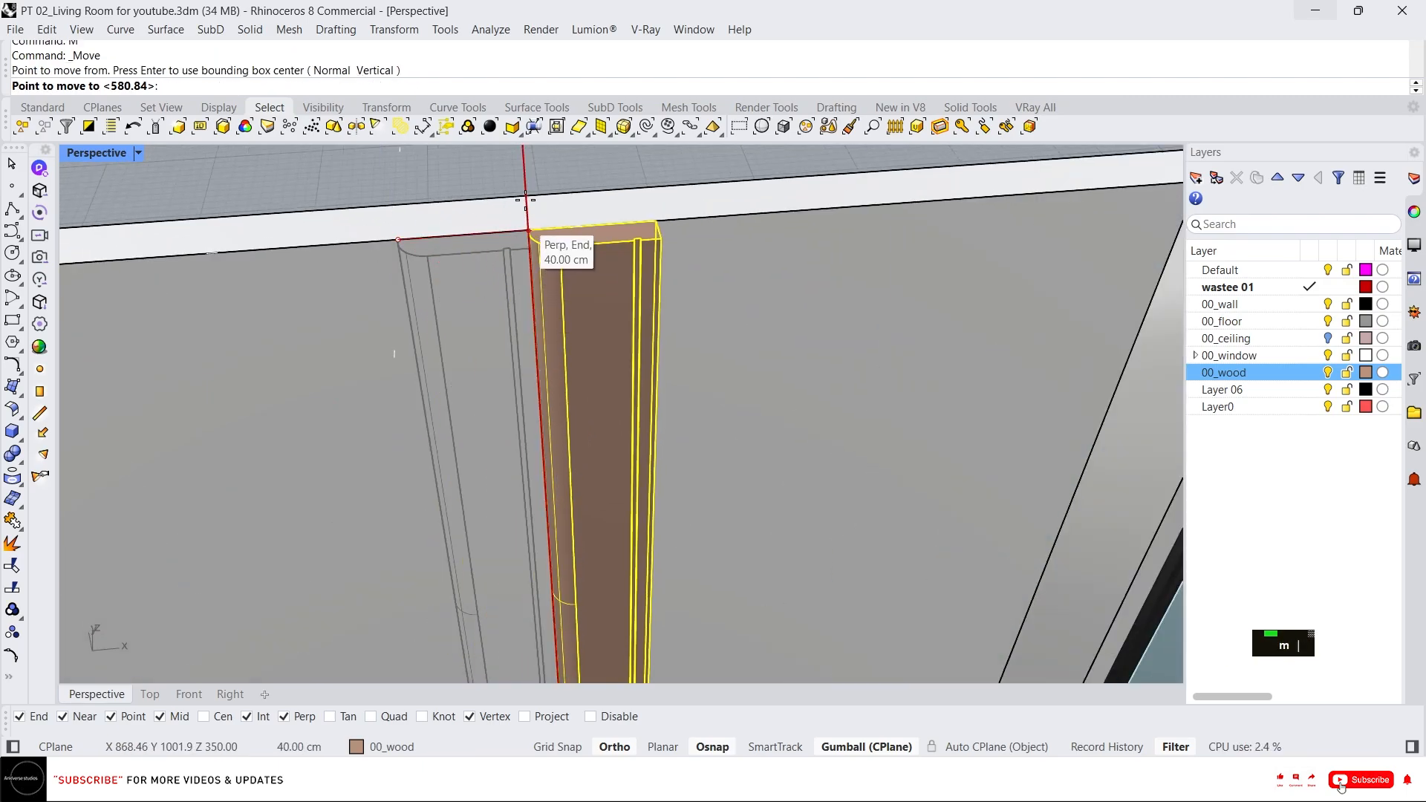
key(Escape)
Move the wood post so its corner sits flush with the back wall's inner face.
scroll(516, 246, up, 5)
right_drag(515, 246, 665, 348)
scroll(698, 309, down, 4)
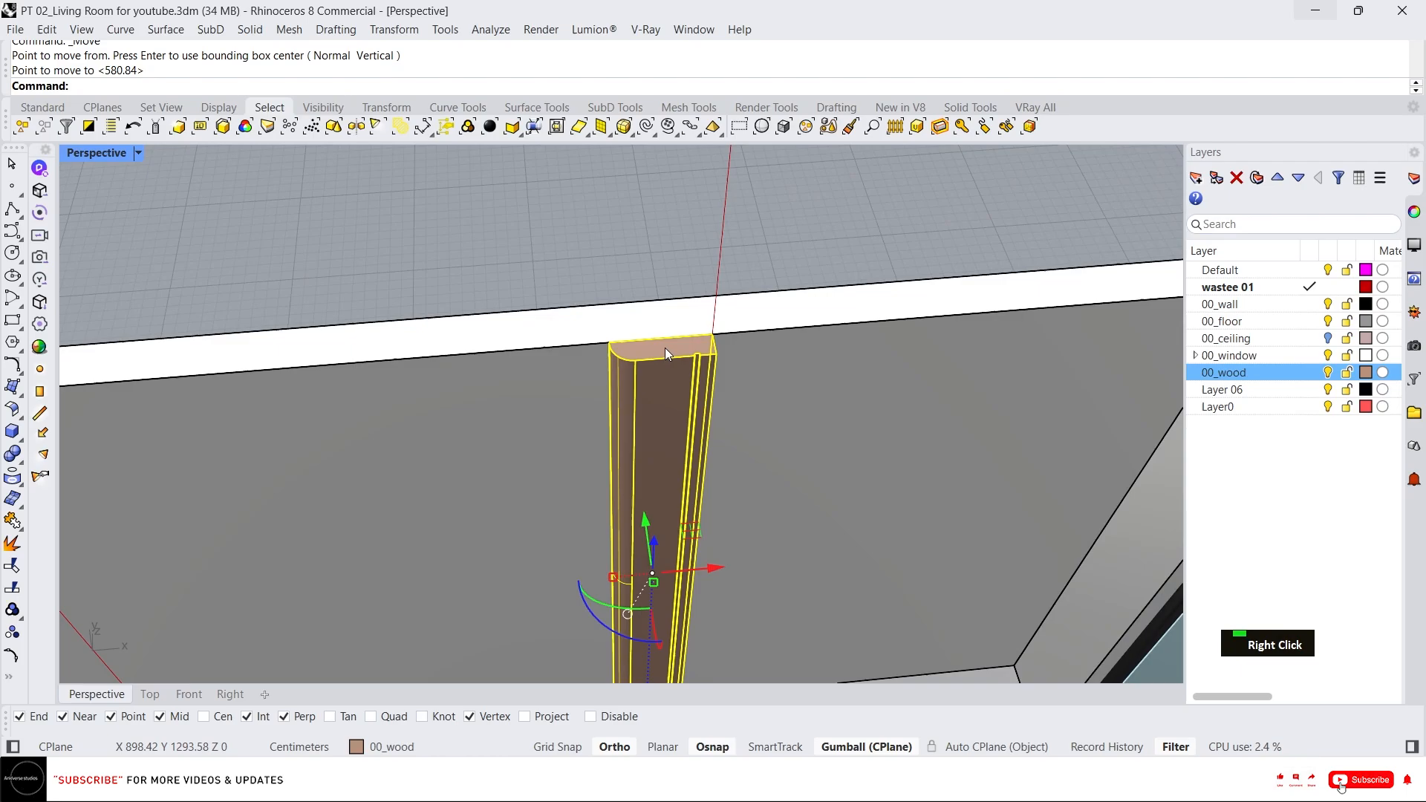
right_click(640, 364)
click(624, 341)
click(712, 336)
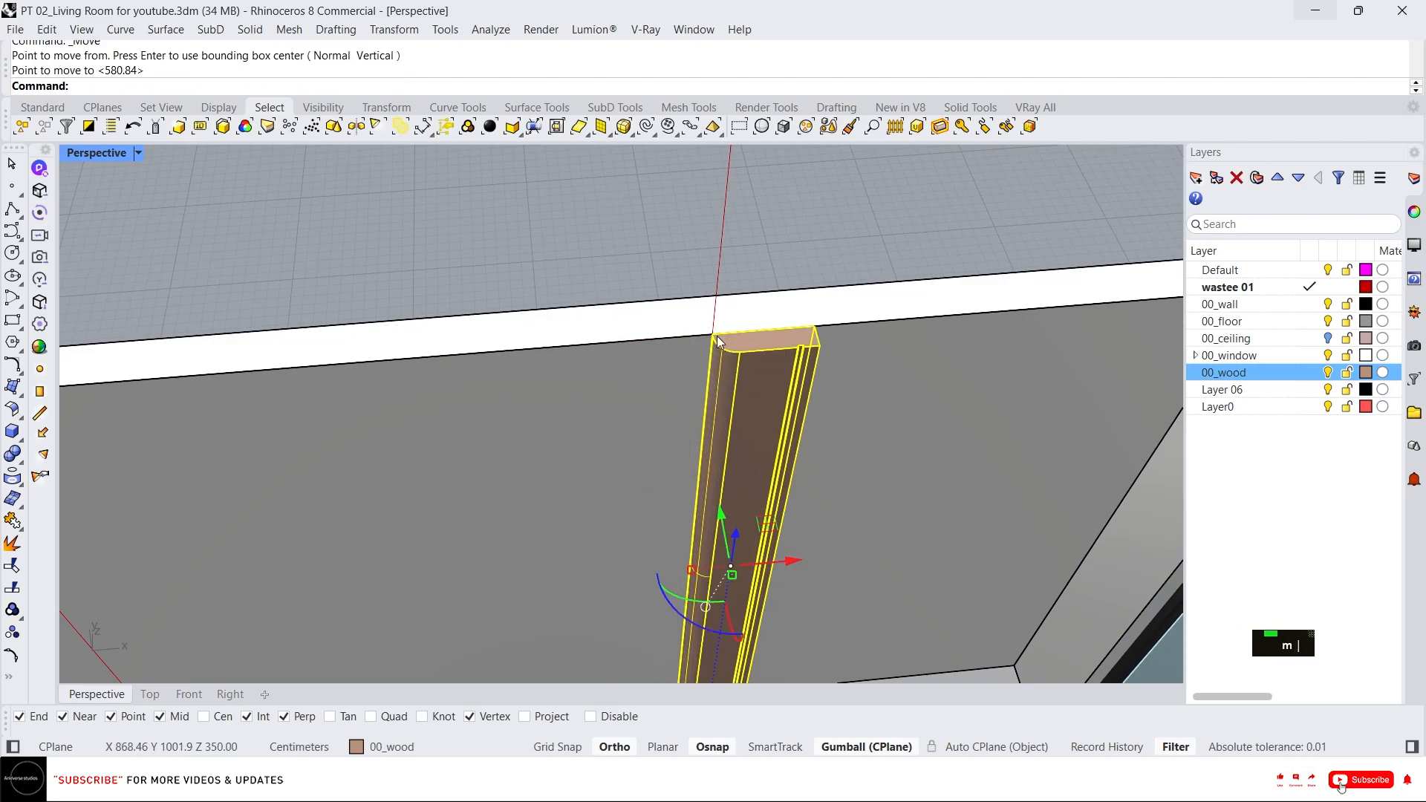
scroll(716, 336, down, 4)
right_drag(746, 376, 692, 310)
scroll(676, 323, up, 5)
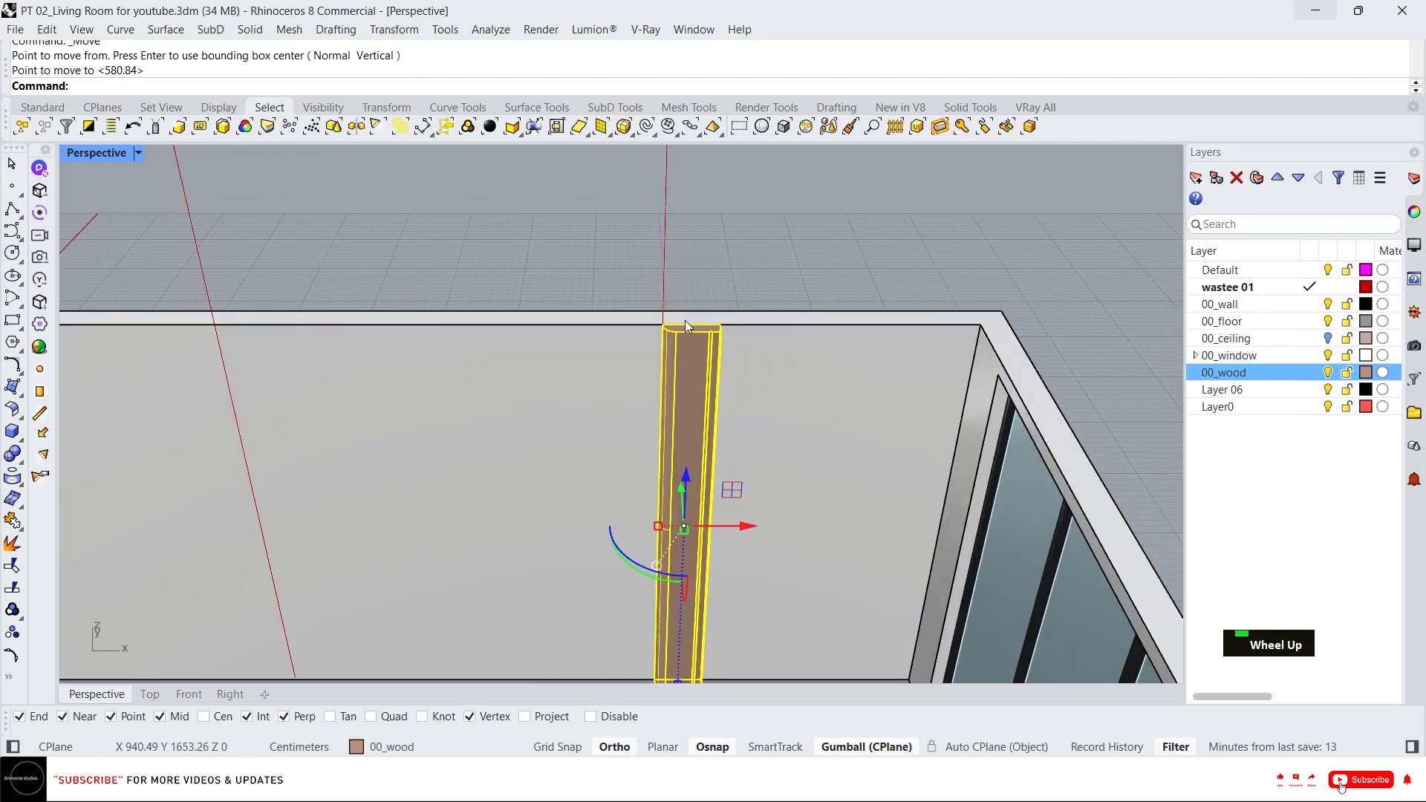
Mirror a copy of the wood post along the back wall and nudge it flush against the wall.
text(mi)
key(Return)
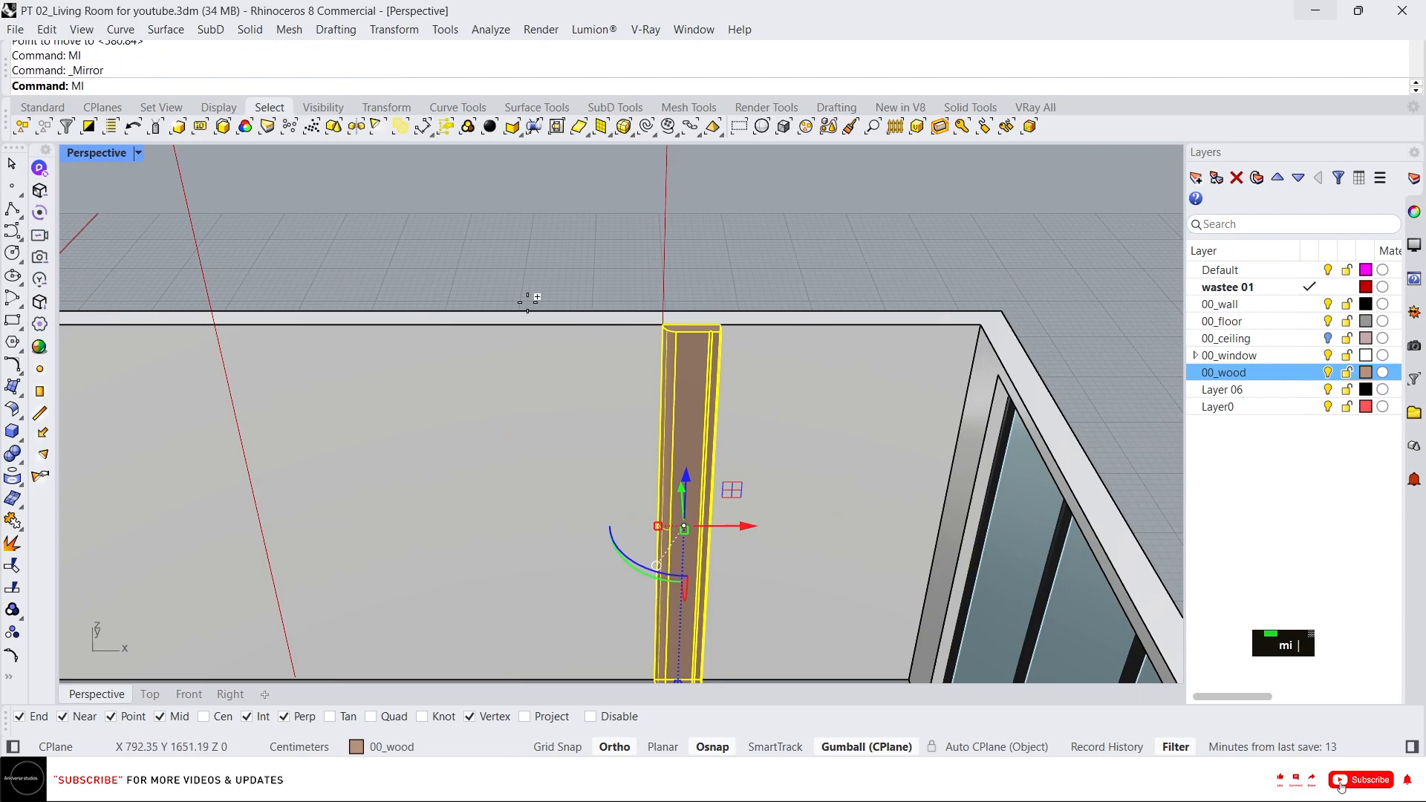
click(440, 324)
click(445, 266)
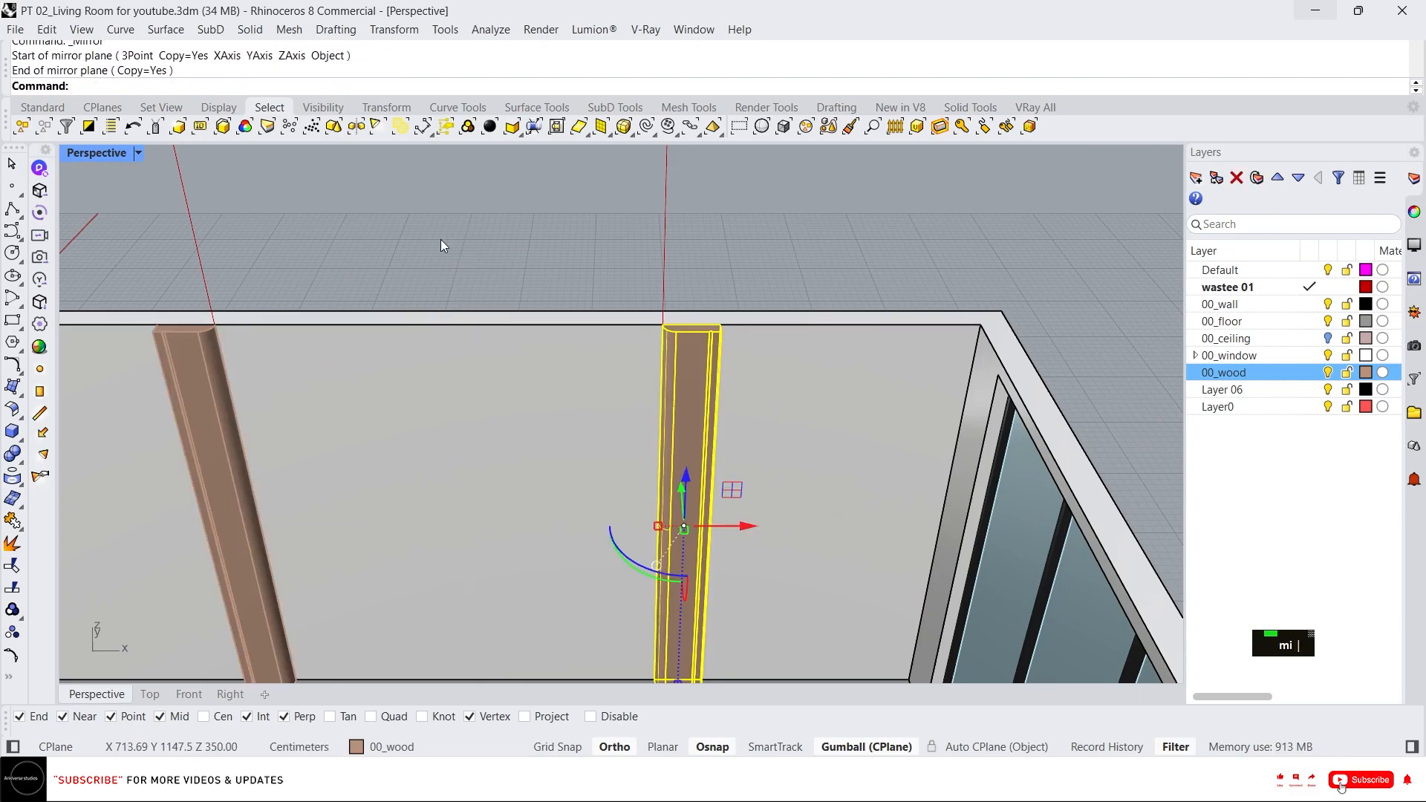
scroll(270, 295, up, 5)
scroll(439, 306, up, 3)
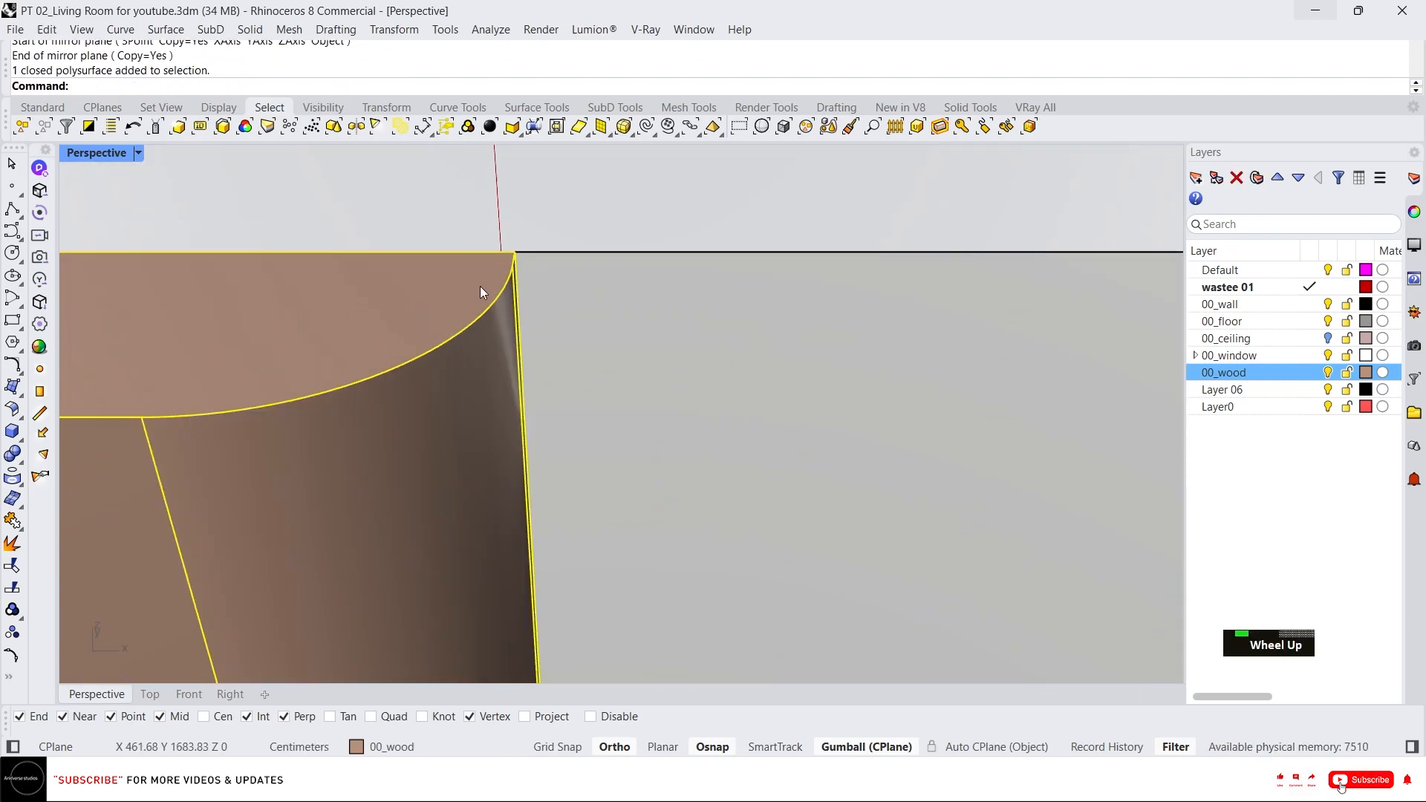
text(m)
key(Return)
click(515, 253)
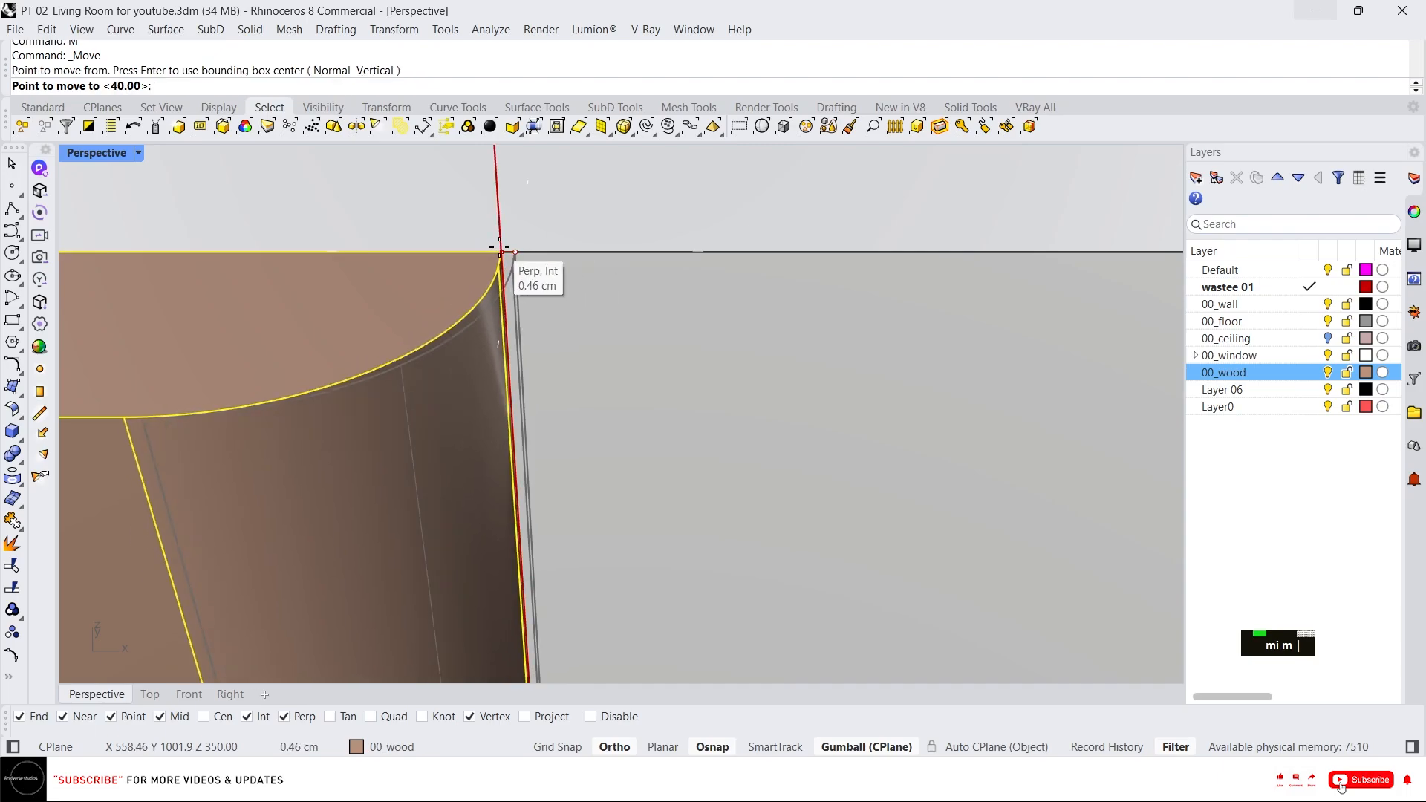
click(493, 248)
Delete both wood posts from the back wall.
scroll(433, 315, down, 6)
right_click(500, 305)
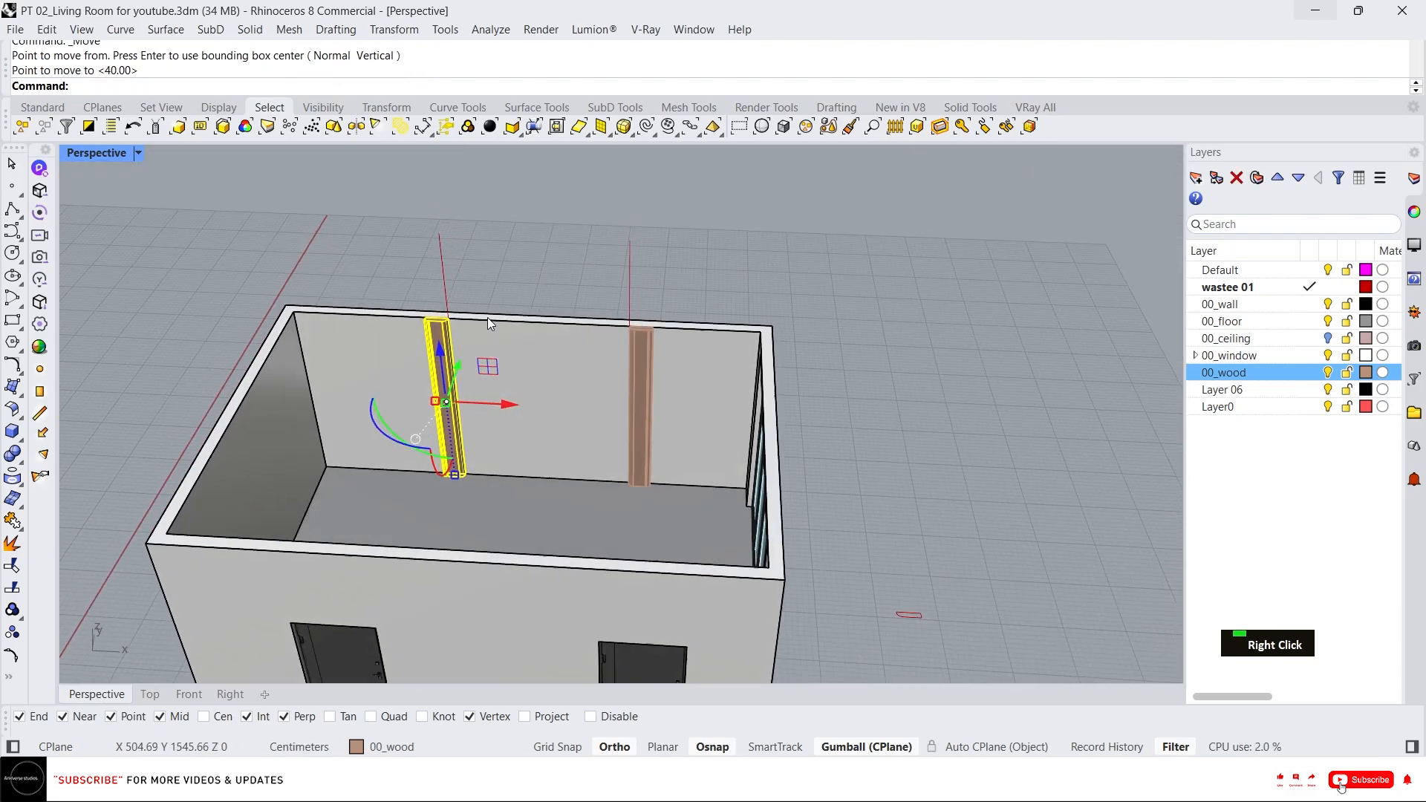
scroll(497, 318, up, 3)
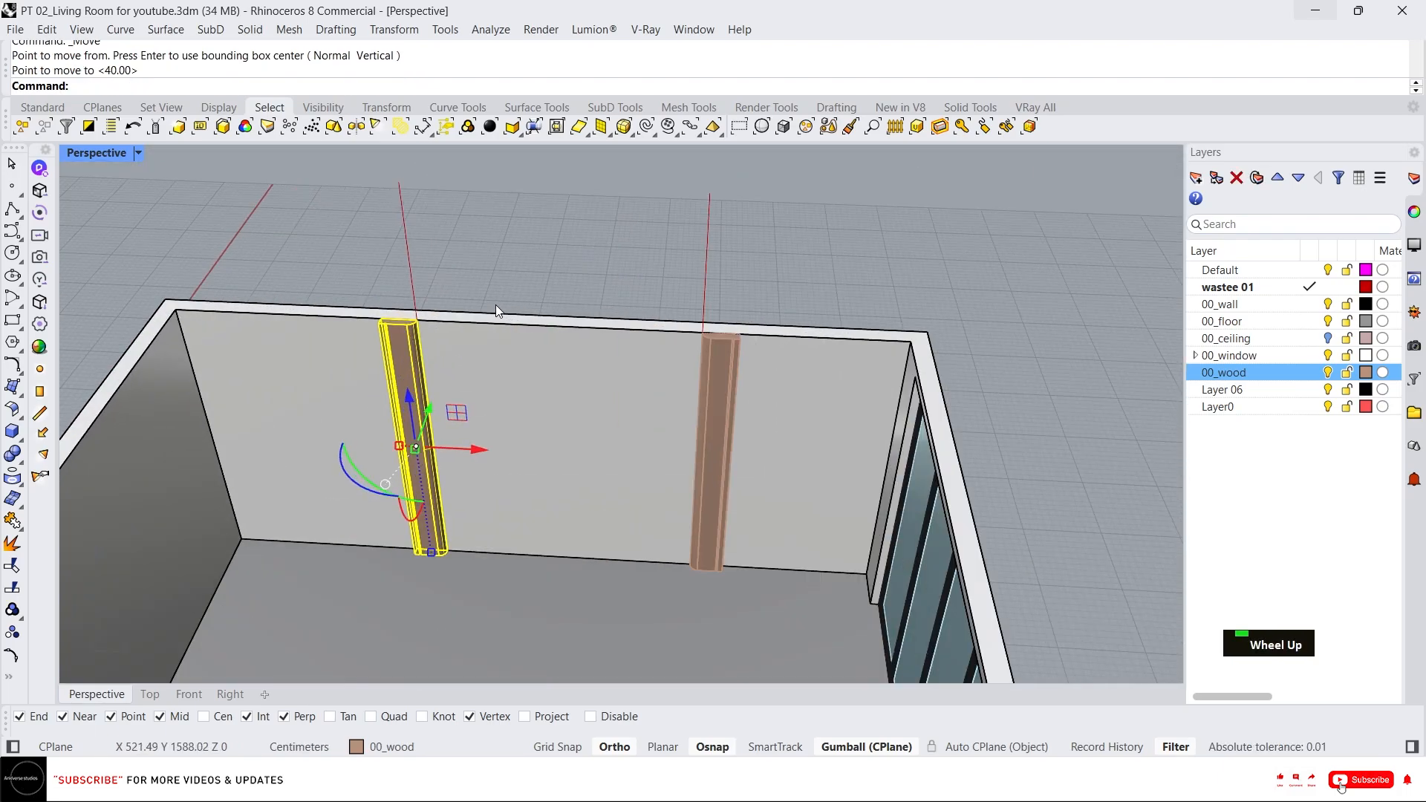
right_drag(716, 360, 875, 358)
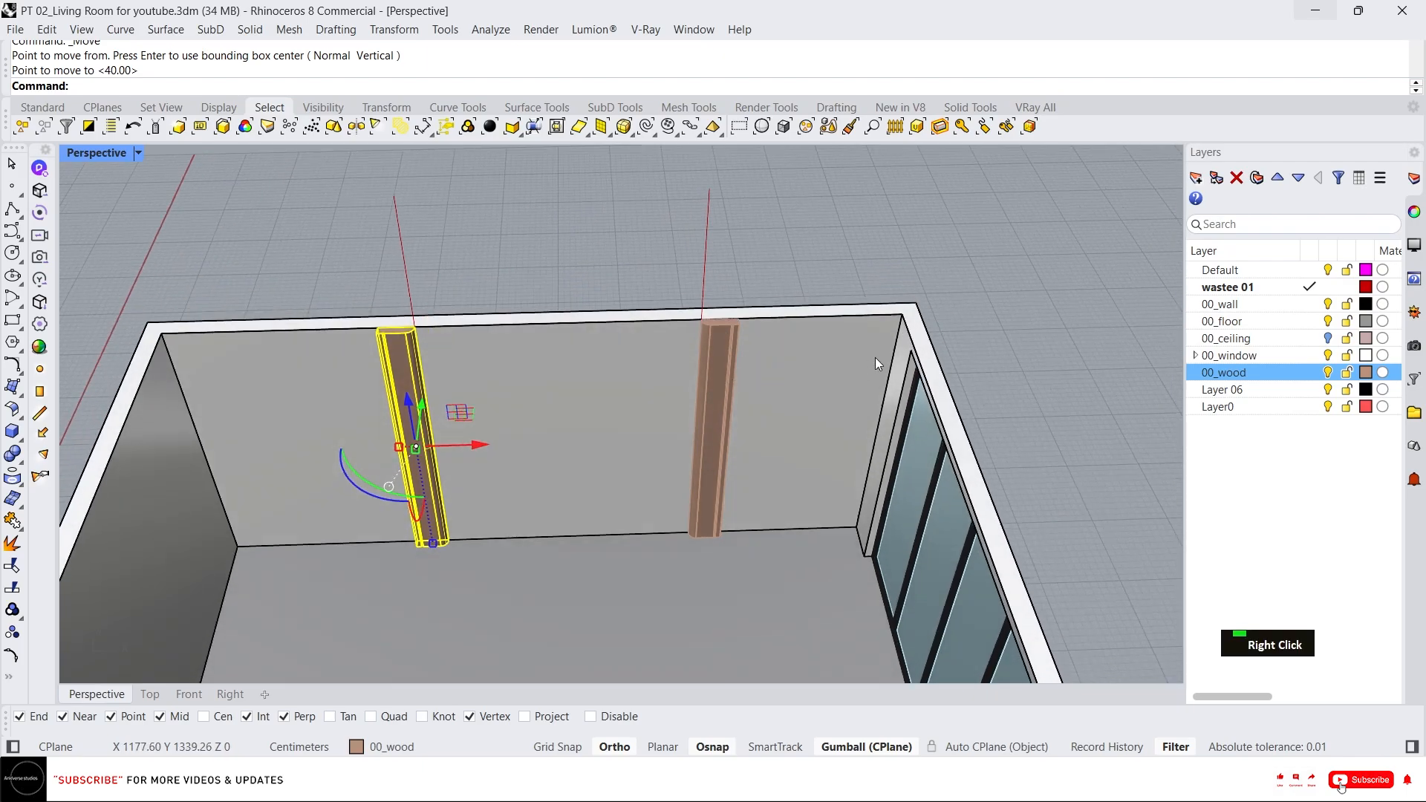
scroll(875, 357, up, 4)
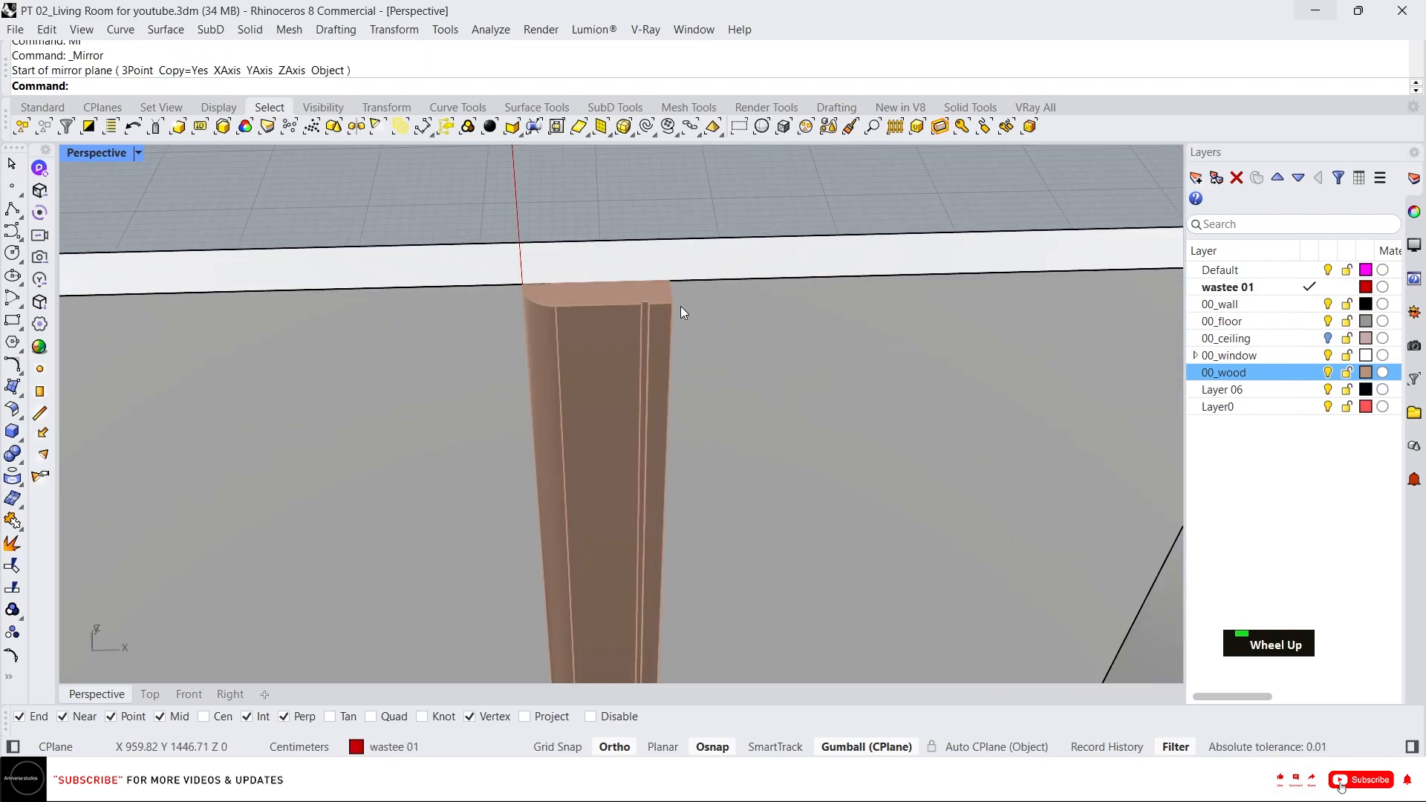
scroll(630, 315, up, 2)
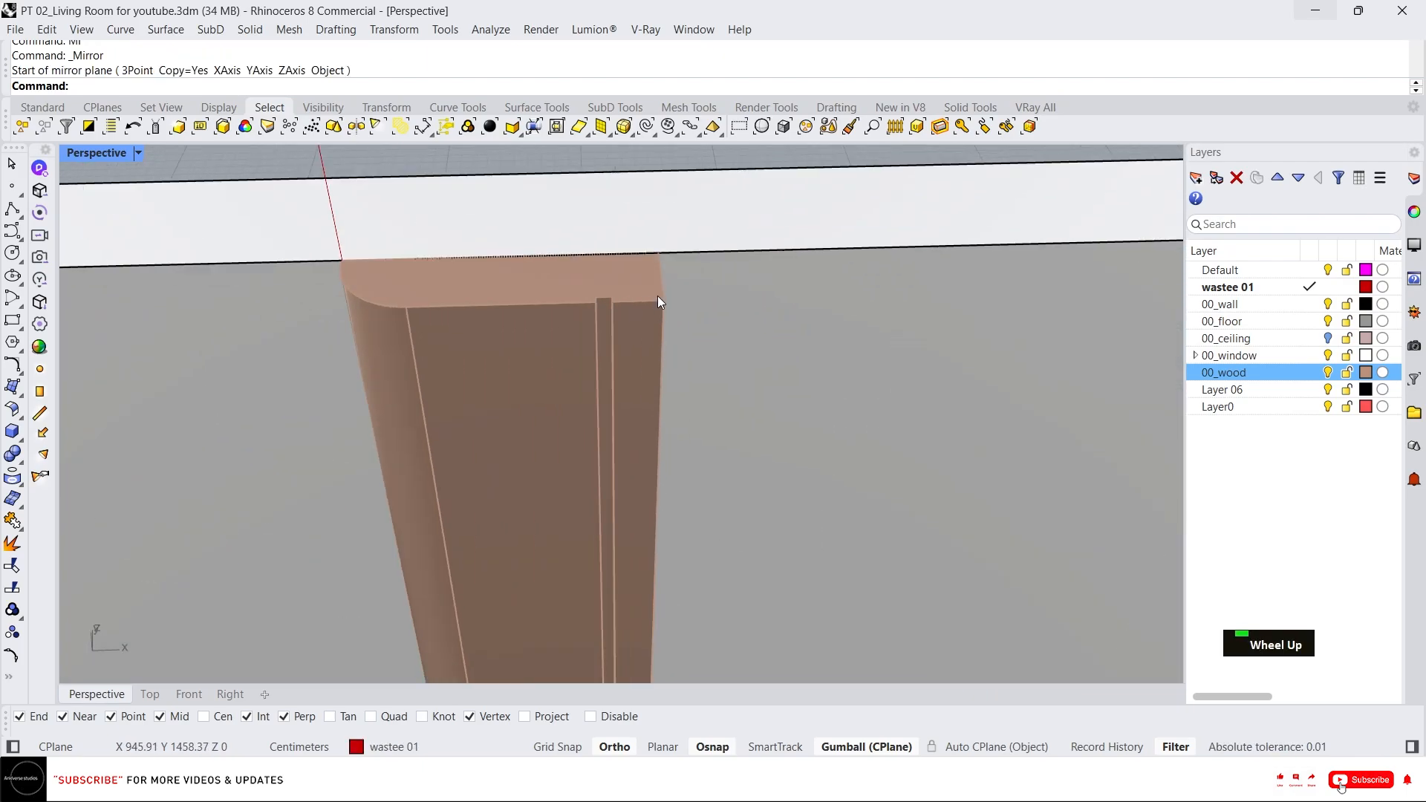
scroll(604, 296, down, 3)
click(575, 319)
scroll(713, 356, down, 1)
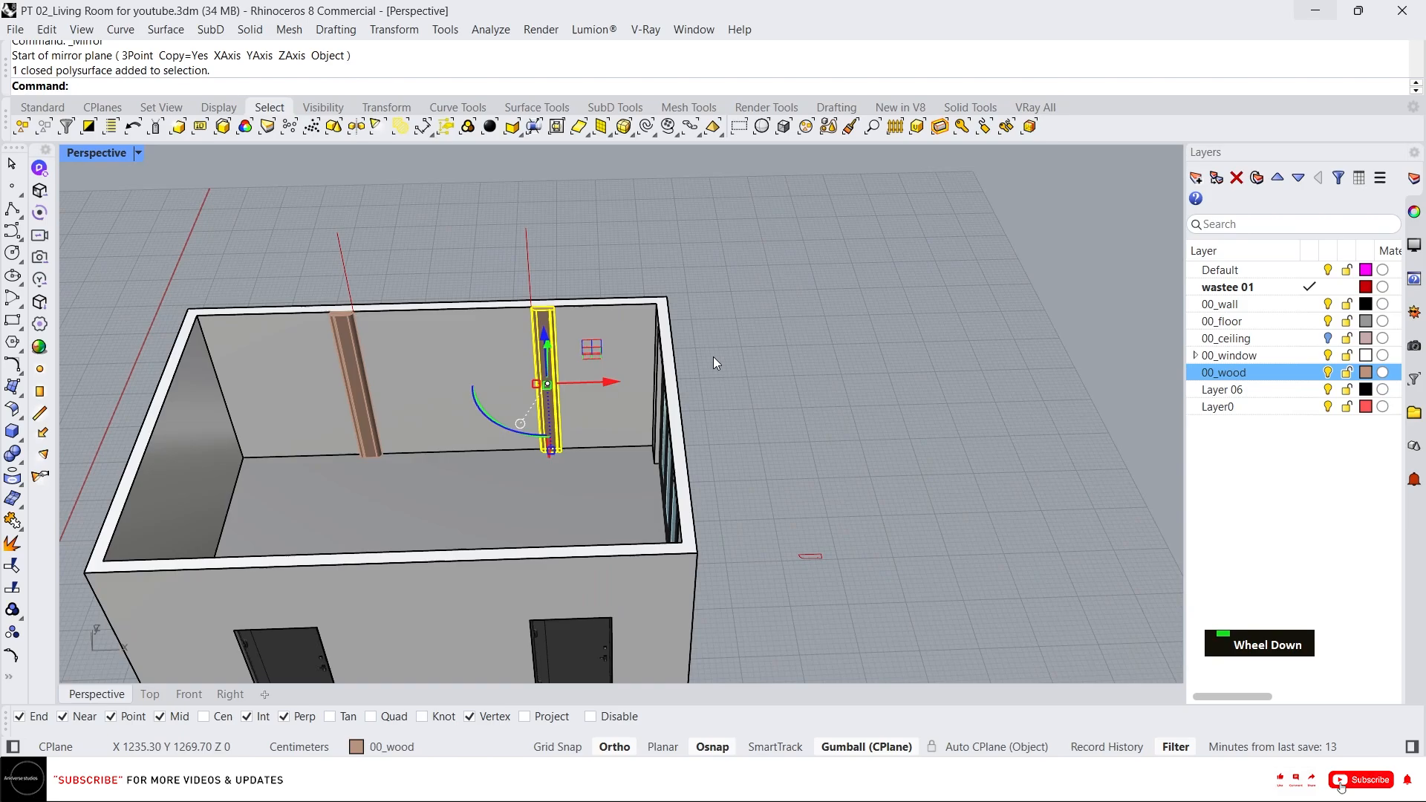
key(Delete)
click(341, 368)
key(Delete)
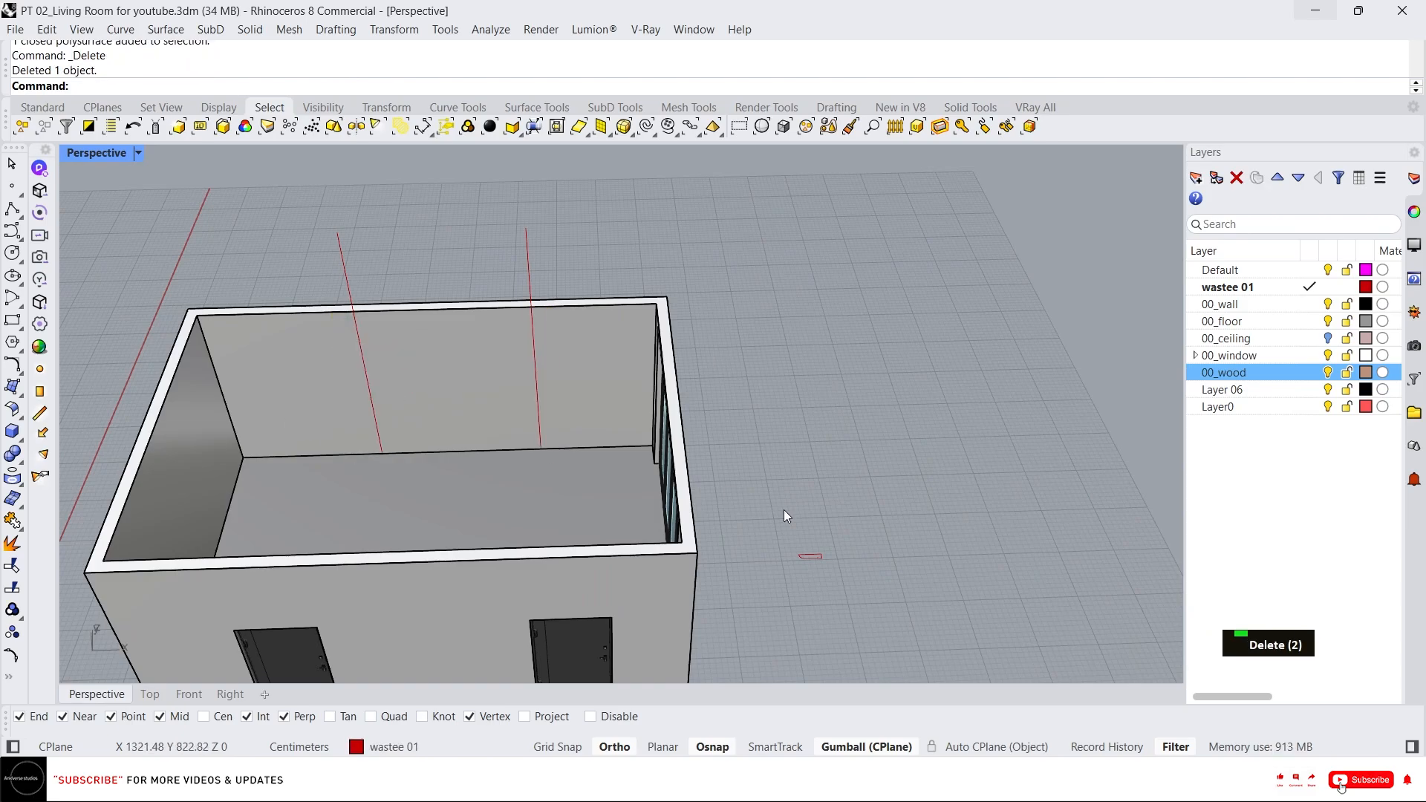
Duplicate the post's profile curve with the gumball, placing the copy beside the original.
scroll(787, 535, up, 6)
scroll(653, 475, down, 3)
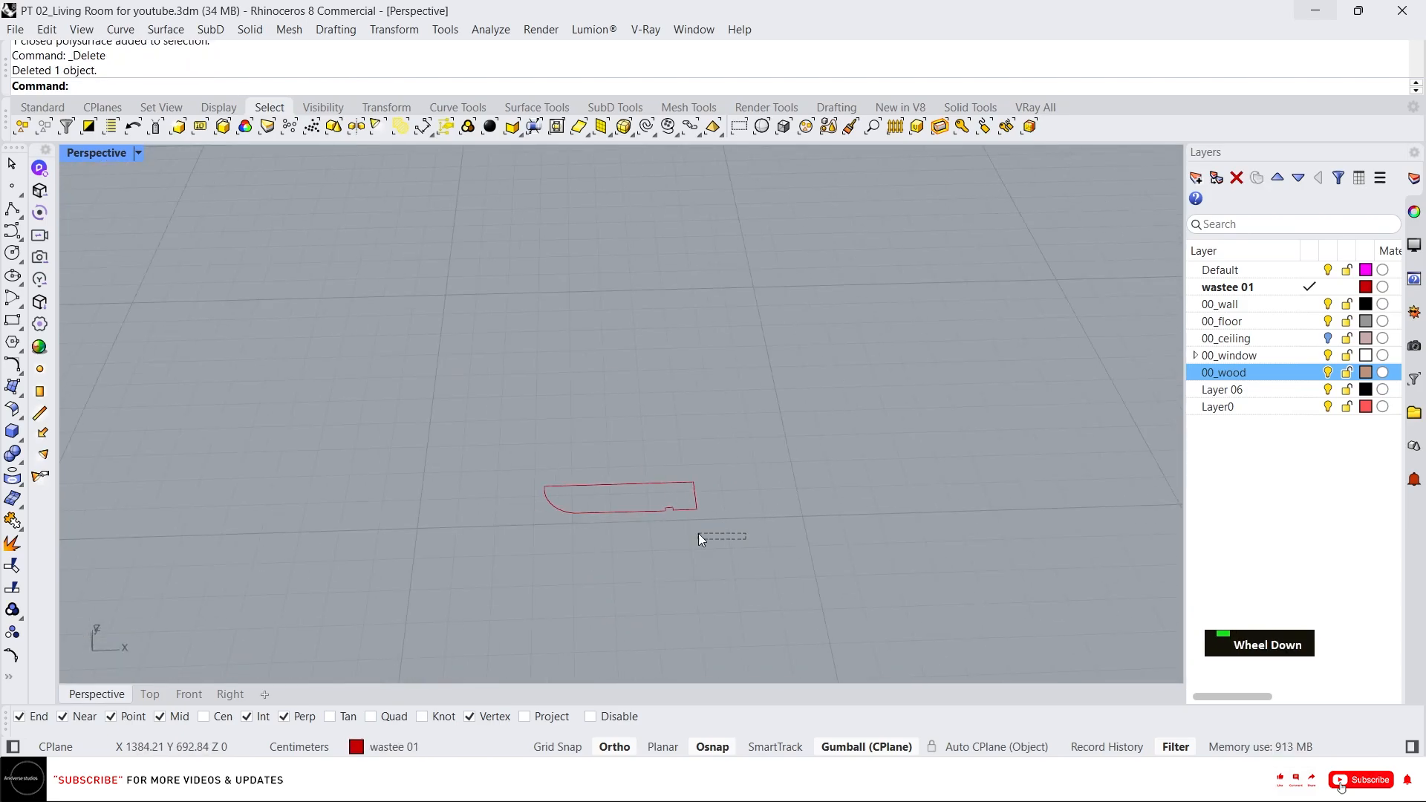
click(668, 511)
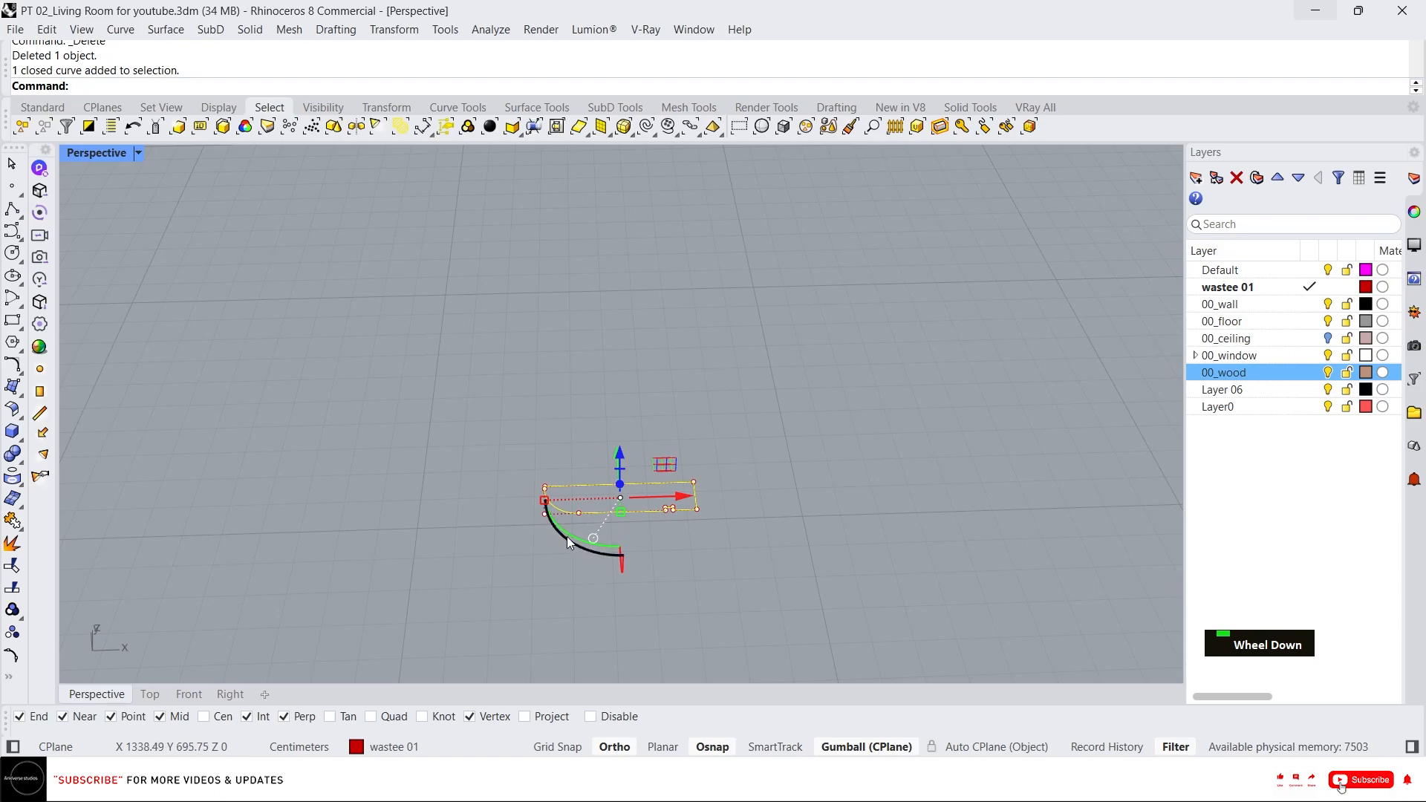
key(alt)
alt+drag(675, 499, 996, 480)
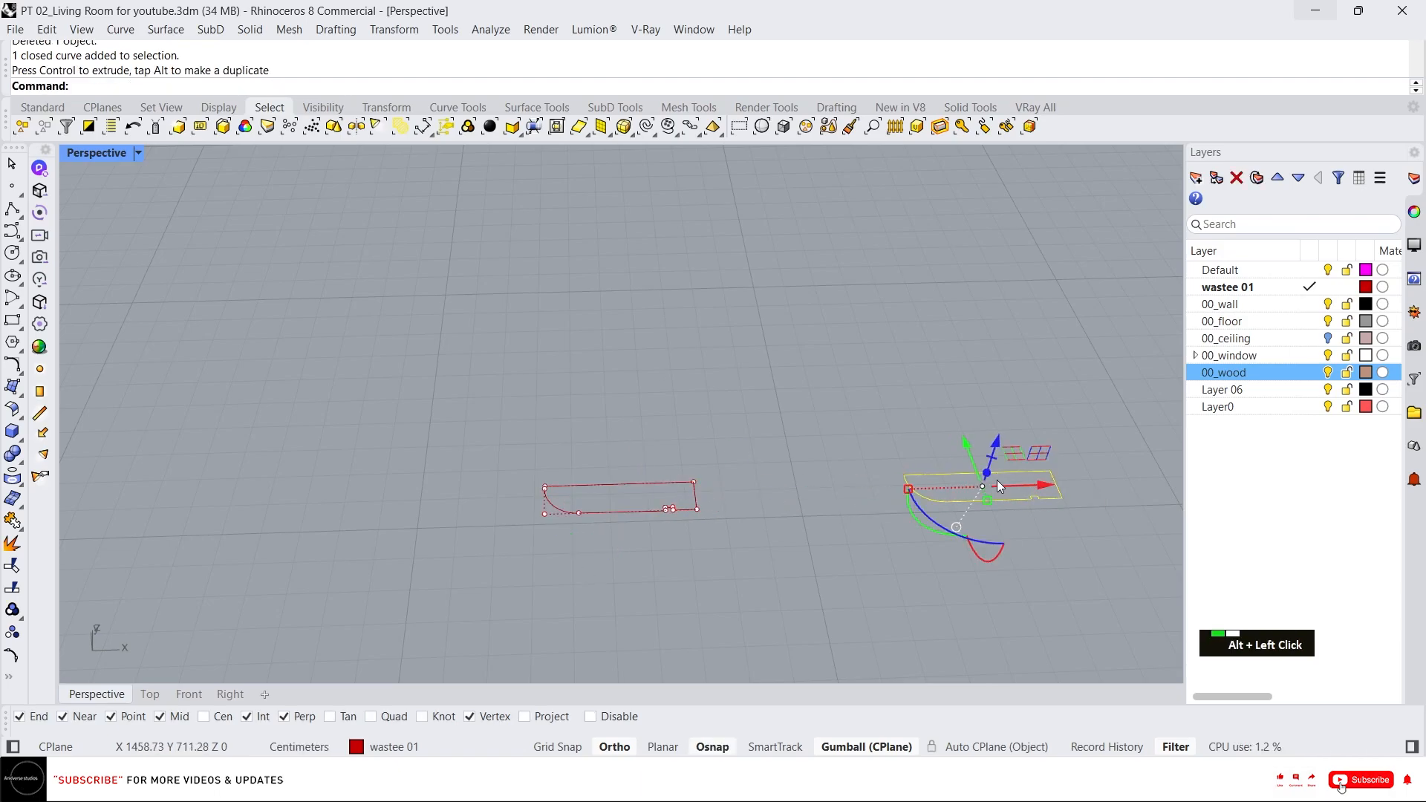
click(673, 510)
scroll(709, 505, up, 7)
key(Escape)
key(Escape)
key(Escape)
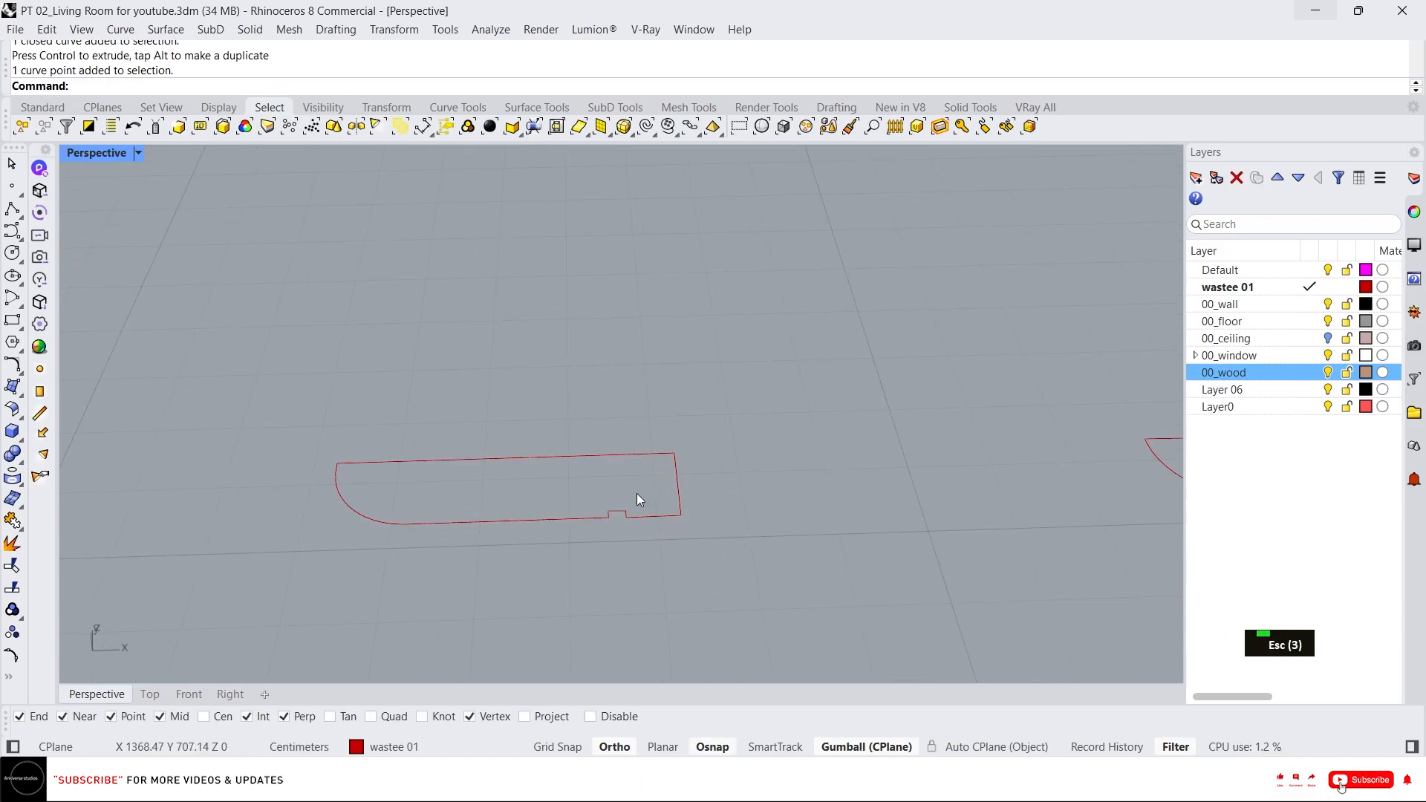
Fillet the profile's right corners with radius 4 and shift its bottom notch toward the rounded end.
scroll(639, 512, up, 3)
text(f)
key(Return)
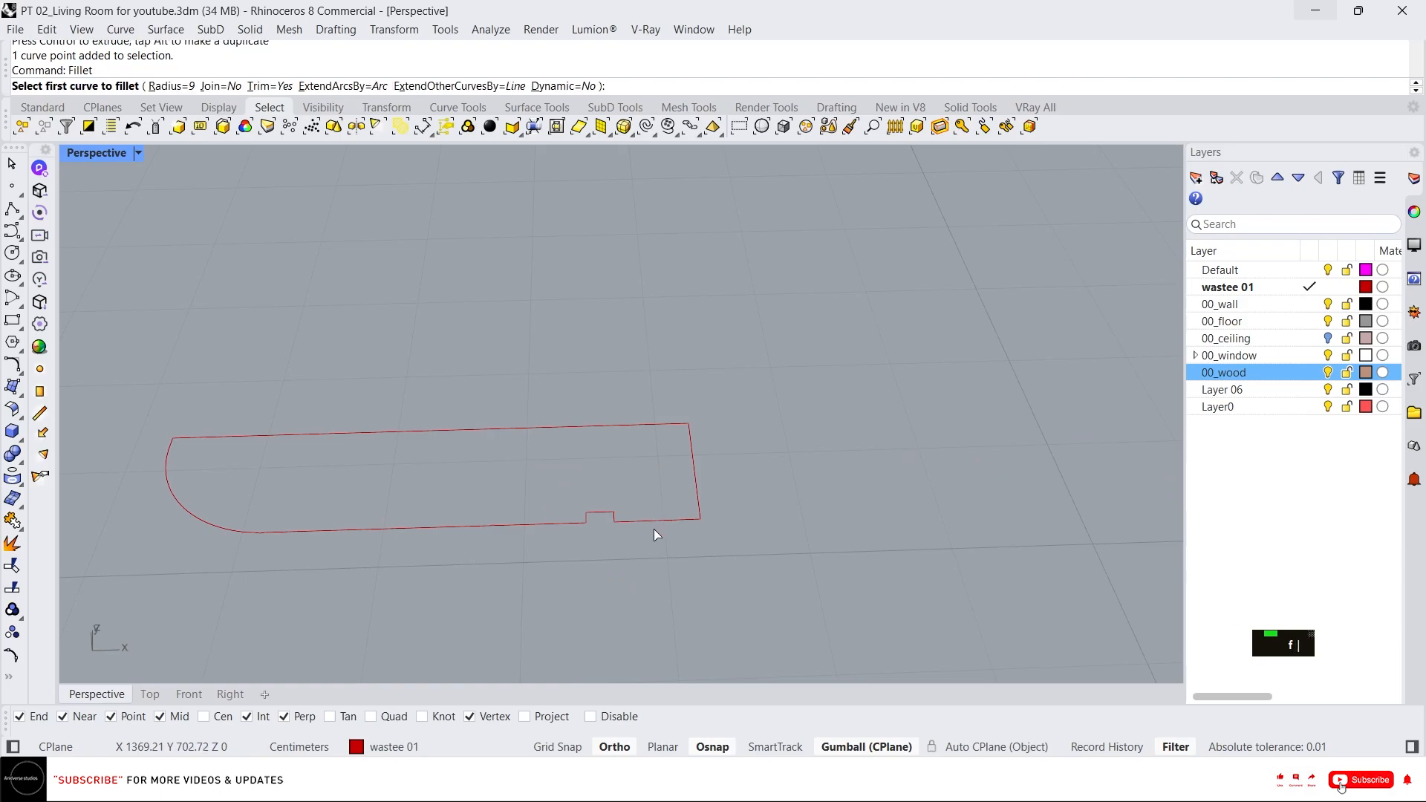
text(4)
key(Return)
click(655, 528)
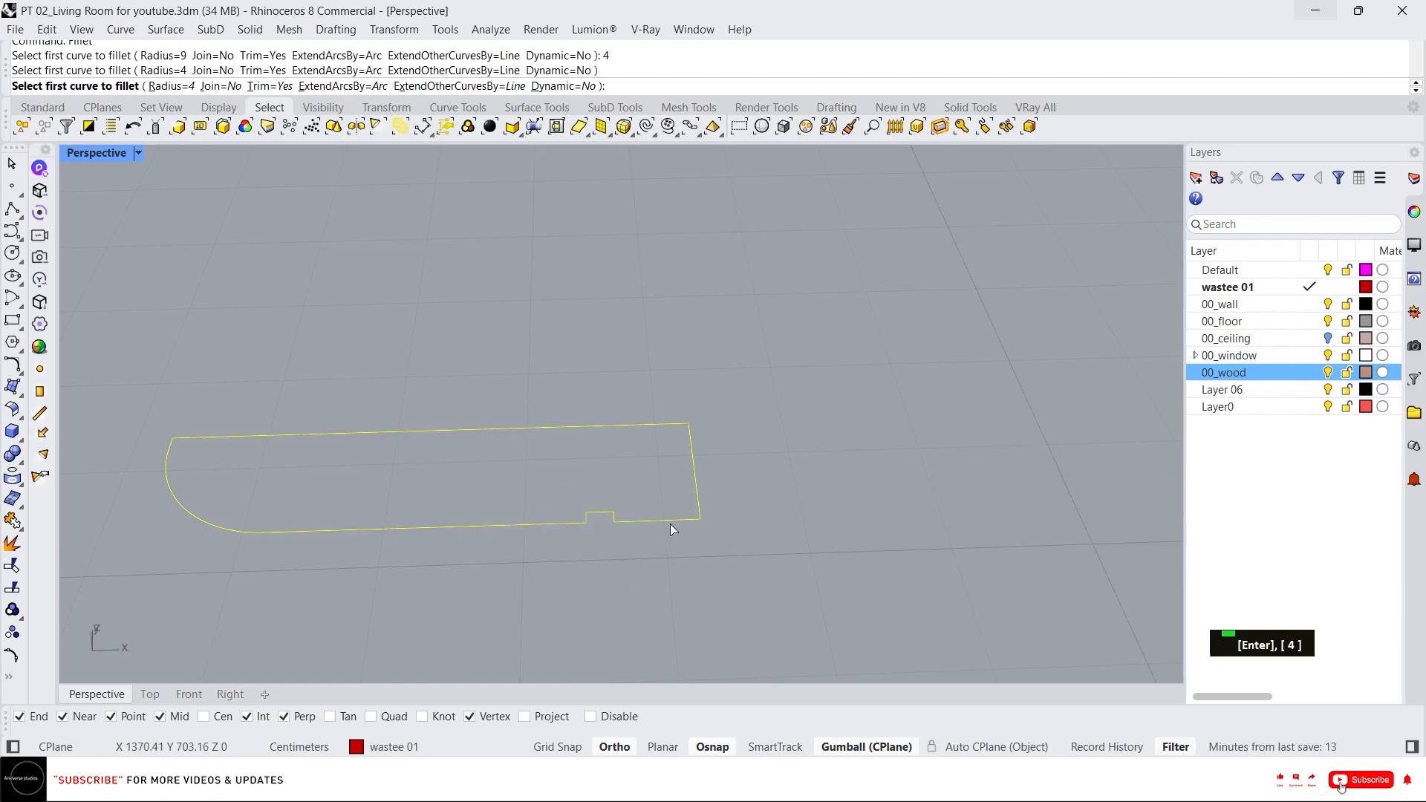
click(697, 490)
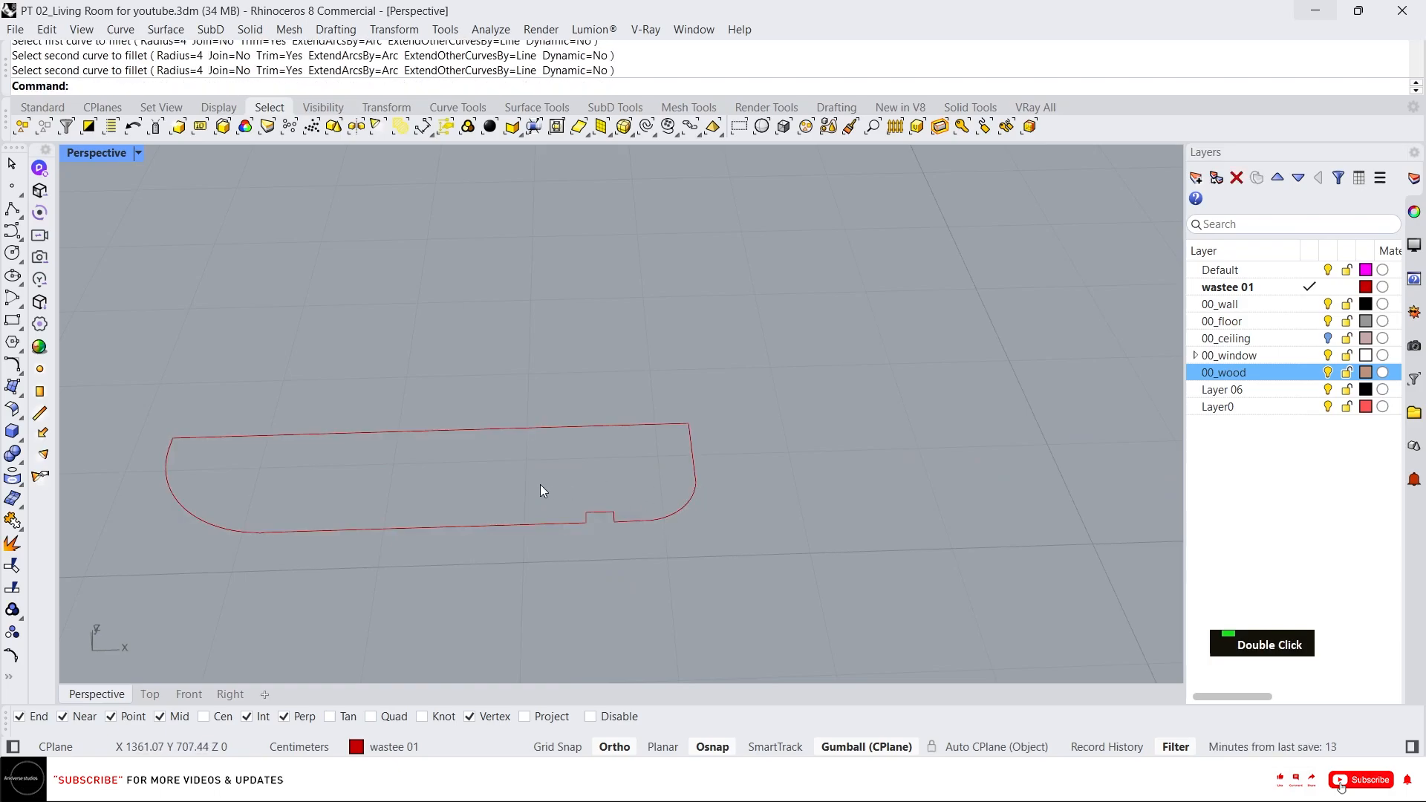
ctrl+shift+drag(542, 486, 598, 517)
click(705, 552)
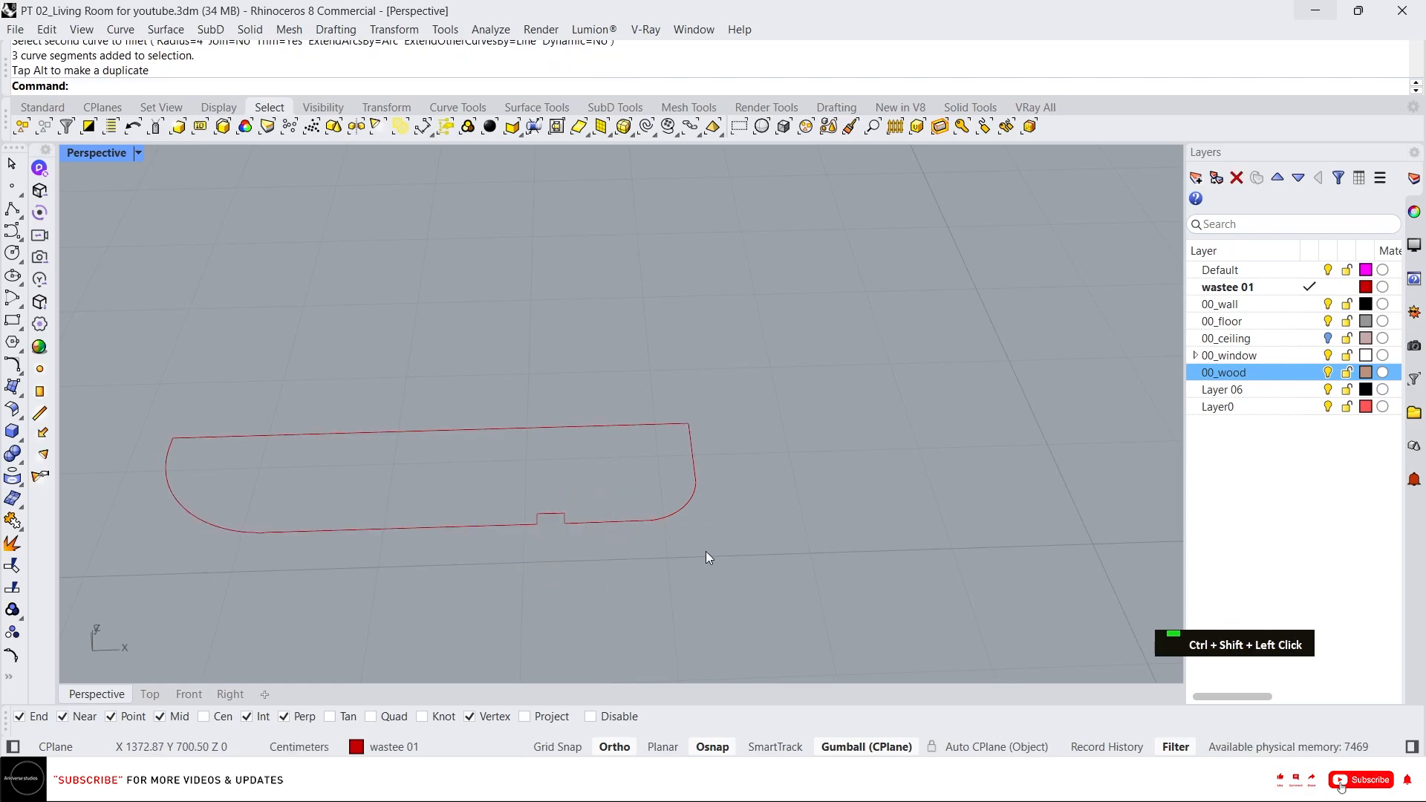
Measure a distance between points on the two profile curves.
scroll(646, 551, down, 3)
right_drag(720, 526, 692, 591)
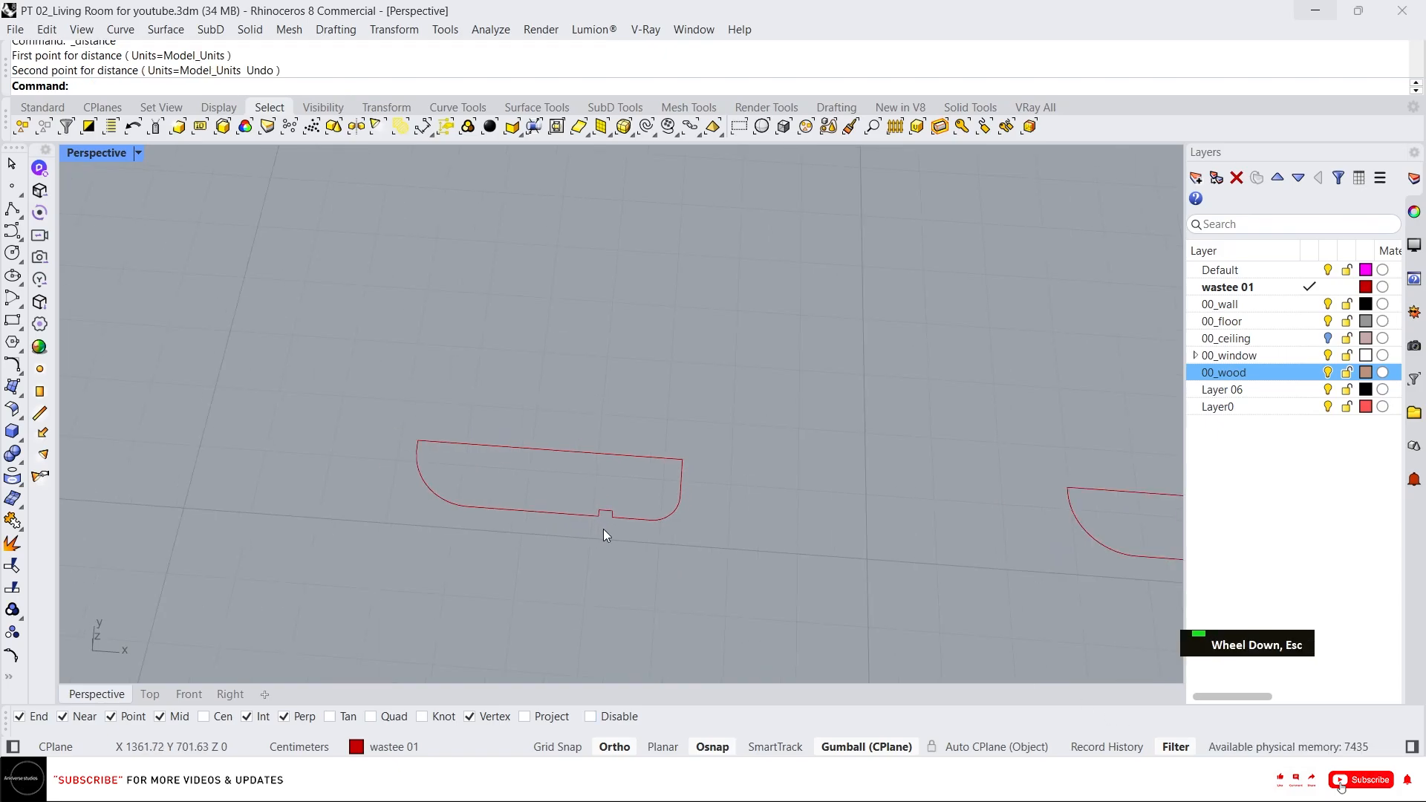
scroll(621, 530, down, 4)
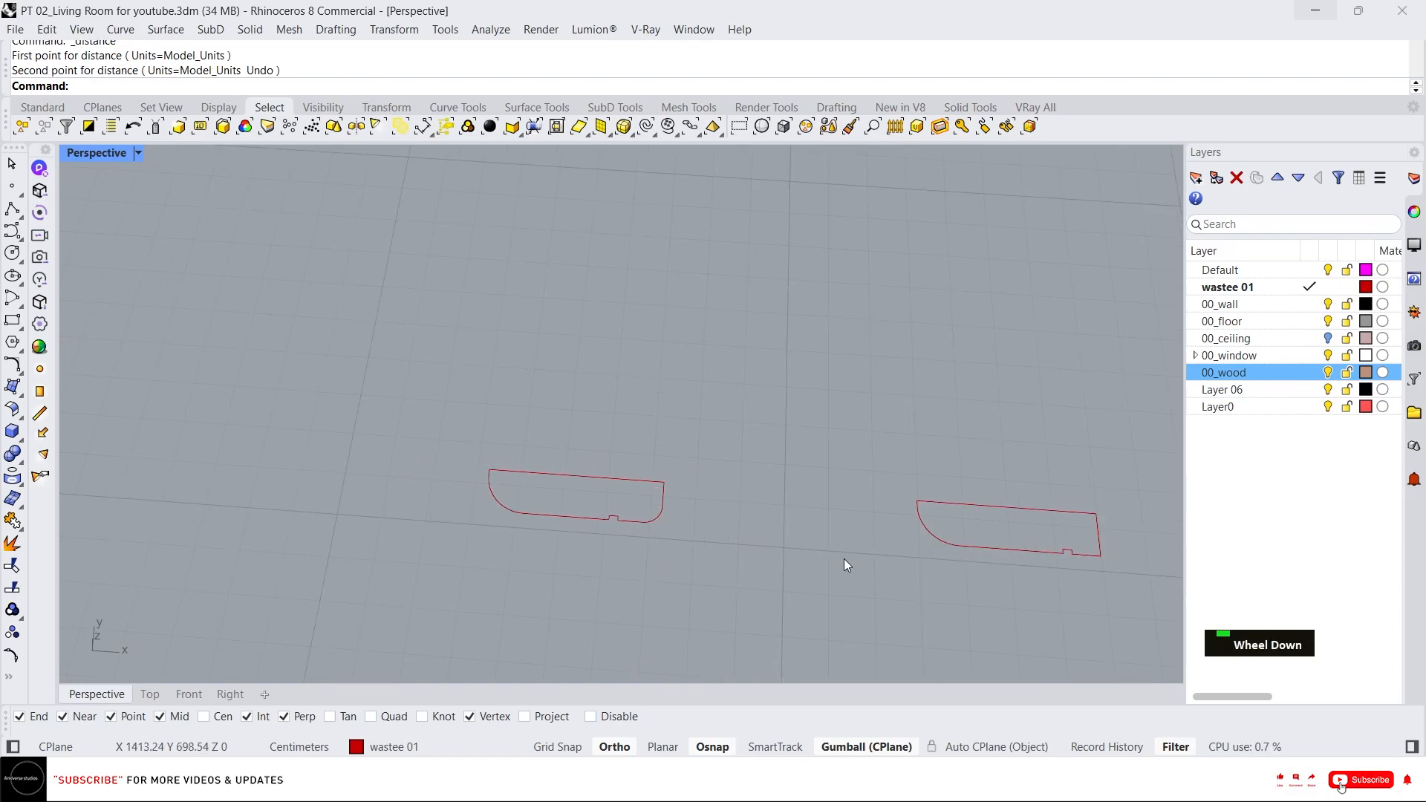
scroll(1080, 559, up, 2)
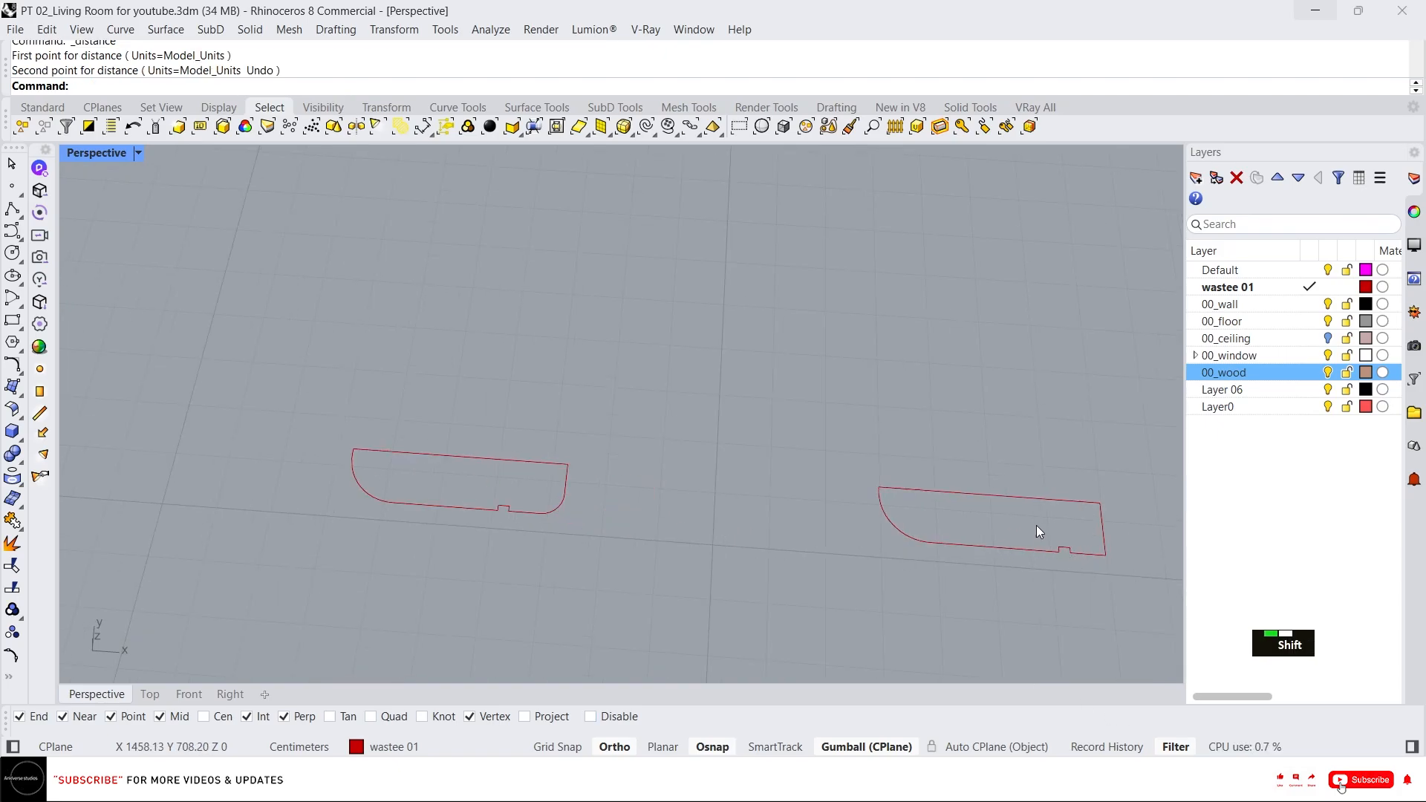
ctrl+shift+drag(1032, 522, 1105, 554)
scroll(831, 511, down, 5)
click(688, 542)
scroll(742, 520, down, 5)
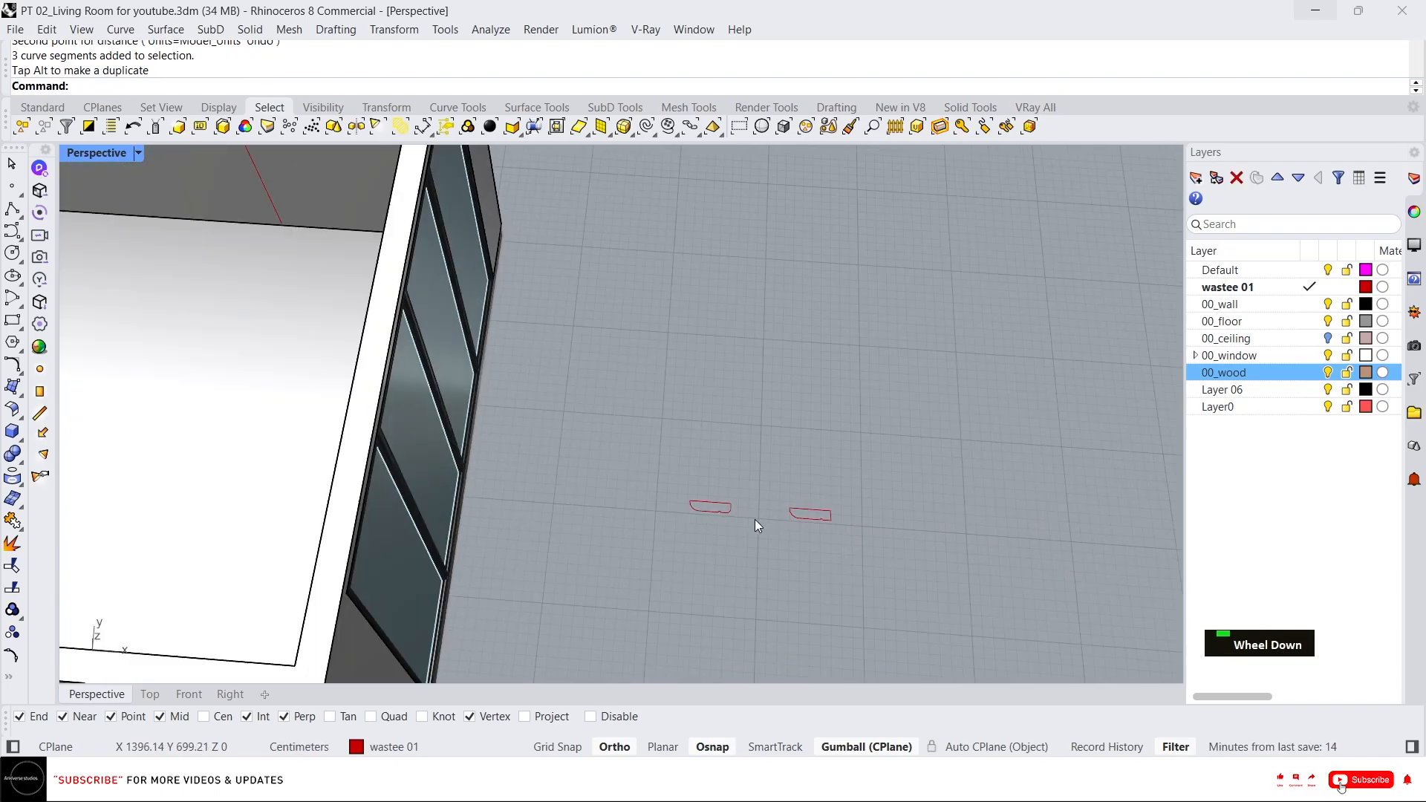
Create planar surfaces from both profile curves.
scroll(781, 527, up, 3)
drag(921, 546, 547, 392)
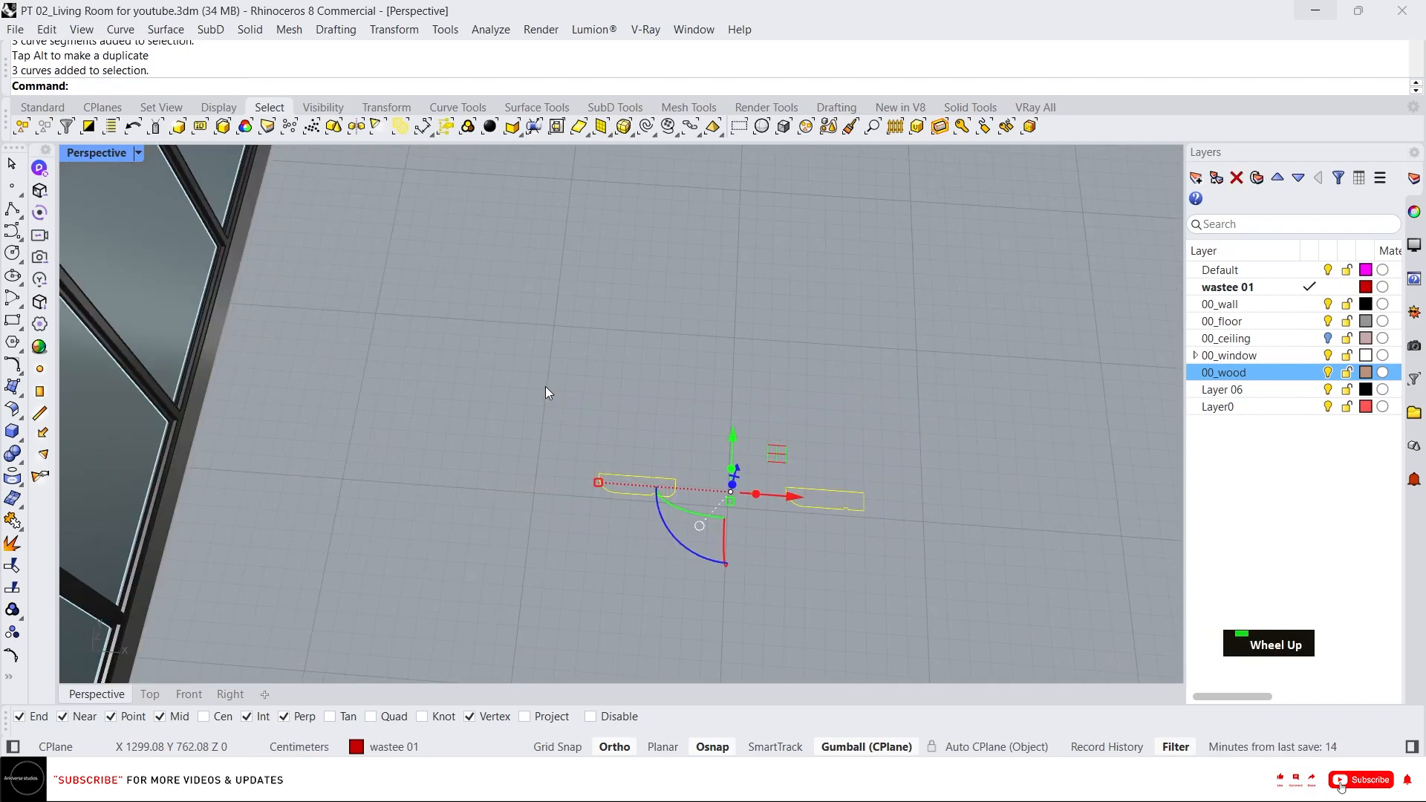
text(p)
key(Return)
key(Escape)
Move the two new surfaces onto the 00_wood layer.
middle_click(695, 401)
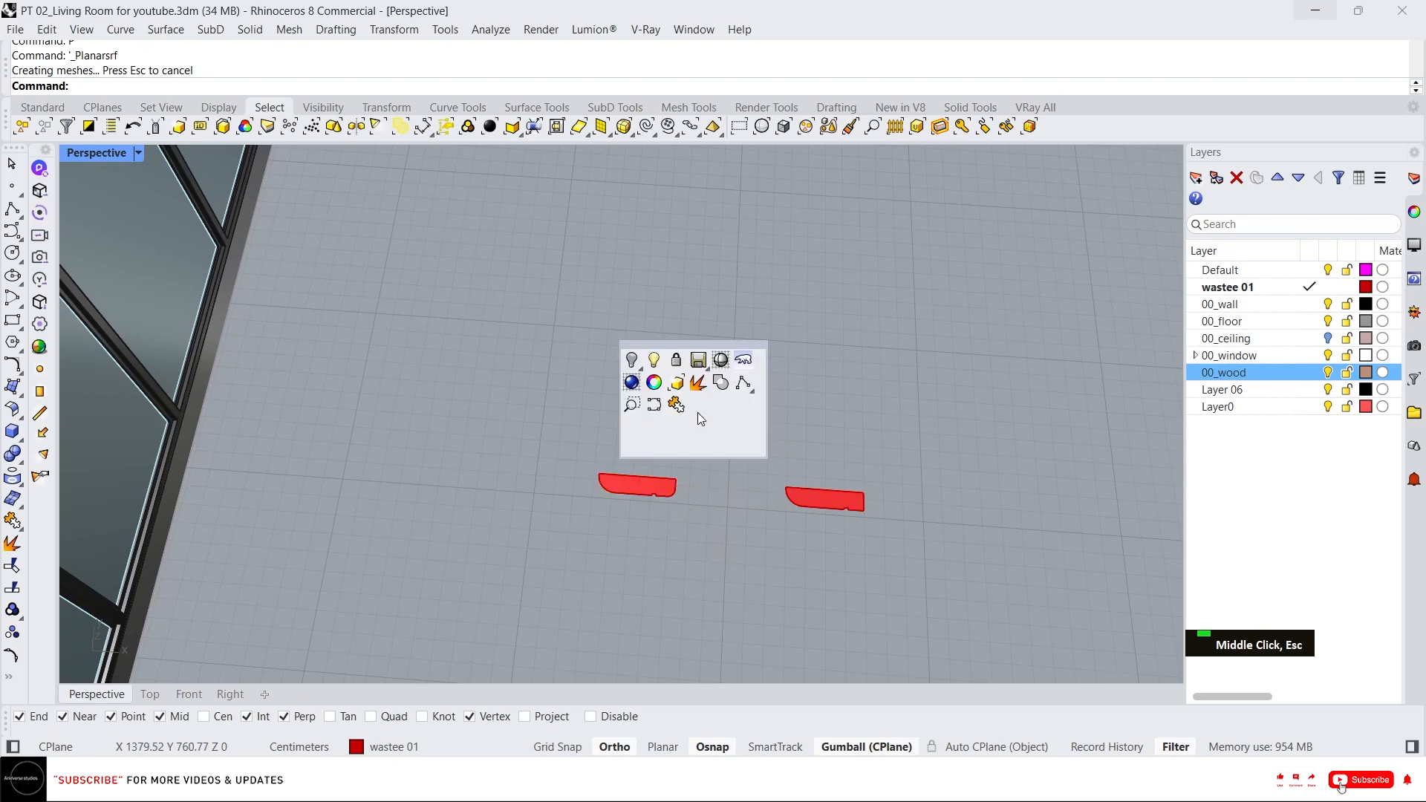
click(677, 392)
right_click(1219, 373)
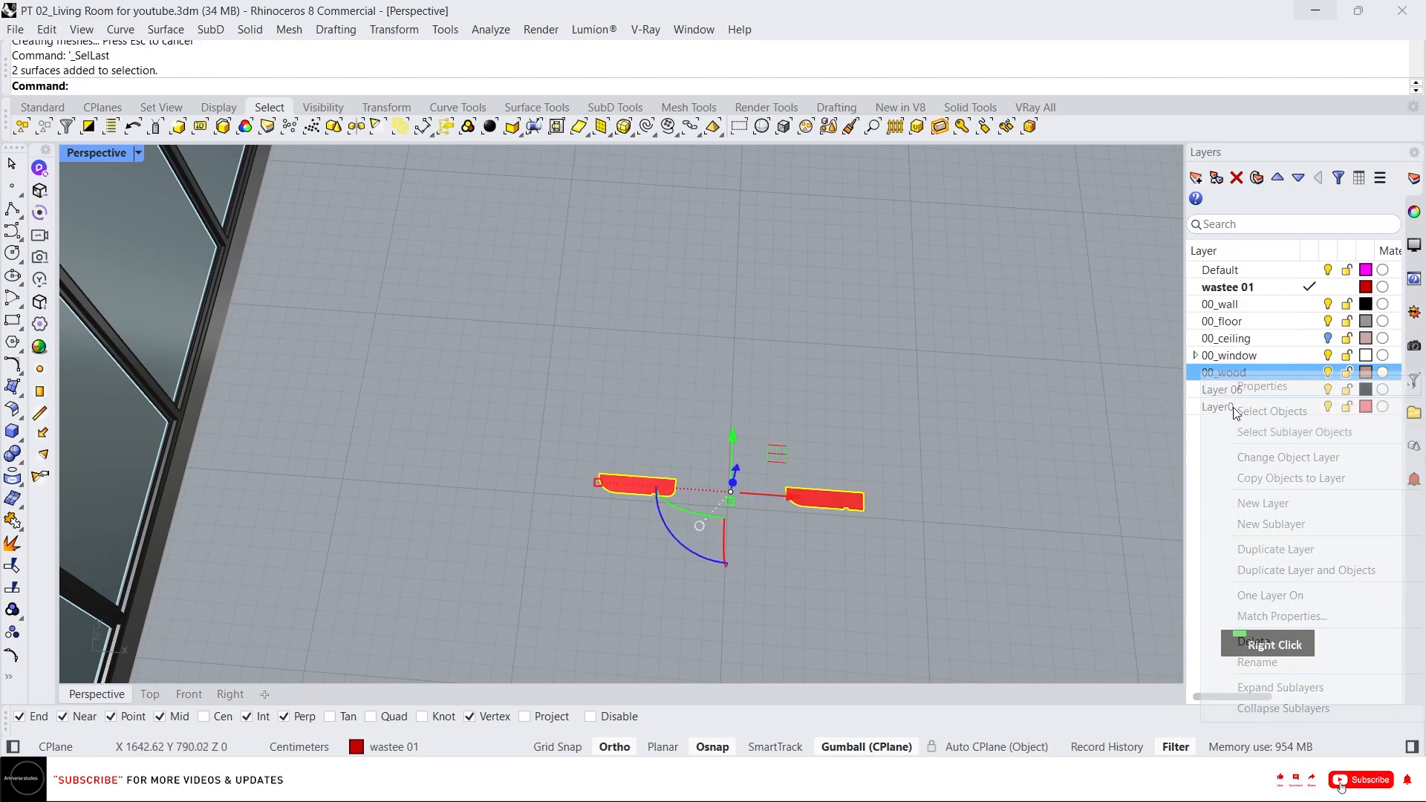
click(1307, 466)
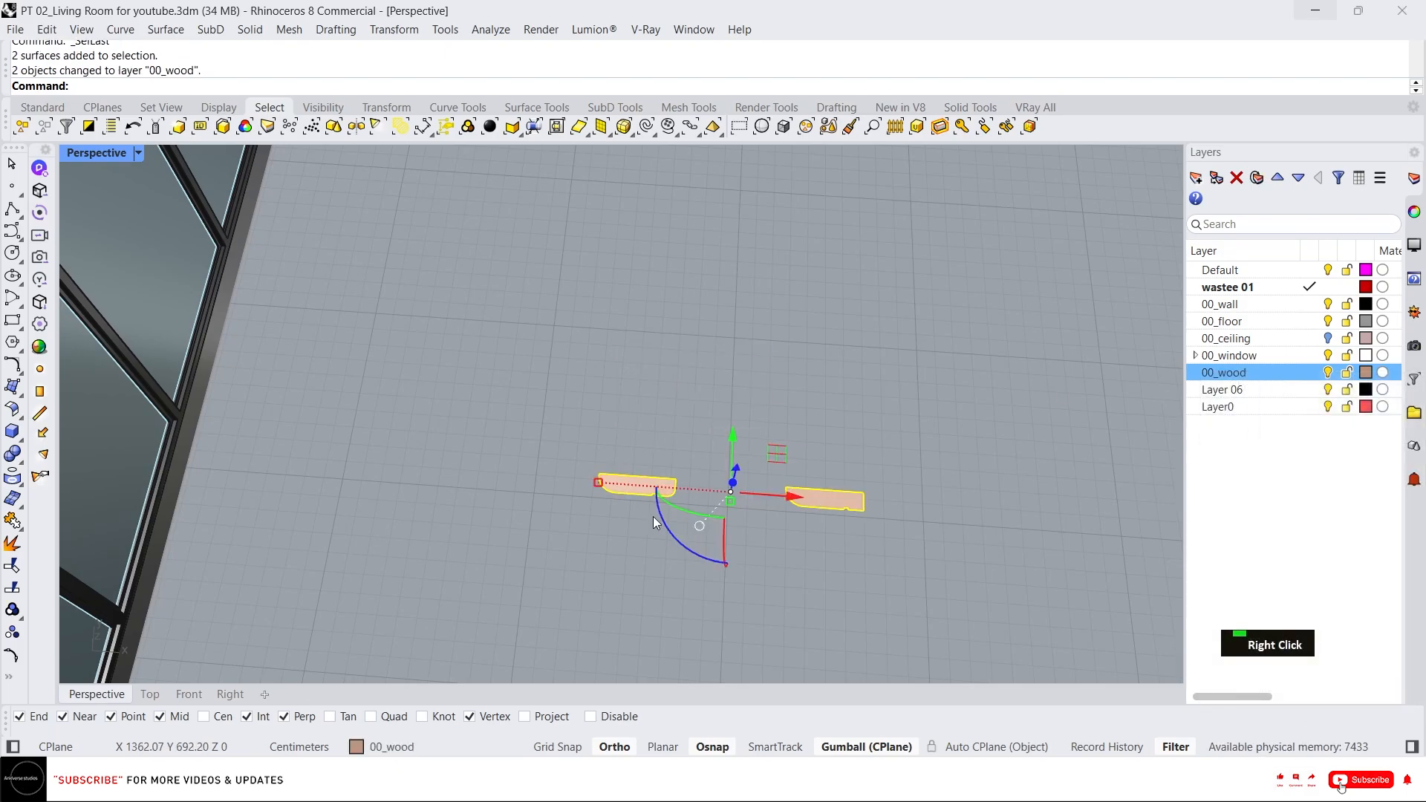
Extrude both wood surfaces upward into posts with the gumball.
ctrl+click(734, 476)
key(Return)
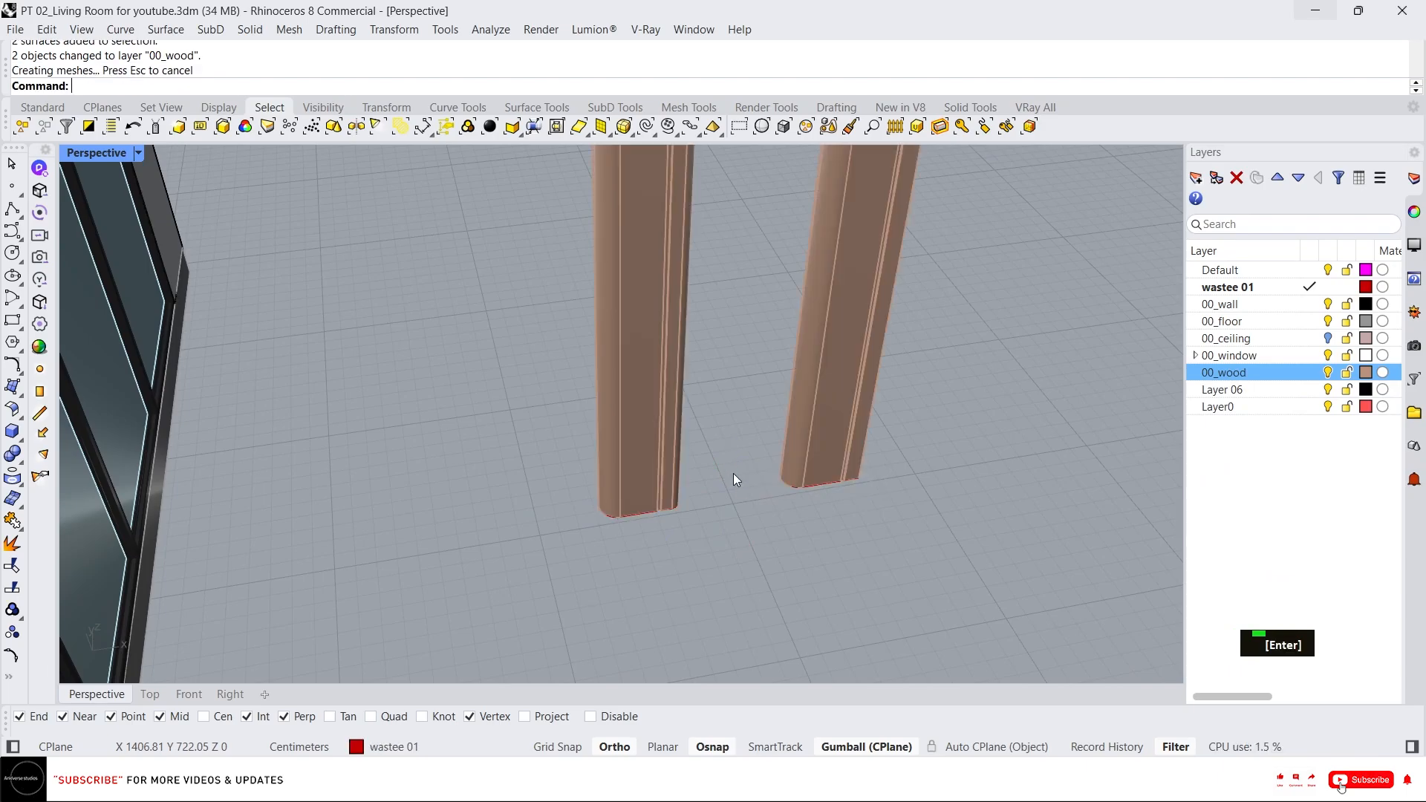
scroll(733, 479, down, 3)
right_drag(875, 449, 824, 466)
scroll(910, 294, up, 3)
key(Escape)
click(929, 284)
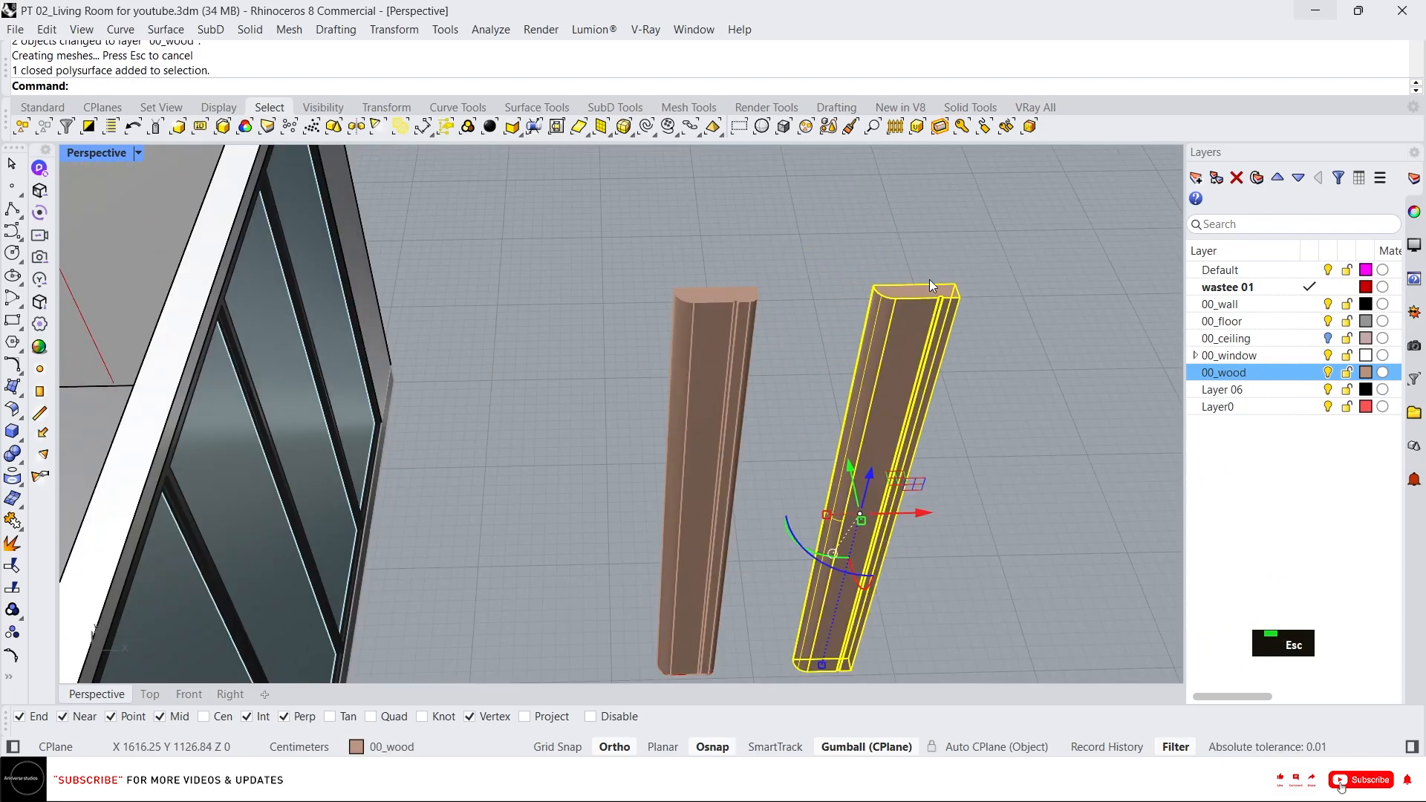
Move the selected wood post so its top sits at the wall's top corner beside the window.
scroll(932, 273, up, 2)
text(m)
key(Return)
click(957, 296)
scroll(875, 298, down, 3)
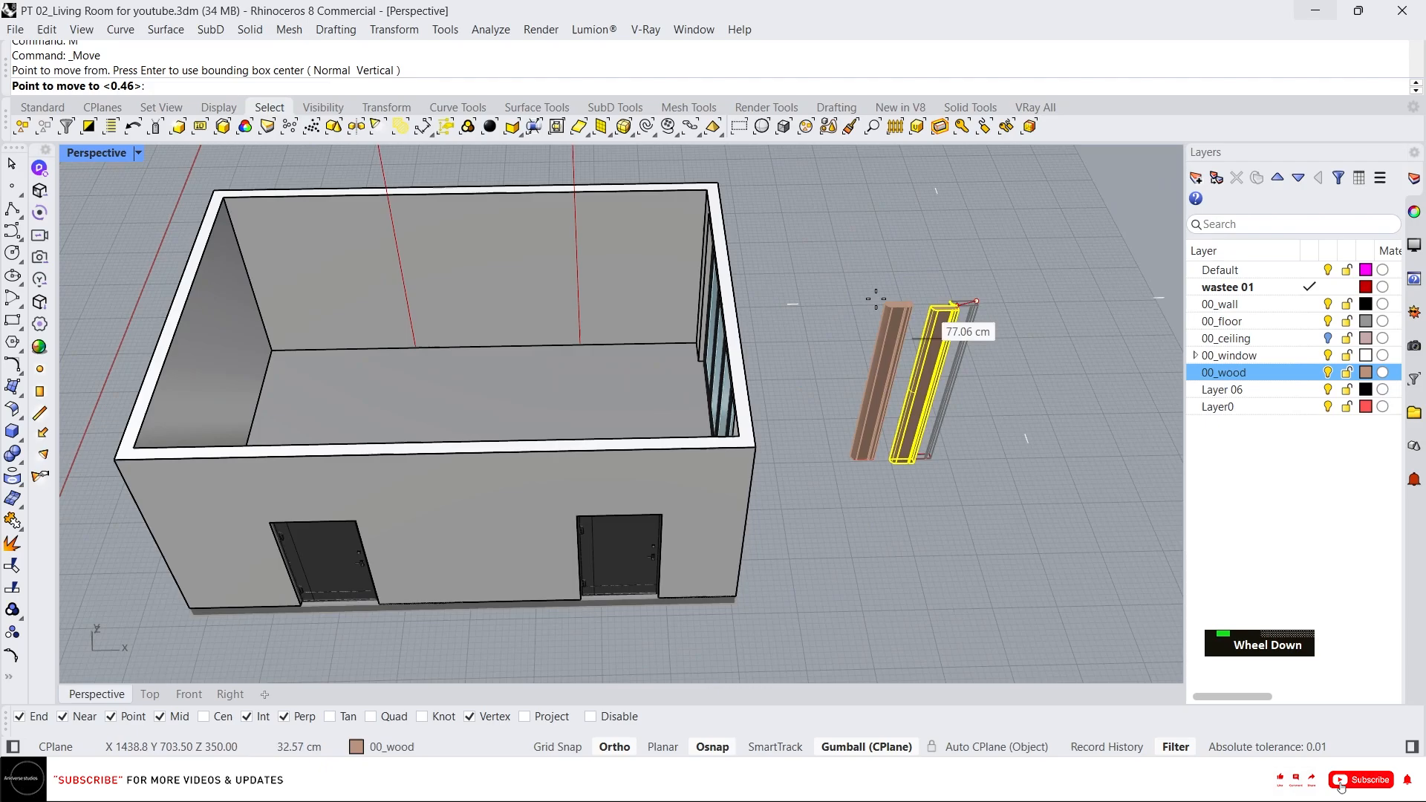
scroll(624, 175, up, 5)
scroll(592, 216, down, 1)
scroll(592, 198, up, 2)
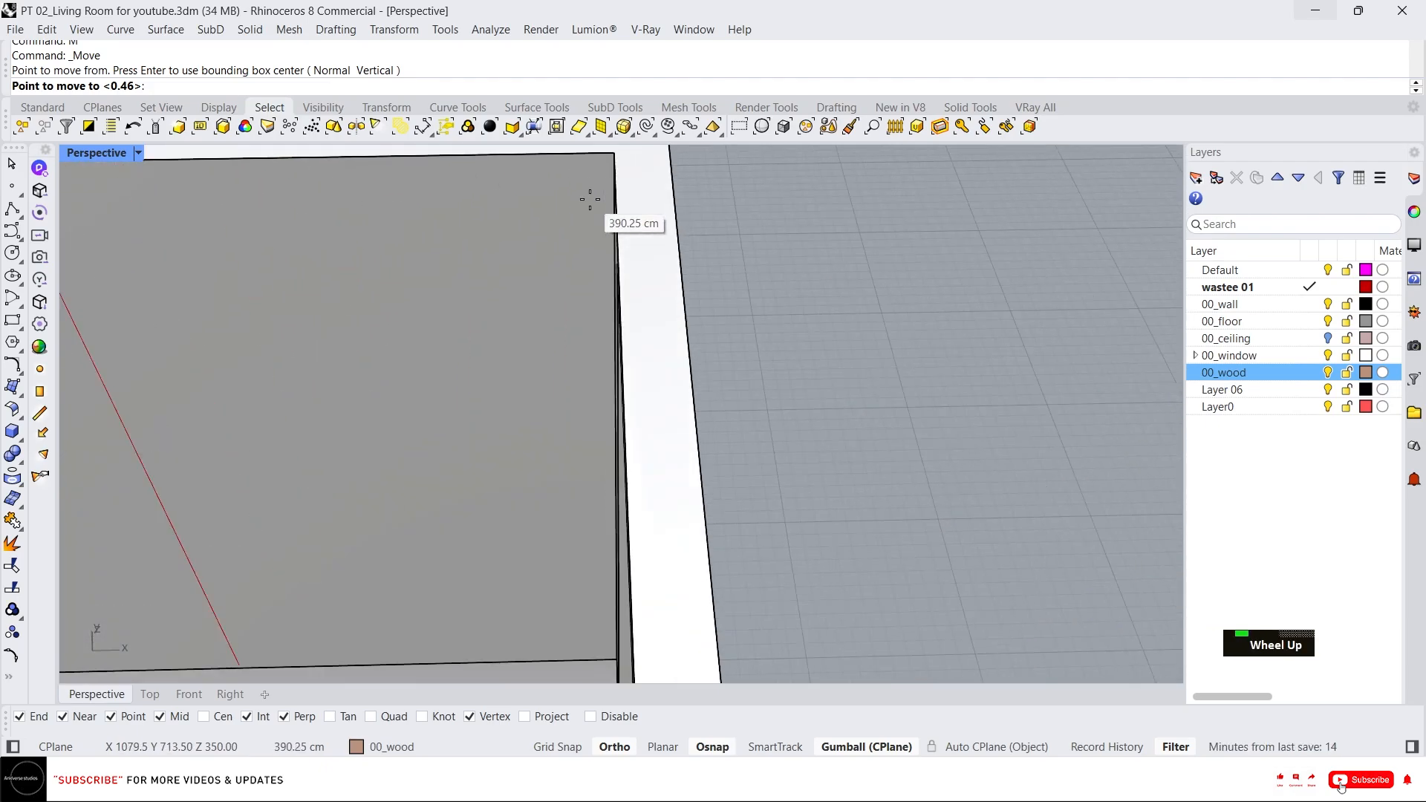
click(611, 154)
Select the moved post in the corner and delete it.
scroll(675, 198, down, 3)
scroll(706, 229, up, 3)
right_drag(705, 228, 721, 237)
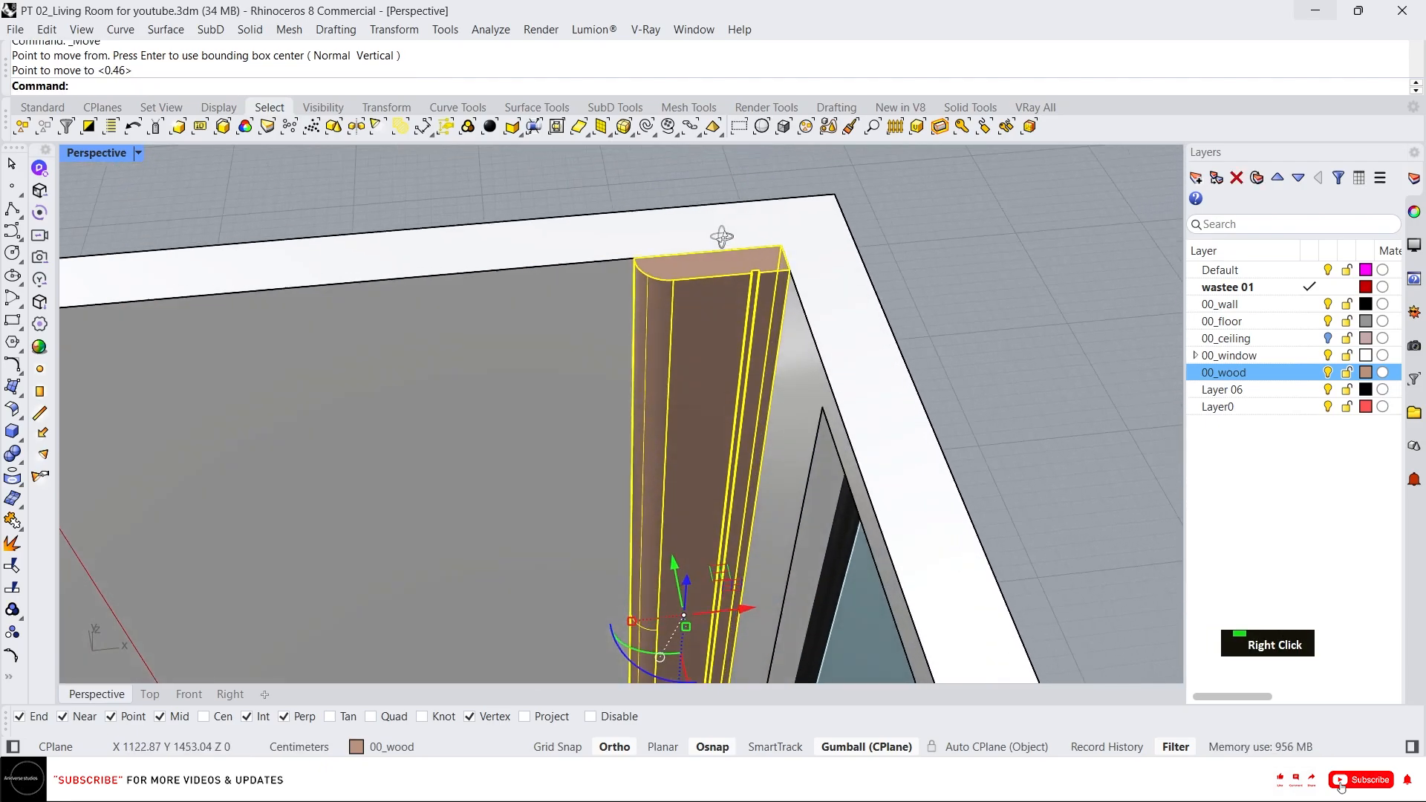
key(Escape)
click(692, 353)
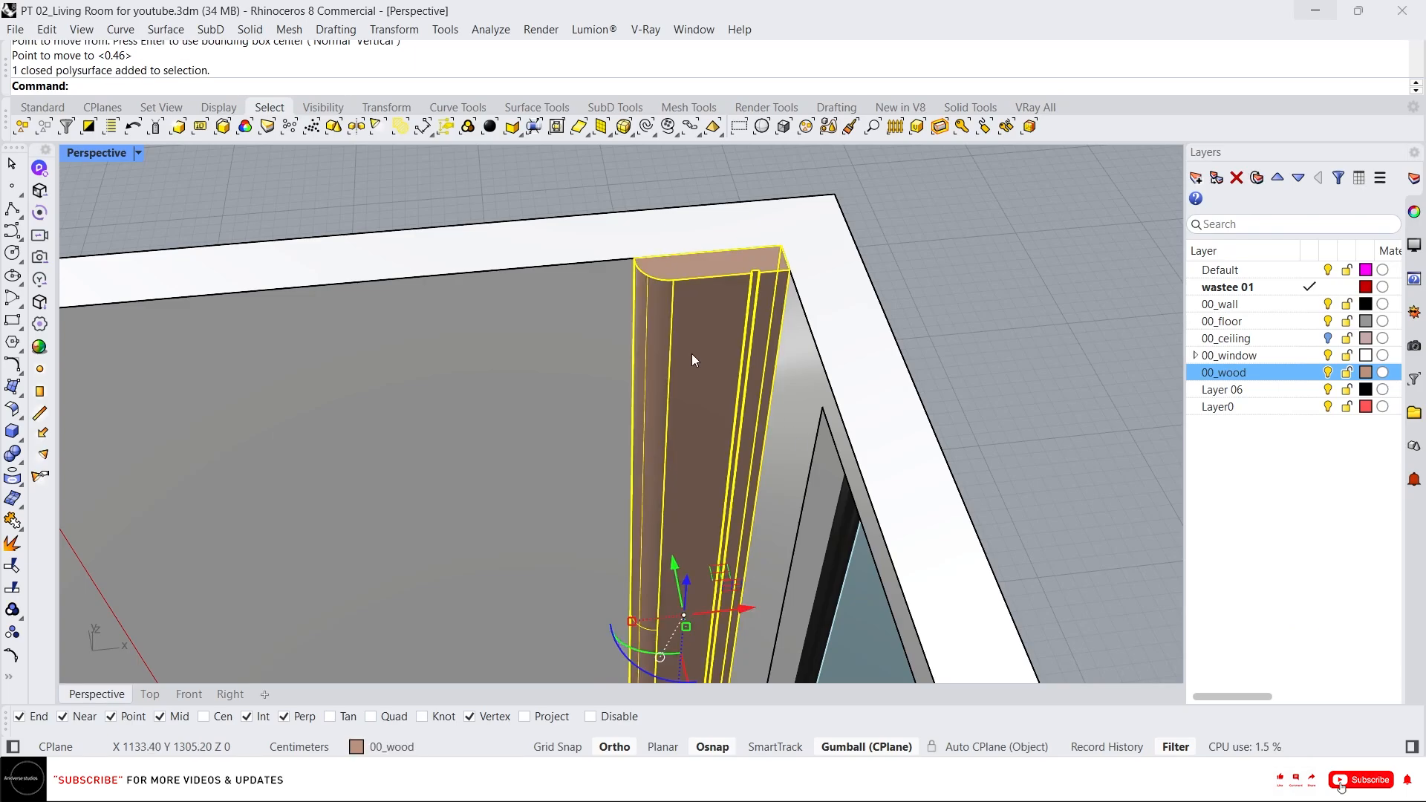
scroll(644, 353, down, 3)
key(Delete)
Copy the remaining wood post to two positions along the top edge of the back wall.
scroll(644, 354, down, 3)
scroll(921, 449, up, 3)
click(921, 438)
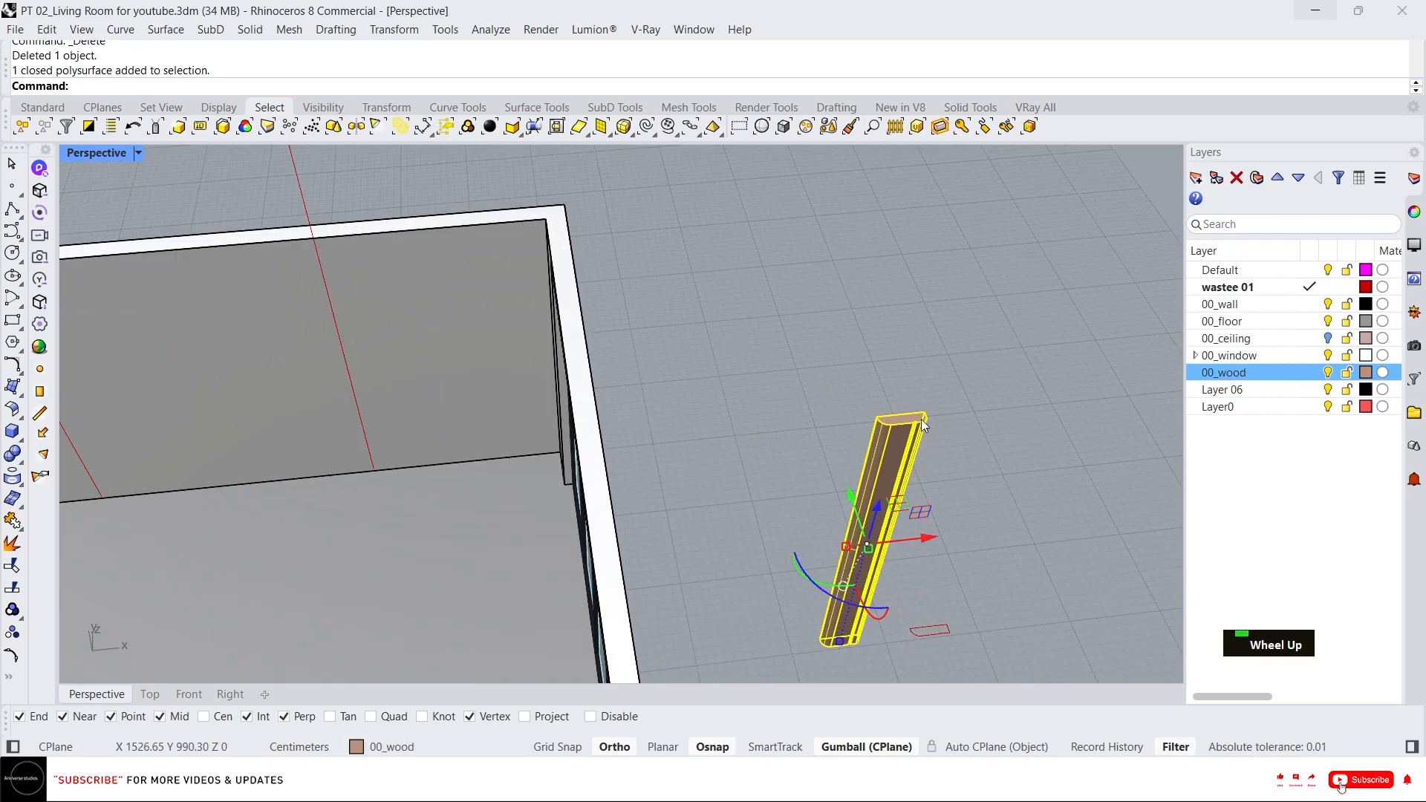
scroll(924, 401, up, 2)
scroll(924, 401, down, 3)
scroll(899, 401, up, 3)
text(c)
key(Return)
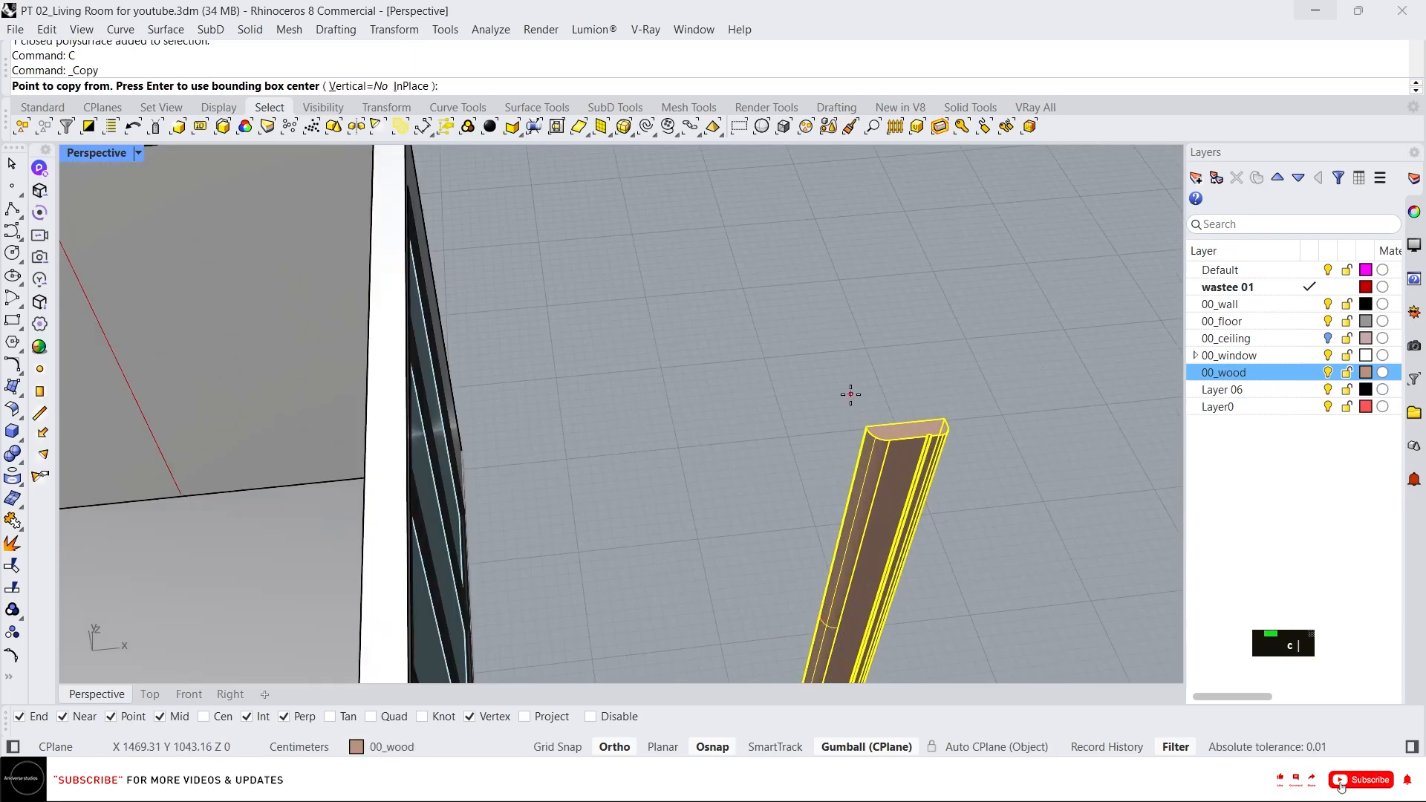
click(865, 425)
scroll(526, 280, down, 3)
scroll(223, 320, up, 4)
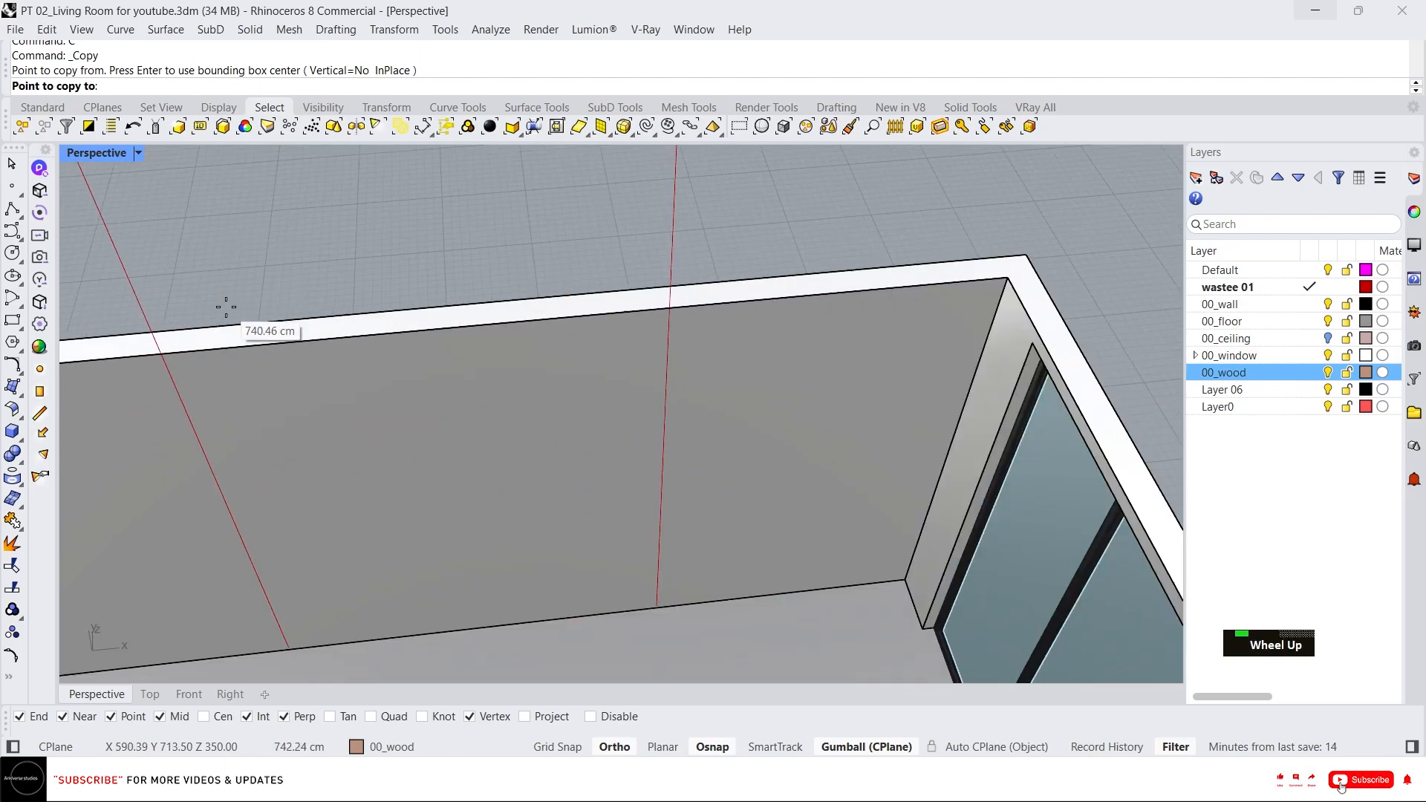
click(152, 364)
scroll(520, 349, down, 3)
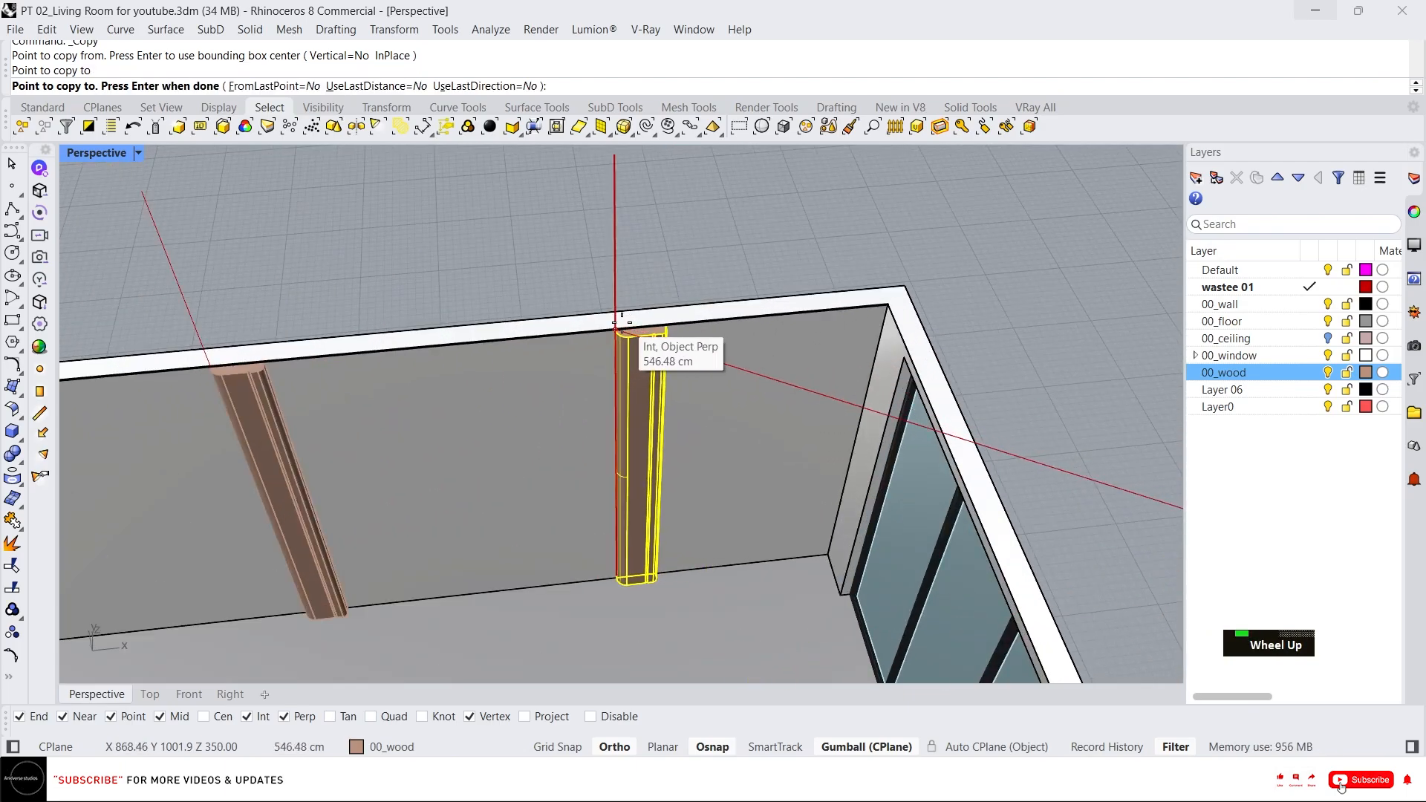
click(637, 340)
key(Return)
Mirror the left post in place and delete the original to flip its orientation.
click(250, 390)
scroll(220, 369, up, 3)
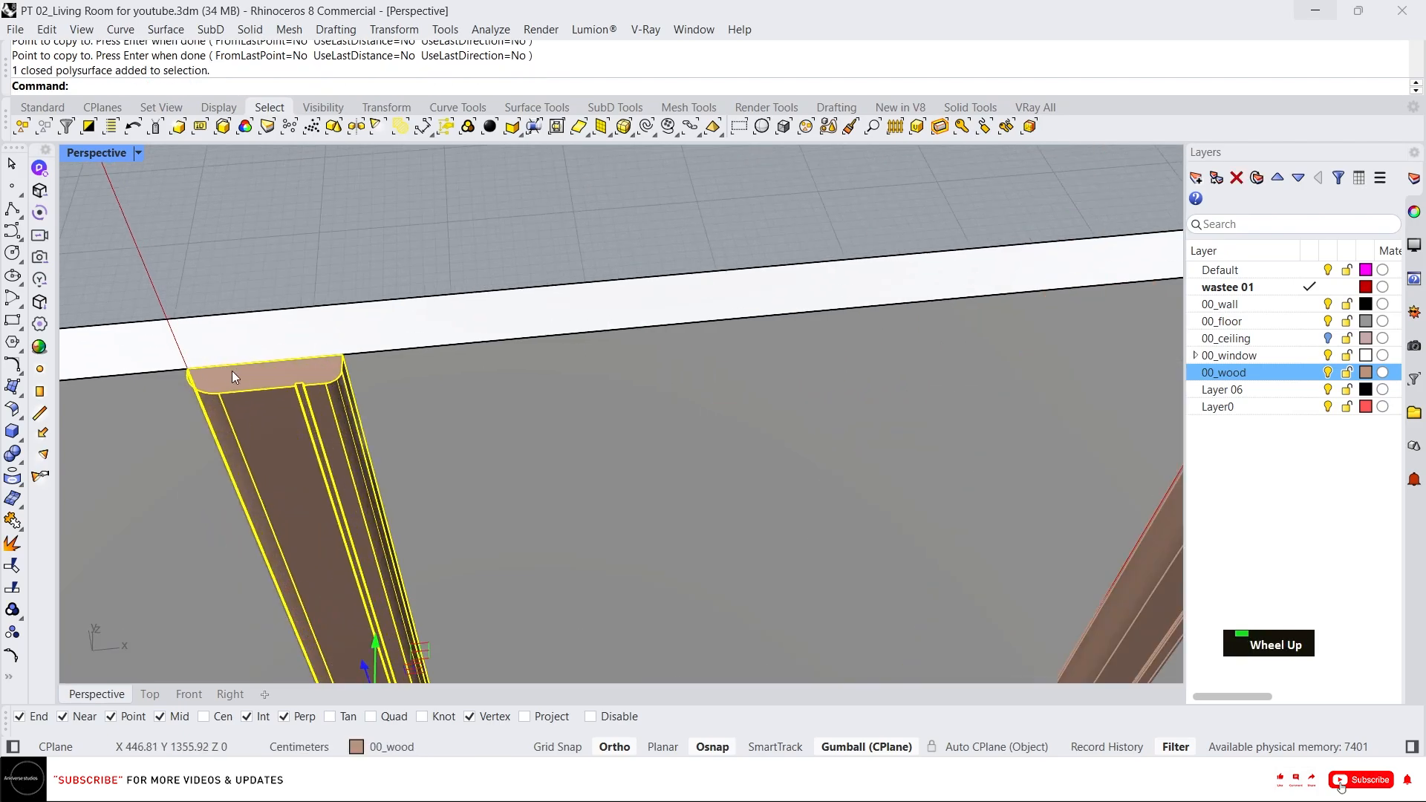
scroll(265, 364, down, 4)
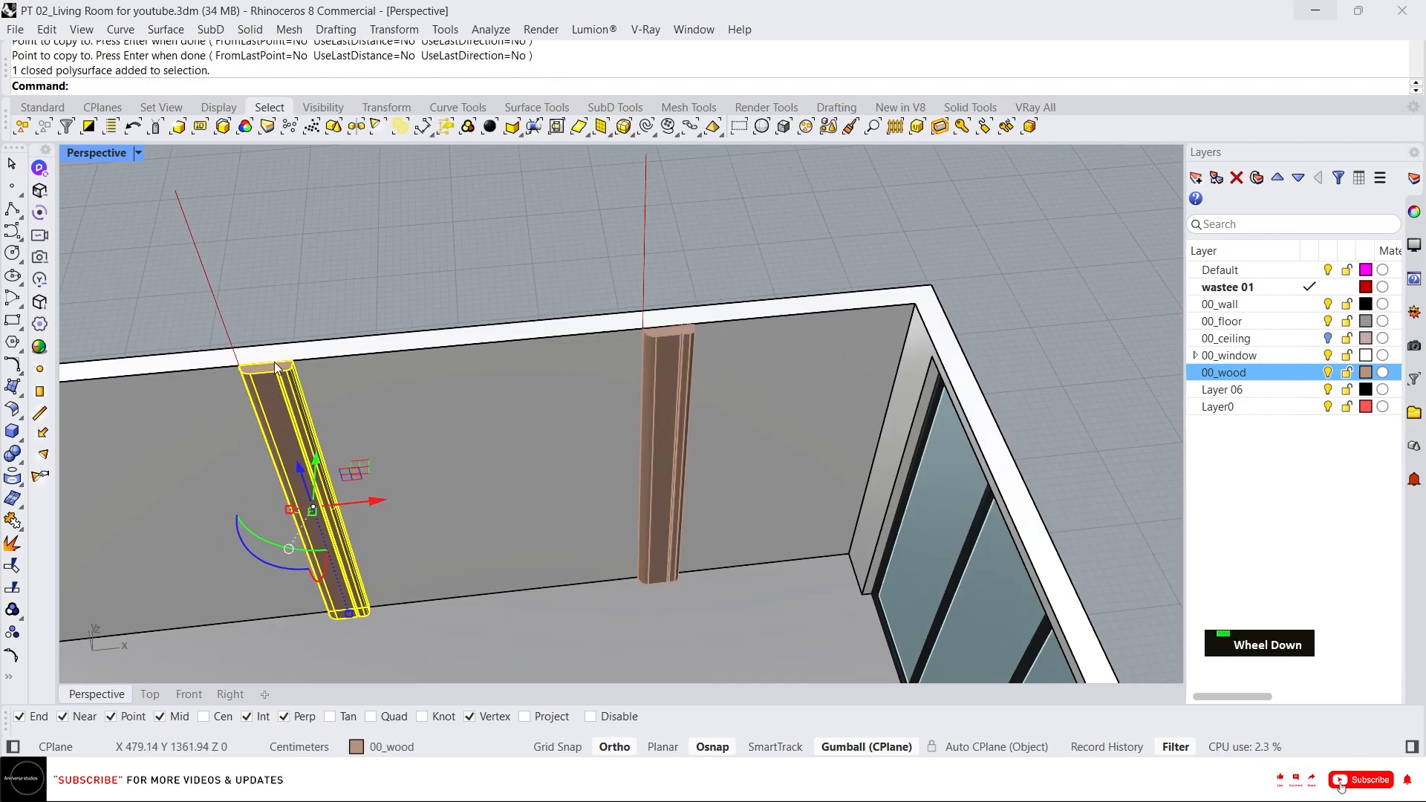
scroll(276, 367, up, 2)
text(mi)
key(Return)
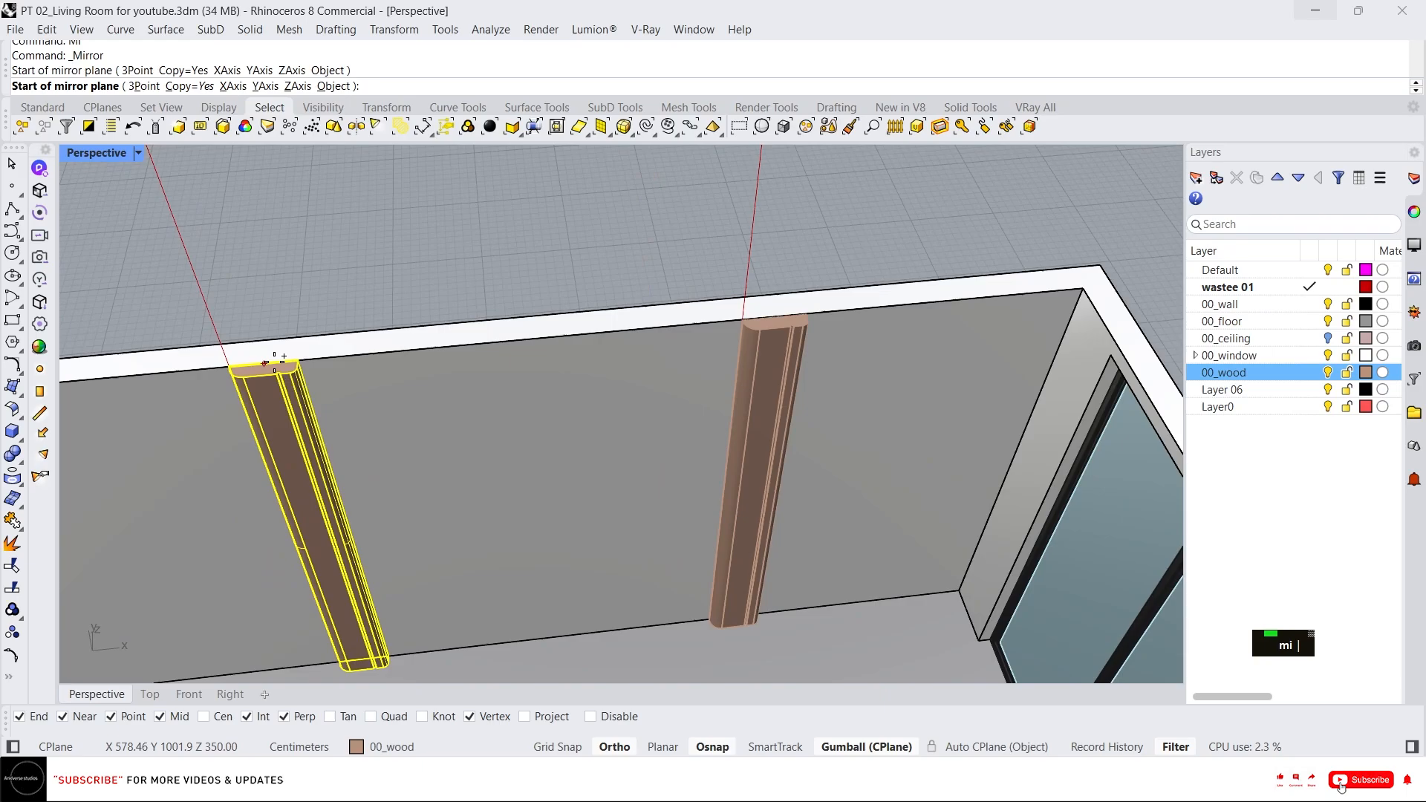
click(287, 371)
key(Delete)
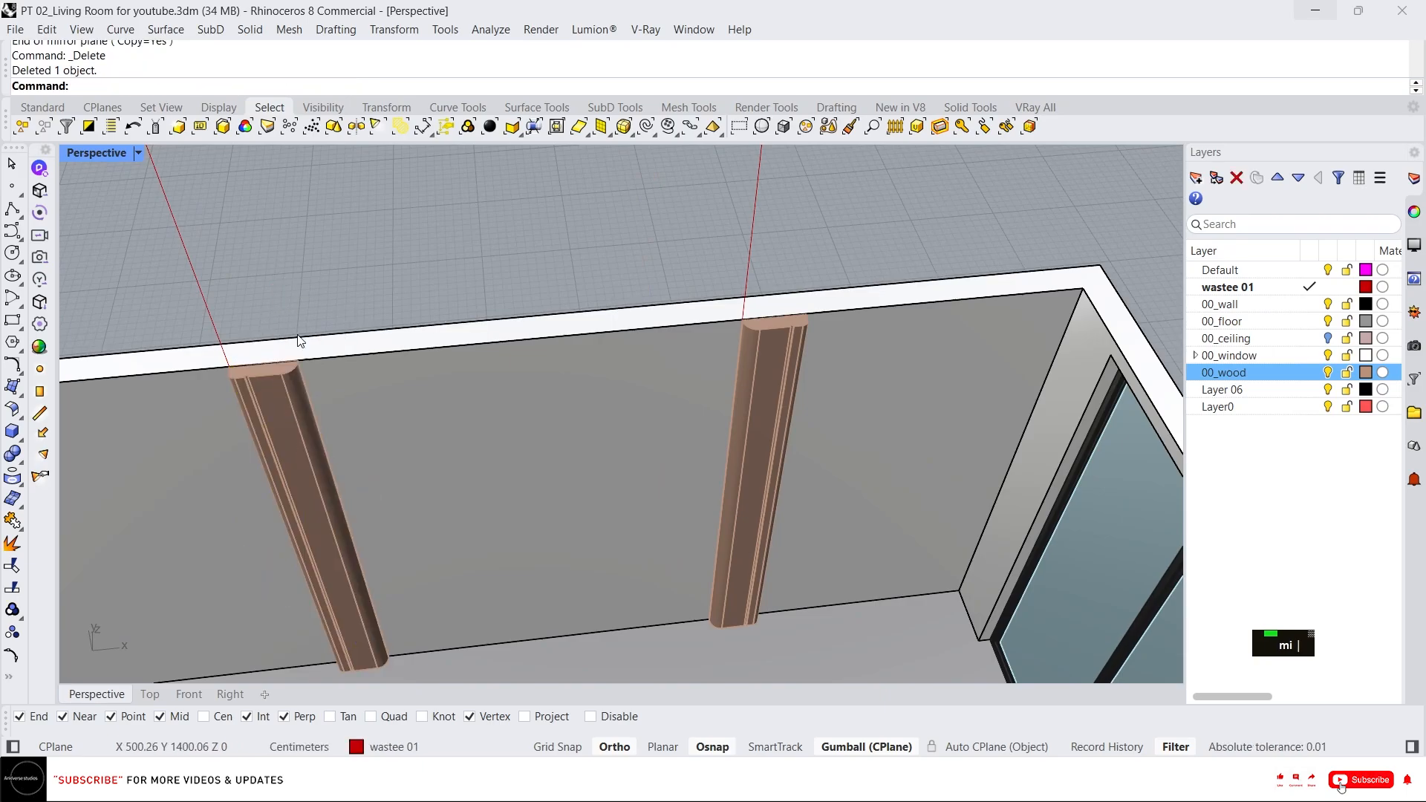
Select a post and mirror a copy of it across a vertical plane on the back wall.
click(298, 375)
right_drag(298, 375, 648, 335)
key(Escape)
scroll(332, 348, down, 2)
scroll(622, 327, up, 2)
click(621, 327)
scroll(616, 312, up, 5)
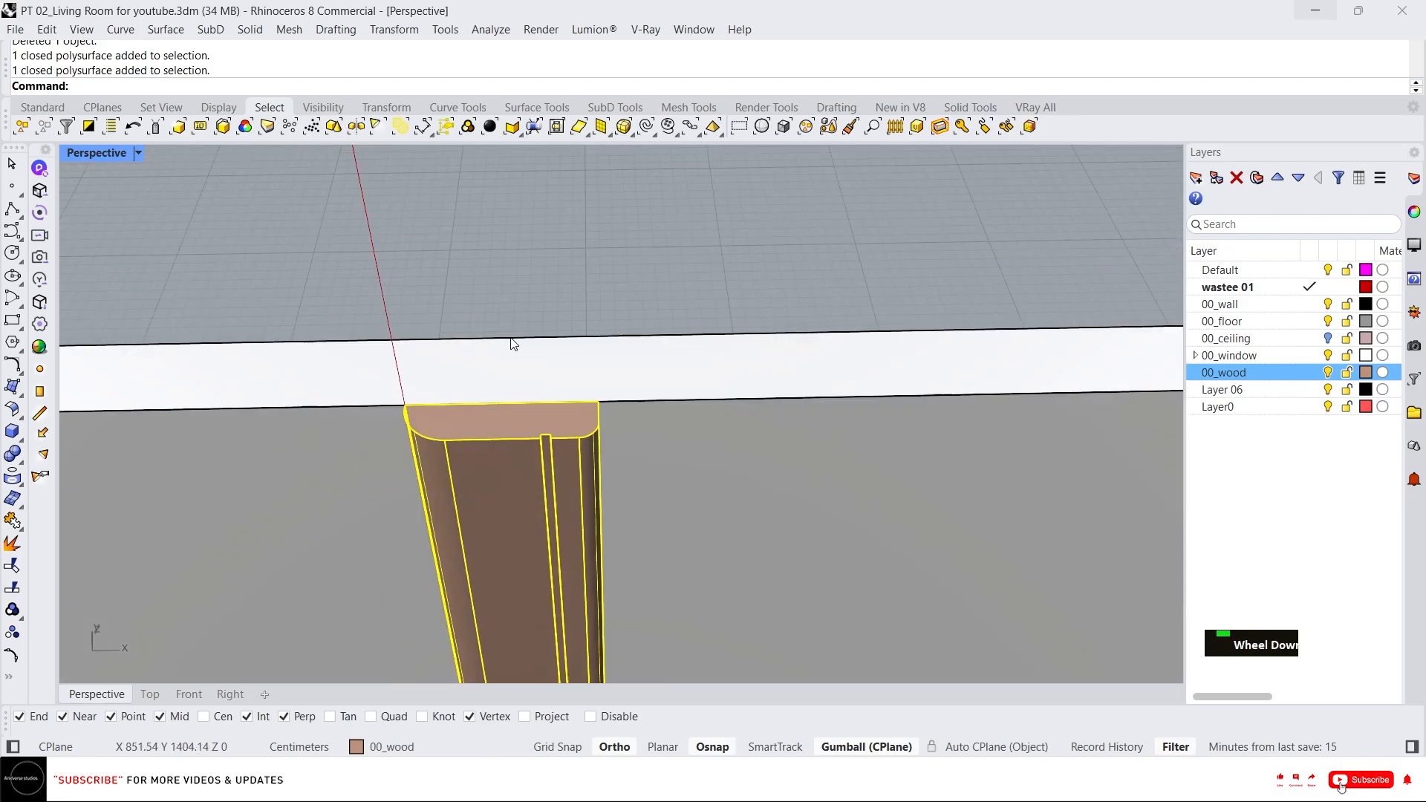
text(c)
key(Return)
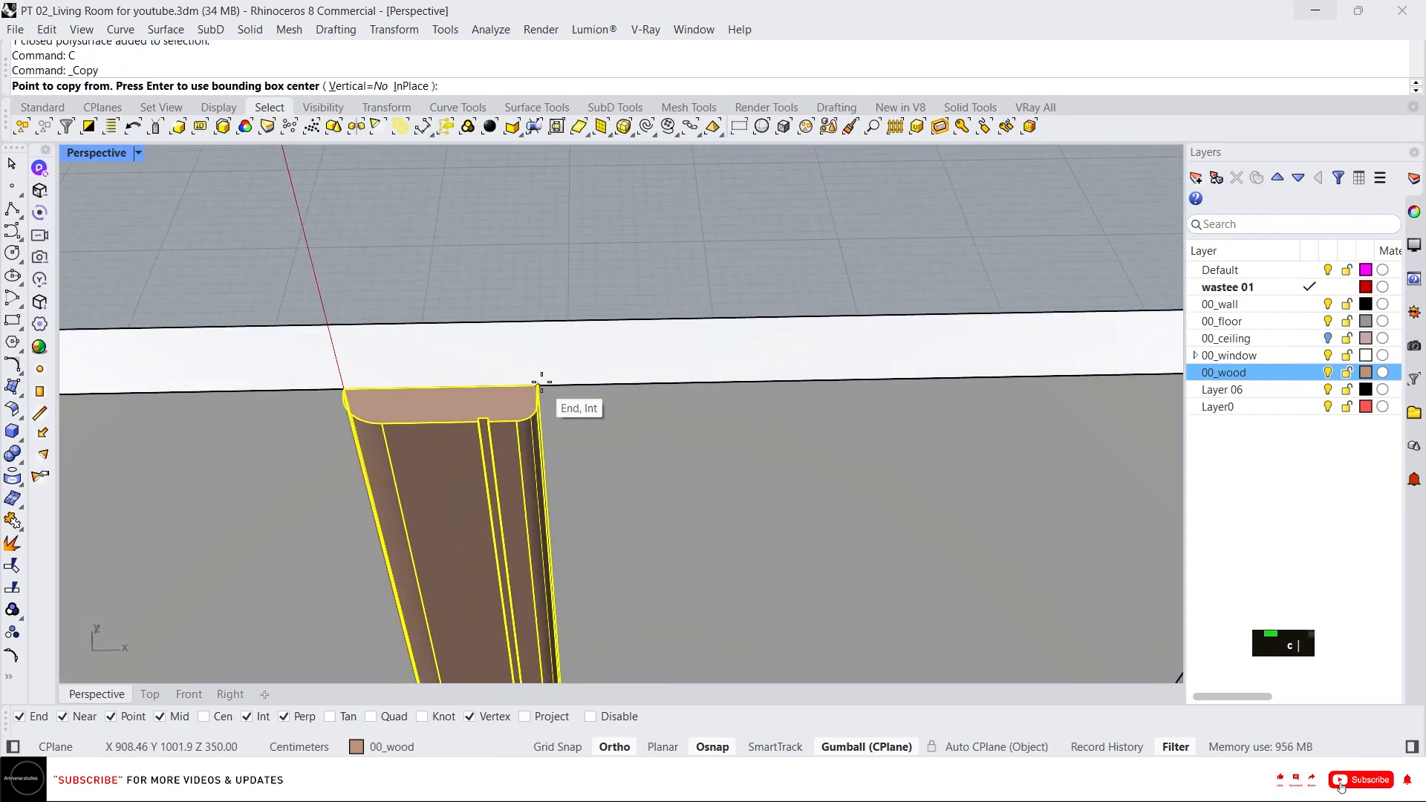
key(Escape)
text(mi)
key(Return)
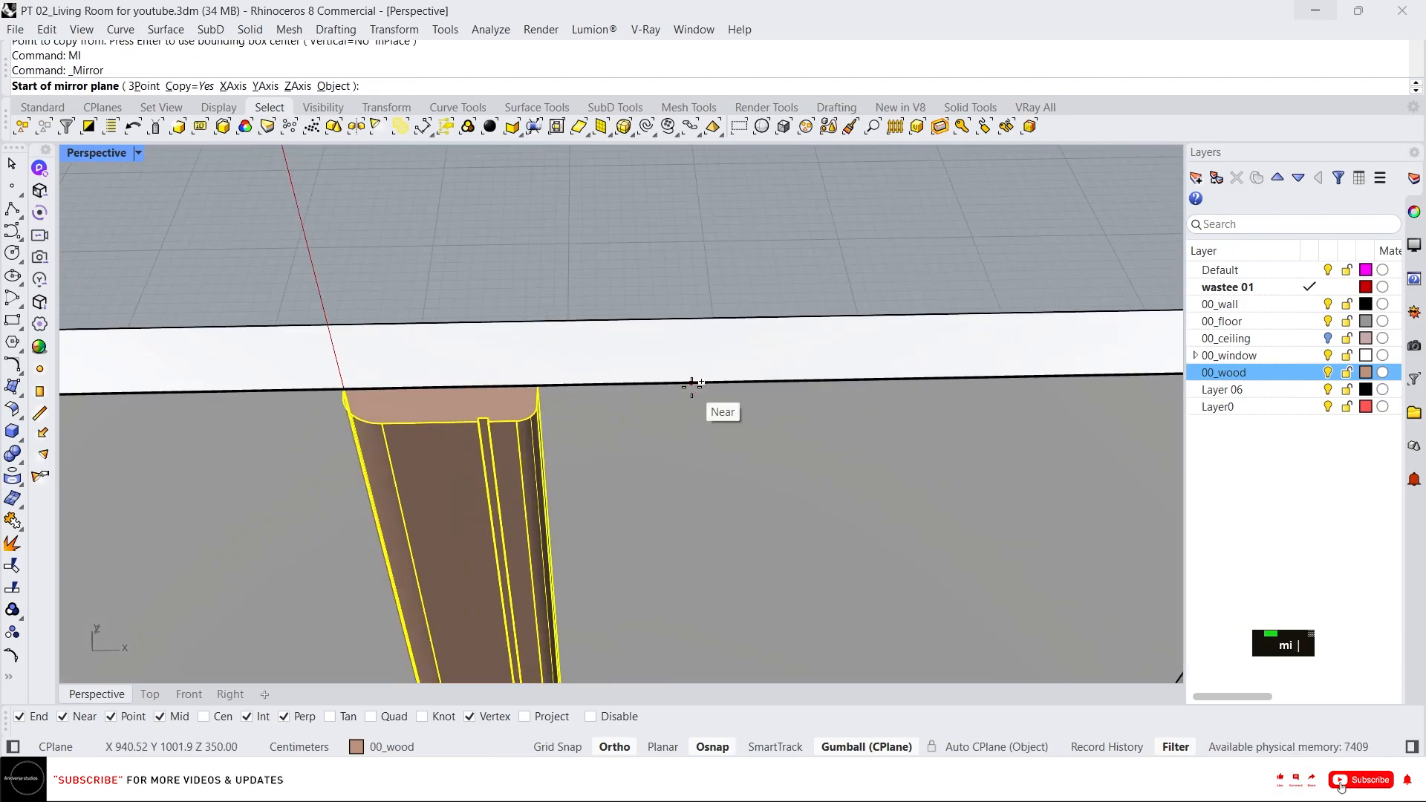
click(690, 382)
click(677, 282)
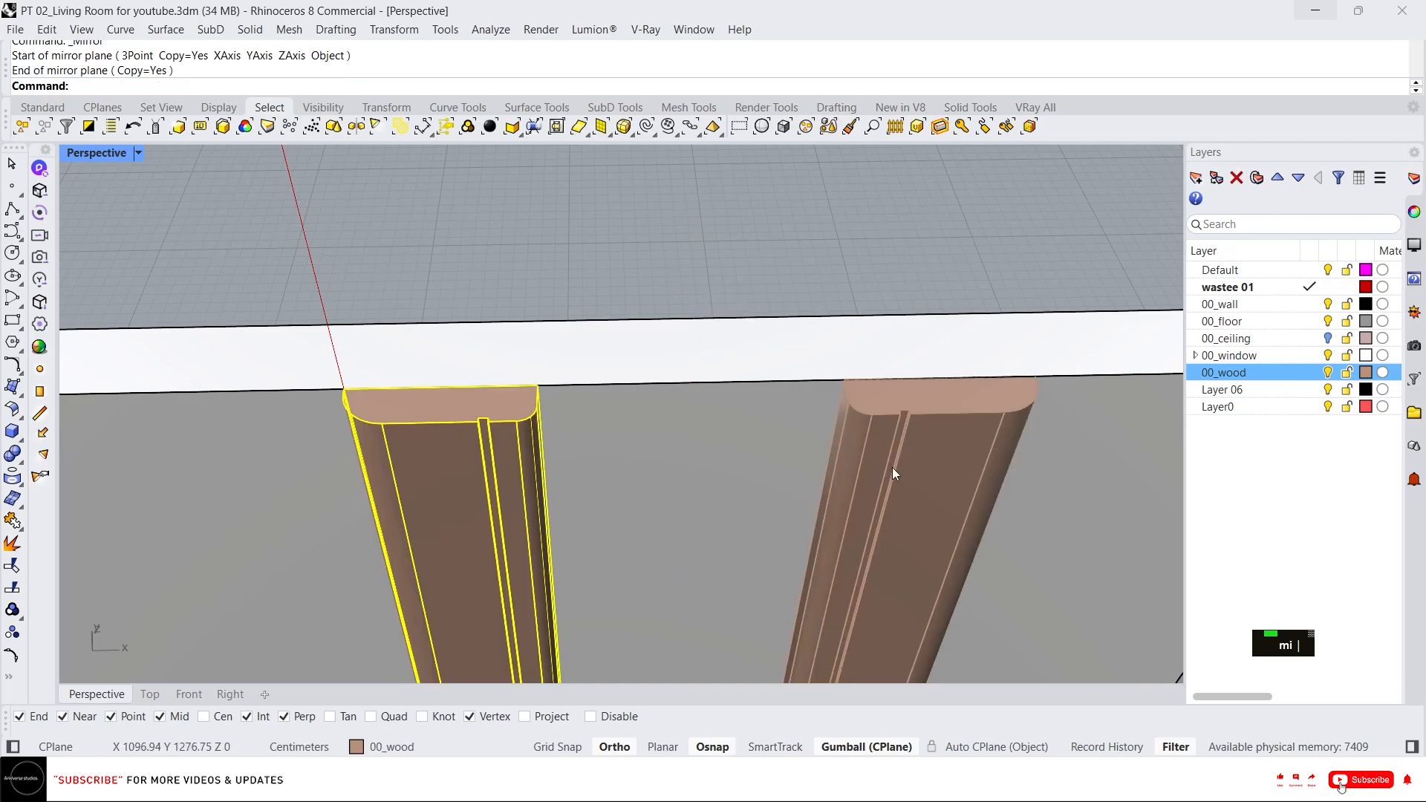
Move the mirrored post into the back wall's corner next to the window wall.
scroll(892, 466, down, 3)
scroll(942, 360, up, 5)
text(m)
key(Return)
click(706, 429)
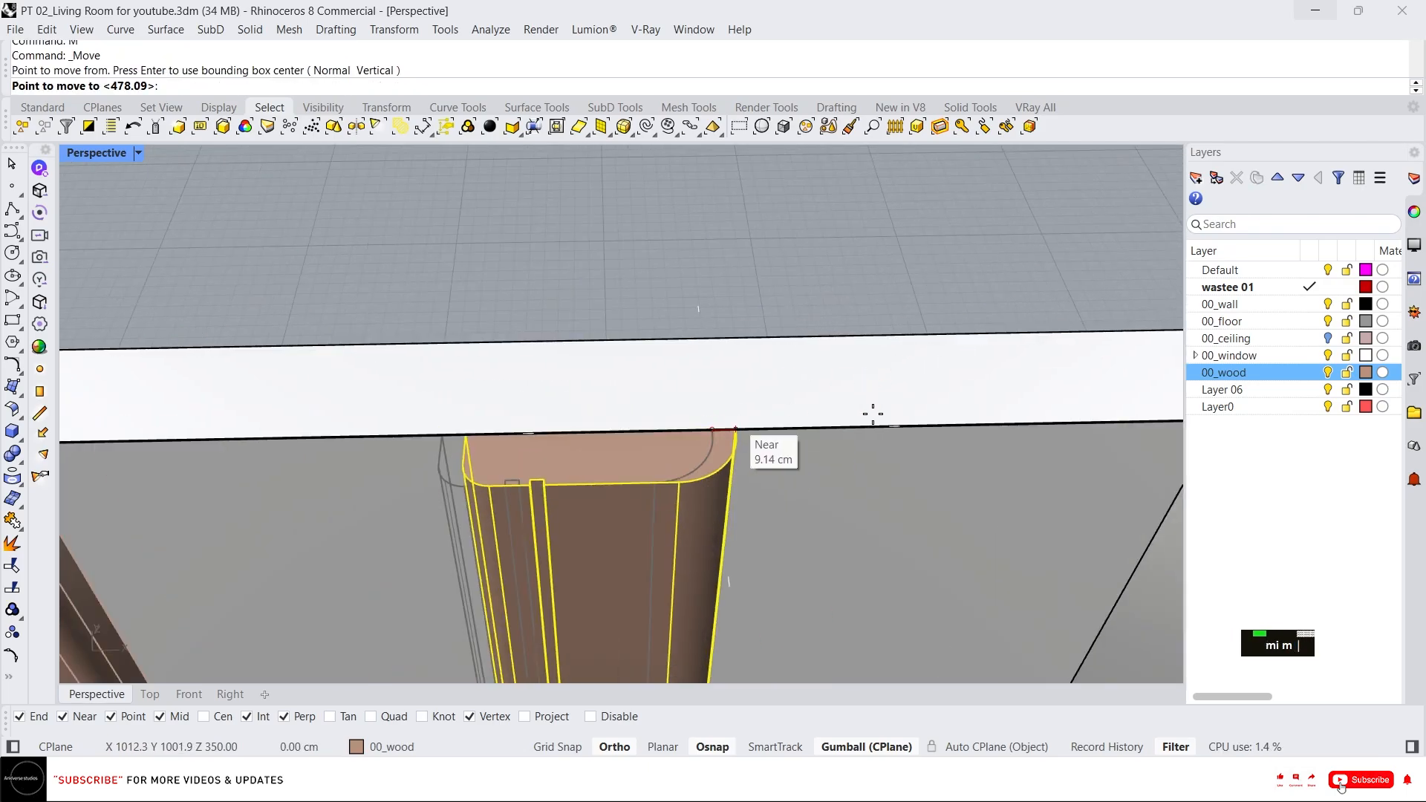
scroll(678, 404, down, 3)
scroll(1018, 446, up, 4)
click(1104, 446)
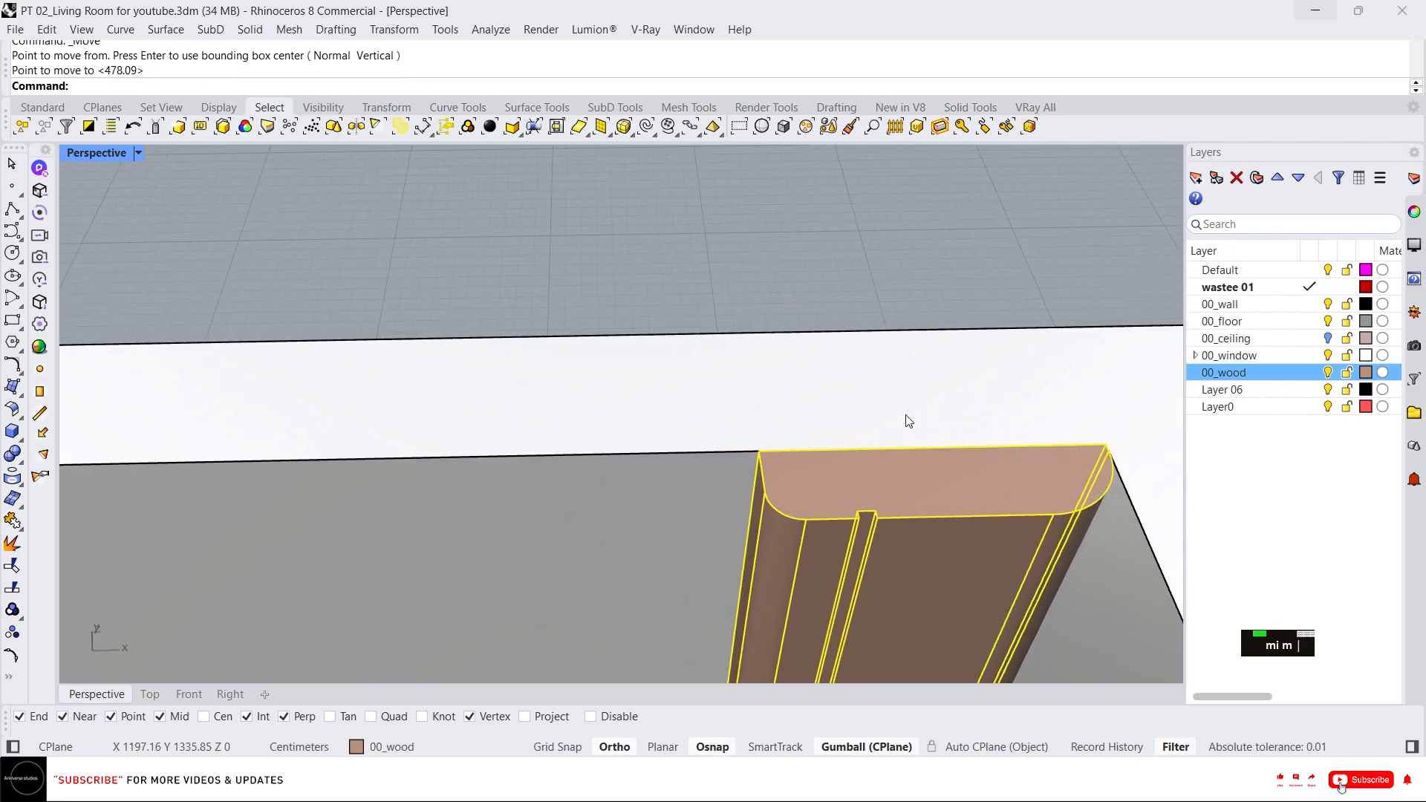
scroll(909, 421, down, 4)
scroll(949, 474, up, 6)
key(Escape)
scroll(706, 384, down, 4)
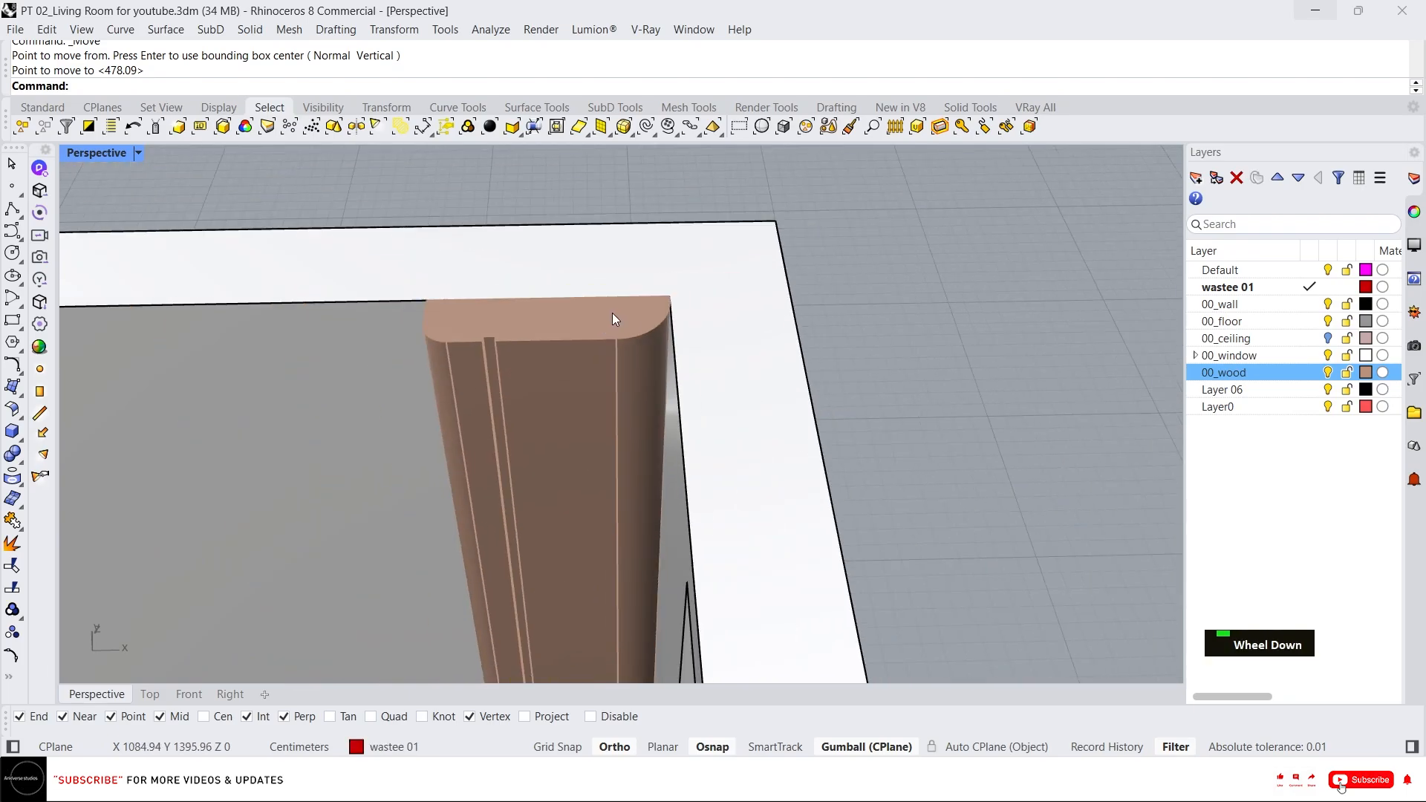
Isolate the corner post and draw a polyline across its top face as a cutting guide.
click(588, 323)
right_drag(588, 323, 605, 338)
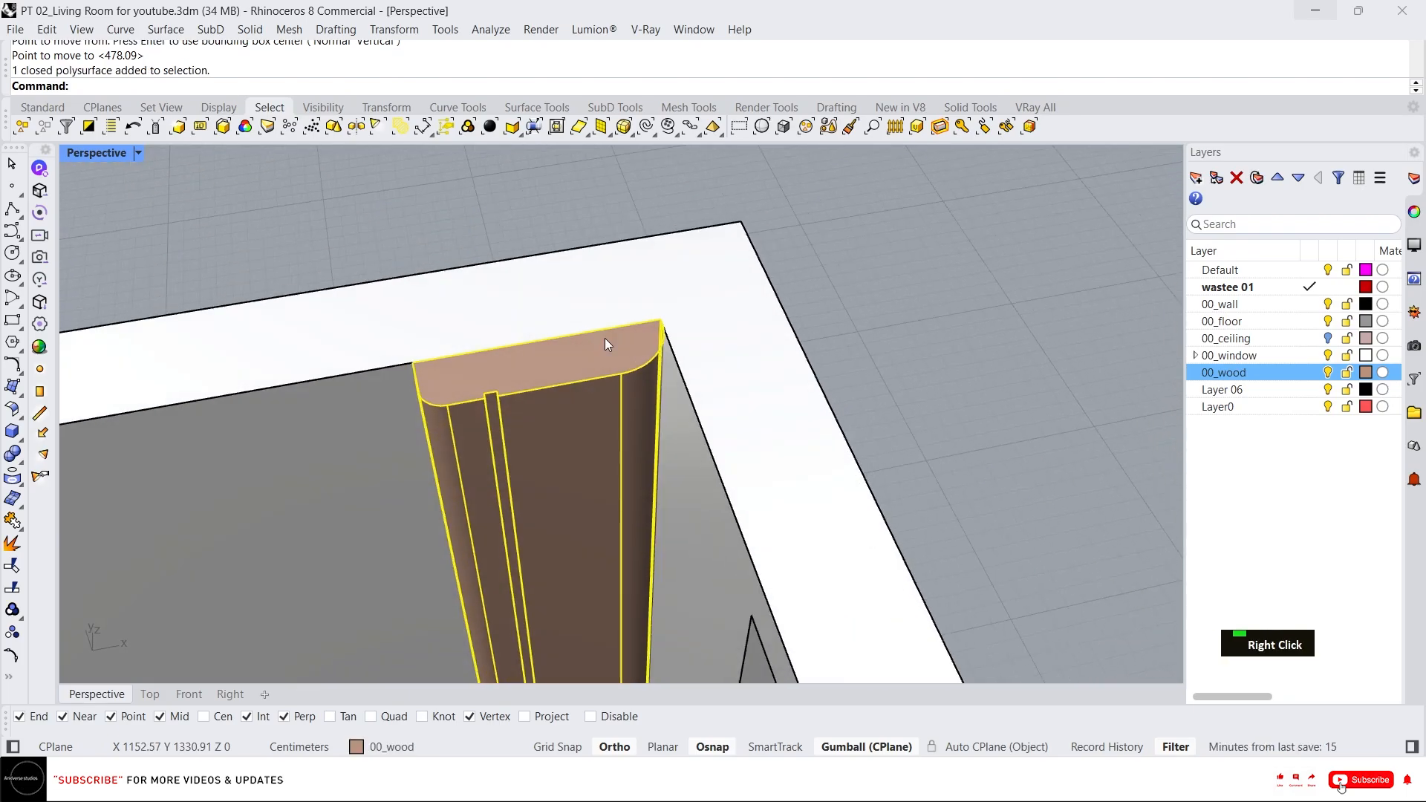
key(Return)
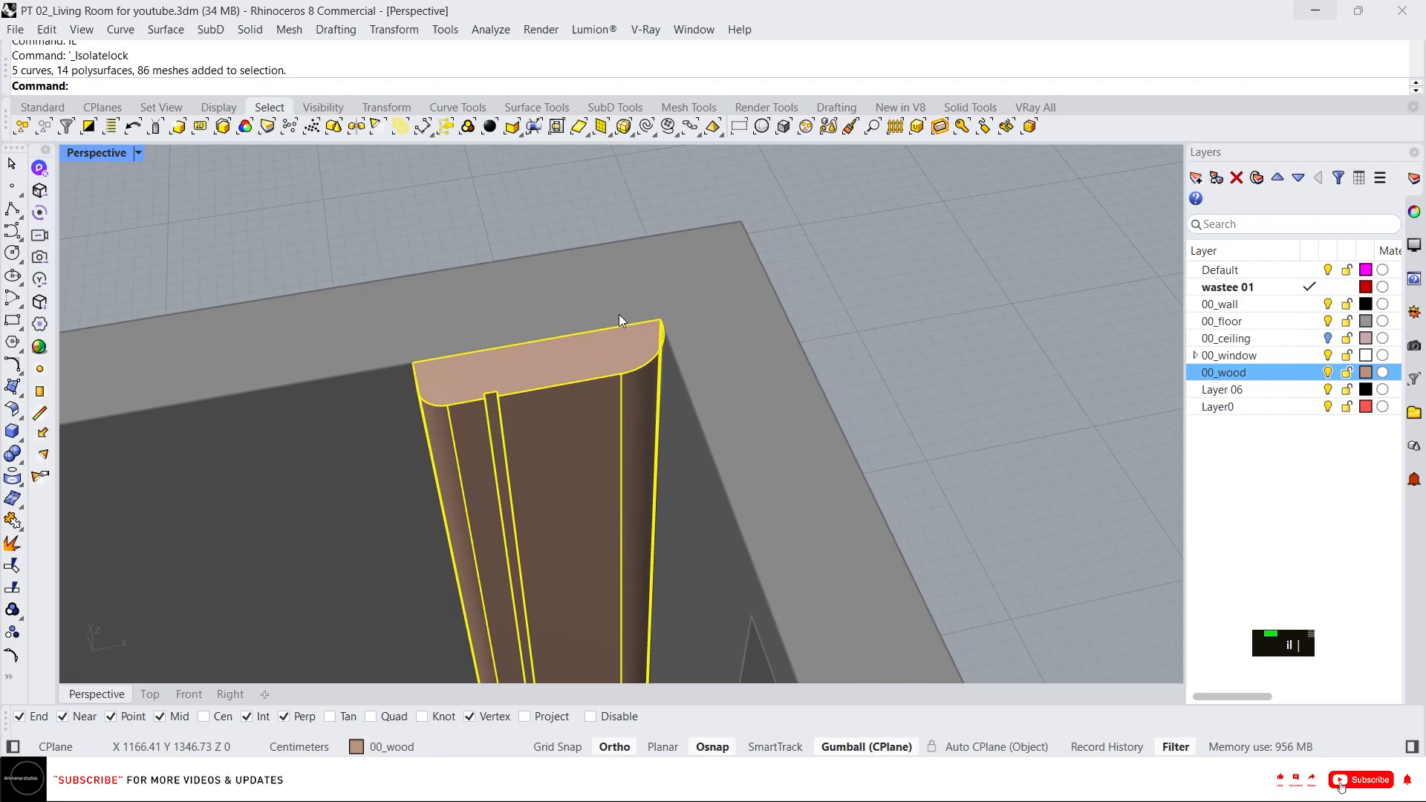
text(L)
key(Return)
click(576, 384)
key(Escape)
key(space)
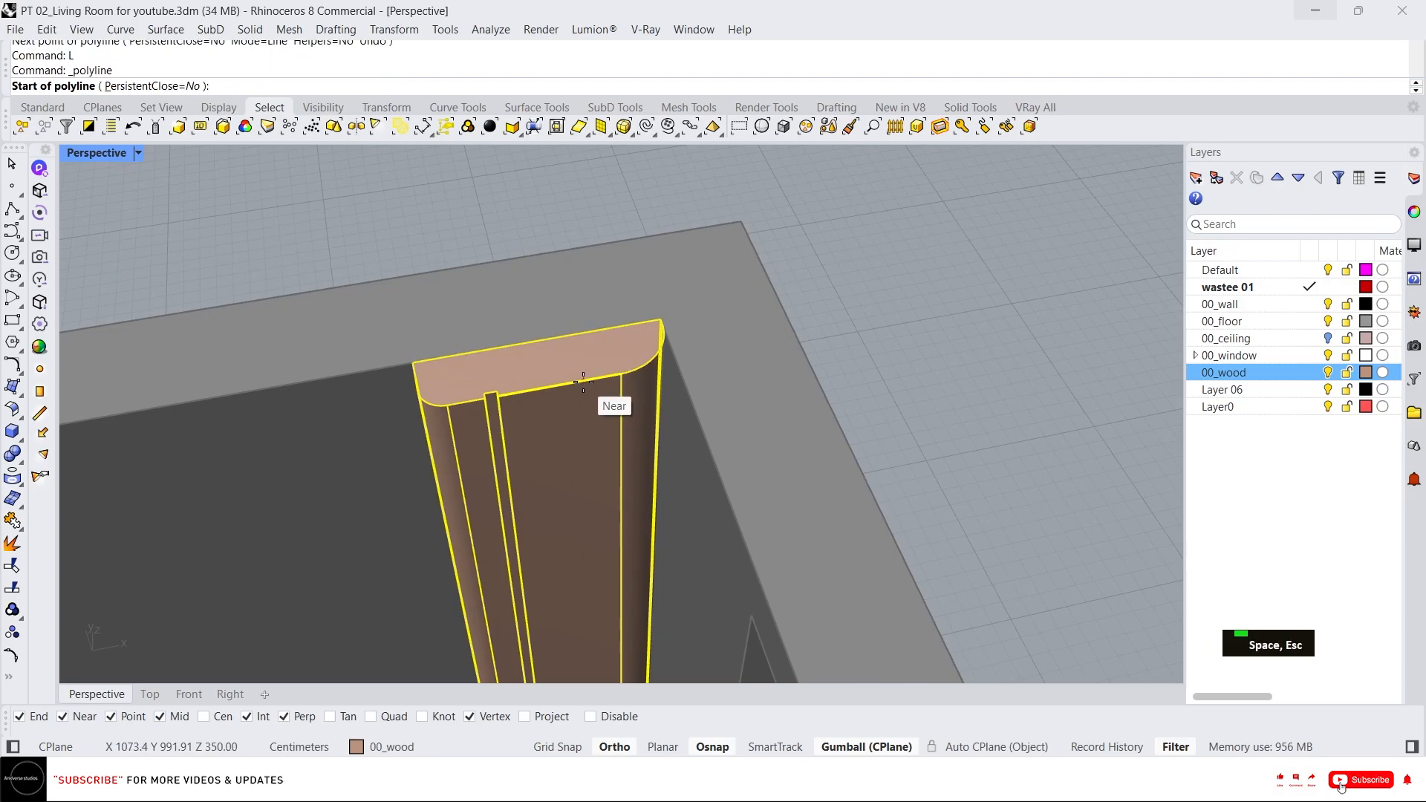
click(583, 379)
click(486, 157)
key(space)
Cut the corner post lengthwise with the gumball and delete the cut-off piece.
click(531, 208)
scroll(603, 300, down, 5)
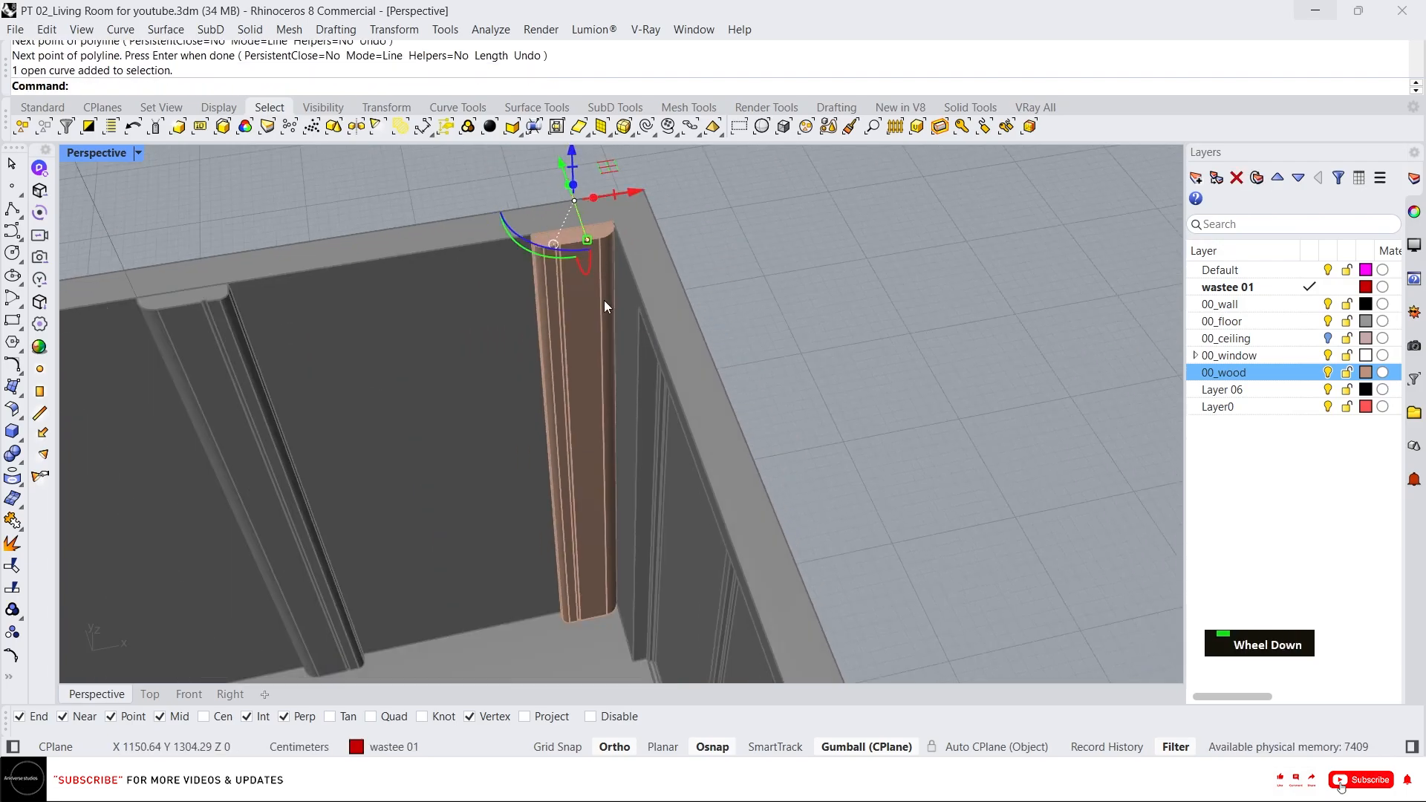
drag(596, 211, 562, 327)
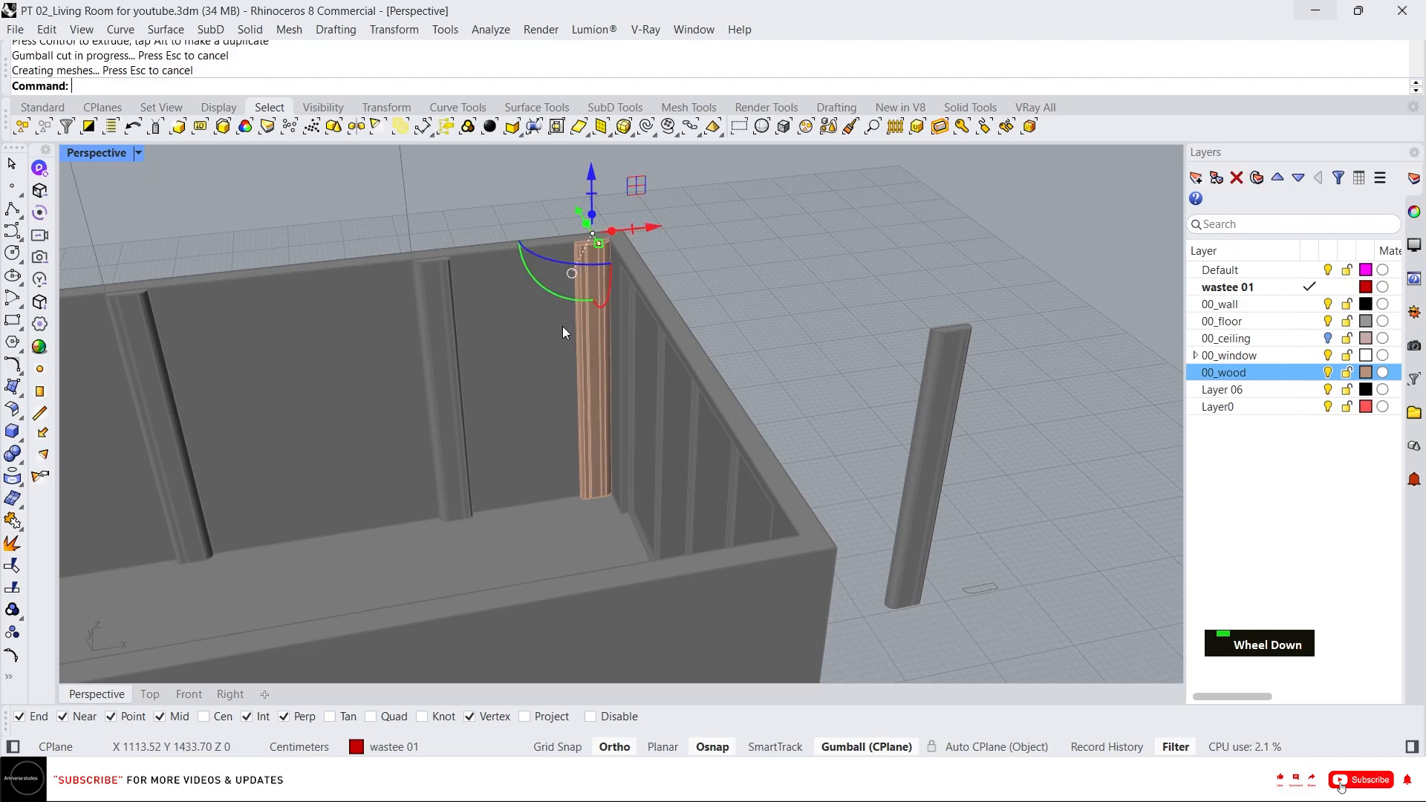
scroll(572, 247, up, 3)
click(629, 377)
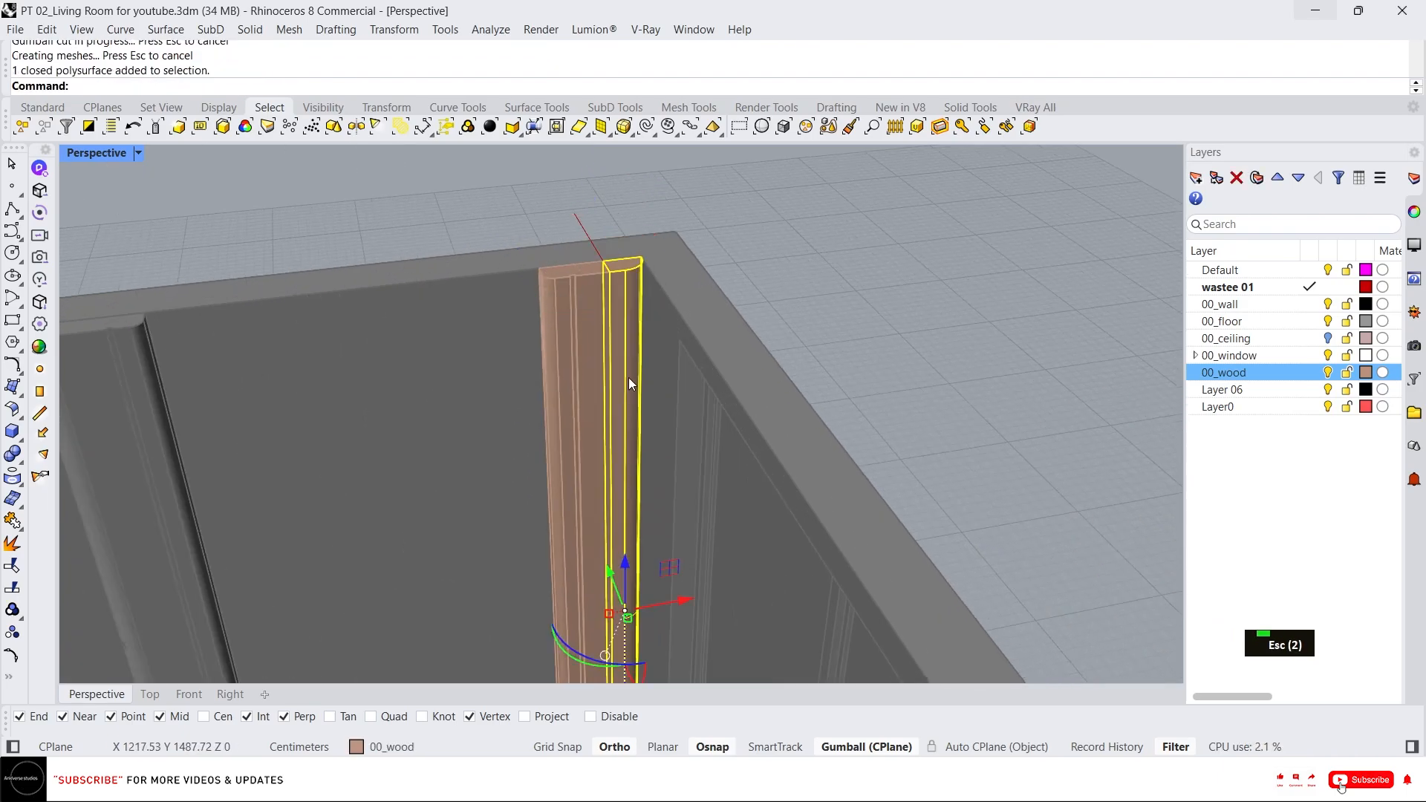
key(Delete)
key(Delete)
Push-pull the post's cut side face out to meet the wall corner.
click(598, 311)
right_drag(598, 311, 599, 334)
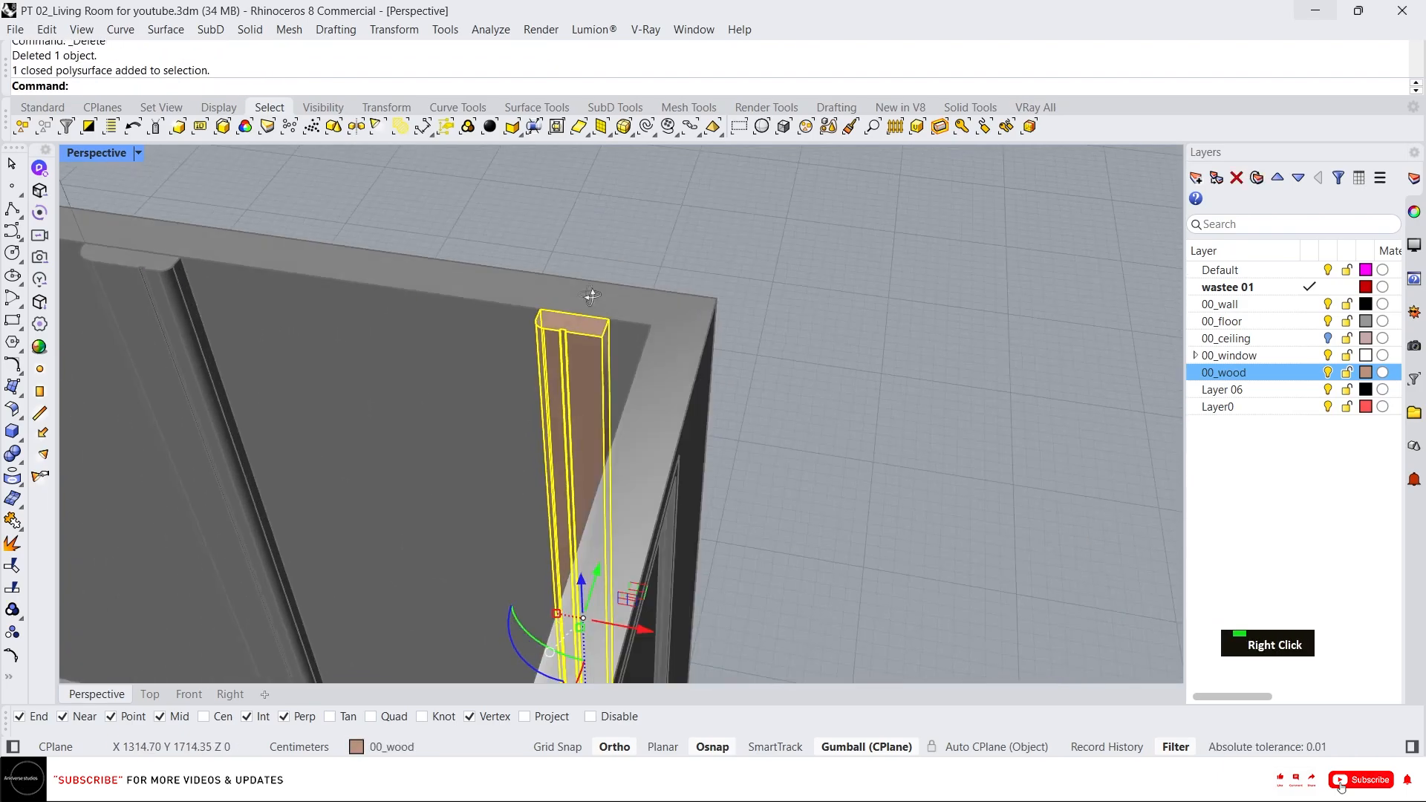
scroll(599, 354, up, 4)
key(Escape)
key(Escape)
text(x)
key(Return)
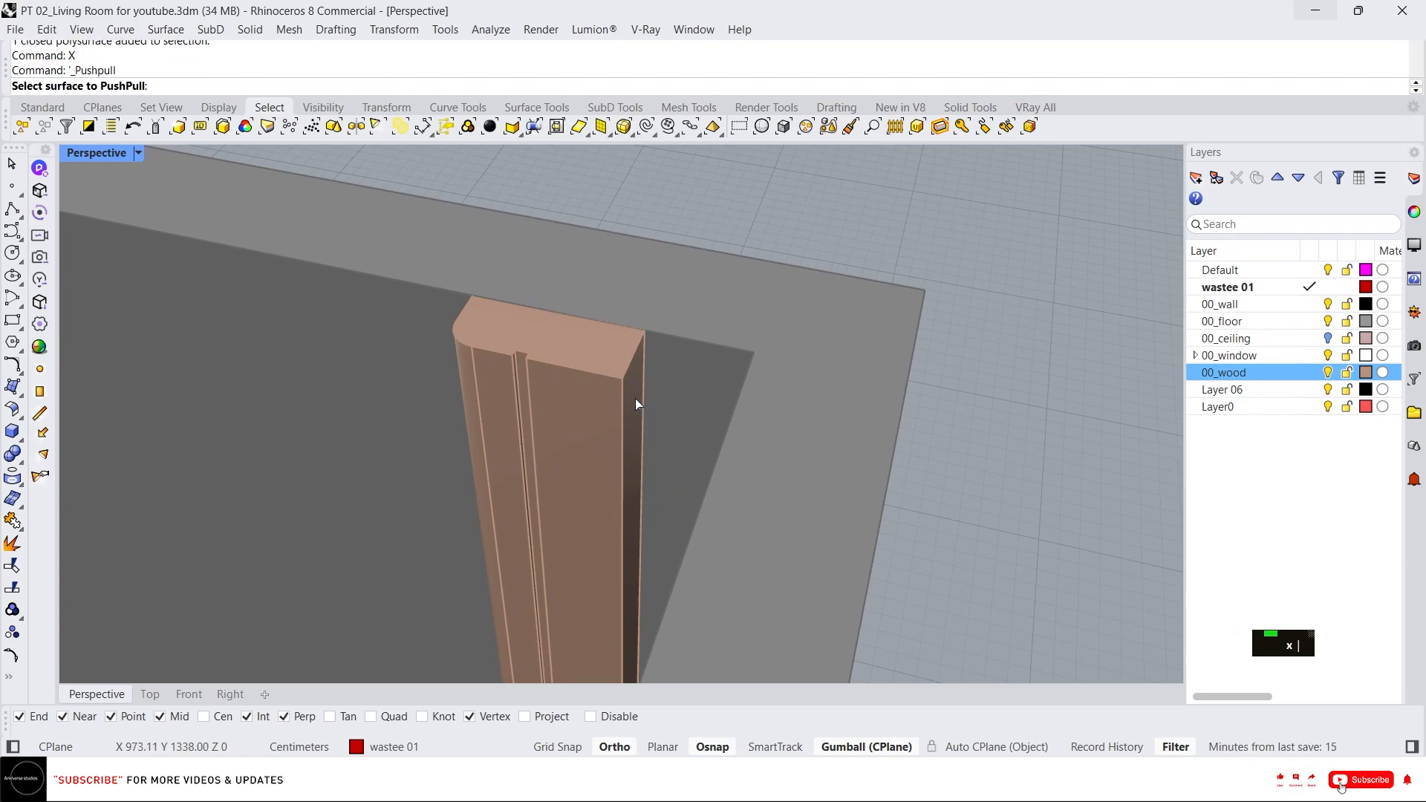
click(635, 398)
click(755, 345)
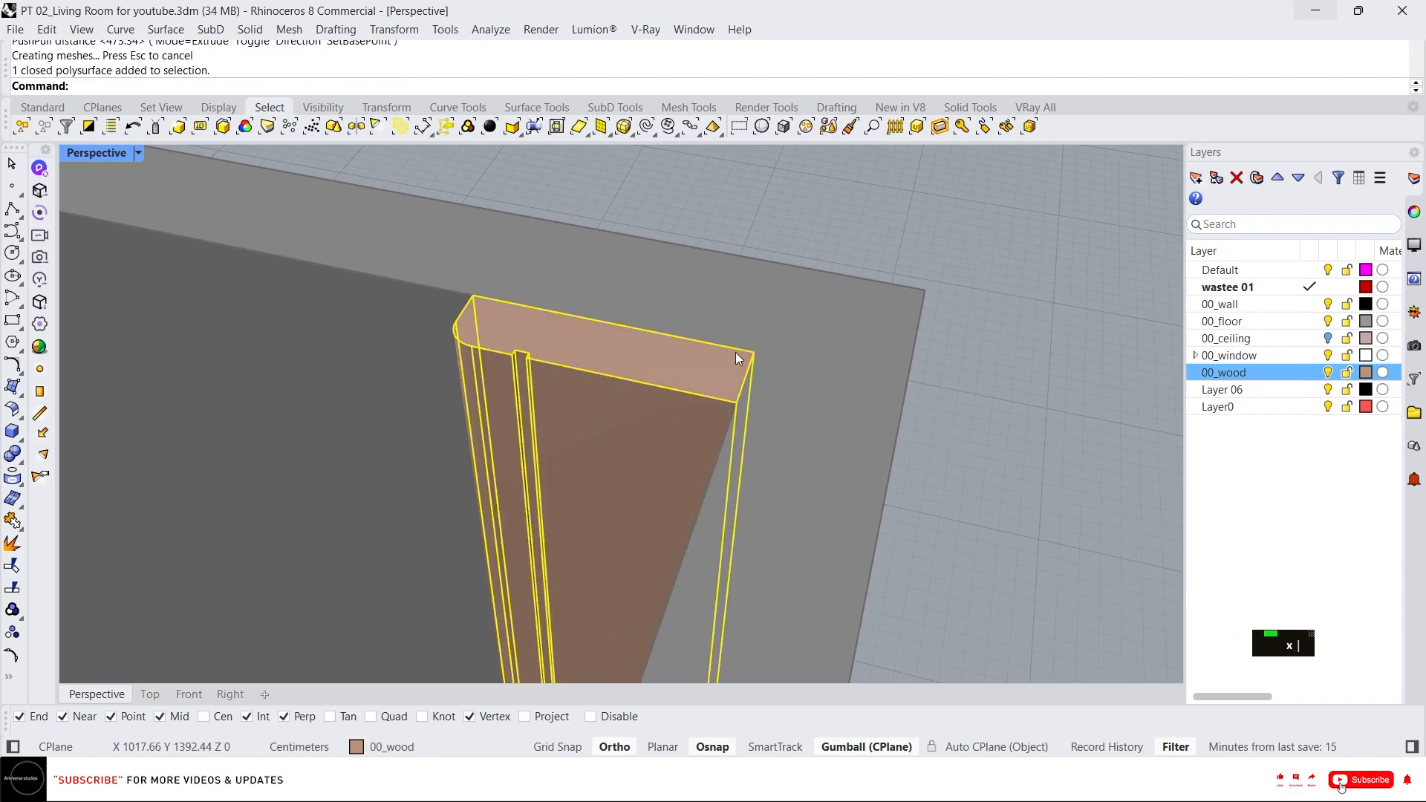
right_drag(735, 352, 818, 362)
key(Escape)
Unlock the isolated objects and delete the two helper curves.
scroll(796, 328, down, 3)
middle_click(818, 363)
right_click(802, 325)
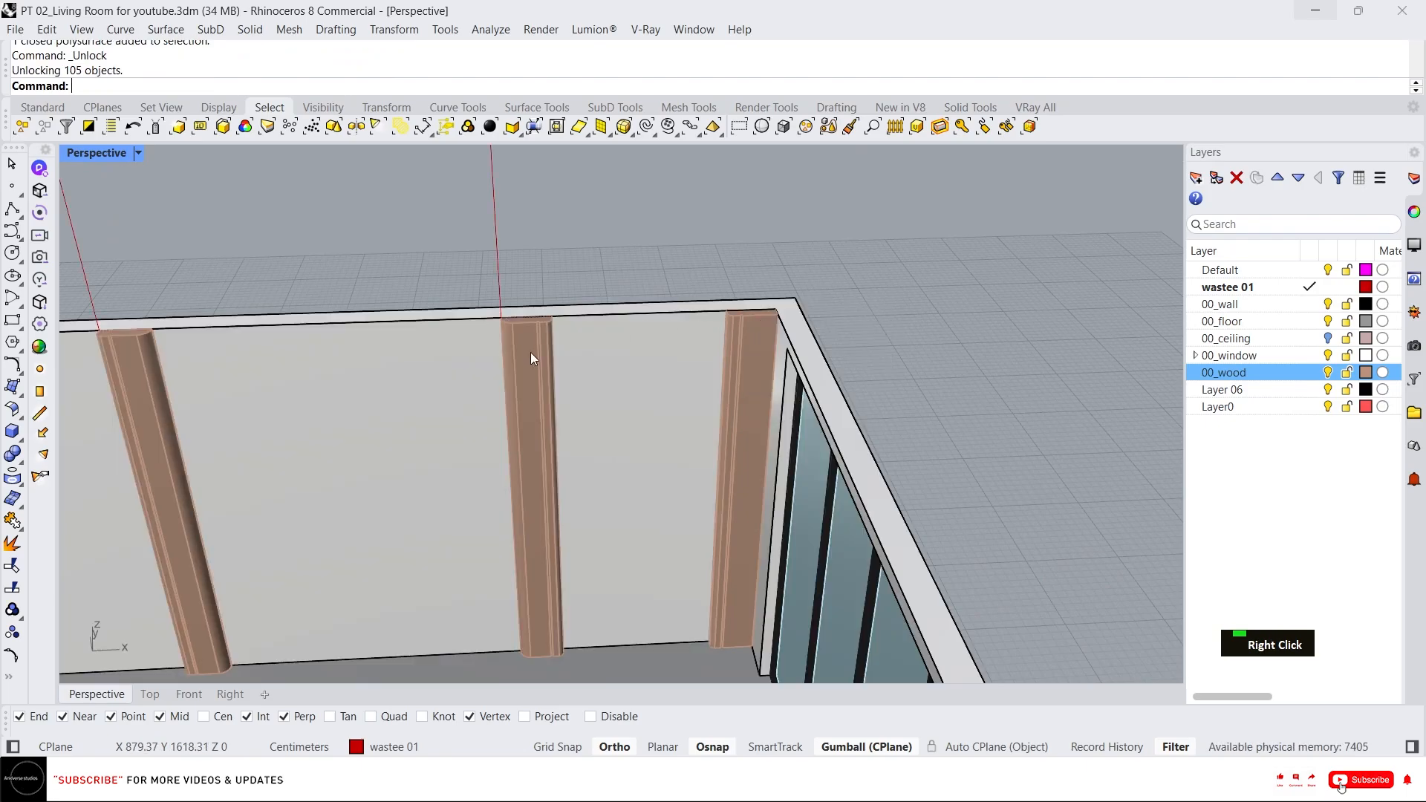
click(531, 358)
scroll(612, 313, down, 8)
right_drag(925, 424, 936, 487)
key(Escape)
drag(937, 491, 821, 386)
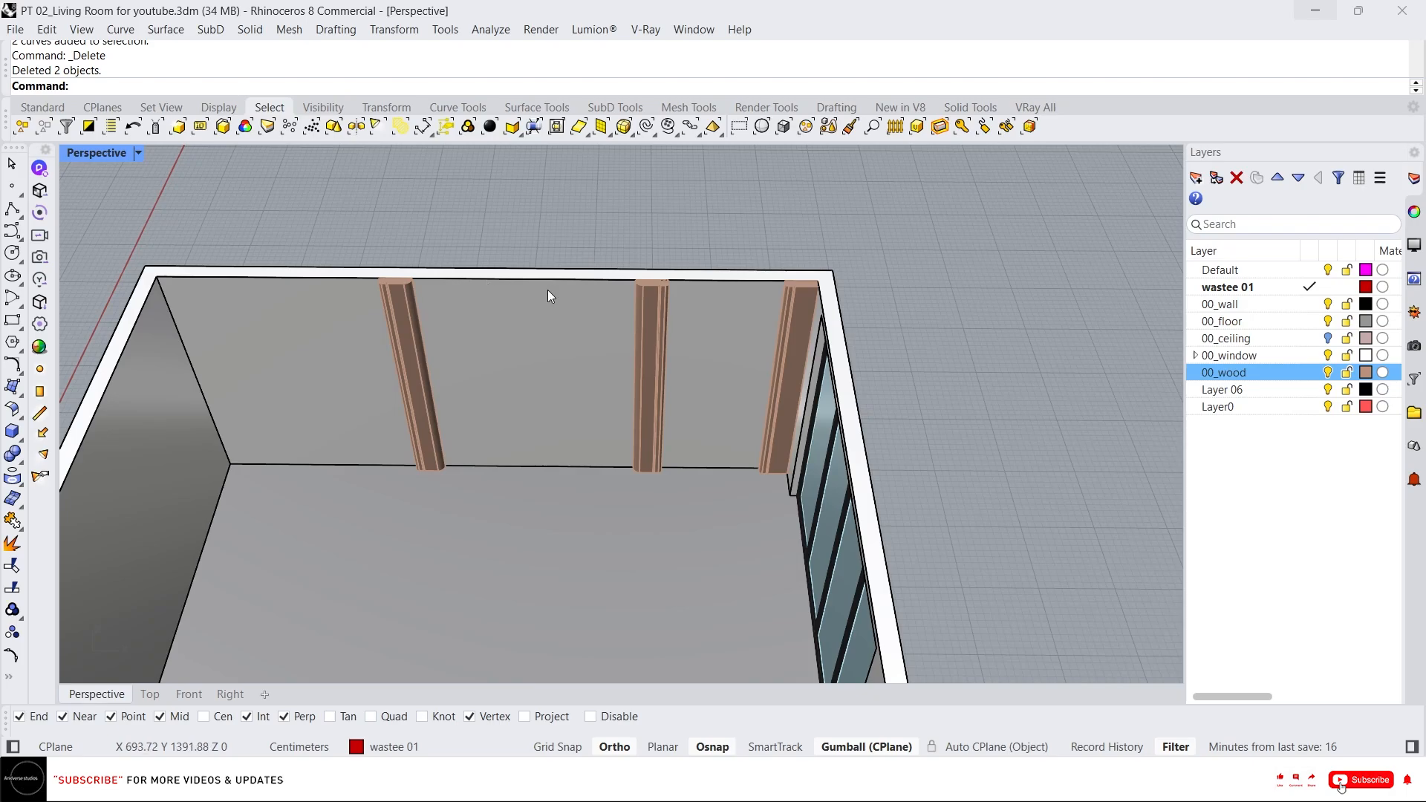
Draw a rectangle along the back wall's top edge between the tops of two posts.
scroll(716, 291, up, 3)
scroll(314, 256, down, 3)
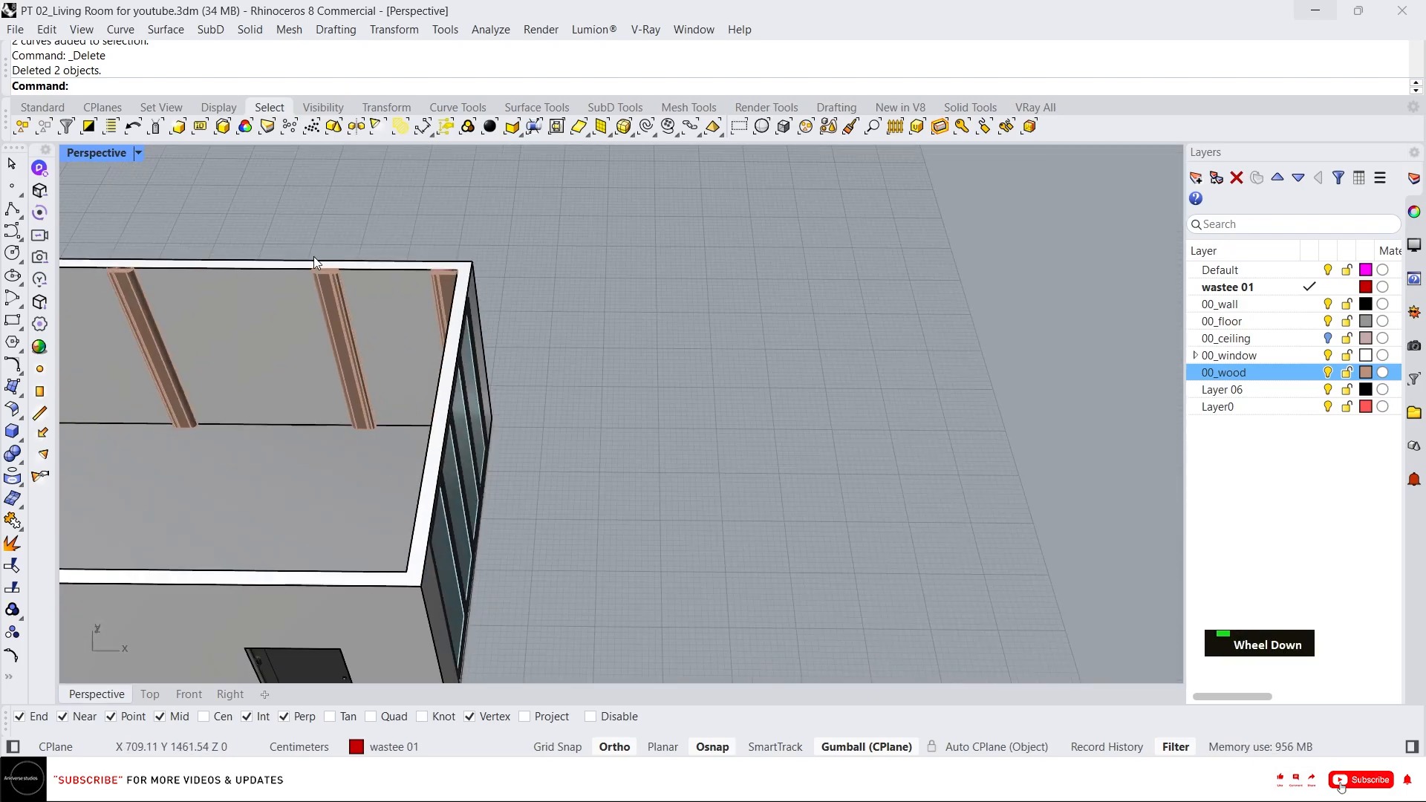
right_drag(314, 257, 354, 277)
scroll(279, 335, up, 5)
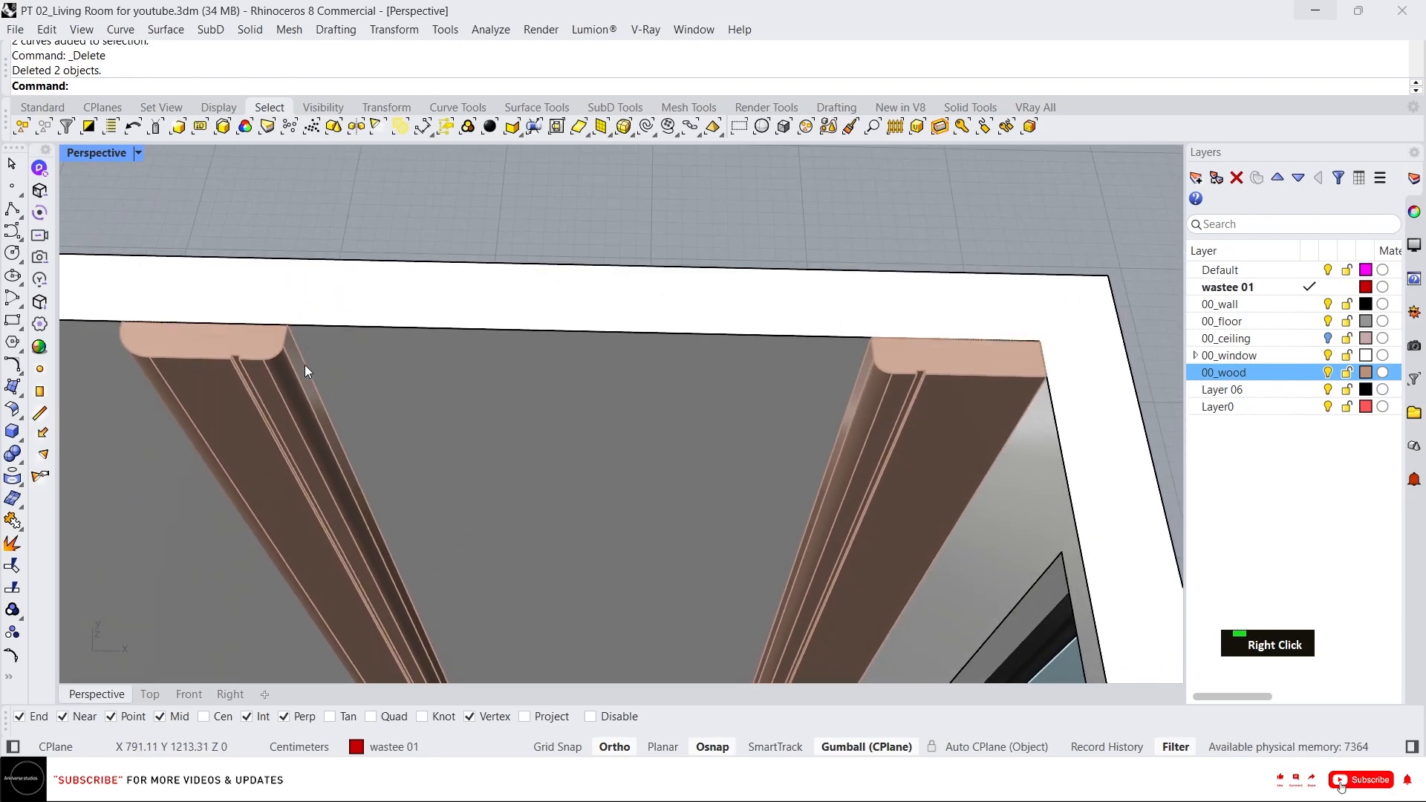
text(rec)
key(Return)
click(288, 326)
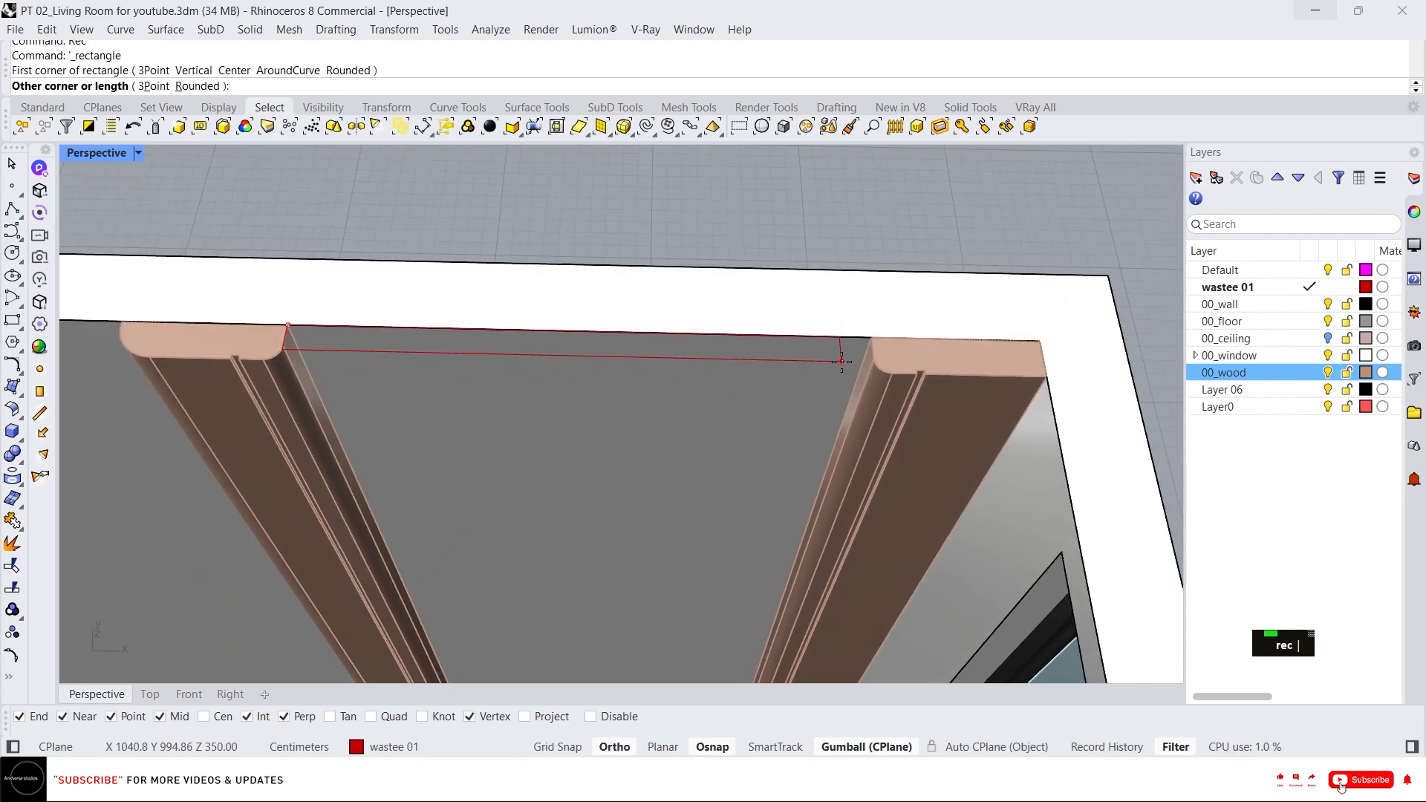
click(885, 385)
Move the rectangle out of the room with the gumball.
mouse_move(835, 327)
right_down()
mouse_move(901, 355)
mouse_move(829, 382)
mouse_move(825, 317)
right_up()
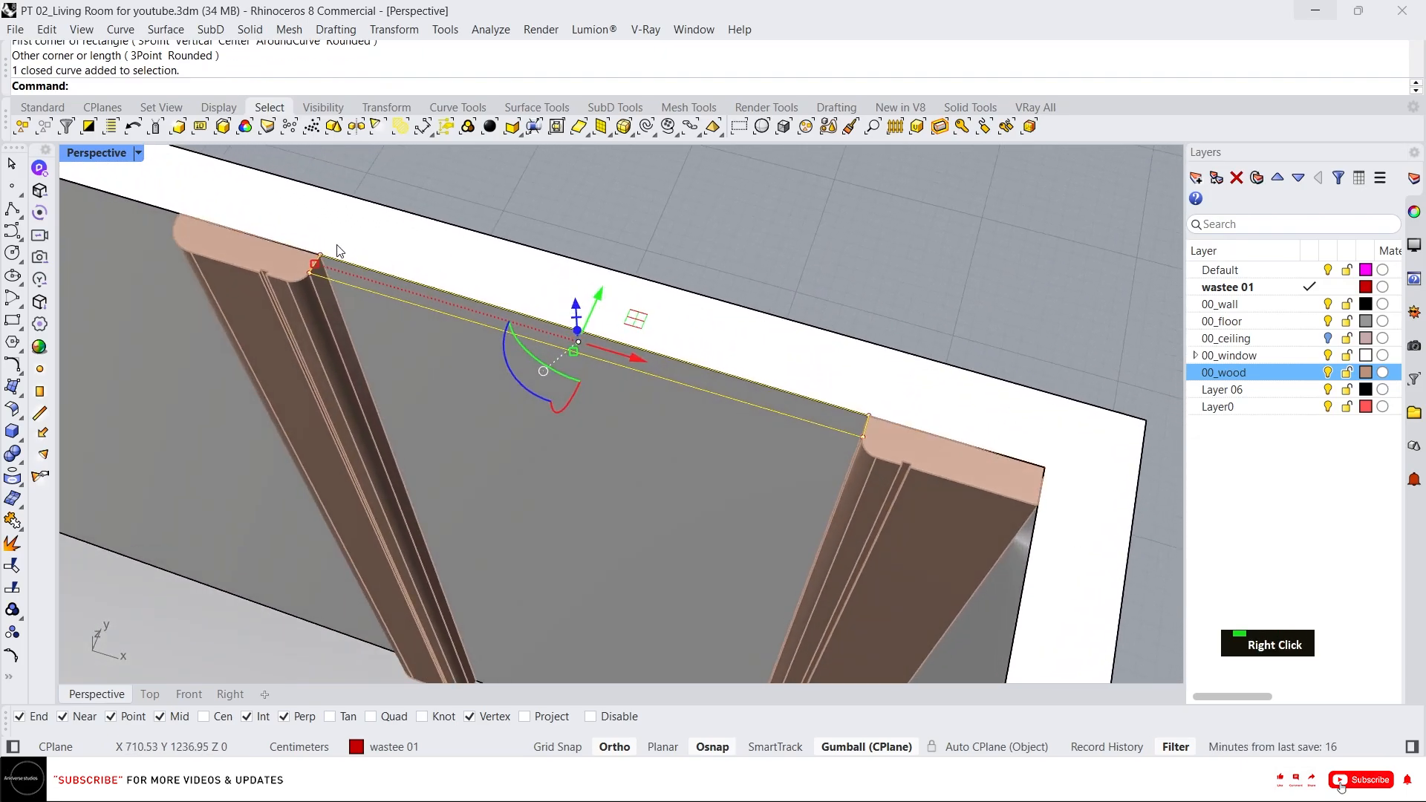
scroll(338, 250, down, 3)
drag(497, 300, 1069, 438)
scroll(607, 375, down, 4)
scroll(702, 421, up, 4)
right_drag(594, 378, 616, 426)
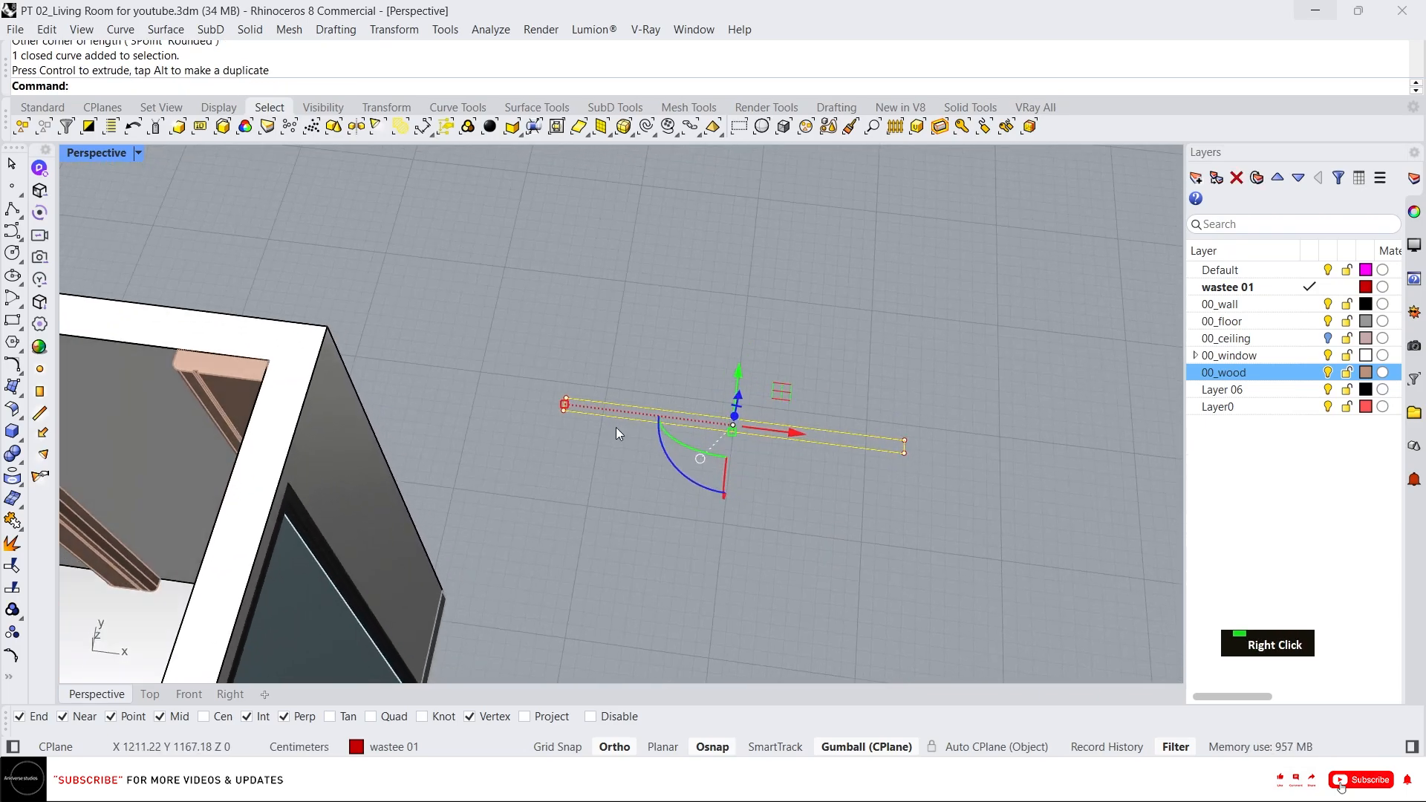
click(162, 691)
scroll(608, 402, down, 3)
scroll(511, 226, up, 5)
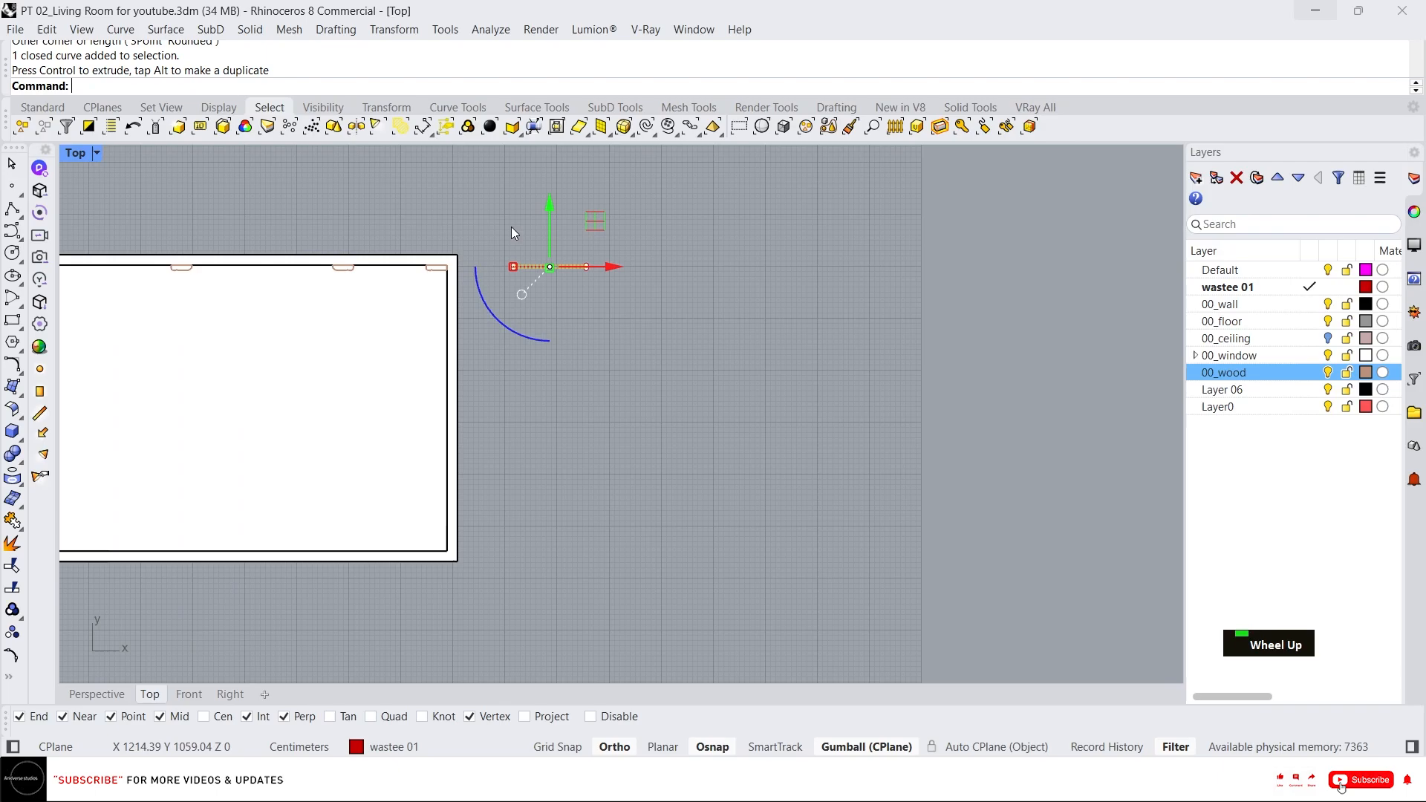
scroll(592, 408, up, 3)
right_drag(580, 342, 426, 324)
key(Escape)
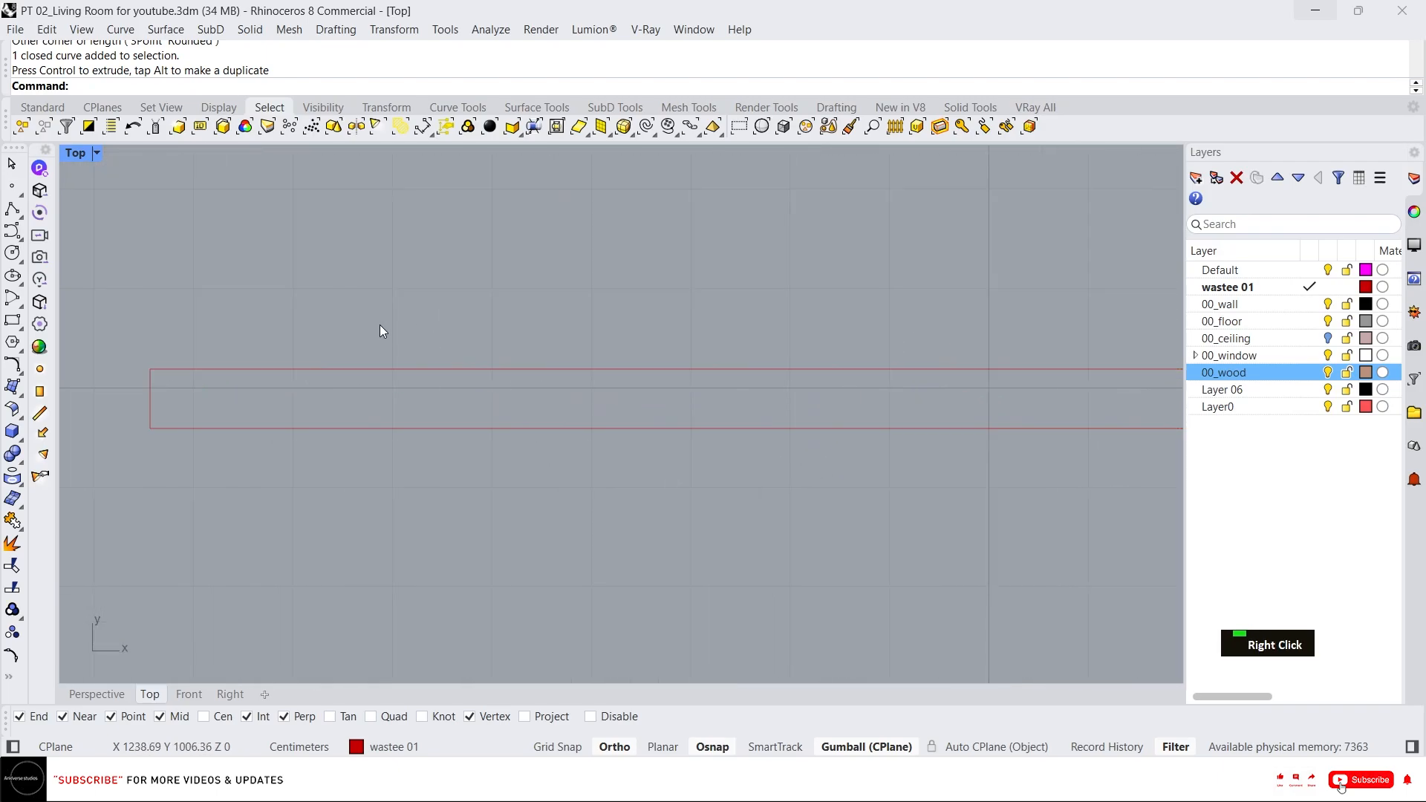
middle_click(378, 330)
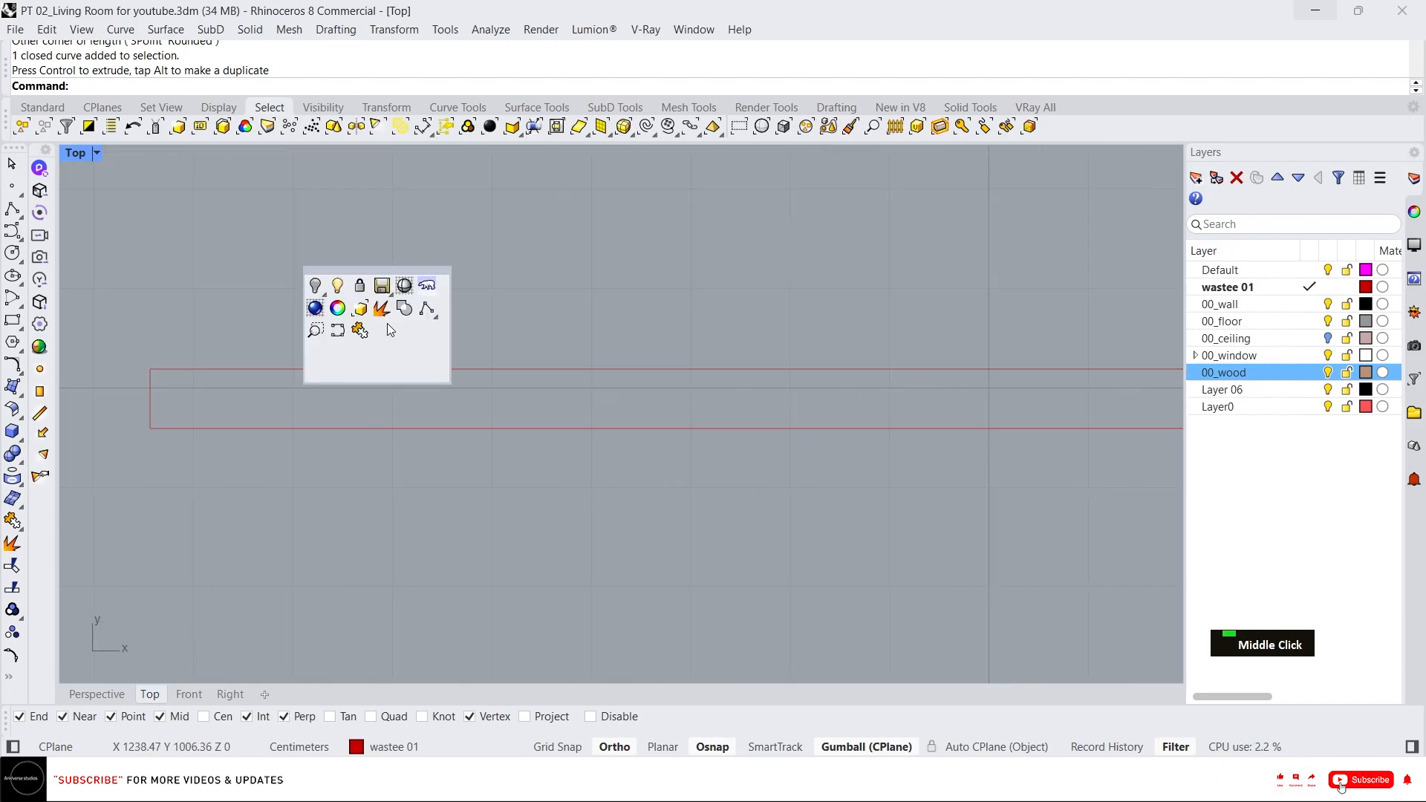
click(337, 331)
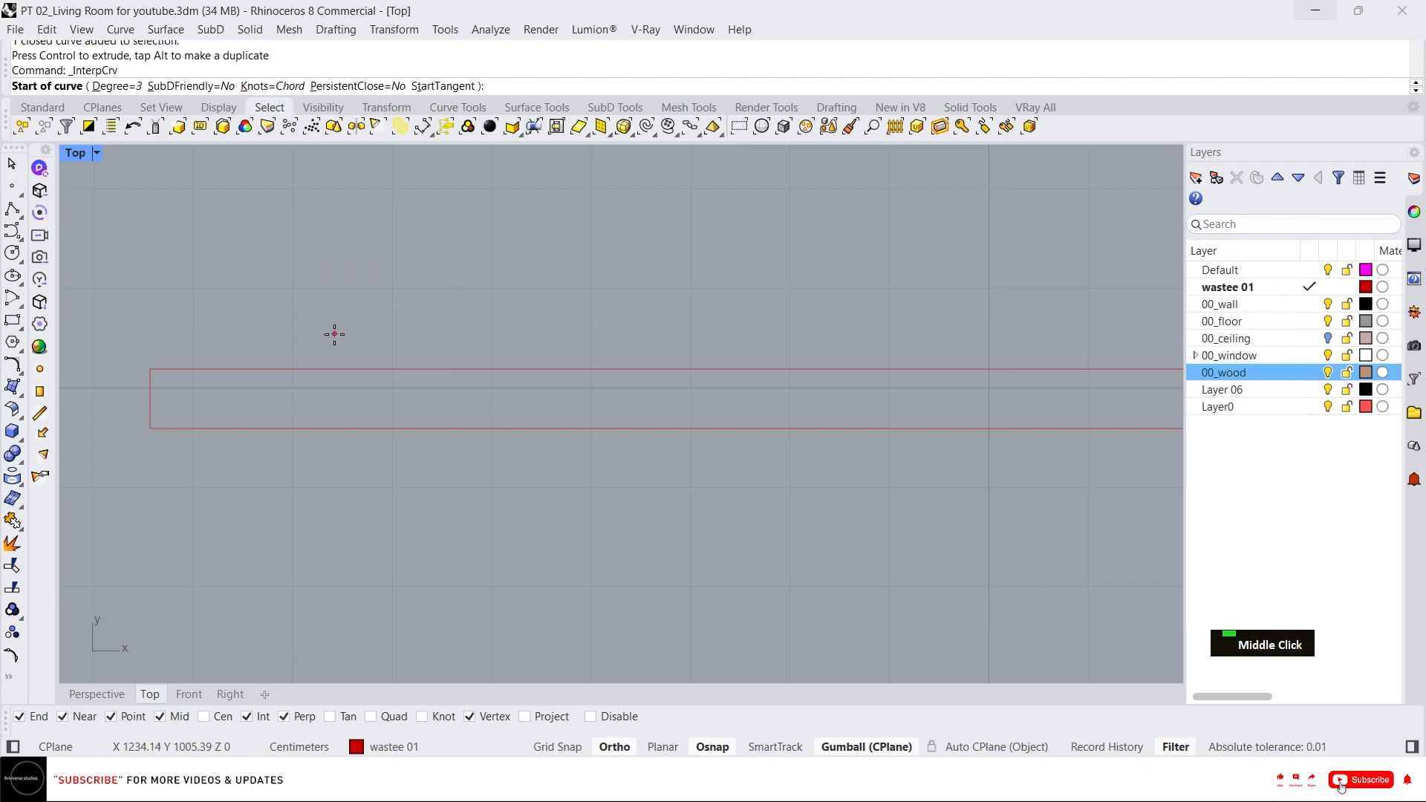
scroll(208, 373, up, 10)
scroll(394, 349, down, 8)
scroll(254, 380, down, 5)
right_click(456, 501)
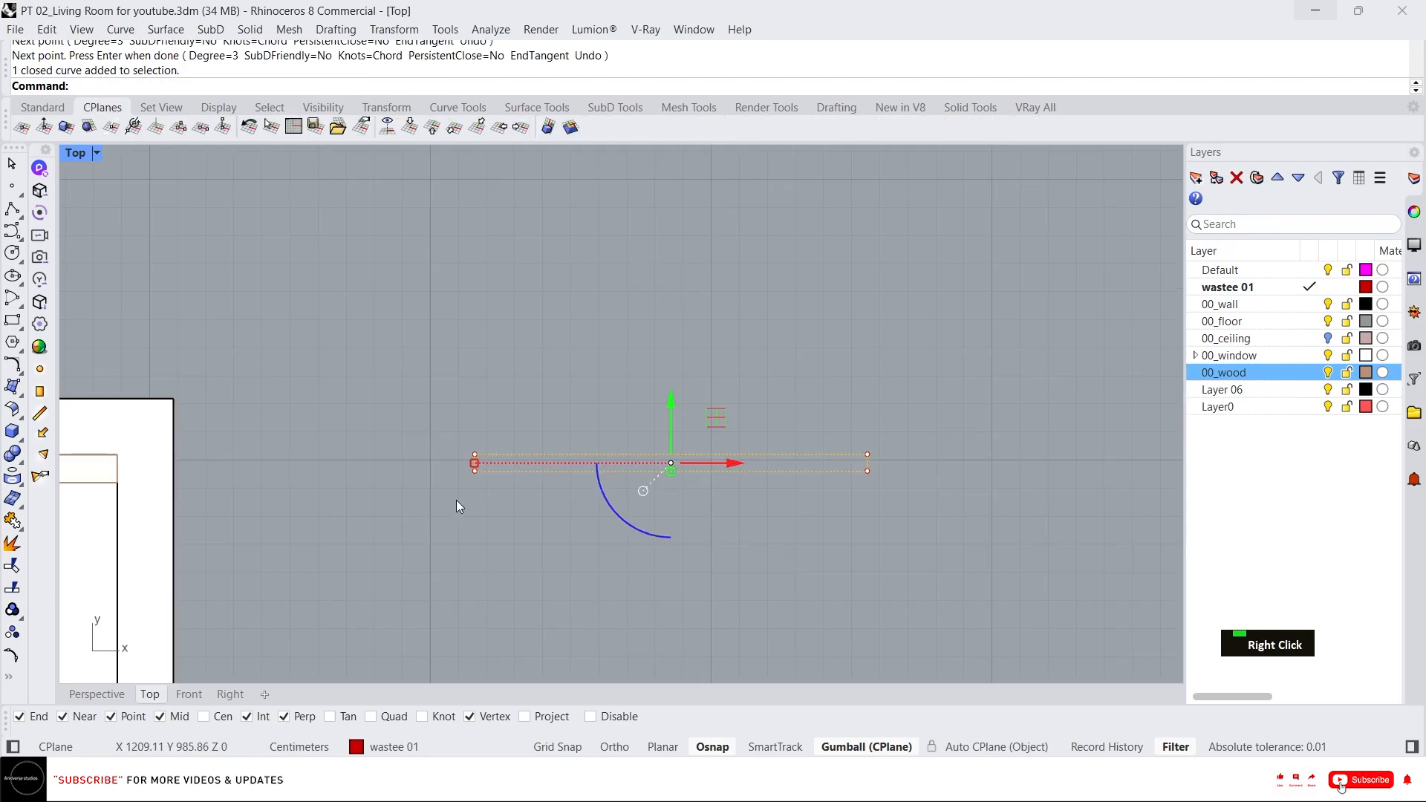
key(Escape)
Set the construction plane origin at the lower-left corner of the moved rectangle.
click(30, 123)
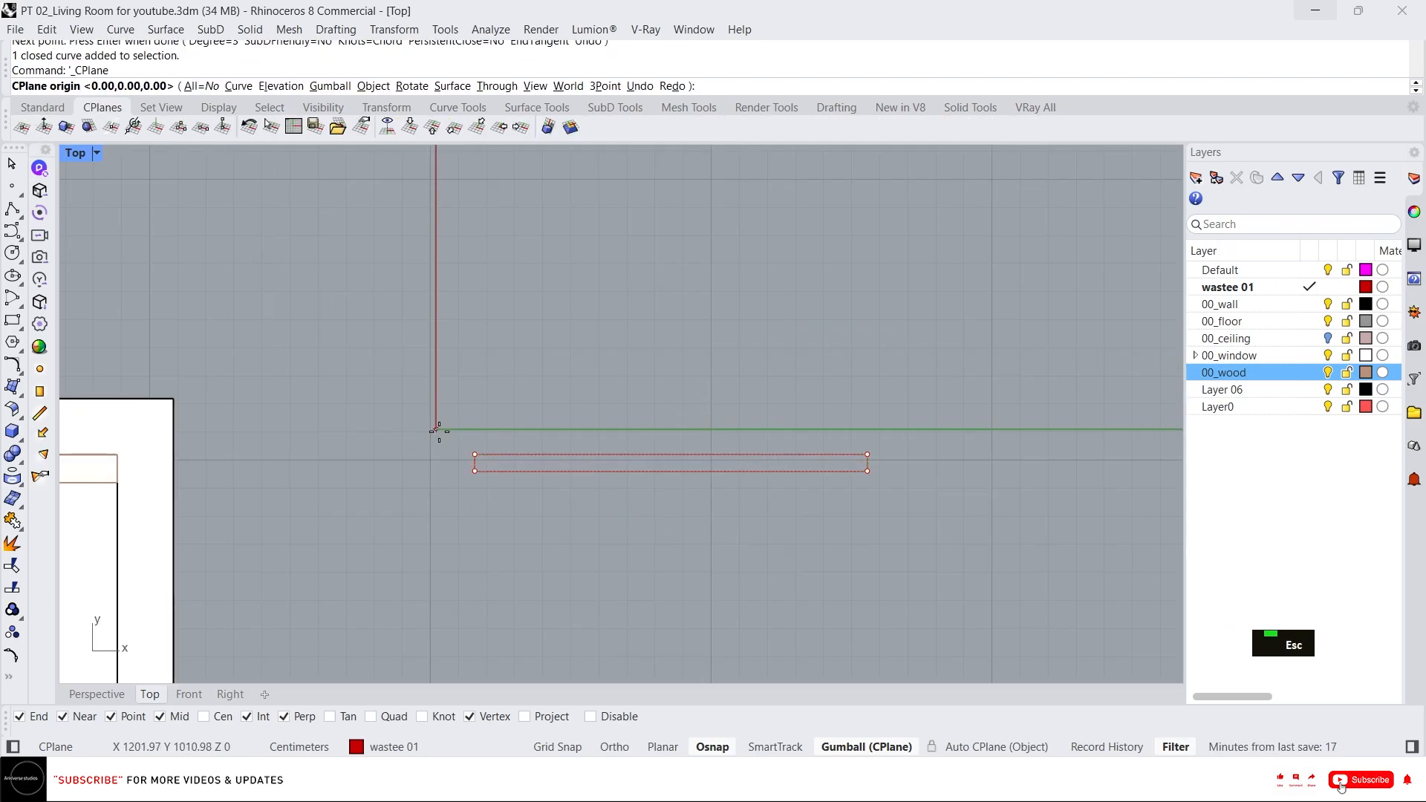
click(471, 479)
scroll(529, 448, up, 5)
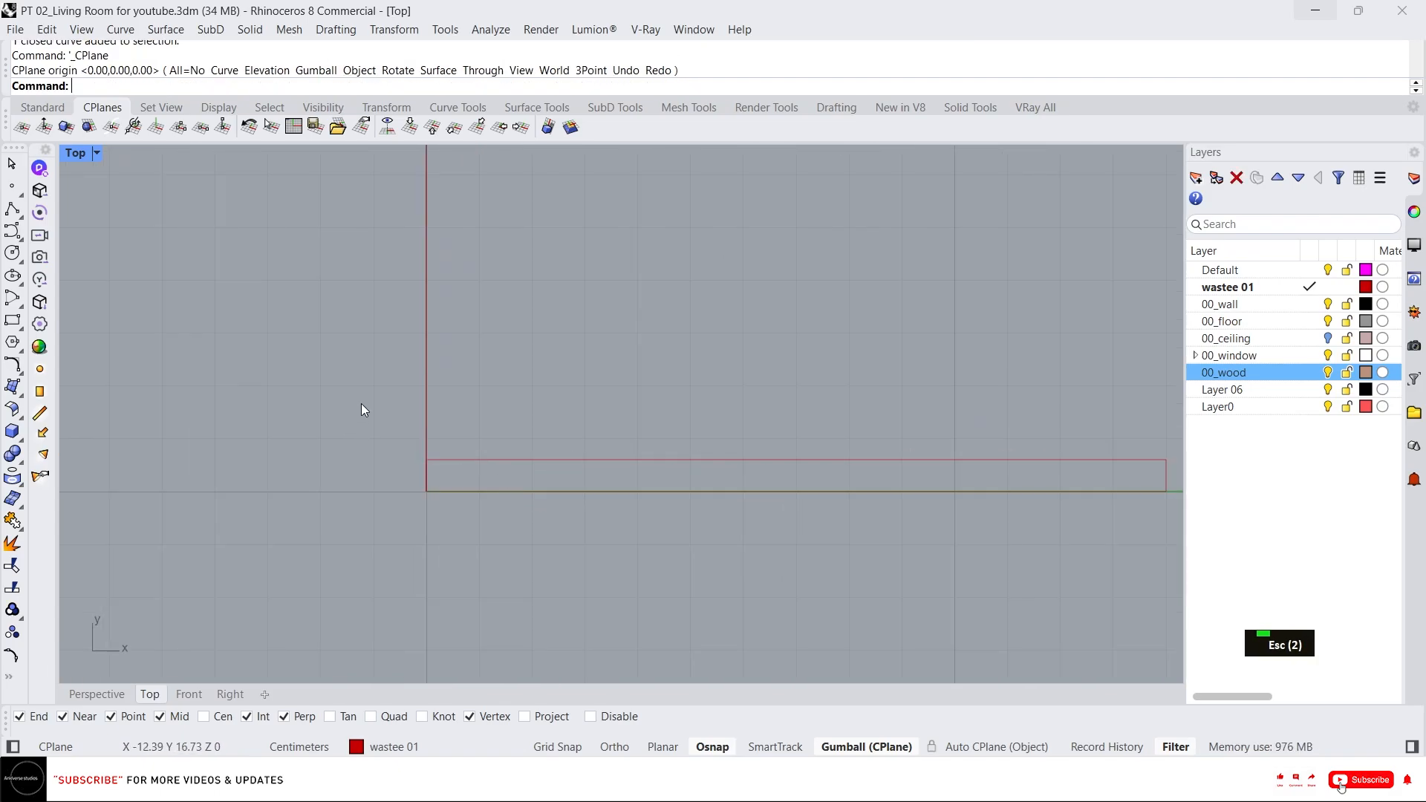
Draw an interpolated wavy curve inside the rectangle from its left edge to its lower-right corner.
middle_click(551, 450)
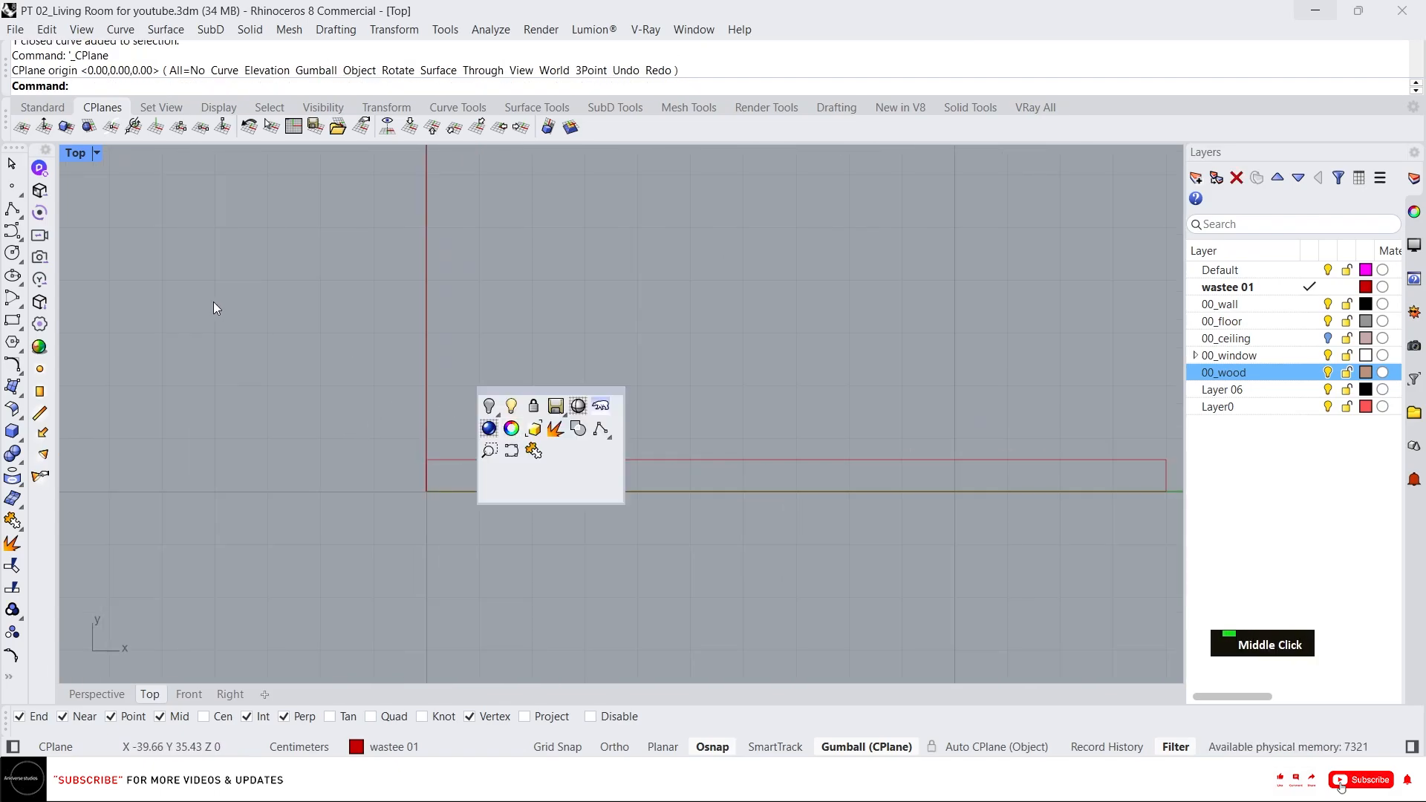
key(Escape)
click(20, 239)
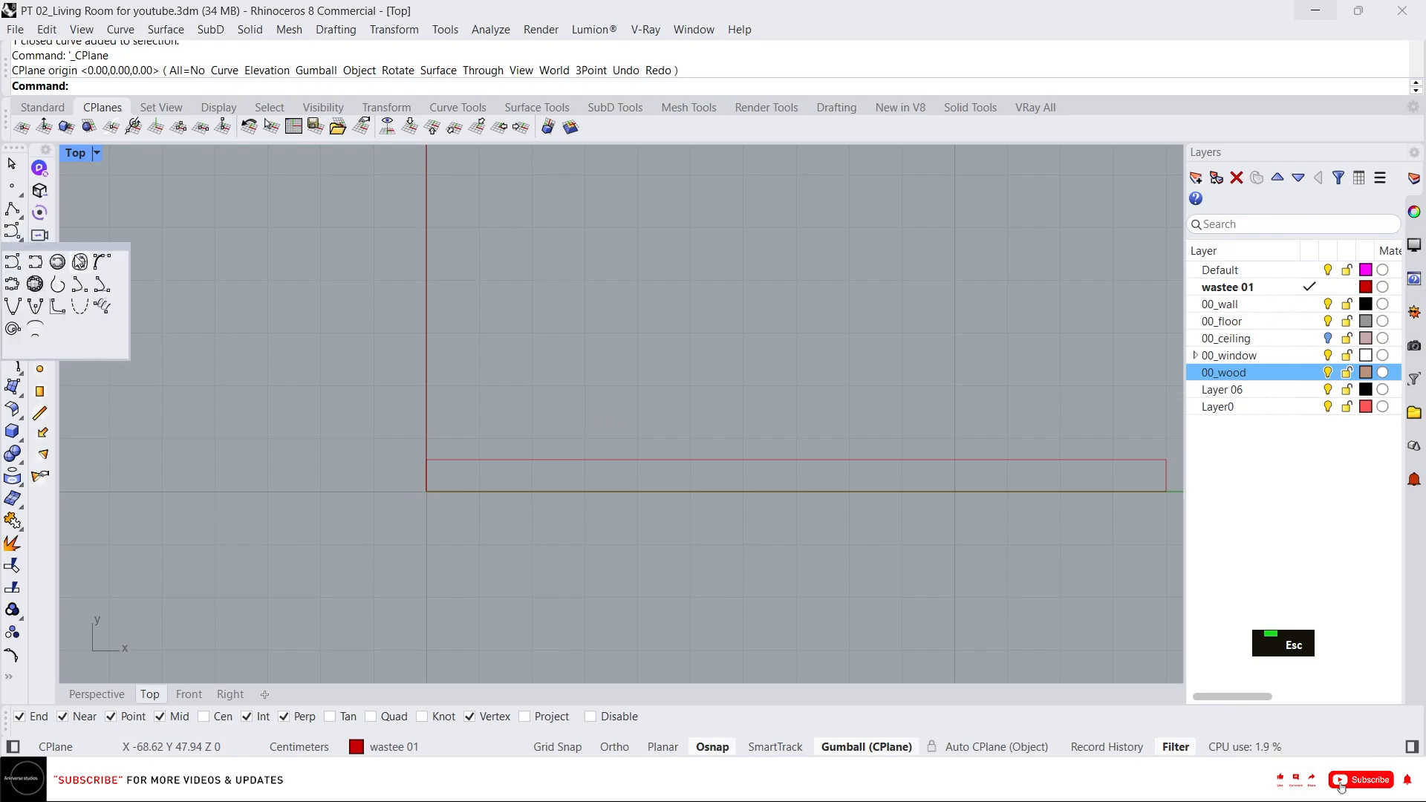
click(43, 265)
scroll(691, 573, up, 5)
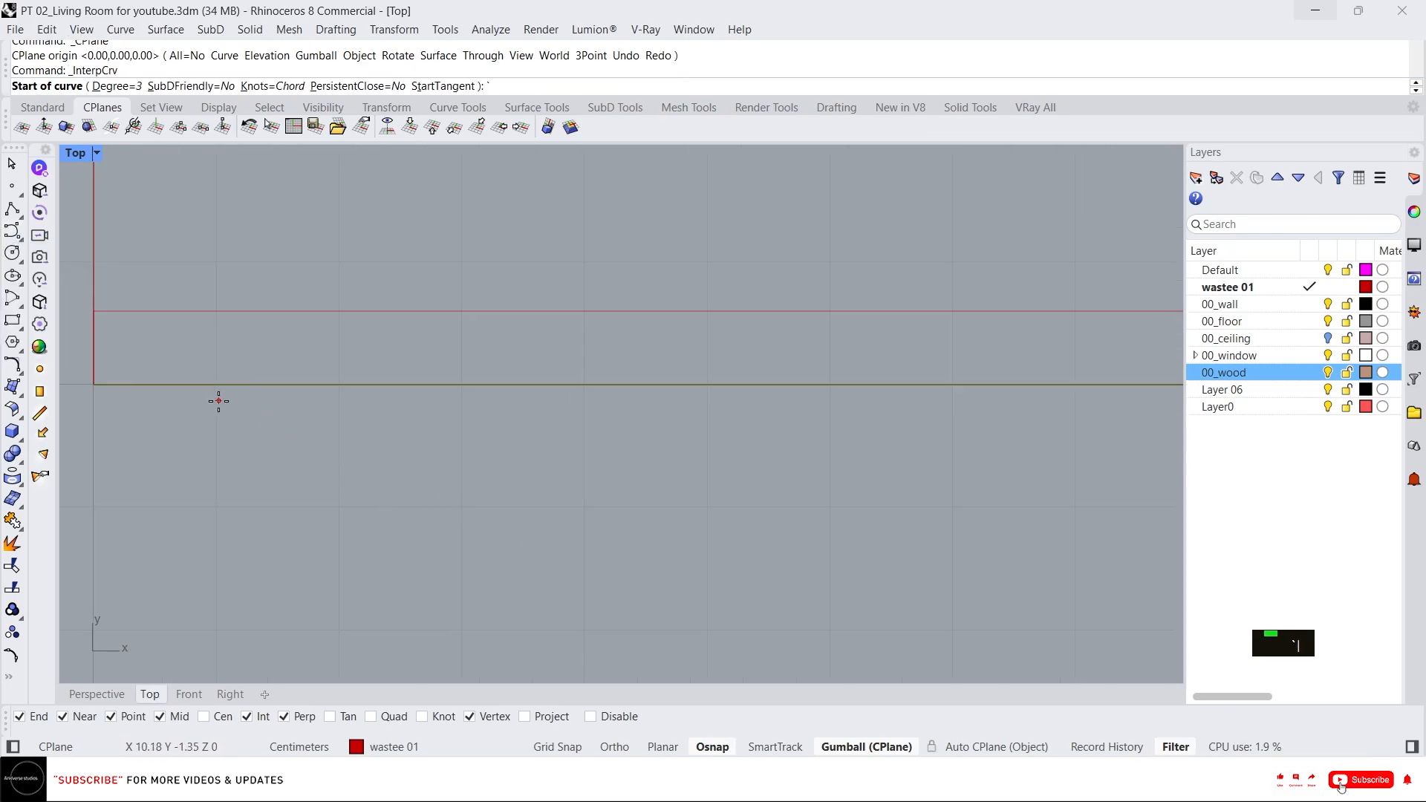
click(93, 349)
scroll(299, 382, up, 3)
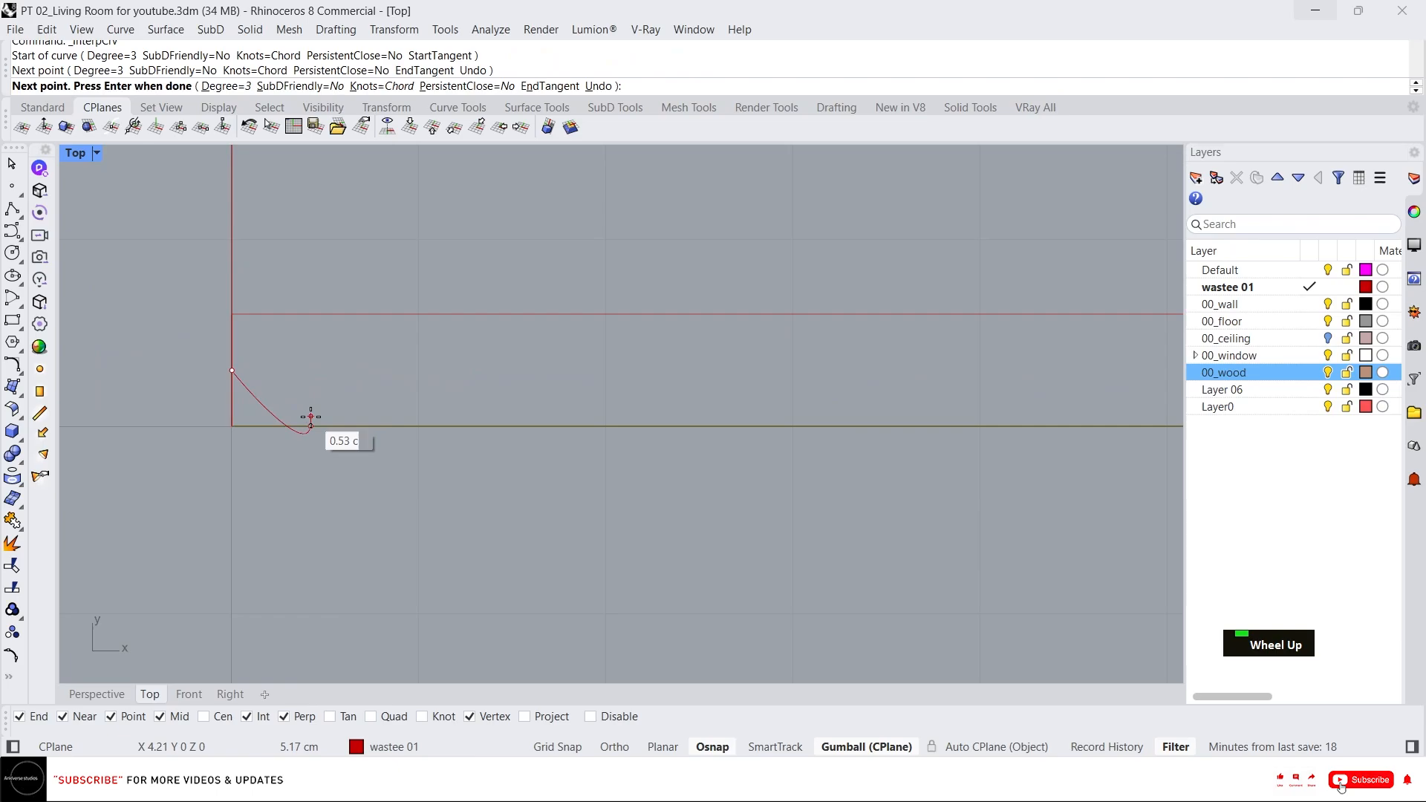
click(359, 395)
click(381, 372)
click(409, 344)
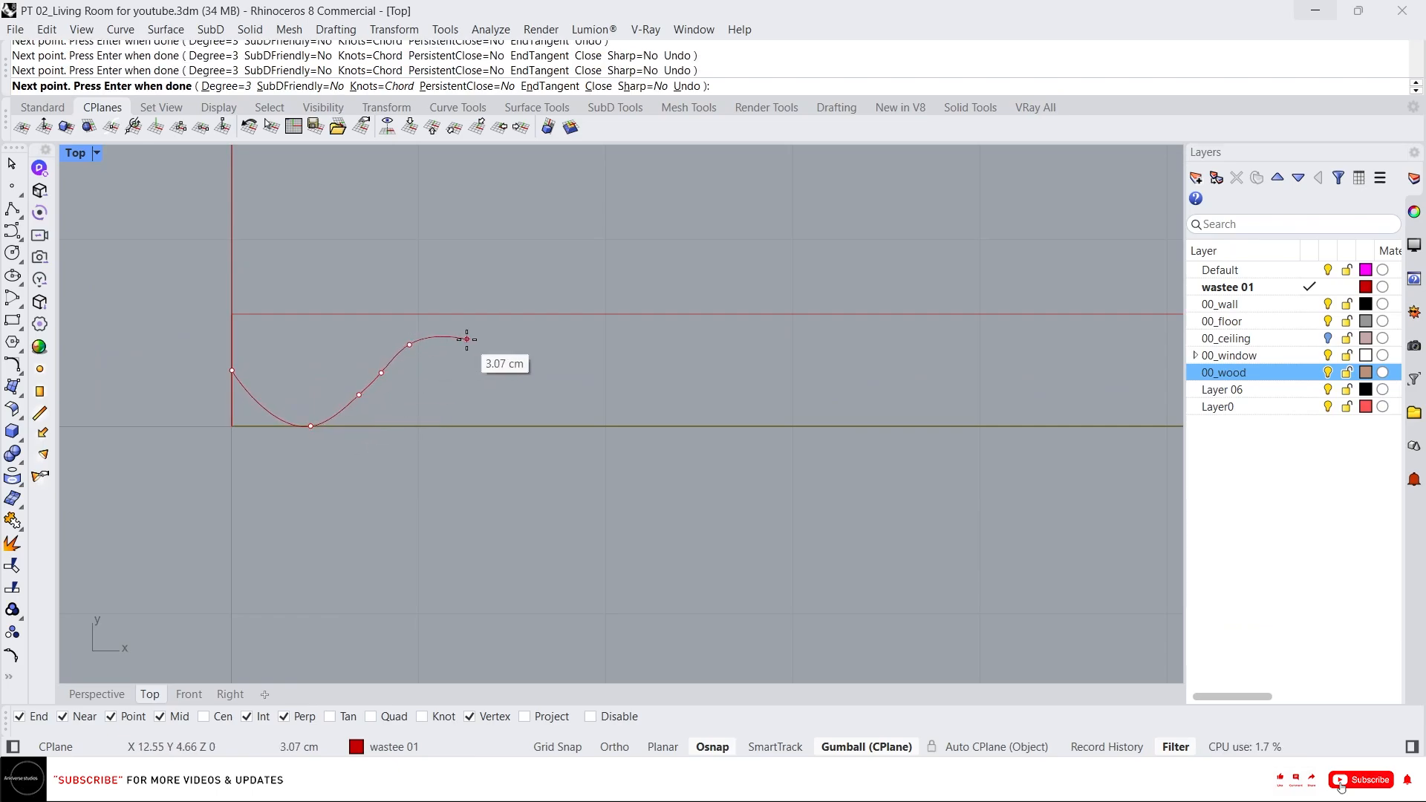
click(466, 340)
click(550, 338)
click(603, 407)
click(642, 426)
click(710, 426)
click(726, 387)
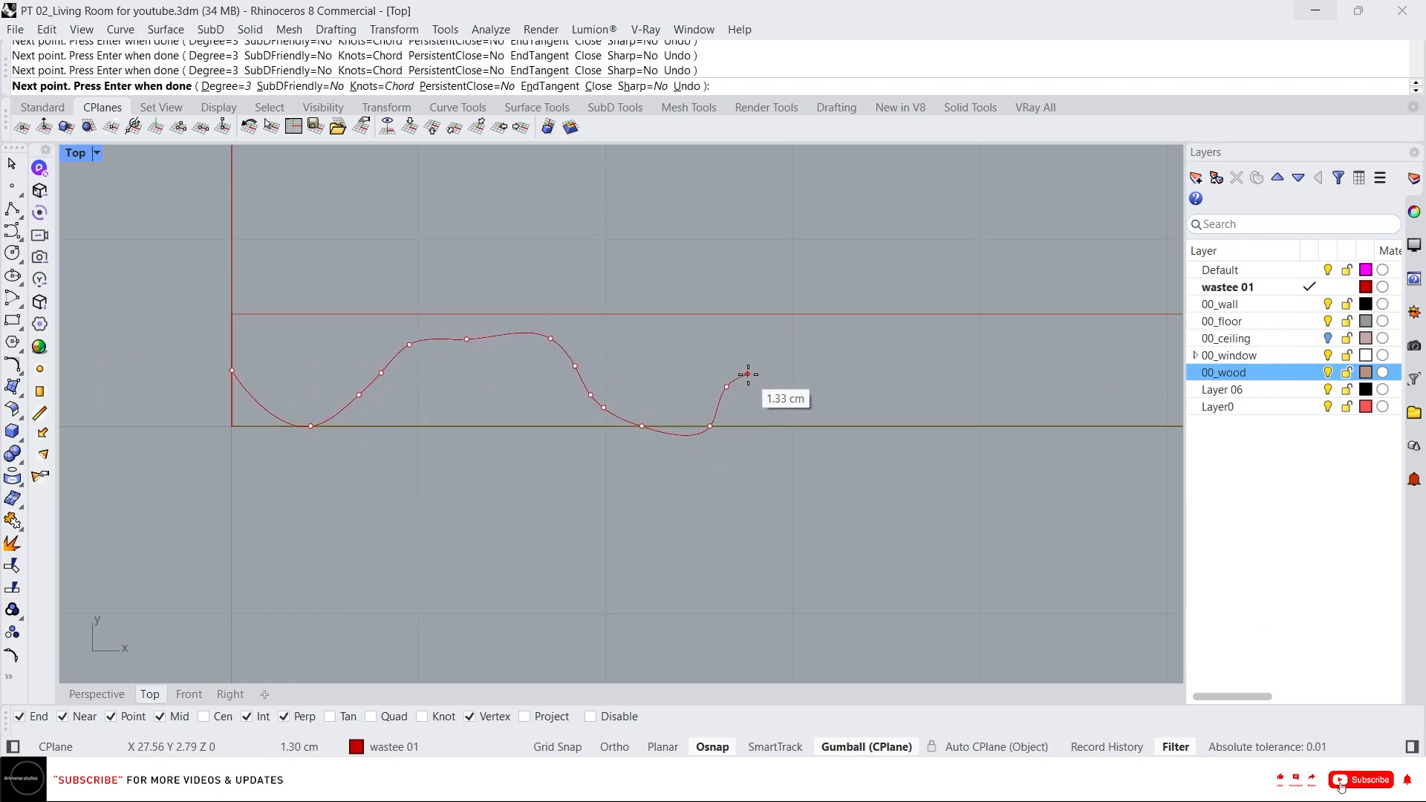
click(756, 368)
click(794, 356)
scroll(807, 378, down, 2)
right_drag(807, 378, 451, 395)
click(502, 388)
click(559, 377)
click(649, 378)
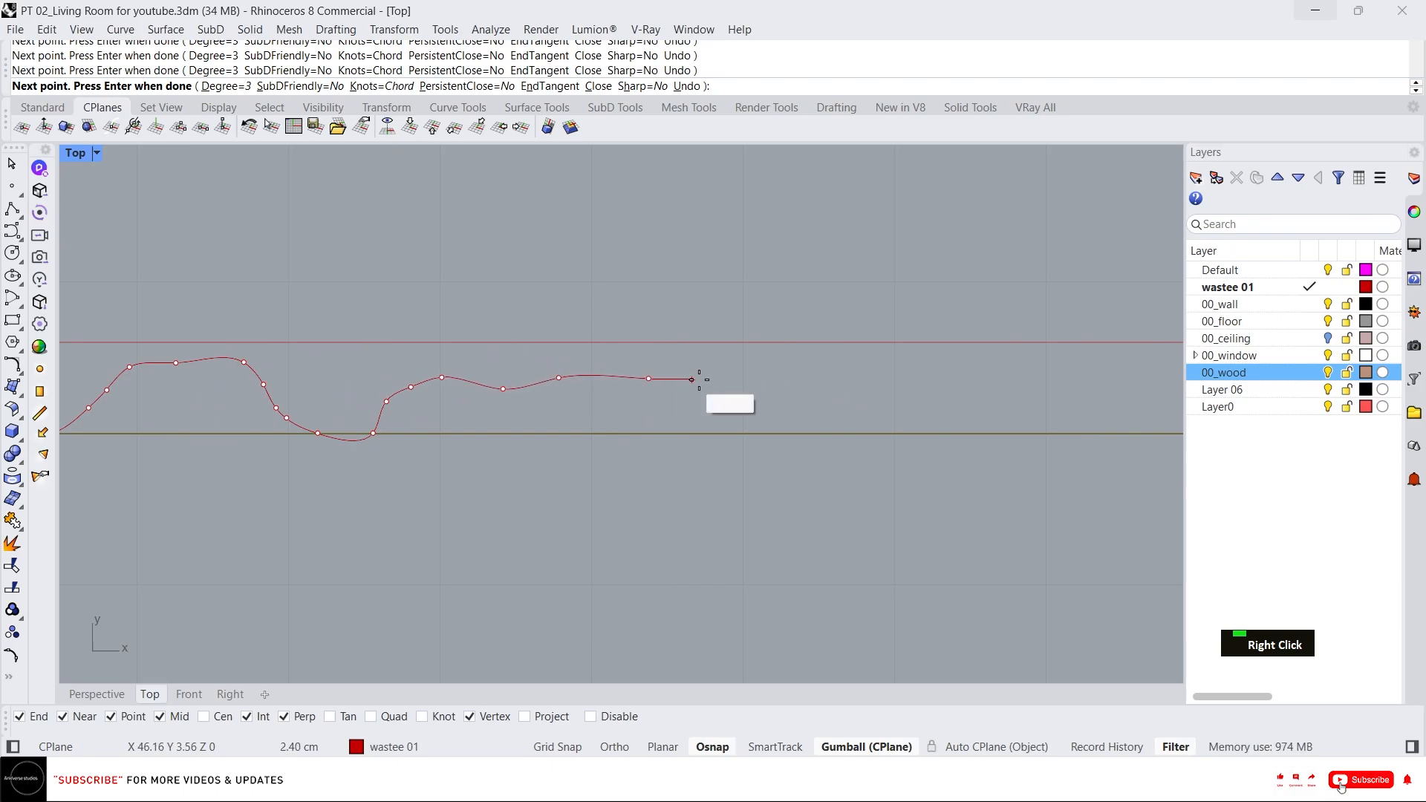
click(700, 380)
click(713, 409)
click(730, 433)
click(784, 433)
click(796, 394)
click(814, 377)
scroll(817, 380, down, 8)
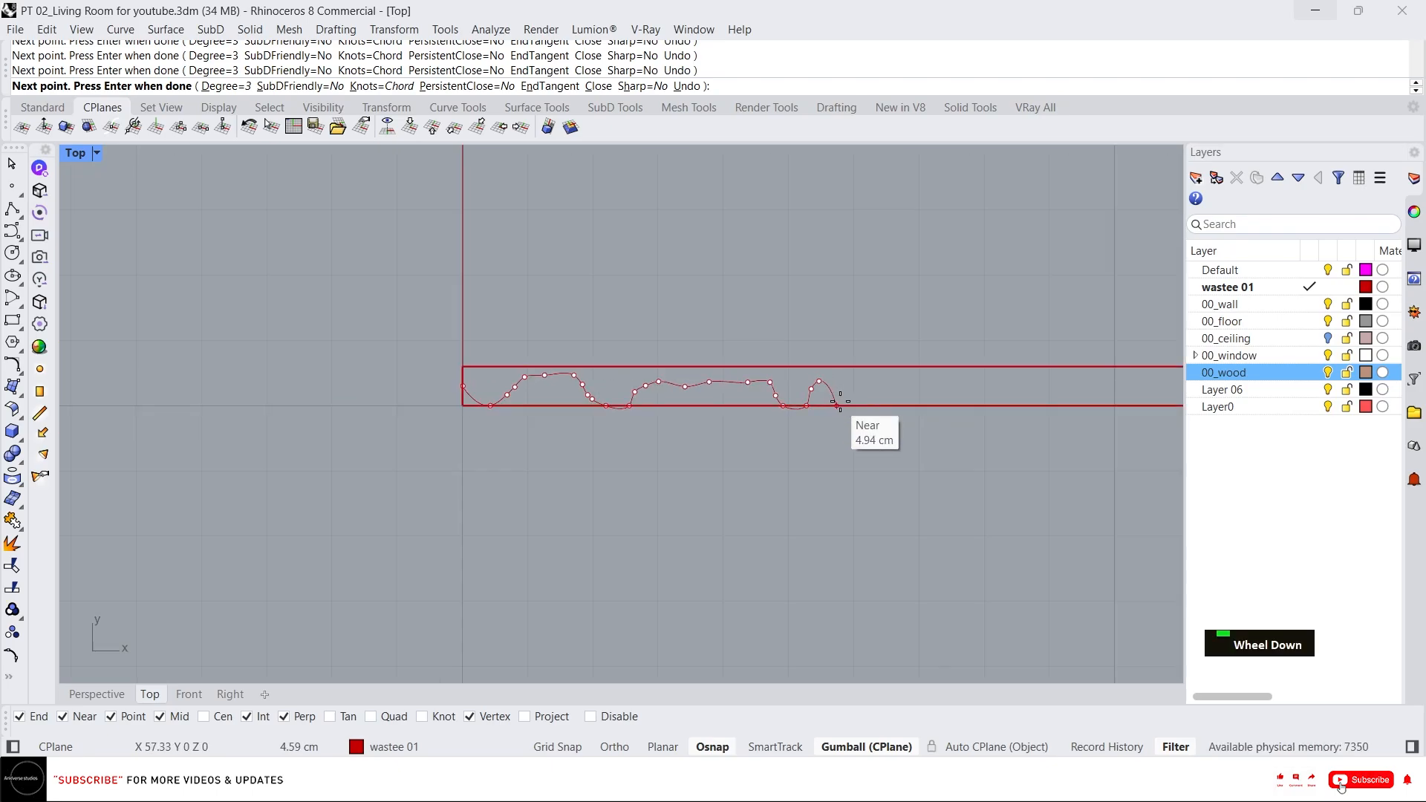
scroll(860, 380, up, 6)
right_drag(964, 394, 788, 392)
click(643, 390)
click(685, 382)
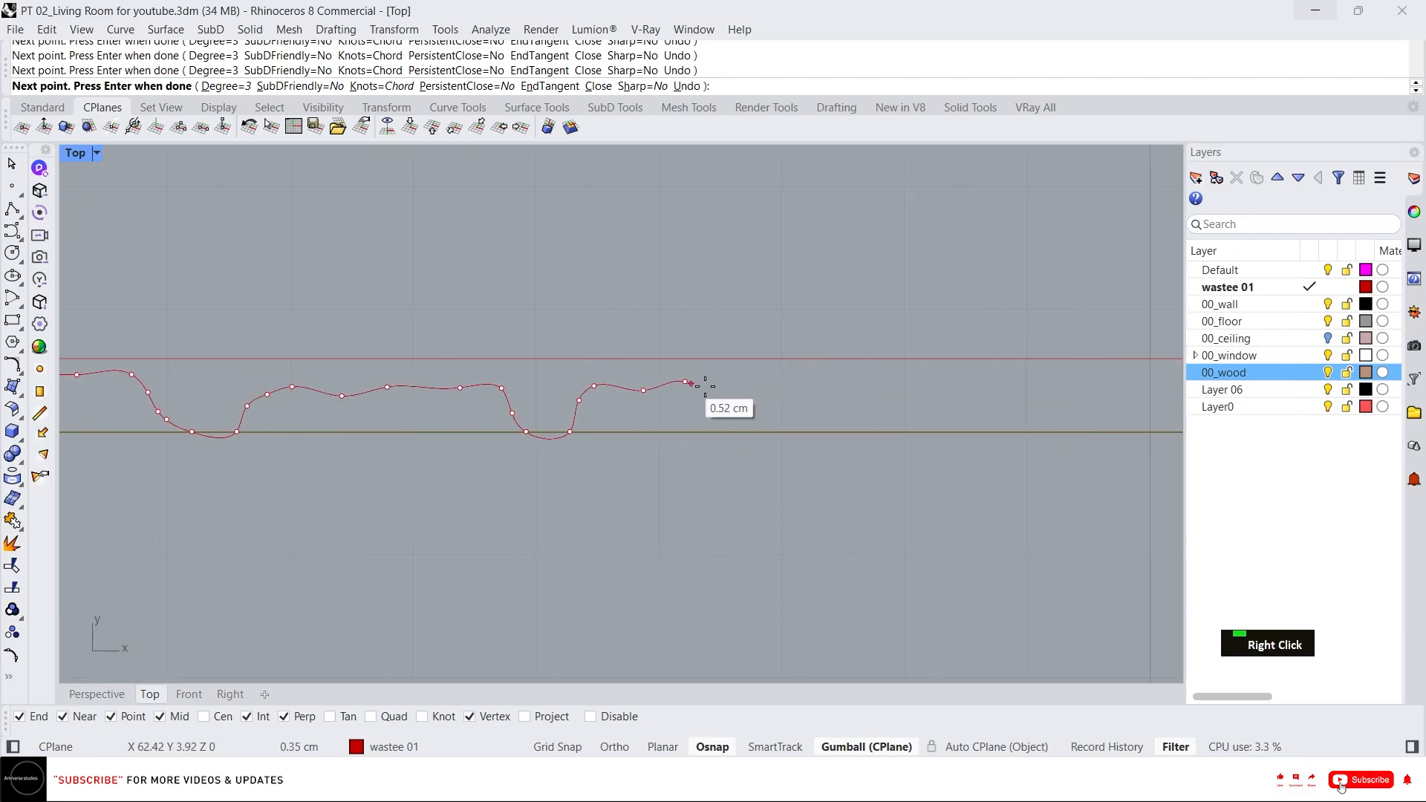
click(793, 405)
click(838, 391)
click(916, 432)
click(936, 400)
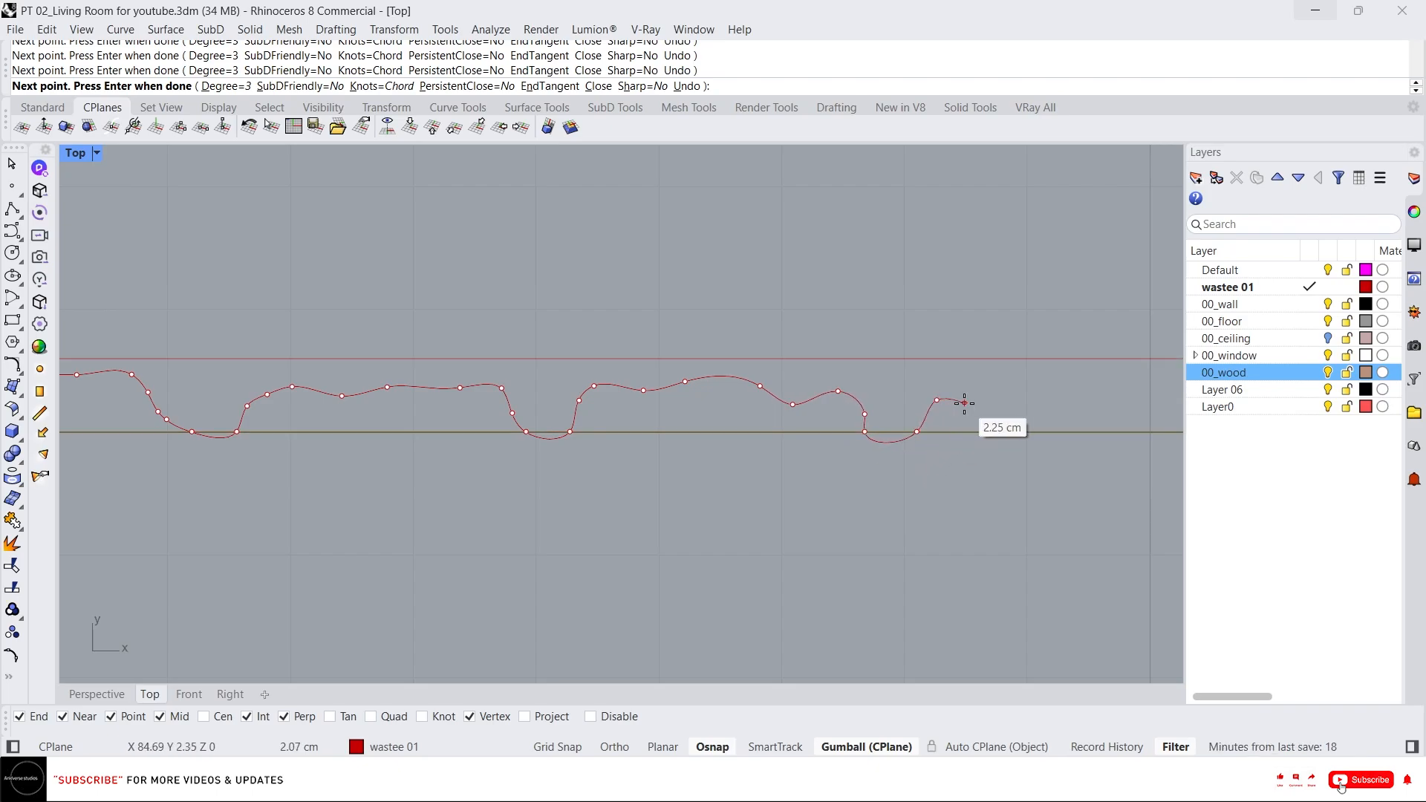
click(963, 404)
scroll(969, 422, down, 2)
right_drag(992, 425, 762, 426)
click(881, 405)
click(902, 422)
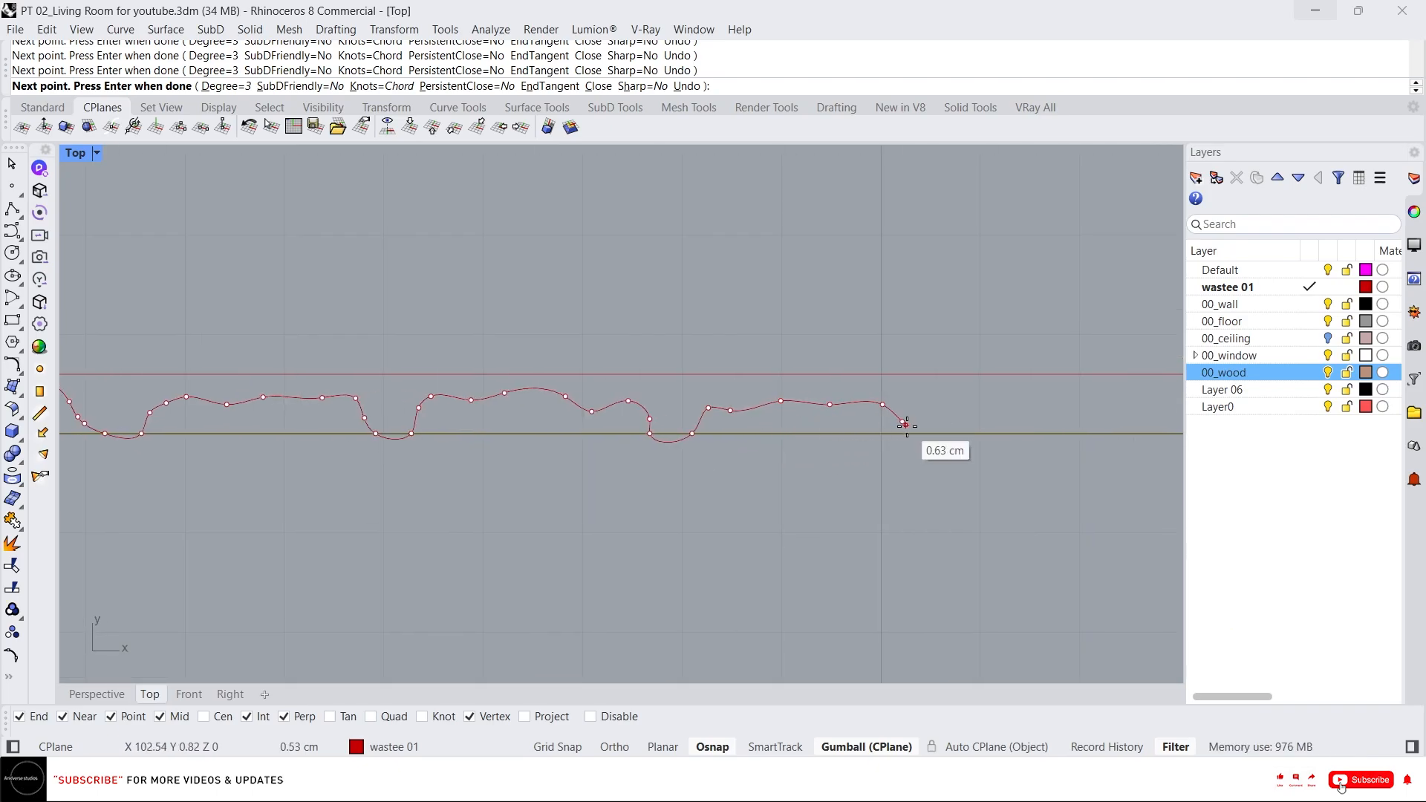
click(921, 433)
click(951, 434)
click(969, 401)
right_drag(996, 401, 757, 405)
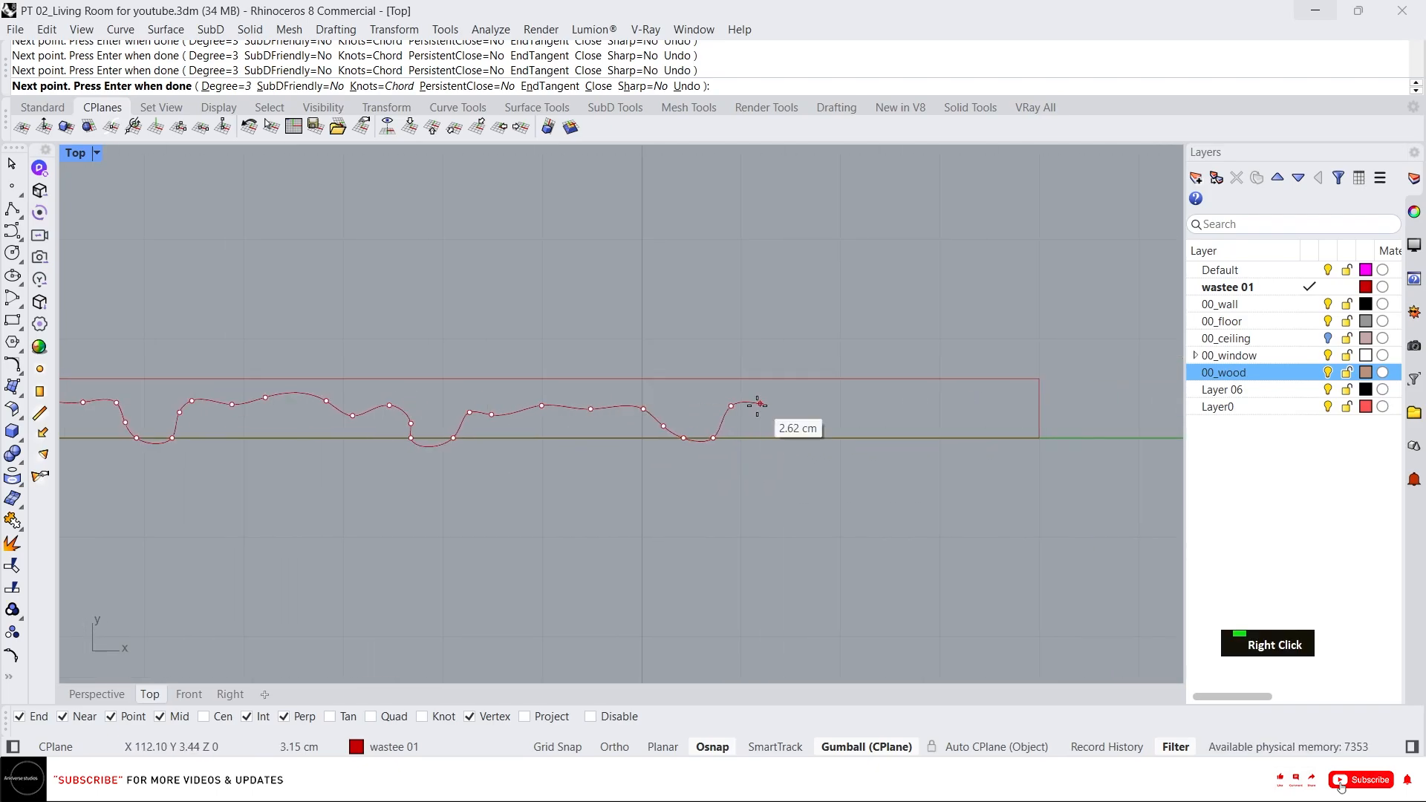
click(806, 420)
click(829, 438)
click(876, 409)
click(946, 412)
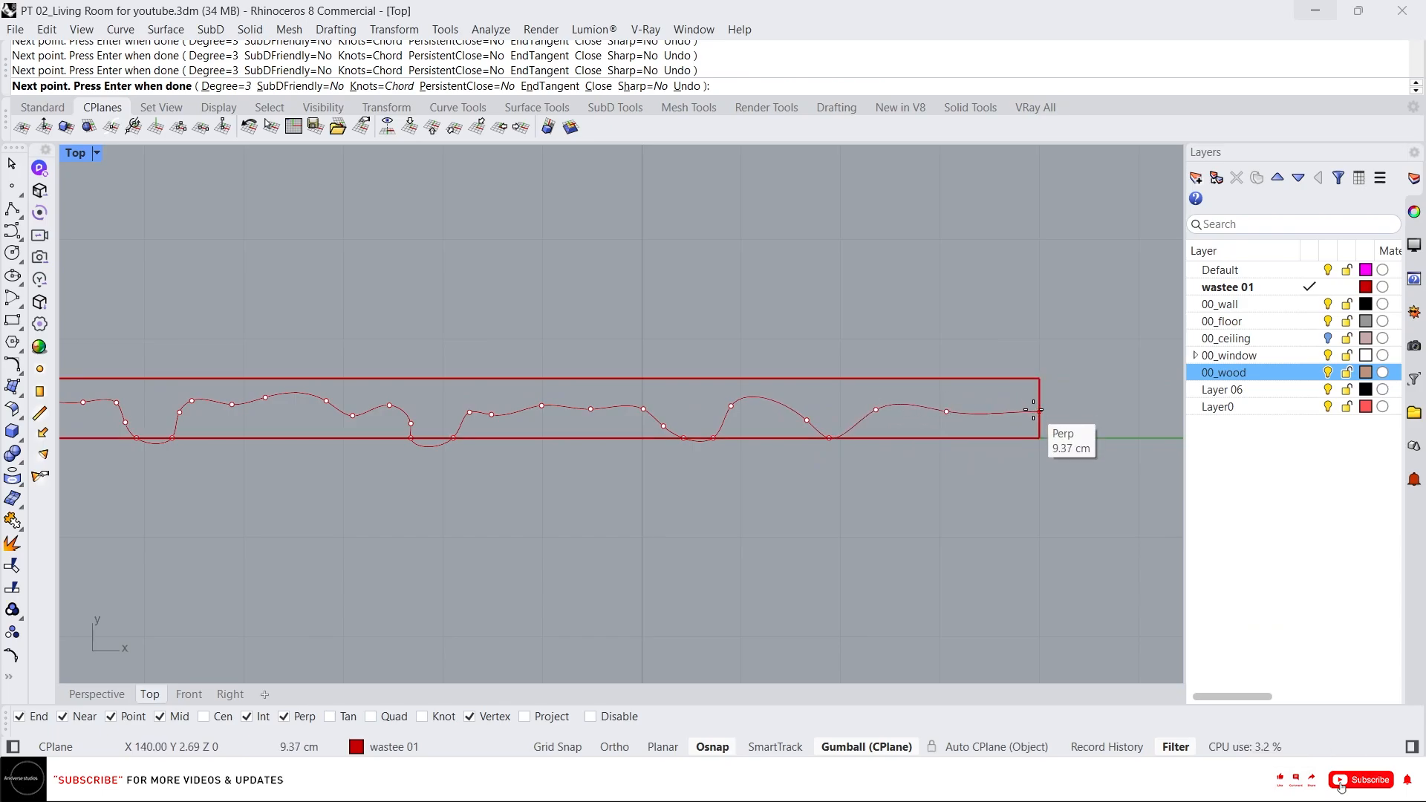
click(988, 425)
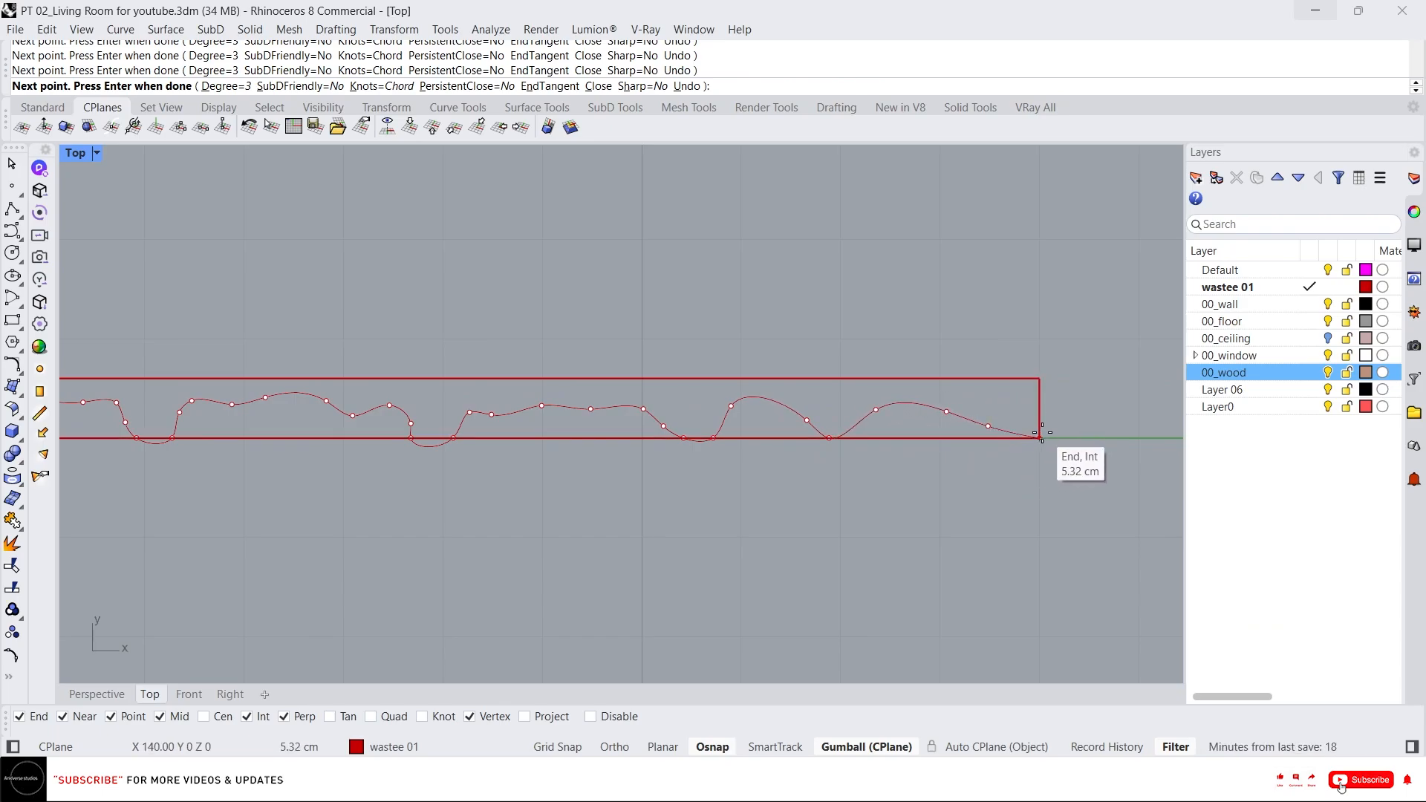
click(1040, 437)
key(space)
Move control points of the wavy curve to reshape its dips and peaks within the rectangle.
scroll(849, 455, down, 2)
click(604, 414)
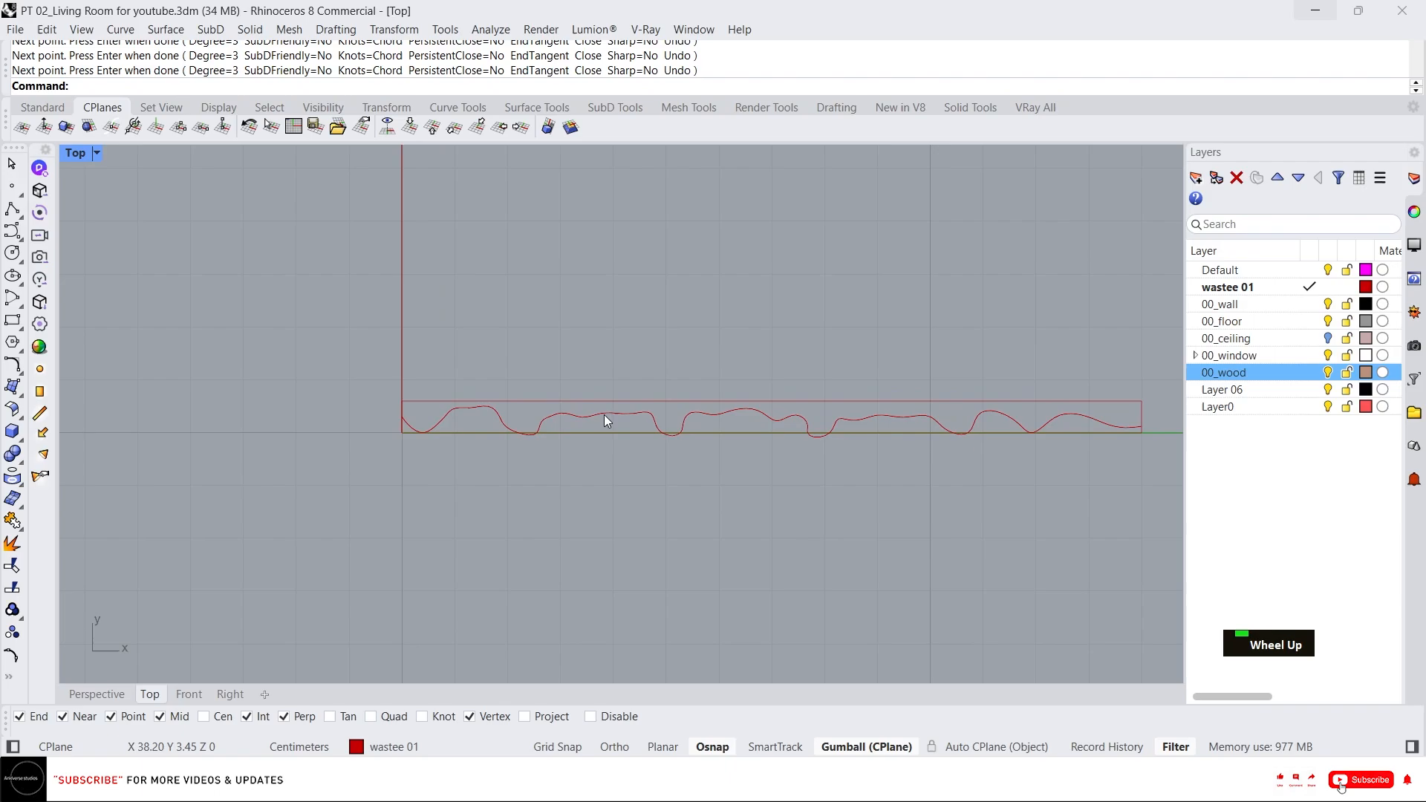
scroll(410, 437, up, 5)
scroll(402, 449, up, 2)
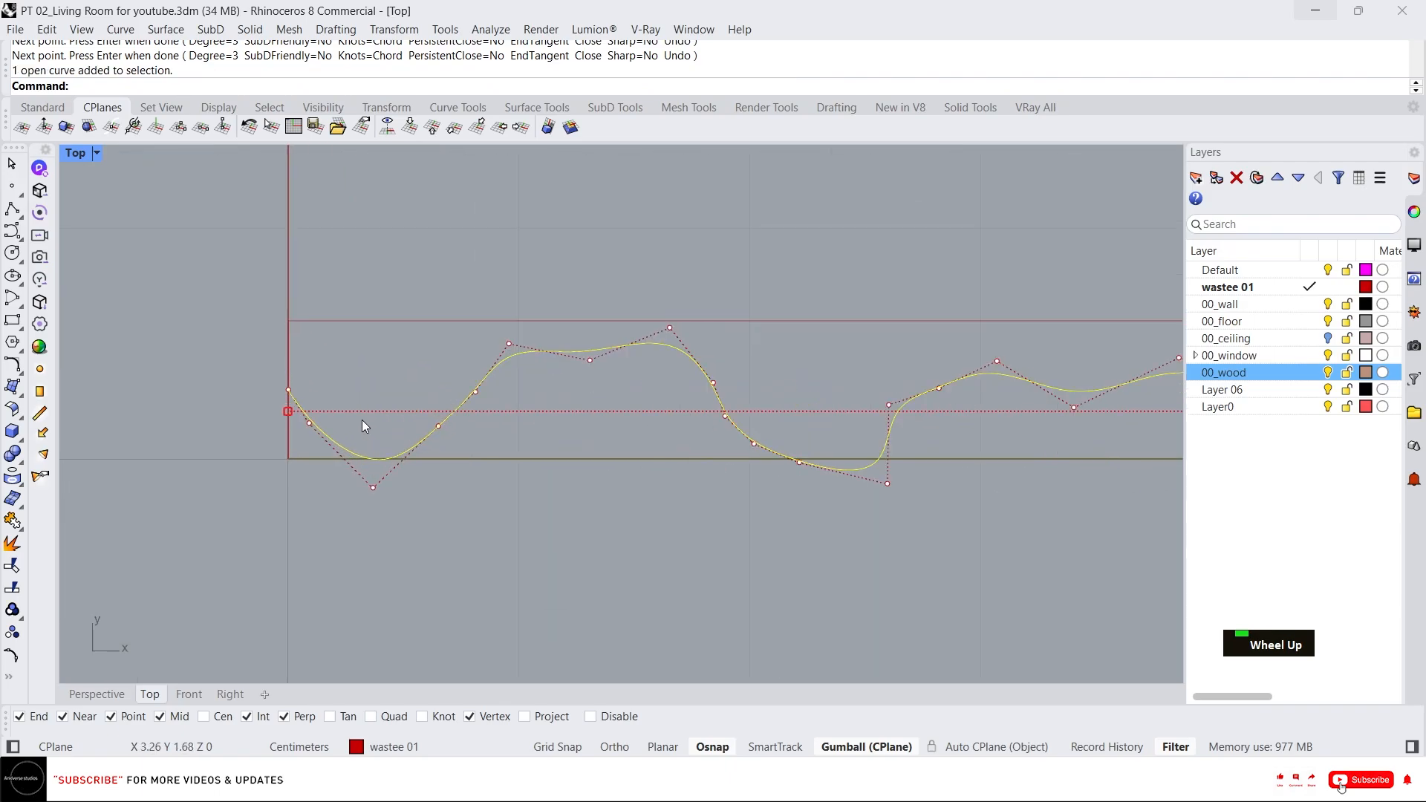
click(373, 488)
drag(370, 447, 370, 433)
right_drag(812, 408, 510, 417)
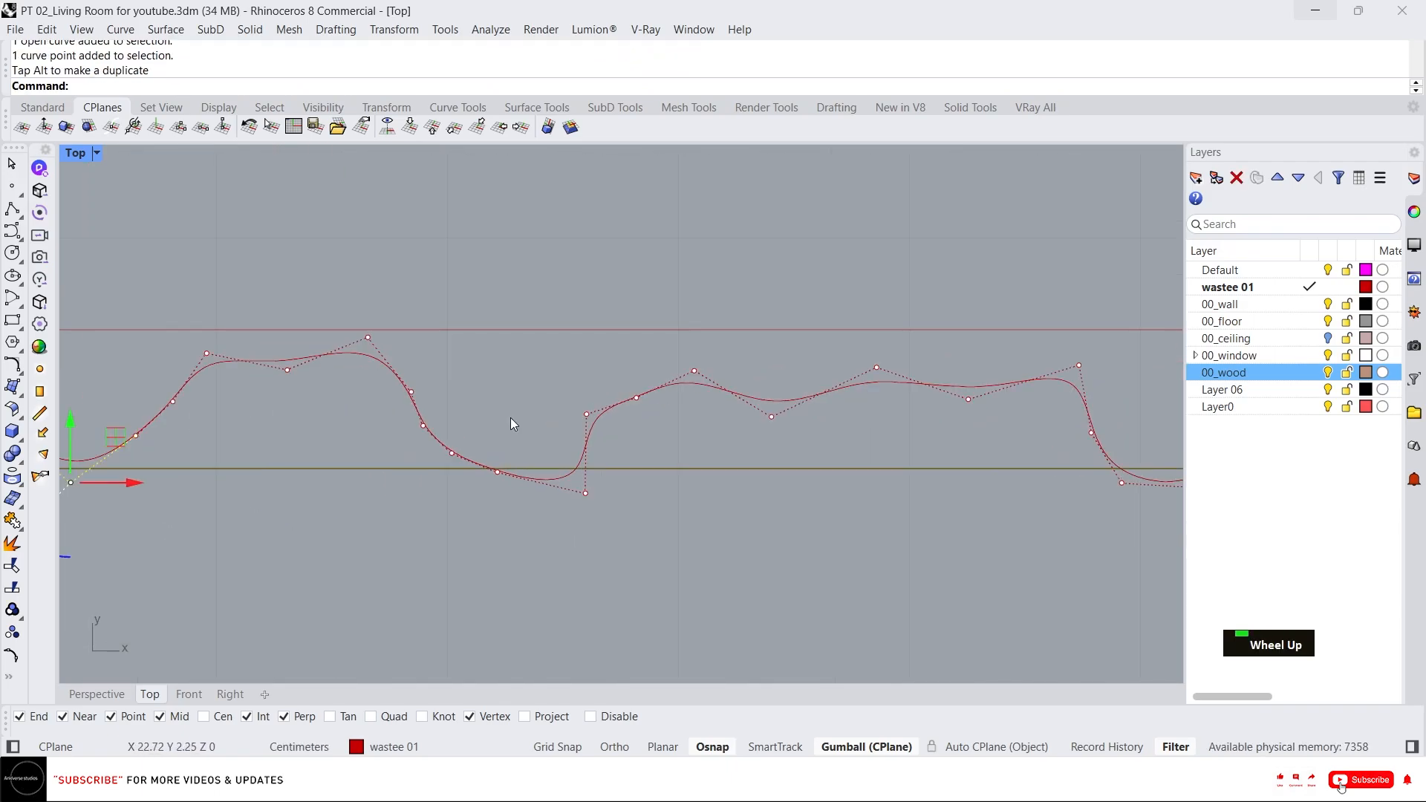
click(586, 492)
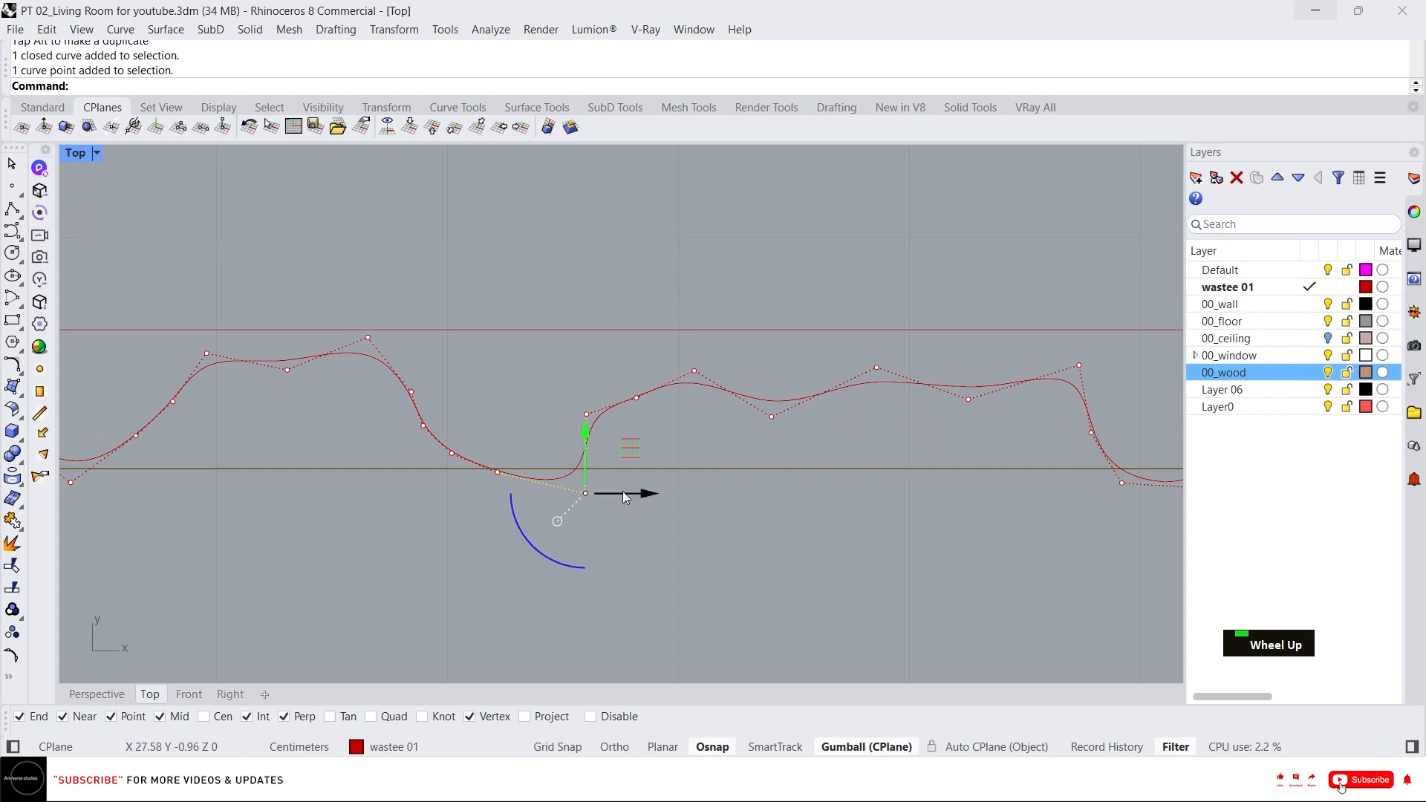
drag(625, 495, 534, 474)
click(497, 472)
scroll(485, 460, down, 4)
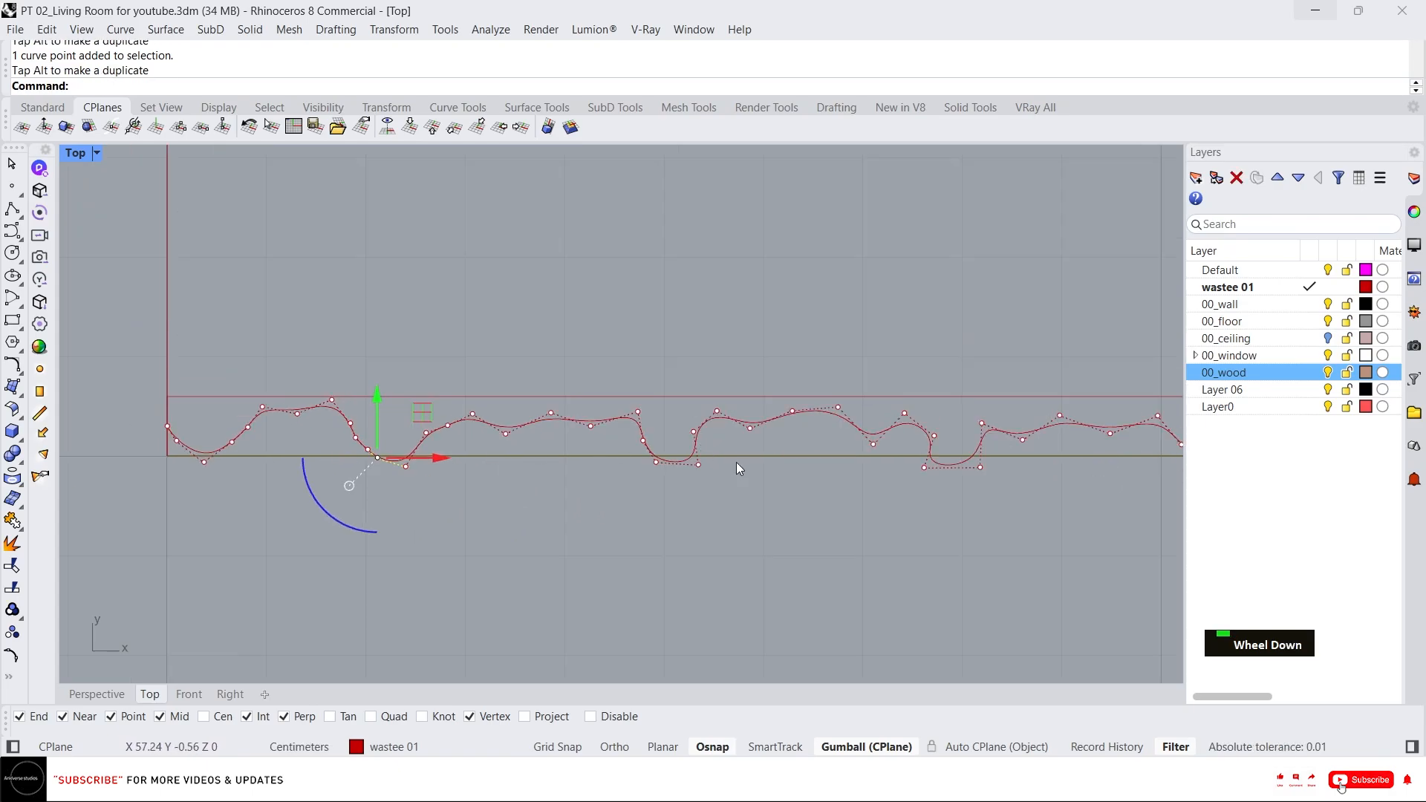
right_drag(721, 466, 657, 463)
scroll(793, 455, up, 4)
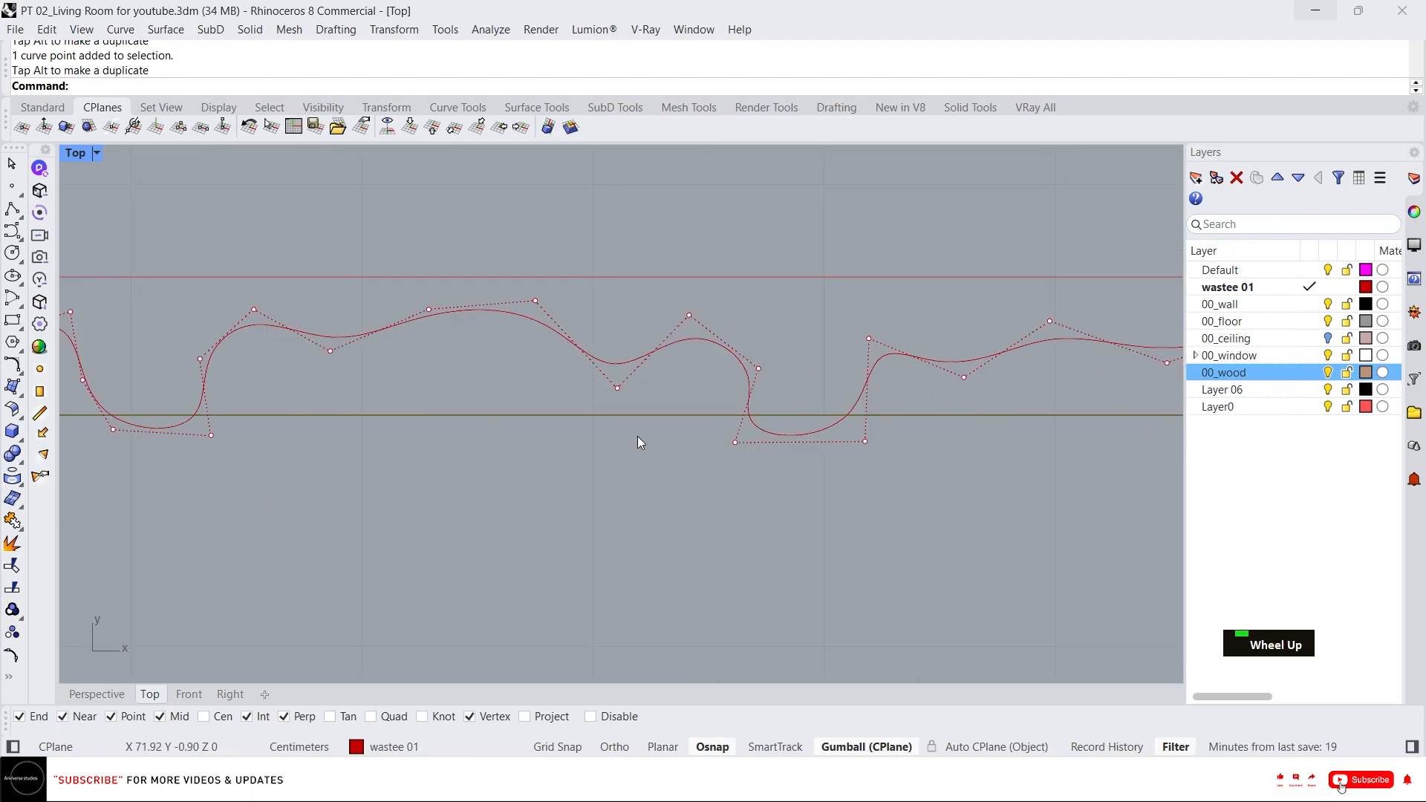
drag(640, 438, 986, 543)
drag(850, 446, 887, 451)
scroll(880, 476, down, 3)
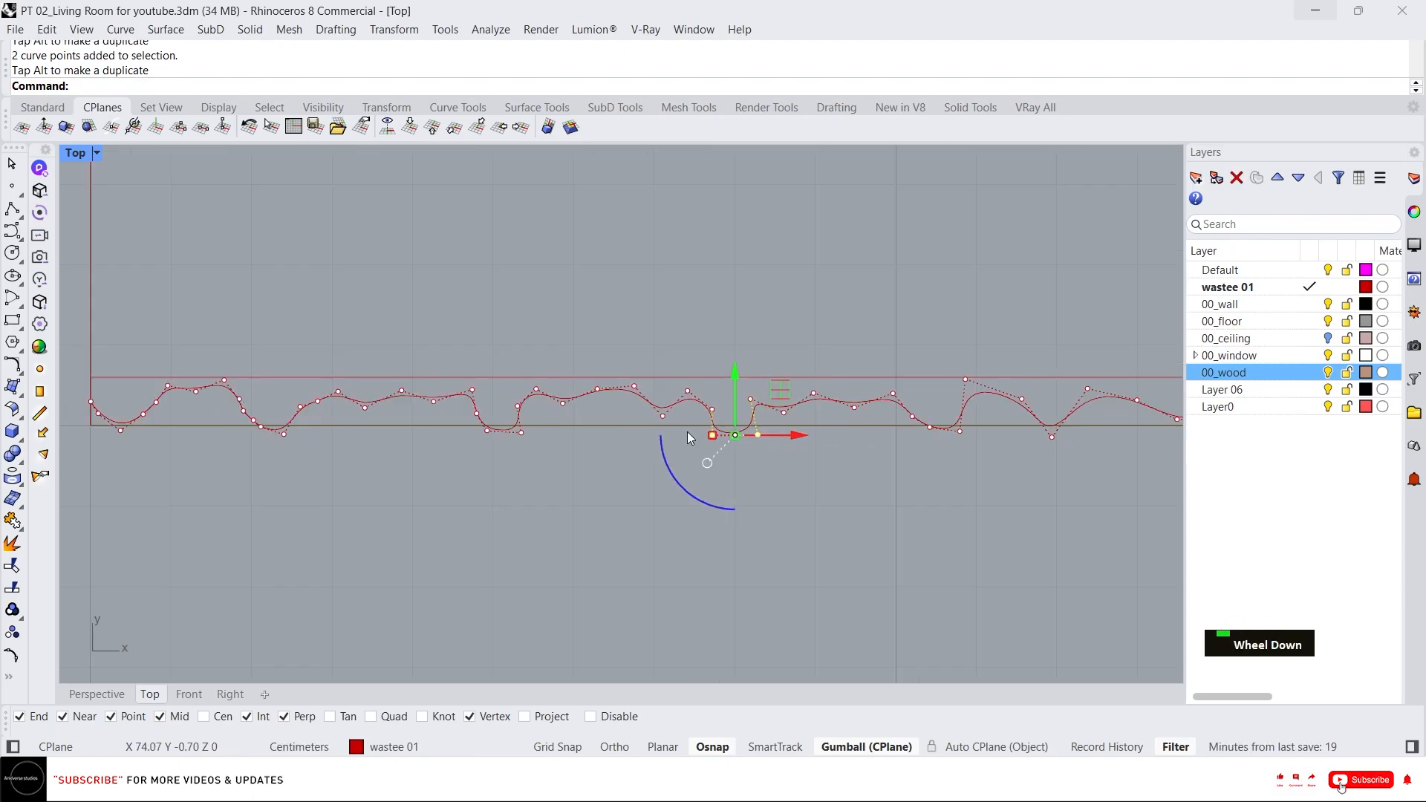
key(Escape)
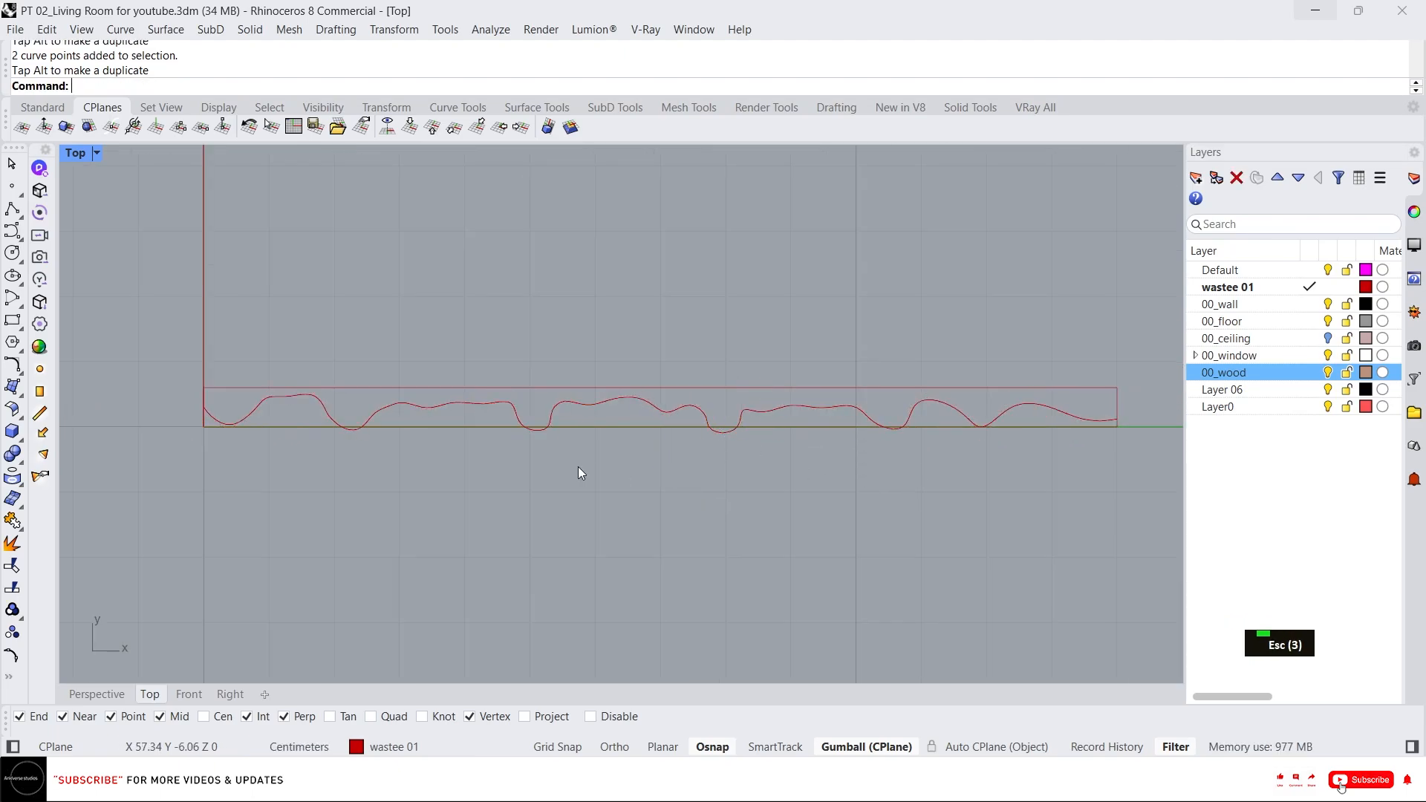
Explode the rectangle into its separate edge segments.
scroll(246, 419, up, 2)
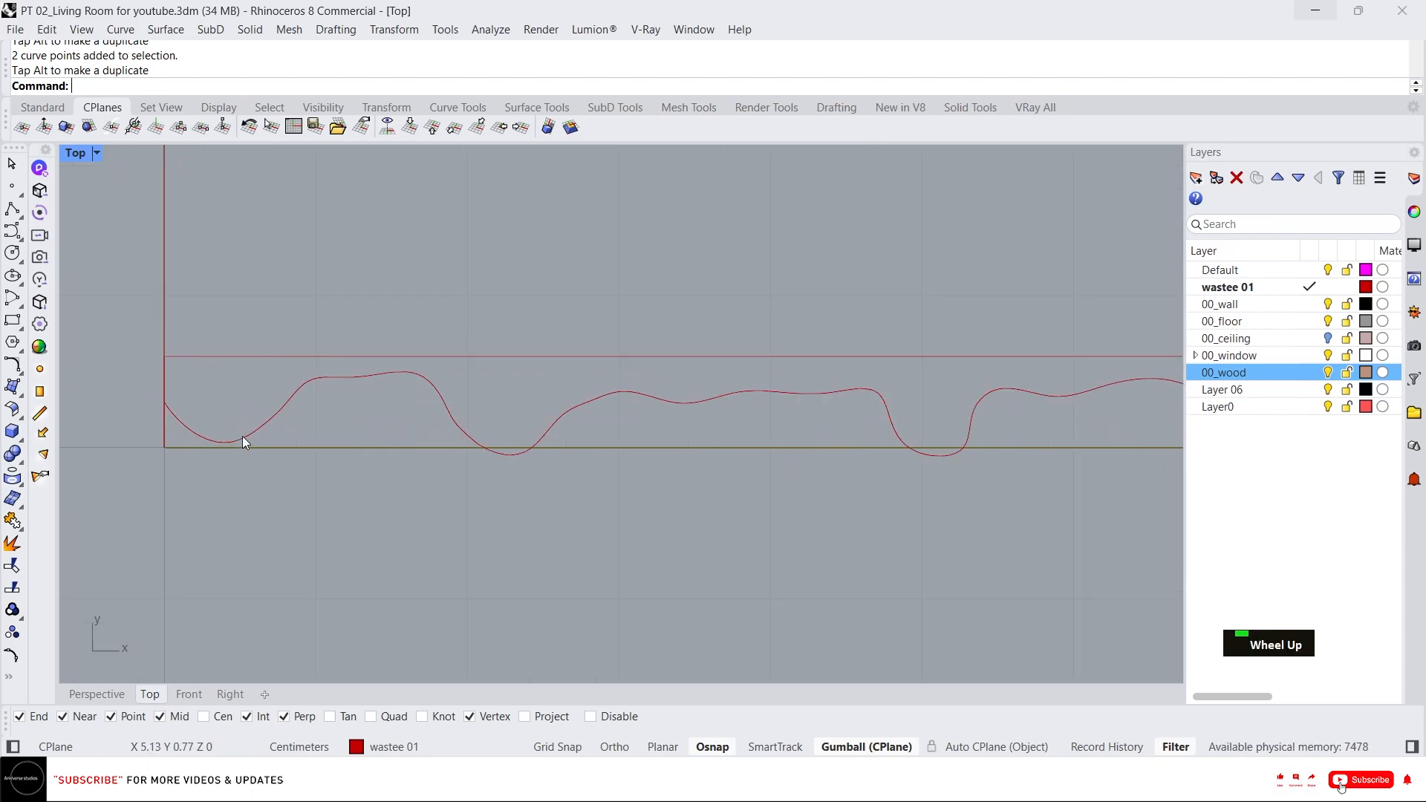
double_click(308, 450)
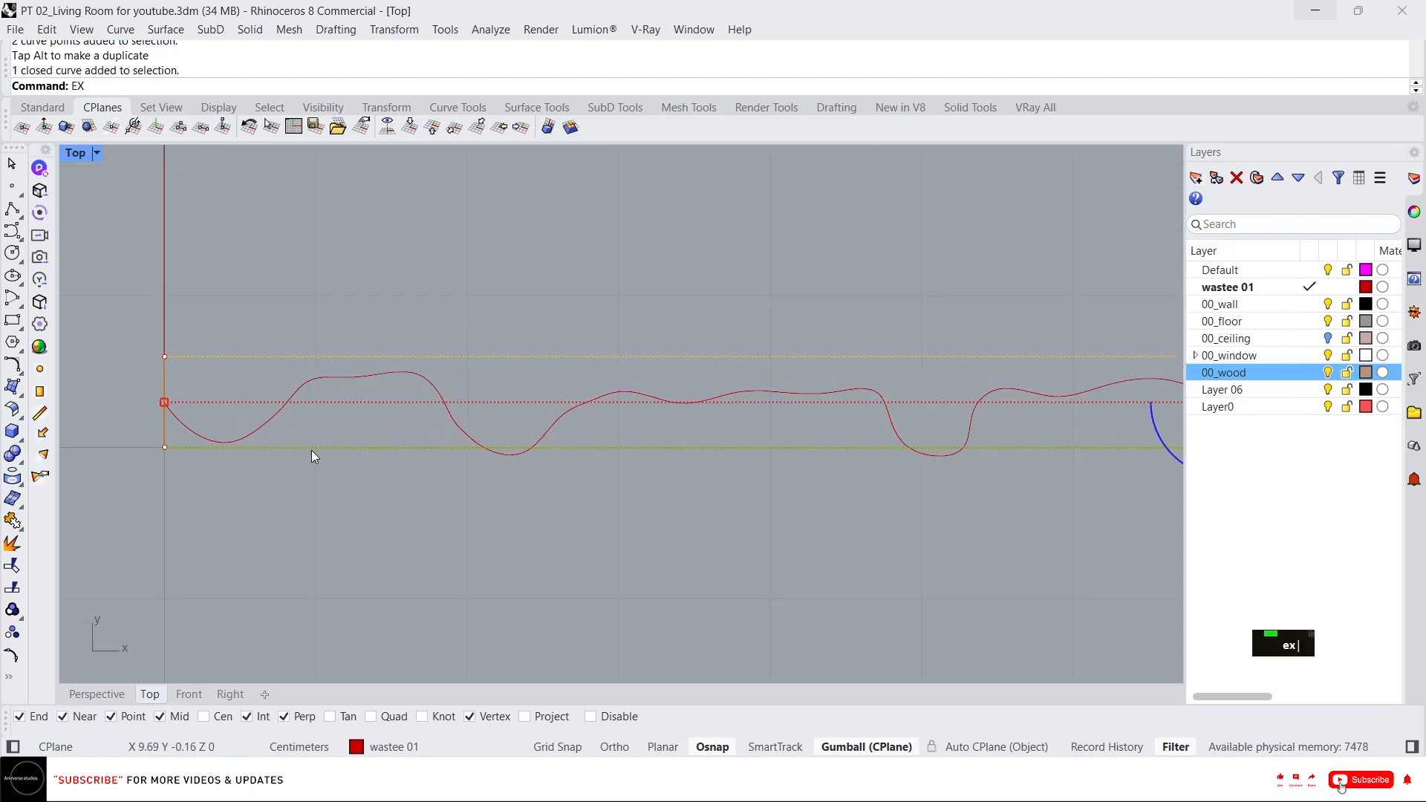
key(Return)
key(Escape)
key(Escape)
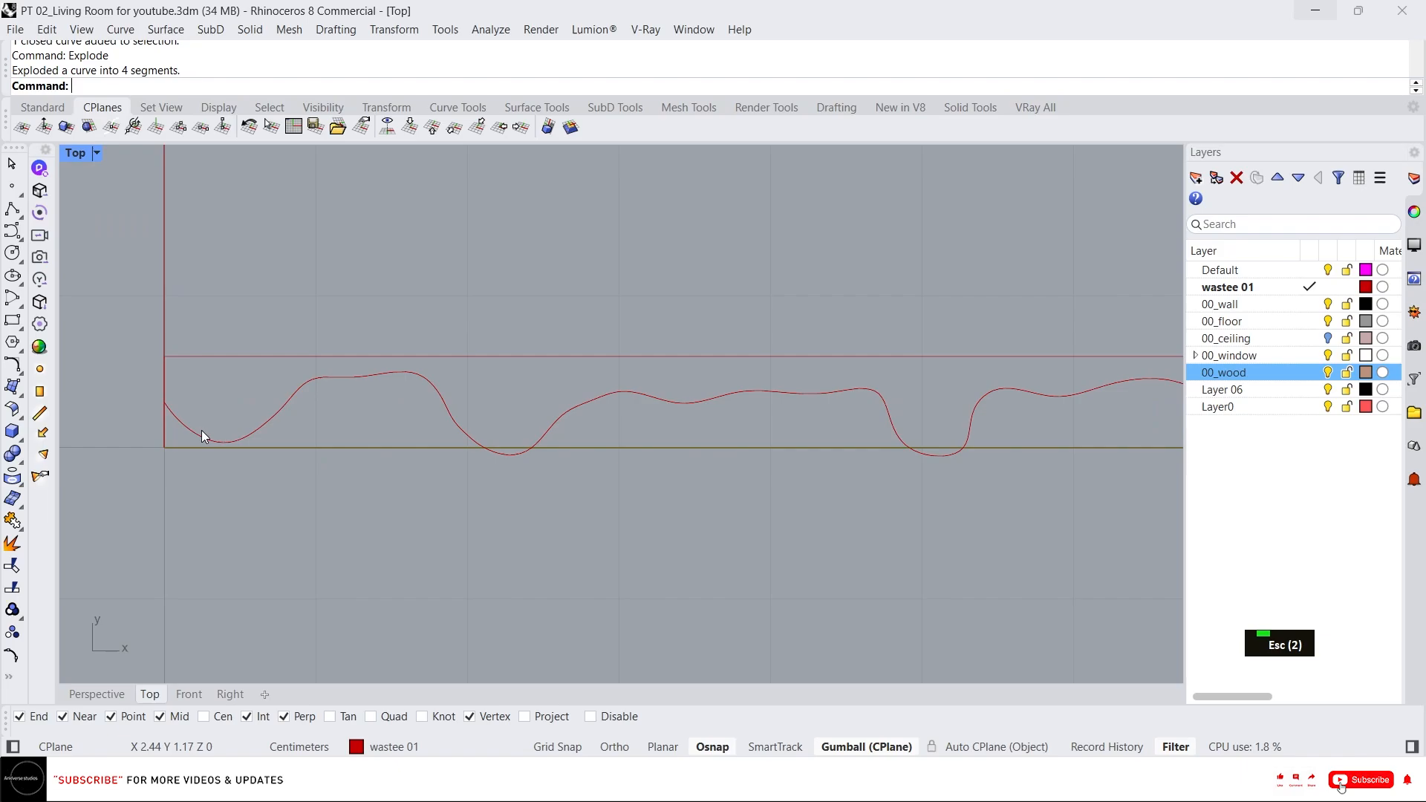
Fillet the rectangle's left edge with the wavy curve at radius 4, then undo it.
key(space)
click(163, 382)
click(177, 413)
scroll(185, 413, down, 6)
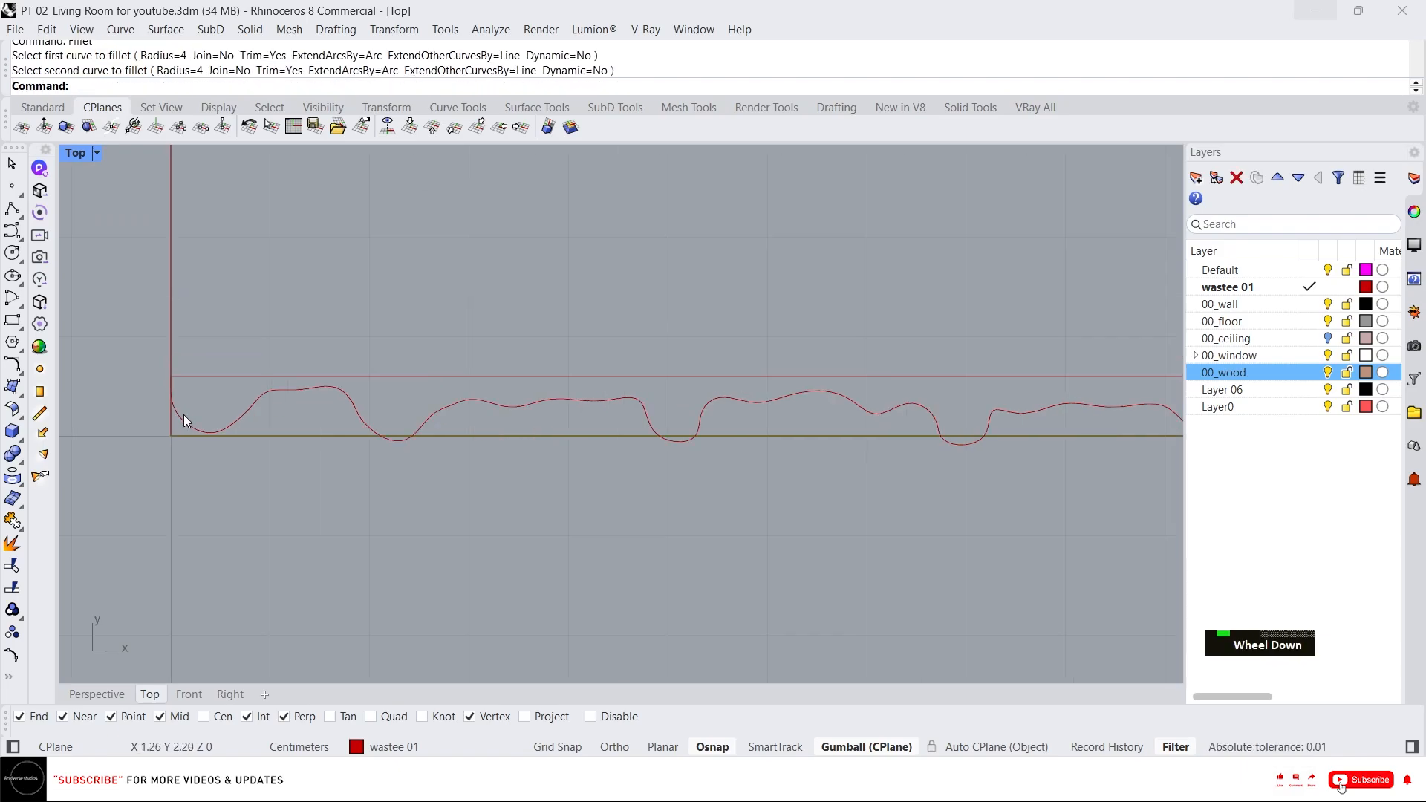
right_drag(660, 441, 335, 444)
right_drag(517, 401, 667, 399)
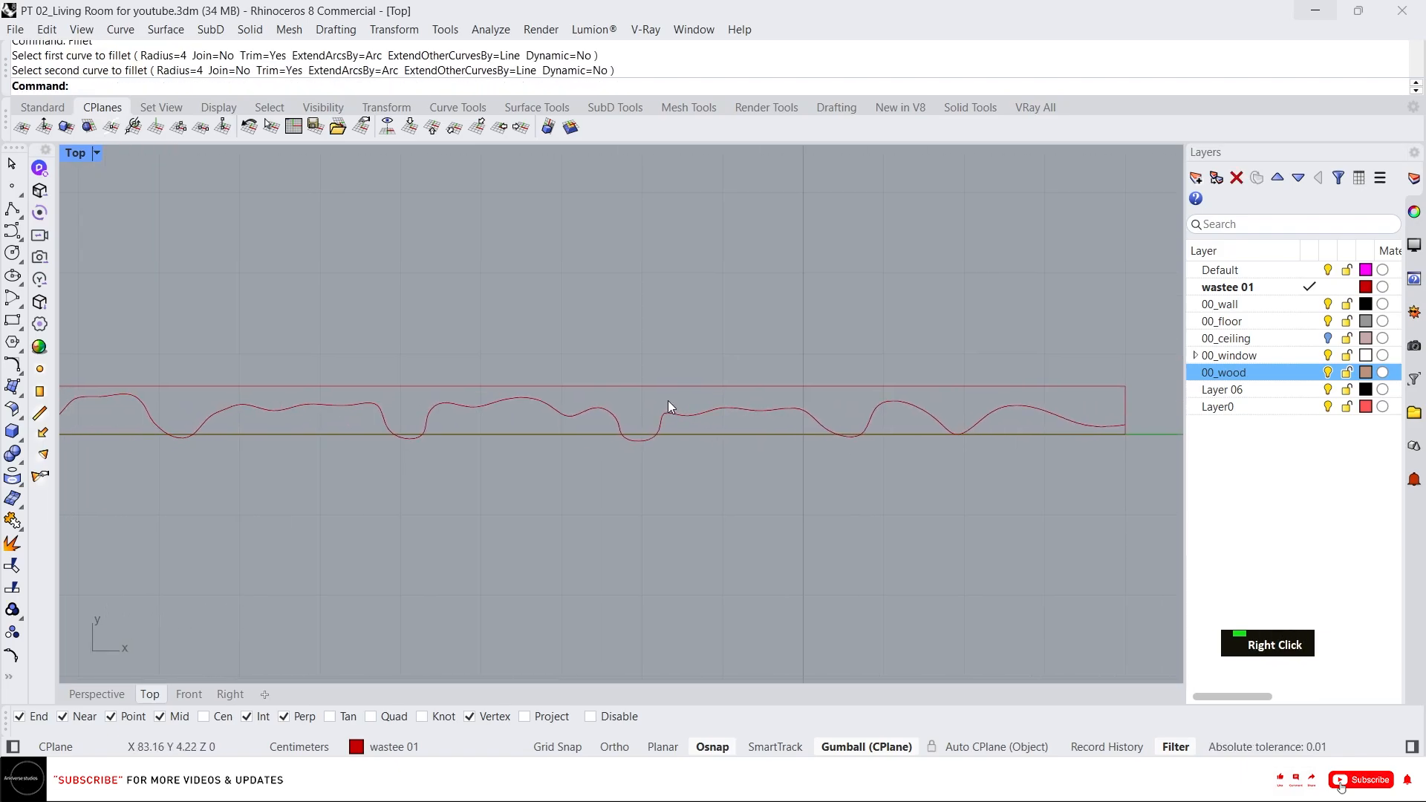
key(ctrl+z)
Fillet the wavy curve with the rectangle's left edge and its right end at radius 0 to trim them together.
right_drag(231, 400, 599, 382)
key(Escape)
key(Escape)
text(f)
key(space)
text(0)
key(Return)
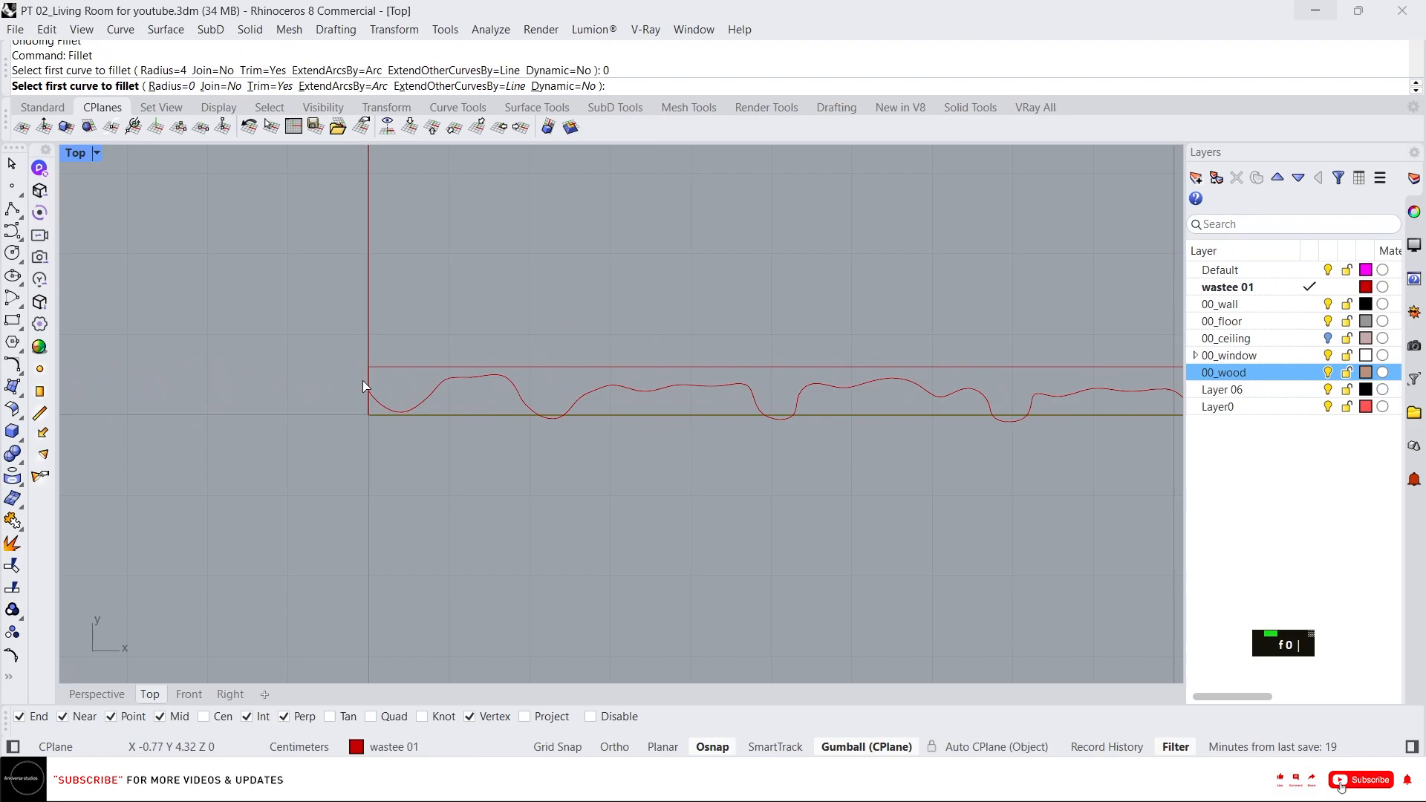
scroll(402, 422, up, 3)
double_click(367, 413)
scroll(310, 391, down, 3)
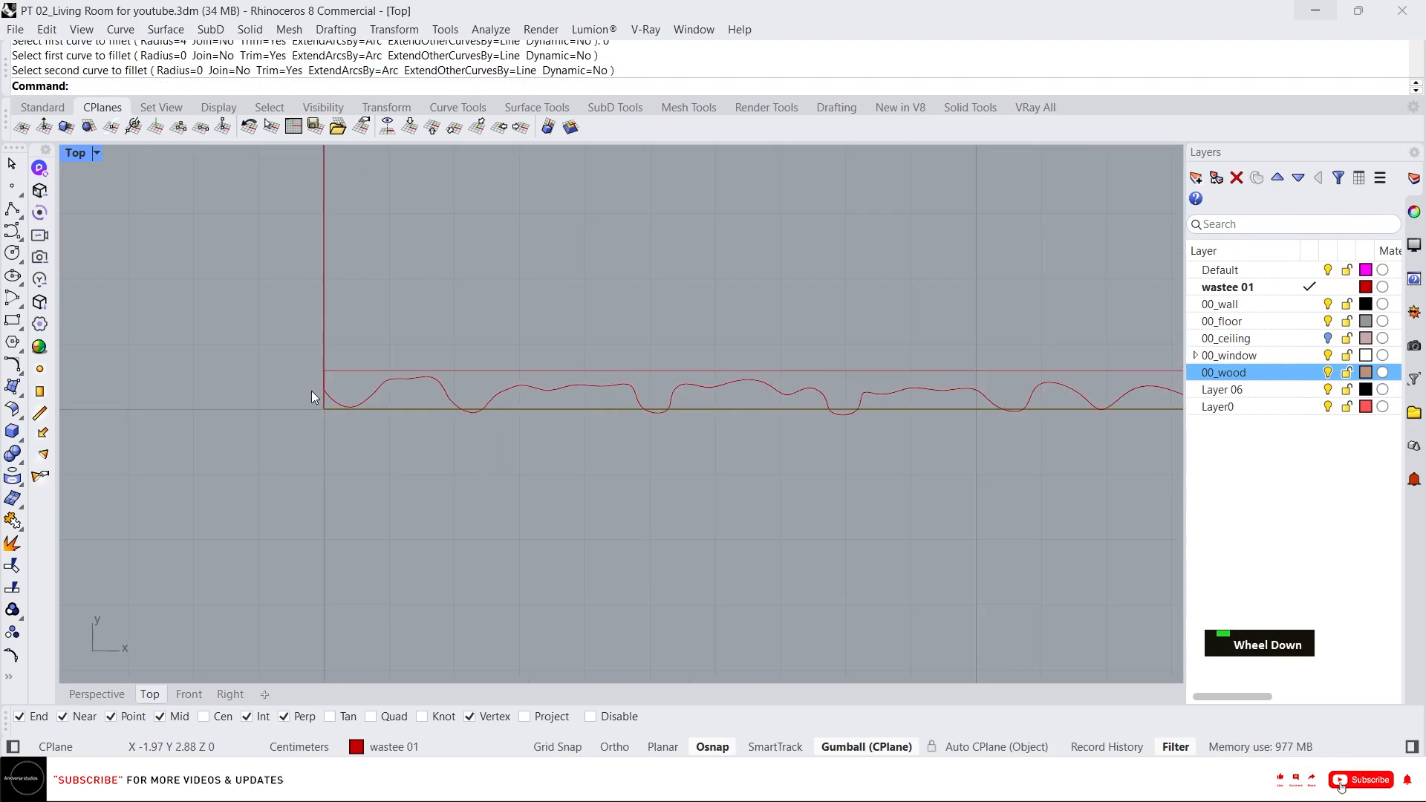
scroll(960, 403, up, 3)
key(space)
double_click(751, 394)
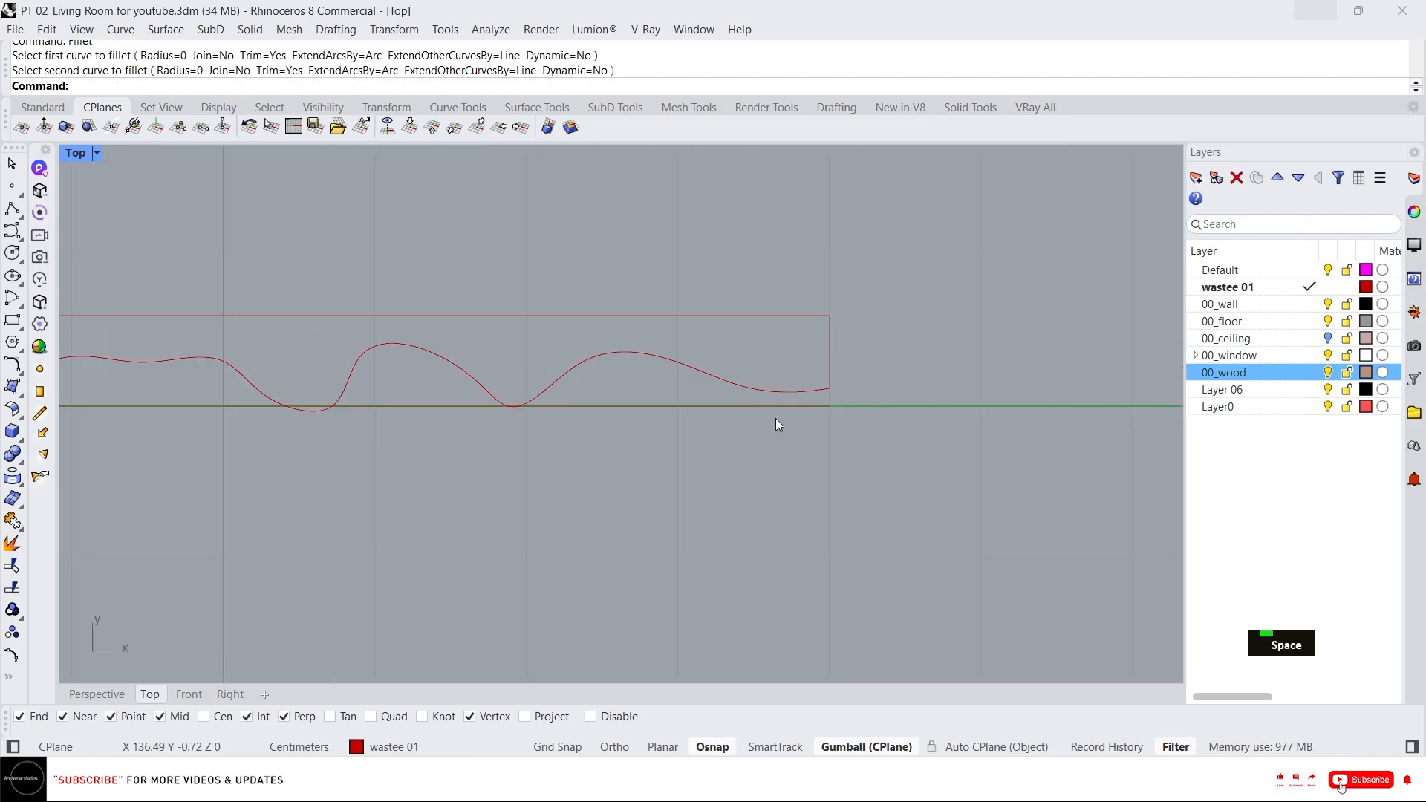
Delete the leftover bottom edge and create a planar surface from the closed wavy profile curves.
click(675, 410)
key(Delete)
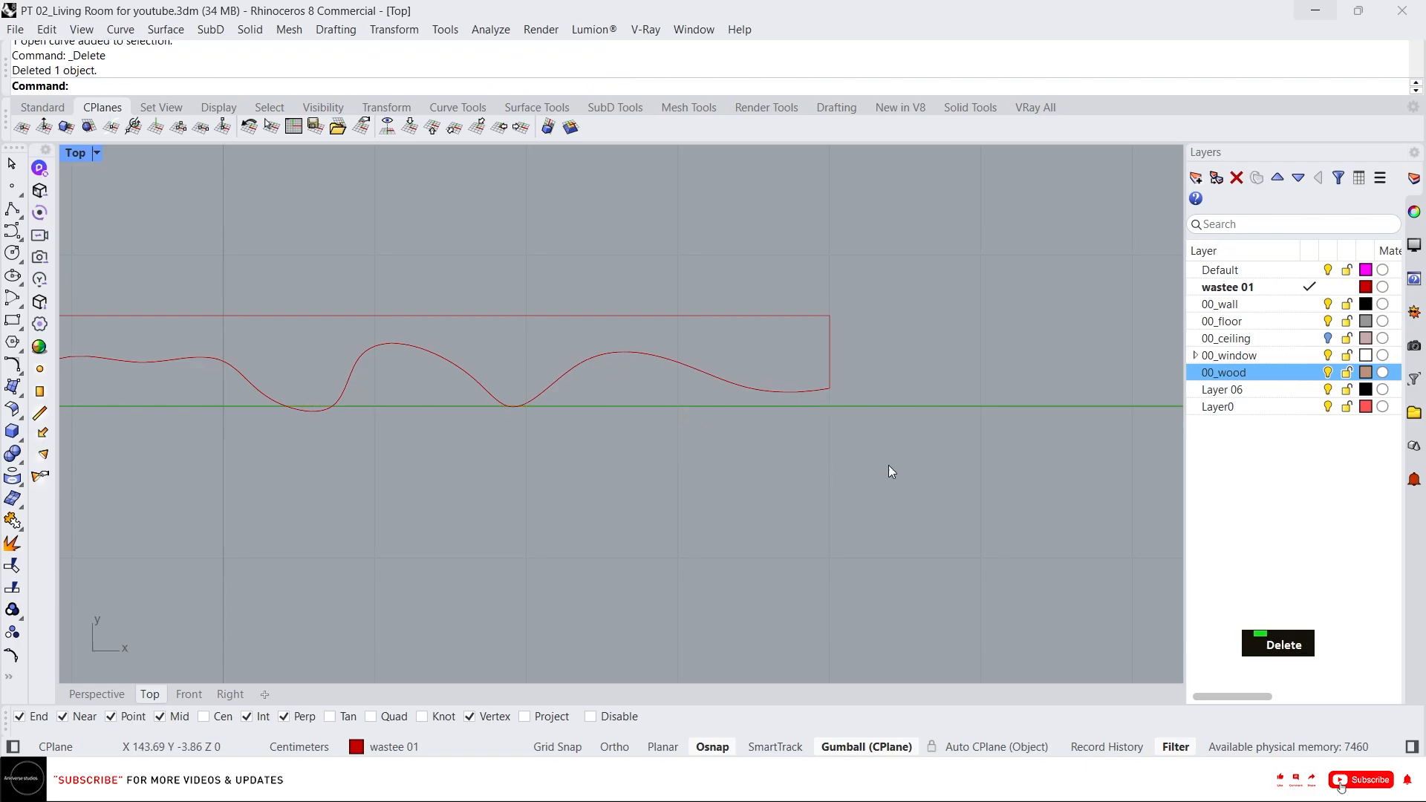
scroll(888, 464, down, 3)
drag(978, 486, 389, 355)
text(p)
key(Return)
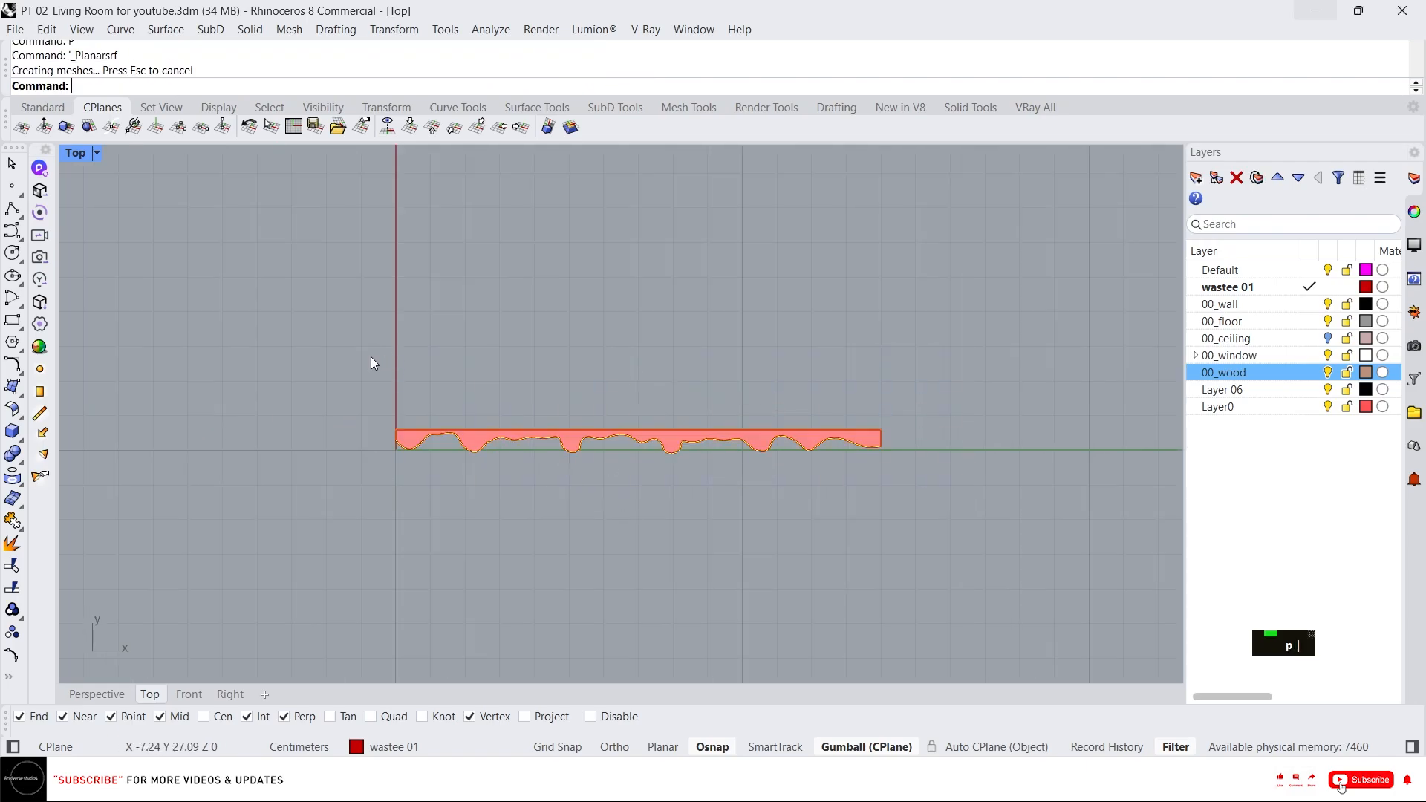
Move the new planar surface sideways, away from its profile curves.
scroll(590, 438, up, 3)
click(549, 439)
scroll(546, 438, down, 3)
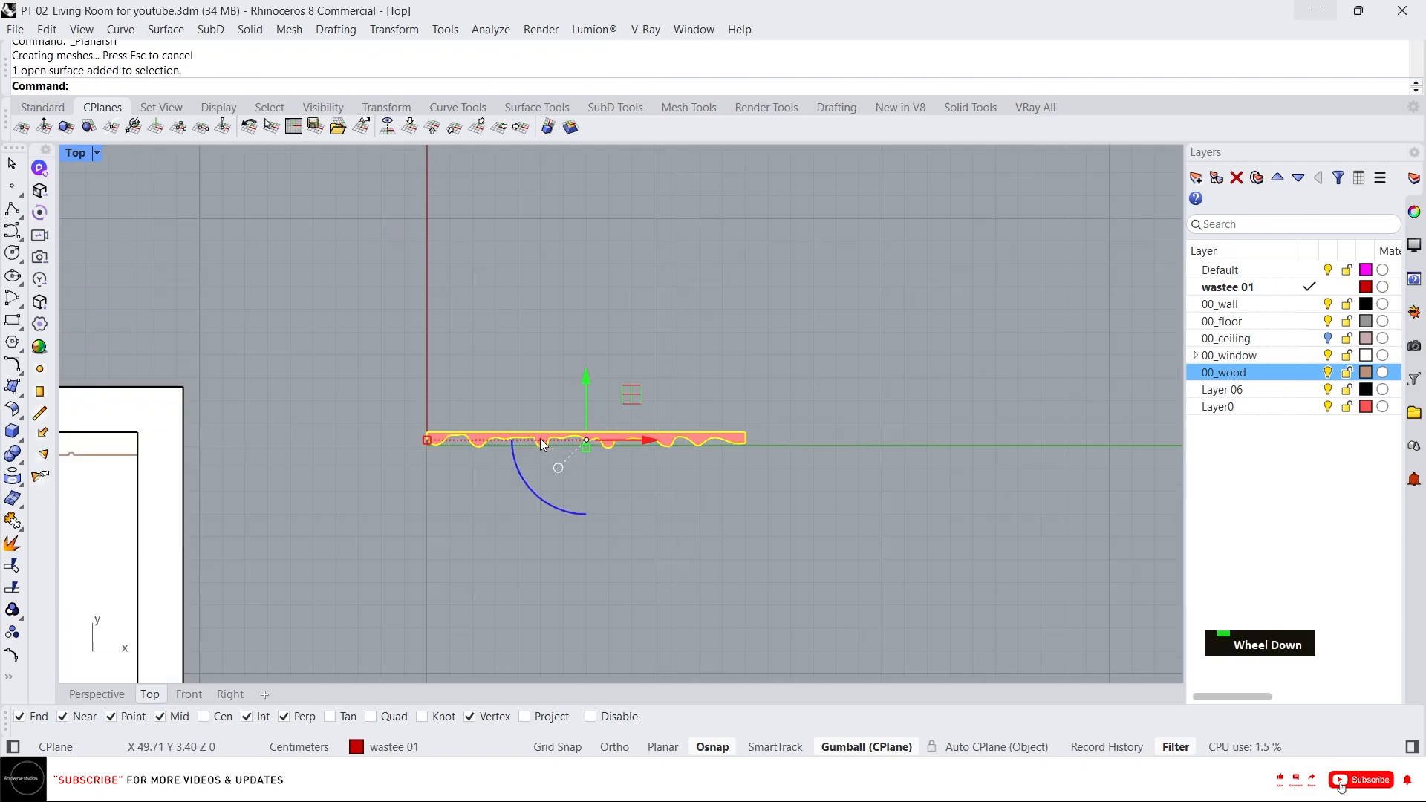
alt+drag(648, 441, 947, 441)
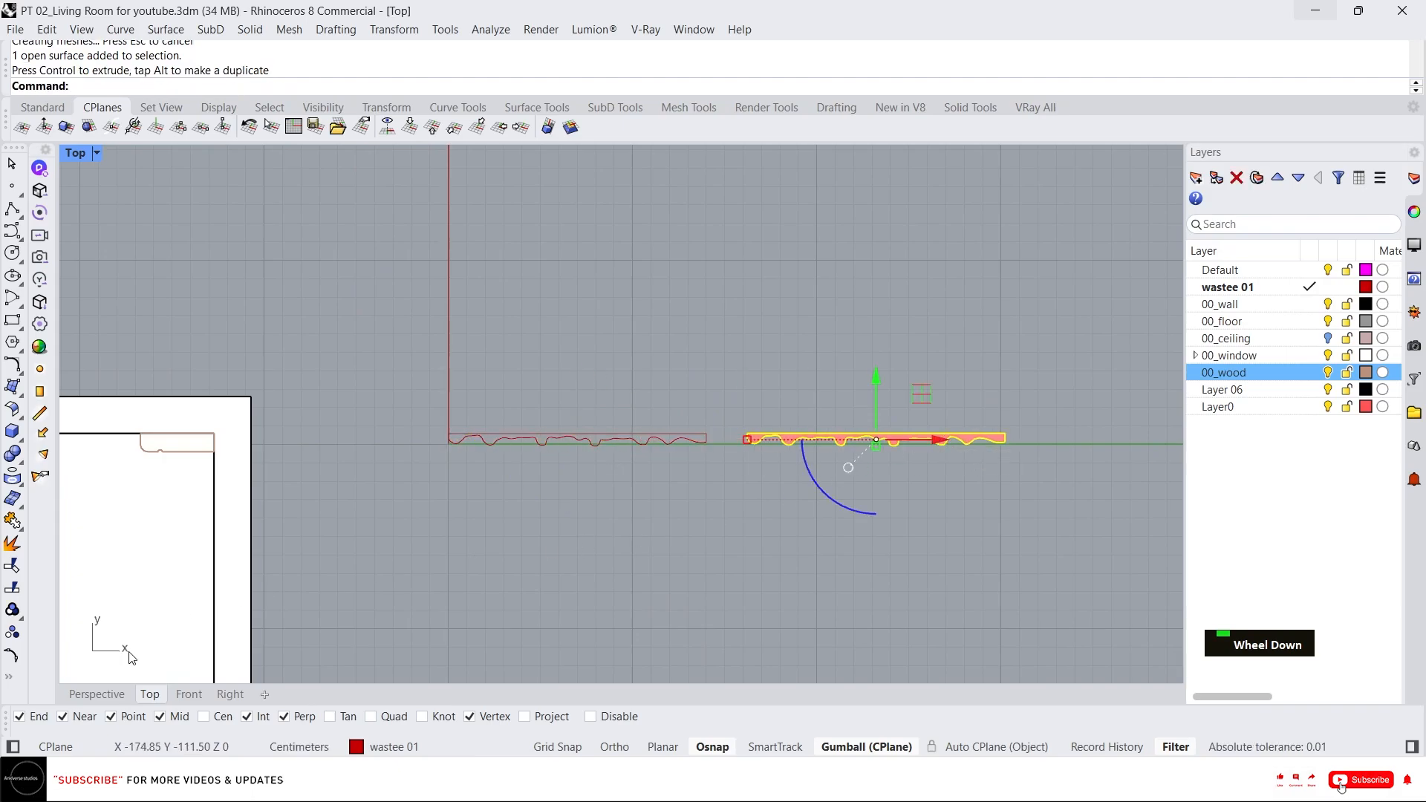
Extrude the wavy surface 350 upward into a solid panel.
click(97, 693)
right_drag(441, 517, 787, 429)
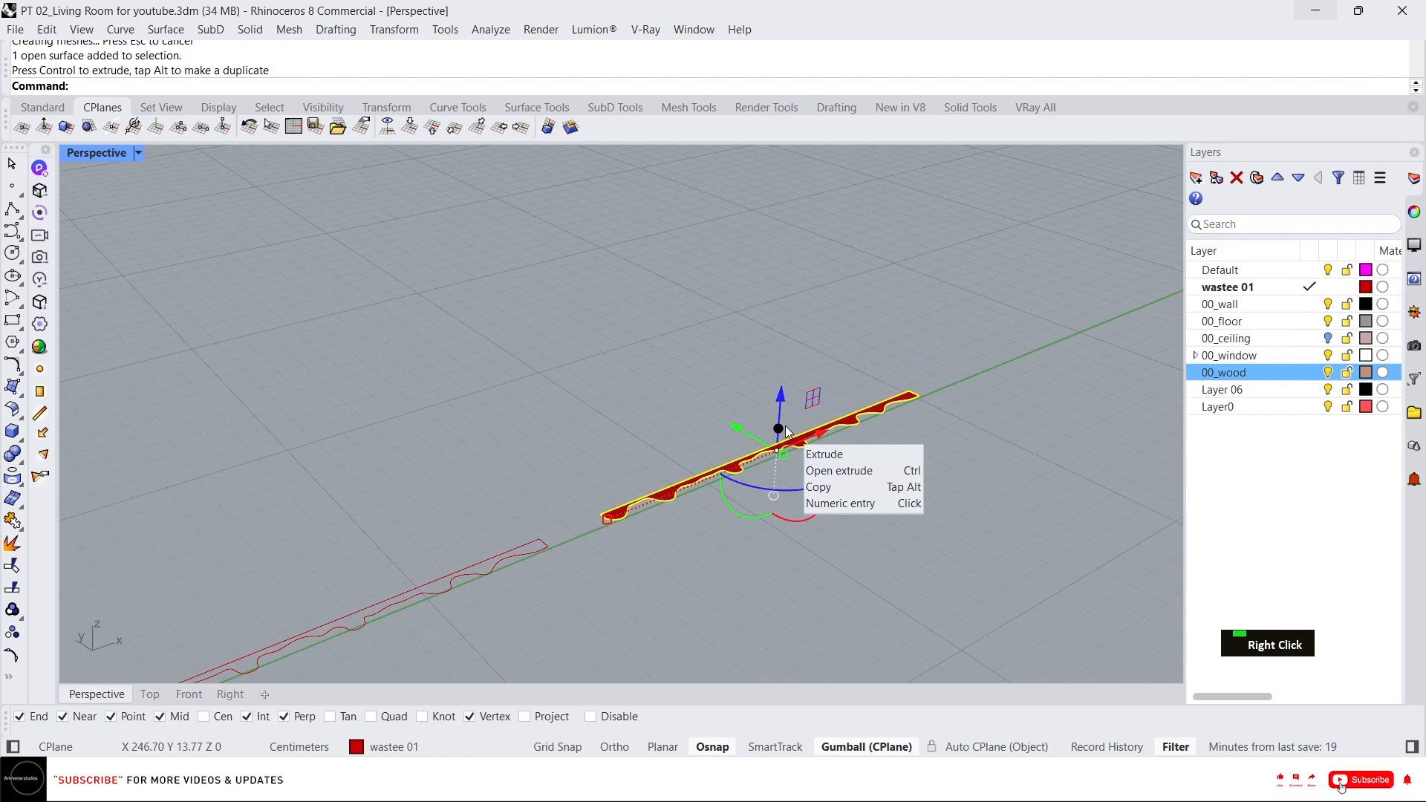
click(785, 429)
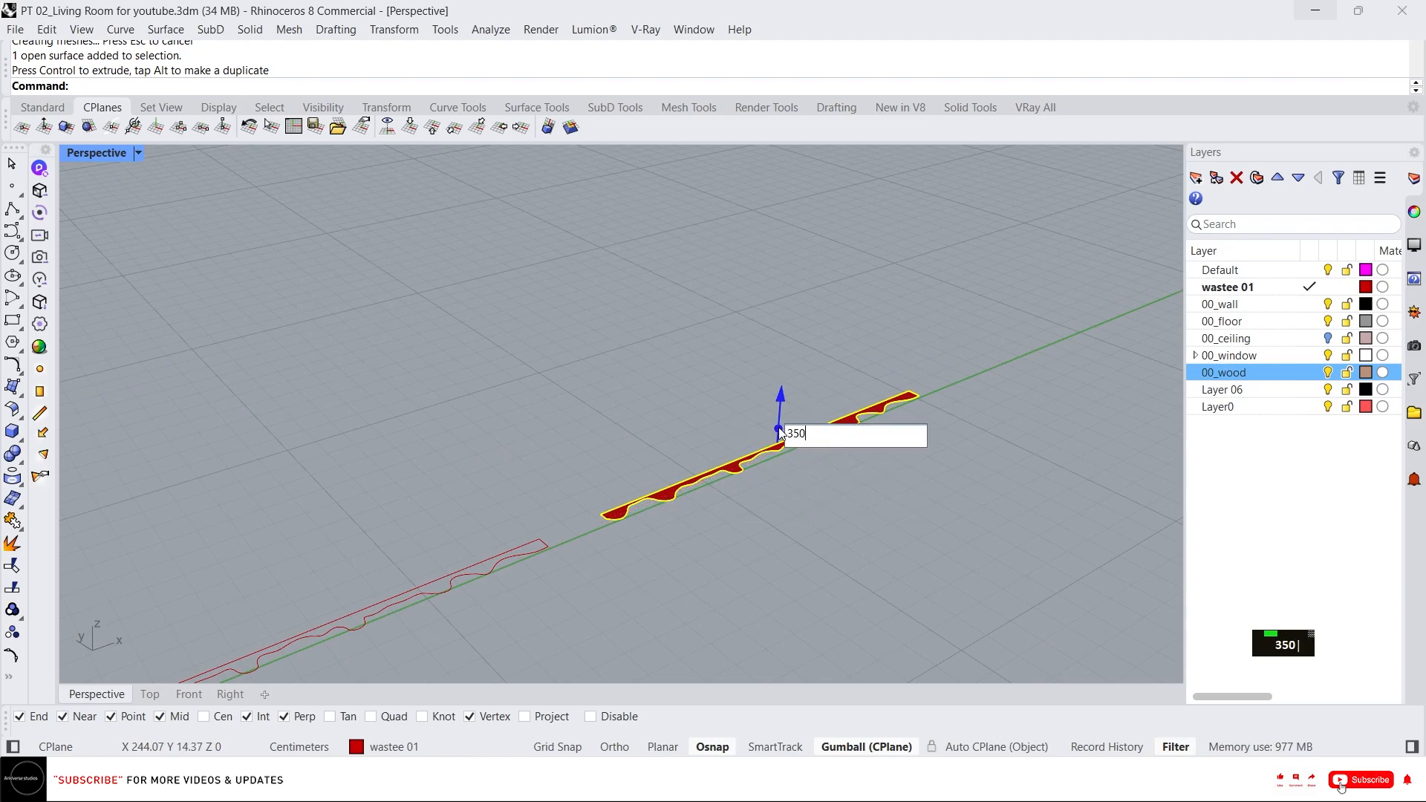
text(350)
key(Return)
Switch the perspective view to Arctic display mode and inspect the extruded wavy panel.
scroll(778, 426, down, 5)
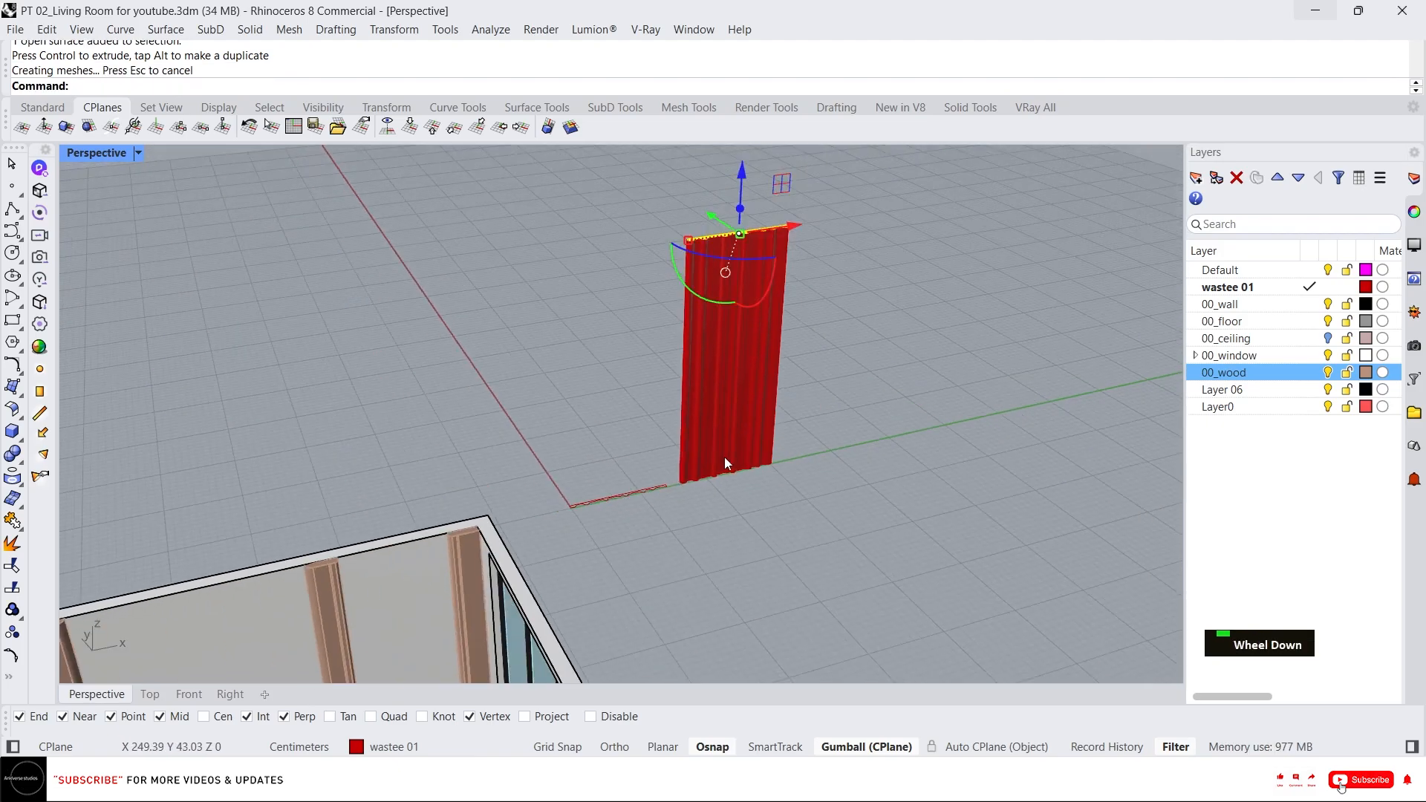
scroll(725, 462, up, 5)
scroll(948, 485, down, 5)
right_drag(724, 540, 831, 432)
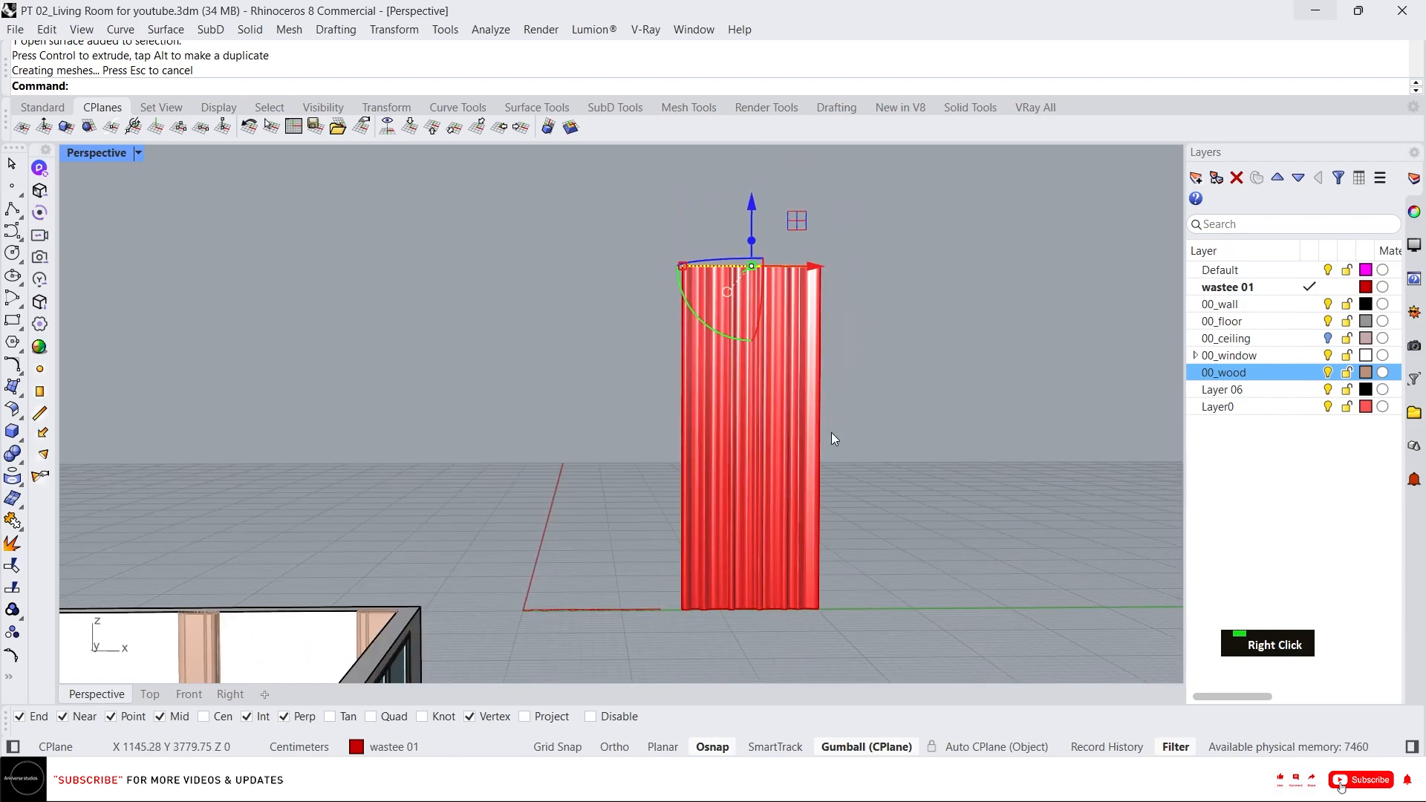
middle_click(822, 386)
click(919, 364)
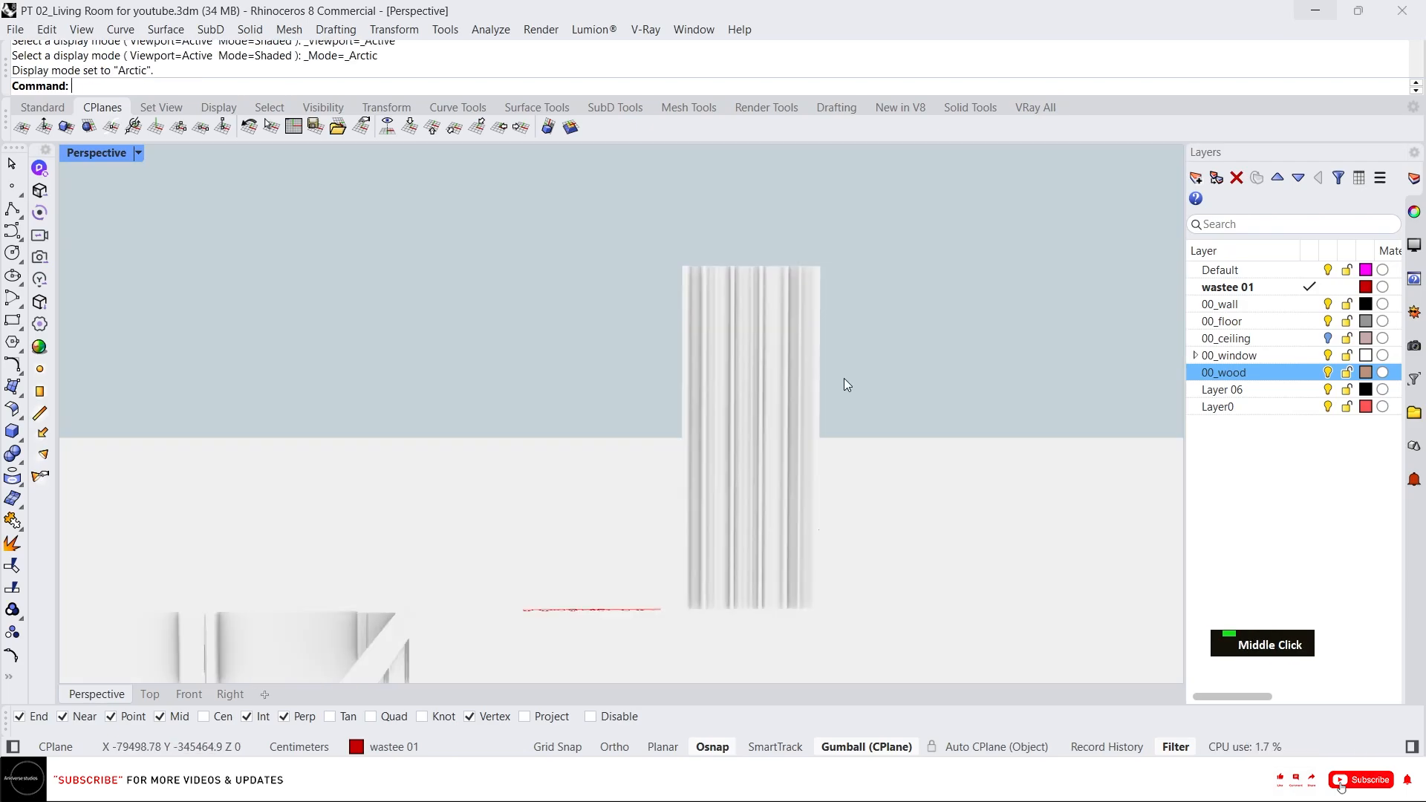
right_drag(844, 377, 808, 373)
scroll(715, 382, up, 3)
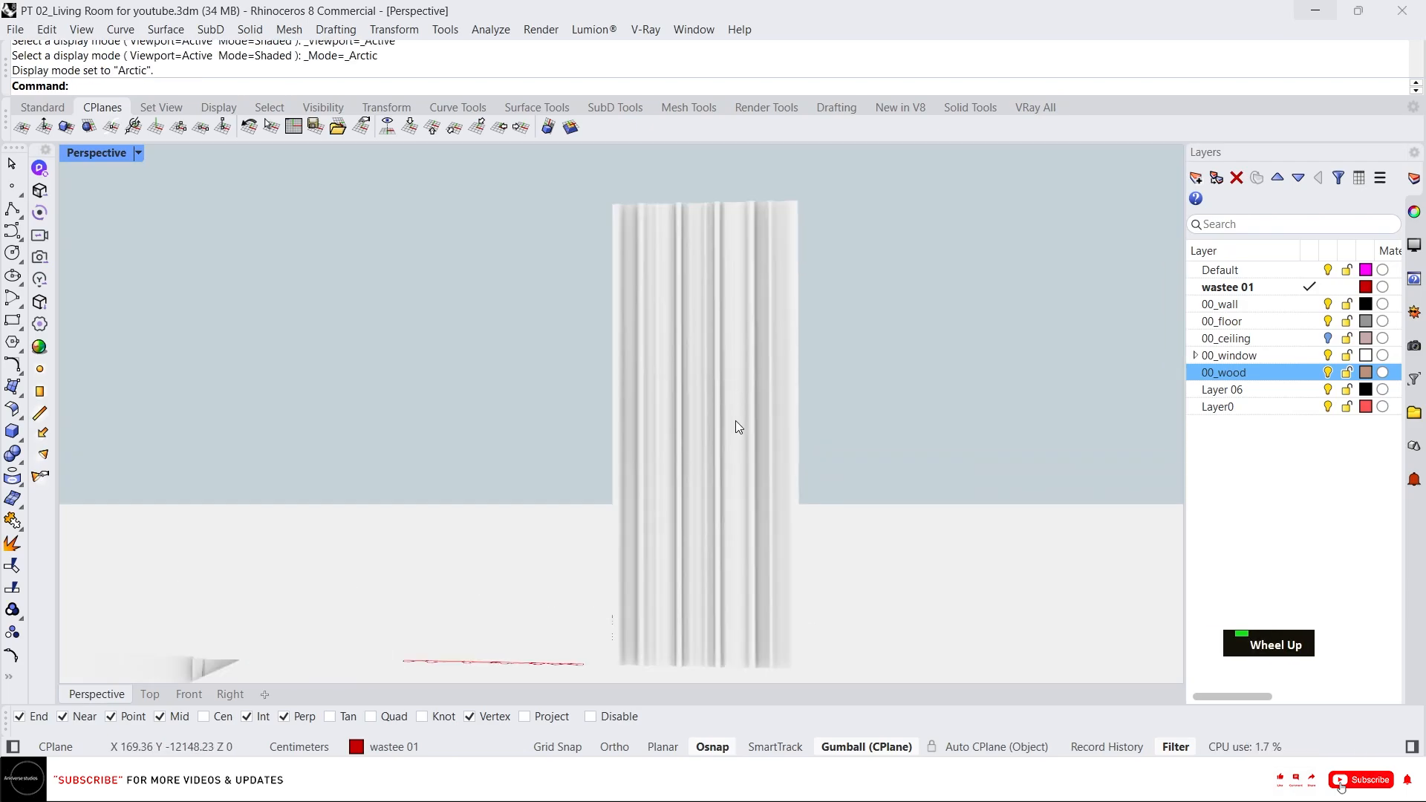
click(706, 407)
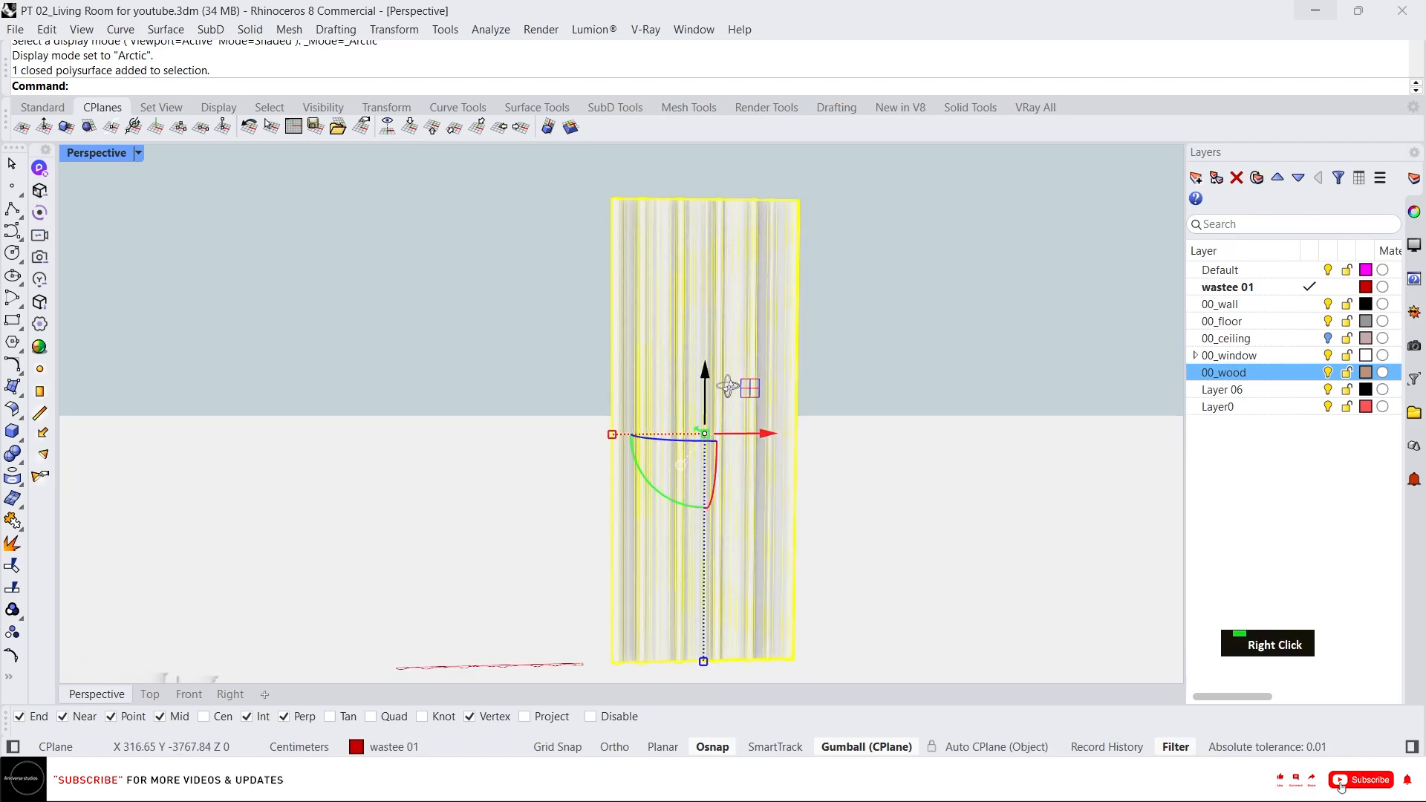
scroll(662, 208, up, 4)
right_drag(663, 207, 420, 217)
key(Escape)
scroll(590, 256, down, 5)
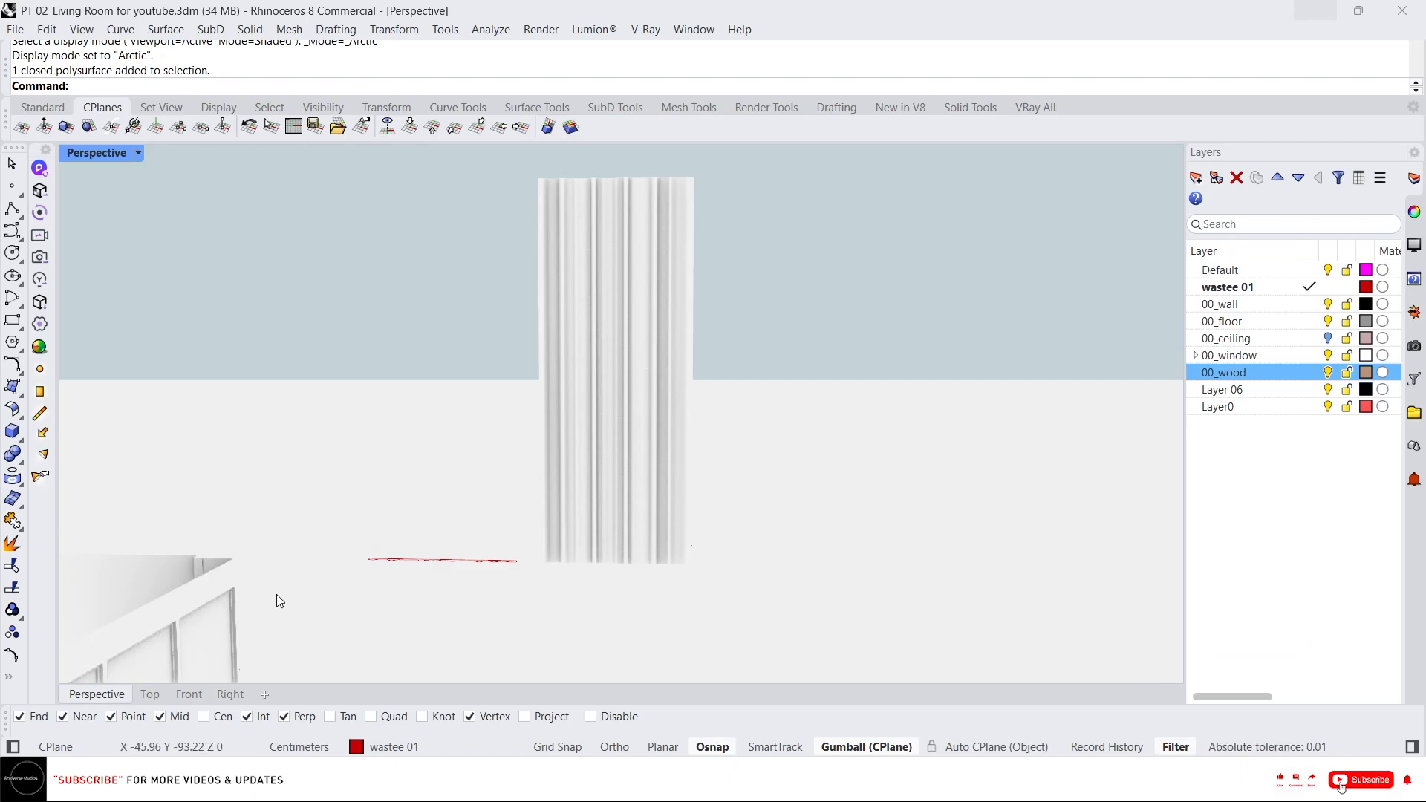
Move control points on the left part of the wavy profile curve to reshape its dips.
click(150, 693)
scroll(599, 439, up, 3)
right_drag(523, 494, 535, 544)
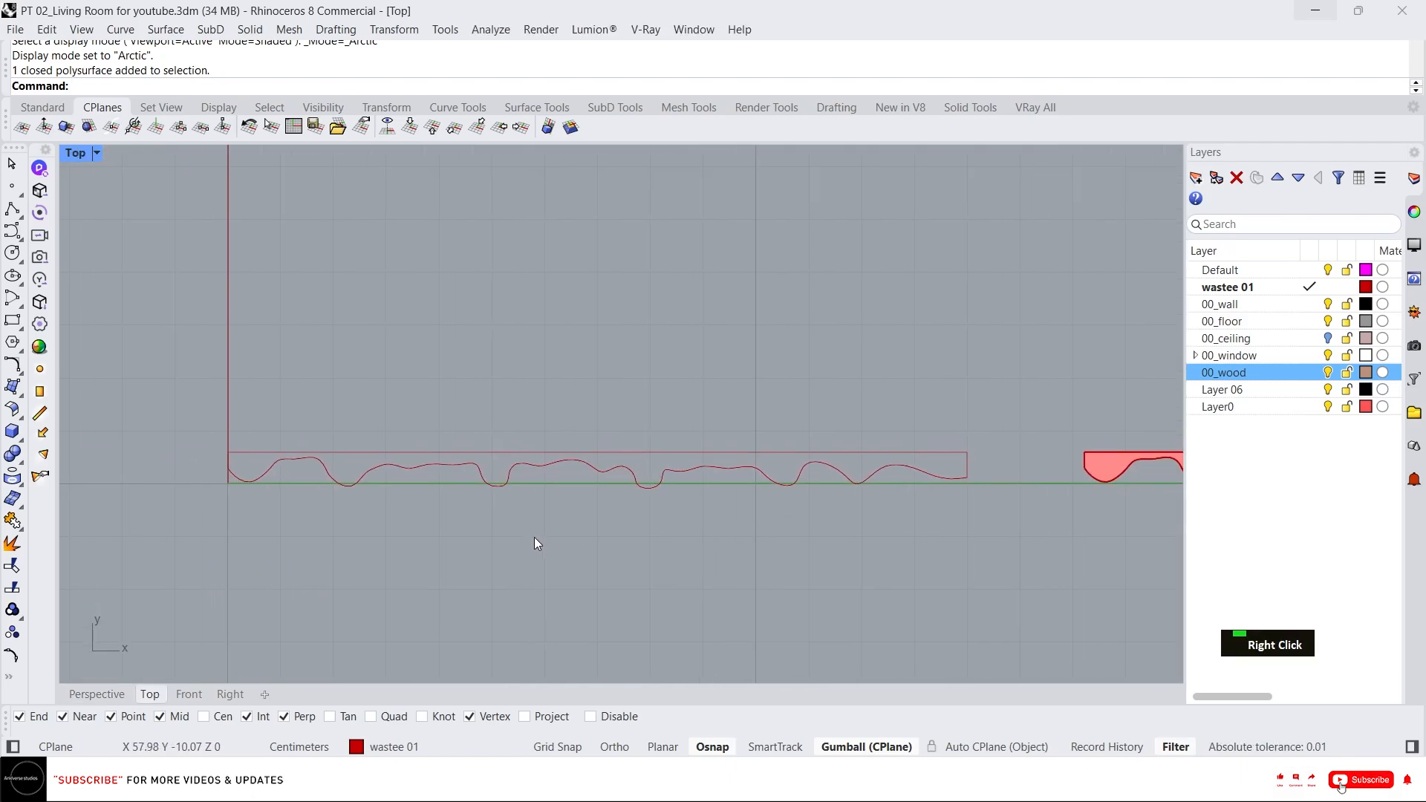
scroll(290, 463, up, 2)
click(276, 449)
scroll(276, 449, up, 8)
right_drag(256, 452, 369, 493)
scroll(368, 493, up, 2)
drag(255, 458, 459, 528)
drag(389, 435, 389, 395)
scroll(184, 424, down, 8)
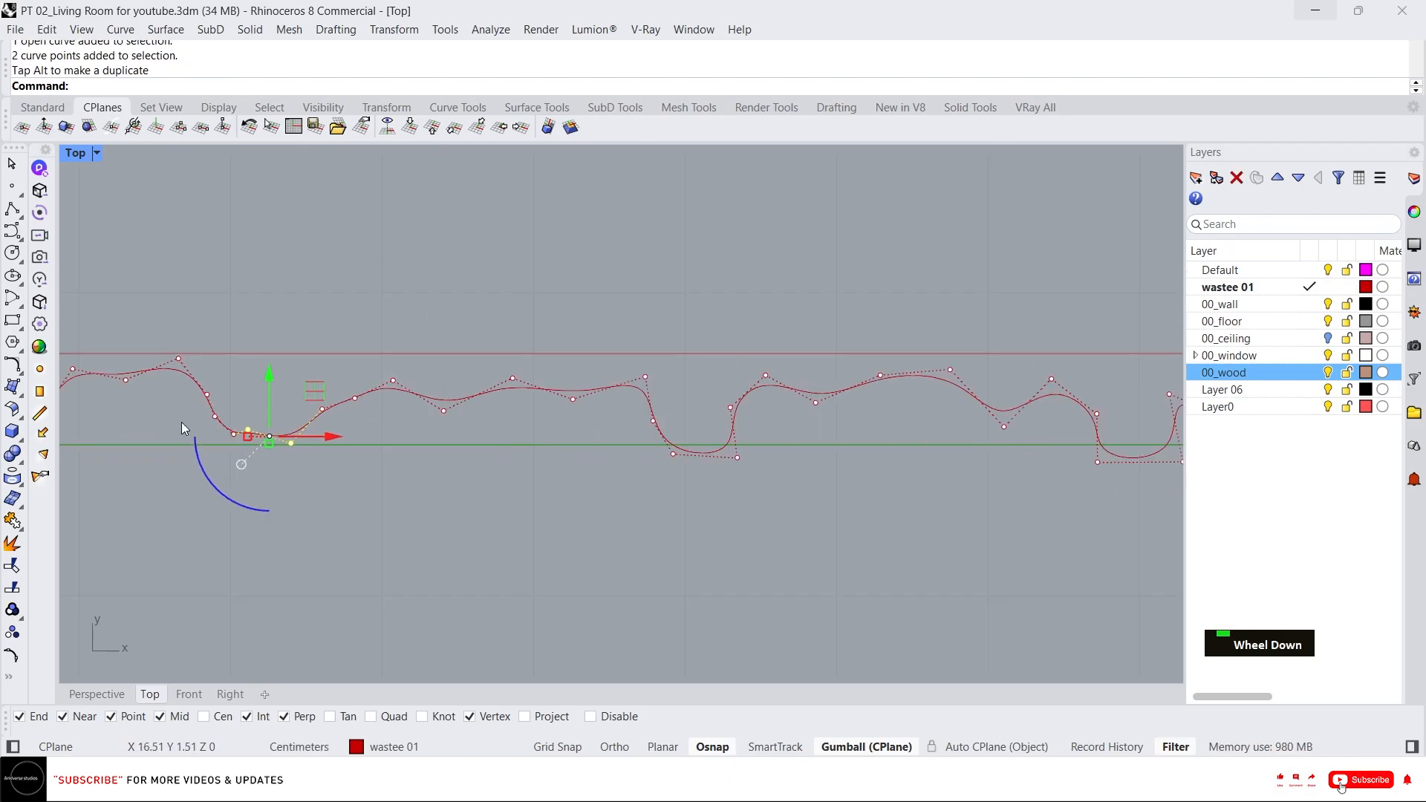
Move control points along the middle and right parts of the wavy curve to deepen and lift its waves.
scroll(531, 424, up, 6)
drag(754, 476, 1099, 588)
drag(858, 433, 857, 387)
right_drag(903, 438, 532, 440)
scroll(532, 440, down, 12)
scroll(773, 423, up, 8)
drag(598, 478, 725, 535)
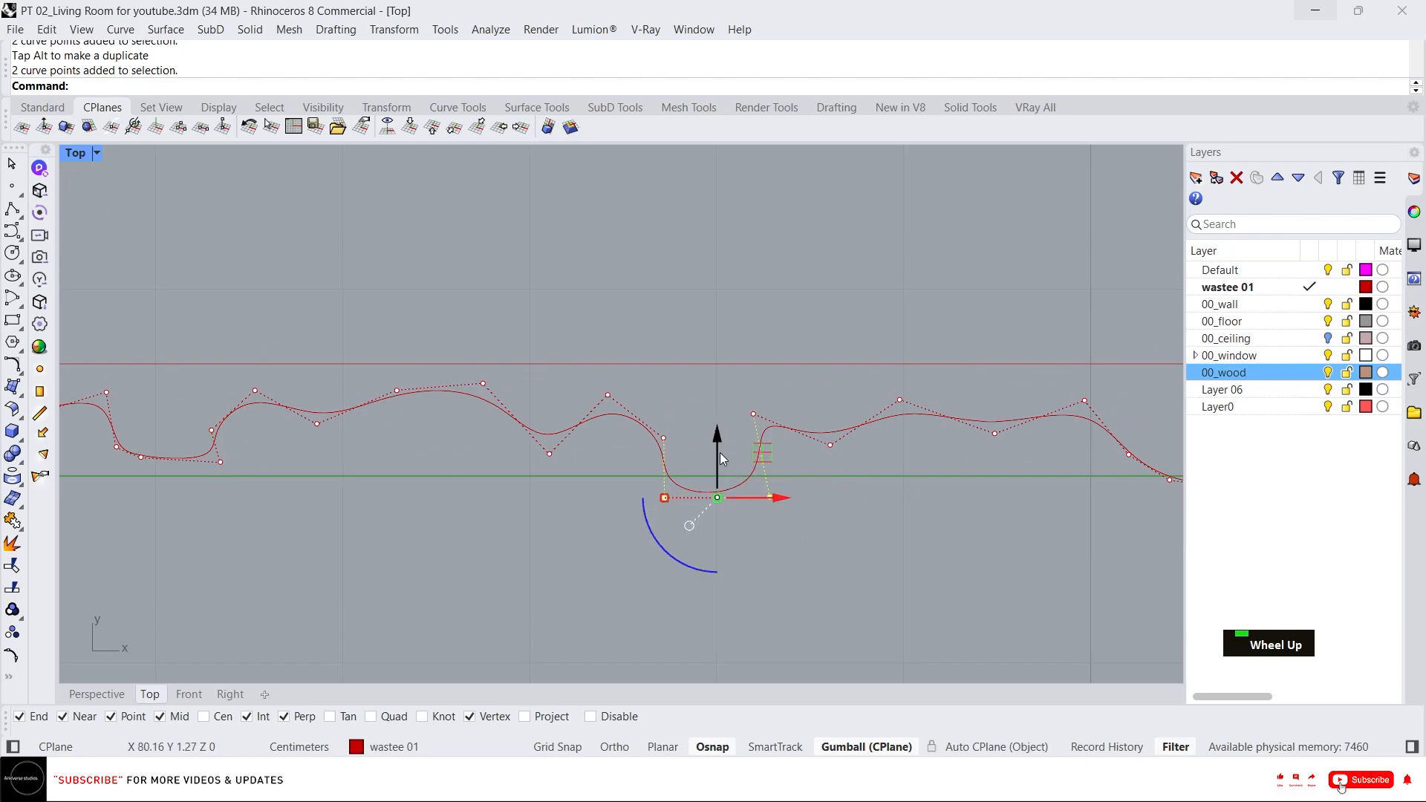
drag(720, 452, 719, 427)
scroll(875, 471, down, 10)
scroll(885, 447, up, 8)
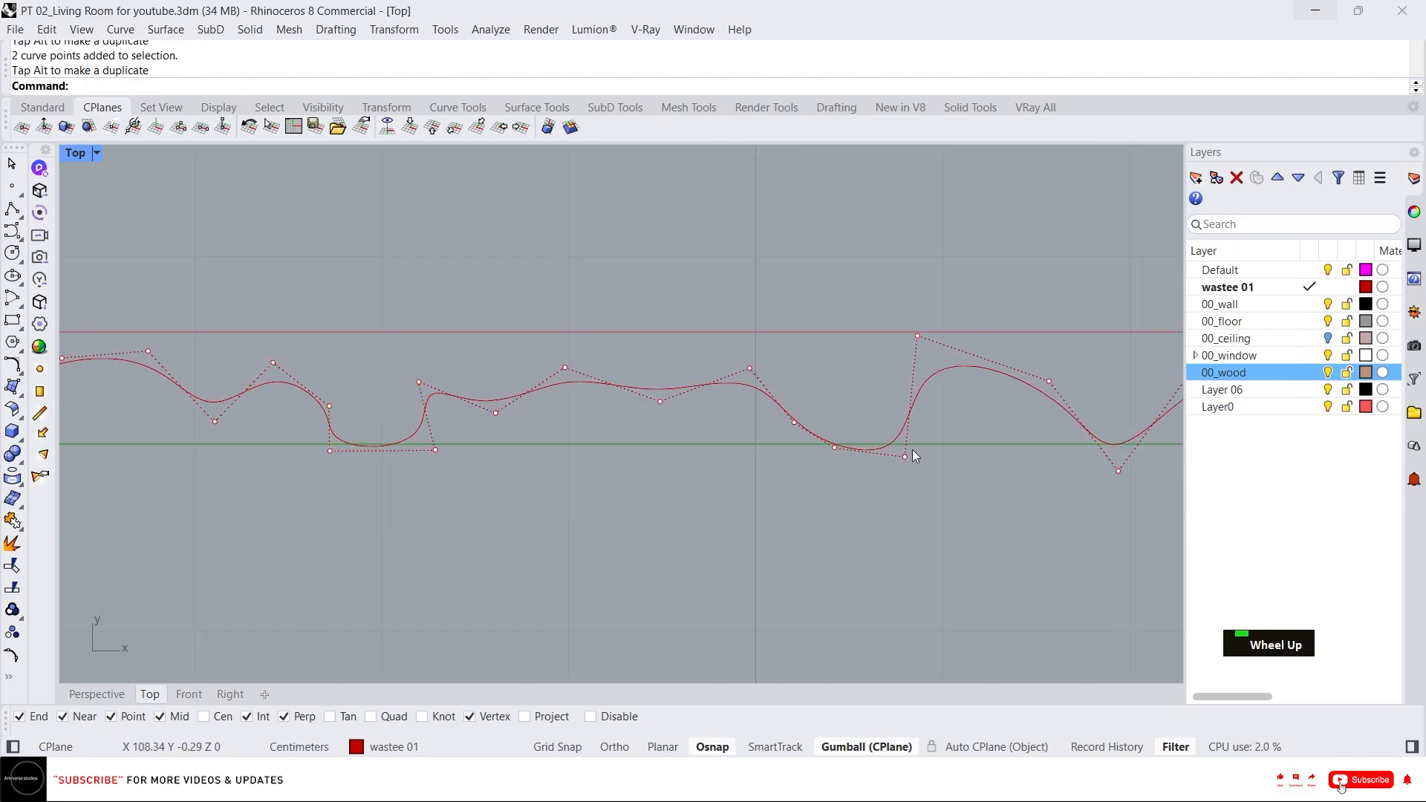
click(904, 457)
drag(905, 434, 905, 413)
right_drag(1086, 479, 872, 455)
click(904, 448)
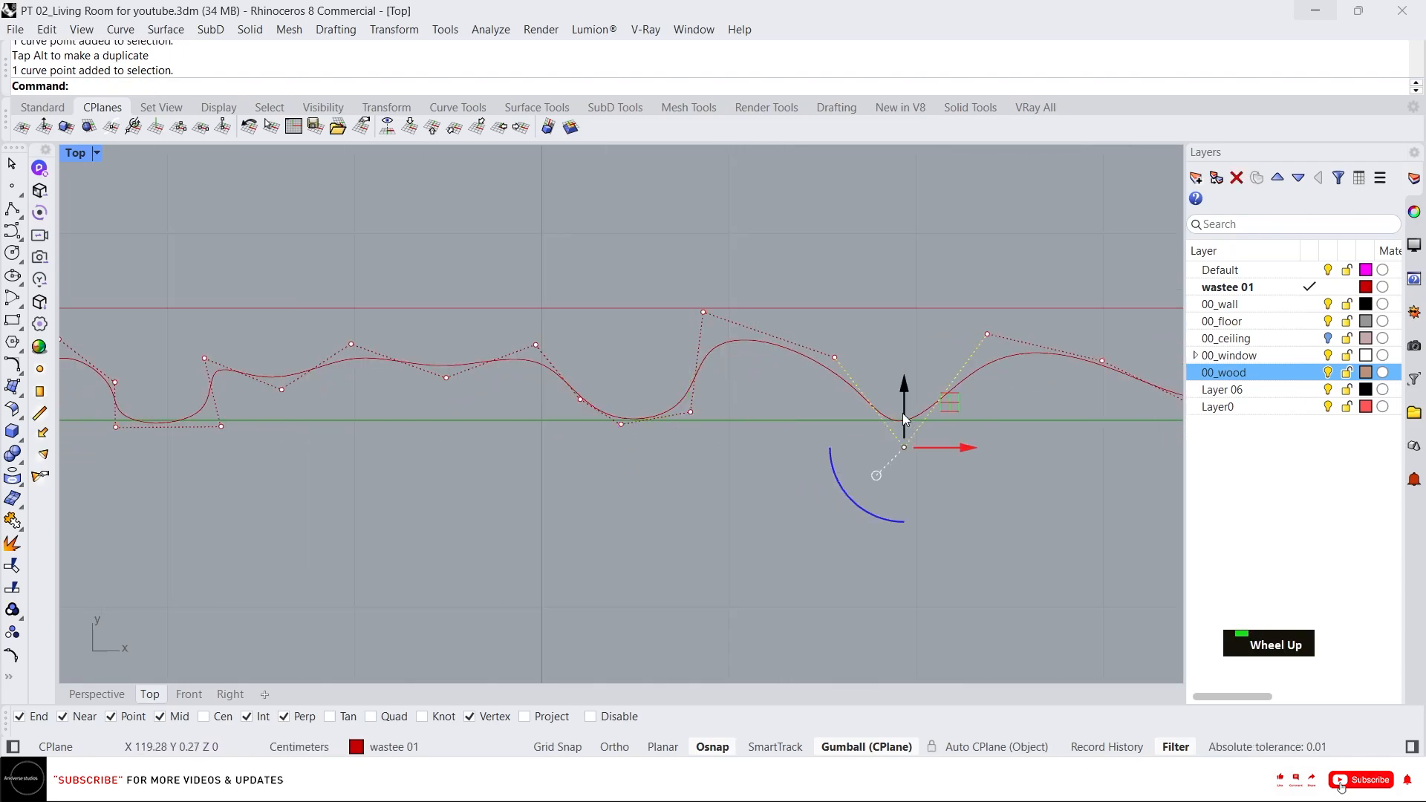
drag(905, 420, 905, 401)
scroll(745, 547, down, 5)
scroll(857, 493, down, 3)
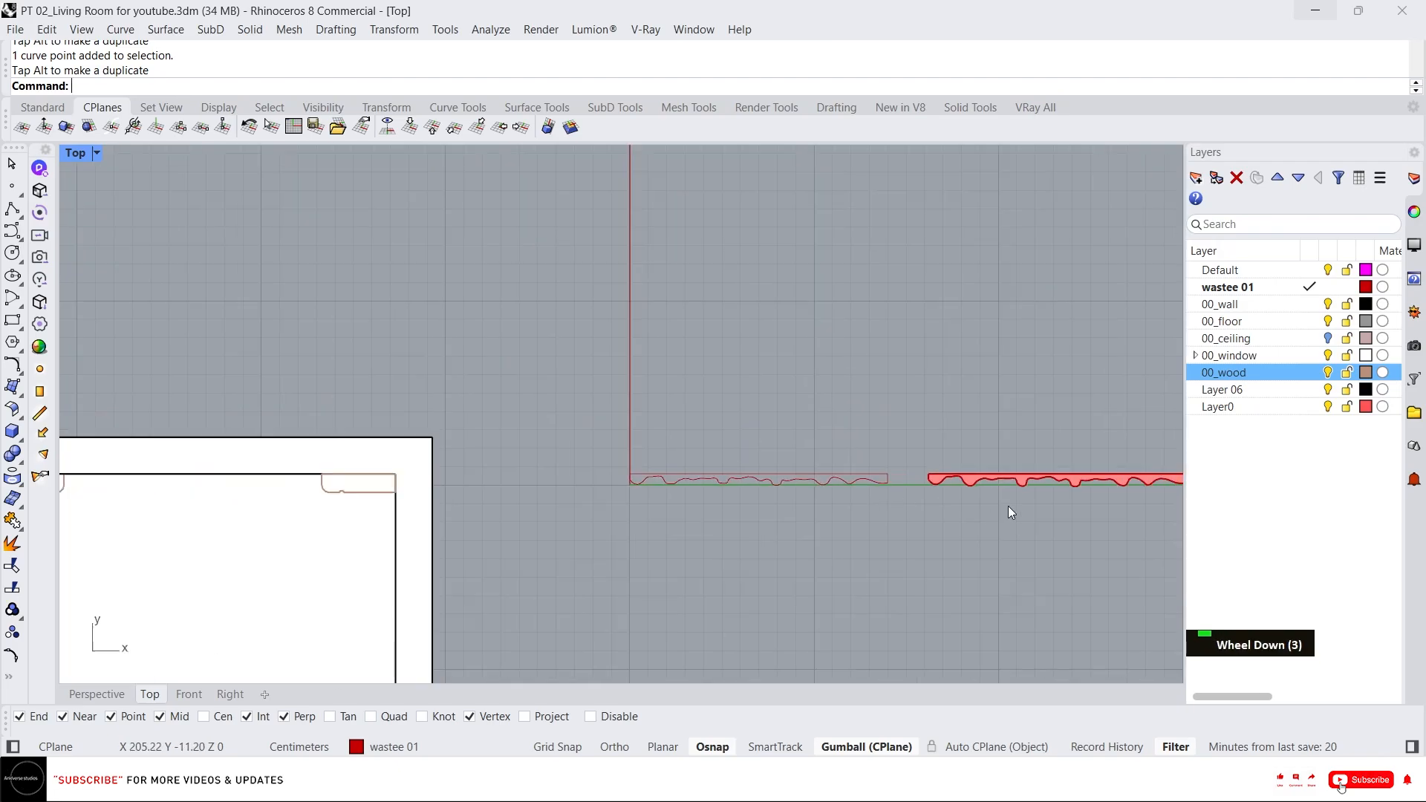
Delete the old extruded panel and create a new planar surface from the reshaped profile curves.
click(1010, 482)
key(Delete)
drag(958, 561, 546, 420)
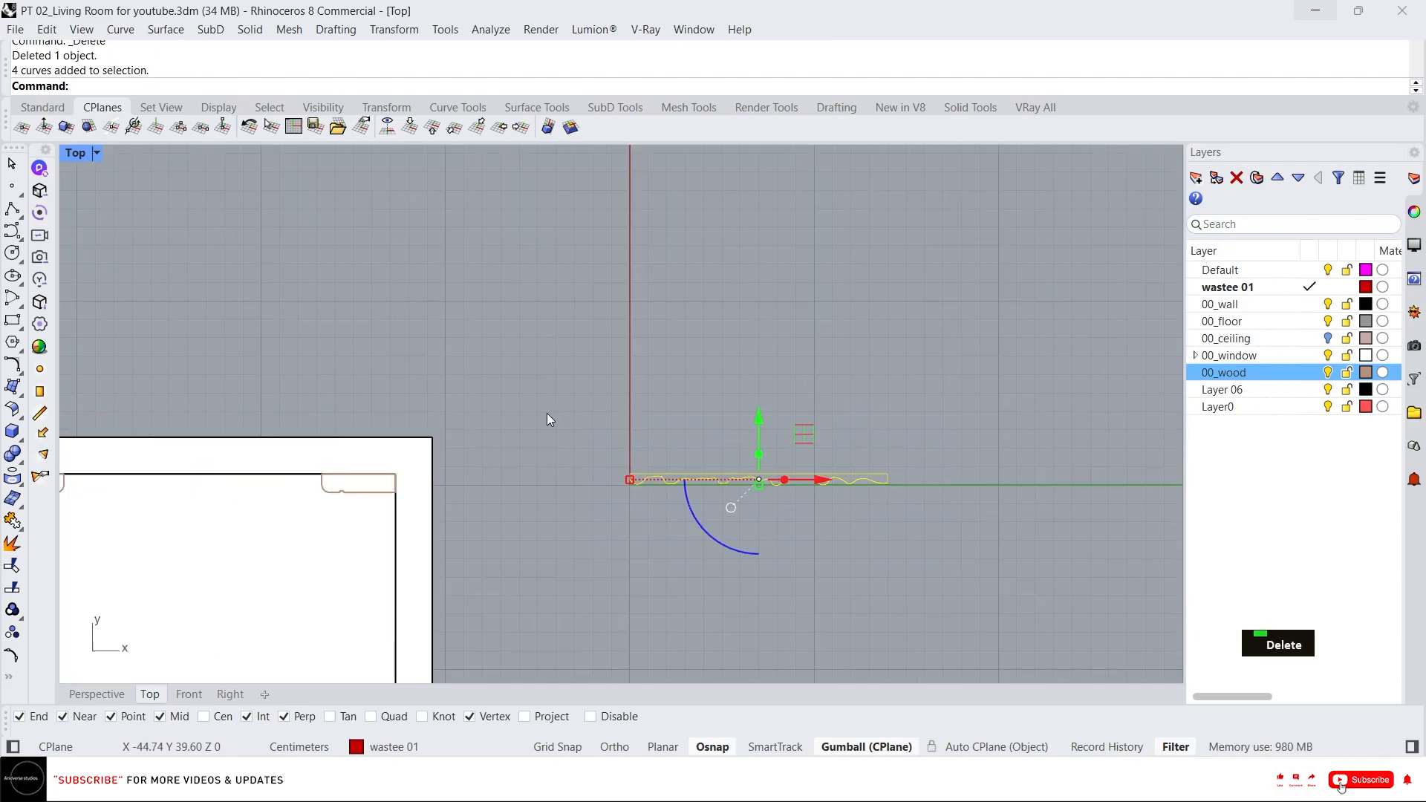
text(p)
key(Return)
Move the new planar surface away from the curves and change its layer to 00_wall.
scroll(752, 480, up, 4)
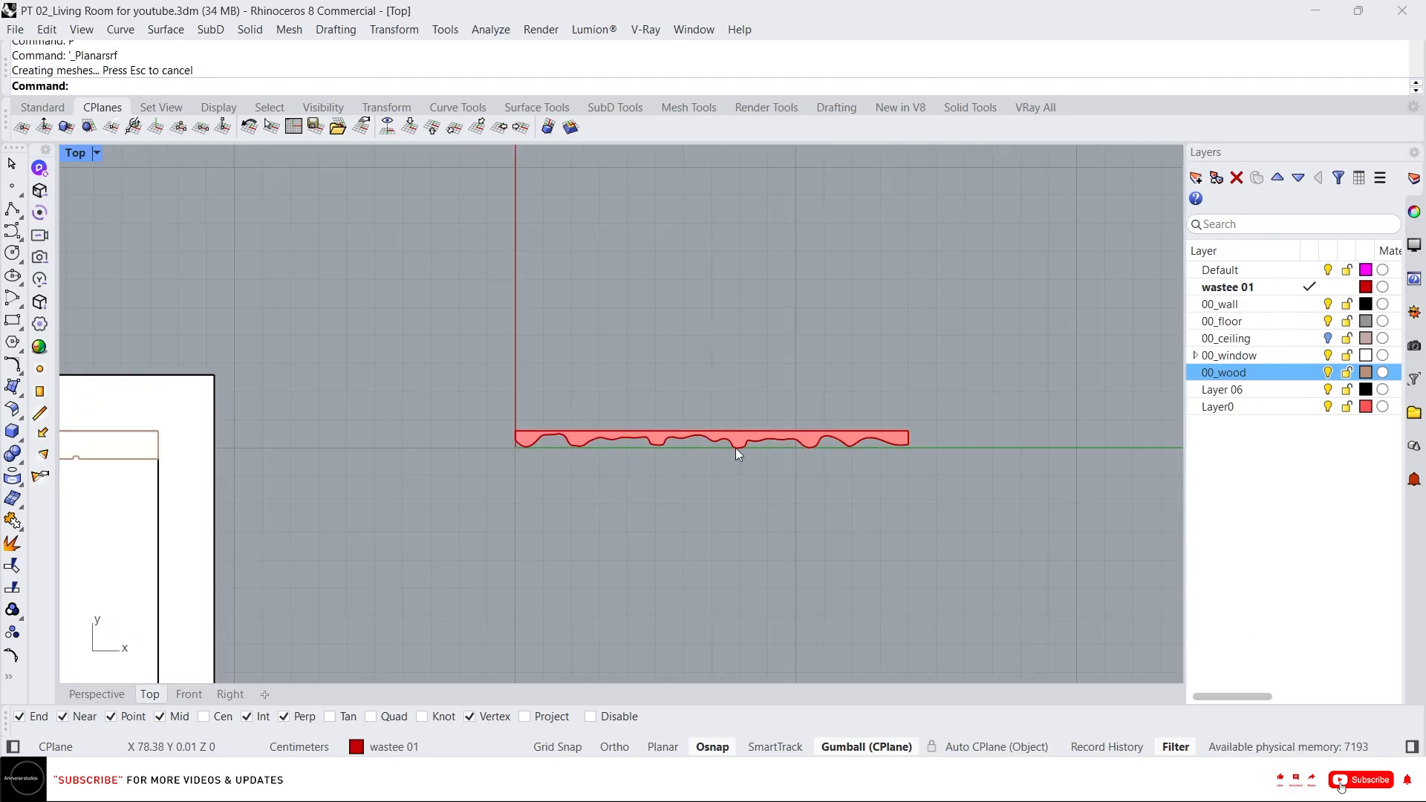
click(738, 445)
click(681, 409)
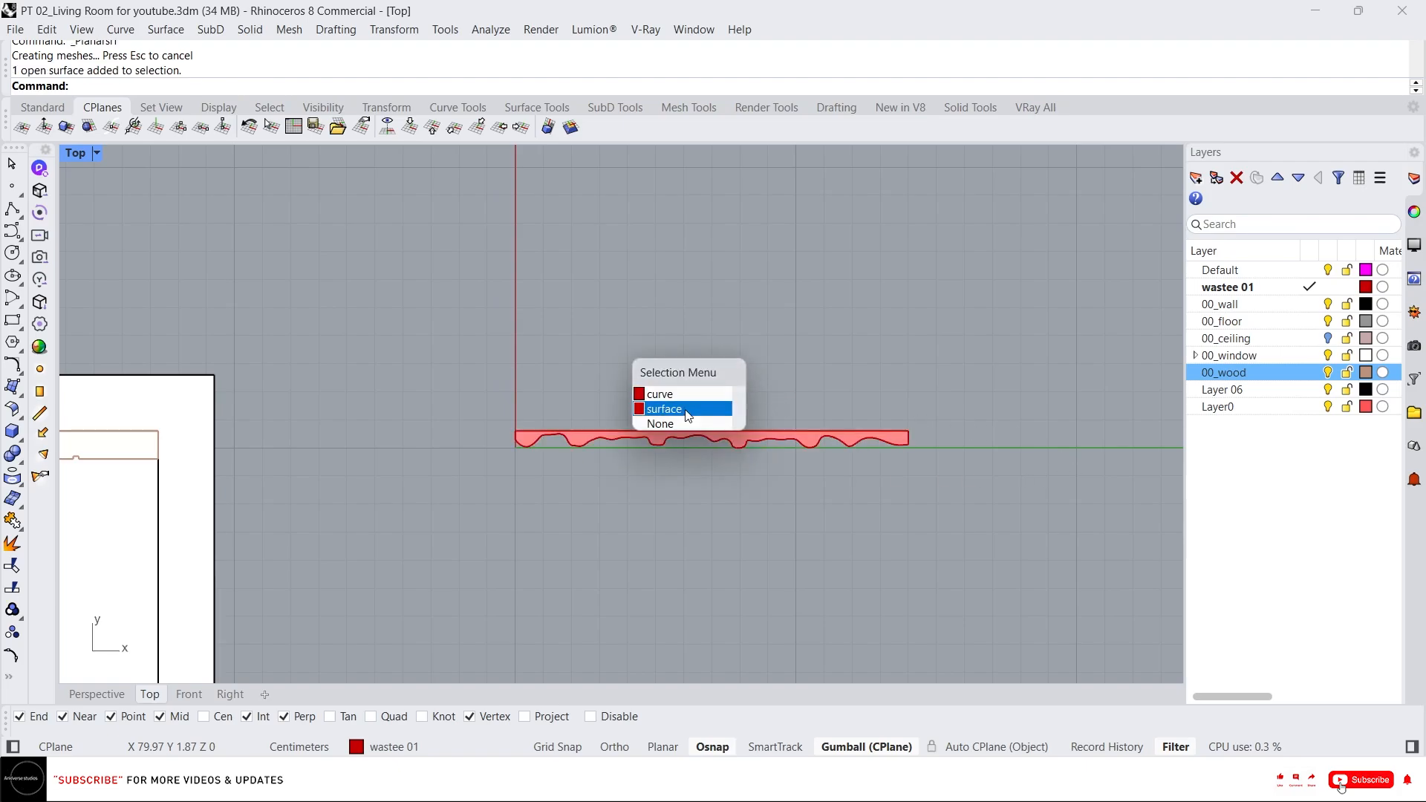
scroll(741, 458, up, 2)
drag(709, 379, 905, 382)
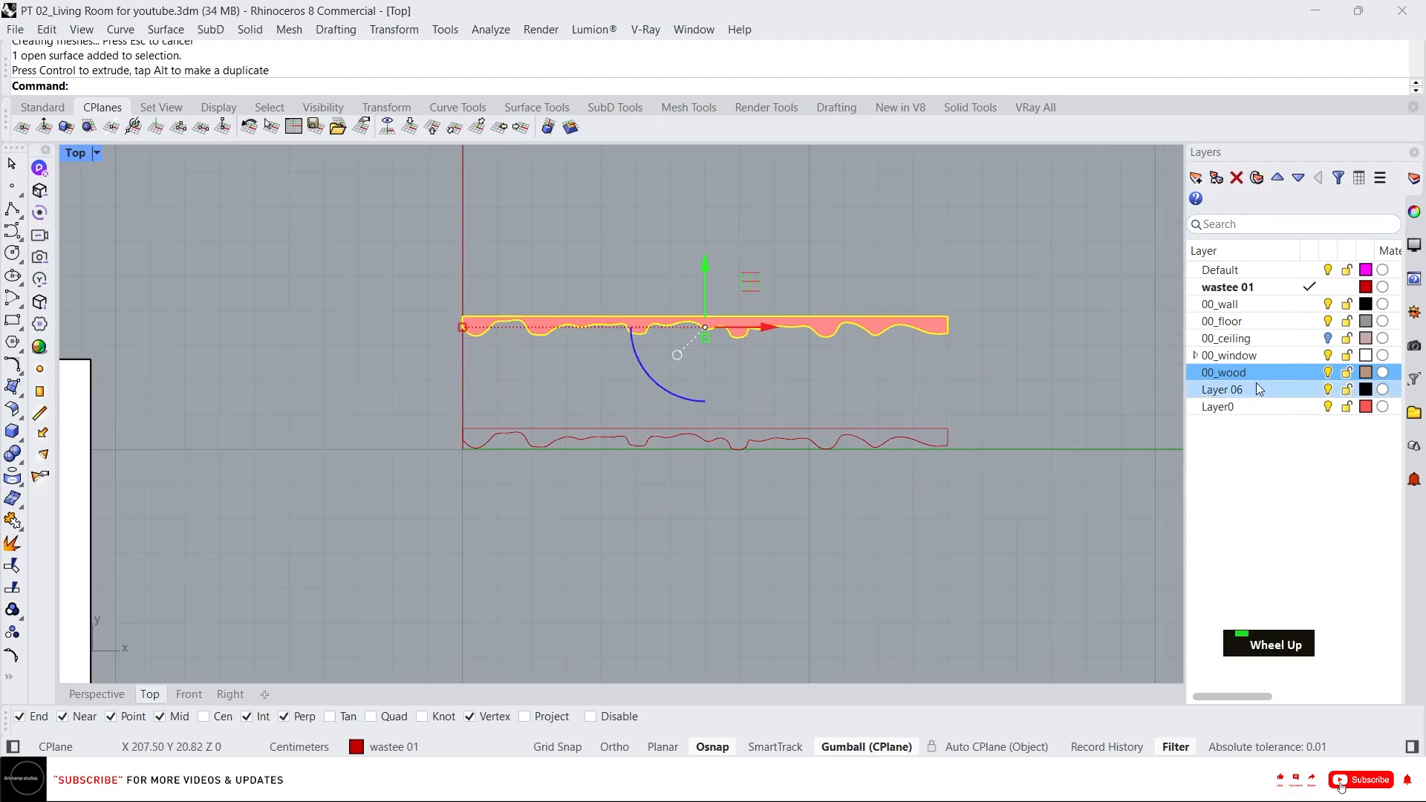
right_click(1258, 302)
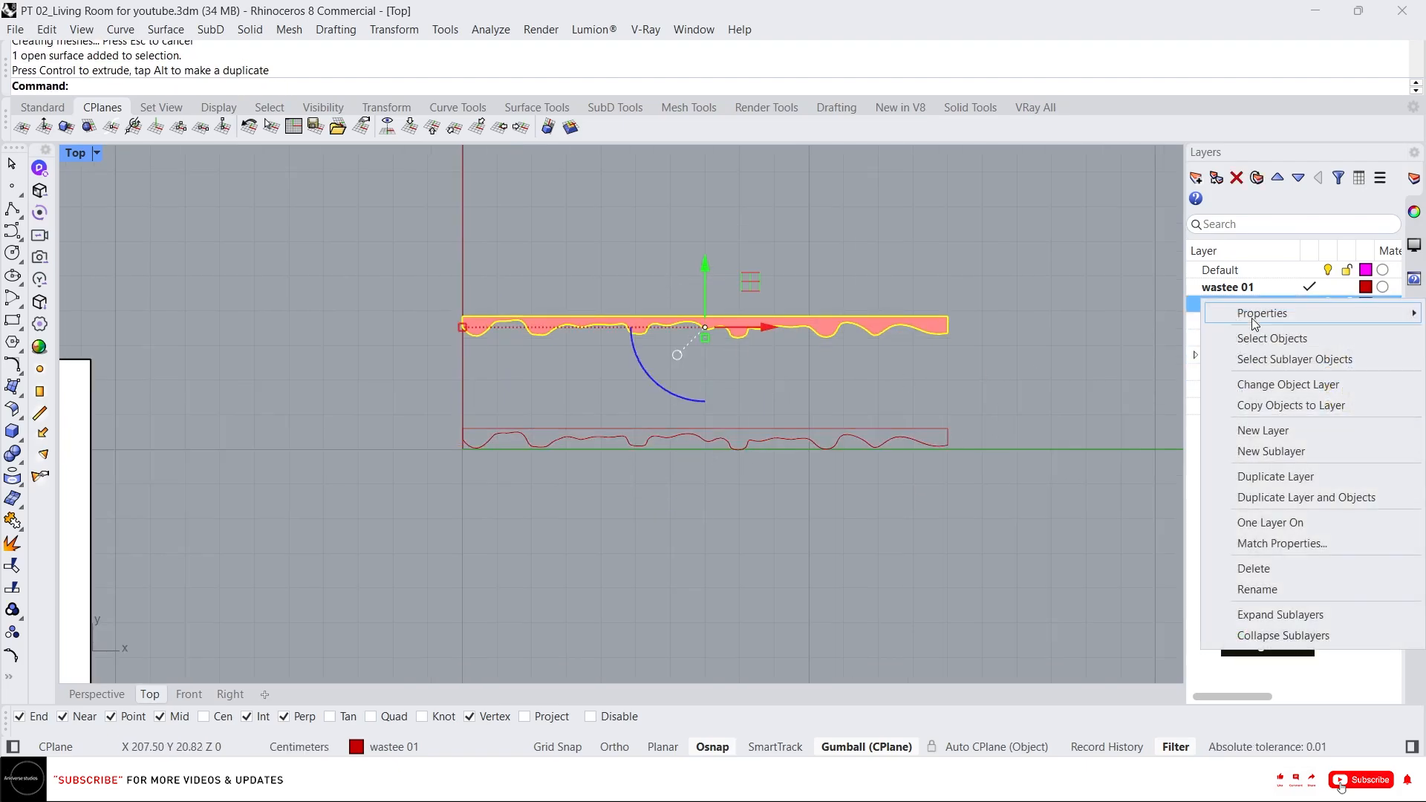
click(1255, 384)
Extrude the new wavy surface upward into a tall panel.
click(97, 693)
mouse_move(403, 574)
right_down()
mouse_move(560, 531)
mouse_move(572, 507)
right_up()
middle_click(576, 508)
click(568, 496)
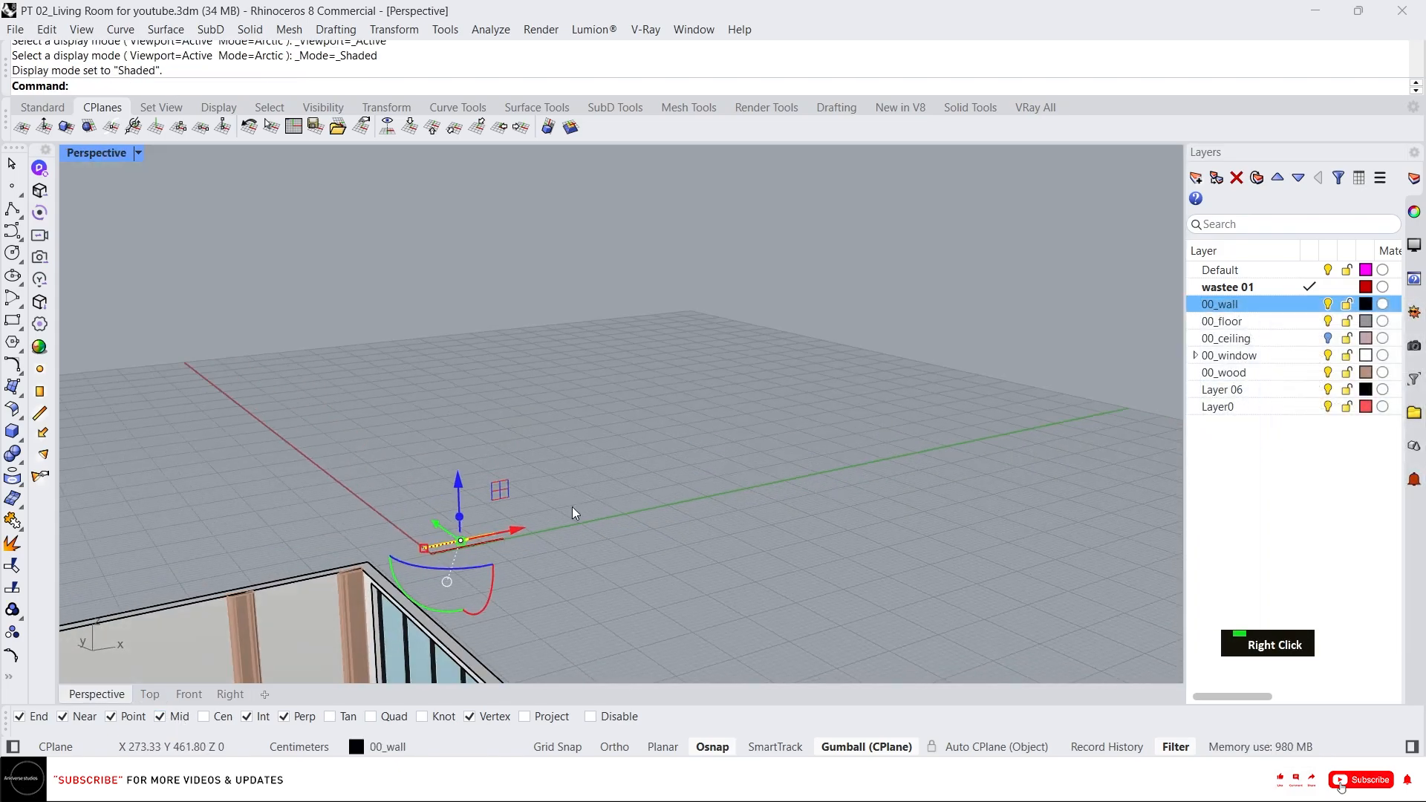
scroll(466, 529, up, 3)
click(513, 536)
key(space)
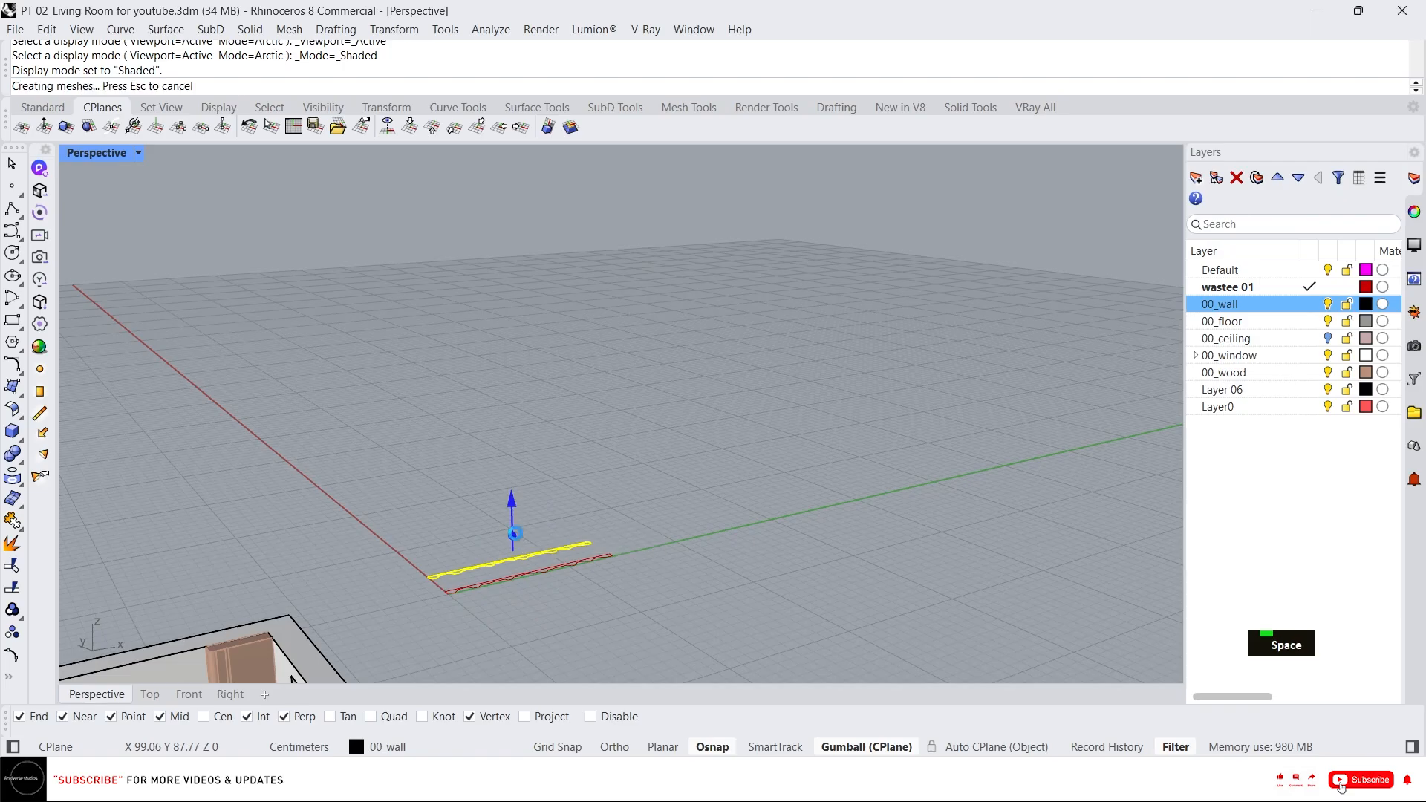
scroll(533, 517, down, 4)
right_drag(547, 477, 524, 539)
scroll(539, 328, up, 2)
click(537, 322)
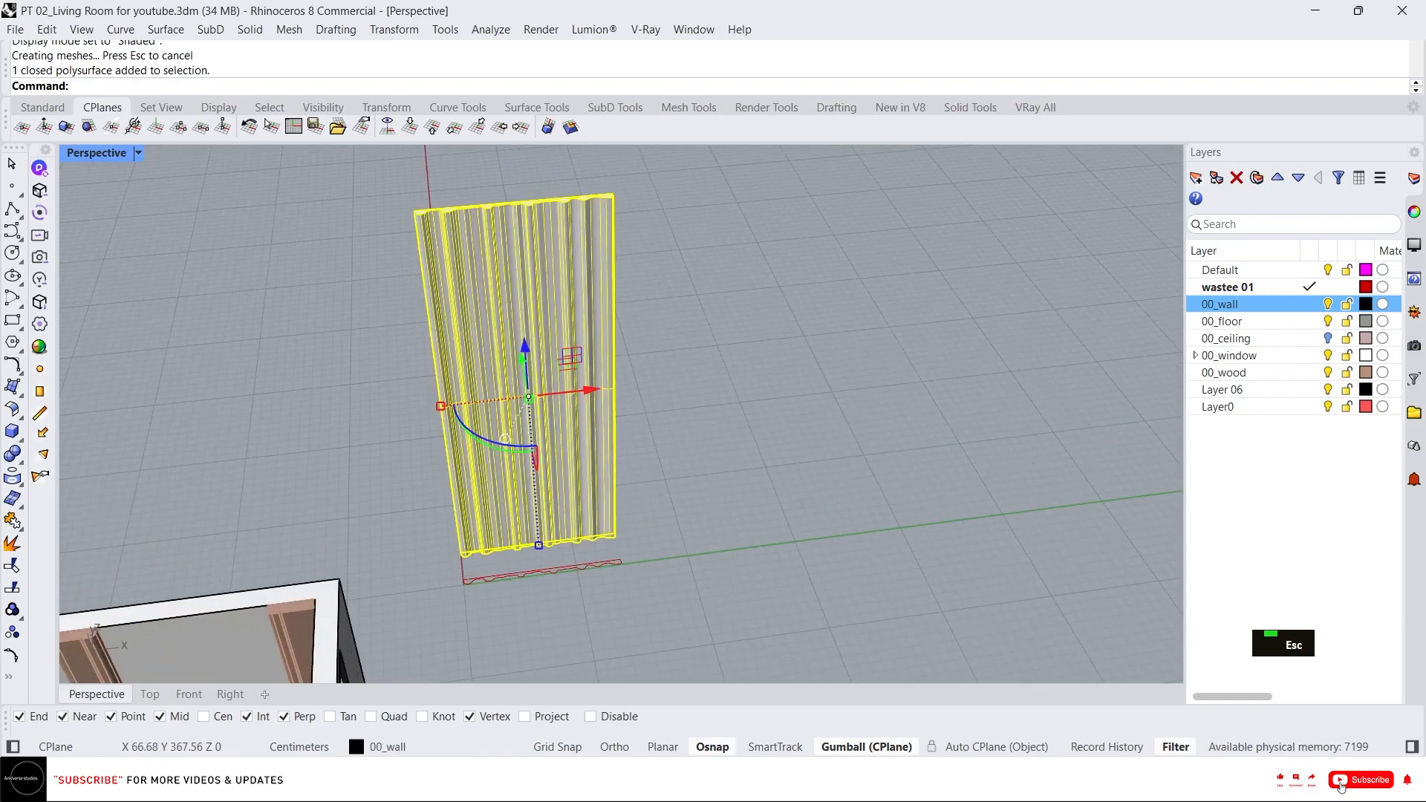
Move the panel from its top corner to the top corner of the wooden trim inside the room.
scroll(367, 221, up, 4)
text(m)
key(Return)
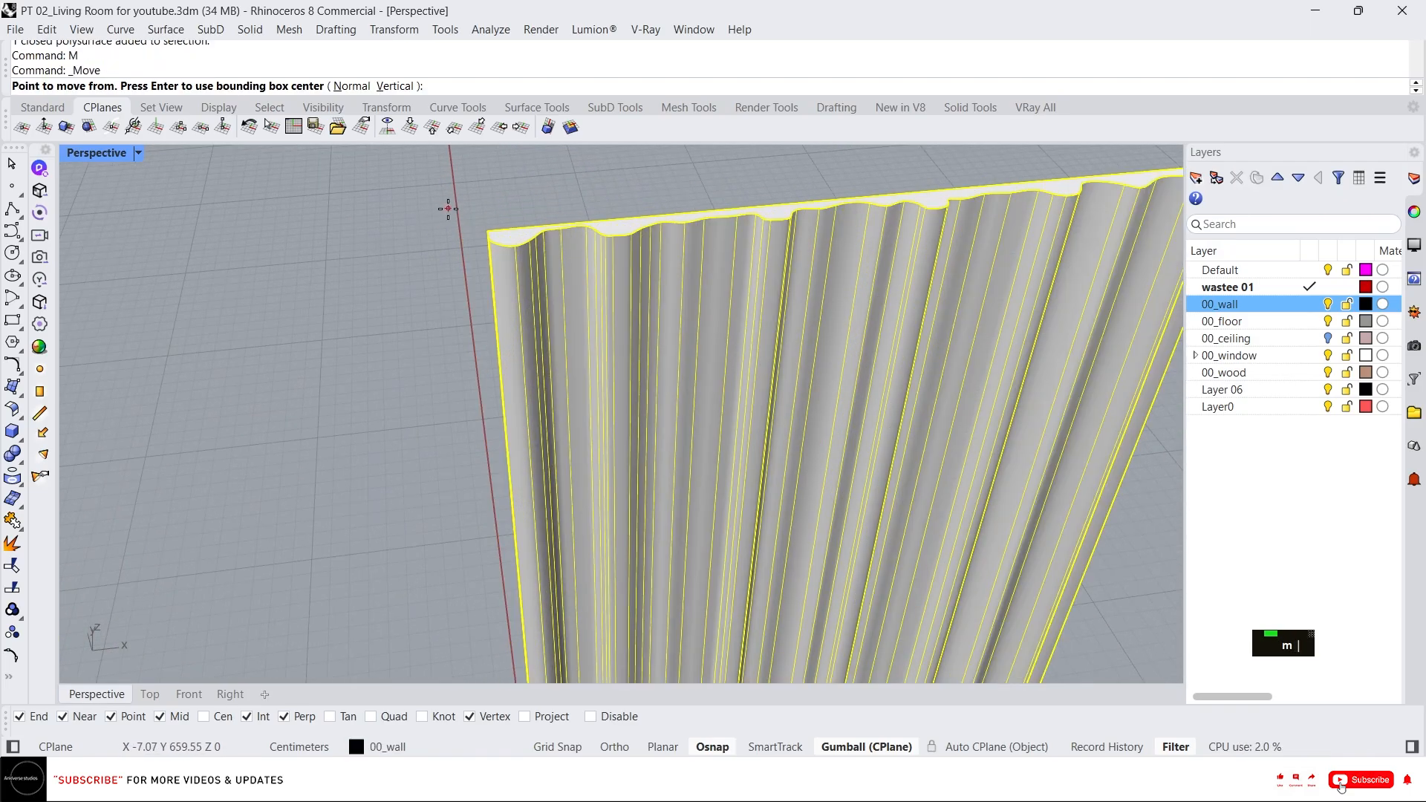
click(488, 233)
scroll(493, 229, down, 5)
scroll(286, 531, up, 3)
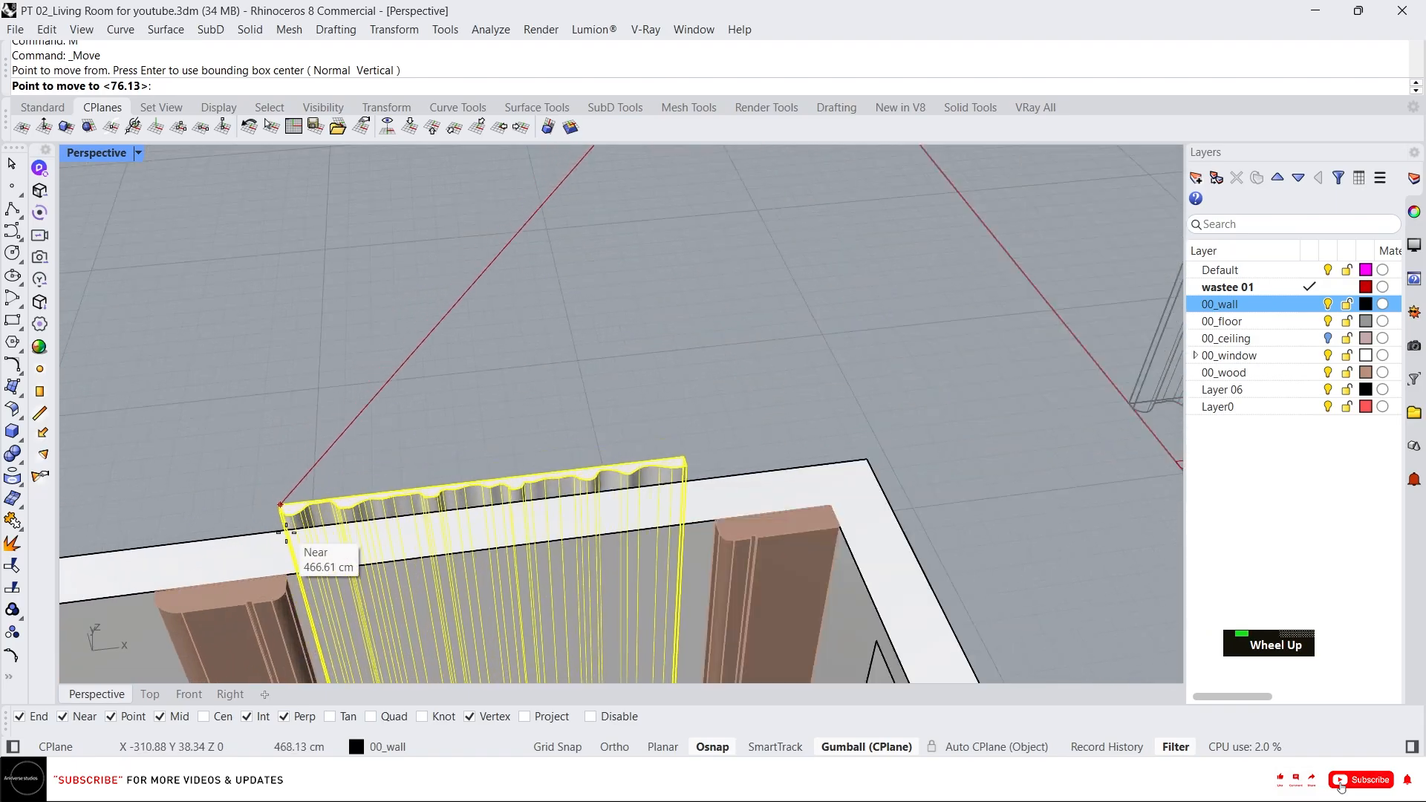
click(292, 575)
scroll(546, 545, down, 6)
scroll(718, 425, down, 4)
right_drag(713, 438, 643, 562)
scroll(644, 567, up, 5)
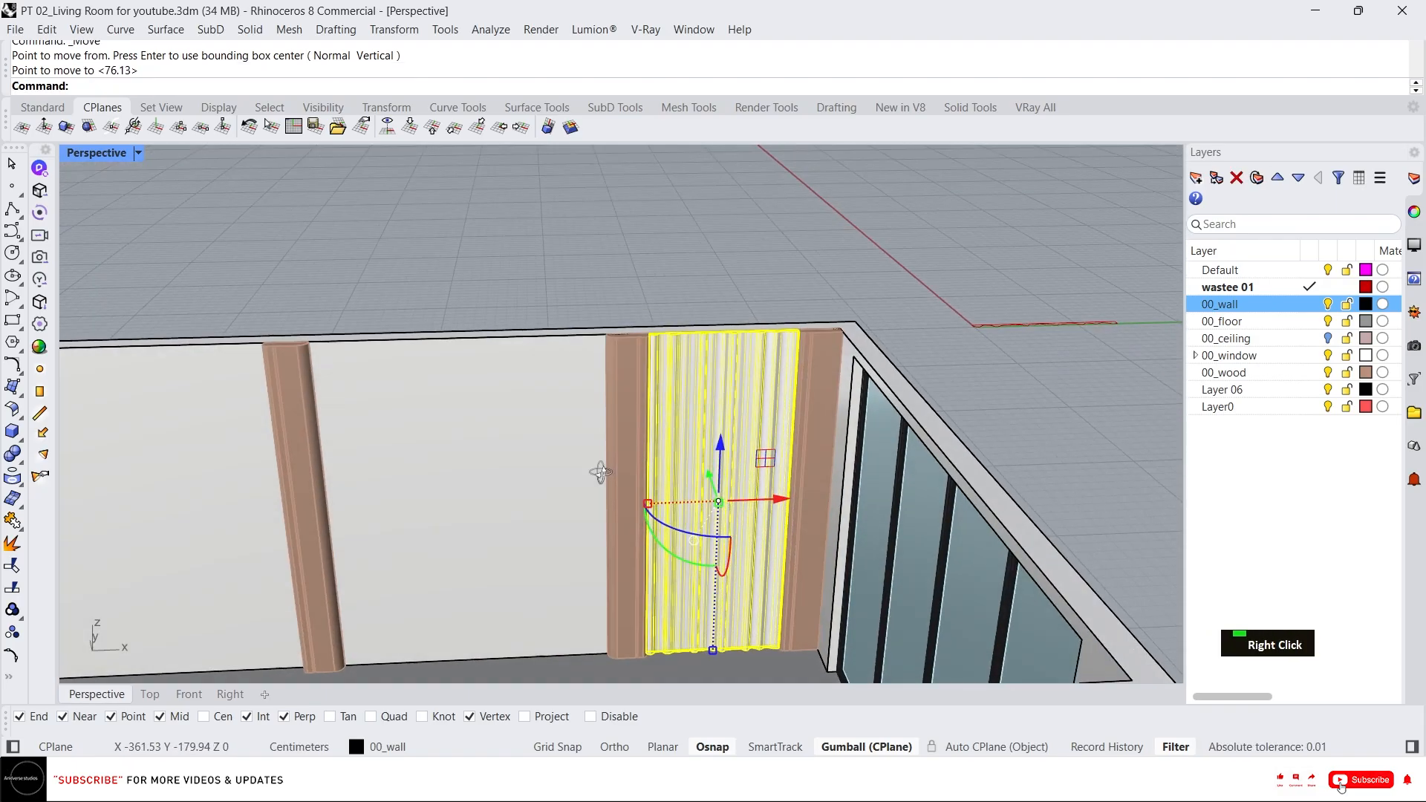
key(Escape)
Switch the perspective view to Arctic display mode to review the placed panel.
scroll(876, 433, down, 4)
scroll(866, 447, up, 4)
scroll(866, 447, down, 4)
right_drag(866, 447, 790, 487)
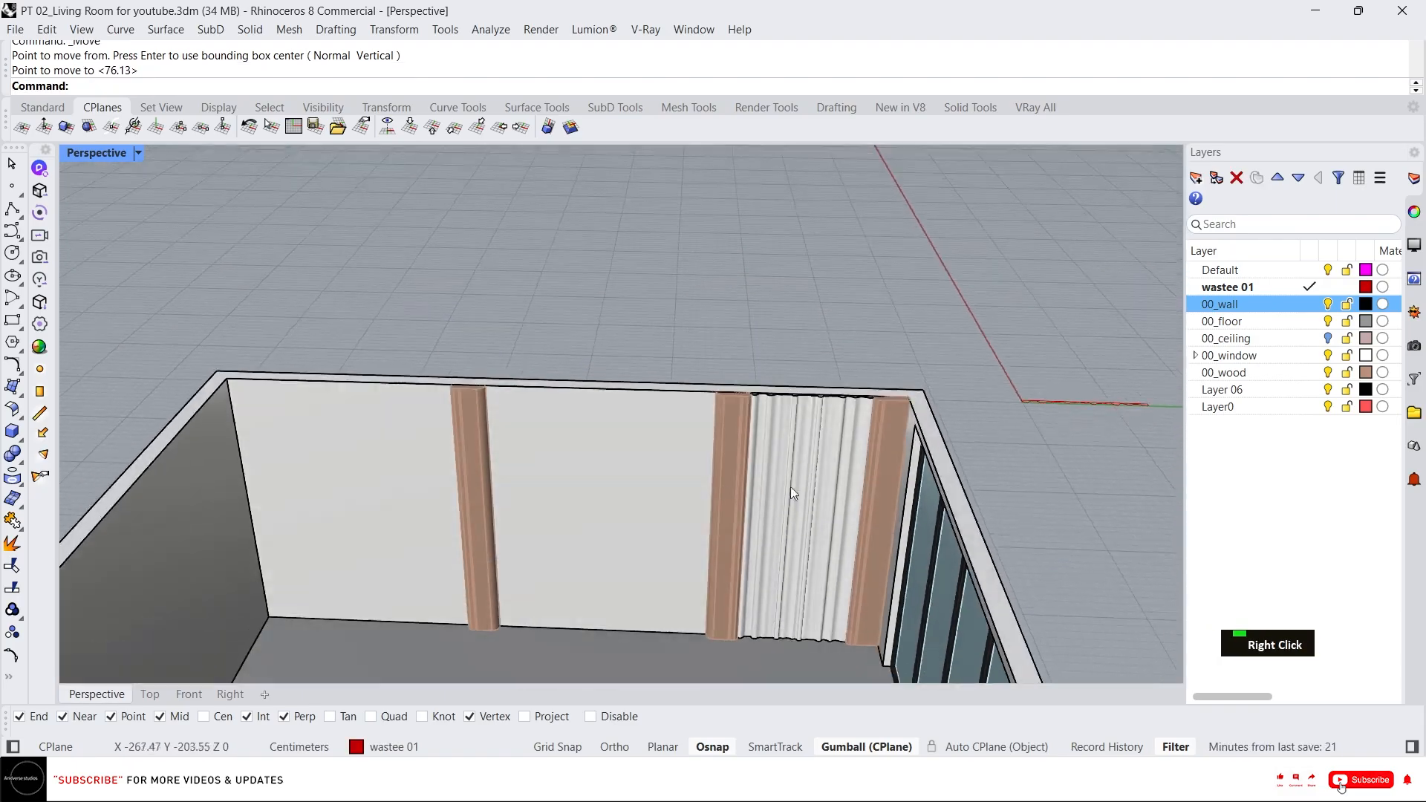
middle_click(598, 511)
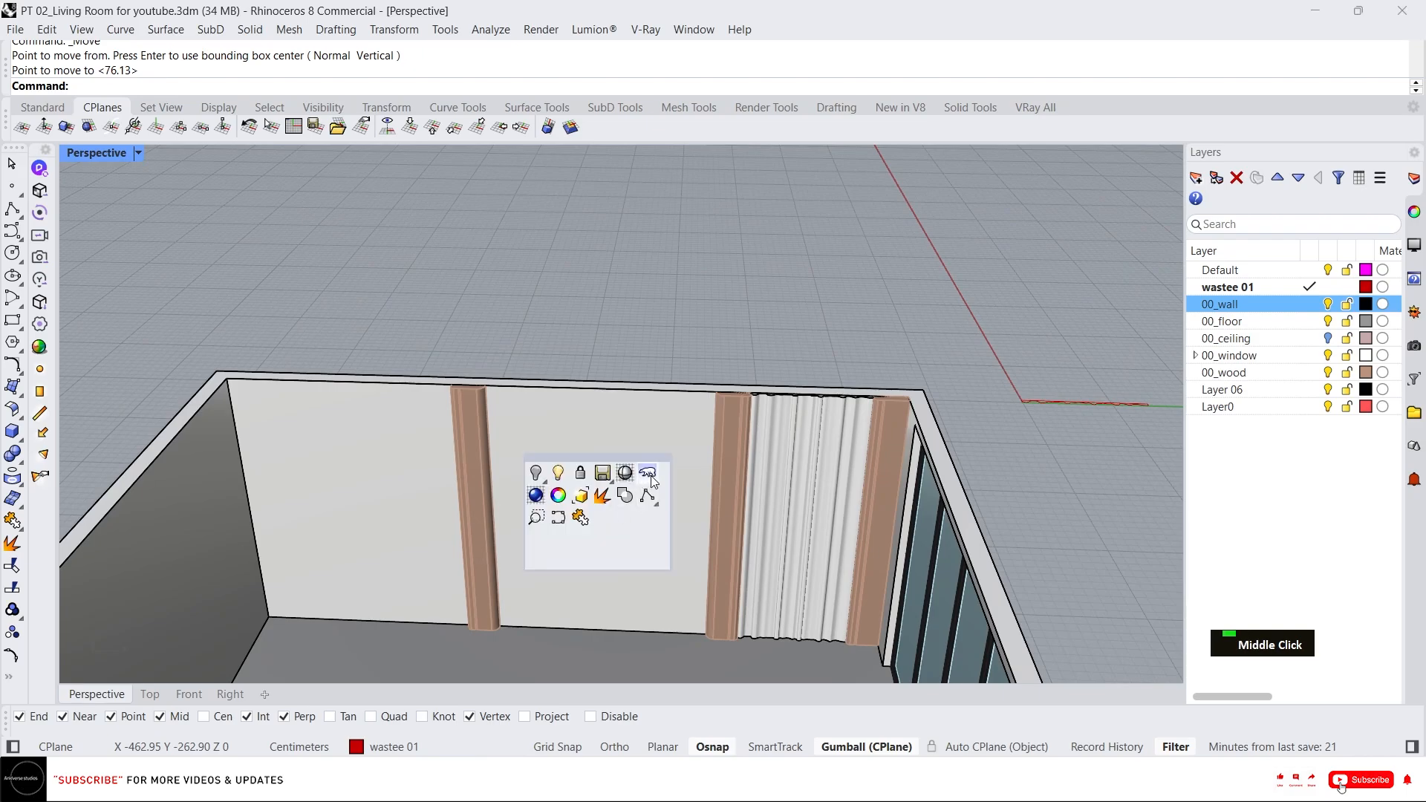
click(648, 473)
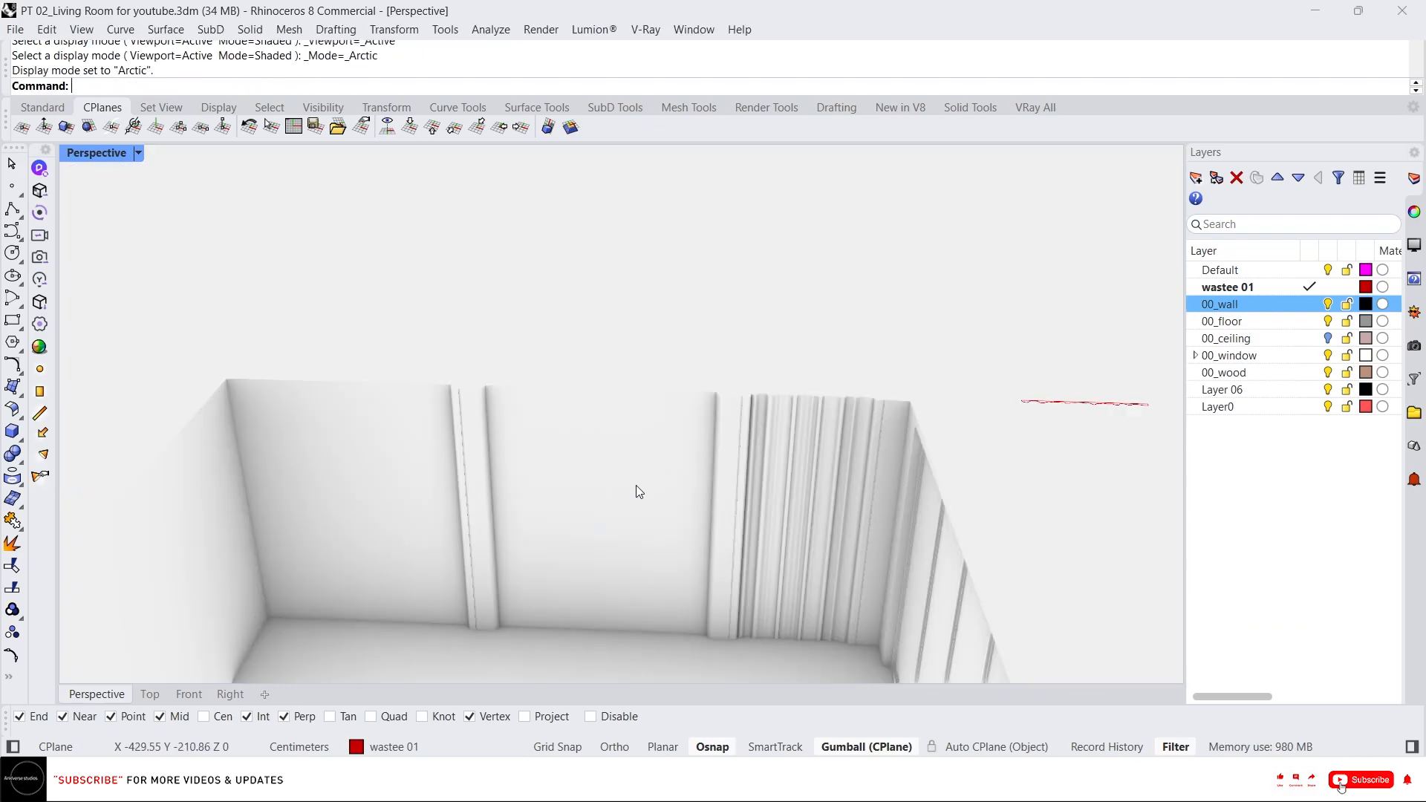
Inspect how the fluted panel fits between the wooden trims up close.
right_drag(636, 484, 687, 450)
scroll(765, 482, up, 2)
right_drag(765, 483, 832, 489)
scroll(873, 551, up, 2)
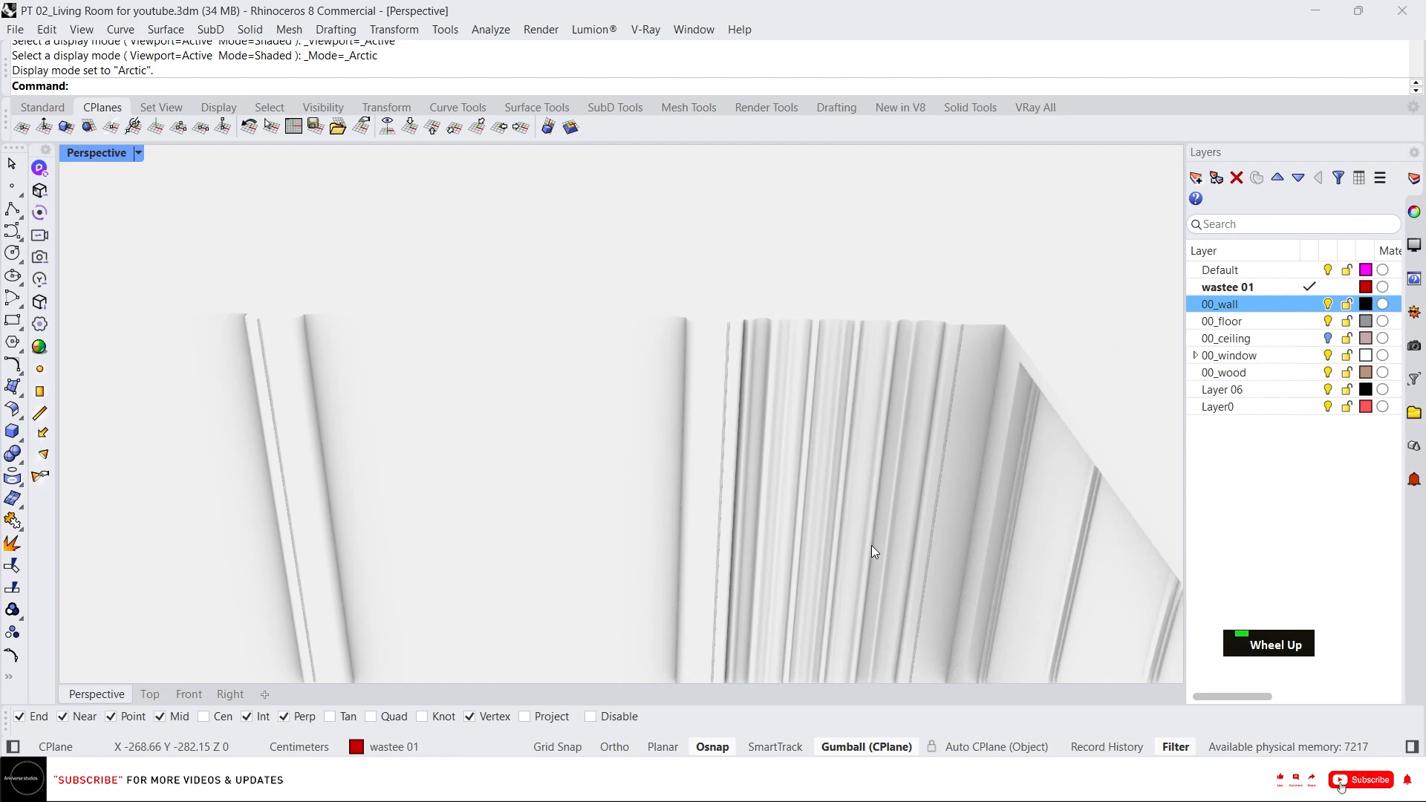
click(788, 512)
scroll(800, 519, up, 2)
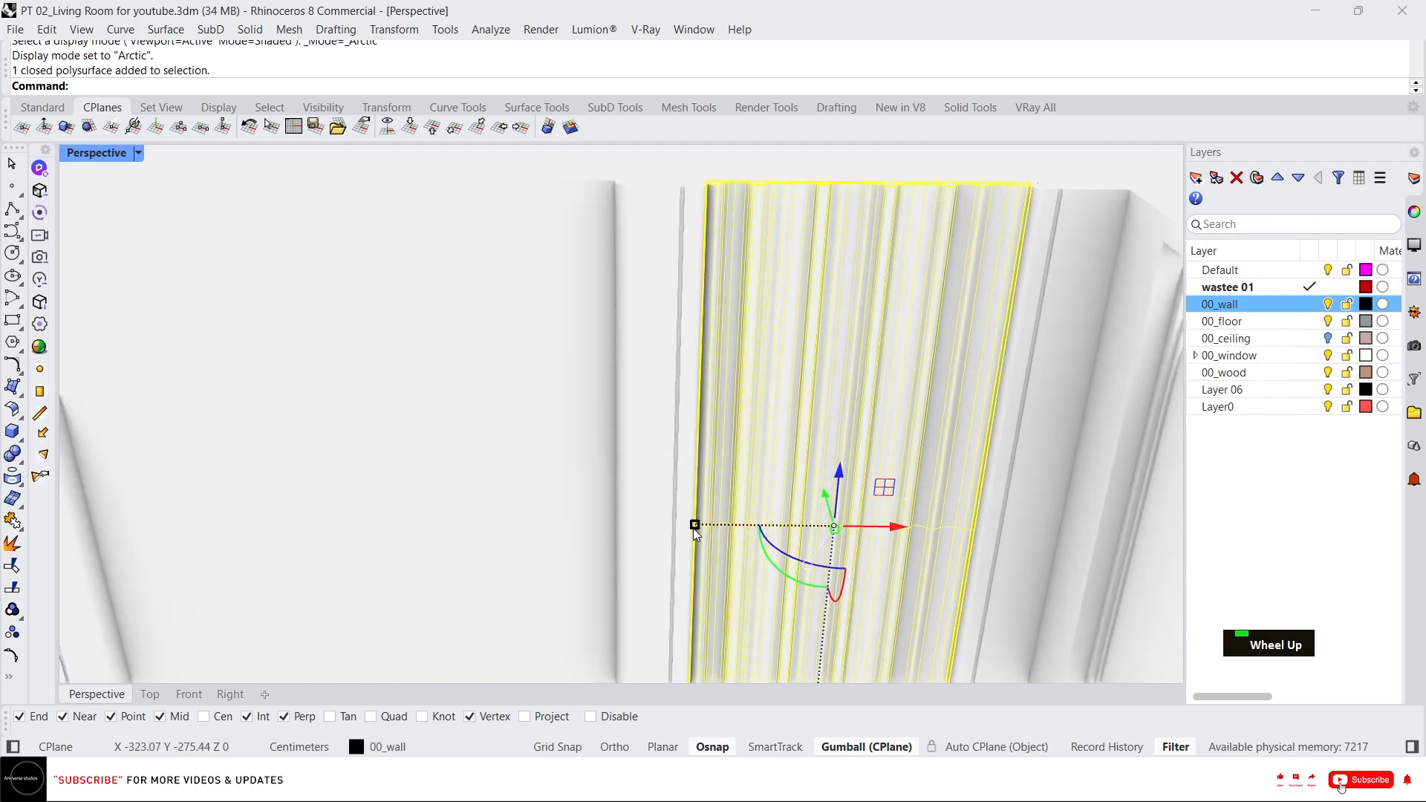
drag(694, 527, 674, 526)
scroll(620, 441, down, 4)
scroll(720, 505, up, 4)
right_drag(725, 524, 738, 509)
scroll(737, 508, down, 2)
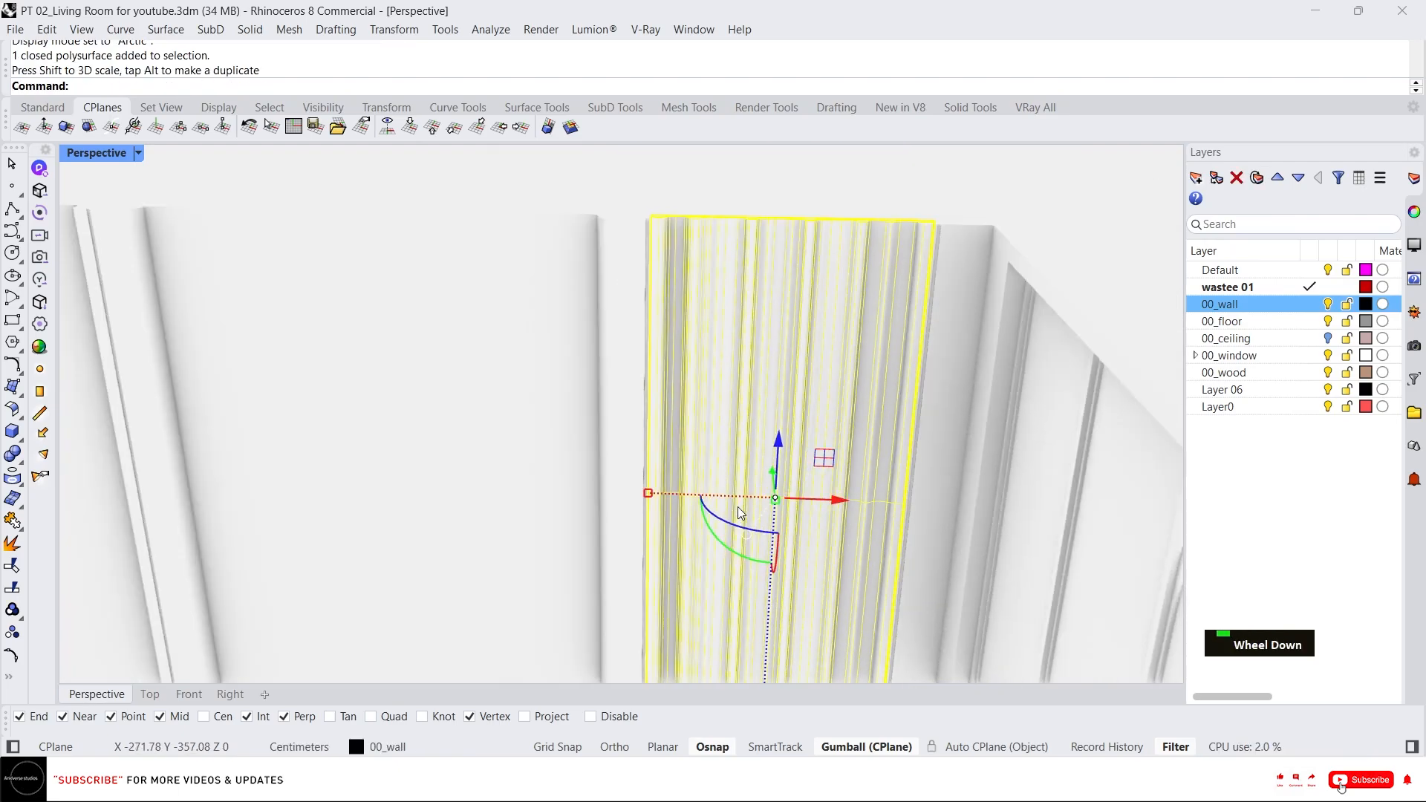
scroll(740, 512, down, 2)
scroll(715, 485, up, 3)
mouse_move(637, 503)
mouse_down()
mouse_move(621, 500)
mouse_move(635, 502)
mouse_up()
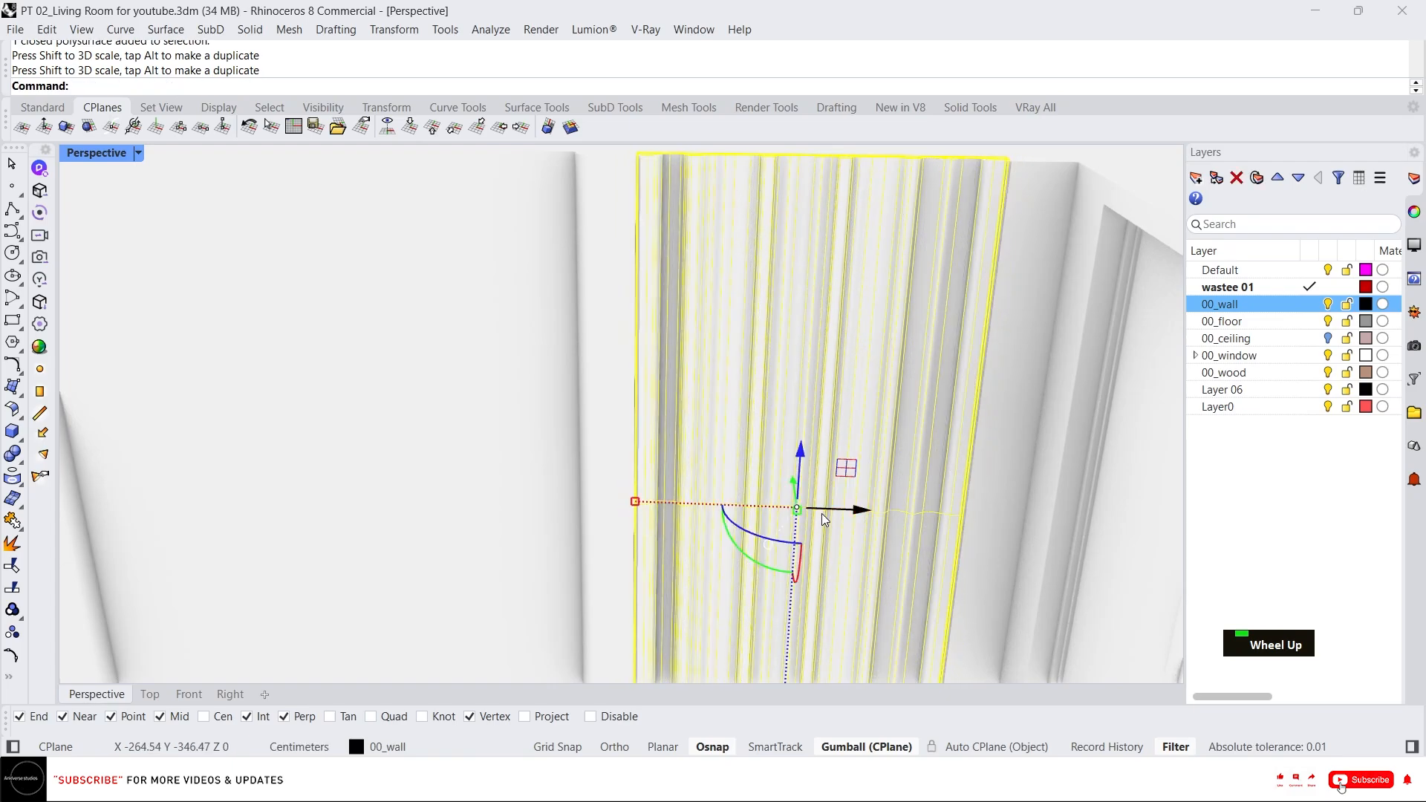
mouse_move(822, 514)
mouse_down()
mouse_move(854, 520)
mouse_move(840, 519)
mouse_up()
key(Escape)
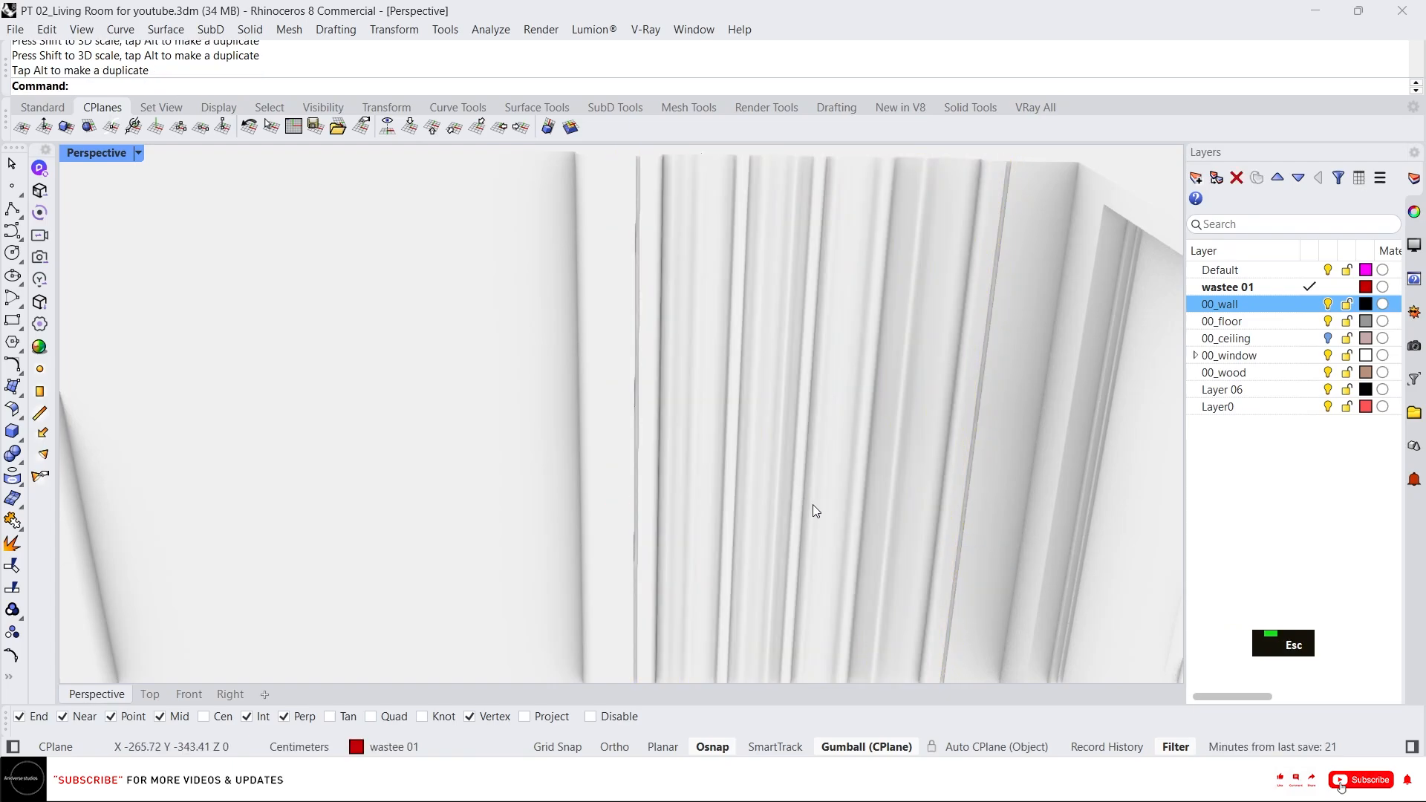
scroll(813, 511, down, 3)
right_drag(782, 523, 791, 542)
scroll(789, 594, up, 2)
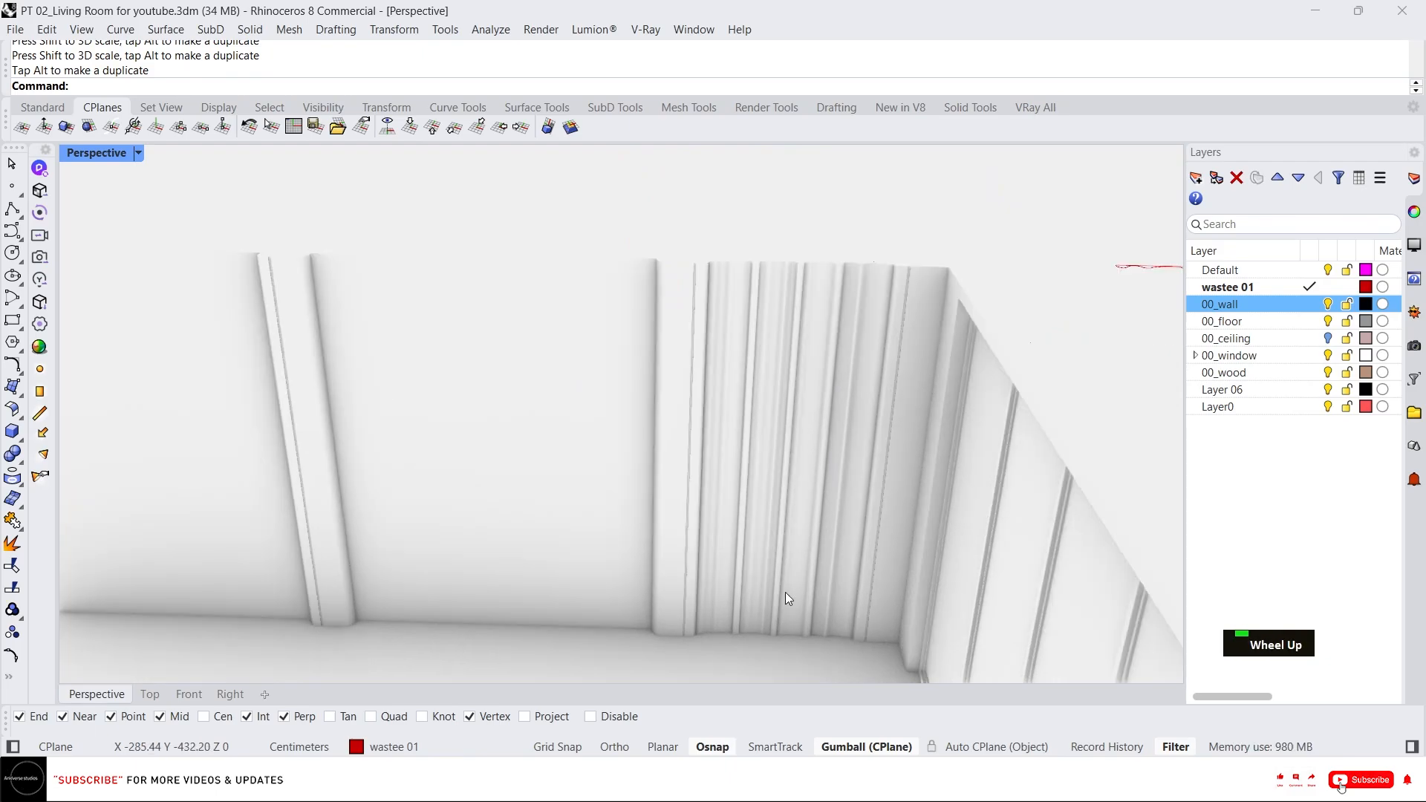
drag(796, 461, 747, 459)
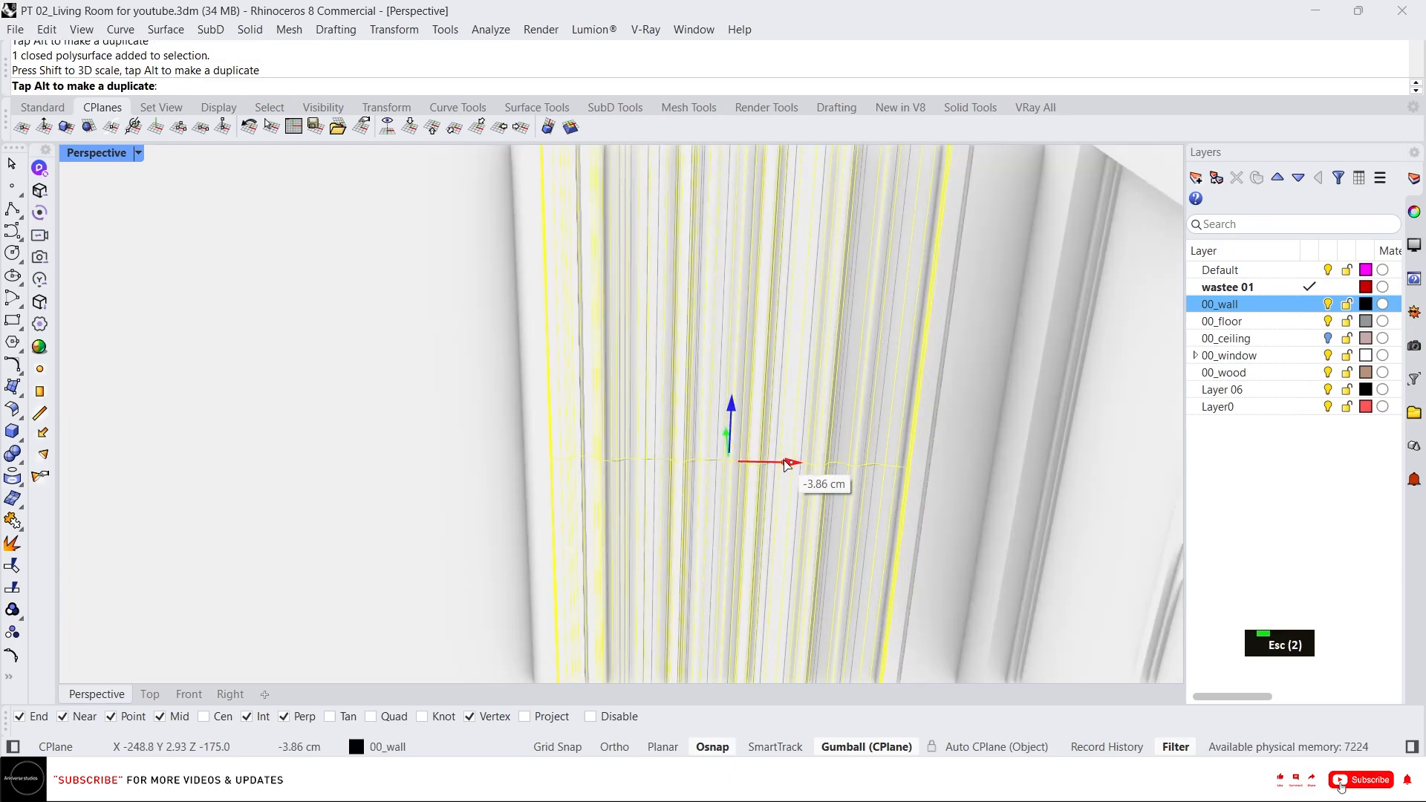
key(Escape)
scroll(711, 460, down, 3)
right_drag(711, 460, 715, 390)
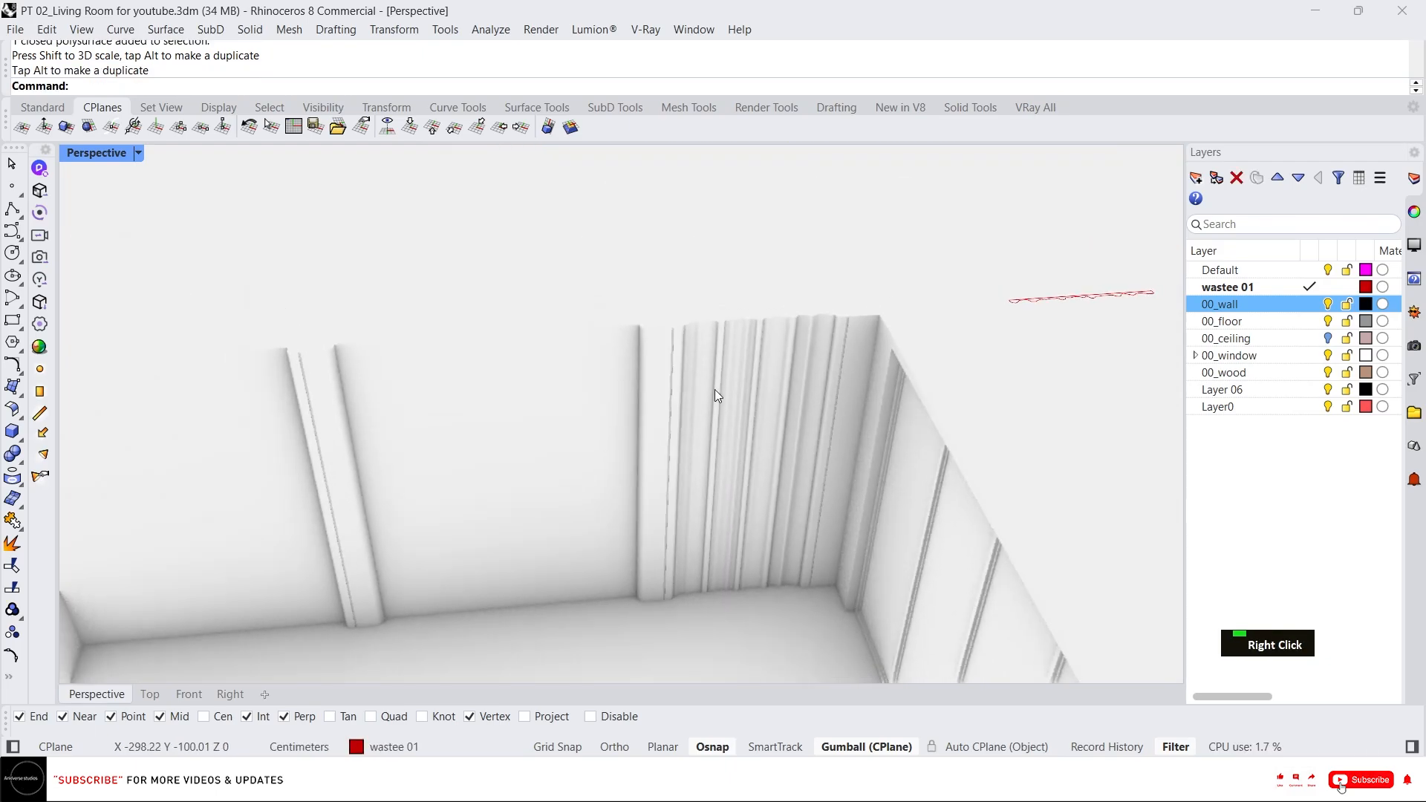
Draw a vertical line up from the trim's inner top corner beside the panel, then delete it.
click(714, 389)
scroll(715, 389, up, 2)
middle_click(817, 363)
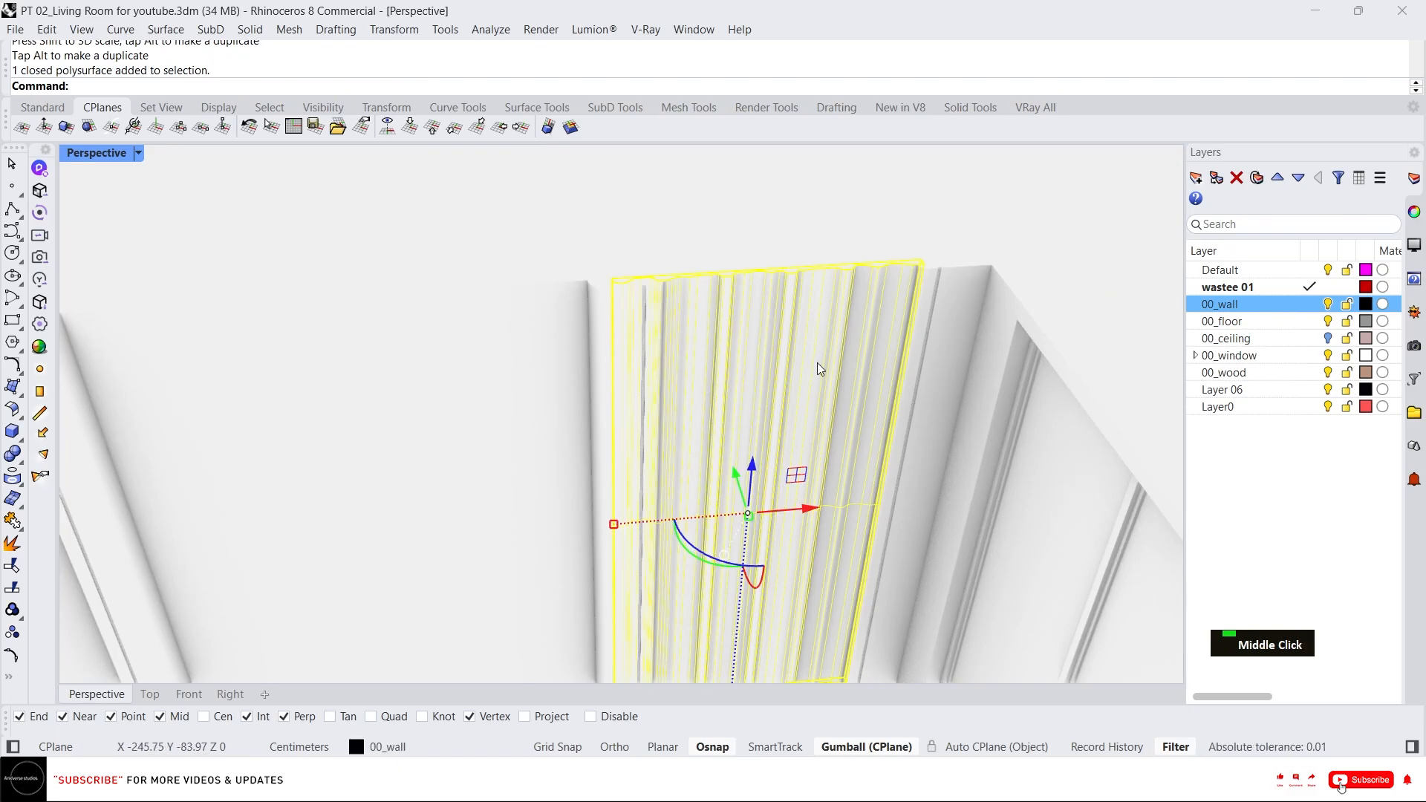
click(755, 344)
right_drag(861, 283, 904, 296)
scroll(939, 322, up, 5)
text(l)
key(Return)
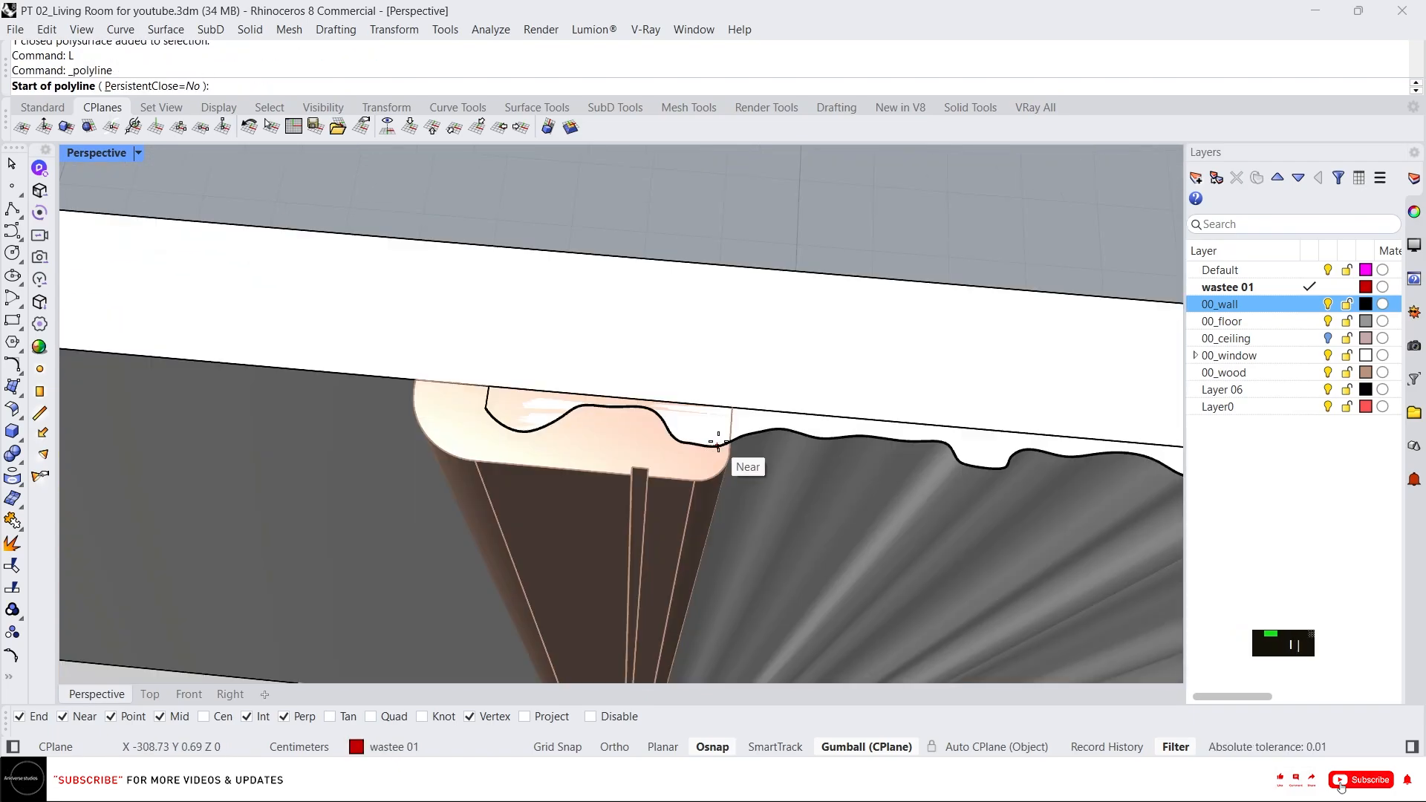
click(732, 407)
key(Escape)
key(space)
click(732, 407)
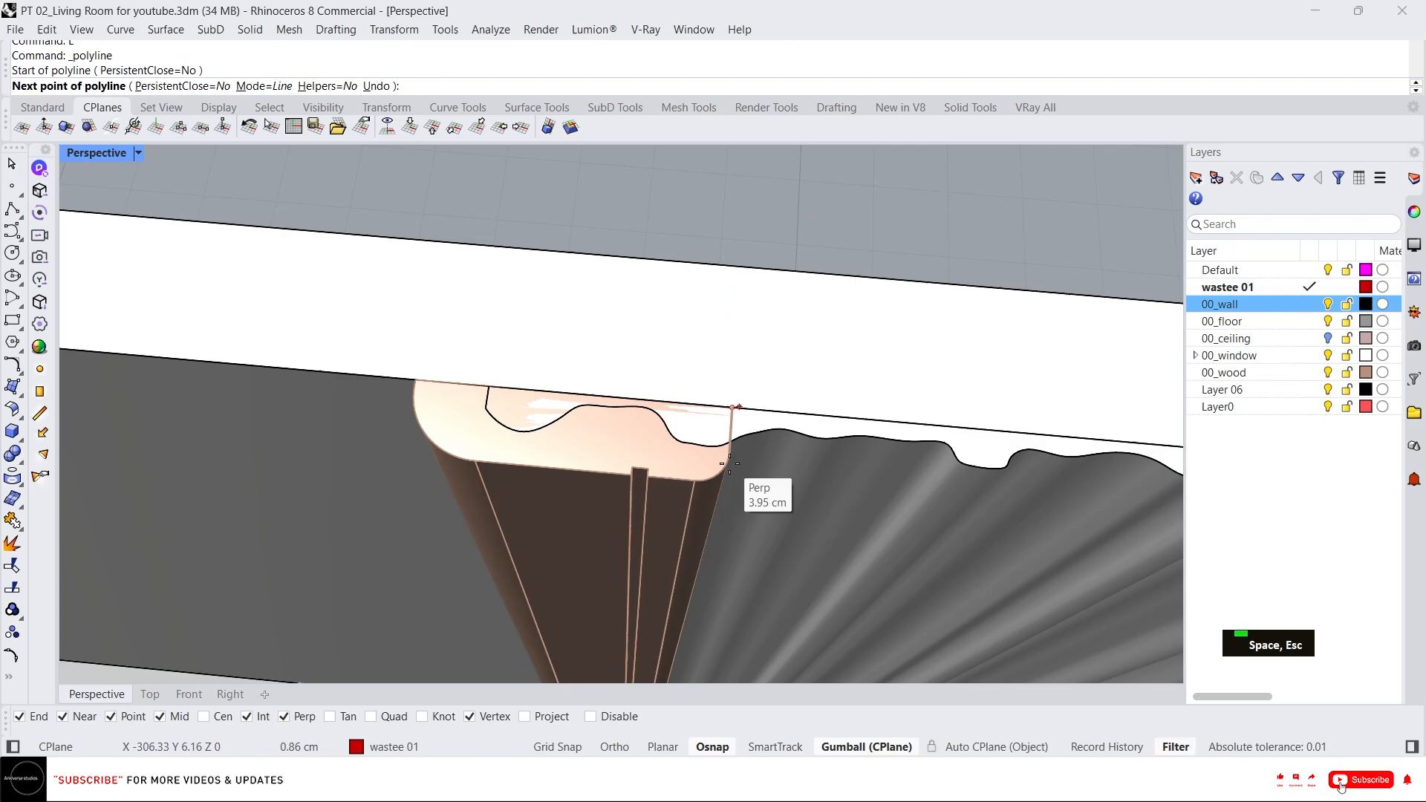
scroll(730, 463, down, 4)
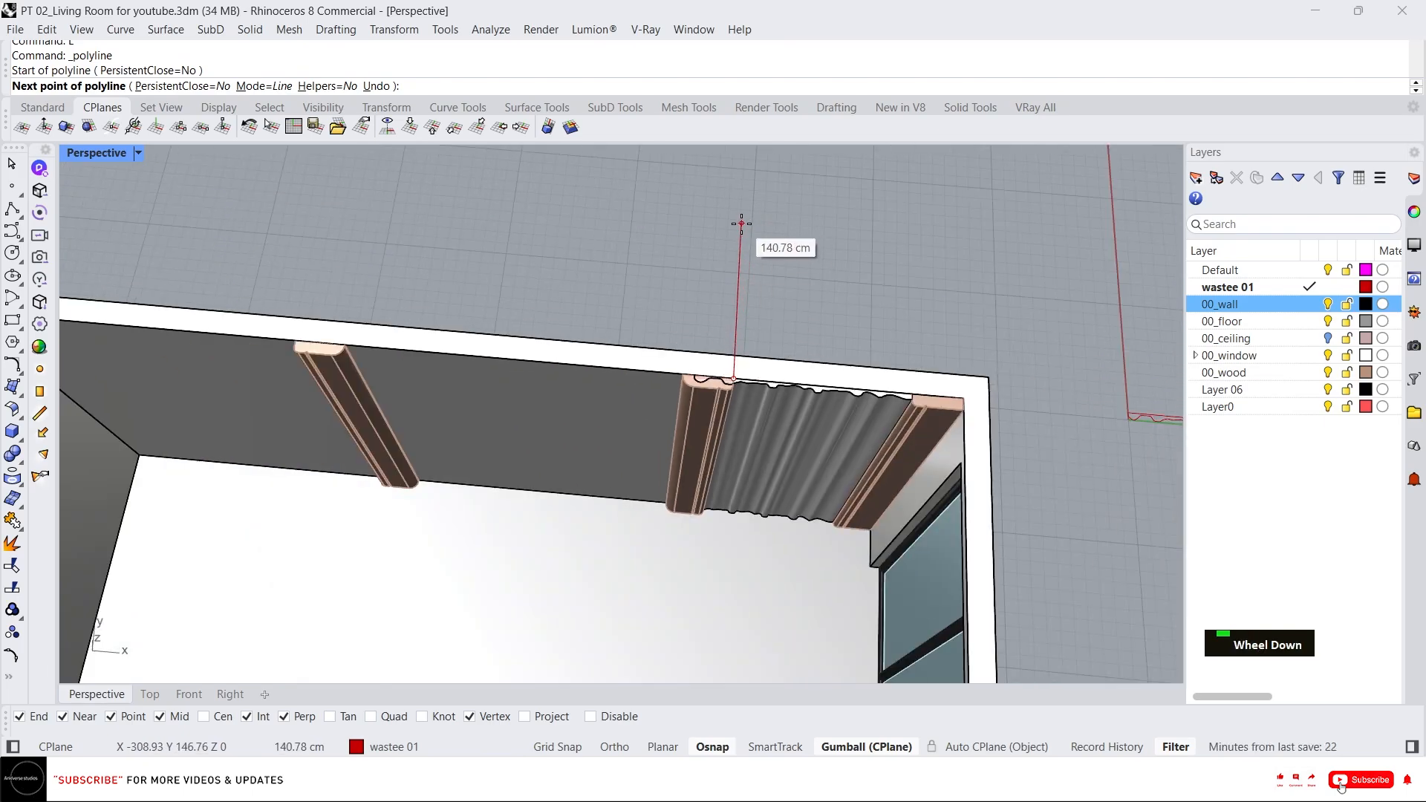
key(F8)
click(741, 226)
key(space)
click(743, 297)
key(Delete)
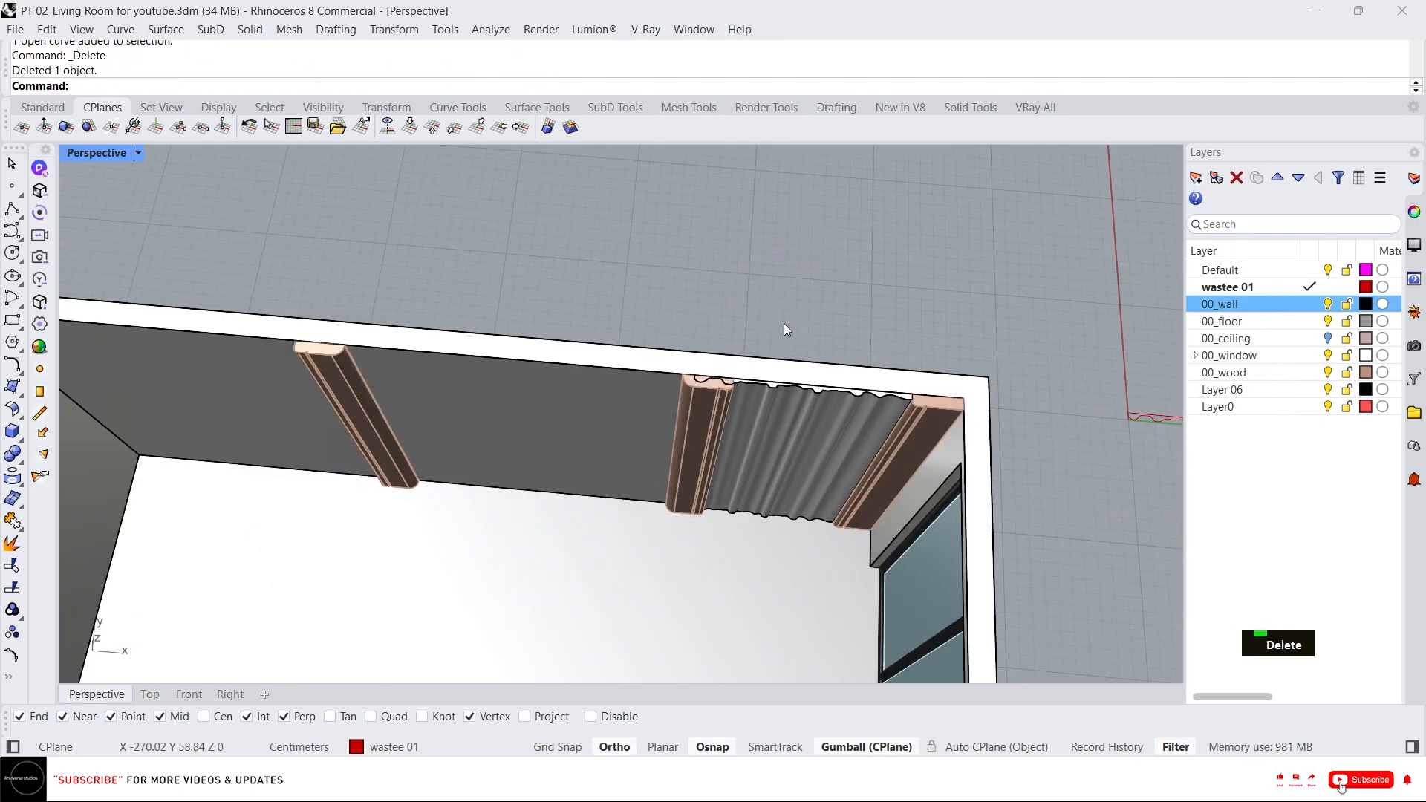
Draw a vertical line up from the trim's edge at the panel and isolate it together with the panel.
scroll(787, 329, up, 3)
text(l)
key(Return)
click(659, 402)
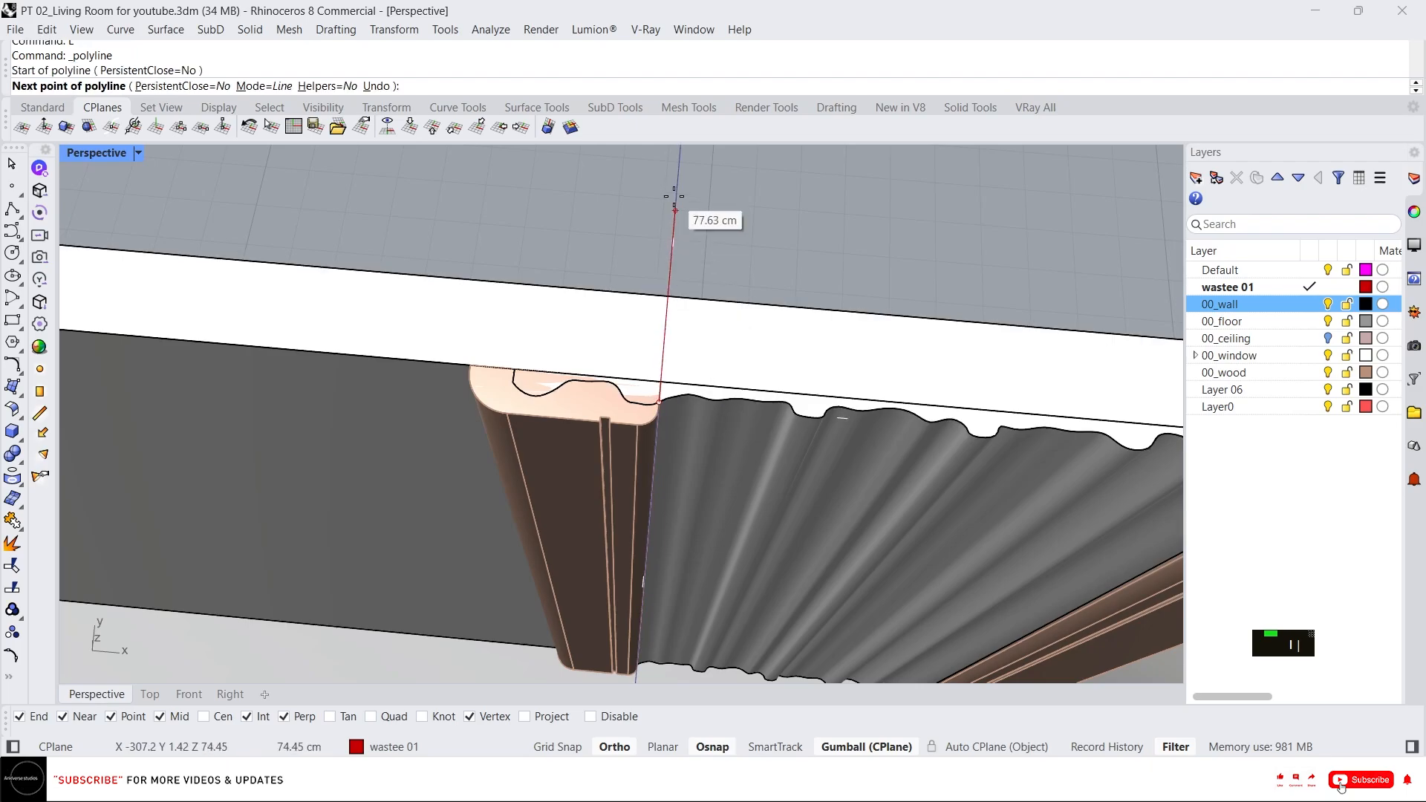
click(678, 170)
key(space)
click(675, 201)
shift+click(745, 482)
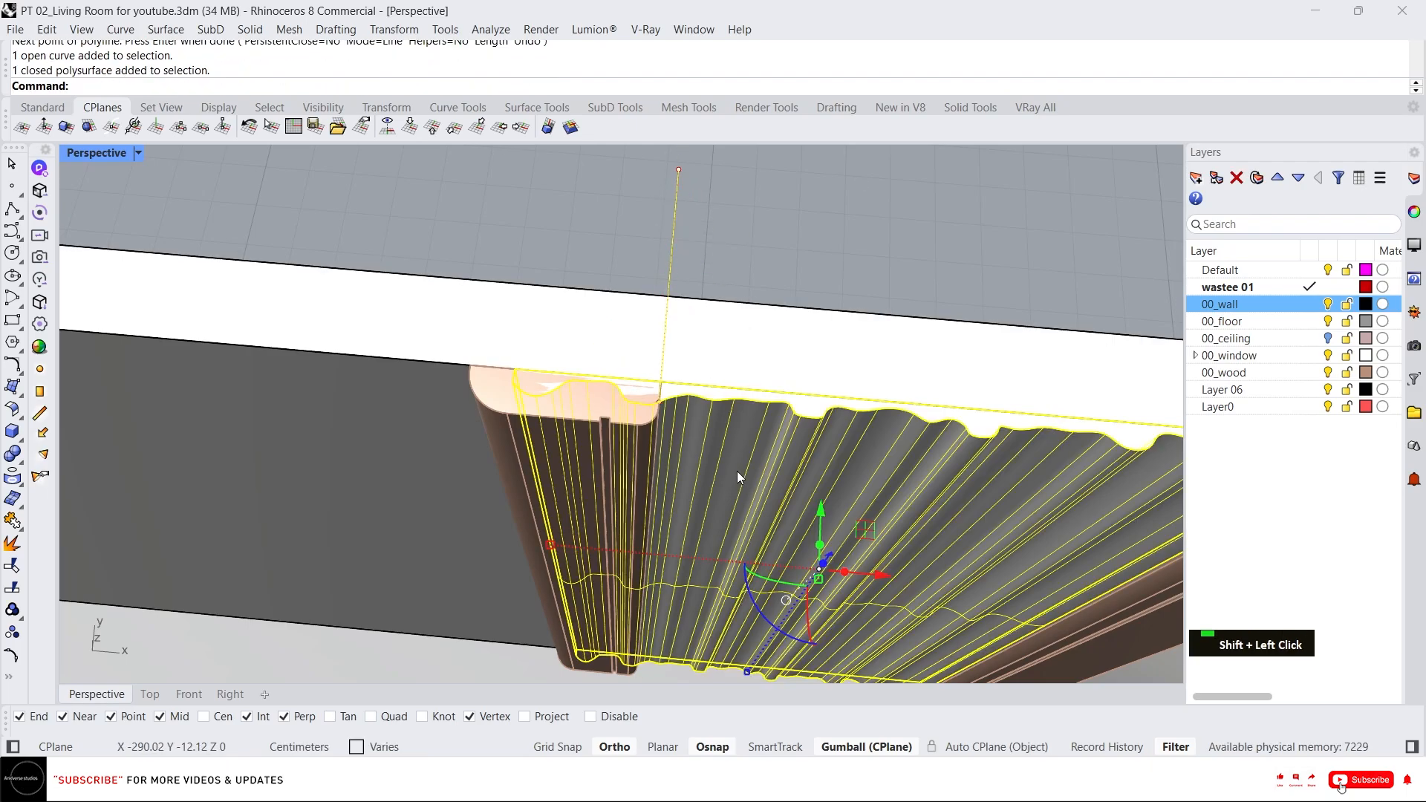
key(F11)
scroll(681, 371, down, 10)
key(Escape)
key(Escape)
click(679, 338)
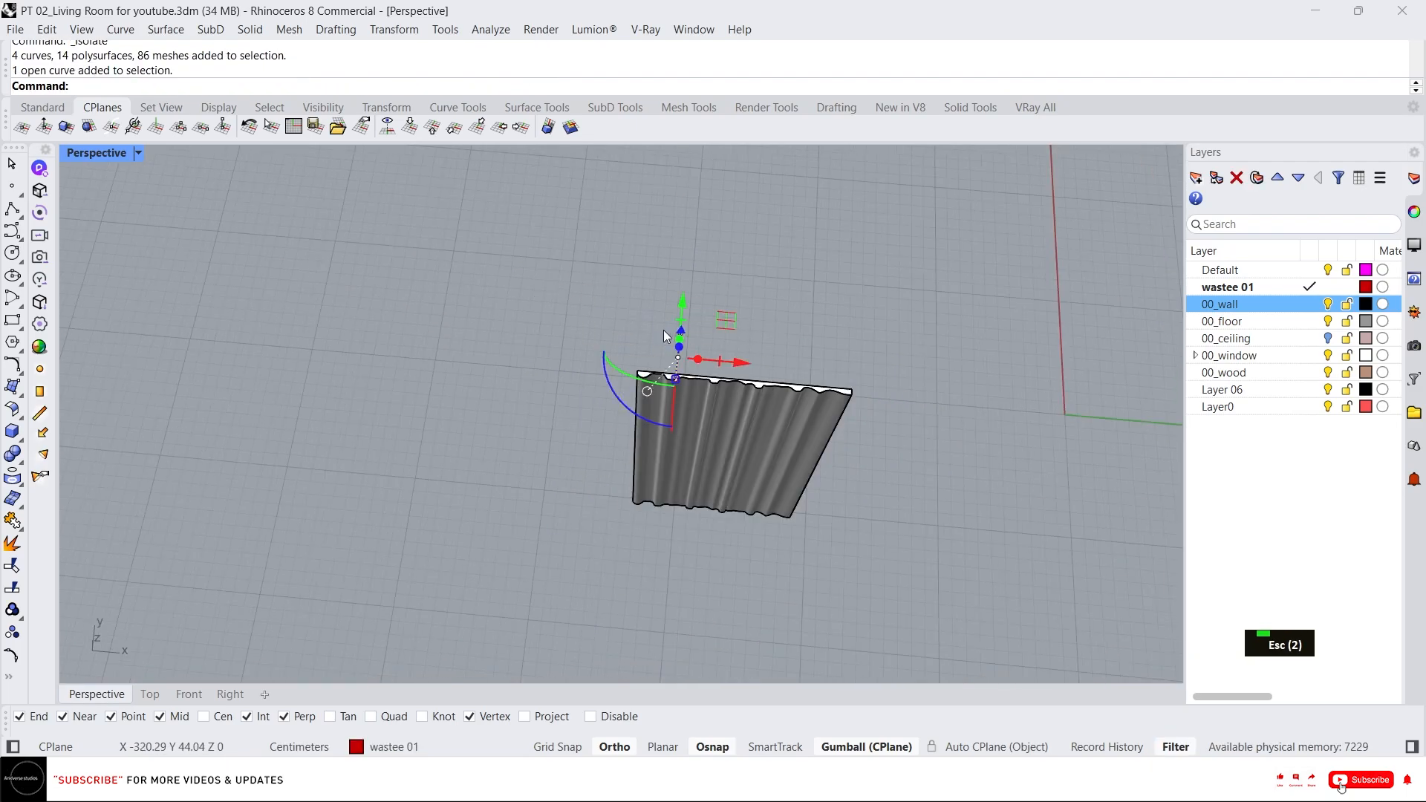
right_drag(665, 336, 697, 328)
scroll(698, 305, down, 2)
scroll(687, 343, up, 3)
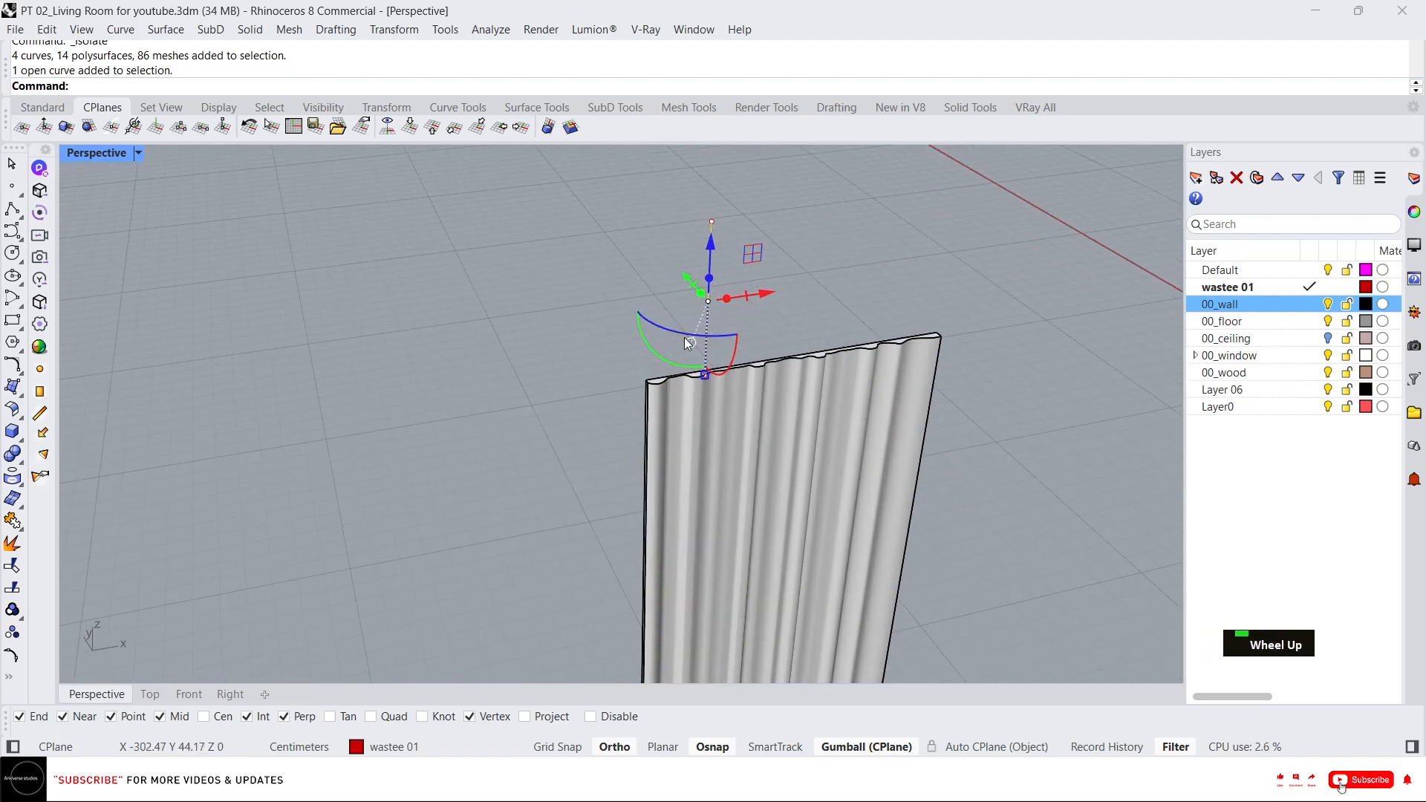
key(Escape)
key(Escape)
click(706, 312)
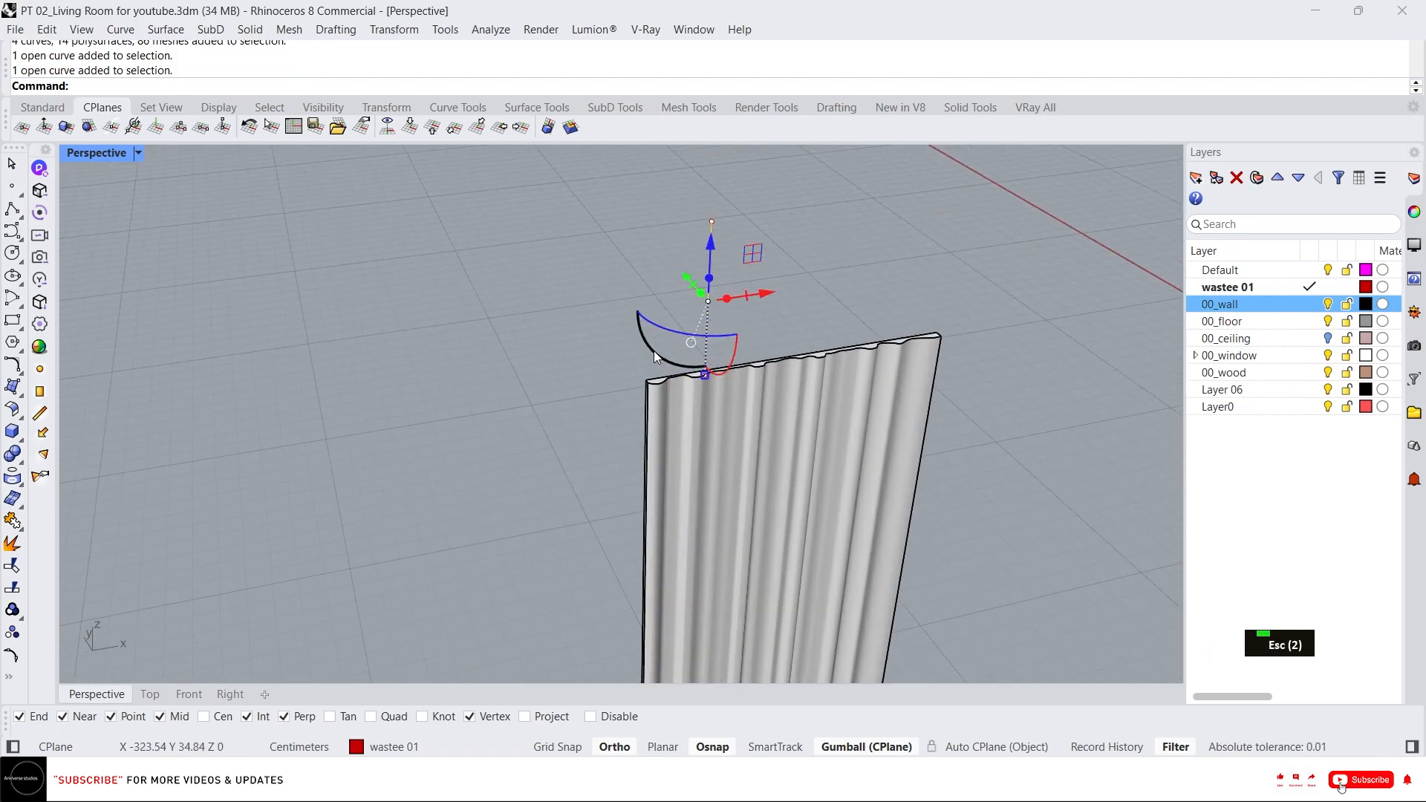
scroll(754, 379, up, 3)
right_drag(755, 378, 674, 380)
key(Escape)
Draw a line across the panel's top at the trim edge and use it to cut the panel.
text(l)
key(Return)
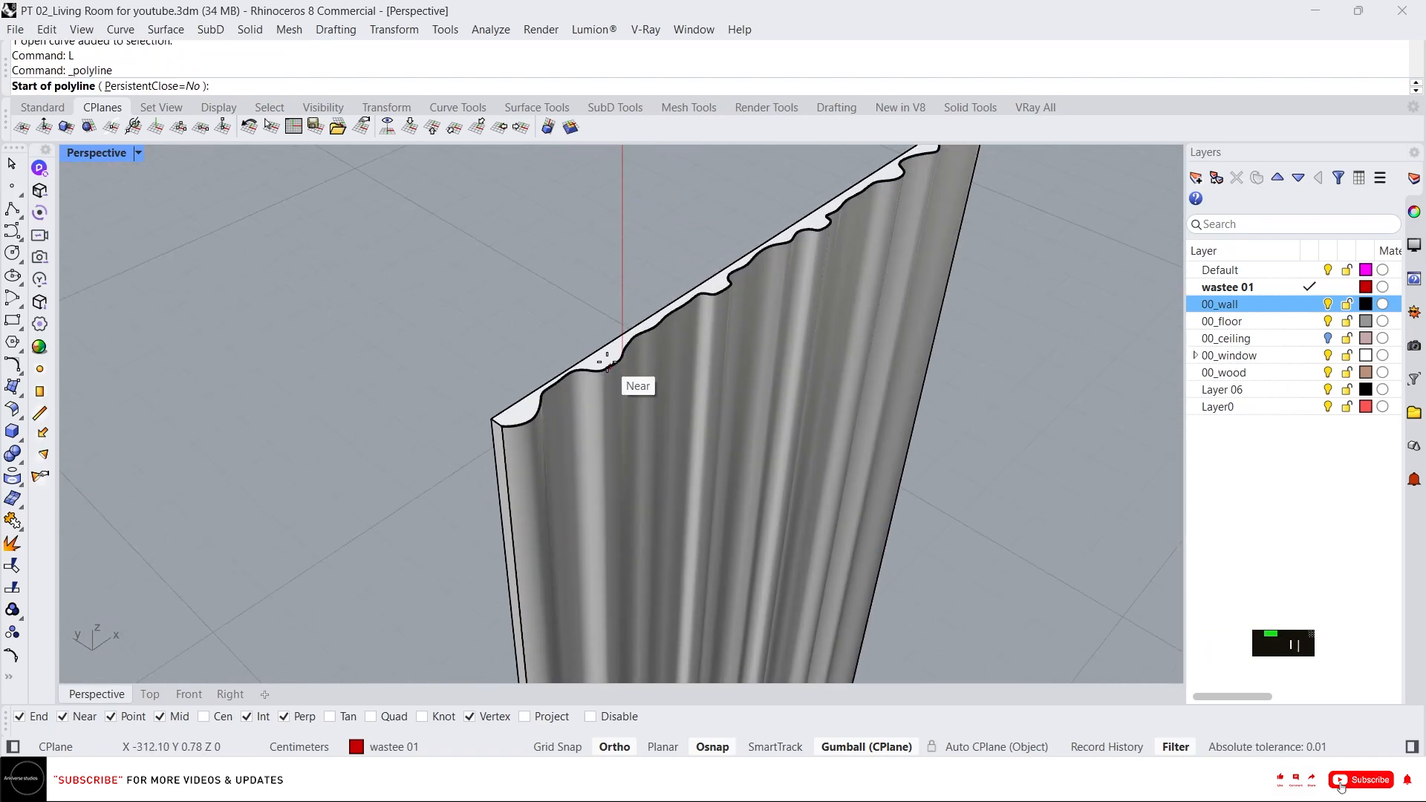
click(623, 355)
click(419, 233)
key(Return)
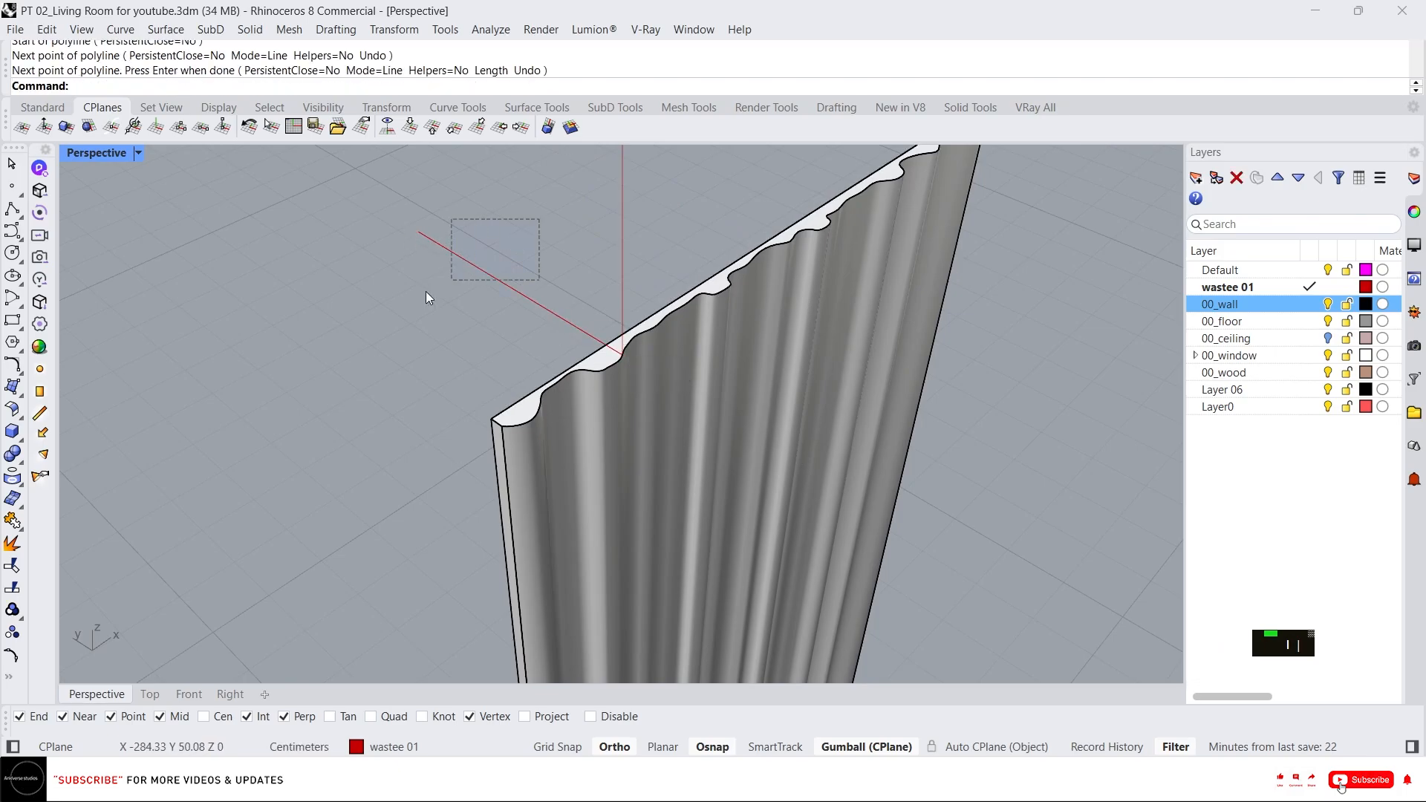
scroll(460, 267, down, 7)
drag(425, 291, 468, 267)
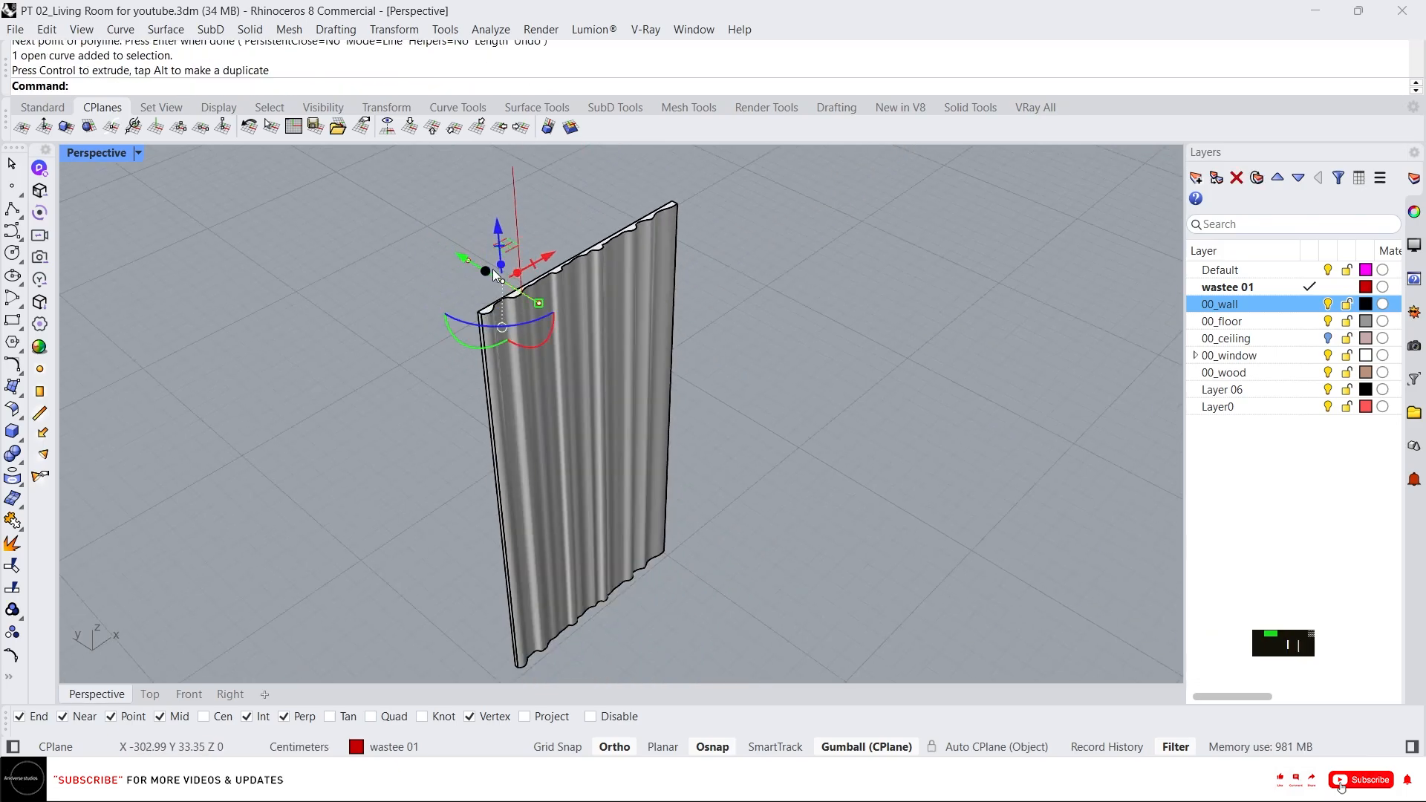
right_drag(493, 268, 496, 245)
drag(495, 230, 520, 672)
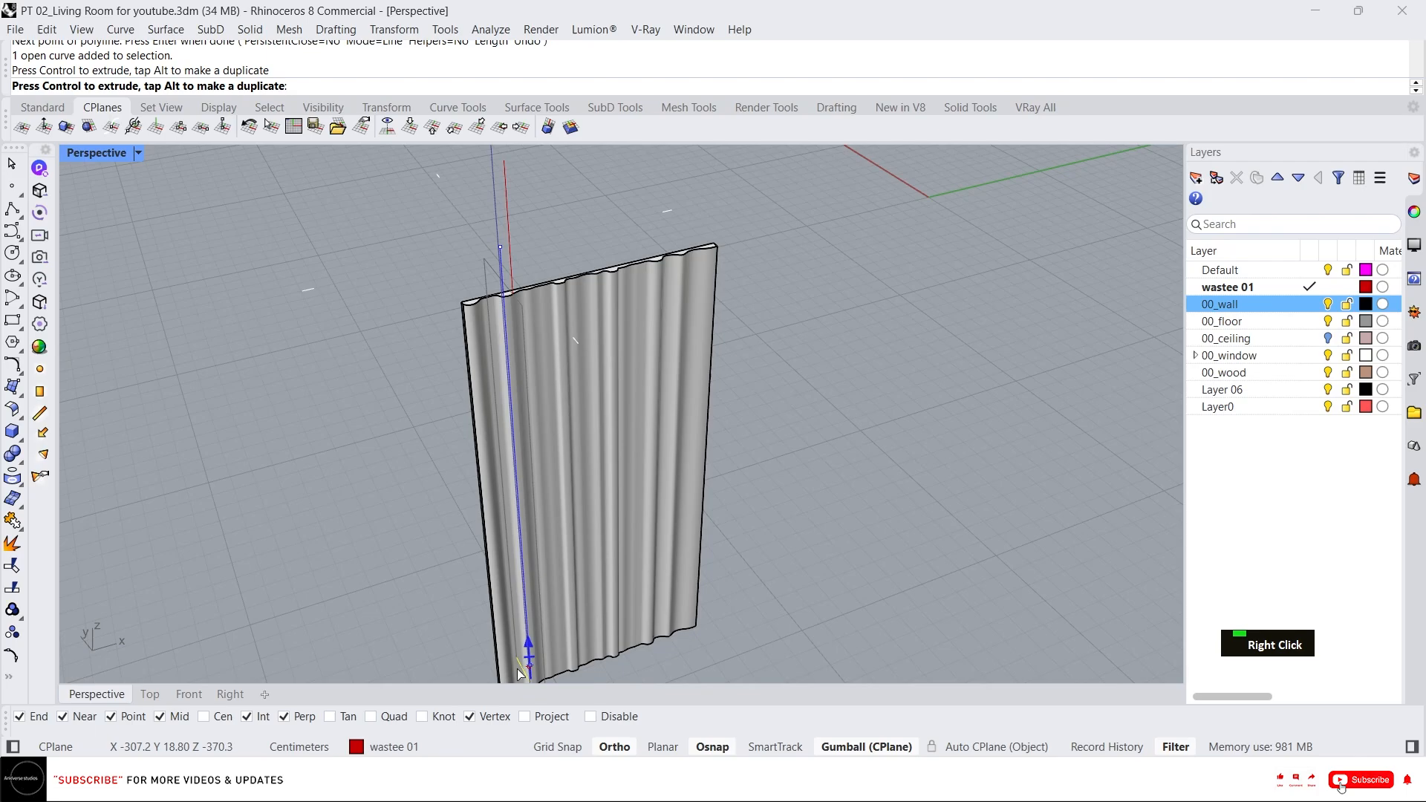
scroll(515, 487, down, 3)
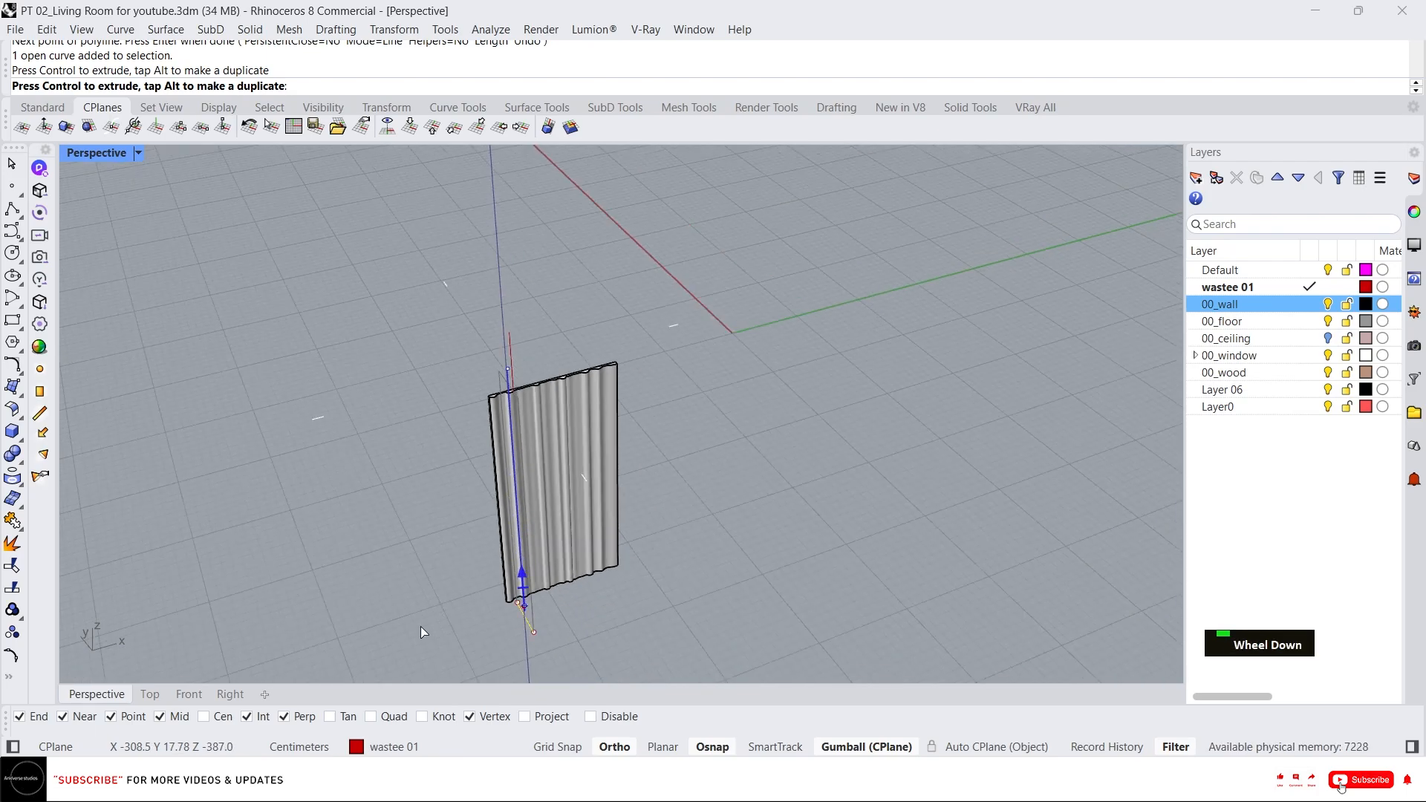
key(Escape)
key(Escape)
Delete the cut-off strip of the panel and the two helper lines.
click(489, 440)
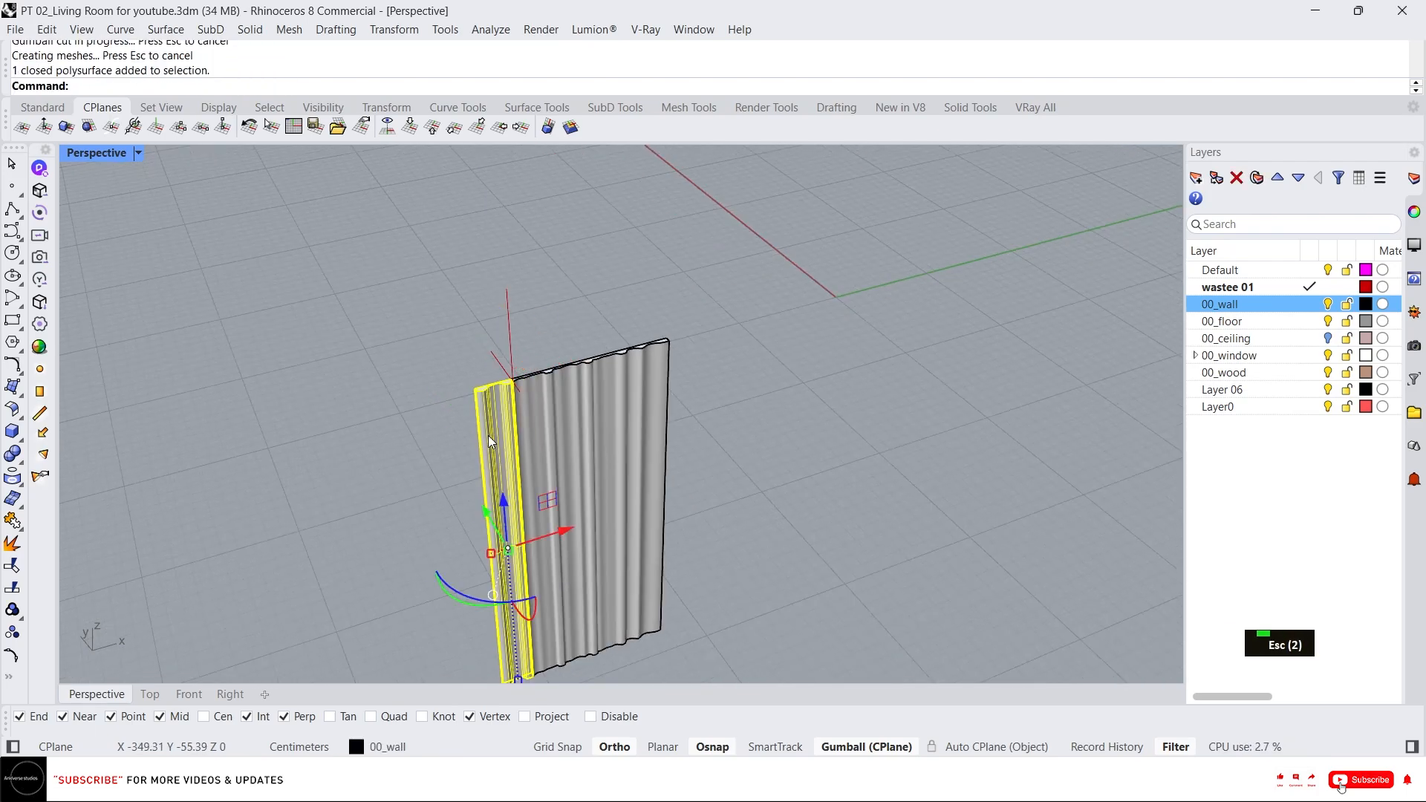
key(Delete)
drag(528, 293, 492, 355)
key(Delete)
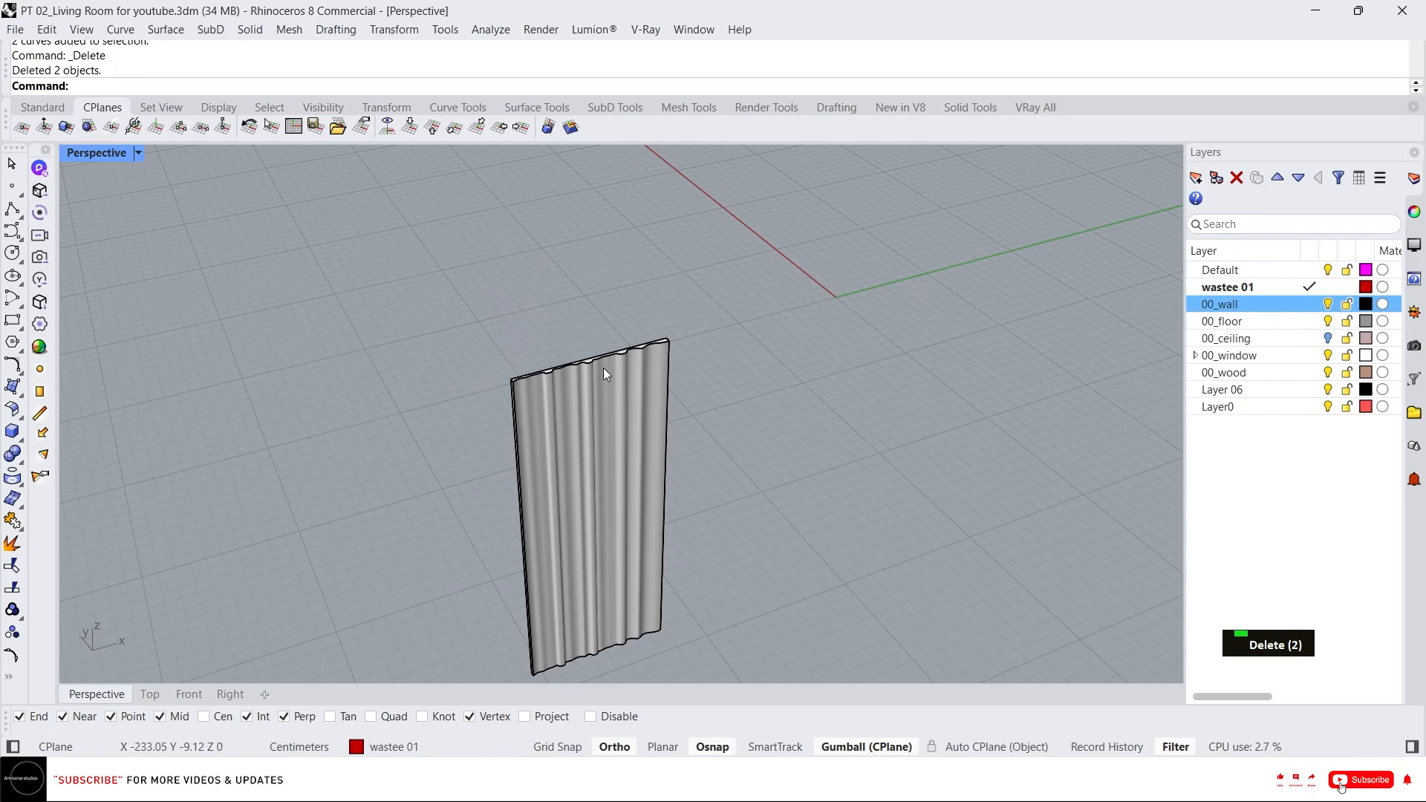
Show all hidden objects again to view the trimmed panel in the room.
right_drag(603, 368, 581, 371)
middle_click(581, 371)
right_click(530, 334)
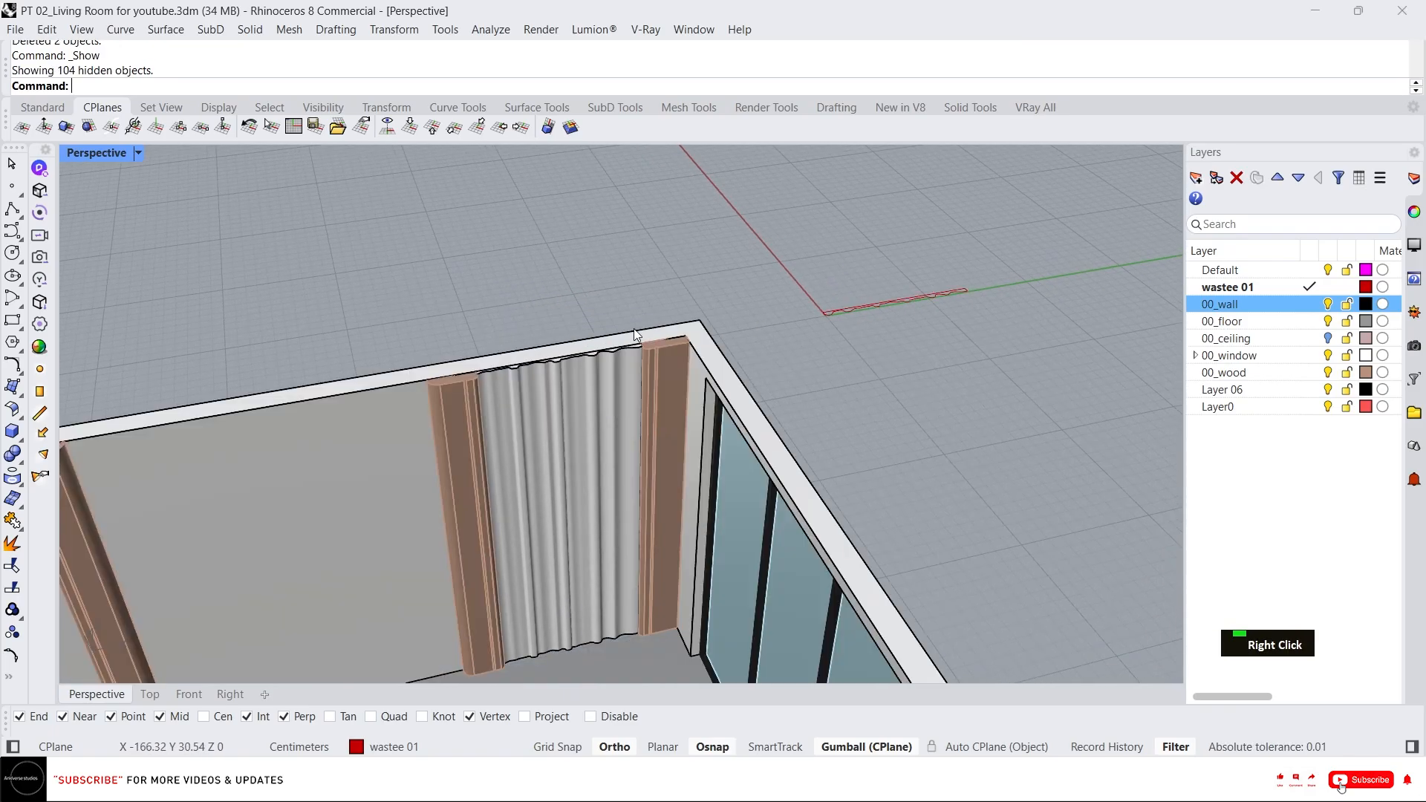
scroll(582, 367, down, 3)
scroll(649, 358, up, 3)
scroll(575, 367, down, 2)
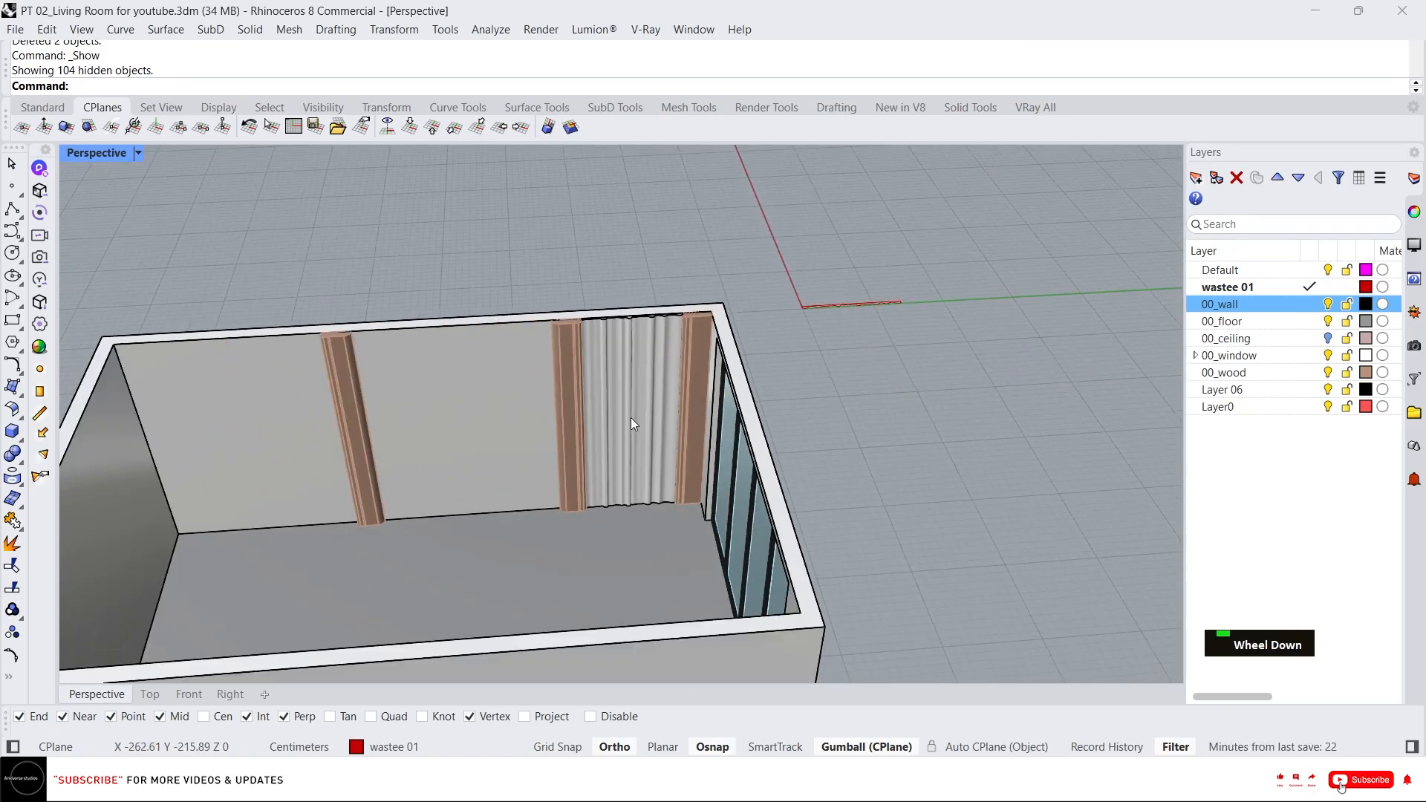
scroll(630, 418, down, 2)
scroll(440, 376, up, 3)
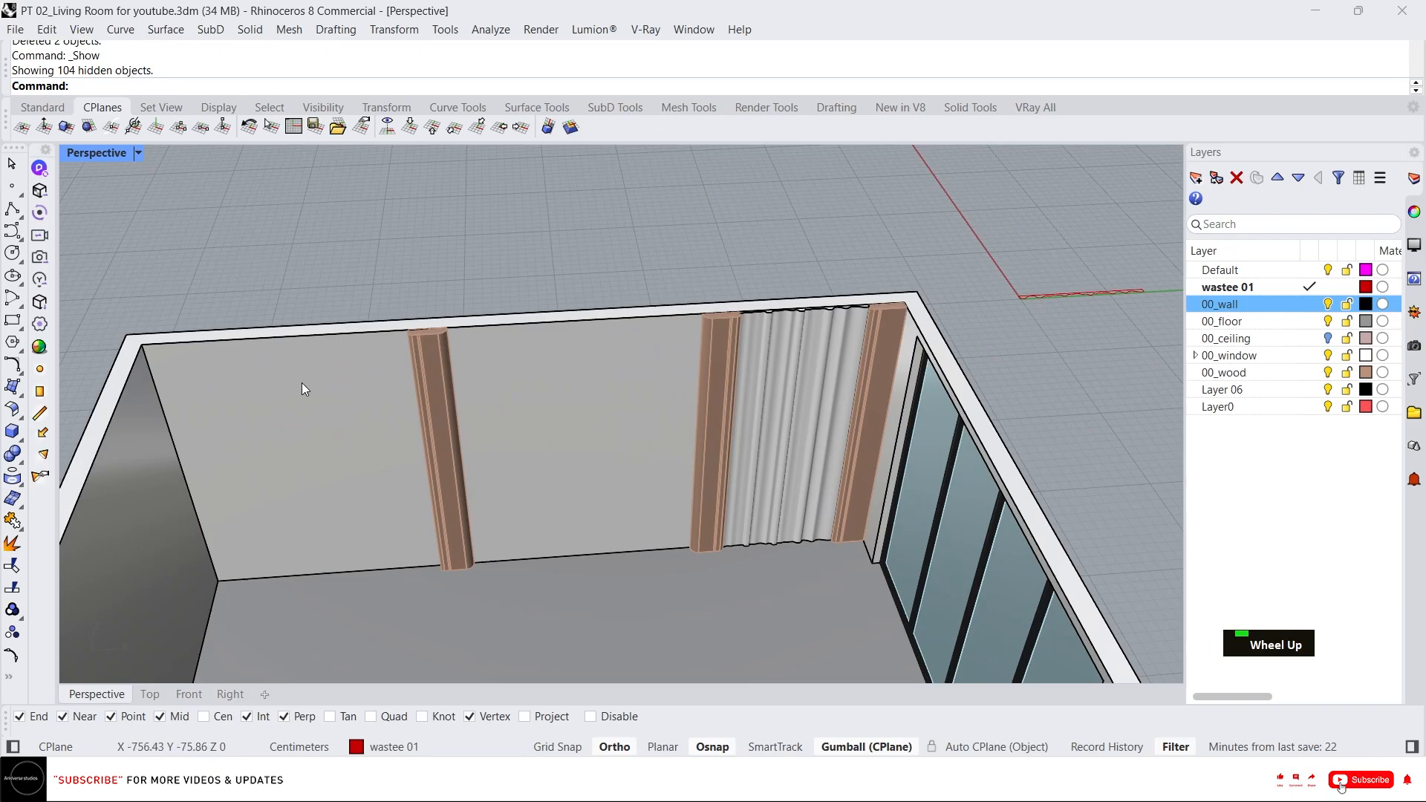
text(rec)
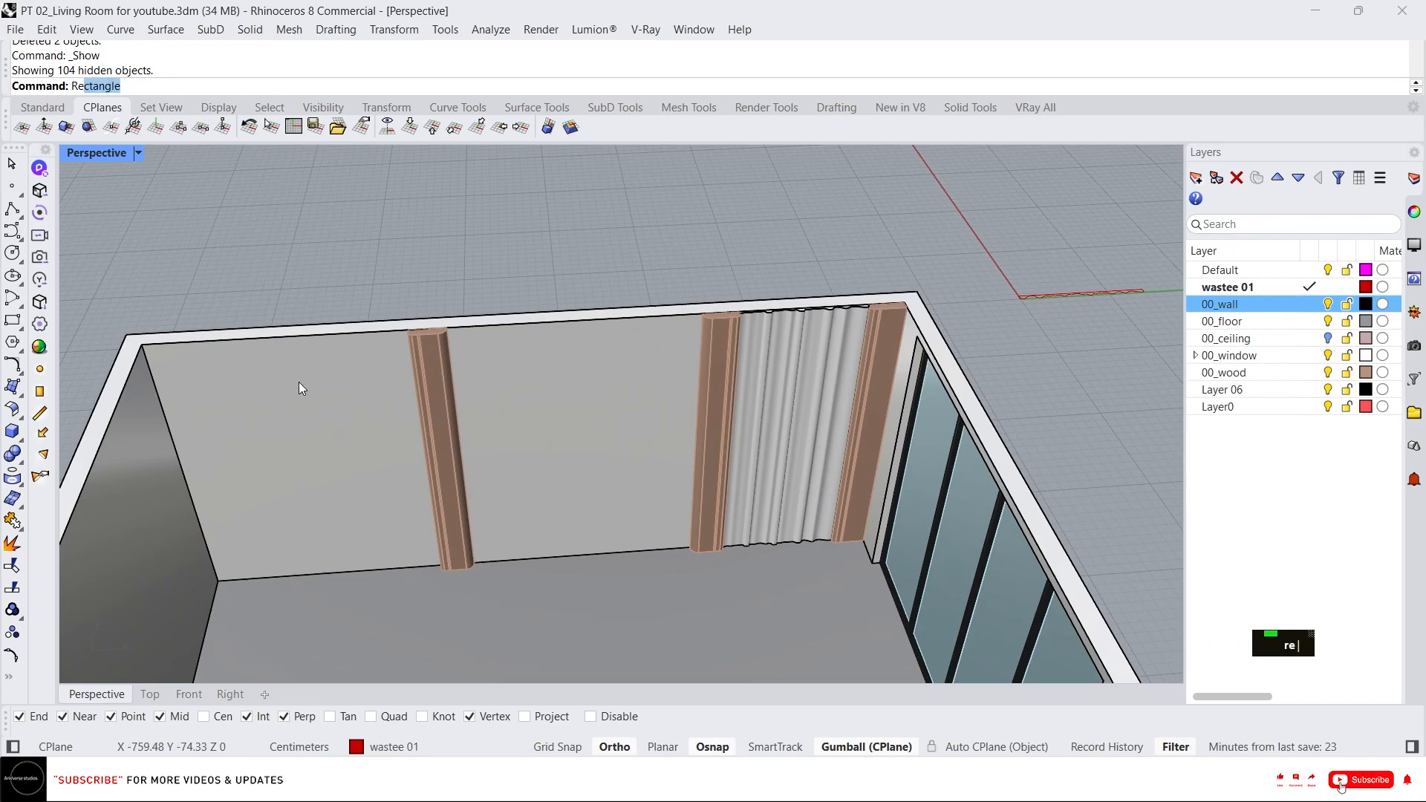
key(Return)
scroll(296, 379, up, 2)
text(v)
key(Return)
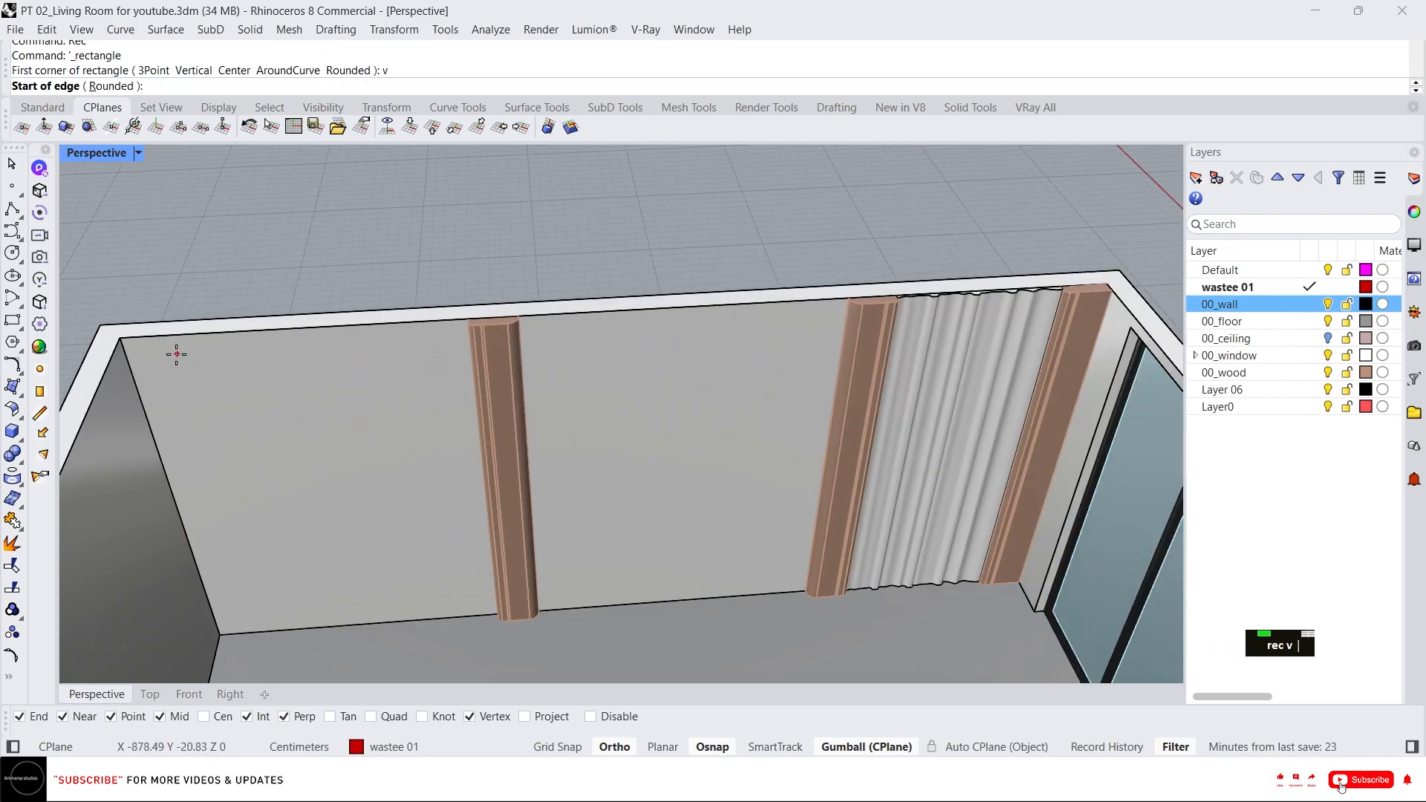
click(131, 340)
key(Escape)
key(space)
click(130, 340)
scroll(349, 328, up, 5)
key(Escape)
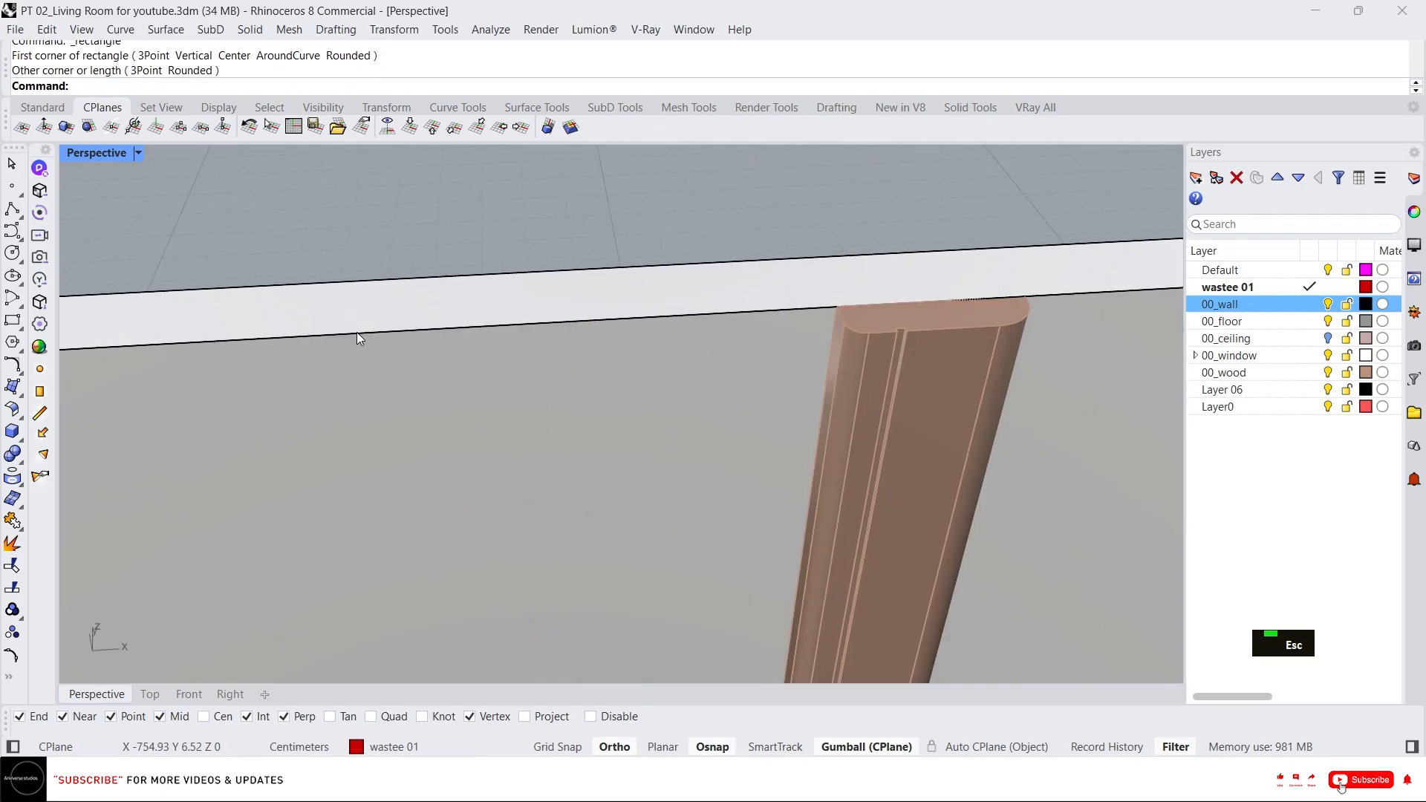
Draw a vertical rectangle on the wall from the room corner to the trim, about 264 cm wide and full wall height.
key(space)
text(v)
key(Return)
scroll(364, 327, down, 4)
click(291, 321)
scroll(698, 304, up, 5)
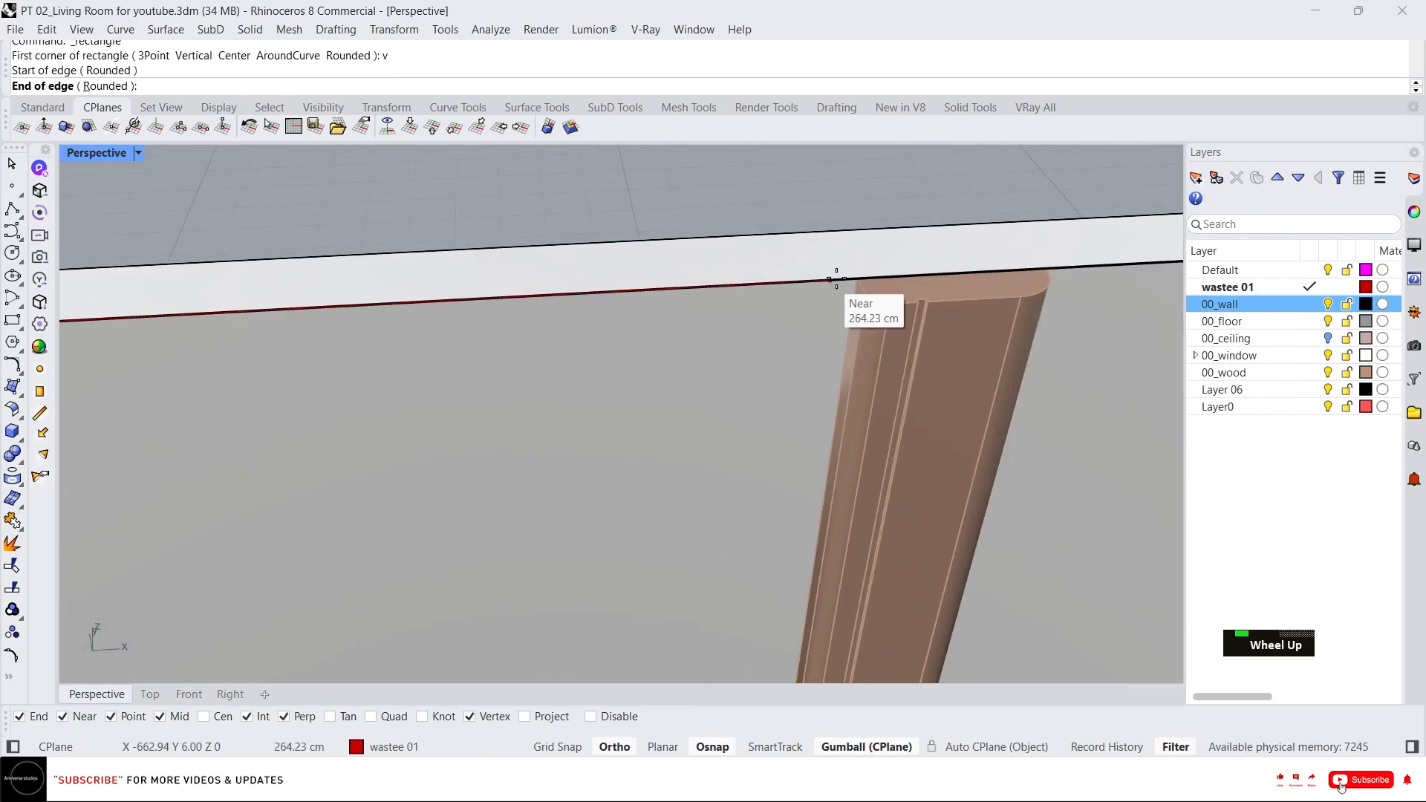
click(855, 280)
scroll(855, 286, down, 6)
scroll(809, 512, up, 6)
click(840, 528)
scroll(709, 532, down, 8)
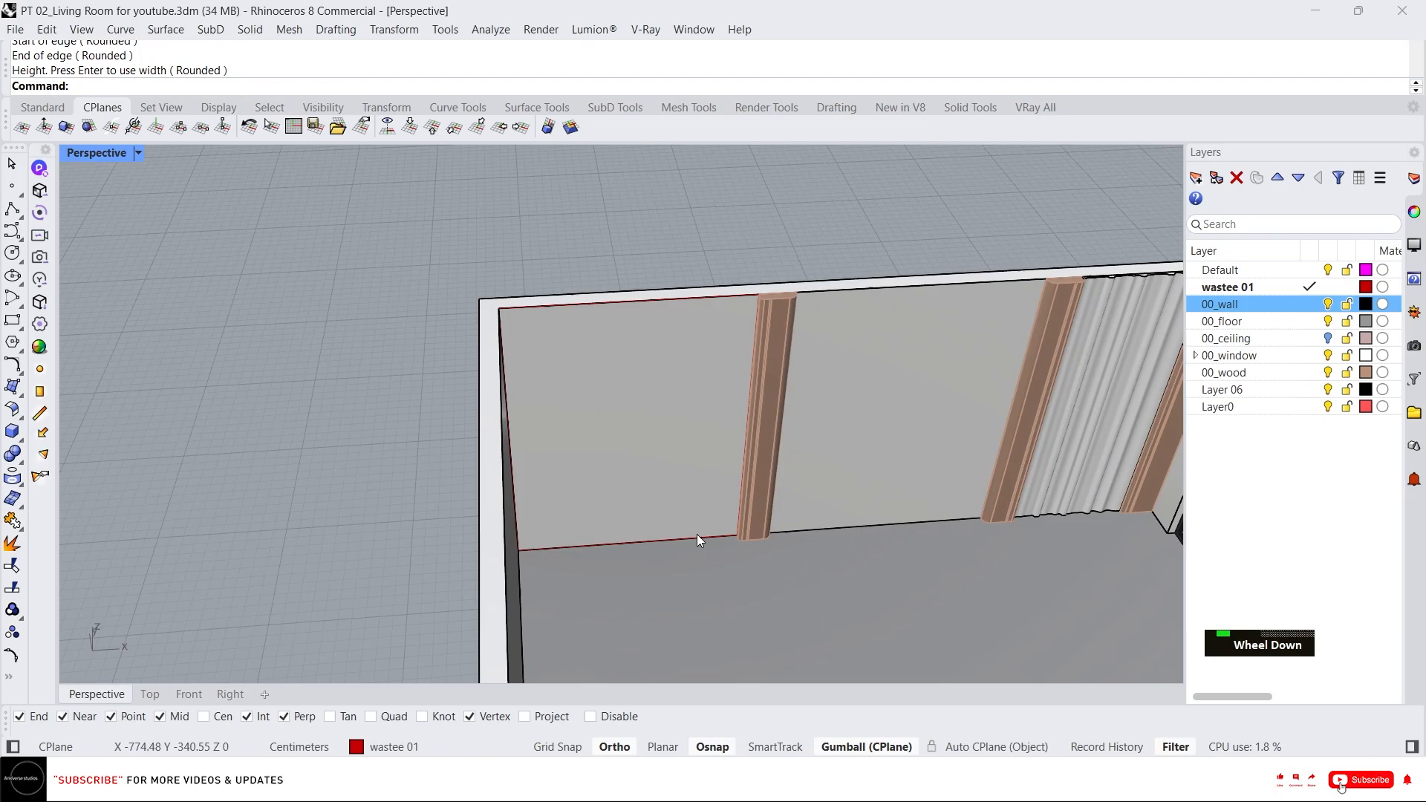
click(657, 306)
click(658, 393)
Move the new rectangle out of the room.
scroll(455, 358, down, 6)
scroll(454, 357, down, 6)
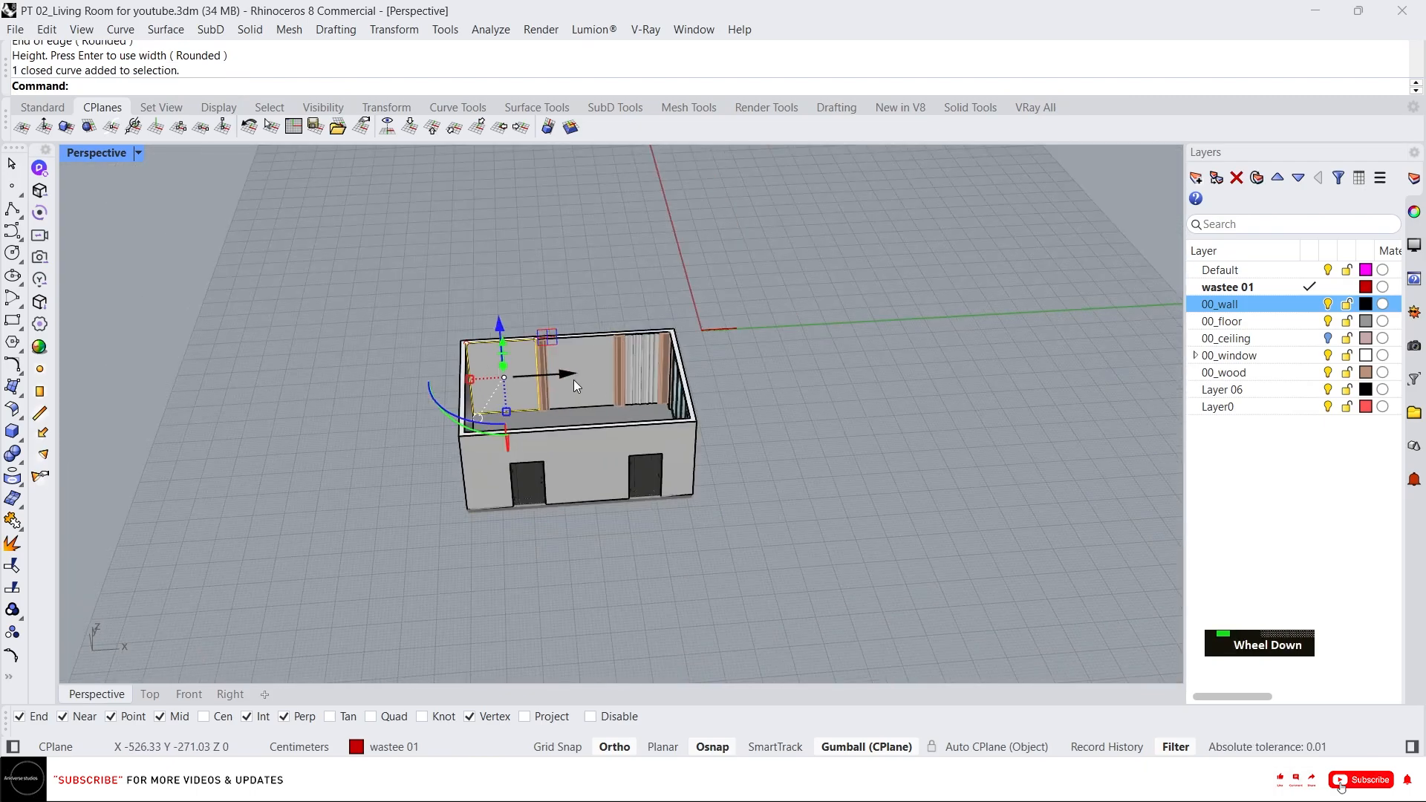
drag(572, 376, 984, 401)
right_drag(1010, 376, 967, 306)
Move the rectangle further up and save the file.
scroll(968, 306, up, 3)
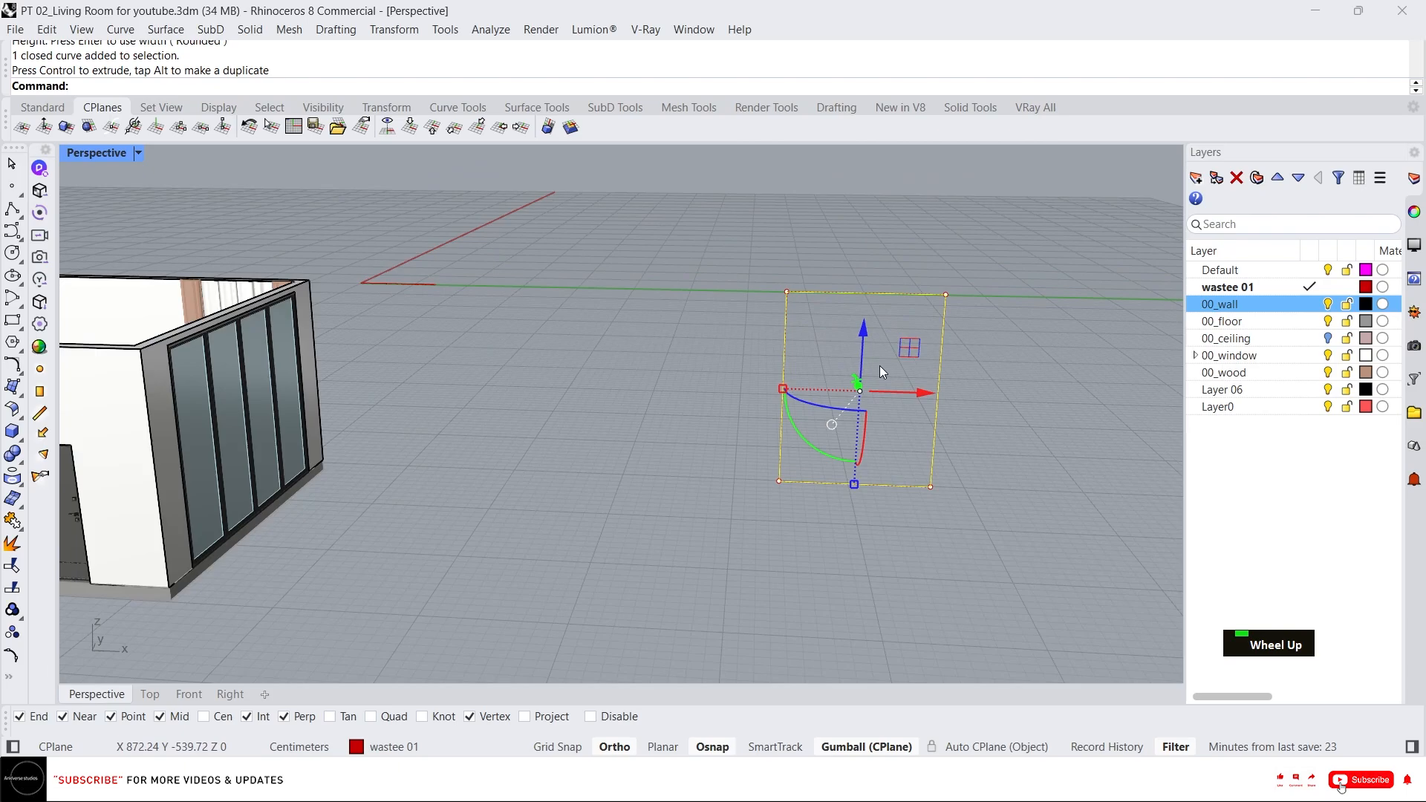
Move the rectangle further up and save the file.
scroll(755, 571, down, 8)
drag(799, 450, 805, 299)
scroll(774, 391, up, 7)
key(Escape)
key(ctrl+s)
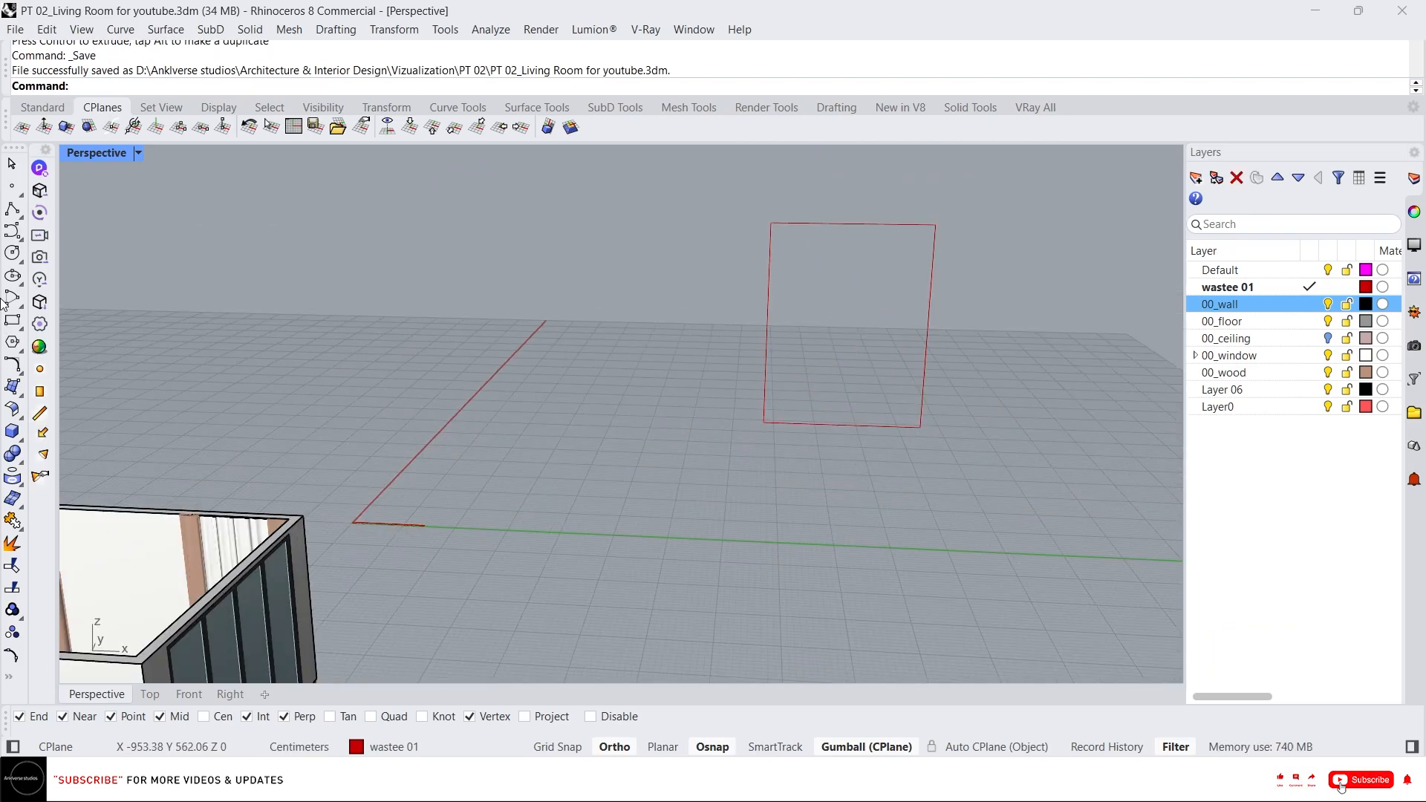
Rotate the rectangle to face the front view and move it down onto the ground line beside the room.
click(768, 349)
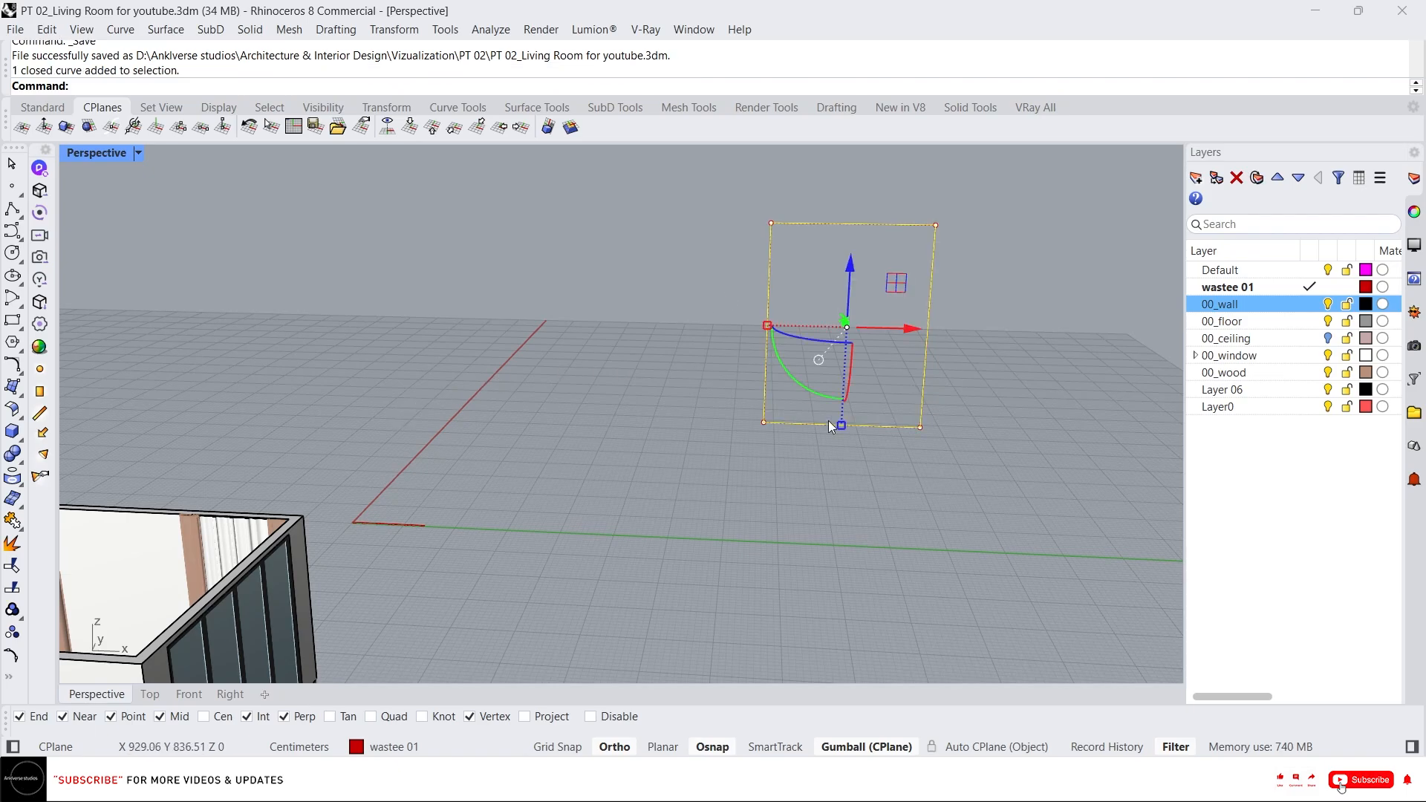
right_drag(827, 421, 854, 320)
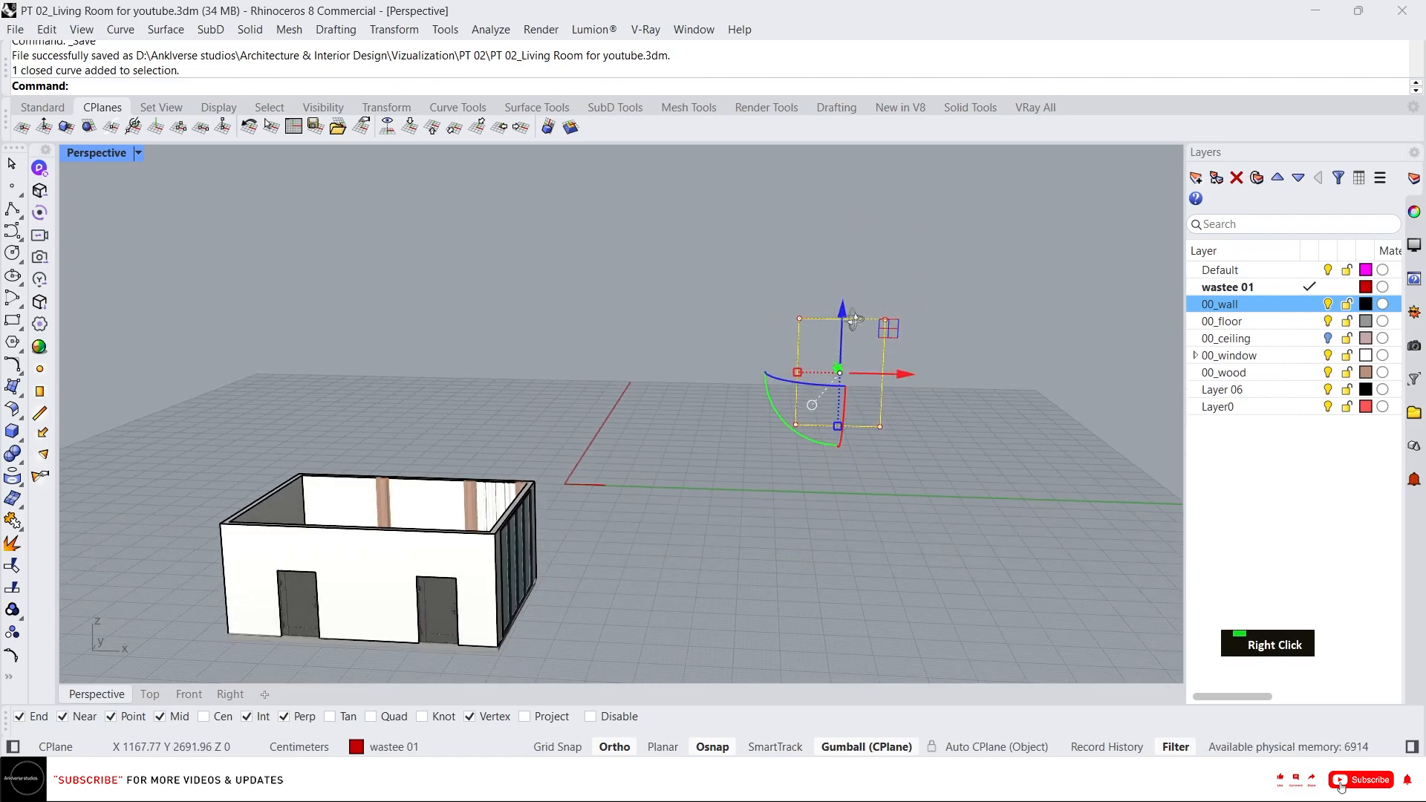
click(188, 693)
scroll(1067, 260, up, 3)
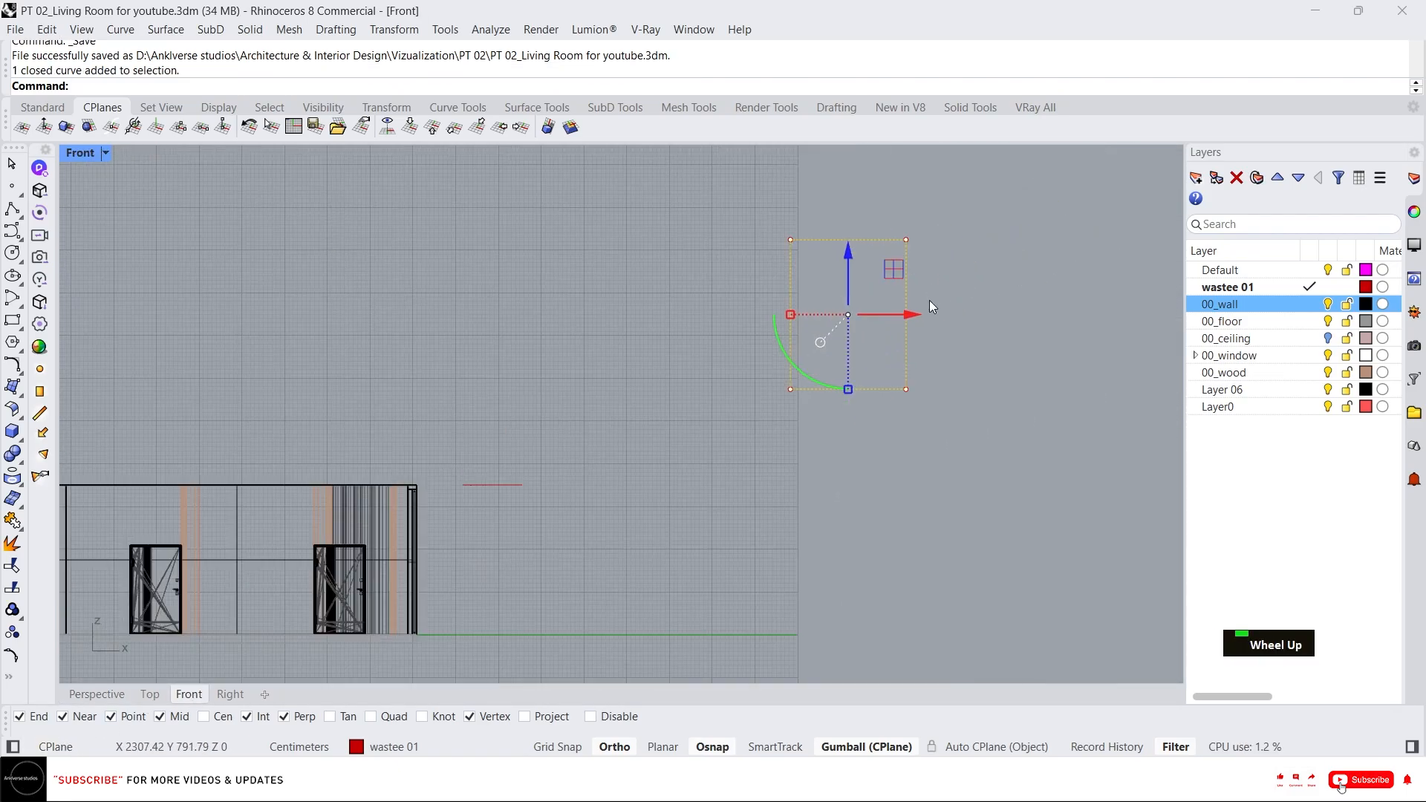
drag(886, 315, 644, 319)
scroll(614, 340, up, 8)
scroll(691, 230, down, 8)
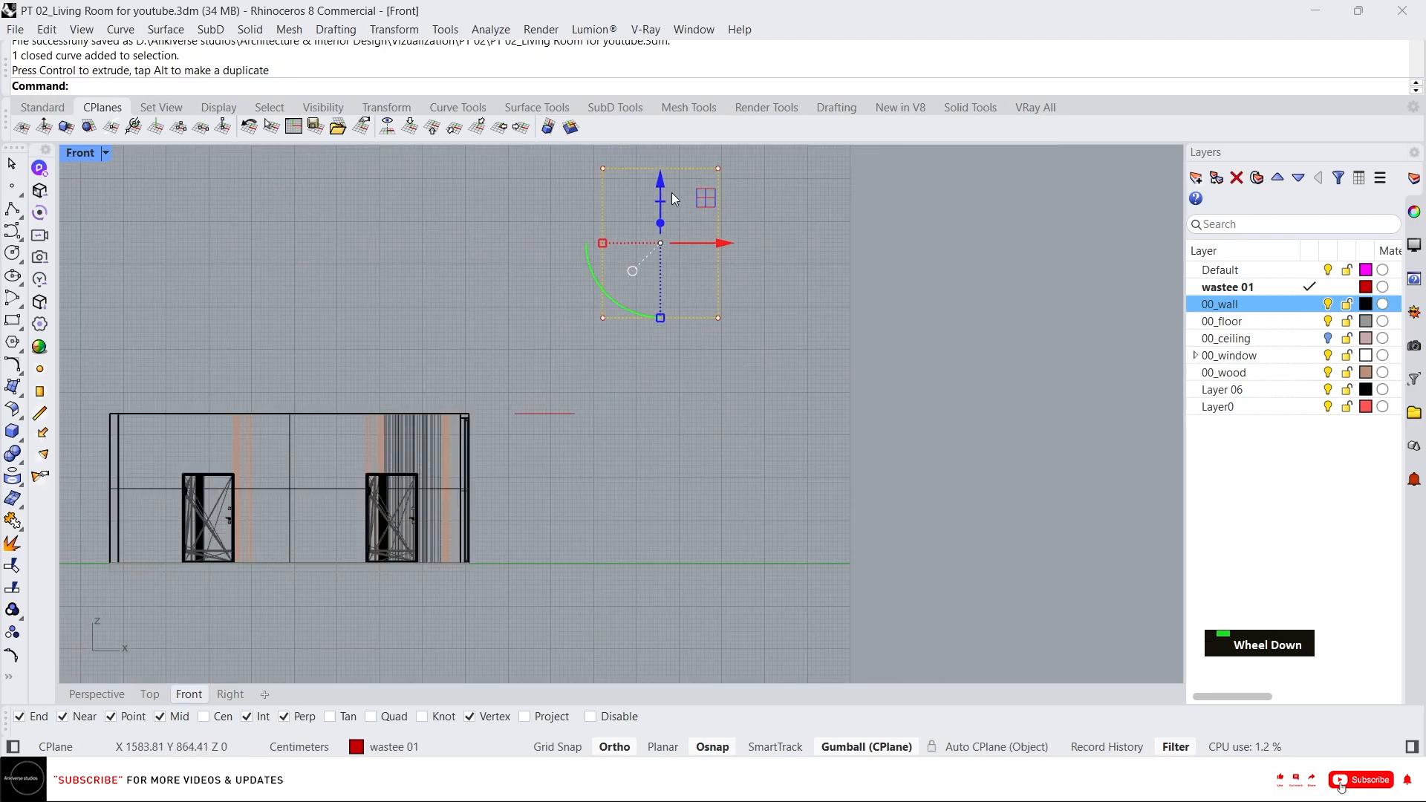
drag(662, 193, 660, 446)
scroll(678, 398, up, 3)
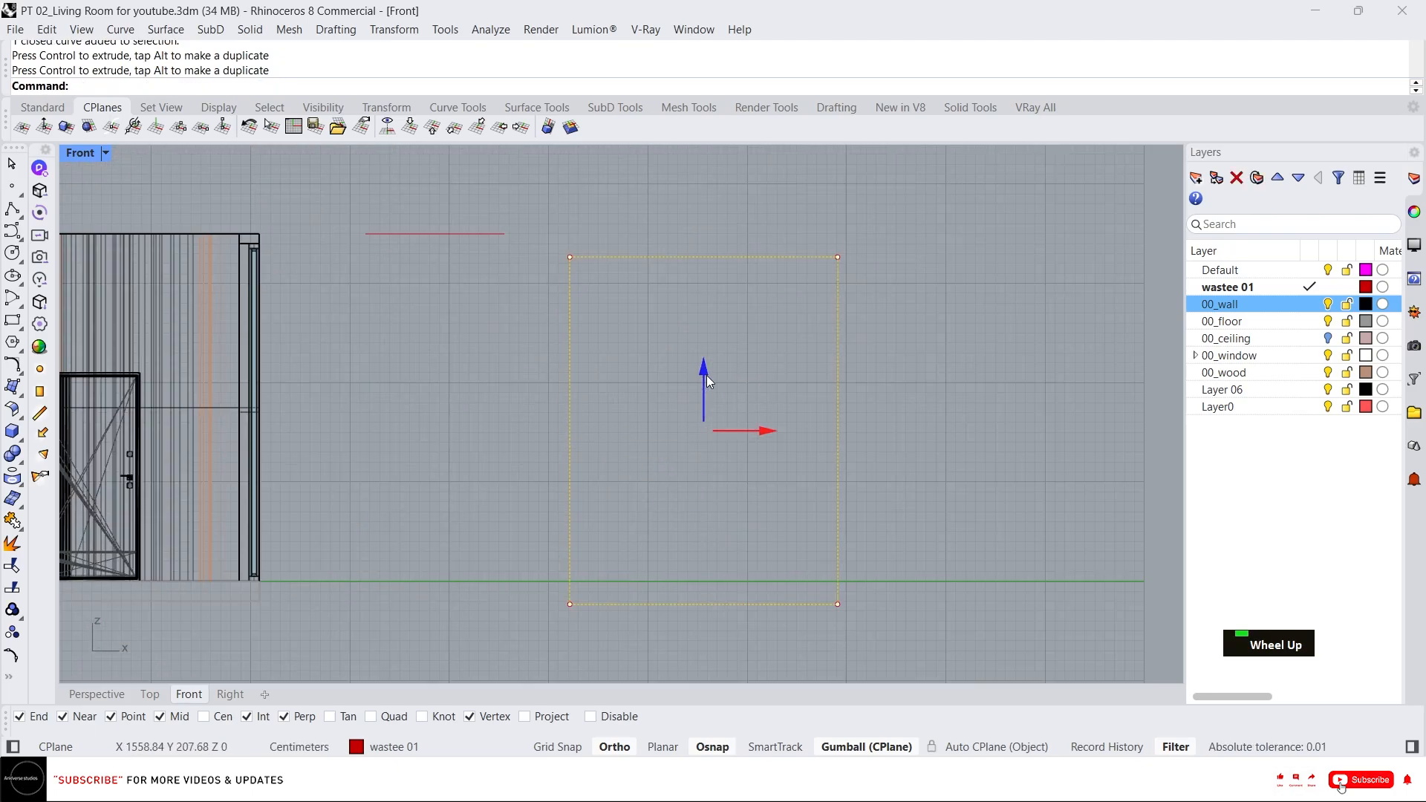
key(Escape)
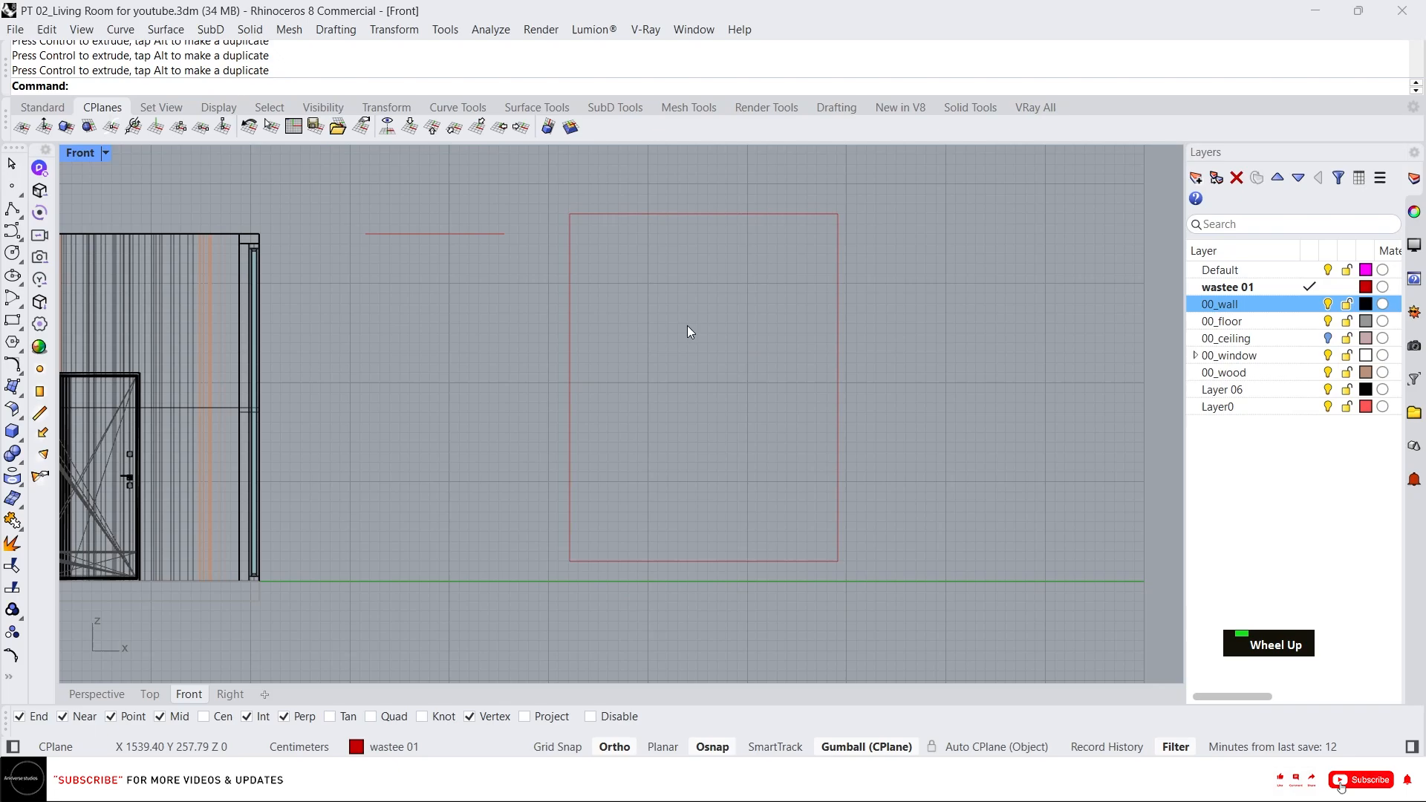
Draw a vertical line from the rectangle's top-left corner about halfway down and shift it to the right.
text(;)
key(Escape)
key(Escape)
text(l)
key(space)
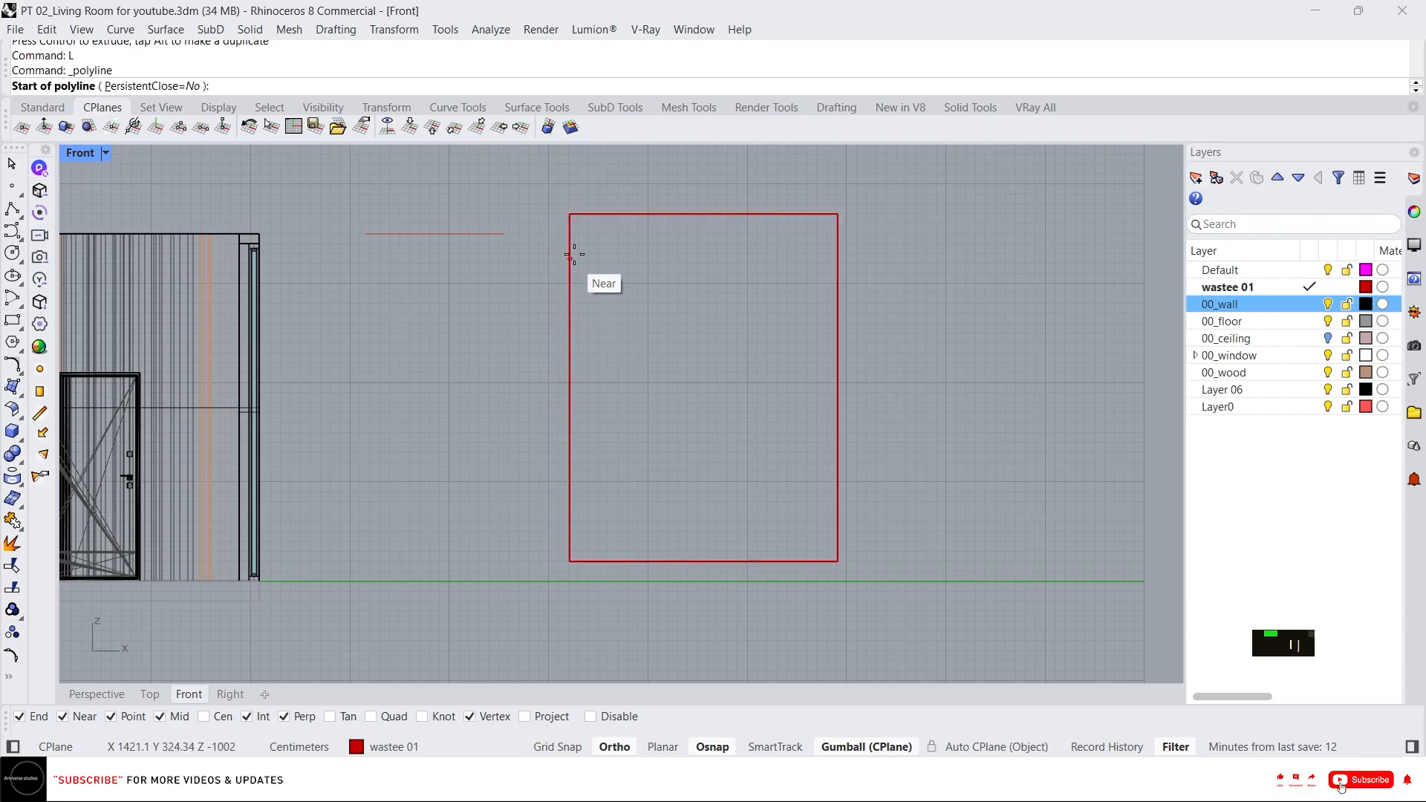
click(570, 215)
click(569, 388)
key(space)
drag(526, 196, 681, 475)
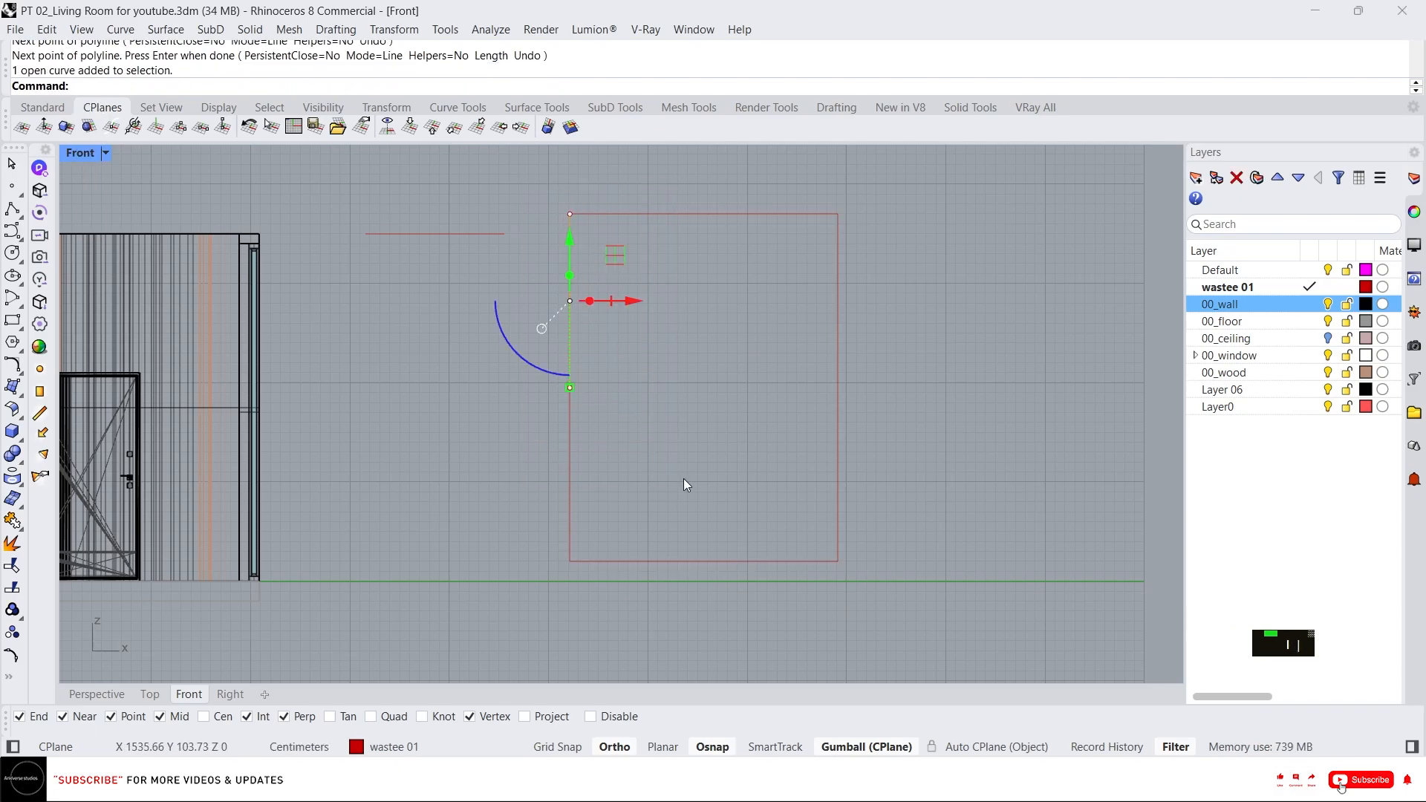
click(632, 304)
text(10)
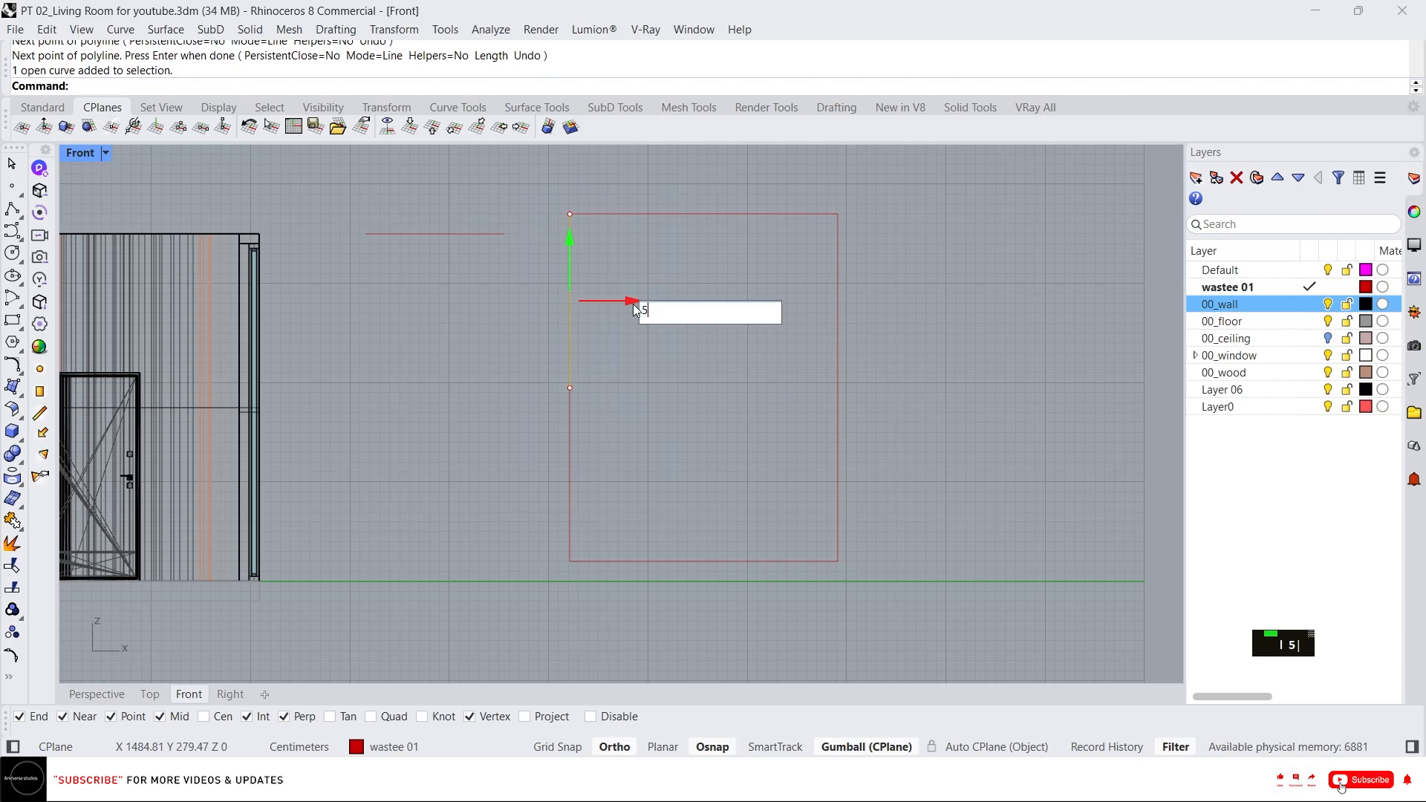
key(Return)
key(Escape)
key(Escape)
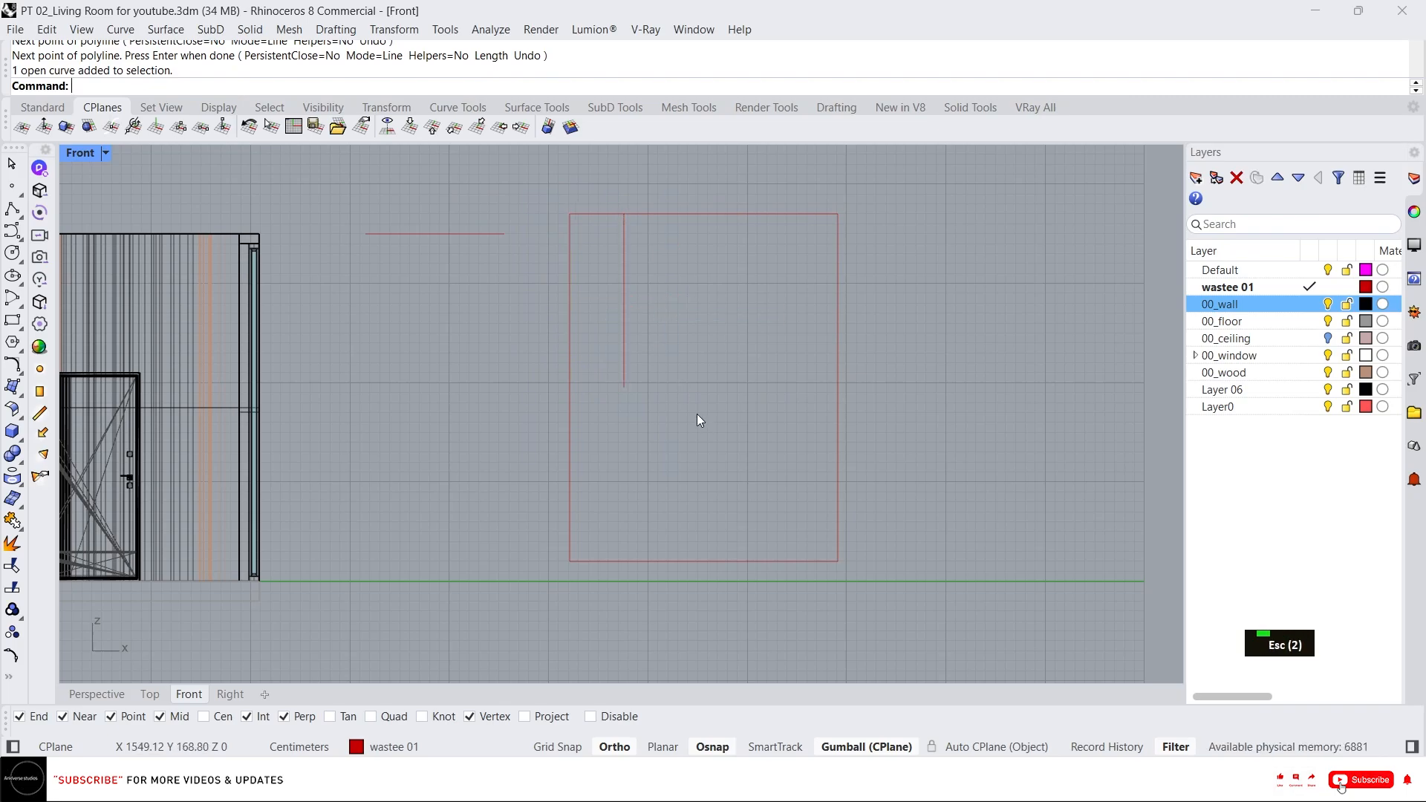
Draw a second vertical line up from the rectangle's bottom-left corner and move it 85 cm to the right.
text(l)
key(Return)
click(571, 559)
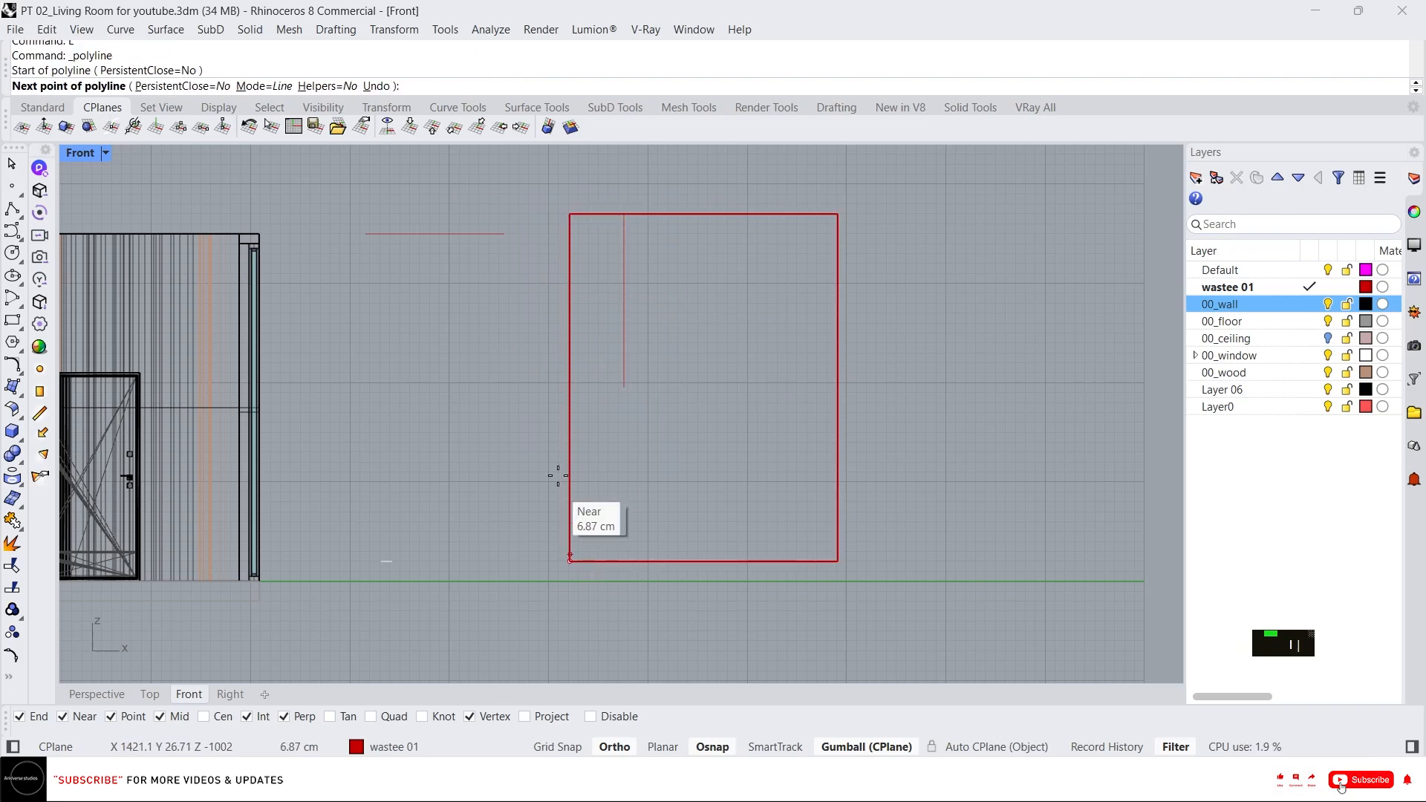
click(533, 363)
key(Return)
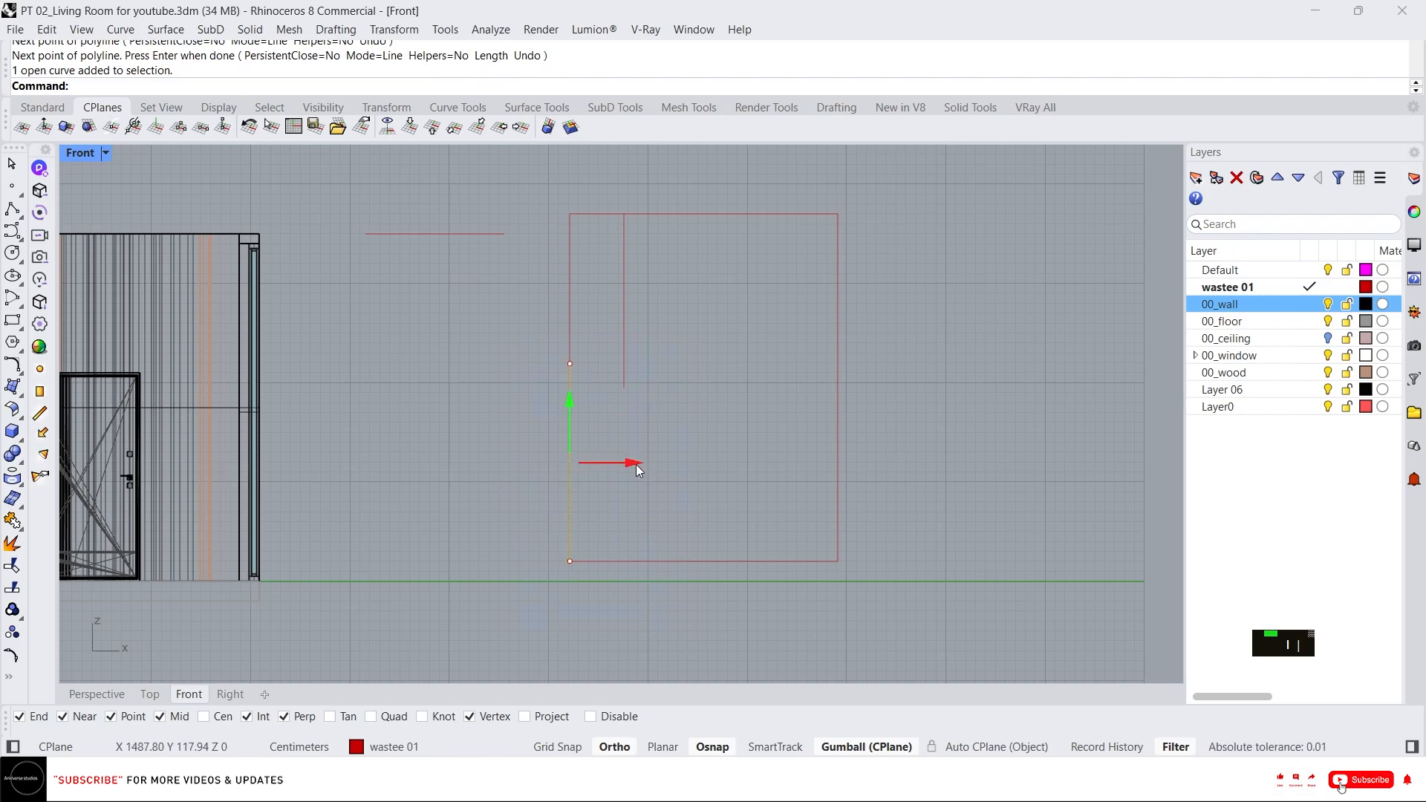
click(636, 463)
text(85)
key(Return)
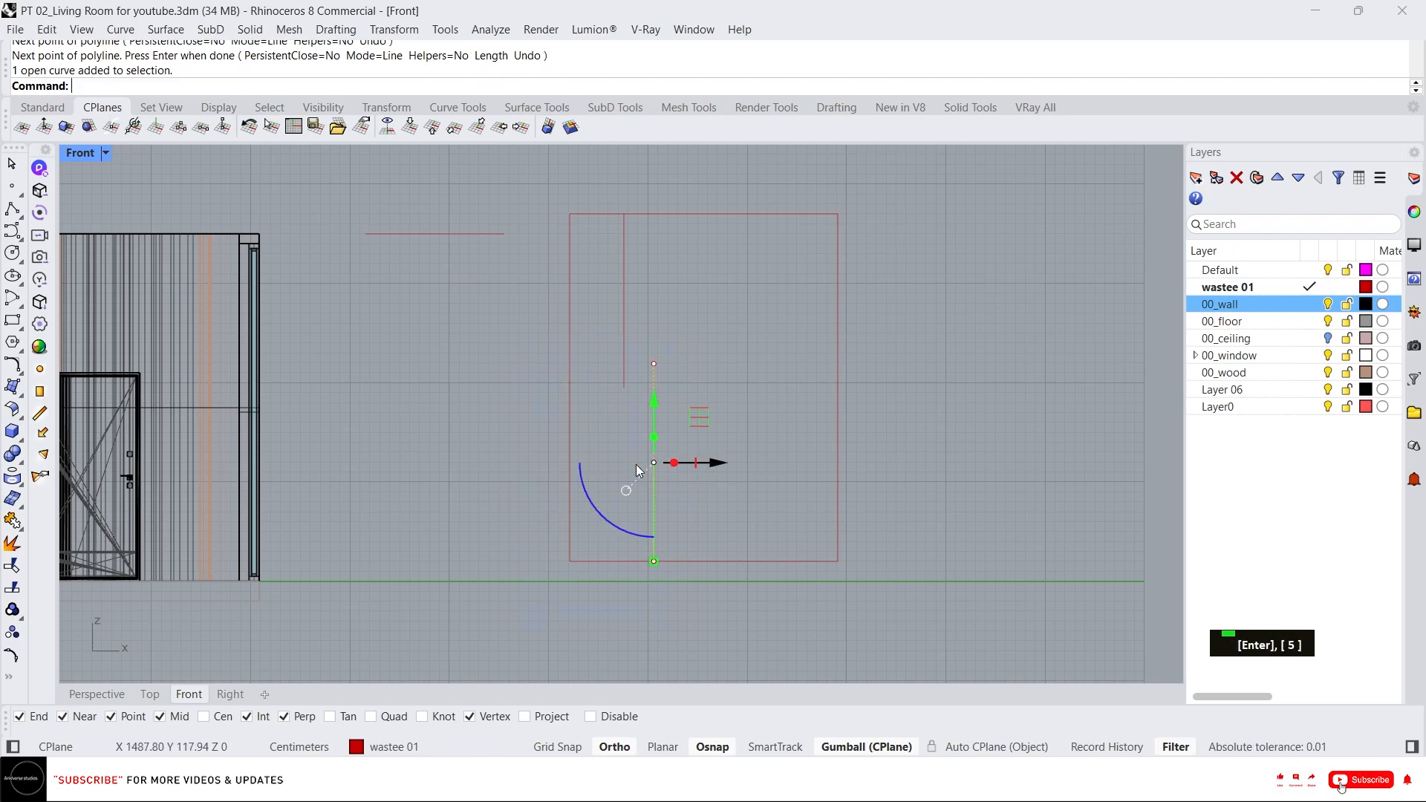
key(Escape)
key(Escape)
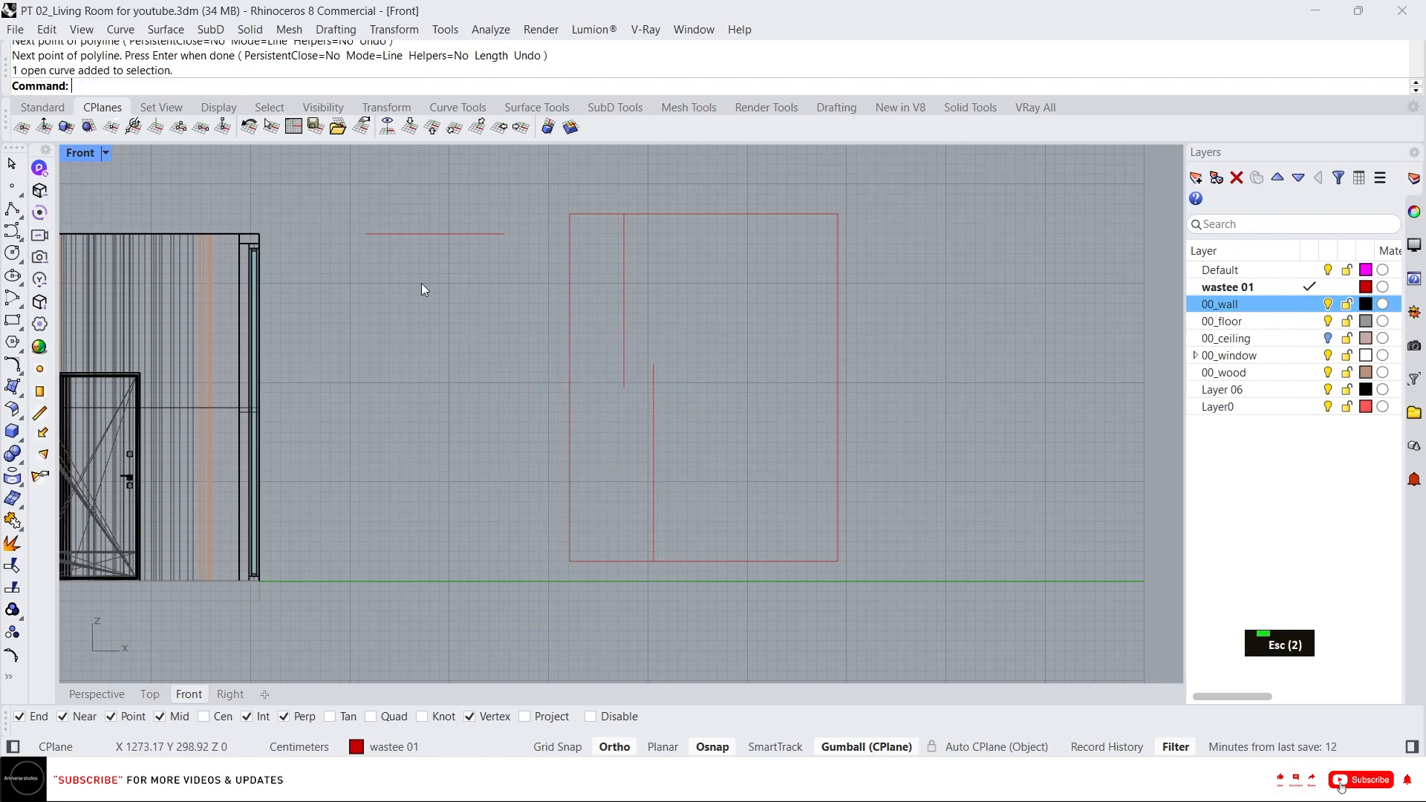
Place points at the top of the first line and at the bottom of the second line.
click(12, 185)
click(624, 214)
key(space)
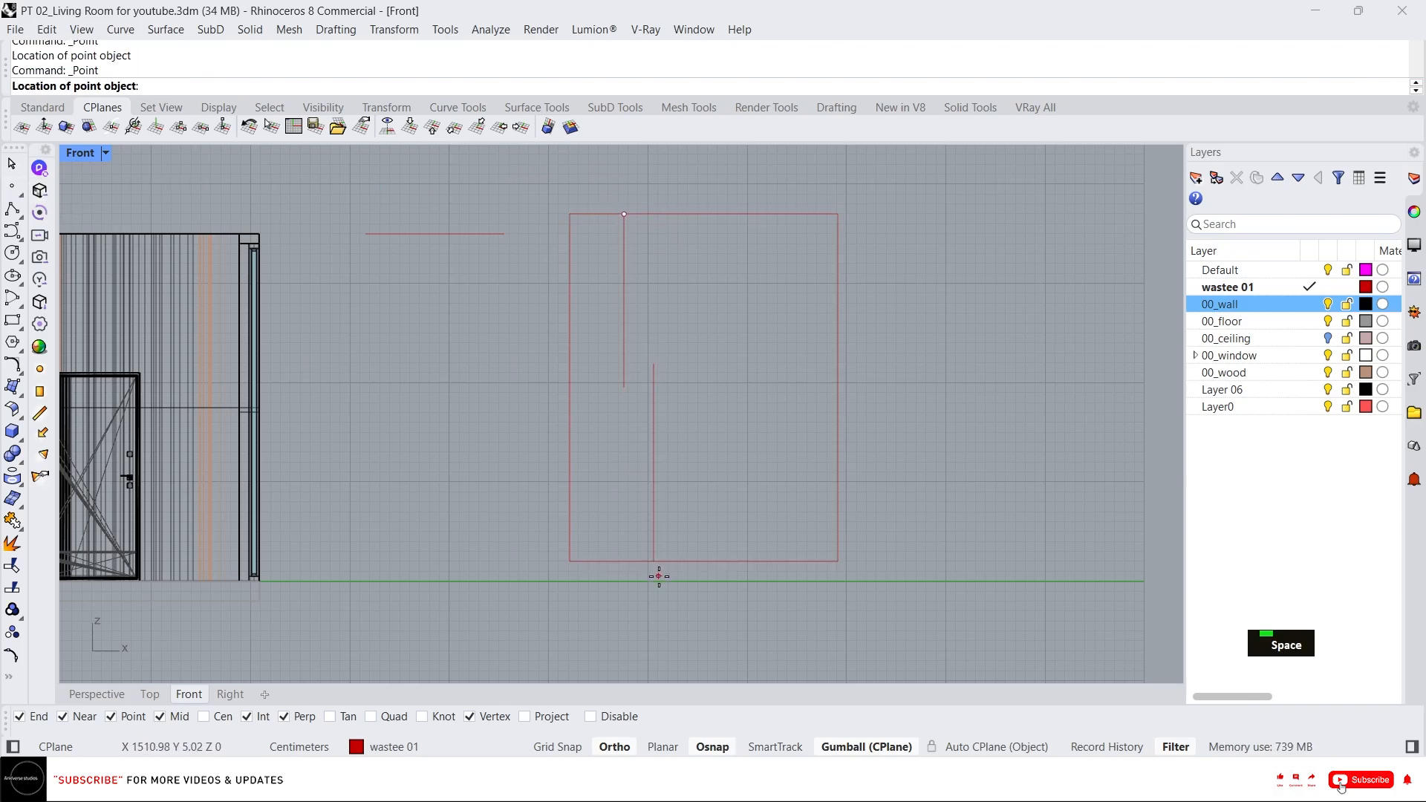
click(653, 562)
Delete the two helper lines, keeping the points.
drag(812, 451, 568, 318)
key(Escape)
drag(695, 420, 571, 330)
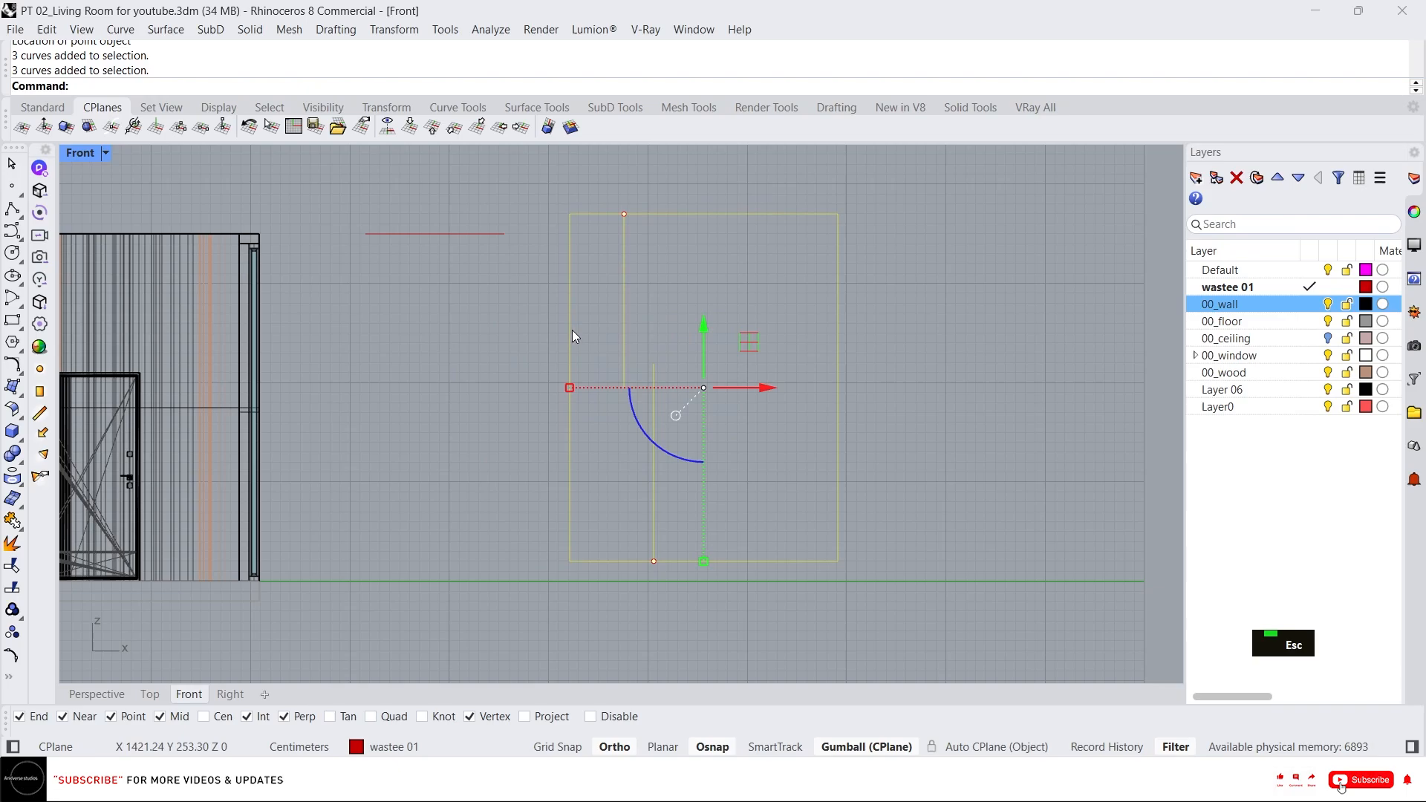
key(Escape)
drag(683, 420, 618, 369)
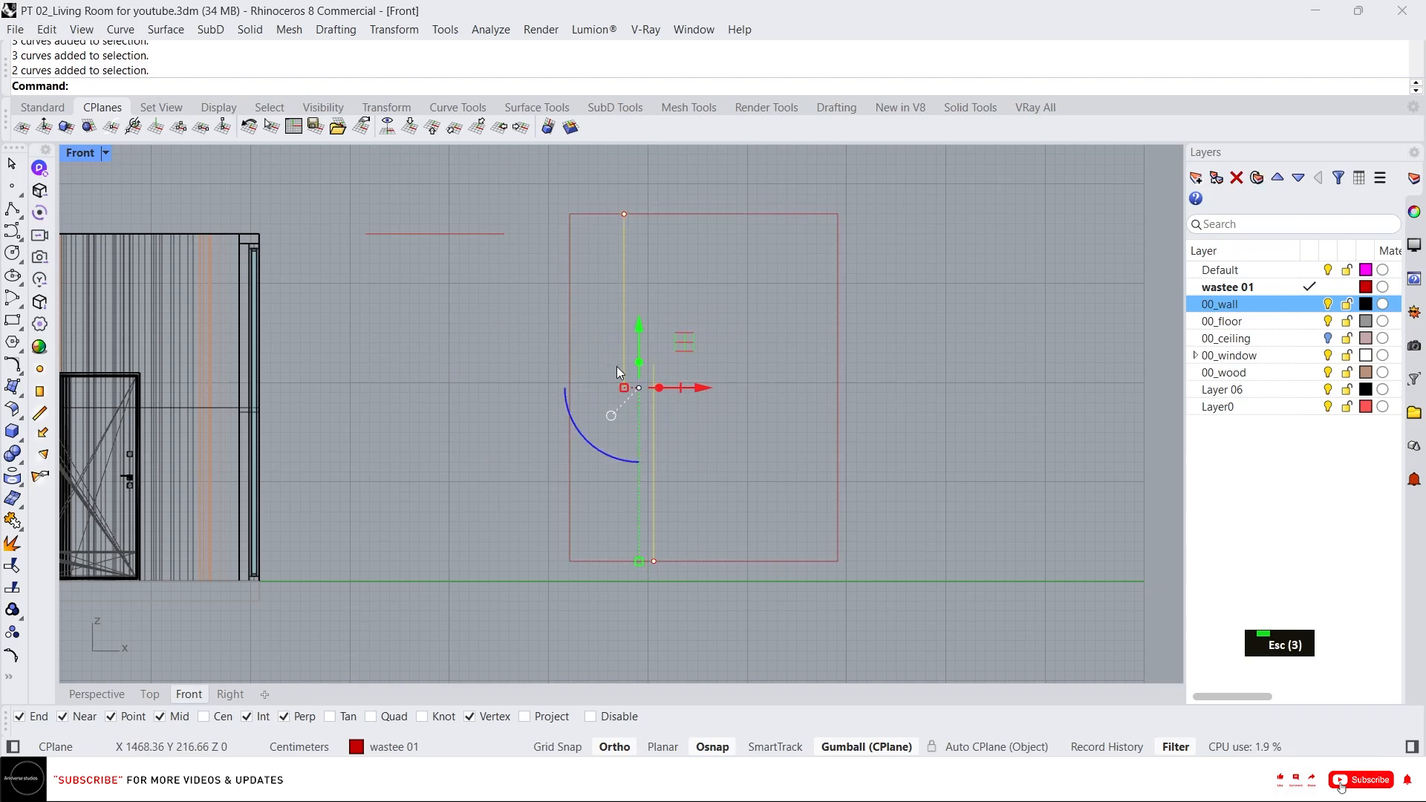
key(Delete)
Draw an interpolated curve straight down from the top point to the rectangle's bottom edge.
middle_click(717, 324)
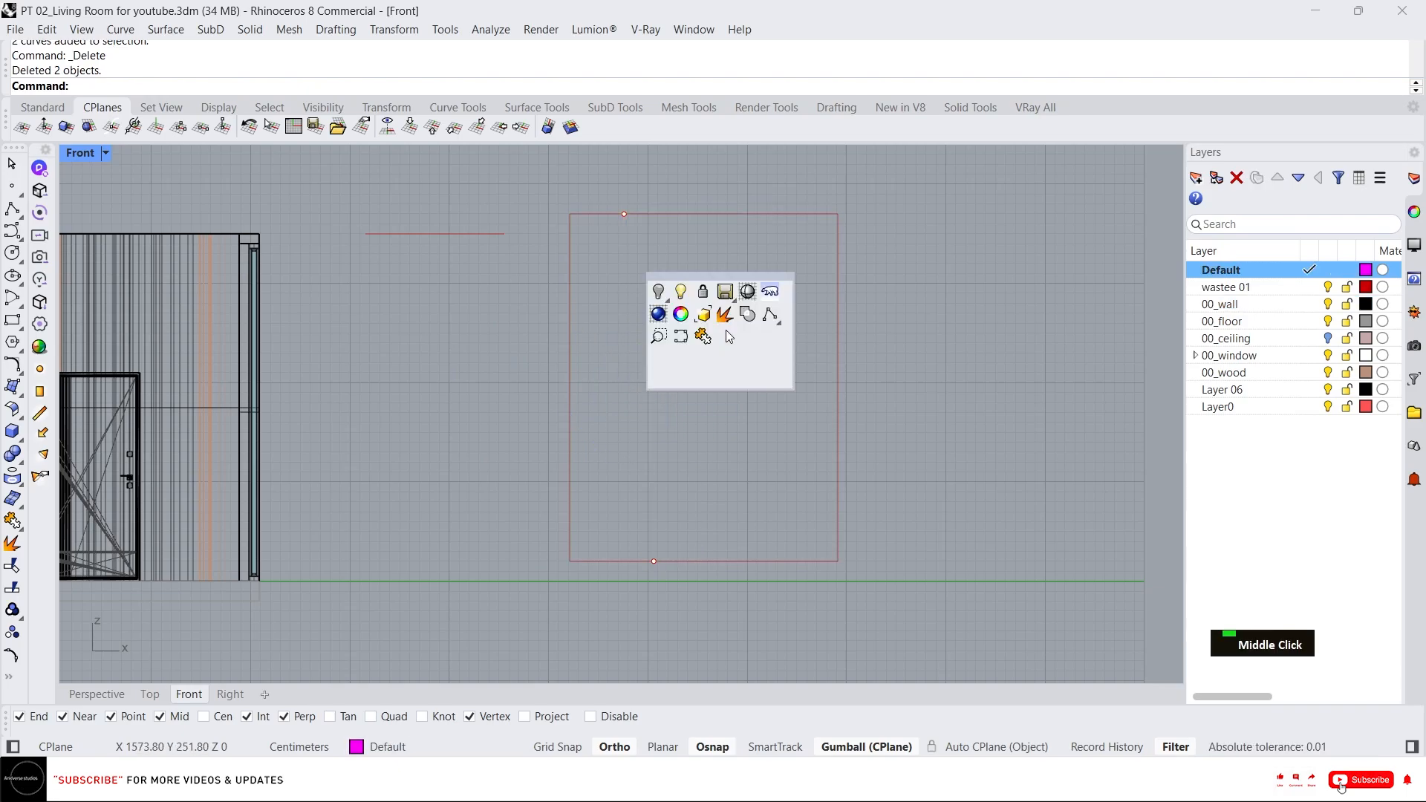
click(681, 338)
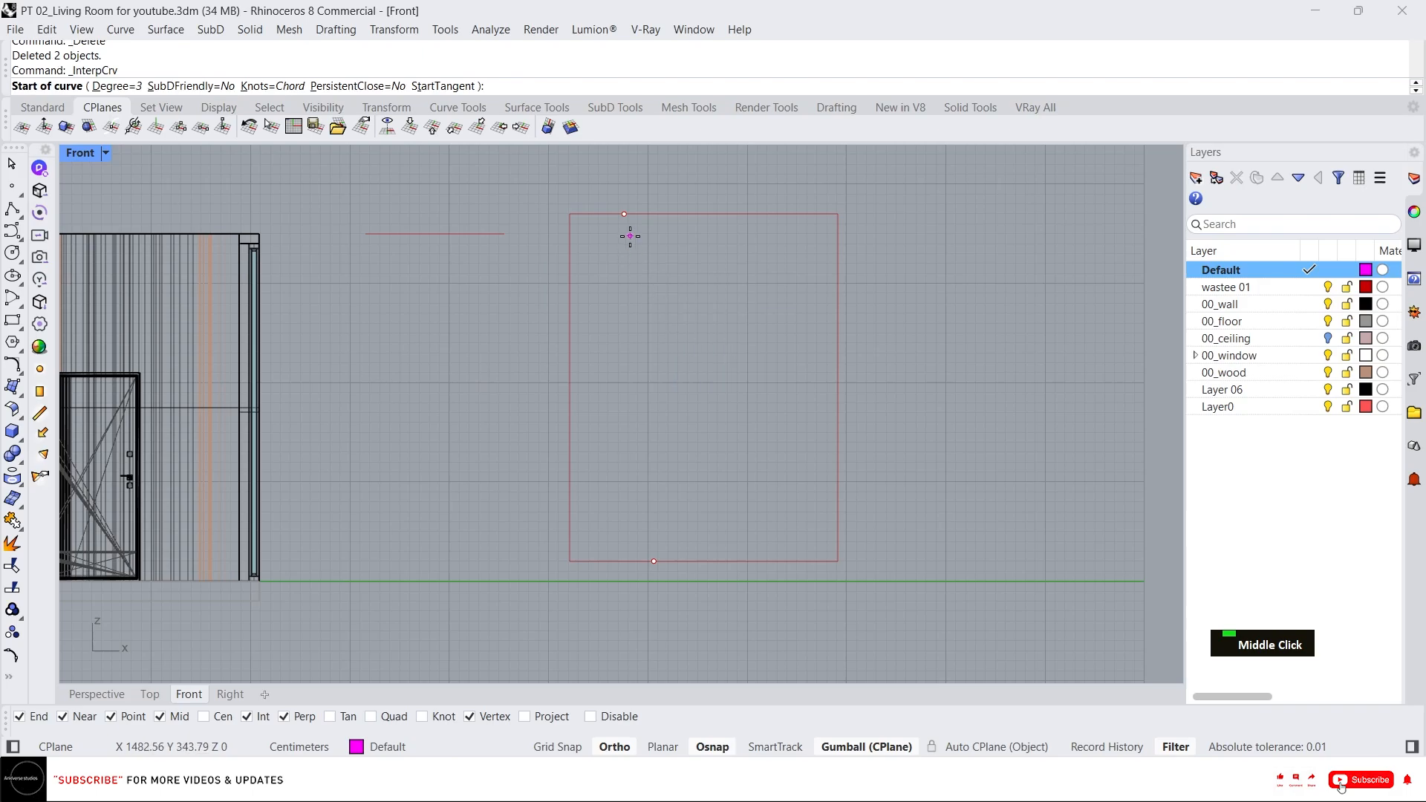
click(624, 215)
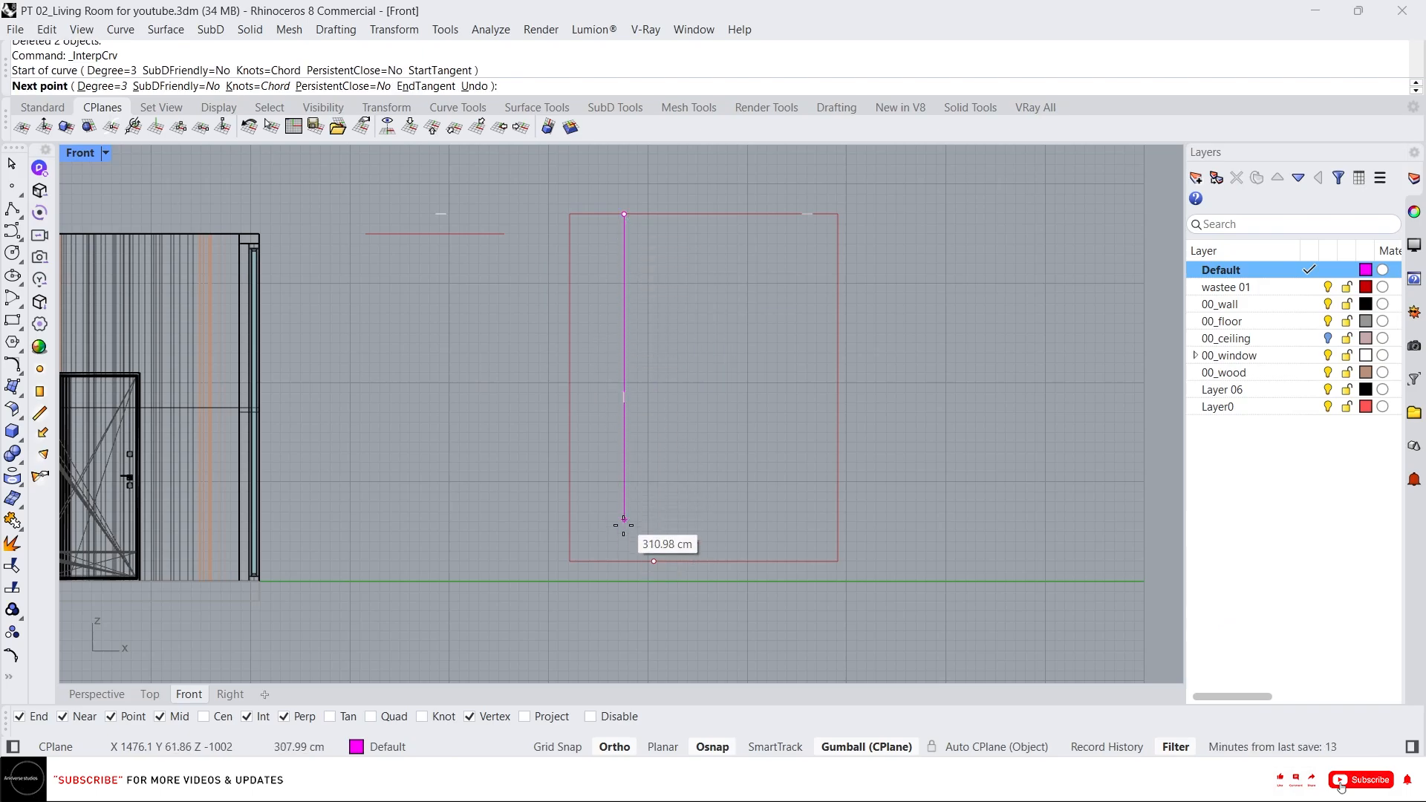
click(624, 560)
right_click(630, 520)
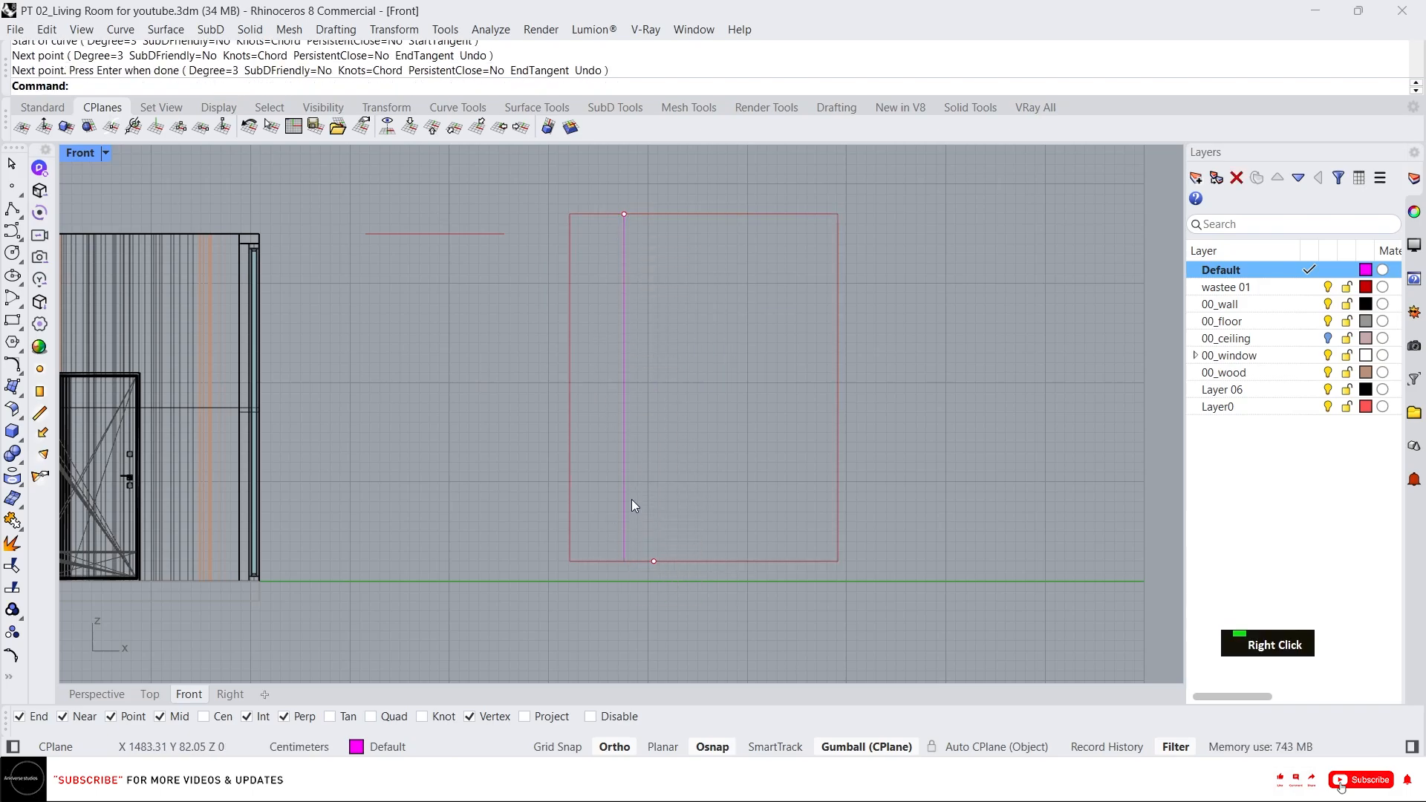
scroll(620, 392, up, 5)
click(620, 249)
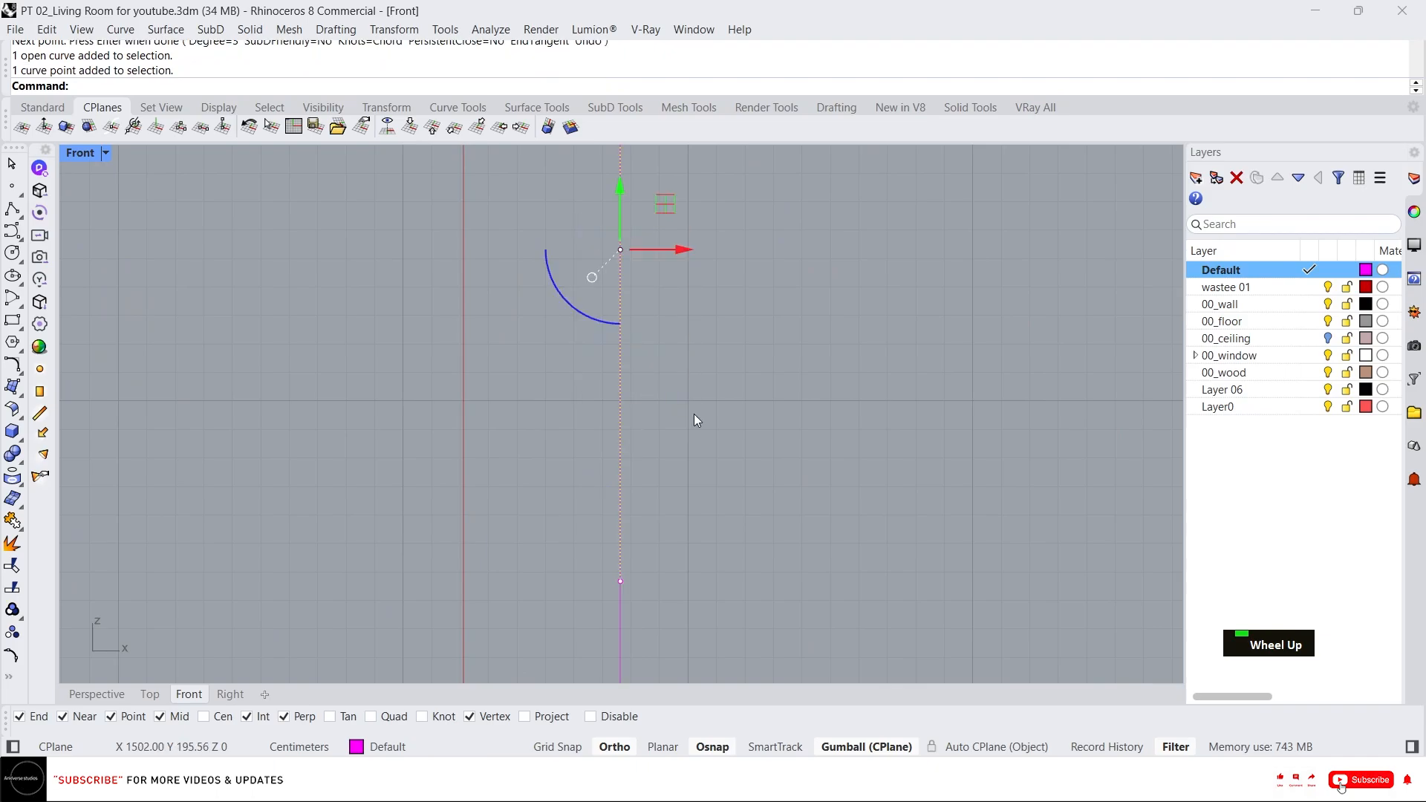
scroll(605, 396, down, 8)
click(611, 476)
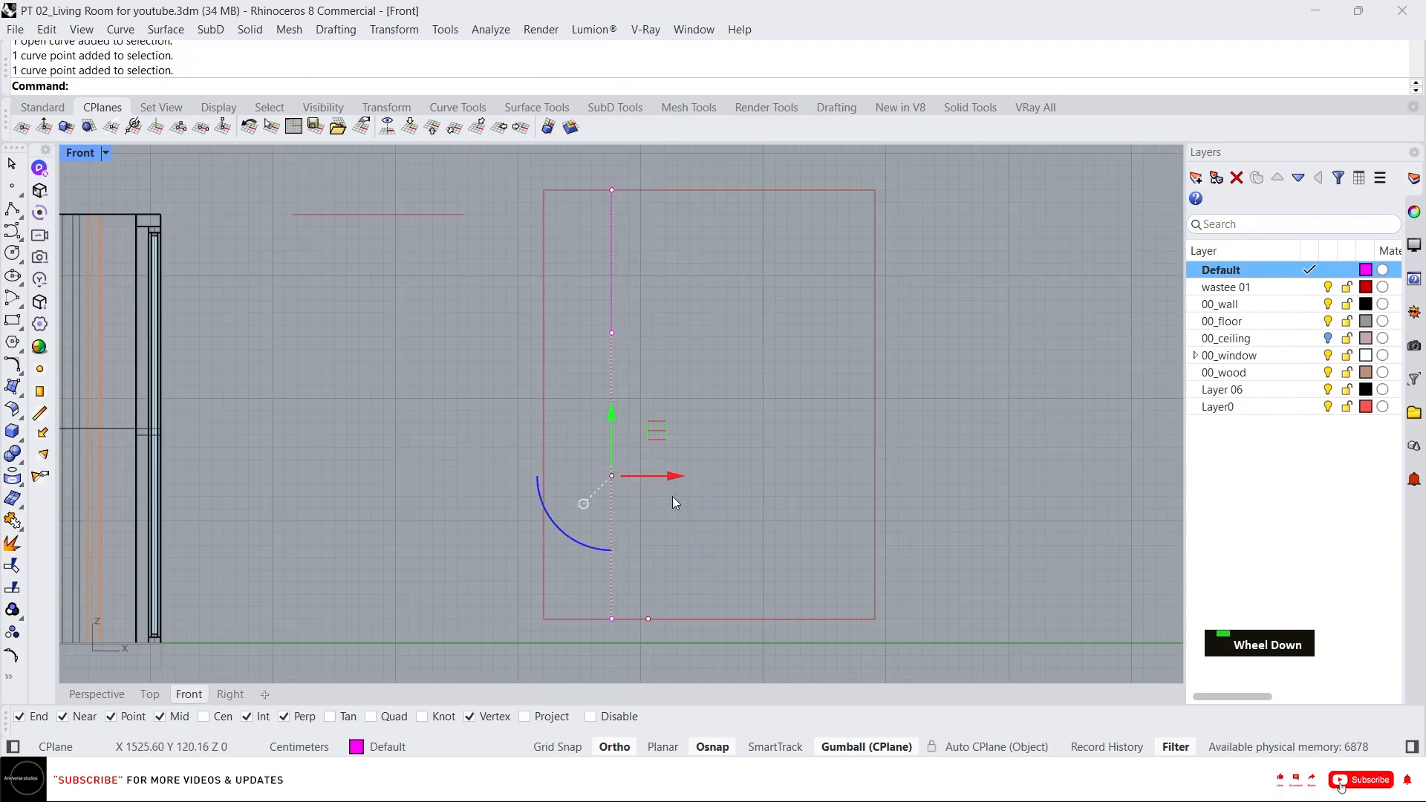
click(675, 387)
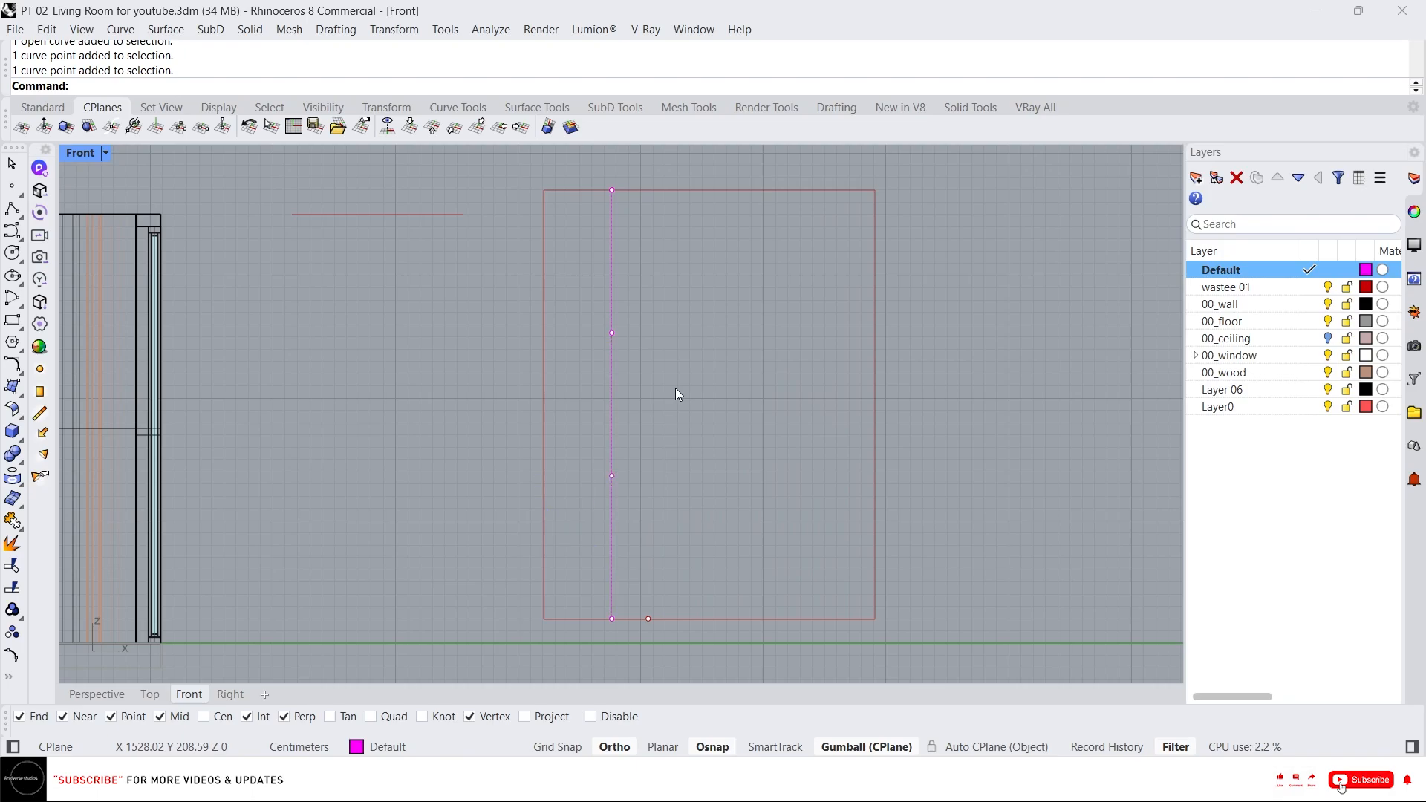
click(602, 349)
key(Escape)
key(Escape)
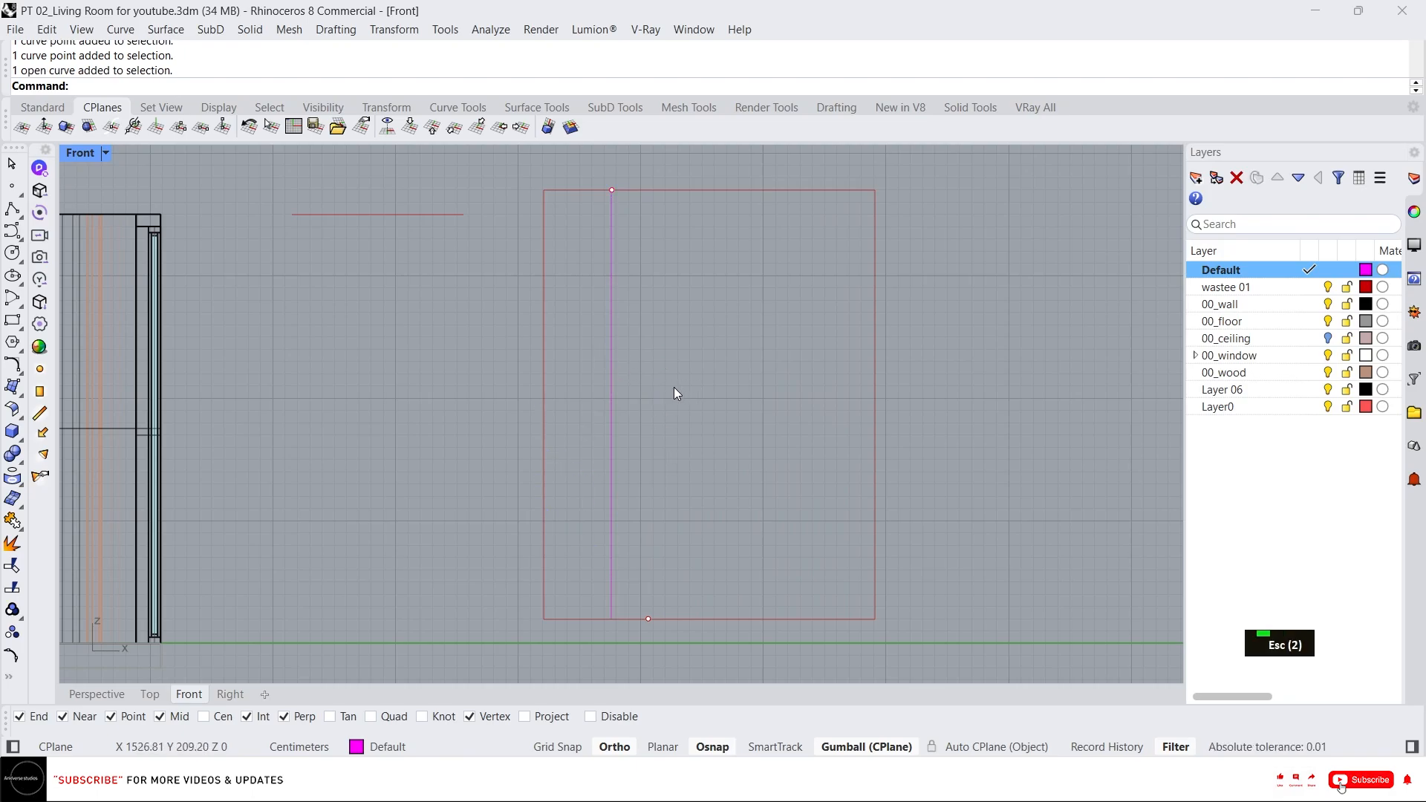
Draw an interpolated curve down the rectangle's left edge and move it right onto the top point.
middle_click(593, 385)
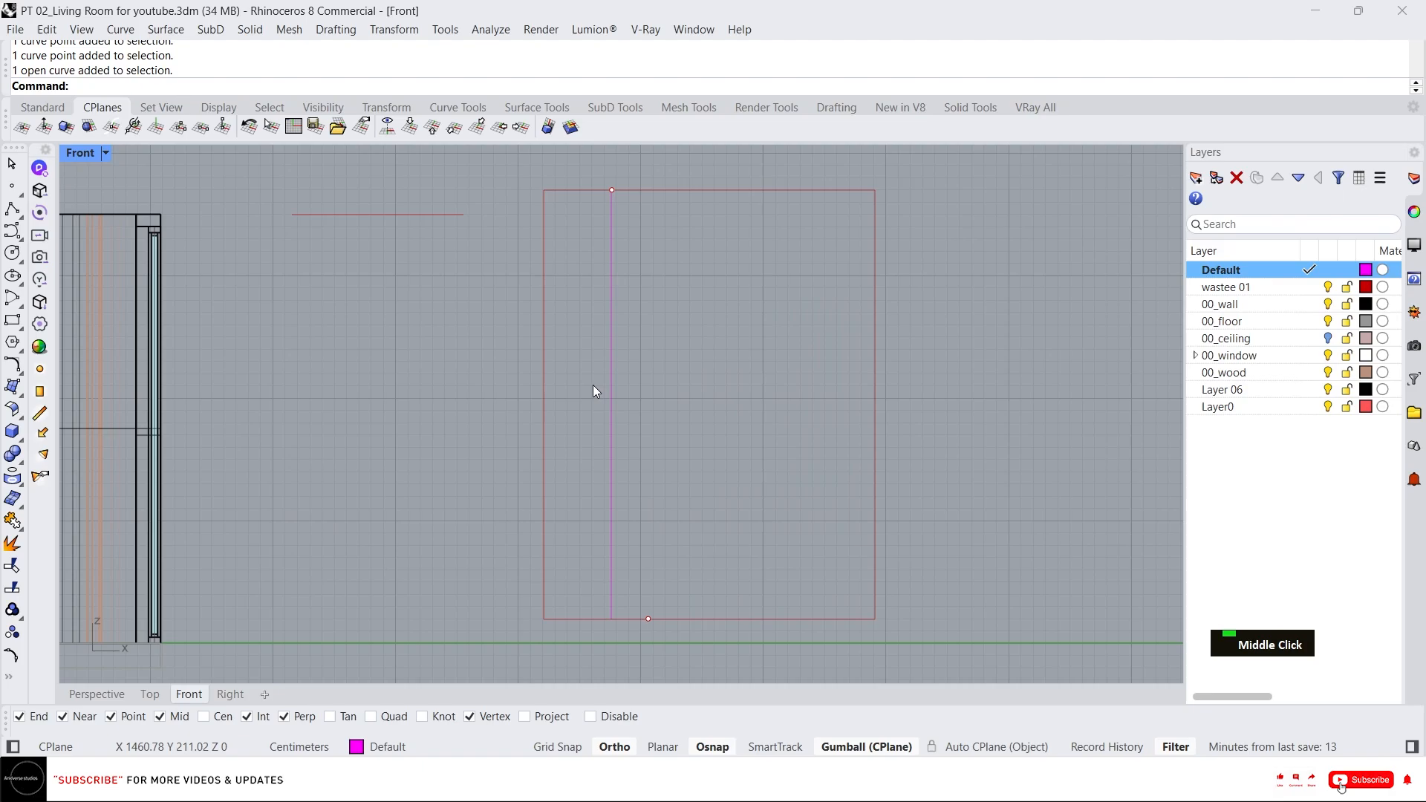
click(643, 368)
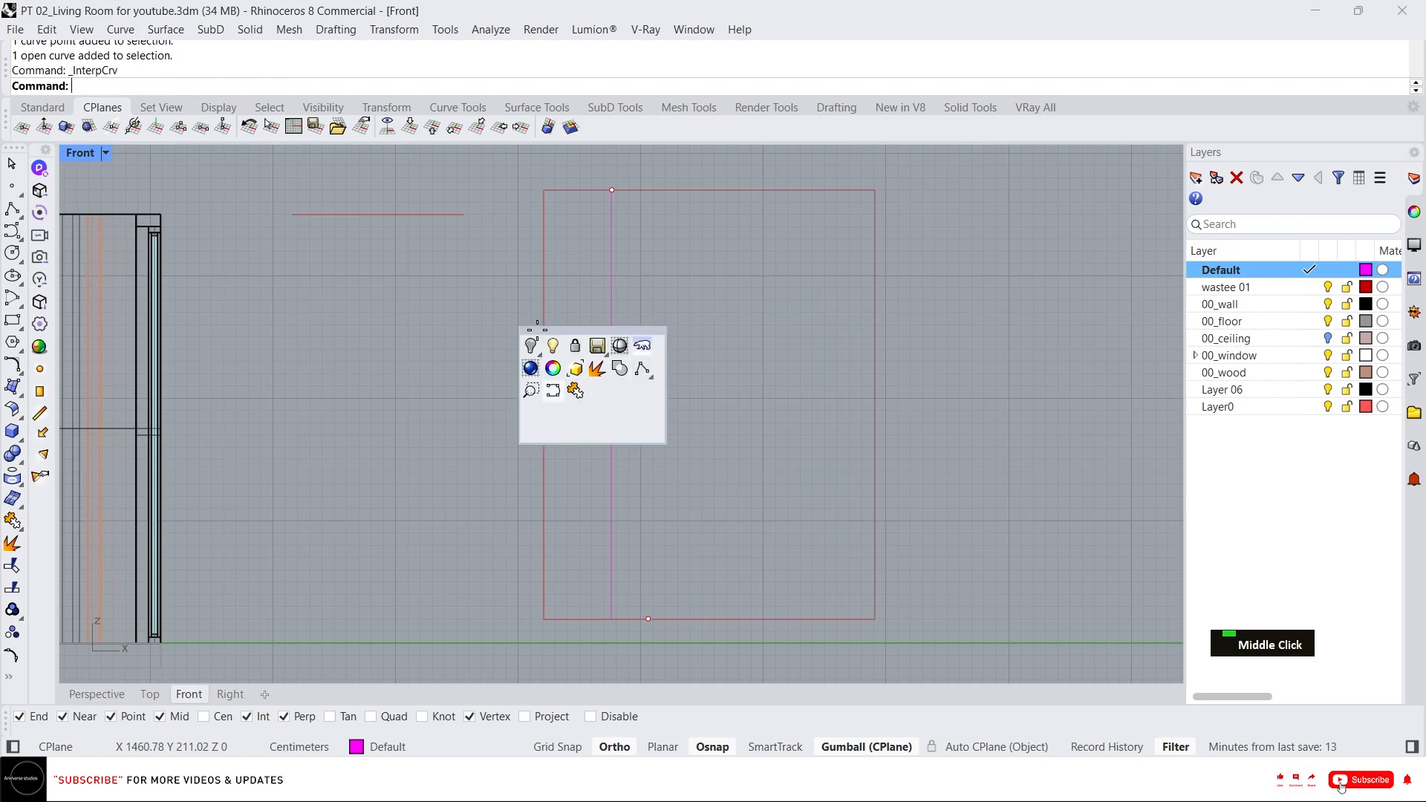
click(544, 190)
click(550, 319)
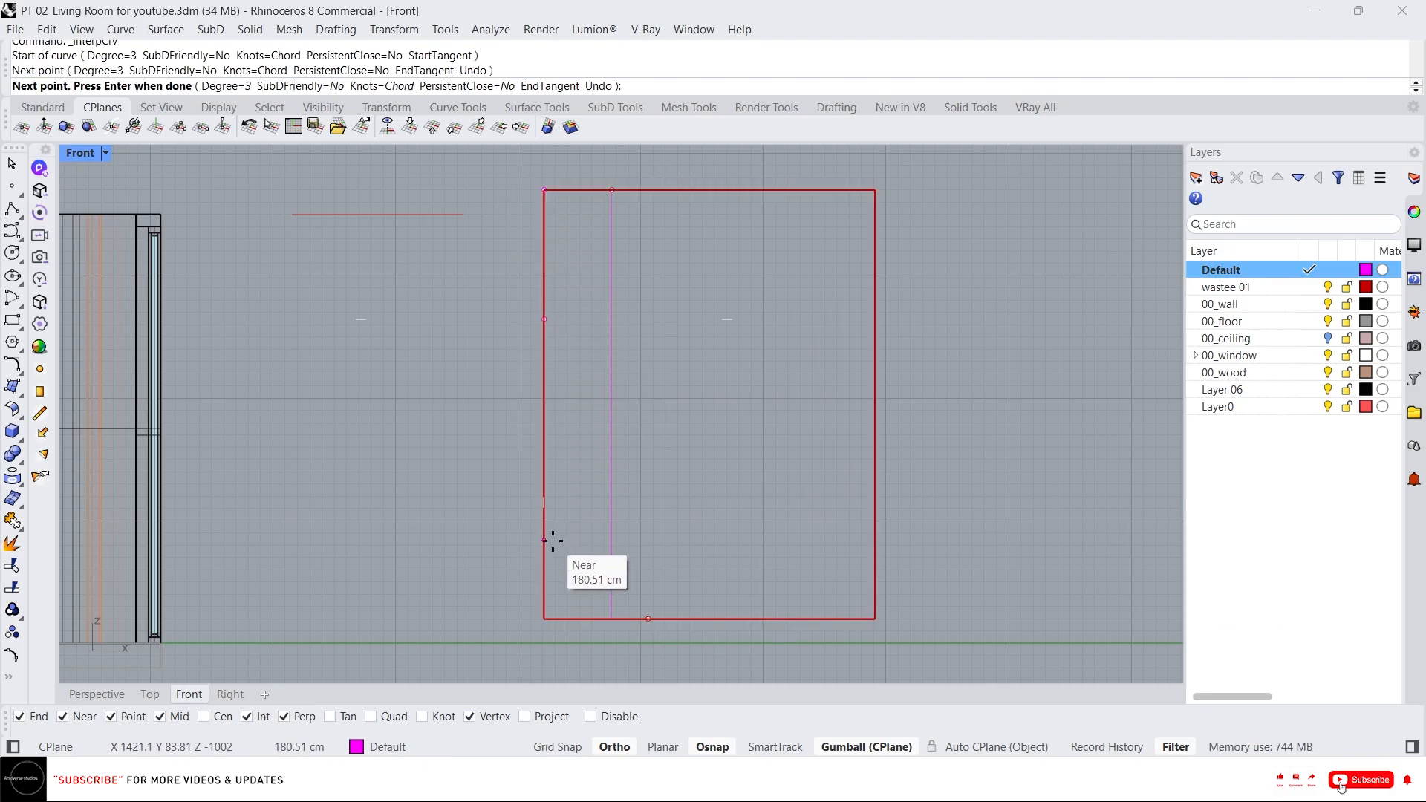
click(544, 611)
key(space)
click(542, 485)
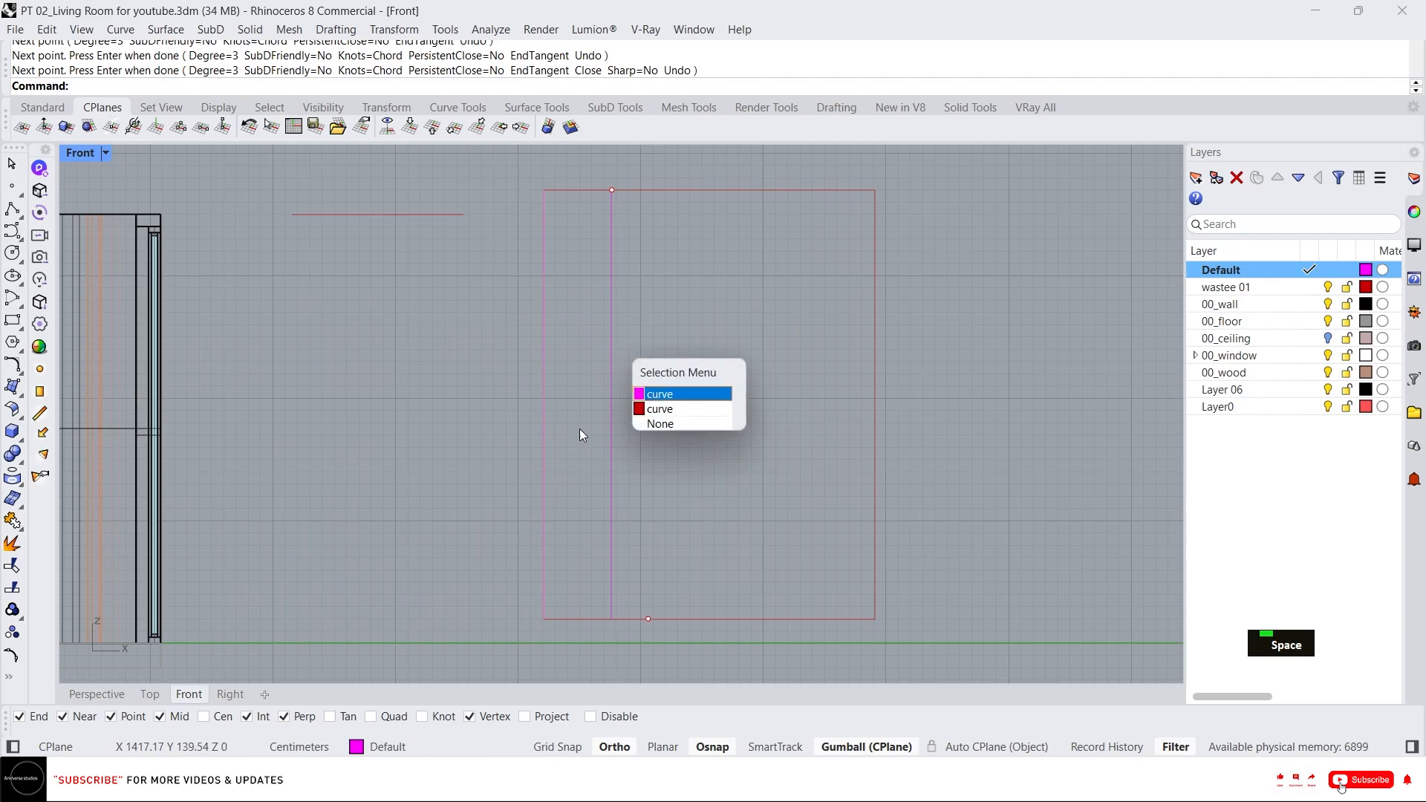
click(651, 396)
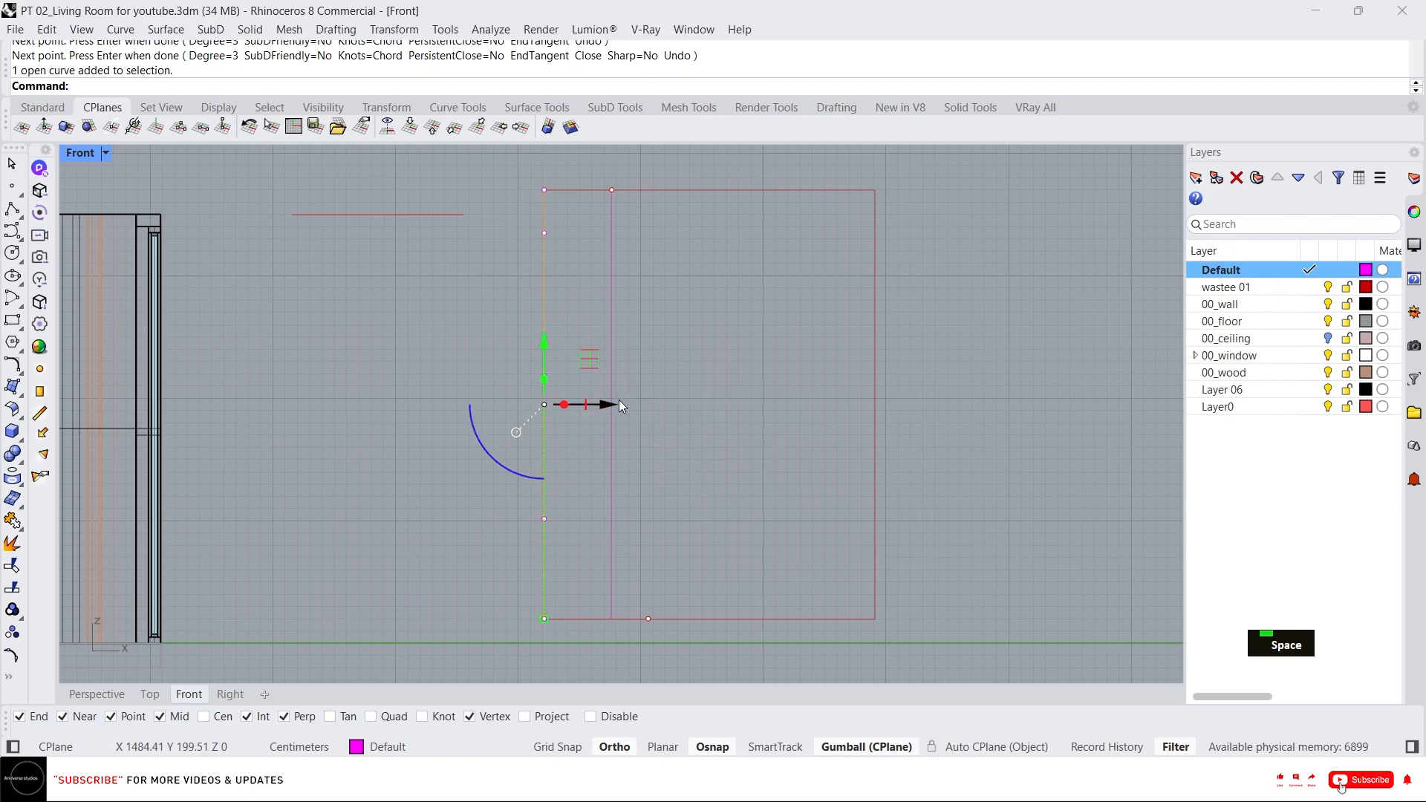
drag(620, 405, 699, 405)
key(Escape)
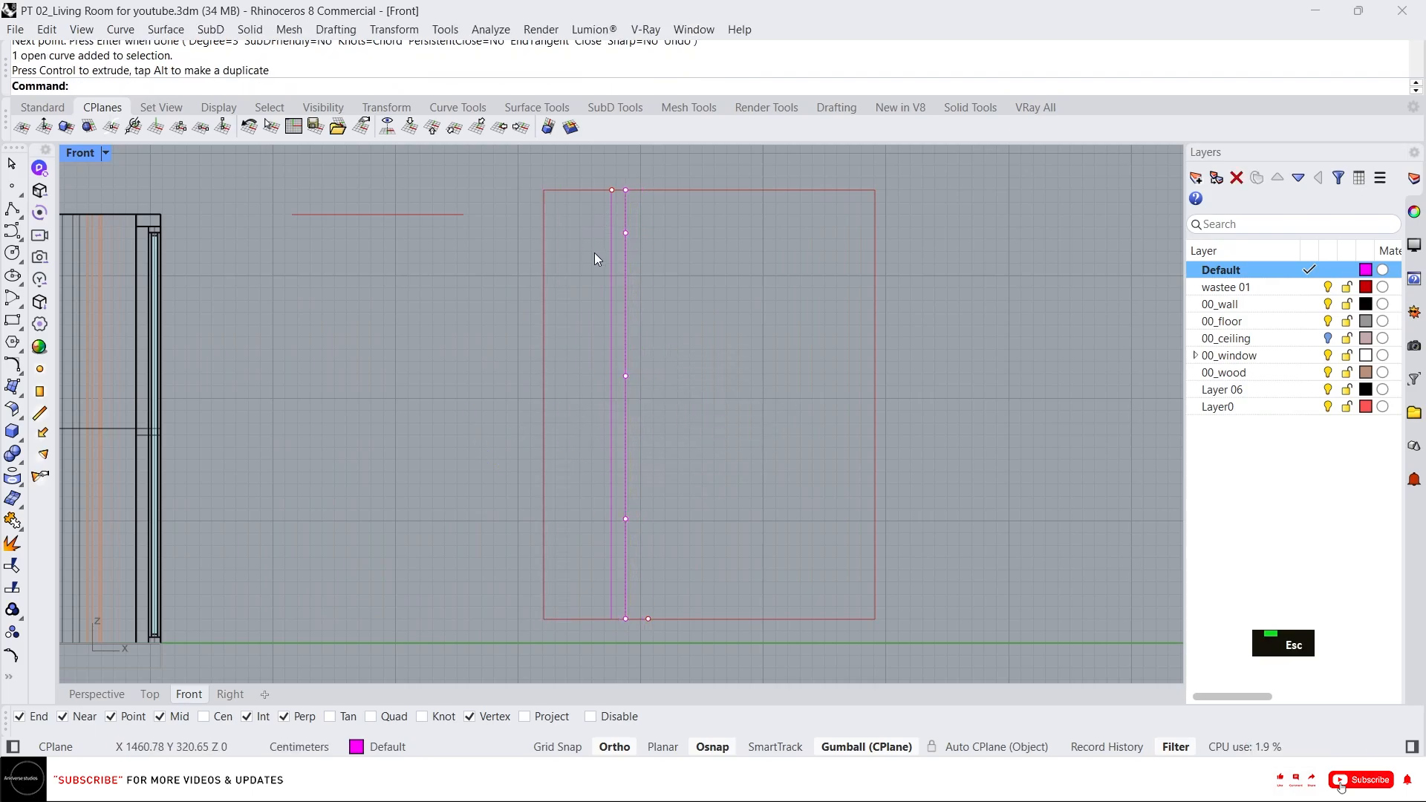
Delete the extra vertical curve and reshape the remaining one into an S-shaped wave by moving its control points.
click(607, 283)
key(Delete)
click(621, 223)
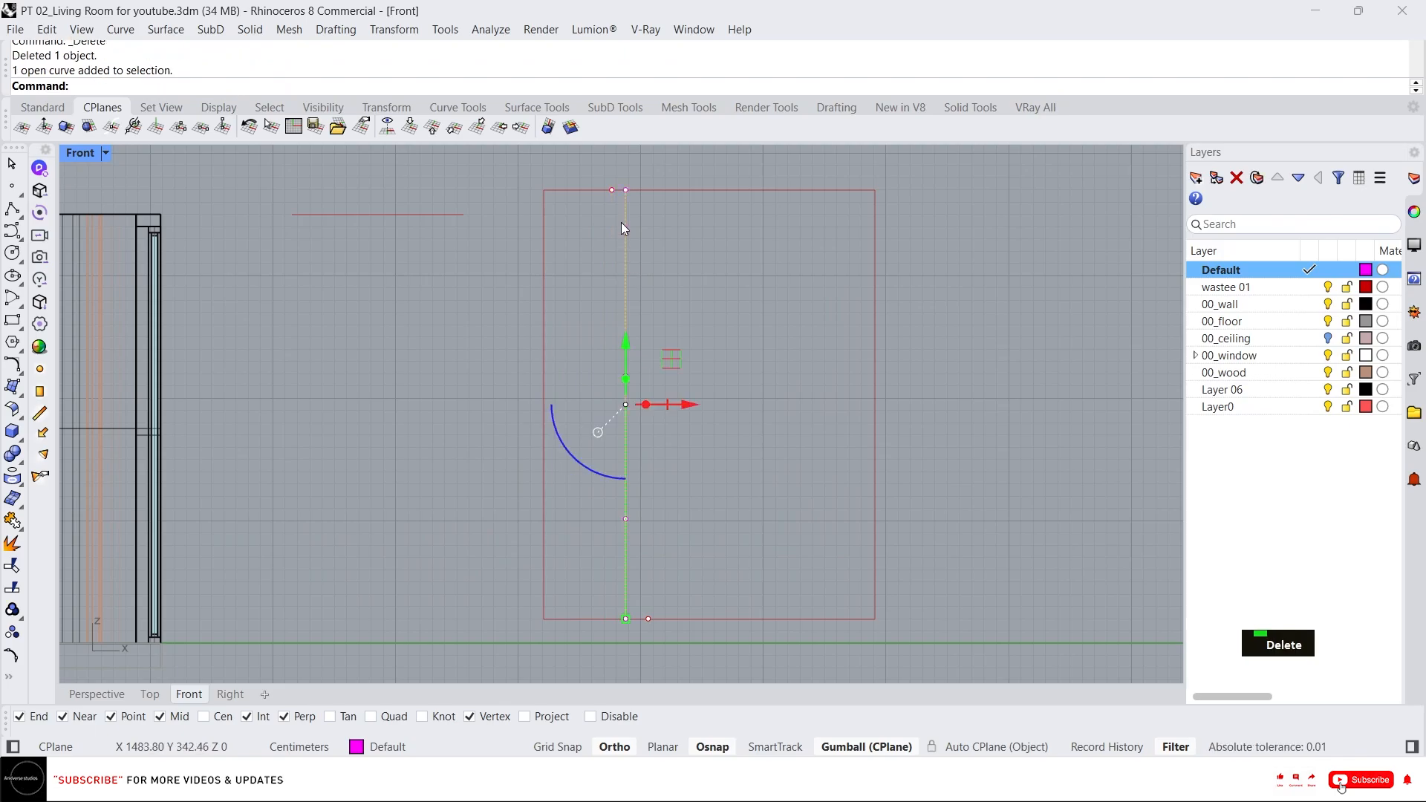
scroll(621, 175, up, 4)
text(m)
key(Return)
click(610, 197)
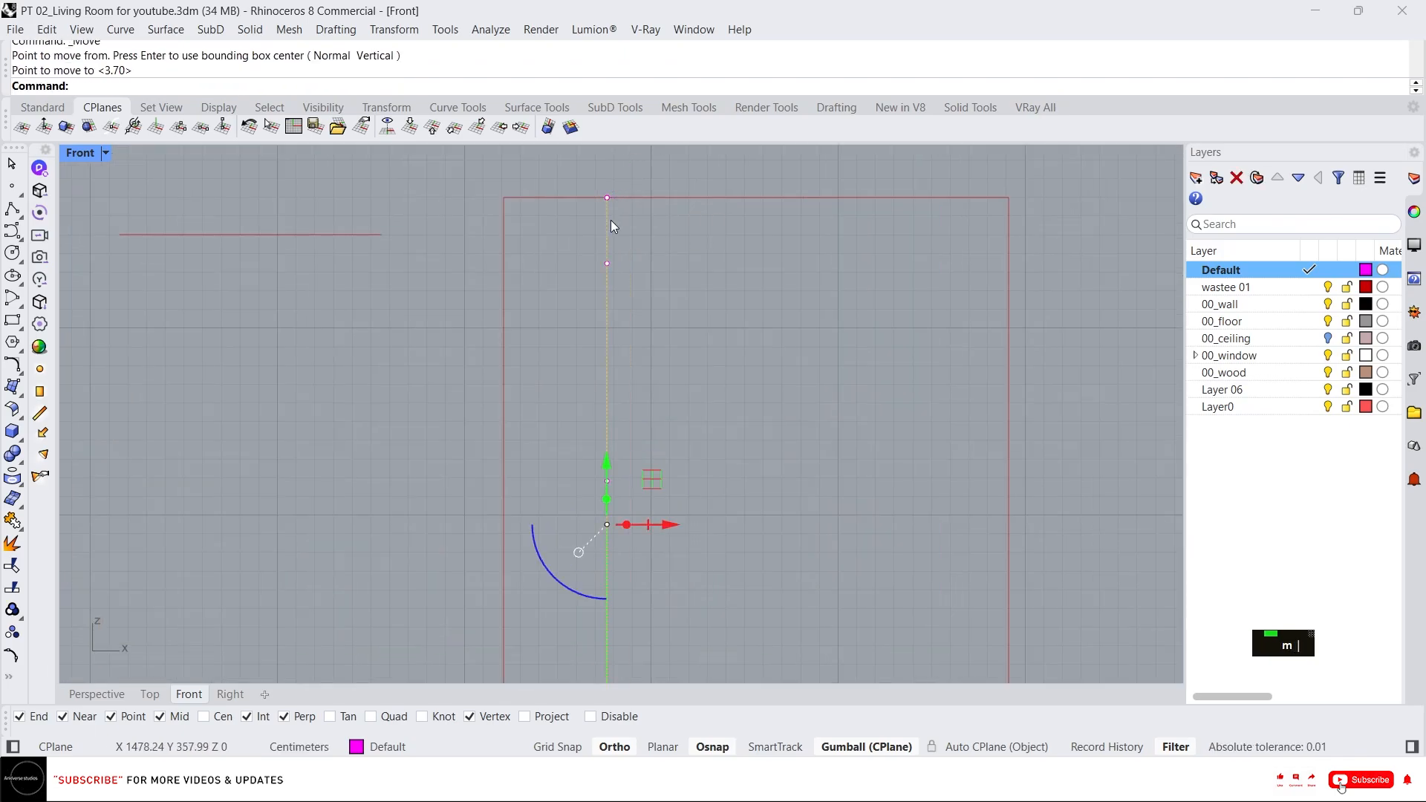
scroll(609, 222, down, 4)
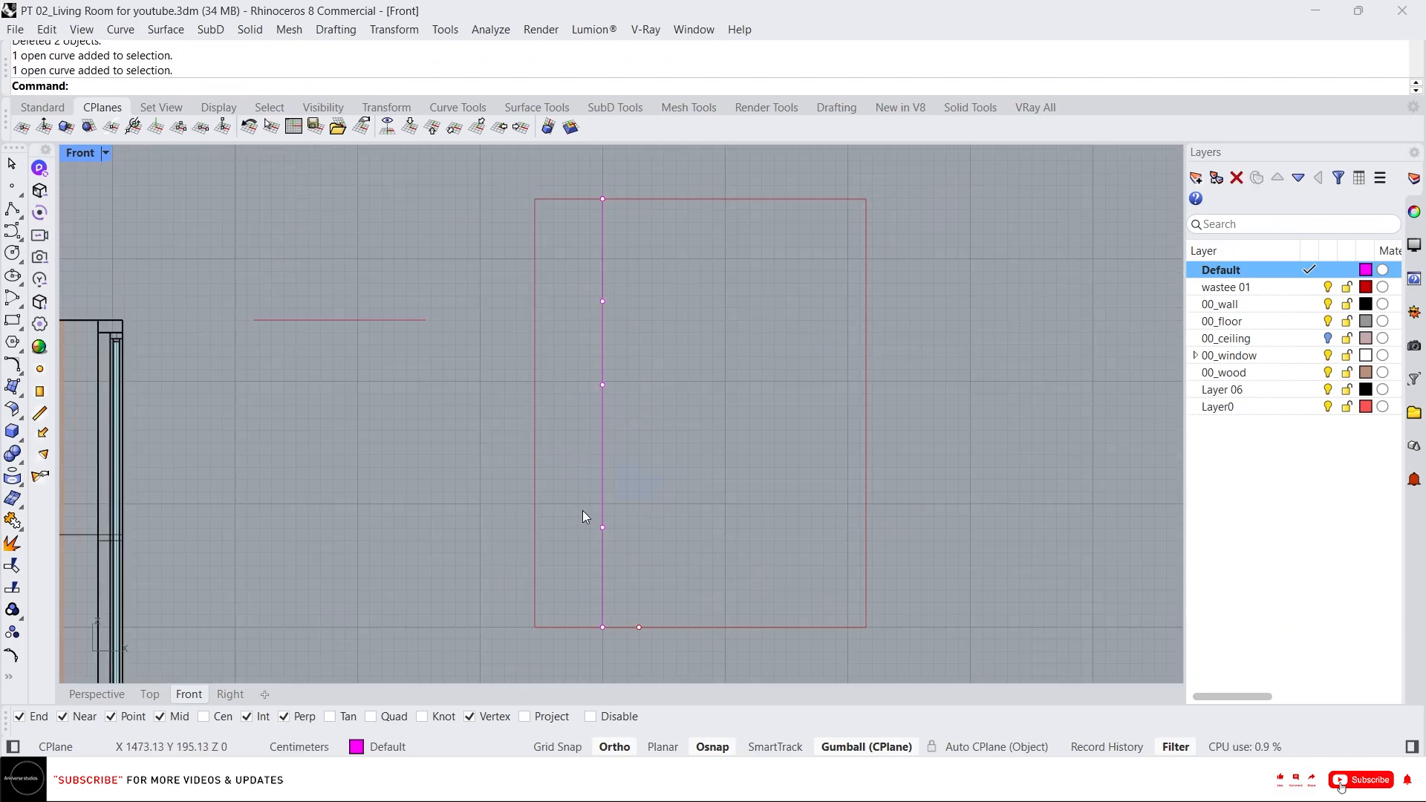
drag(583, 510, 765, 546)
drag(550, 591, 638, 628)
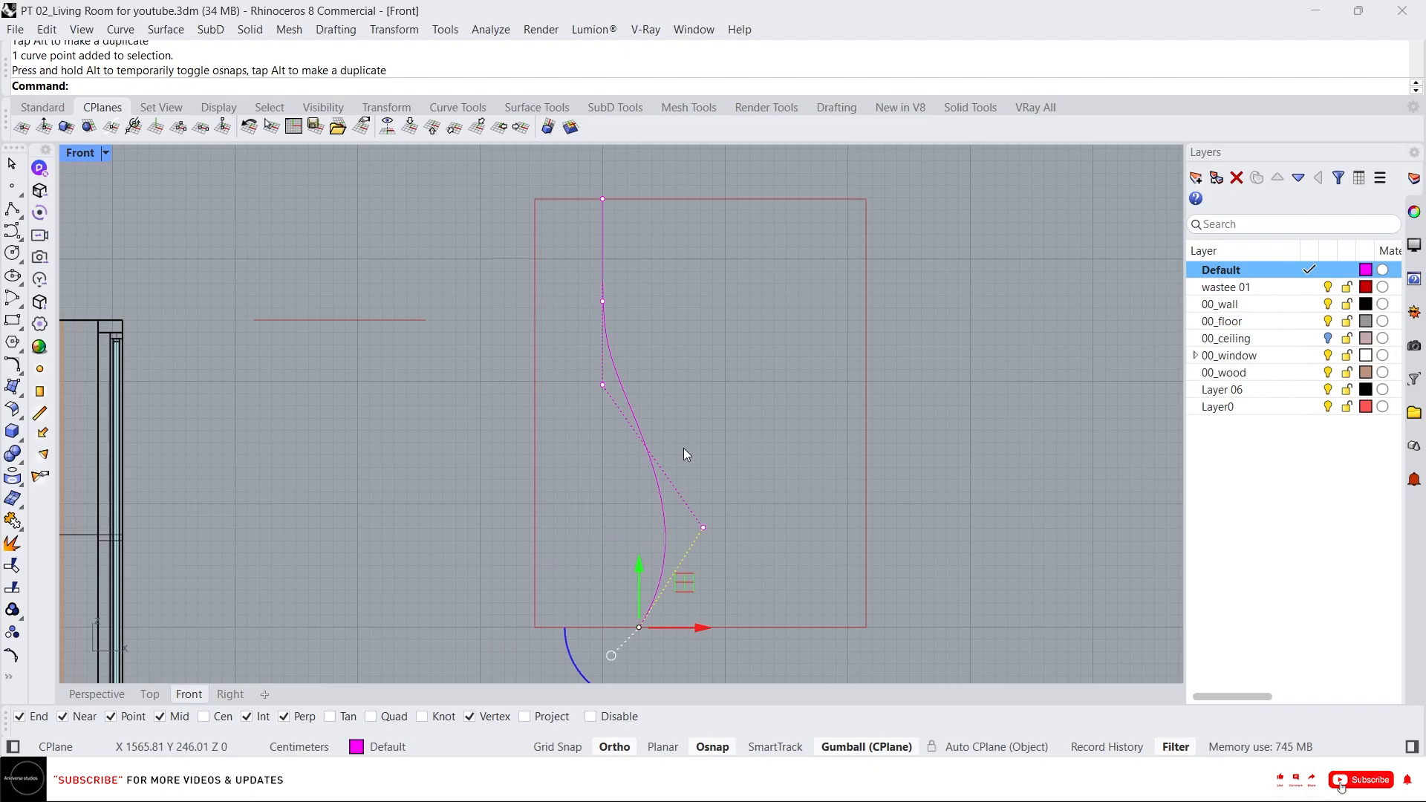
click(602, 384)
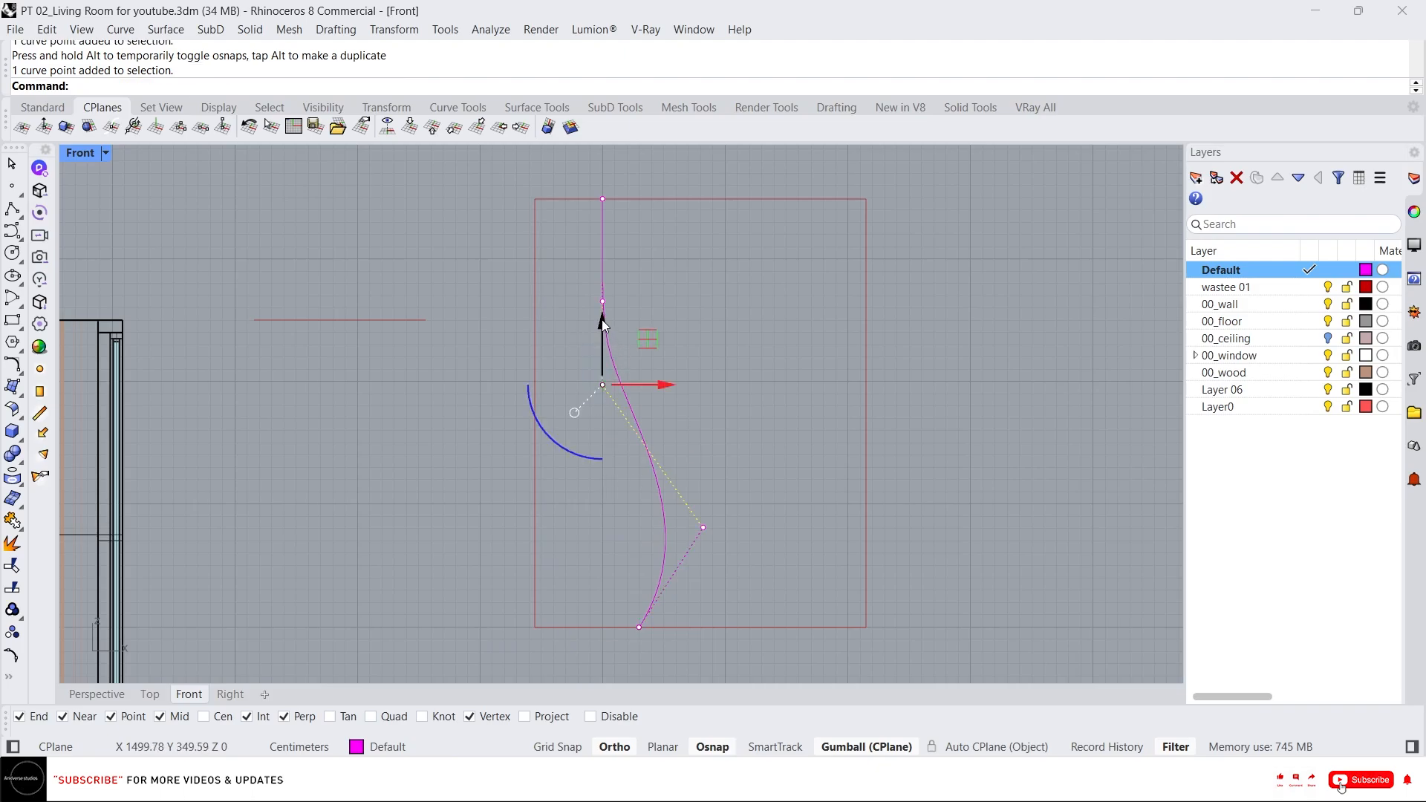
drag(601, 319, 603, 230)
key(Escape)
key(Escape)
key(Escape)
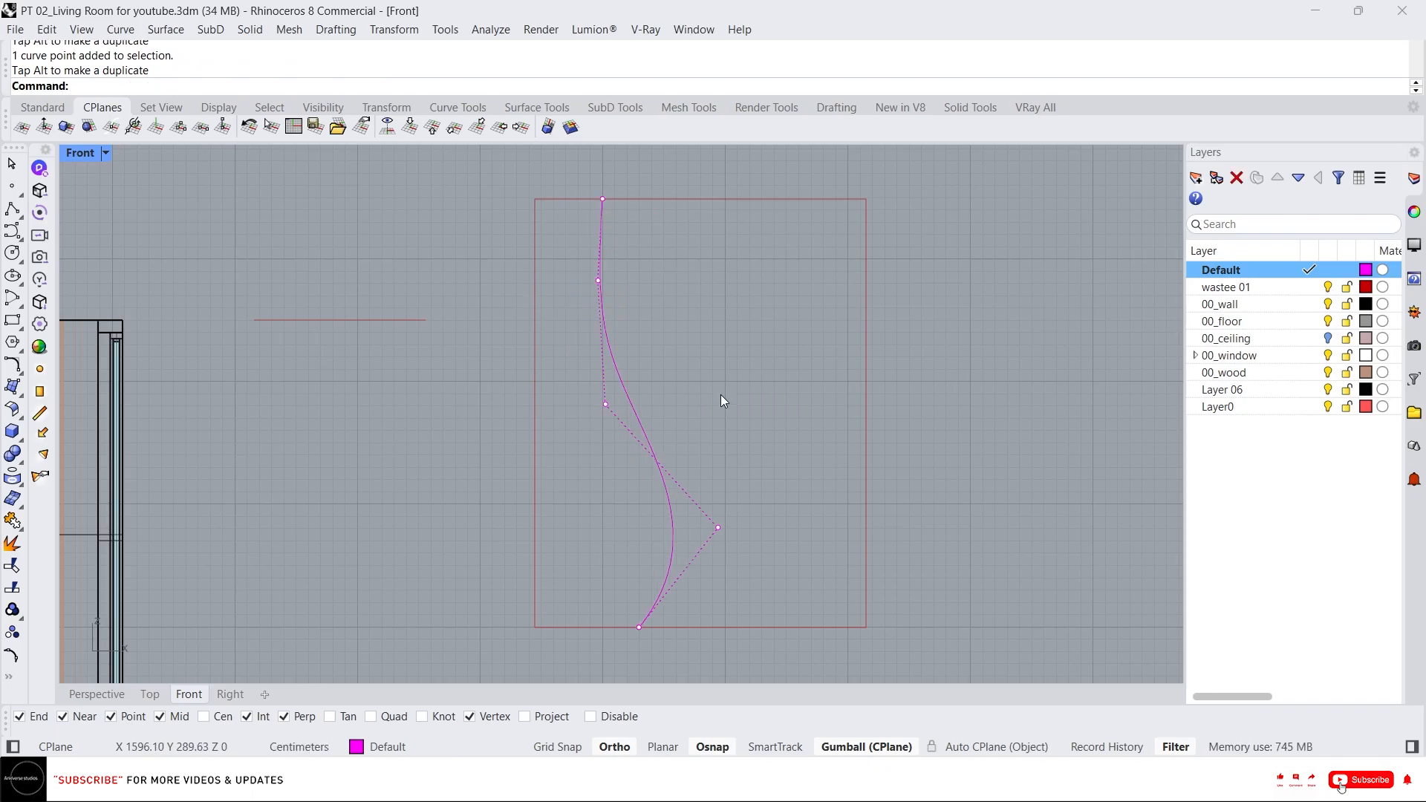
Duplicate the wavy curve slightly to the right with the gumball.
click(621, 385)
key(Escape)
key(Escape)
key(Escape)
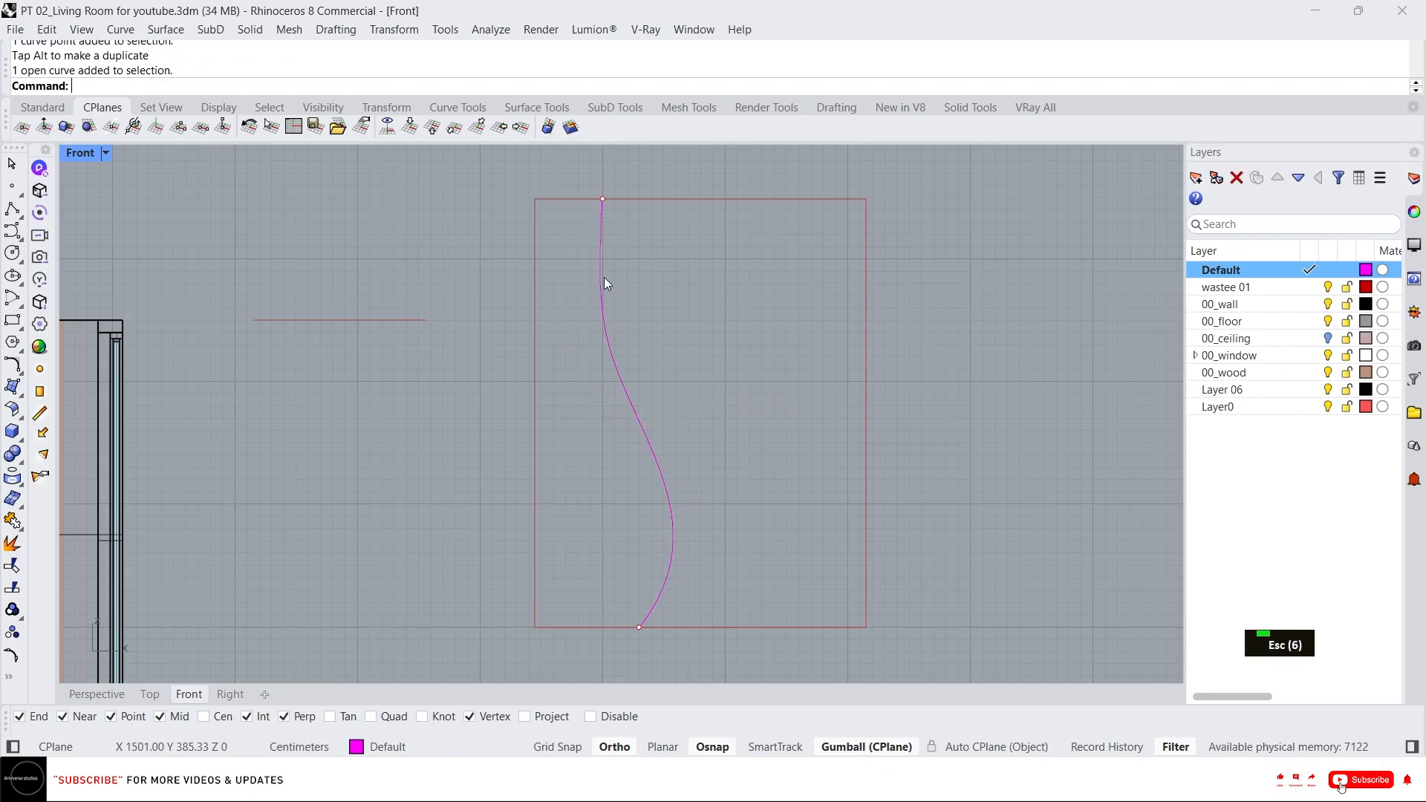
click(604, 277)
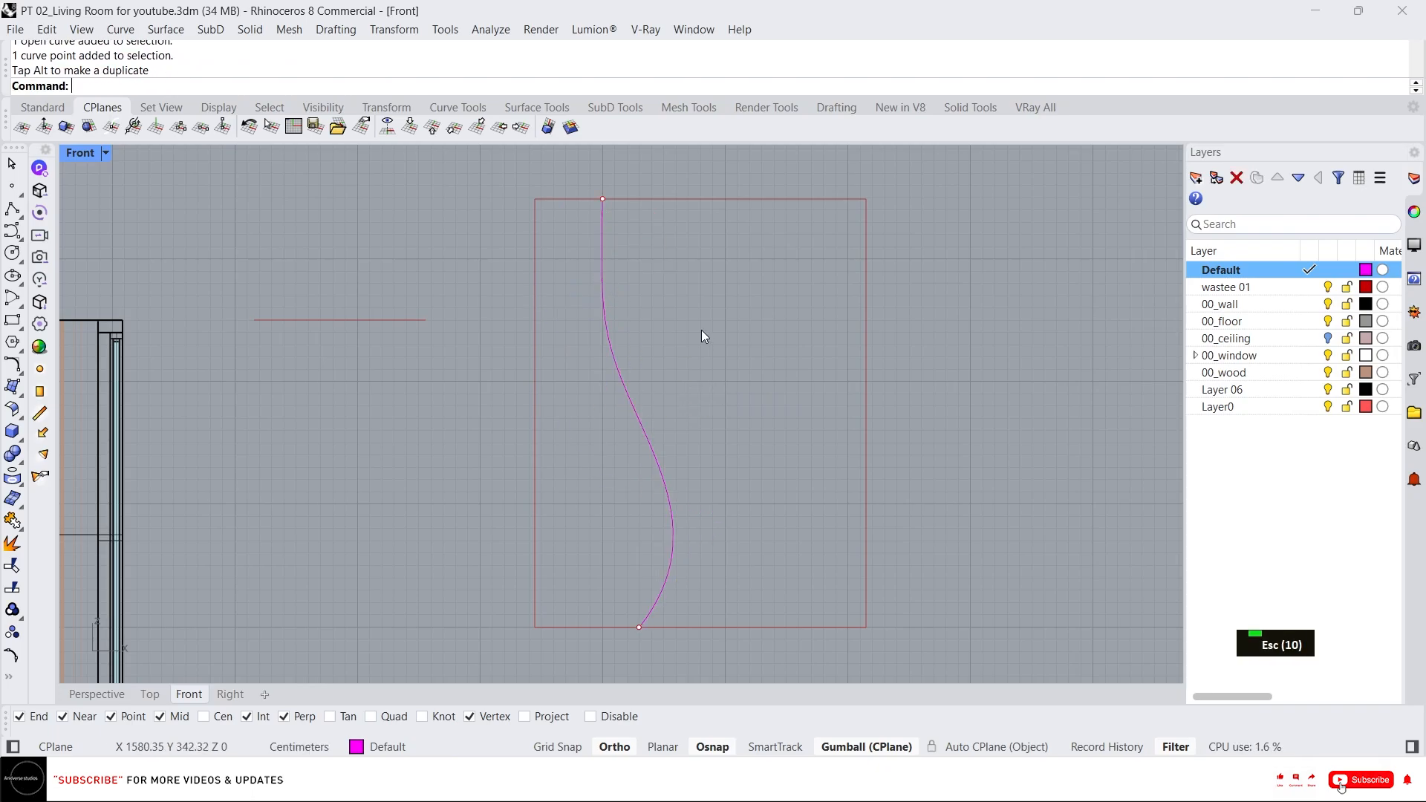
click(606, 338)
alt+drag(698, 415, 715, 427)
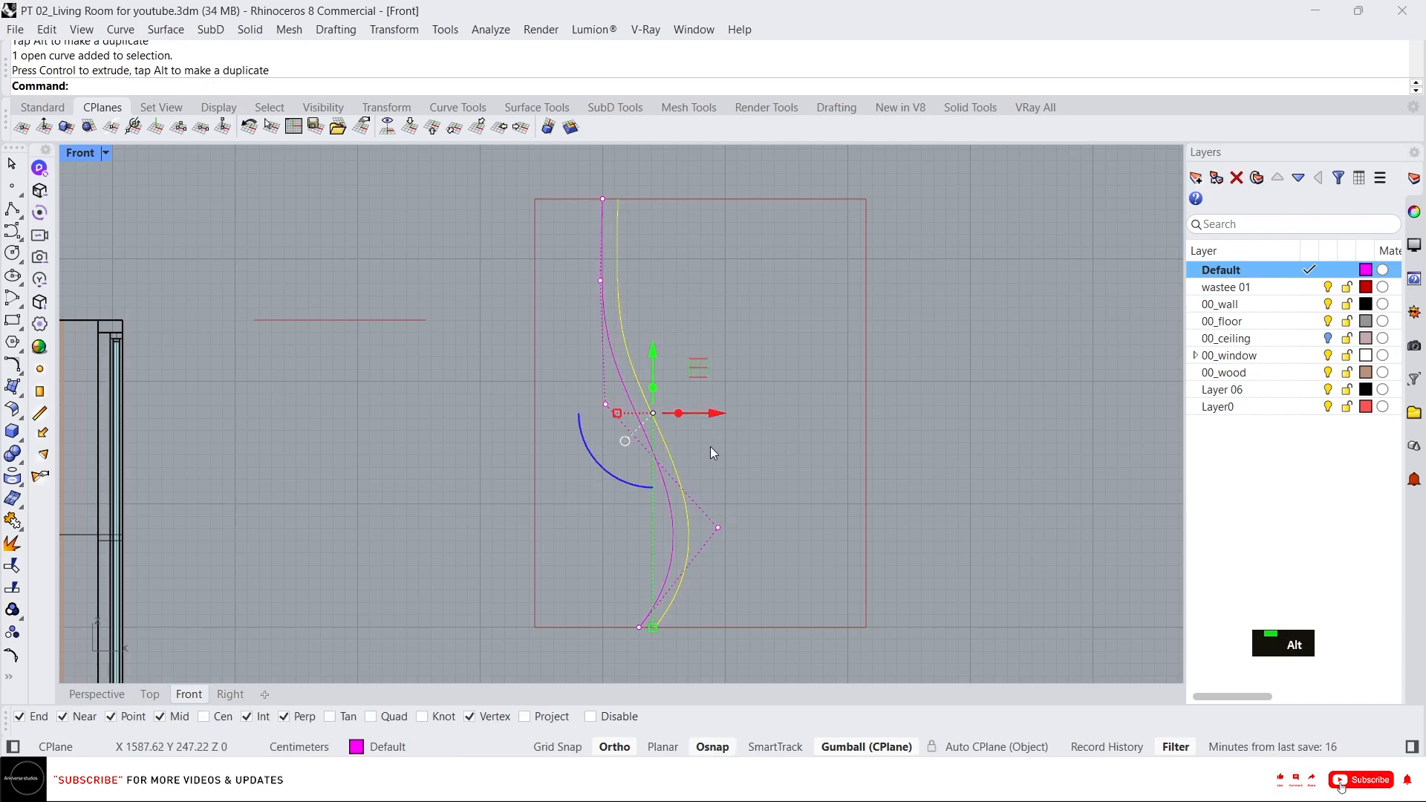
Shift the copied curve's lower control points right so the two curves spread apart toward the bottom.
key(Escape)
key(Escape)
click(678, 585)
drag(639, 580, 673, 649)
scroll(674, 643, up, 6)
drag(639, 511, 789, 643)
drag(791, 640, 792, 640)
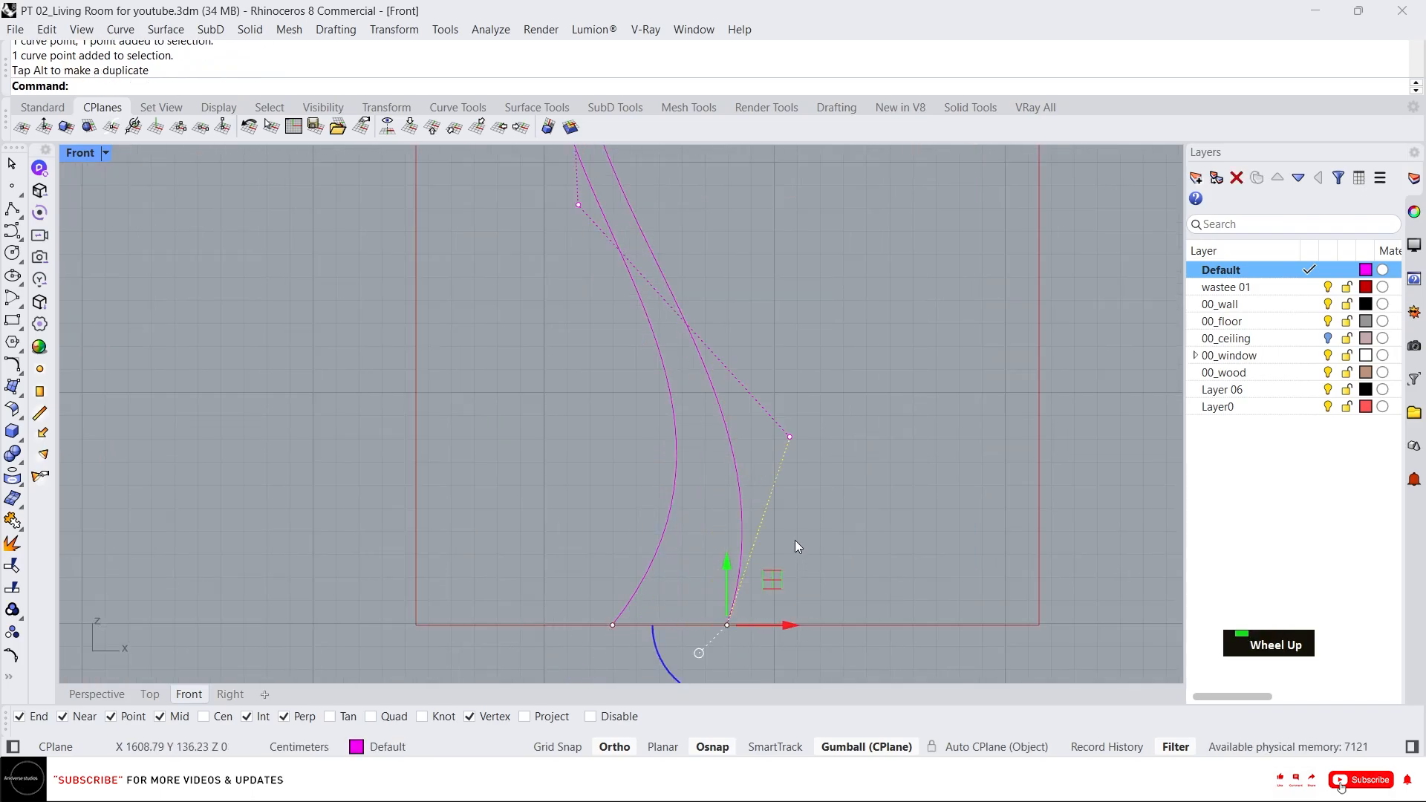
click(795, 540)
scroll(707, 496, down, 4)
scroll(775, 487, down, 2)
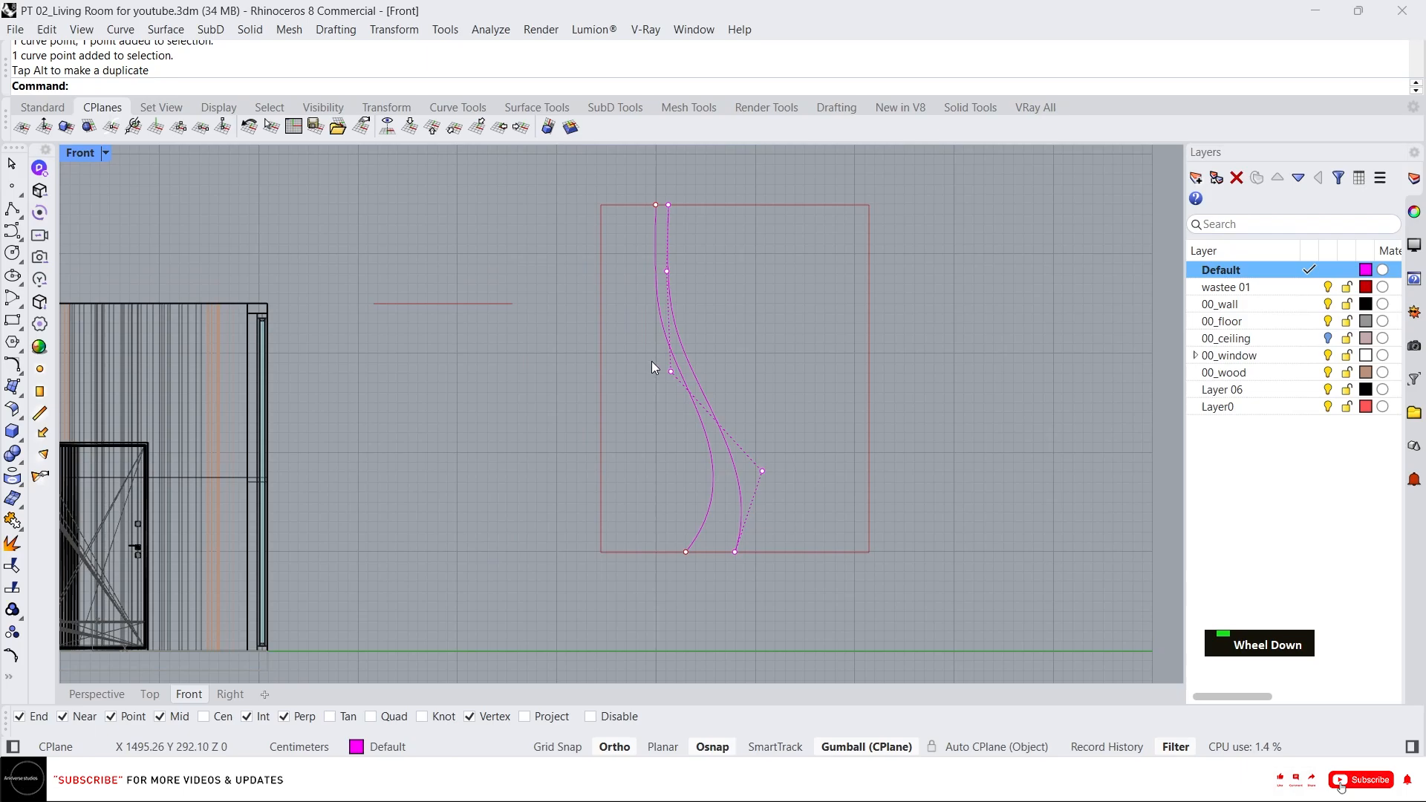
click(671, 372)
drag(719, 376, 723, 376)
mouse_move(755, 449)
mouse_down()
mouse_move(825, 470)
mouse_move(783, 411)
mouse_move(767, 451)
mouse_up()
key(Escape)
key(Escape)
key(Escape)
key(Escape)
Nudge the copy's middle control points to smooth the wave, undoing the last nudge.
click(719, 391)
scroll(727, 399, up, 6)
drag(762, 360, 764, 381)
scroll(677, 420, down, 4)
click(792, 470)
drag(842, 471, 872, 472)
key(ctrl+z)
key(Escape)
key(Escape)
key(Escape)
Duplicate a wave curve further to the right with the gumball.
click(750, 467)
click(803, 470)
click(724, 596)
drag(774, 597, 809, 600)
key(Escape)
key(Escape)
key(Escape)
key(Escape)
key(Escape)
Reshape the third curve's control points so it follows the wave of the others.
click(773, 558)
scroll(623, 350, up, 2)
click(655, 379)
drag(725, 383, 756, 383)
click(753, 341)
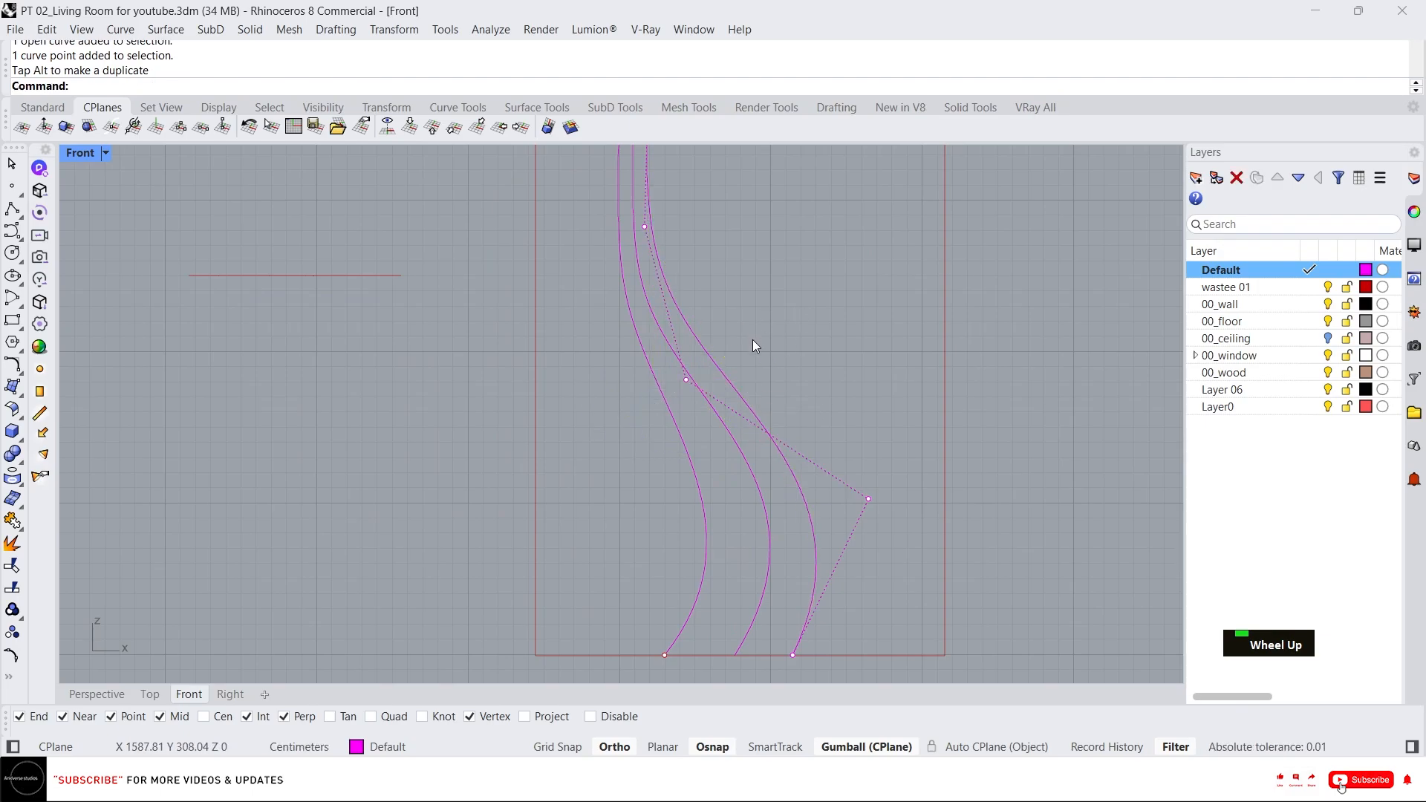
scroll(735, 446, down, 2)
key(Escape)
key(Escape)
key(Escape)
Move the third curve's bottom end right along the rectangle's bottom edge.
click(801, 551)
click(780, 617)
drag(830, 623, 843, 624)
key(Escape)
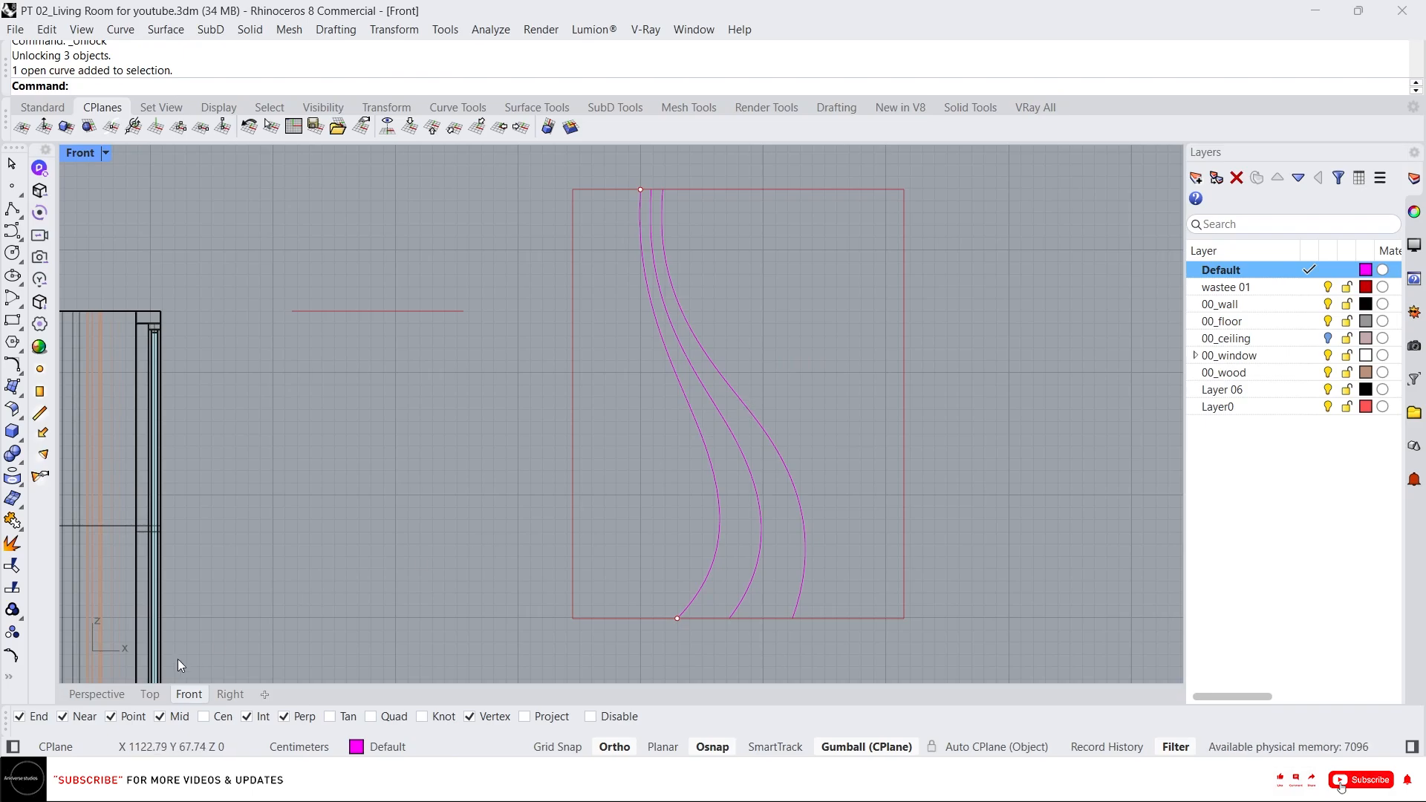
Delete the two helper points at the top and bottom of the curves.
click(640, 190)
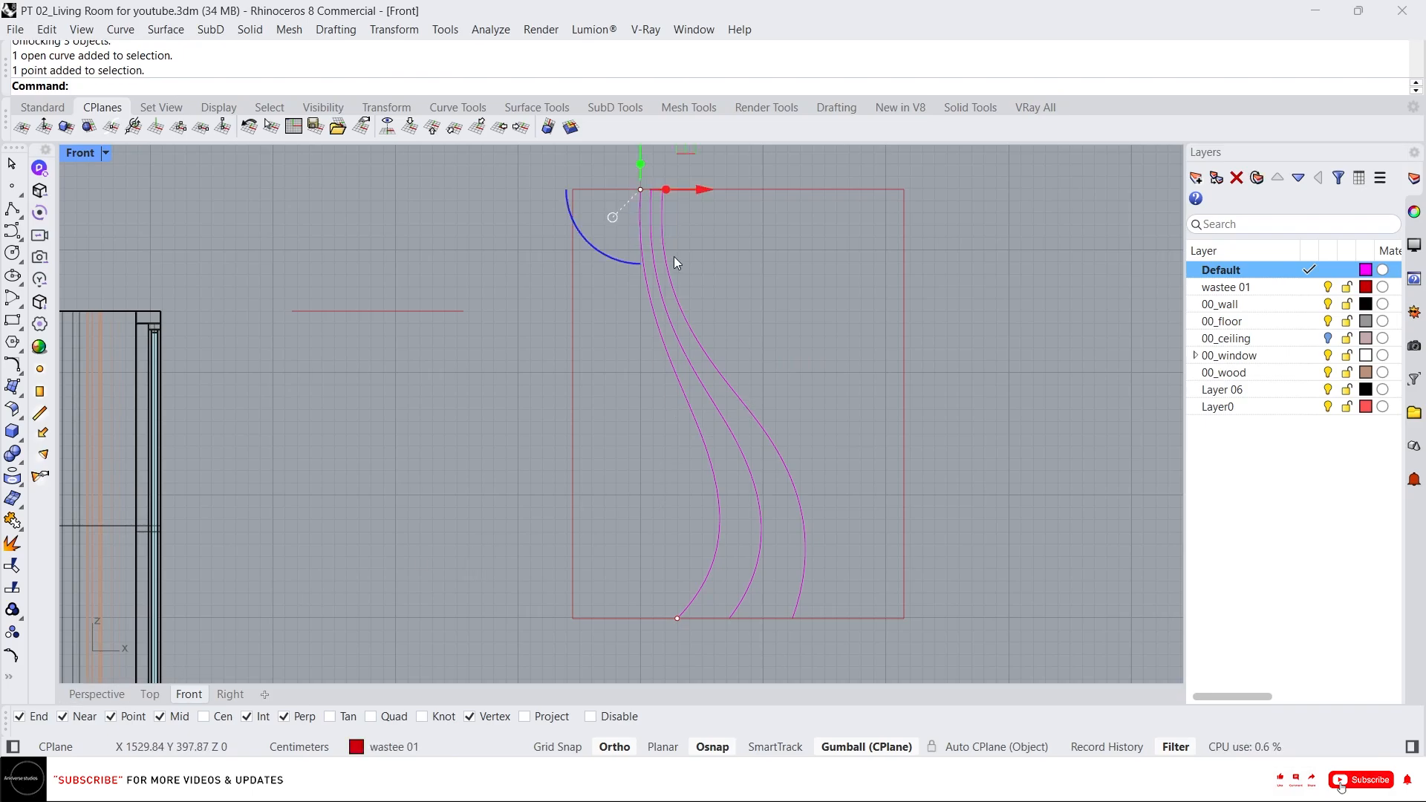
key(Delete)
click(676, 618)
key(Delete)
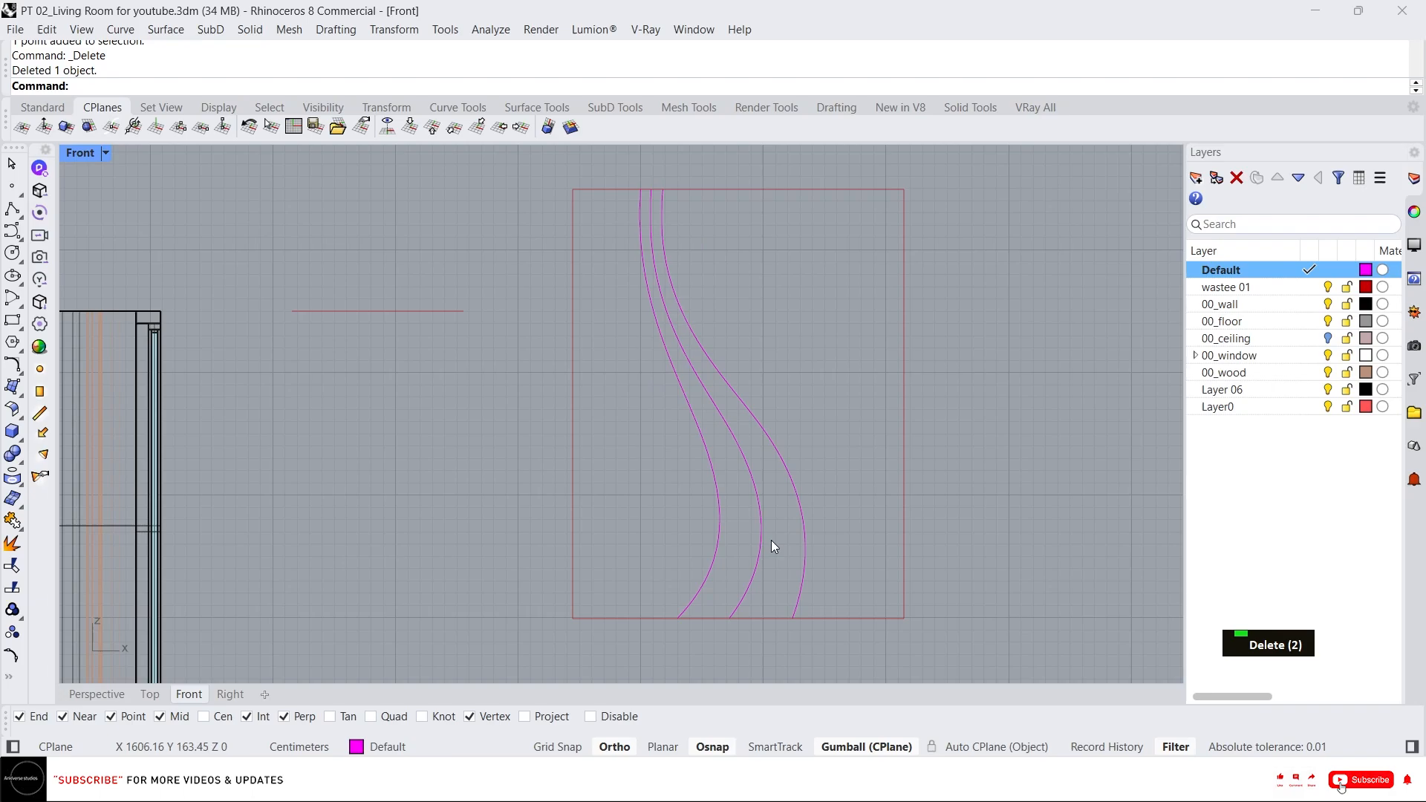
drag(956, 611, 675, 302)
text(tr)
key(space)
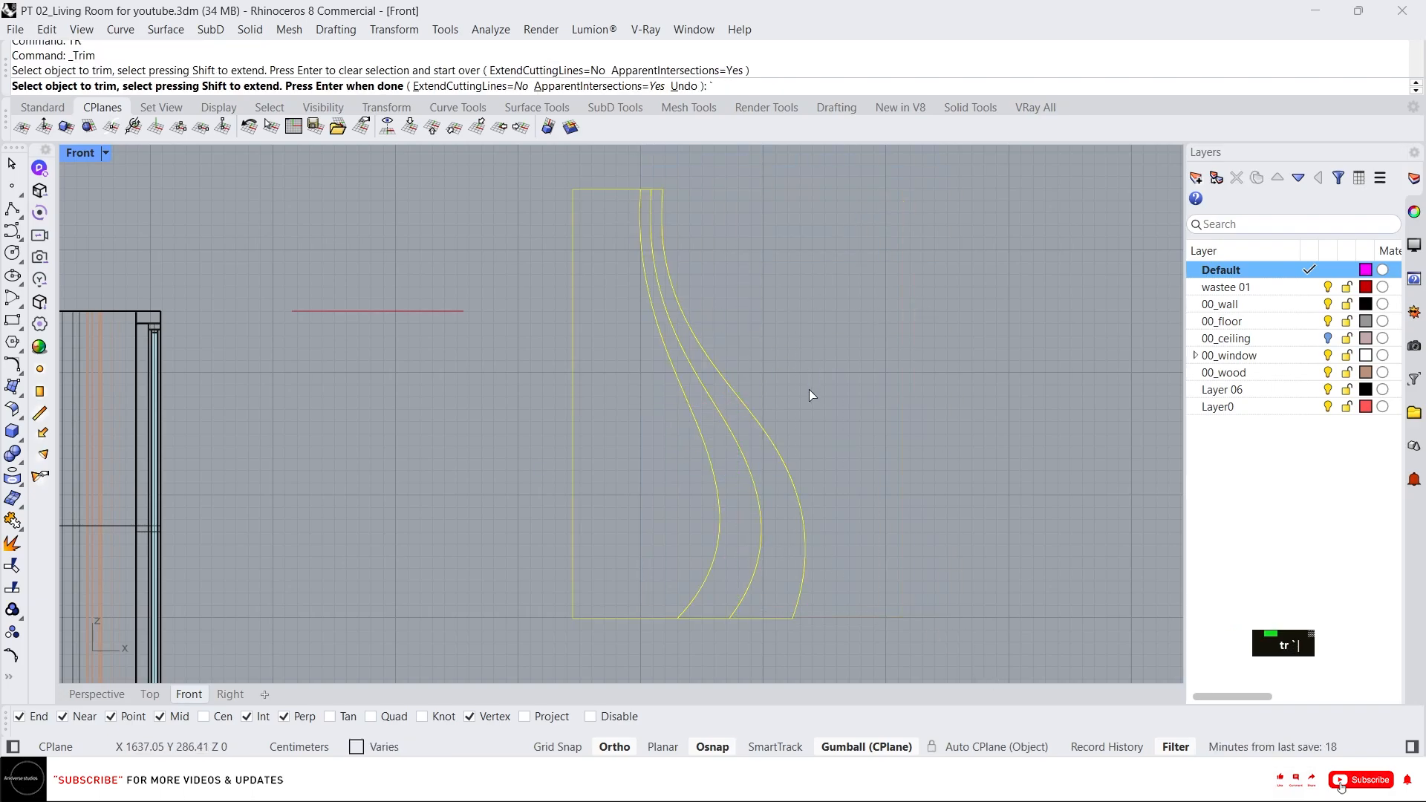
key(Escape)
key(Escape)
key(Escape)
Try to create a planar surface from the rectangle and the outermost wave curve.
drag(830, 674, 528, 159)
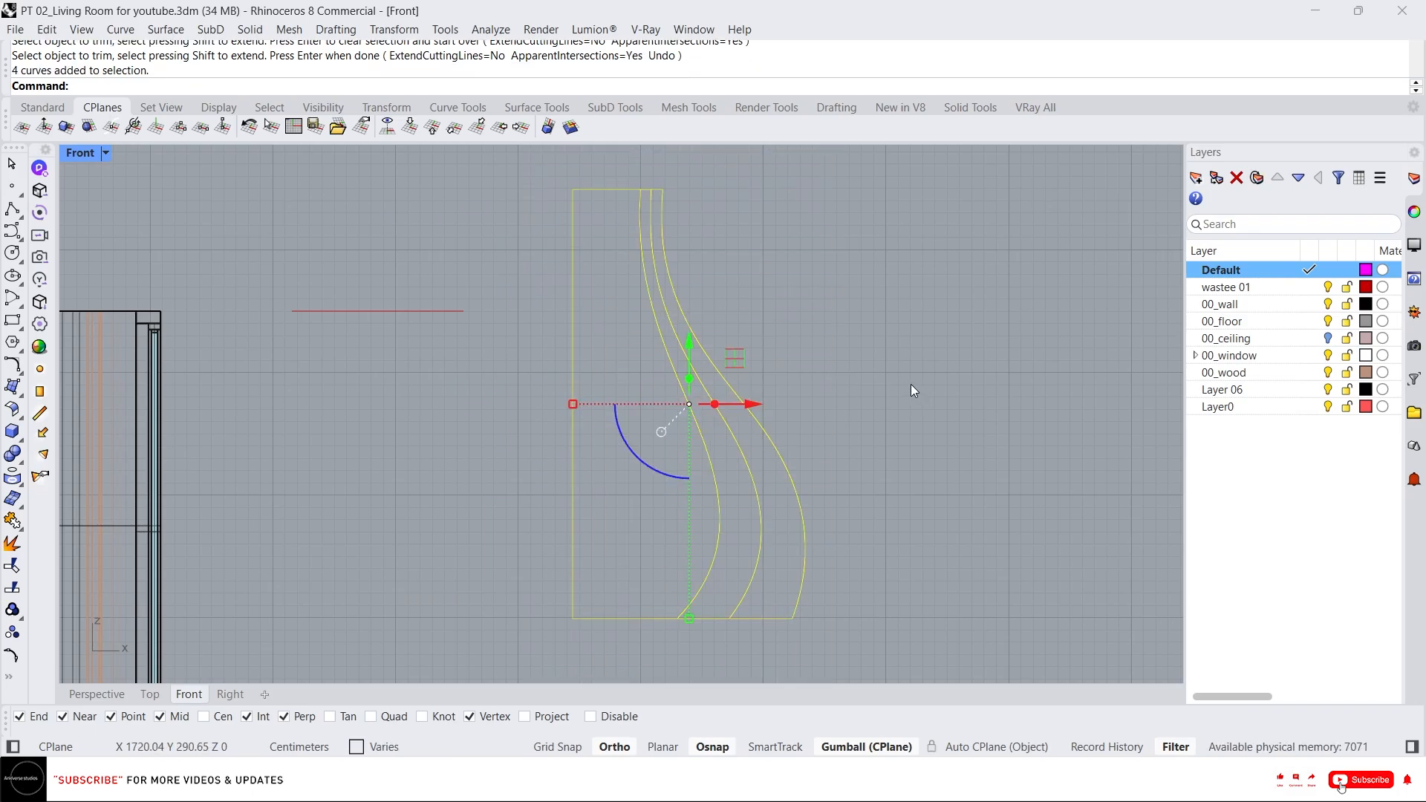
middle_click(839, 404)
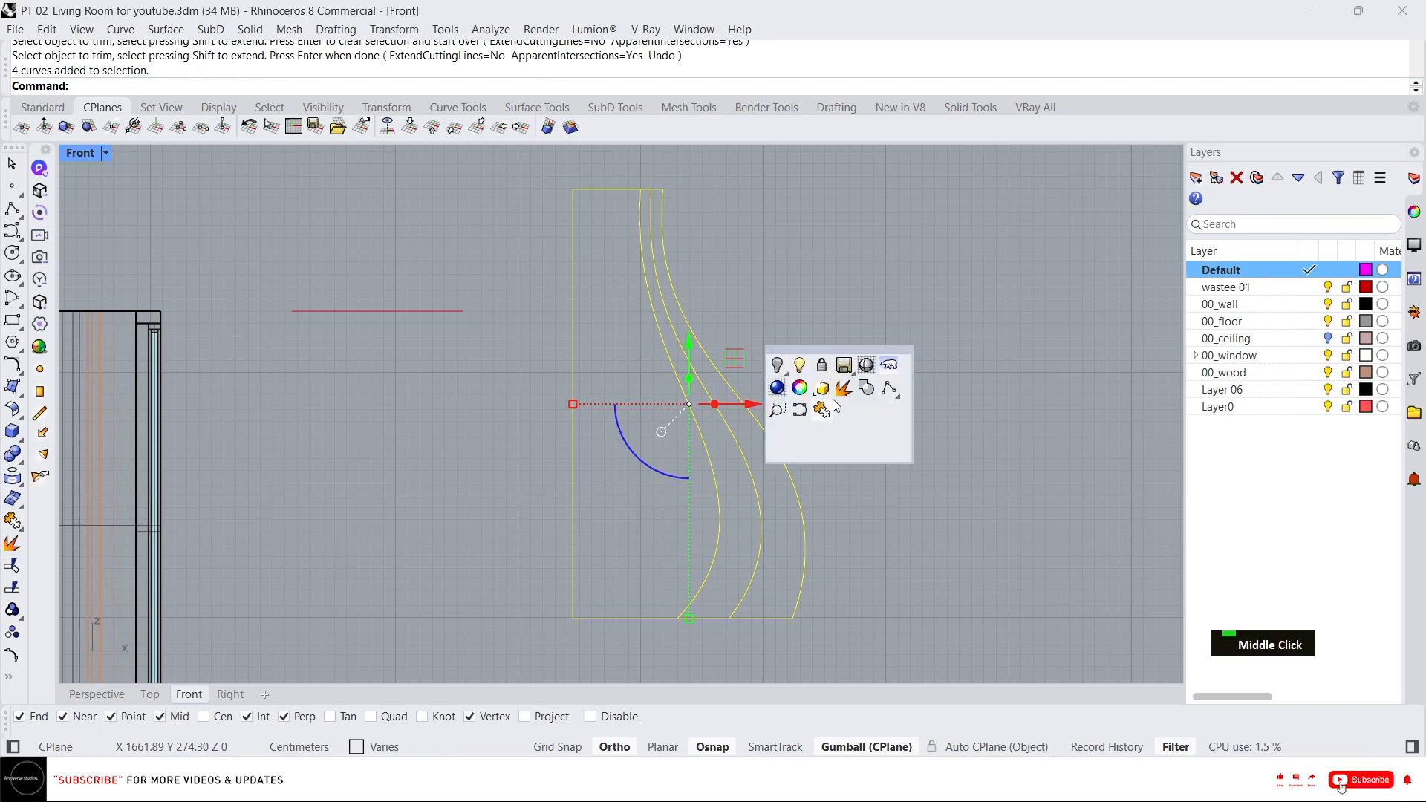
key(Escape)
key(Escape)
click(751, 419)
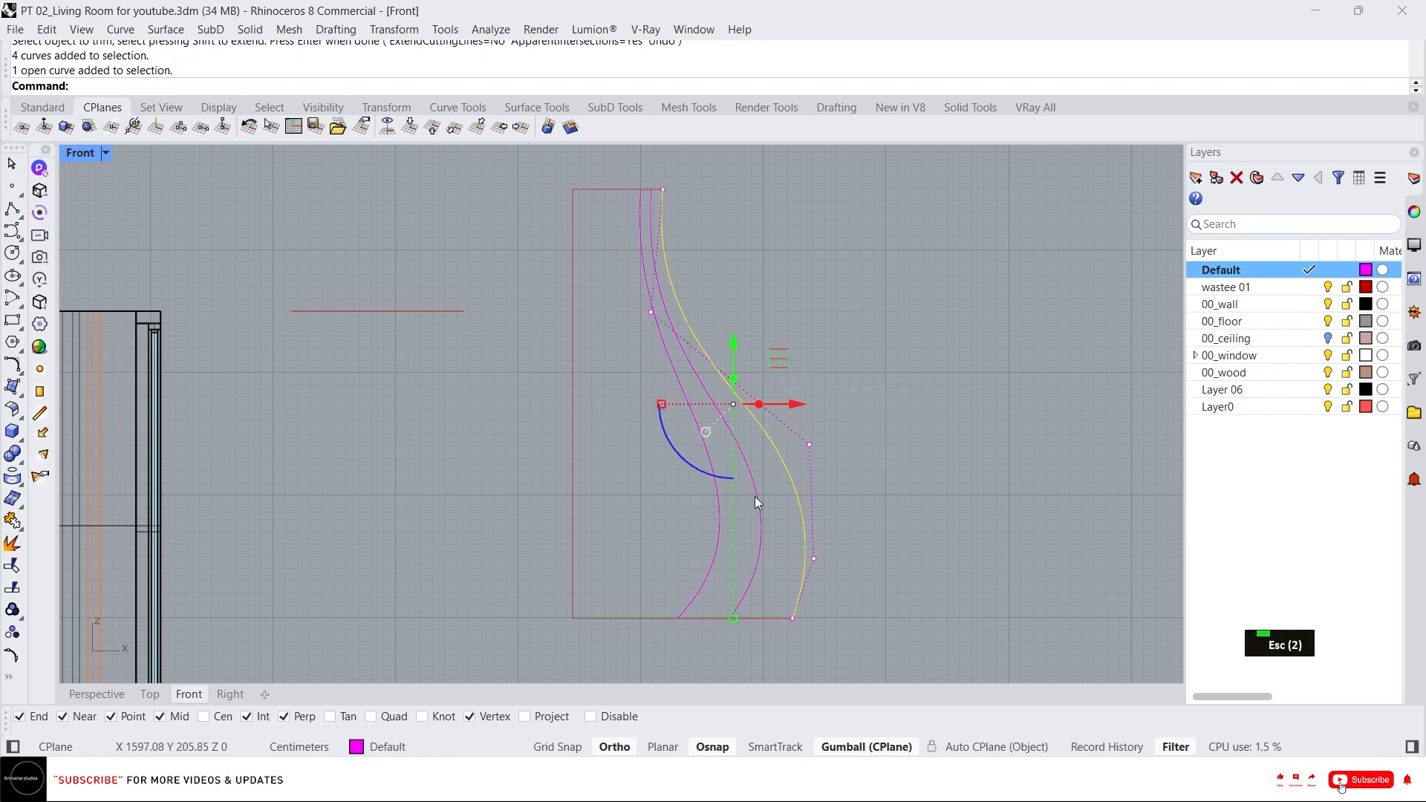
shift+click(636, 618)
text(p)
key(space)
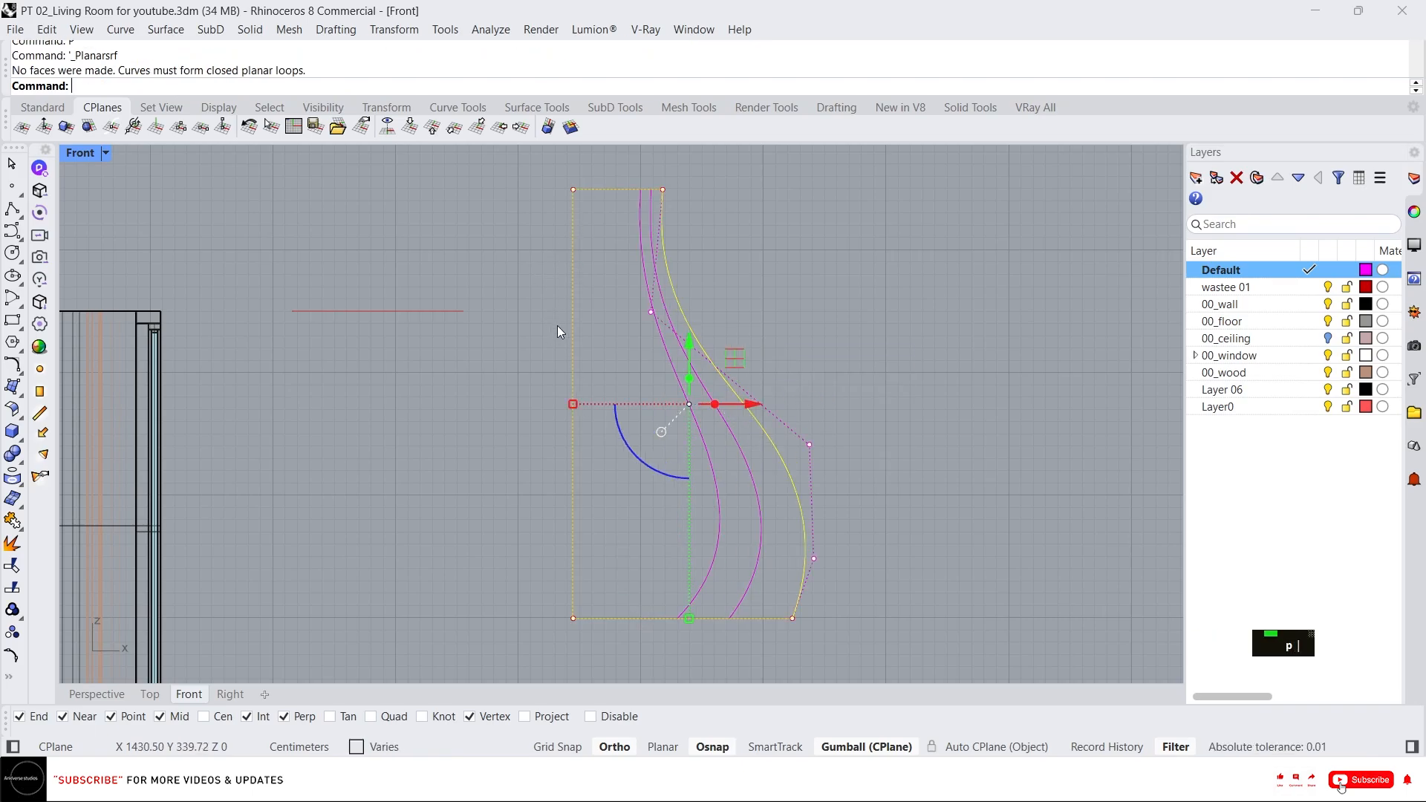
key(Escape)
Snap the top end of the outer wave curve onto the rectangle's top edge.
scroll(706, 483, up, 3)
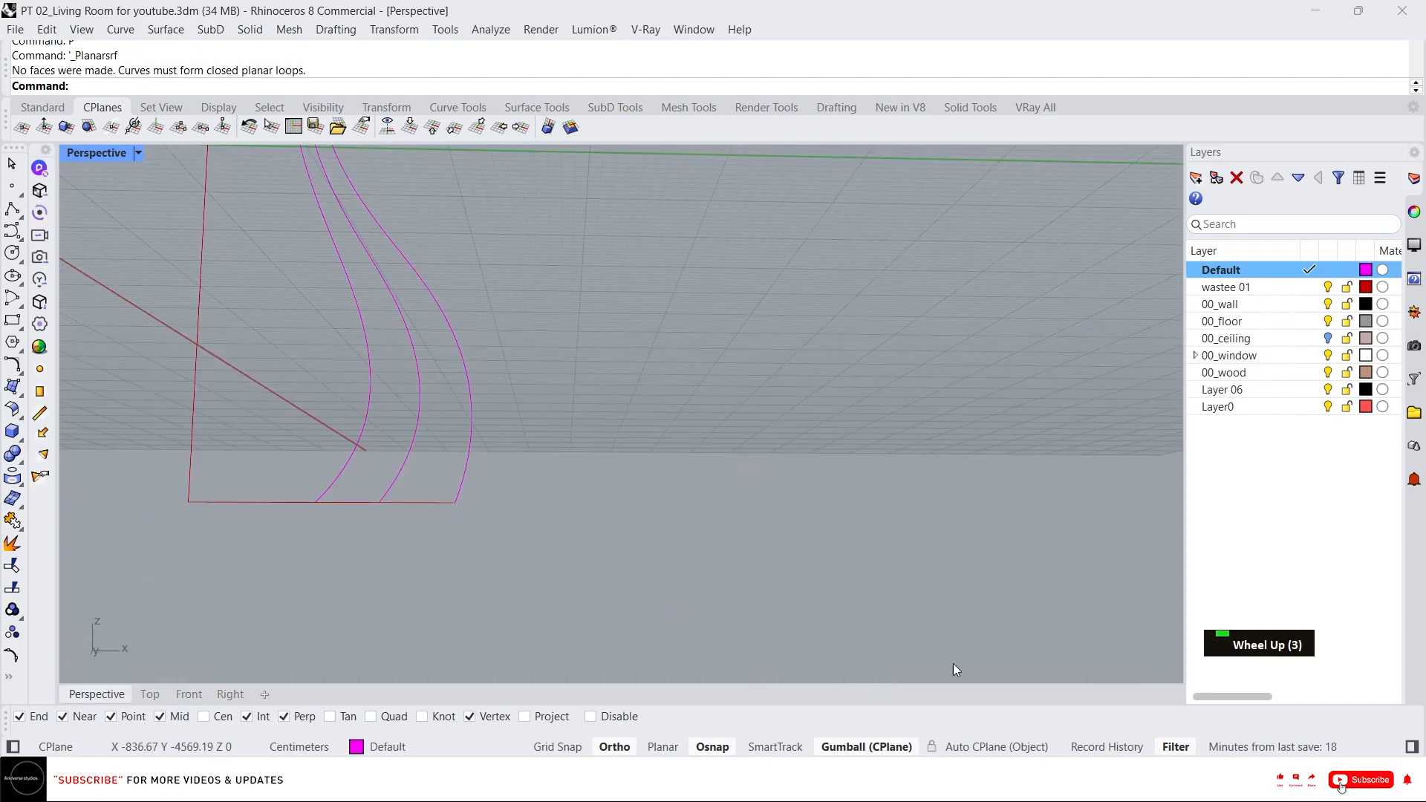
scroll(955, 668, down, 3)
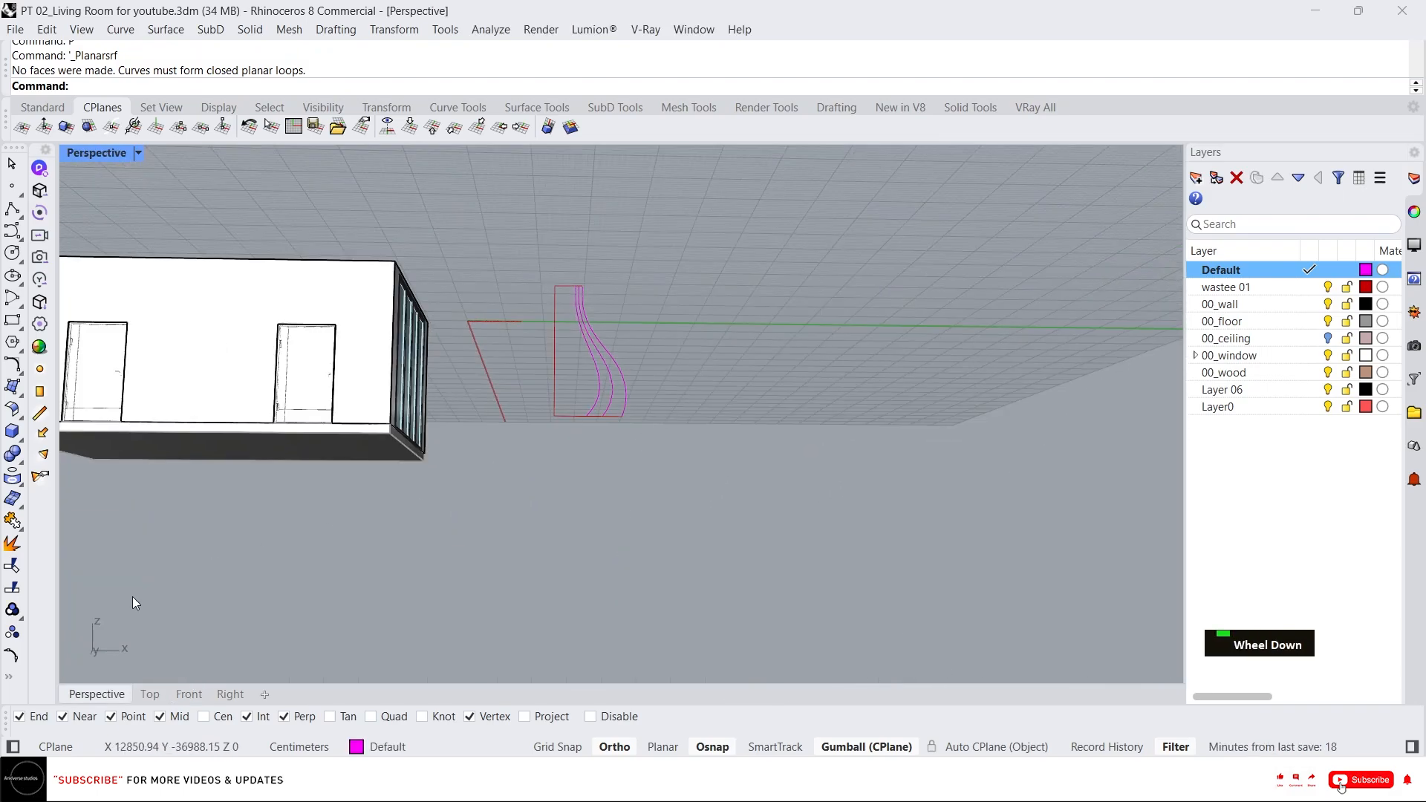
drag(661, 493, 532, 216)
right_drag(535, 223, 599, 389)
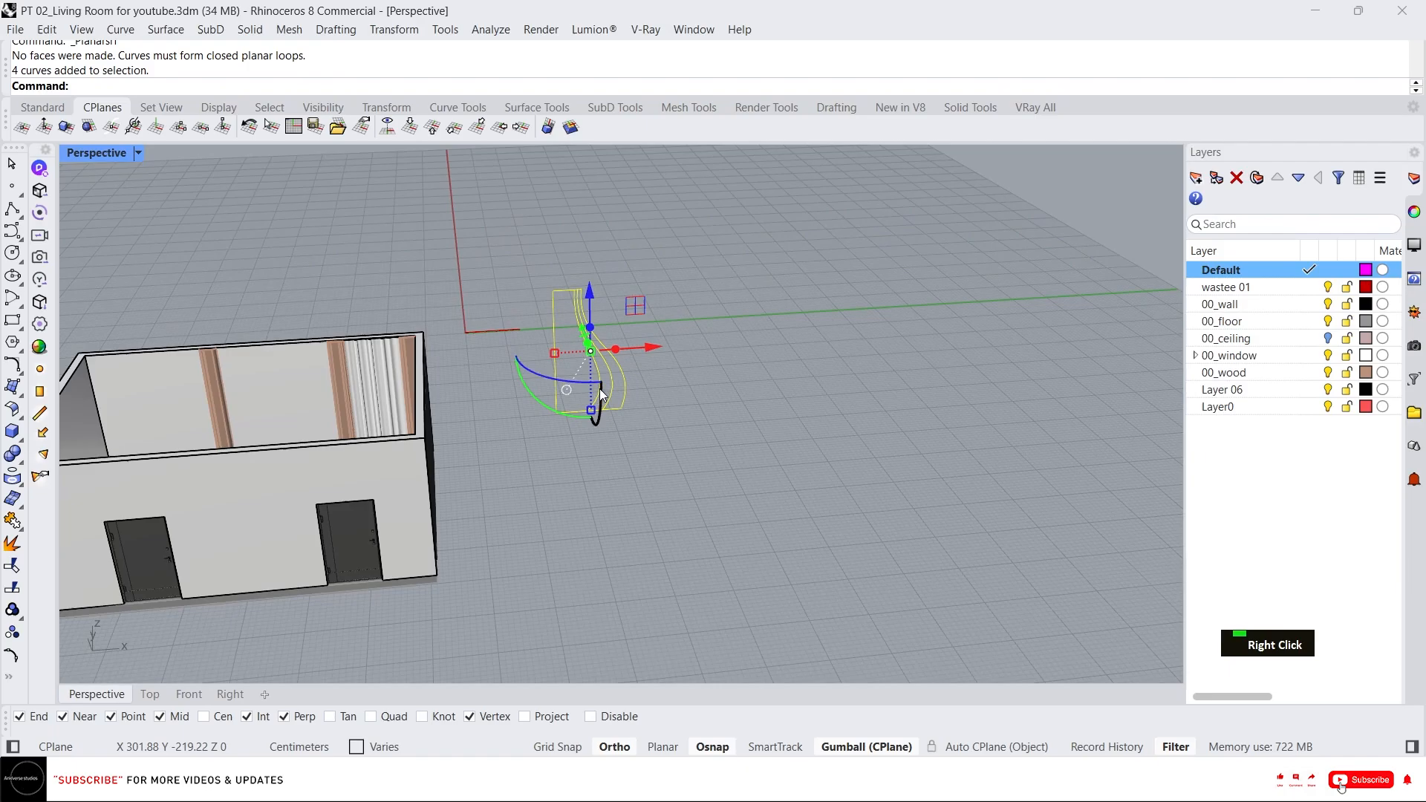
scroll(519, 380, up, 5)
scroll(483, 312, down, 2)
right_drag(478, 300, 305, 305)
scroll(518, 283, up, 3)
right_drag(517, 281, 576, 266)
scroll(577, 266, down, 1)
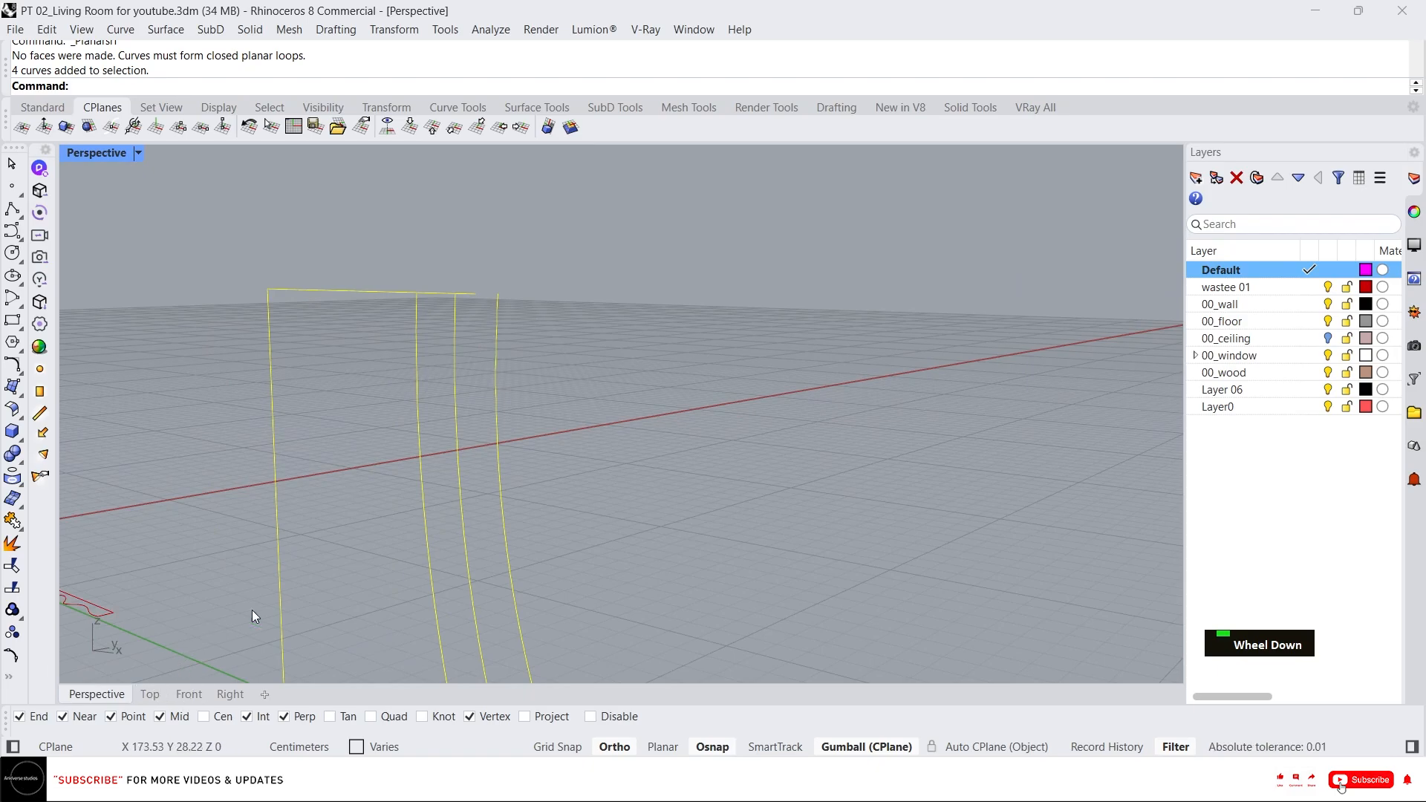
click(497, 342)
right_drag(495, 332, 496, 430)
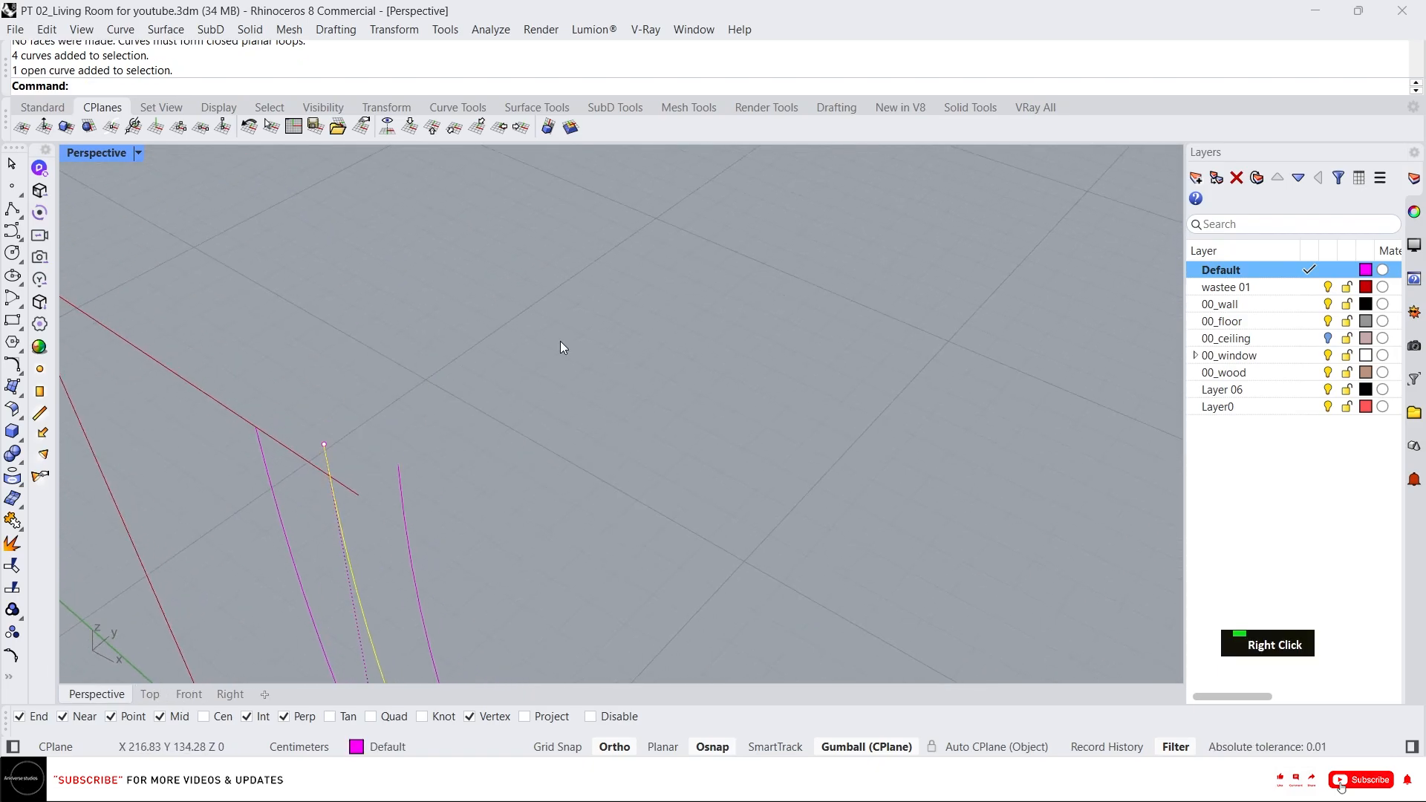
text(m)
key(Return)
click(325, 445)
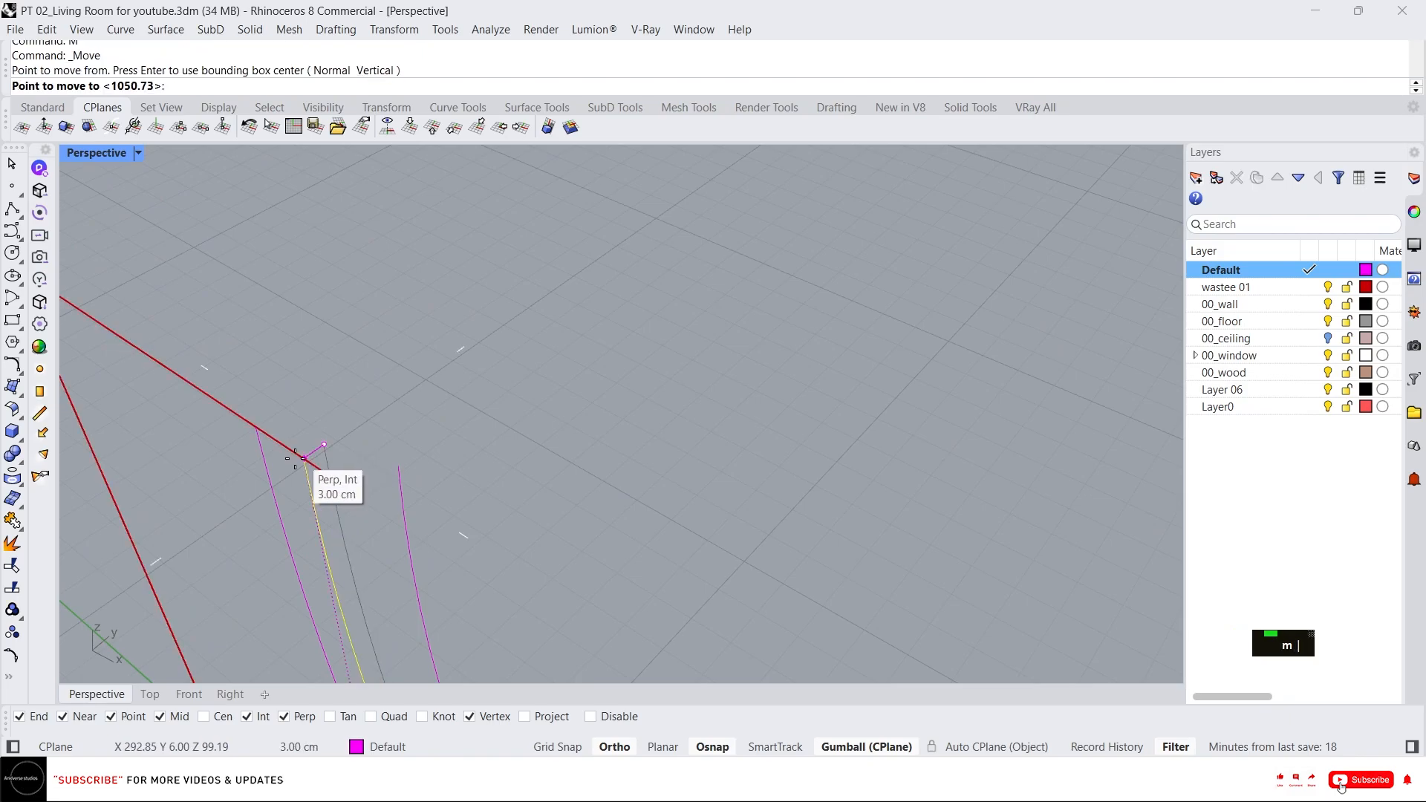
click(299, 468)
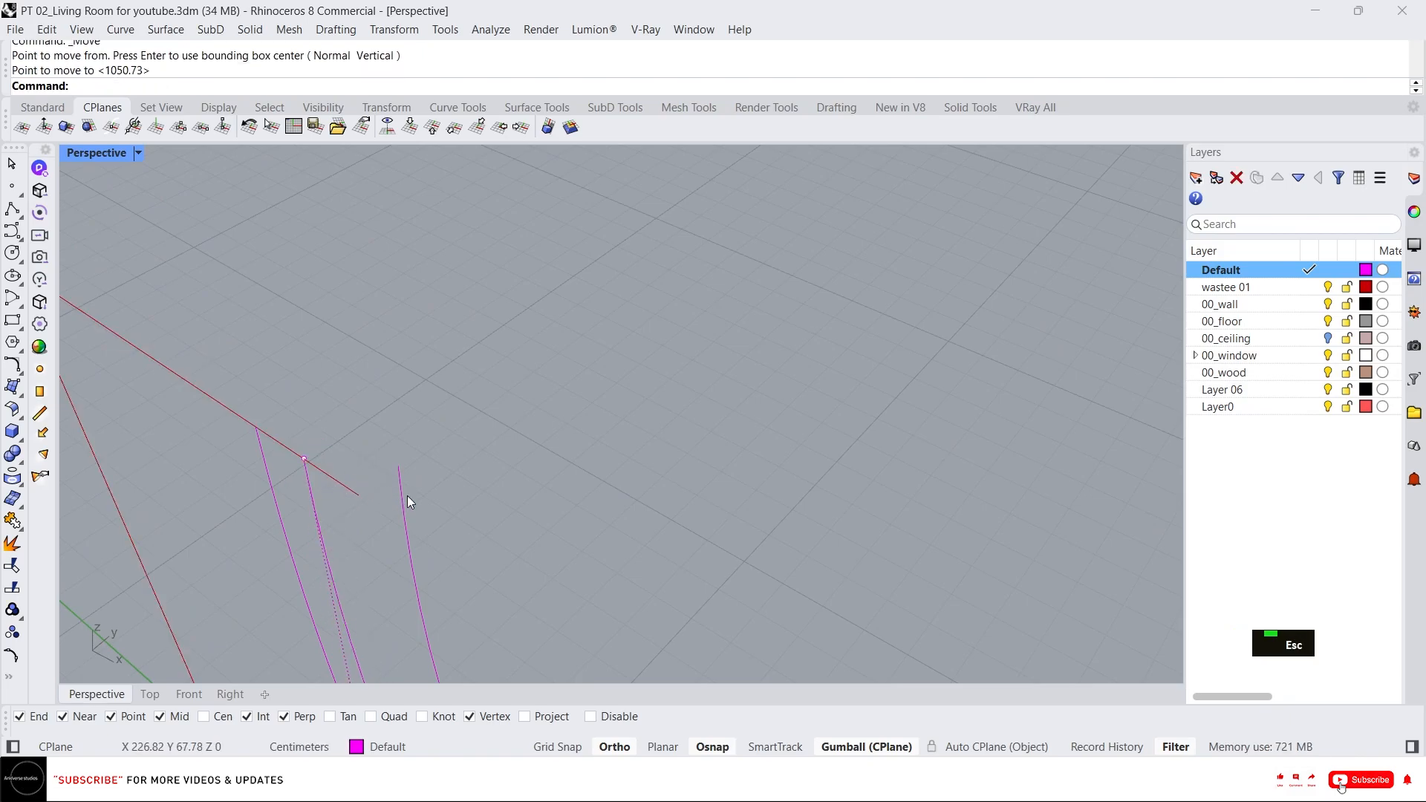
Snap the top end of the next wave curve onto the rectangle's top edge as well.
click(406, 496)
text(m)
key(Return)
click(395, 466)
click(360, 496)
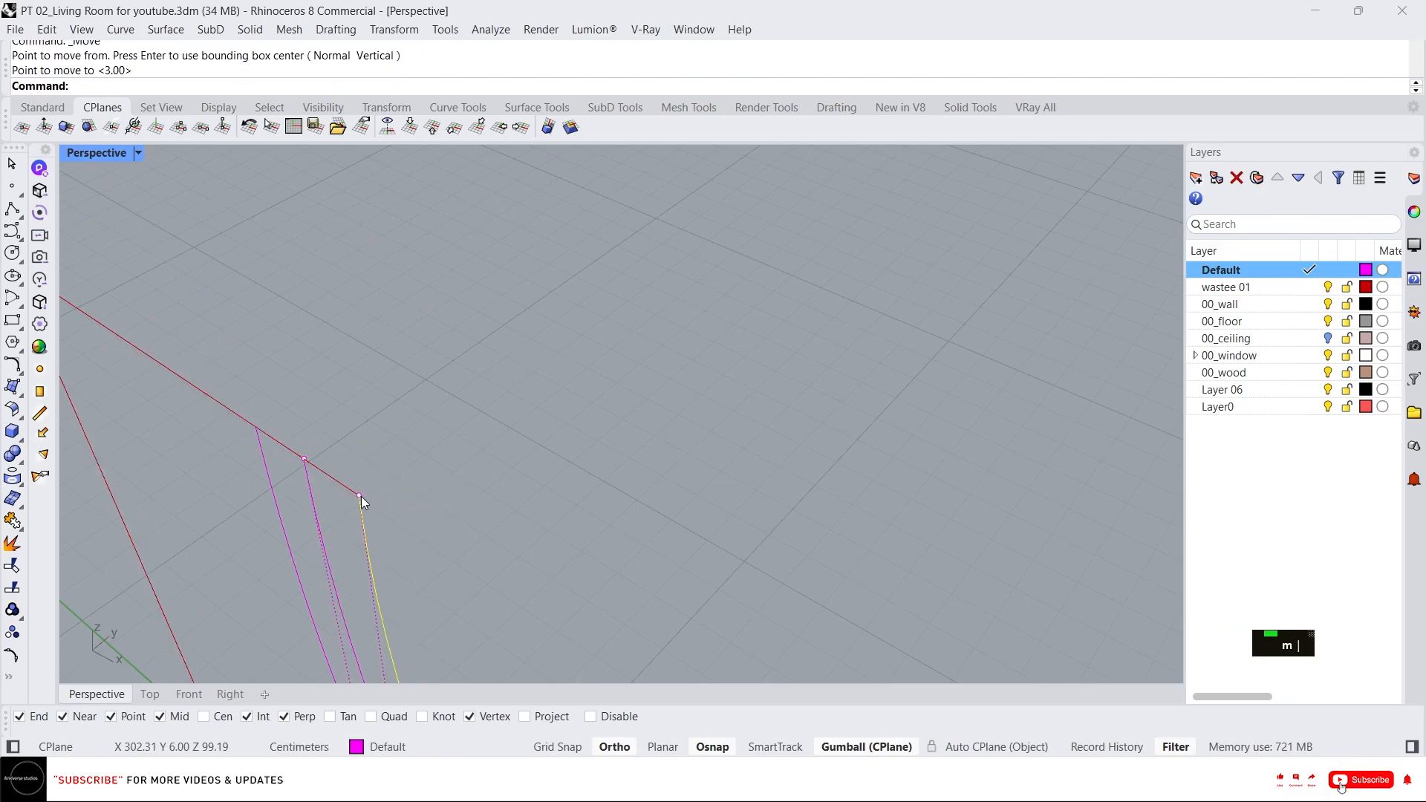
scroll(452, 458, down, 3)
right_drag(451, 457, 584, 398)
scroll(555, 355, down, 5)
key(Escape)
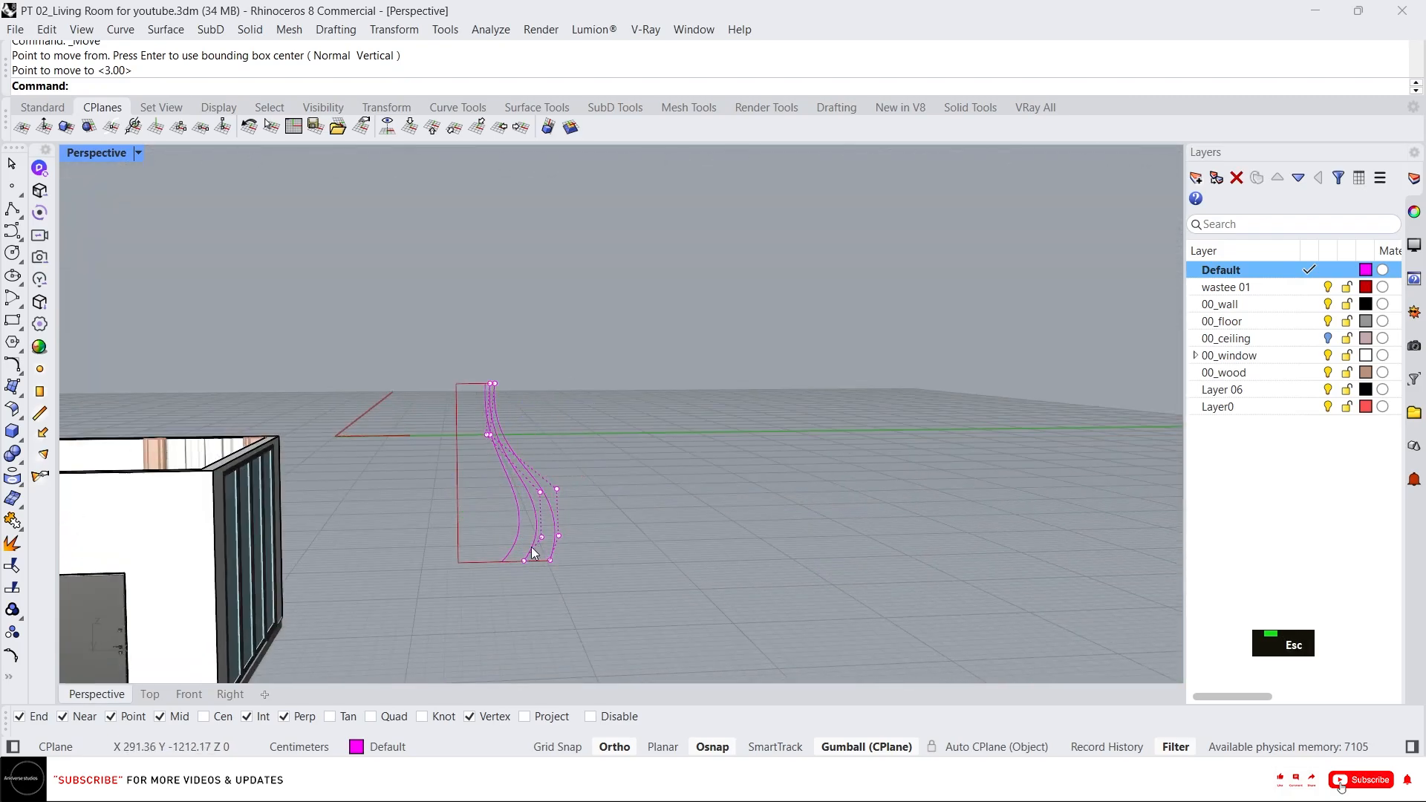
Create a planar surface from the rectangle and the outermost wave curve.
scroll(550, 546, up, 2)
key(Escape)
shift+click(560, 548)
shift+click(450, 570)
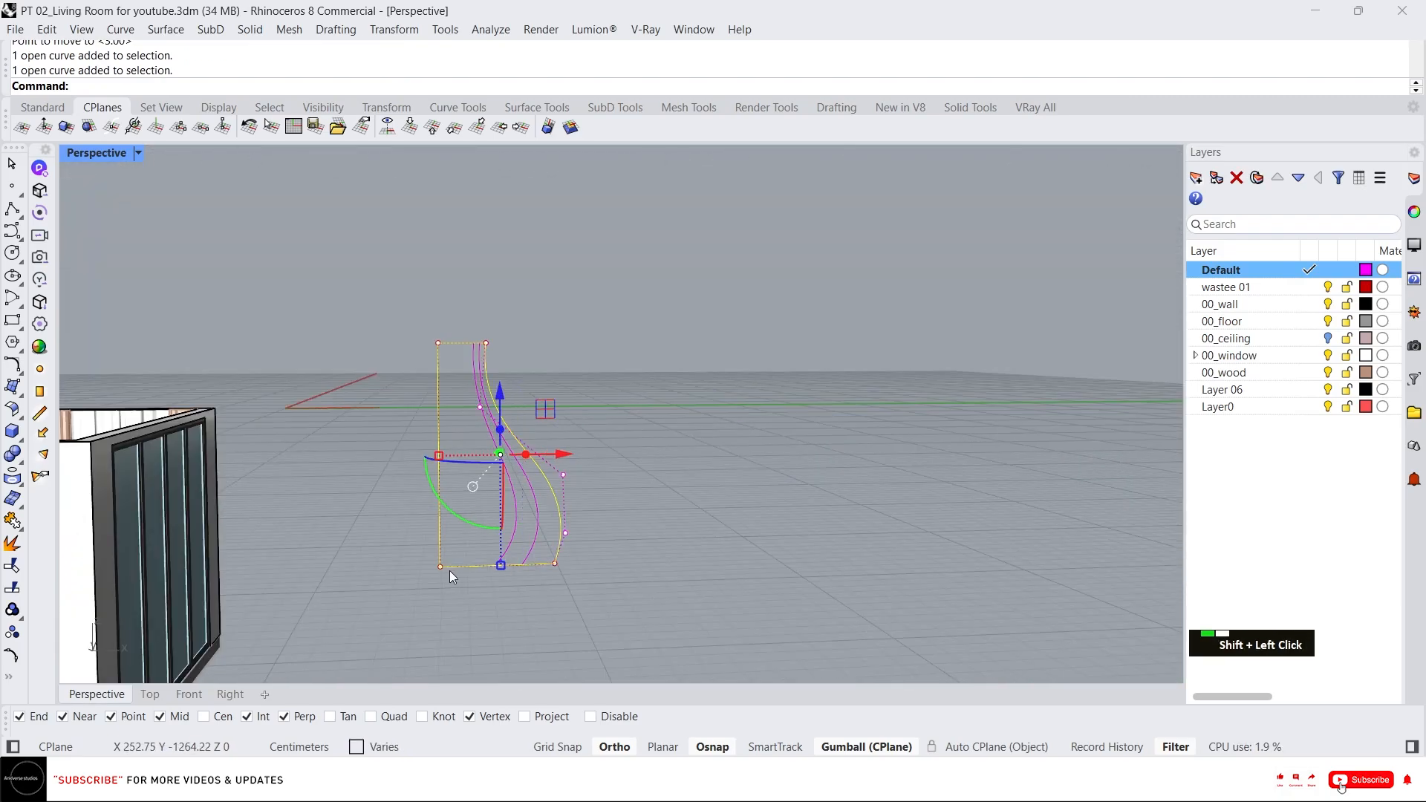
text(p)
key(Return)
Match the new panel surface's properties to the existing wall.
right_drag(455, 483, 577, 479)
key(Escape)
click(449, 476)
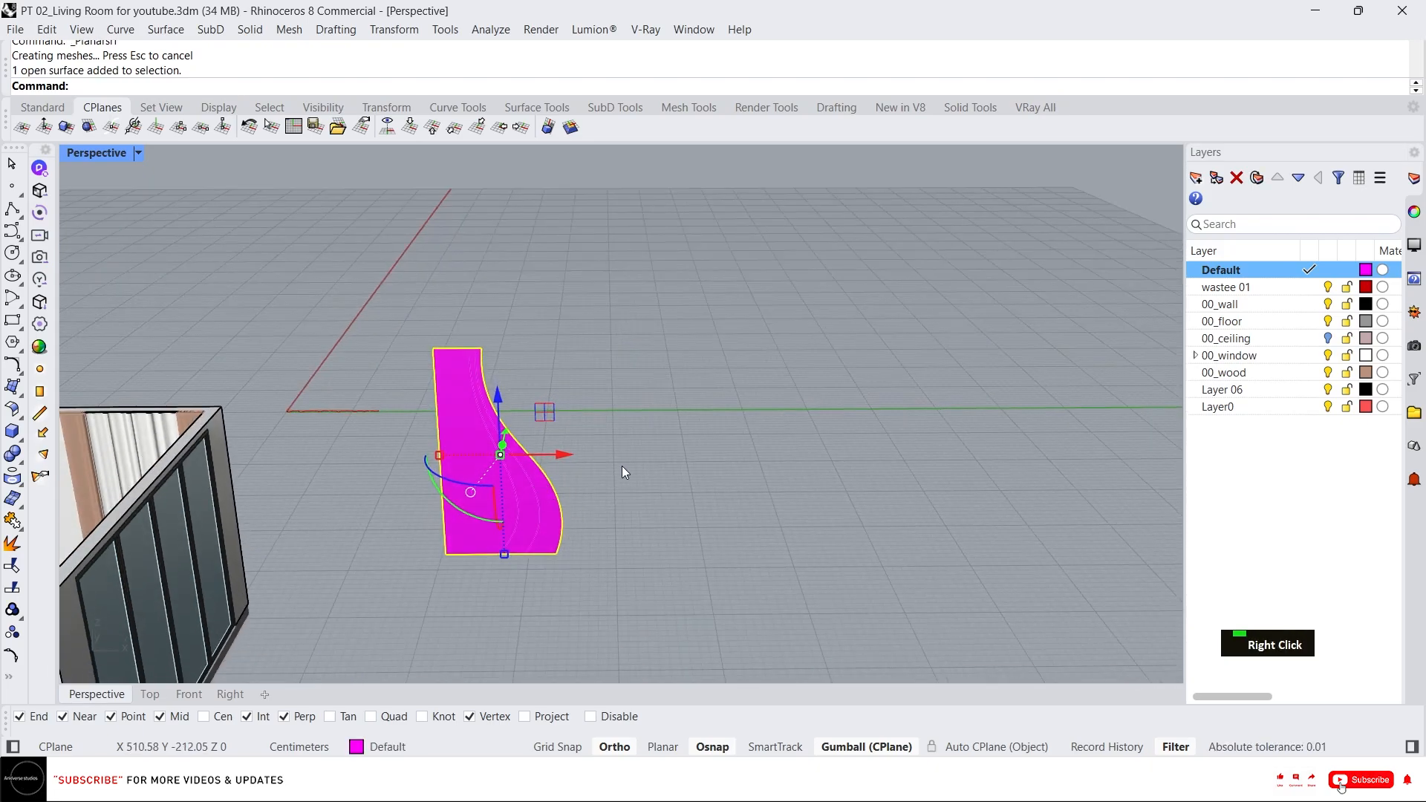
text(ma)
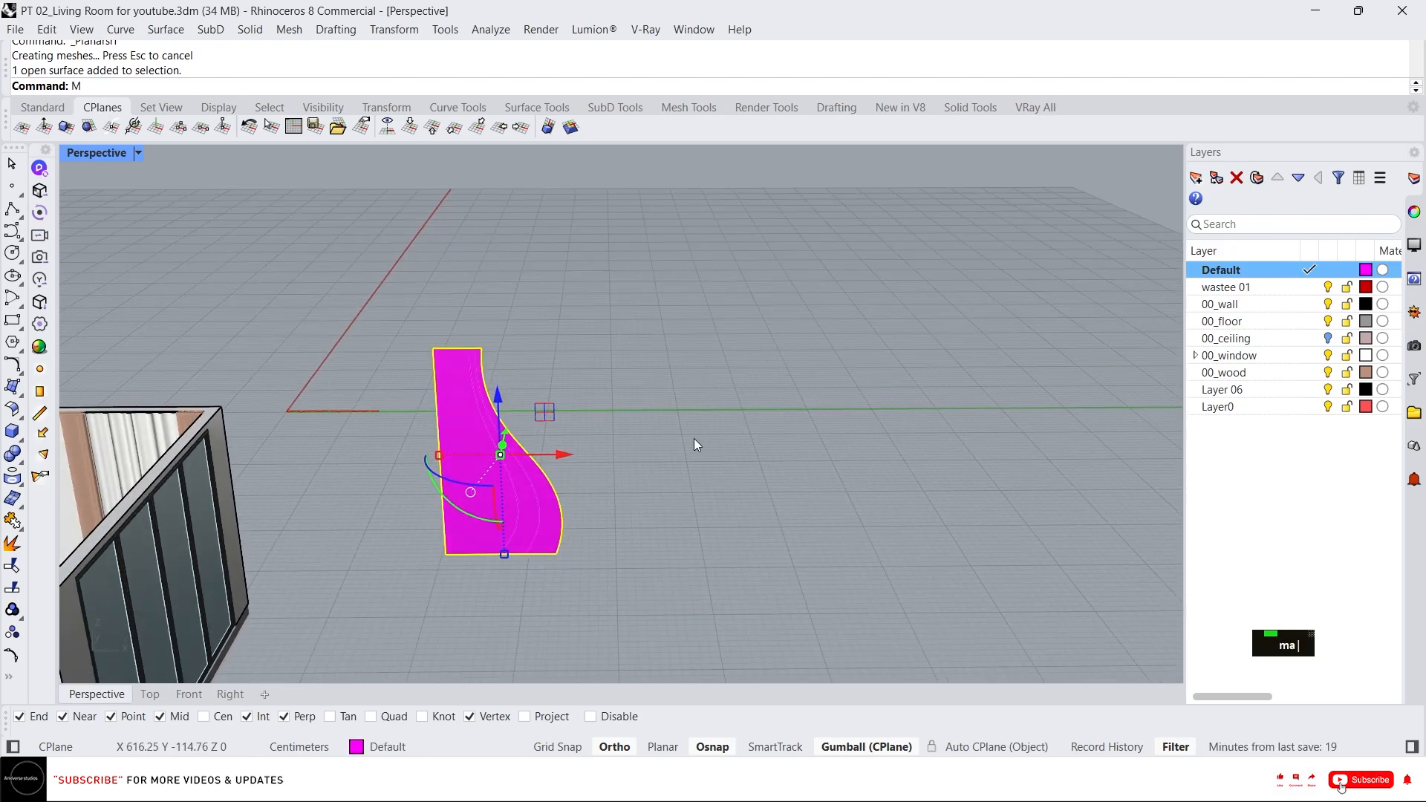
key(Return)
click(143, 445)
click(522, 459)
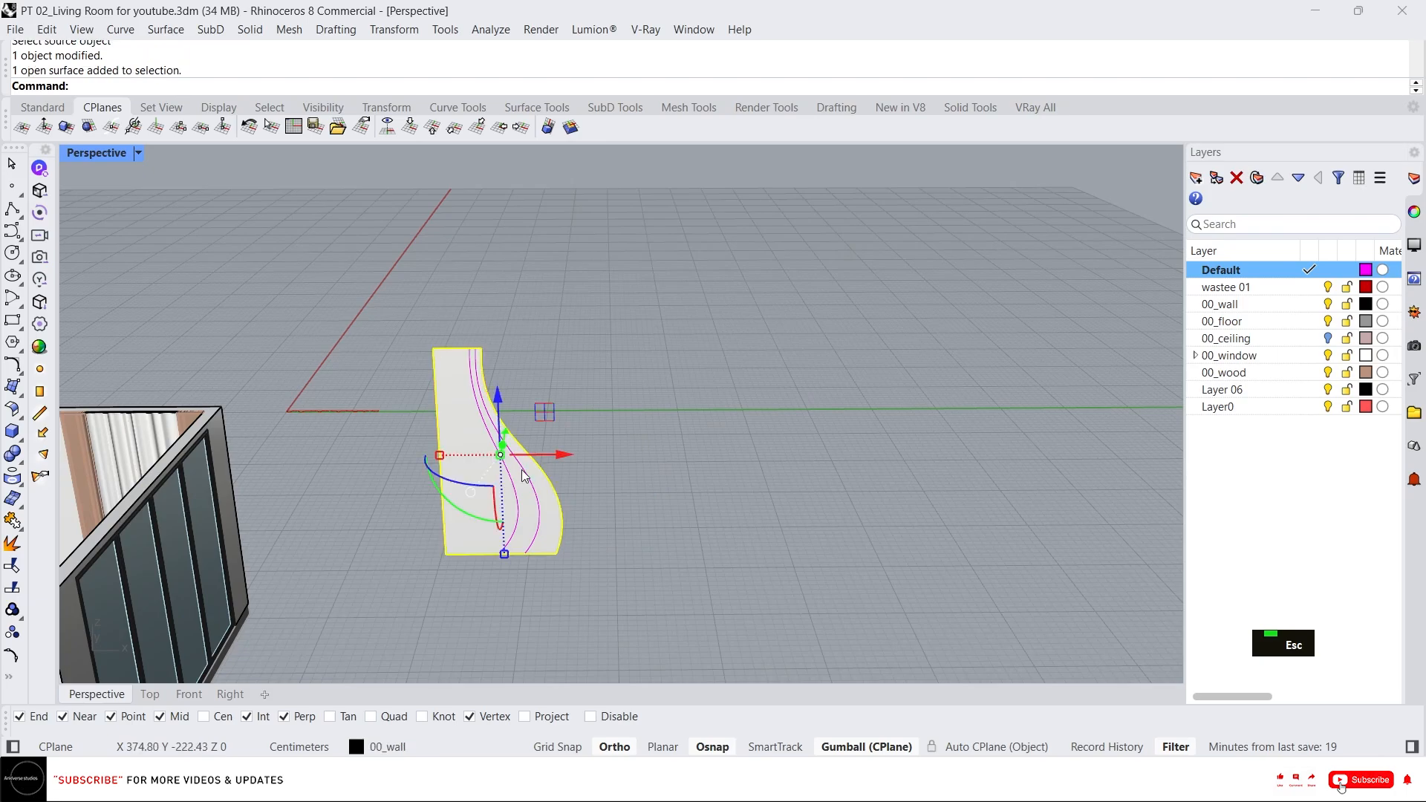
Extrude the wavy panel surface 5 cm into a solid.
right_drag(523, 459, 491, 456)
scroll(410, 354, up, 3)
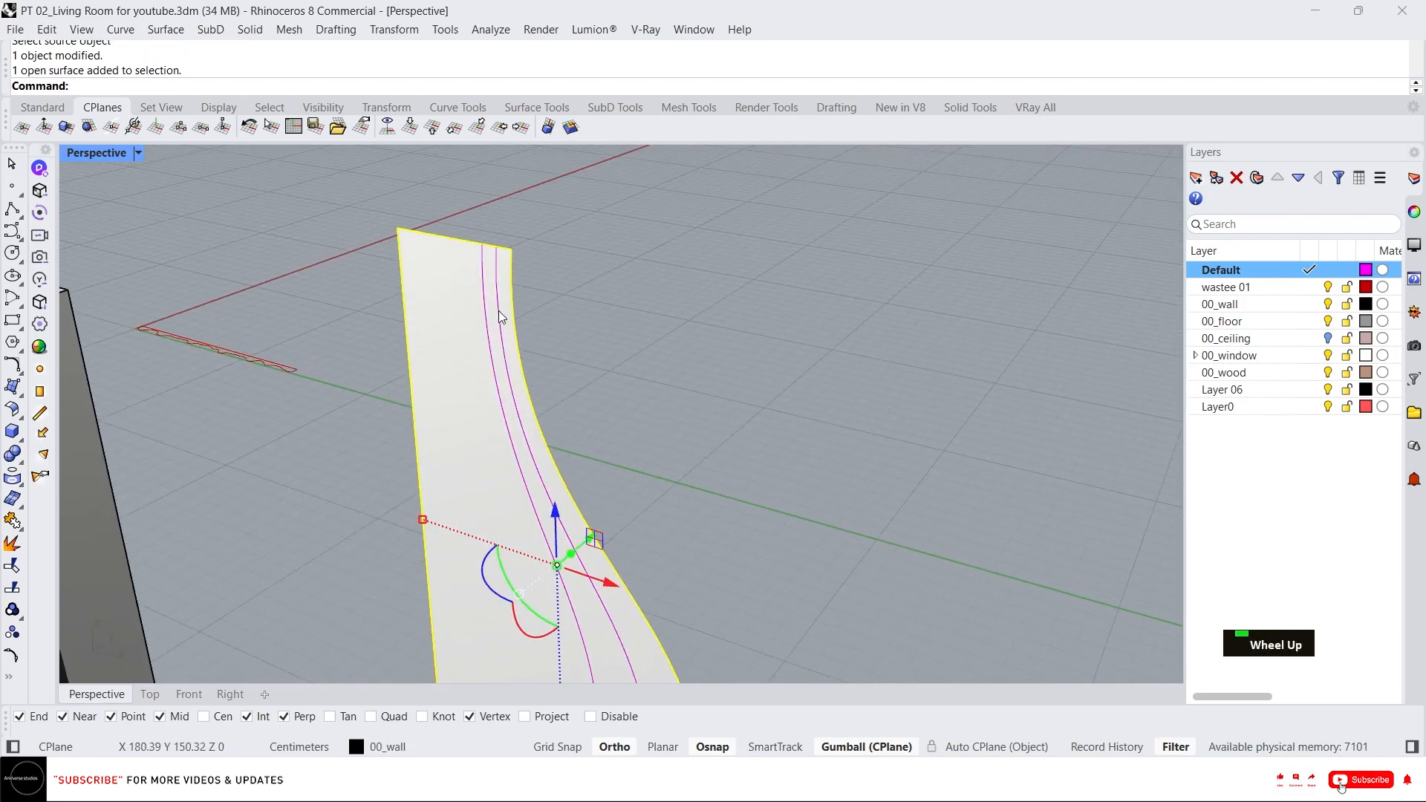
right_drag(499, 317, 605, 355)
key(Escape)
key(Escape)
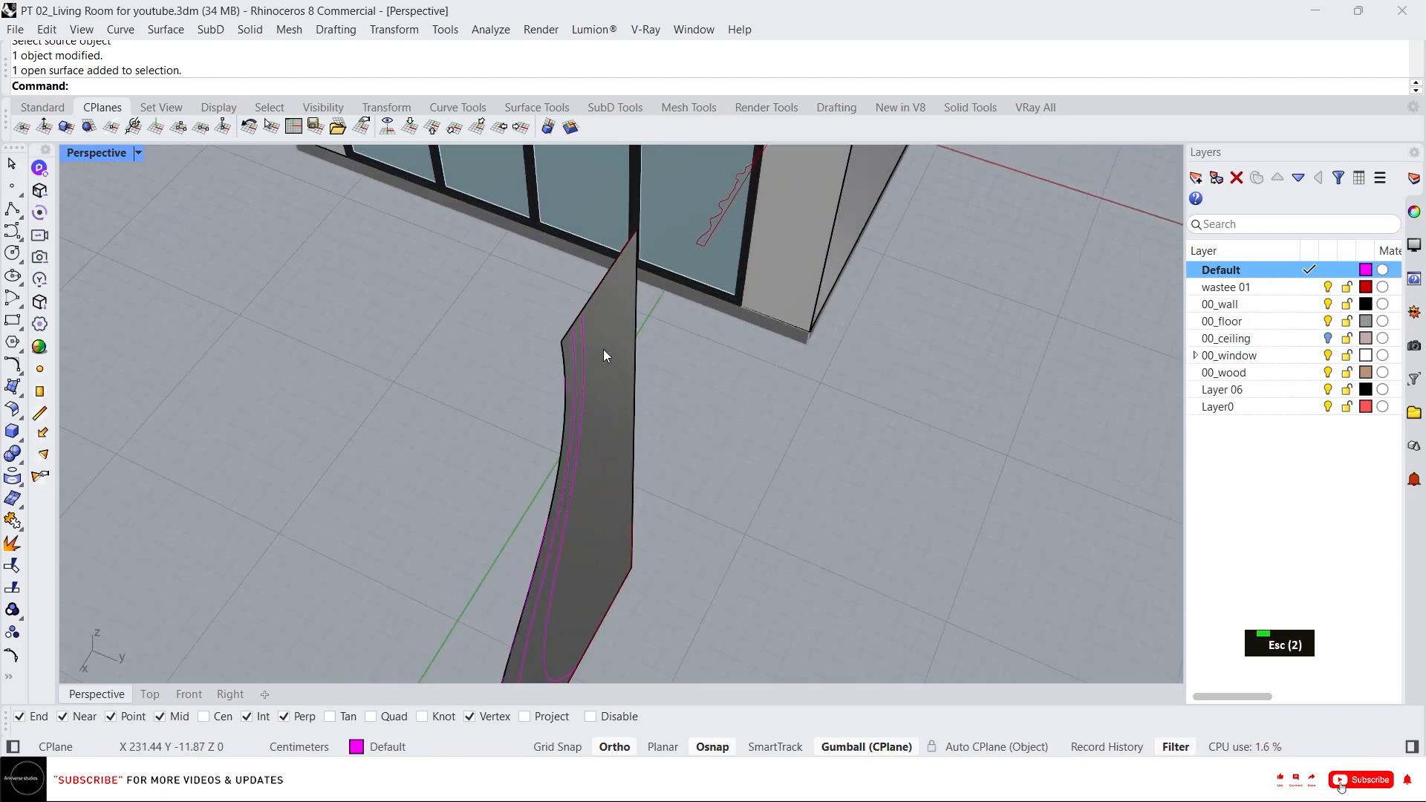
click(605, 350)
click(580, 577)
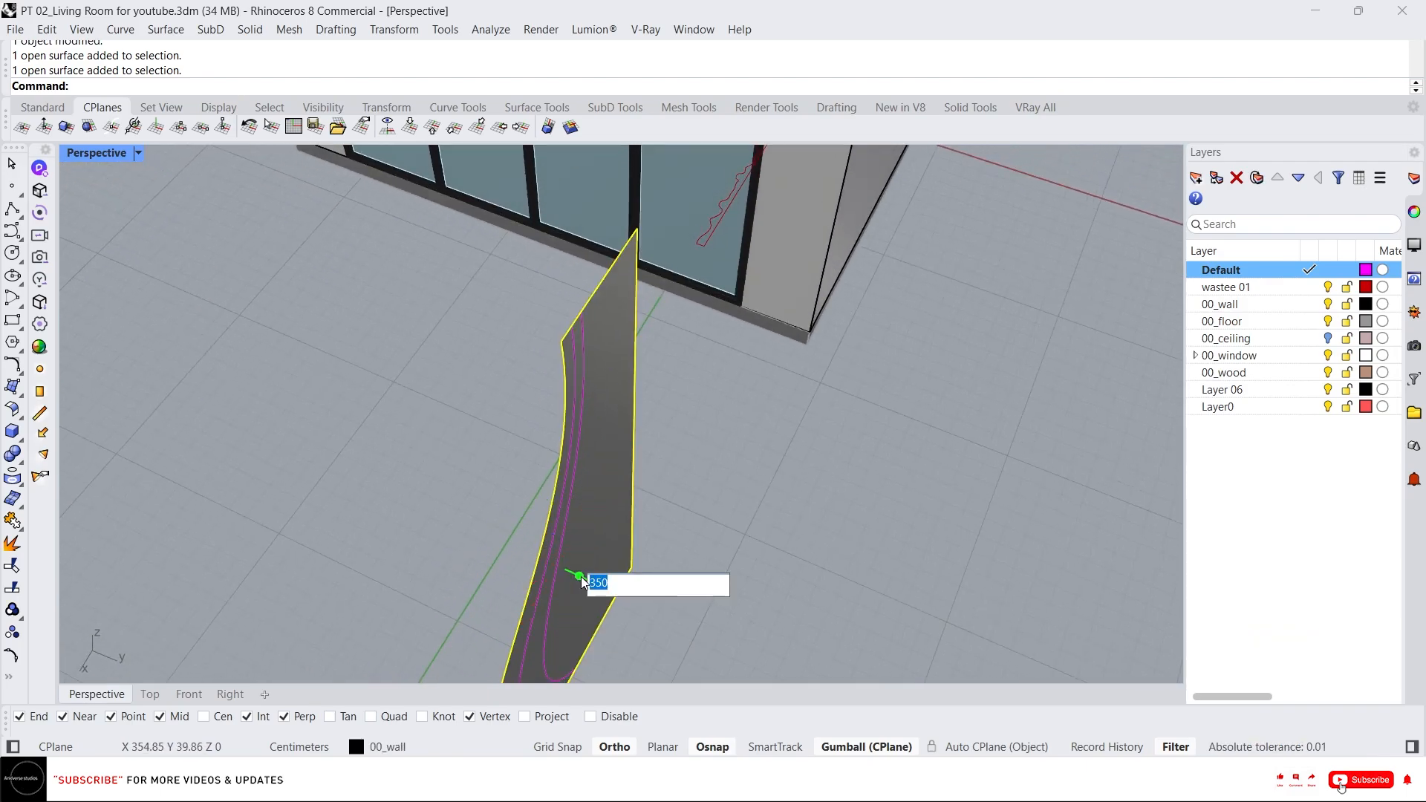
text(5)
key(Return)
right_drag(581, 550, 535, 386)
scroll(752, 451, down, 6)
scroll(520, 381, up, 3)
key(Escape)
key(Escape)
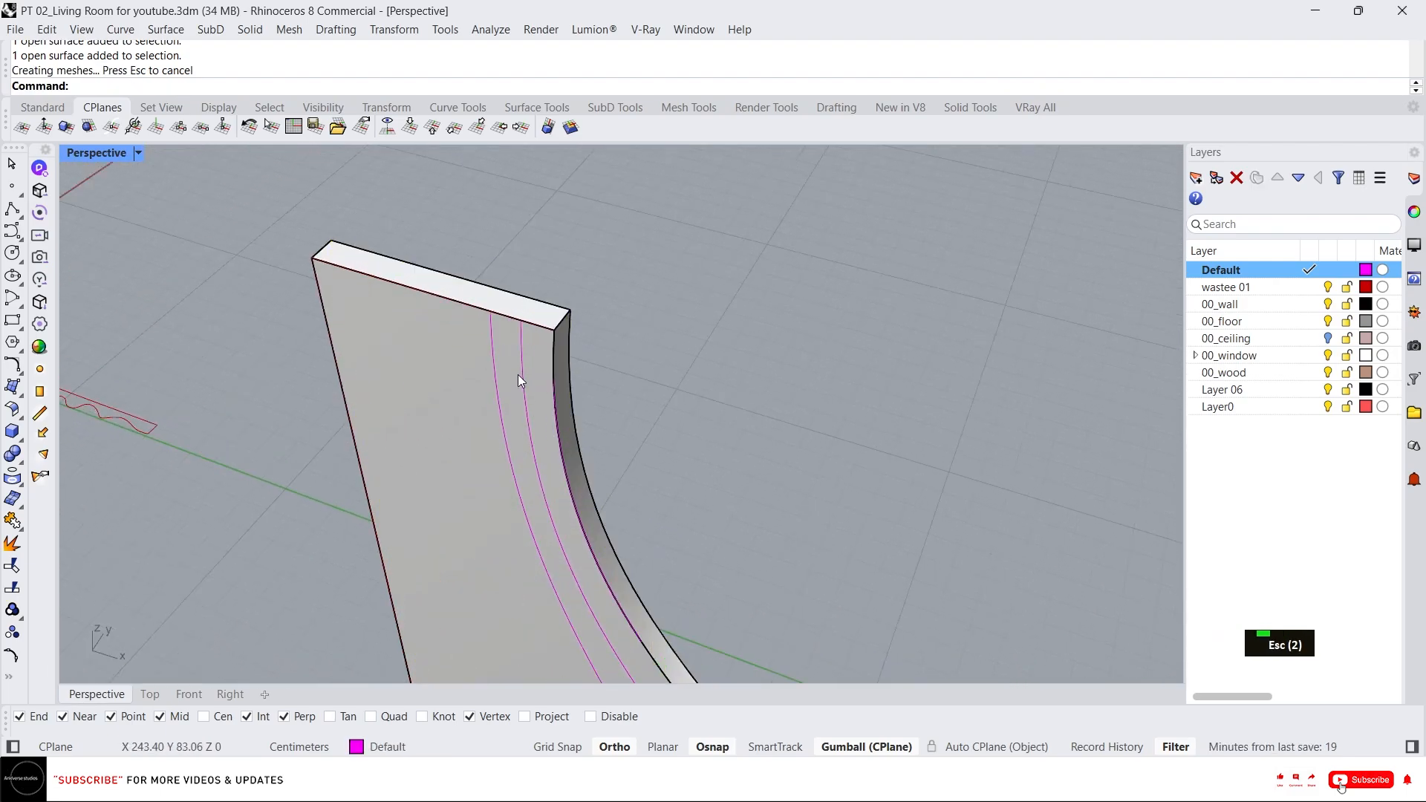
Push the strip between the outer pair of wave curves 6 cm into the panel with PushPull.
text(x)
key(space)
click(537, 358)
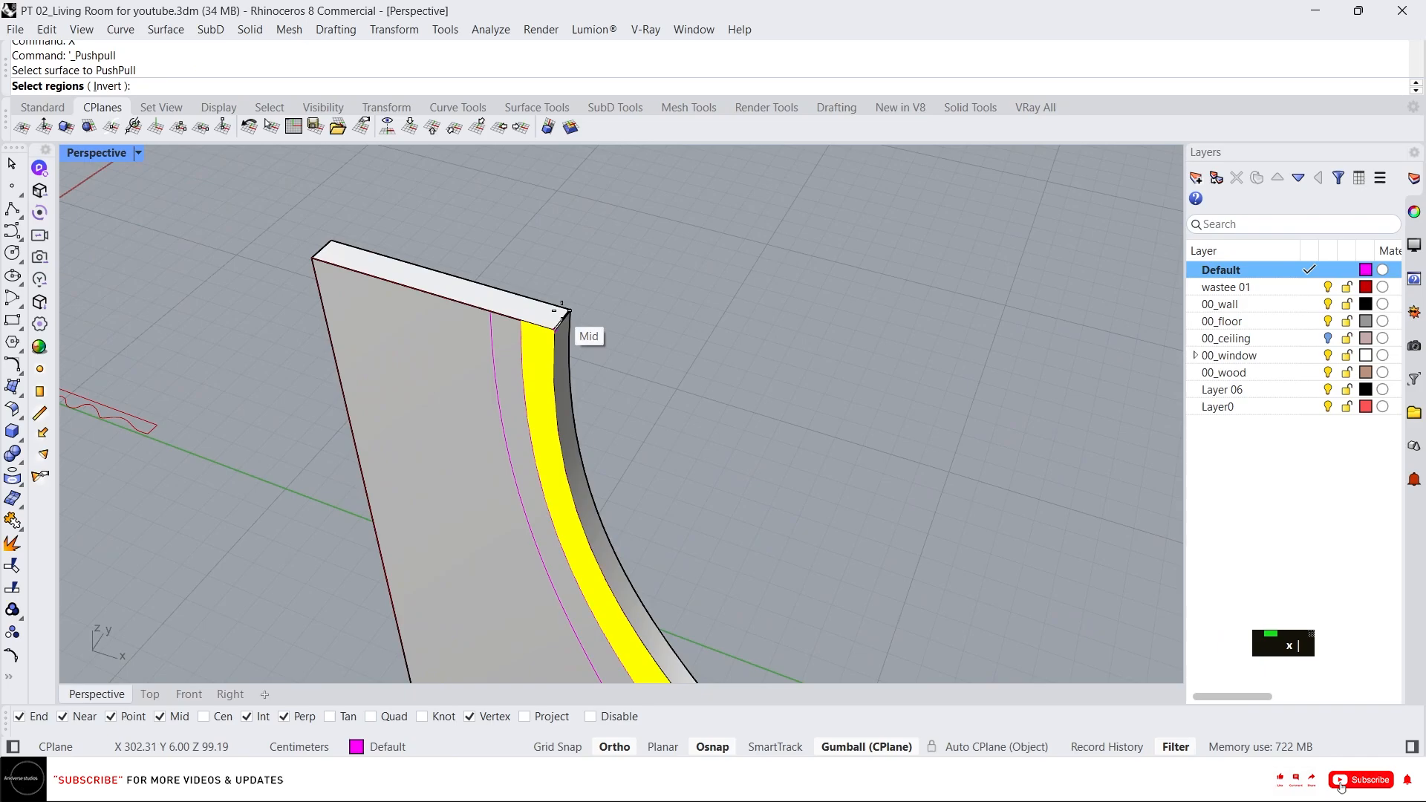
right_click(562, 309)
text(6)
key(Return)
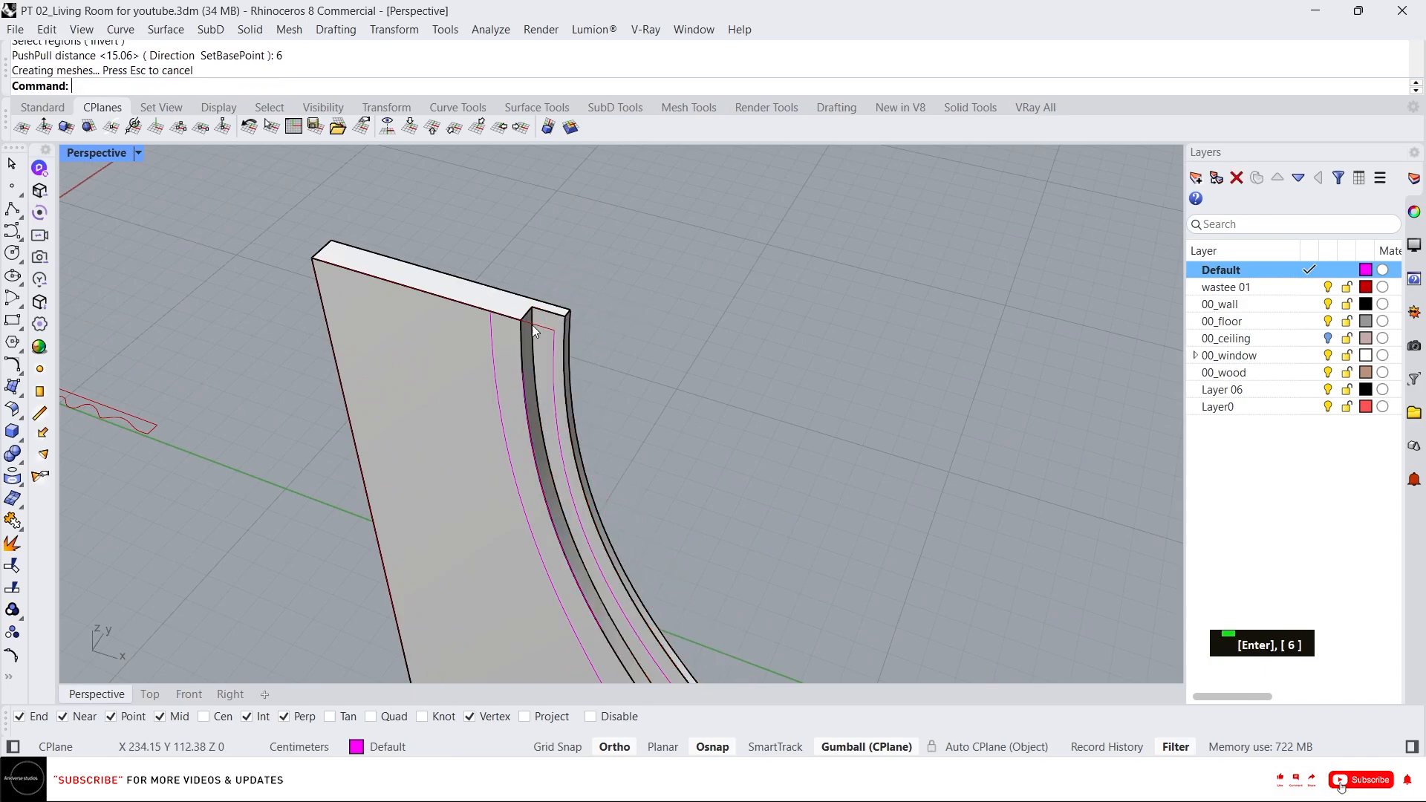
Push the next strip between wave curves 3 cm into the panel with PushPull.
text(x)
key(space)
click(498, 347)
text(3)
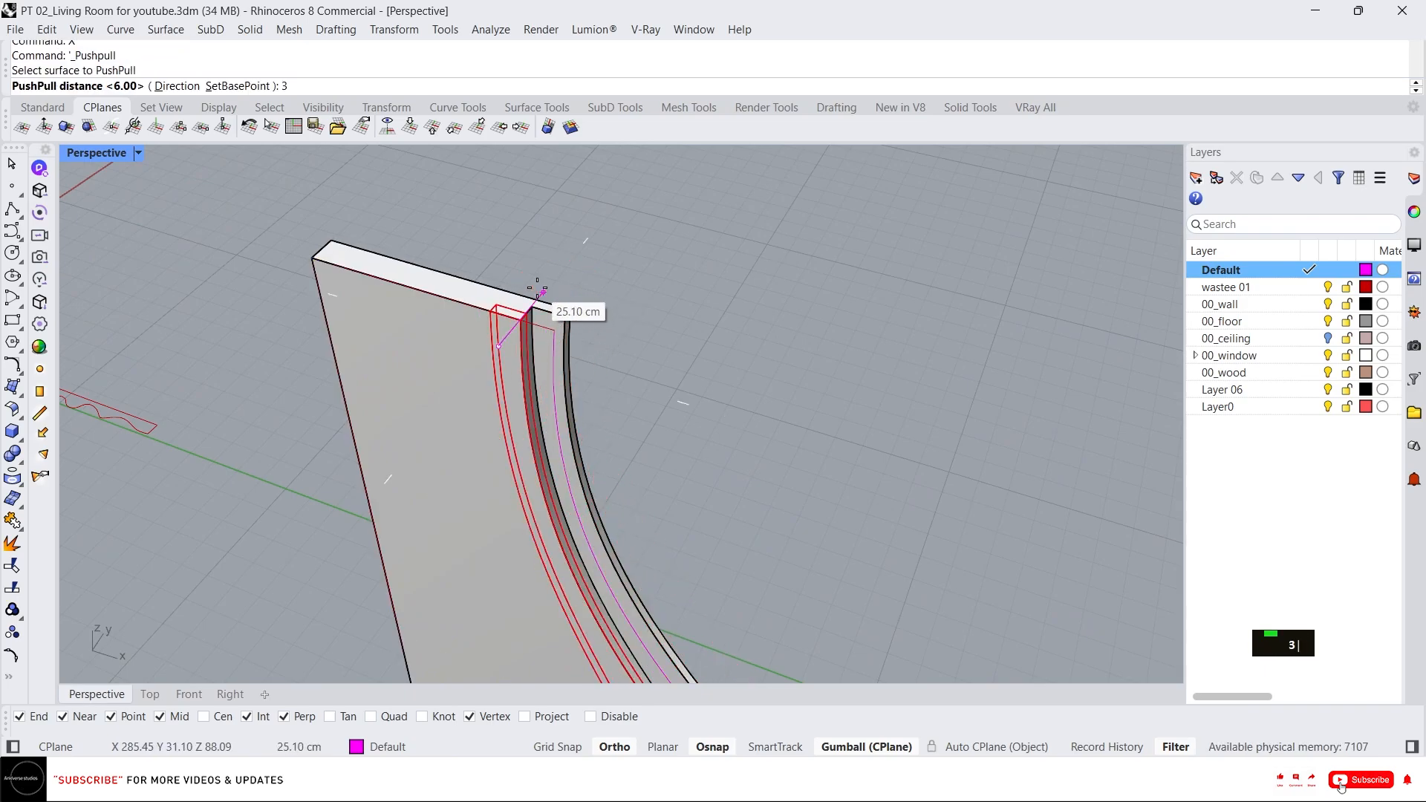
key(Return)
Select all curves in the model and delete them.
right_drag(563, 302, 581, 345)
scroll(609, 318, down, 5)
right_drag(542, 254, 634, 236)
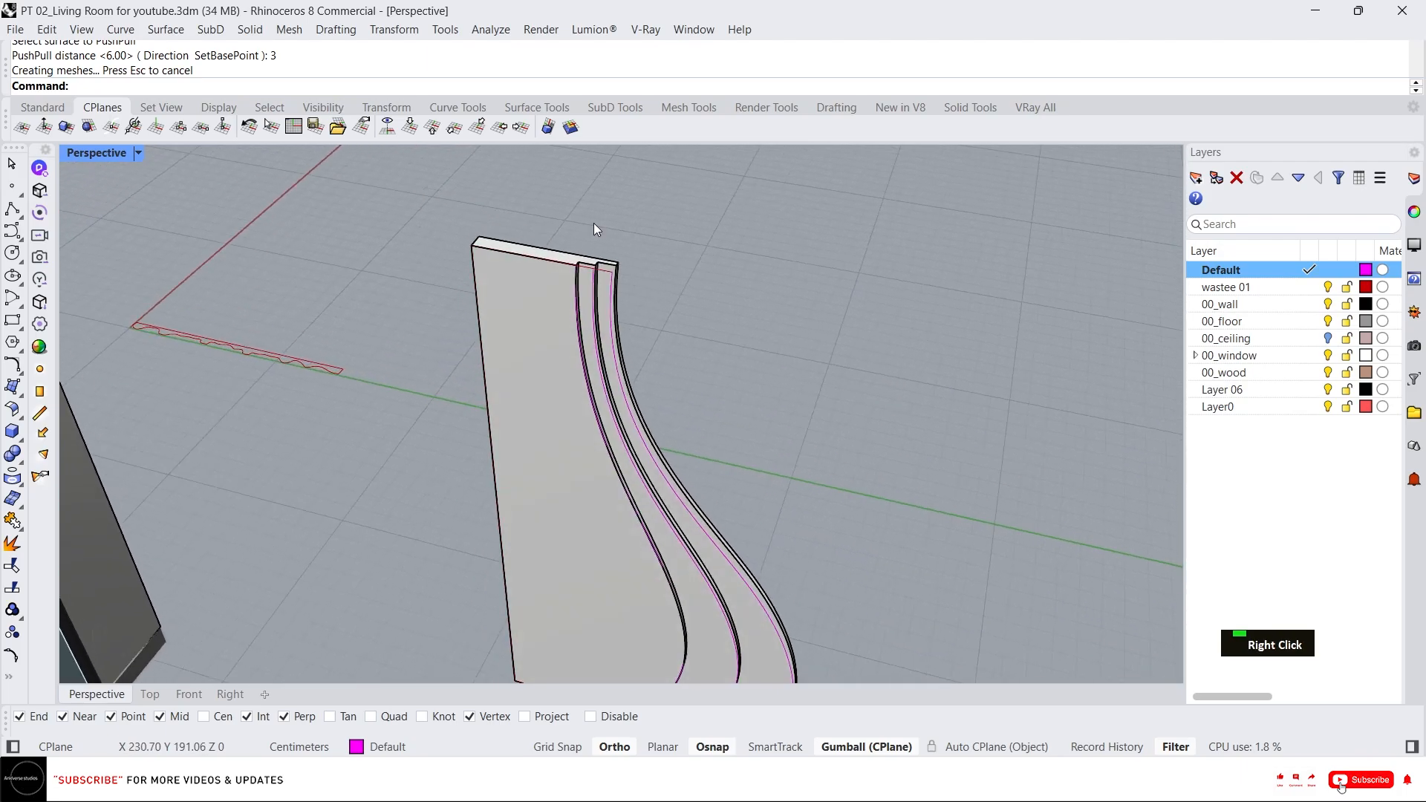
scroll(537, 196, down, 5)
scroll(537, 198, up, 1)
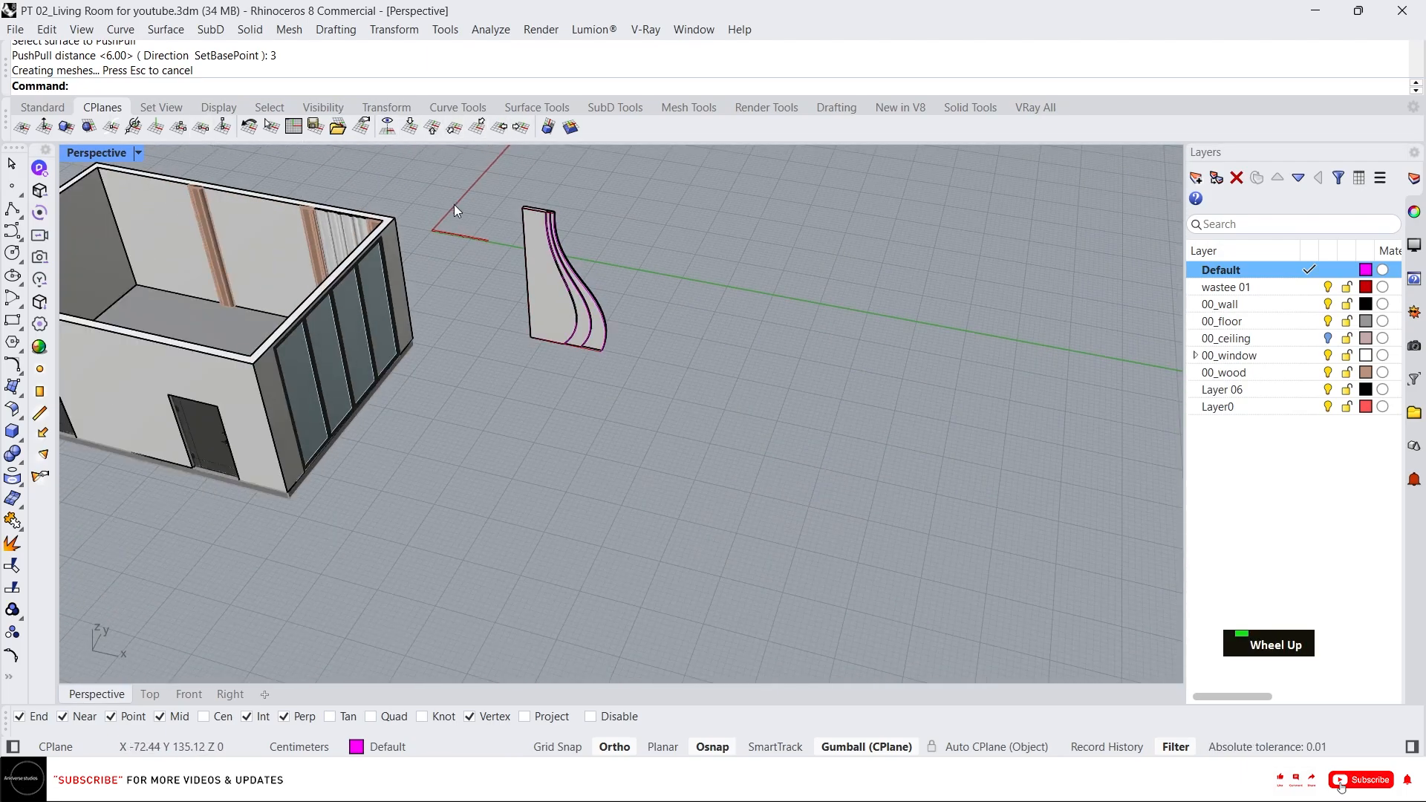
scroll(508, 216, up, 3)
scroll(550, 178, up, 3)
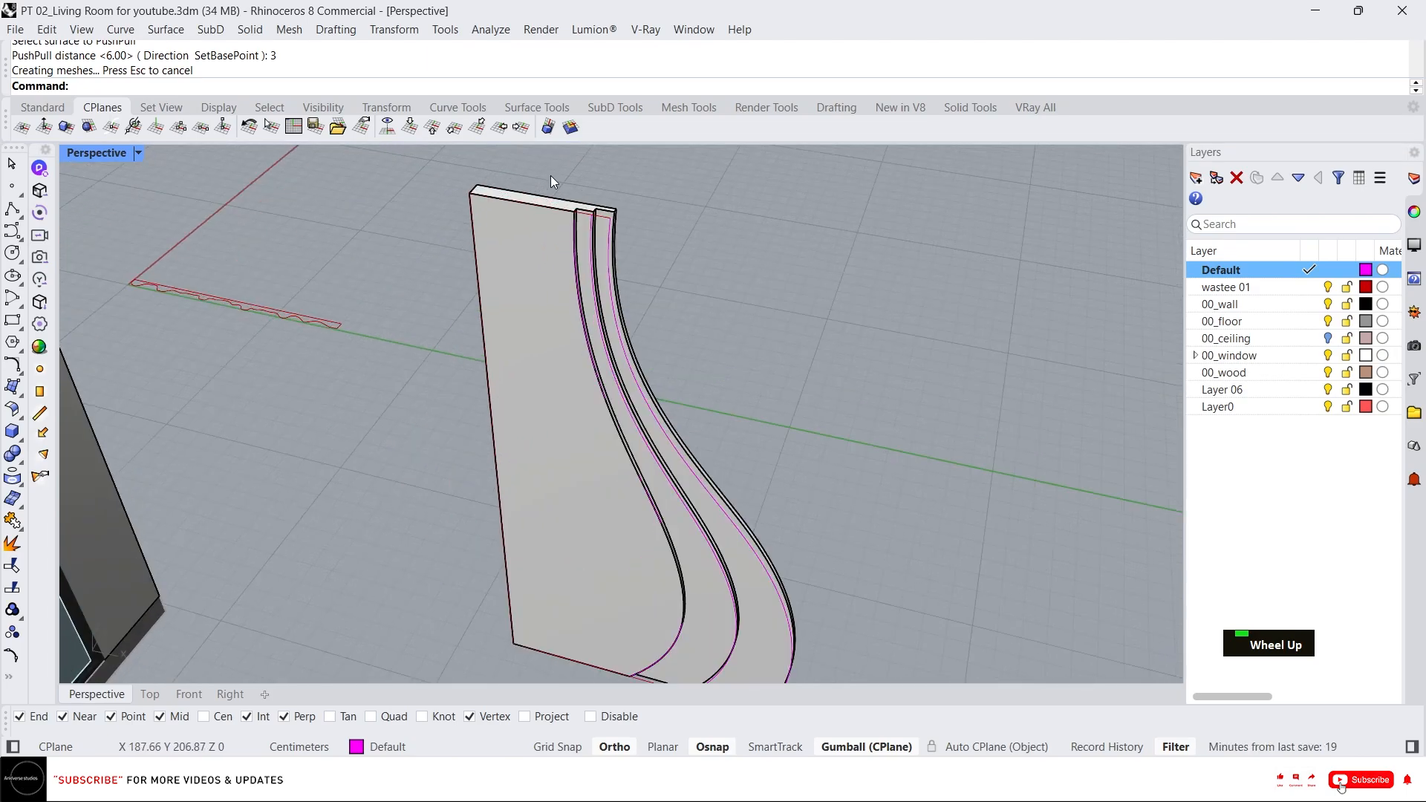
click(237, 110)
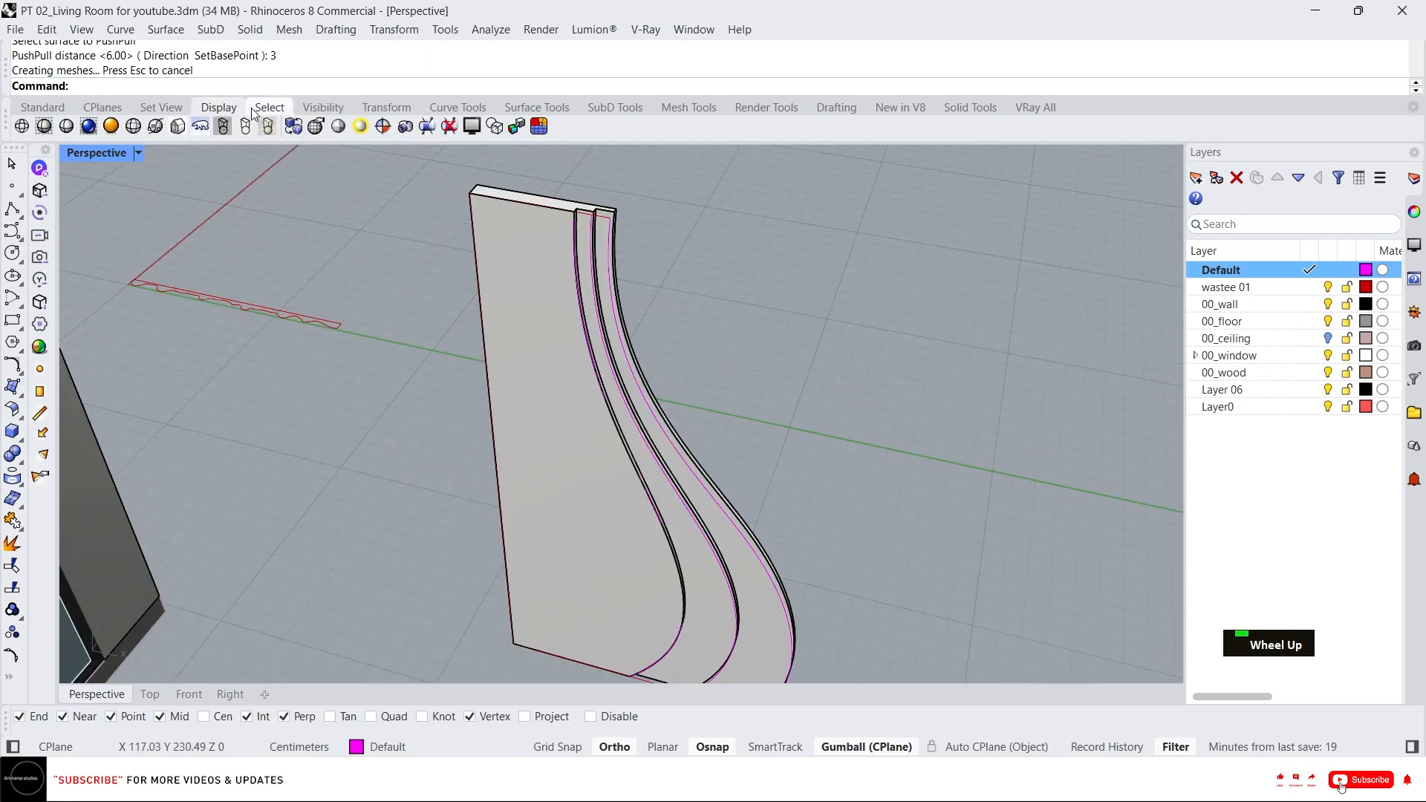
click(255, 111)
click(645, 127)
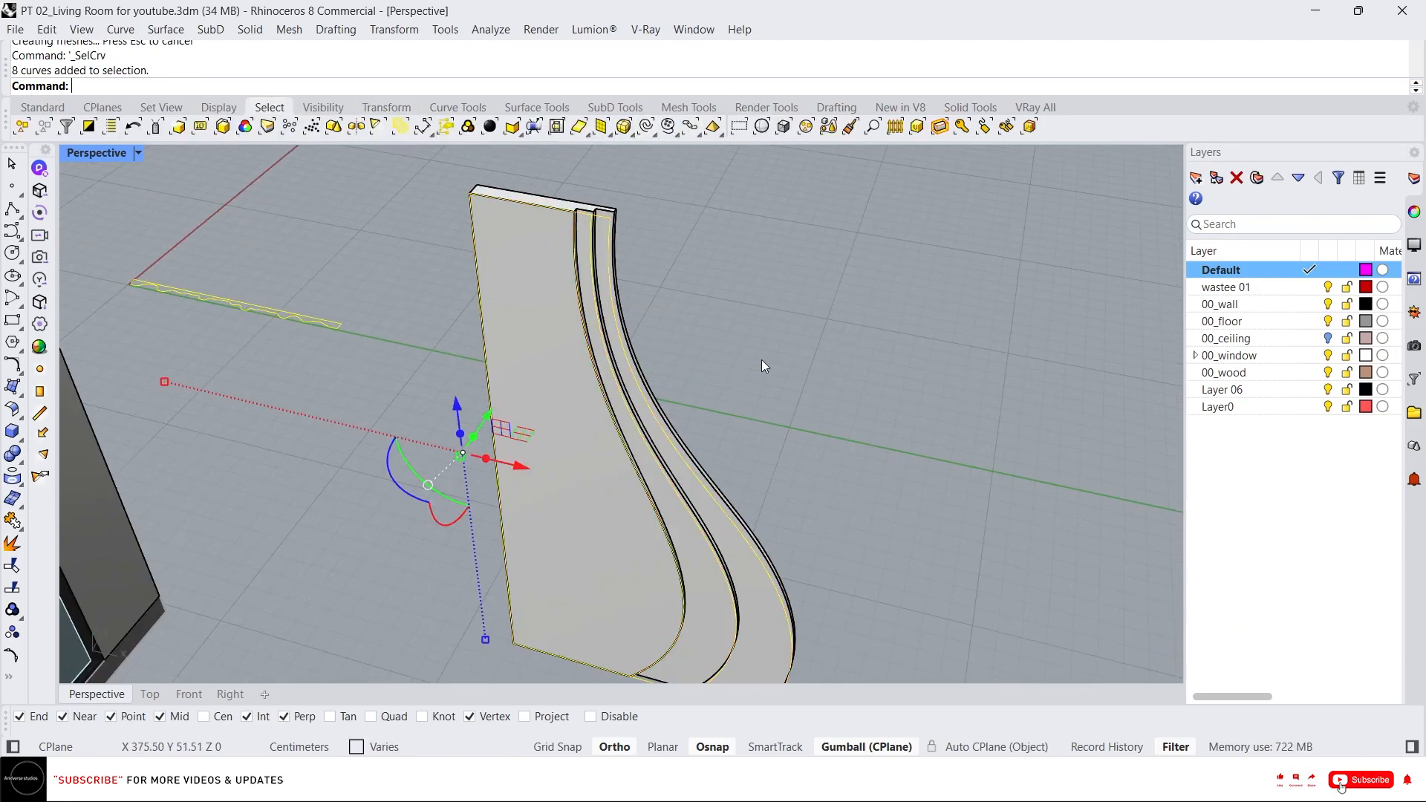
key(Delete)
Inspect the grooved panel solid up close from several angles.
click(551, 365)
scroll(571, 334, down, 3)
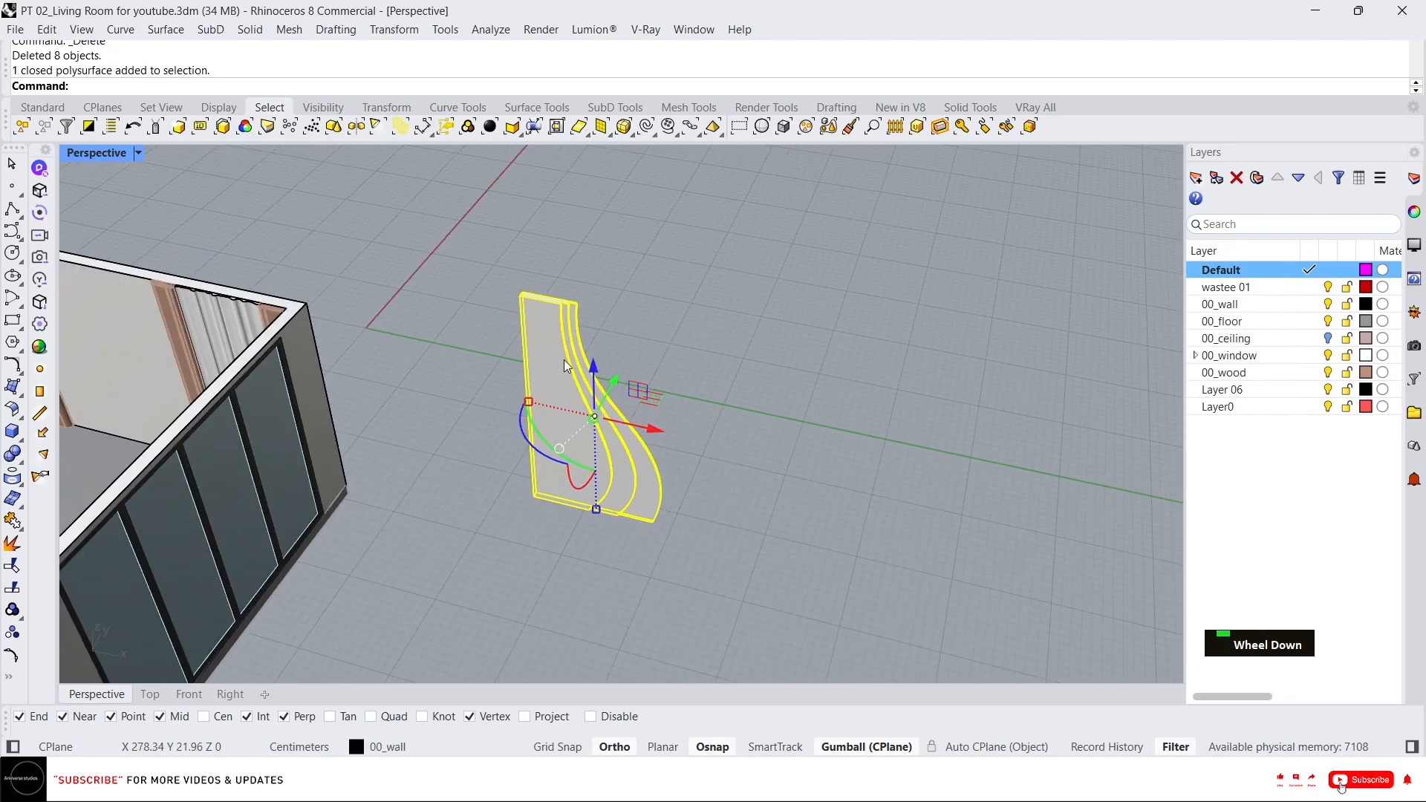
scroll(591, 304, up, 5)
scroll(594, 309, down, 5)
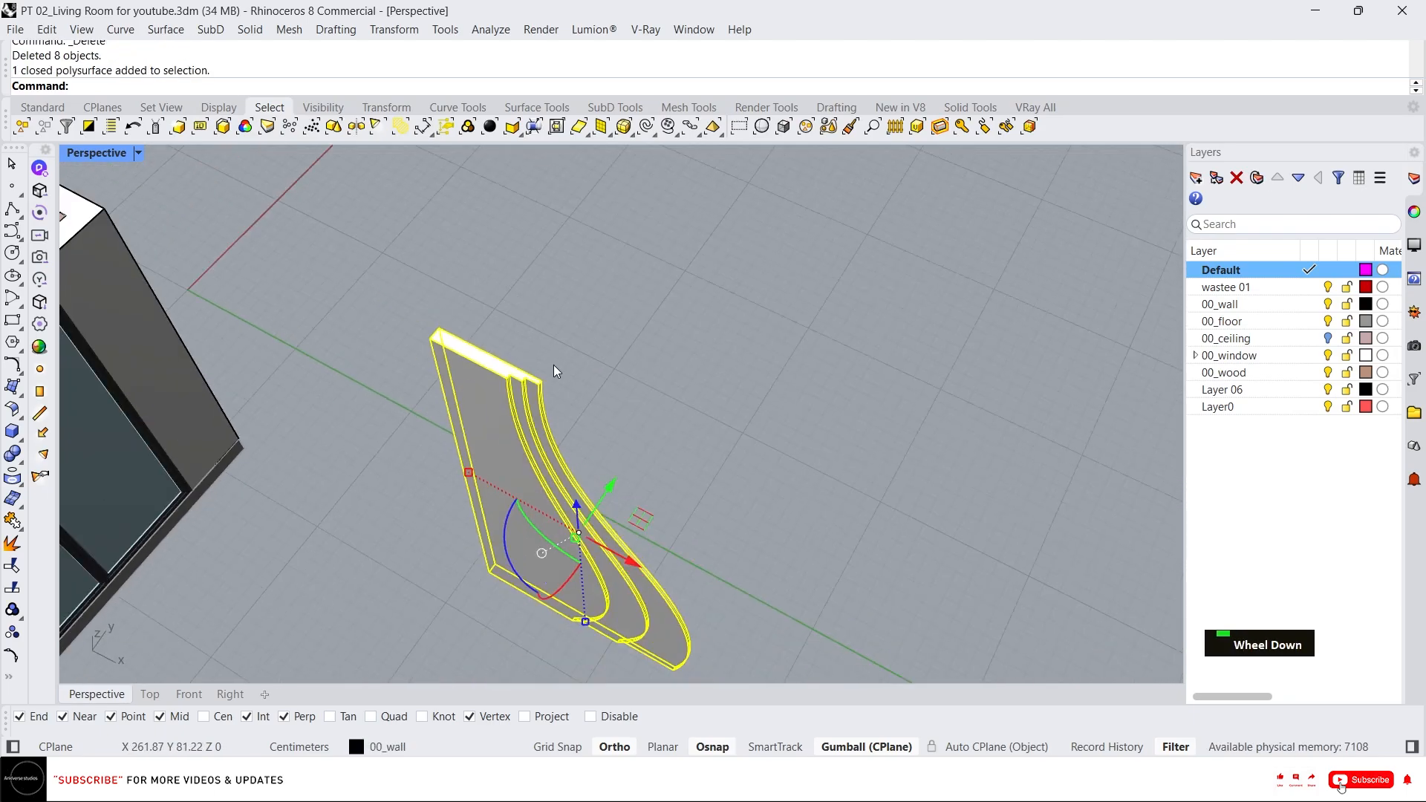
scroll(539, 394, up, 10)
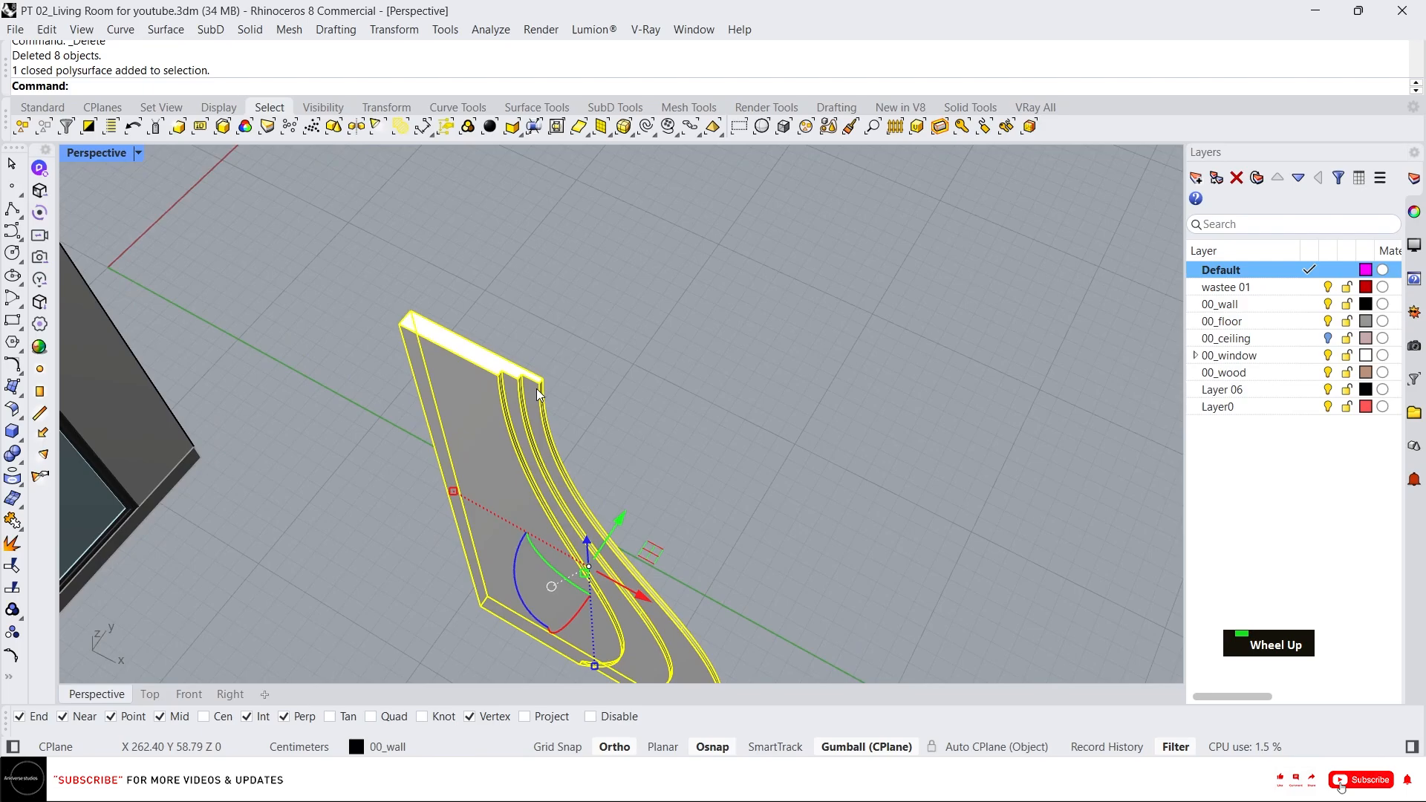
scroll(434, 366, down, 1)
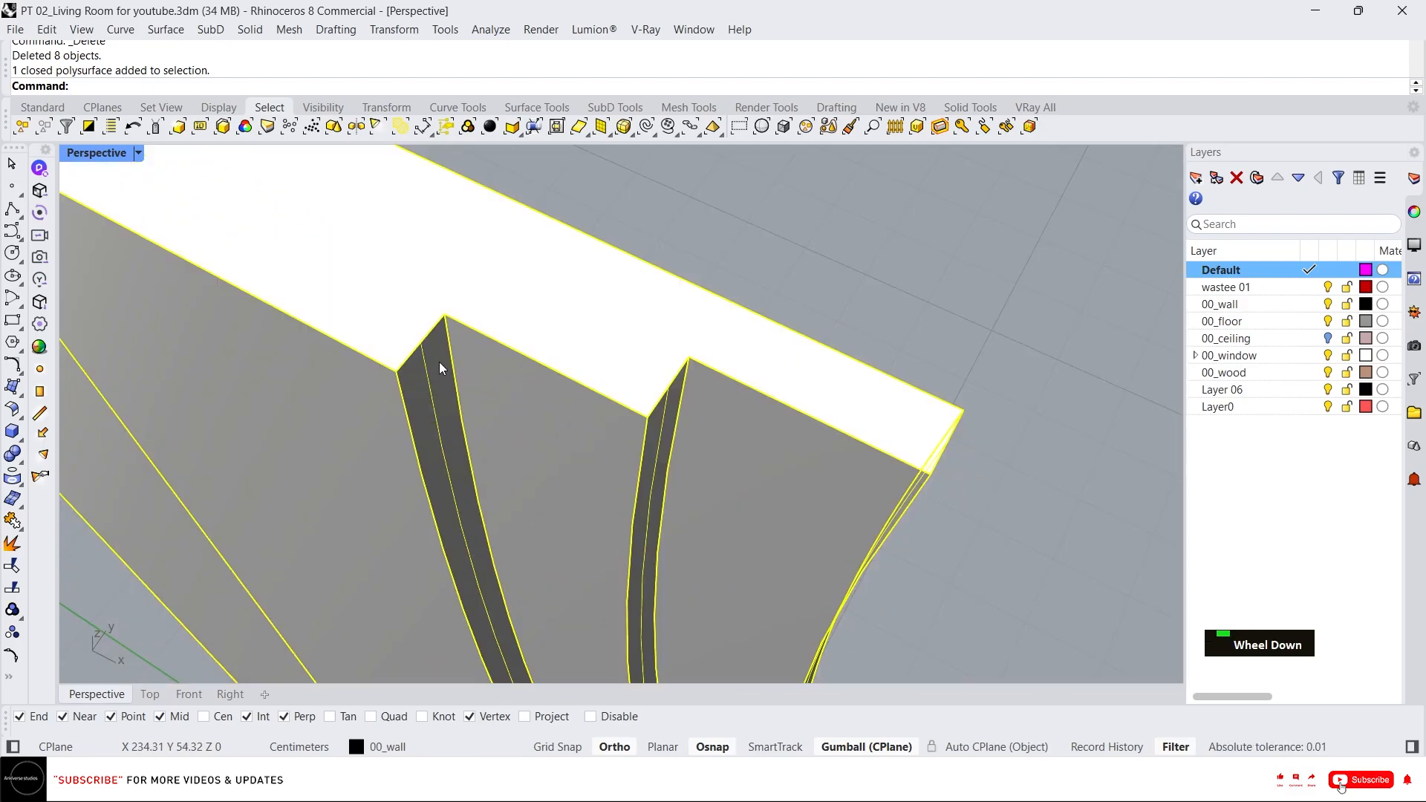
scroll(434, 303, down, 5)
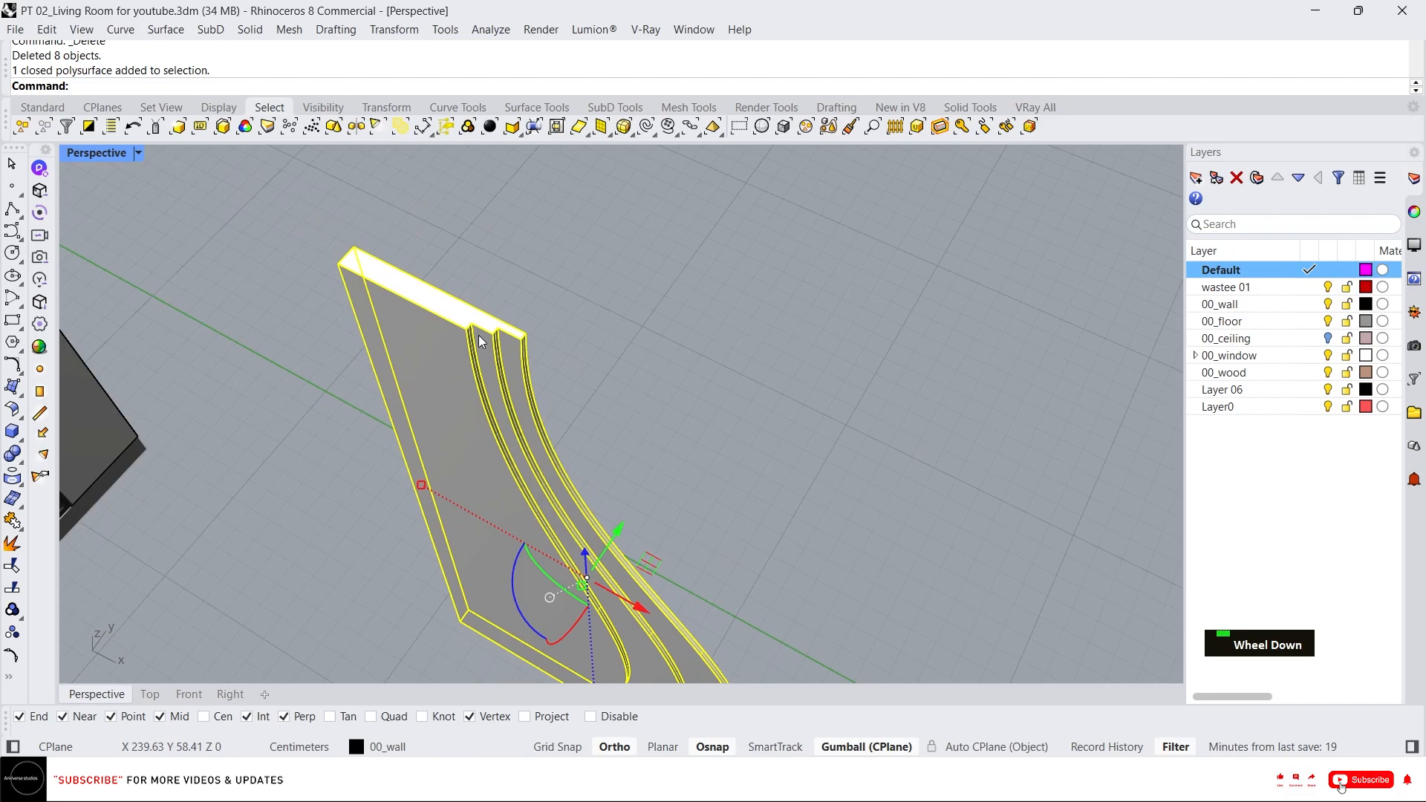
scroll(494, 357, up, 6)
key(Escape)
key(Escape)
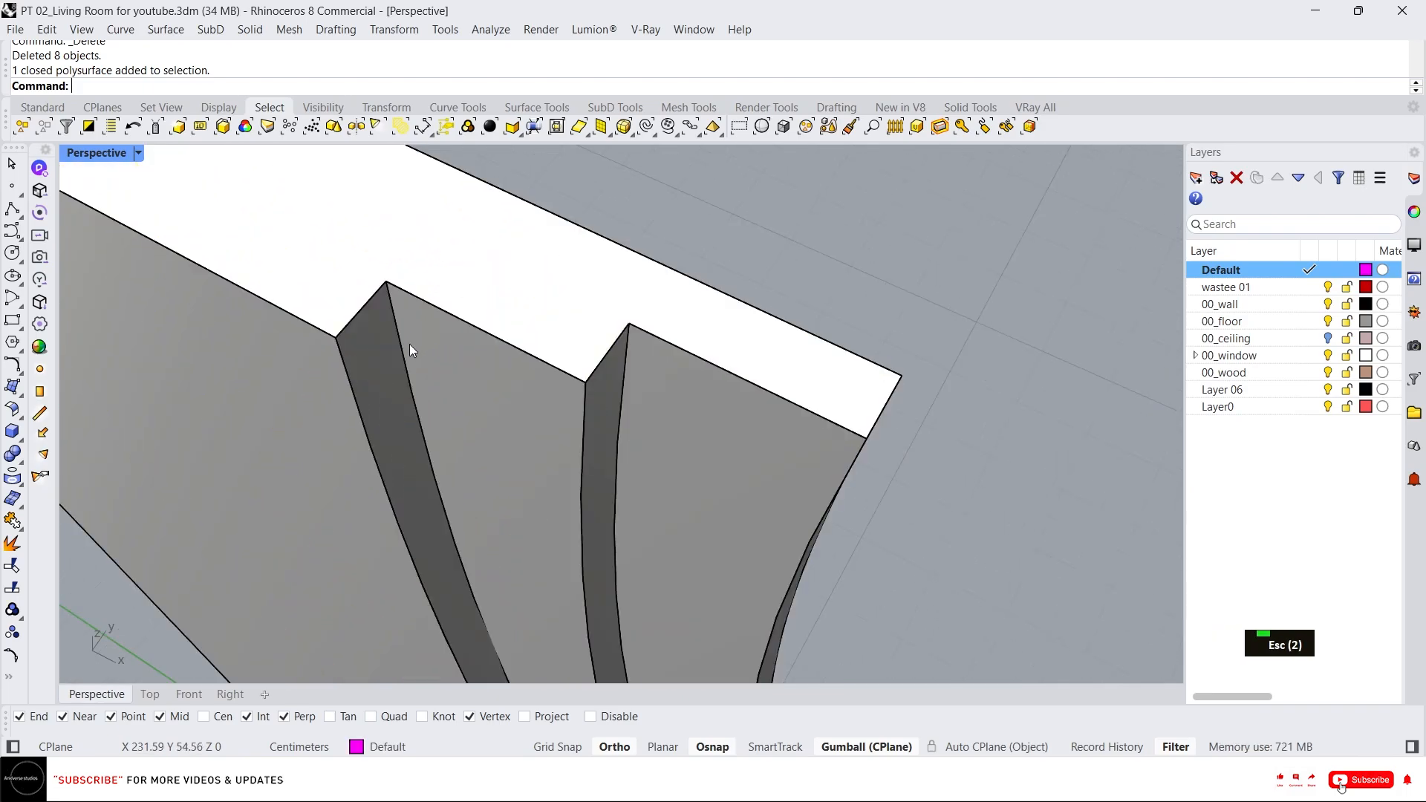
Duplicate three vertical edges along the grooves and the panel's curved side as curves.
ctrl+shift+click(399, 345)
ctrl+scroll(431, 319, down, 2)
scroll(483, 320, up, 1)
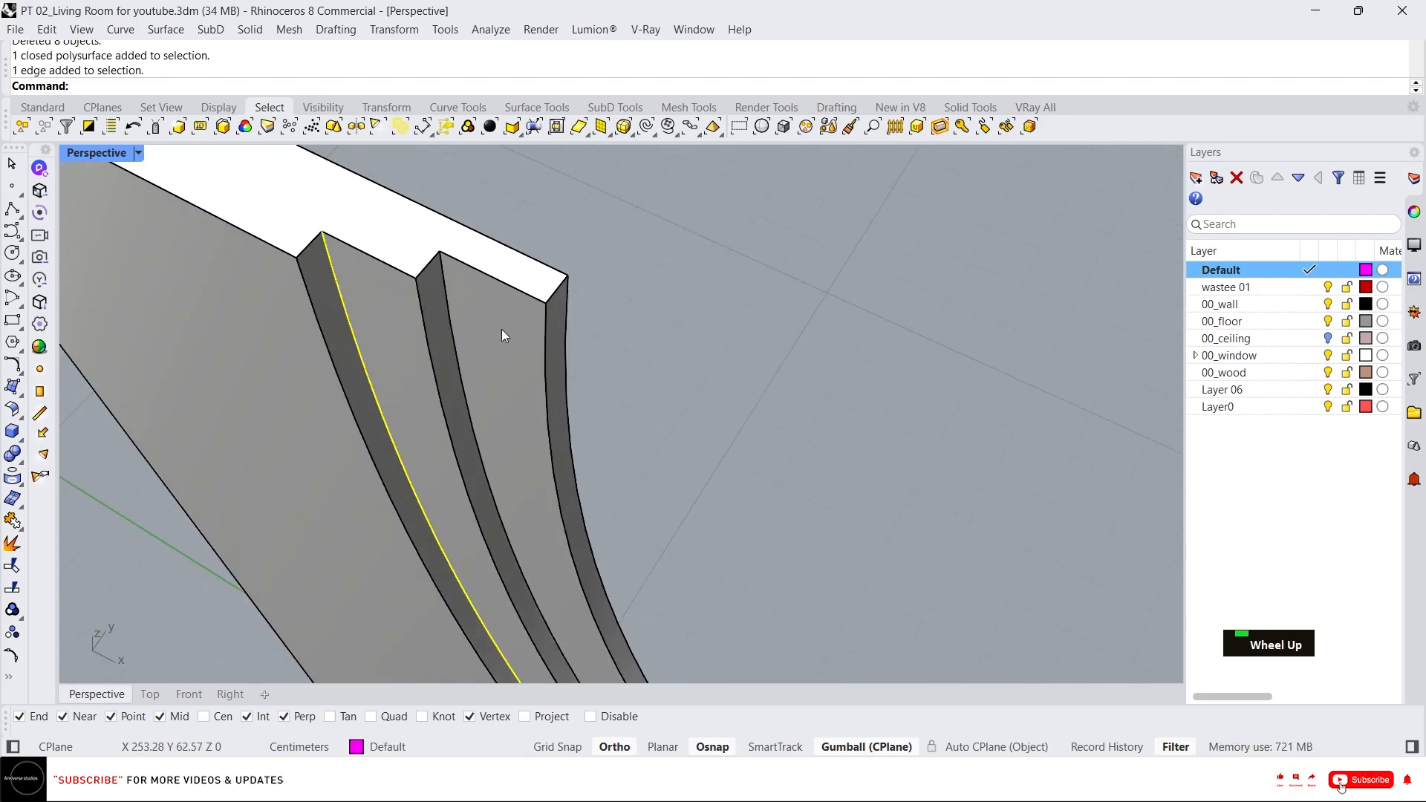
ctrl+shift+click(450, 307)
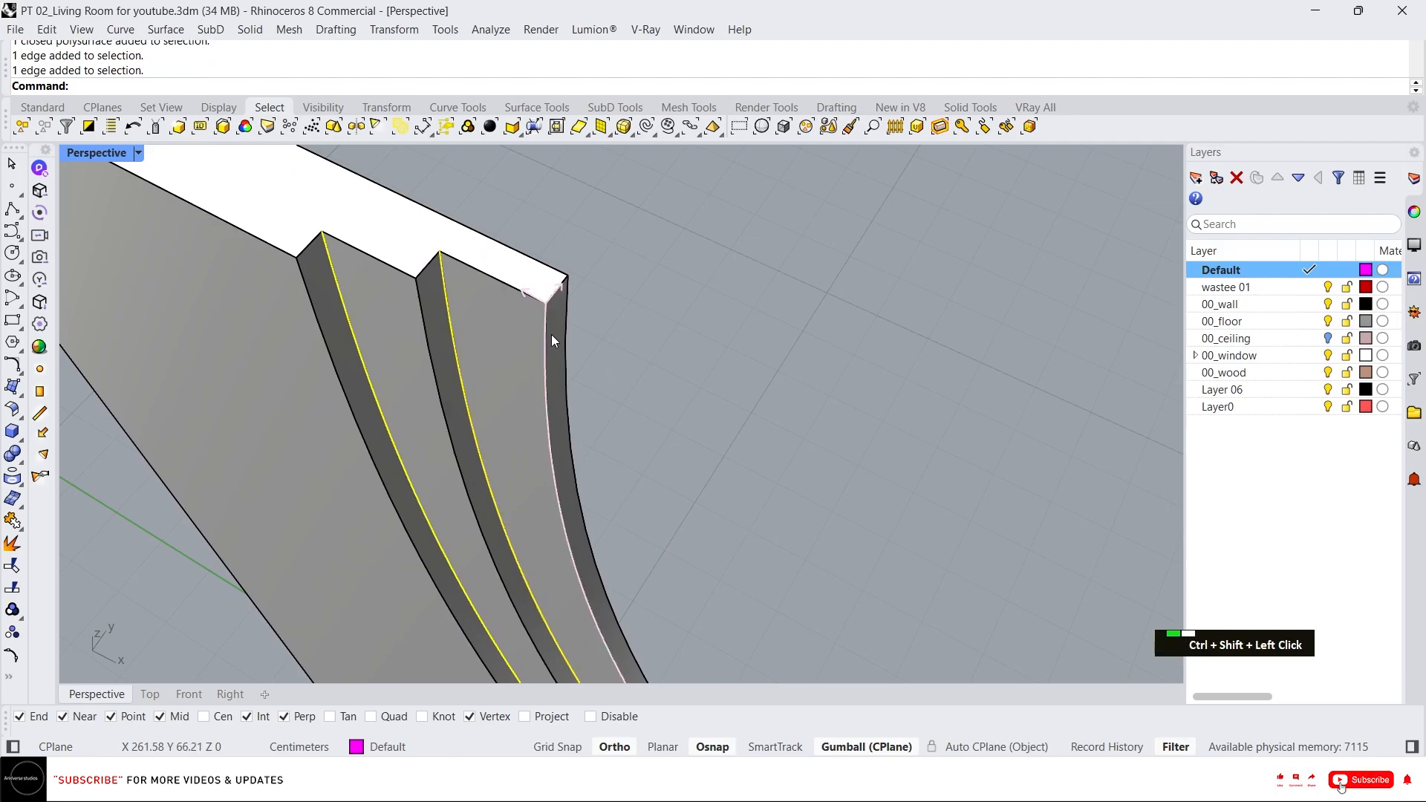
ctrl+shift+click(550, 334)
scroll(594, 323, down, 3)
scroll(596, 359, up, 3)
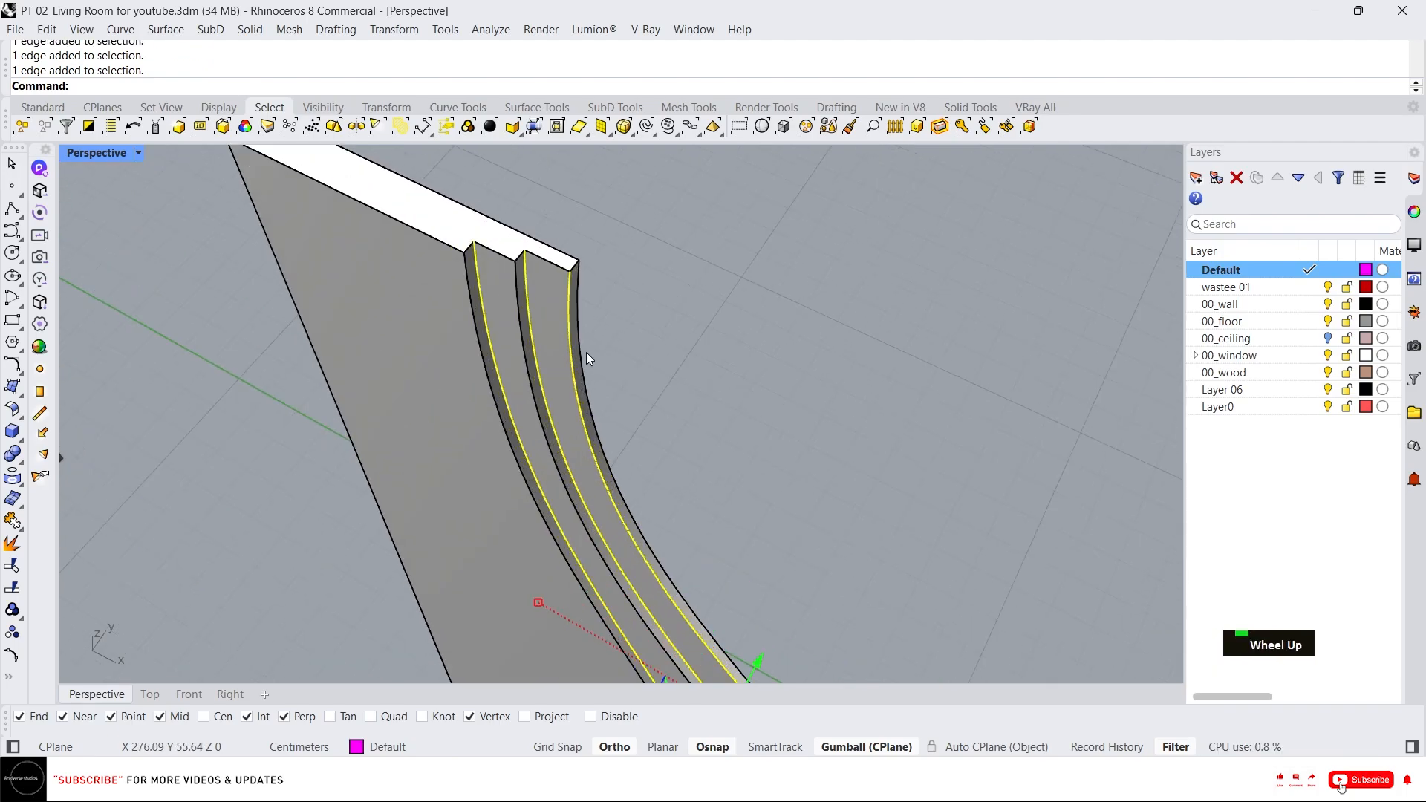
text(du)
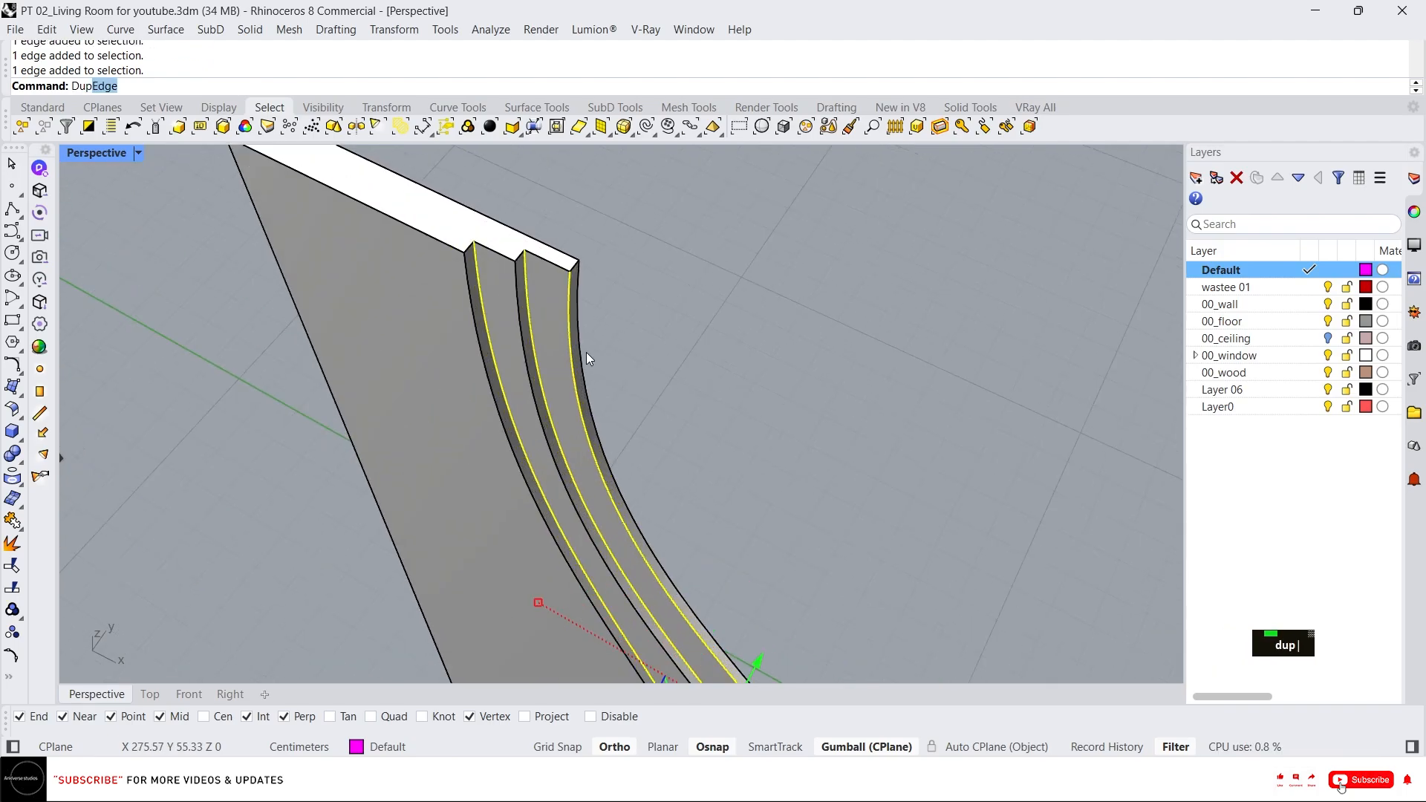
key(space)
right_click(521, 300)
Extrude the duplicated edge curves -1.5 cm into thin surfaces.
scroll(564, 301, down, 2)
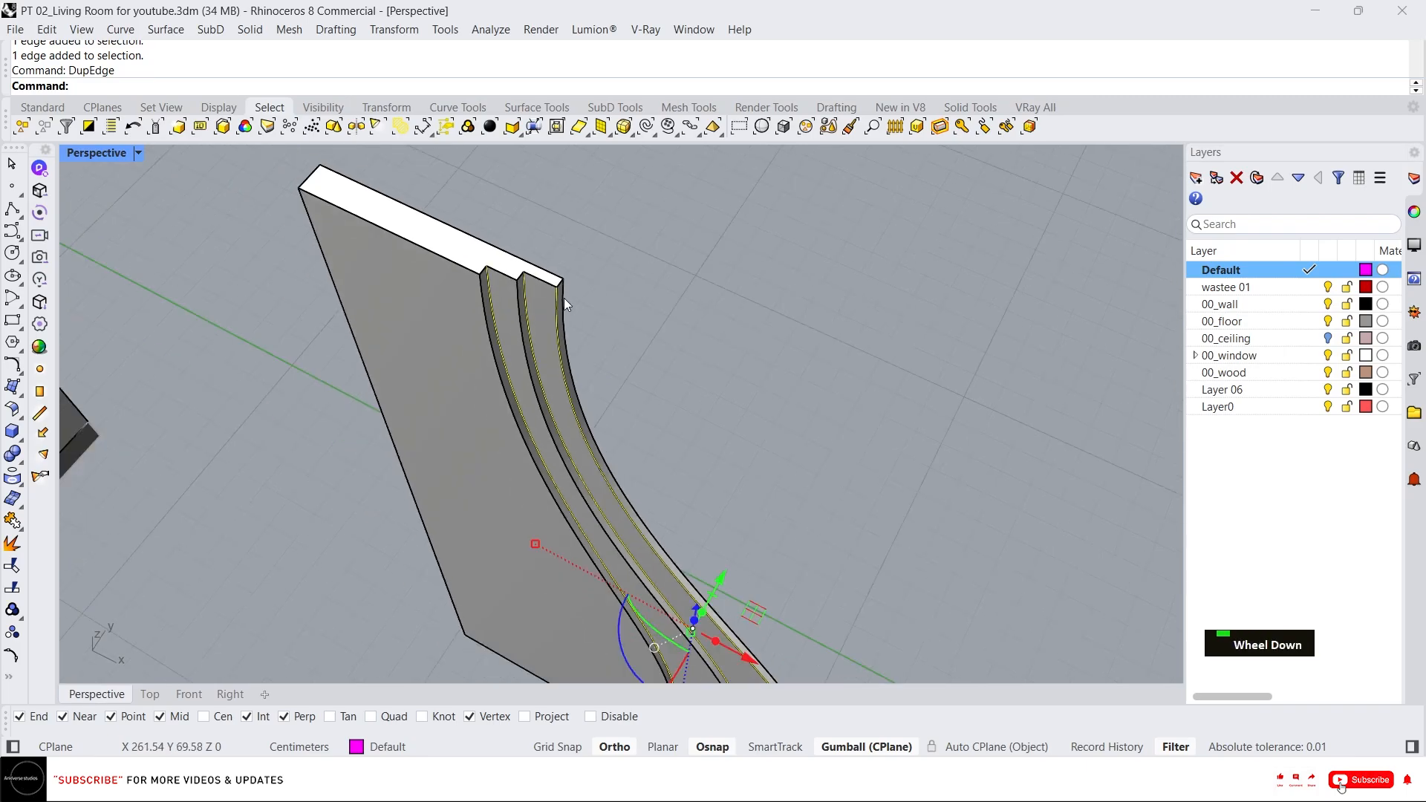
click(702, 615)
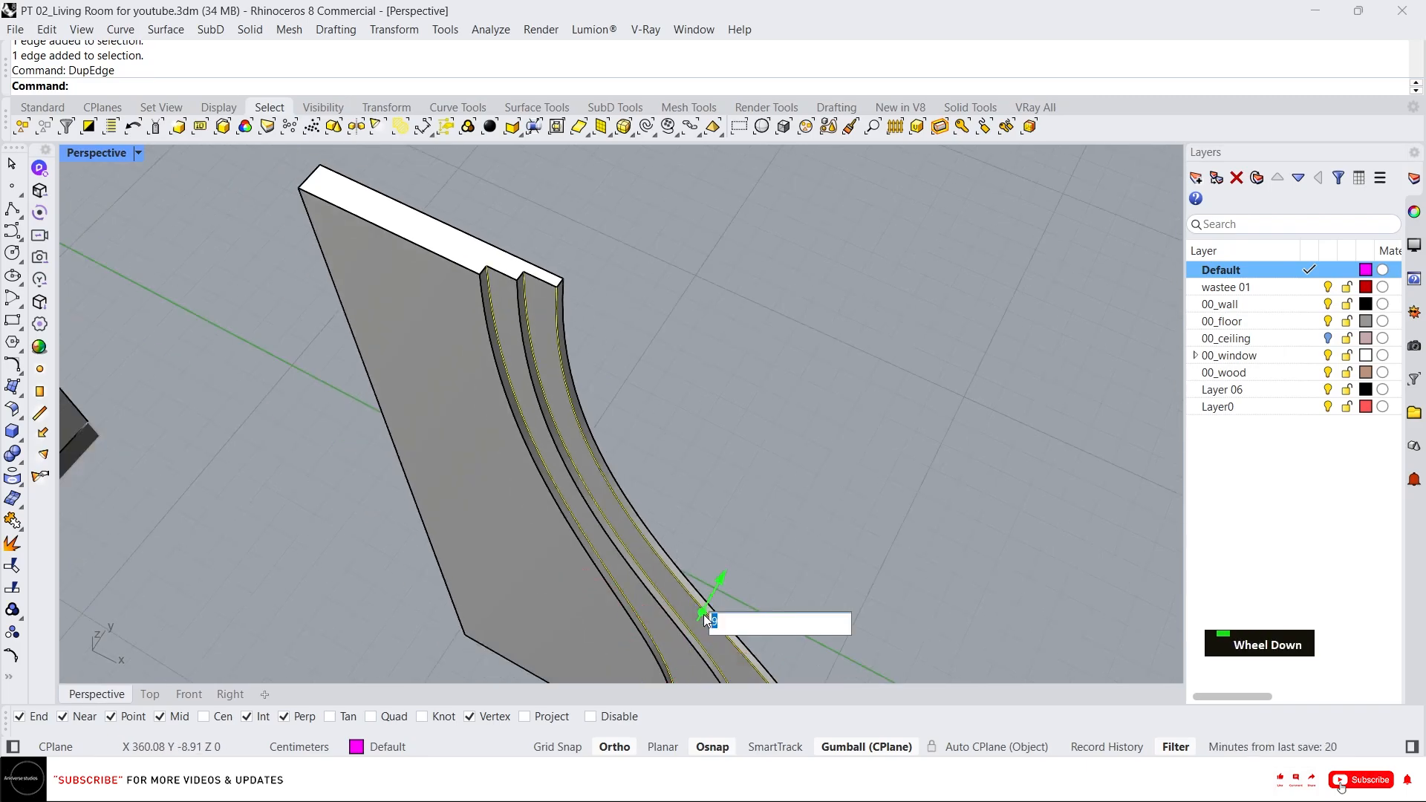
text(-1.5)
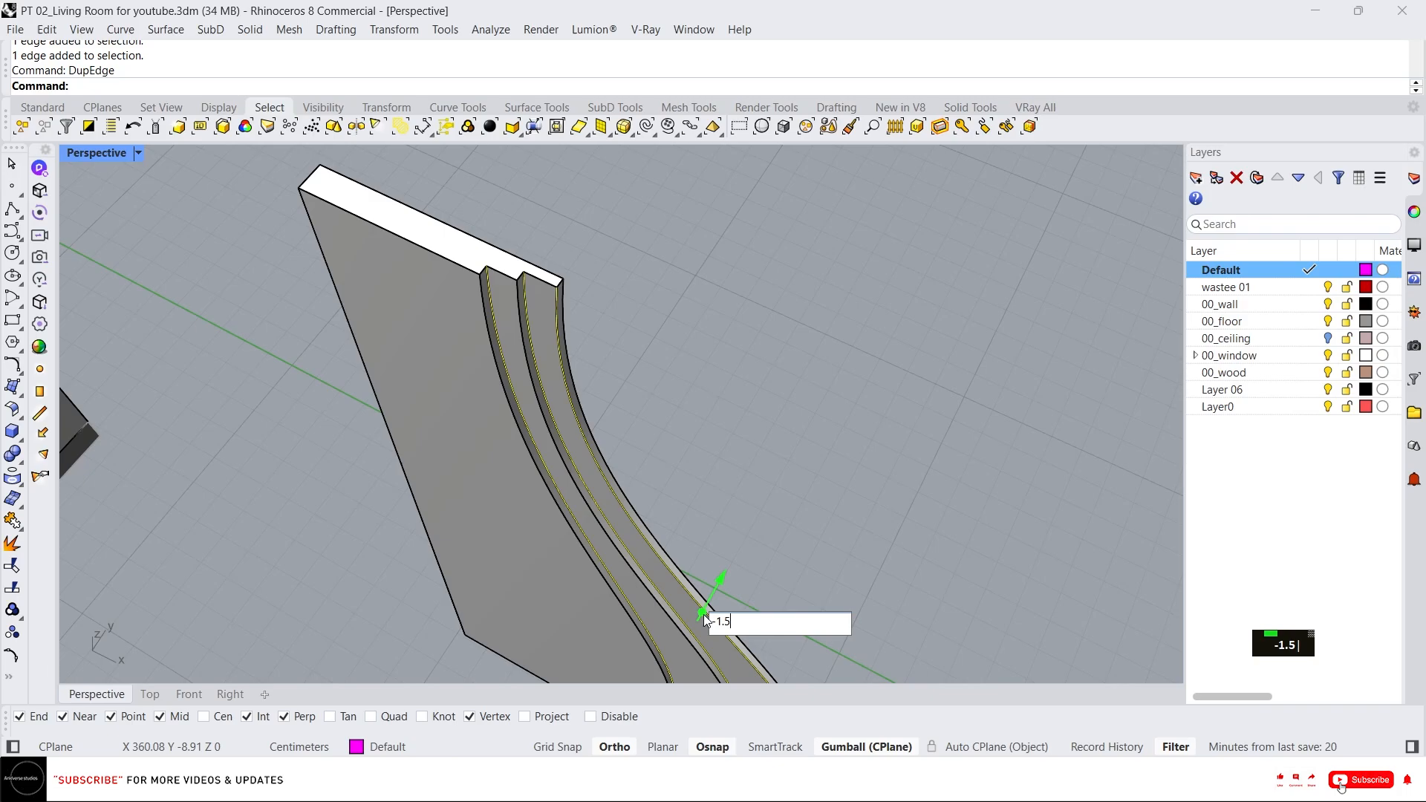
key(Return)
scroll(478, 229, up, 5)
scroll(537, 369, down, 3)
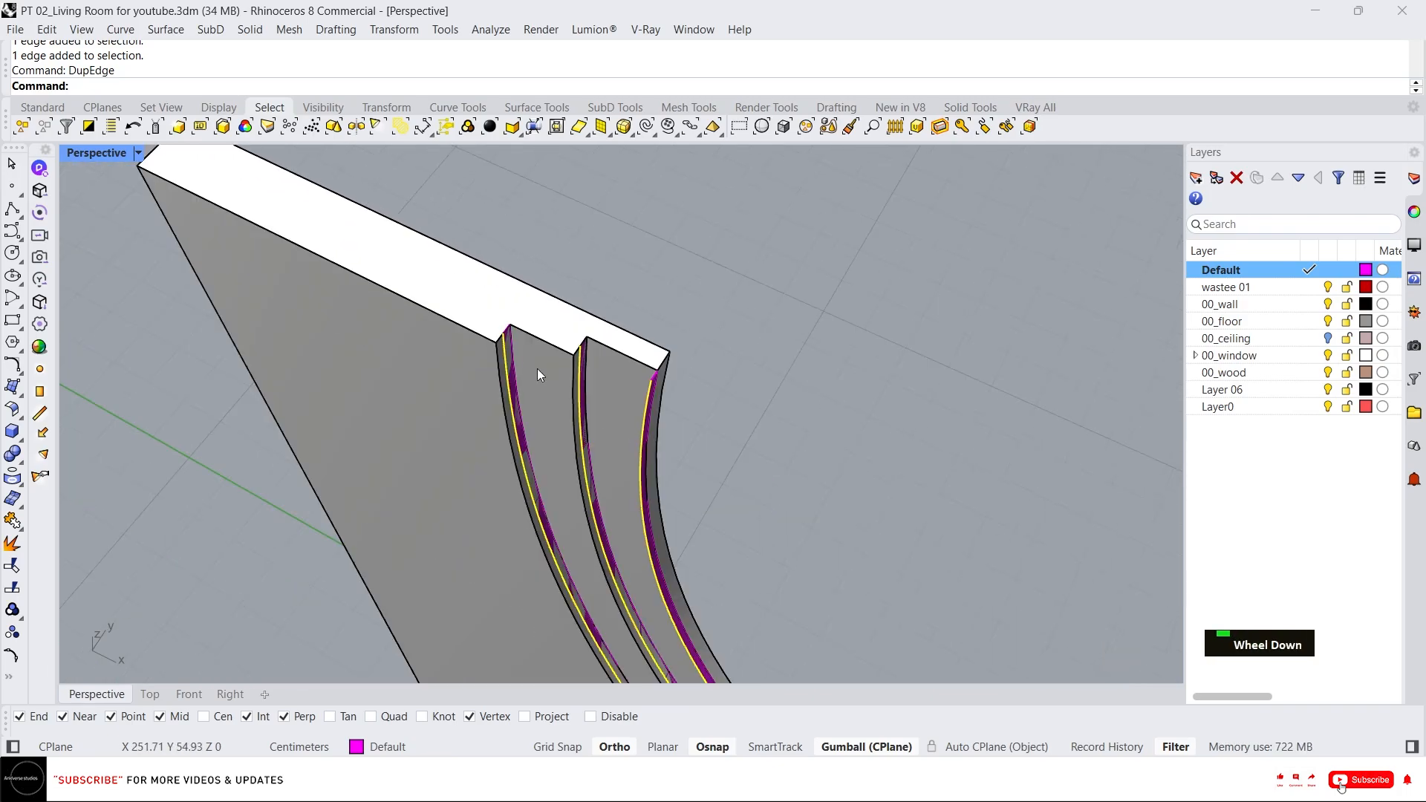
scroll(537, 368, up, 1)
key(Escape)
key(Escape)
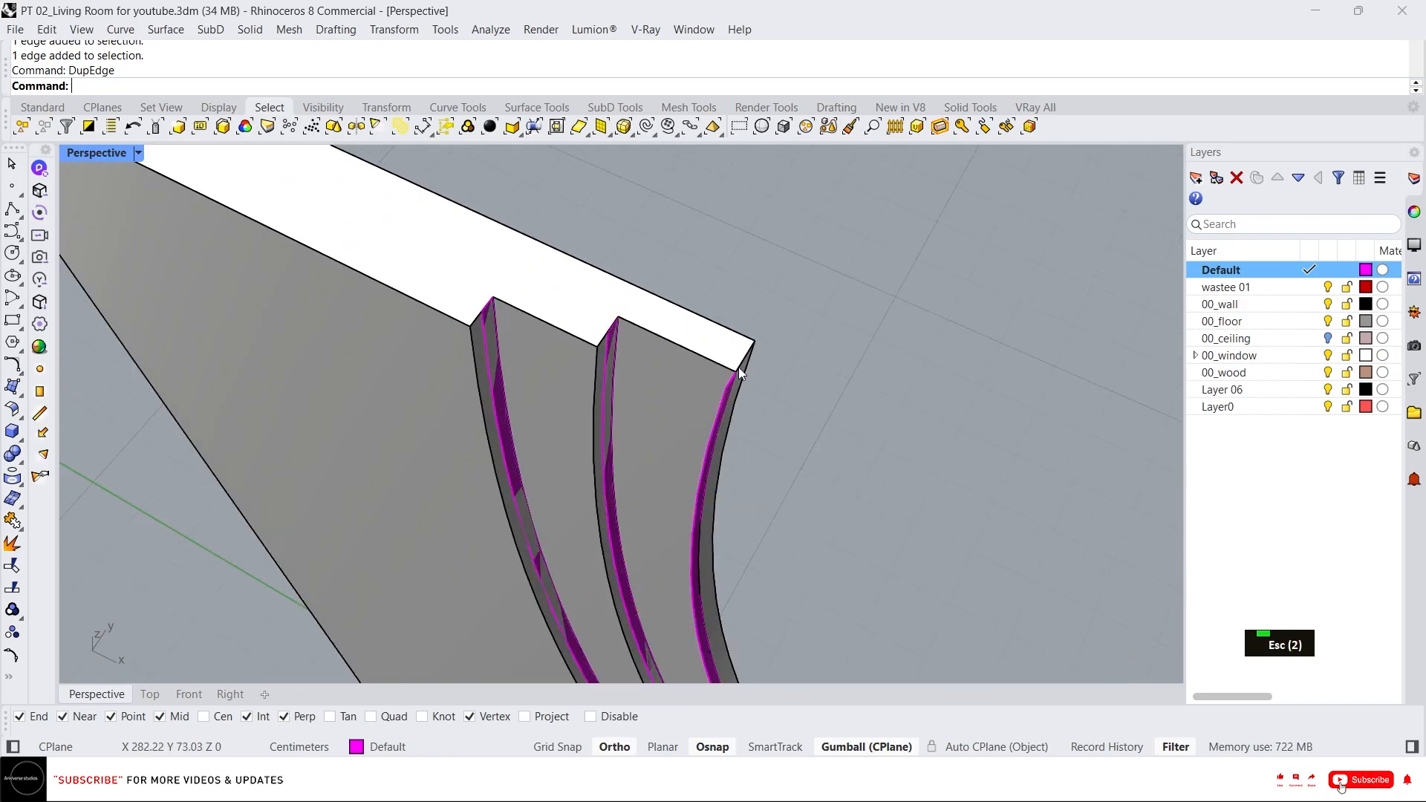
Reselect the new extrusions and extrude them -1.5 cm into square strip solids.
middle_click(560, 339)
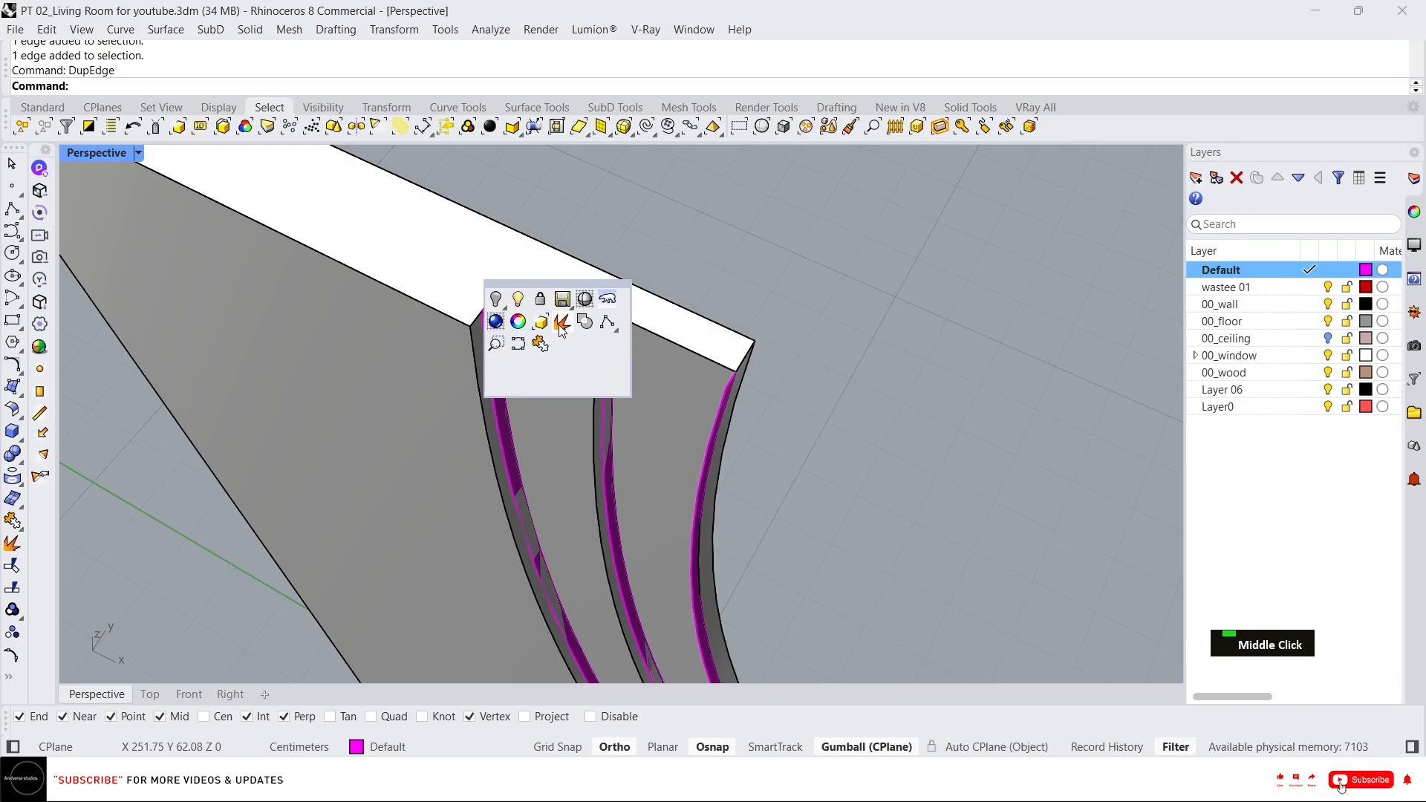
click(561, 327)
scroll(572, 300, down, 3)
scroll(668, 510, up, 5)
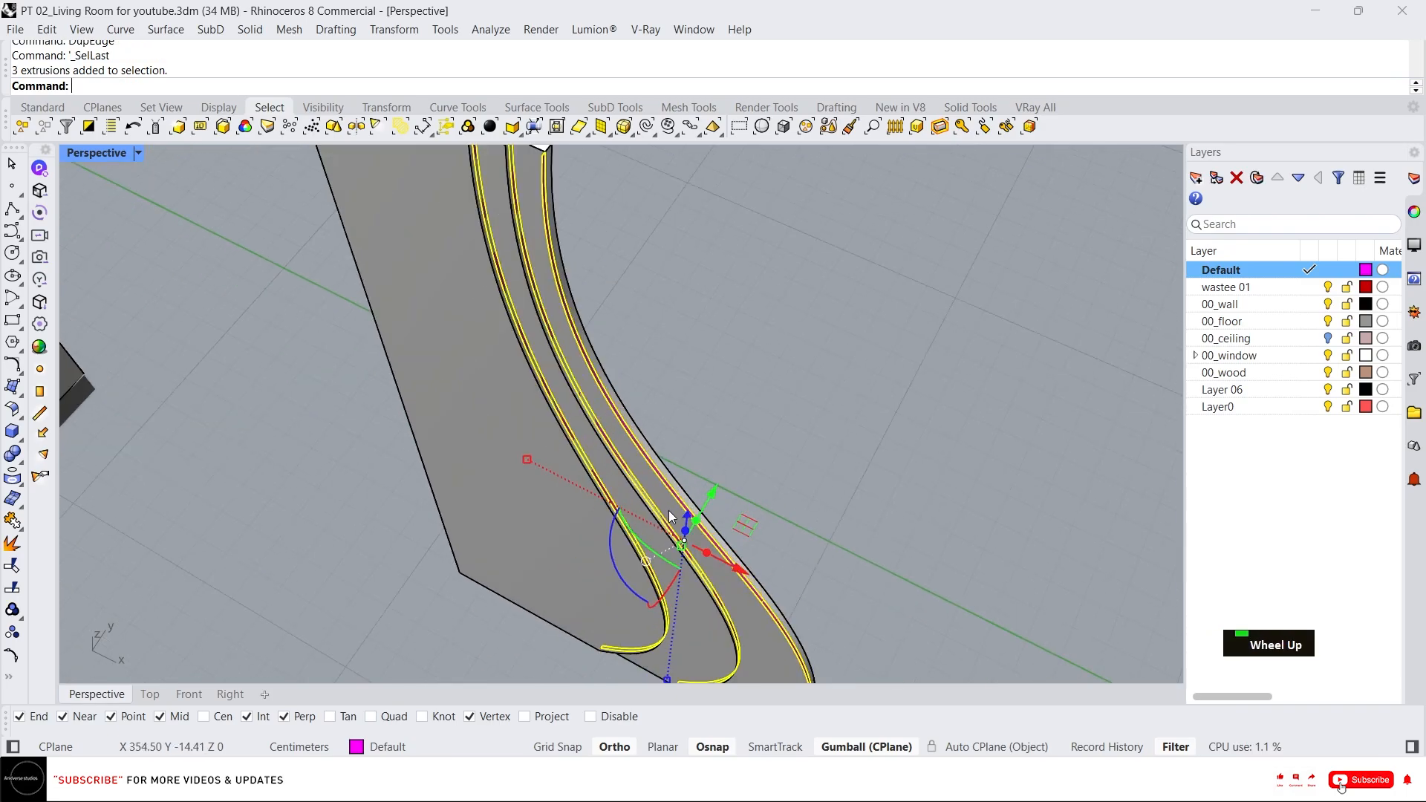
scroll(669, 511, up, 2)
click(707, 560)
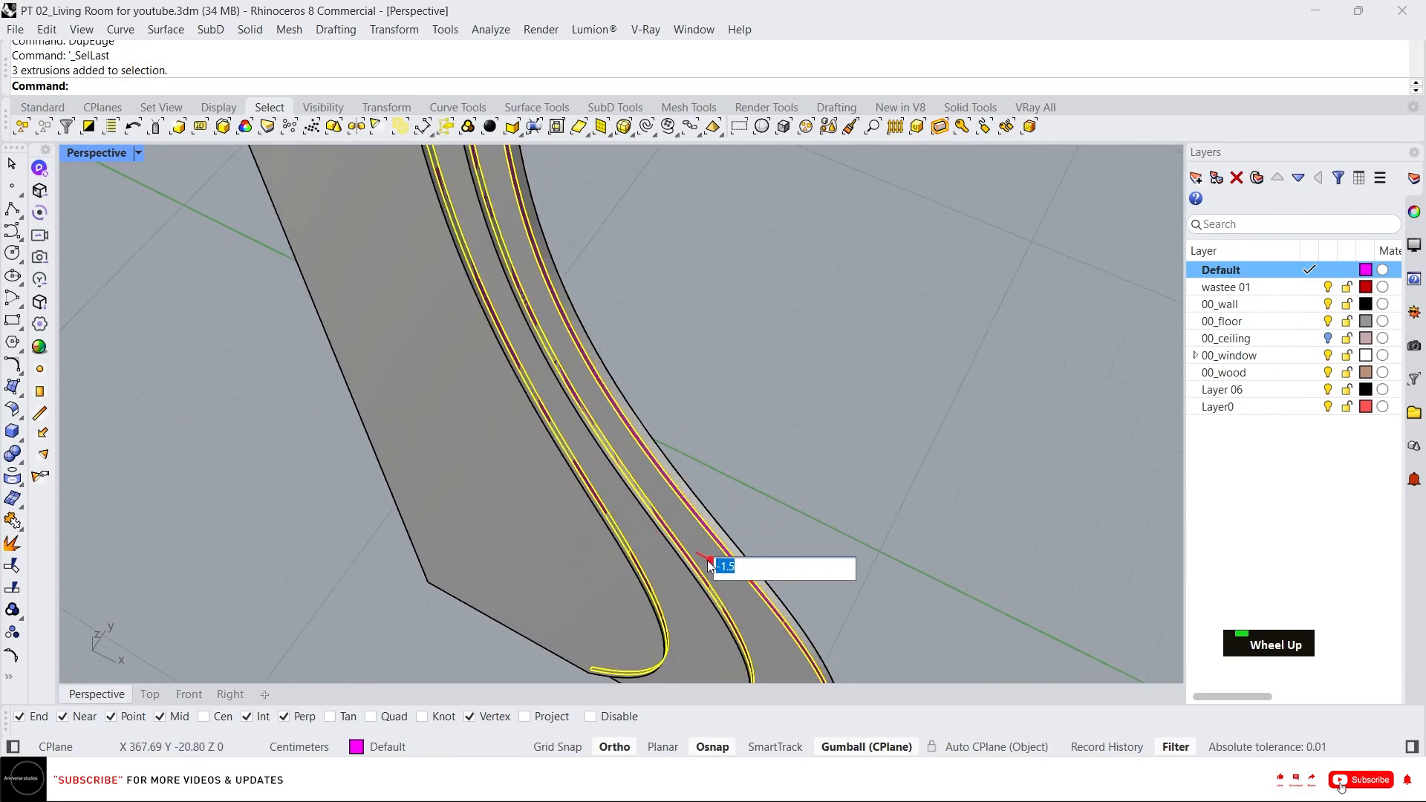
key(Return)
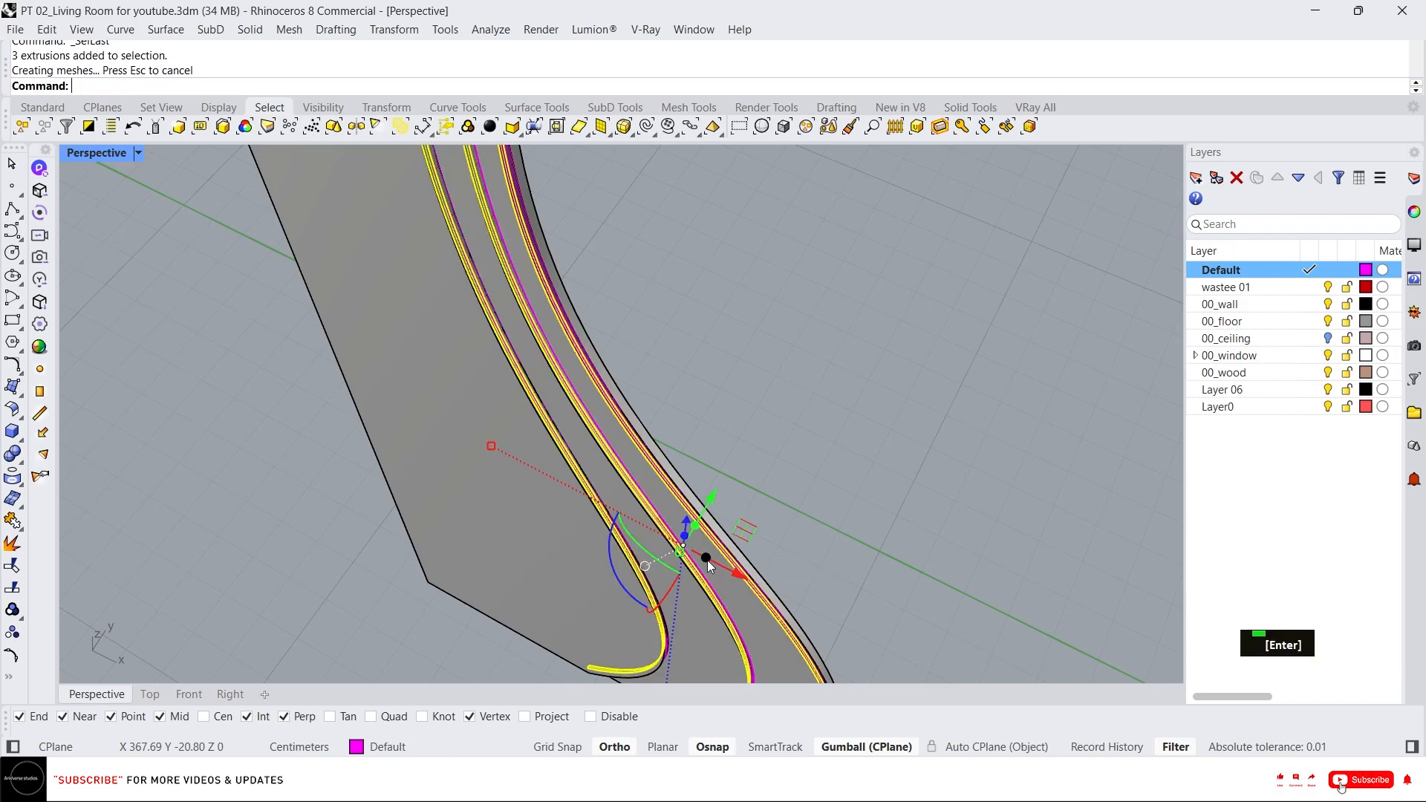
scroll(594, 235, up, 2)
scroll(595, 236, up, 3)
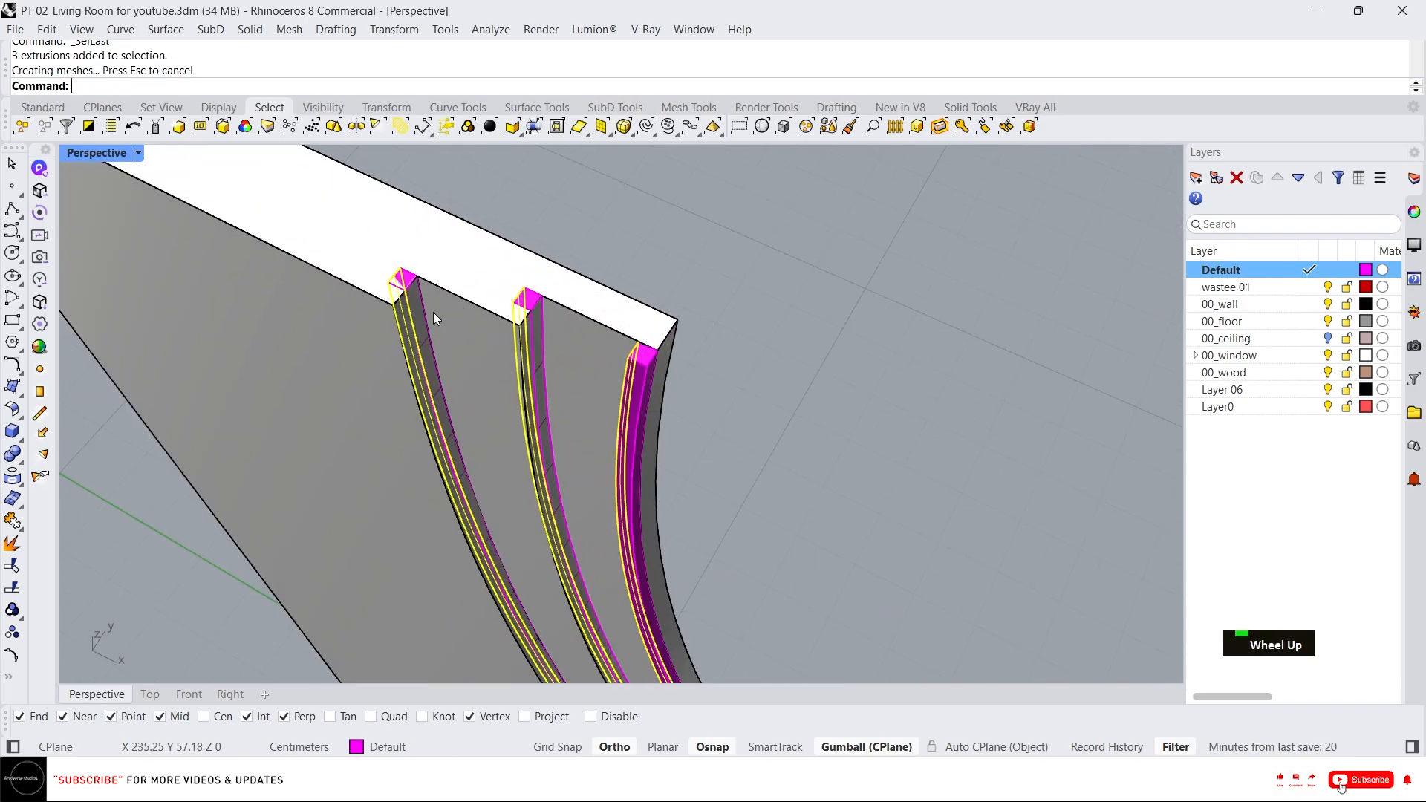
scroll(434, 312, up, 2)
key(Escape)
key(Escape)
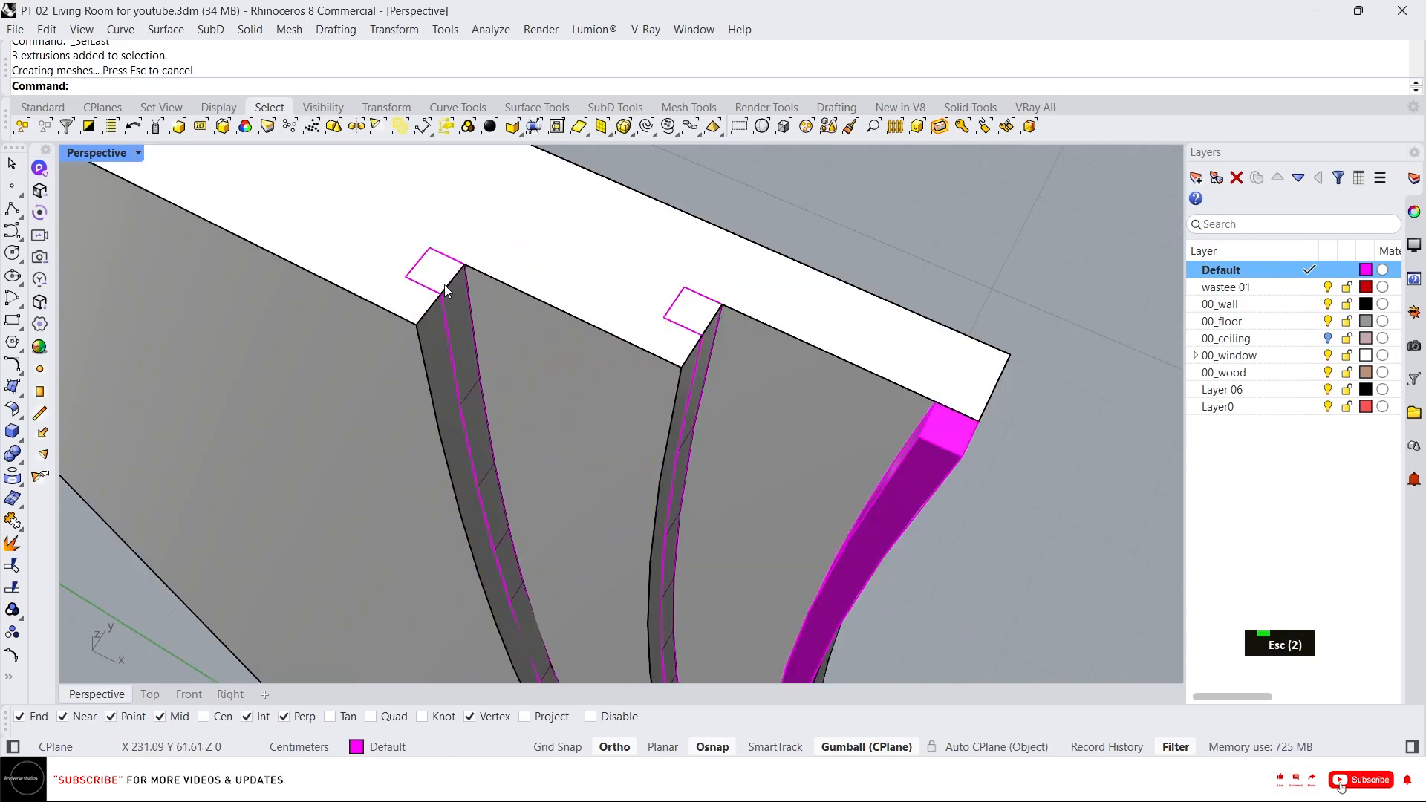
Move the outer strip onto the panel's curved side edge.
scroll(491, 311, down, 4)
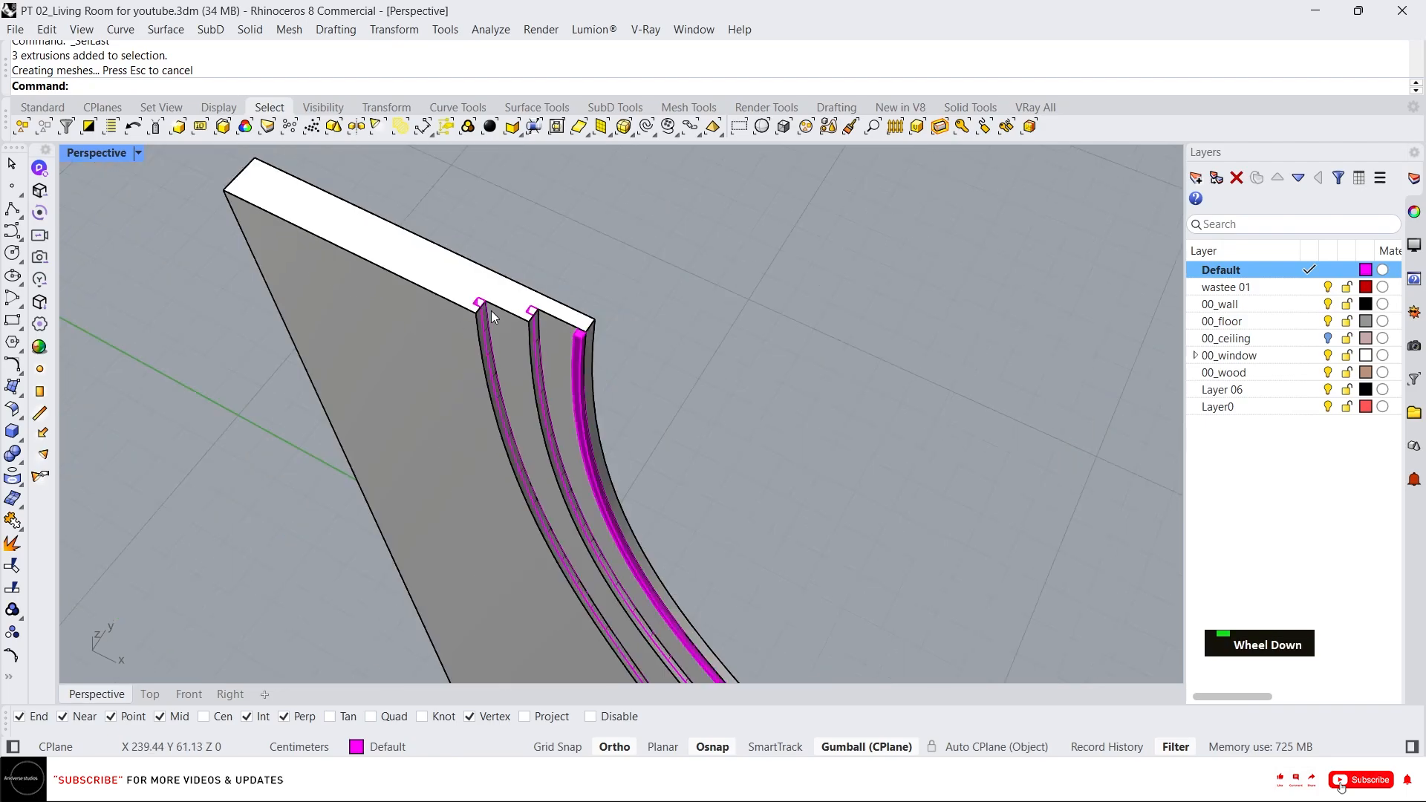
scroll(612, 362, up, 2)
click(548, 334)
scroll(547, 319, up, 3)
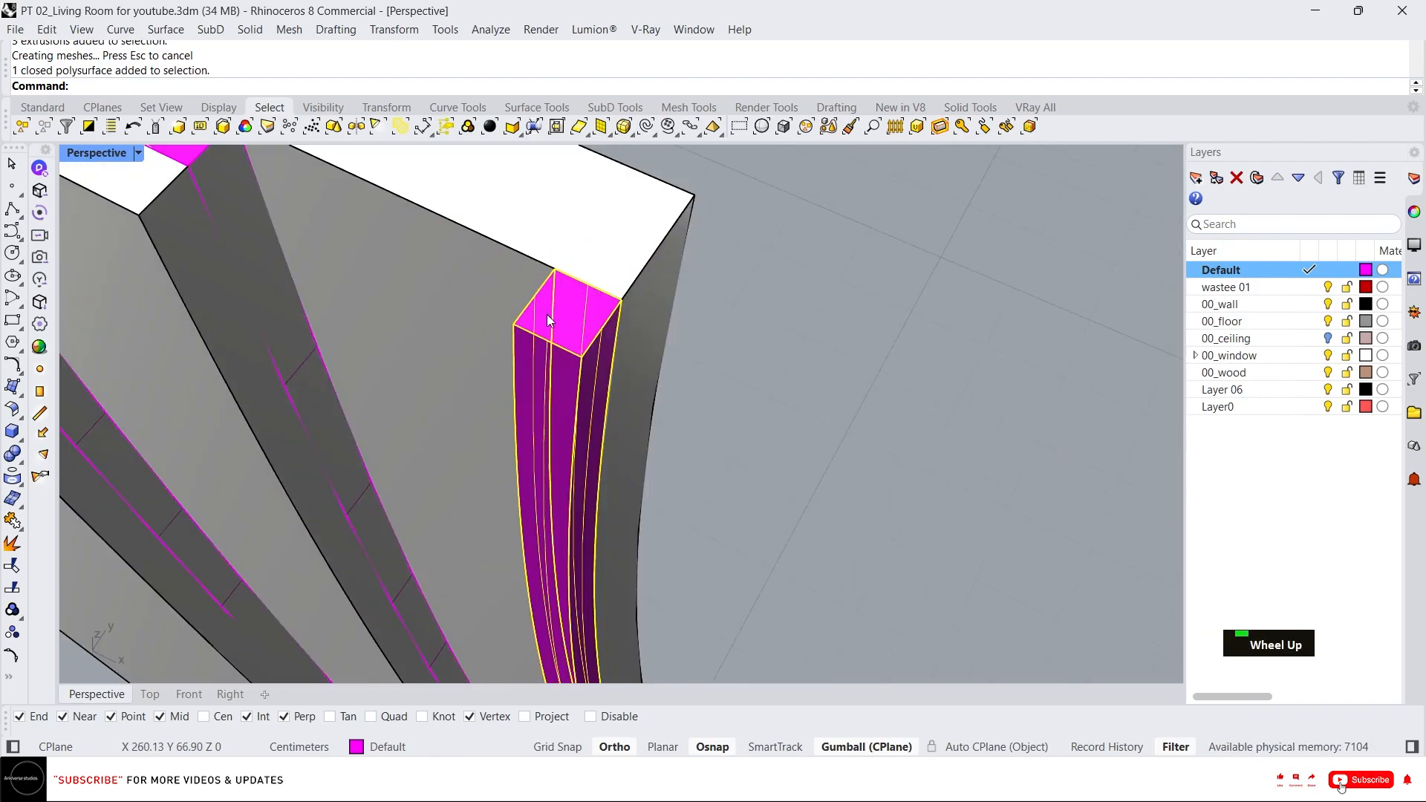
scroll(547, 315, down, 3)
scroll(548, 323, up, 3)
text(m)
key(Return)
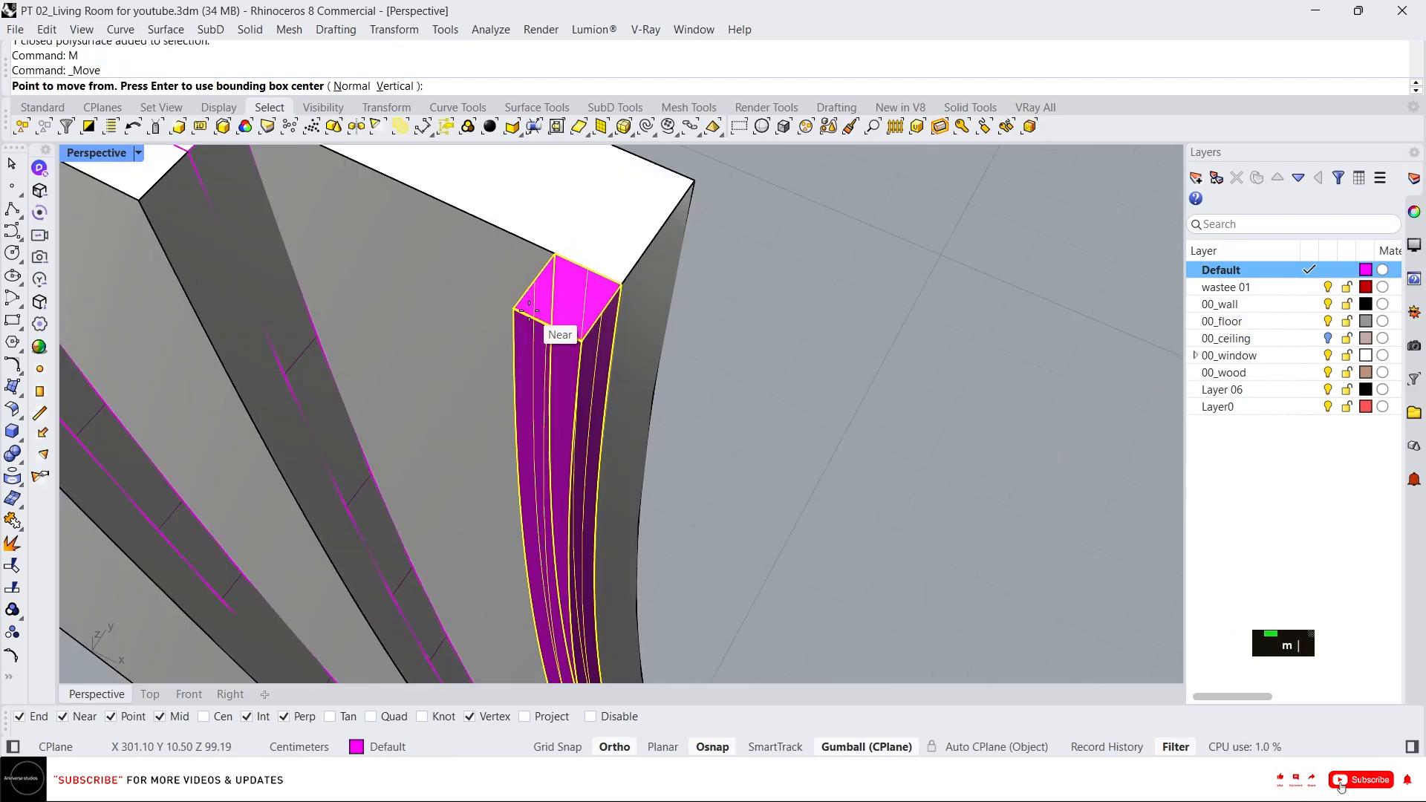
click(555, 255)
click(658, 300)
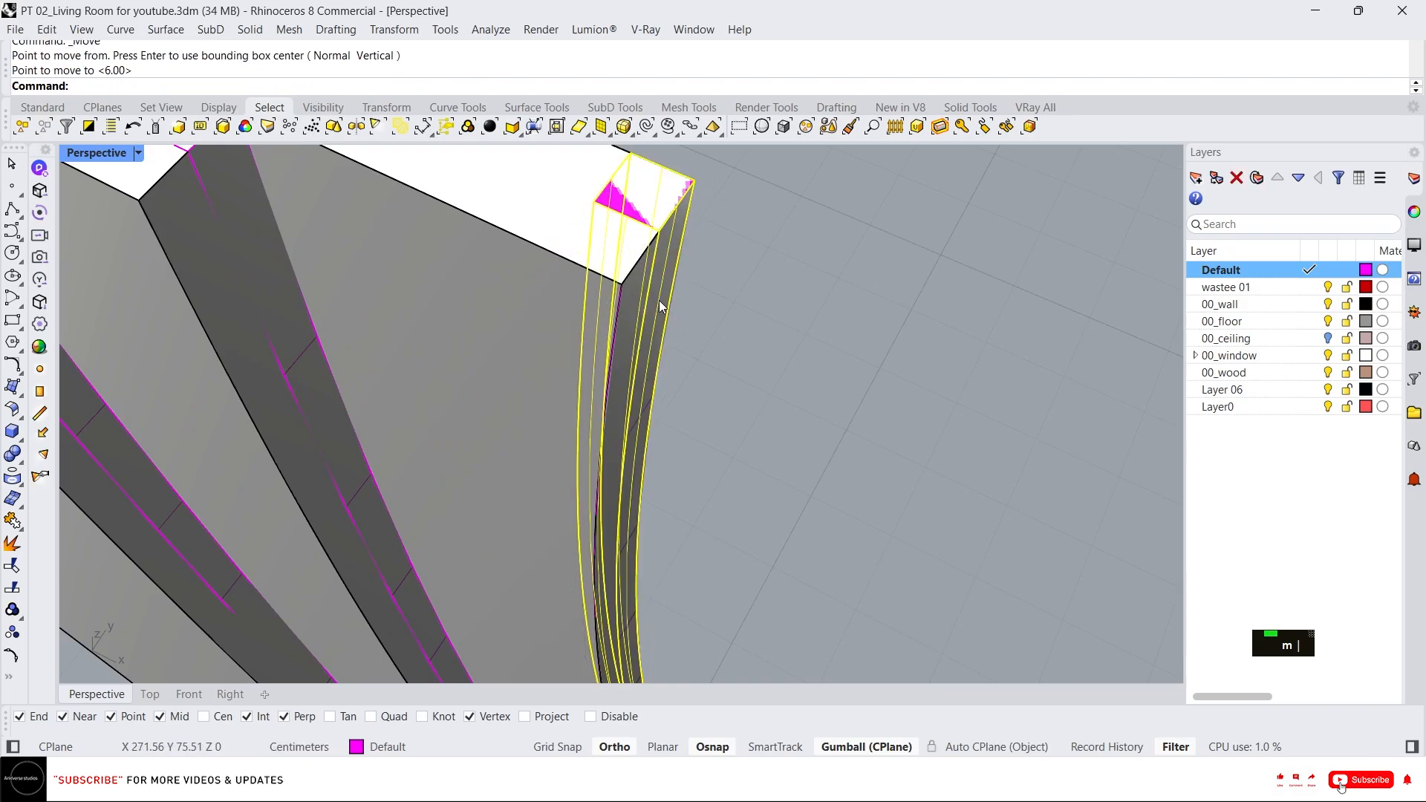
scroll(656, 301, down, 3)
scroll(616, 282, up, 1)
key(Escape)
key(Escape)
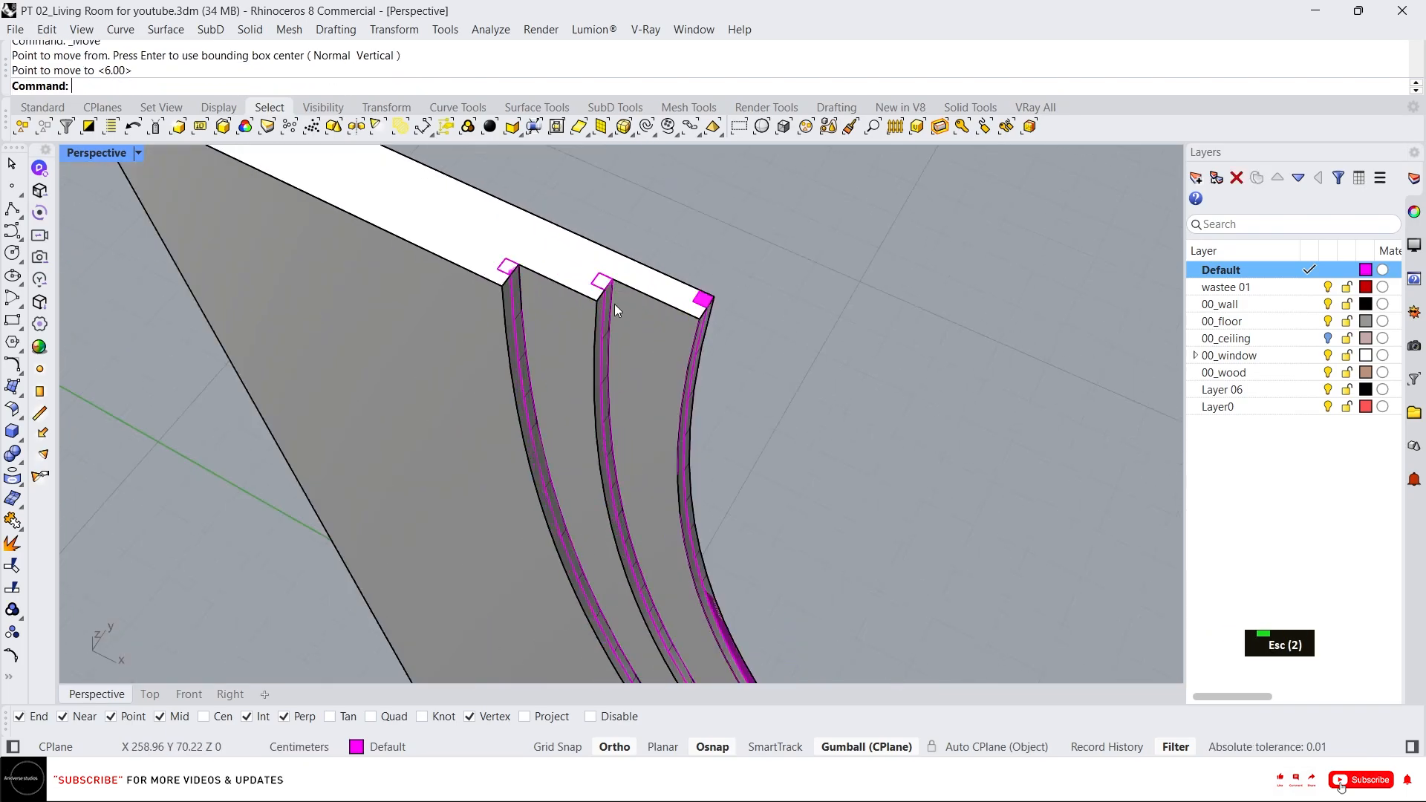
Boolean-difference the three strips out of the panel to cut three grooves.
click(643, 286)
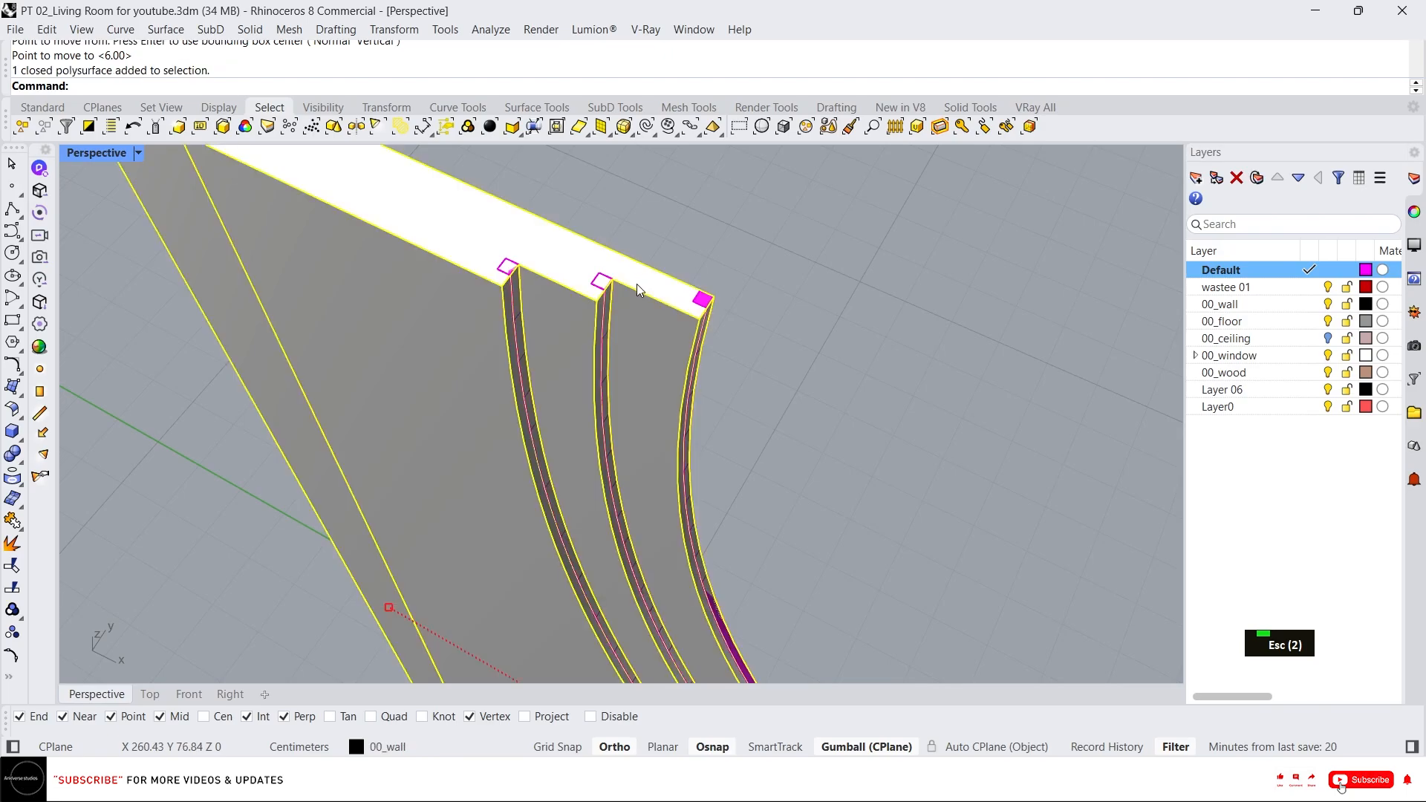
click(23, 463)
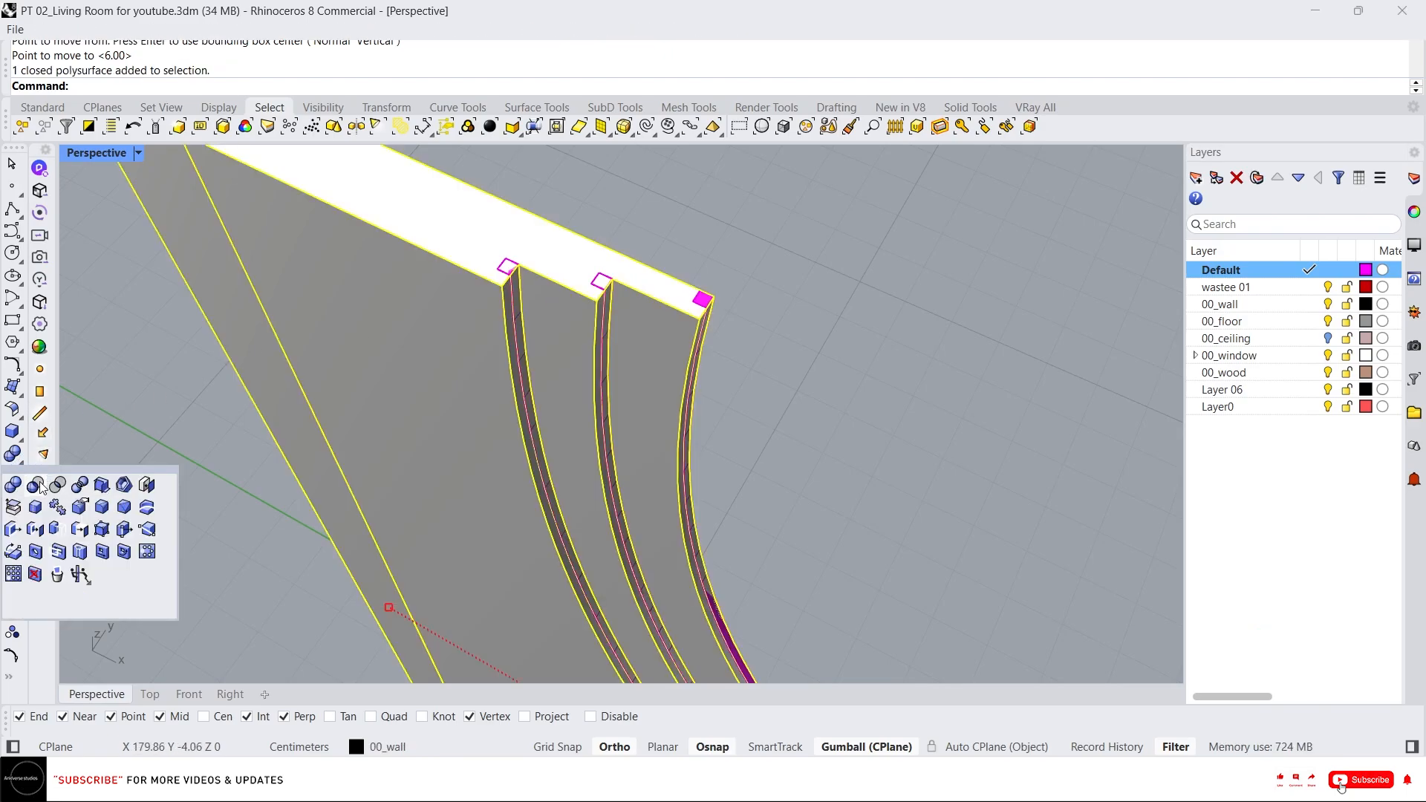
click(38, 486)
click(514, 279)
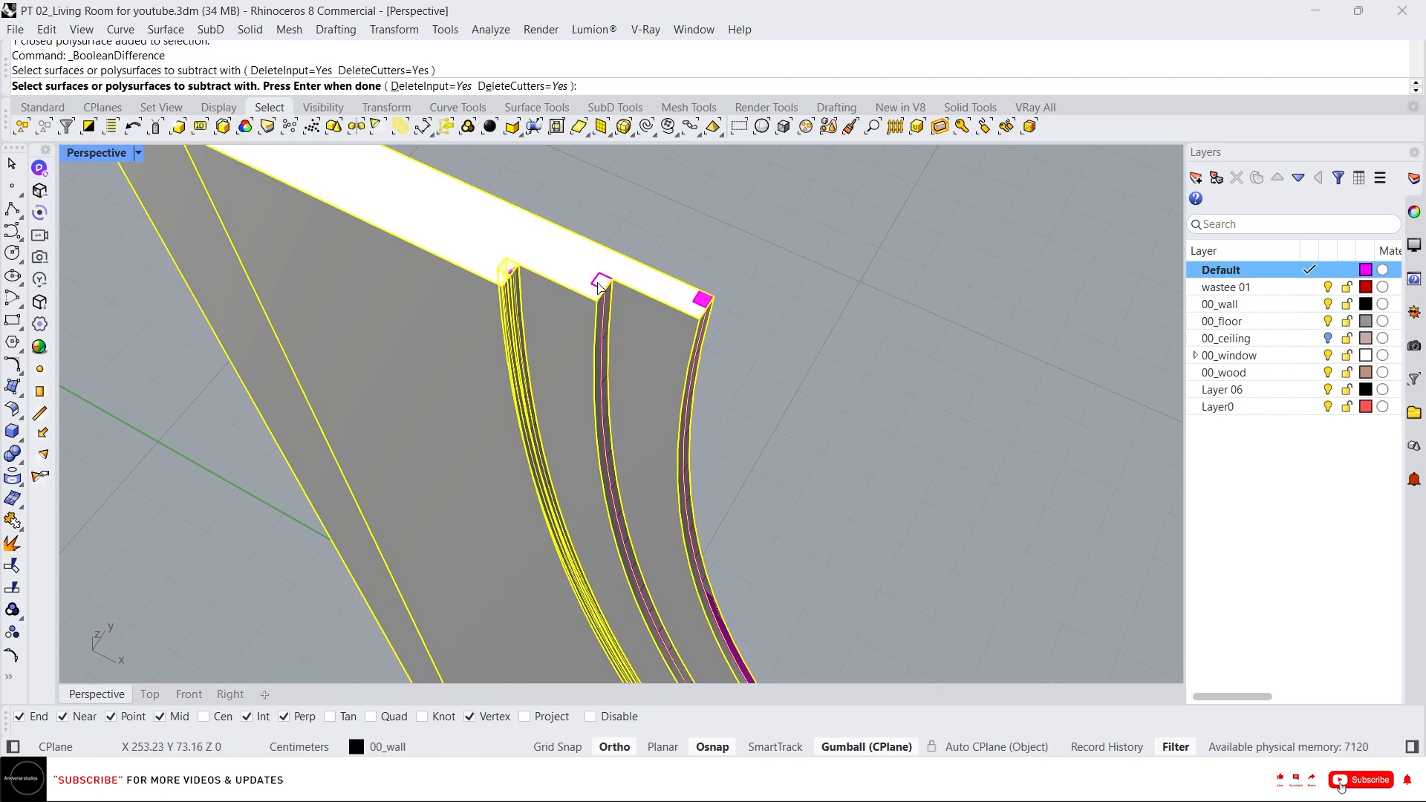
click(610, 291)
click(704, 308)
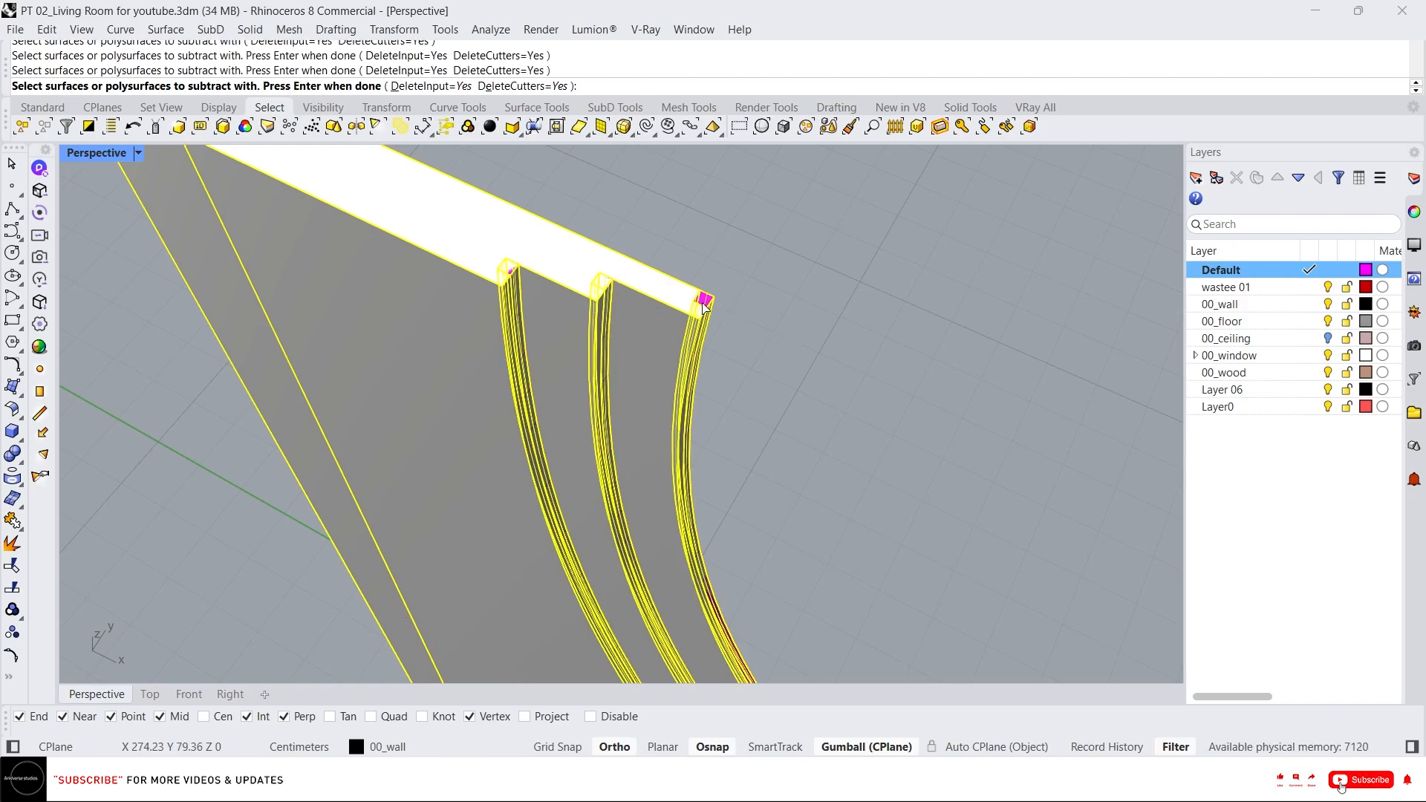
key(space)
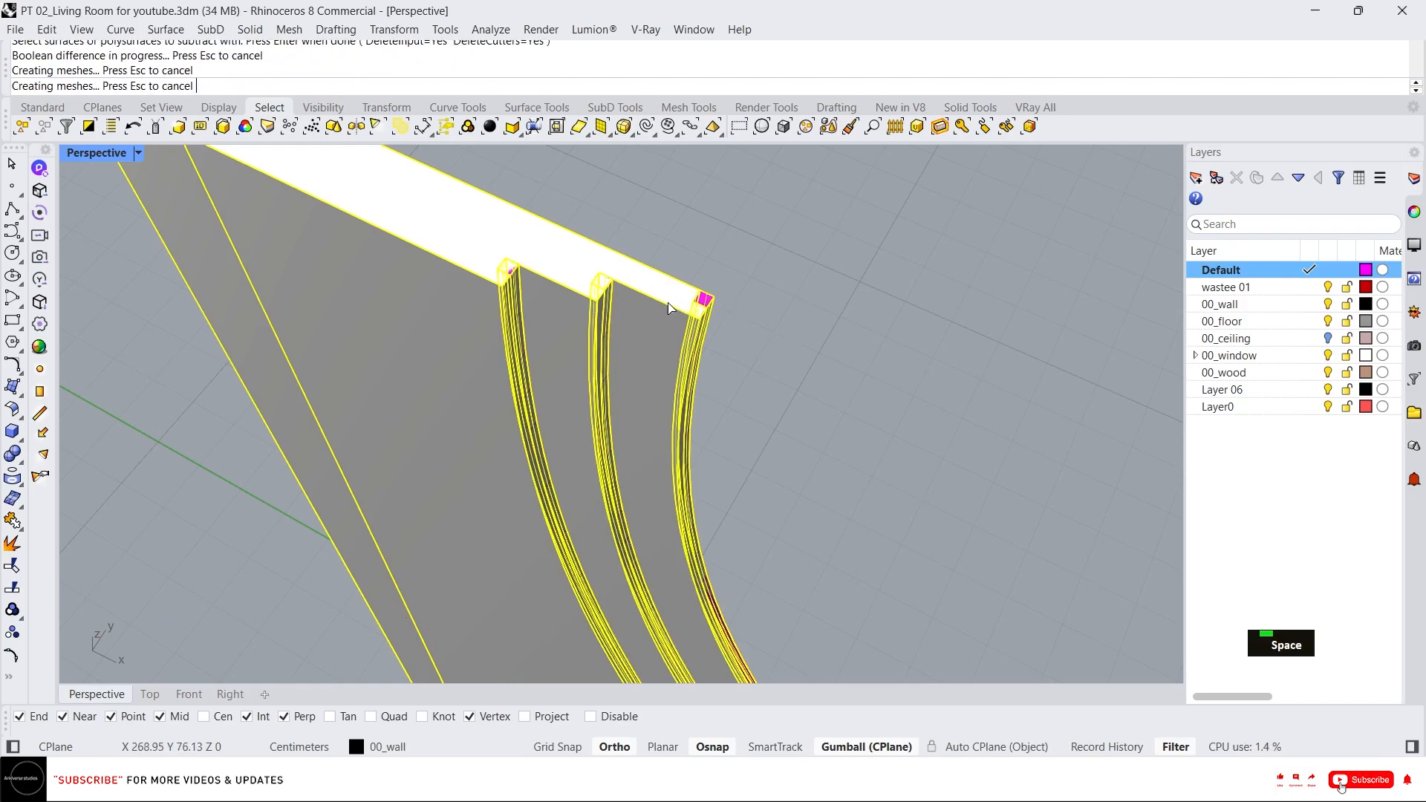
key(Escape)
key(Escape)
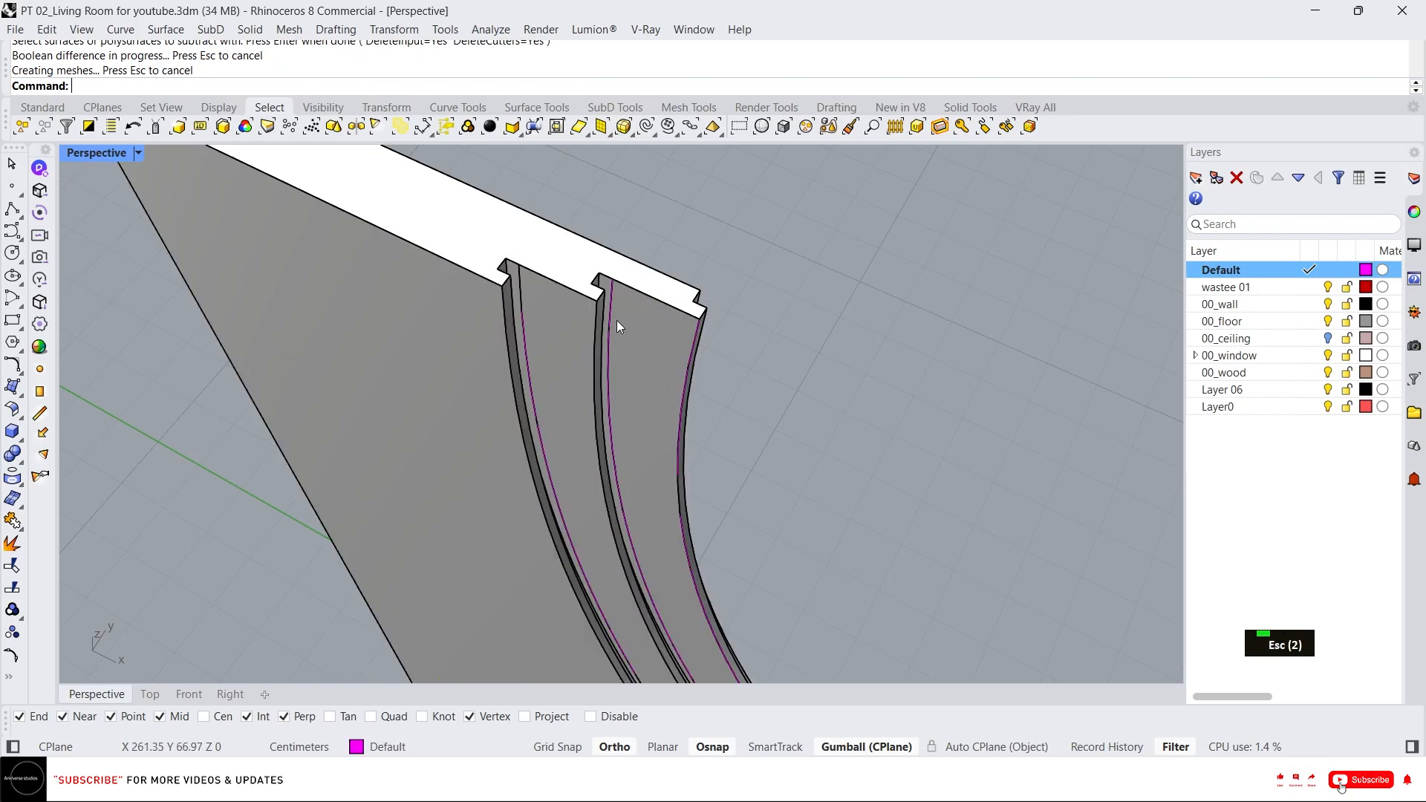
Examine the cut grooves along the panel's top from several angles.
click(533, 281)
scroll(533, 281, down, 6)
right_drag(533, 281, 554, 250)
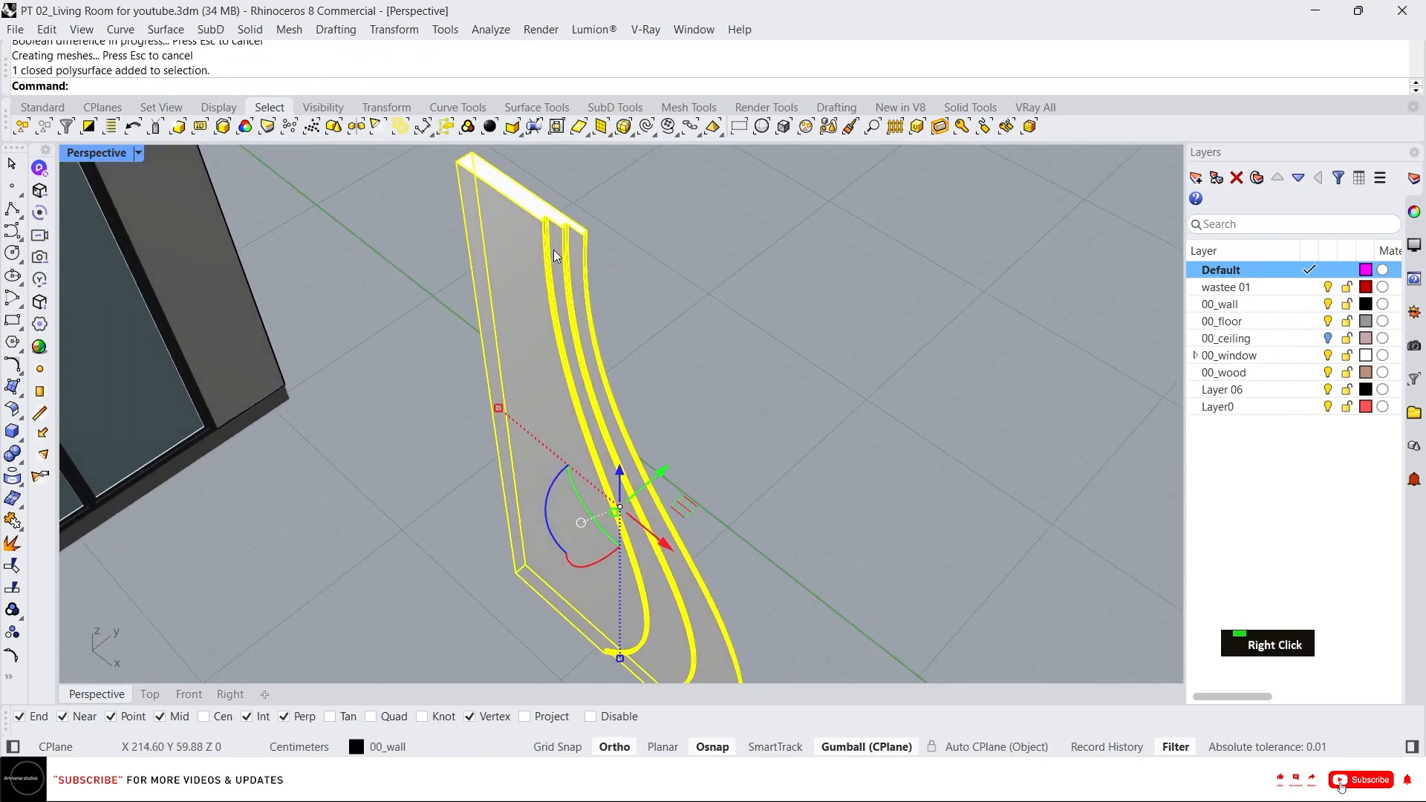
scroll(554, 250, up, 7)
key(Escape)
click(539, 302)
scroll(539, 303, up, 8)
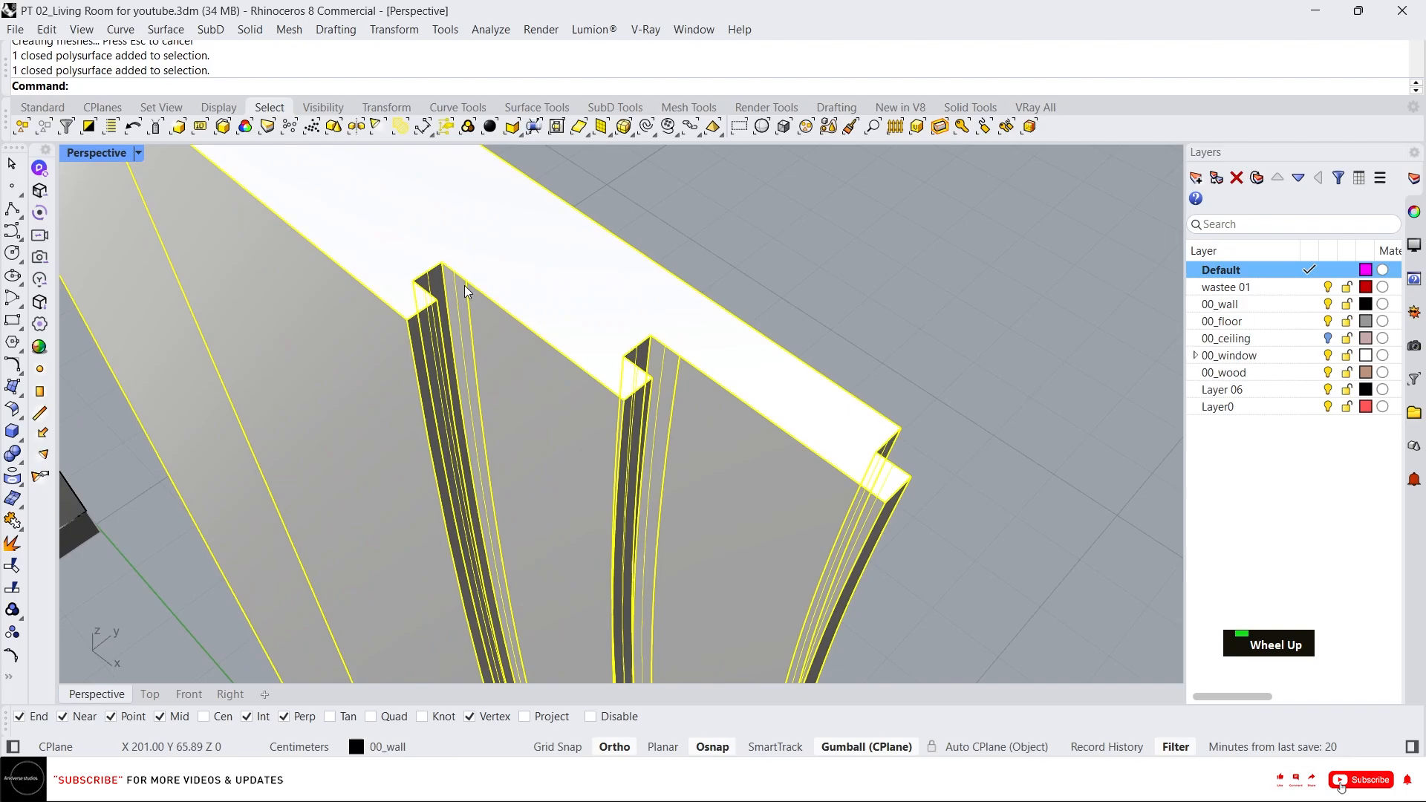
key(Escape)
scroll(440, 288, down, 5)
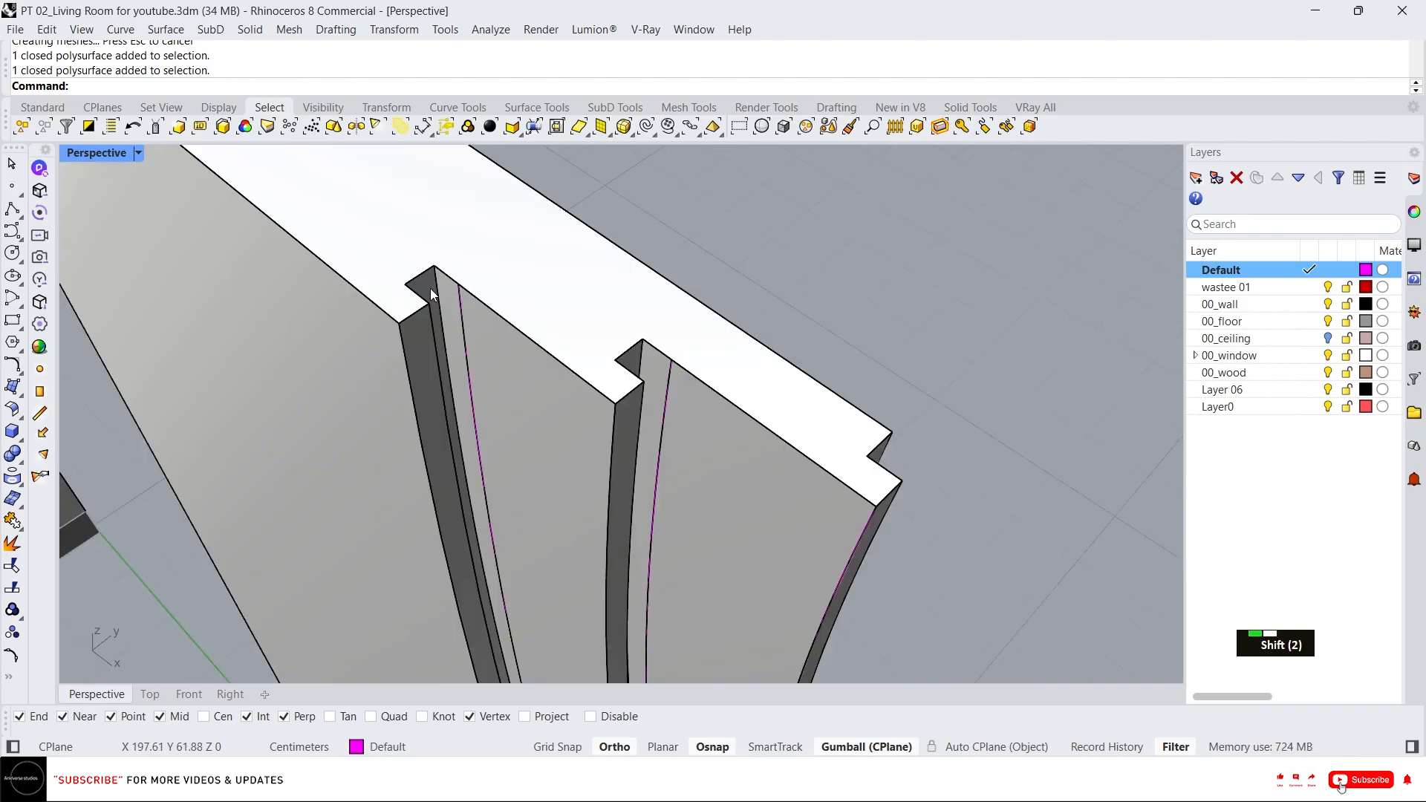
Extrude the three groove bottom faces 0.5 cm into thin inlay strips.
ctrl+shift+click(428, 290)
scroll(634, 355, down, 5)
ctrl+shift+click(634, 356)
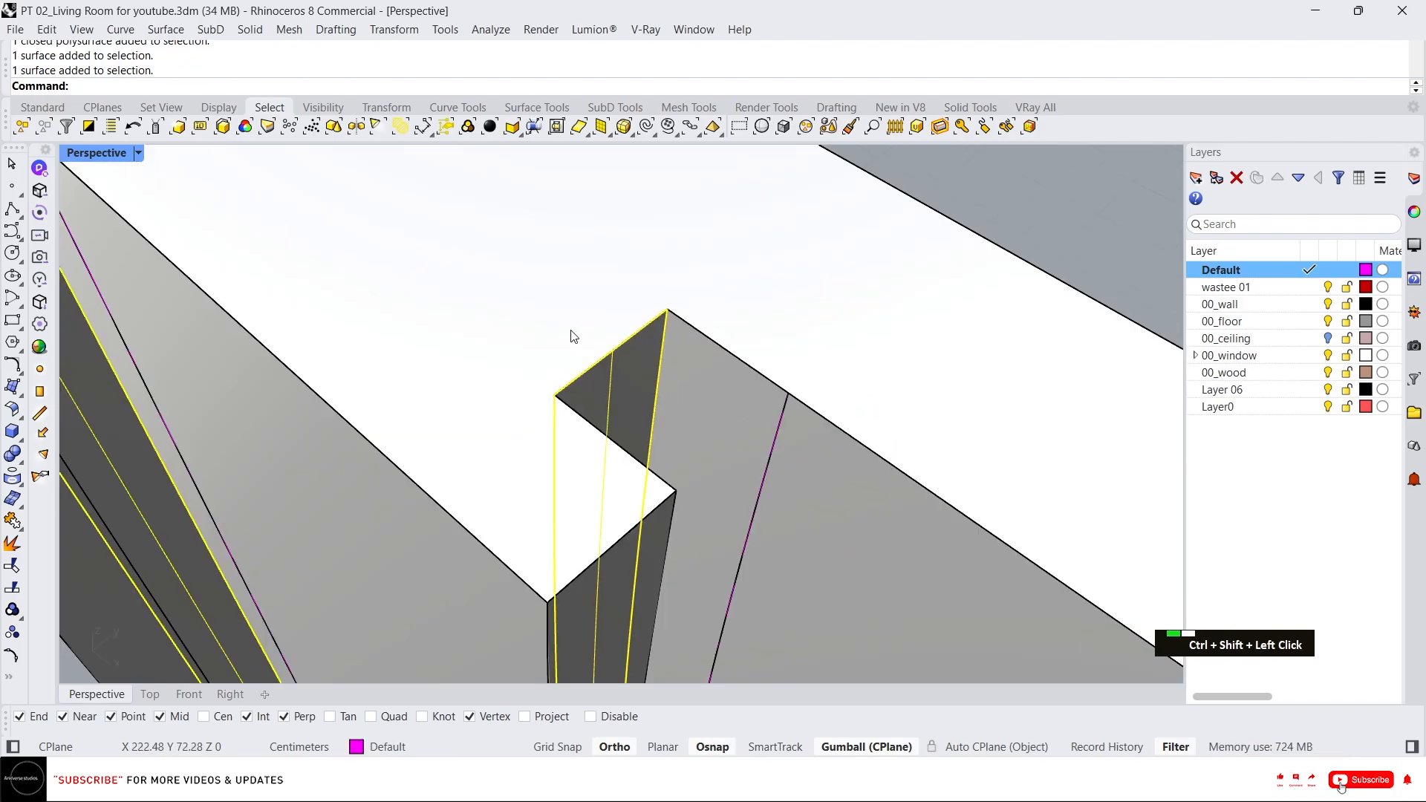
scroll(632, 362, up, 5)
scroll(594, 348, up, 3)
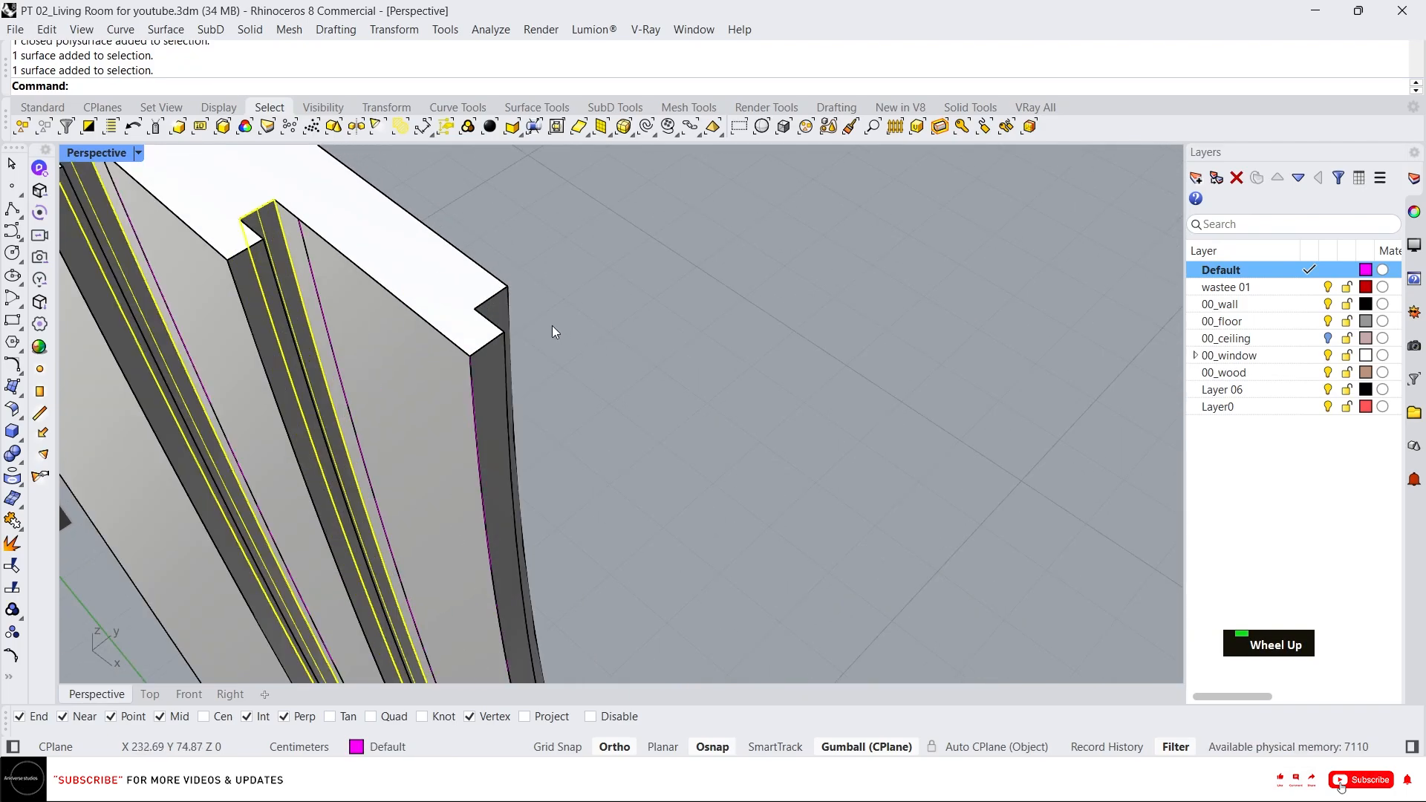
ctrl+shift+click(488, 315)
scroll(562, 295, down, 5)
scroll(646, 509, up, 3)
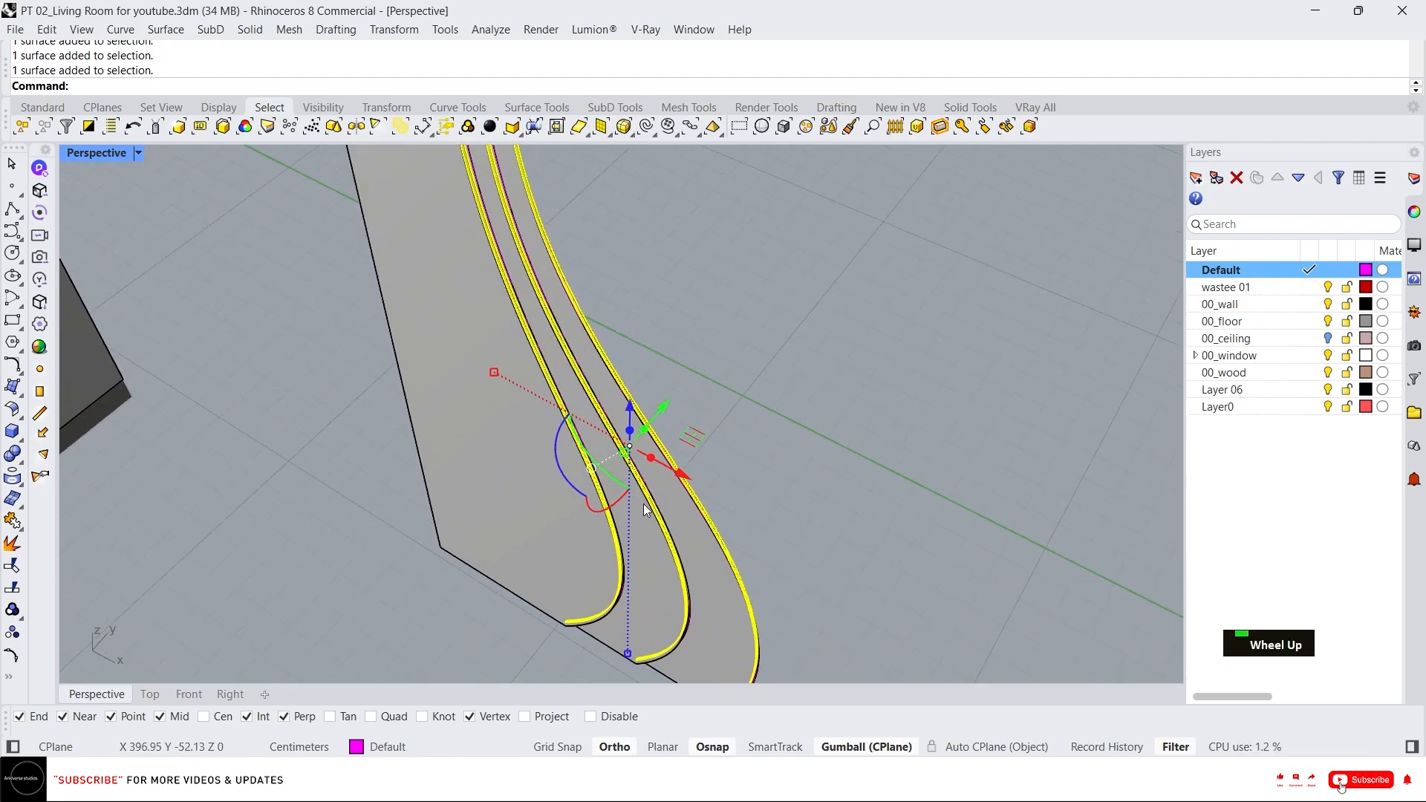
key(alt)
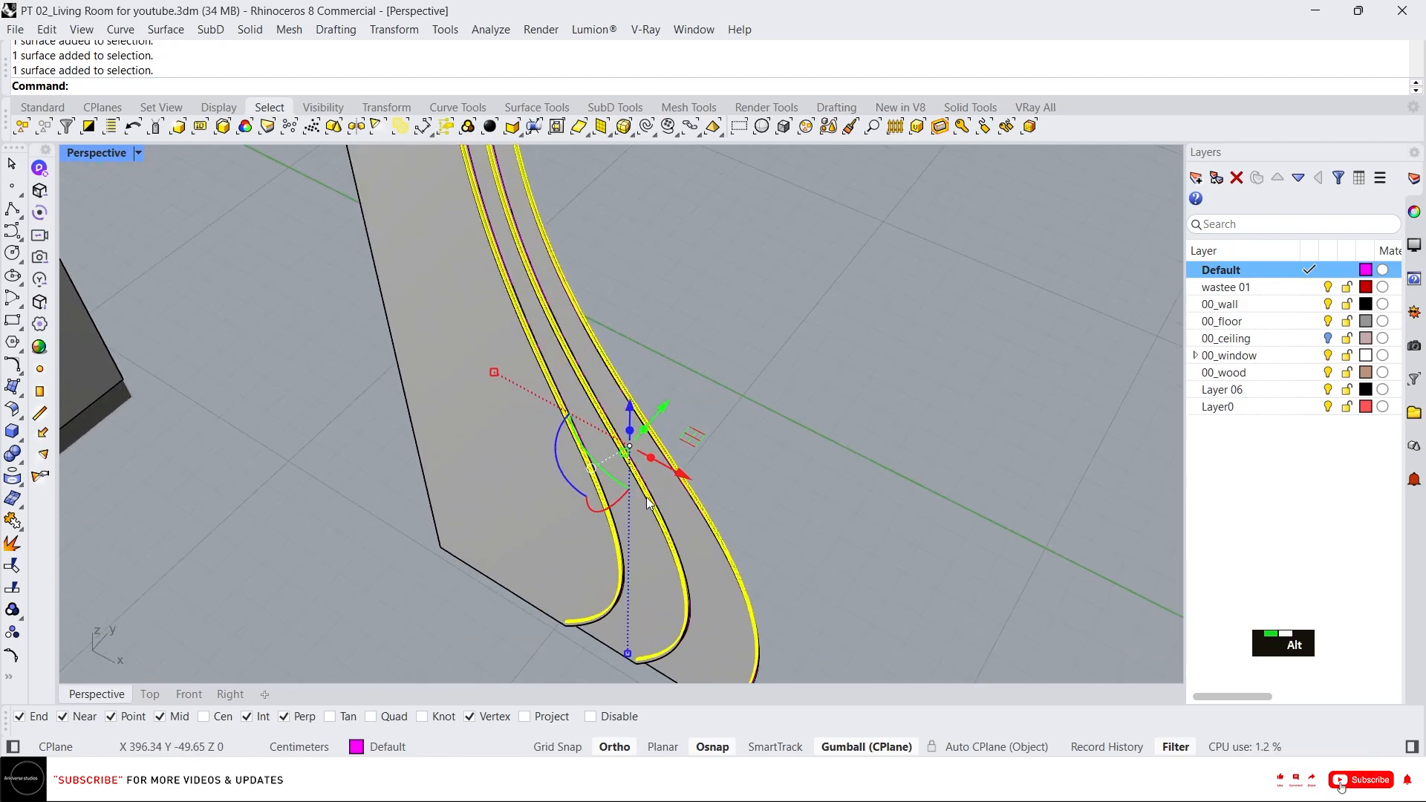
alt+click(649, 453)
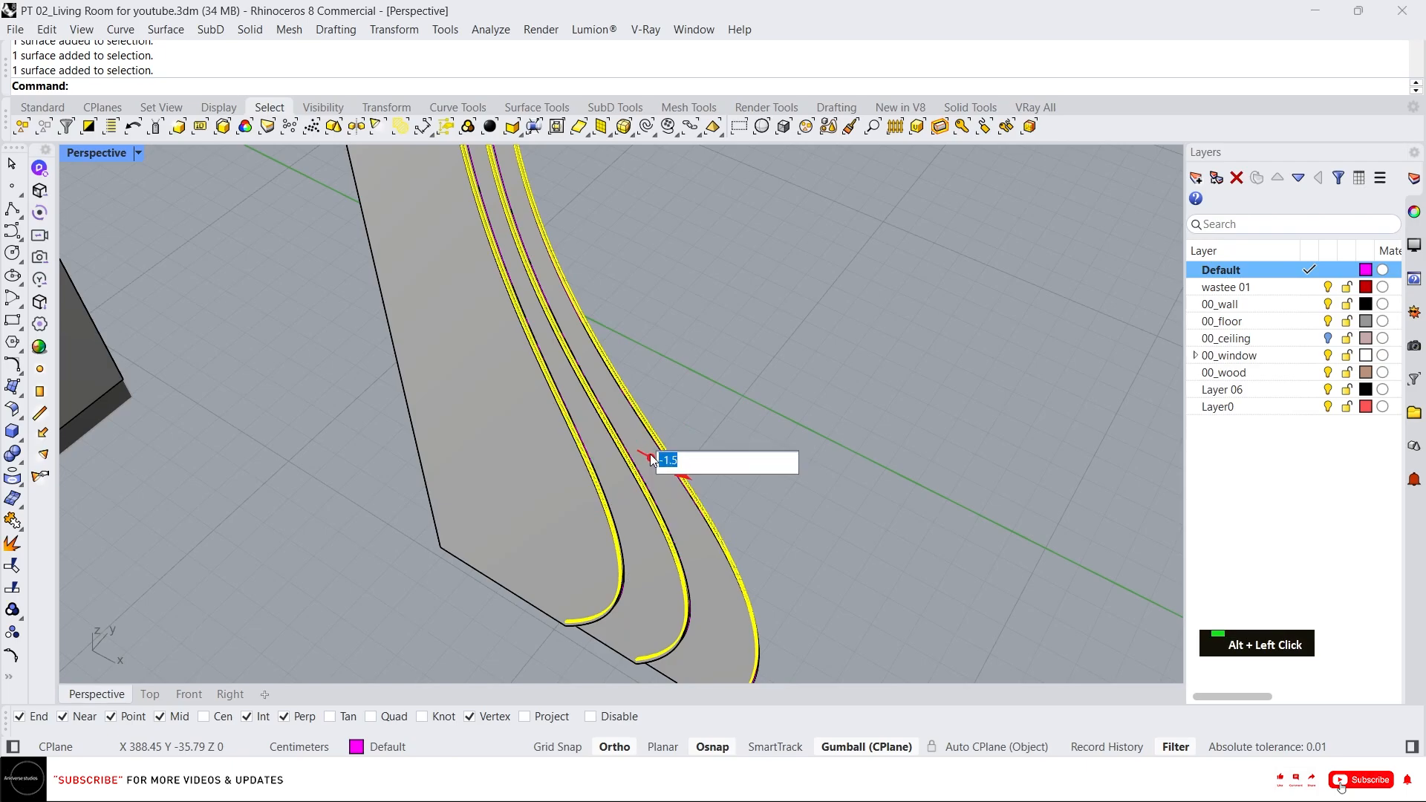
text(0.5)
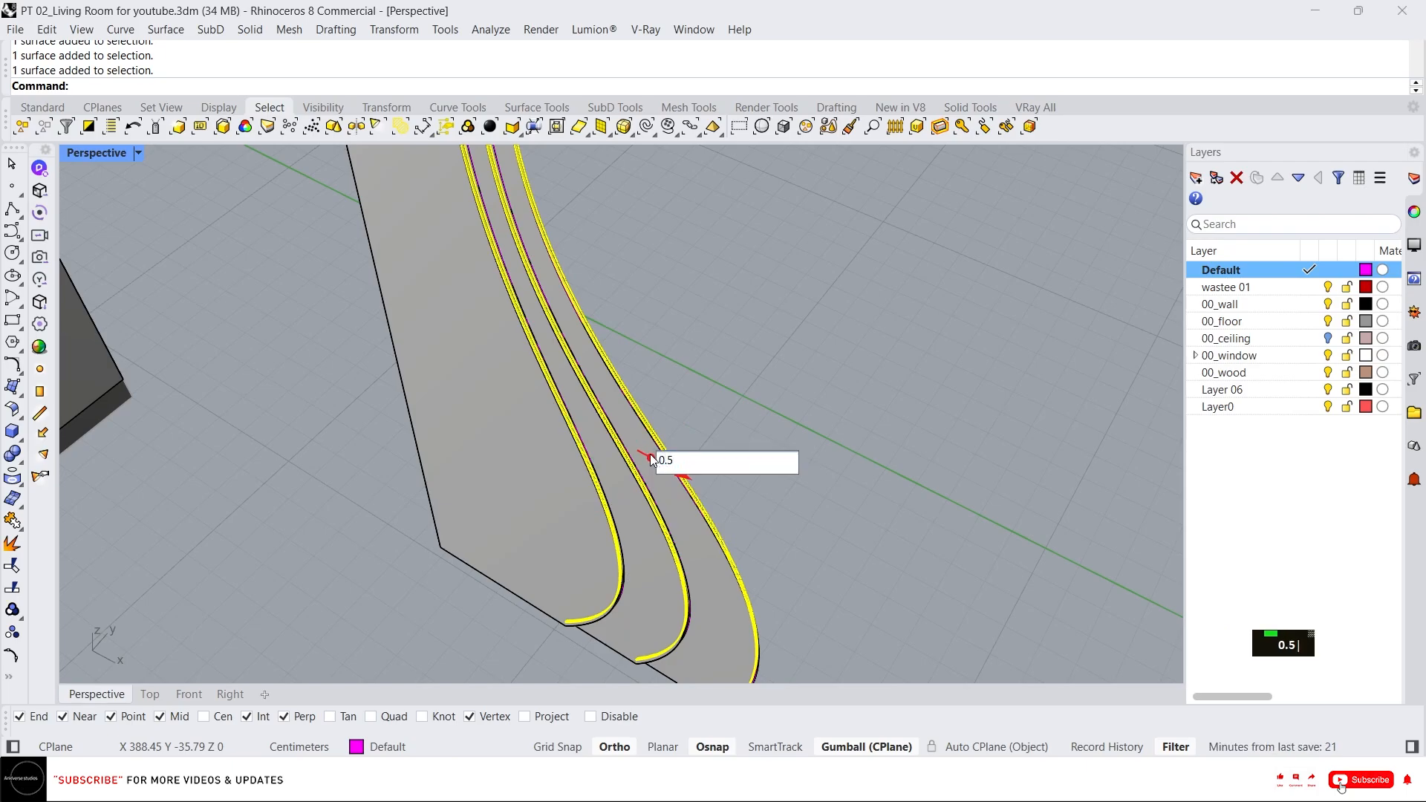
key(Return)
scroll(590, 206, down, 3)
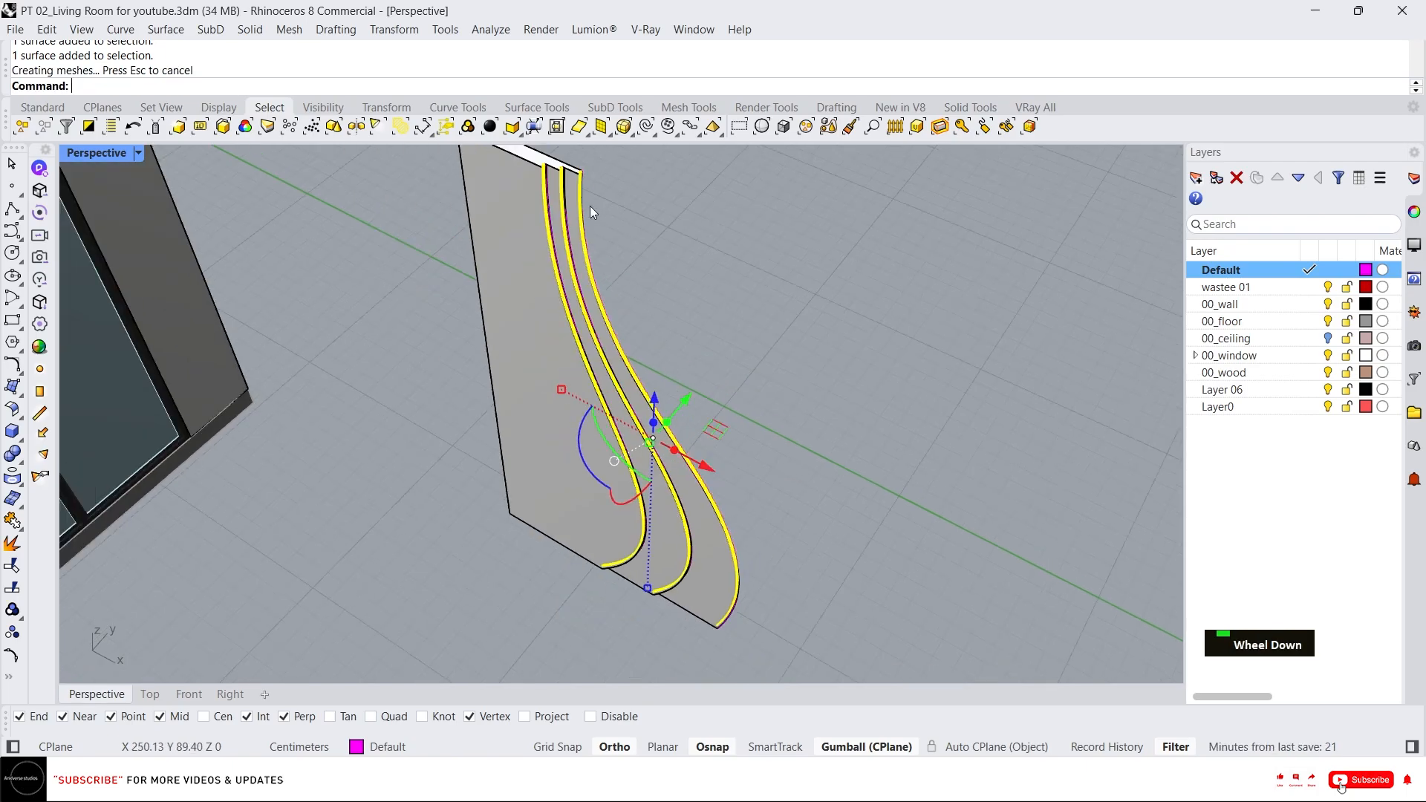
scroll(553, 199, up, 6)
key(Escape)
Create a new layer named 00_emissive and give it a green colour.
click(553, 199)
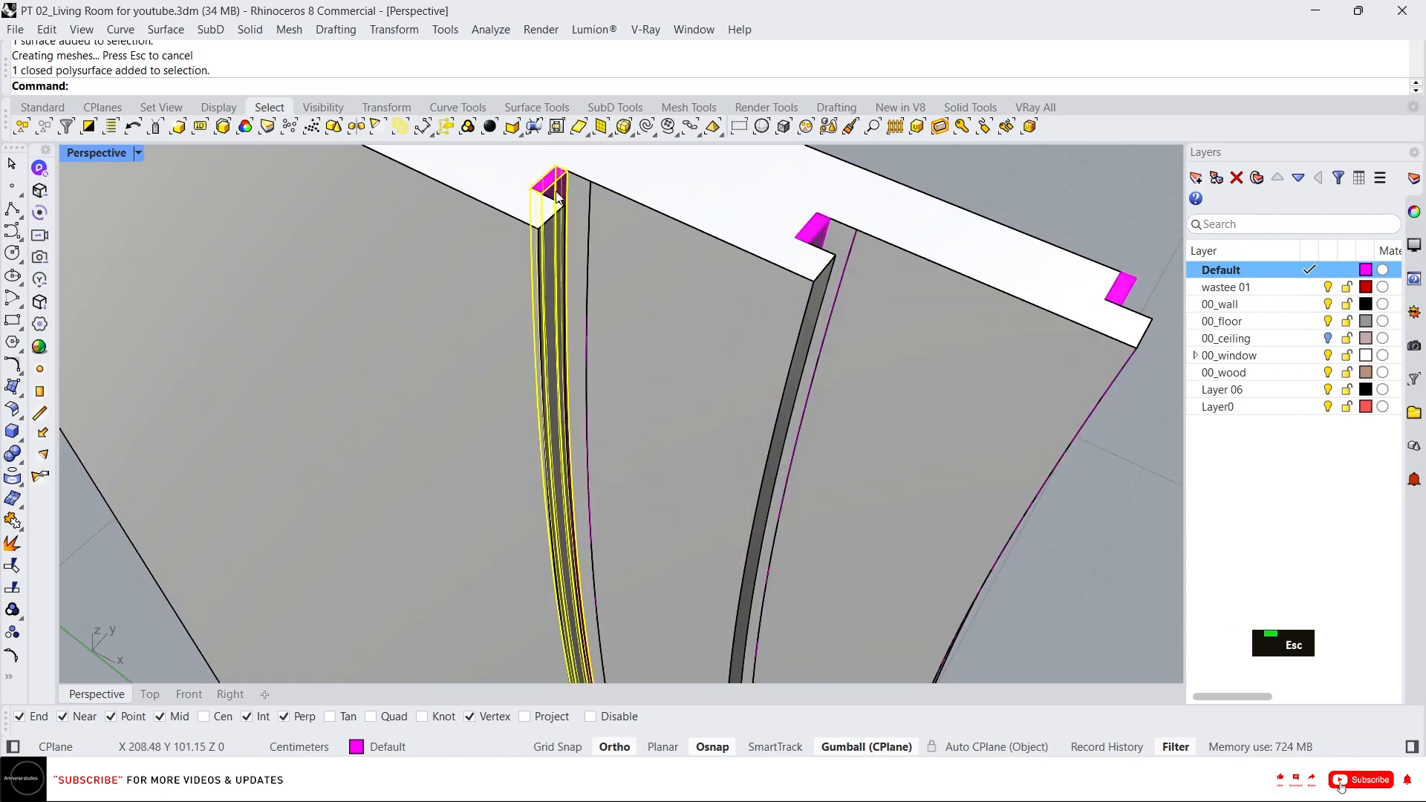
scroll(603, 217, down, 3)
scroll(599, 251, up, 5)
scroll(564, 316, down, 1)
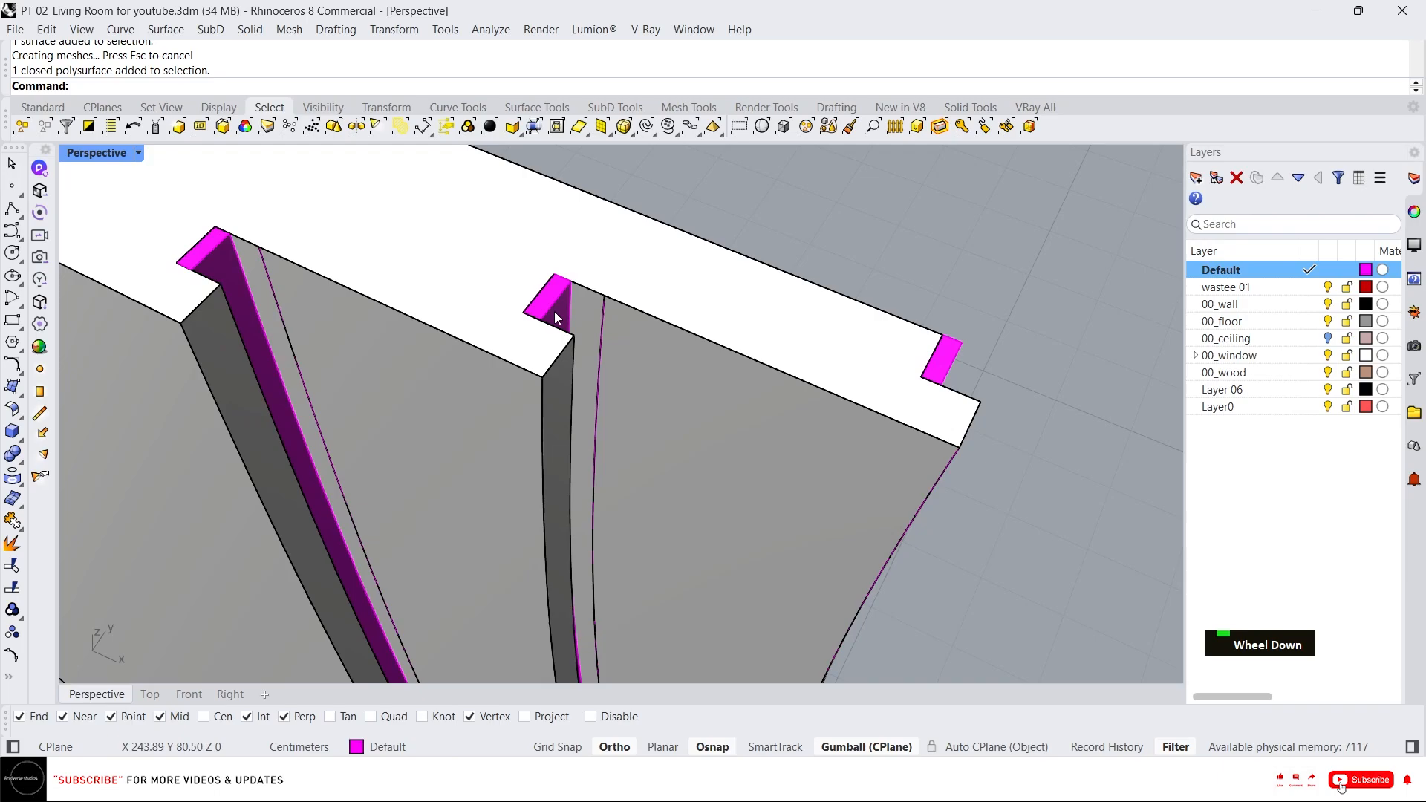
click(1223, 372)
click(1197, 178)
text(00)
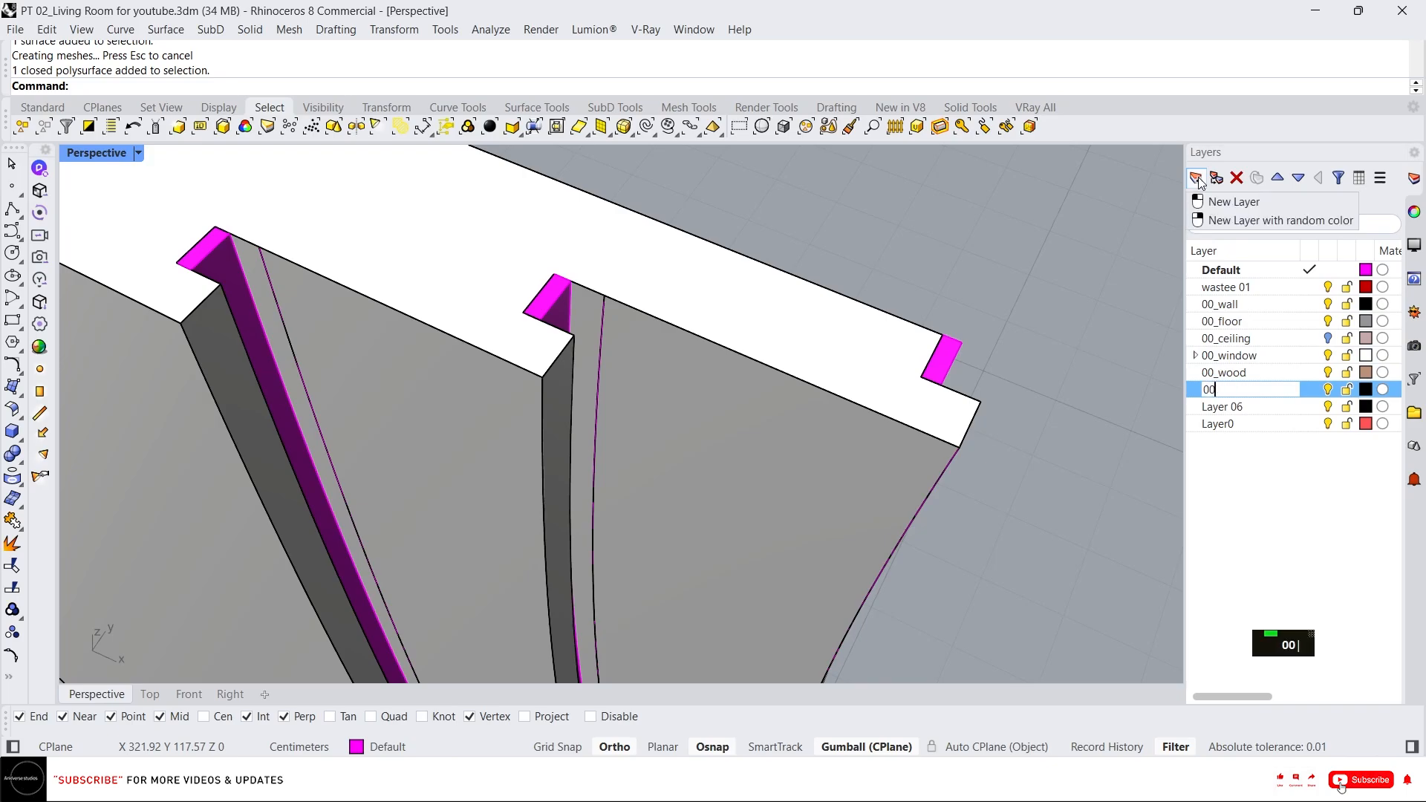
text(_e)
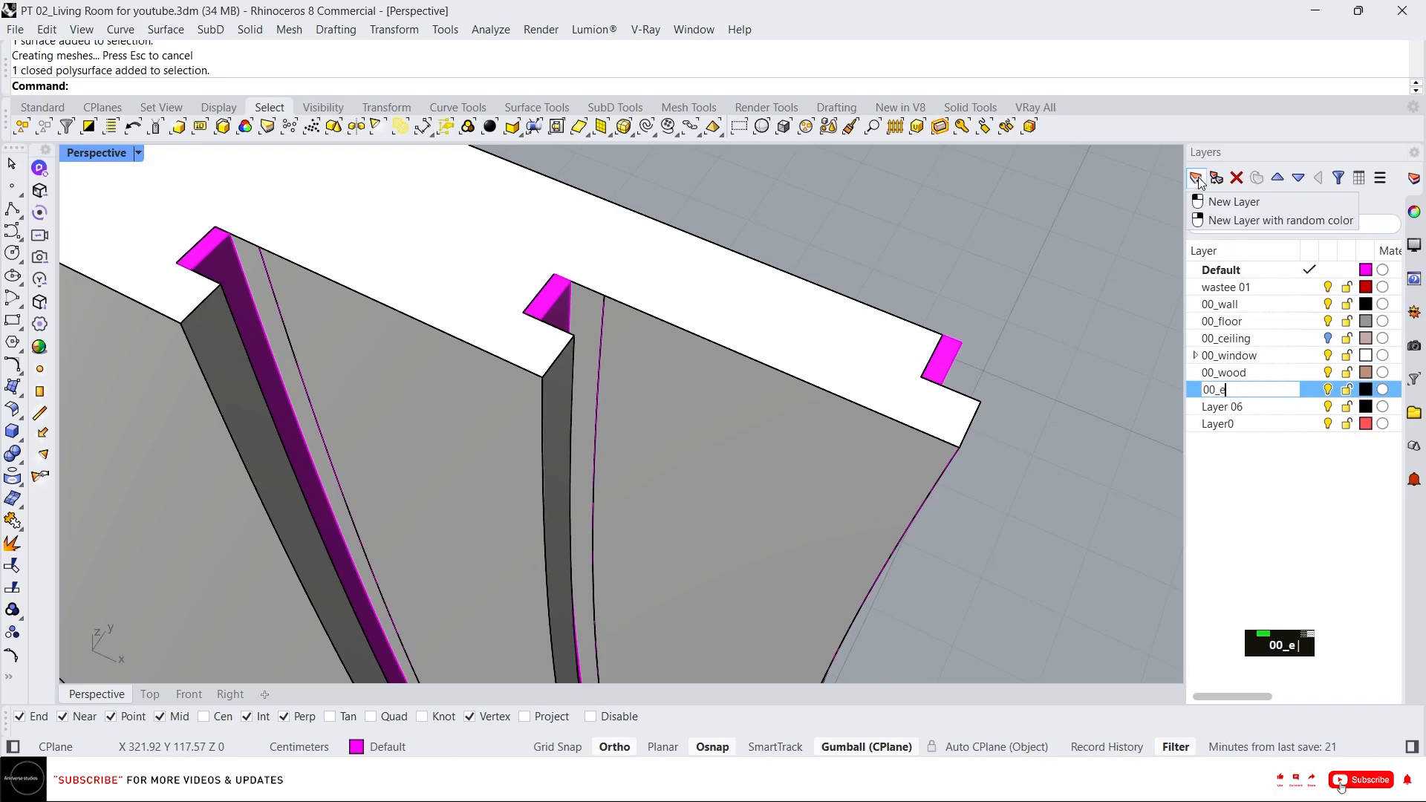
text(miss)
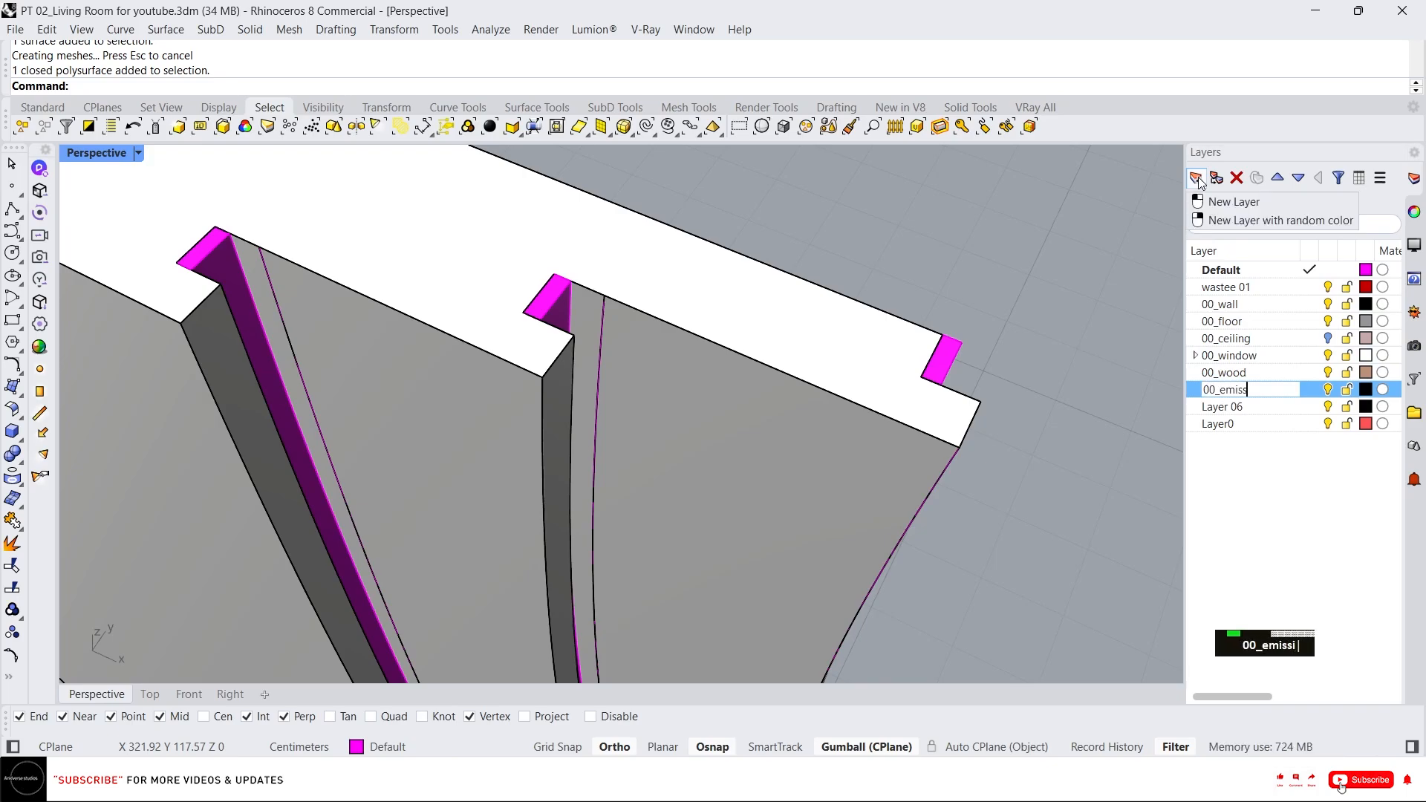
text(ive)
key(Return)
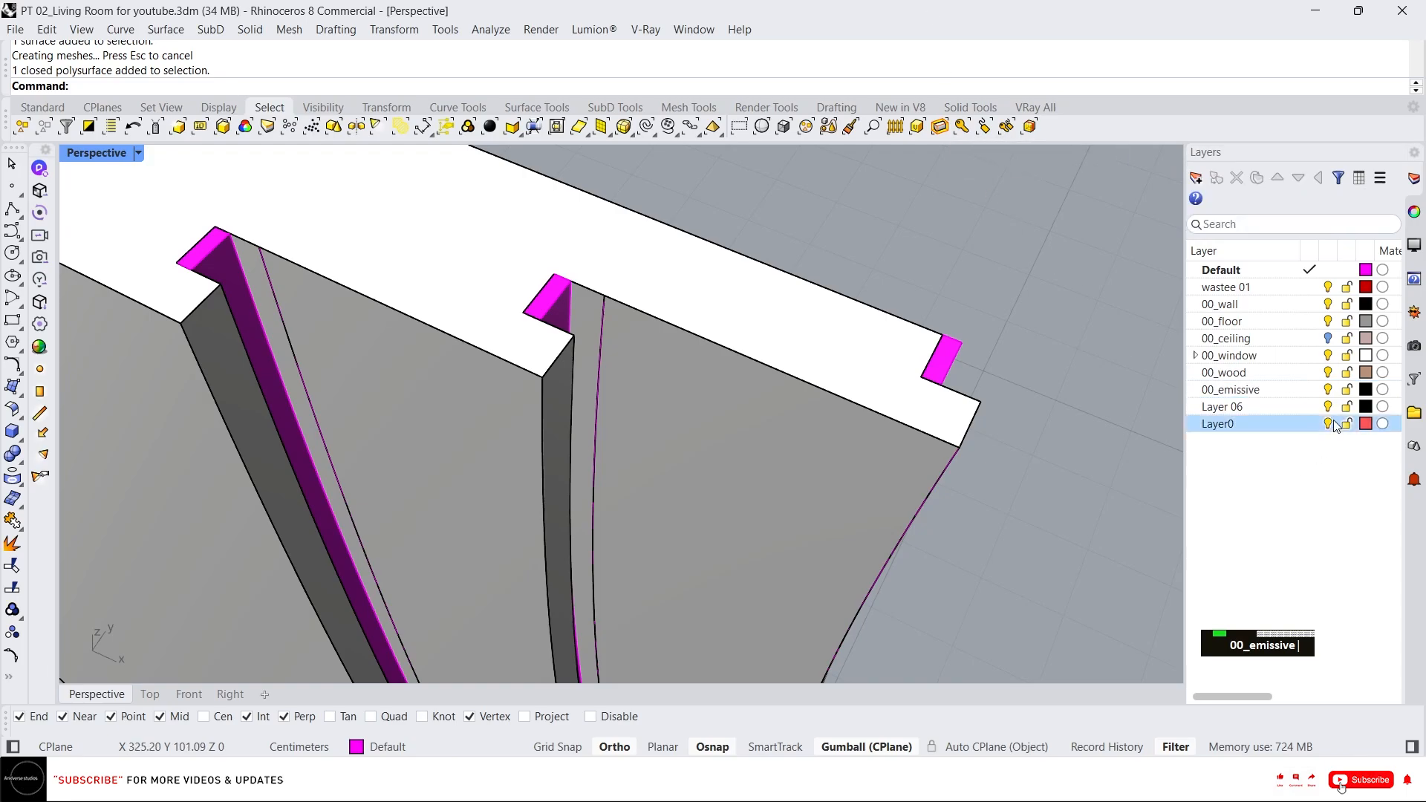
click(1365, 391)
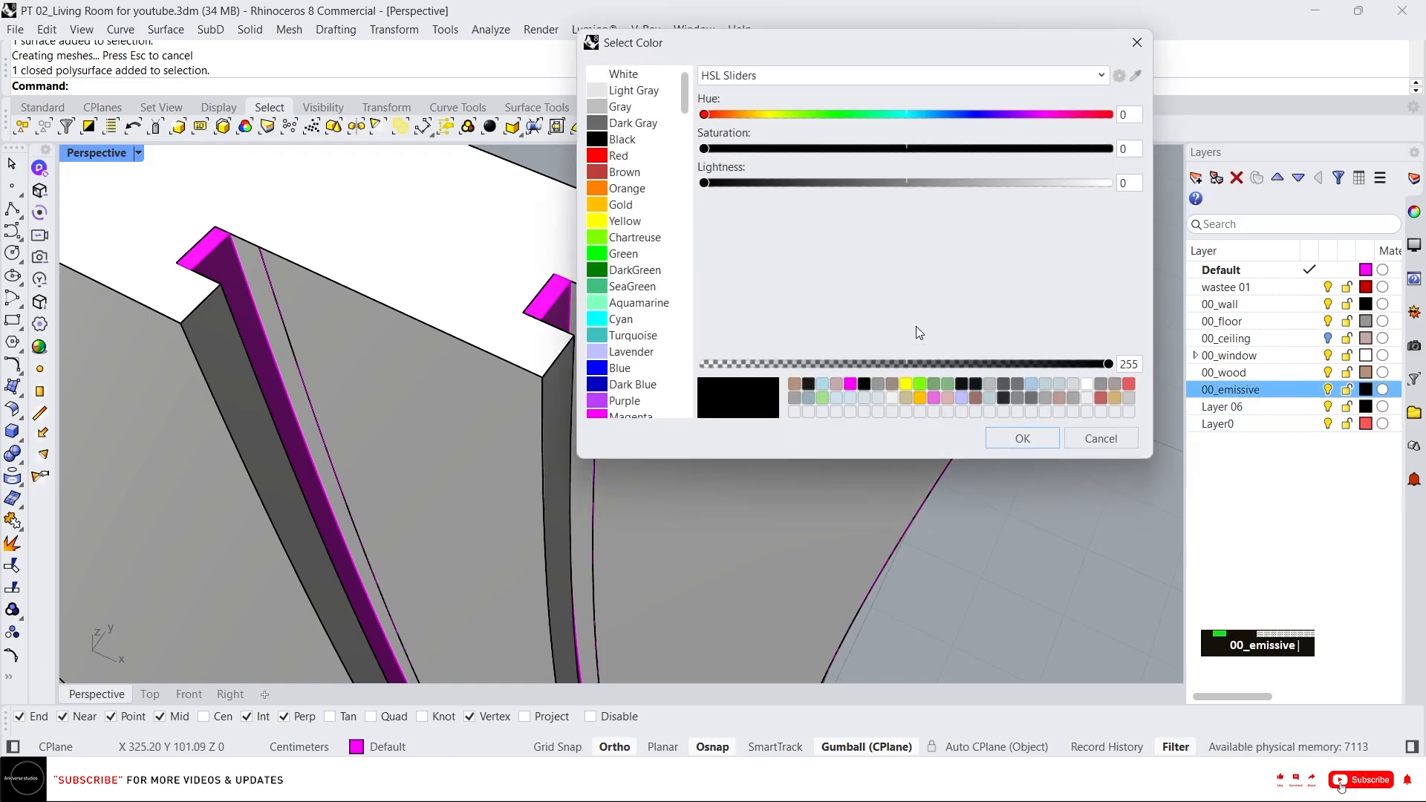
click(582, 237)
double_click(1022, 438)
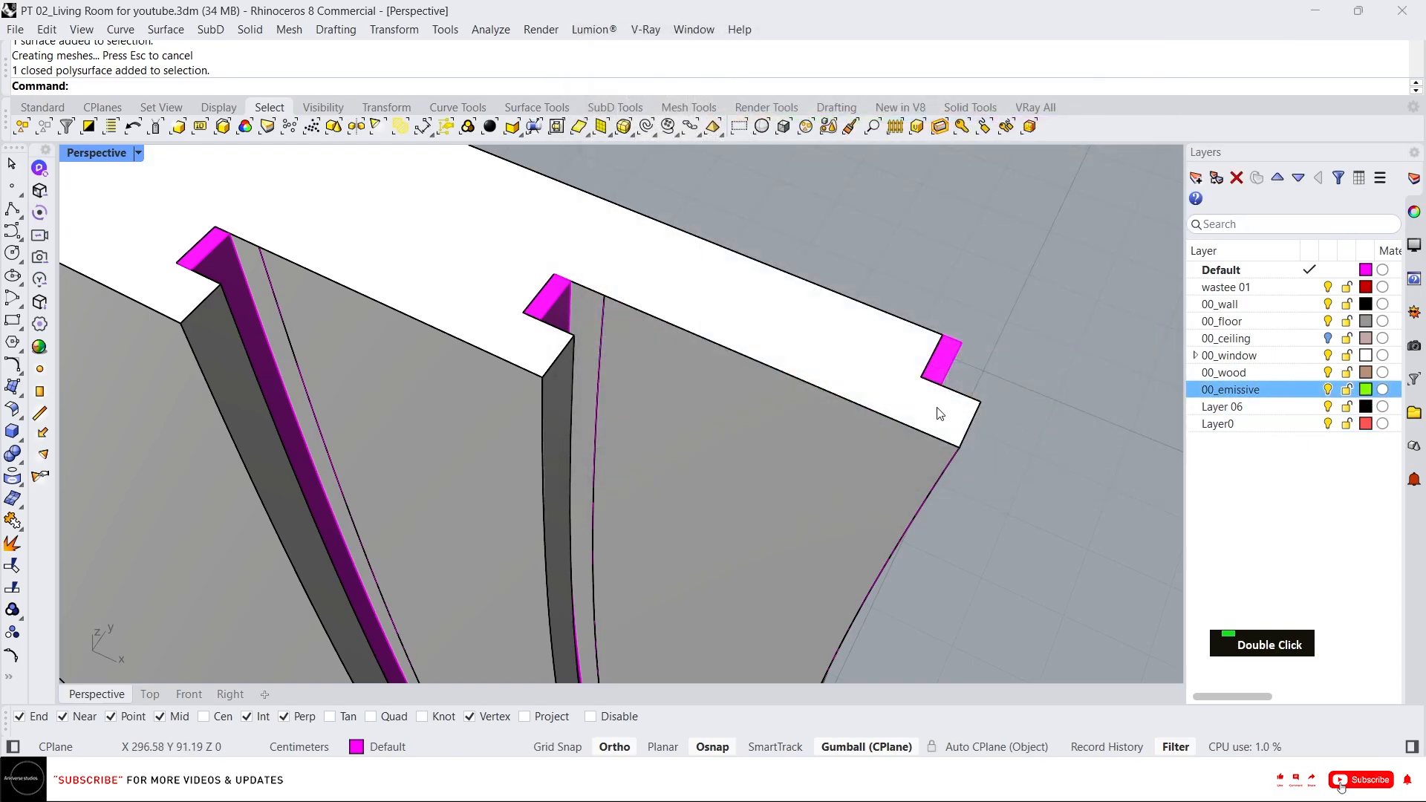
Move the three inlay strips onto the 00_emissive layer.
click(265, 260)
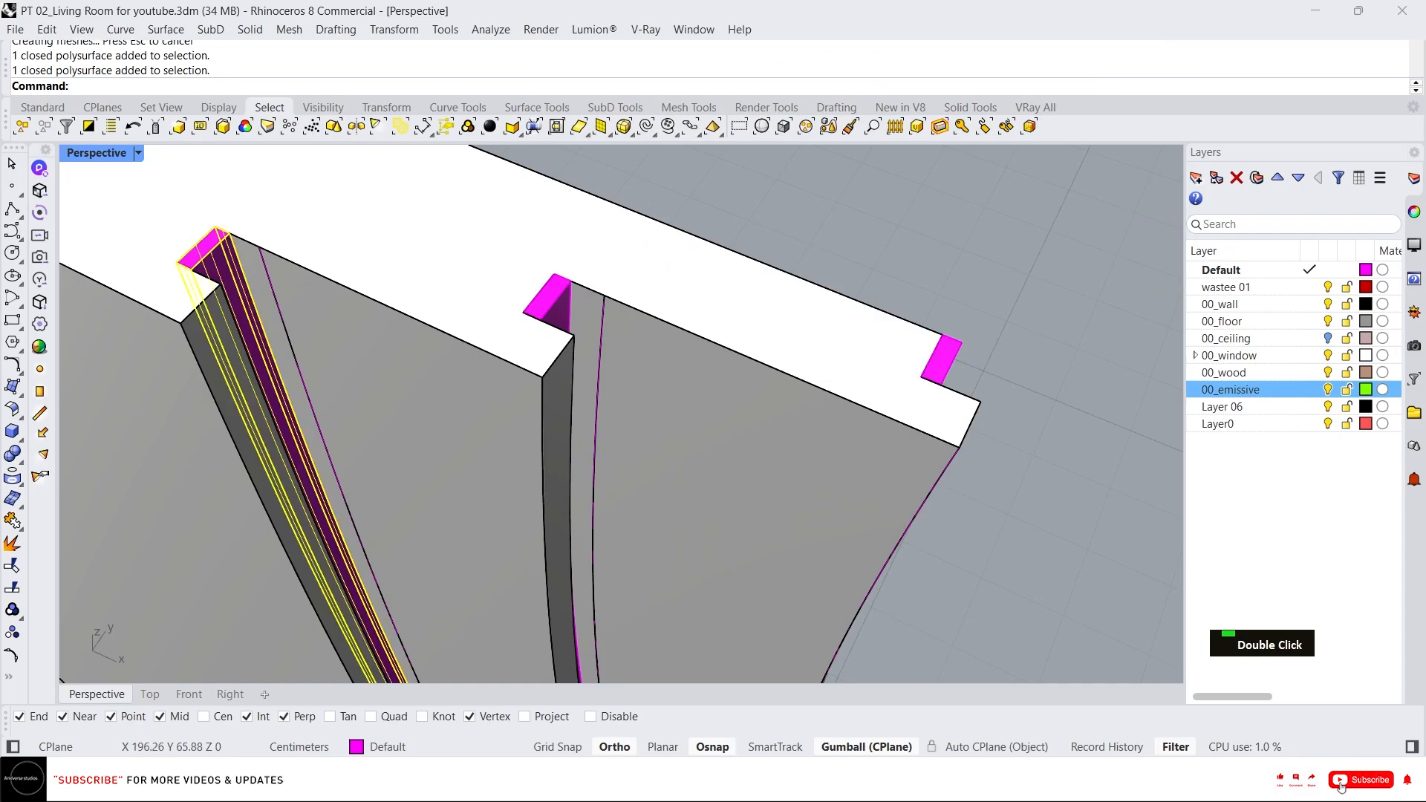
shift+click(545, 296)
shift+click(957, 353)
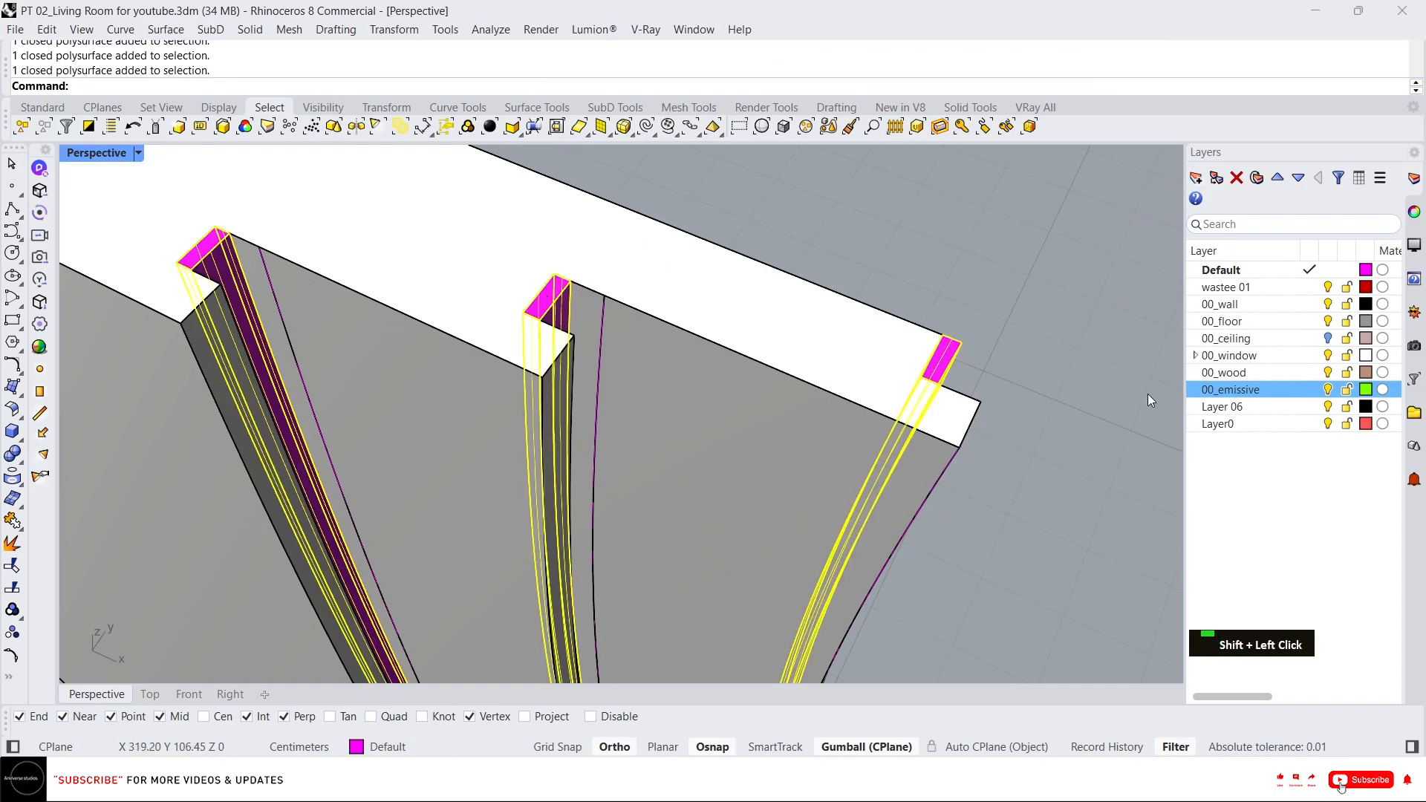
right_click(1237, 392)
click(1262, 479)
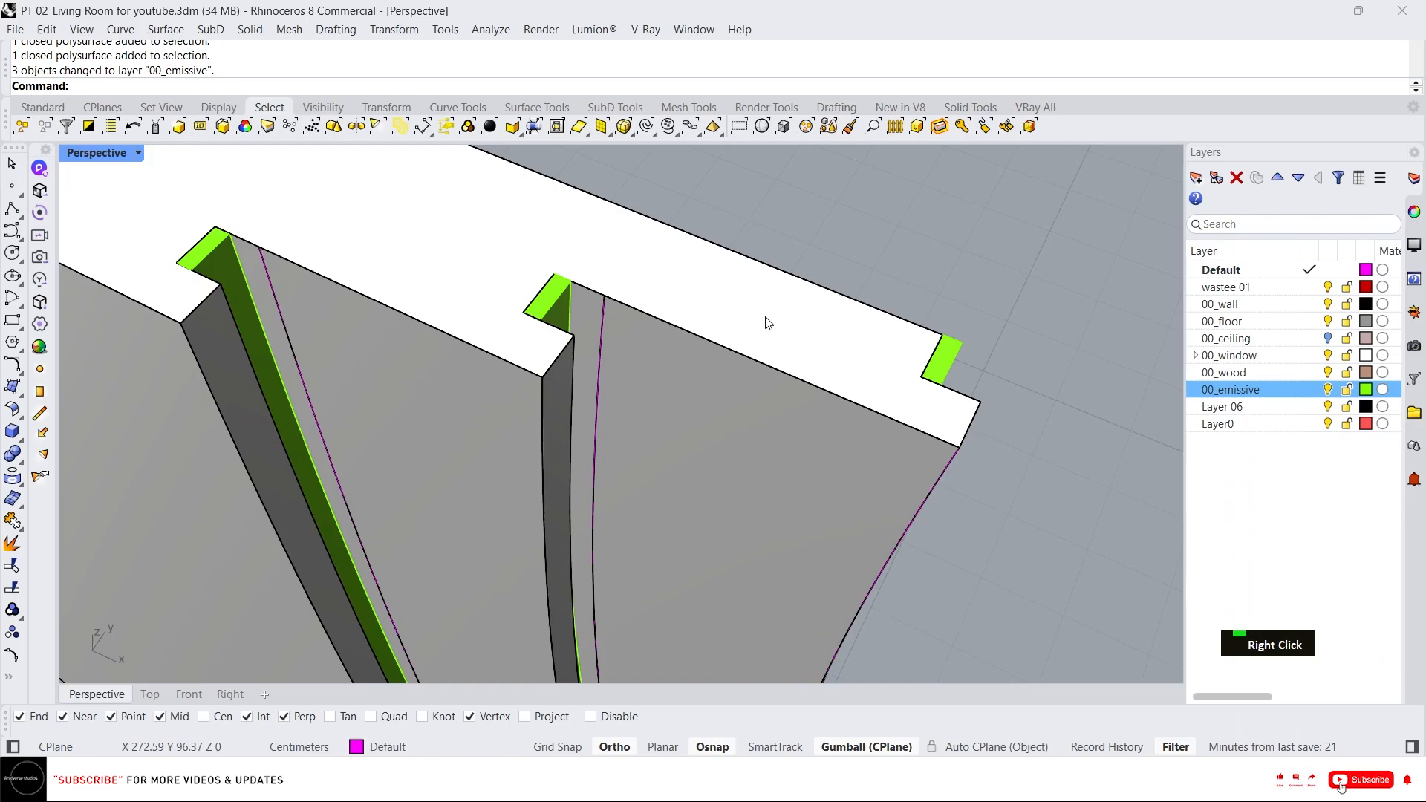
Select and delete the three leftover helper objects.
scroll(482, 312, down, 3)
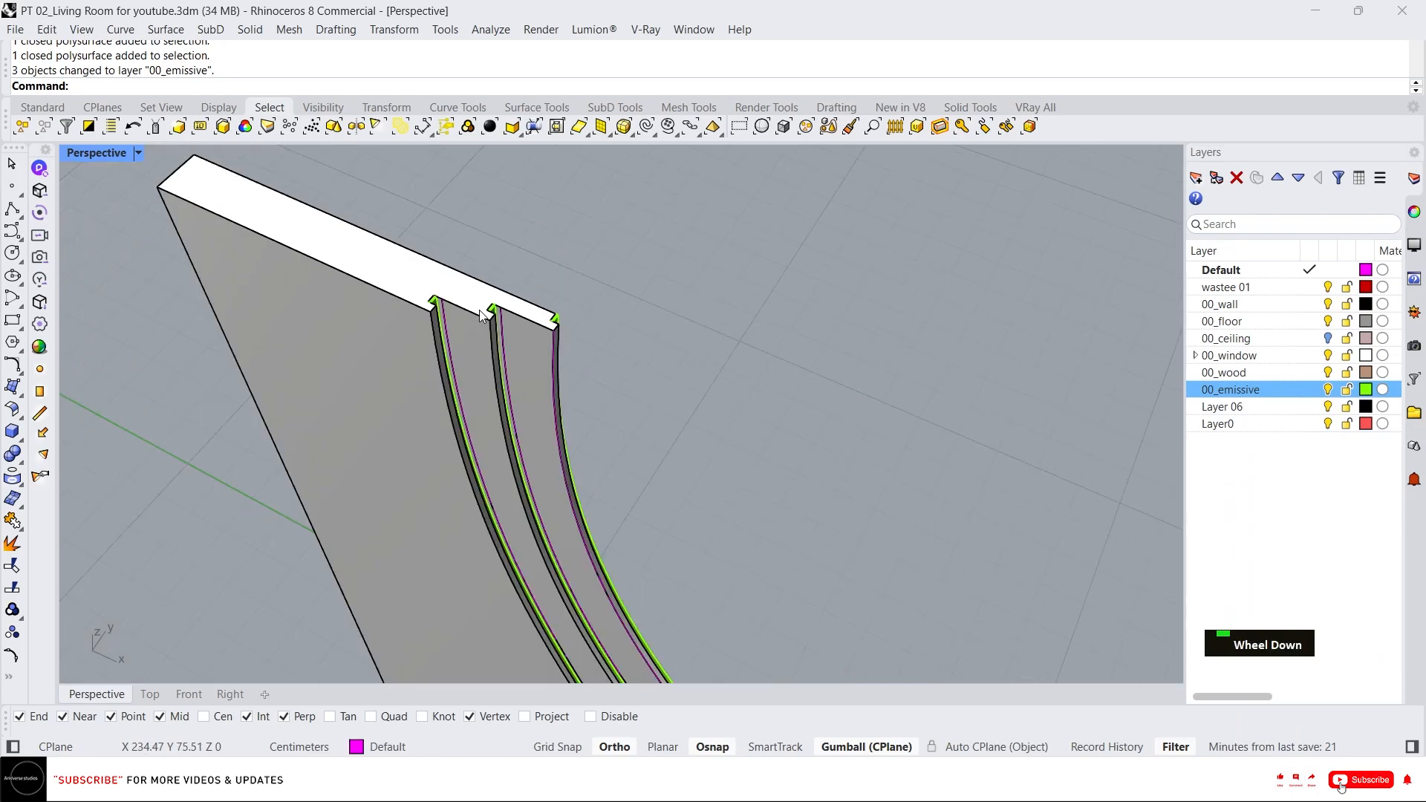
shift+click(445, 287)
right_drag(446, 287, 600, 212)
key(Escape)
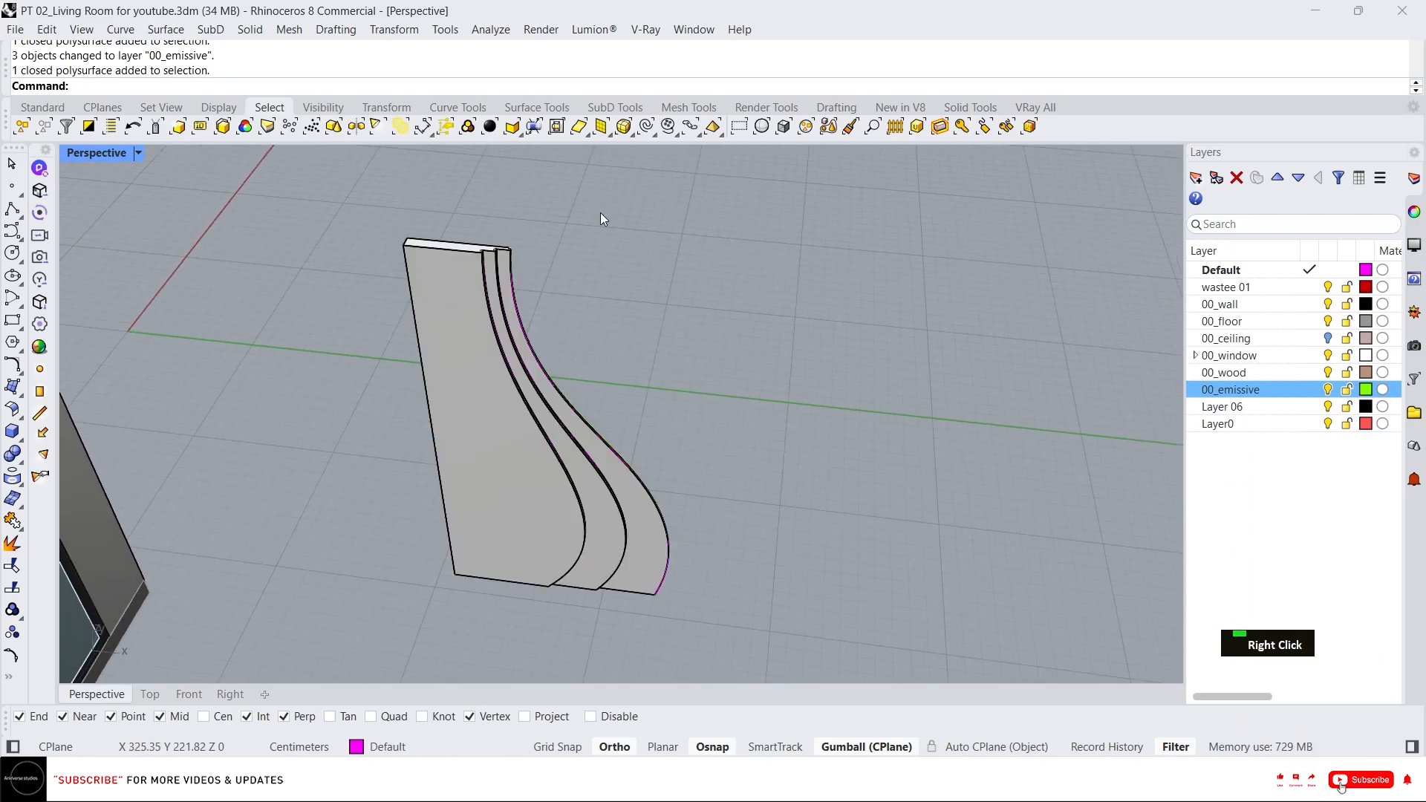
click(646, 132)
key(Delete)
Select the wavy panel together with its three inlay strips and group them.
drag(777, 514, 461, 273)
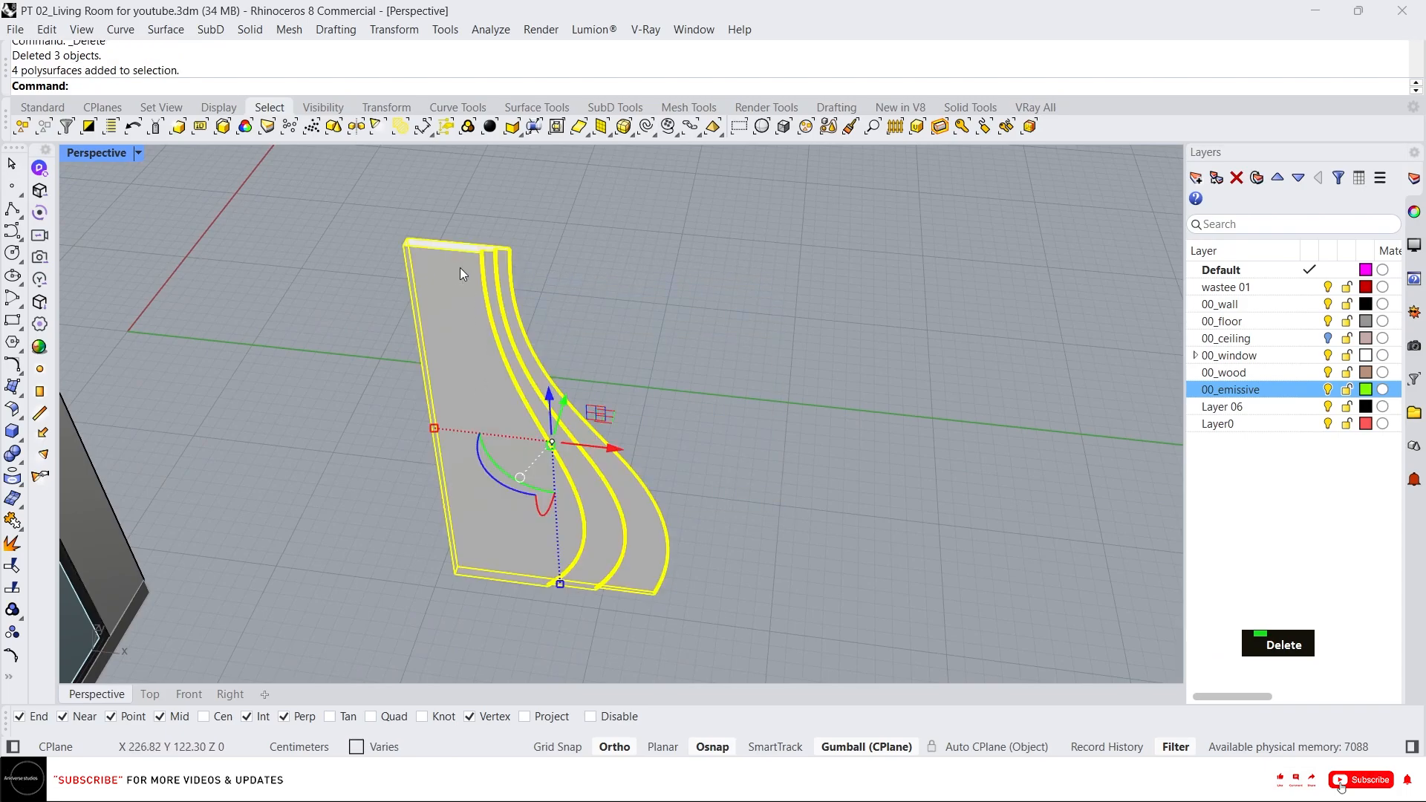
text(g)
key(Return)
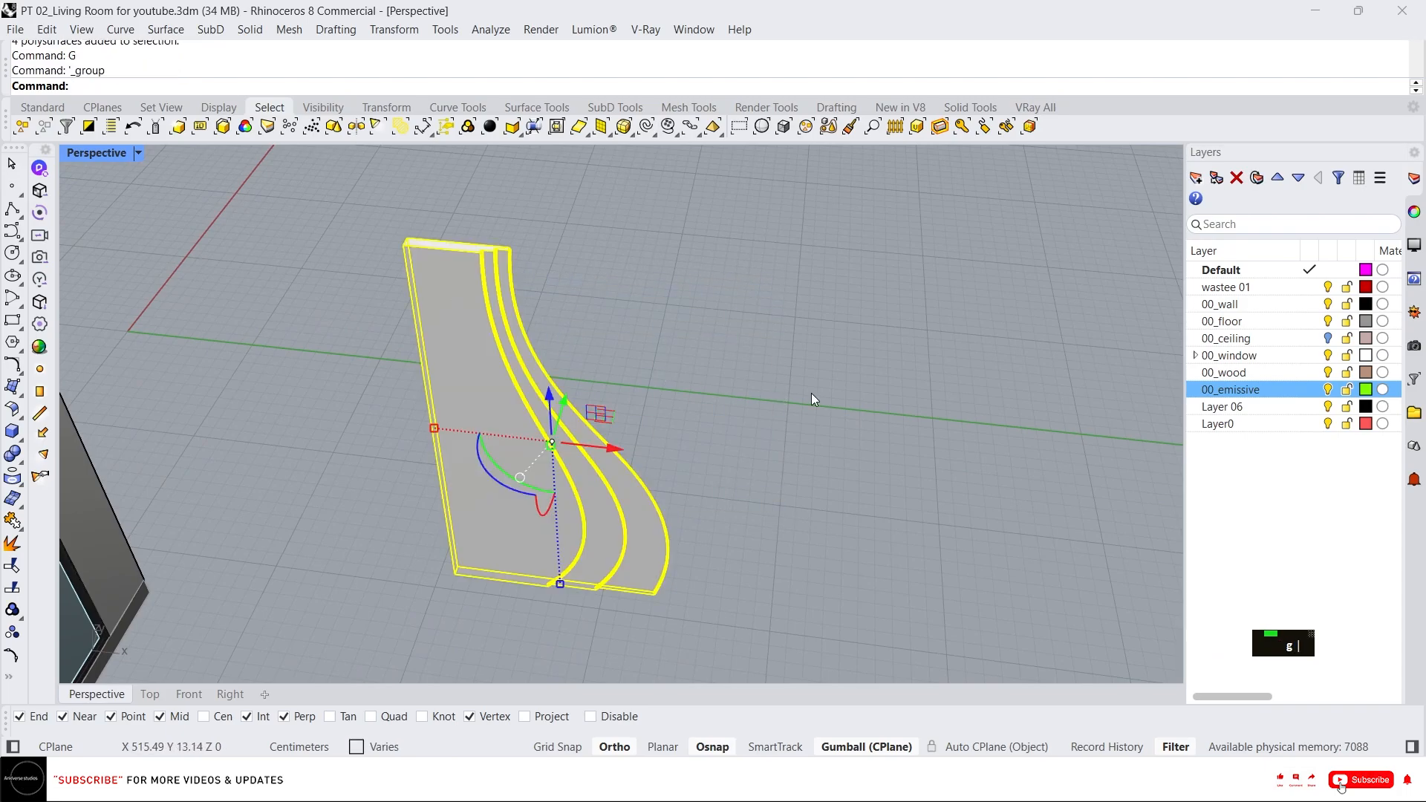
Move the grouped panel from its top corner onto the upper corner of the room's wall.
key(Escape)
scroll(787, 368, down, 3)
click(652, 331)
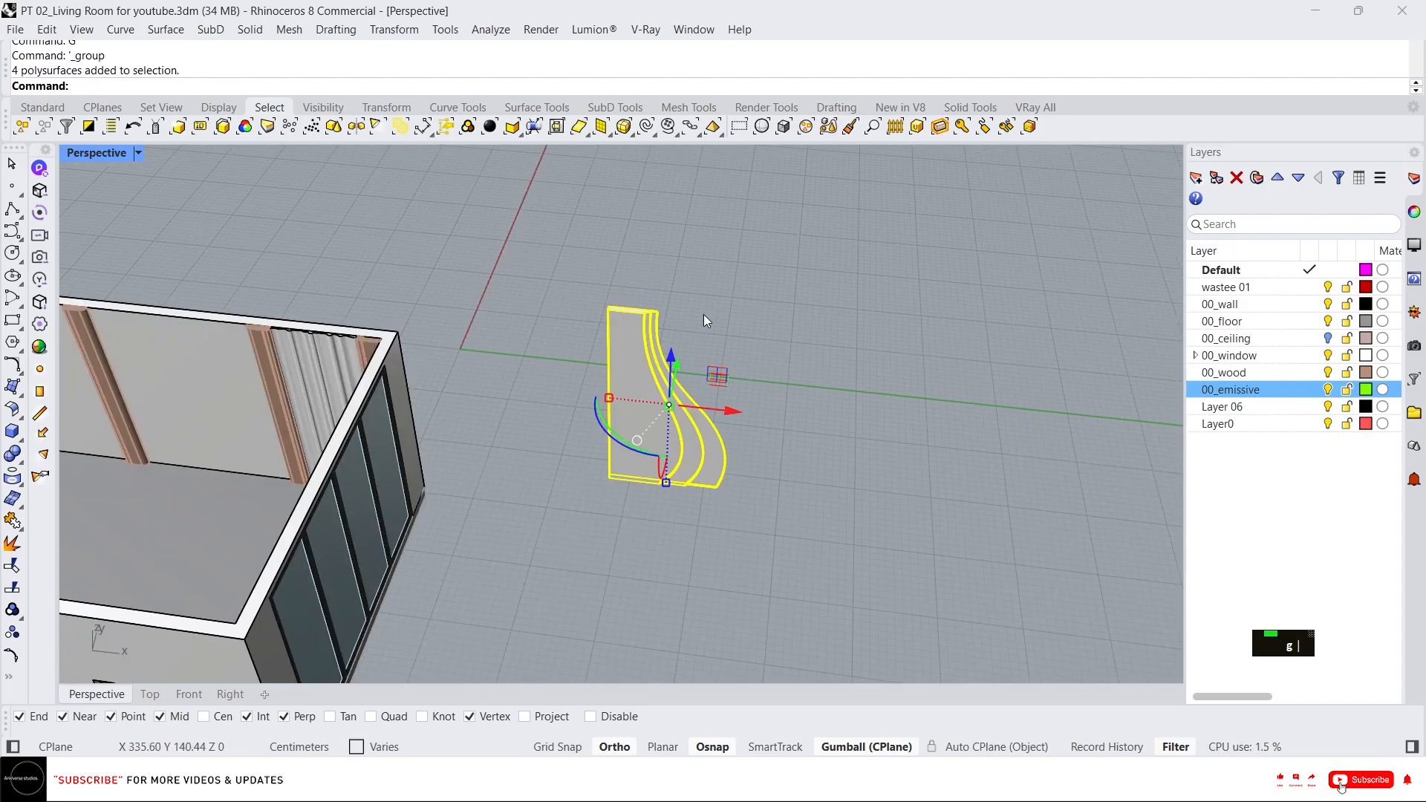
scroll(646, 332, down, 2)
scroll(643, 332, up, 4)
right_drag(643, 331, 788, 328)
scroll(742, 324, up, 2)
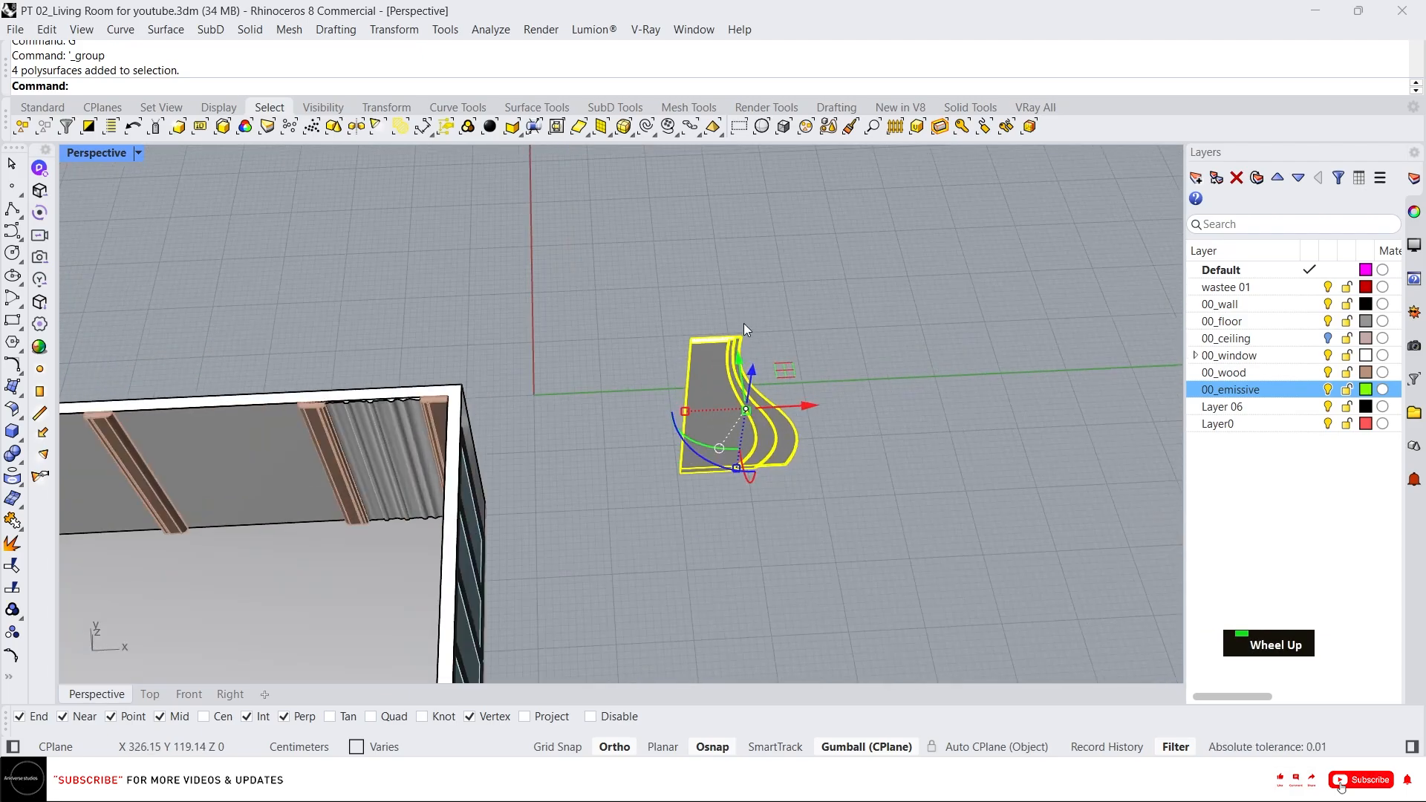
scroll(743, 315, down, 1)
text(m)
key(Return)
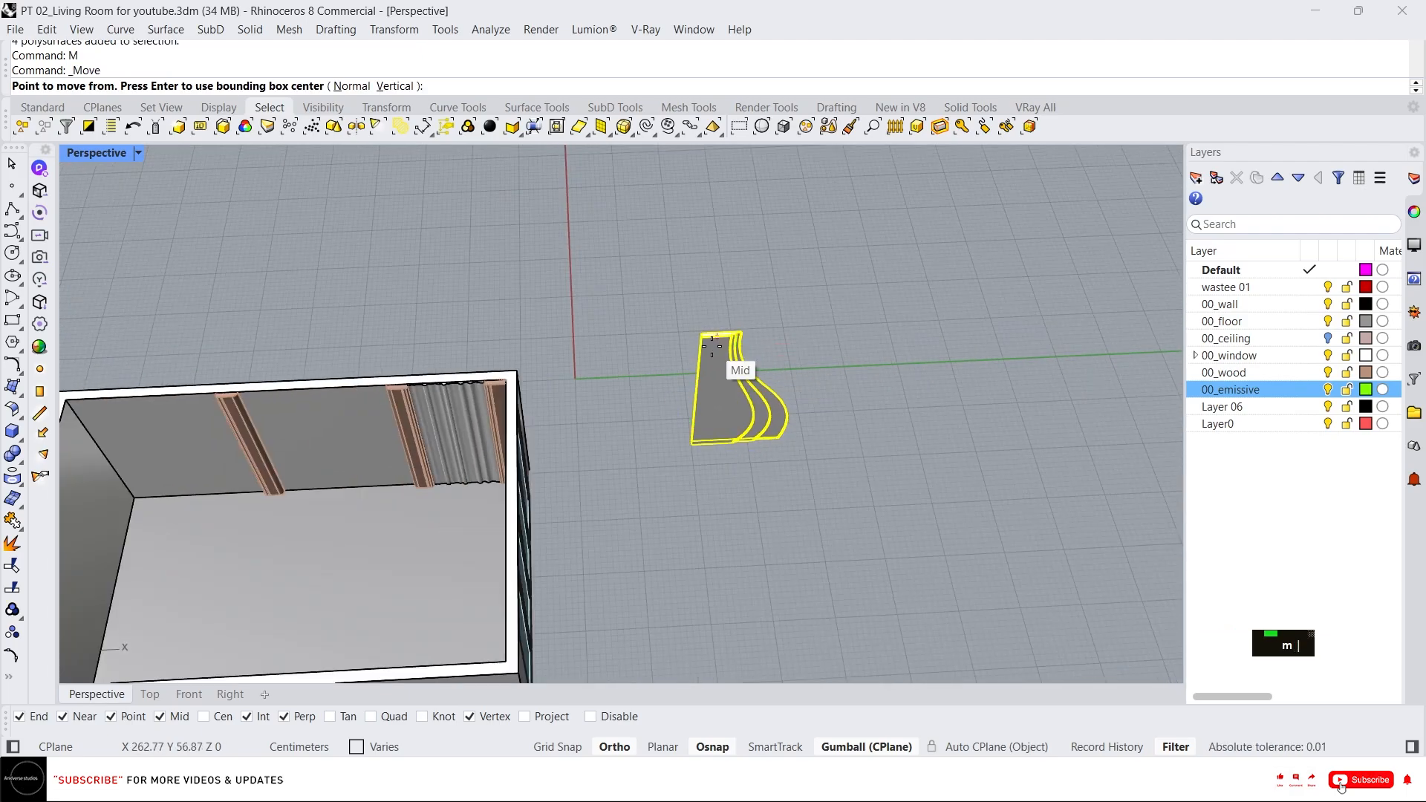
click(702, 334)
scroll(80, 411, up, 2)
scroll(81, 410, up, 1)
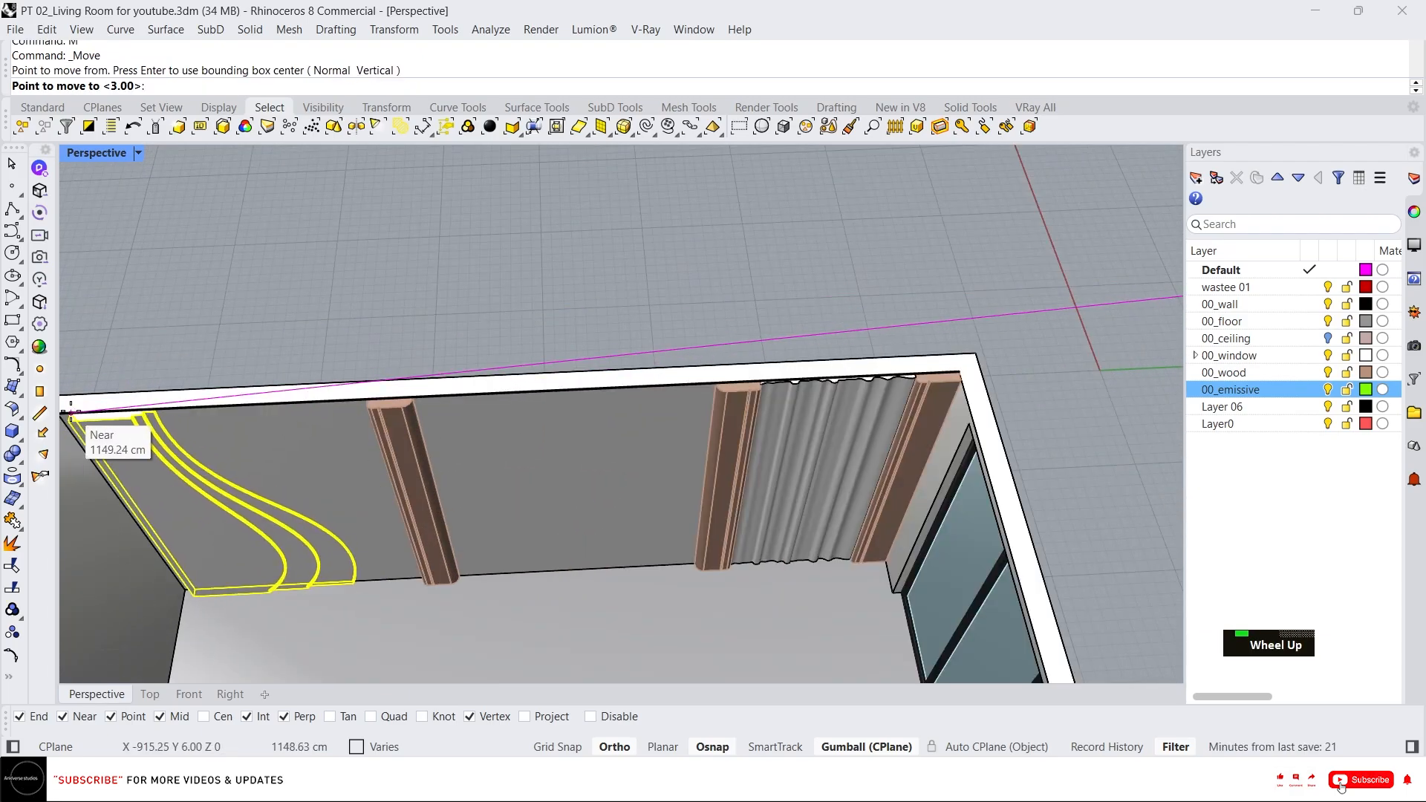
scroll(85, 412, down, 3)
click(97, 406)
scroll(97, 420, up, 2)
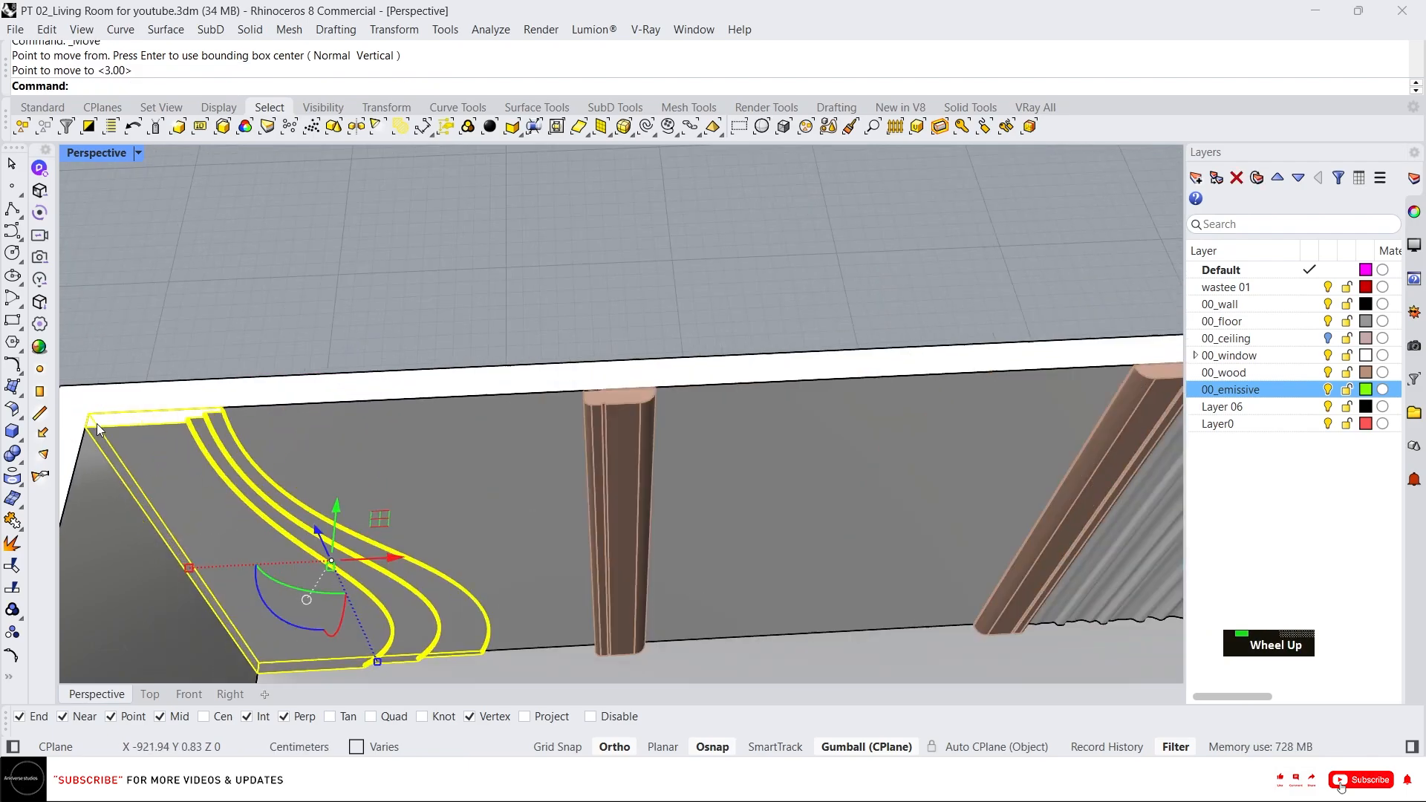
scroll(223, 416, down, 3)
scroll(355, 382, up, 5)
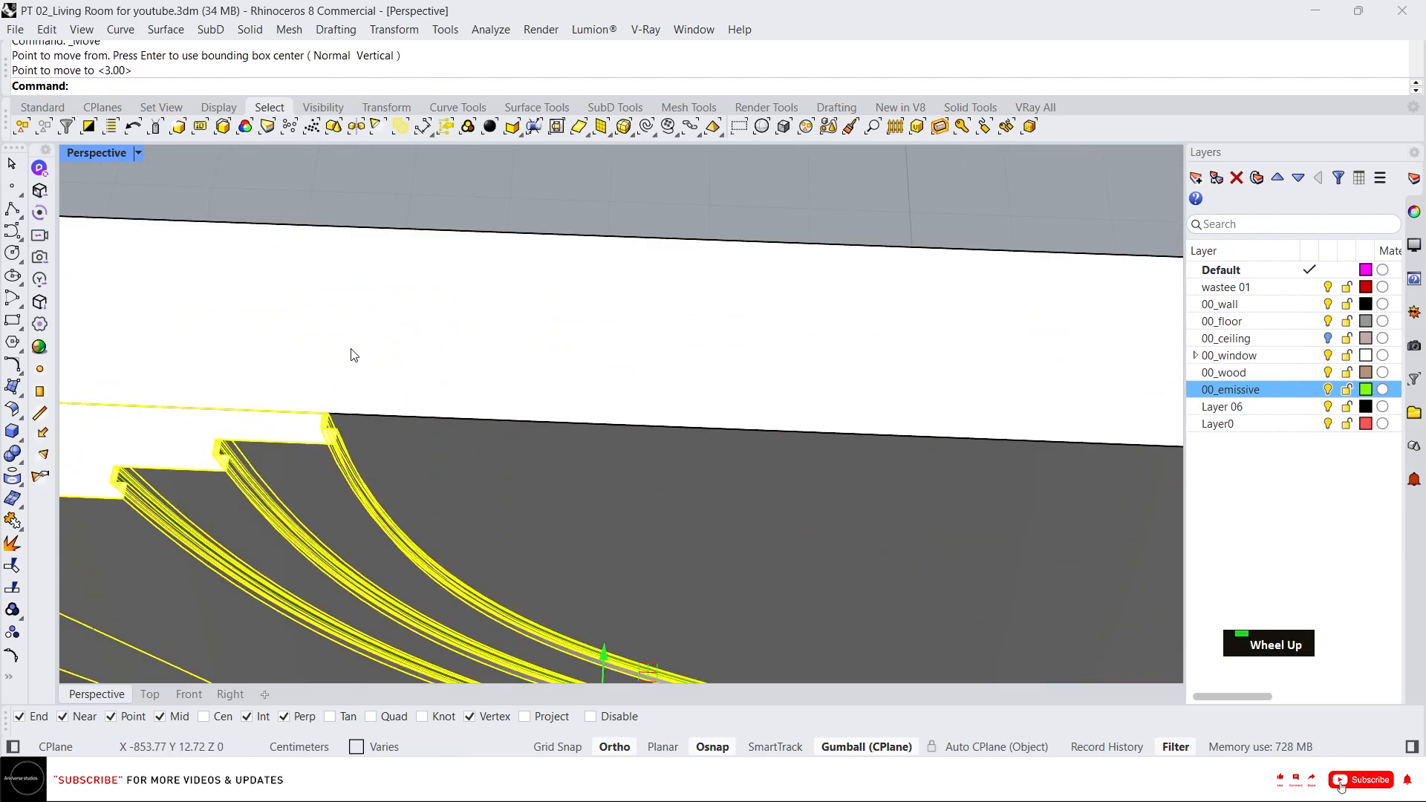
key(Escape)
Shift the grouped panel -2 cm along its gumball axis.
scroll(331, 450, down, 2)
right_drag(332, 450, 689, 215)
right_drag(613, 298, 580, 312)
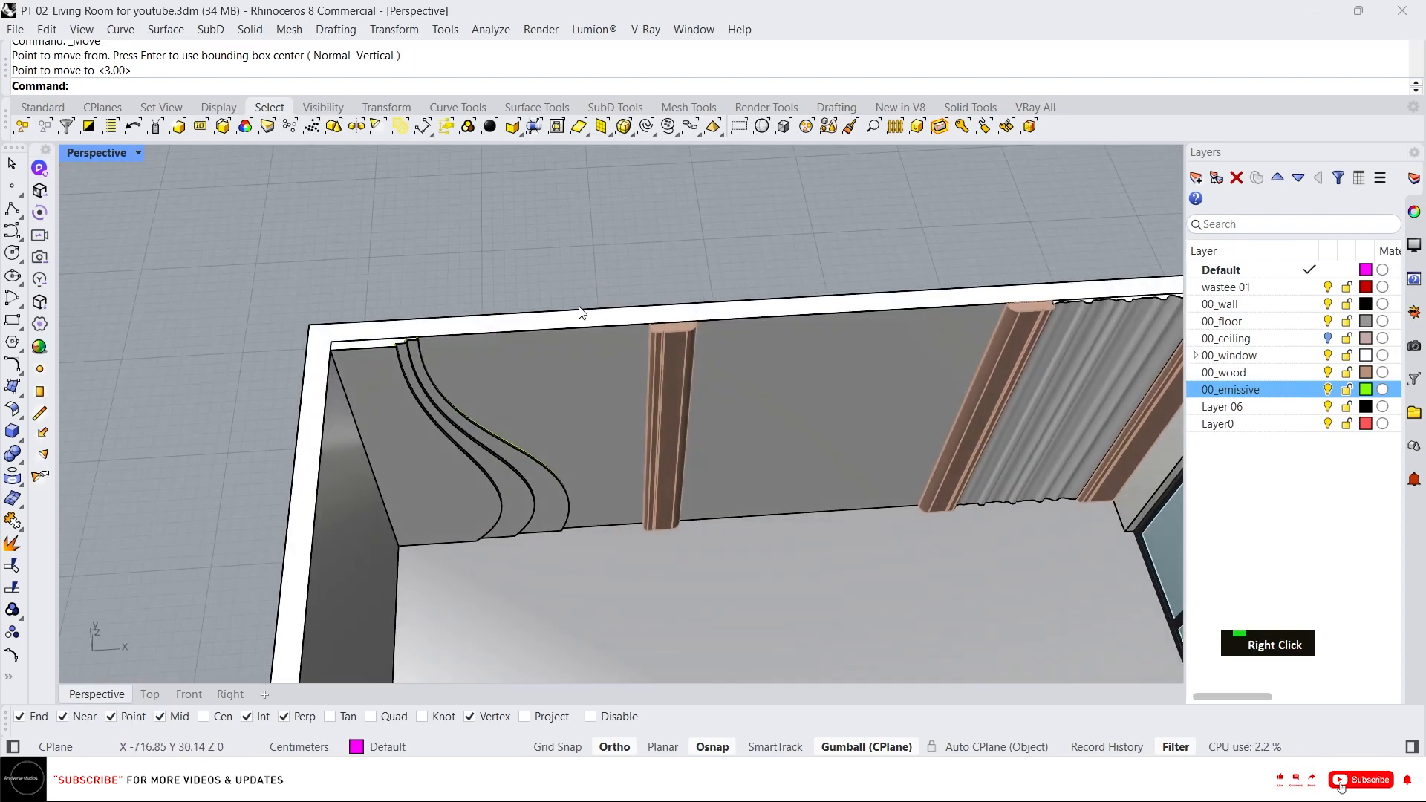
right_drag(563, 384, 467, 382)
scroll(384, 345, up, 5)
click(329, 381)
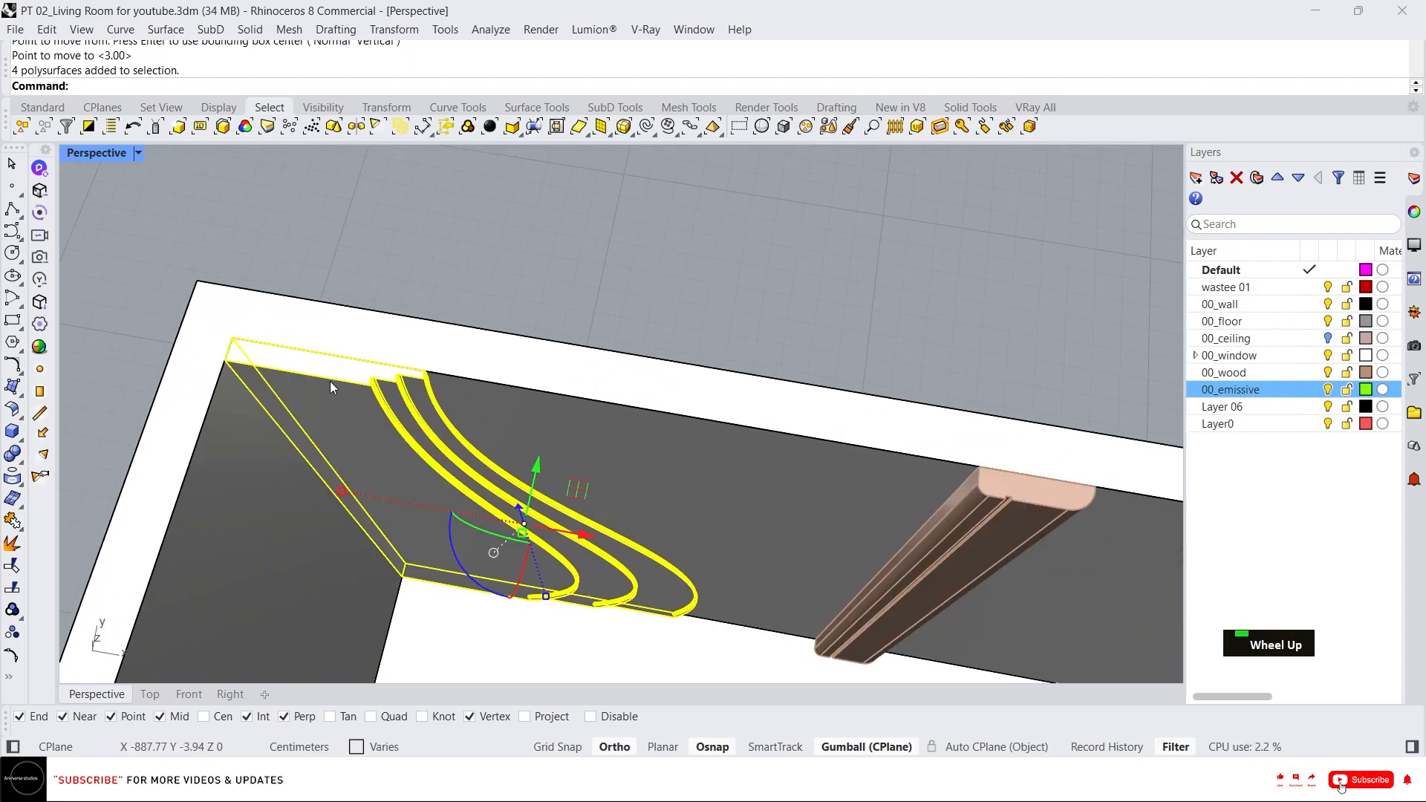
scroll(294, 358, up, 4)
click(653, 568)
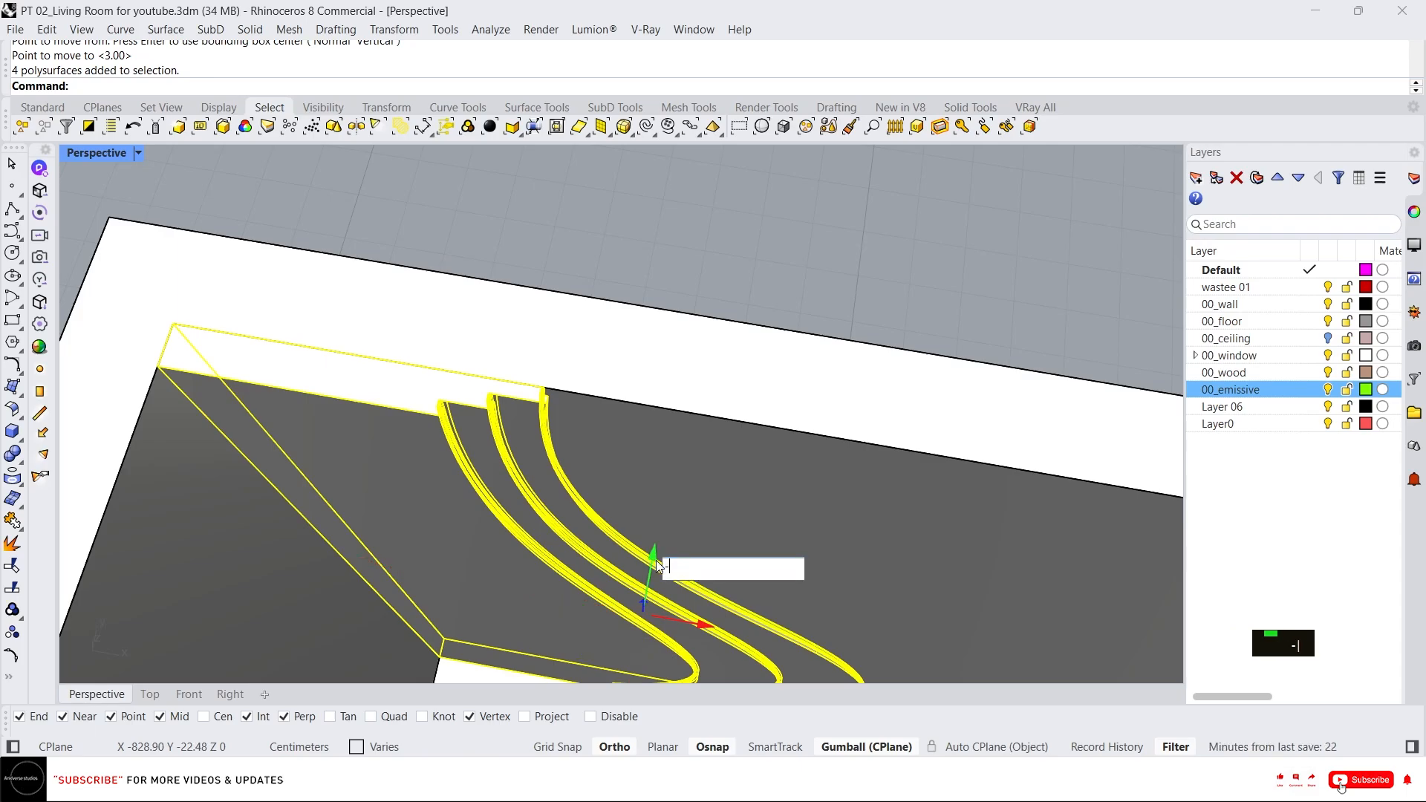
text(-2)
key(Return)
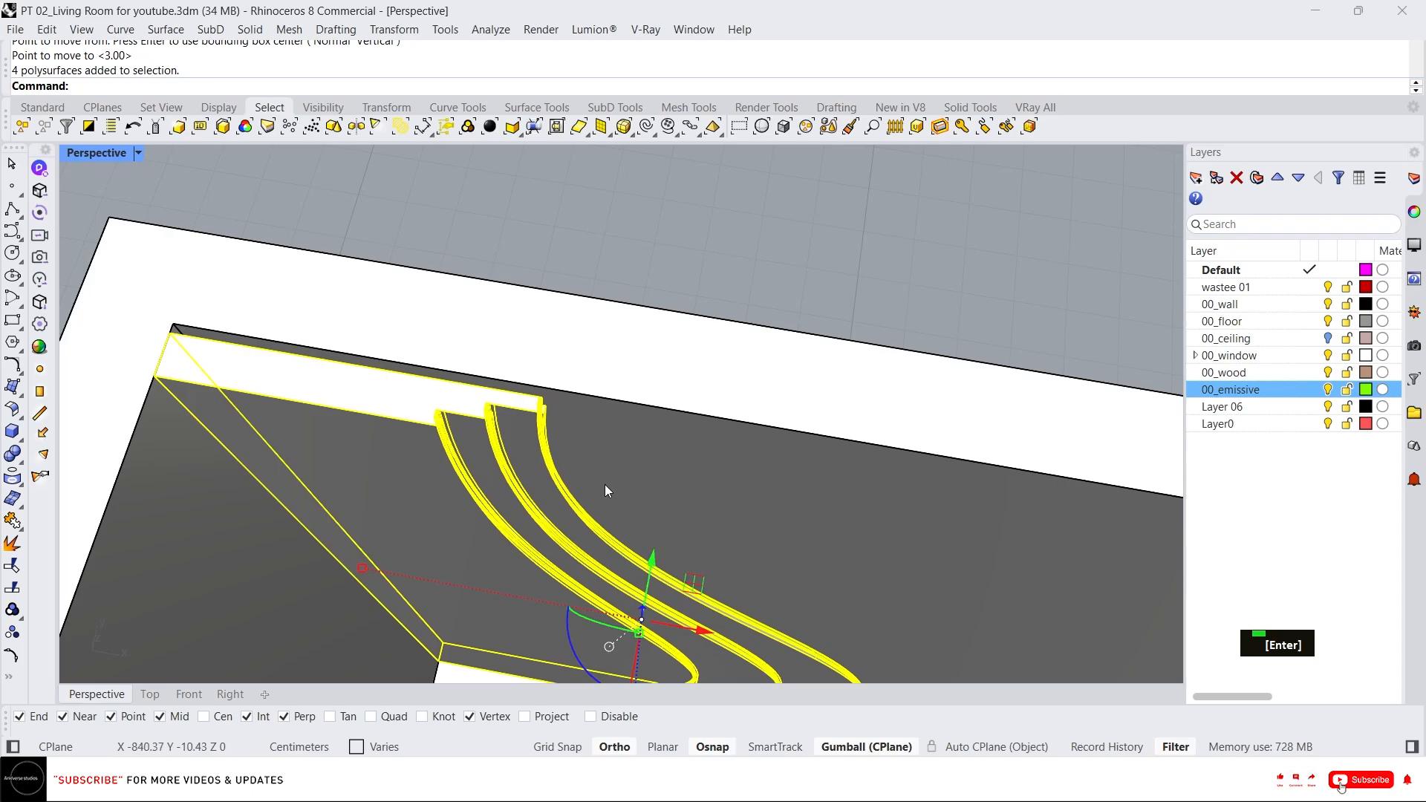
scroll(431, 380, down, 2)
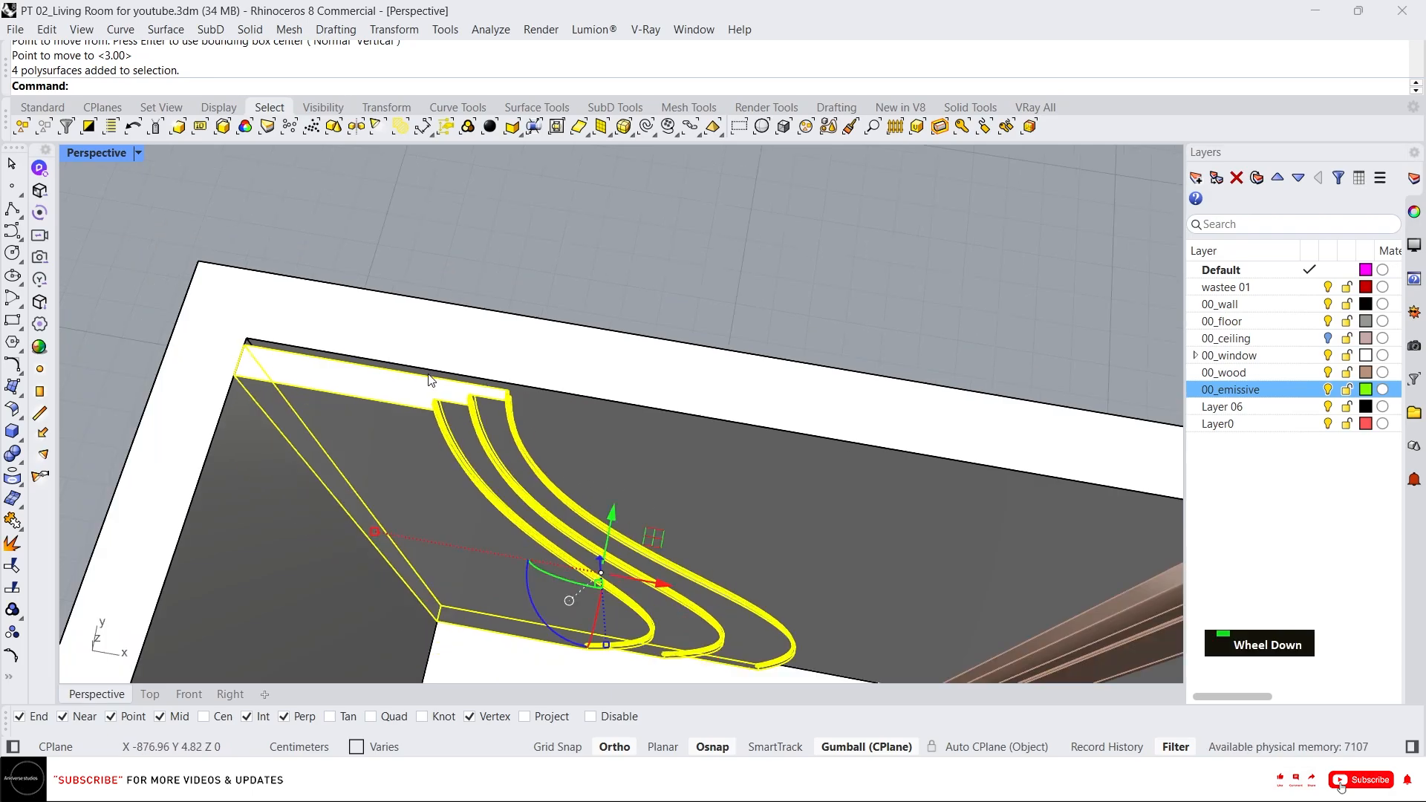
scroll(475, 378, up, 3)
key(Escape)
Draw a thin rectangle along the top of the wall from the panel's end to the wooden pilaster.
text(re)
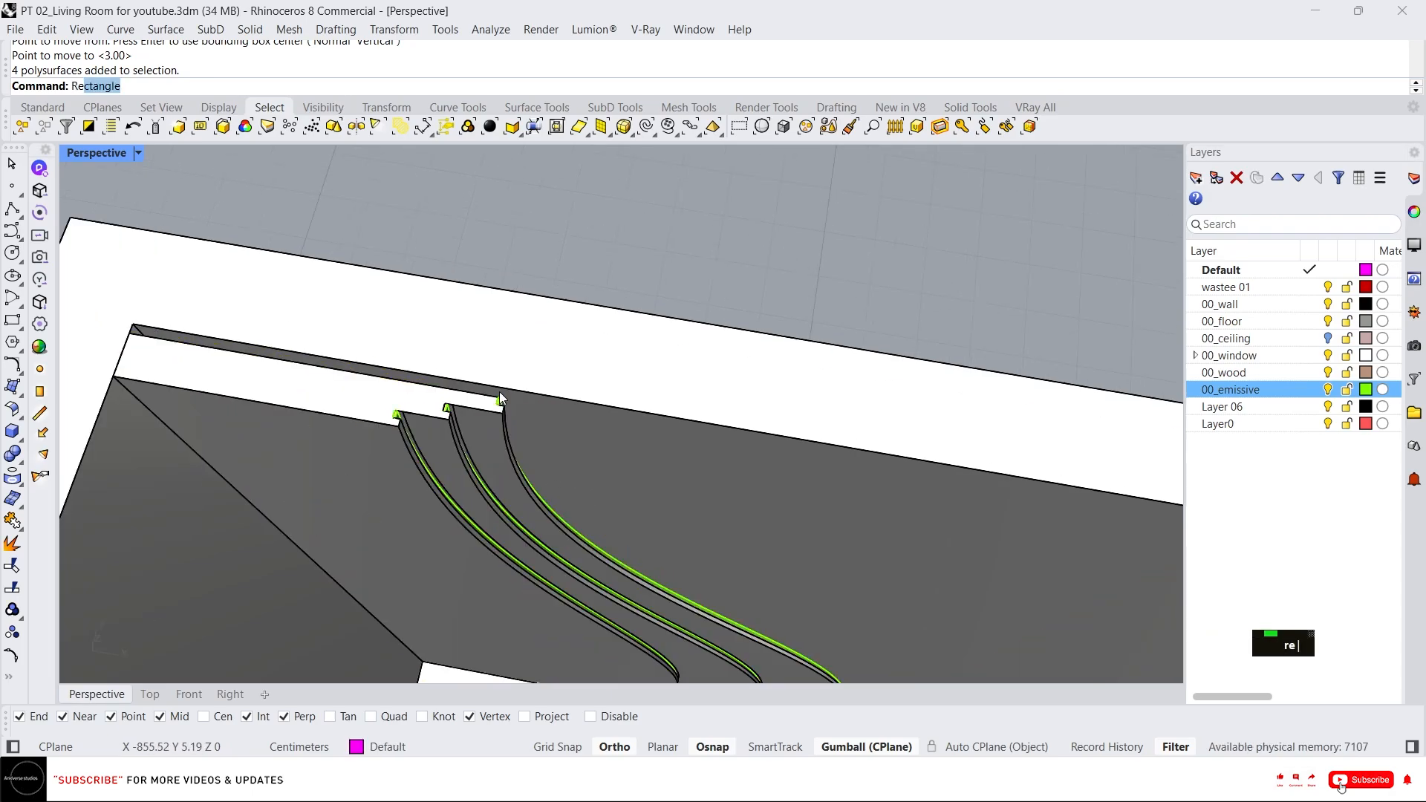
text(c)
key(Return)
scroll(490, 401, up, 2)
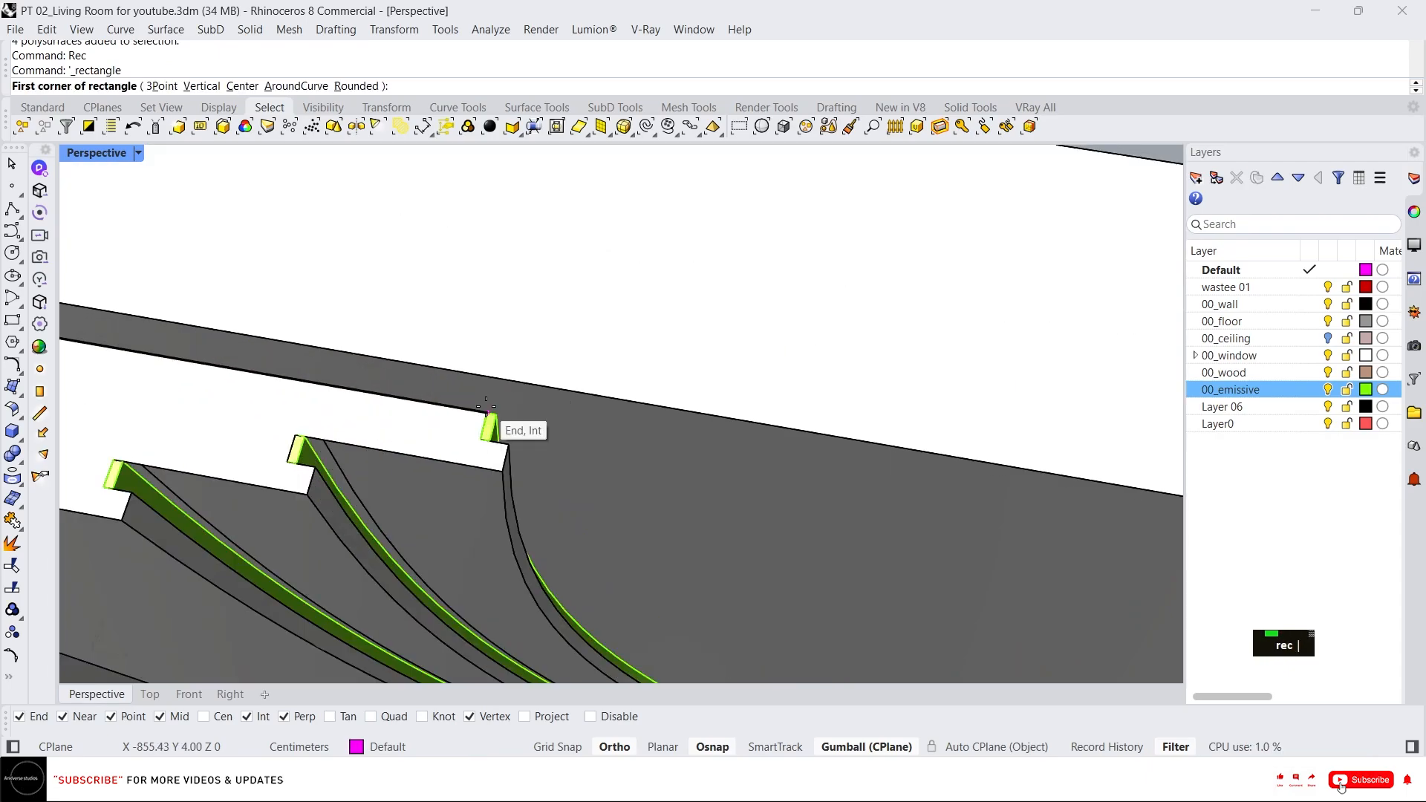
click(487, 407)
scroll(750, 464, down, 3)
scroll(996, 482, up, 4)
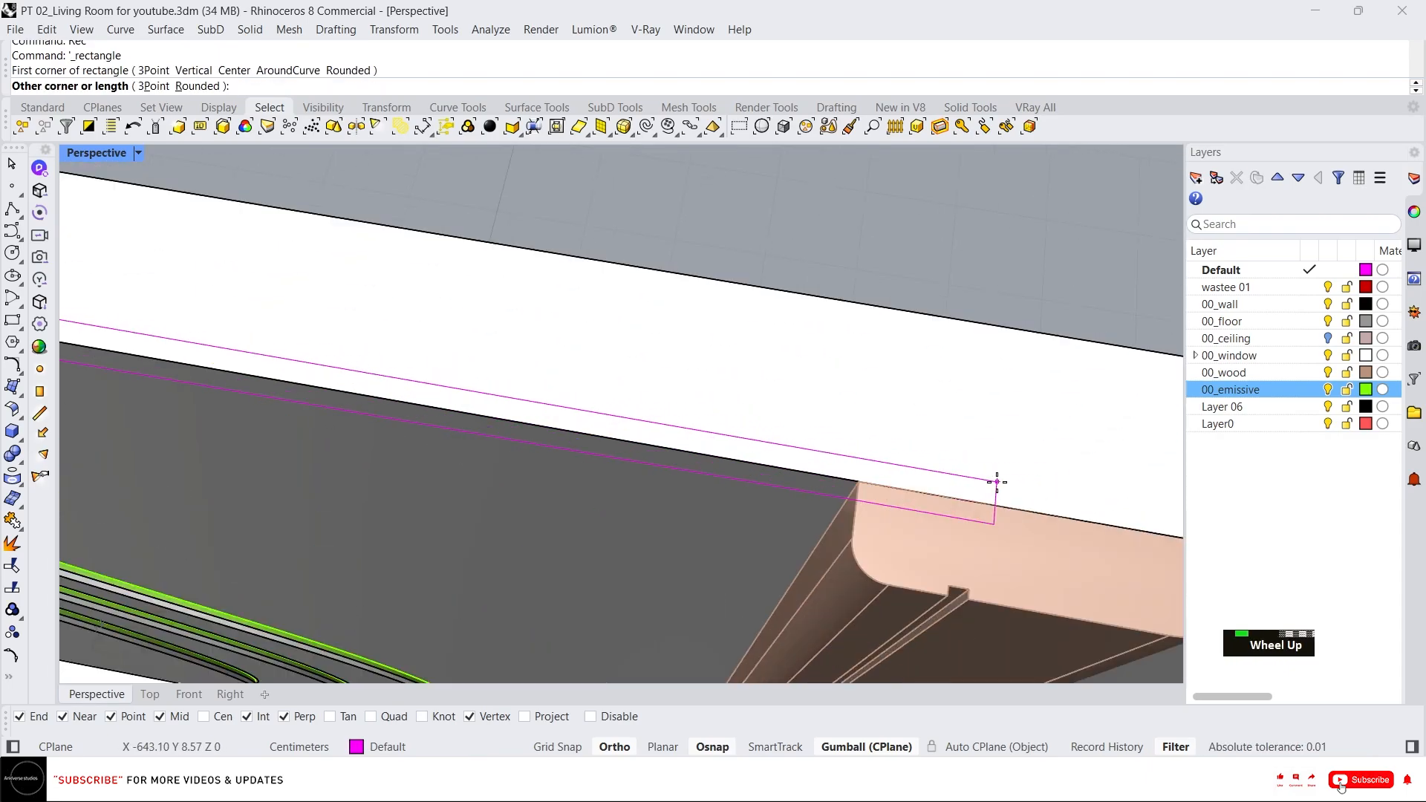
click(862, 484)
scroll(648, 456, down, 3)
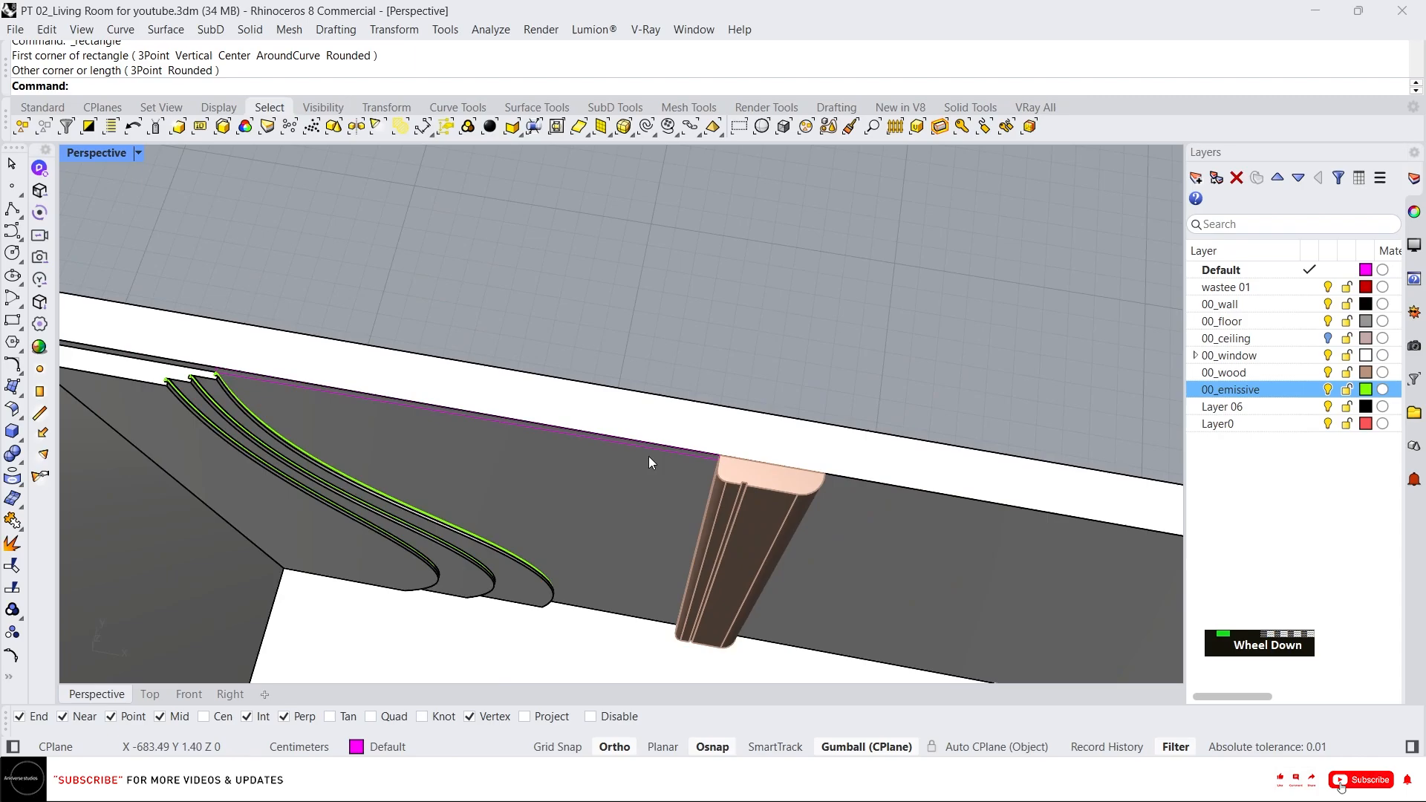
click(605, 443)
Isolate the new rectangle on its own.
scroll(535, 423, down, 2)
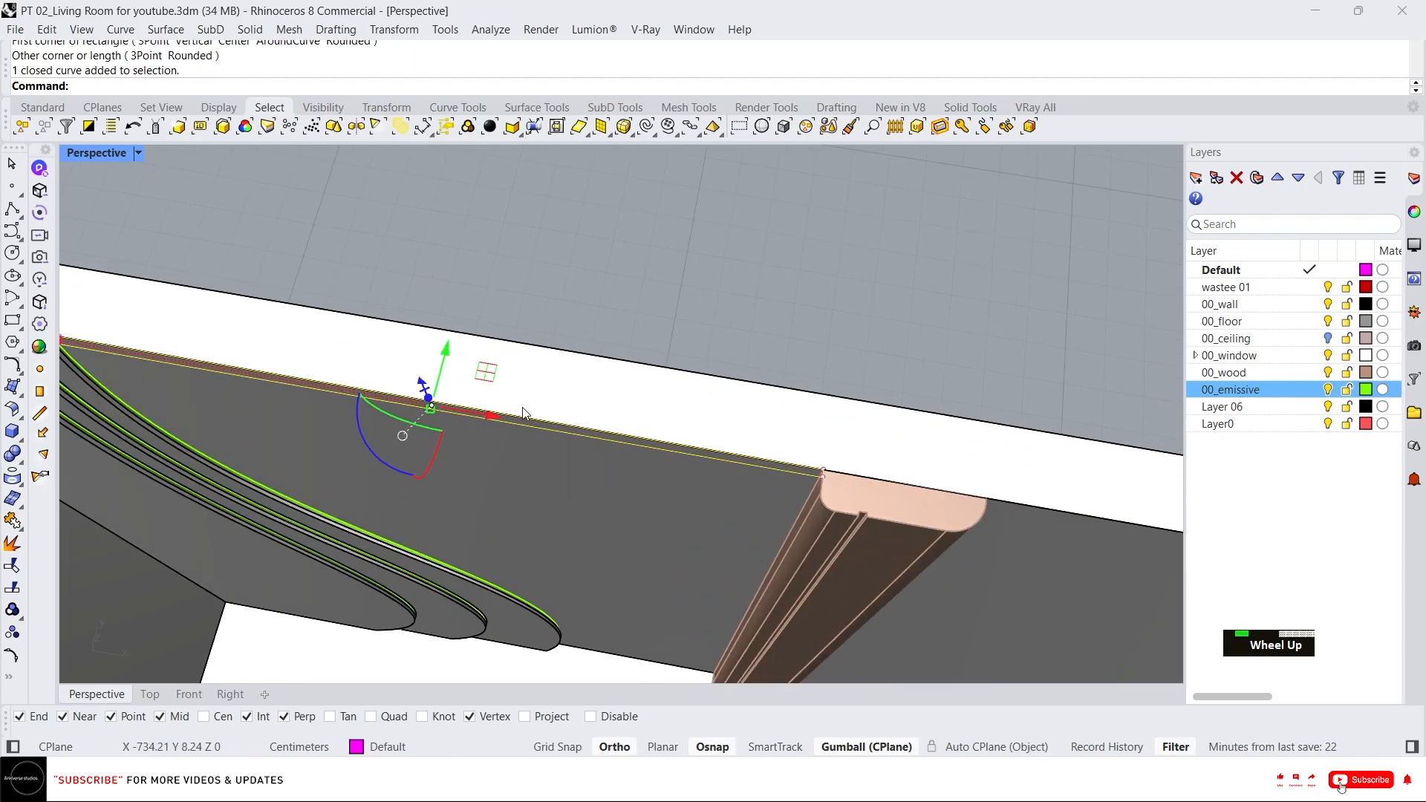
scroll(557, 427, down, 2)
text(I)
key(Return)
scroll(617, 437, up, 5)
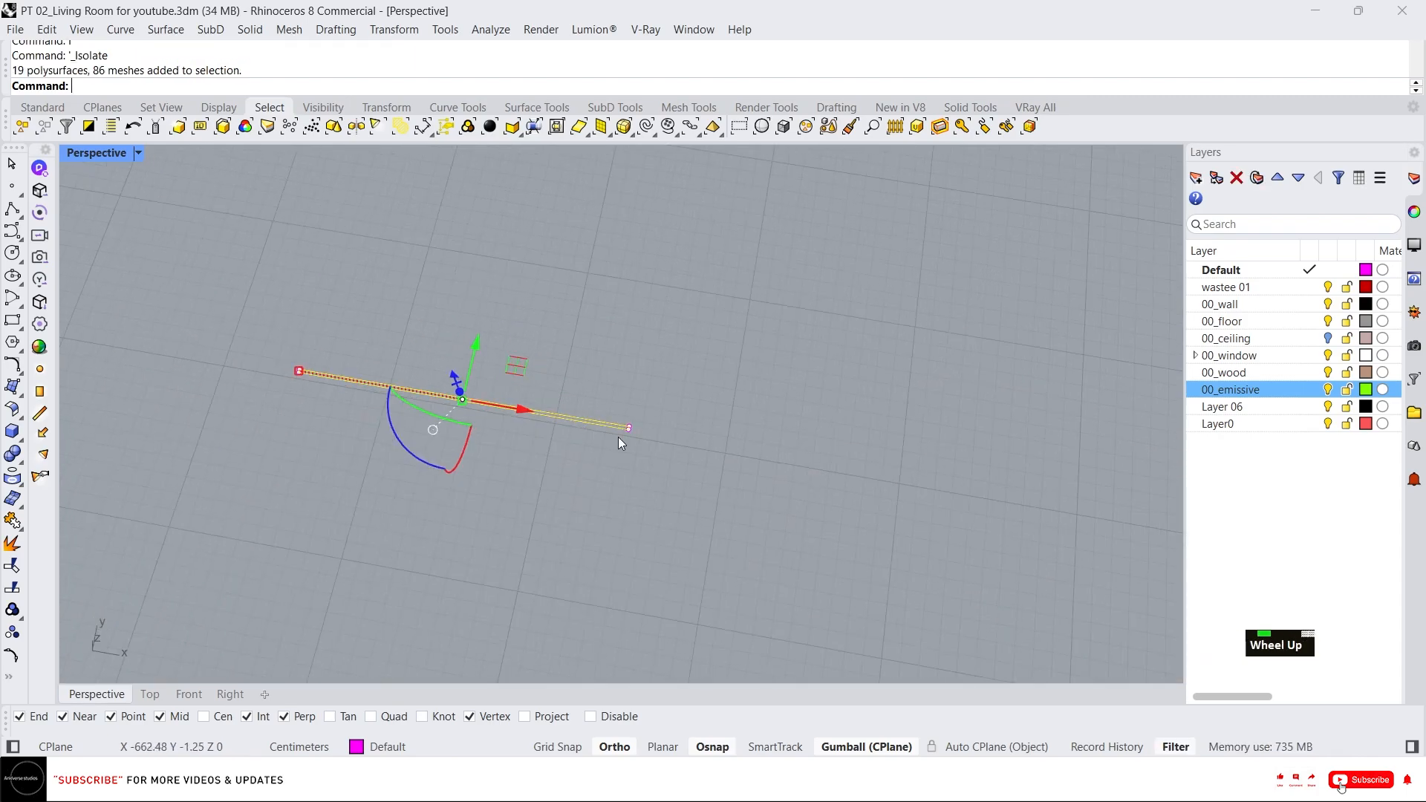
scroll(646, 417, up, 3)
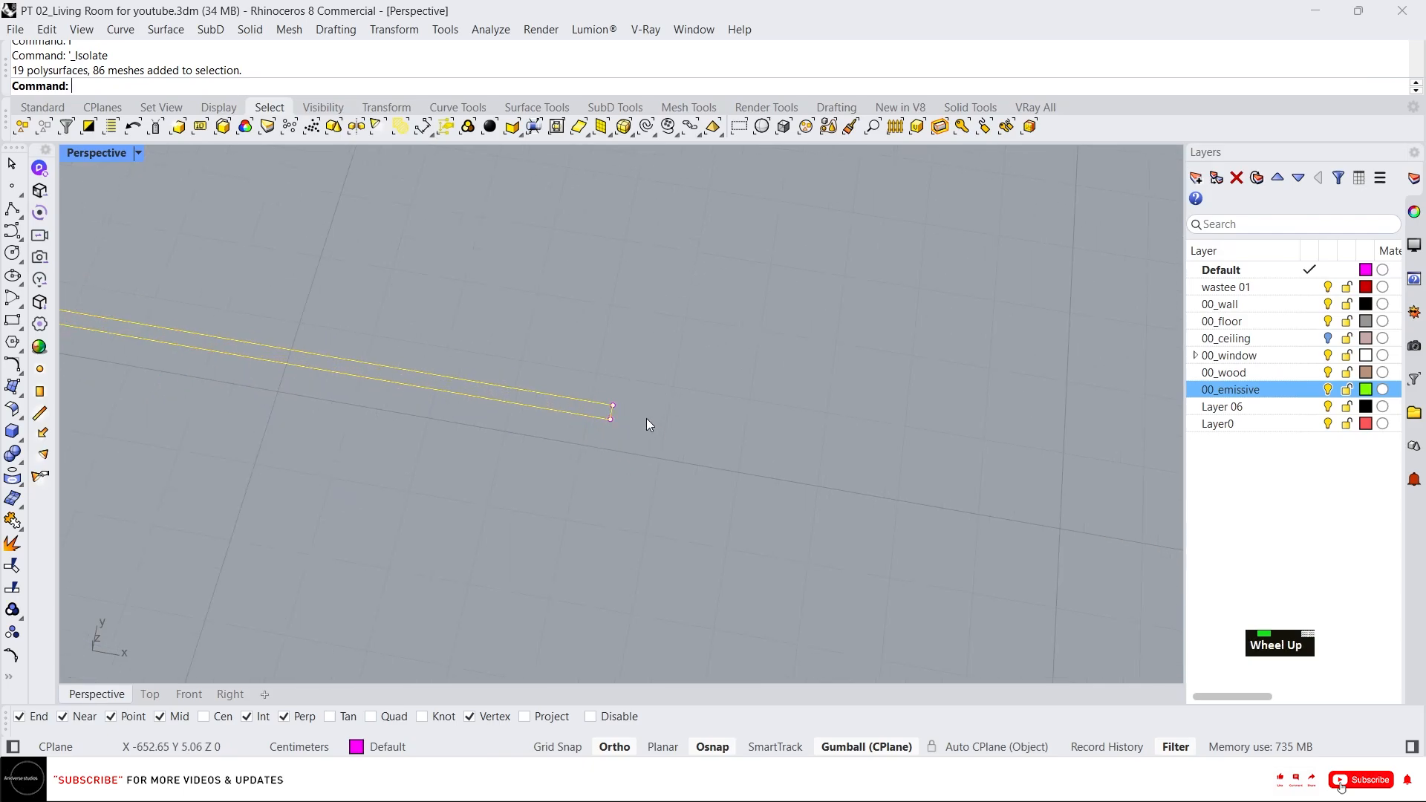
key(Escape)
key(Escape)
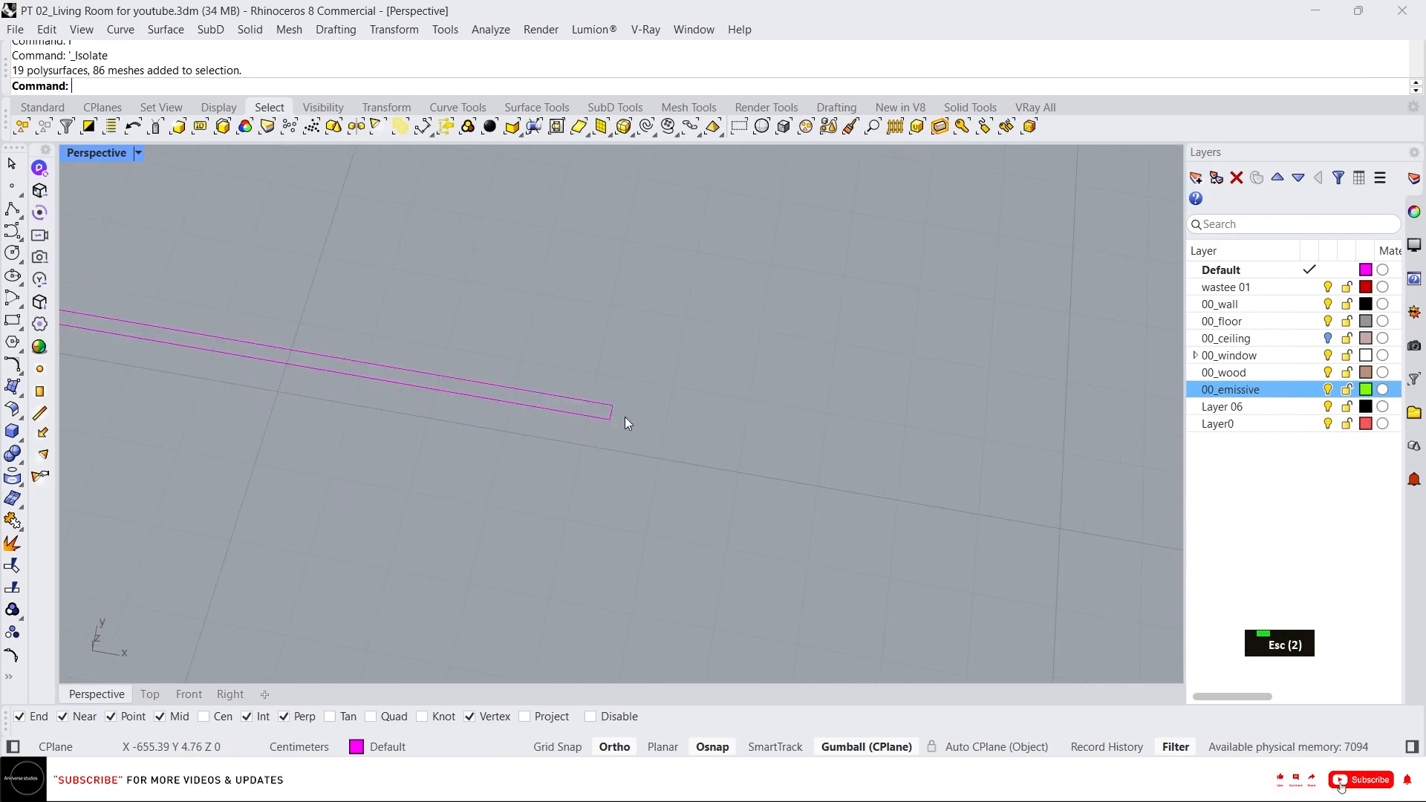
text(re)
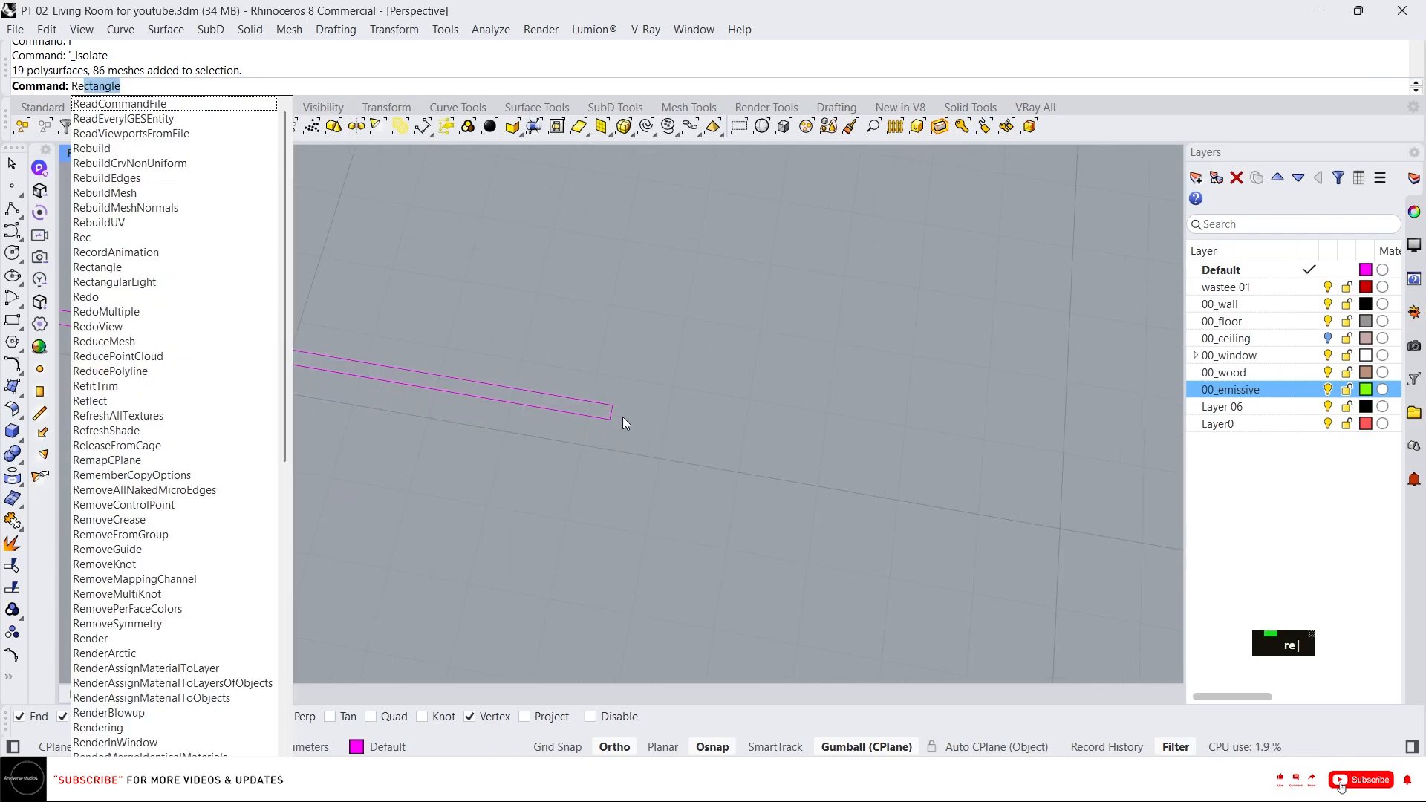
key(Escape)
key(Escape)
Draw a polyline across the rectangle's end, marking off a 2 cm square.
text(l)
key(Return)
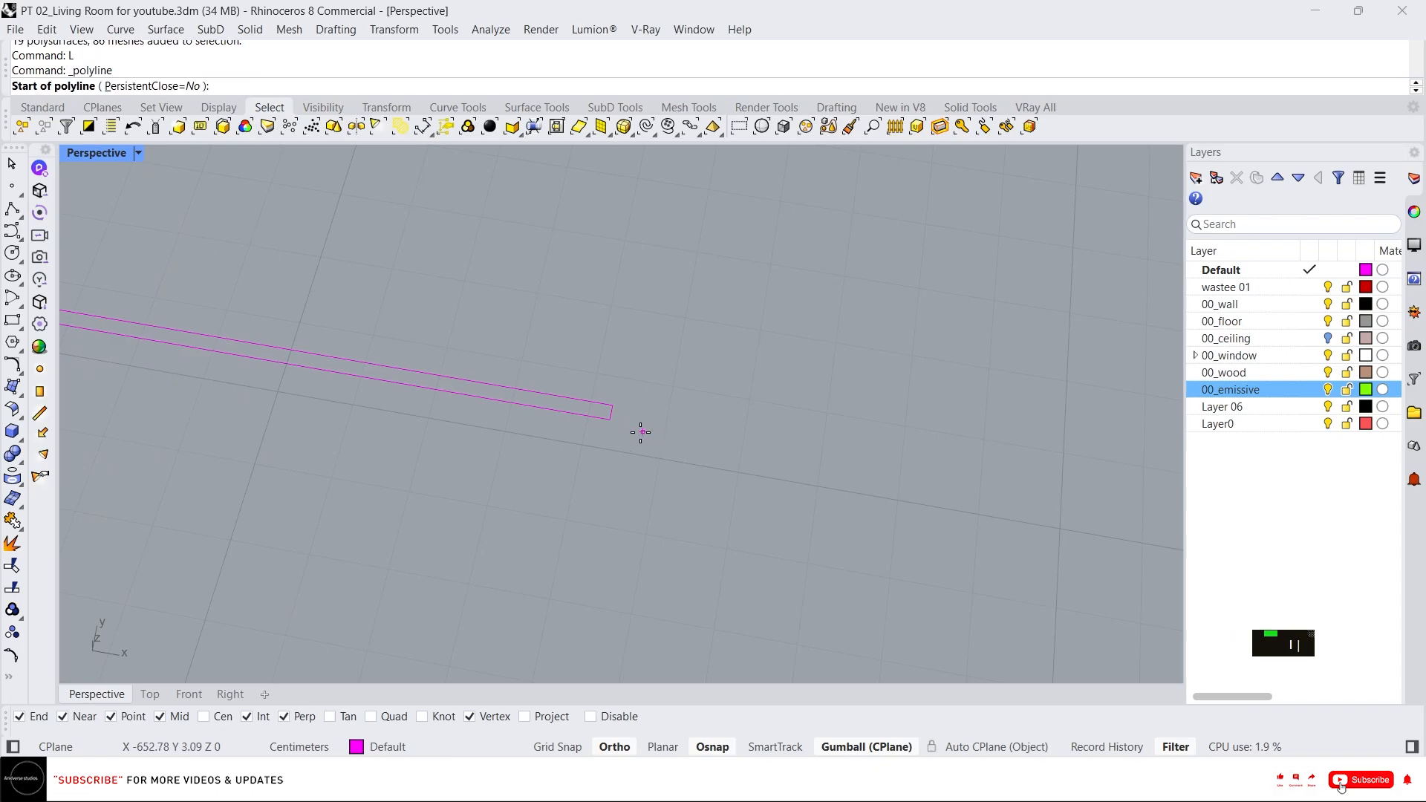
click(609, 418)
click(621, 371)
key(Return)
scroll(612, 405, up, 4)
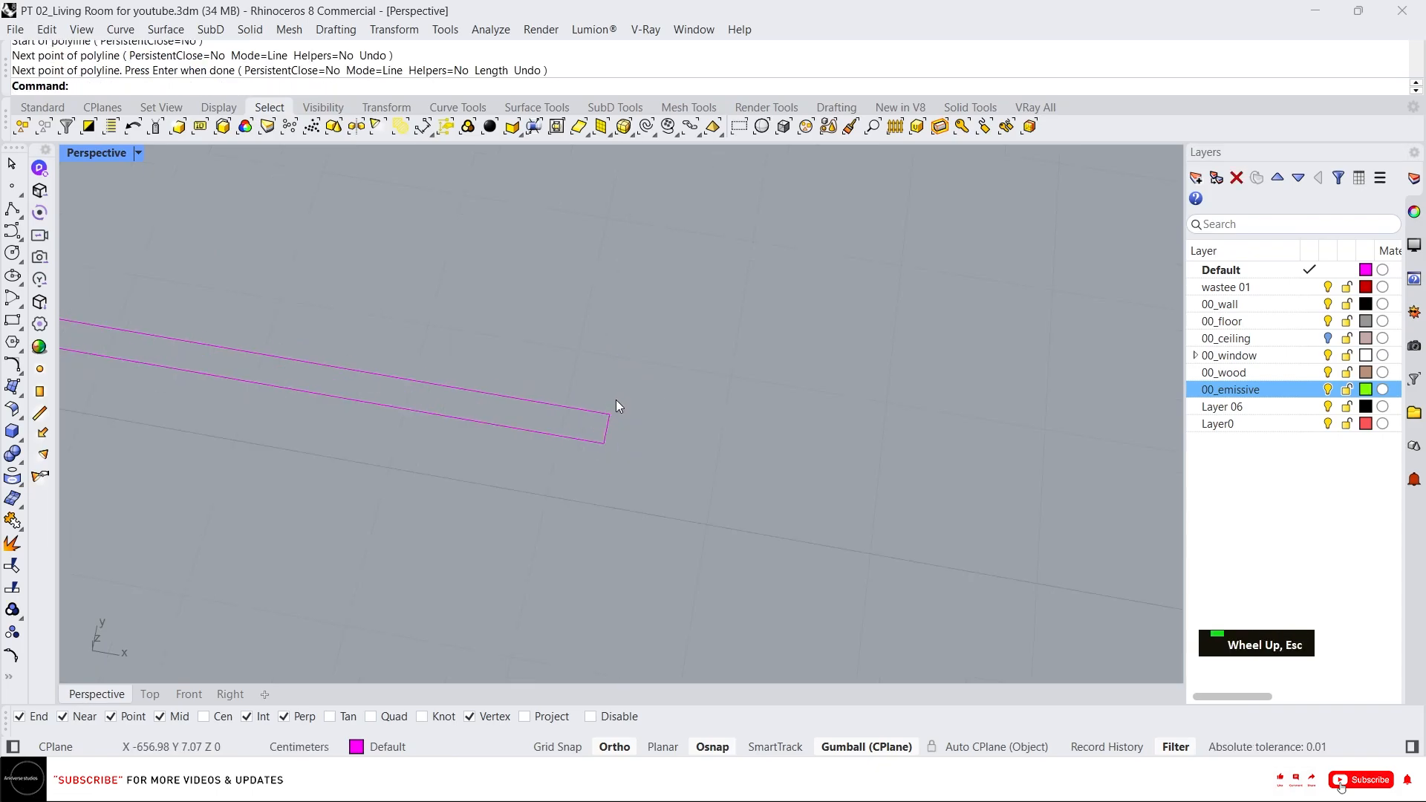
key(space)
click(541, 666)
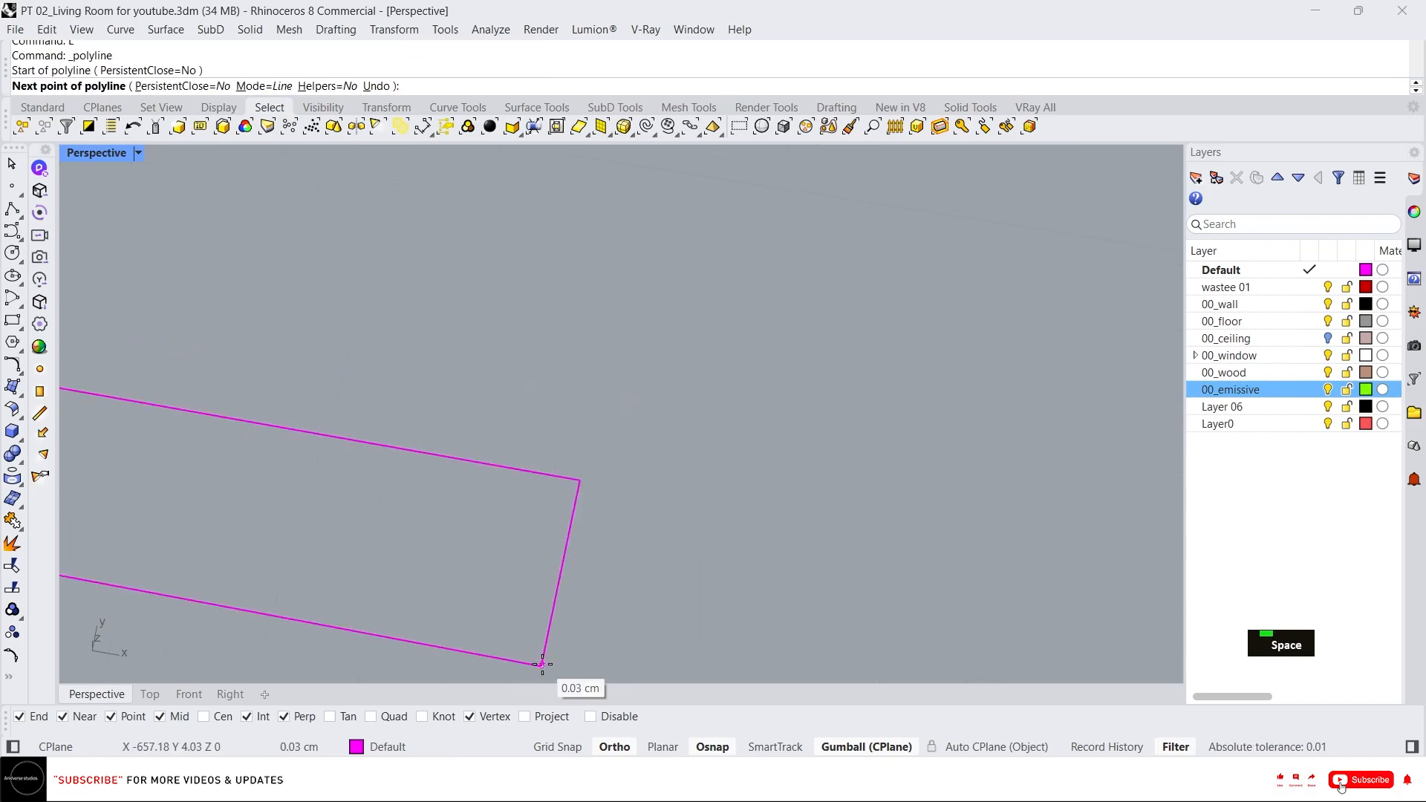
click(580, 481)
text(2)
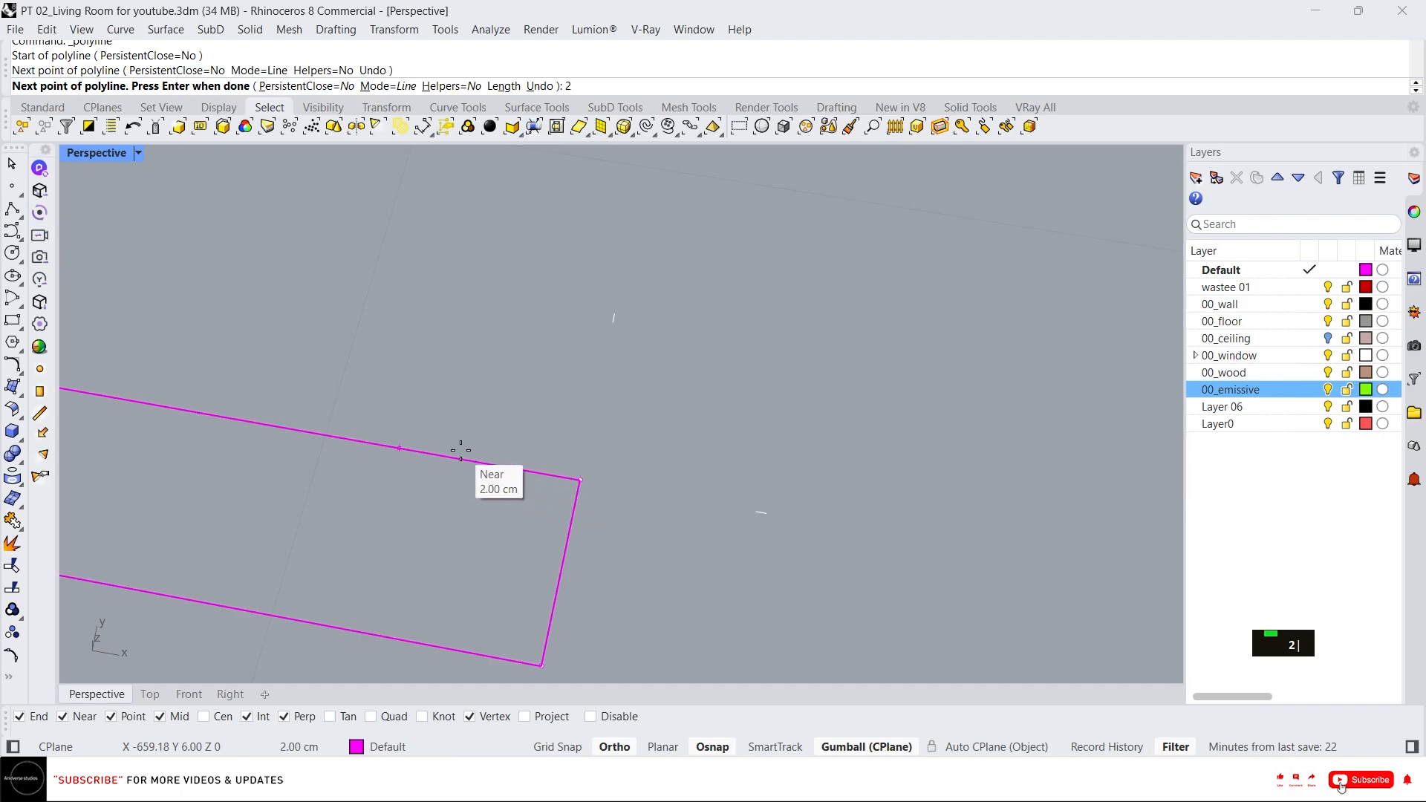
key(Return)
click(408, 453)
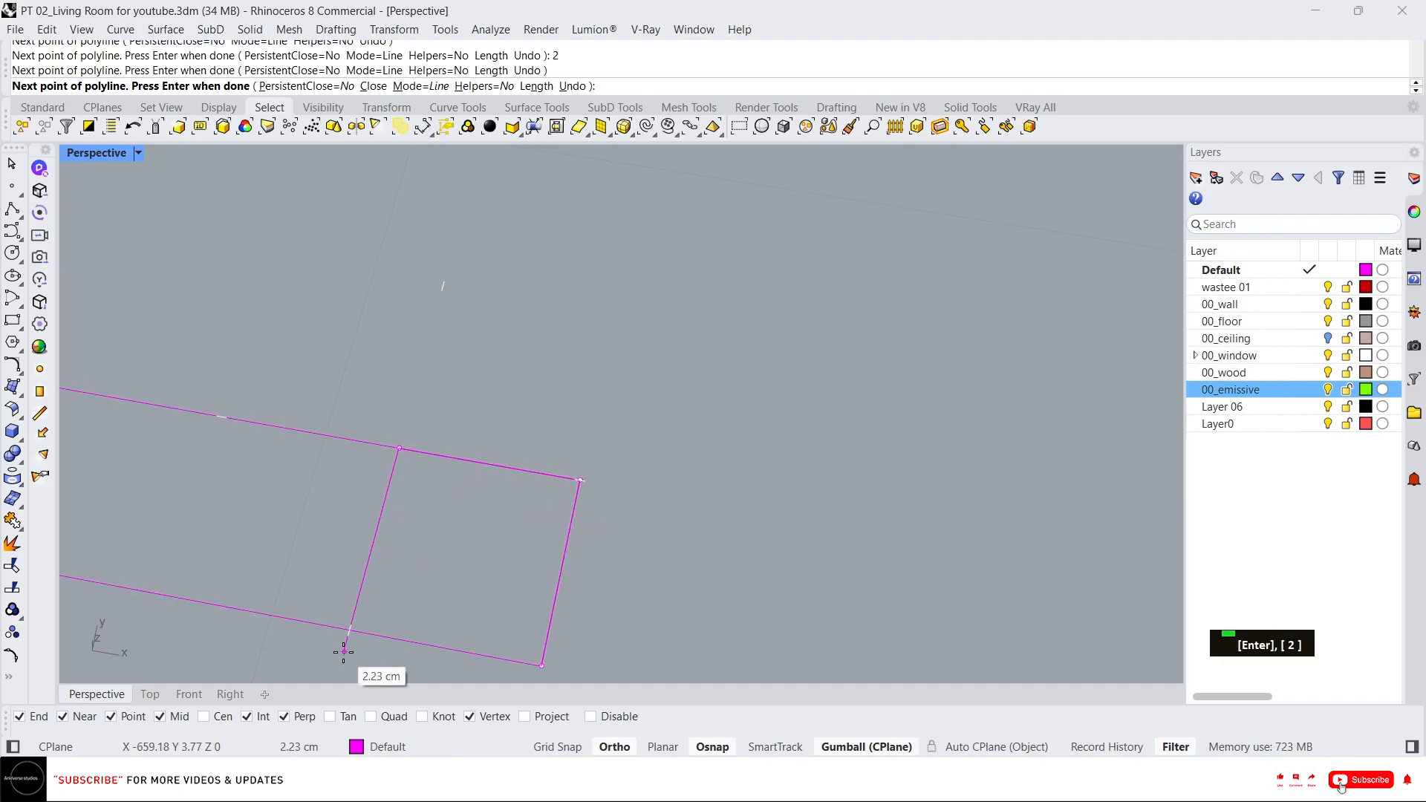
key(Escape)
key(Escape)
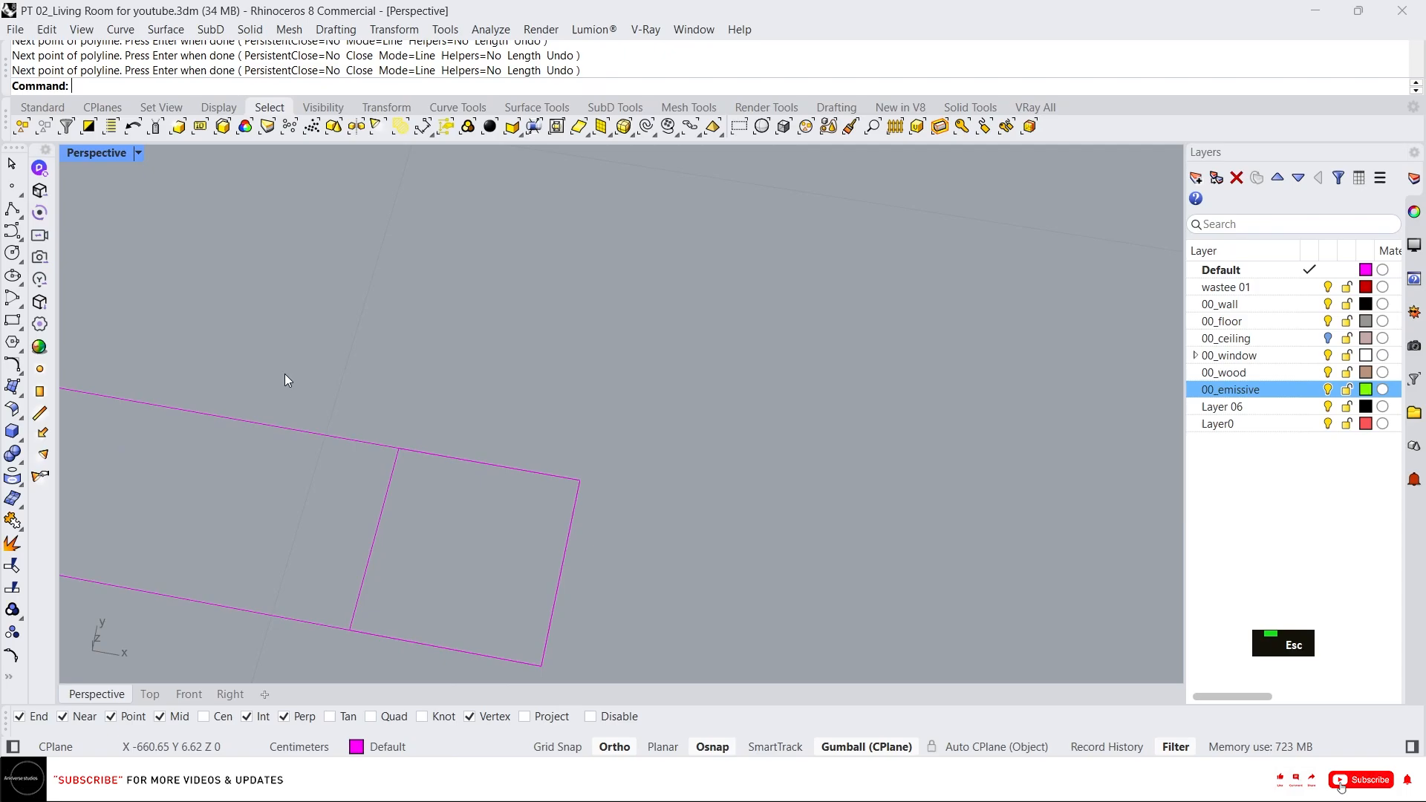
Draw a line along the rectangle's centre from end to end.
scroll(694, 543, down, 8)
text(L)
key(Return)
click(761, 544)
scroll(724, 541, up, 5)
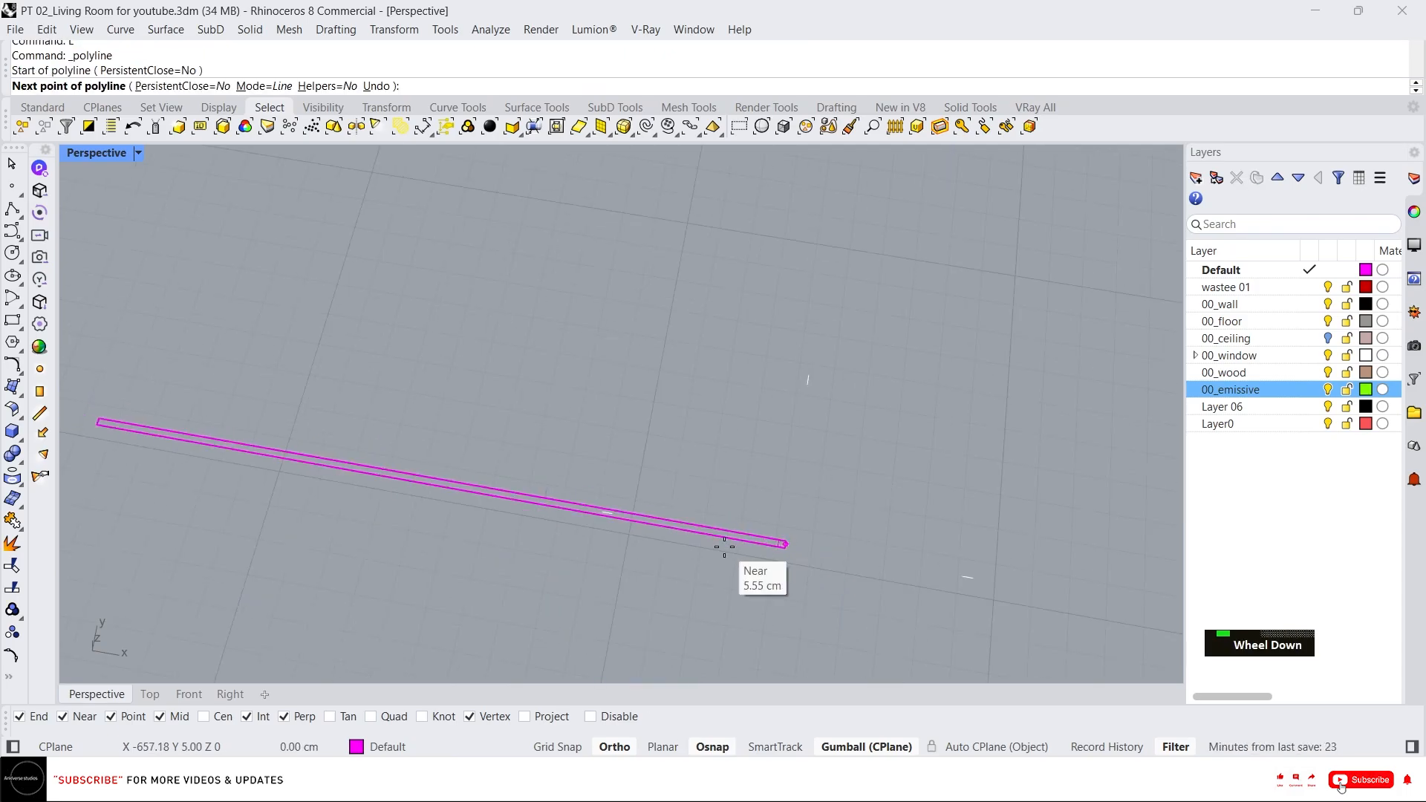
scroll(356, 483, down, 3)
click(294, 516)
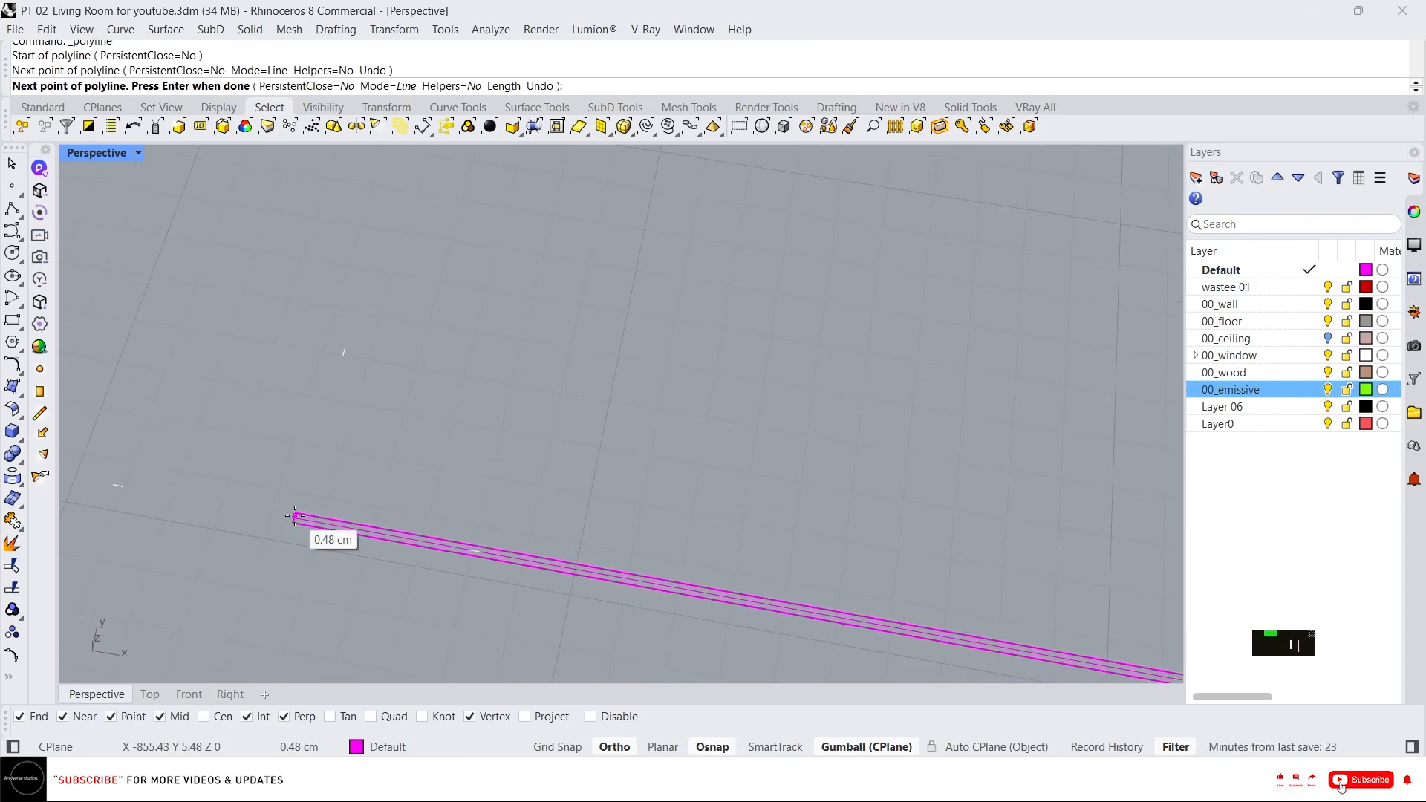
key(Return)
click(325, 524)
scroll(863, 621, up, 3)
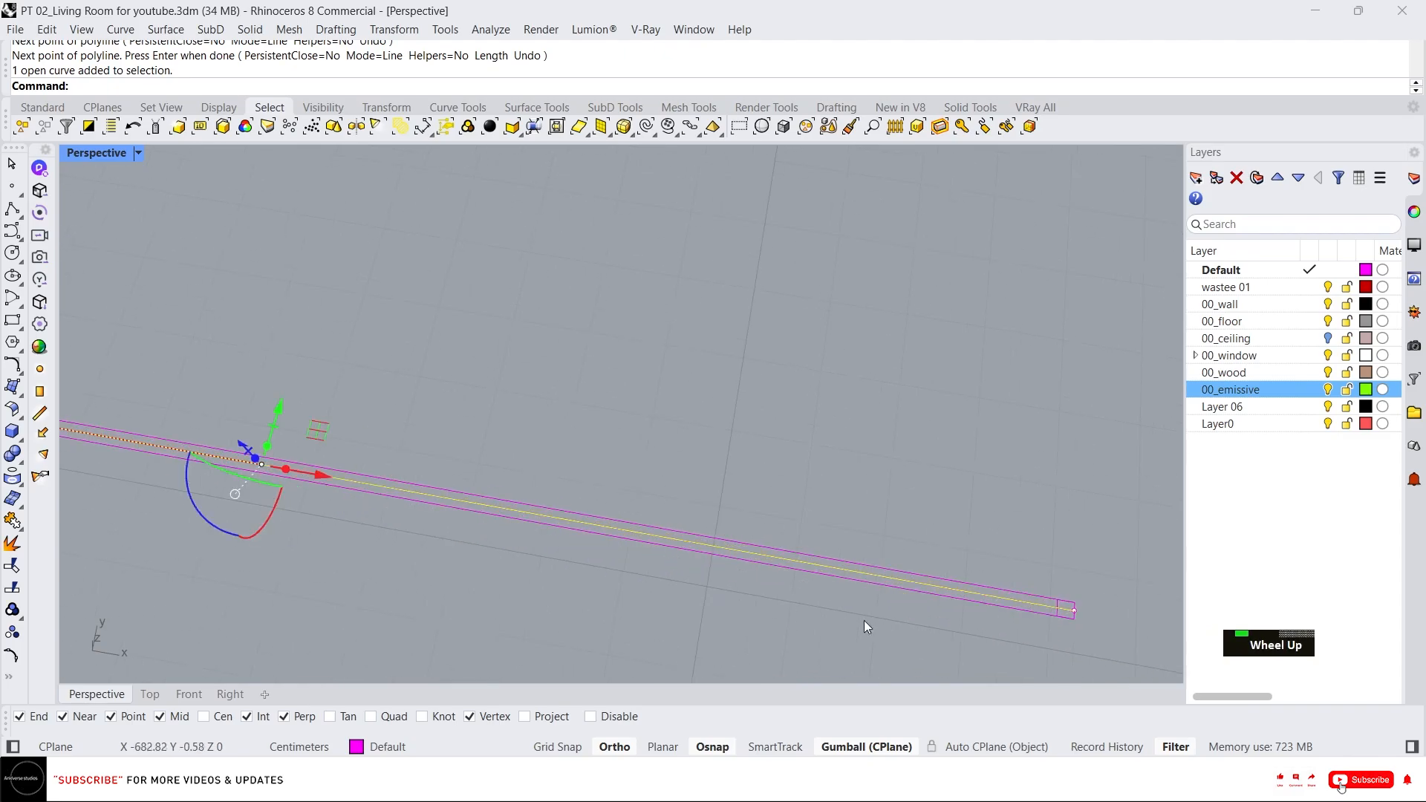
scroll(863, 548, up, 4)
key(Escape)
key(Escape)
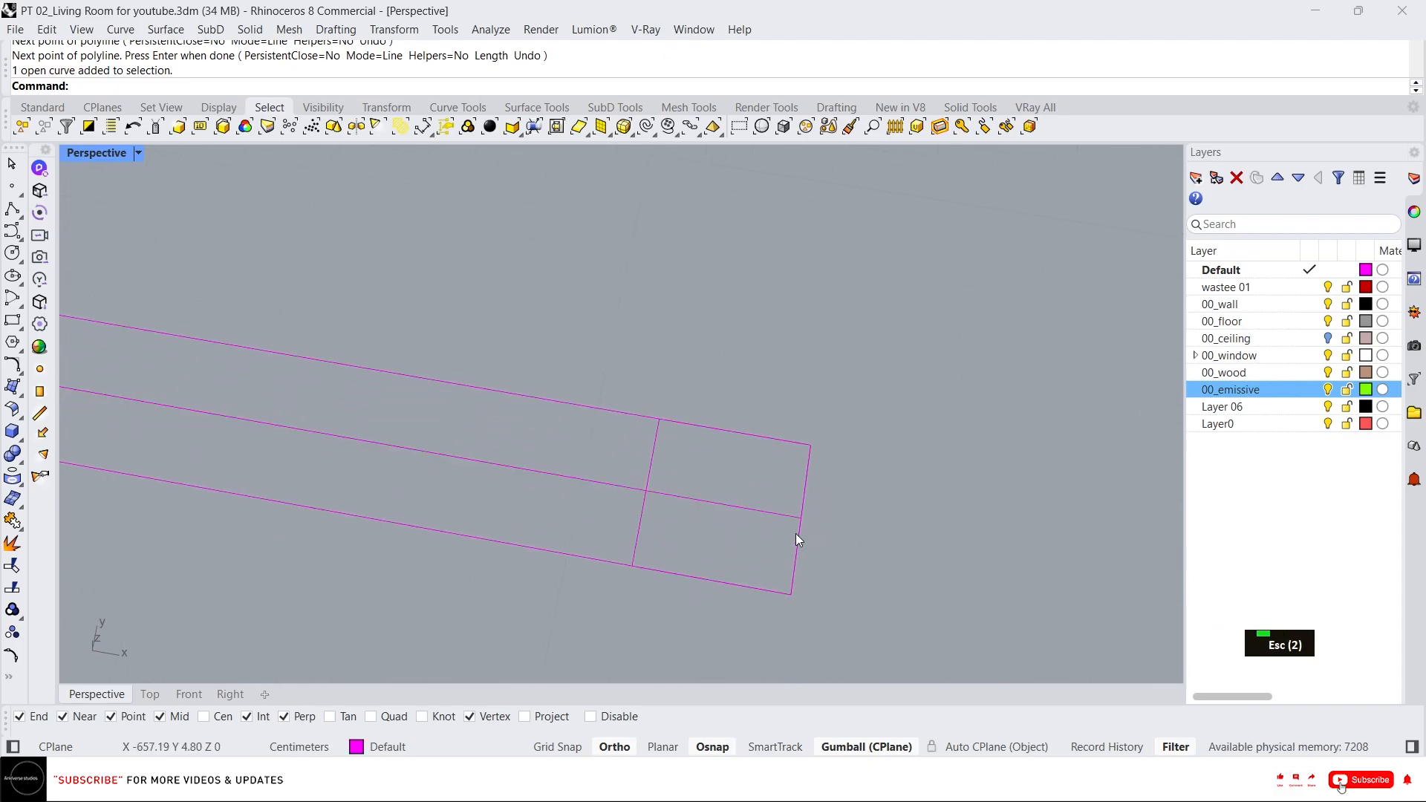
Array the 2 cm square along the rectangle's centre line with a 5 cm distance between items.
text(arr)
key(space)
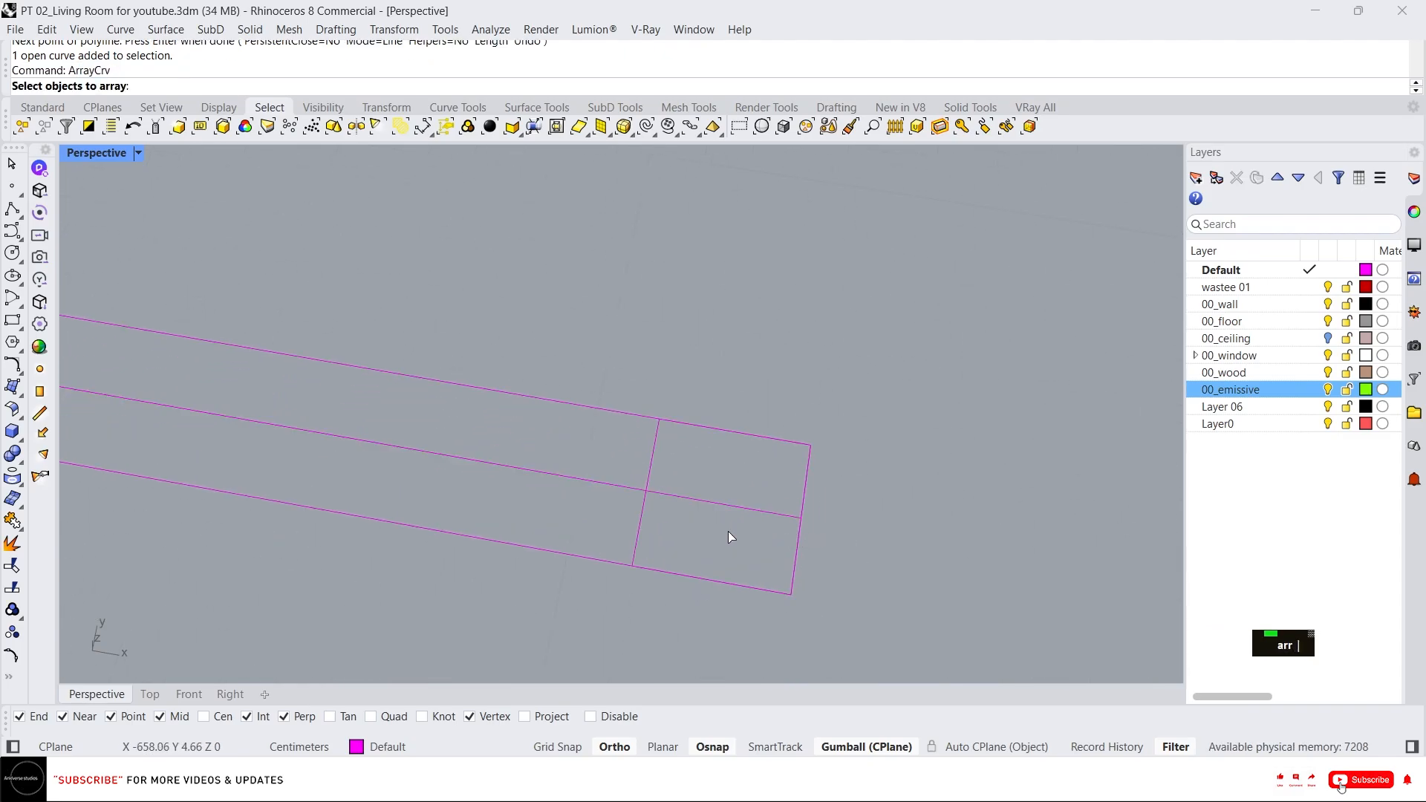
click(646, 463)
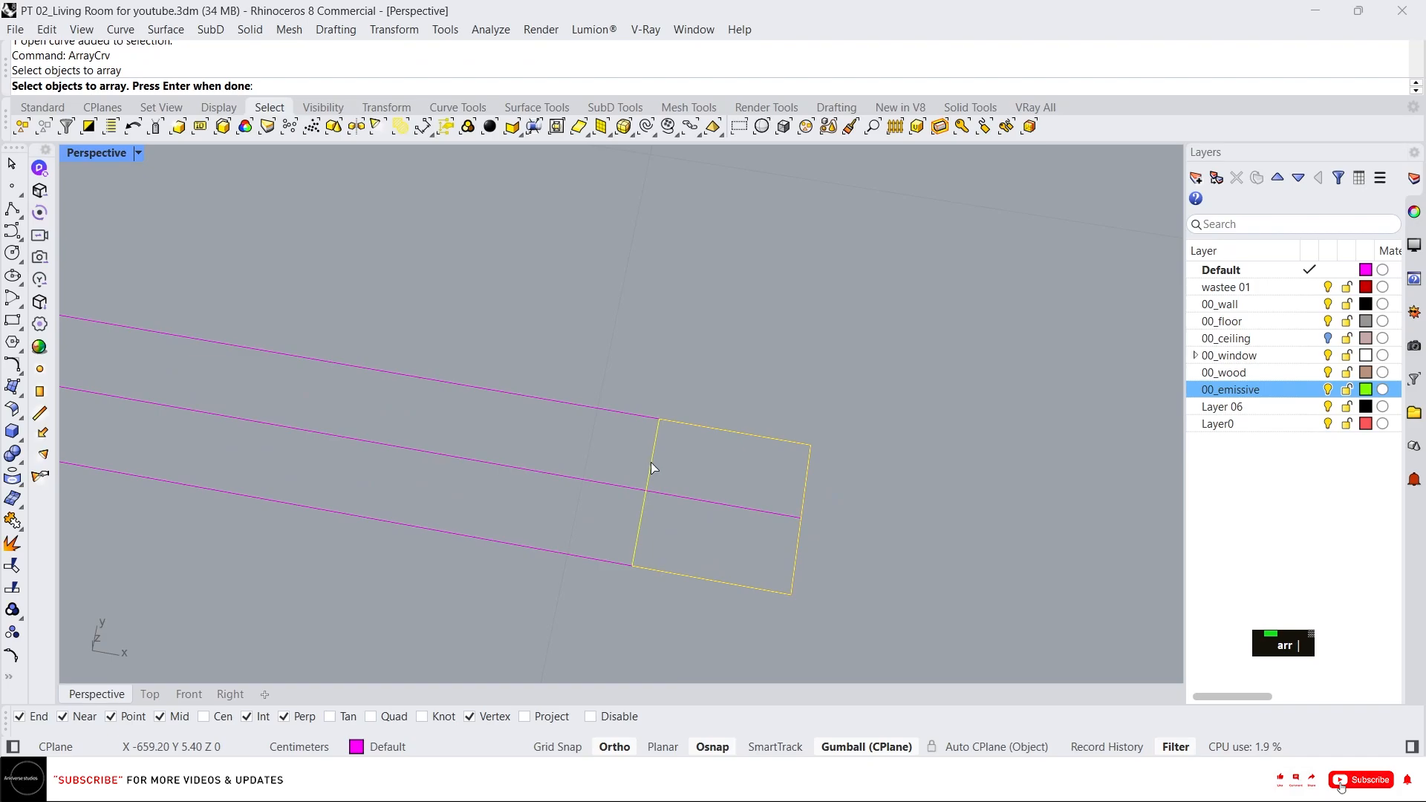
key(space)
click(621, 486)
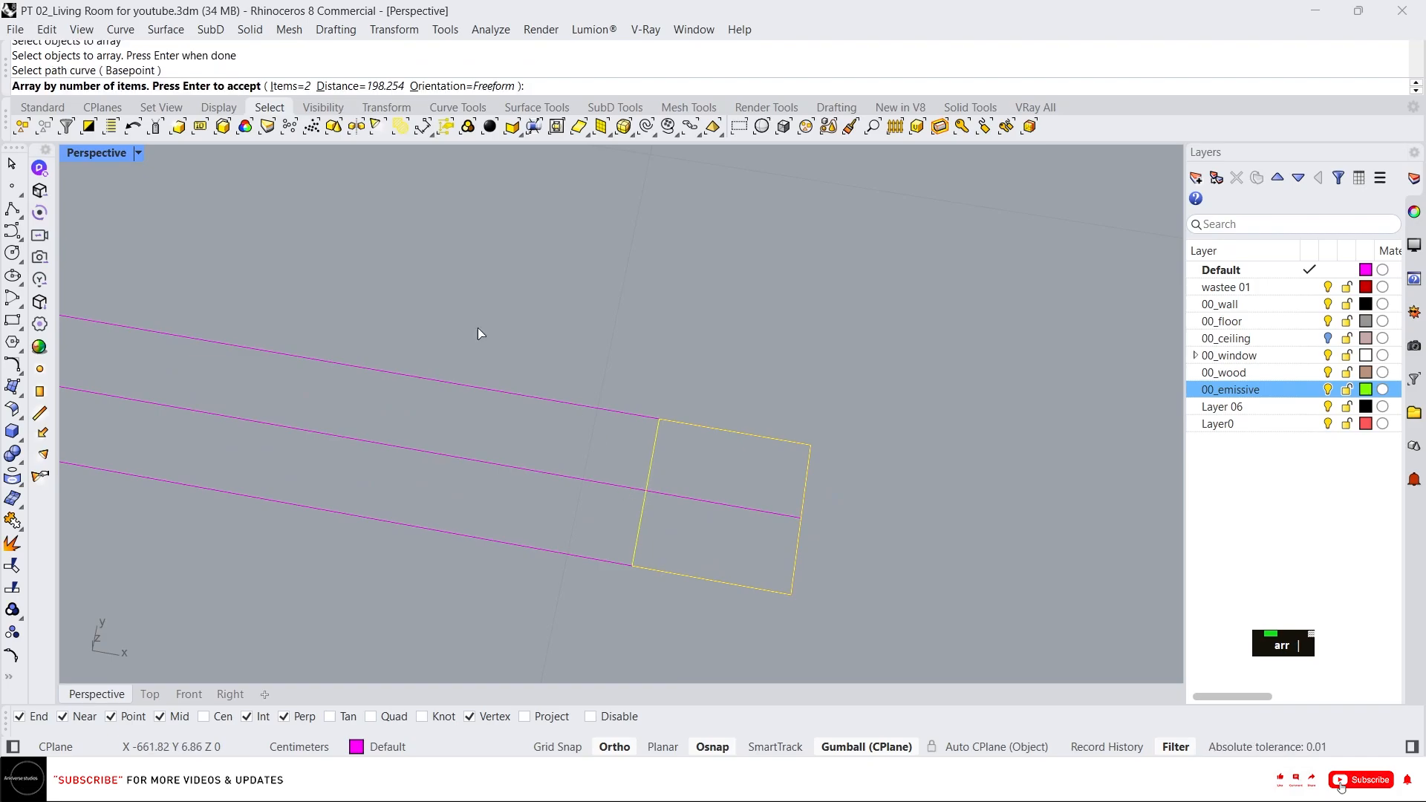
click(348, 86)
text(5)
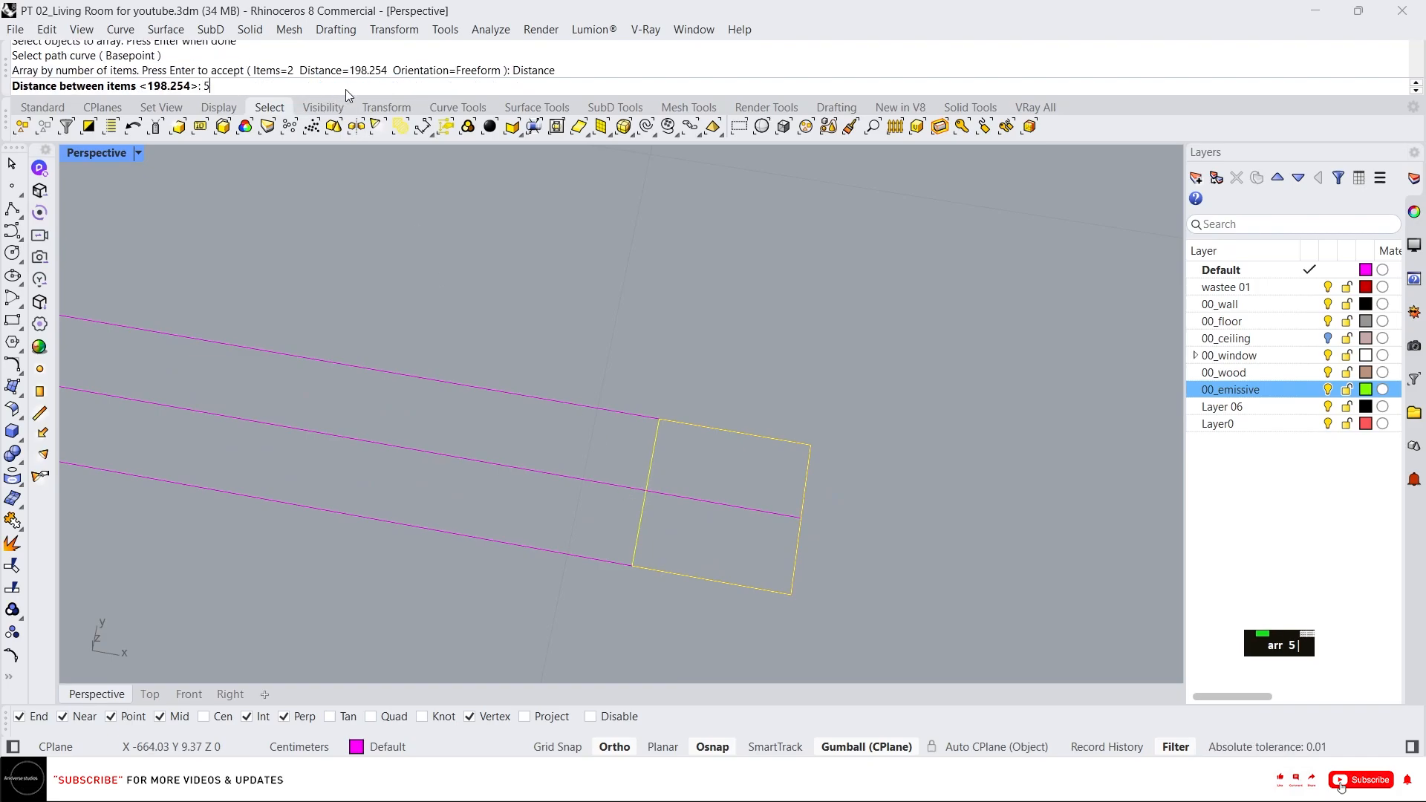
key(Return)
text(d)
key(Return)
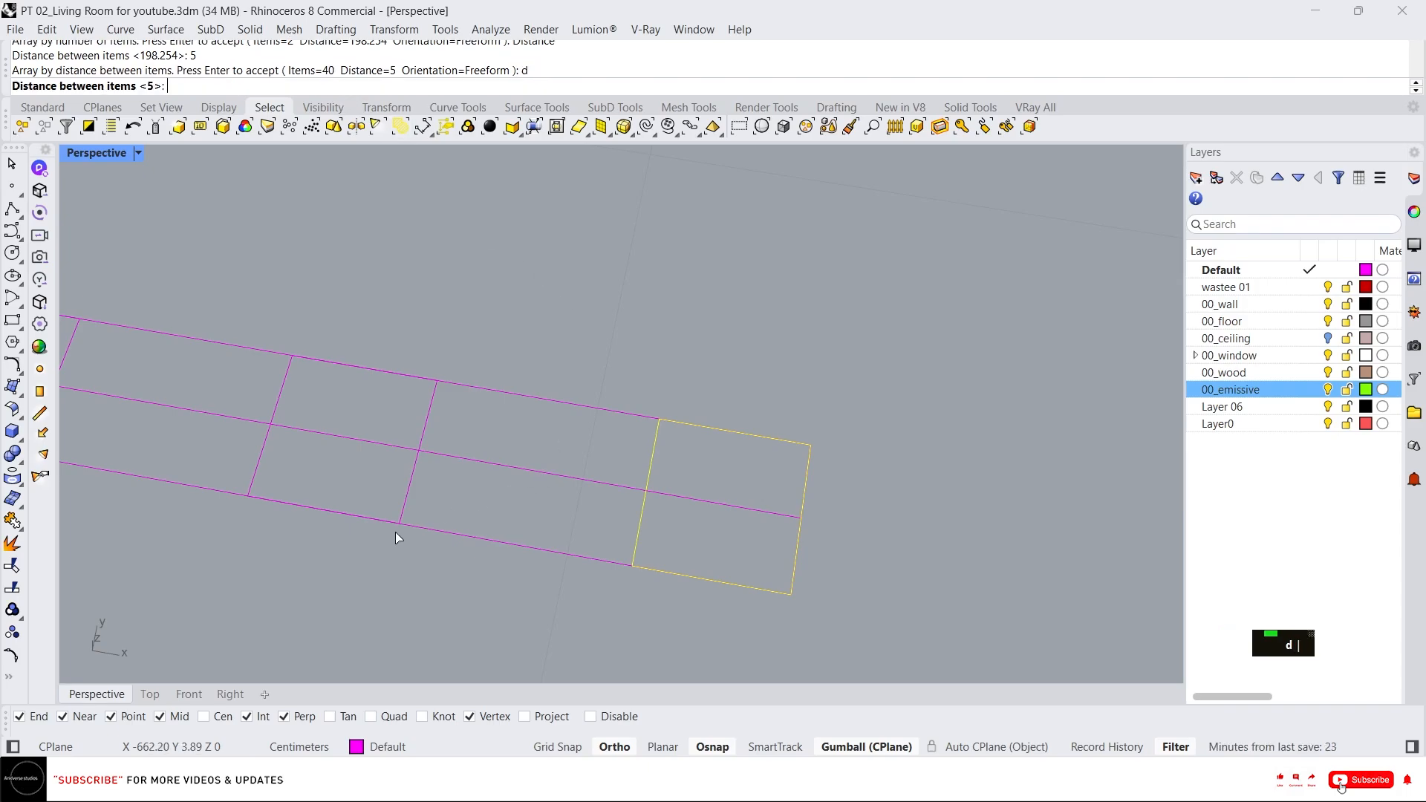
key(space)
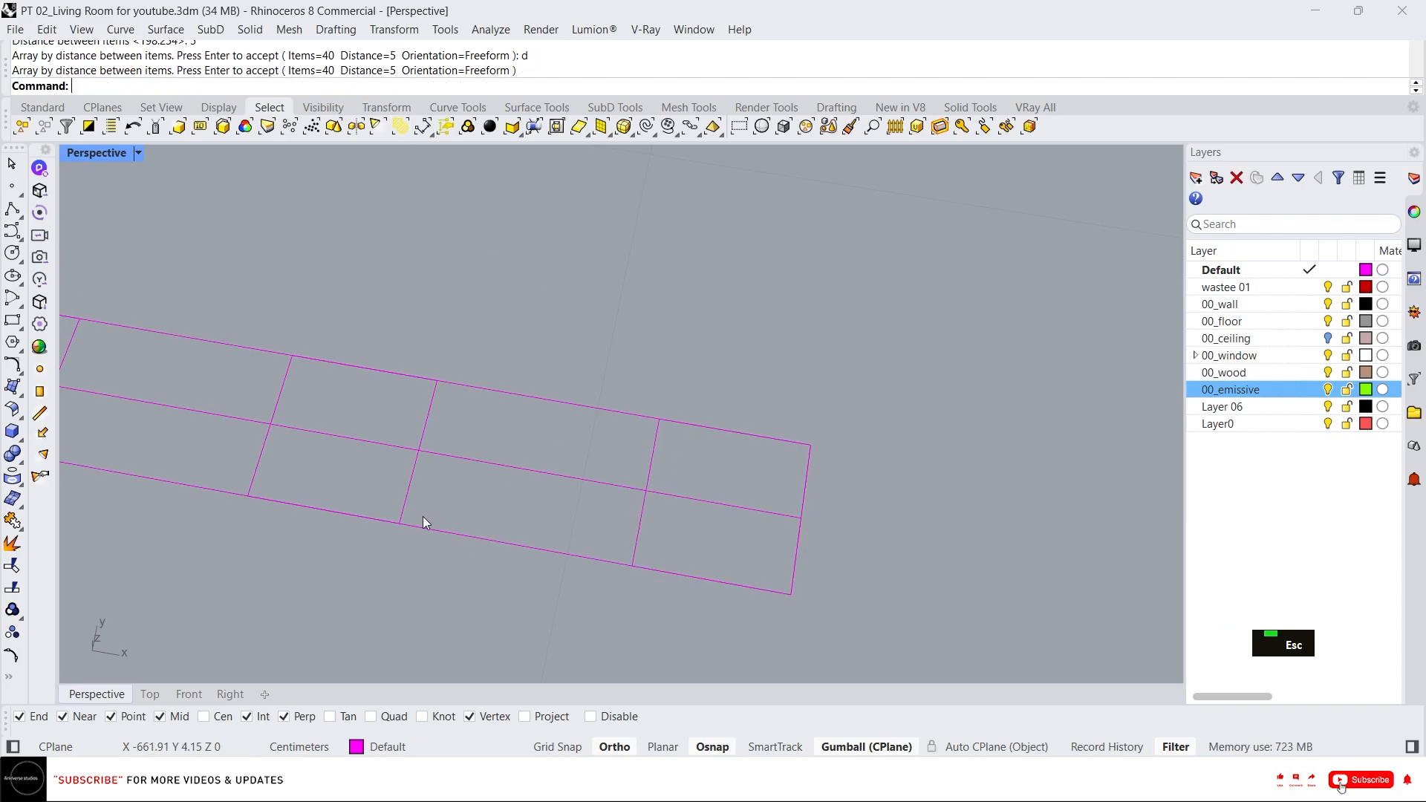
text(d)
key(space)
click(401, 523)
key(Escape)
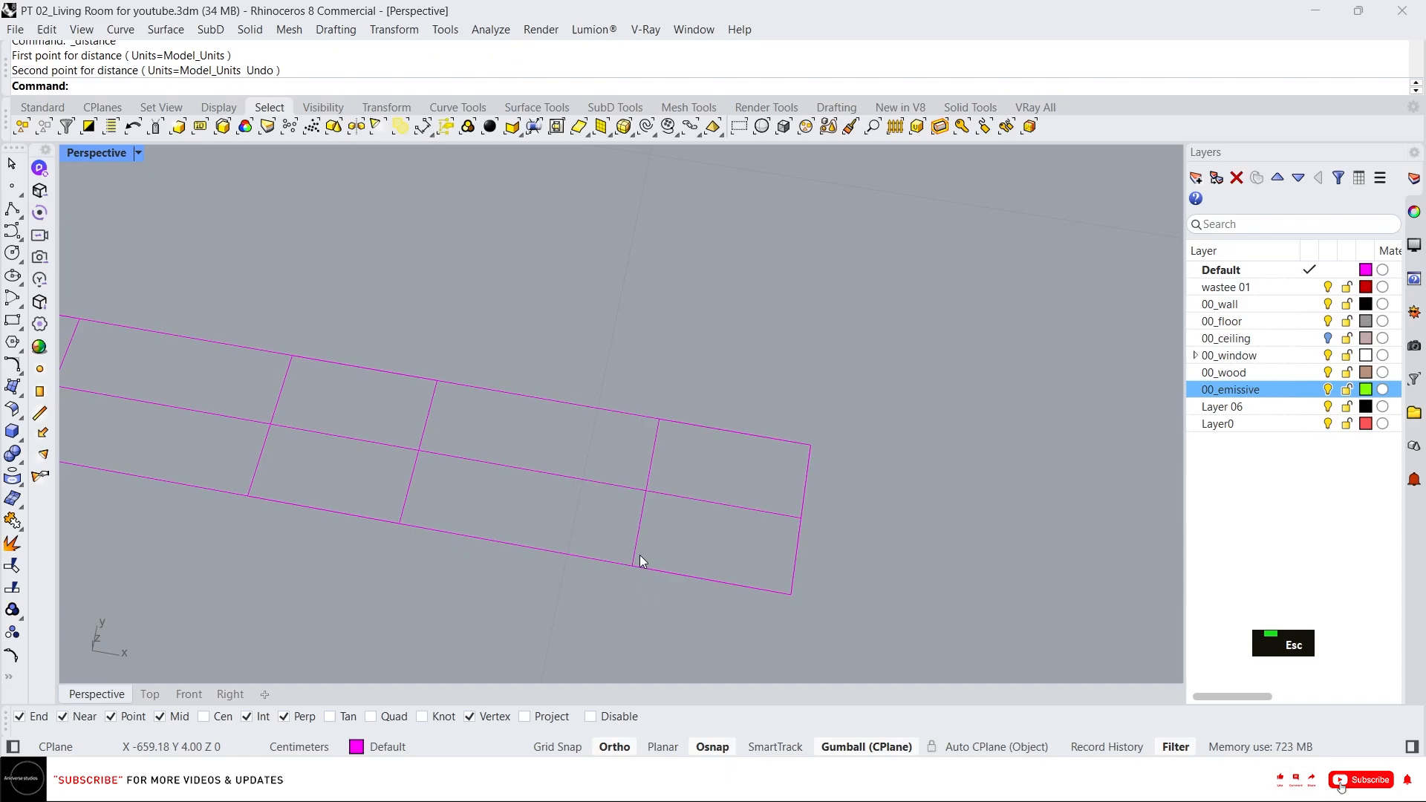
Delete the long outer rectangle and the centre line, keeping the arrayed squares.
click(638, 515)
scroll(639, 515, down, 2)
key(Escape)
key(Escape)
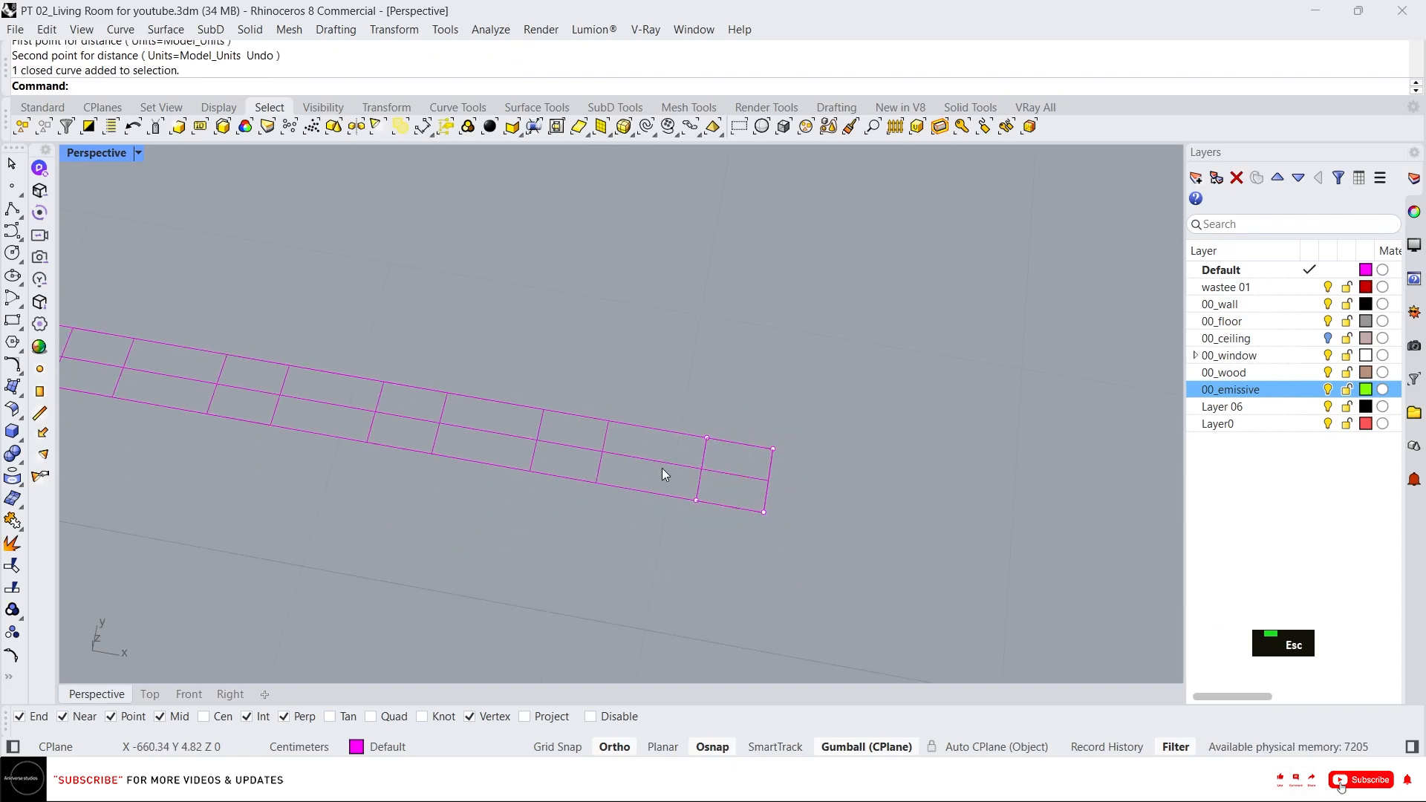
click(650, 462)
key(Delete)
click(661, 432)
key(Delete)
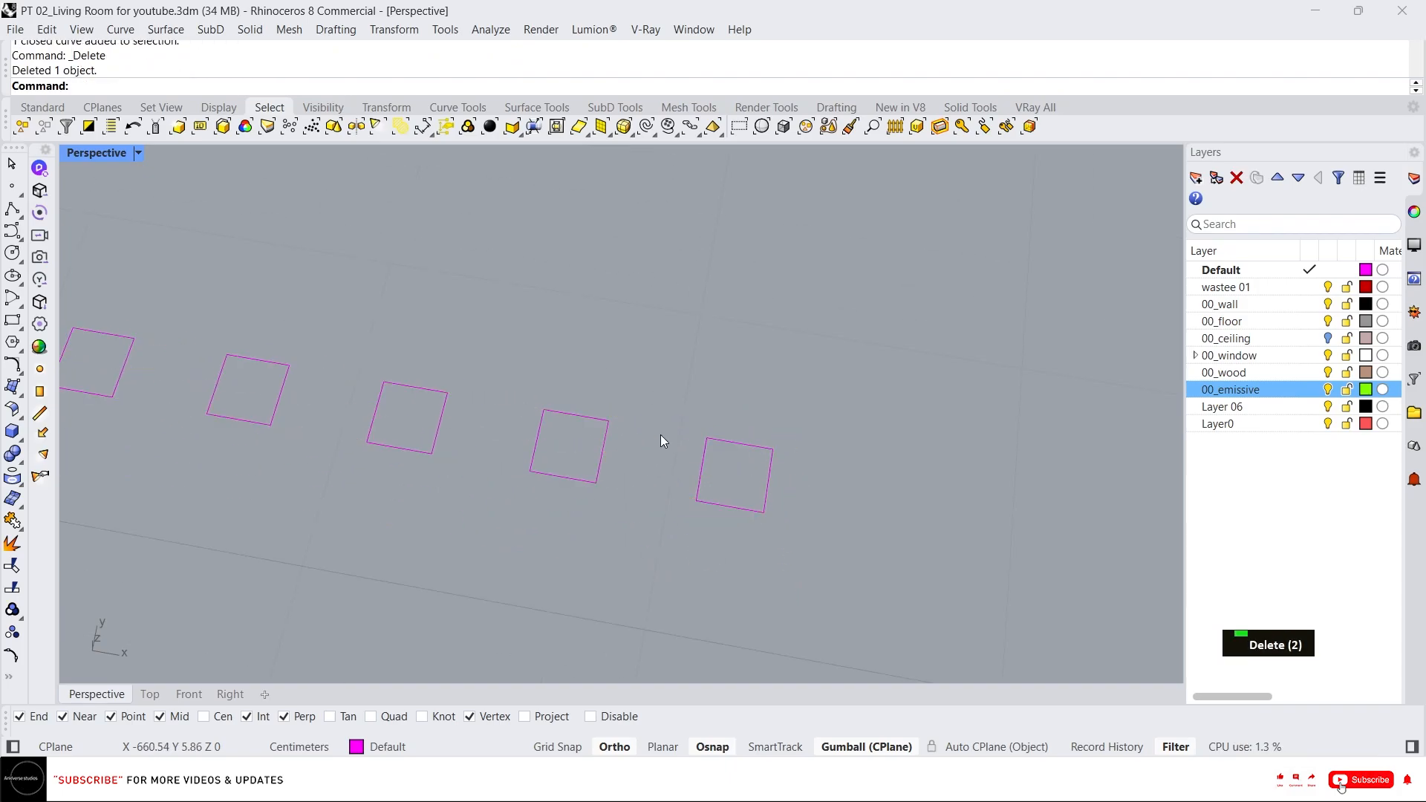
Extrude all the arrayed squares with the gumball, then delete the original square curves.
scroll(785, 449, down, 20)
drag(839, 492, 392, 337)
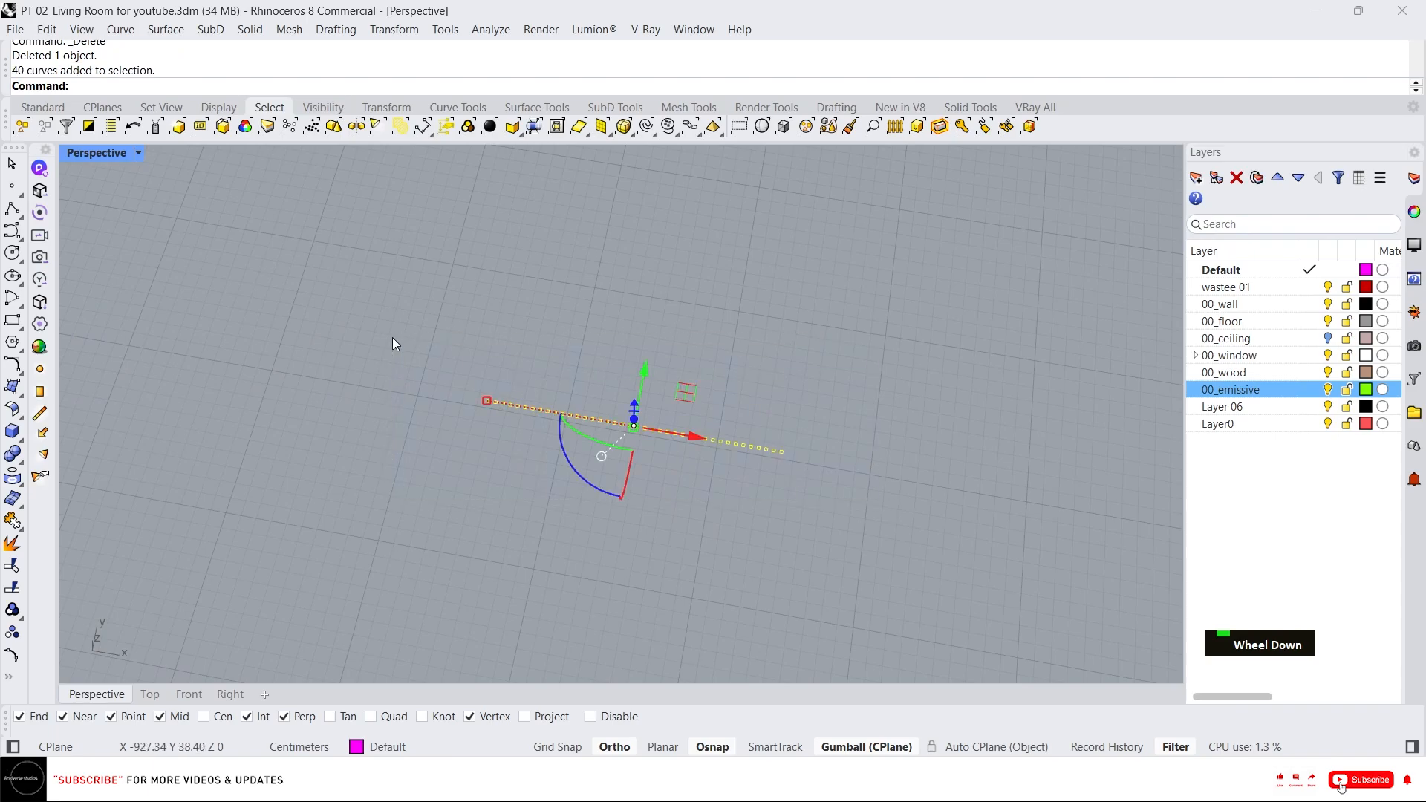
right_drag(579, 414, 752, 424)
scroll(649, 415, up, 2)
right_drag(649, 414, 619, 368)
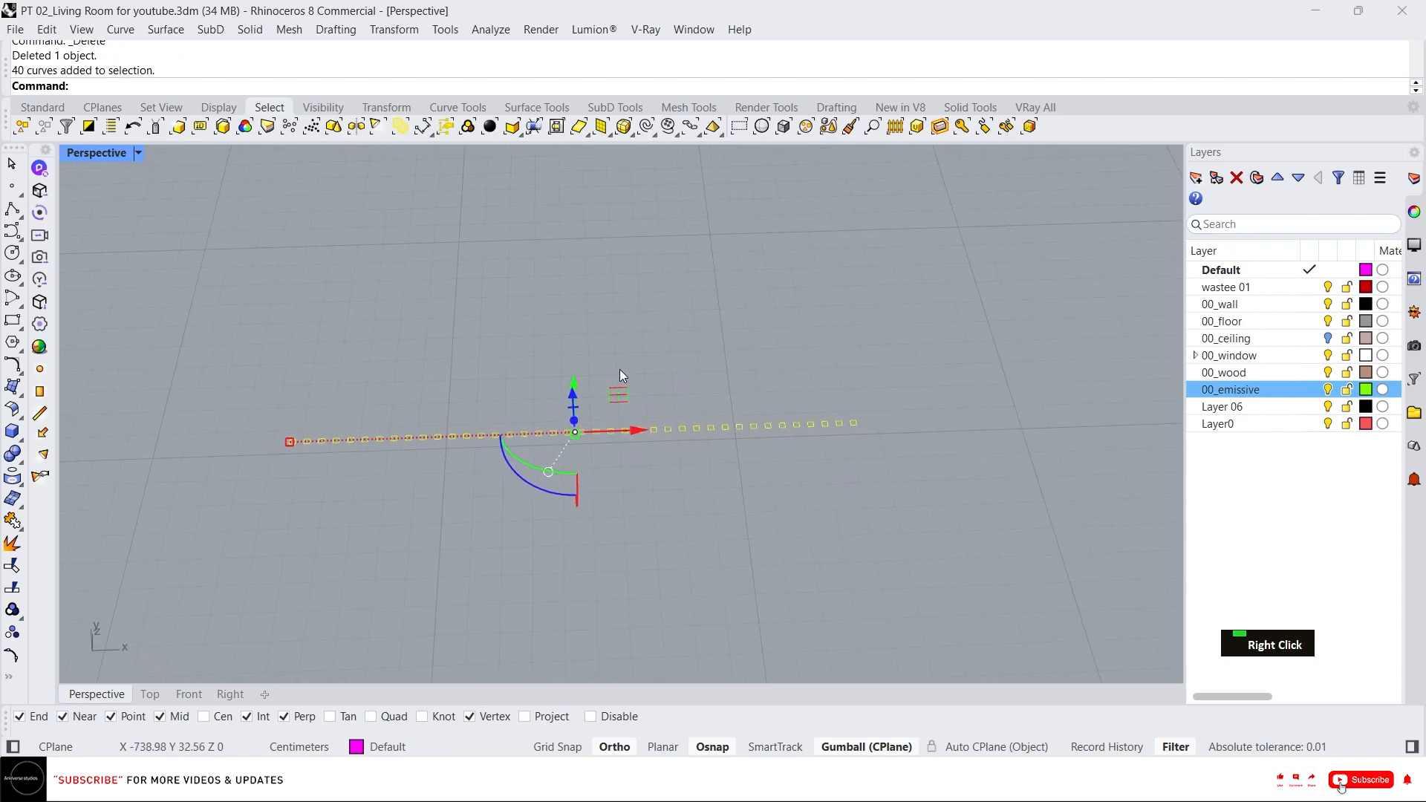
text(p)
key(Return)
key(Delete)
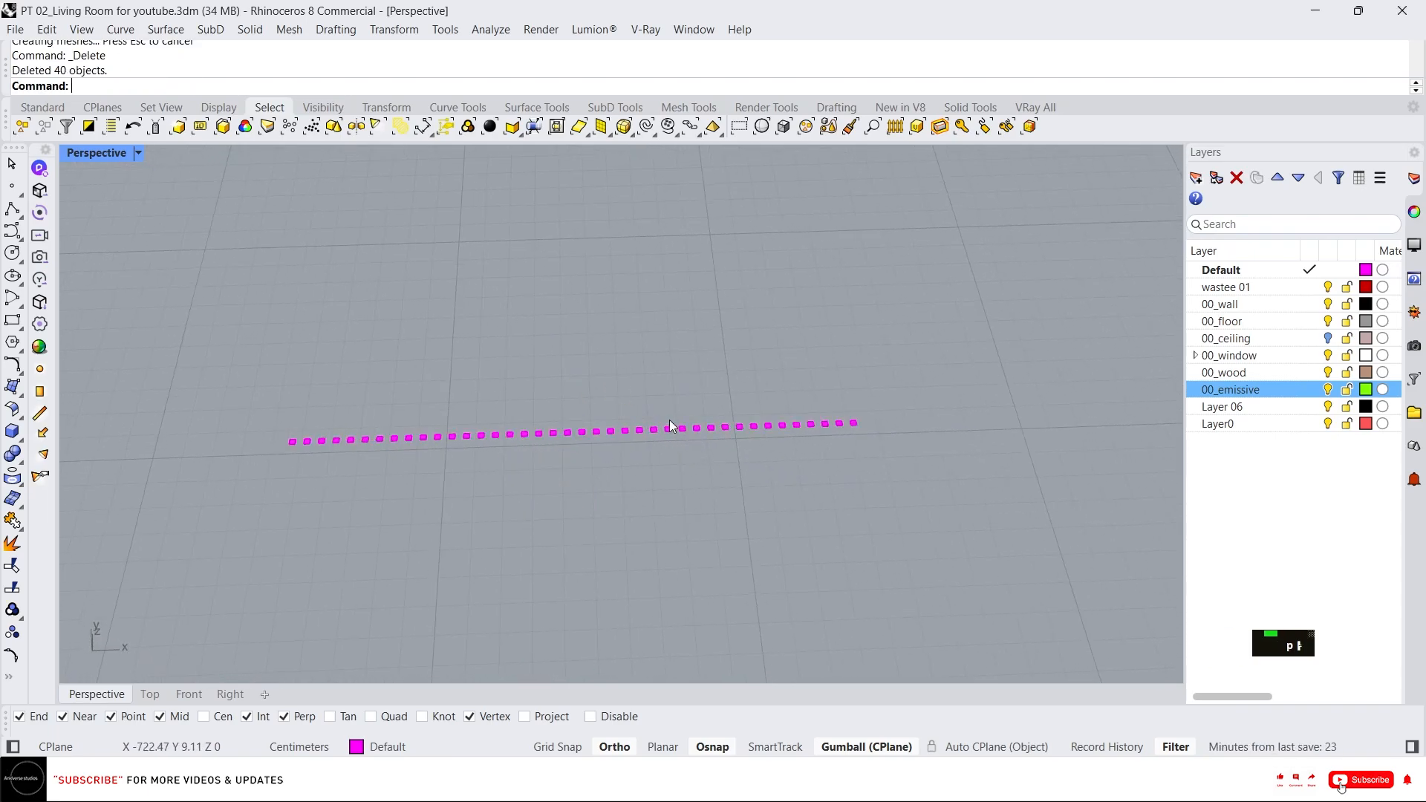
Group the 40 extruded squares and move them to the 00_wood layer.
drag(199, 319, 198, 319)
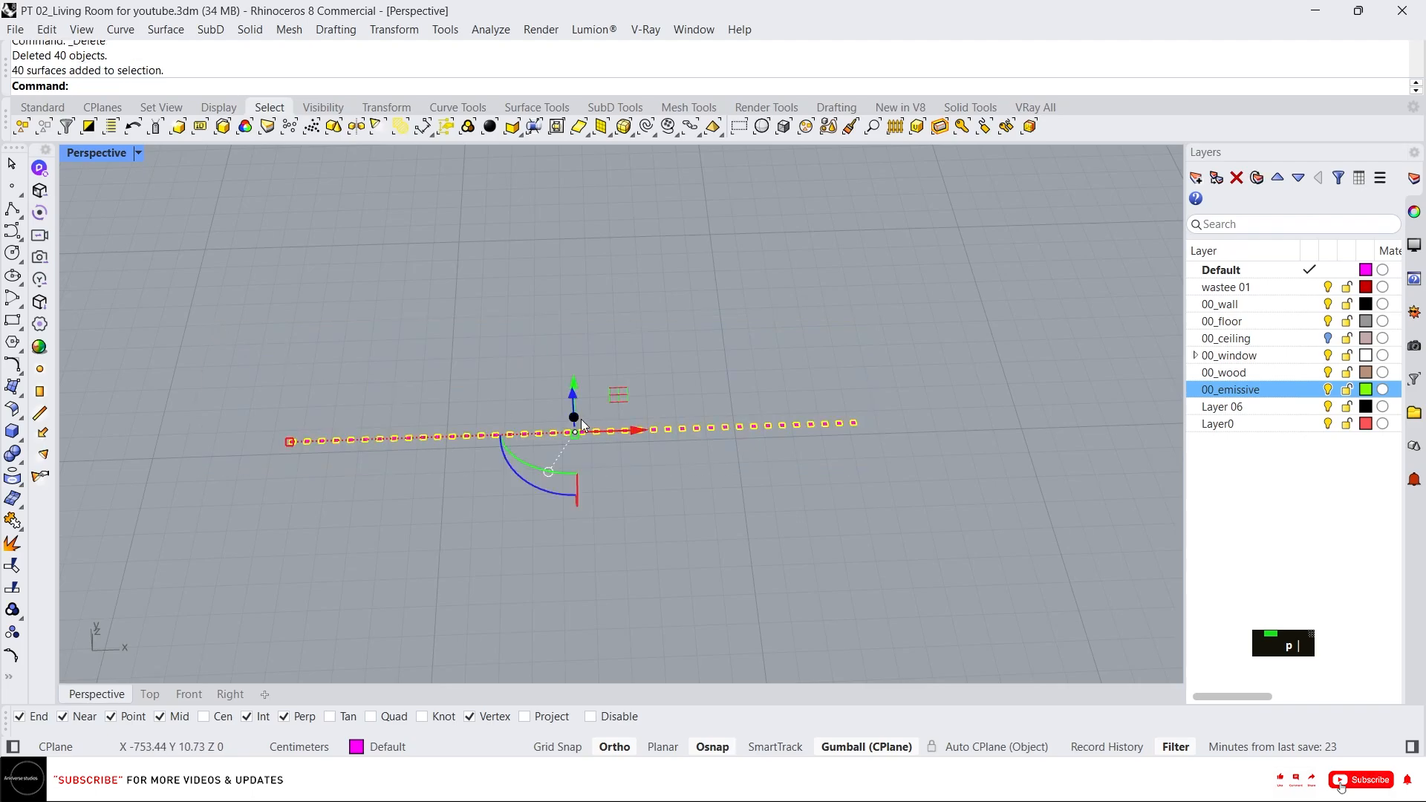
key(Return)
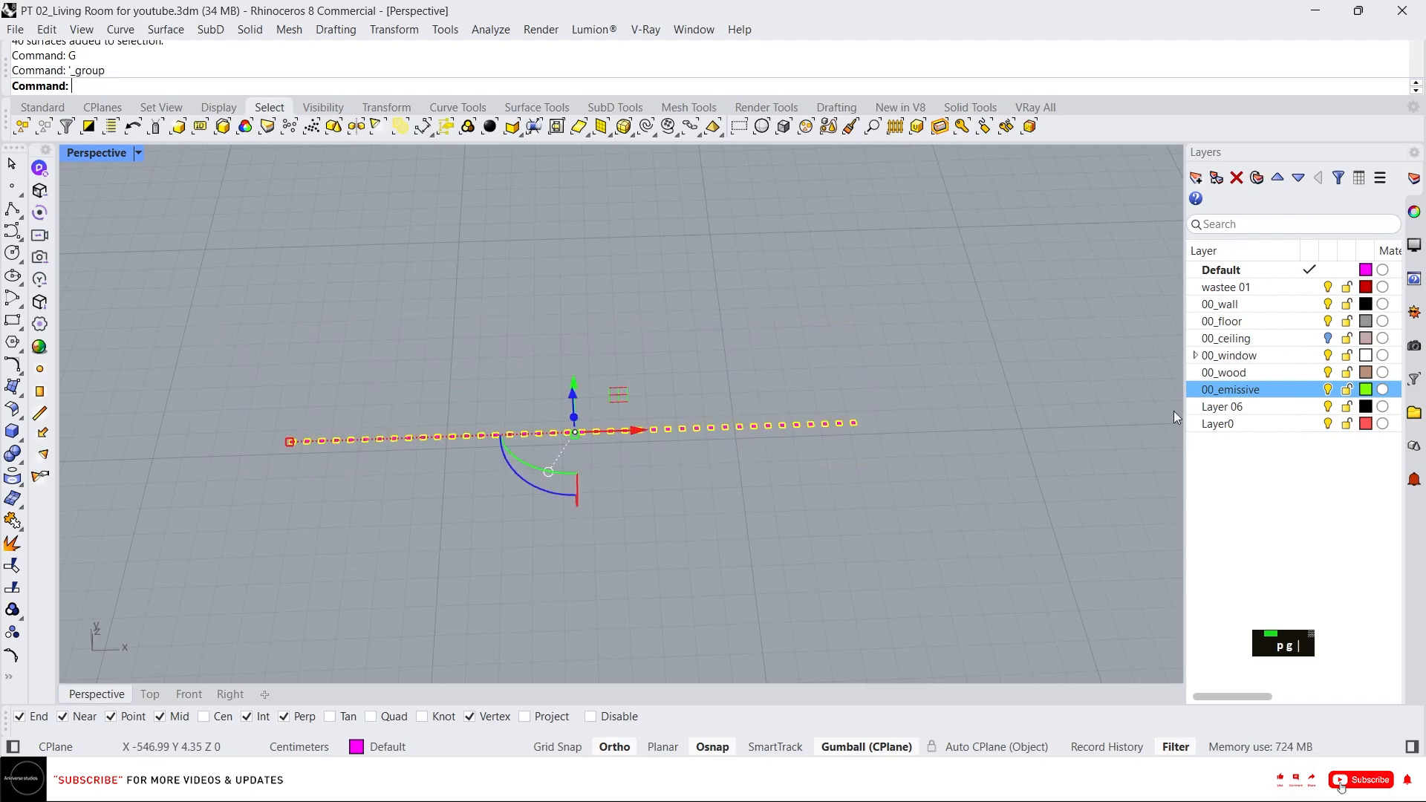
right_click(1263, 373)
click(1255, 467)
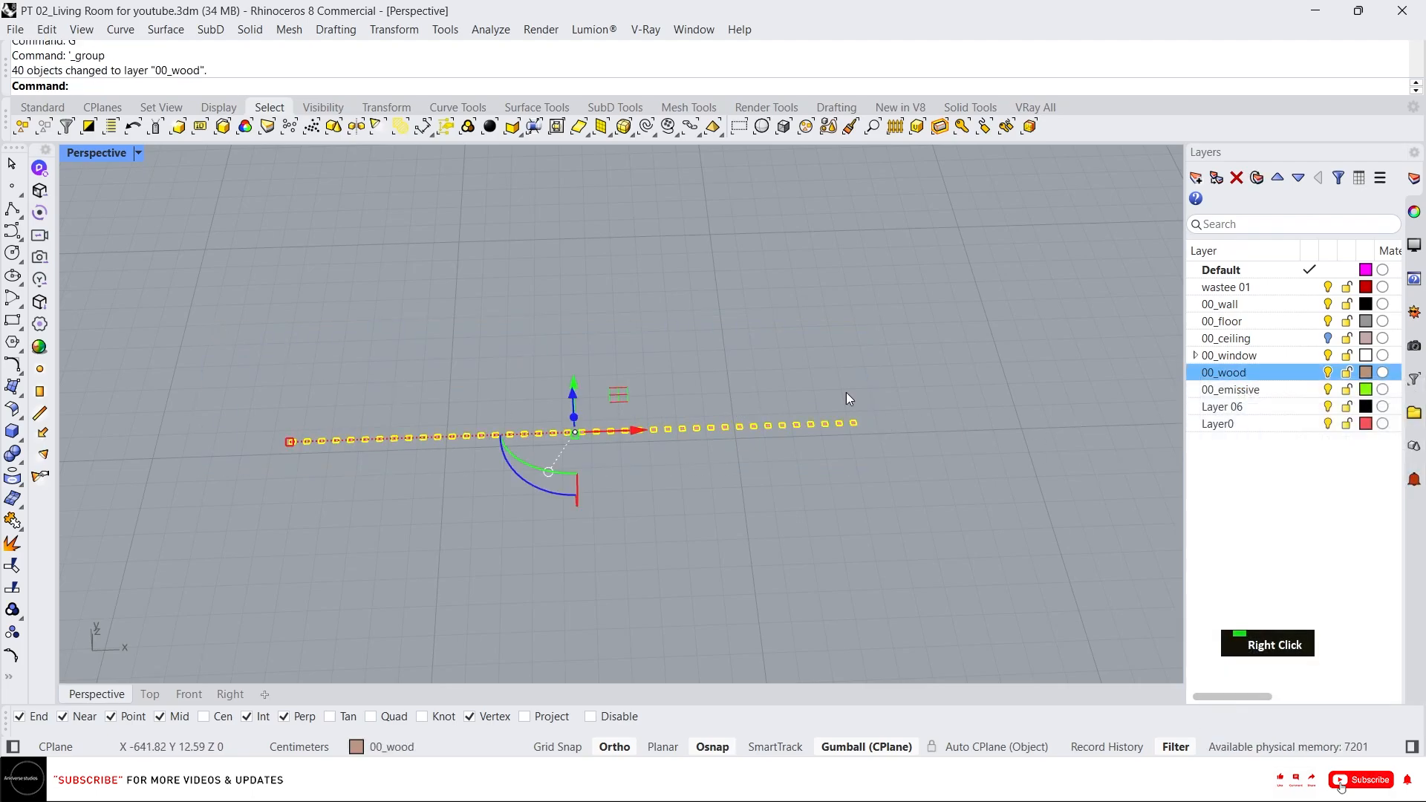
Move the grouped blocks 3 cm down along the vertical axis.
right_drag(846, 394, 575, 422)
click(574, 416)
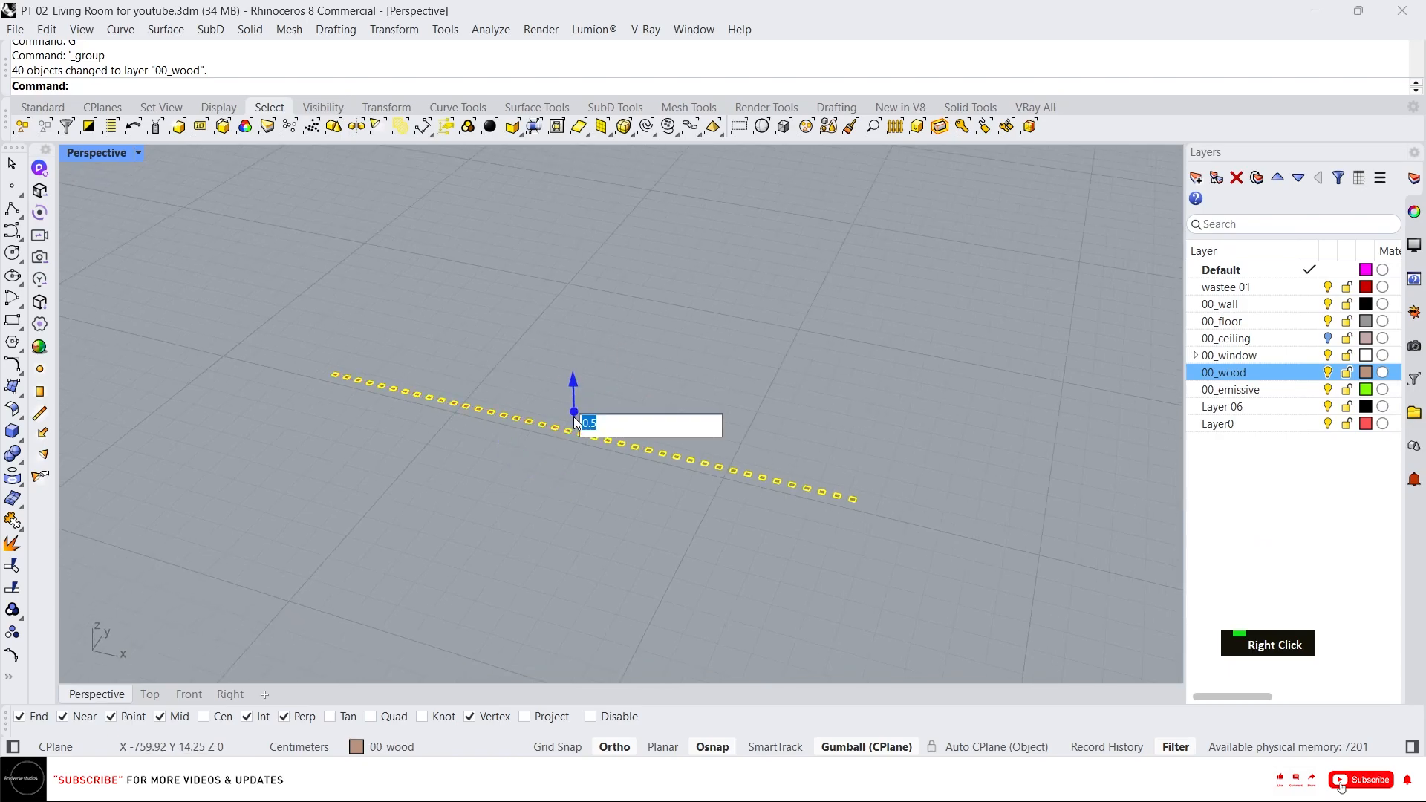
text(-350)
key(Return)
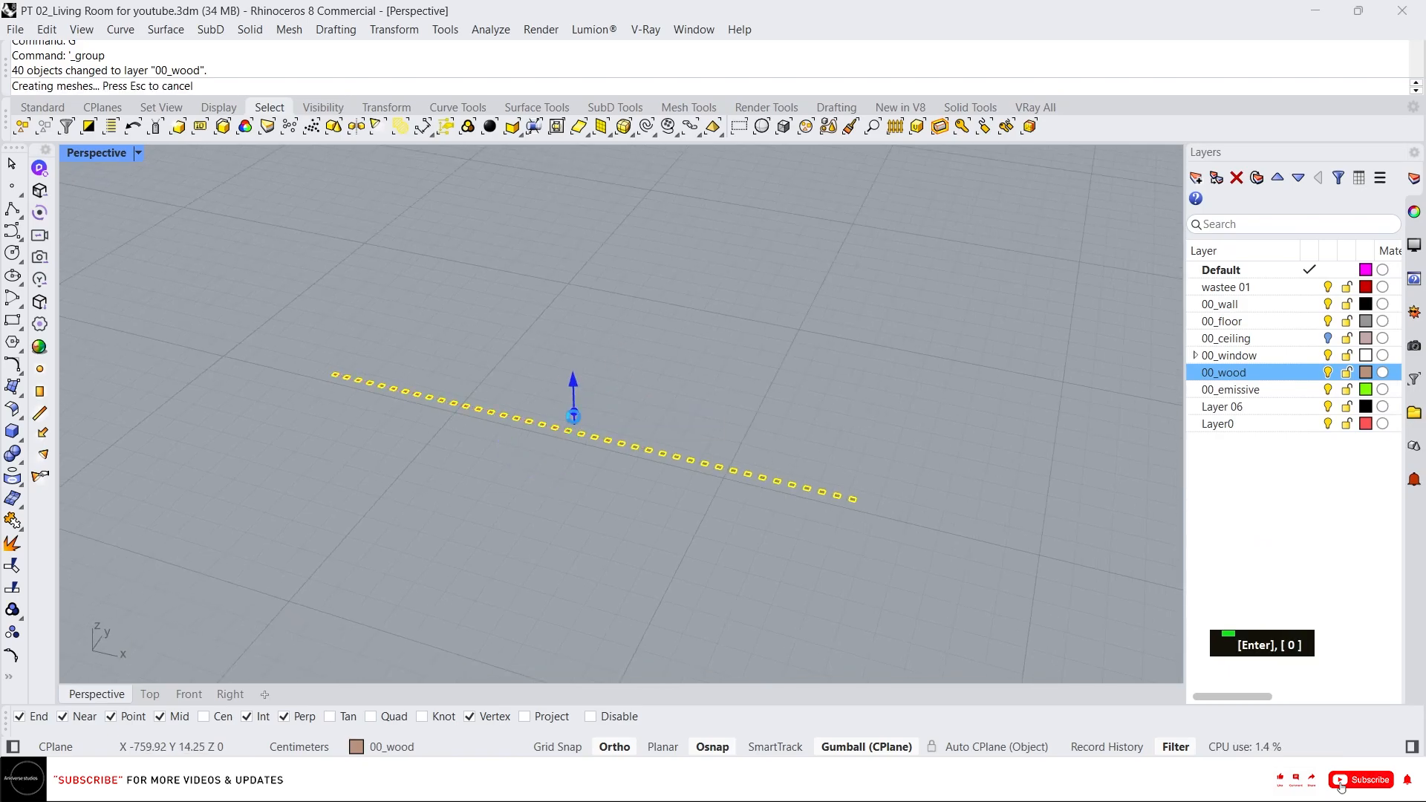
Deselect the blocks and show all hidden objects again.
scroll(652, 412, down, 3)
right_drag(652, 412, 703, 479)
key(Escape)
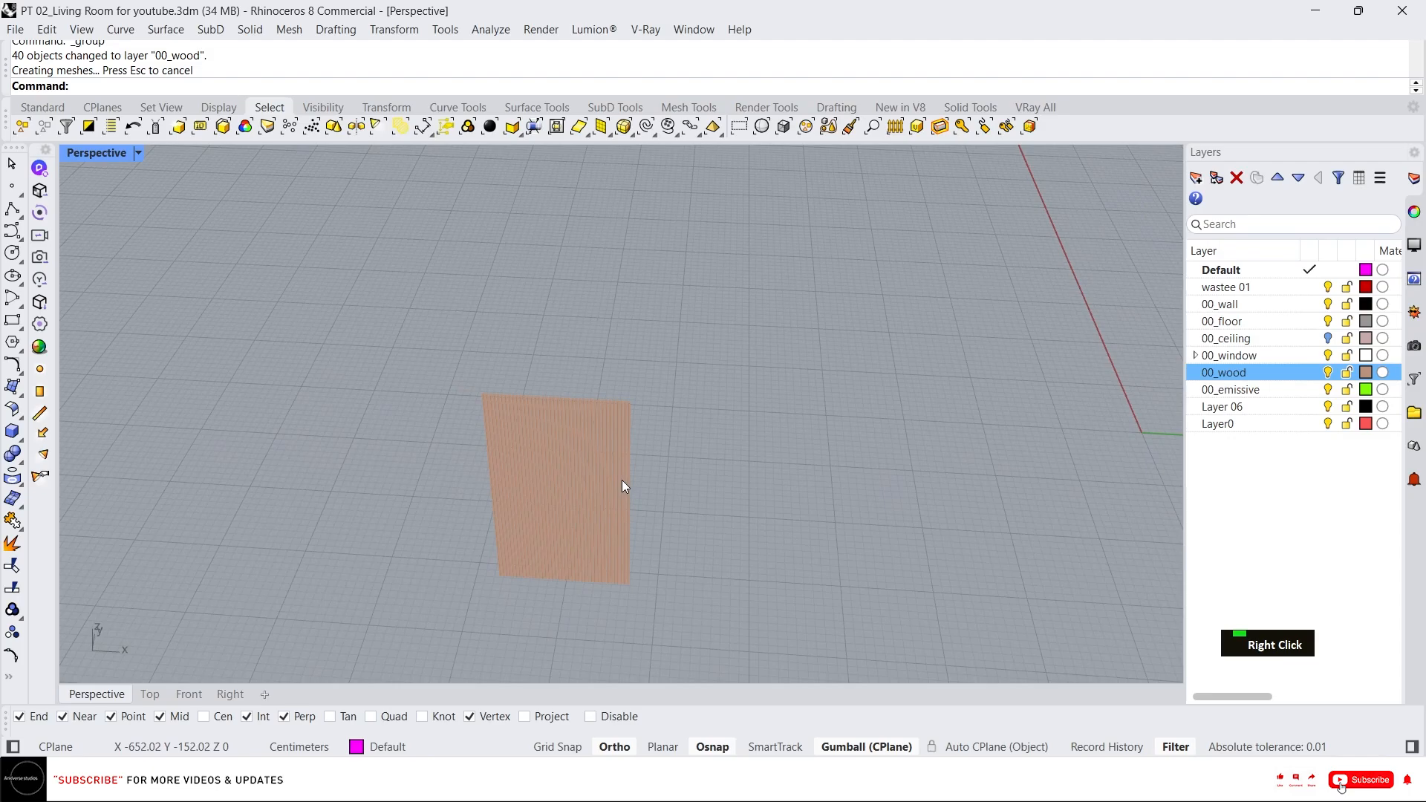
middle_click(621, 480)
click(553, 425)
right_drag(553, 411, 524, 361)
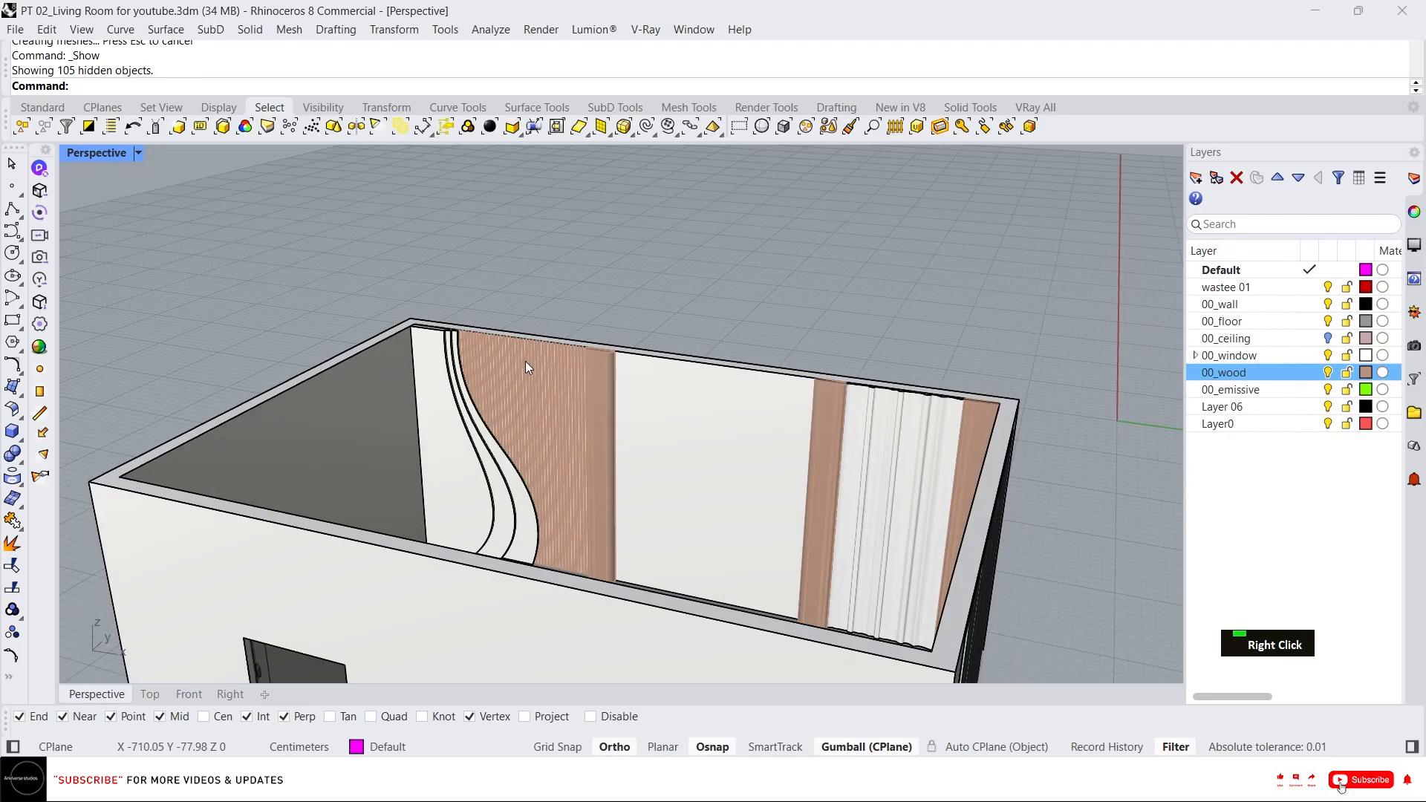
Select the 40 wooden blocks along the wall top and isolate them with everything else locked.
scroll(476, 345, up, 5)
scroll(435, 336, up, 4)
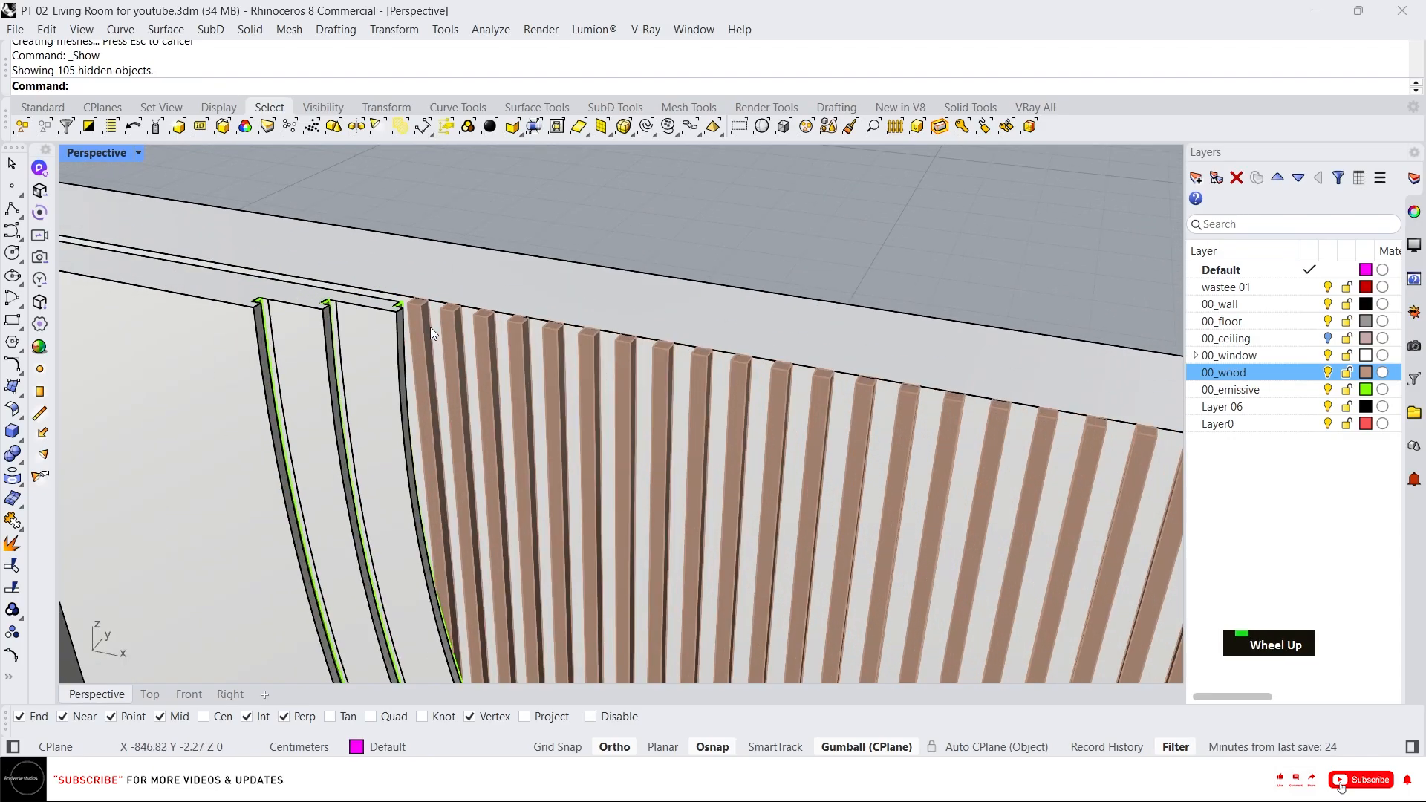
click(430, 327)
scroll(430, 327, down, 5)
right_drag(427, 330, 319, 475)
scroll(290, 484, up, 8)
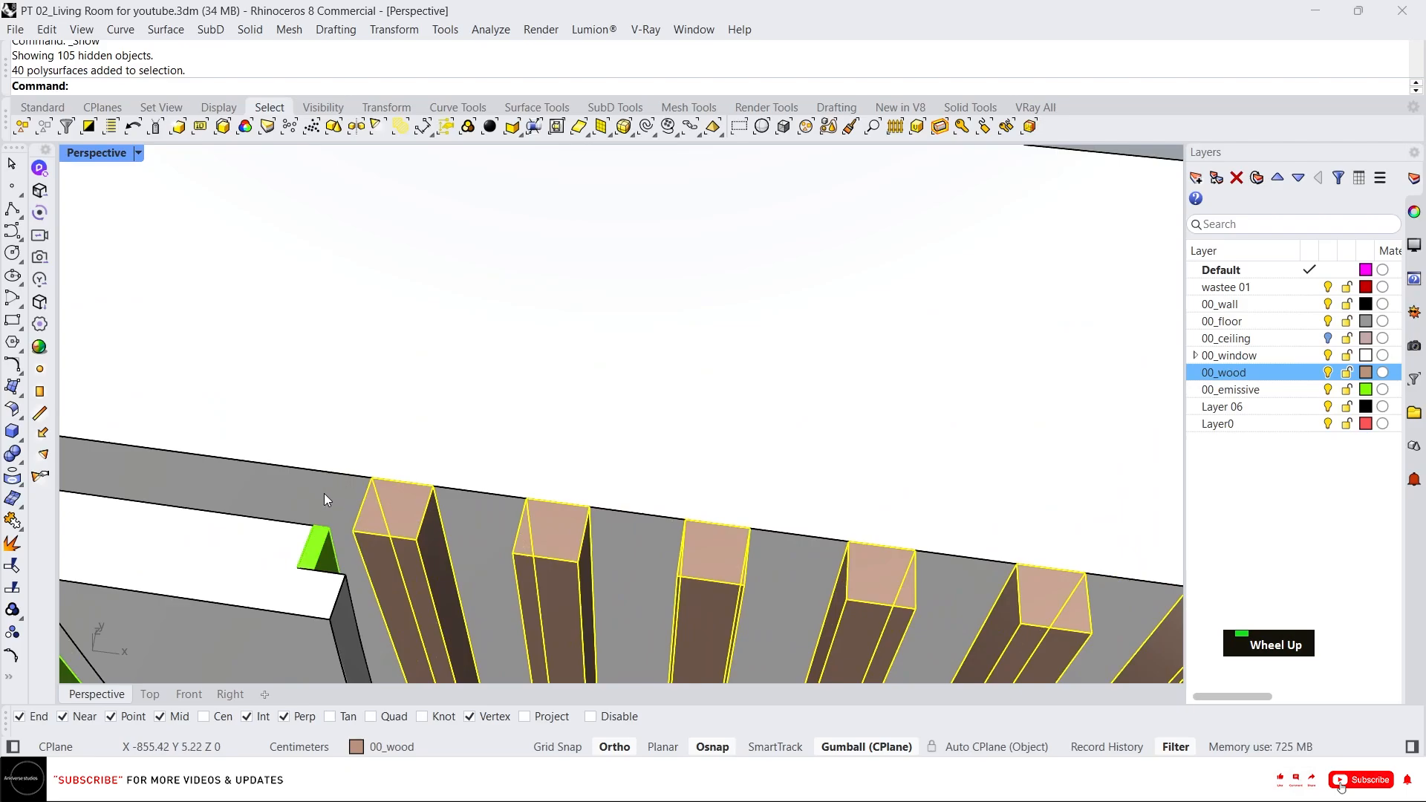
scroll(341, 470, down, 6)
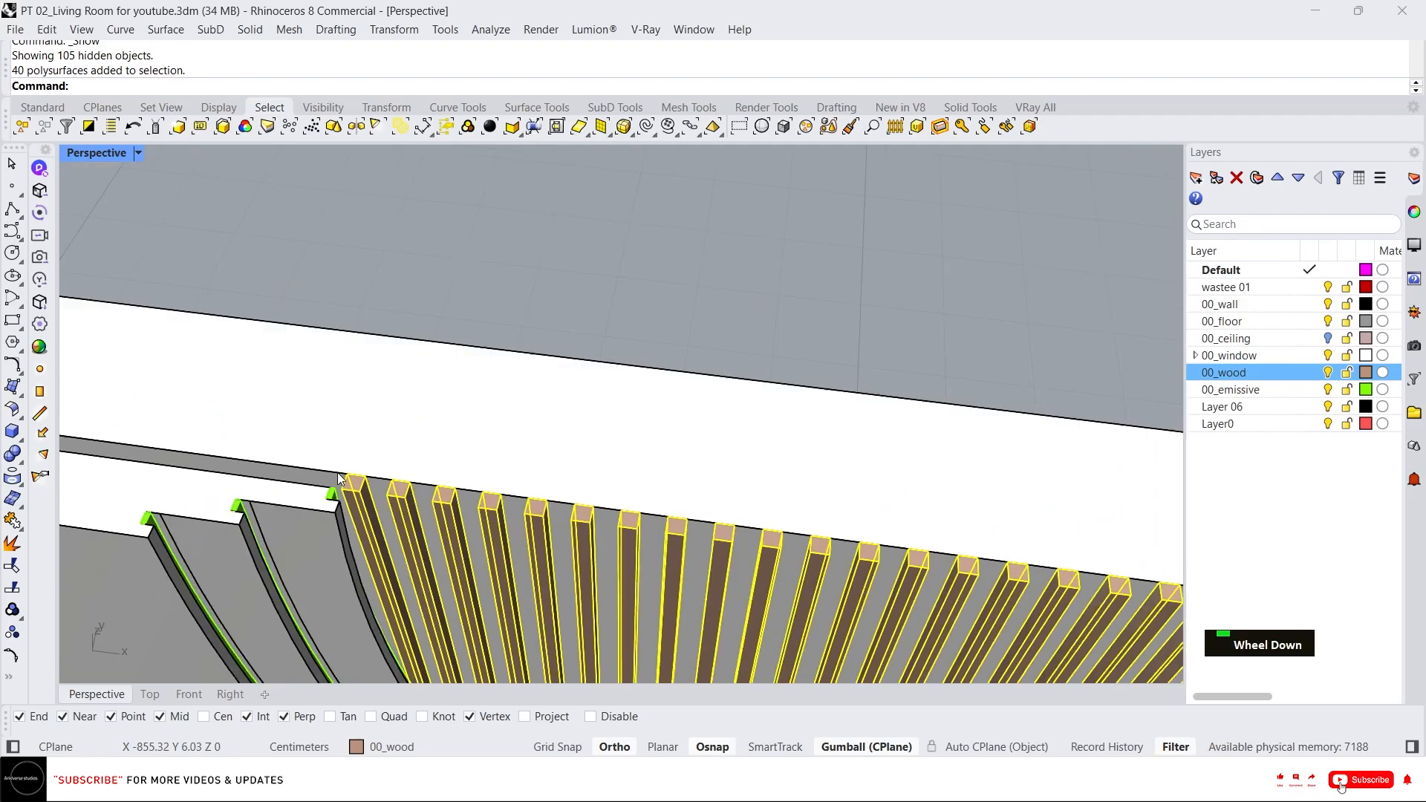
scroll(353, 469, up, 4)
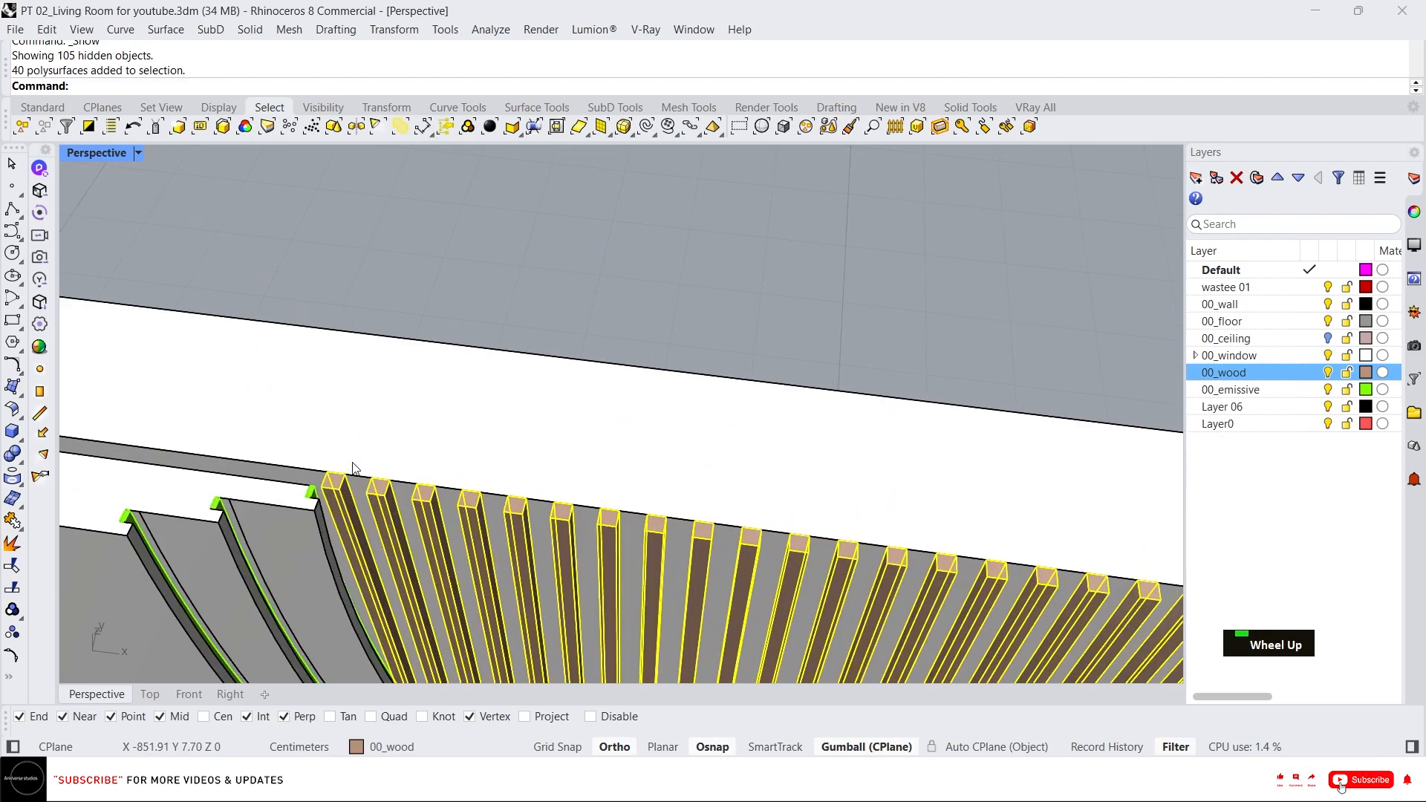
text(il)
key(Return)
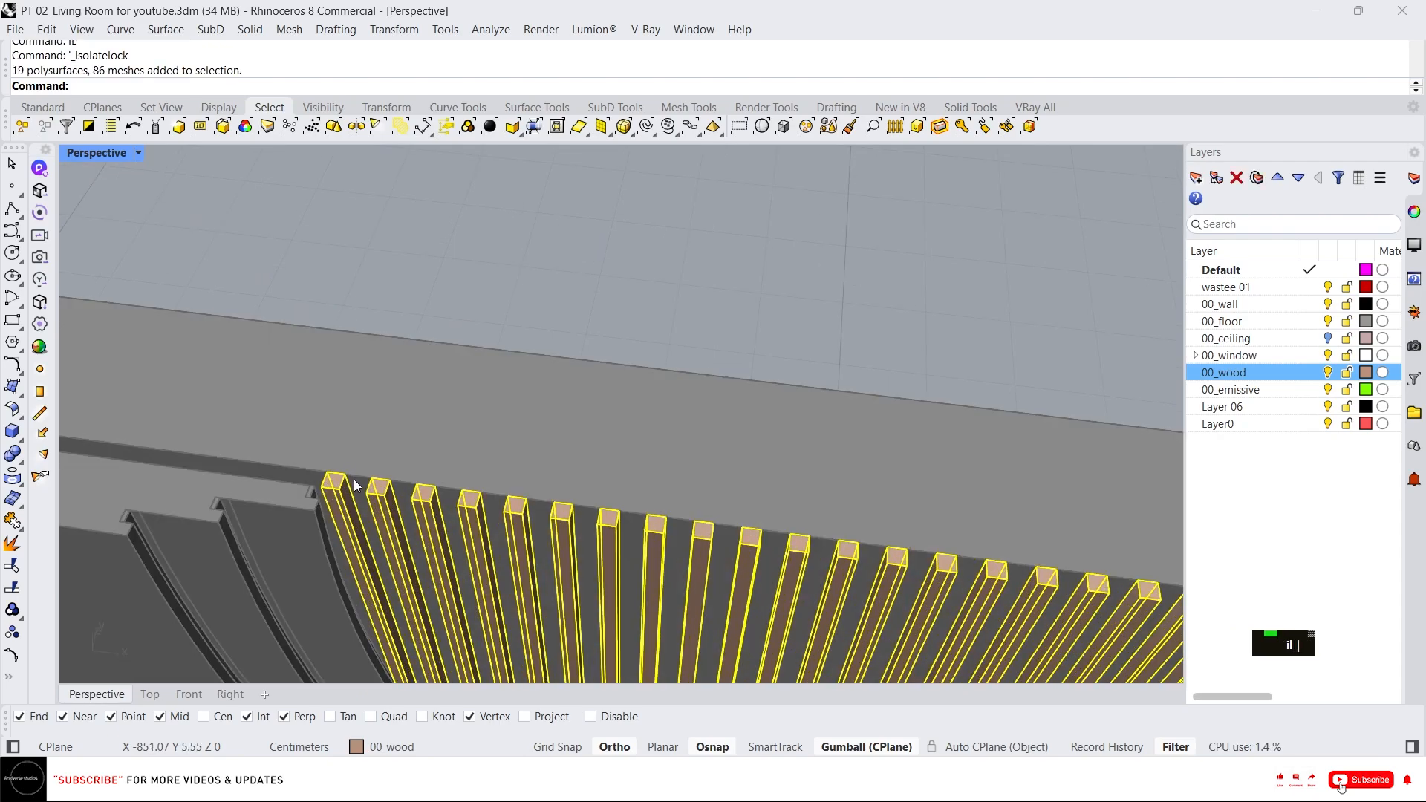
Ungroup the wooden blocks.
text(ung)
key(space)
key(Escape)
Copy the end block one spacing further toward the wavy trims.
click(343, 481)
scroll(341, 480, up, 5)
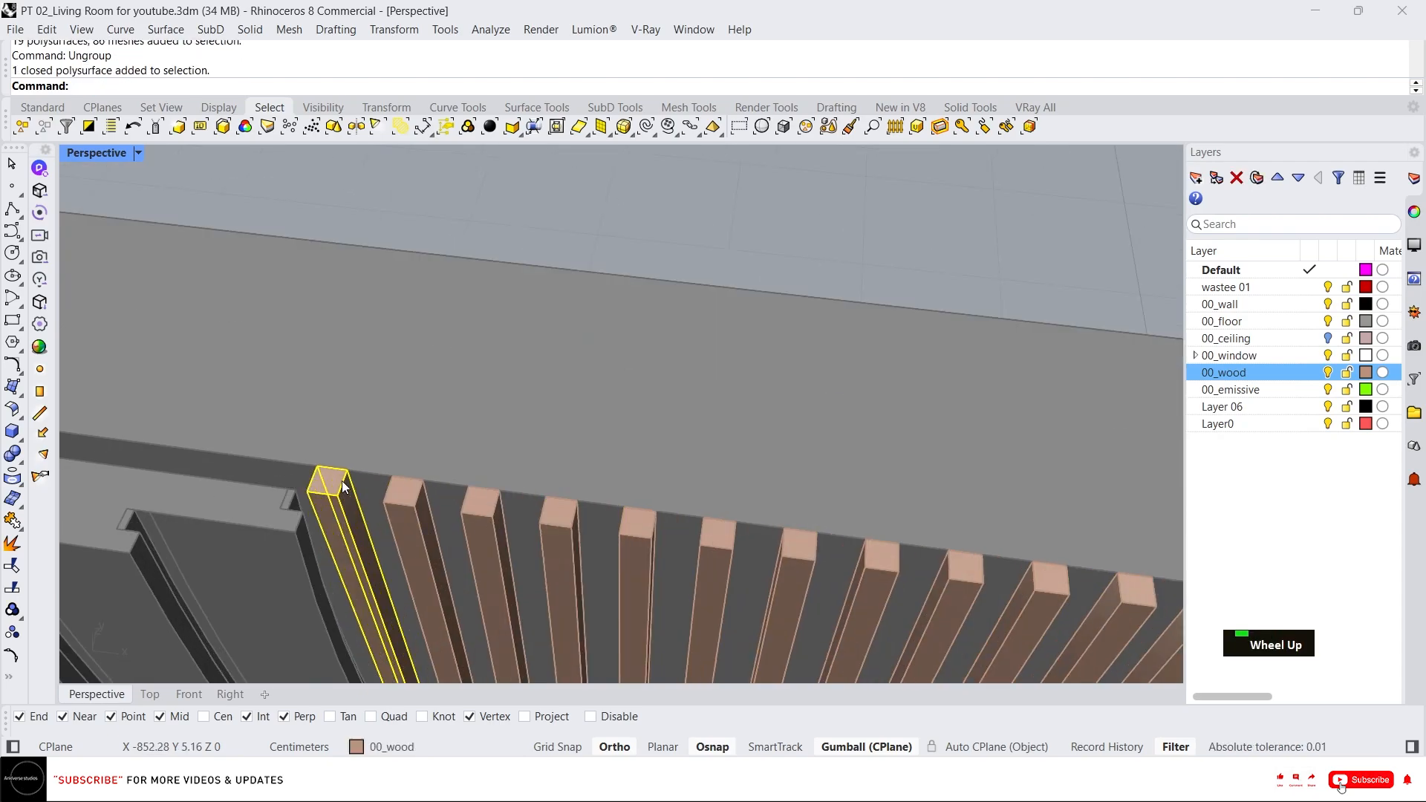
text(c)
key(Return)
click(422, 479)
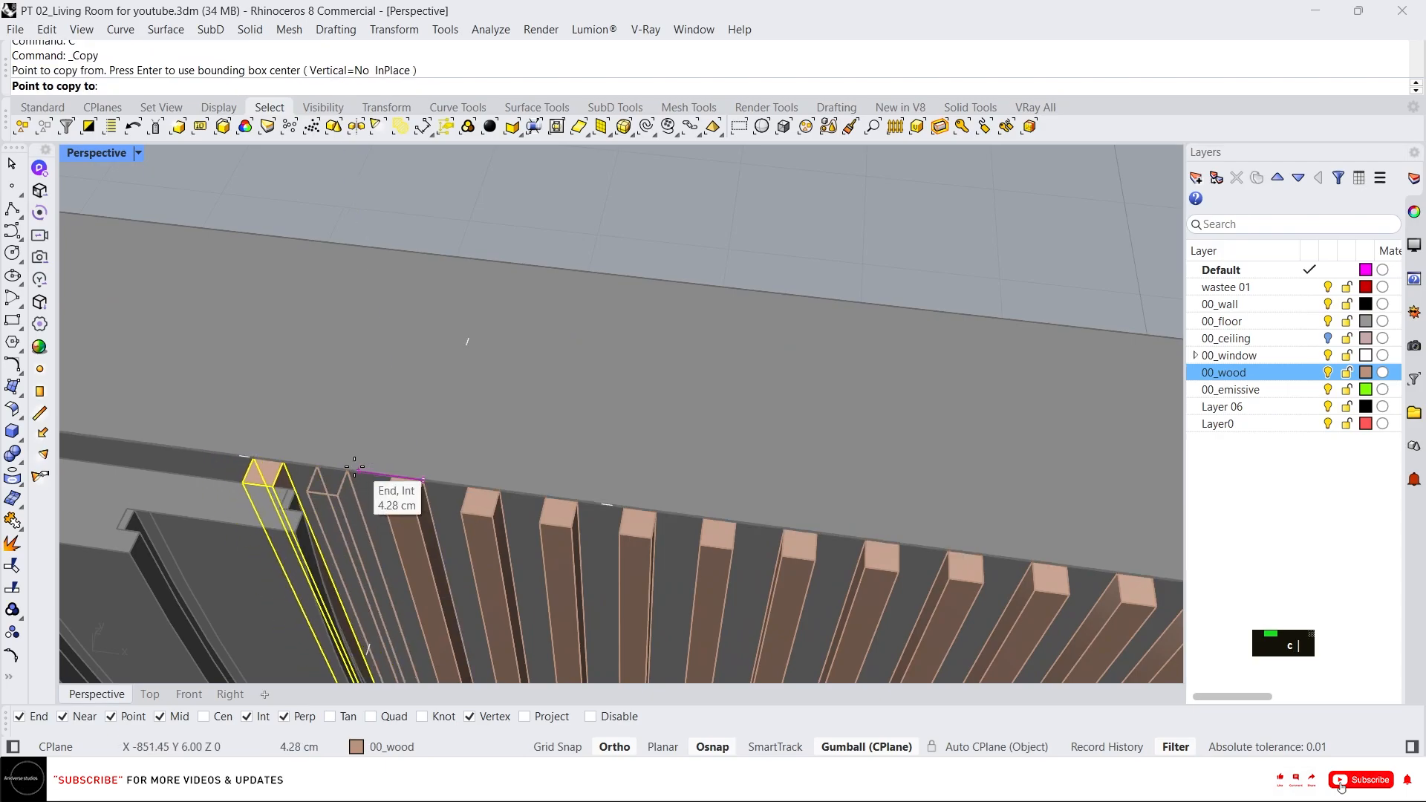
scroll(348, 438, down, 3)
key(Escape)
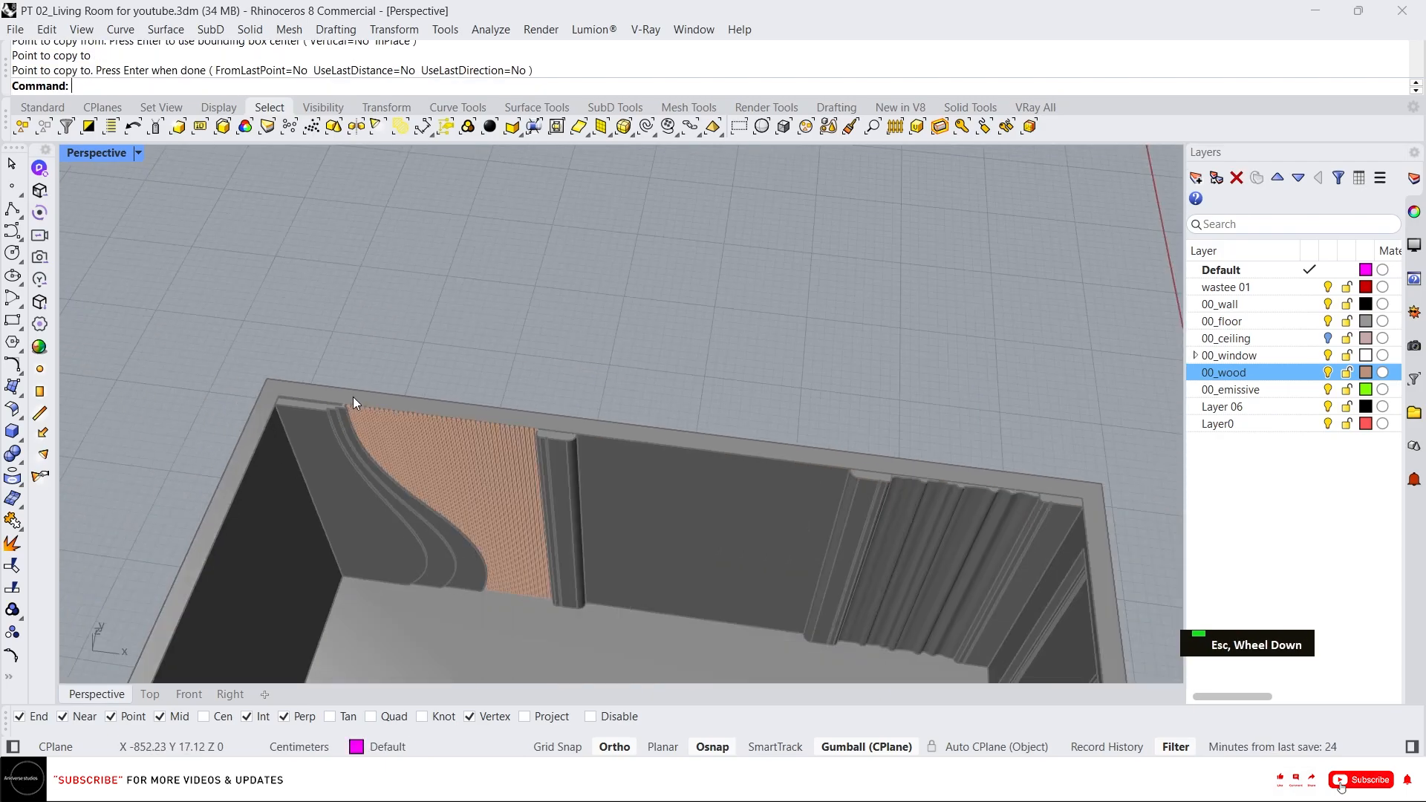
Select all the blocks and group them together.
key(ctrl+a)
text(g)
key(Return)
key(Escape)
Unlock all the locked objects in the room.
middle_click(409, 333)
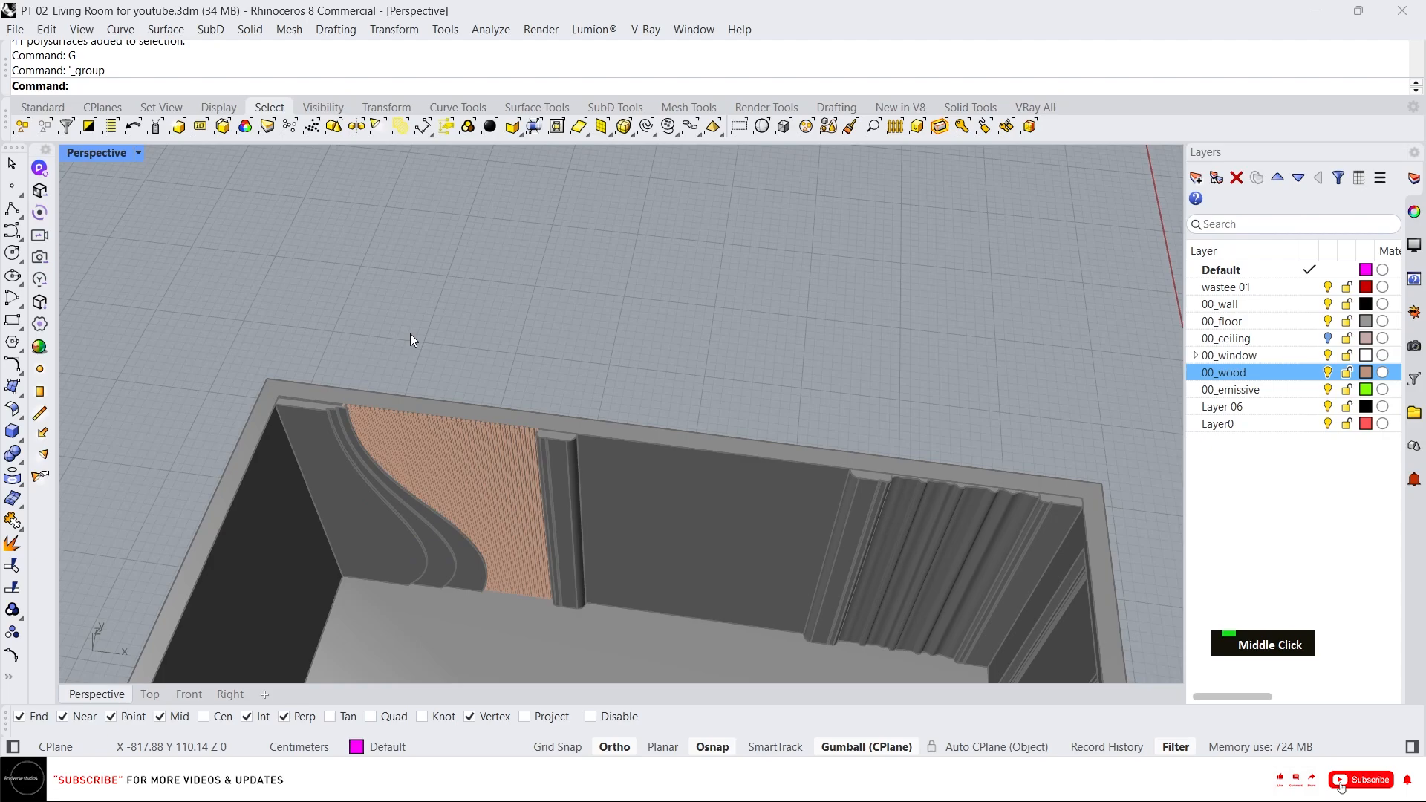
click(391, 295)
scroll(499, 438, down, 6)
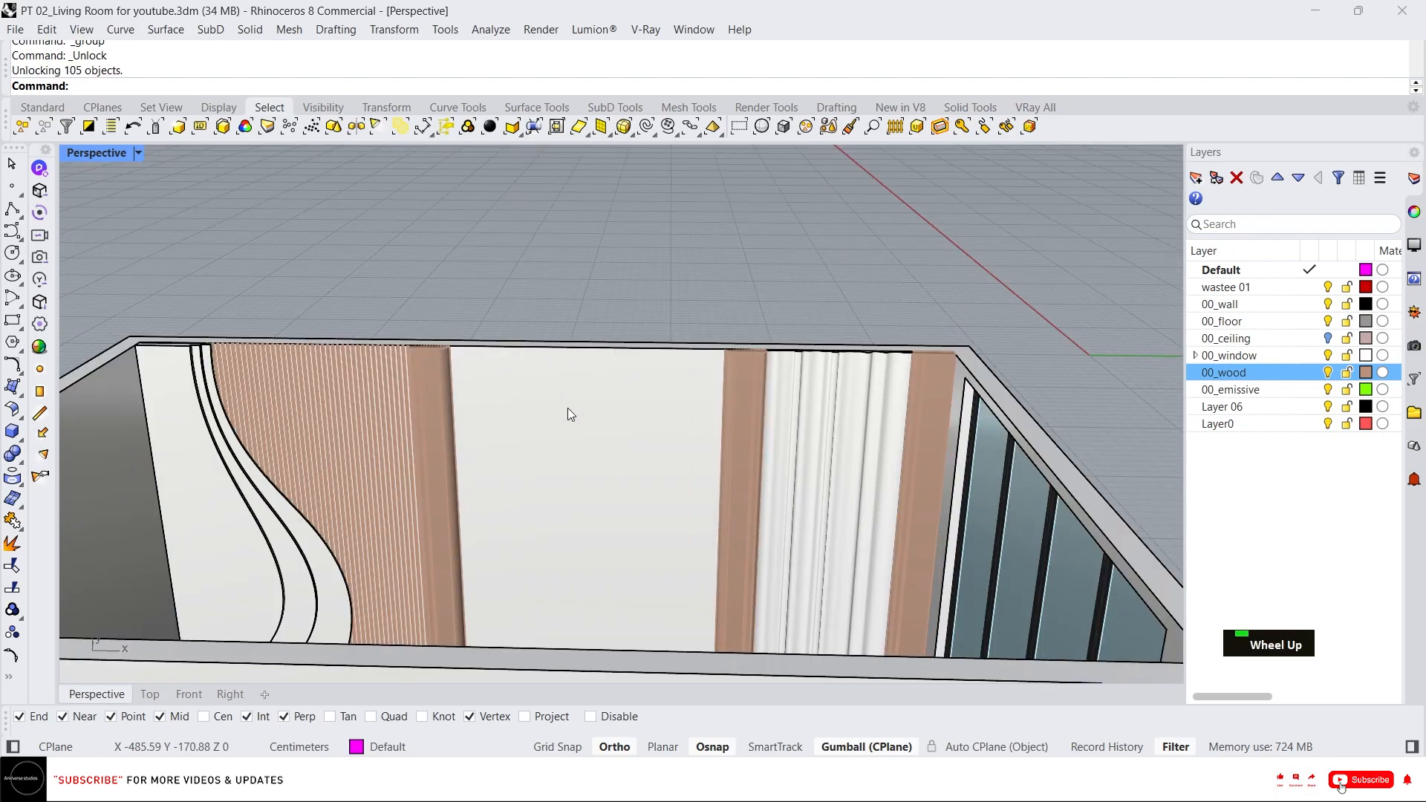
scroll(571, 416, up, 3)
right_drag(578, 425, 573, 429)
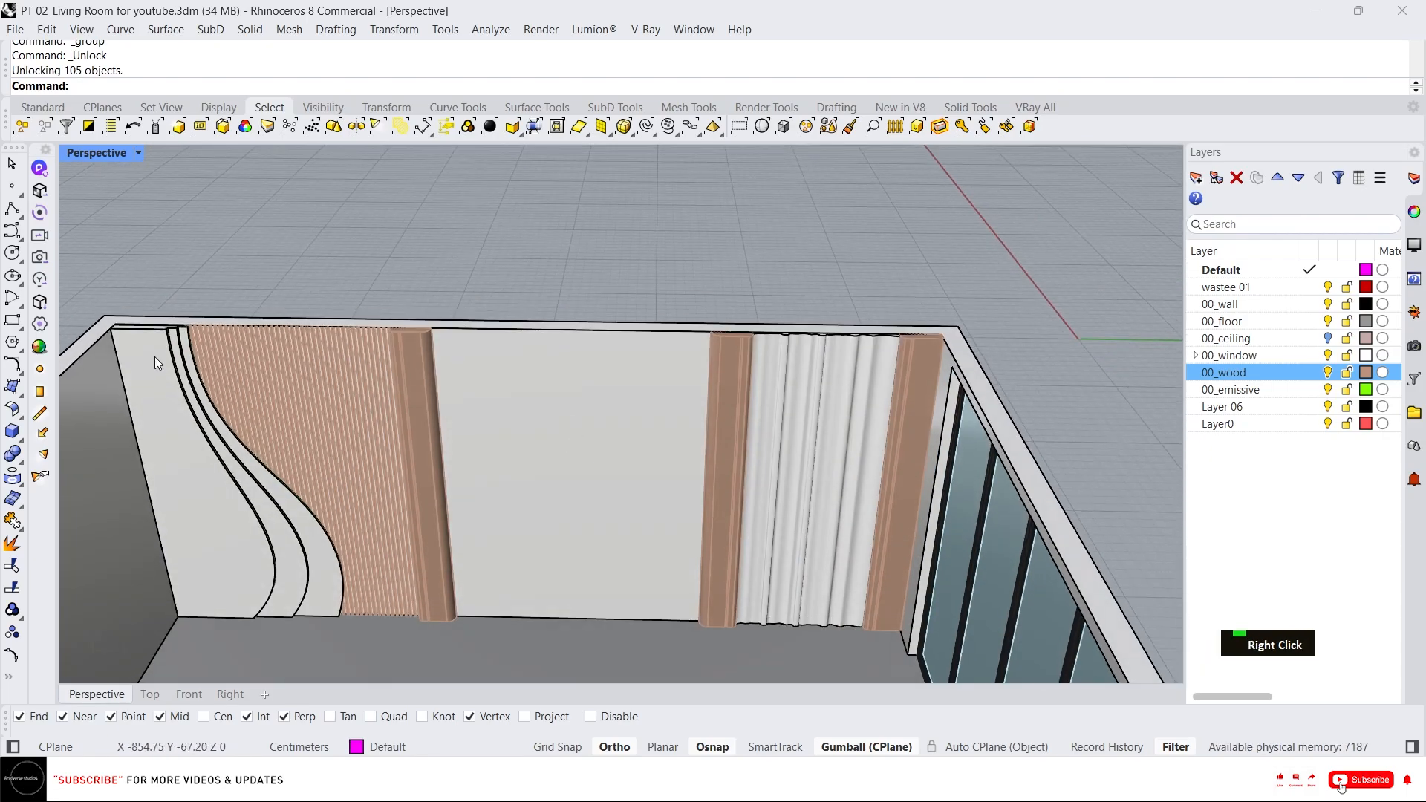
Examine the wavy trims and wooden blocks at the top corner of the wall.
scroll(172, 330, up, 3)
click(169, 313)
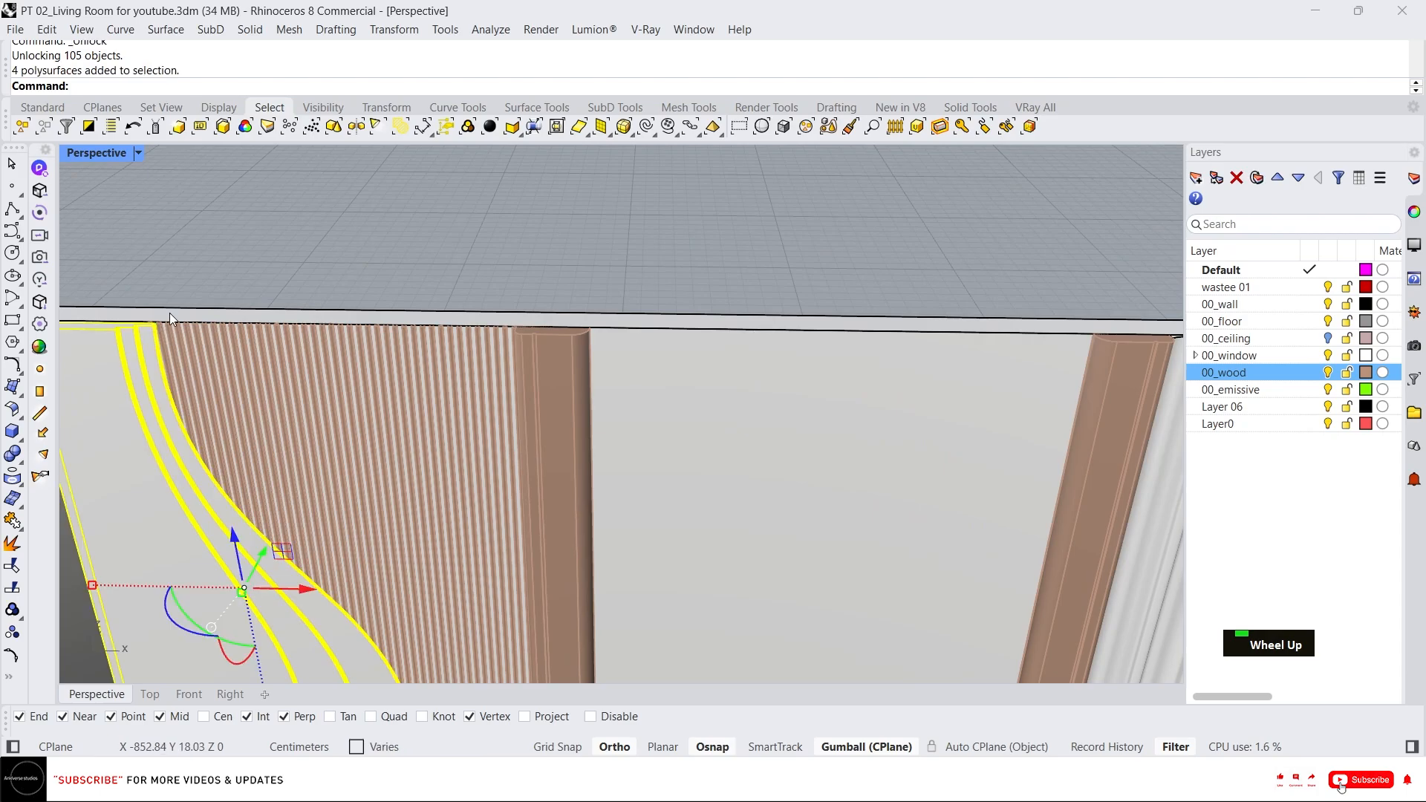
scroll(126, 401, up, 3)
scroll(506, 362, down, 2)
scroll(535, 383, down, 3)
scroll(535, 384, up, 2)
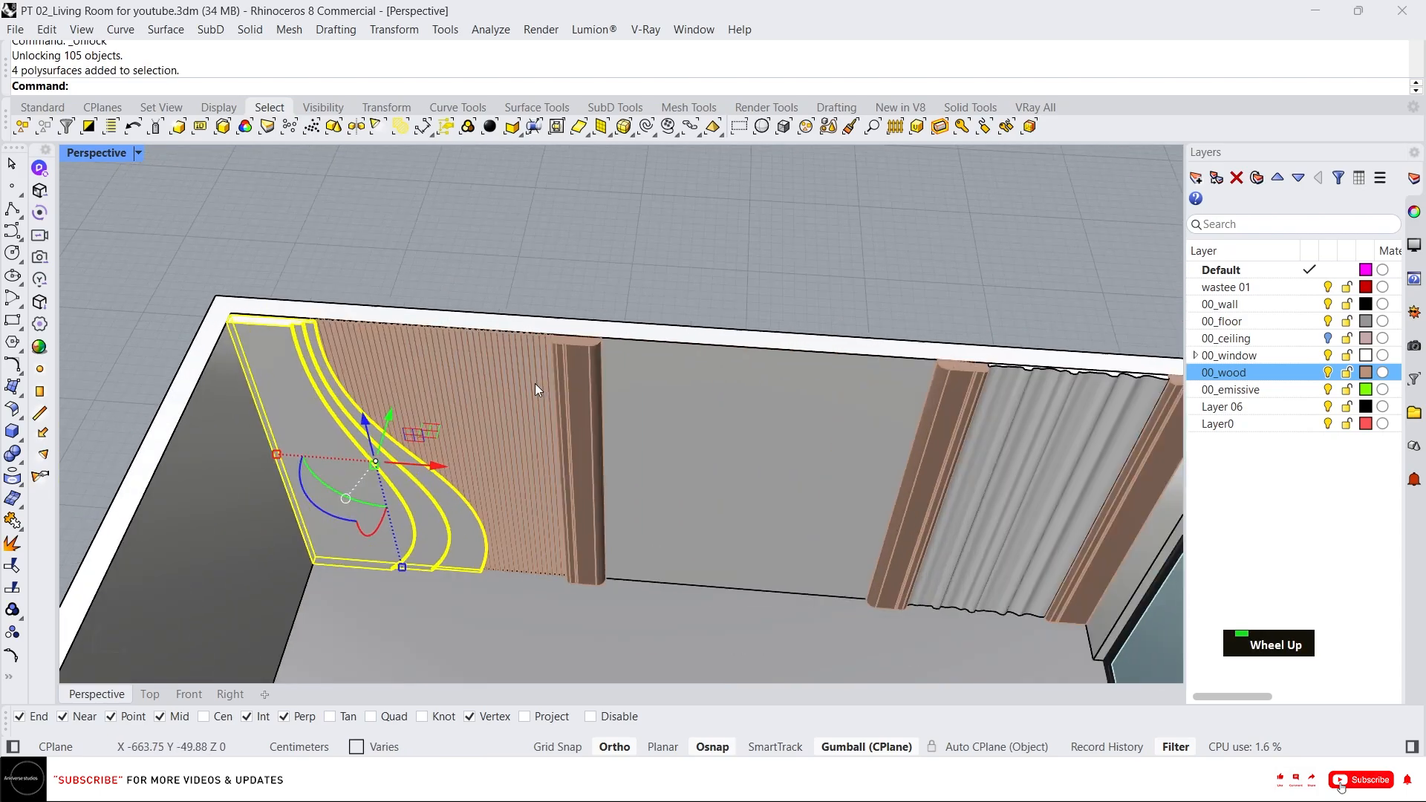
Save the file.
key(ctrl+s)
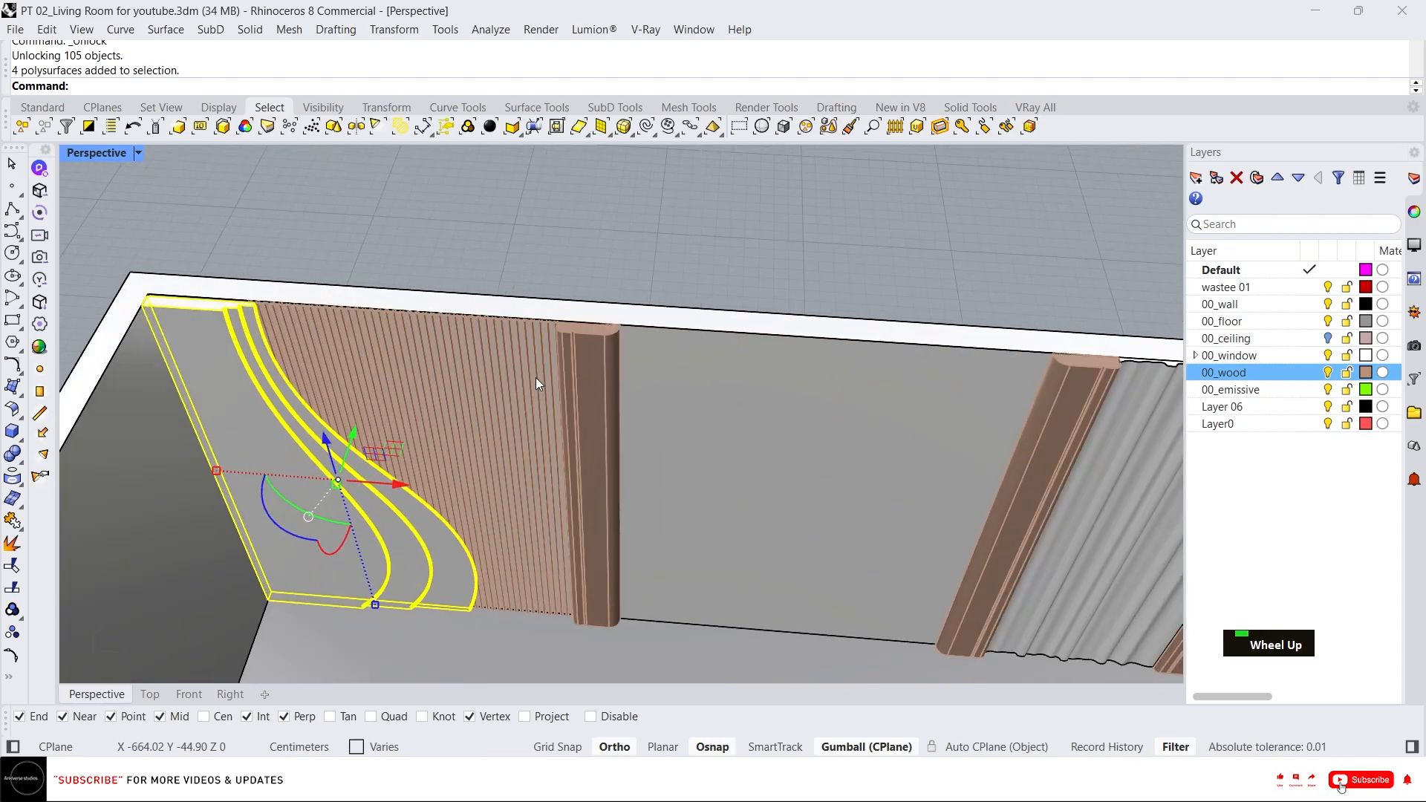
click(796, 261)
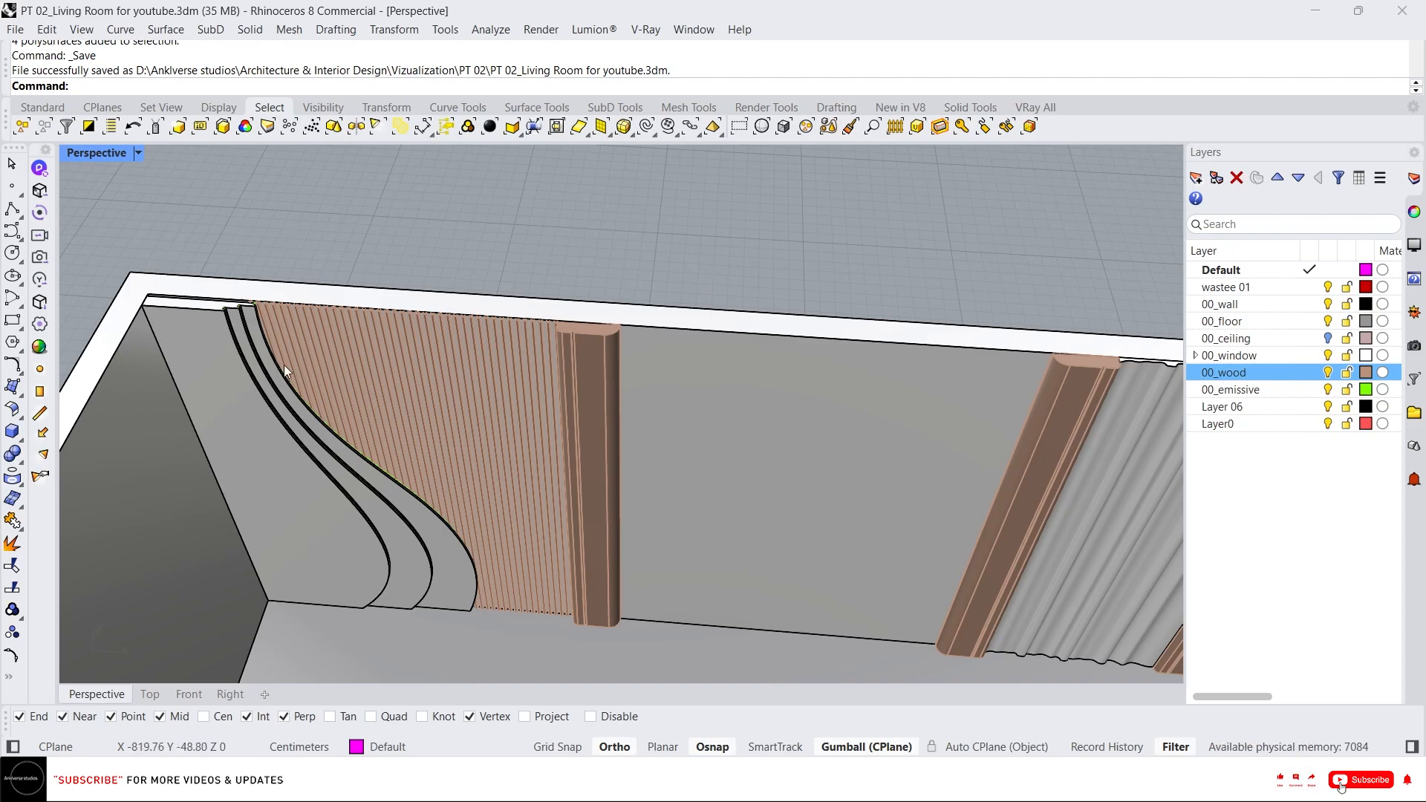
right_drag(284, 364, 543, 242)
scroll(543, 242, up, 3)
scroll(597, 255, down, 2)
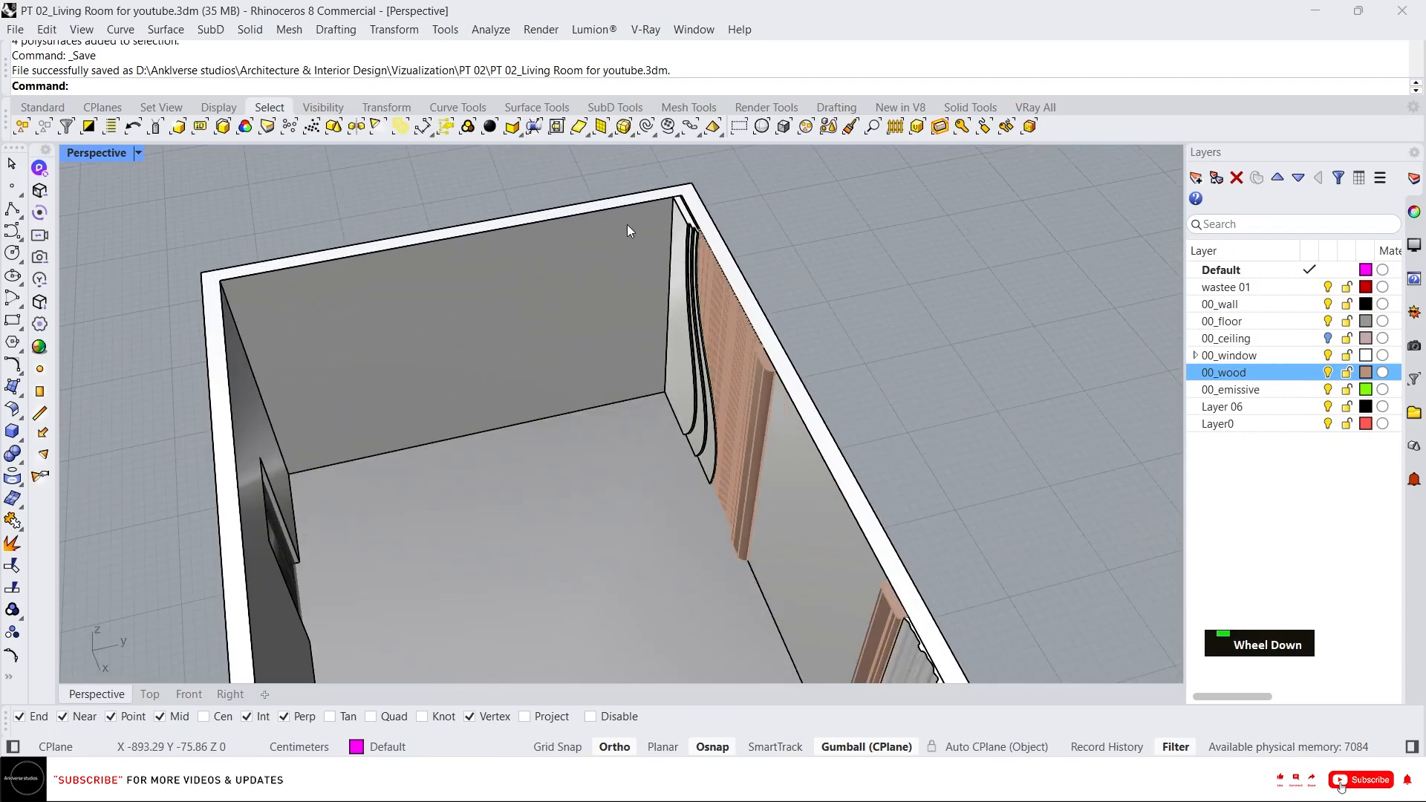
Draw an open polyline profile 20 cm up, 35 cm across and 20 cm down in the Top view.
scroll(627, 224, up, 4)
scroll(581, 207, down, 3)
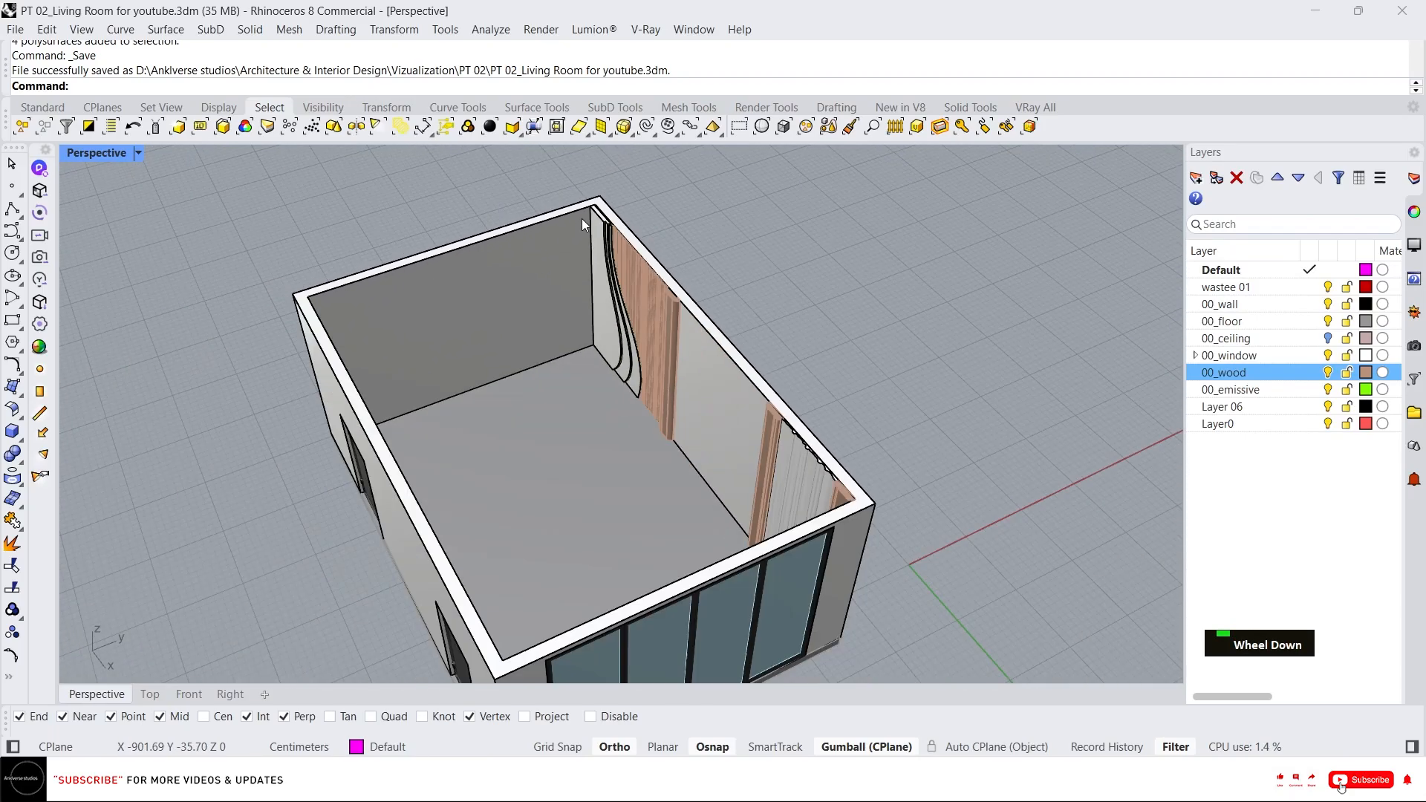
click(151, 695)
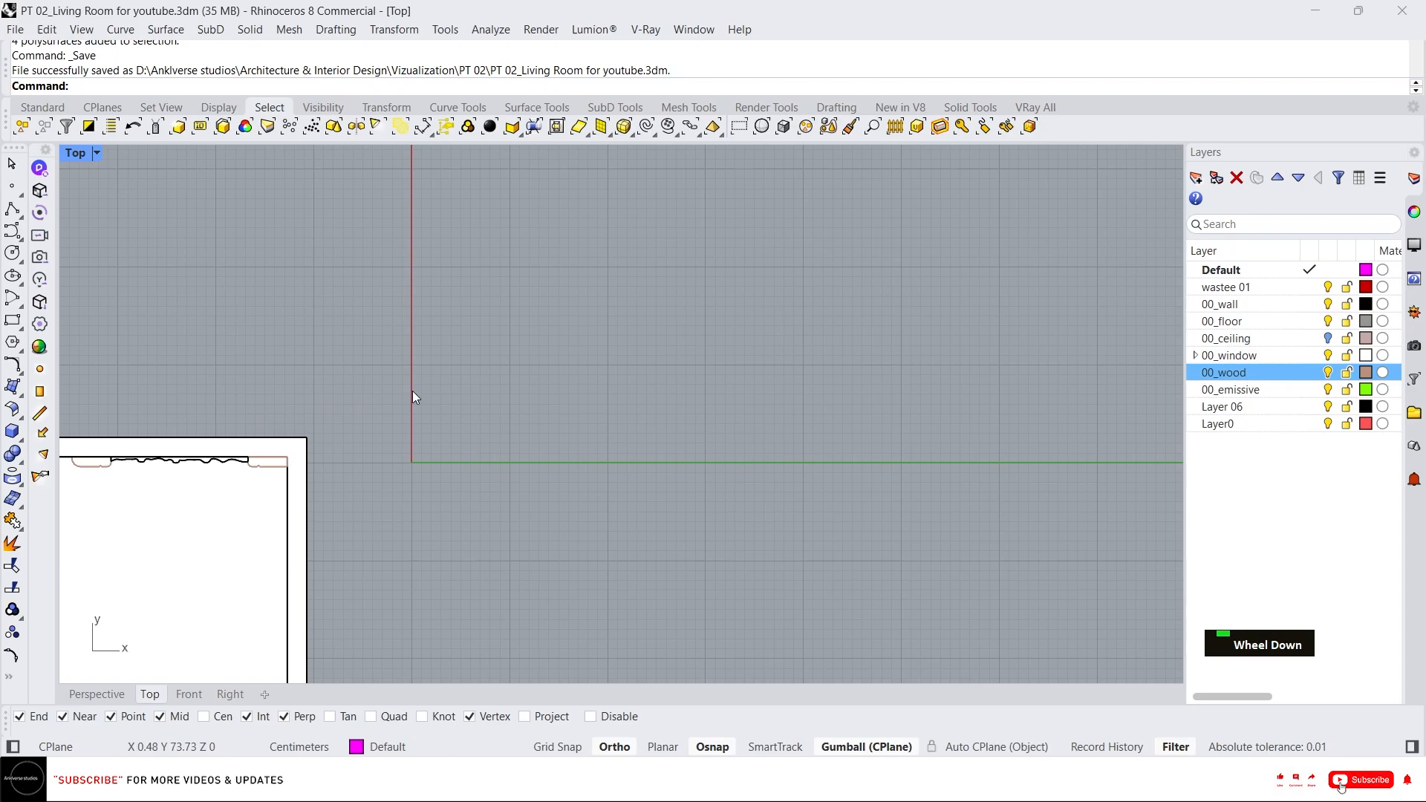
right_drag(412, 391, 706, 401)
scroll(684, 324, down, 3)
scroll(683, 330, up, 3)
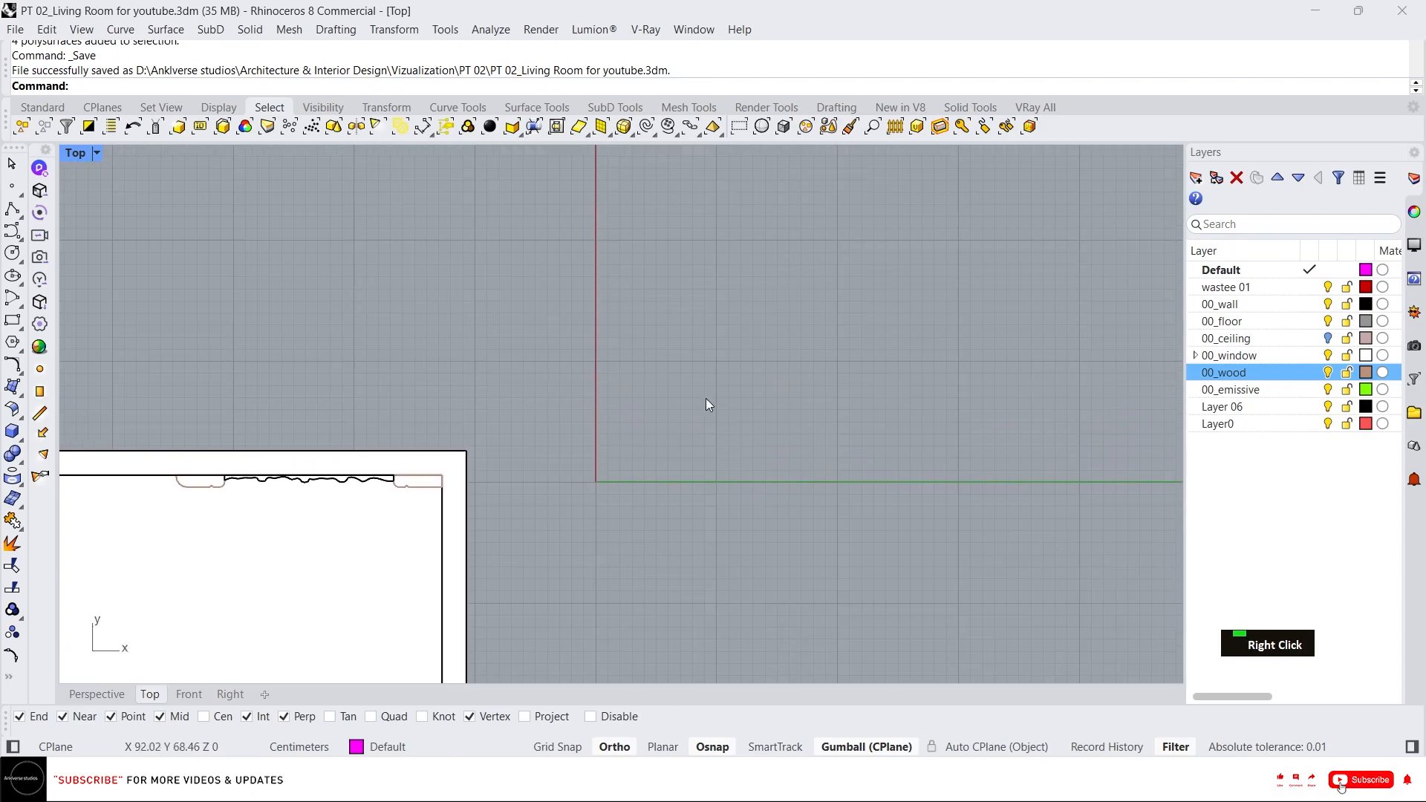
scroll(706, 401, up, 3)
text(l)
key(Return)
click(704, 431)
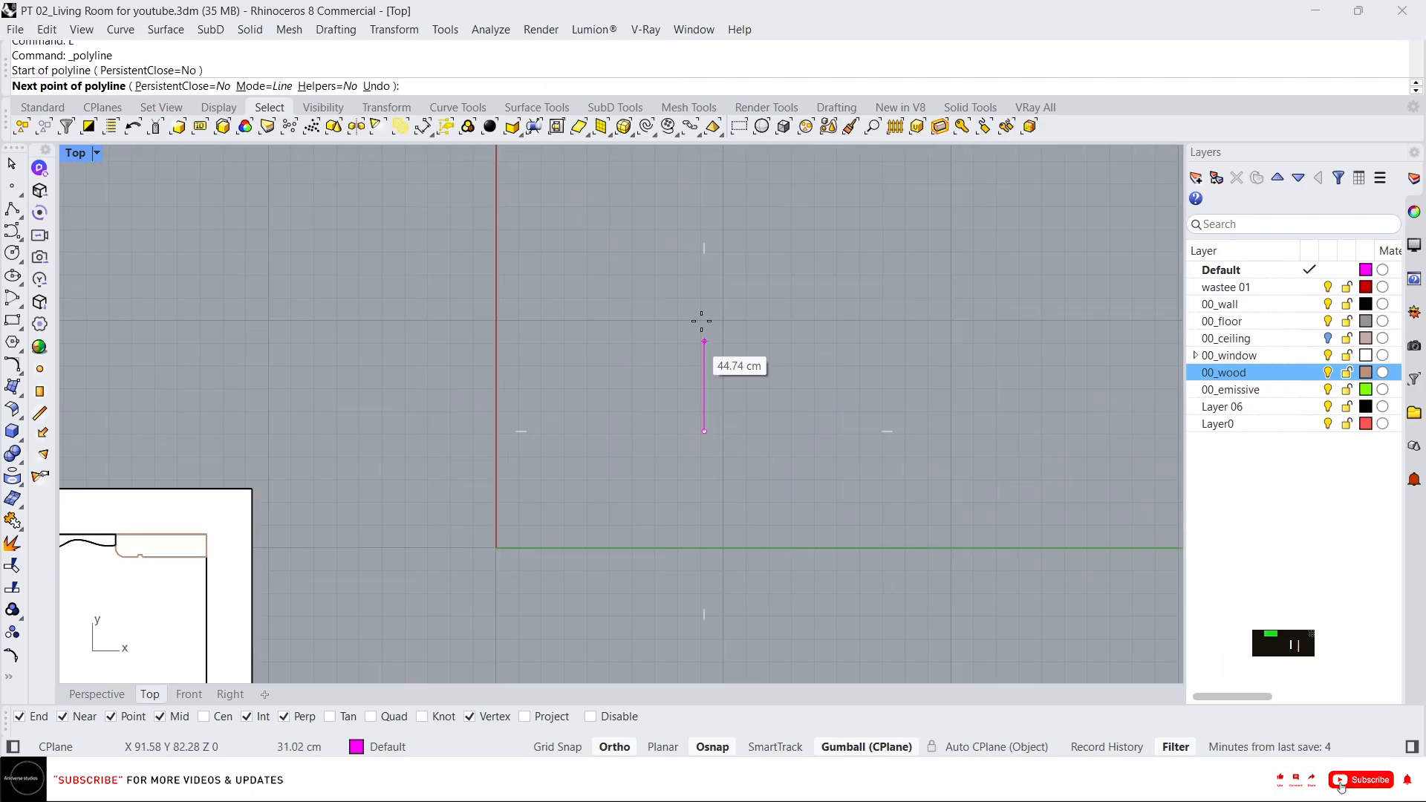
text(20)
key(Return)
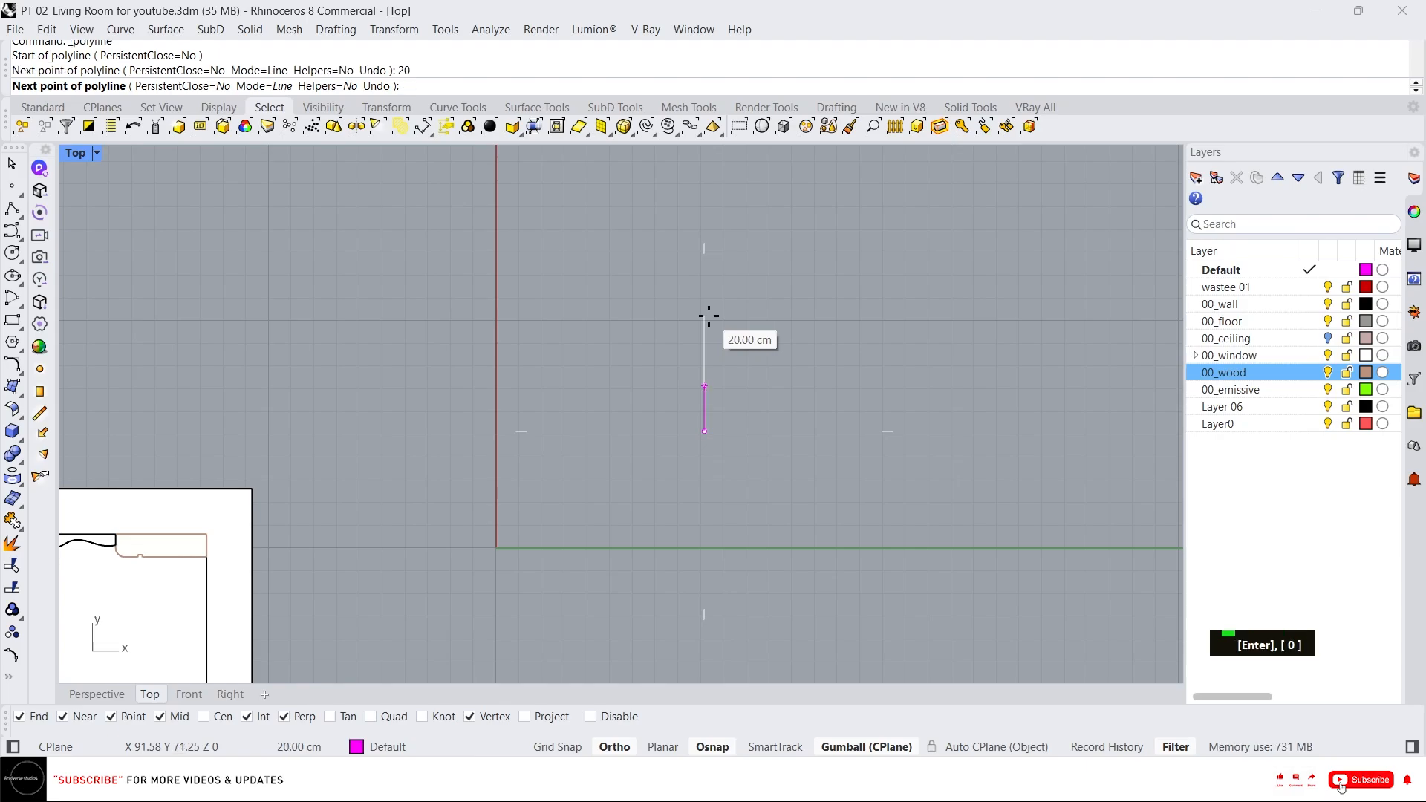
click(709, 315)
text(35)
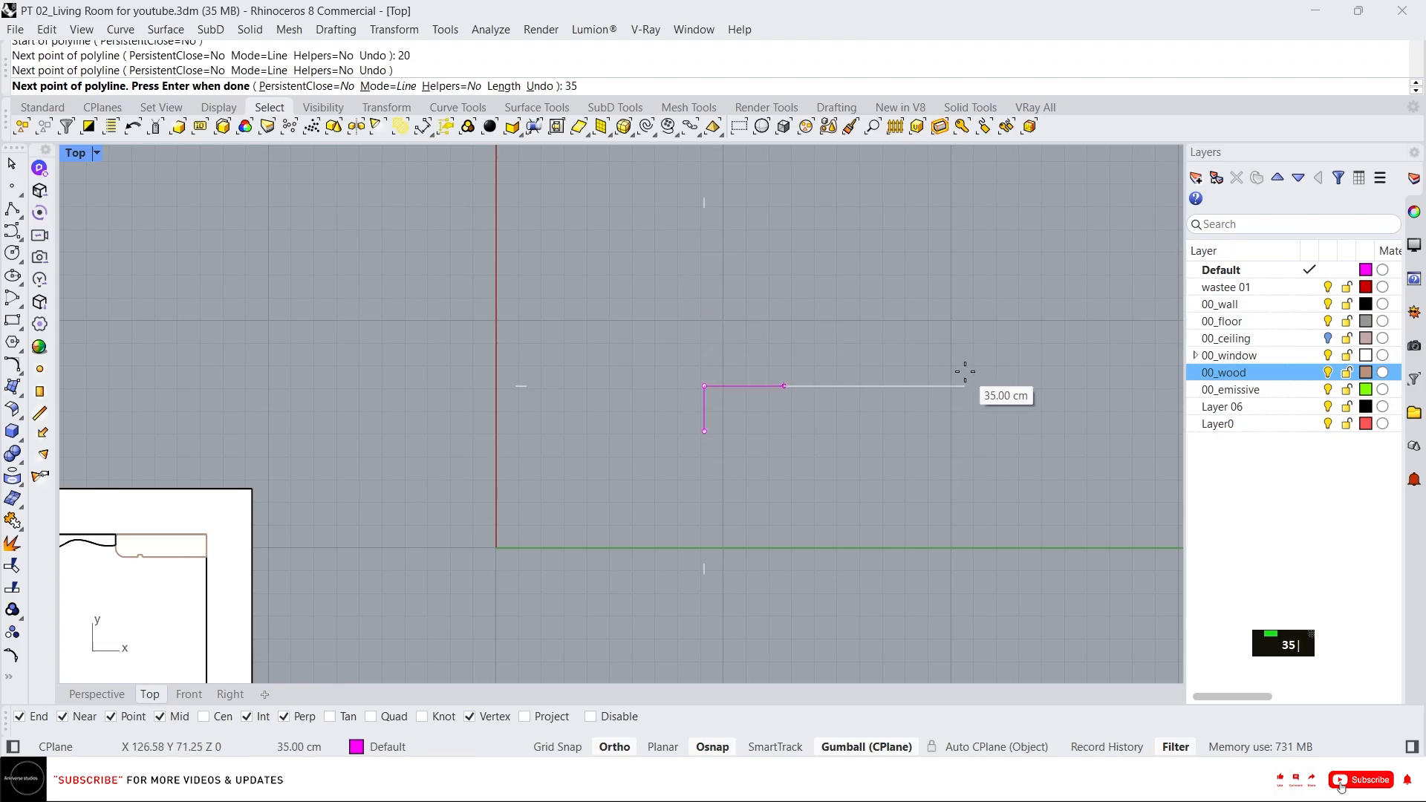
key(Return)
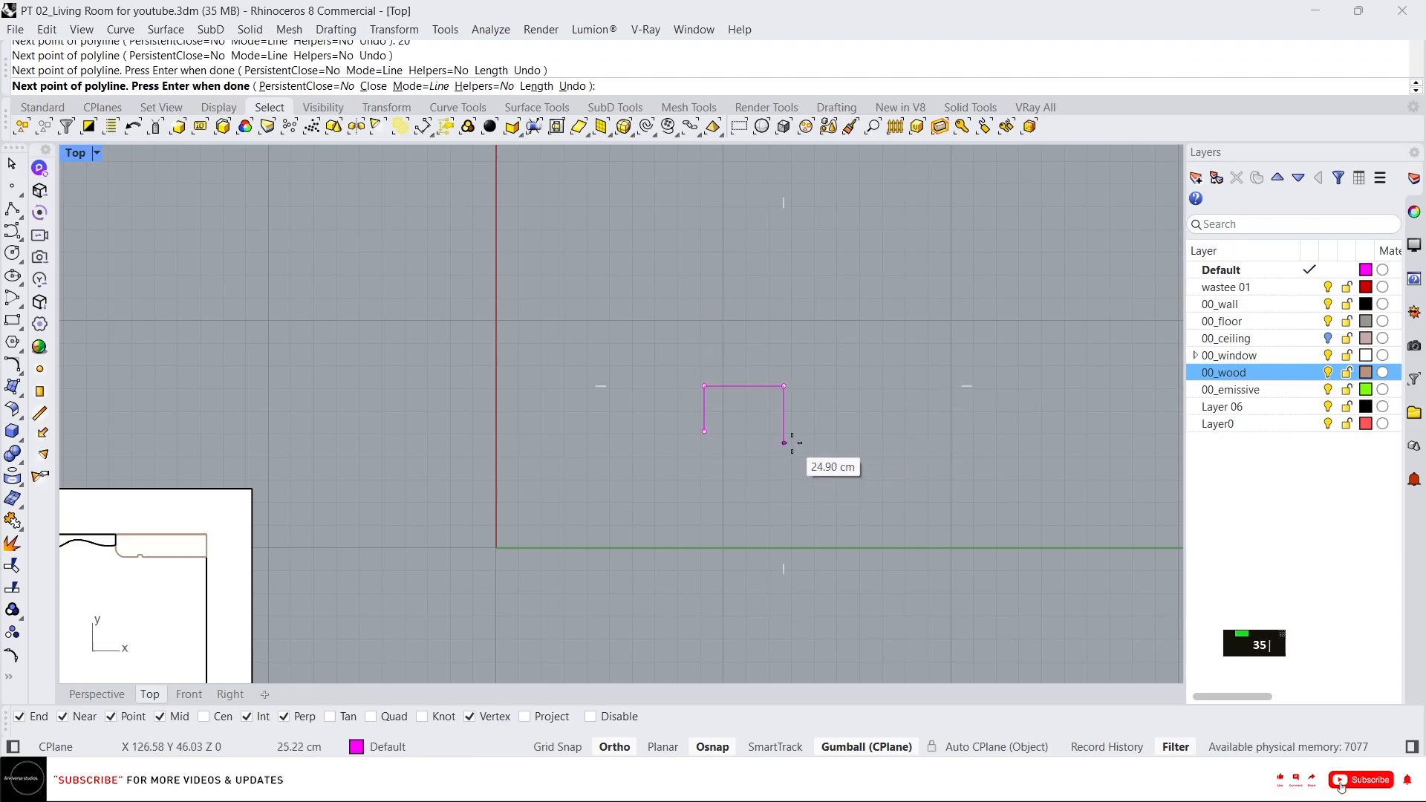
scroll(789, 443, up, 3)
text(20)
key(Return)
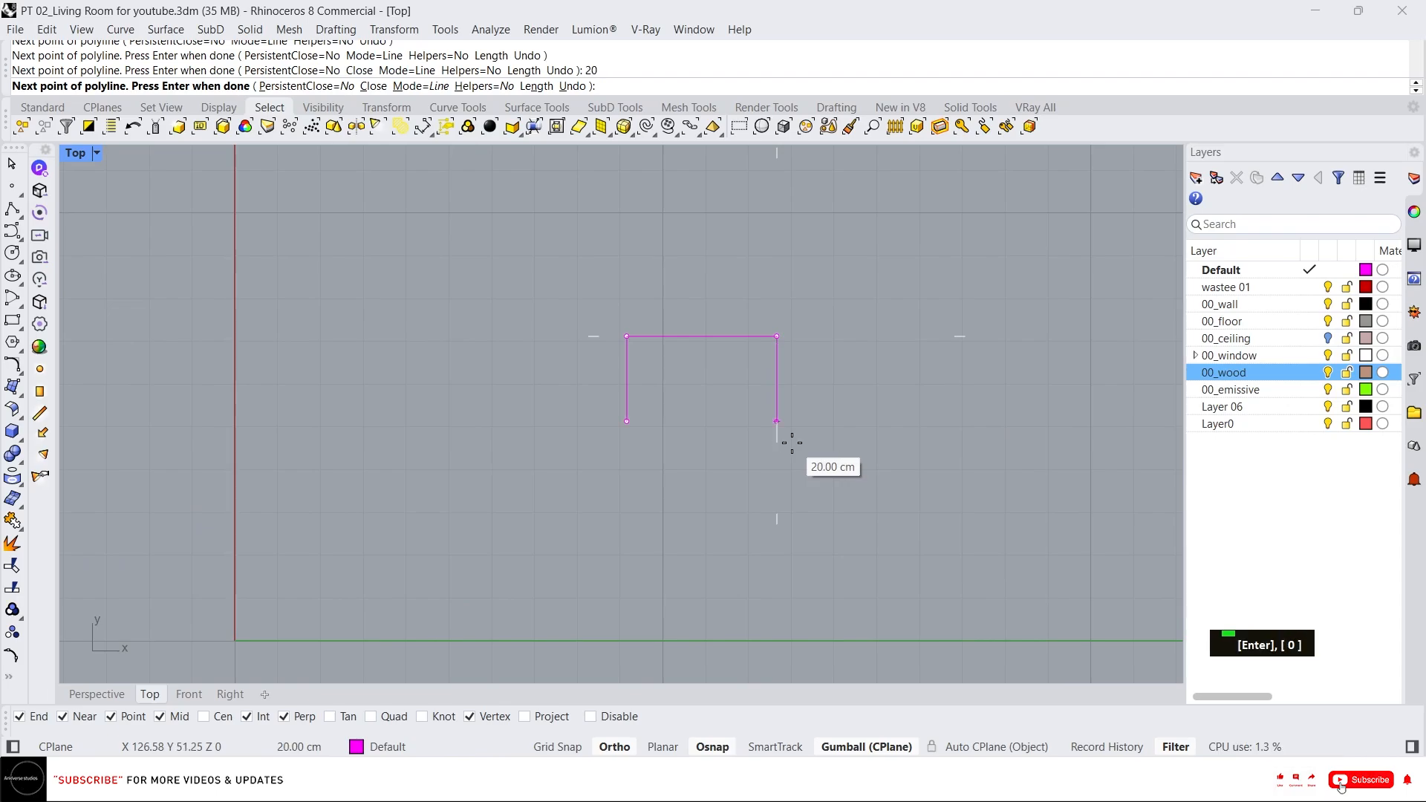
right_click(791, 443)
Fillet both top corners of the profile with a 5 cm radius.
scroll(666, 367, up, 2)
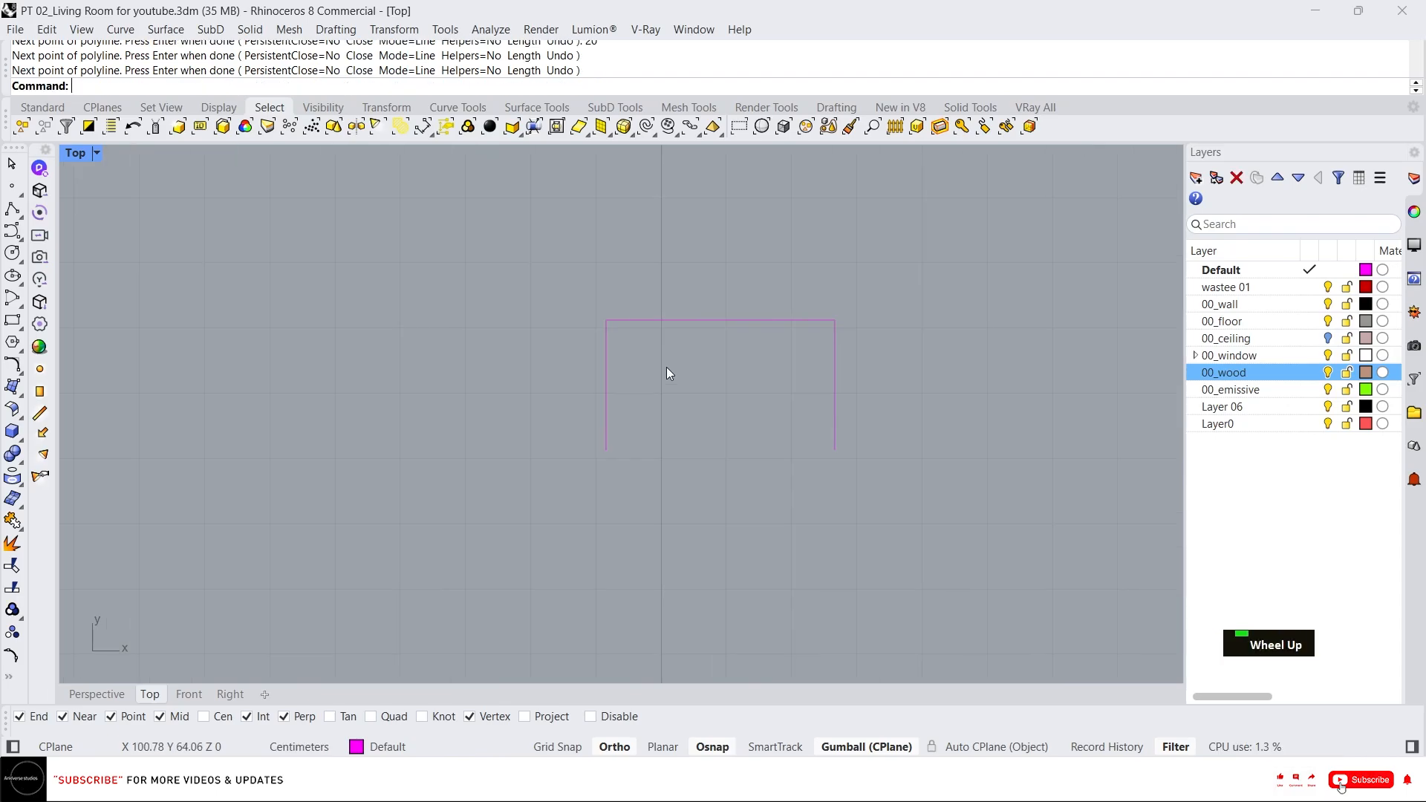
text(f)
key(Return)
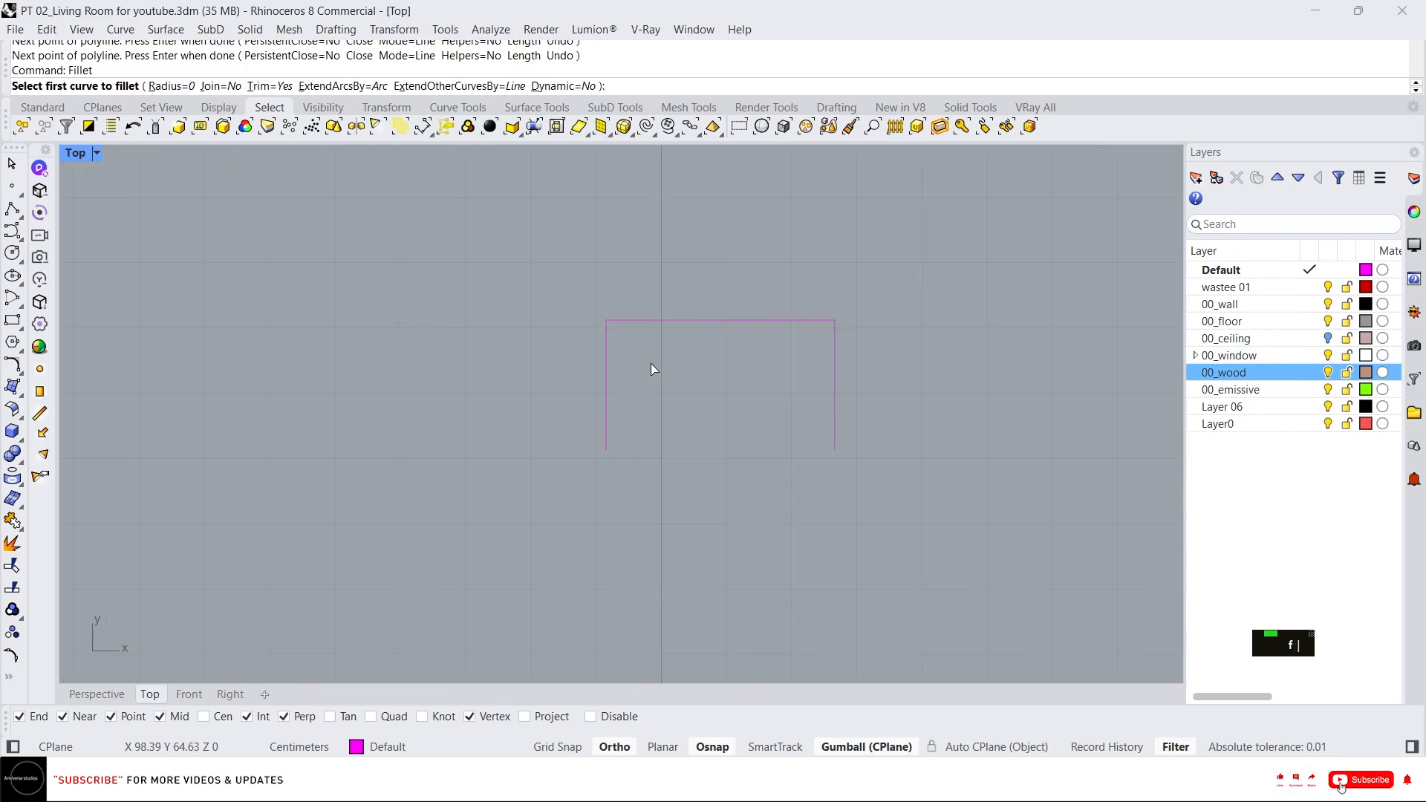
text(5)
key(Return)
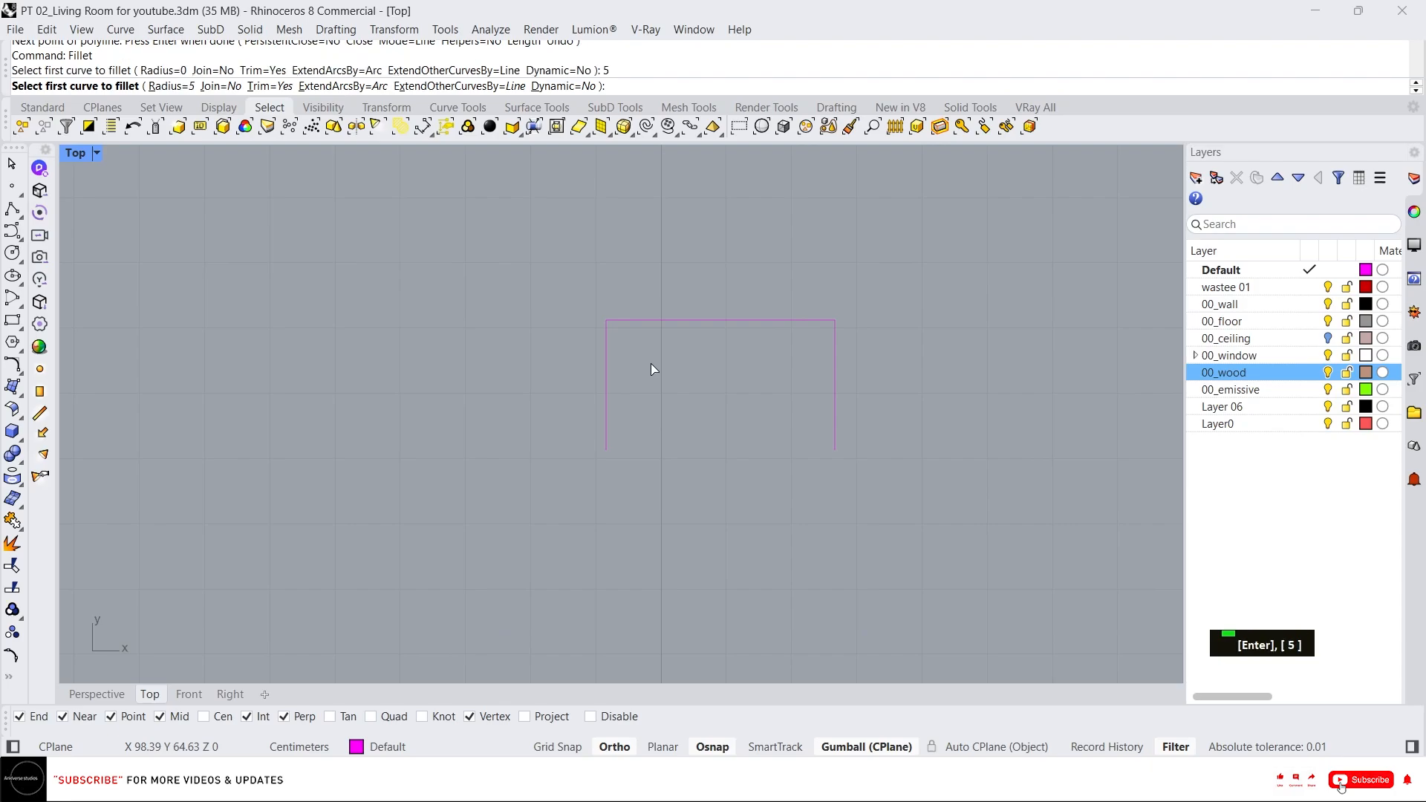
click(605, 349)
click(639, 320)
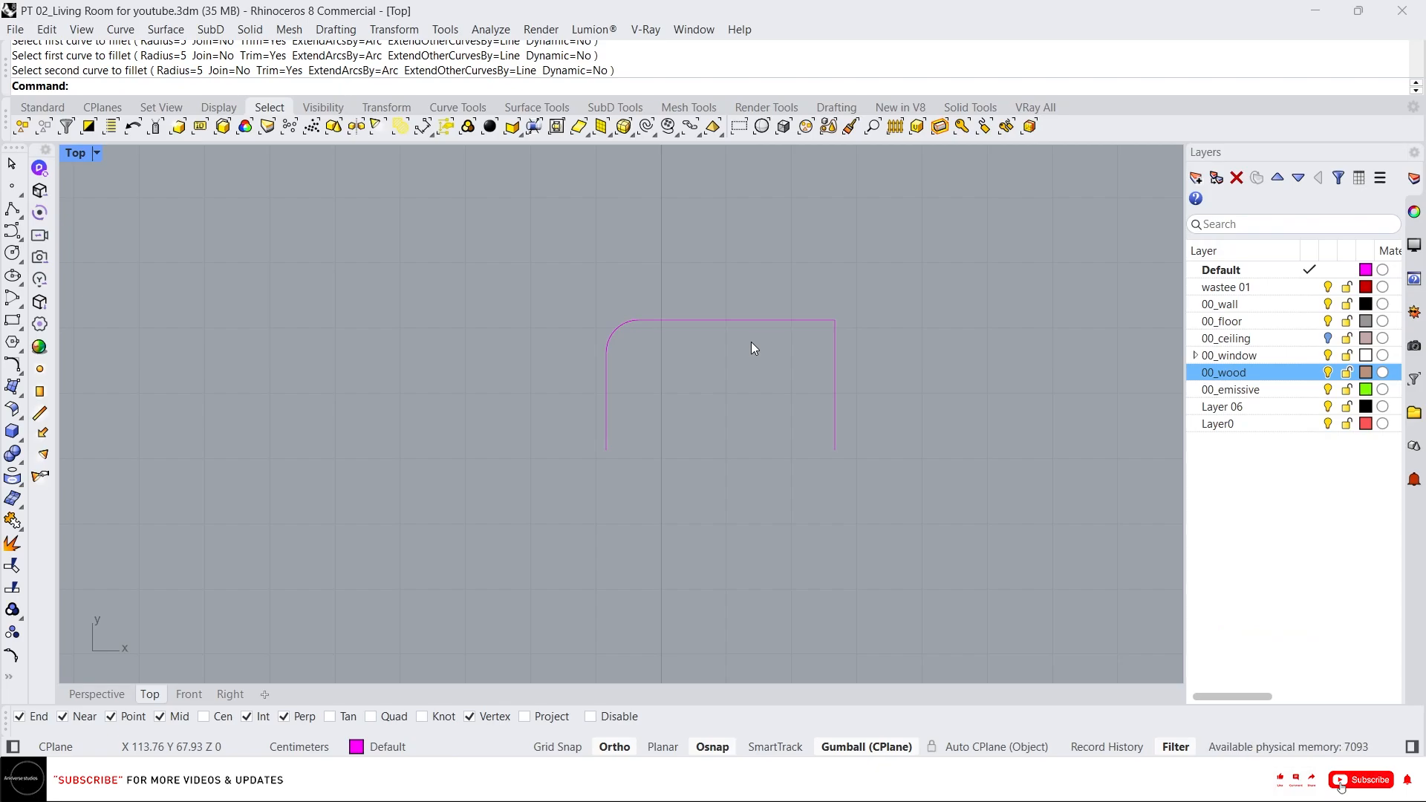
key(space)
click(809, 324)
click(833, 365)
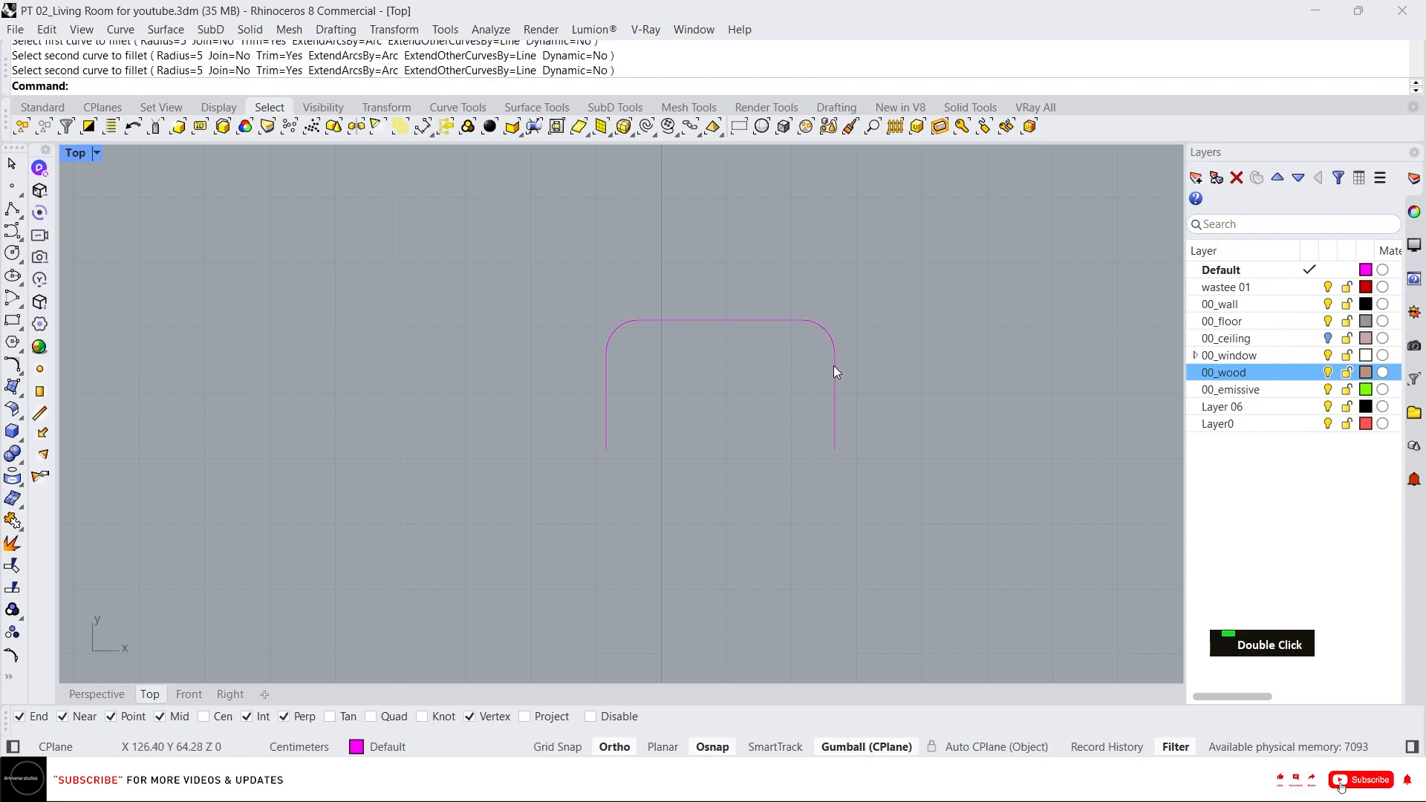
Join the profile's lines and fillet arcs into a single curve.
scroll(796, 364, down, 2)
scroll(796, 352, up, 4)
click(831, 333)
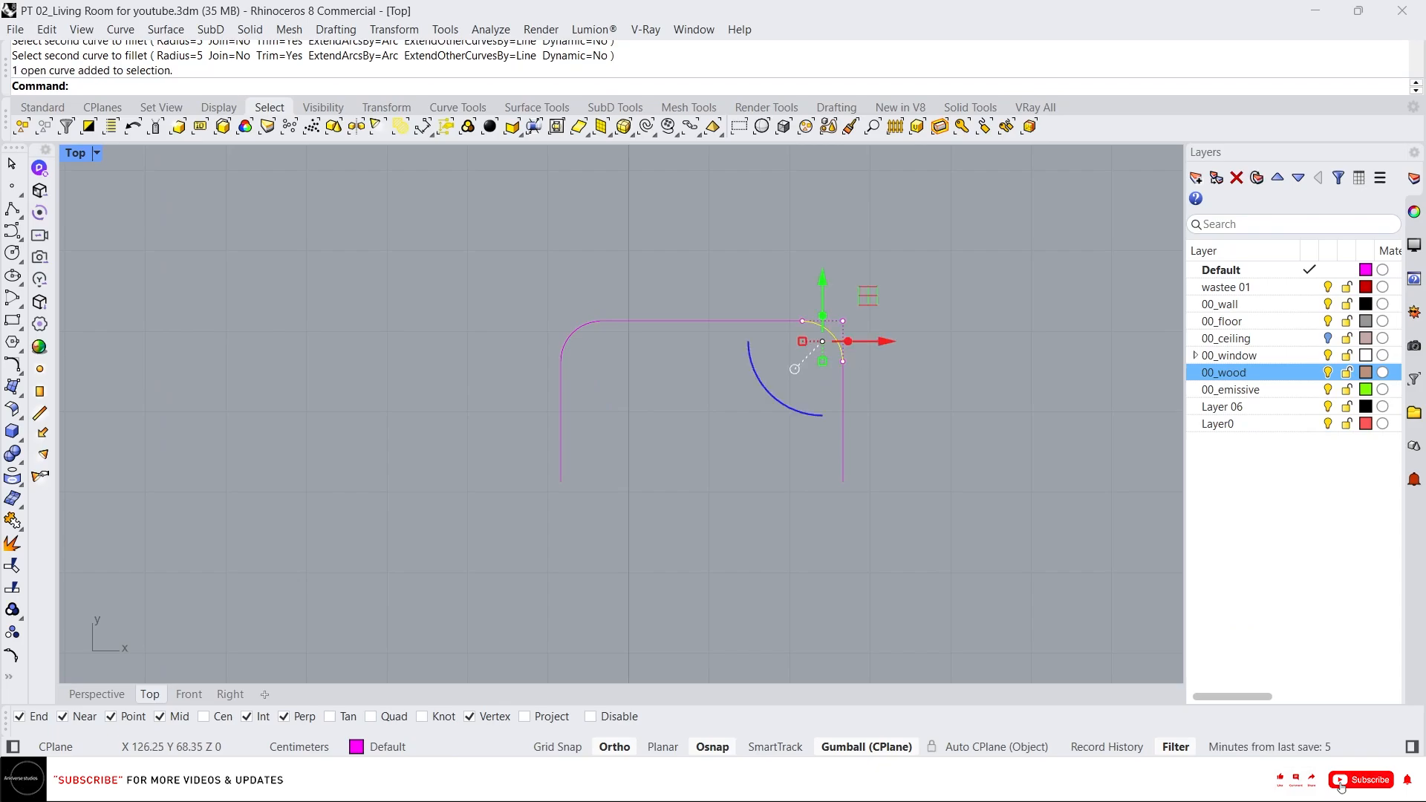
click(964, 510)
drag(967, 515, 530, 288)
text(j)
key(Return)
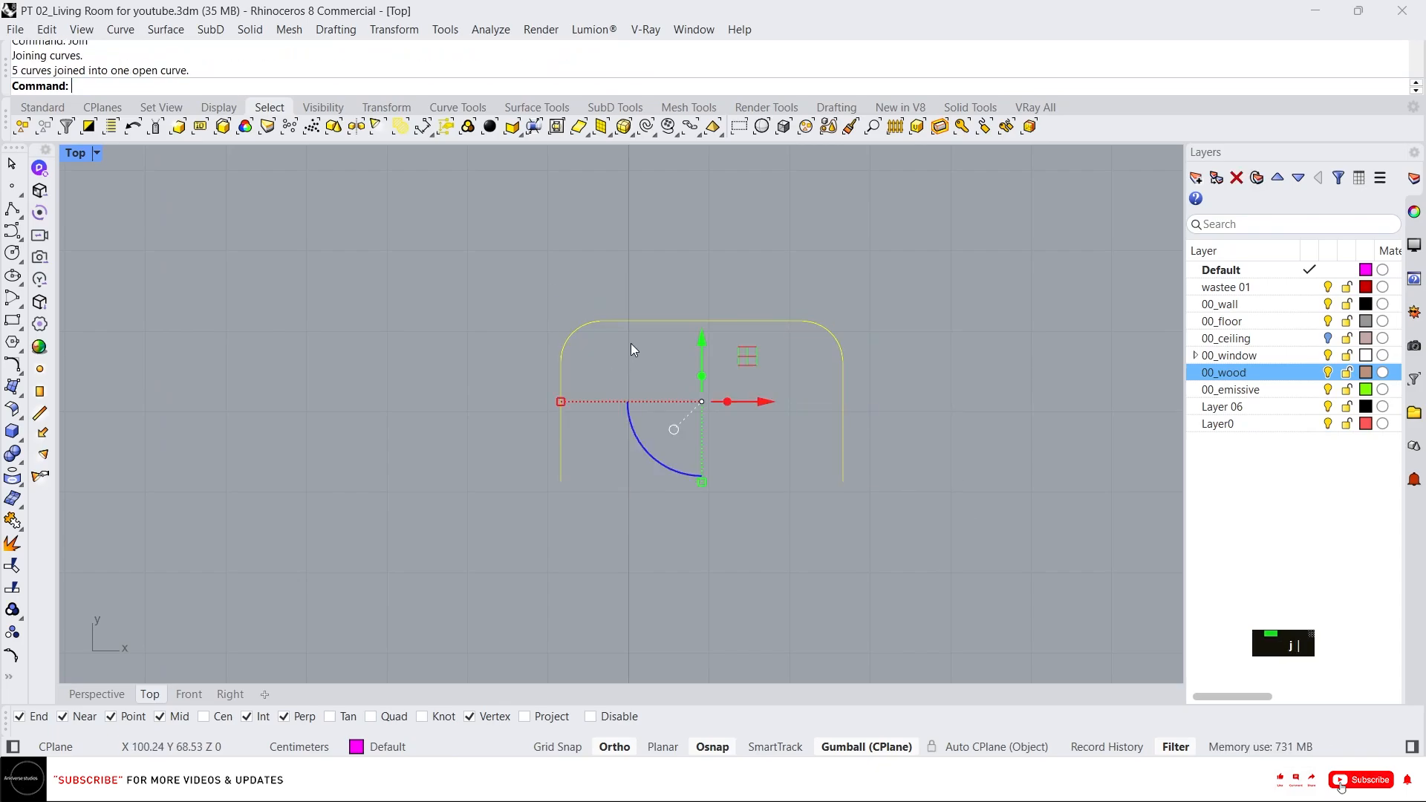
Offset the joined profile curve 1.5 cm toward the inside.
text(off)
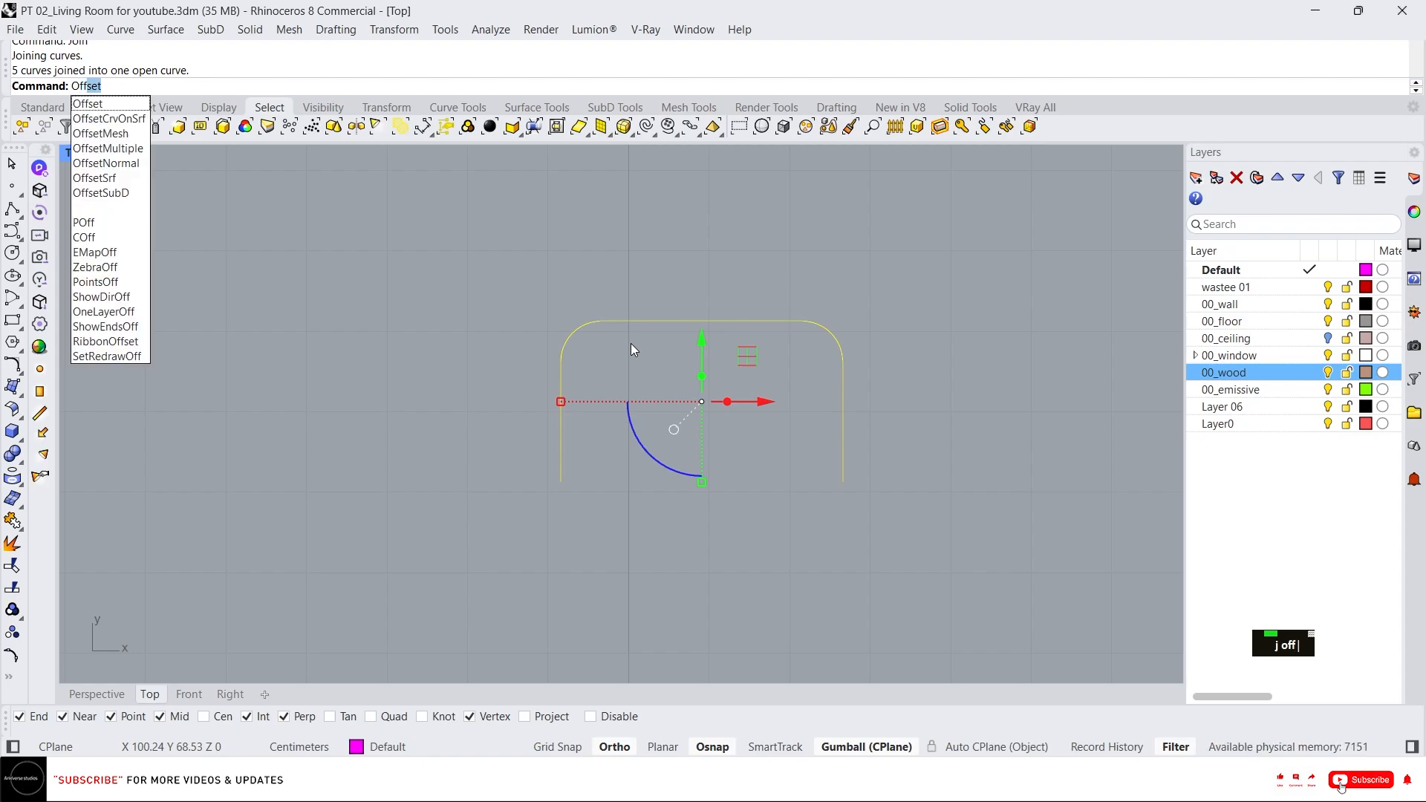
key(Return)
text(1.5)
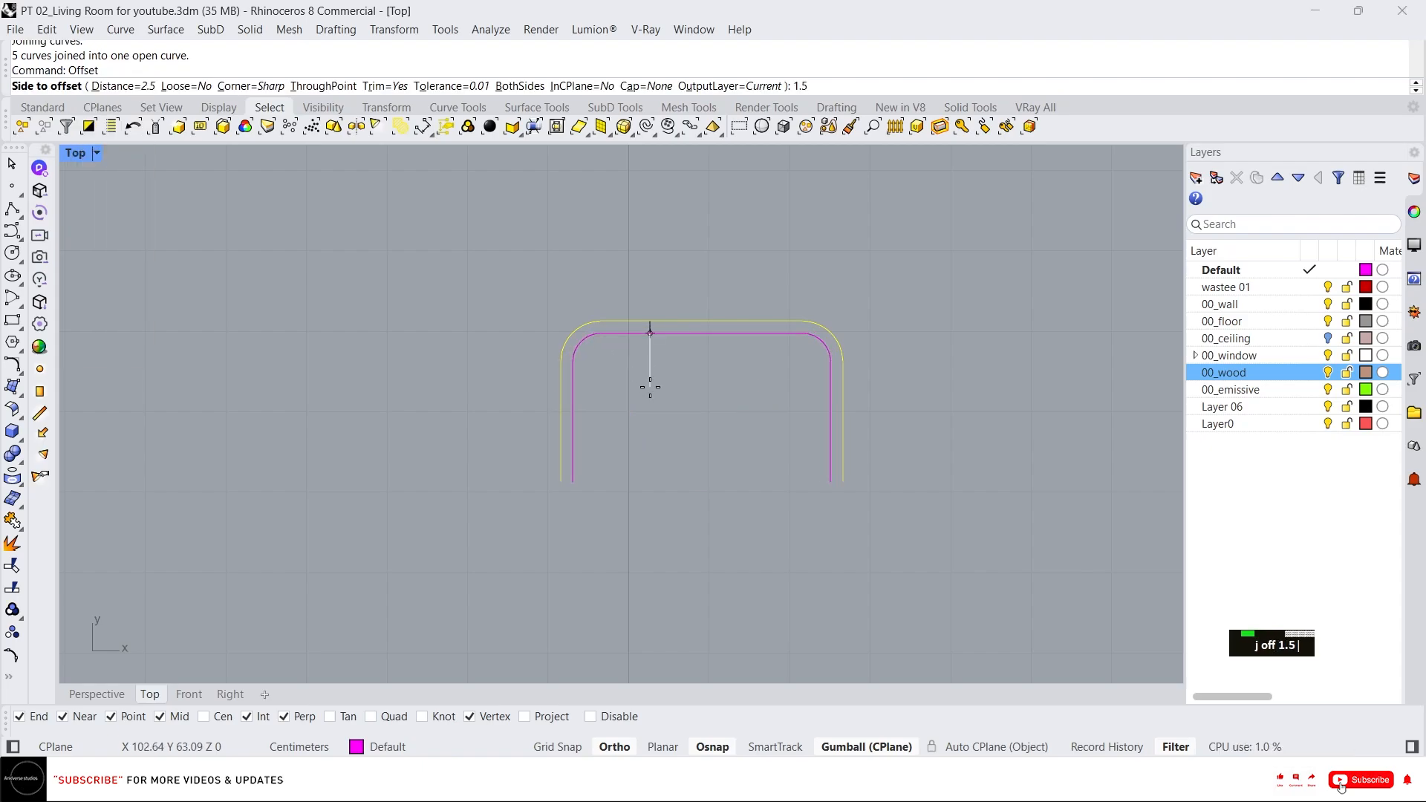
key(Return)
click(782, 480)
text(l)
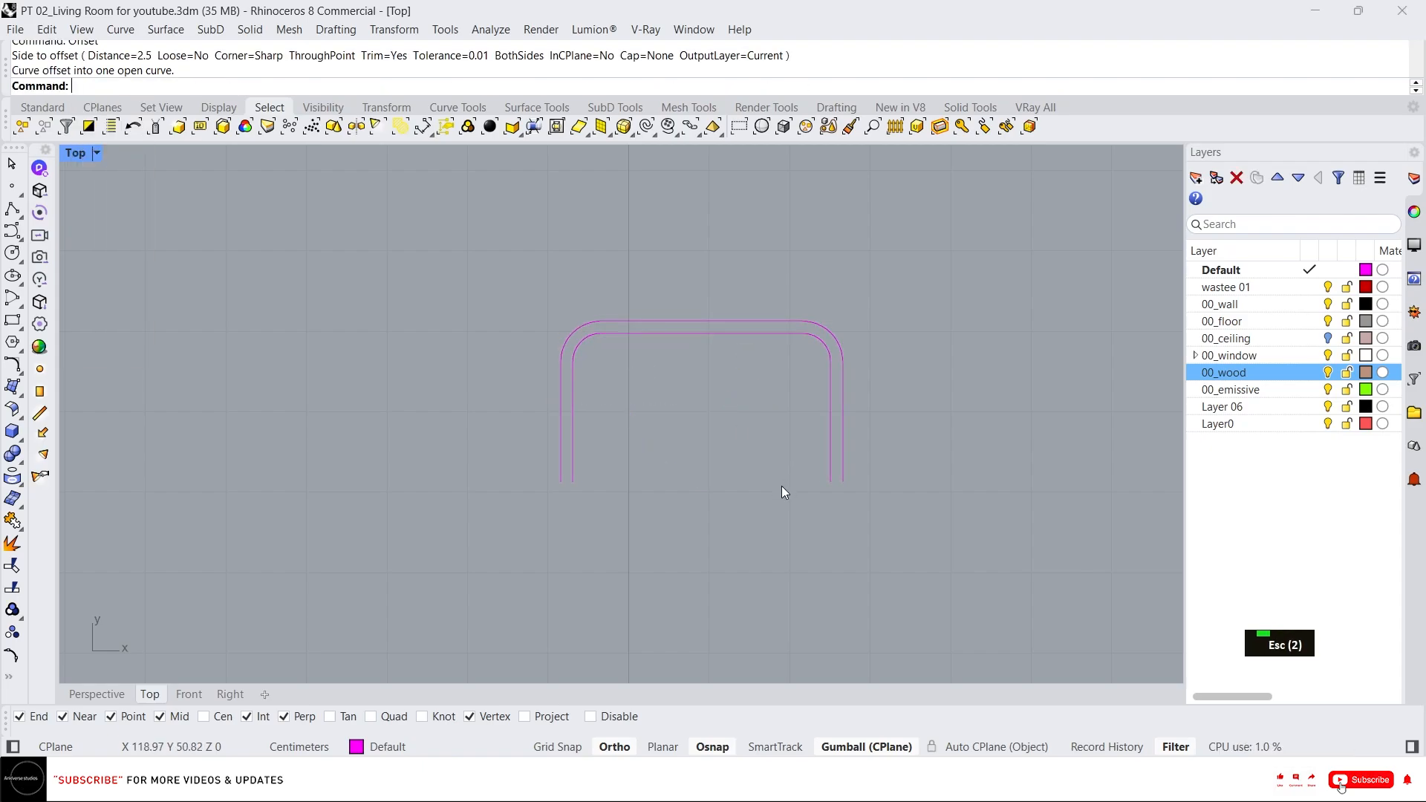
key(Return)
click(829, 481)
click(843, 482)
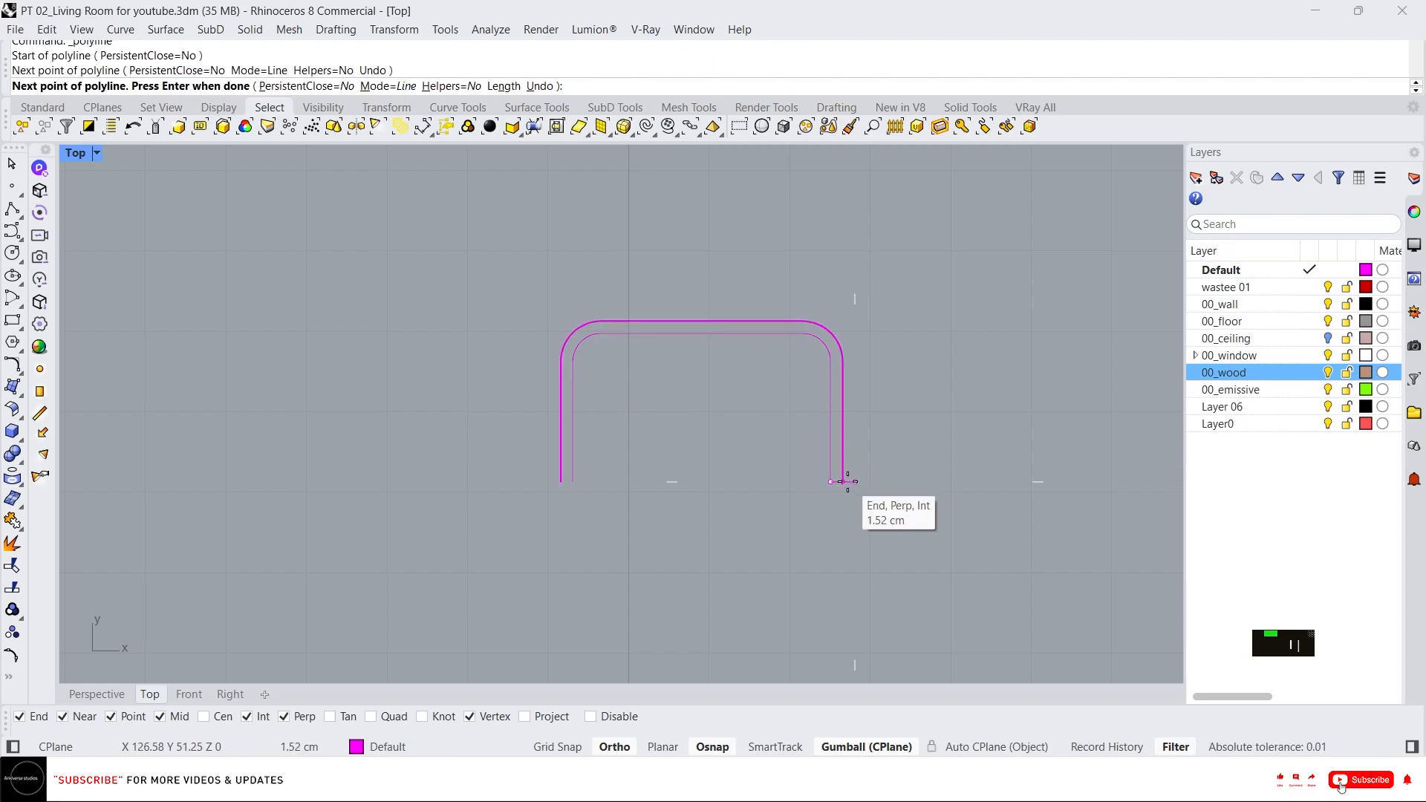
key(Escape)
key(Escape)
Close both open ends between the profile and its offset with short polylines.
key(space)
click(830, 481)
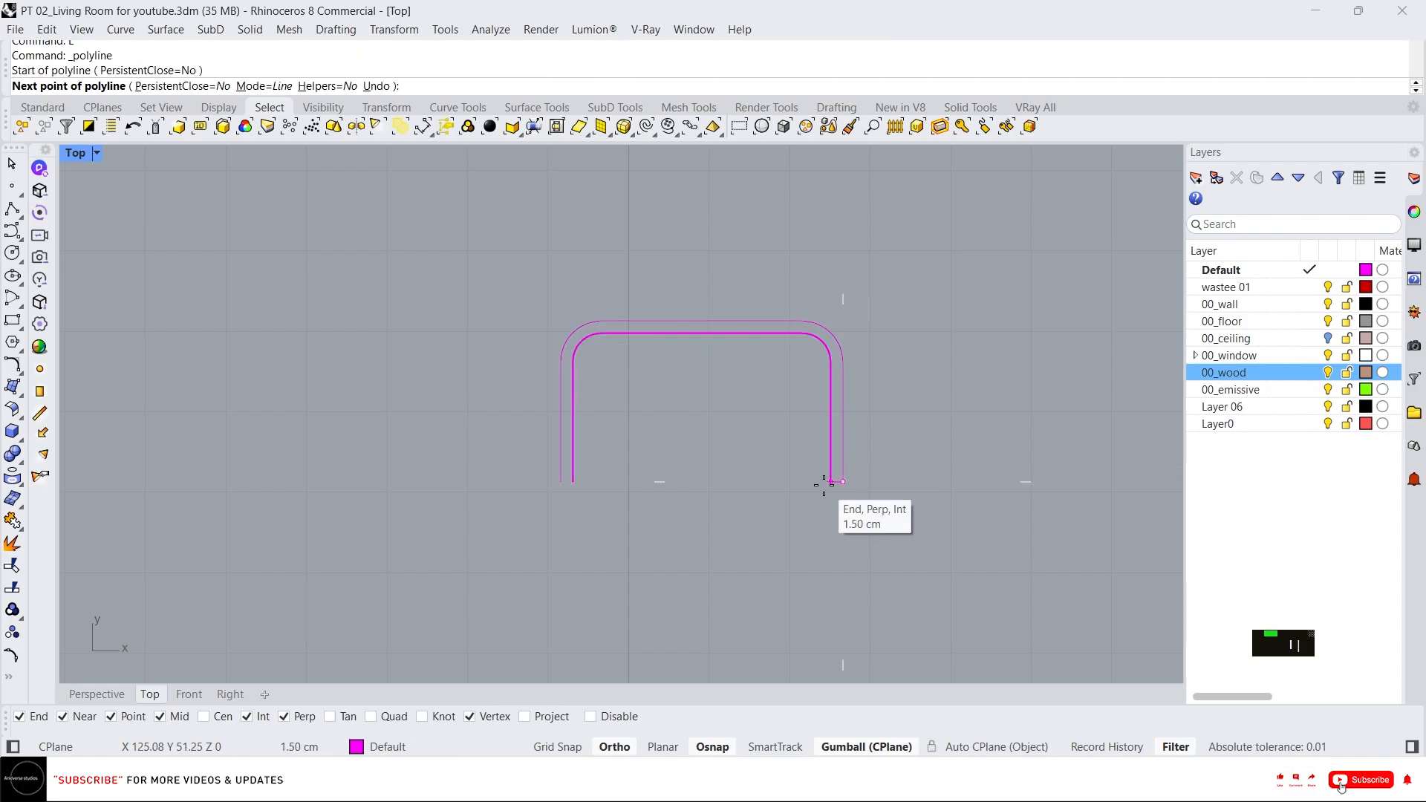
click(843, 481)
key(space)
key(space)
click(573, 481)
click(561, 481)
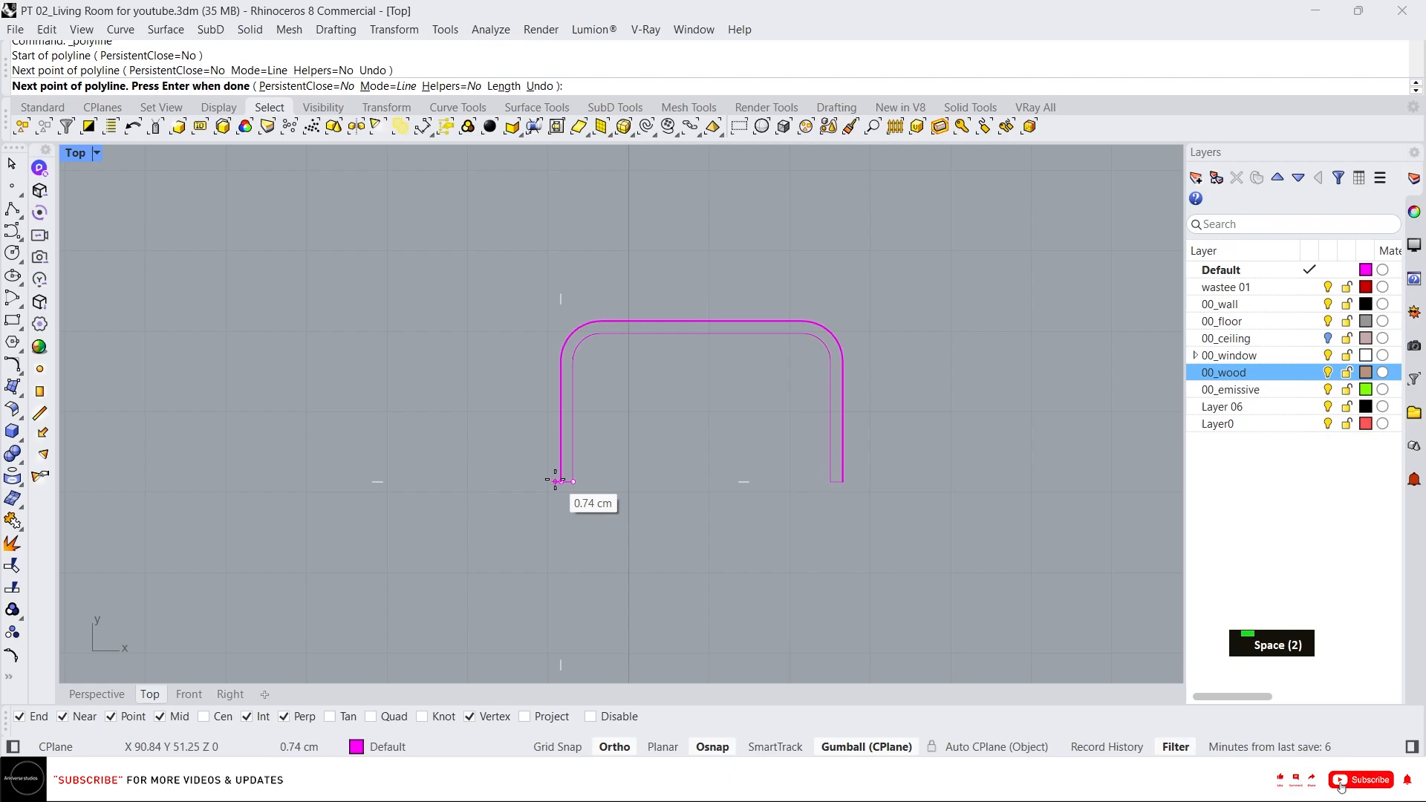
key(space)
Save the file and copy the closed trim profile once to the right, end to end.
key(ctrl+s)
drag(484, 288, 486, 289)
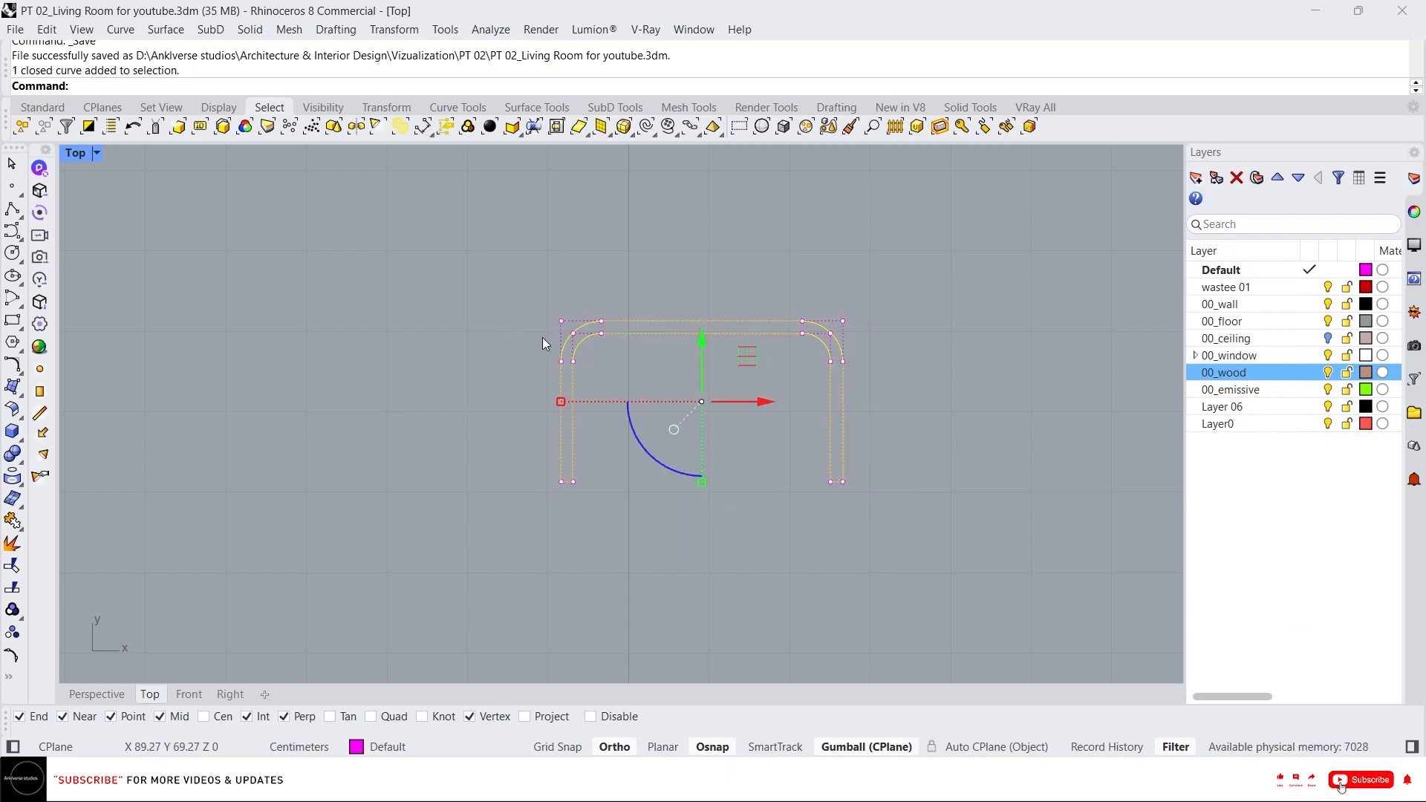
text(c)
key(space)
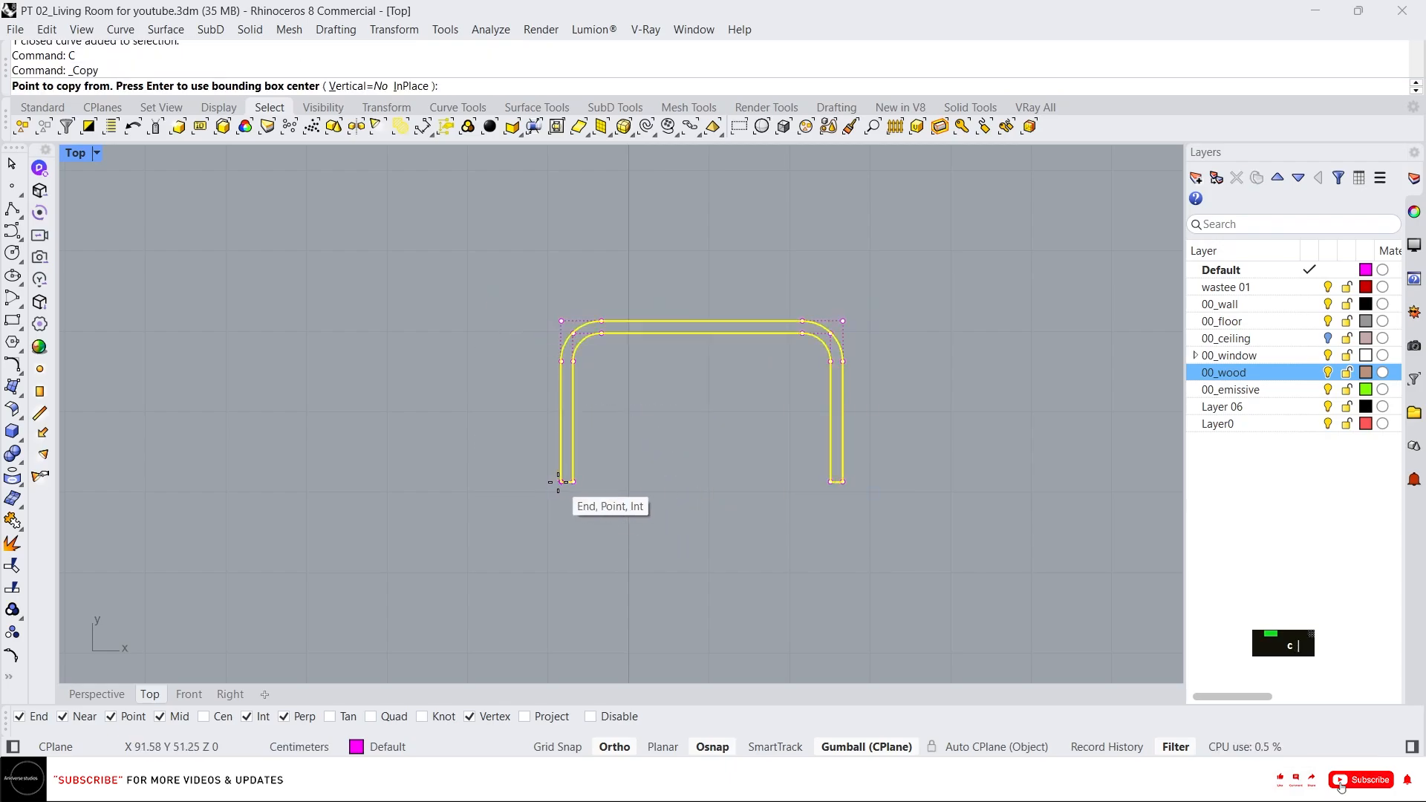
click(561, 482)
click(845, 479)
key(Escape)
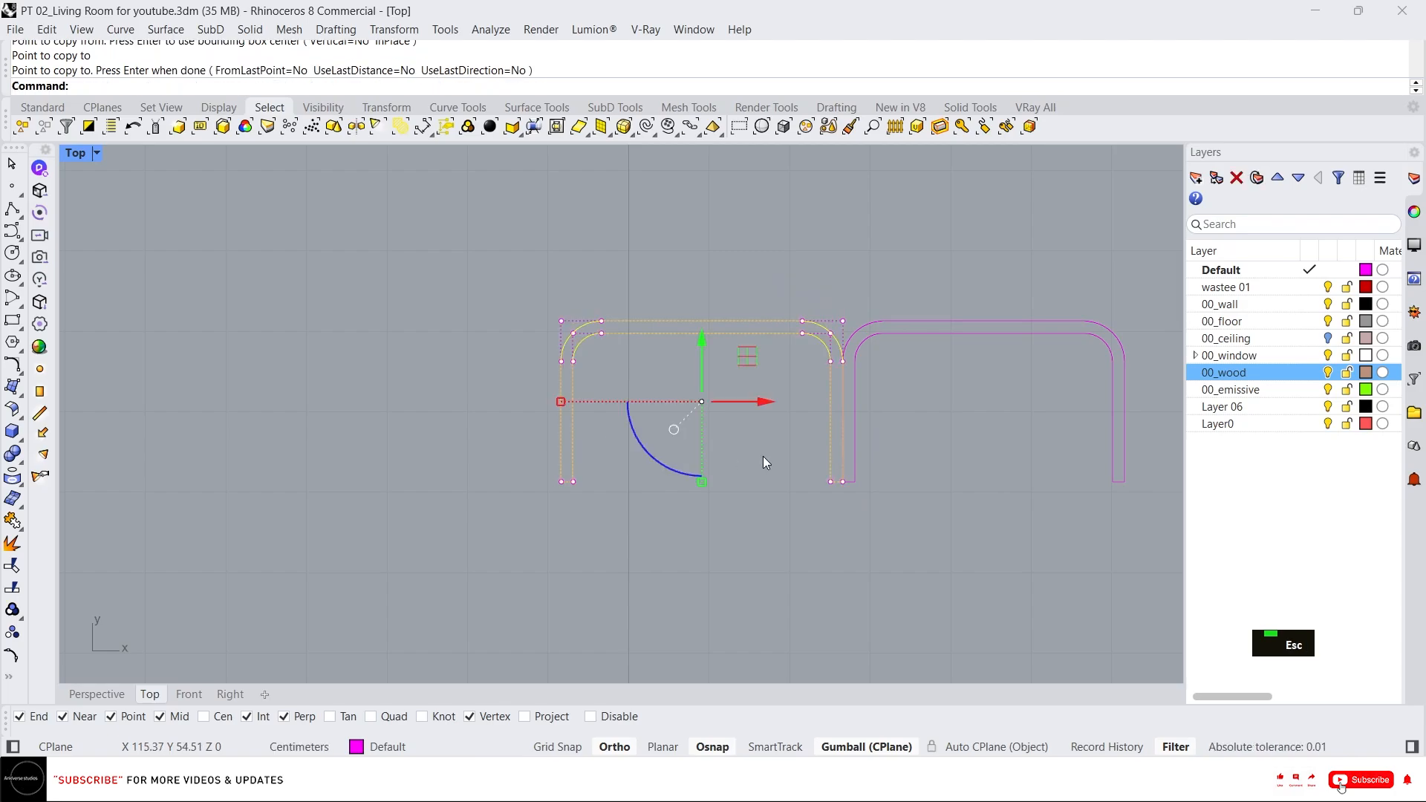
Move the copied profile 5 cm along X to leave a gap between the two profiles.
scroll(793, 455, down, 6)
key(Escape)
key(Escape)
drag(878, 420, 869, 335)
right_drag(971, 419, 822, 422)
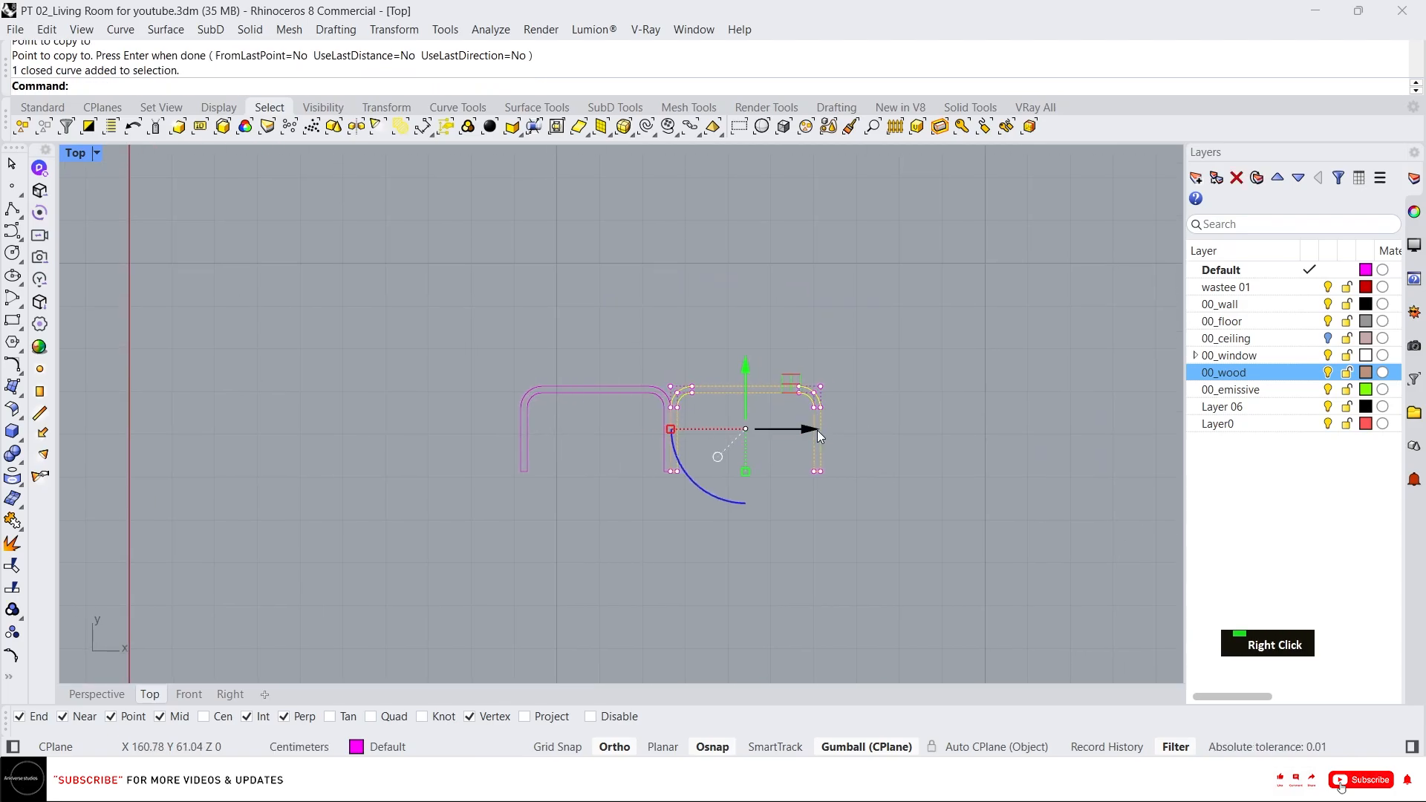
click(817, 430)
text(5)
key(Return)
right_drag(895, 465, 835, 465)
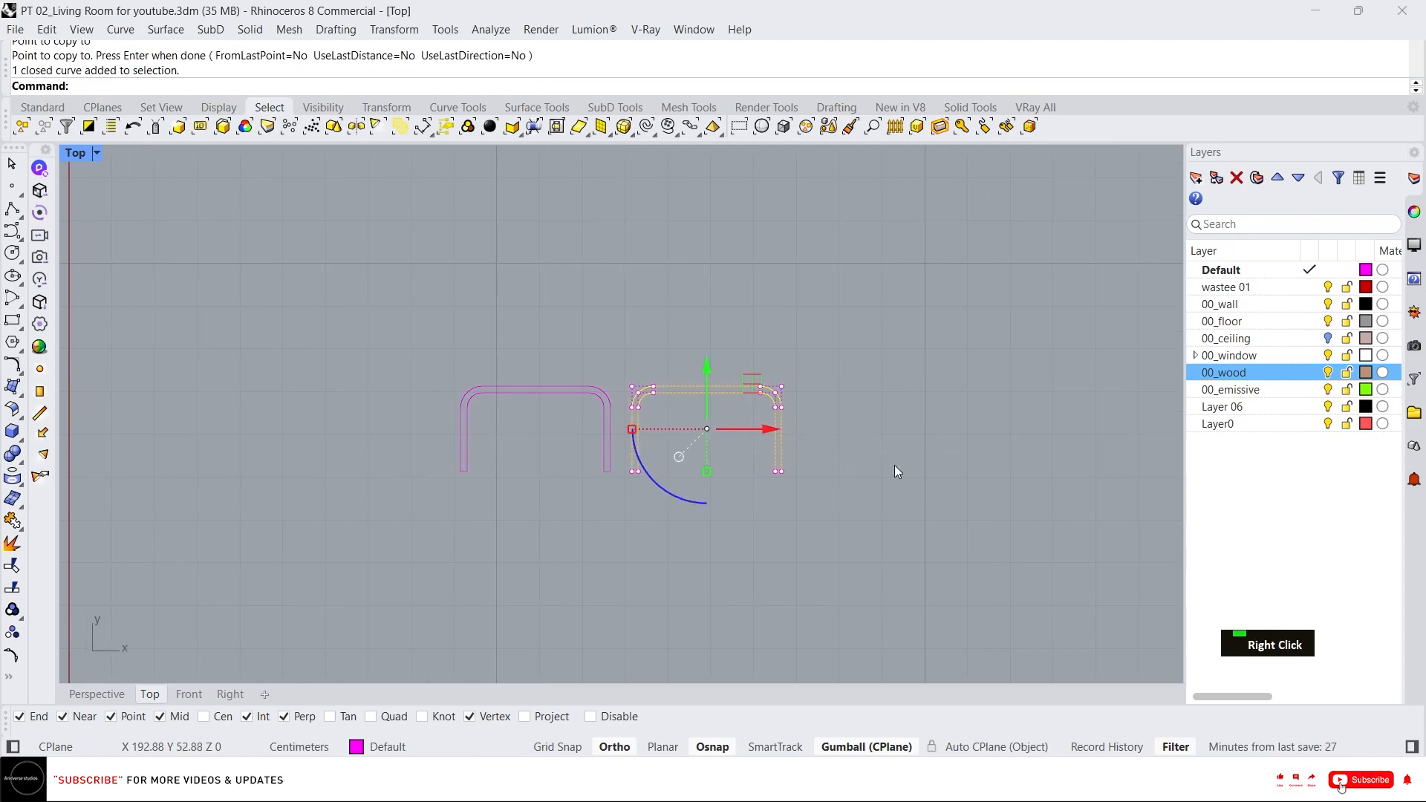
key(Escape)
Copy the spaced profile once more to the right at the same spacing.
click(635, 453)
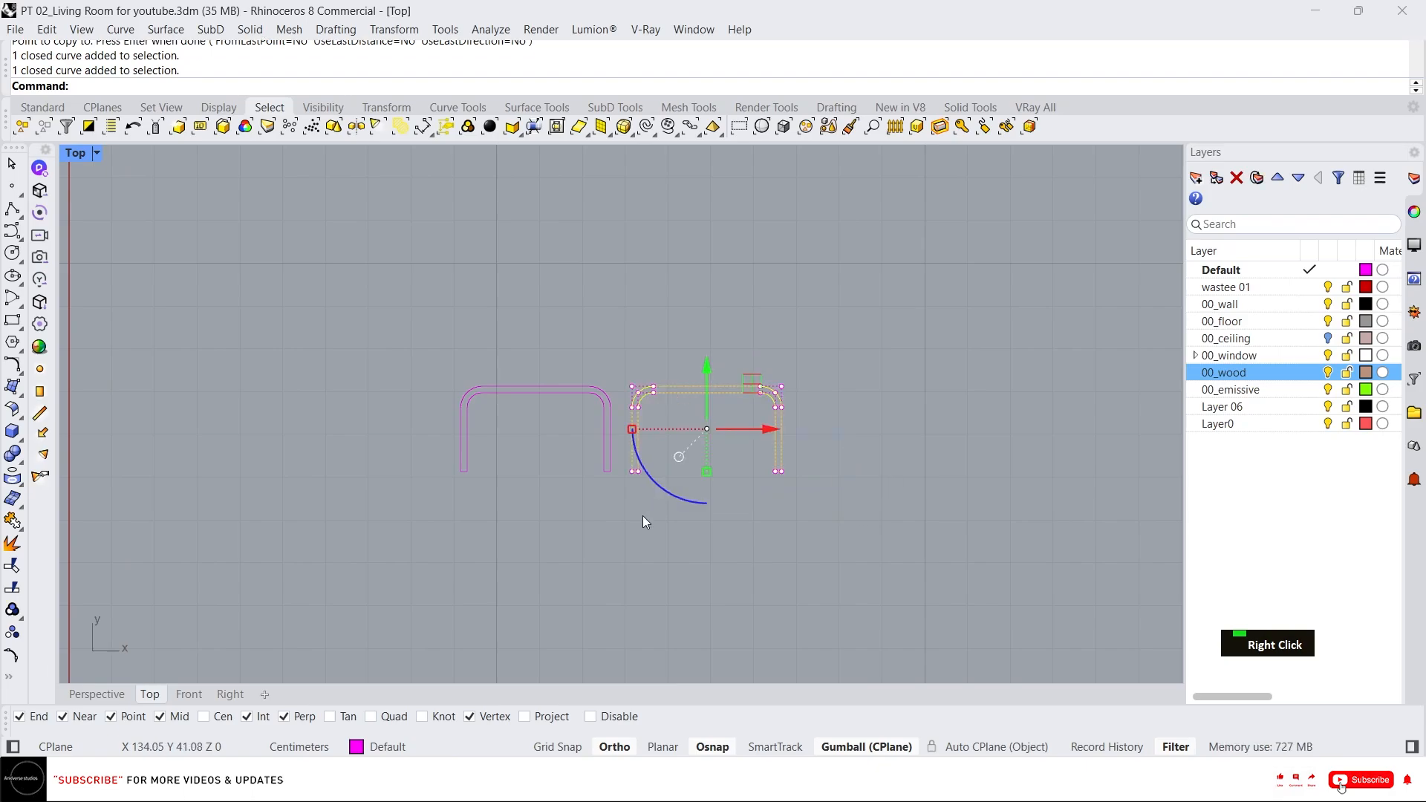
text(c)
key(Return)
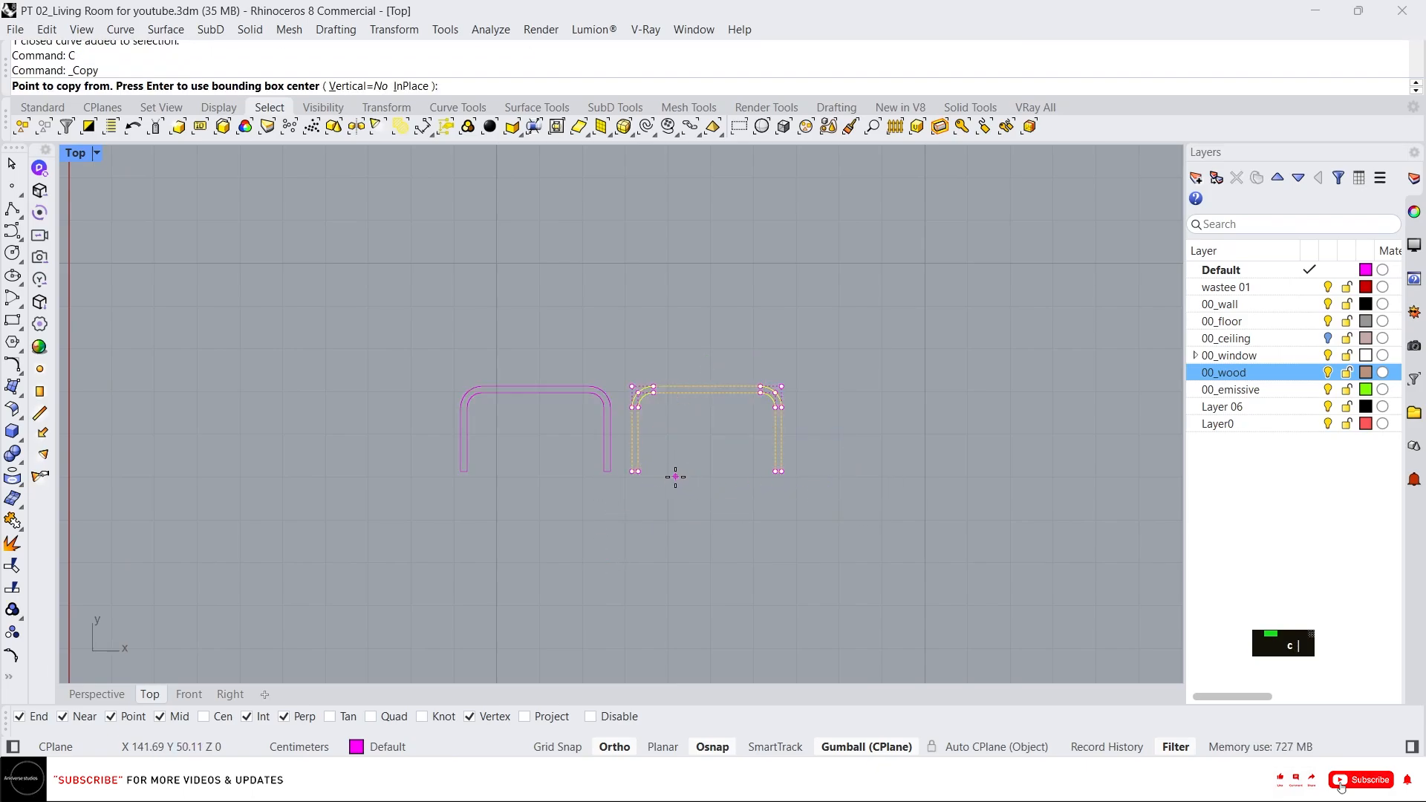
click(610, 471)
click(784, 468)
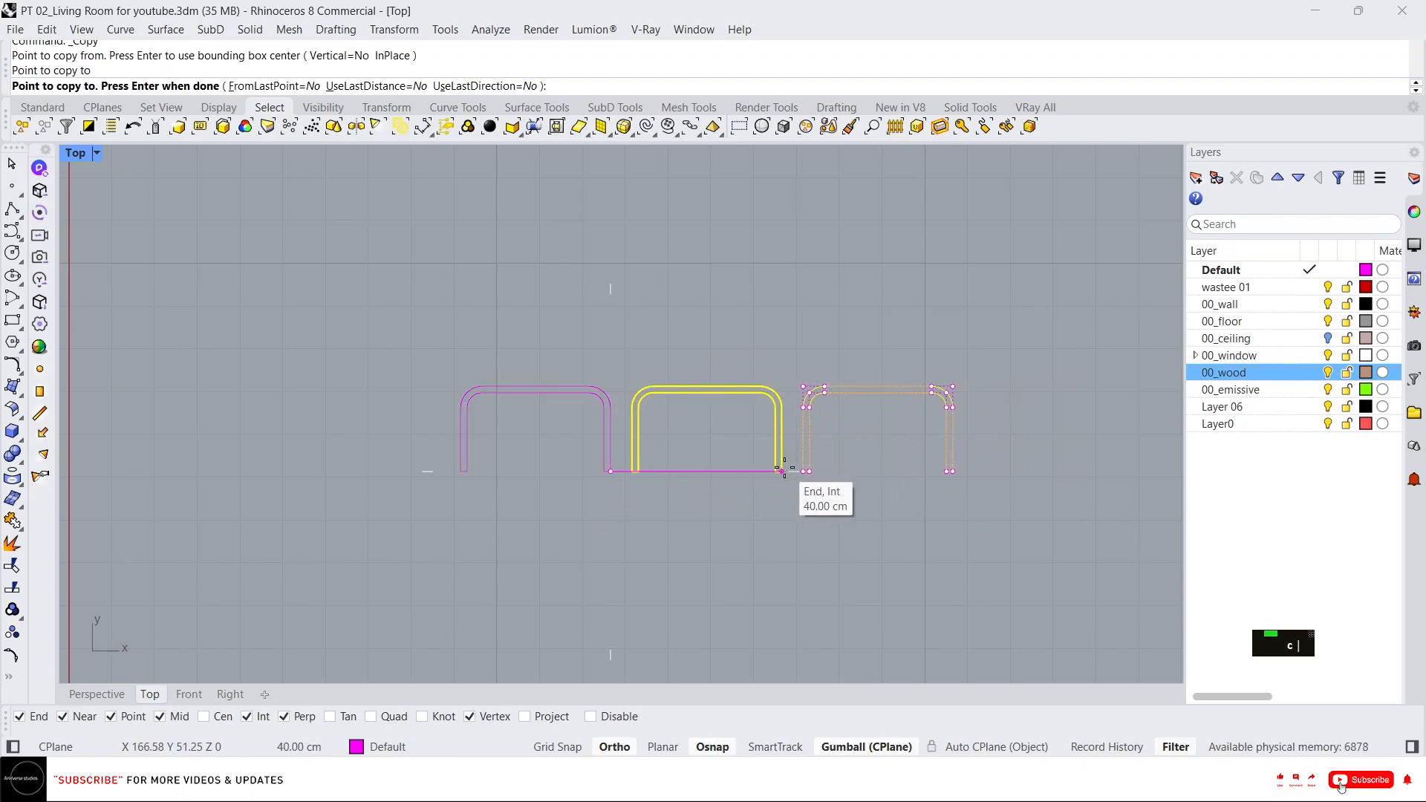
key(Escape)
key(Escape)
key(Escape)
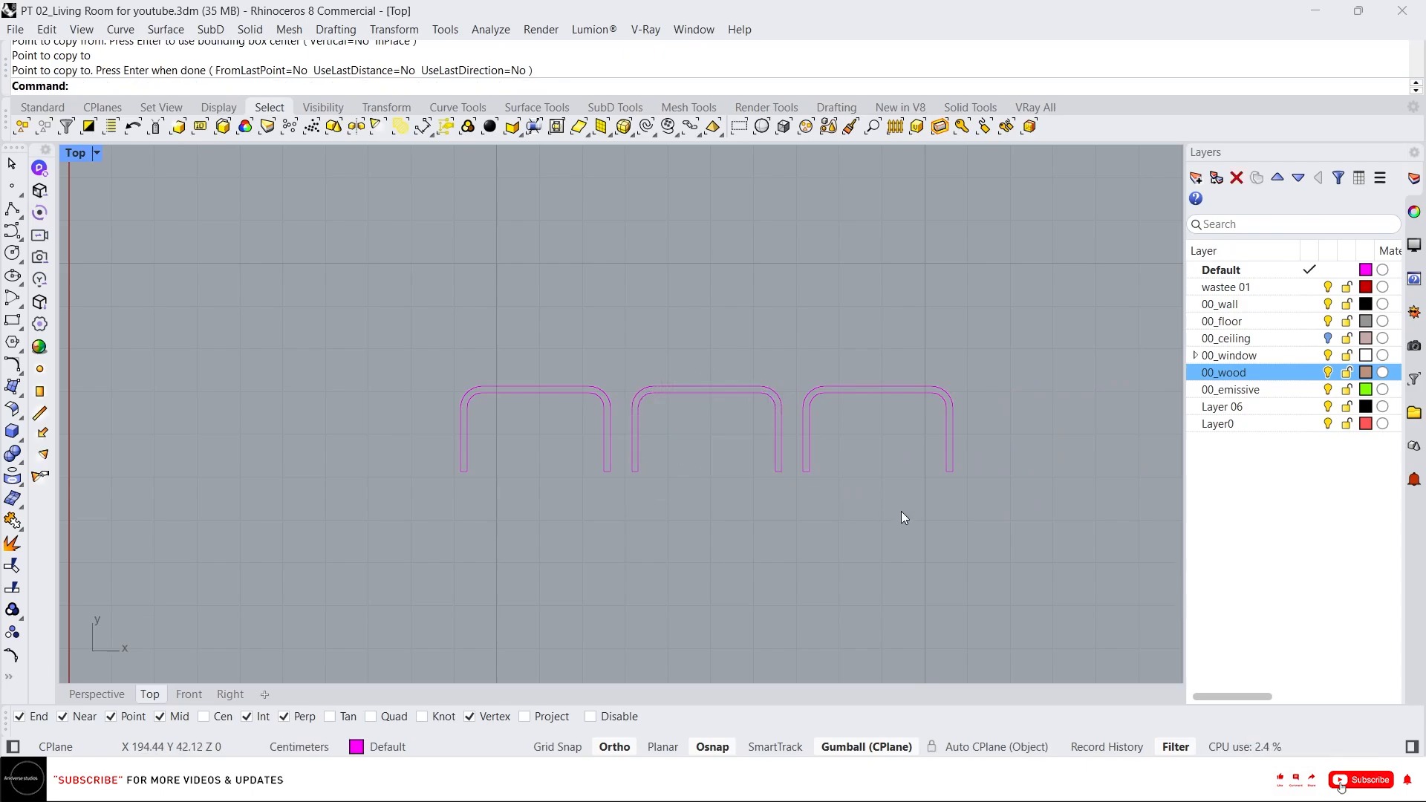
Duplicate the last profile by dragging a copy further to the right.
click(806, 415)
scroll(861, 518, down, 3)
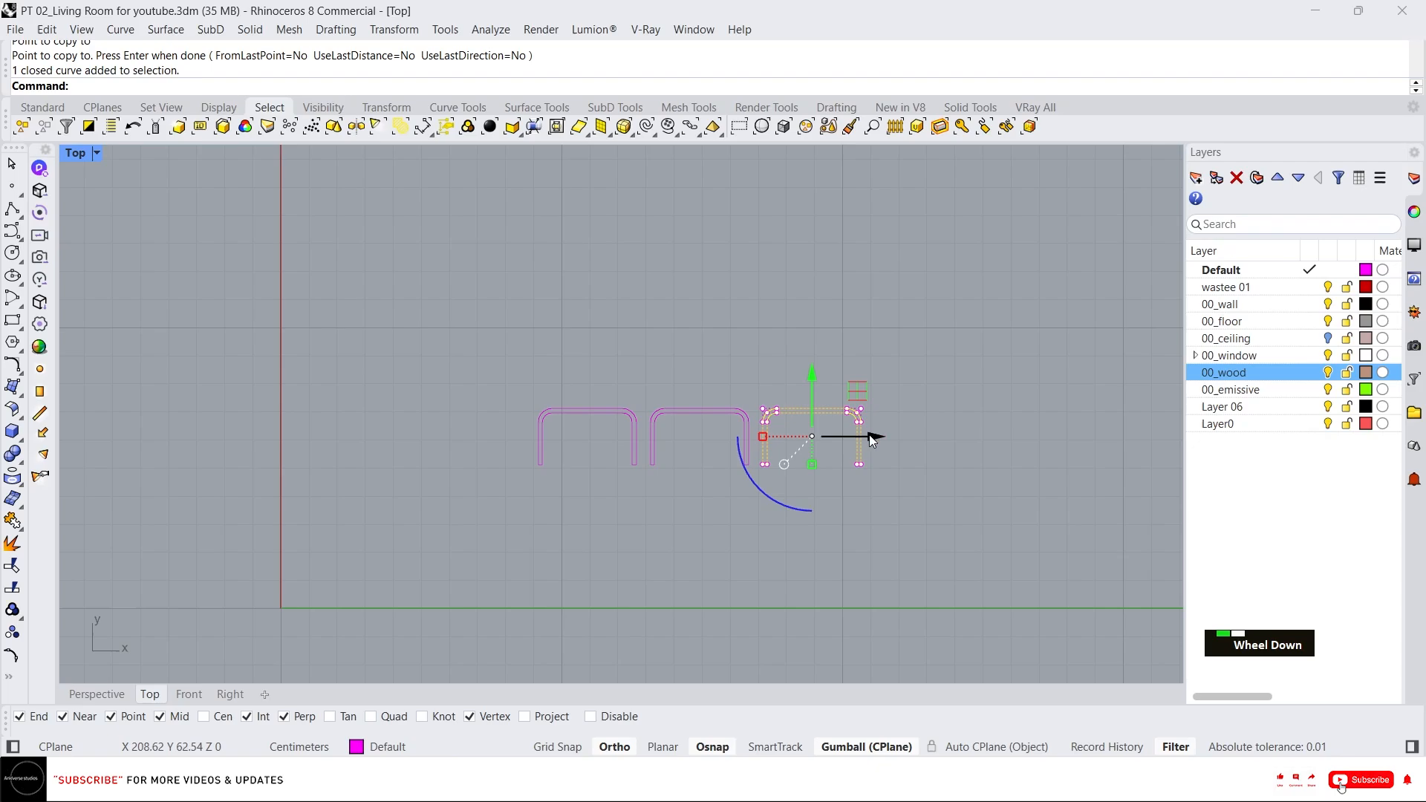
alt+drag(872, 440, 1120, 439)
key(Escape)
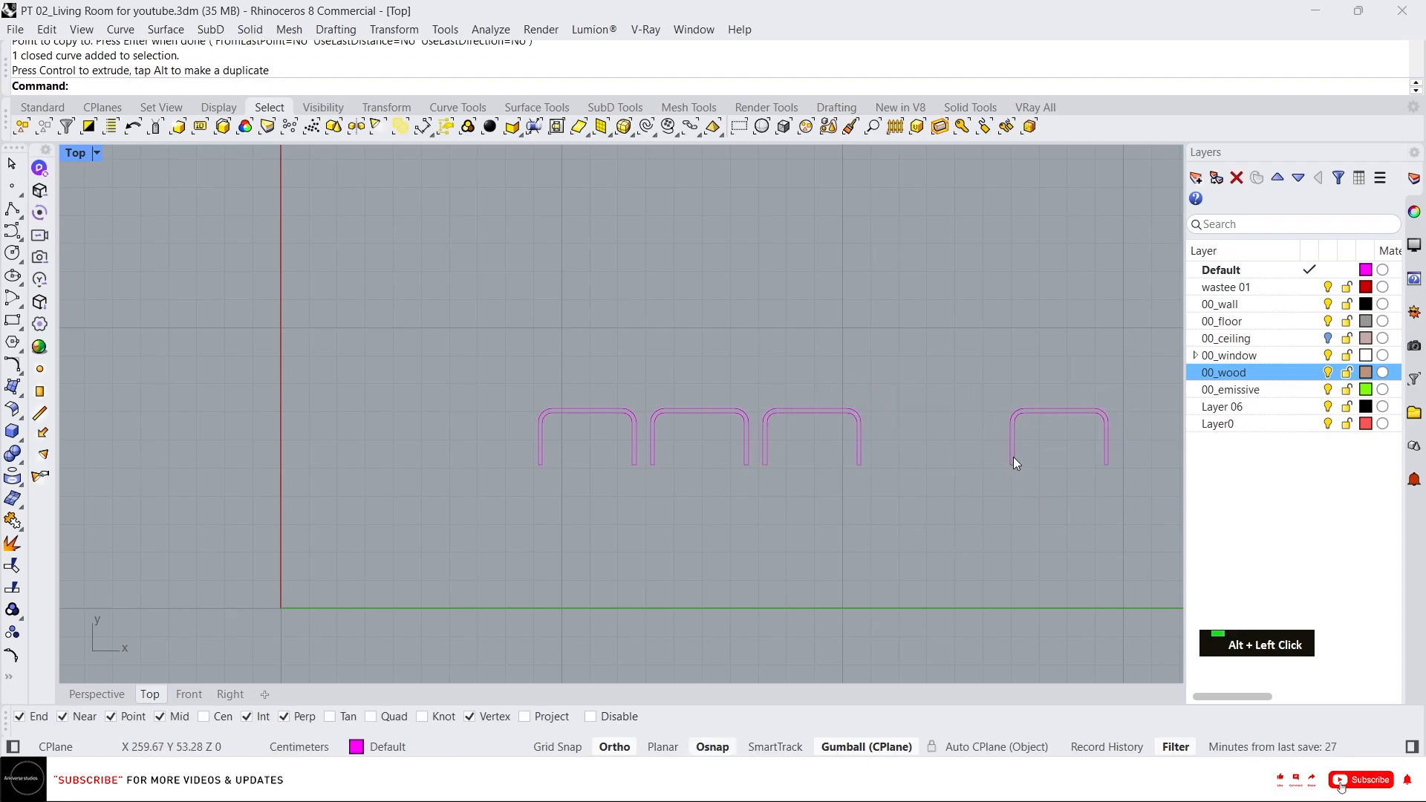
Create planar surfaces from the three evenly spaced closed profiles.
drag(639, 341, 639, 340)
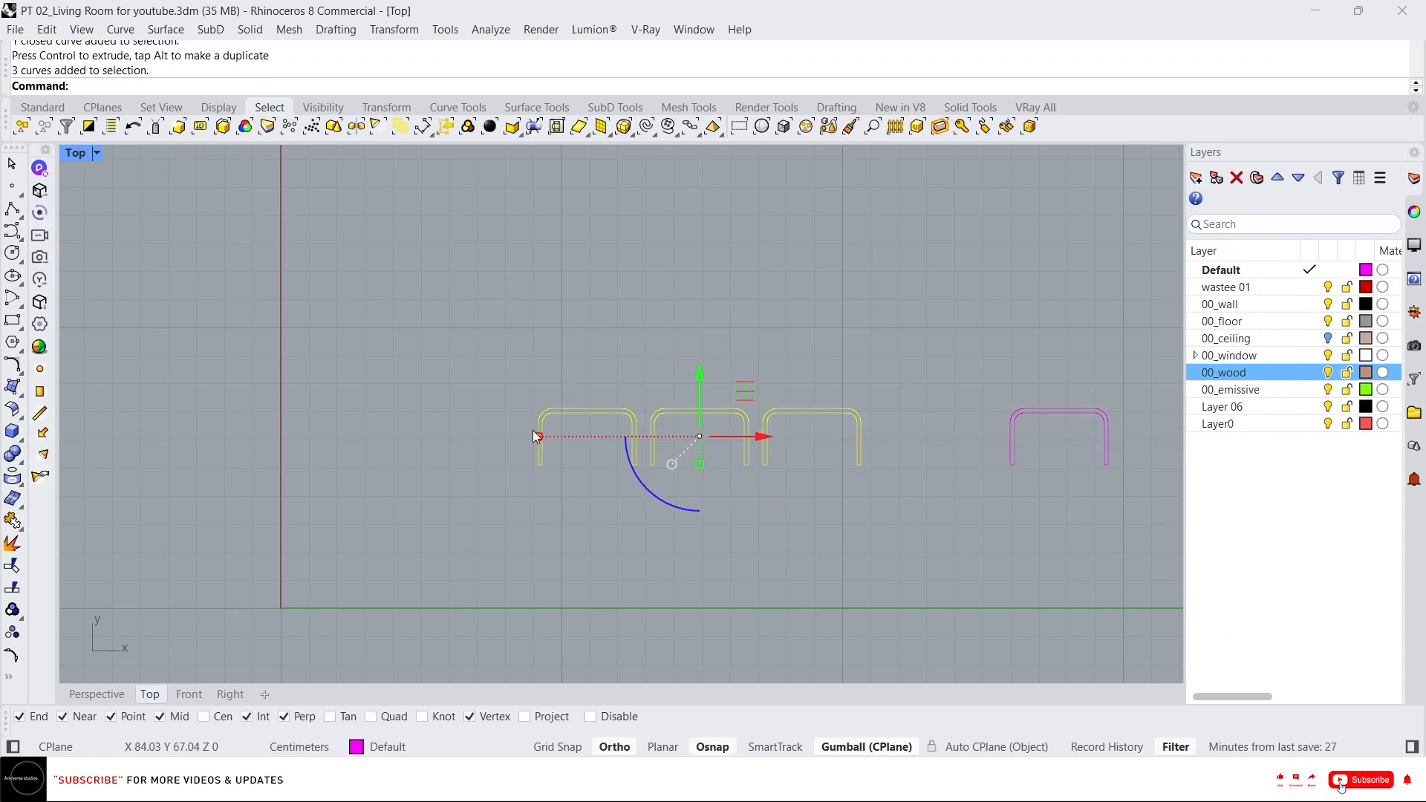
text(p)
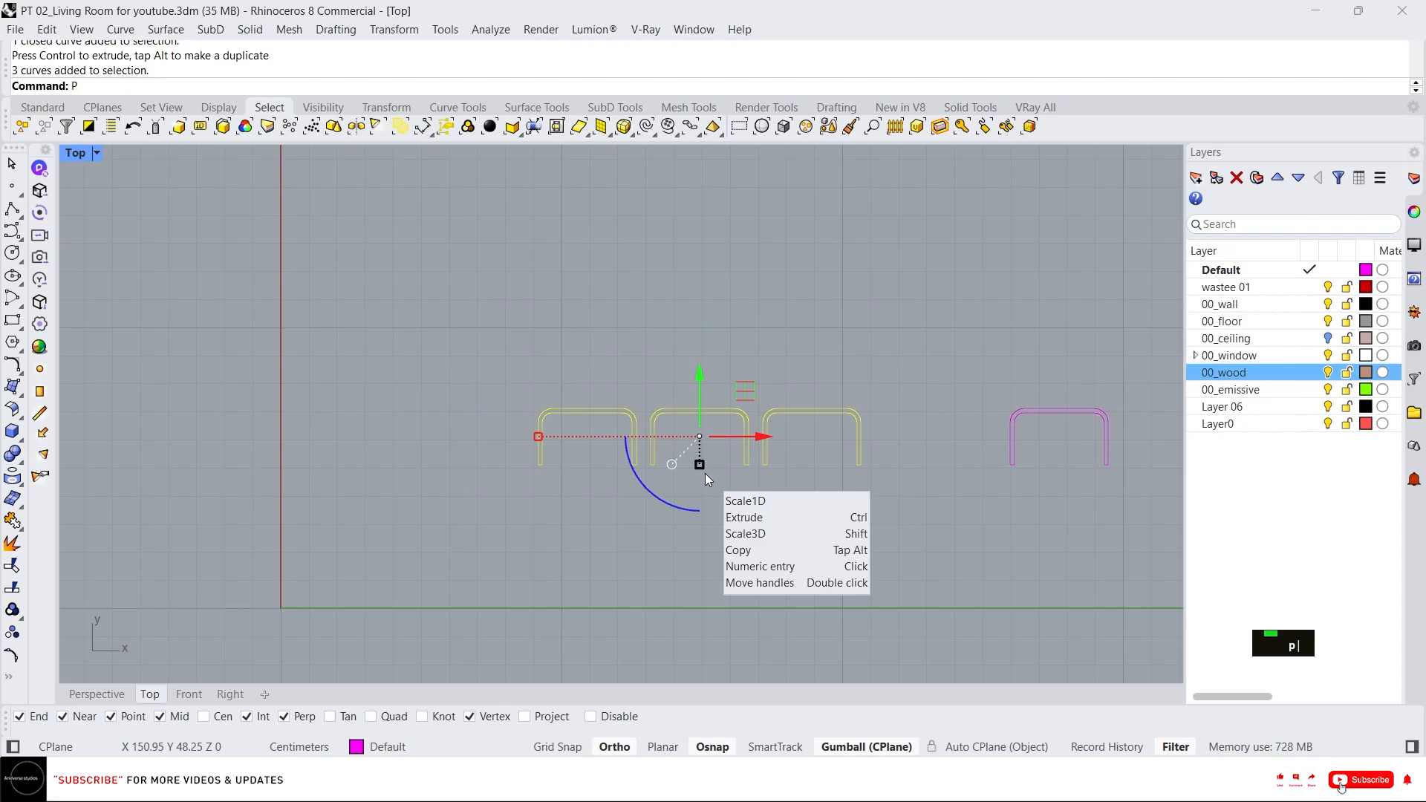
key(Return)
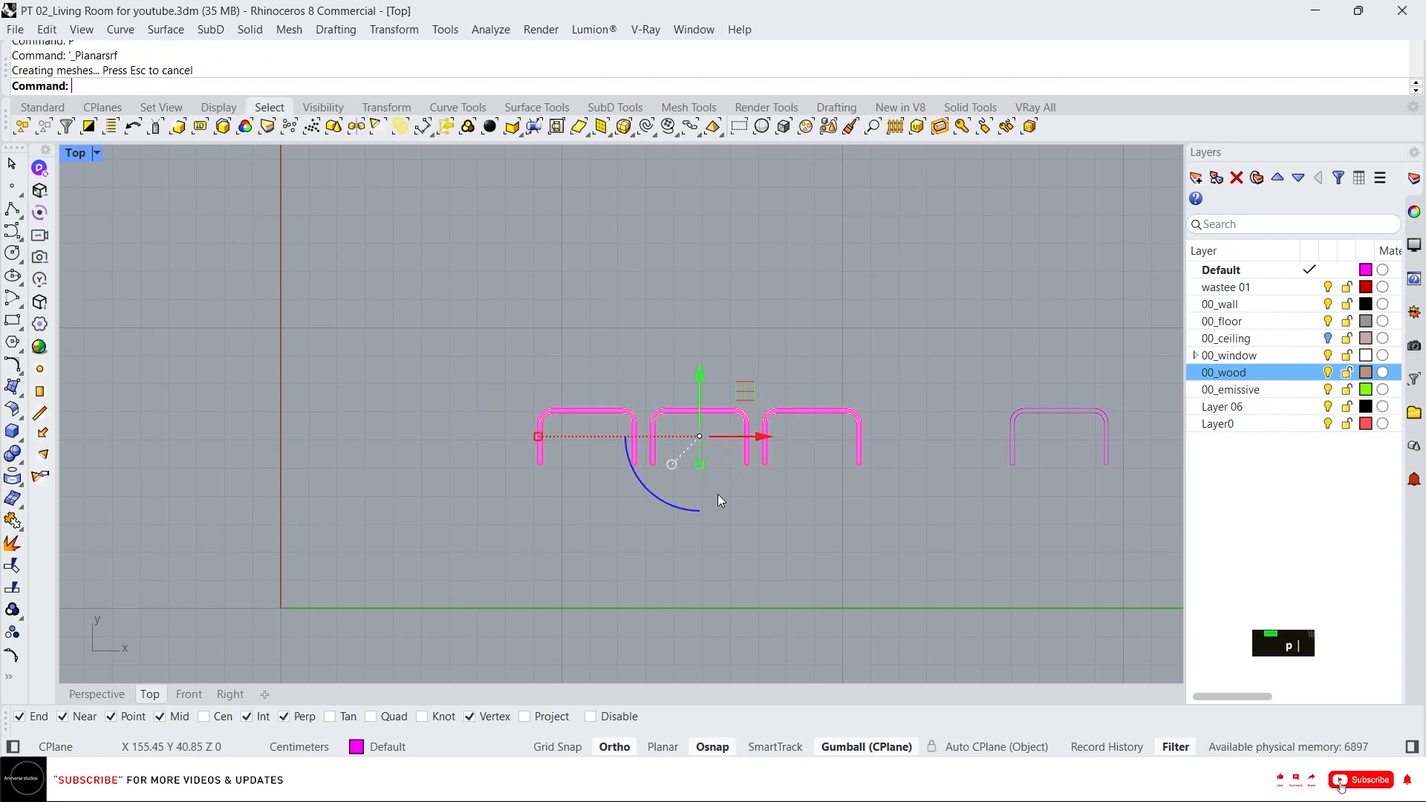
Delete the source profile curves and move the three planar surfaces to the 00_wood layer.
key(Delete)
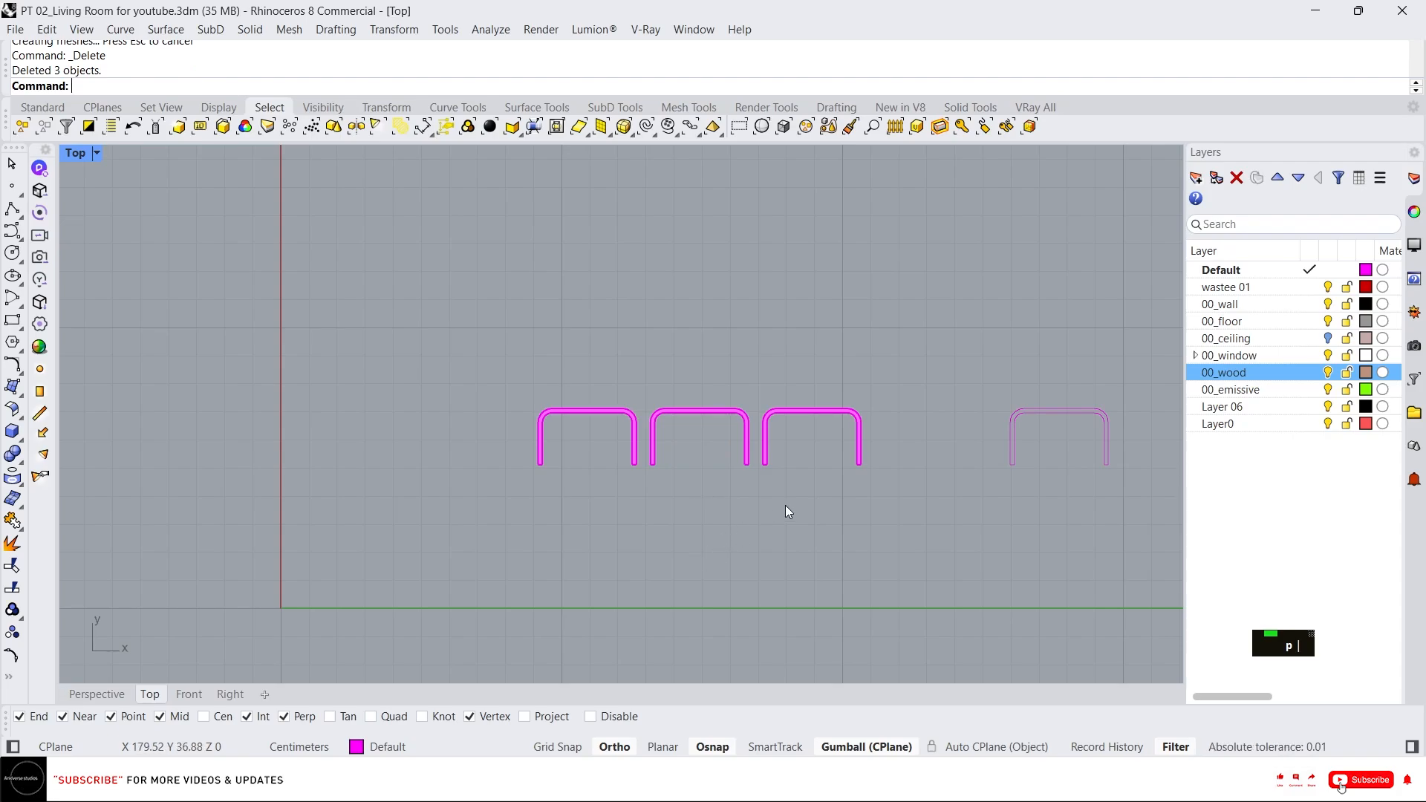
drag(874, 510, 609, 362)
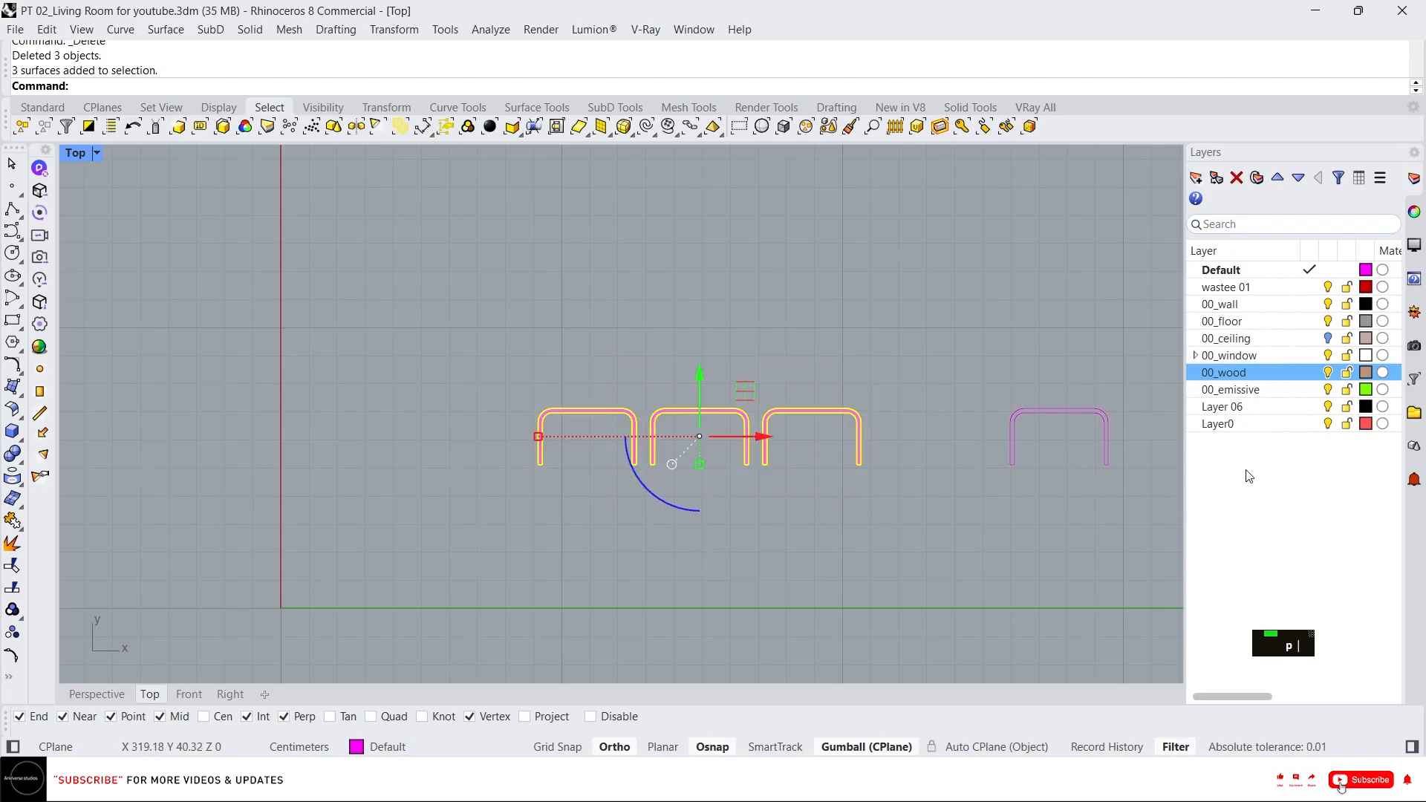
right_click(1255, 370)
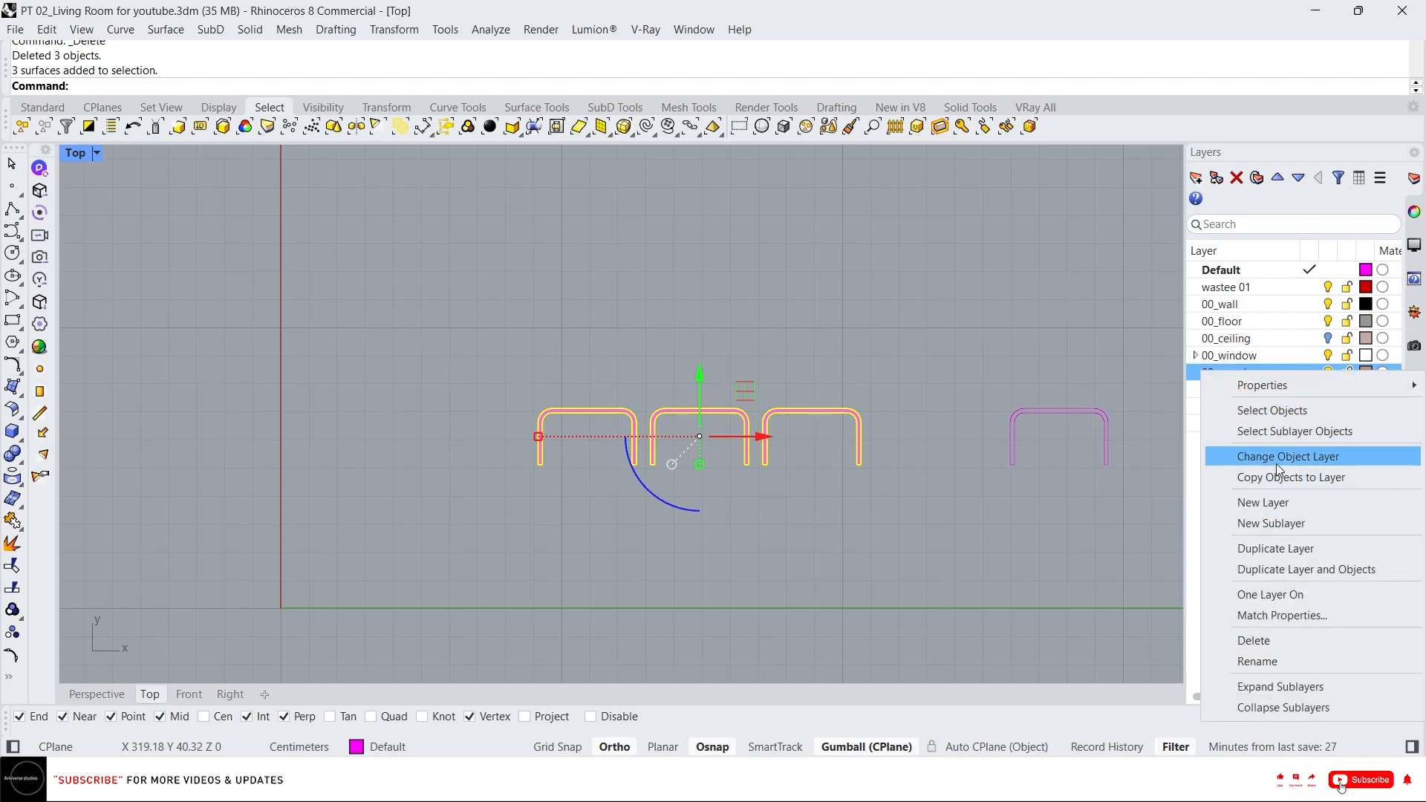
click(1275, 457)
In the perspective view, extrude the three profile surfaces 350 cm with the gumball into fluted panel solids.
click(97, 693)
scroll(628, 458, down, 3)
right_drag(628, 457, 886, 415)
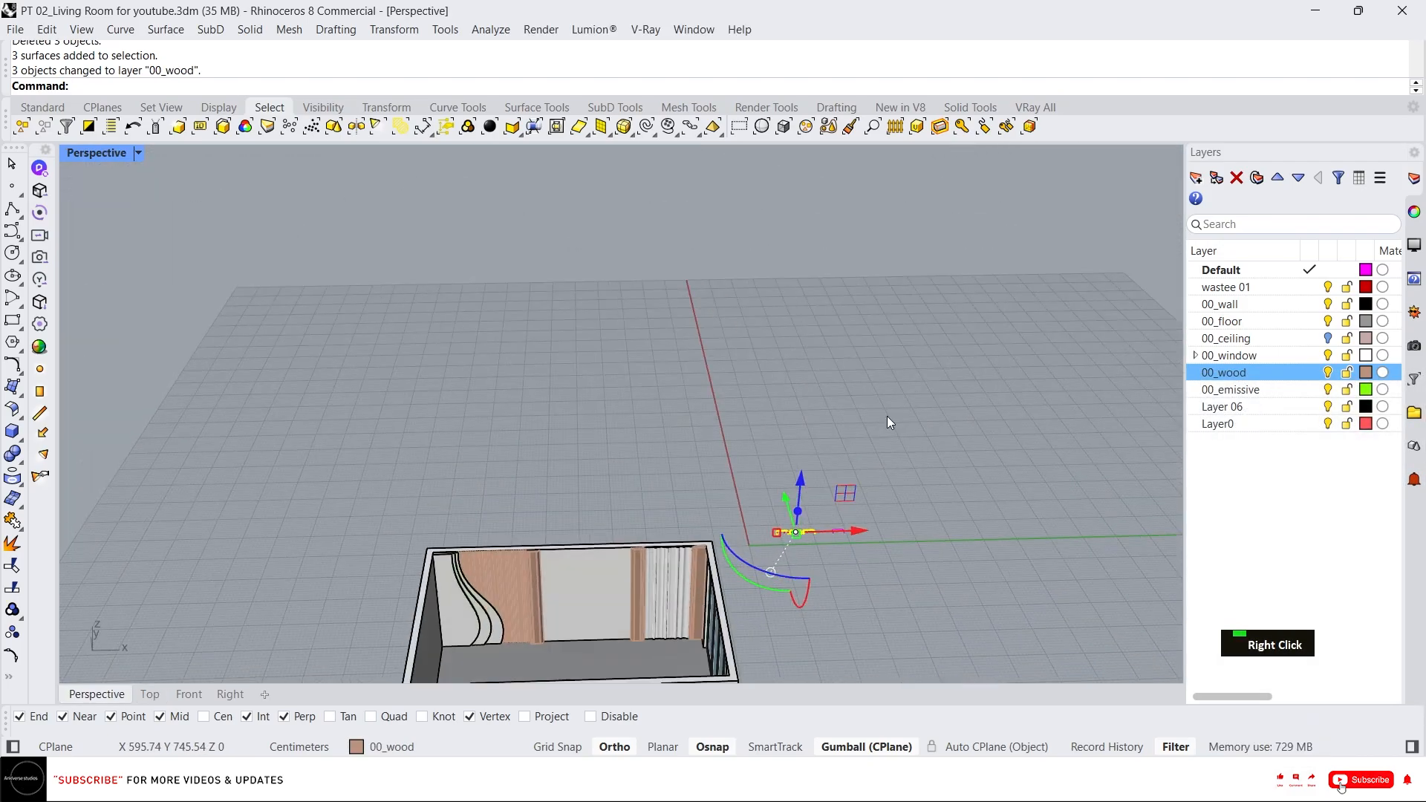
scroll(763, 553, up, 3)
click(750, 564)
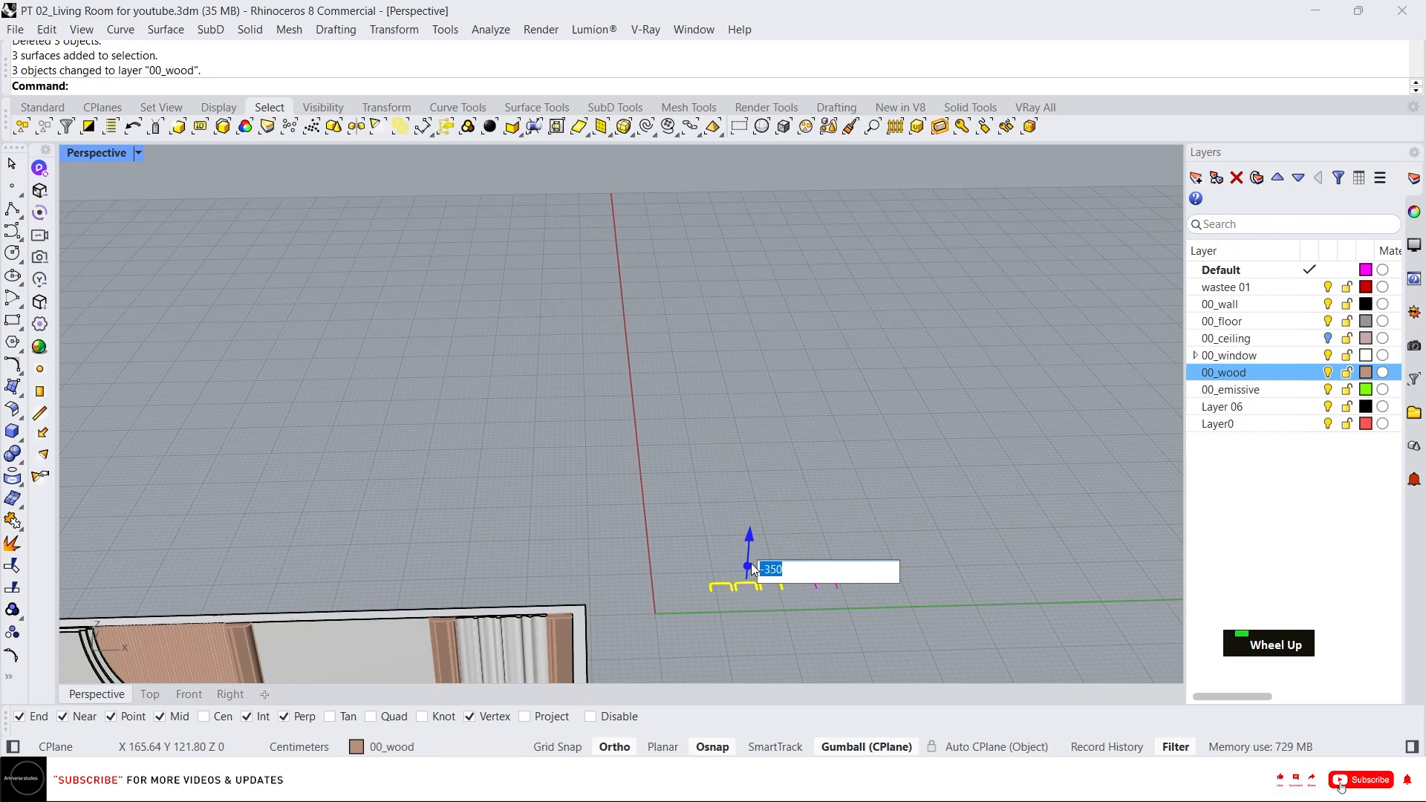
key(Return)
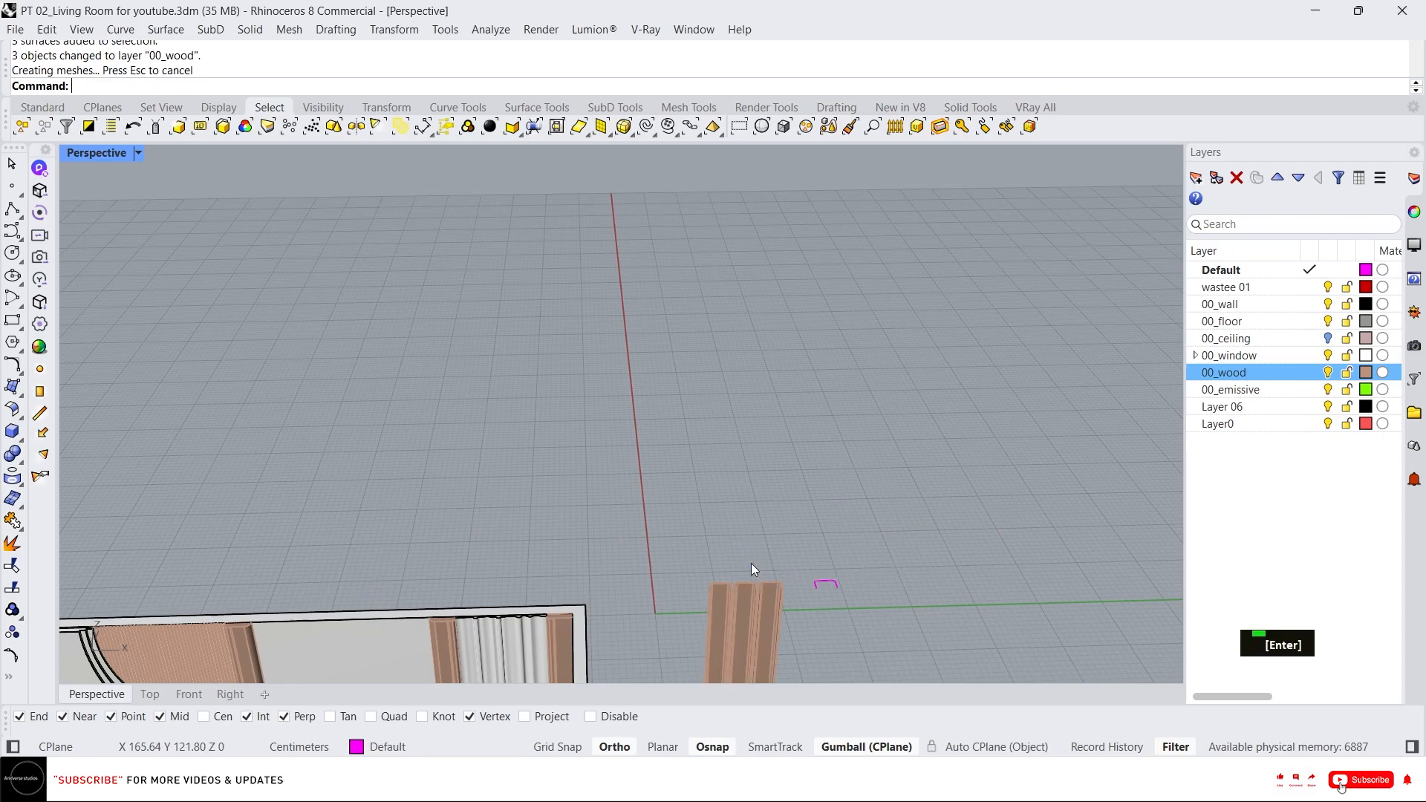
Select the three extruded panels and rotate them with the gumball so they stand upright.
scroll(759, 517, down, 2)
right_drag(758, 517, 789, 572)
scroll(789, 572, up, 4)
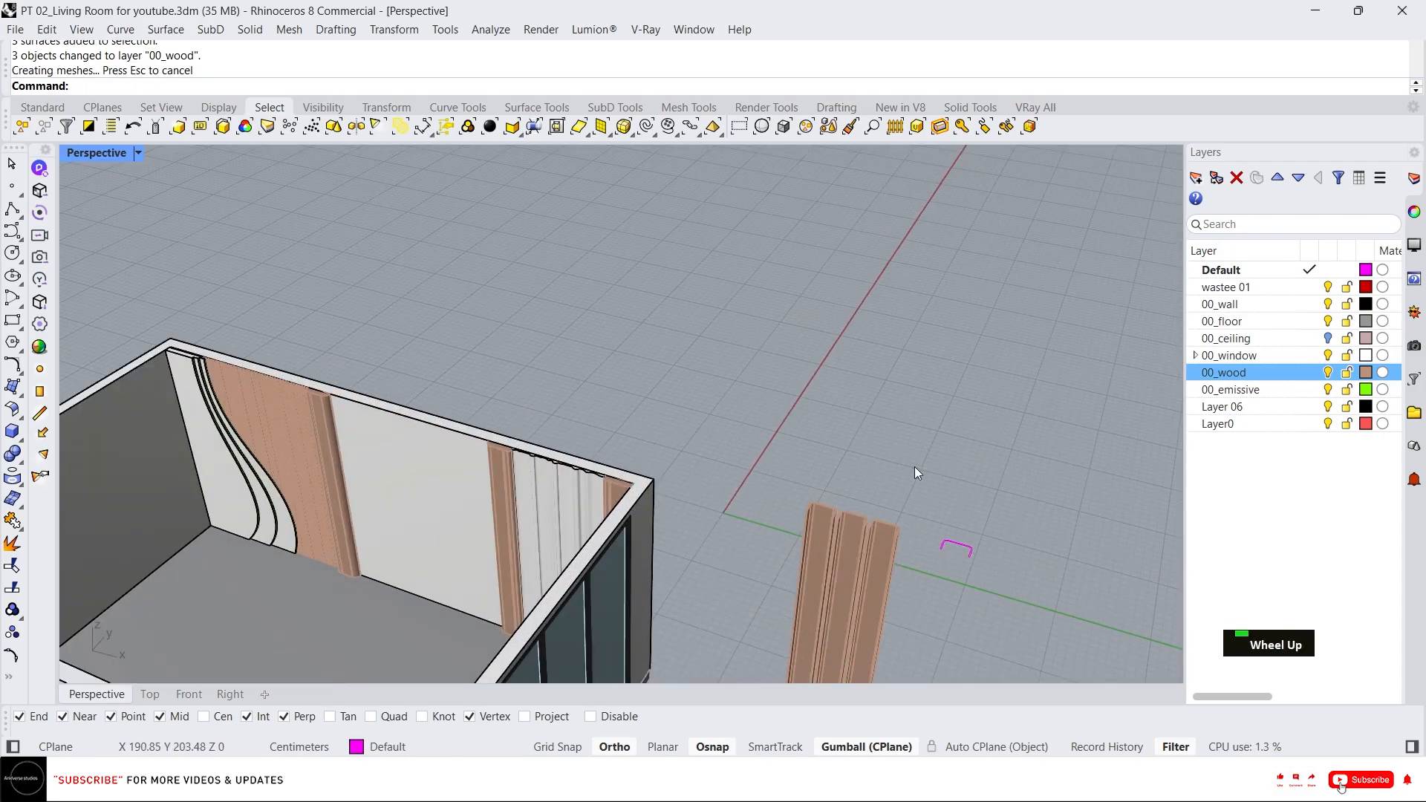
double_click(786, 578)
scroll(789, 579, up, 3)
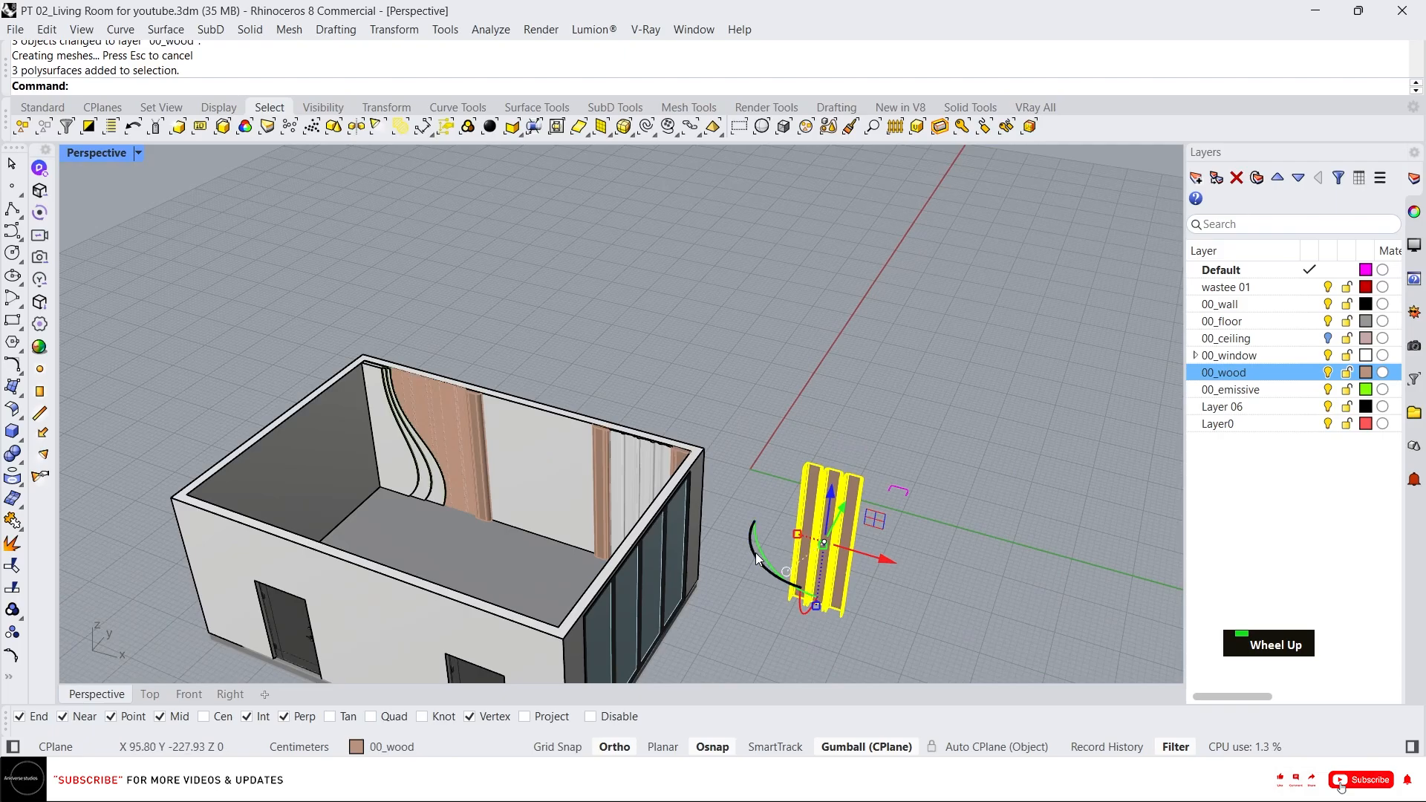
drag(756, 559, 841, 612)
right_drag(841, 612, 767, 468)
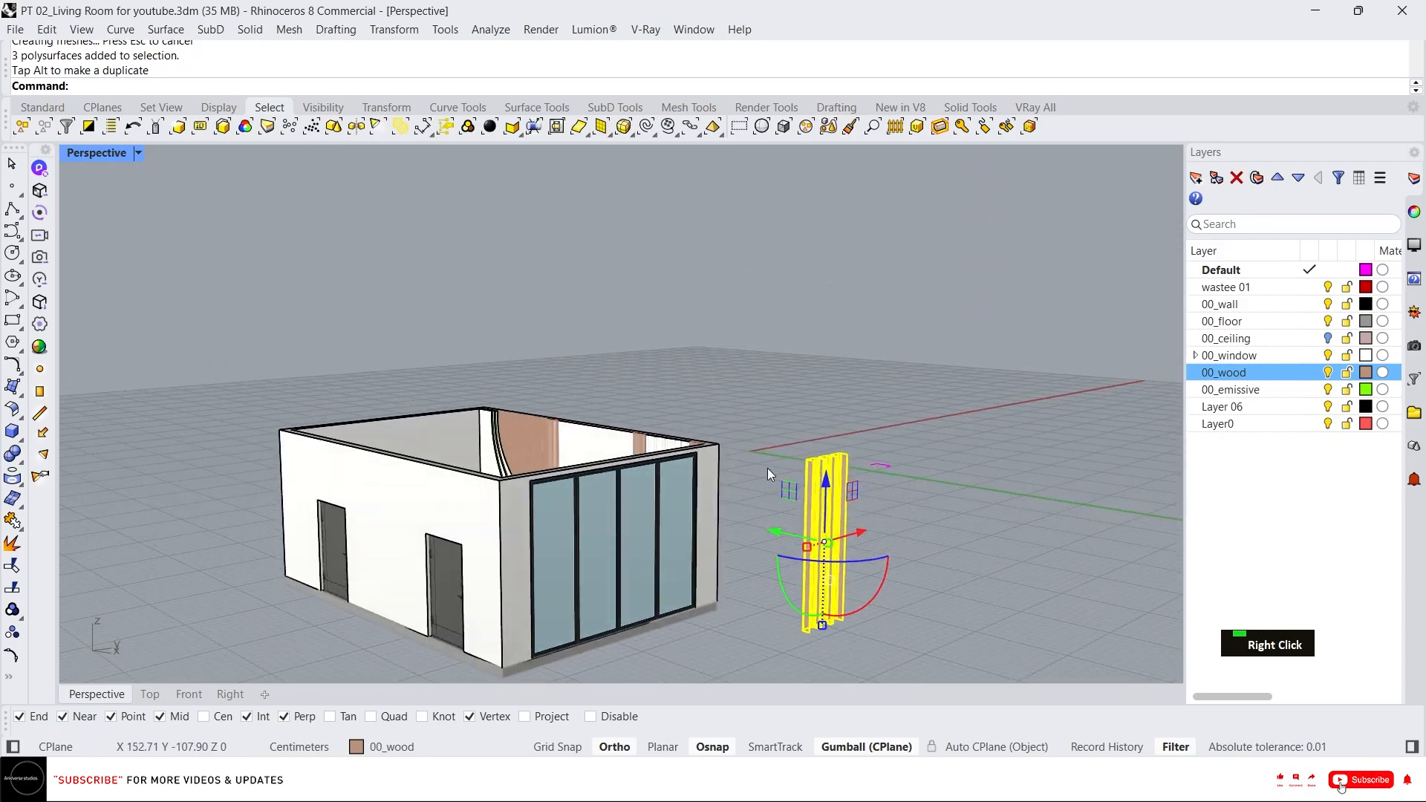
key(Escape)
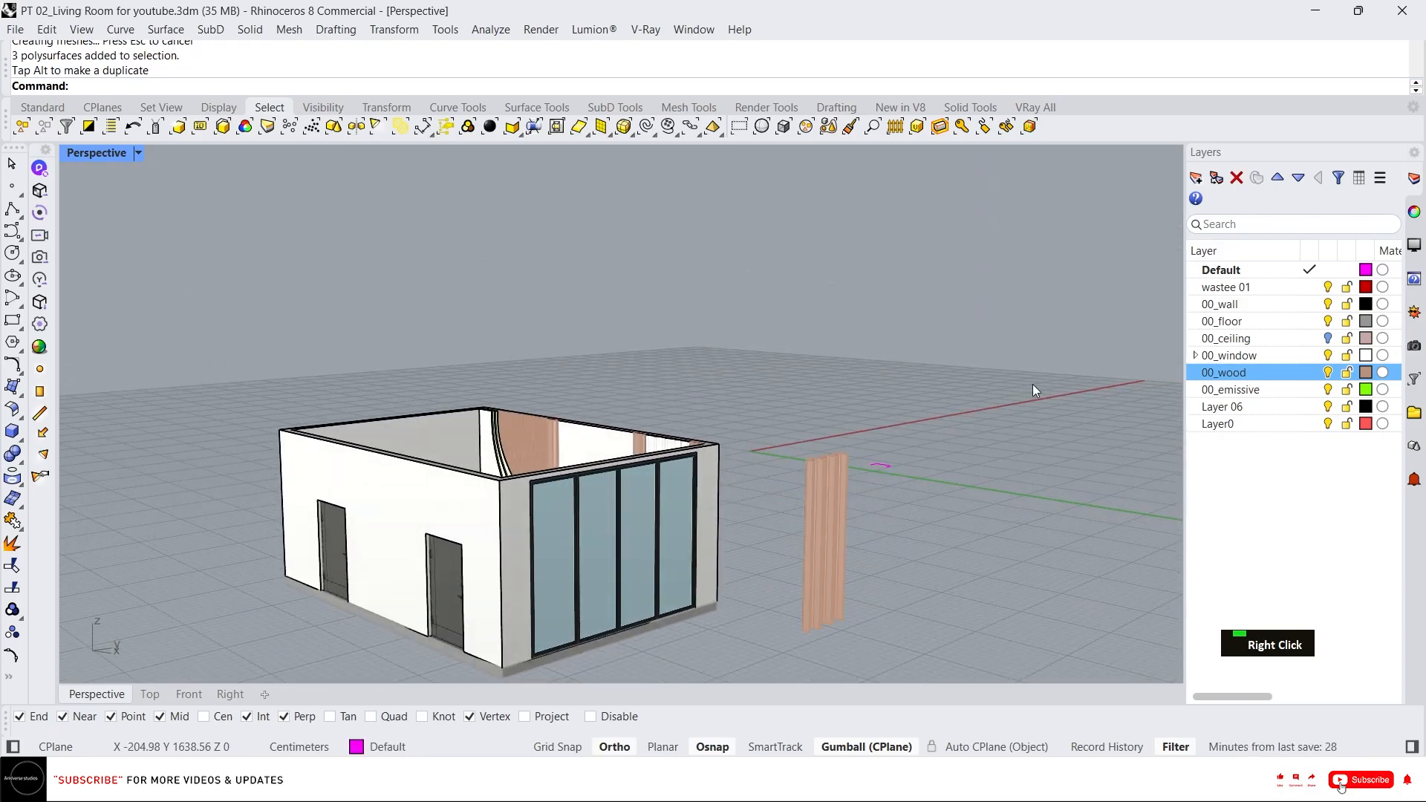
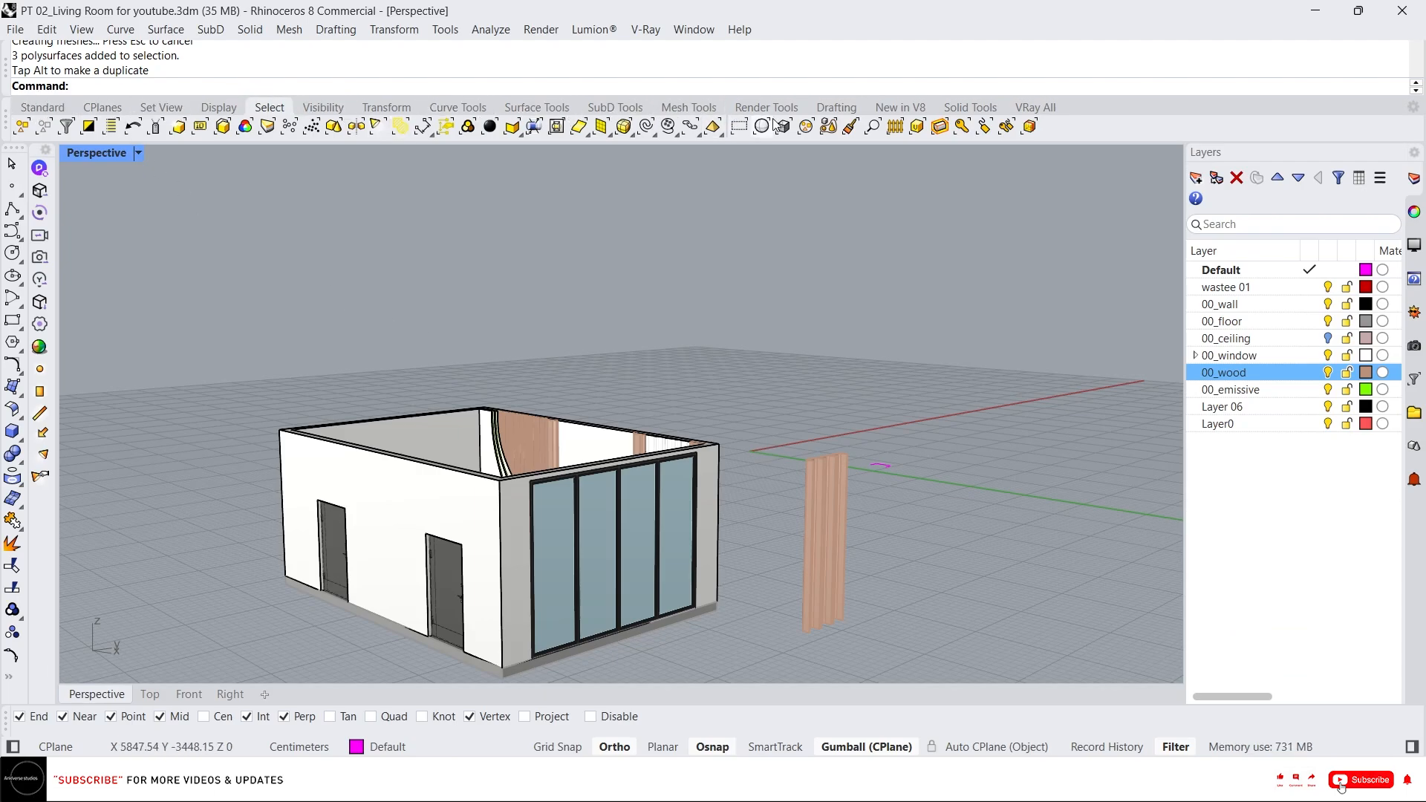
Set the construction plane to World Top.
click(103, 108)
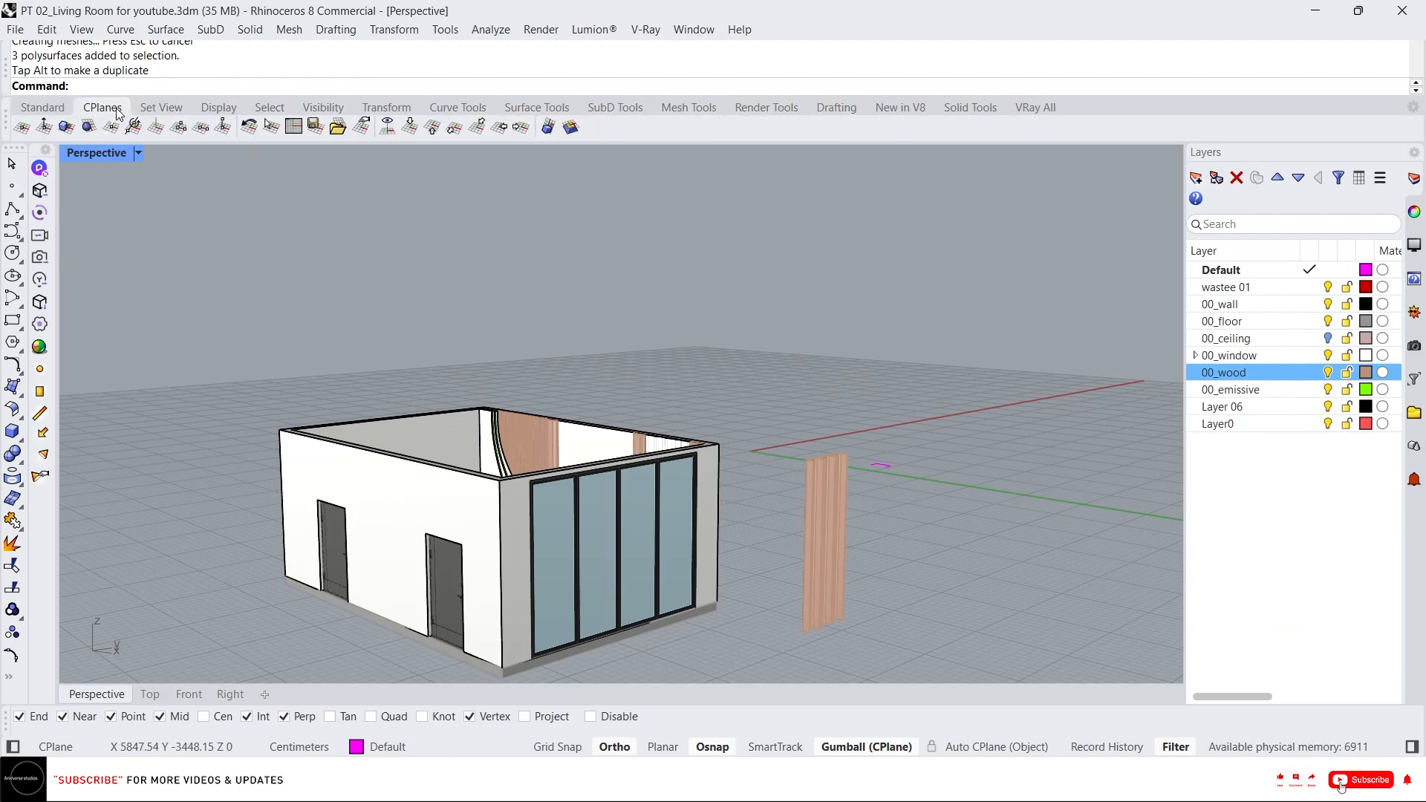
click(410, 127)
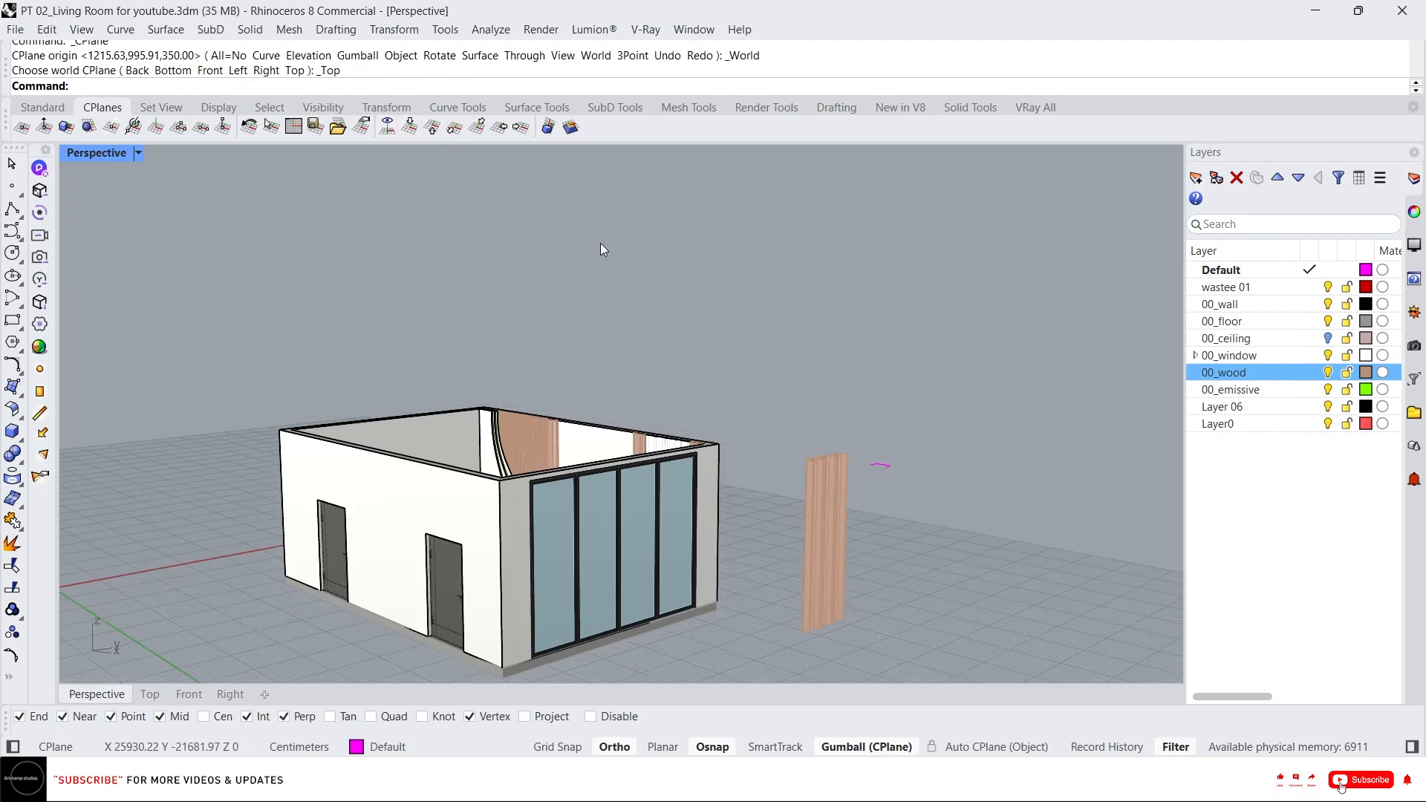
Select a wooden trim piece inside the room and copy it from its top corner over to the fluted panels.
scroll(613, 283, down, 5)
scroll(608, 422, up, 5)
right_drag(647, 346, 862, 371)
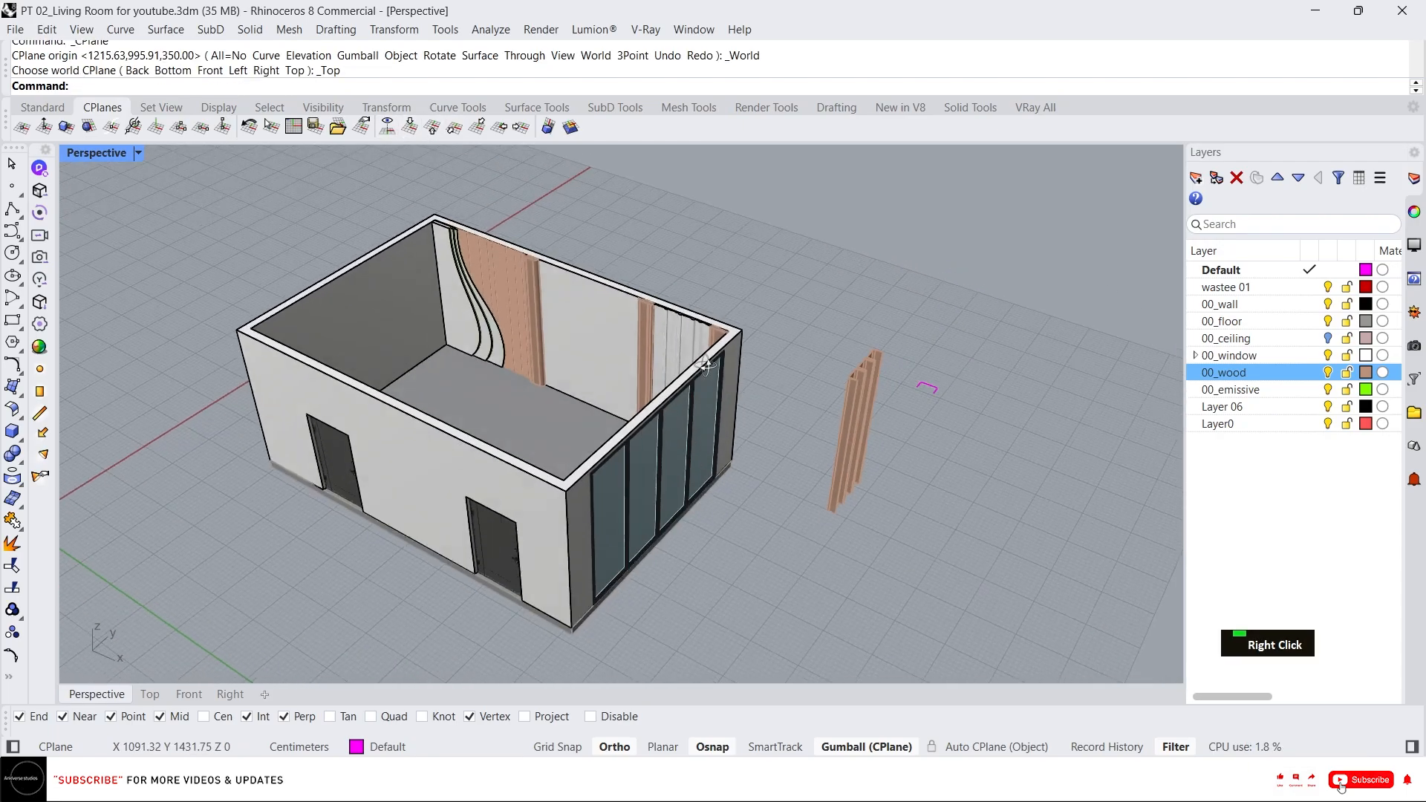
scroll(898, 376, up, 3)
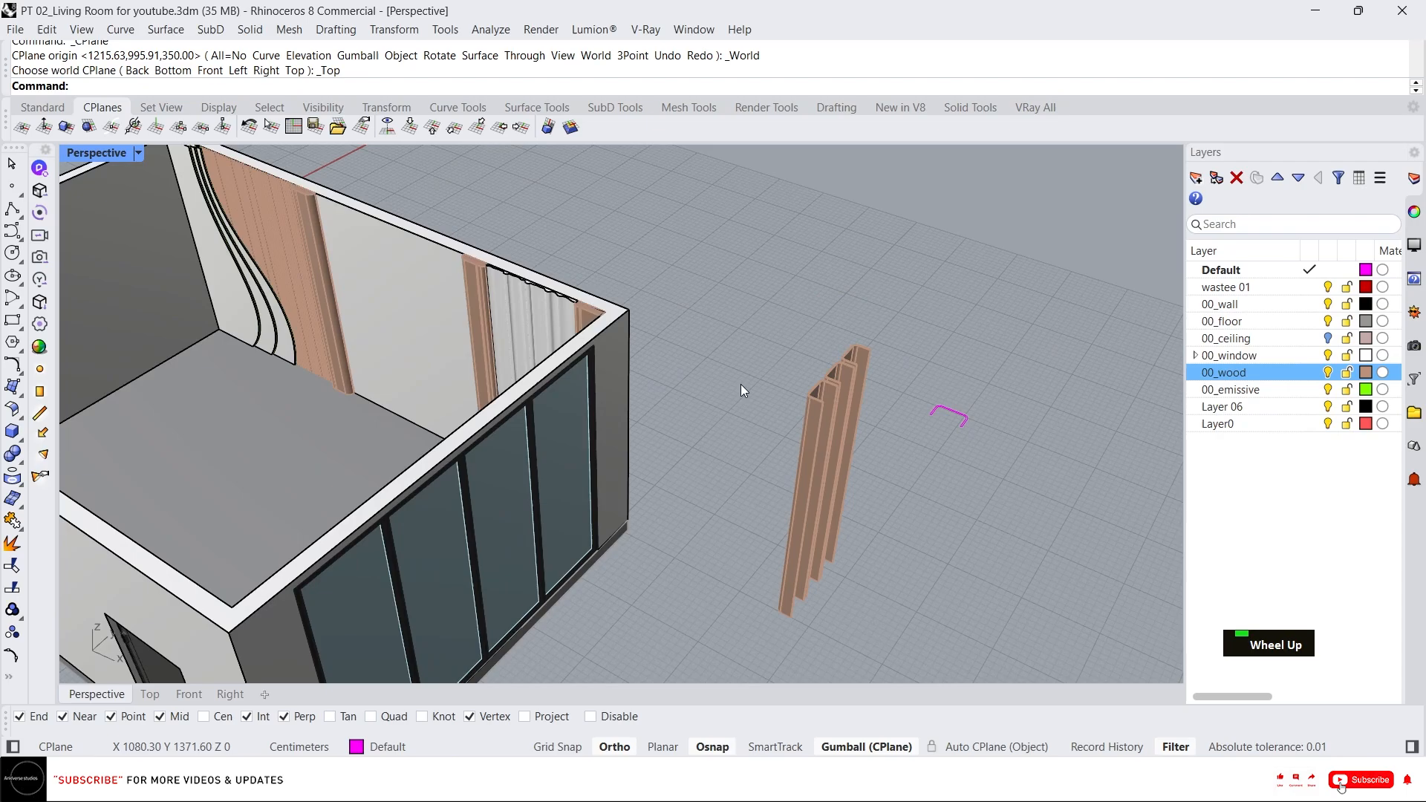
scroll(741, 384, down, 5)
right_drag(741, 385, 821, 410)
scroll(823, 411, up, 7)
scroll(824, 444, down, 2)
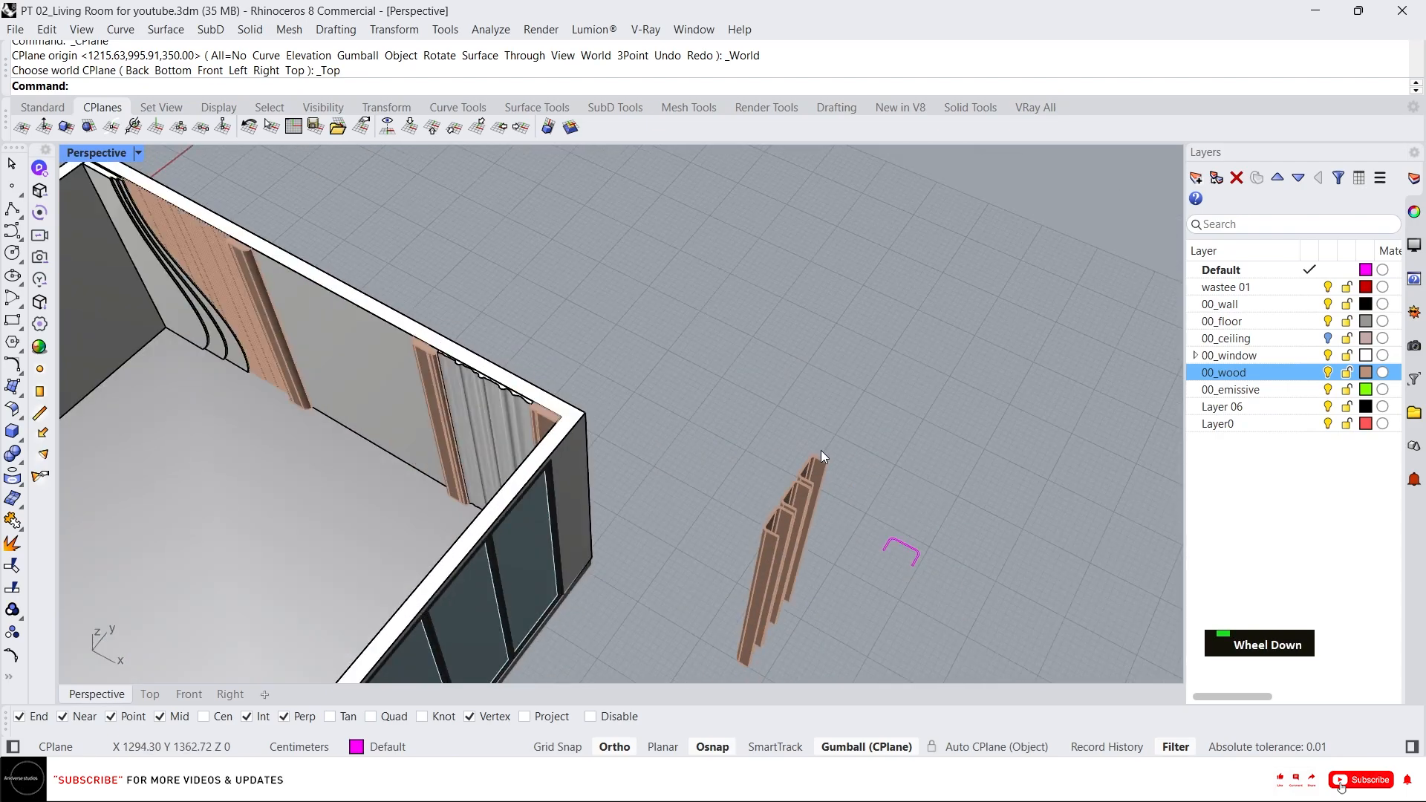
scroll(421, 373, up, 4)
click(418, 373)
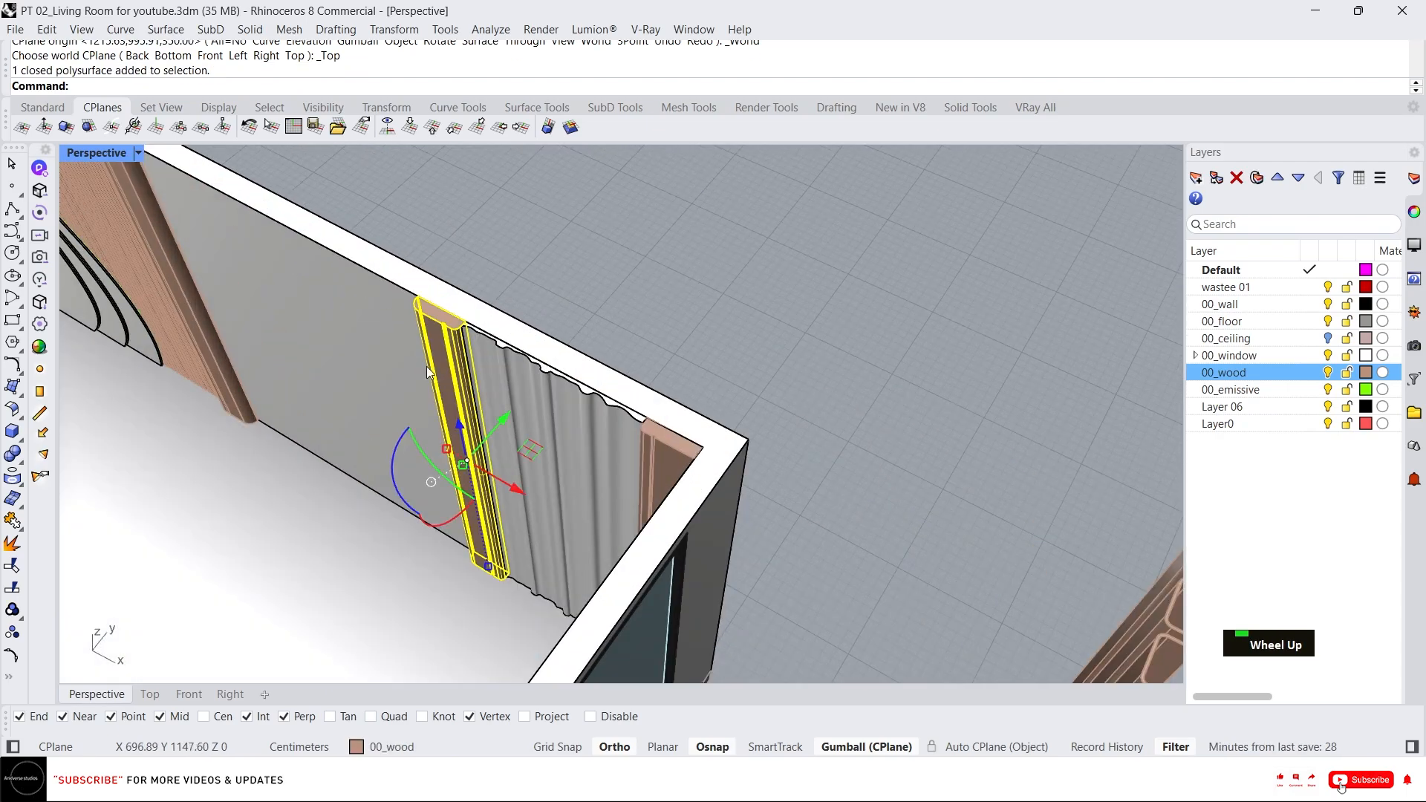
text(c)
key(Return)
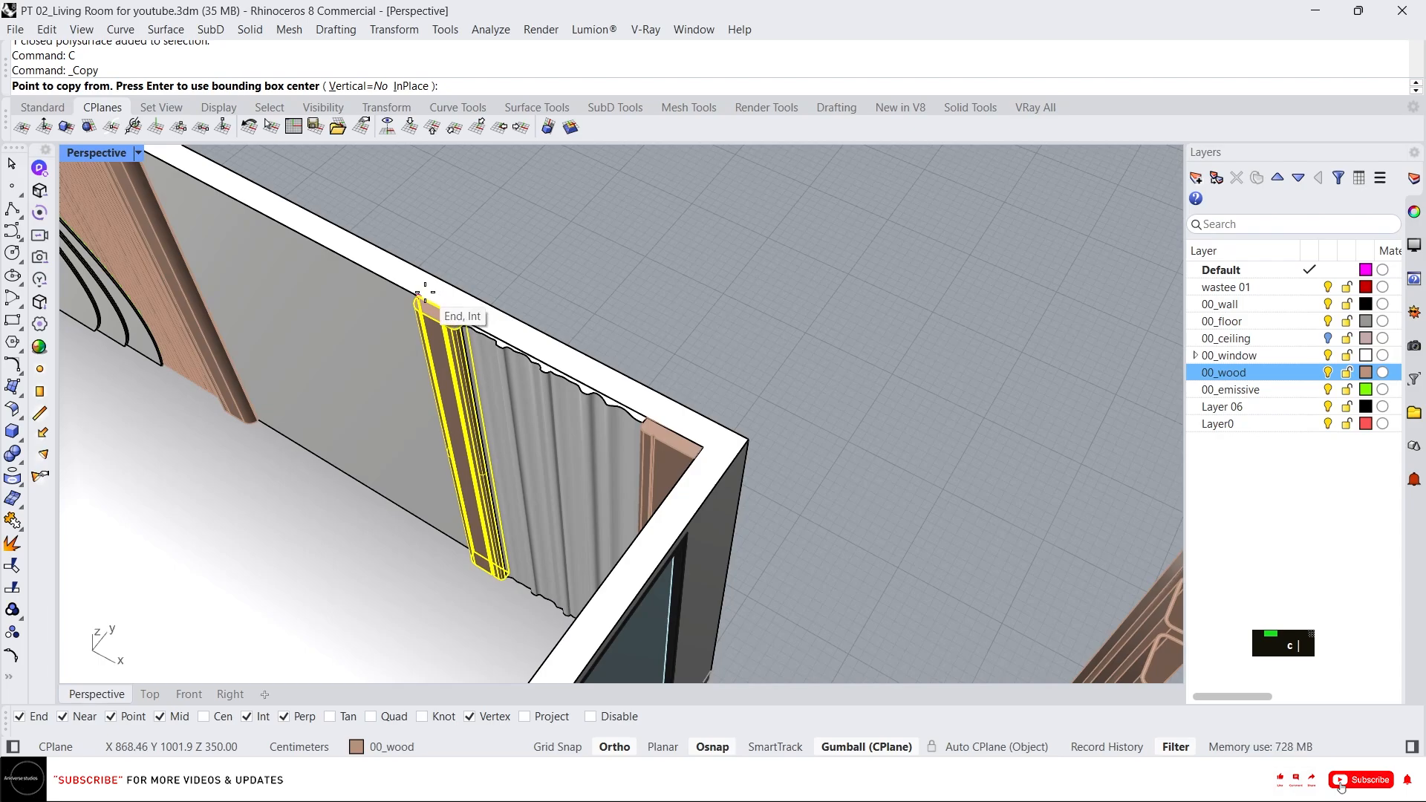
click(438, 297)
scroll(469, 303, down, 3)
scroll(573, 435, up, 5)
scroll(442, 417, down, 2)
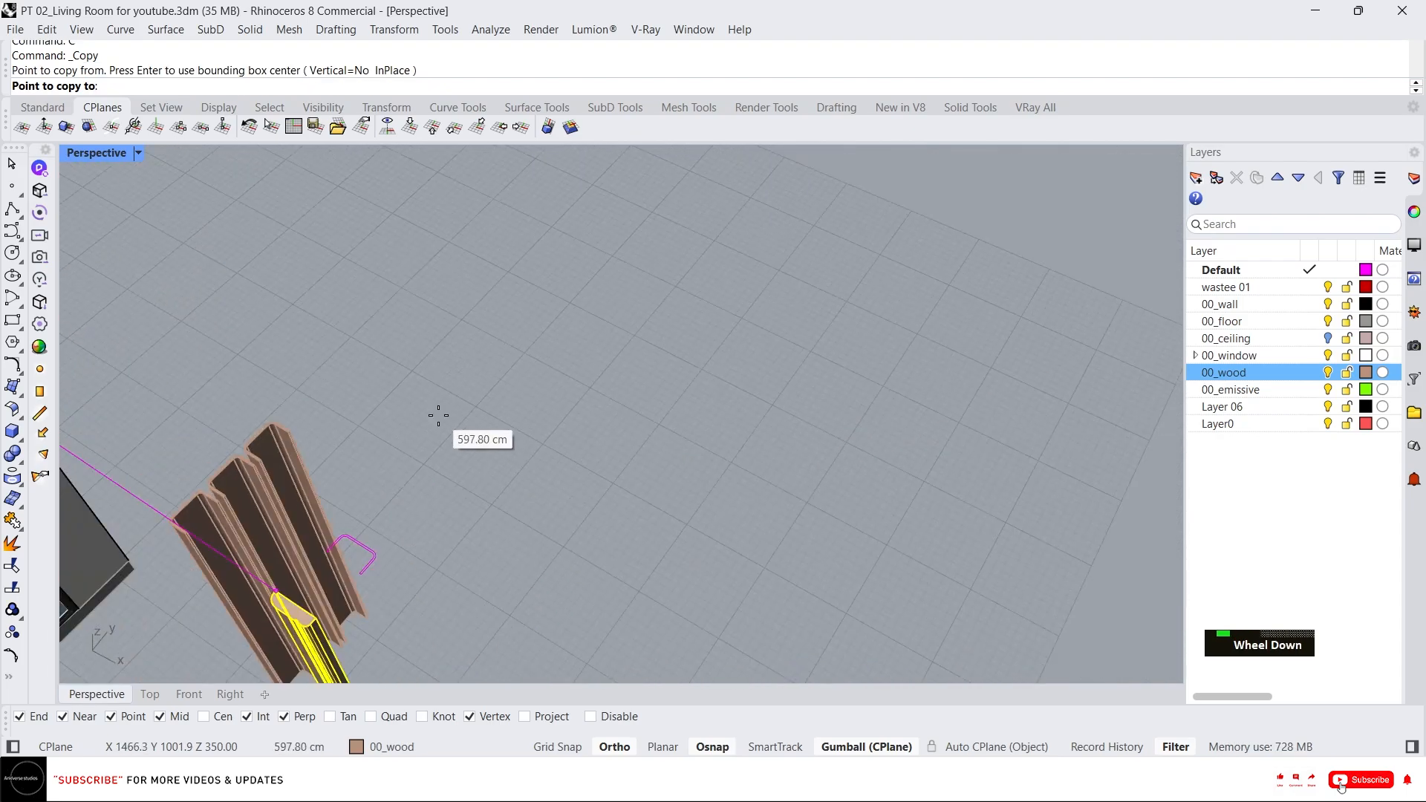
click(300, 429)
key(Return)
Reposition the copied trim piece beside the three fluted panels with the gumball.
scroll(354, 528, up, 2)
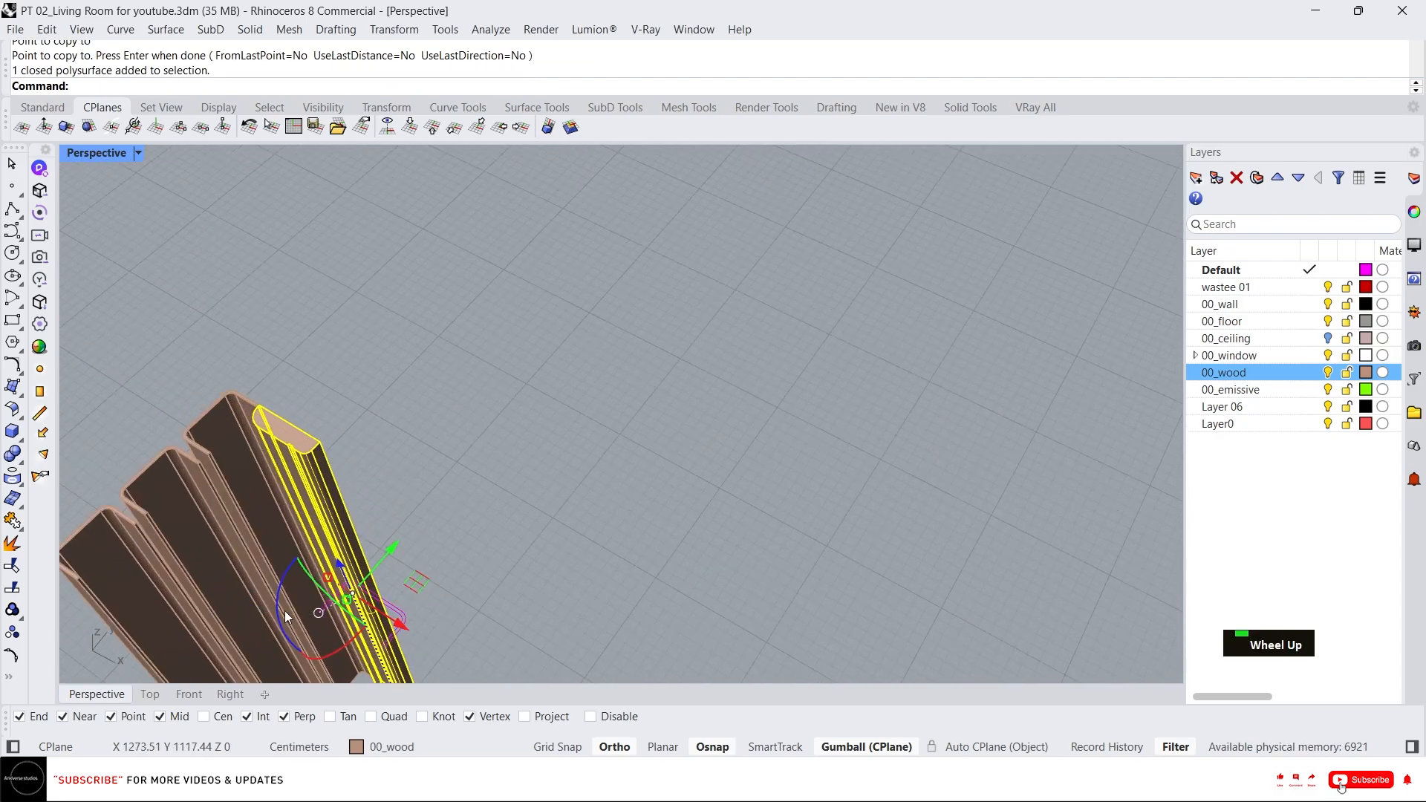
drag(279, 616, 319, 655)
scroll(534, 336, down, 5)
right_drag(533, 340, 463, 339)
scroll(356, 394, up, 5)
right_drag(357, 395, 327, 402)
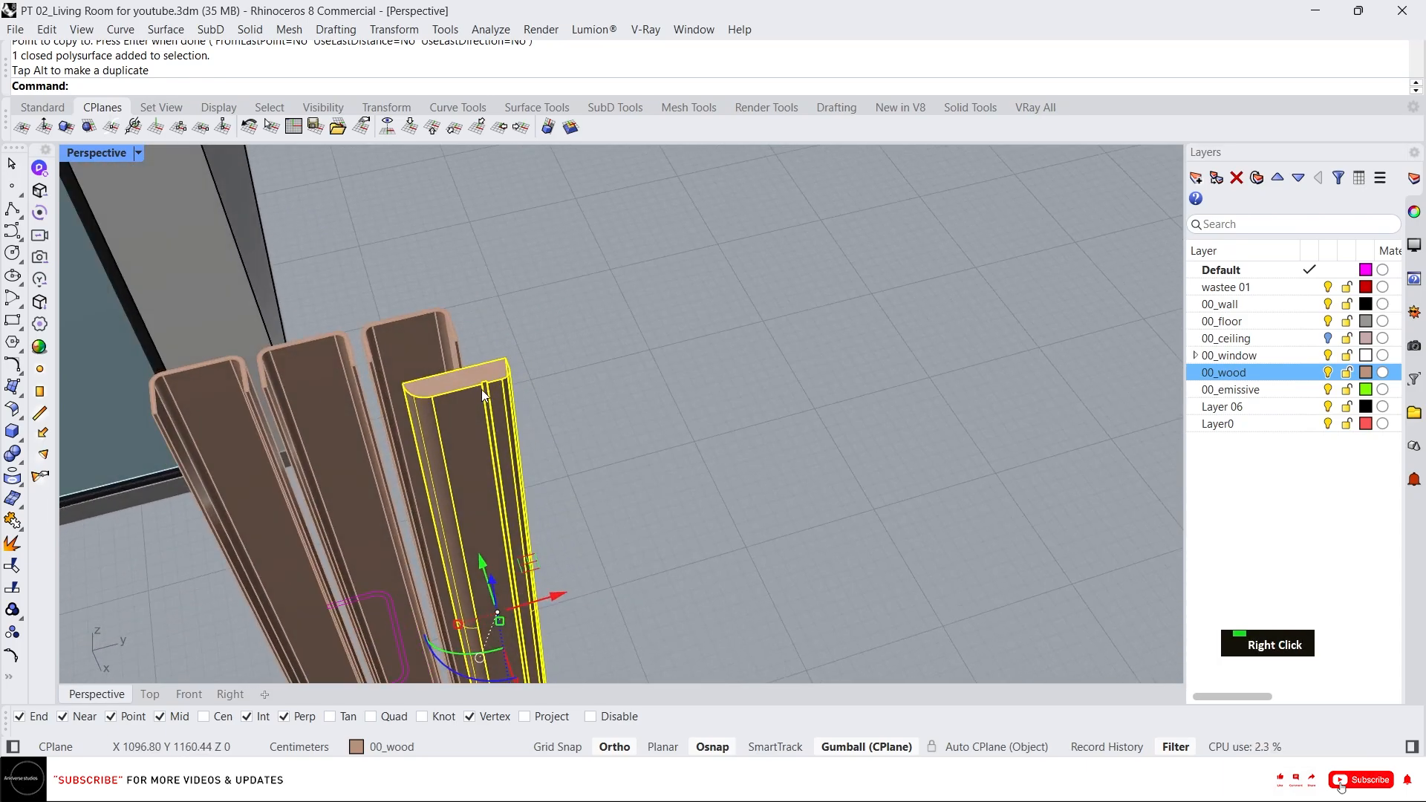
scroll(429, 393, down, 2)
click(440, 399)
scroll(598, 358, down, 2)
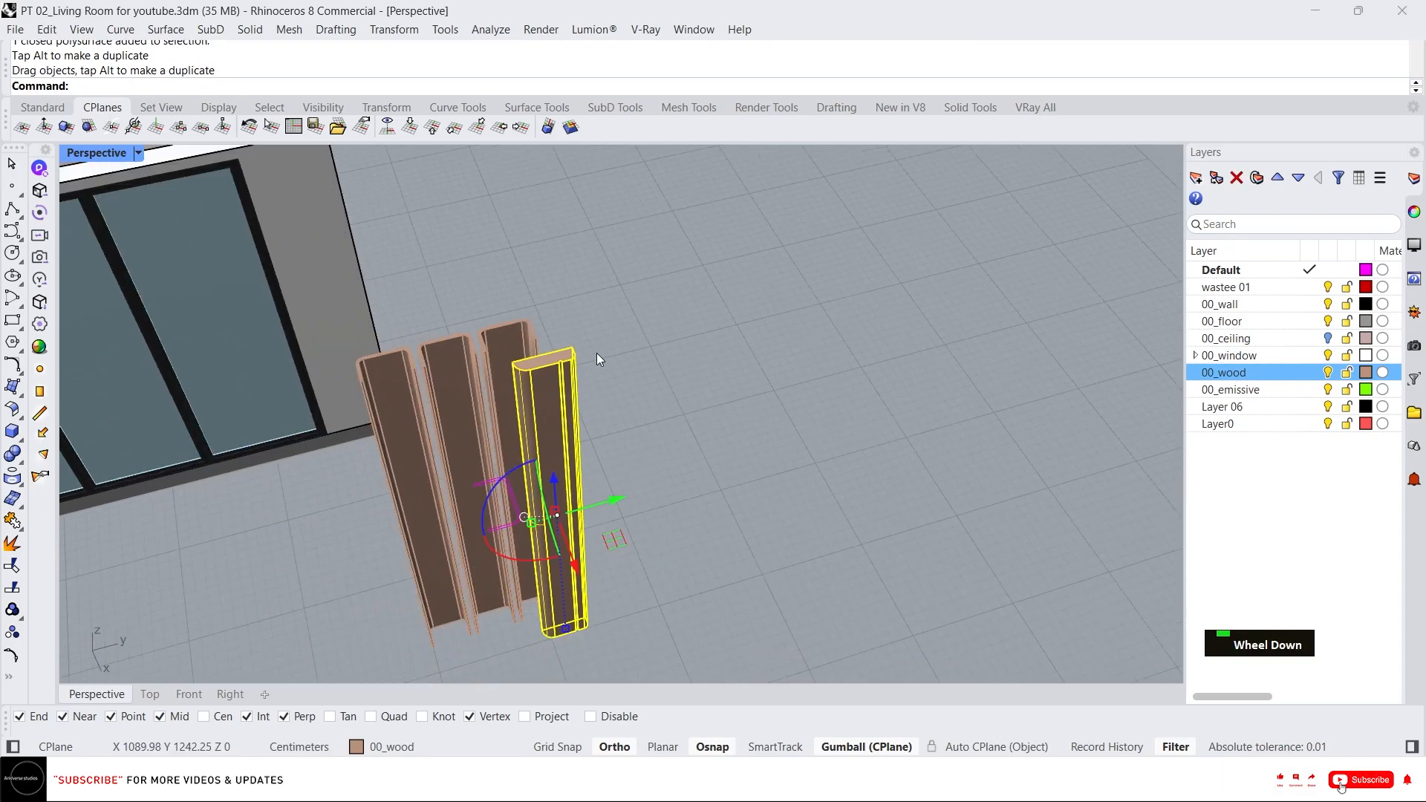
drag(627, 481, 805, 431)
scroll(807, 312, up, 4)
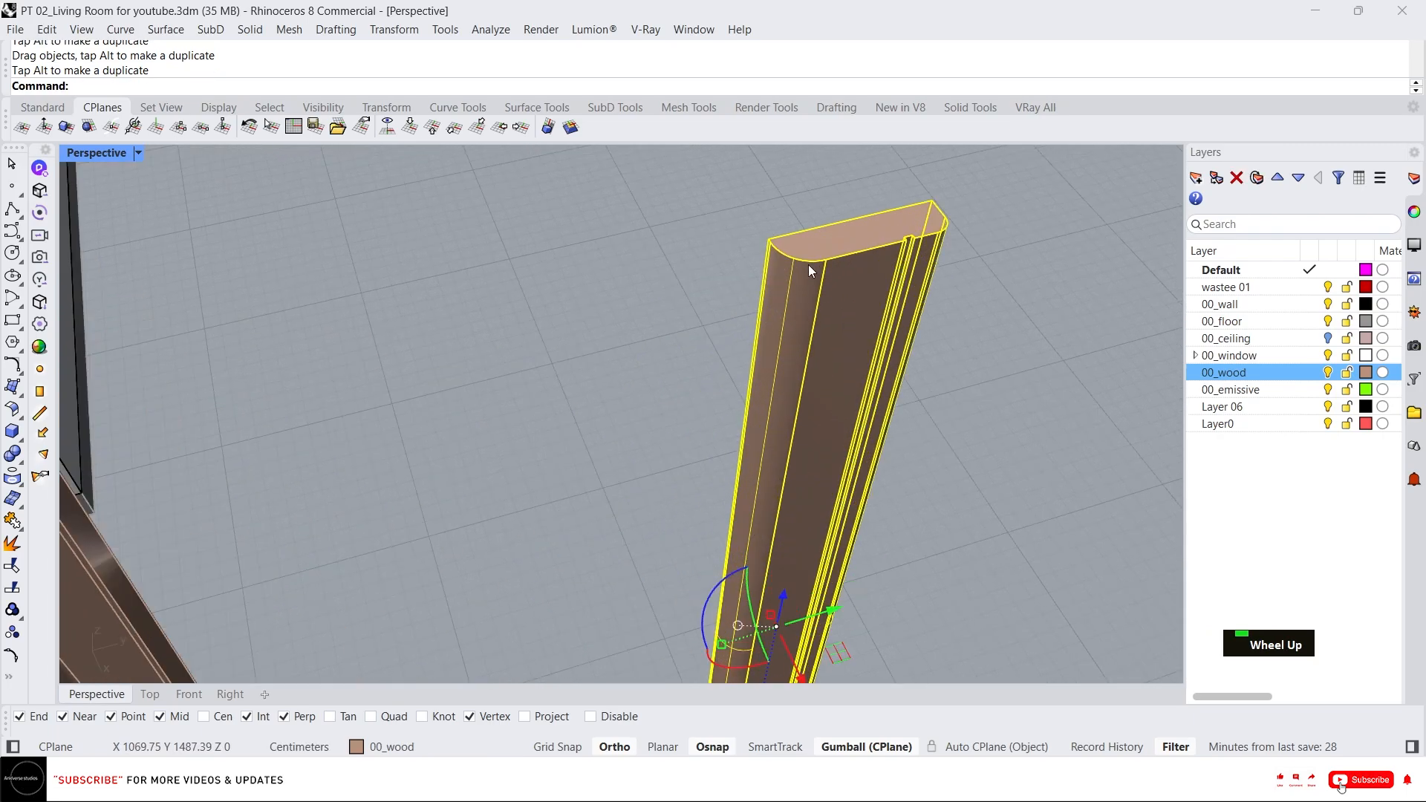
Draw reference polylines across the top of the copied trim piece.
scroll(774, 278, down, 3)
scroll(795, 269, up, 3)
text(l)
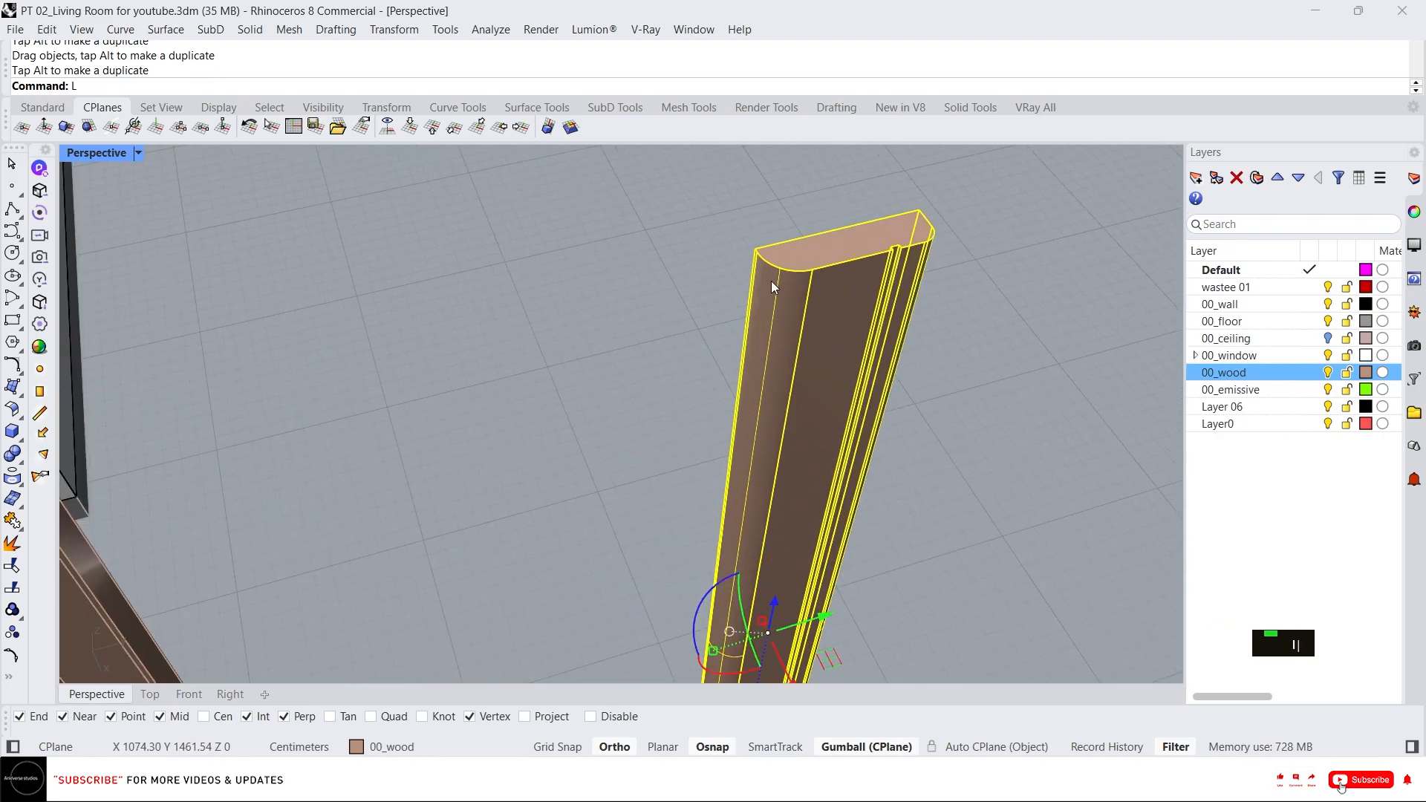
key(space)
click(756, 248)
click(618, 152)
key(space)
key(space)
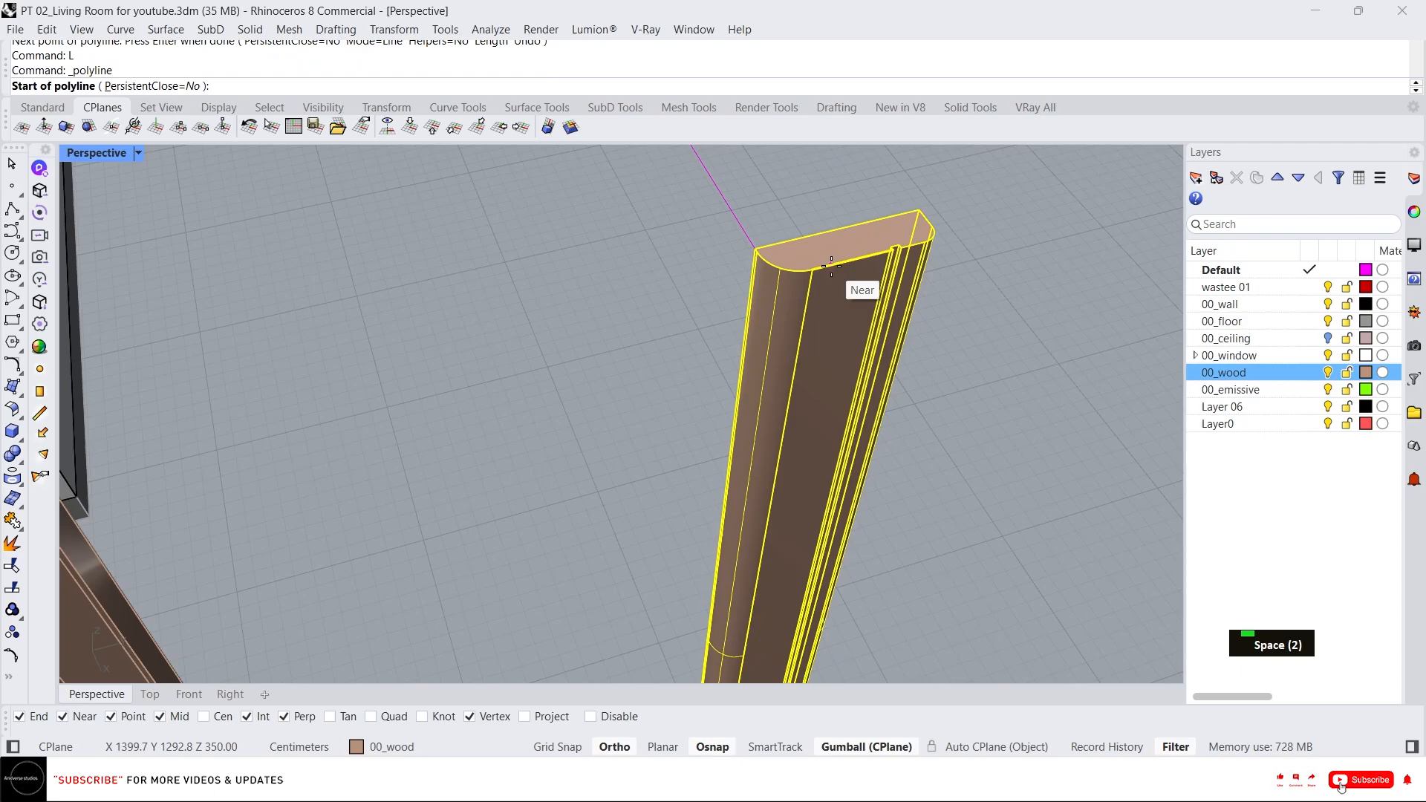
click(835, 265)
click(806, 220)
key(space)
click(810, 222)
scroll(813, 223, down, 2)
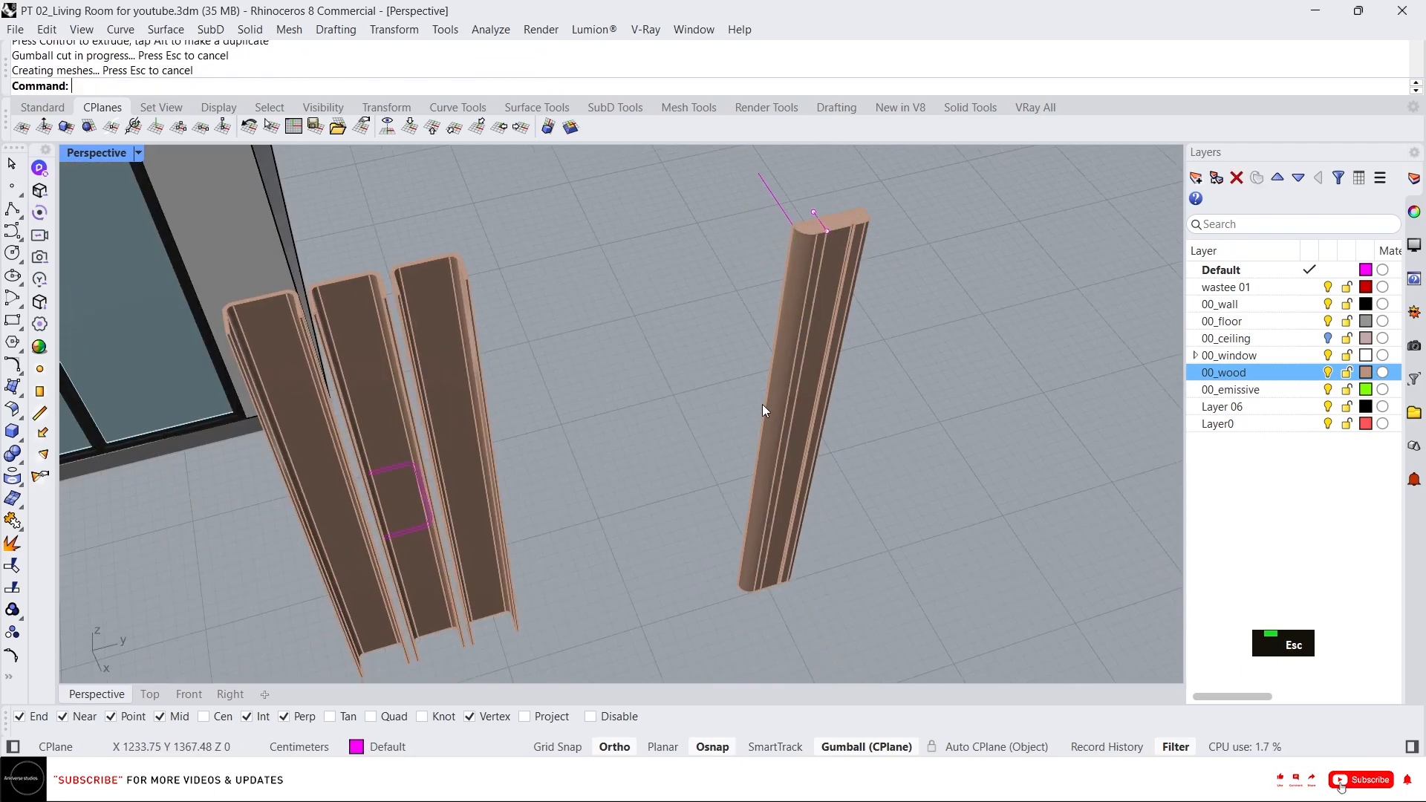
Delete a duplicate of the trim piece and one of the reference lines.
click(762, 404)
key(Delete)
scroll(826, 214, up, 2)
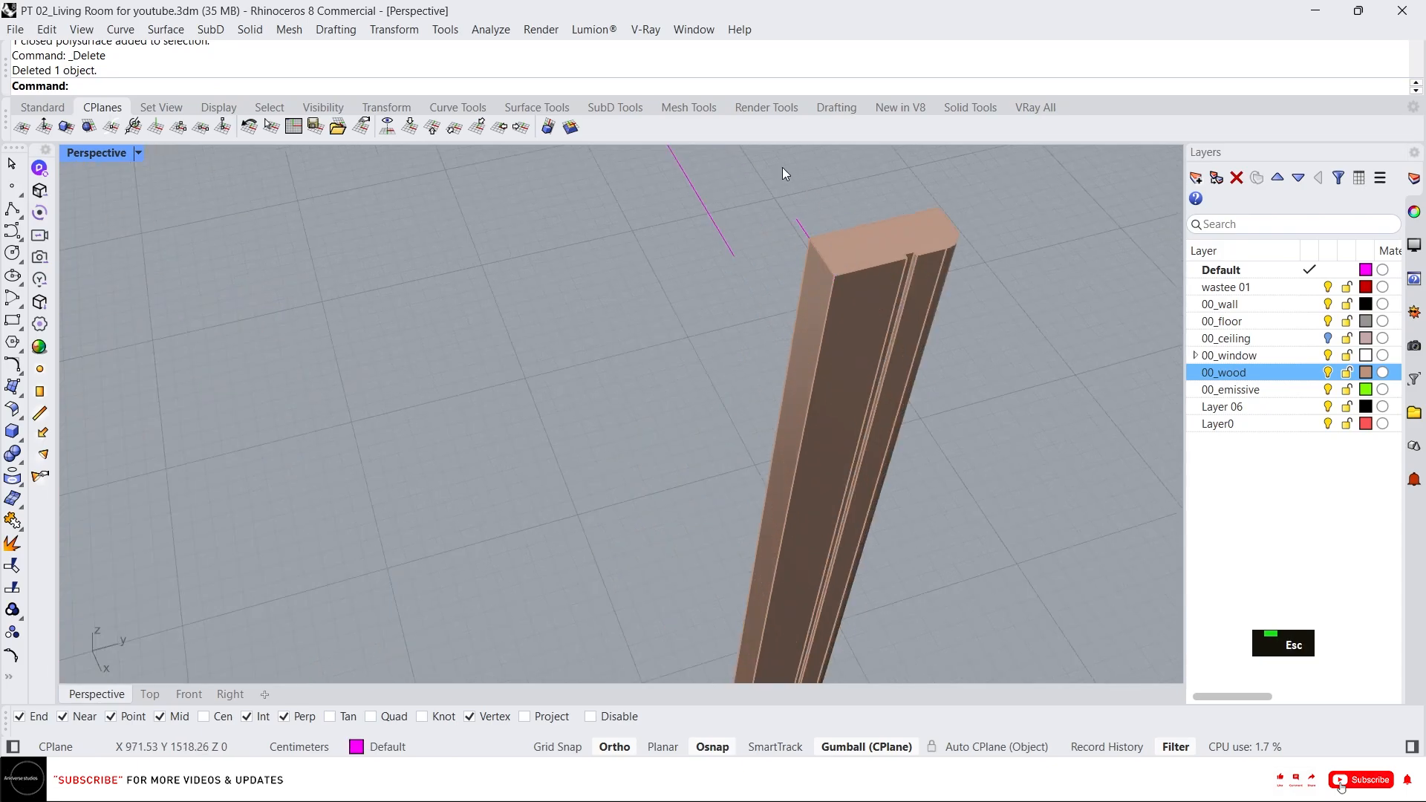
click(780, 226)
key(Delete)
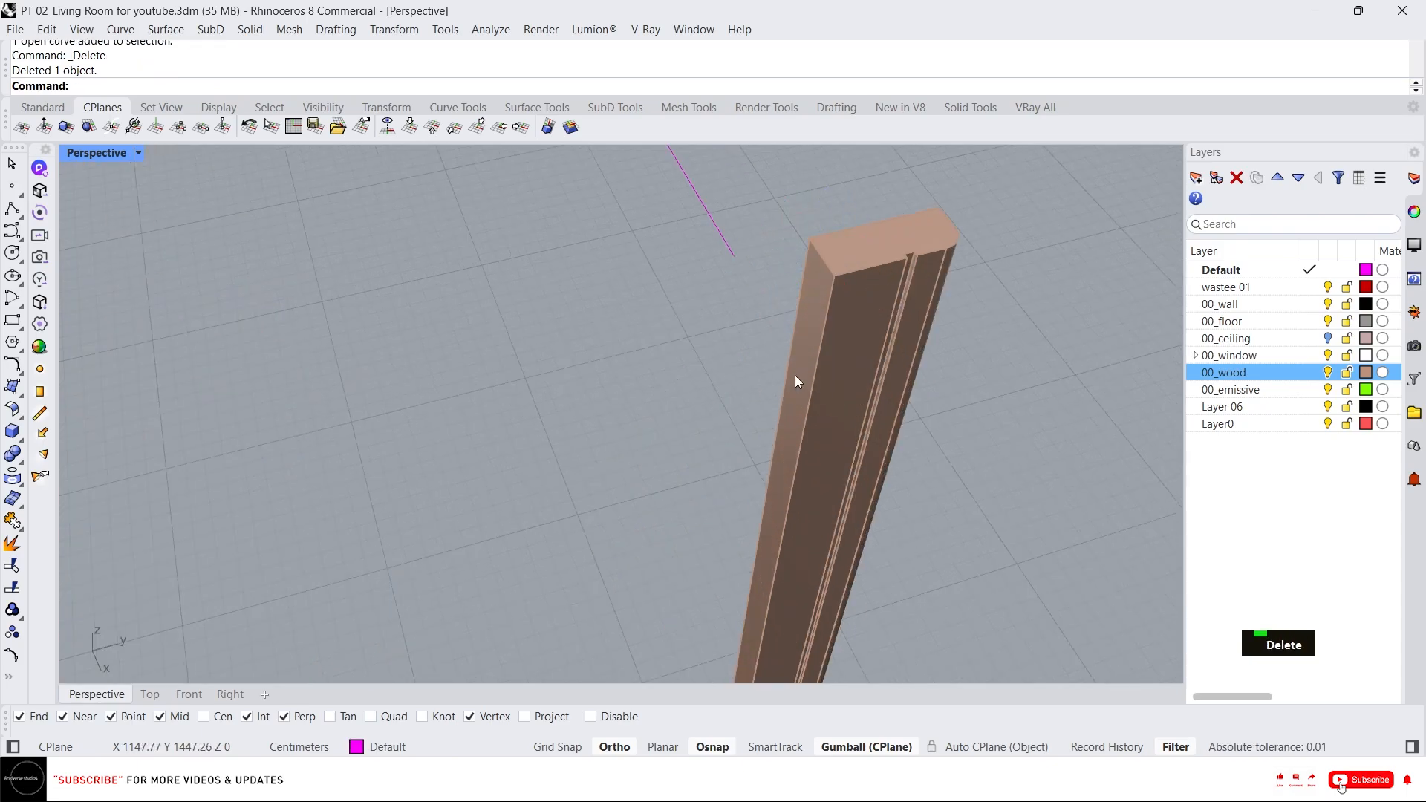
Push-pull a side face of the trim piece to the reference line with PushPull.
text(x)
key(space)
click(791, 349)
click(692, 195)
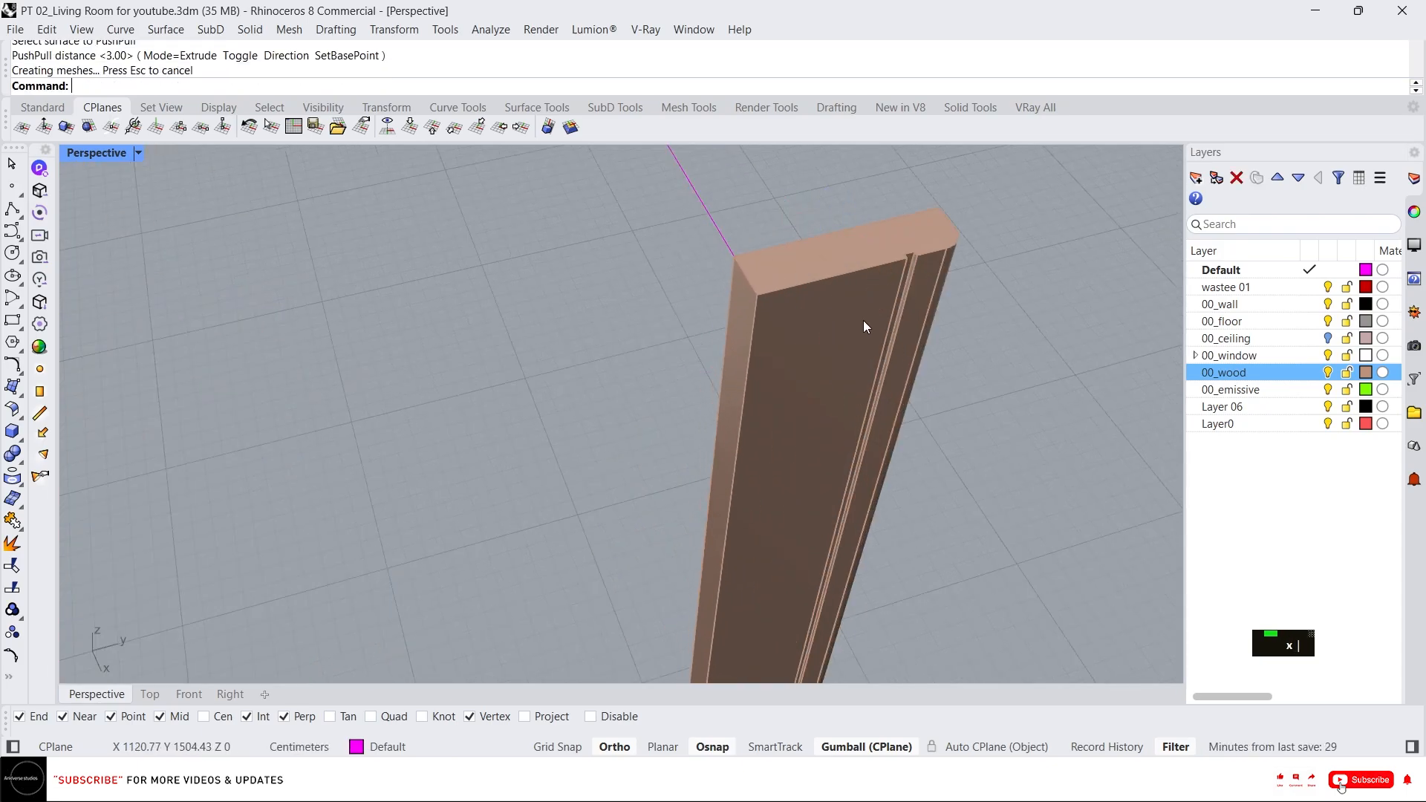
Move the trim piece from its top corner to sit against the fluted panels.
click(865, 321)
scroll(864, 321, down, 6)
right_drag(865, 320, 828, 300)
scroll(829, 300, up, 4)
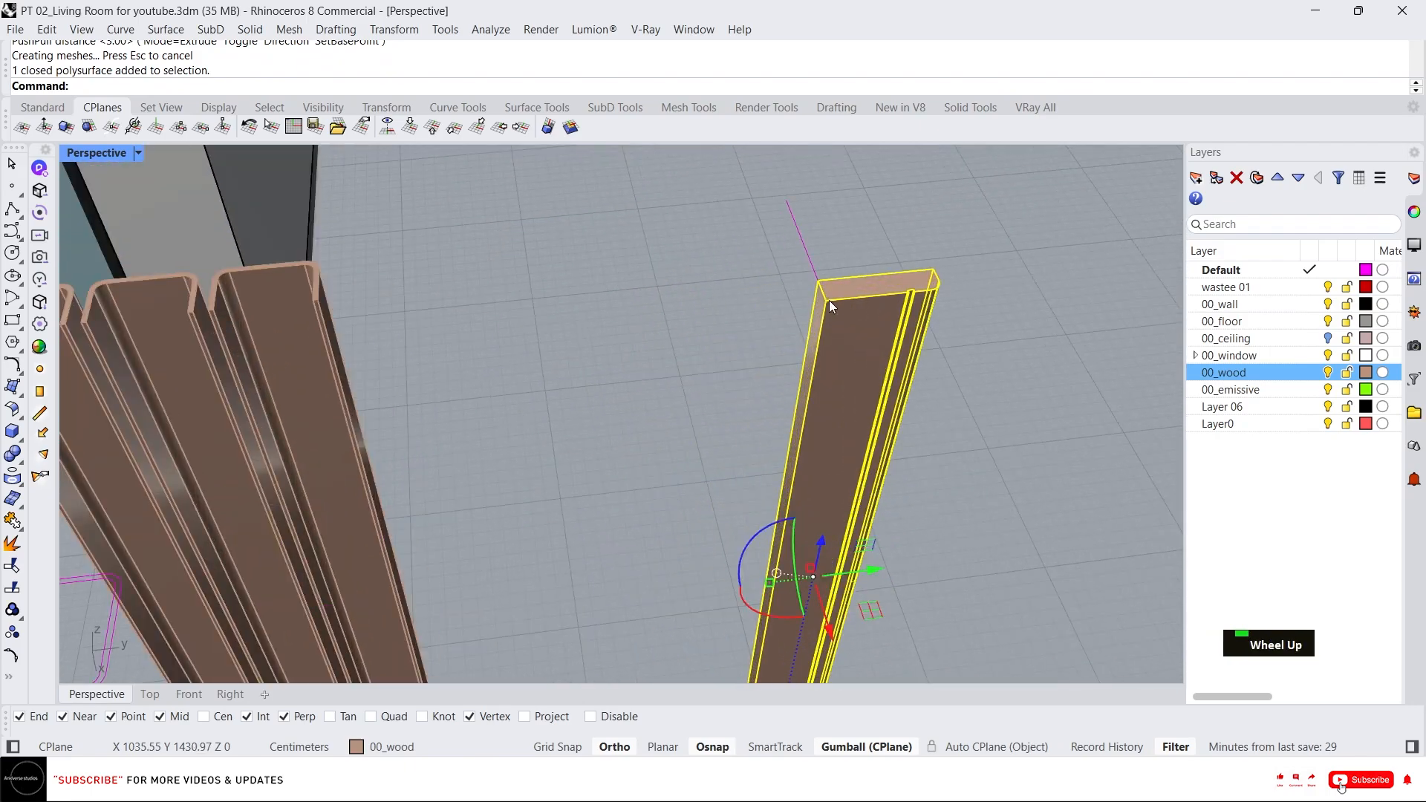
text(m)
key(space)
click(819, 282)
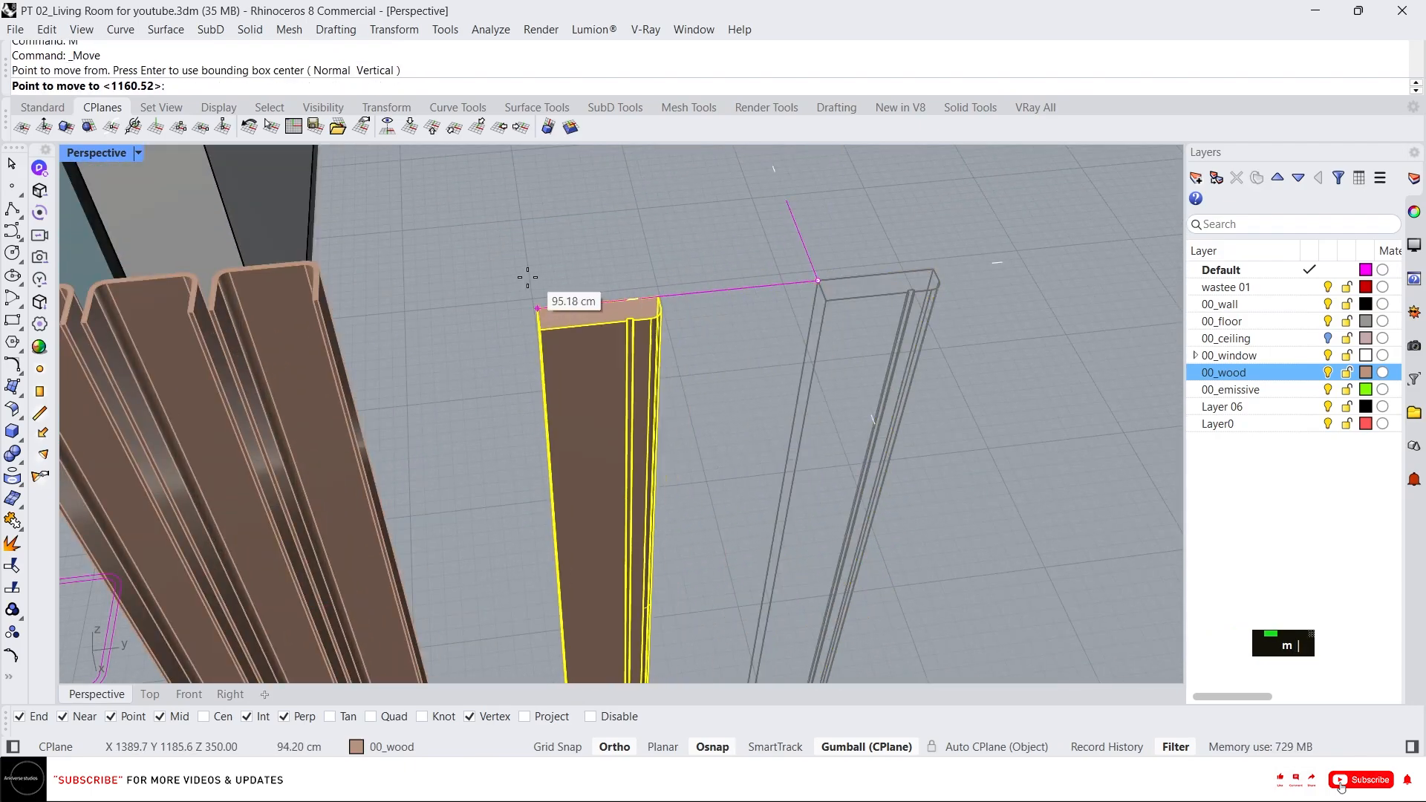
click(308, 300)
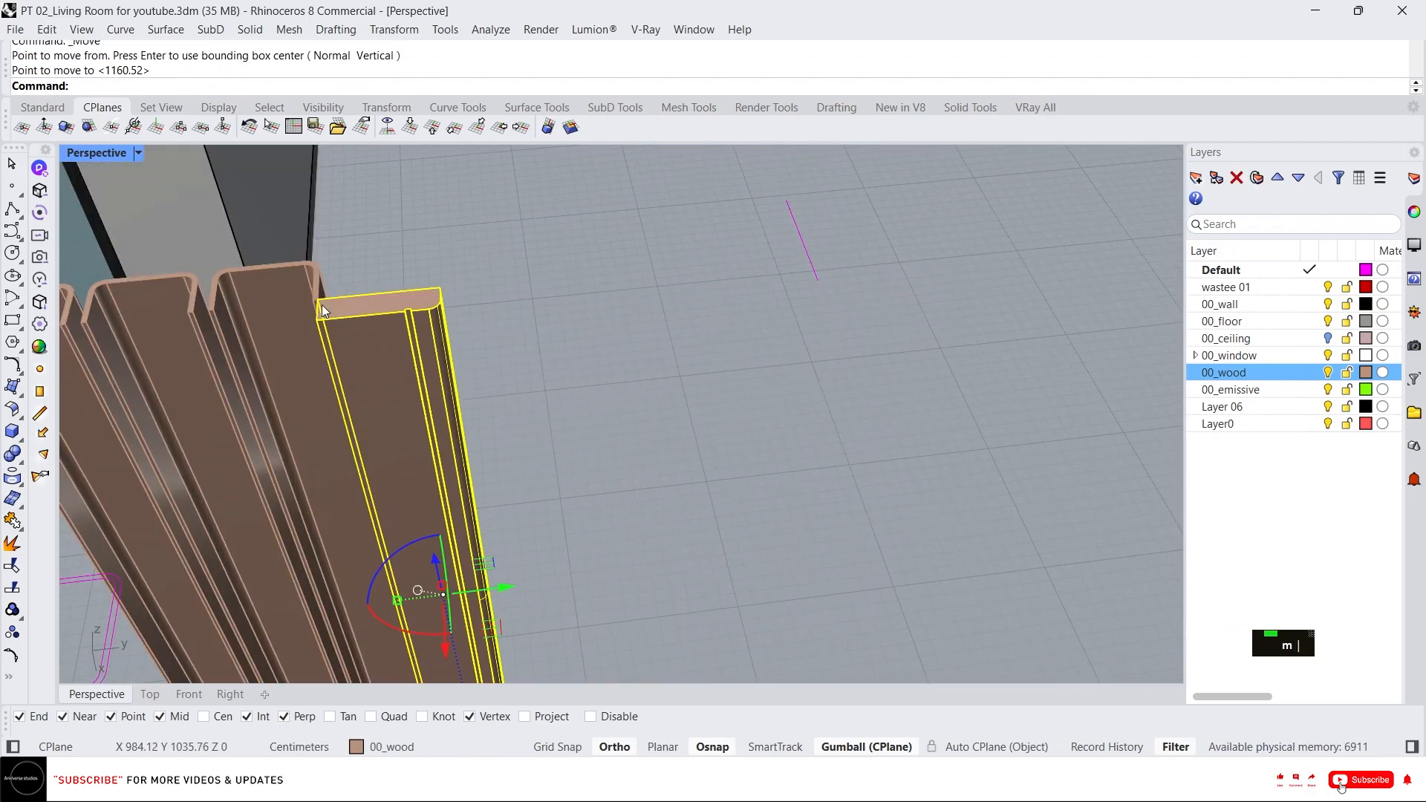
Move the trim piece 20 cm along a gumball axis and undo the move.
scroll(323, 304, up, 3)
right_drag(436, 321, 577, 558)
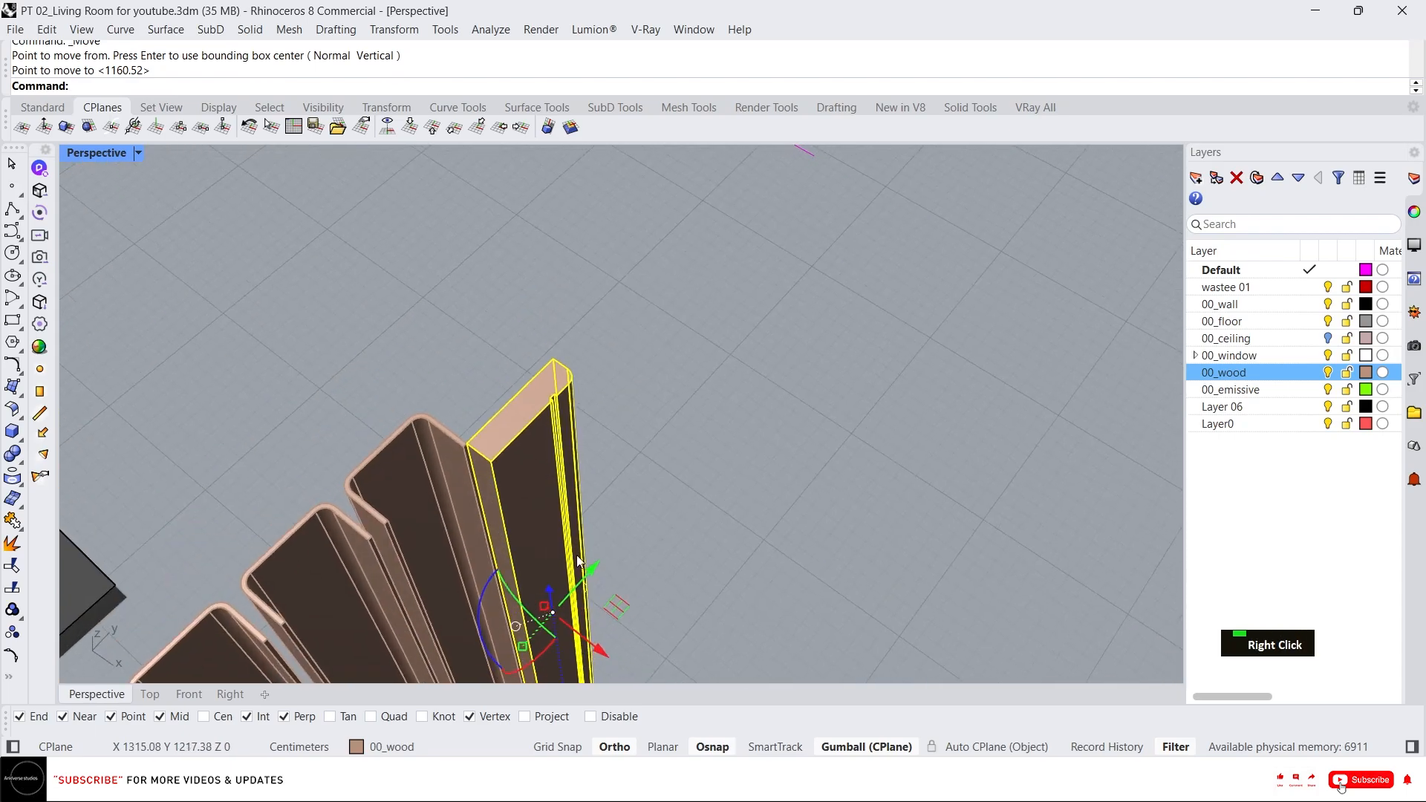
click(599, 648)
text(20)
key(Return)
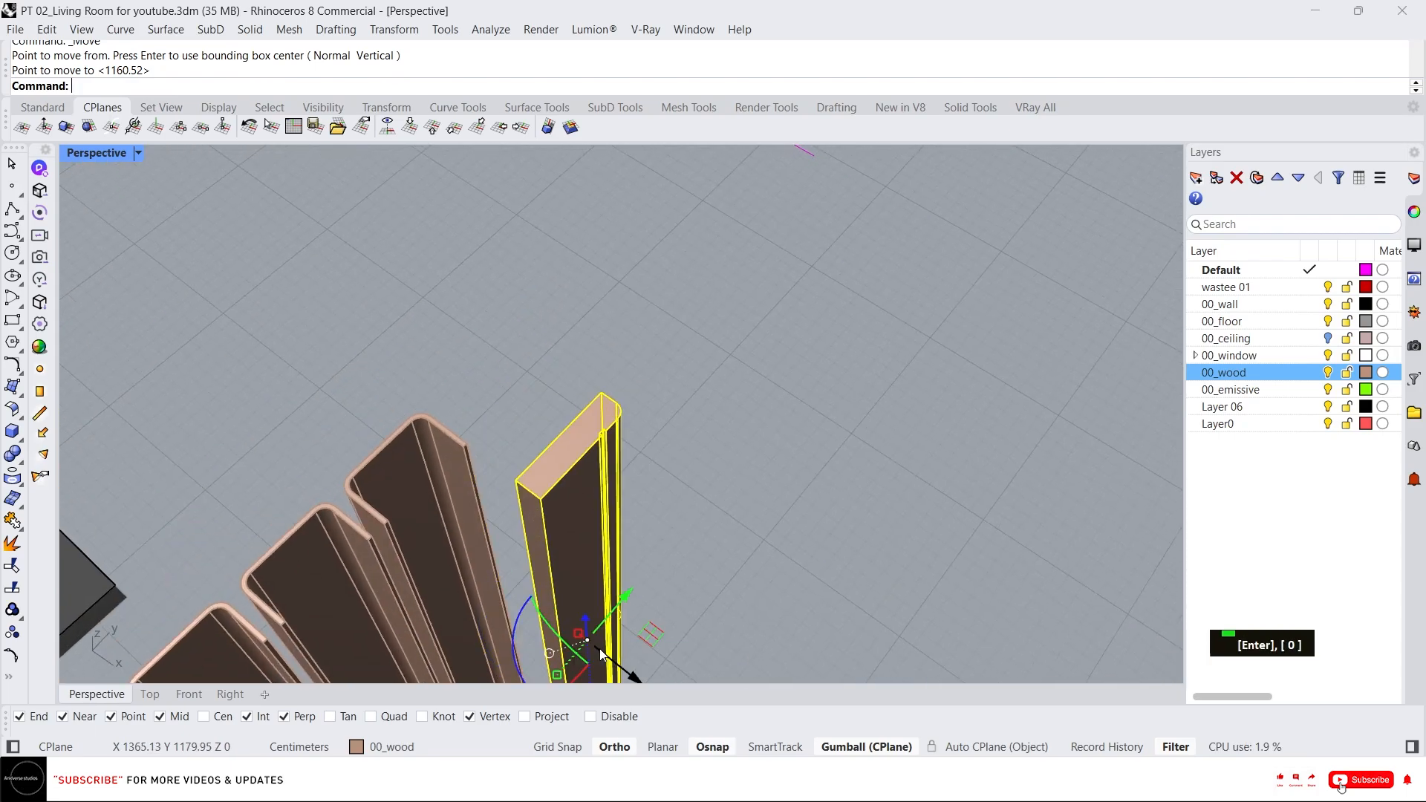
key(Escape)
key(Escape)
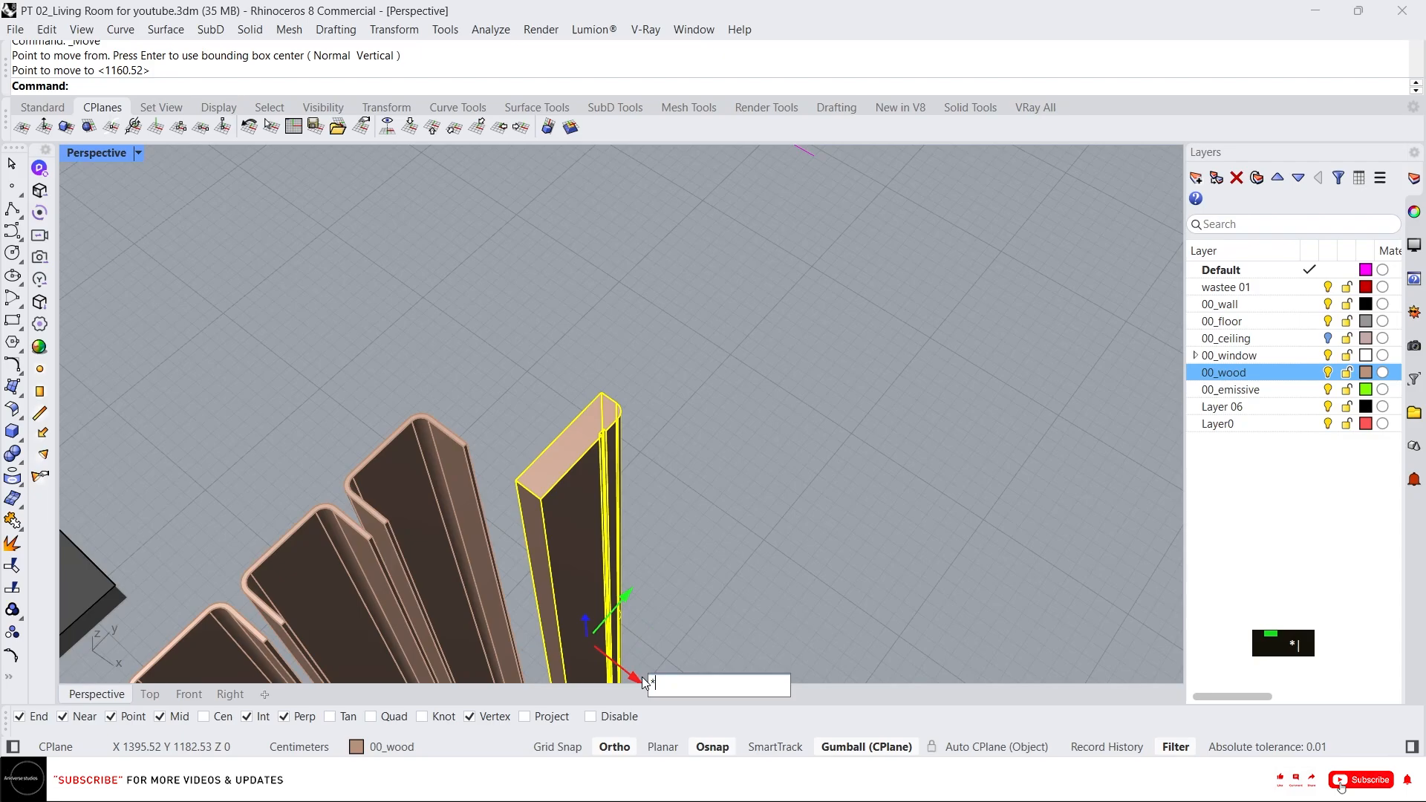
key(ctrl+z)
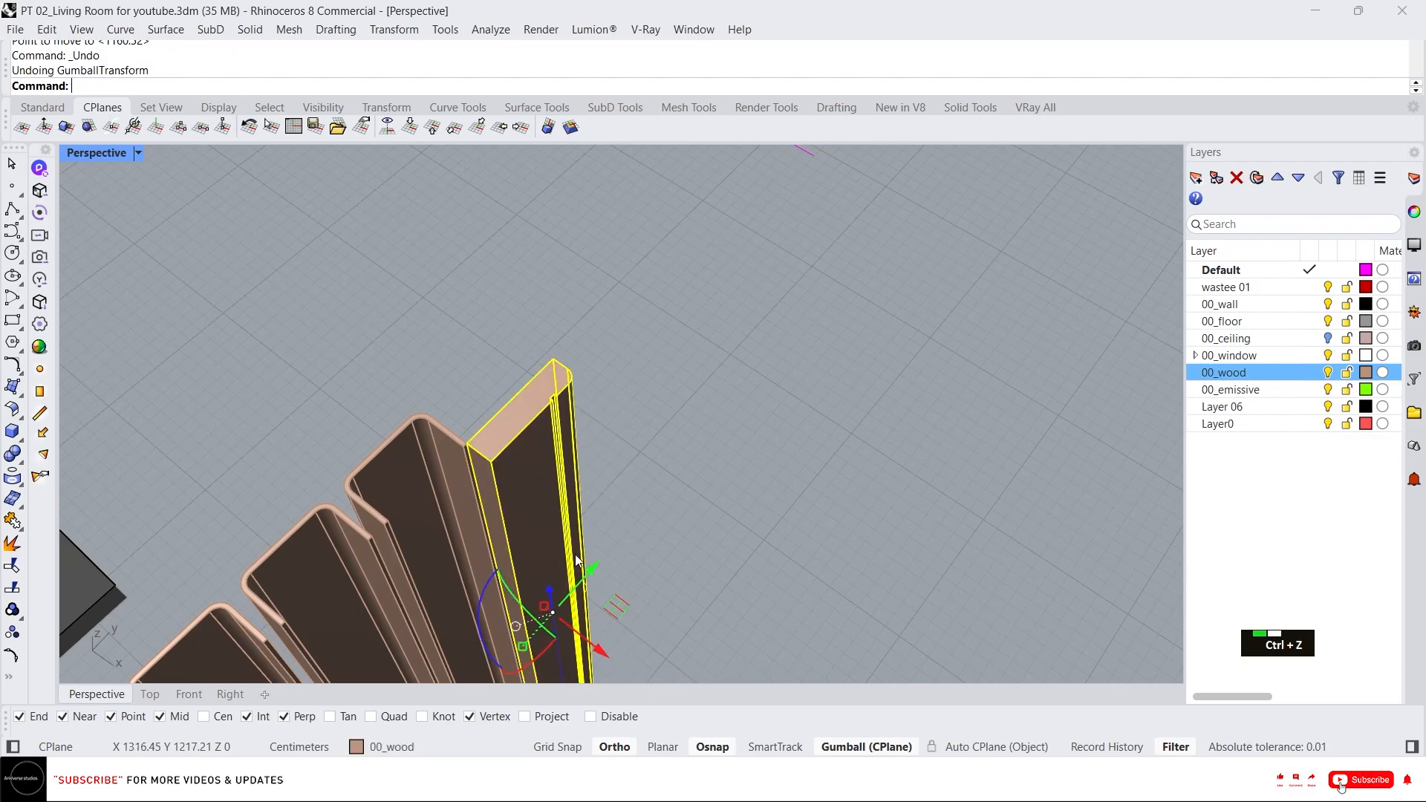
Move the trim piece 20 cm along the gumball's other horizontal axis.
click(604, 652)
text(20)
key(Return)
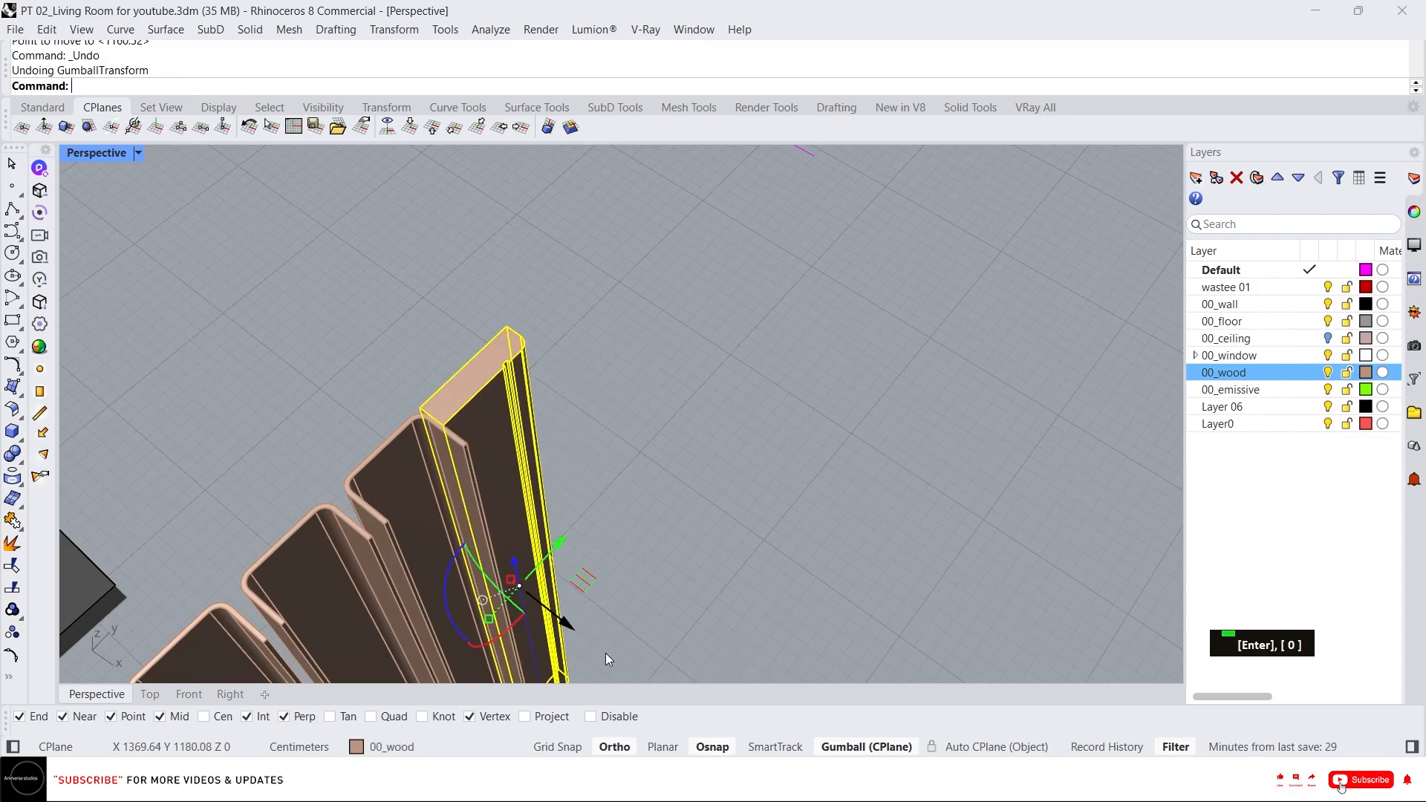
scroll(455, 422, up, 5)
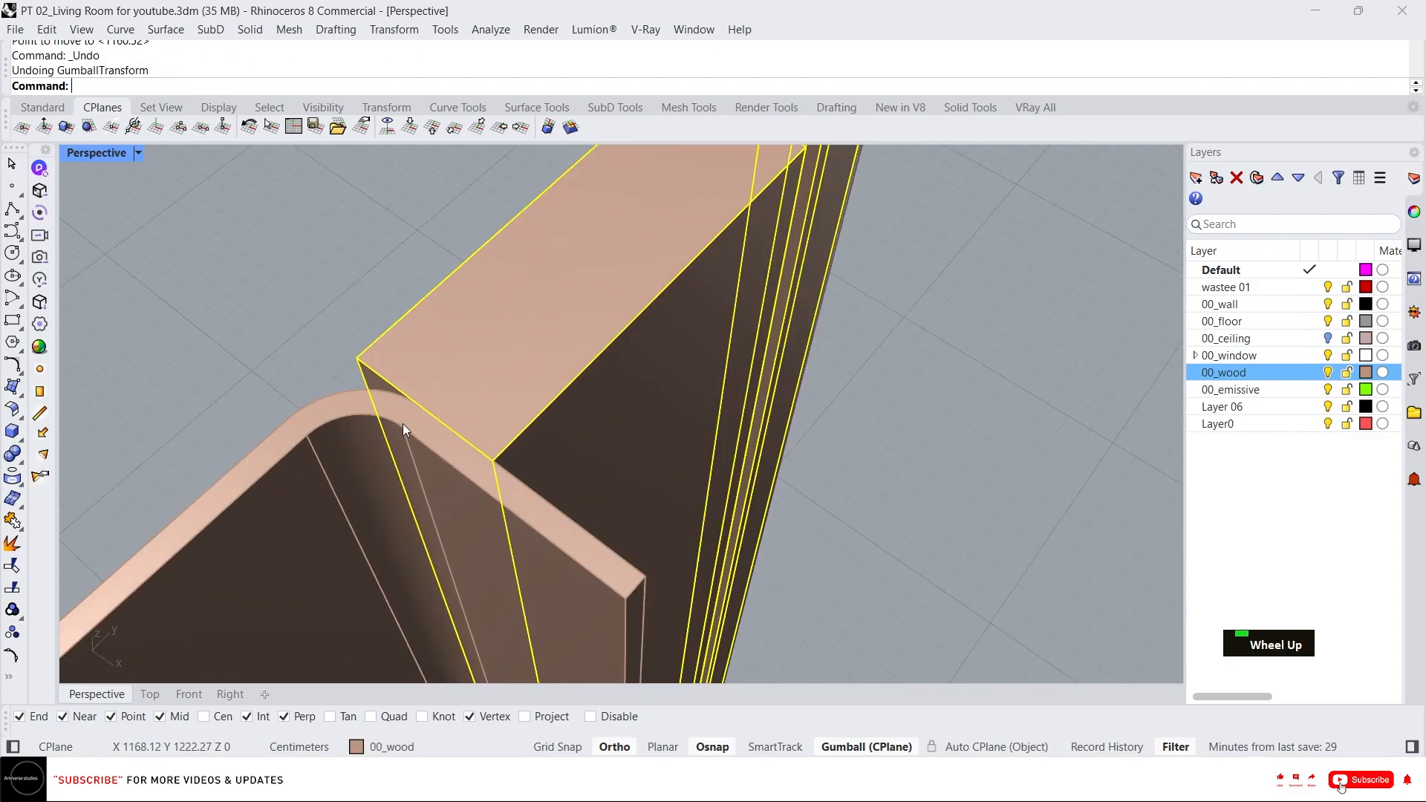
text(l)
right_click(417, 356)
click(297, 398)
key(Escape)
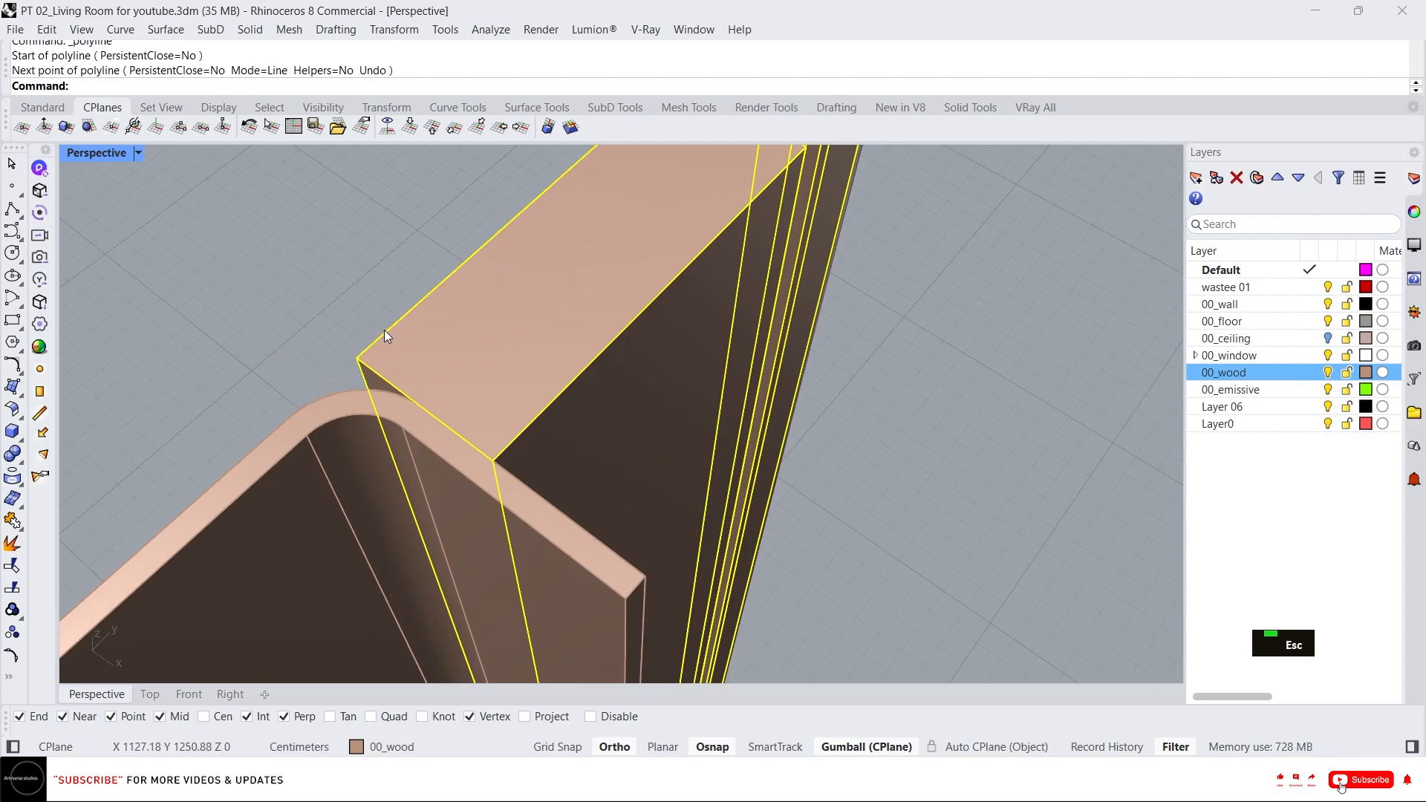
Move the trim piece 3 cm along the gumball's green axis.
scroll(384, 330, down, 6)
right_drag(513, 353, 411, 362)
click(569, 497)
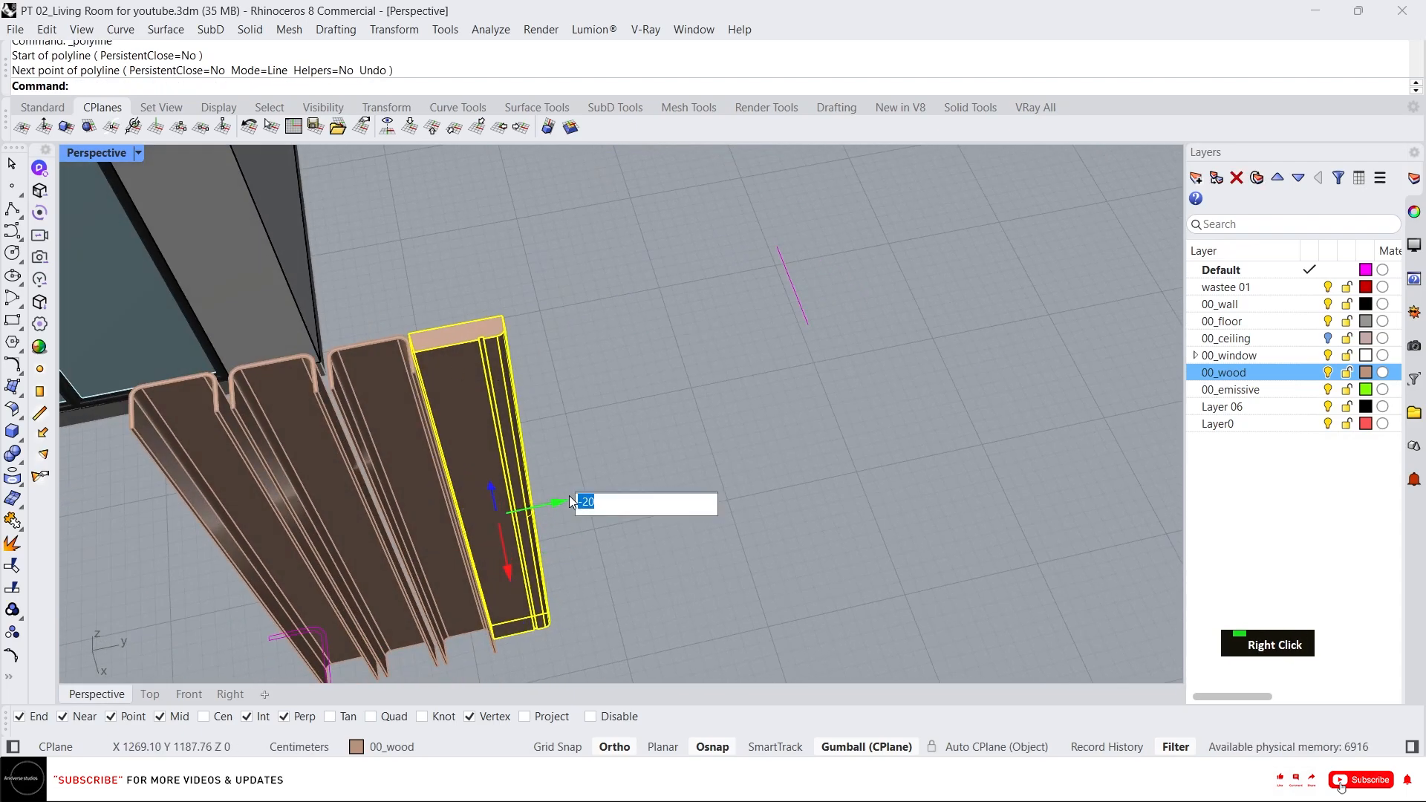
text(3)
key(Return)
Push-pull the trim piece's side face by 5 cm.
scroll(615, 478, down, 5)
right_drag(615, 478, 592, 372)
scroll(517, 364, up, 3)
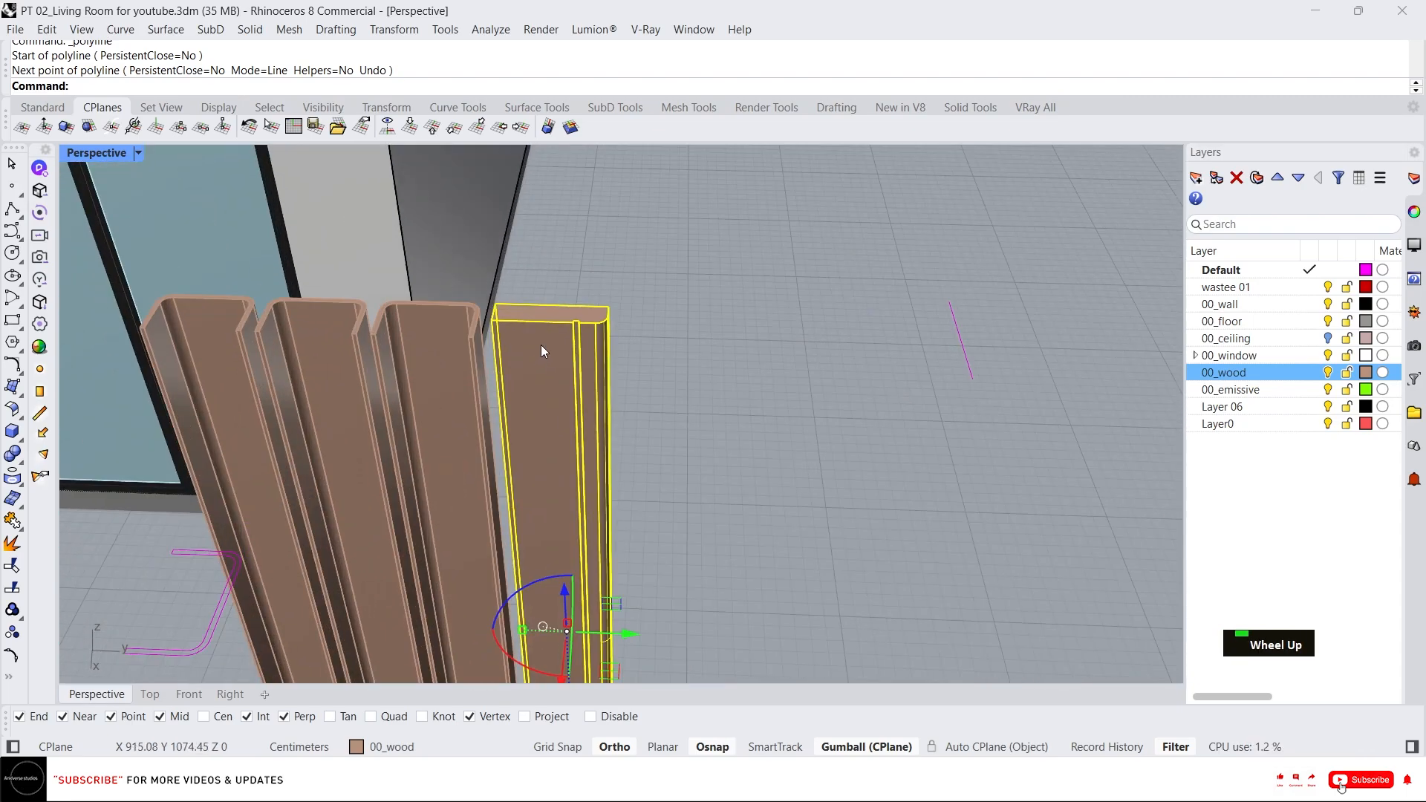
click(739, 384)
click(574, 377)
right_drag(573, 377, 446, 457)
scroll(446, 458, up, 2)
scroll(483, 452, up, 3)
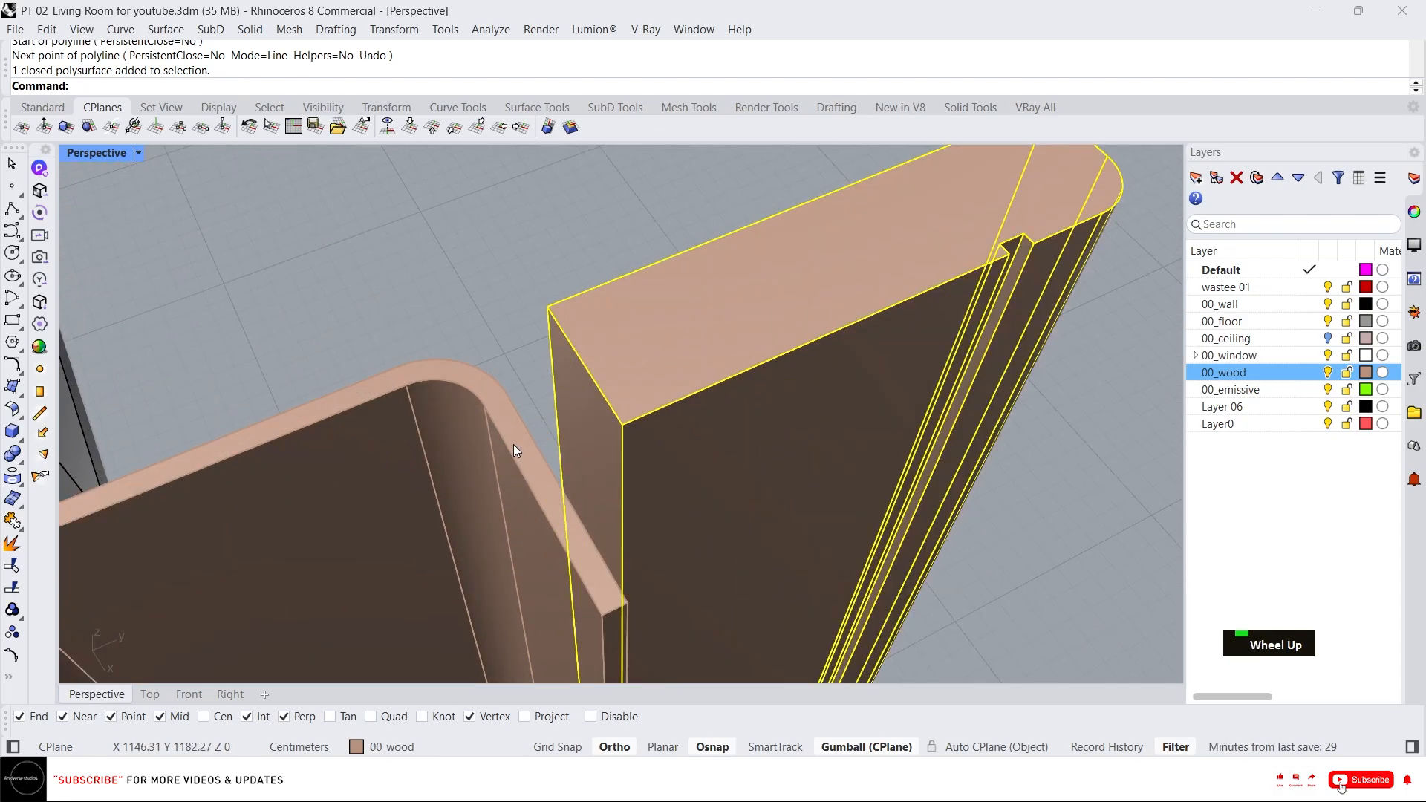
text(x)
key(Return)
click(576, 423)
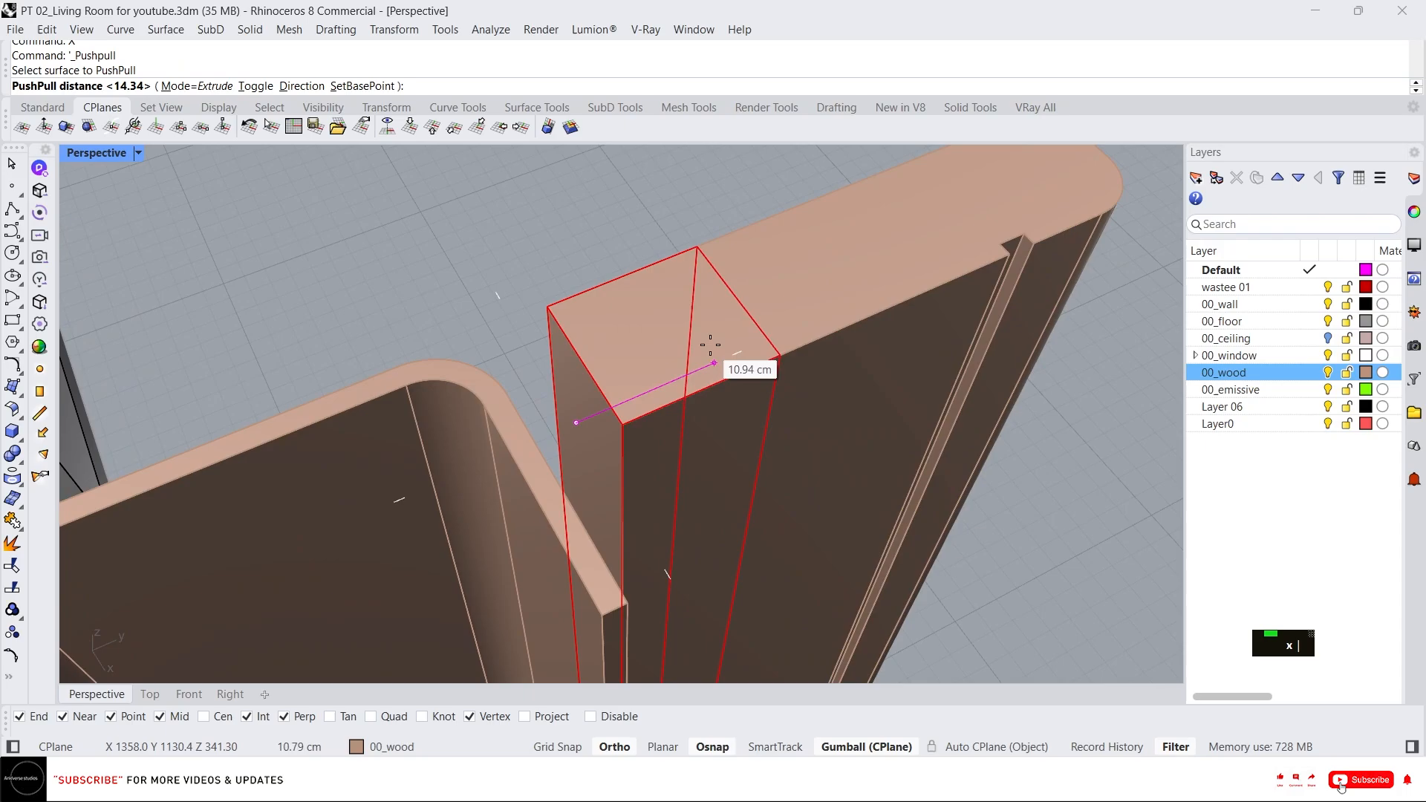
text(5)
key(Return)
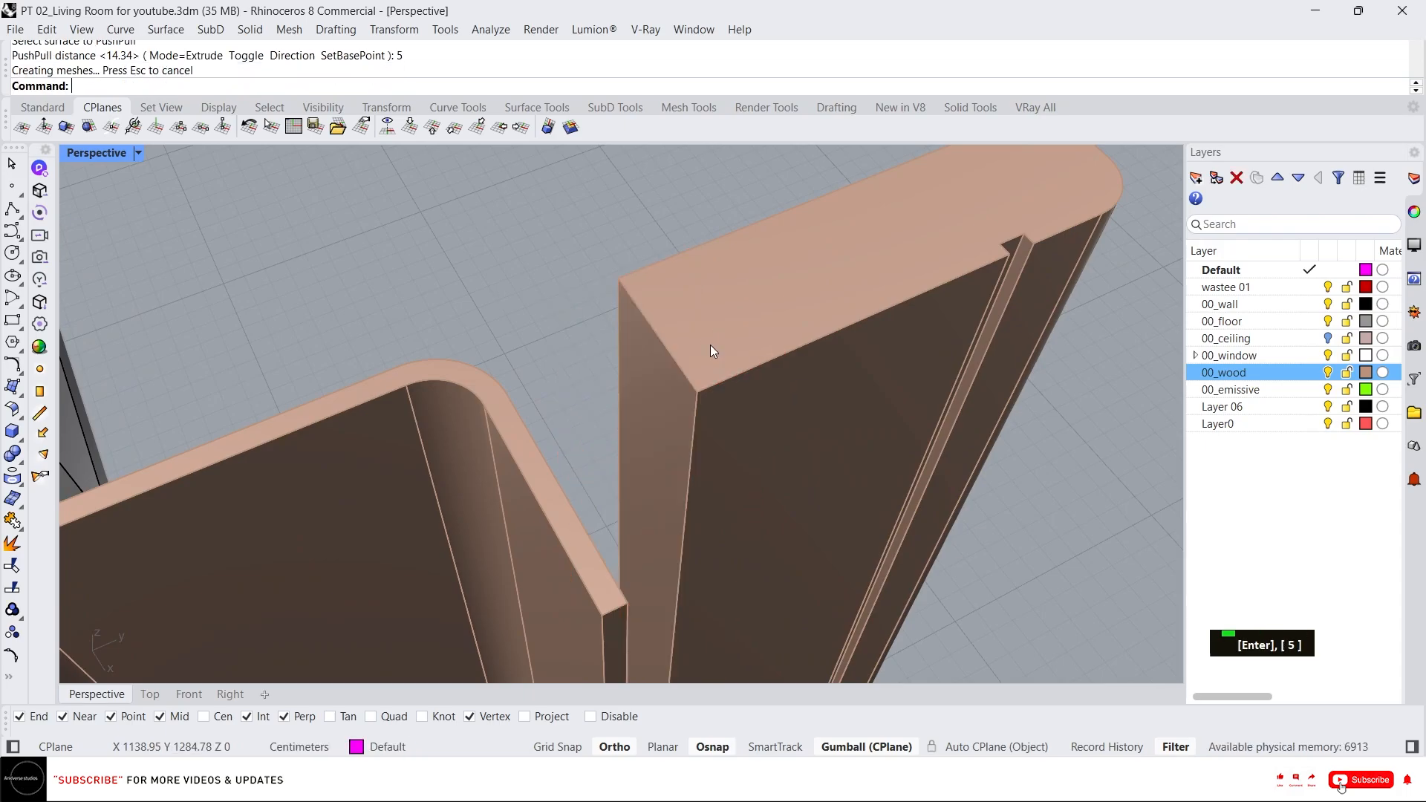
Select another trim piece and move it -3 cm along the gumball's green axis.
scroll(710, 345, down, 5)
right_drag(719, 349, 652, 260)
click(633, 217)
scroll(633, 217, up, 2)
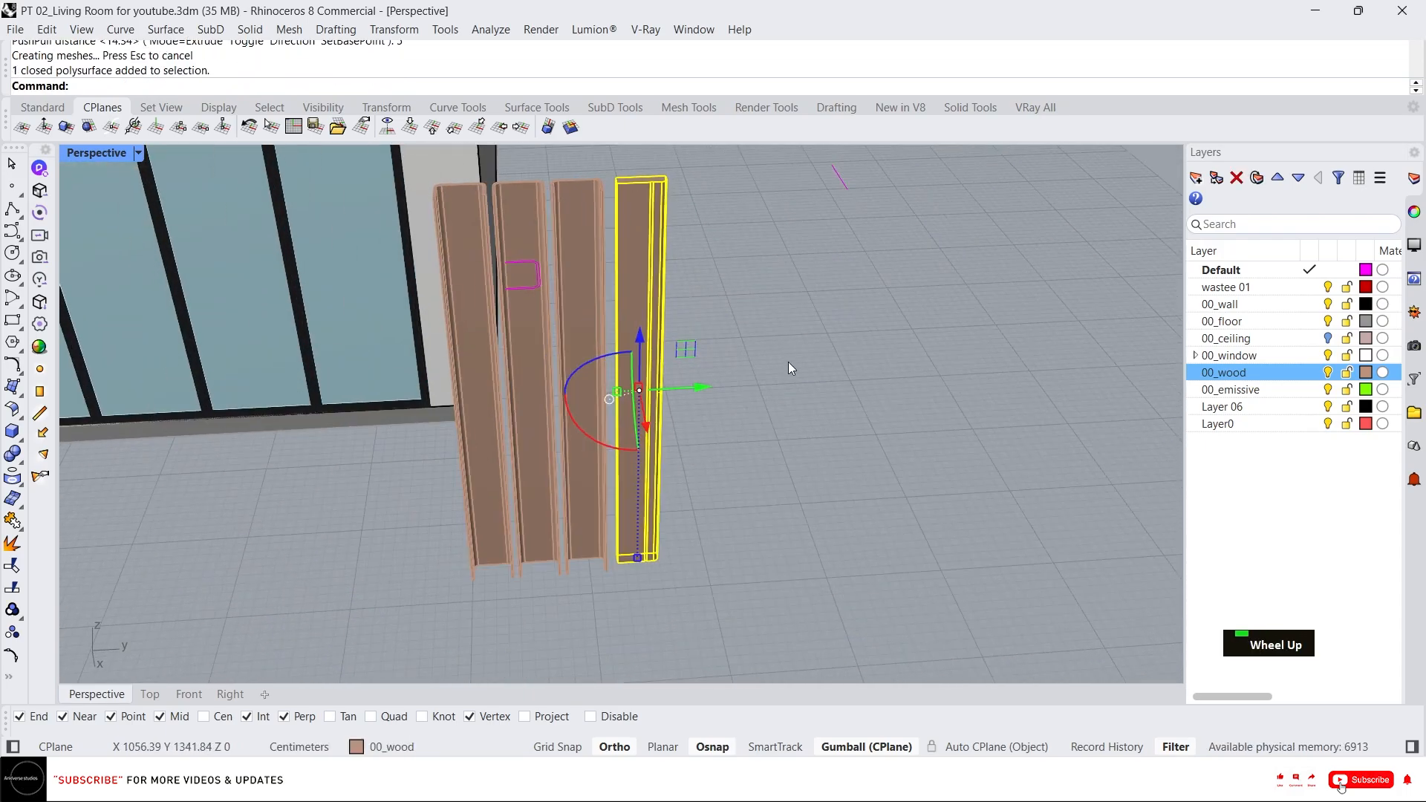
click(702, 389)
text(-)
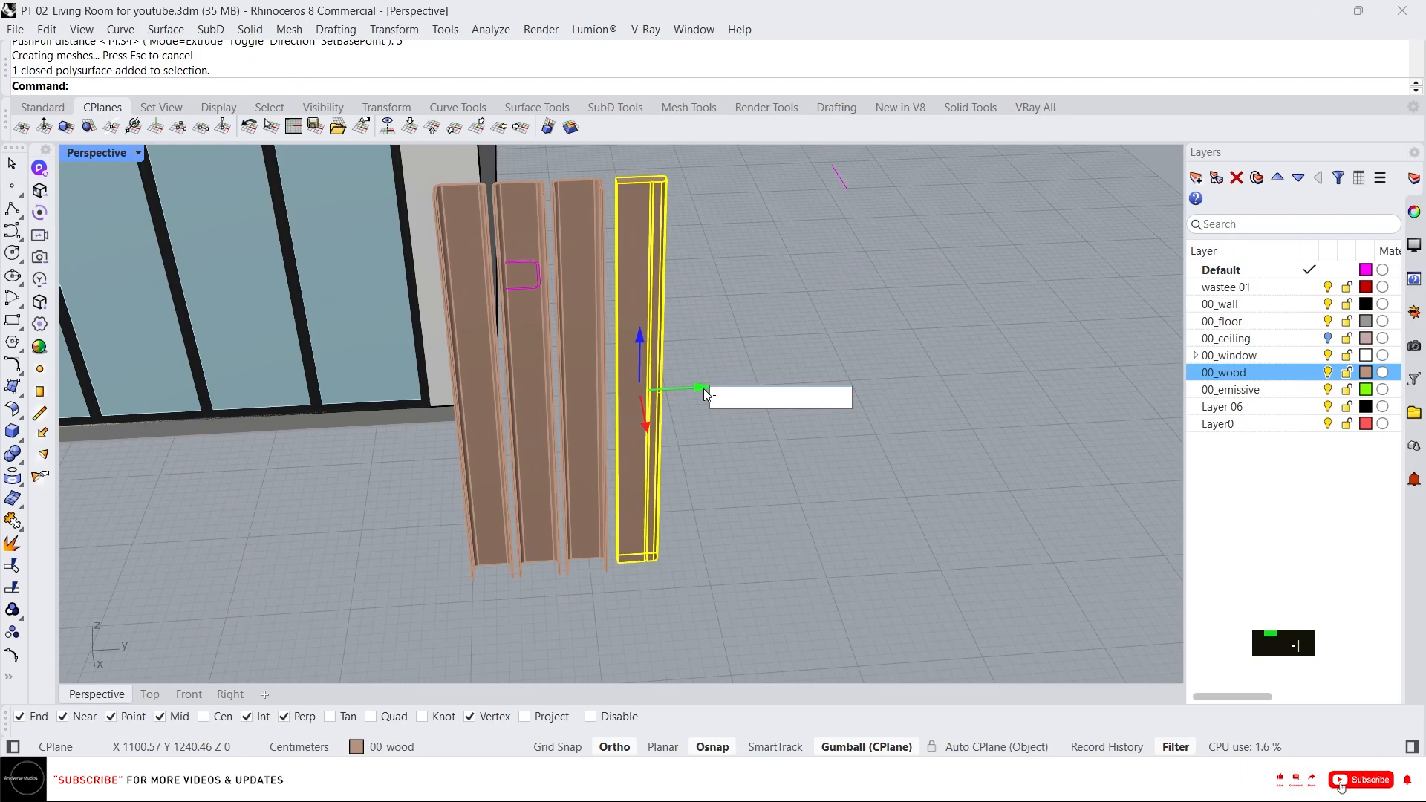
text(3)
key(Return)
Mirror a copy of the selected trim piece across a plane through its edge.
right_drag(704, 391, 806, 447)
scroll(425, 177, up, 6)
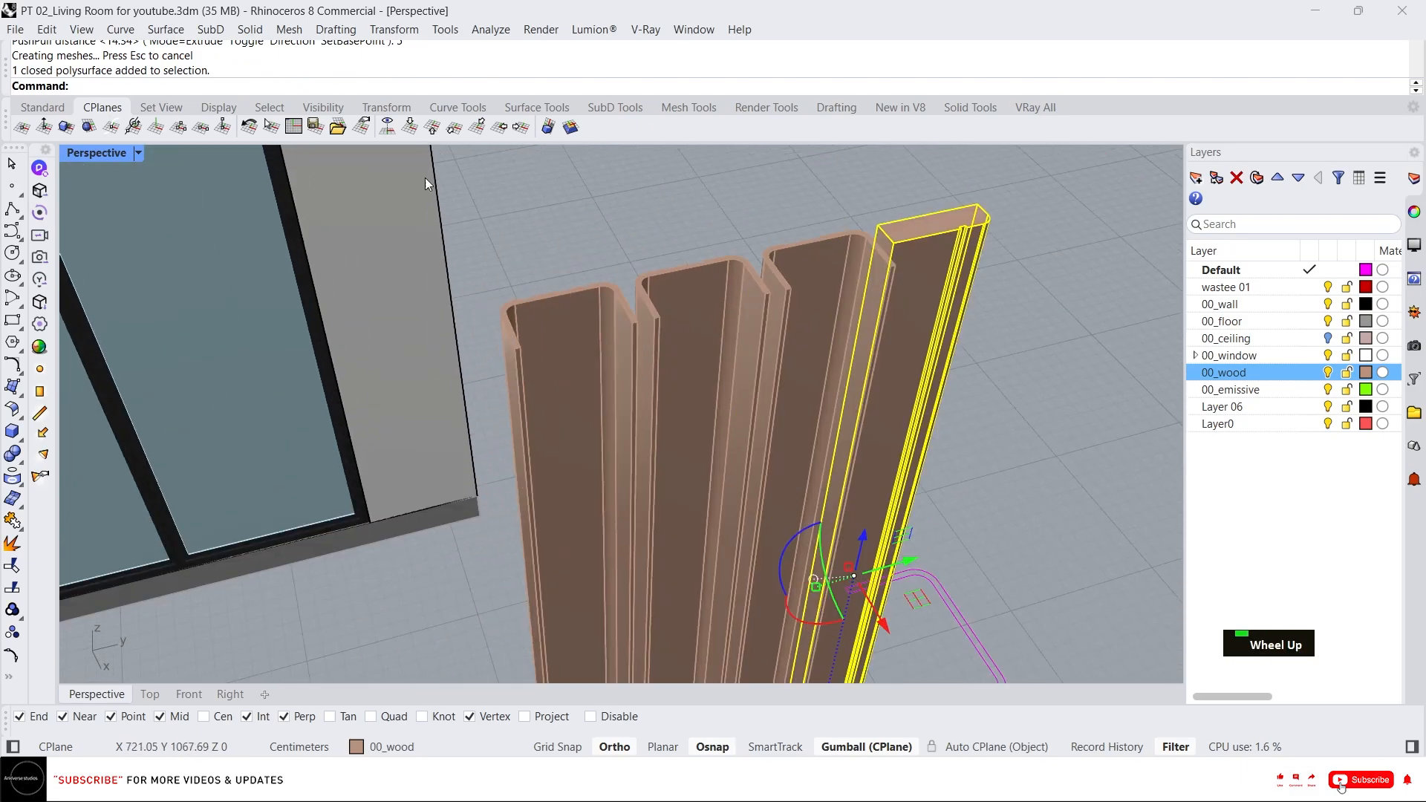
text(mi)
key(Return)
click(688, 266)
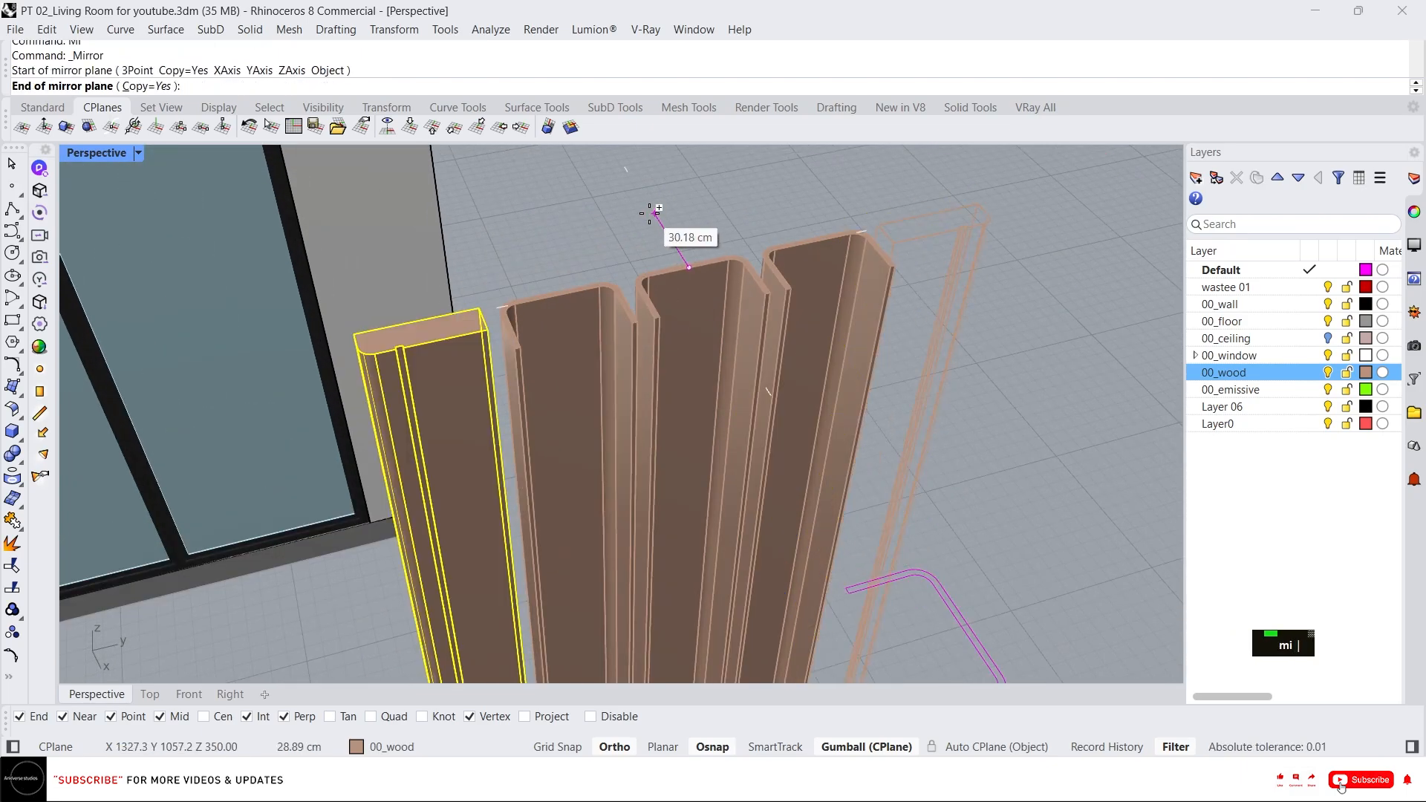
click(650, 214)
scroll(762, 276, down, 6)
right_drag(762, 276, 839, 301)
scroll(808, 233, up, 2)
scroll(824, 285, up, 2)
scroll(826, 293, down, 5)
scroll(850, 309, up, 5)
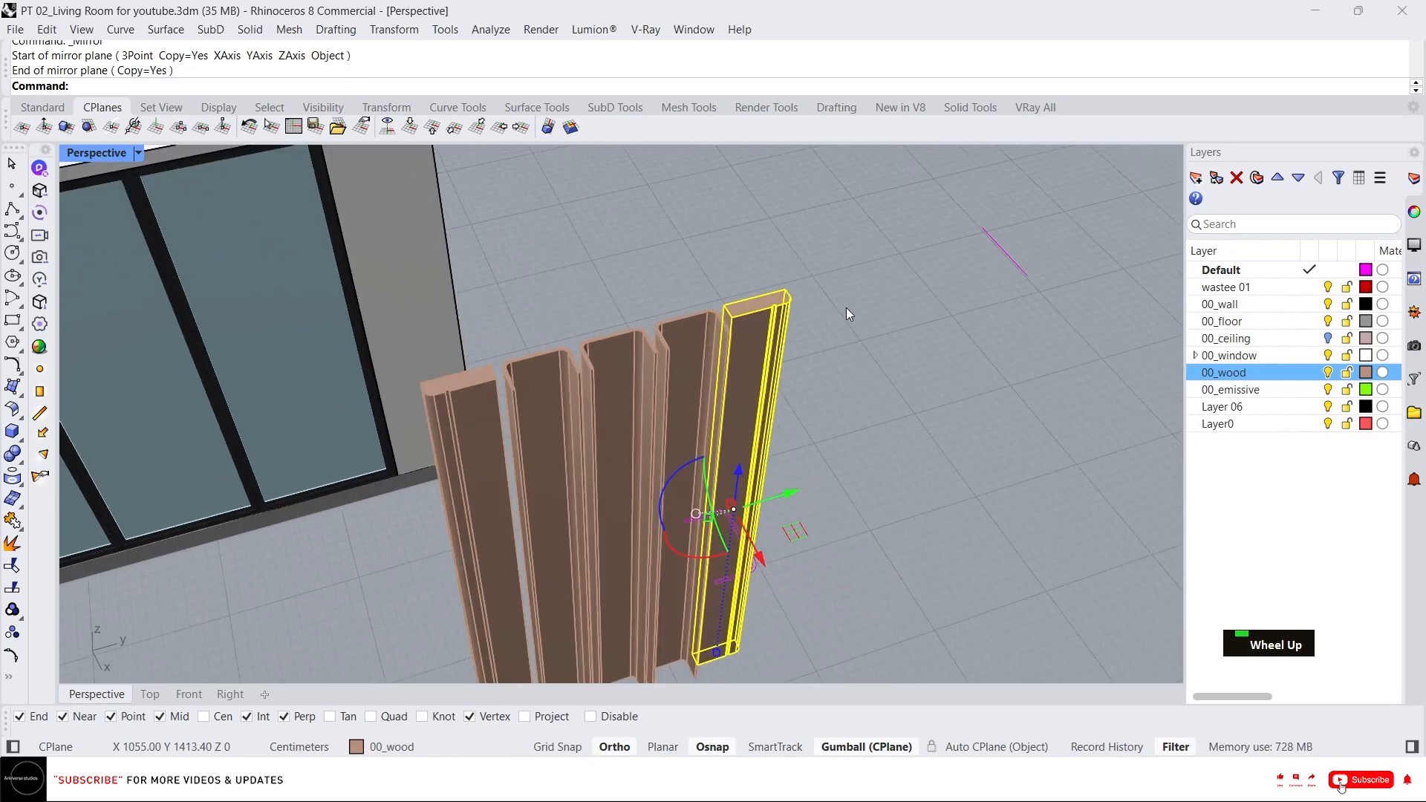
key(Escape)
Select the closed profile curve on the ground and reposition it with the gumball.
scroll(795, 295, down, 3)
right_drag(792, 308, 824, 394)
scroll(831, 294, down, 2)
click(823, 402)
scroll(824, 402, up, 4)
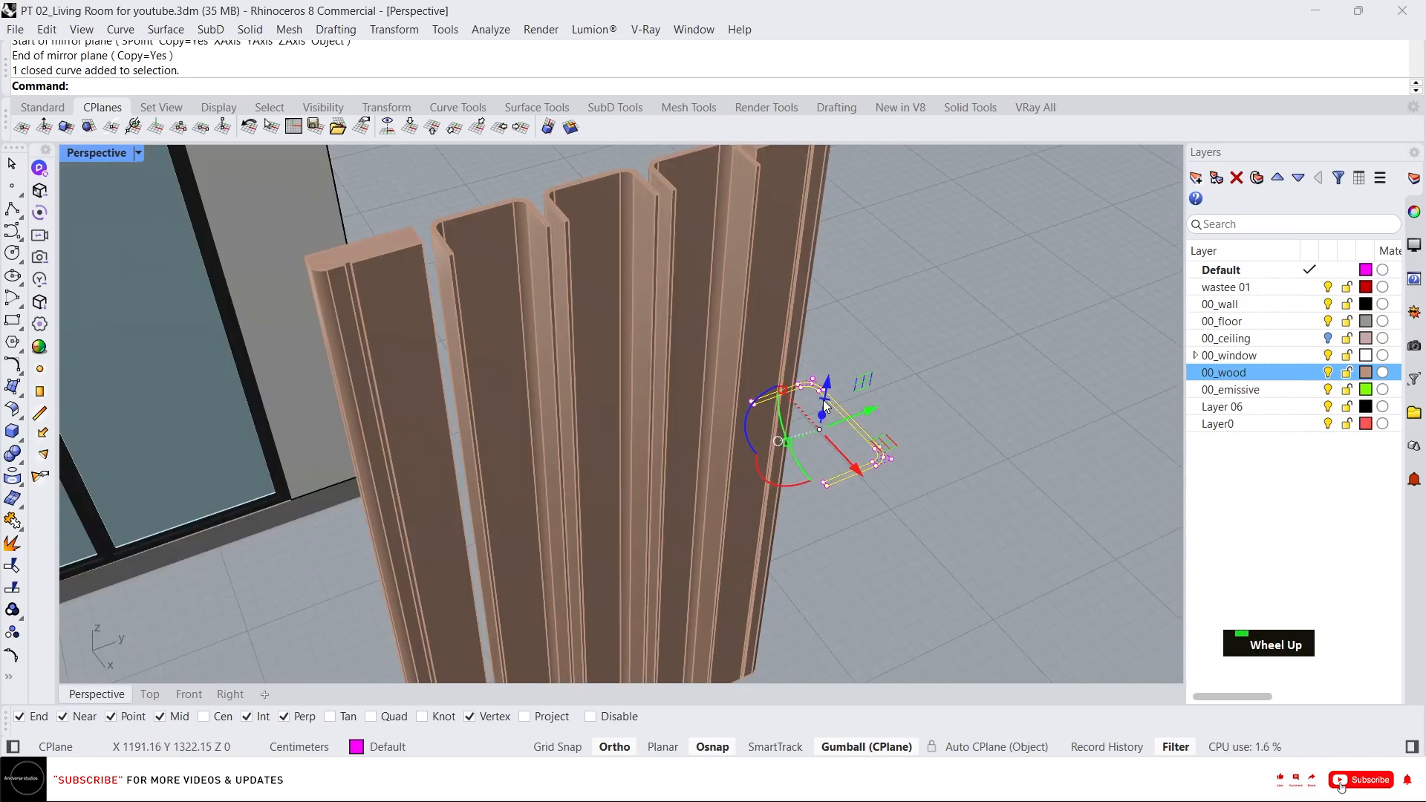
drag(752, 424, 865, 504)
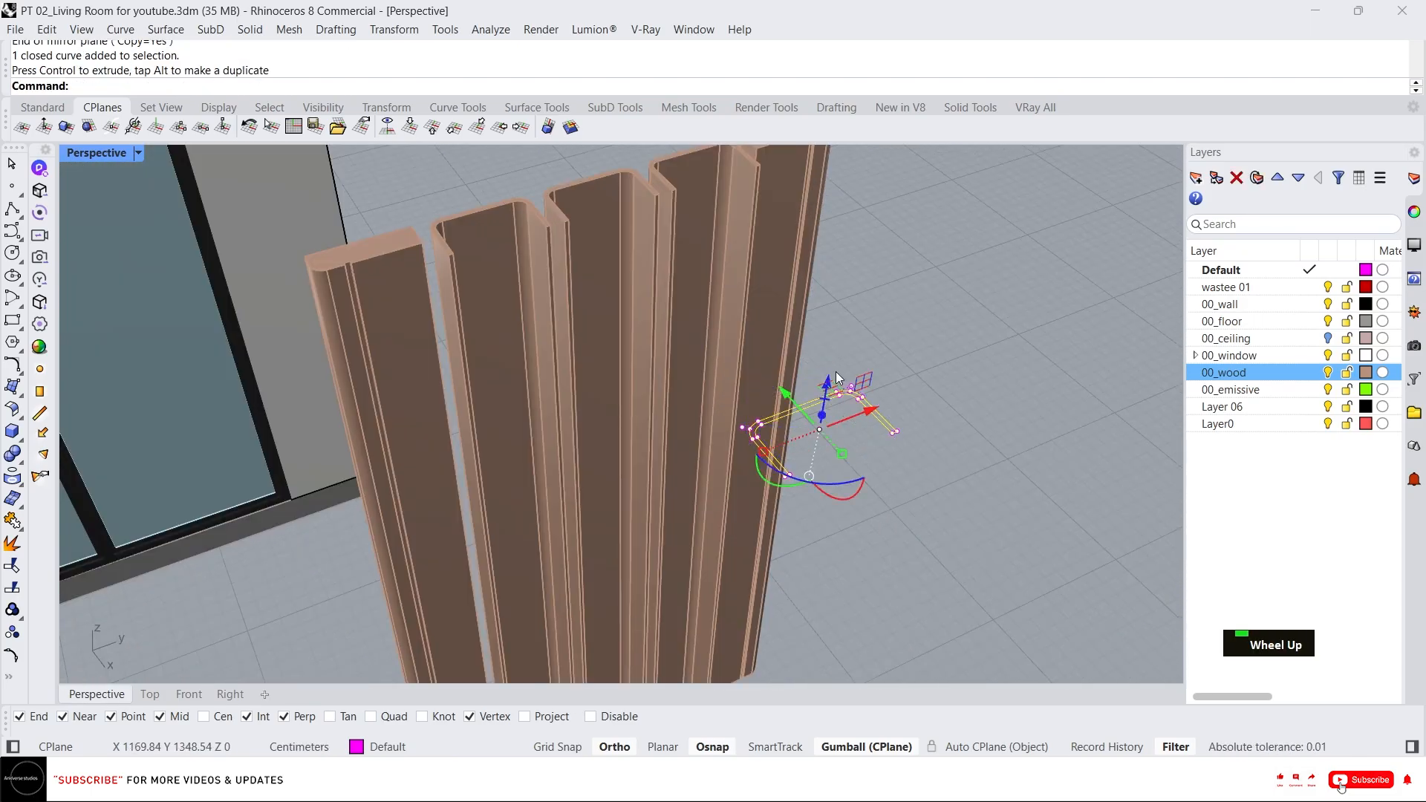
scroll(790, 386, up, 2)
drag(775, 399, 862, 468)
Explode the profile curve into segments.
text(e)
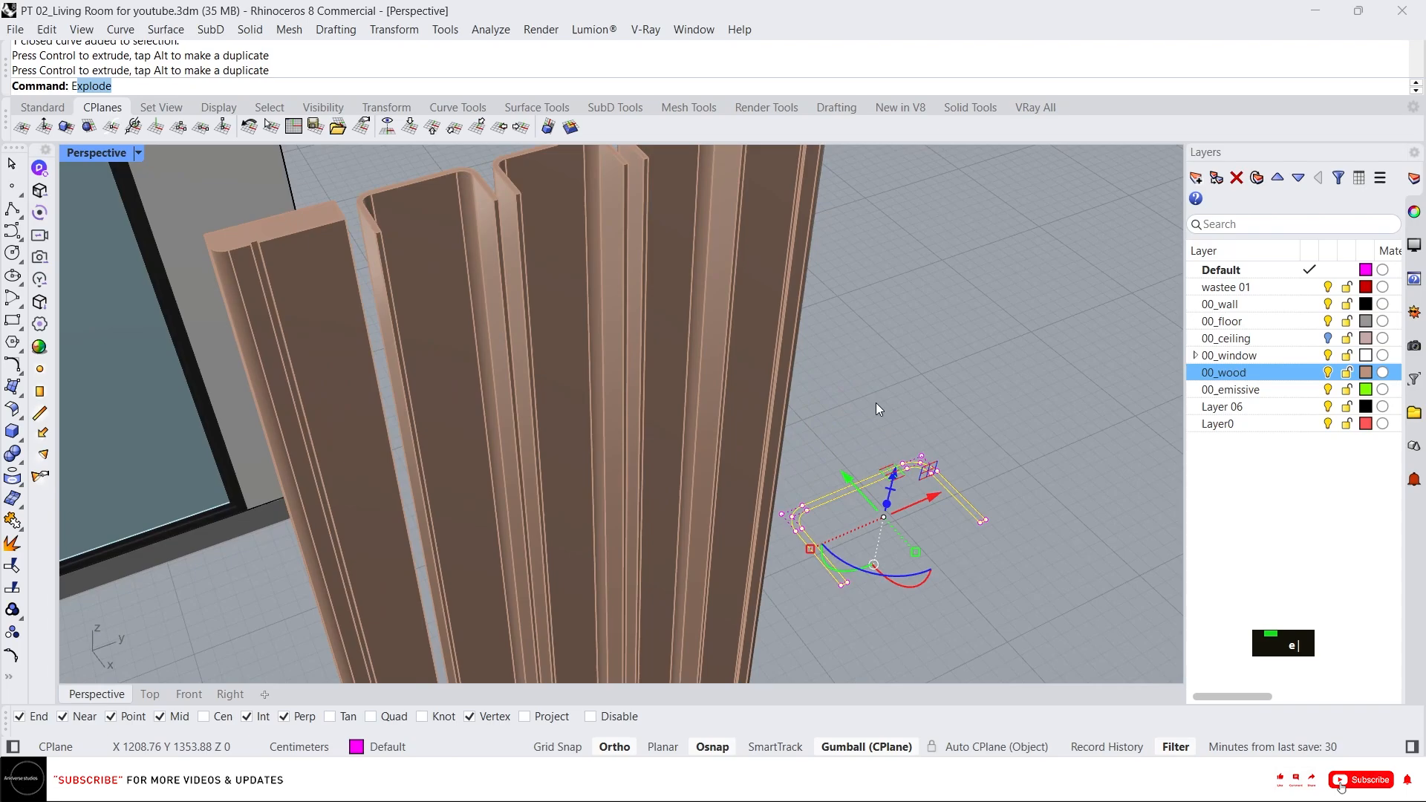
key(Return)
key(Escape)
key(Escape)
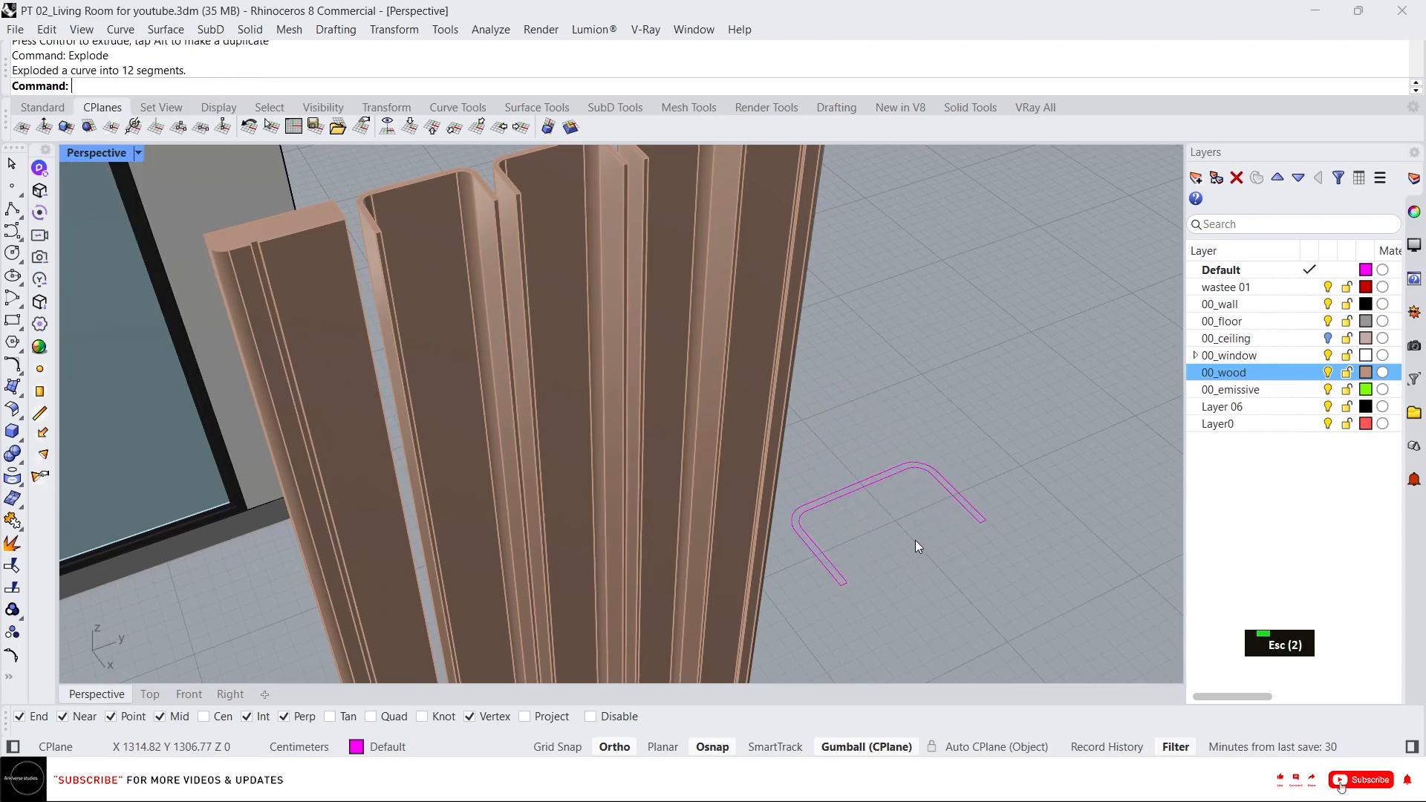
Draw a polyline segment between the two open ends of the profile.
text(l)
key(Return)
click(847, 582)
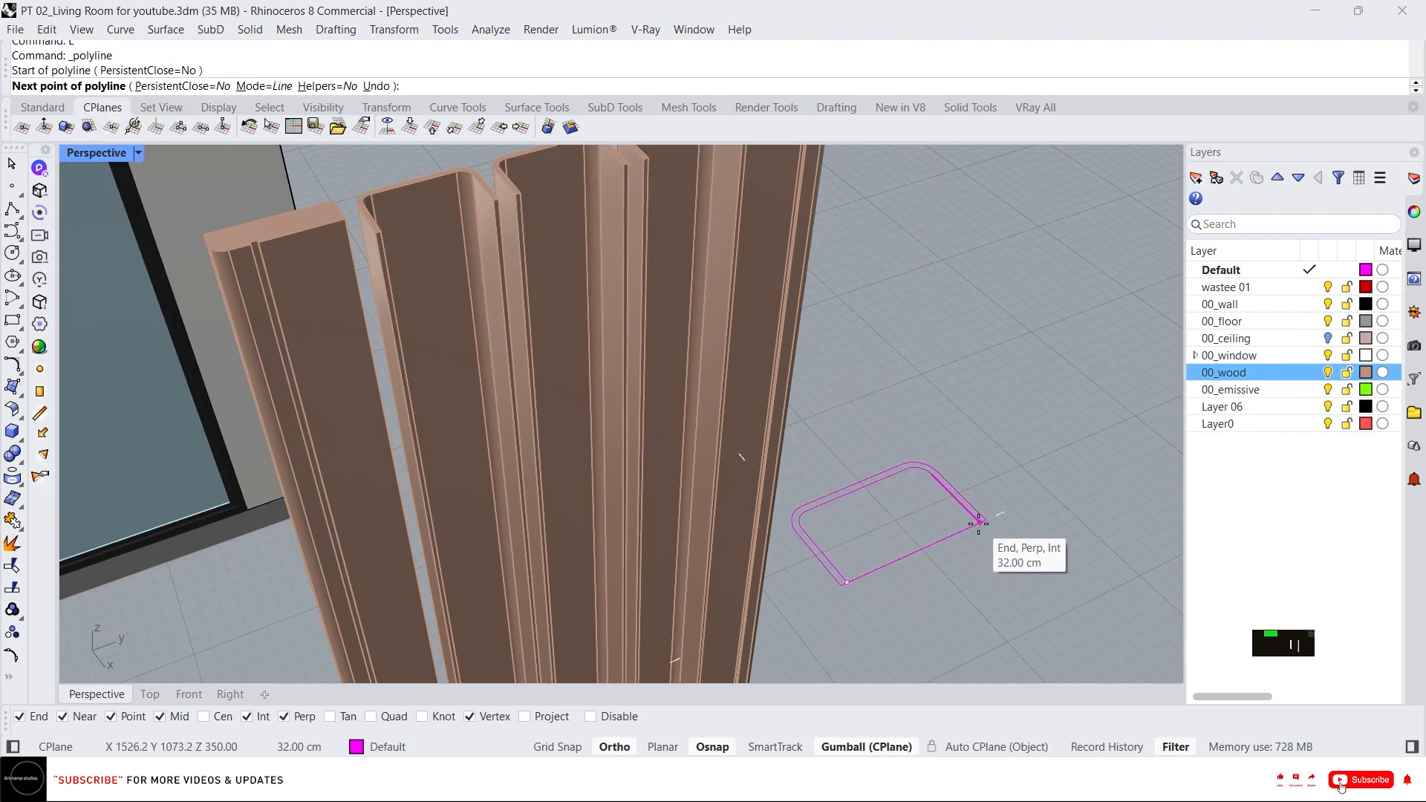
click(979, 523)
right_click(978, 529)
Delete two overlapping curve segments at the ends of the profile.
click(842, 589)
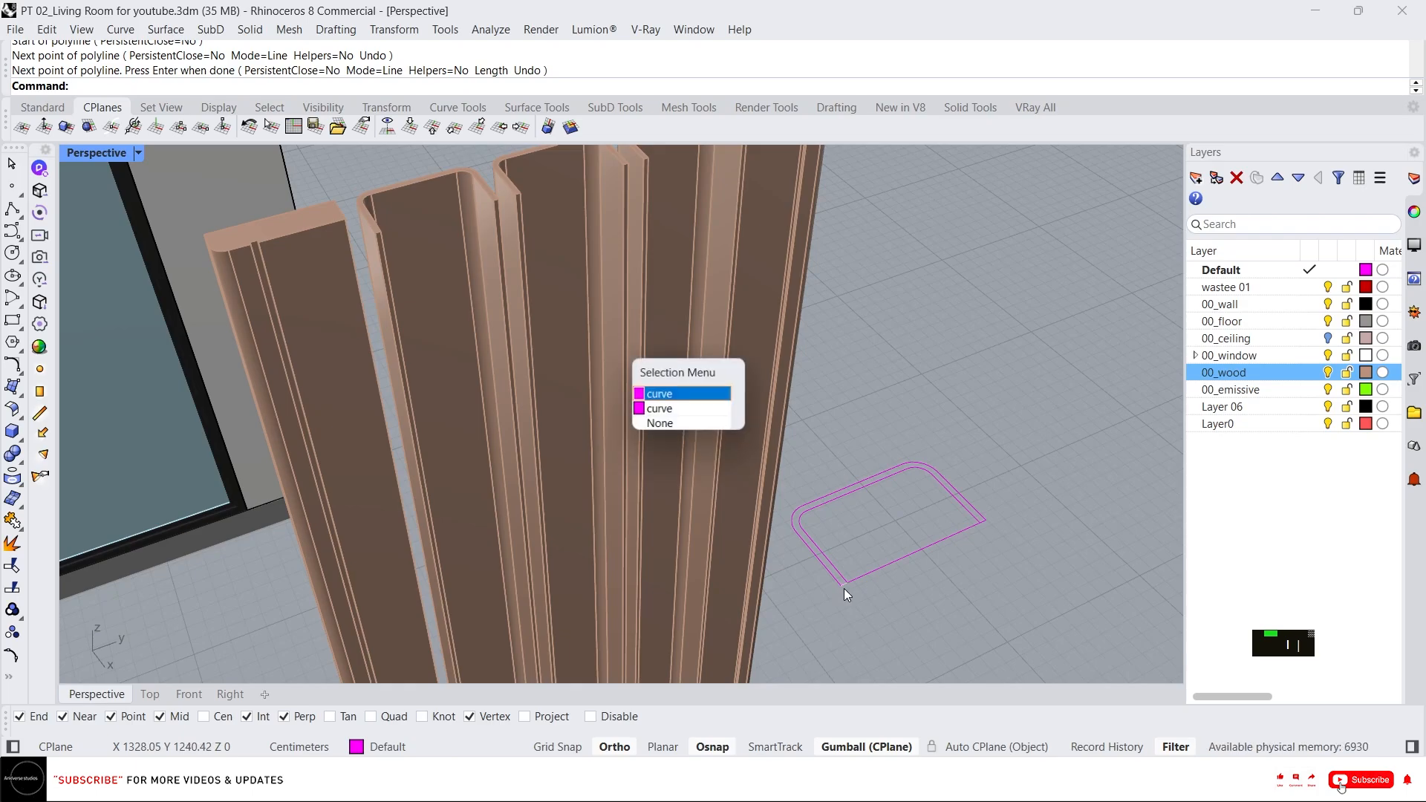
key(Down)
key(Return)
key(Delete)
click(983, 523)
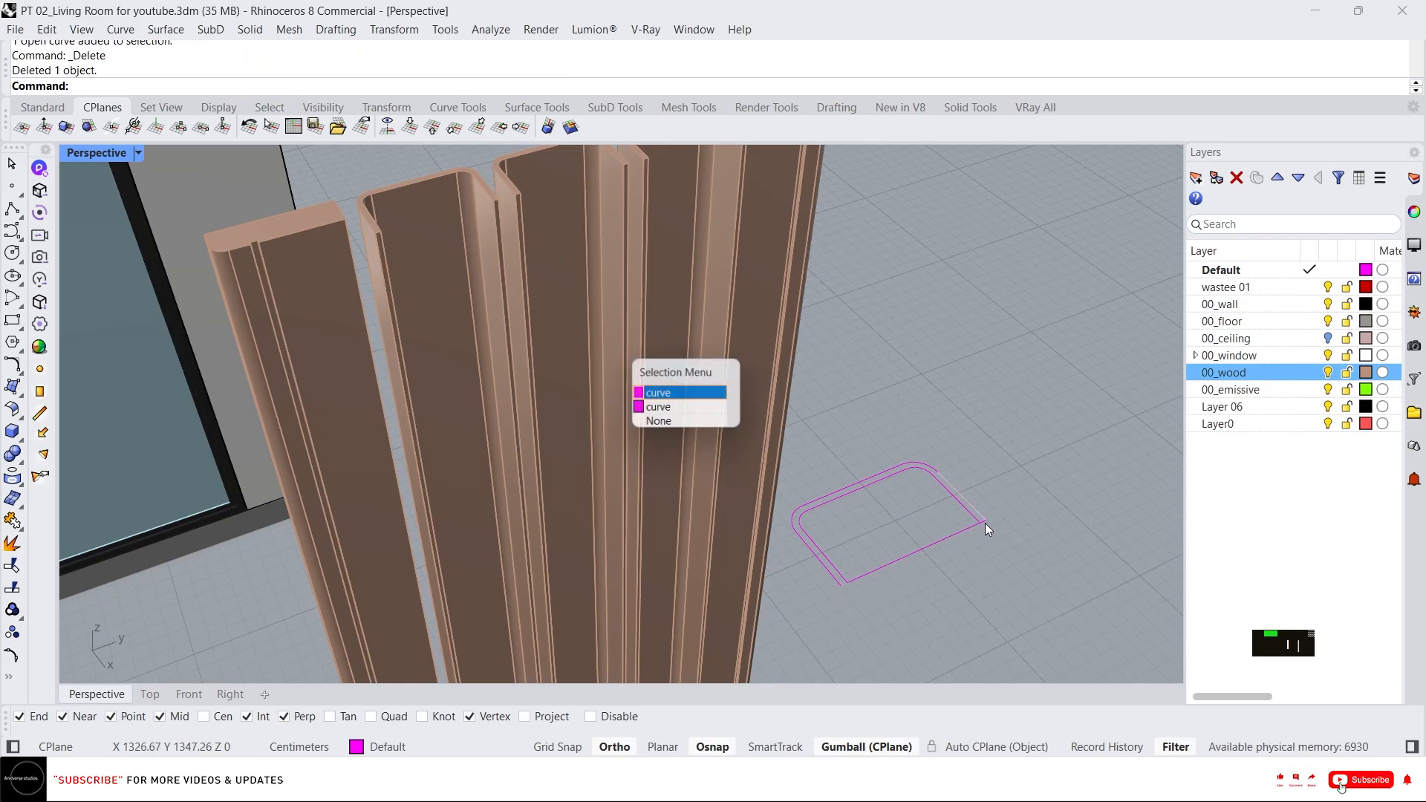
key(Return)
key(Delete)
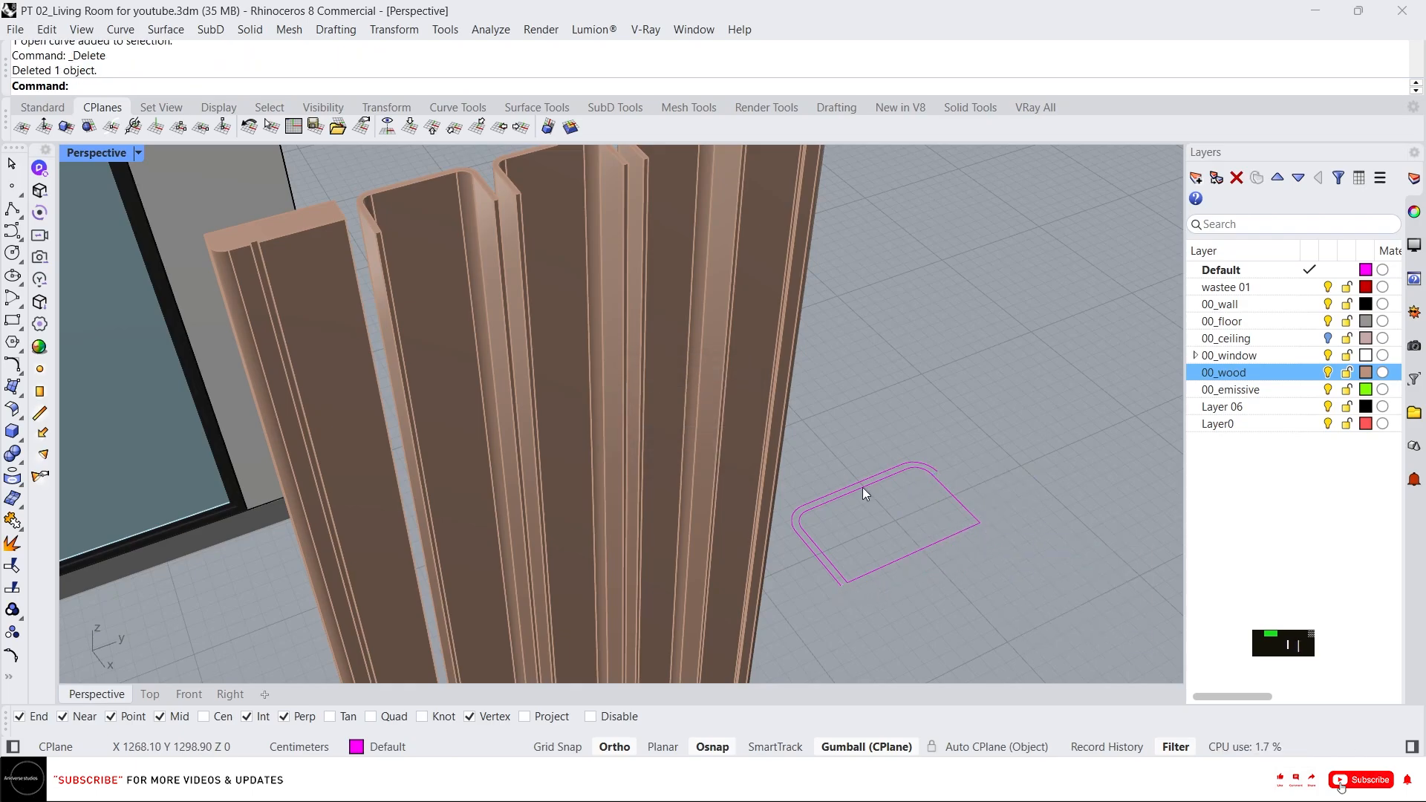
Select the profile segments and join them into one closed curve.
drag(805, 490, 805, 489)
drag(1032, 603, 808, 458)
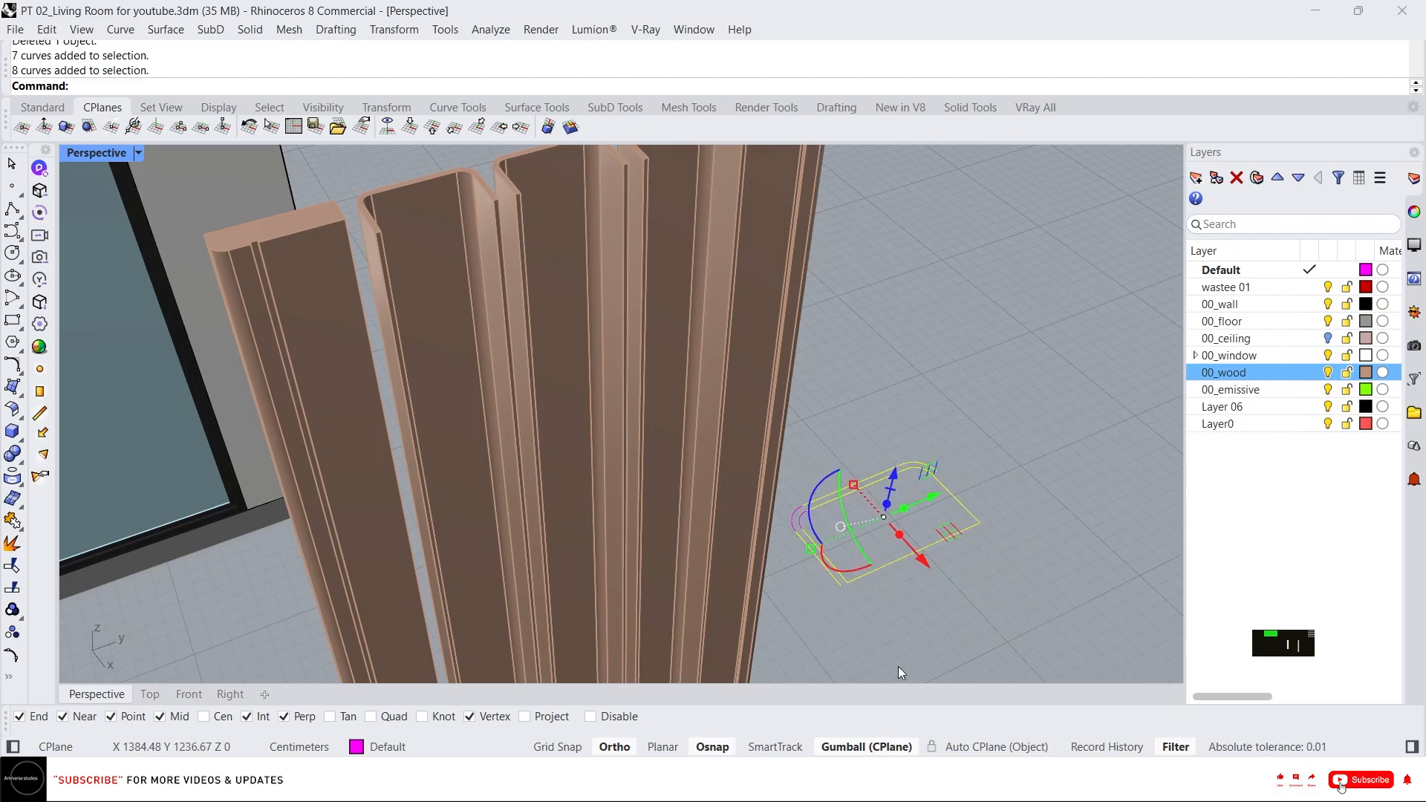
shift+click(791, 500)
key(ctrl+j)
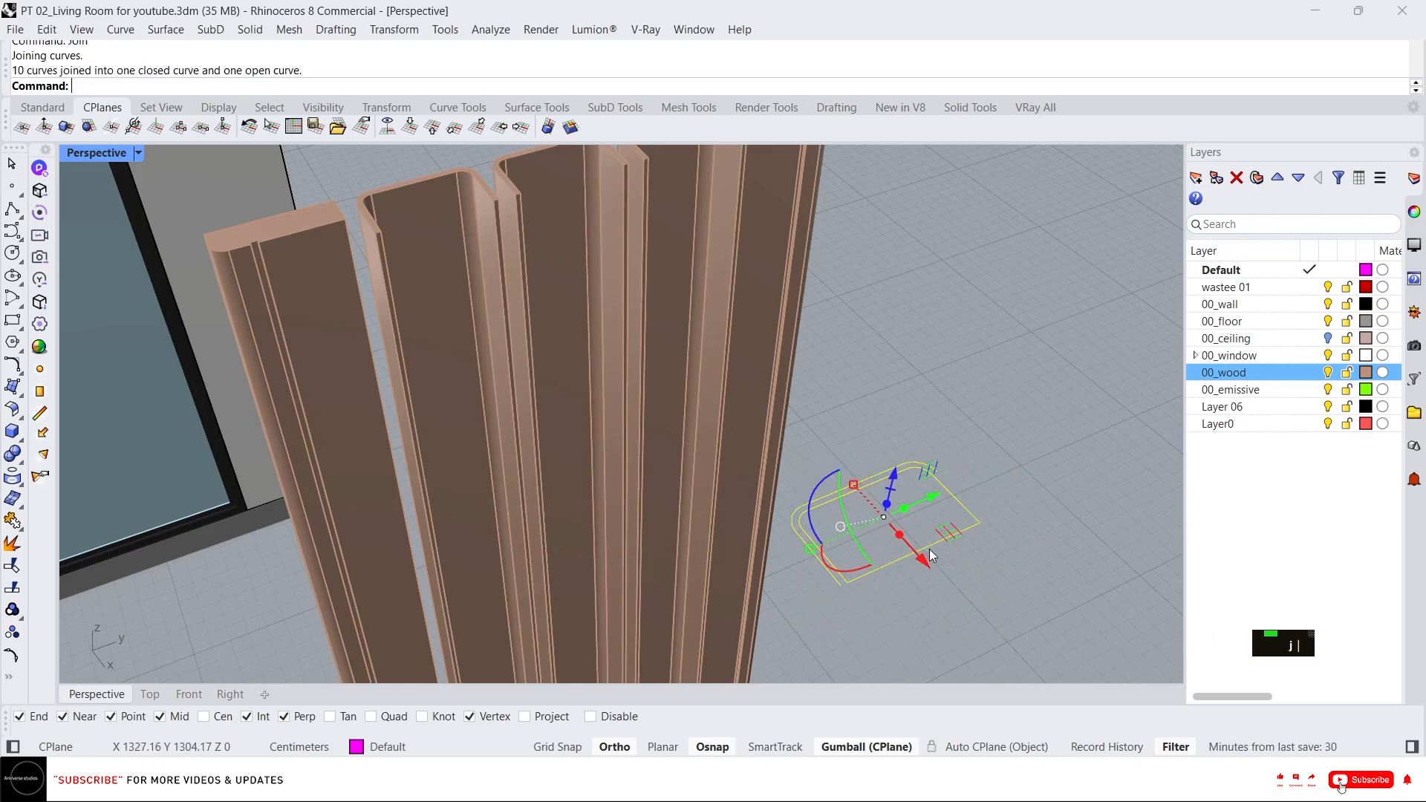
key(Escape)
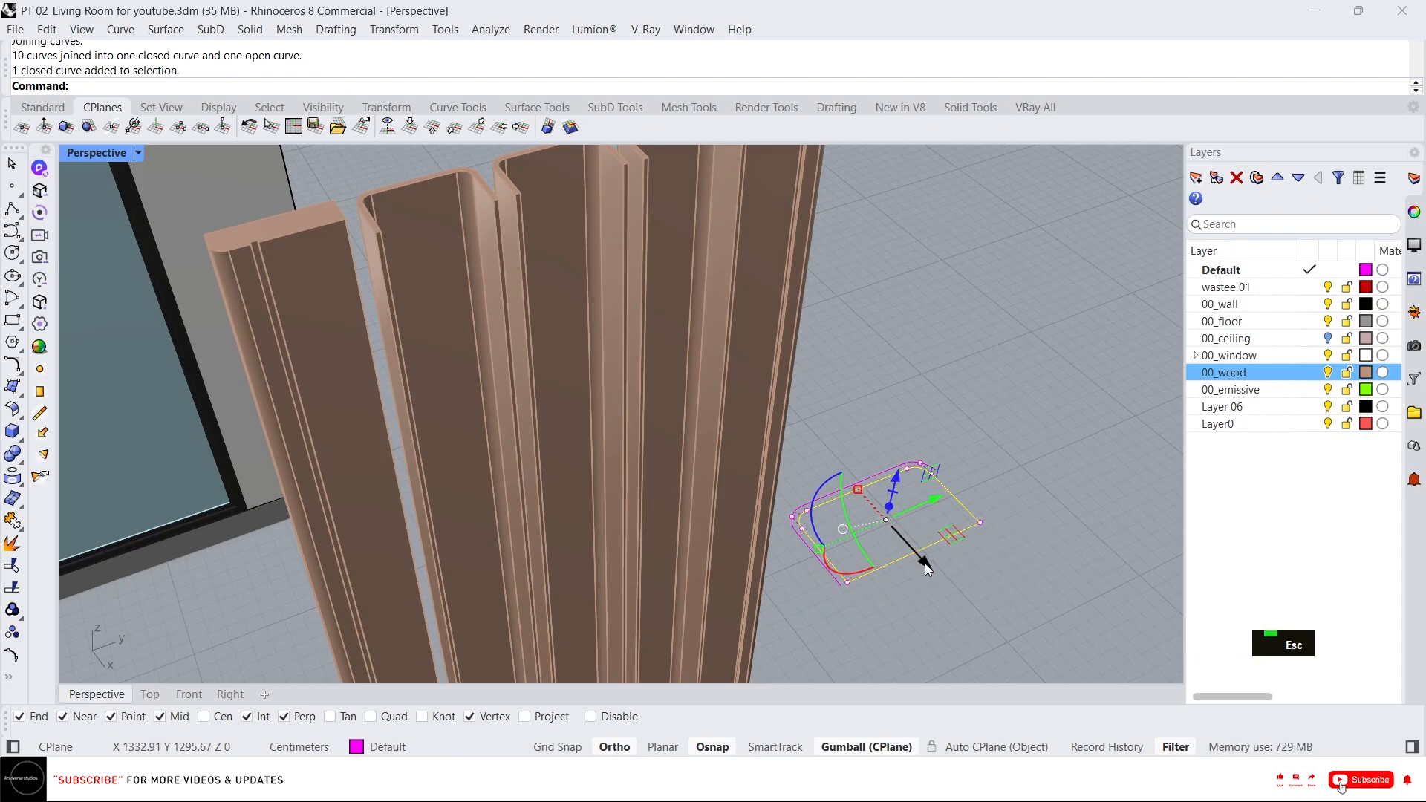
Create a planar surface from the closed curve and delete the curve.
text(P)
key(Return)
key(Delete)
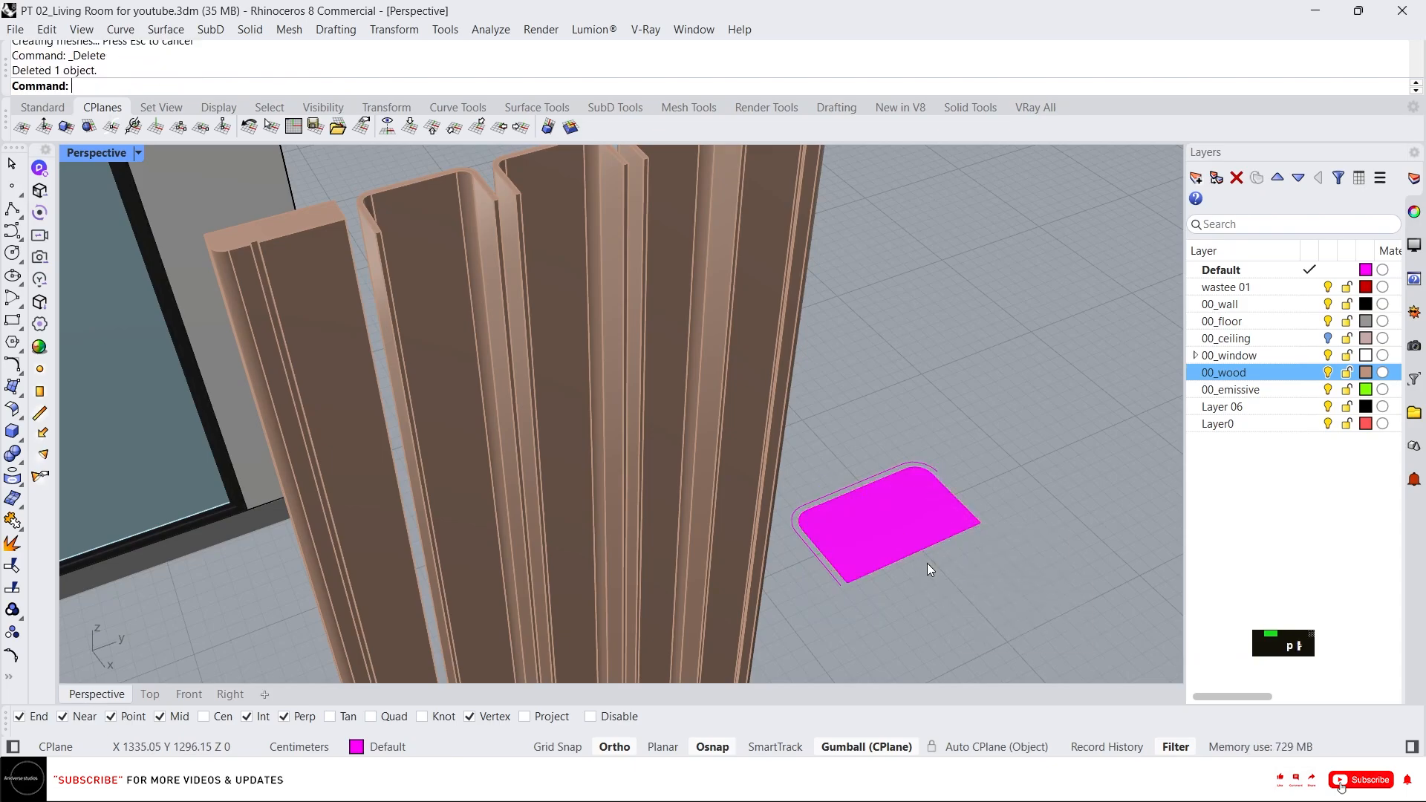
Extrude the planar surface 5 cm upward with the gumball.
click(920, 529)
click(891, 508)
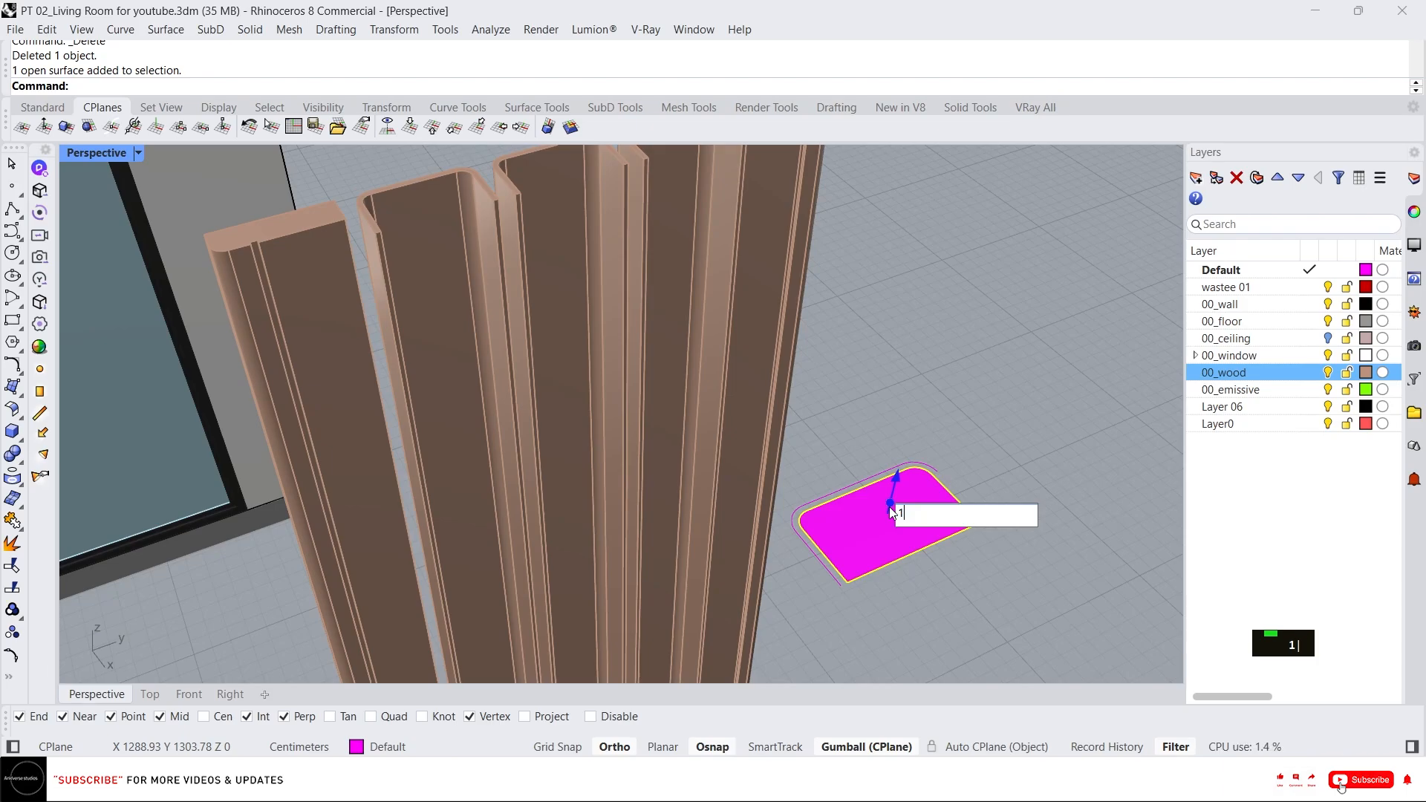
key(Return)
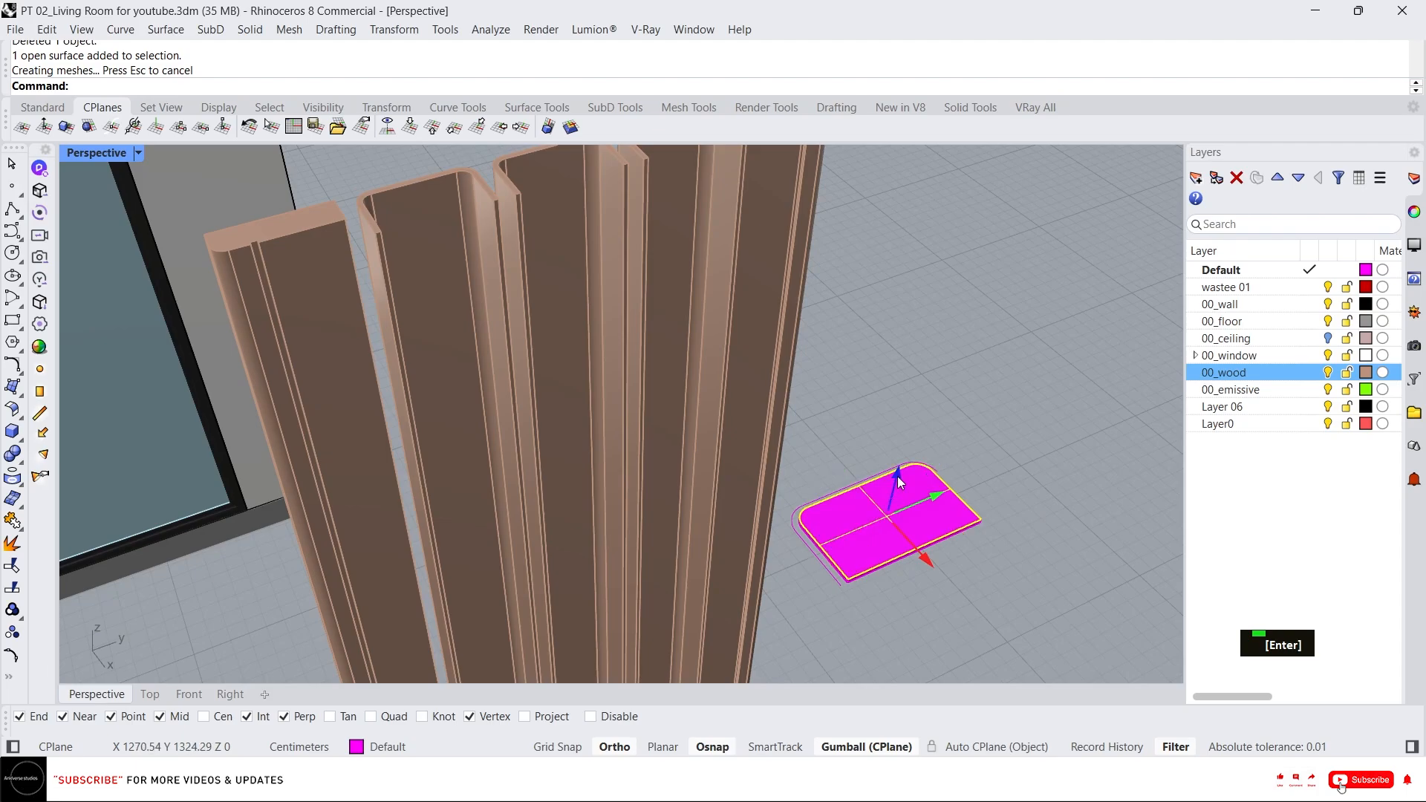
click(897, 477)
text(5)
key(Return)
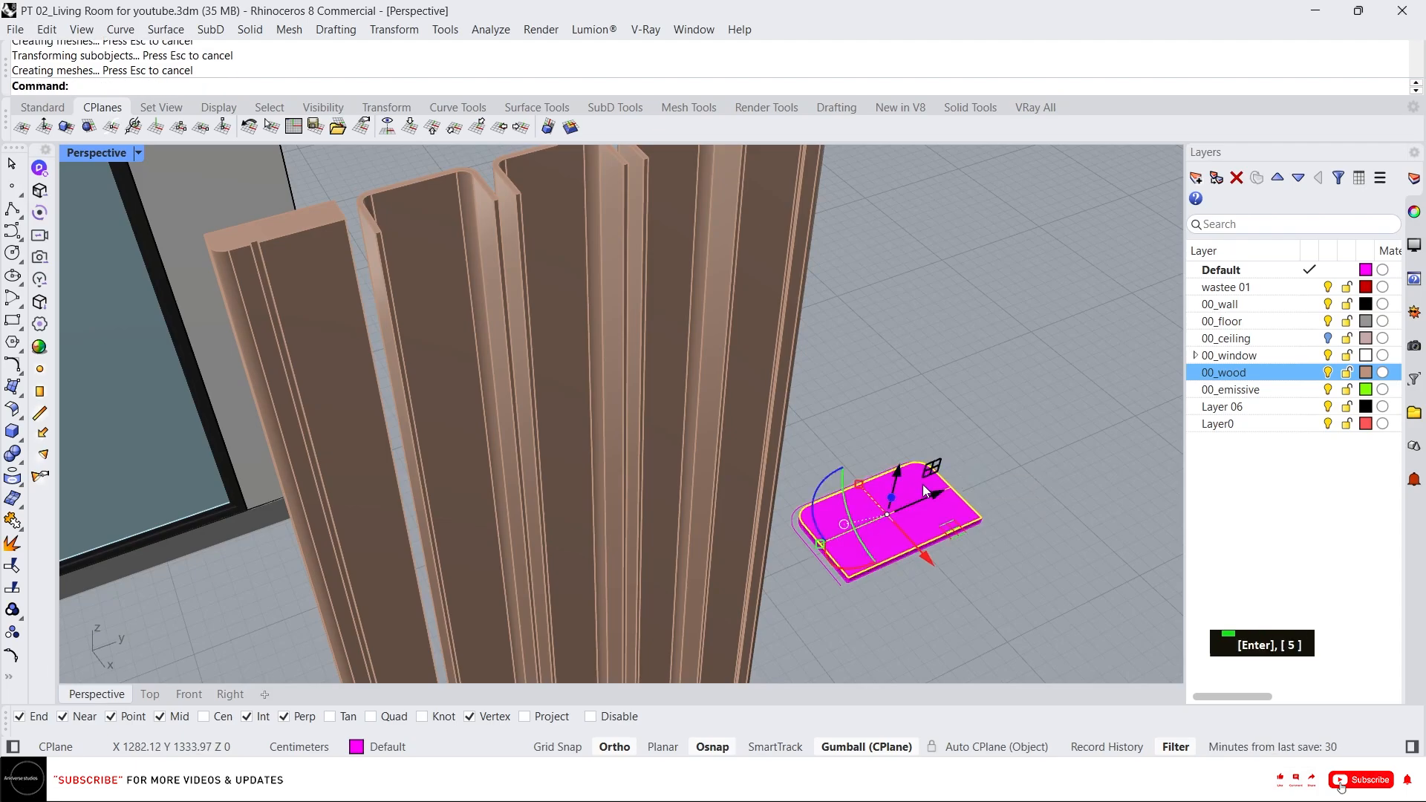
key(Escape)
key(Escape)
Match the new slab's properties to a wooden trim piece.
click(920, 509)
text(ma)
key(space)
click(564, 391)
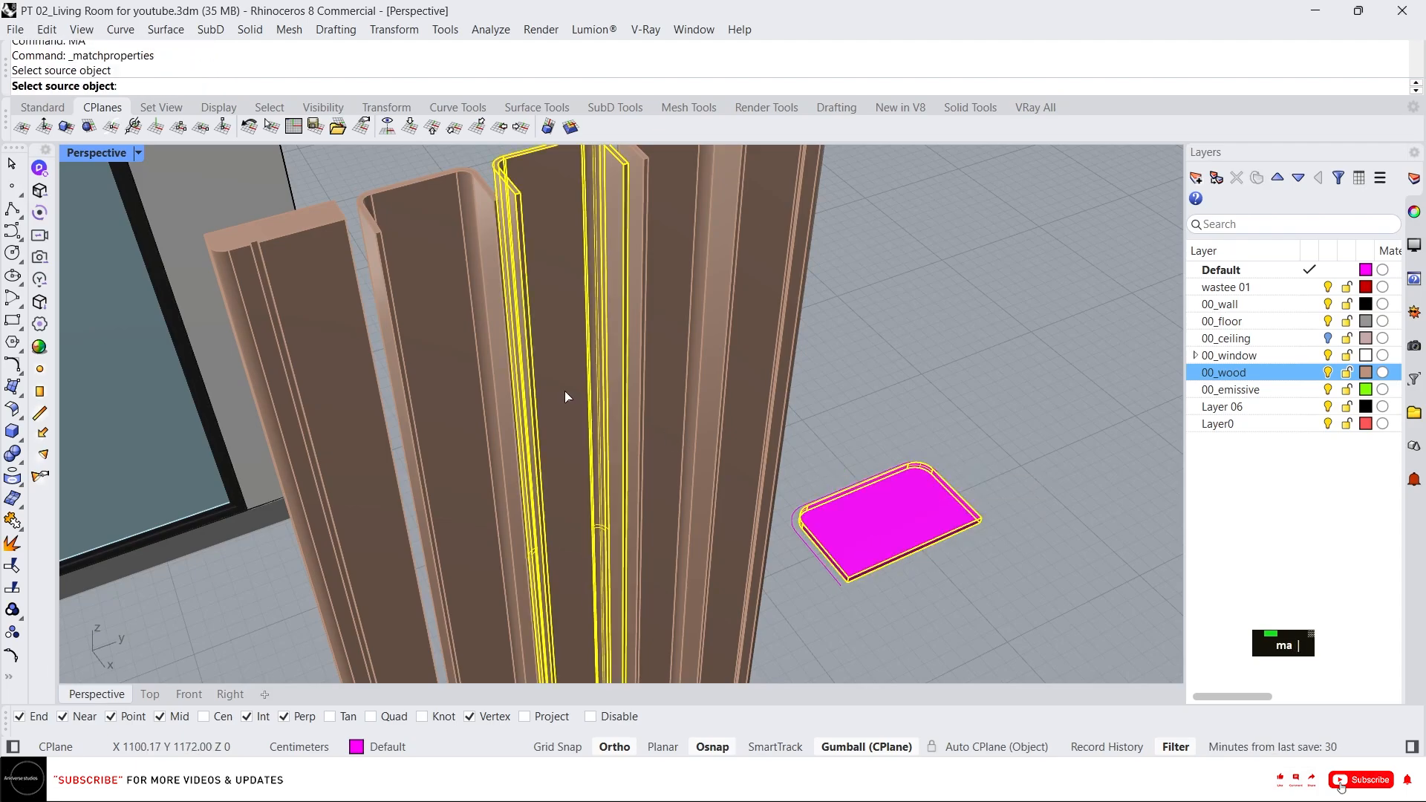
scroll(746, 380, down, 4)
scroll(804, 450, up, 4)
key(Escape)
Move the wooden slab to the base of the fluted panel.
click(830, 482)
scroll(830, 481, down, 2)
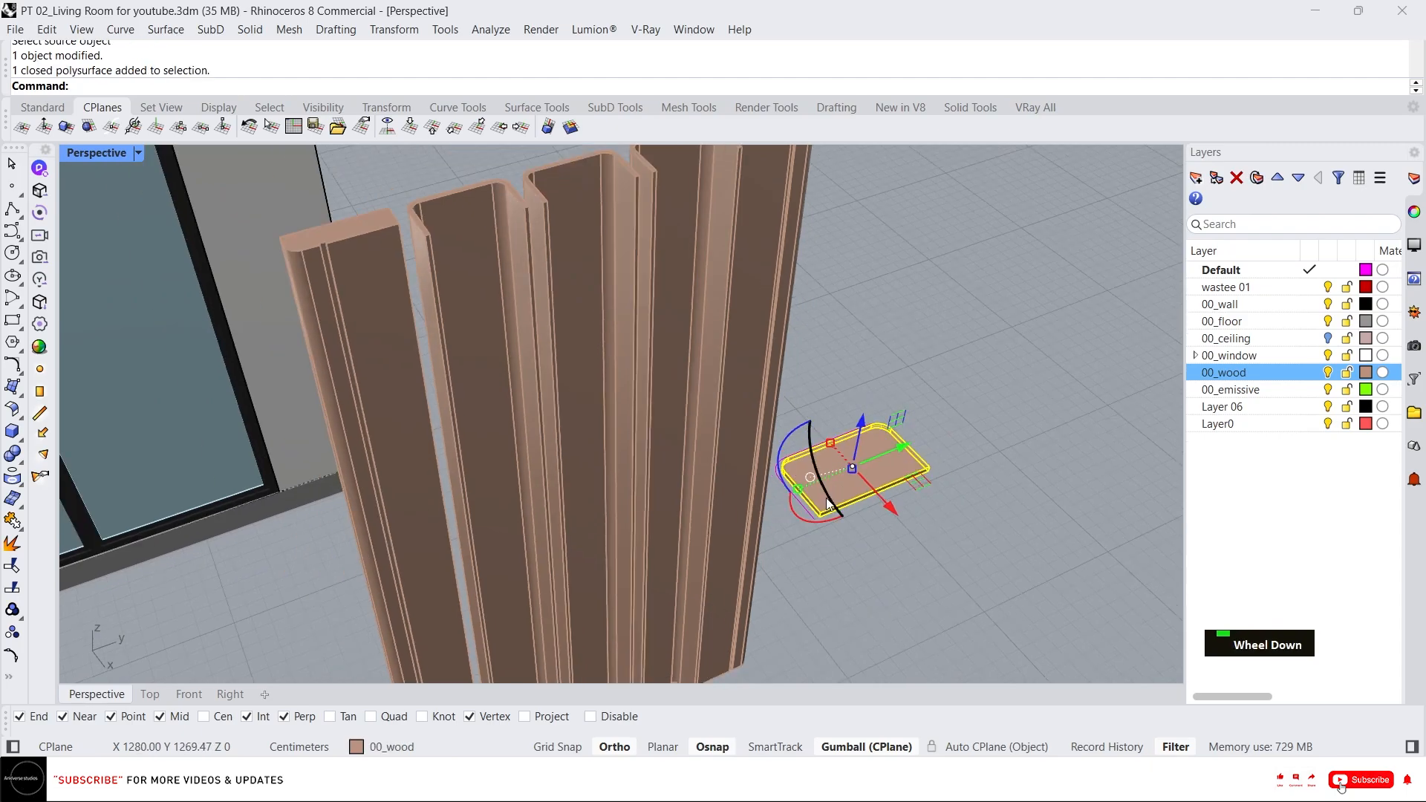
text(m)
key(space)
click(821, 508)
scroll(821, 508, down, 3)
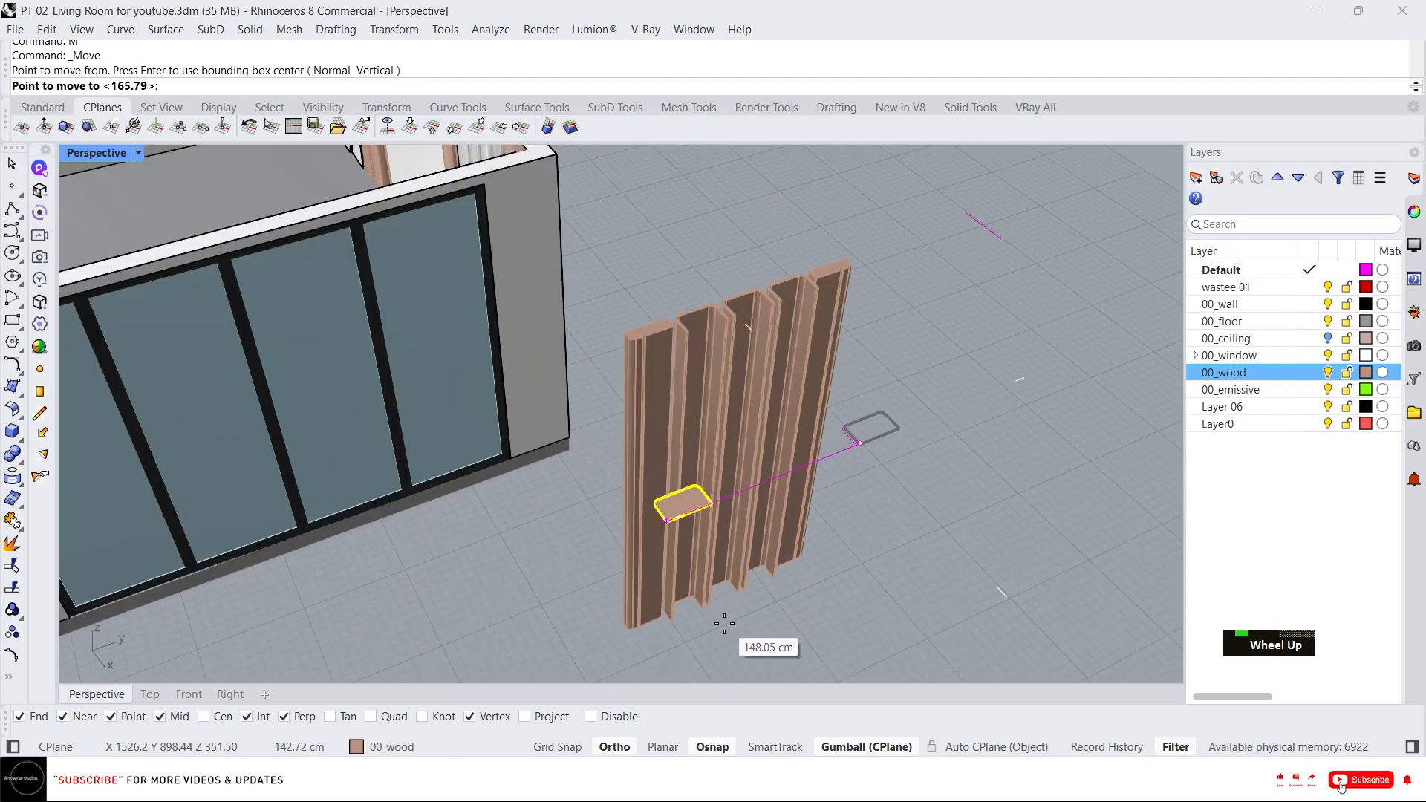
scroll(726, 624, up, 4)
click(558, 587)
scroll(558, 585, up, 5)
right_drag(560, 585, 609, 578)
scroll(609, 578, up, 3)
key(Escape)
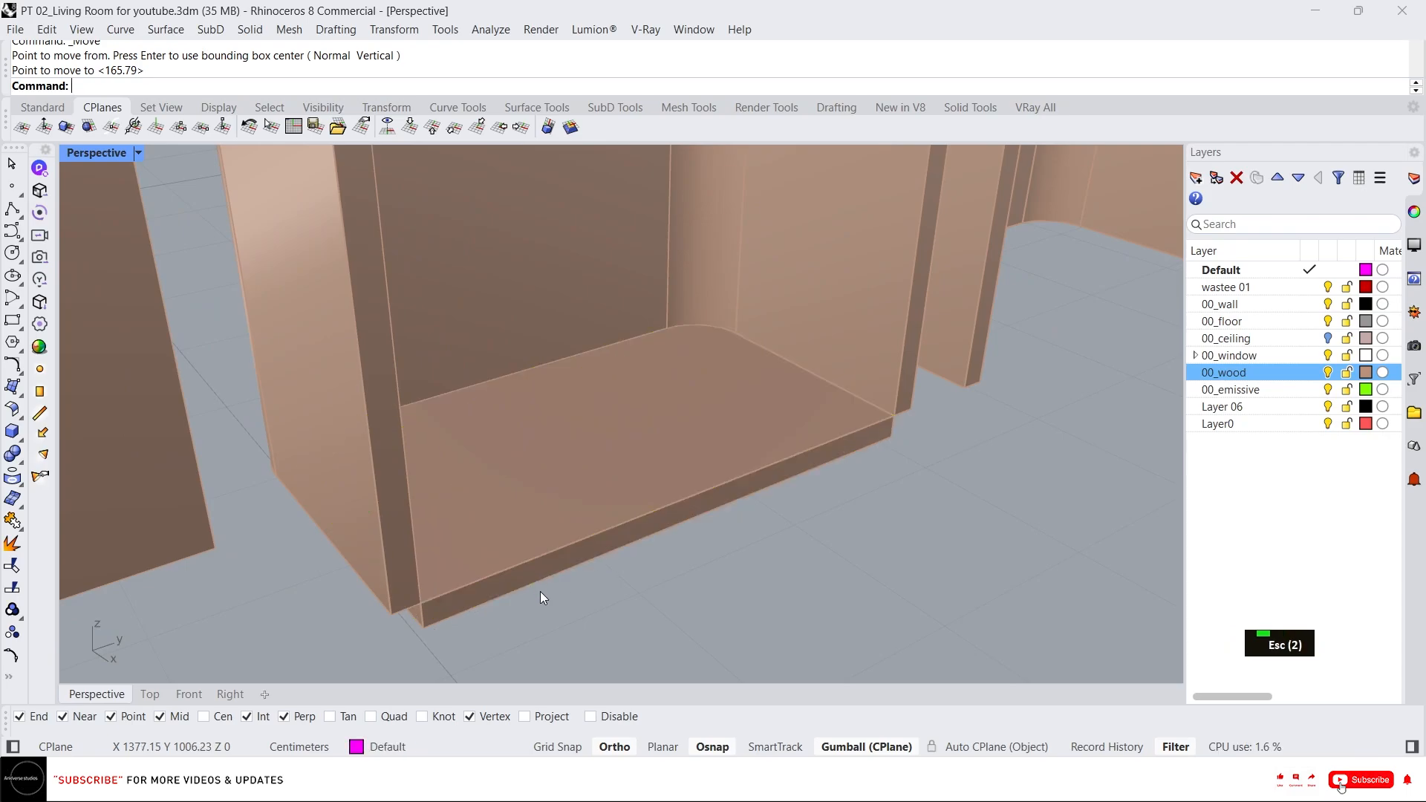
Push-pull the slab's front face by 0.5 cm.
text(x)
key(space)
click(516, 585)
key(Return)
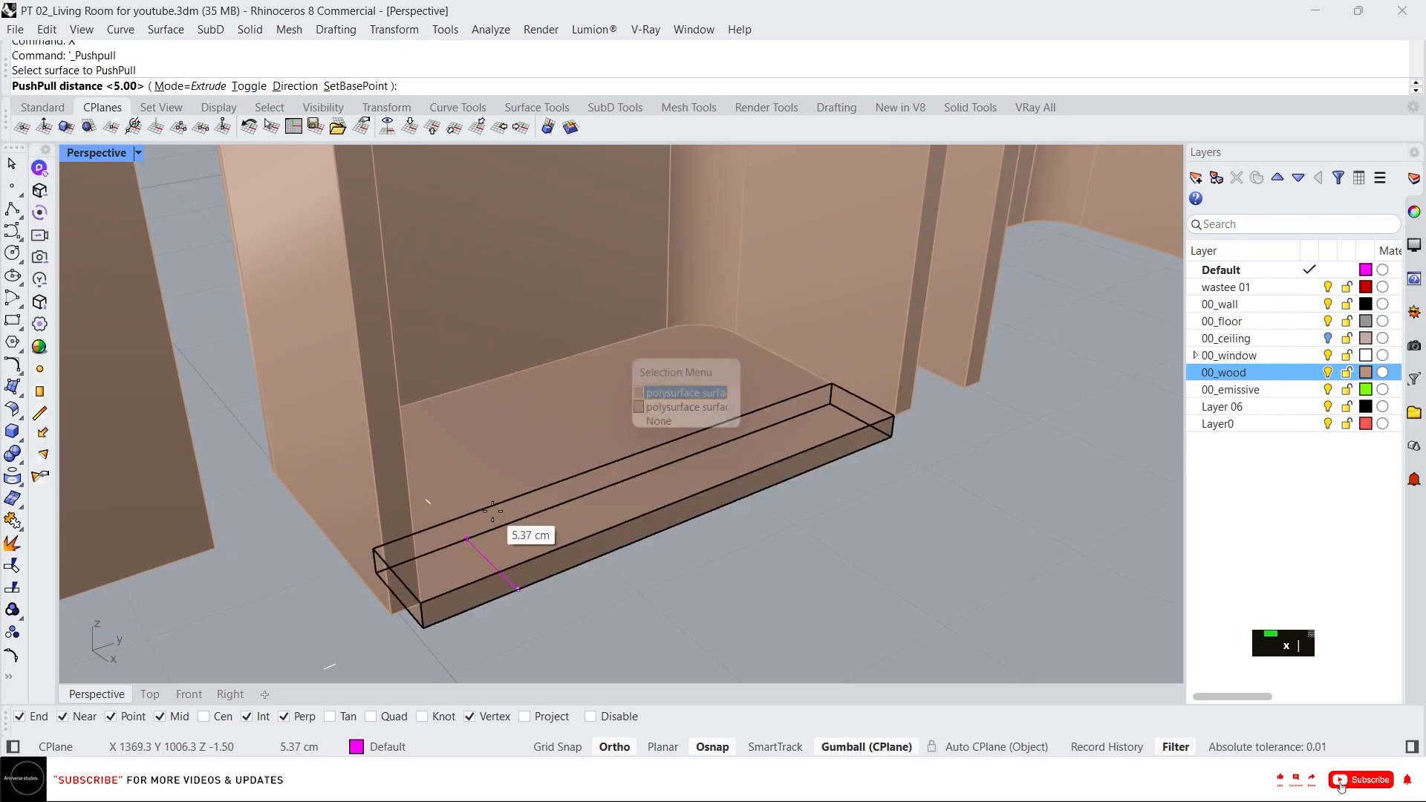
text(.5)
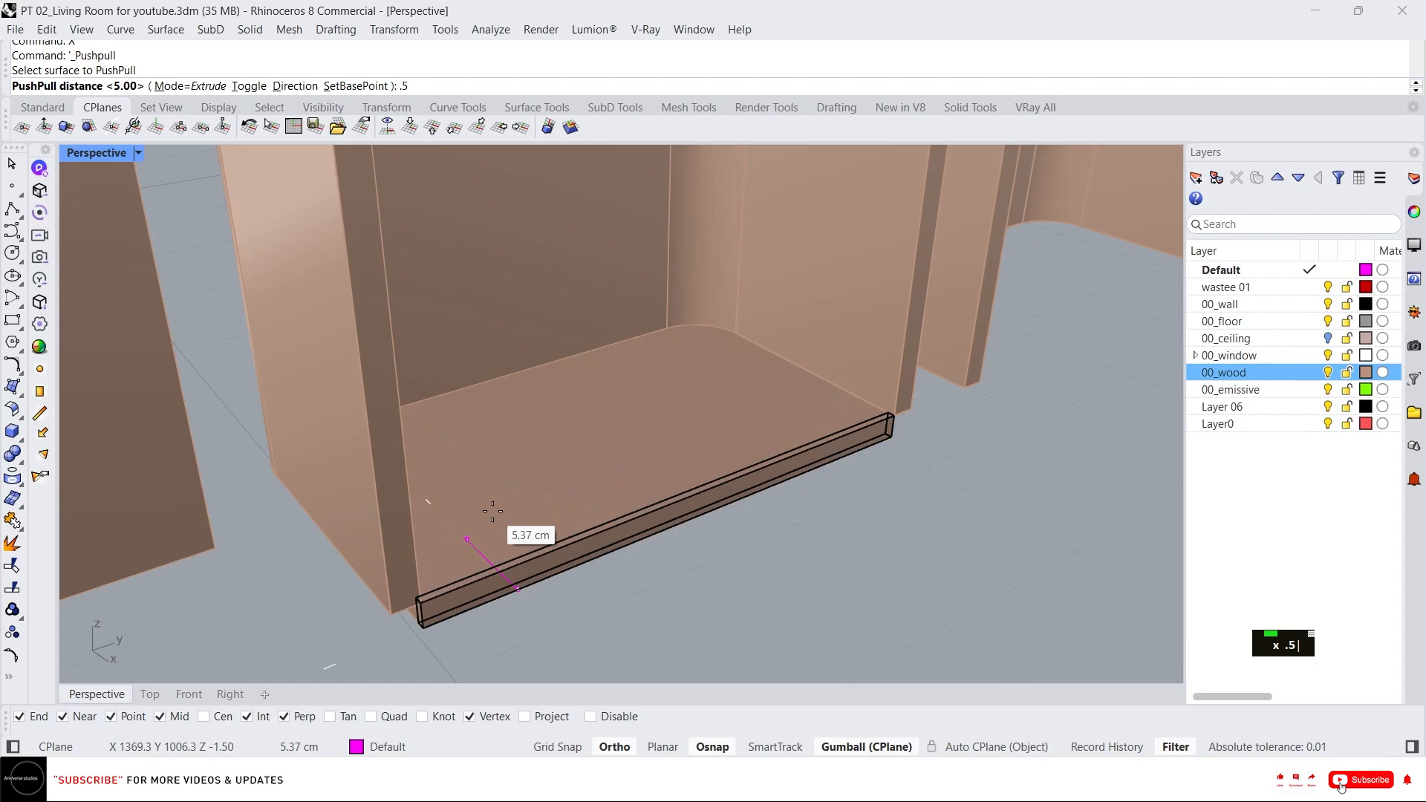
key(Return)
Select and delete the two leftover profile curves.
click(543, 524)
scroll(545, 520, down, 5)
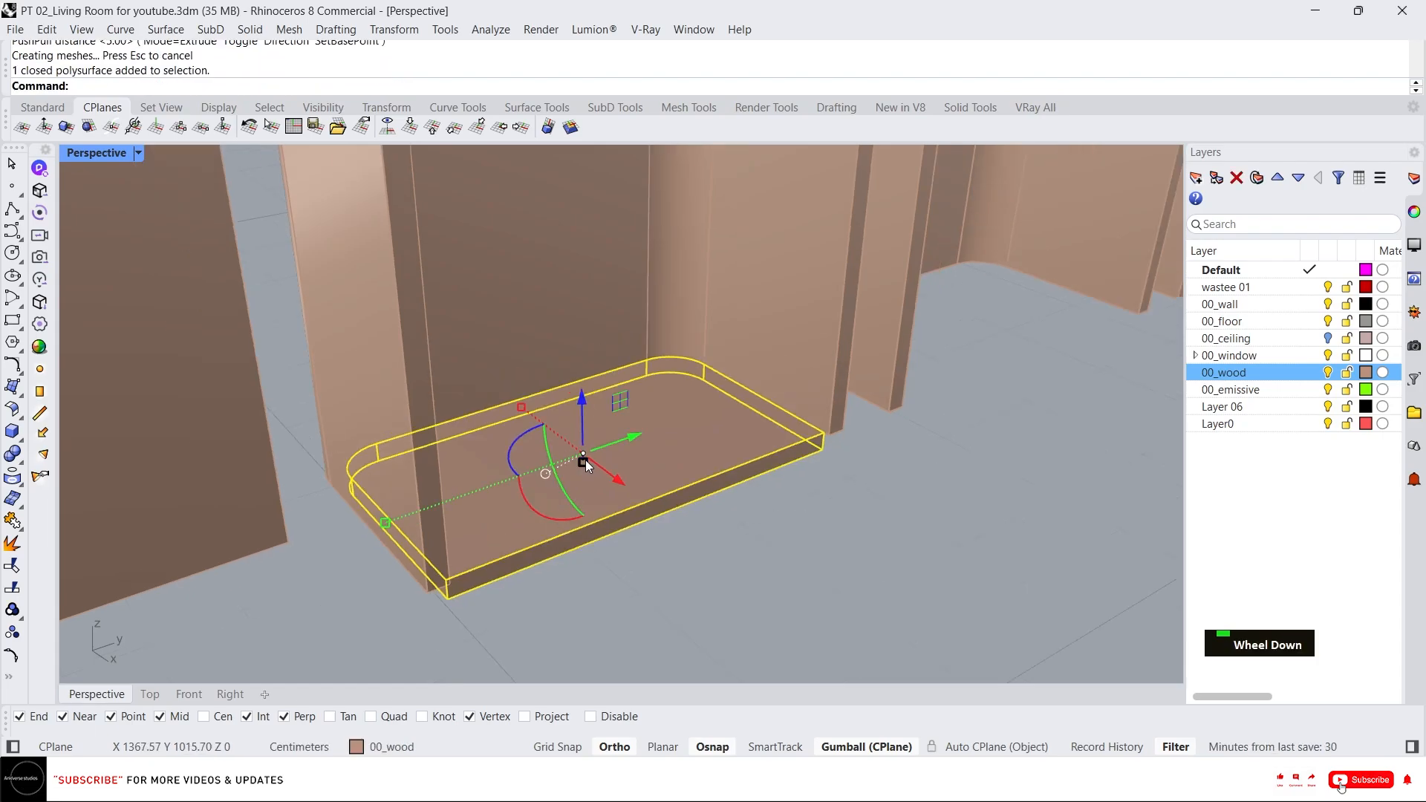
right_drag(662, 460, 595, 493)
scroll(497, 559, down, 6)
right_drag(564, 545, 844, 478)
scroll(814, 542, down, 6)
drag(886, 499, 836, 261)
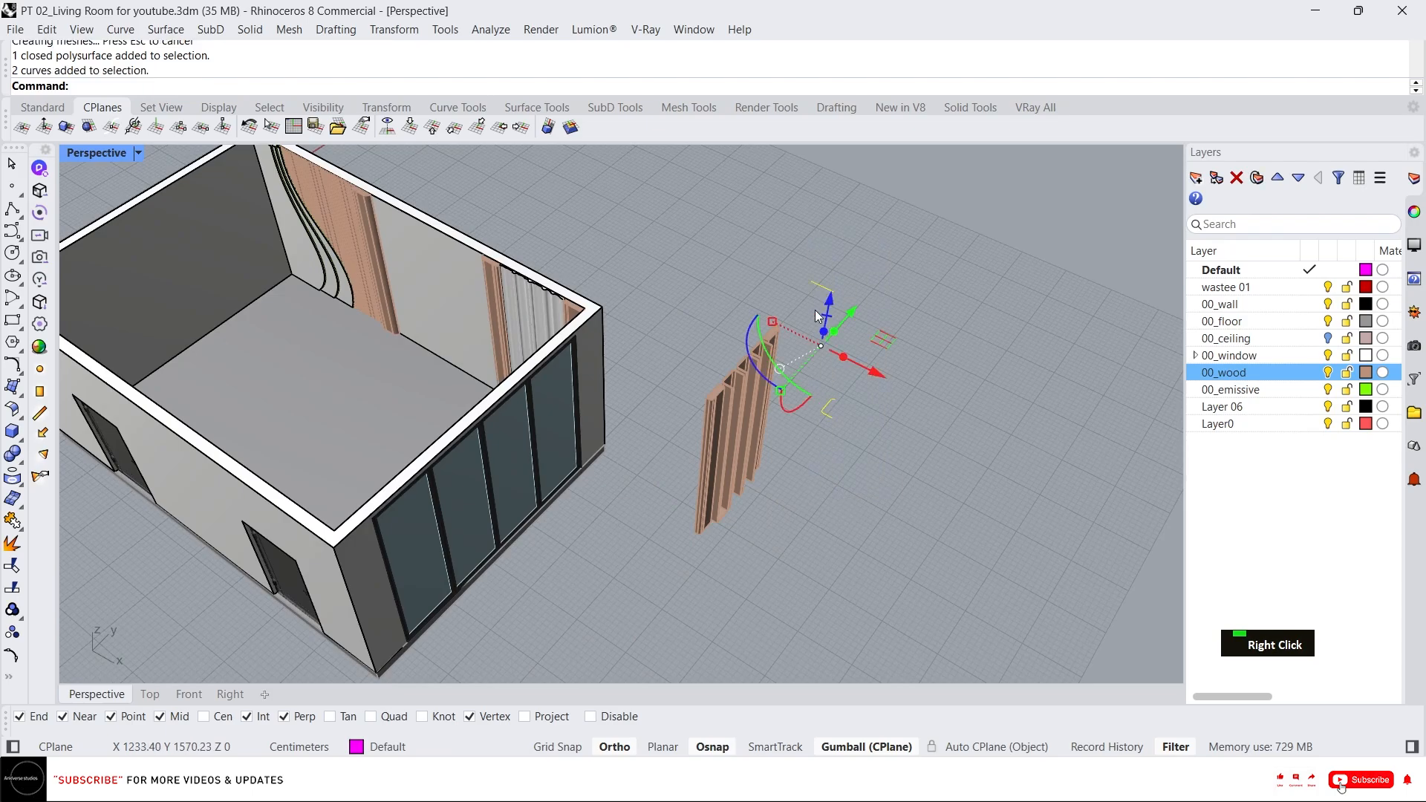
key(Delete)
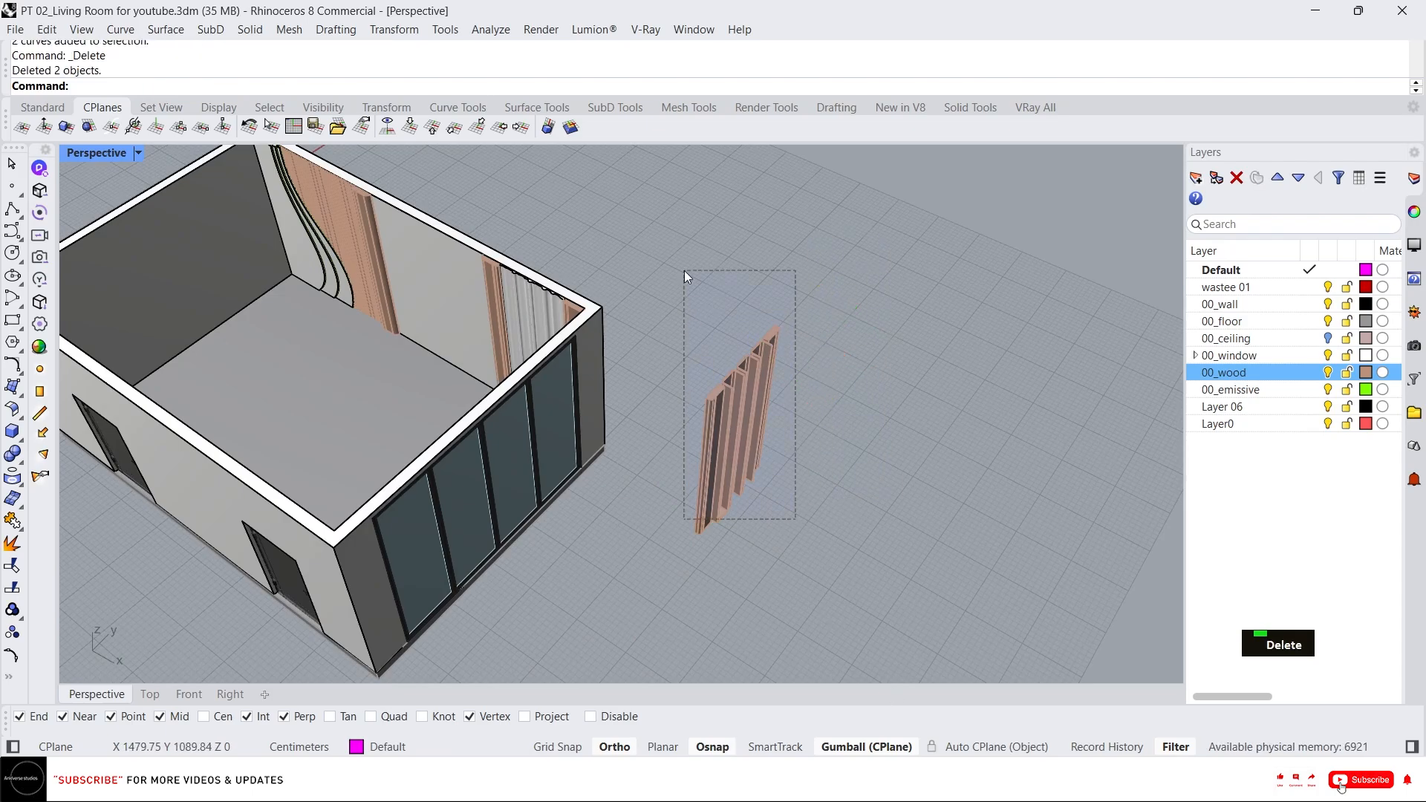
Isolate the fluted panel objects and switch to the Right view.
drag(684, 270, 684, 272)
text(i)
key(Return)
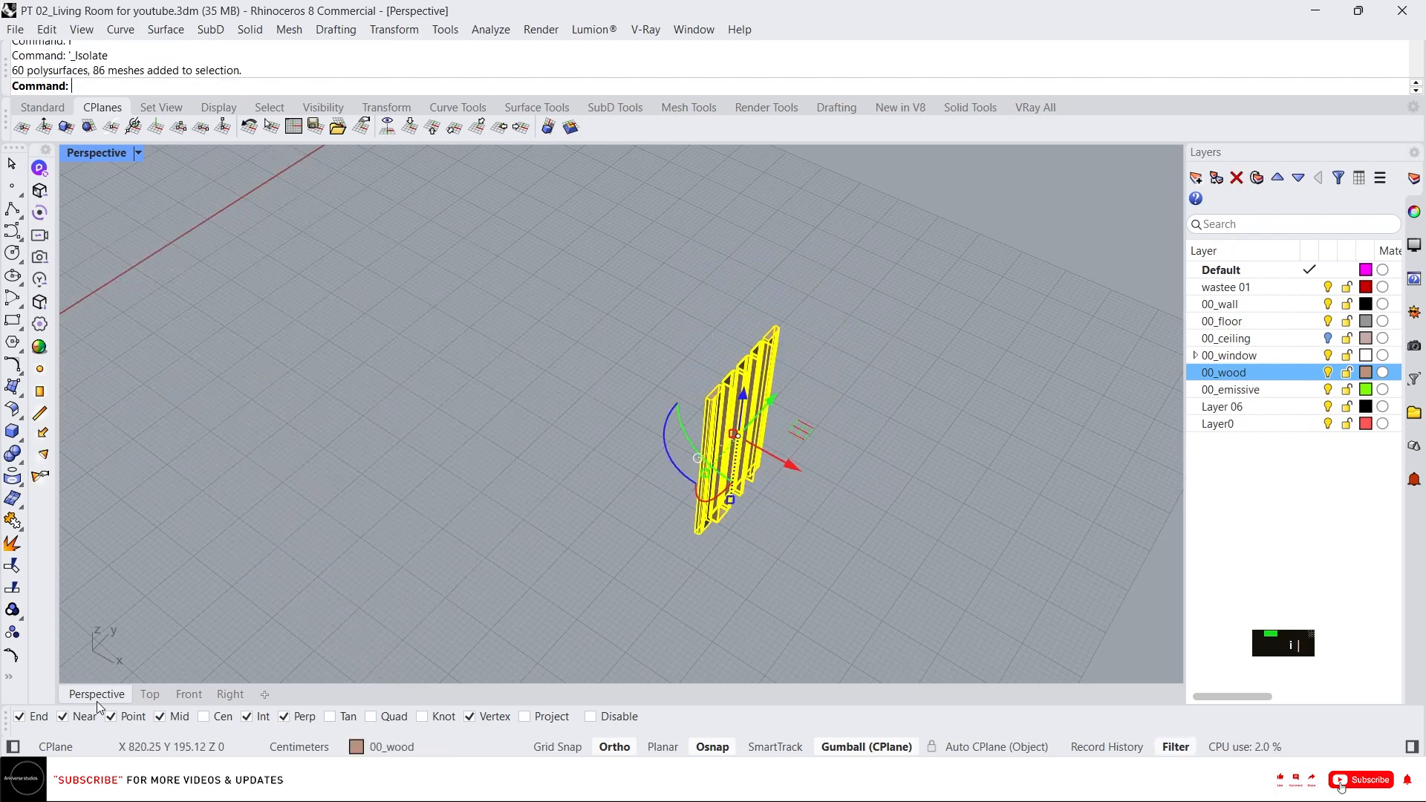
click(229, 694)
scroll(745, 403, up, 5)
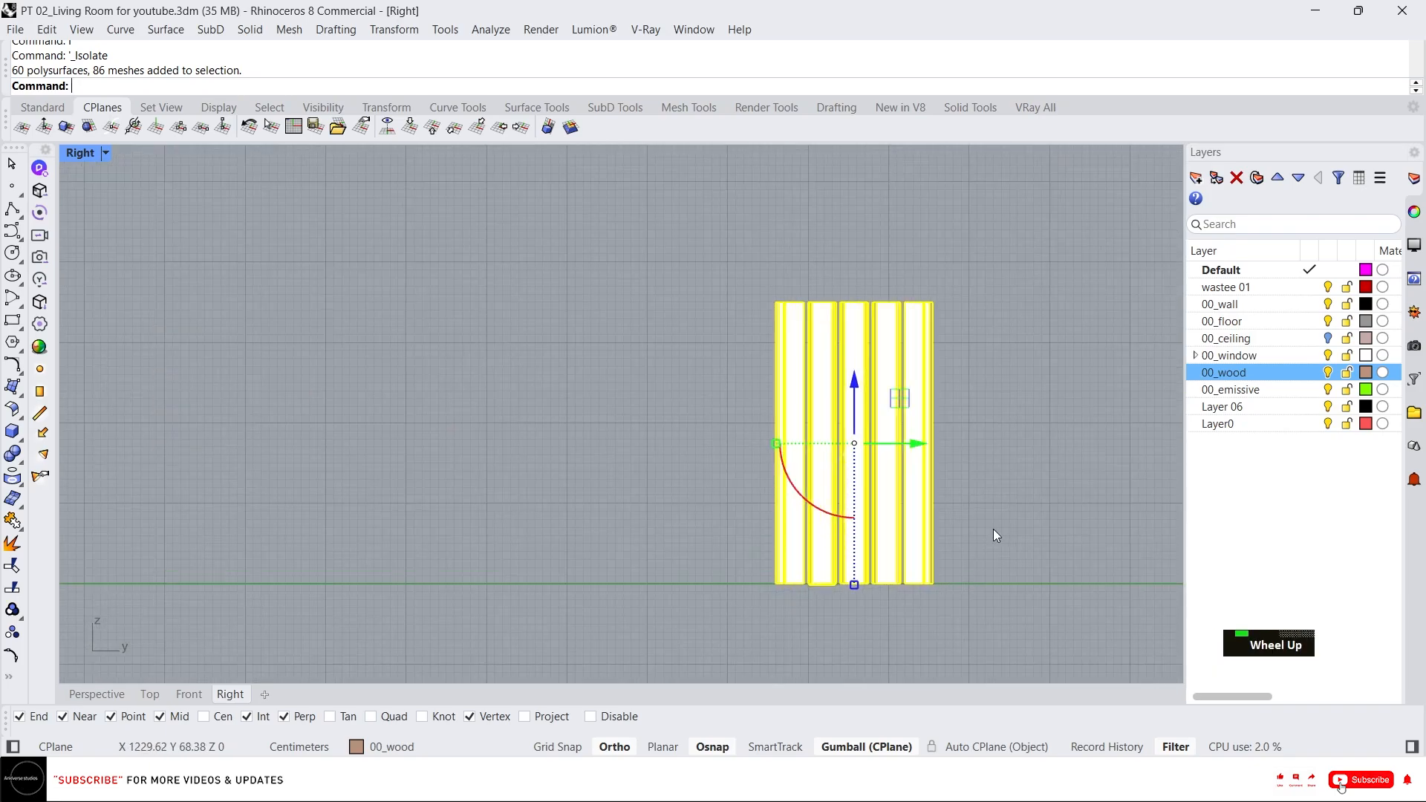
Select the slab and drag it up along the gumball's vertical axis.
click(959, 522)
right_drag(959, 522, 867, 488)
drag(587, 514, 791, 594)
scroll(731, 555, up, 8)
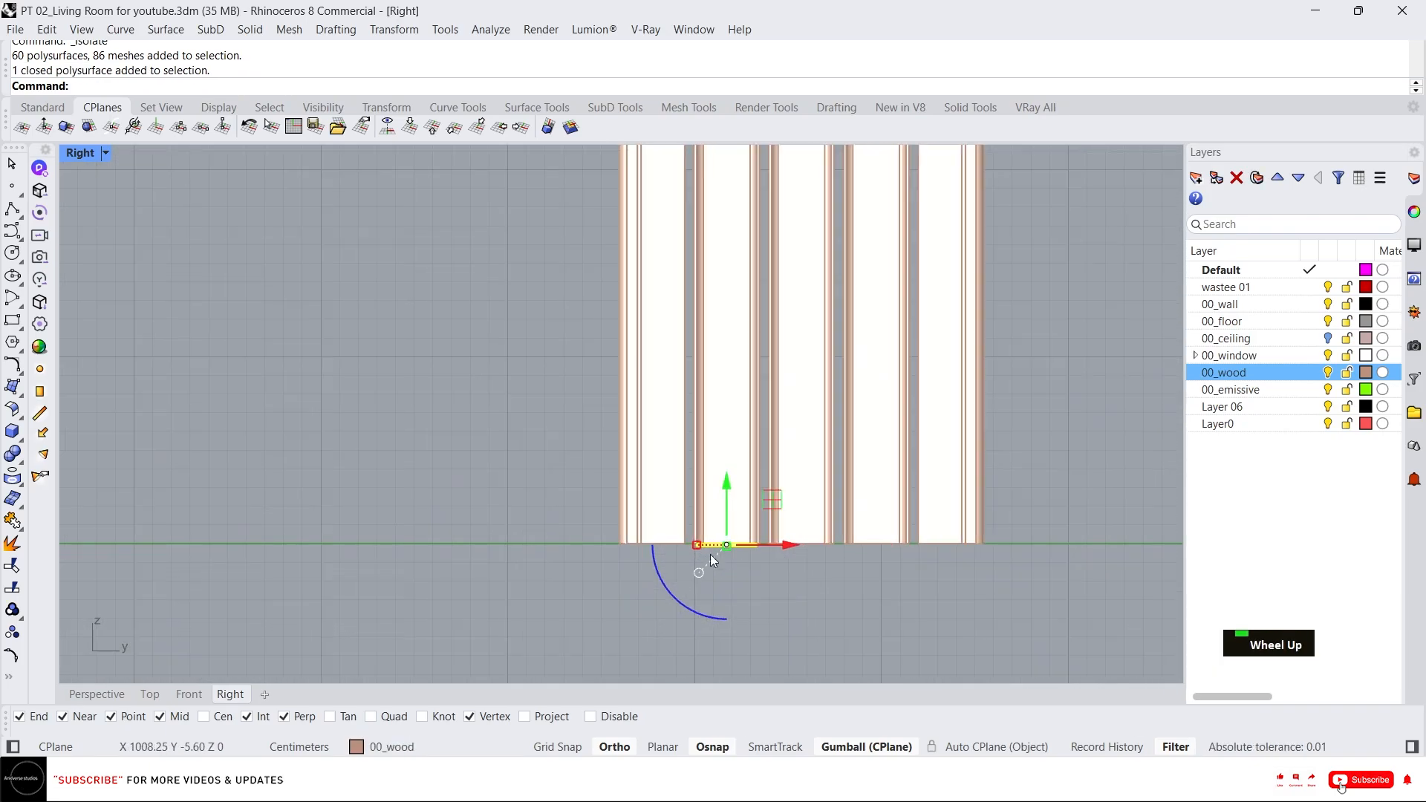
scroll(708, 559, down, 4)
drag(724, 519, 705, 405)
right_drag(796, 482, 716, 508)
alt+drag(641, 436, 652, 220)
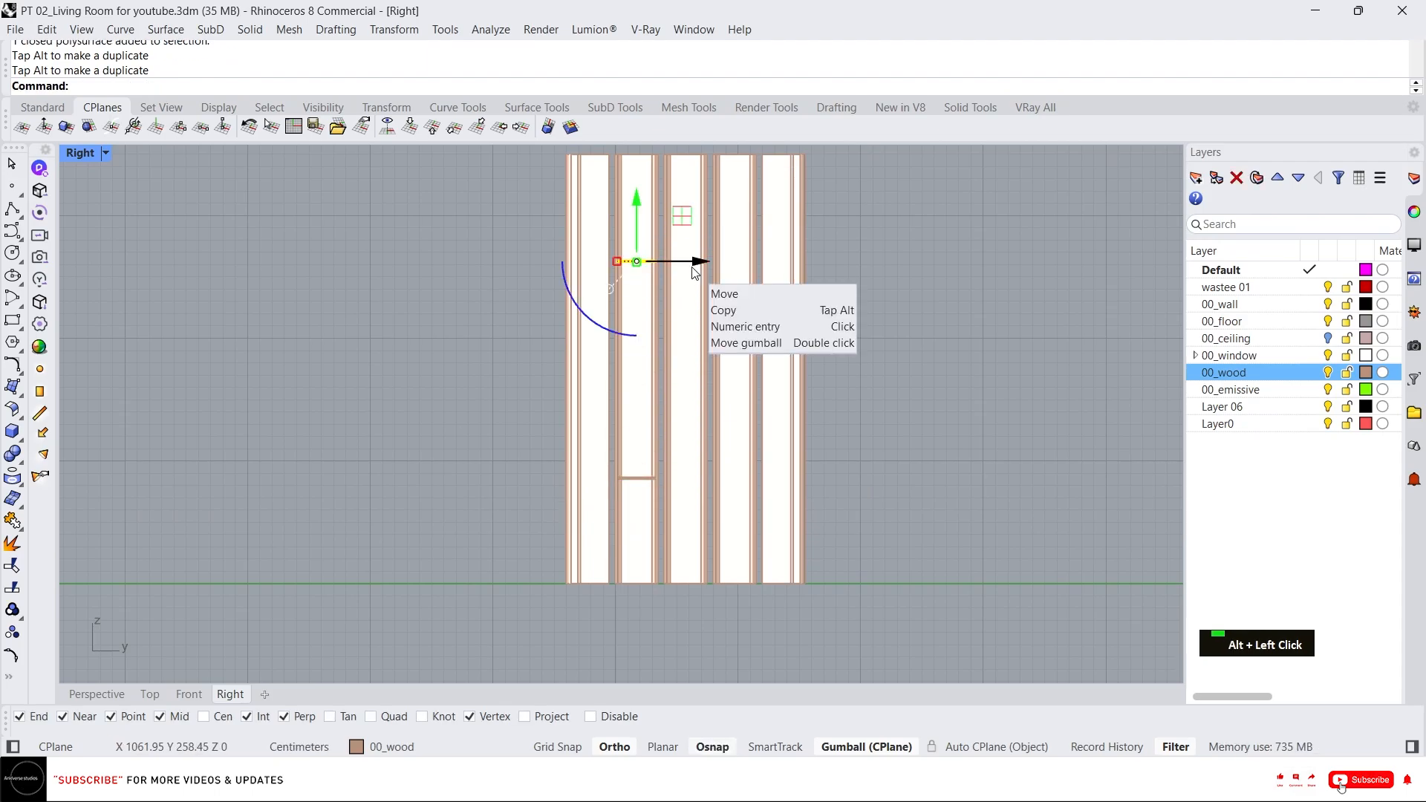
Move the selection 40 cm along the gumball's horizontal axis.
click(698, 266)
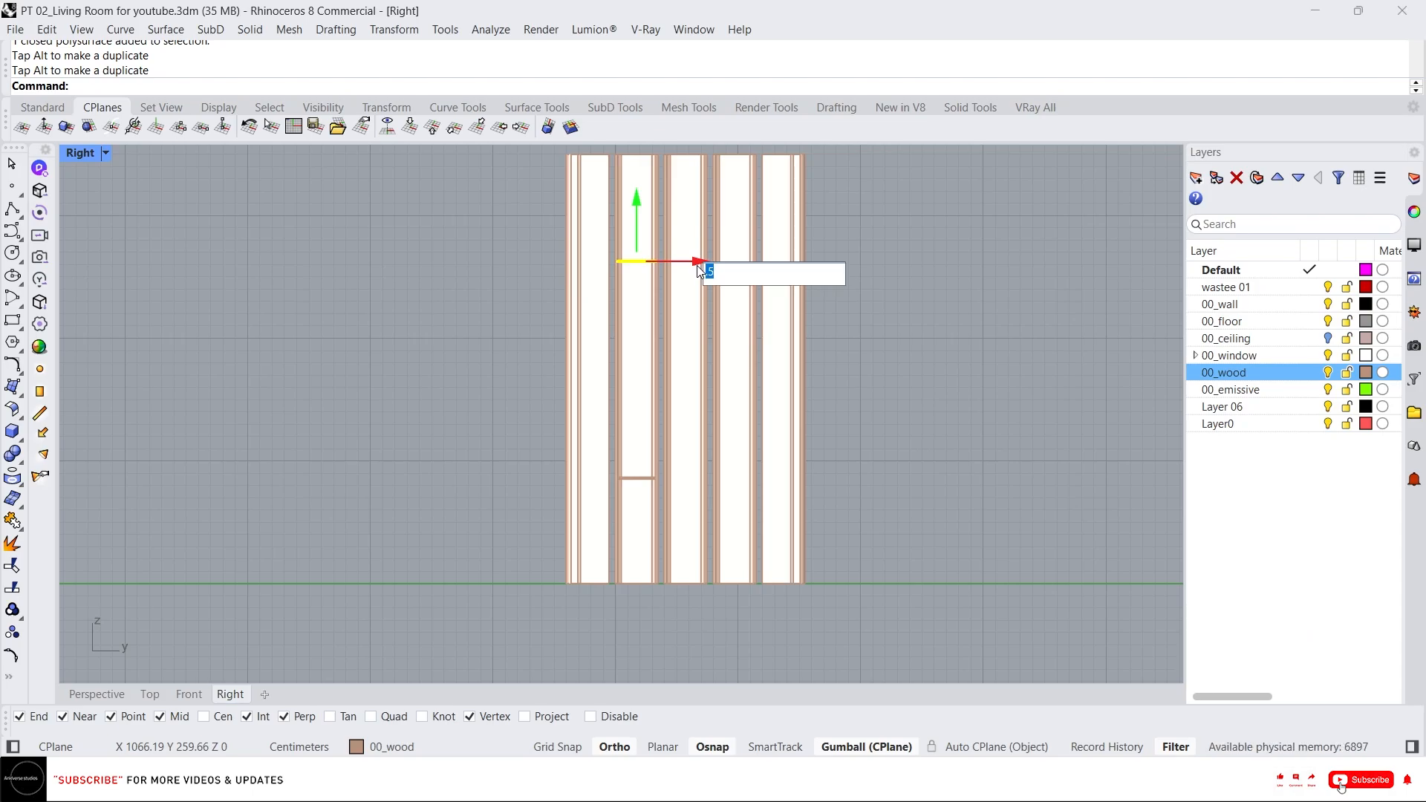
text(40)
key(Return)
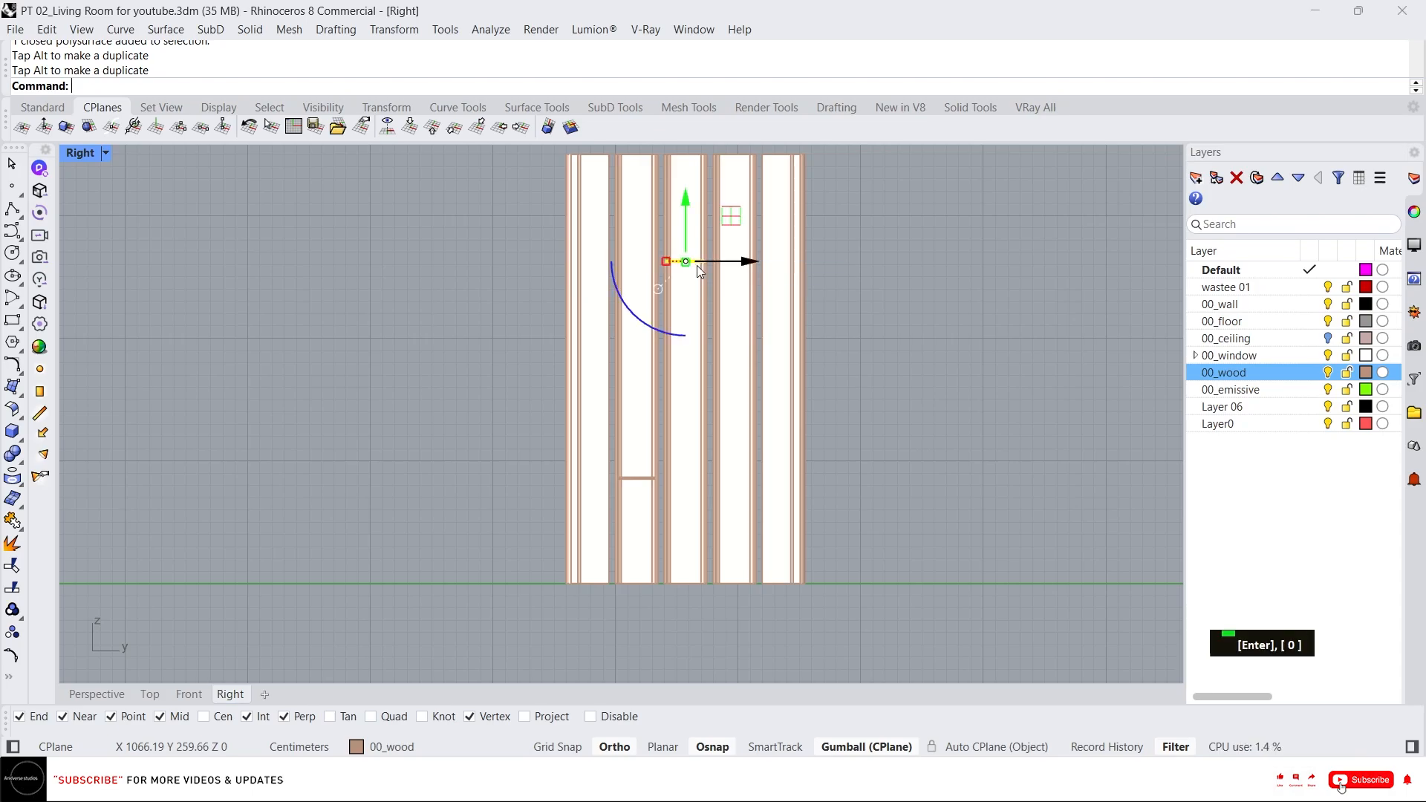
Undo the last move and copy the slab 40 cm along the gumball's horizontal axis.
scroll(706, 267, up, 3)
key(ctrl+z)
scroll(691, 280, down, 2)
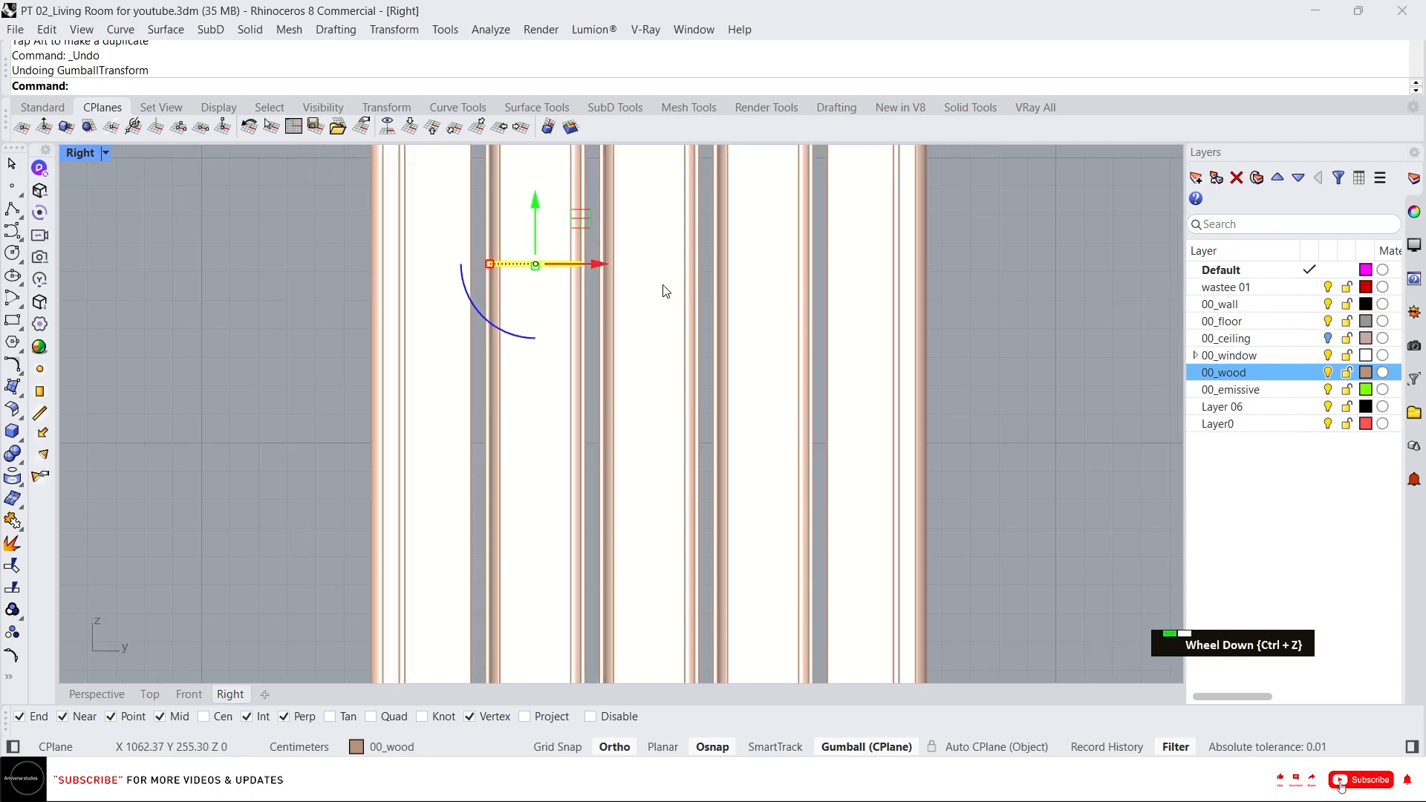
alt+click(604, 264)
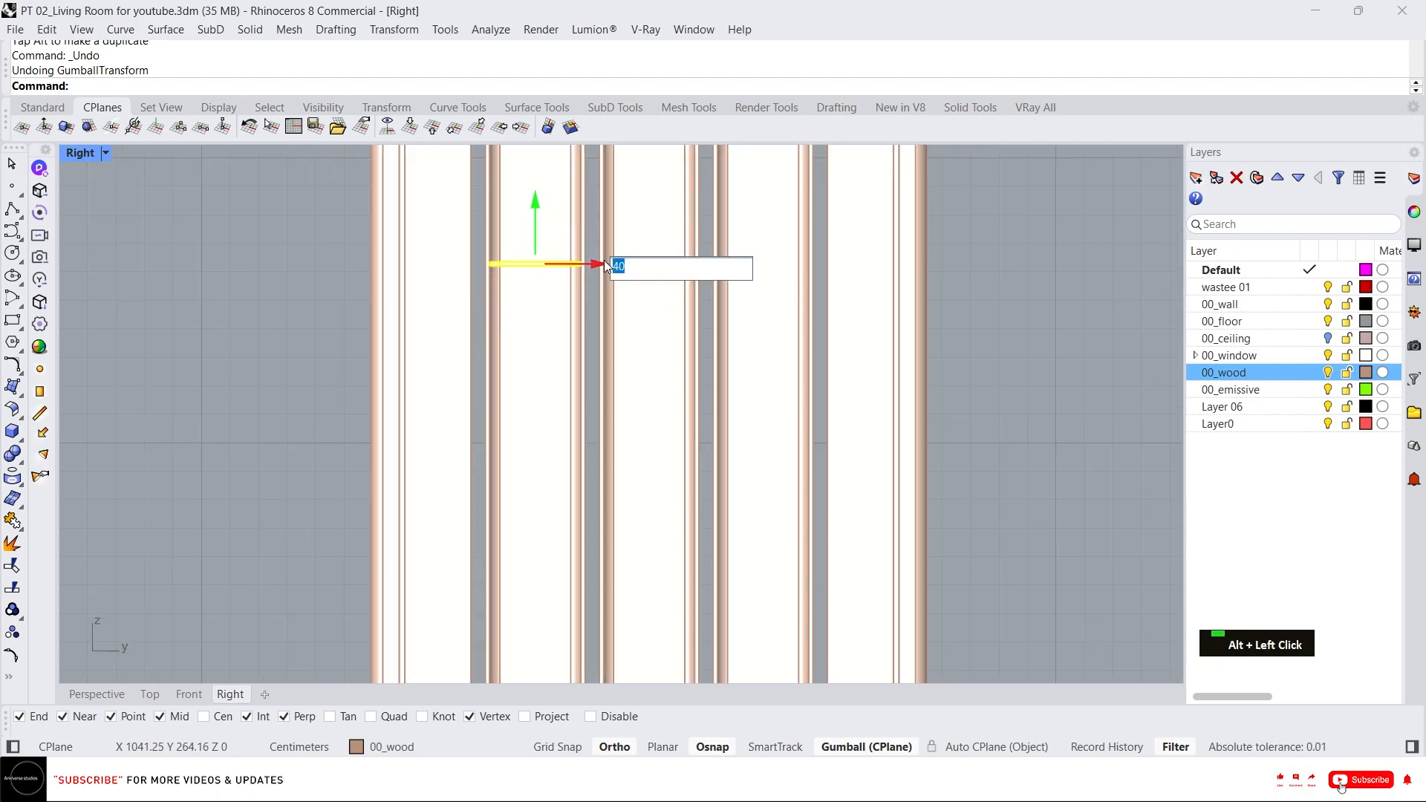
key(Return)
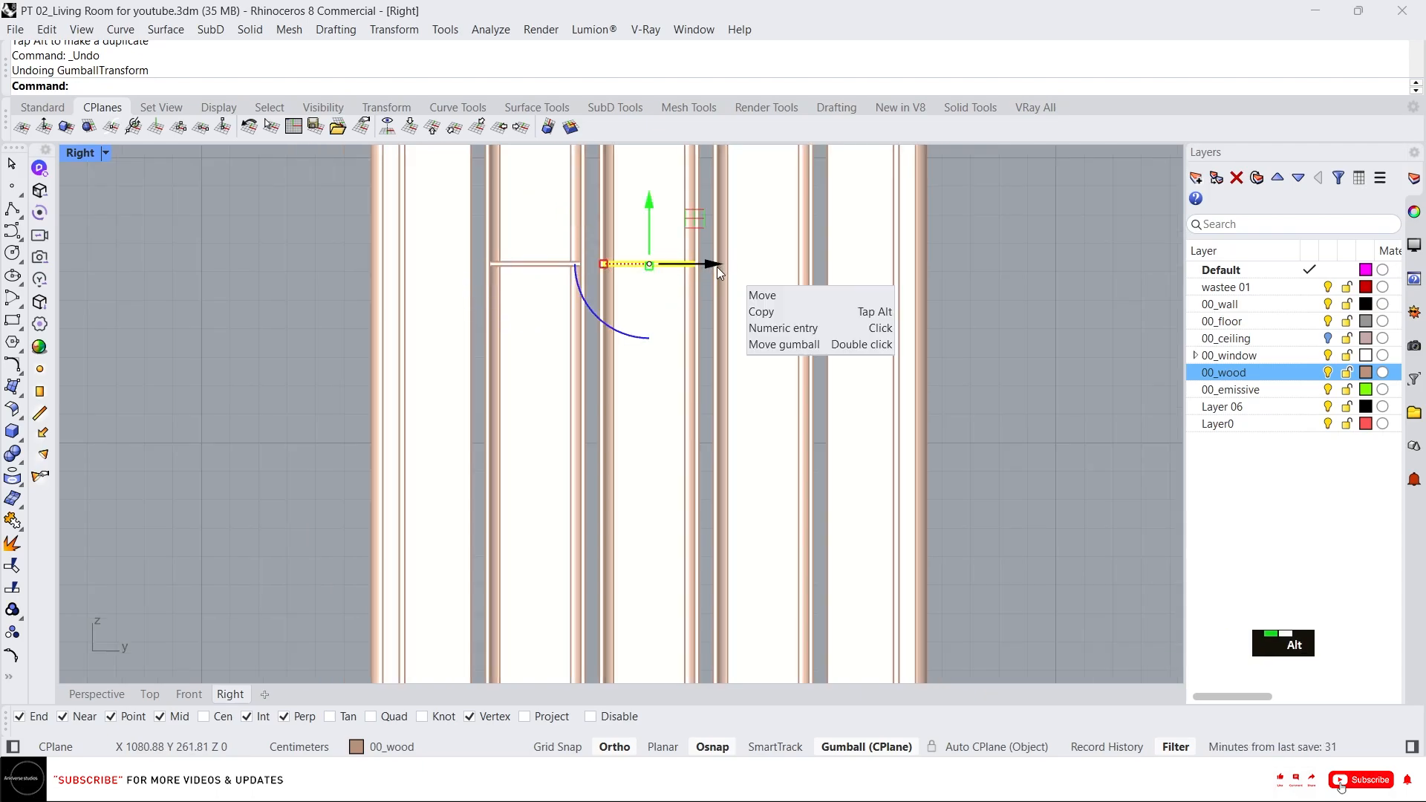
Copy the slab into the neighbouring panel and drag it down along the vertical axis.
alt+click(716, 266)
scroll(710, 272, down, 2)
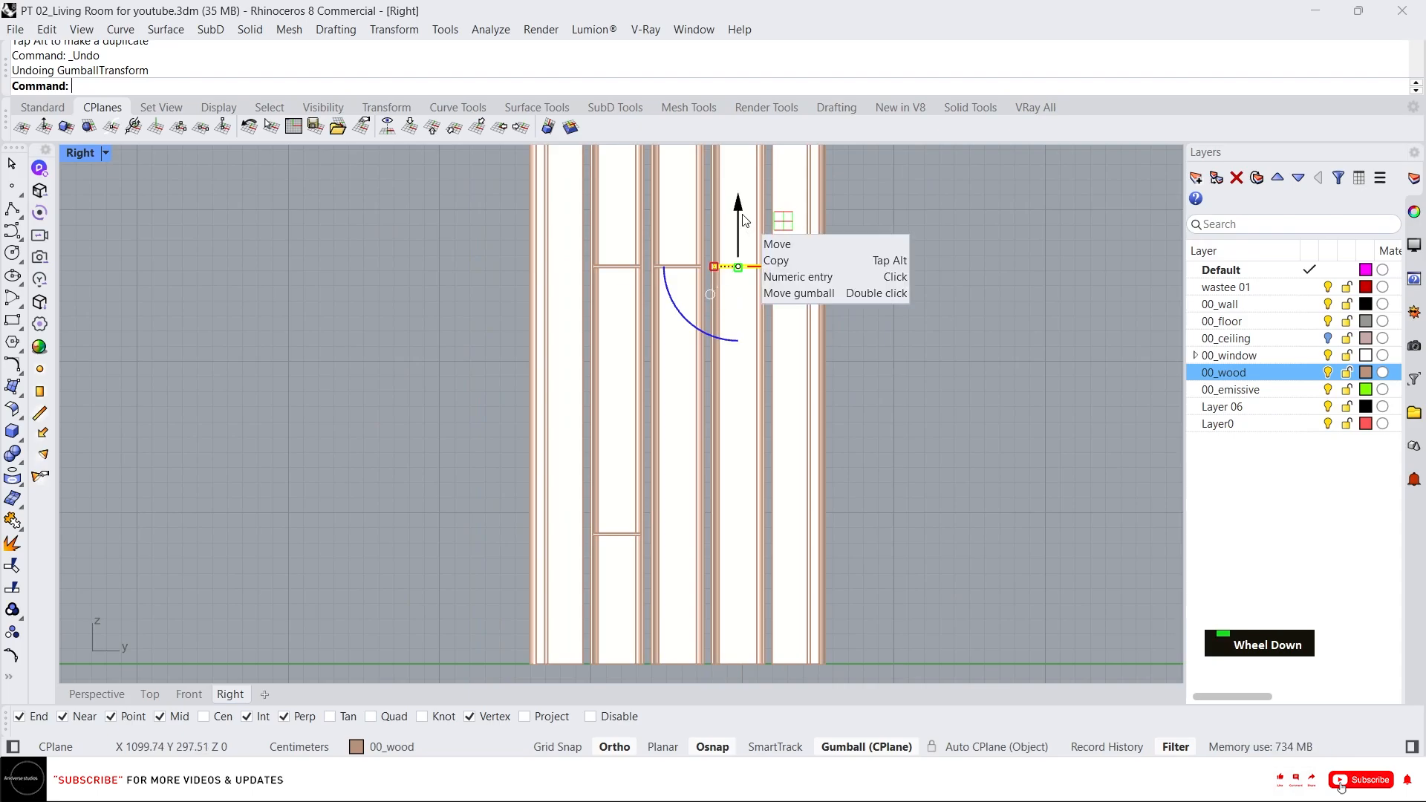
drag(737, 223, 728, 292)
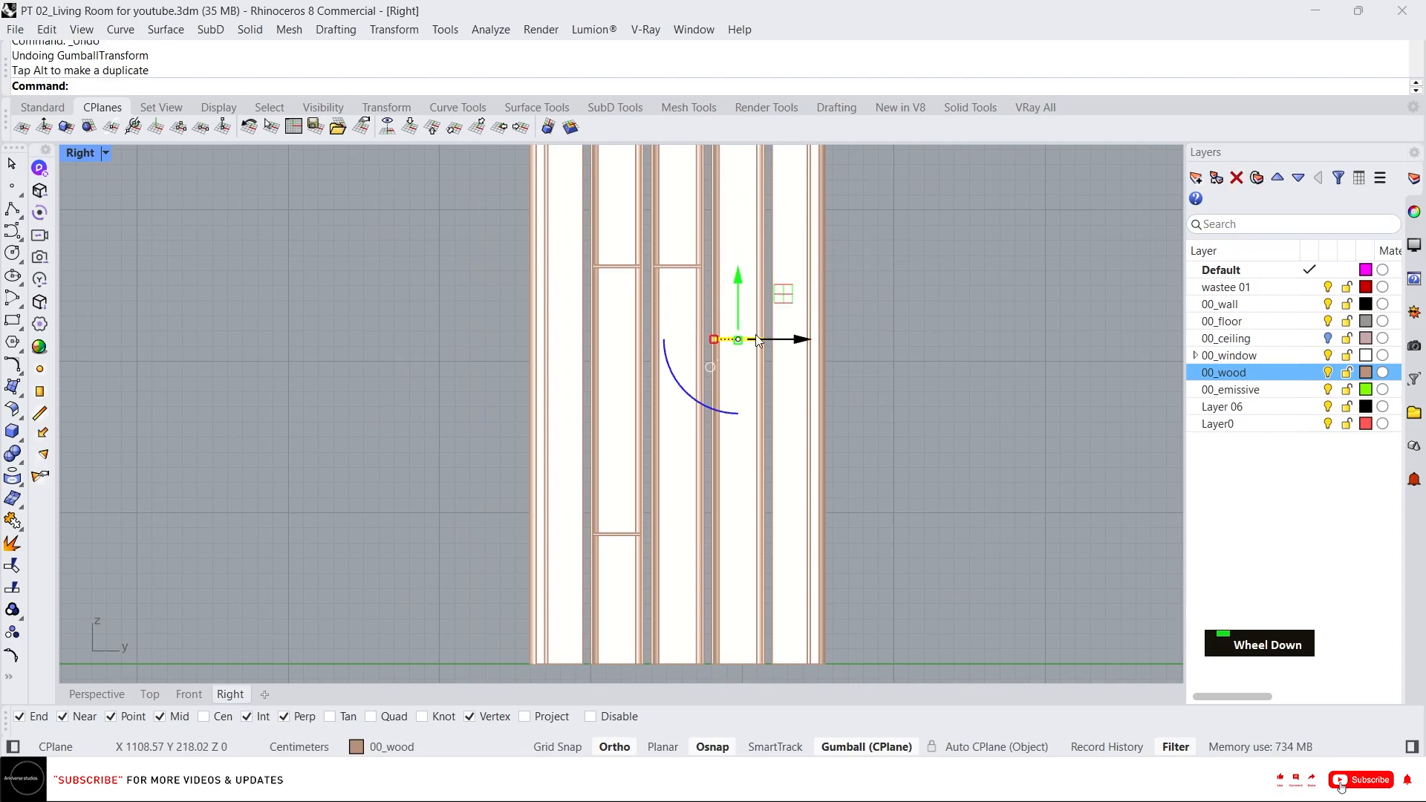
scroll(643, 318, up, 1)
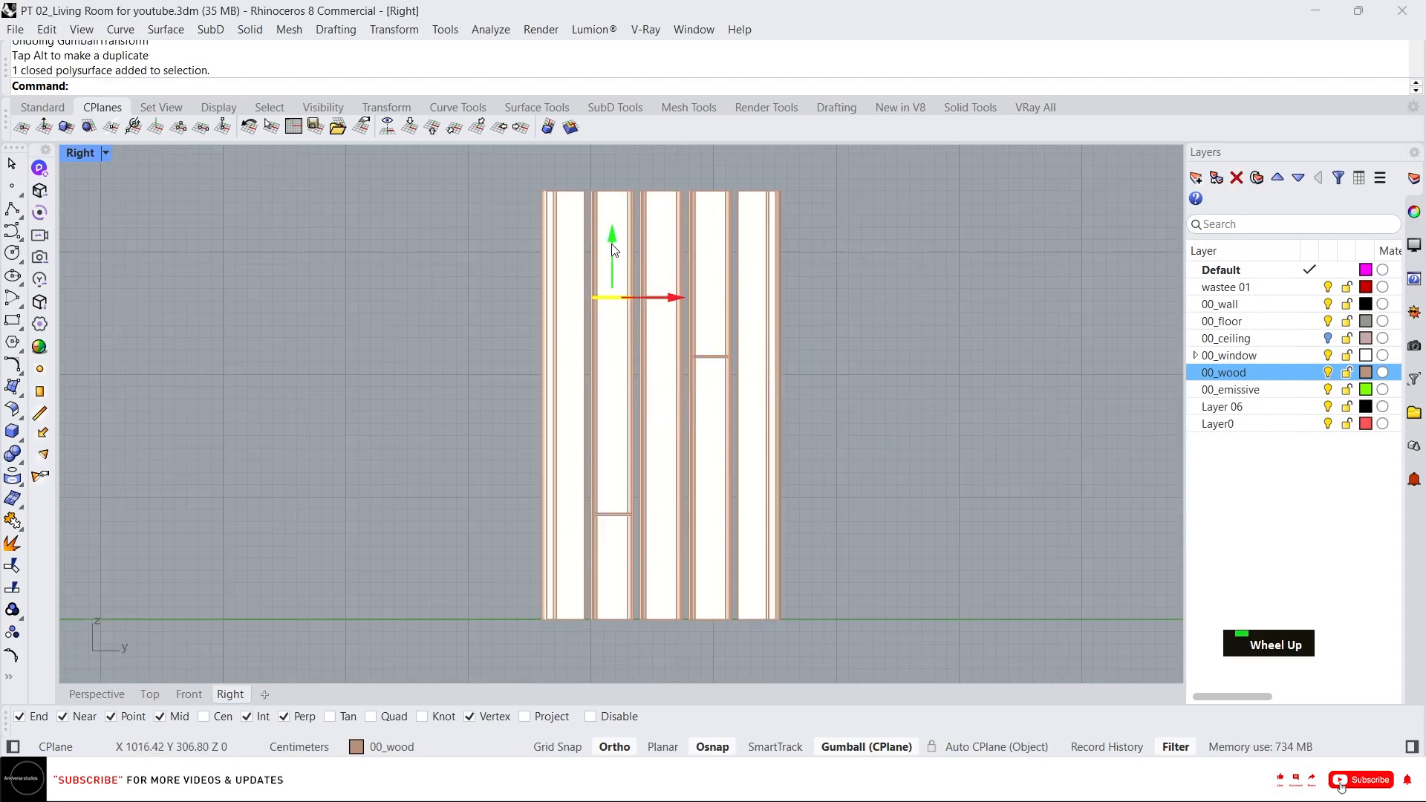
drag(612, 245, 612, 289)
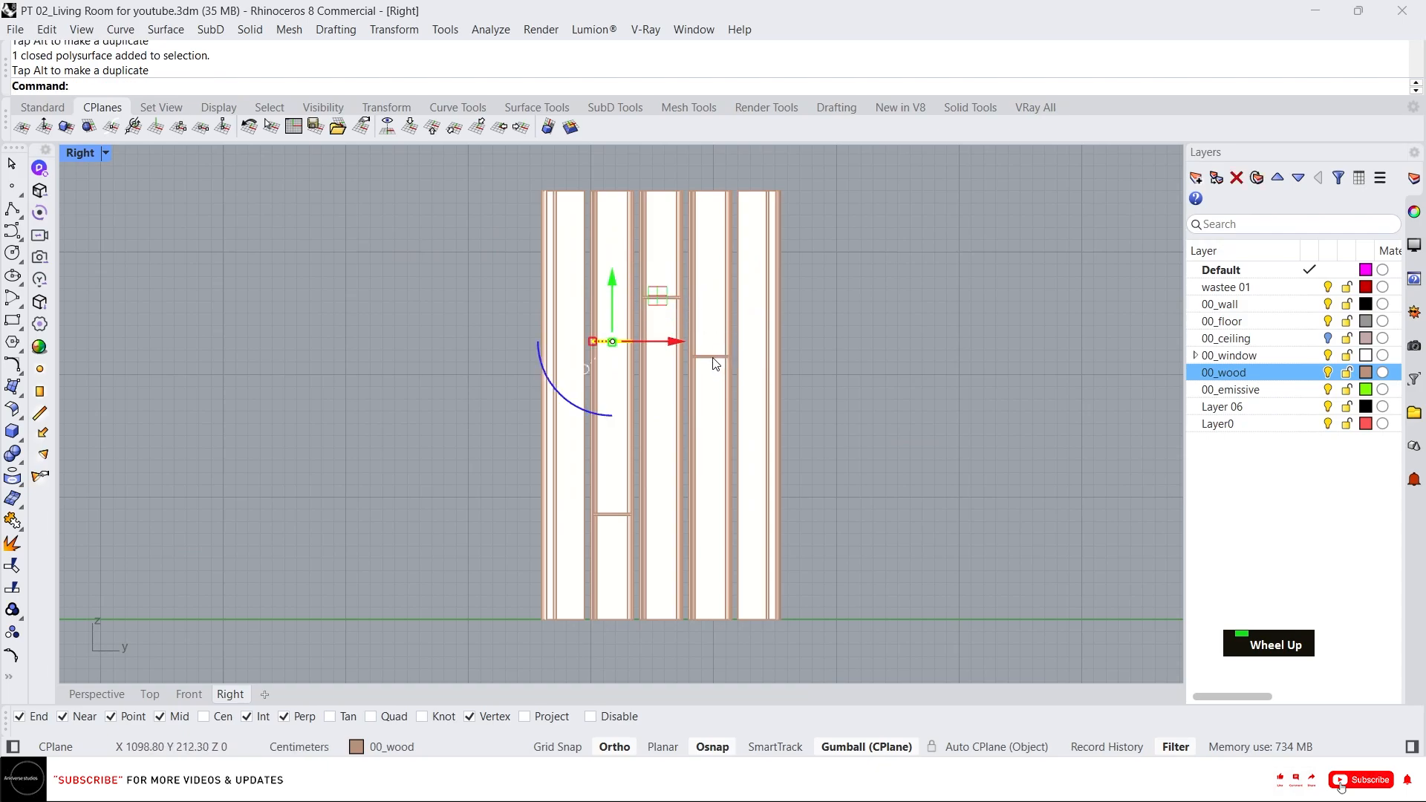
Drag the other horizontal slabs up or down so they sit at staggered heights across the panels.
click(713, 358)
drag(711, 306, 712, 313)
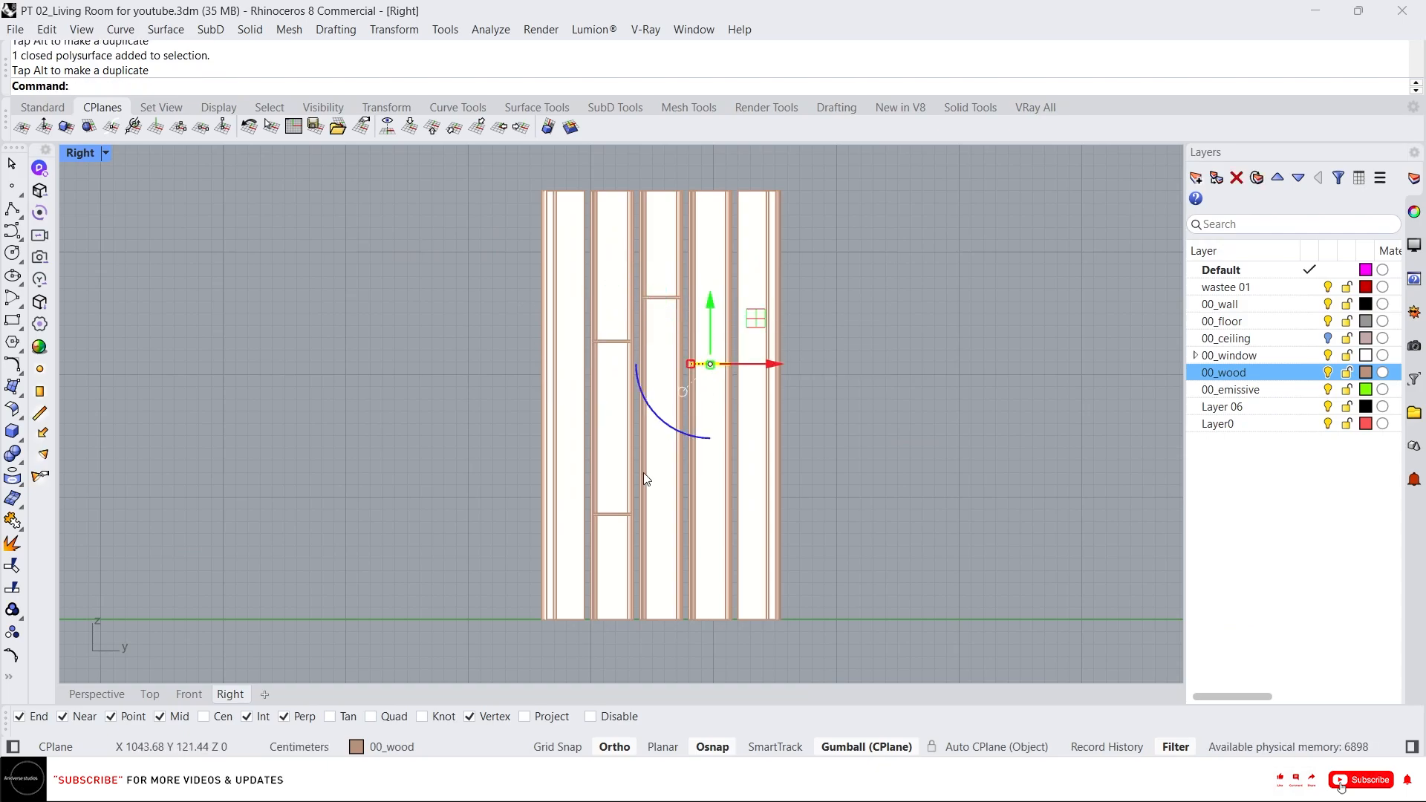
click(667, 296)
alt+drag(667, 249, 664, 422)
click(705, 363)
alt+drag(710, 362, 732, 495)
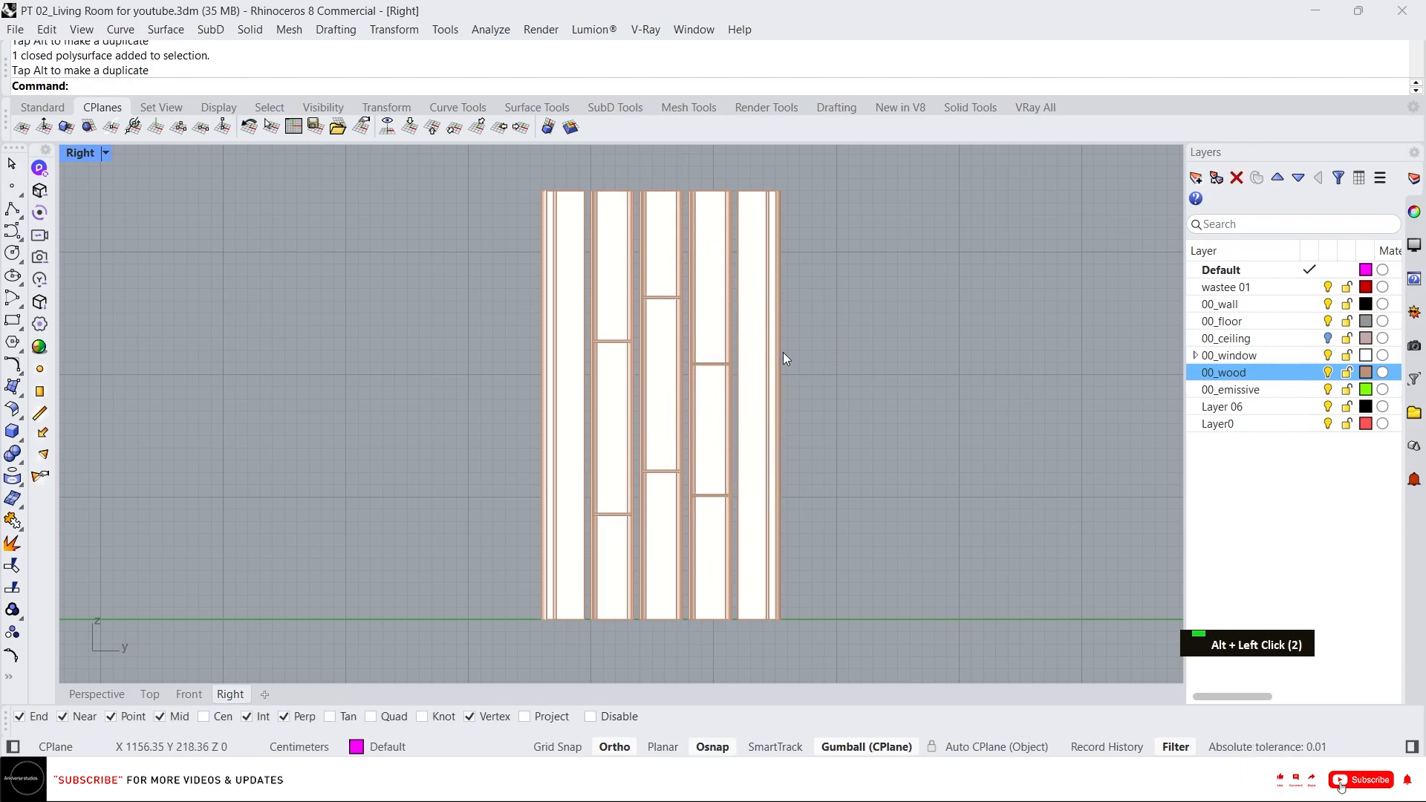
drag(374, 244, 394, 397)
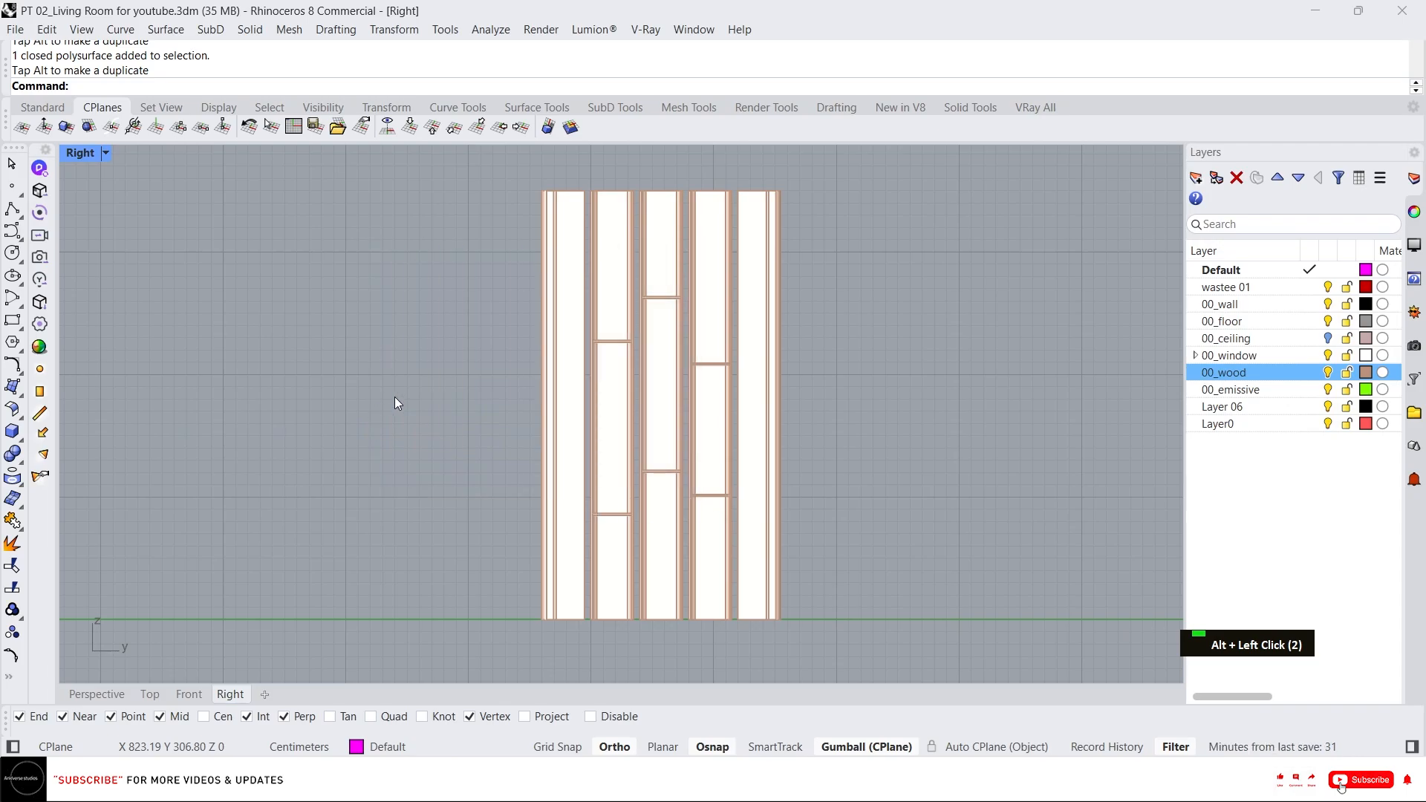
Select all the fluted panel objects in the Perspective view and group them.
click(116, 696)
drag(852, 621, 644, 339)
scroll(732, 414, up, 1)
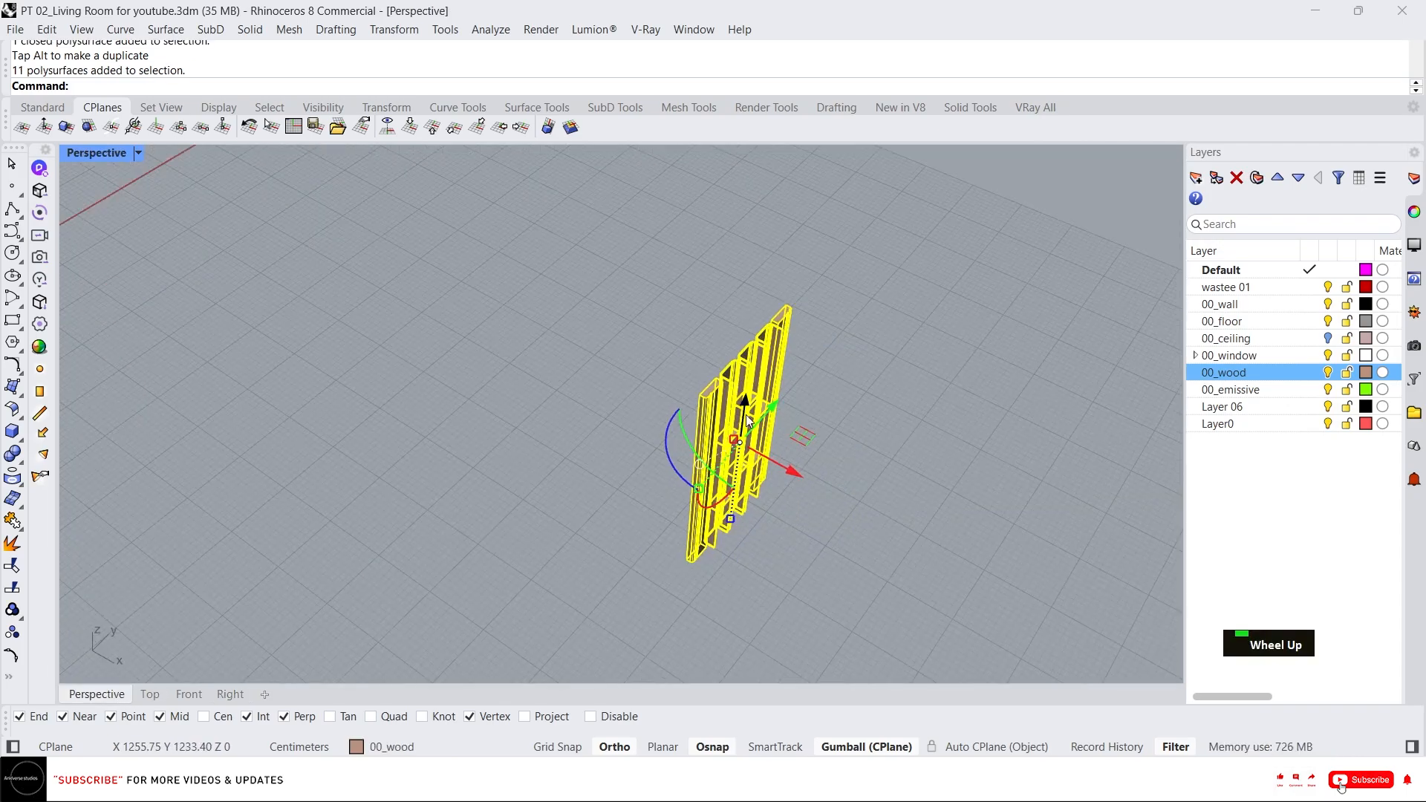
text(g)
key(Return)
scroll(809, 415, down, 5)
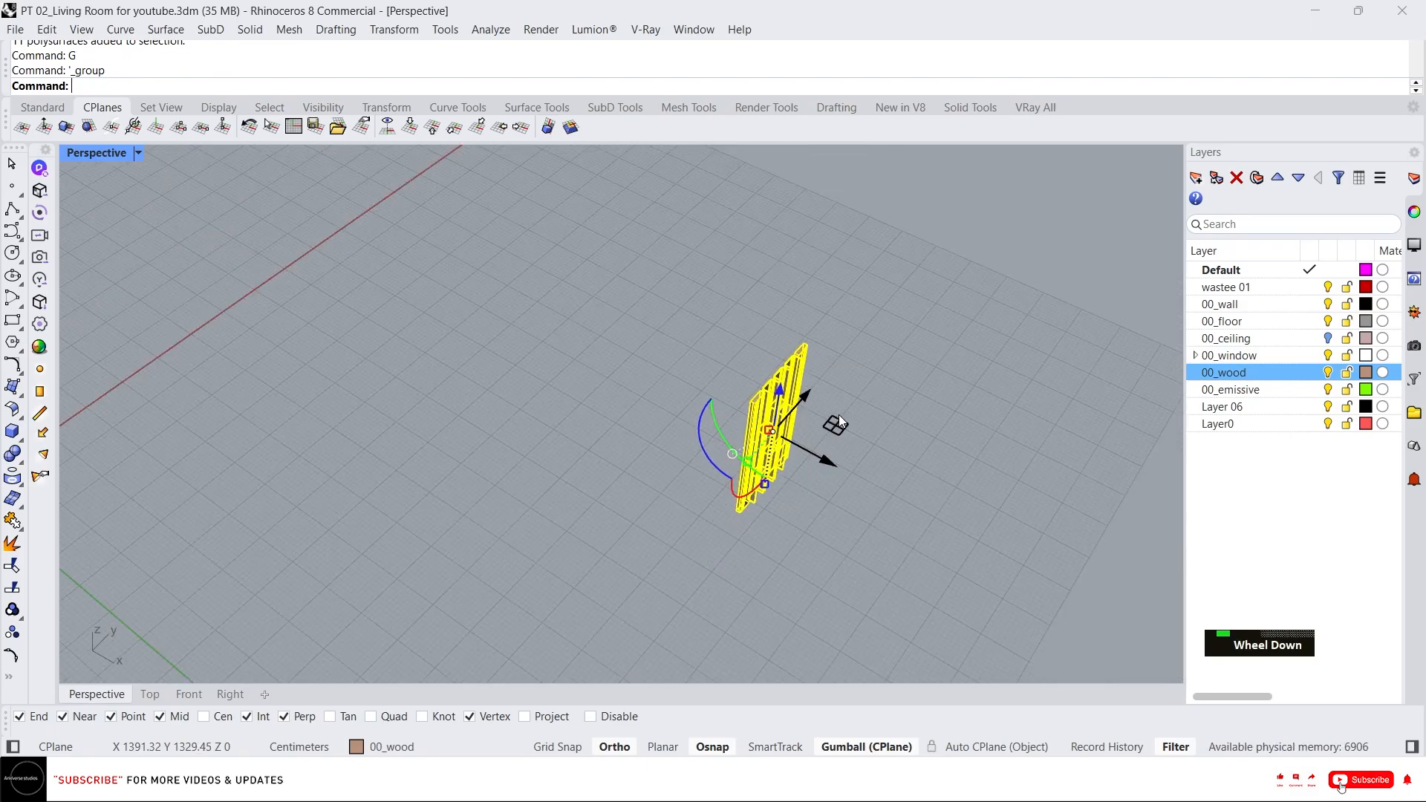
Show all the hidden objects again.
middle_click(810, 395)
right_click(776, 379)
scroll(787, 382, up, 3)
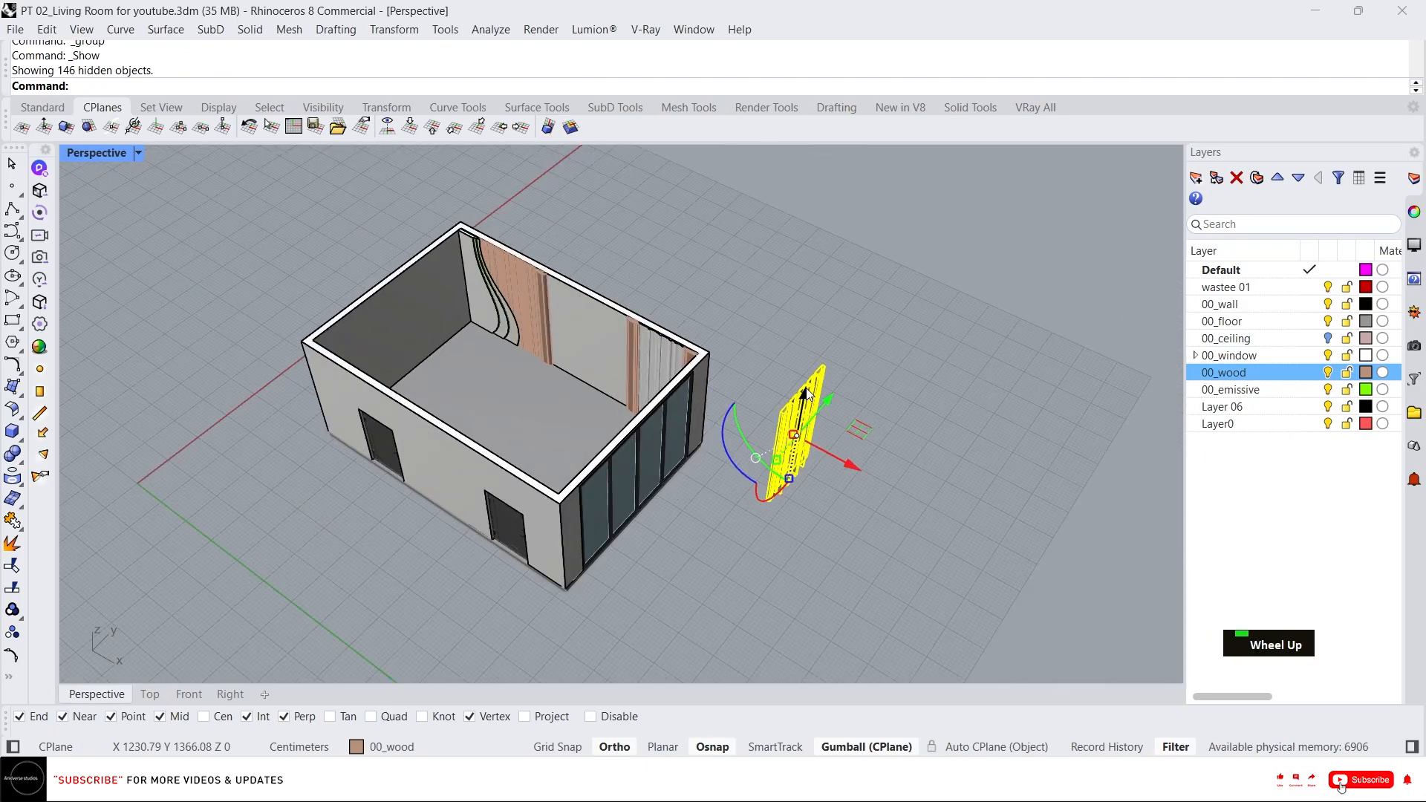
Move the grouped panel into the room, snapping it to the top corner of the wall.
text(m)
key(Return)
scroll(824, 364, up, 5)
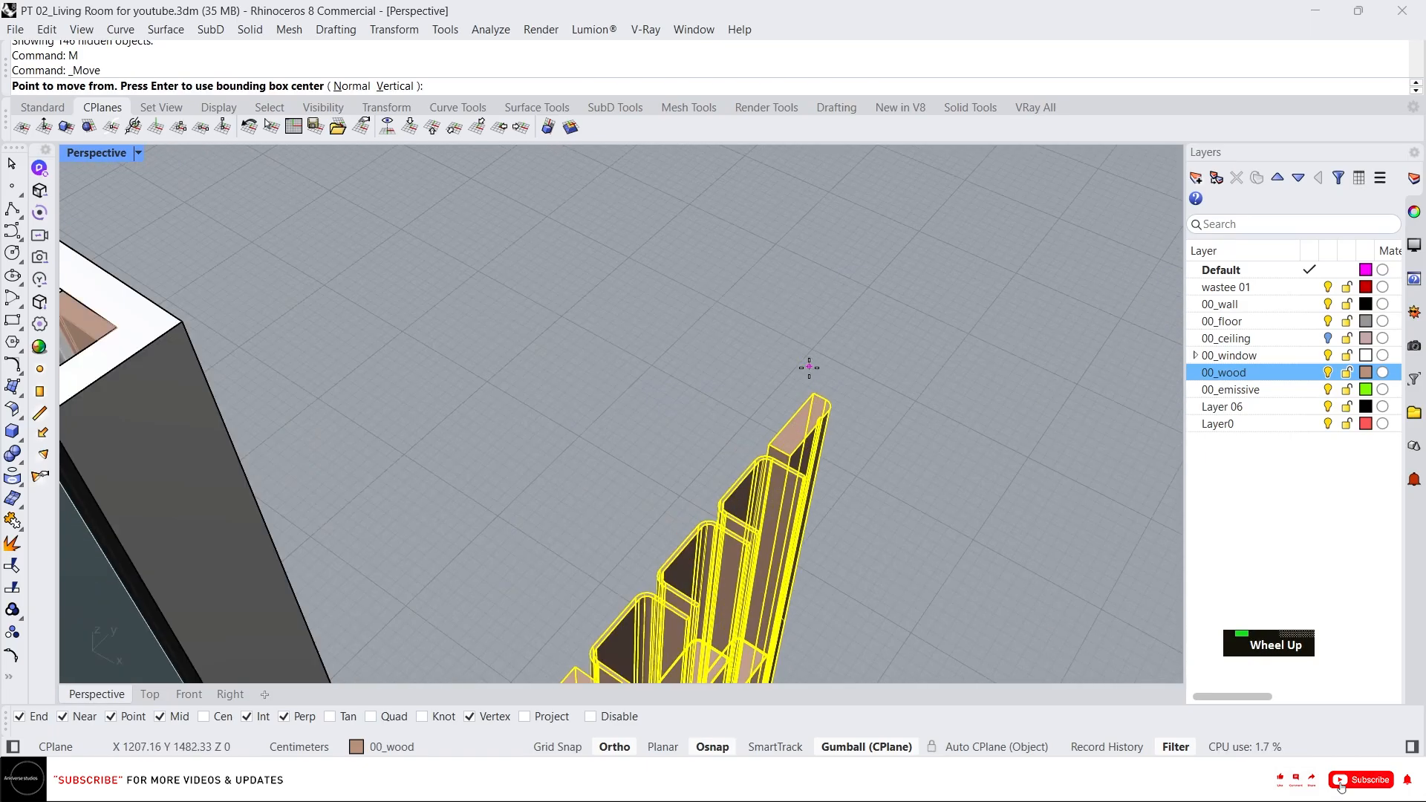
click(808, 388)
scroll(535, 267, down, 5)
scroll(360, 315, up, 8)
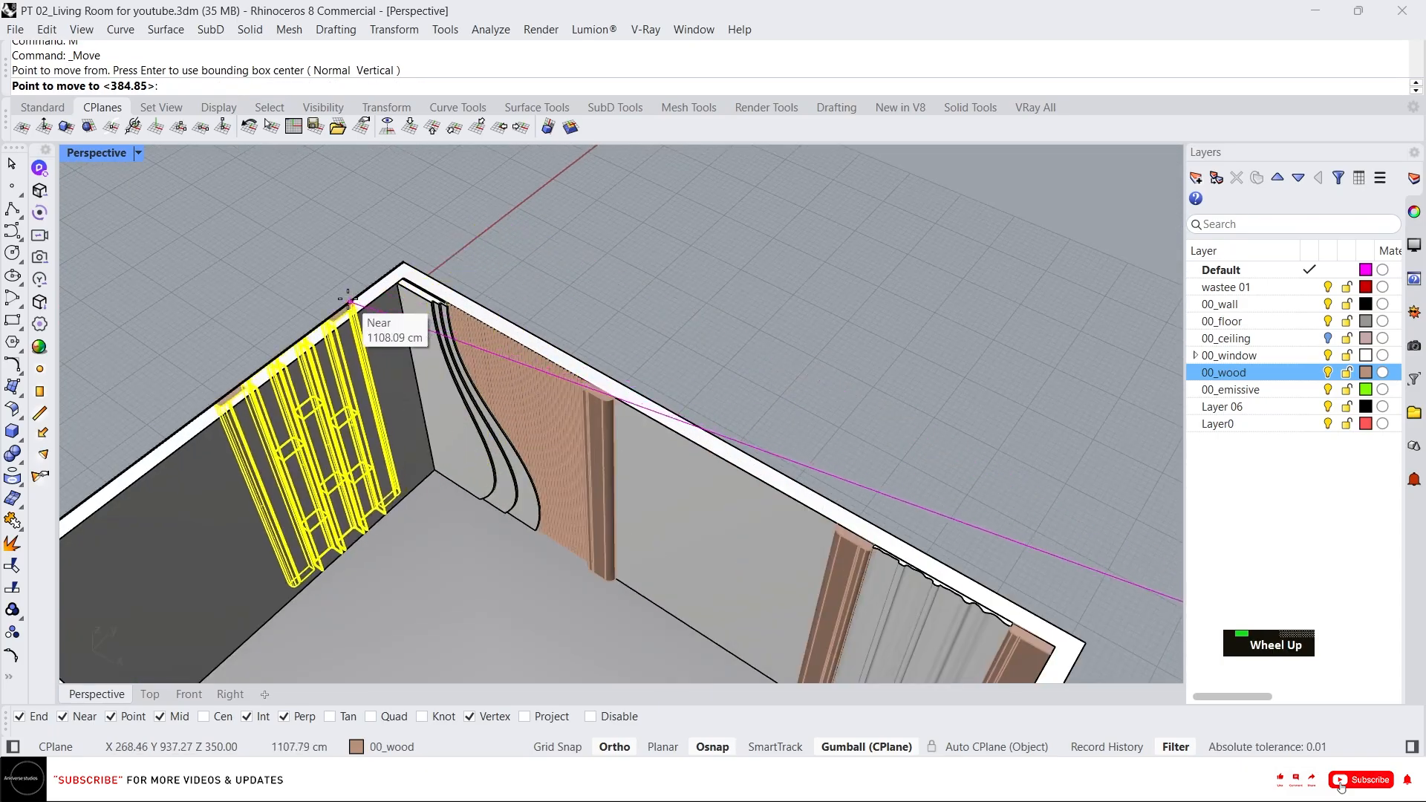
click(456, 270)
scroll(475, 311, down, 5)
right_drag(634, 234, 561, 243)
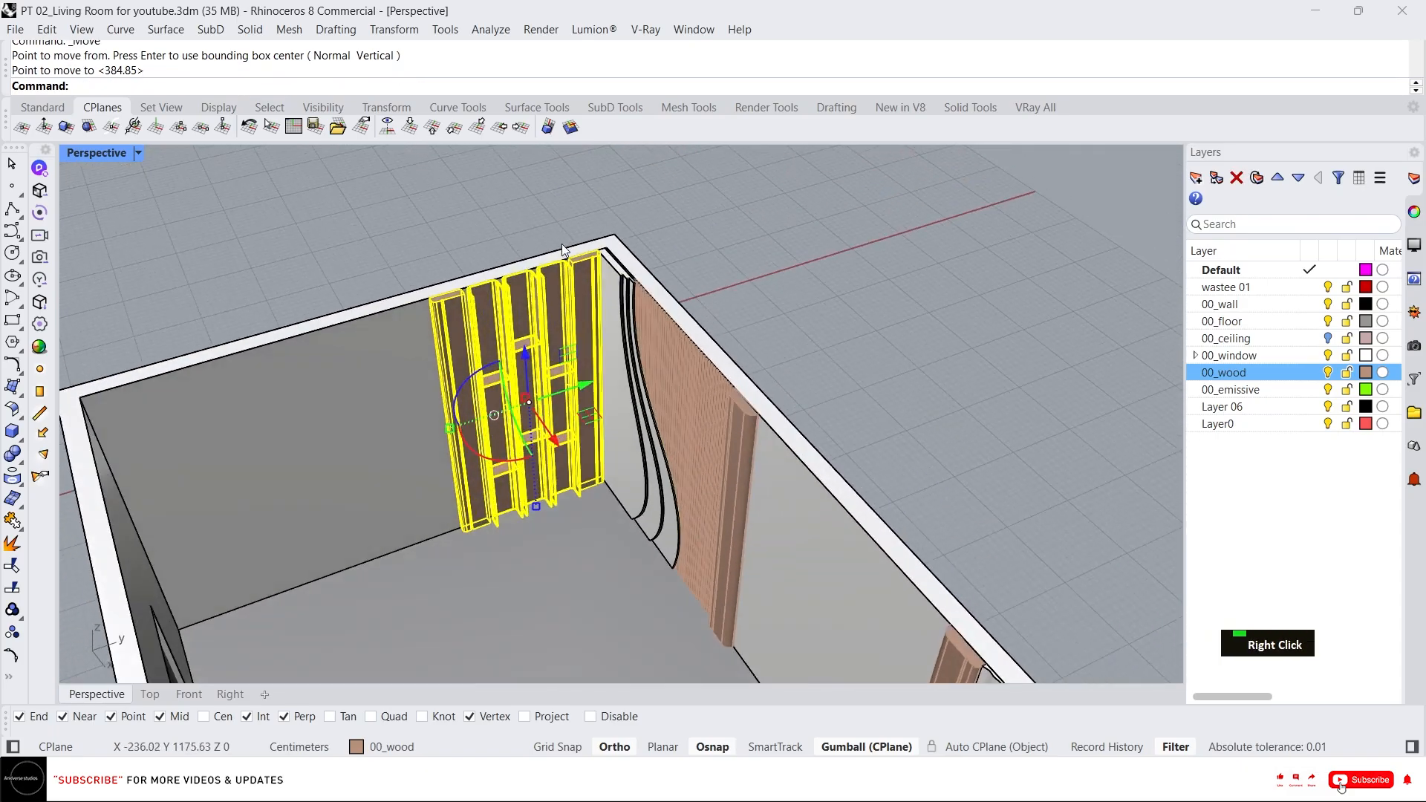
scroll(656, 253, up, 5)
scroll(656, 252, up, 4)
key(Escape)
Select the panel group, isolate-lock everything else and ungroup the panel objects.
scroll(594, 323, down, 7)
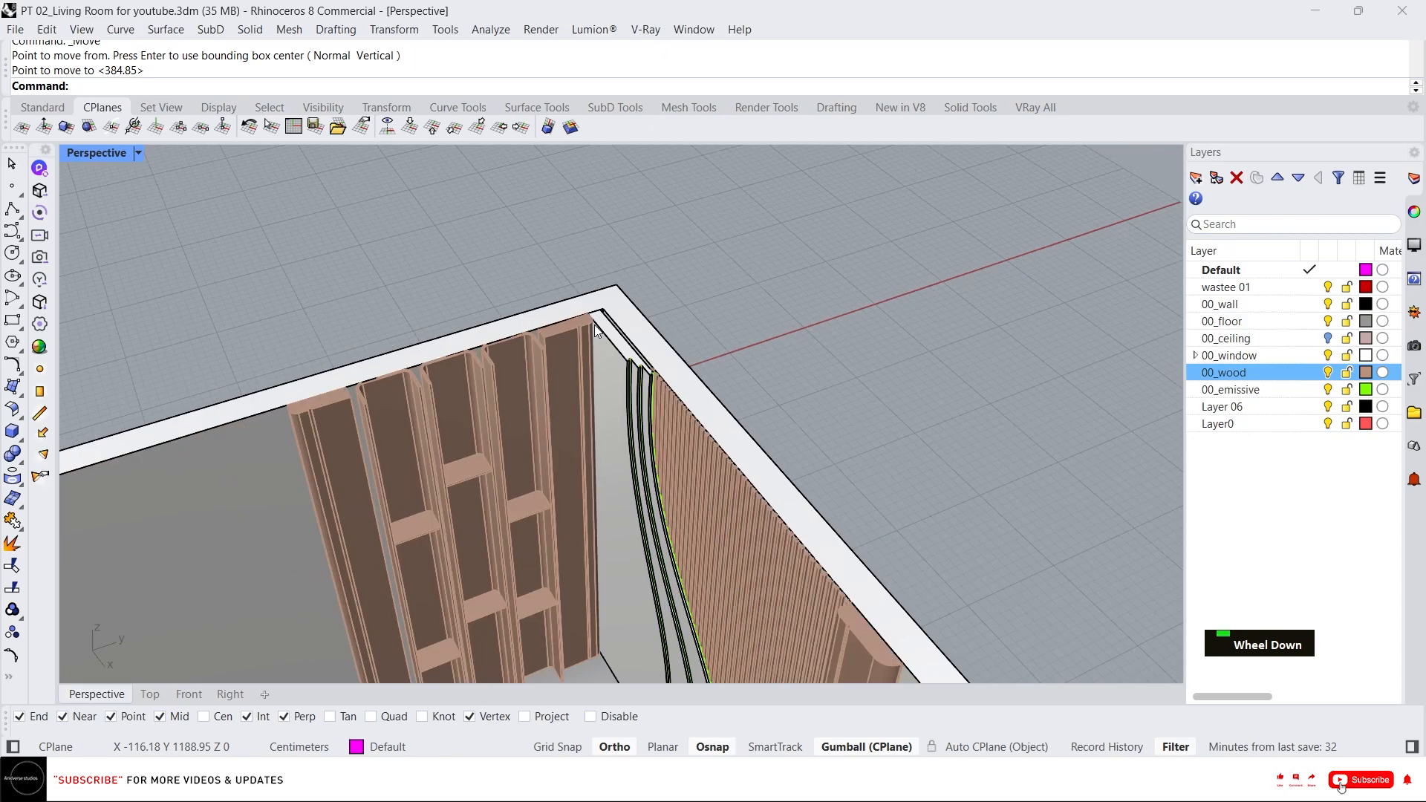
right_drag(595, 324, 569, 318)
scroll(569, 318, up, 5)
scroll(569, 318, up, 5)
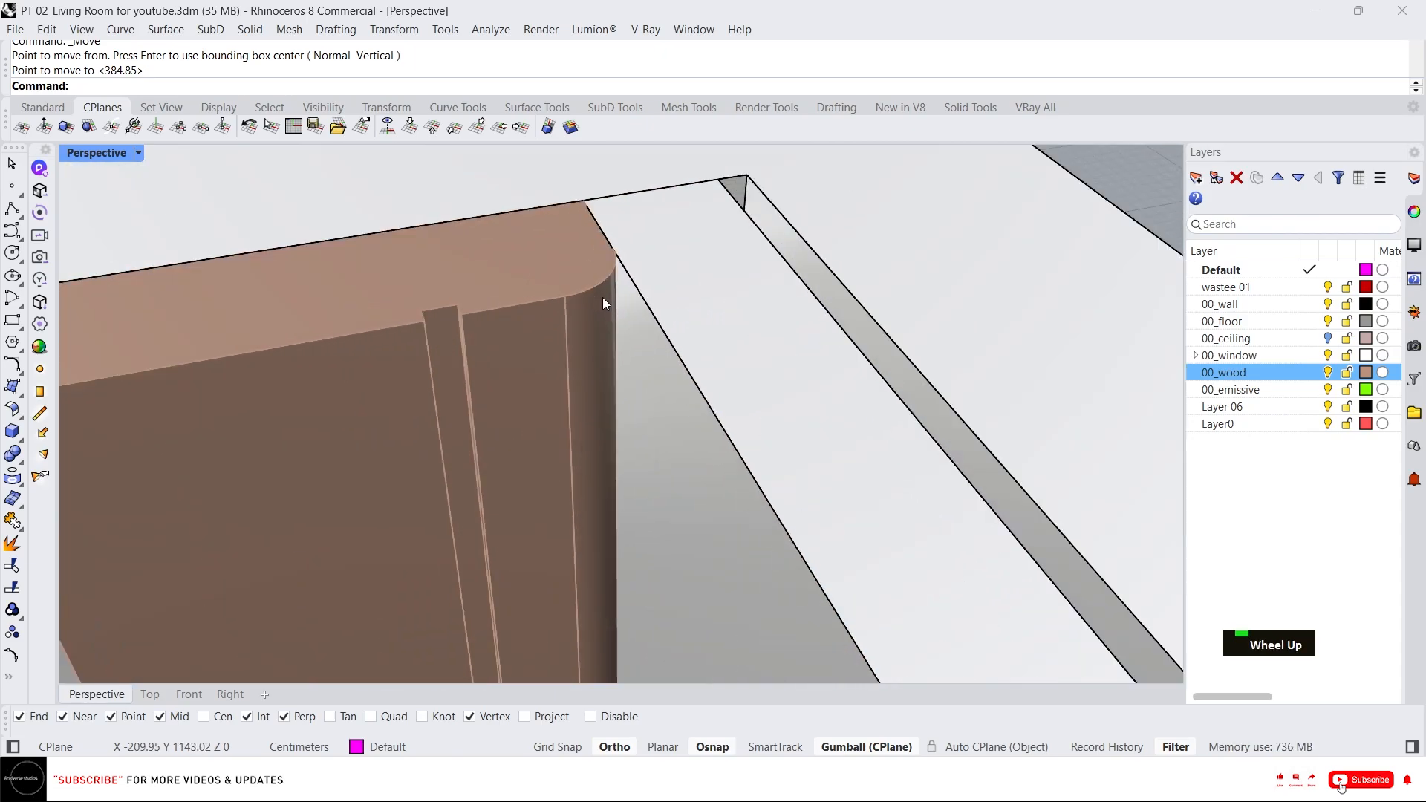
click(601, 295)
key(Escape)
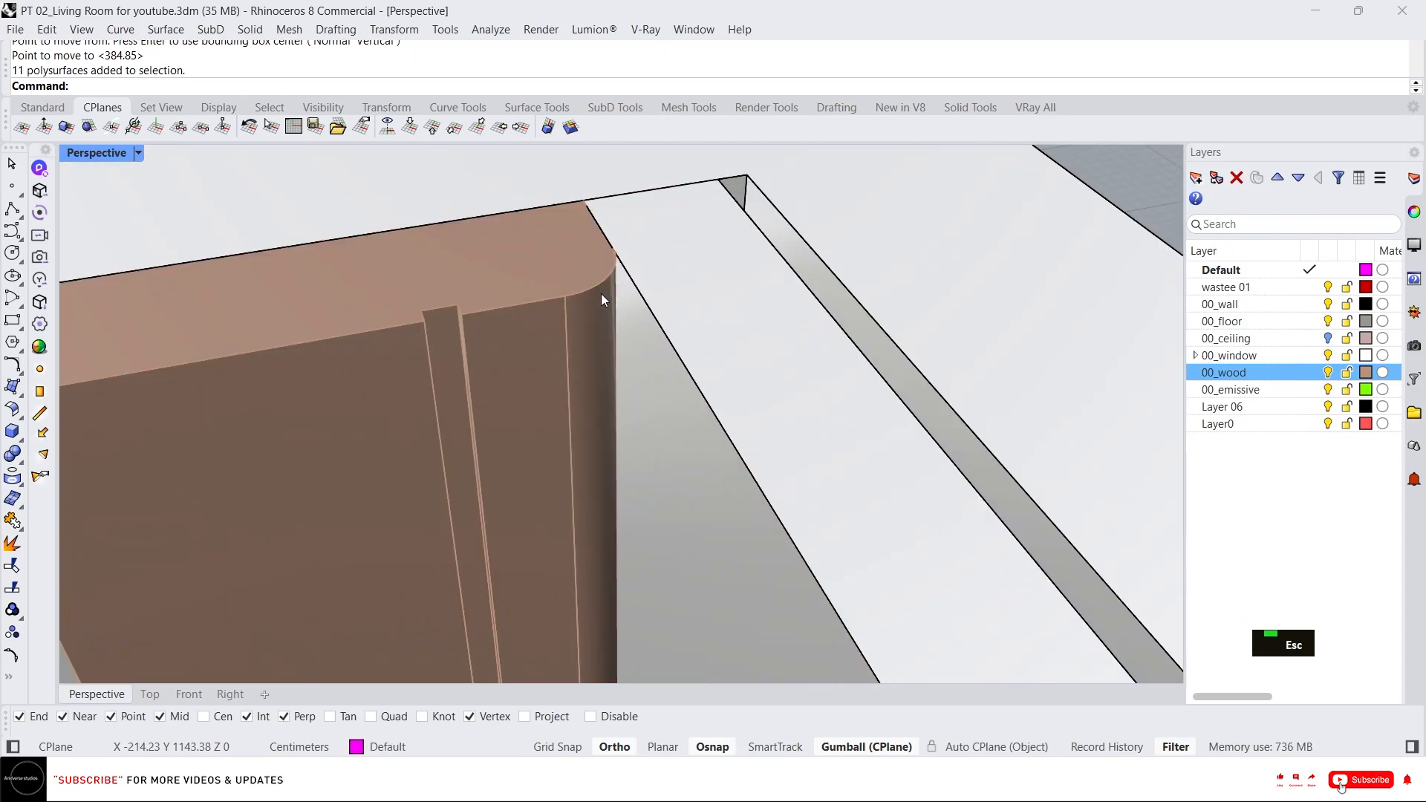
key(F1)
key(Escape)
click(544, 313)
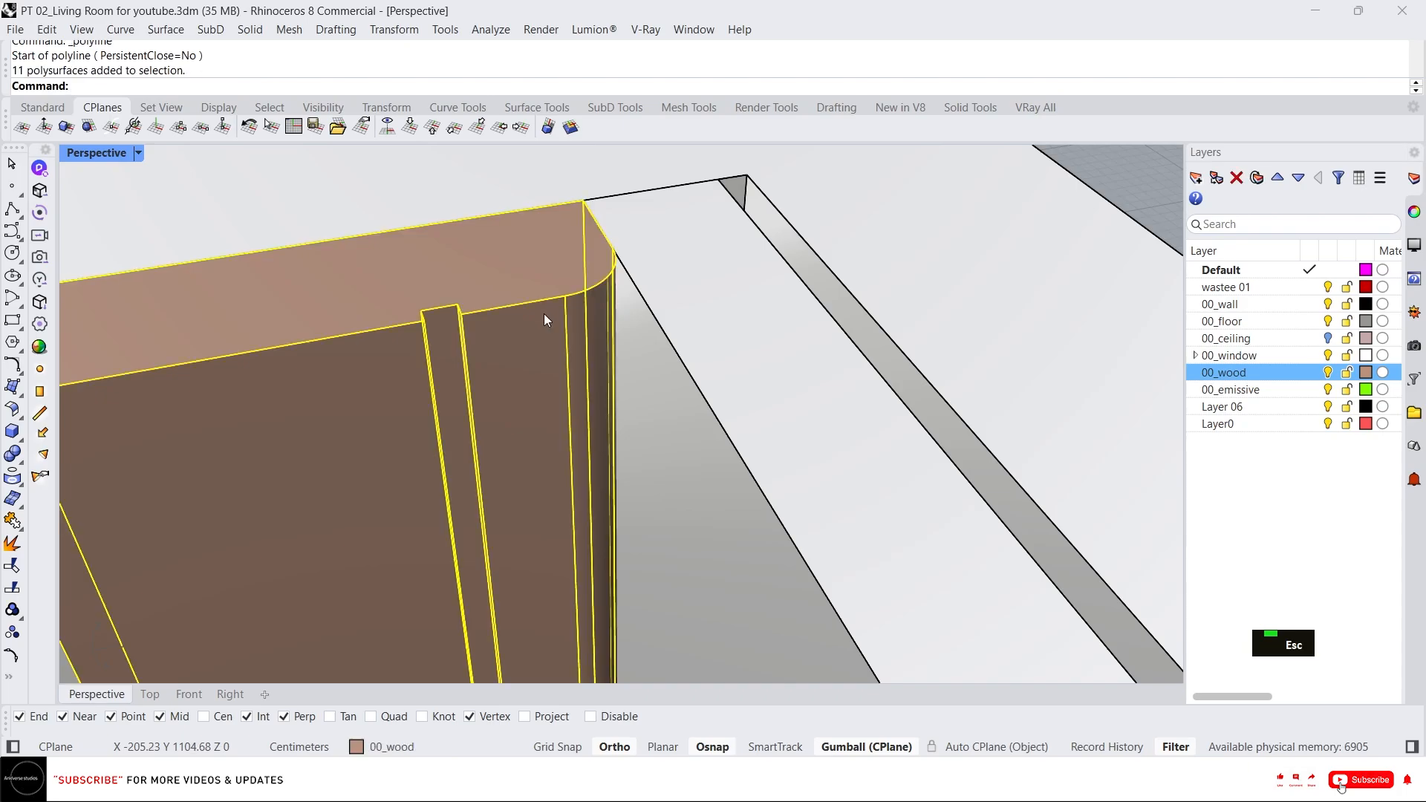
text(il)
key(space)
text(ung)
key(space)
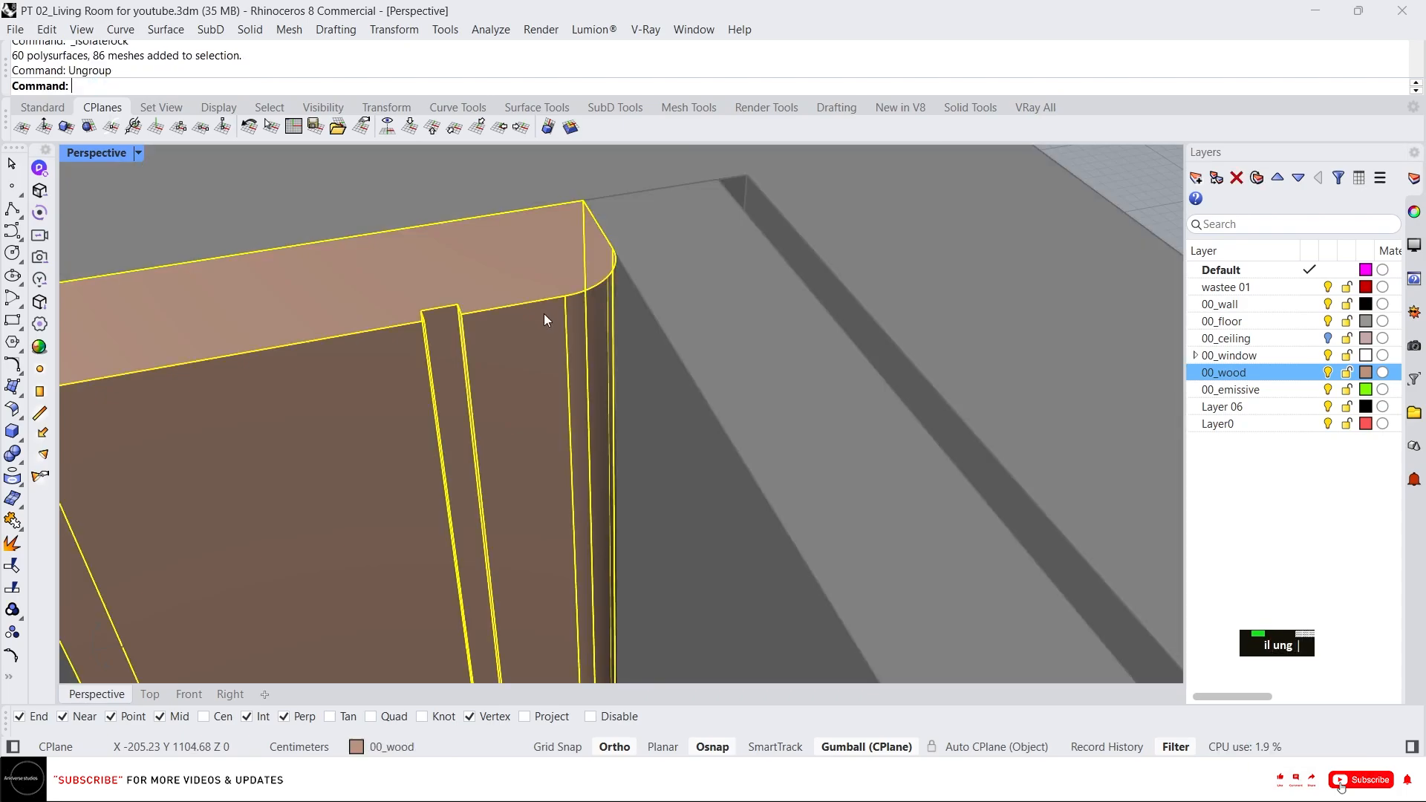
Try to cut the panel's rounded end by drawing a line across it and dragging it with the gumball.
key(Escape)
text(l)
key(space)
click(531, 303)
click(479, 180)
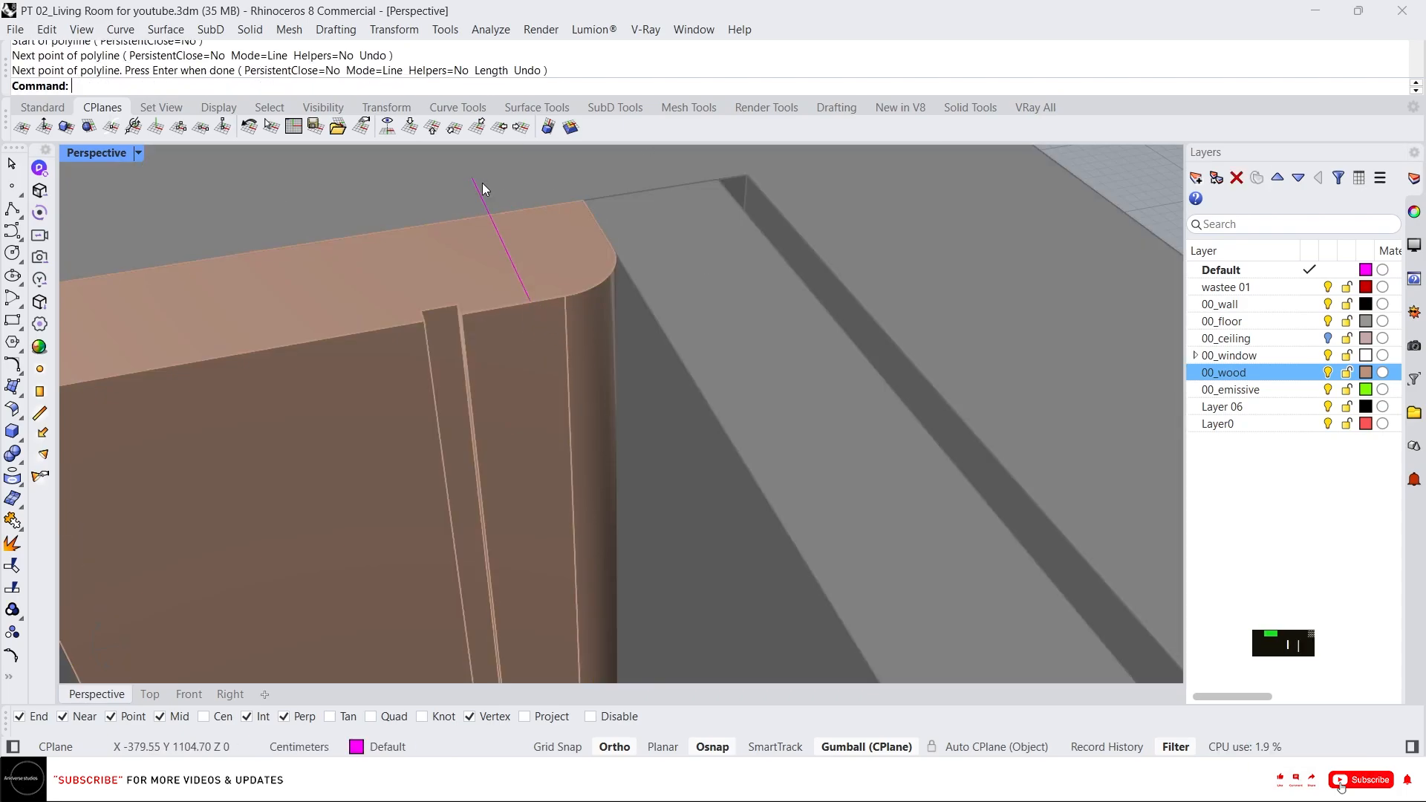
key(space)
scroll(594, 171, down, 3)
scroll(567, 154, down, 2)
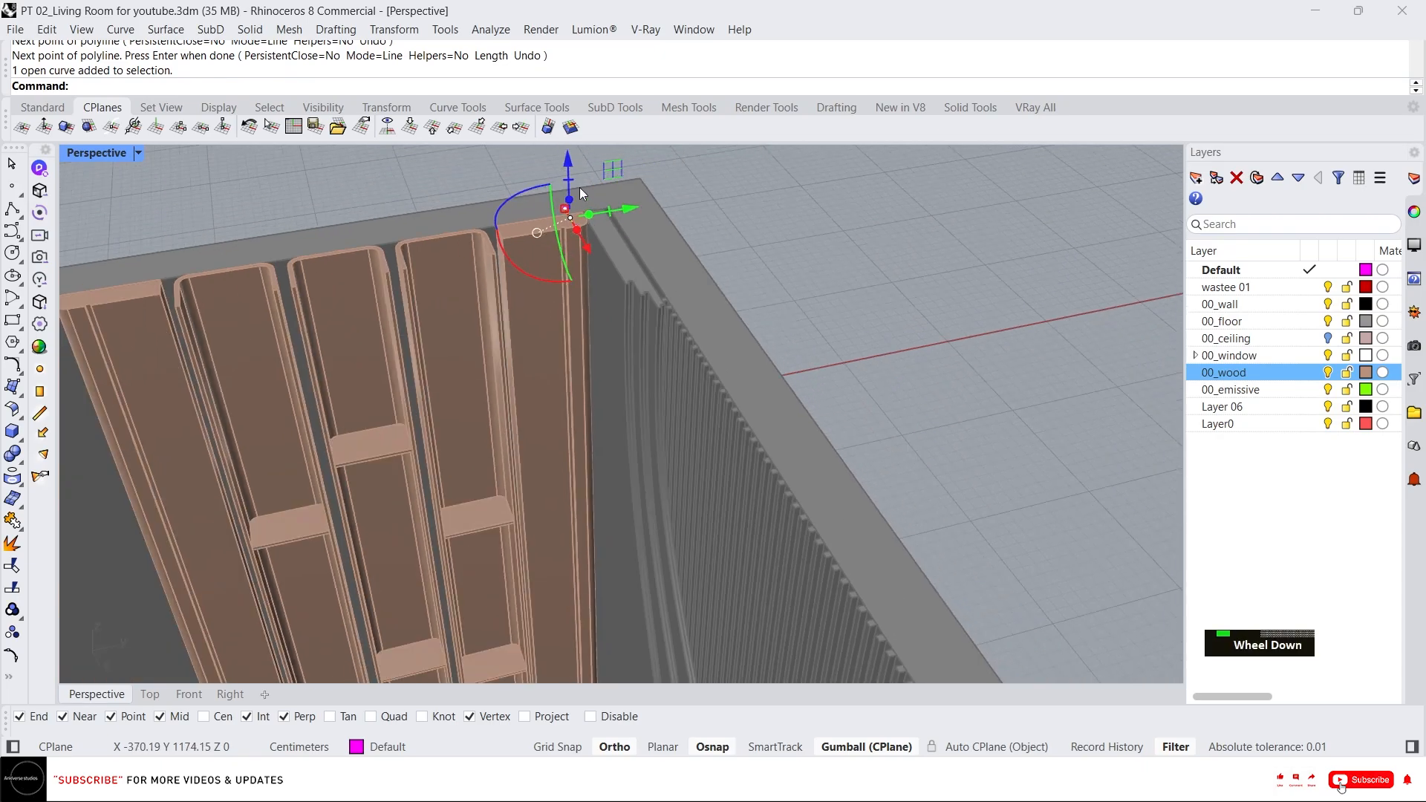
drag(568, 169, 585, 658)
scroll(614, 616, down, 8)
scroll(613, 463, up, 10)
key(Escape)
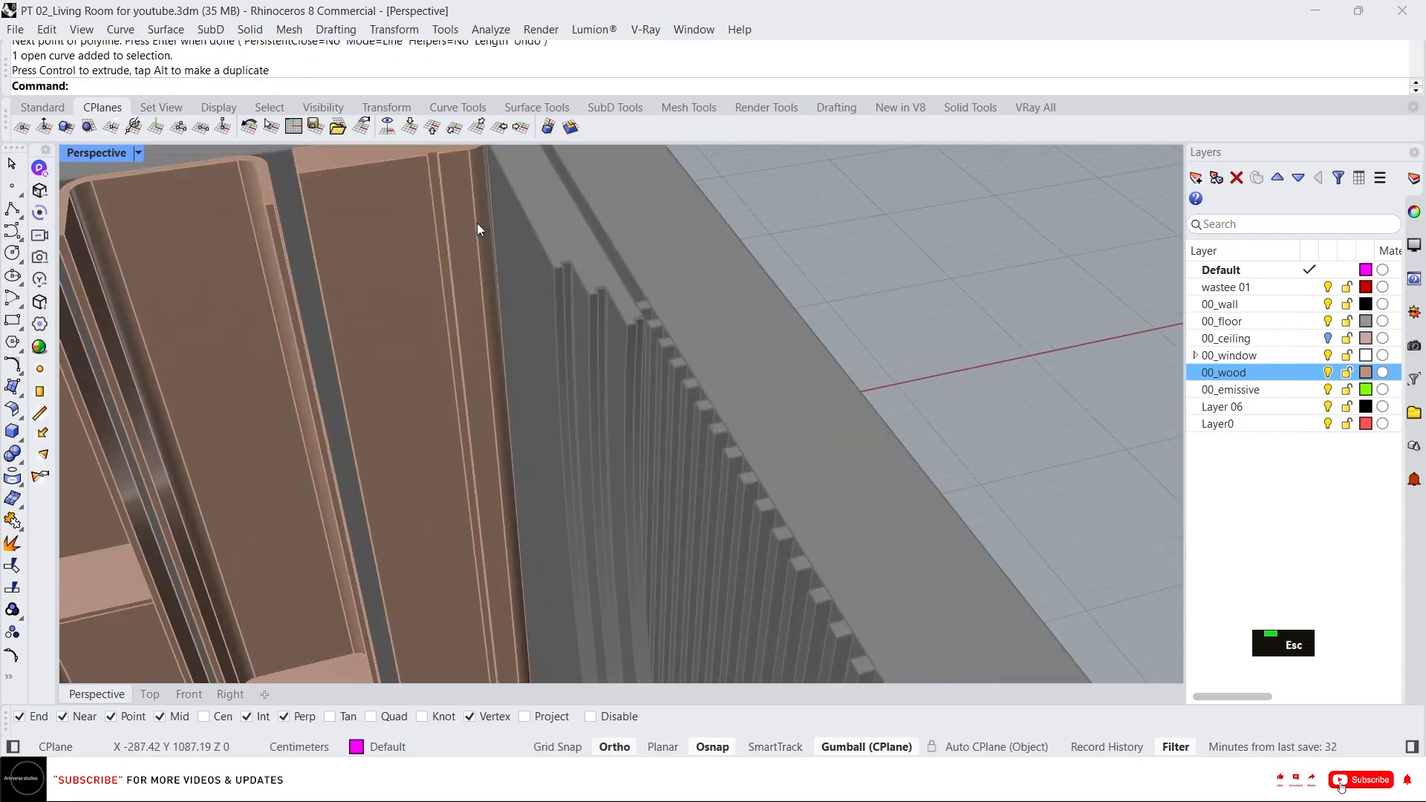
Draw a line across the outer panel's rounded end at the corner and select it.
click(490, 249)
scroll(490, 247, down, 5)
scroll(487, 297, up, 5)
key(Escape)
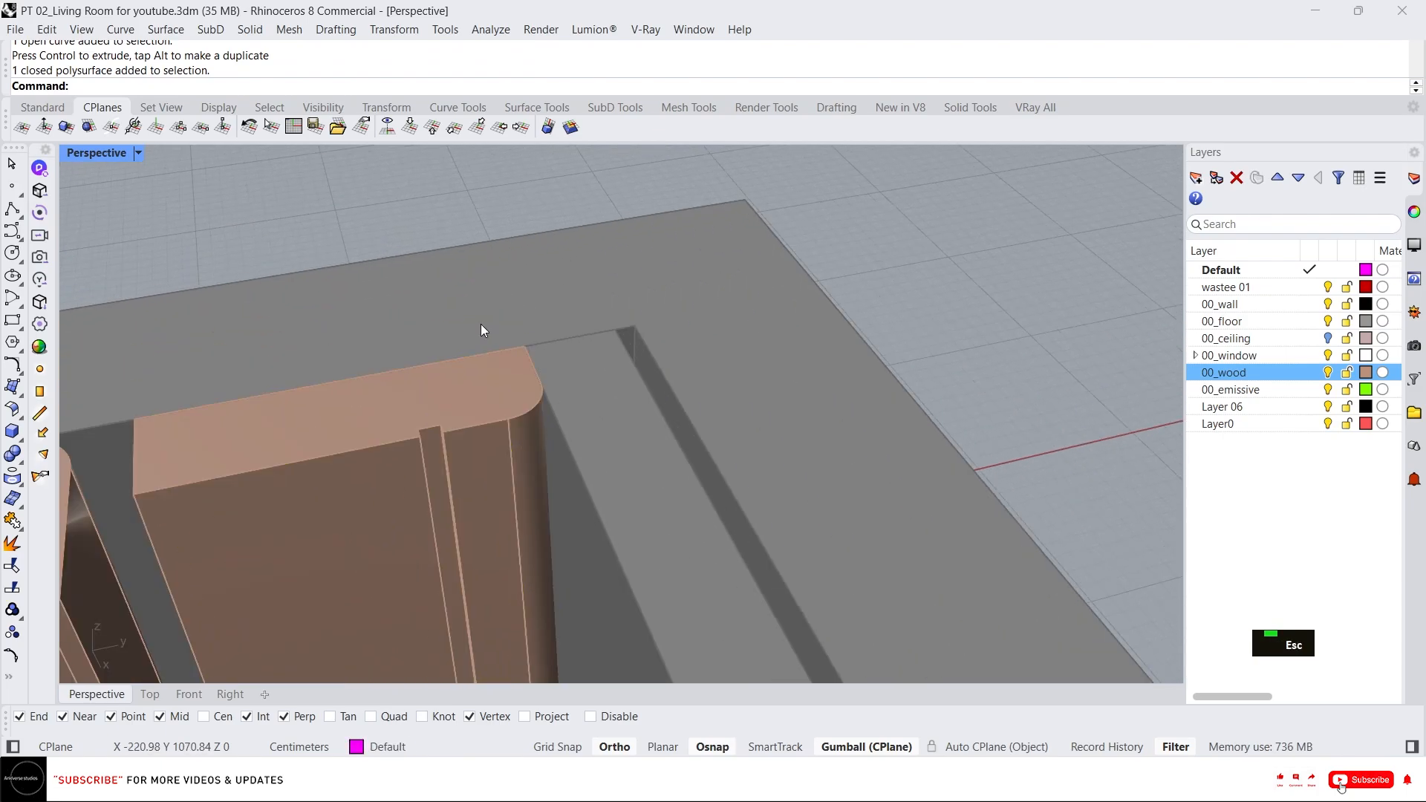
text(l)
key(space)
click(476, 426)
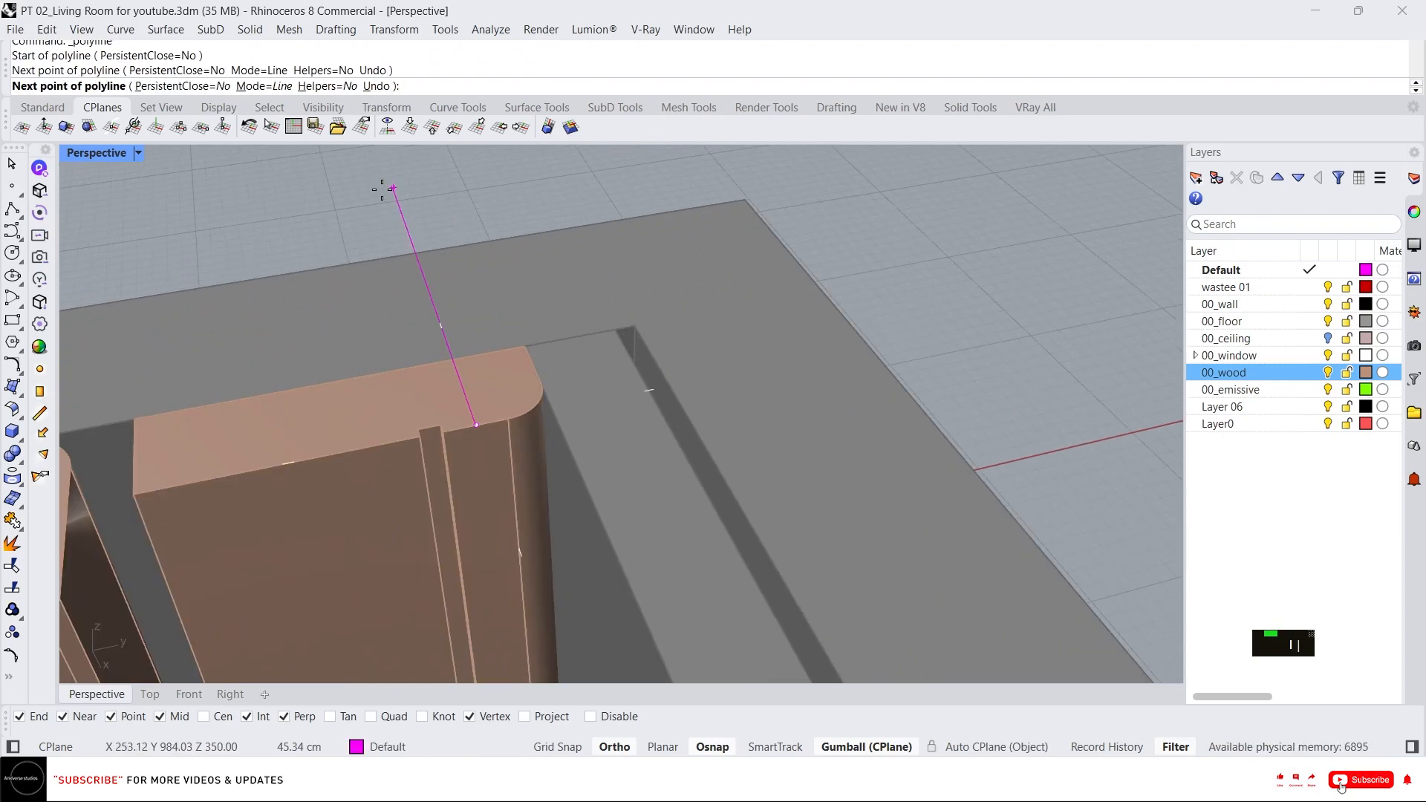
click(392, 187)
key(Return)
click(409, 238)
click(436, 326)
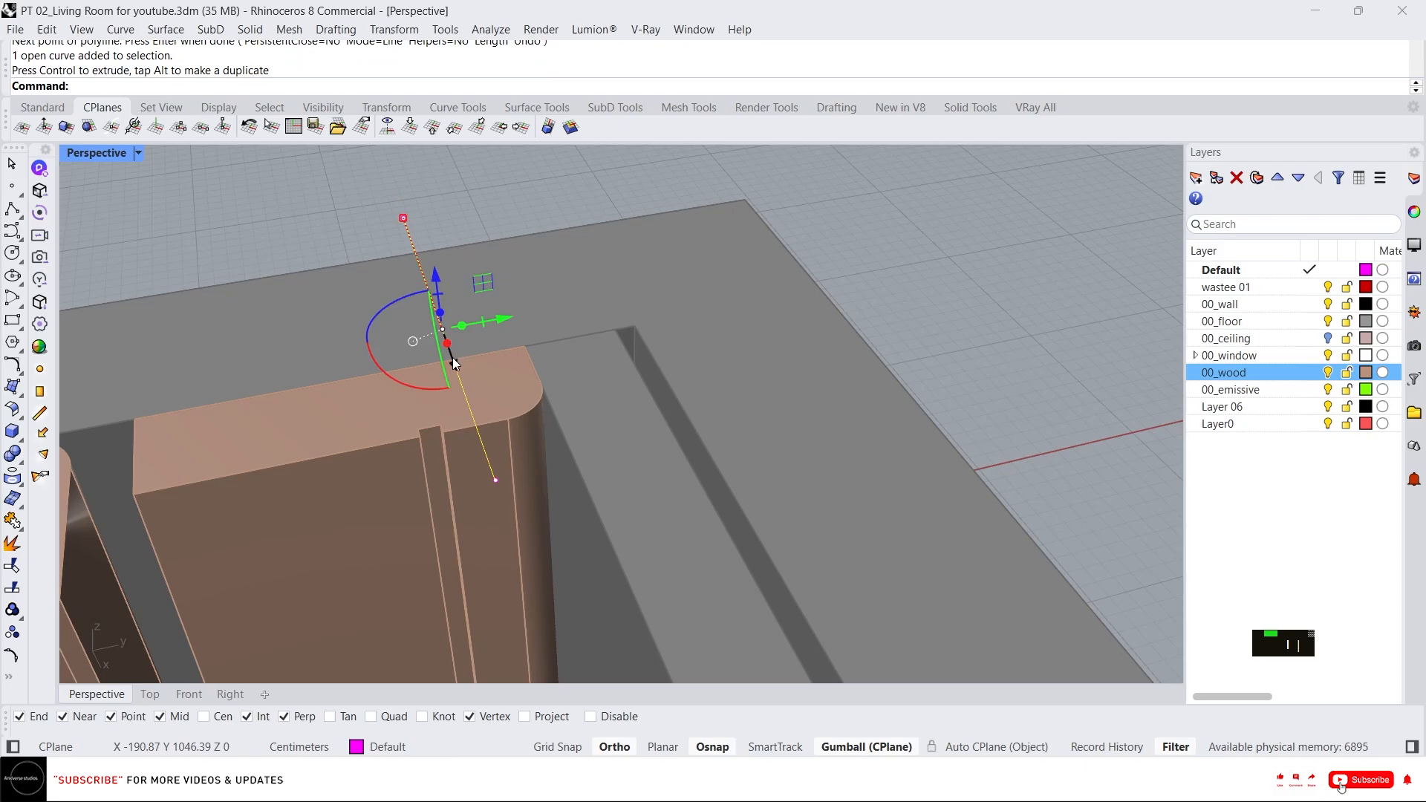
Cut through the panel with a gumball cut along the line and delete the rounded offcut.
scroll(506, 256, down, 5)
drag(573, 171, 568, 490)
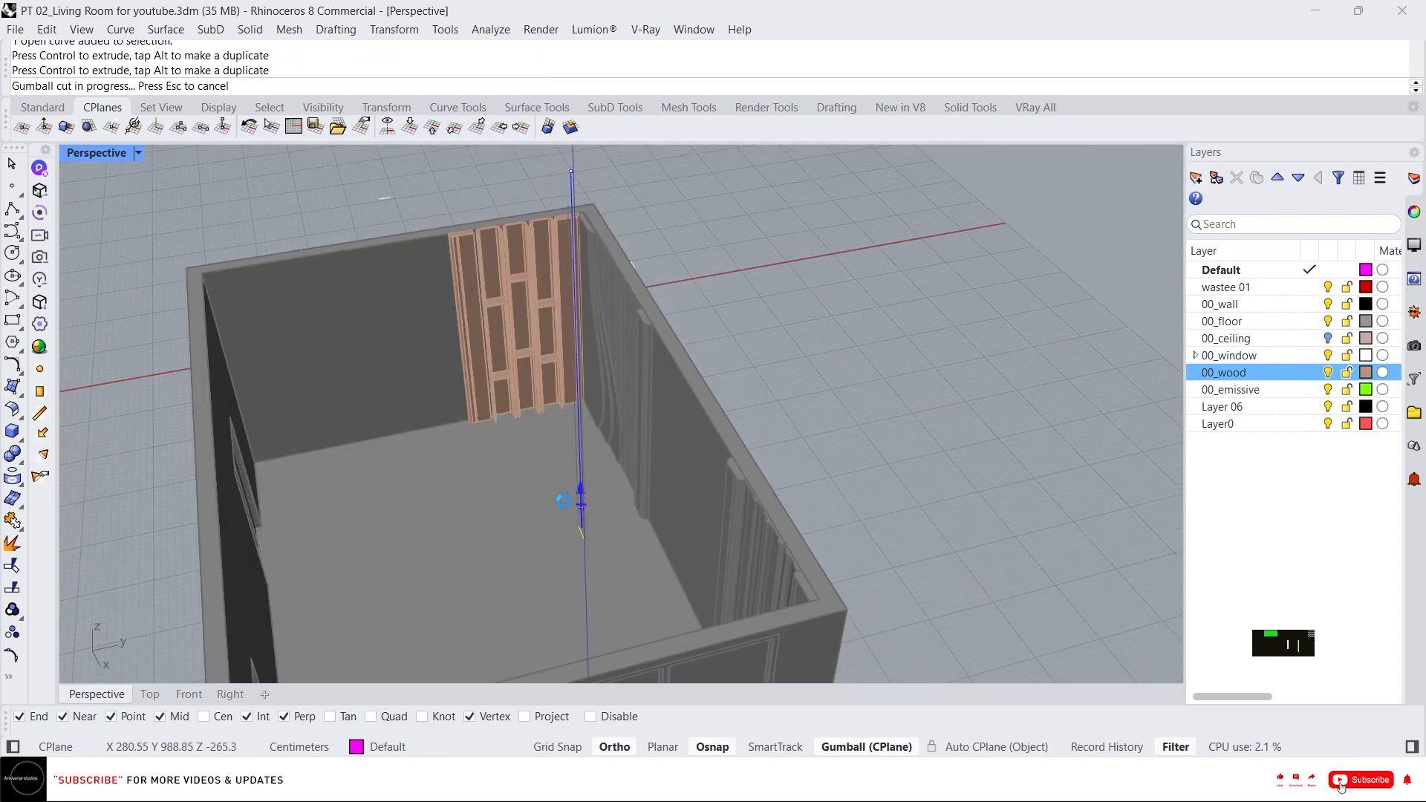
scroll(576, 202, up, 5)
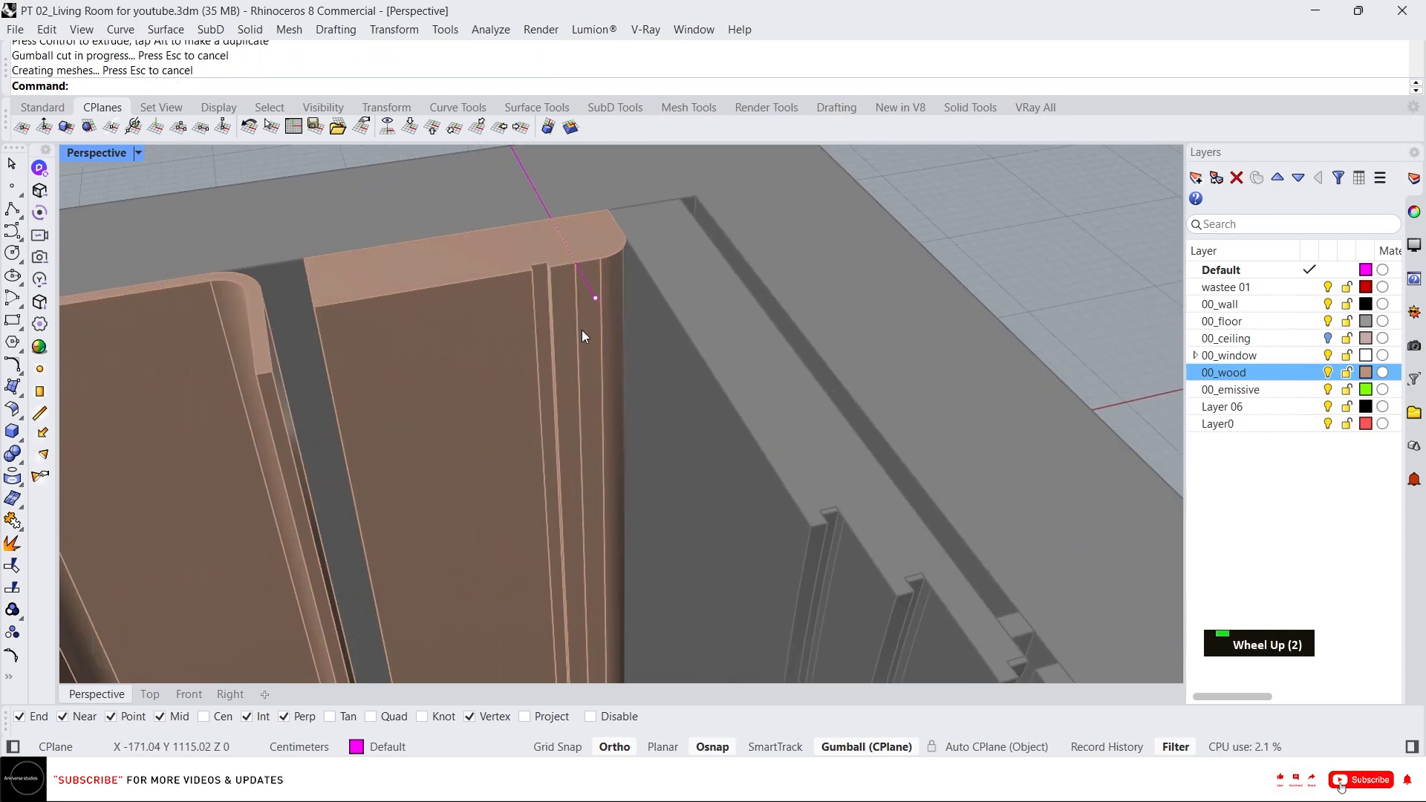
click(610, 363)
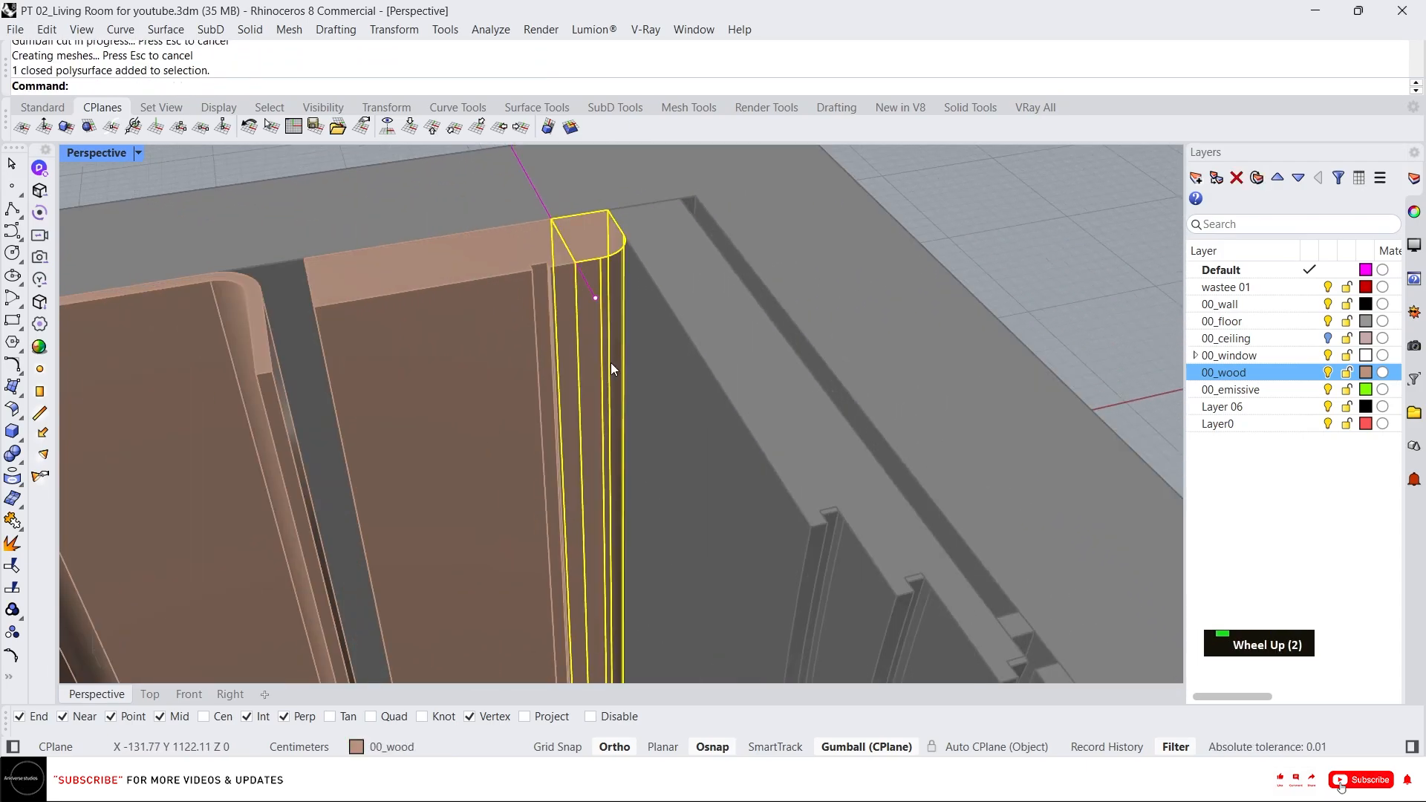
key(Delete)
key(Delete)
key(Delete)
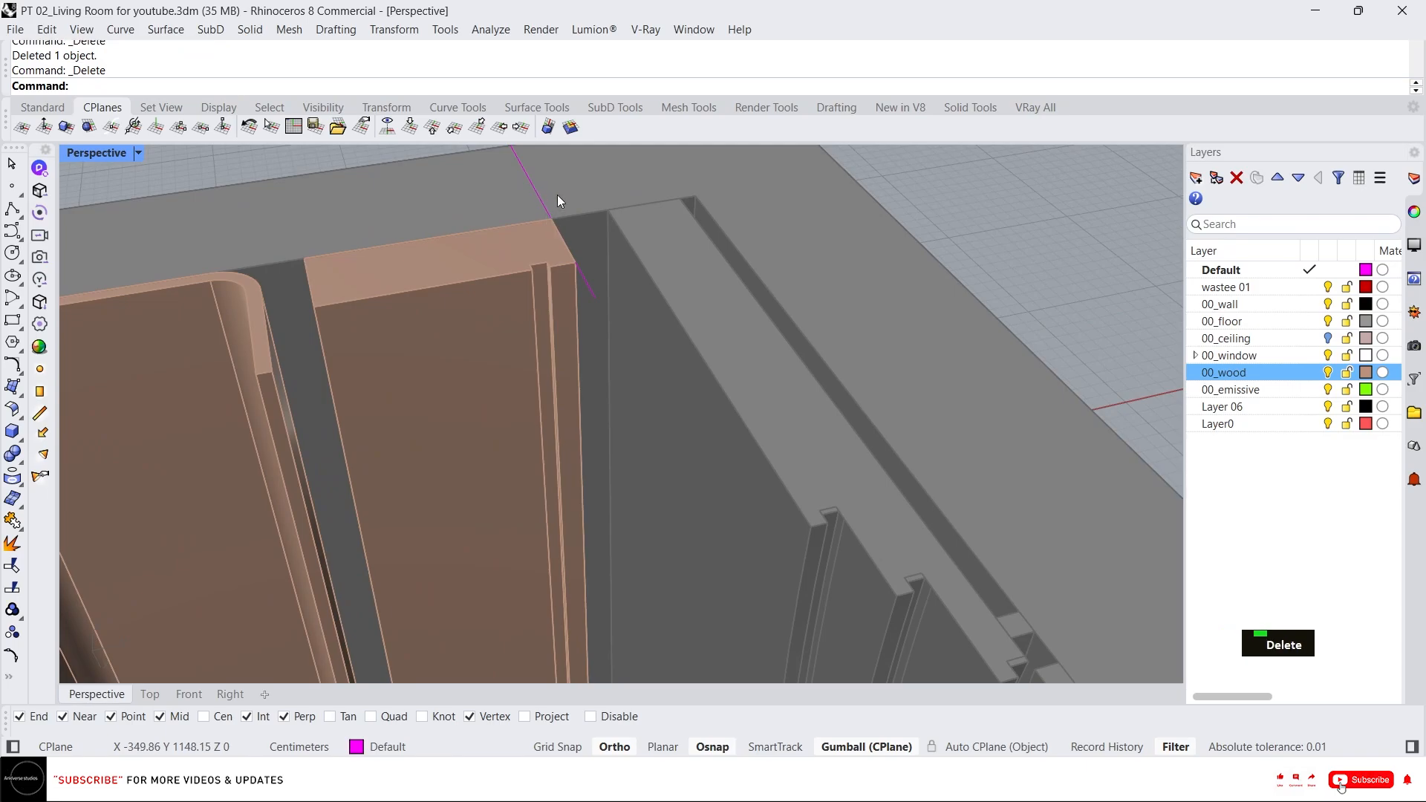
Push-pull the cut face of the panel out until it meets the adjacent wall.
click(587, 262)
scroll(521, 301, up, 5)
key(Escape)
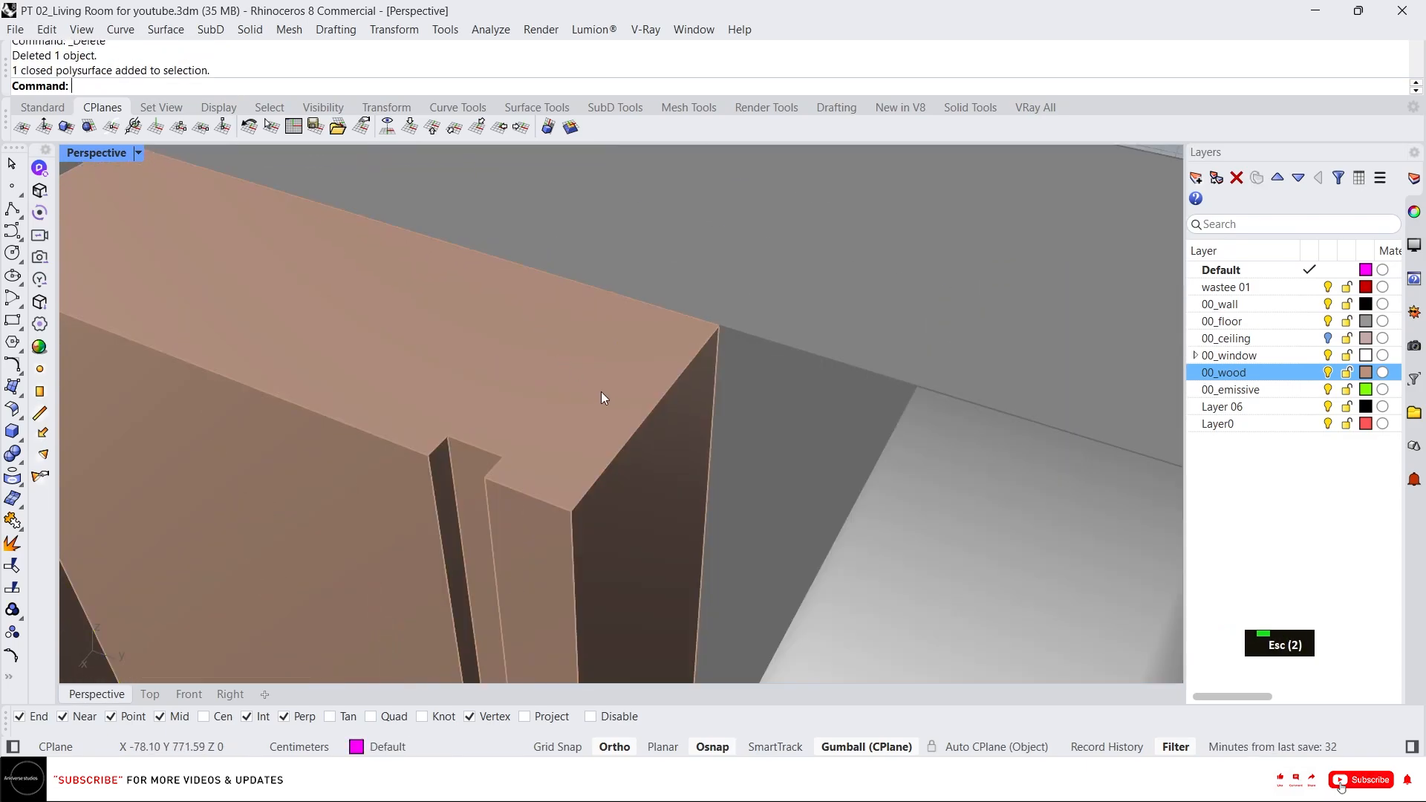
text(x)
key(Return)
click(652, 495)
click(922, 382)
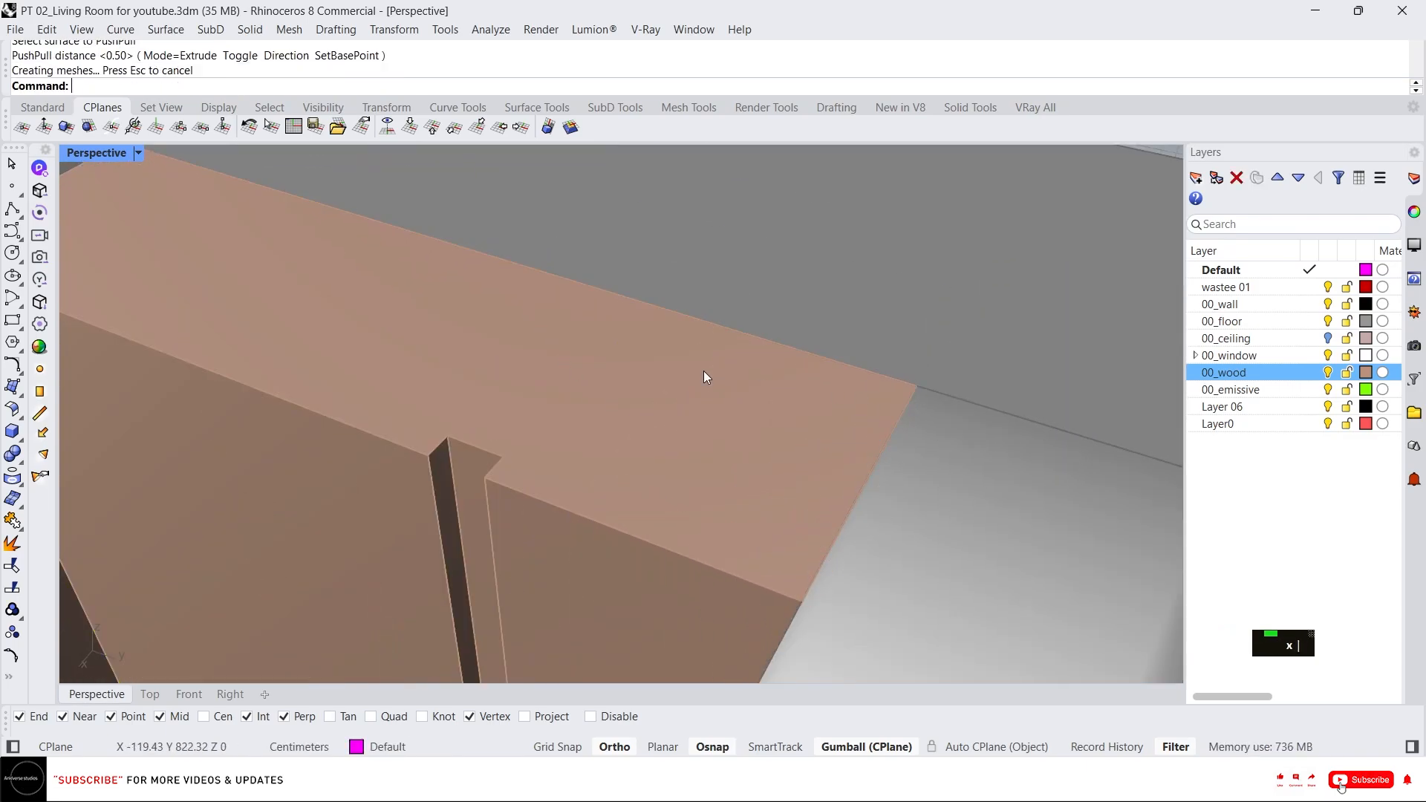
Inspect the extended panel end against the wall and the room from above.
click(703, 371)
scroll(702, 371, down, 5)
right_drag(698, 324, 675, 300)
scroll(573, 303, up, 3)
right_drag(573, 303, 791, 344)
key(Escape)
scroll(653, 358, down, 6)
scroll(850, 362, up, 5)
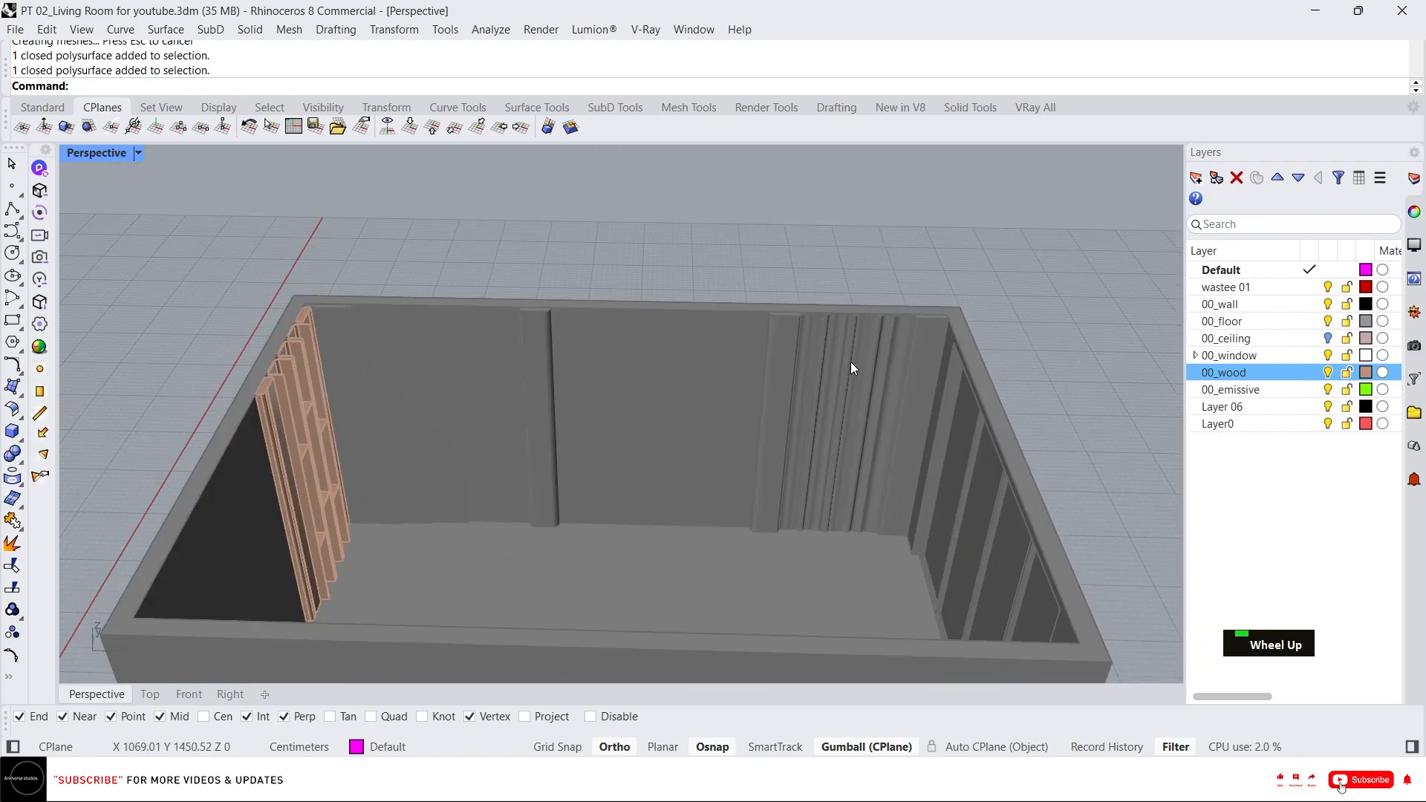
Window-select the fluted panel objects and group them again.
scroll(906, 371, down, 5)
middle_click(877, 364)
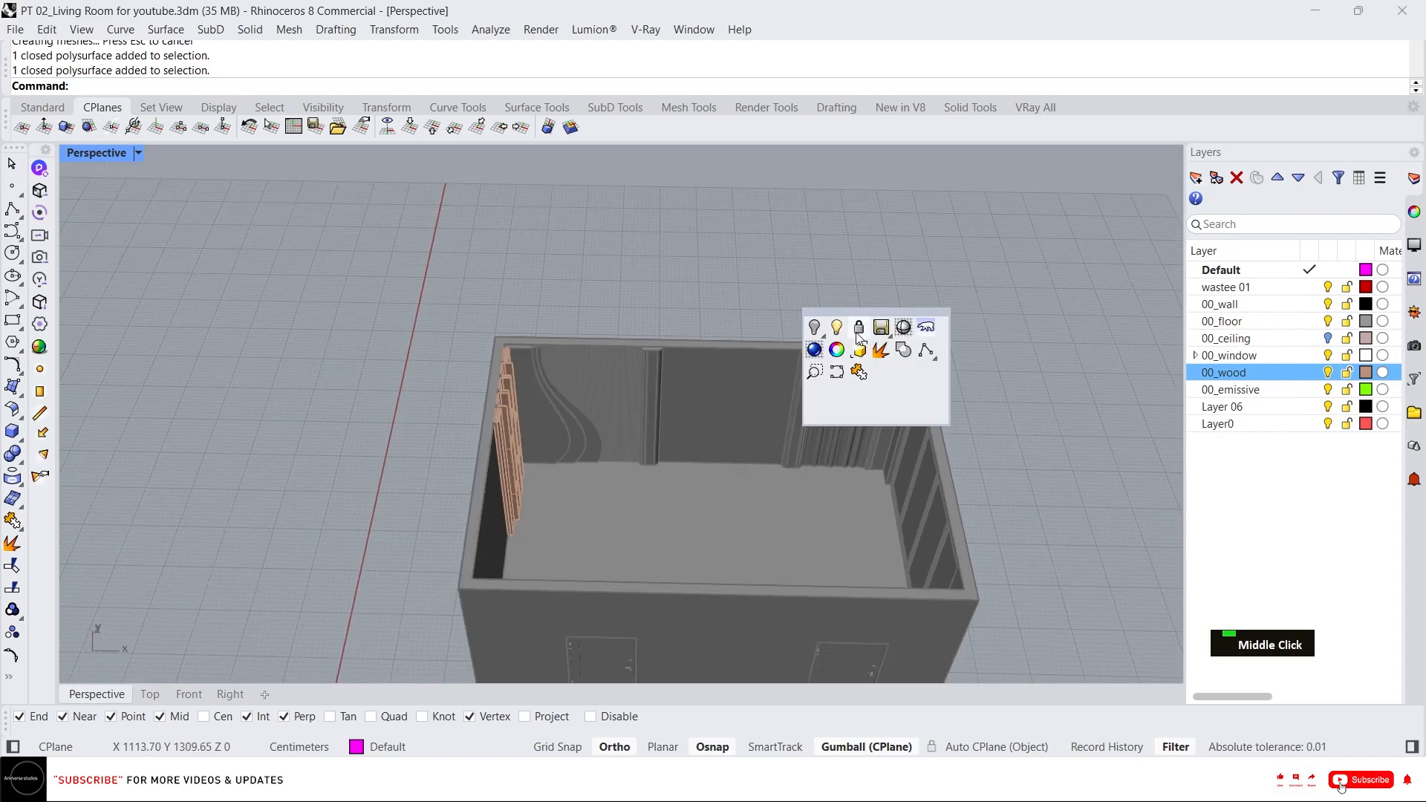
drag(631, 305, 416, 512)
text(g)
key(space)
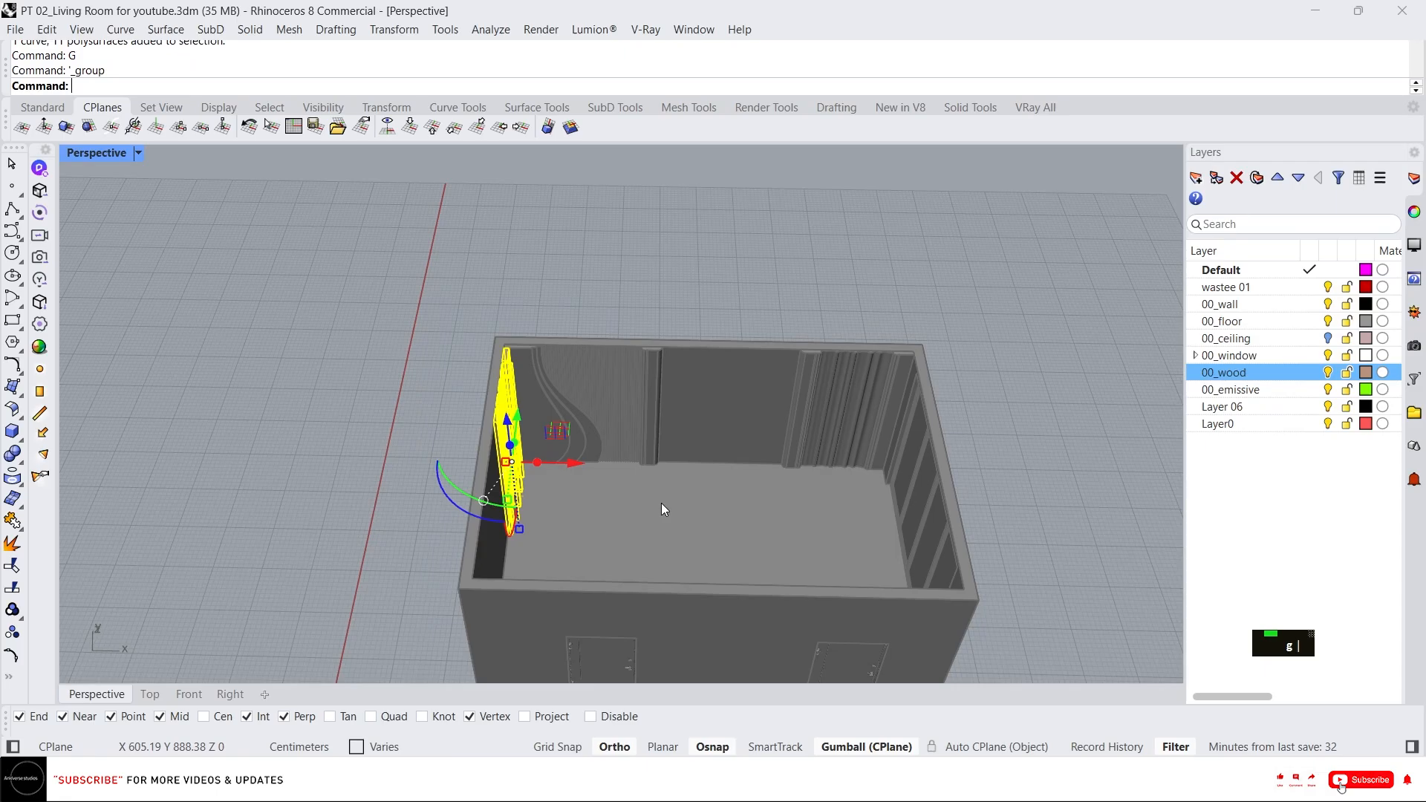
middle_click(661, 502)
right_click(644, 472)
scroll(507, 390, up, 4)
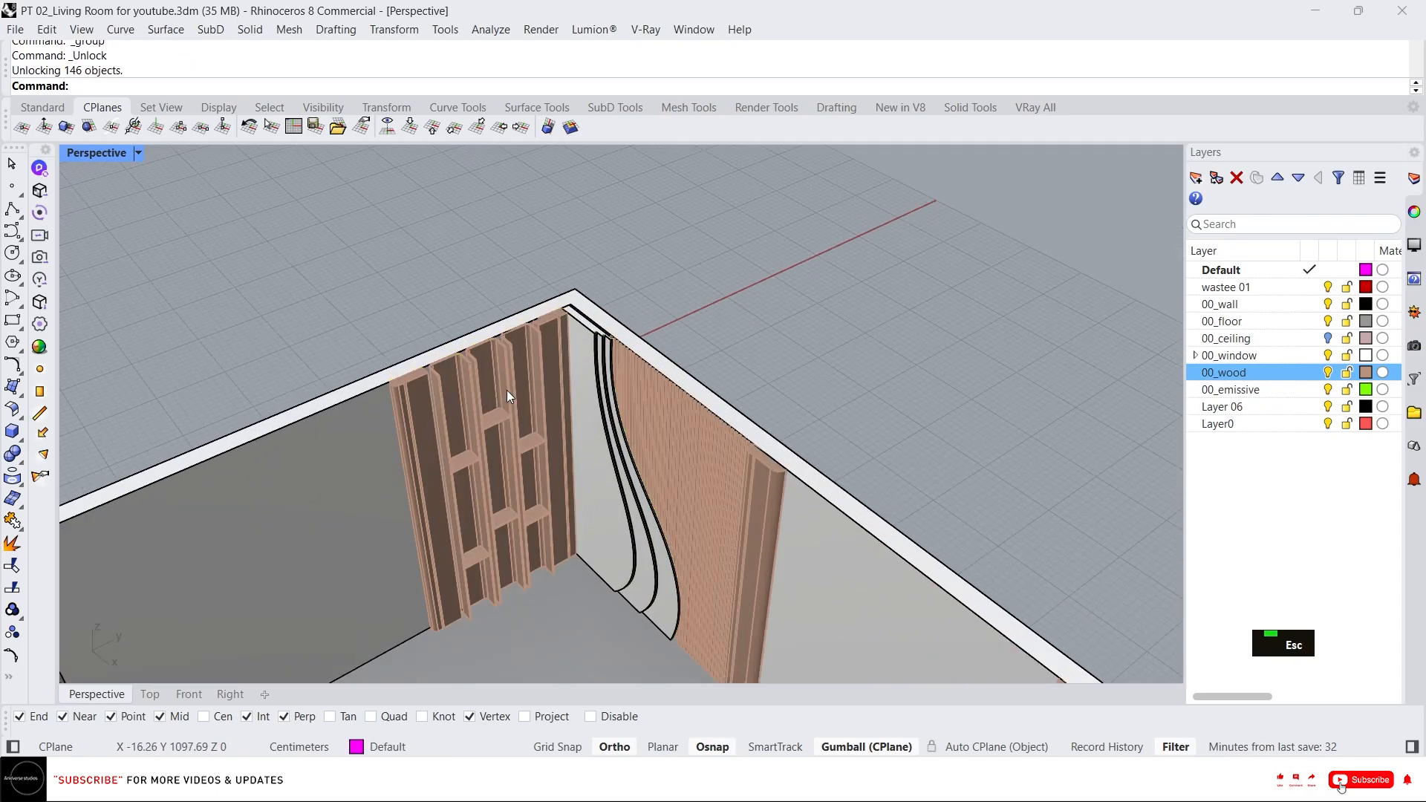
scroll(656, 390, down, 4)
scroll(576, 416, up, 4)
key(ctrl+z)
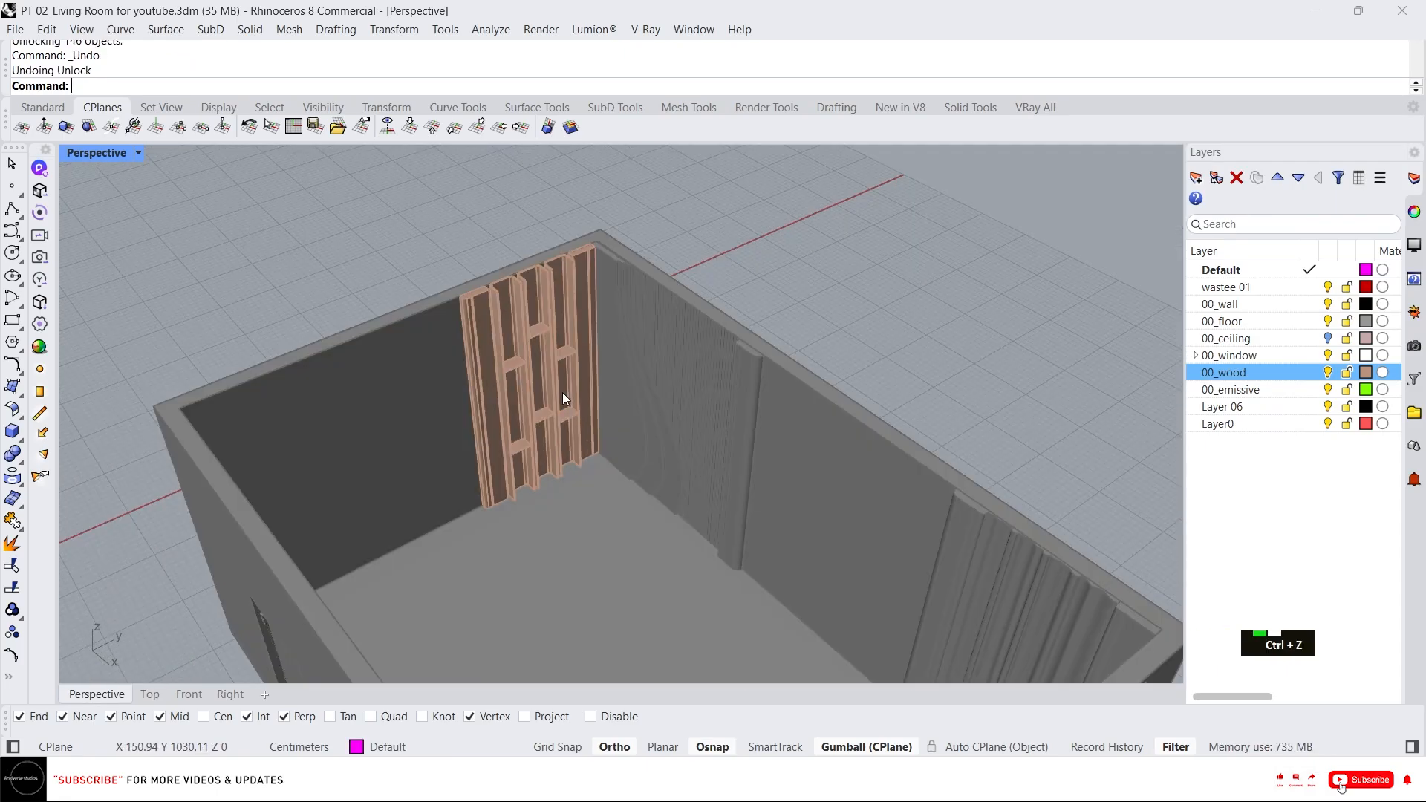
Ungroup the staggered wood slab panel and delete the leftover cutting curve.
click(549, 417)
text(ung)
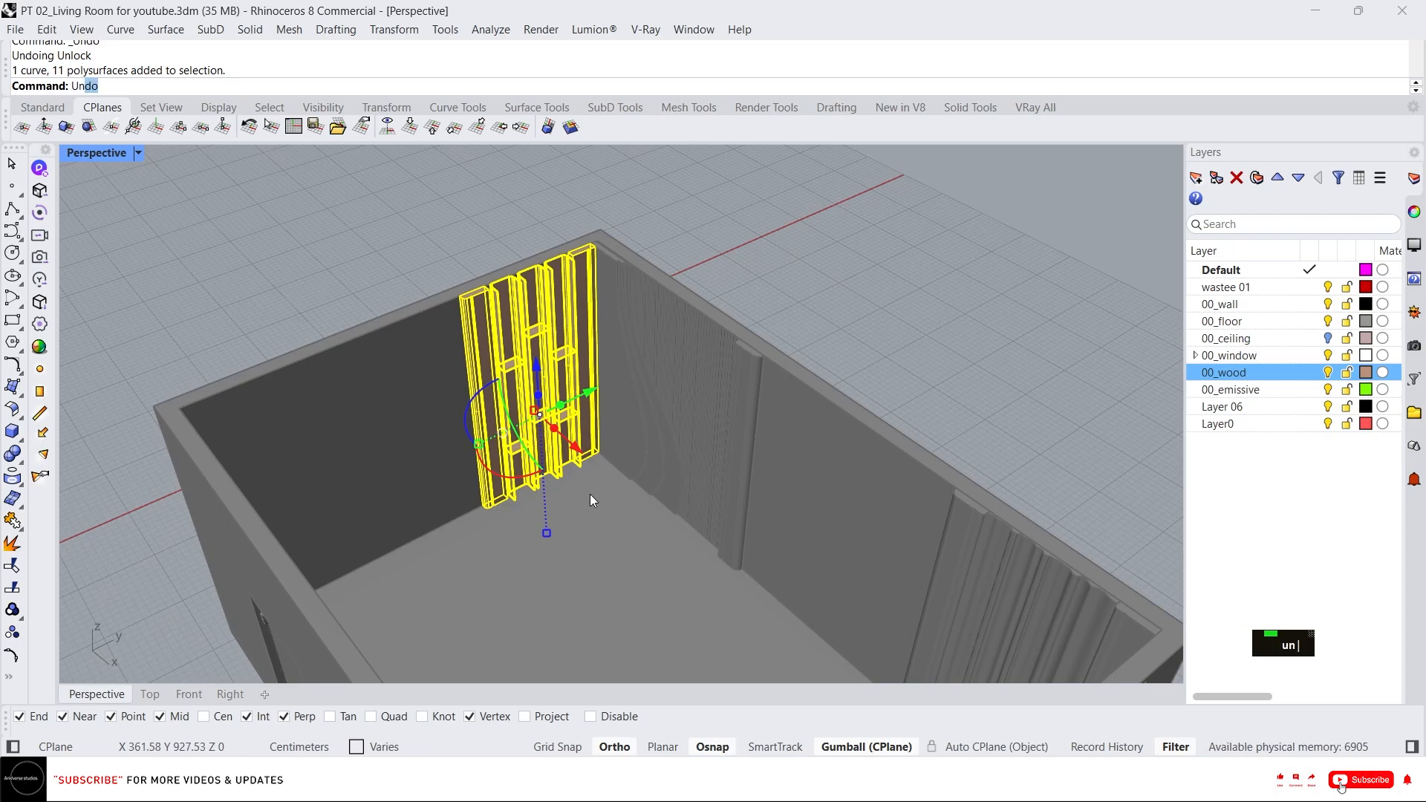
key(Return)
click(560, 476)
click(662, 574)
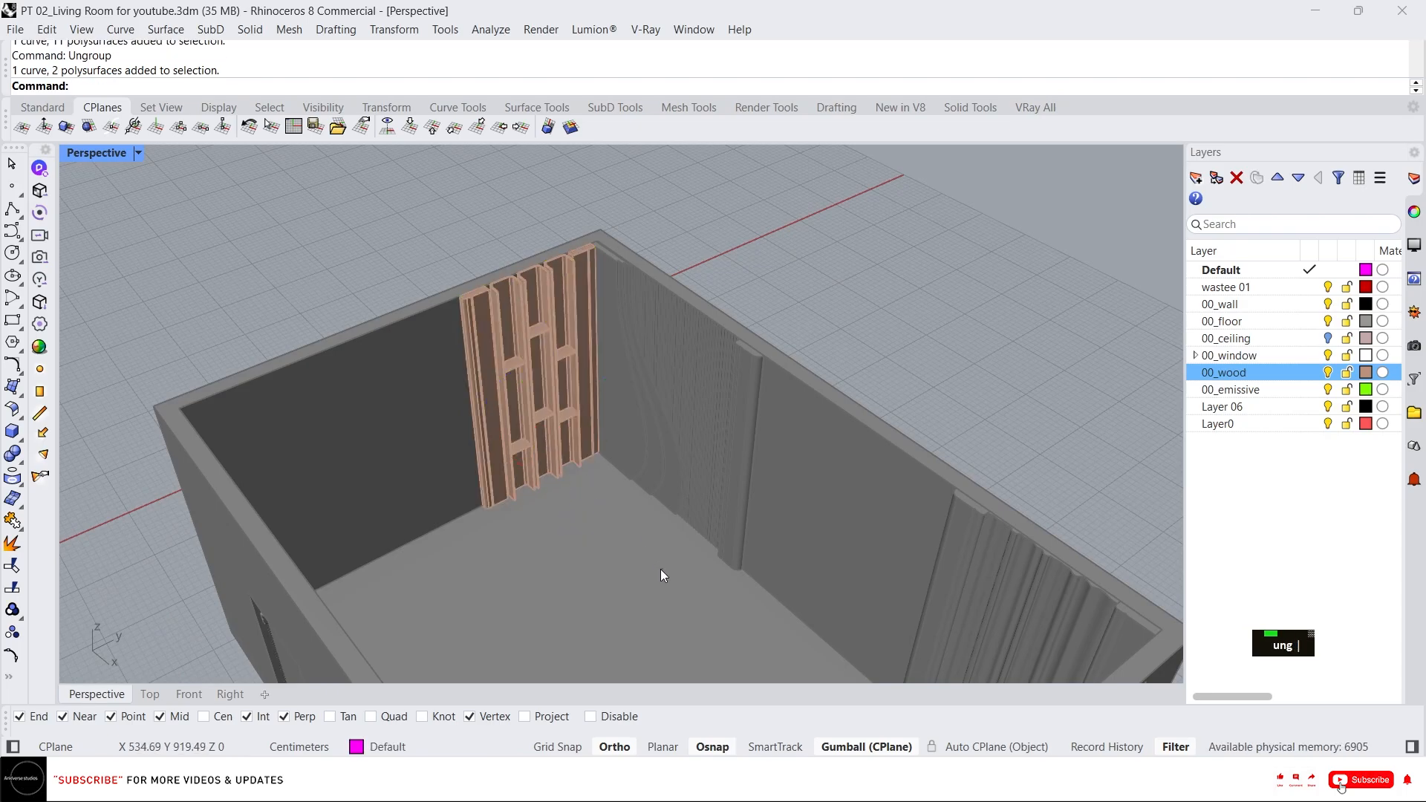
drag(590, 488, 589, 492)
key(Delete)
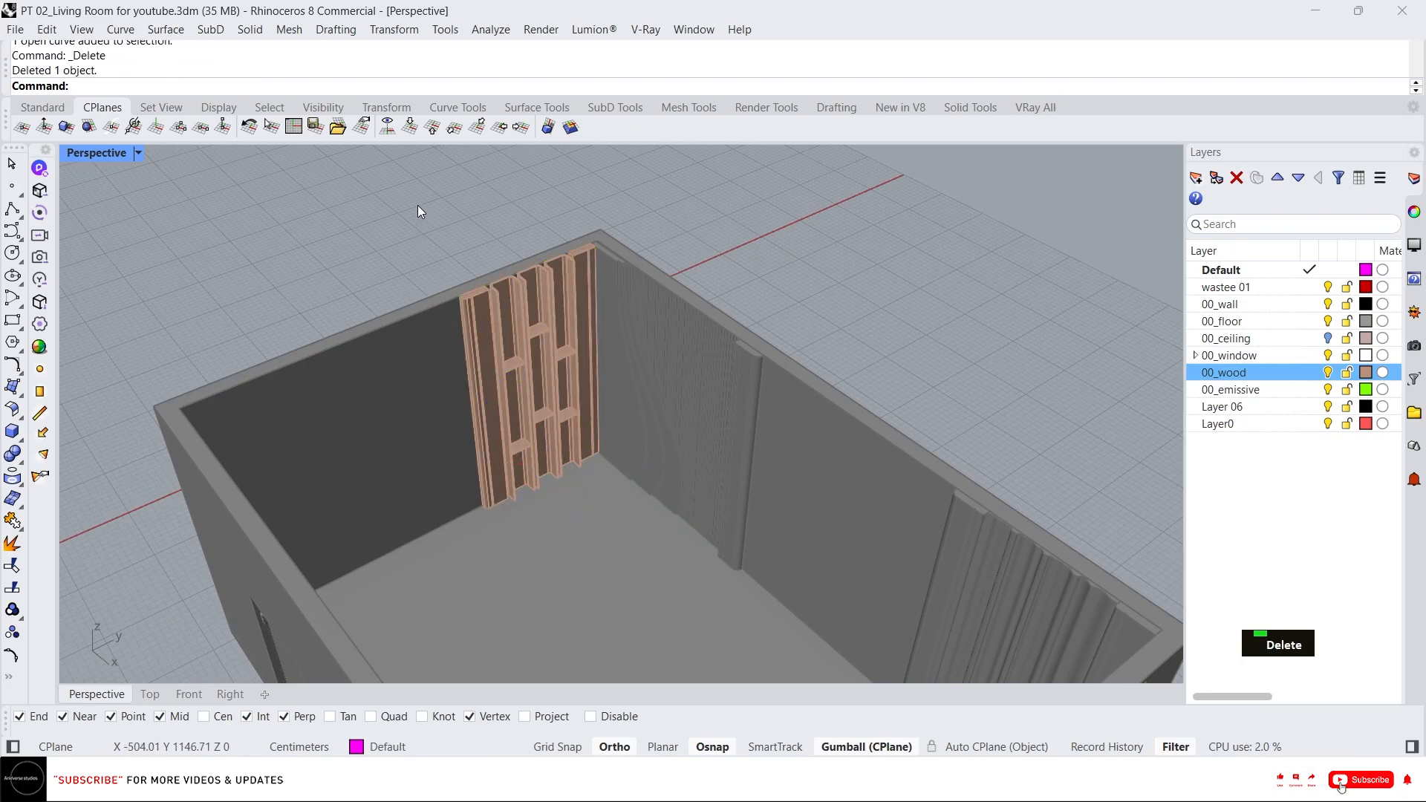
Window-select the eleven slab pieces and regroup them.
drag(418, 205, 663, 598)
text(h)
key(Return)
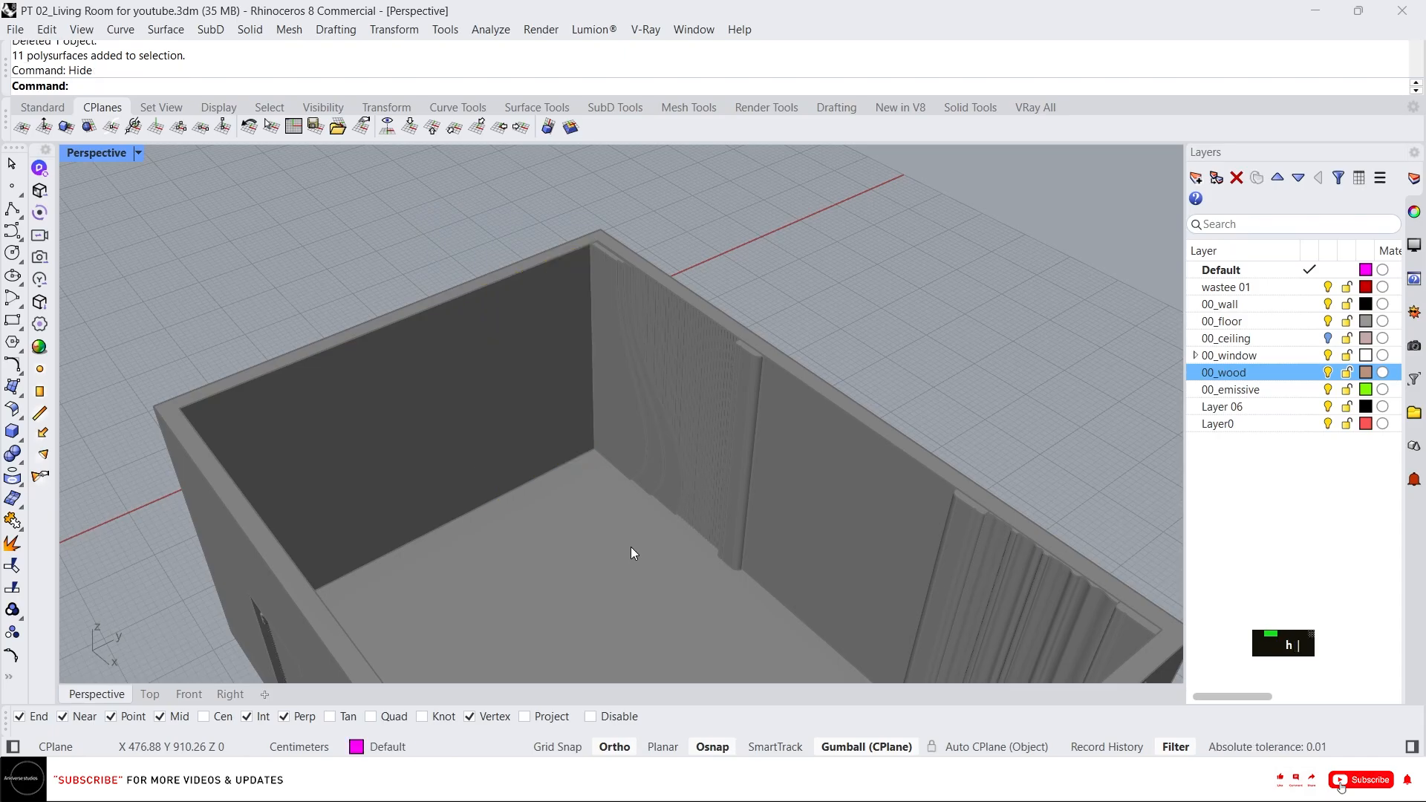
key(ctrl+z)
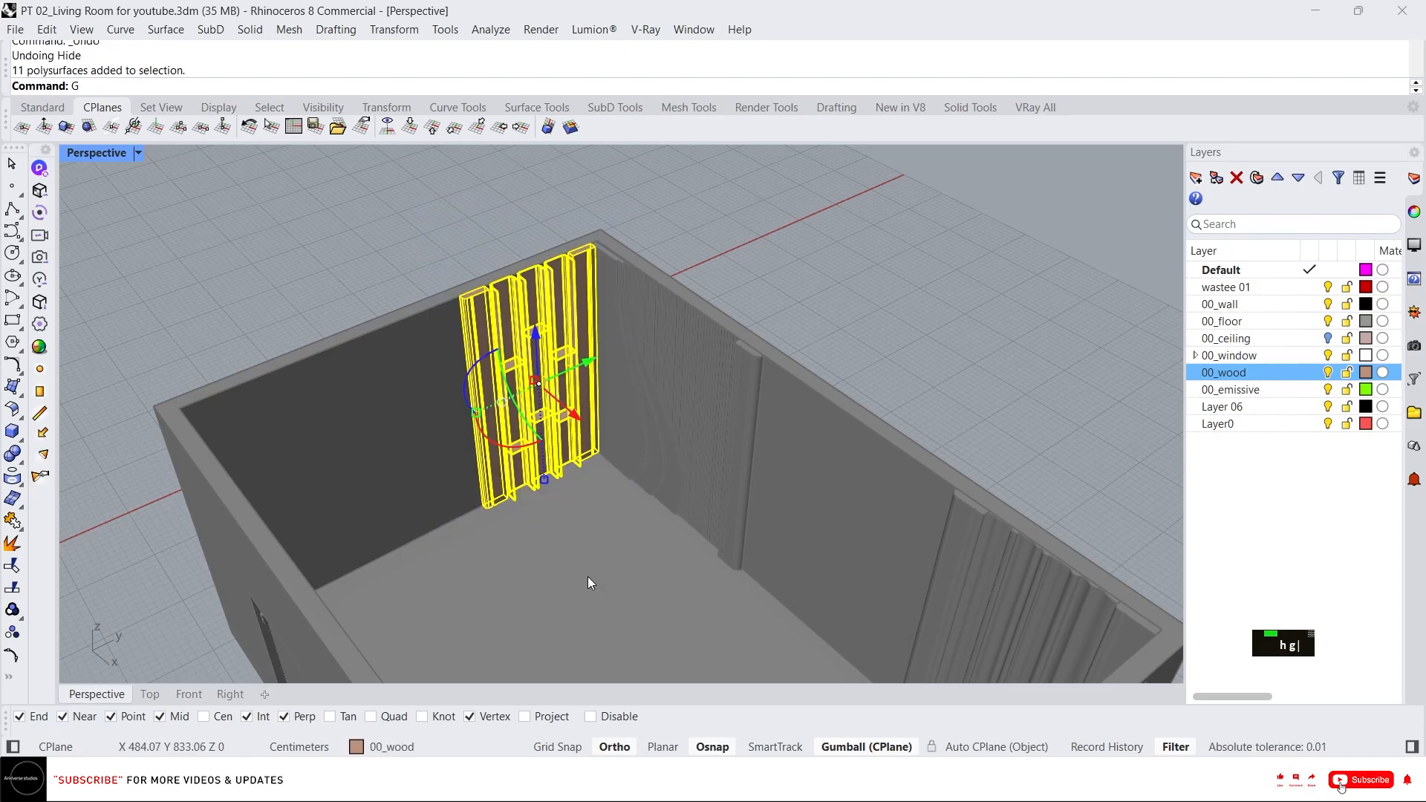
key(space)
Unlock all locked objects in the model.
middle_click(595, 551)
right_click(577, 514)
scroll(515, 367, down, 6)
right_drag(516, 367, 527, 368)
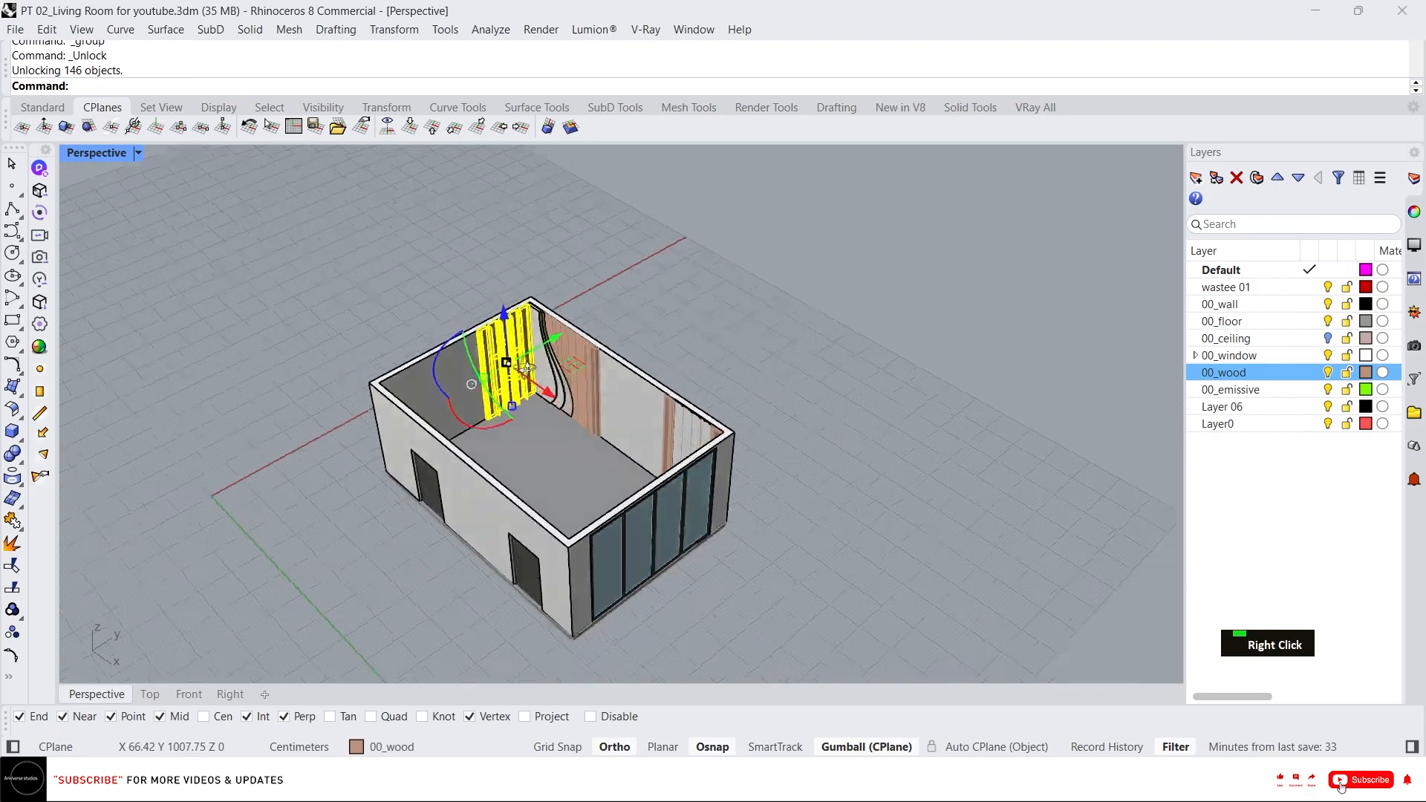
key(Escape)
Orbit and zoom around the room to review the wall panels.
scroll(591, 356, up, 8)
right_drag(269, 295, 351, 270)
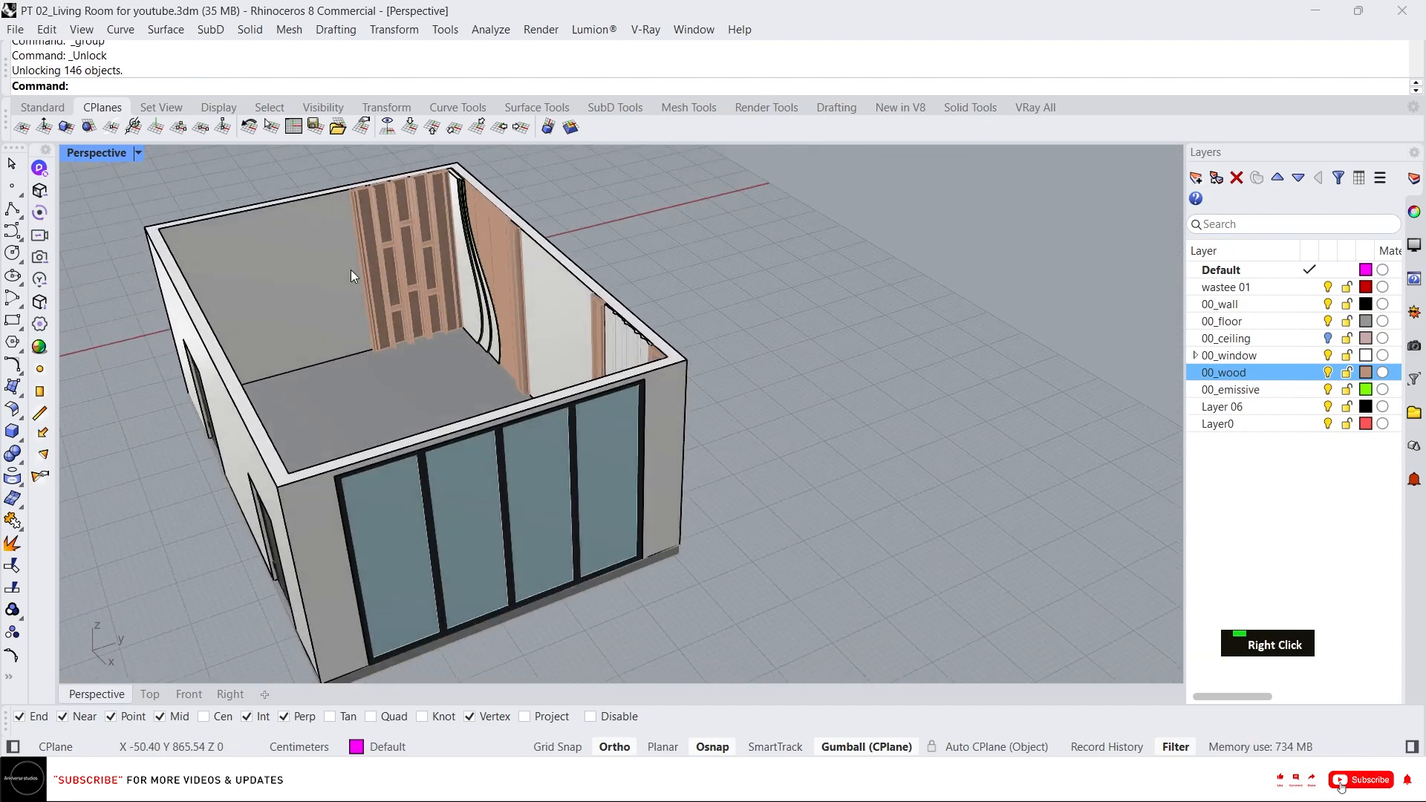
scroll(398, 272, up, 5)
scroll(505, 478, down, 5)
scroll(408, 379, up, 4)
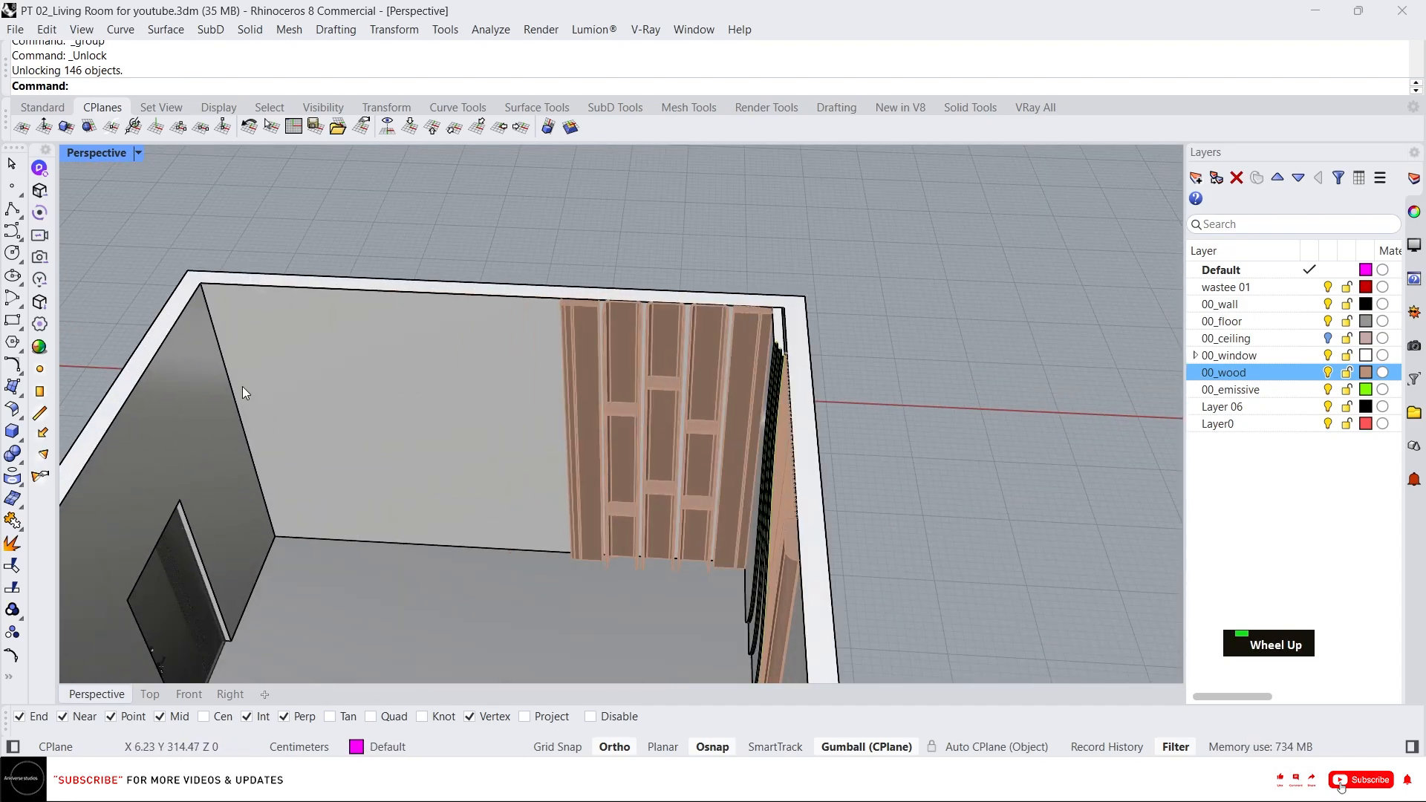
scroll(287, 385, down, 3)
right_drag(286, 385, 472, 381)
scroll(679, 470, down, 3)
scroll(681, 532, up, 1)
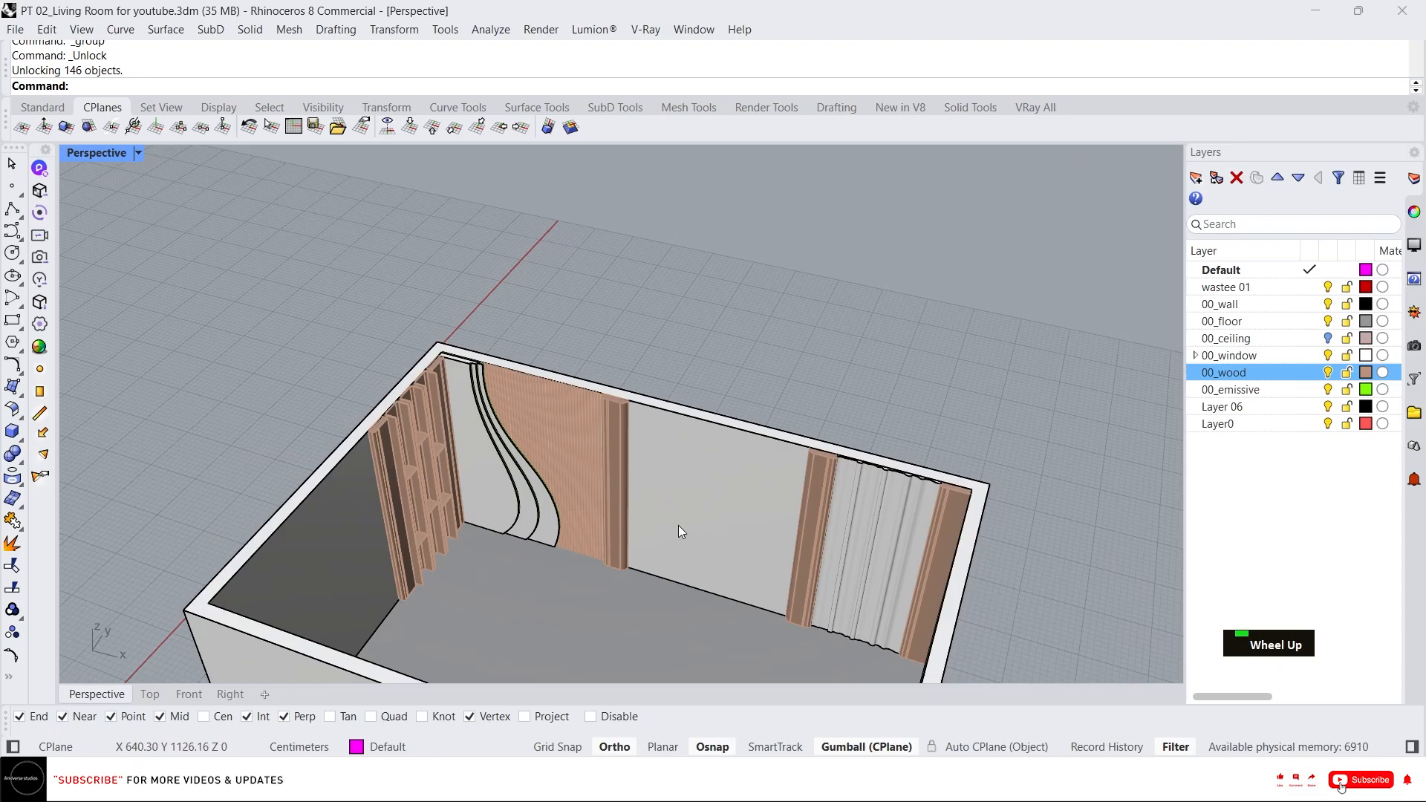
right_drag(469, 499, 303, 352)
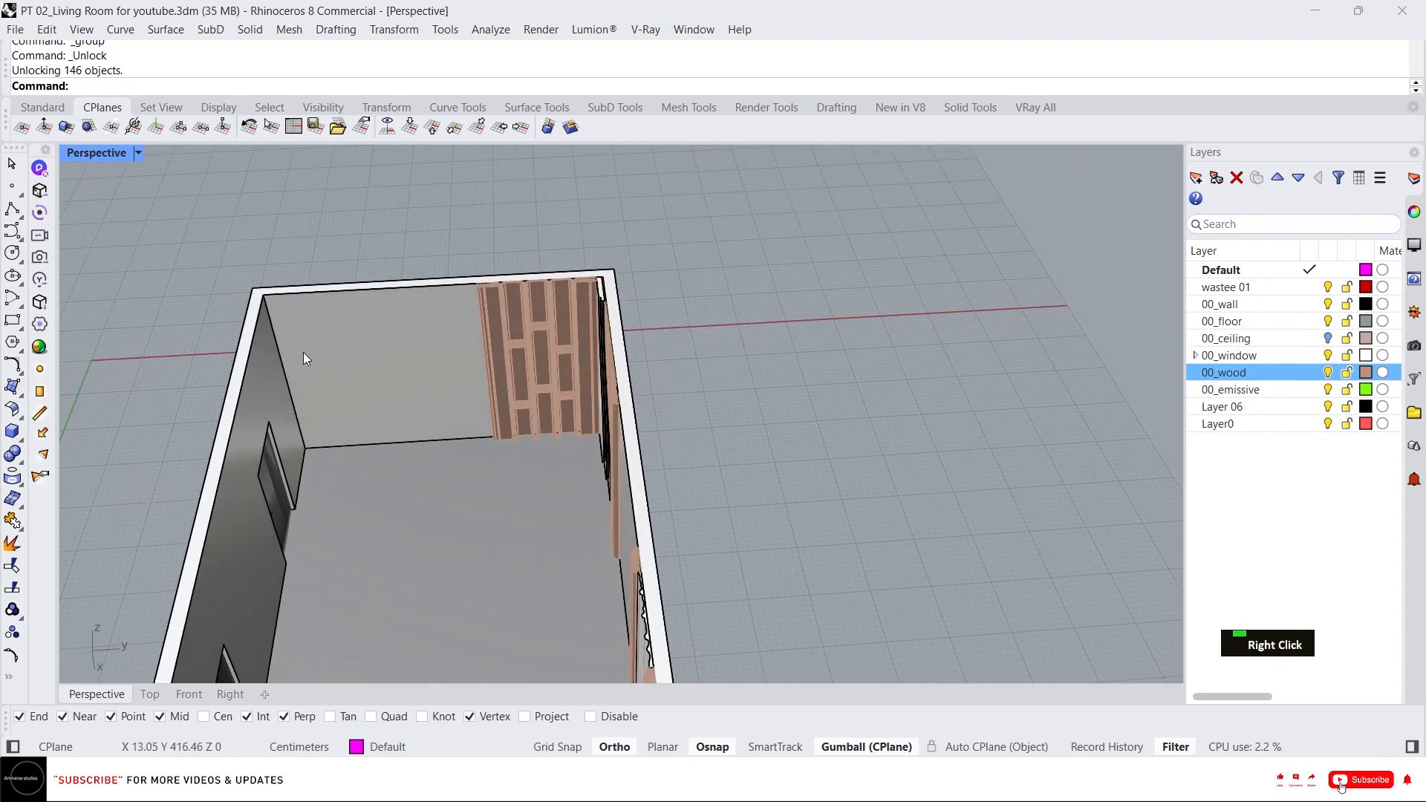
scroll(270, 398, down, 2)
right_drag(270, 398, 520, 483)
scroll(695, 560, up, 3)
Copy the fluted panel and its two wooden trim strips out of the room with the gumball.
click(695, 560)
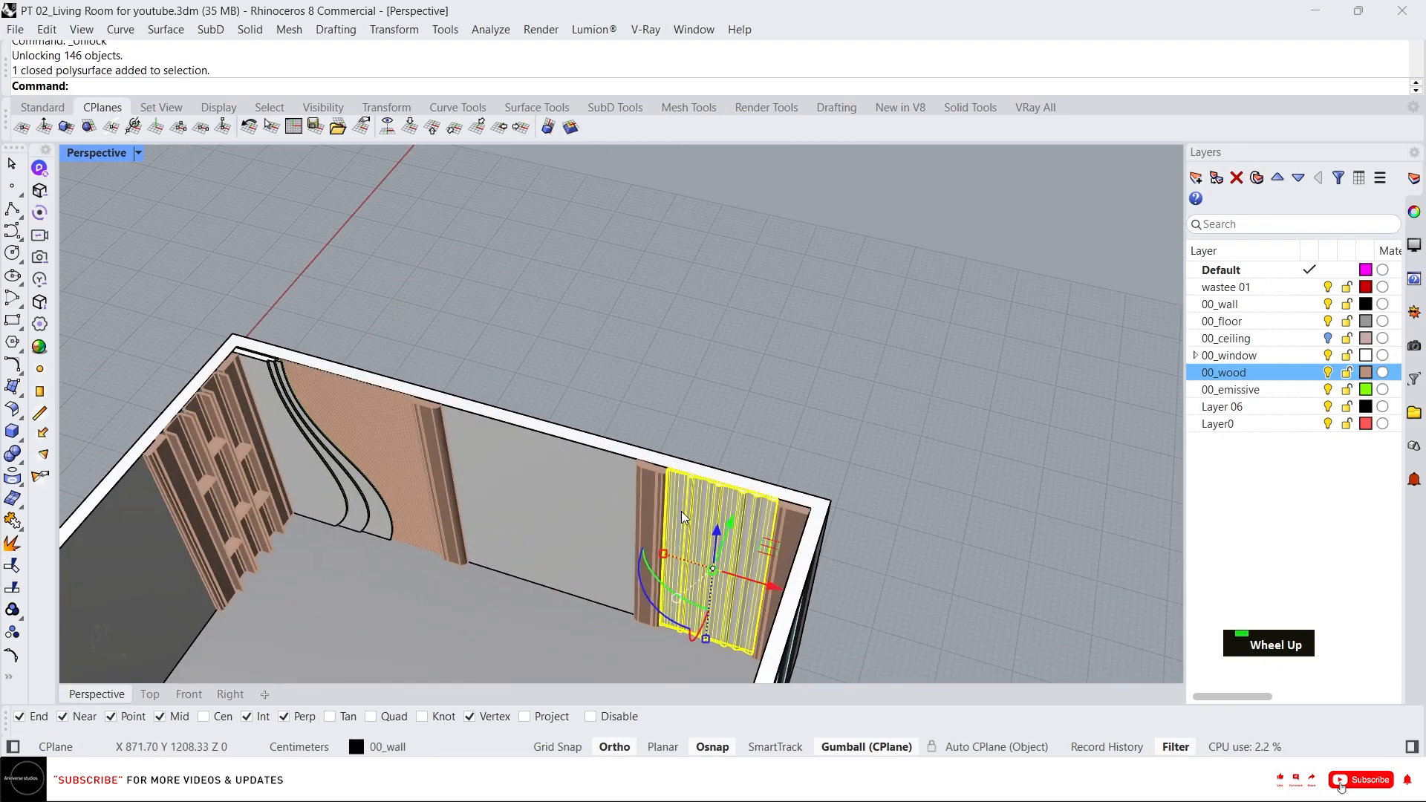
scroll(681, 516, up, 2)
shift+click(624, 454)
shift+click(943, 568)
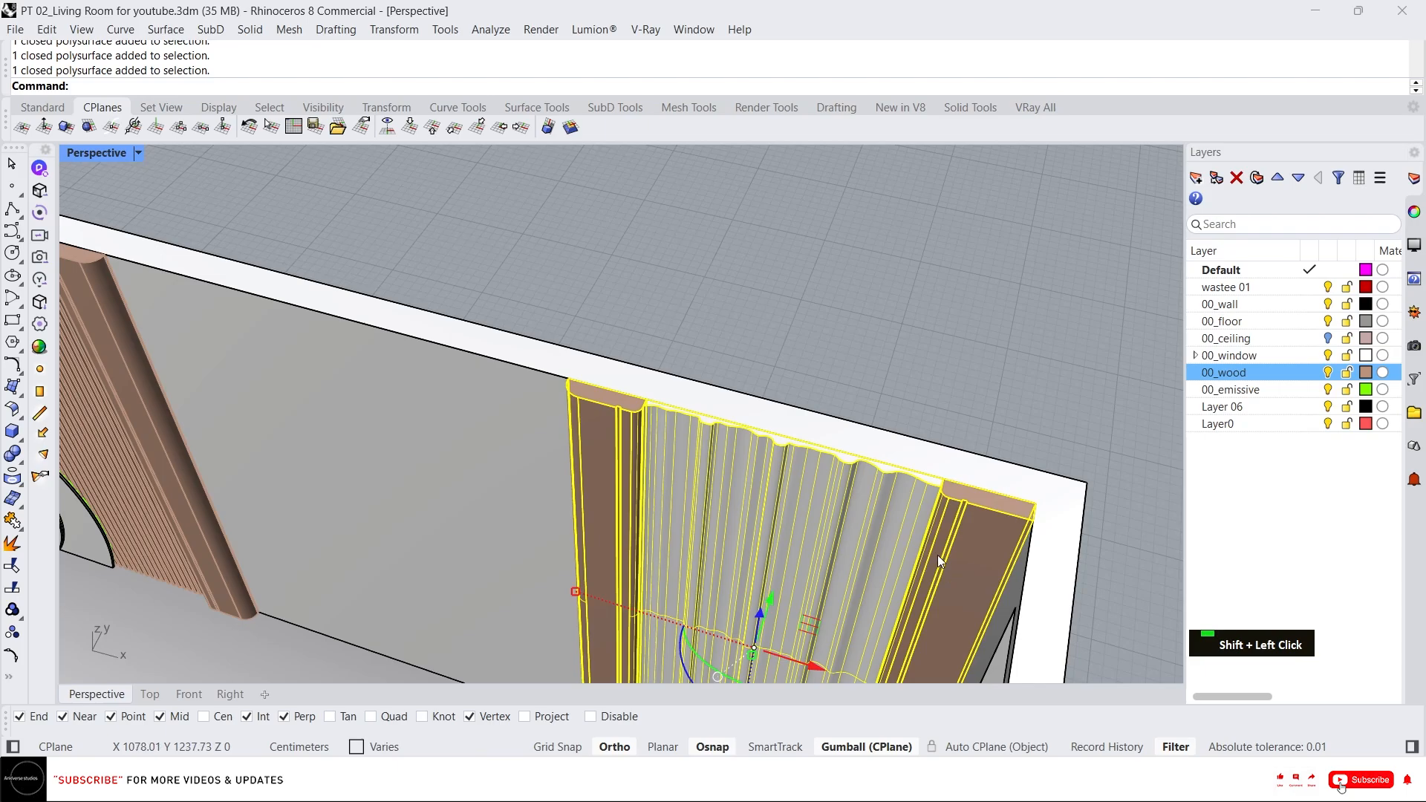
scroll(937, 555, down, 3)
alt+drag(932, 603, 315, 423)
right_drag(315, 423, 260, 456)
drag(201, 390, 136, 443)
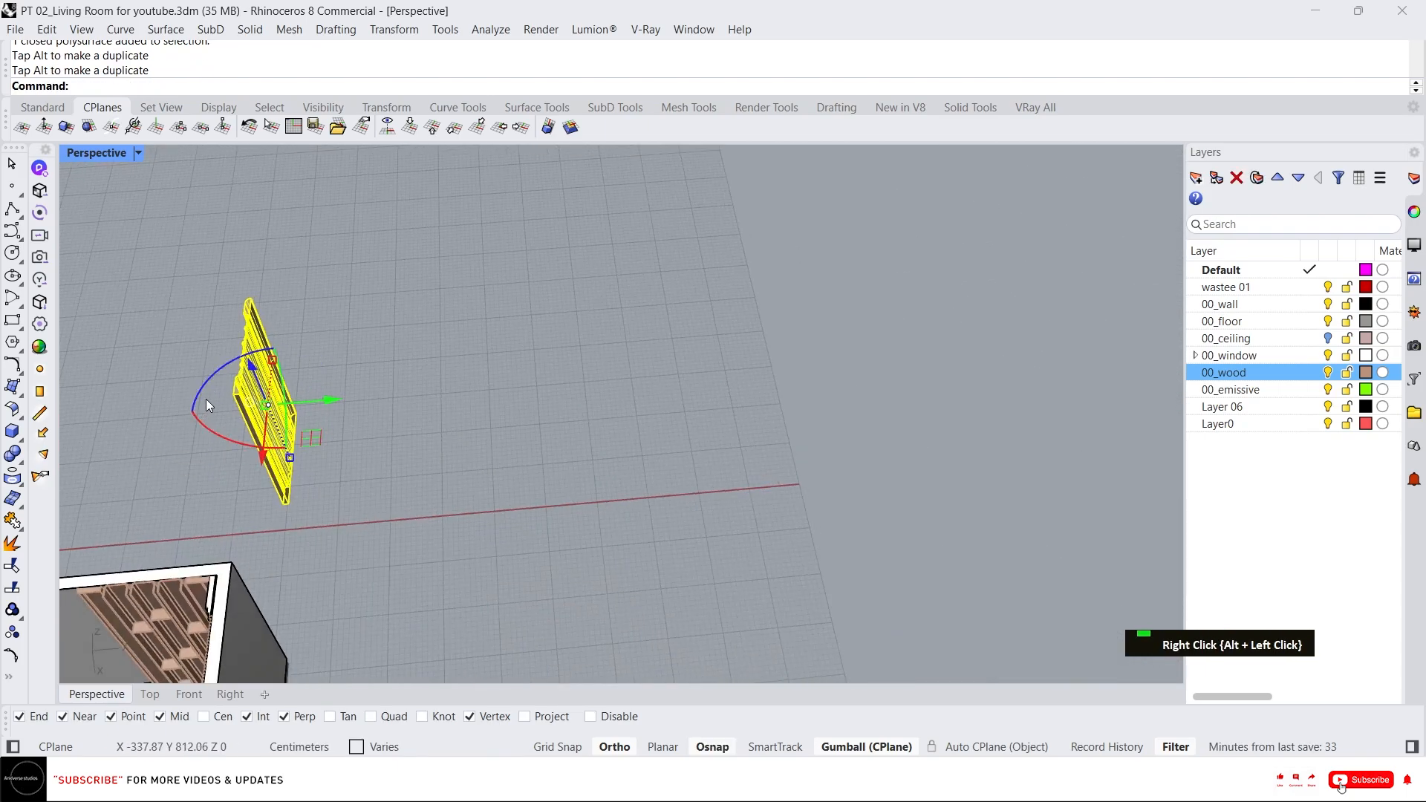
drag(206, 399, 150, 453)
scroll(416, 373, down, 2)
scroll(284, 425, up, 3)
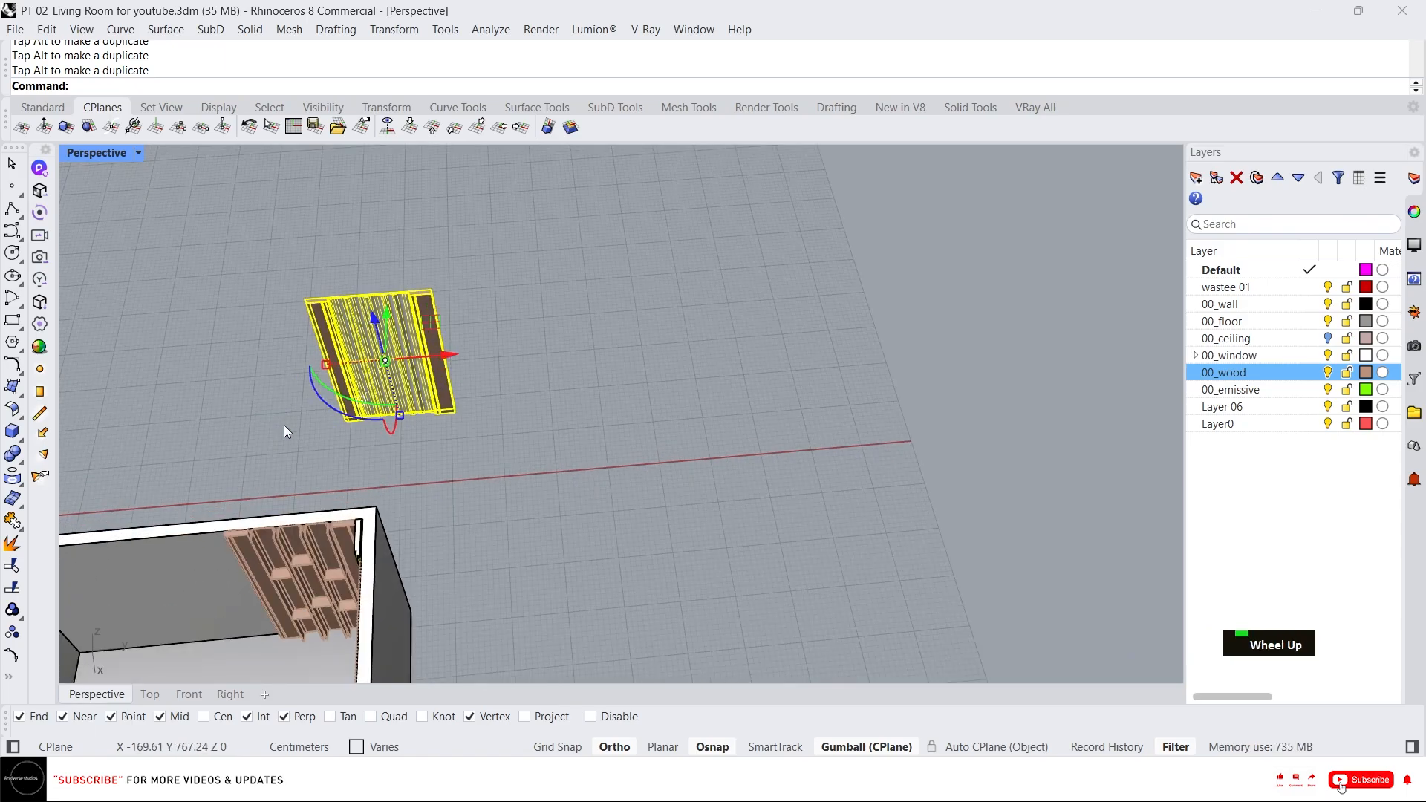
Mirror the copied panel set and delete the unmirrored copy.
key(Return)
click(437, 291)
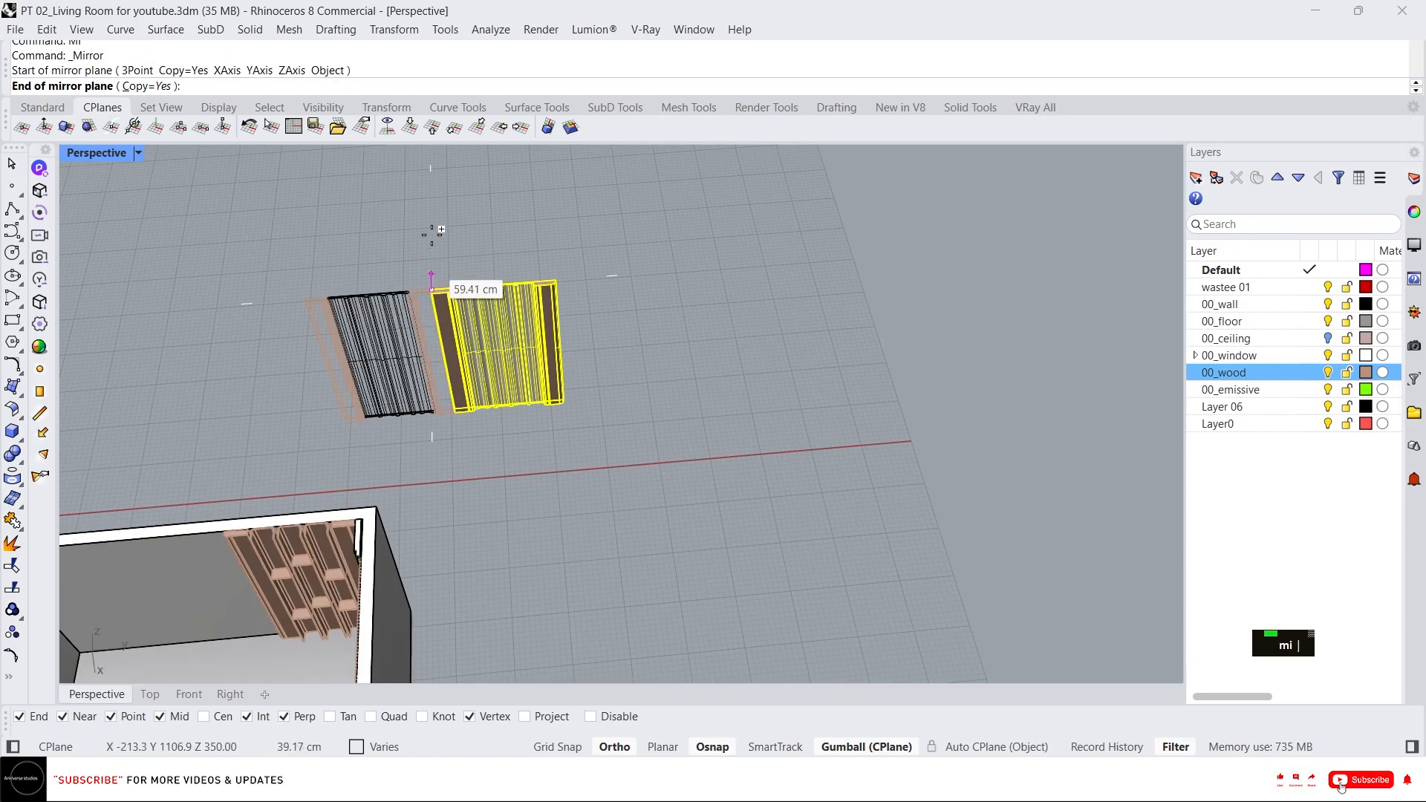
double_click(429, 228)
key(Delete)
Move the mirrored panel set into the room, snapping its corner to the end of the left wall.
drag(644, 369, 414, 289)
scroll(415, 290, up, 10)
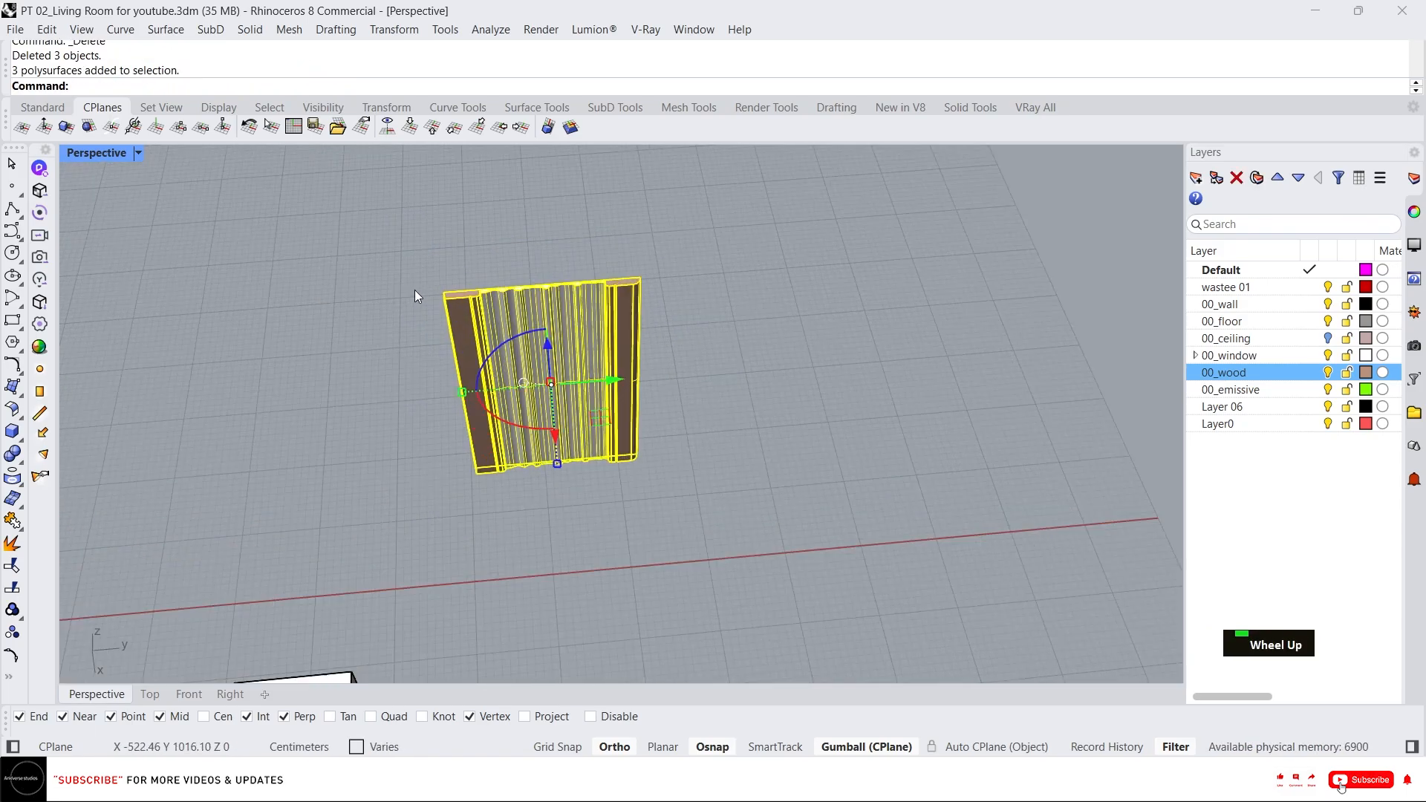
text(m)
key(Return)
click(473, 280)
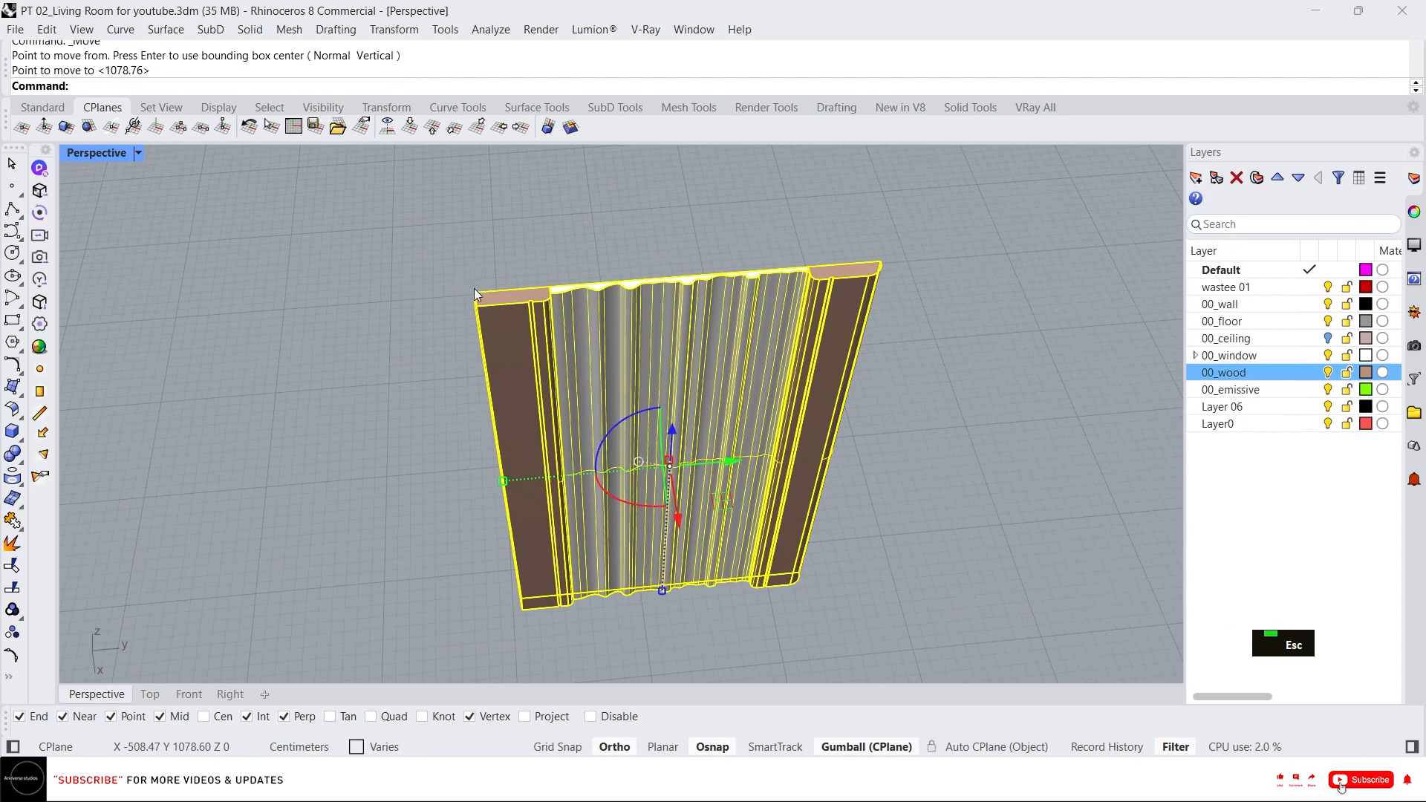
scroll(303, 426, down, 3)
scroll(303, 425, down, 3)
scroll(349, 446, up, 5)
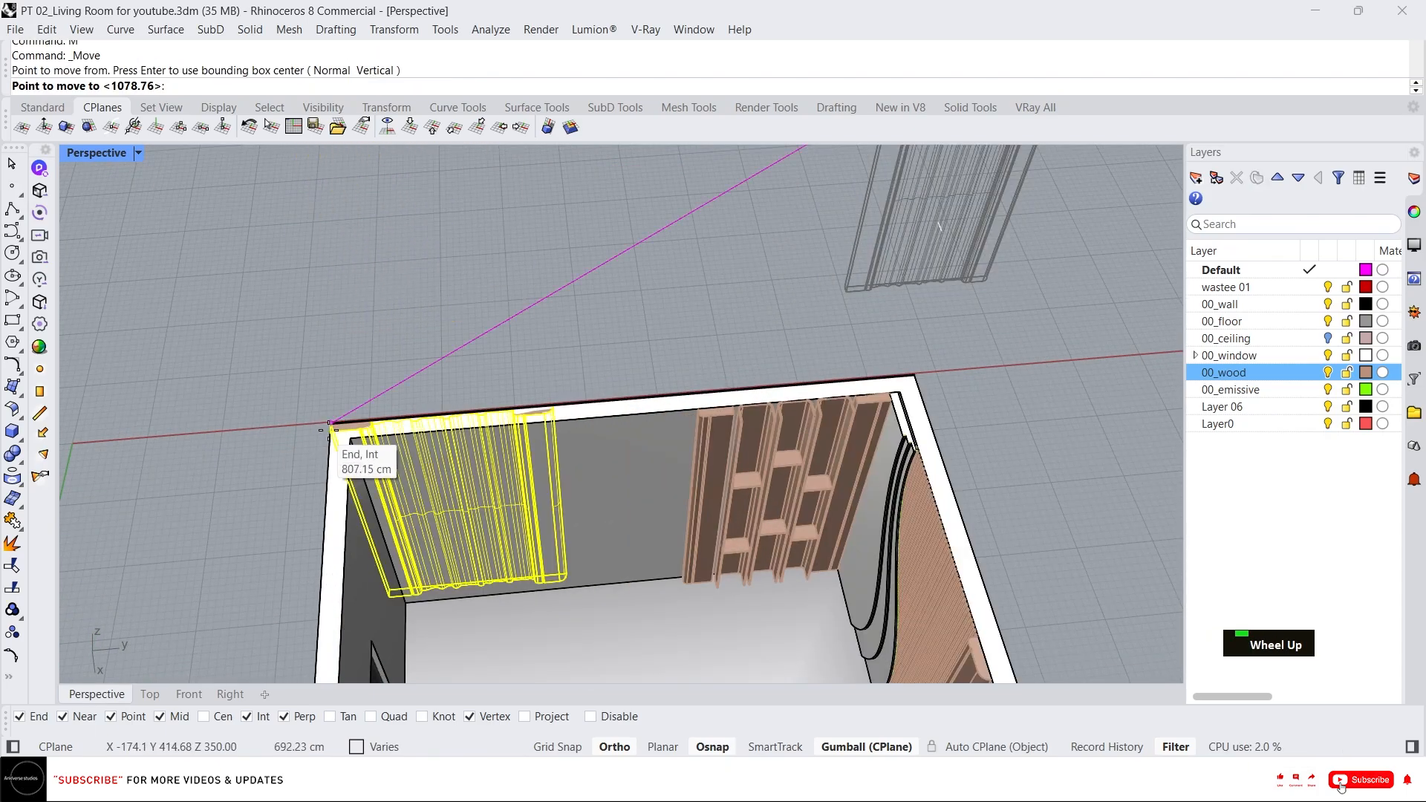
click(350, 439)
Delete the placed fluted panel and both of its trim strips.
right_drag(546, 375, 374, 318)
scroll(581, 428, up, 3)
scroll(468, 423, down, 3)
key(Escape)
scroll(477, 326, down, 3)
scroll(347, 337, down, 5)
scroll(310, 266, up, 5)
click(469, 349)
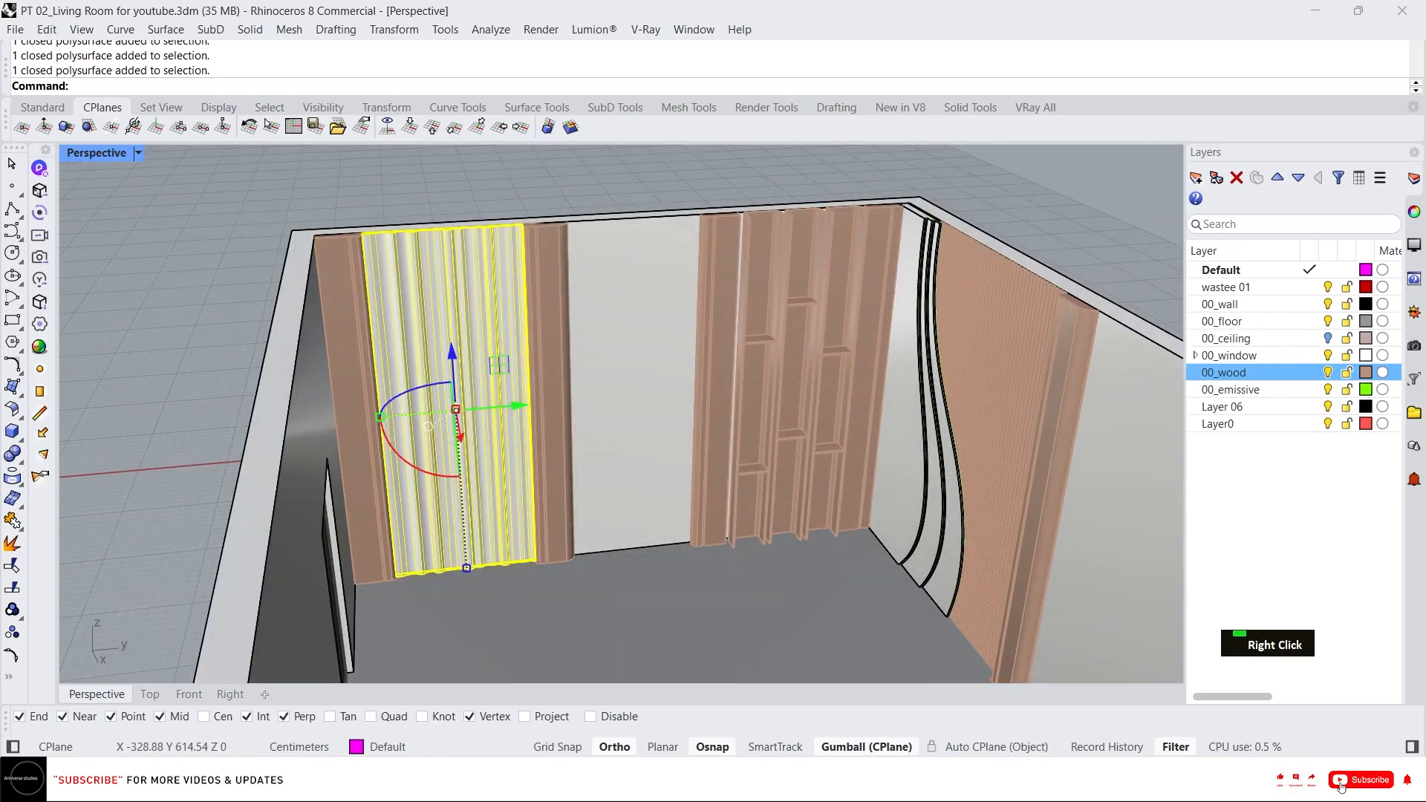
key(Delete)
click(546, 349)
key(Delete)
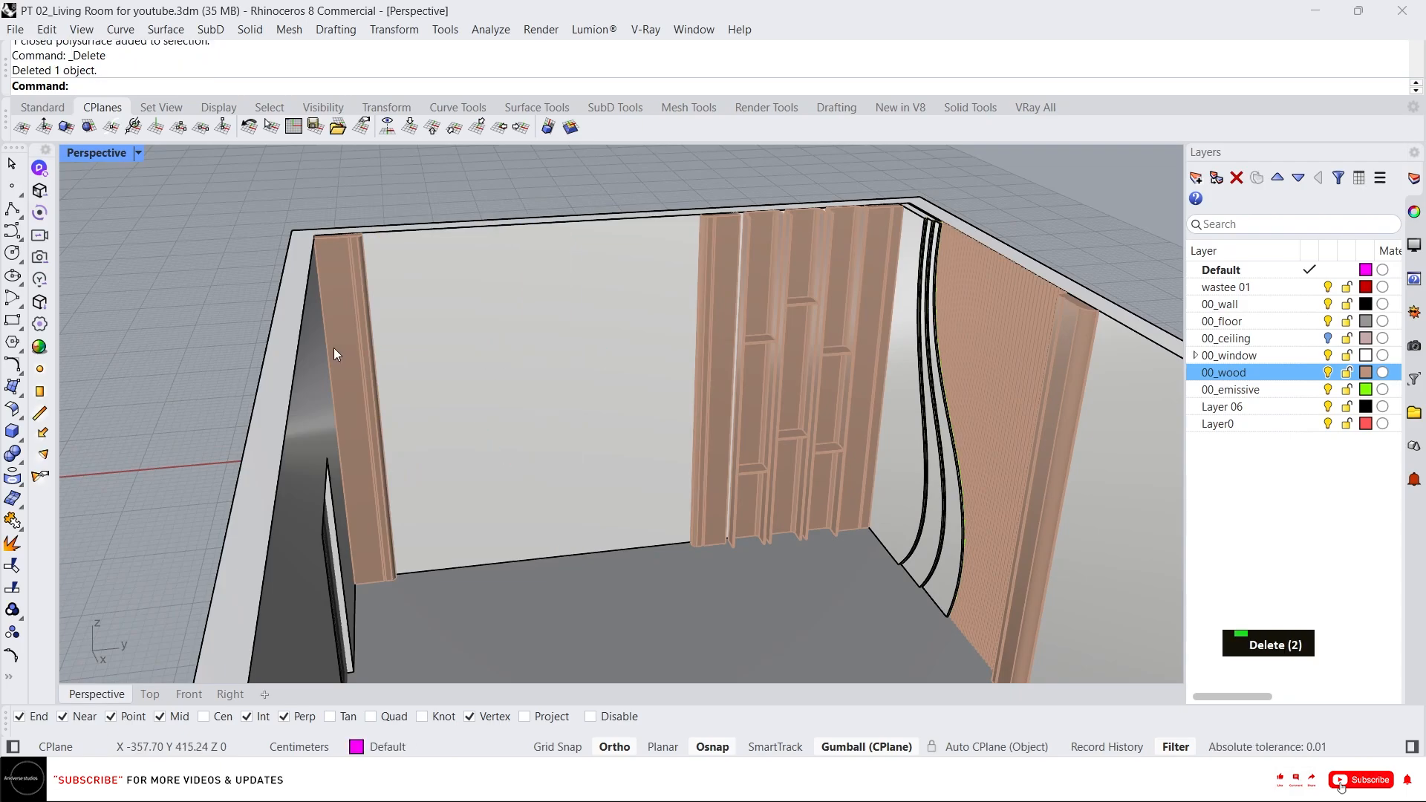
click(326, 345)
key(Delete)
Examine the original fluted panel beside the window wall.
scroll(313, 345, down, 5)
right_drag(314, 344, 680, 407)
scroll(563, 394, up, 4)
scroll(646, 405, down, 5)
scroll(720, 407, up, 5)
scroll(817, 439, up, 4)
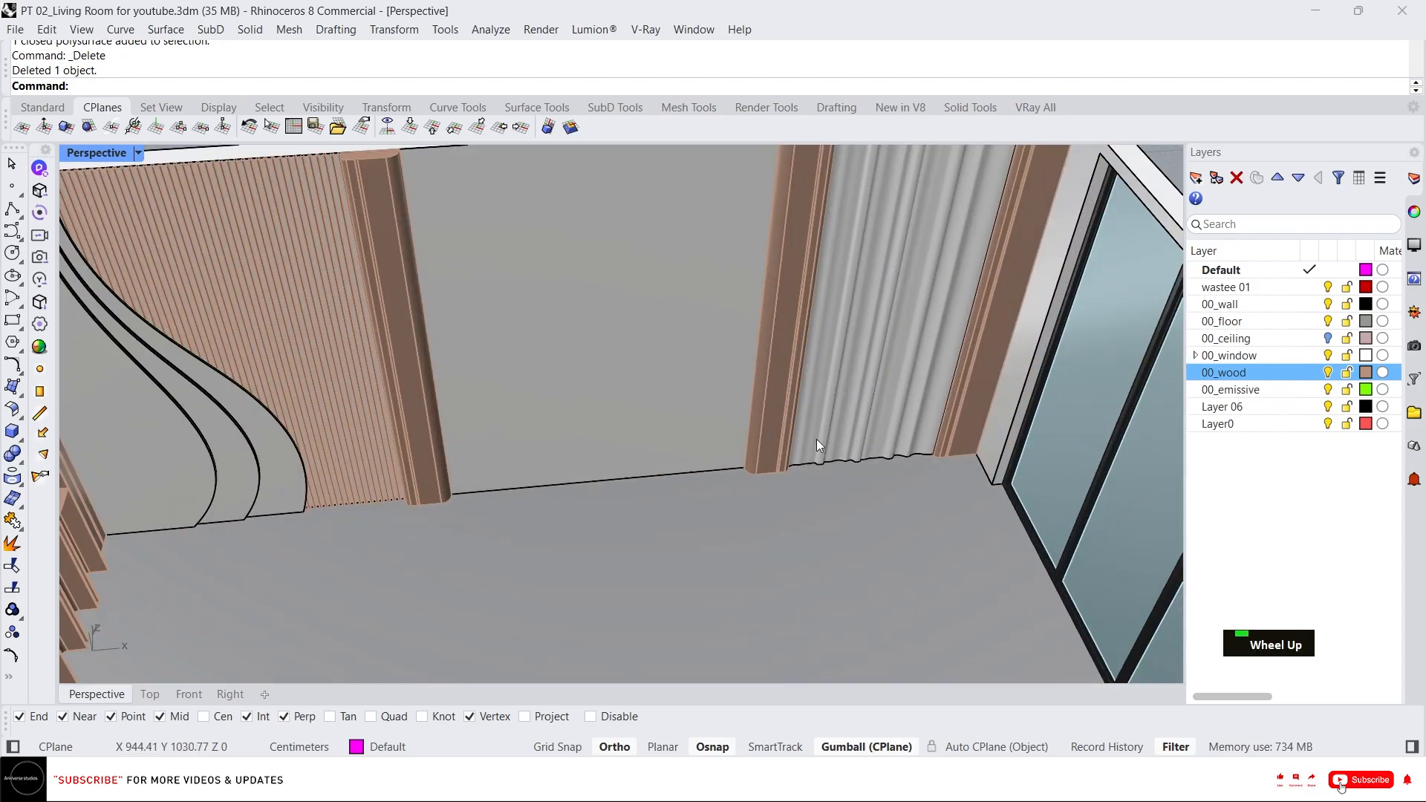
scroll(817, 439, down, 6)
right_drag(816, 439, 551, 450)
scroll(627, 405, up, 4)
Undo the three deletions of the placed panel set.
key(ctrl+z)
scroll(551, 452, down, 3)
right_drag(744, 444, 574, 438)
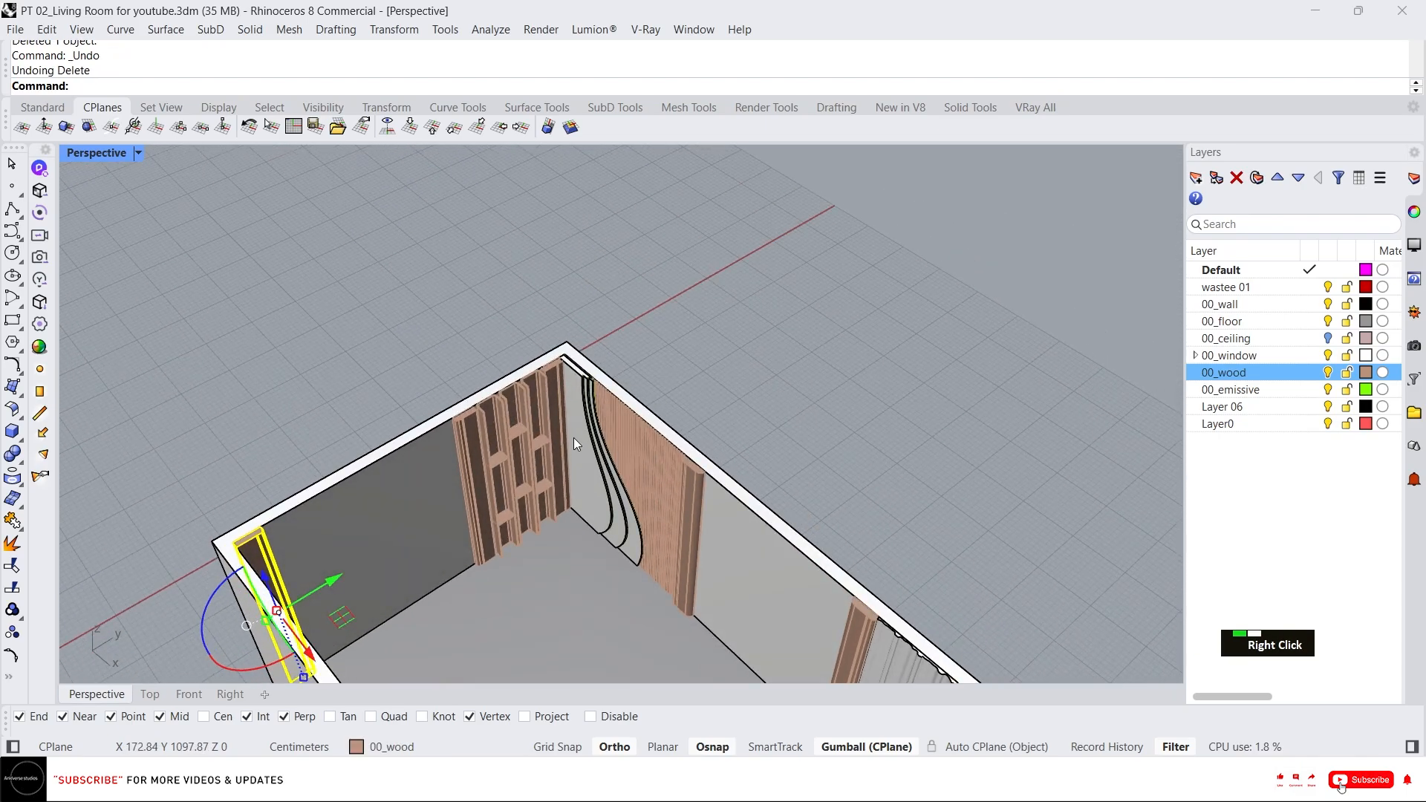
key(ctrl+z)
key(ctrl+z)
Scale the placed fluted panel narrower and shift it sideways along the wall.
right_drag(518, 499, 357, 479)
scroll(314, 541, up, 5)
click(313, 542)
scroll(356, 427, down, 5)
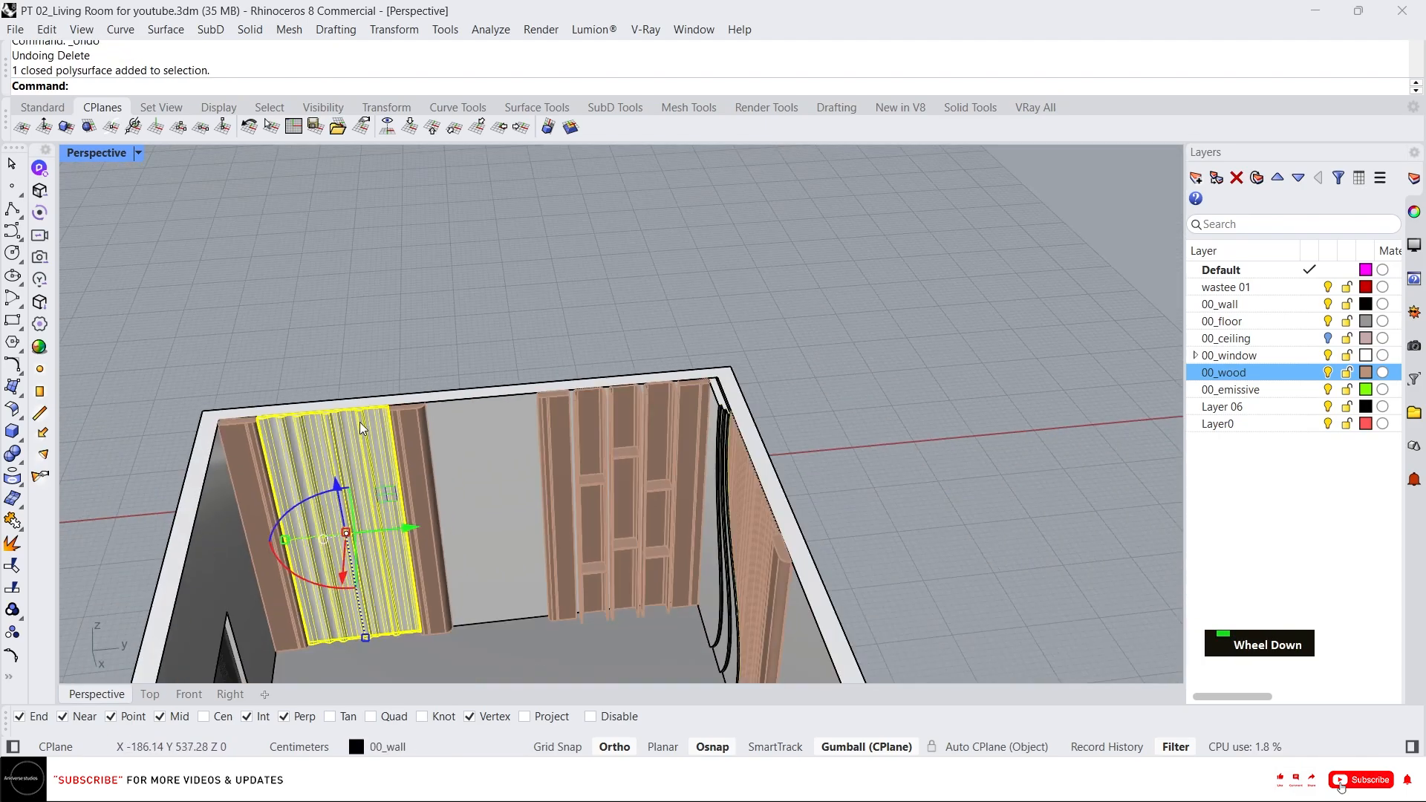
scroll(319, 546, up, 6)
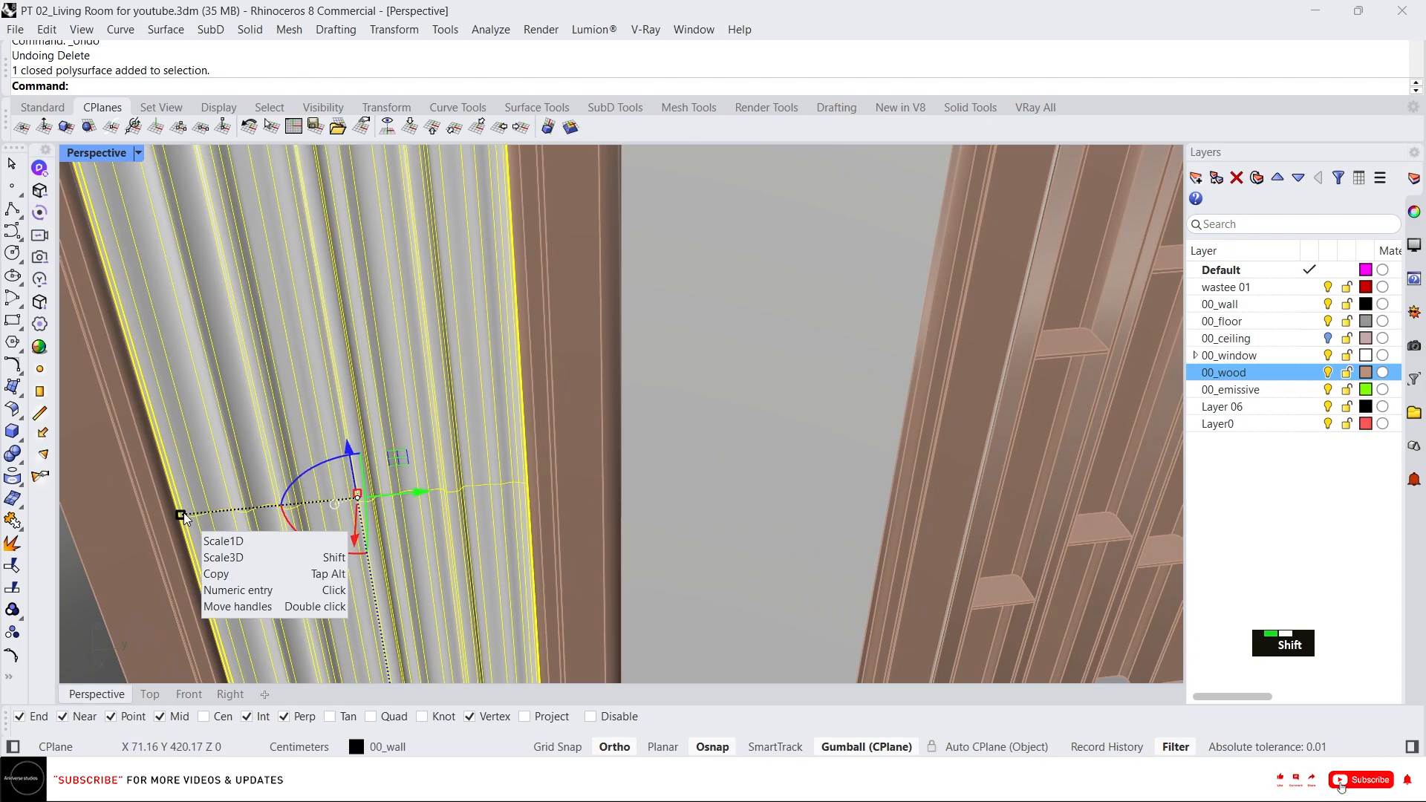
drag(181, 514, 241, 518)
scroll(466, 484, down, 4)
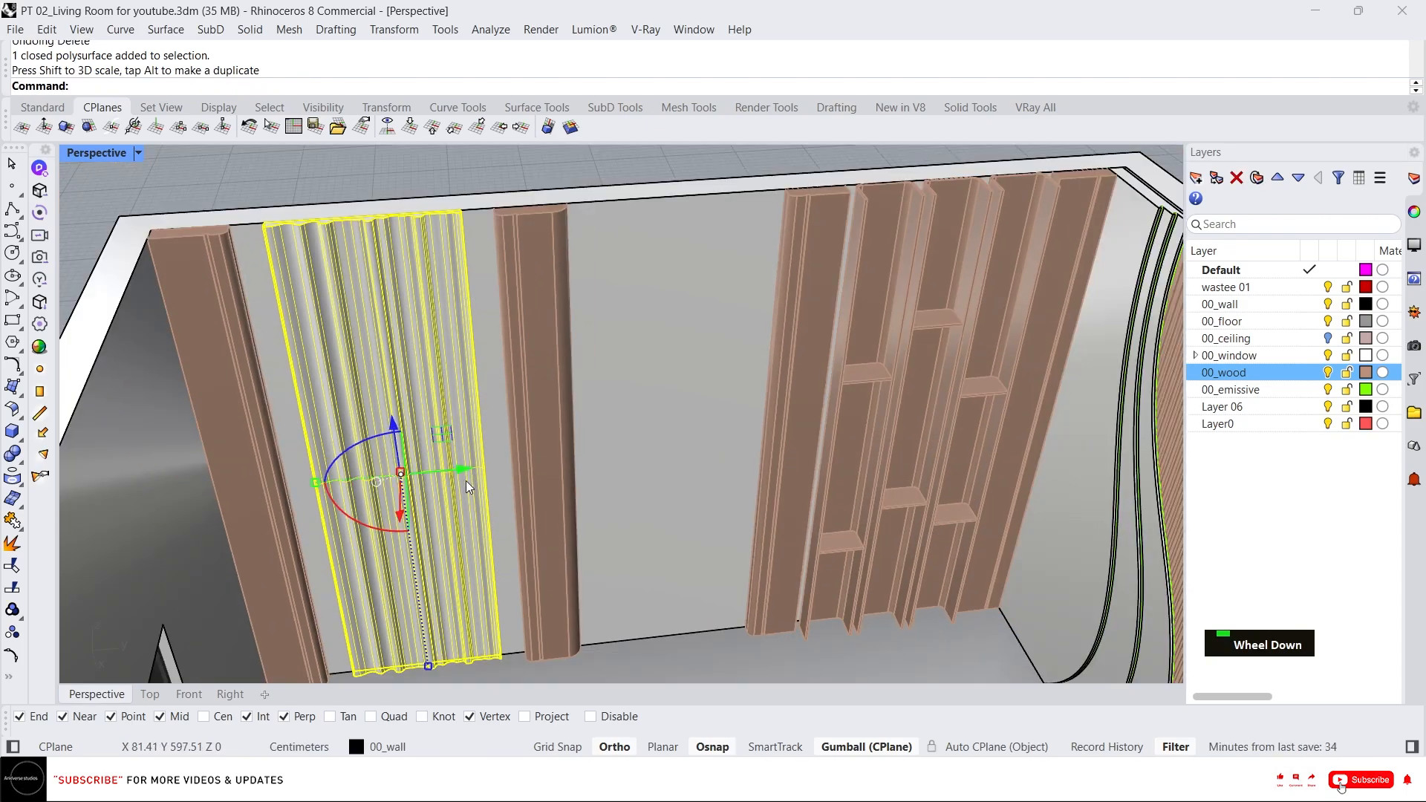
drag(468, 479, 436, 483)
Move the right trim strip over against the narrowed fluted panel.
click(578, 450)
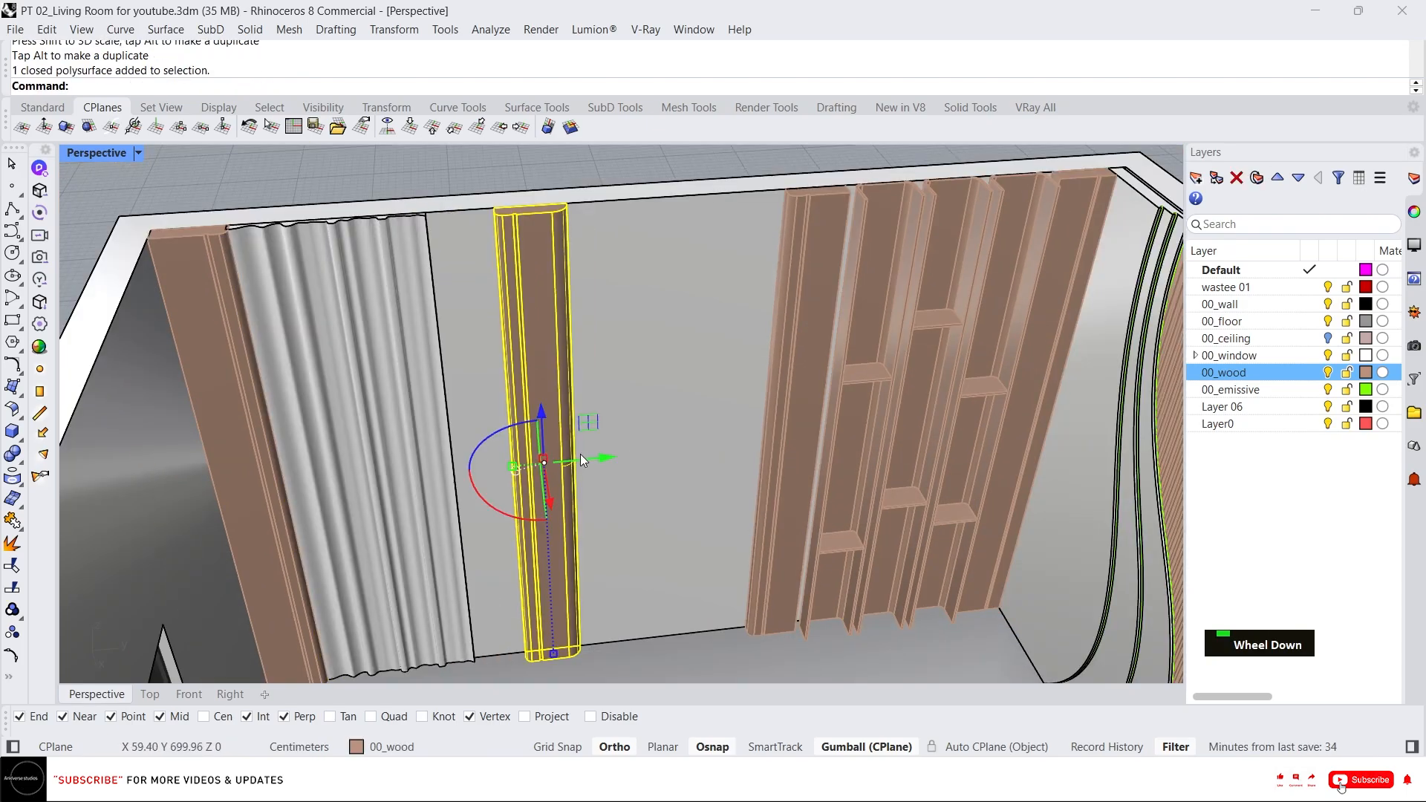
drag(583, 459, 519, 453)
key(Escape)
scroll(527, 438, down, 5)
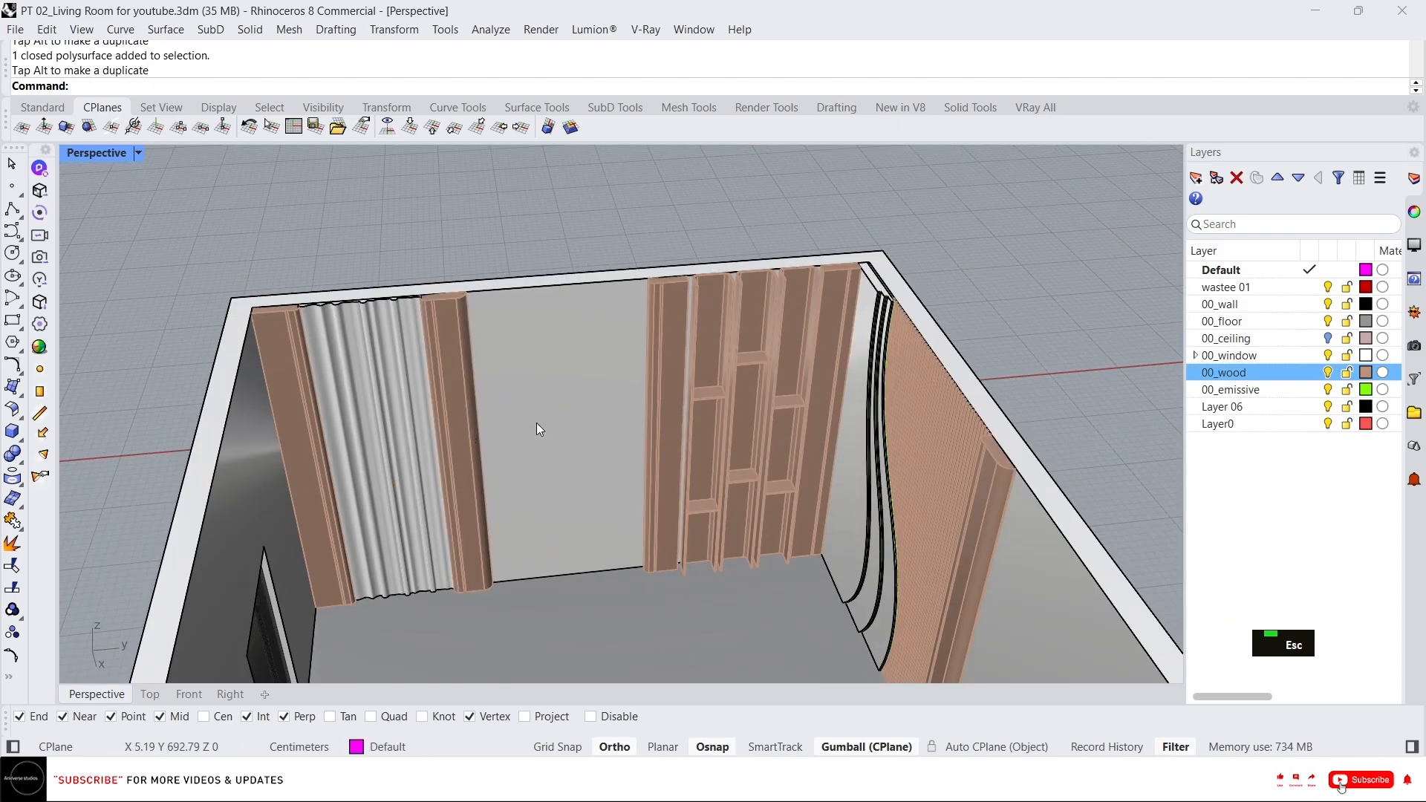
Orbit around the room to review the rearranged wall panels.
click(446, 419)
right_drag(447, 419, 675, 370)
scroll(675, 370, up, 5)
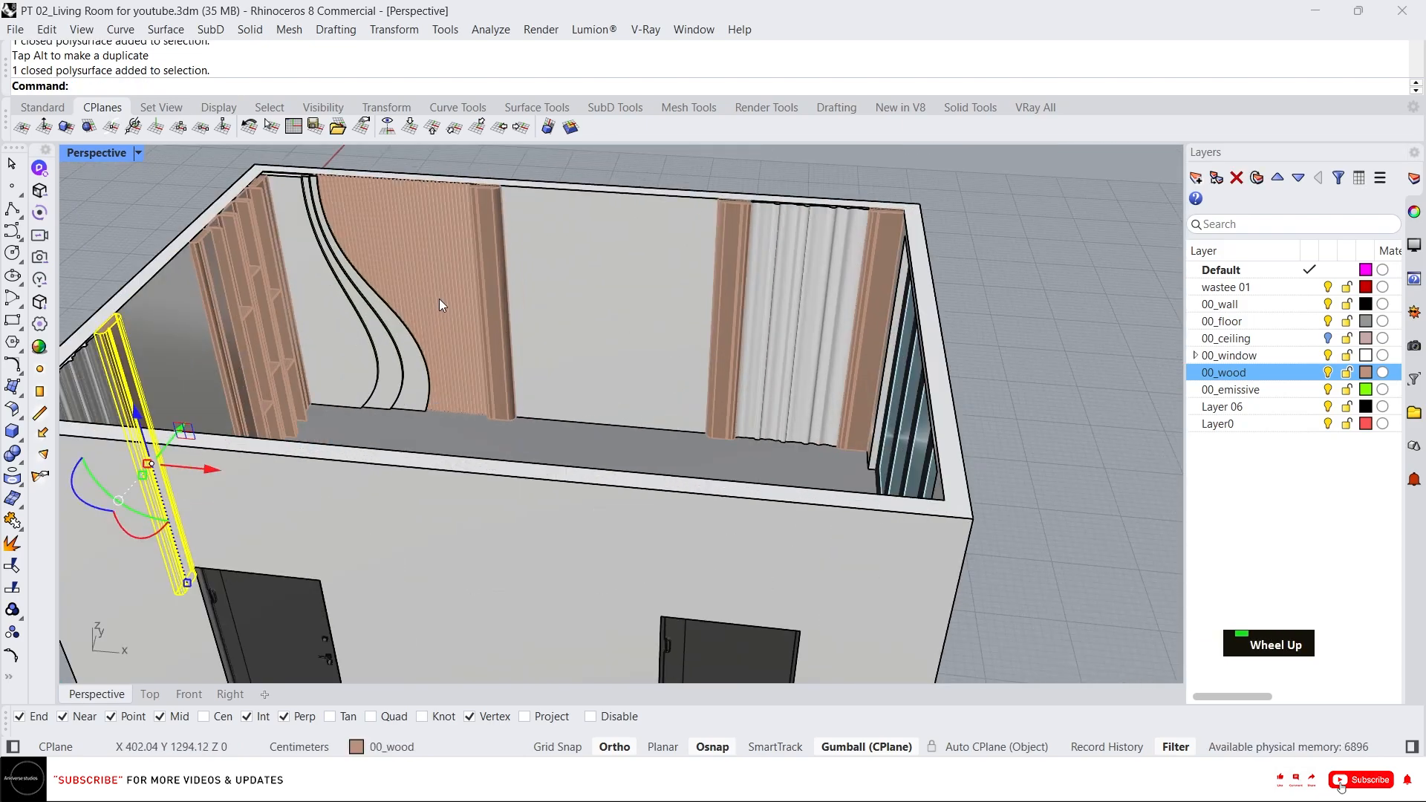
right_drag(439, 299, 491, 234)
scroll(595, 399, down, 3)
right_drag(594, 399, 547, 251)
scroll(691, 359, down, 3)
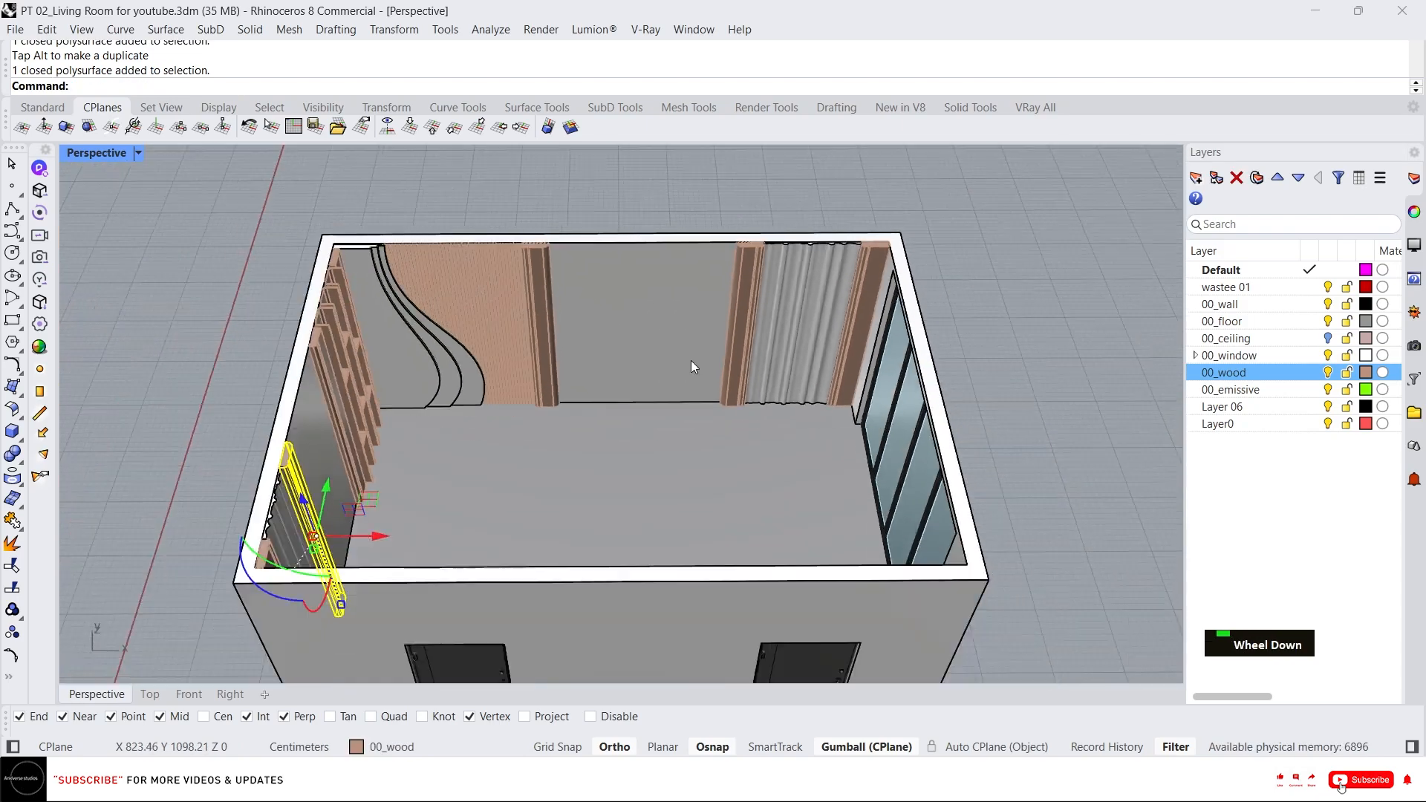
scroll(512, 253, up, 2)
key(Escape)
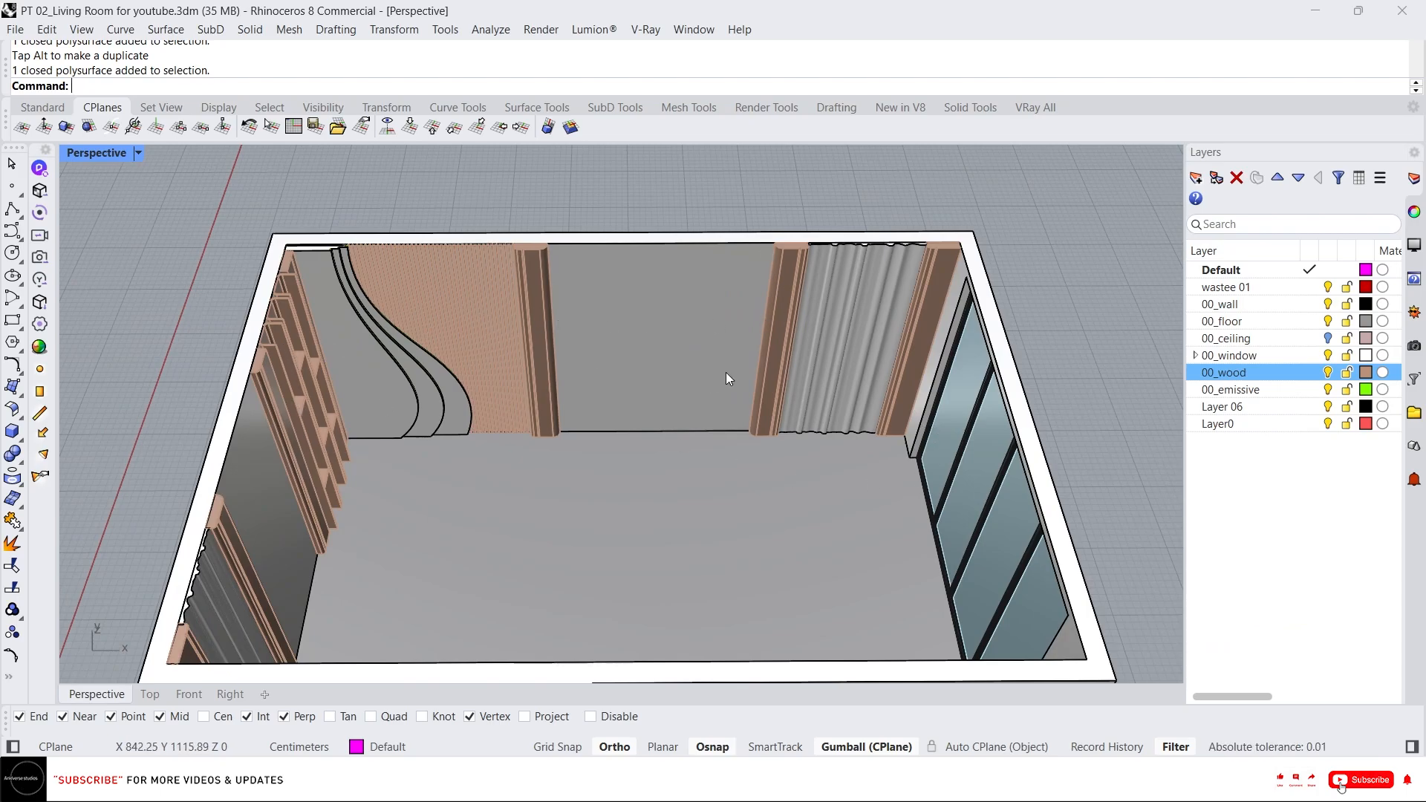
right_drag(727, 378, 476, 330)
scroll(725, 255, up, 2)
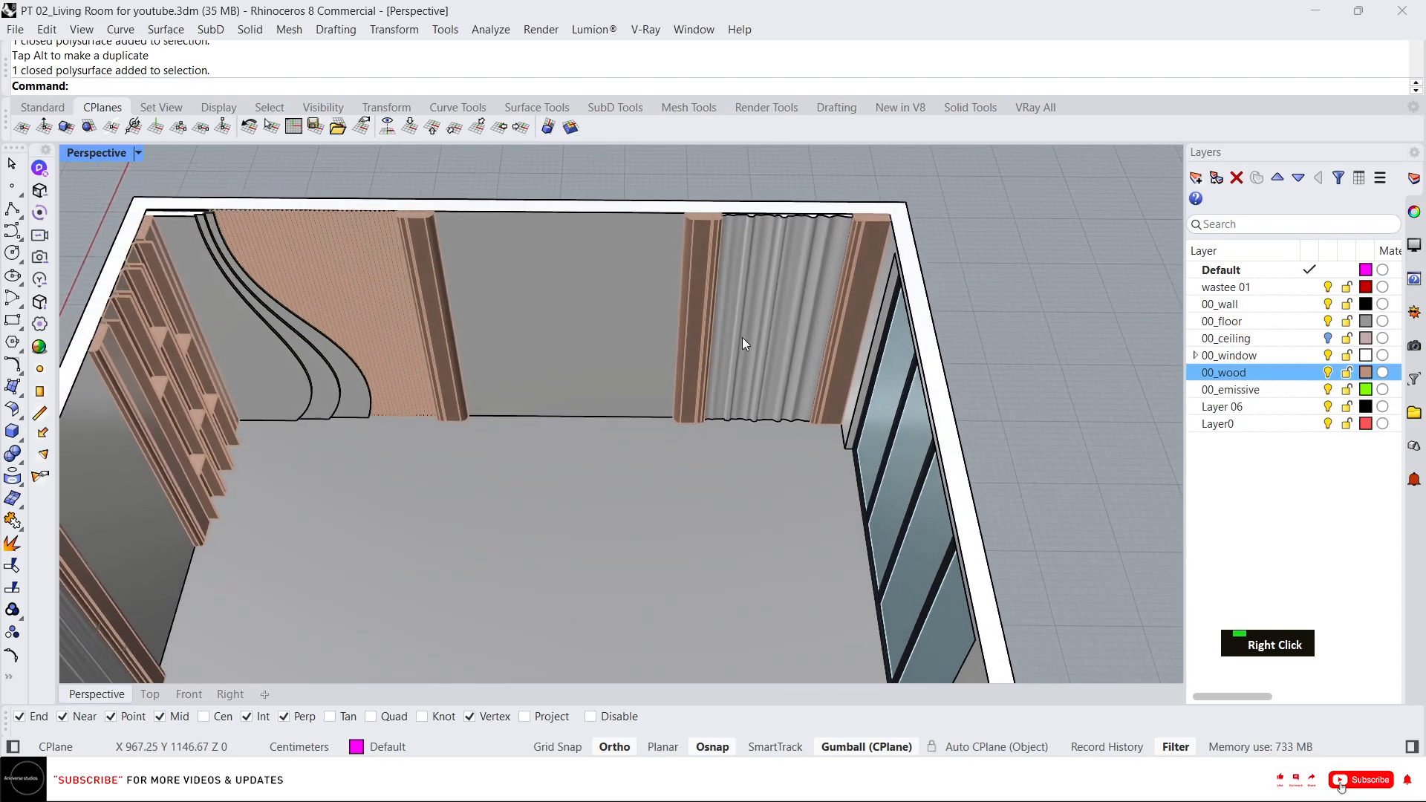
right_drag(738, 350, 704, 355)
scroll(760, 376, down, 4)
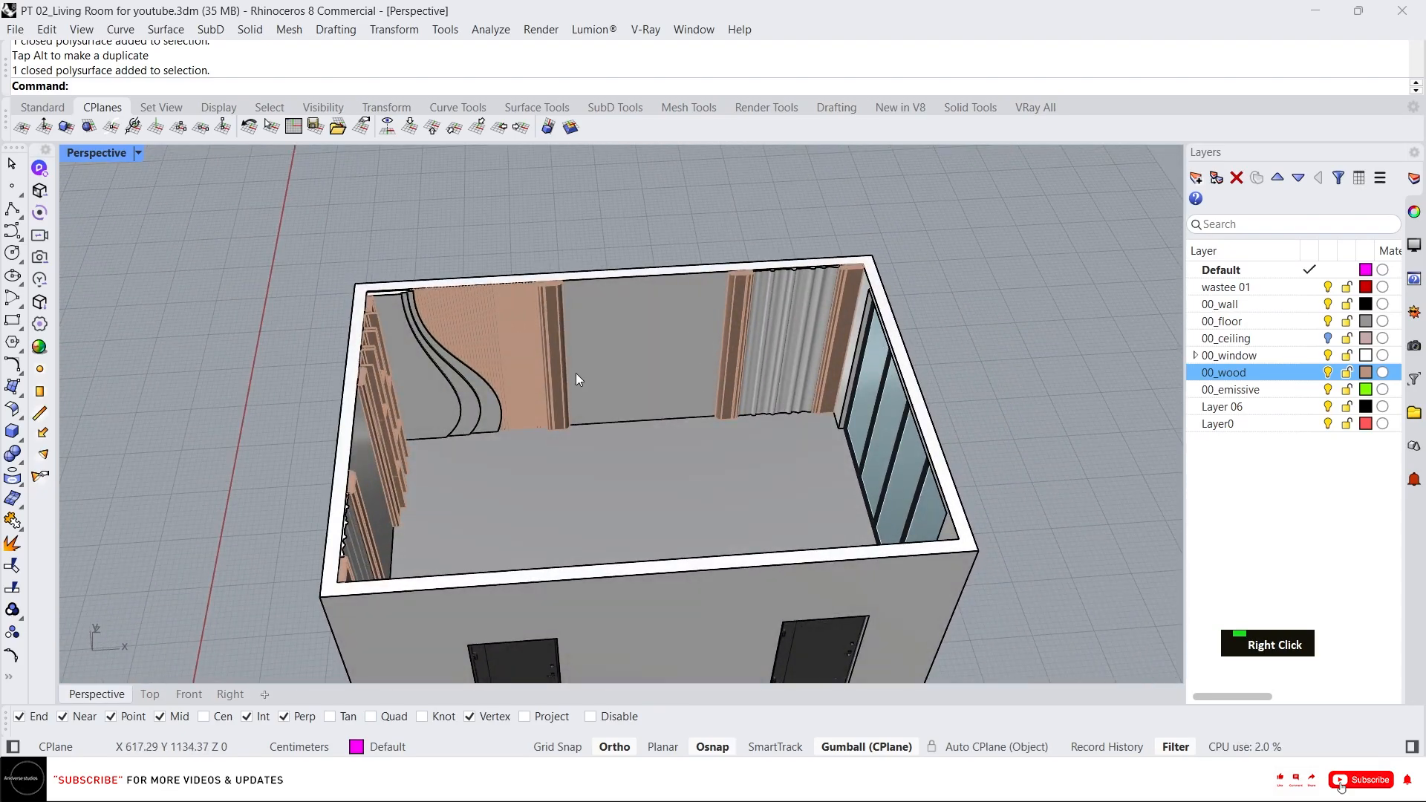
right_drag(576, 374, 526, 394)
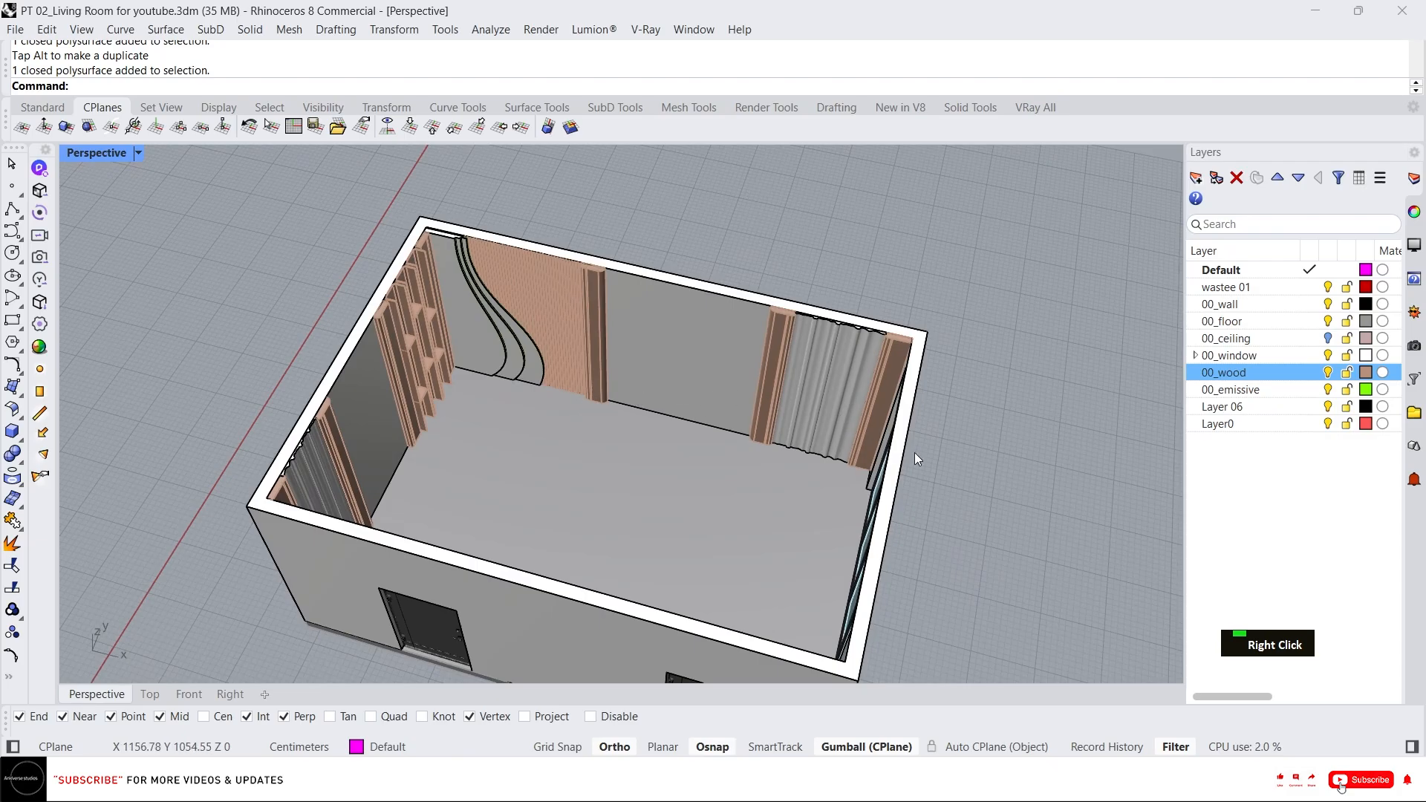
Save the model file.
key(ctrl+s)
right_drag(750, 416, 691, 439)
scroll(720, 371, down, 3)
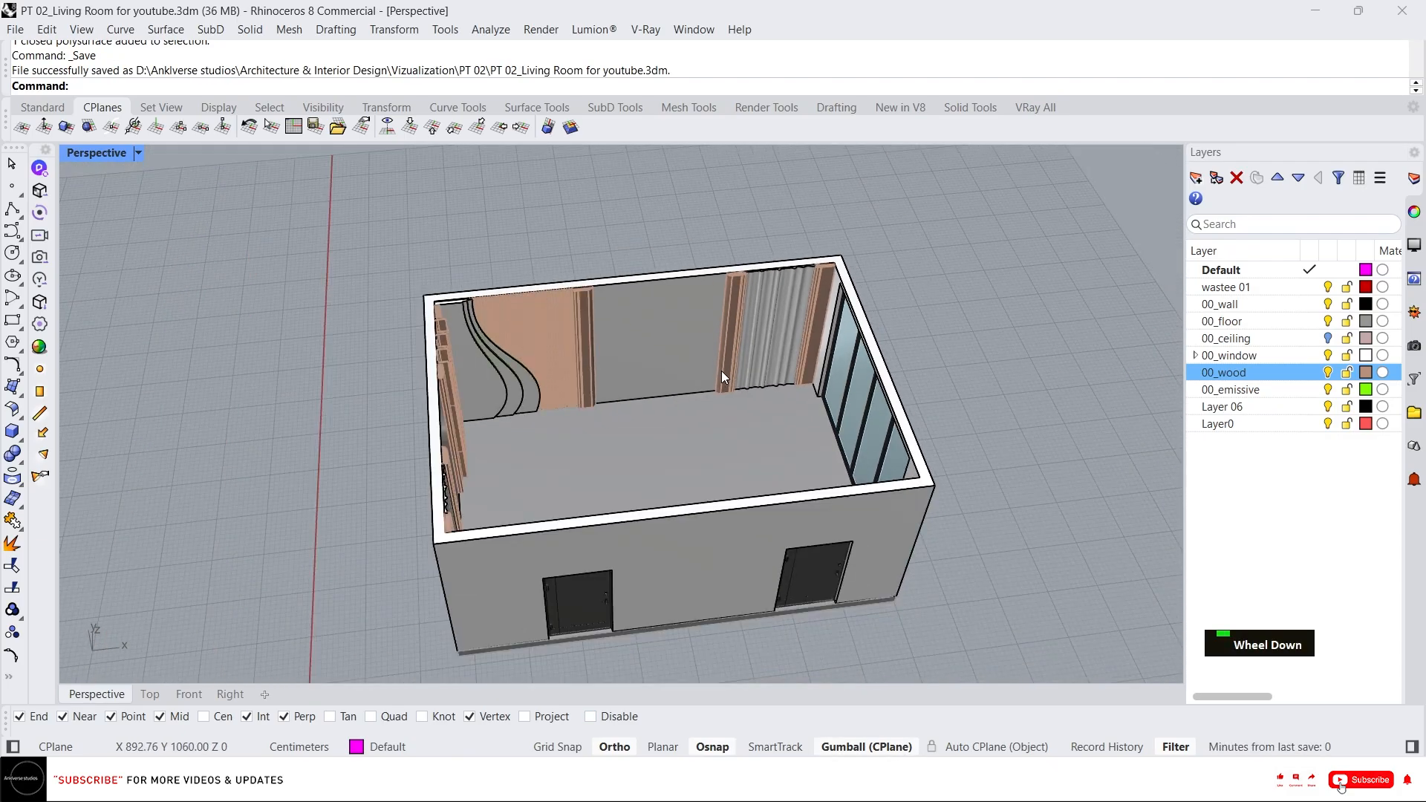
right_drag(720, 371, 707, 421)
scroll(683, 446, up, 3)
Import the Curtain blinds SketchUp asset from the 00_Assests folder as meshes into the model.
click(565, 778)
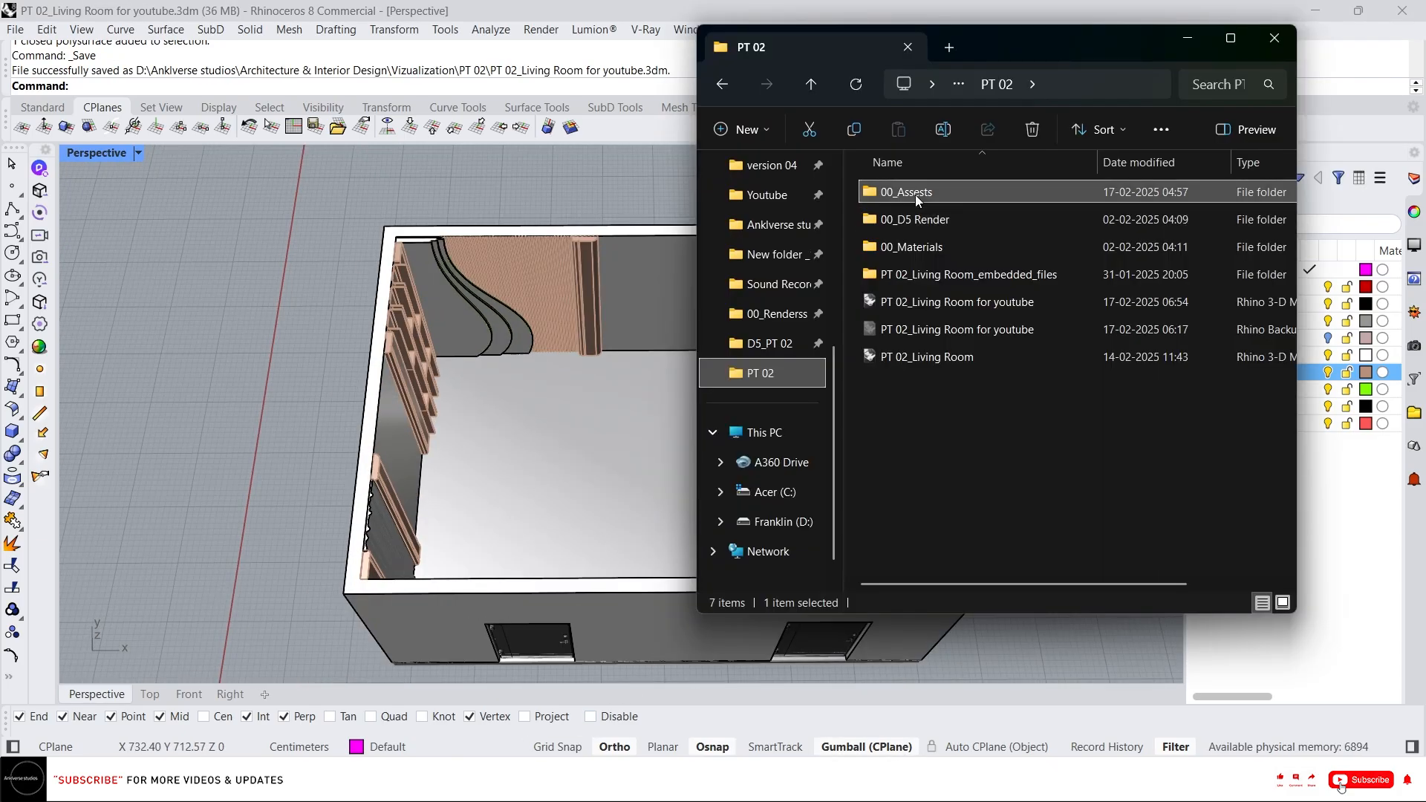
double_click(1004, 198)
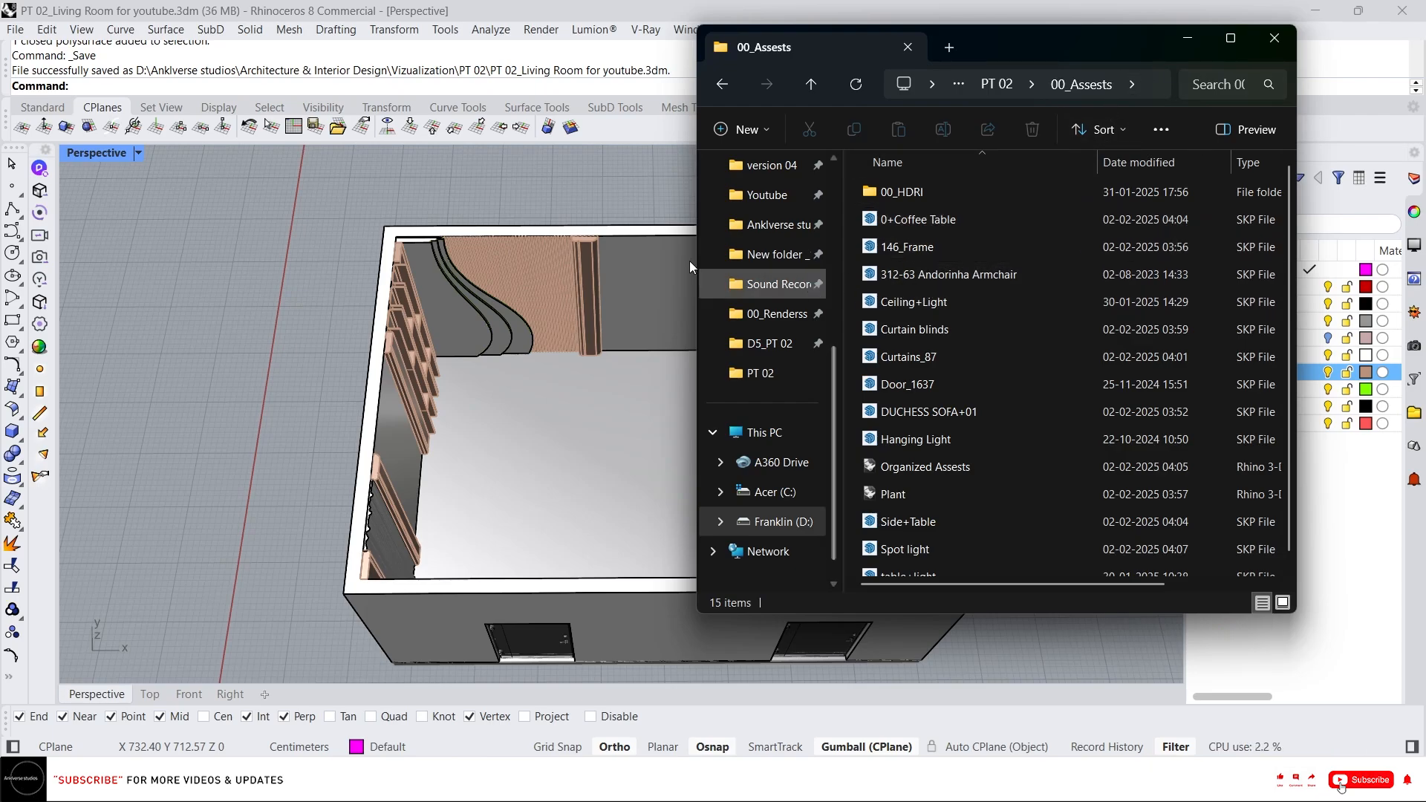
scroll(1027, 256, up, 1)
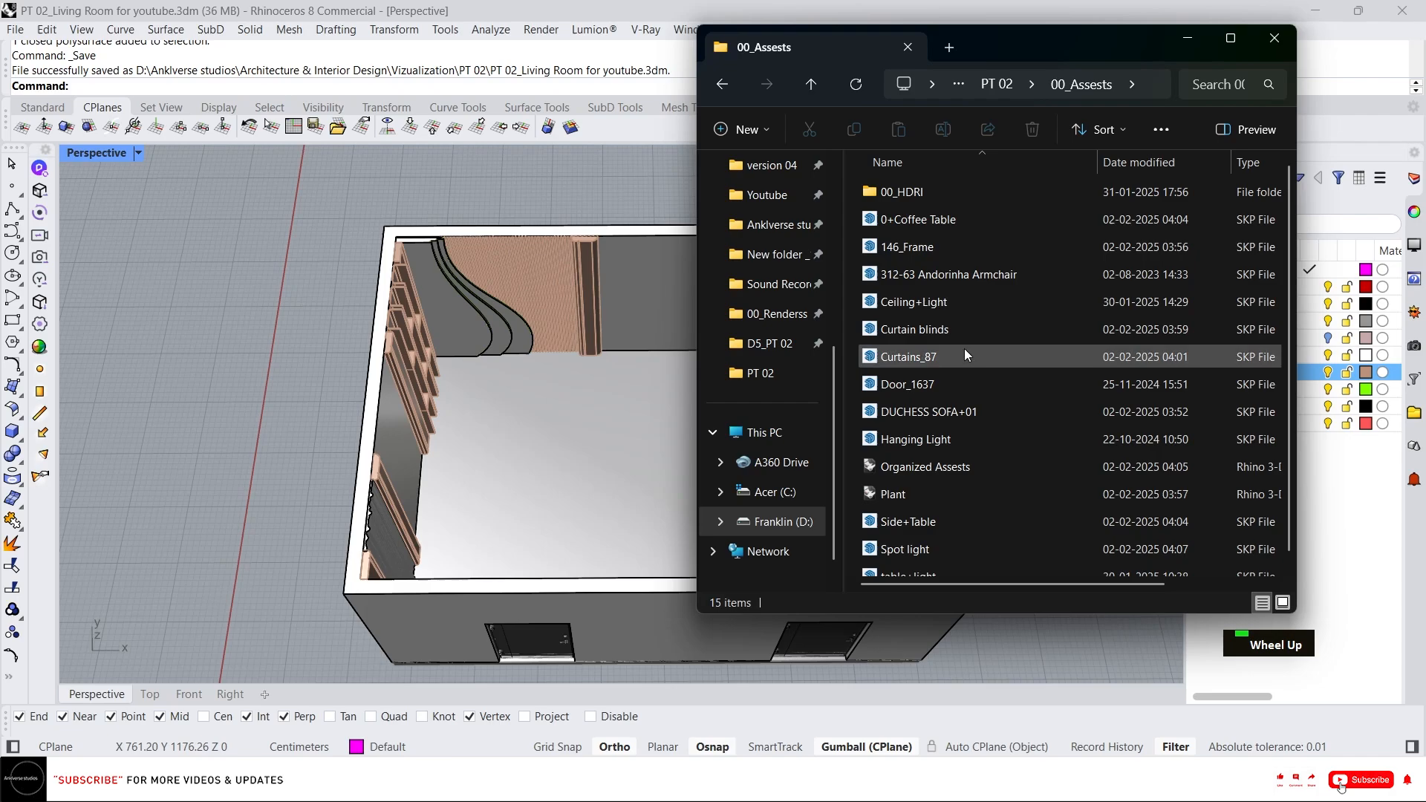
scroll(954, 445, down, 1)
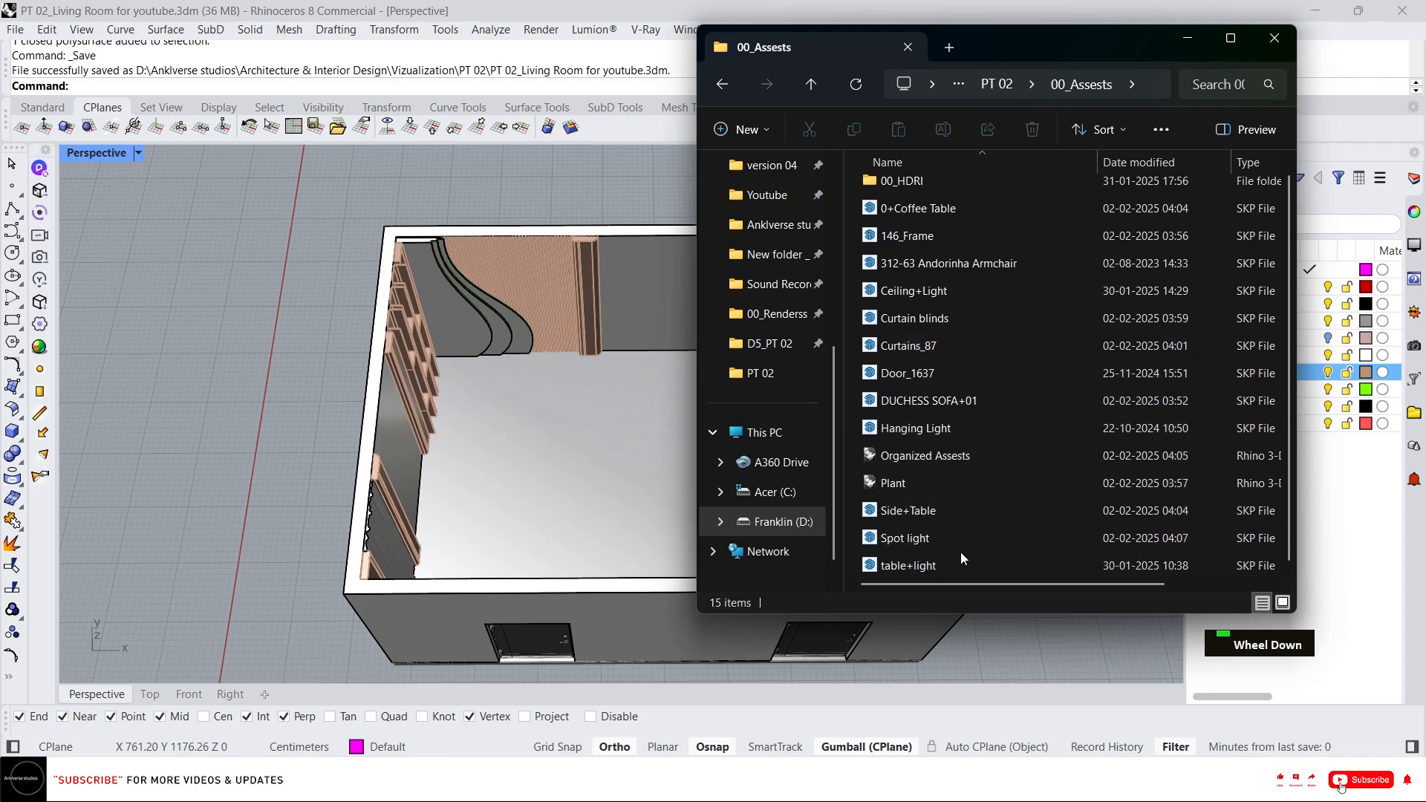
click(954, 316)
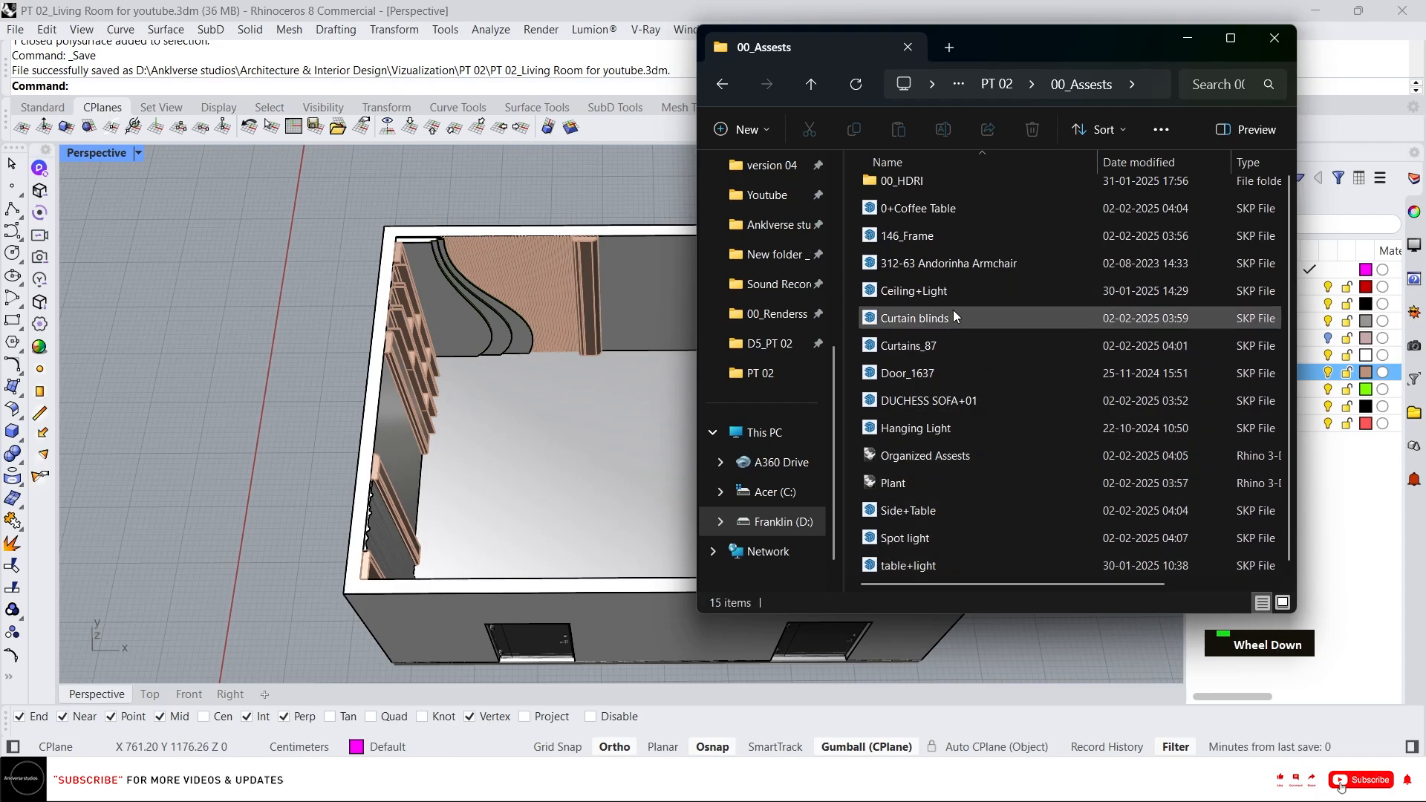
drag(959, 318, 598, 345)
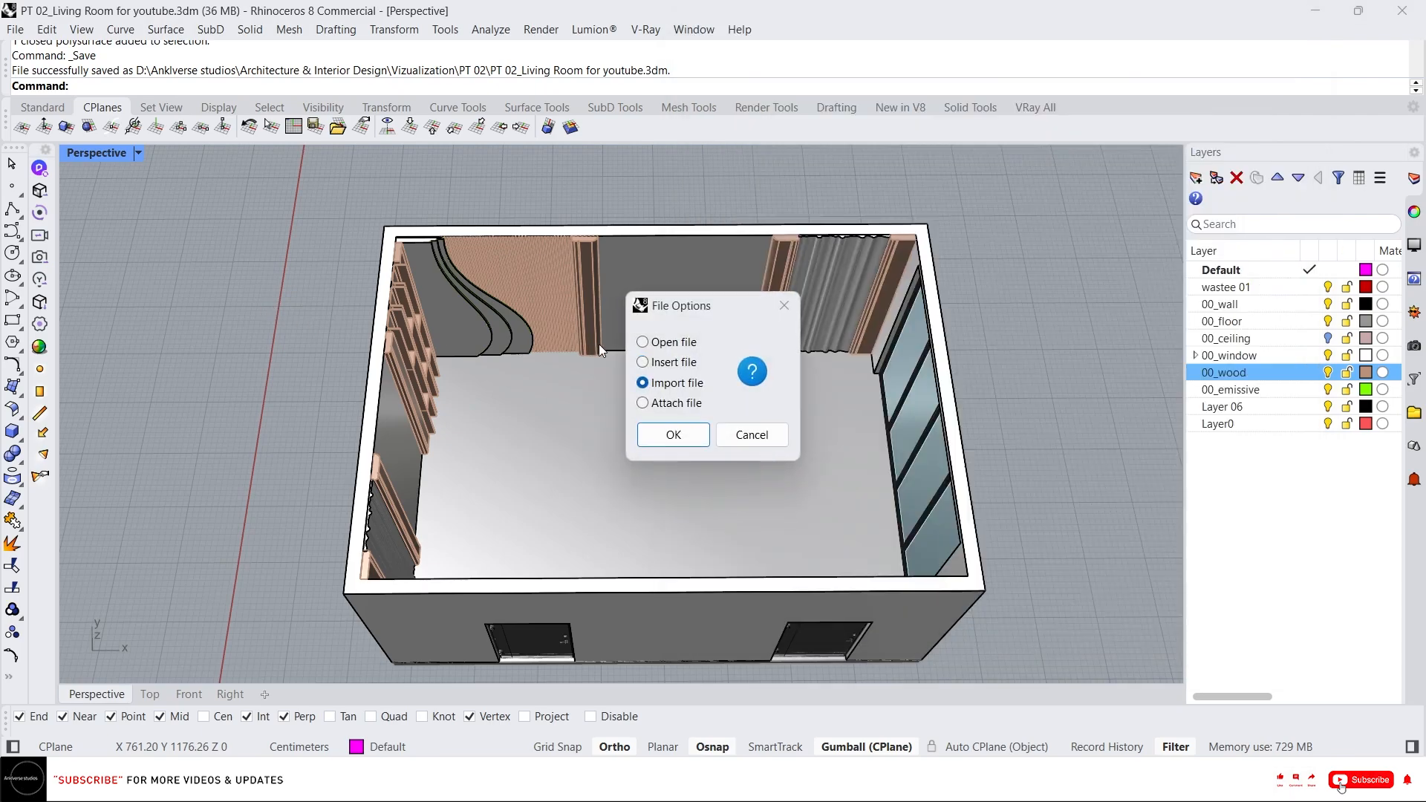
click(673, 435)
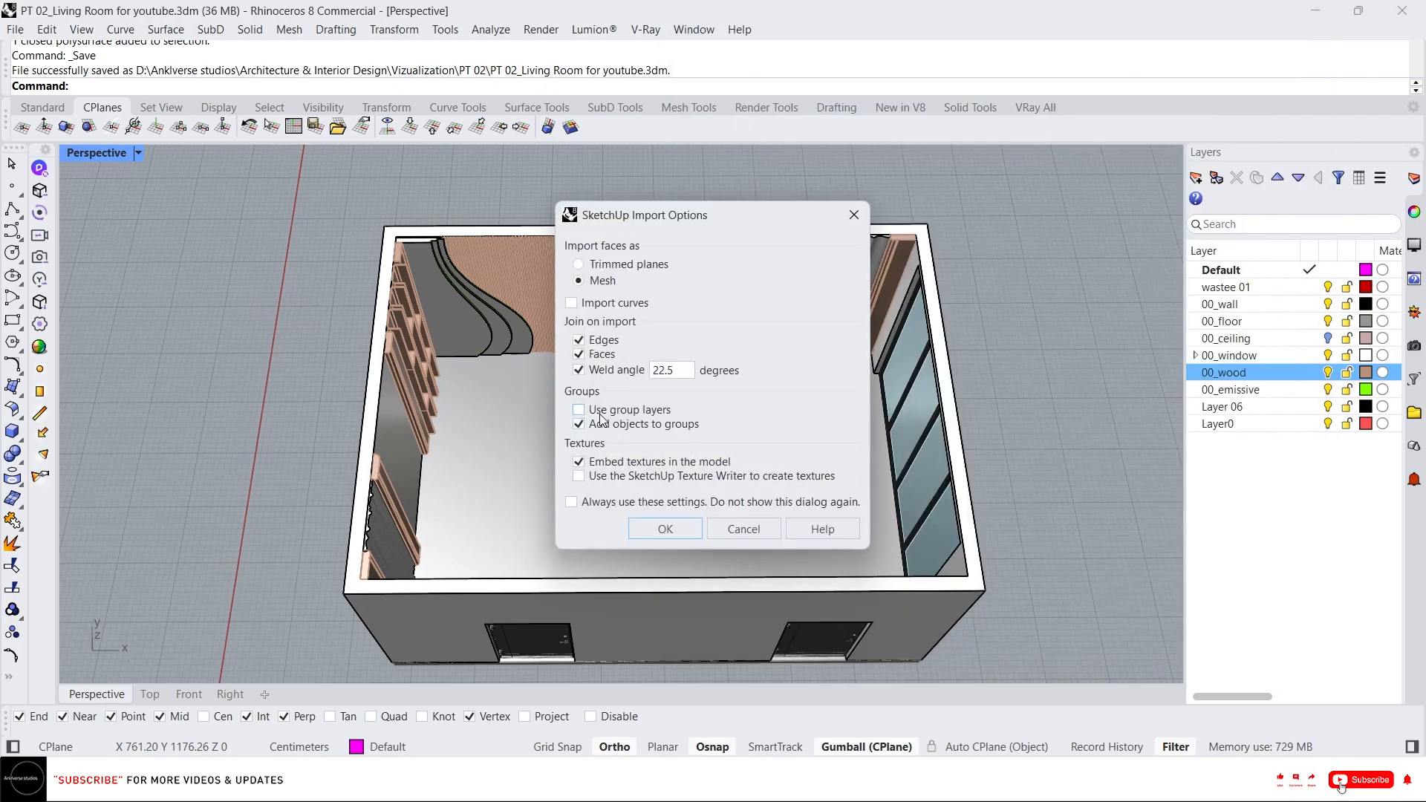
click(655, 528)
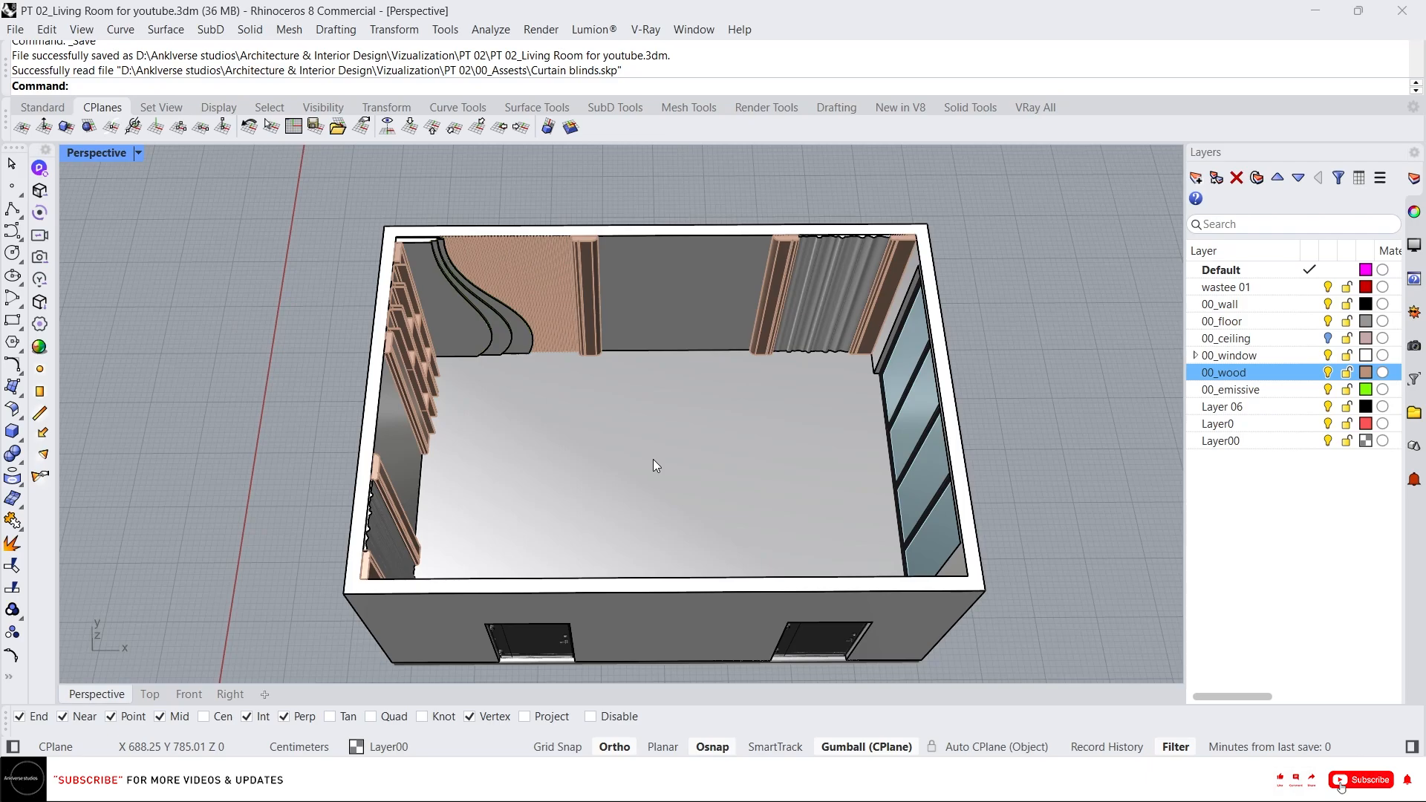
Select all the imported blind pieces and group them together.
scroll(624, 405, down, 6)
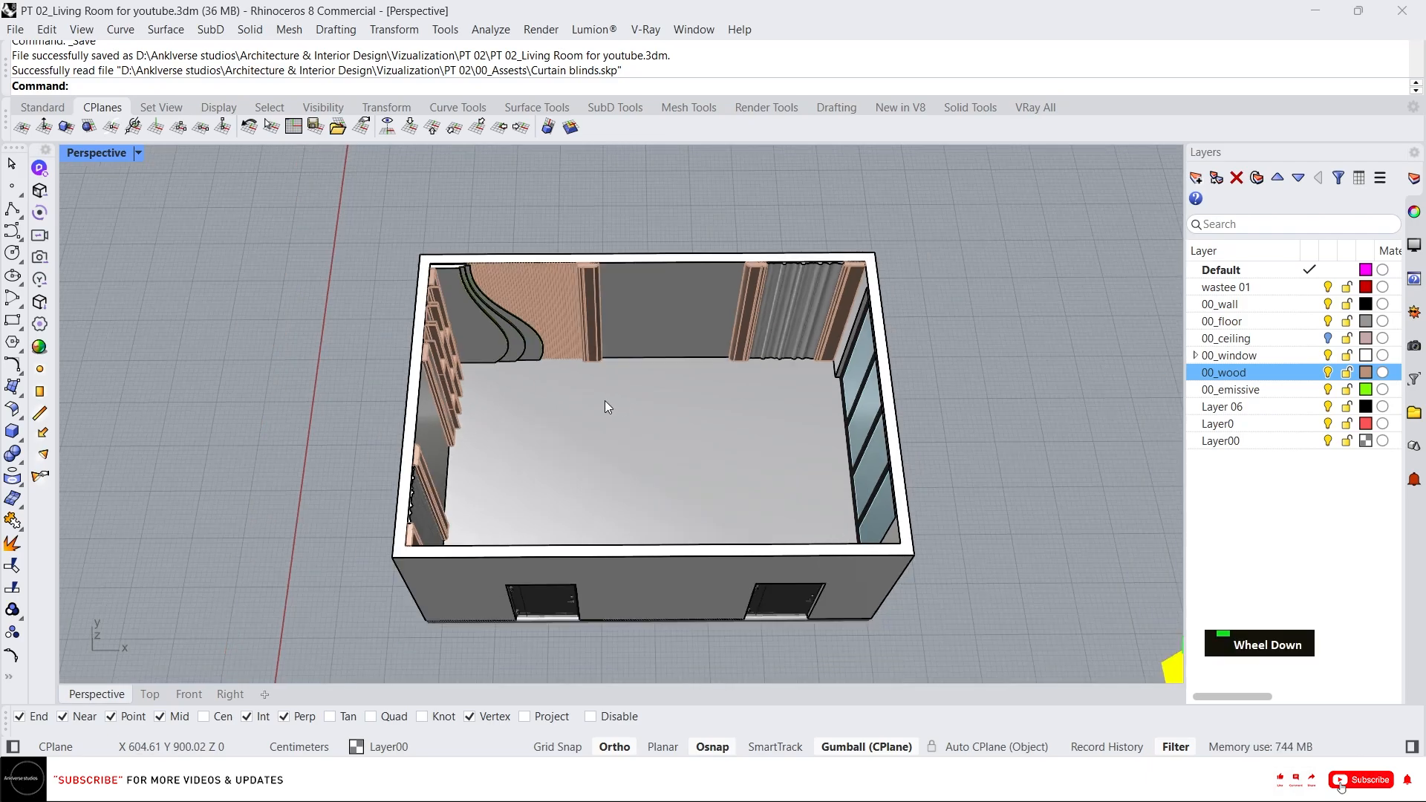
right_drag(604, 400, 825, 411)
right_drag(904, 362, 790, 389)
scroll(978, 520, up, 3)
click(875, 484)
scroll(755, 393, up, 3)
scroll(824, 450, up, 2)
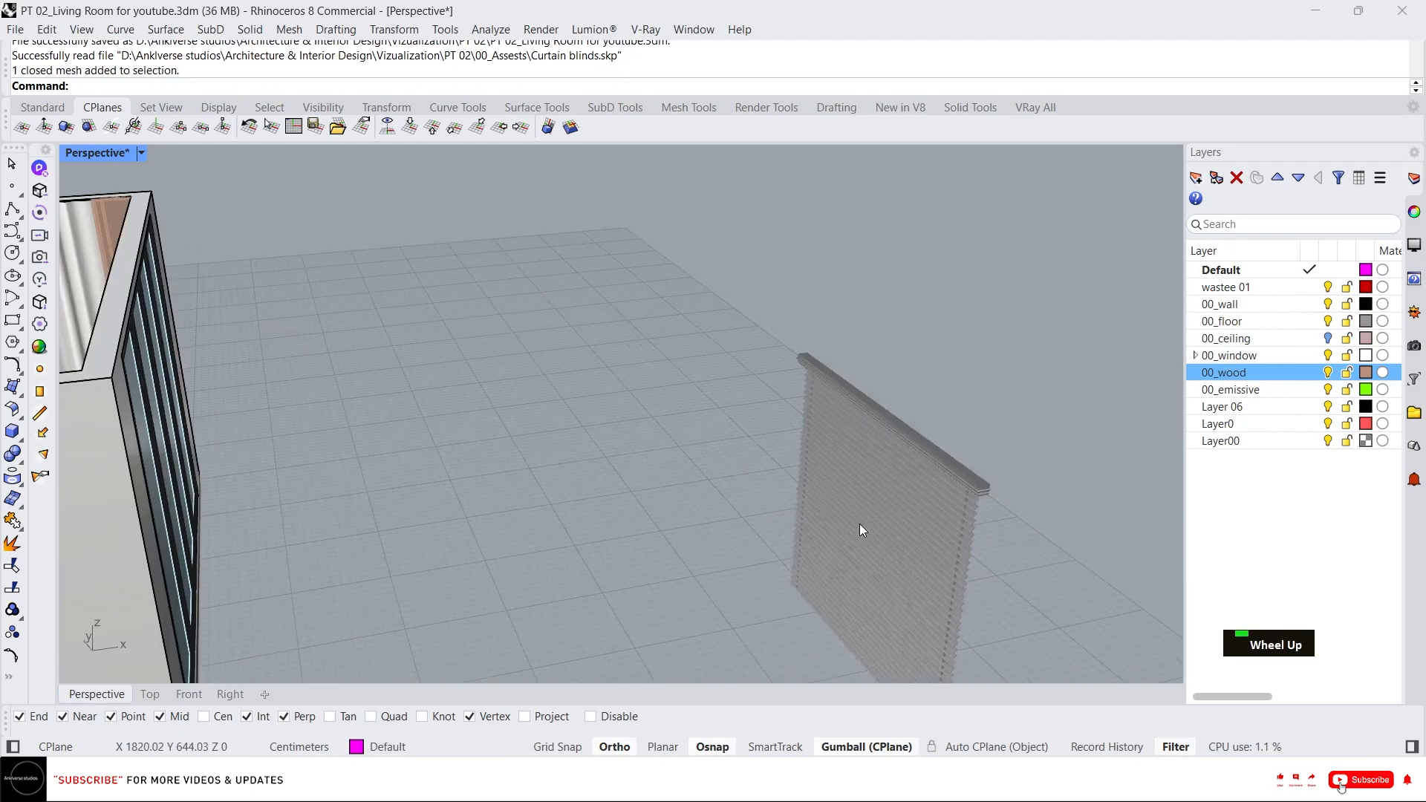
click(840, 448)
right_drag(840, 449, 982, 386)
scroll(787, 317, down, 3)
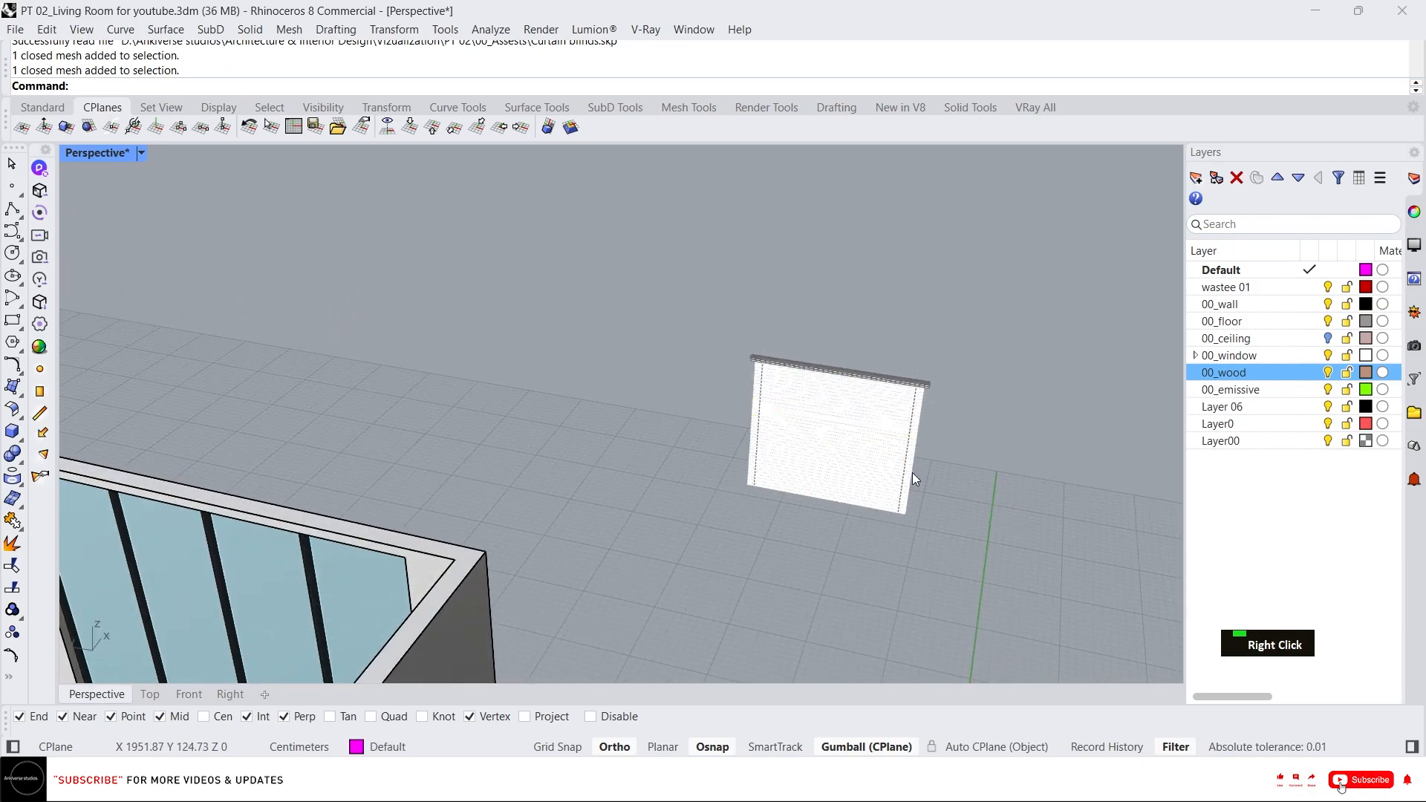
drag(1038, 630, 649, 264)
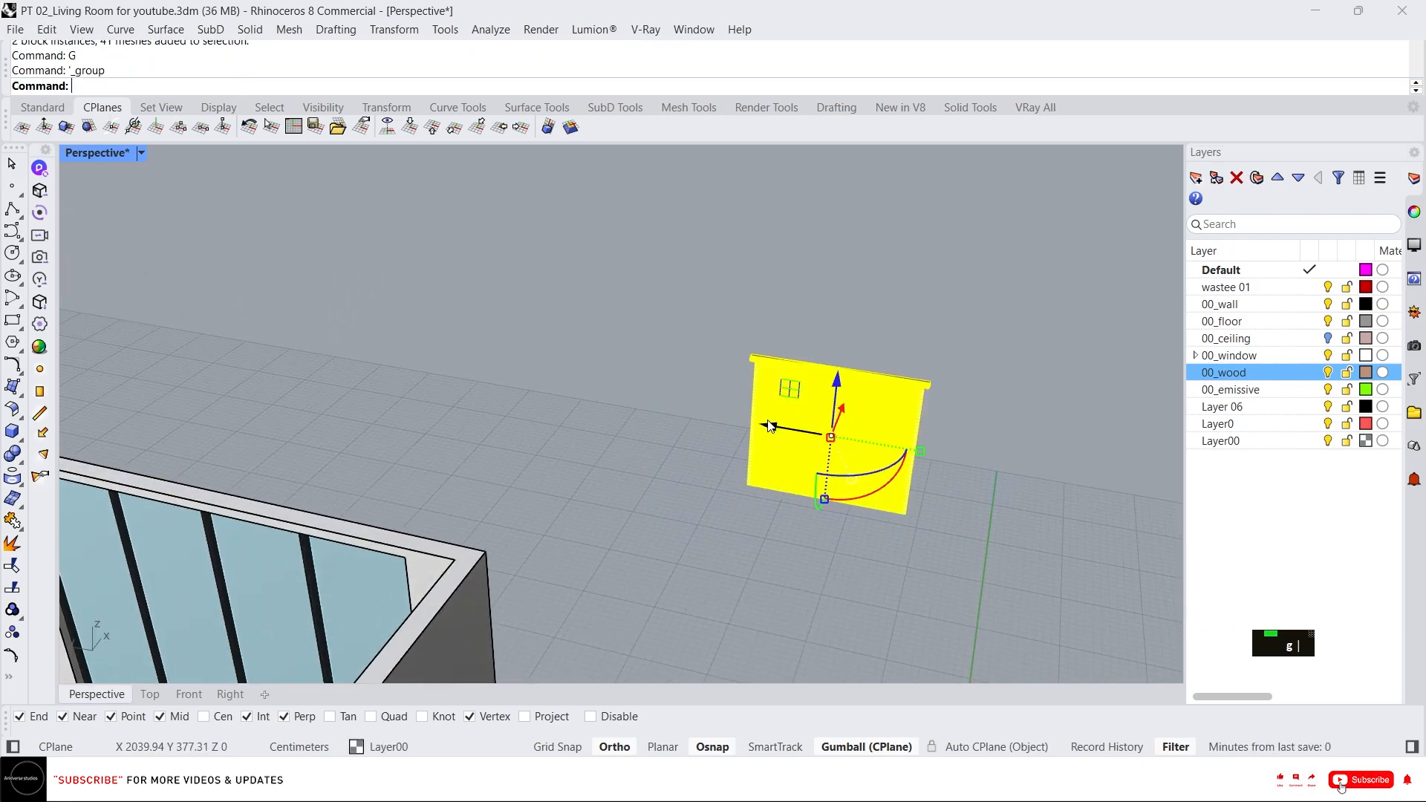
Move the blind group so its top corner snaps to the window opening's upper corner.
scroll(756, 360, up, 4)
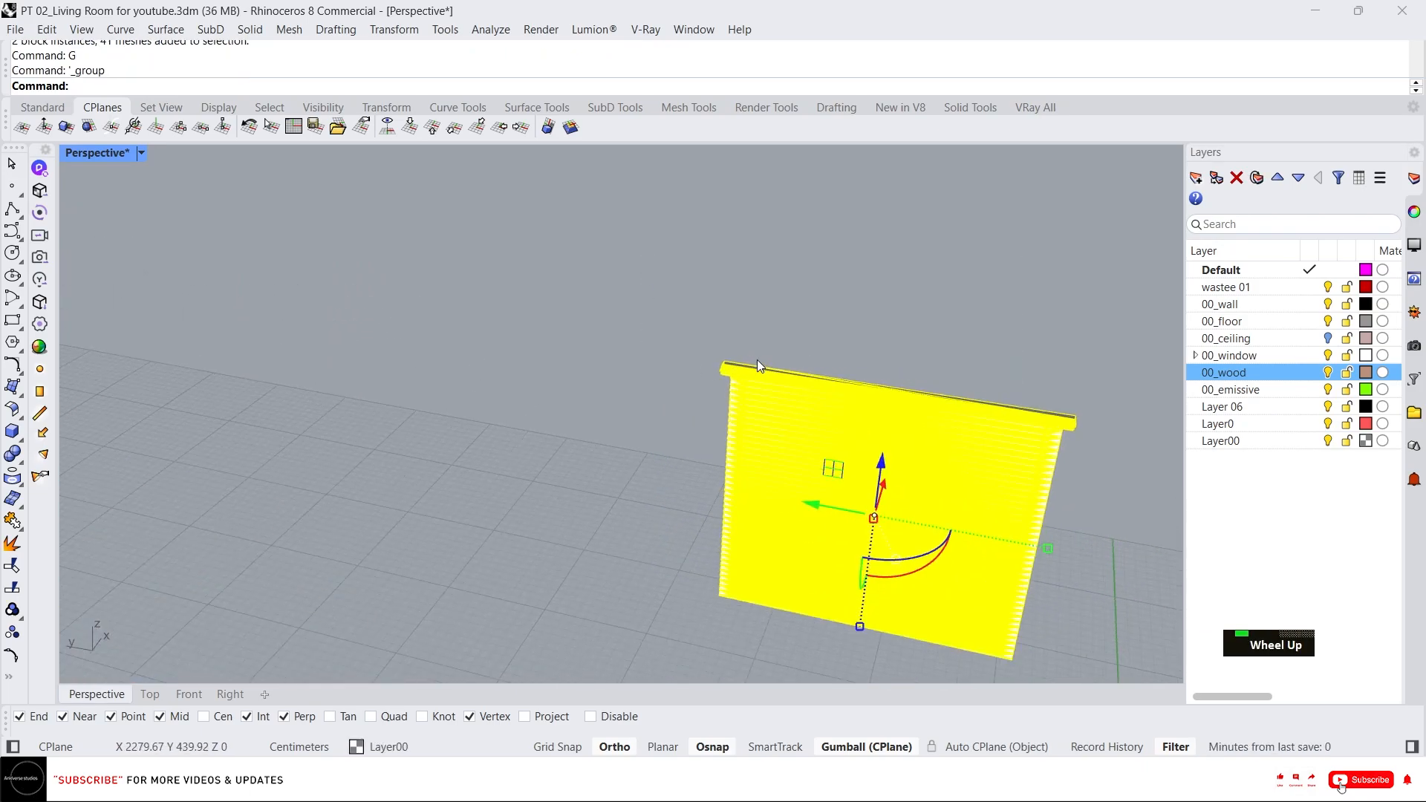
click(703, 350)
scroll(770, 350, down, 3)
scroll(331, 455, up, 5)
scroll(349, 340, down, 2)
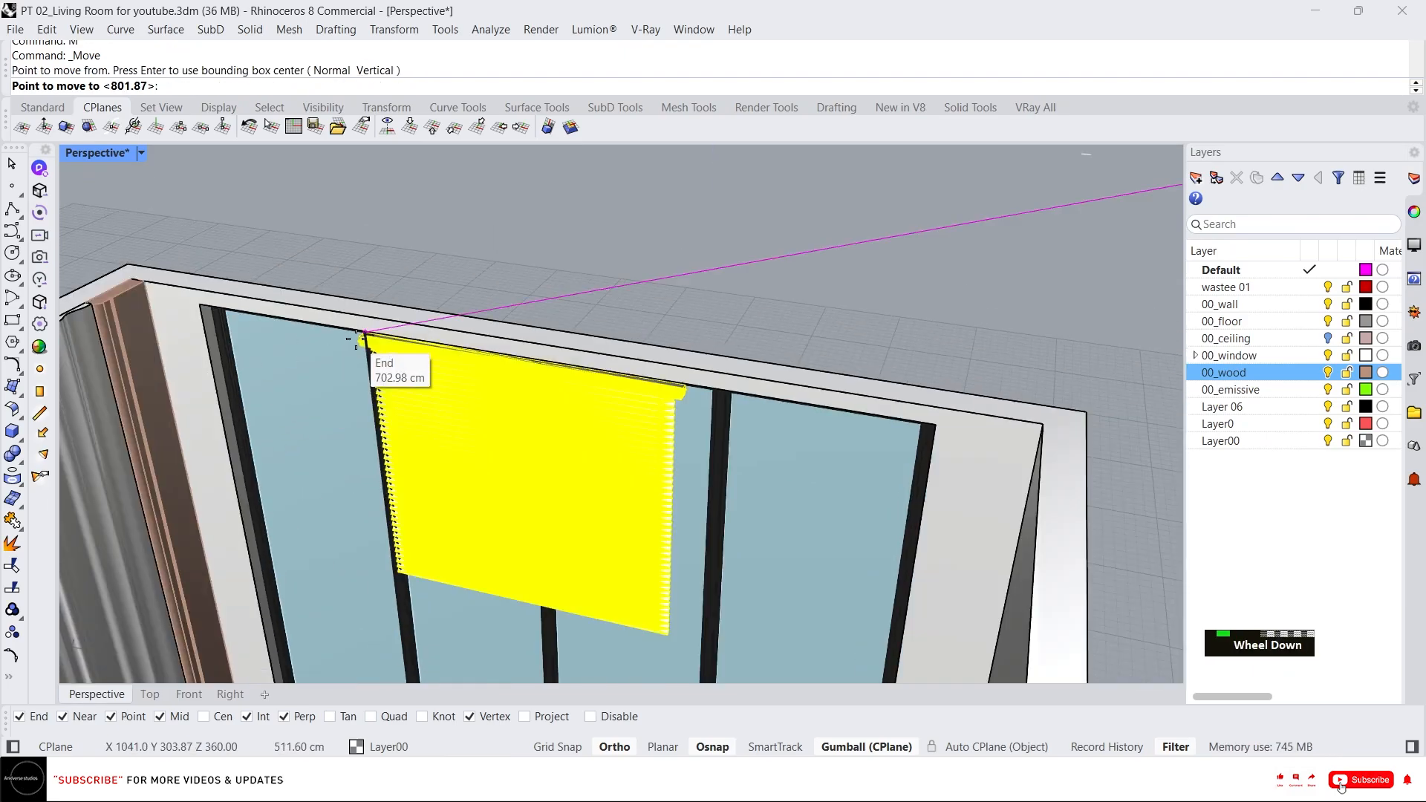
scroll(223, 349, up, 8)
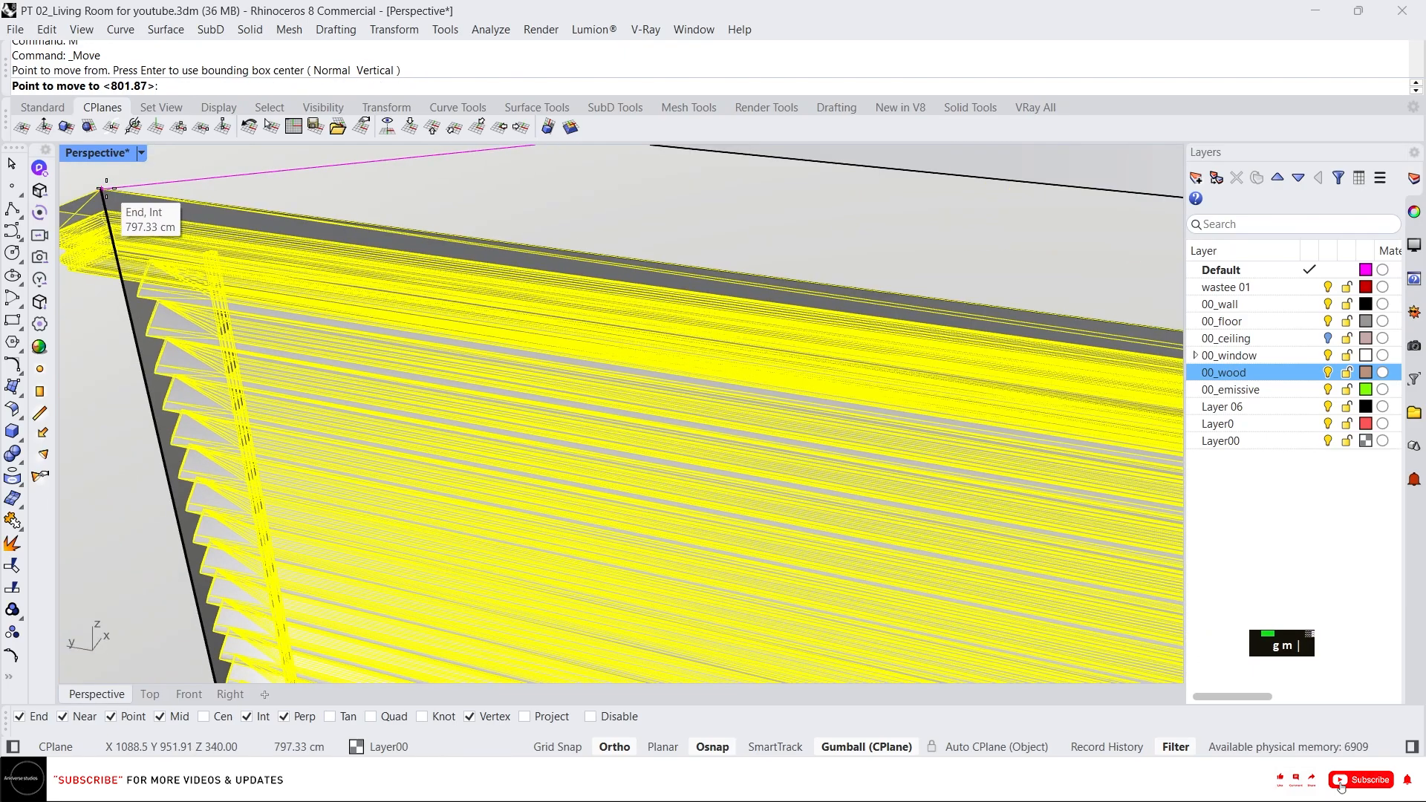
click(106, 189)
scroll(372, 304, down, 5)
scroll(320, 260, up, 4)
text(m)
key(space)
click(225, 290)
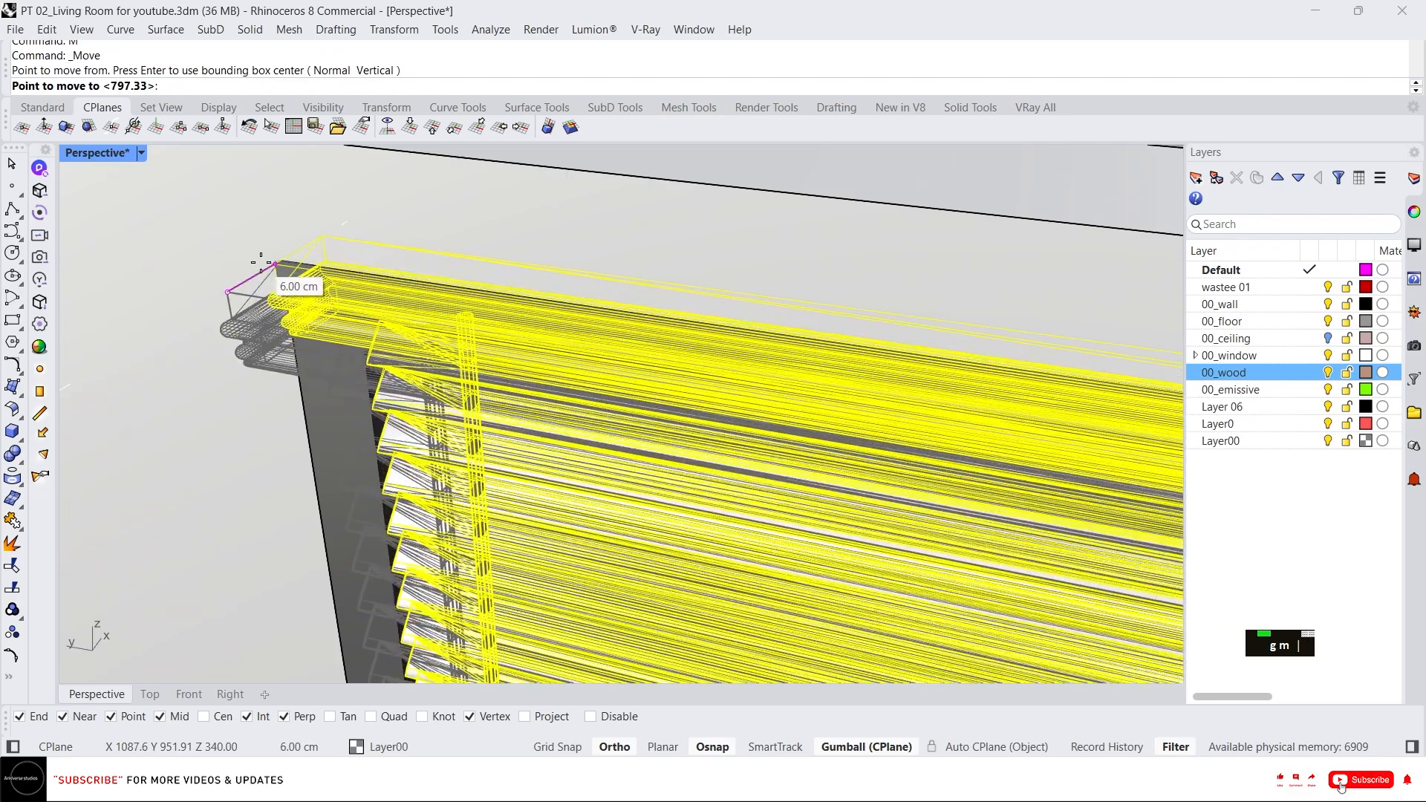
key(Escape)
Isolate the blind group with the rest of the model locked.
scroll(599, 373, down, 3)
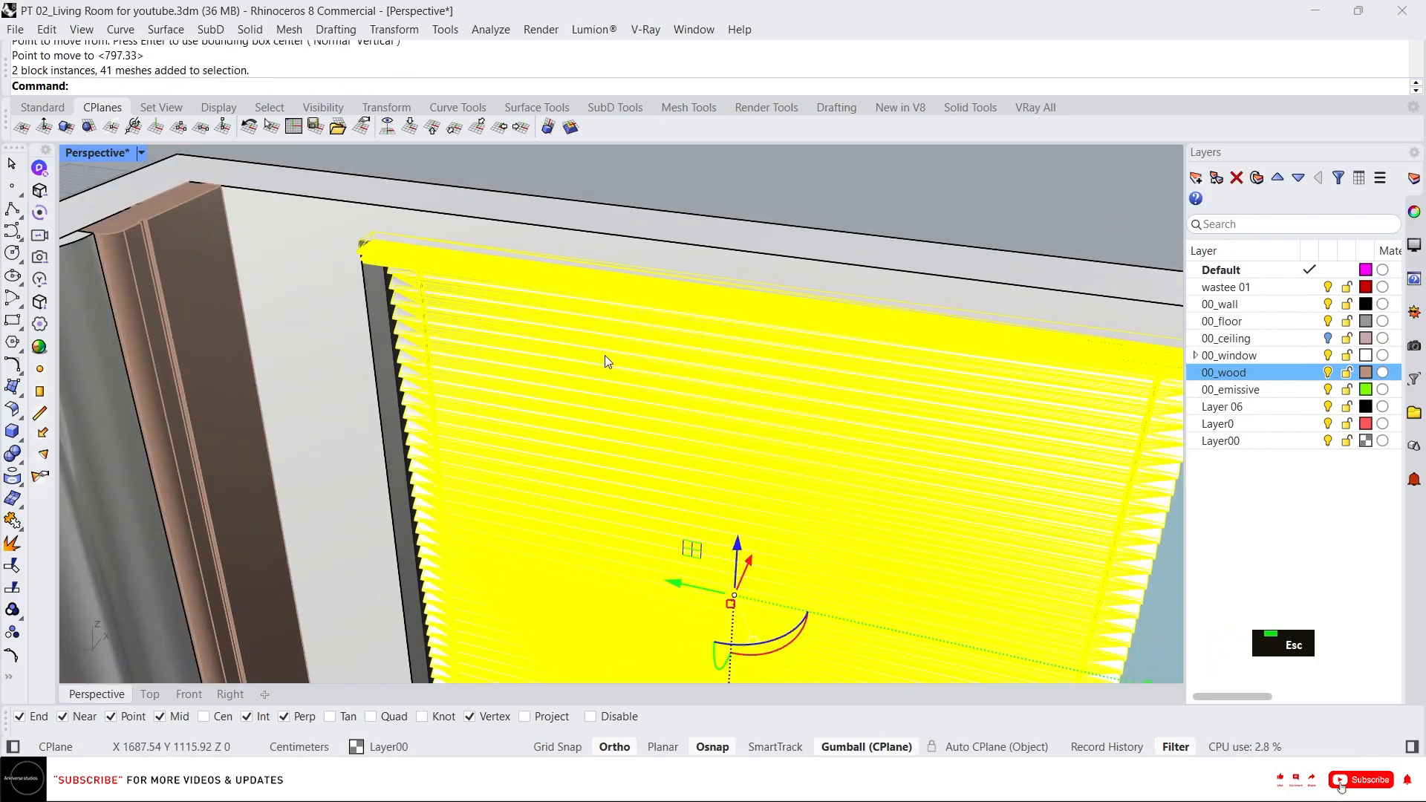
right_drag(605, 361, 955, 398)
key(Escape)
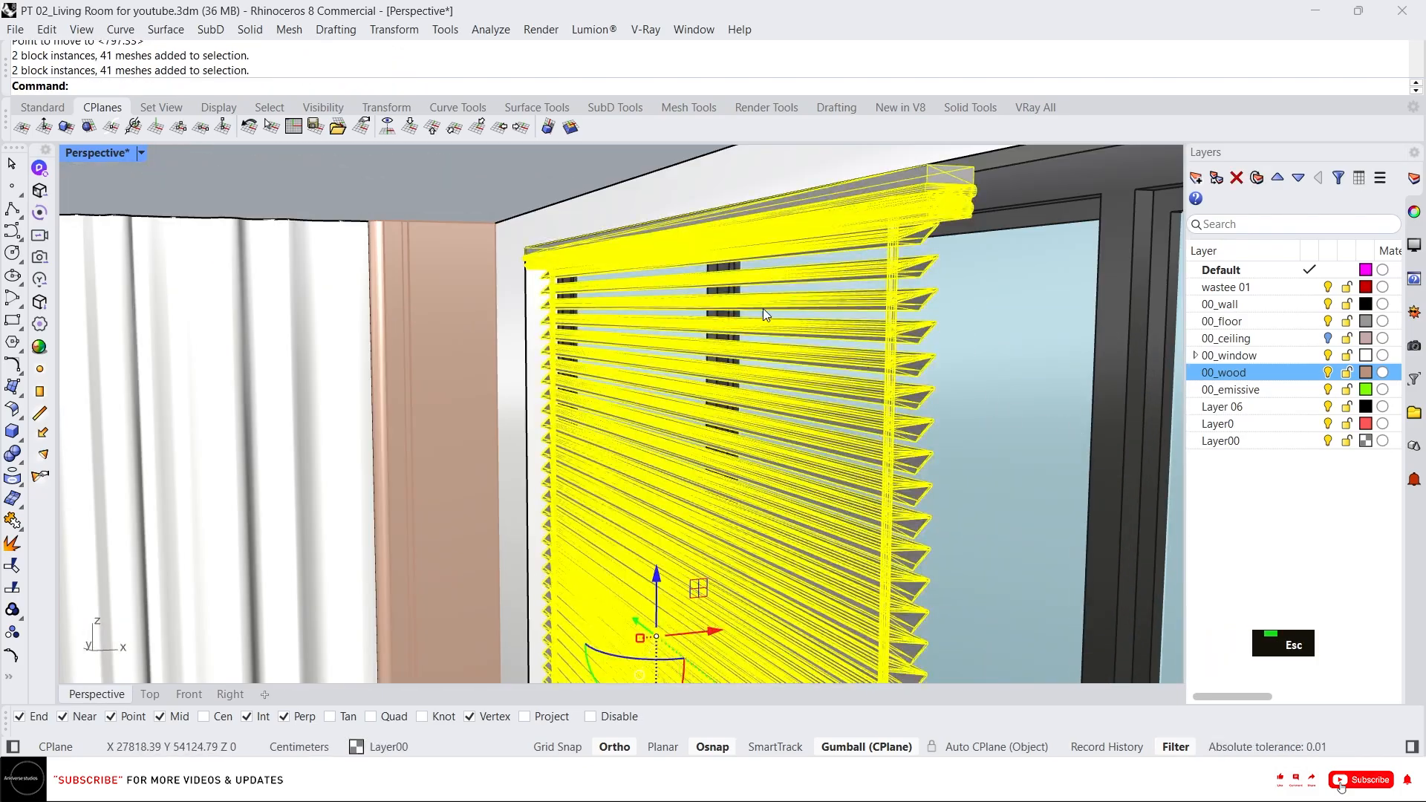
right_drag(764, 309, 924, 324)
scroll(880, 360, down, 2)
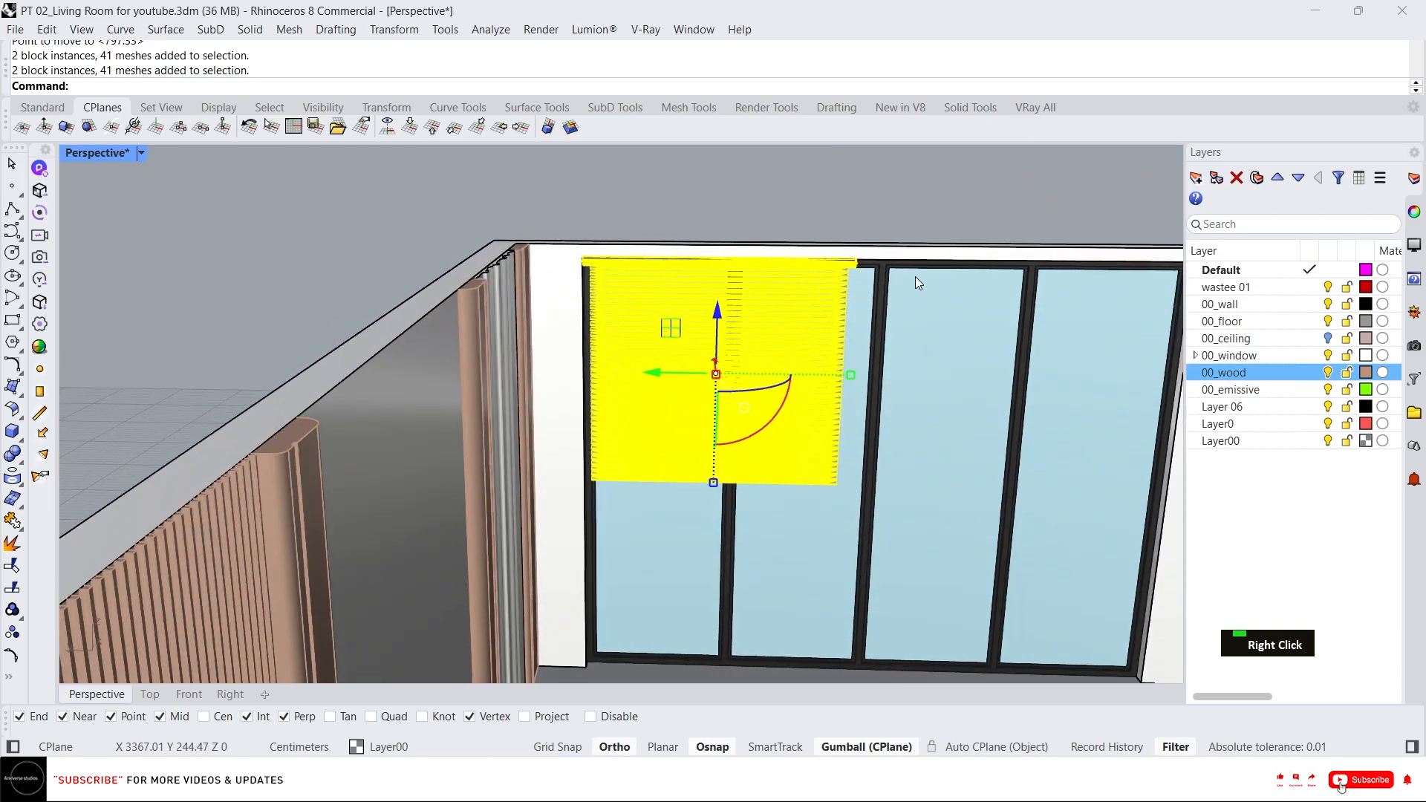
scroll(848, 343, up, 3)
text(il)
key(Return)
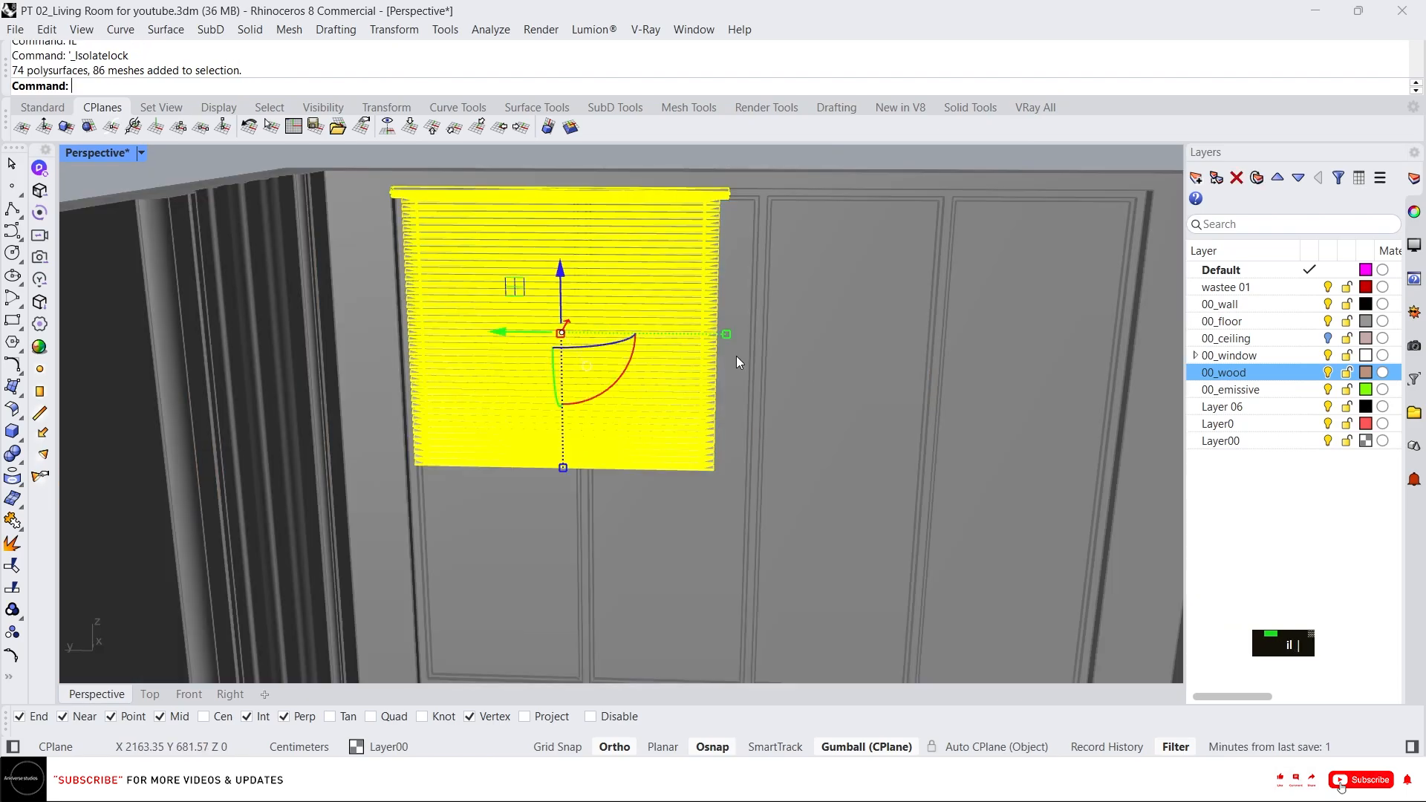
key(Escape)
scroll(592, 524, down, 2)
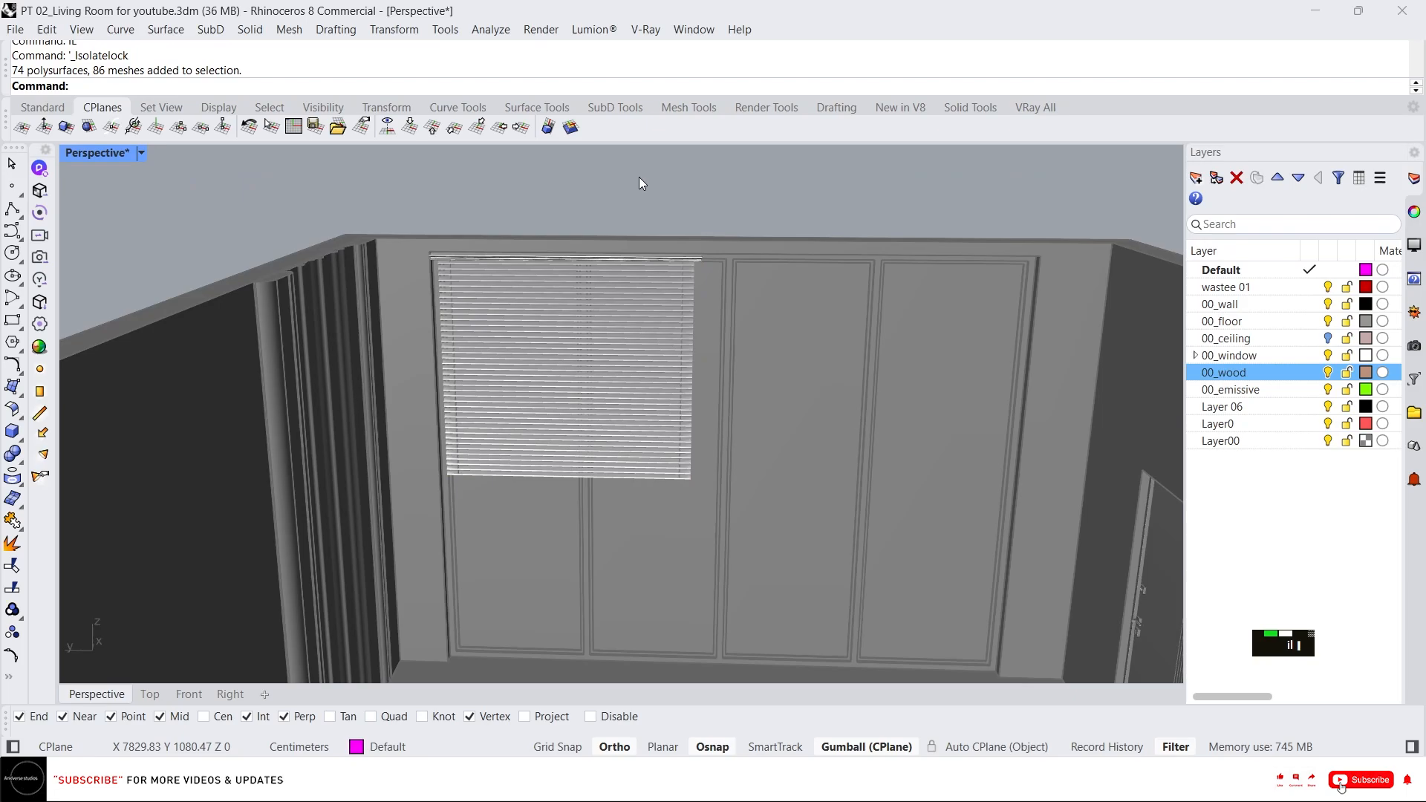
Select the blind's end bracket and cord and move them over to the opening's edge.
ctrl+shift+drag(638, 177, 805, 530)
right_drag(805, 530, 735, 557)
drag(636, 342, 921, 542)
scroll(1050, 439, up, 5)
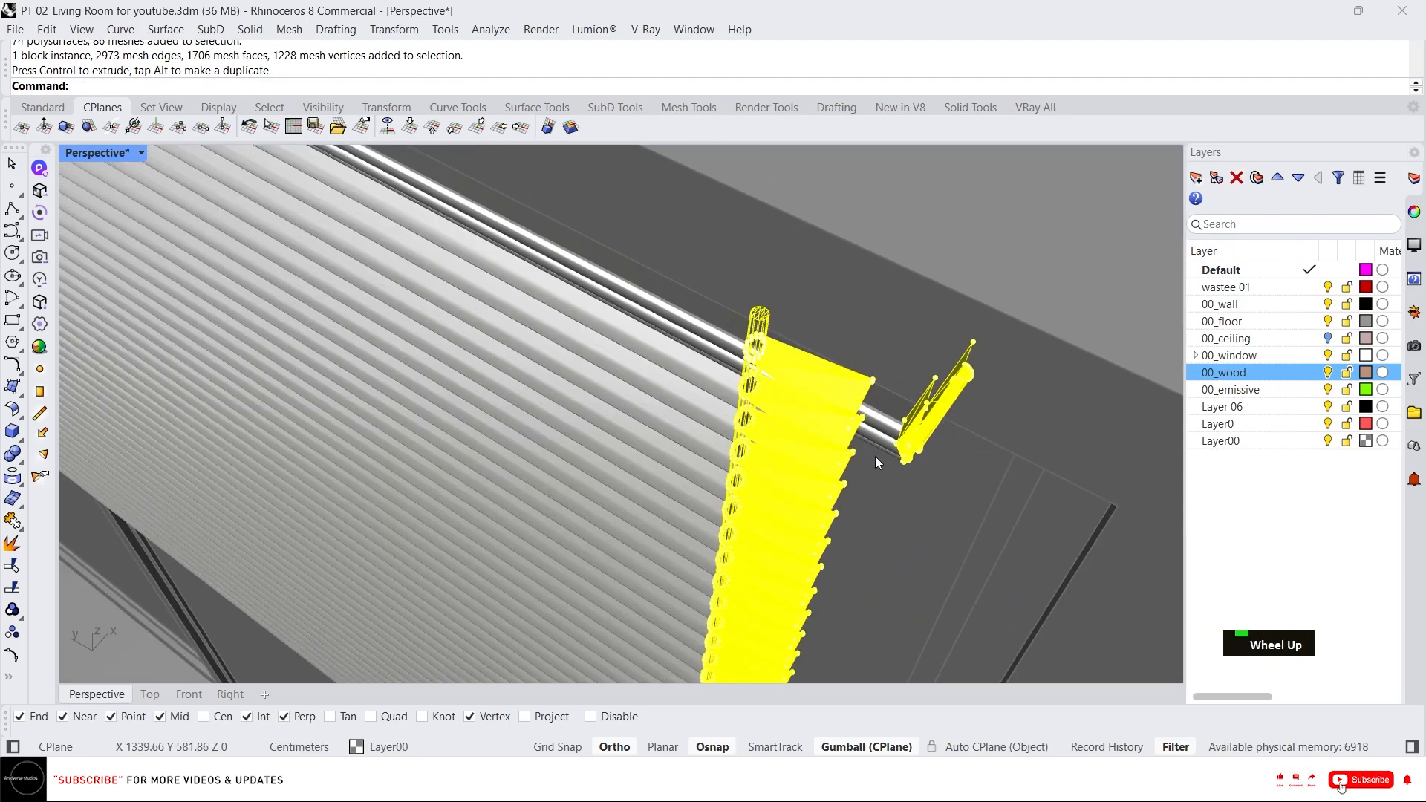
right_drag(901, 456, 859, 391)
scroll(781, 326, up, 3)
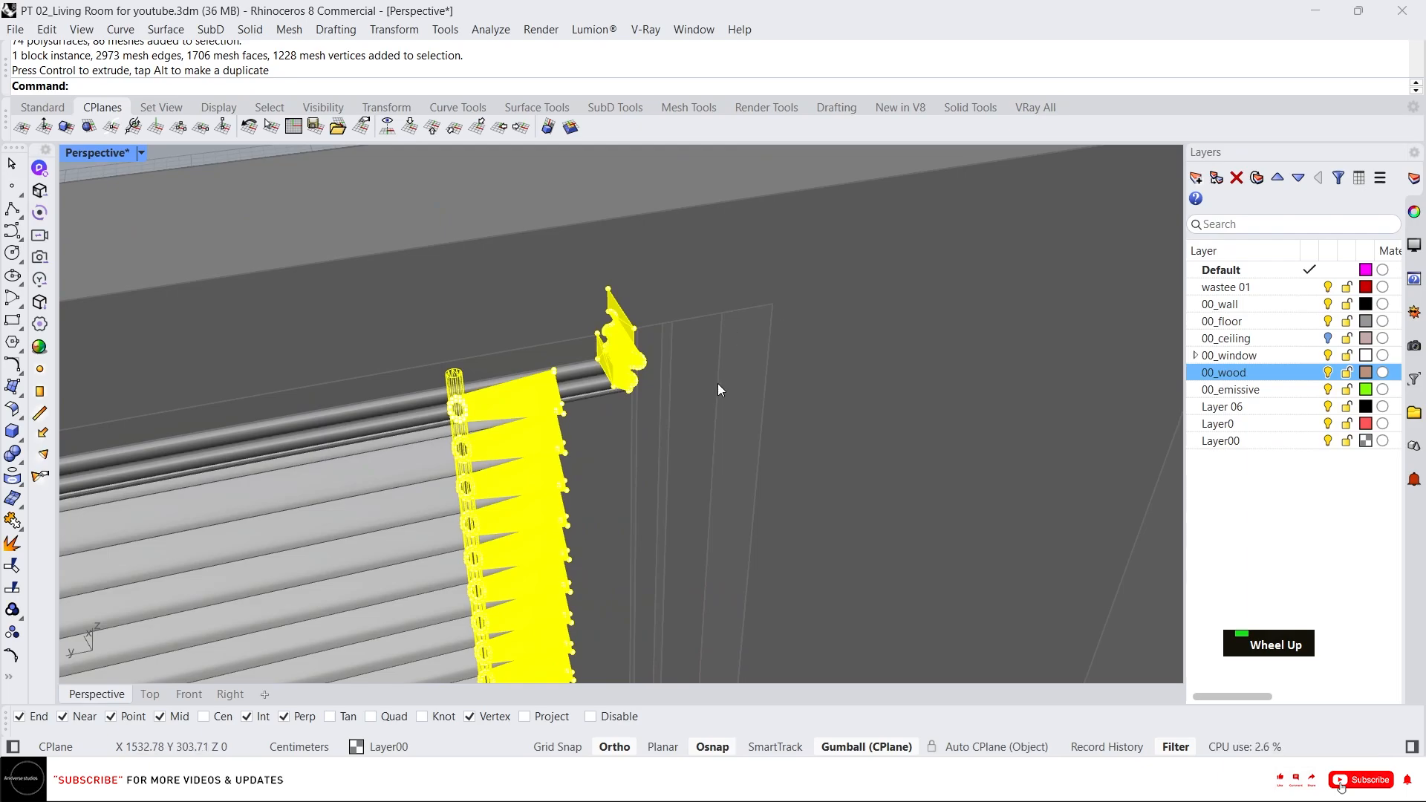
text(m)
key(space)
click(635, 328)
click(774, 304)
Unlock the locked objects to bring back the full room.
scroll(821, 365, down, 6)
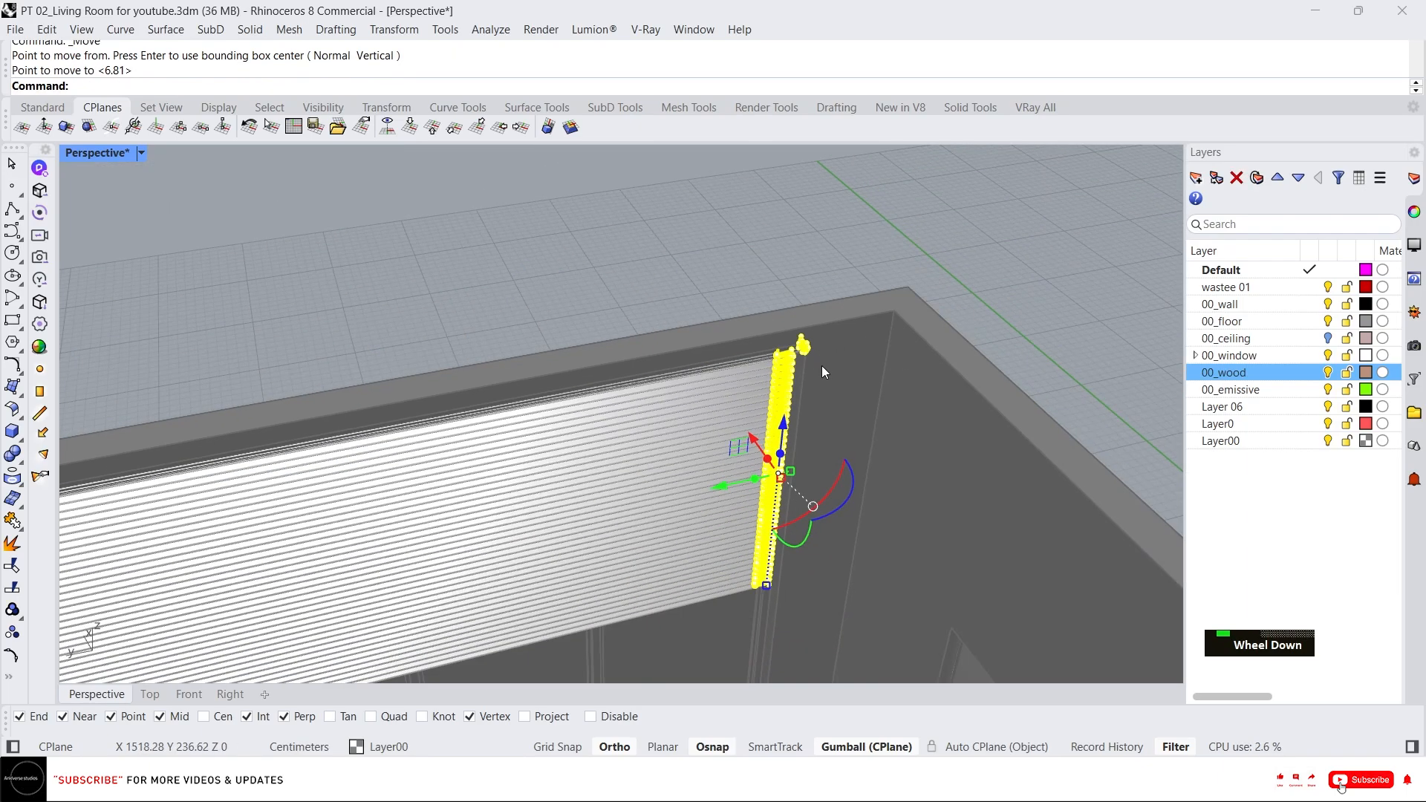
scroll(821, 365, down, 3)
right_drag(871, 288, 693, 427)
scroll(674, 417, down, 2)
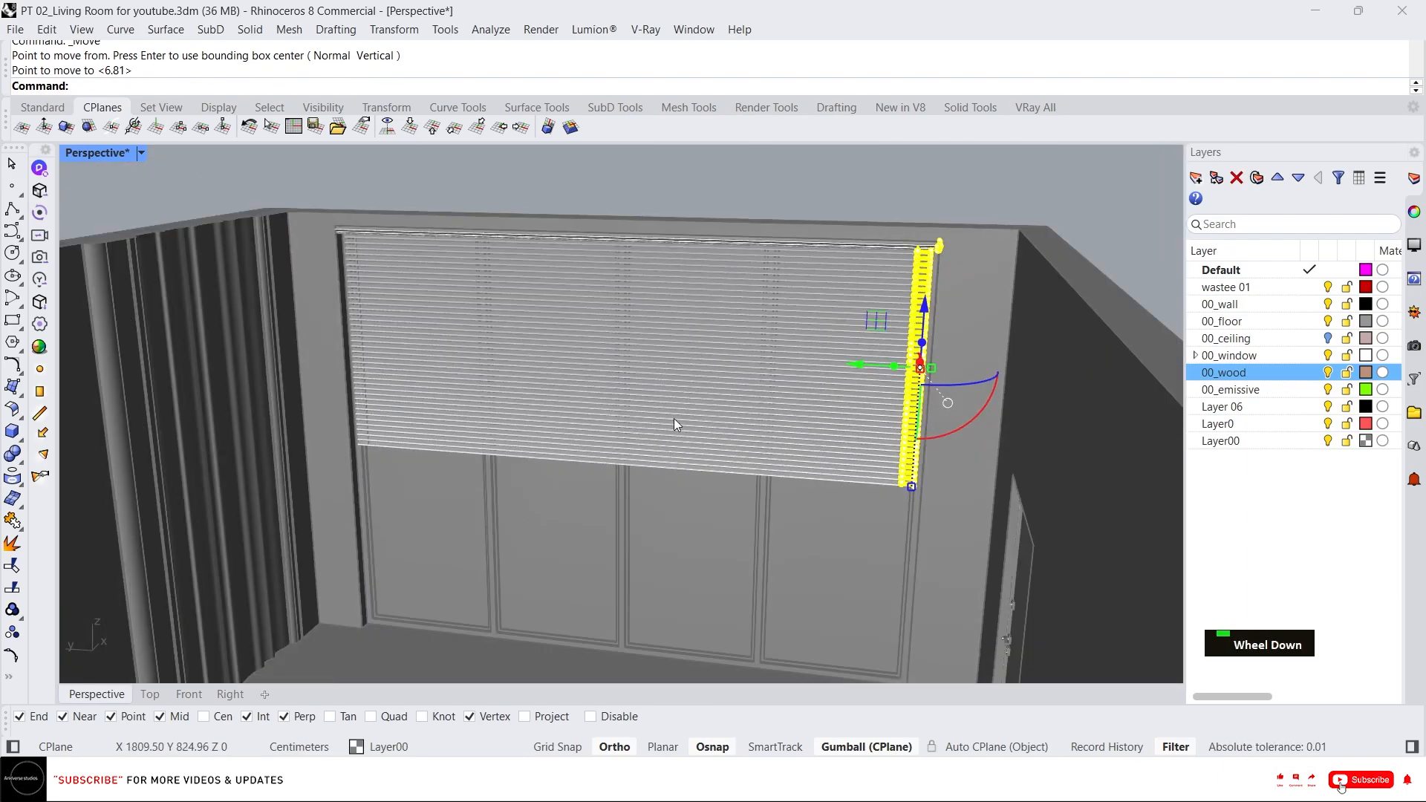
scroll(674, 418, up, 2)
right_drag(692, 379, 684, 371)
scroll(693, 395, down, 3)
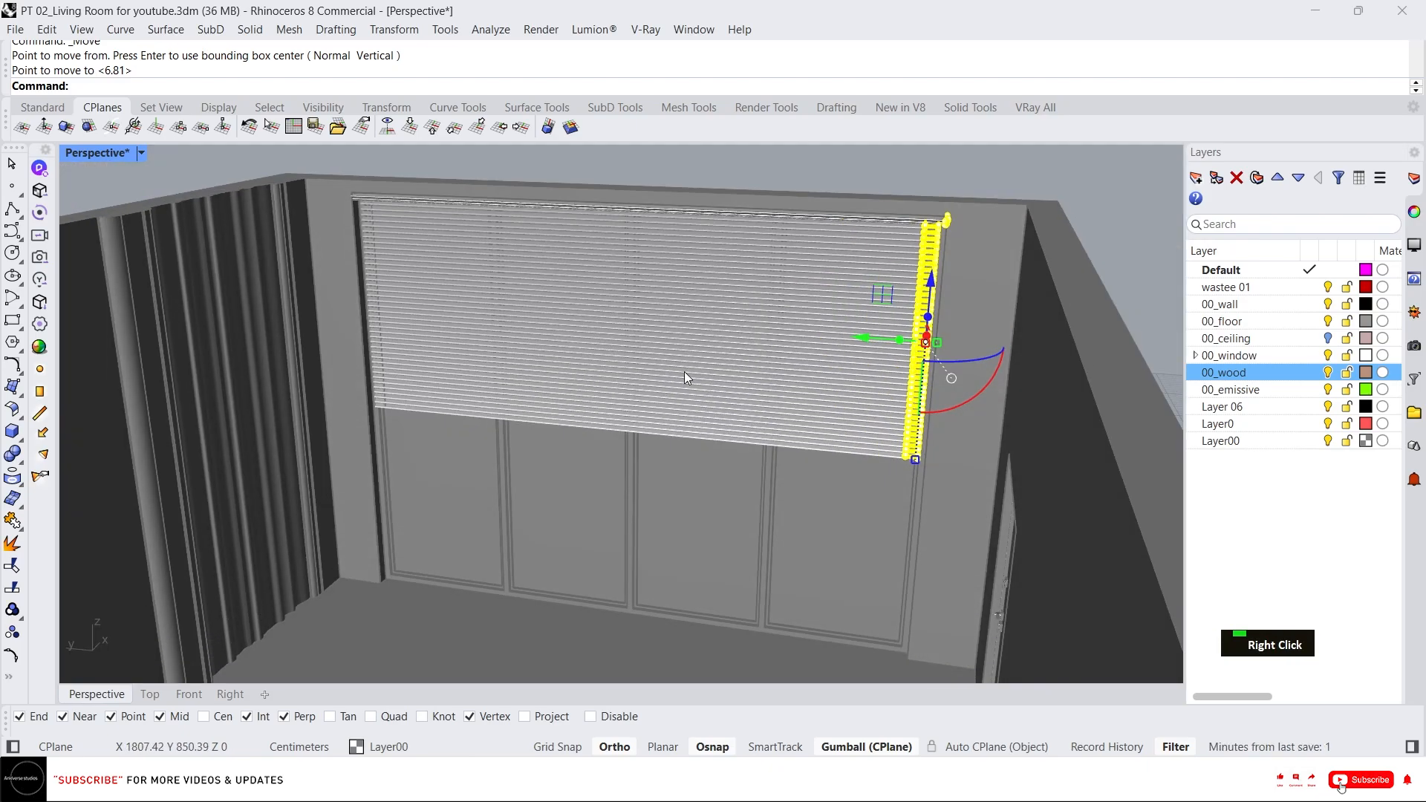
key(Escape)
middle_click(736, 453)
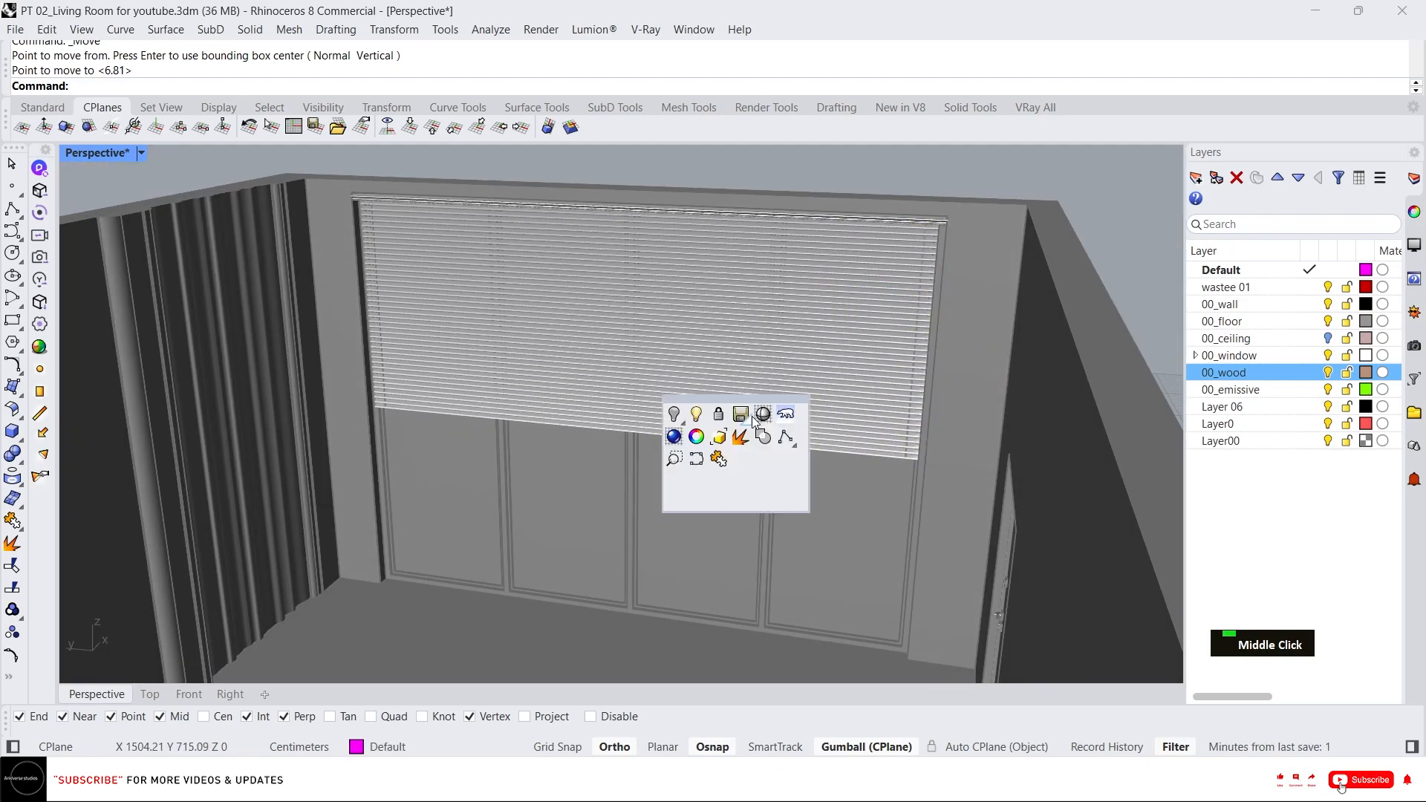
right_click(750, 418)
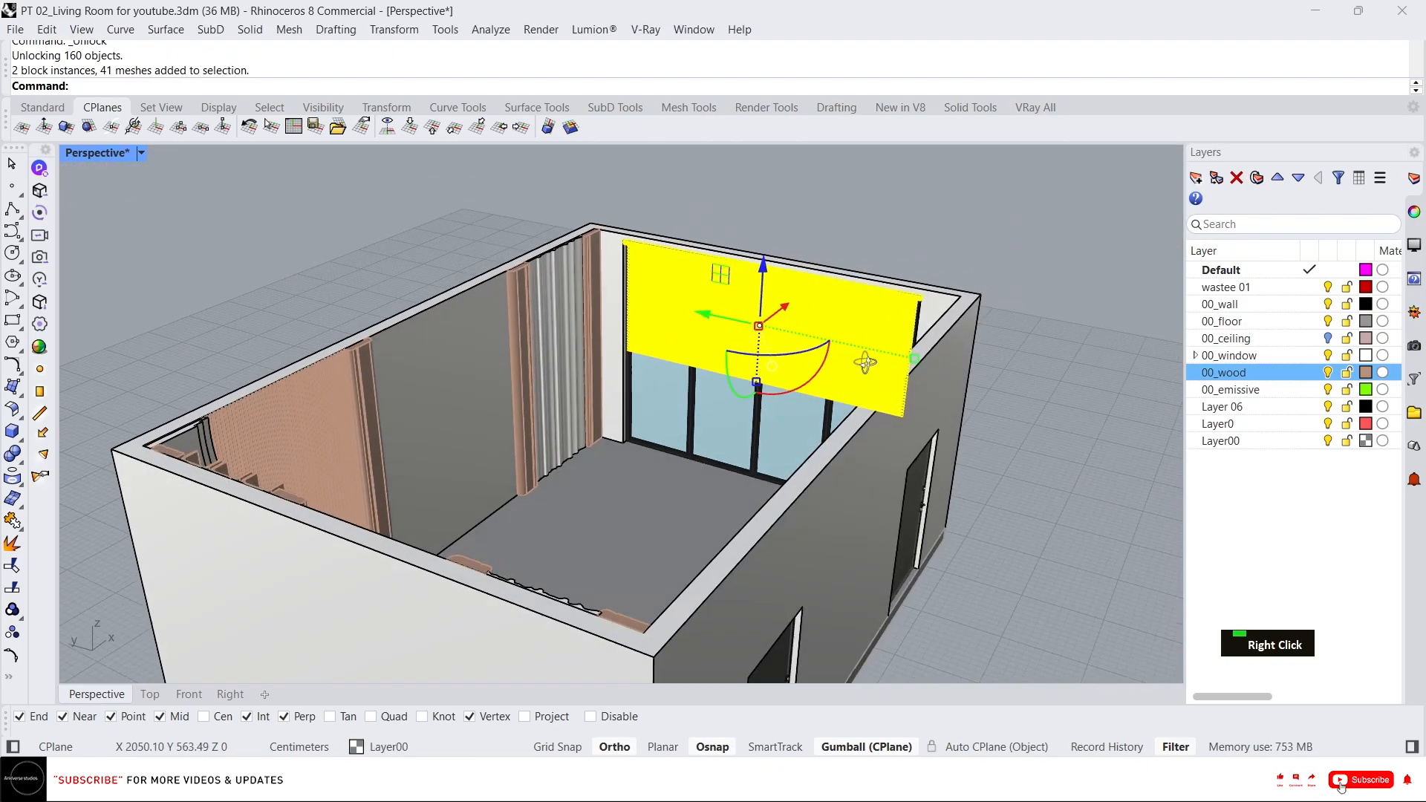
key(Escape)
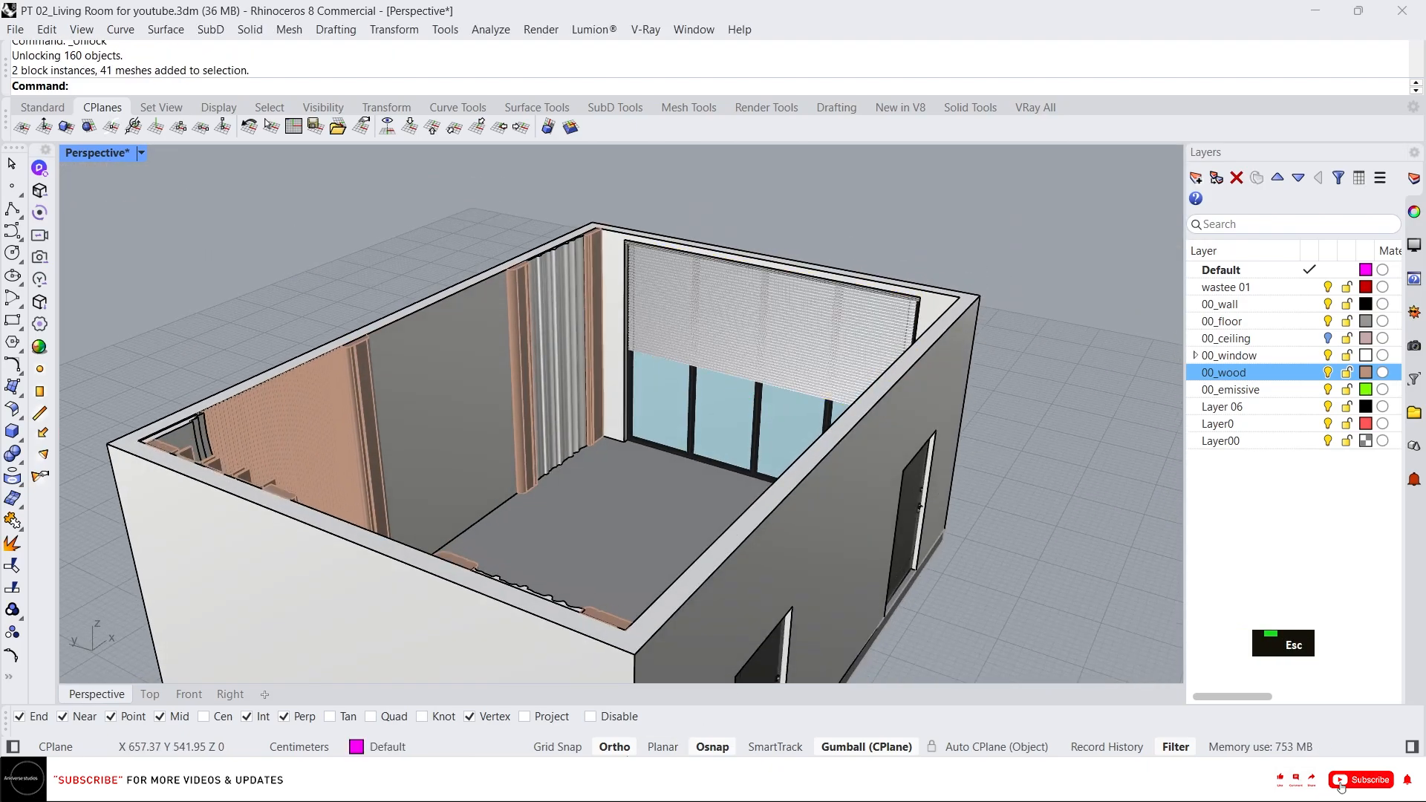
Import the Curtains_87 SketchUp asset from the assets folder into the model.
key(alt+Tab)
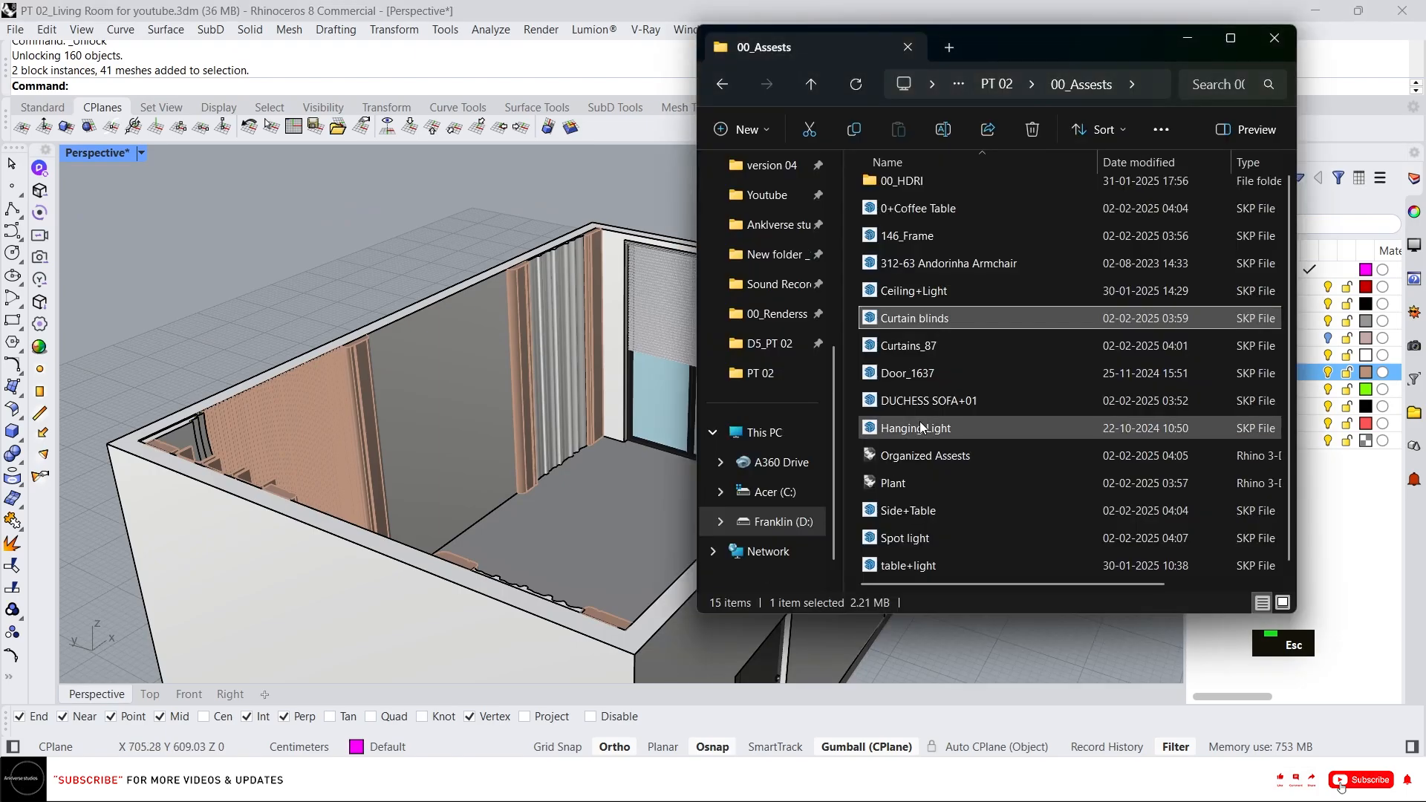
click(945, 343)
drag(945, 343, 633, 253)
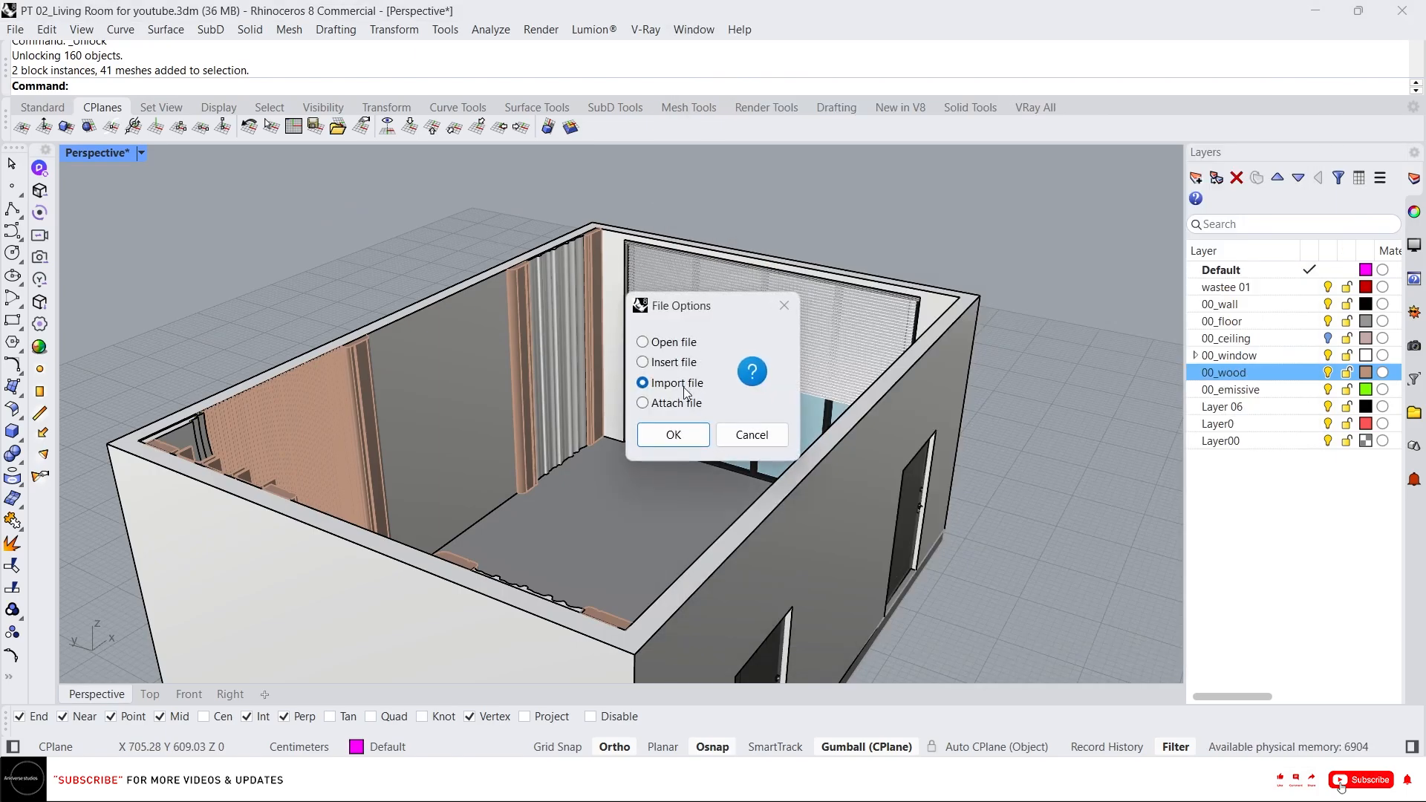
click(673, 435)
click(666, 529)
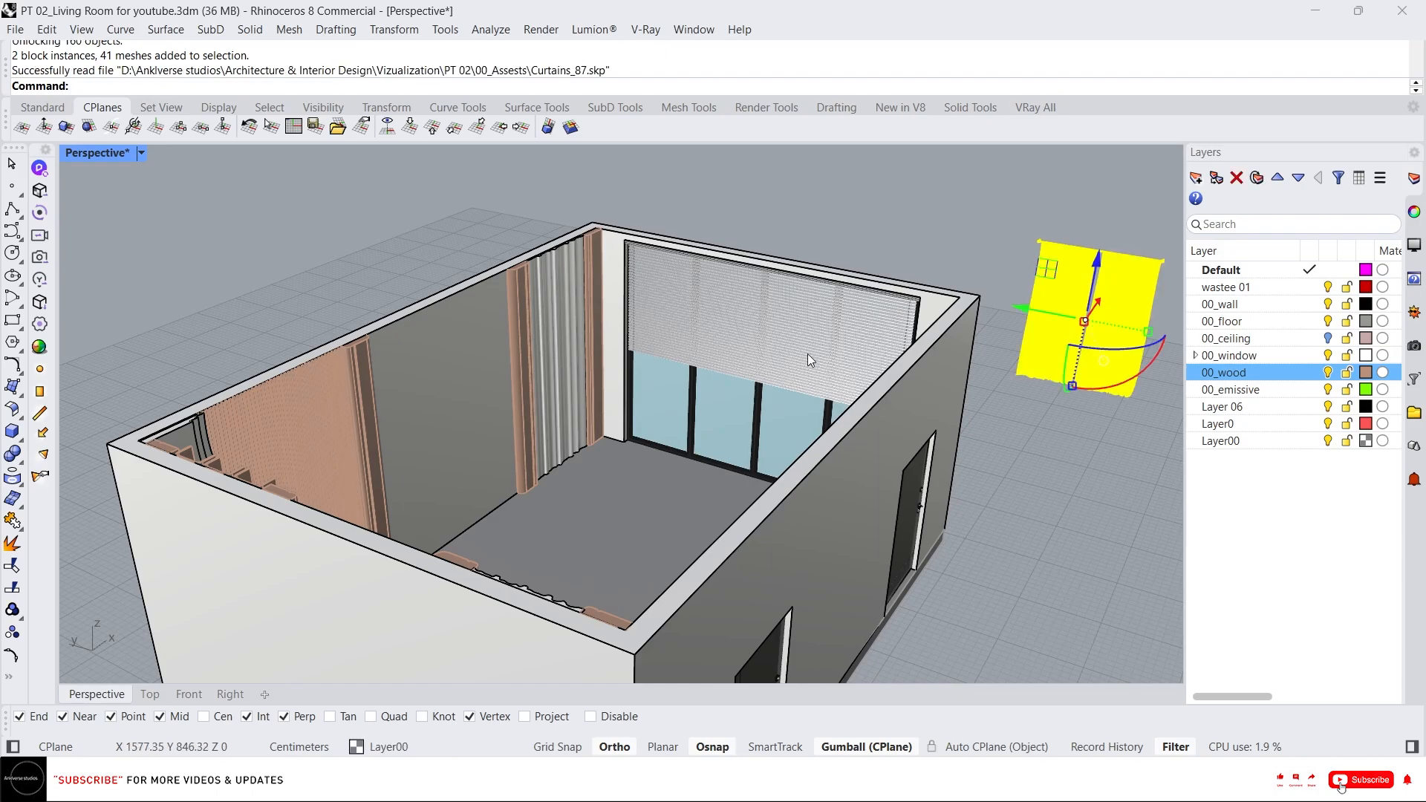
Inspect the imported curtain by selecting each of its panels in turn.
scroll(1096, 243, up, 3)
scroll(719, 299, down, 3)
scroll(936, 278, up, 5)
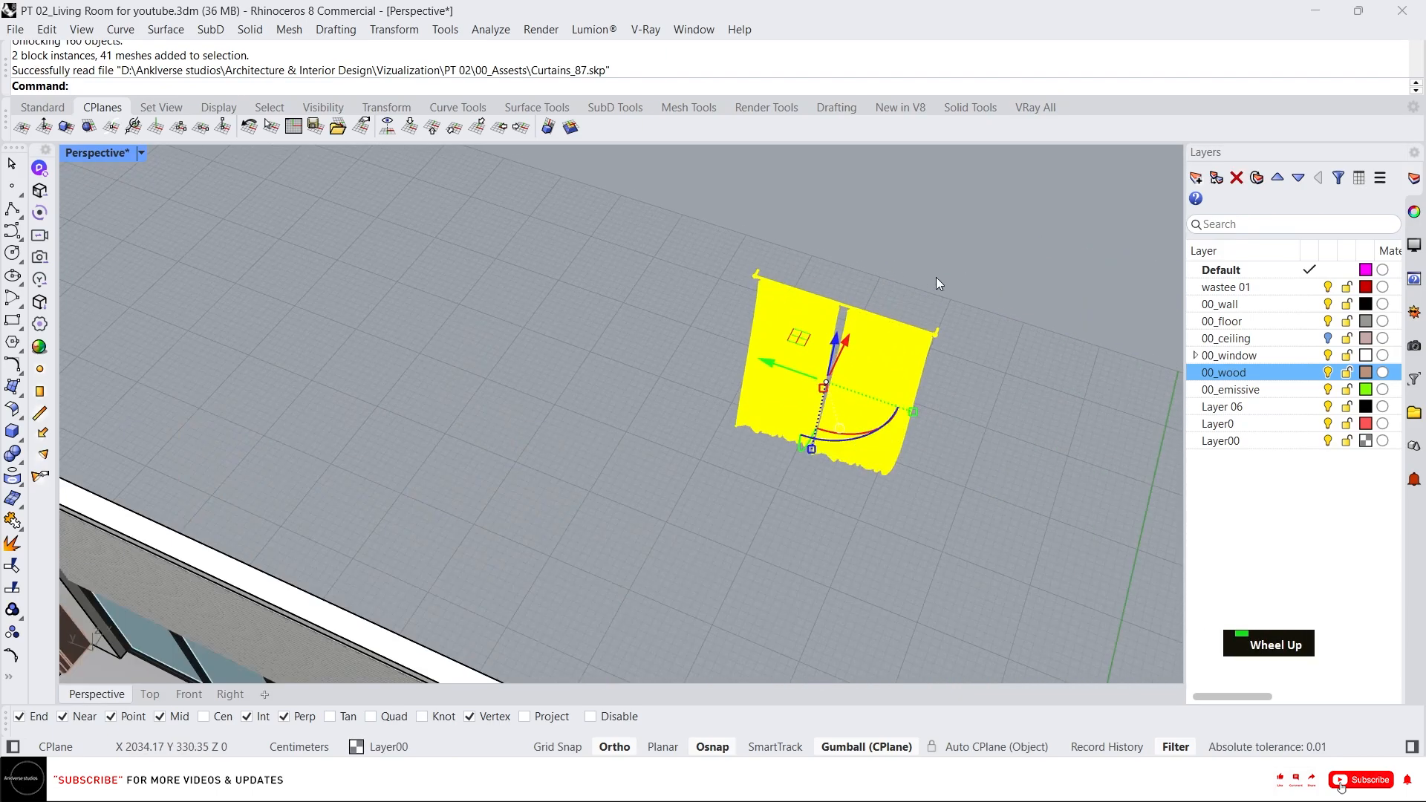
key(Escape)
click(832, 359)
right_drag(831, 360, 799, 273)
scroll(799, 273, up, 7)
key(Escape)
click(750, 338)
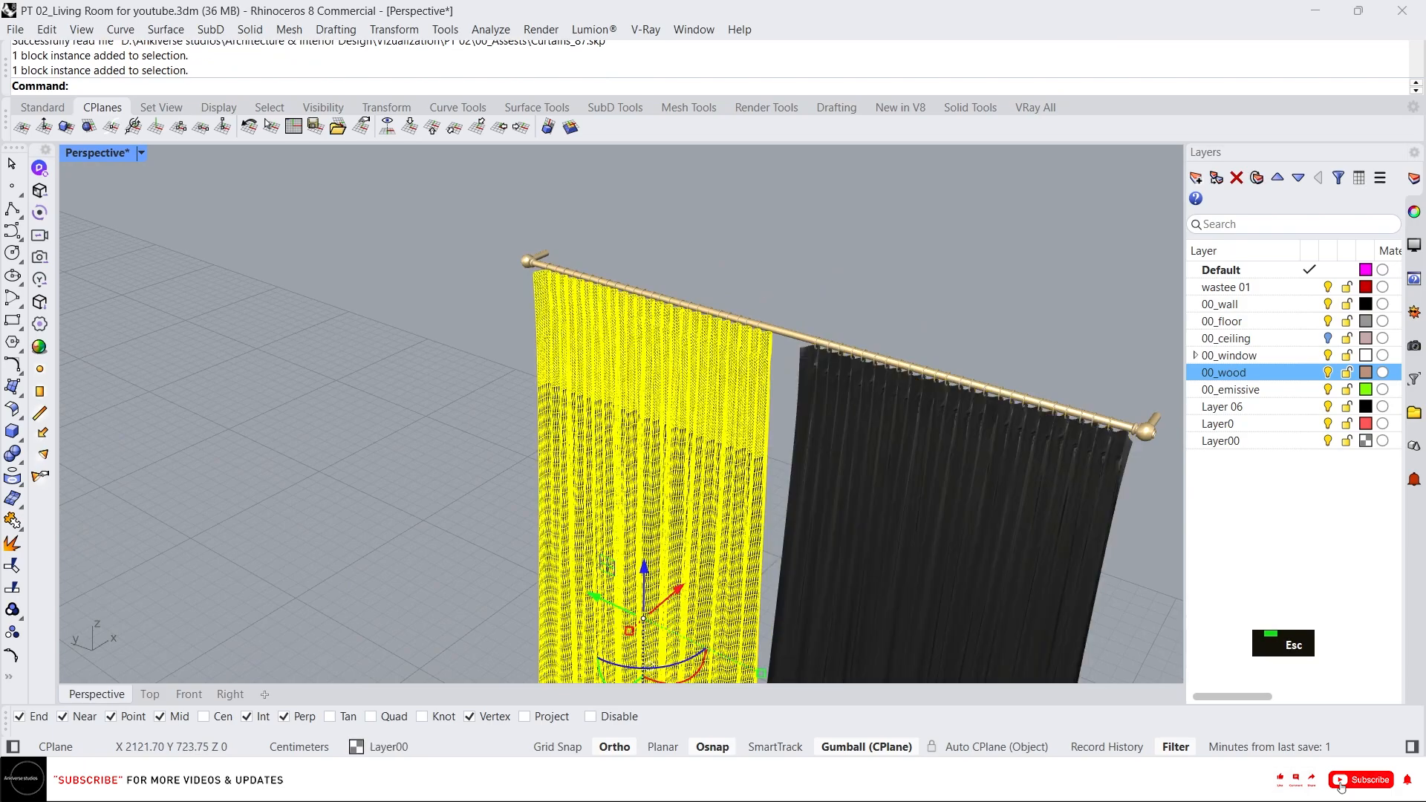
scroll(758, 320, down, 7)
scroll(794, 305, up, 3)
key(Escape)
click(792, 352)
scroll(768, 297, down, 3)
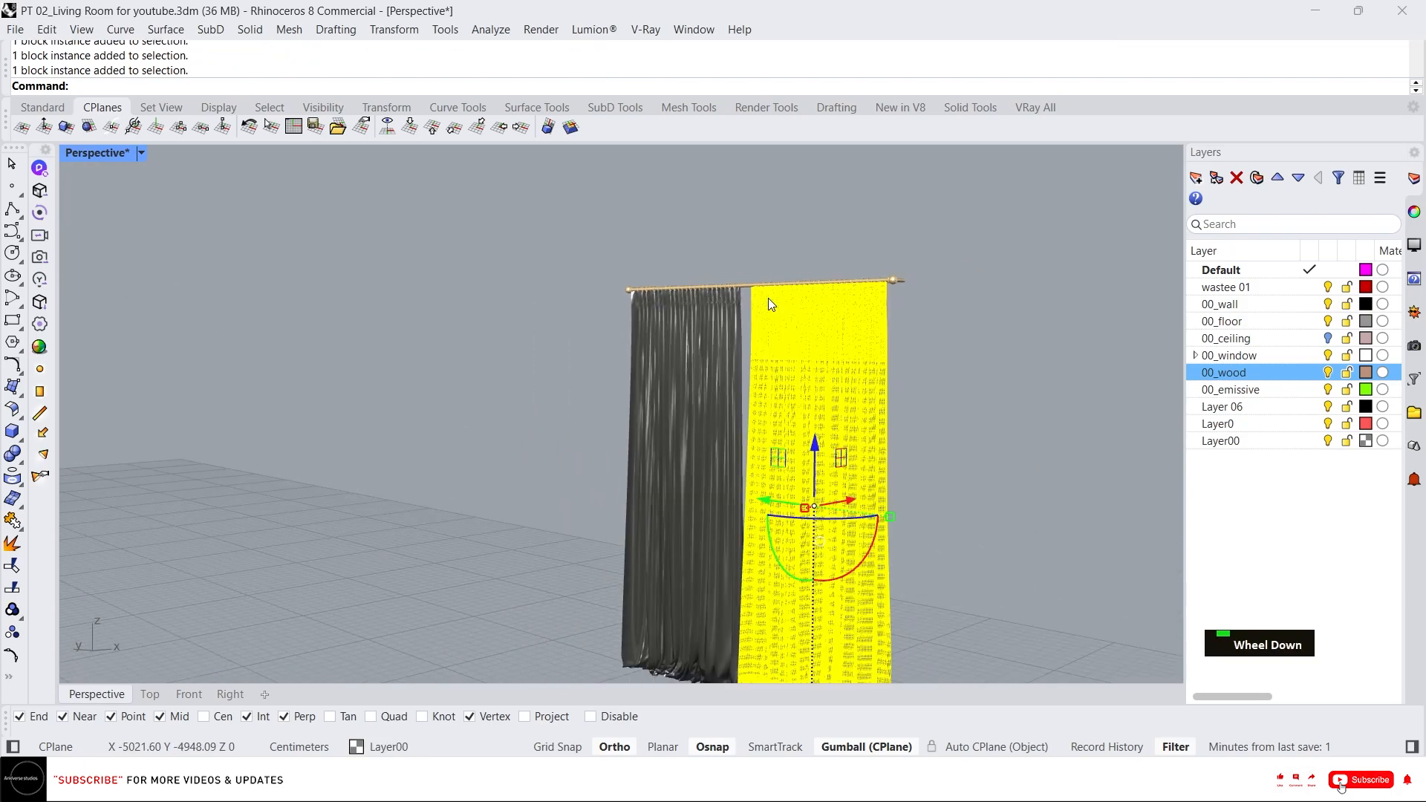
Select all the curtain panels and the rod and group them together.
scroll(820, 284, up, 4)
scroll(705, 297, up, 4)
click(700, 297)
key(Escape)
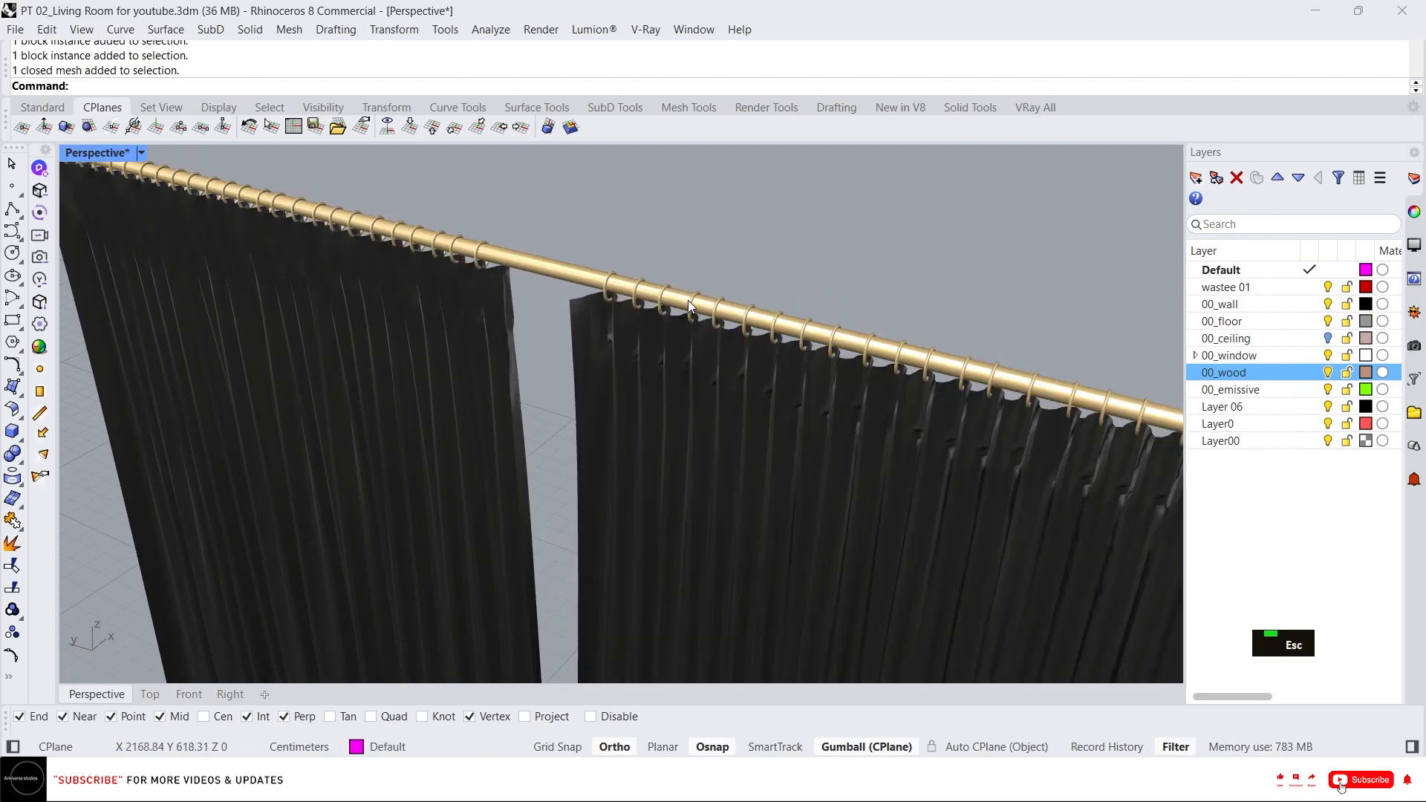
click(689, 304)
scroll(691, 301, down, 5)
drag(912, 312, 680, 242)
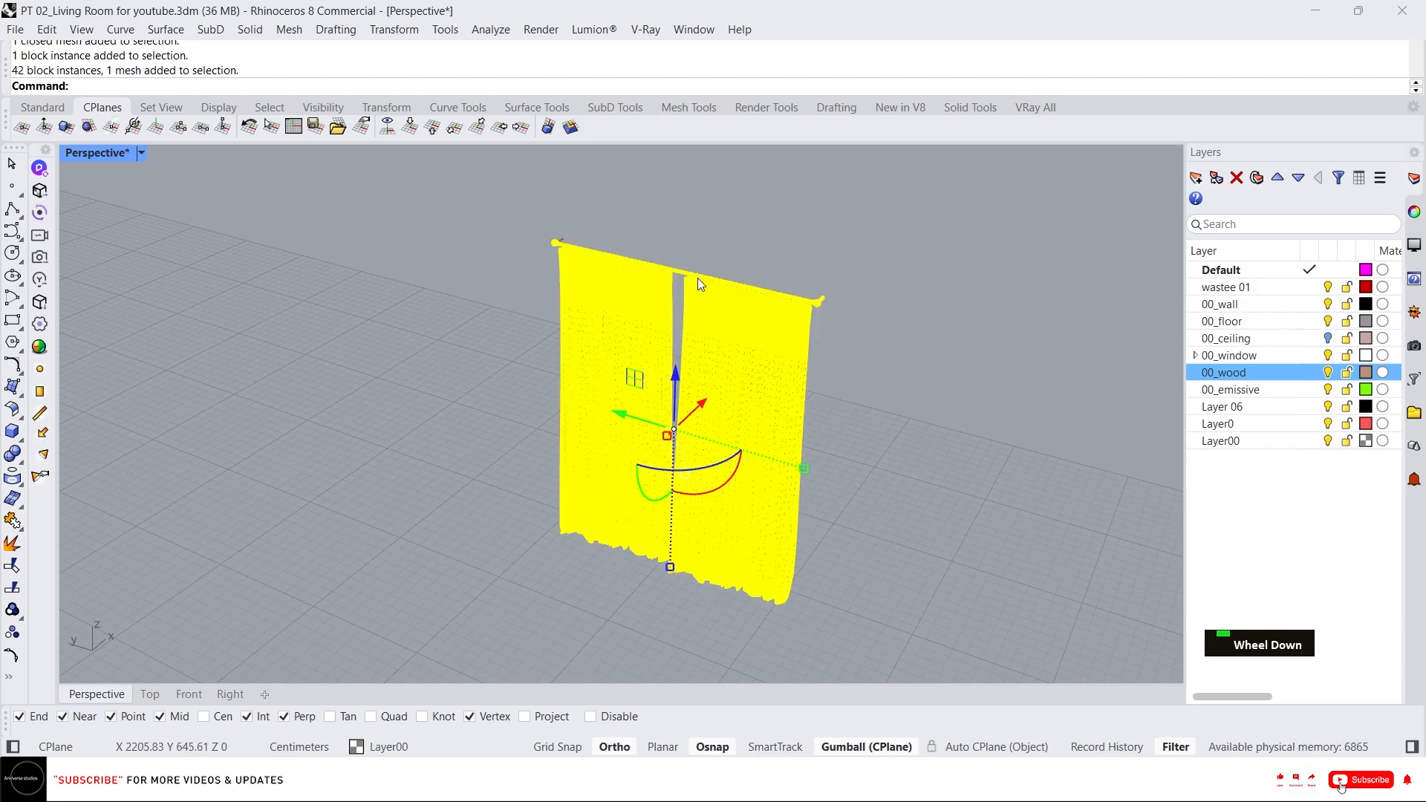
key(Escape)
drag(884, 384, 500, 224)
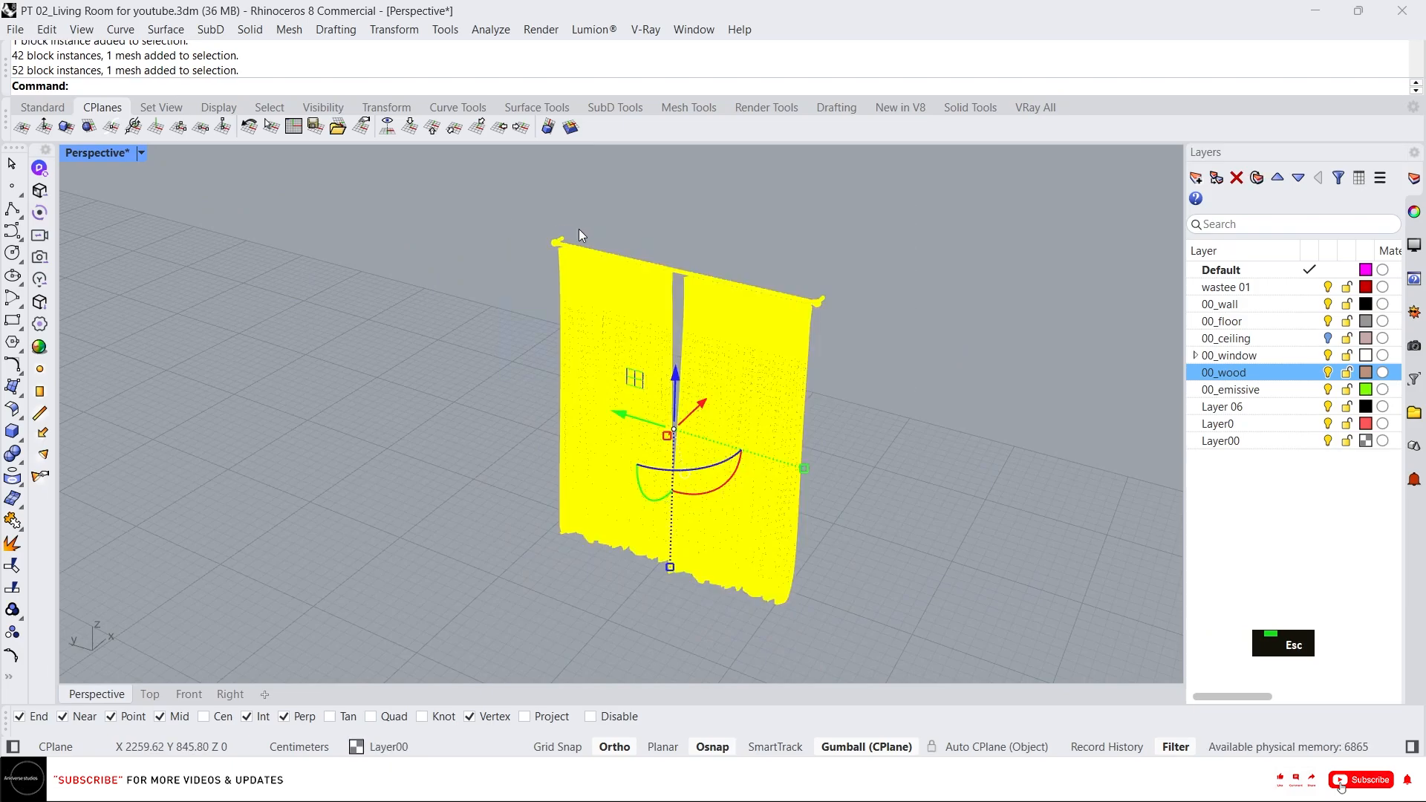
key(ctrl+g)
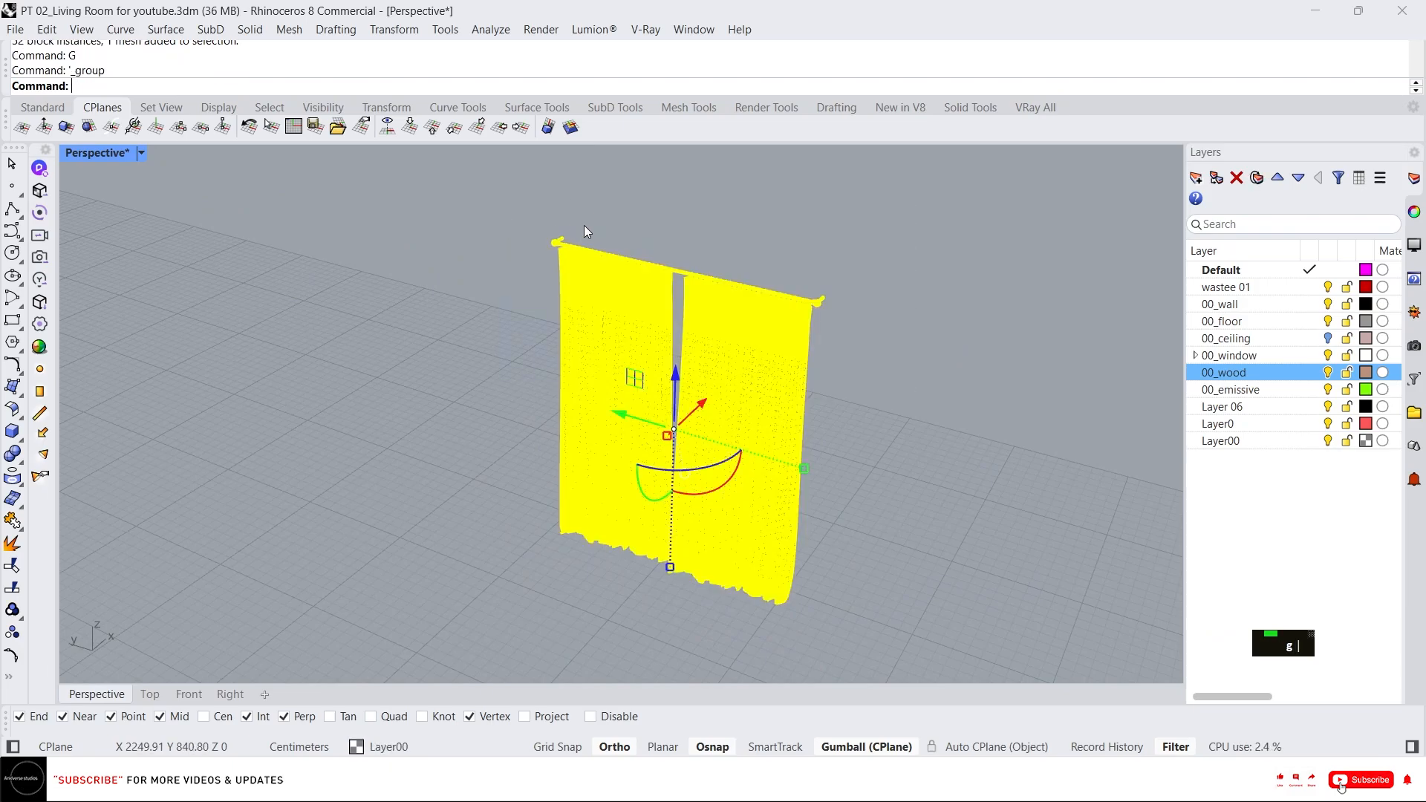
Move the curtain group by its rod end to the corner of the window opening.
scroll(584, 225, up, 5)
text(m)
key(Return)
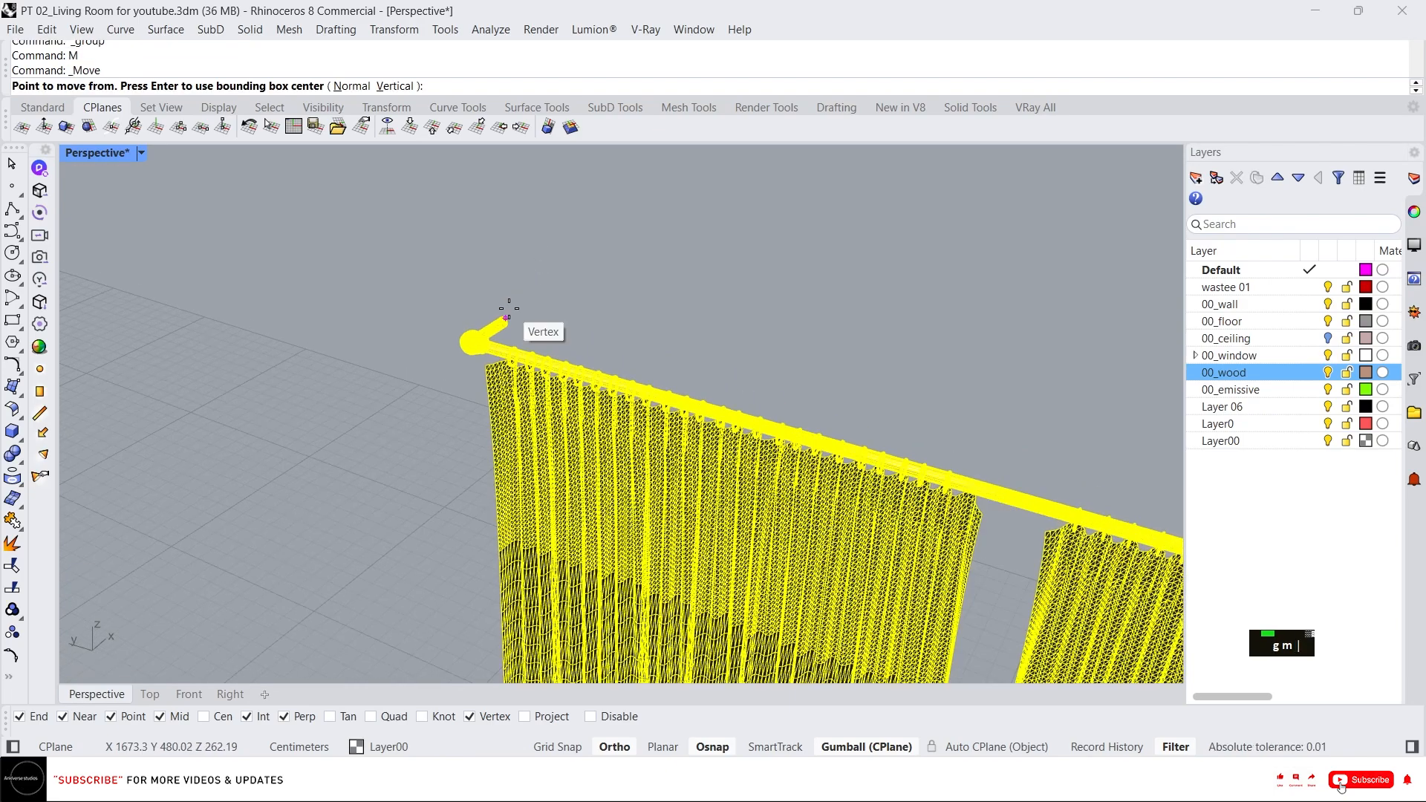
scroll(500, 332, down, 5)
click(452, 423)
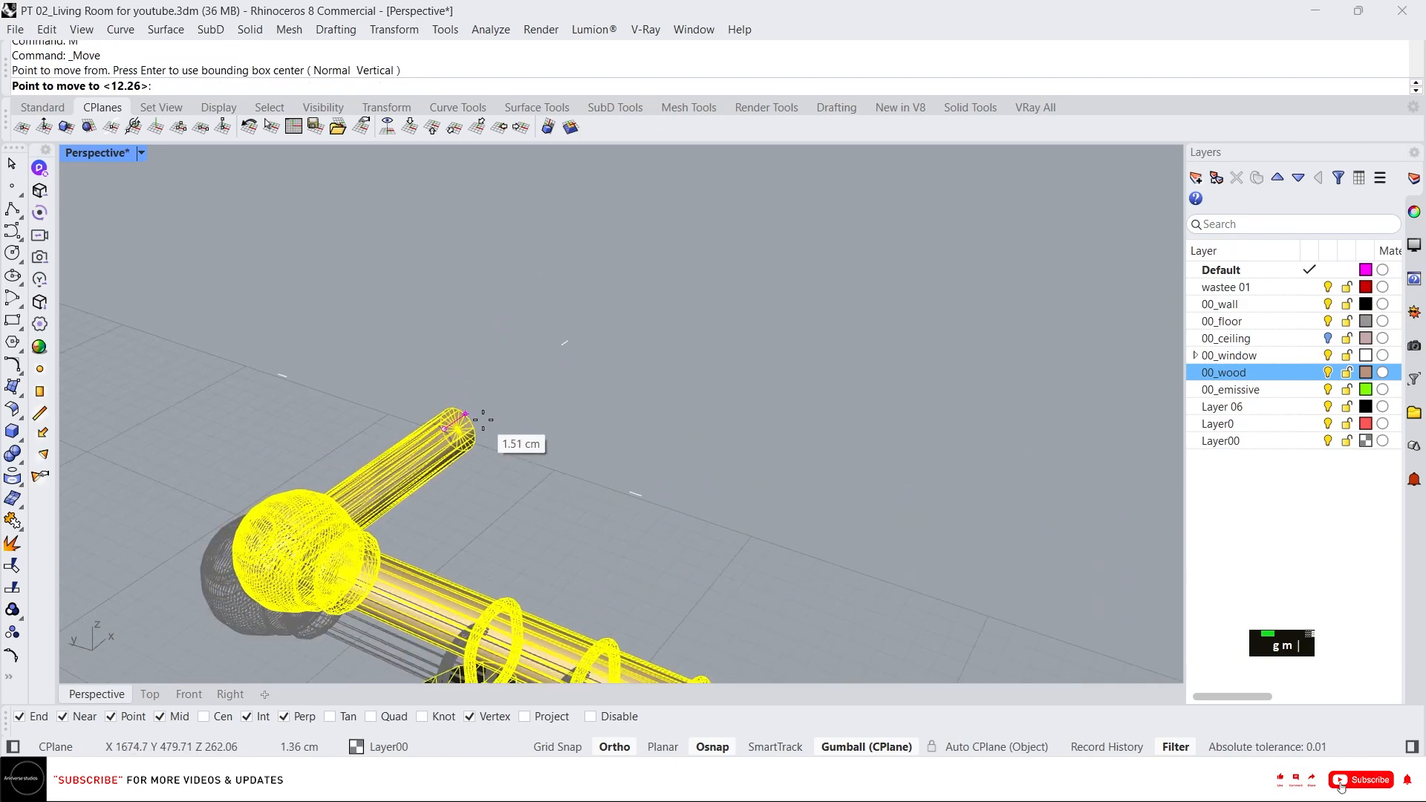
scroll(505, 431, down, 5)
scroll(290, 460, up, 3)
scroll(439, 414, up, 2)
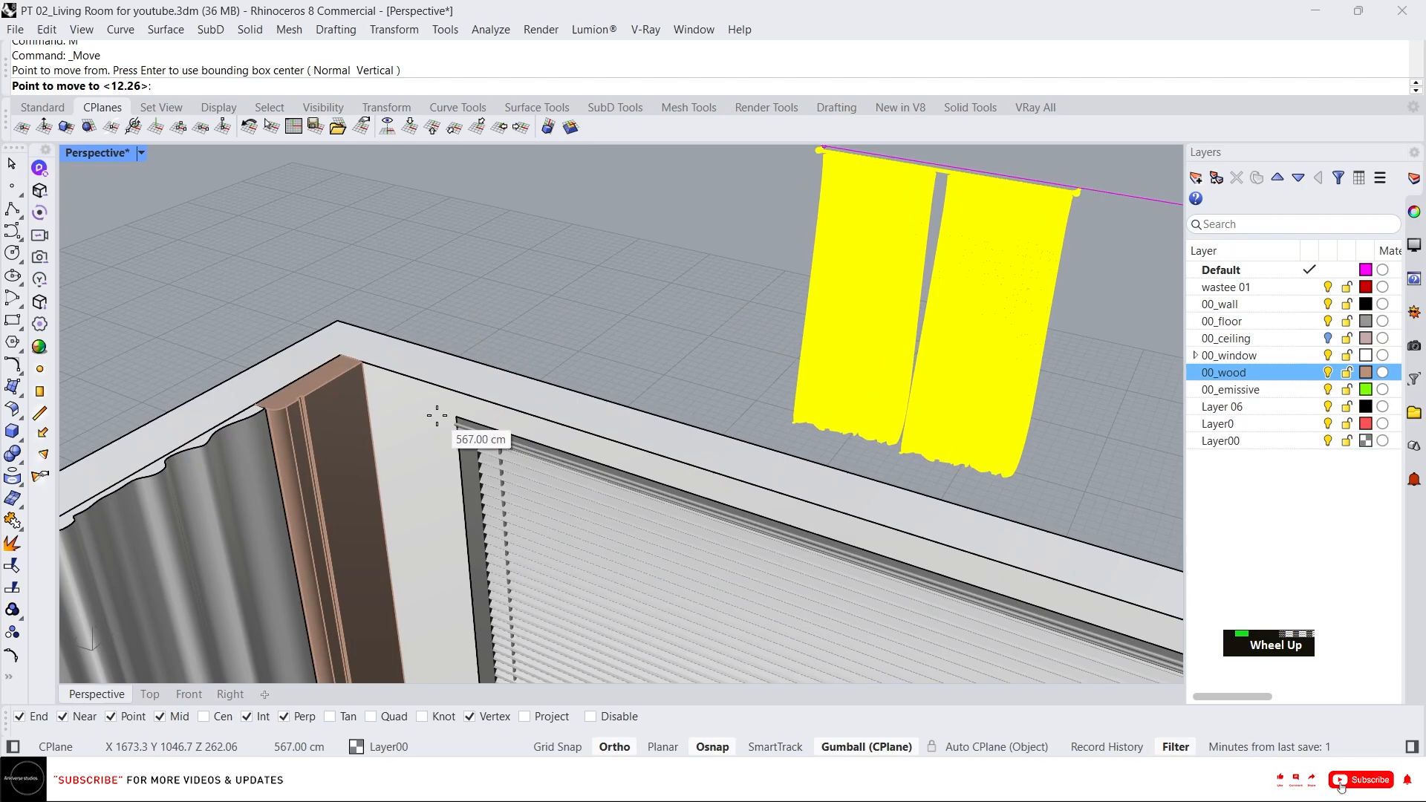
click(431, 397)
Reposition the curtain along the window wall with the gumball.
right_drag(440, 353, 502, 415)
scroll(520, 475, up, 3)
drag(531, 511, 518, 527)
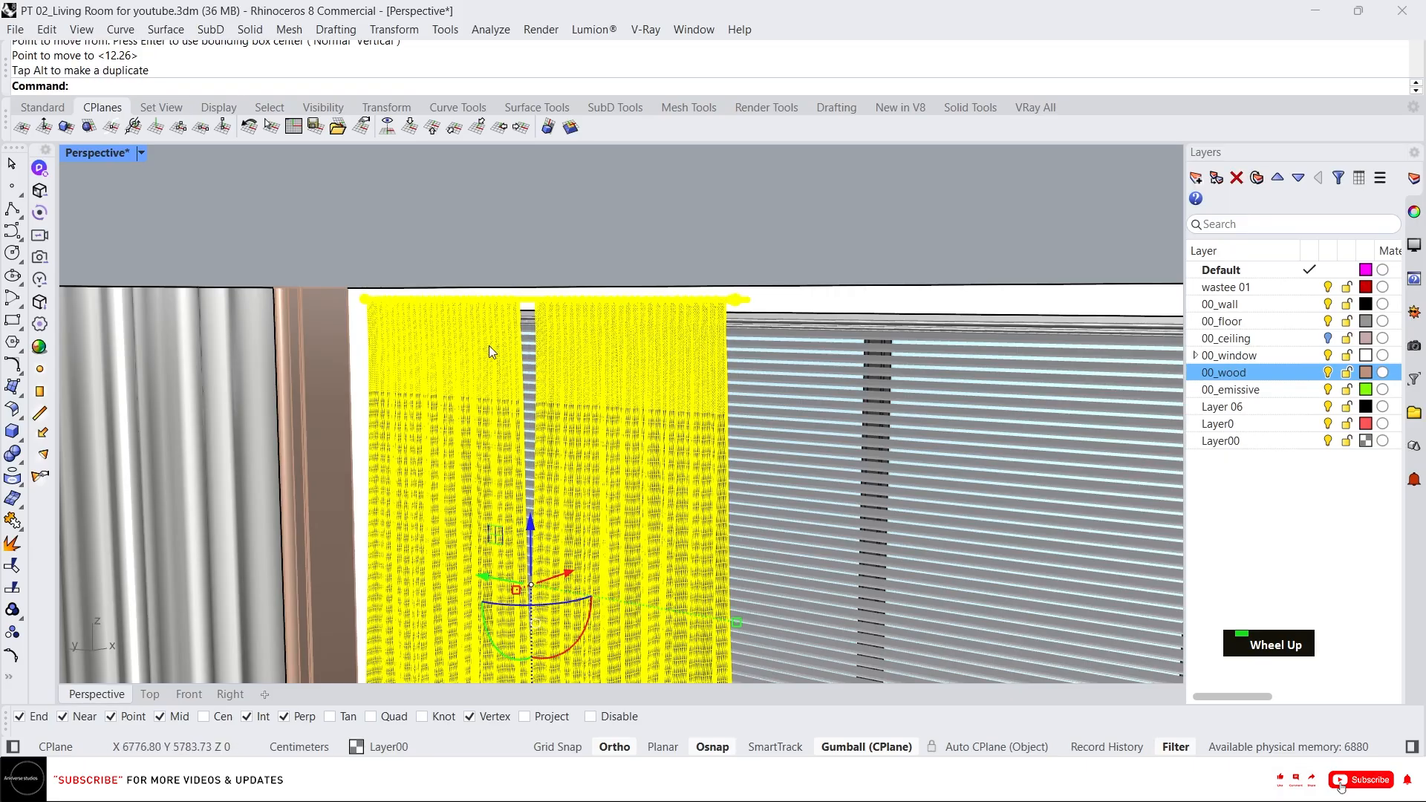
right_drag(490, 347, 380, 305)
scroll(263, 346, up, 6)
scroll(455, 342, down, 7)
right_drag(456, 341, 565, 480)
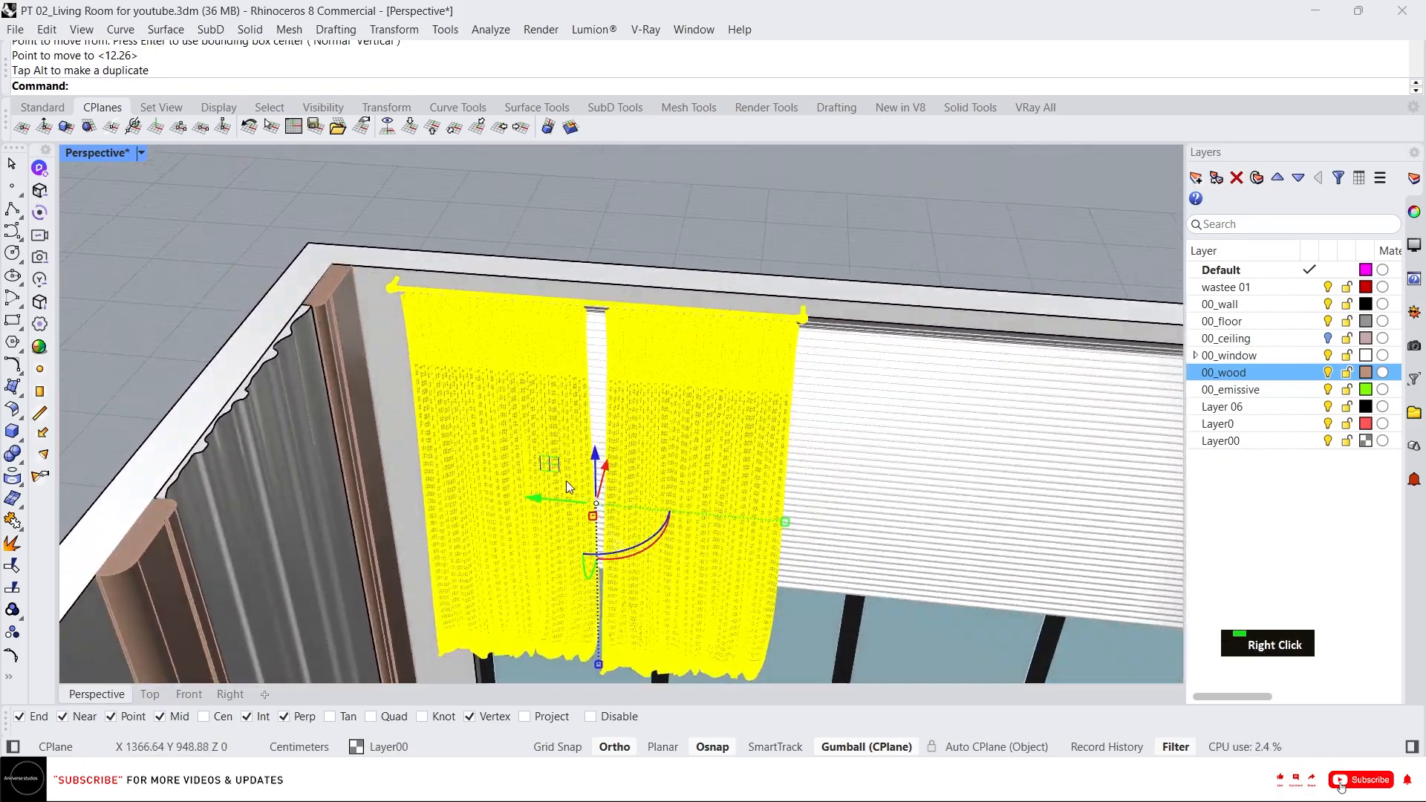
drag(540, 504, 534, 502)
scroll(680, 309, down, 6)
scroll(735, 230, up, 5)
right_drag(680, 309, 587, 393)
key(Escape)
click(597, 398)
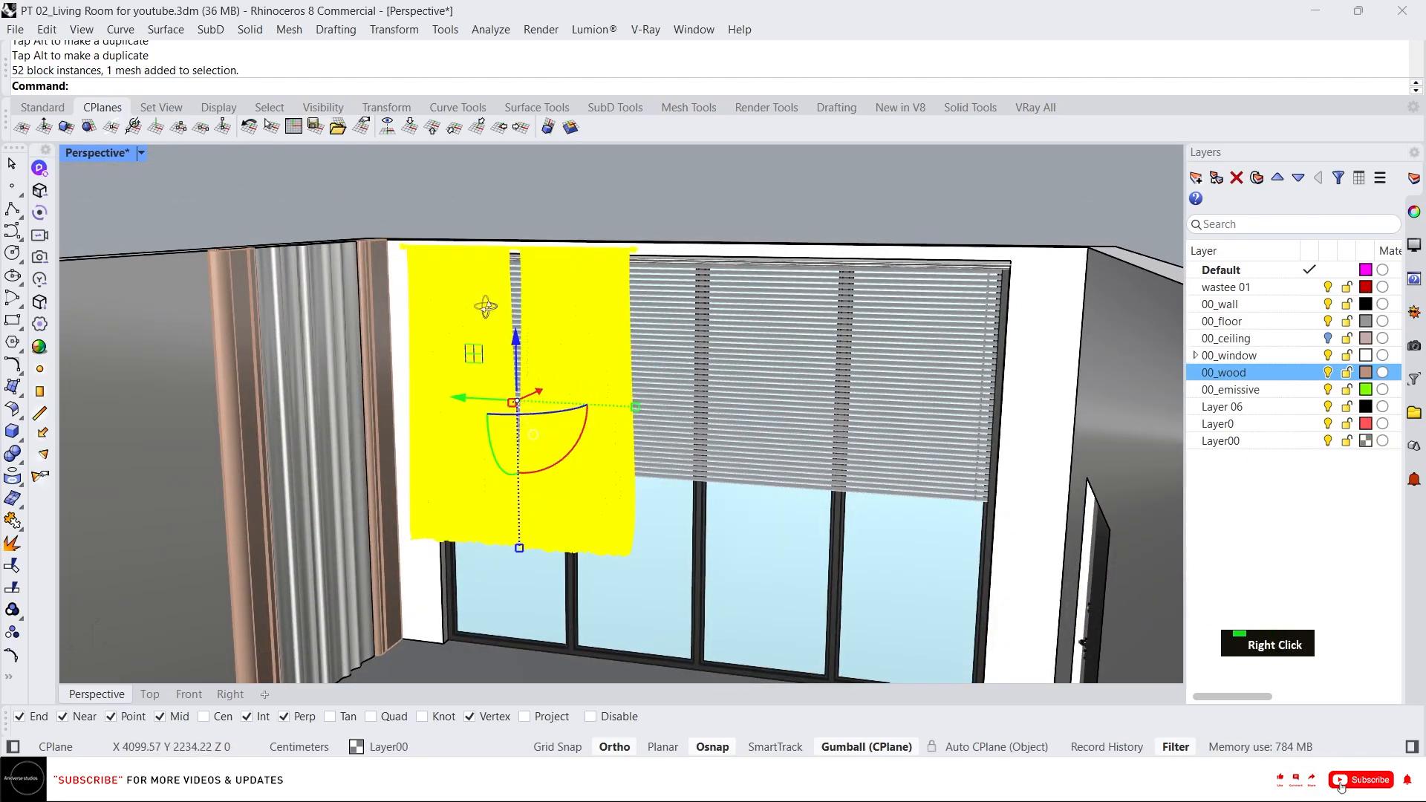
right_drag(484, 306, 453, 378)
scroll(401, 267, up, 3)
scroll(399, 266, down, 5)
right_drag(418, 279, 399, 285)
Scale the curtain from its rod end, using its hem and a floor point as reference points.
text(sc)
key(space)
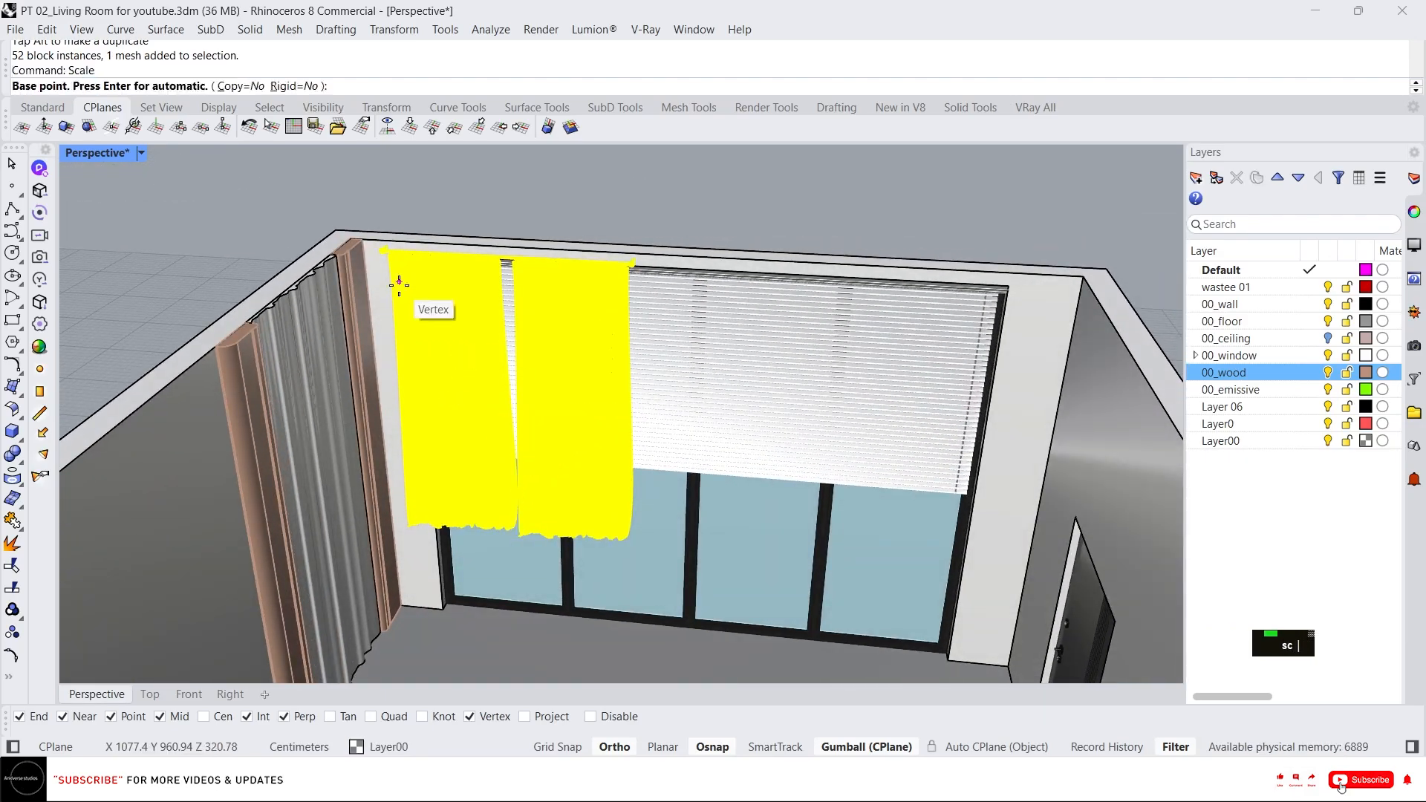
scroll(374, 259, up, 8)
scroll(398, 197, up, 3)
scroll(433, 191, down, 3)
click(434, 192)
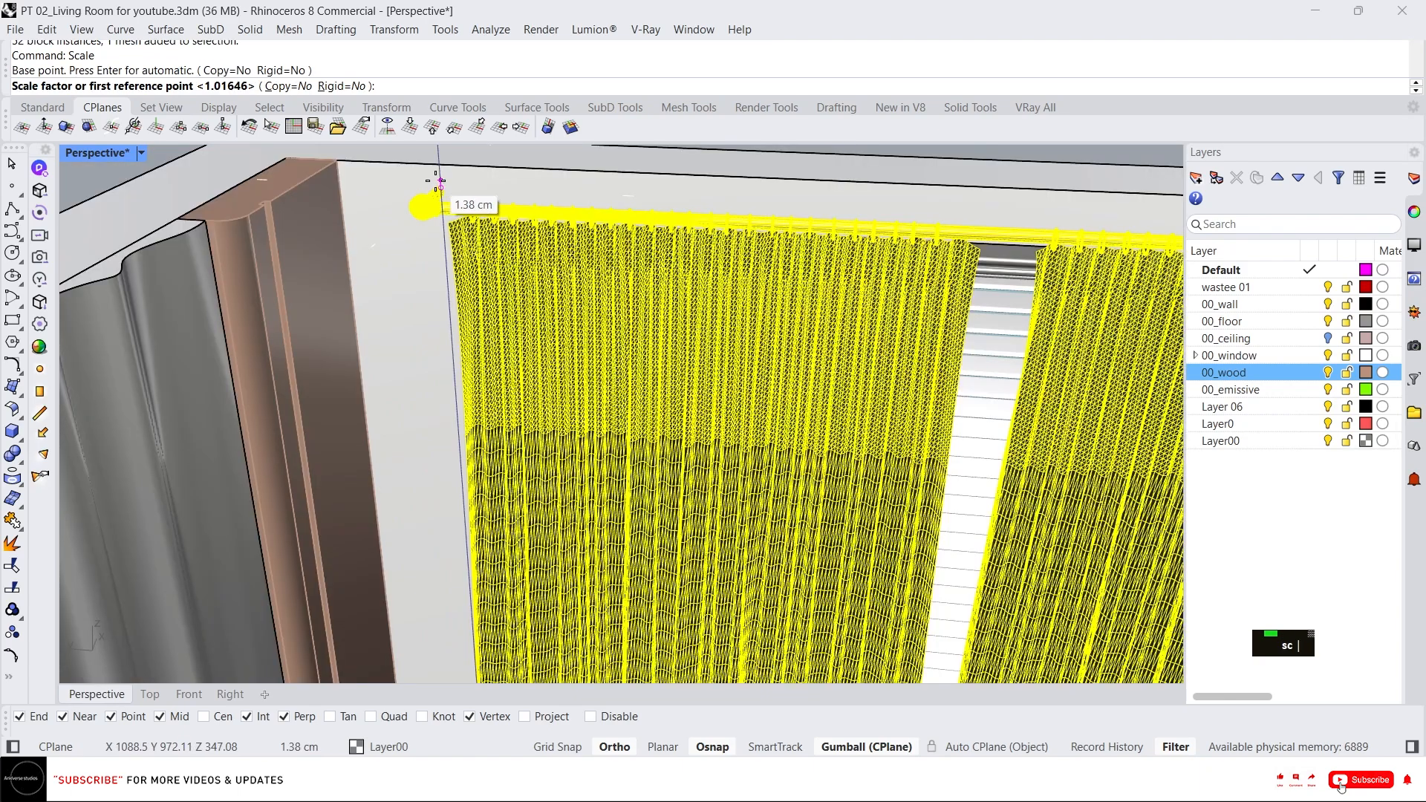
scroll(437, 197, down, 2)
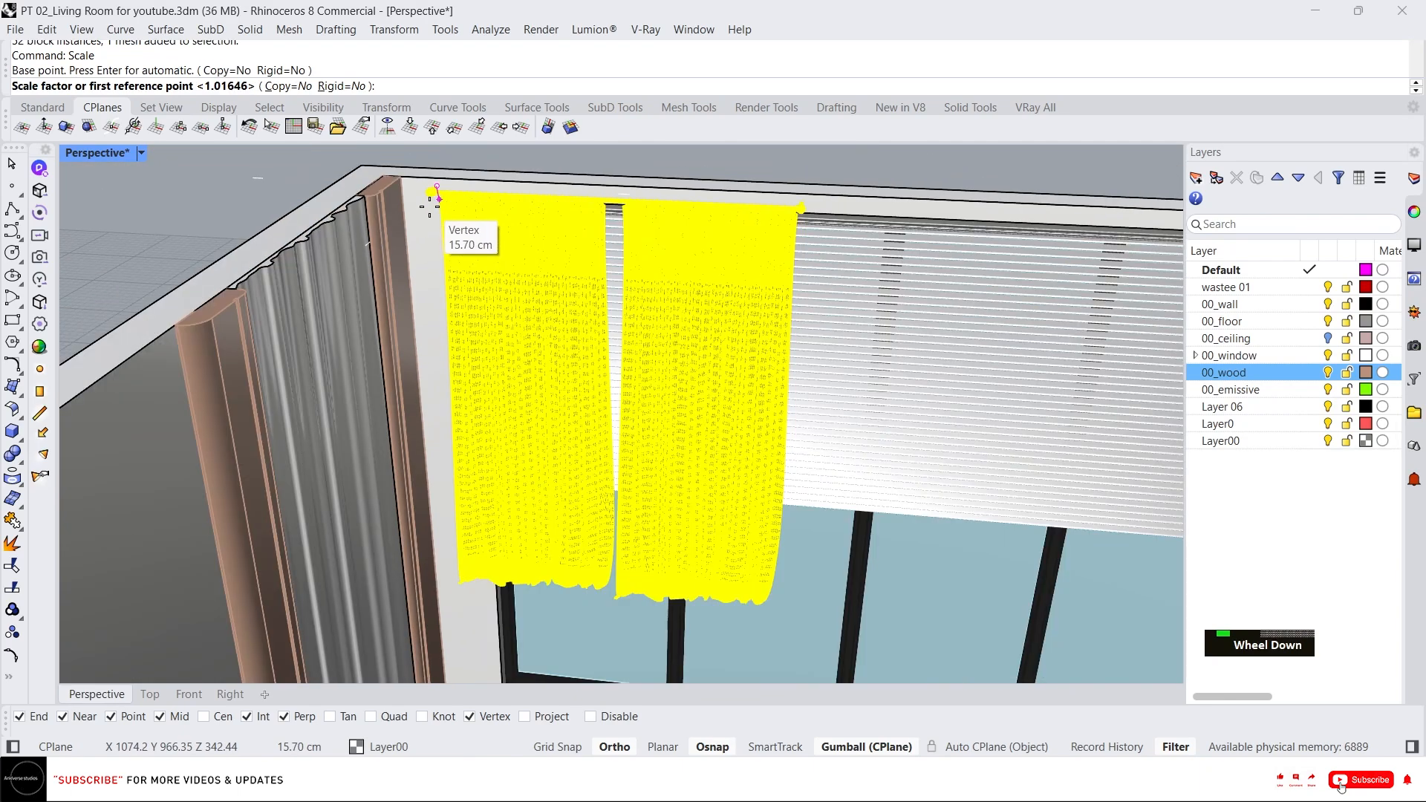
click(457, 562)
scroll(464, 568, down, 4)
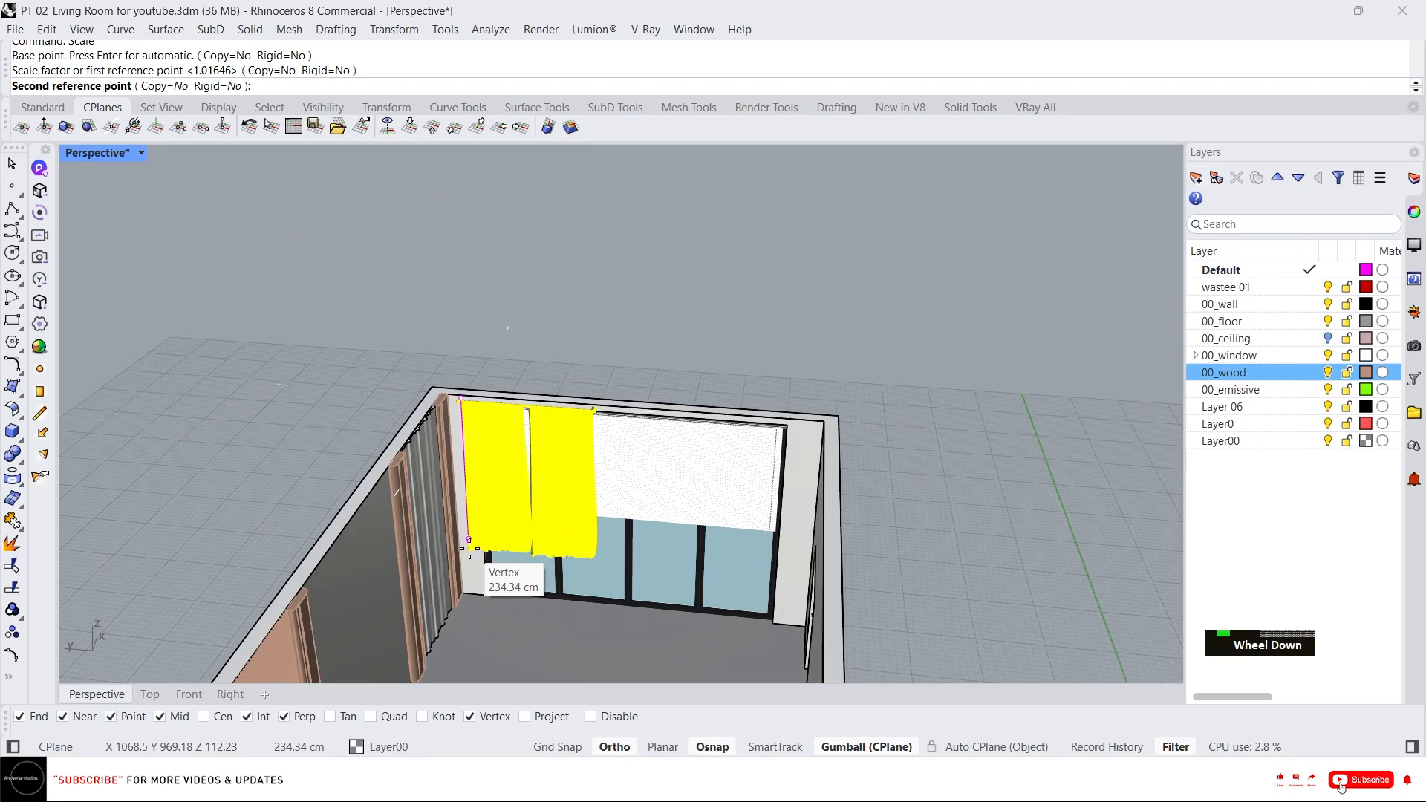
click(468, 579)
scroll(490, 523, up, 2)
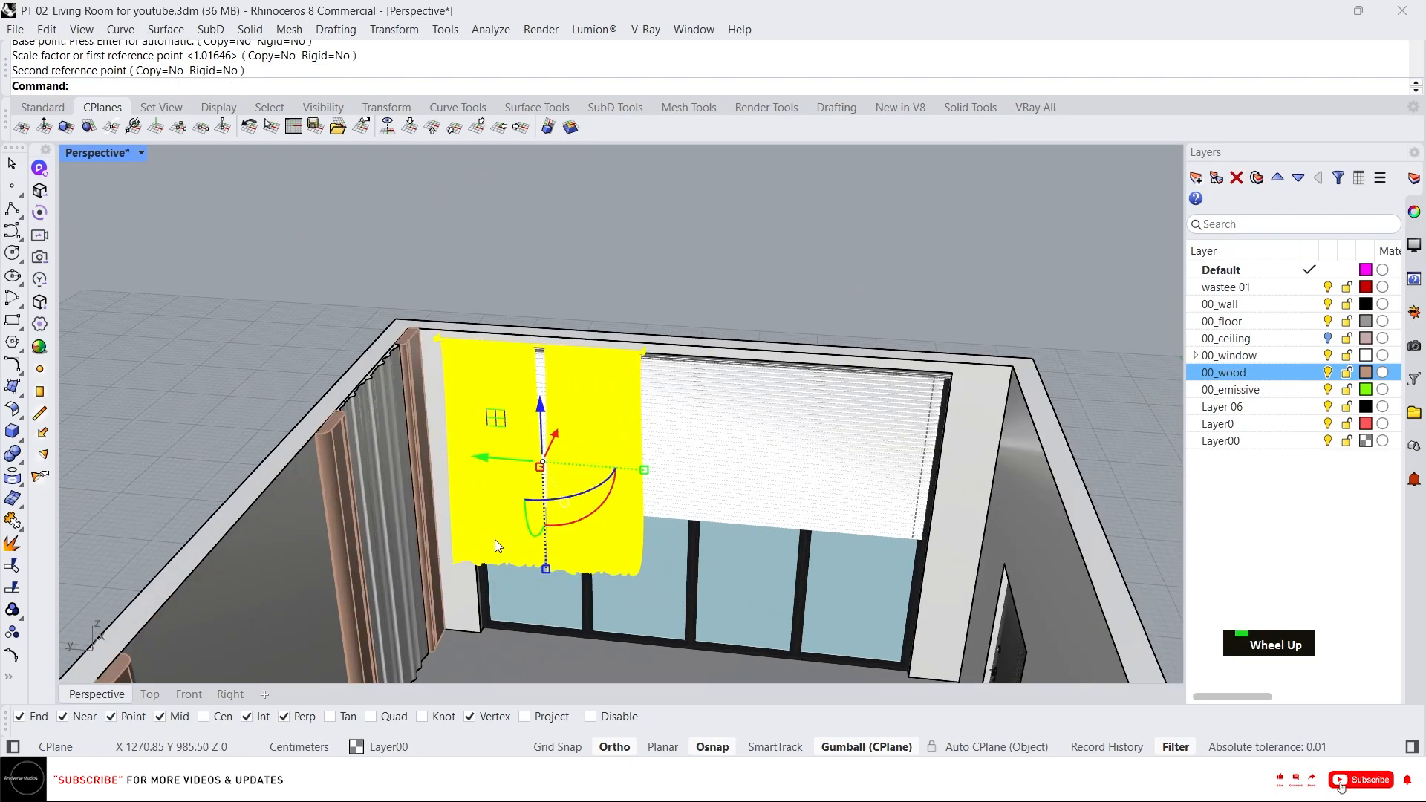
Draw a vertical reference line from the floor up to the curtain rod's height.
key(Escape)
click(457, 391)
scroll(457, 391, up, 2)
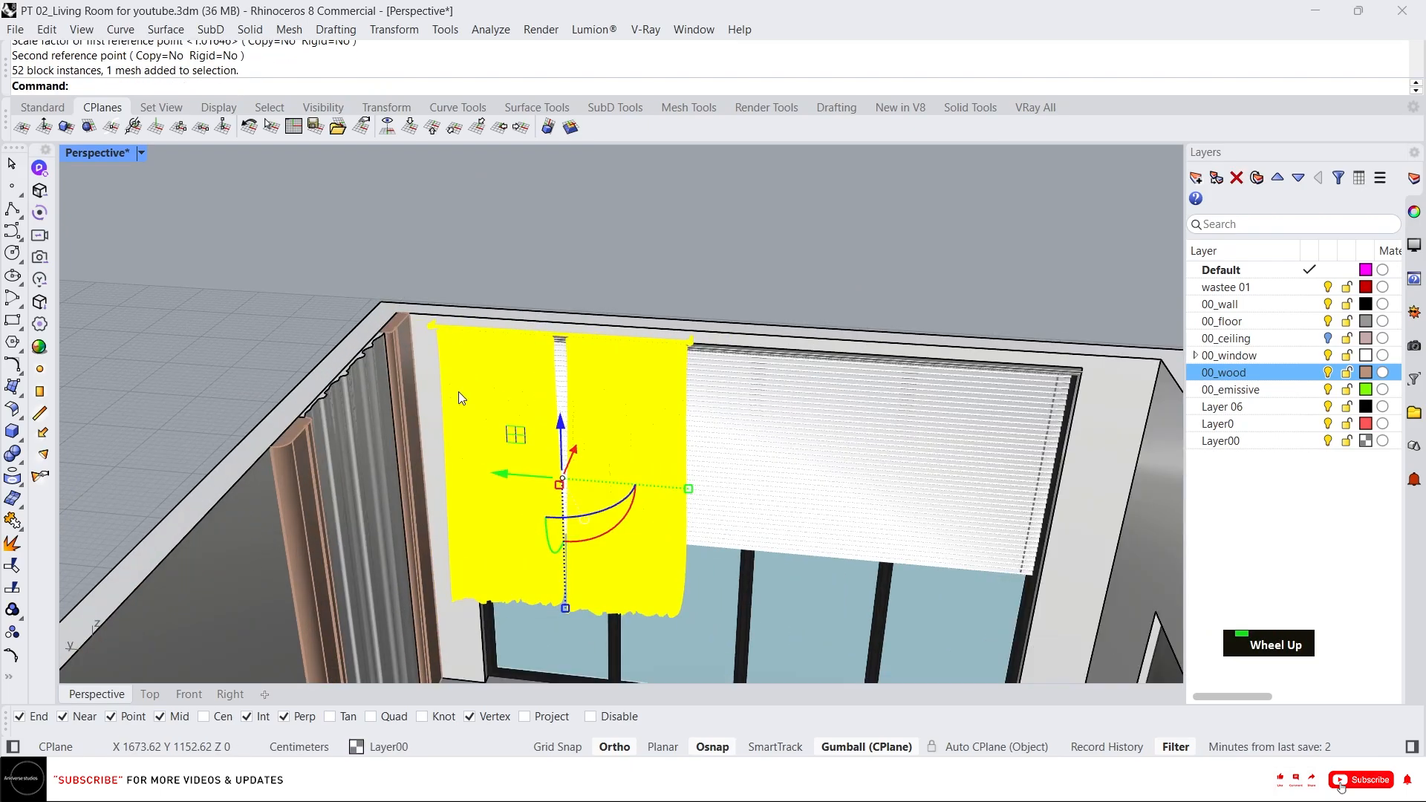
scroll(537, 333, down, 4)
right_drag(512, 426, 493, 434)
scroll(491, 434, up, 5)
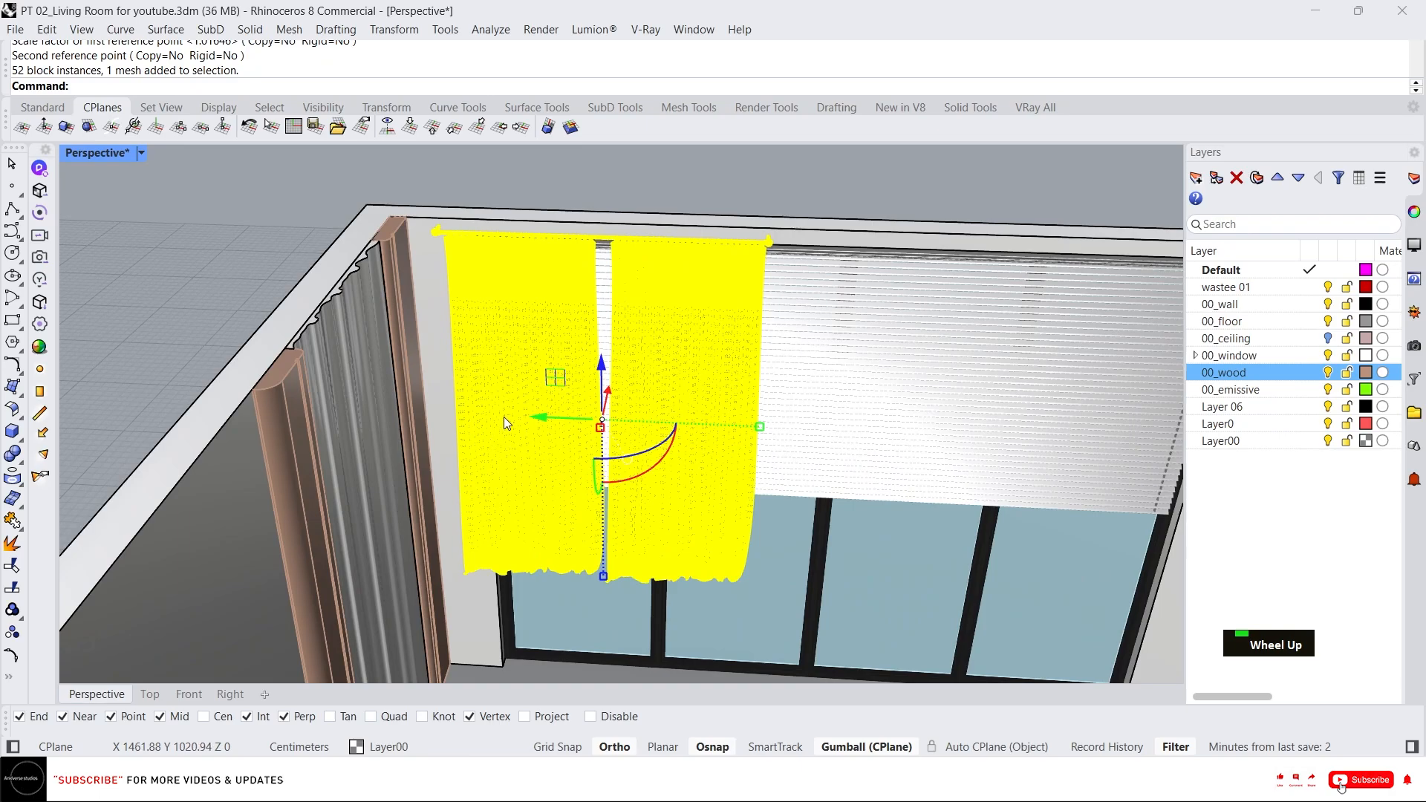
key(Escape)
text(L)
key(Return)
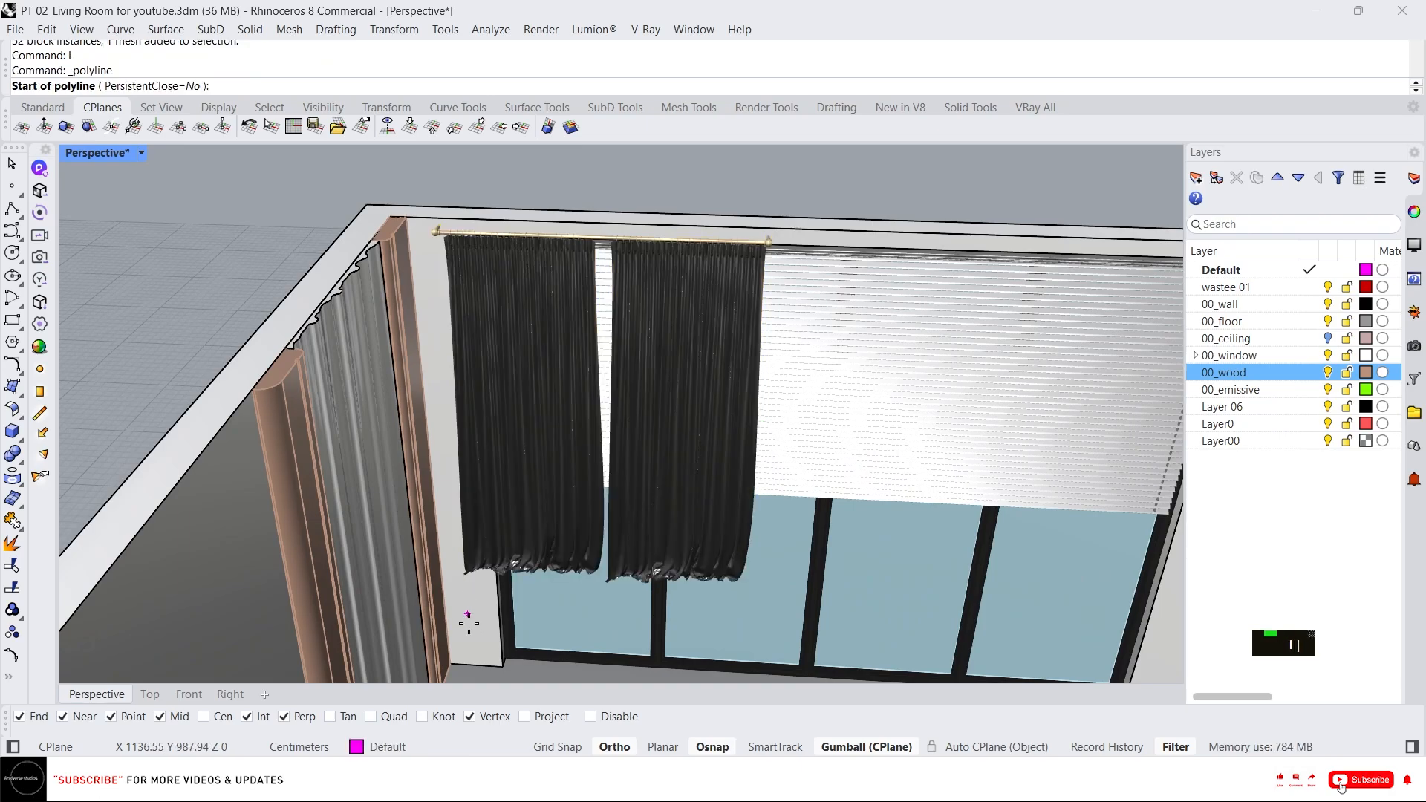
click(462, 661)
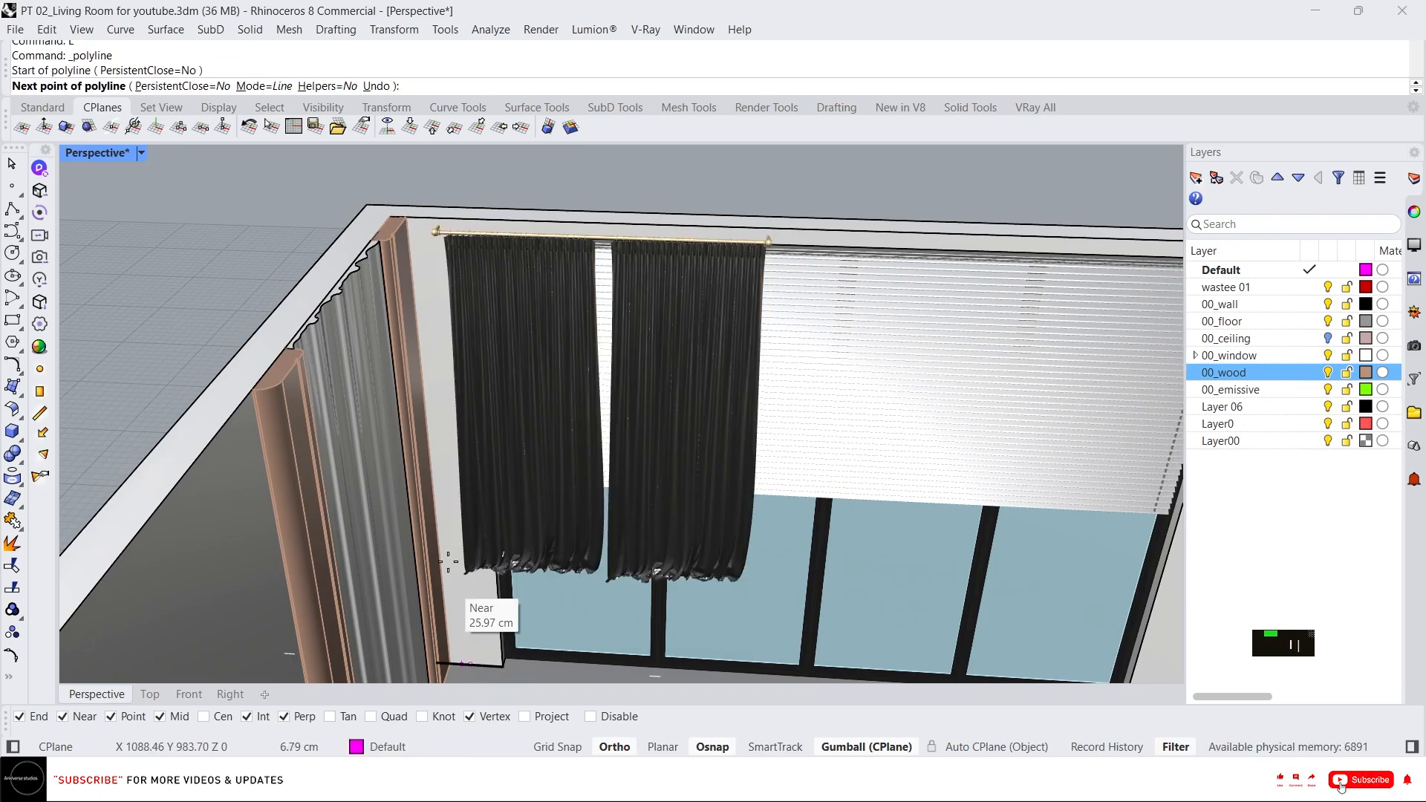
click(436, 215)
key(Return)
Isolate the curtain and the reference line and switch to the Front view.
click(452, 266)
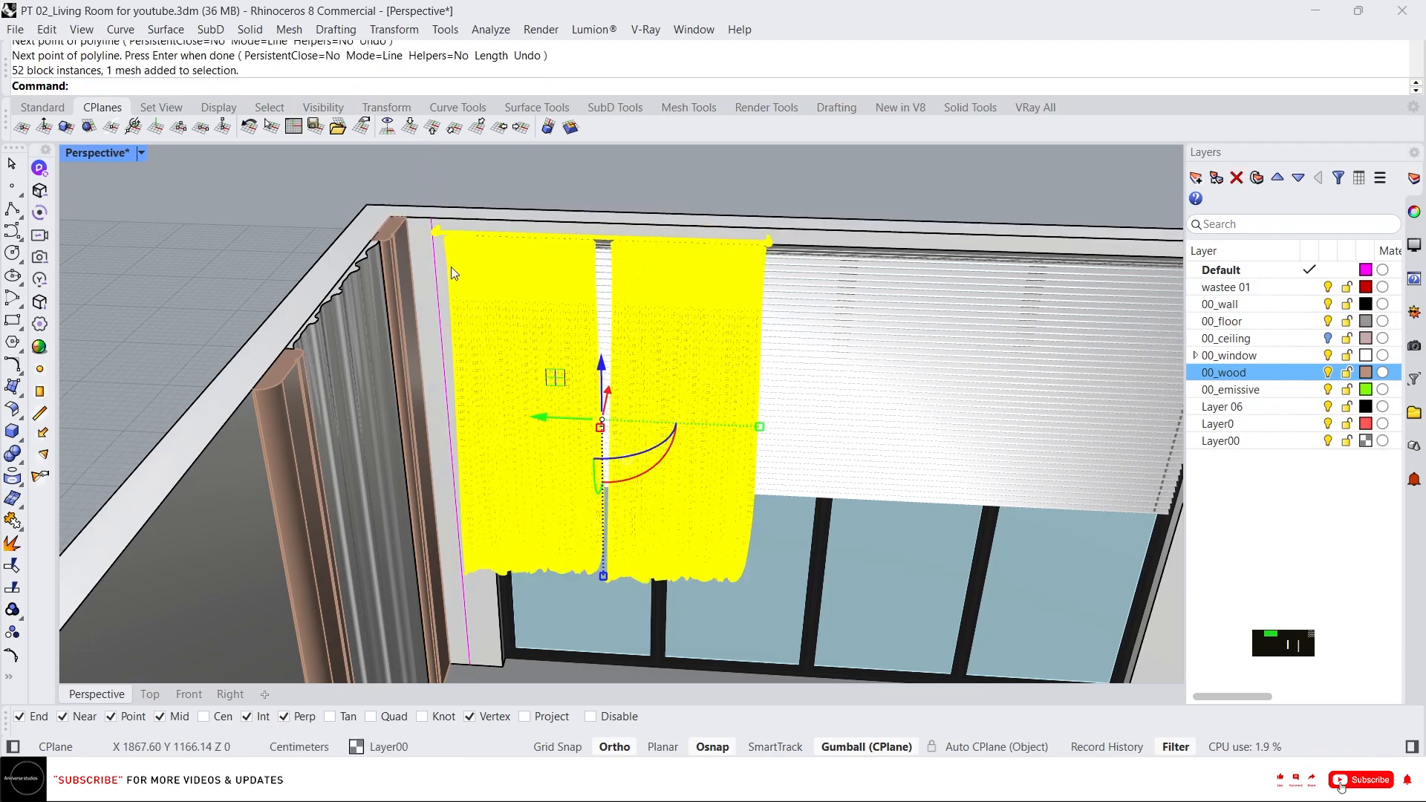
shift+click(432, 290)
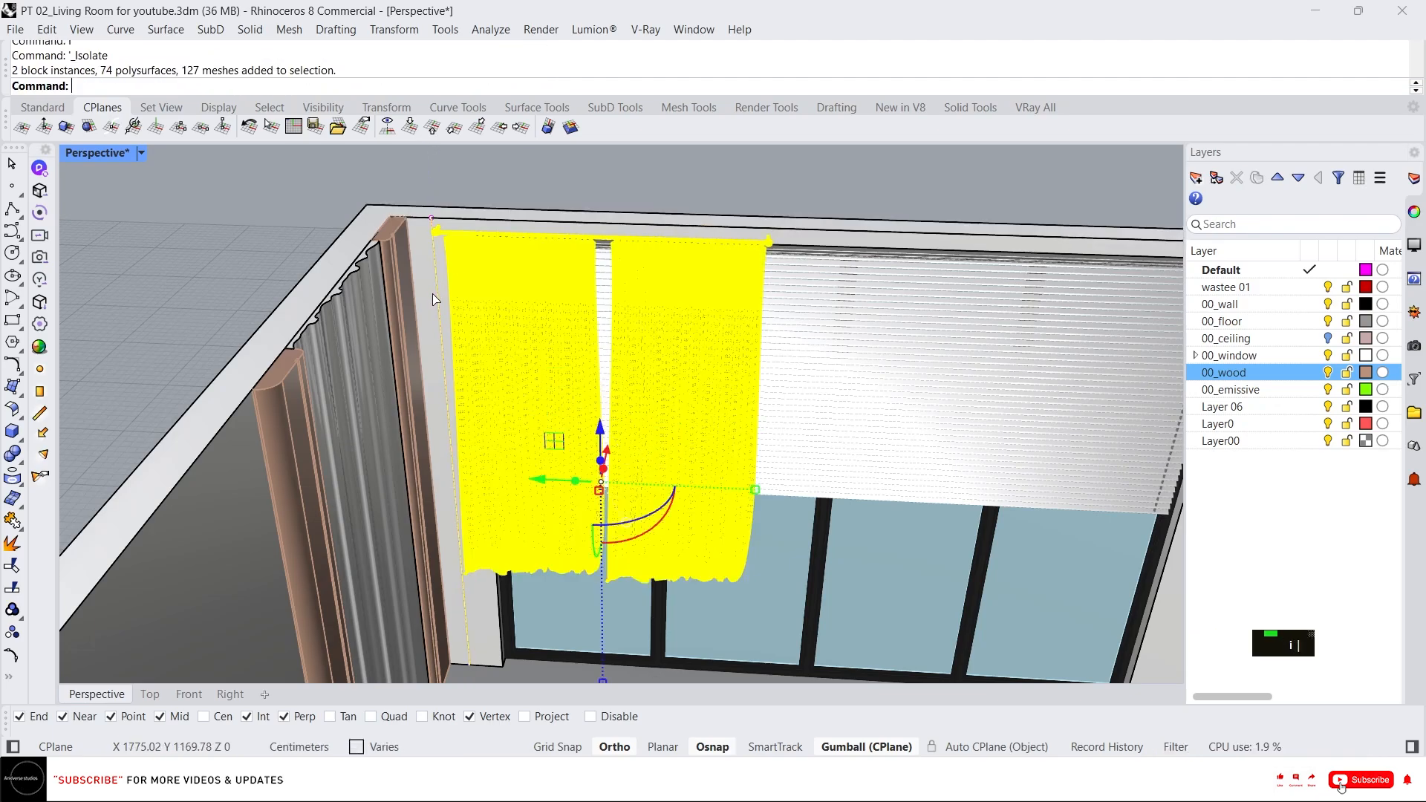
scroll(505, 204, down, 5)
click(189, 694)
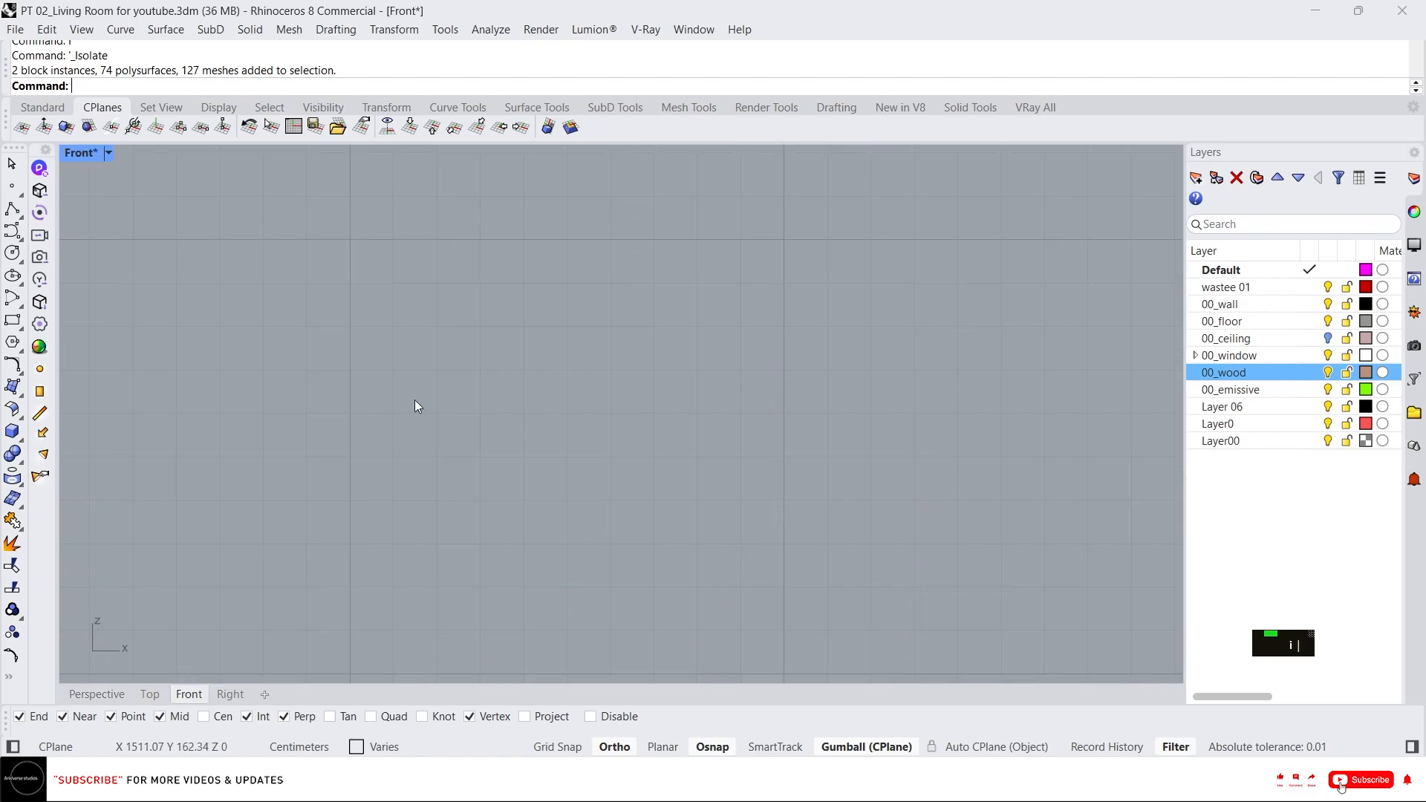
scroll(414, 402, down, 3)
scroll(336, 464, up, 3)
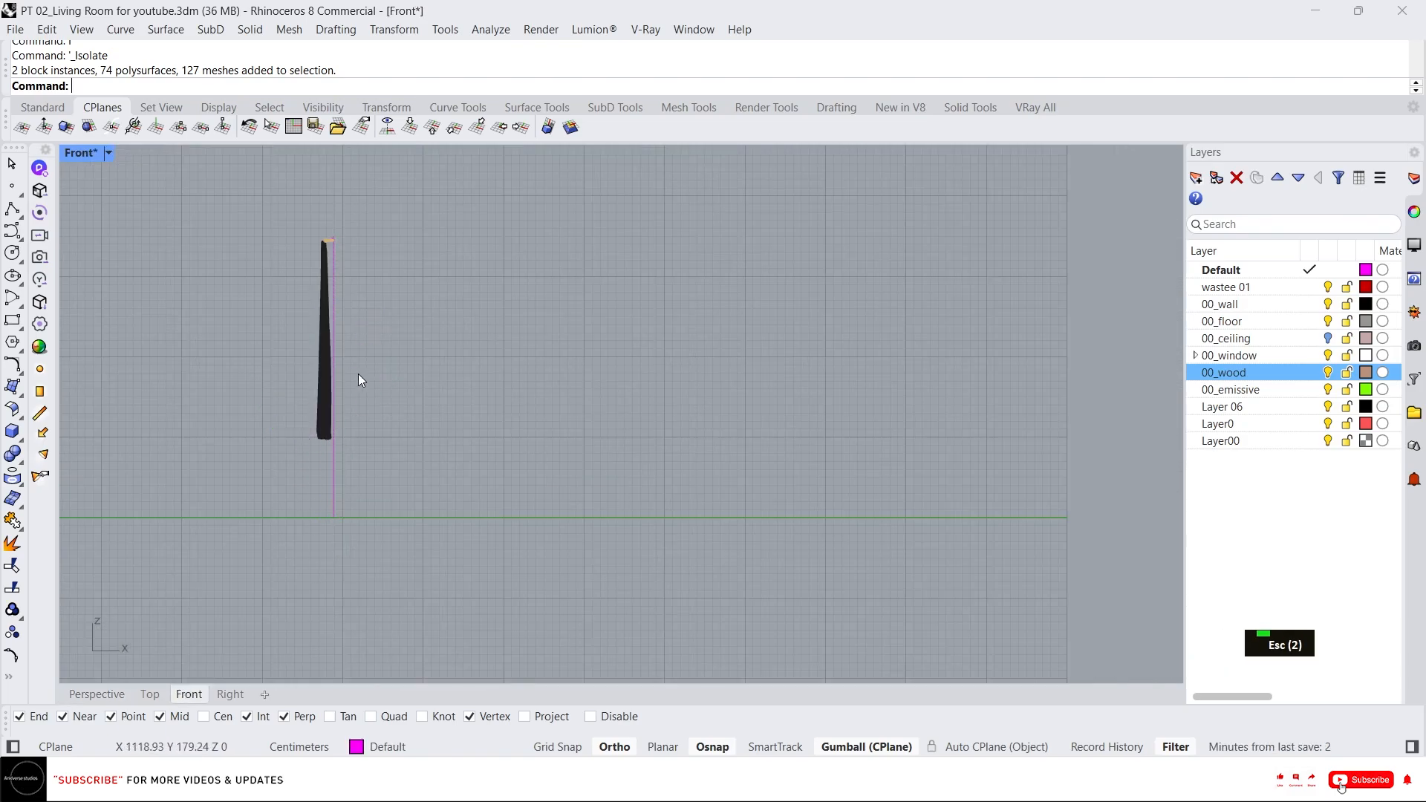
Scale the curtain from its rod top so its hem reaches the bottom of the reference line.
click(335, 296)
shift+click(329, 282)
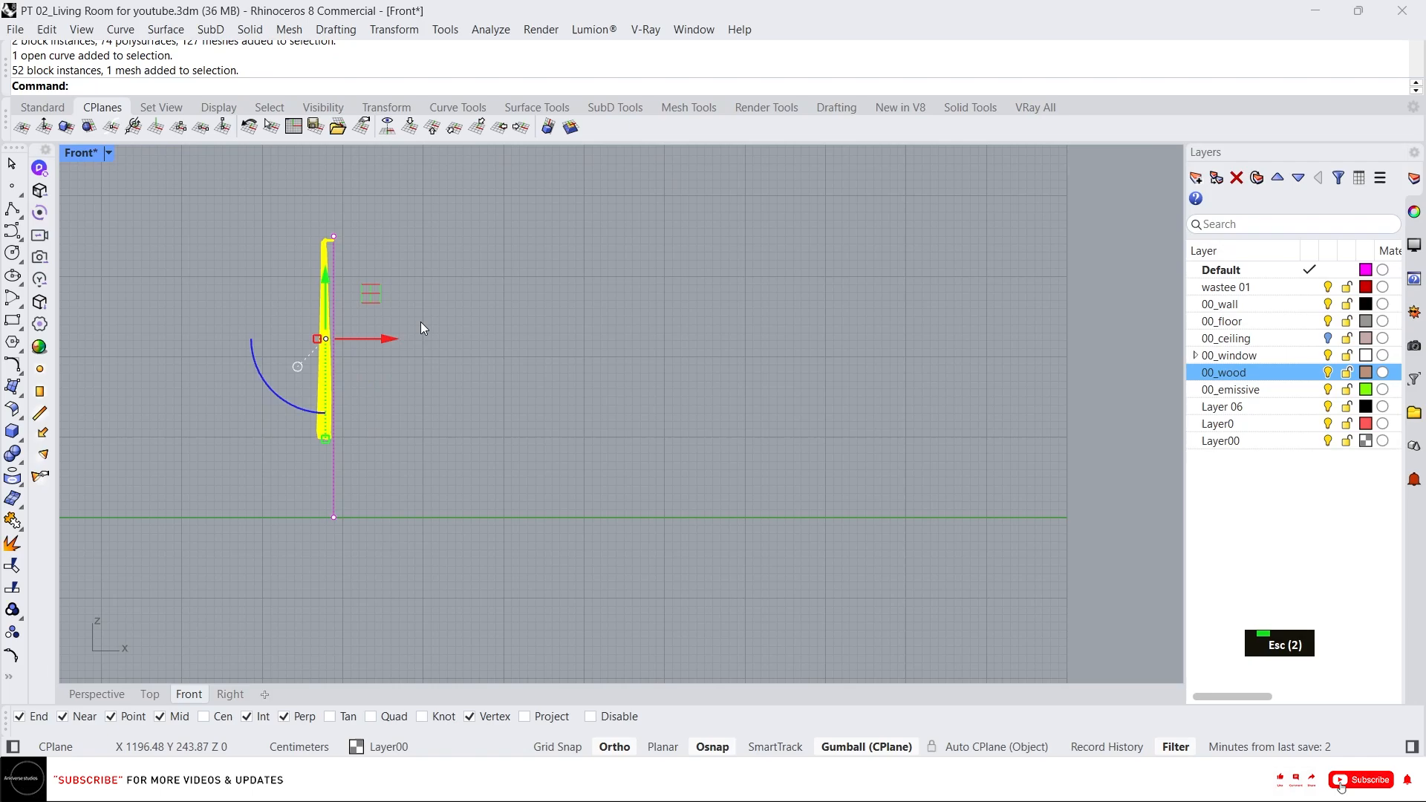
key(Return)
scroll(260, 232, up, 5)
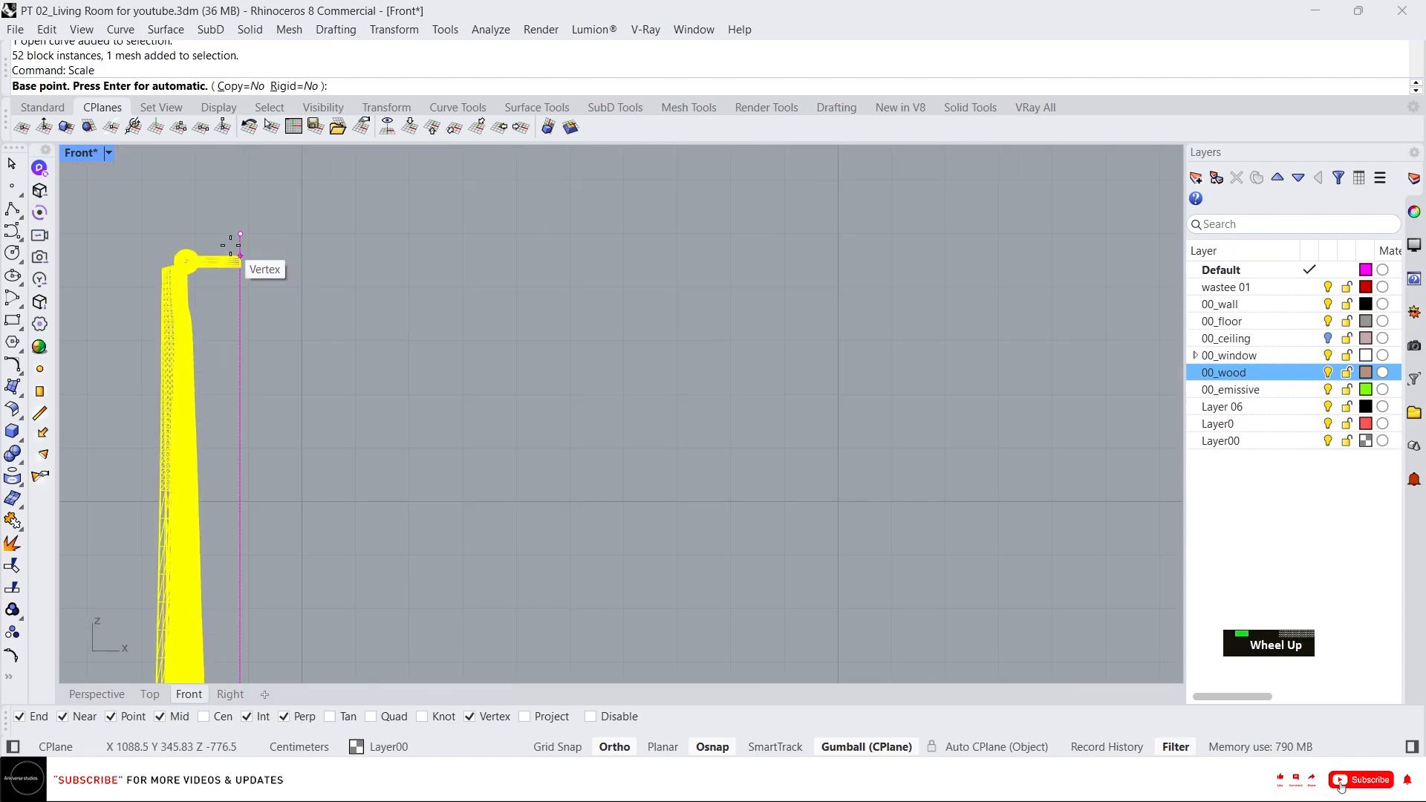
click(229, 244)
scroll(233, 245, down, 5)
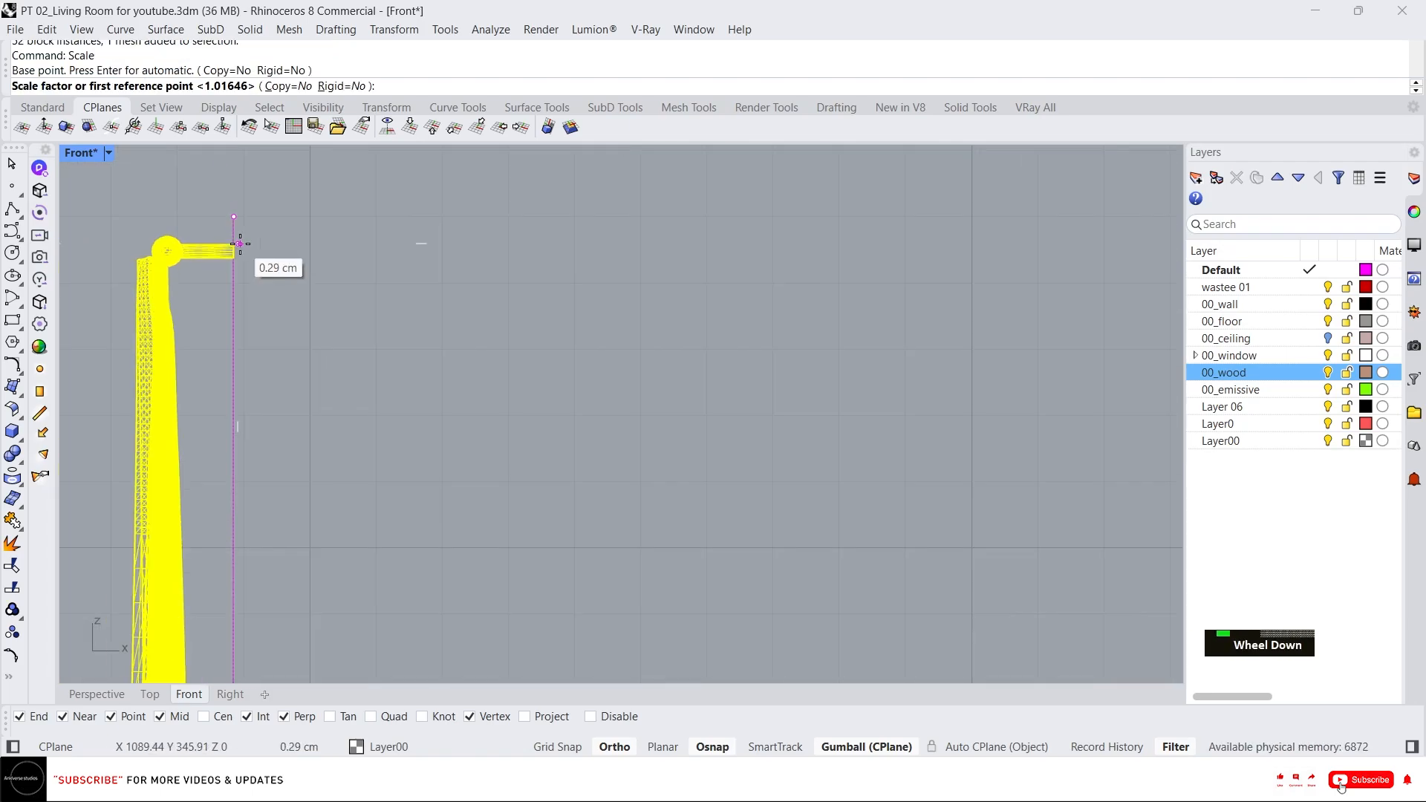
scroll(257, 636, up, 10)
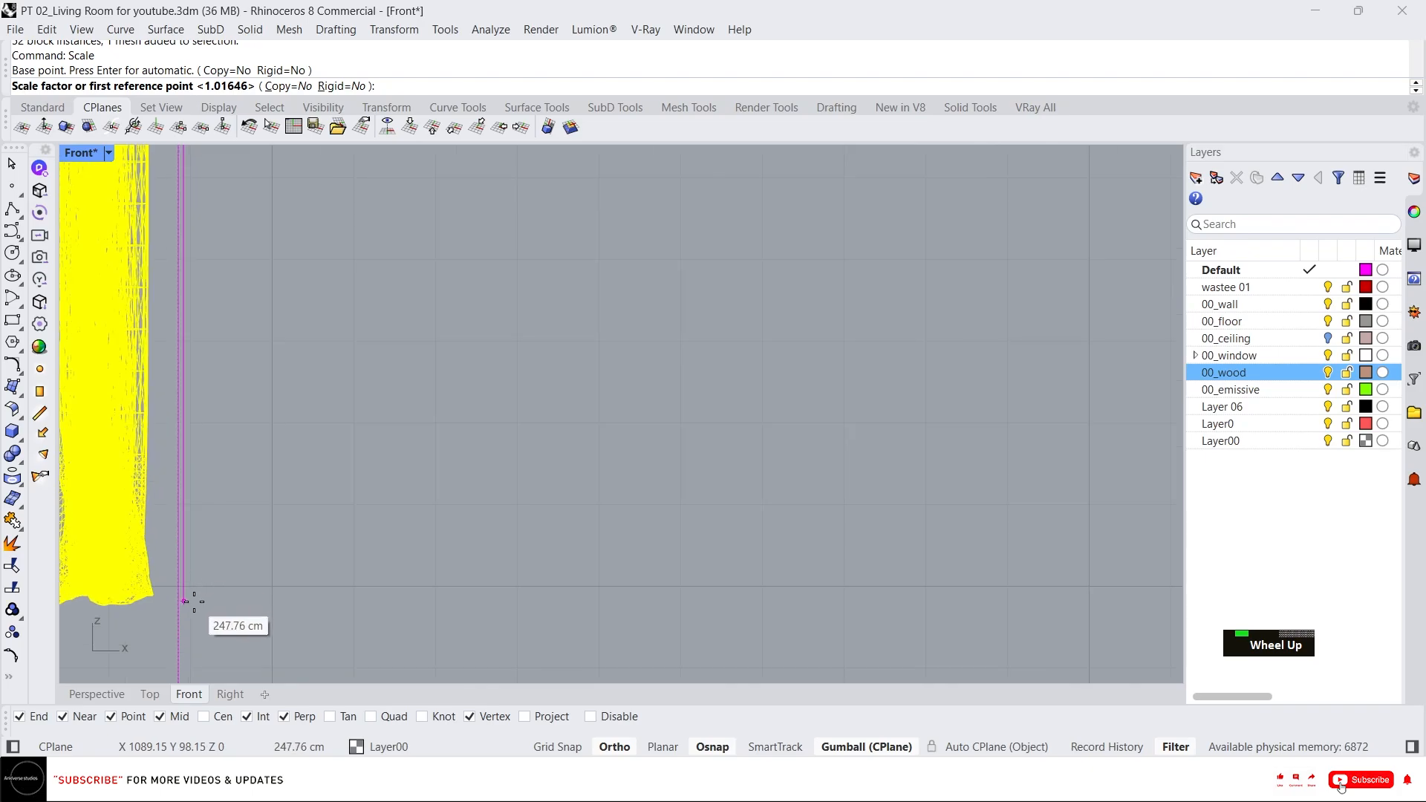
click(194, 599)
scroll(288, 504, down, 5)
scroll(297, 512, down, 5)
scroll(286, 628, up, 6)
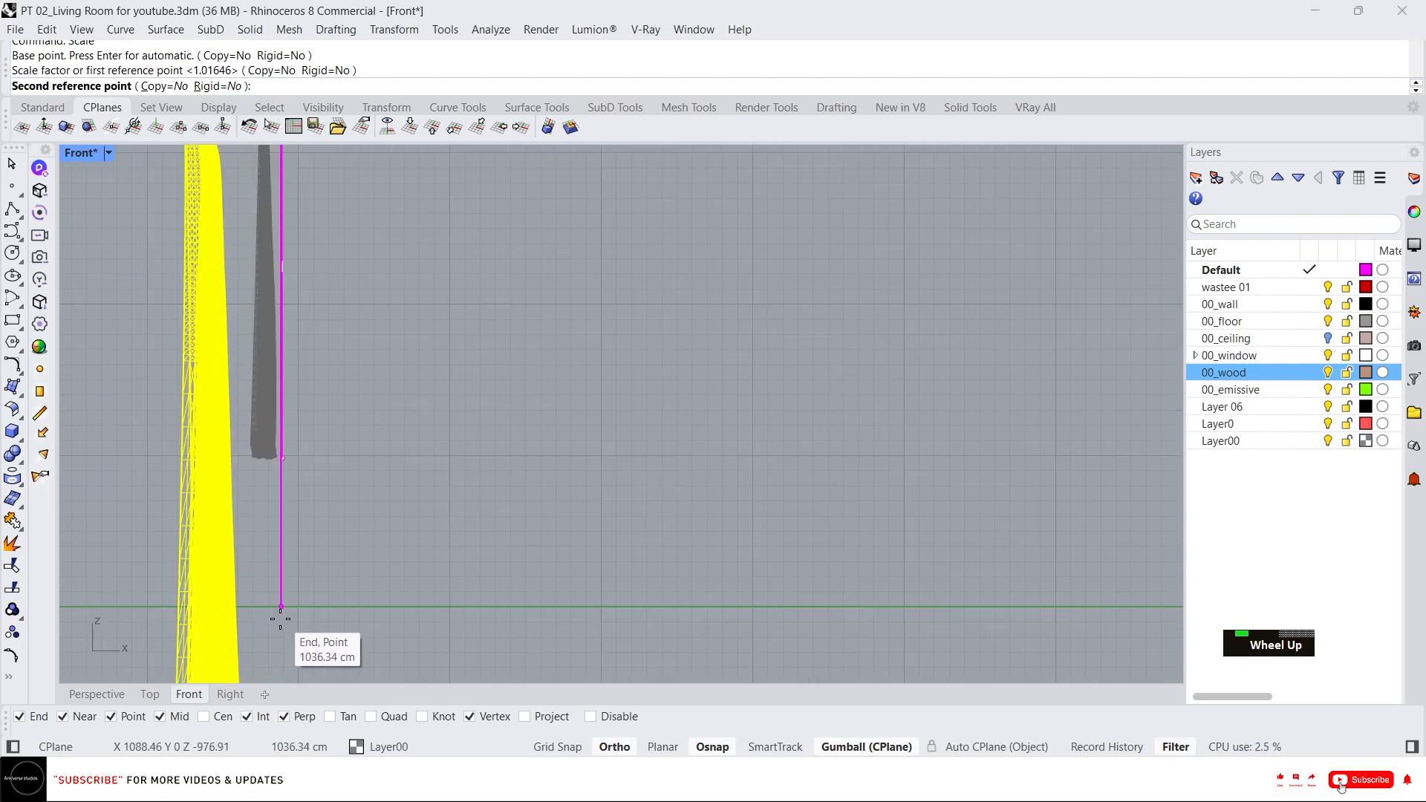
click(317, 585)
scroll(407, 536, down, 5)
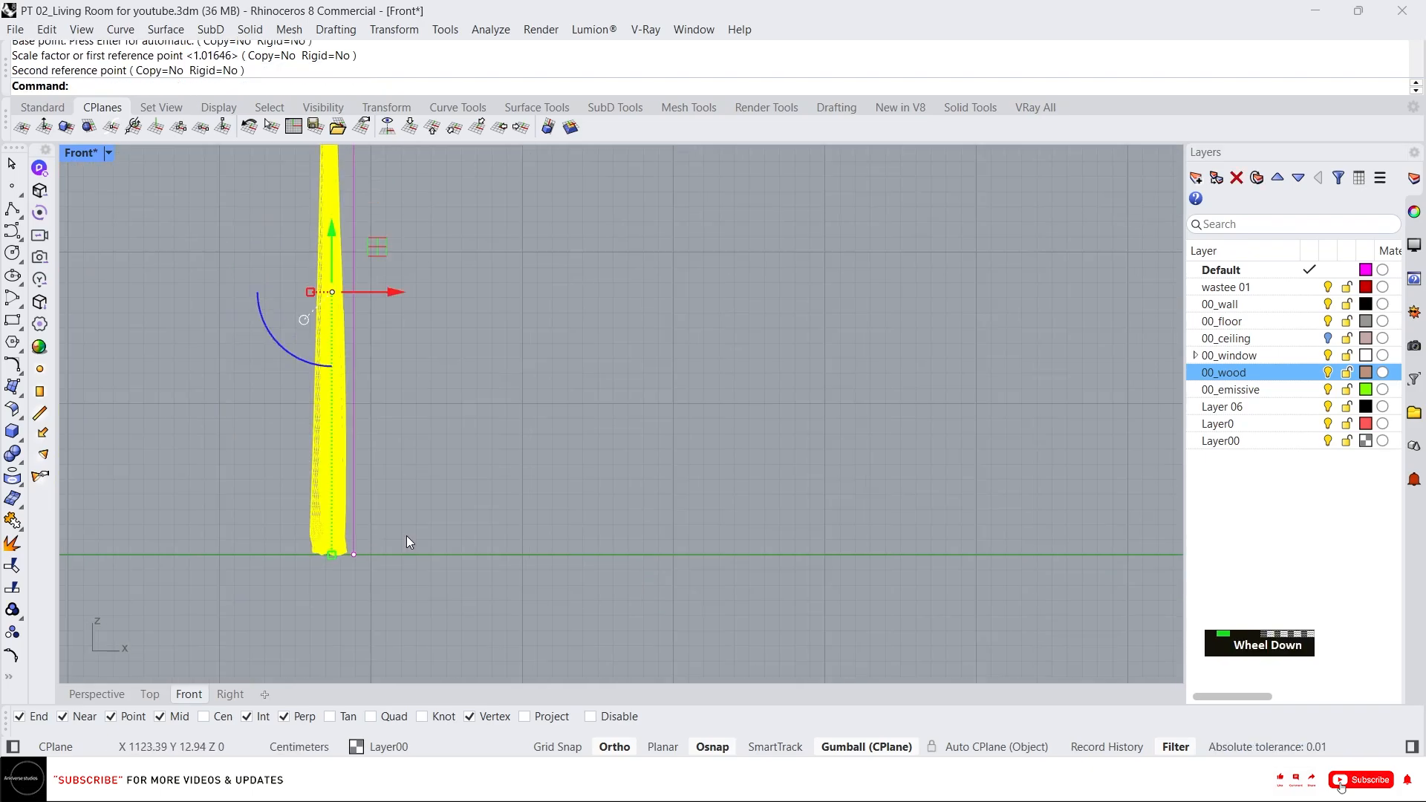
key(Escape)
key(Escape)
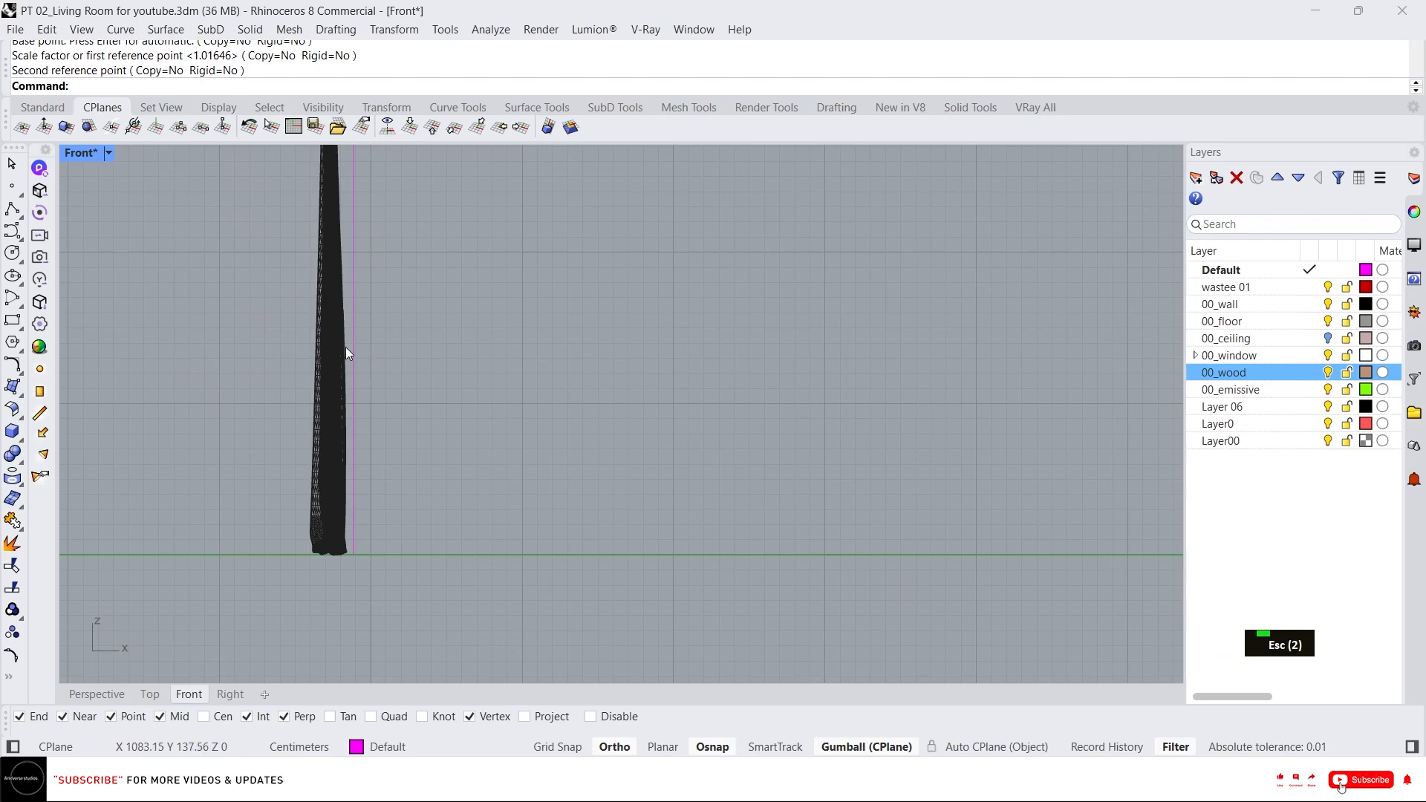
Delete the reference line and show all the hidden objects again in the Perspective view.
click(351, 351)
key(Delete)
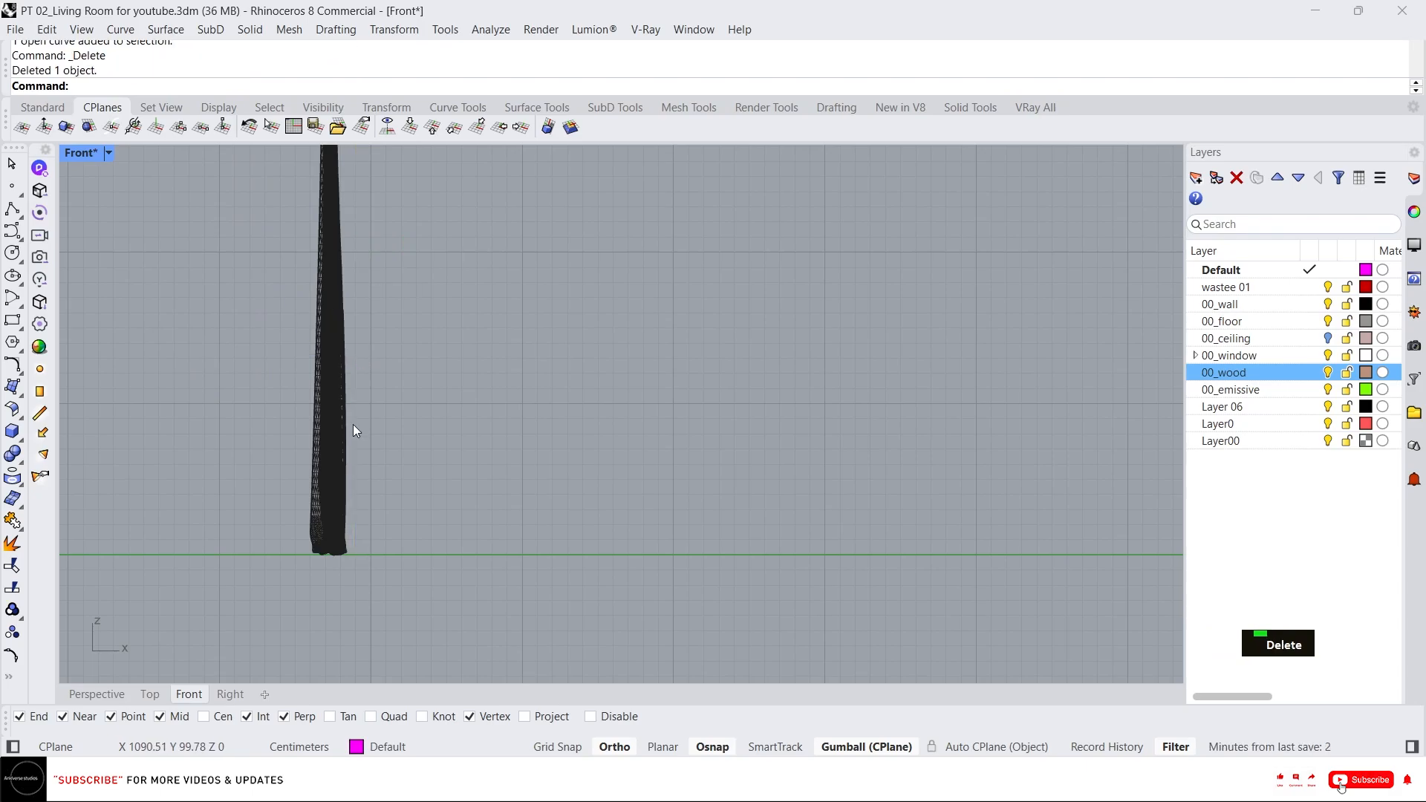
click(117, 697)
middle_click(401, 369)
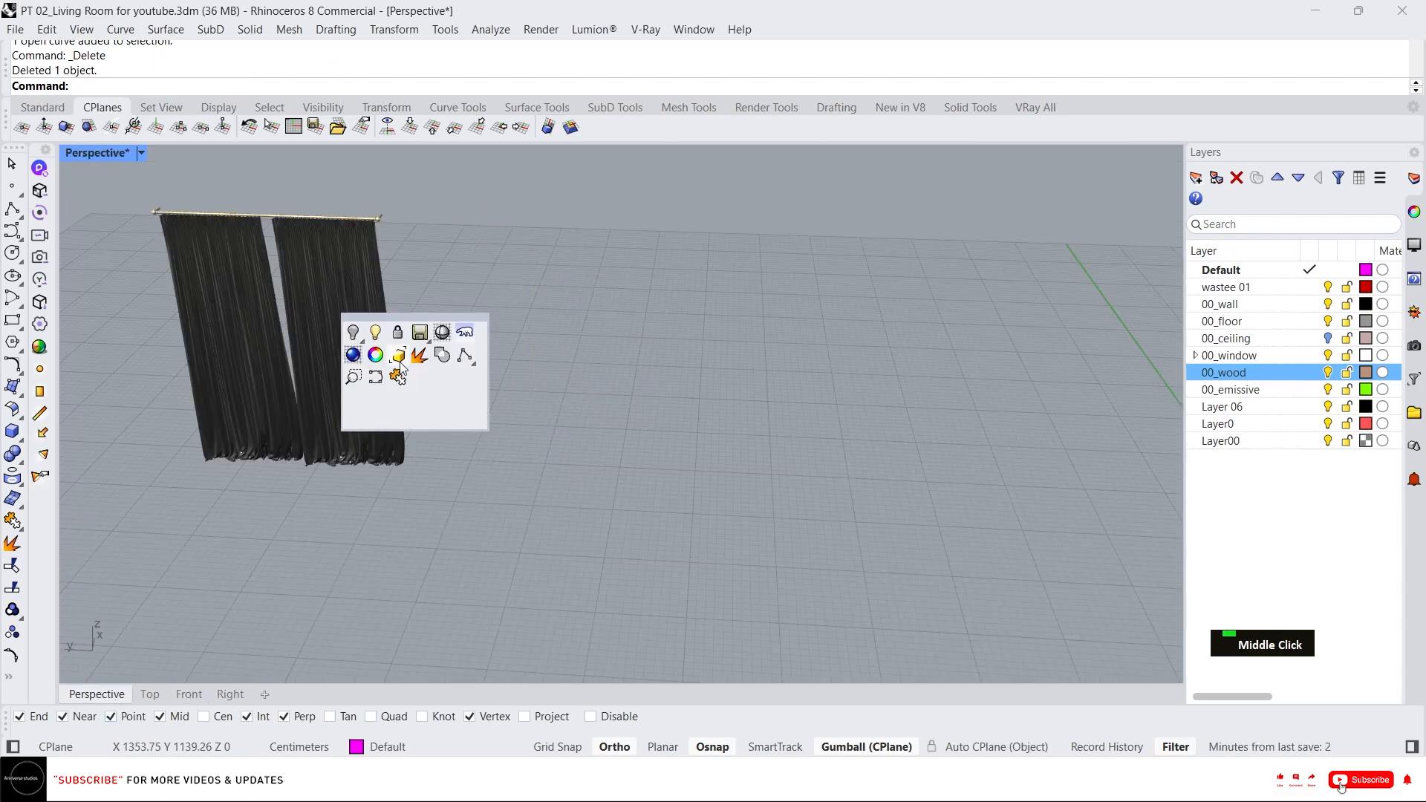
right_click(352, 333)
Move the curtain back into place in front of the window with the gumball.
click(305, 256)
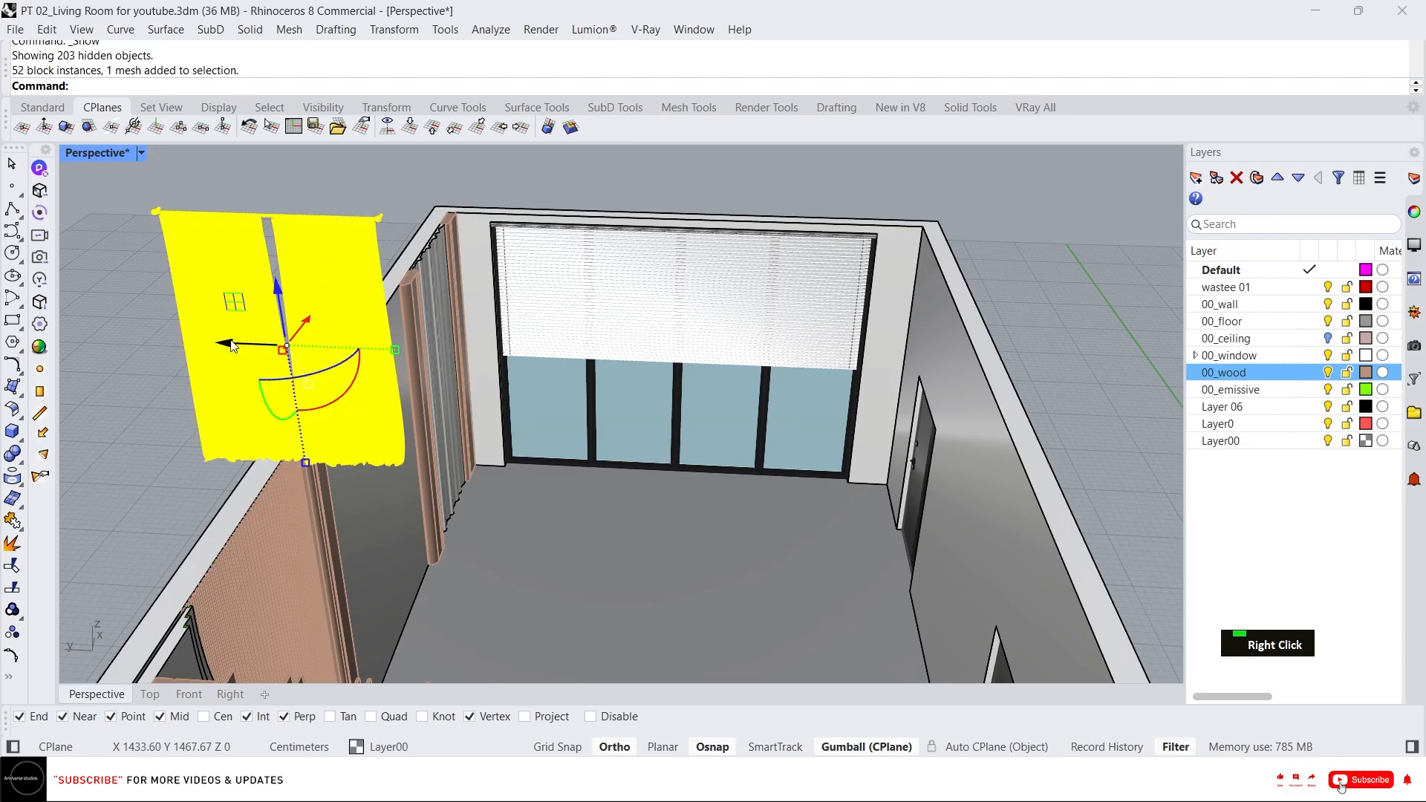
drag(232, 346, 528, 367)
scroll(478, 274, up, 4)
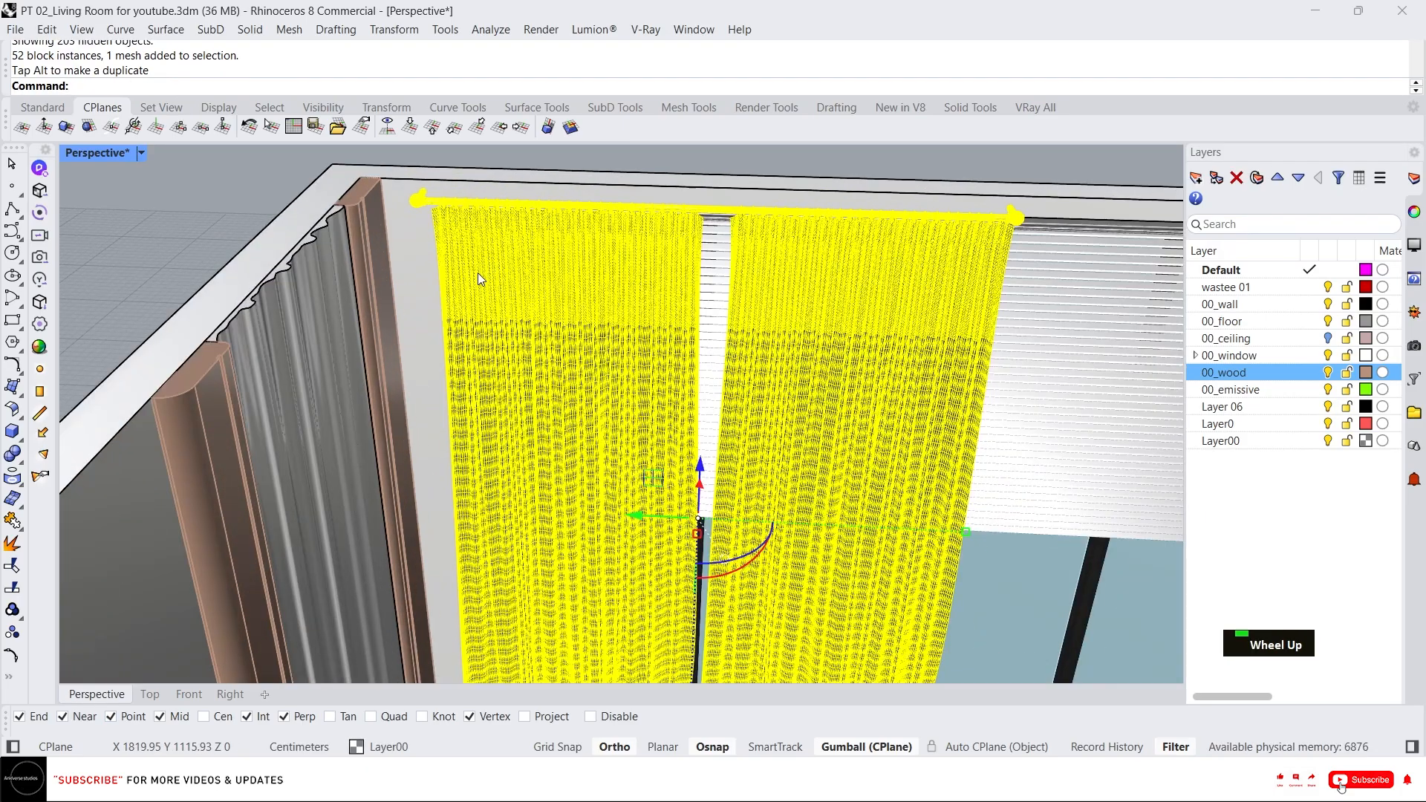
right_drag(478, 273, 657, 340)
scroll(446, 283, down, 3)
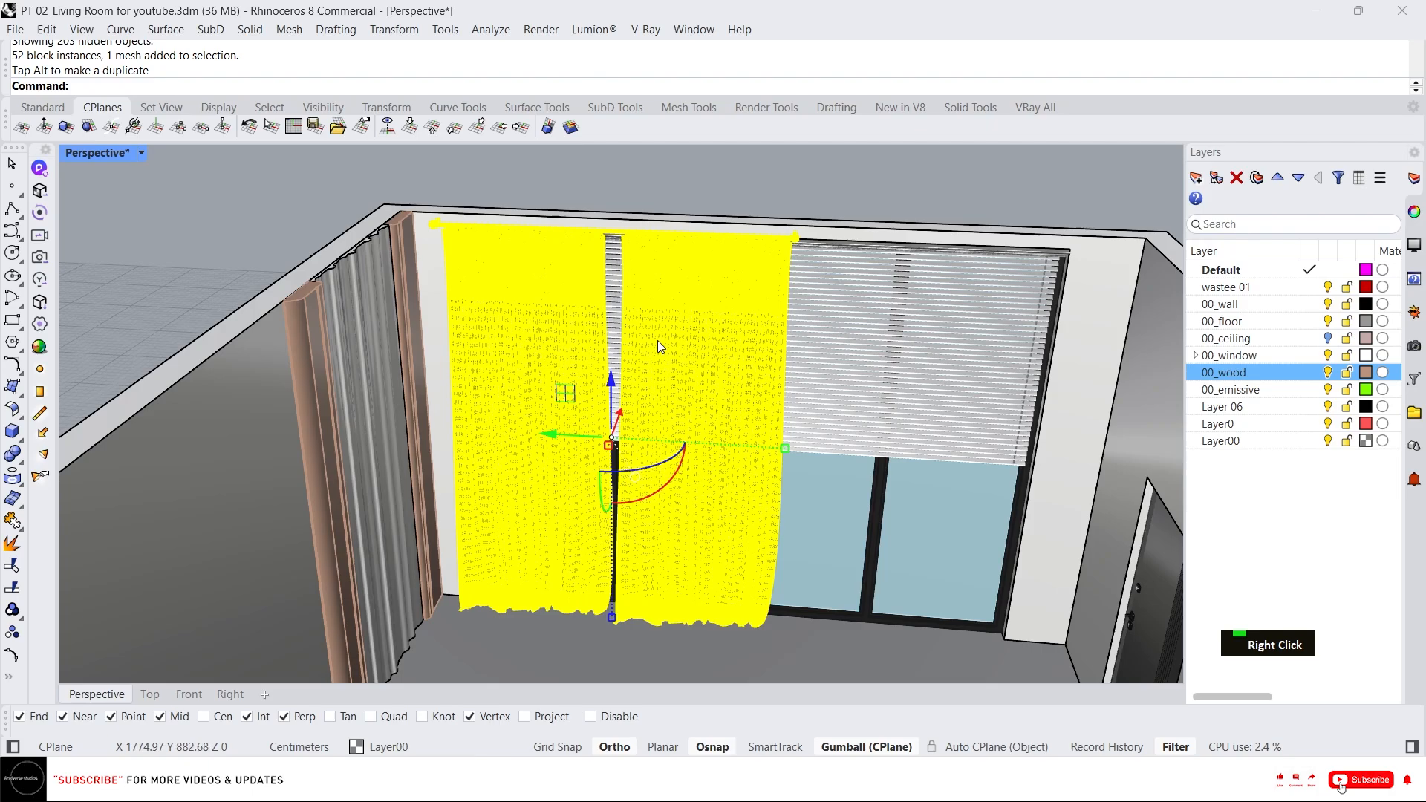
Isolate the curtains and slide the right curtain panel along the rod towards its far end.
text(Il)
key(Return)
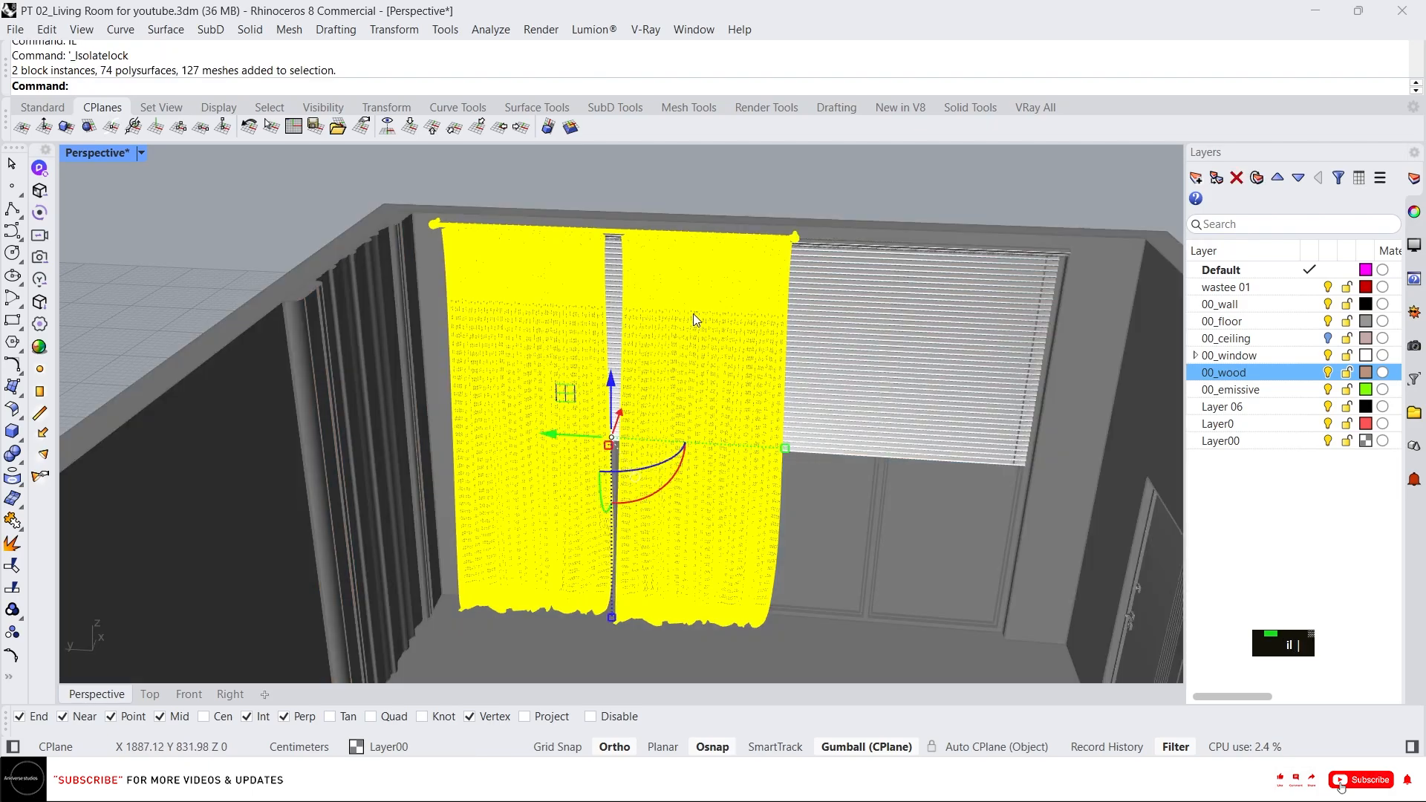
key(Escape)
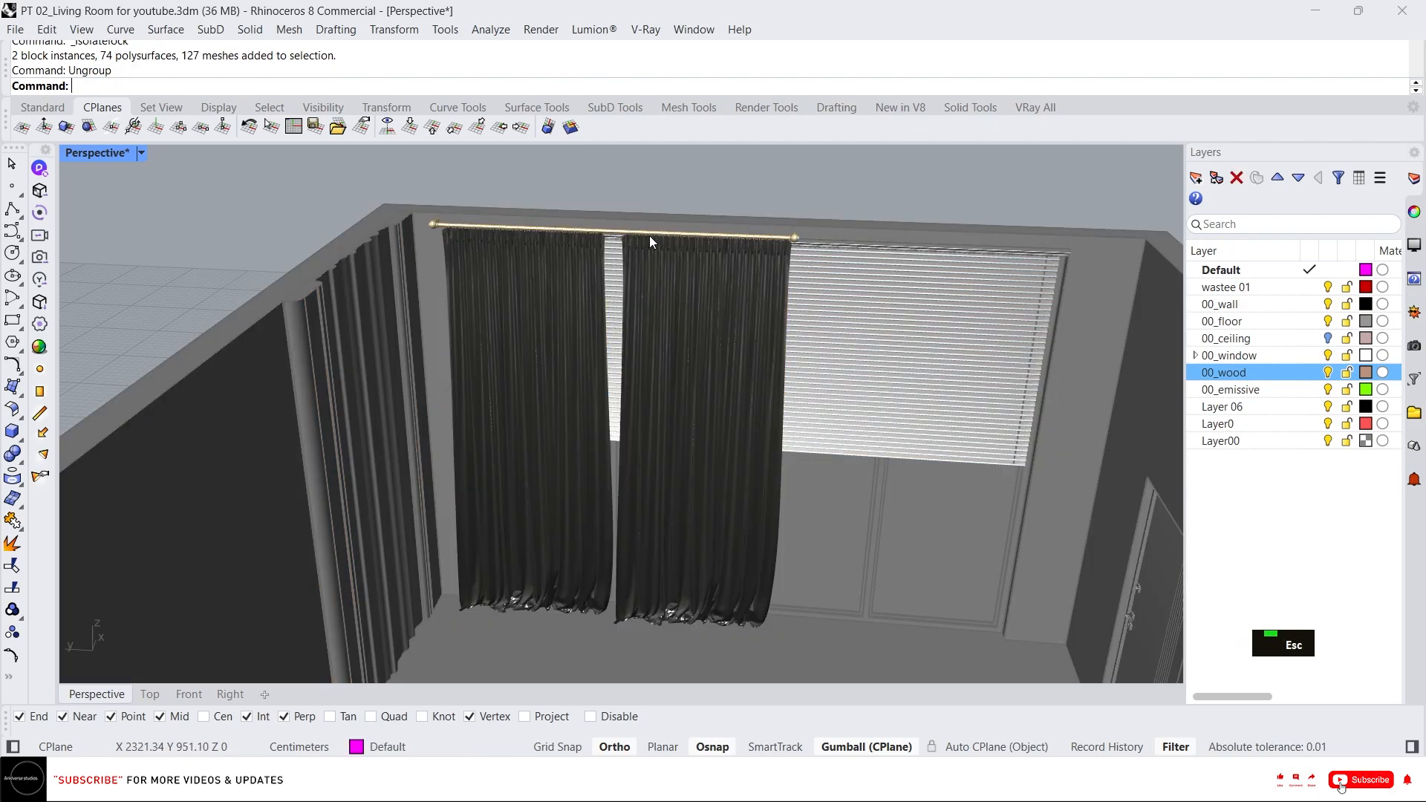
drag(645, 354, 835, 558)
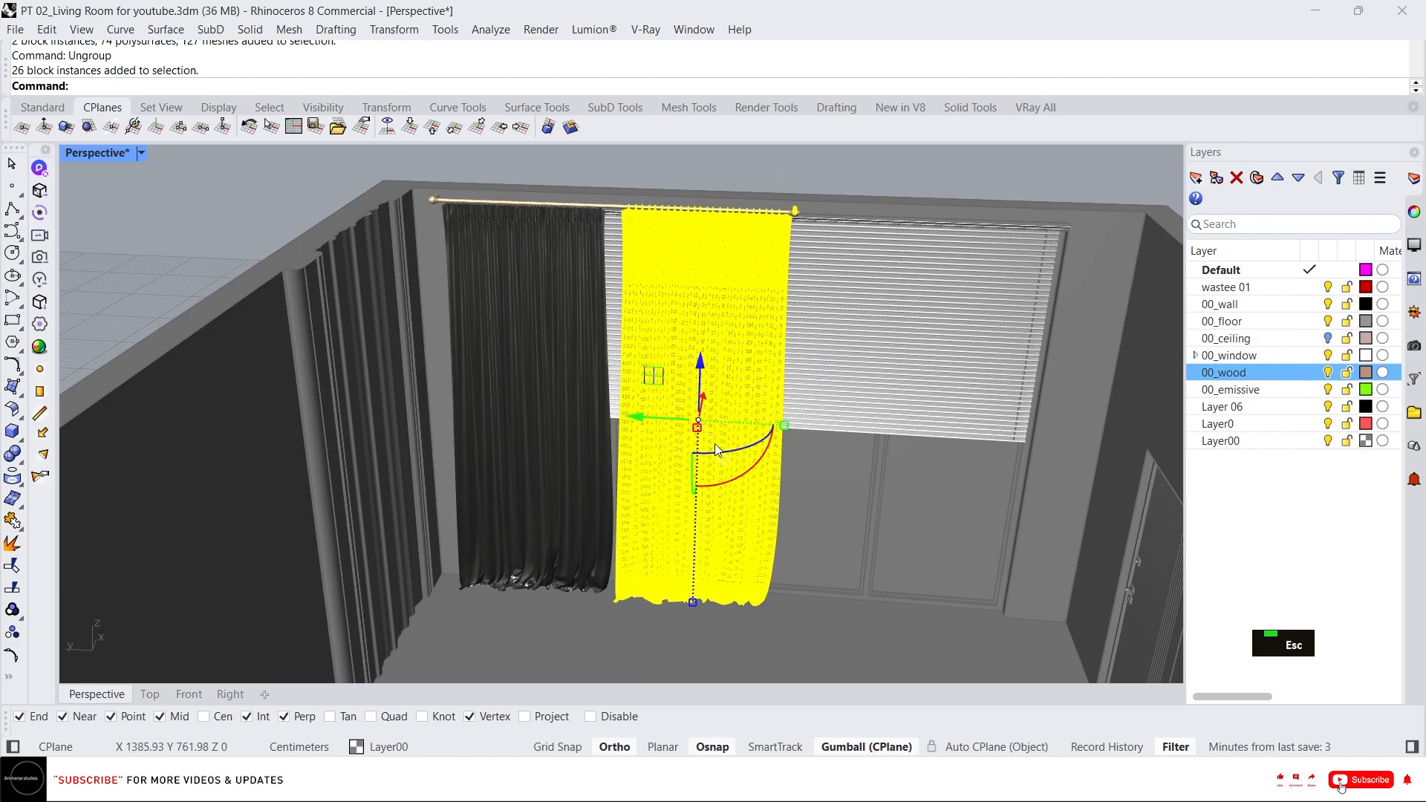
drag(802, 443, 907, 455)
right_drag(1107, 215, 865, 272)
key(Escape)
key(Escape)
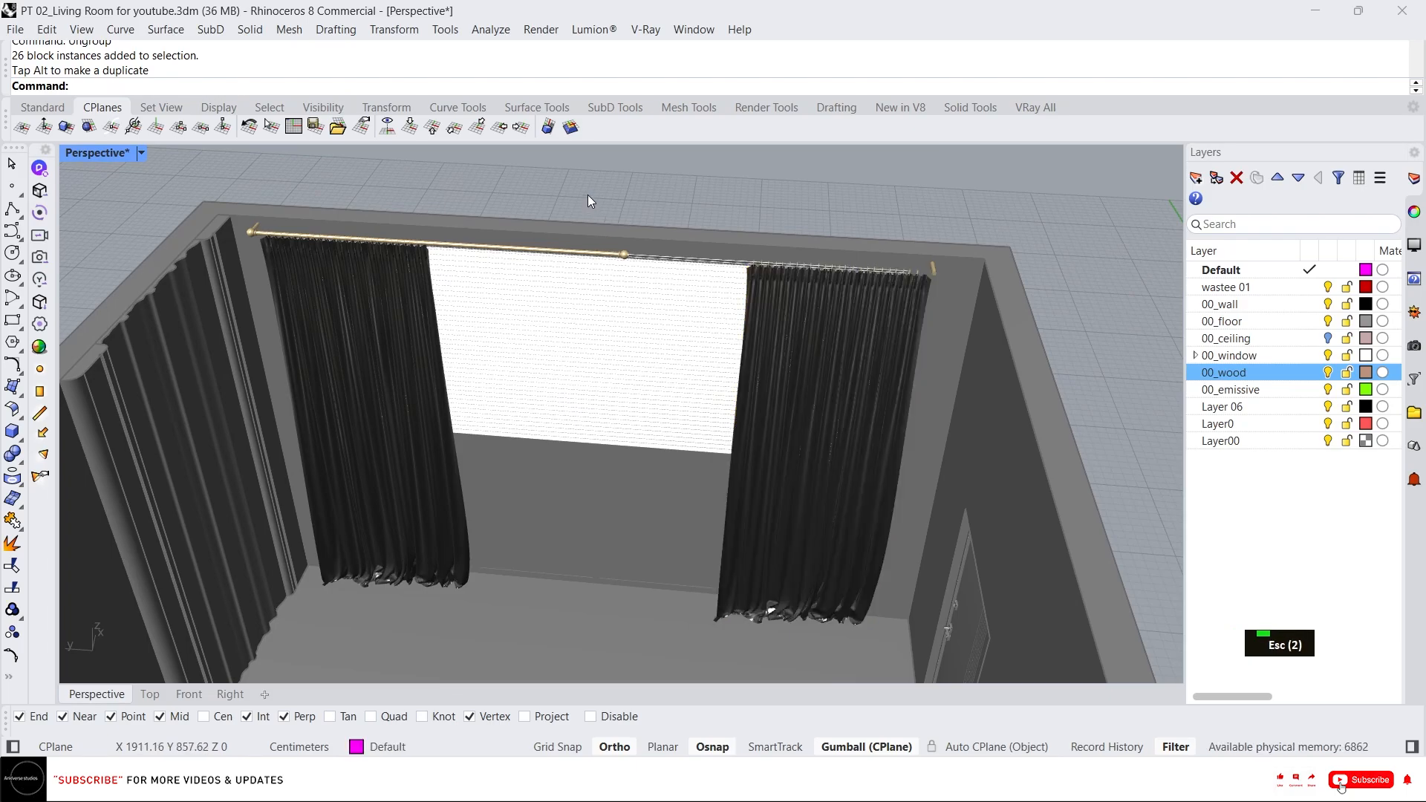
Move the end section of the curtain rod outward so the rod extends past the right curtain.
ctrl+shift+drag(580, 202, 678, 407)
scroll(631, 304, up, 2)
scroll(359, 306, down, 2)
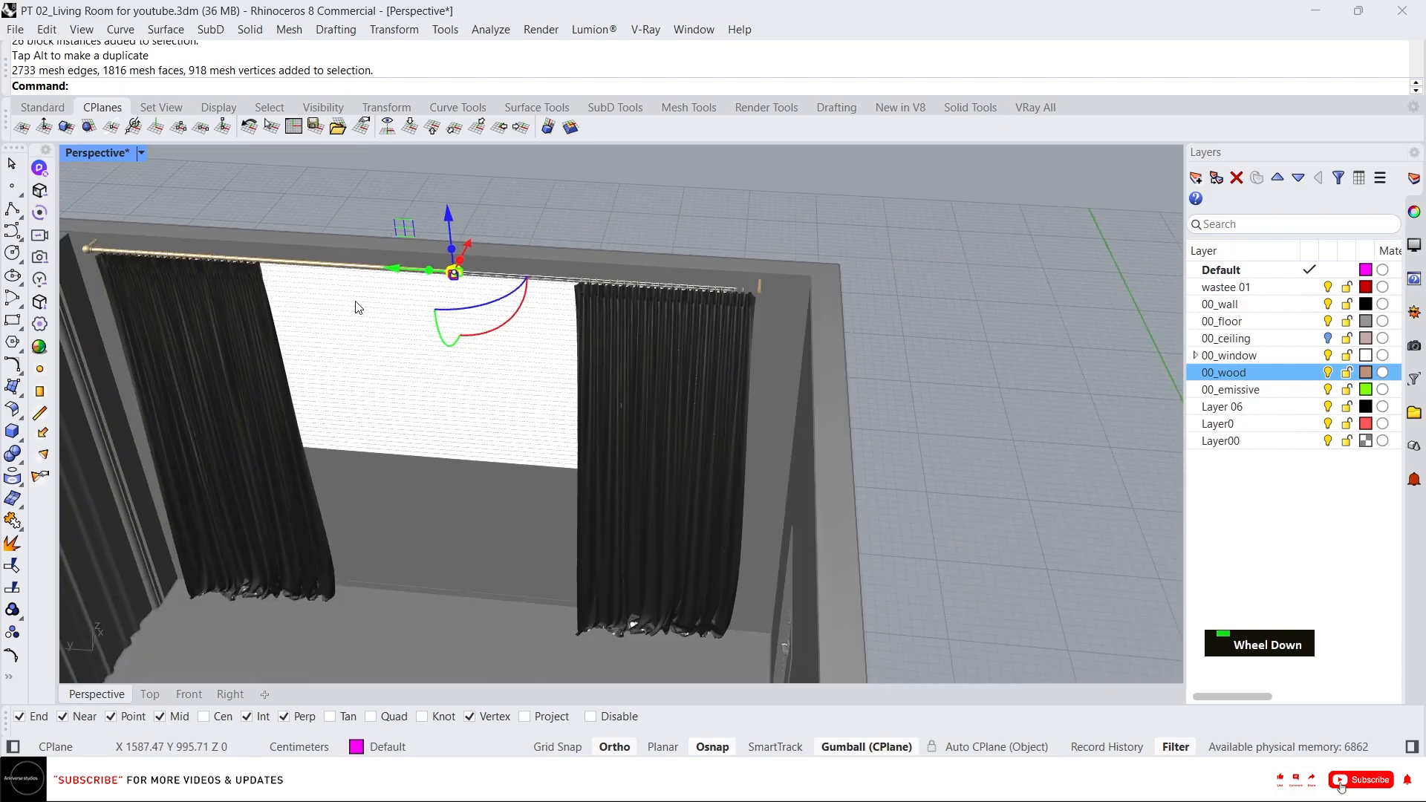
drag(384, 278, 595, 287)
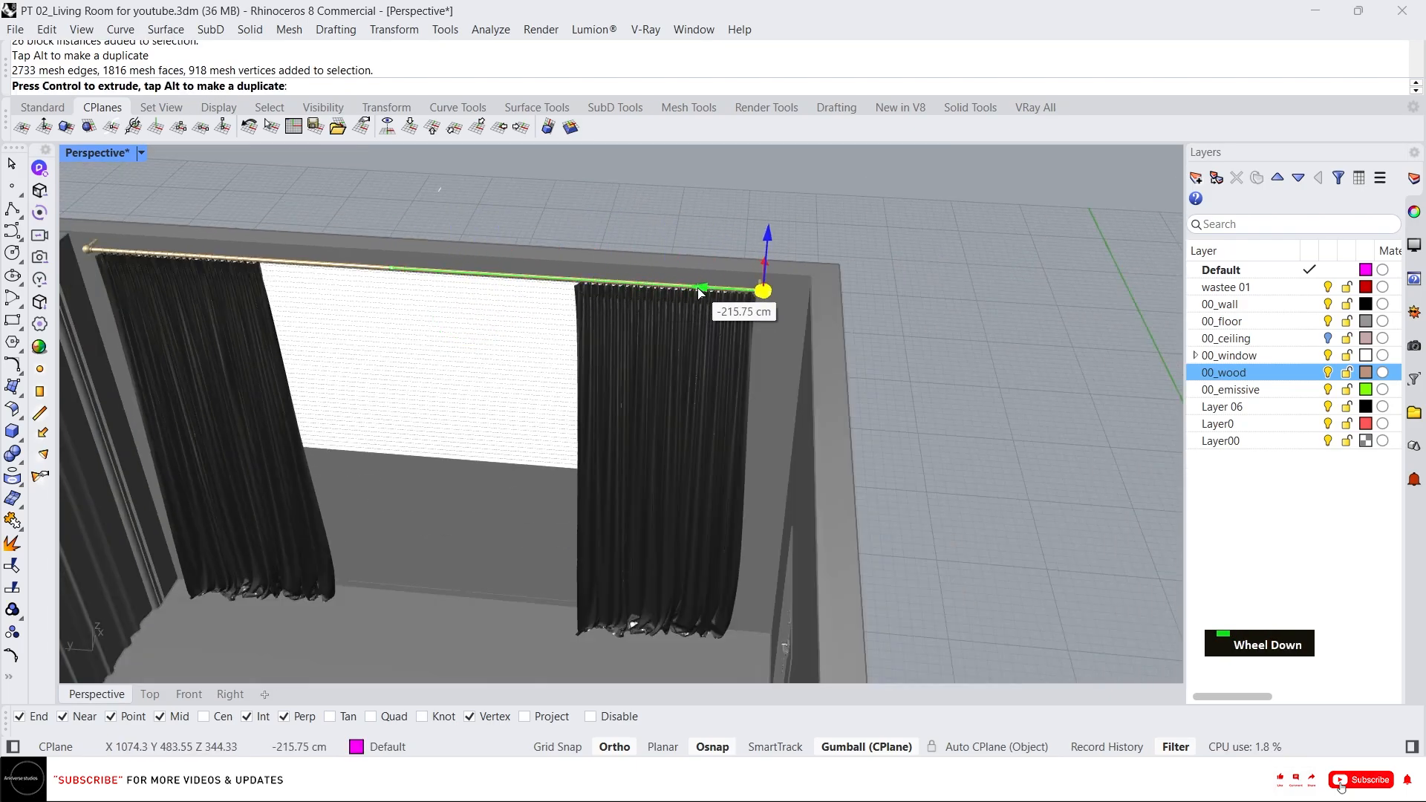
drag(698, 292, 787, 326)
scroll(742, 274, up, 3)
scroll(802, 315, down, 3)
key(Escape)
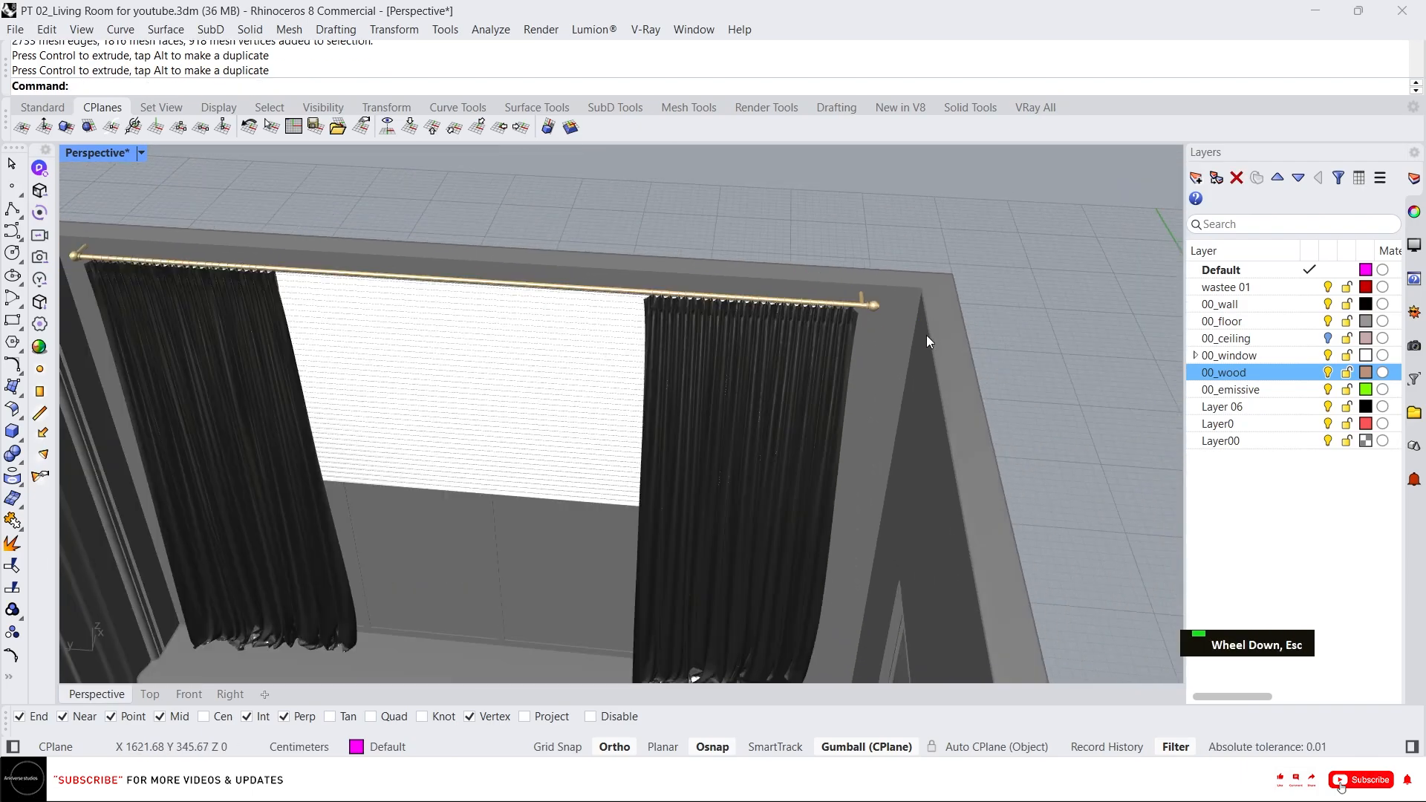
Move the rod's end knob slightly inward along the rod.
scroll(925, 337, down, 2)
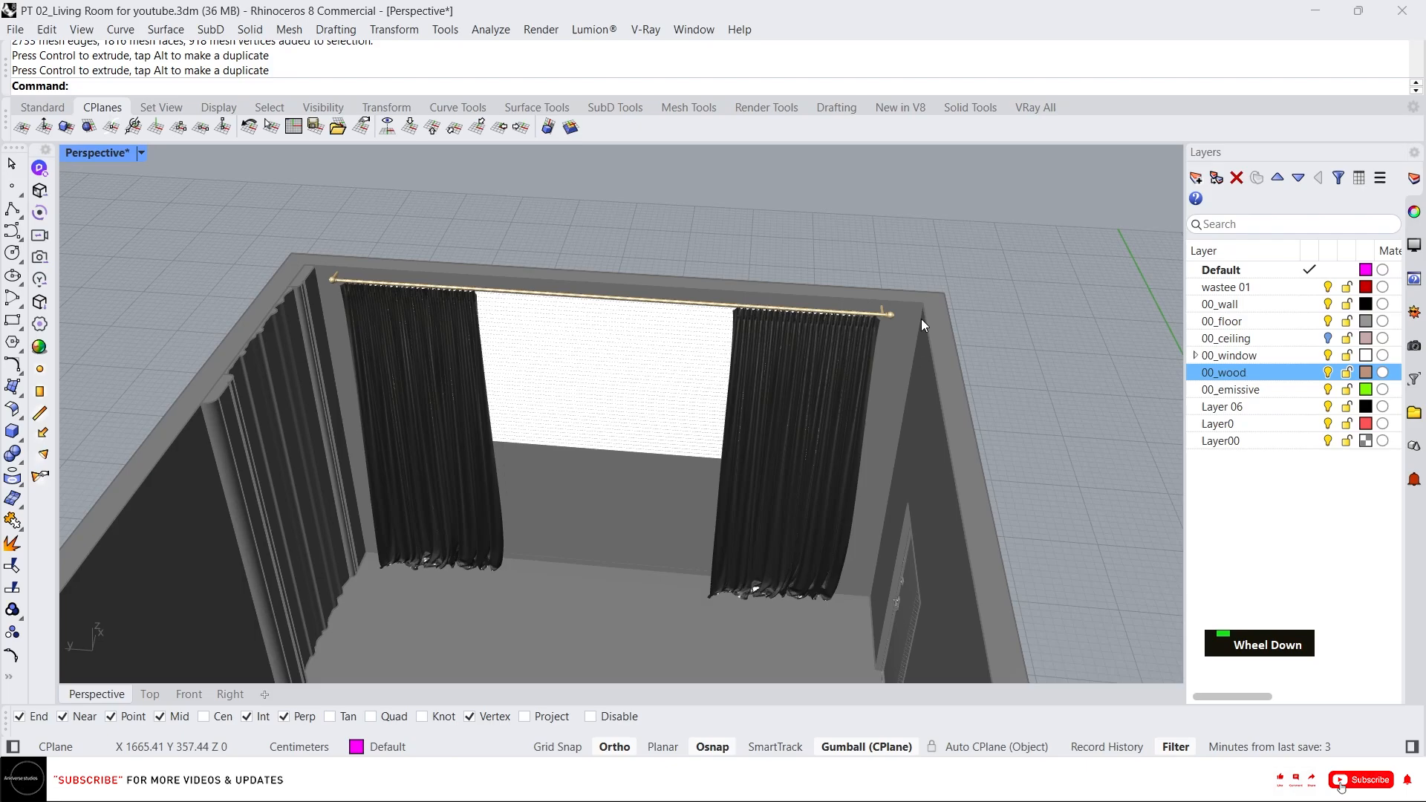
click(891, 318)
scroll(895, 318, up, 4)
key(Escape)
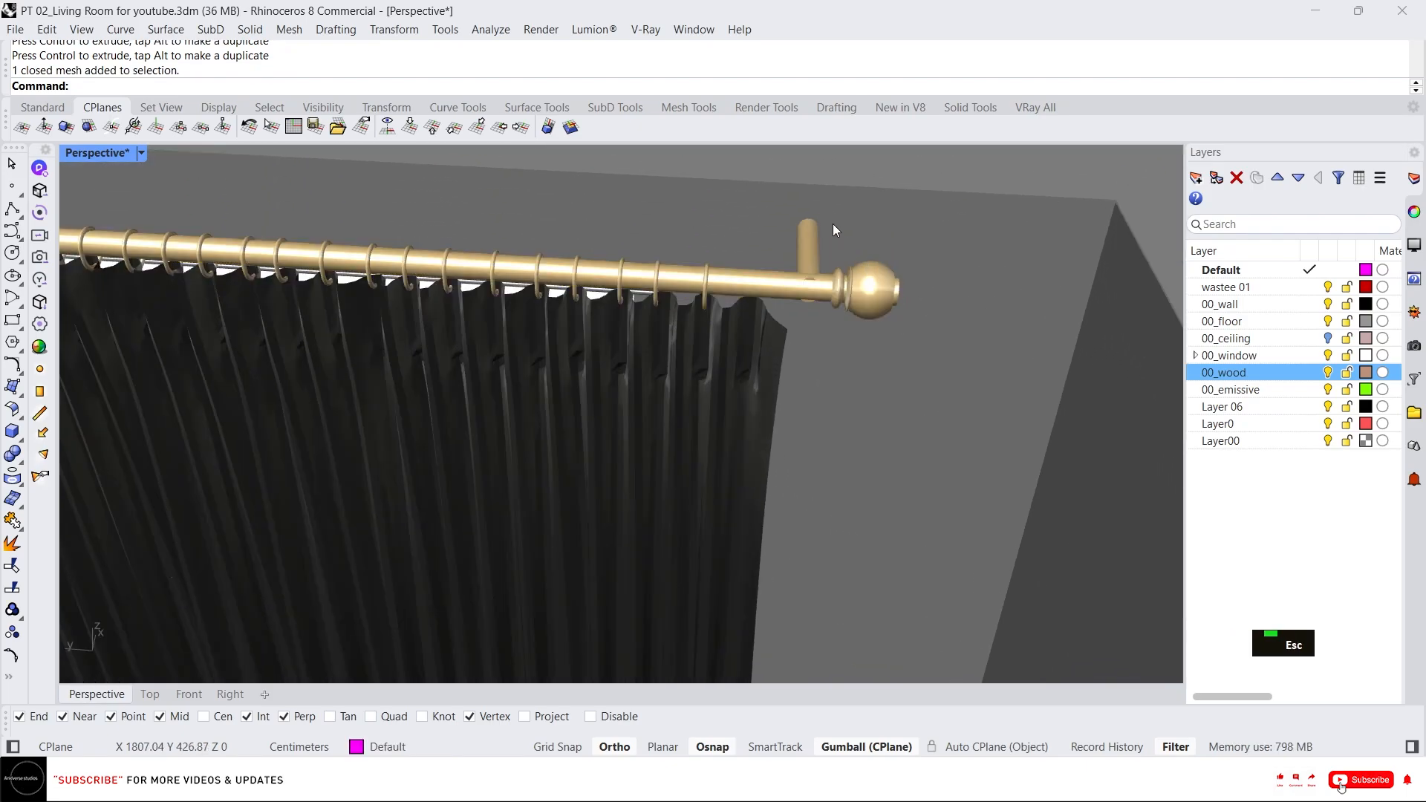
ctrl+shift+click(872, 291)
scroll(800, 291, up, 2)
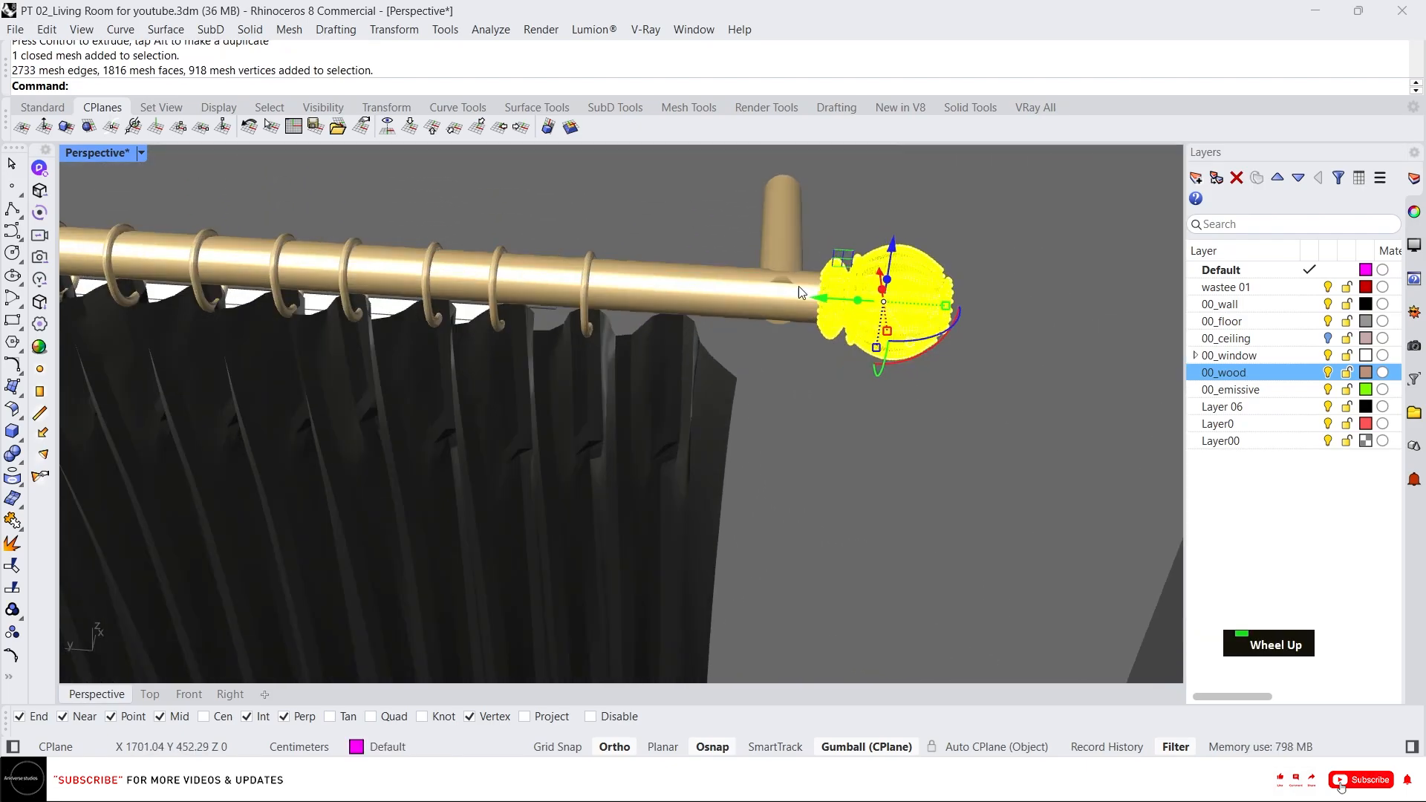
drag(814, 307, 743, 282)
key(Escape)
Shift the whole curtain rod so its end lines up with the wall corner.
click(787, 283)
scroll(825, 268, down, 5)
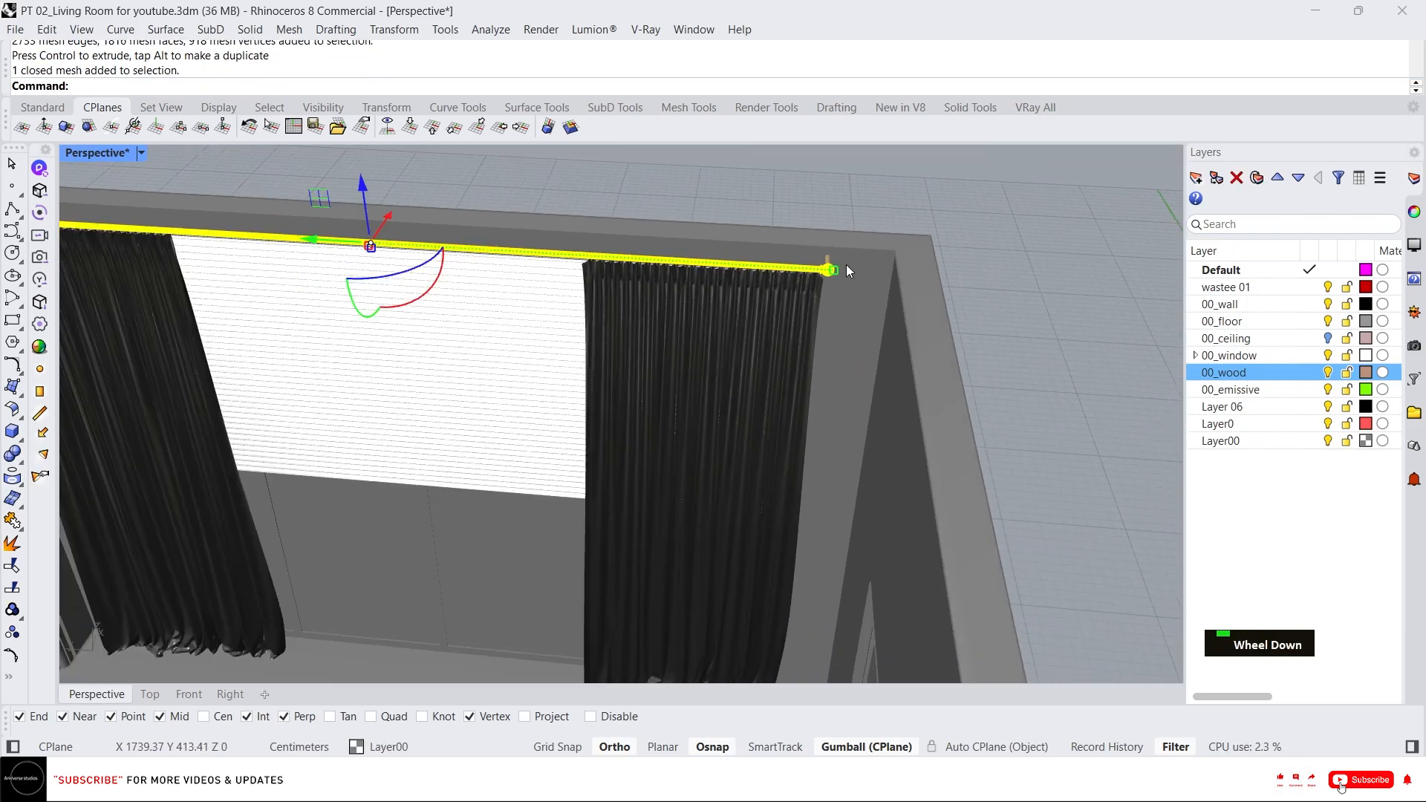
right_drag(845, 265, 894, 255)
scroll(698, 311, up, 2)
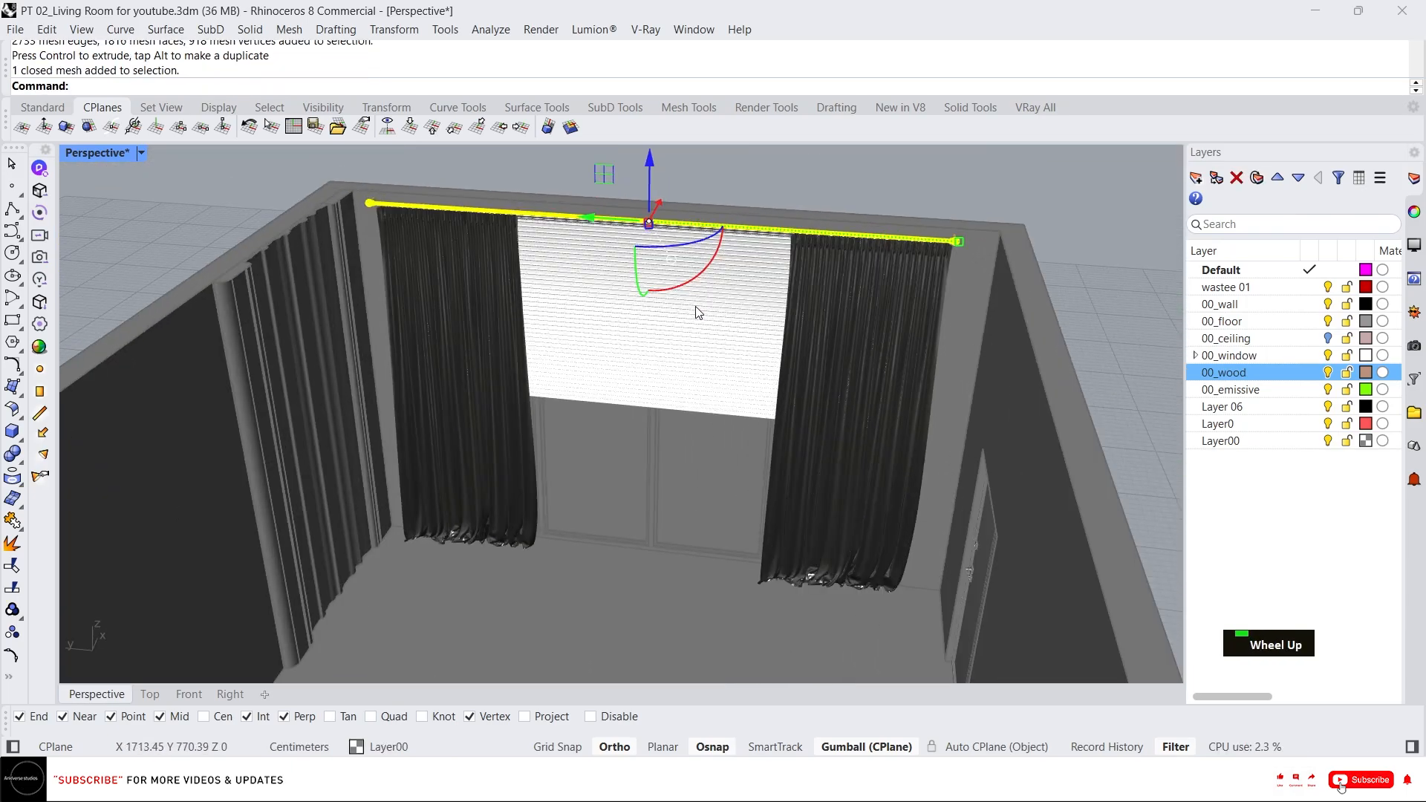
key(Escape)
Group all the curtain parts and the rod, then unlock the locked objects.
key(ctrl+a)
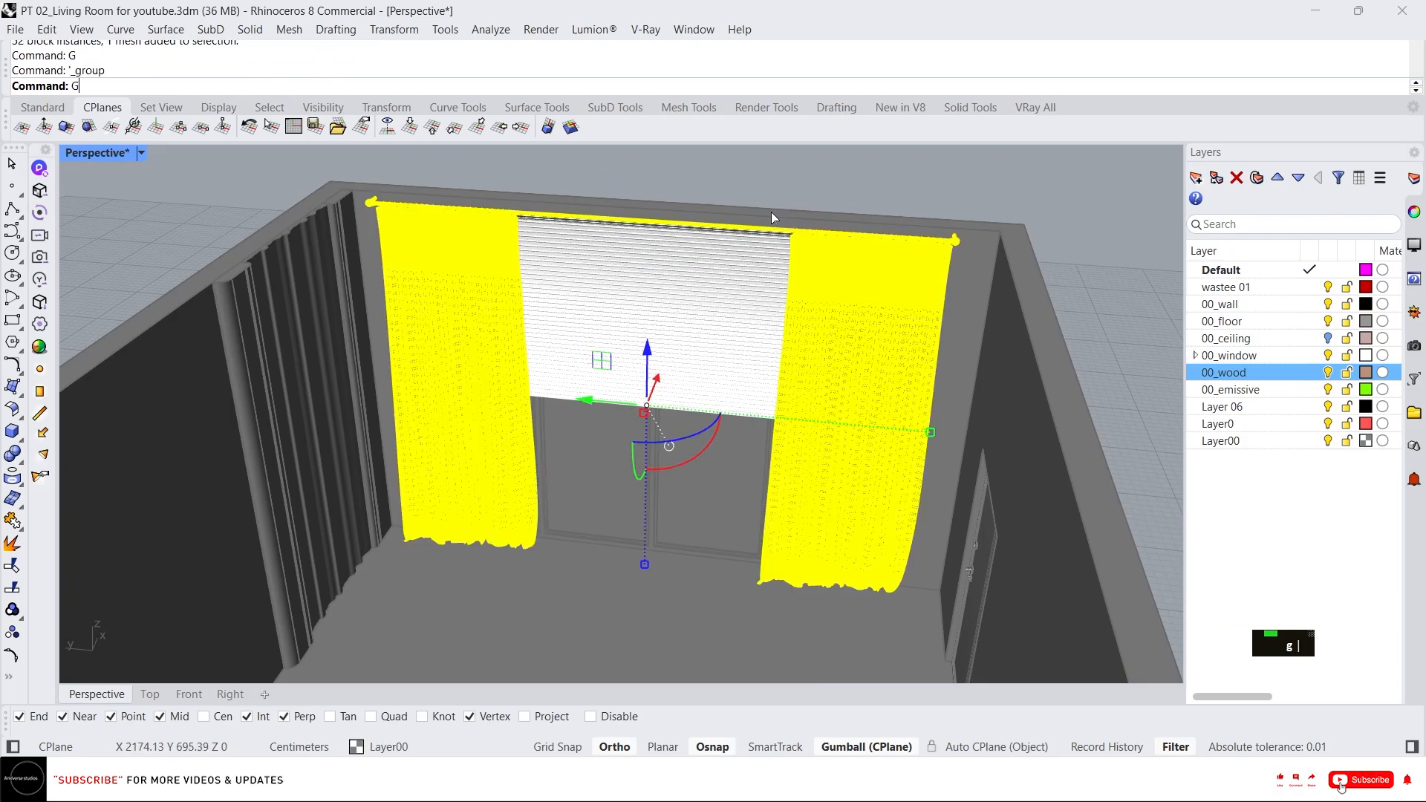
key(Escape)
key(Escape)
middle_click(740, 251)
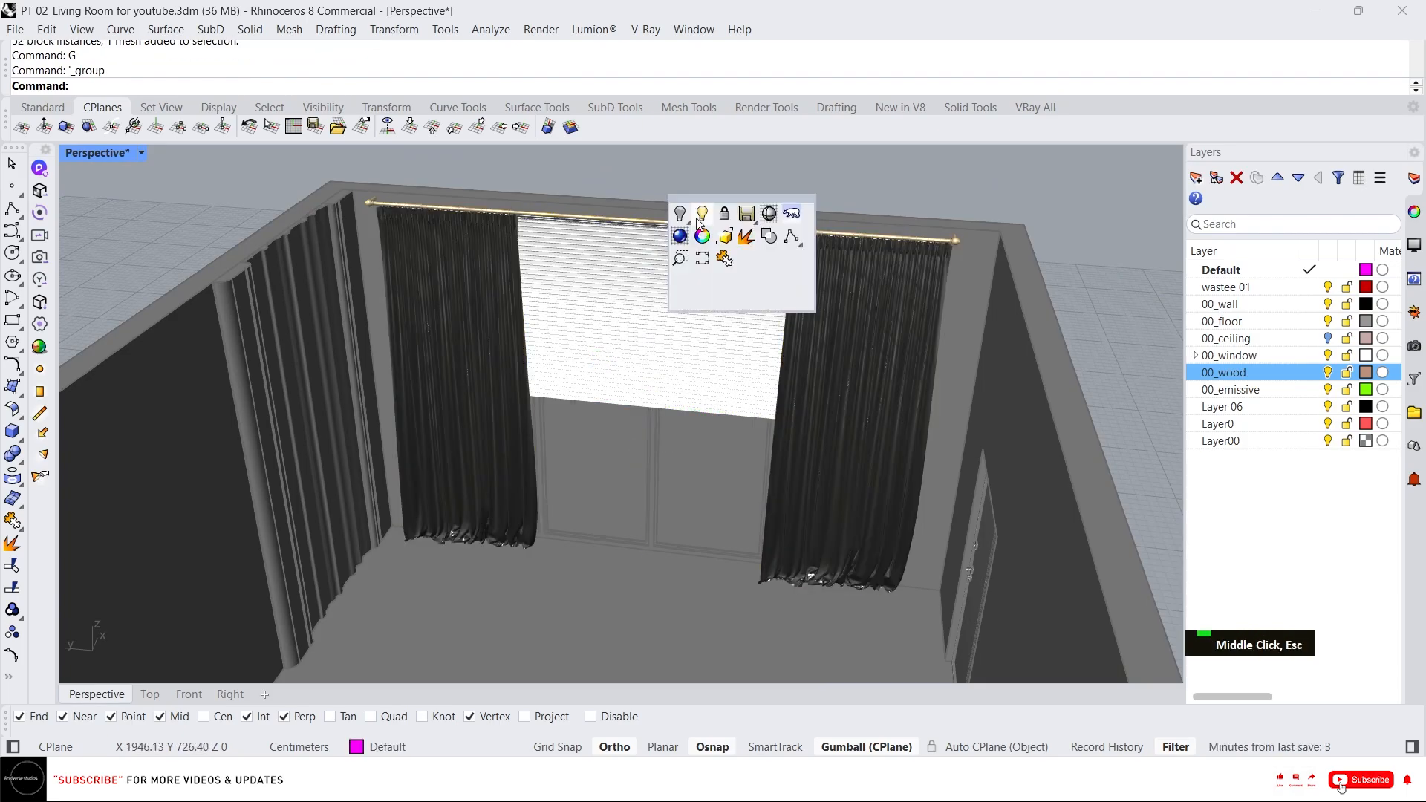
right_click(726, 216)
Reposition the curtain group against the window wall.
click(847, 298)
scroll(847, 300, down, 4)
mouse_move(862, 303)
right_down()
mouse_move(724, 311)
mouse_move(836, 306)
right_up()
scroll(724, 310, up, 3)
scroll(837, 307, down, 3)
scroll(836, 305, up, 5)
key(Escape)
scroll(857, 287, up, 2)
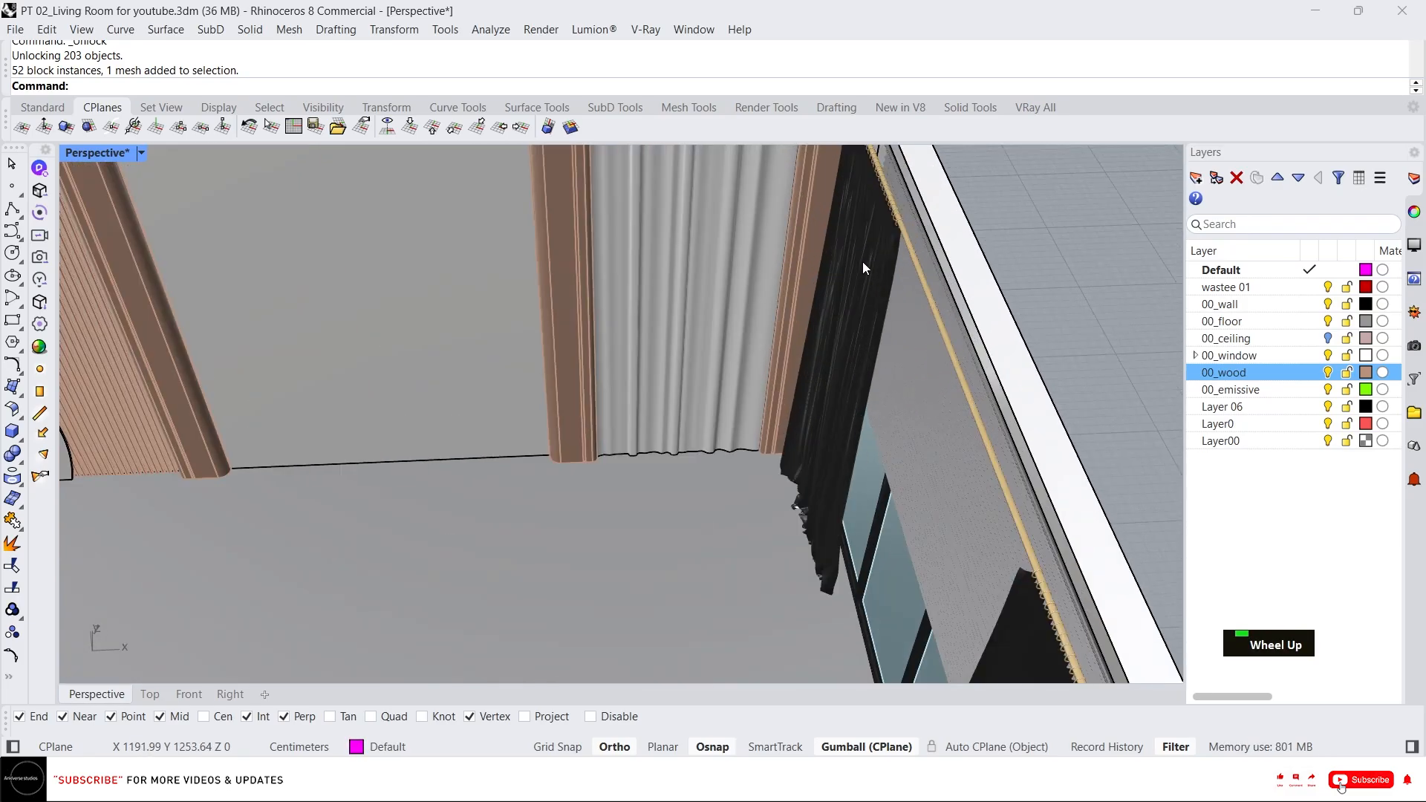
click(844, 273)
scroll(754, 336, down, 5)
right_drag(771, 295, 690, 295)
scroll(844, 214, up, 4)
right_drag(844, 214, 735, 282)
scroll(751, 267, down, 5)
scroll(752, 267, up, 5)
key(Escape)
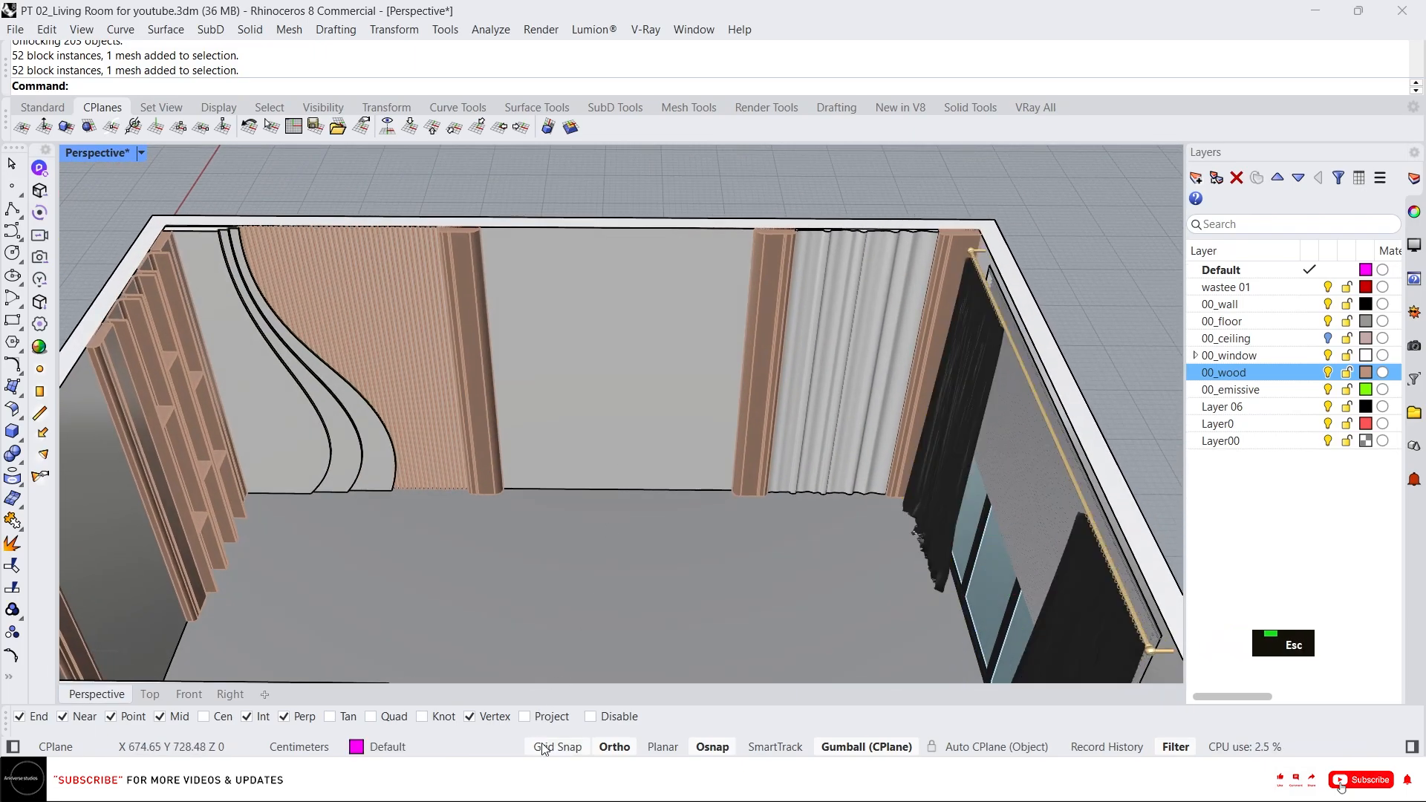
Switch to the file explorer and import the 146_Frame SketchUp asset into the scene as a mesh.
key(alt+Tab)
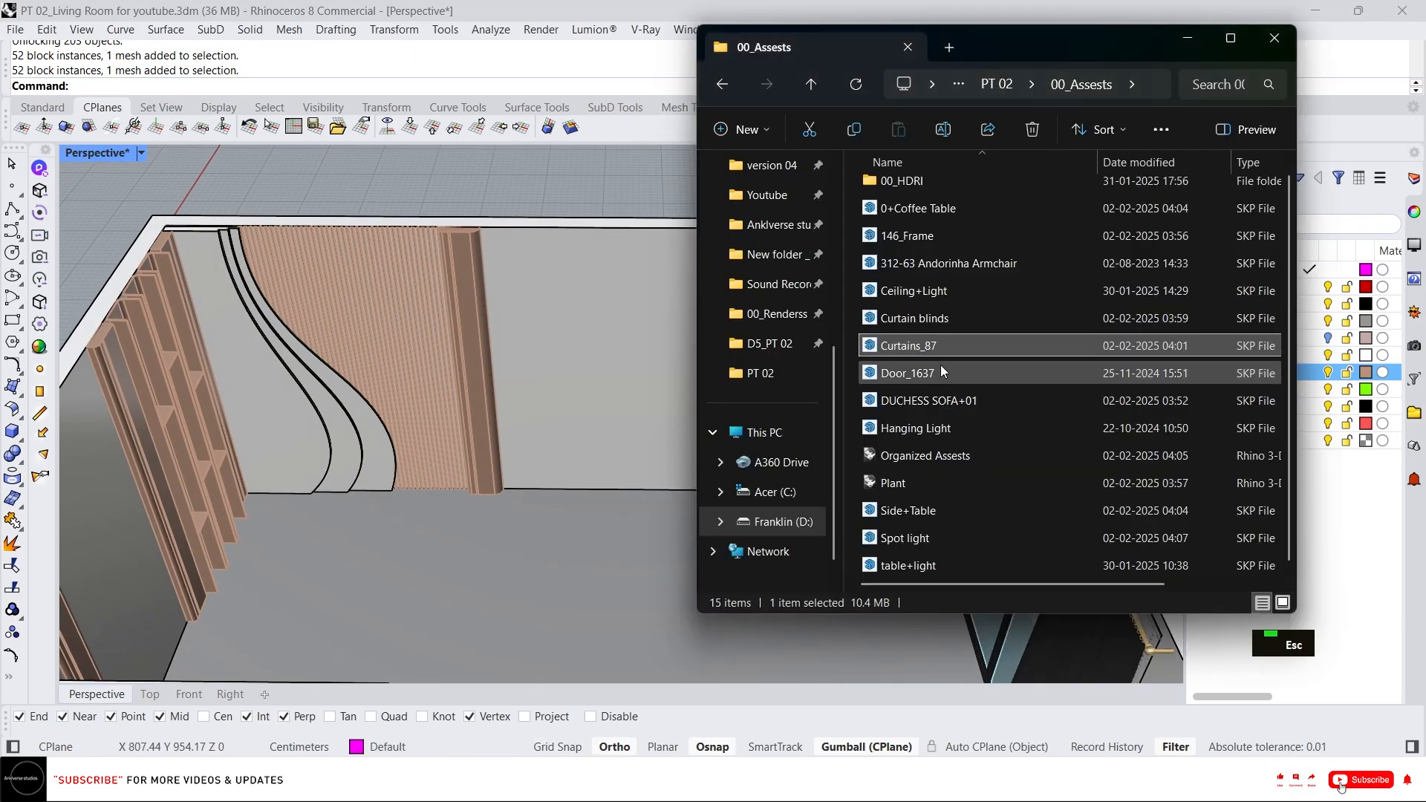
drag(946, 238, 522, 336)
click(673, 435)
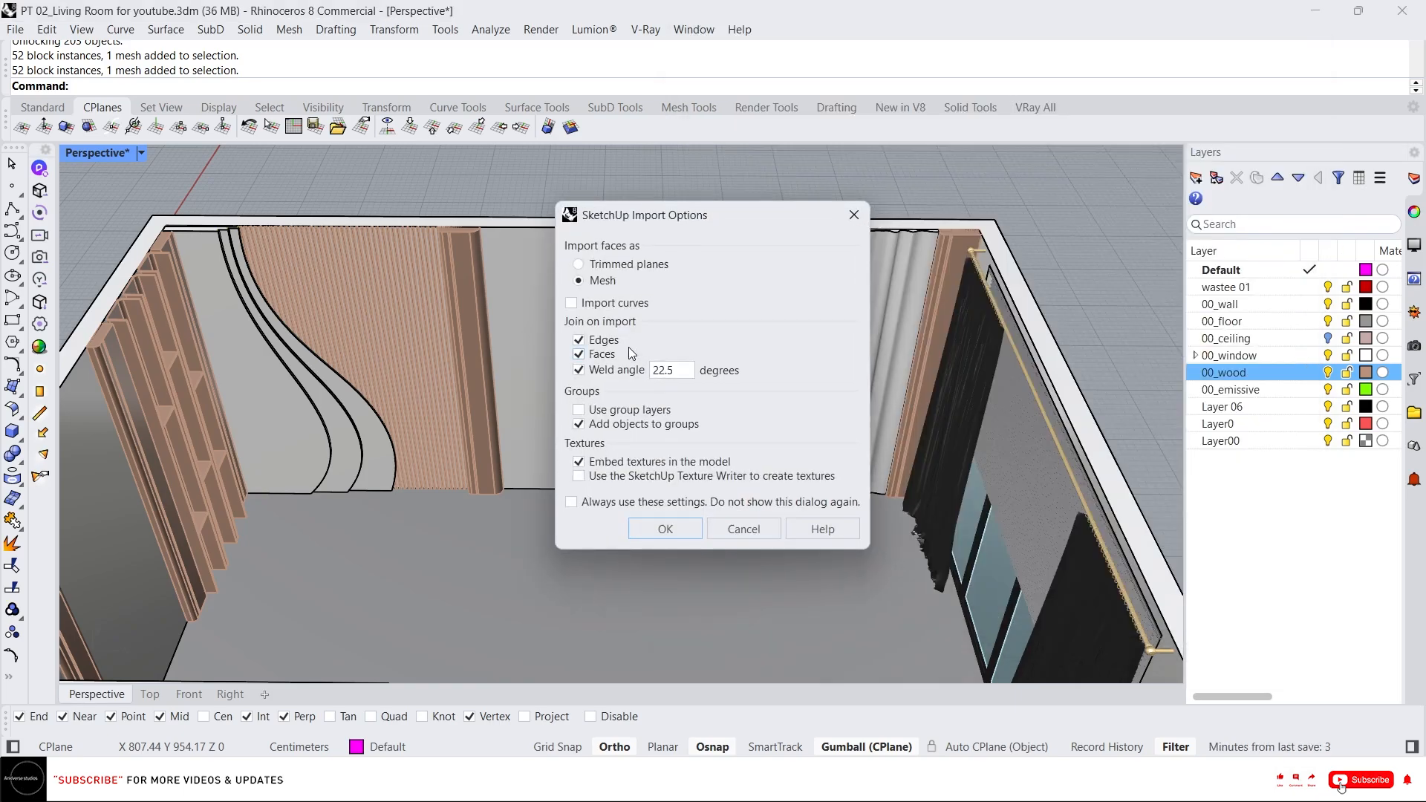
click(663, 528)
scroll(604, 303, down, 5)
scroll(605, 338, up, 8)
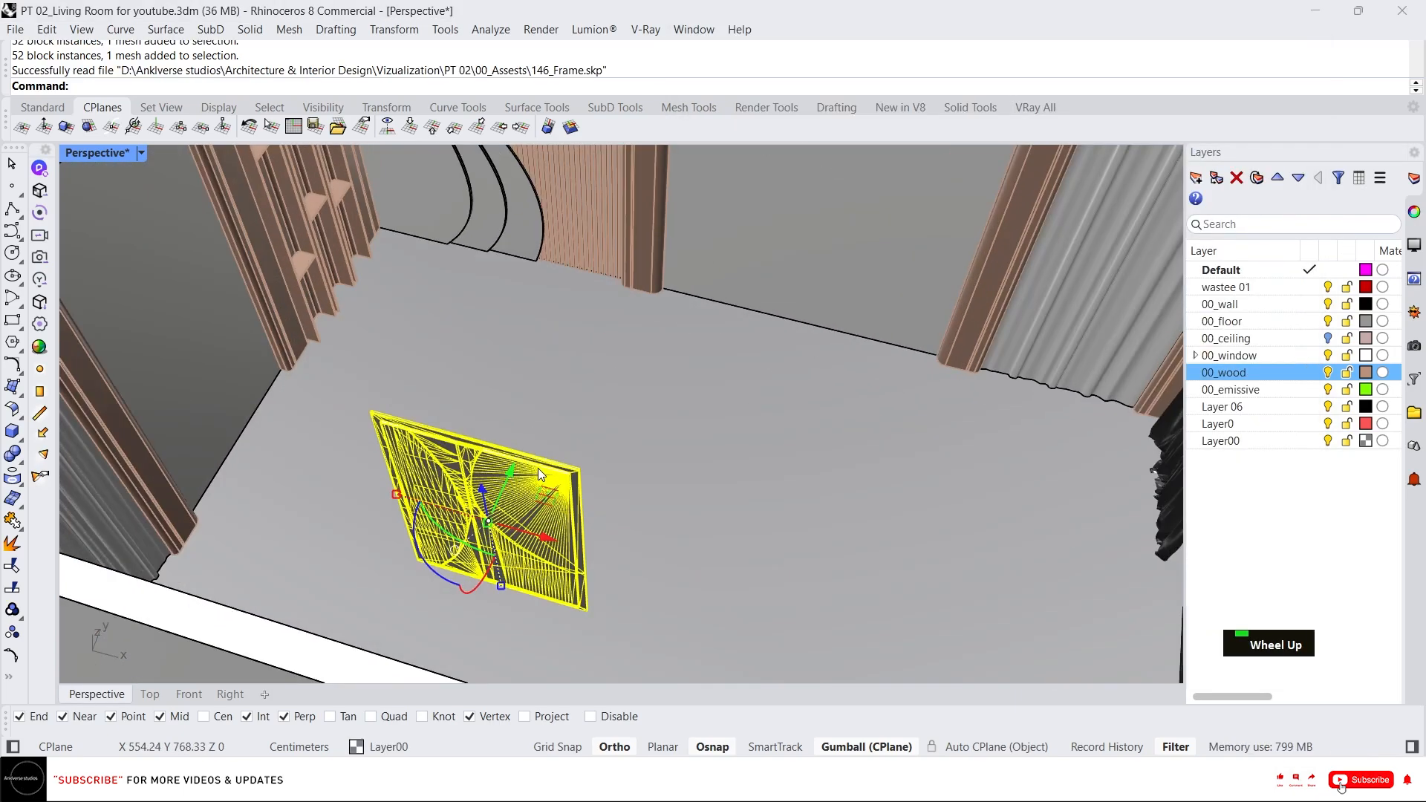
Draw a reference line along the top edge of the wall and a vertical line from its midpoint down to the floor.
key(Escape)
right_drag(605, 337, 678, 230)
scroll(678, 230, down, 5)
scroll(679, 230, up, 8)
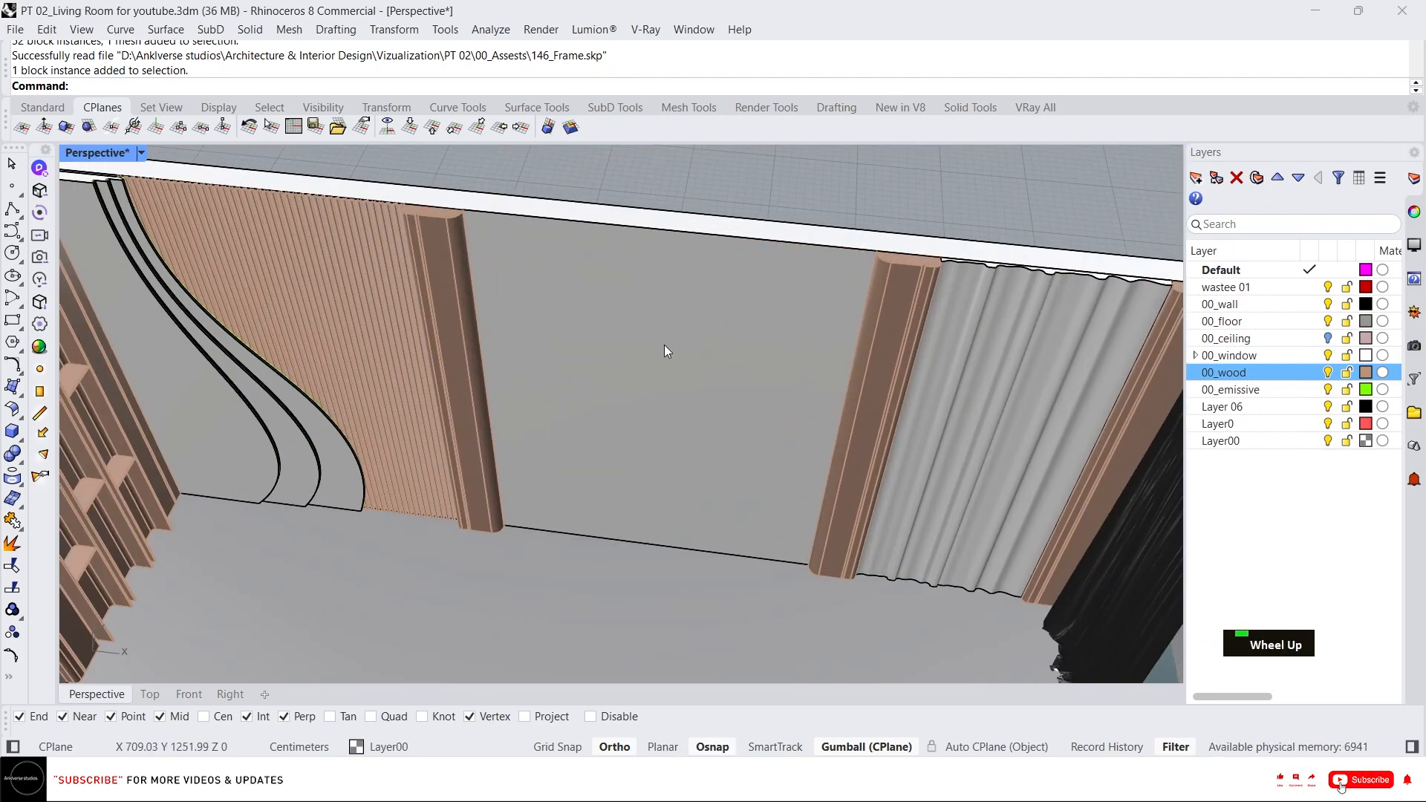
text(L)
key(Return)
click(463, 211)
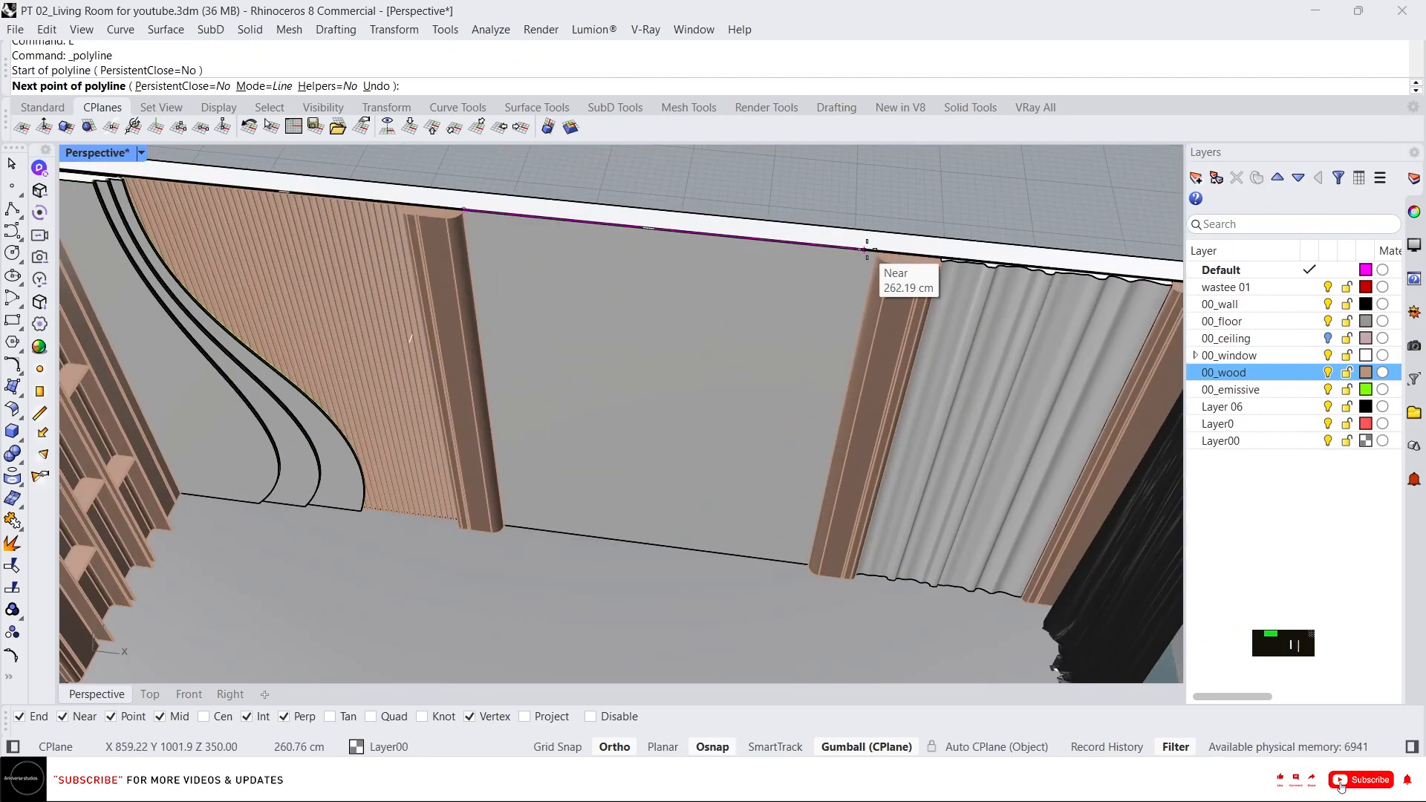
click(867, 250)
key(Return)
text(L)
key(Return)
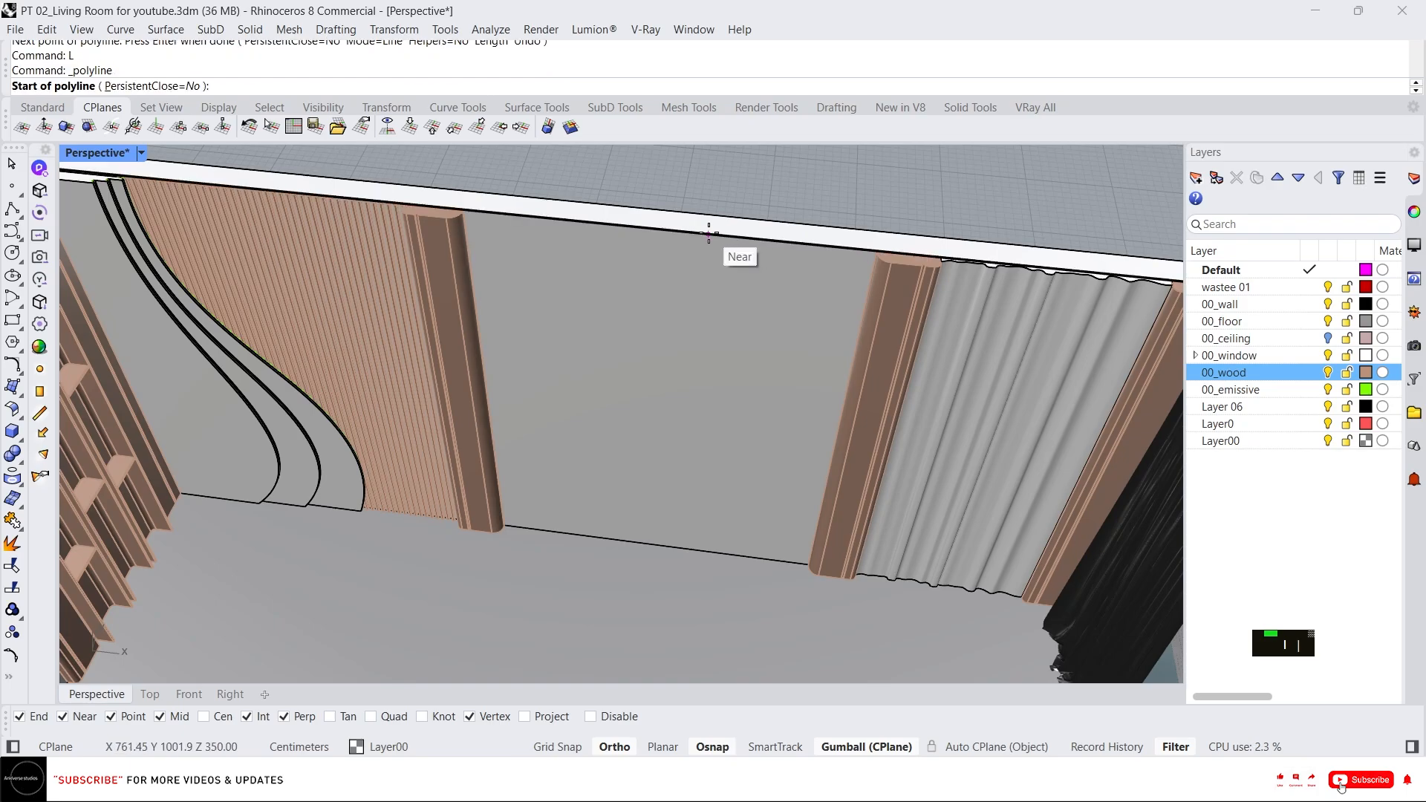
click(667, 230)
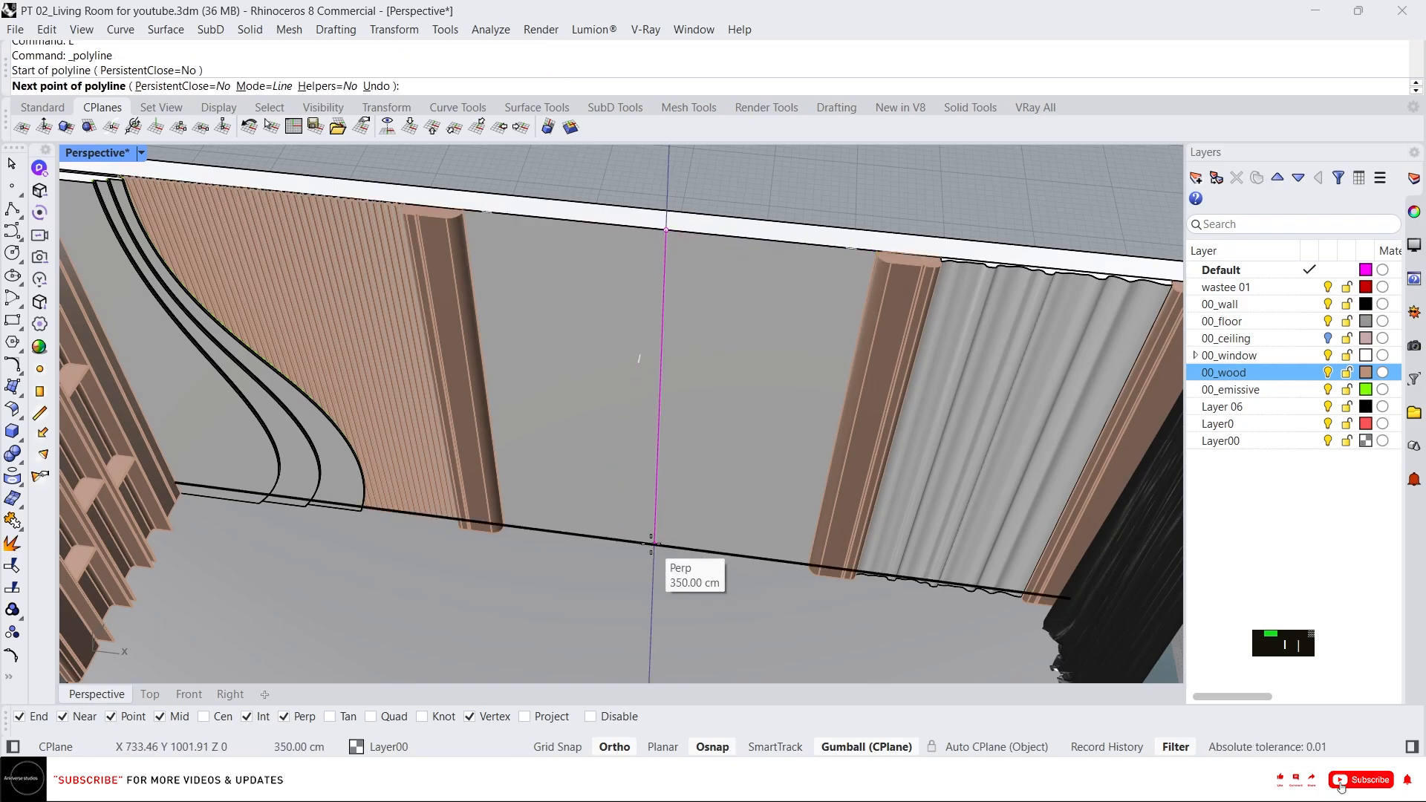
click(654, 544)
key(Return)
Draw a short horizontal reference line from the vertical line at about 190 cm height.
text(L)
key(Return)
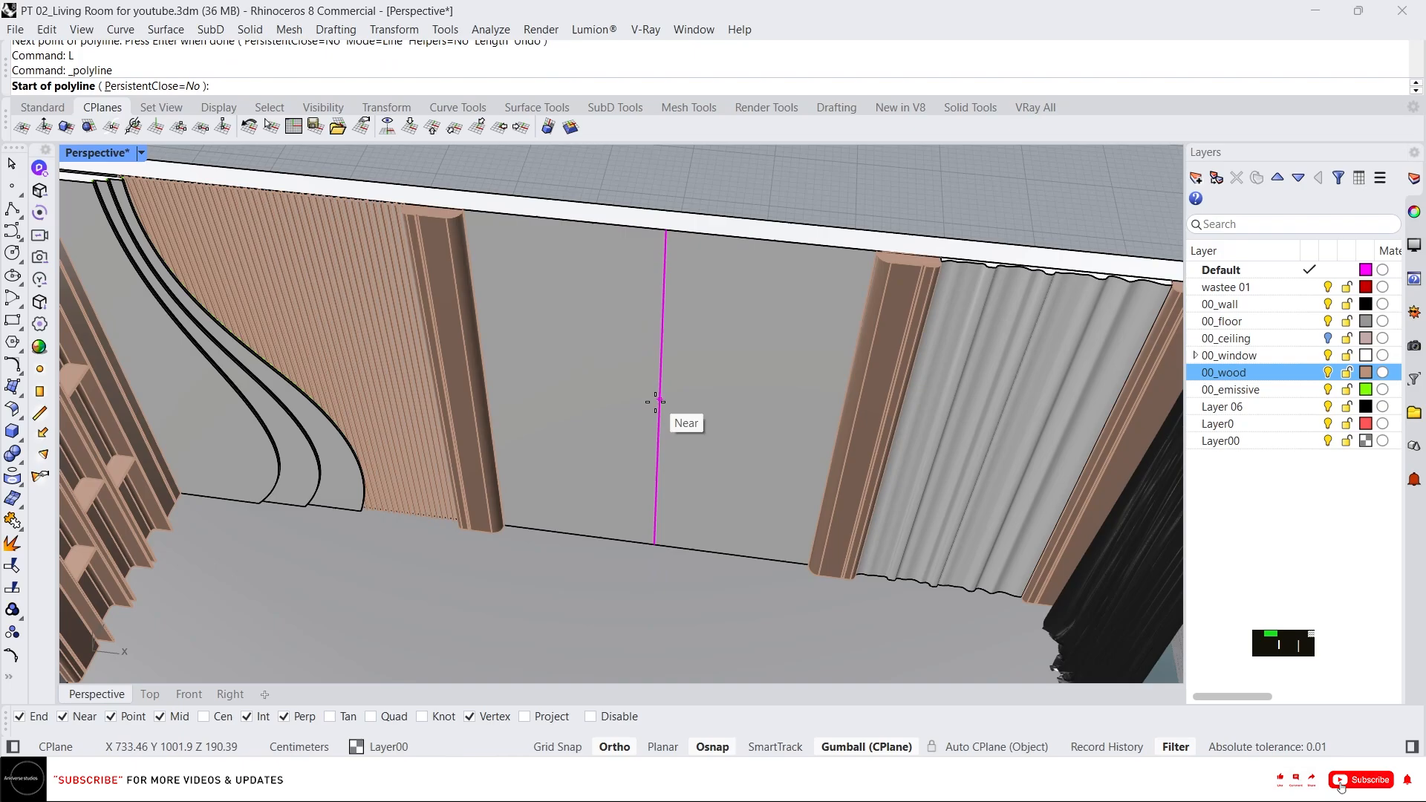
click(654, 406)
click(787, 420)
key(Return)
Isolate the imported frame together with the two reference lines.
scroll(718, 380, down, 2)
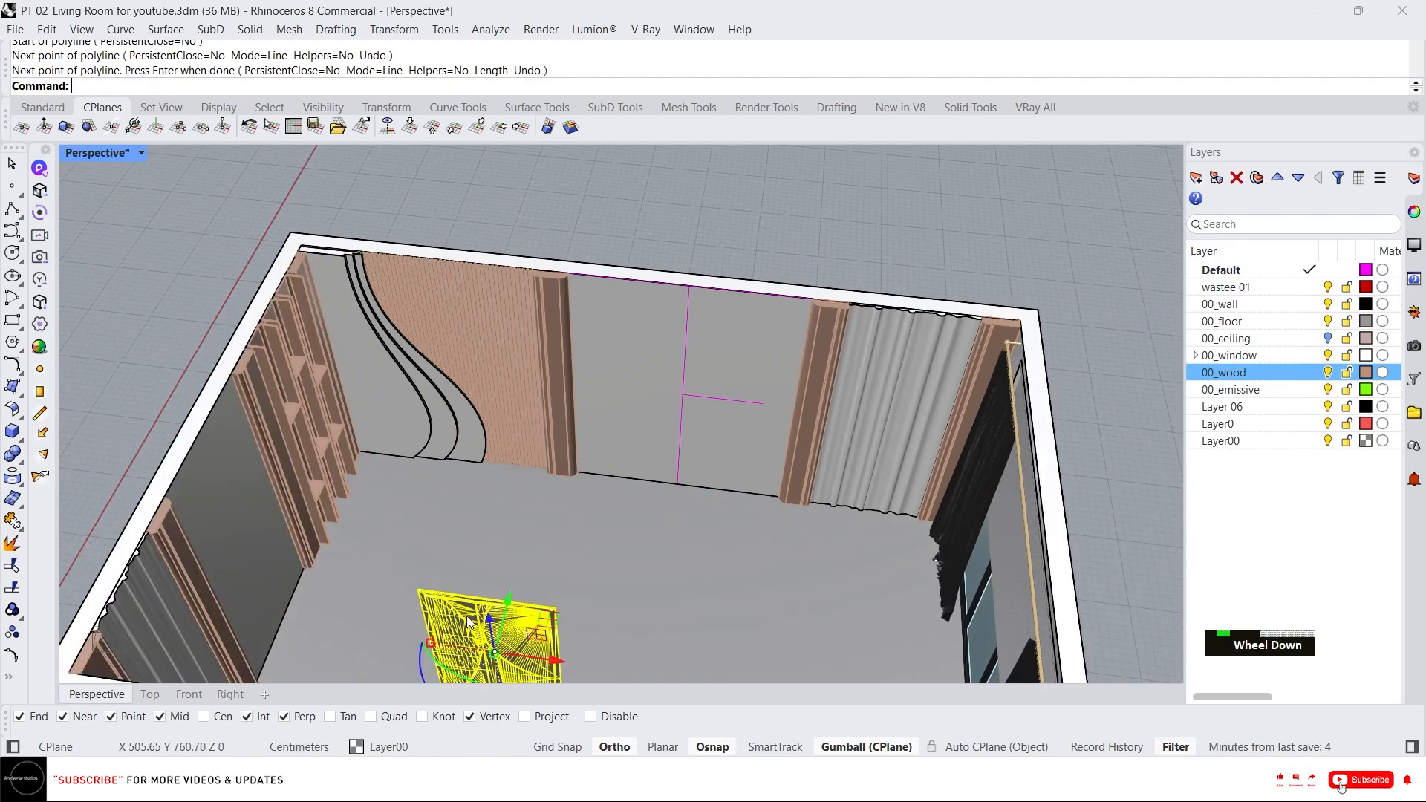
scroll(576, 577, down, 1)
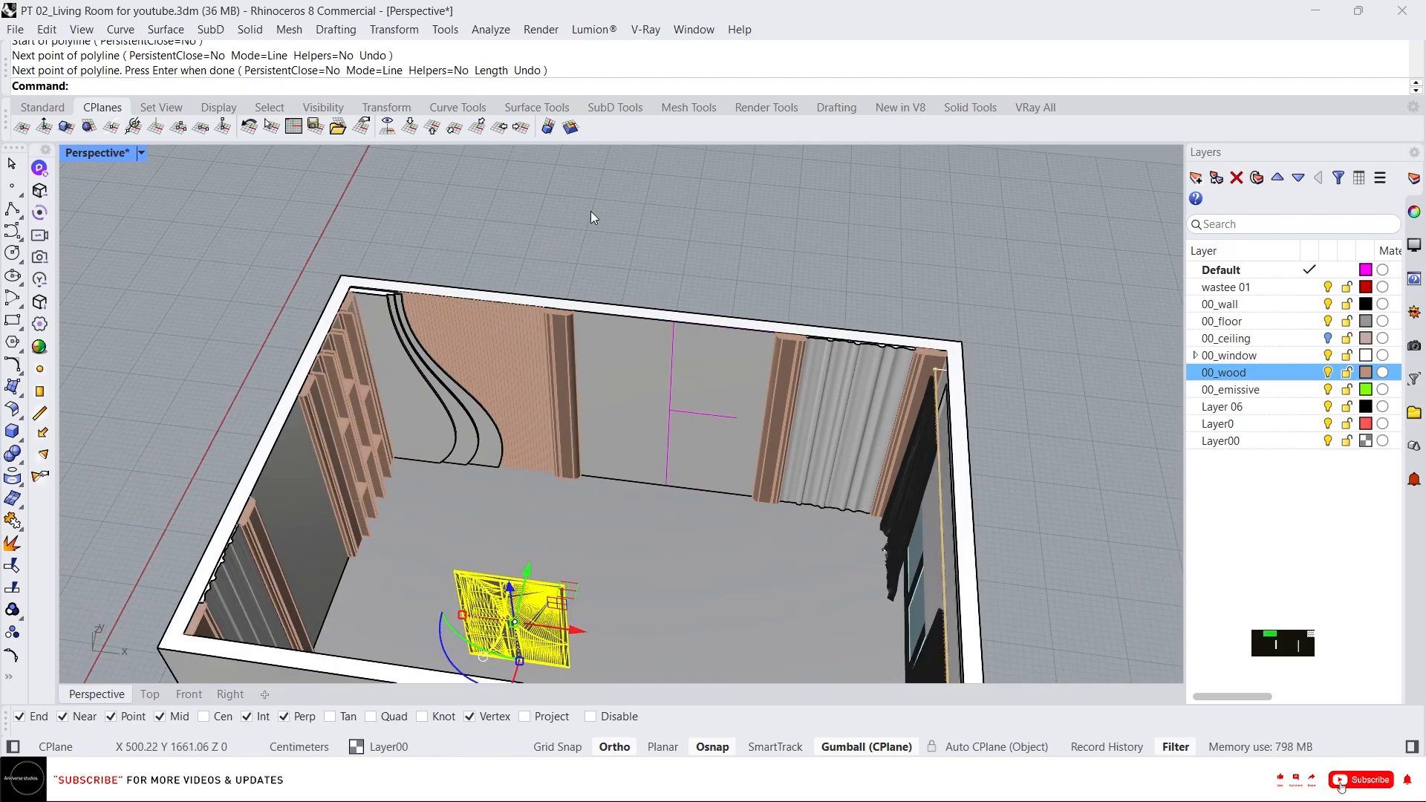
drag(592, 213, 795, 566)
shift+click(496, 605)
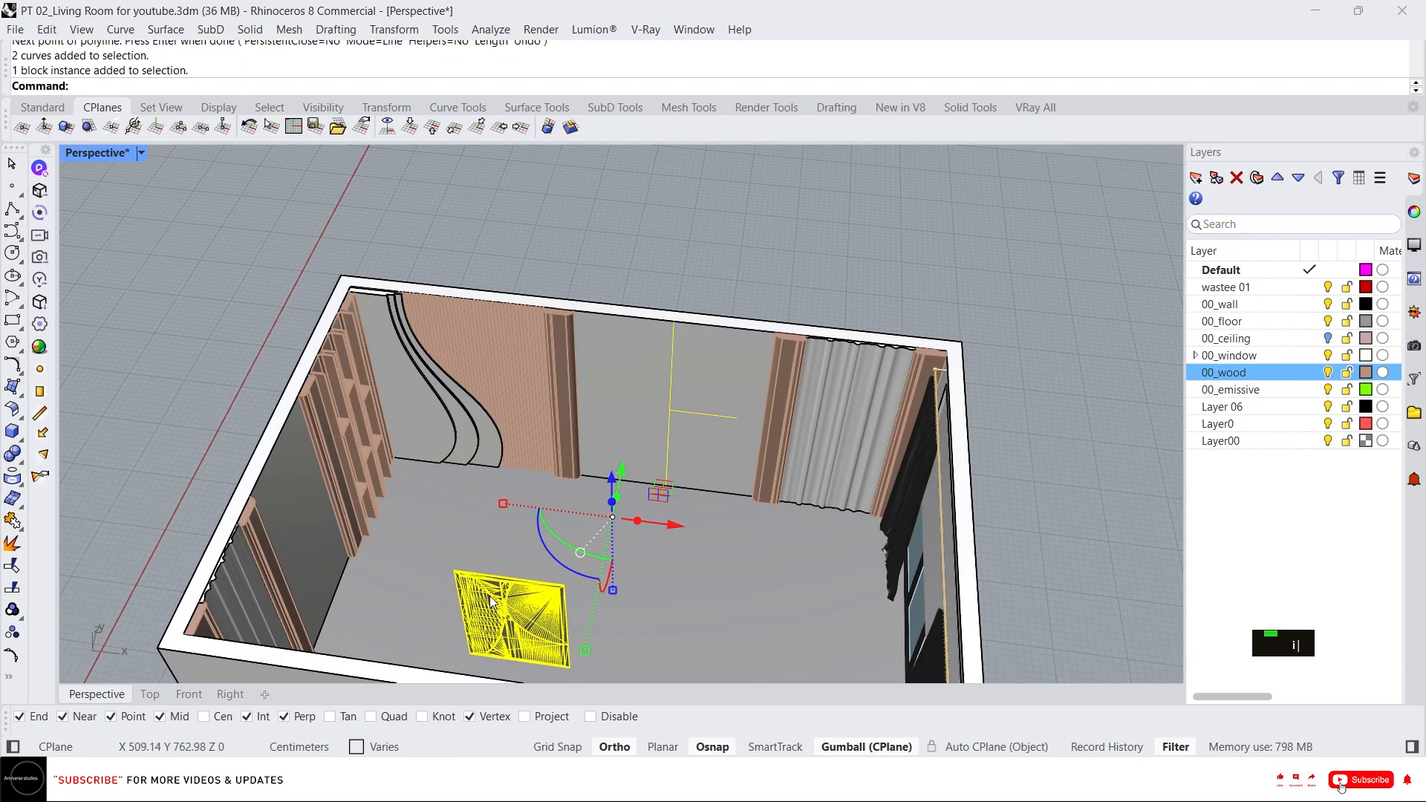
text(il)
key(space)
key(Escape)
key(Escape)
click(559, 622)
scroll(574, 597, up, 3)
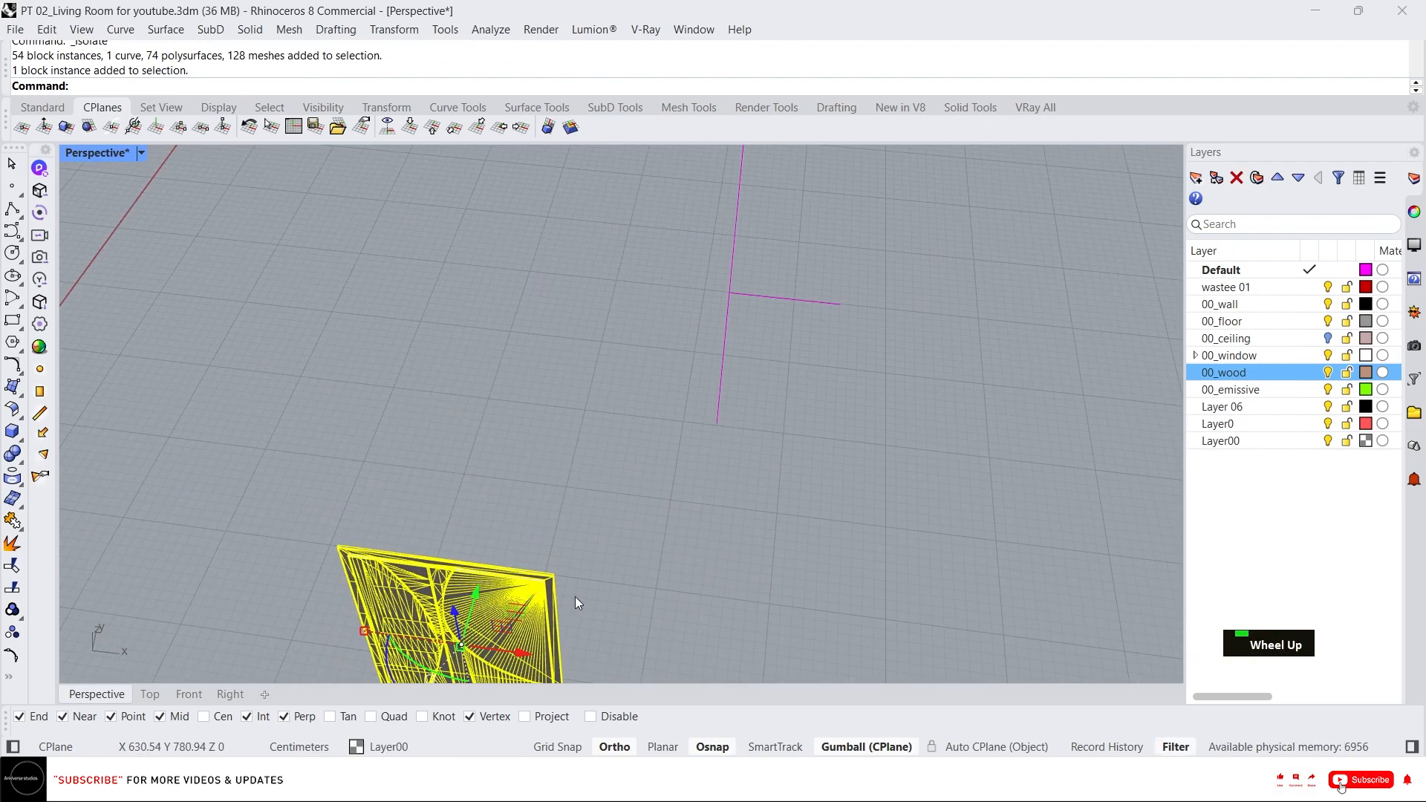
scroll(577, 598, up, 1)
Move the frame from its corner up near the reference lines.
text(m)
key(space)
click(548, 569)
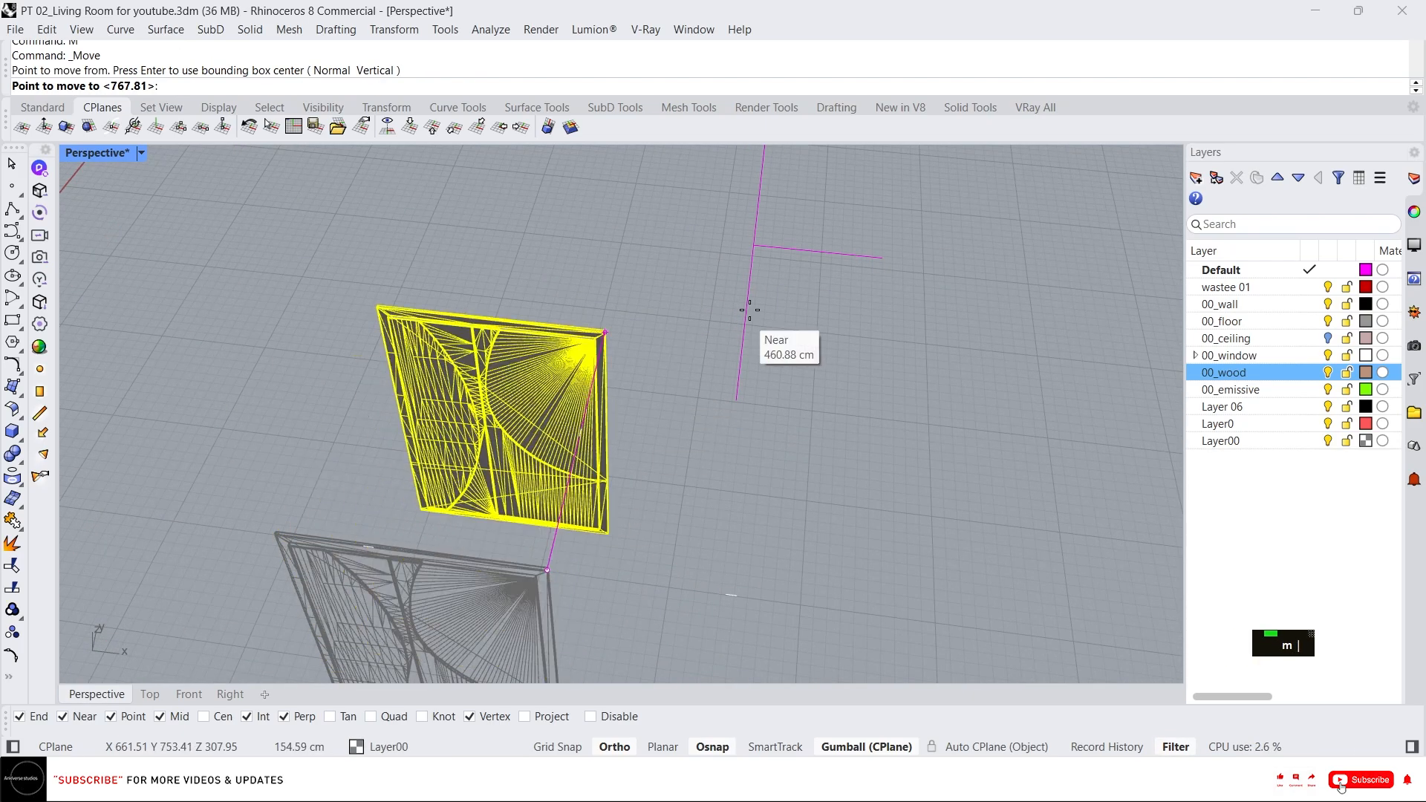
click(756, 247)
scroll(756, 247, up, 2)
right_drag(756, 246, 711, 260)
scroll(711, 260, up, 3)
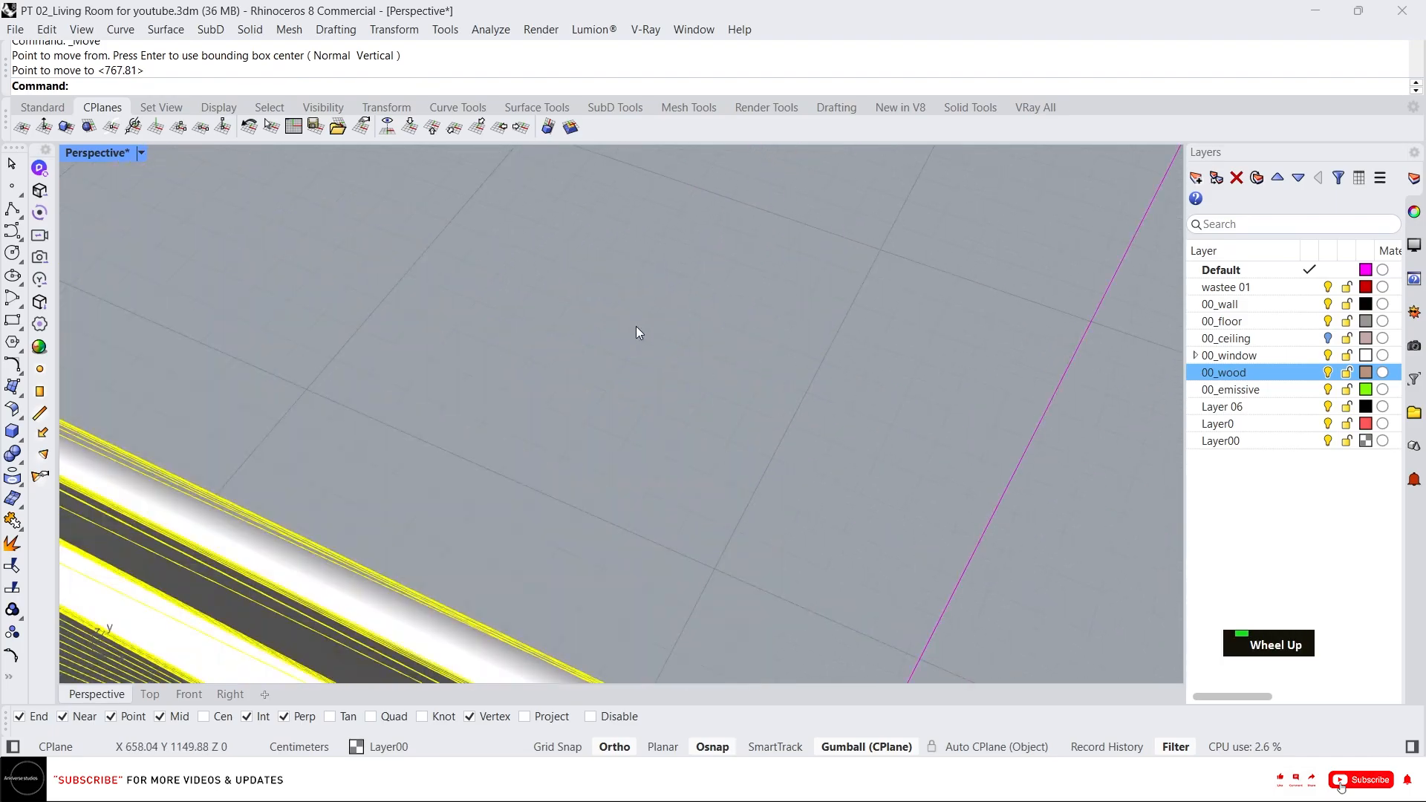
scroll(635, 326, up, 2)
Move the frame's top corner vertex onto the reference line intersection.
text(m)
key(space)
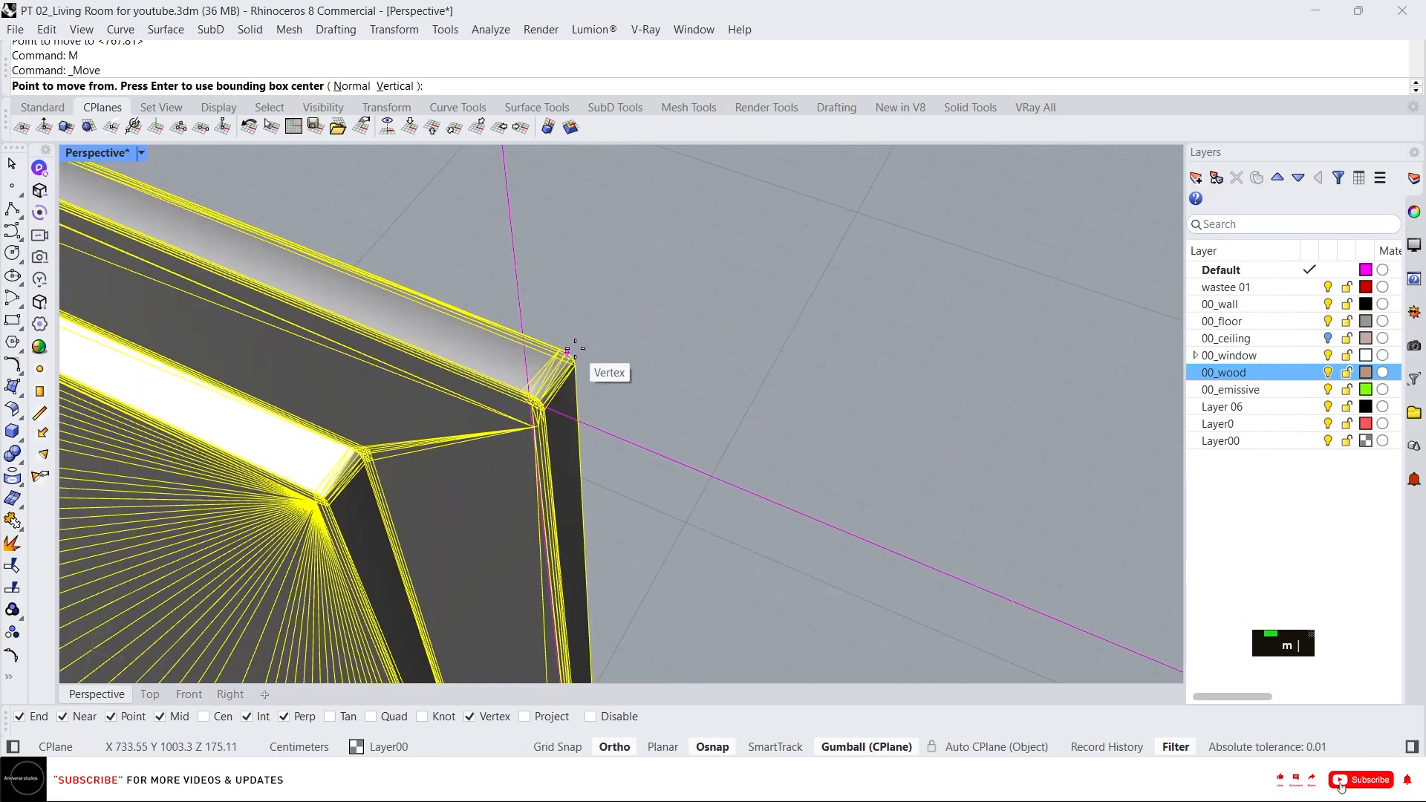
click(569, 354)
click(587, 425)
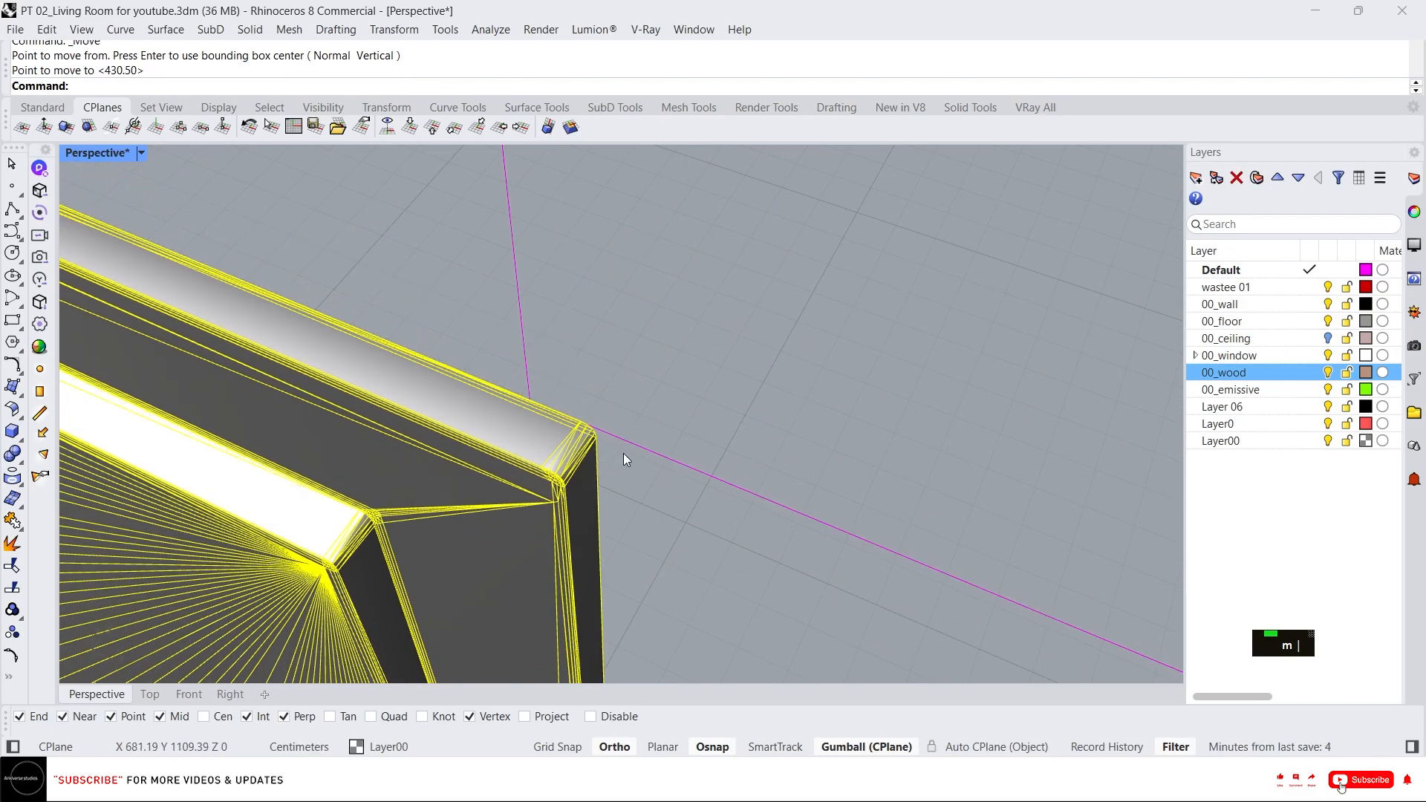
scroll(623, 453, down, 5)
drag(619, 444, 743, 489)
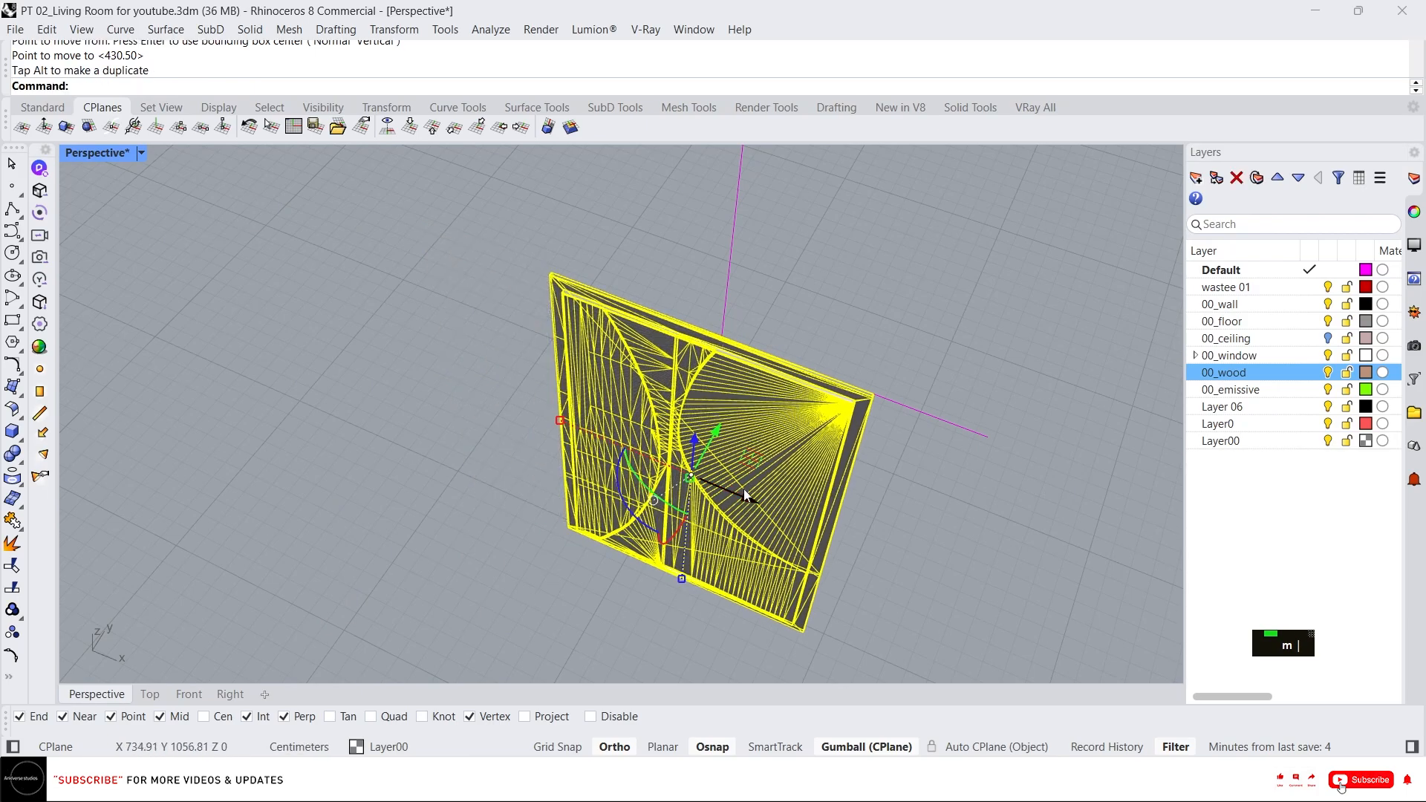
right_drag(742, 488, 760, 408)
middle_click(760, 408)
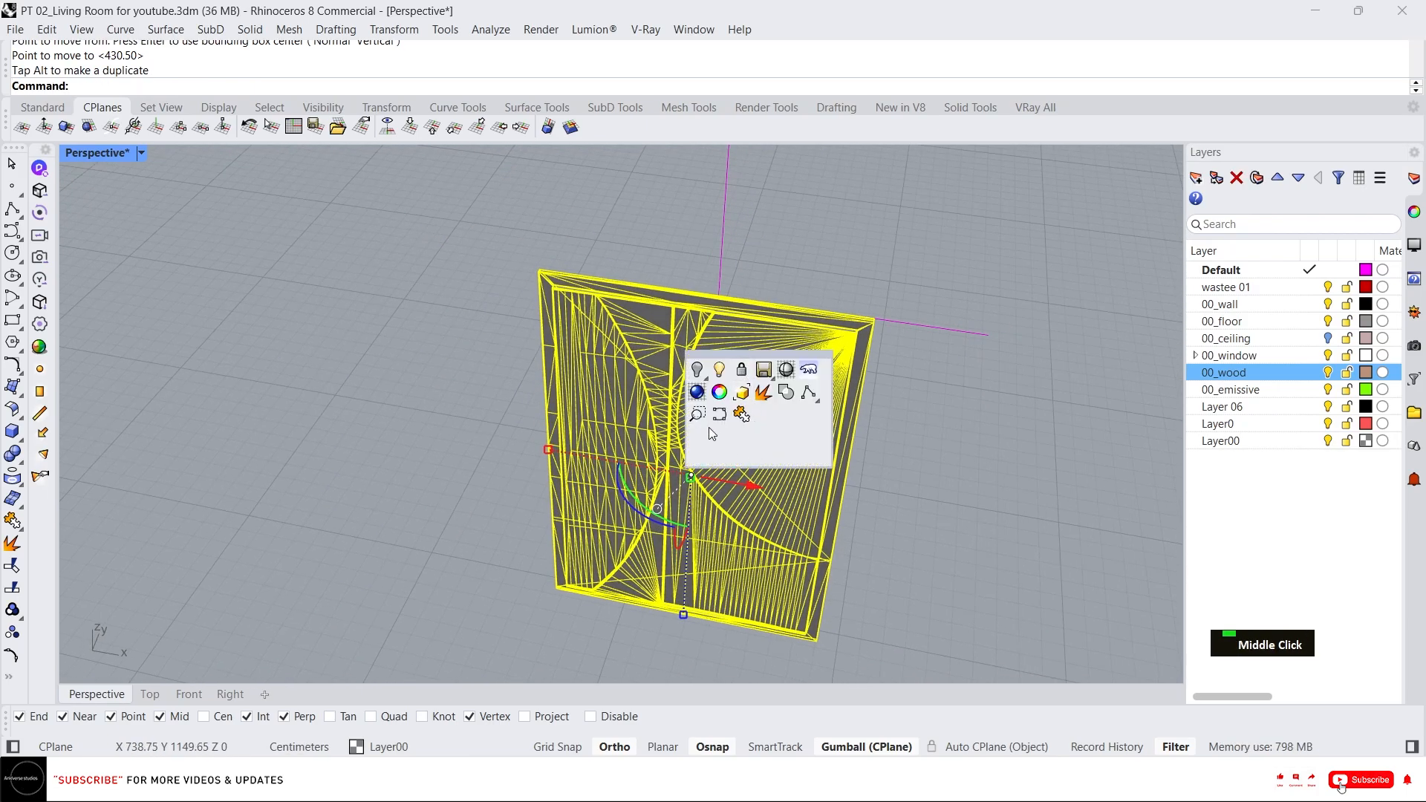
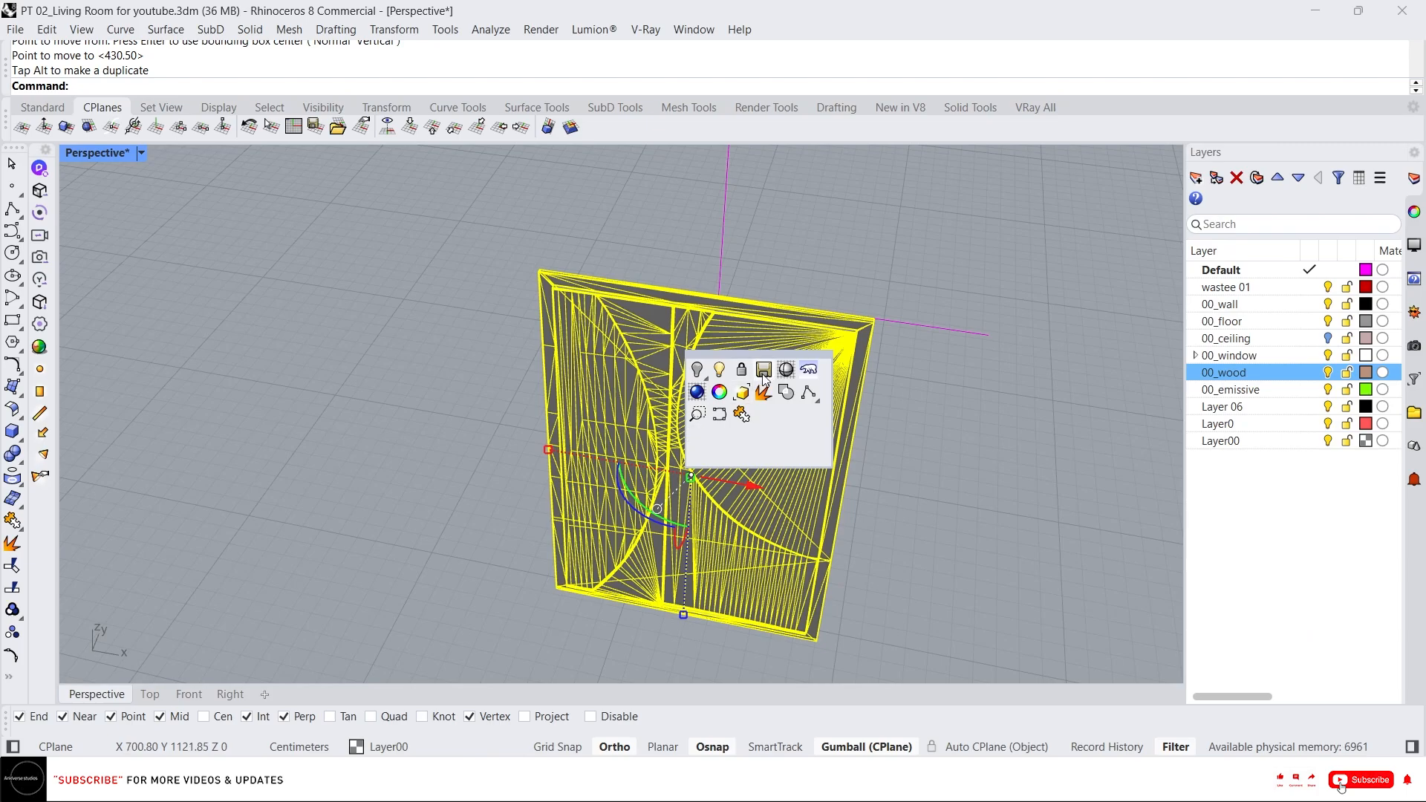
Switch to wireframe display and inspect the selected frame in the Perspective, Right and Front views.
click(843, 412)
right_drag(788, 390, 750, 404)
scroll(704, 473, up, 3)
scroll(657, 484, down, 3)
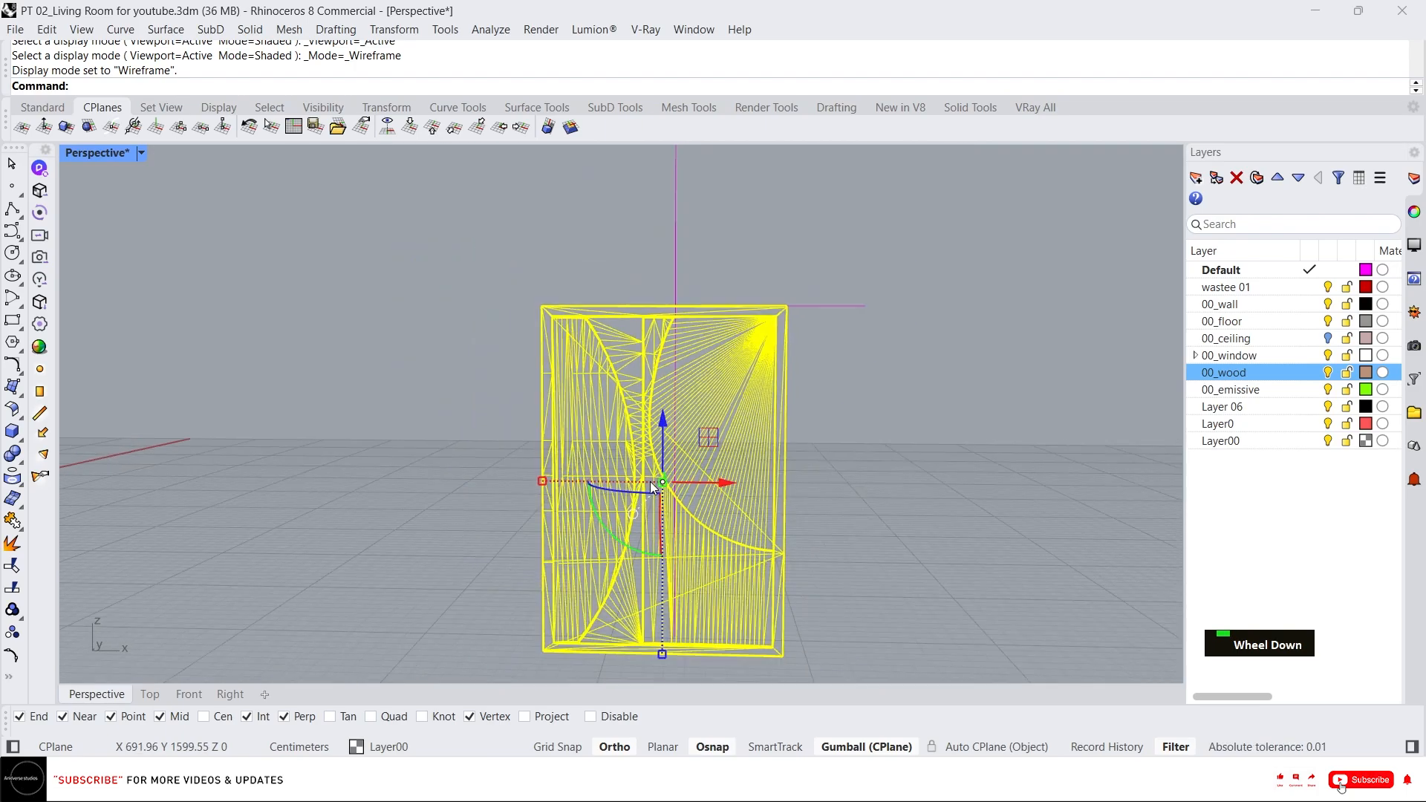
click(229, 694)
scroll(630, 479, down, 2)
scroll(630, 478, up, 3)
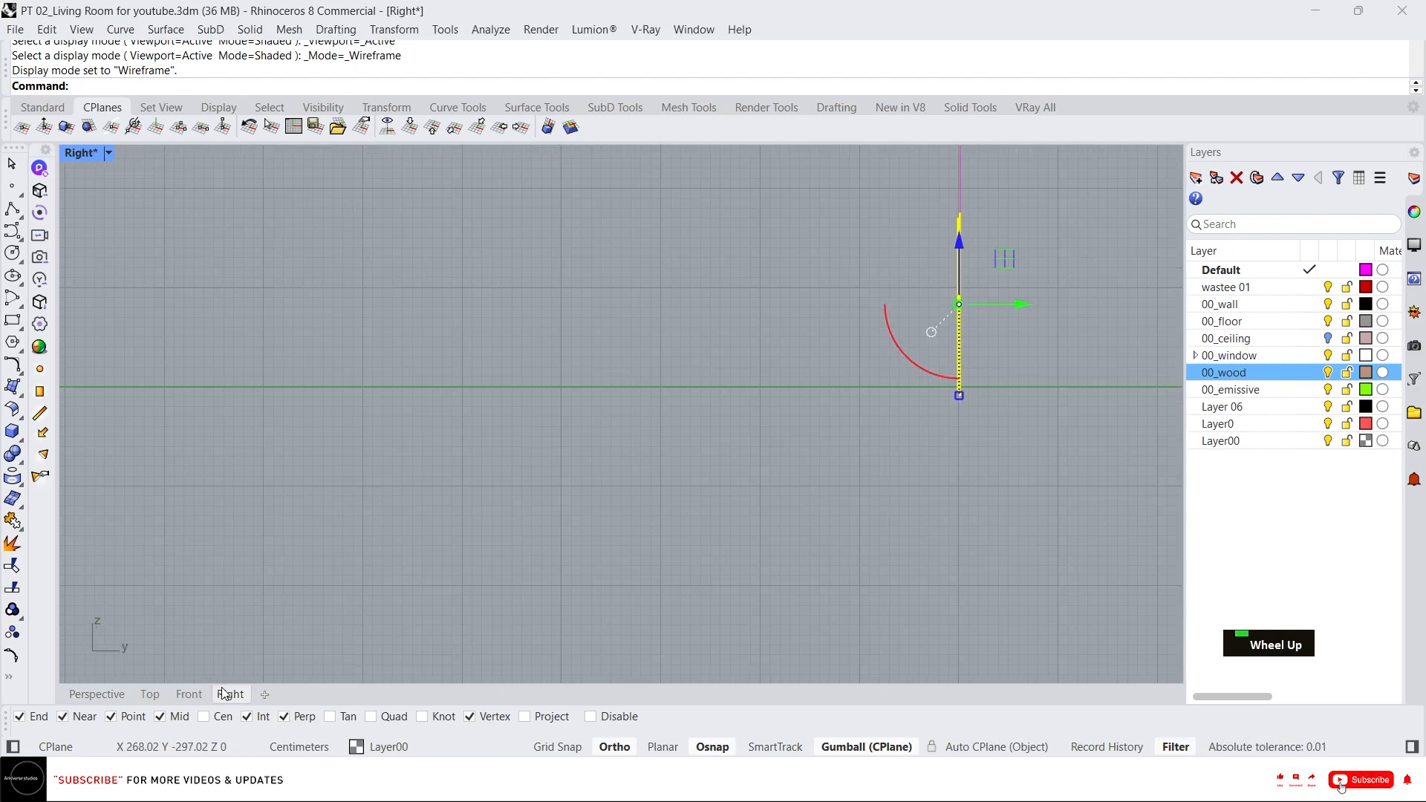
click(189, 694)
scroll(691, 401, down, 2)
scroll(426, 401, up, 4)
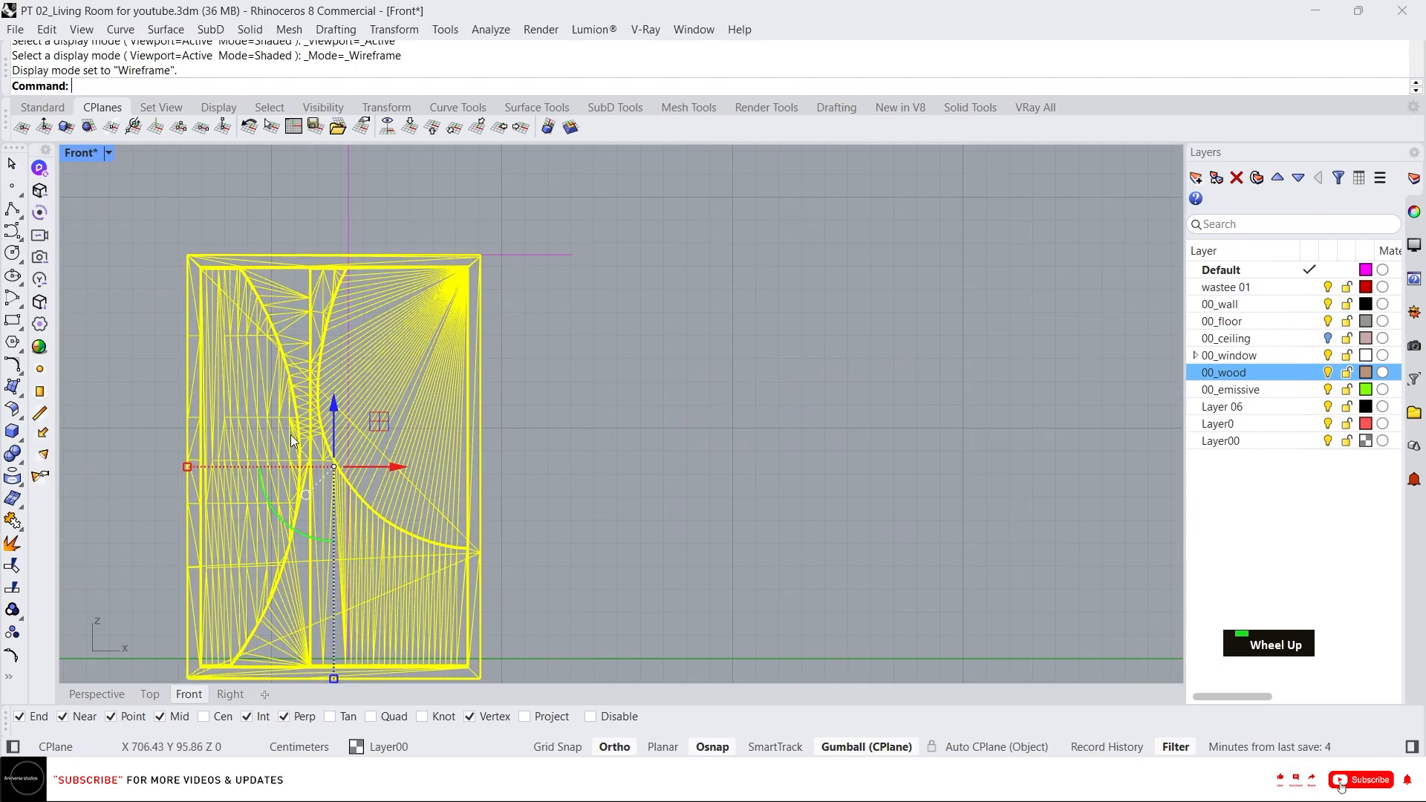
Adjust the frame's position on the wall with the gumball in the Front view.
scroll(375, 408, down, 1)
drag(375, 383, 375, 241)
scroll(442, 291, up, 9)
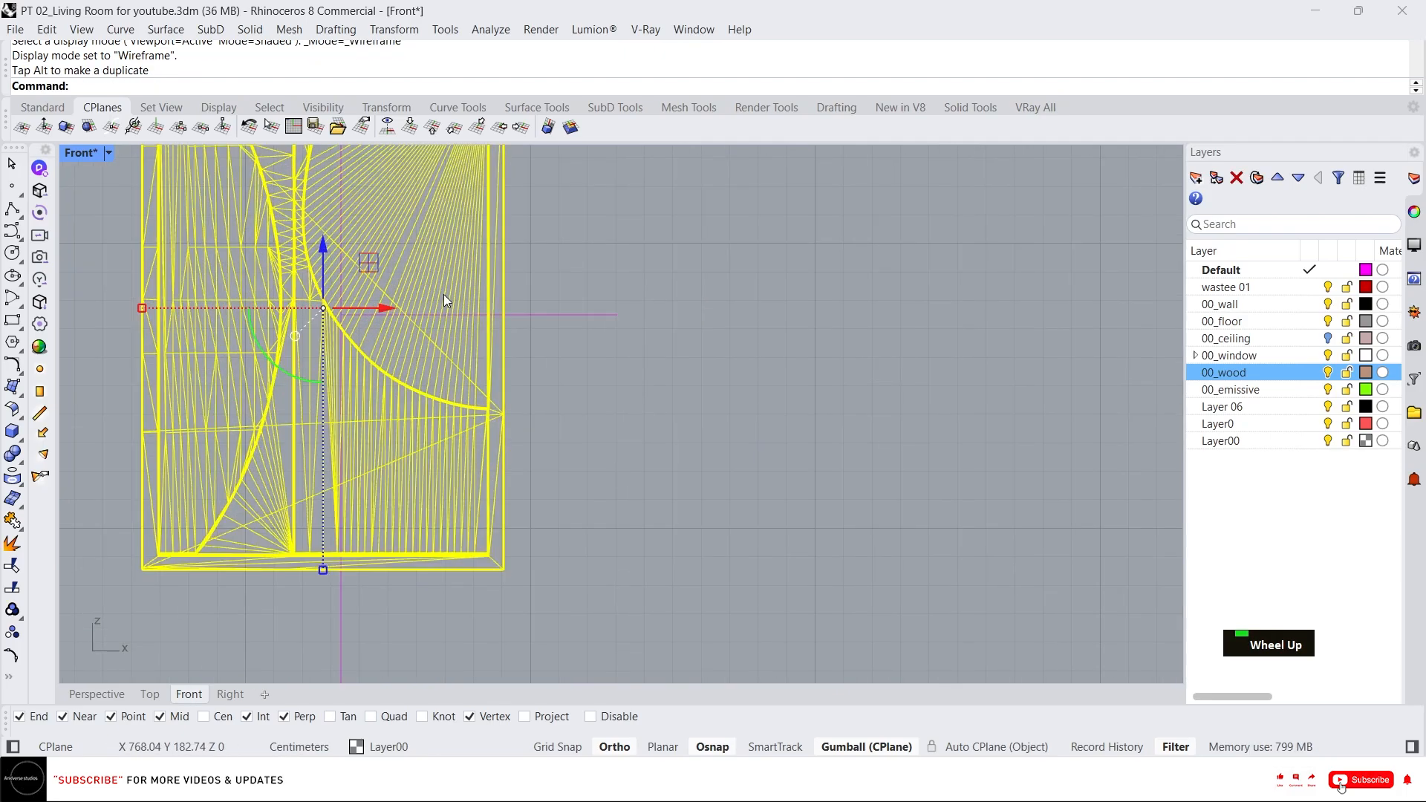
scroll(207, 316, up, 7)
drag(274, 320, 334, 321)
scroll(273, 325, up, 10)
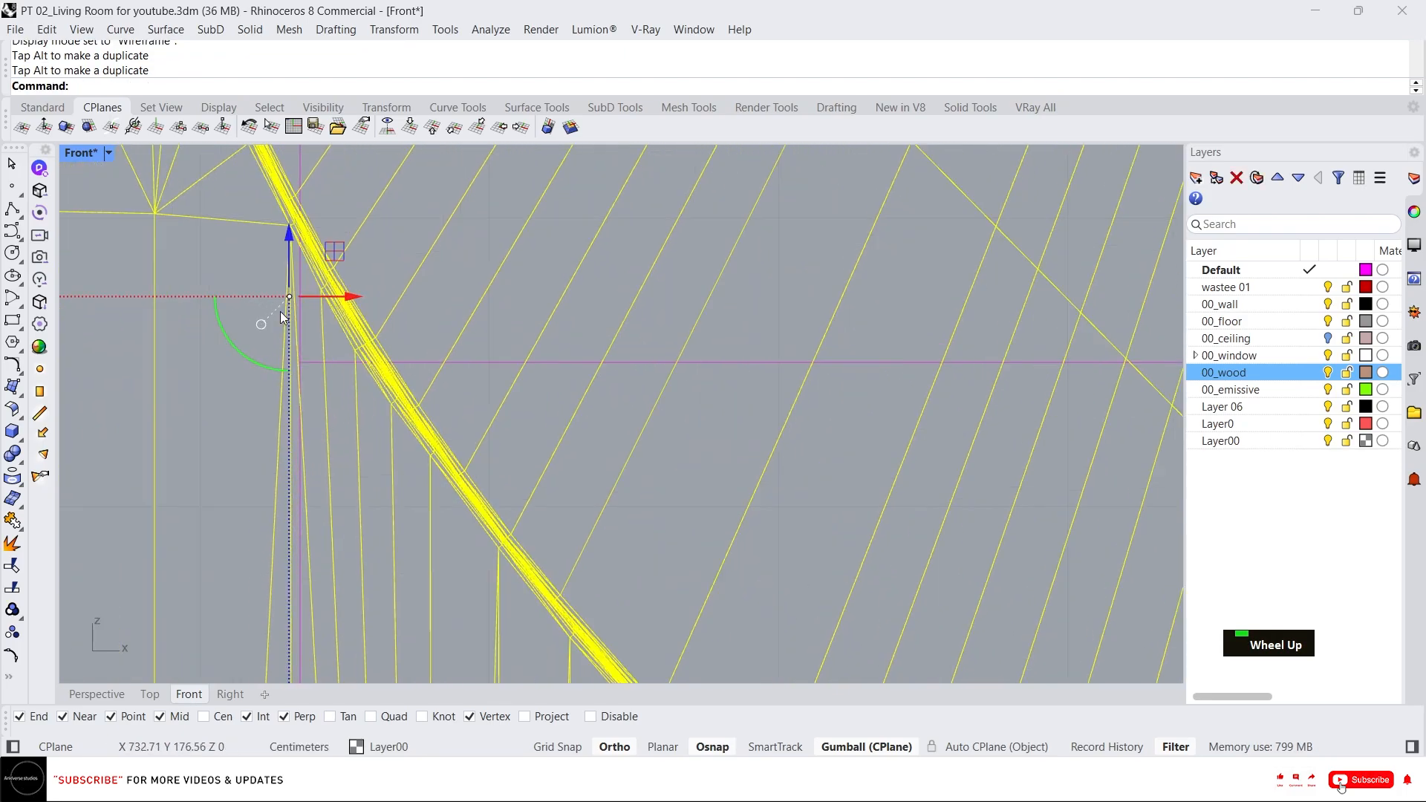
drag(286, 232, 289, 298)
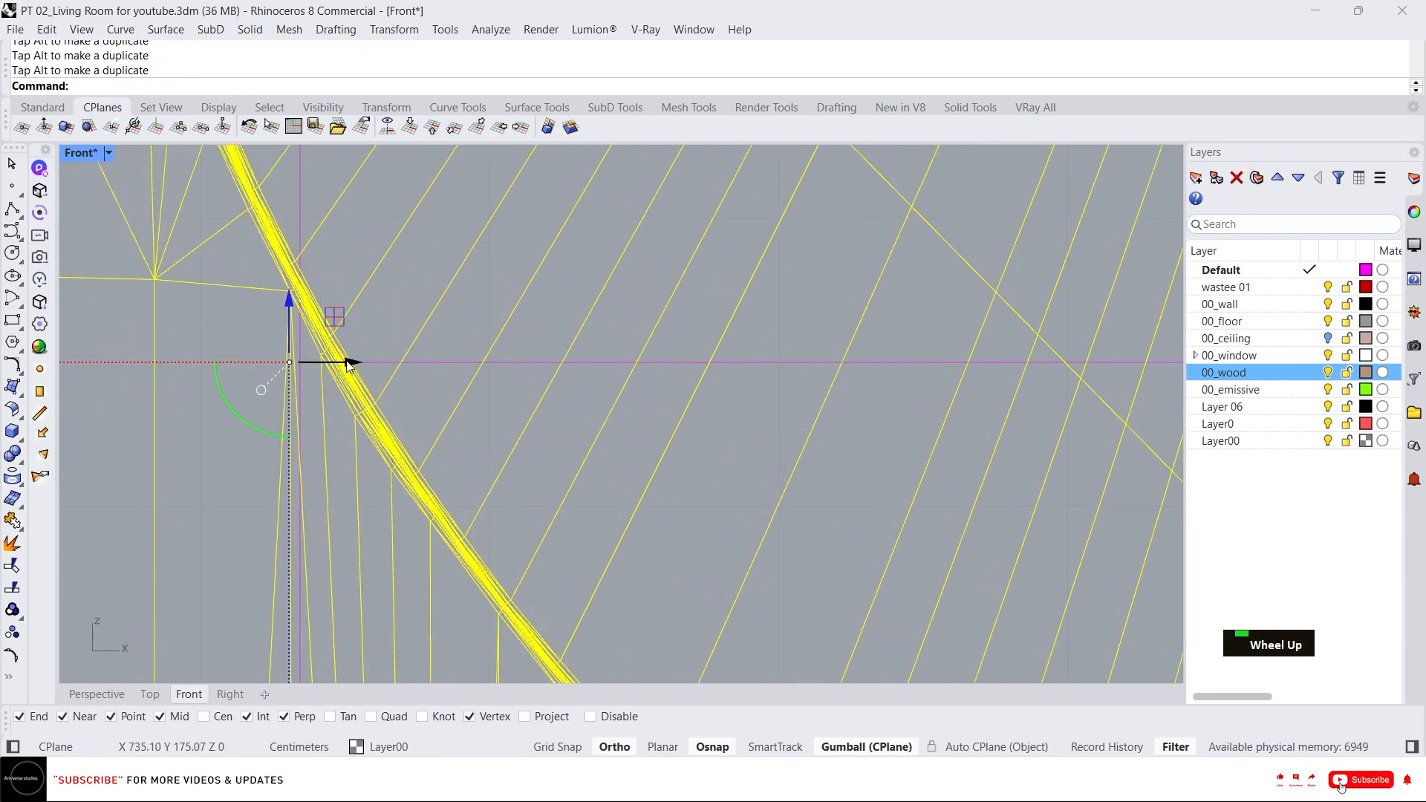
drag(350, 367, 362, 372)
scroll(460, 324, down, 10)
Select the stray open curve below the frame and delete it.
key(Escape)
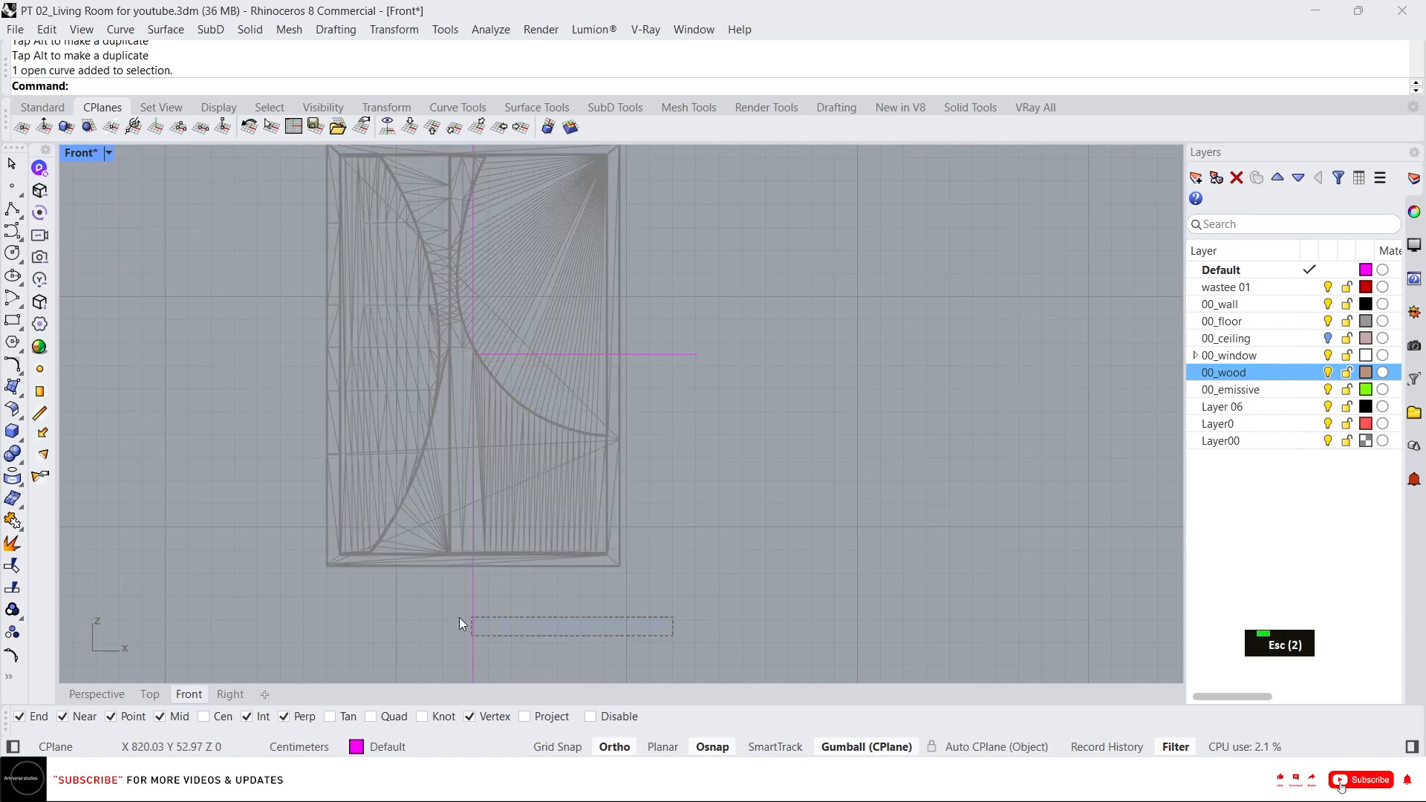
drag(459, 617, 459, 617)
key(Delete)
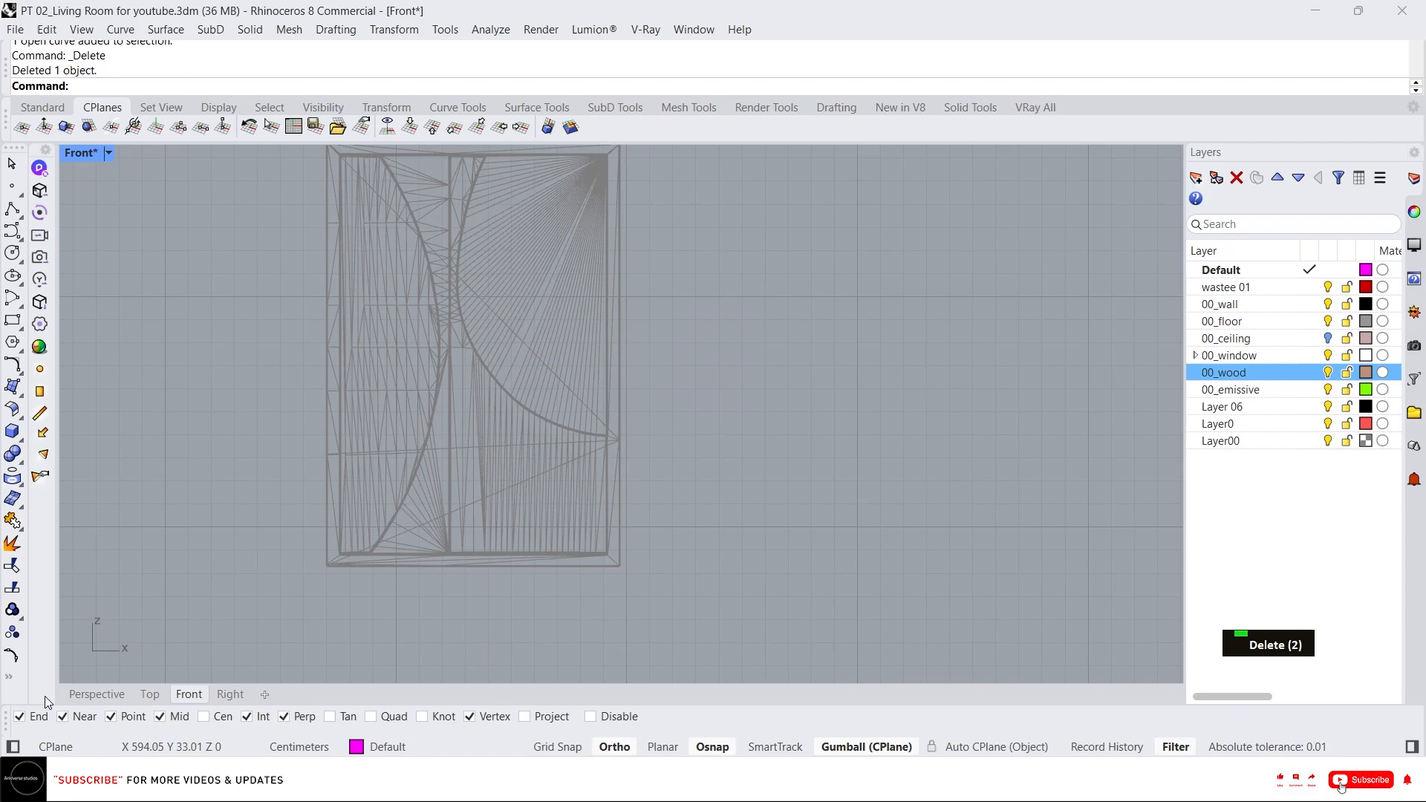
Show all hidden objects in the Perspective view.
click(97, 693)
scroll(631, 354, down, 3)
middle_click(631, 353)
right_click(571, 320)
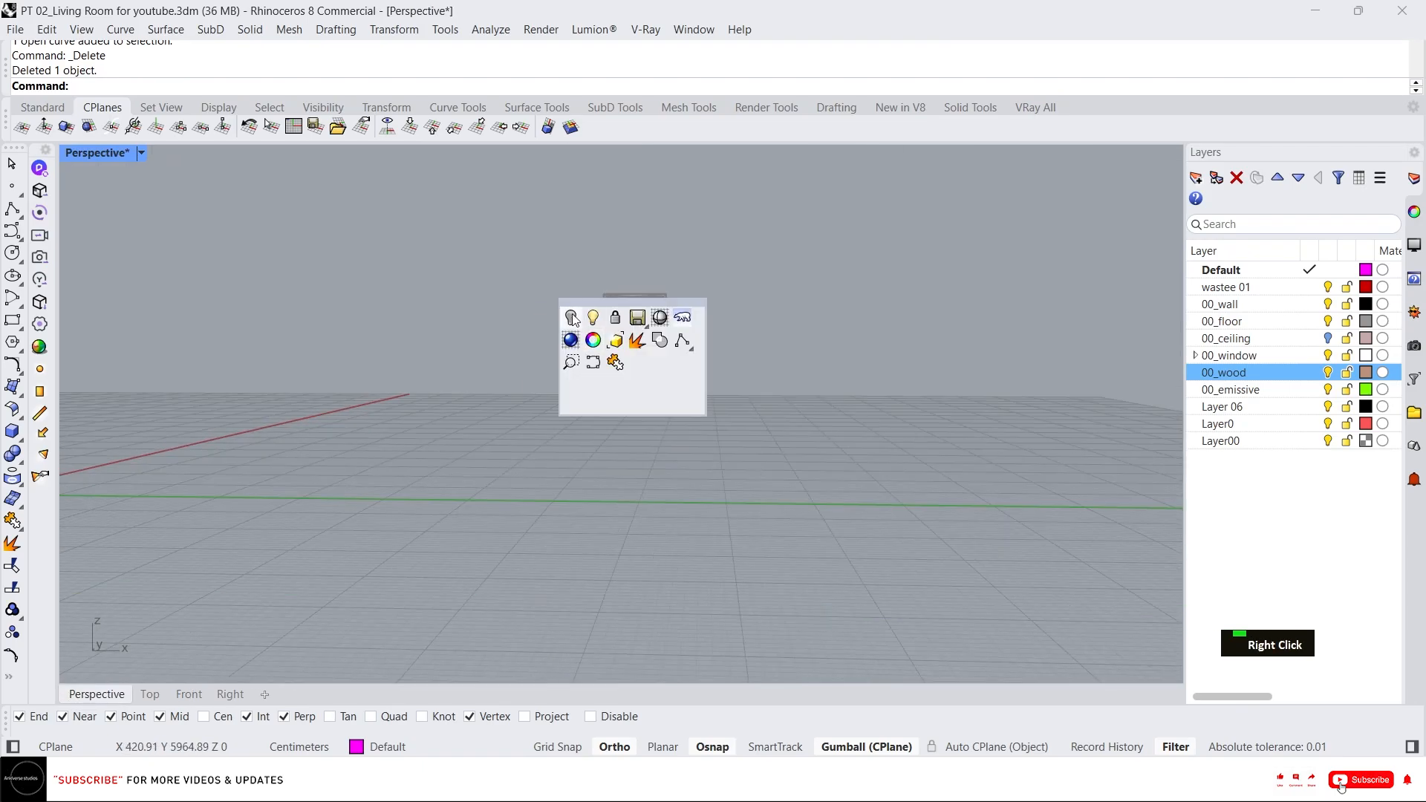
right_drag(622, 320, 582, 412)
scroll(582, 412, up, 3)
Switch the Perspective view to shaded display and zoom in on the frame on the wall.
middle_click(582, 412)
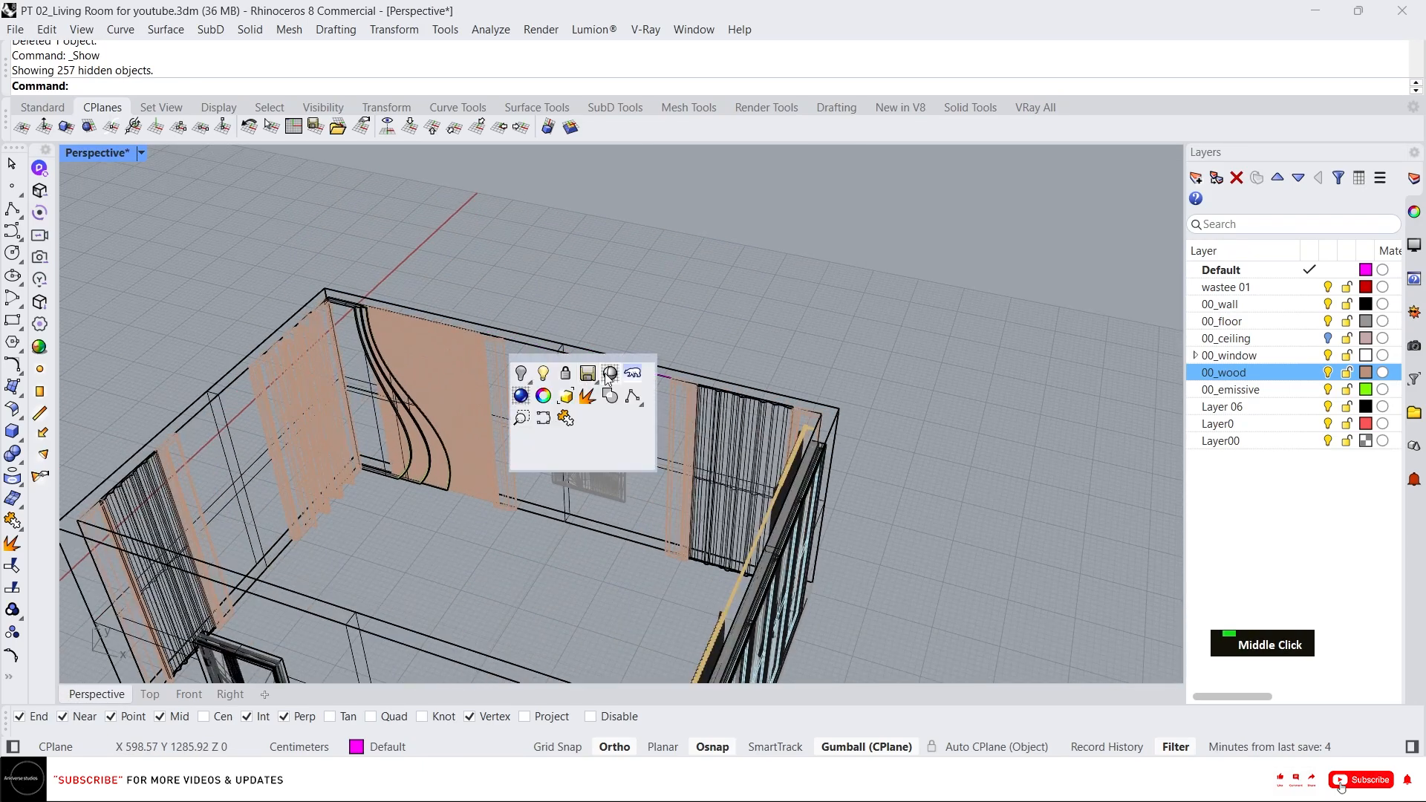
click(609, 373)
click(554, 426)
right_drag(554, 426, 602, 371)
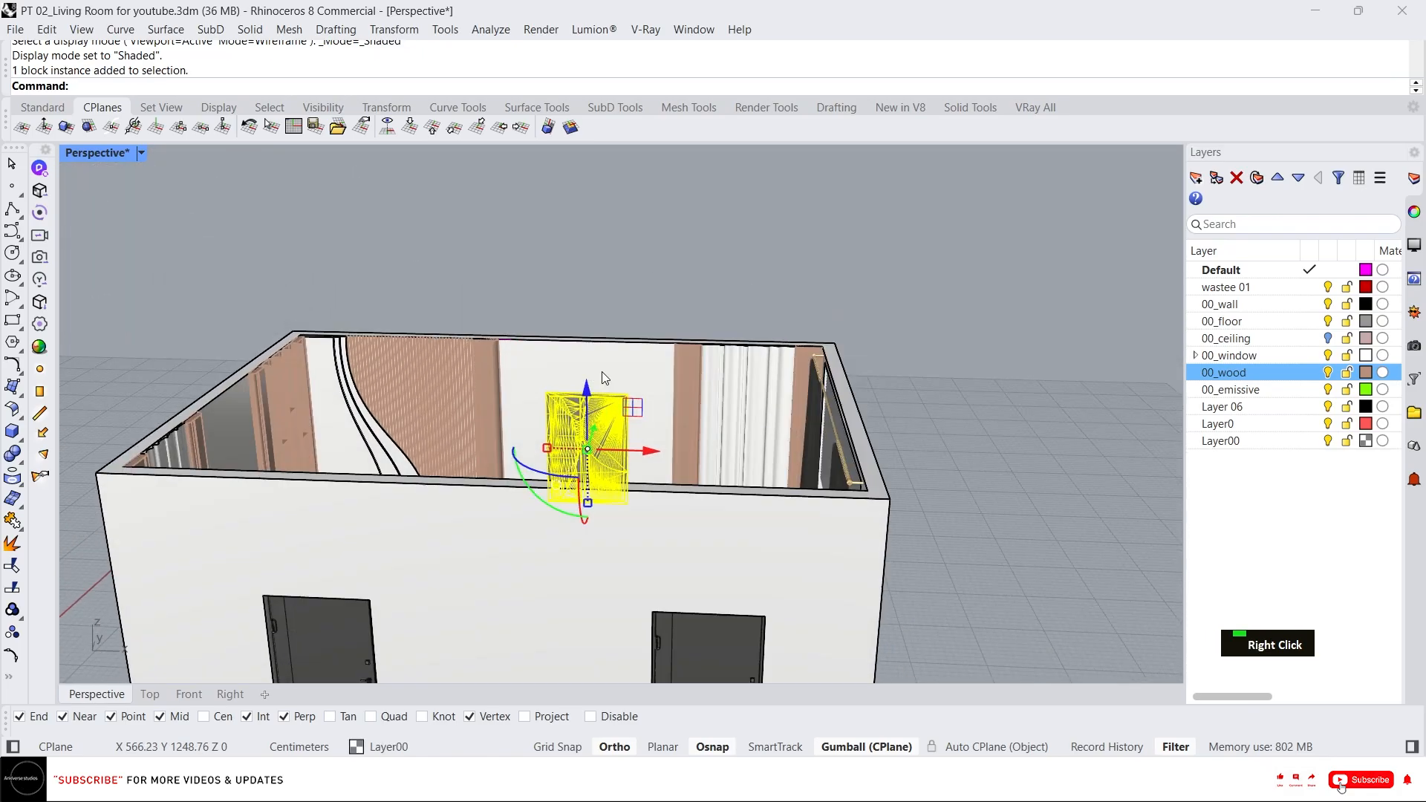
scroll(568, 425, up, 5)
key(Escape)
click(632, 397)
scroll(653, 368, down, 3)
scroll(645, 421, up, 4)
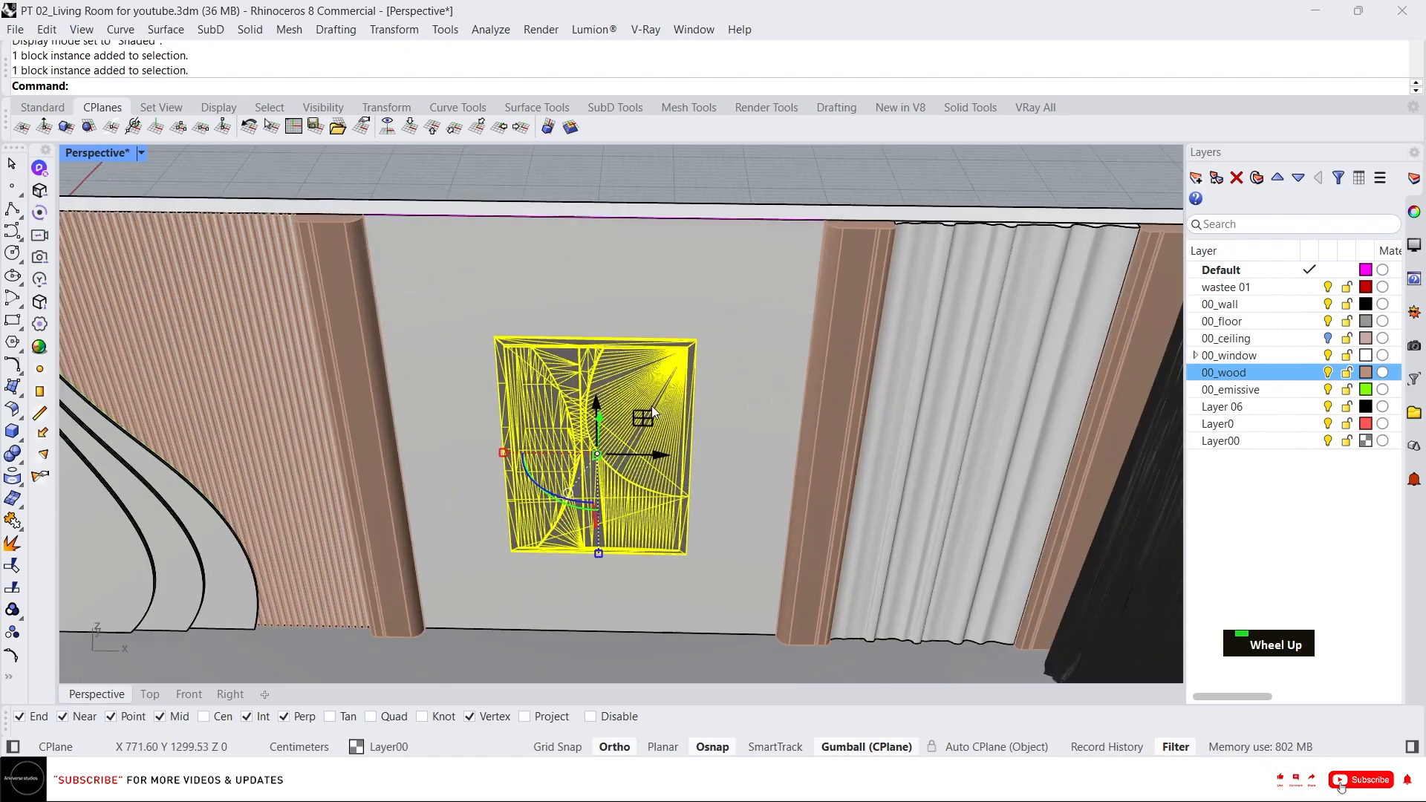
key(Escape)
click(646, 428)
right_drag(646, 428, 674, 445)
key(Escape)
Import the Hanging Light SKP file from the 00_Assests folder into the model.
click(513, 782)
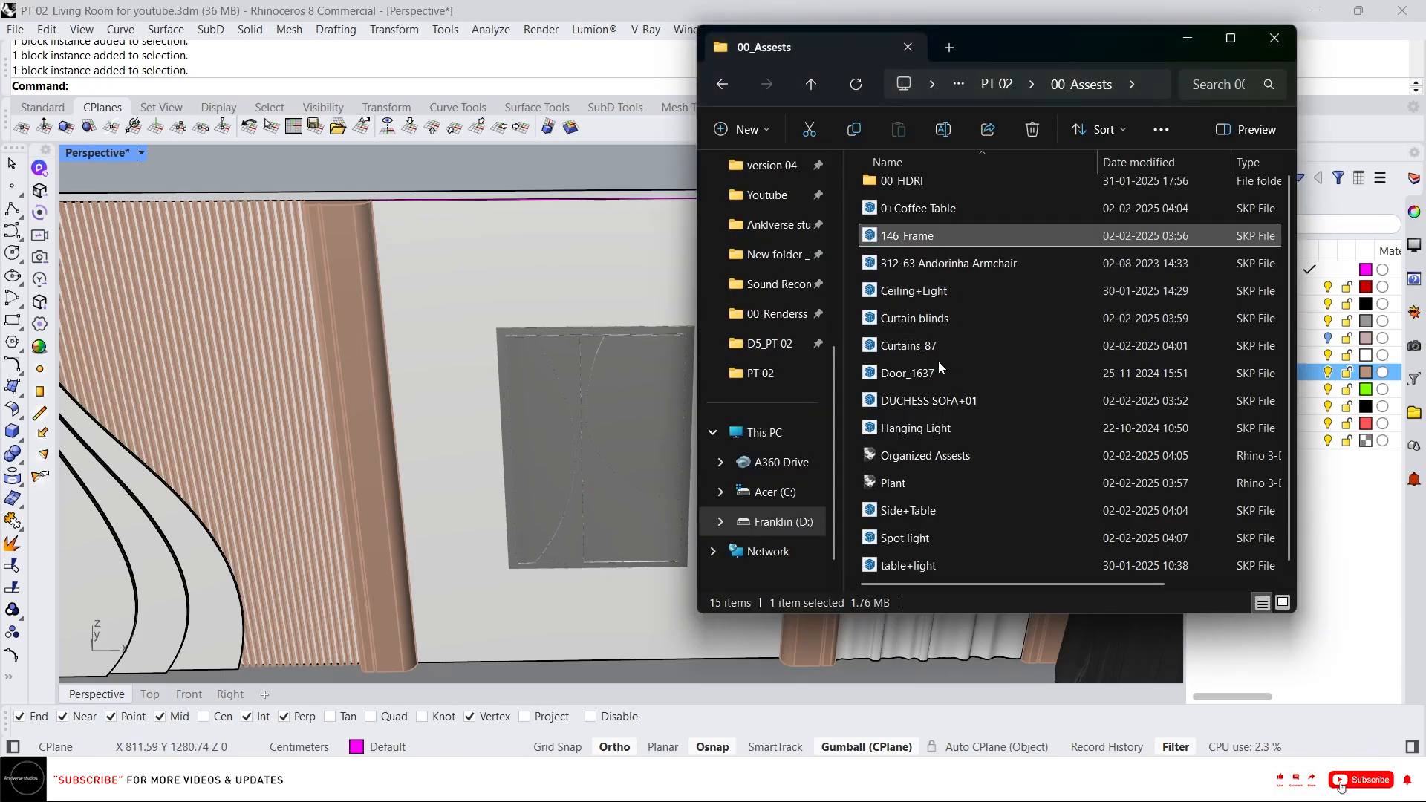
click(974, 434)
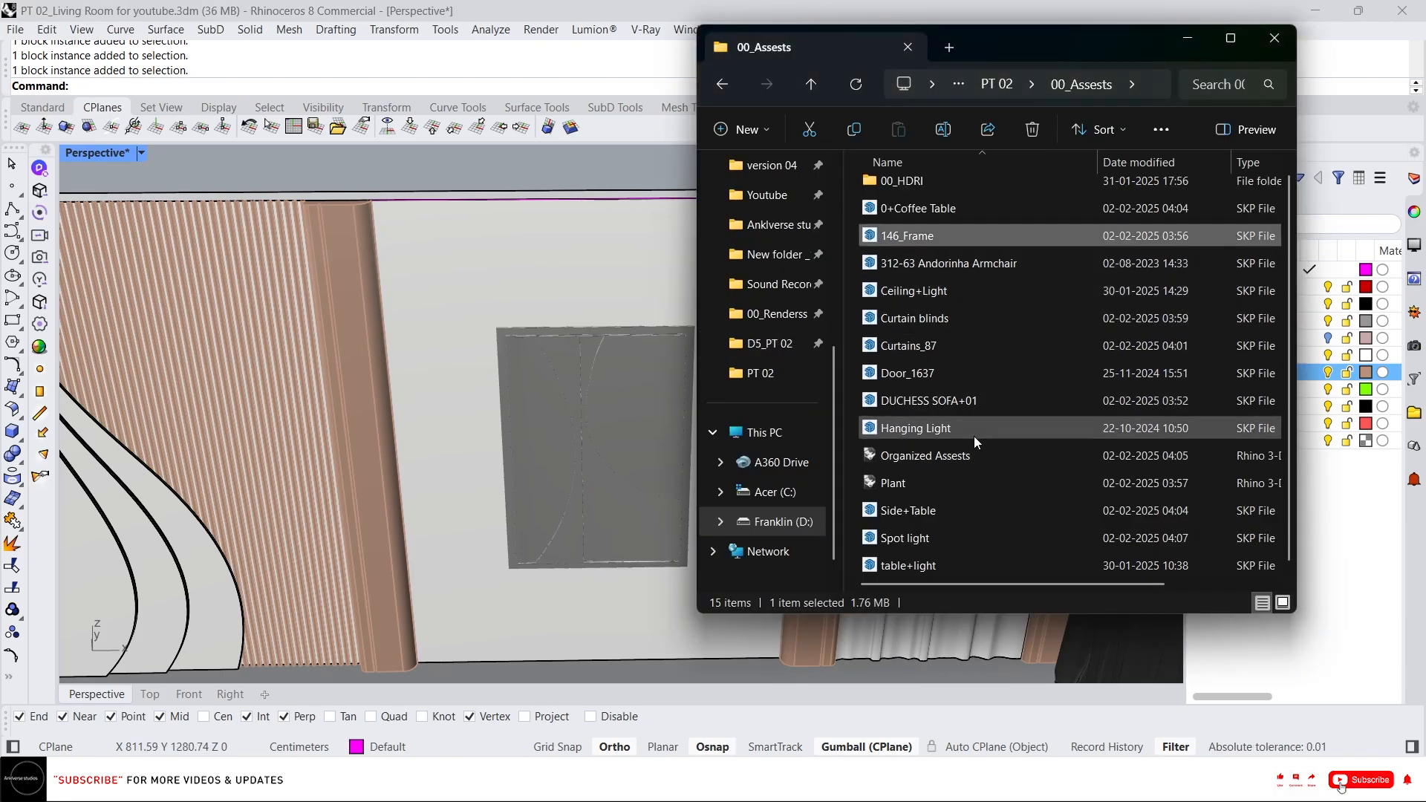
mouse_move(944, 433)
mouse_down()
mouse_move(606, 384)
mouse_move(617, 390)
mouse_up()
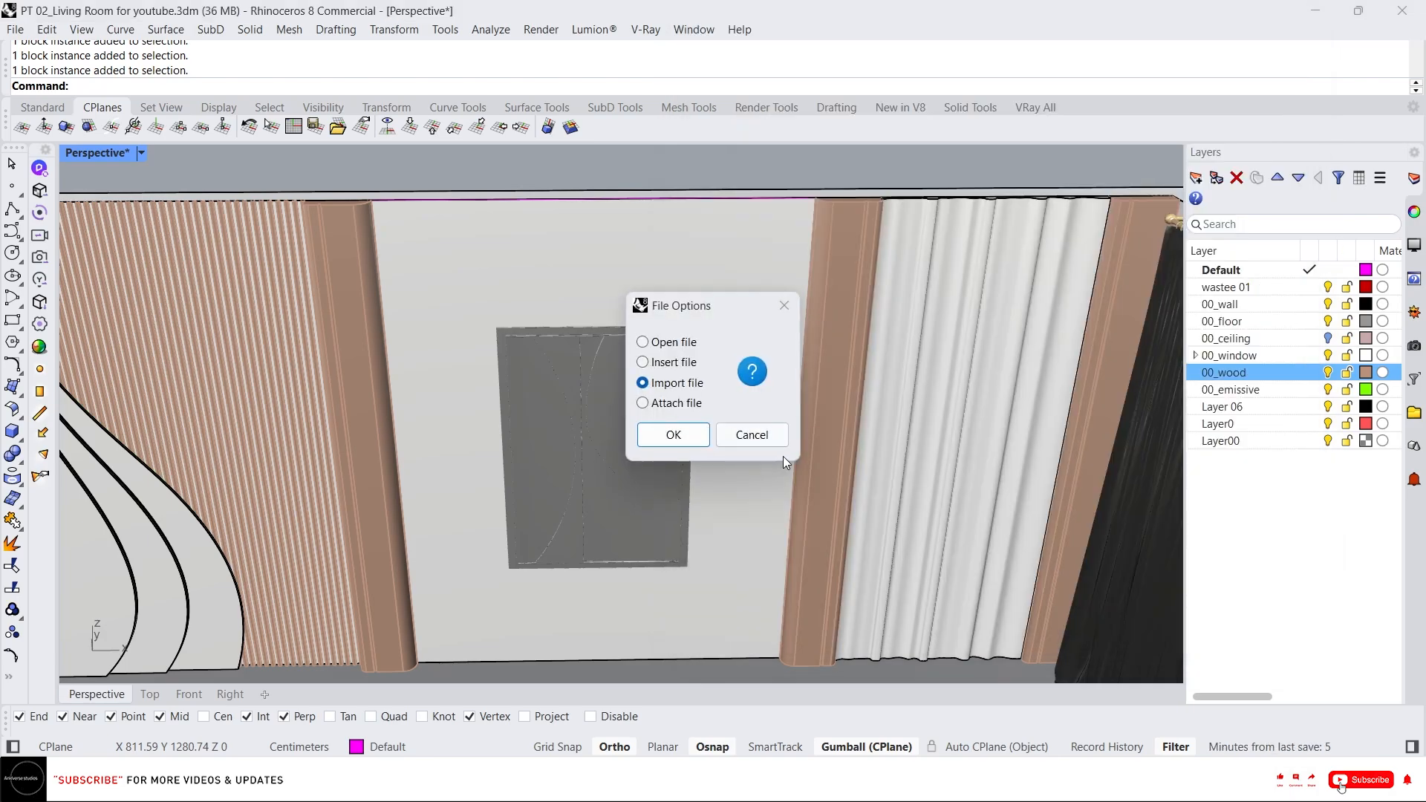
click(698, 438)
click(665, 529)
scroll(504, 279, down, 6)
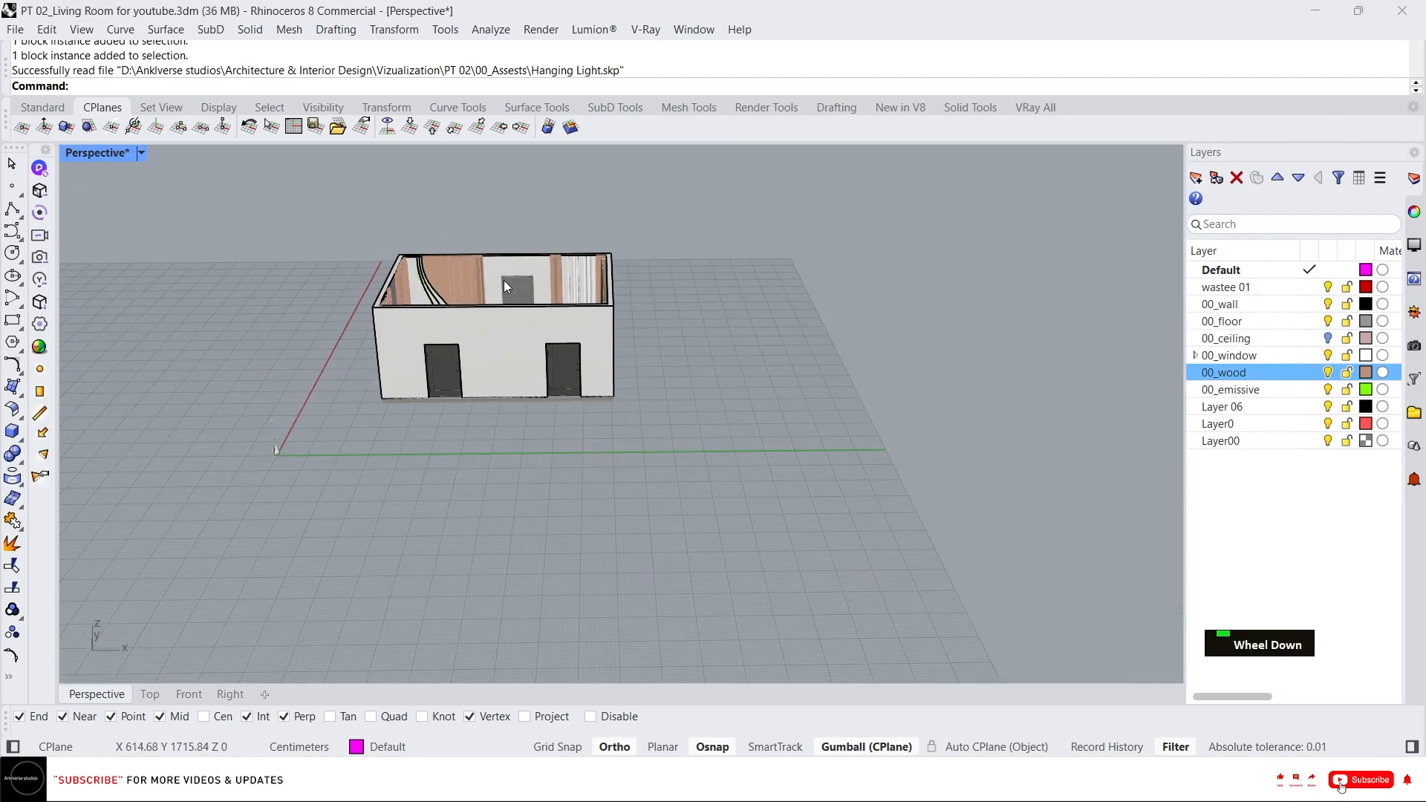
Select all parts of the imported hanging light near the origin and group them.
right_drag(504, 279, 224, 468)
scroll(278, 362, up, 5)
click(287, 357)
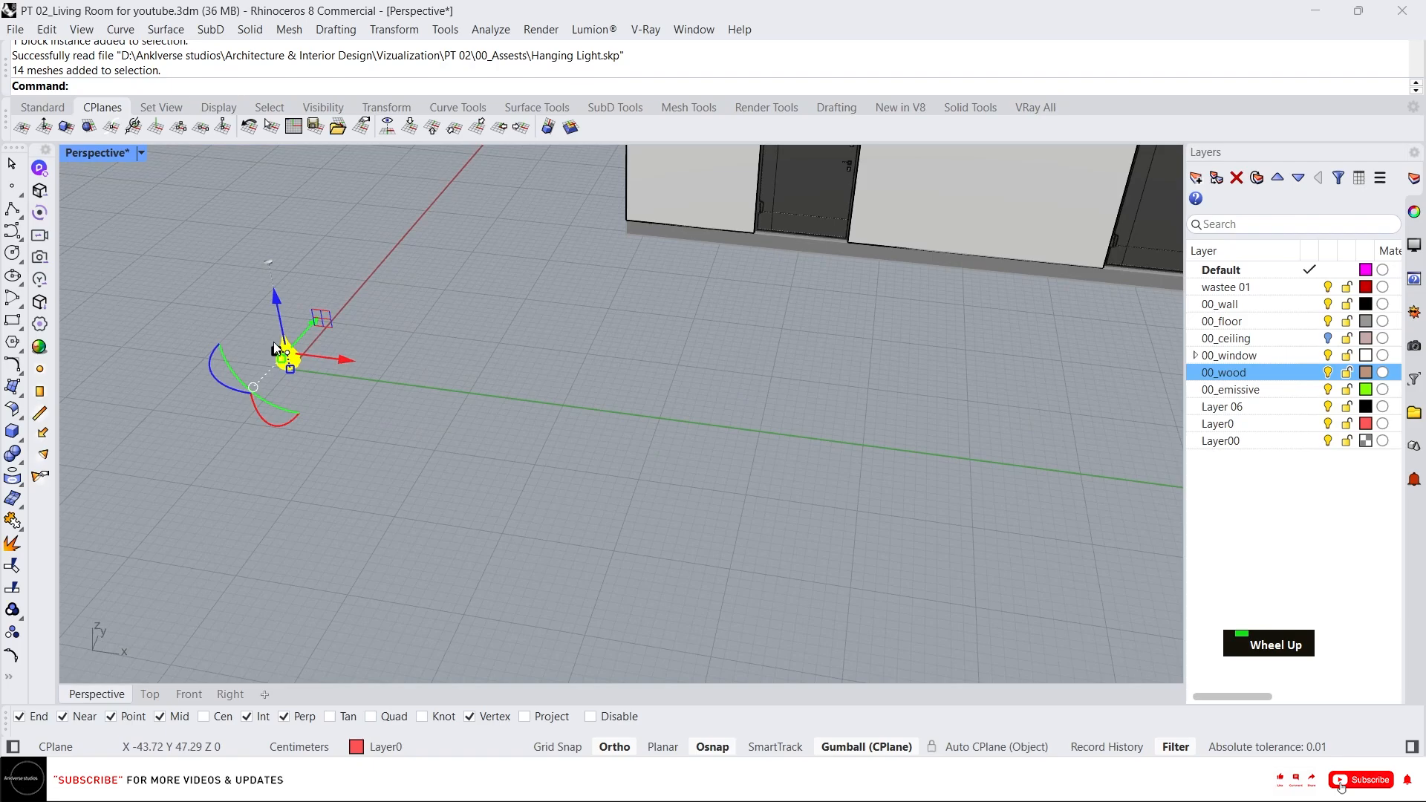
right_drag(287, 356, 327, 256)
scroll(271, 257, up, 7)
click(335, 396)
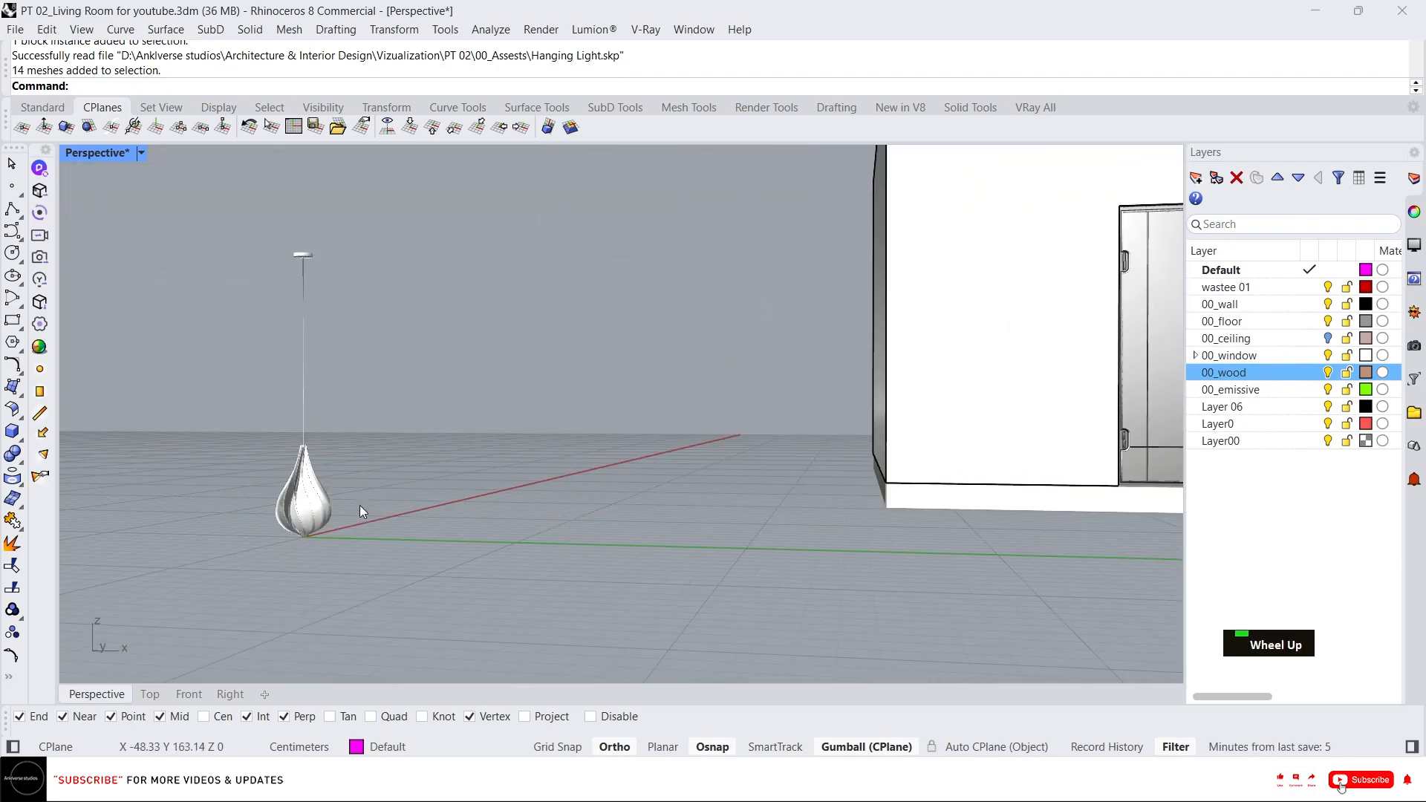
click(318, 501)
right_drag(323, 434, 402, 483)
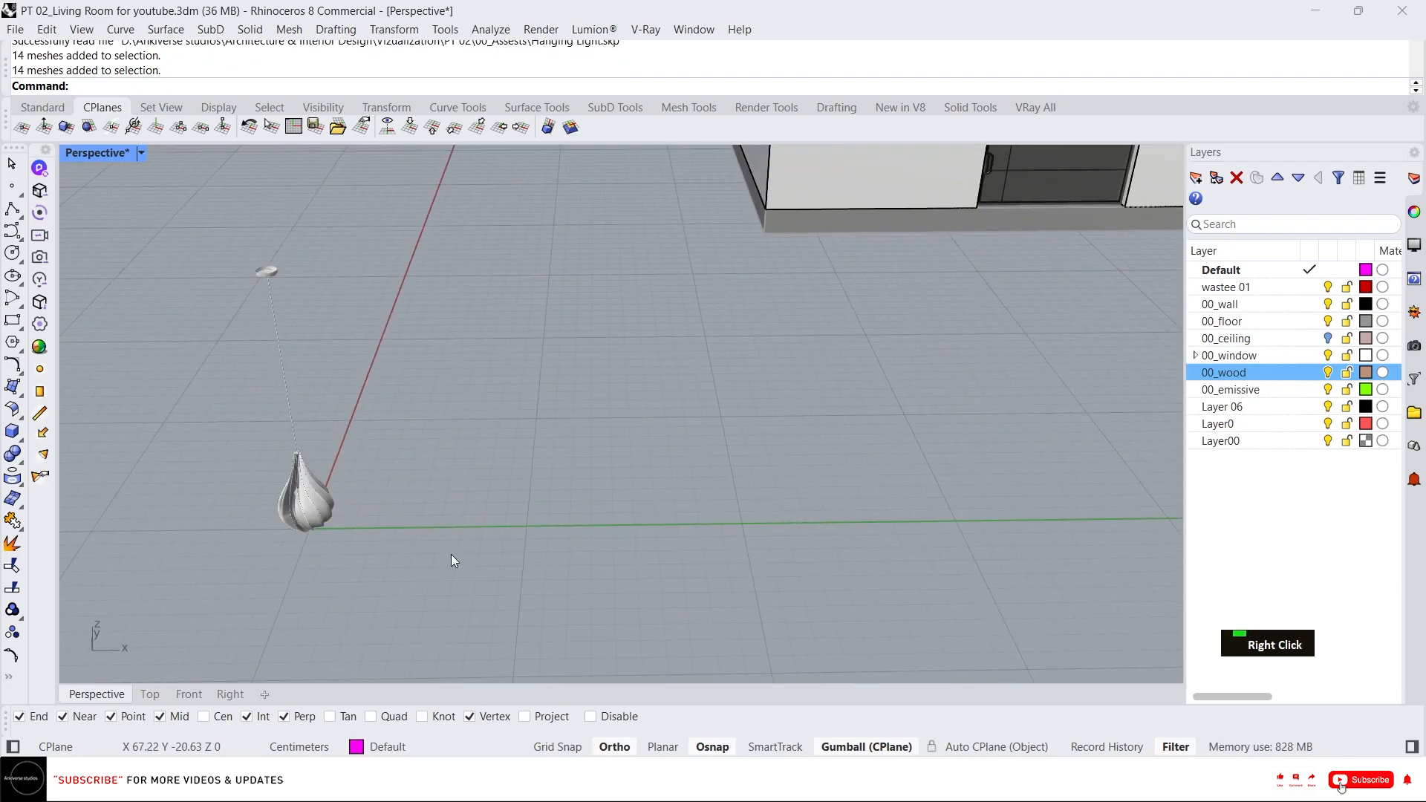
drag(233, 241, 216, 248)
text(g)
key(Return)
Move the hanging light group so its canopy snaps to the ceiling edge above the frame wall.
scroll(245, 294, up, 3)
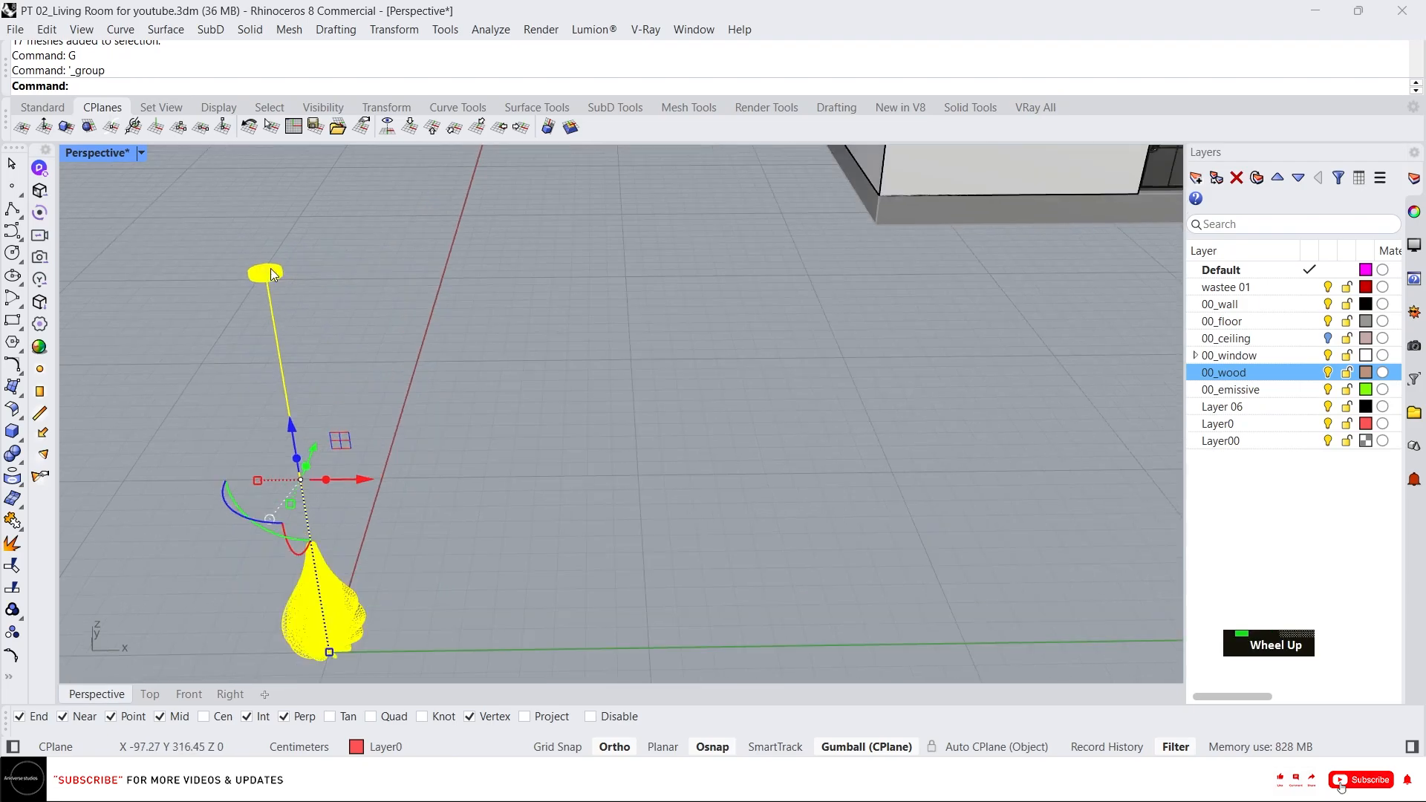
text(m)
key(Return)
click(280, 262)
scroll(423, 341, down, 5)
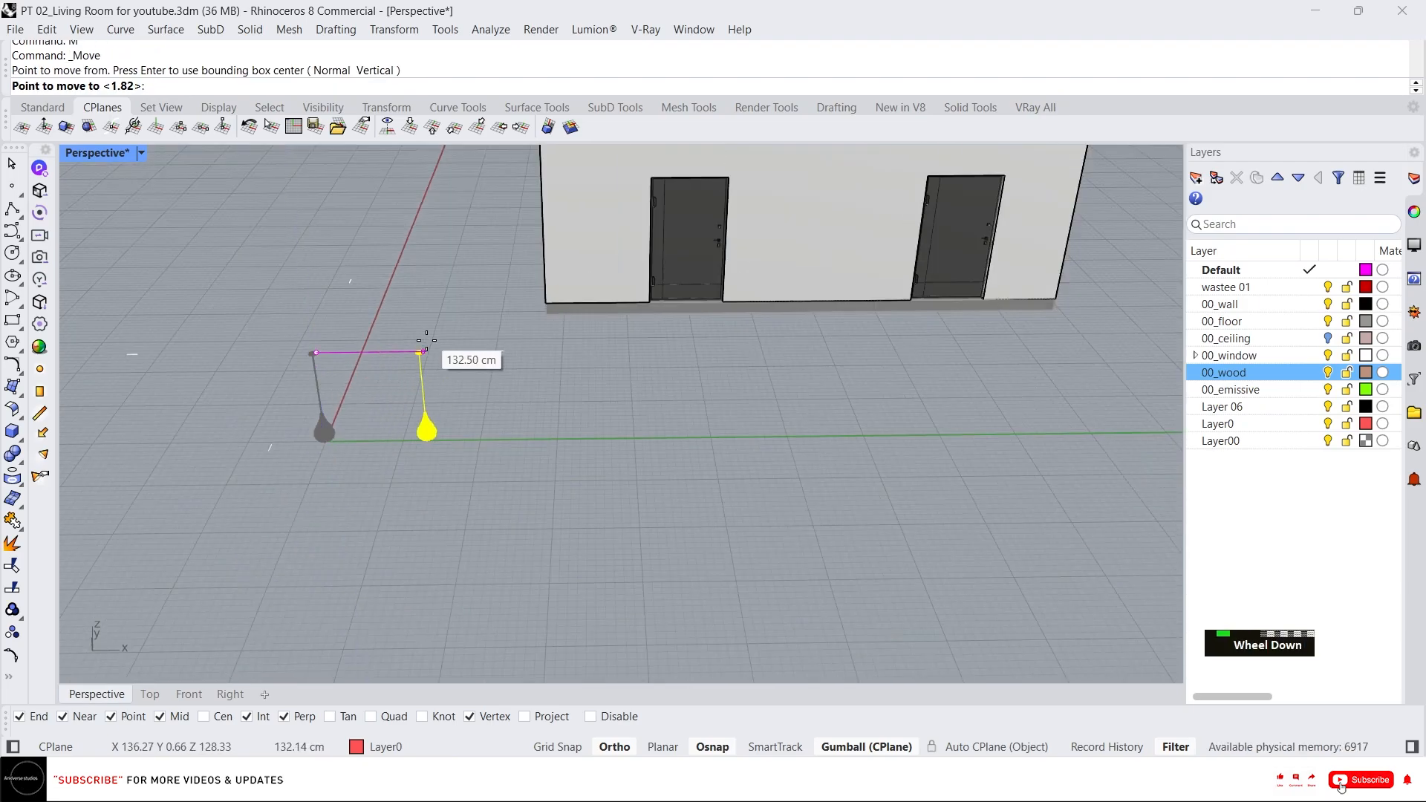
scroll(452, 216, up, 6)
scroll(897, 335, up, 6)
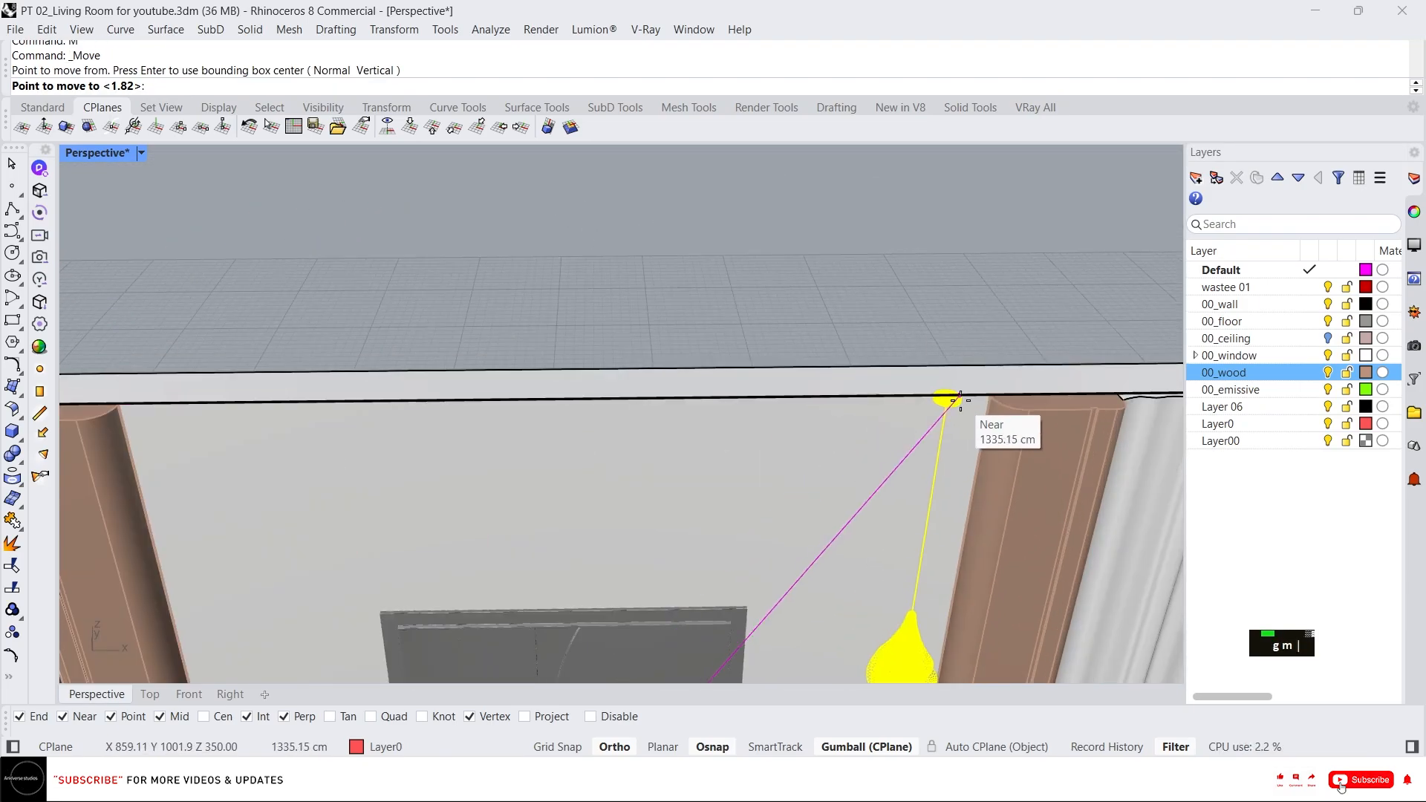
click(956, 402)
scroll(831, 364, down, 6)
right_drag(845, 464, 869, 446)
scroll(869, 445, down, 2)
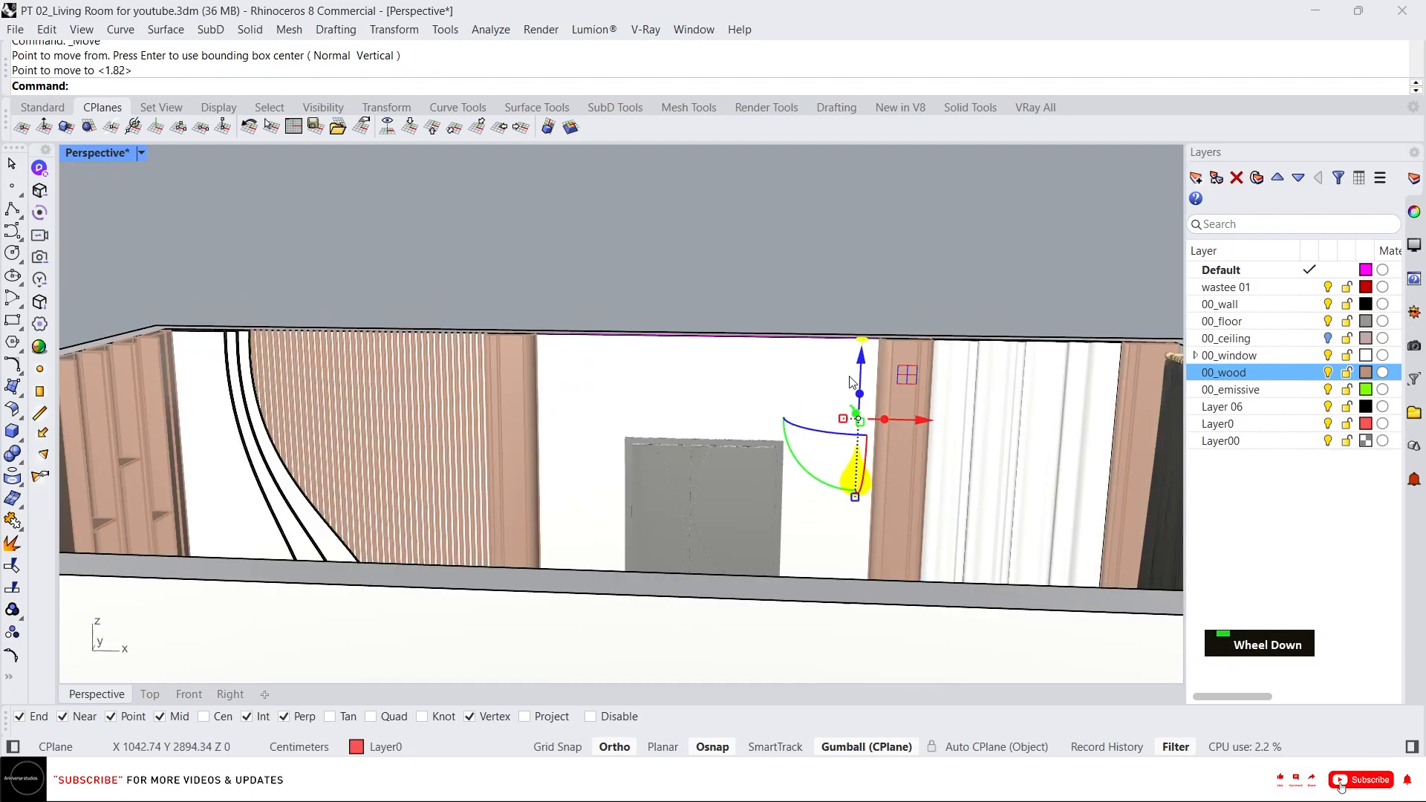
Slide the hanging light sideways along the wall to sit beside the frame.
scroll(873, 453, up, 3)
drag(915, 404, 852, 404)
scroll(715, 306, down, 2)
scroll(716, 306, down, 4)
scroll(763, 389, up, 8)
right_drag(764, 389, 777, 345)
scroll(726, 346, down, 3)
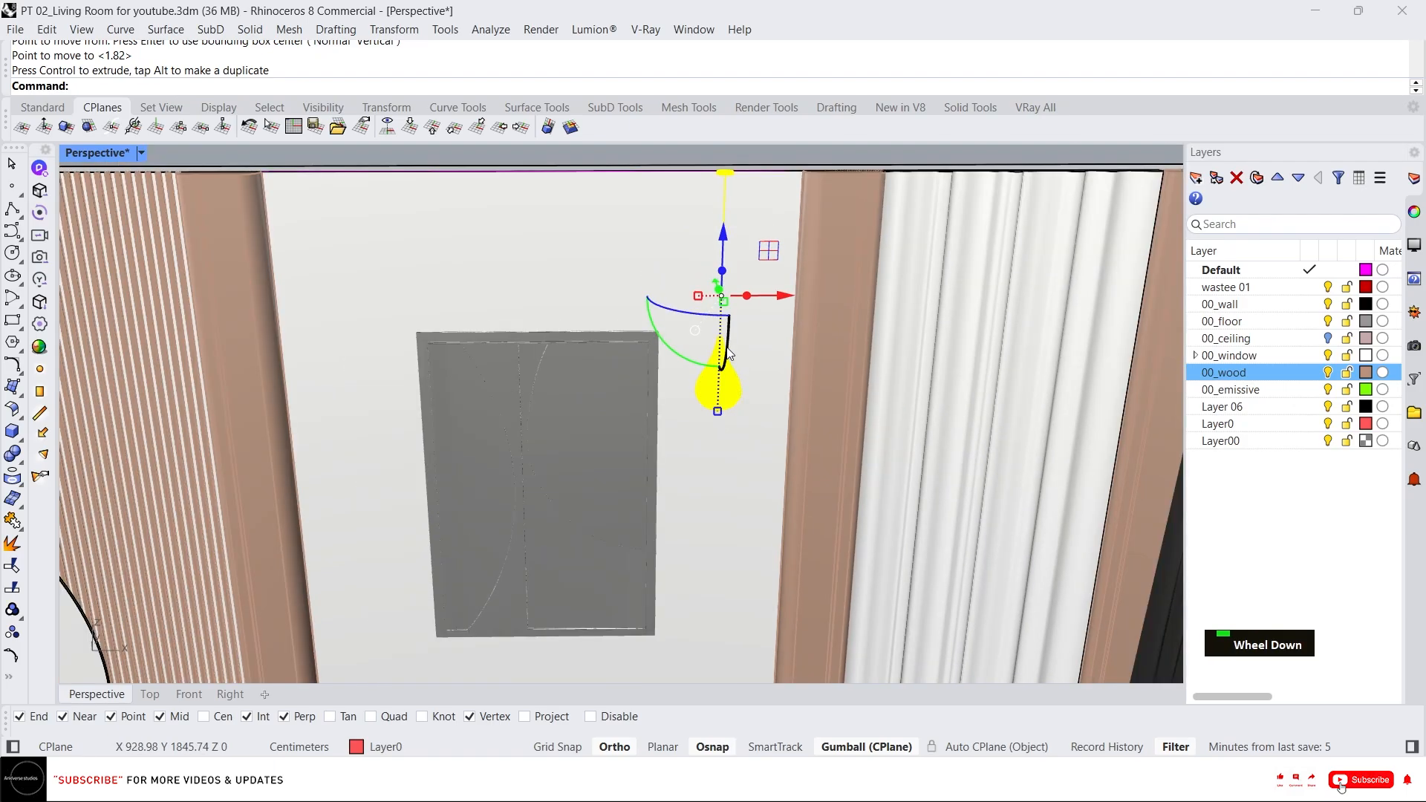
scroll(742, 342, up, 3)
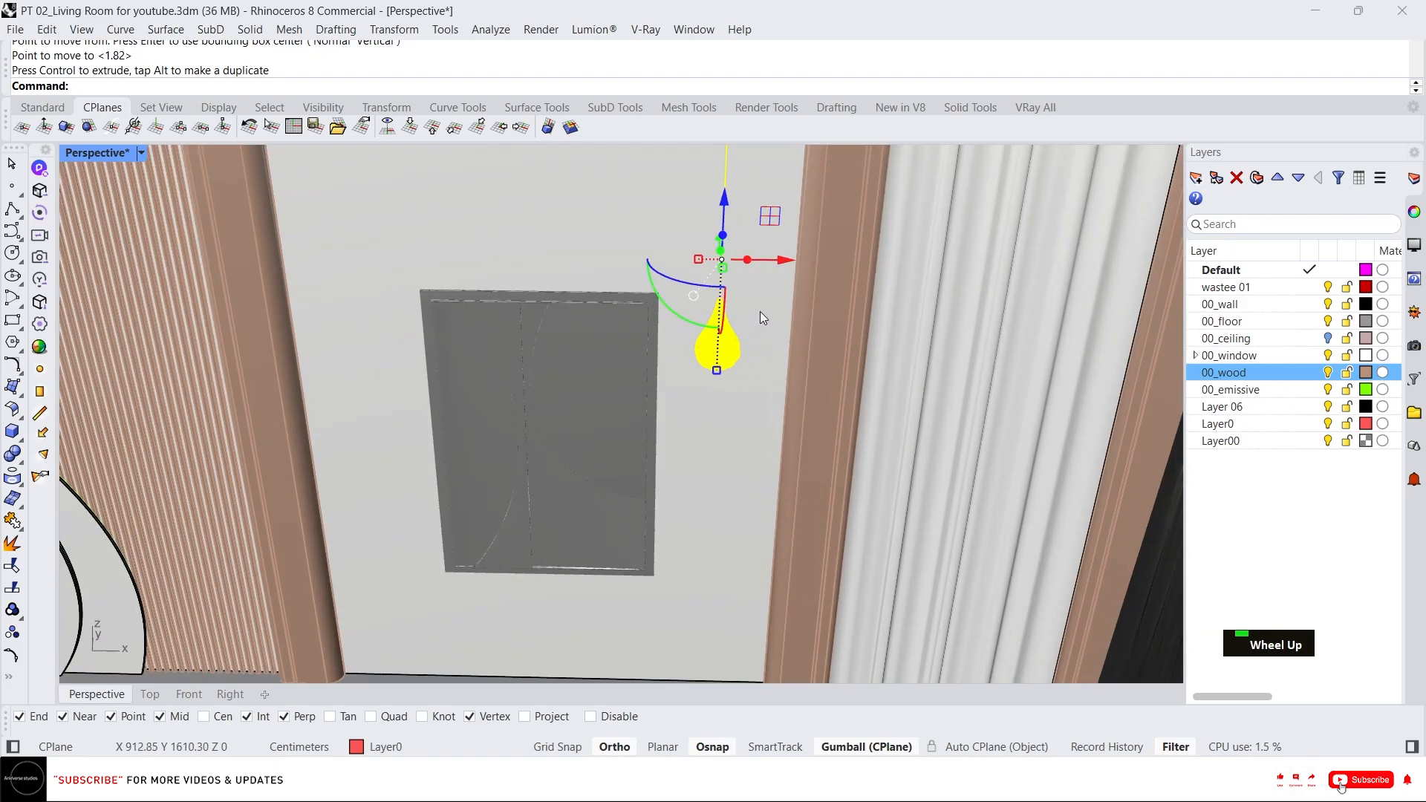
Duplicate the hanging light beside the original with the gumball.
alt+drag(784, 260, 834, 264)
mouse_move(731, 347)
right_down()
mouse_move(730, 312)
mouse_move(733, 341)
right_up()
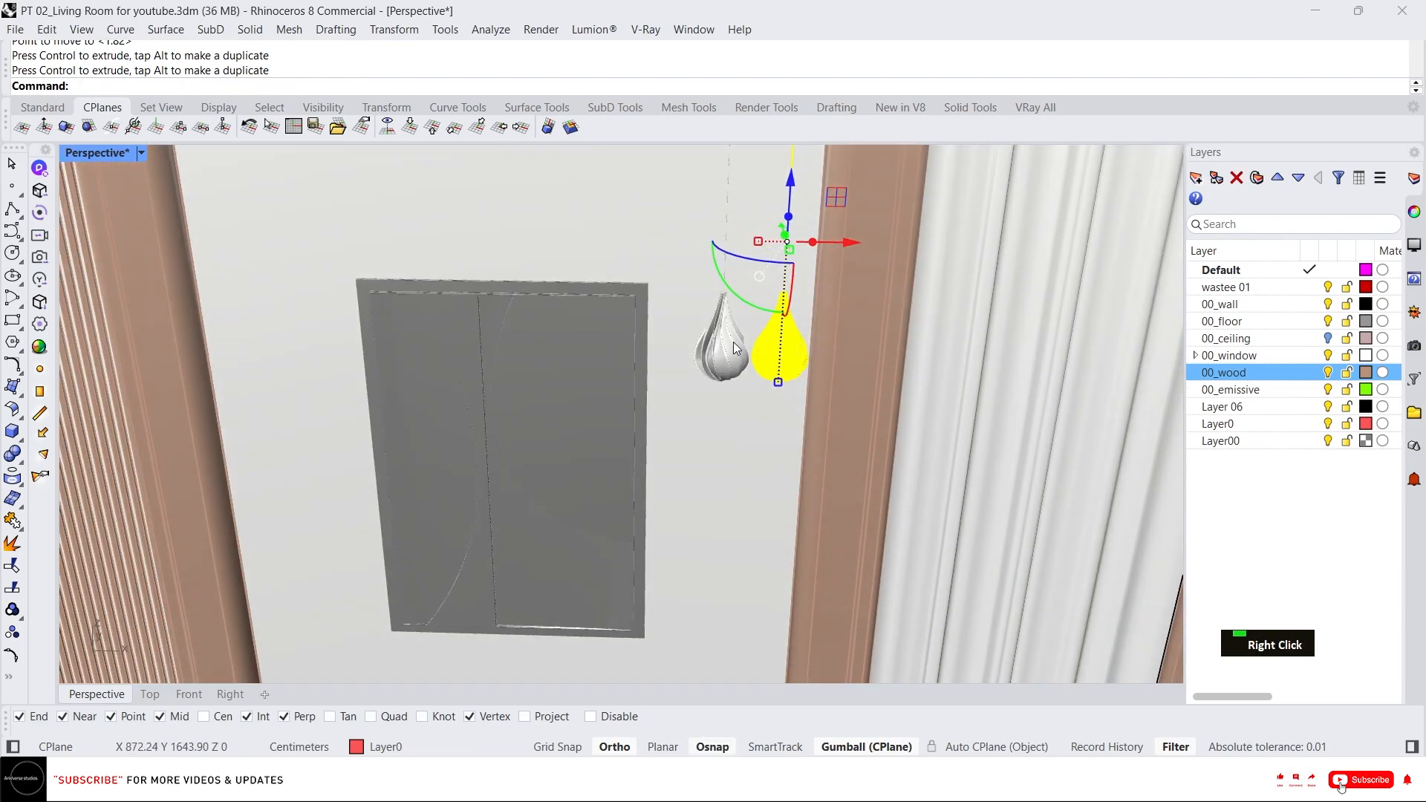
Select both hanging lights and scale them with the gumball.
shift+click(724, 353)
scroll(724, 397, down, 3)
scroll(740, 226, up, 3)
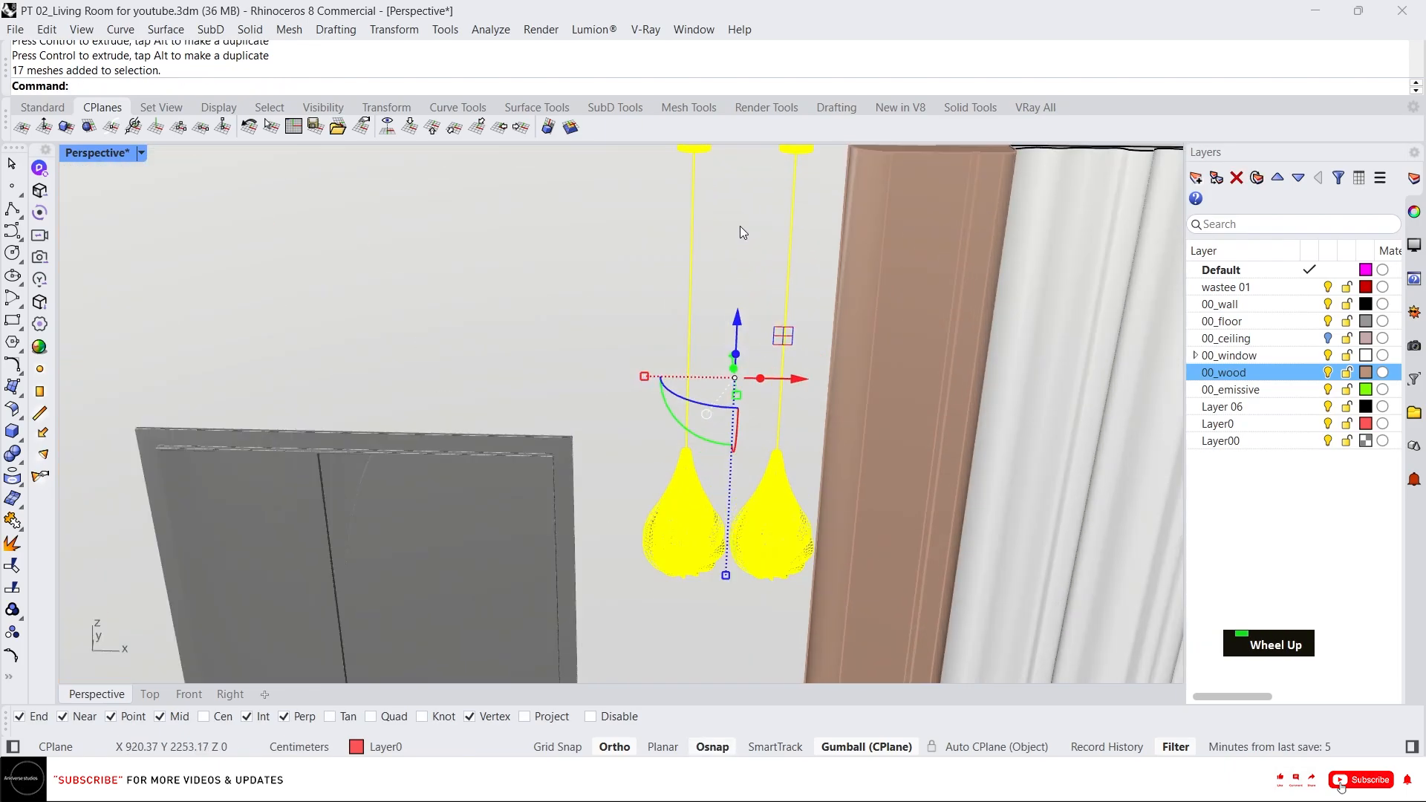
right_drag(740, 226, 742, 277)
scroll(710, 407, down, 2)
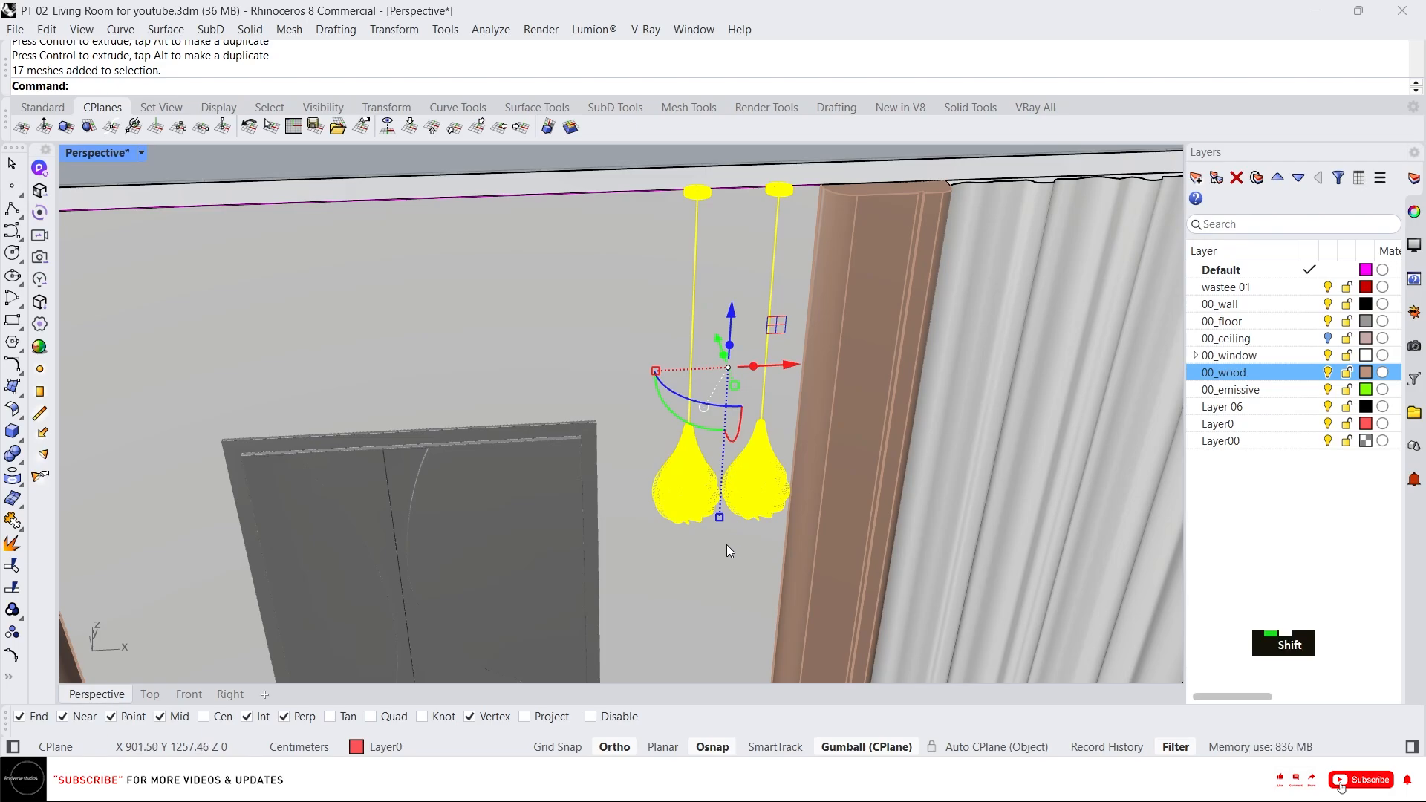
shift+drag(719, 517, 711, 481)
right_drag(727, 341, 696, 302)
Move both hanging lights up so their canopies meet the ceiling.
scroll(714, 405, down, 3)
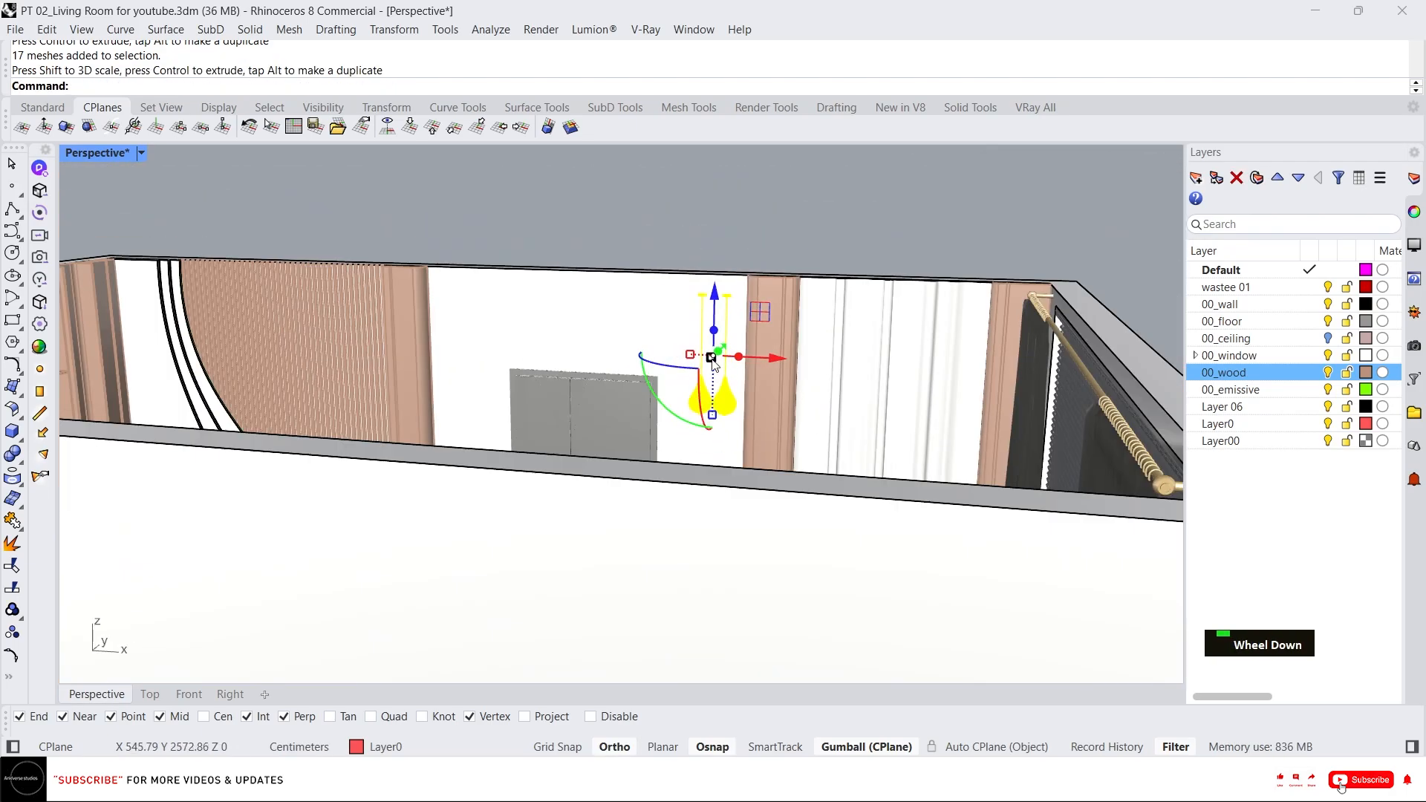
scroll(717, 415, up, 3)
right_drag(664, 187, 697, 242)
scroll(703, 247, up, 2)
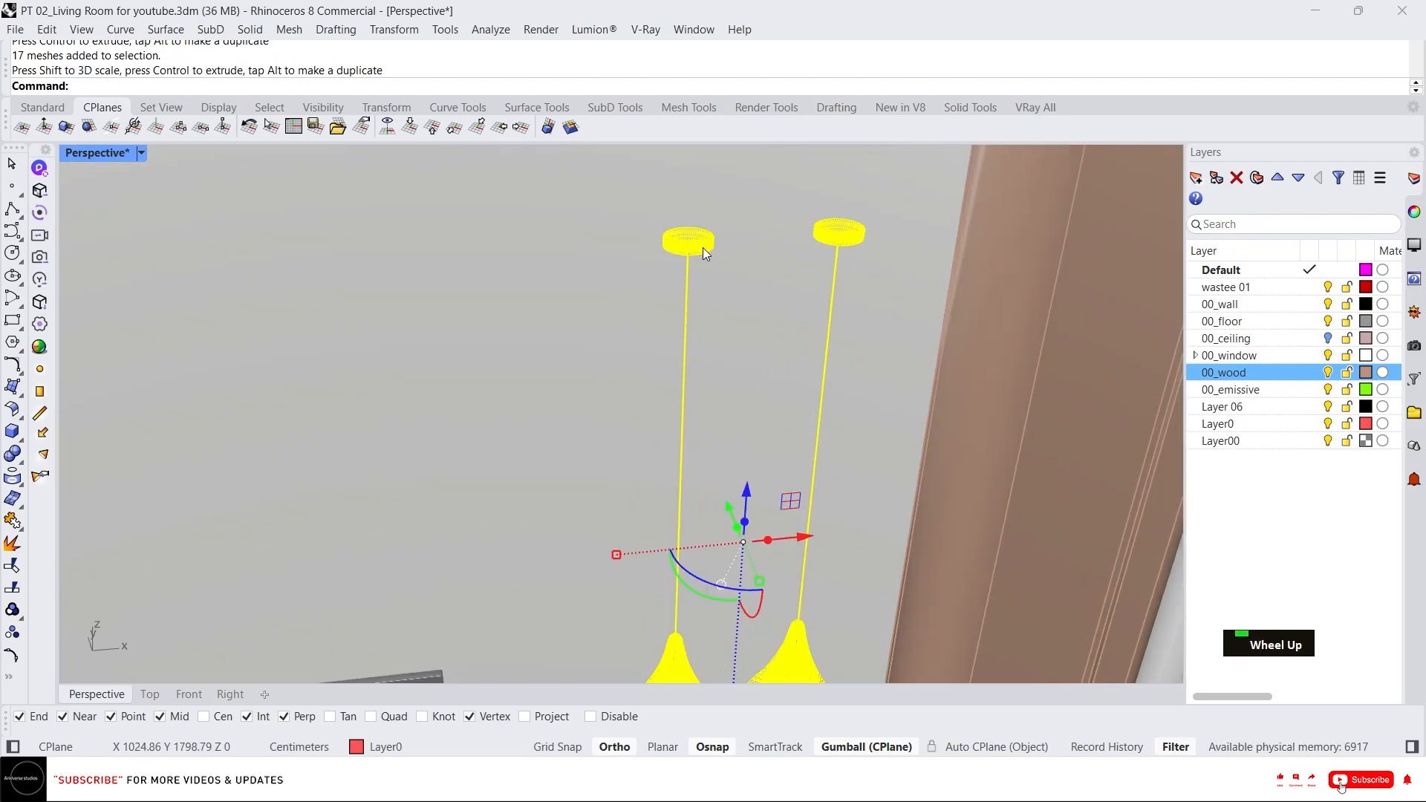
text(m)
key(Return)
scroll(691, 250, up, 3)
scroll(692, 250, down, 3)
click(693, 286)
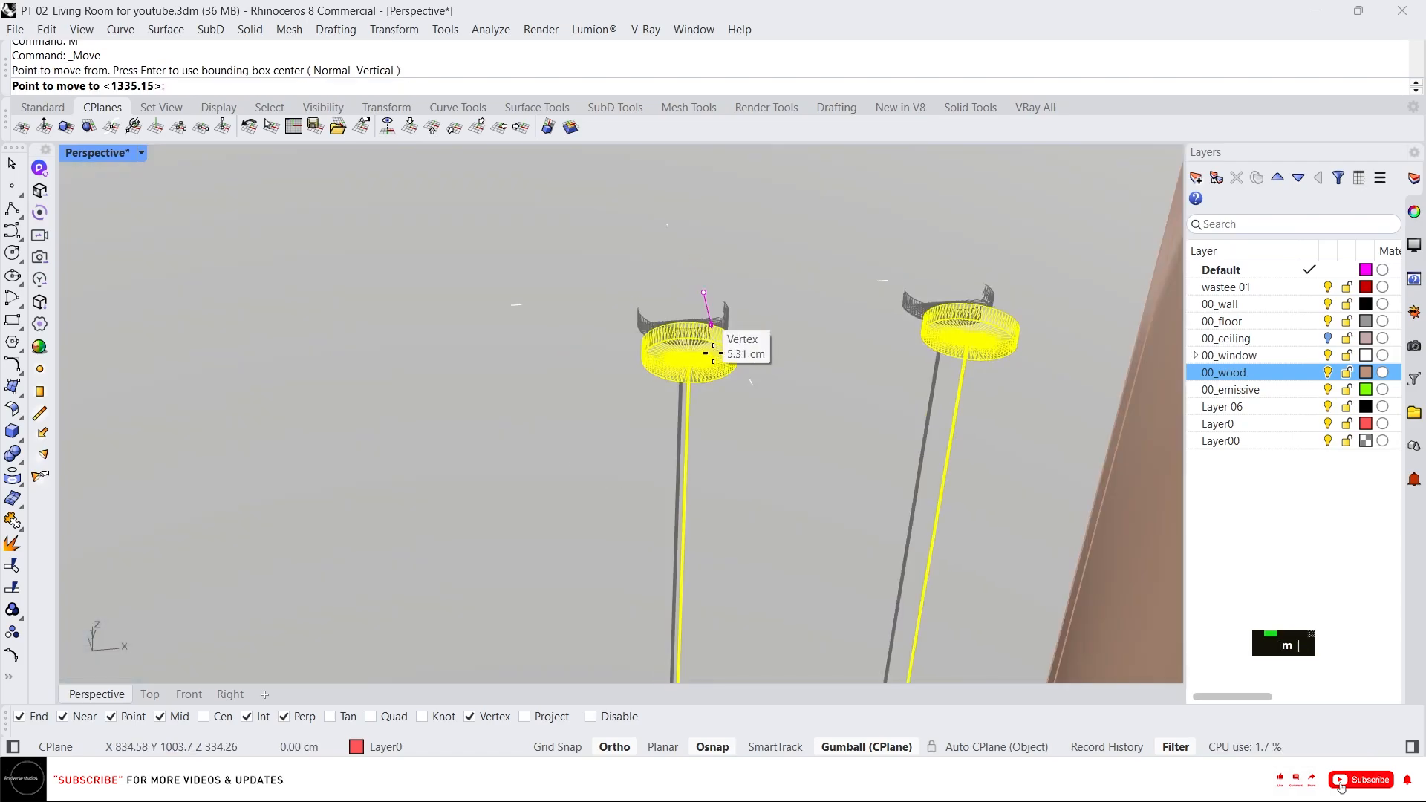
scroll(710, 331, down, 3)
click(736, 302)
text(m)
right_drag(727, 271, 729, 325)
click(814, 420)
key(Escape)
key(Escape)
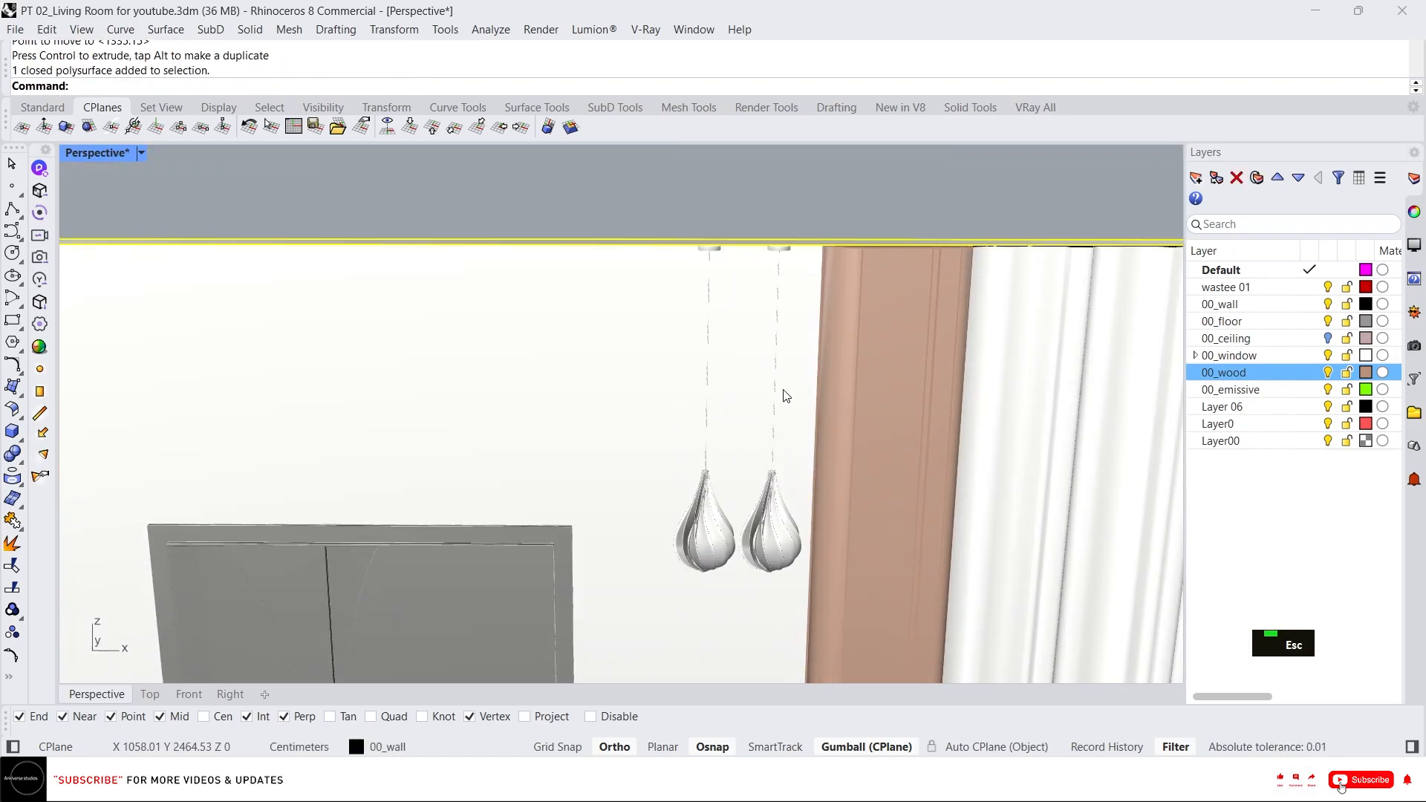
Select one hanging light and lock everything else with IsolateLock.
click(710, 489)
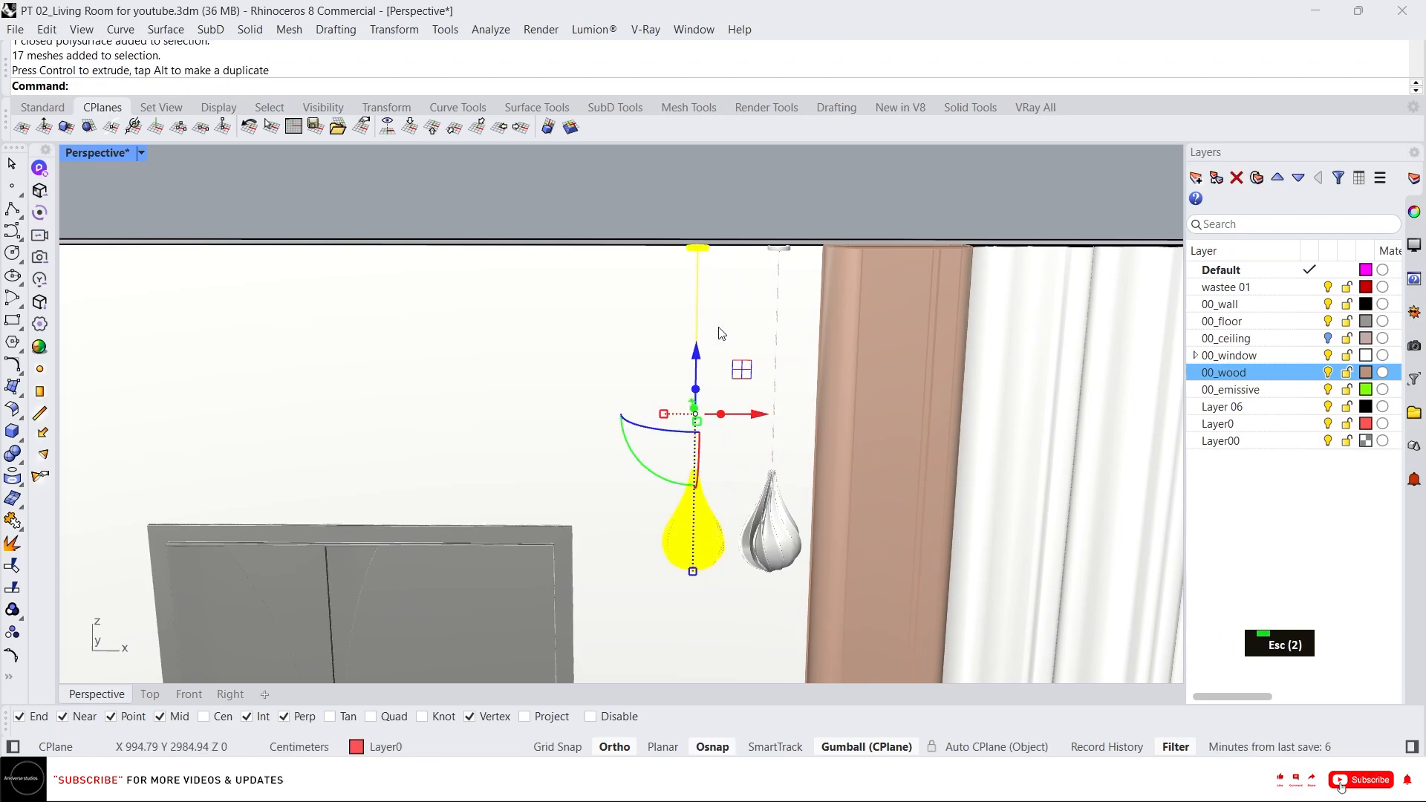
right_drag(762, 424, 727, 382)
text(il)
key(Return)
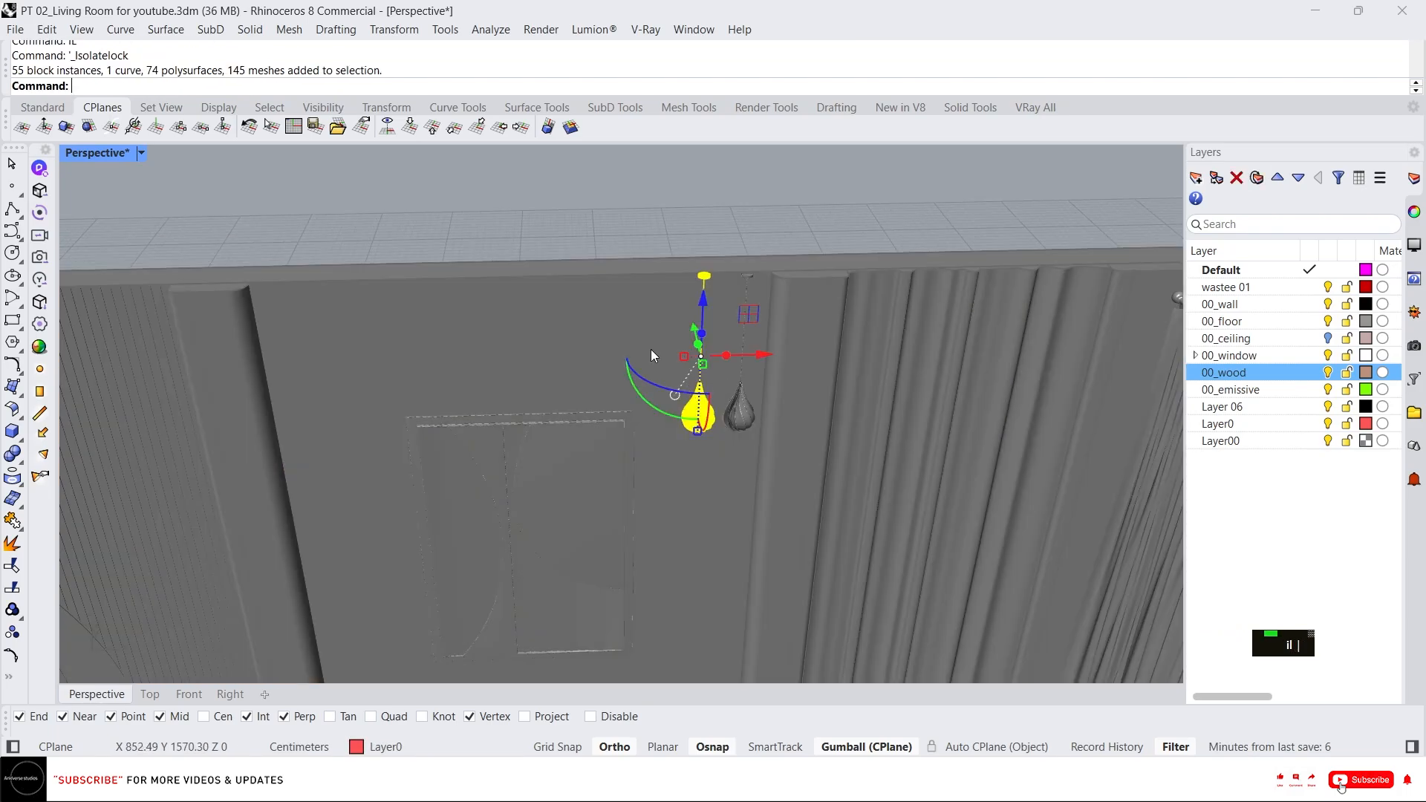
ctrl+shift+drag(848, 518, 850, 520)
scroll(728, 396, down, 5)
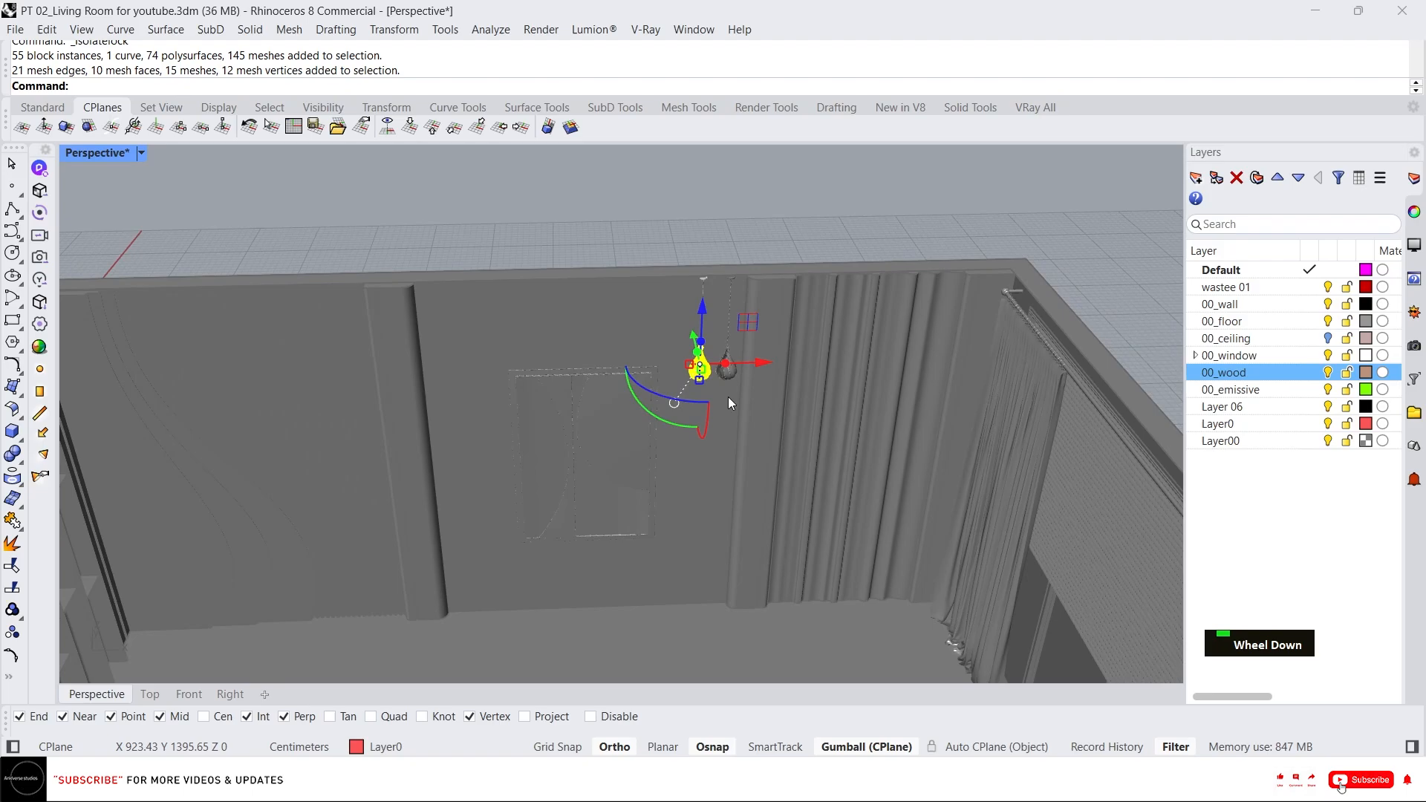
Lower the selected hanging light so the two lights hang at staggered heights.
scroll(728, 397, up, 5)
right_drag(728, 397, 706, 364)
drag(698, 297, 720, 404)
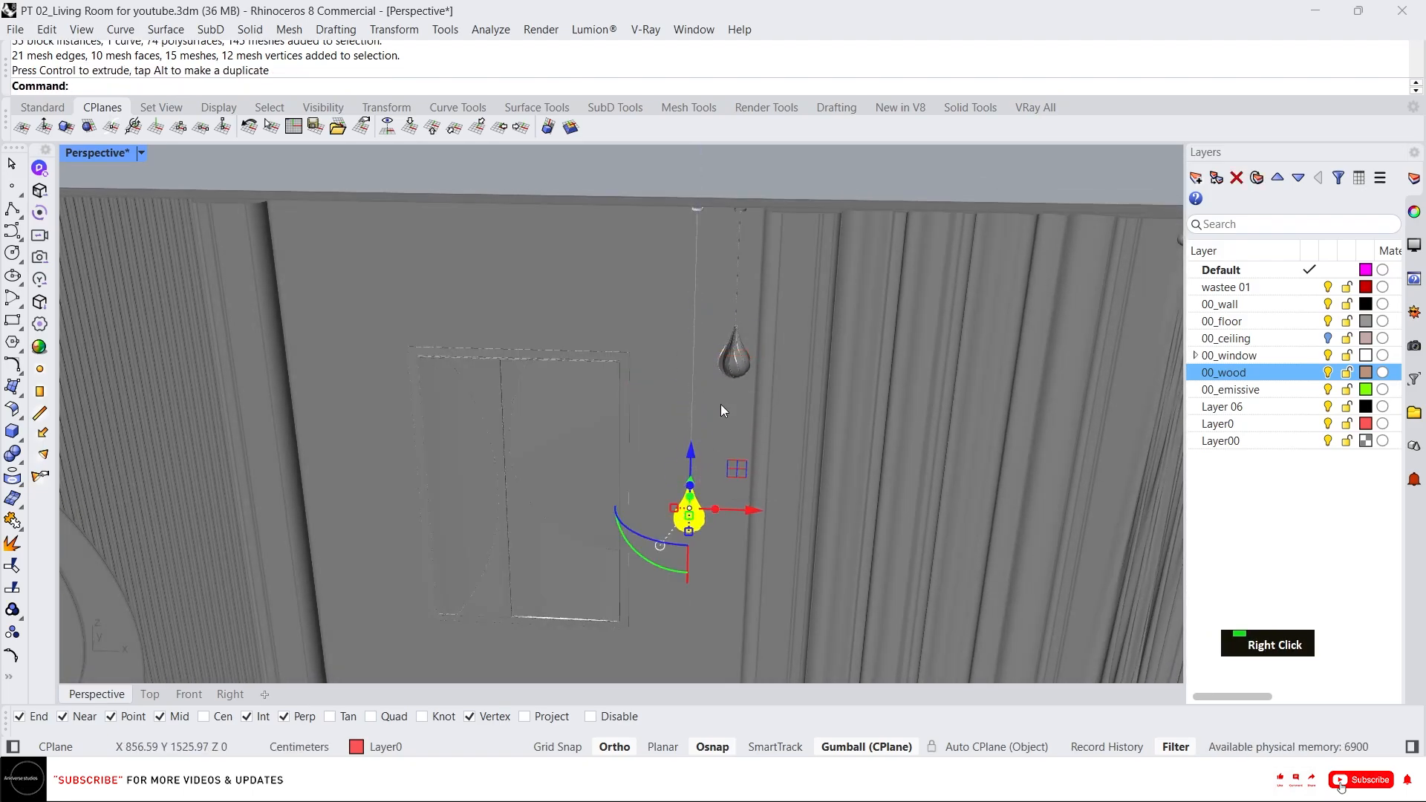
scroll(720, 404, up, 3)
right_drag(710, 511, 702, 383)
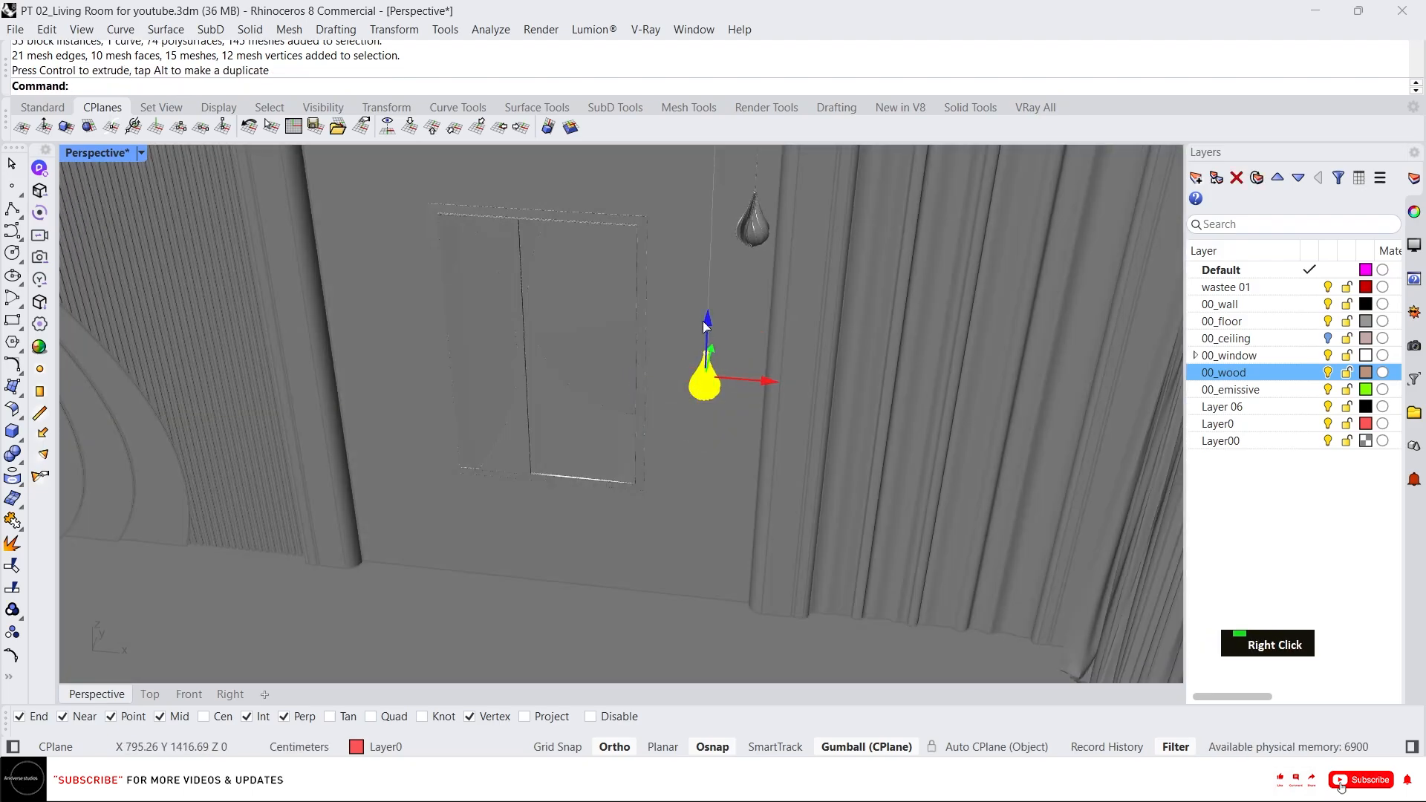
drag(704, 322, 701, 282)
right_drag(740, 222, 756, 237)
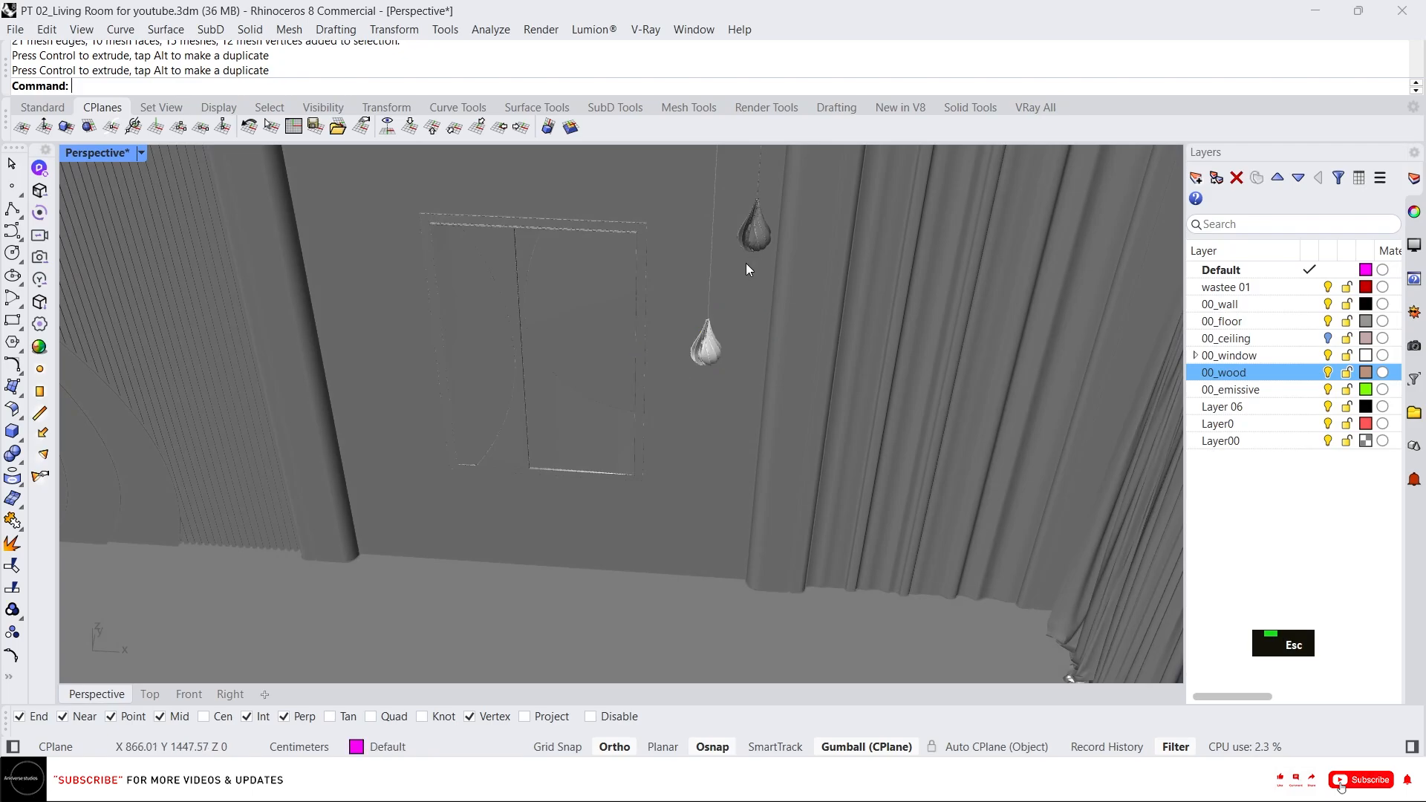
Select the other hanging light and isolate-lock the rest of the model.
middle_click(743, 266)
right_click(725, 228)
click(776, 326)
text(il)
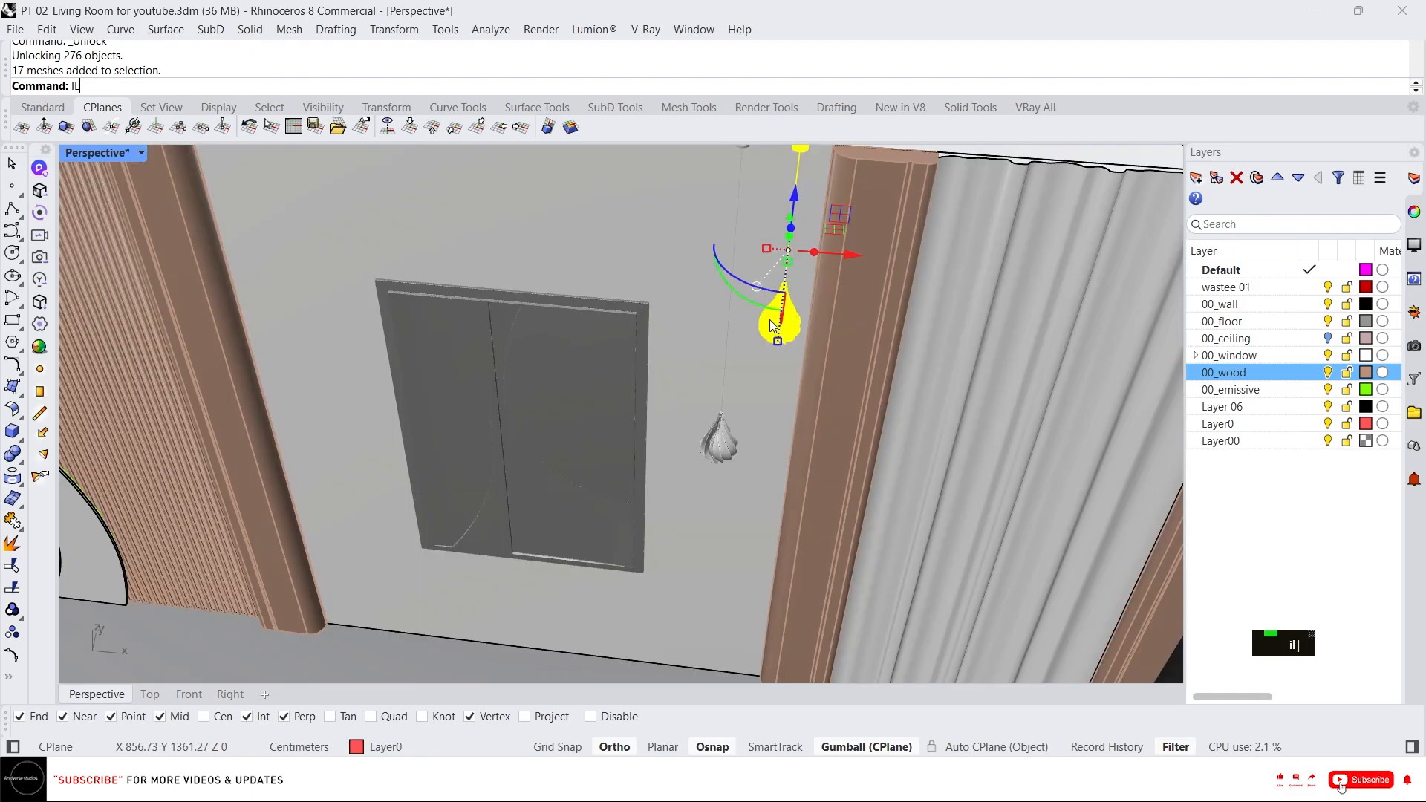
key(space)
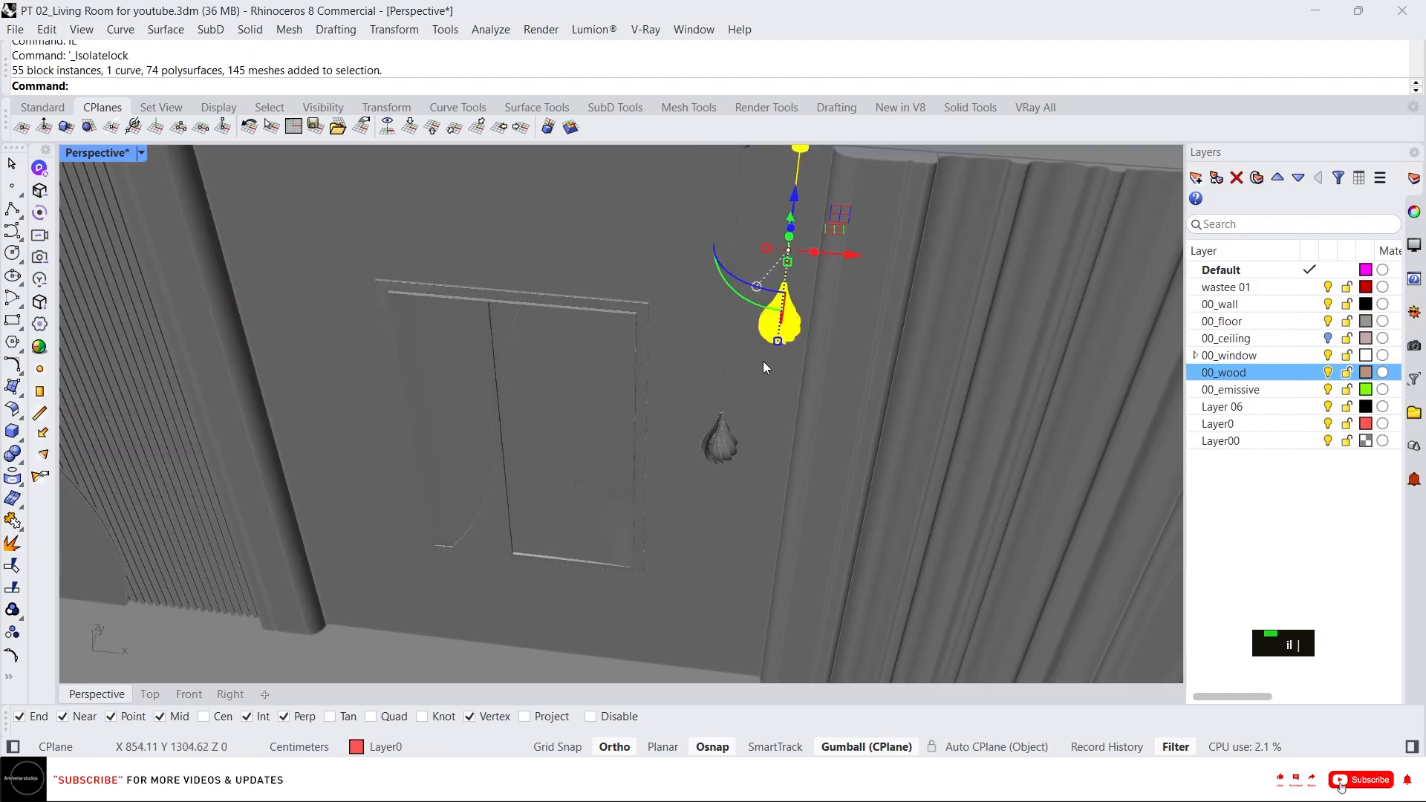
Move that hanging light down with the gumball so it hangs below the first one.
ctrl+shift+drag(982, 395, 982, 395)
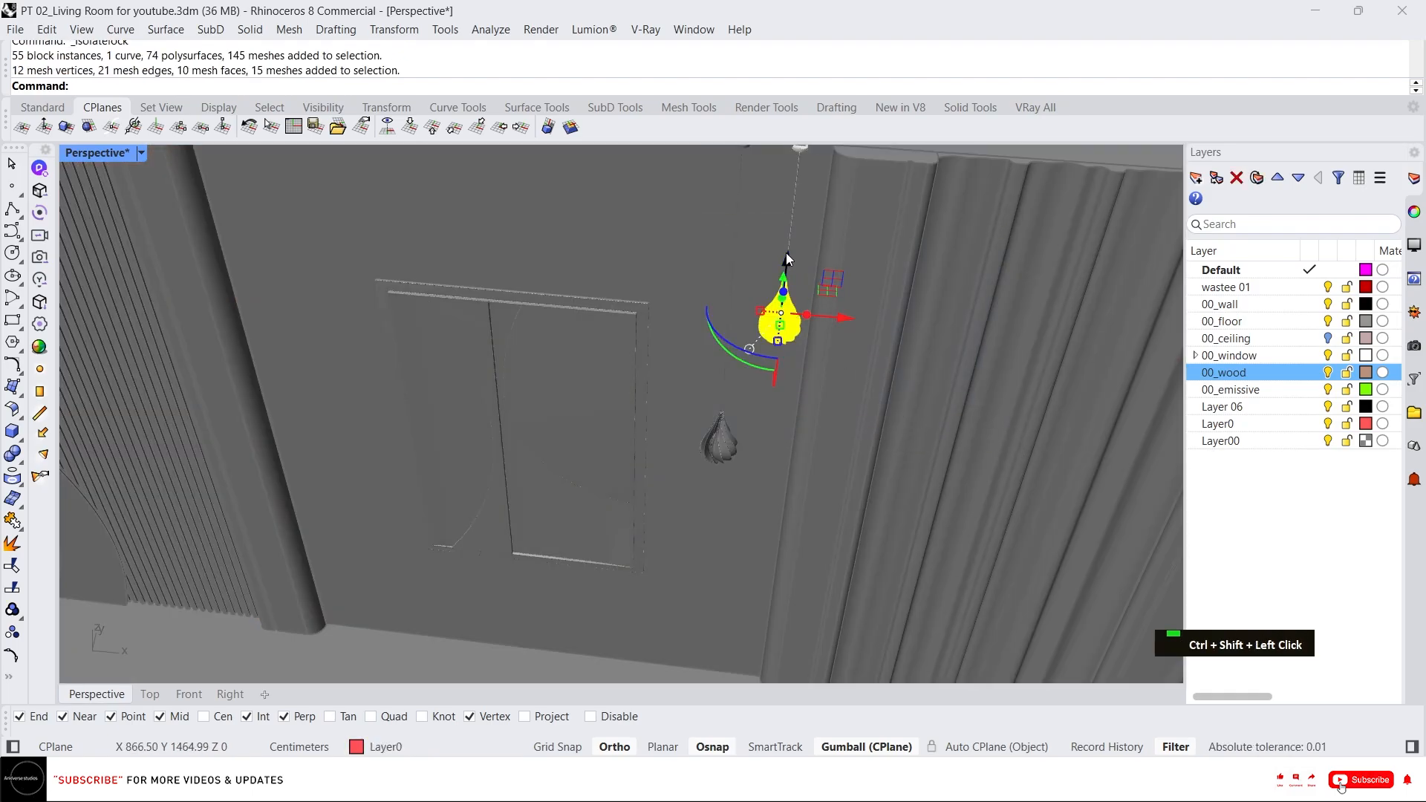
drag(788, 258, 780, 459)
scroll(698, 493, down, 3)
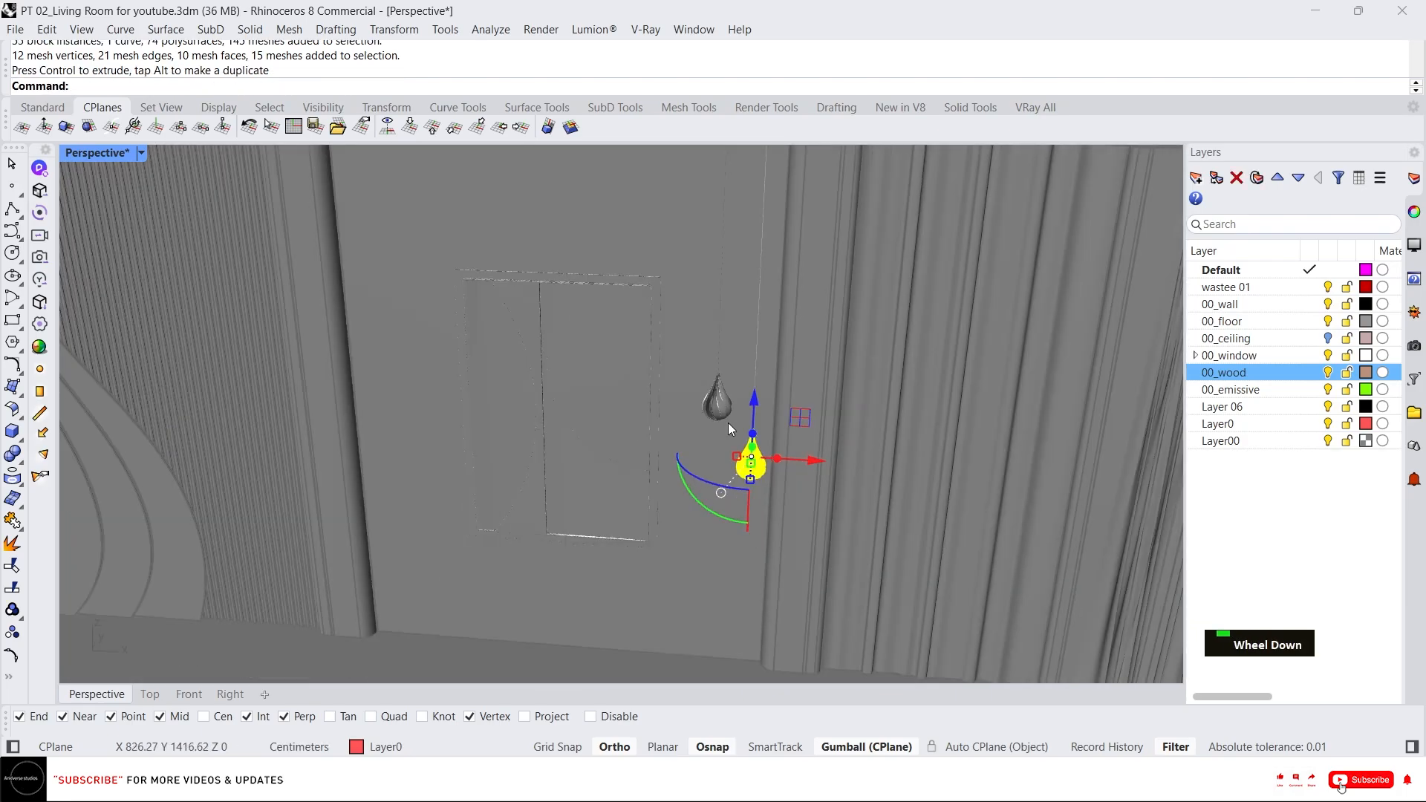
right_drag(728, 422, 747, 394)
scroll(747, 393, up, 6)
scroll(764, 380, down, 7)
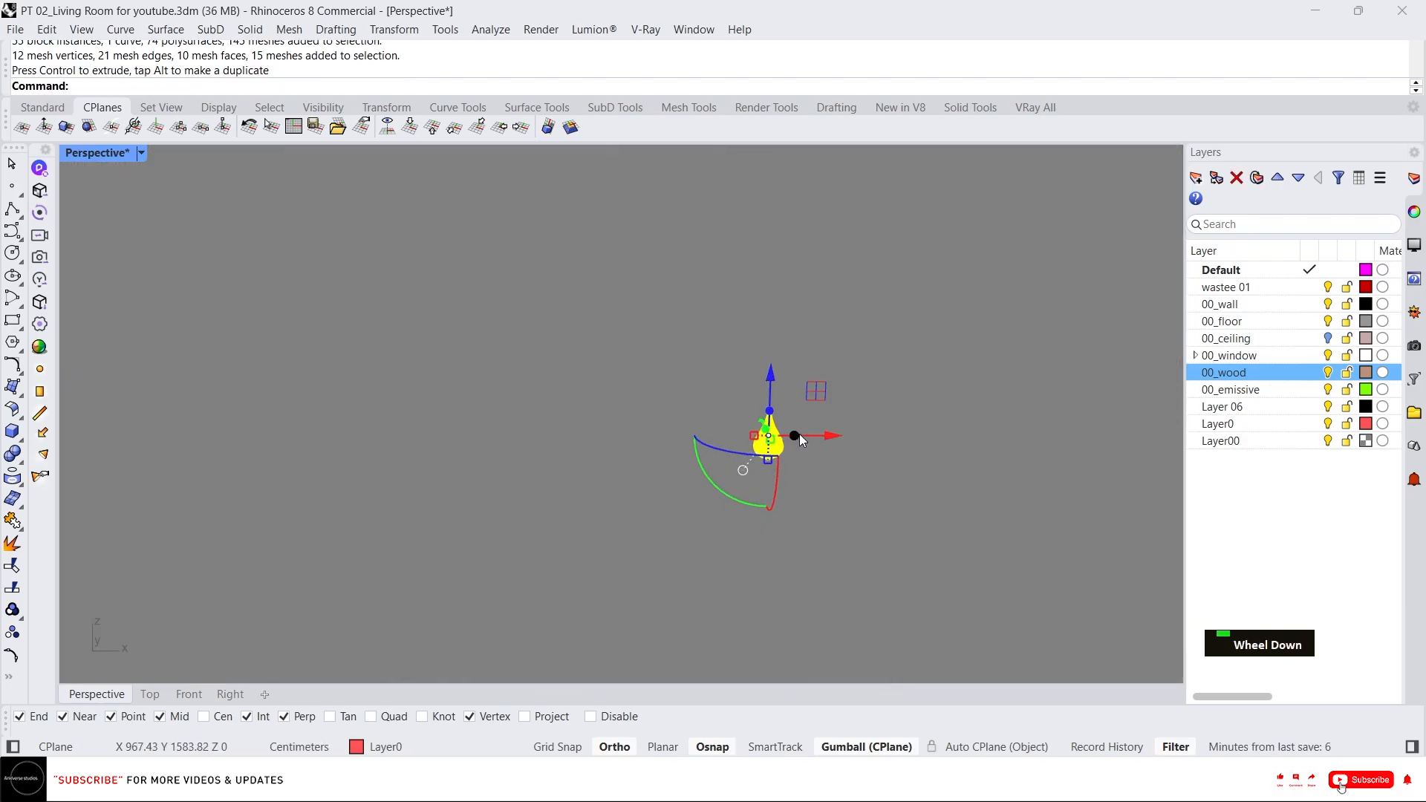
scroll(799, 433, down, 1)
right_drag(797, 381, 828, 438)
key(Escape)
Unlock all locked objects in the model.
middle_click(737, 398)
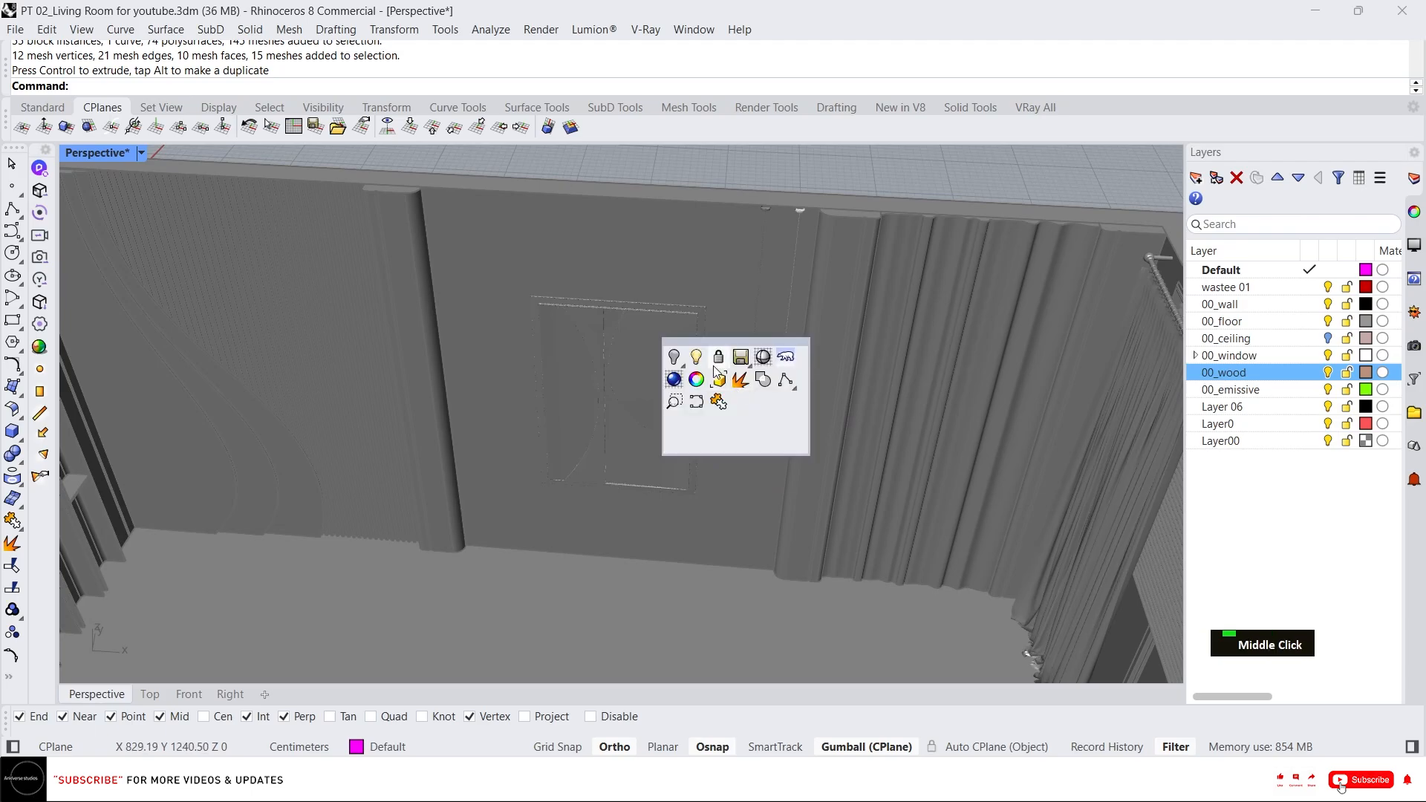
click(718, 379)
scroll(773, 392, down, 3)
scroll(777, 399, up, 5)
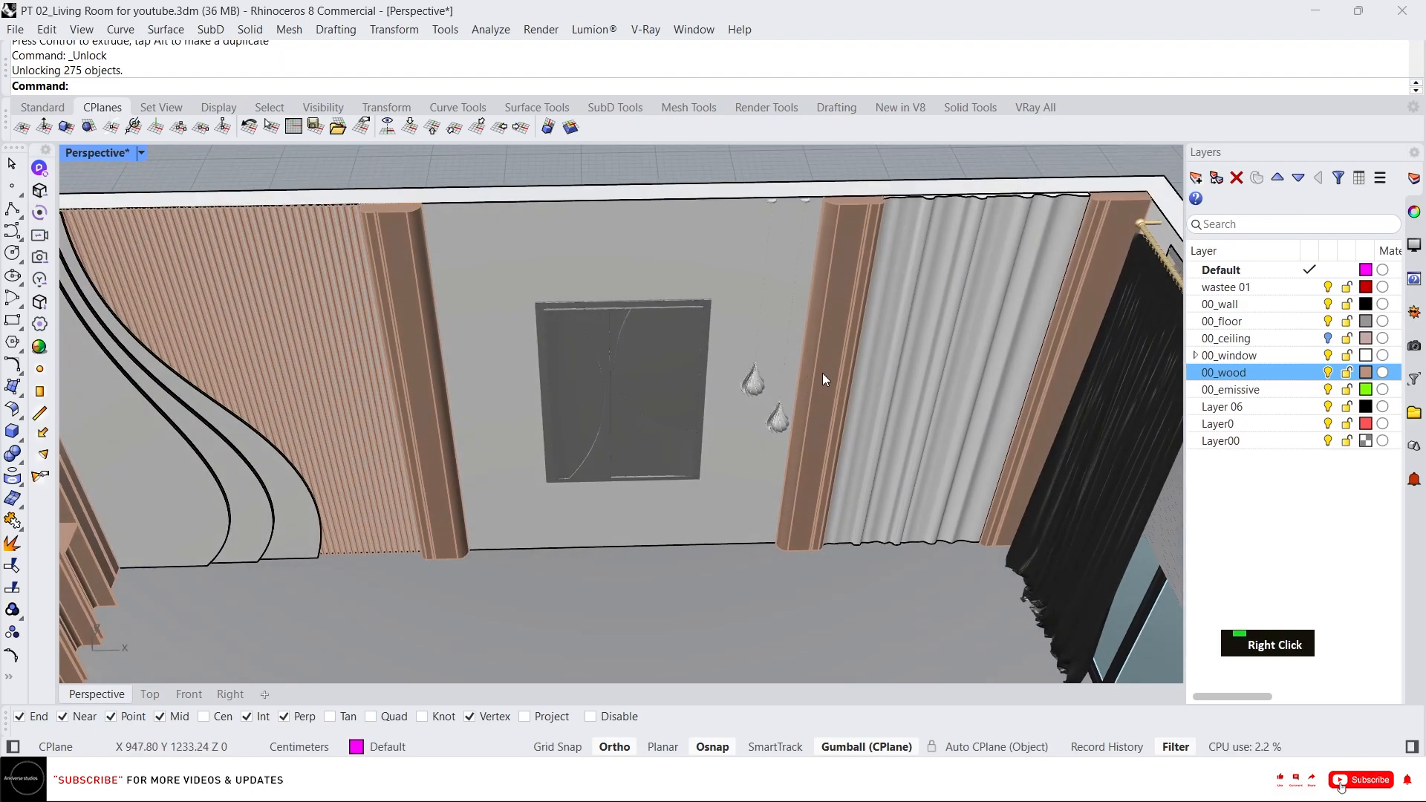
scroll(822, 372, down, 5)
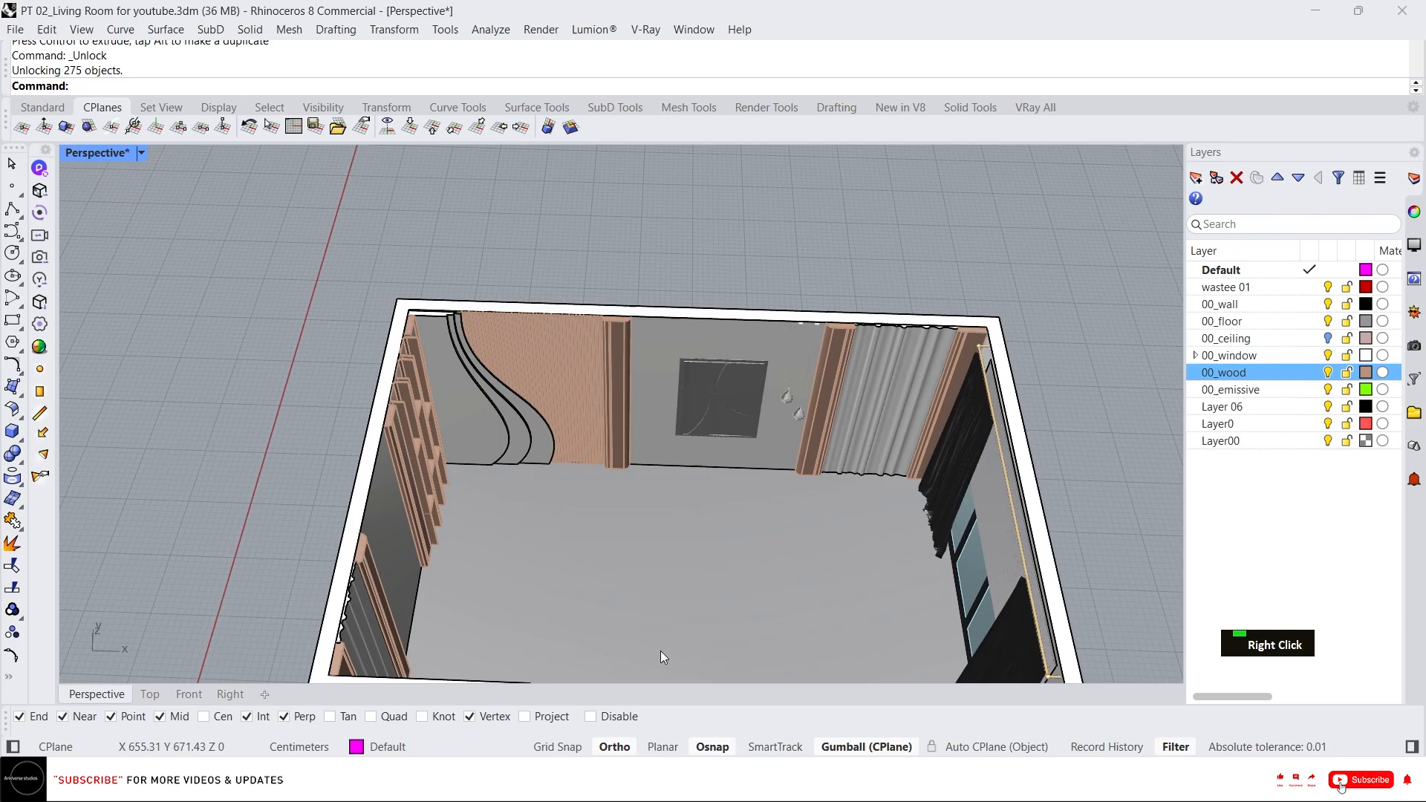
Import the DUCHESS SOFA+01 SketchUp file from the 00_Assests folder with the default import options.
click(654, 780)
scroll(946, 403, down, 2)
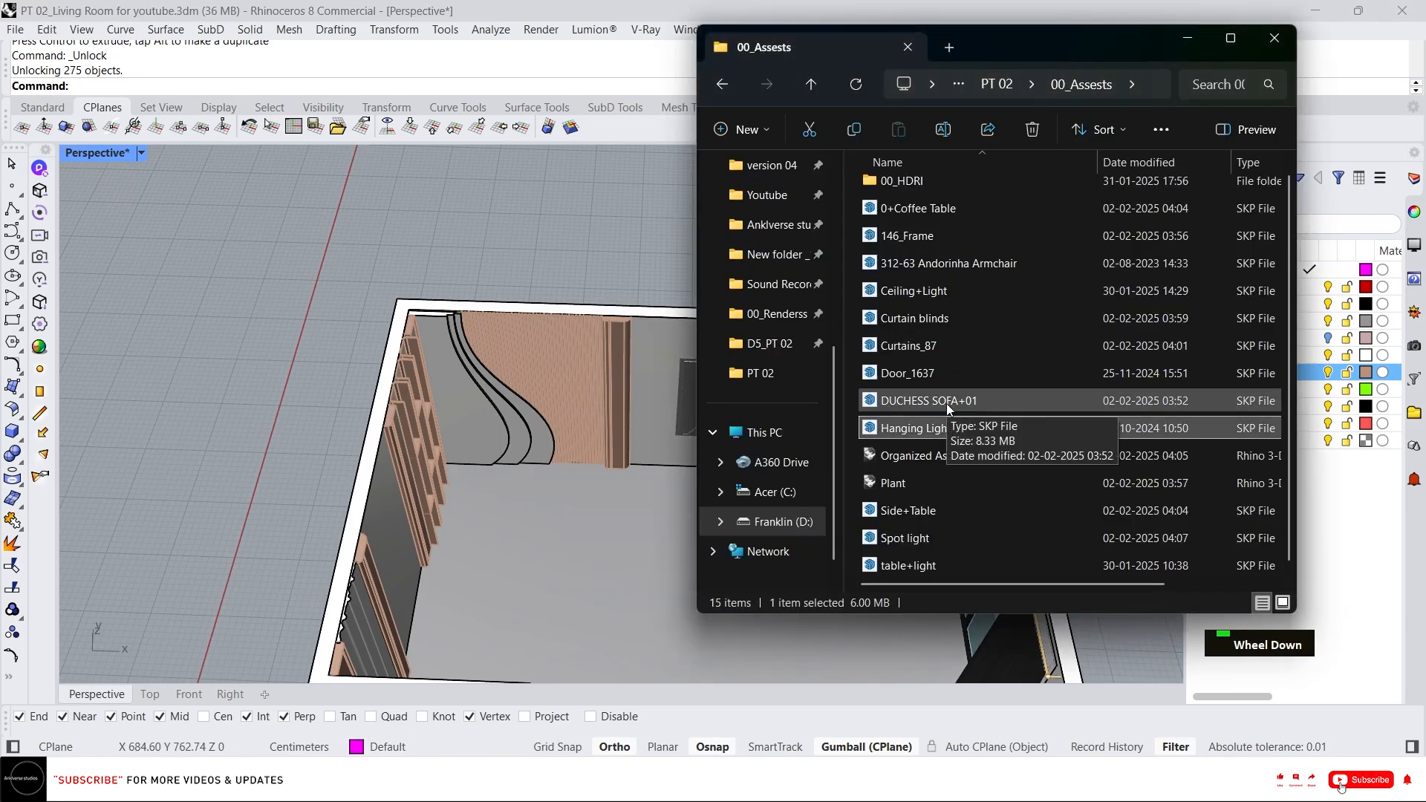
click(918, 408)
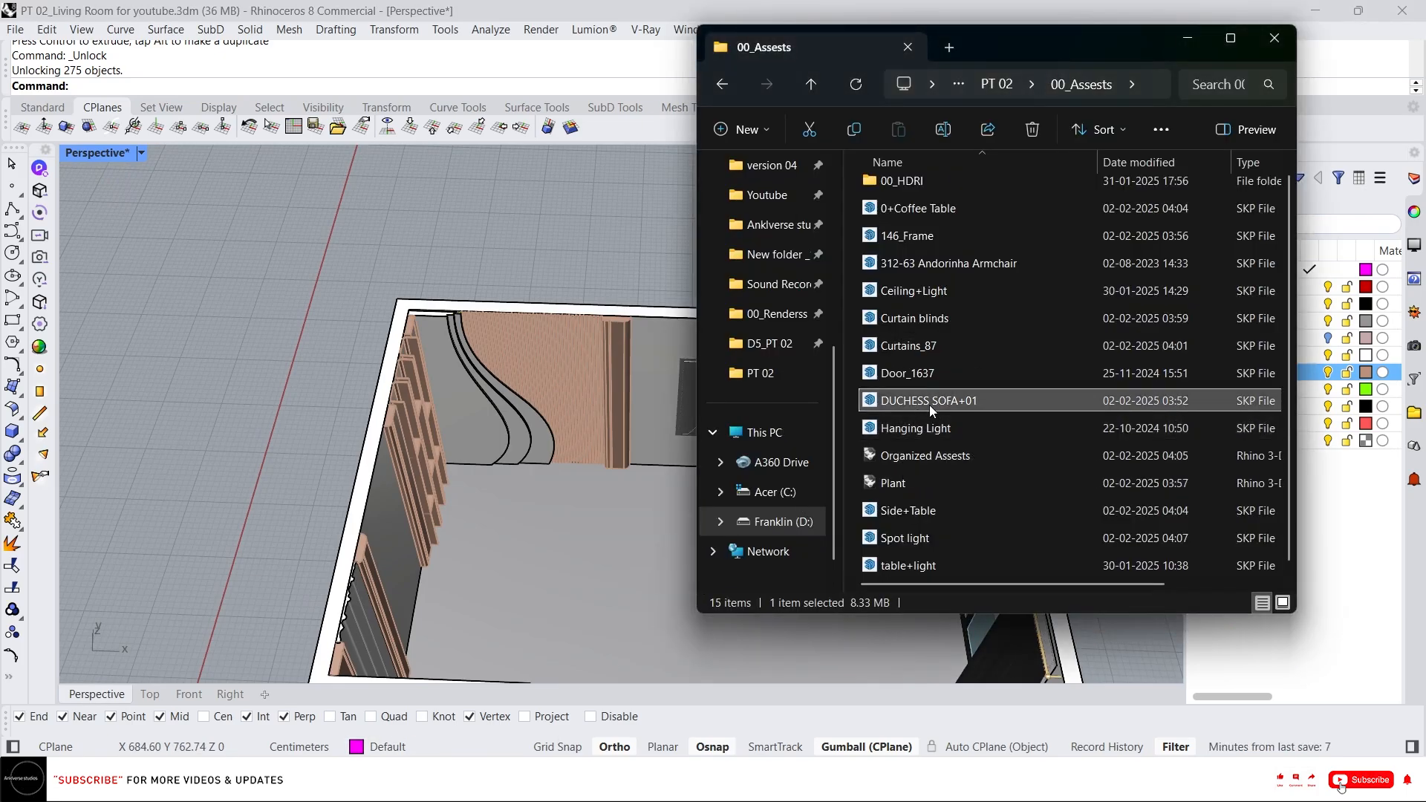
drag(289, 420, 293, 421)
click(652, 433)
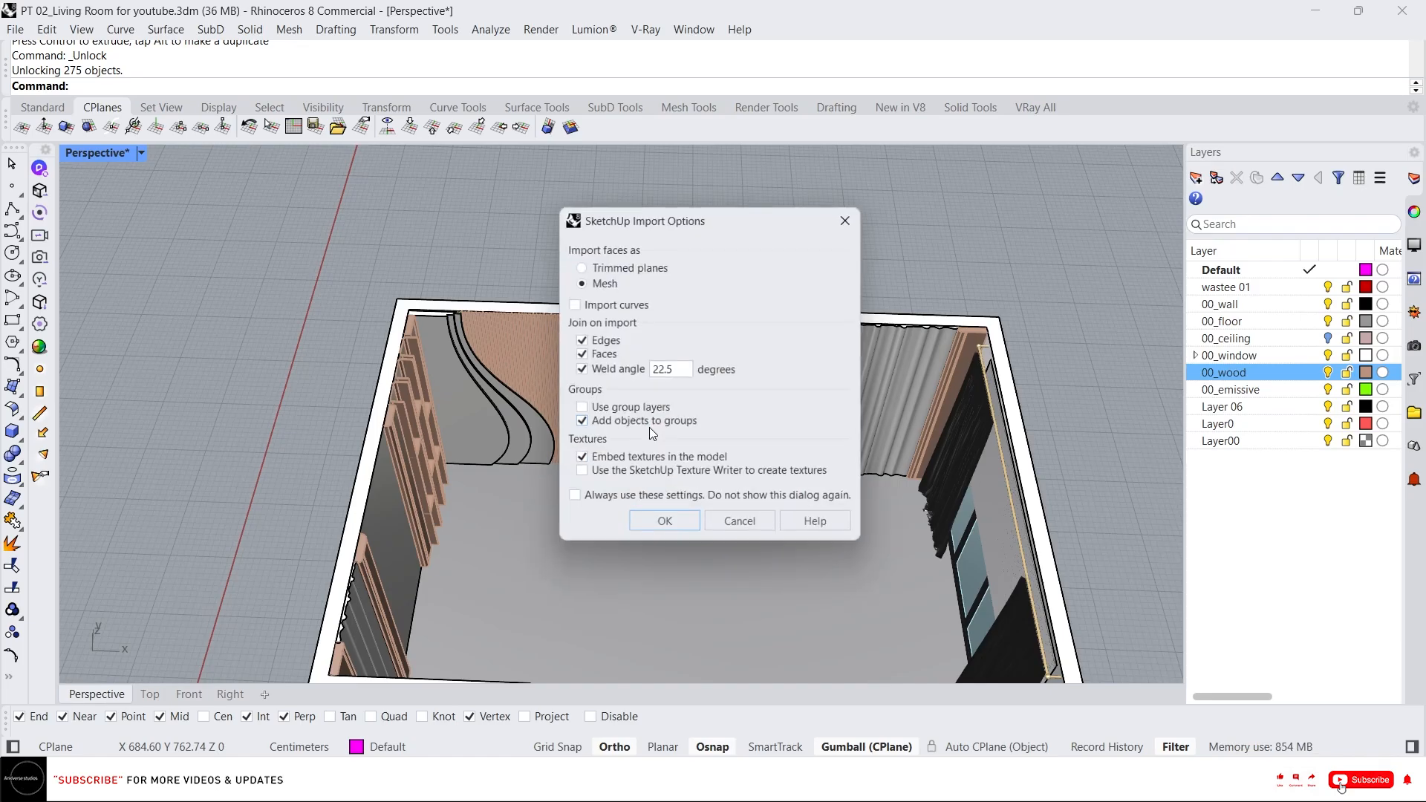
click(681, 524)
scroll(683, 514, down, 3)
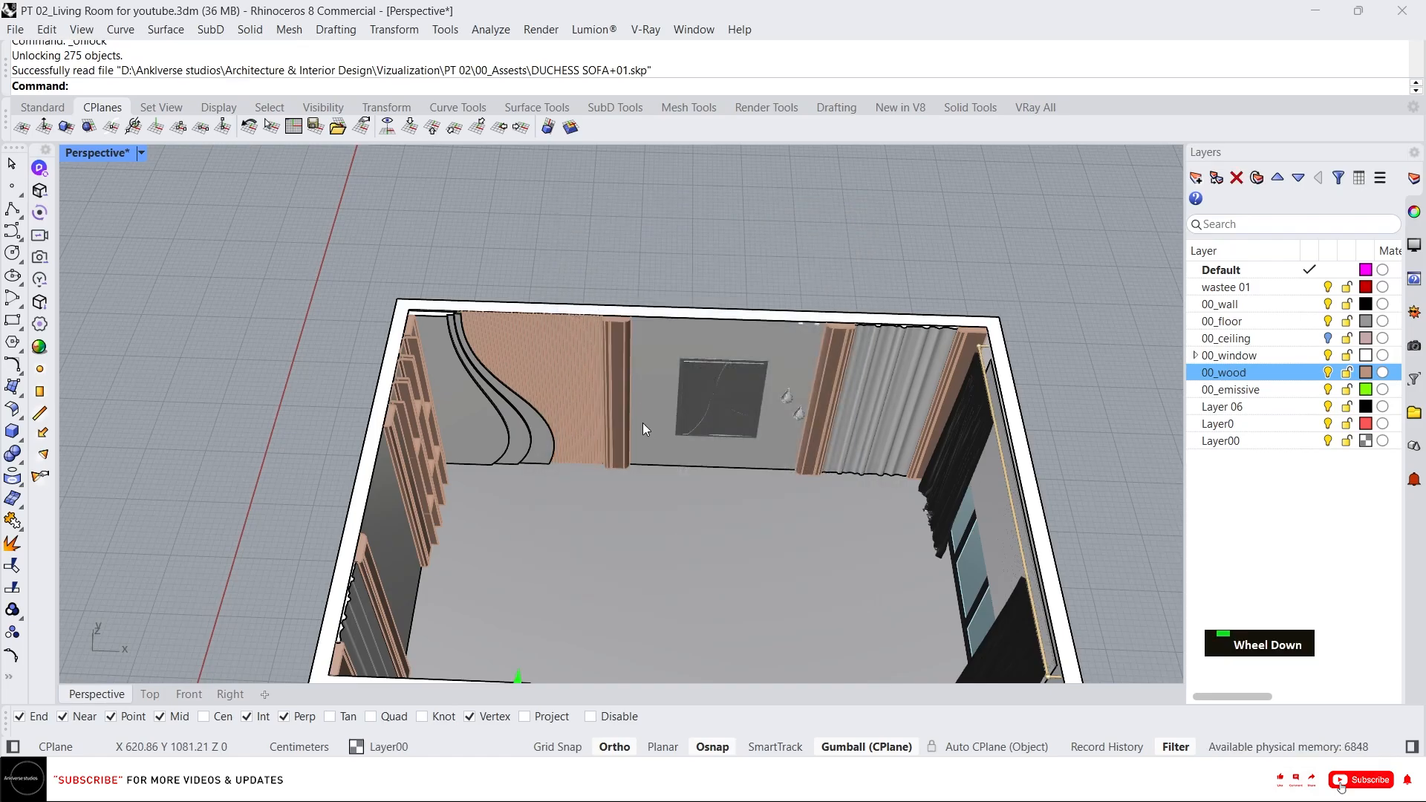
Move the imported sofa outside the room and group its meshes.
right_drag(643, 422, 640, 545)
scroll(640, 545, up, 5)
scroll(676, 435, up, 4)
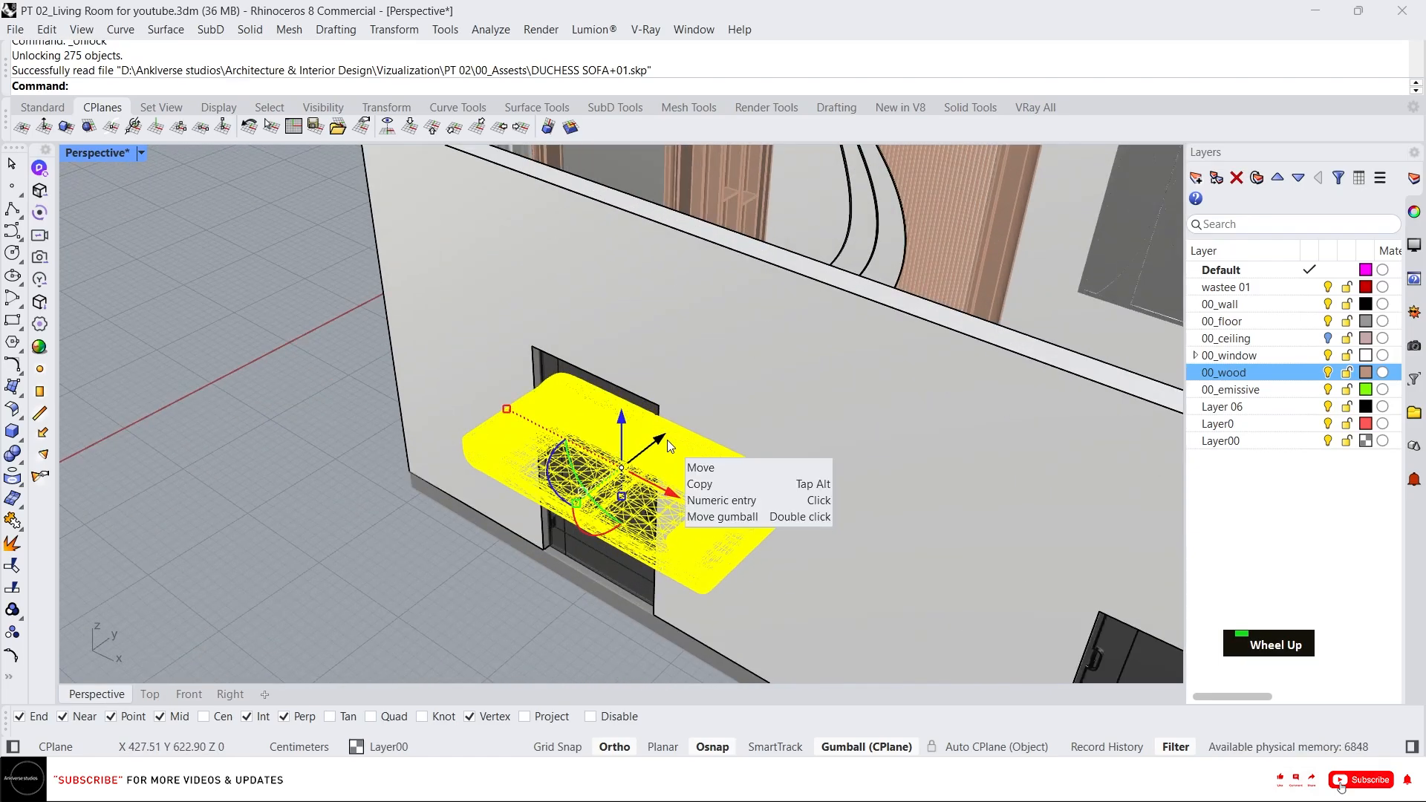
drag(667, 440, 300, 509)
scroll(268, 410, down, 8)
scroll(448, 629, up, 8)
click(456, 629)
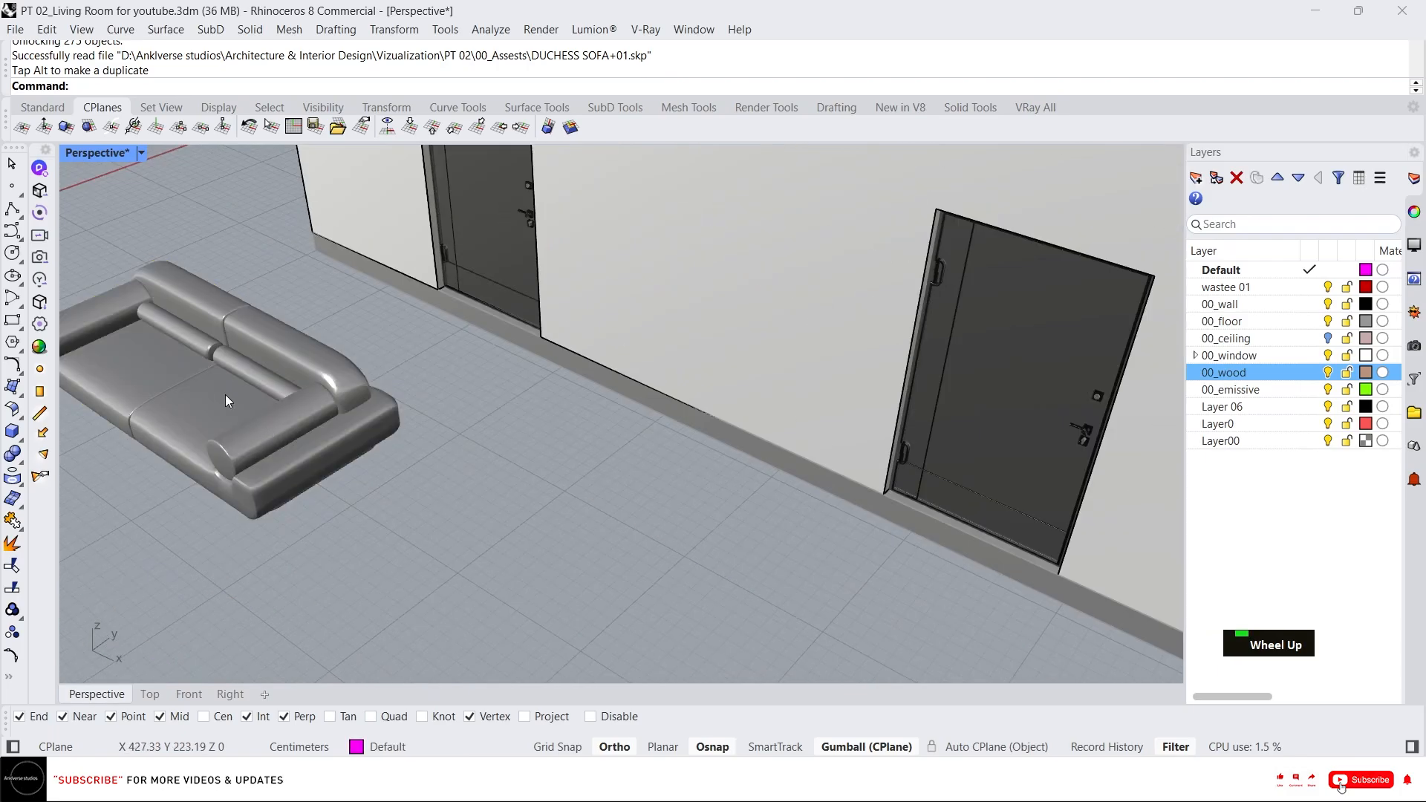
scroll(225, 394, up, 4)
click(207, 392)
scroll(465, 438, down, 5)
right_drag(465, 438, 238, 297)
drag(207, 265, 461, 519)
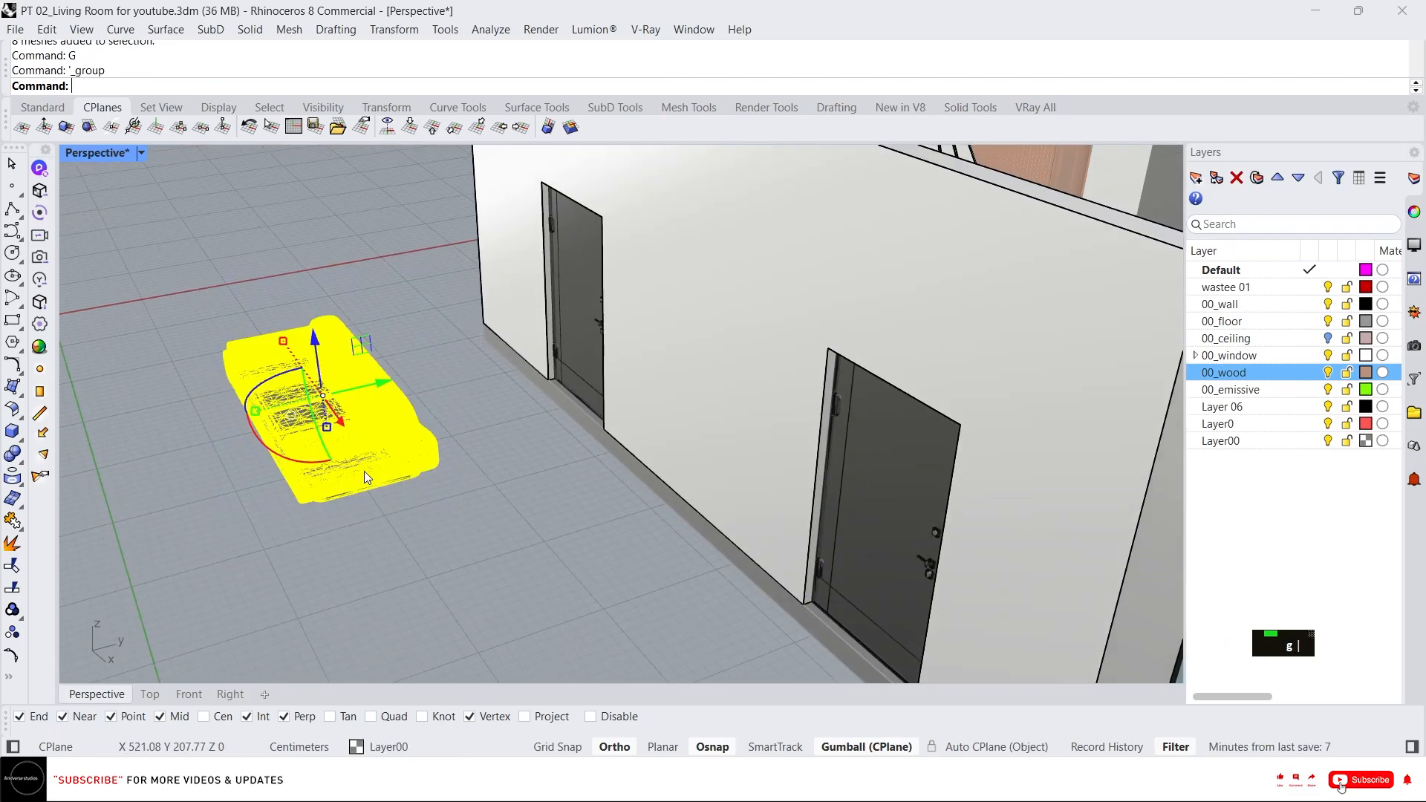
right_drag(364, 470, 308, 578)
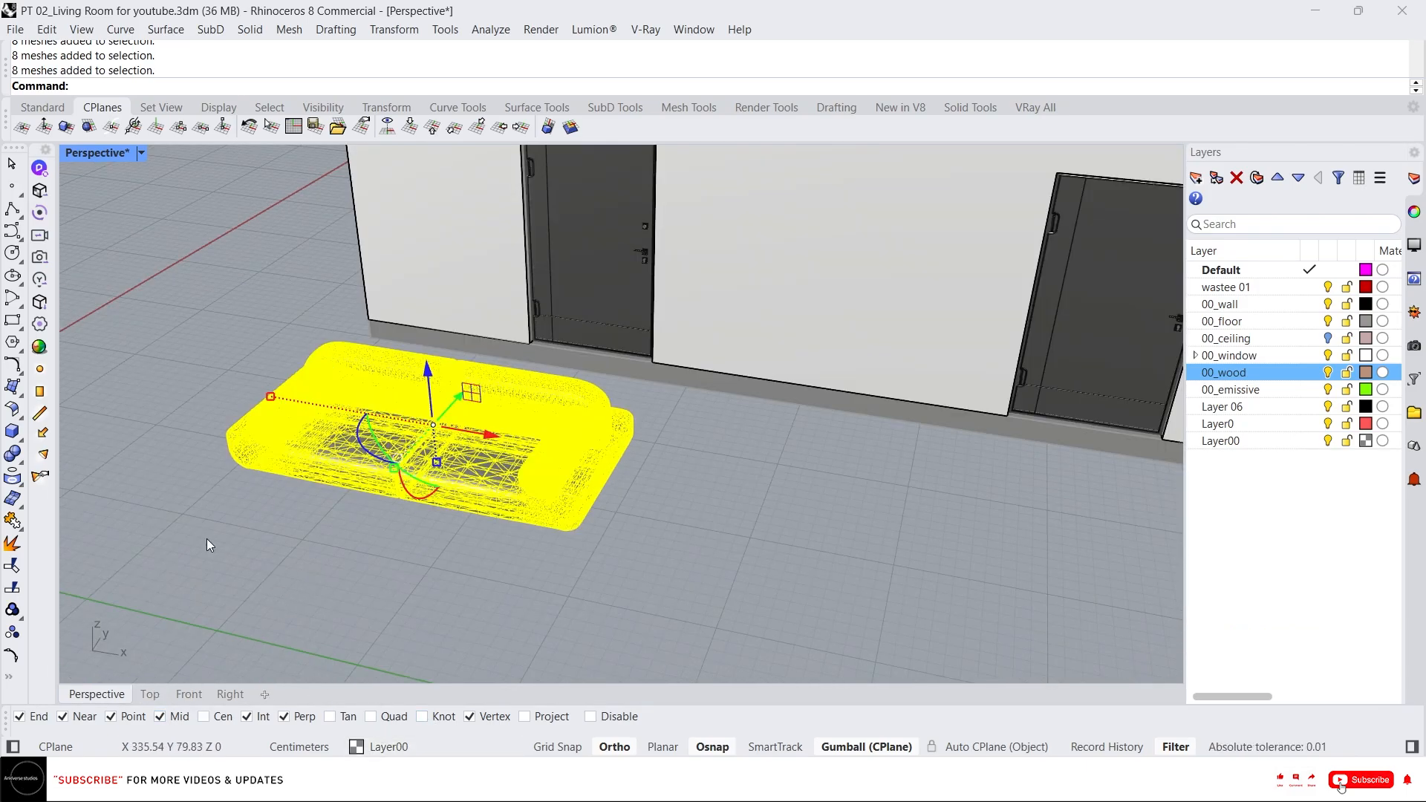
Measure the sofa's base height above the ground in the Right view.
click(226, 695)
scroll(115, 332, up, 3)
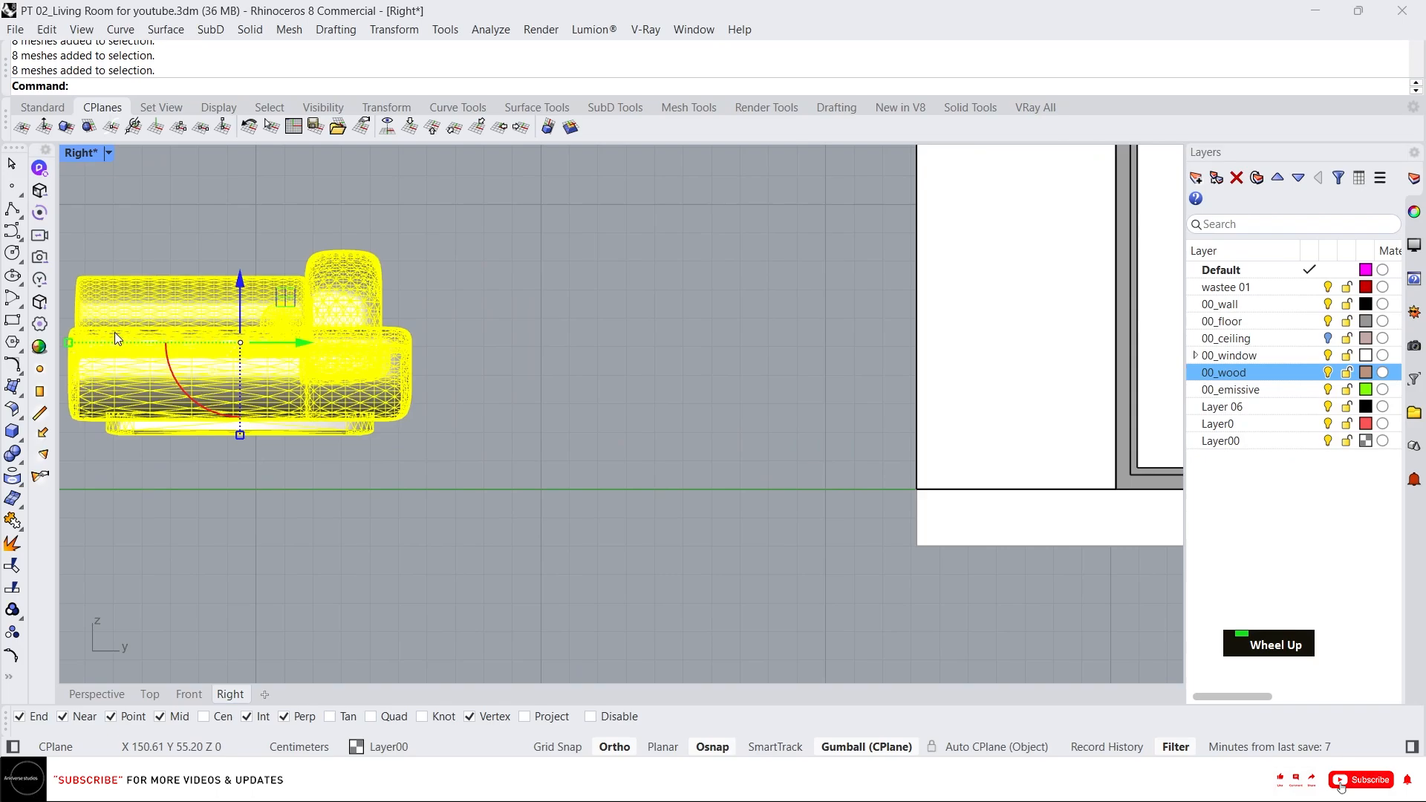
right_drag(114, 332, 446, 349)
key(Escape)
scroll(290, 416, up, 3)
text(d)
key(Return)
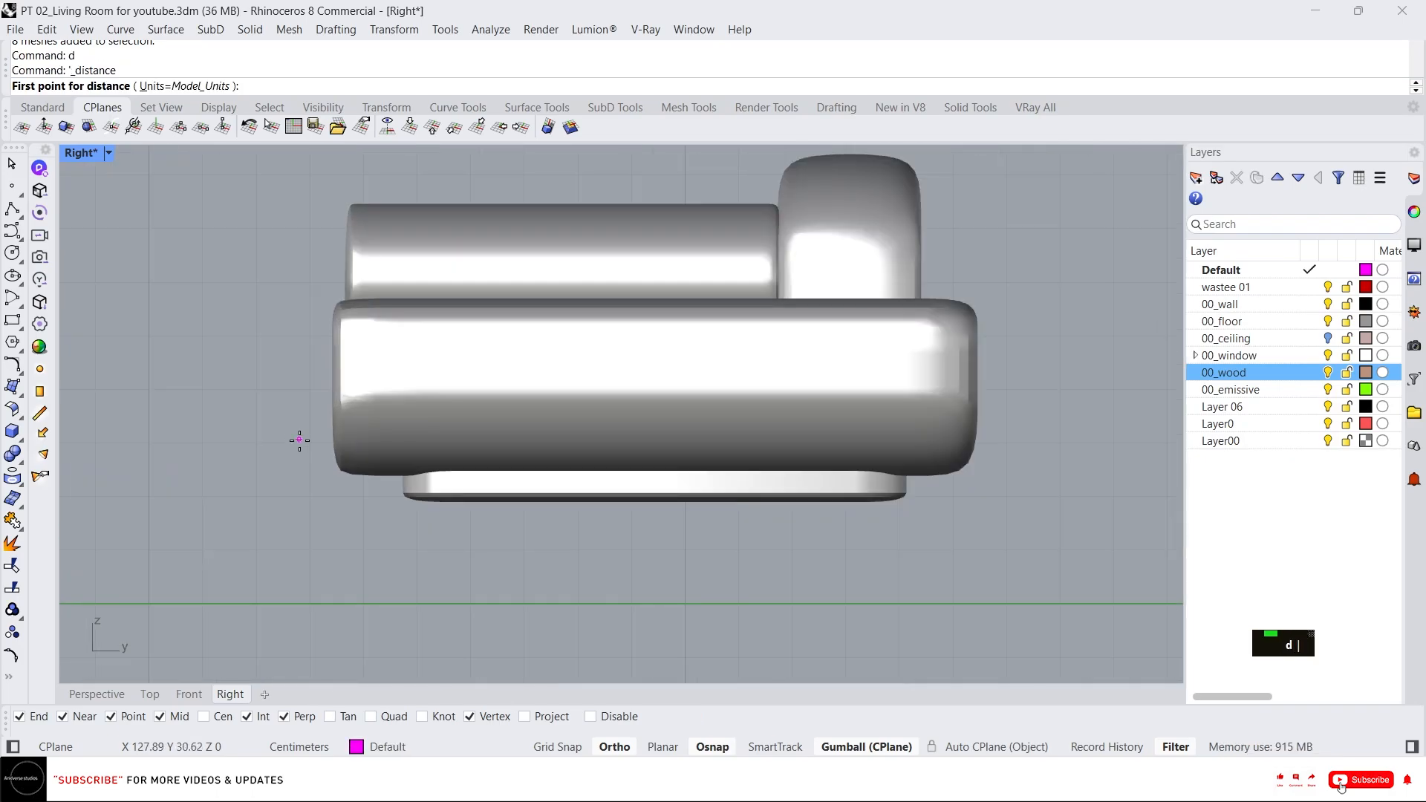
click(317, 510)
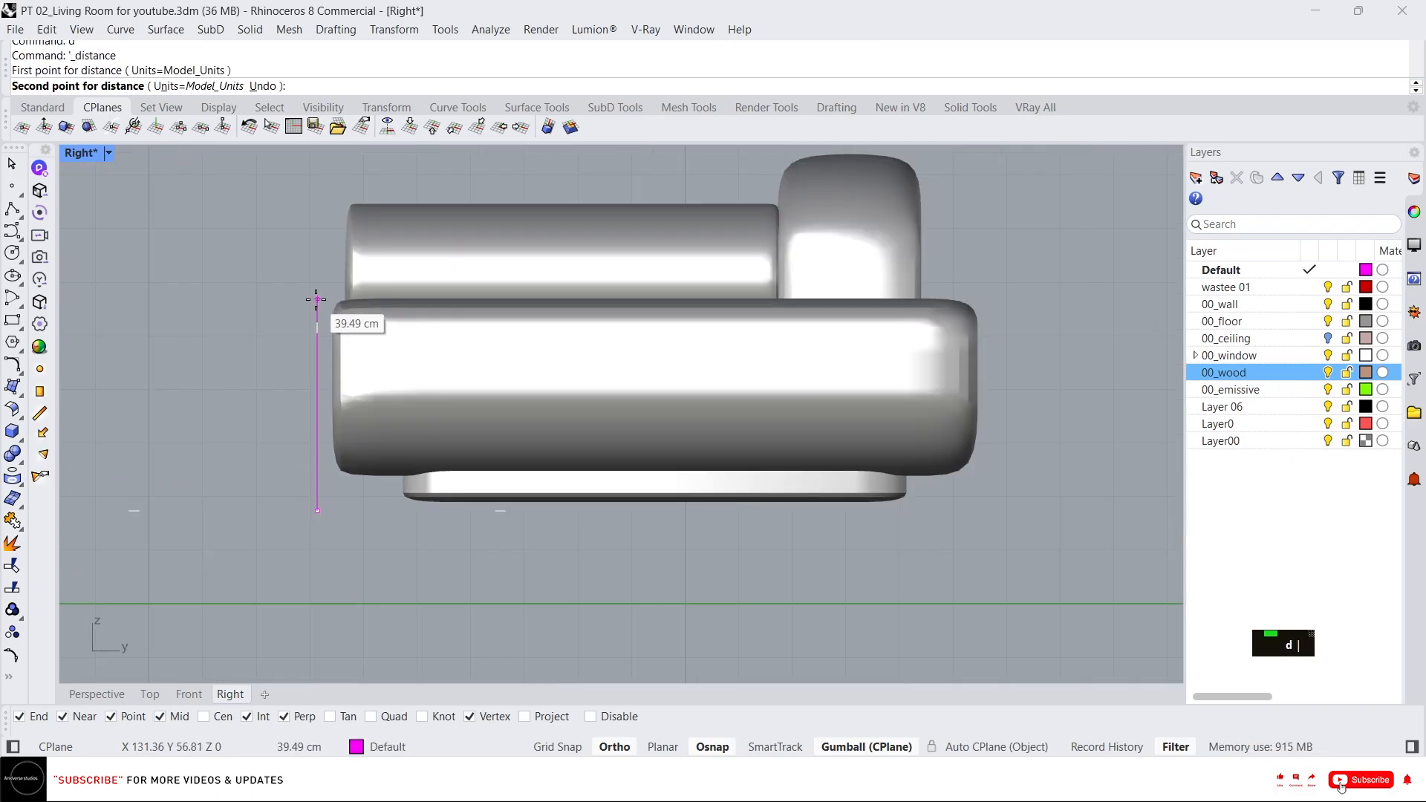
key(Escape)
Move the sofa from a bottom vertex down onto the ground plane.
click(115, 696)
scroll(367, 443, down, 3)
click(367, 444)
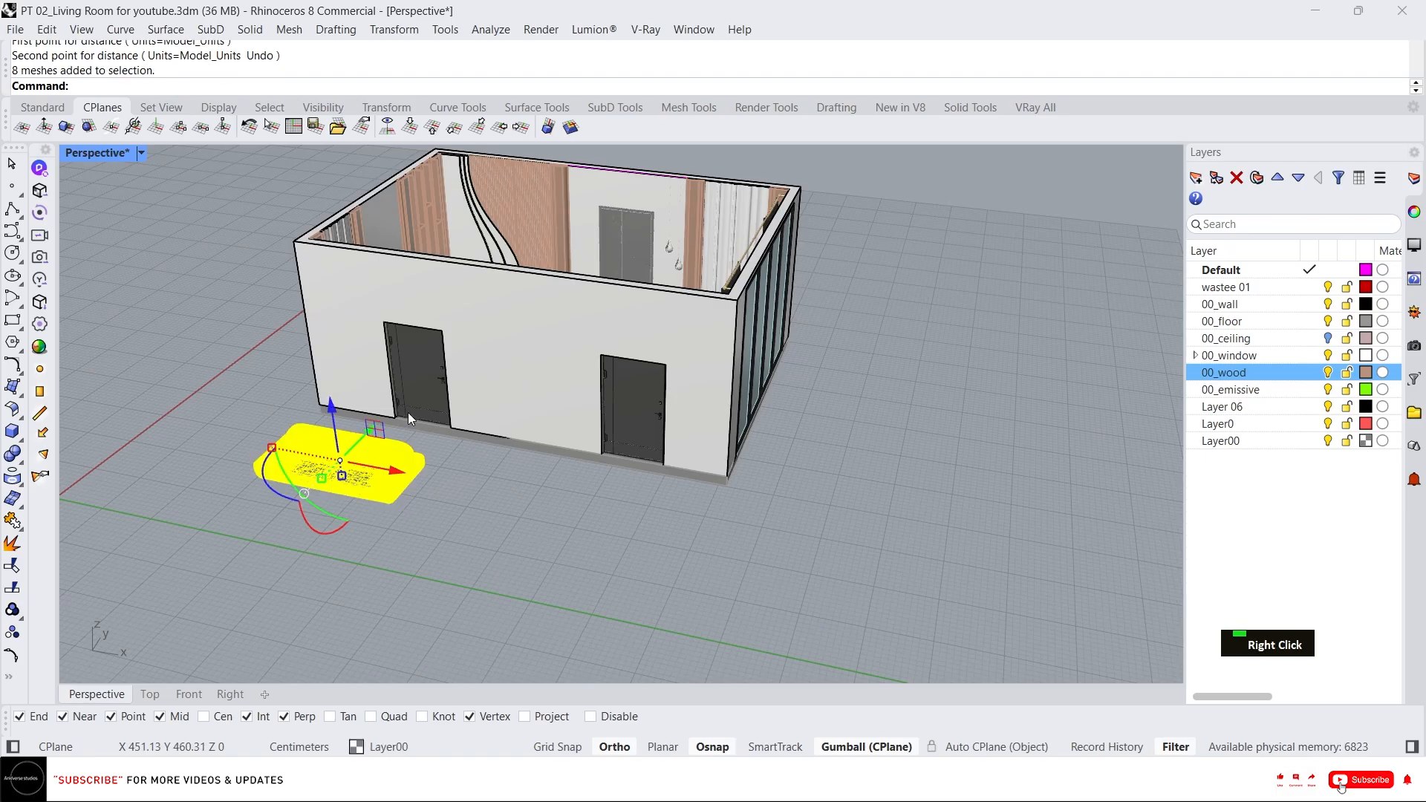
scroll(403, 492, up, 2)
right_drag(408, 412, 378, 422)
scroll(330, 455, up, 5)
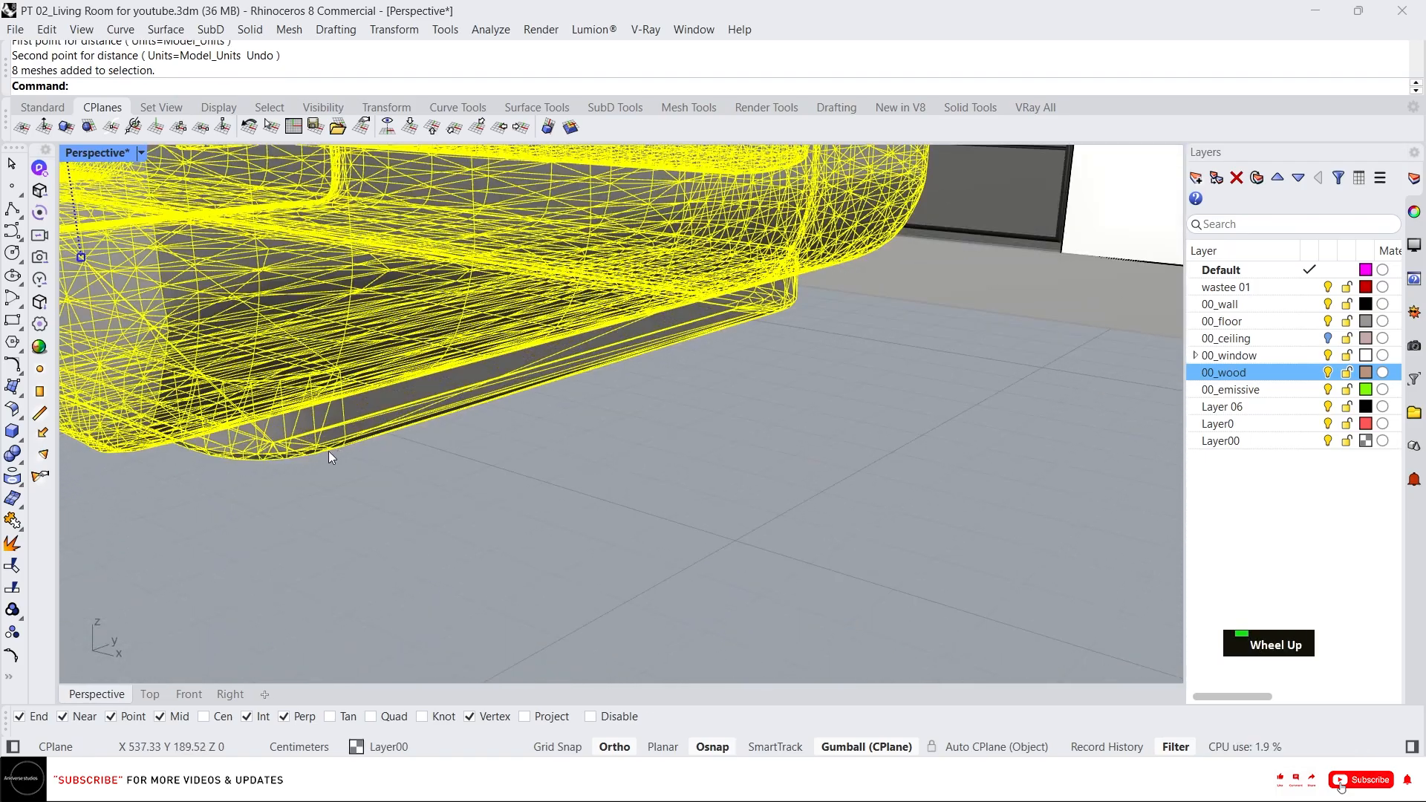
text(m)
key(Return)
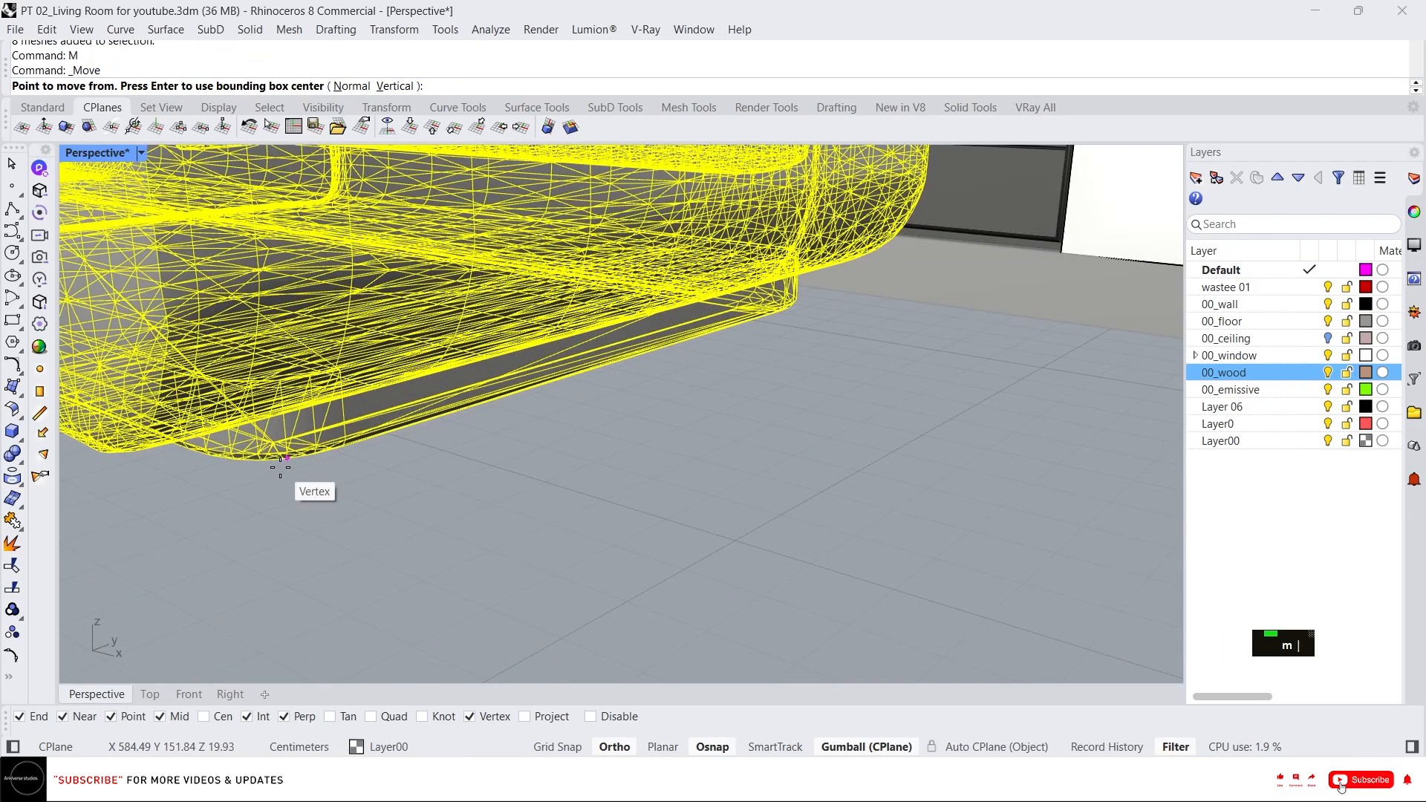
click(280, 467)
scroll(280, 467, down, 5)
click(753, 393)
scroll(281, 514, down, 2)
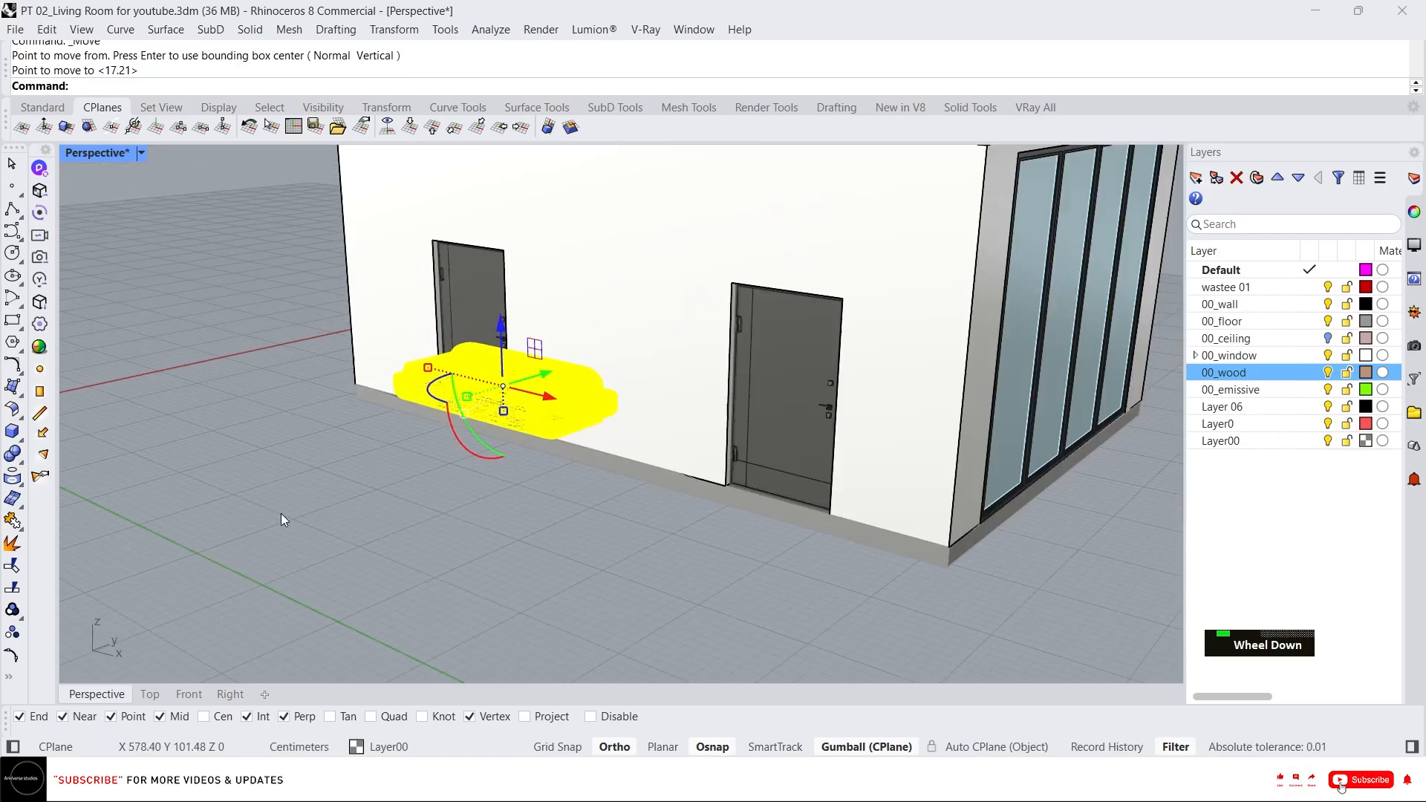
Move the sofa into the room against the back wall in the Top view.
scroll(281, 514, down, 3)
click(149, 694)
scroll(509, 377, down, 4)
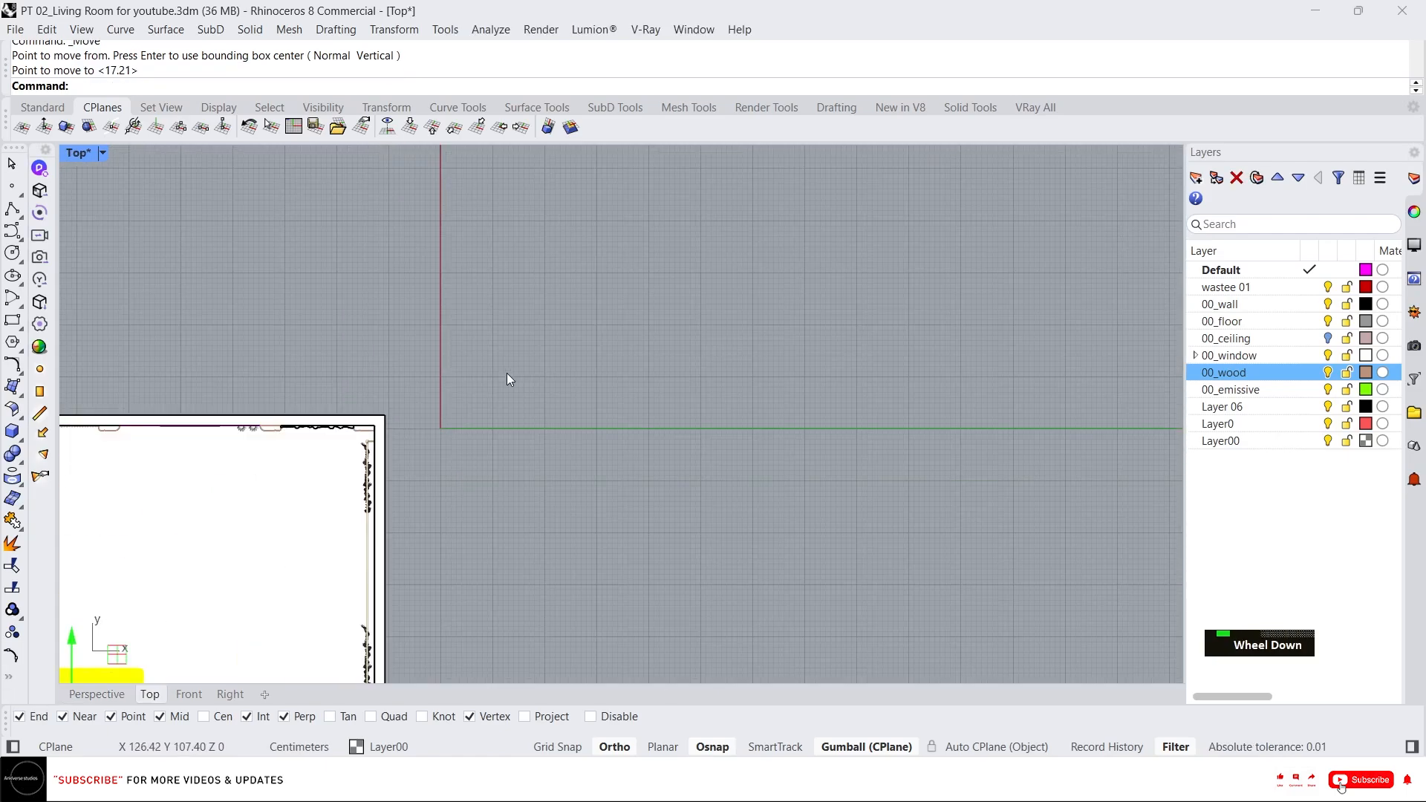
right_drag(384, 489, 633, 341)
drag(330, 520, 349, 310)
scroll(358, 315, up, 3)
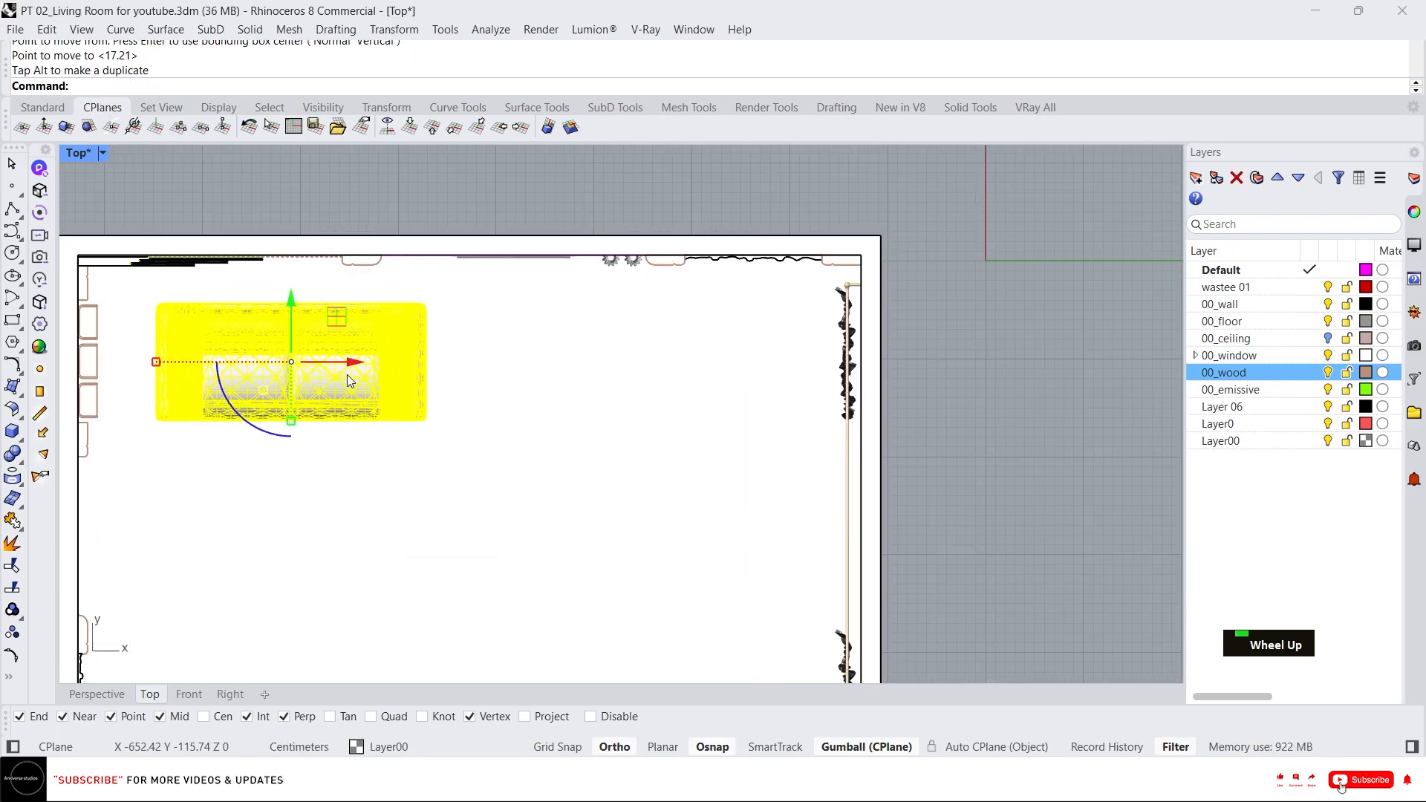
drag(348, 363, 391, 365)
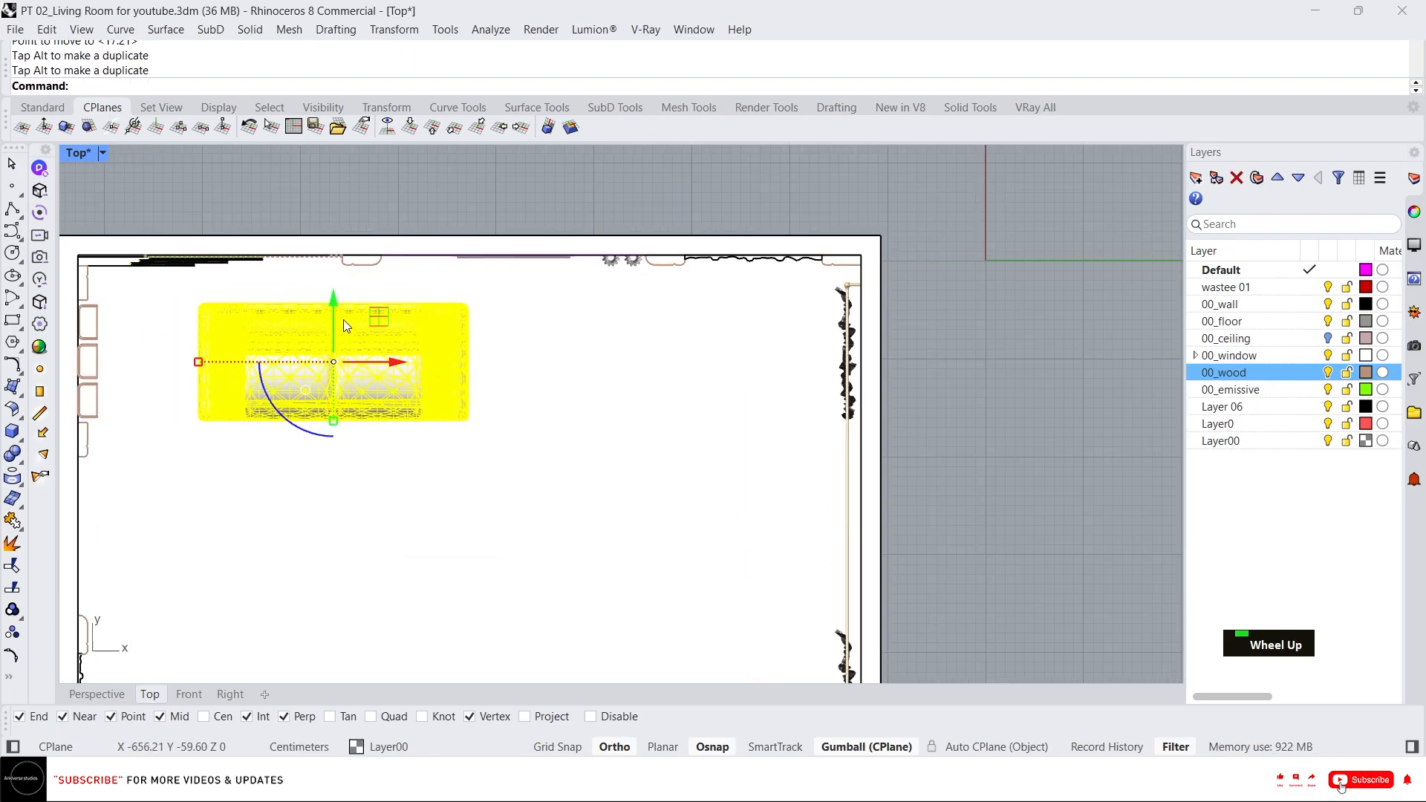
drag(344, 319, 330, 295)
Duplicate the sofa to the right along the back wall and nudge the original into place.
alt+drag(396, 348, 726, 331)
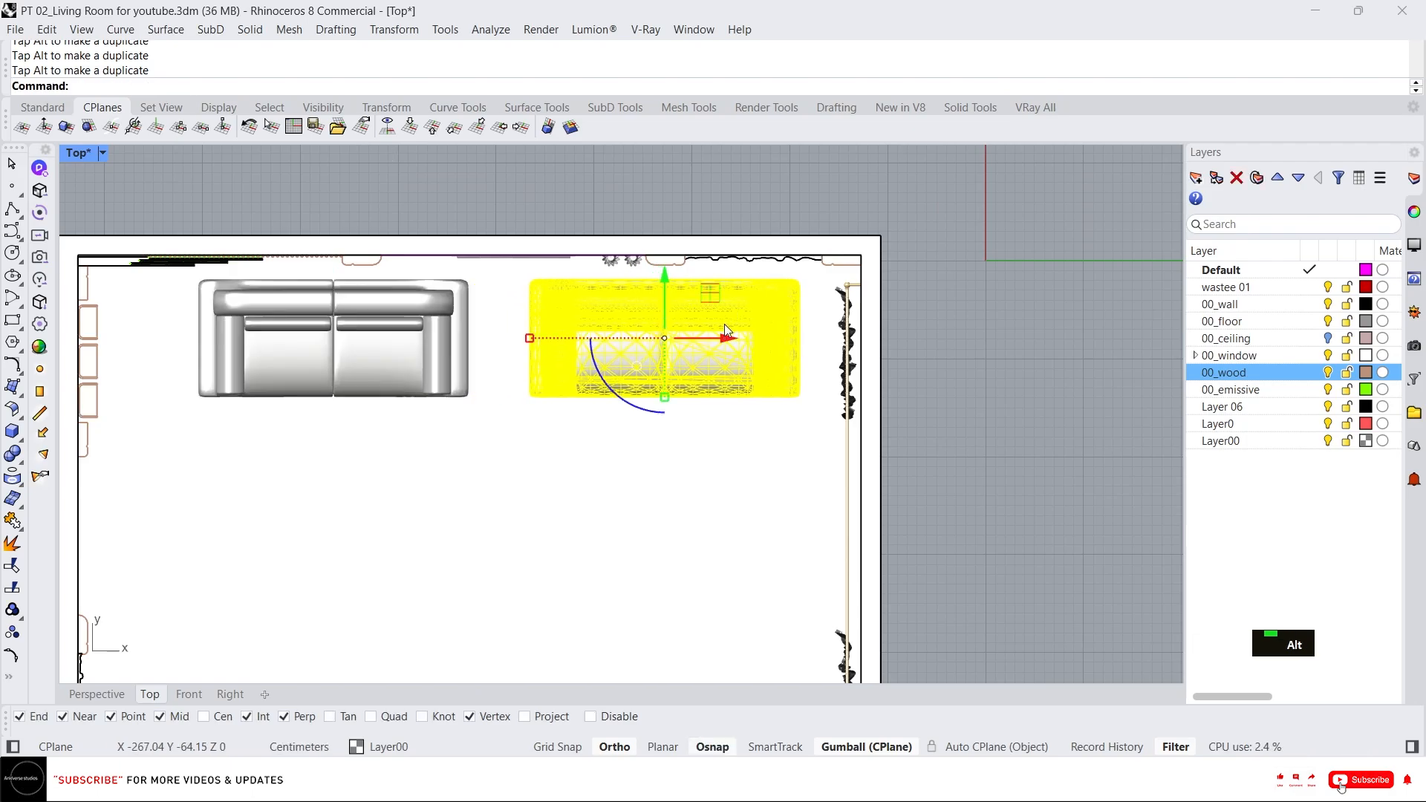
click(457, 367)
scroll(439, 345, up, 5)
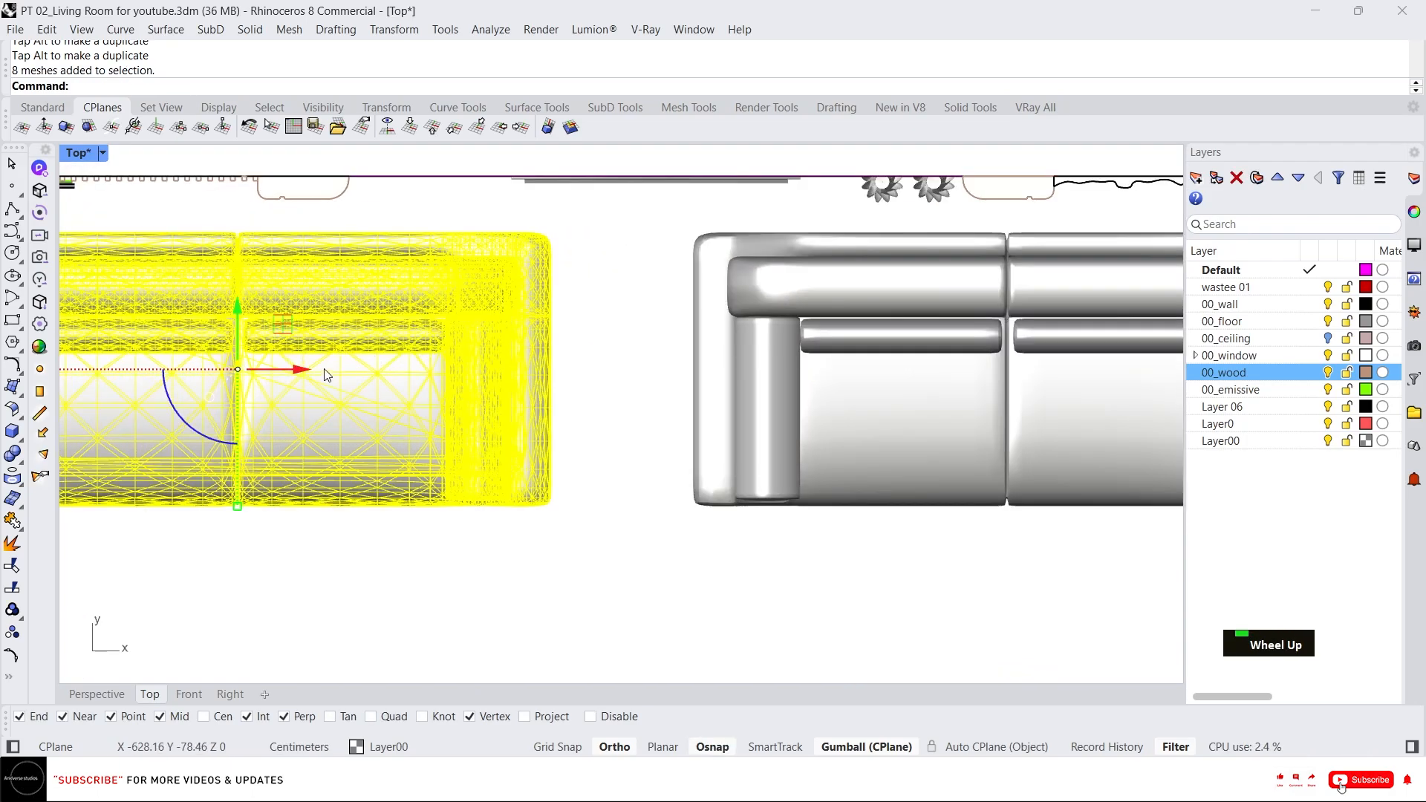
drag(324, 369, 341, 378)
scroll(446, 349, down, 3)
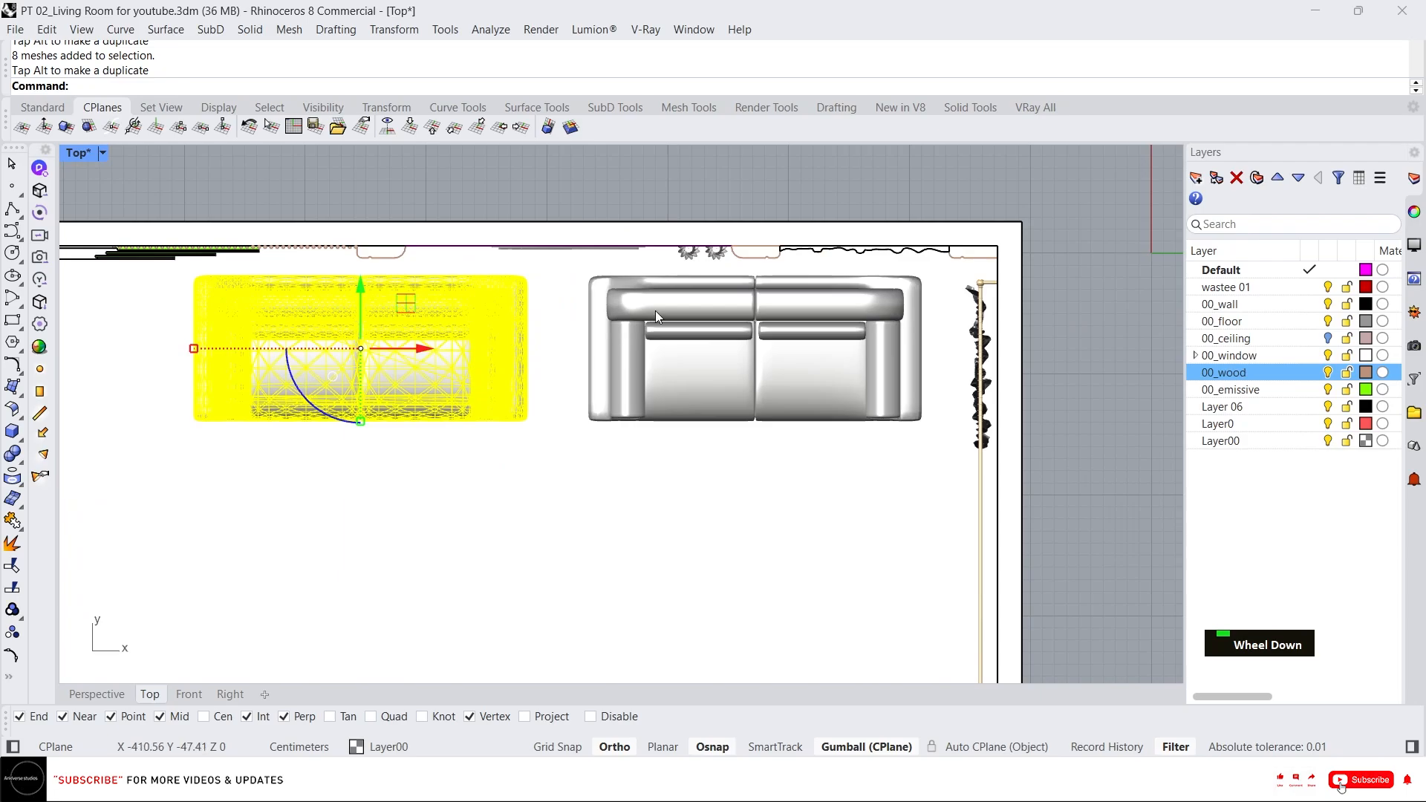
scroll(655, 311, up, 2)
Draw a vertical guide polyline in the Top view between the two sofas.
click(770, 353)
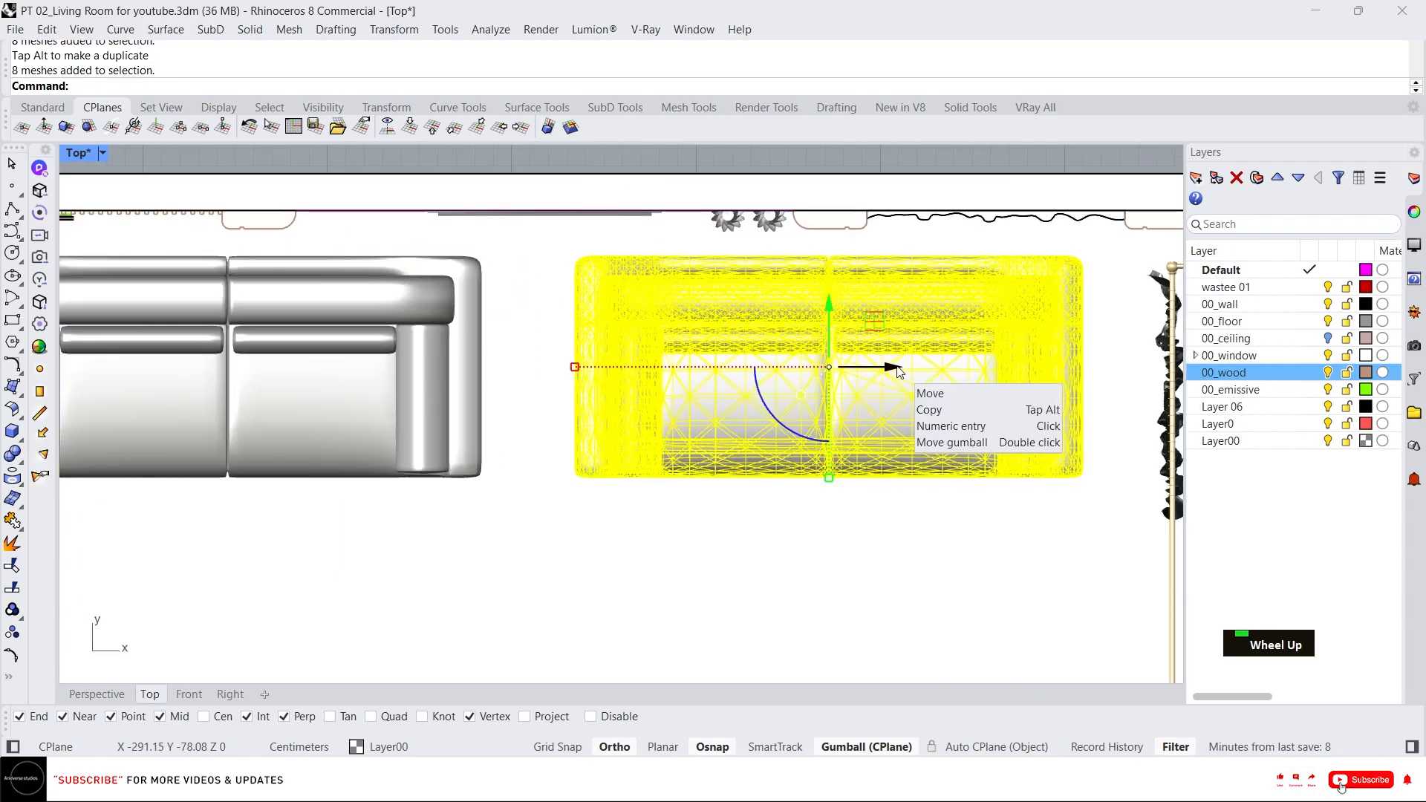
key(Return)
click(543, 208)
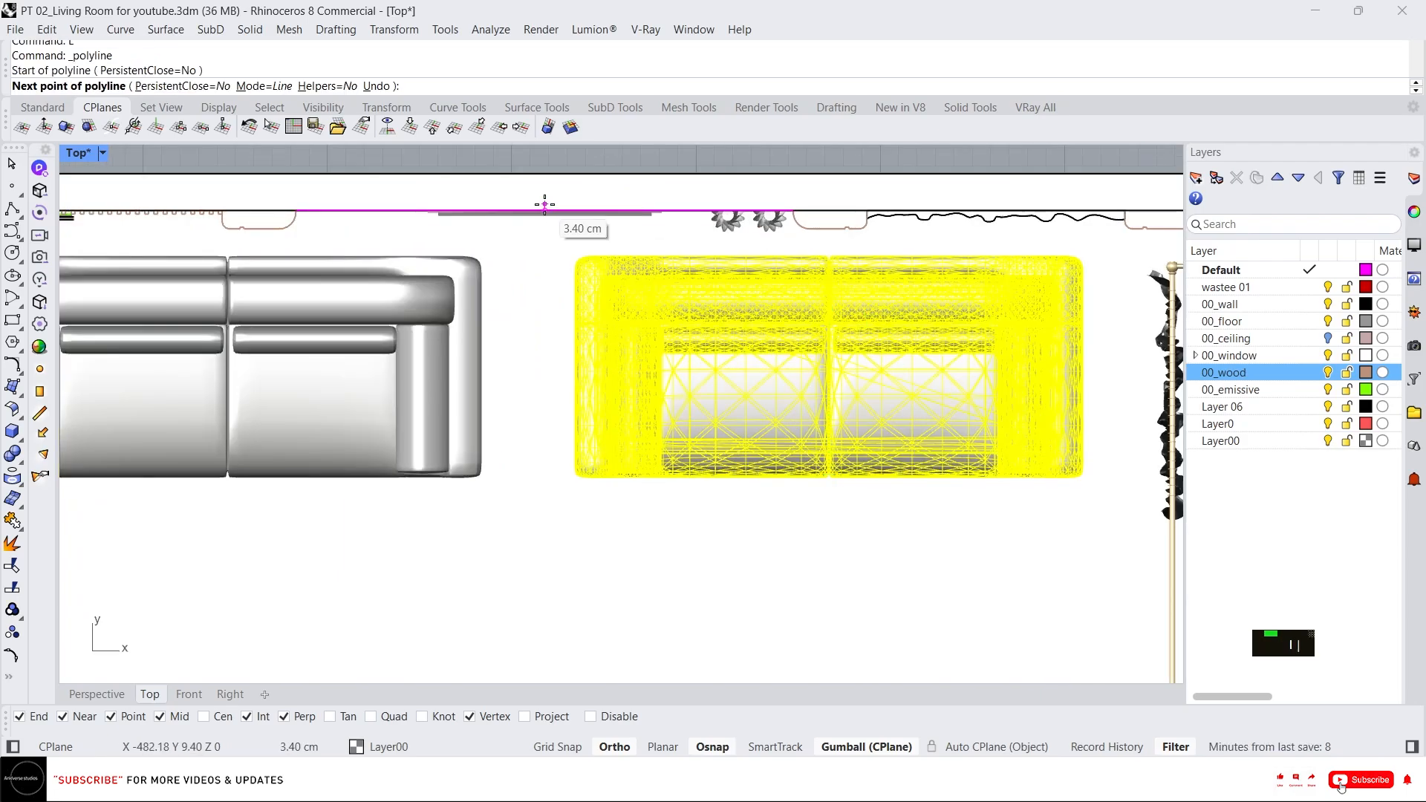
scroll(543, 208, down, 6)
click(543, 564)
key(Return)
Slide the copied sofa left so its edge meets the guide line.
scroll(550, 311, up, 3)
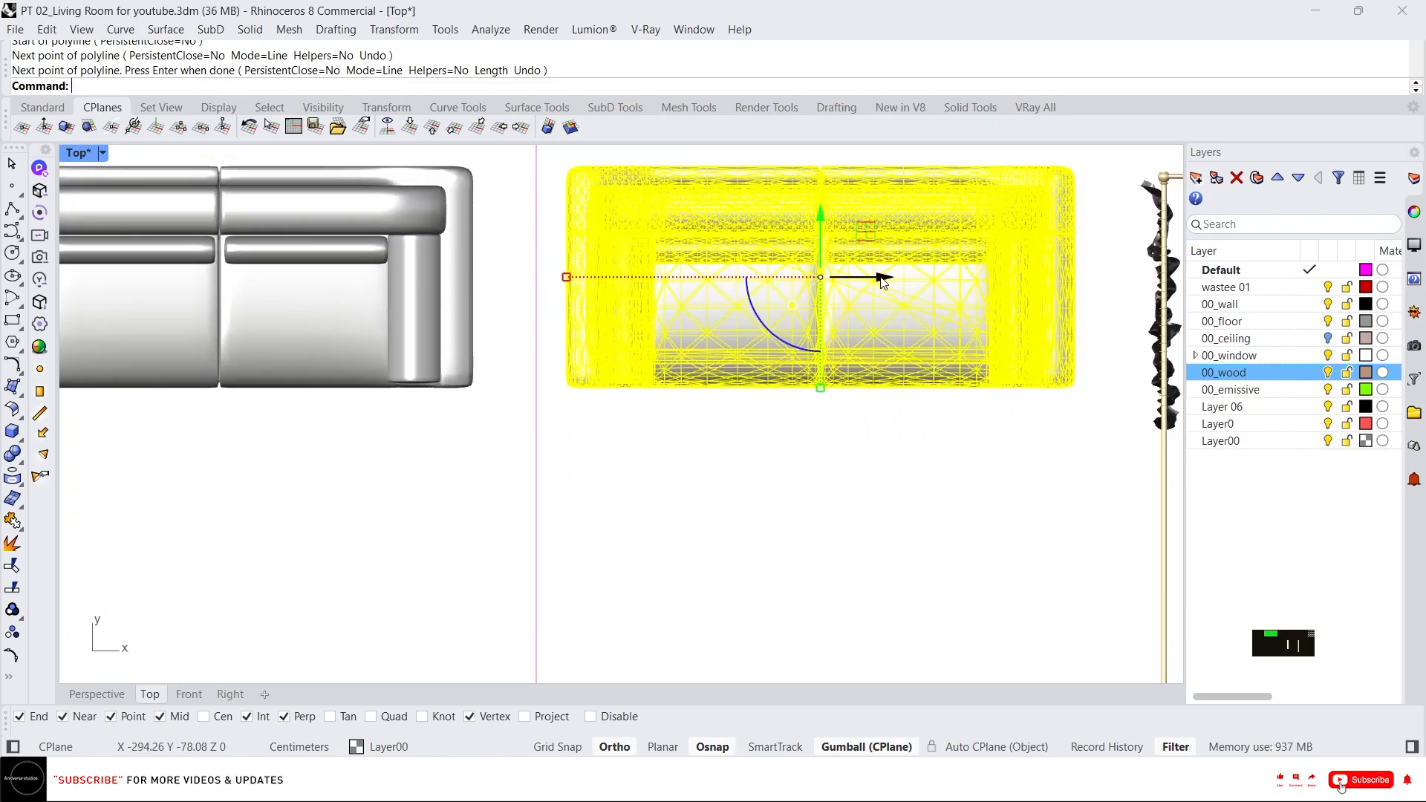
drag(880, 291, 850, 293)
click(458, 266)
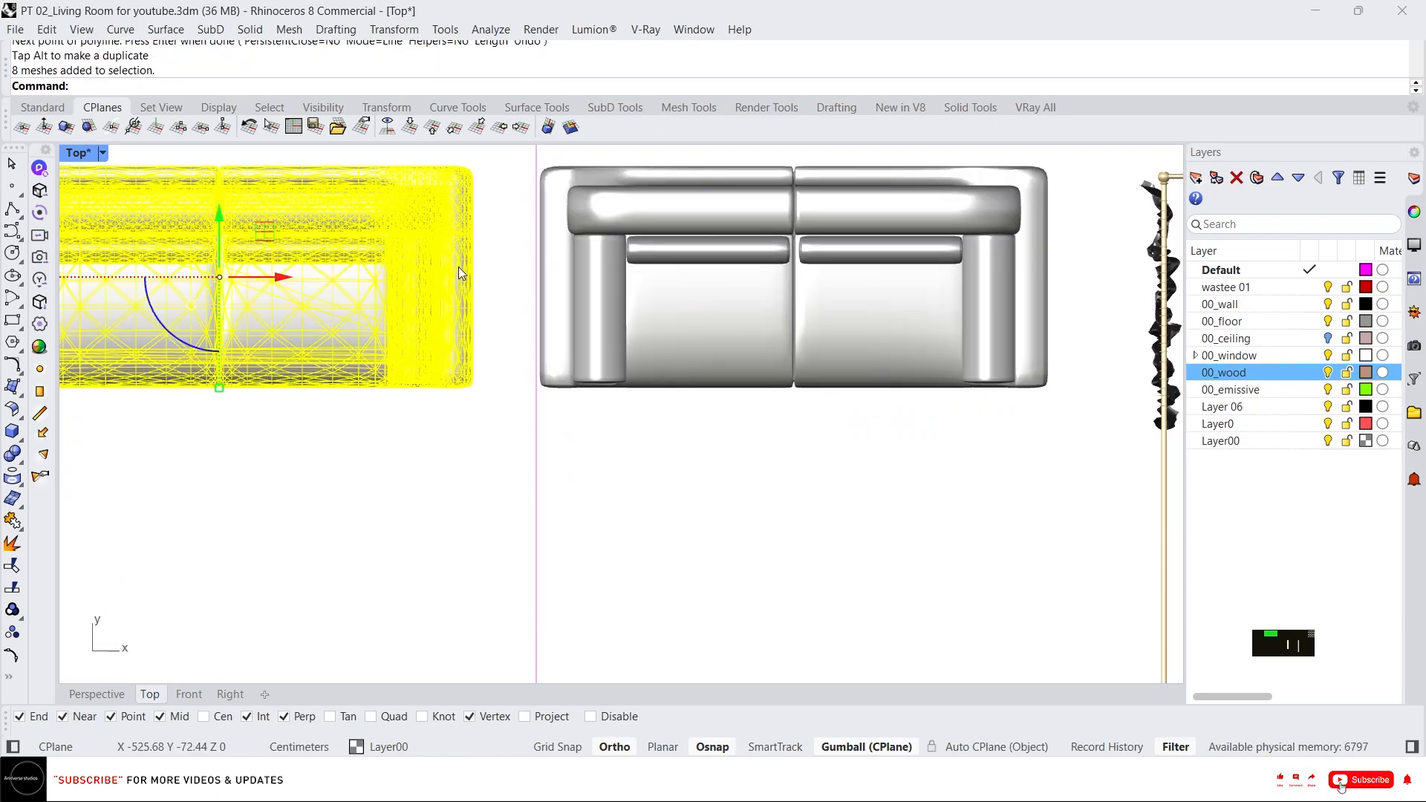
Nudge the left sofa along the back wall, first by -20 and then by -10 units with the gumball.
drag(286, 277, 344, 300)
click(343, 282)
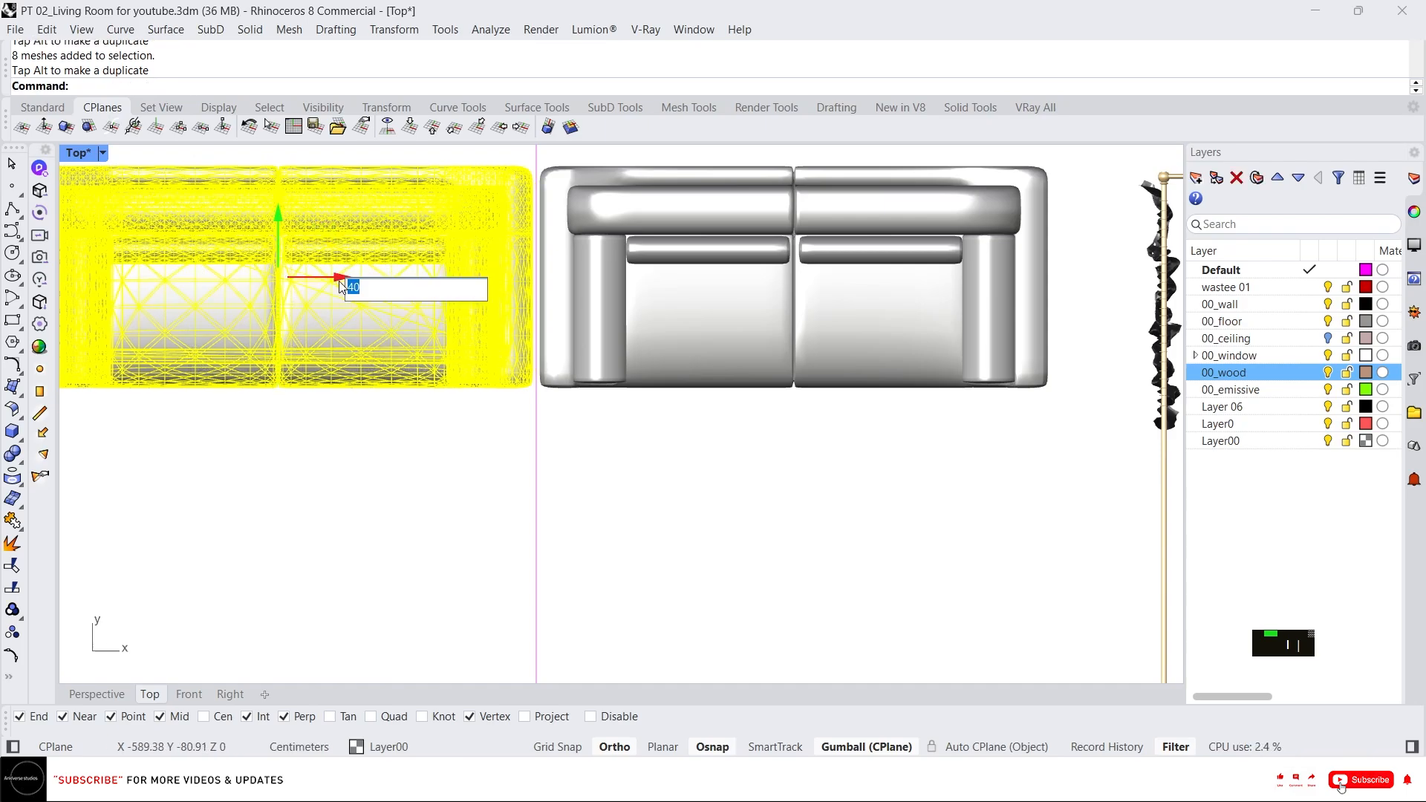
text(-20)
key(Return)
scroll(606, 314, down, 2)
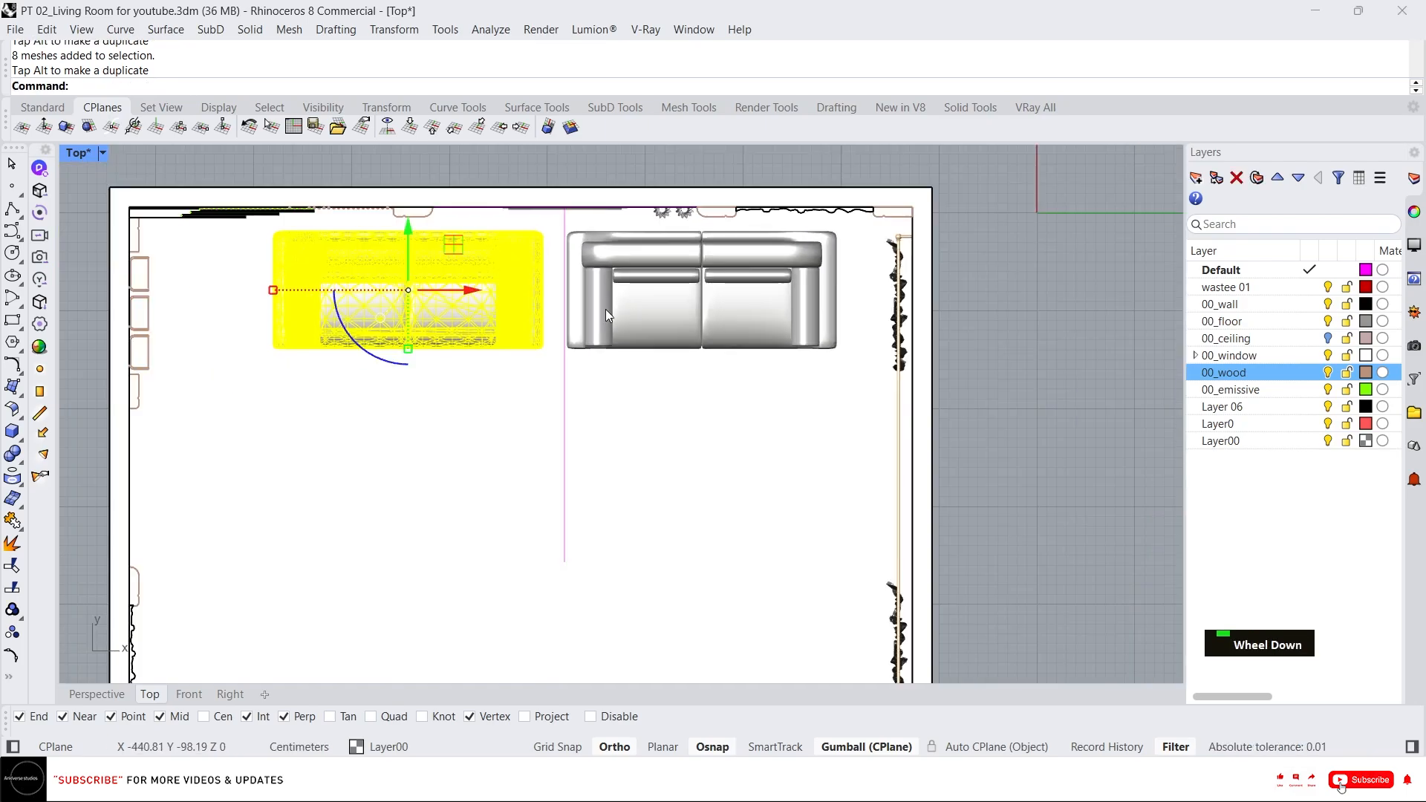
click(469, 294)
text(-)
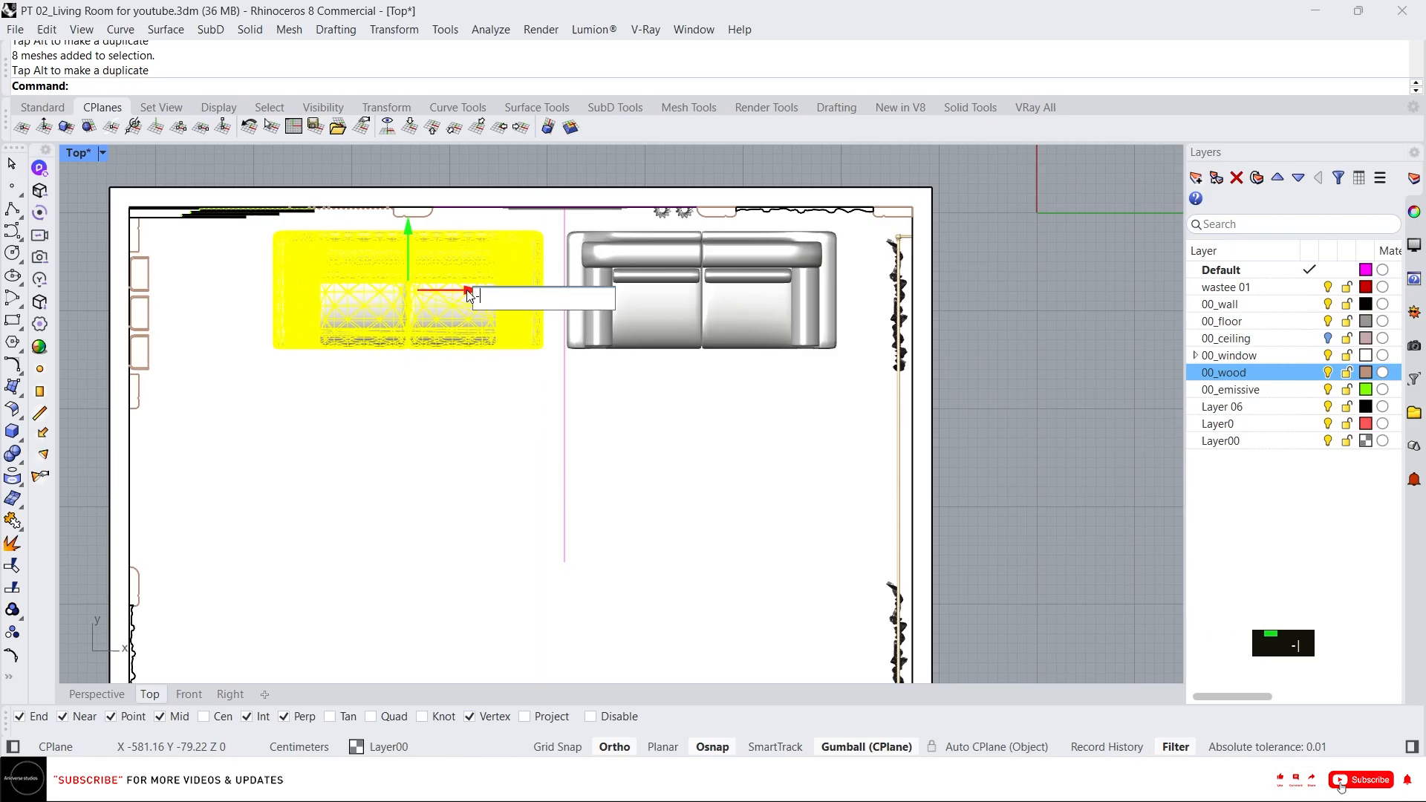
text(10)
key(Return)
Shift the right sofa -10 units along the back wall with the gumball.
click(692, 289)
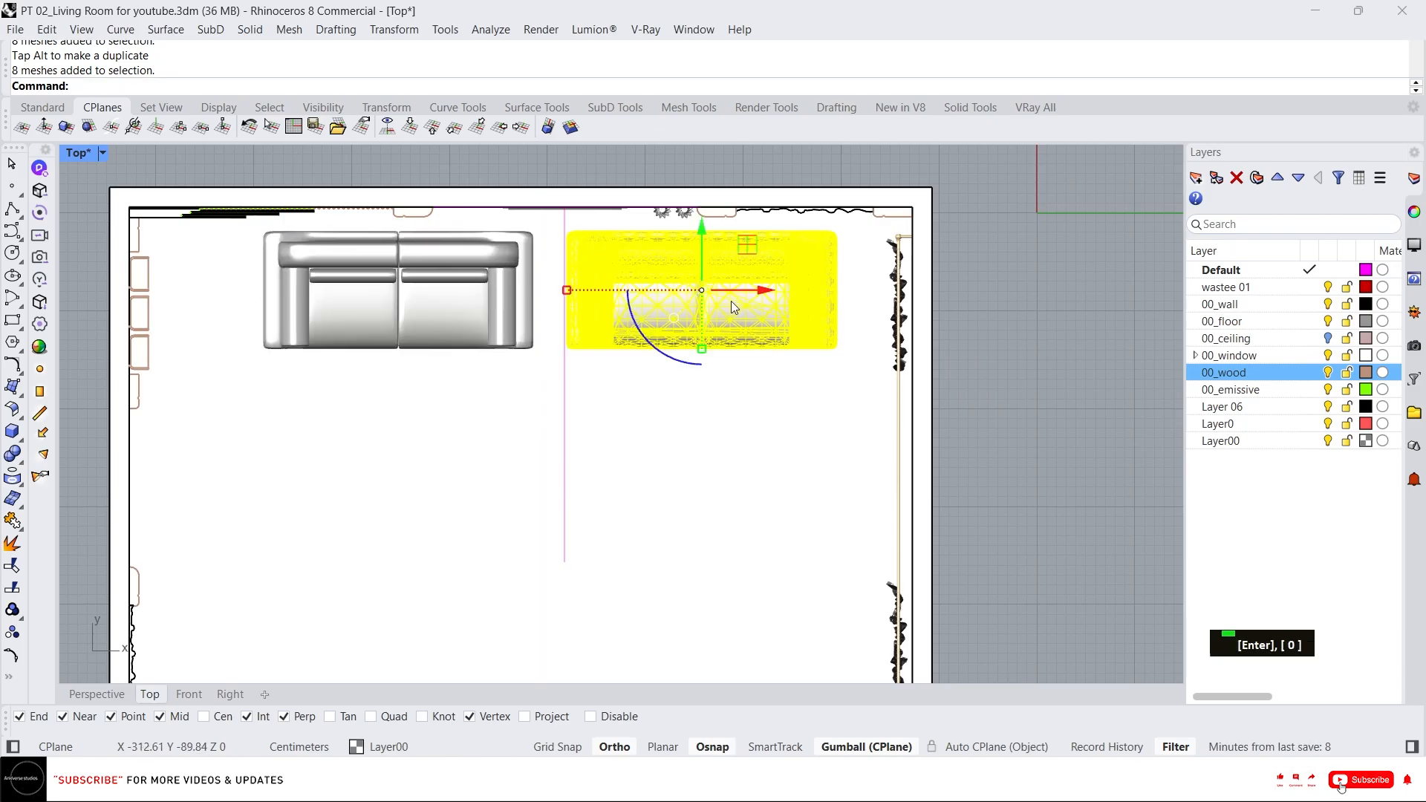
click(757, 294)
key(Return)
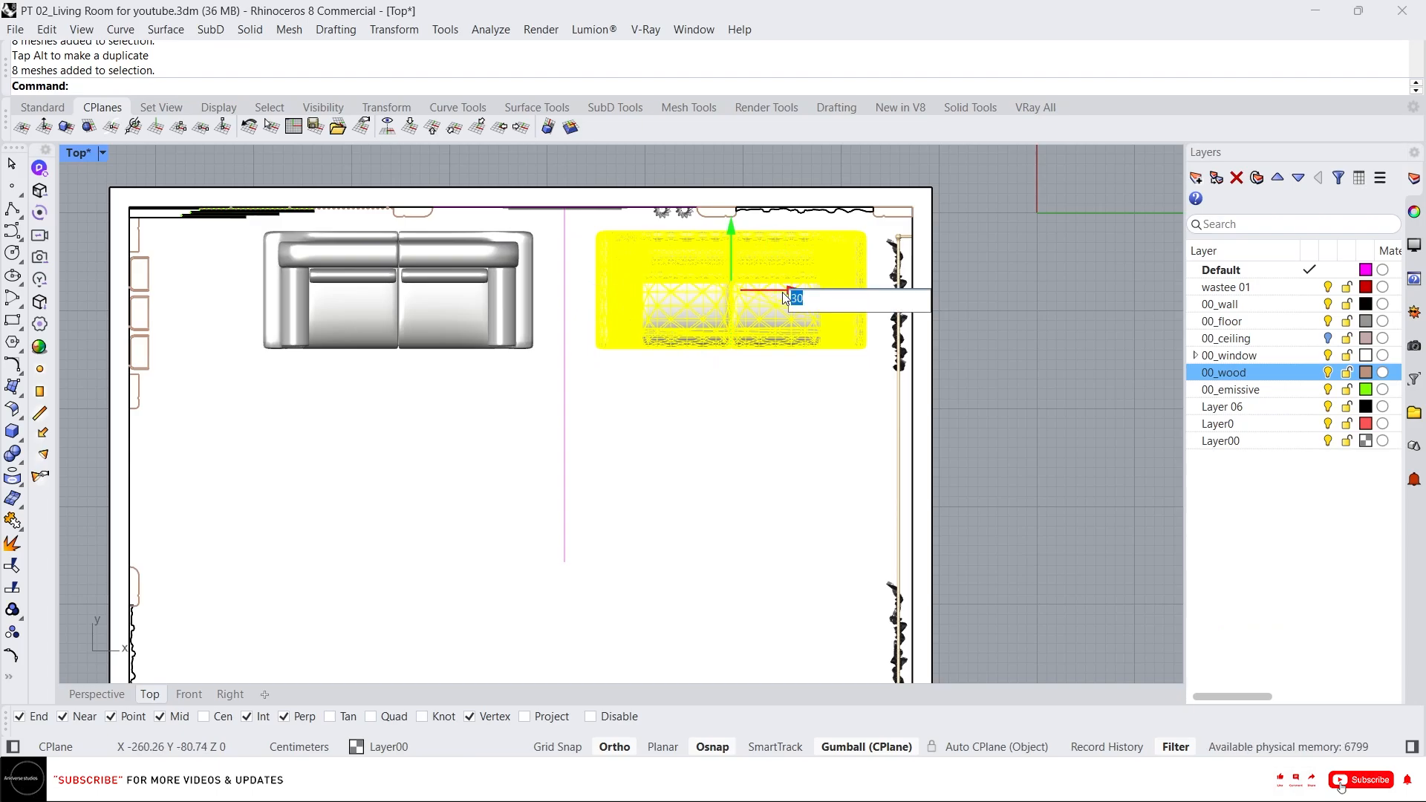
text(-2)
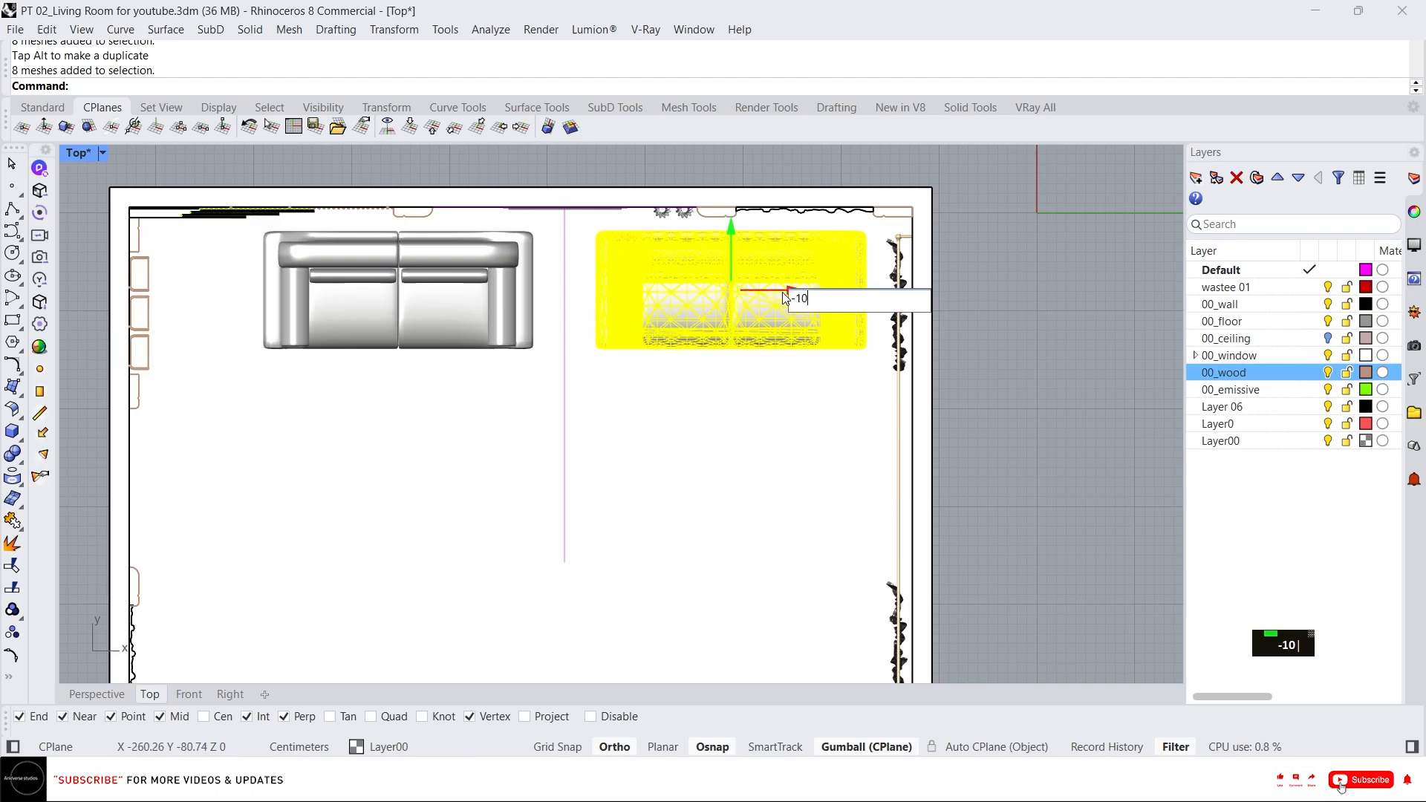
key(Return)
Shift the left sofa 10 units back along the wall with the gumball.
click(470, 320)
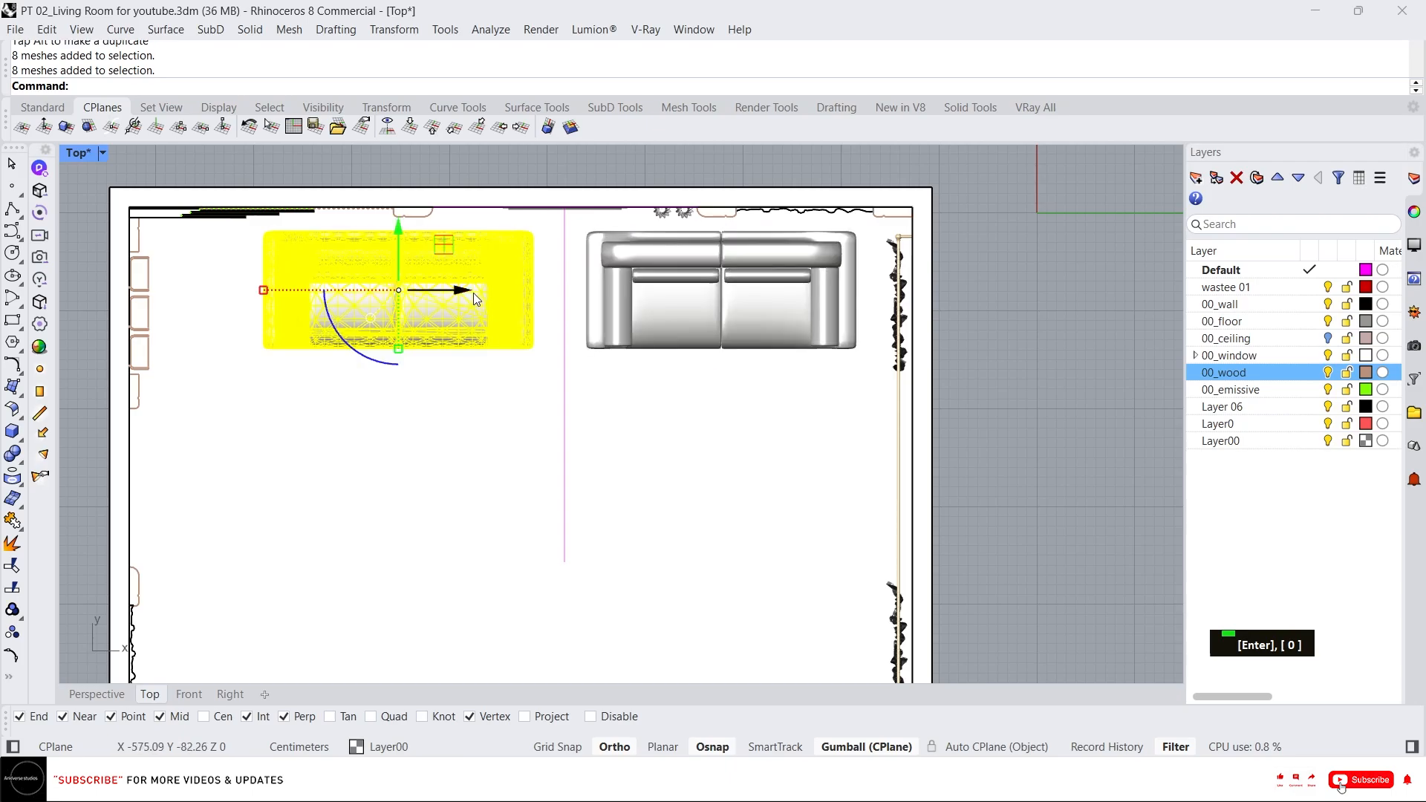
click(469, 292)
text(10)
key(Return)
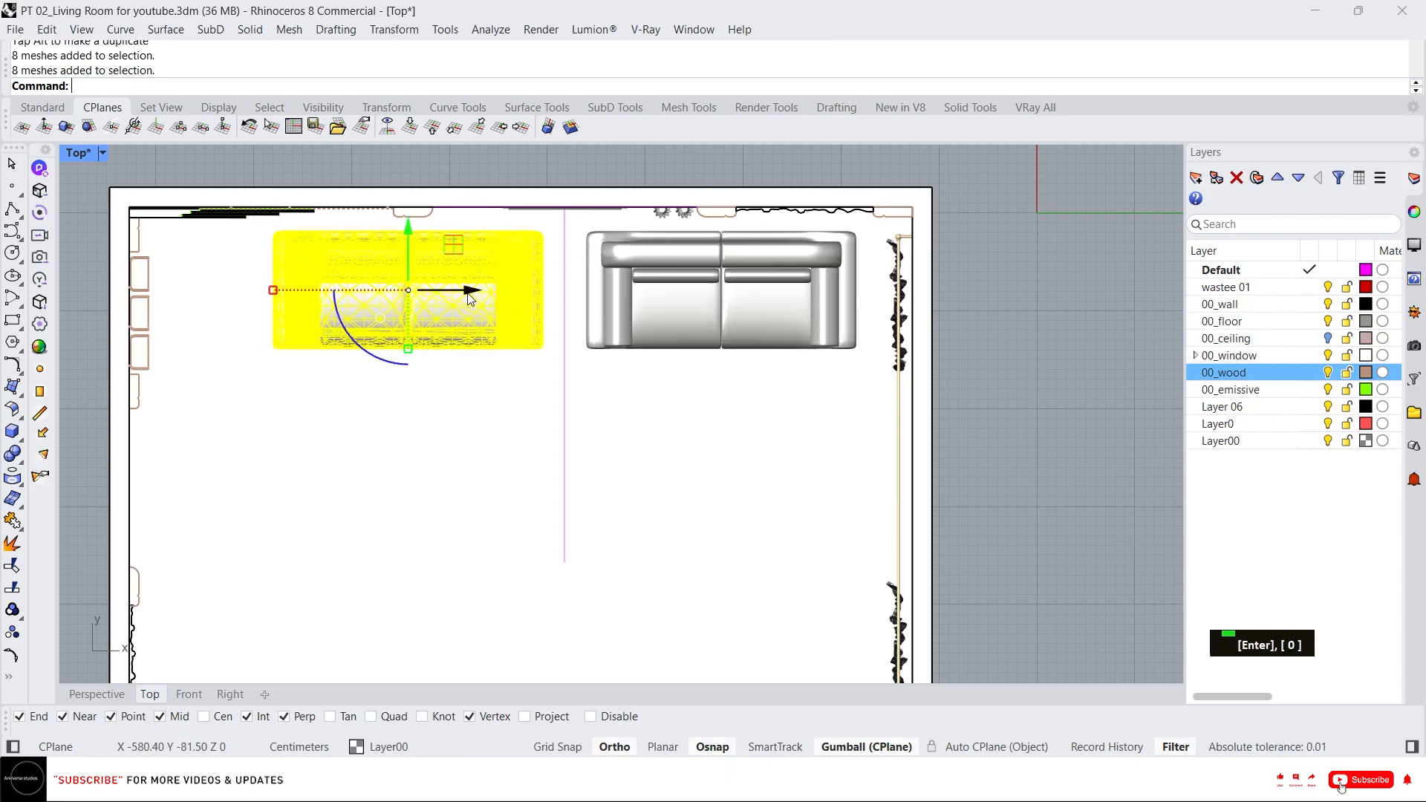
Duplicate the left sofa downward into the room and rotate the copy 90 degrees.
scroll(476, 405, down, 2)
alt+drag(442, 300, 441, 474)
drag(396, 531, 469, 526)
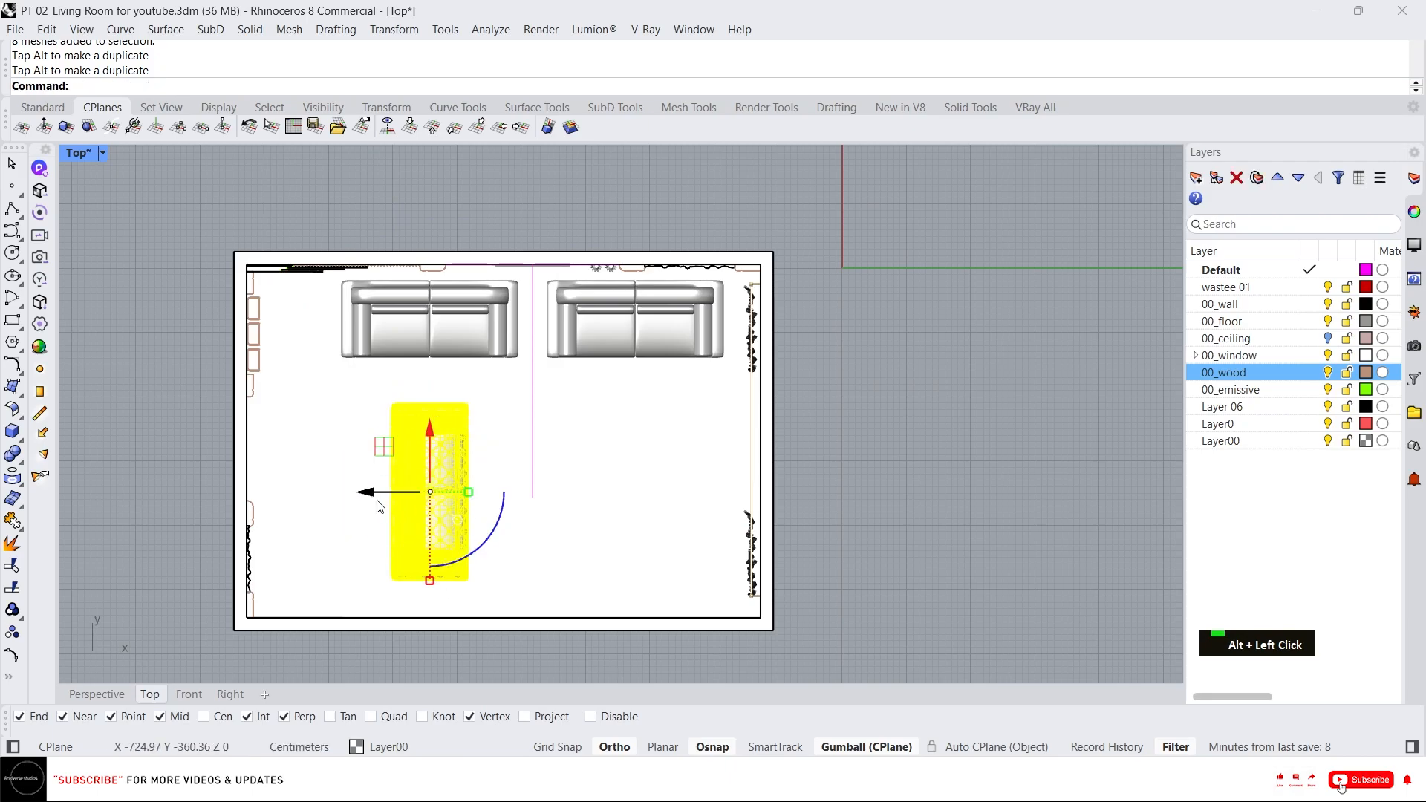
Move the rotated sofa copy against the left wall of the room.
drag(366, 492, 318, 405)
scroll(276, 452, up, 4)
drag(260, 455, 254, 468)
scroll(279, 442, up, 2)
scroll(363, 429, down, 2)
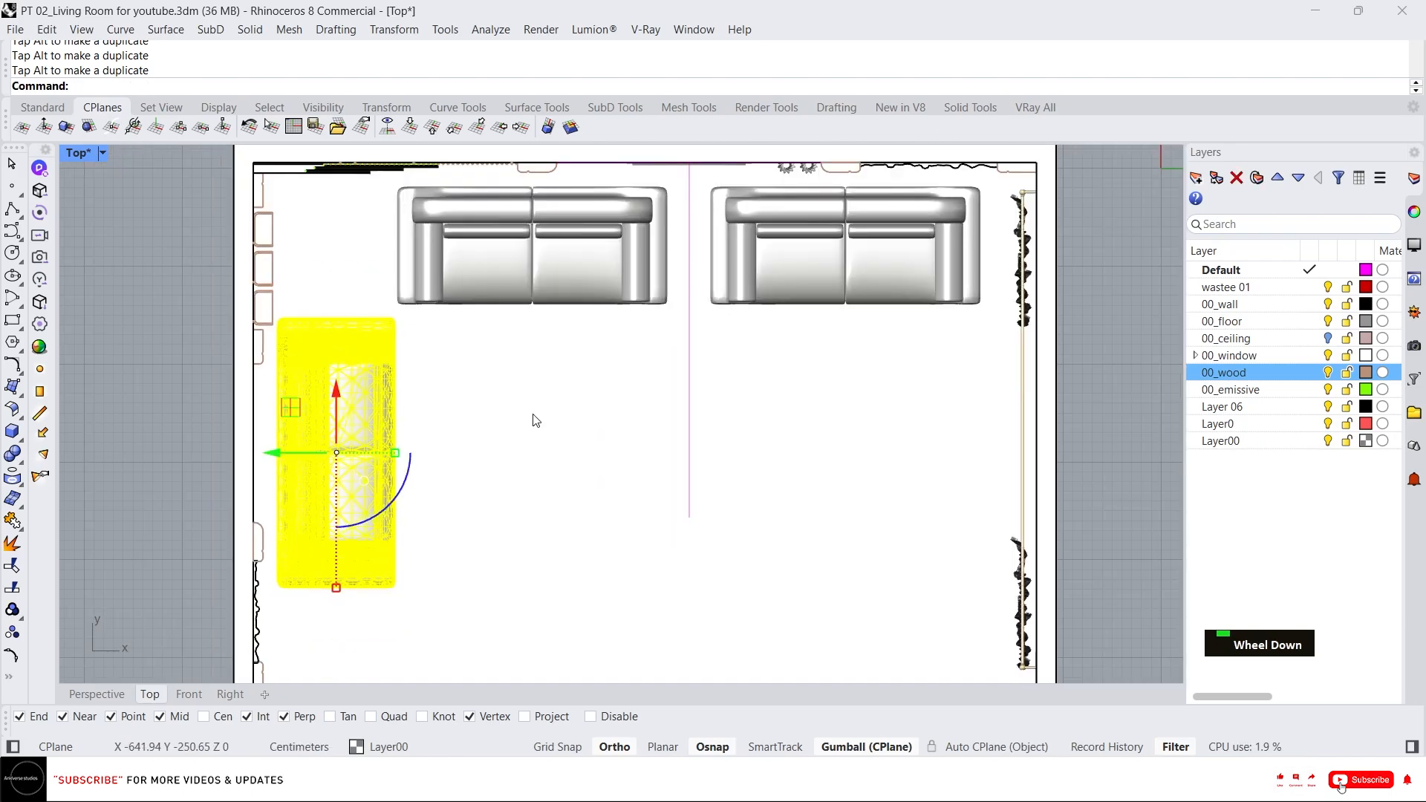
scroll(264, 470, up, 2)
drag(292, 451, 290, 450)
click(153, 386)
scroll(267, 396, down, 6)
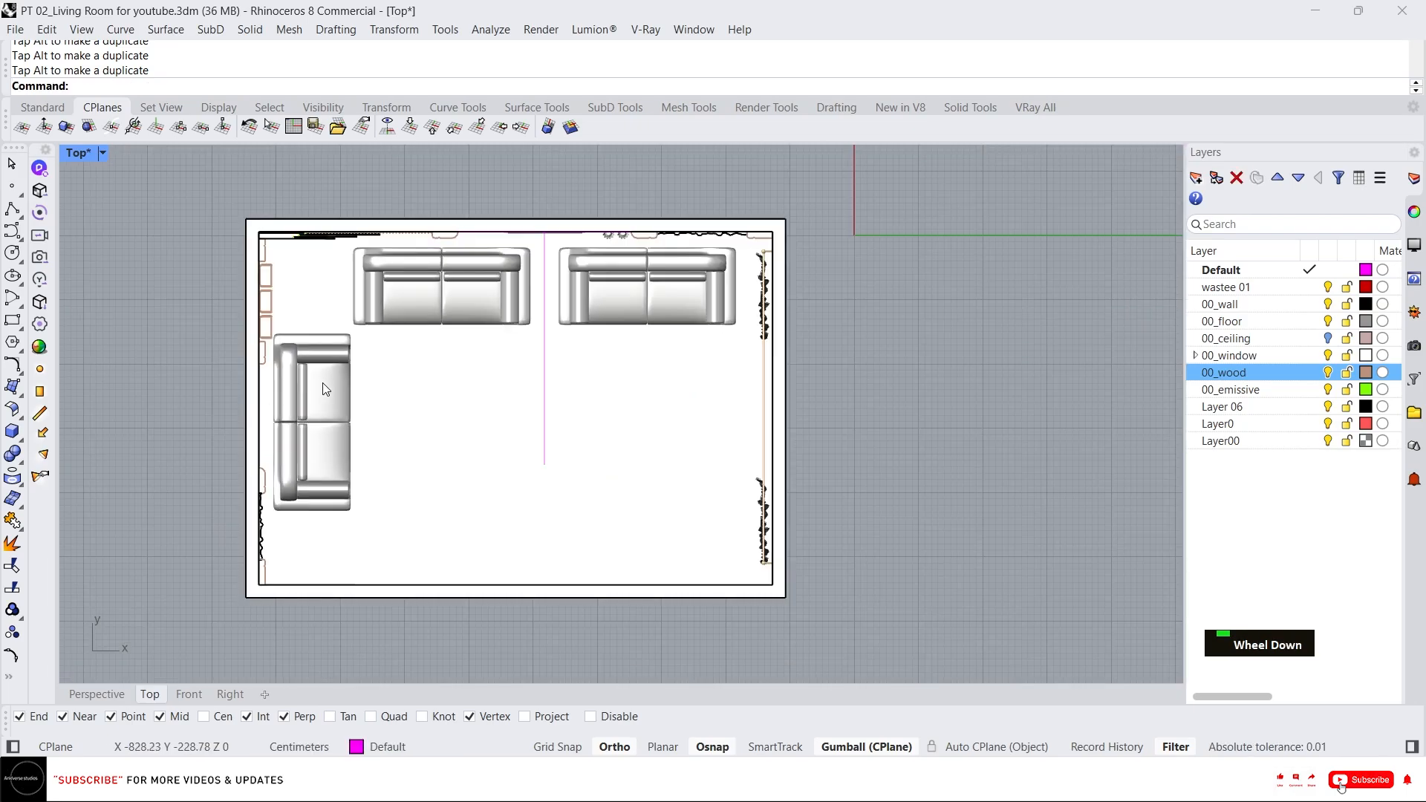
scroll(331, 543, up, 2)
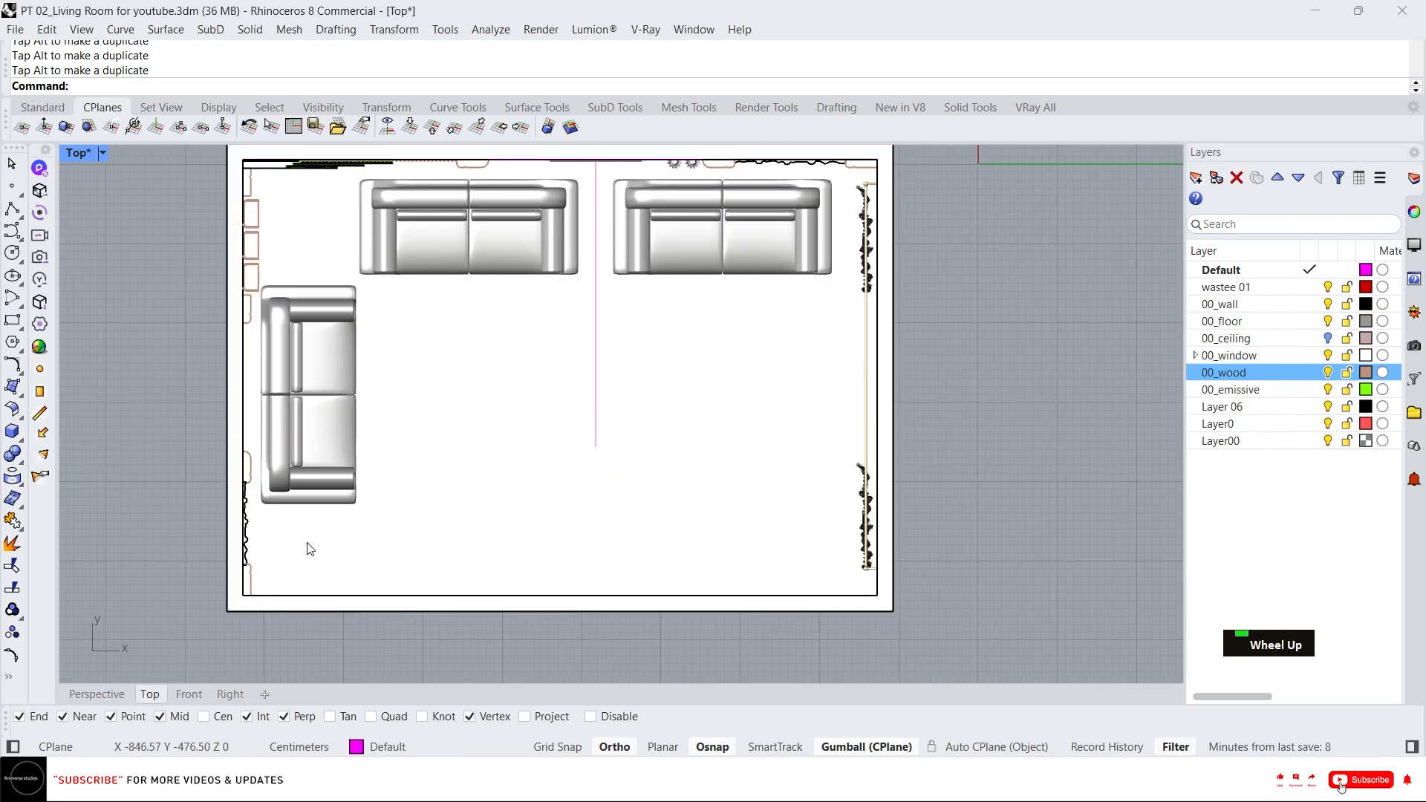
key(alt+Tab)
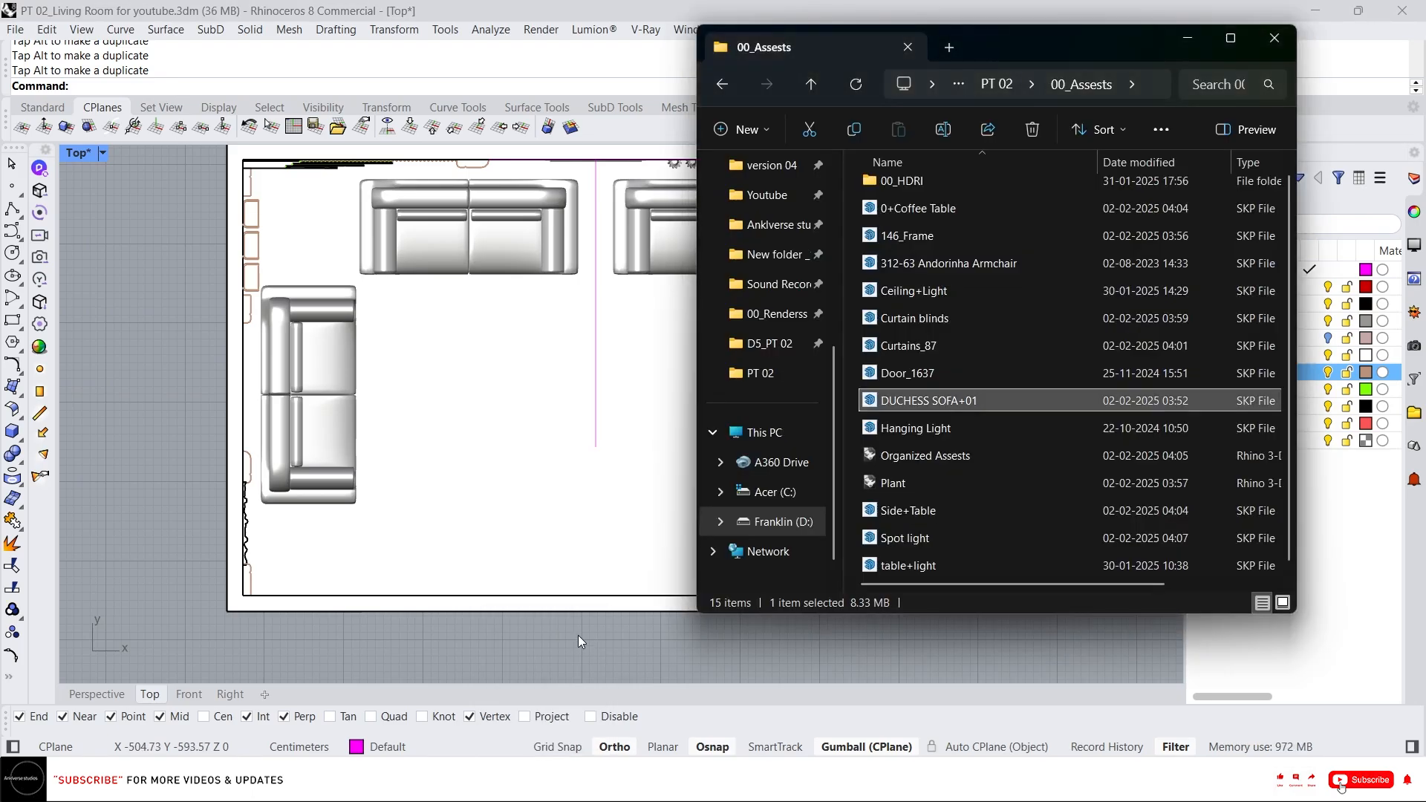
key(alt+Tab)
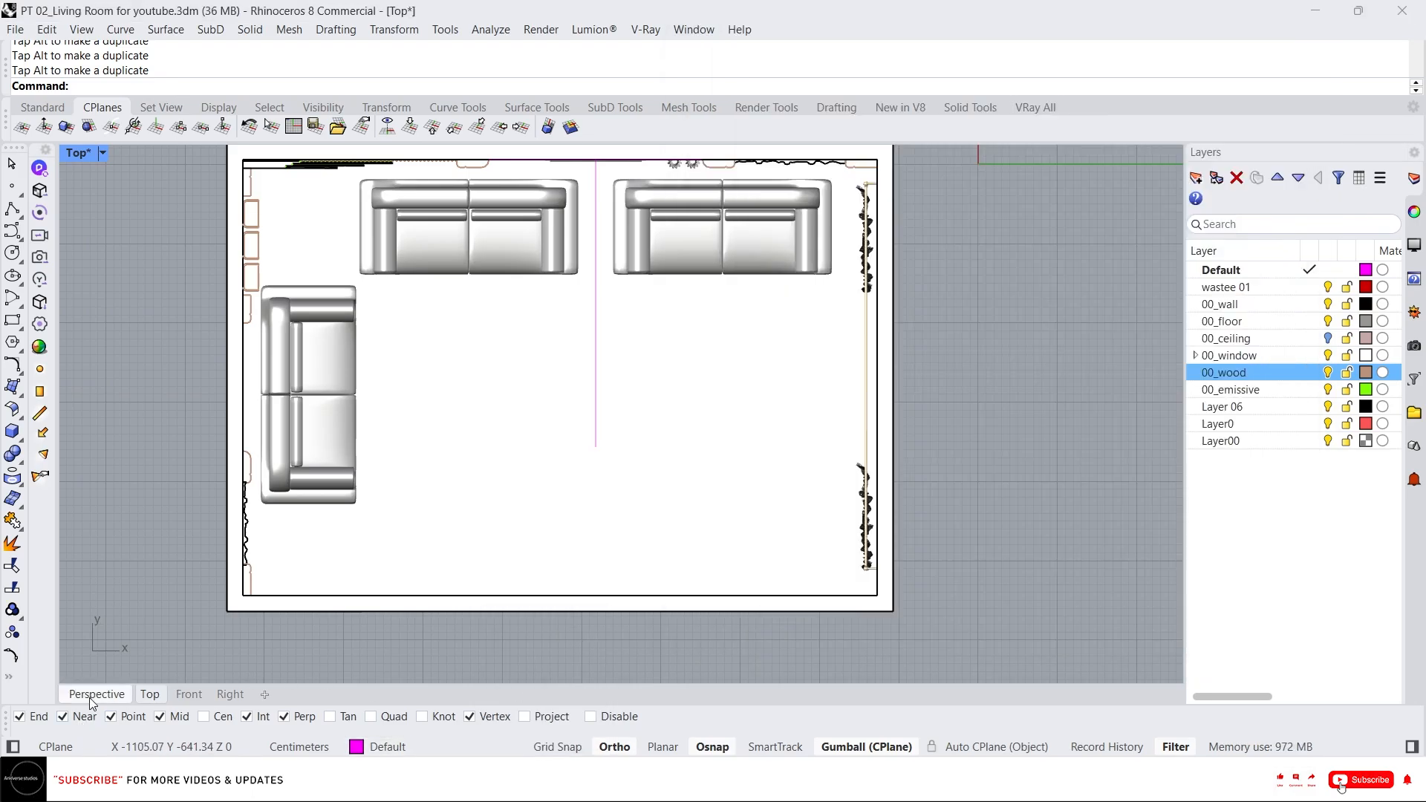
click(96, 693)
scroll(522, 431, down, 2)
right_drag(521, 430, 372, 483)
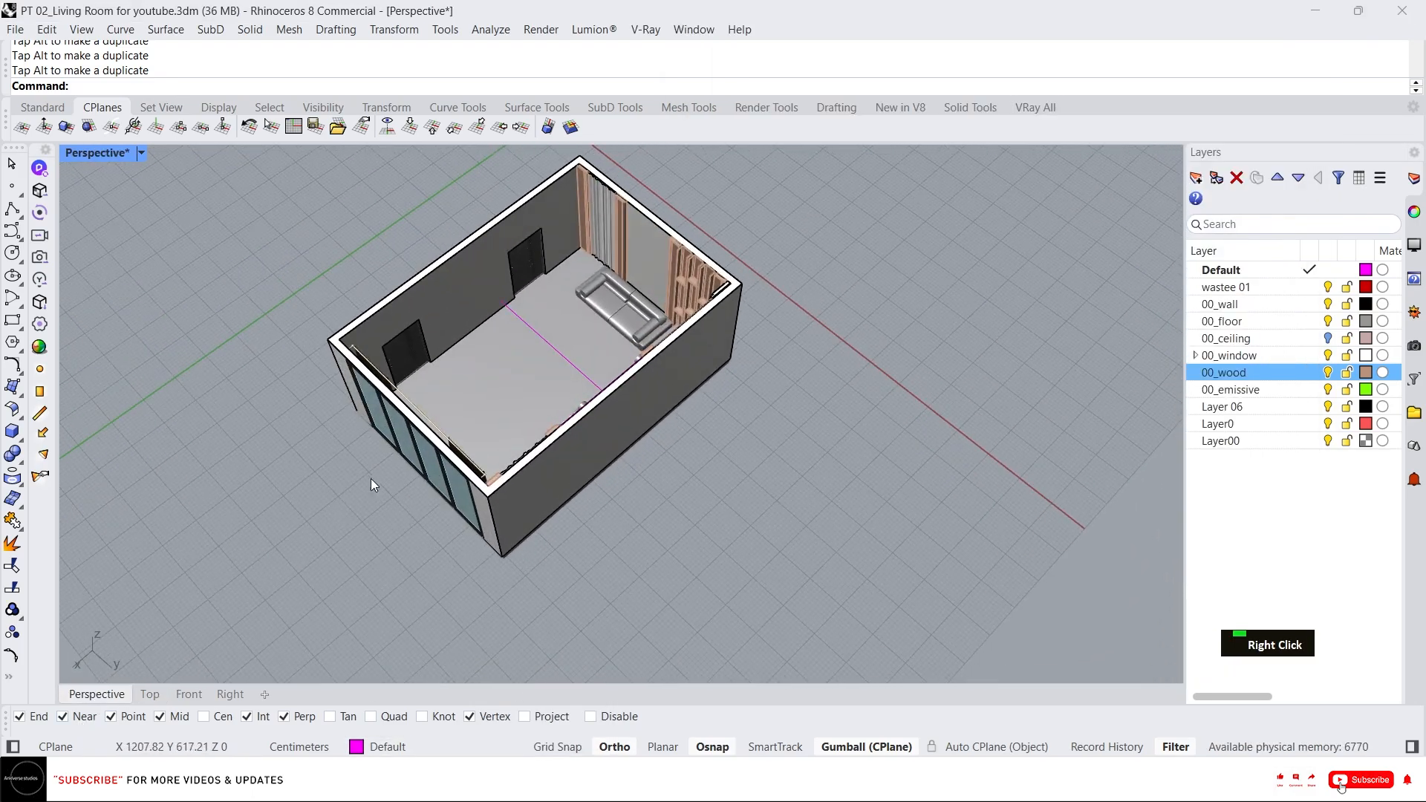
scroll(533, 270, up, 5)
right_drag(534, 270, 626, 314)
scroll(604, 255, up, 5)
scroll(604, 254, down, 6)
scroll(610, 332, up, 3)
key(ctrl+z)
Select the door on the back wall and move it 20 units along the wall twice.
ctrl+shift+drag(502, 163, 799, 499)
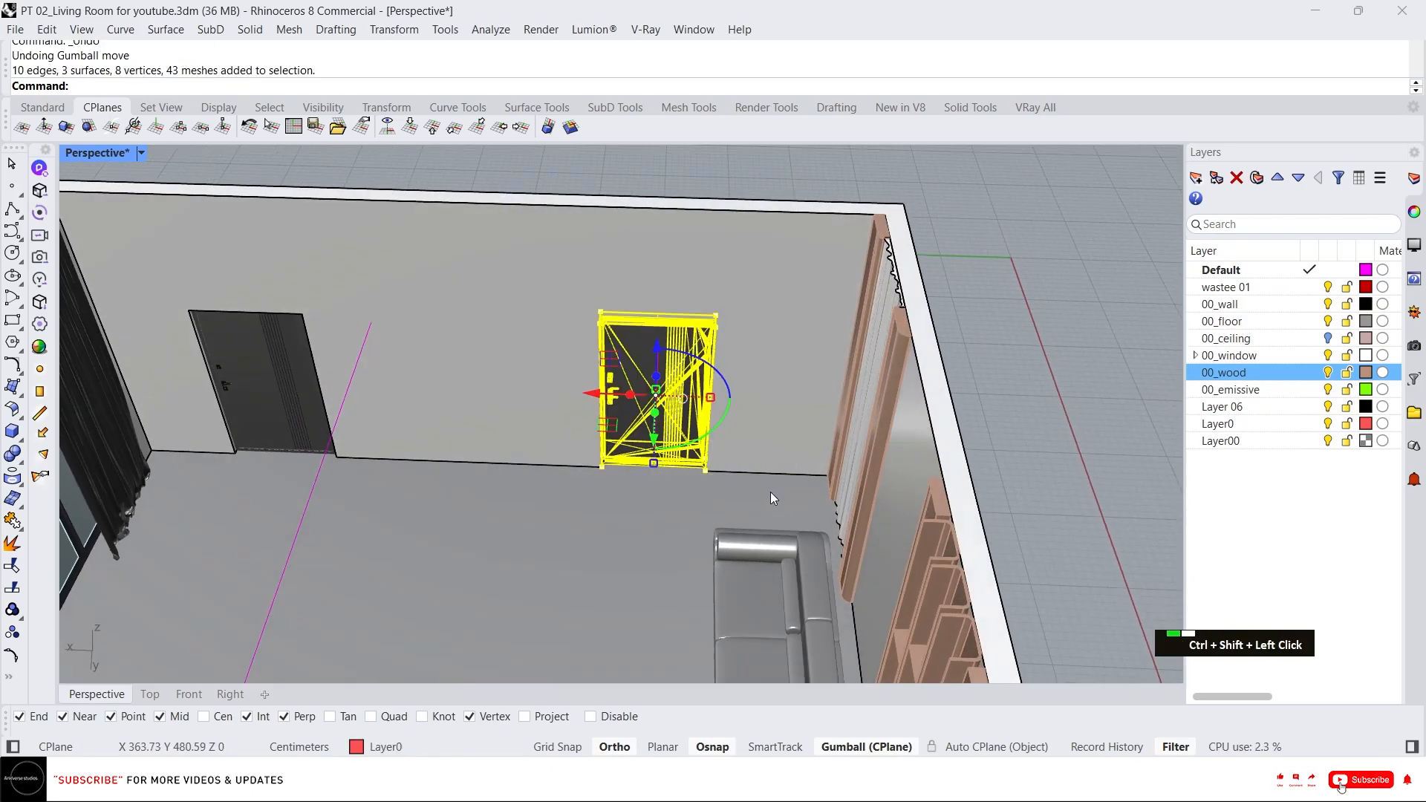
click(587, 393)
text(20)
key(Return)
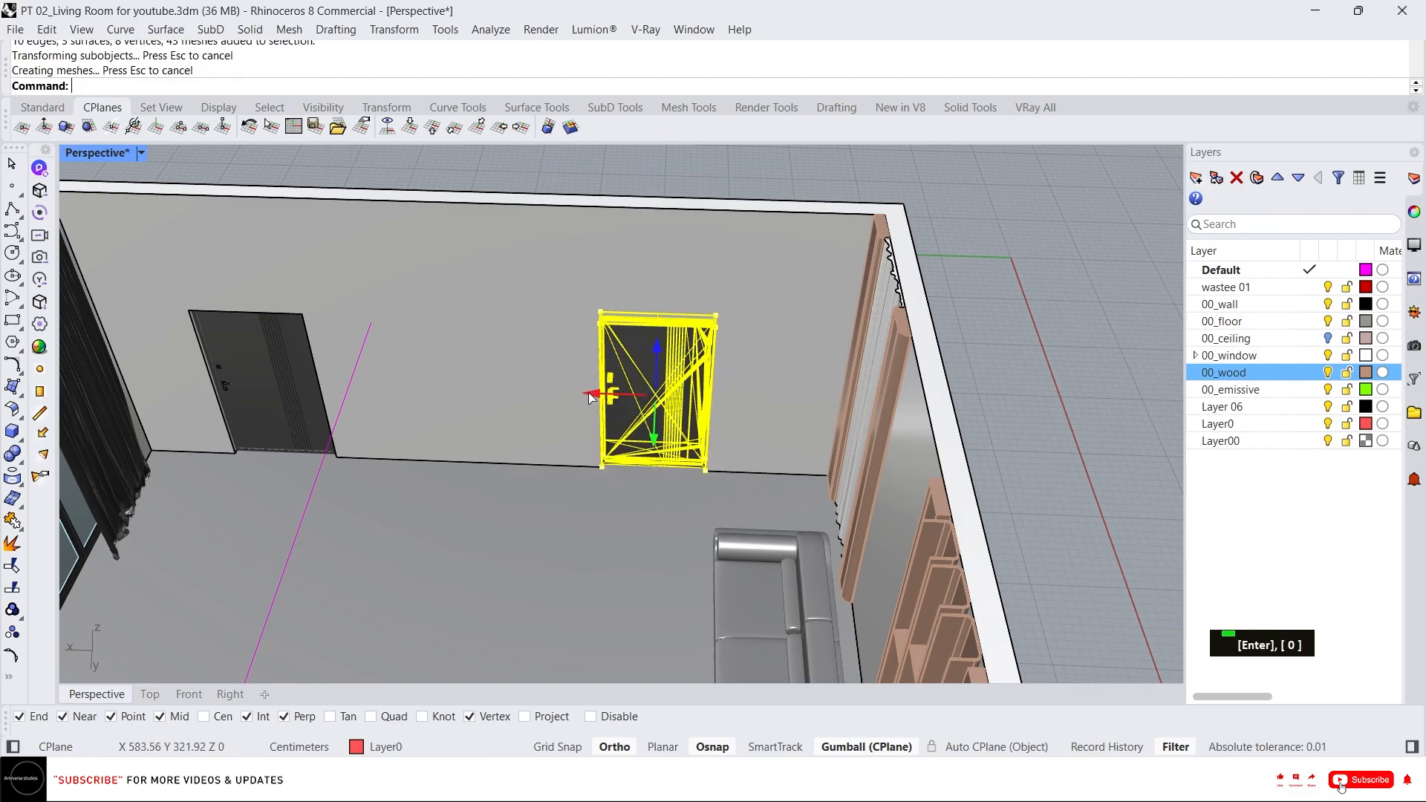
right_drag(581, 392, 674, 457)
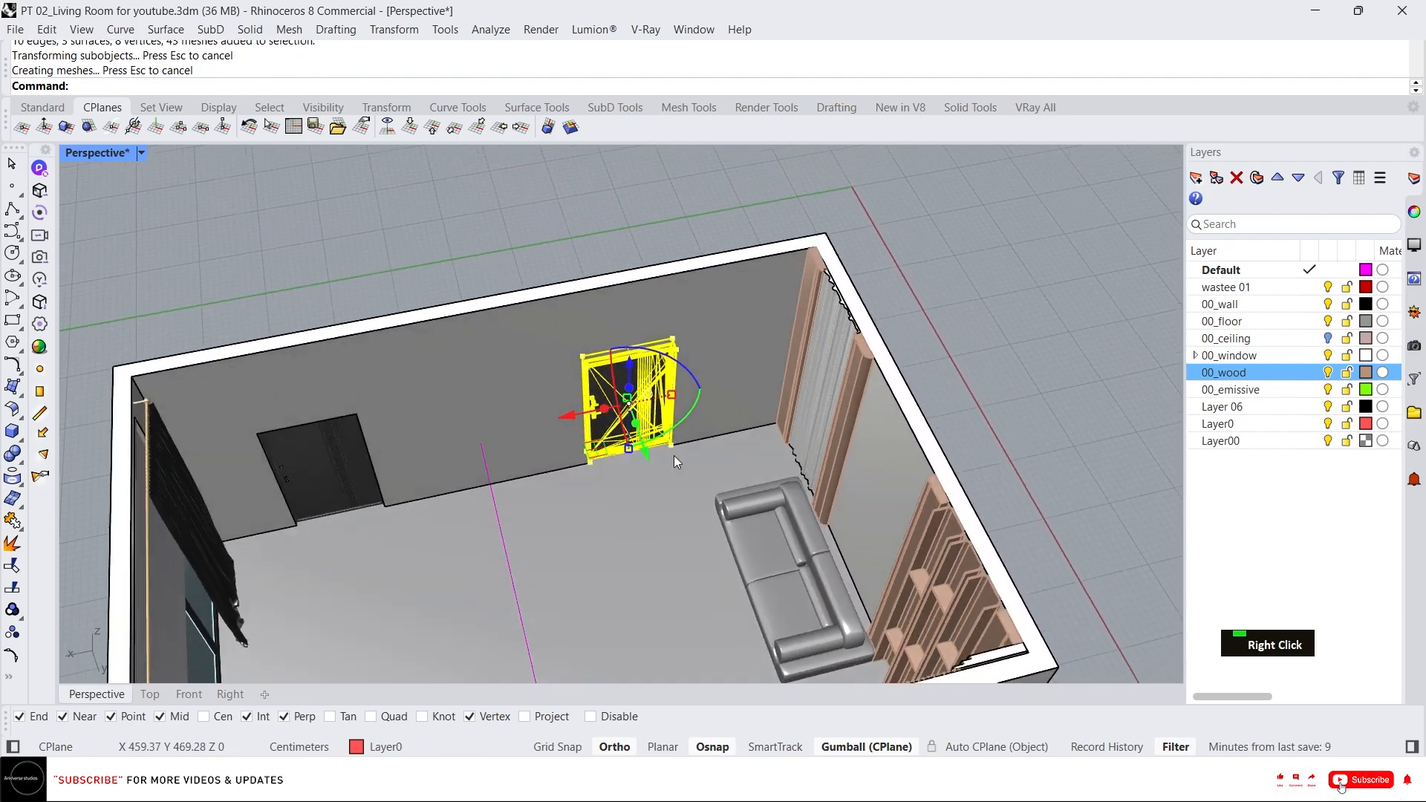
click(572, 410)
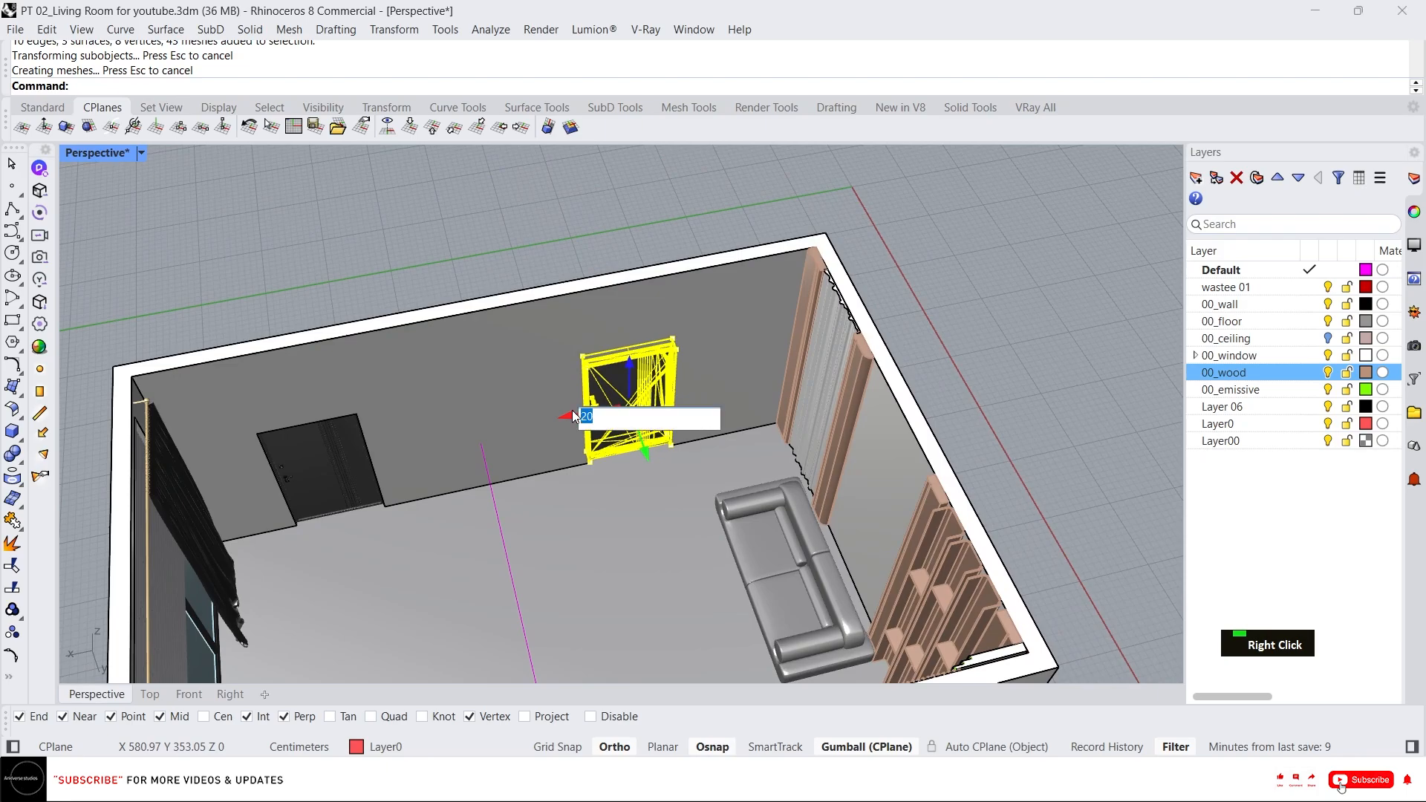
key(Return)
key(Escape)
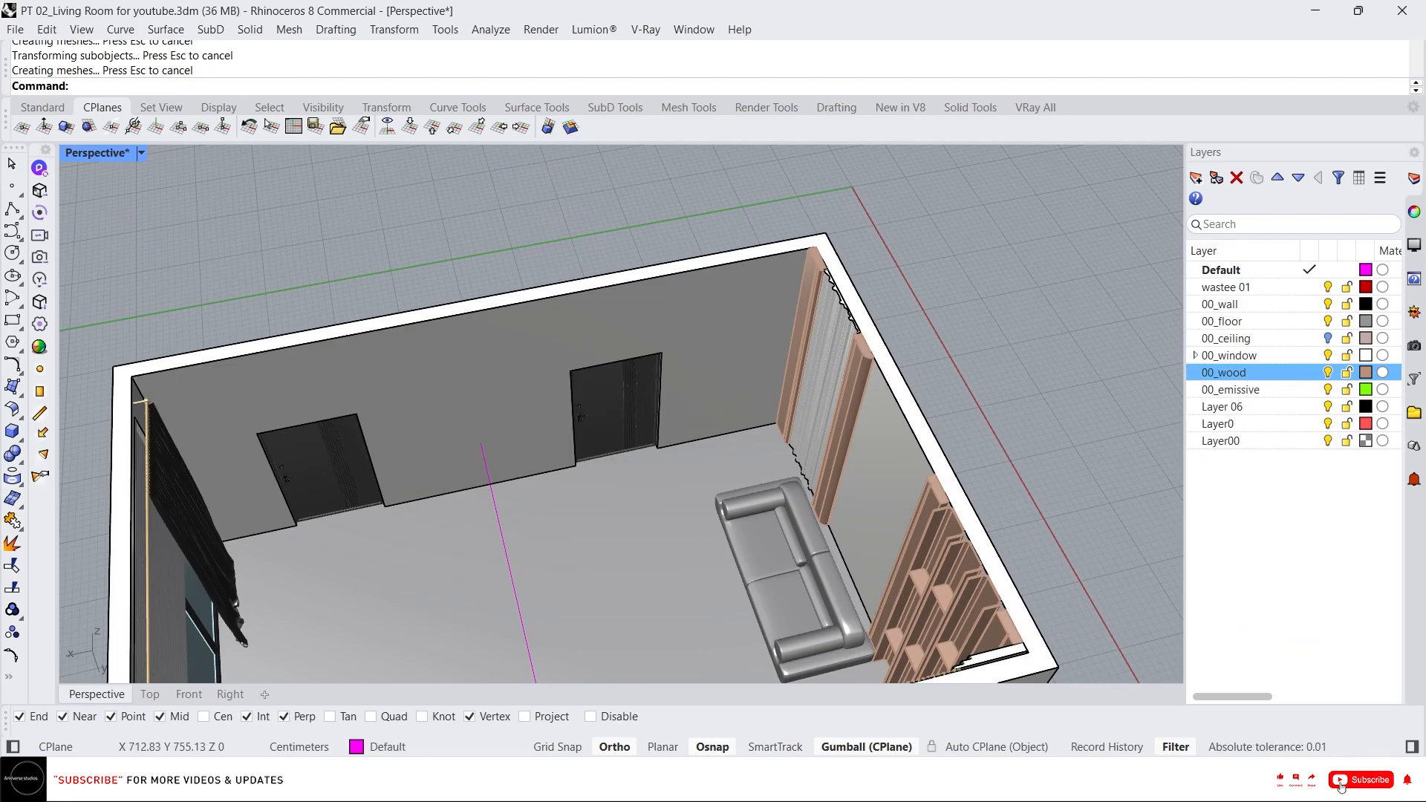
Import the 312-63 Andorinha Armchair SketchUp file into the model.
key(alt+Tab)
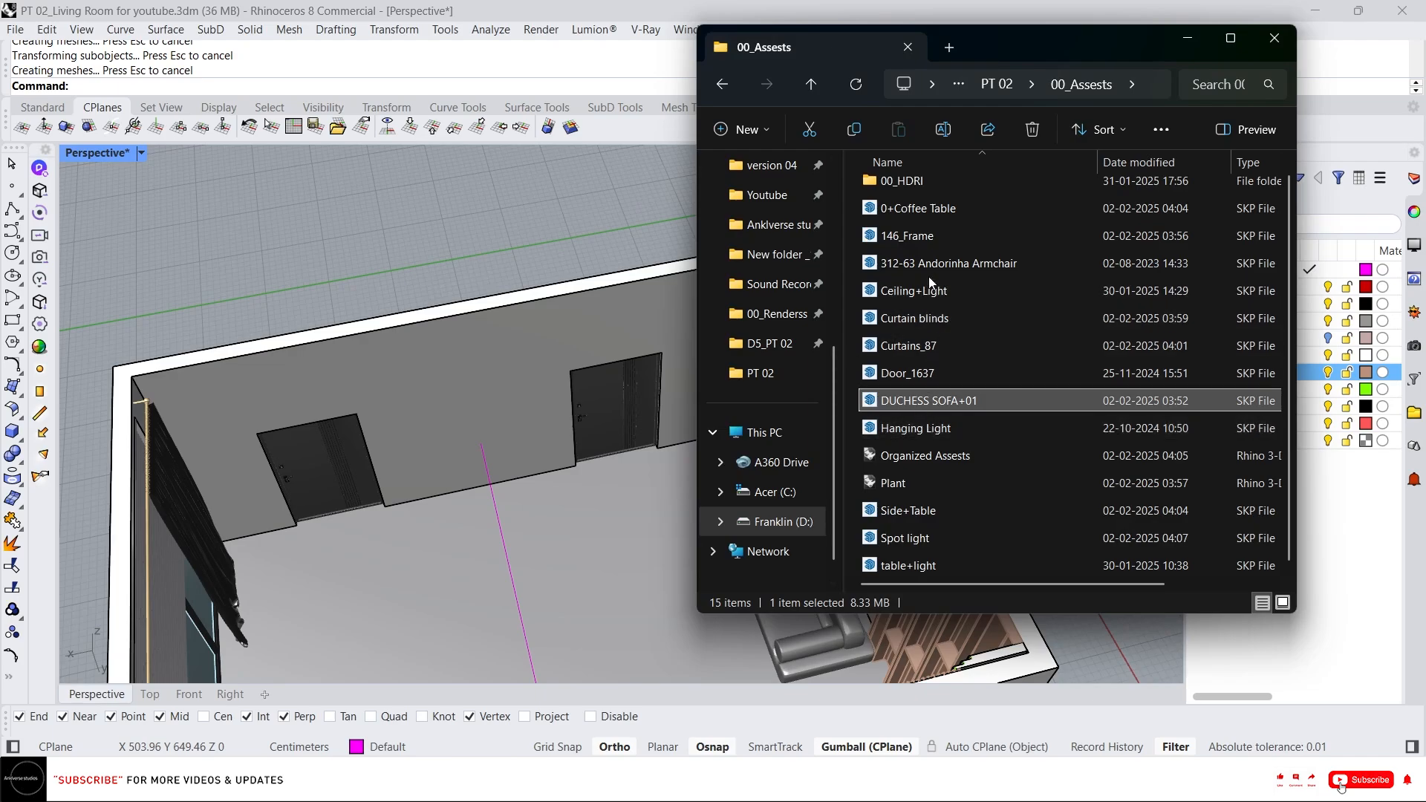
drag(933, 457, 633, 367)
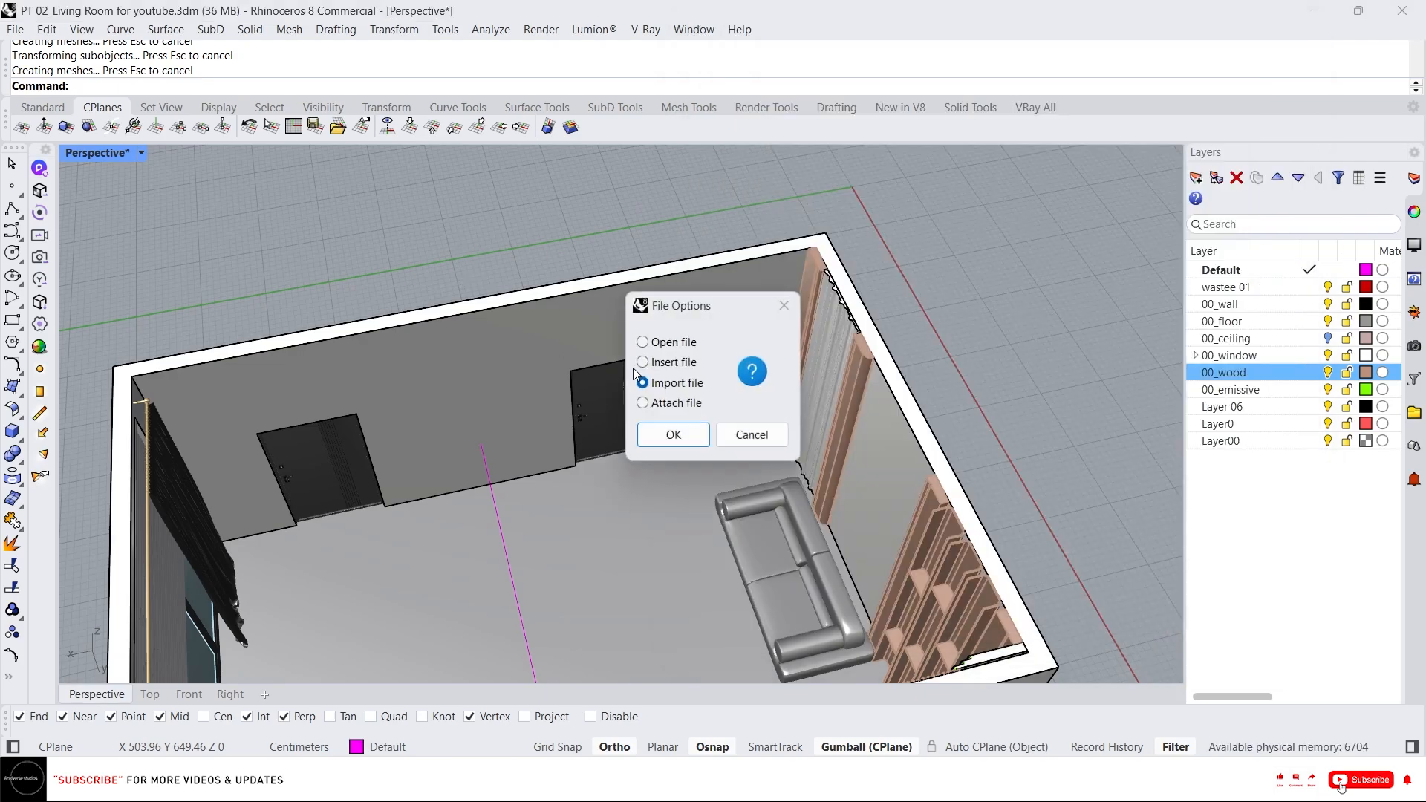
click(675, 435)
click(670, 524)
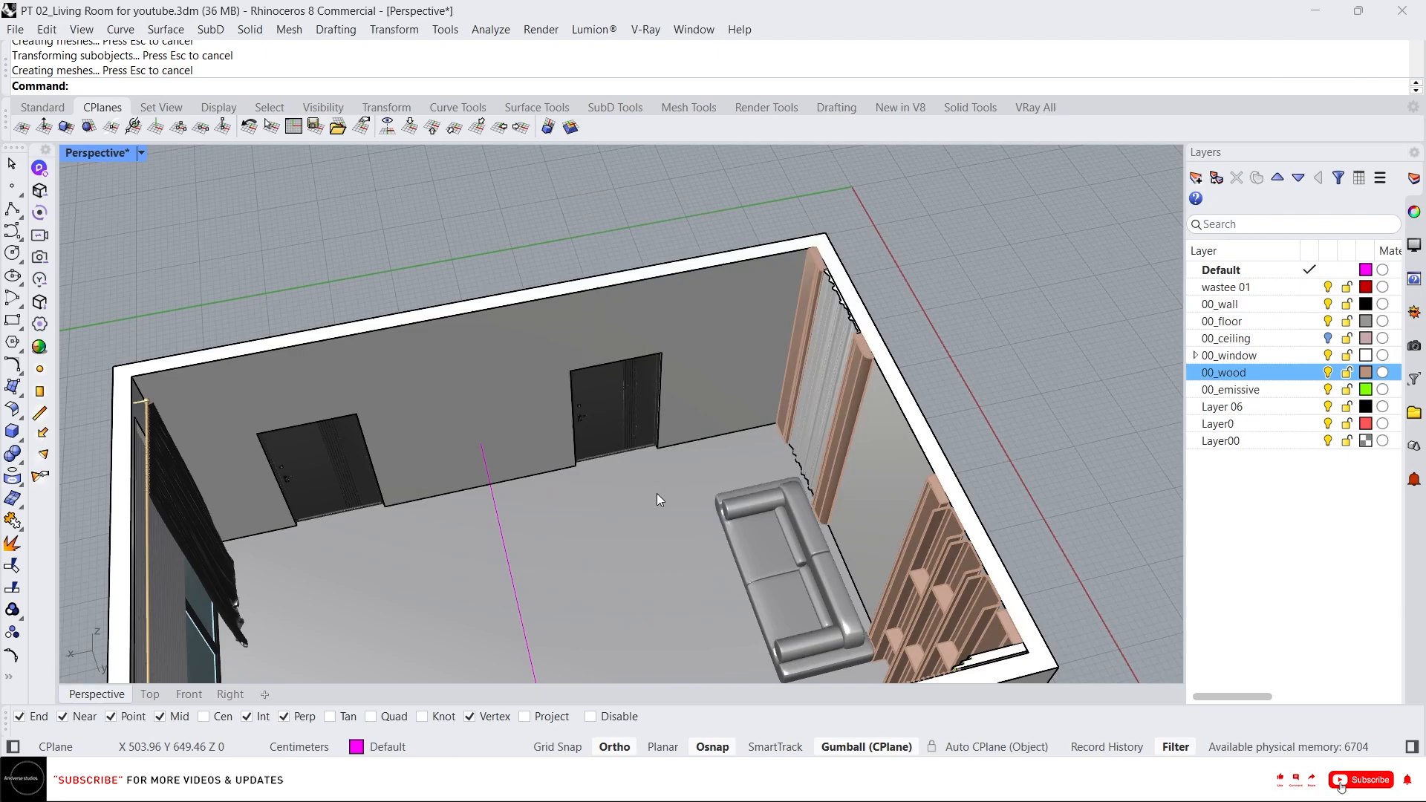
Isolate the imported armchair in the viewport.
scroll(648, 311, down, 1)
scroll(648, 310, down, 3)
scroll(547, 275, down, 12)
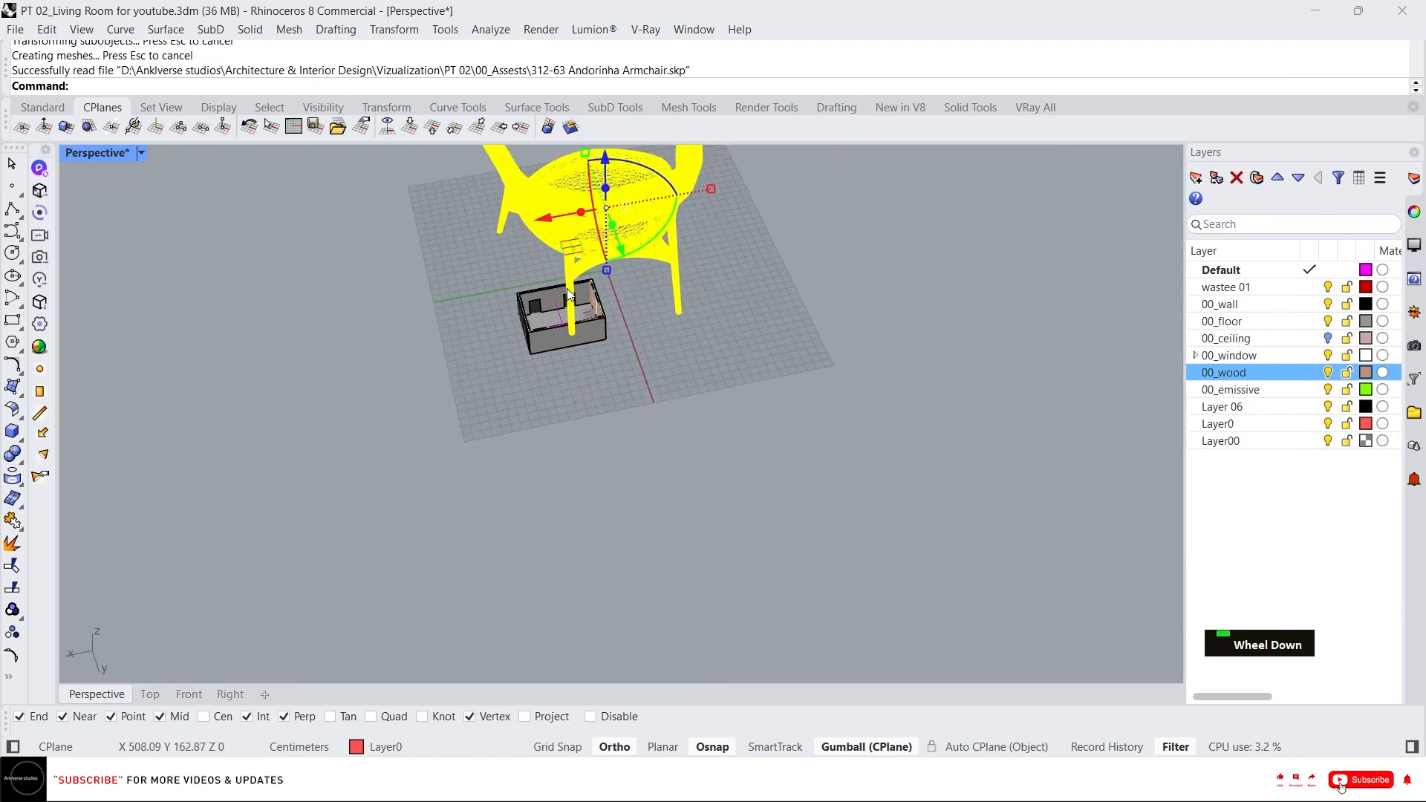
right_drag(566, 287, 520, 237)
scroll(517, 237, up, 2)
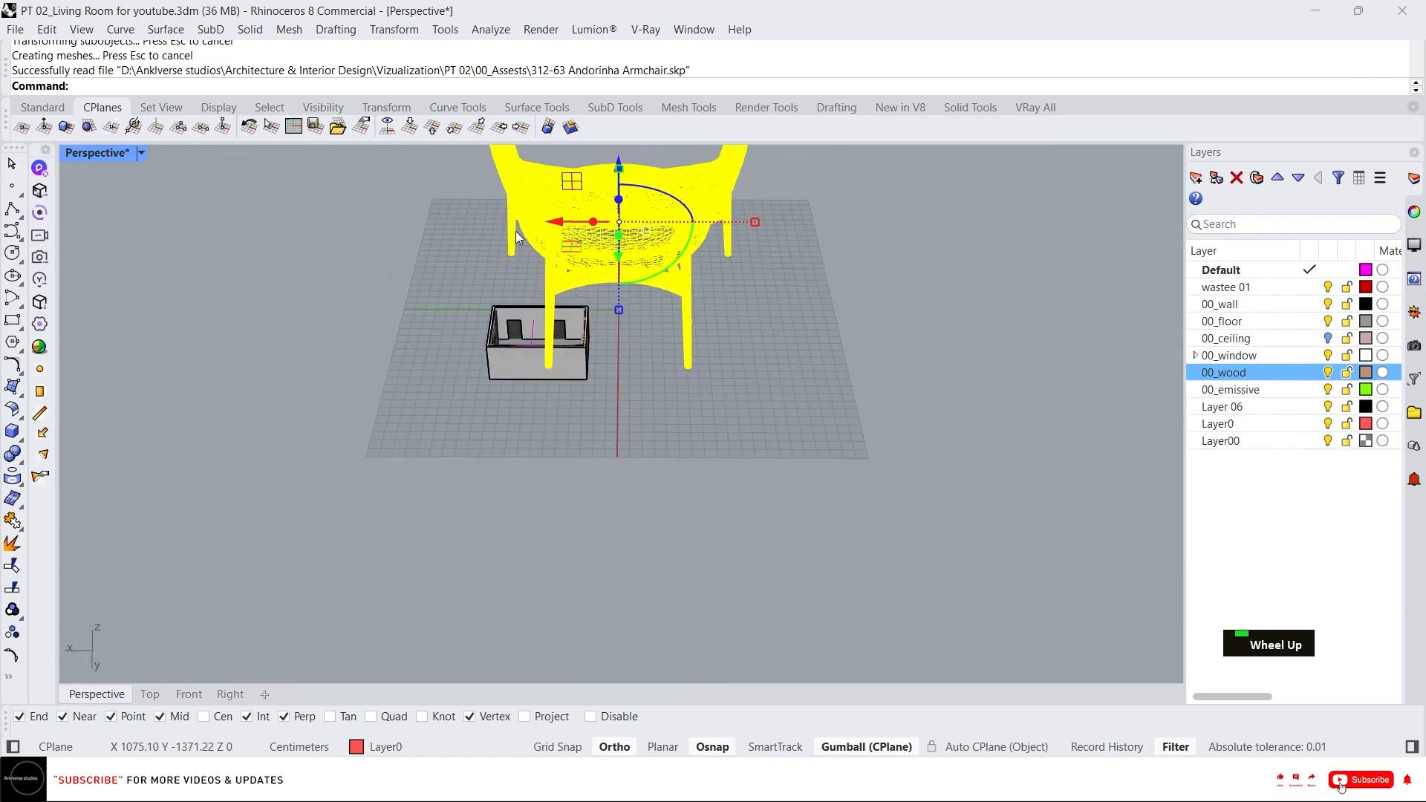
drag(560, 222, 668, 224)
right_drag(588, 248, 795, 248)
scroll(841, 340, up, 8)
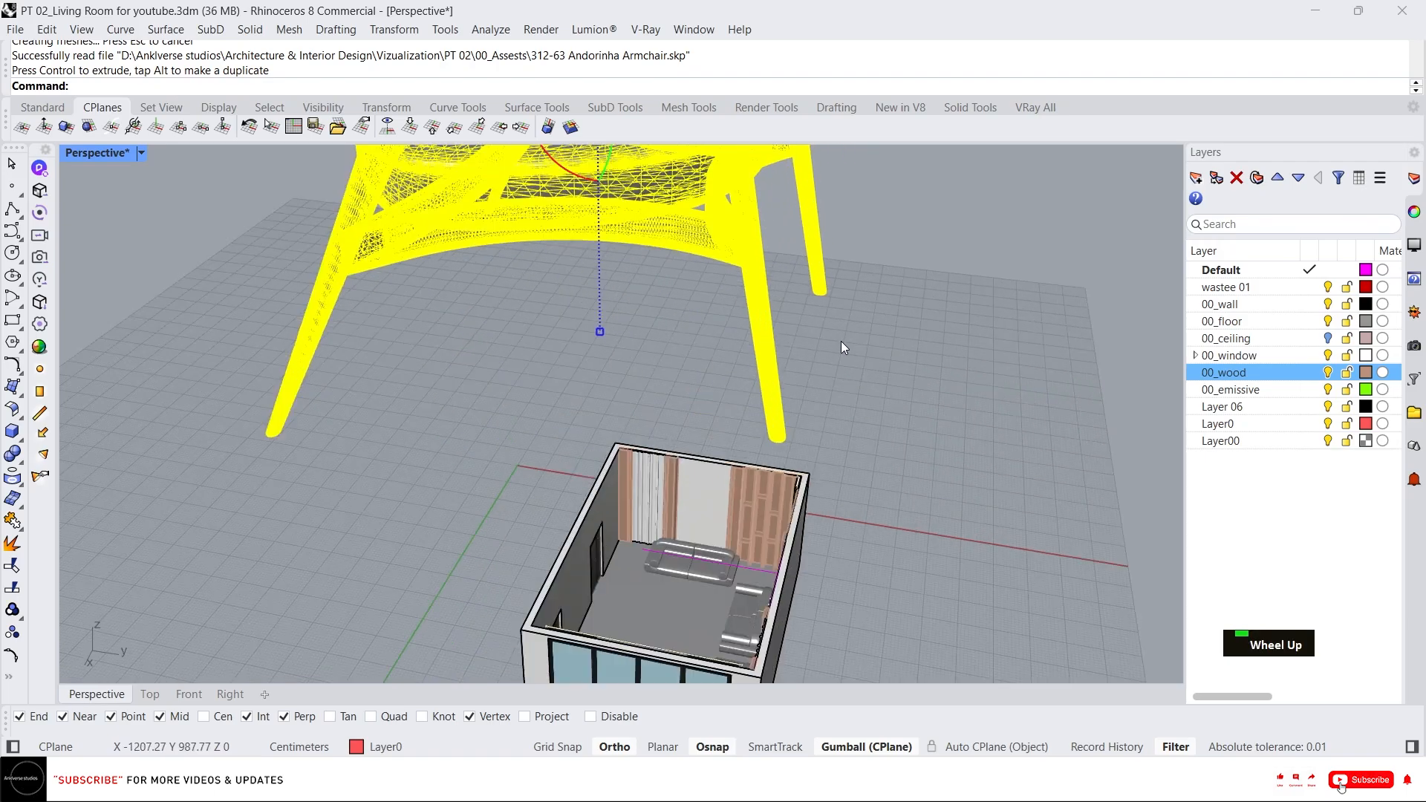
right_drag(840, 341, 812, 380)
scroll(671, 414, down, 5)
drag(709, 234, 636, 225)
text(i)
key(space)
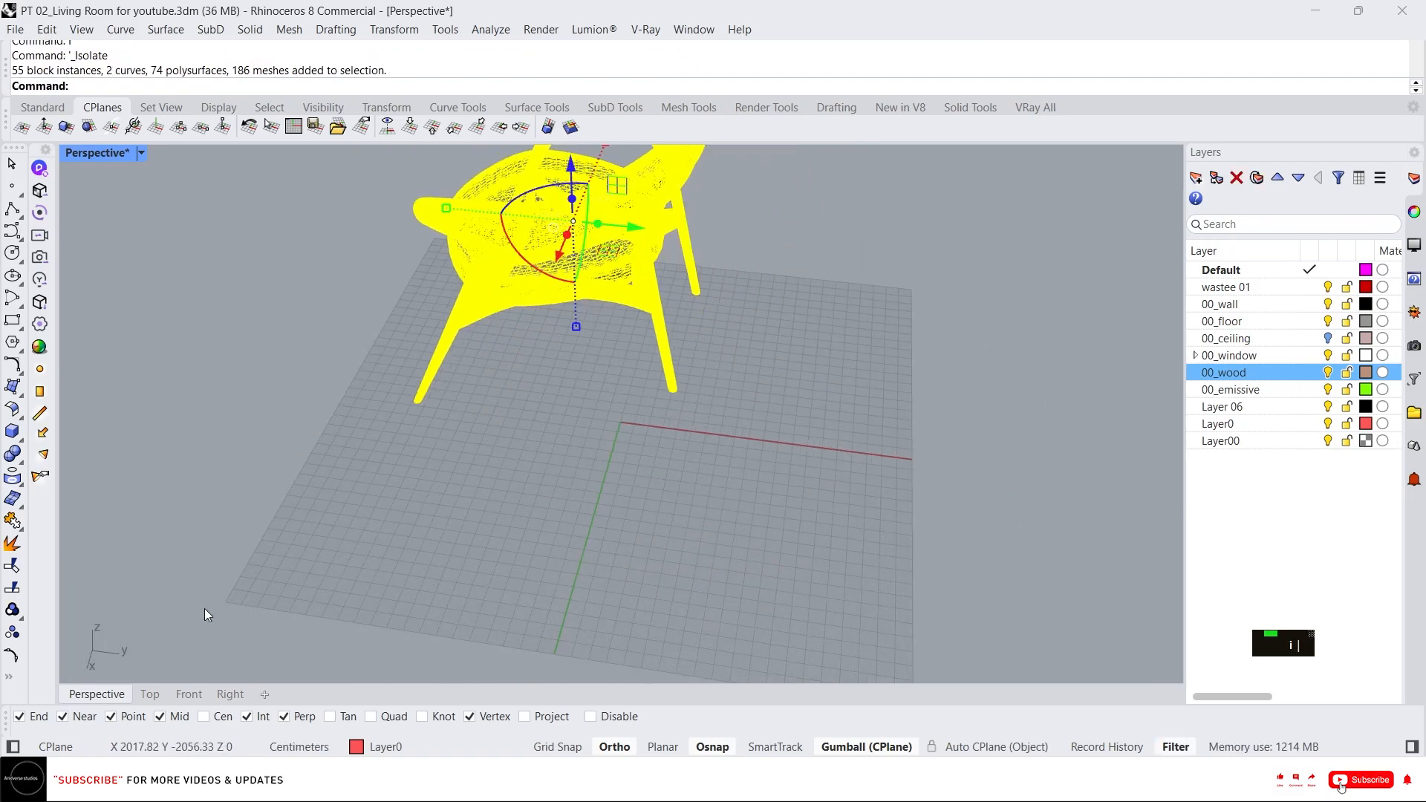
Measure the armchair's height from the ground in the Front view.
click(198, 698)
scroll(568, 464, down, 3)
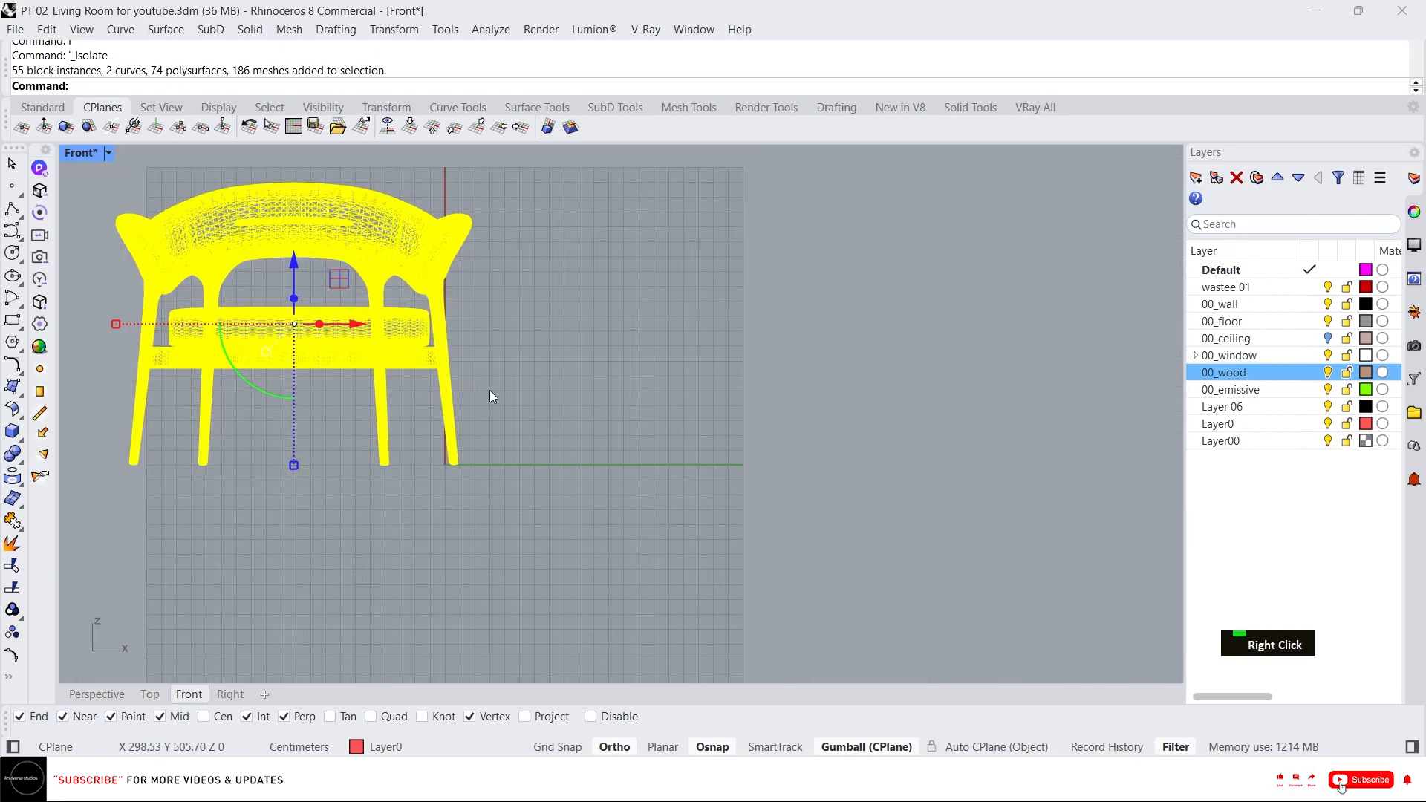
right_drag(490, 396, 647, 404)
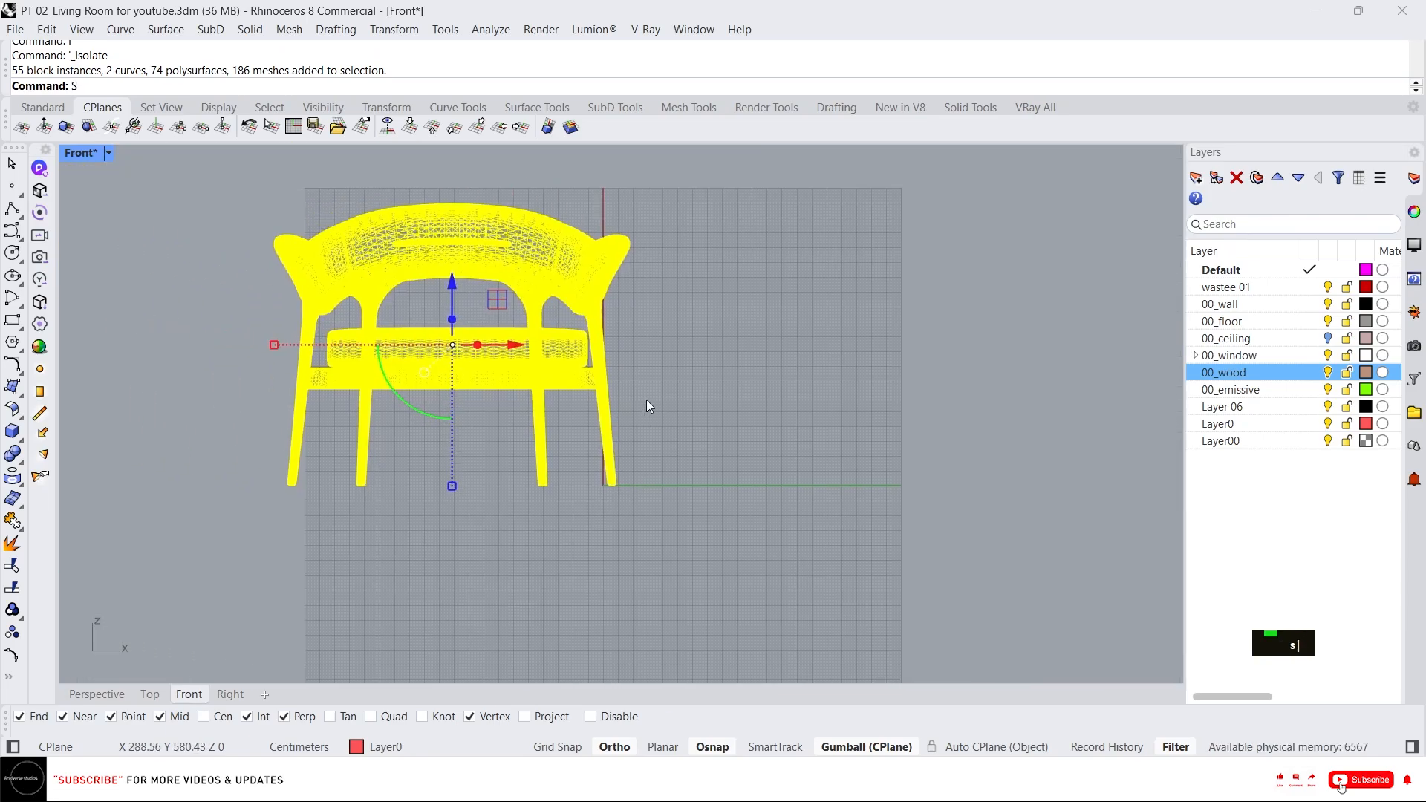
scroll(646, 399, up, 2)
key(Escape)
key(Escape)
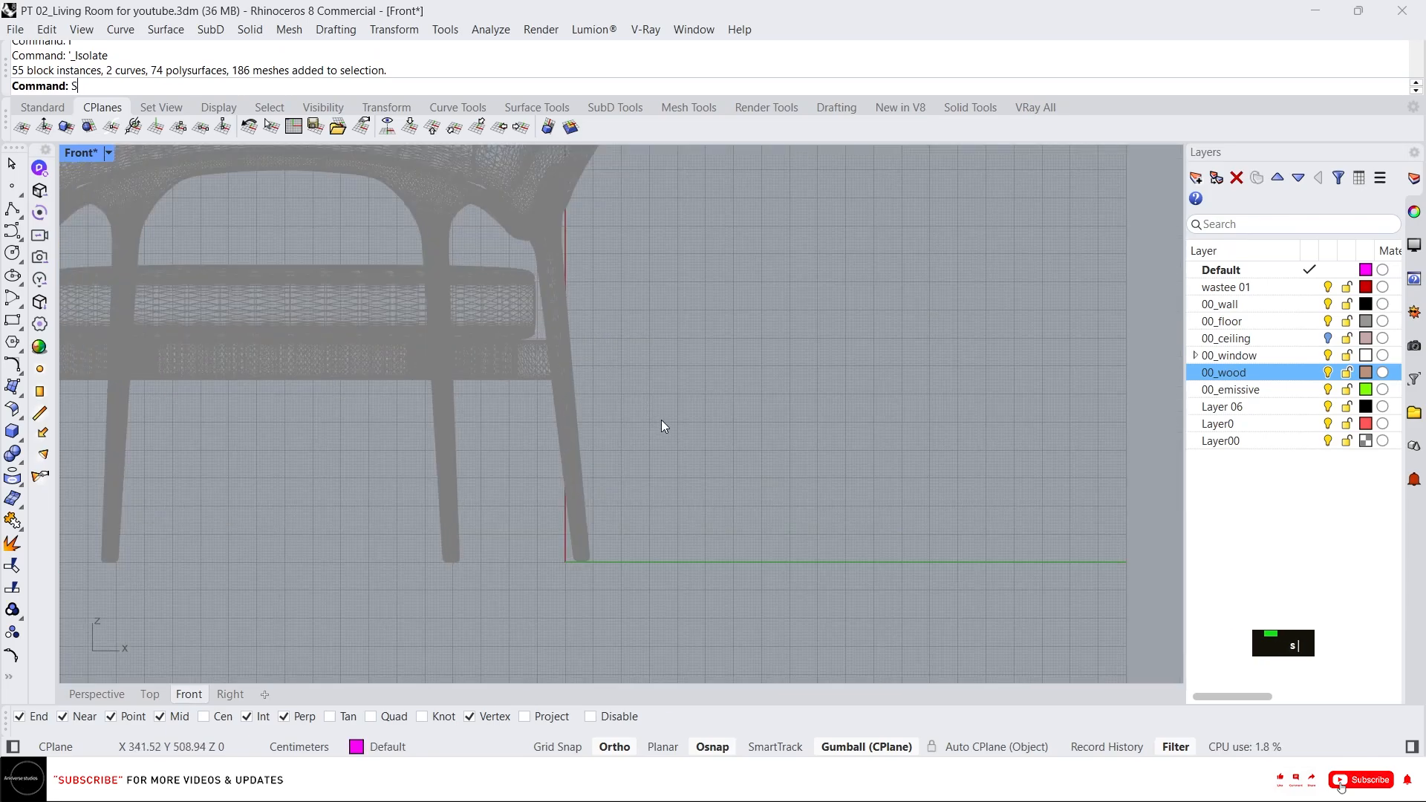
text(d)
key(Return)
click(638, 561)
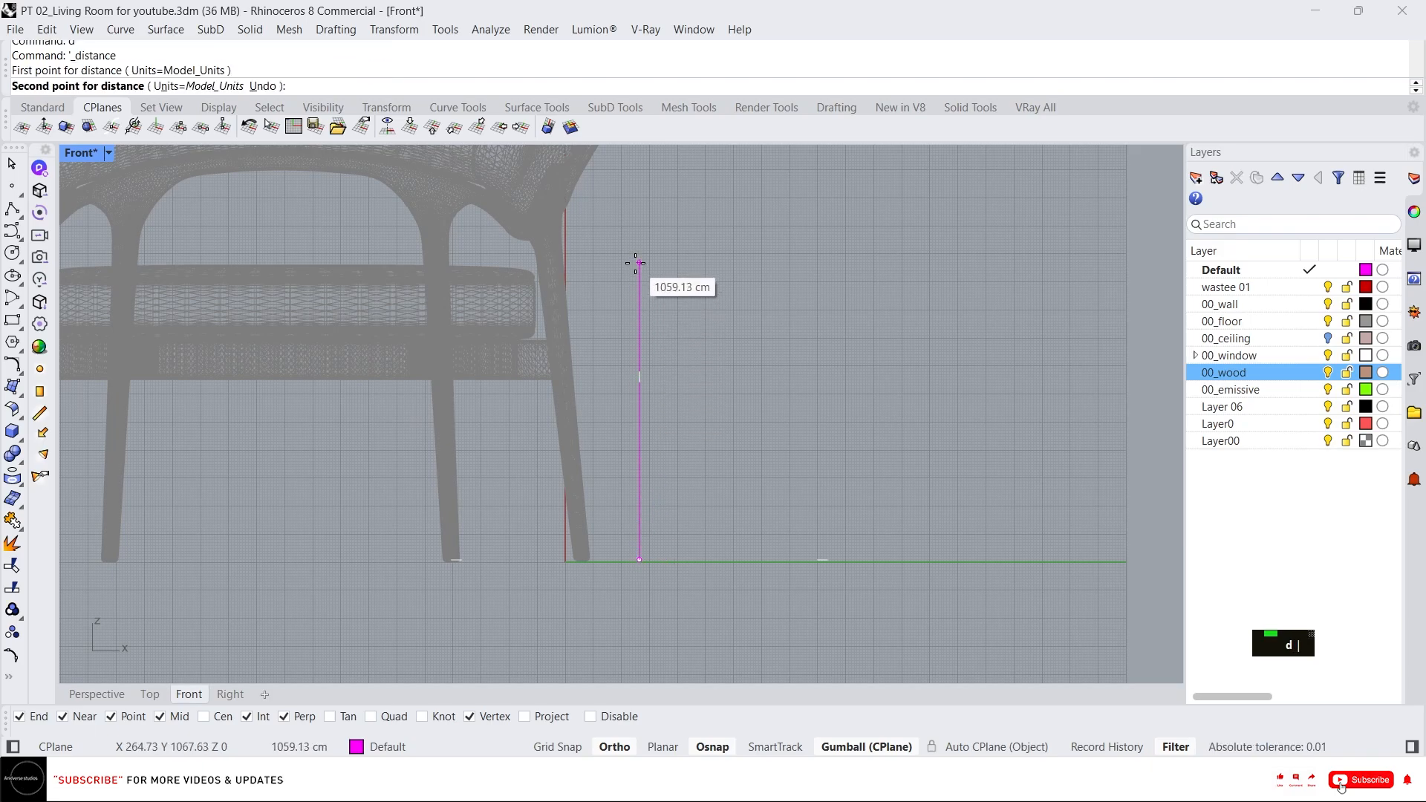
key(Escape)
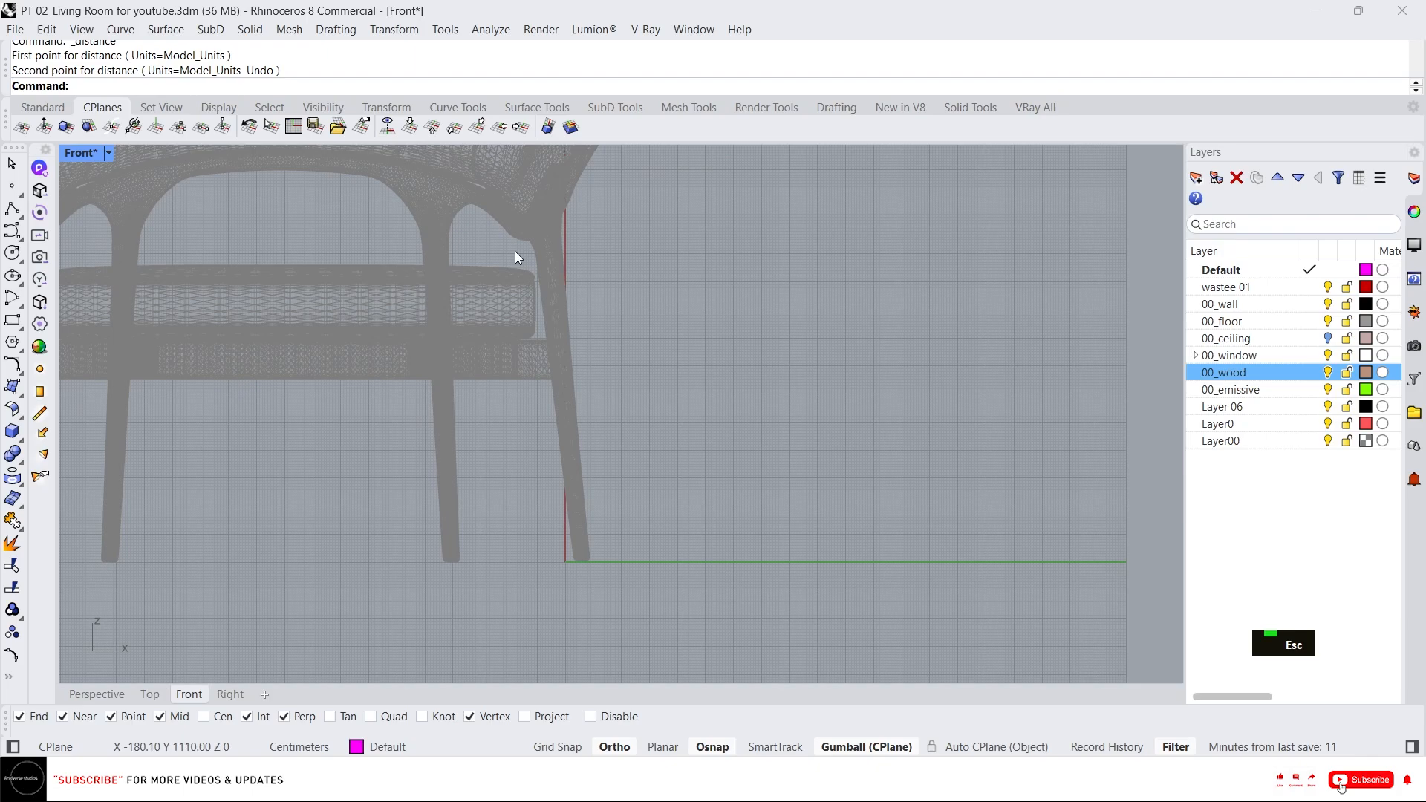
double_click(509, 274)
text(scale)
key(space)
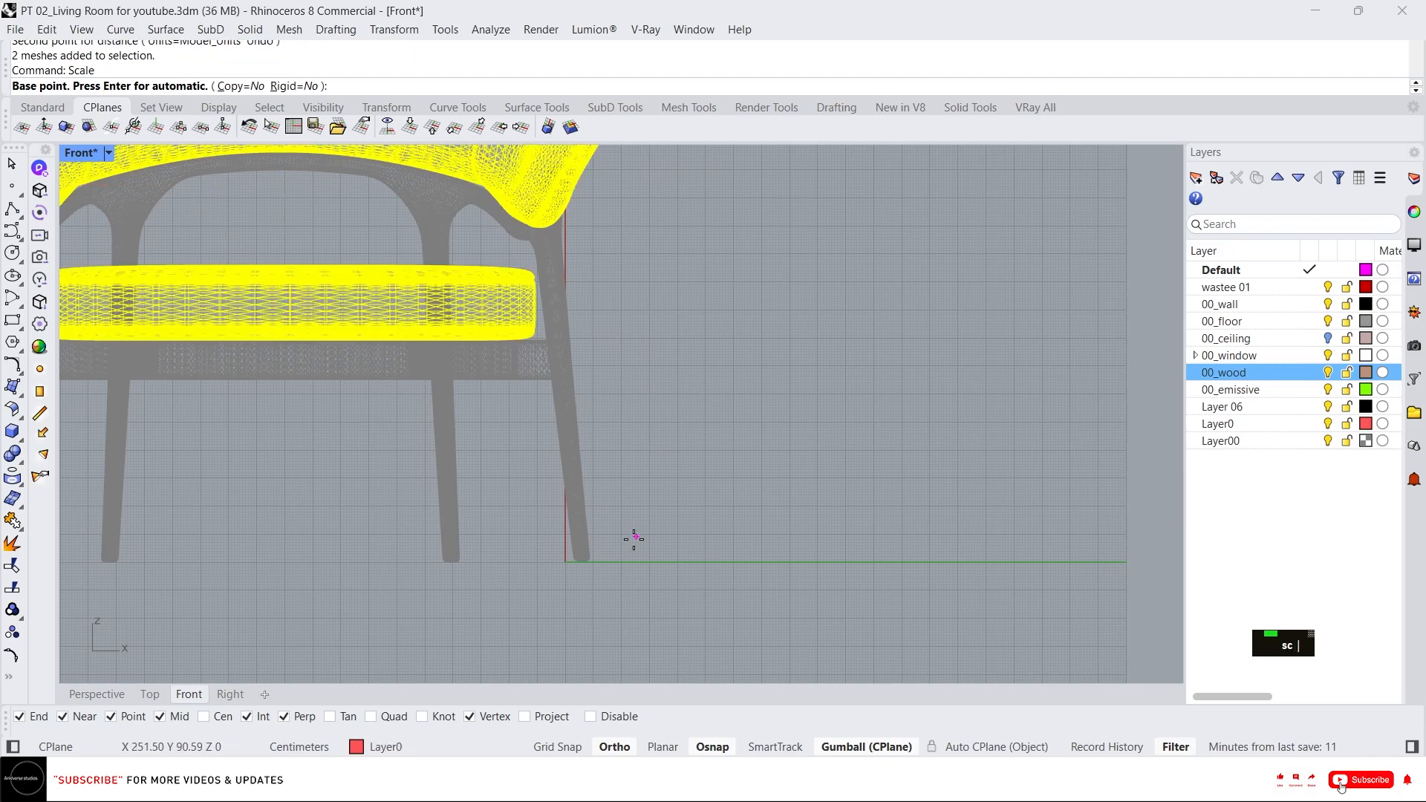
click(612, 562)
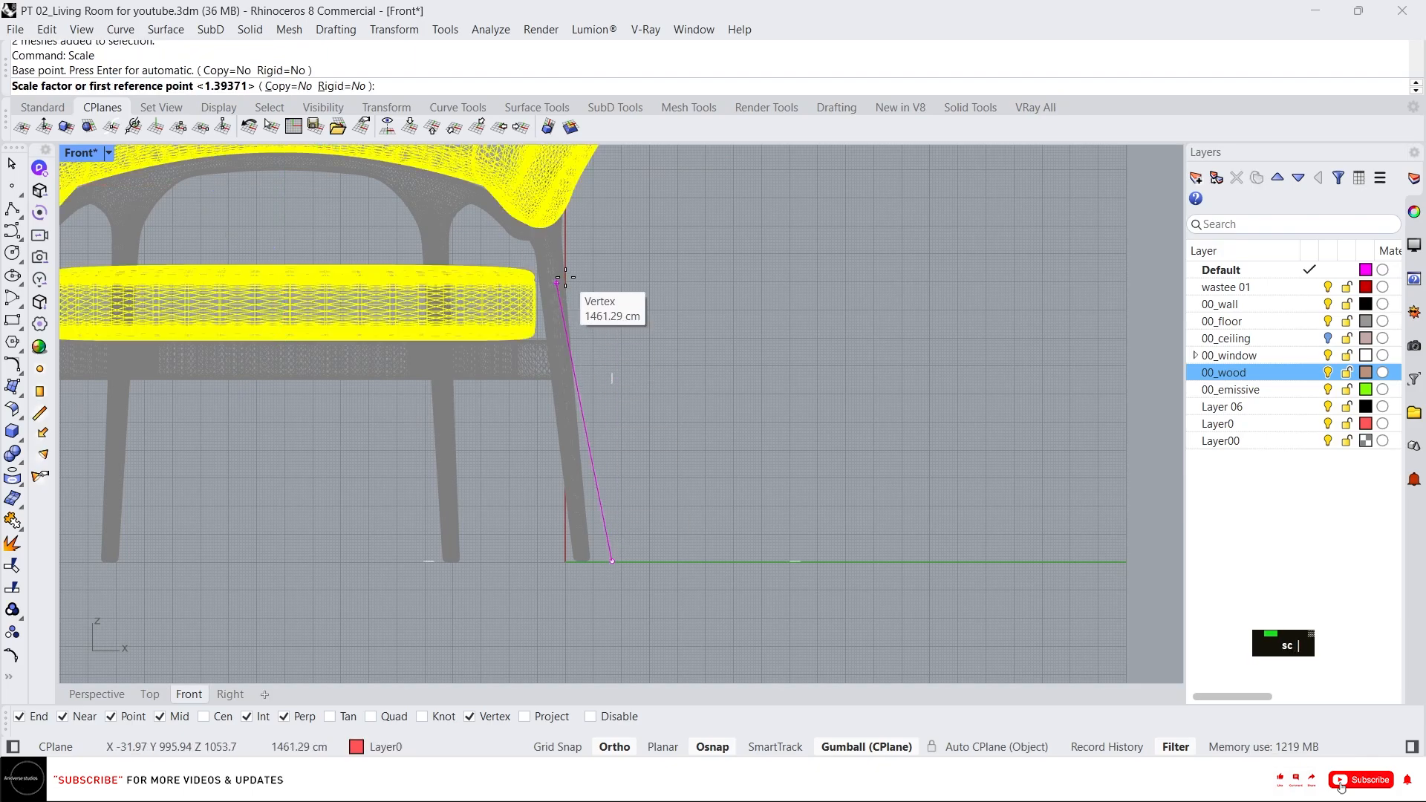
click(609, 278)
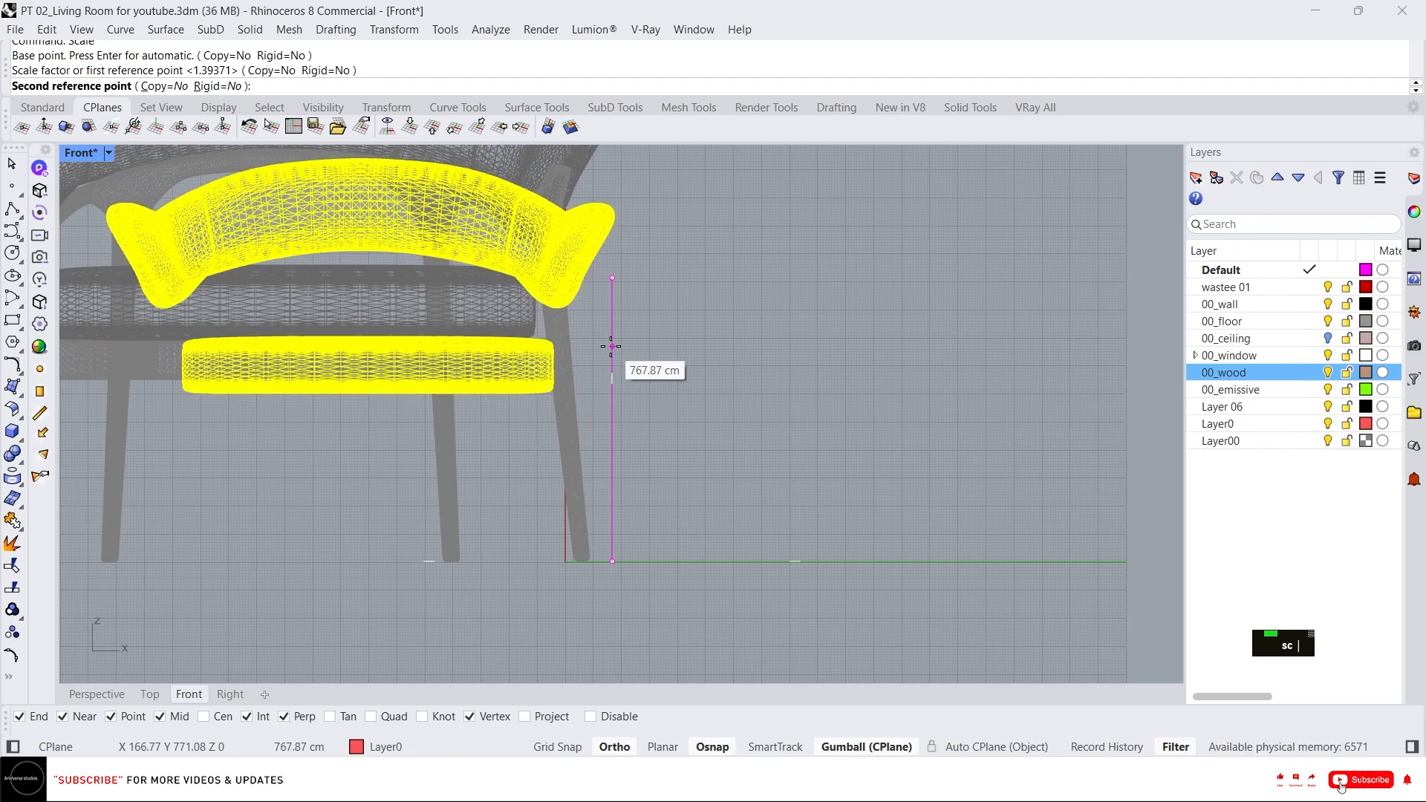
key(Escape)
scroll(694, 431, down, 10)
key(Escape)
Select the whole armchair and scale it from its base by reference so the reference height becomes 45 cm.
drag(777, 519, 358, 226)
scroll(726, 448, up, 8)
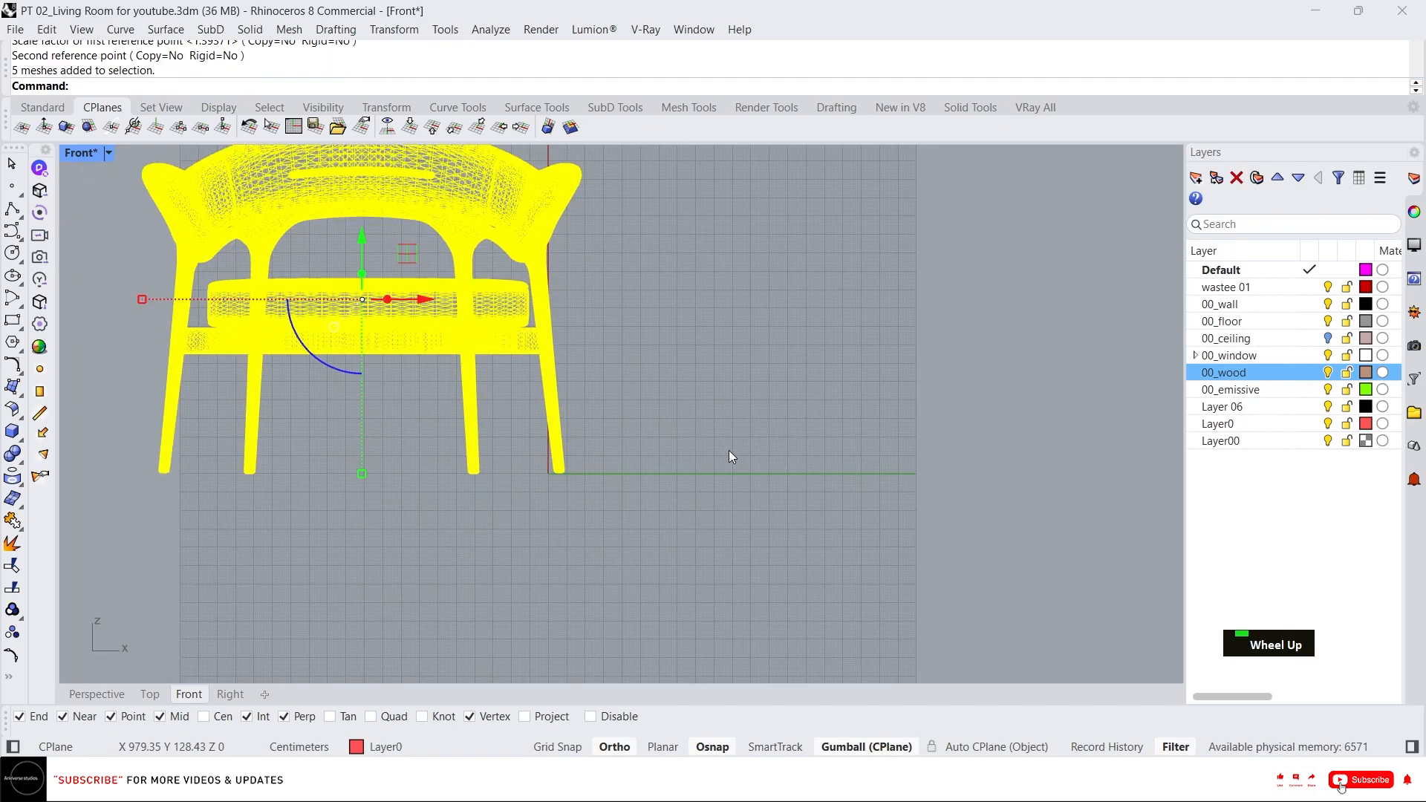
right_drag(601, 388, 590, 447)
right_click(577, 435)
scroll(585, 451, up, 5)
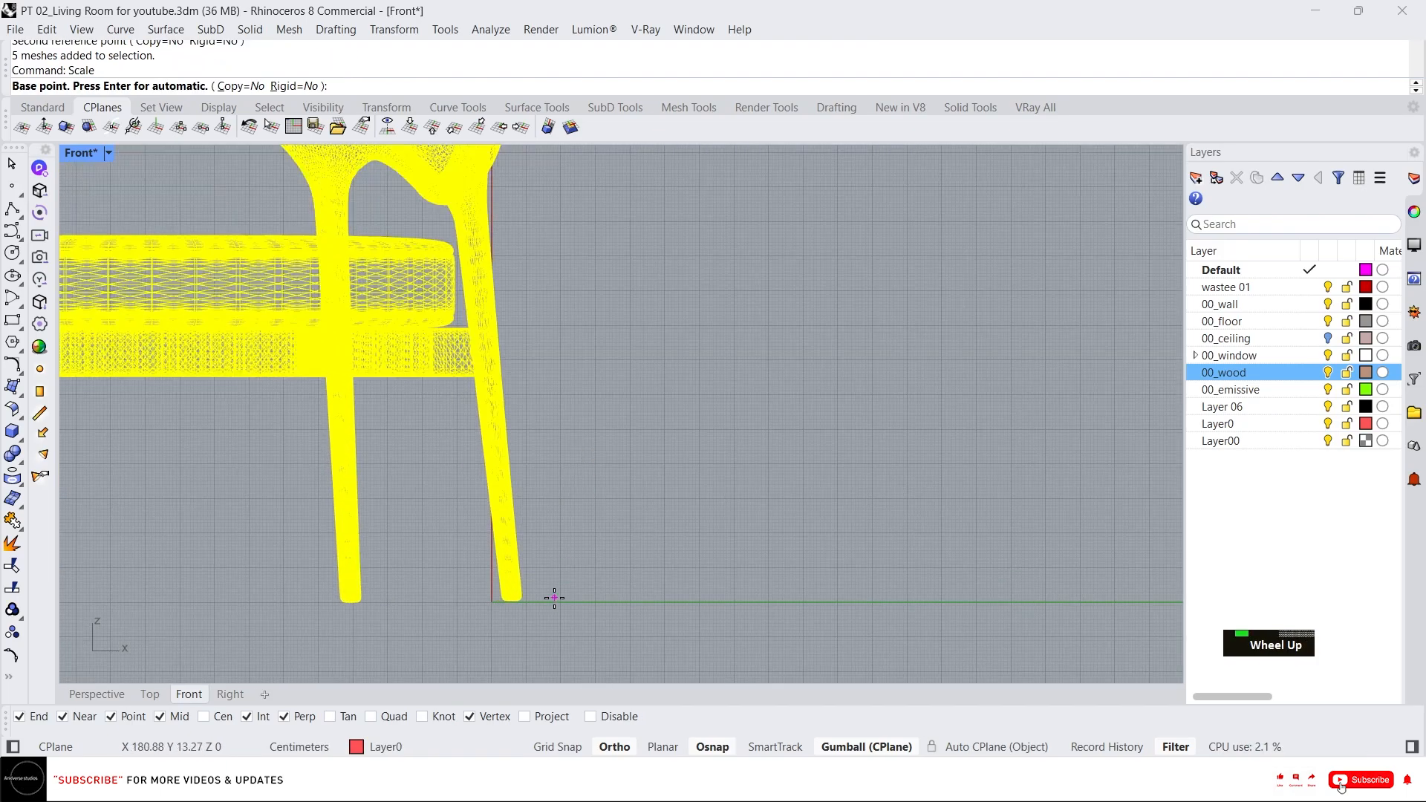
click(543, 602)
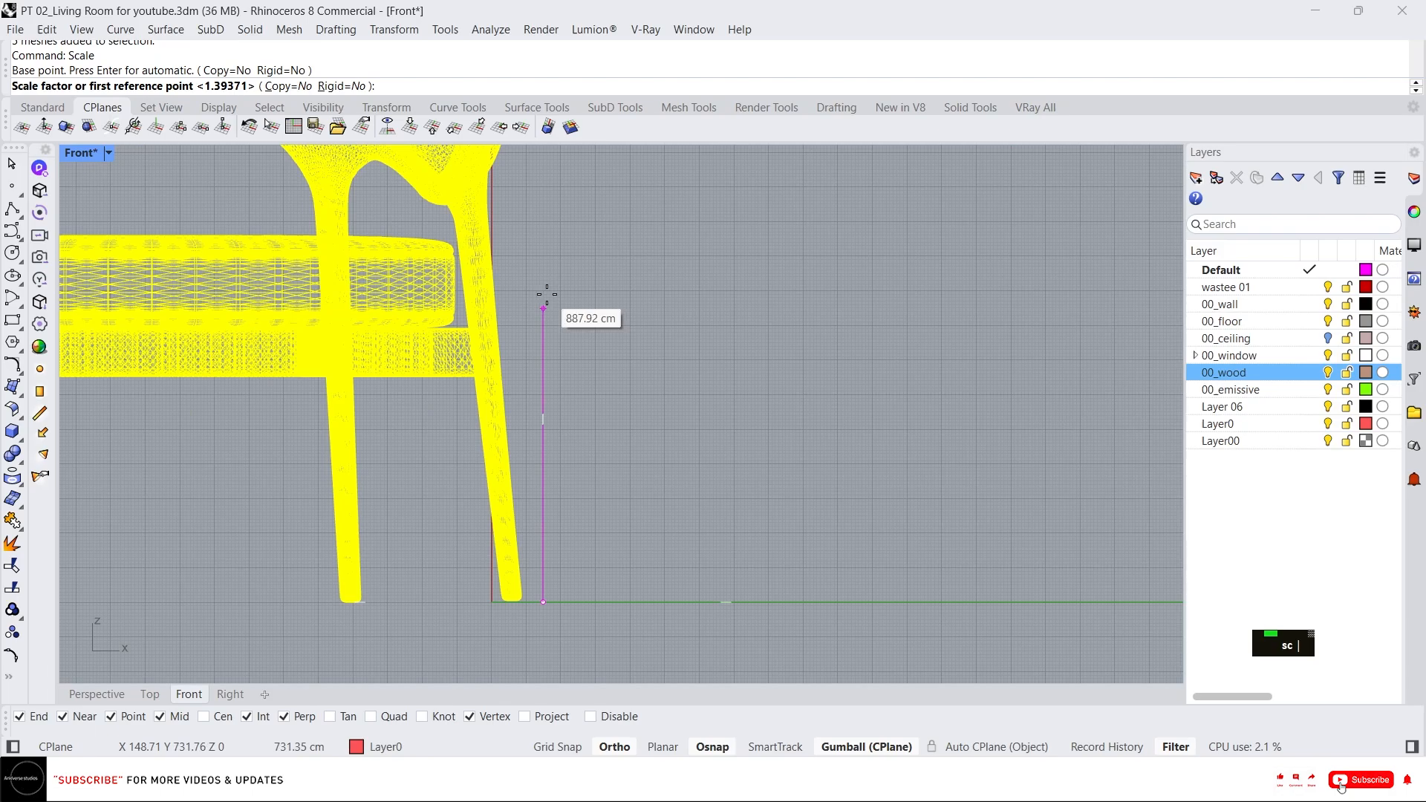
click(543, 240)
text(45)
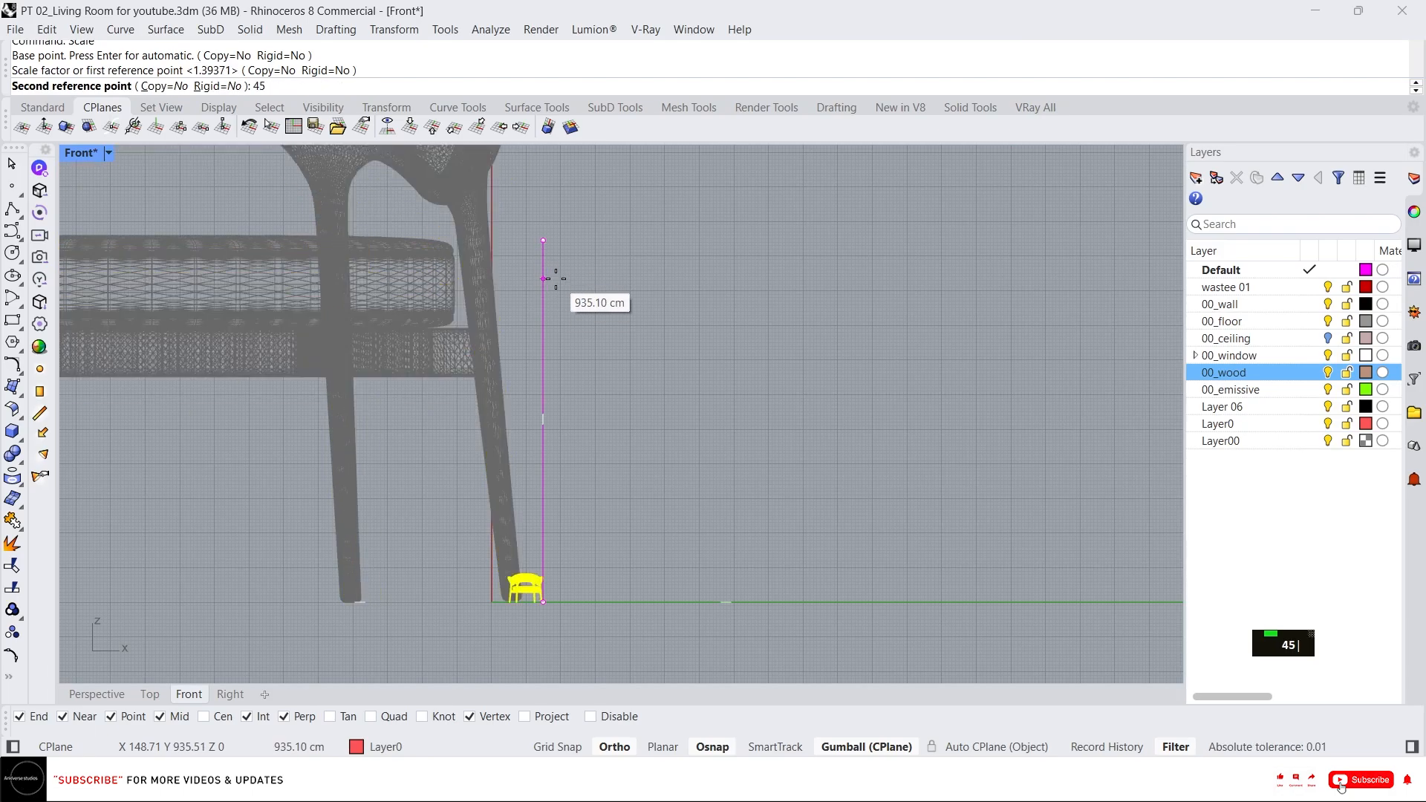
key(Return)
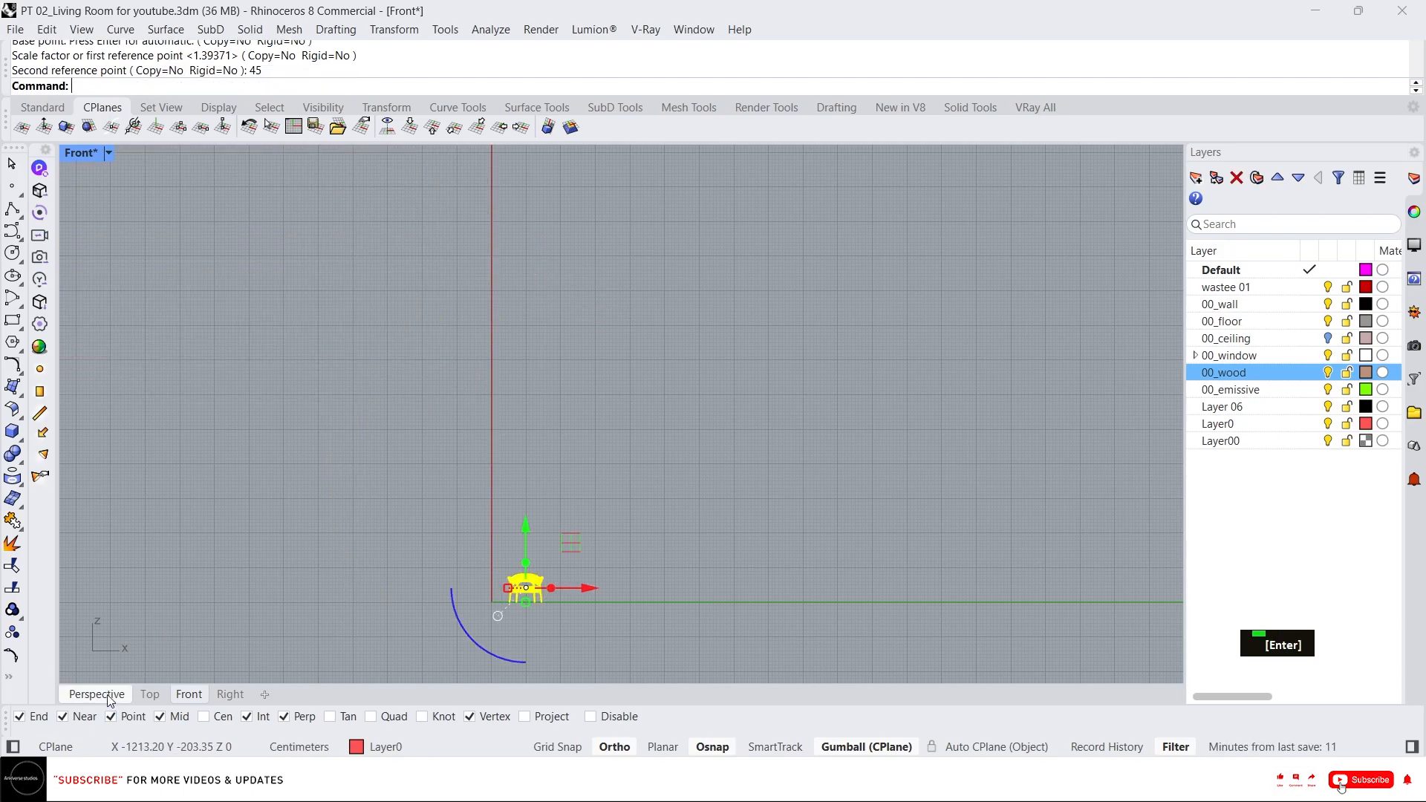
Switch to the Perspective view and show all hidden objects again.
click(108, 696)
middle_click(532, 435)
right_click(469, 398)
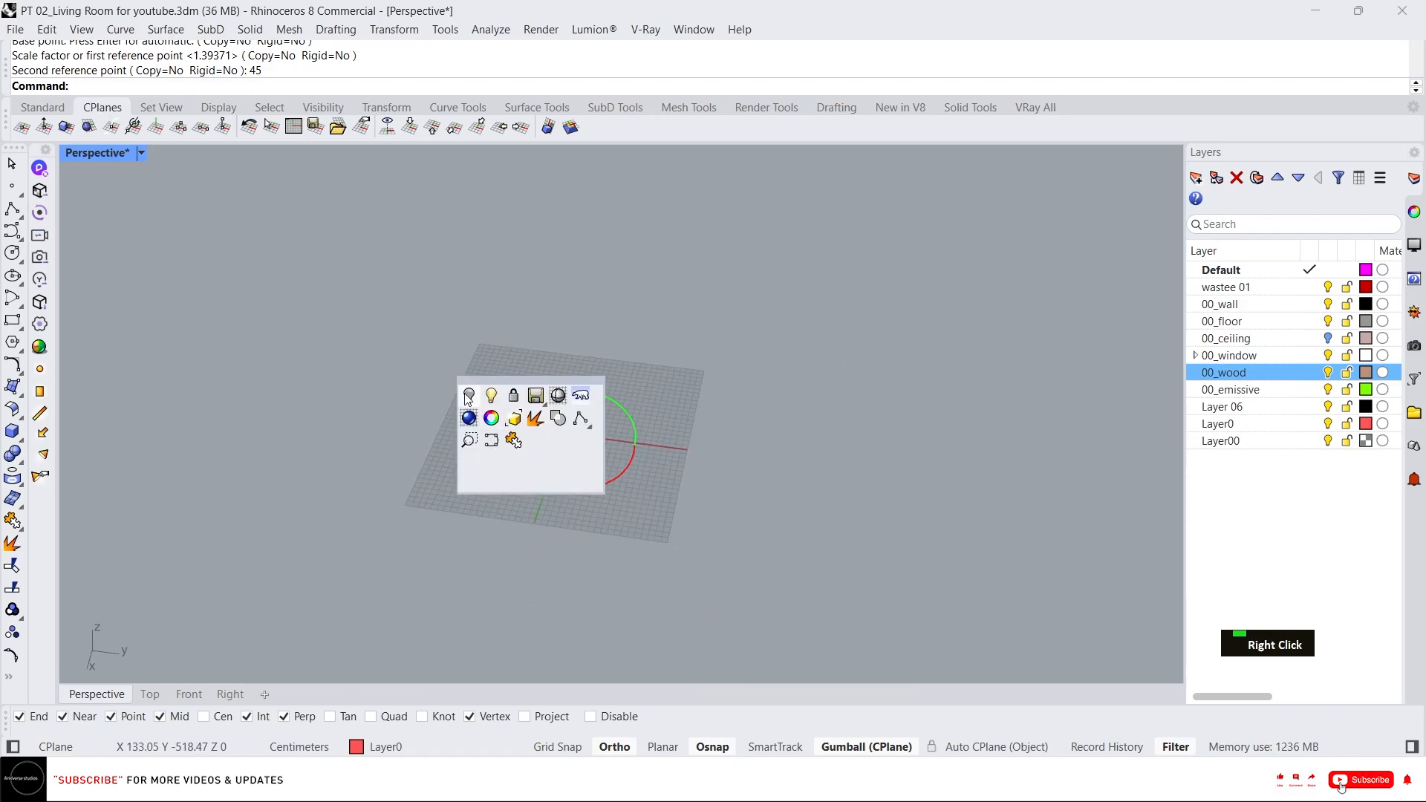
scroll(599, 457, up, 8)
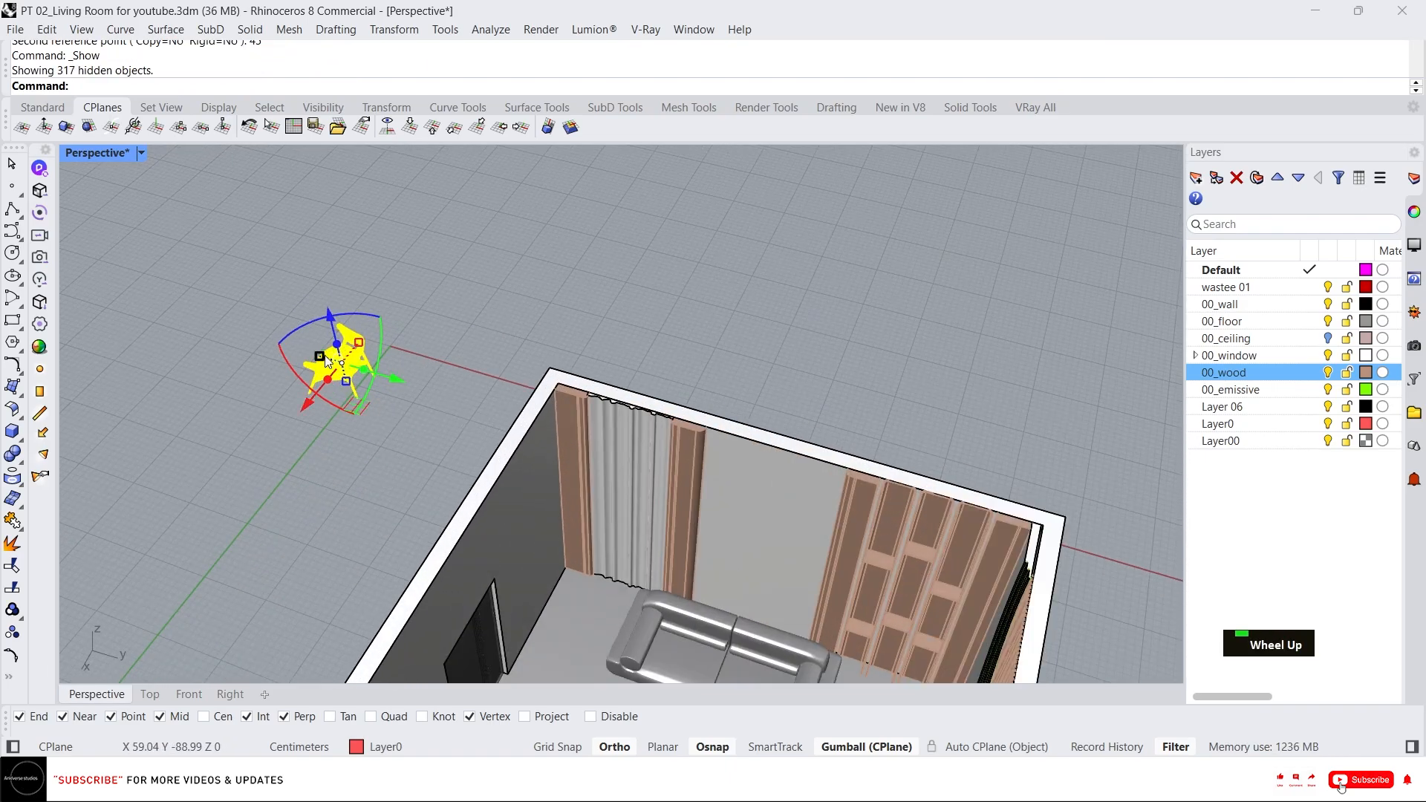
Move the armchair into the room beside the corner sofa and rotate it into position.
drag(306, 324, 260, 393)
scroll(327, 394, up, 10)
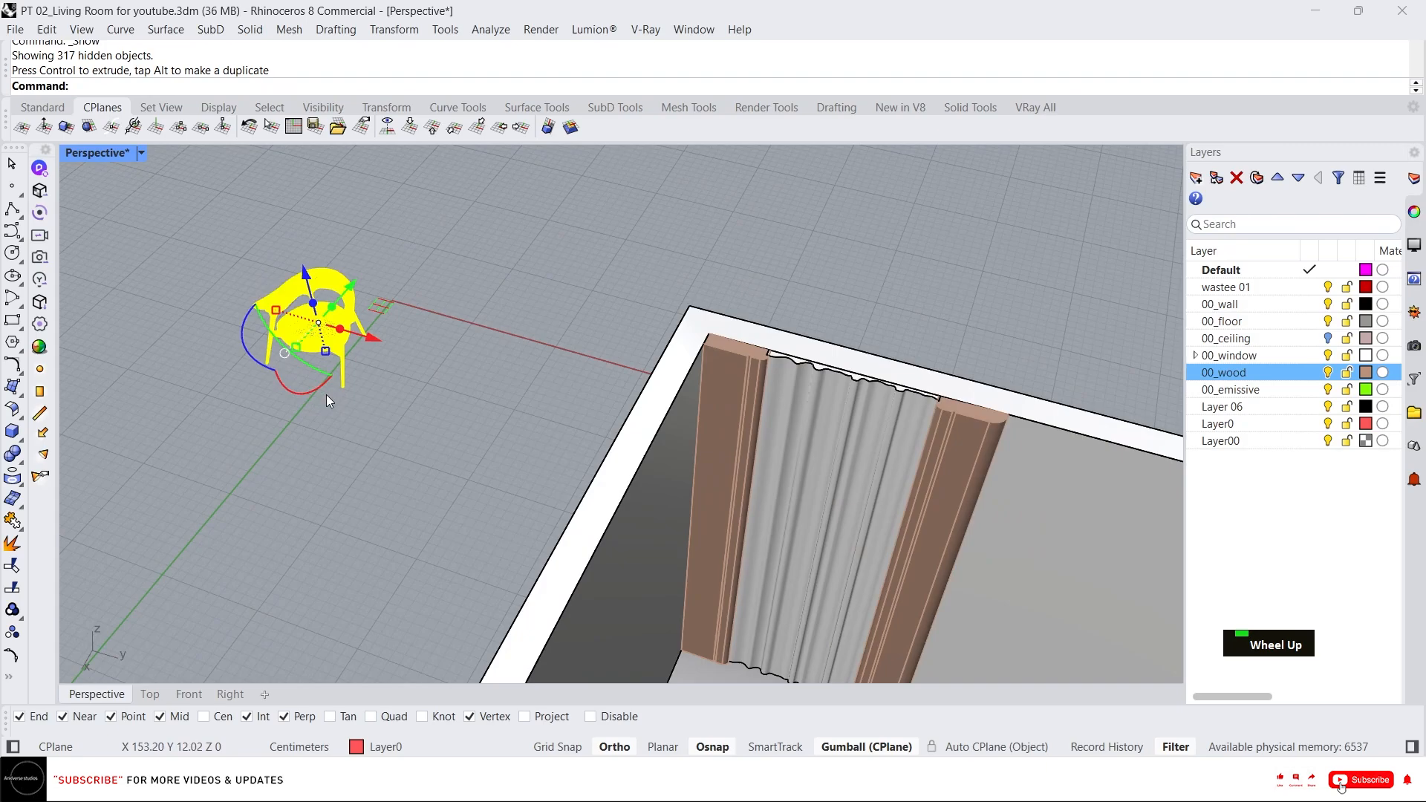
scroll(354, 336, up, 2)
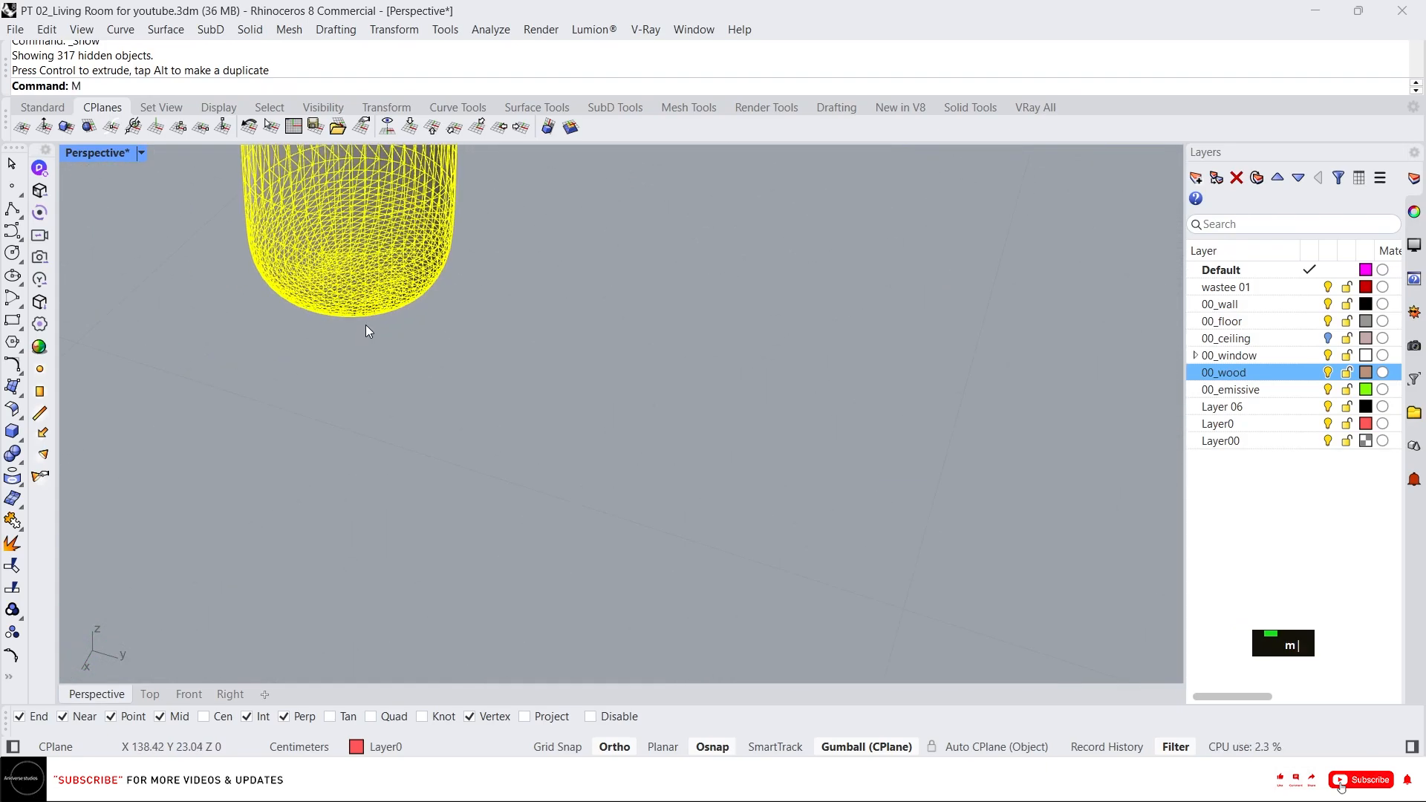
text(M)
key(Return)
click(366, 326)
scroll(369, 345, down, 10)
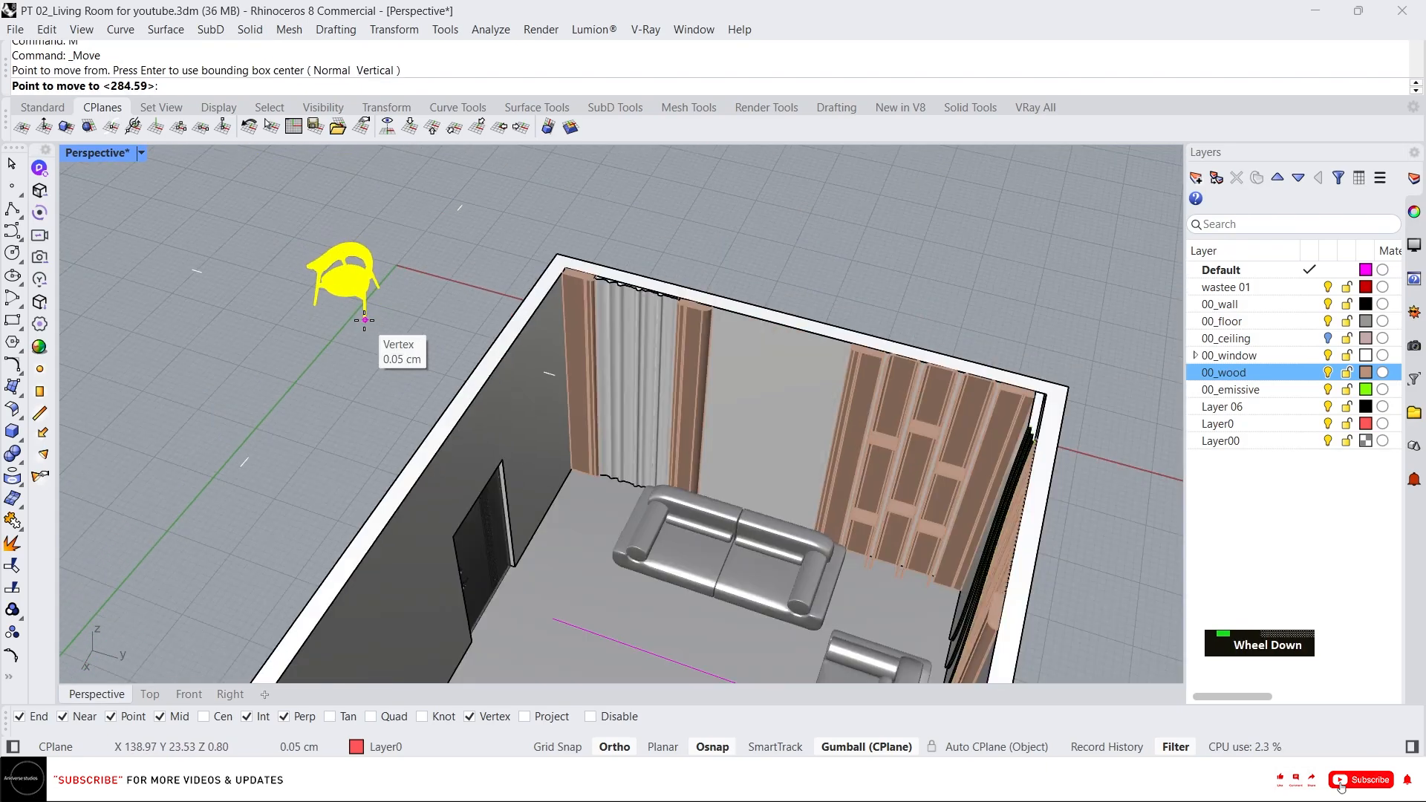
click(550, 531)
scroll(568, 501, up, 5)
drag(696, 564, 697, 564)
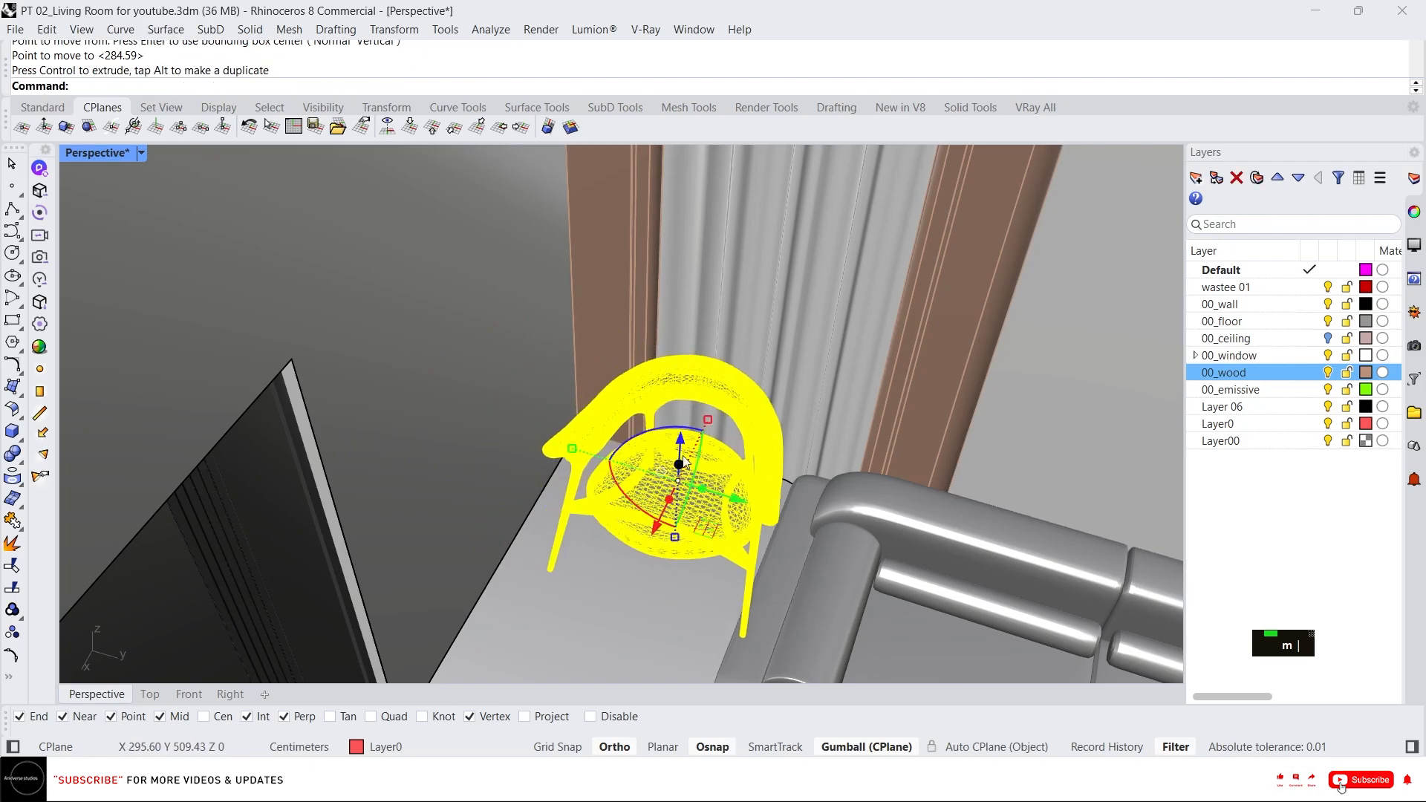
right_drag(697, 564, 562, 571)
double_click(150, 694)
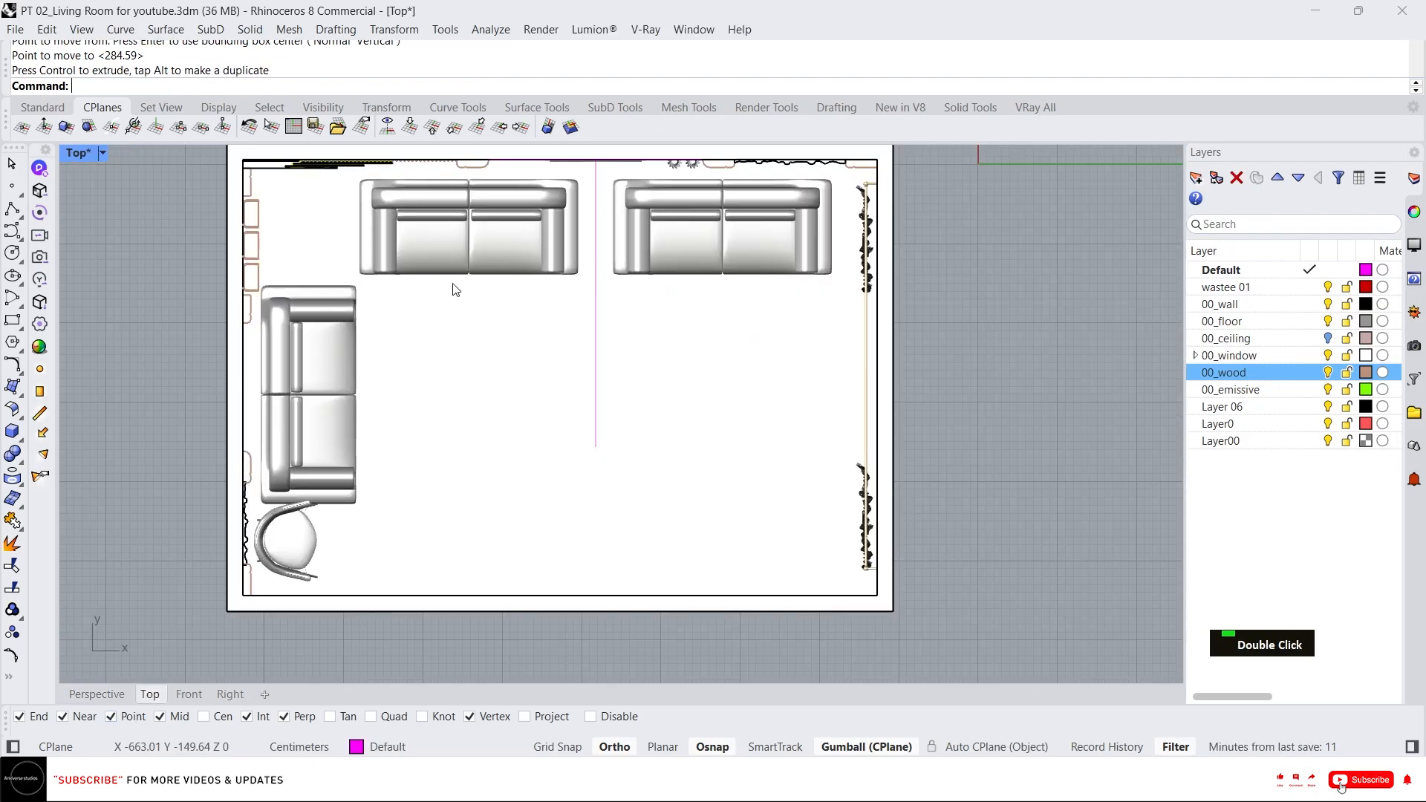
scroll(363, 447, up, 5)
click(340, 576)
drag(368, 577, 410, 583)
scroll(349, 520, up, 2)
key(ctrl+z)
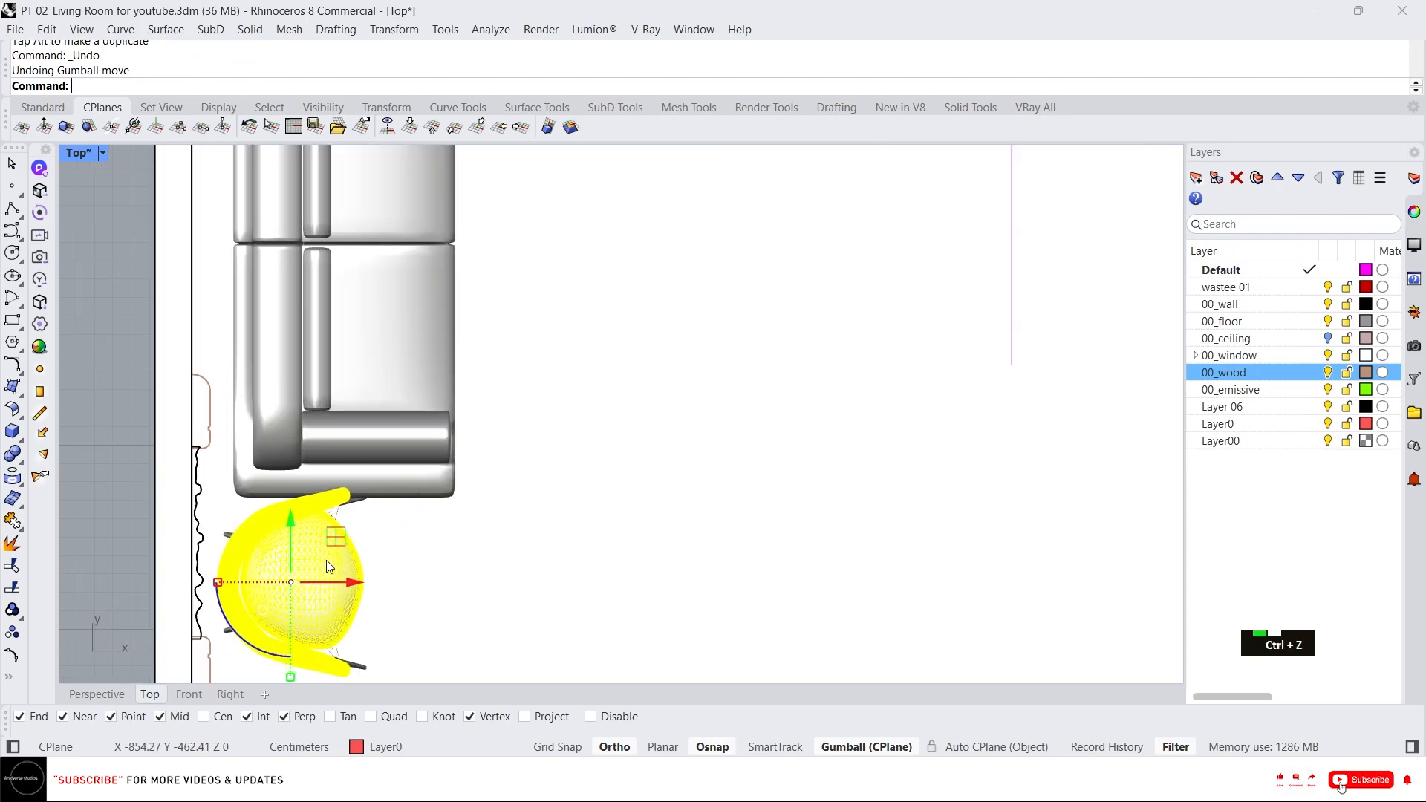
scroll(358, 515, down, 3)
key(Escape)
drag(167, 473, 385, 588)
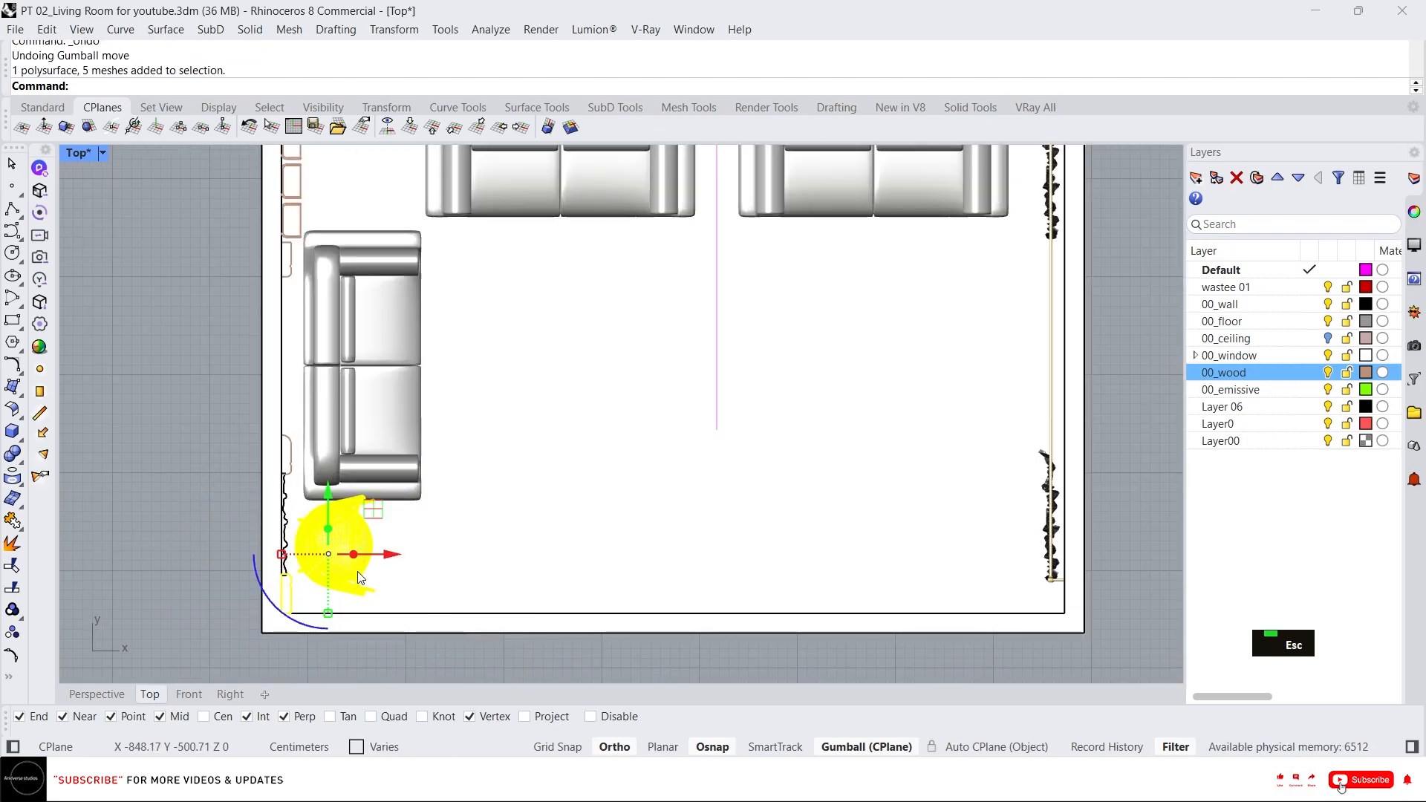
key(ctrl+g)
key(ctrl+z)
key(Escape)
Select only the armchair's meshes in Top view and group them together.
key(space)
drag(176, 472, 430, 598)
scroll(319, 542, up, 2)
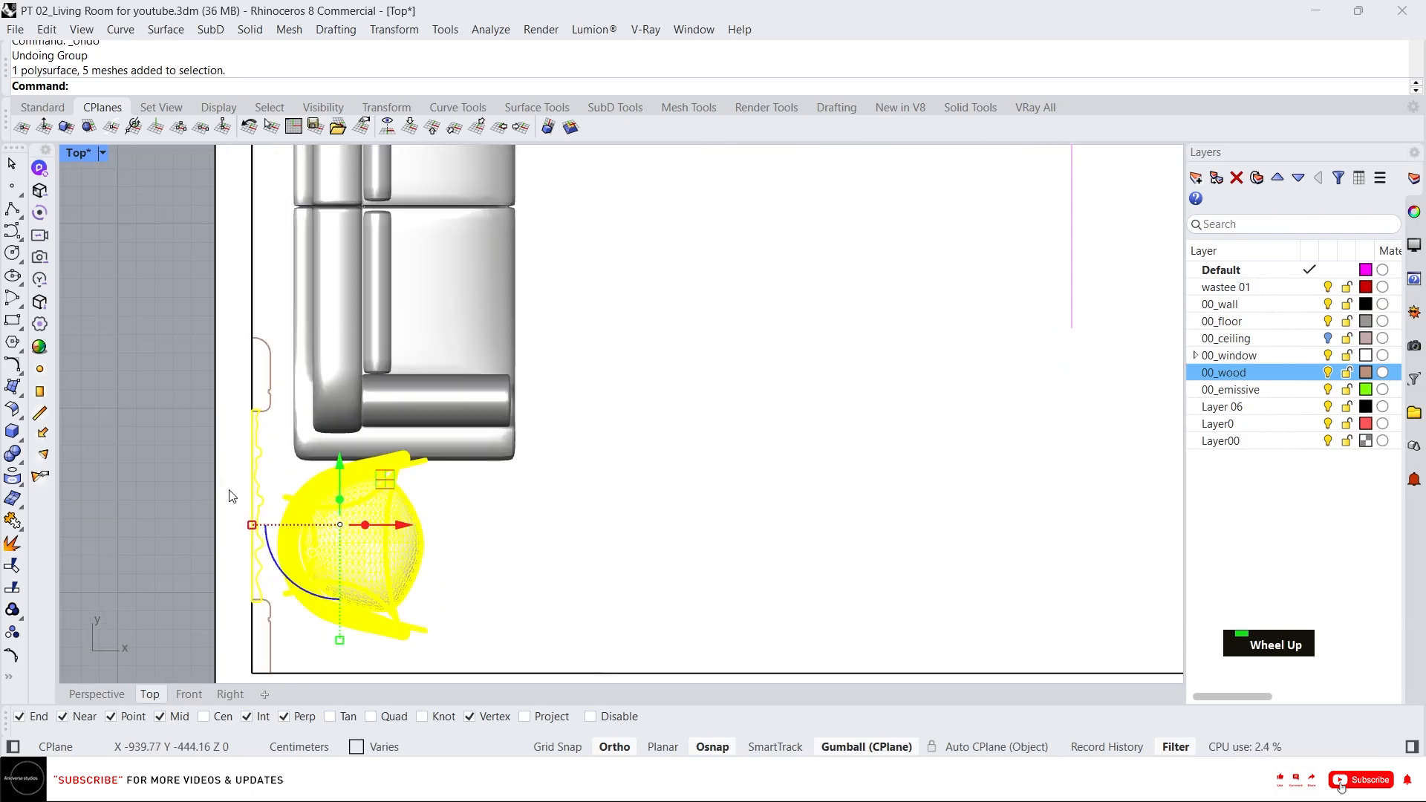
shift+click(254, 455)
ctrl+click(254, 454)
ctrl+click(234, 427)
scroll(219, 426, down, 8)
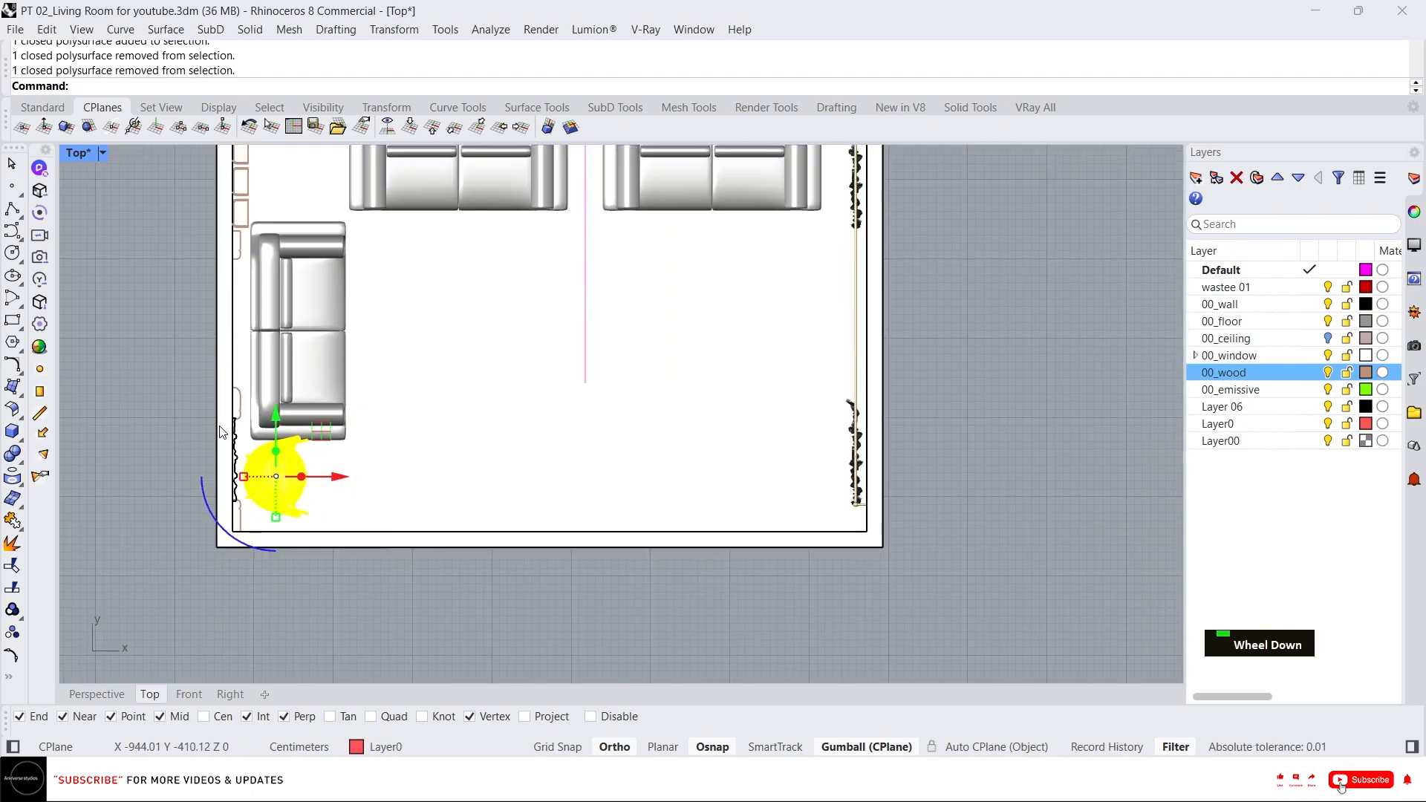
key(g)
key(Return)
Move the grouped armchair slightly away from the side wall.
scroll(251, 498, up, 3)
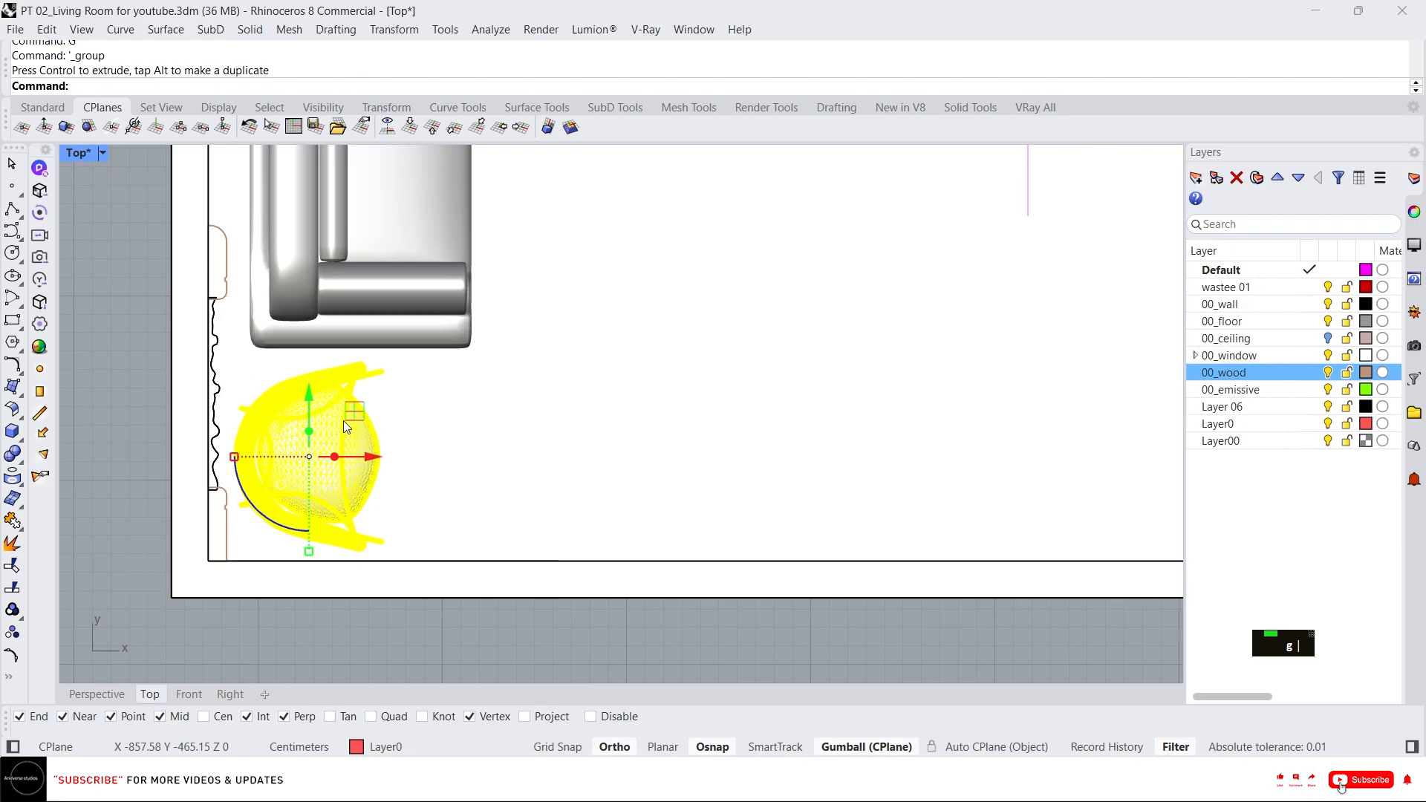
drag(391, 468, 464, 466)
scroll(547, 394, down, 3)
right_drag(543, 388, 448, 443)
key(Escape)
scroll(467, 468, down, 6)
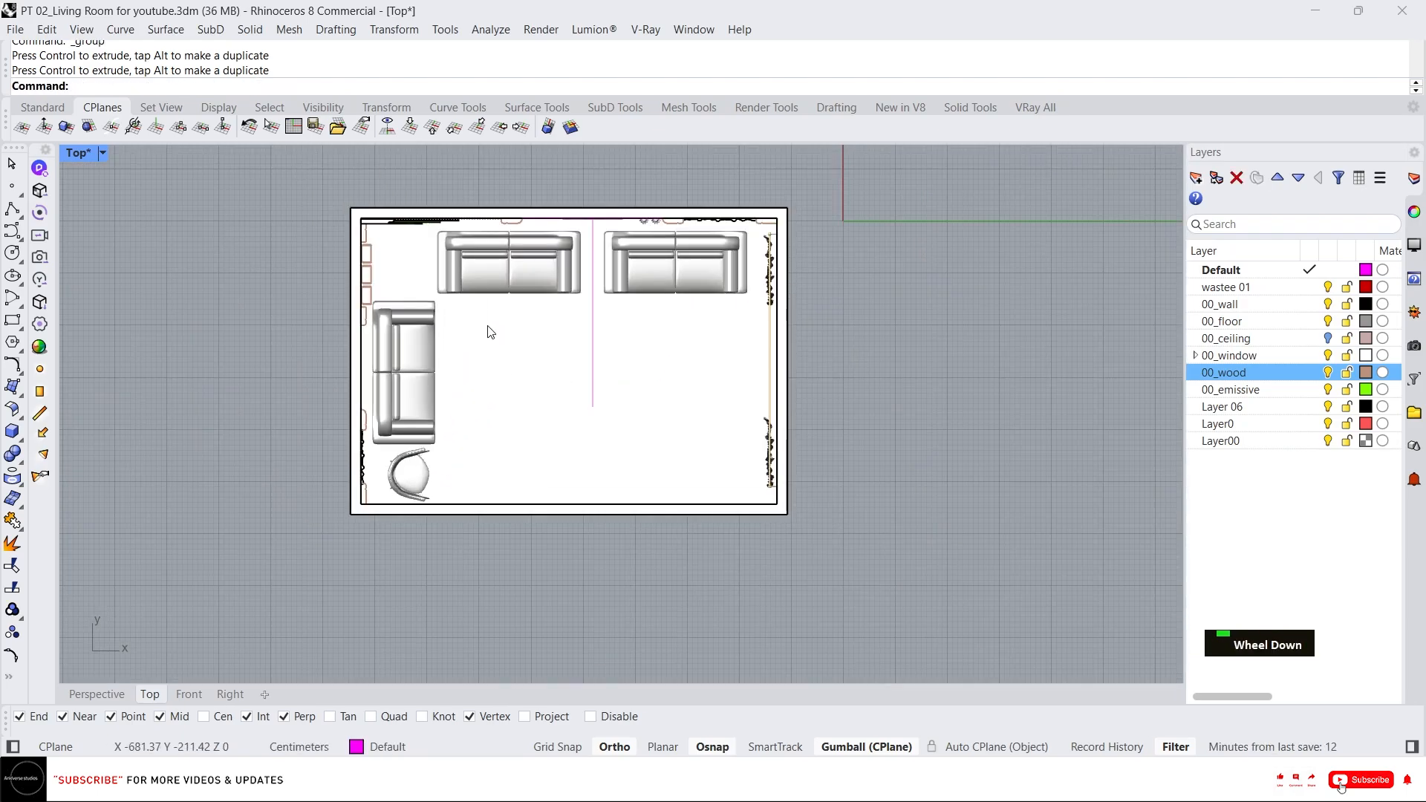
Select the three sofas and reposition them slightly with the gumball.
scroll(489, 331, up, 4)
click(477, 266)
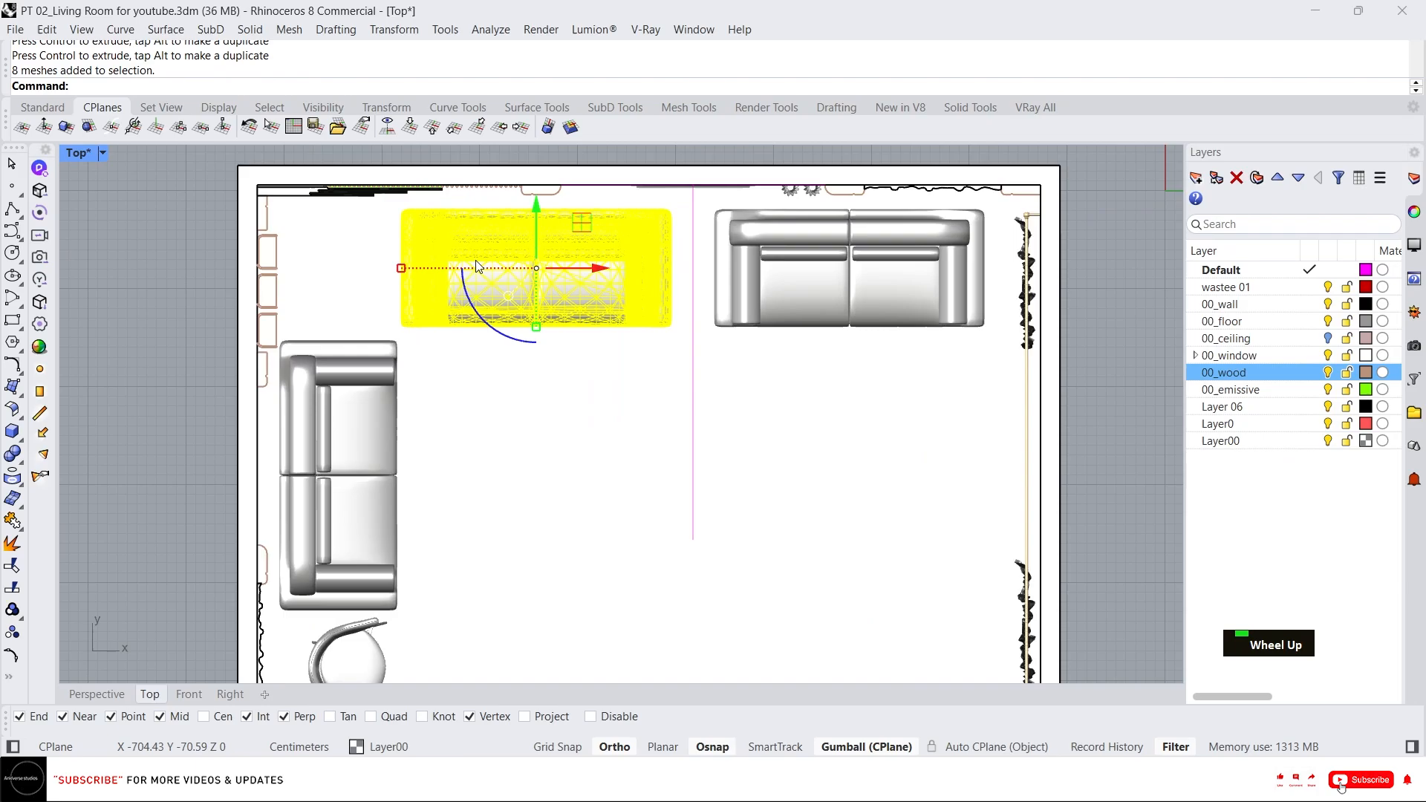
shift+click(888, 297)
shift+click(348, 478)
scroll(409, 556, up, 2)
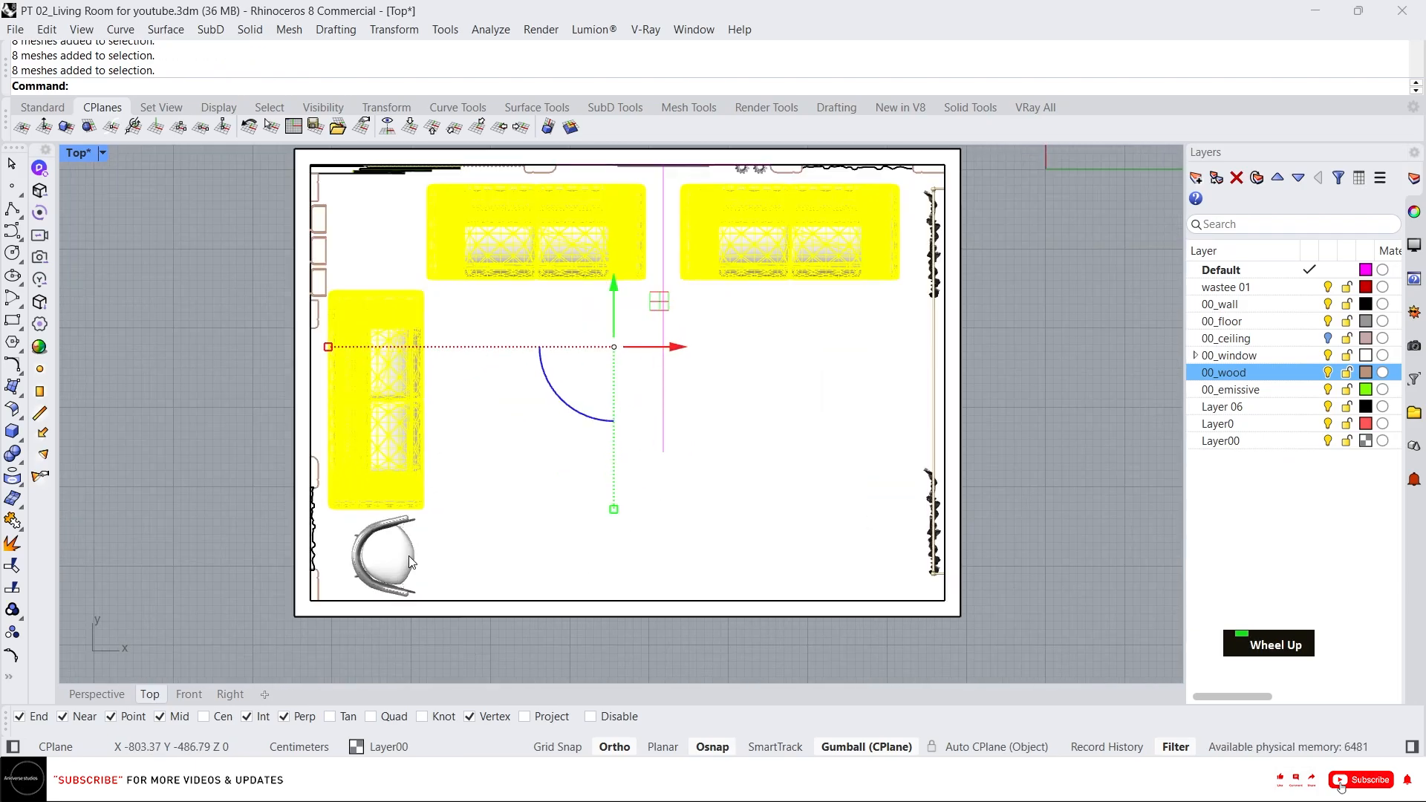
right_drag(578, 407, 555, 500)
drag(589, 375, 583, 371)
scroll(365, 434, up, 2)
key(Escape)
Nudge the corner sofa and the armchair slightly toward the back wall.
click(376, 420)
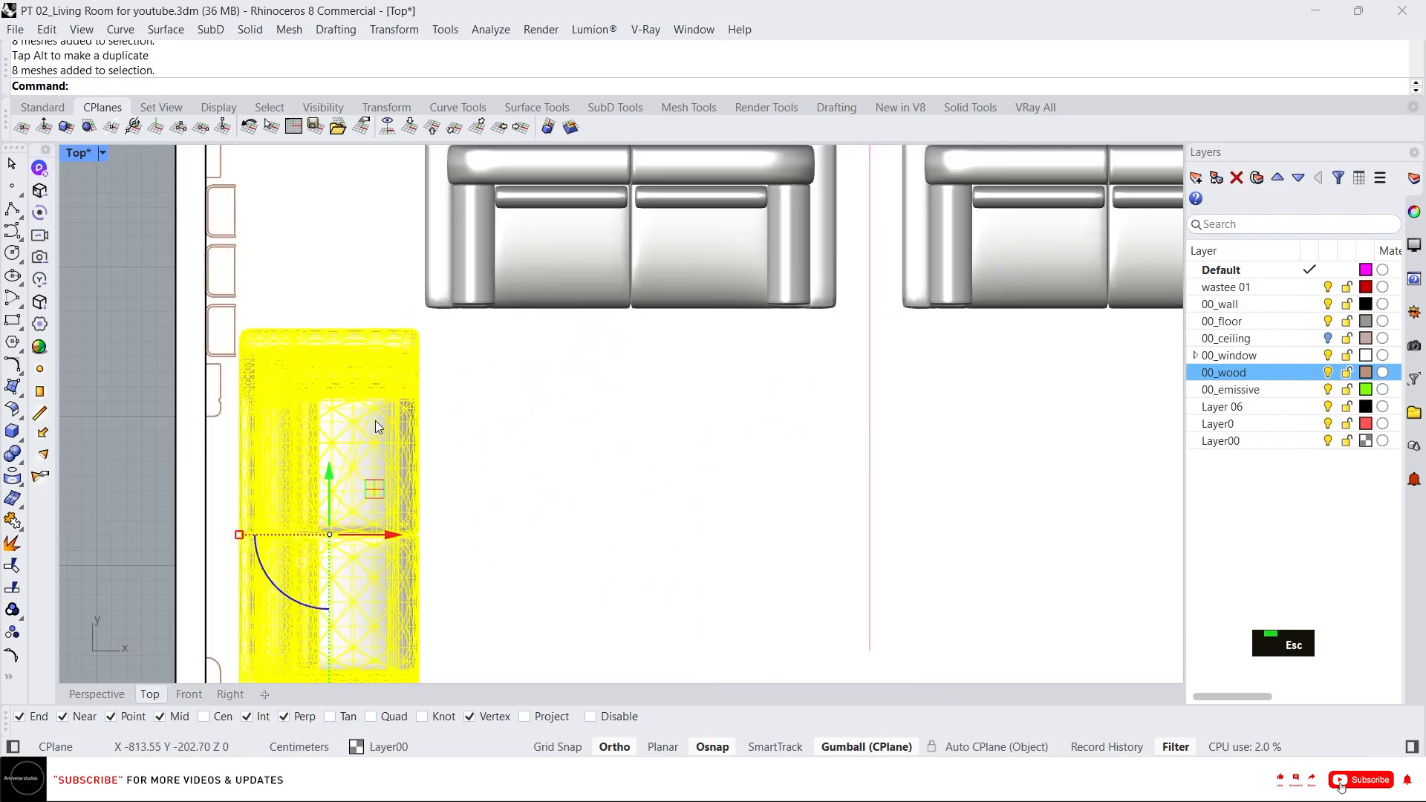
click(350, 495)
scroll(339, 451, down, 5)
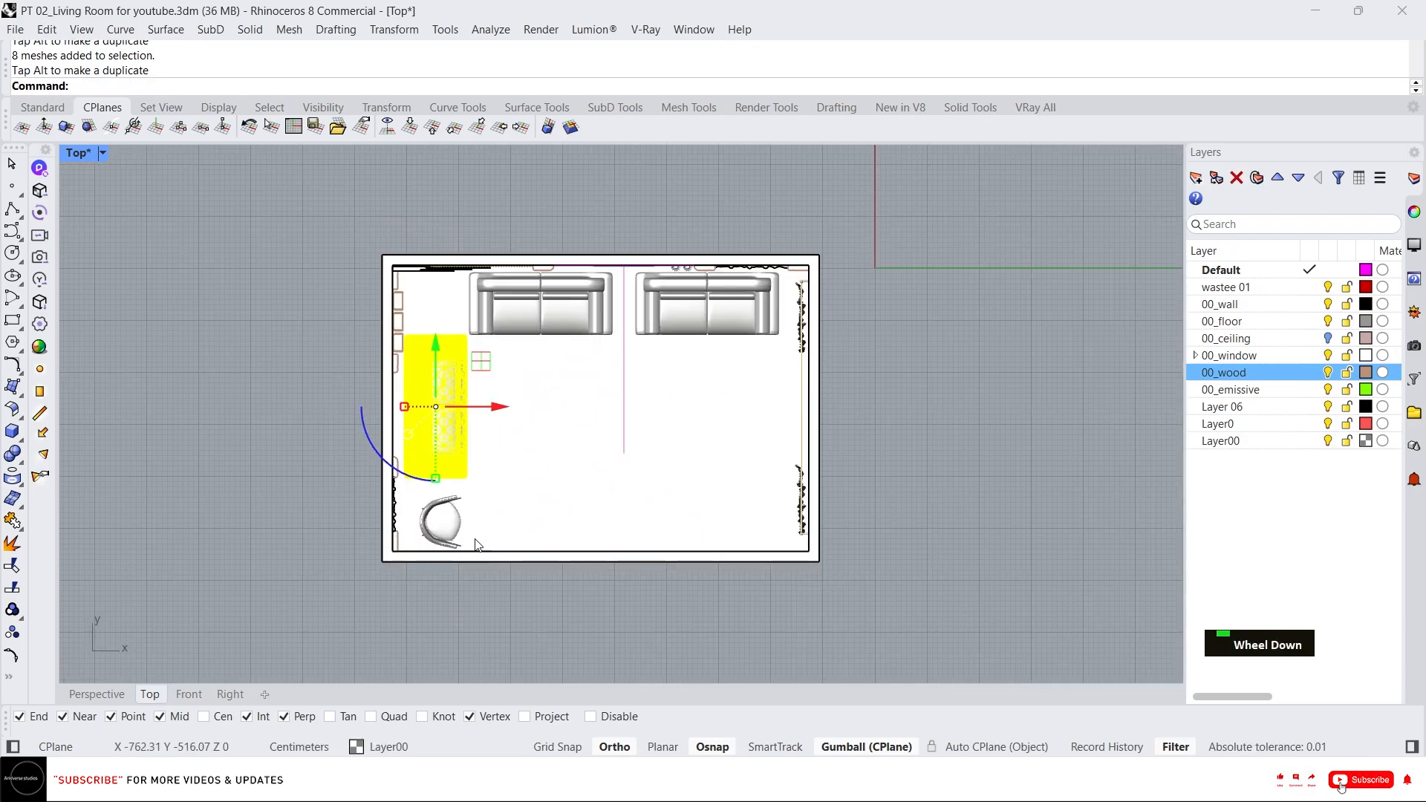
scroll(441, 488, up, 4)
click(441, 487)
drag(411, 439, 411, 423)
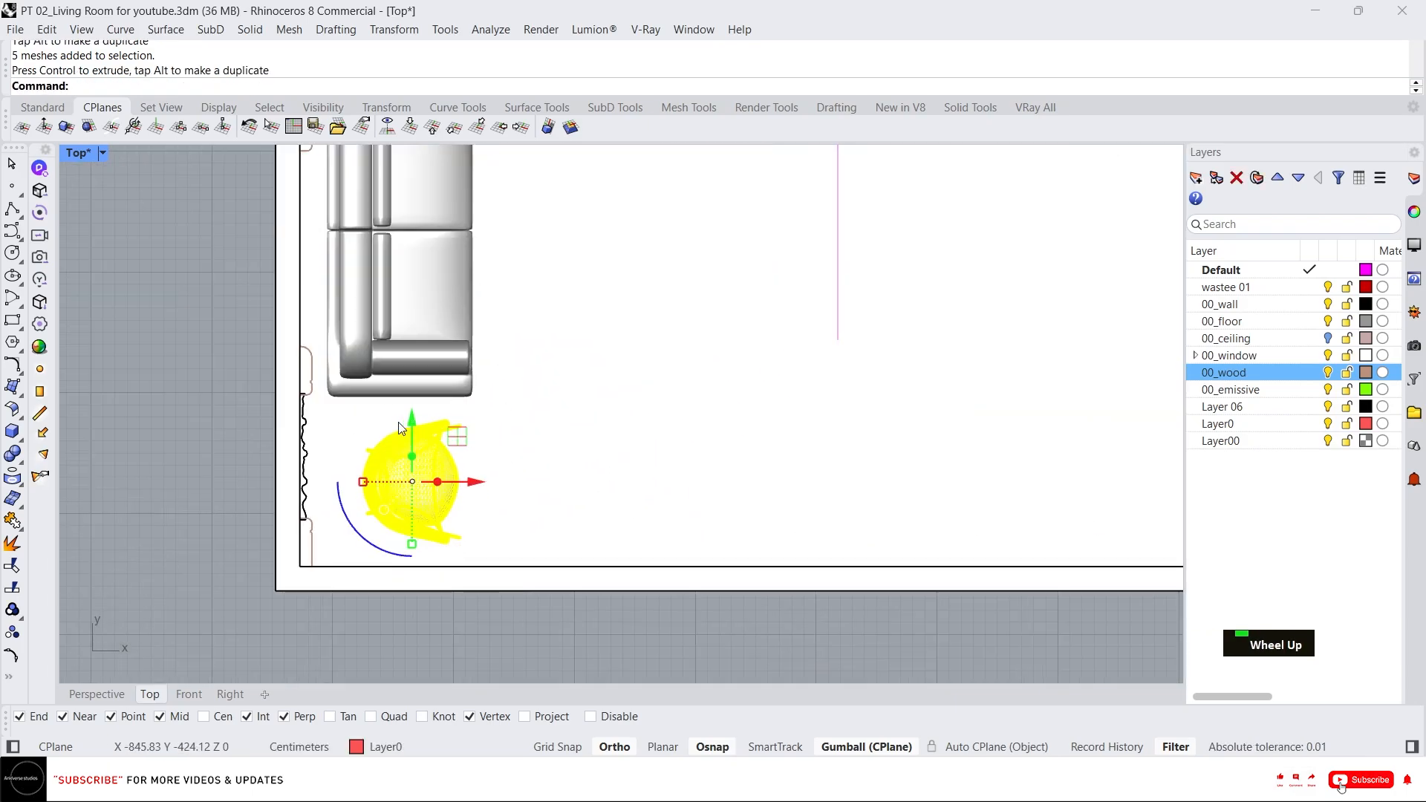
key(Escape)
scroll(471, 422, down, 4)
scroll(473, 425, down, 2)
scroll(468, 431, up, 3)
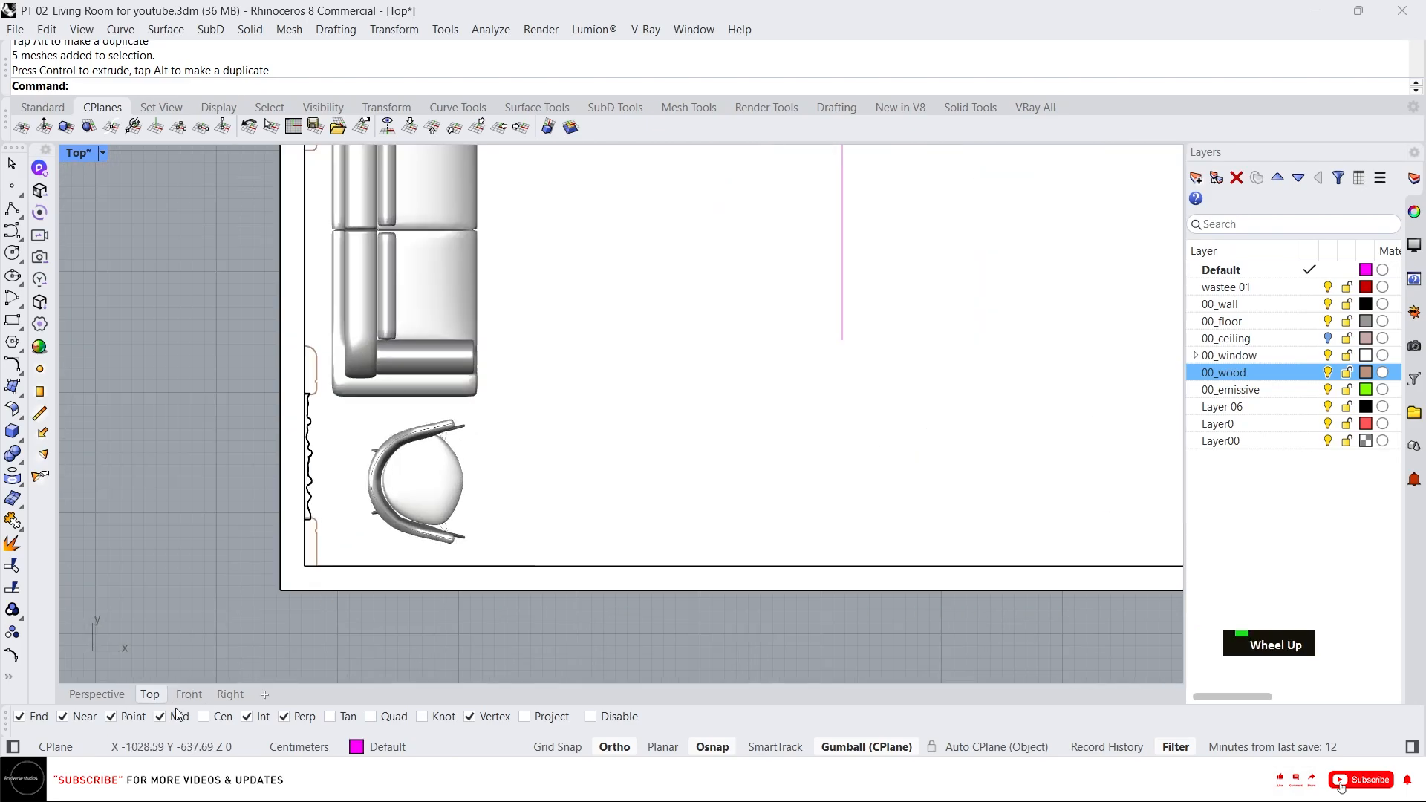
Delete a stray open curve inside the room in the Perspective view.
double_click(98, 692)
right_drag(497, 418, 754, 393)
scroll(598, 412, down, 4)
scroll(555, 335, up, 2)
right_drag(556, 335, 626, 372)
scroll(635, 380, up, 3)
click(630, 377)
click(612, 346)
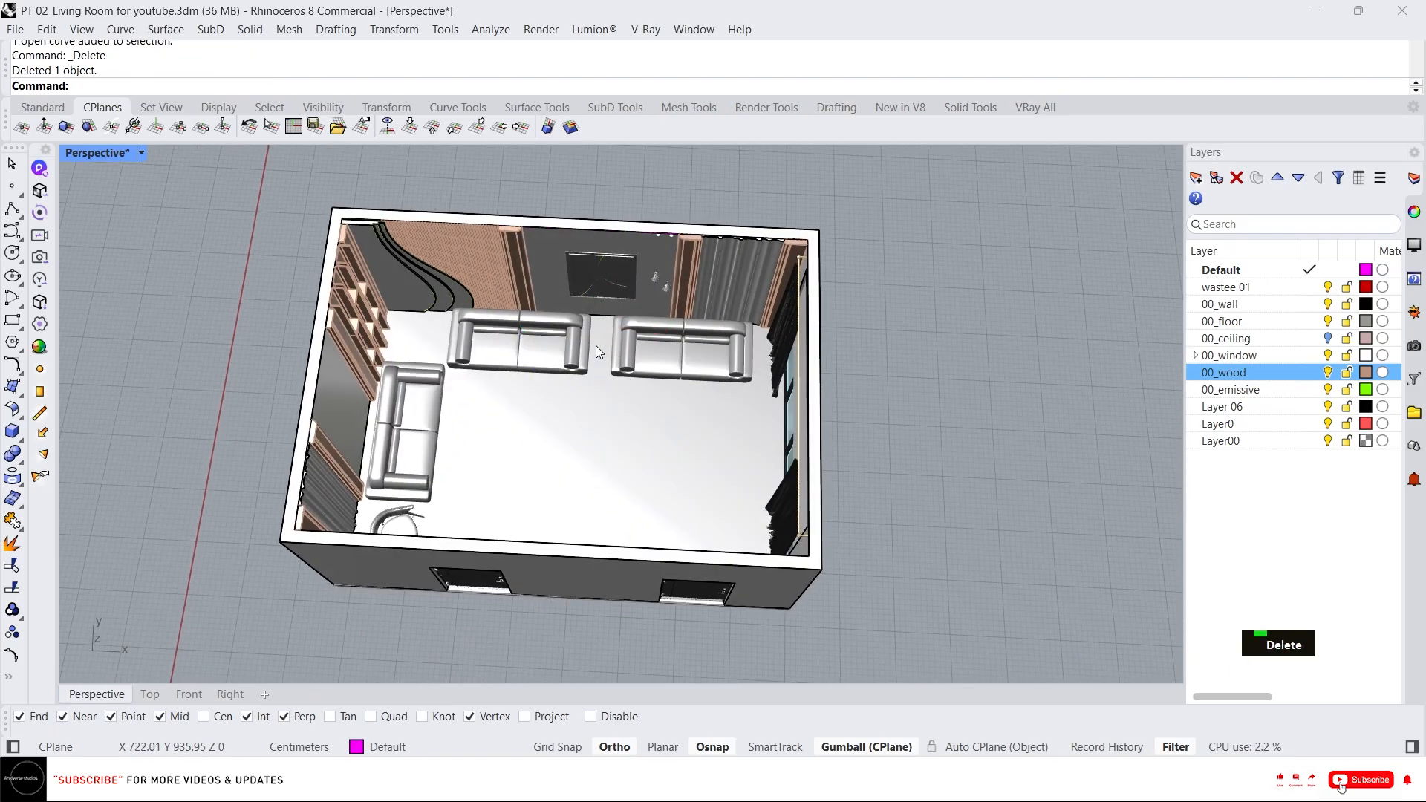
Import the Side+Table SketchUp file from the 00_Assests folder as a mesh with embedded textures.
click(541, 783)
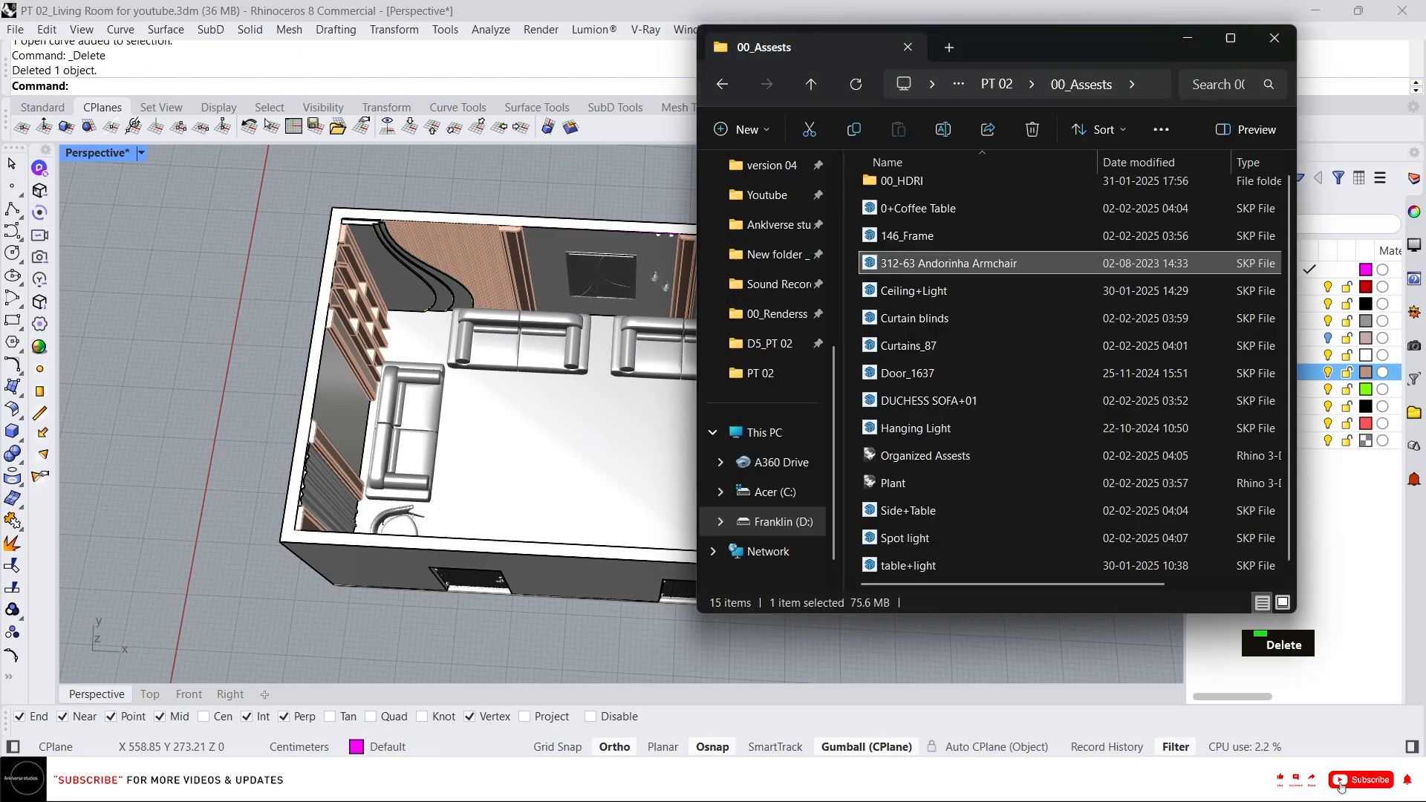
click(951, 211)
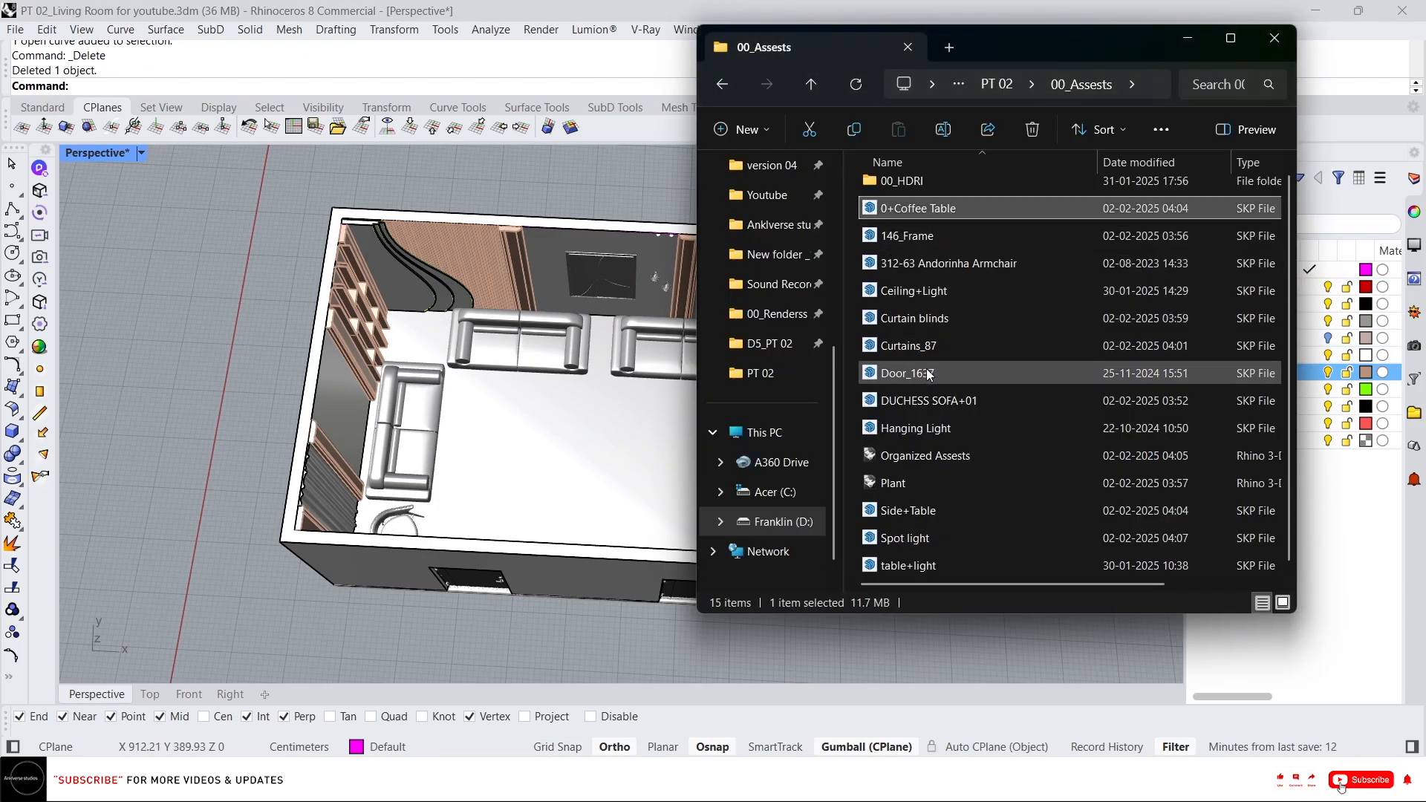
click(921, 566)
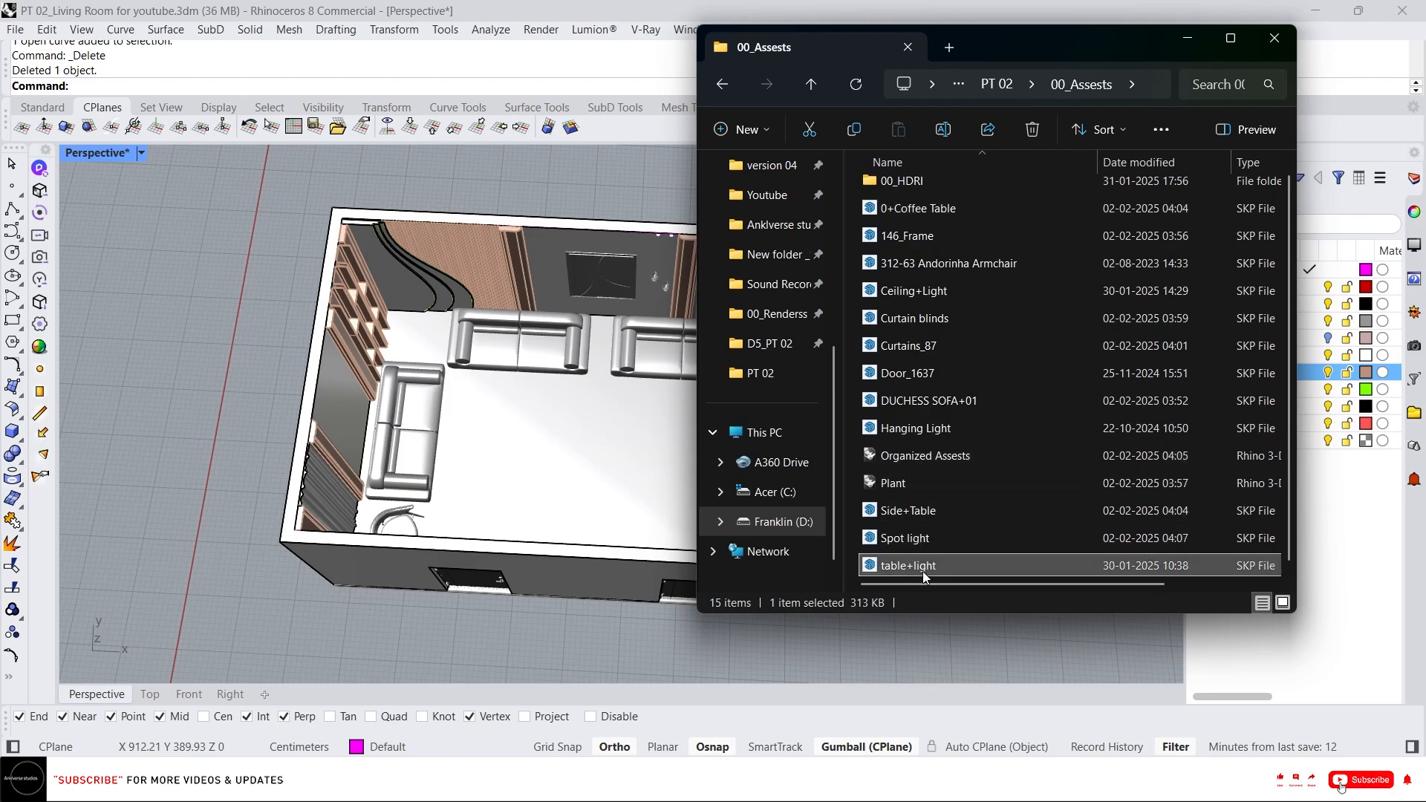
click(921, 512)
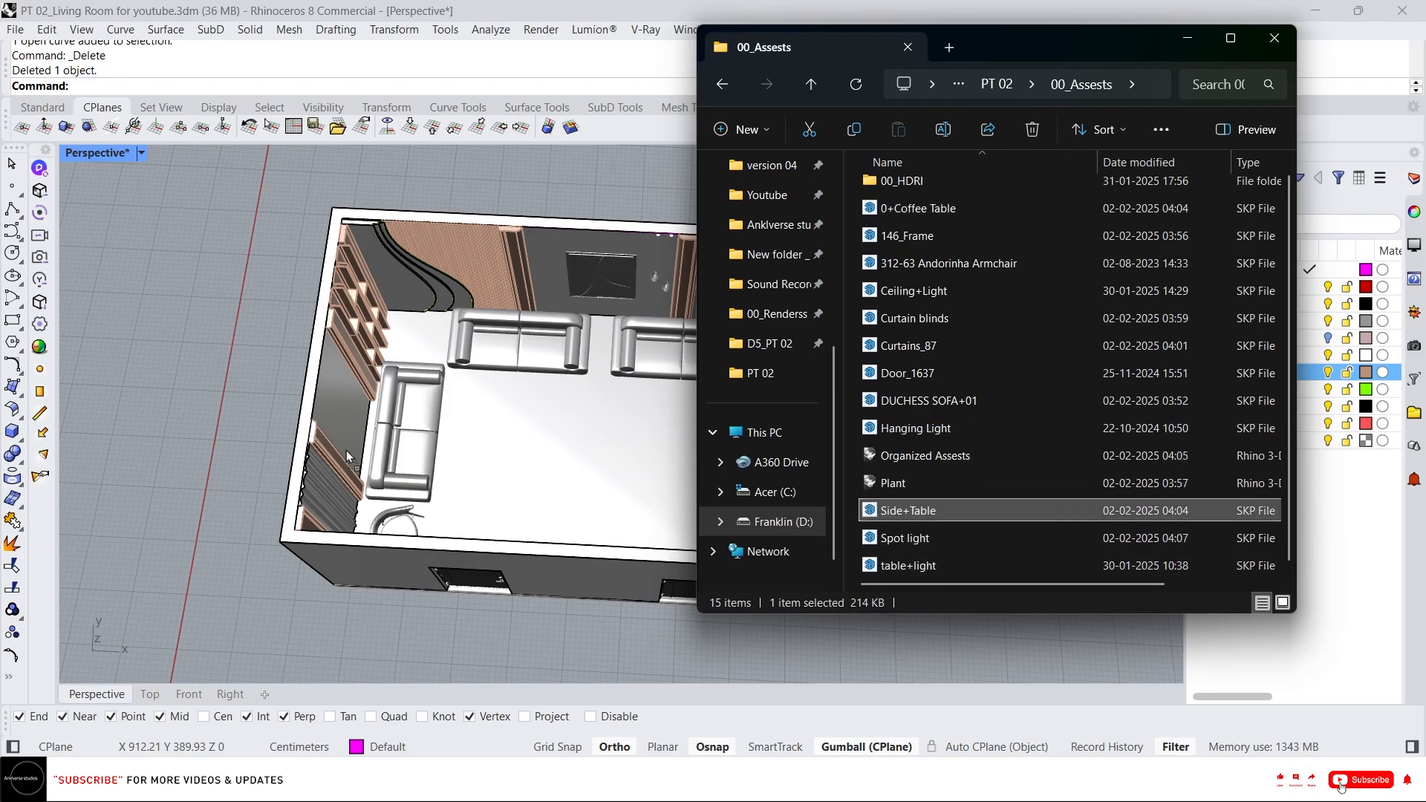
drag(230, 379, 232, 382)
click(672, 435)
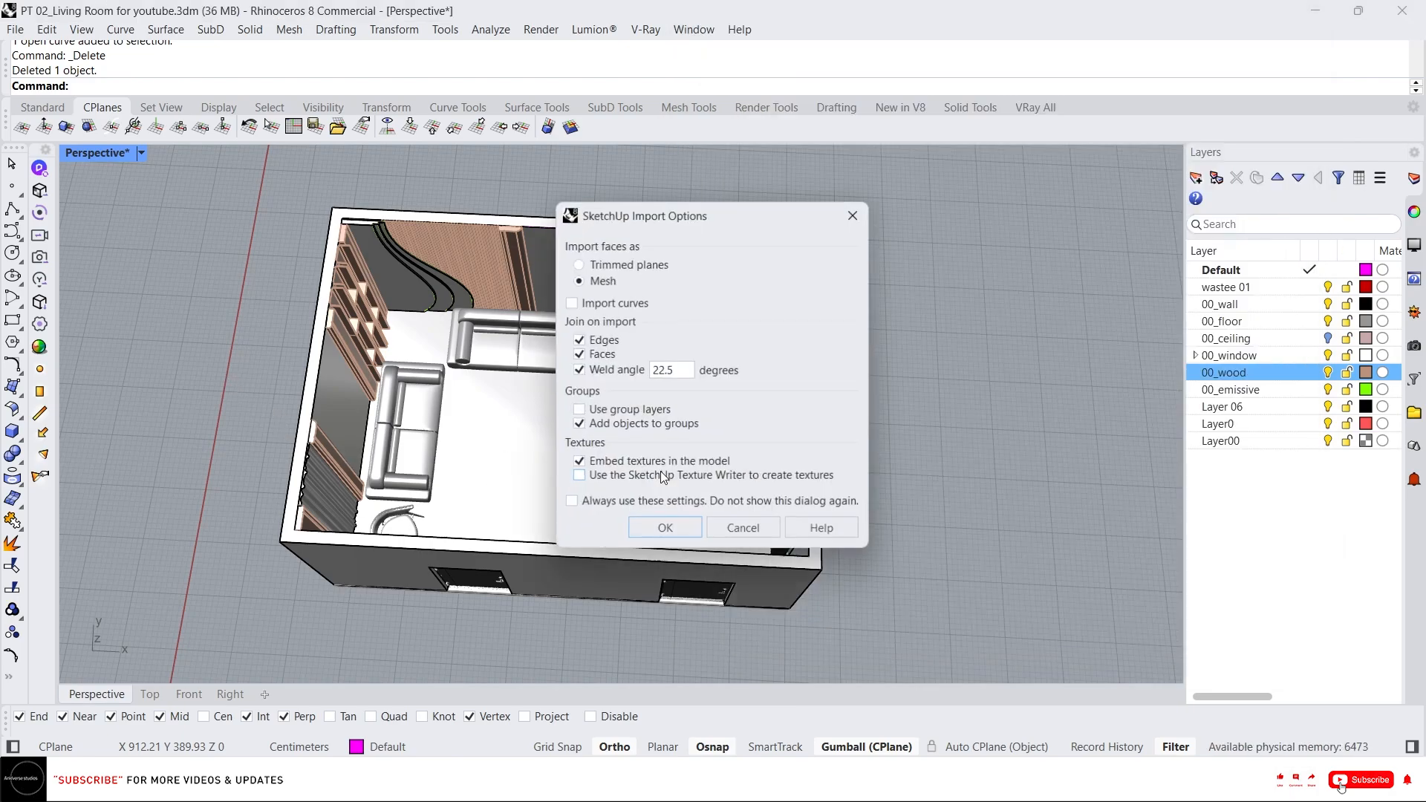
click(668, 528)
Locate the imported side table in the viewport and select it.
scroll(937, 584, up, 5)
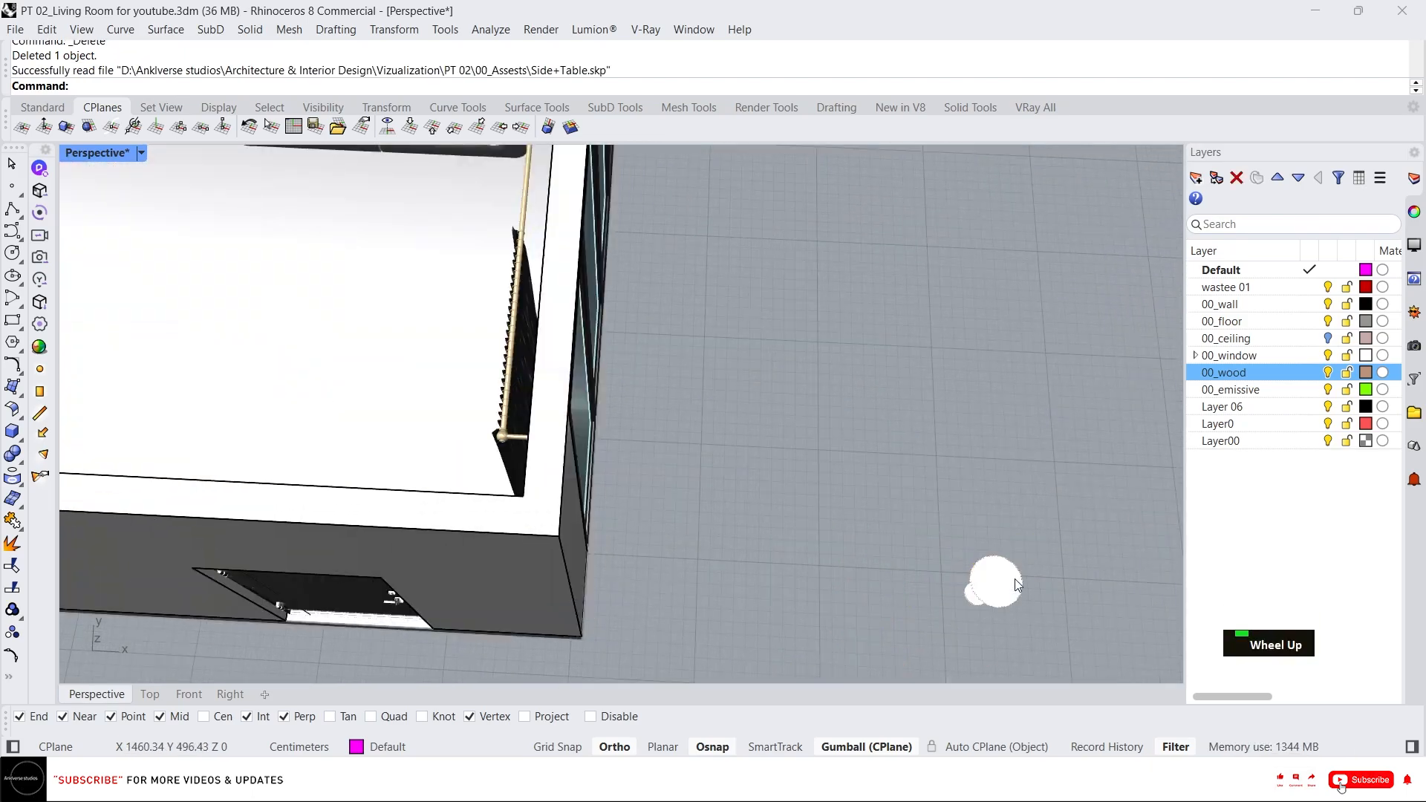
click(1017, 584)
scroll(929, 550, down, 5)
right_drag(928, 549, 928, 471)
scroll(933, 563, up, 6)
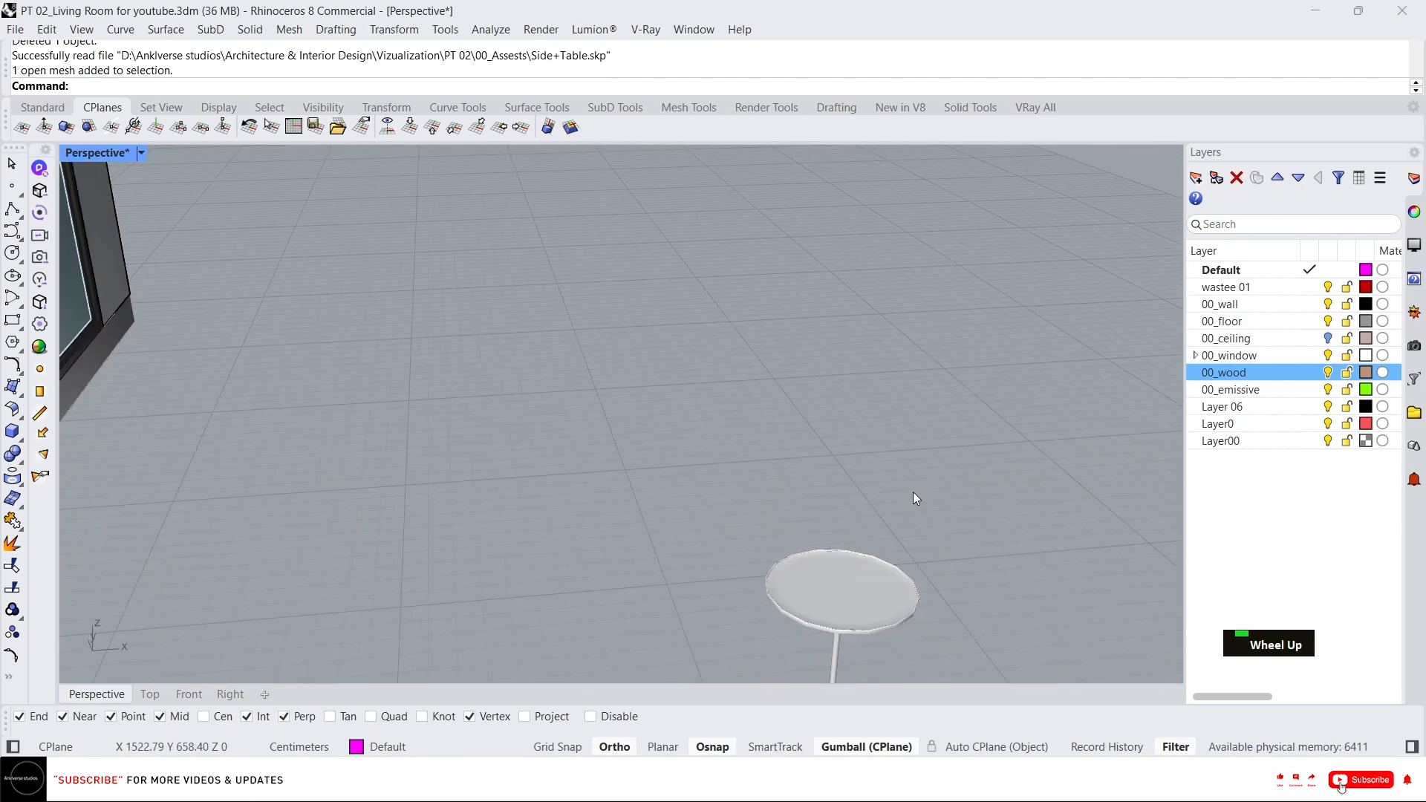
scroll(848, 520, down, 4)
click(835, 577)
scroll(861, 512, down, 5)
scroll(884, 590, up, 8)
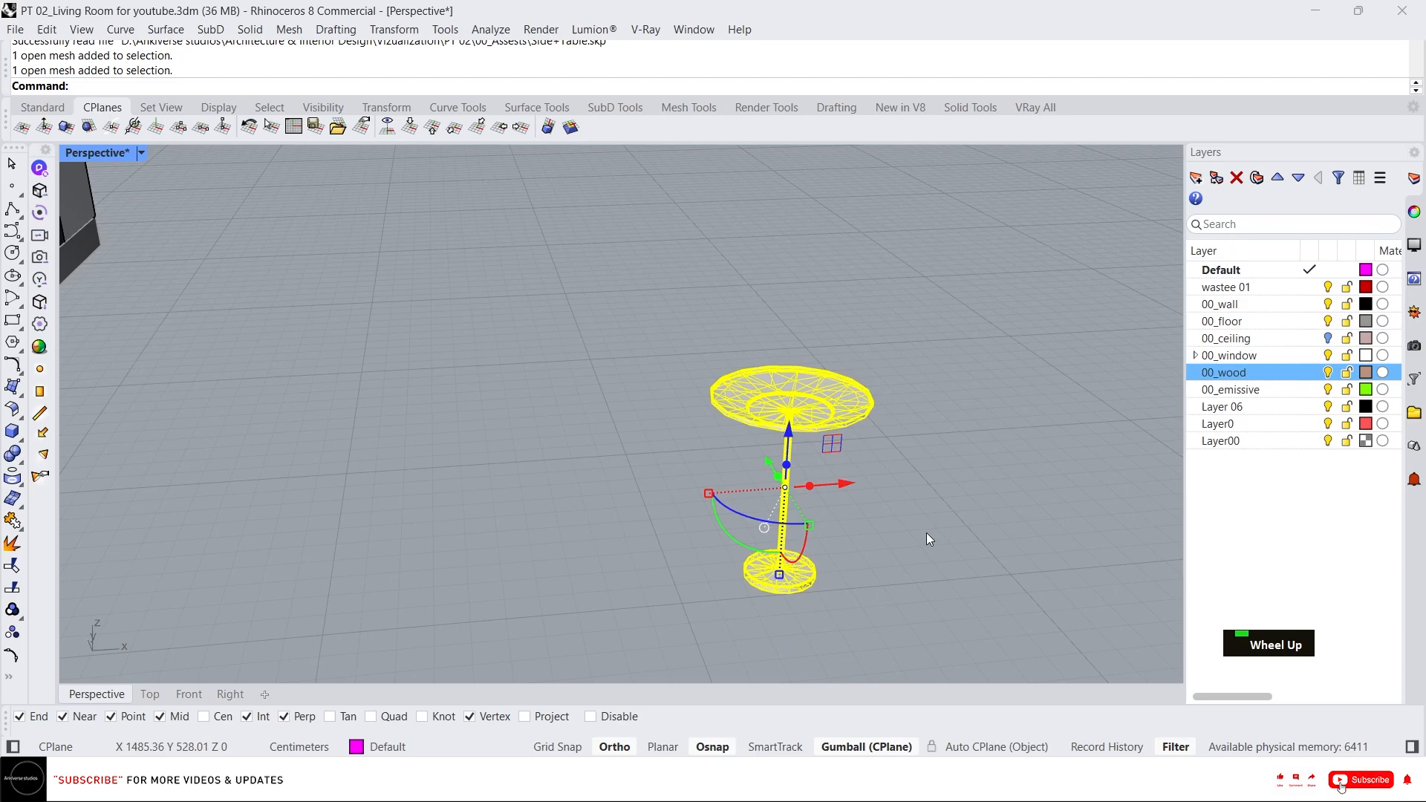
click(925, 532)
click(794, 459)
middle_click(831, 488)
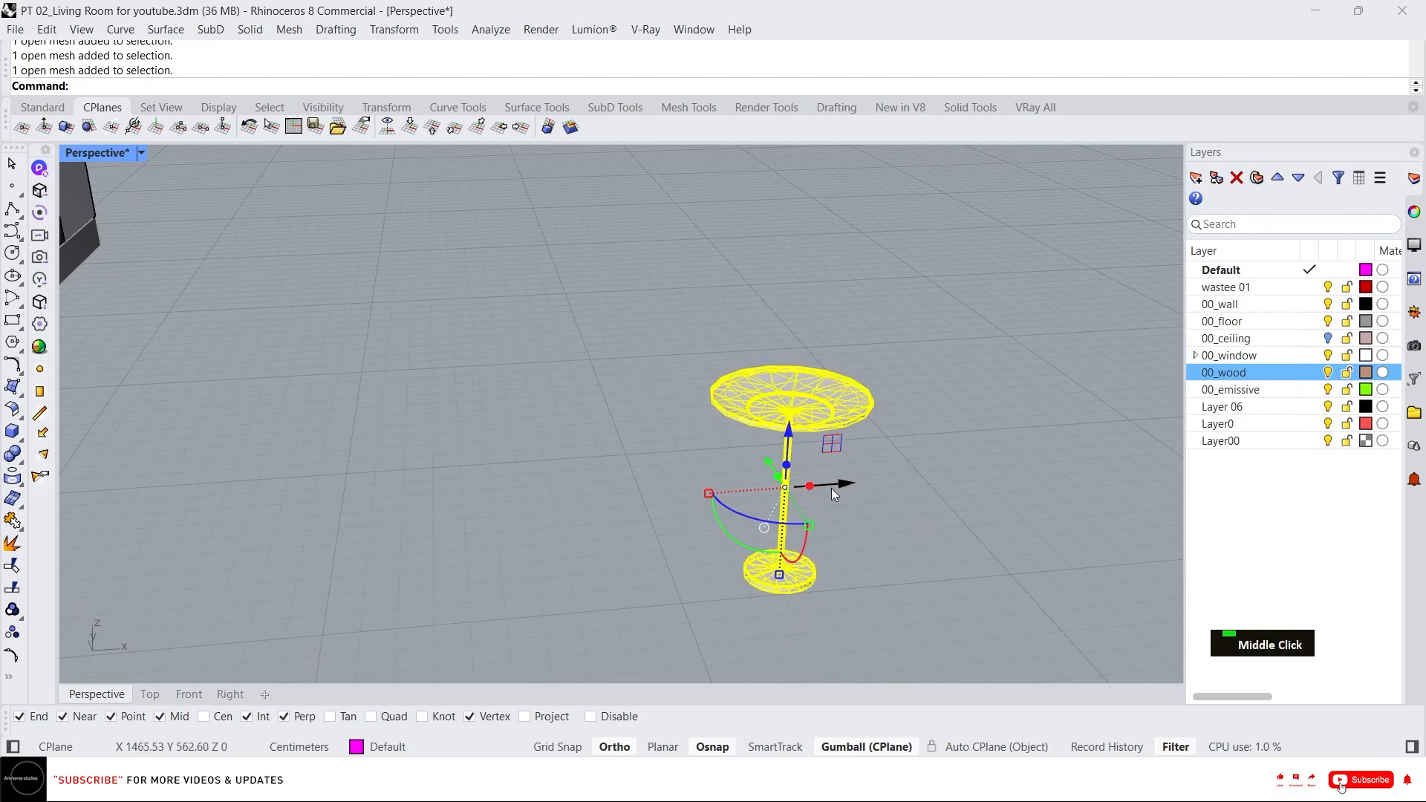
click(880, 450)
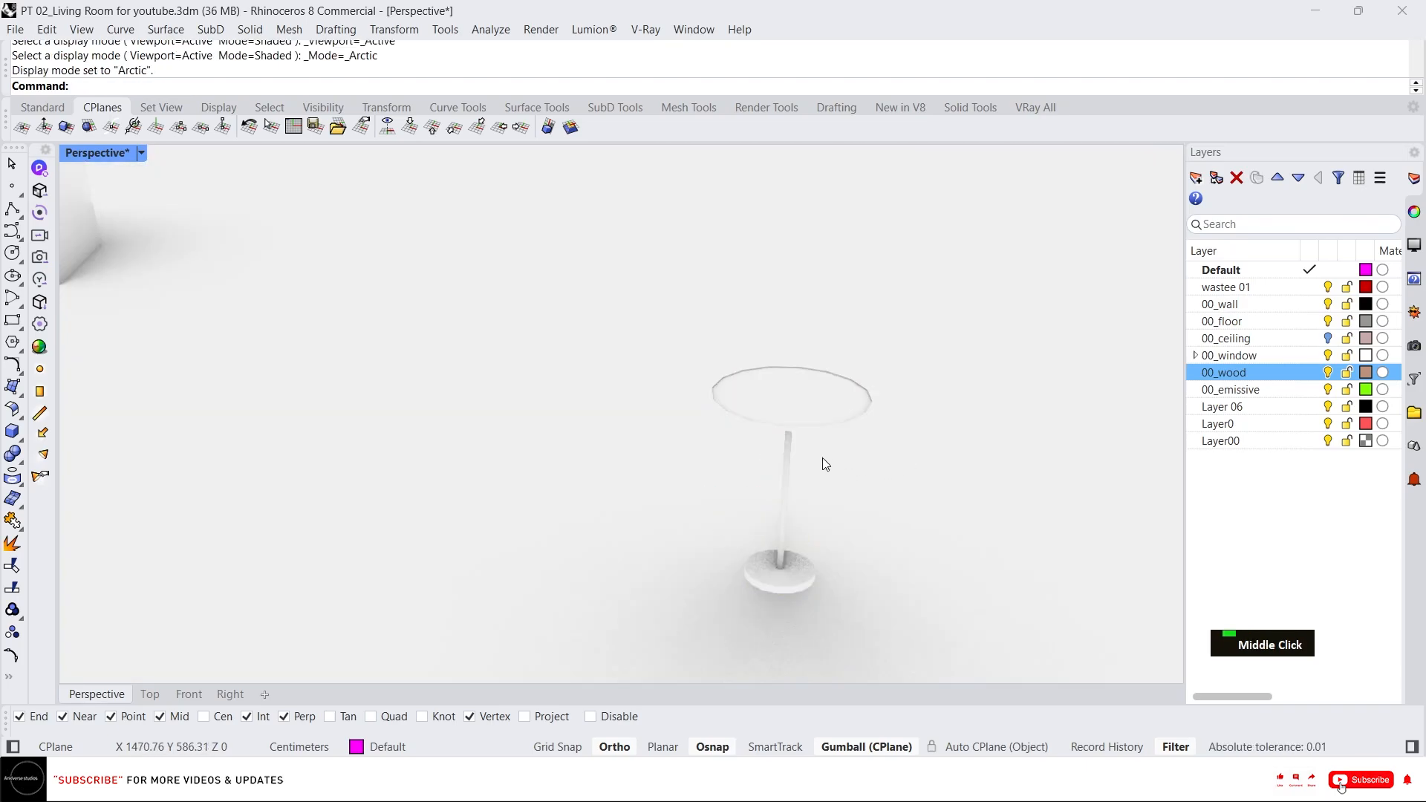
click(952, 472)
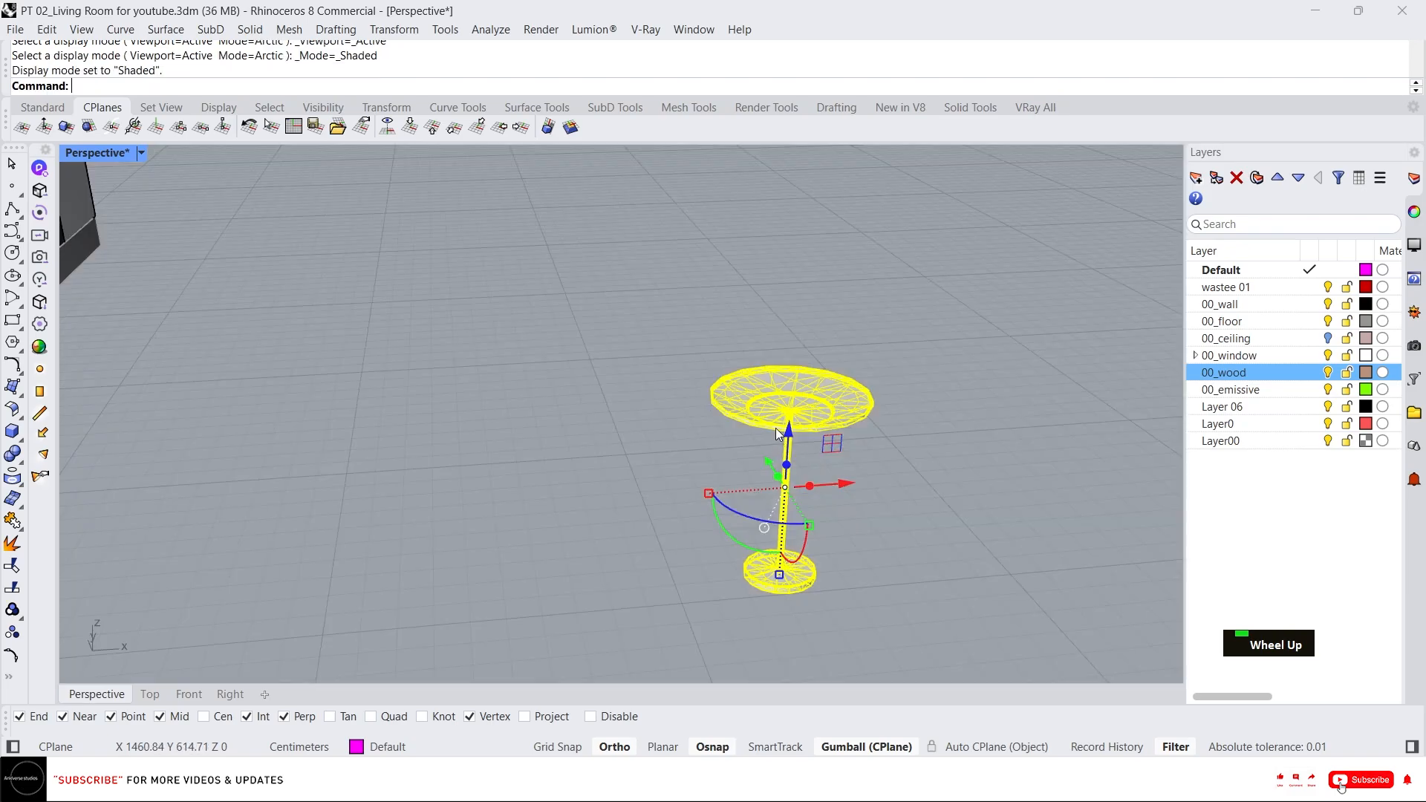
Move the side table from its base point into the room, between the two sofas along the back wall.
scroll(796, 464, down, 2)
scroll(790, 545, up, 5)
text(m)
key(Return)
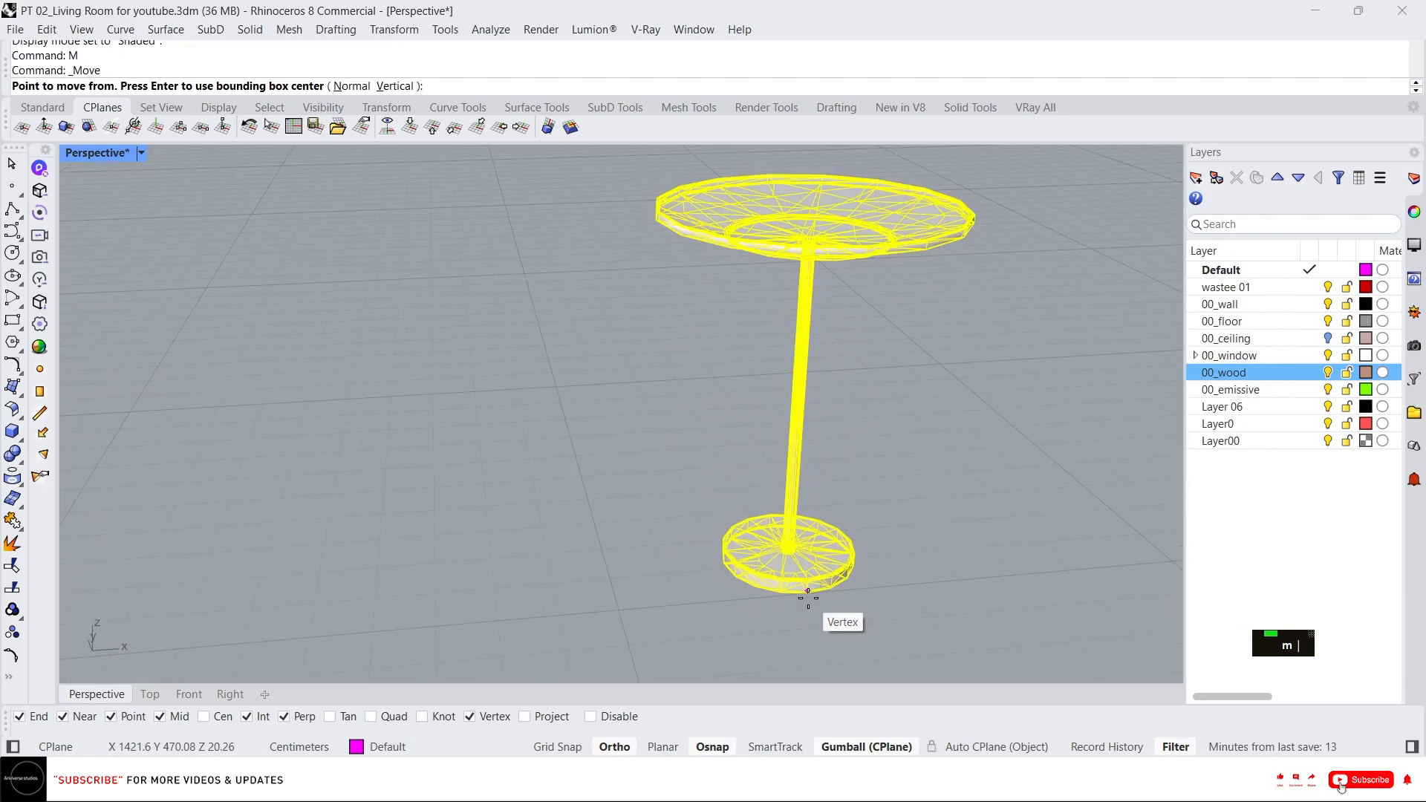
click(808, 599)
scroll(951, 542, down, 4)
click(946, 548)
scroll(942, 573, up, 5)
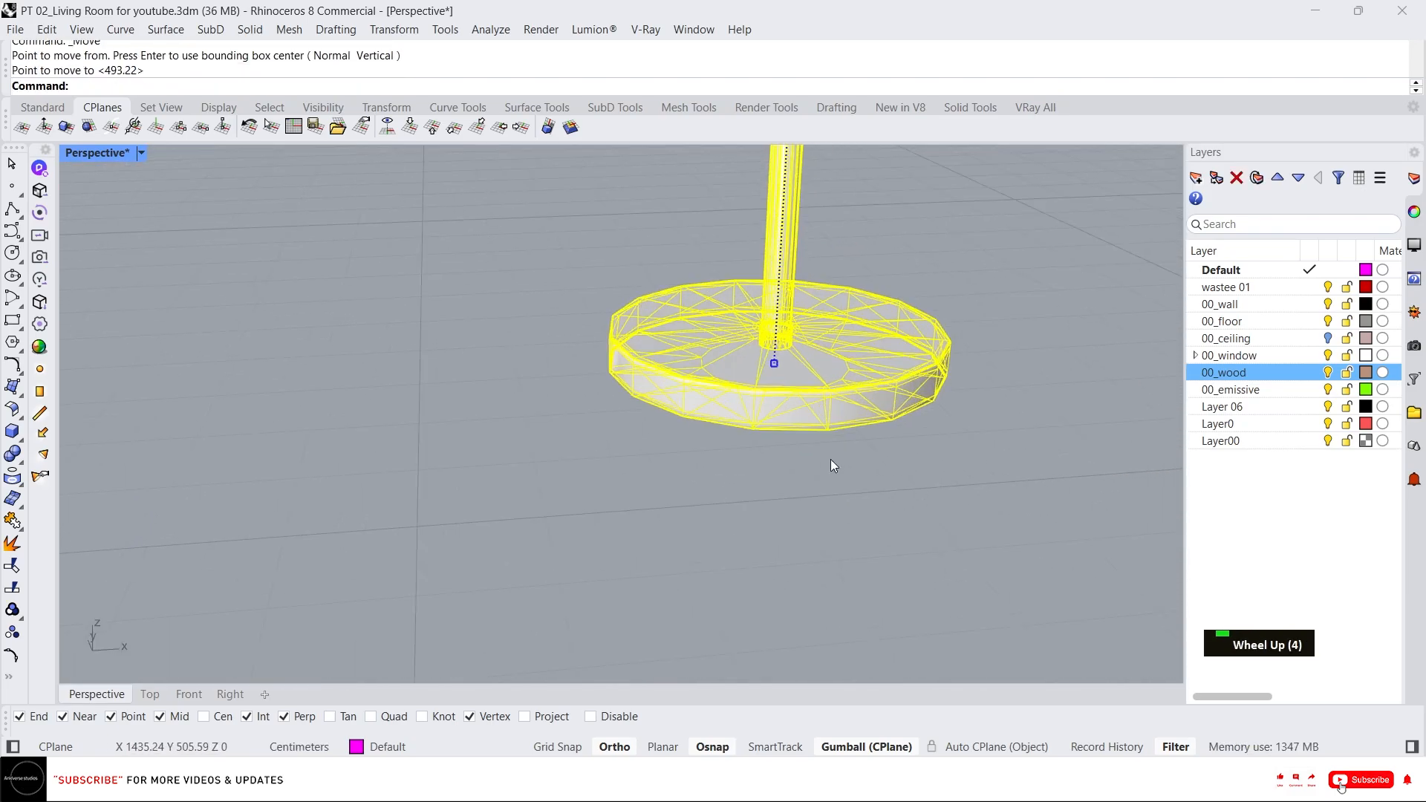
scroll(831, 459, up, 3)
text(m)
key(space)
click(822, 403)
scroll(892, 531, down, 10)
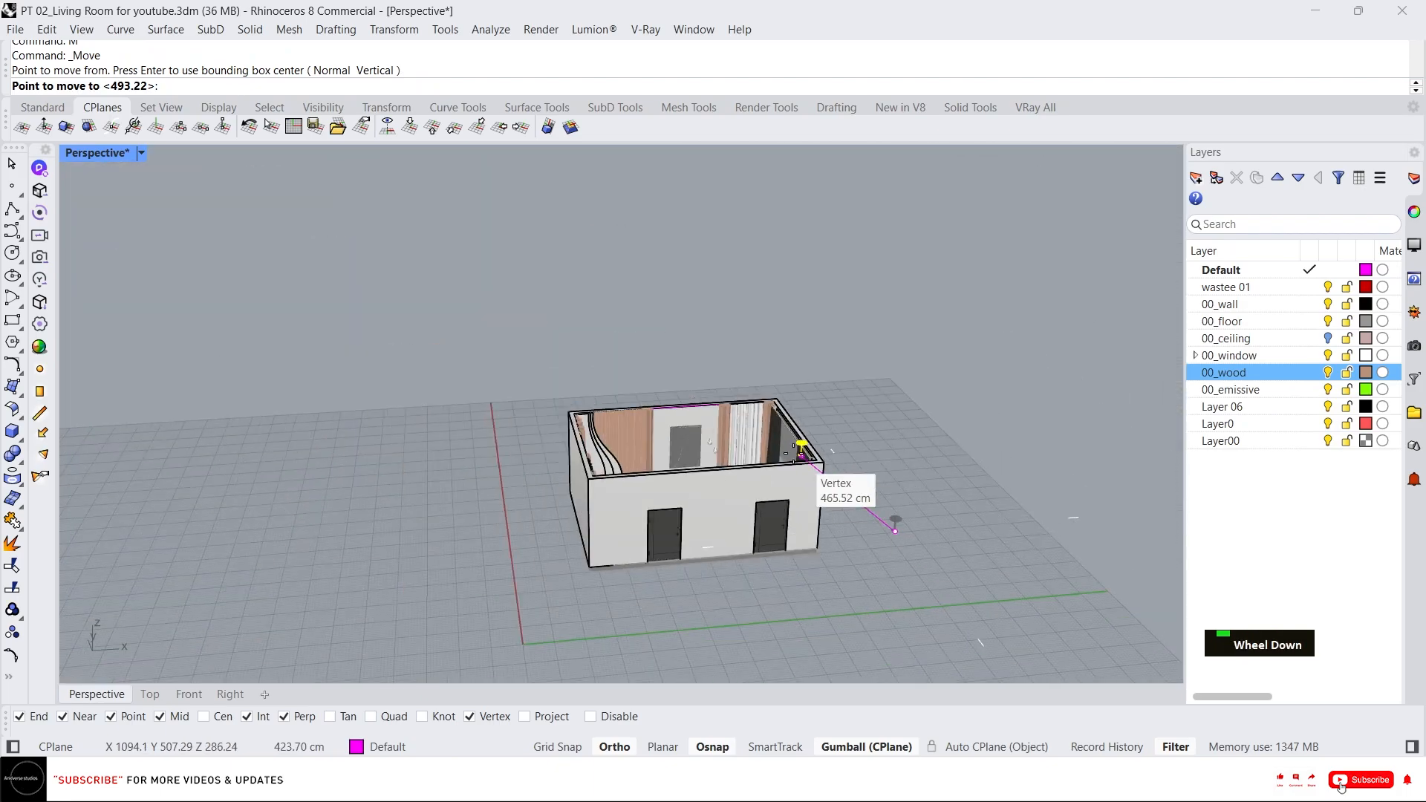
scroll(780, 453, up, 6)
right_drag(701, 484, 683, 546)
scroll(569, 513, up, 8)
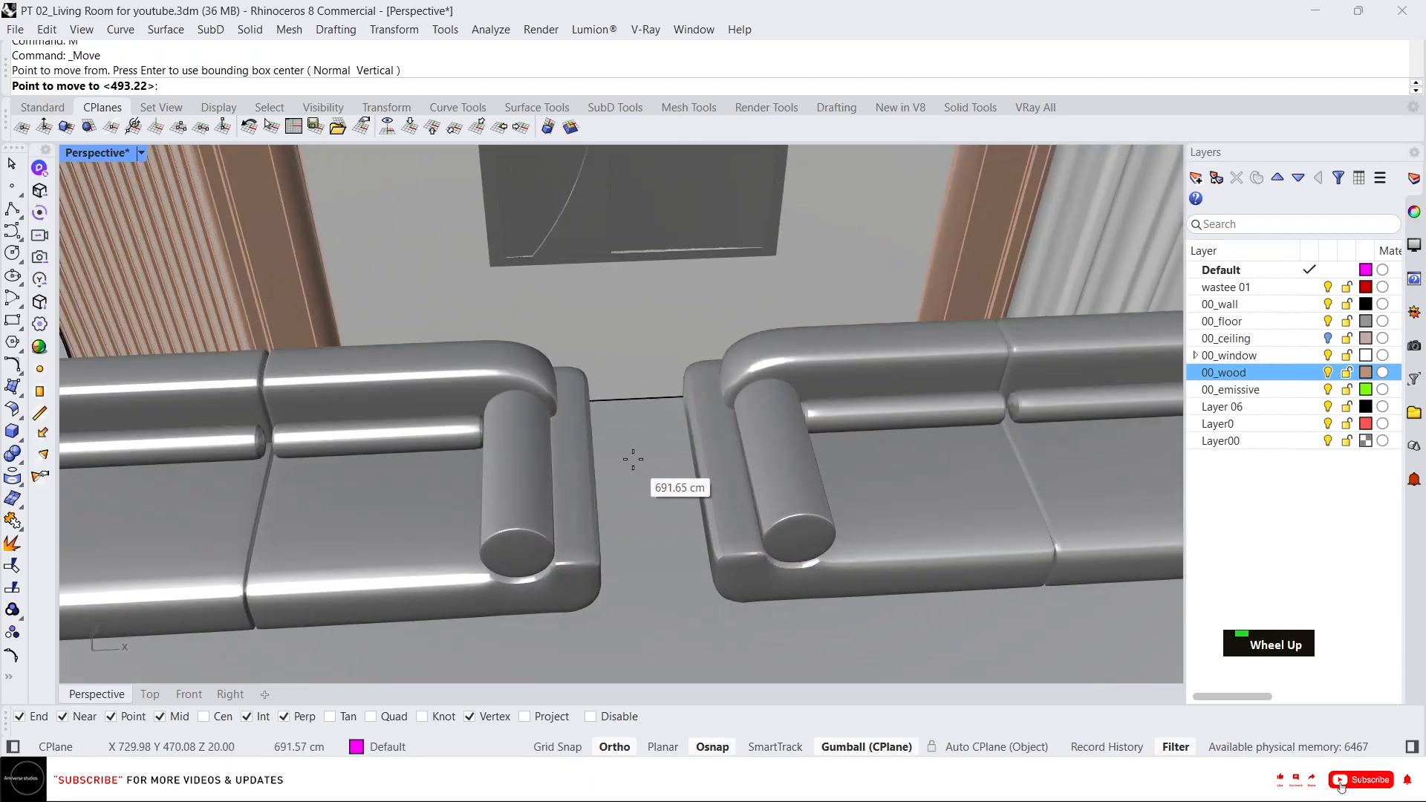
click(622, 414)
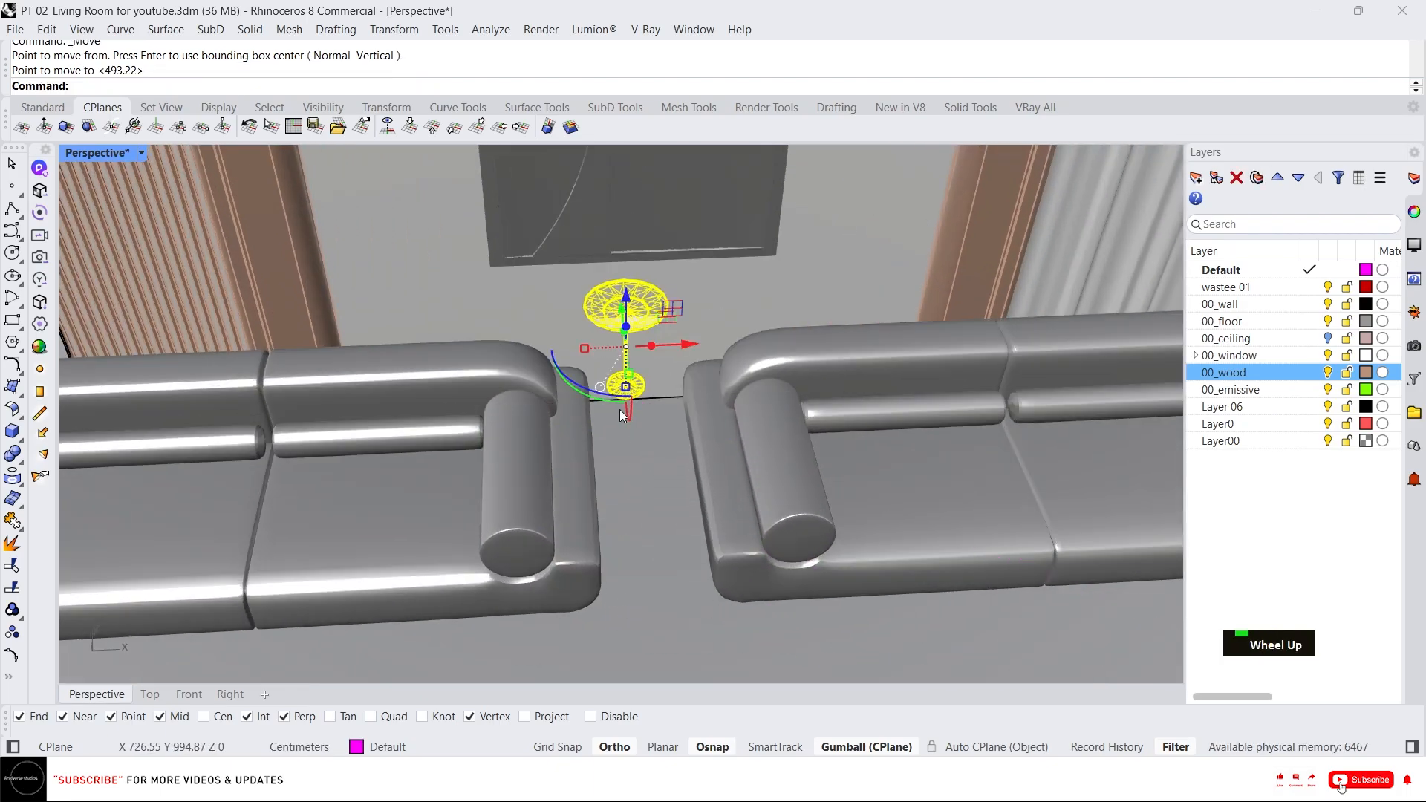
In the Top view, slide the side table with the gumball into the gap between the two back sofas.
click(165, 691)
scroll(631, 275, down, 5)
scroll(644, 252, up, 7)
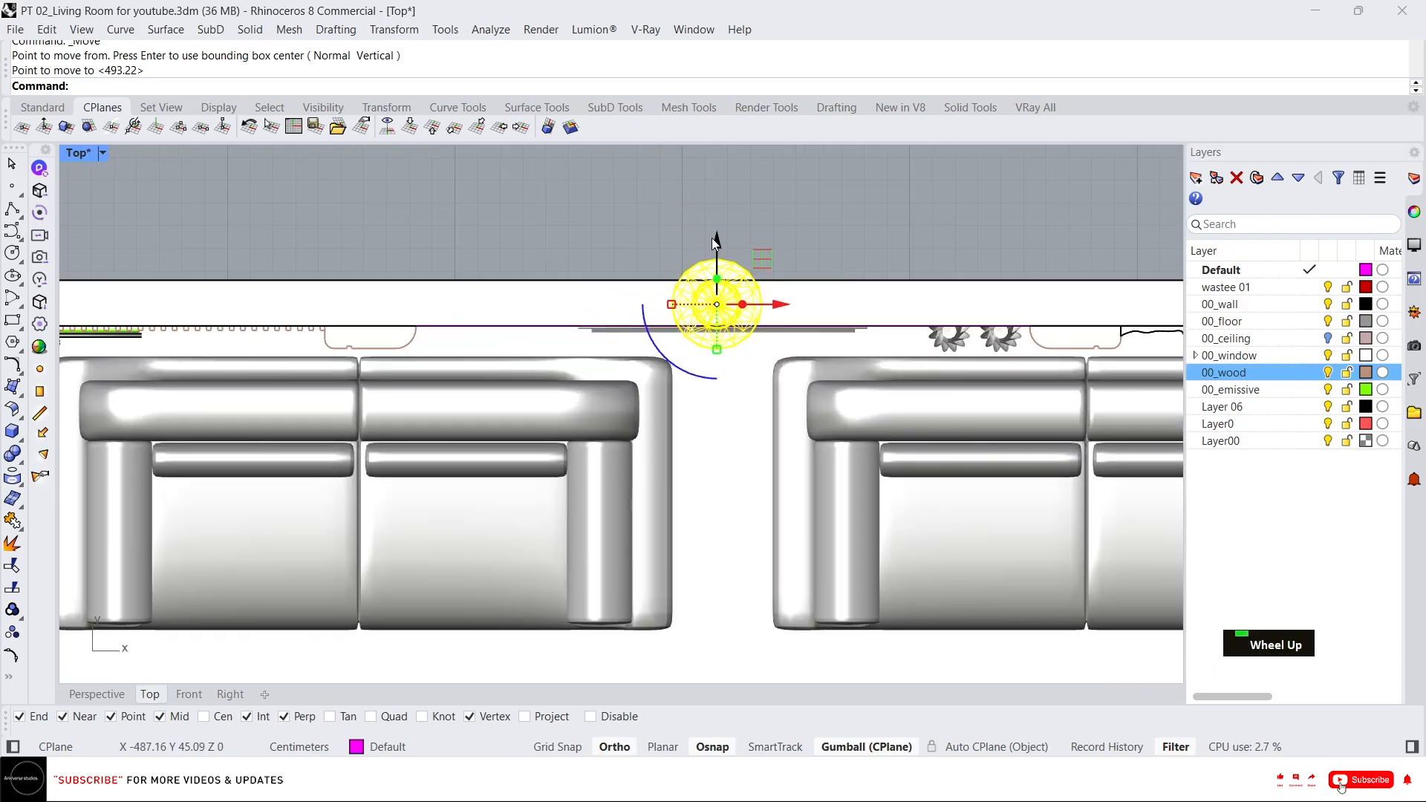
drag(713, 240, 732, 524)
scroll(753, 627, up, 8)
right_drag(759, 598, 701, 541)
scroll(670, 471, down, 14)
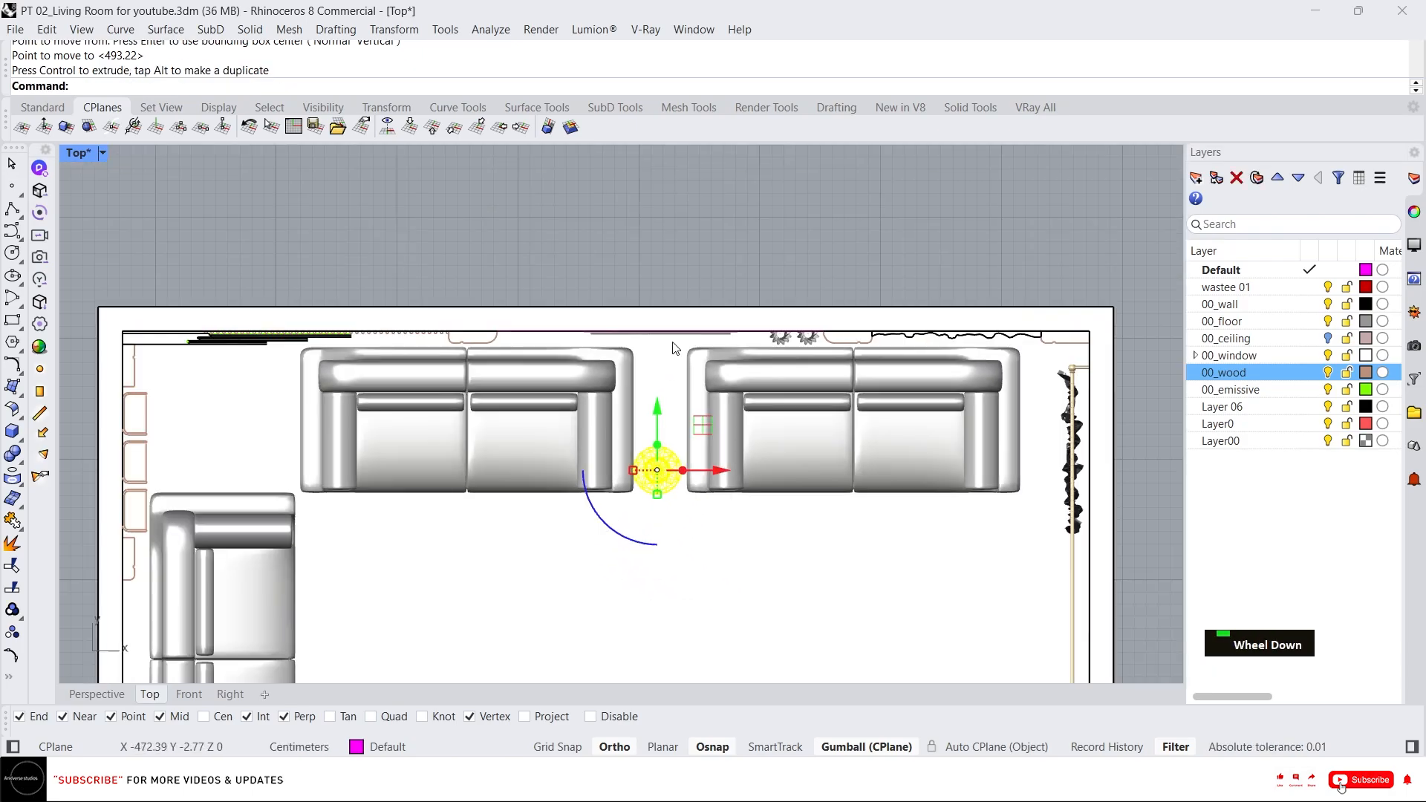
scroll(674, 349, down, 4)
text(L)
key(Return)
key(Escape)
Draw a polyline across the room through its middle as a centre guide line.
text(L)
click(643, 163)
key(Escape)
scroll(653, 176, up, 8)
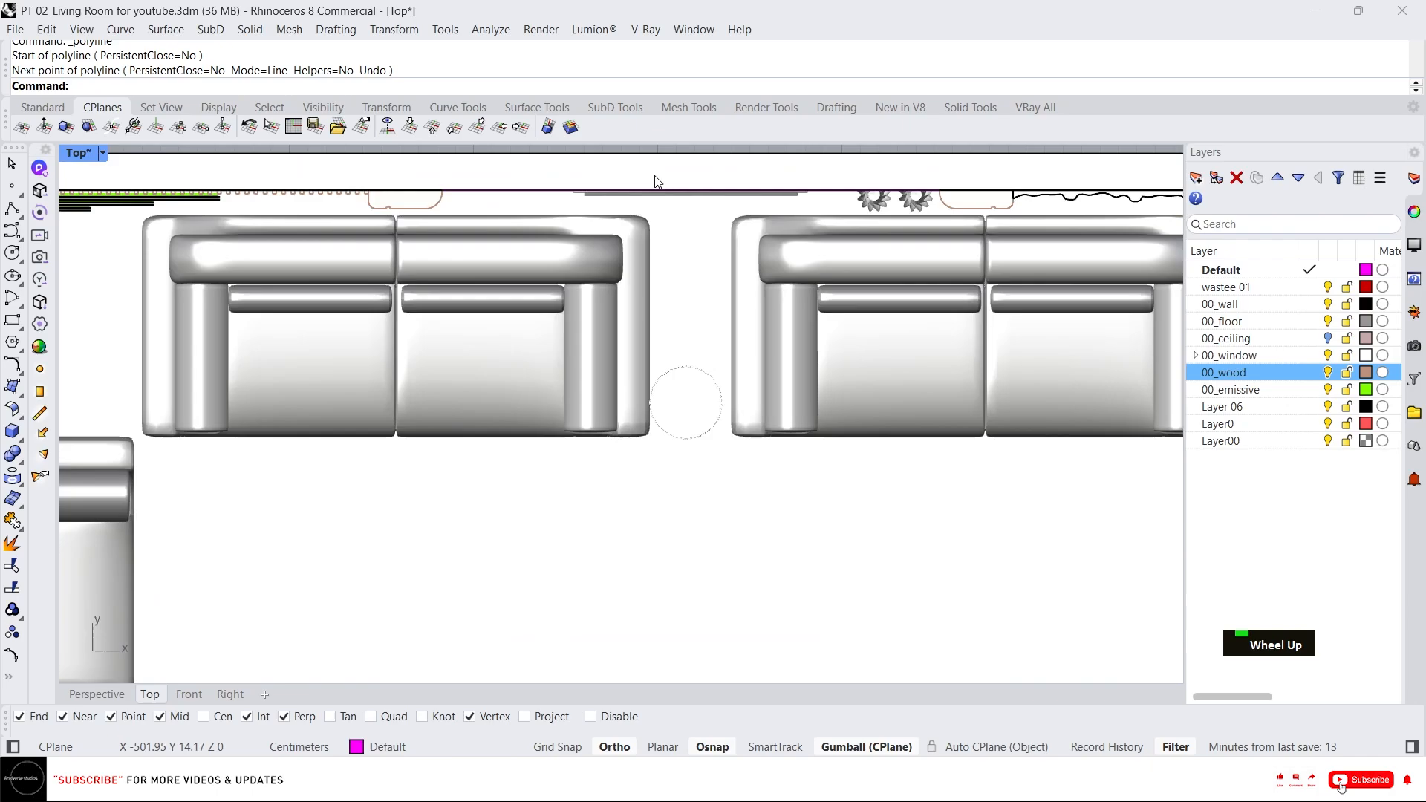
text(L)
key(space)
scroll(697, 184, down, 14)
click(703, 566)
key(space)
scroll(692, 193, up, 8)
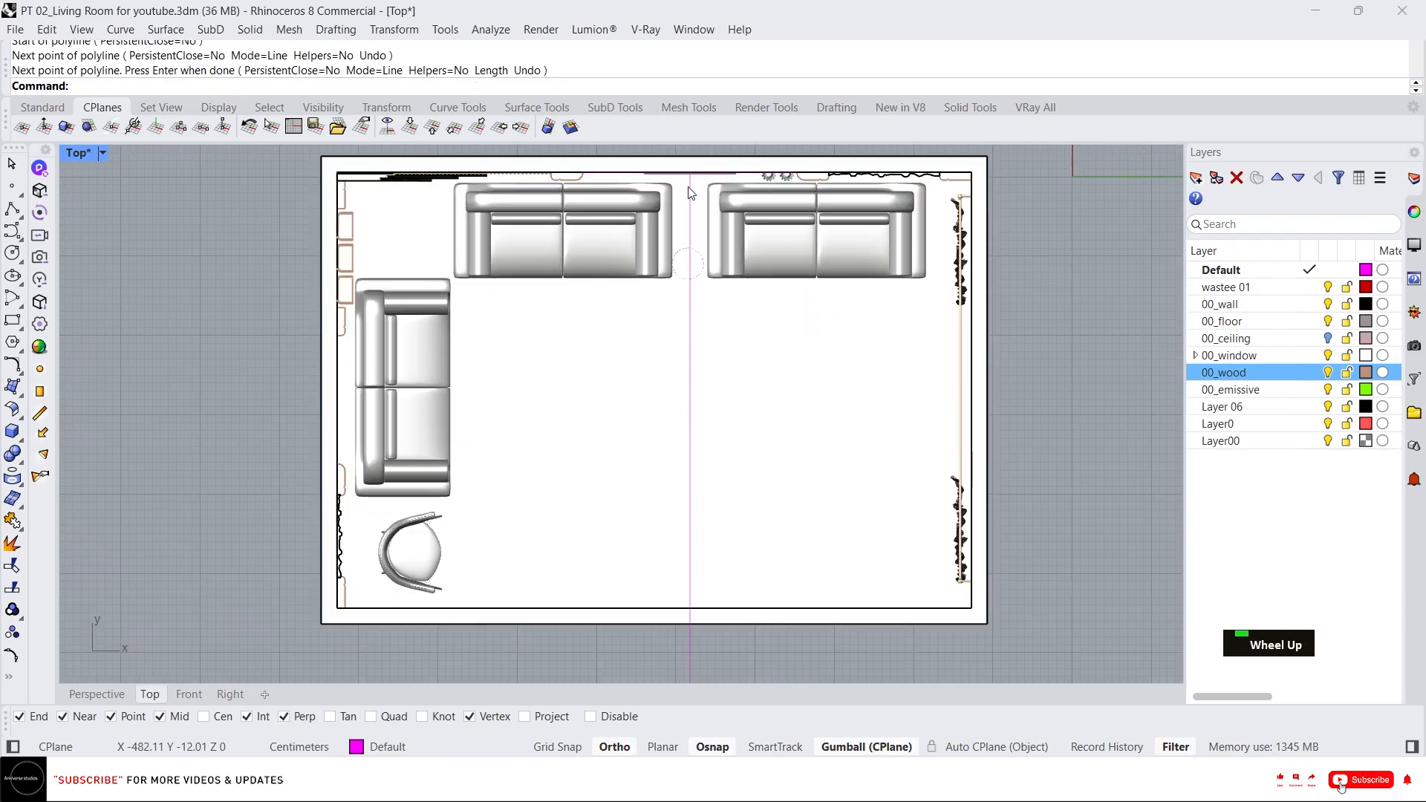
click(653, 159)
scroll(652, 170, up, 4)
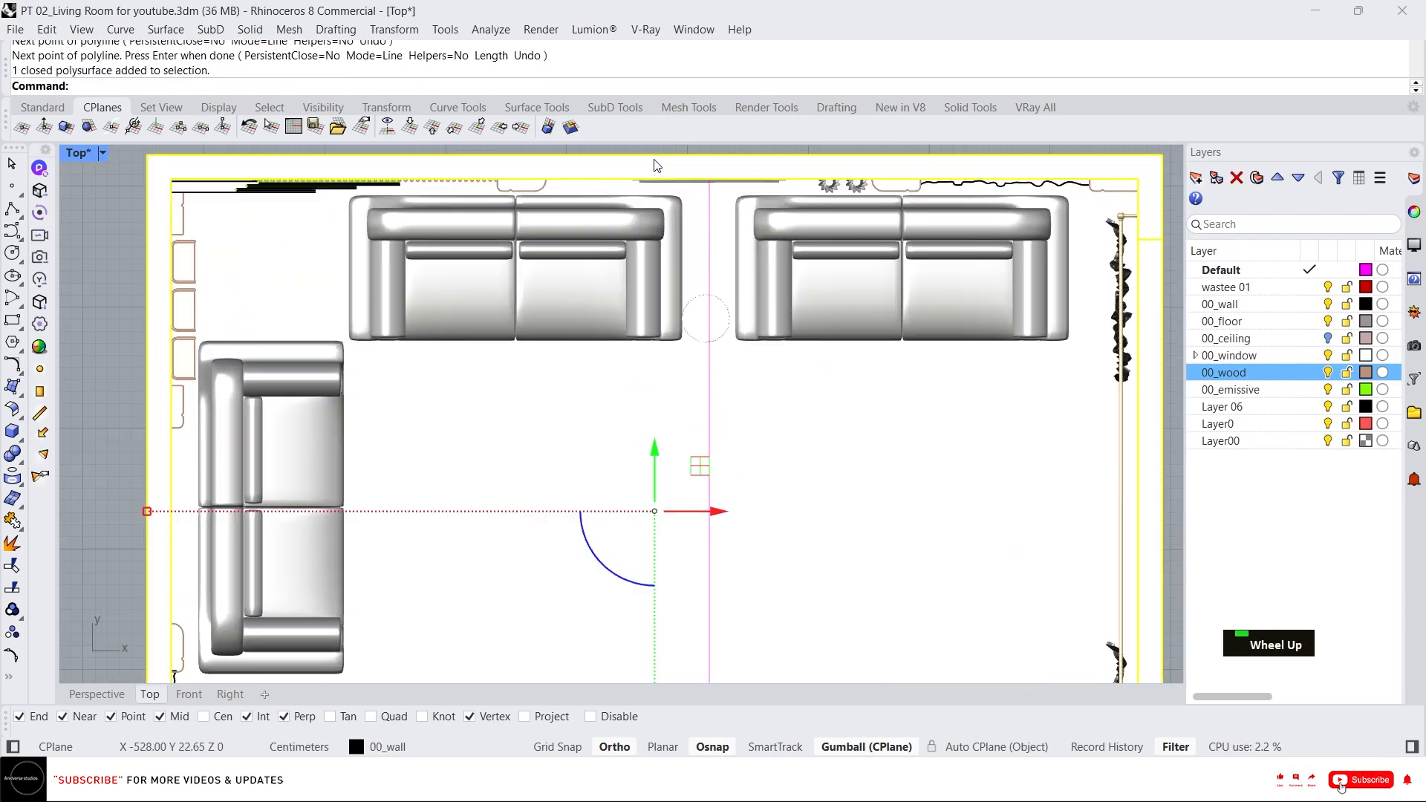
key(Escape)
key(Escape)
key(Escape)
Centre the side table on the guide line and align it with the sofa fronts using the gumball.
scroll(672, 279, up, 10)
click(815, 422)
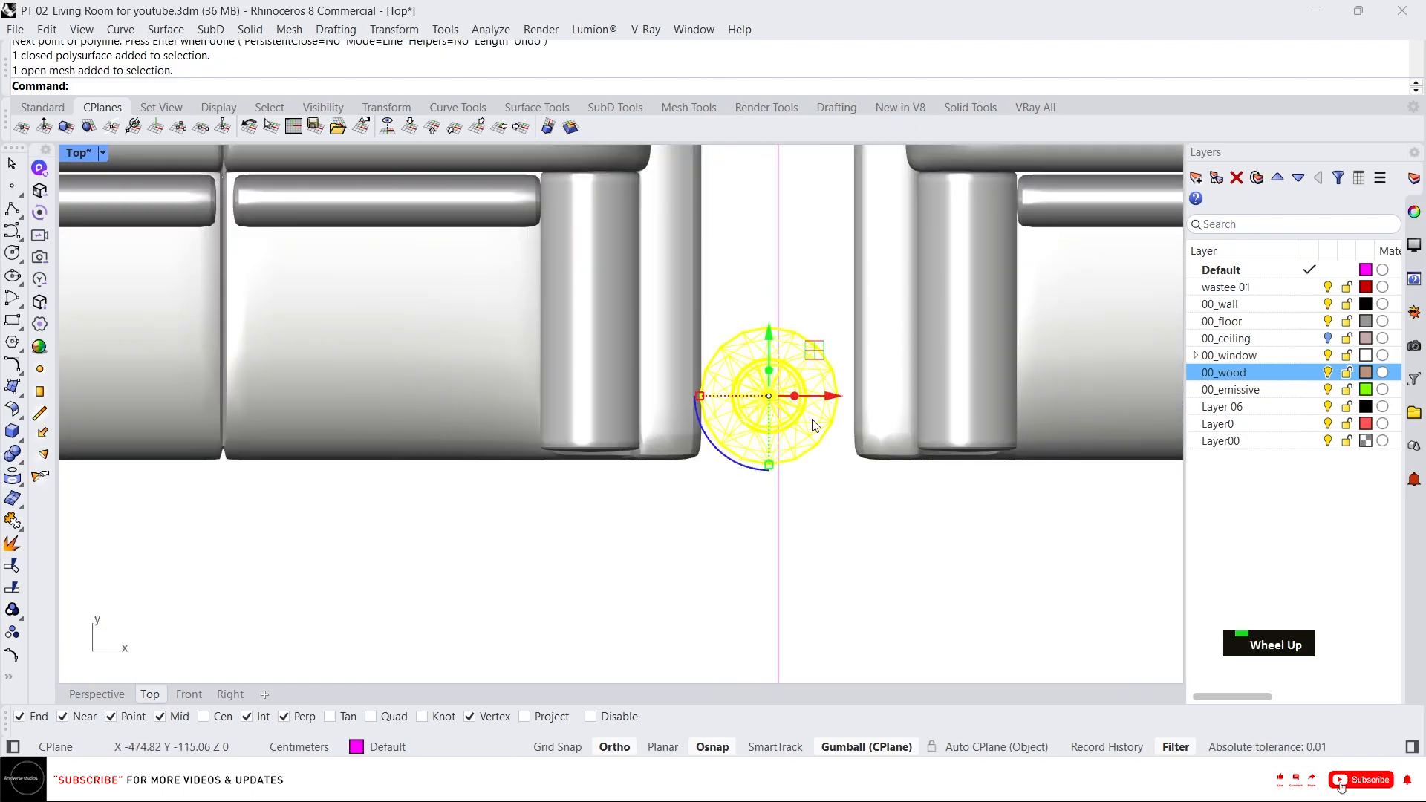
scroll(821, 424, up, 7)
drag(759, 364, 769, 364)
key(ctrl+z)
drag(720, 294, 734, 398)
scroll(765, 352, down, 10)
right_drag(828, 400, 863, 376)
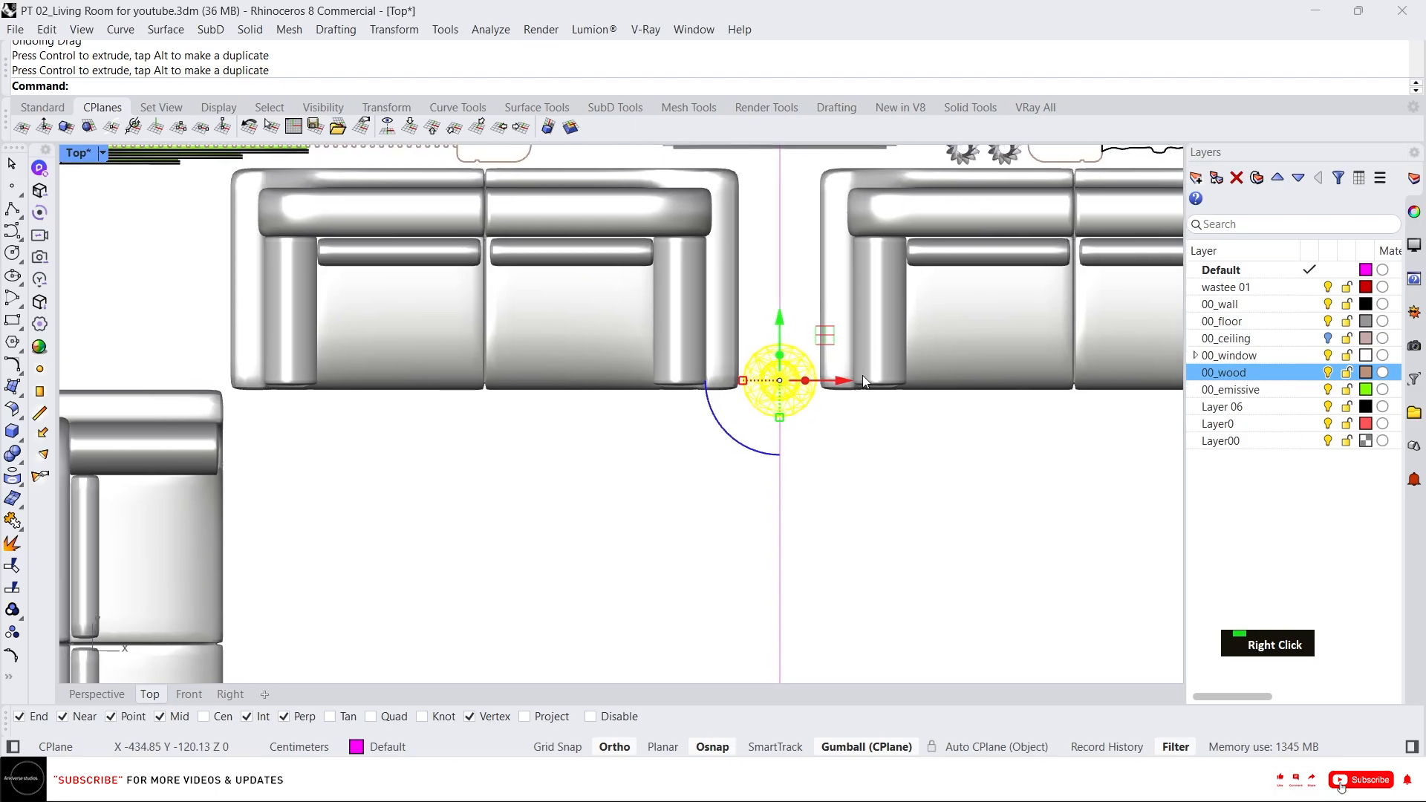
scroll(862, 376, down, 3)
scroll(786, 338, up, 4)
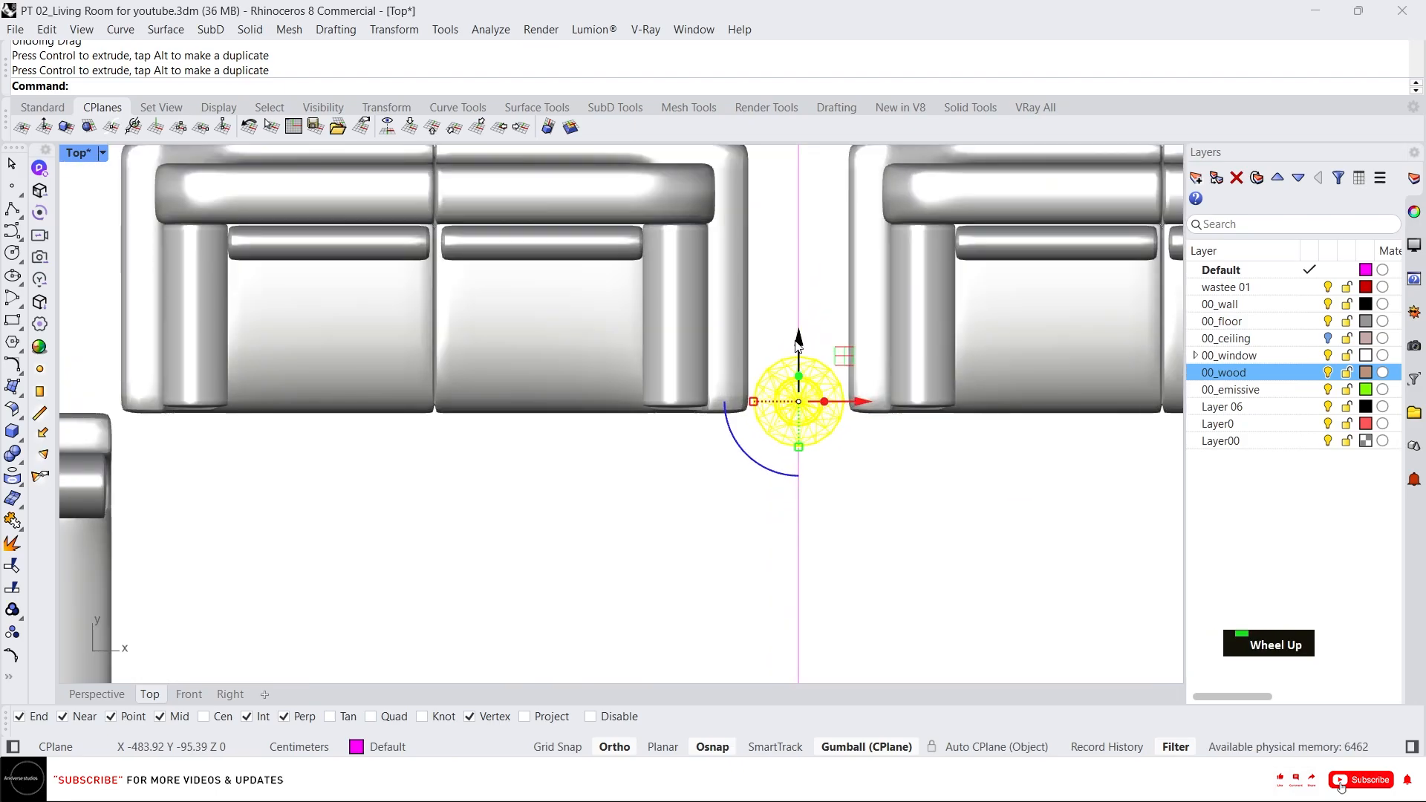
drag(797, 342, 797, 289)
scroll(850, 317, down, 4)
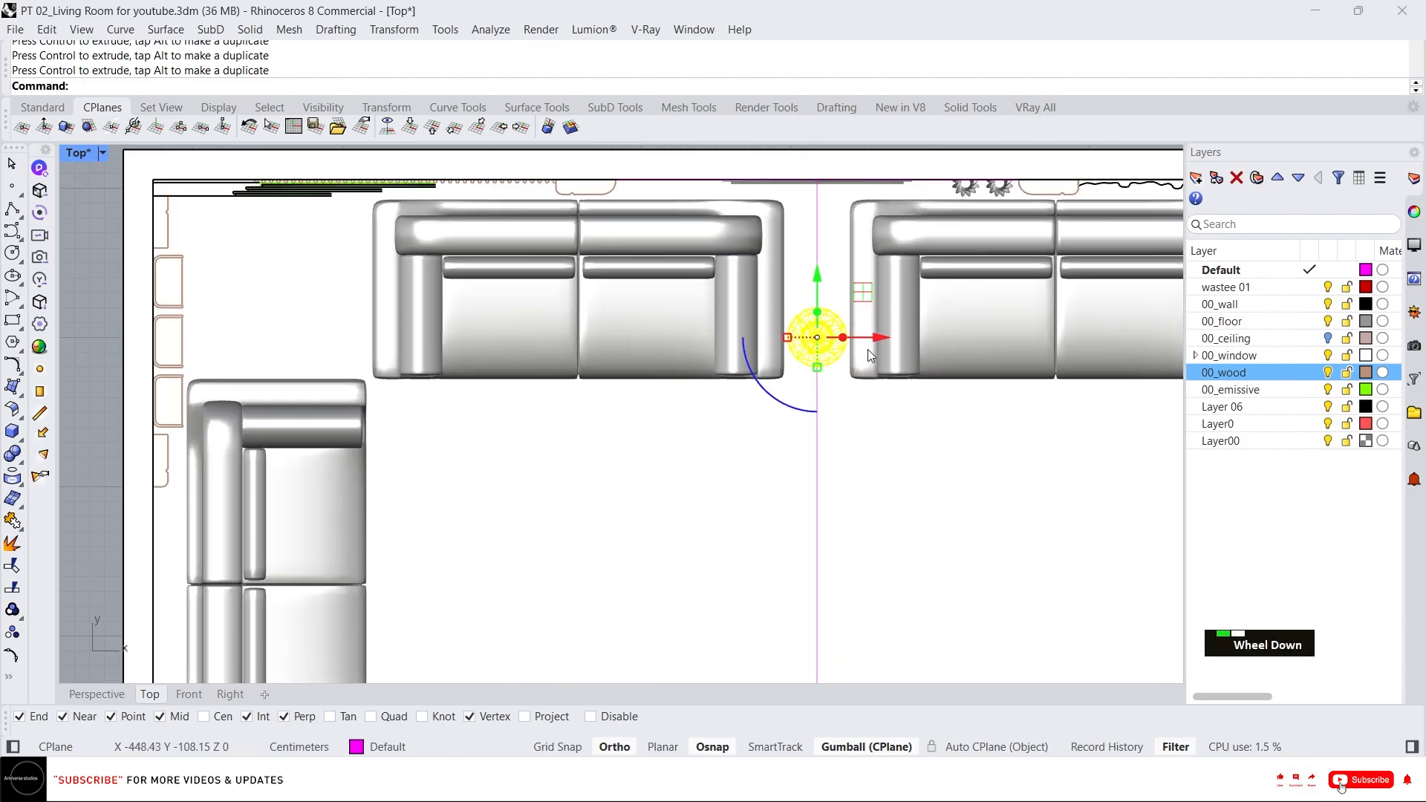
Duplicate the side table into the gap between the left back sofa and the corner sofa.
alt+drag(867, 349, 393, 322)
scroll(335, 360, up, 4)
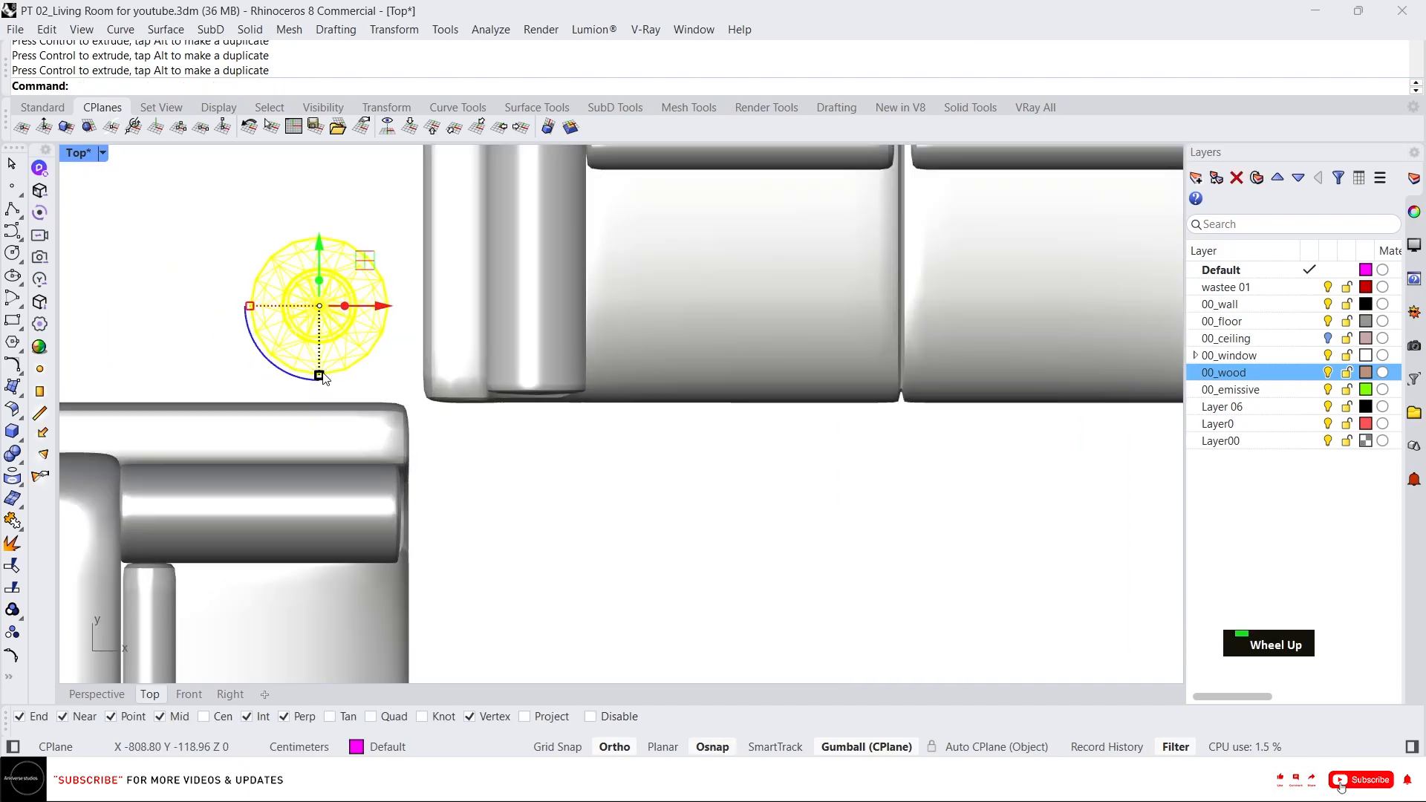
scroll(336, 360, down, 5)
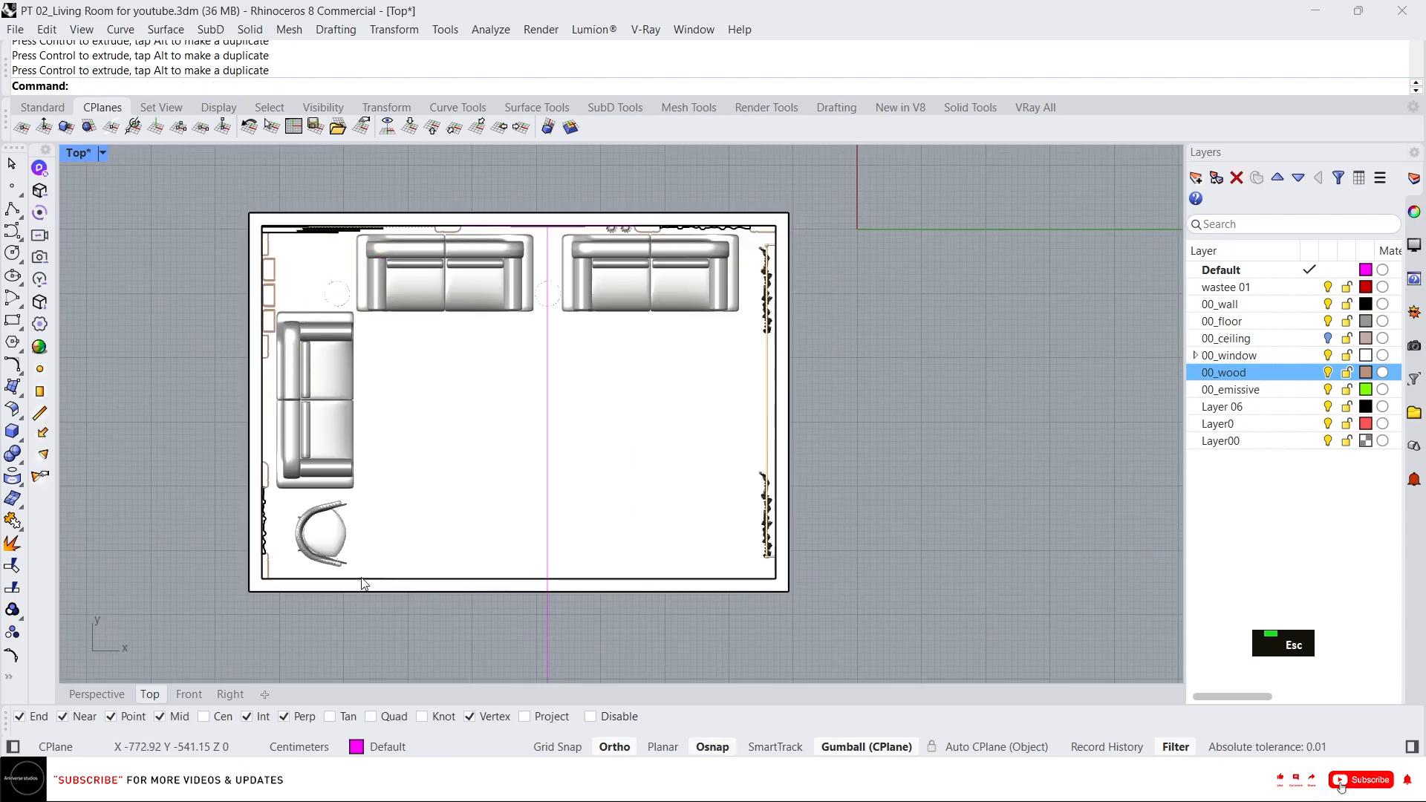
Import the table+light SketchUp file from the 00_Assests folder as a mesh with embedded textures.
click(82, 693)
scroll(519, 443, down, 4)
right_drag(666, 354, 600, 719)
scroll(715, 421, down, 2)
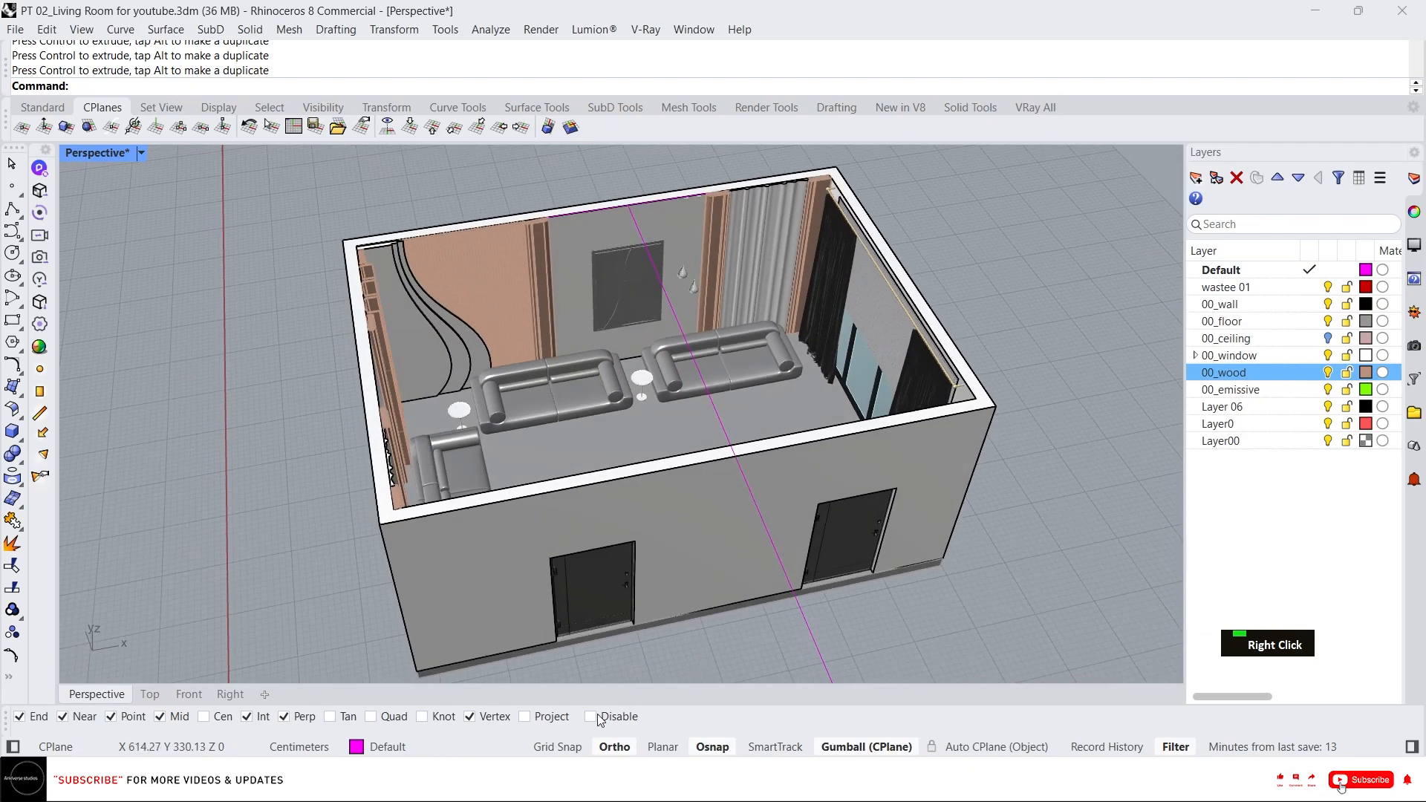
click(597, 780)
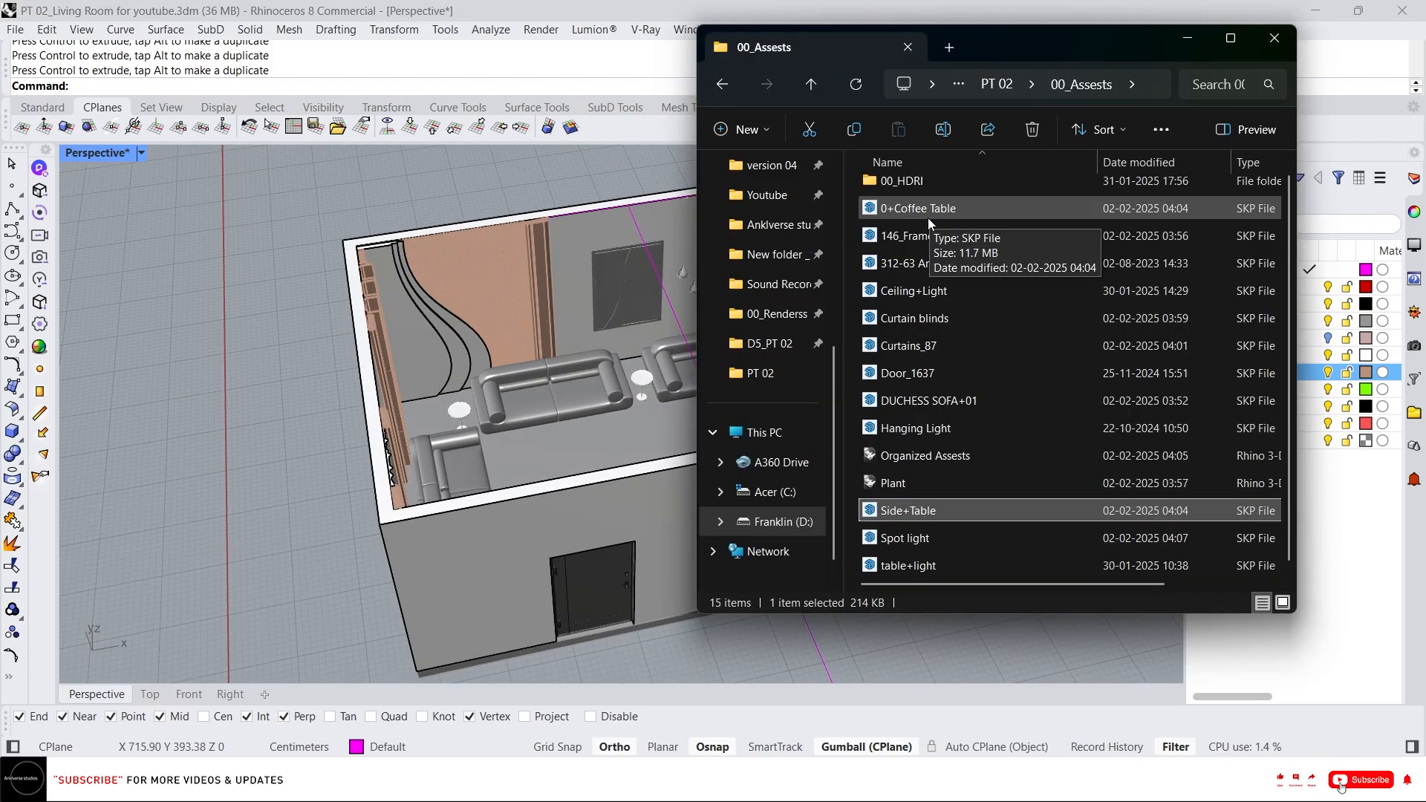
scroll(945, 553, down, 1)
click(943, 566)
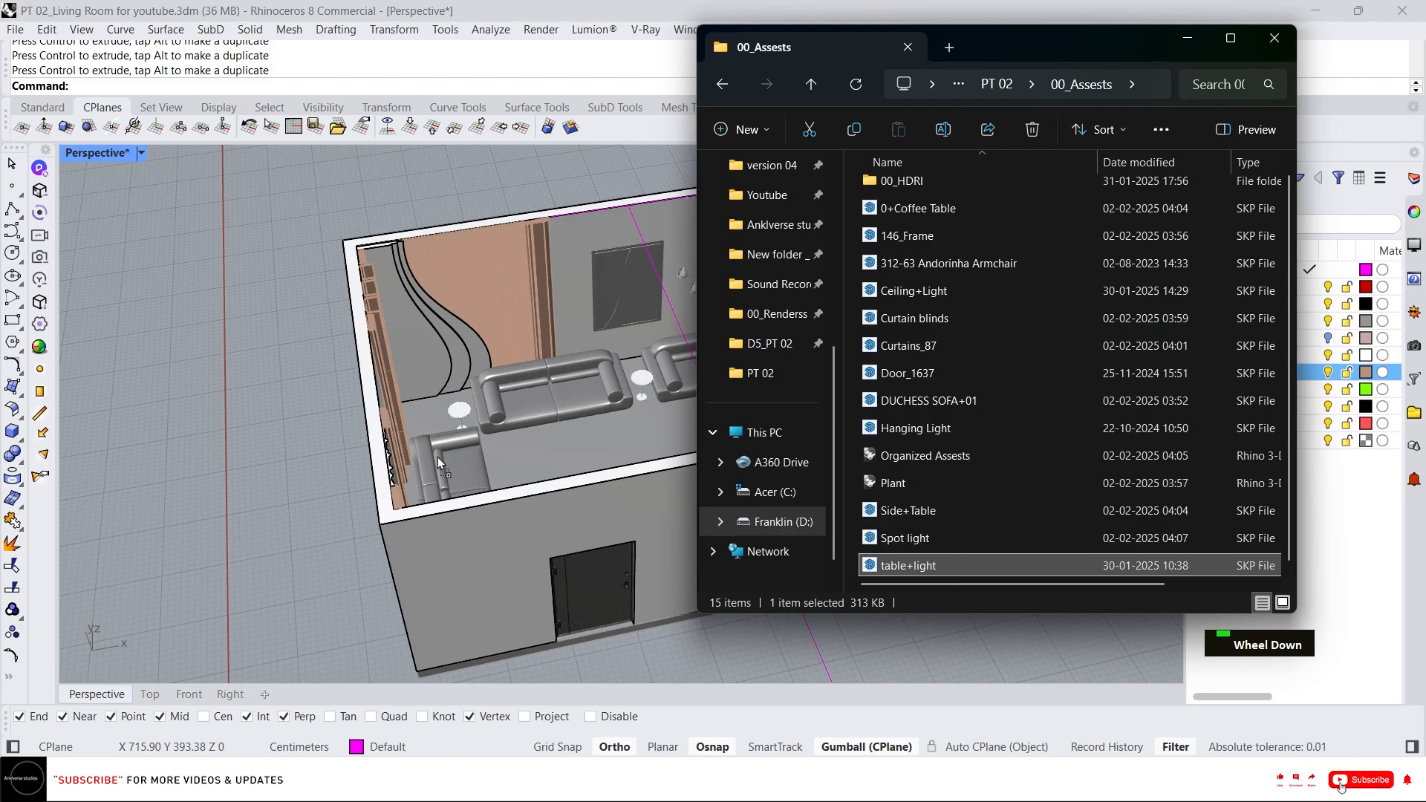
drag(438, 456, 435, 488)
click(672, 434)
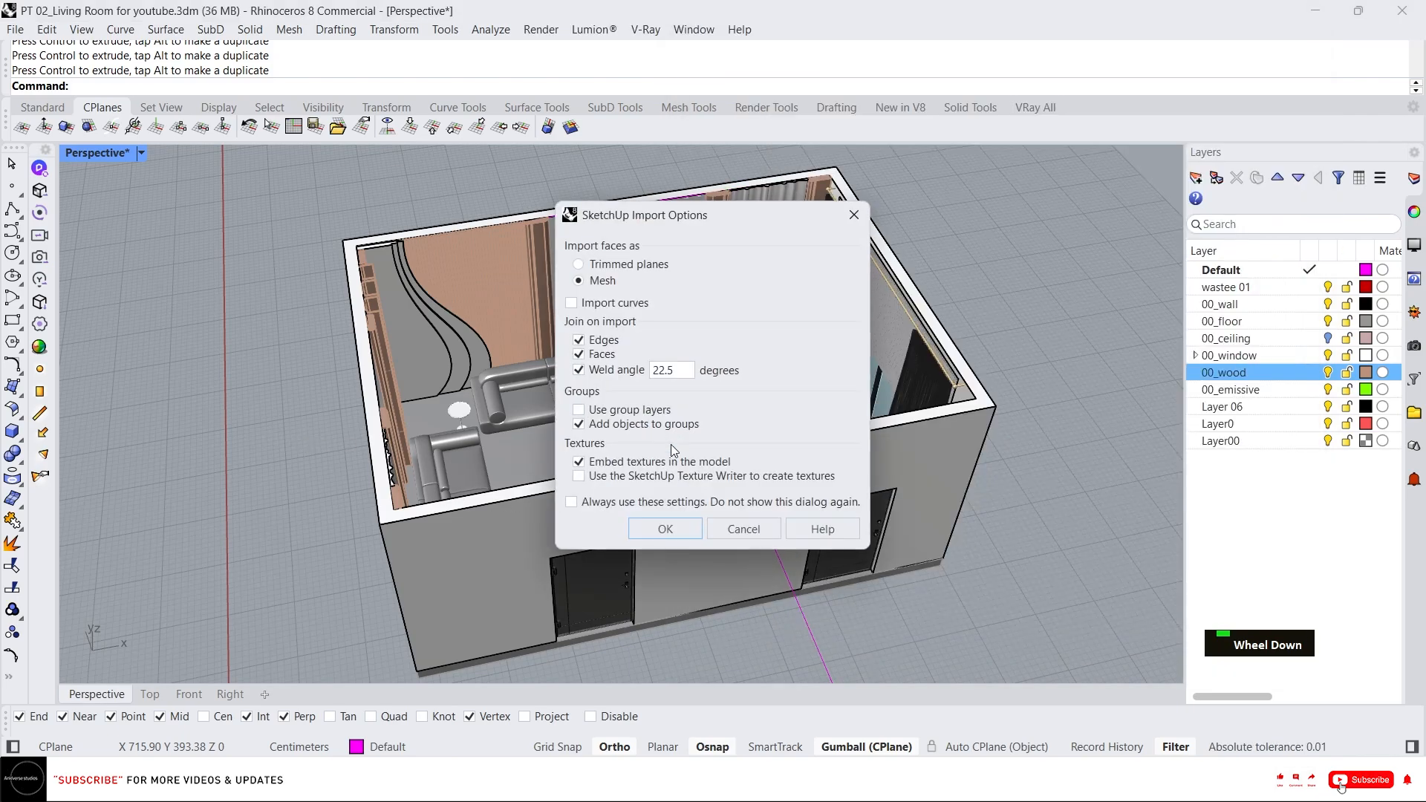
click(673, 532)
Move the imported table lamp from its base point into the room near the back-left wall.
scroll(594, 407, down, 7)
right_drag(595, 410, 486, 464)
scroll(471, 643, up, 10)
right_drag(471, 643, 436, 468)
scroll(439, 470, down, 4)
scroll(485, 632, up, 6)
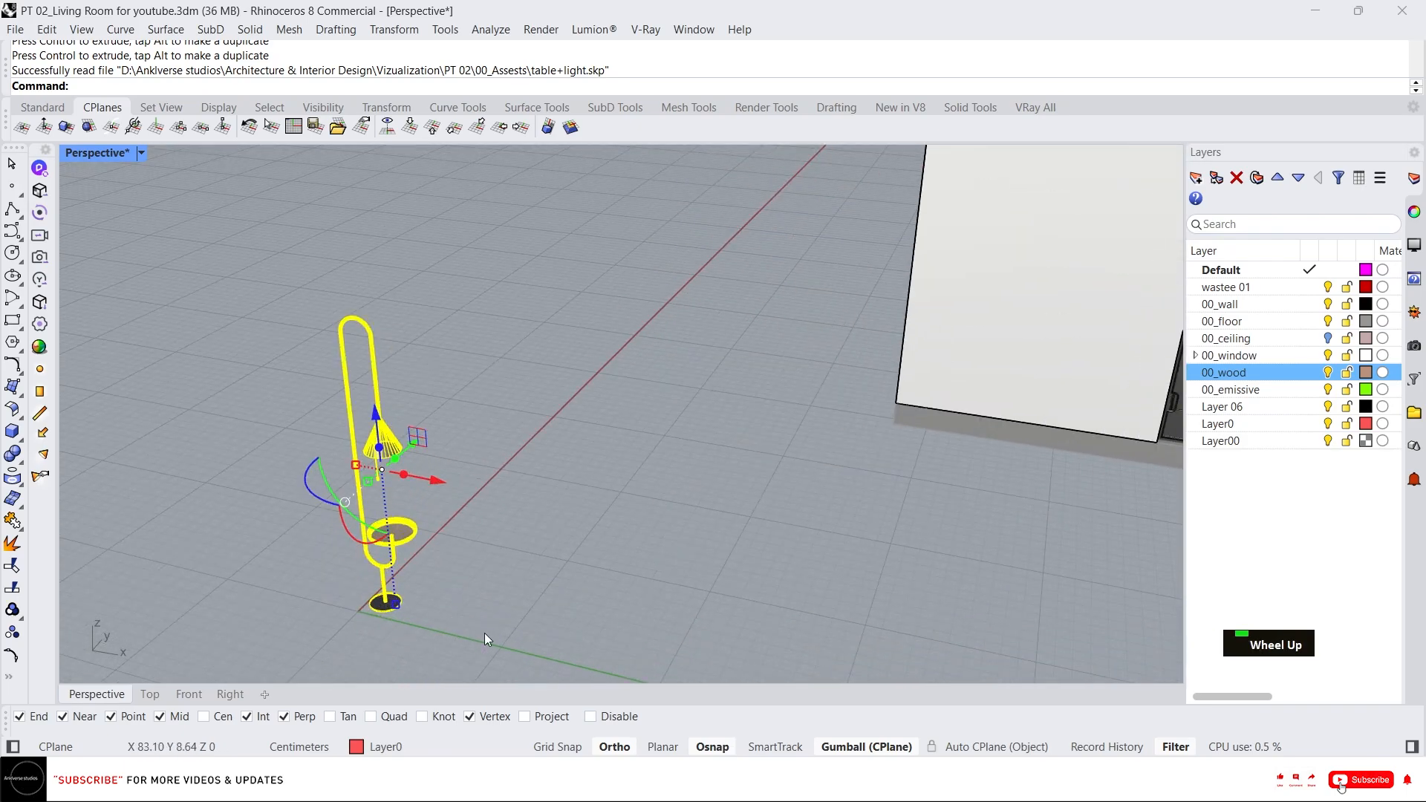
click(408, 547)
scroll(407, 601, up, 6)
text(m)
key(Return)
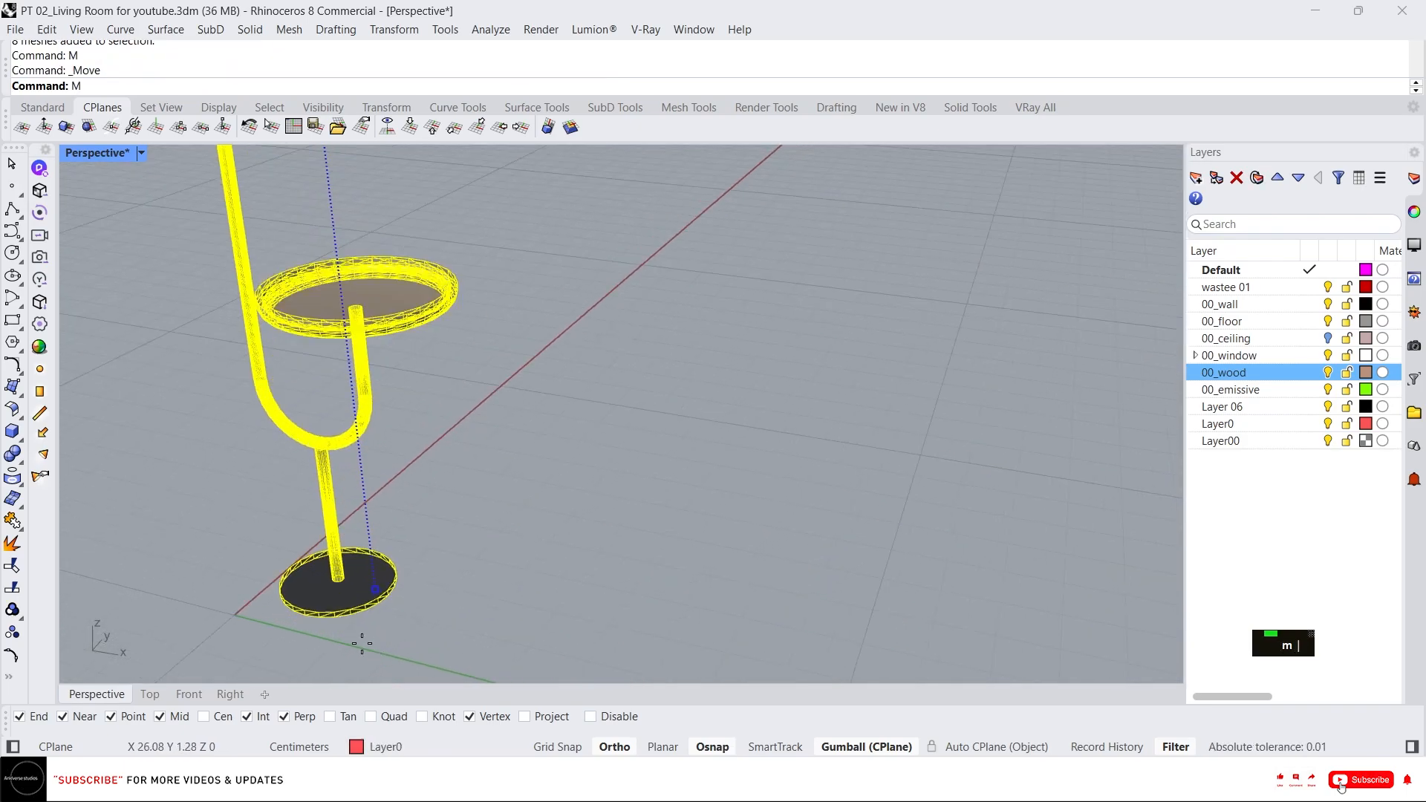
click(337, 626)
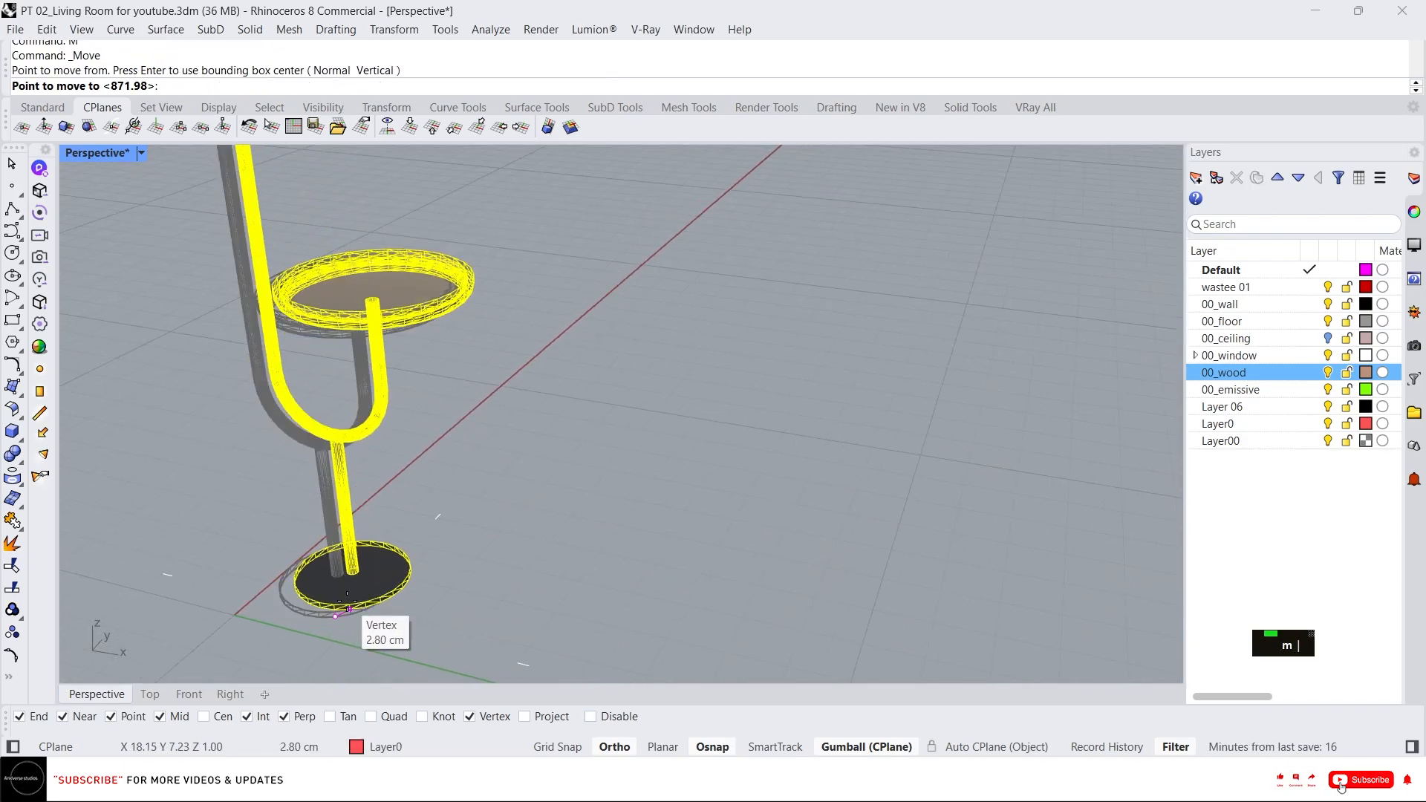
scroll(1028, 363, down, 4)
scroll(862, 439, up, 6)
click(847, 476)
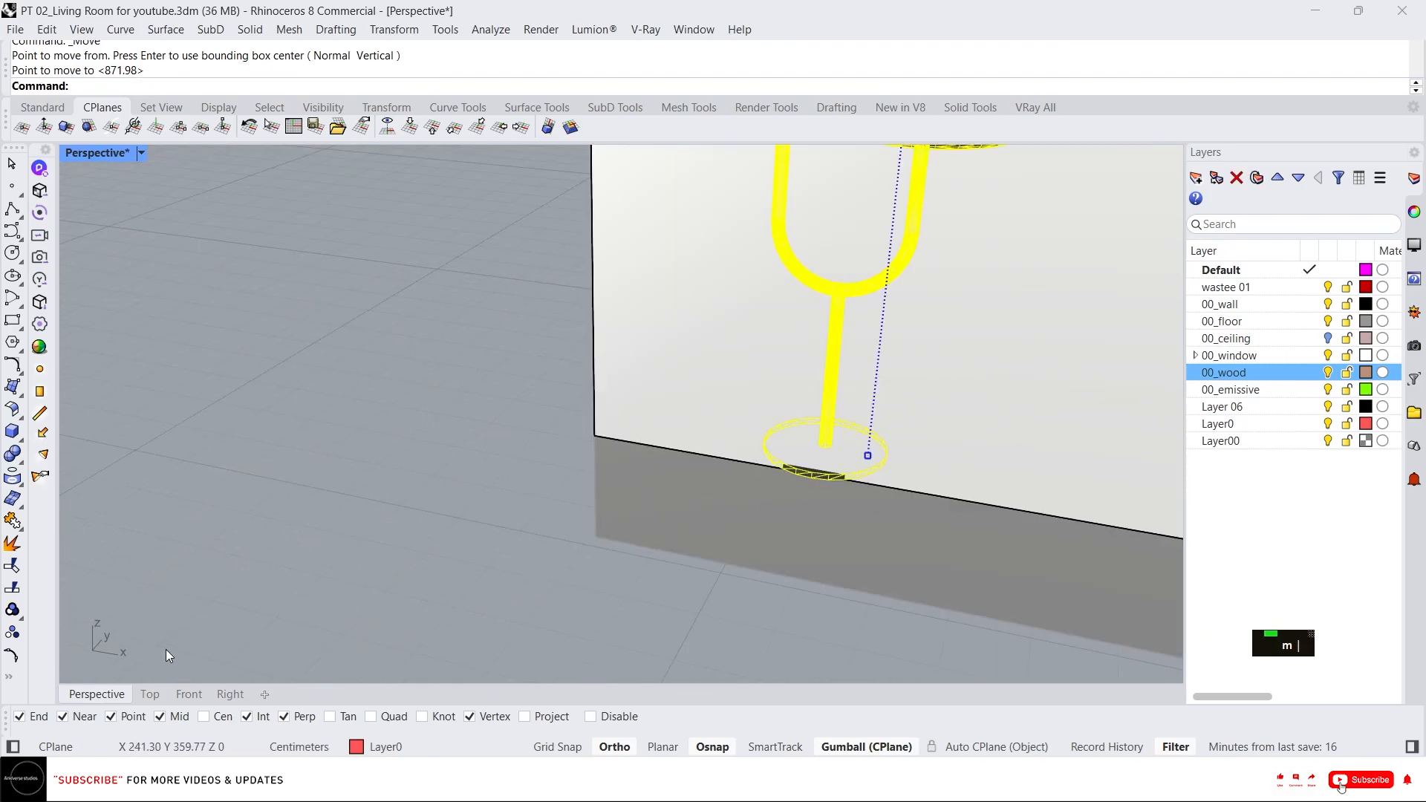
In the Top view, shift the table lamp about 40 cm left and up into the back-left corner with the gumball.
click(159, 698)
scroll(436, 509, down, 4)
scroll(385, 515, up, 8)
drag(334, 529, 331, 293)
scroll(325, 314, up, 5)
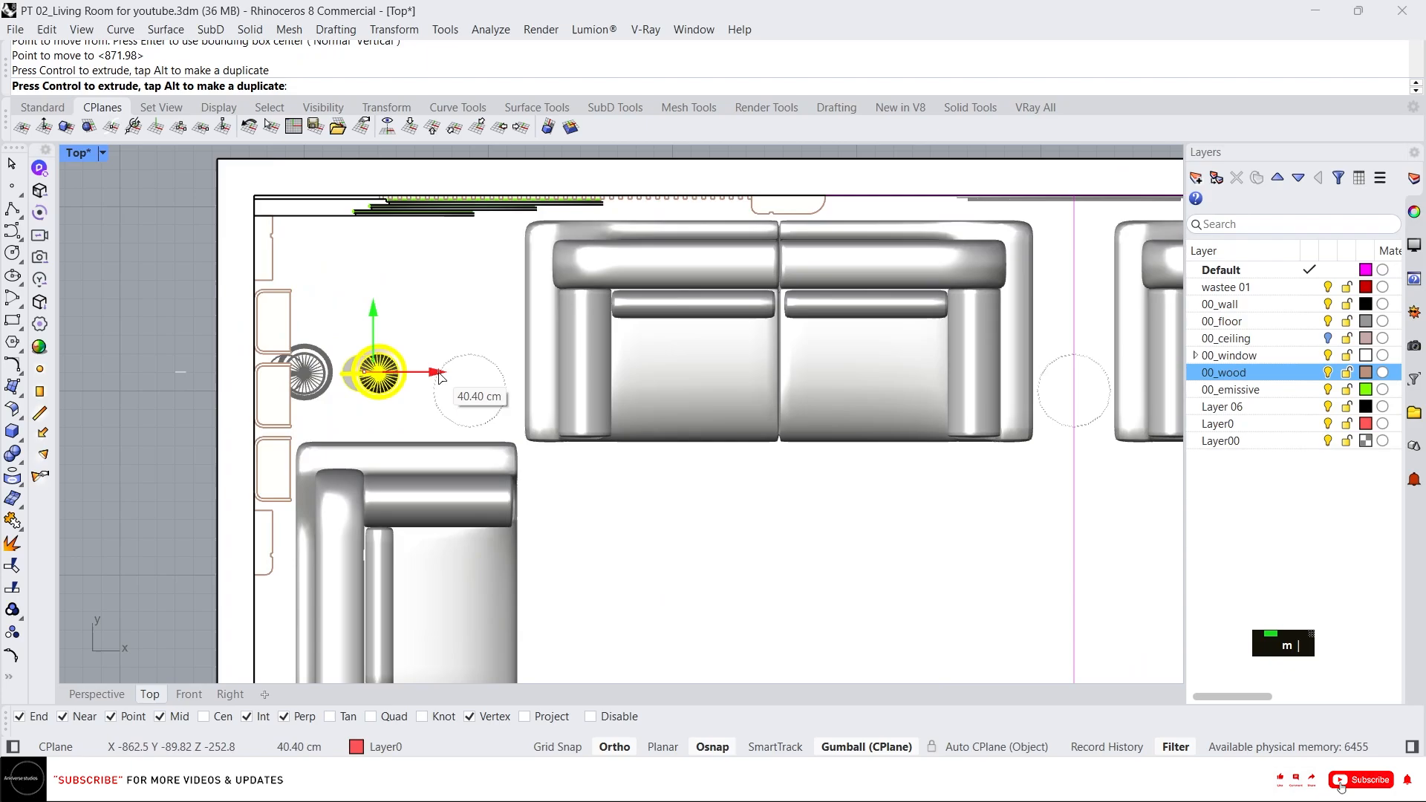
drag(438, 373, 439, 373)
drag(375, 321, 358, 224)
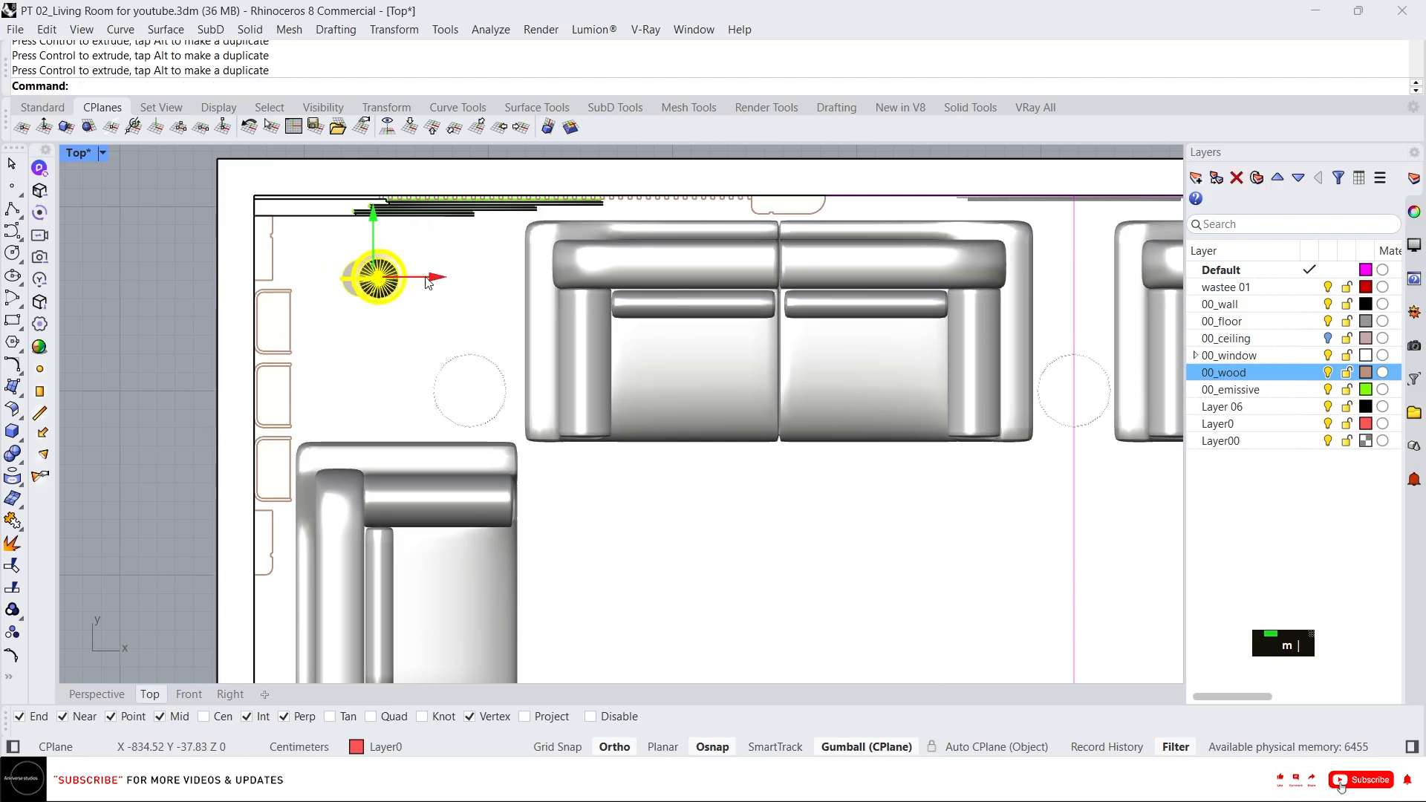
Inspect the placed lamp and side tables around the sofas in the Perspective view.
click(89, 693)
scroll(531, 438, down, 5)
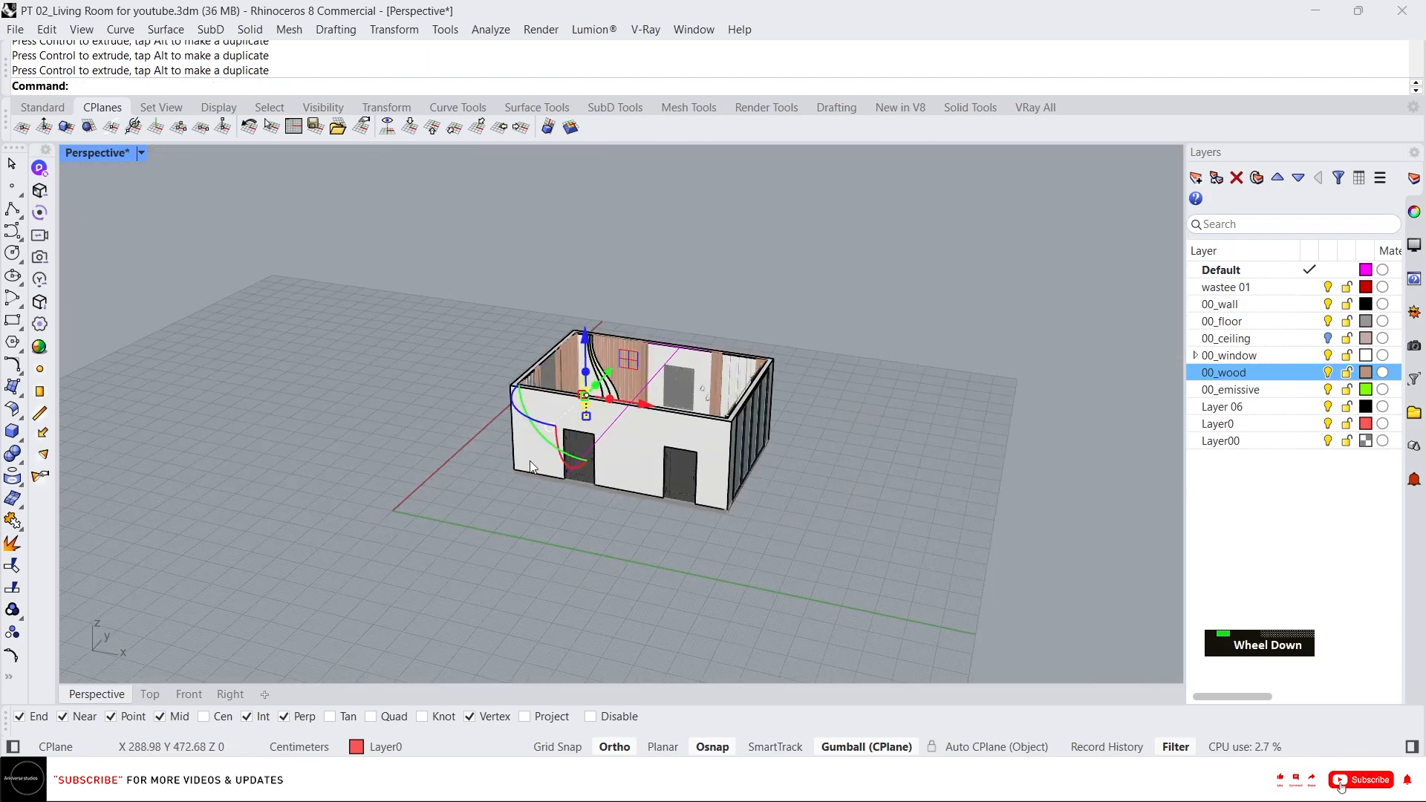
scroll(505, 490, up, 6)
scroll(474, 520, up, 3)
key(Escape)
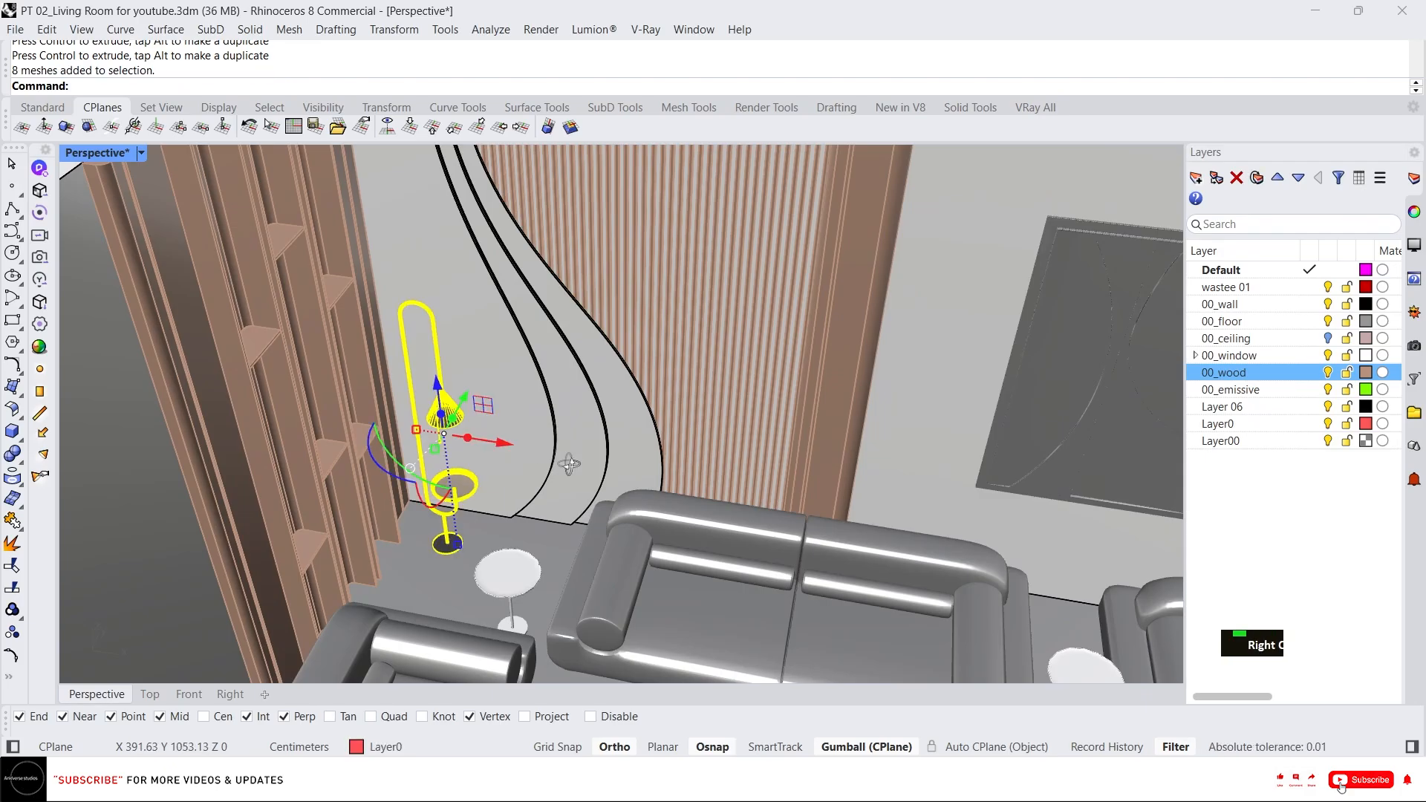
right_drag(569, 464, 507, 481)
right_drag(425, 461, 475, 445)
scroll(462, 445, down, 6)
scroll(511, 444, up, 3)
scroll(454, 446, down, 3)
scroll(461, 446, down, 4)
right_drag(572, 464, 687, 484)
scroll(650, 476, down, 4)
scroll(742, 479, up, 2)
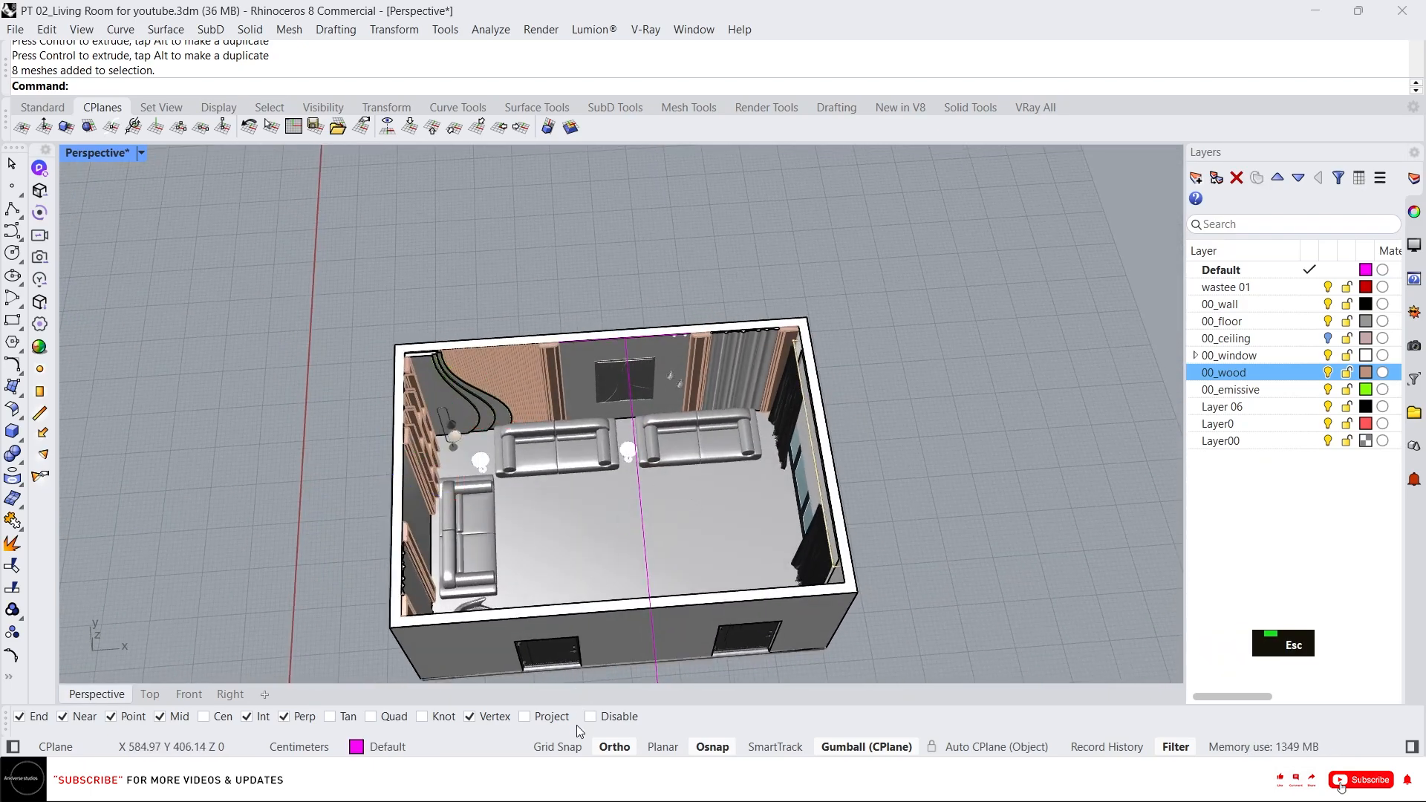
Import the 0+Coffee Table SketchUp file from the 00_Assests folder as a mesh with embedded textures.
click(568, 780)
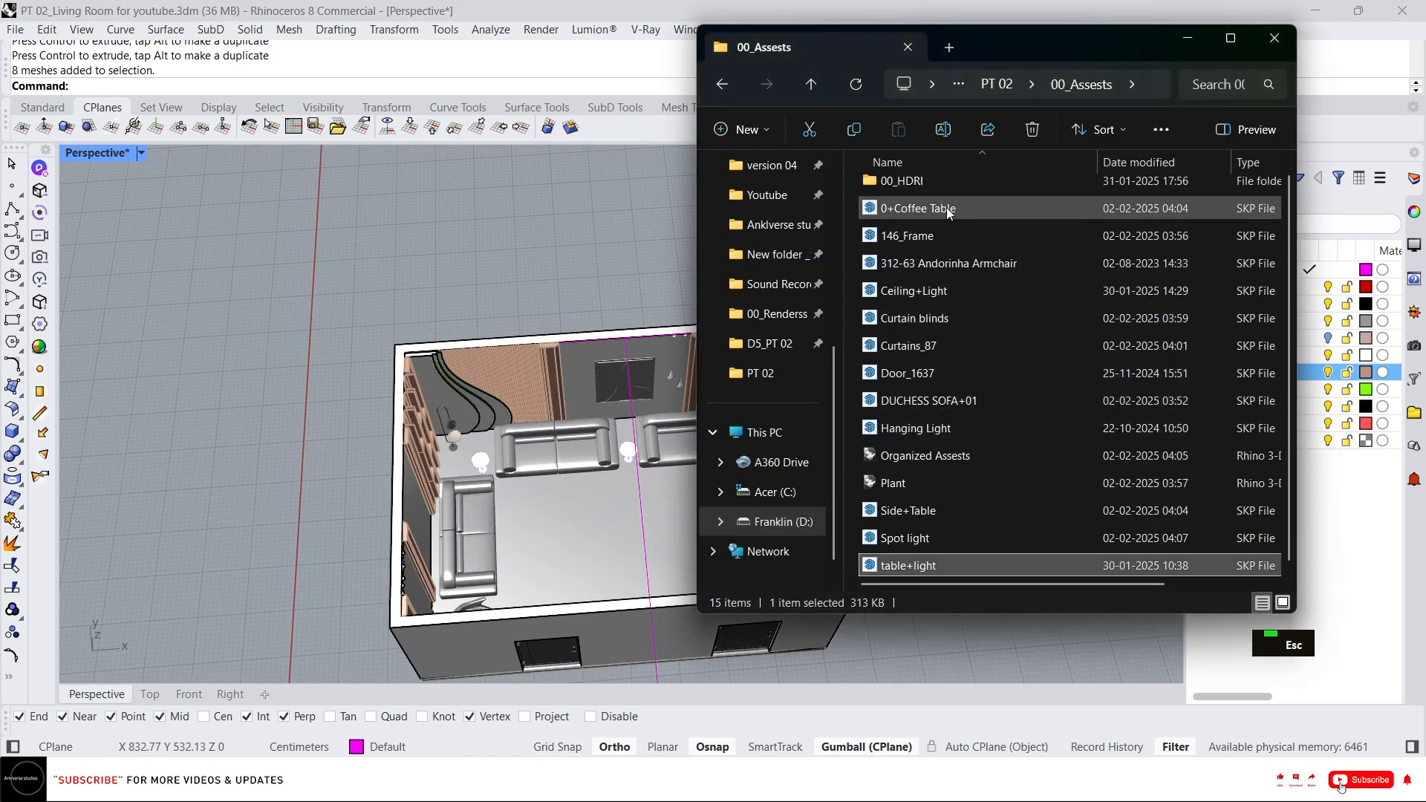
click(947, 211)
drag(928, 214, 522, 450)
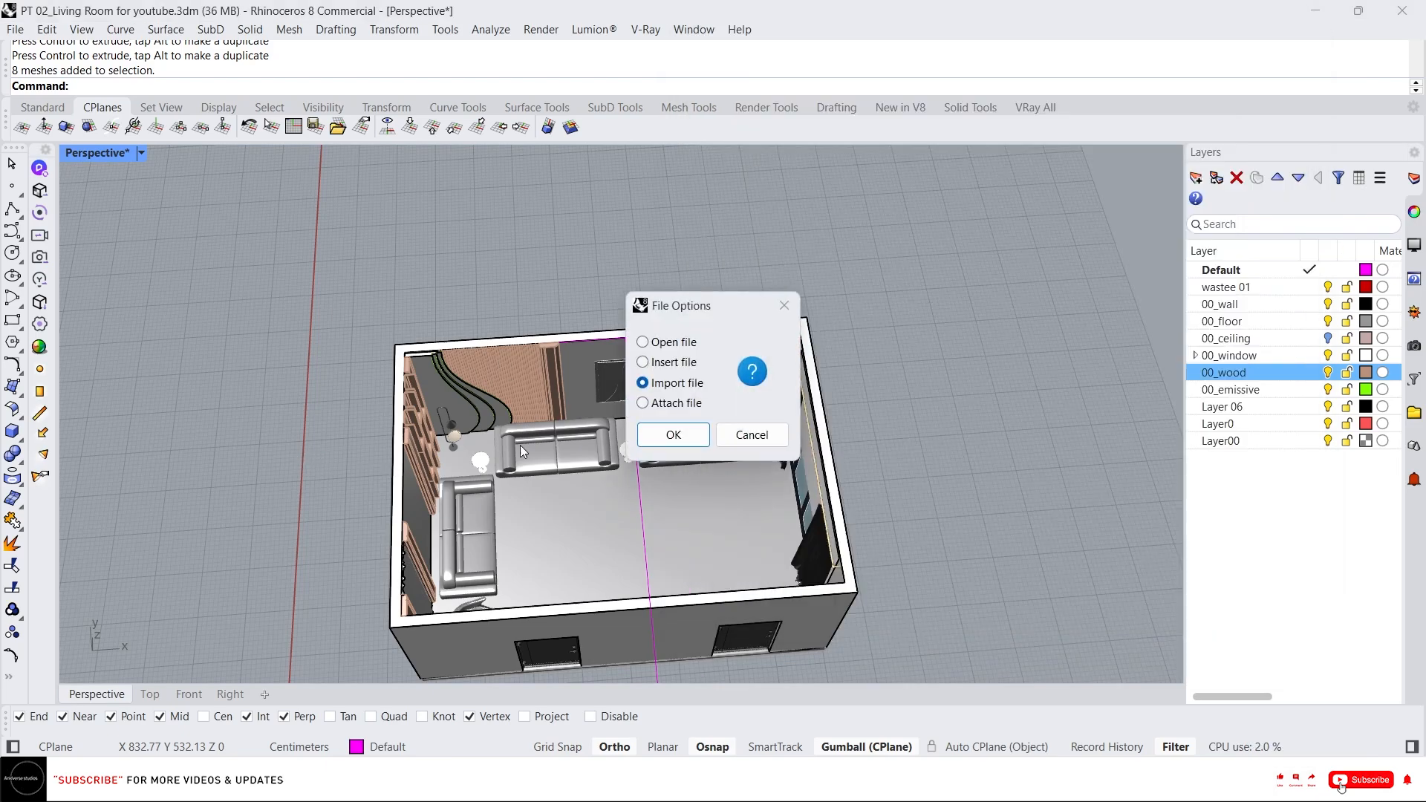
click(704, 432)
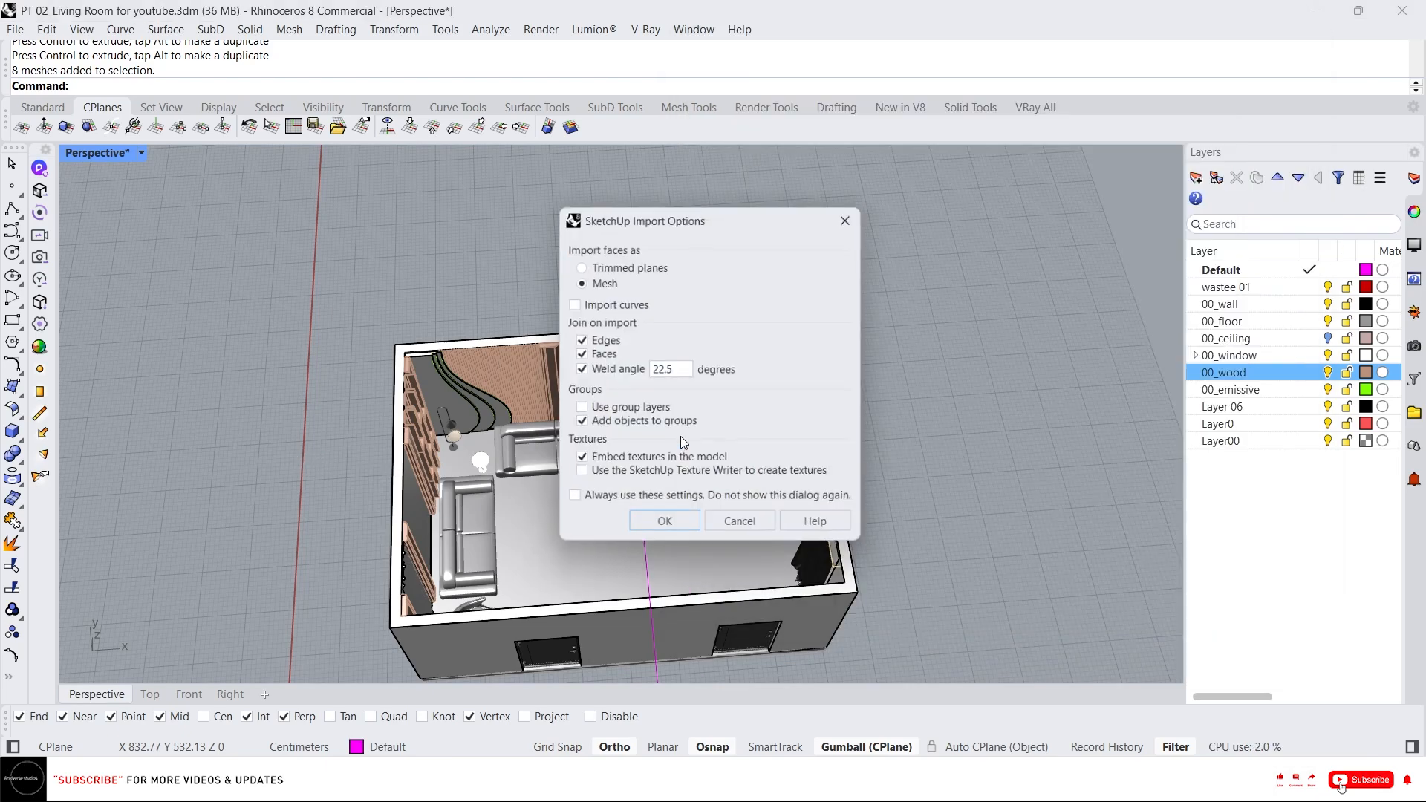
click(665, 525)
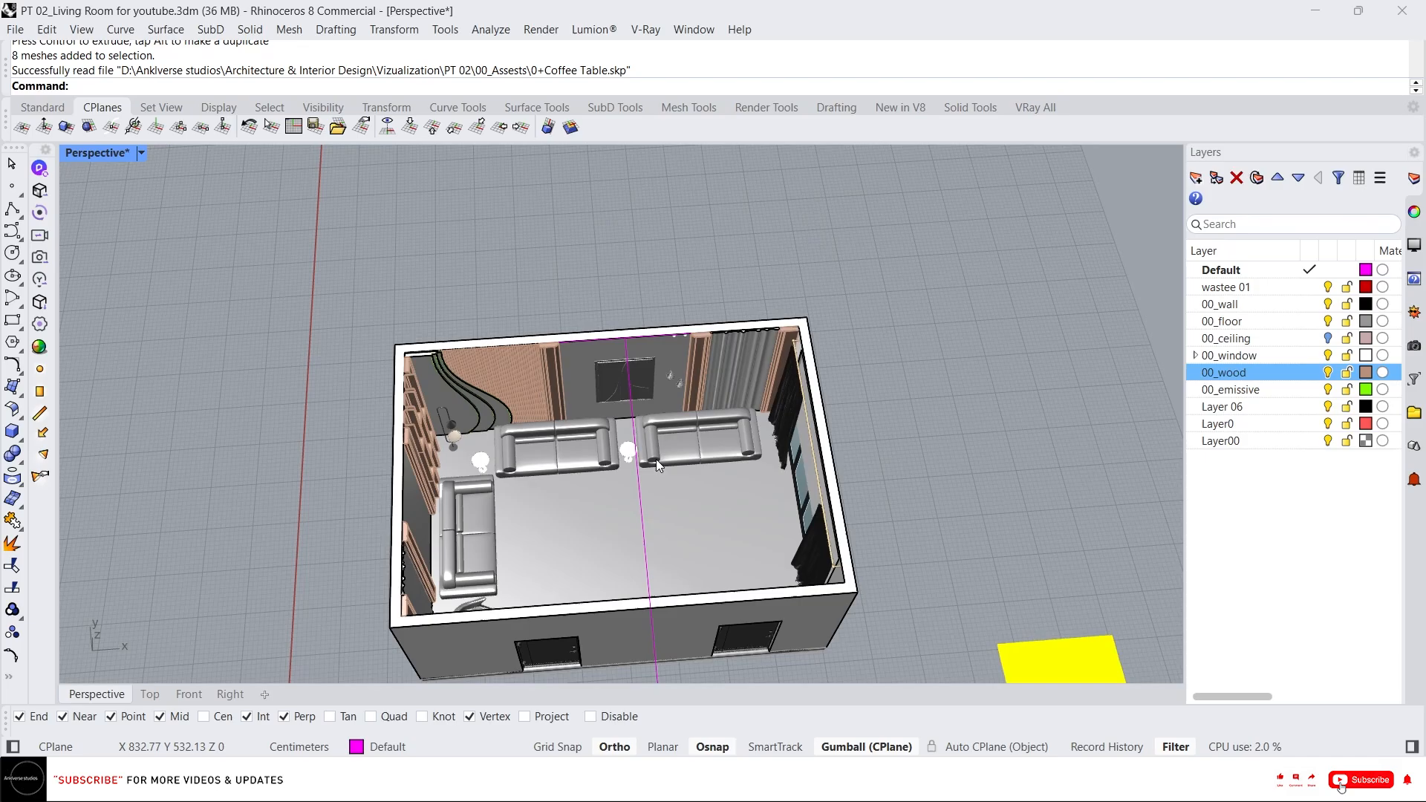
Select all pieces of the imported coffee table and its rug and group them together.
scroll(663, 453, up, 3)
scroll(884, 552, up, 4)
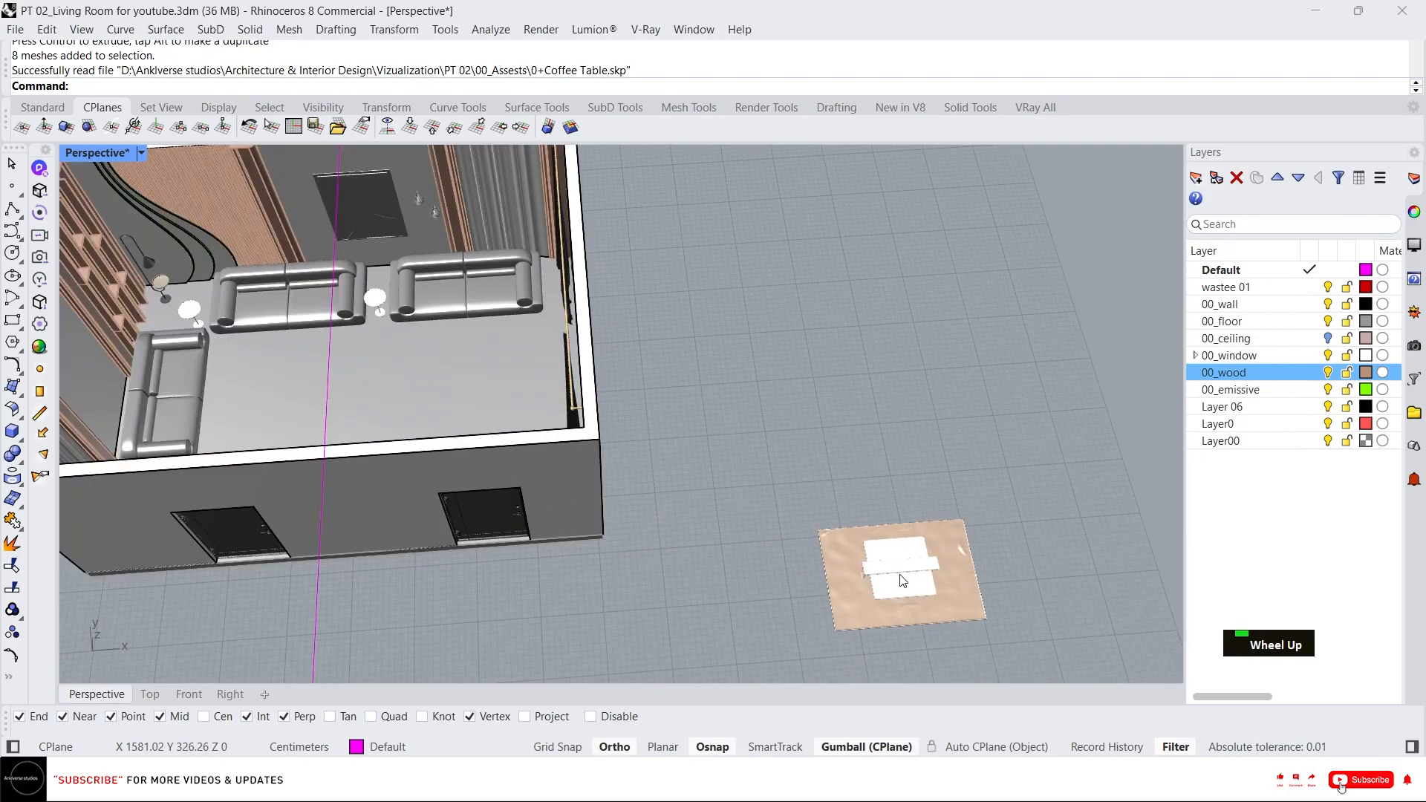
click(899, 576)
right_drag(899, 577, 881, 416)
scroll(885, 502, down, 4)
scroll(914, 547, up, 8)
right_drag(914, 547, 840, 662)
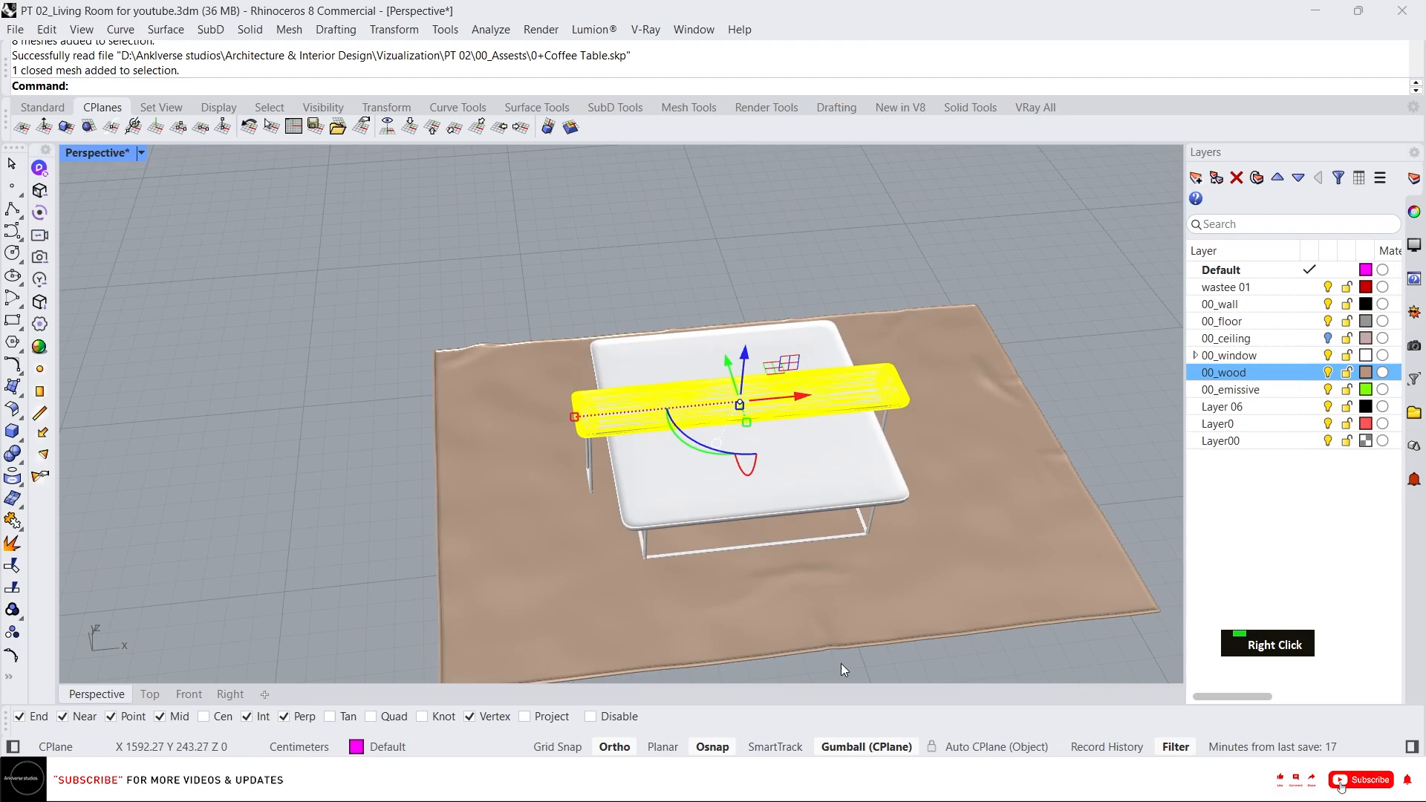
click(769, 489)
right_drag(768, 489, 765, 380)
click(561, 331)
click(635, 434)
right_drag(640, 364, 608, 441)
click(430, 333)
click(477, 412)
scroll(587, 345, down, 10)
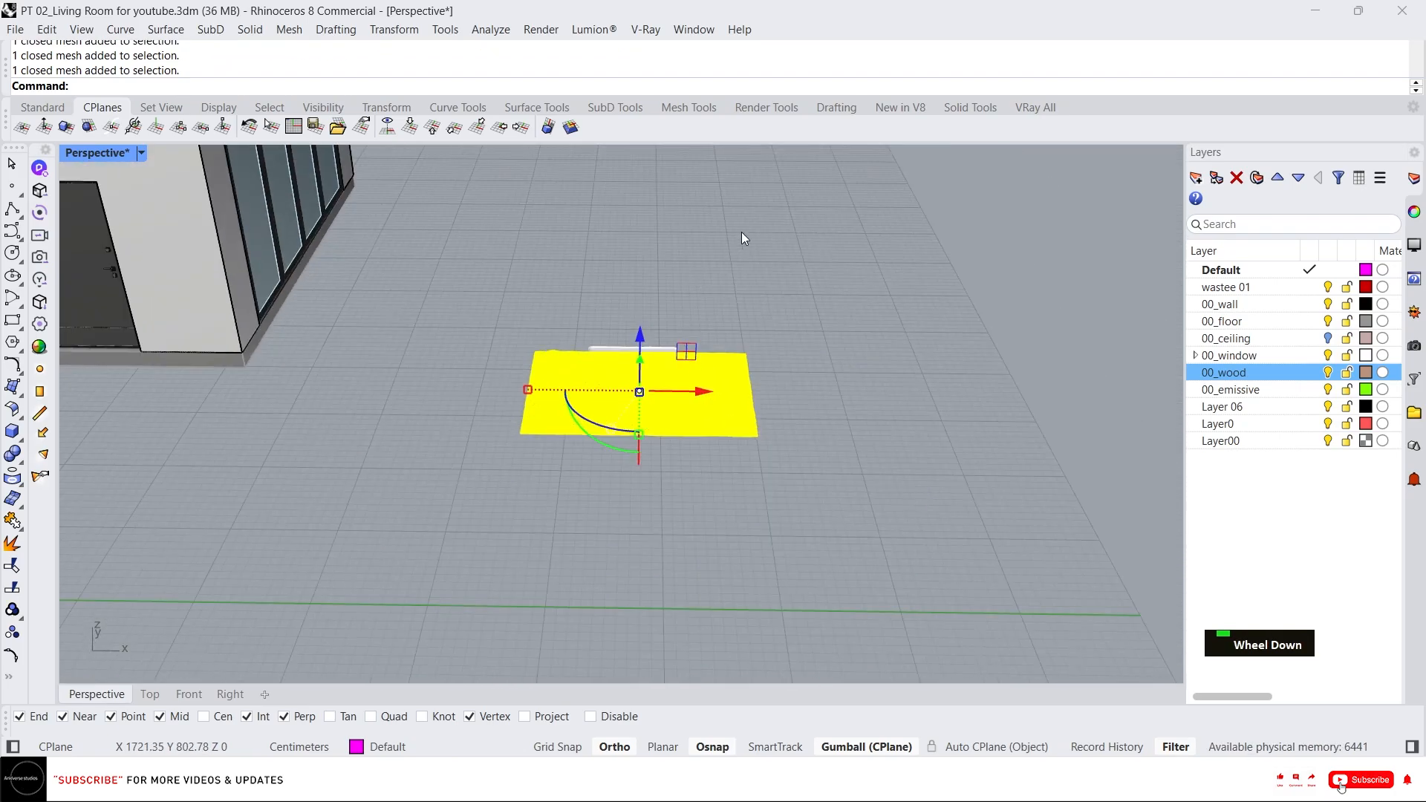
click(859, 505)
drag(859, 505, 481, 305)
text(g)
key(space)
Move the grouped coffee table from its rug corner into the room against the front wall corner.
right_drag(557, 371, 641, 440)
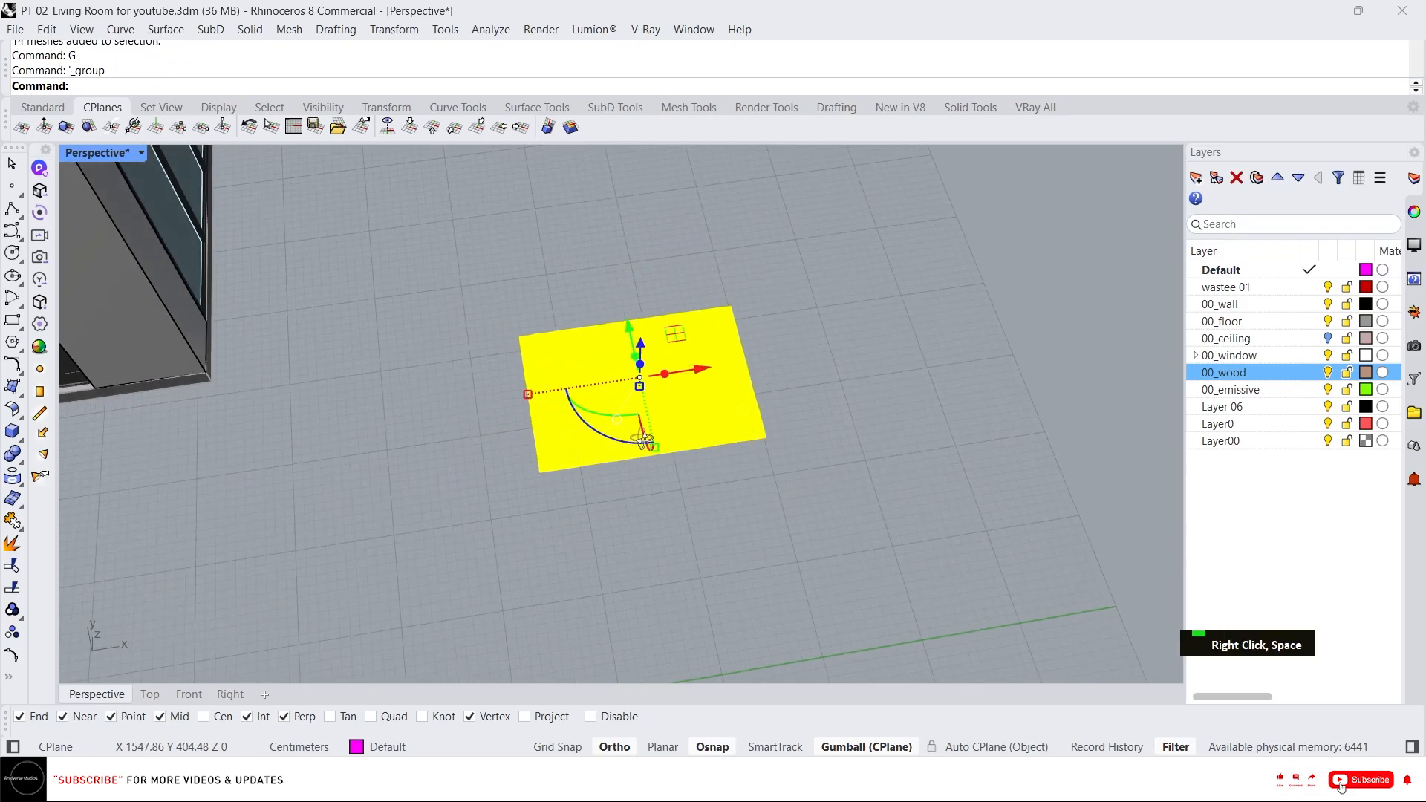
scroll(546, 494, up, 5)
right_drag(558, 427, 566, 386)
scroll(566, 386, up, 6)
scroll(573, 542, up, 5)
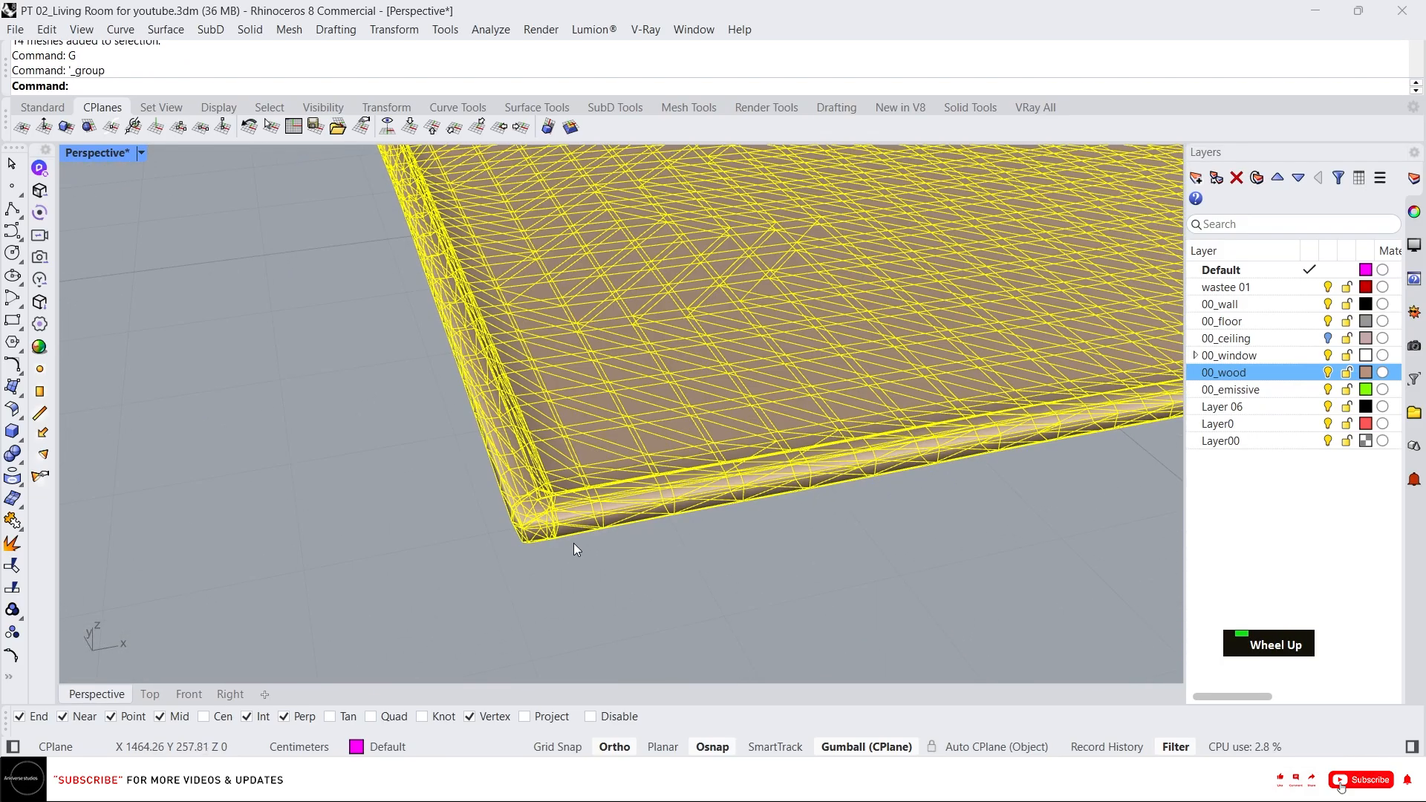
text(m)
key(space)
click(573, 545)
scroll(550, 446, down, 8)
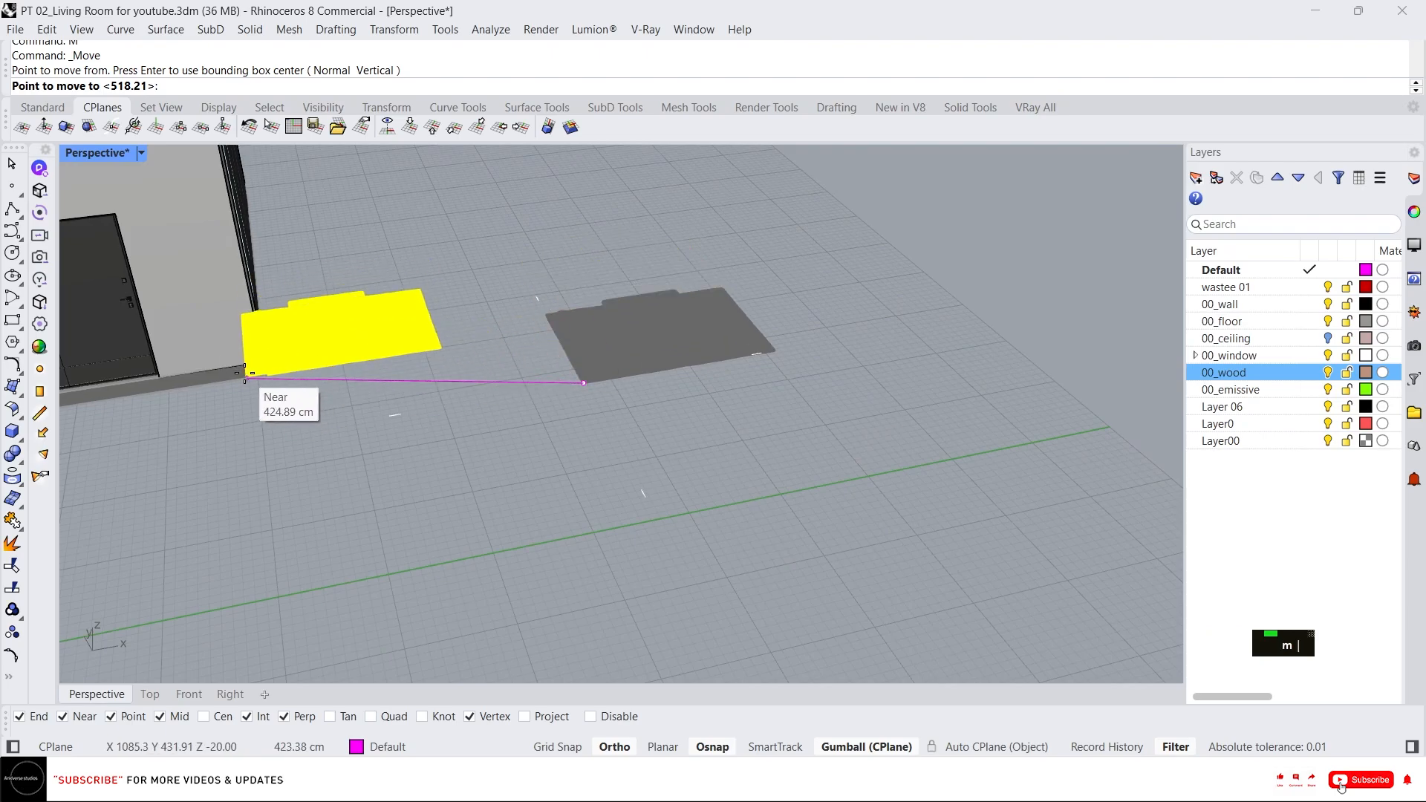
click(229, 371)
scroll(555, 359, down, 4)
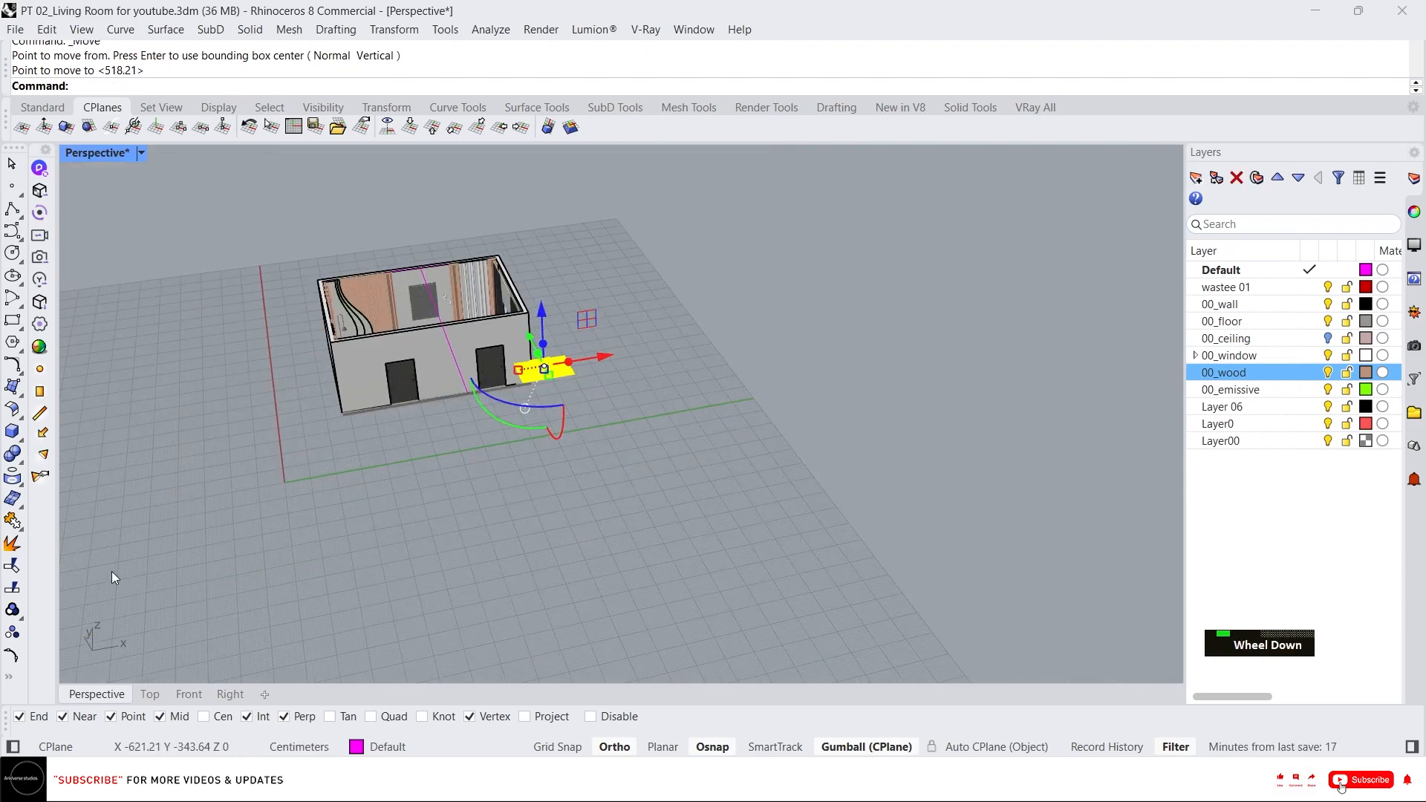
In the Top view, shift the coffee table group with the gumball to sit in front of the left sofa.
click(150, 694)
scroll(675, 413, down, 4)
scroll(1011, 539, up, 1)
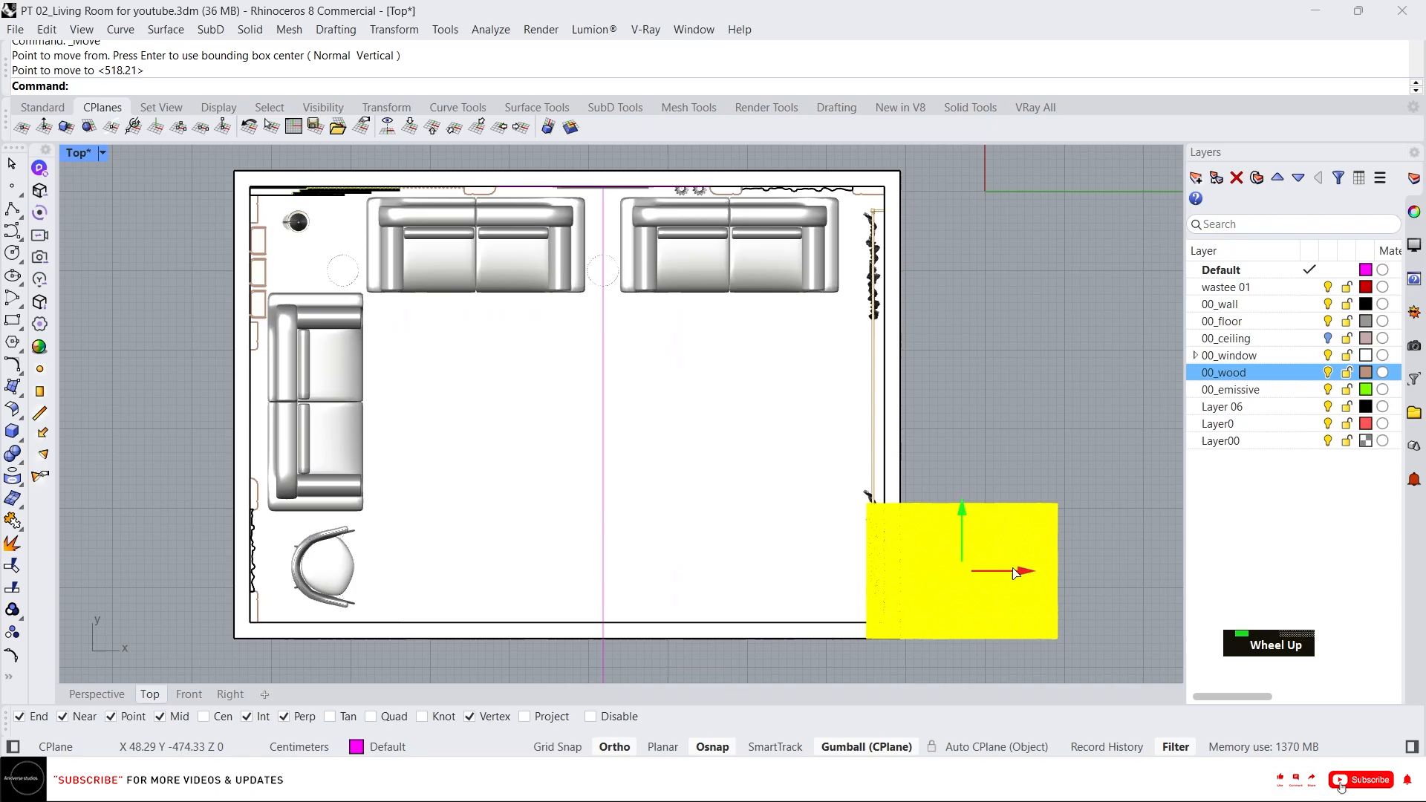
drag(1014, 573, 569, 572)
key(Escape)
click(525, 548)
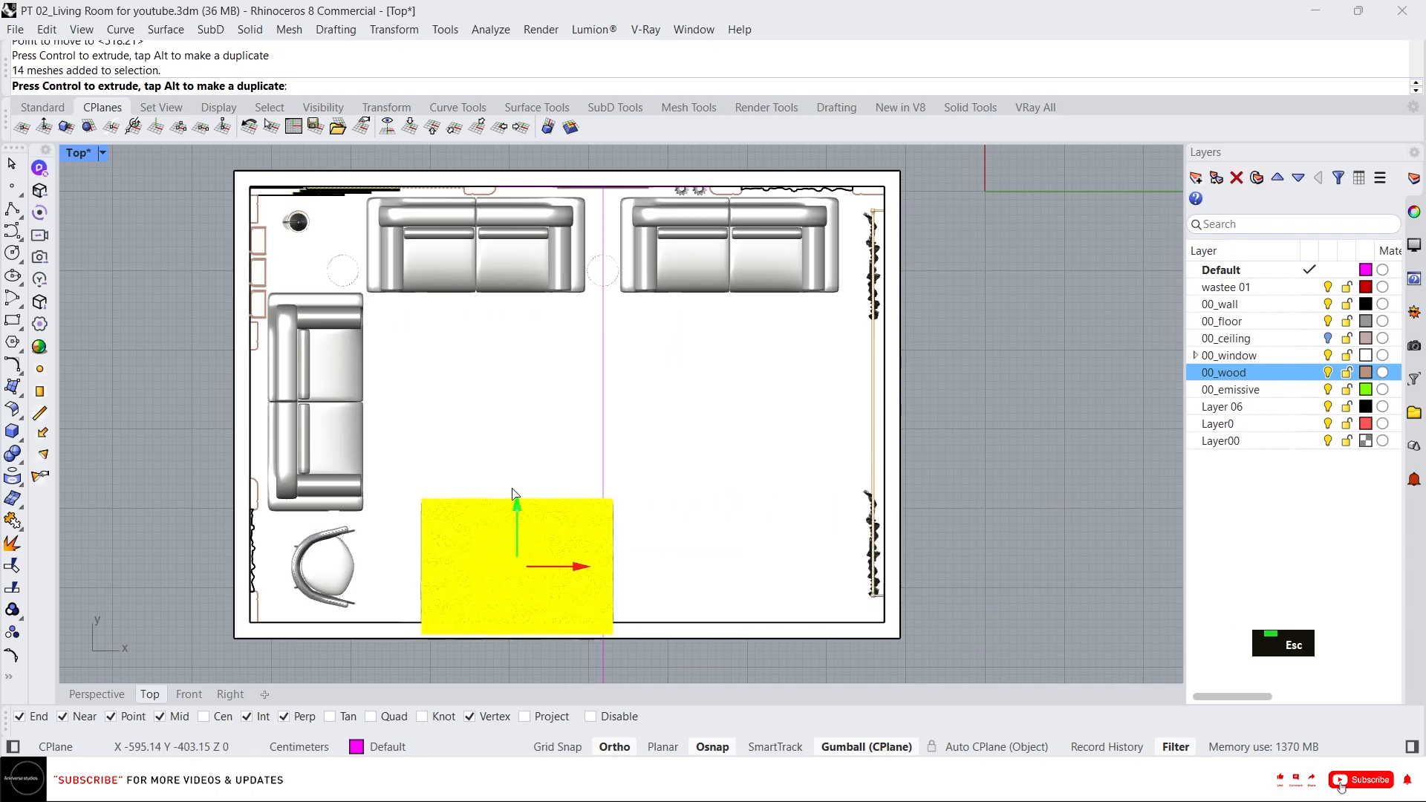
drag(514, 496, 511, 343)
scroll(498, 382, up, 2)
drag(591, 431, 552, 427)
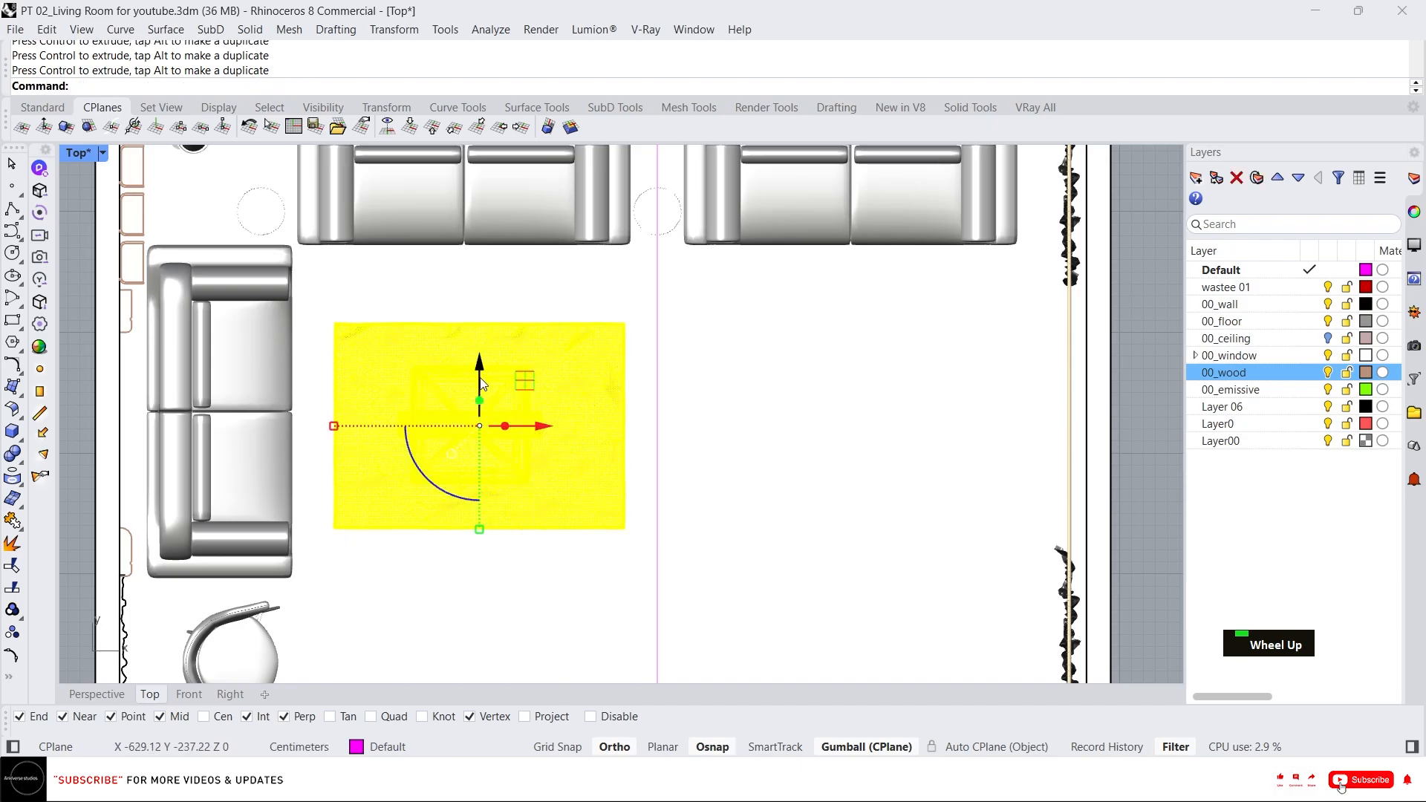
drag(479, 379, 479, 364)
drag(545, 416, 531, 417)
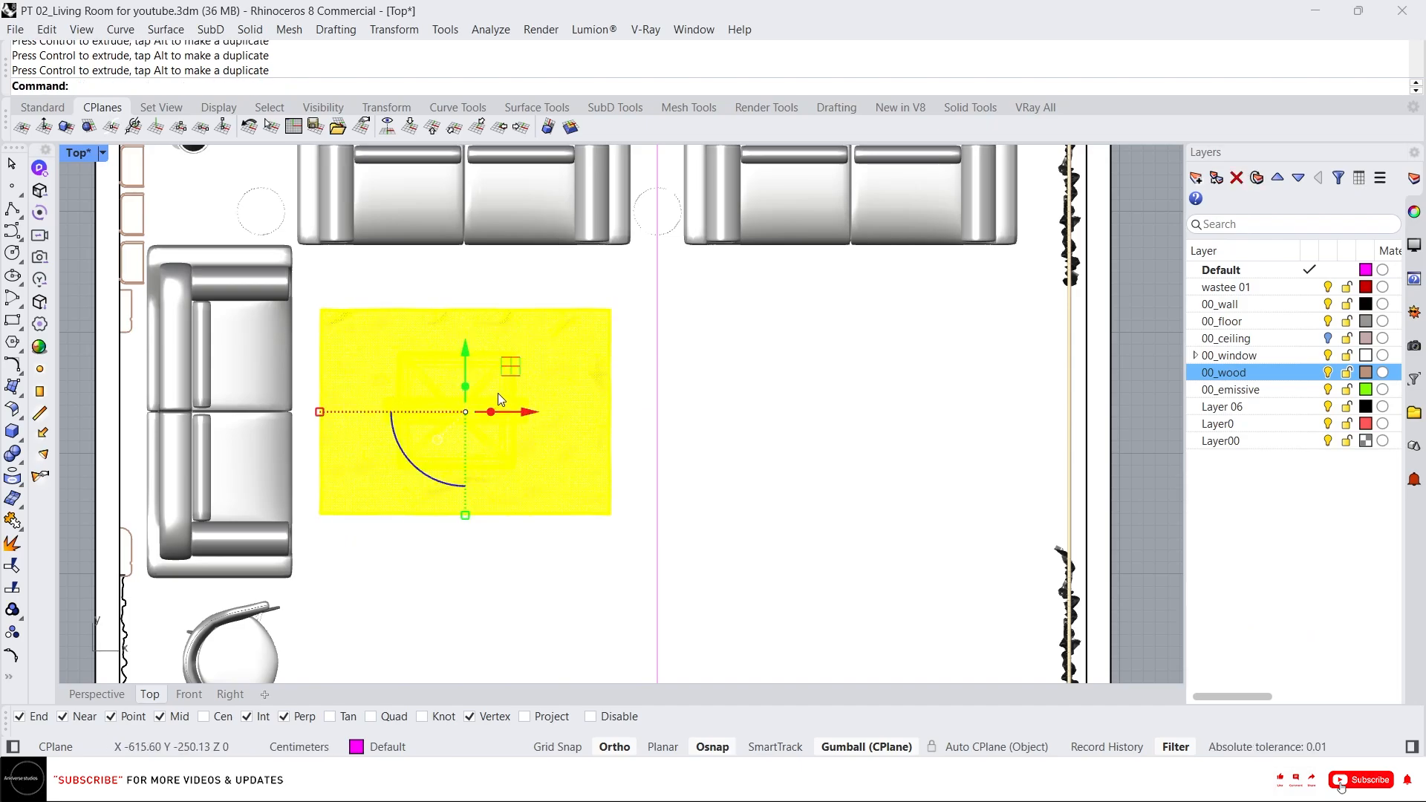
Mirror a copy of the coffee table group across the room's vertical centre line in front of the right sofa.
text(mi)
key(Return)
click(655, 408)
click(666, 496)
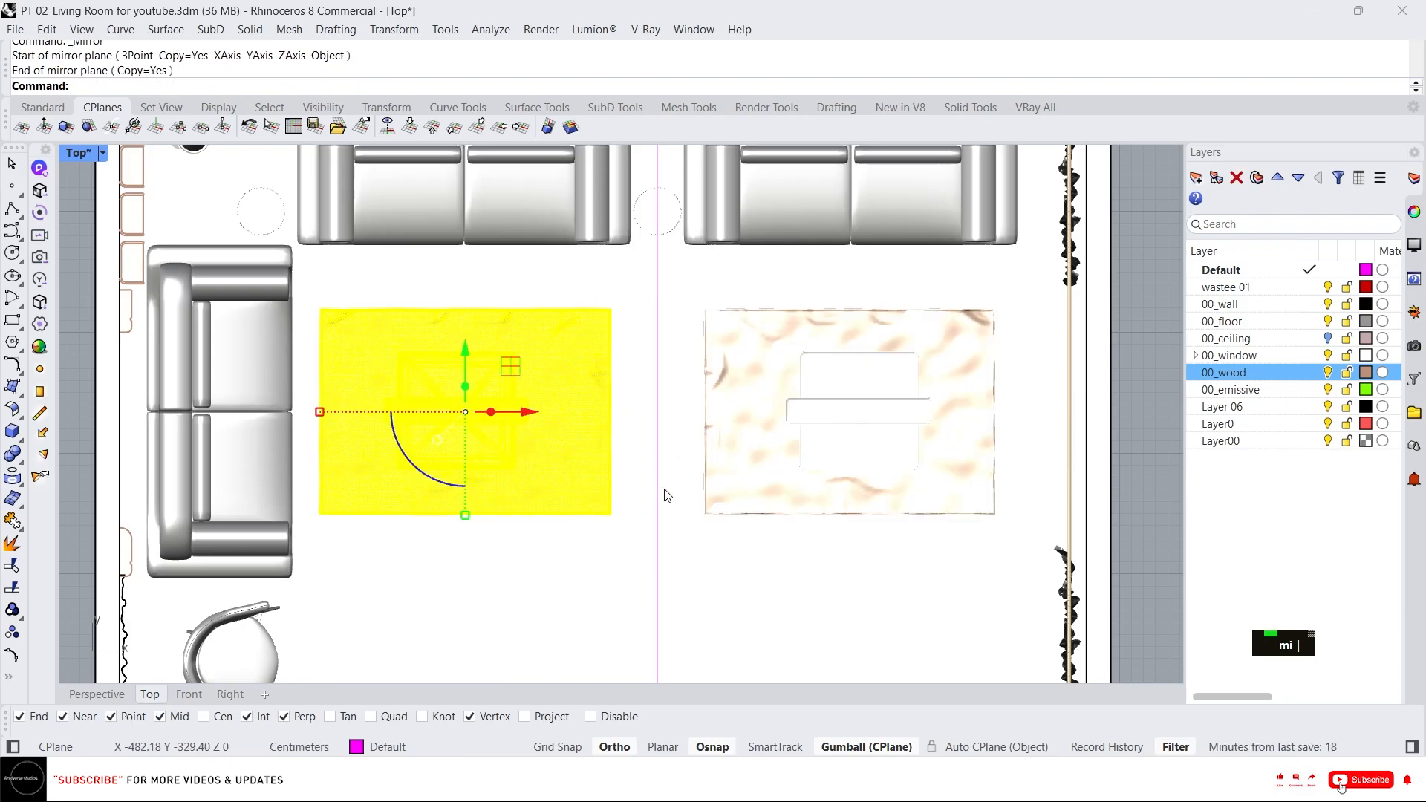
scroll(680, 516, down, 3)
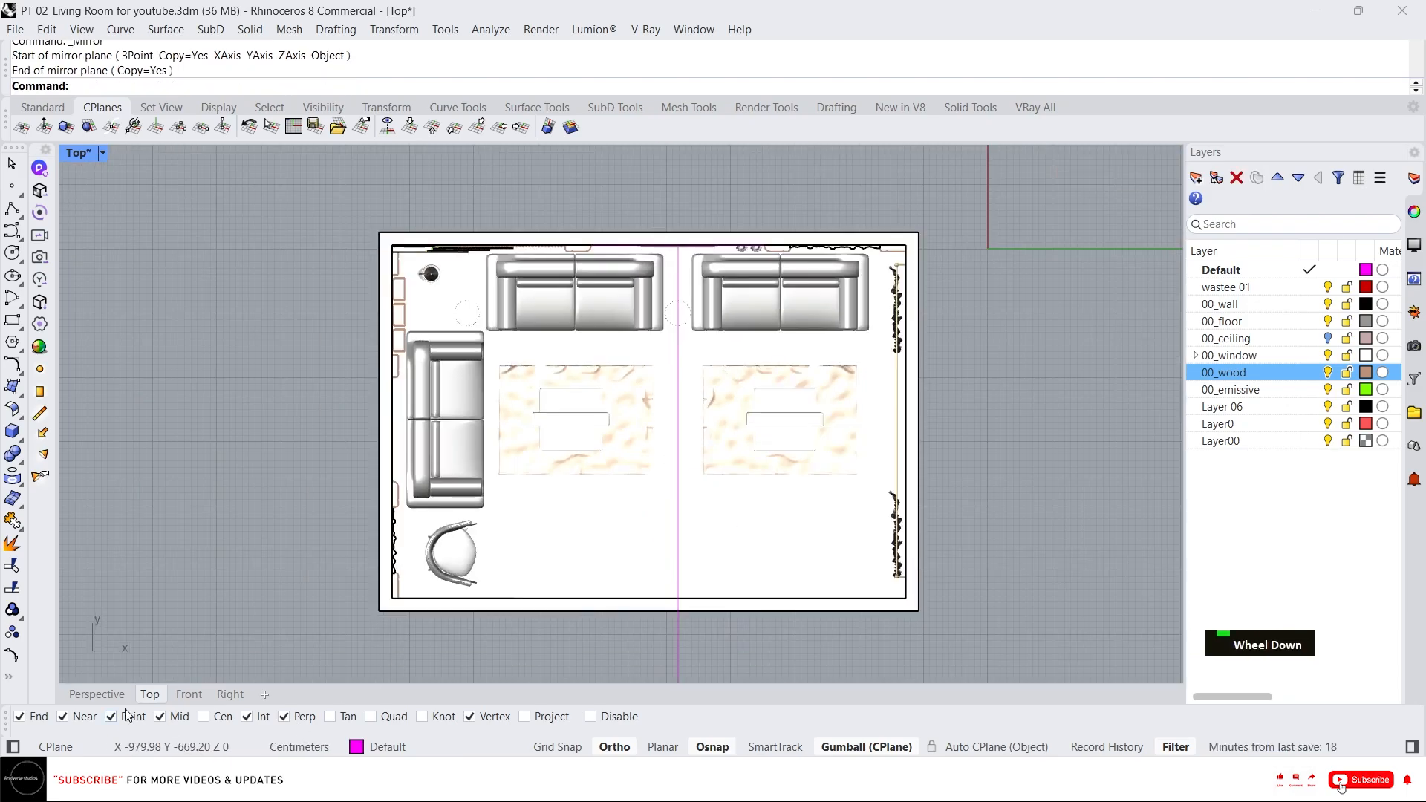
Inspect the two coffee tables and rugs between the sofas in the Perspective view.
click(97, 694)
scroll(461, 266, up, 7)
right_drag(454, 276, 416, 387)
scroll(643, 383, up, 5)
scroll(644, 386, down, 1)
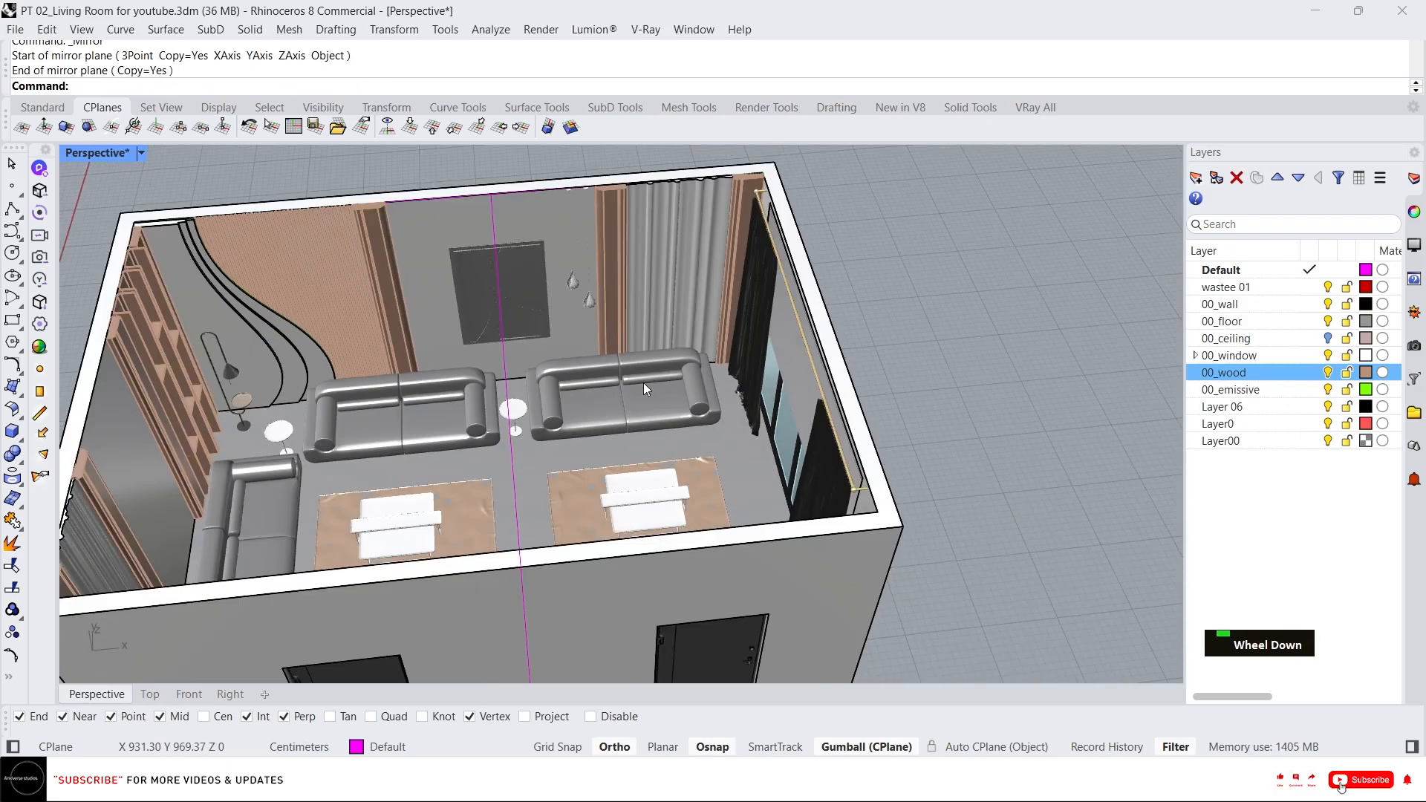
scroll(644, 383, up, 1)
right_drag(644, 383, 439, 464)
scroll(468, 453, up, 7)
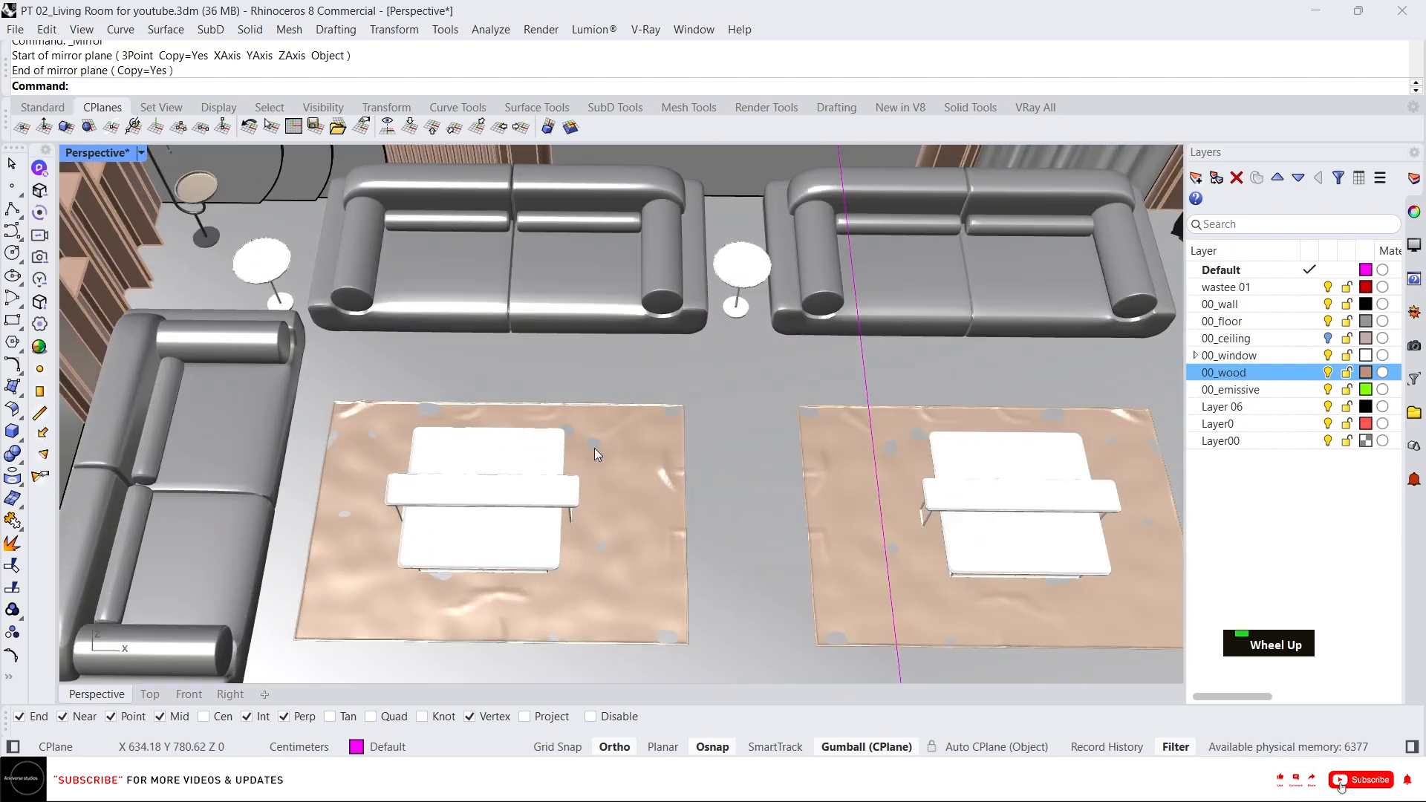
click(663, 472)
scroll(847, 490, up, 5)
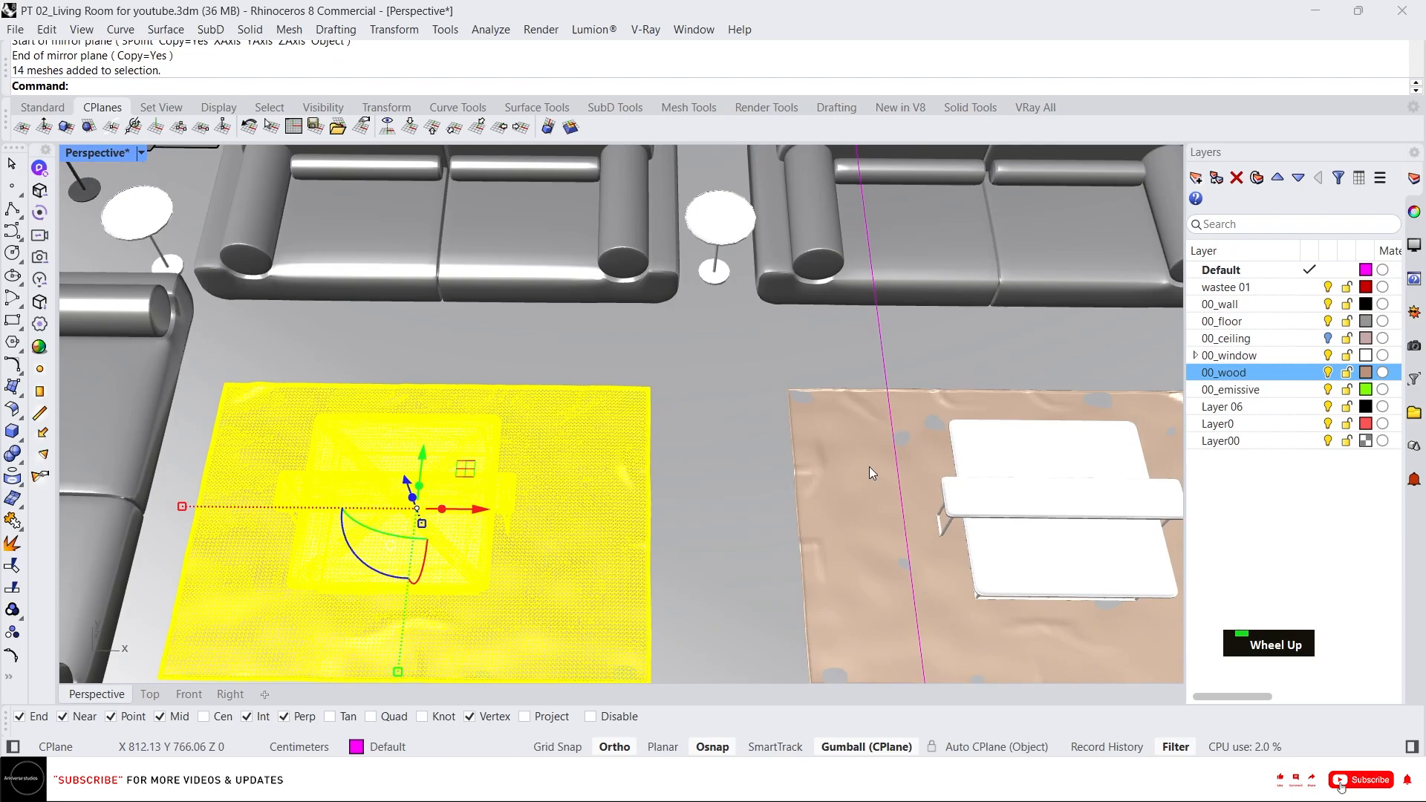
scroll(928, 386, down, 1)
scroll(917, 394, up, 2)
right_drag(920, 411, 938, 337)
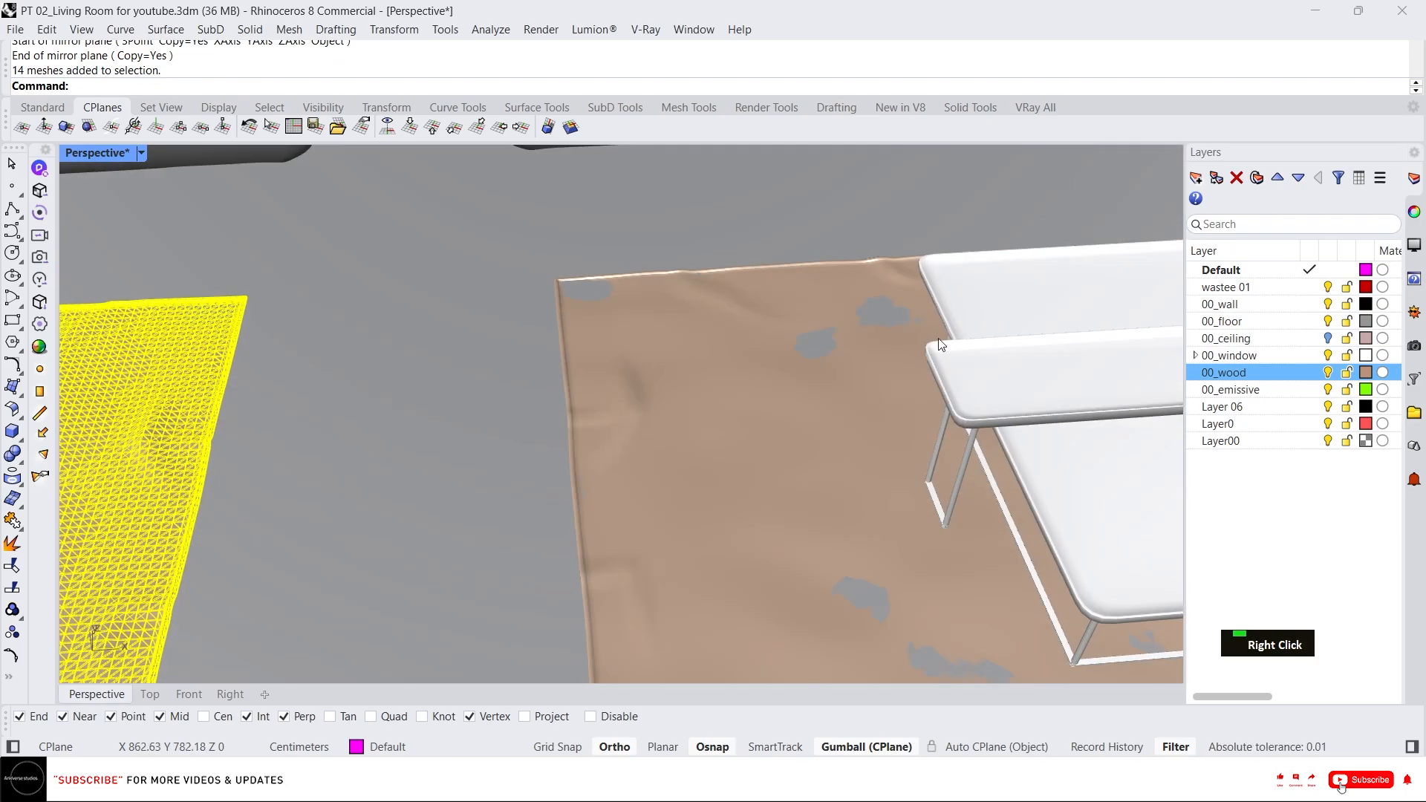
scroll(874, 448, down, 2)
shift+click(870, 410)
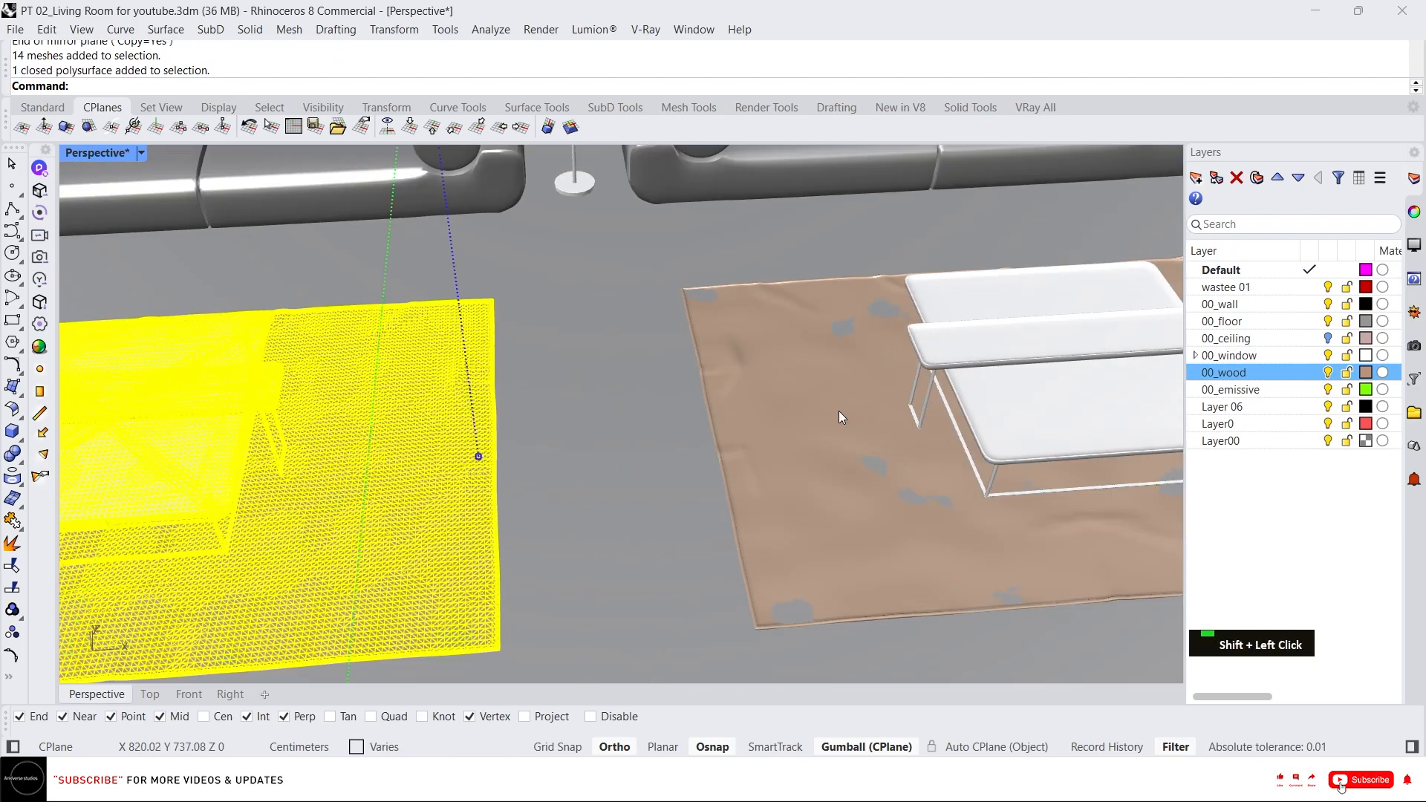
key(Escape)
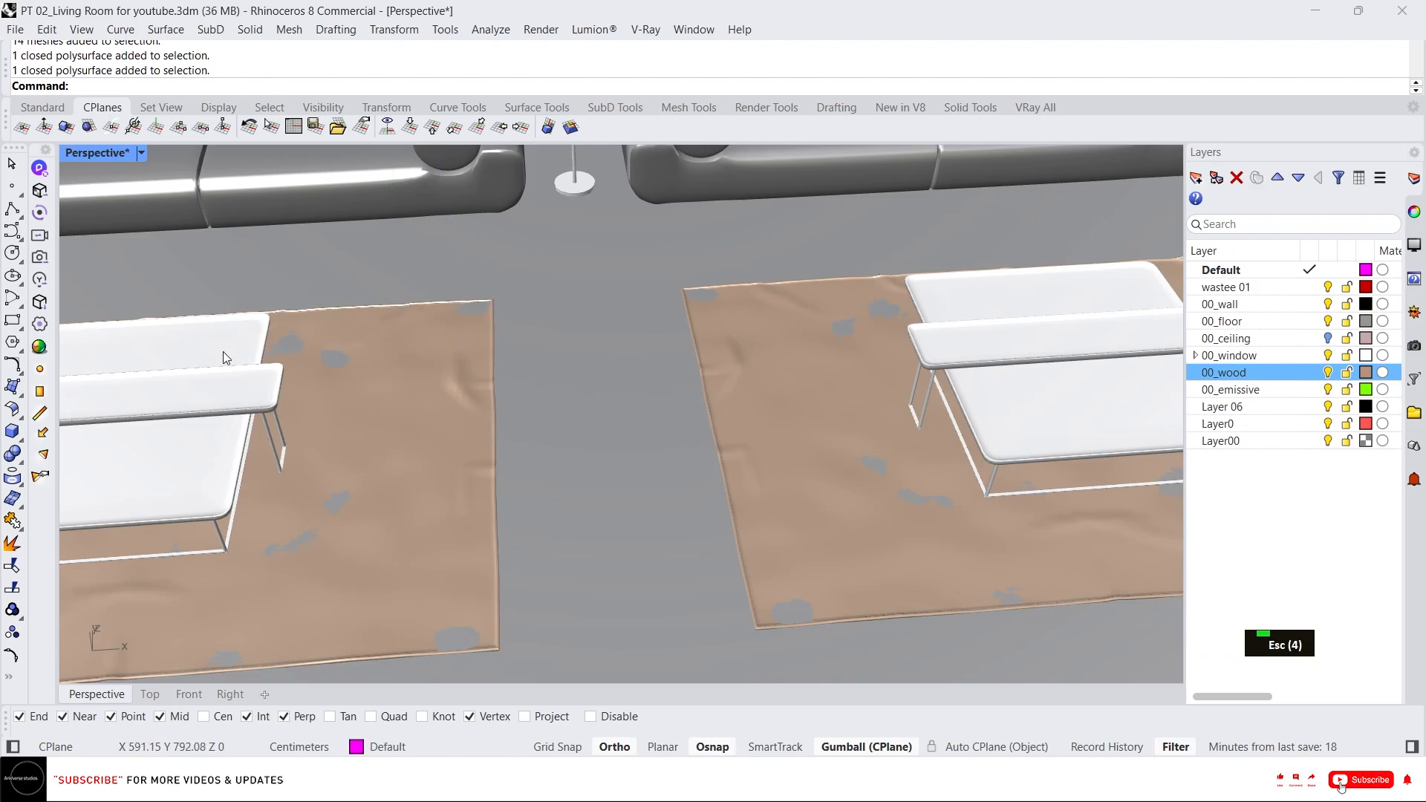
scroll(603, 355, down, 6)
right_drag(600, 355, 520, 434)
scroll(452, 325, up, 6)
key(Escape)
click(475, 308)
shift+click(1046, 420)
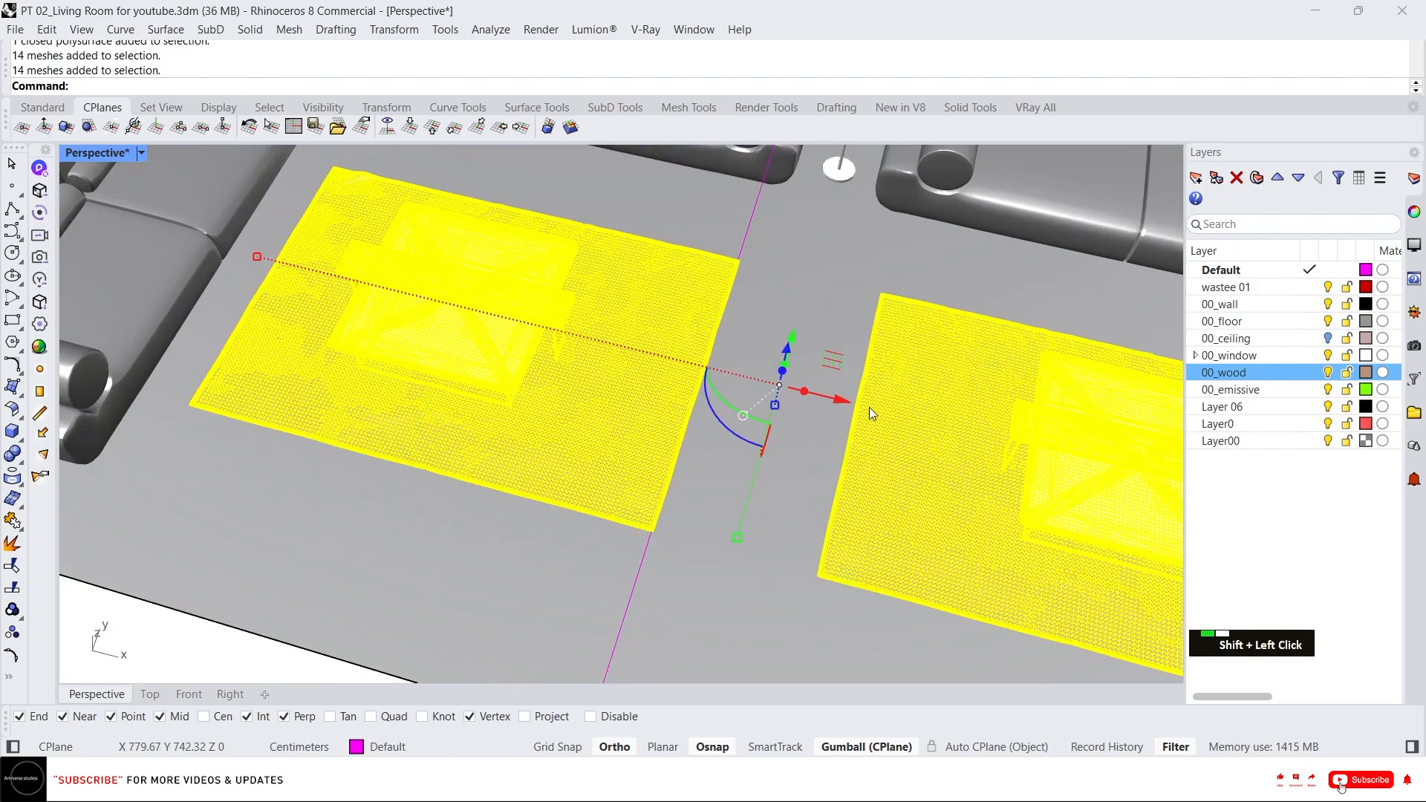
right_drag(869, 407, 767, 382)
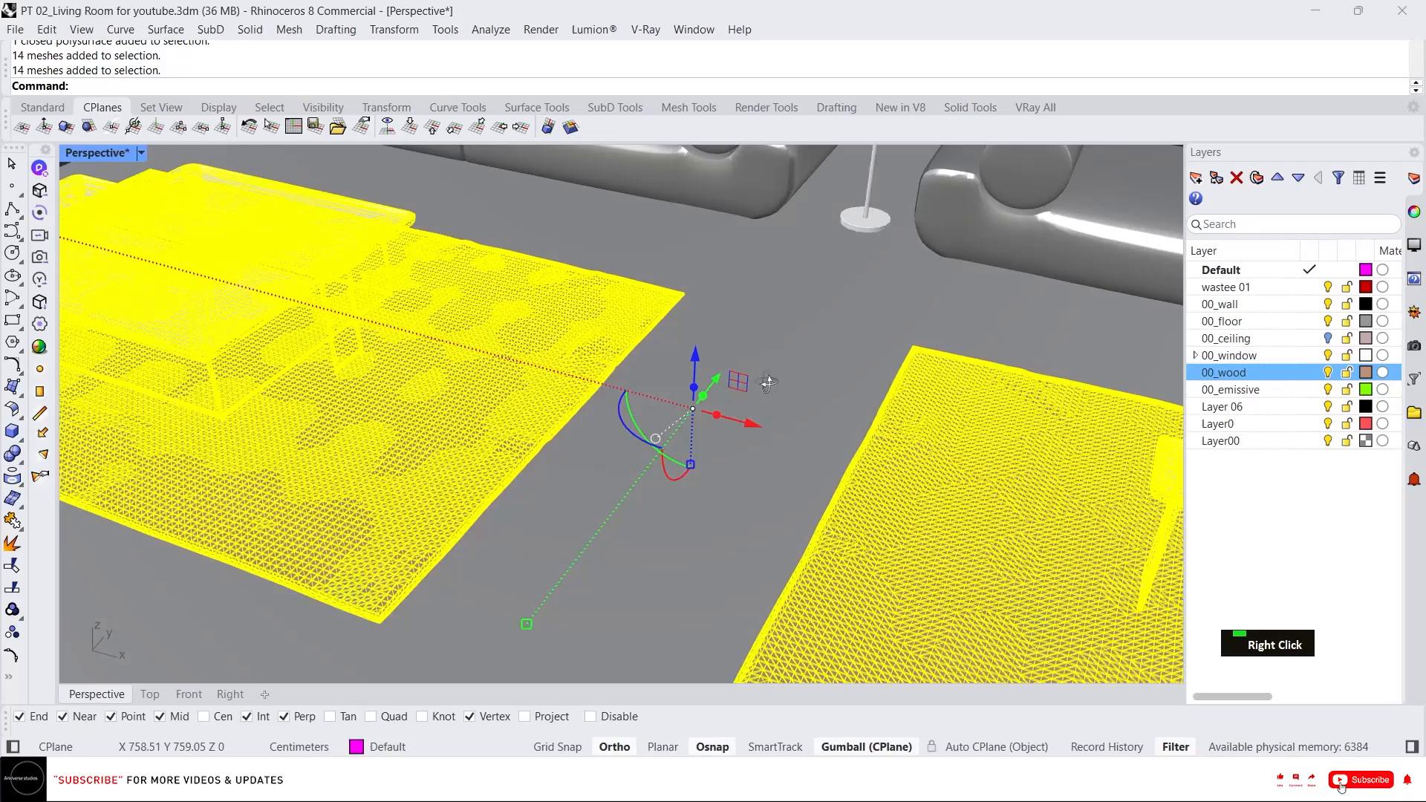
click(696, 358)
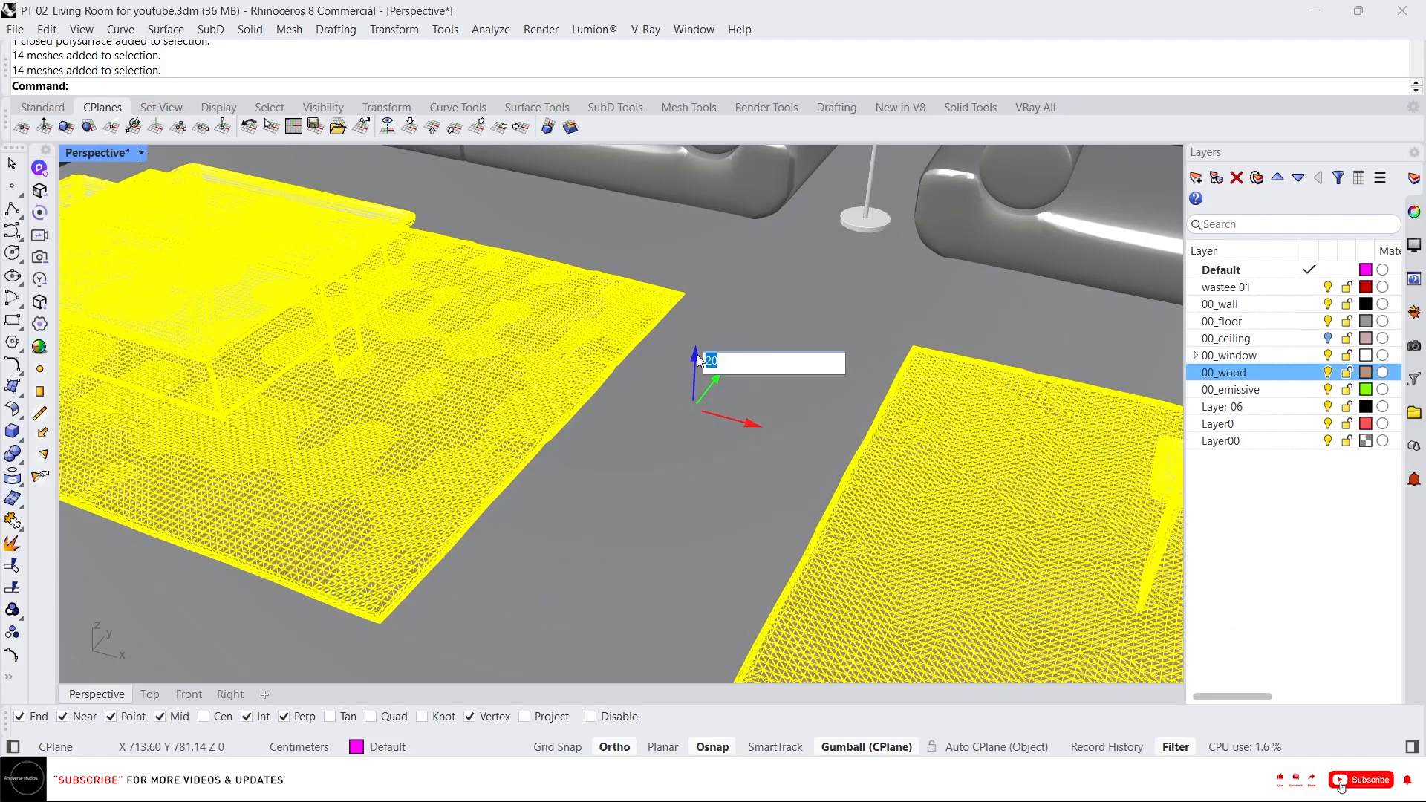
key(Escape)
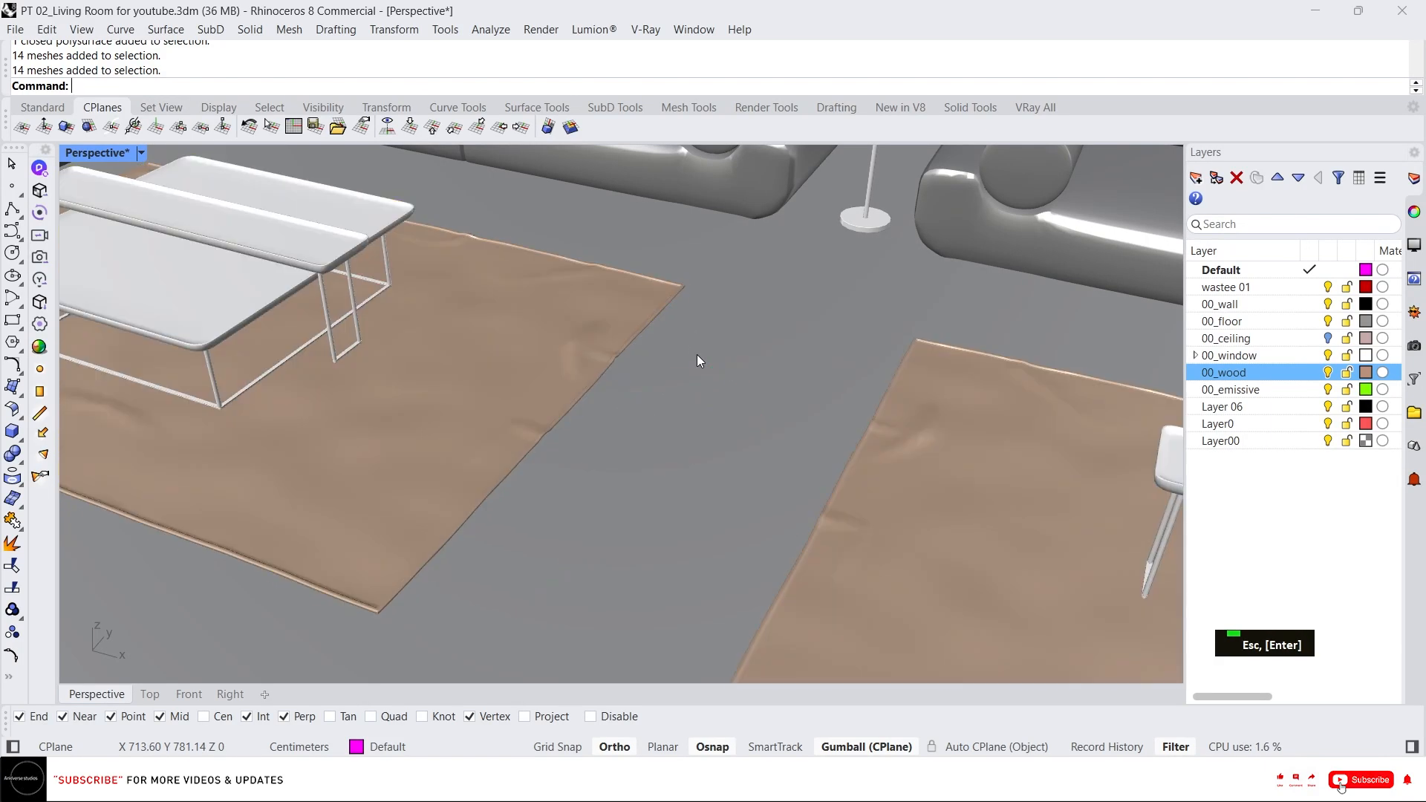
Select and delete the stray open curve near the front wall.
scroll(756, 430, down, 3)
right_drag(756, 431, 841, 482)
scroll(781, 443, down, 6)
right_drag(781, 443, 687, 418)
scroll(720, 431, down, 3)
click(728, 421)
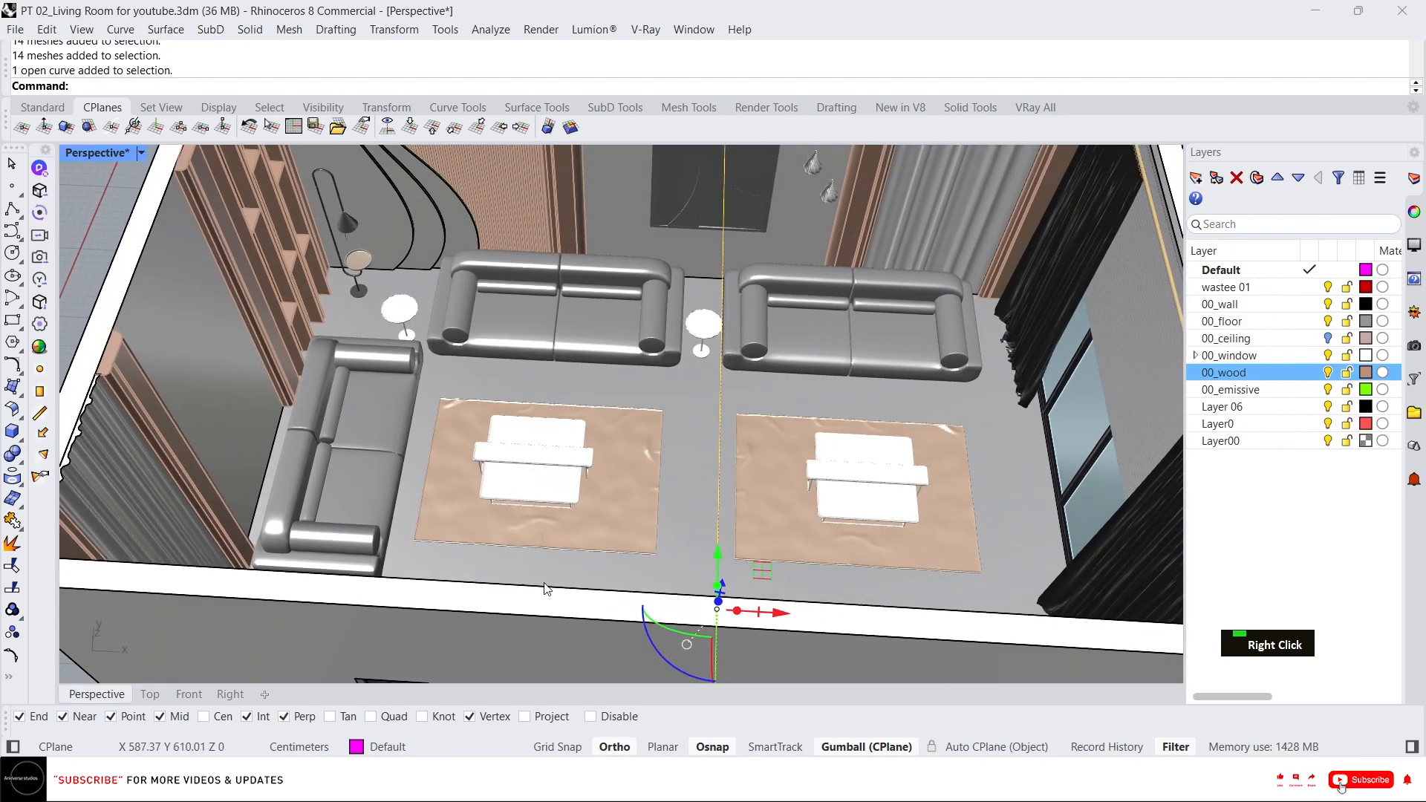
click(148, 695)
click(96, 694)
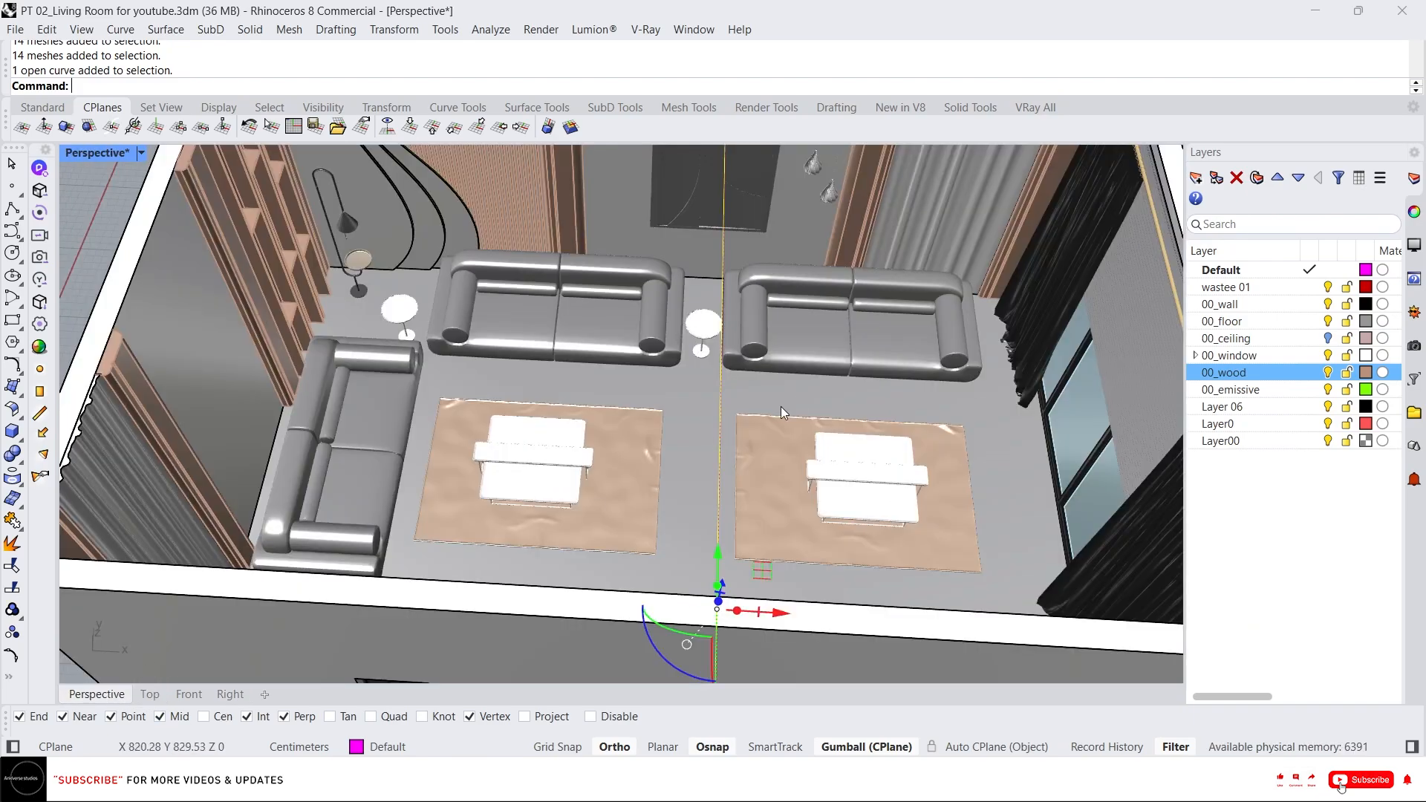
scroll(689, 411, down, 2)
key(Delete)
Inspect the furniture layout around the sofas in the Perspective view.
scroll(710, 378, down, 2)
right_drag(710, 377, 826, 404)
scroll(640, 331, down, 3)
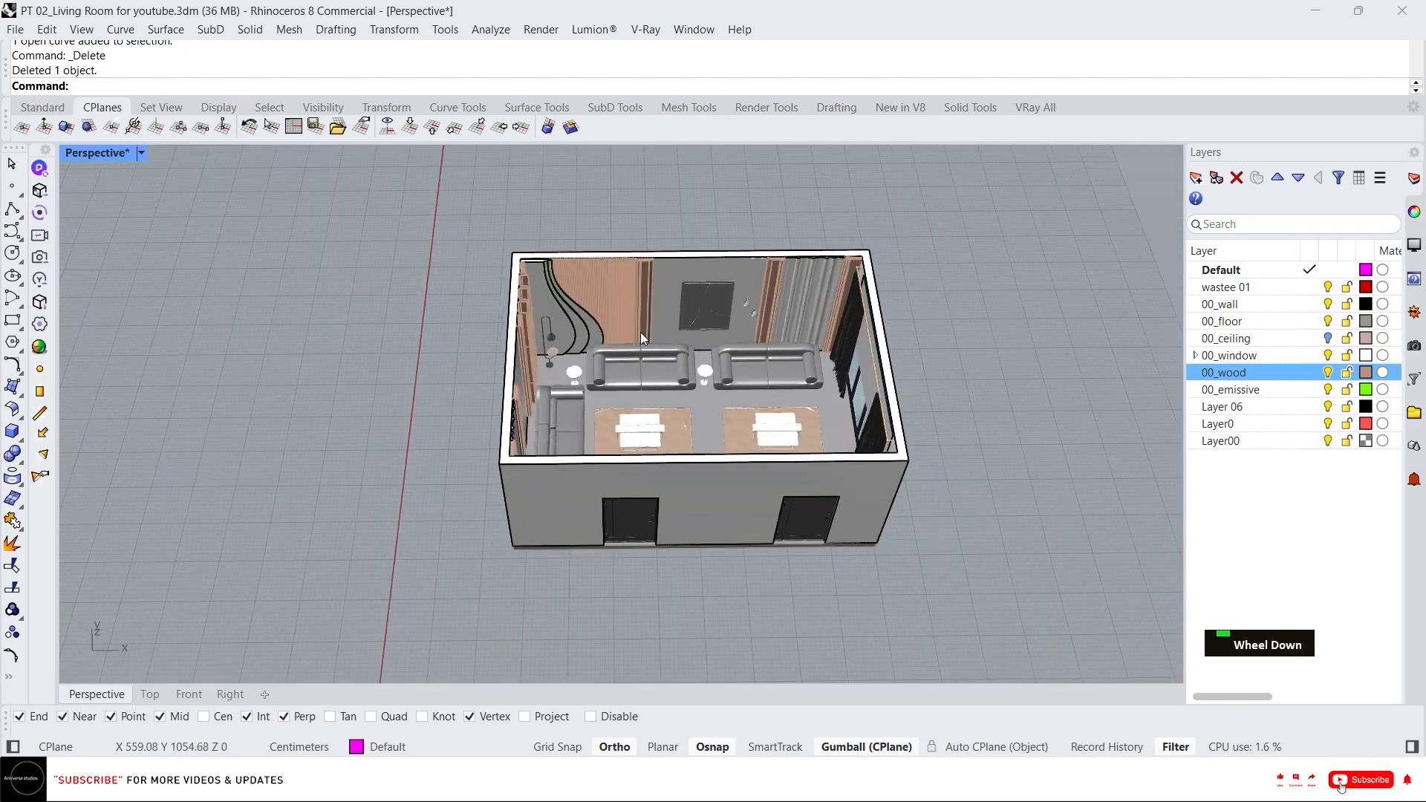
scroll(724, 358, up, 4)
right_drag(724, 358, 684, 338)
scroll(773, 235, up, 1)
scroll(688, 269, down, 3)
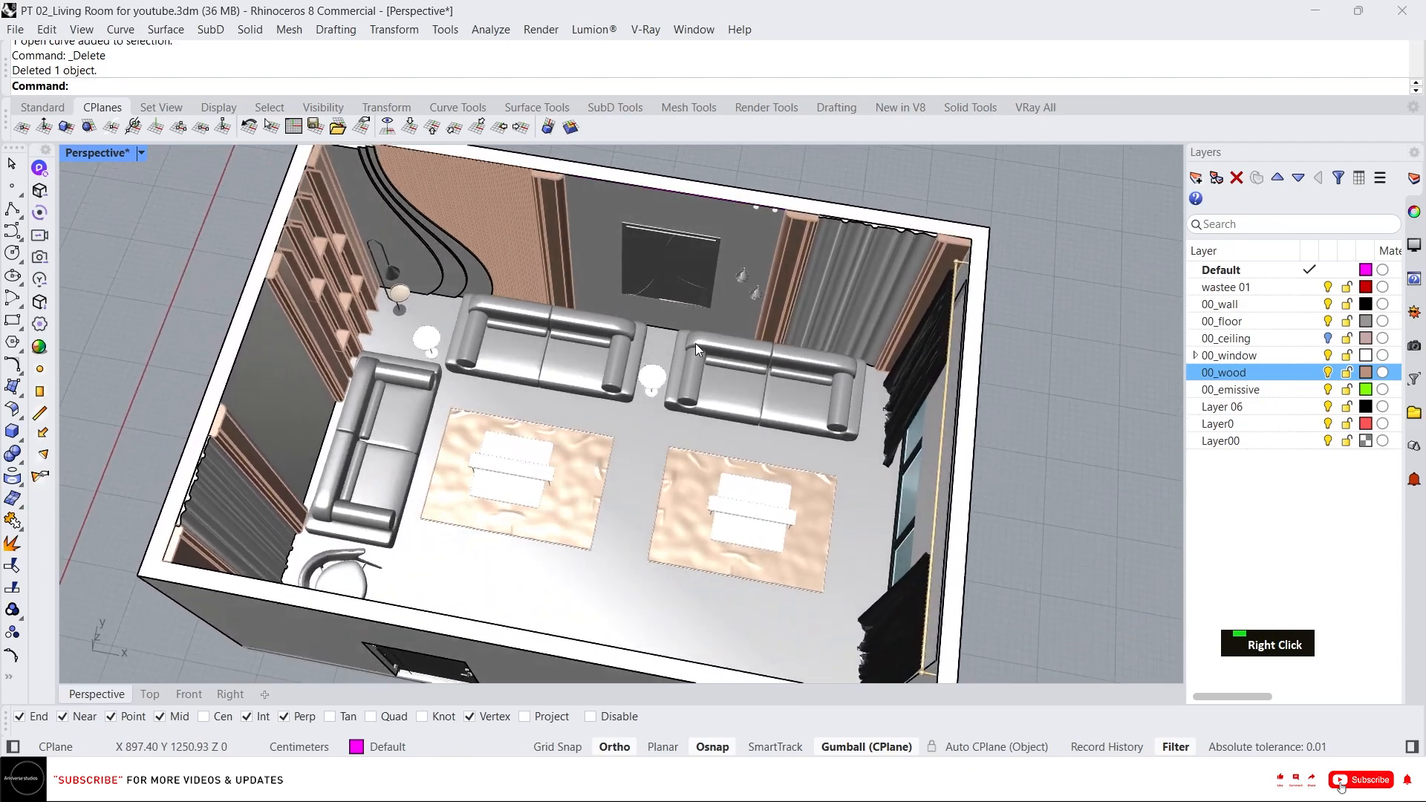
scroll(690, 341, up, 2)
scroll(839, 360, up, 3)
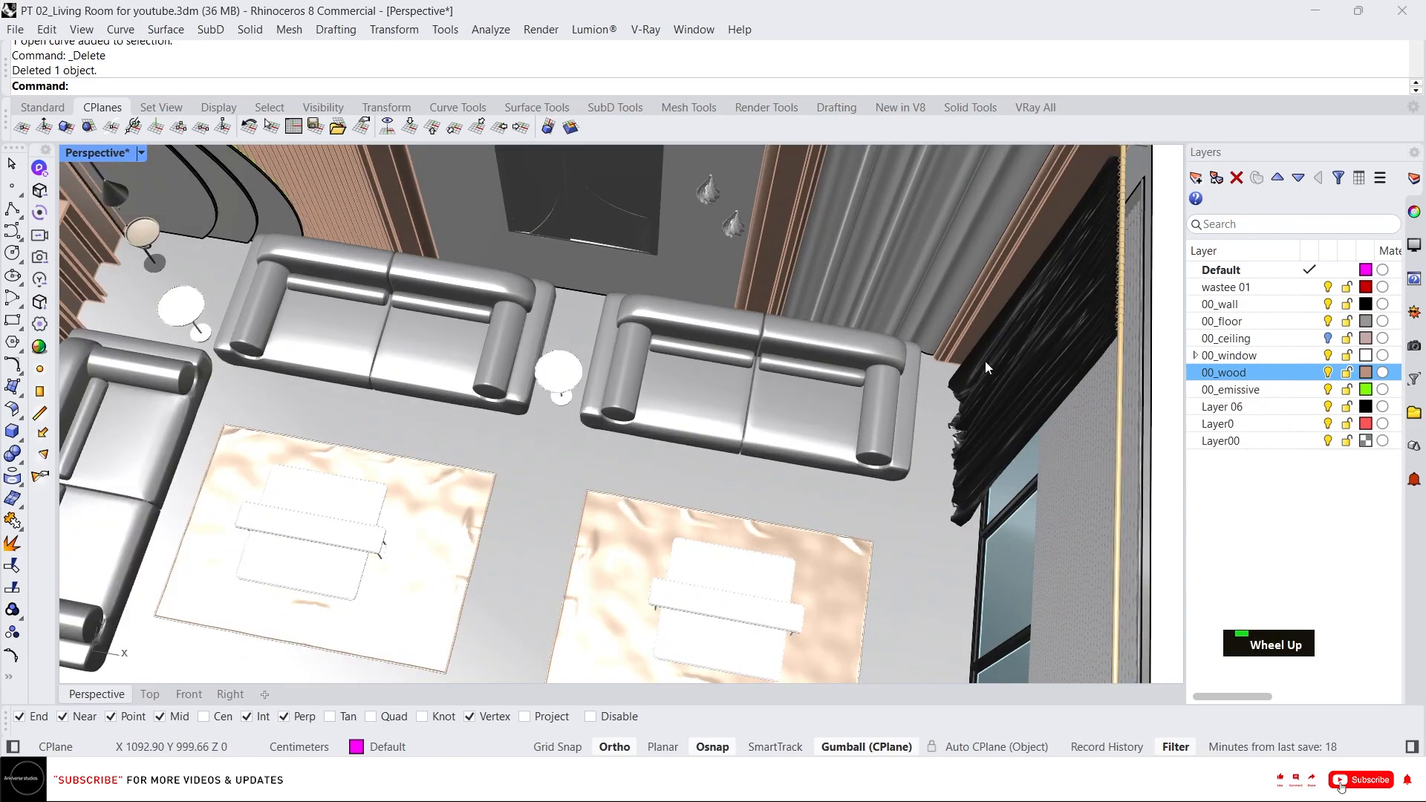
Inspect the side table between the two sofas from the Perspective and Top views.
click(572, 379)
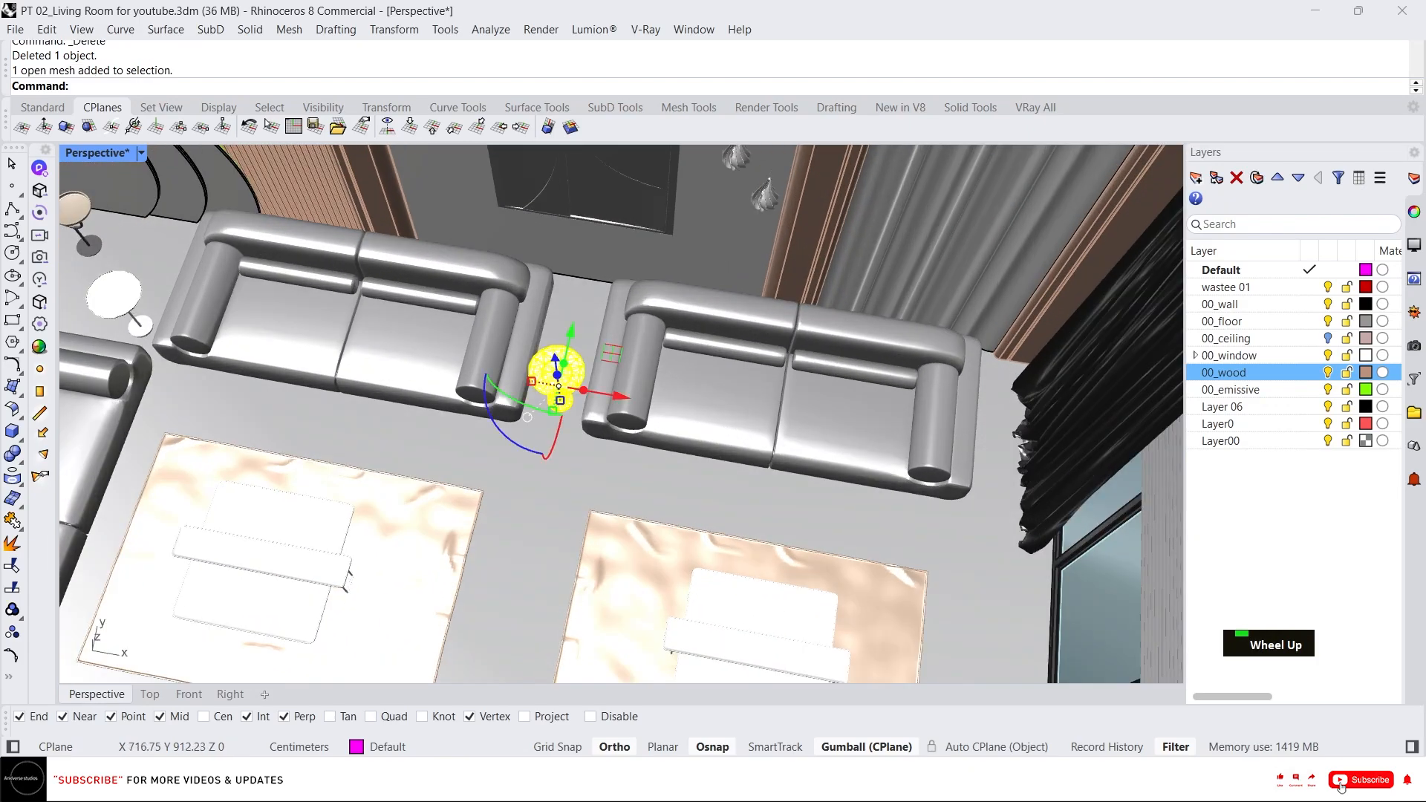
scroll(572, 378, up, 5)
scroll(654, 357, down, 8)
right_drag(691, 364, 1049, 332)
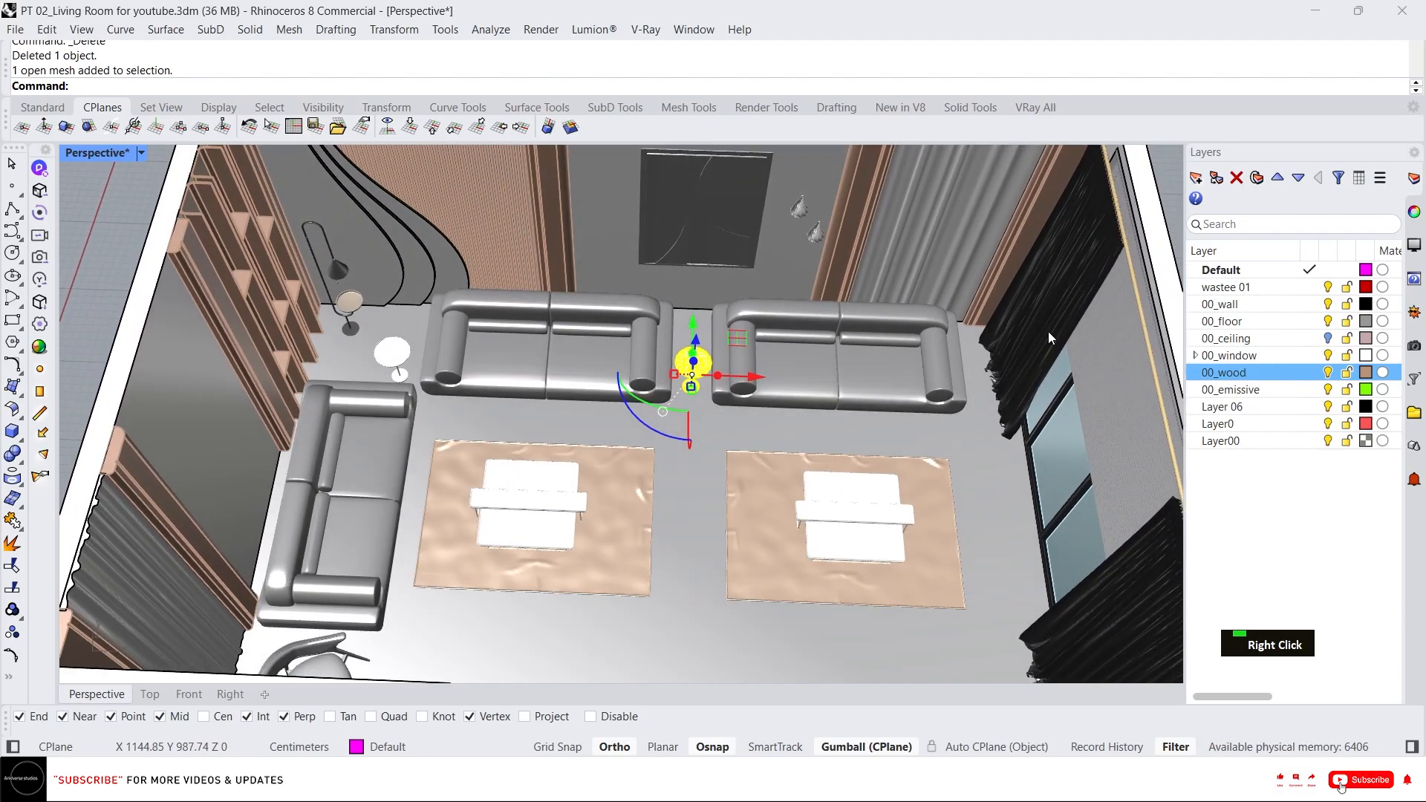
scroll(955, 342, up, 2)
scroll(882, 342, down, 5)
scroll(871, 319, up, 4)
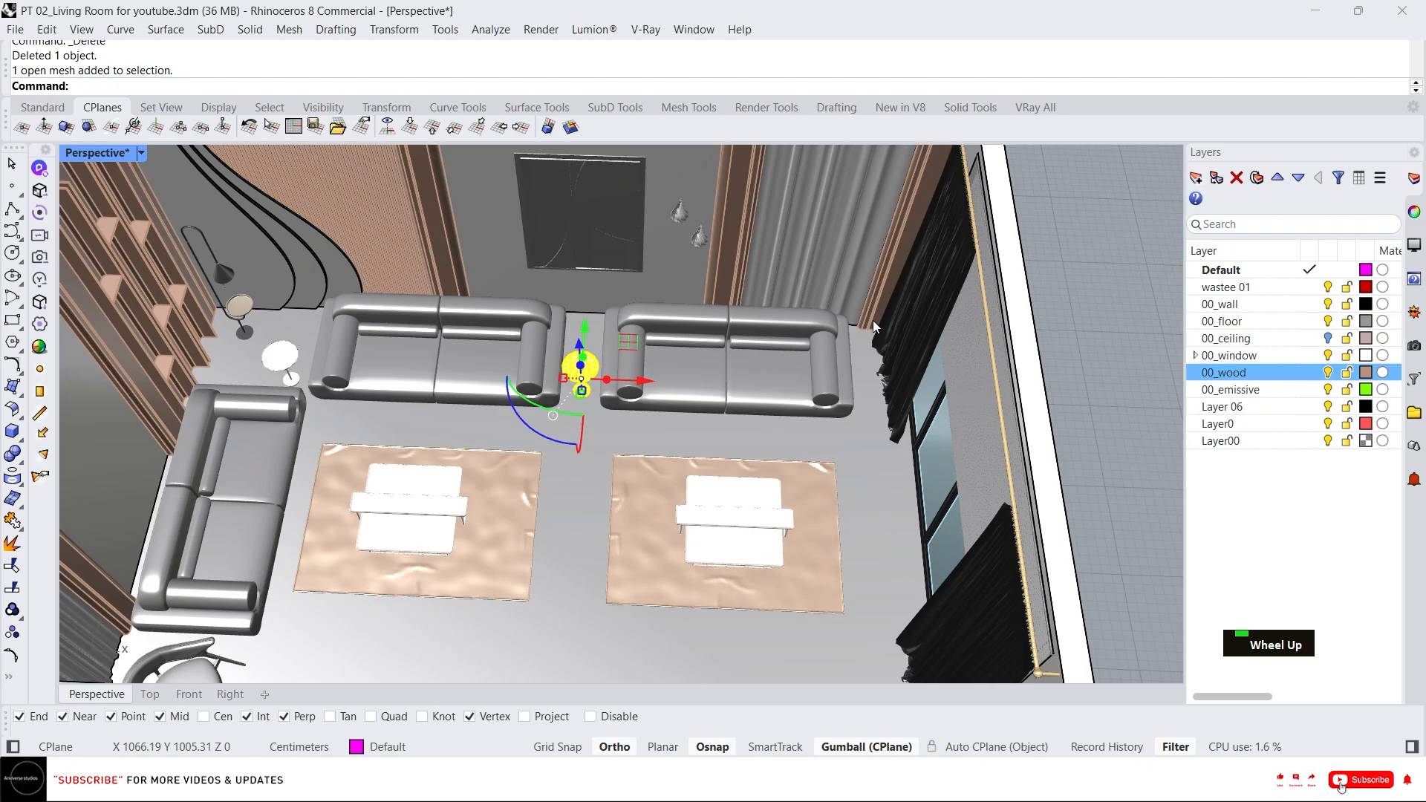
scroll(844, 329, down, 1)
scroll(594, 353, up, 3)
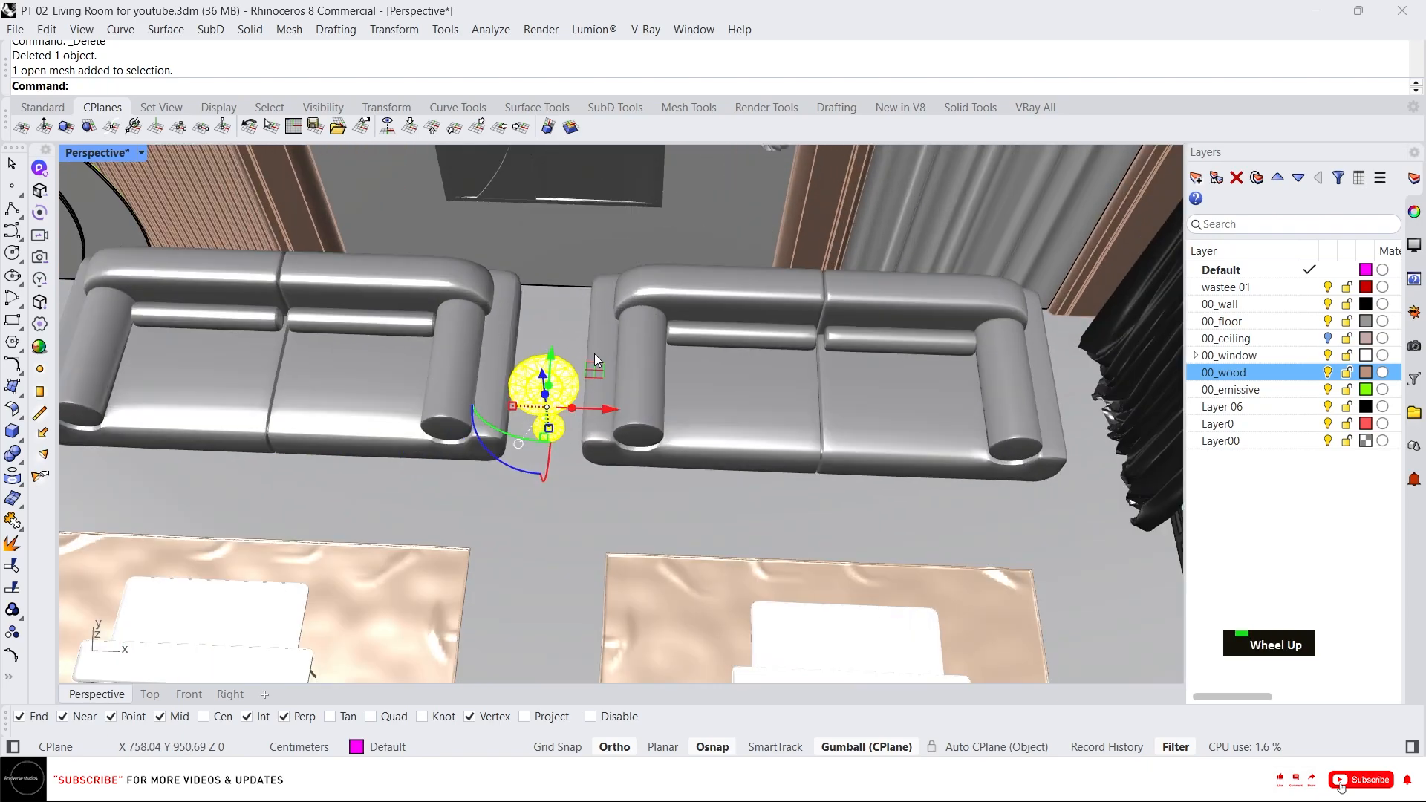
click(149, 692)
scroll(707, 331, up, 5)
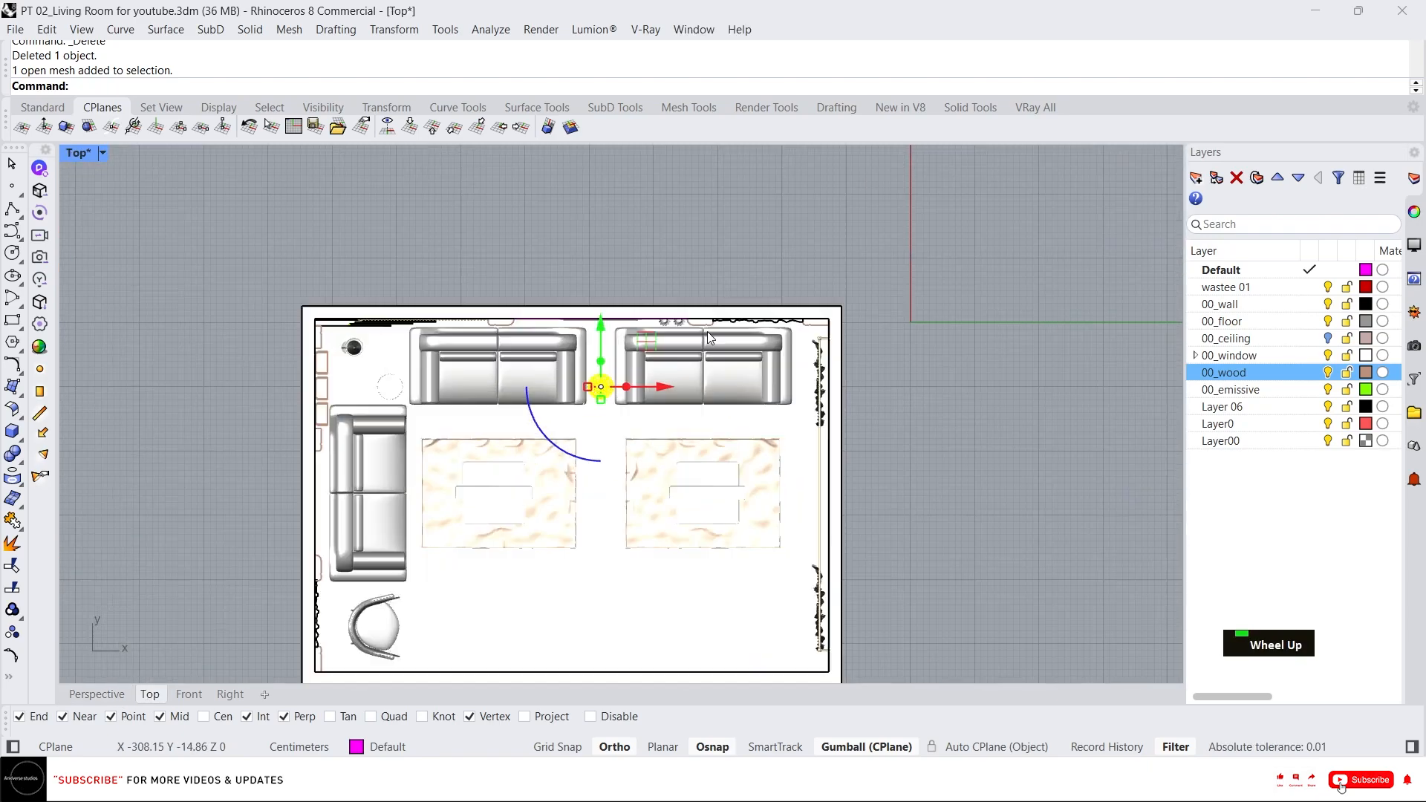
Try nudging the right sofa sideways, then undo the move.
click(528, 423)
click(488, 437)
scroll(487, 437, up, 2)
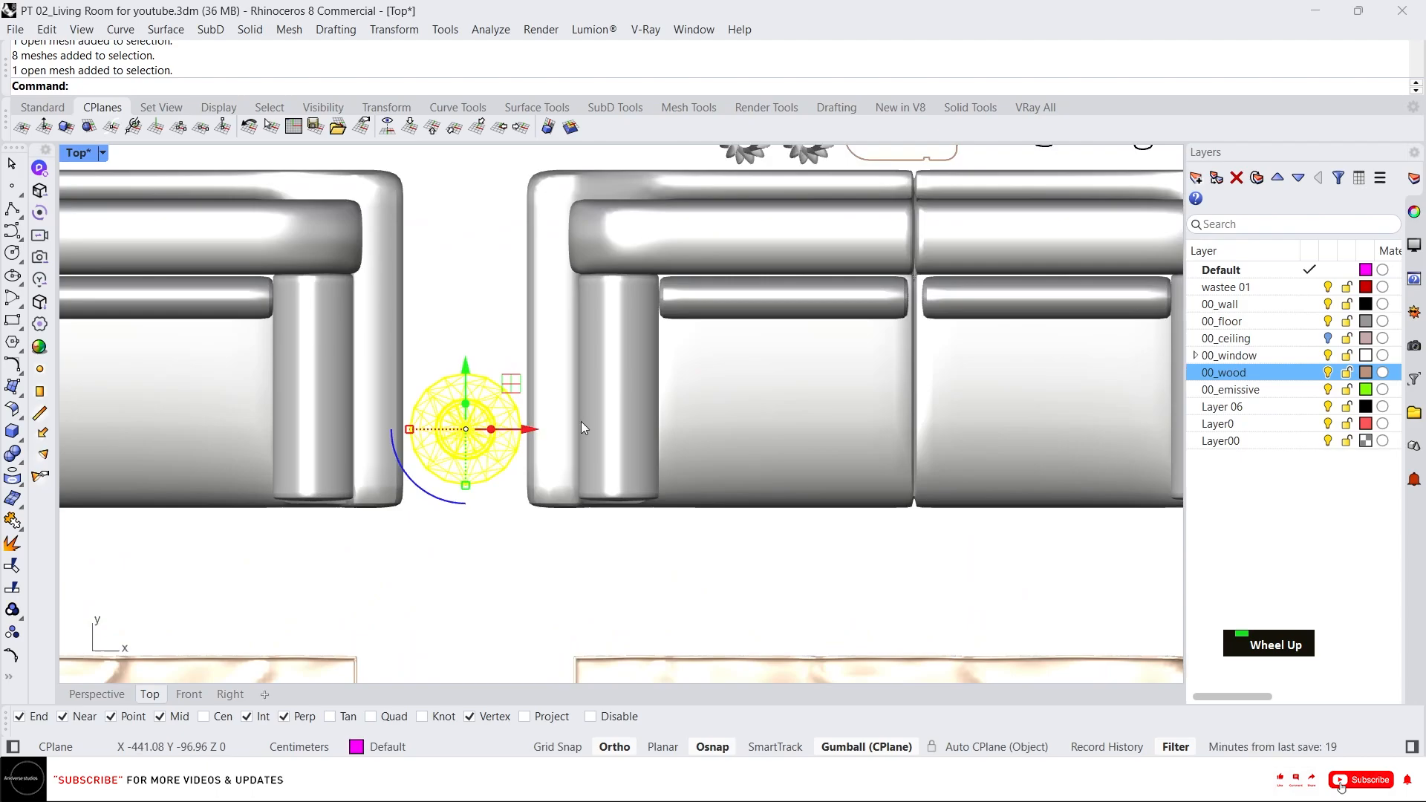
click(709, 400)
drag(969, 343, 928, 342)
key(ctrl+z)
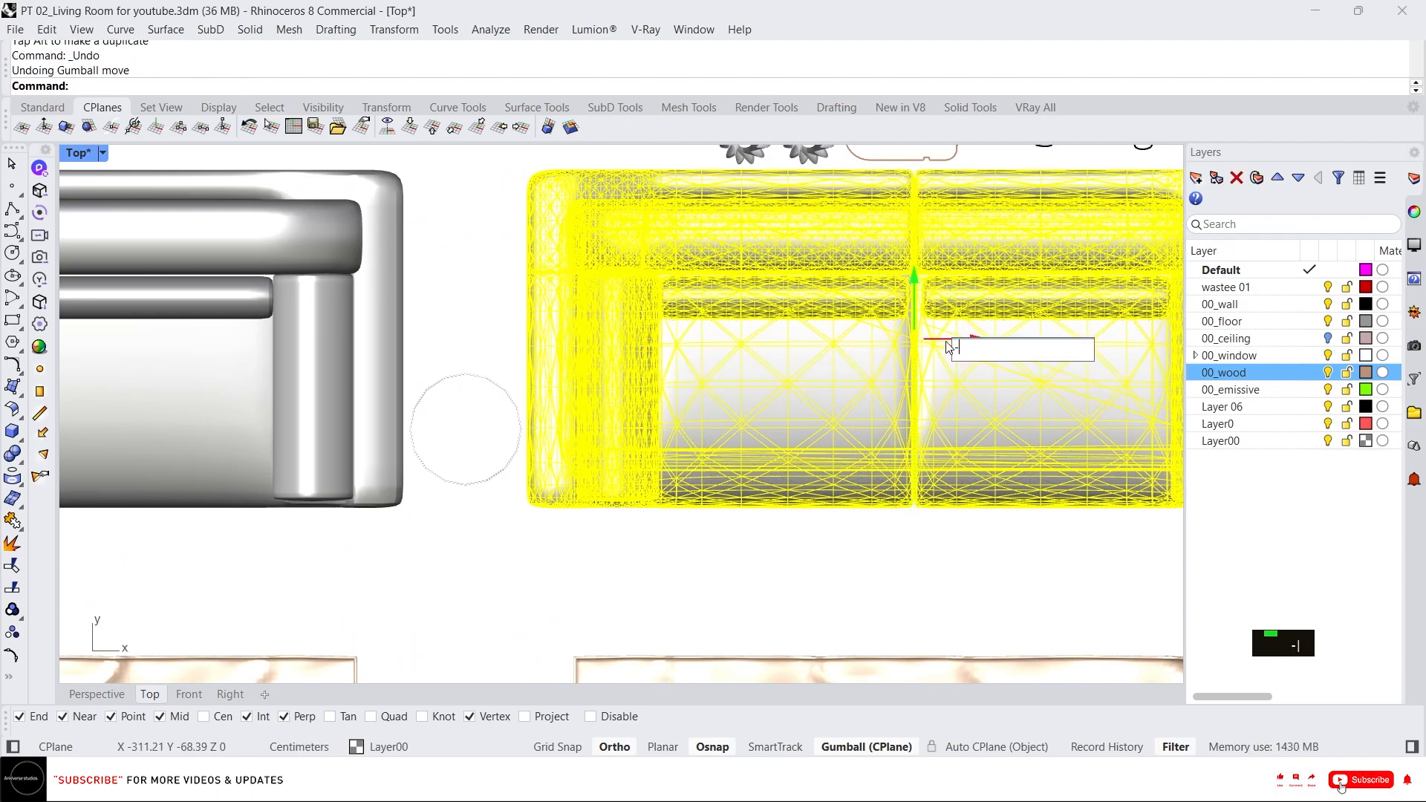
key(Return)
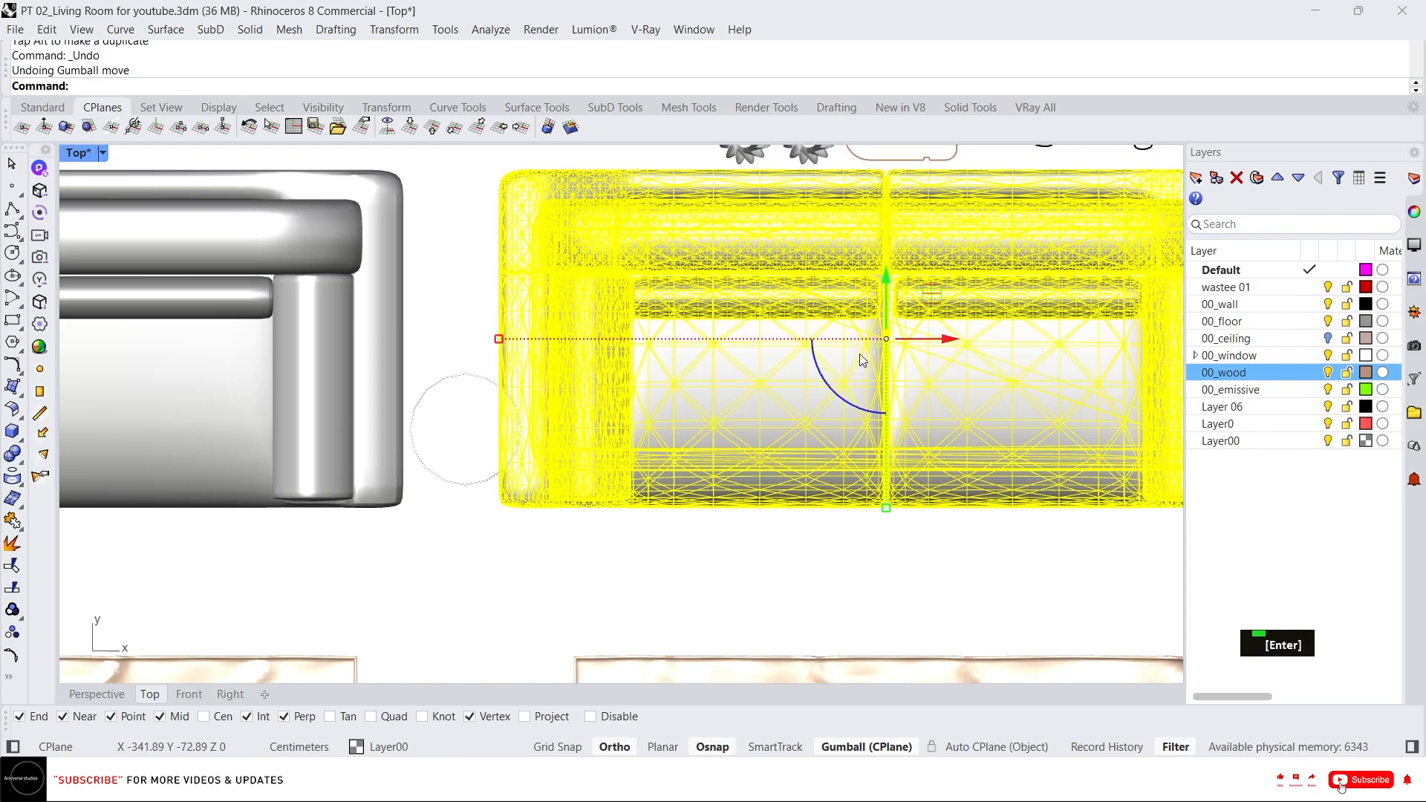
Review the seating layout in the Top and Perspective views.
scroll(860, 359, down, 3)
scroll(710, 507, up, 1)
key(alt+Tab)
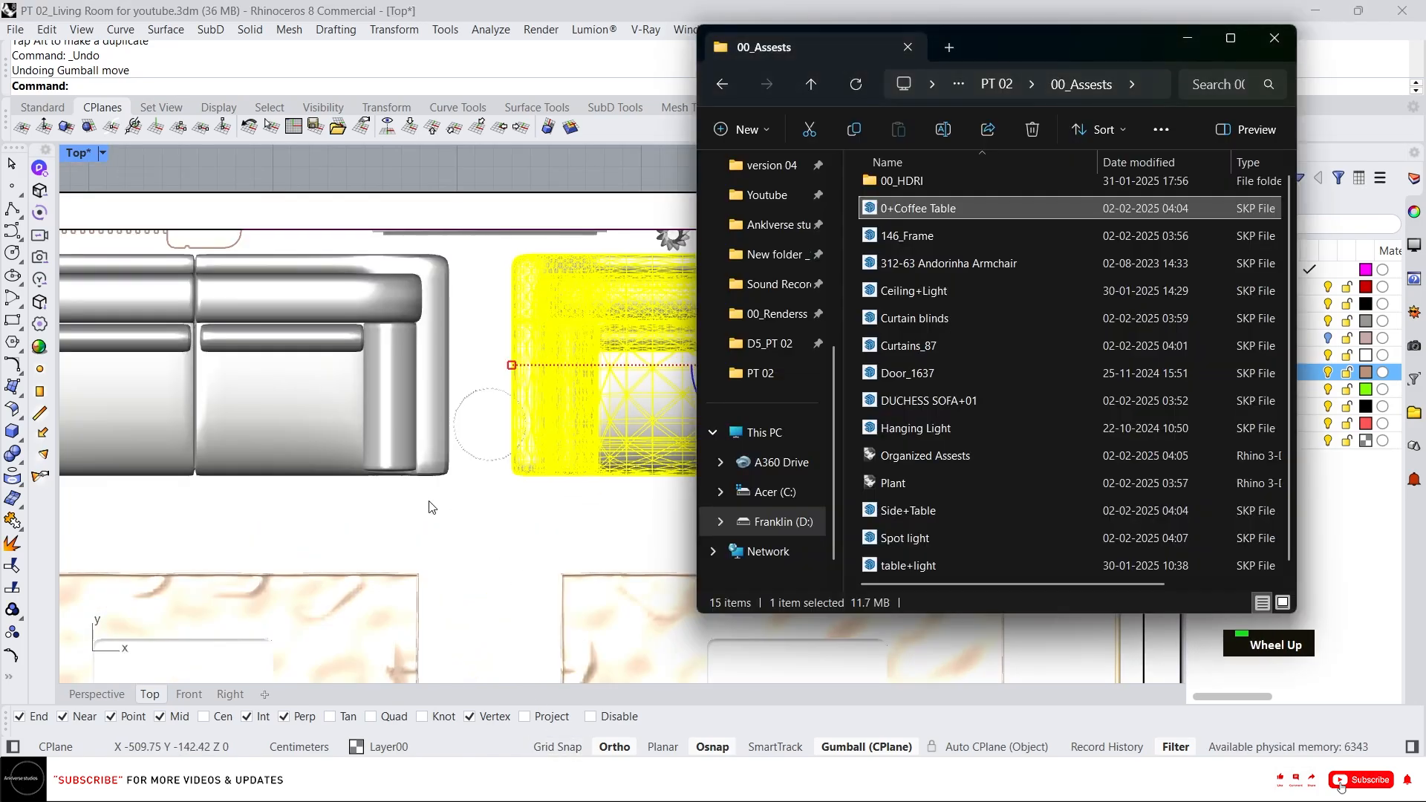
click(484, 192)
scroll(352, 349, down, 3)
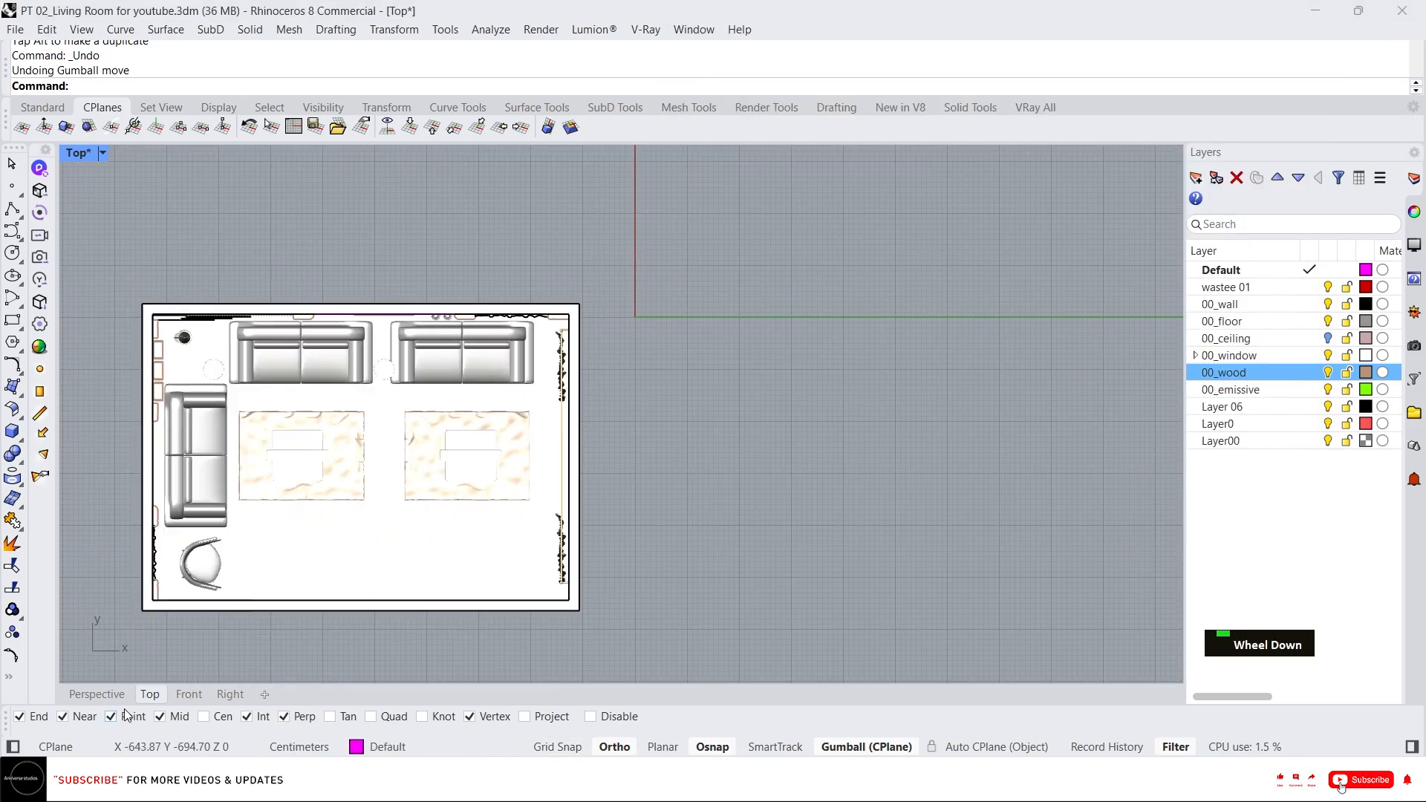
click(101, 702)
scroll(484, 408, down, 6)
scroll(487, 408, up, 6)
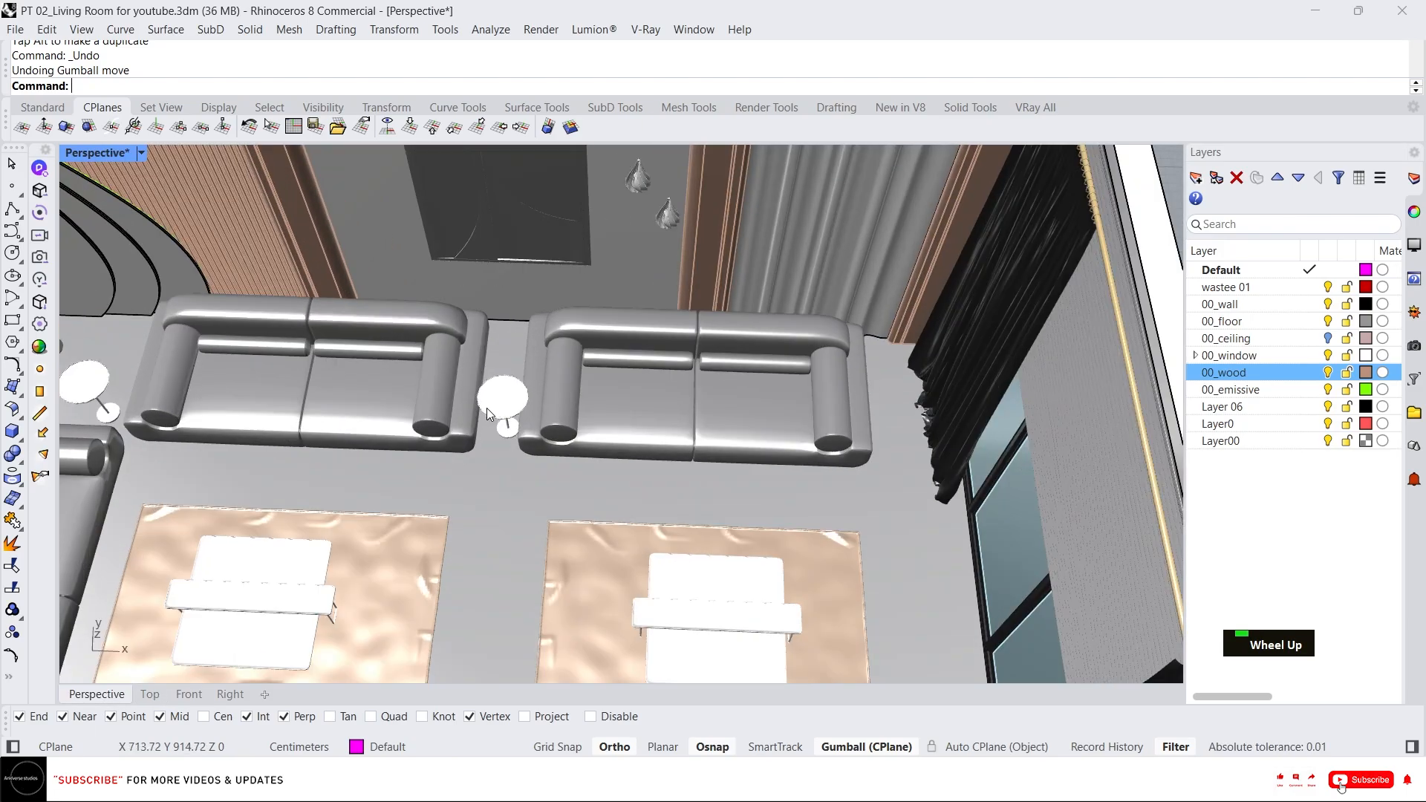
scroll(476, 407, down, 5)
scroll(397, 407, up, 1)
scroll(392, 407, up, 2)
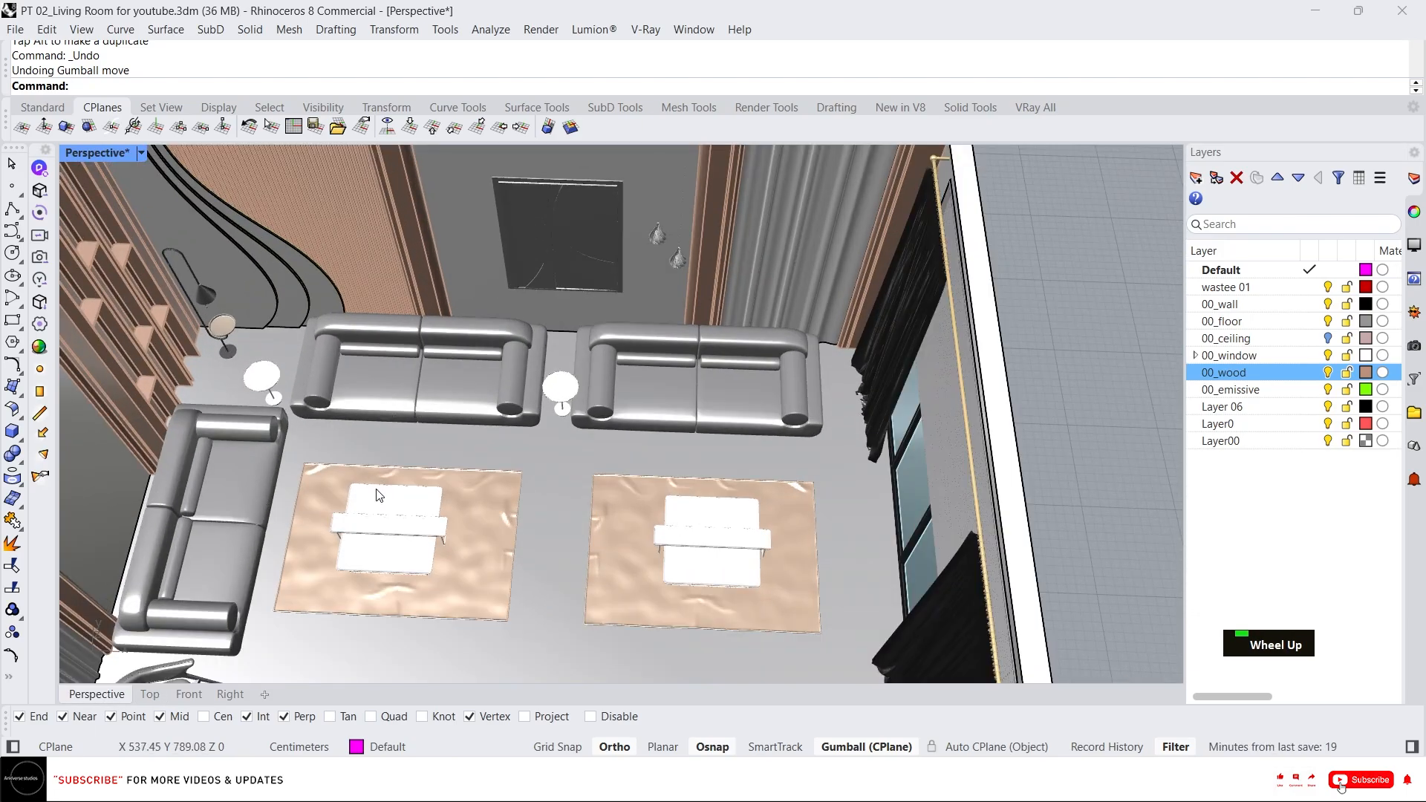
scroll(591, 438, up, 6)
right_drag(590, 435, 525, 487)
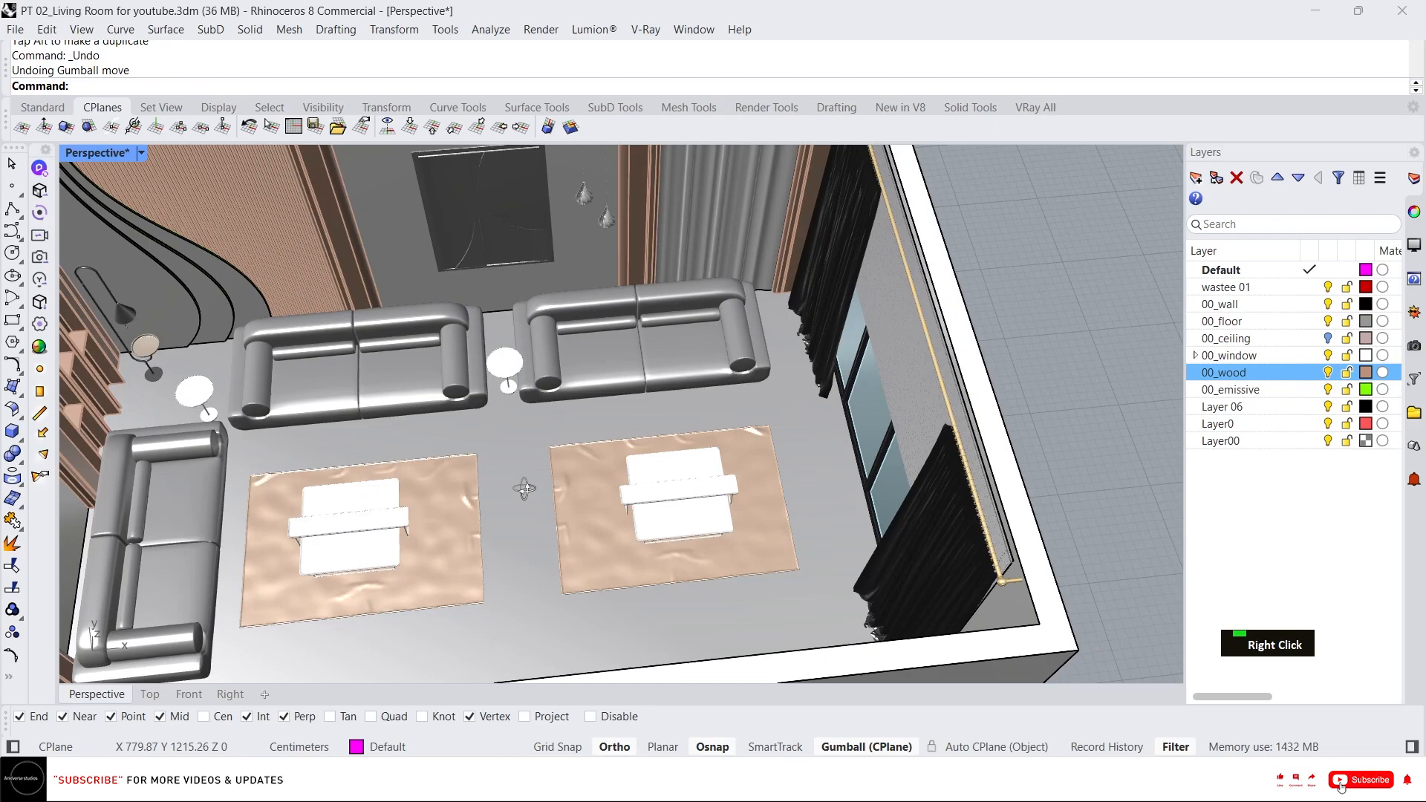
scroll(505, 390, up, 6)
Import the Plant.3dm asset from the 00_Assests folder into the model.
click(471, 397)
click(524, 387)
right_drag(514, 404, 576, 343)
scroll(525, 389, down, 7)
scroll(572, 348, down, 7)
click(593, 781)
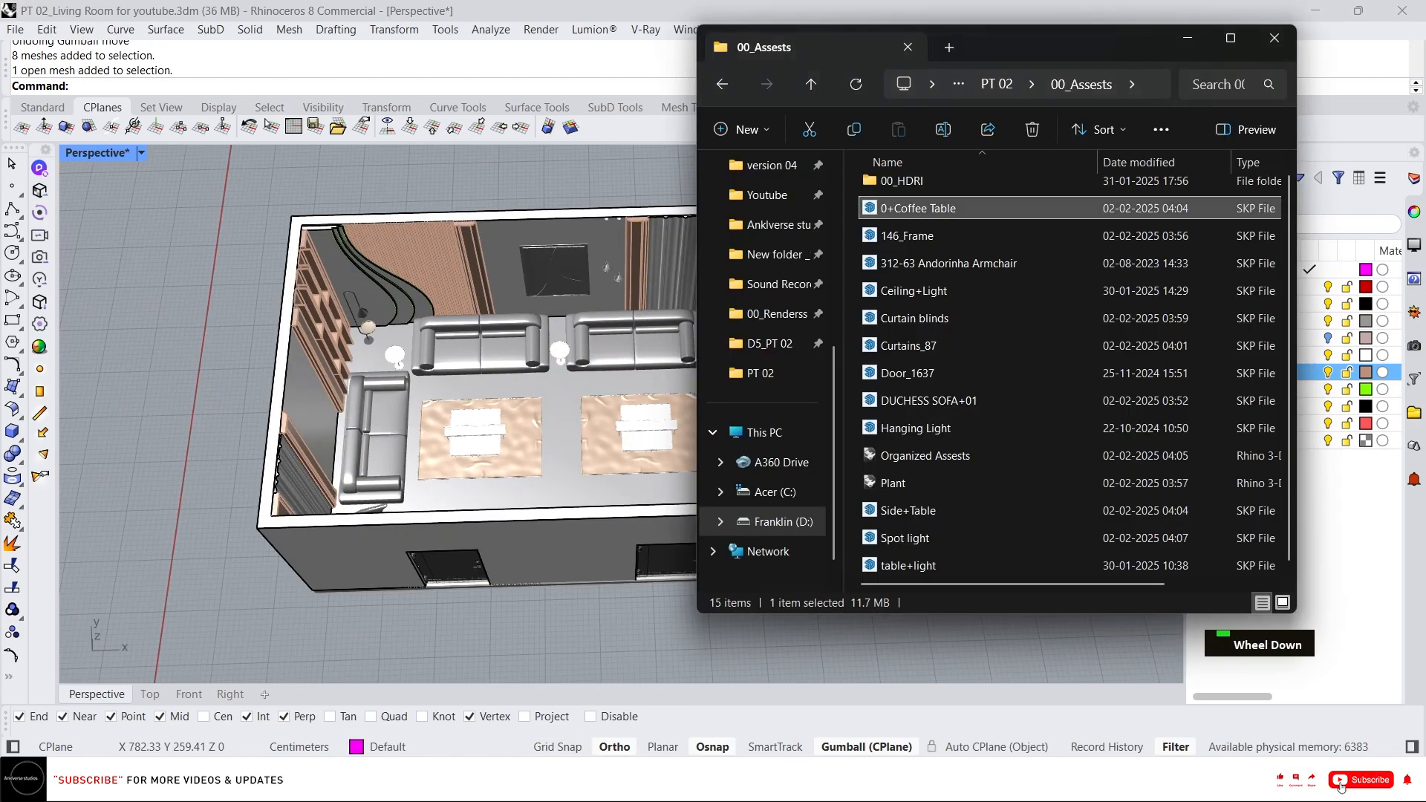
drag(928, 482, 931, 484)
drag(176, 421, 549, 439)
click(647, 440)
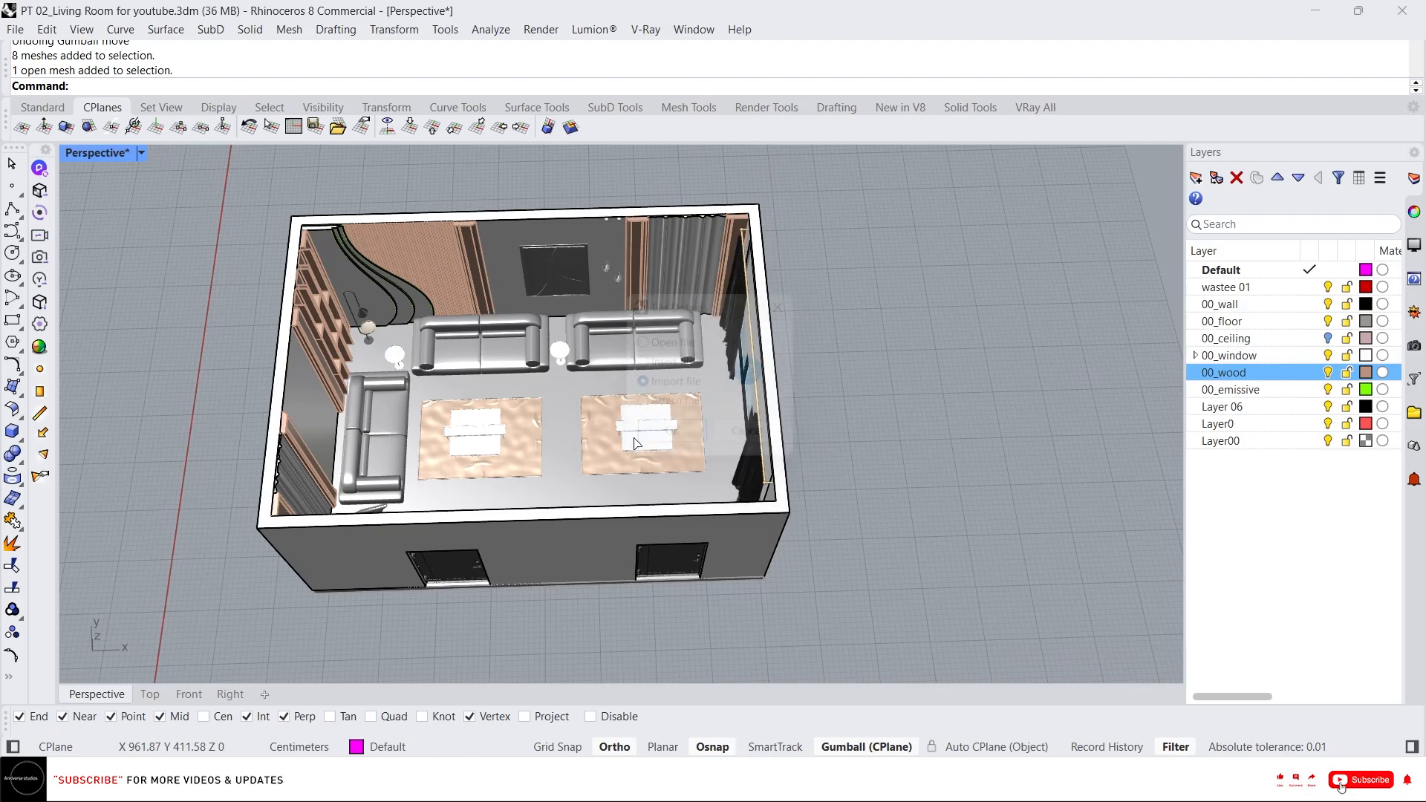
Move the imported plant from its pot base into the room near the window curtain.
right_drag(648, 440, 817, 335)
scroll(827, 323, up, 5)
shift+right_drag(713, 632, 854, 391)
scroll(855, 390, up, 3)
key(Escape)
click(855, 390)
scroll(863, 387, up, 5)
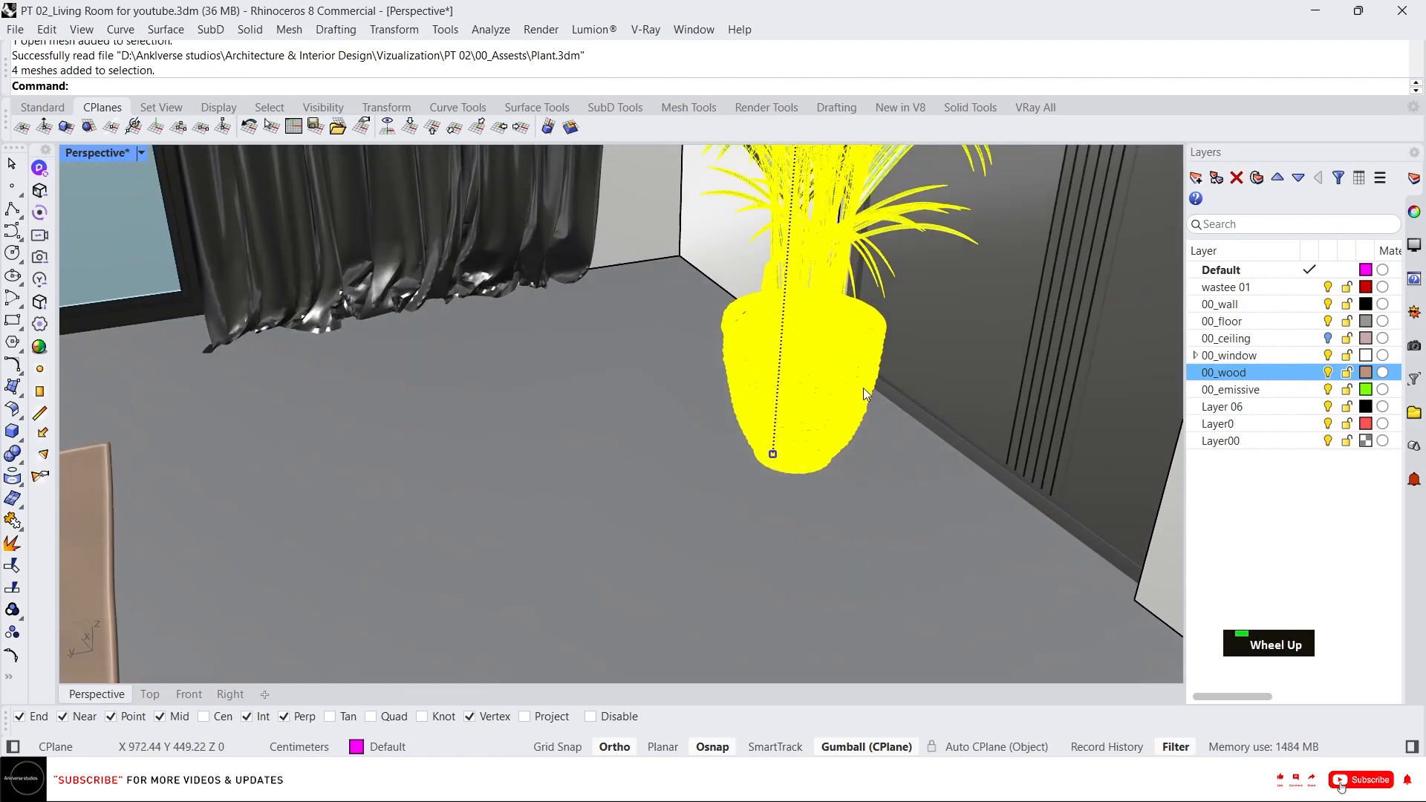
scroll(815, 486, up, 10)
scroll(784, 511, up, 3)
text(m)
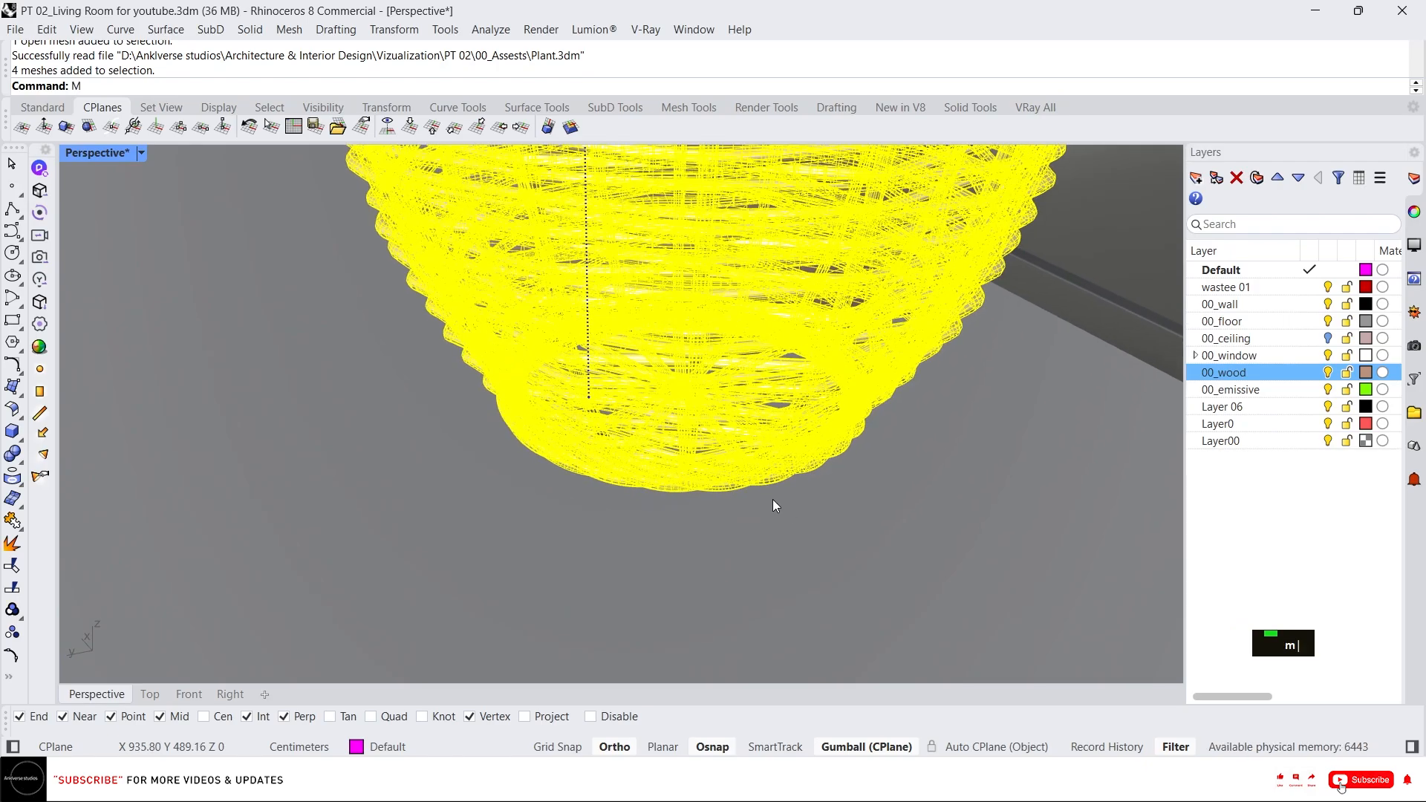
click(758, 485)
scroll(780, 513, down, 3)
click(954, 598)
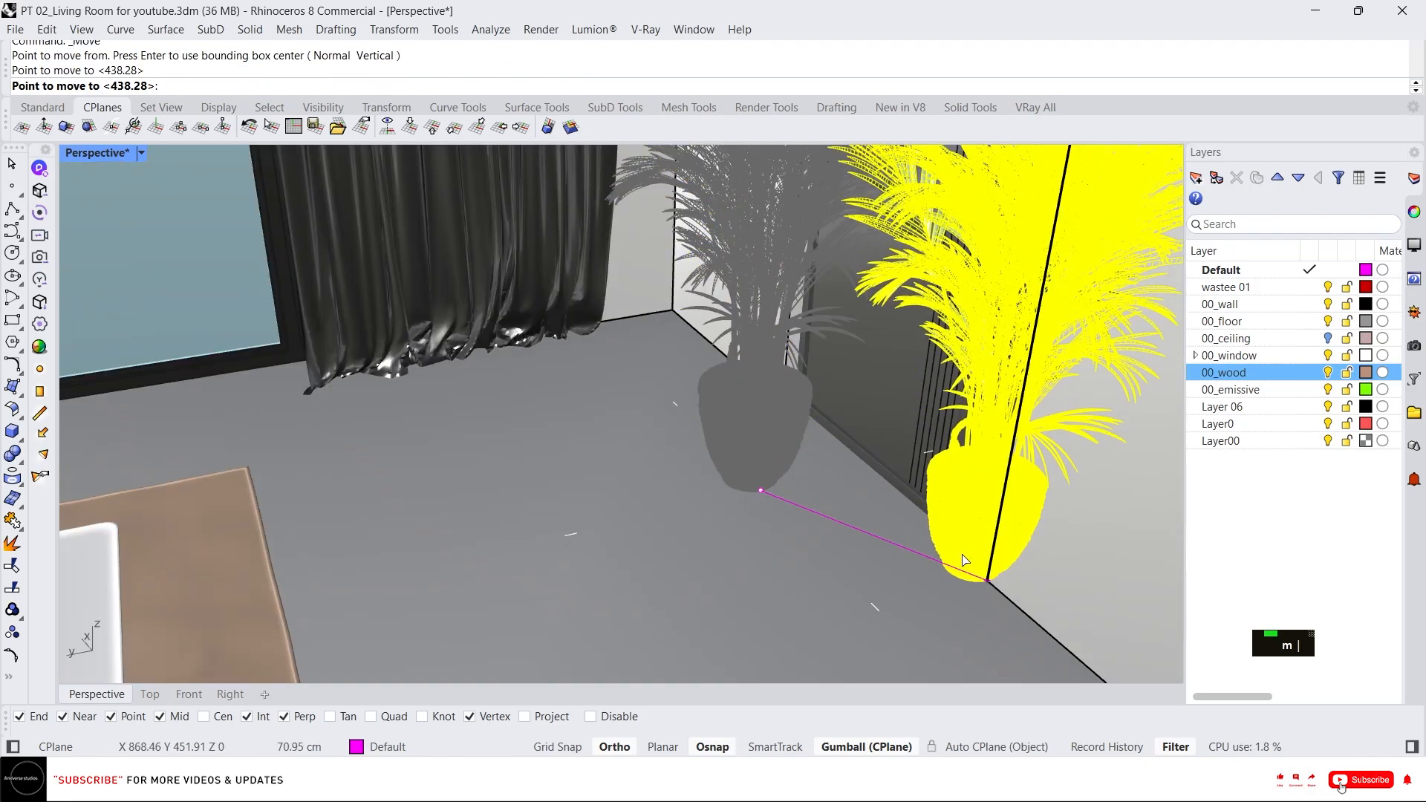
Reposition the plant in the Top view beside the right sofa's outer end near the wall.
scroll(955, 599, down, 5)
click(155, 693)
scroll(487, 544, up, 8)
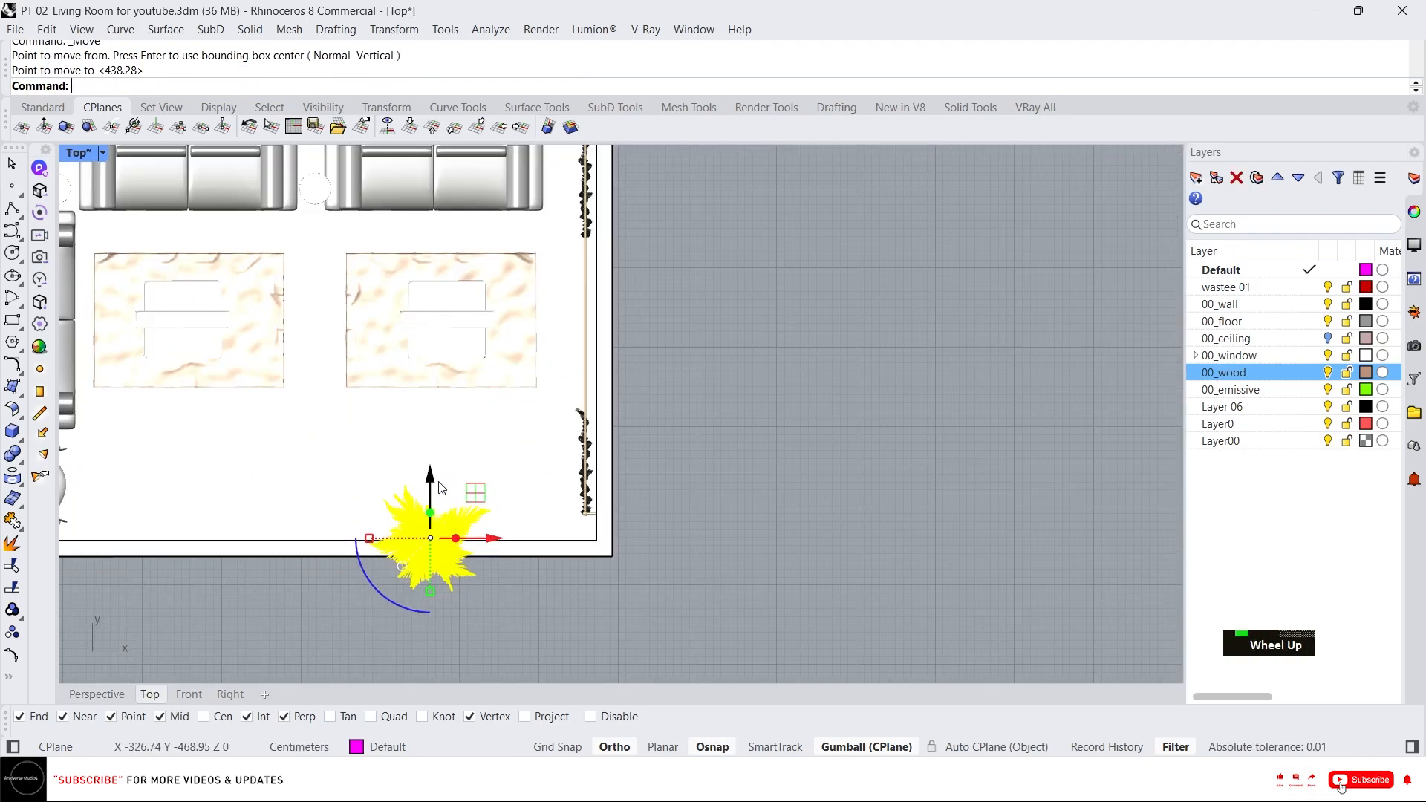
drag(431, 479, 433, 150)
scroll(483, 372, down, 6)
scroll(479, 334, up, 8)
right_drag(479, 332, 501, 361)
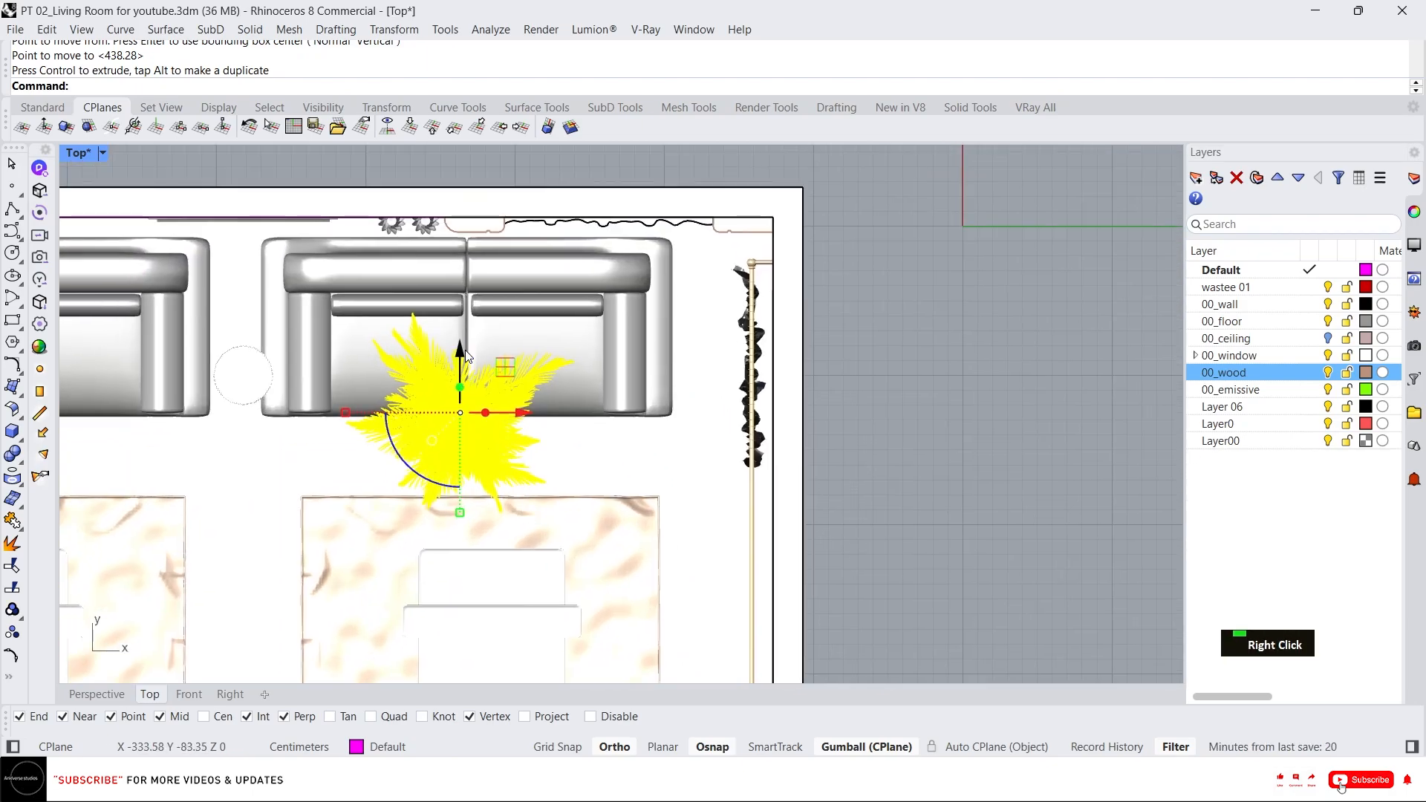
drag(462, 348, 461, 305)
drag(523, 367, 799, 309)
scroll(673, 266, up, 3)
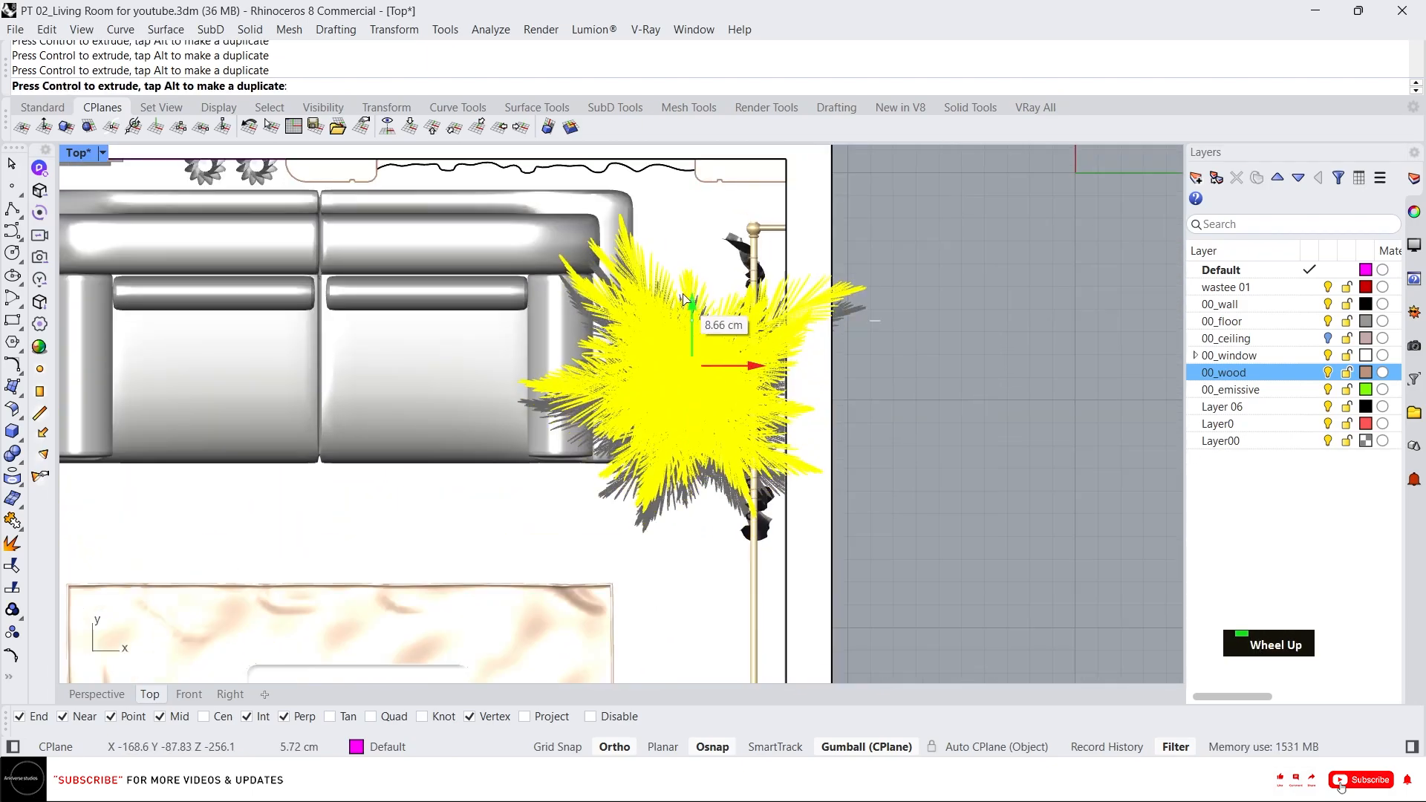
key(Escape)
Select the plant in the Perspective view and nudge it closer to the right sofa's armrest.
click(100, 696)
right_drag(557, 445, 707, 428)
scroll(627, 394, up, 5)
scroll(708, 427, up, 5)
click(707, 426)
scroll(668, 412, down, 6)
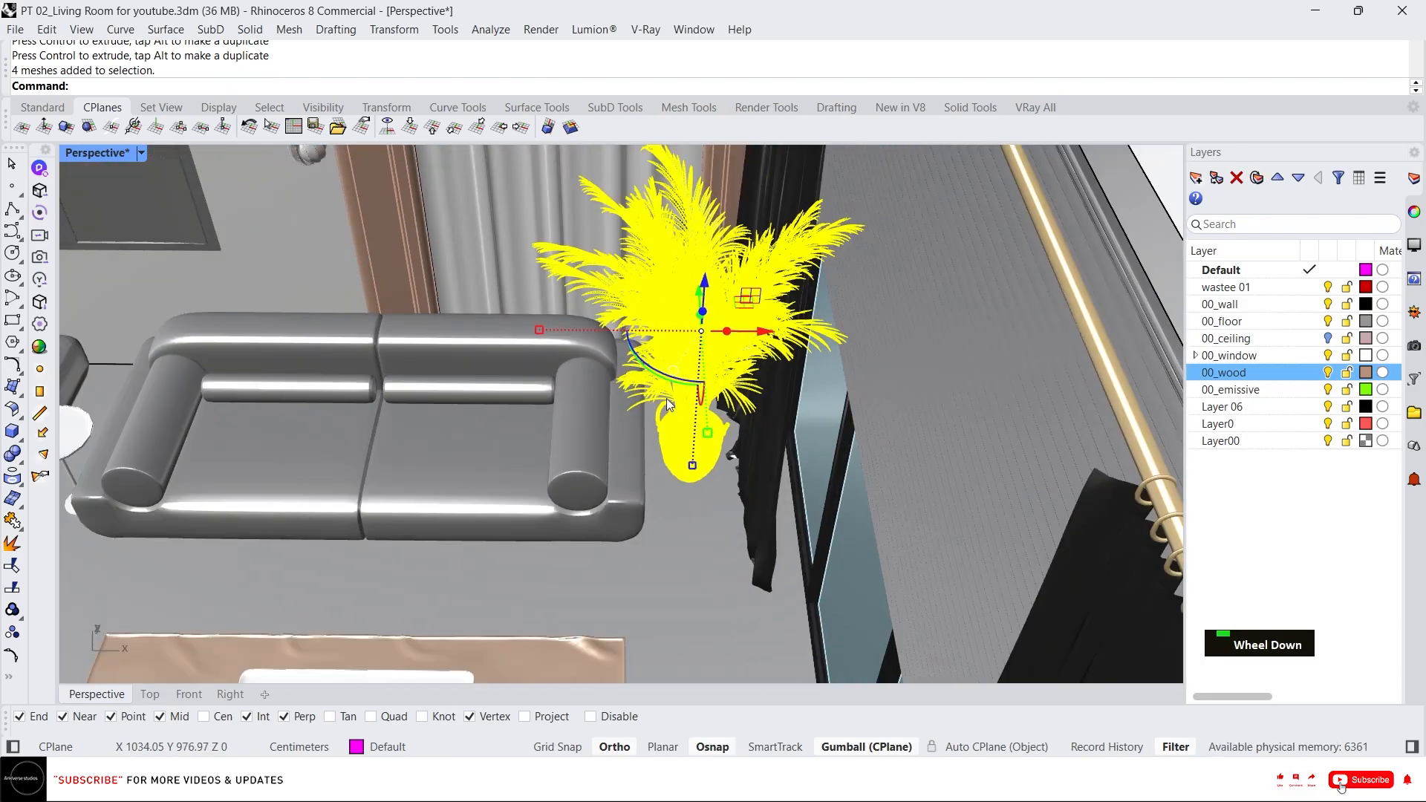
scroll(672, 395, up, 6)
key(Escape)
click(701, 530)
scroll(703, 507, down, 5)
right_drag(704, 508, 722, 449)
scroll(722, 449, up, 2)
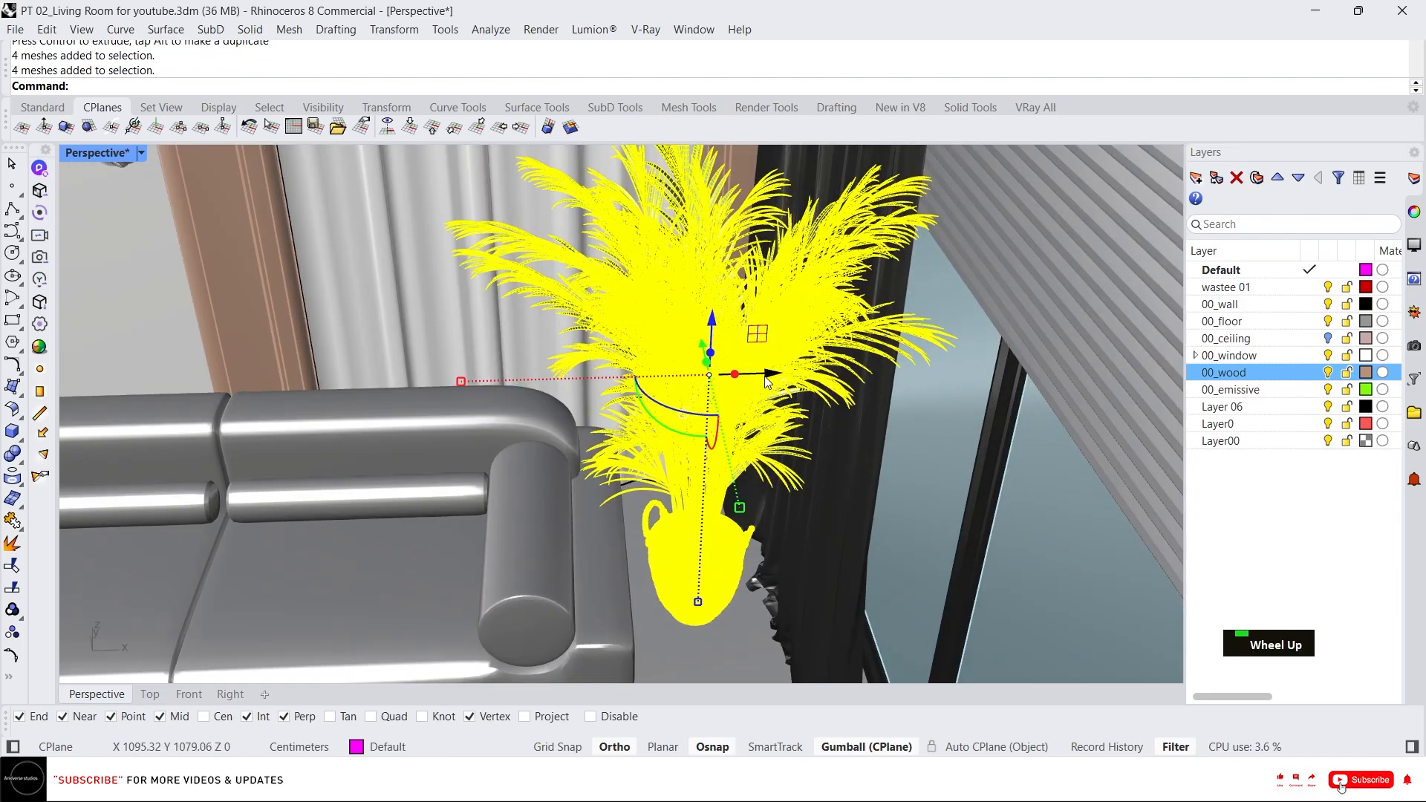
Fine-tune the plant's position beside the sofa and curtain with several small moves.
drag(773, 376, 747, 376)
right_drag(749, 528, 661, 520)
scroll(659, 520, up, 2)
drag(748, 342, 767, 343)
key(Escape)
click(676, 509)
scroll(676, 509, down, 4)
right_drag(676, 509, 773, 319)
scroll(742, 341, up, 5)
key(Escape)
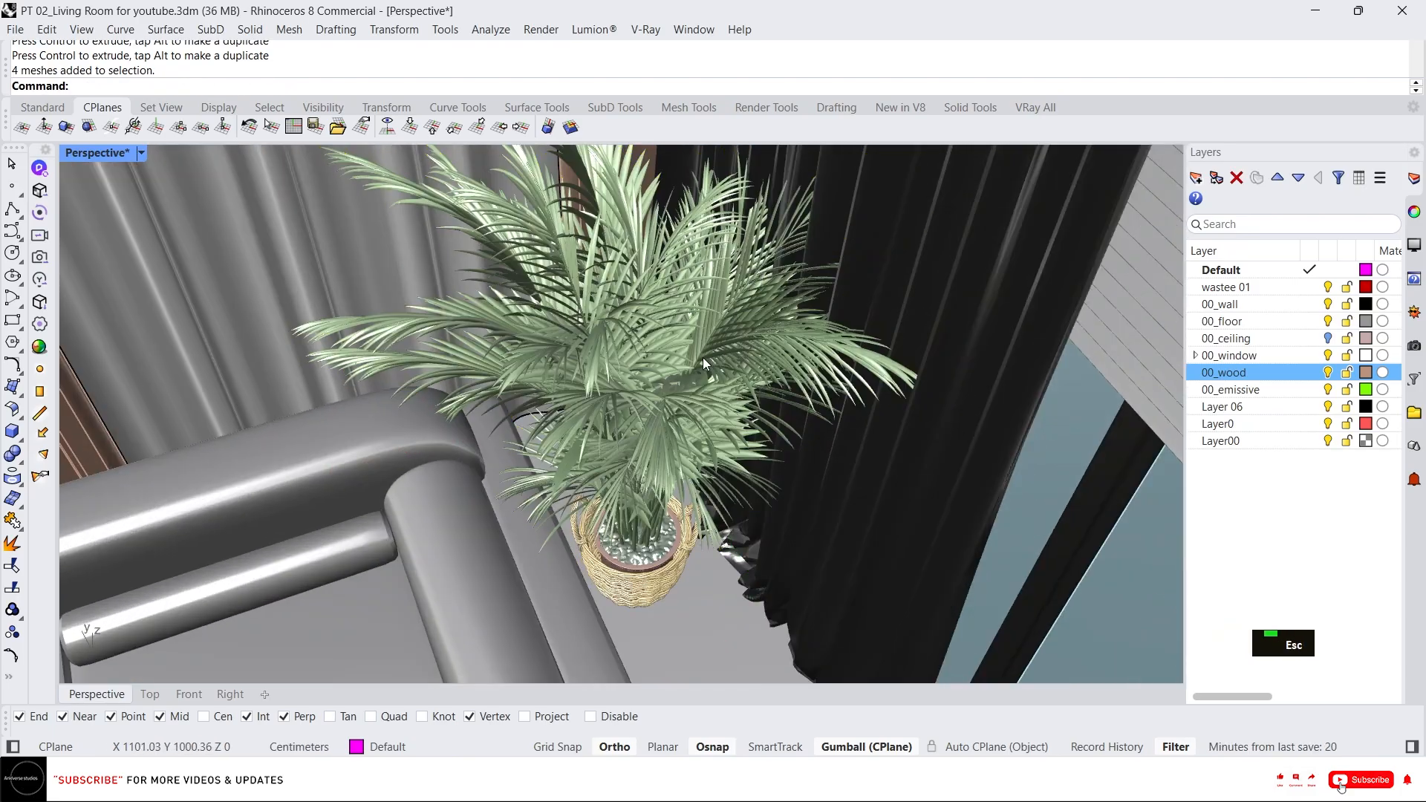
click(700, 362)
scroll(700, 363, down, 6)
right_drag(700, 362, 789, 362)
scroll(792, 365, up, 6)
key(Escape)
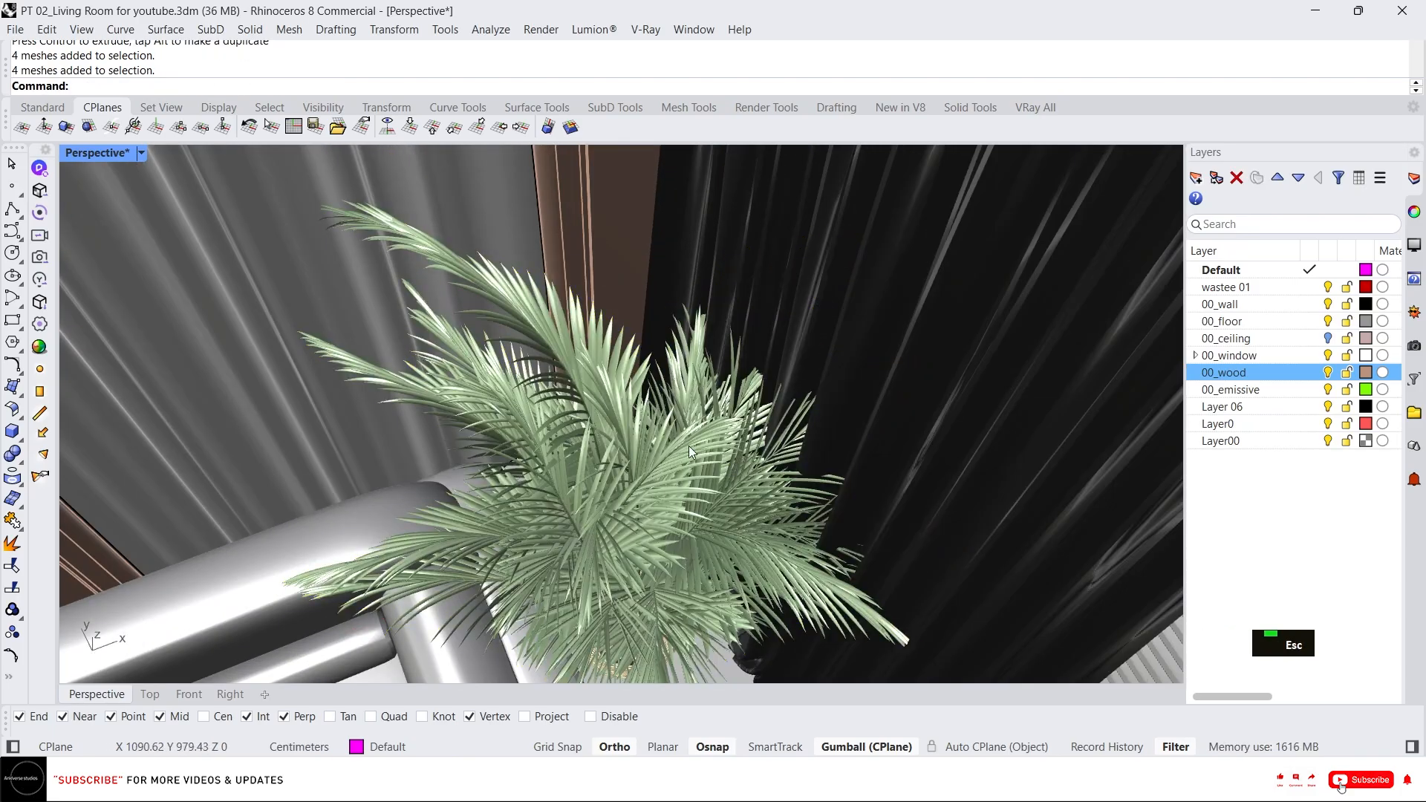
Start the Scale command on the selected plant.
scroll(666, 486, down, 3)
right_drag(666, 486, 784, 383)
scroll(666, 318, down, 3)
scroll(677, 390, down, 1)
scroll(786, 383, down, 3)
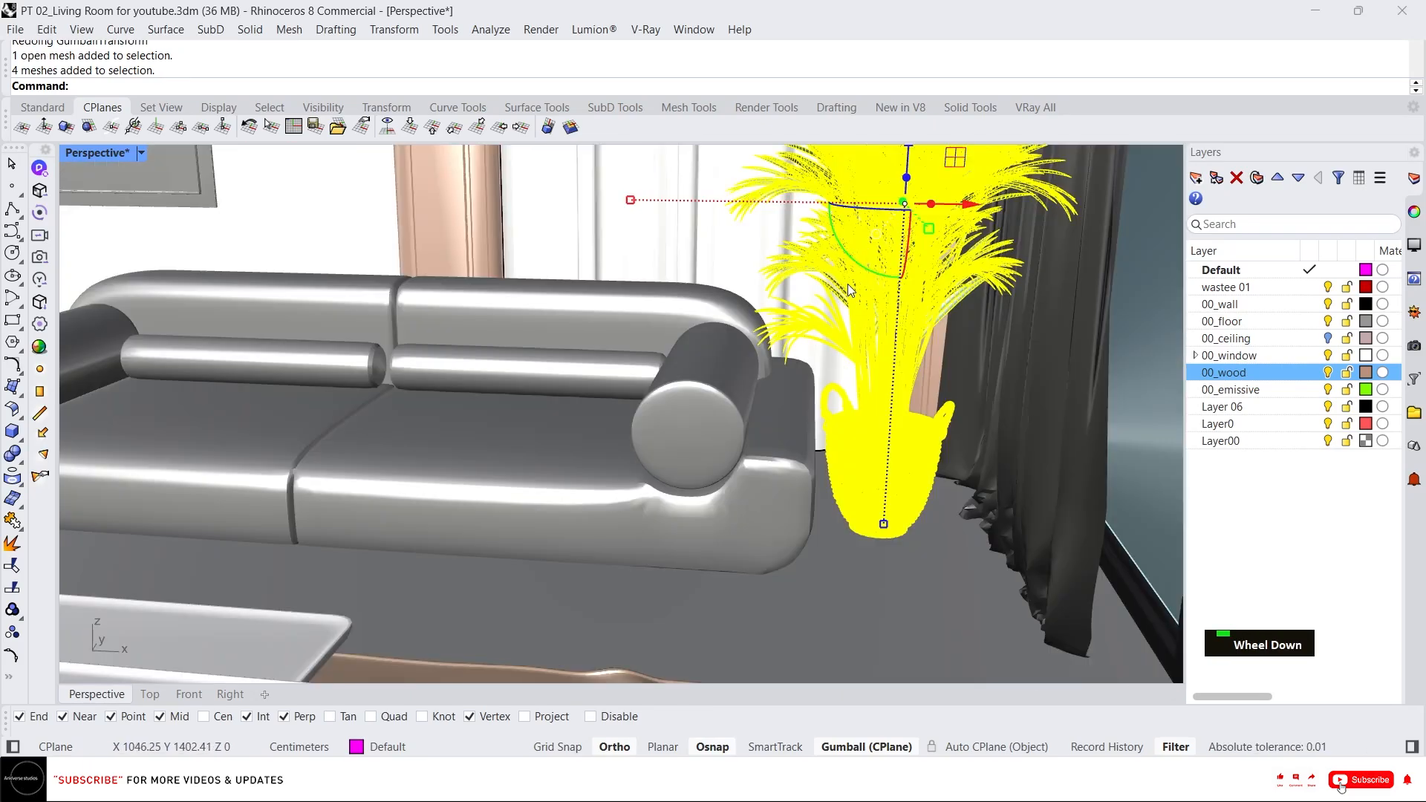
text(sc)
key(Return)
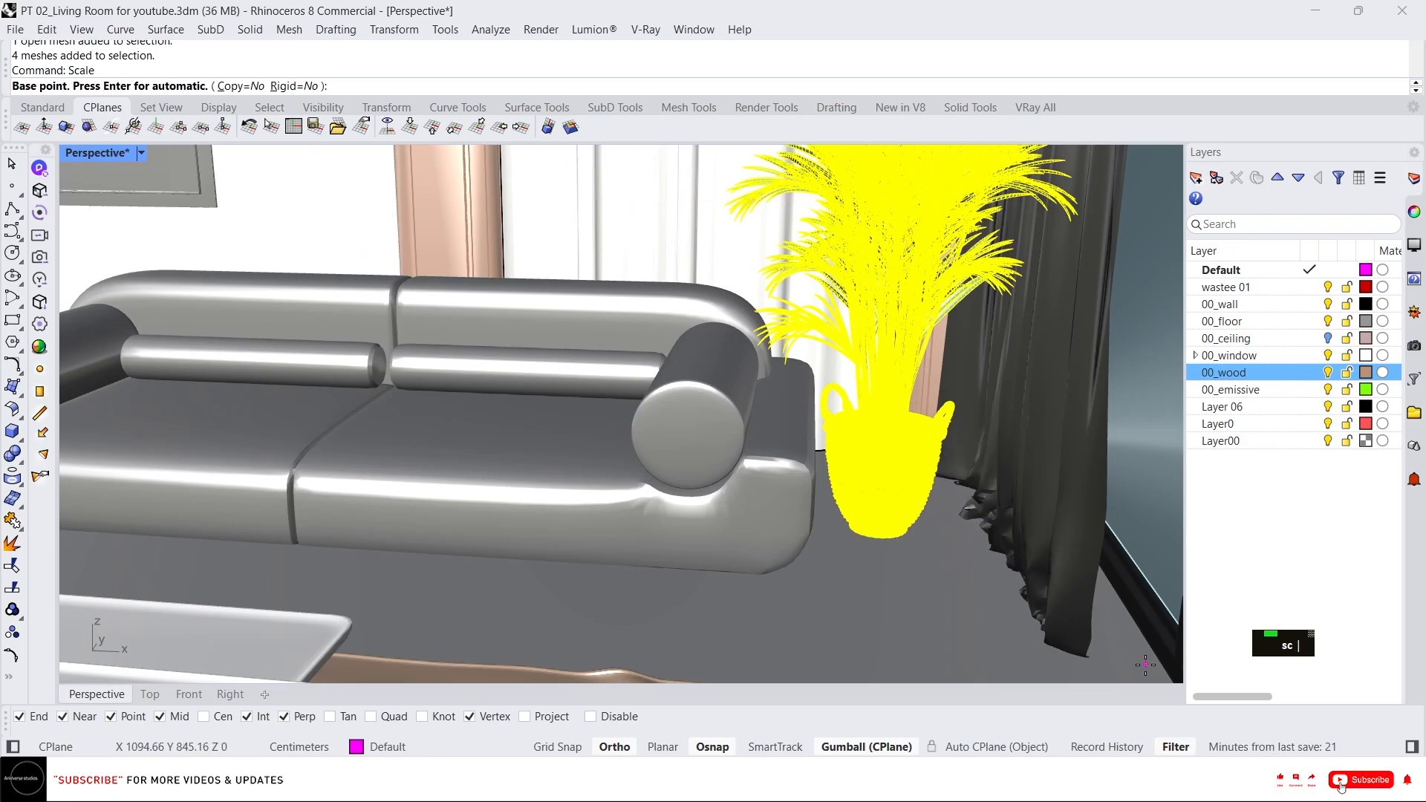
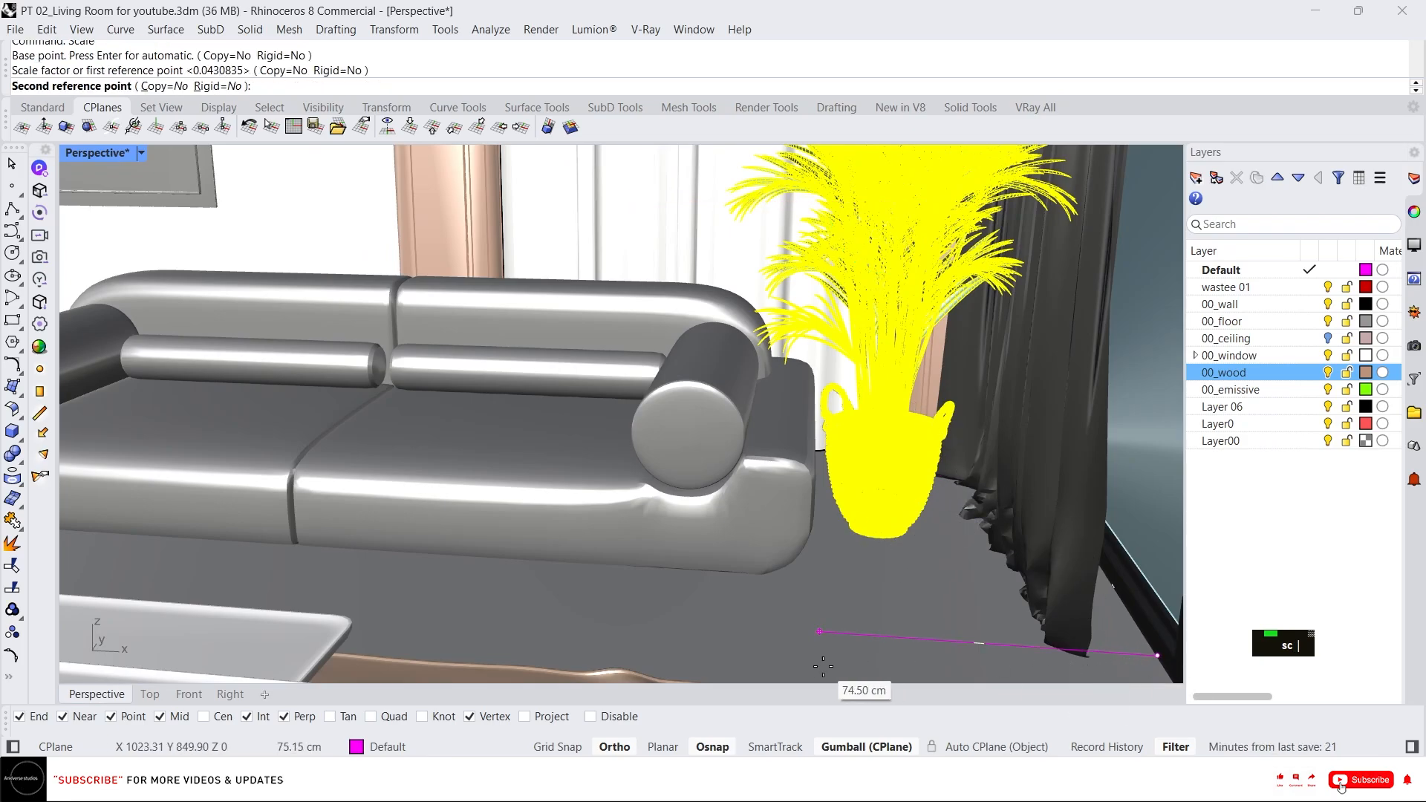
Finish scaling the plant down and shift it with the gumball next to the sofa's armrest.
click(853, 672)
right_drag(921, 362, 932, 393)
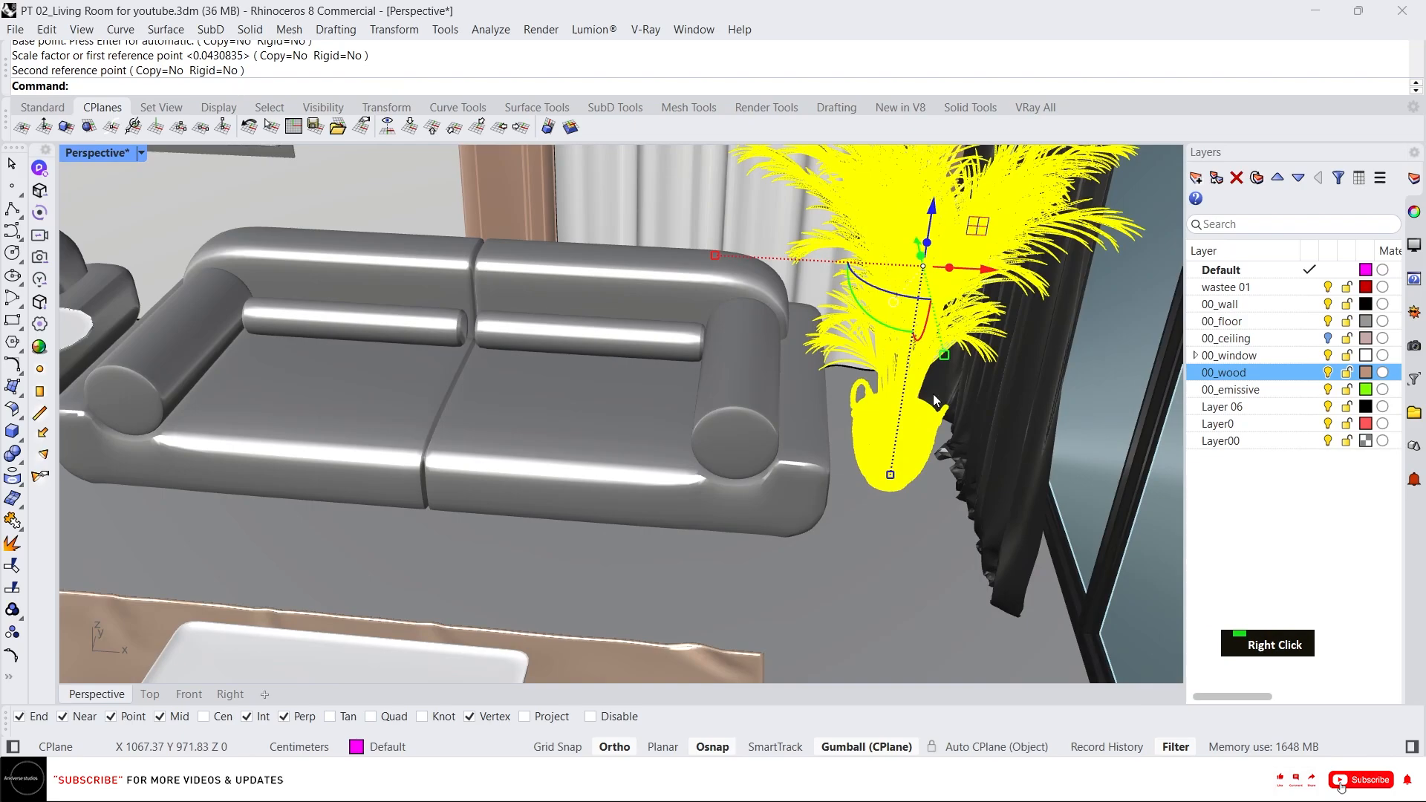
drag(987, 276, 912, 343)
key(Escape)
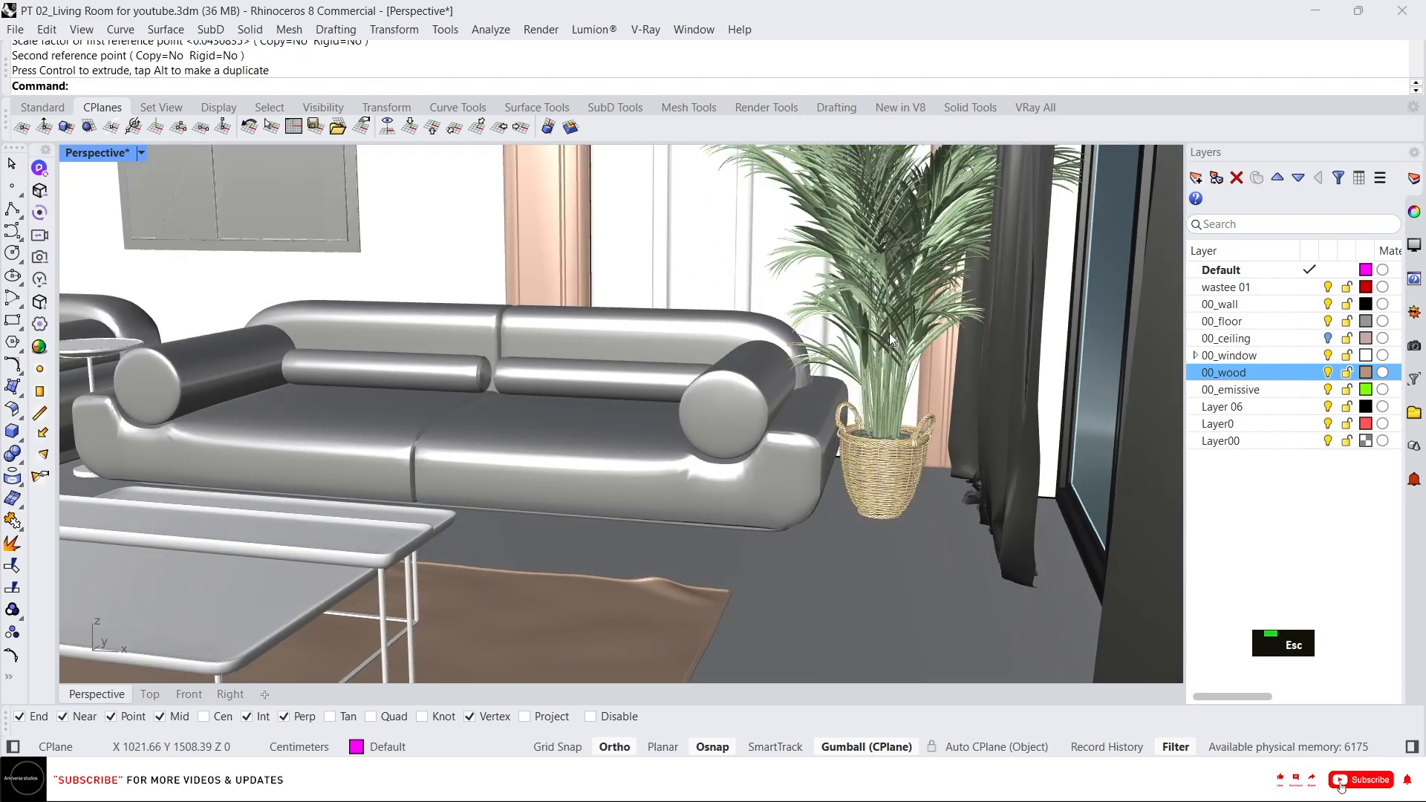
Select the plant again and move it slightly toward the curtain corner.
click(900, 371)
right_drag(865, 294, 1012, 357)
key(Escape)
Review the furnished room arrangement from several overhead and close viewpoints.
scroll(973, 328, down, 3)
scroll(960, 252, up, 4)
scroll(959, 296, down, 3)
scroll(972, 324, up, 3)
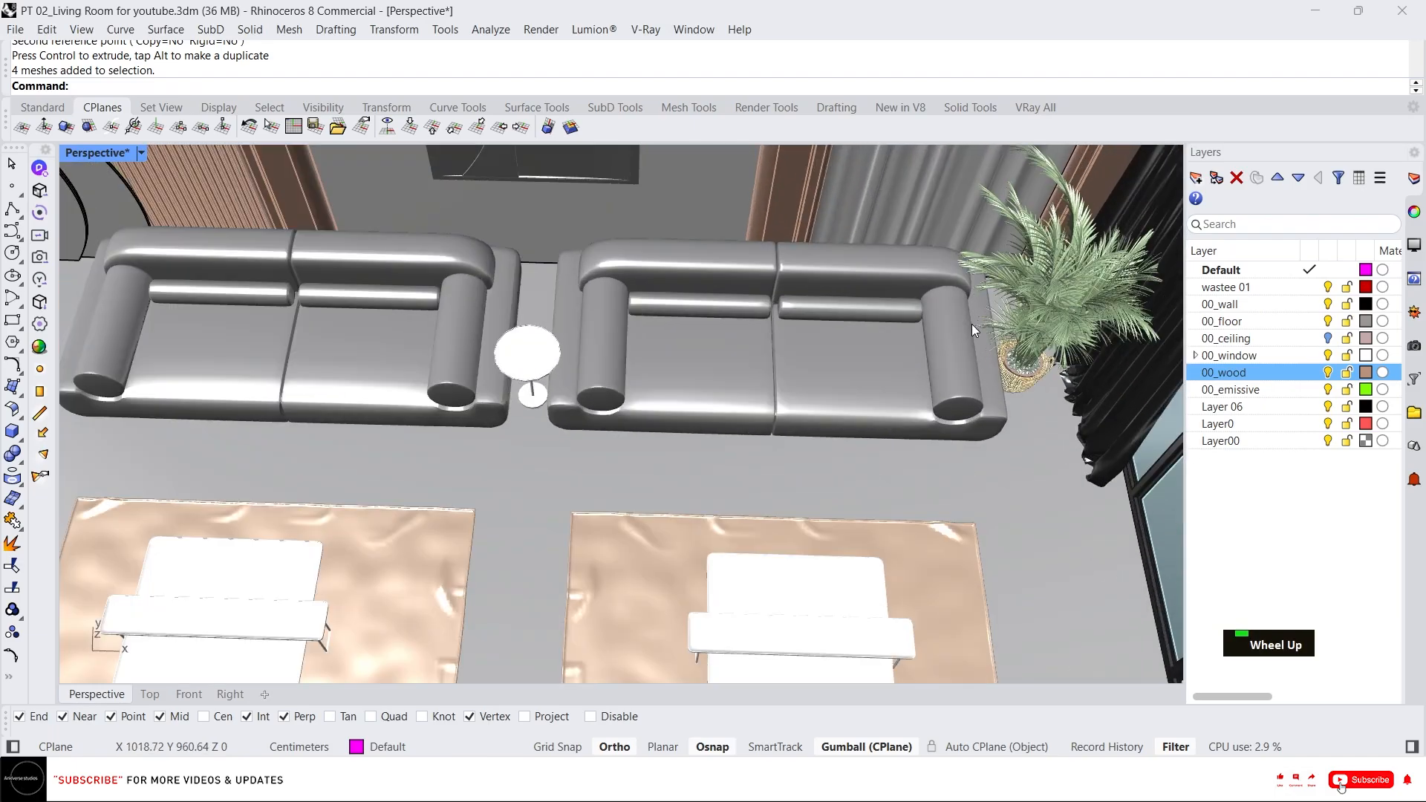
scroll(946, 325, down, 3)
right_drag(946, 325, 690, 434)
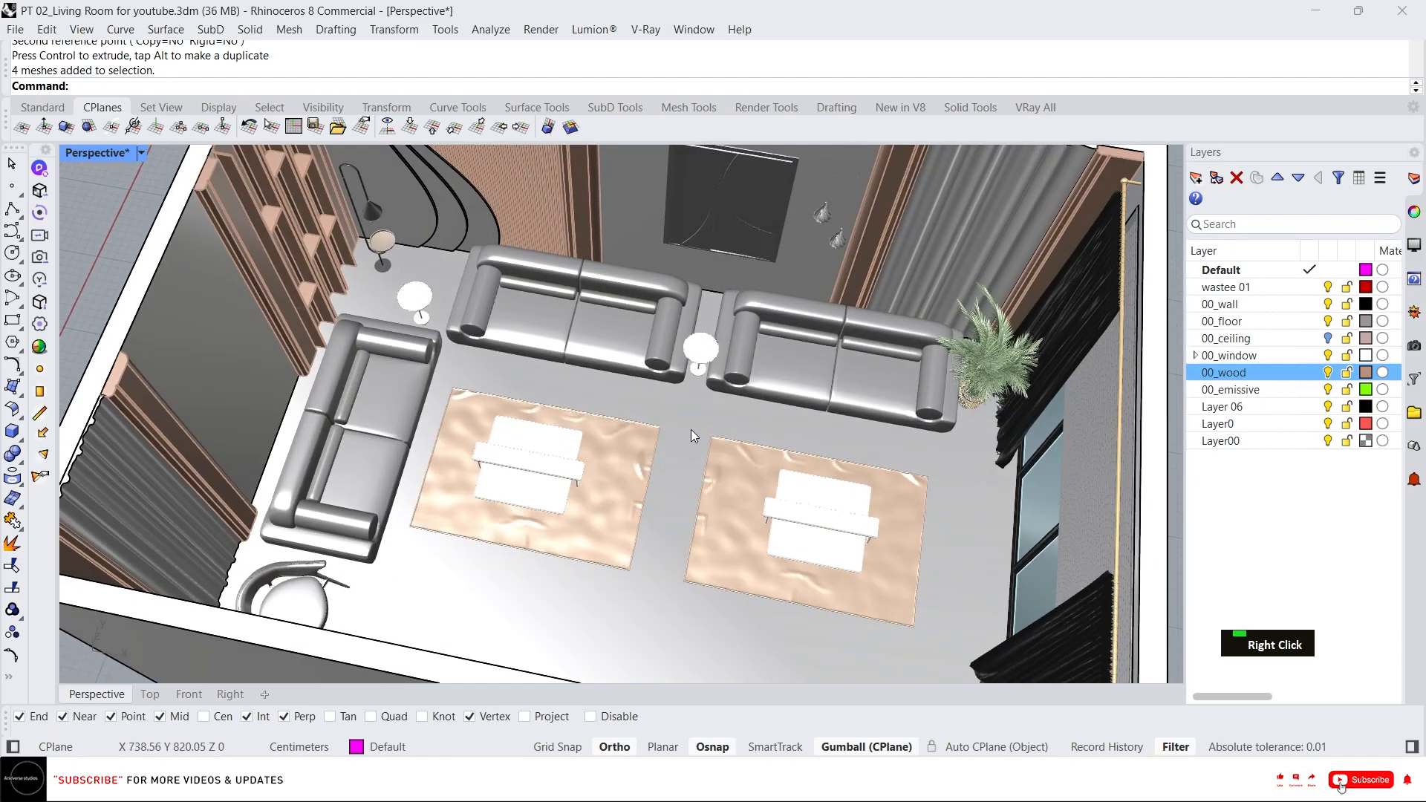
scroll(621, 297, up, 5)
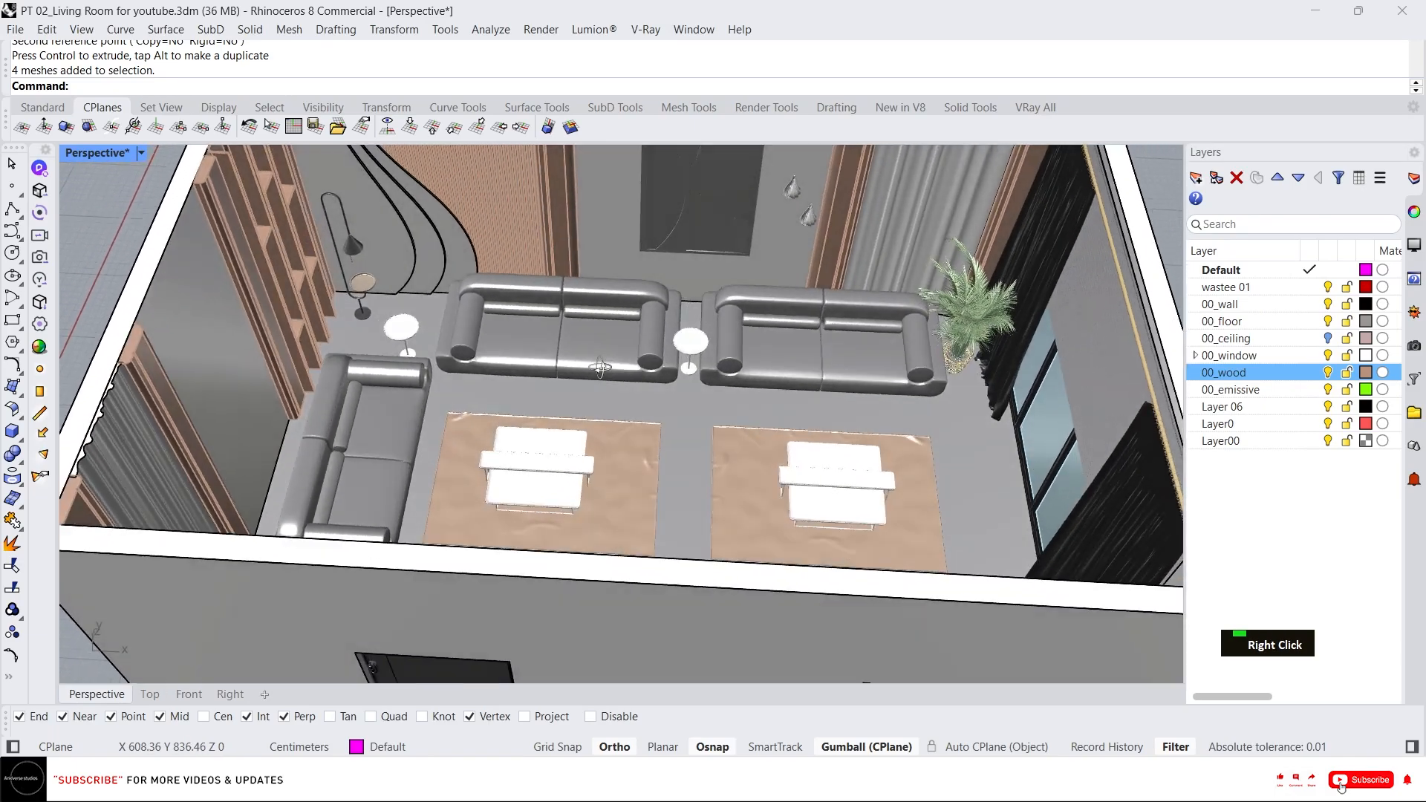
scroll(621, 297, up, 4)
scroll(602, 425, down, 5)
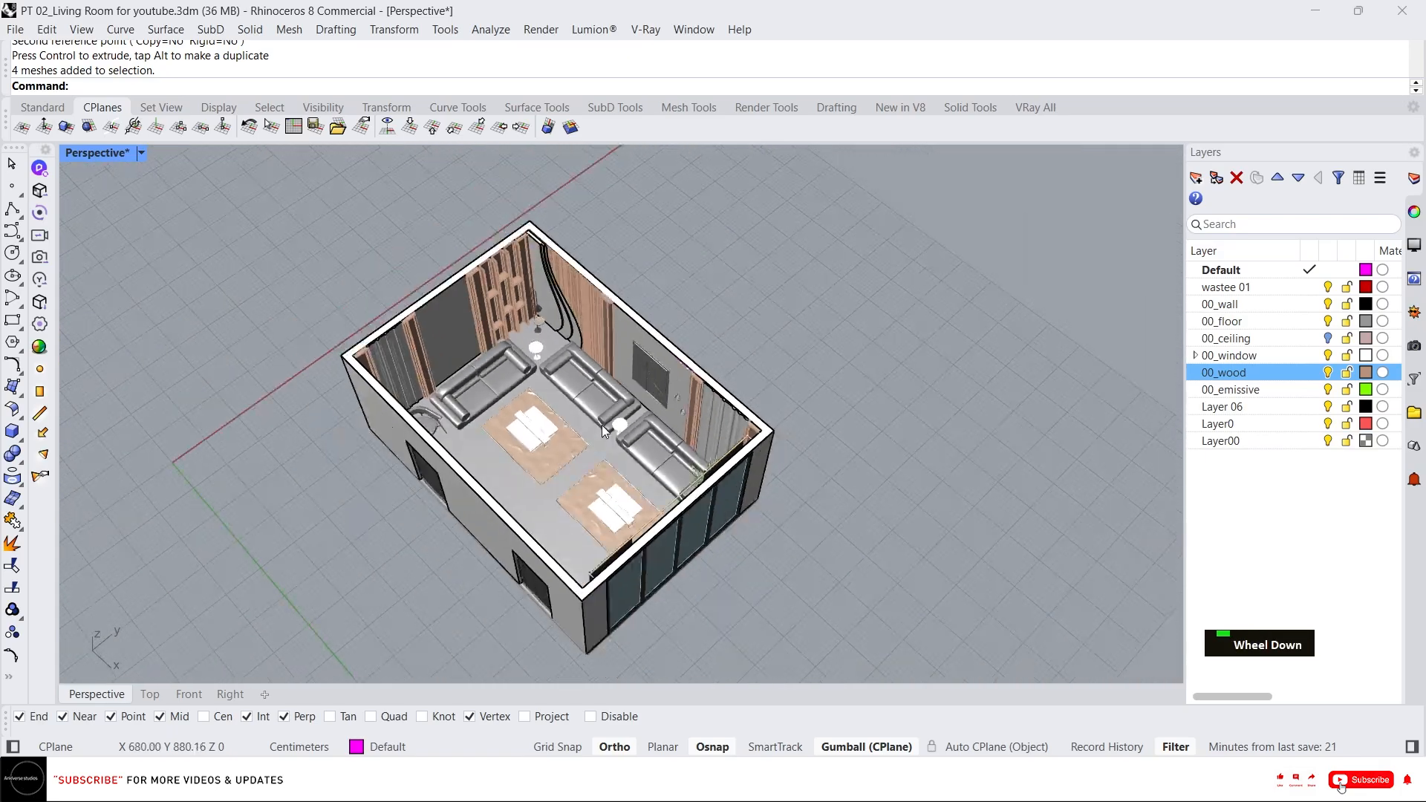
right_drag(602, 425, 695, 371)
scroll(587, 324, up, 4)
scroll(693, 371, down, 4)
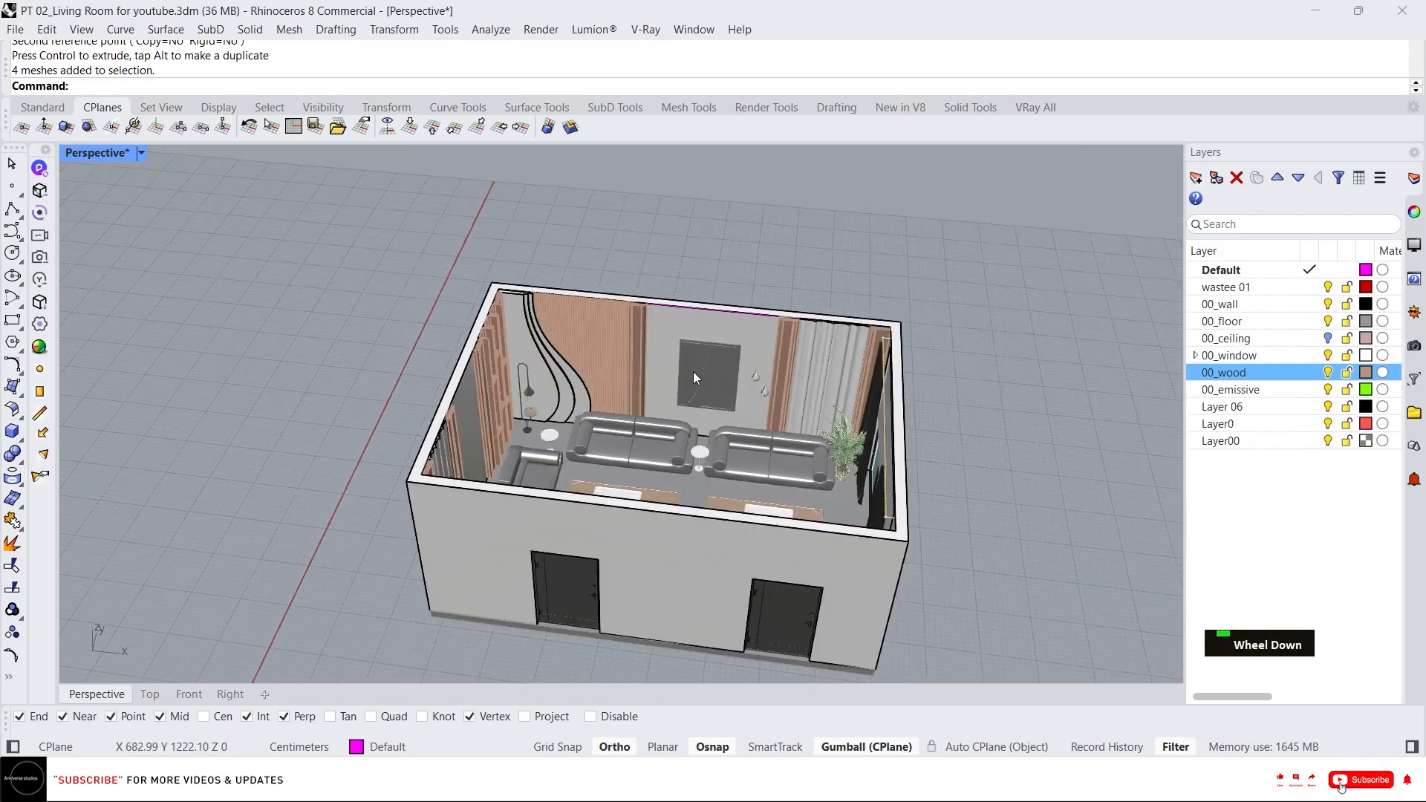
scroll(578, 470, up, 5)
scroll(578, 470, up, 3)
scroll(615, 521, up, 2)
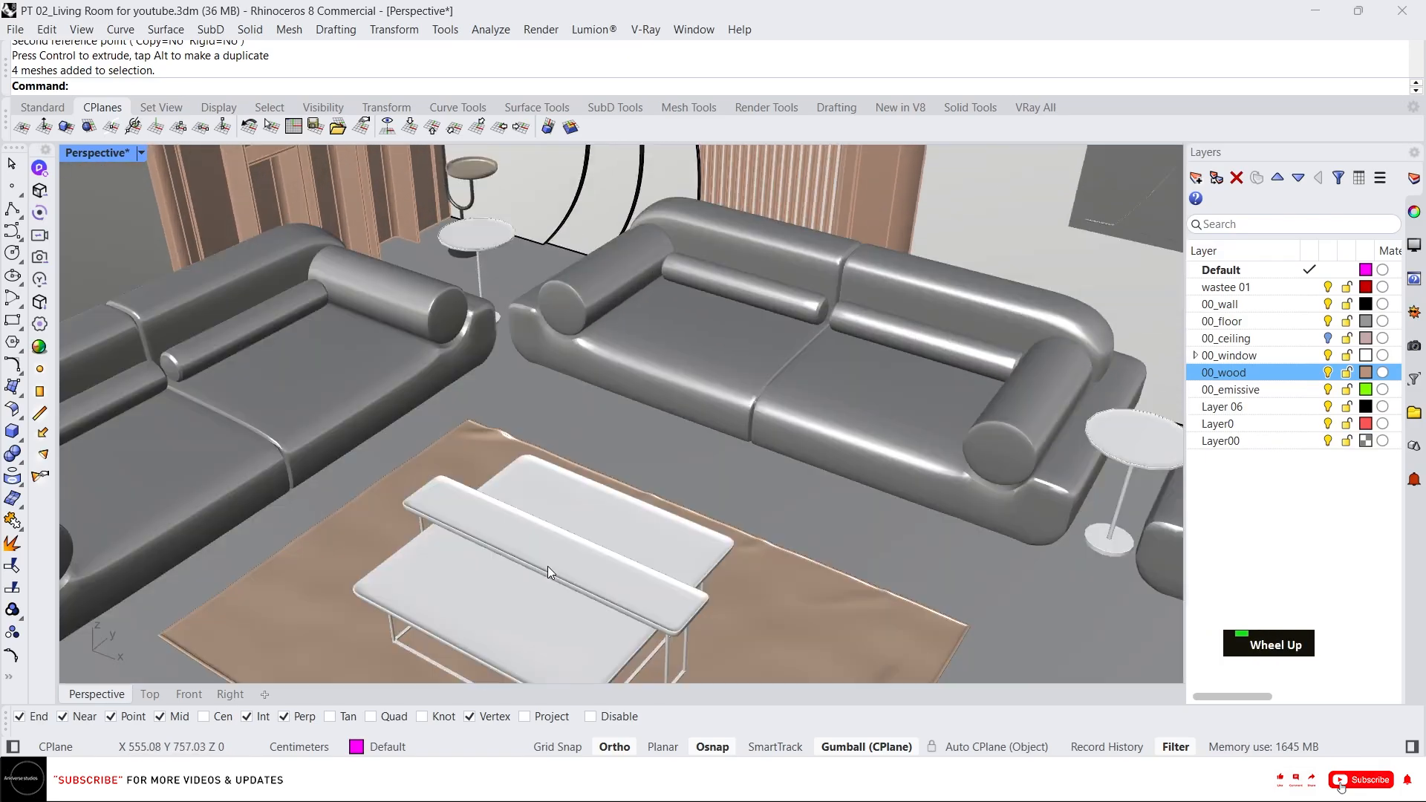
right_drag(547, 566, 575, 362)
scroll(545, 372, down, 5)
scroll(645, 402, up, 3)
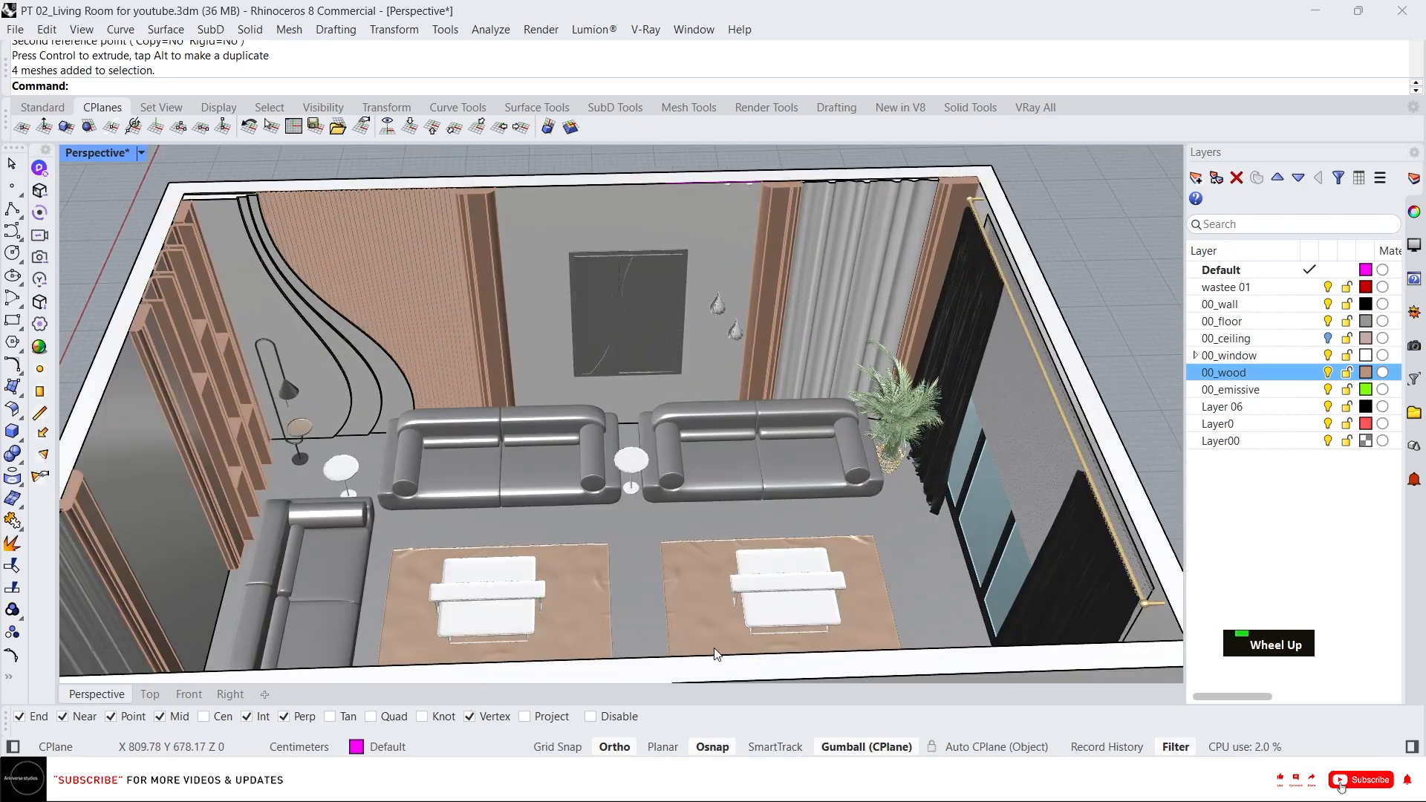
Import the Organized Assests.3dm file from the 00_Assests folder into the model.
key(alt+Tab)
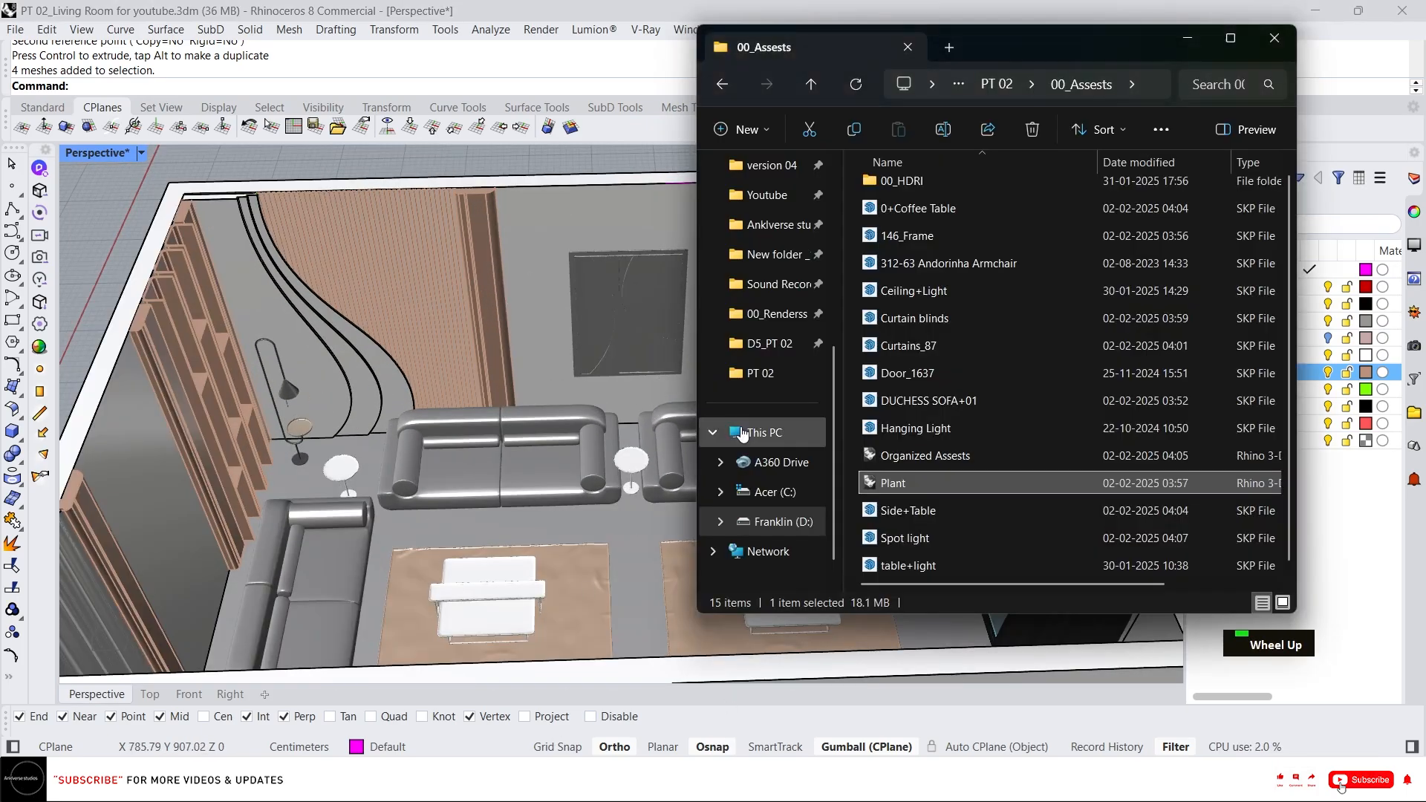
click(939, 459)
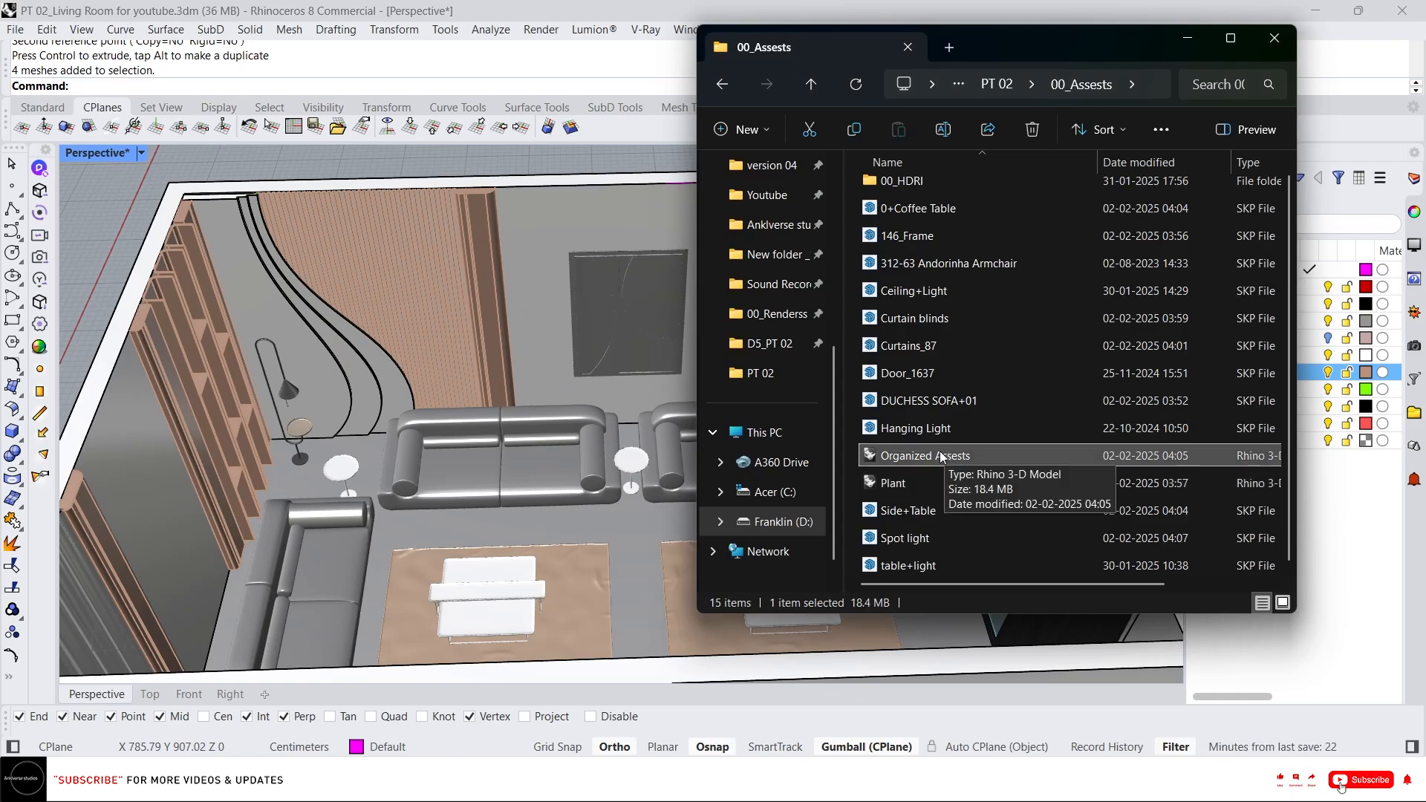
drag(941, 456, 502, 416)
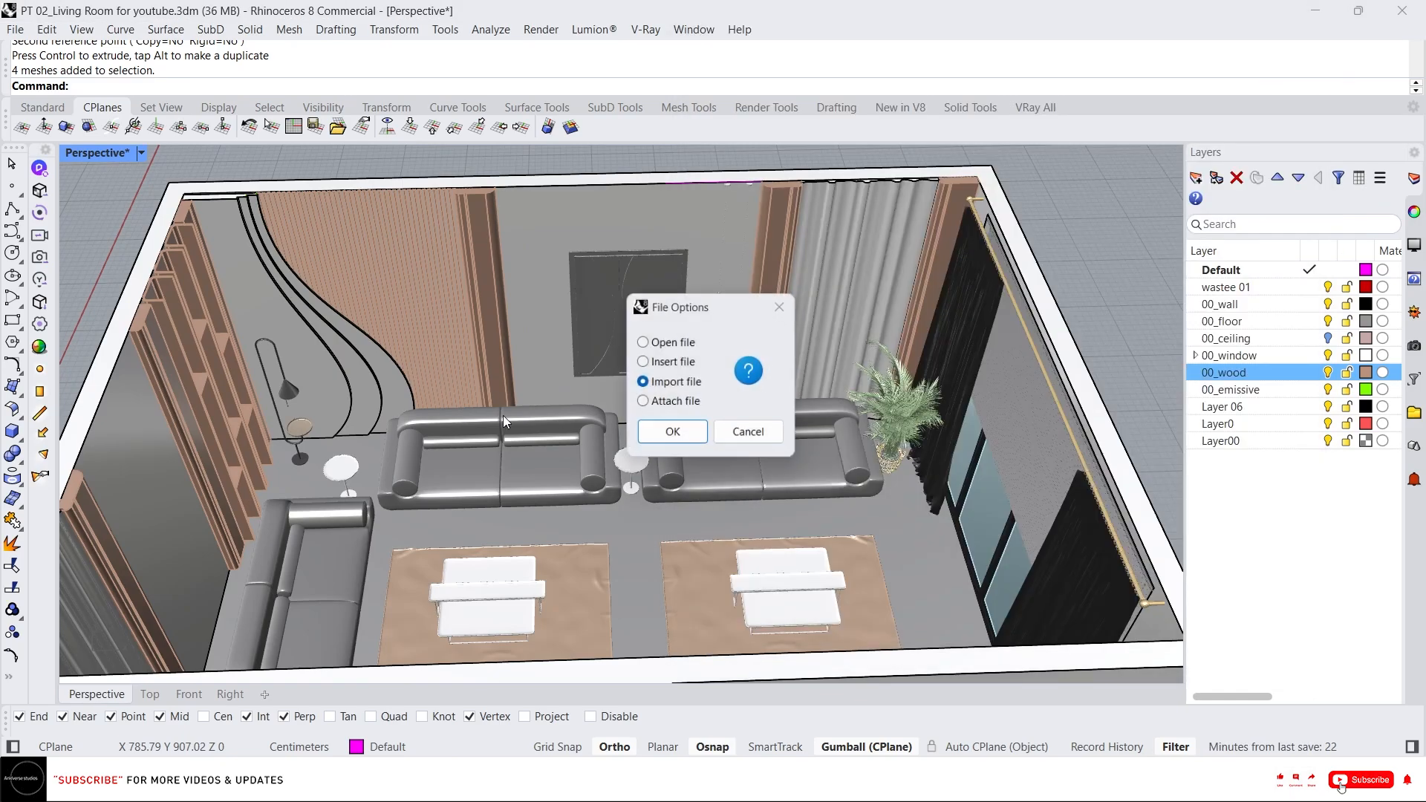
click(672, 435)
scroll(502, 318, down, 1)
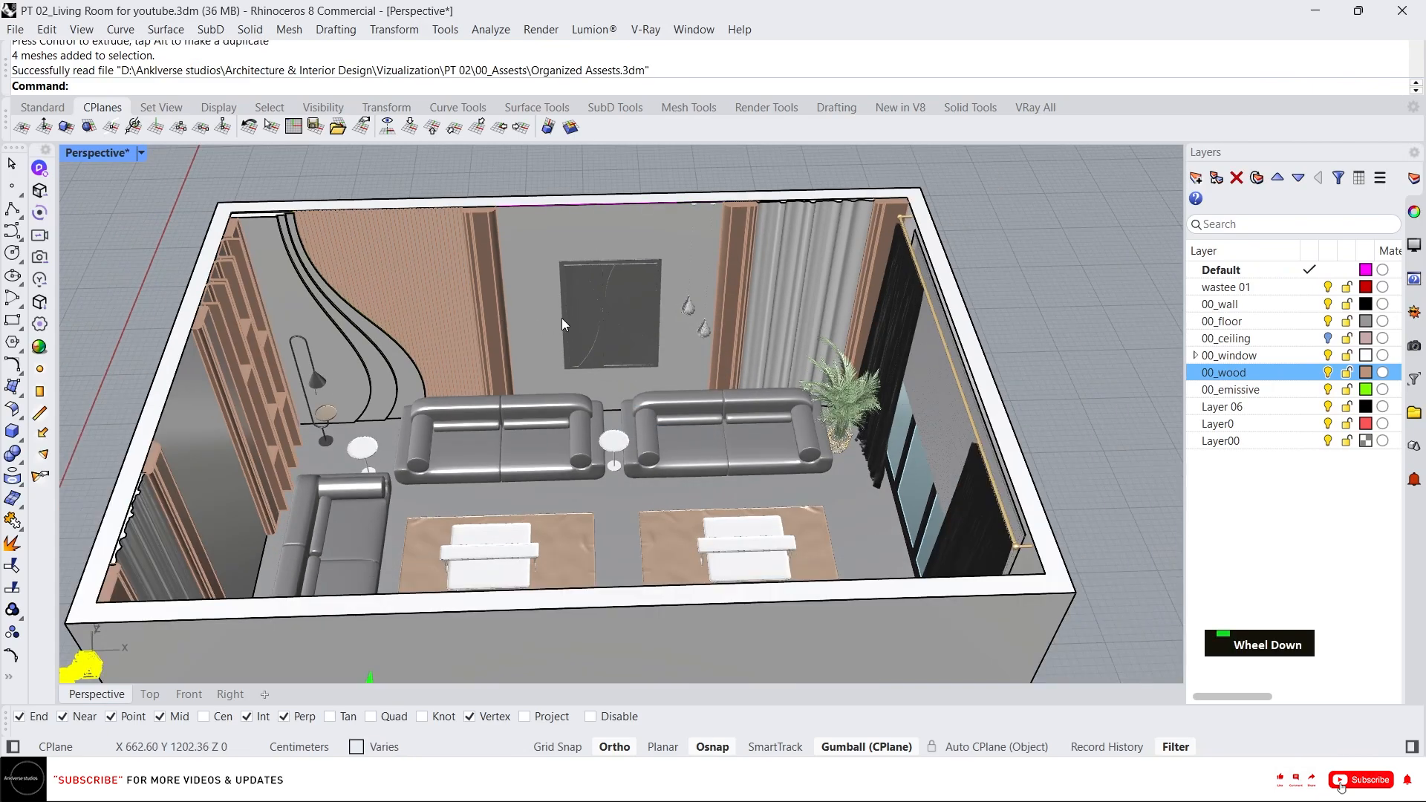
Select the imported assets outside the room and ungroup them.
scroll(561, 320, down, 6)
right_drag(563, 431, 526, 448)
drag(555, 488, 975, 409)
scroll(980, 446, up, 3)
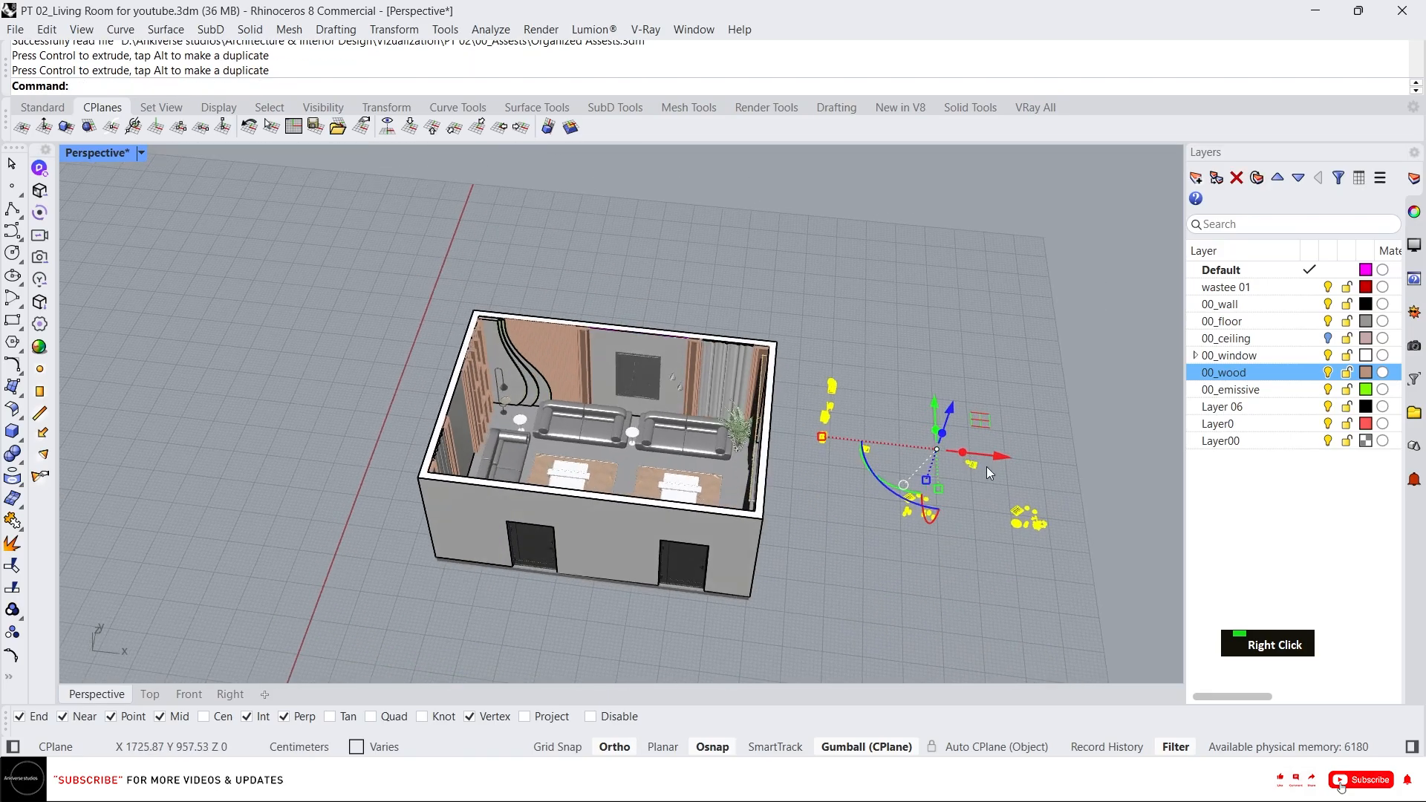
key(Return)
Select the tray, vases and cups cluster and move it onto the left coffee table with Ortho off.
scroll(977, 527, up, 3)
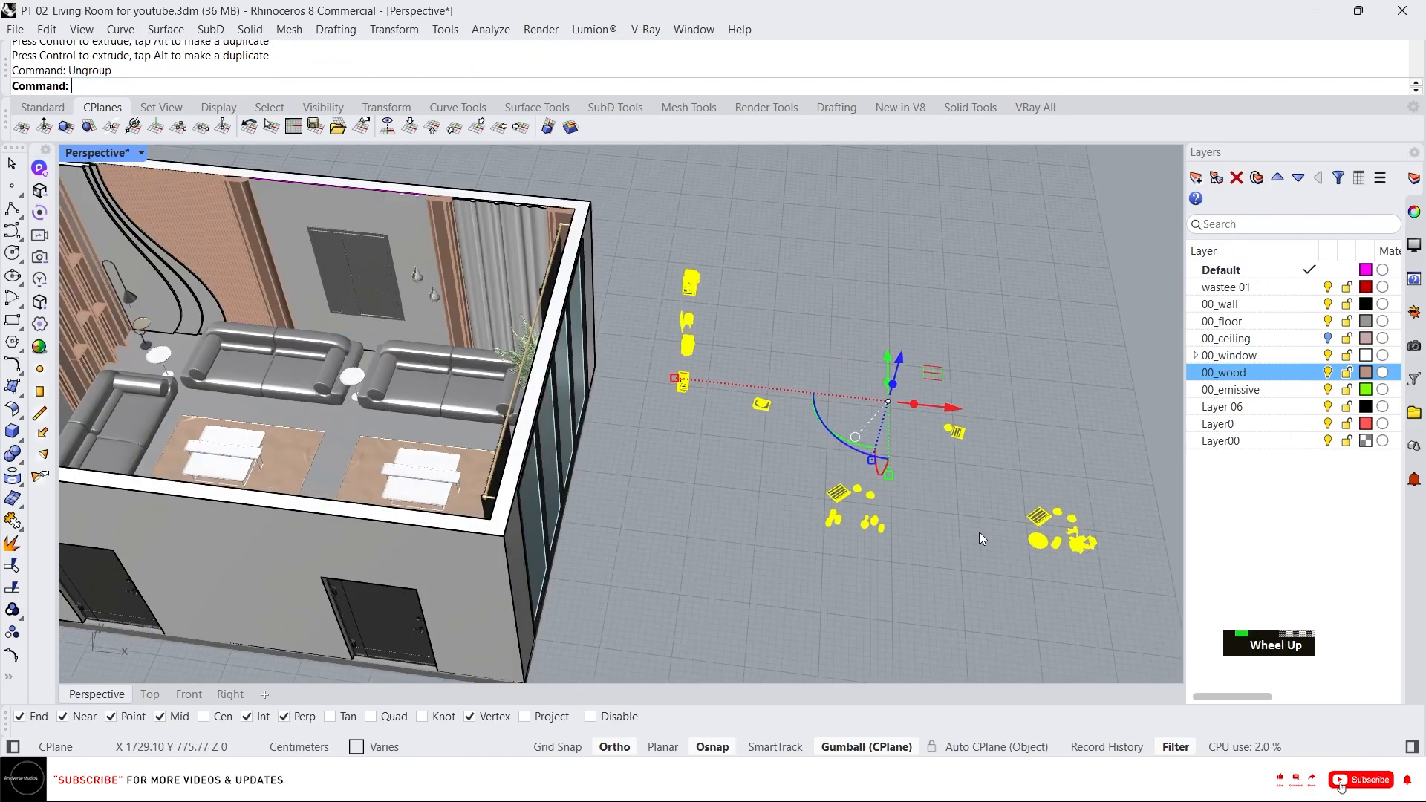
right_drag(978, 532, 975, 511)
key(Escape)
scroll(826, 528, up, 2)
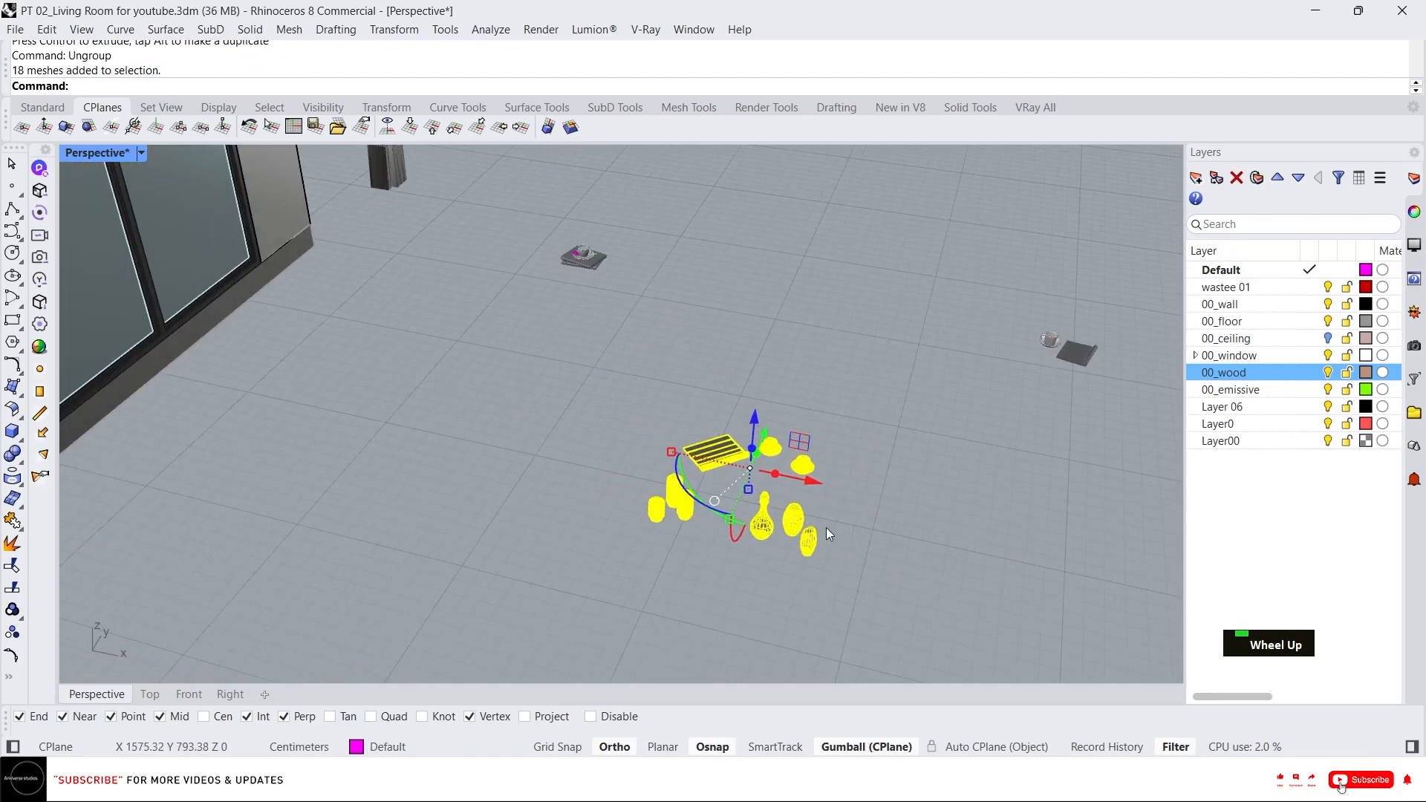
scroll(737, 505, down, 3)
scroll(778, 478, up, 8)
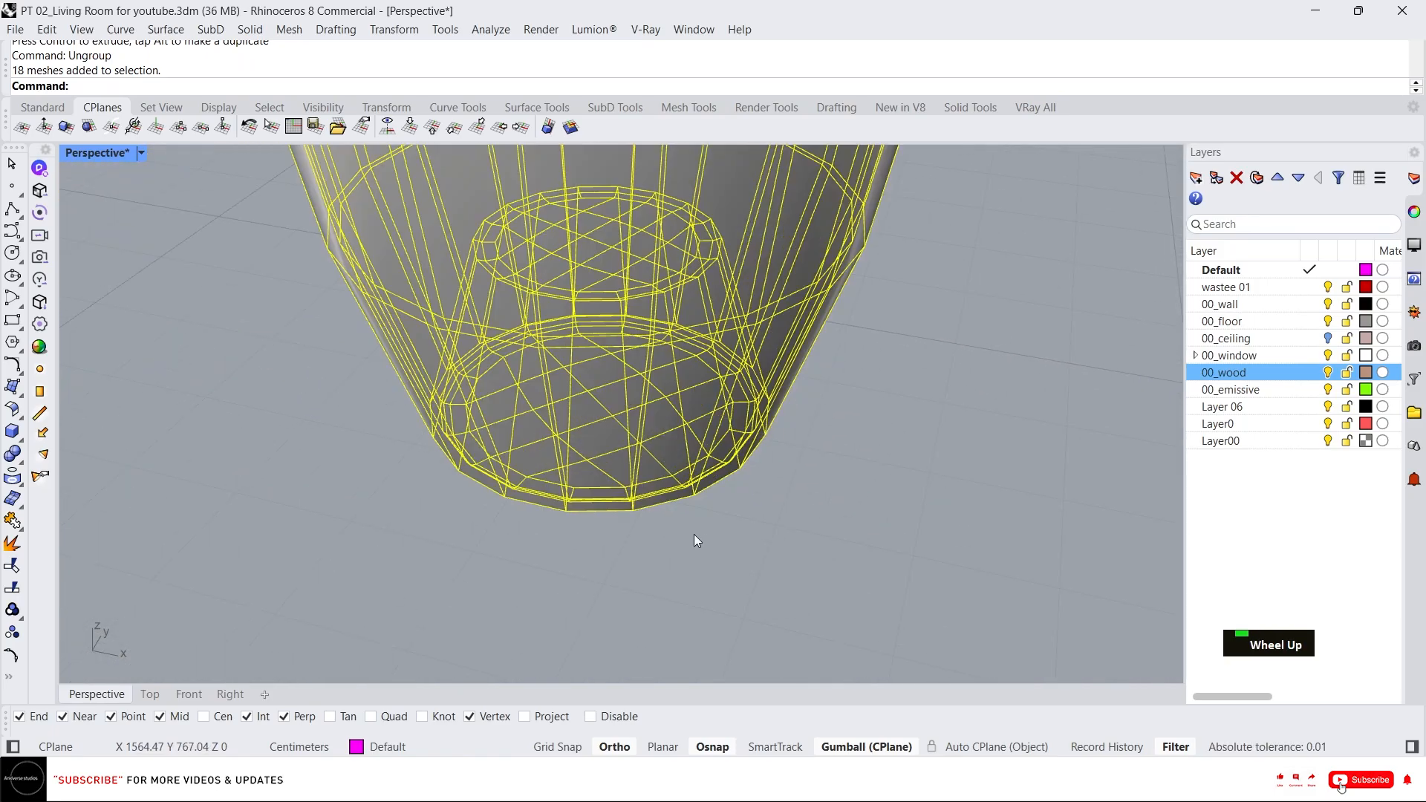
text(m)
key(Return)
click(637, 523)
click(634, 515)
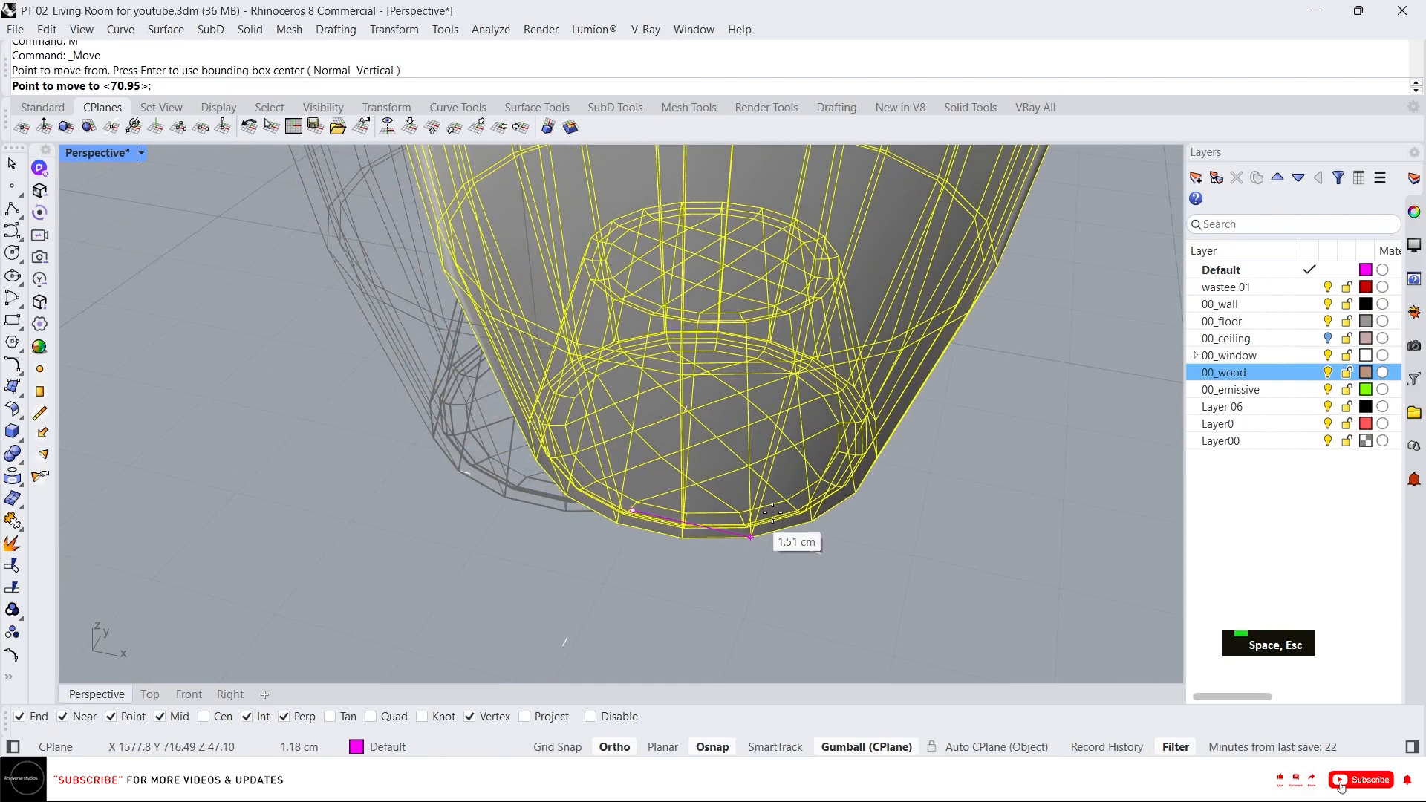
scroll(757, 513, down, 10)
scroll(702, 416, down, 4)
scroll(512, 334, up, 6)
right_drag(457, 426, 448, 438)
scroll(448, 438, up, 5)
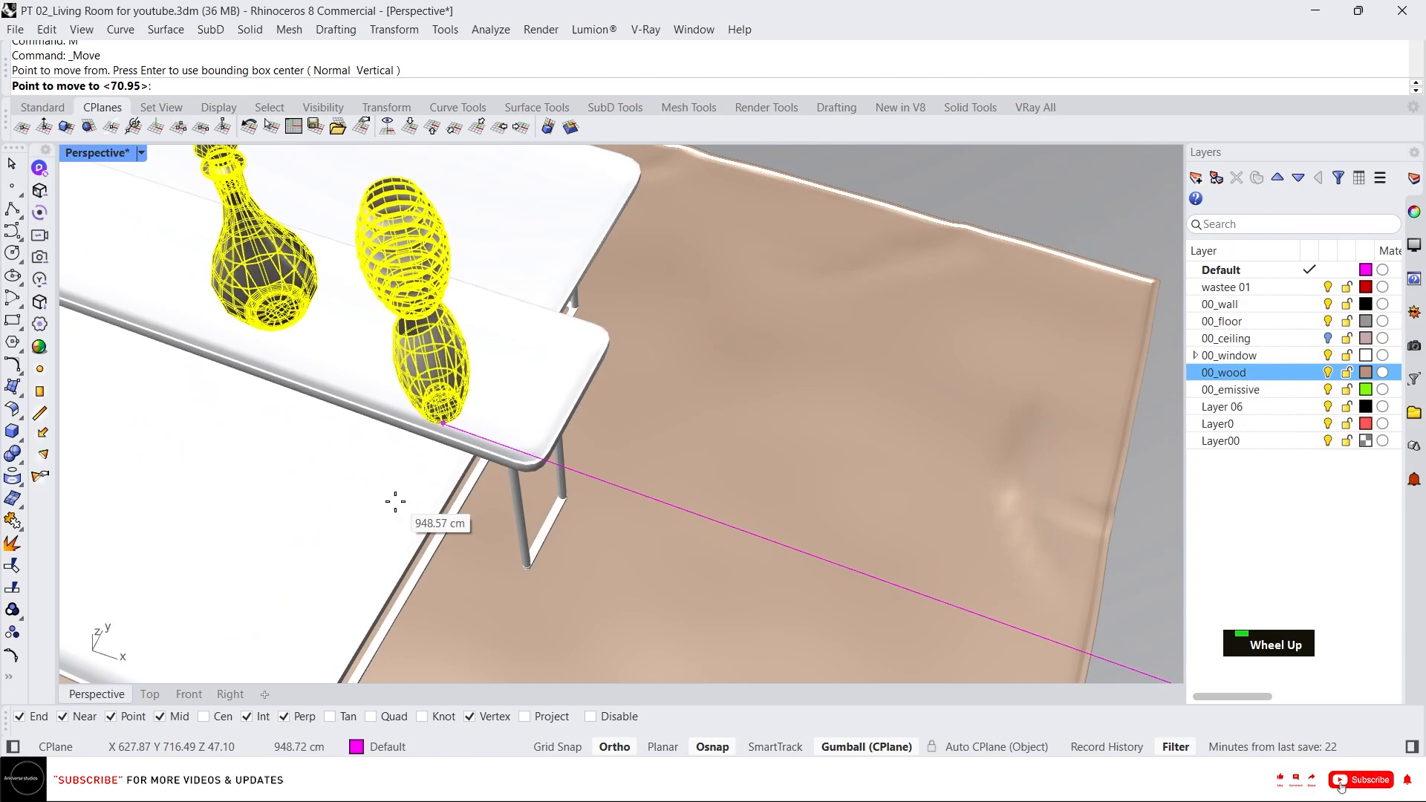
key(F8)
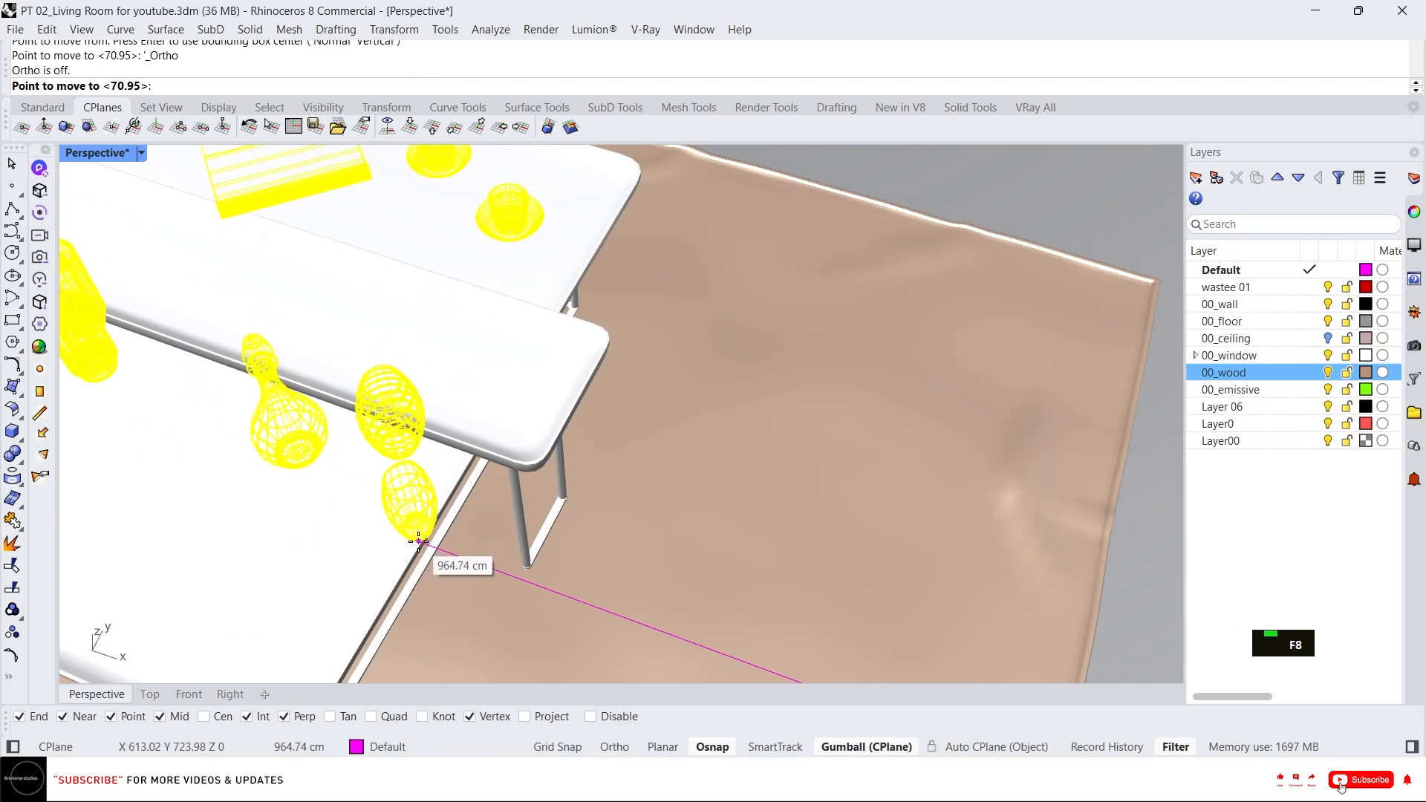
click(434, 571)
Move the decor items down from the vase's base to a vertex on the coffee table's top.
scroll(520, 476, down, 5)
right_drag(551, 442, 675, 386)
scroll(600, 367, up, 8)
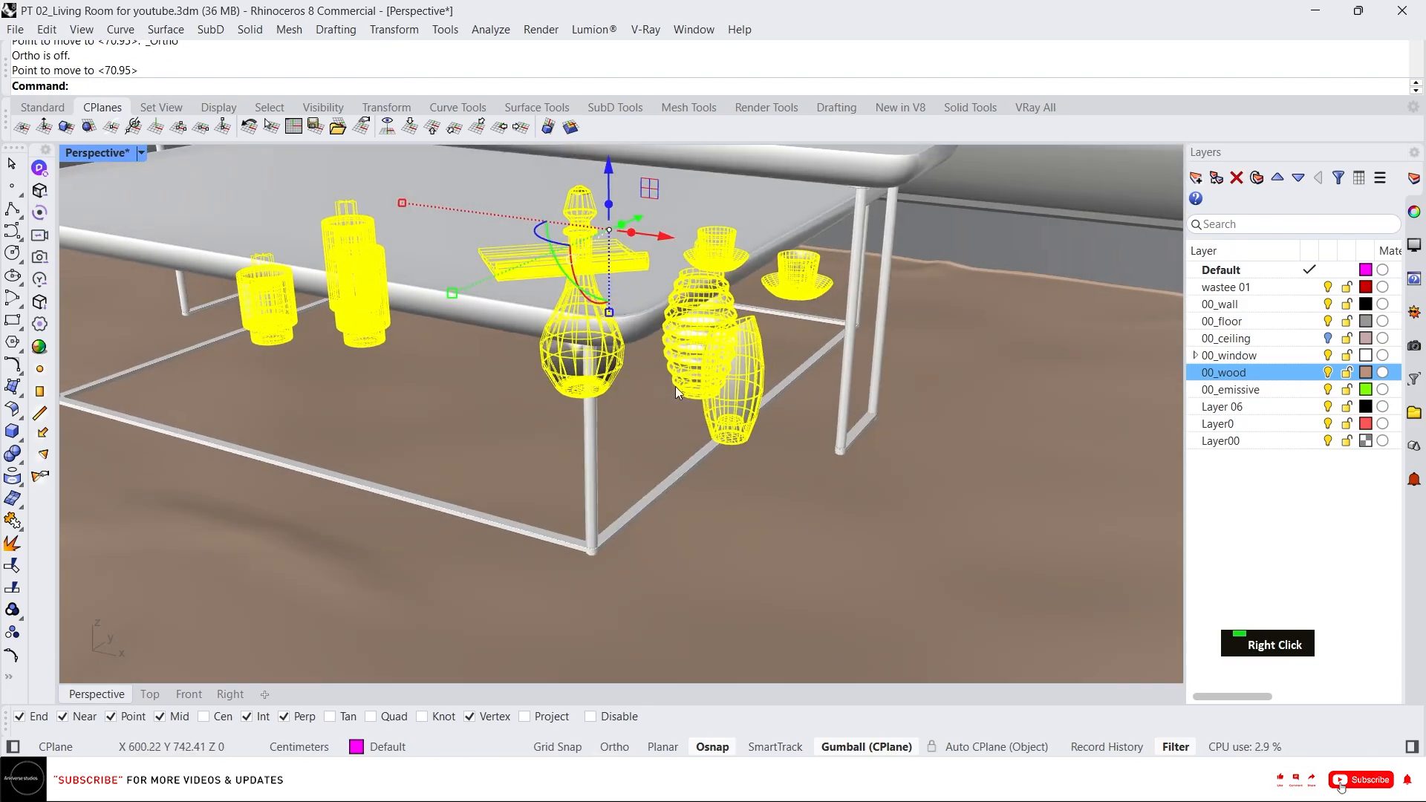
scroll(690, 437, up, 6)
text(m)
key(space)
click(819, 443)
scroll(795, 424, down, 3)
scroll(594, 223, down, 3)
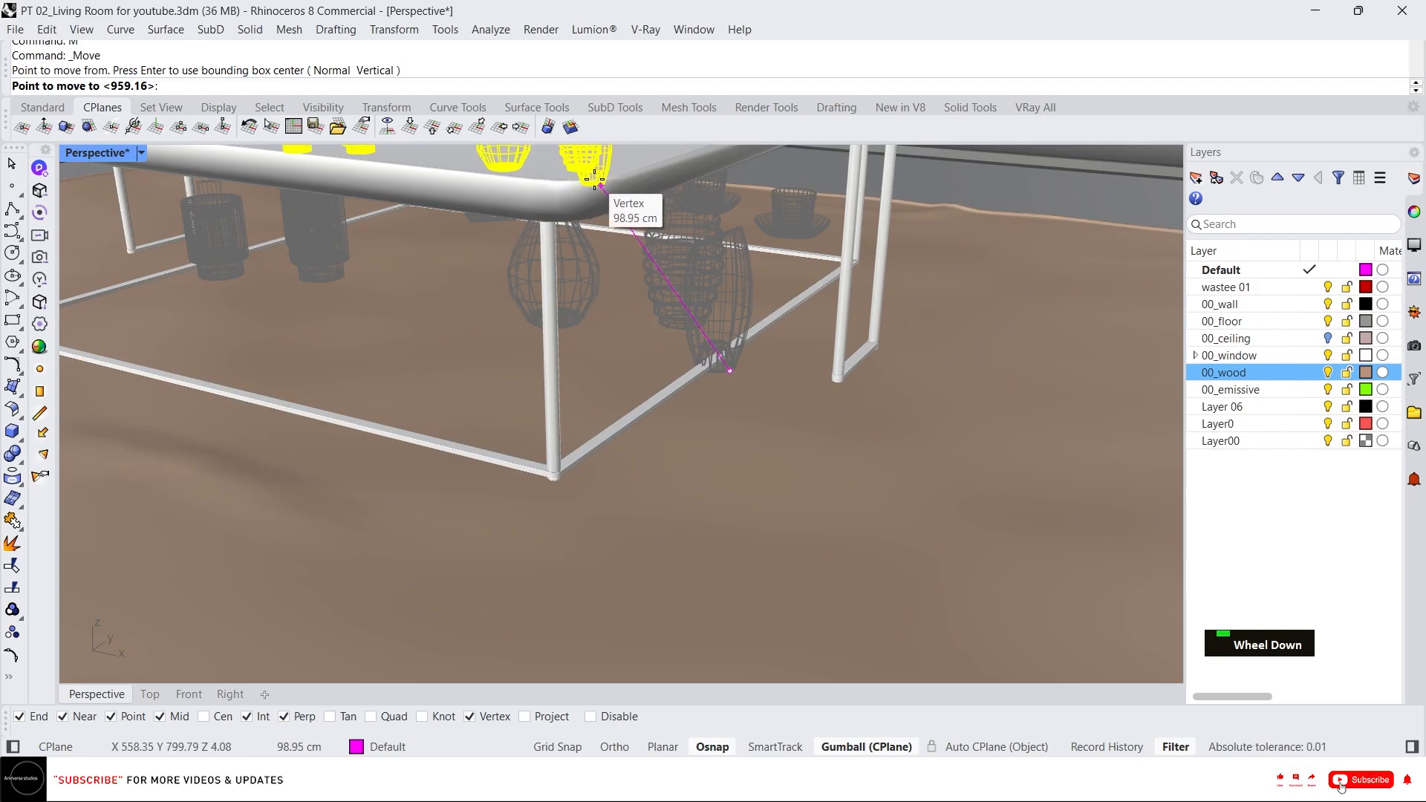
click(597, 176)
Fine-tune the decor items' placement on the coffee table with the gumball.
scroll(675, 235, down, 5)
right_drag(674, 234, 719, 324)
scroll(719, 324, up, 2)
drag(639, 302, 632, 255)
drag(706, 310, 680, 311)
right_drag(654, 409, 578, 350)
key(Escape)
click(465, 372)
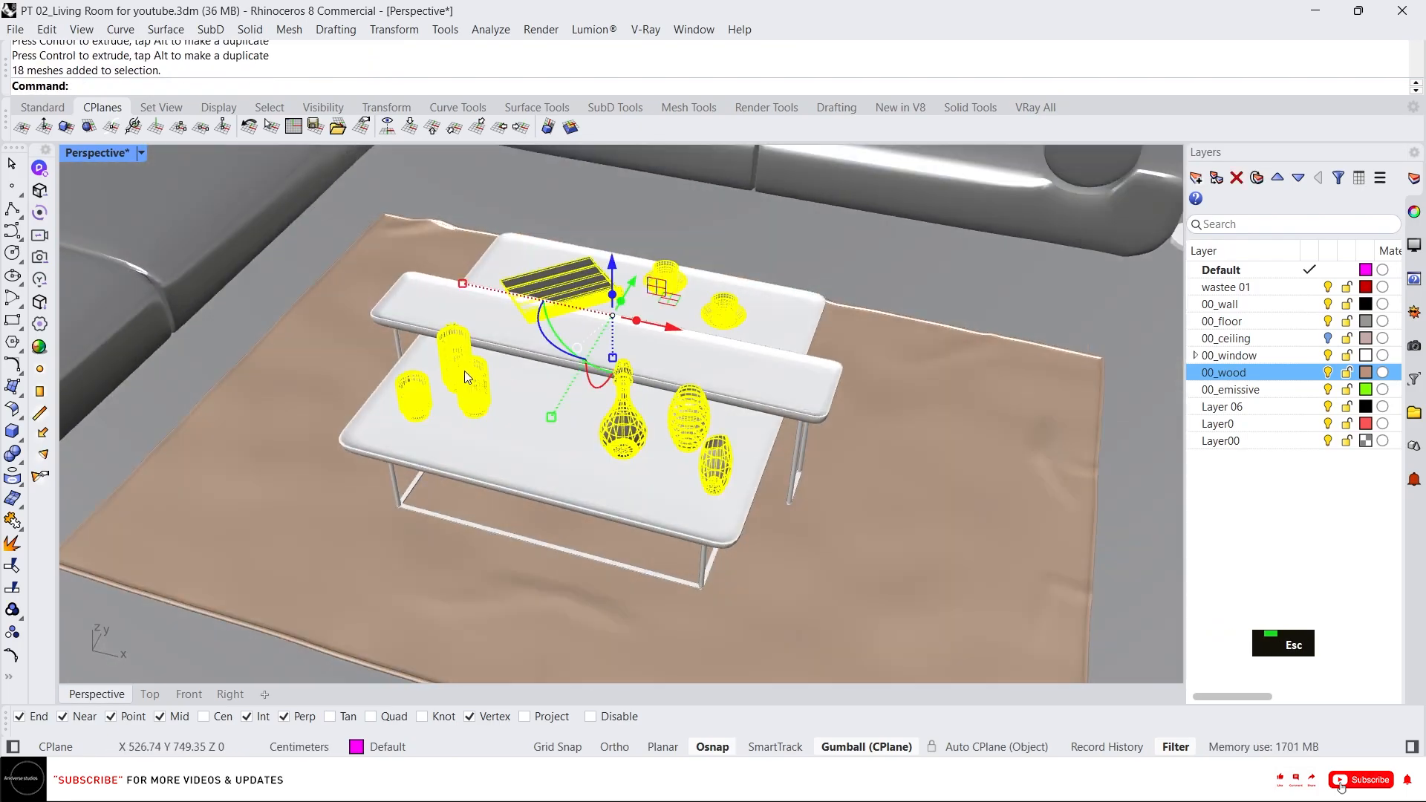
Isolate the selected decor items with IsolateLock and ungroup them.
scroll(468, 372, up, 8)
text(il)
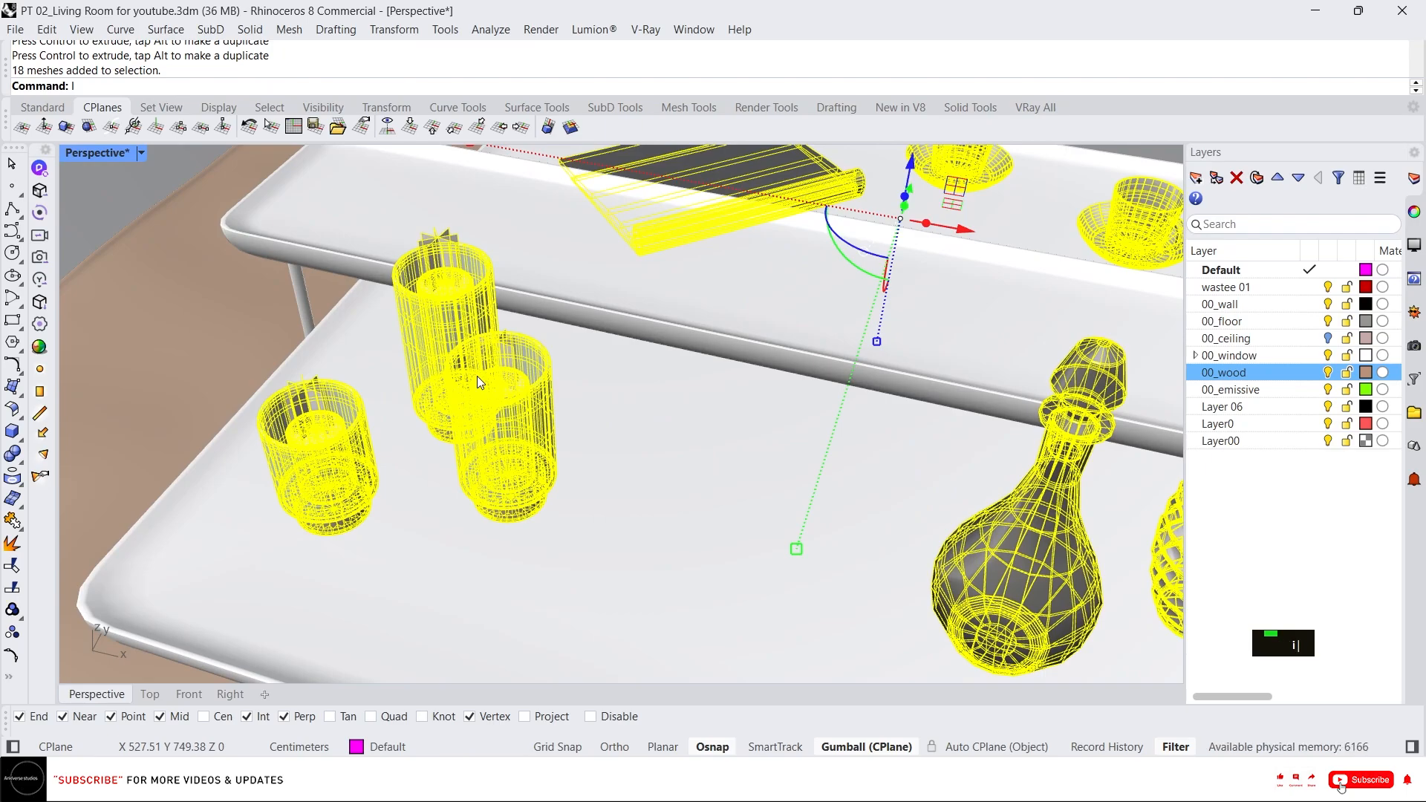
key(Return)
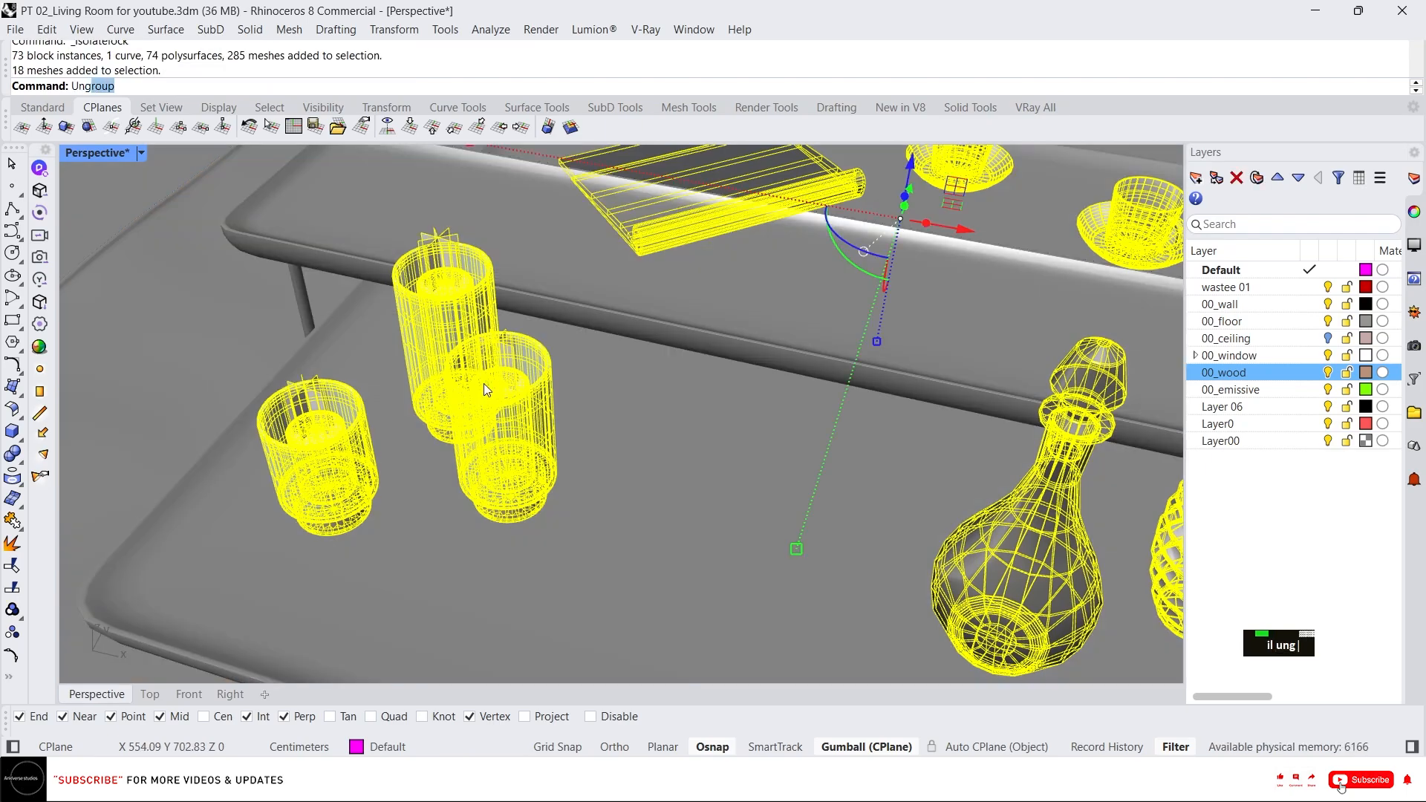
text(ung)
key(Return)
Delete a stray object from inside one of the candle holders.
scroll(487, 380, up, 5)
click(498, 345)
key(Delete)
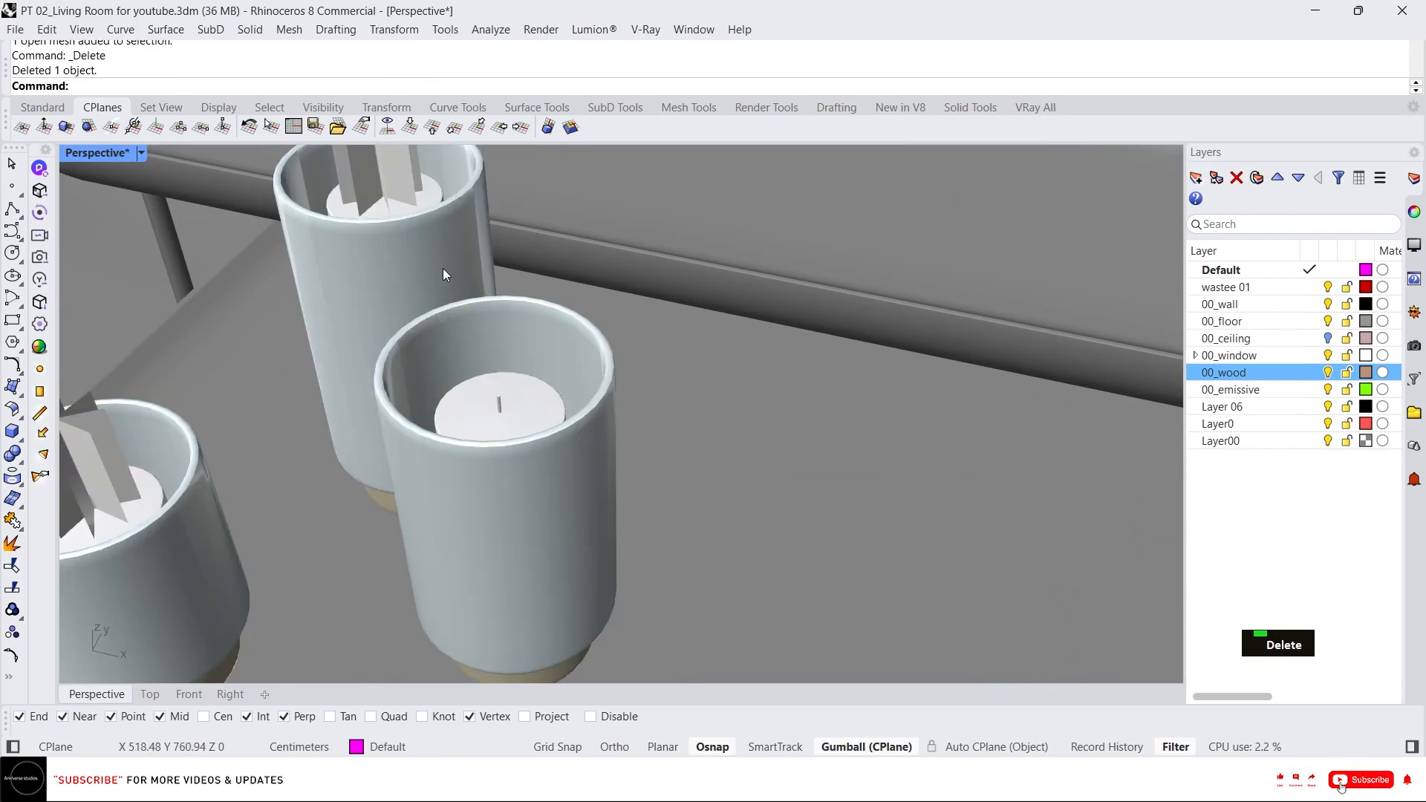
scroll(505, 333, down, 5)
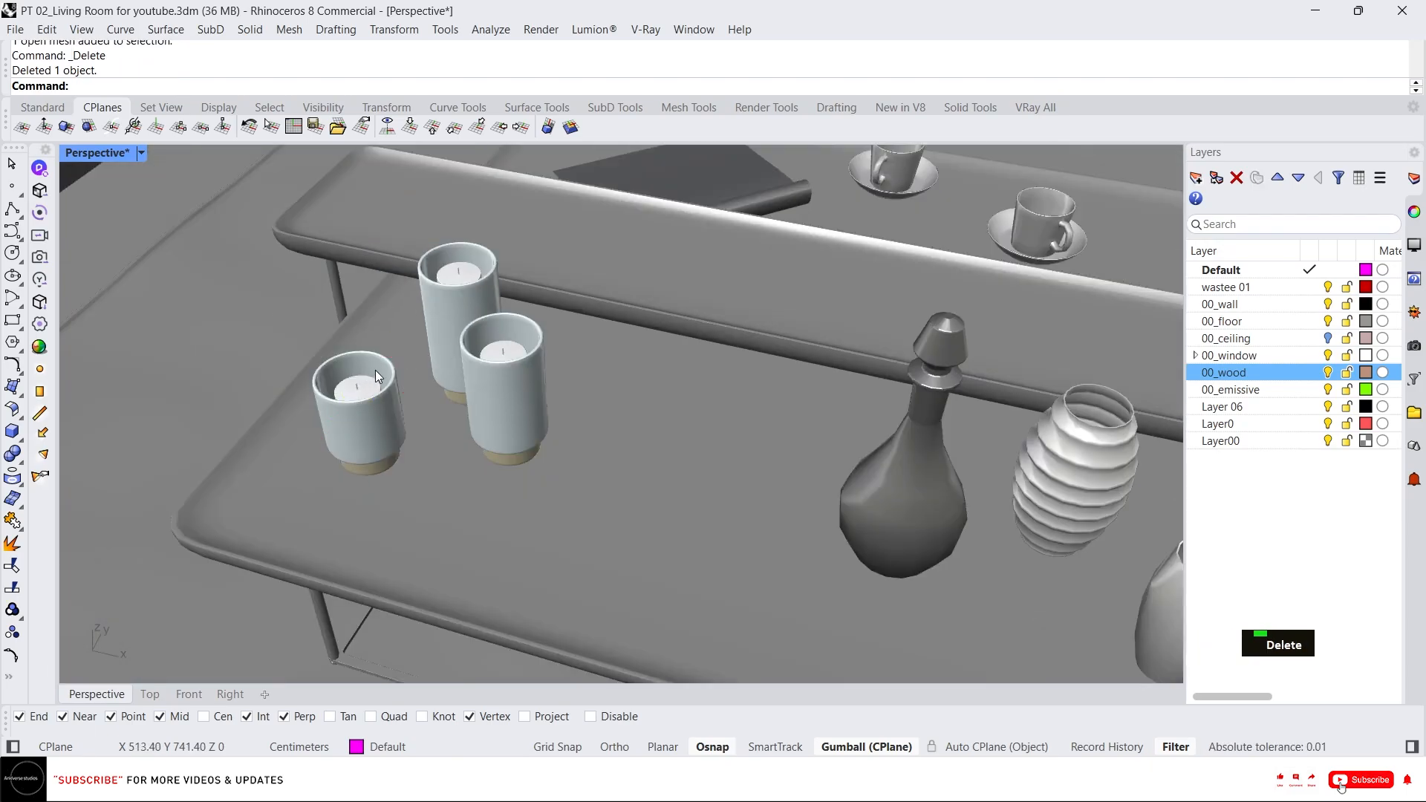
scroll(429, 350, down, 5)
right_drag(430, 351, 533, 408)
key(Escape)
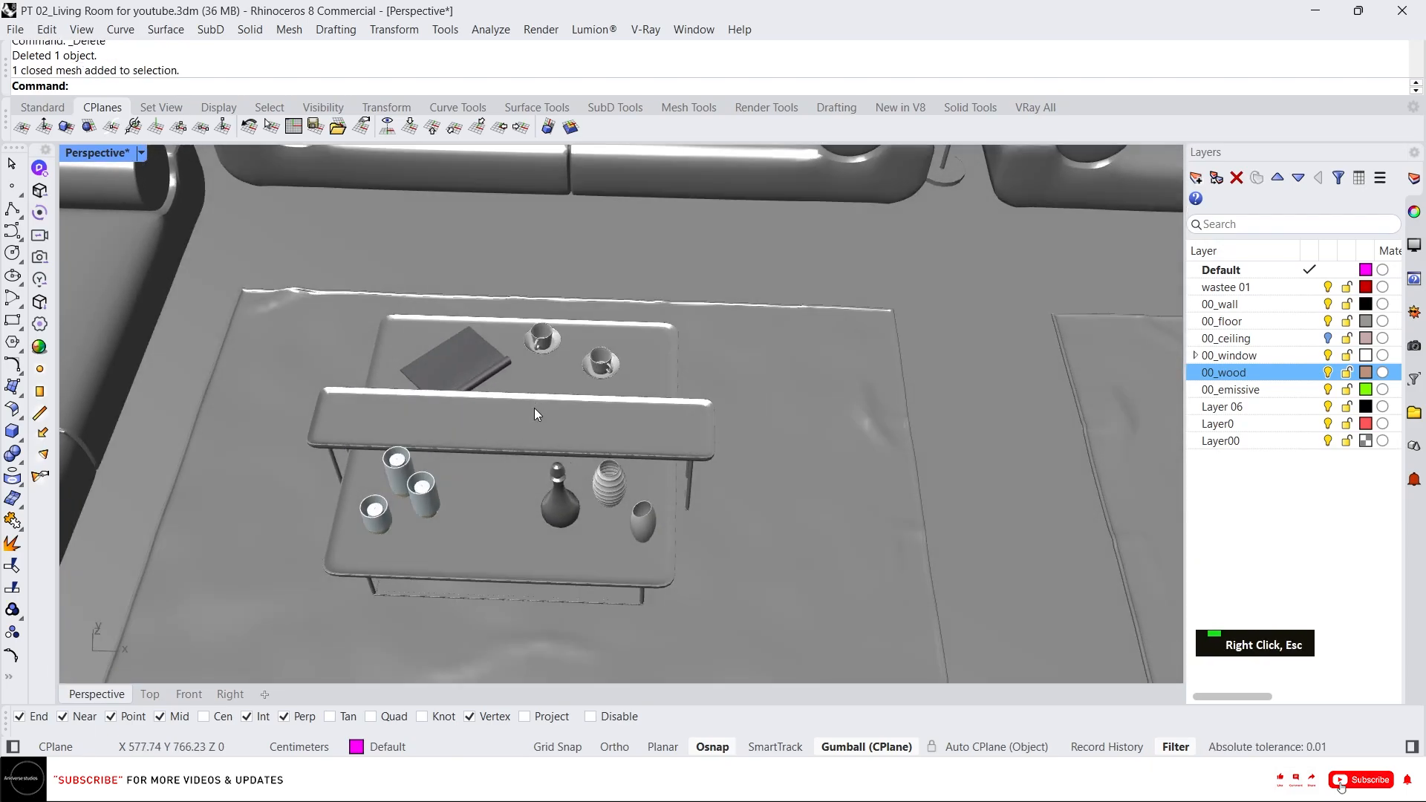
Select all the decor items and group them together.
key(ctrl+a)
key(ctrl+g)
scroll(533, 380, down, 5)
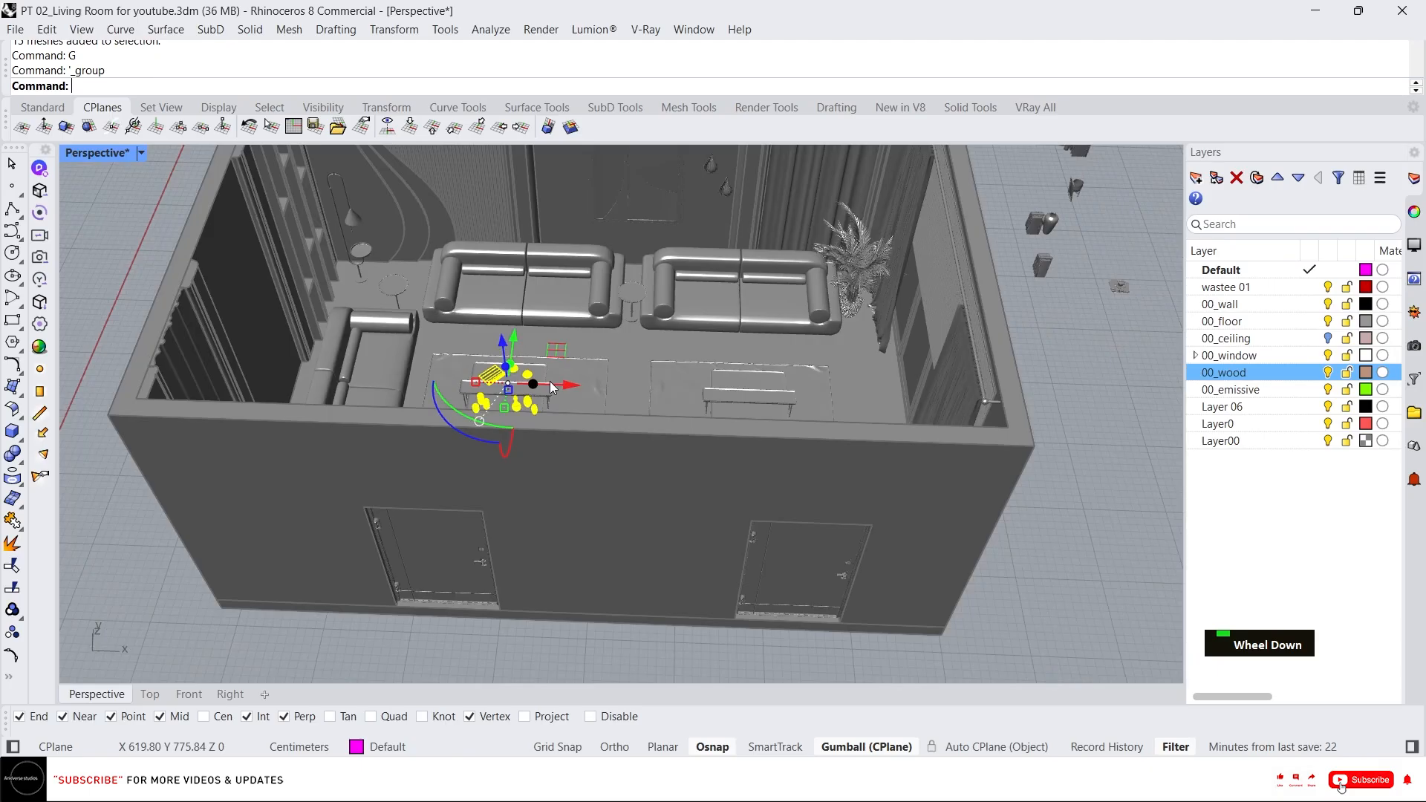
Unlock the rest of the model's hidden objects.
middle_click(594, 370)
click(545, 376)
scroll(545, 376, up, 5)
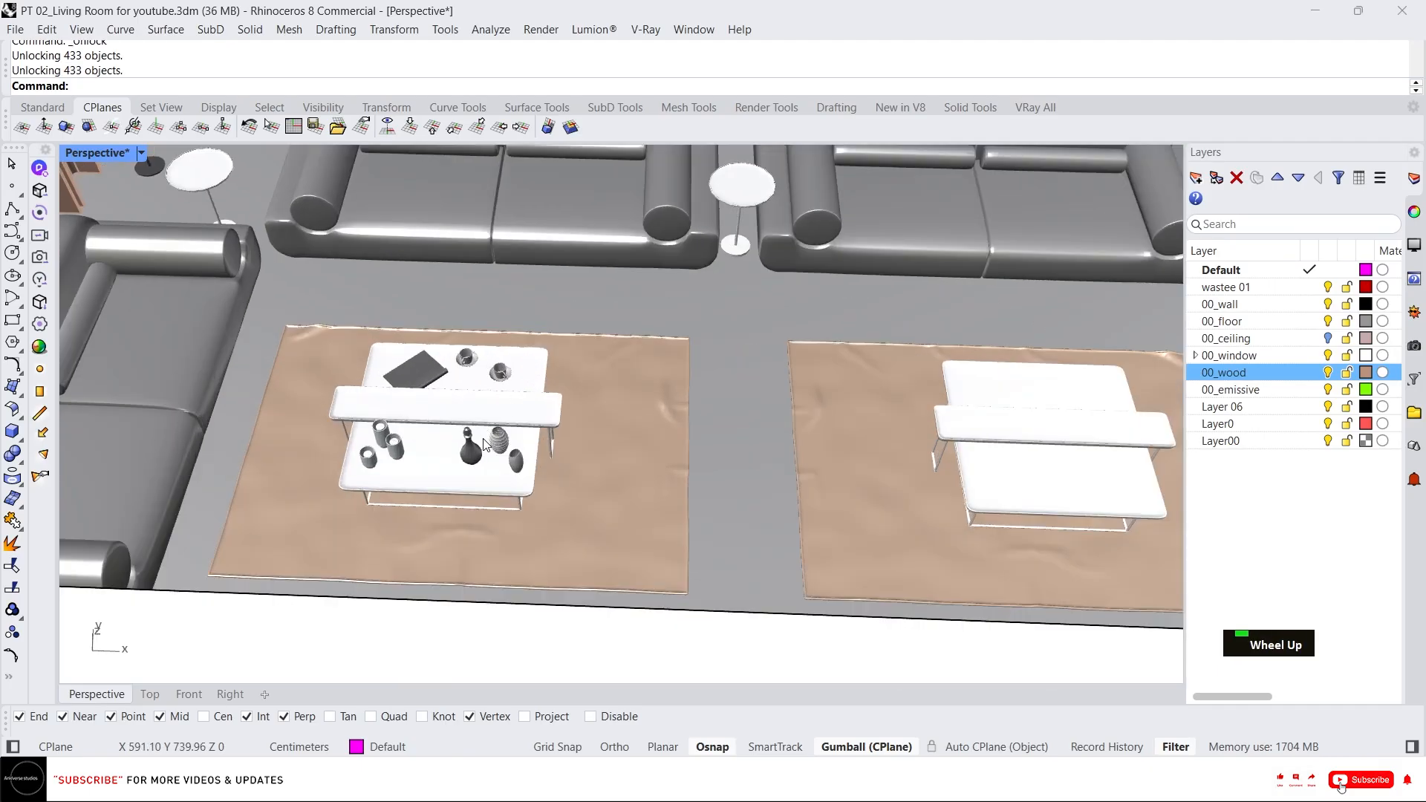
Inspect the decor group sitting on the coffee table up close.
click(345, 370)
scroll(345, 370, down, 5)
scroll(450, 444, up, 5)
right_drag(417, 334, 235, 275)
scroll(181, 295, up, 3)
scroll(399, 353, up, 4)
key(Escape)
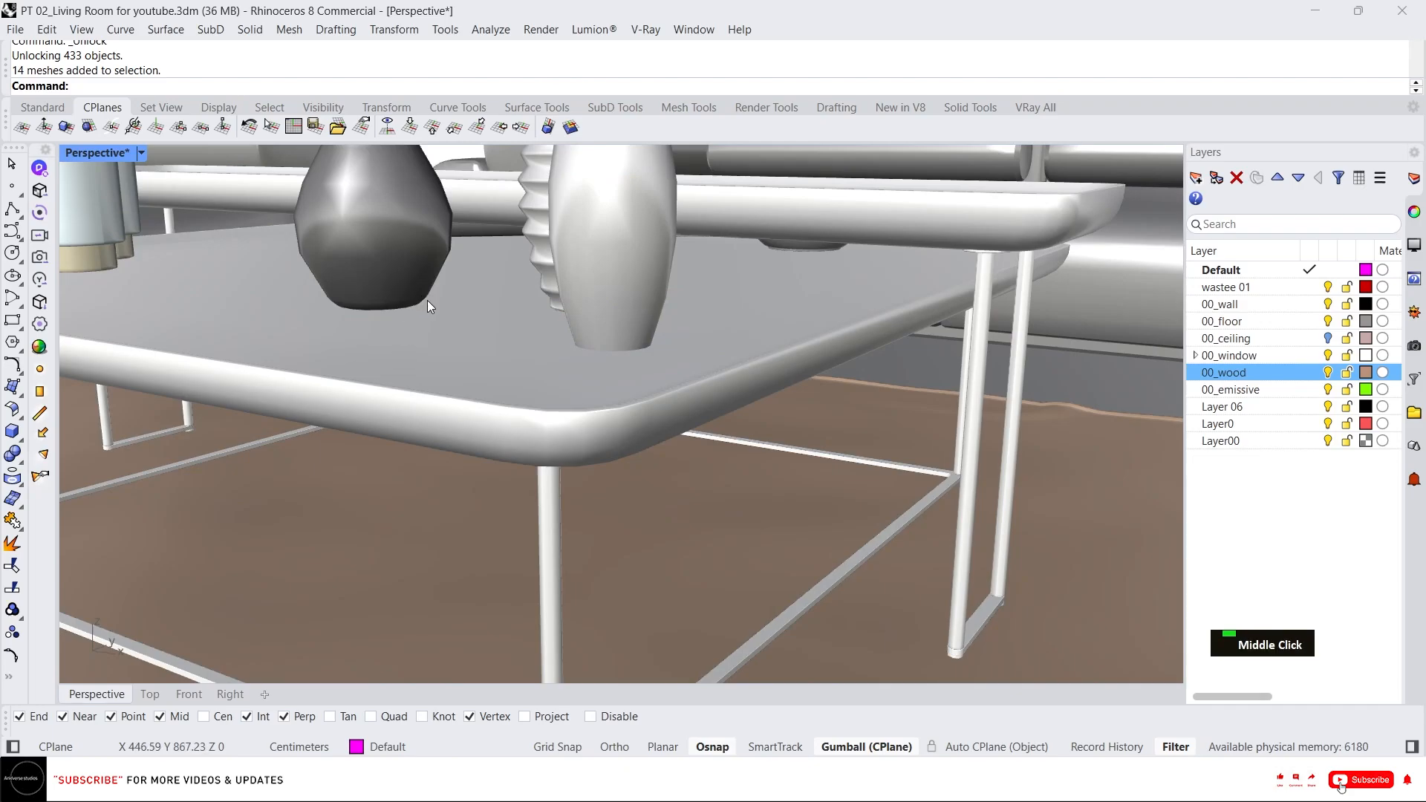
Switch the Perspective viewport to Rendered and then Arctic display mode.
click(367, 286)
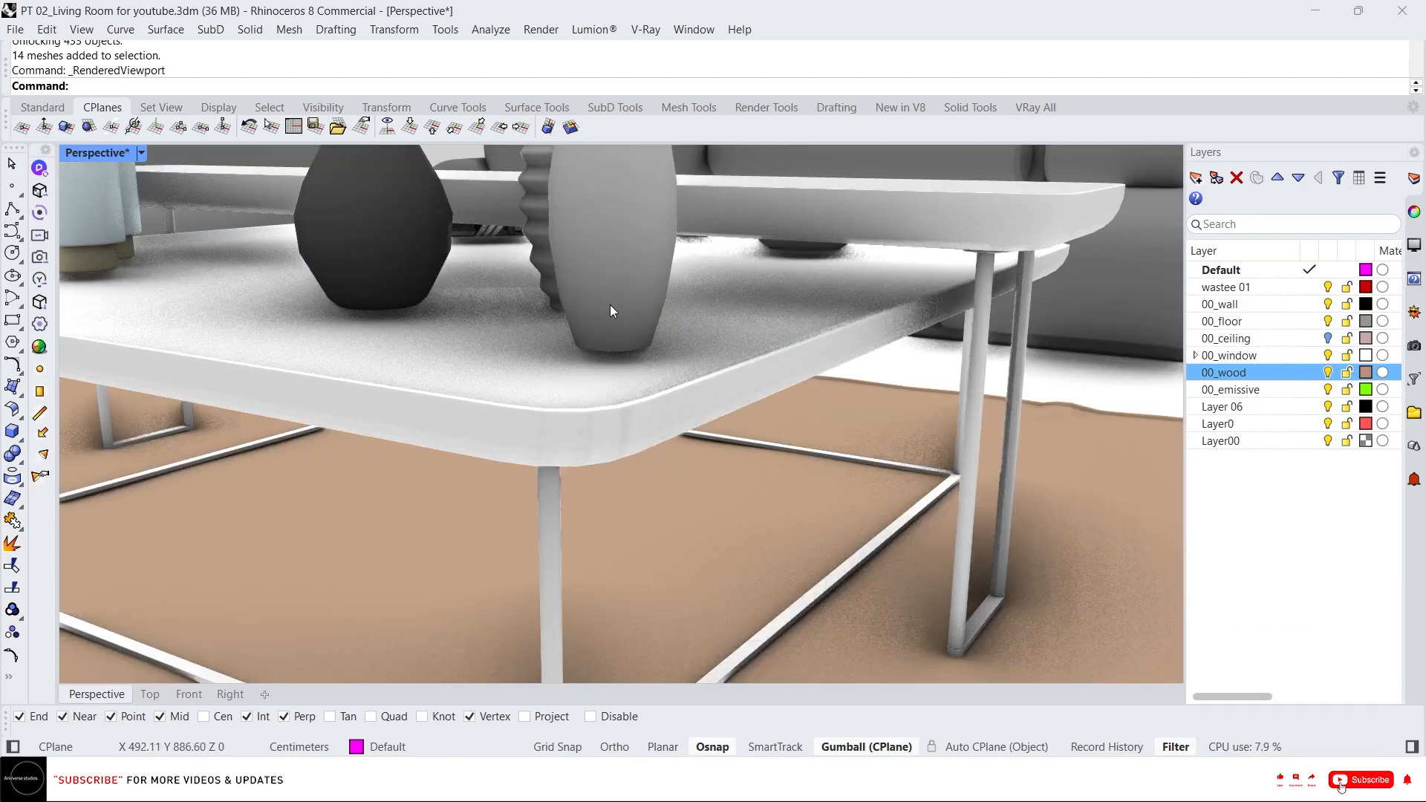
middle_click(629, 309)
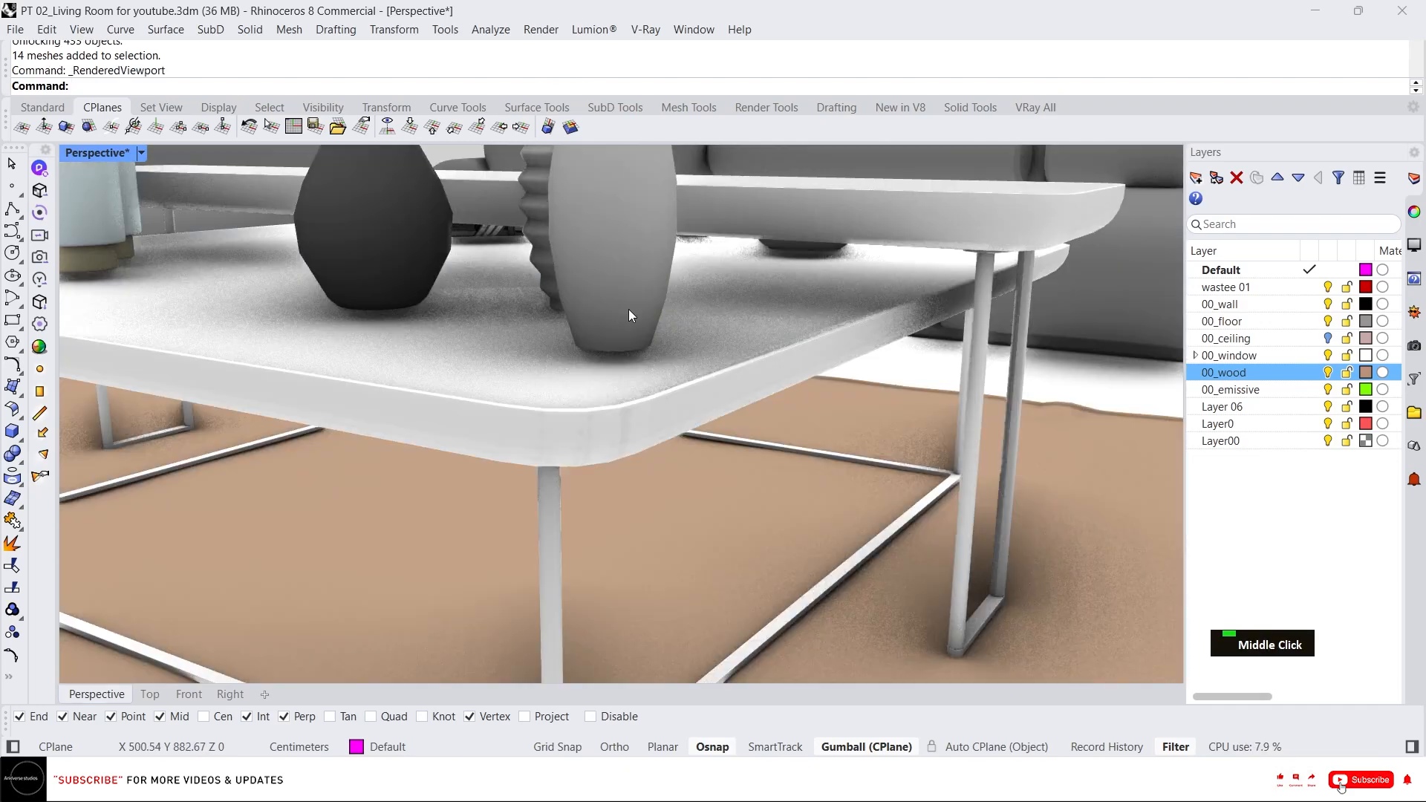
click(691, 277)
Lower the decor group with the gumball so it rests on the coffee table top.
click(620, 318)
scroll(620, 317, up, 5)
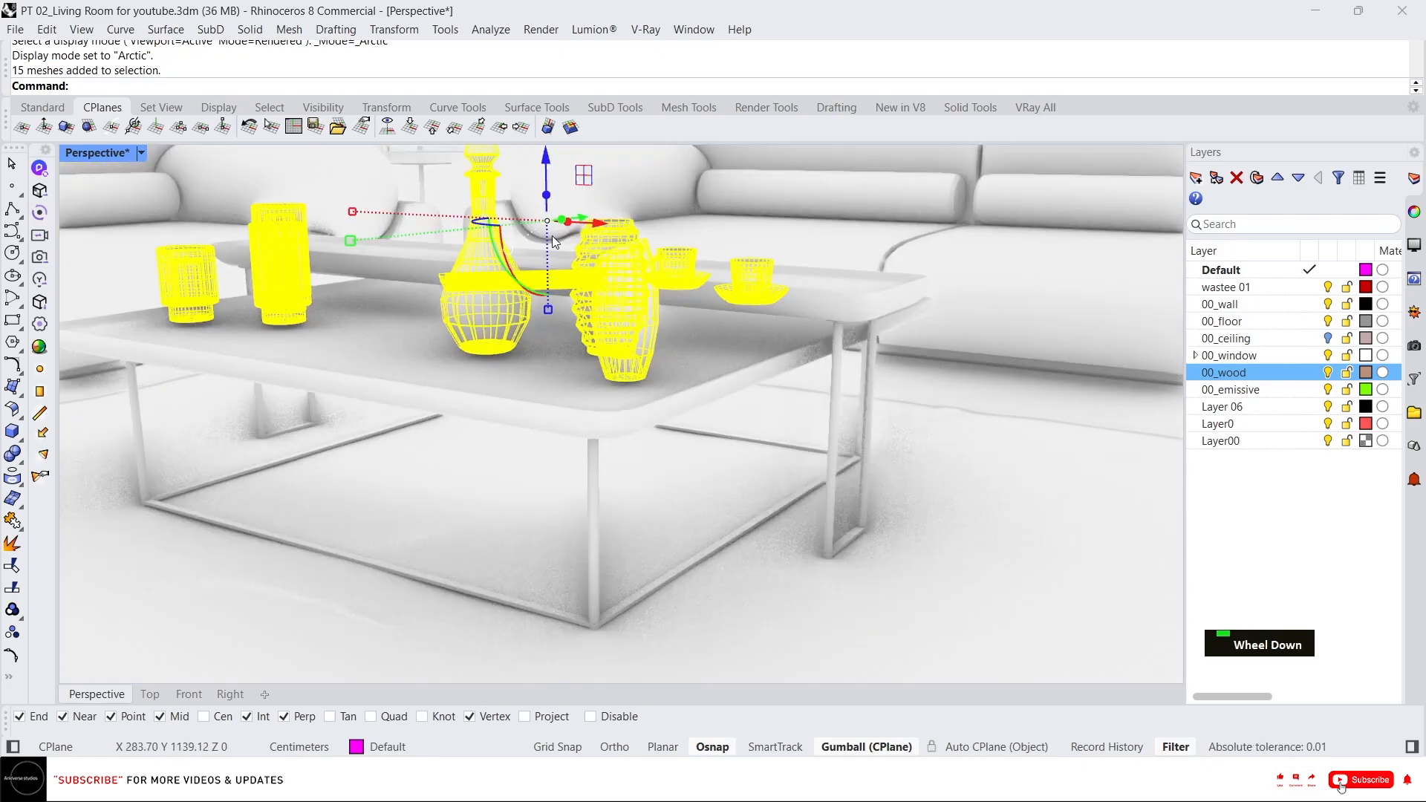
drag(544, 161, 573, 474)
key(Escape)
click(492, 385)
scroll(364, 478, down, 10)
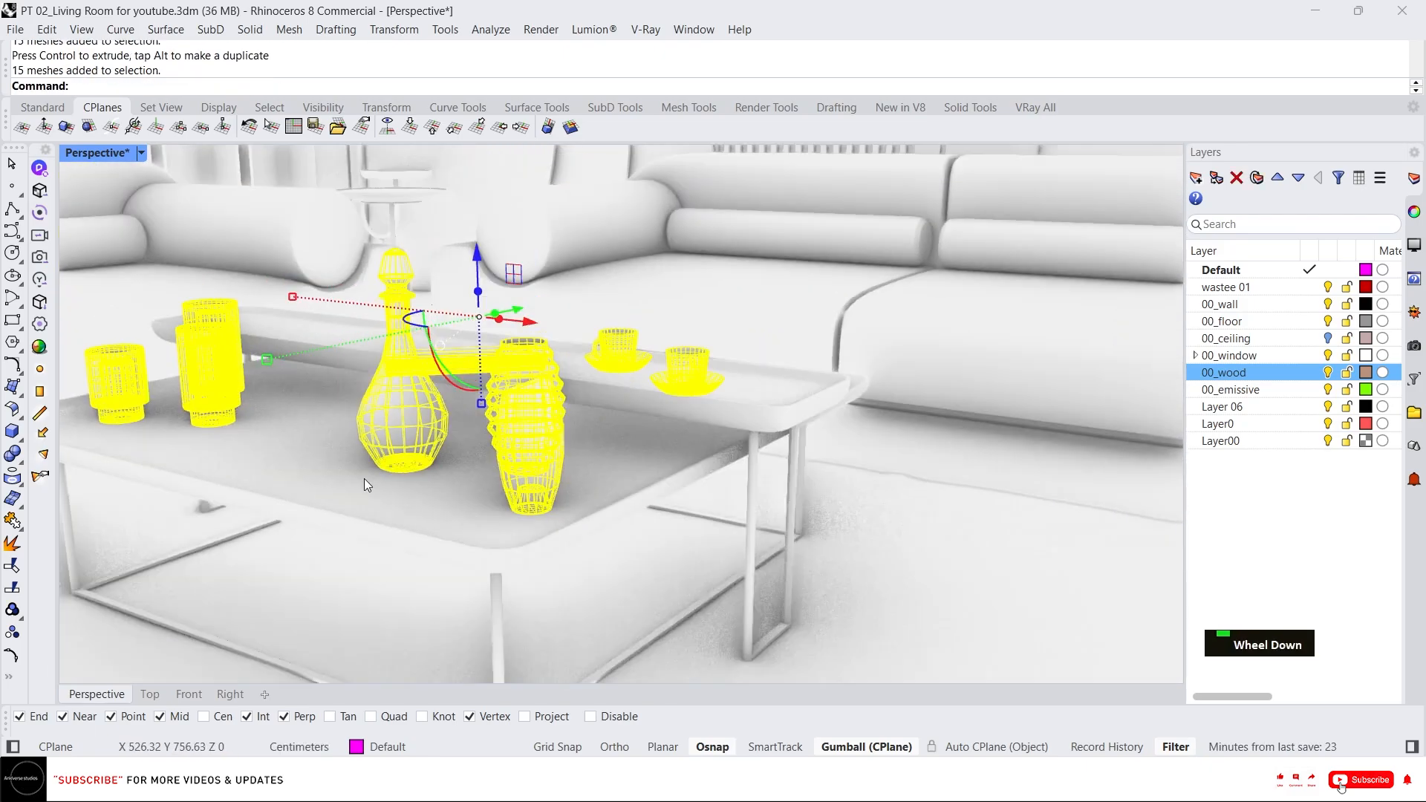
Select the leftover decor items beside the model and group them.
scroll(886, 553, up, 5)
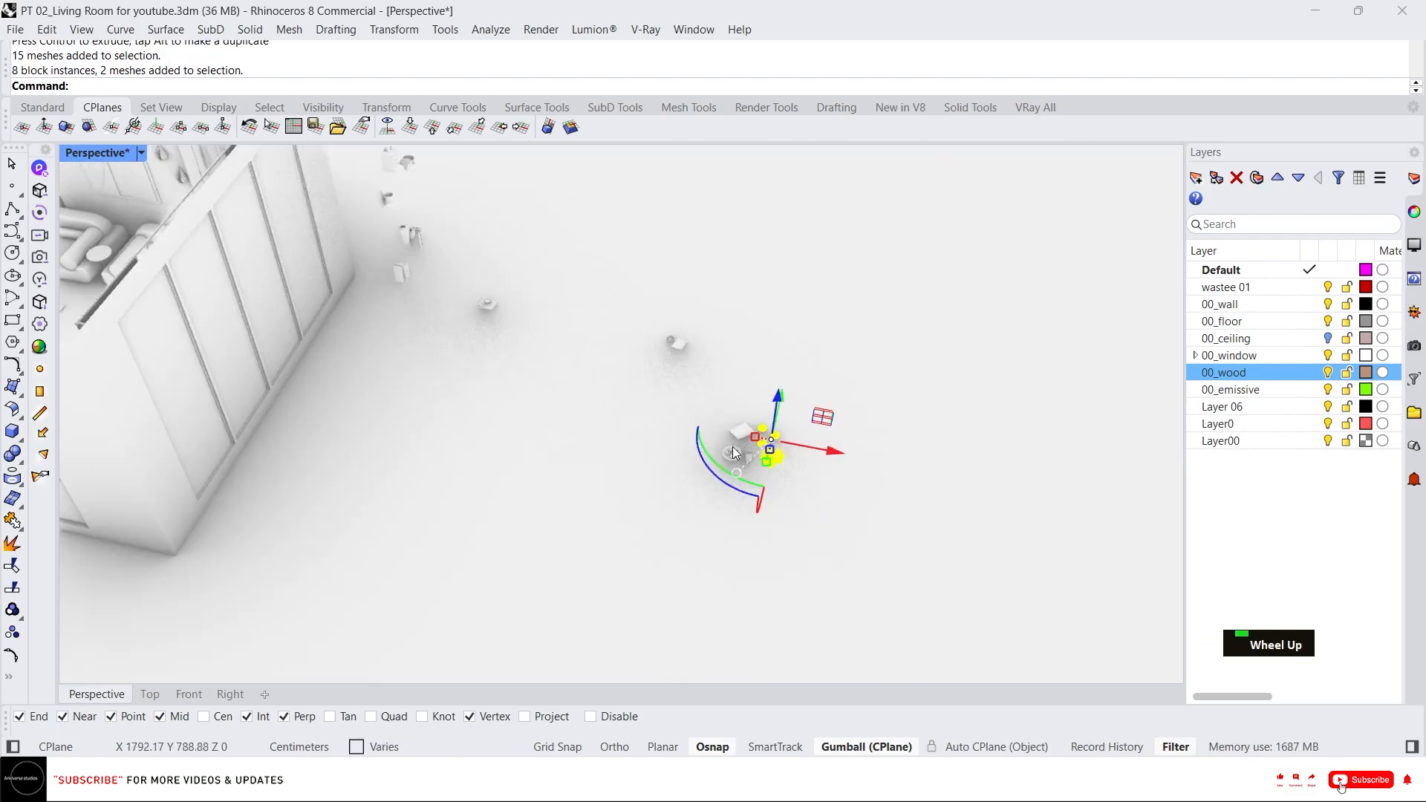
scroll(733, 454, up, 8)
key(Escape)
drag(900, 431, 604, 301)
scroll(765, 449, up, 8)
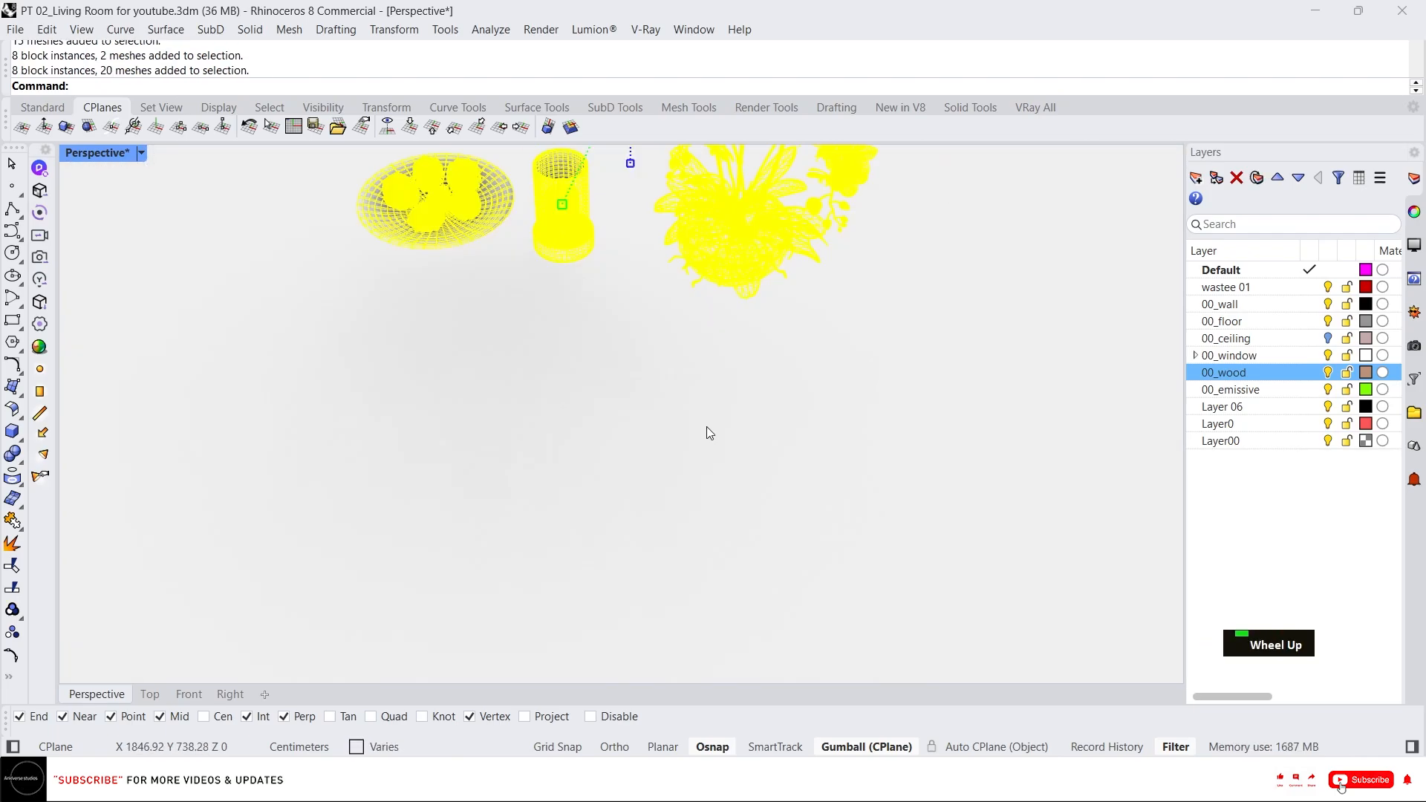
text(g)
key(Return)
Move the decor group onto the second coffee table and adjust its placement with the gumball.
scroll(709, 438, down, 2)
scroll(712, 451, up, 10)
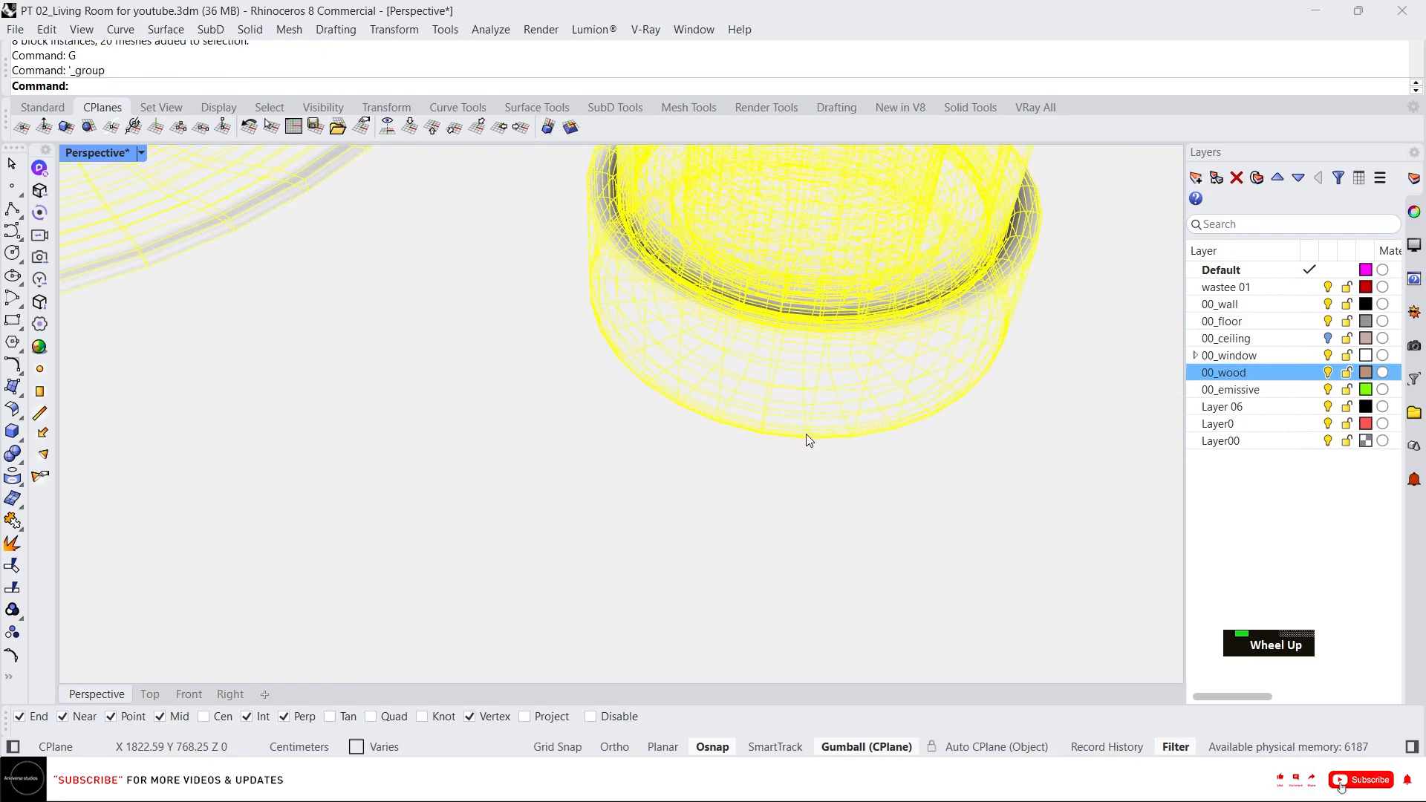
text(m)
key(Return)
click(809, 441)
scroll(861, 473, down, 10)
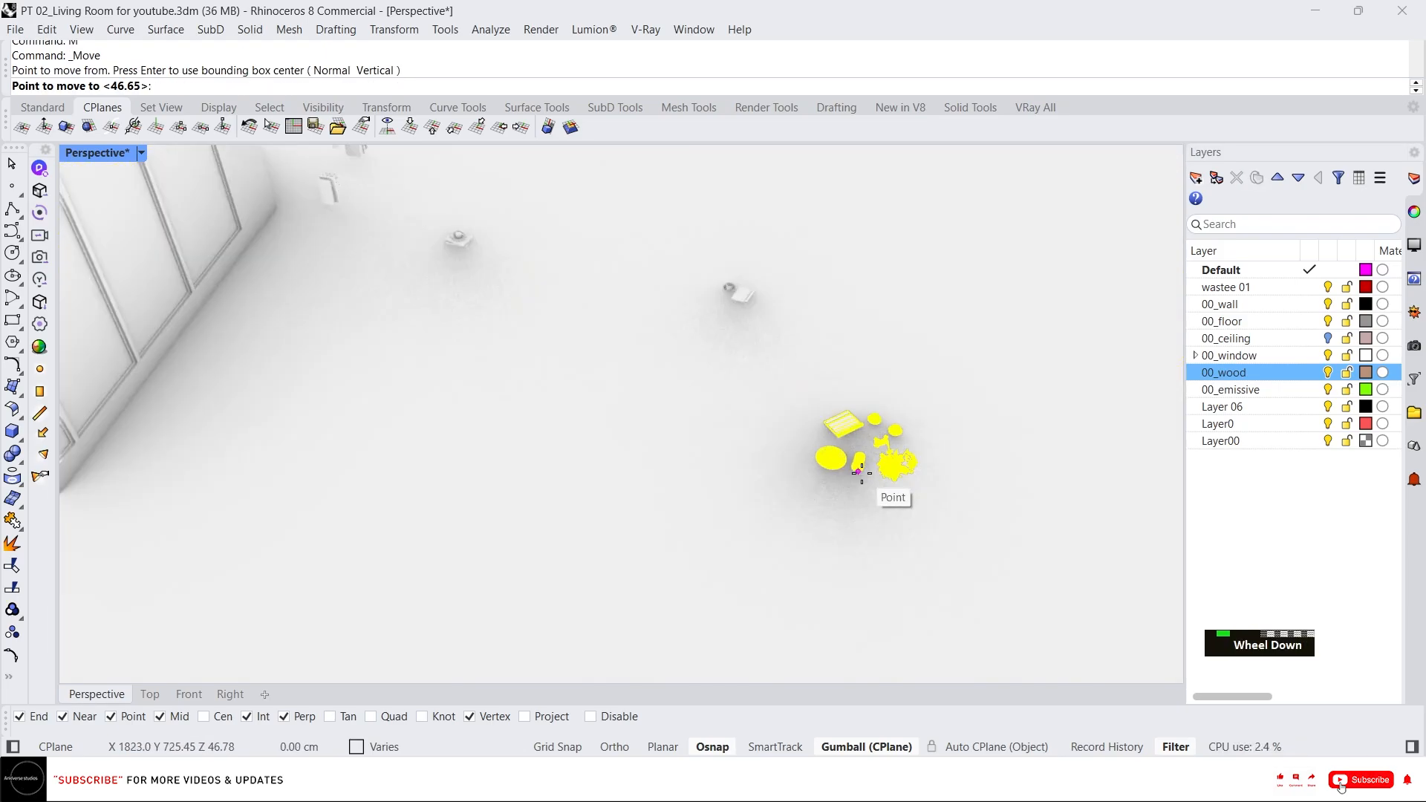
scroll(861, 474, down, 5)
scroll(605, 534, up, 15)
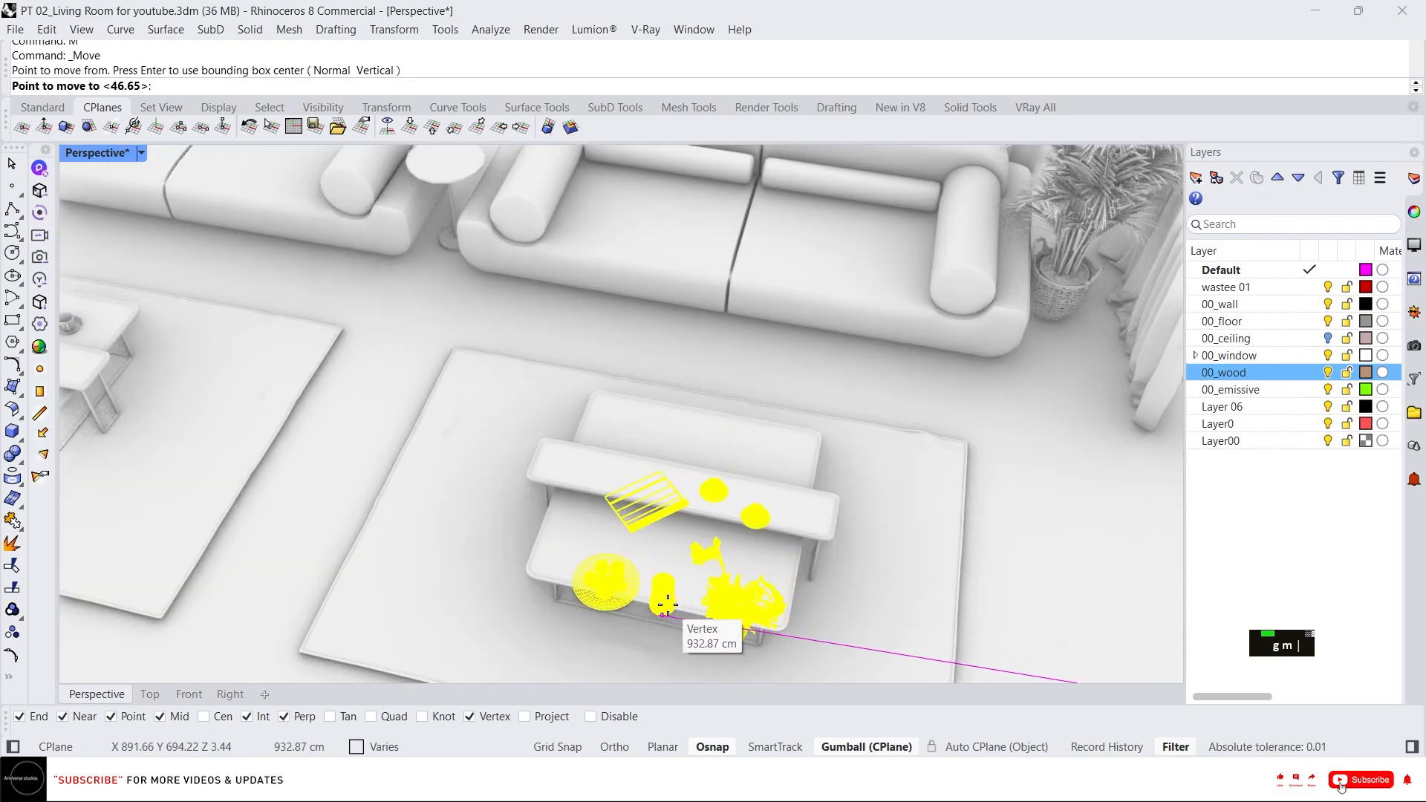
scroll(548, 584, up, 6)
click(483, 574)
scroll(594, 520, down, 5)
right_drag(772, 542, 637, 493)
scroll(636, 493, up, 6)
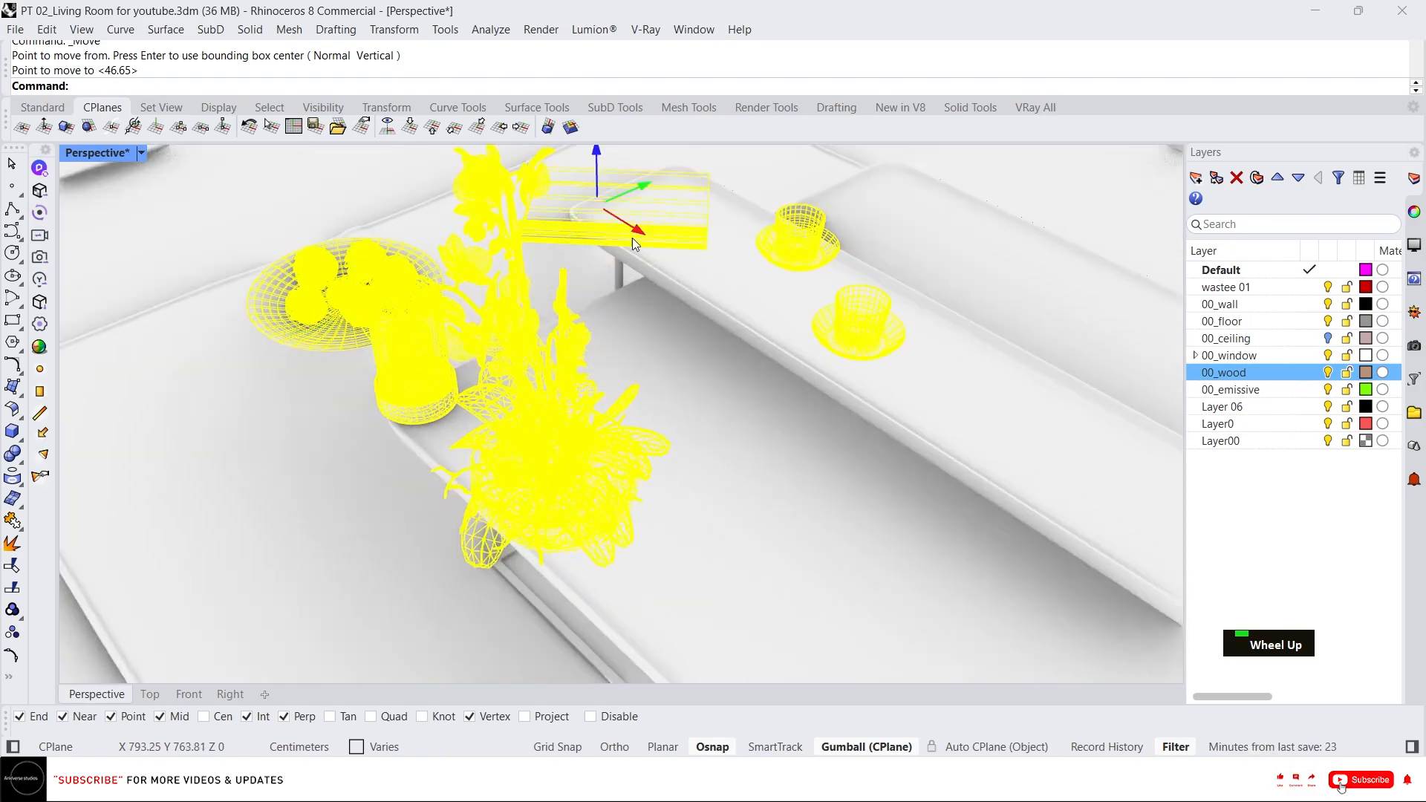
drag(635, 231, 706, 276)
scroll(706, 297, down, 6)
right_drag(705, 297, 787, 416)
drag(820, 292, 806, 315)
scroll(787, 327, down, 4)
right_drag(746, 379, 822, 367)
scroll(822, 368, up, 4)
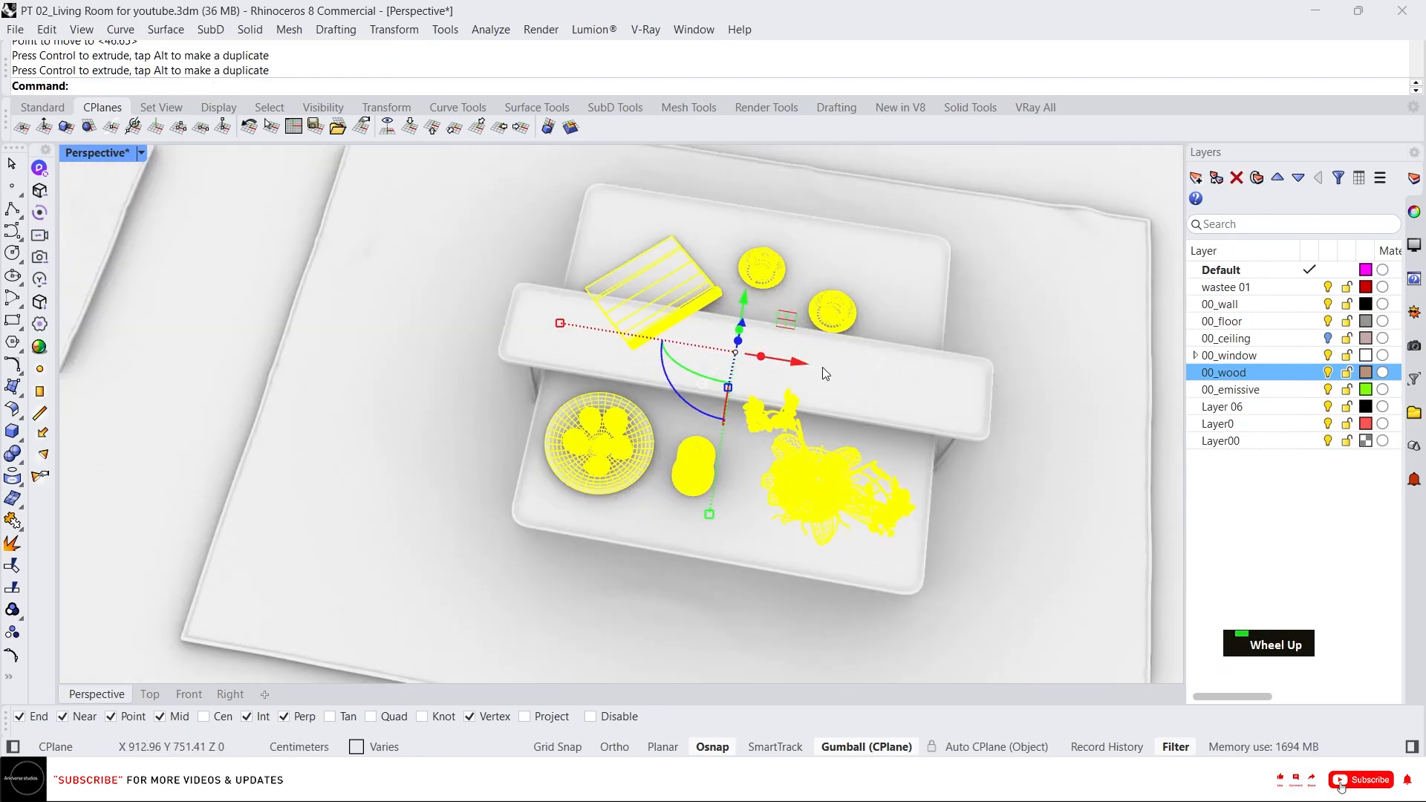
right_drag(811, 434, 654, 416)
scroll(653, 416, down, 4)
scroll(450, 502, up, 8)
key(Escape)
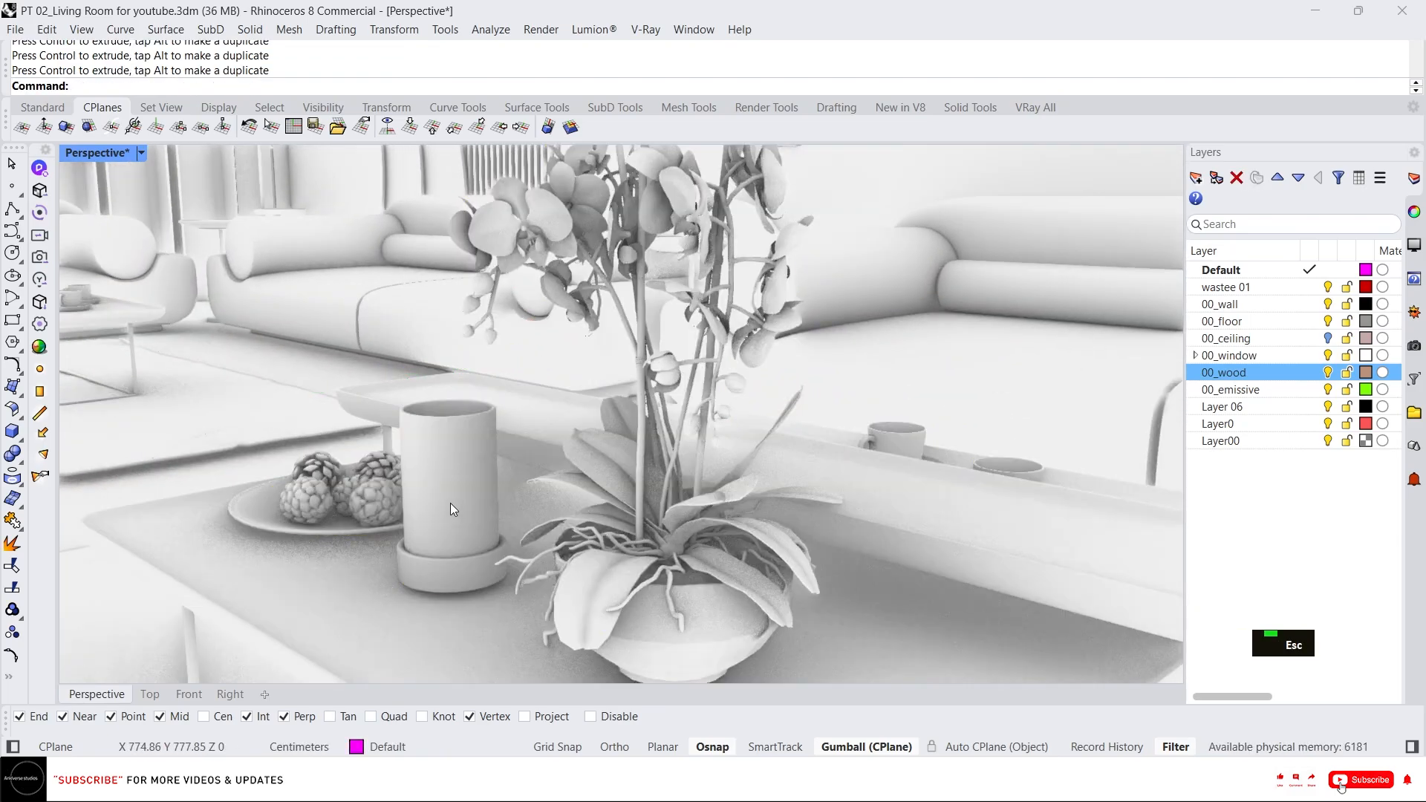
Fine-tune the positions of individual decor items on the second coffee table.
click(450, 502)
right_drag(450, 502, 520, 499)
drag(681, 284, 681, 293)
key(Escape)
click(599, 440)
right_drag(599, 440, 645, 594)
scroll(654, 475, down, 5)
drag(707, 449, 730, 450)
scroll(679, 449, down, 12)
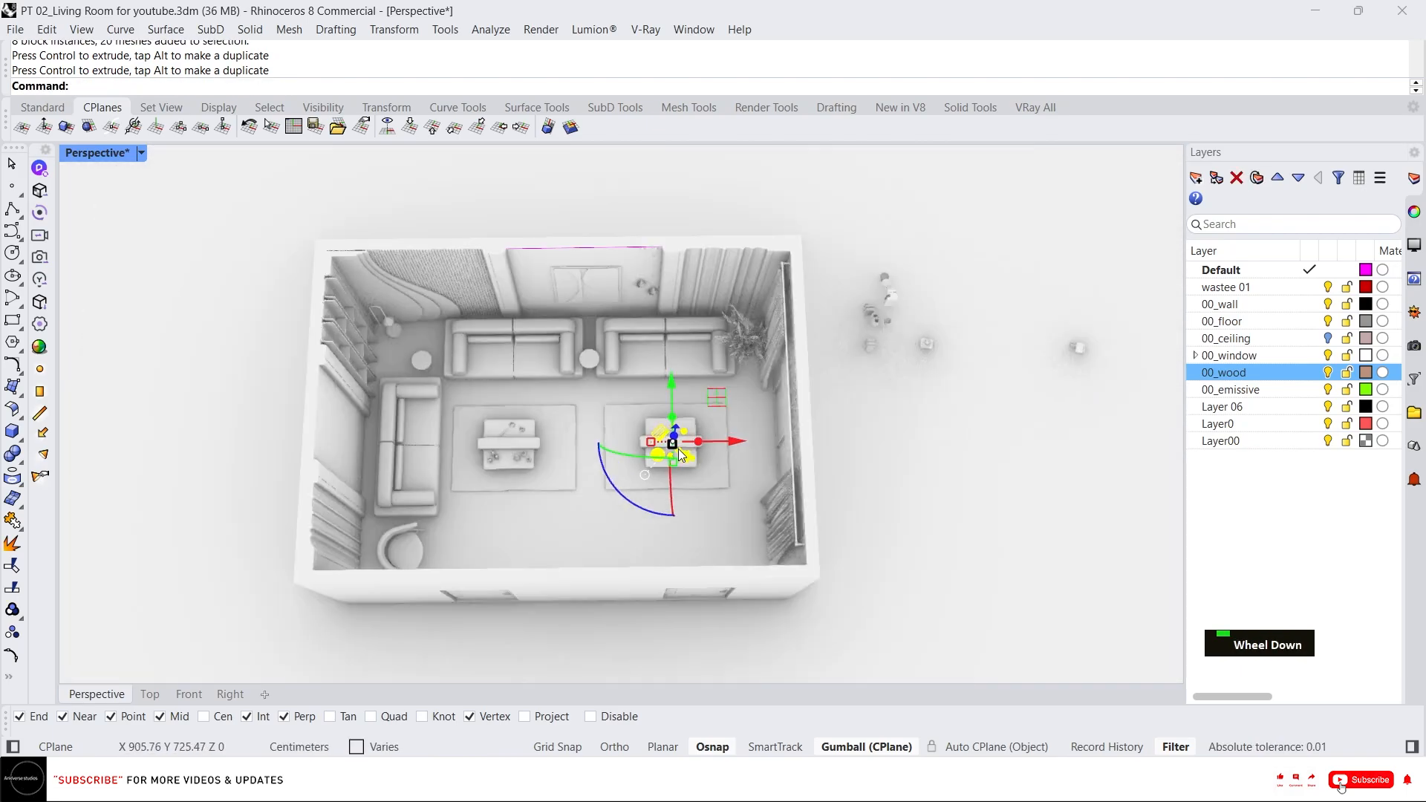
key(Escape)
Select the cup and book set beside the model and move it onto the side table next to the sofa.
scroll(652, 431, up, 8)
click(851, 296)
scroll(758, 434, down, 8)
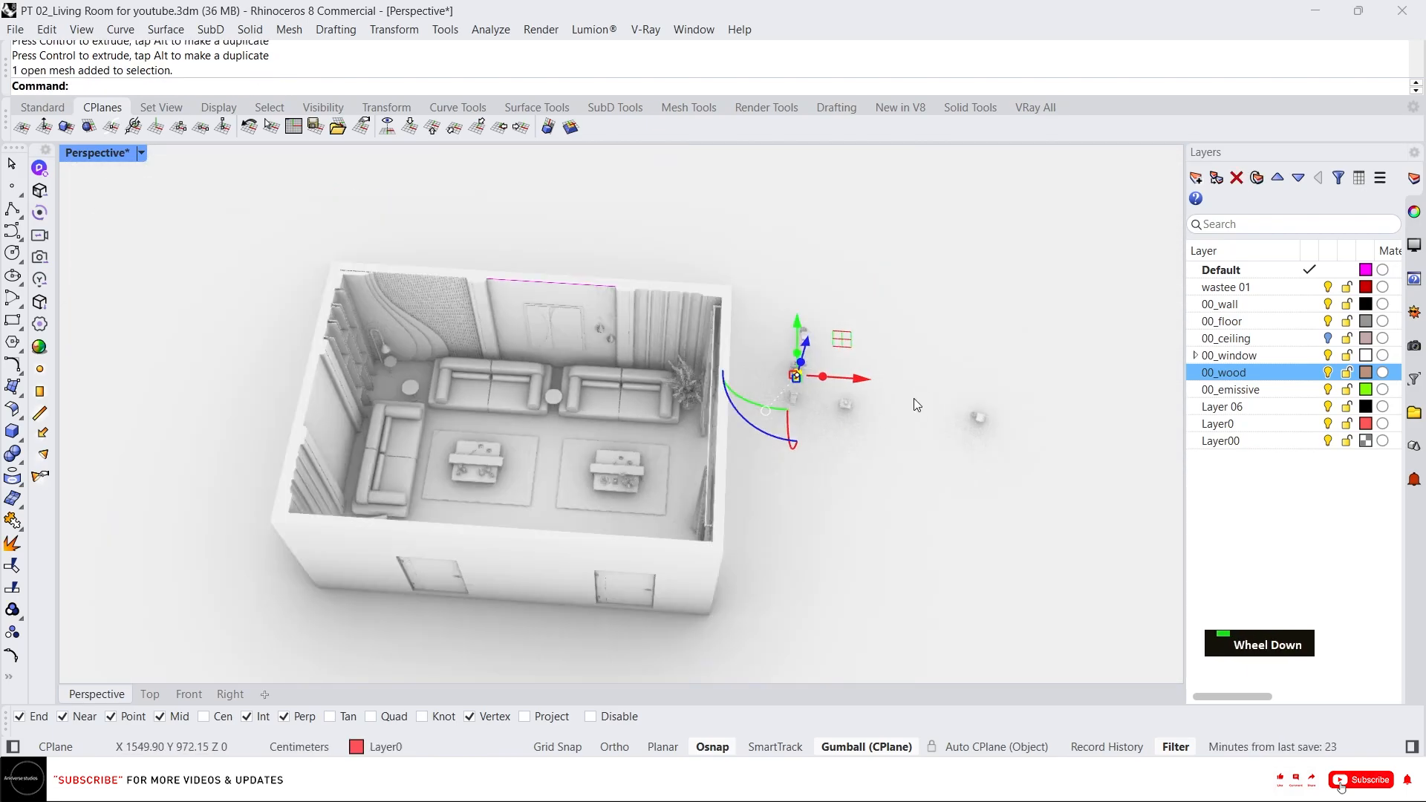
scroll(1001, 445, up, 2)
middle_click(1001, 446)
drag(1011, 449, 965, 405)
scroll(995, 420, up, 5)
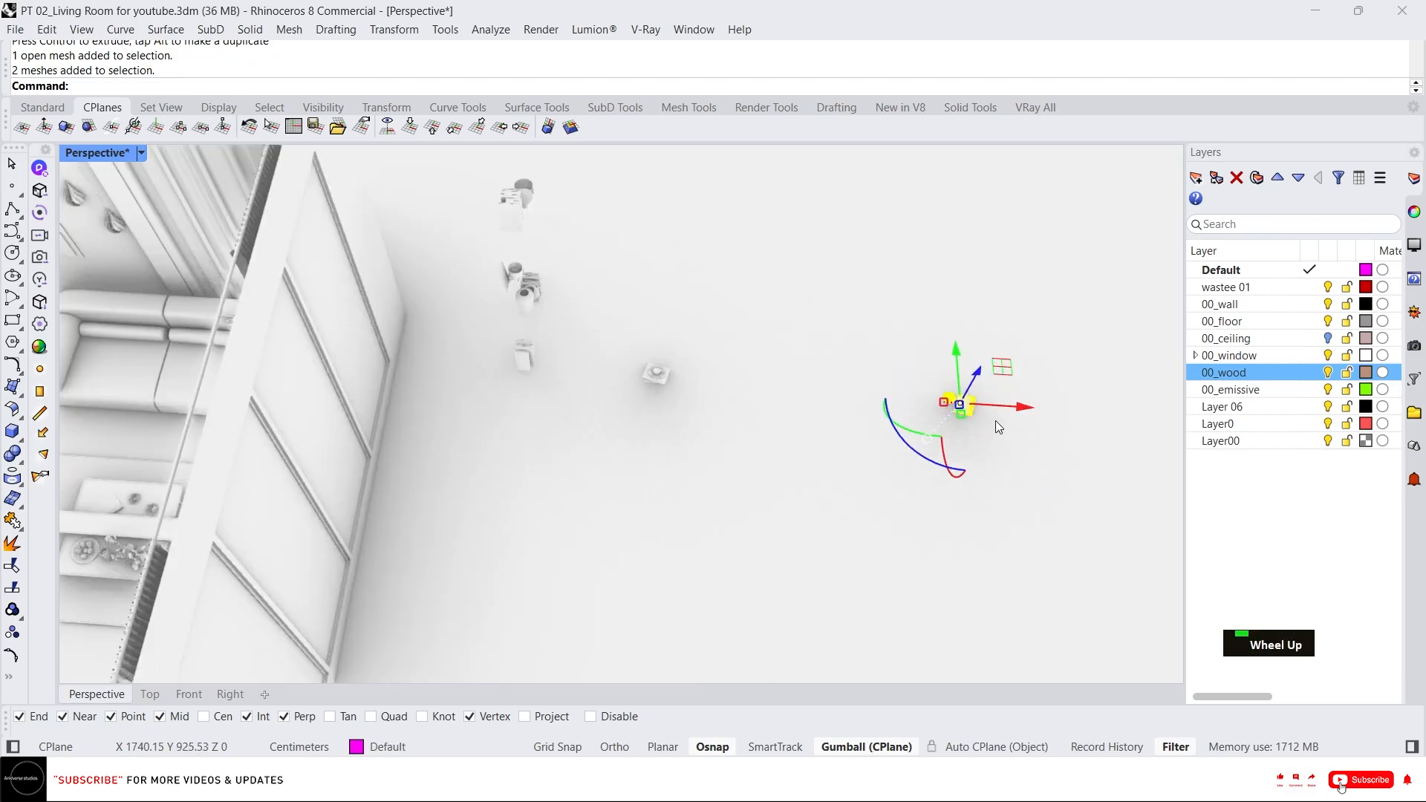
drag(1022, 460, 614, 301)
scroll(1034, 423, up, 3)
scroll(859, 418, down, 3)
right_drag(857, 413, 802, 377)
scroll(791, 245, up, 5)
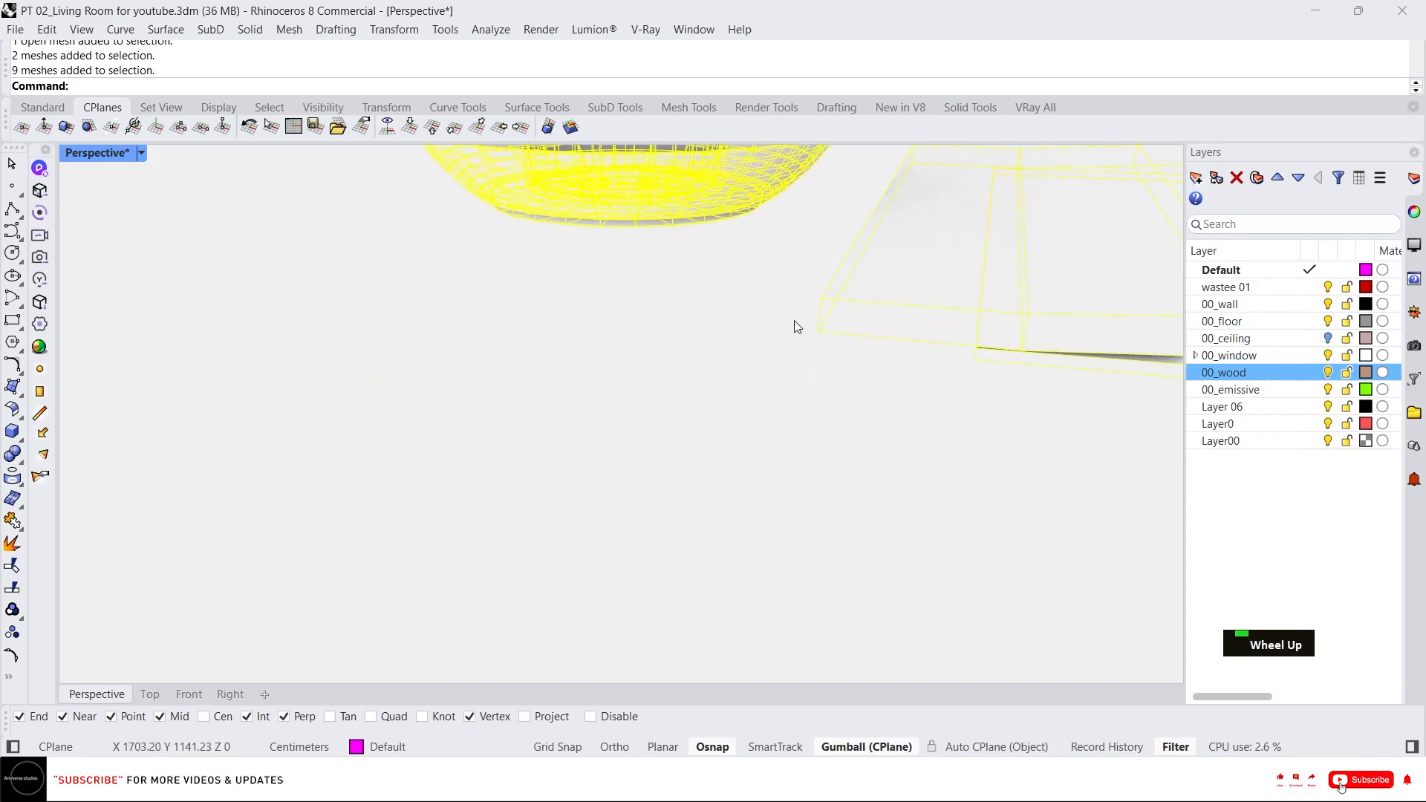
click(825, 332)
scroll(883, 357, down, 6)
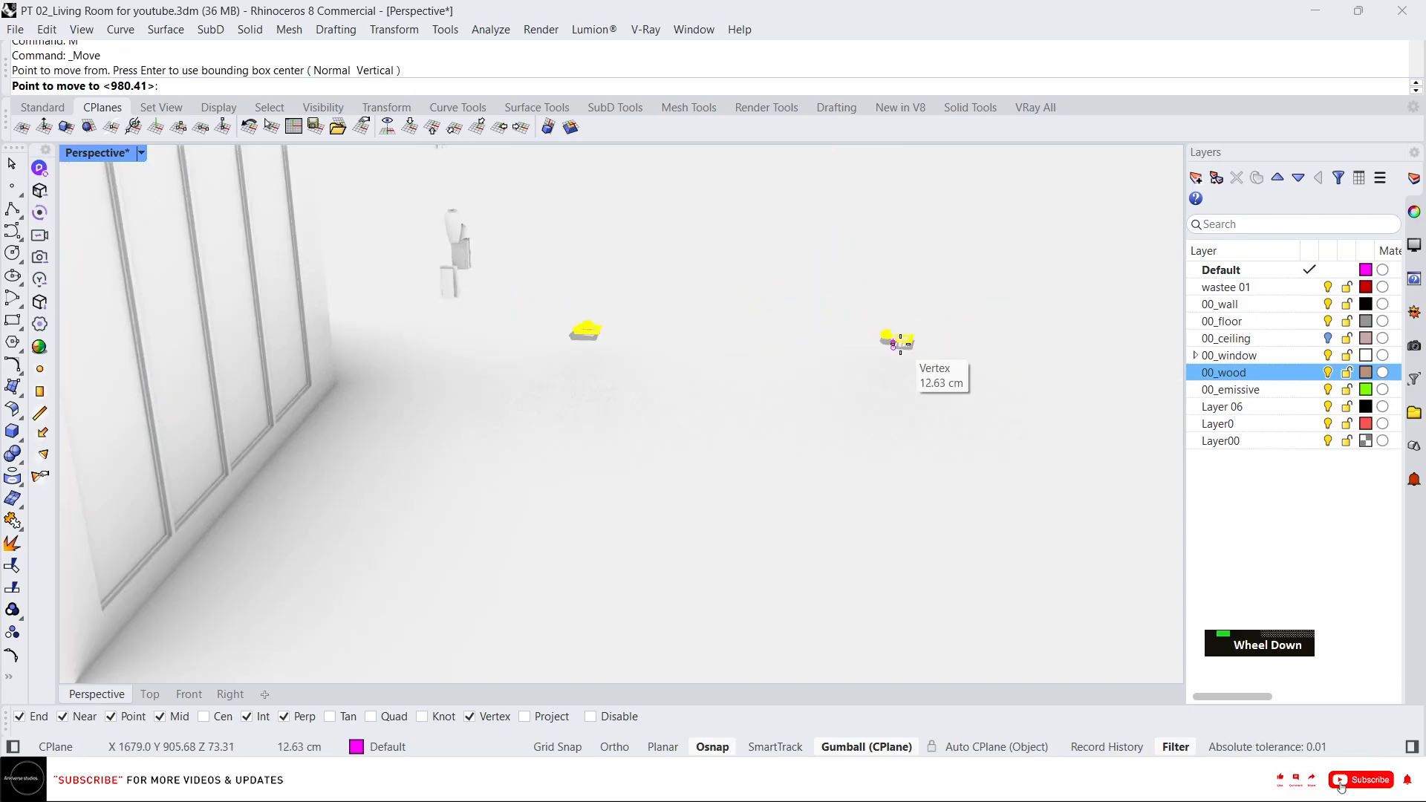
right_drag(895, 429, 962, 363)
scroll(716, 413, up, 12)
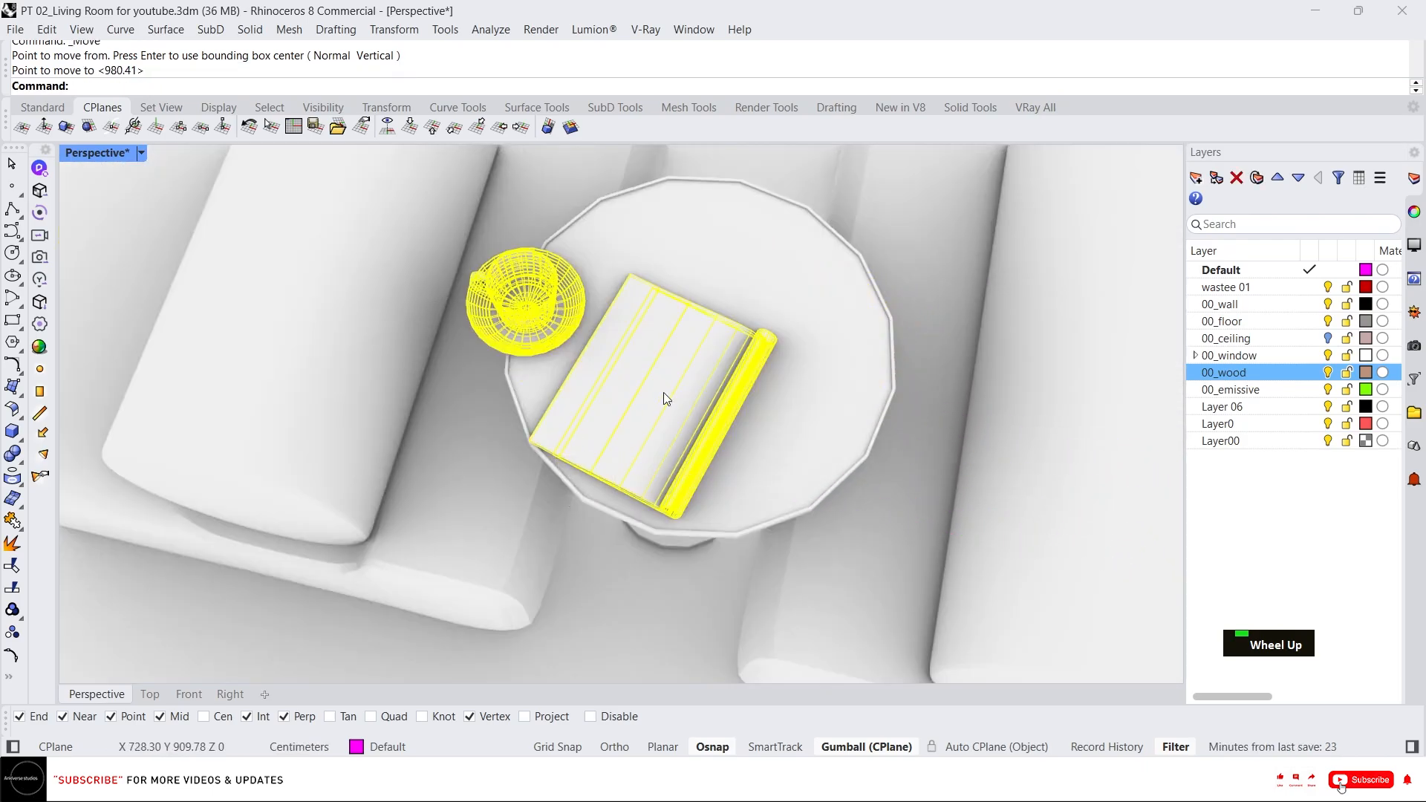
Rotate and reposition the cup and book on the side table with the gumball.
scroll(662, 392, down, 5)
right_drag(663, 392, 710, 288)
scroll(710, 288, up, 6)
key(Escape)
scroll(734, 327, up, 5)
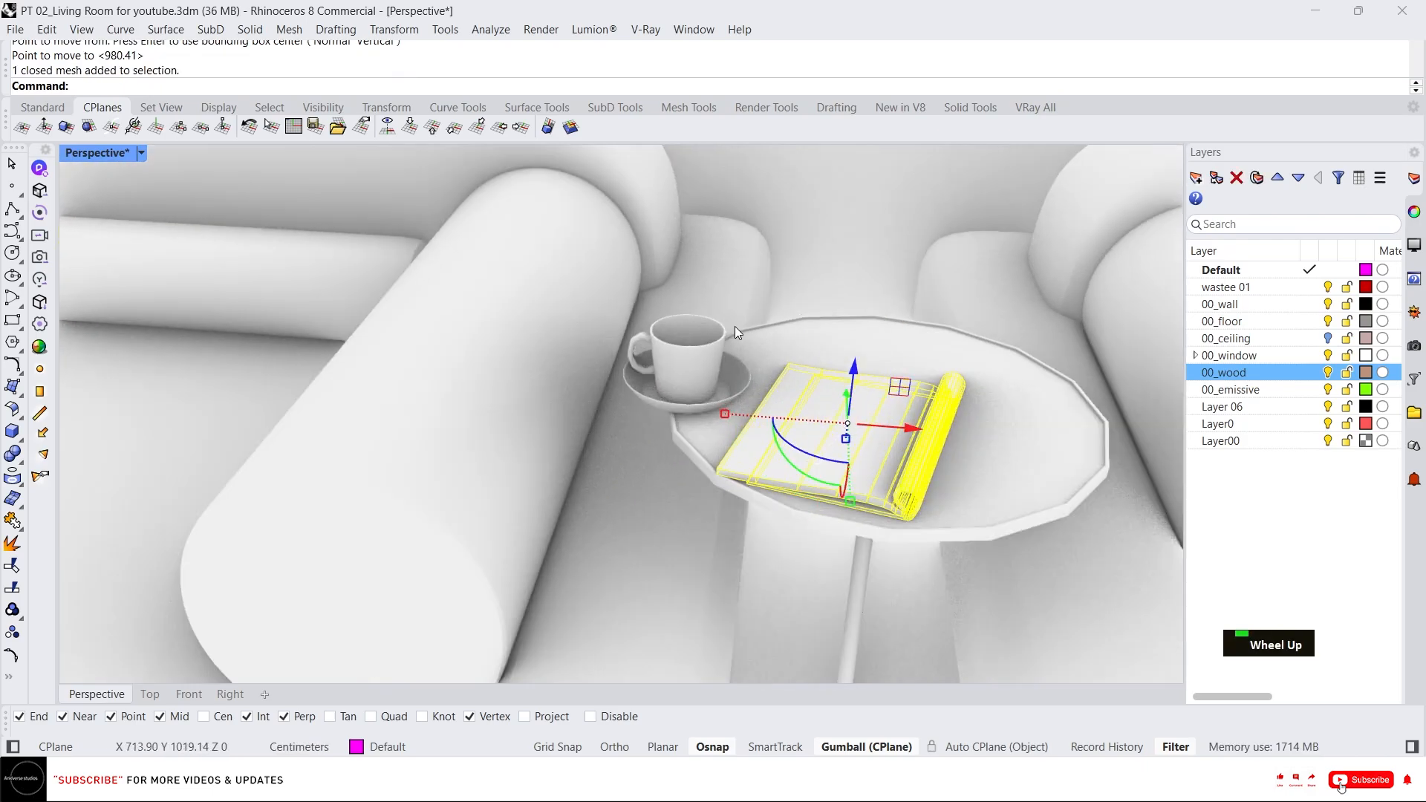
shift+click(698, 355)
scroll(817, 409, down, 5)
right_drag(771, 398, 841, 399)
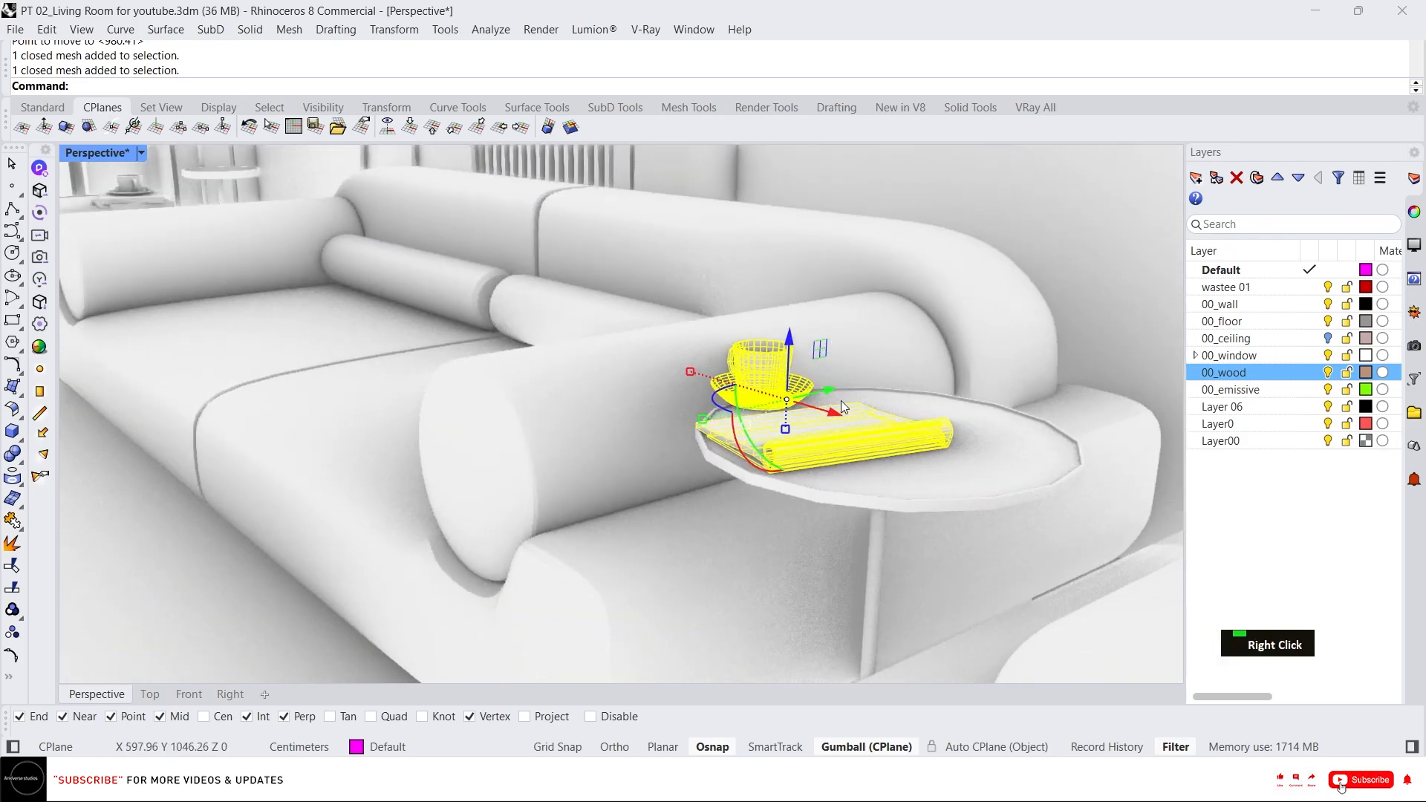
scroll(841, 399, up, 5)
drag(779, 392, 845, 399)
right_drag(845, 405, 850, 394)
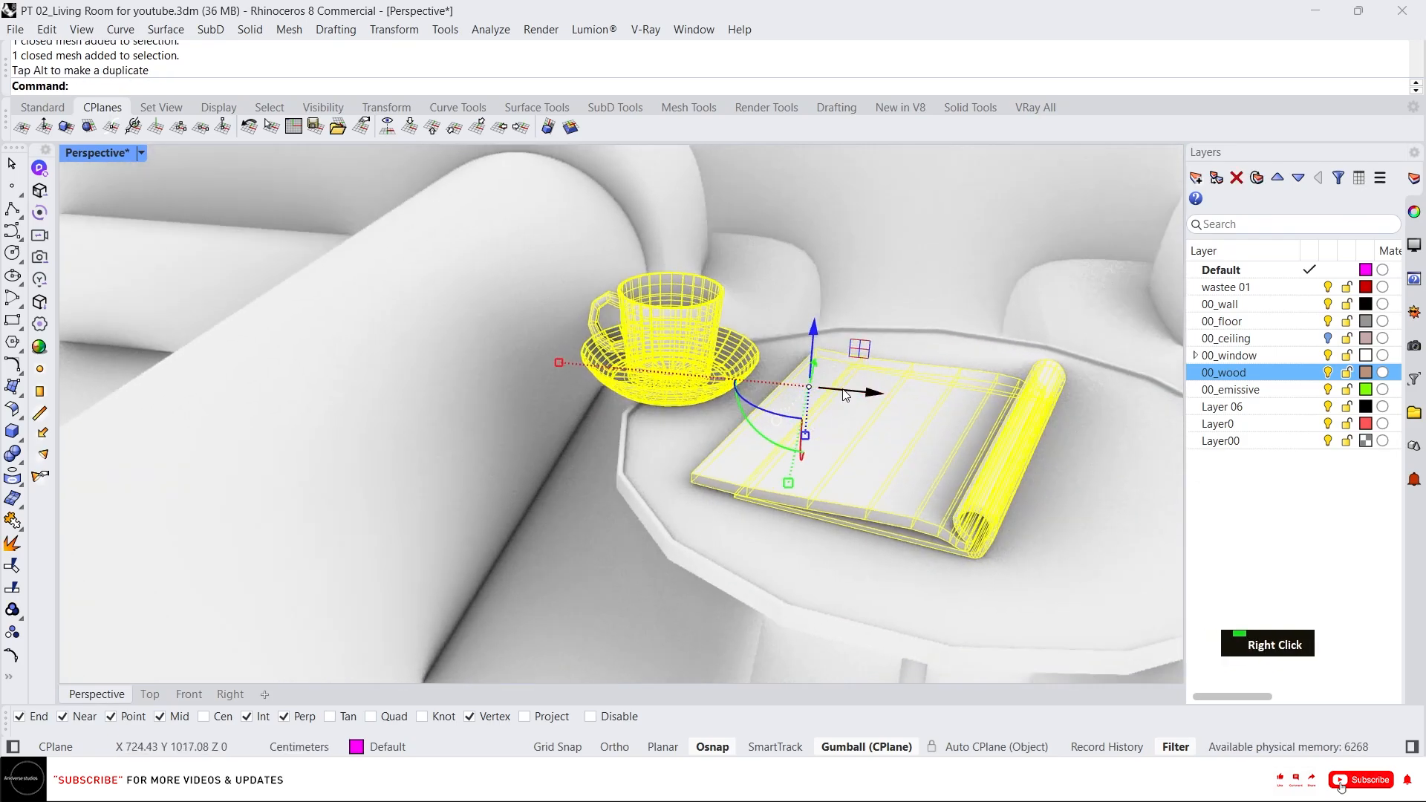
scroll(851, 389, down, 3)
drag(955, 394, 963, 396)
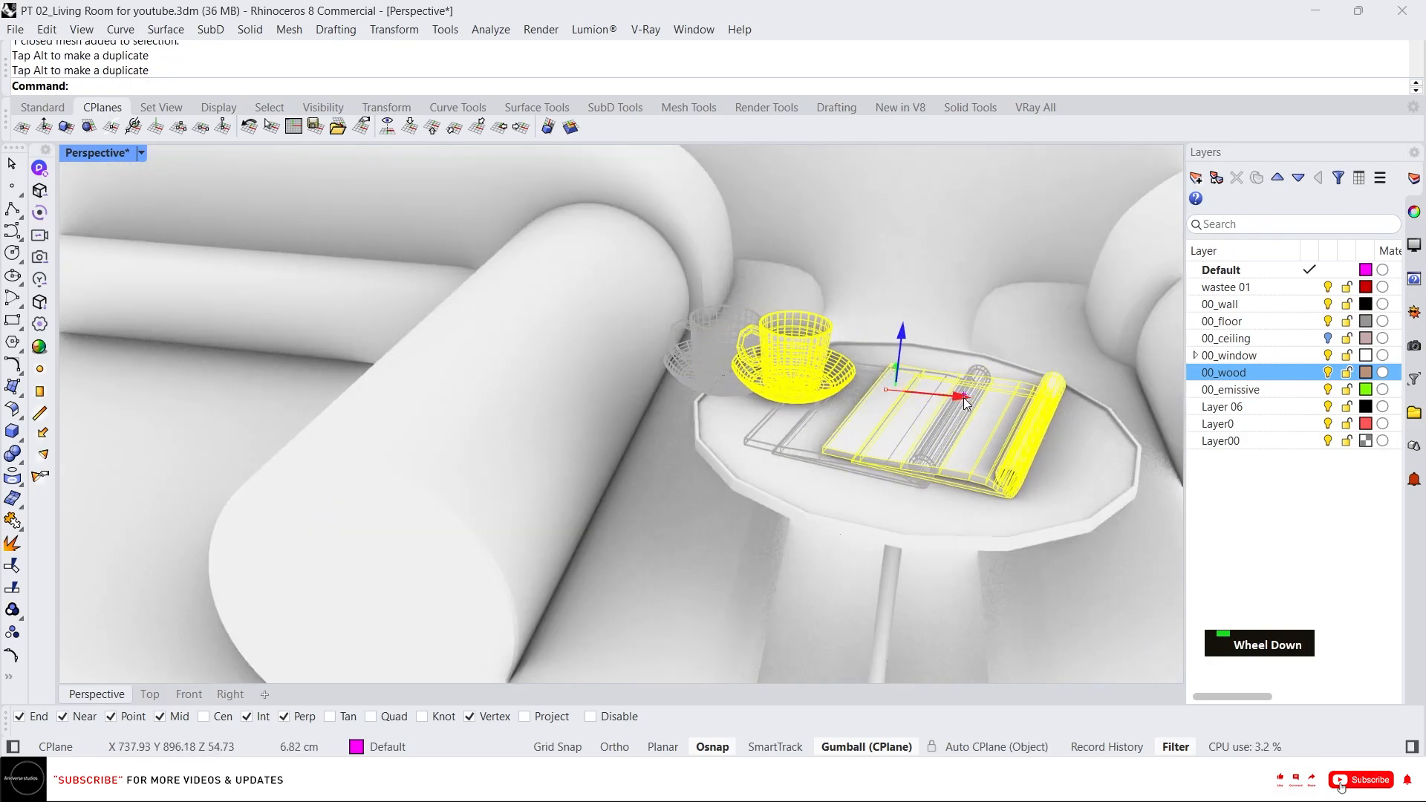
right_drag(930, 401, 913, 449)
drag(917, 354, 914, 380)
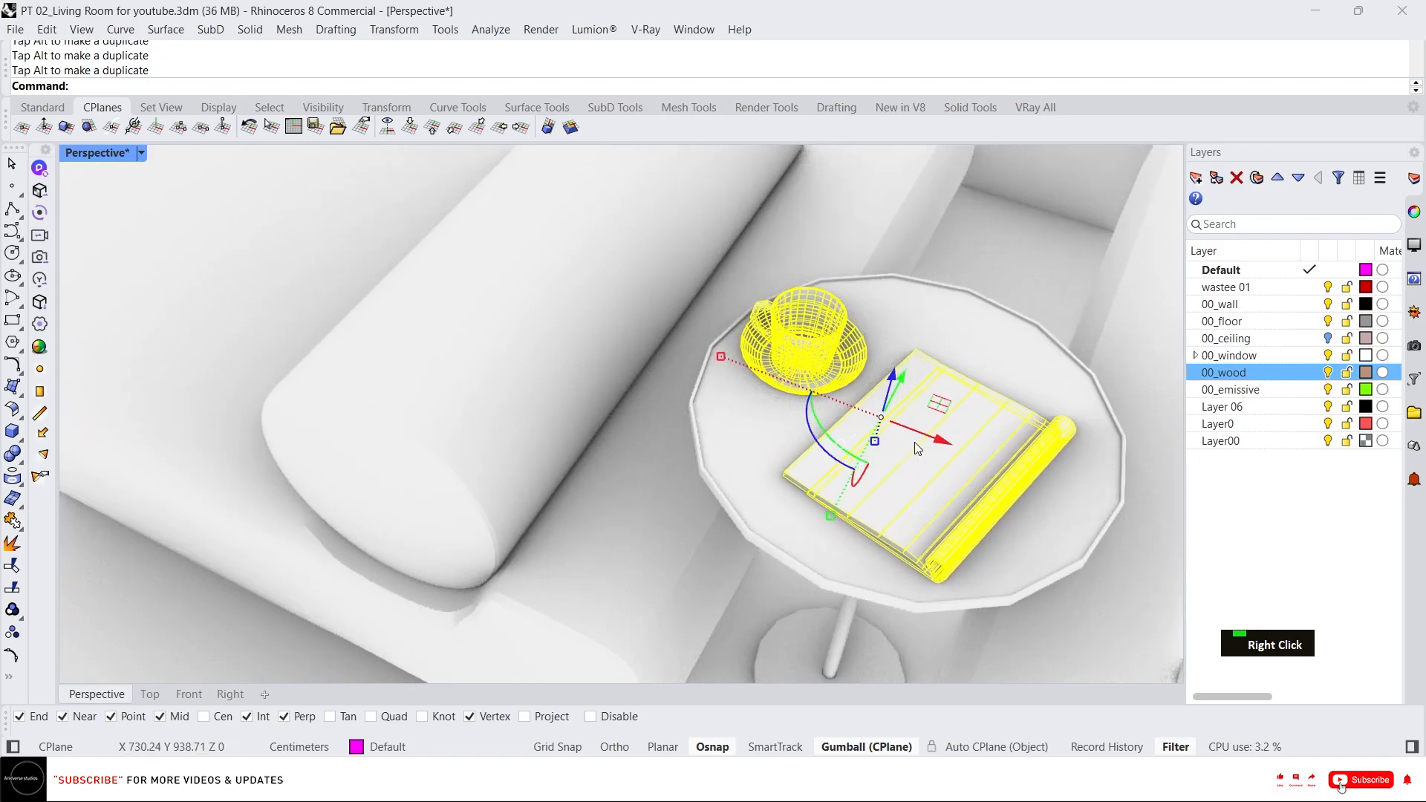
right_drag(915, 443, 884, 470)
text(M)
key(Return)
right_drag(854, 401, 853, 413)
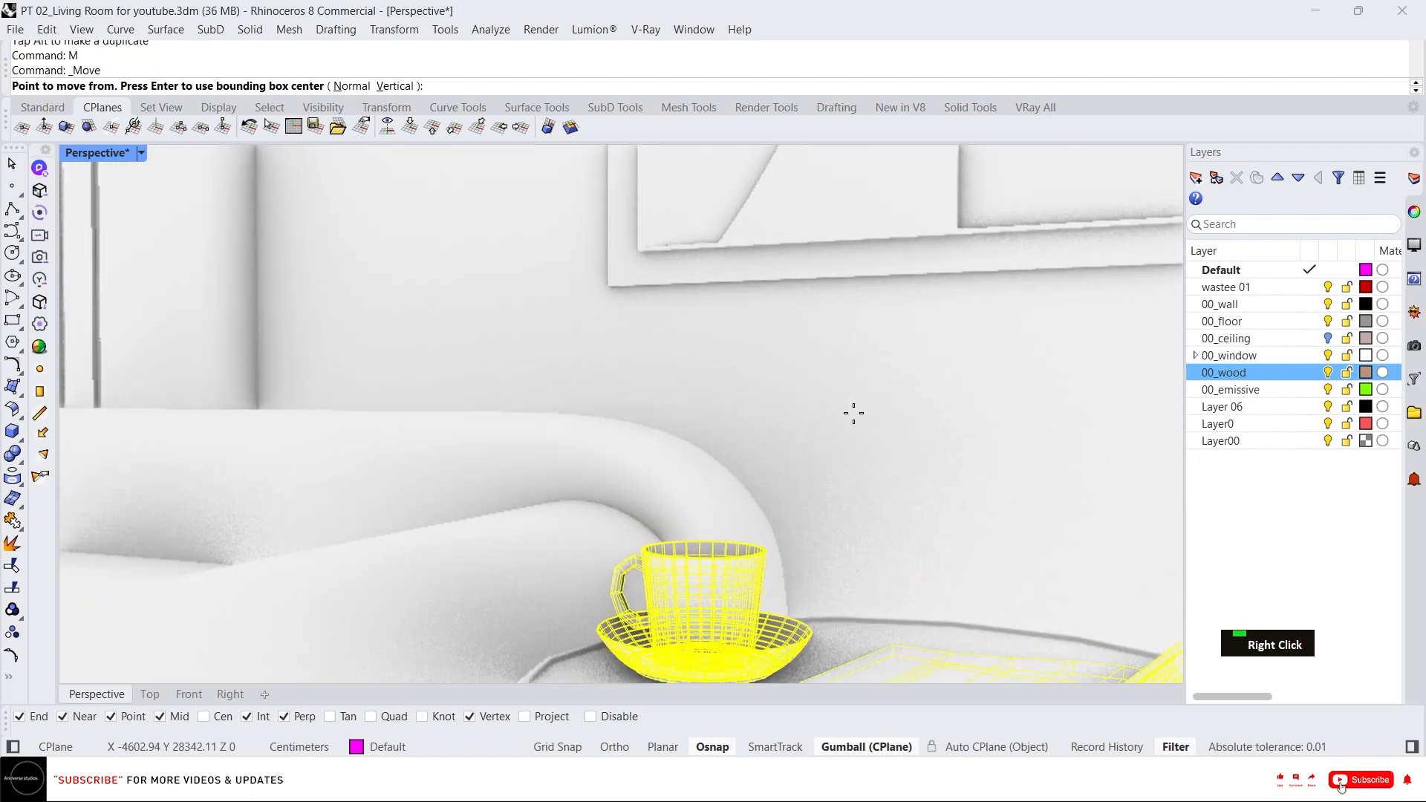
key(Escape)
Inspect the cup and book arrangement on the side table from several angles.
scroll(732, 533, down, 5)
scroll(822, 550, up, 5)
right_drag(808, 468, 797, 436)
scroll(797, 438, up, 2)
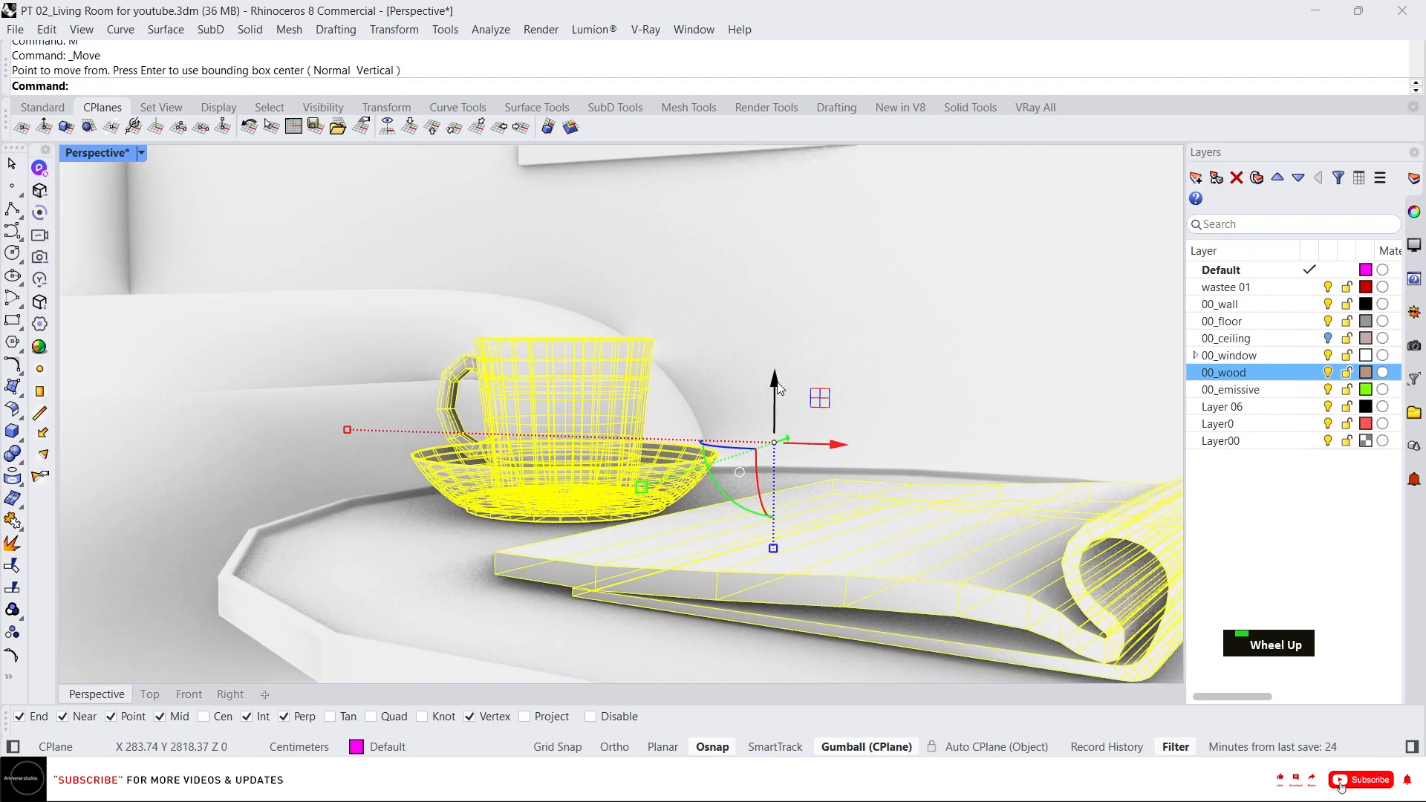
click(776, 388)
scroll(778, 389, down, 8)
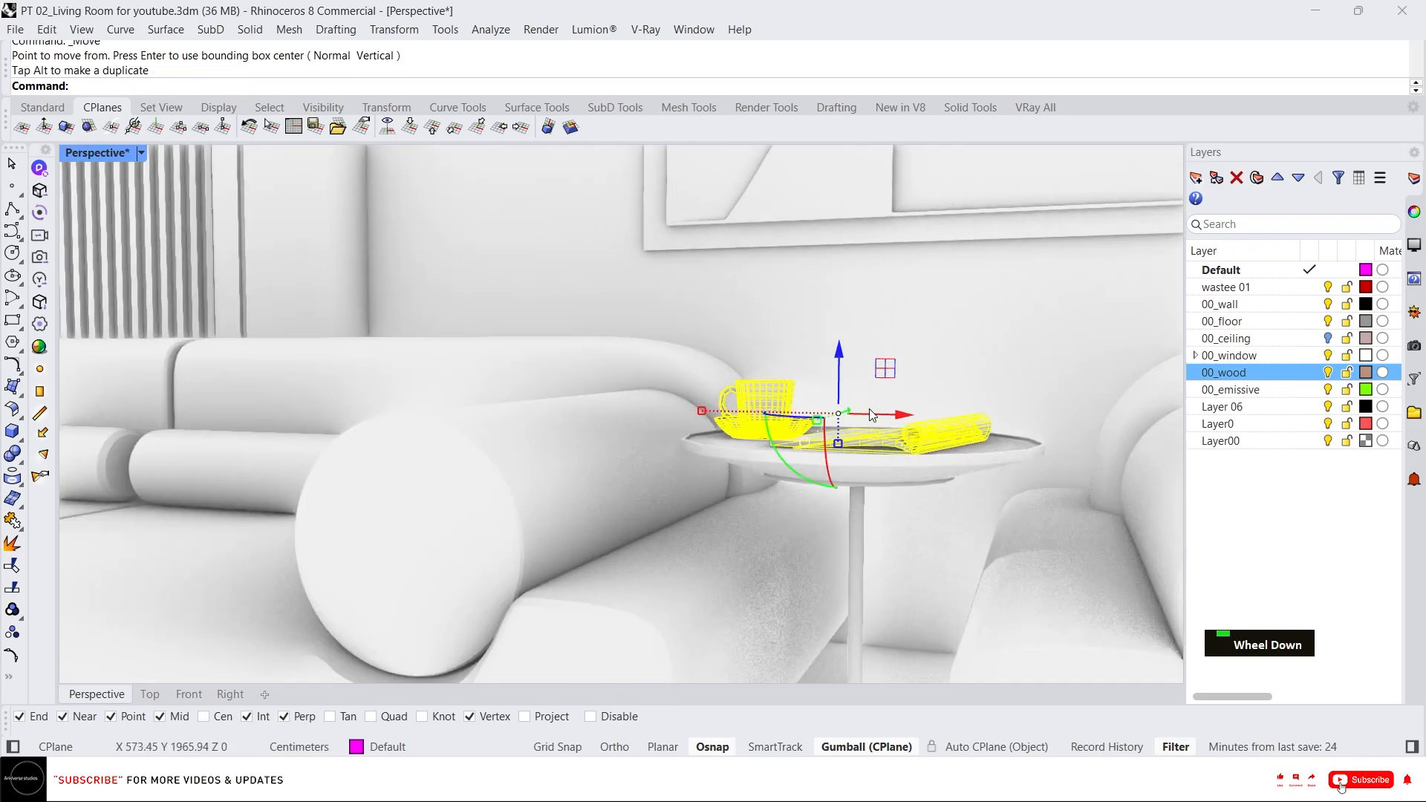
scroll(943, 364, down, 5)
scroll(600, 382, up, 5)
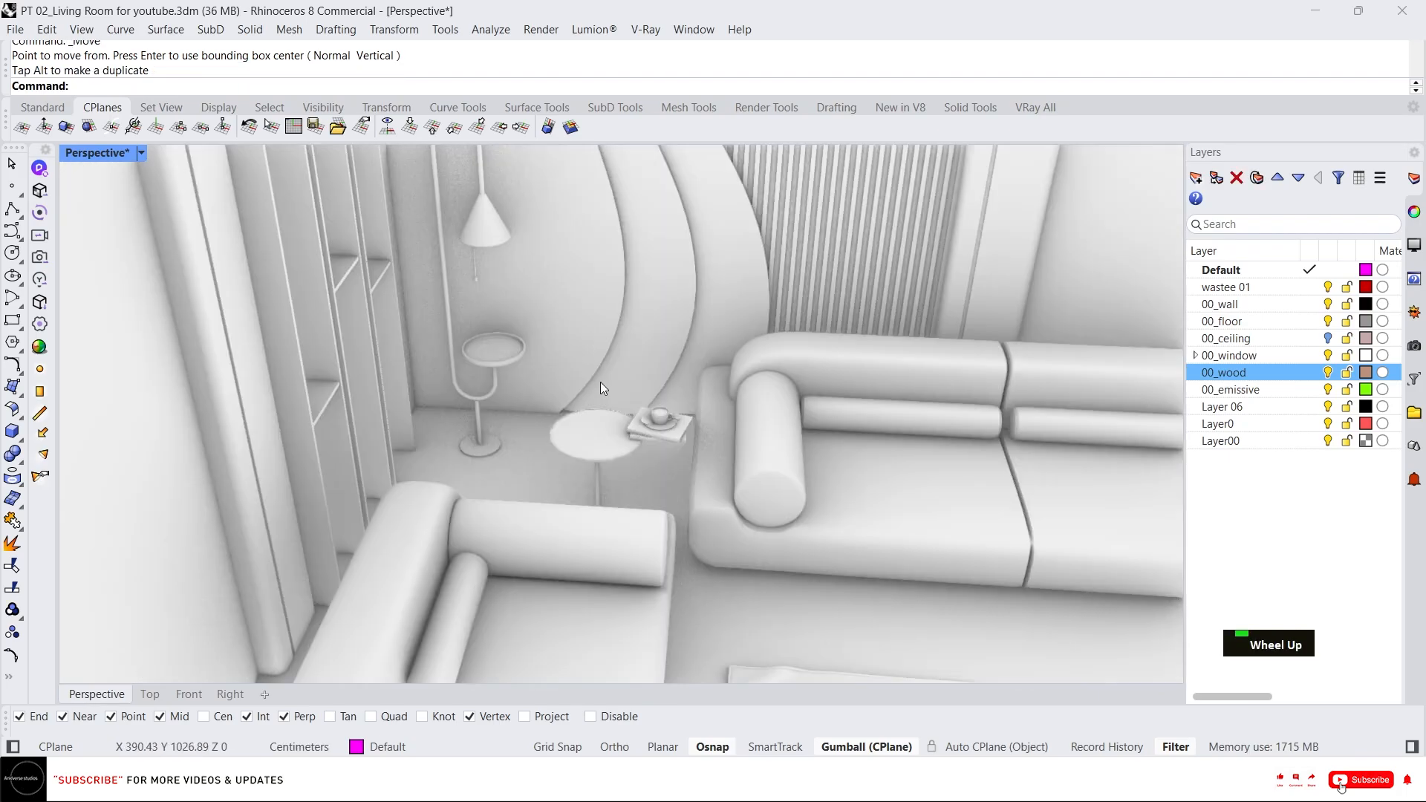
Select the cup, saucer, tray and books on the side table and group them.
click(655, 425)
scroll(658, 441, up, 6)
key(Escape)
key(Escape)
click(640, 436)
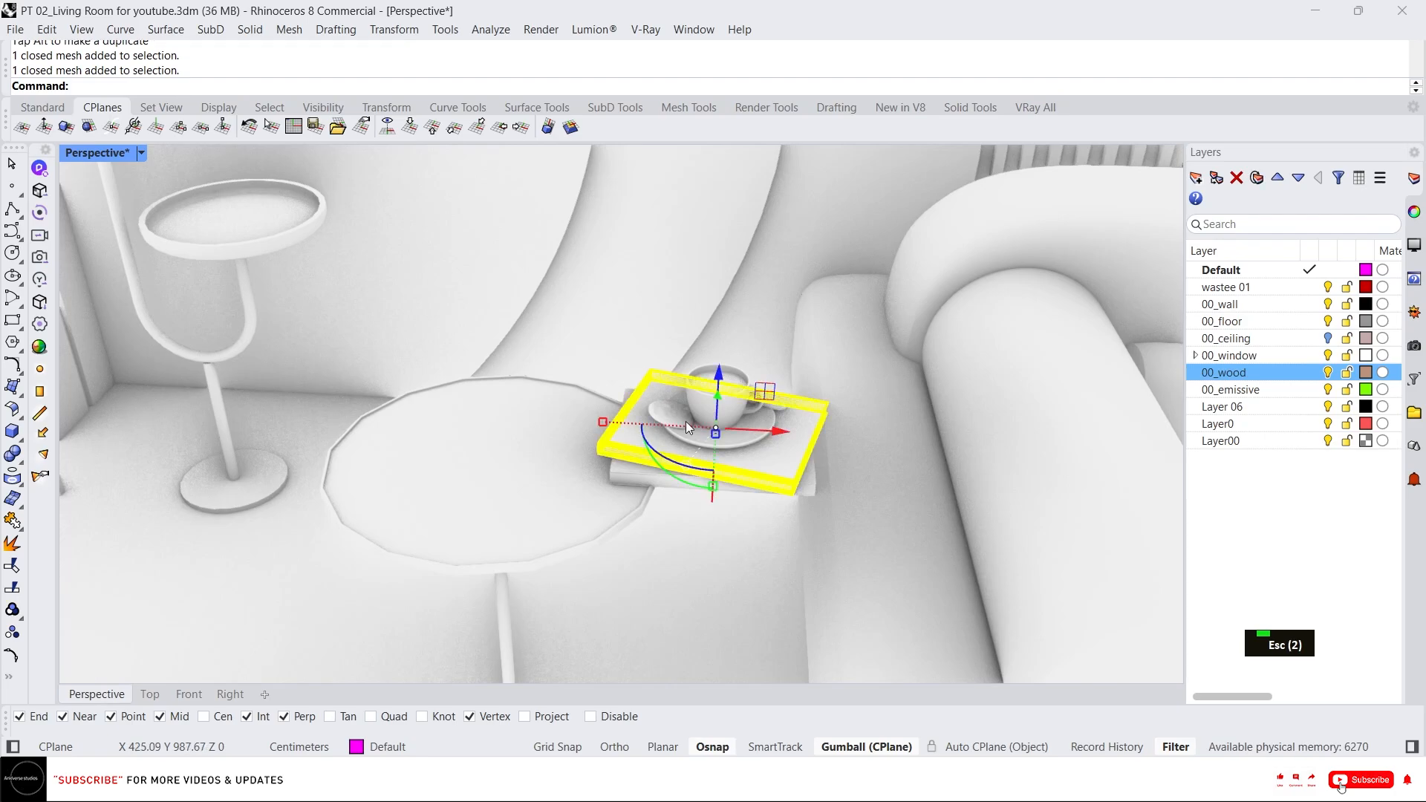
scroll(680, 422, up, 4)
key(Escape)
key(Escape)
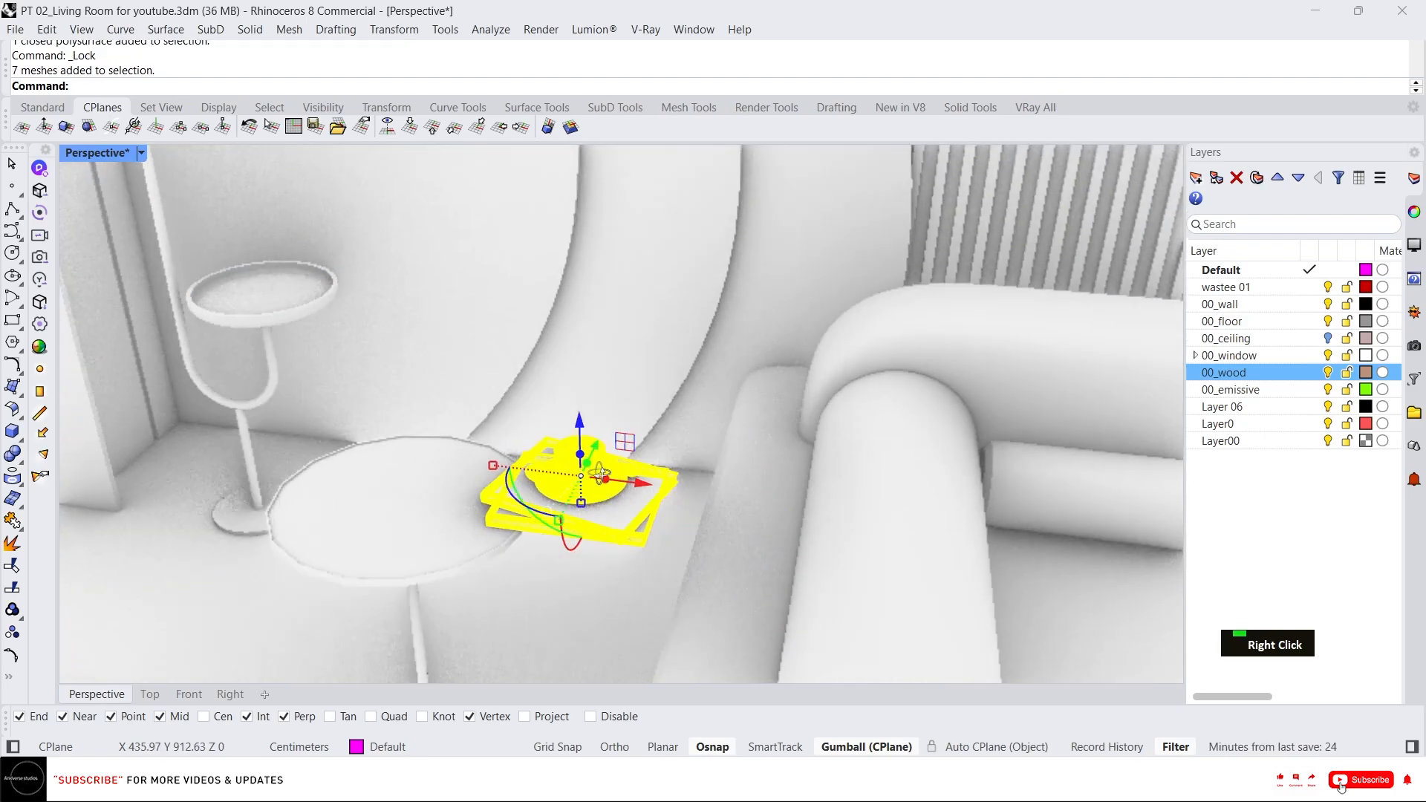
right_drag(599, 473, 600, 472)
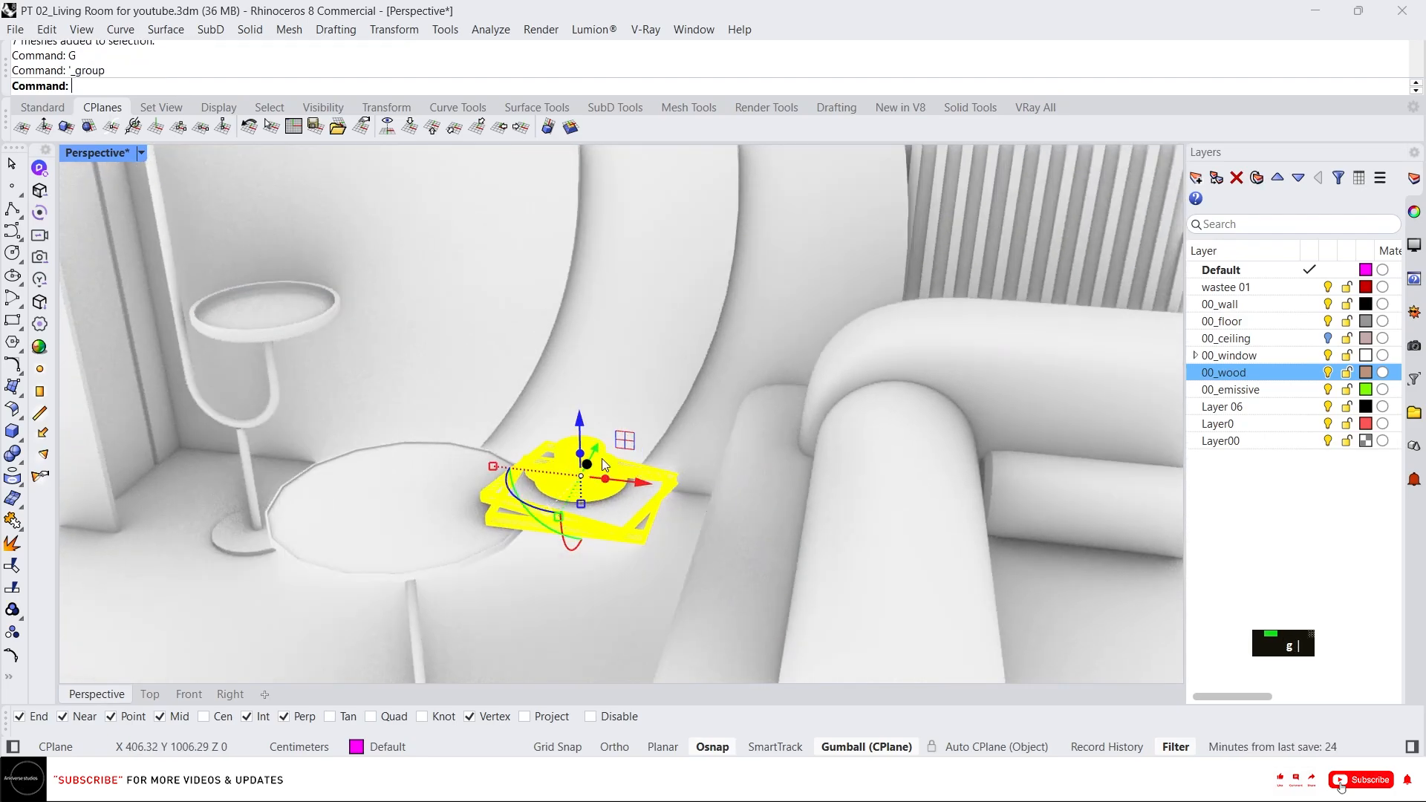
Move the cup and book group onto the two-tier table beside the floor lamp with the gumball.
scroll(594, 482, up, 4)
drag(691, 373, 358, 359)
scroll(520, 371, down, 4)
right_drag(572, 378, 453, 475)
scroll(509, 356, up, 4)
drag(481, 338, 431, 358)
scroll(524, 390, down, 4)
right_drag(524, 391, 564, 366)
scroll(475, 416, up, 6)
right_drag(446, 445, 344, 408)
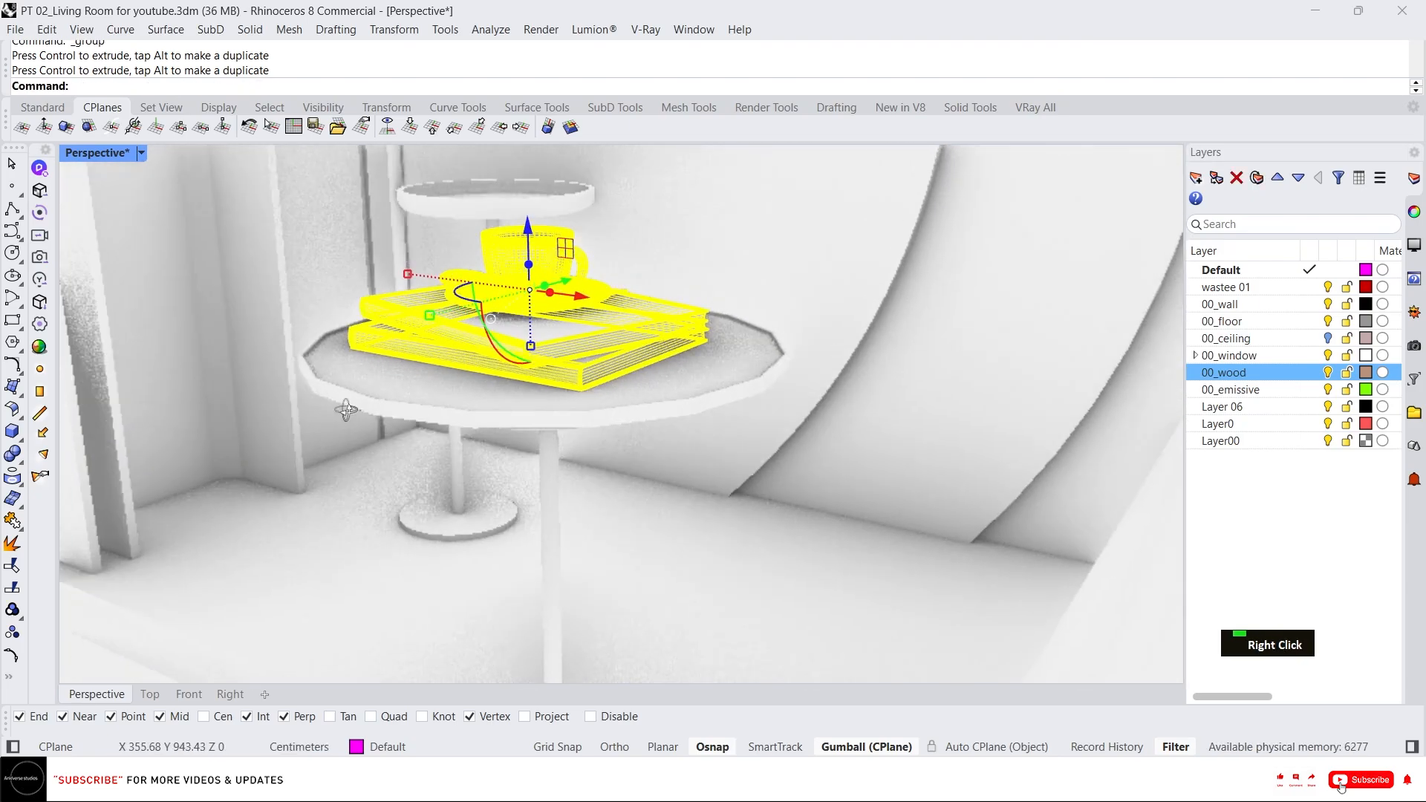
scroll(474, 332, up, 6)
key(Escape)
click(474, 332)
scroll(475, 437, down, 8)
scroll(498, 430, down, 10)
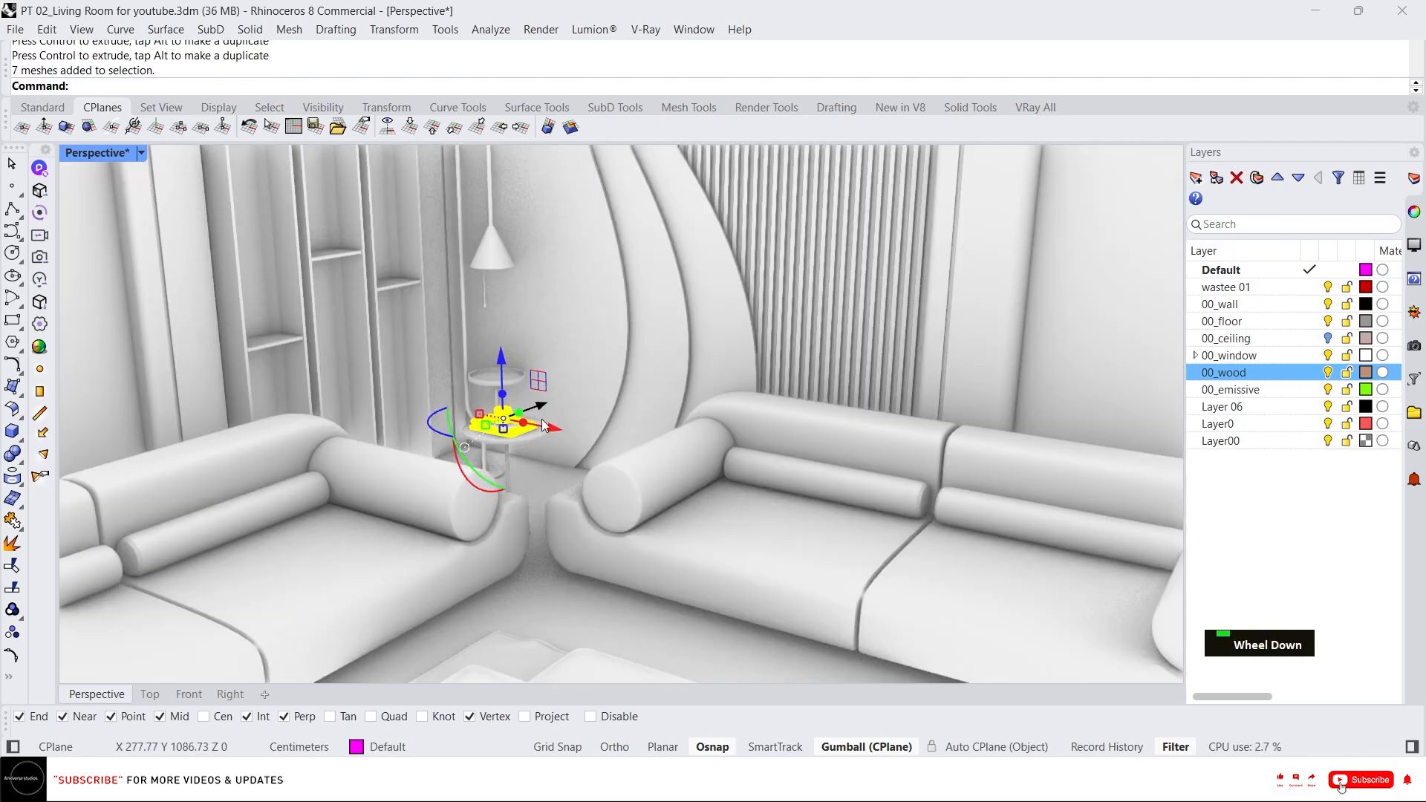
right_drag(474, 377, 742, 435)
scroll(742, 435, up, 10)
key(Escape)
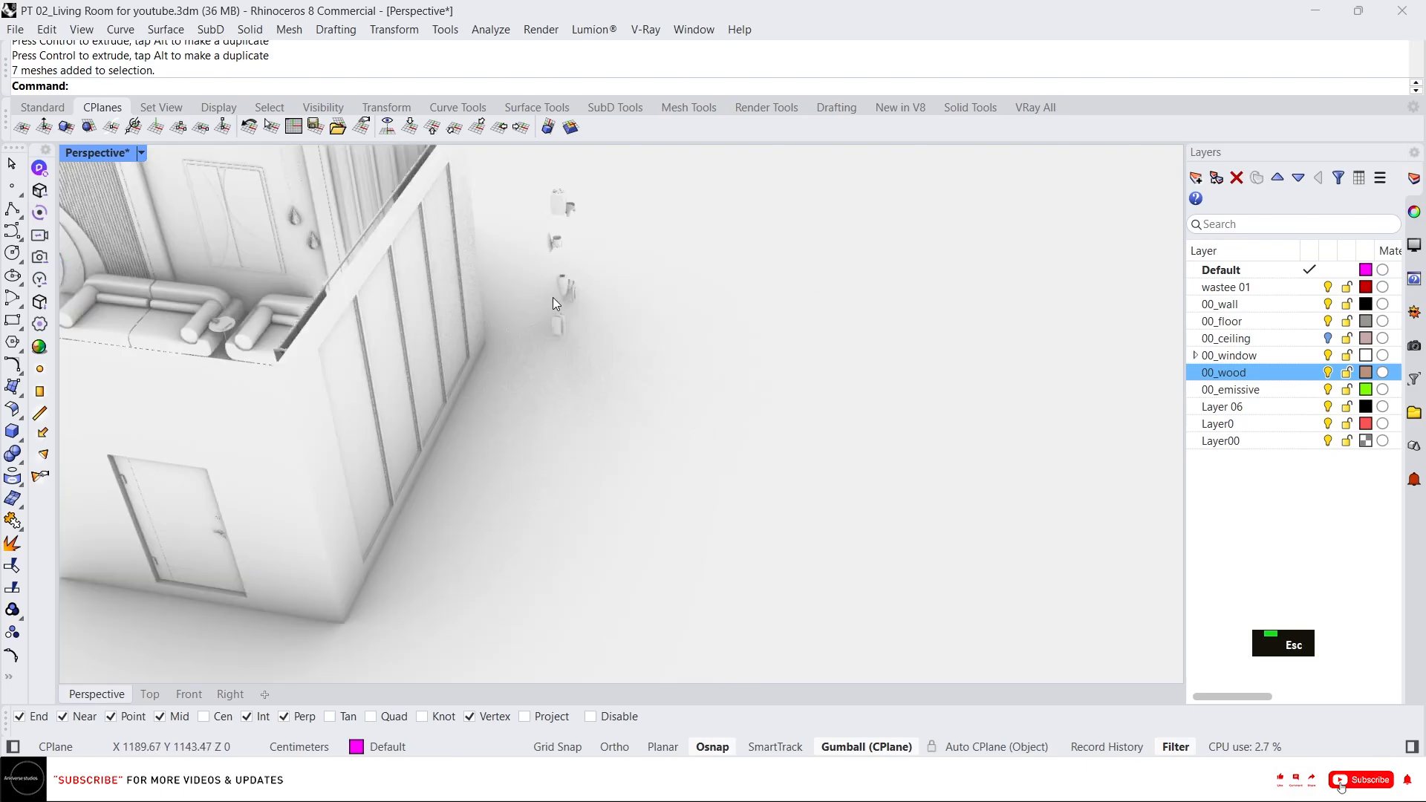
Switch the Perspective viewport to Shaded display mode.
scroll(938, 413, down, 3)
scroll(801, 349, up, 5)
right_drag(800, 350, 769, 311)
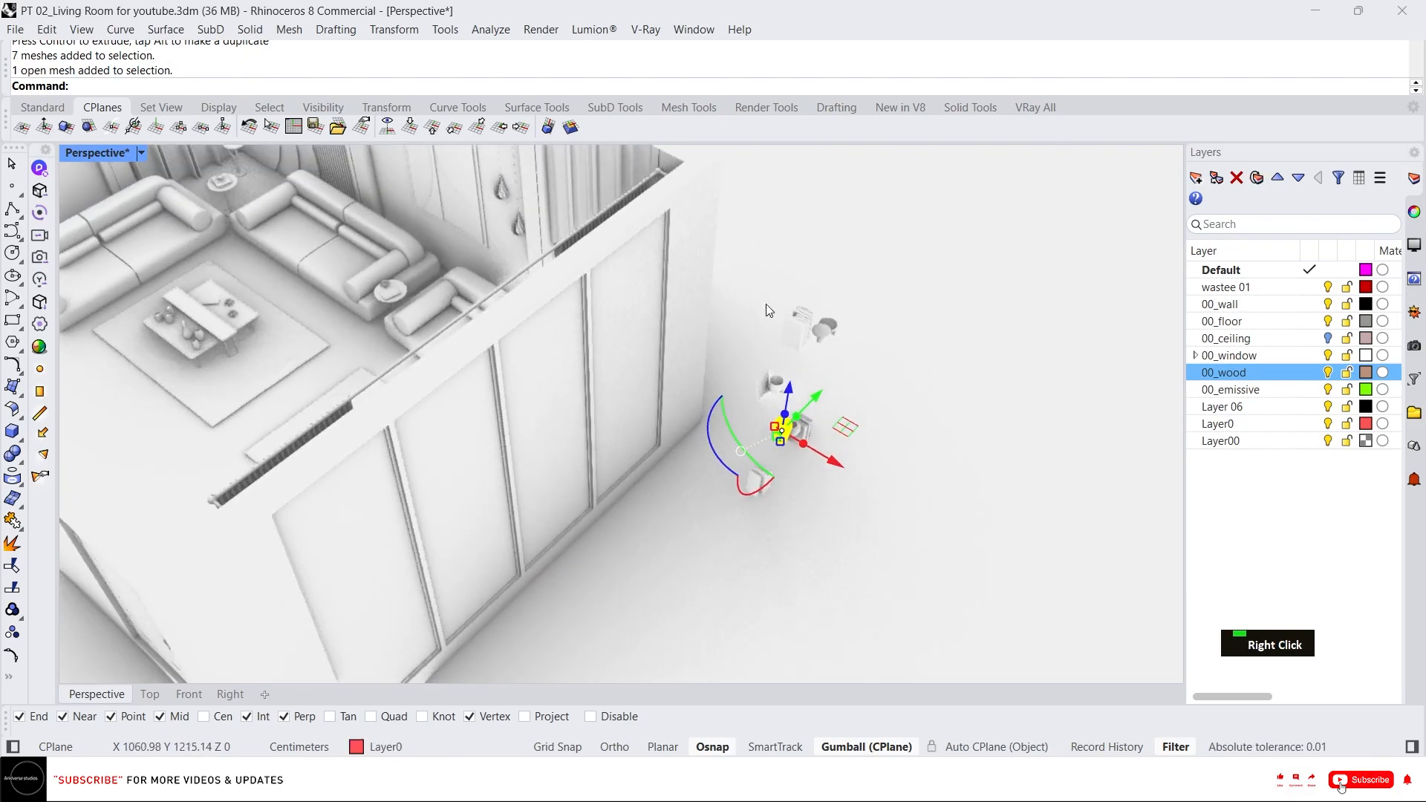
scroll(859, 394, down, 4)
scroll(853, 348, up, 4)
middle_click(943, 343)
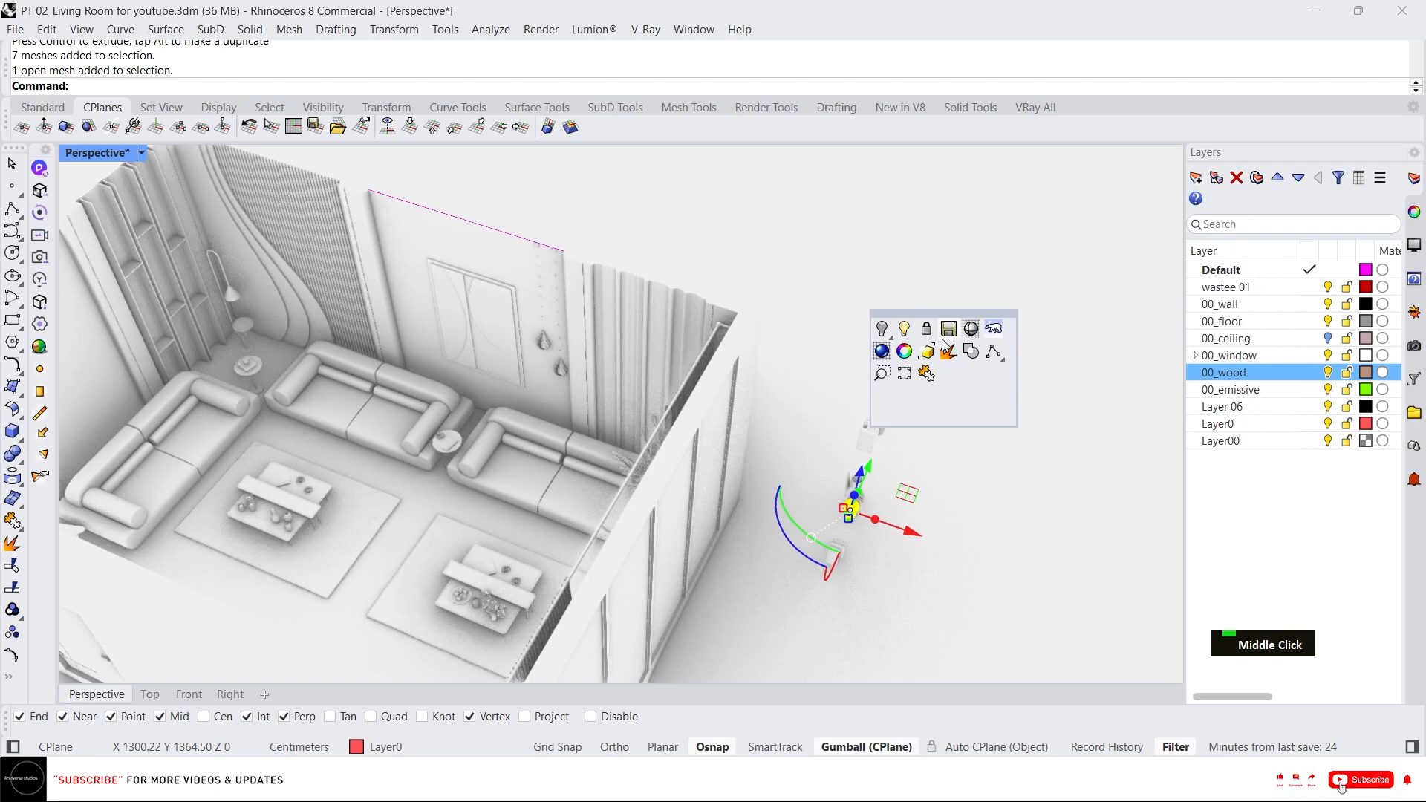
click(967, 338)
Select the leftover decor items and the bookshelf and isolate them.
mouse_move(943, 591)
mouse_down()
mouse_move(901, 583)
mouse_move(787, 391)
mouse_up()
scroll(801, 389, down, 5)
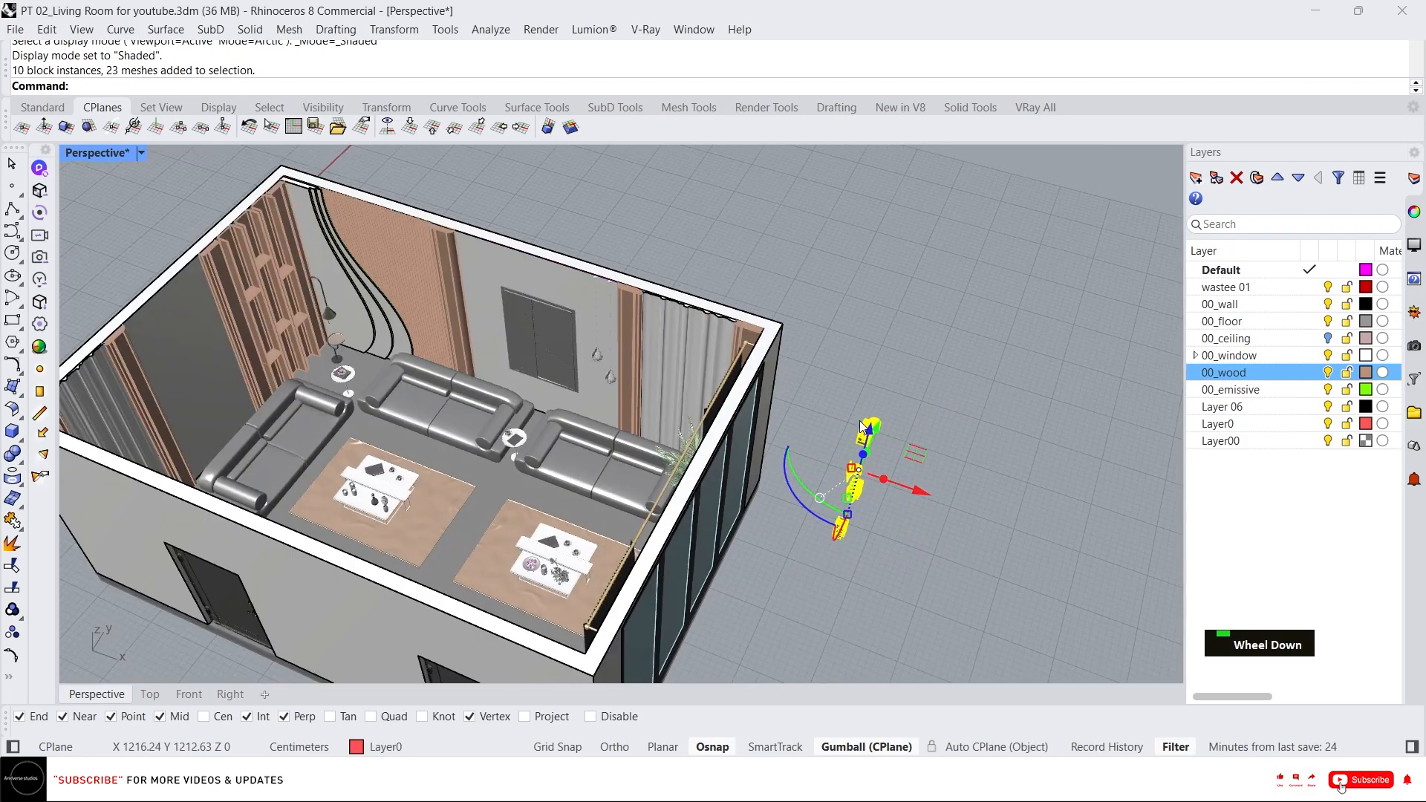
scroll(376, 278, up, 7)
shift+click(325, 299)
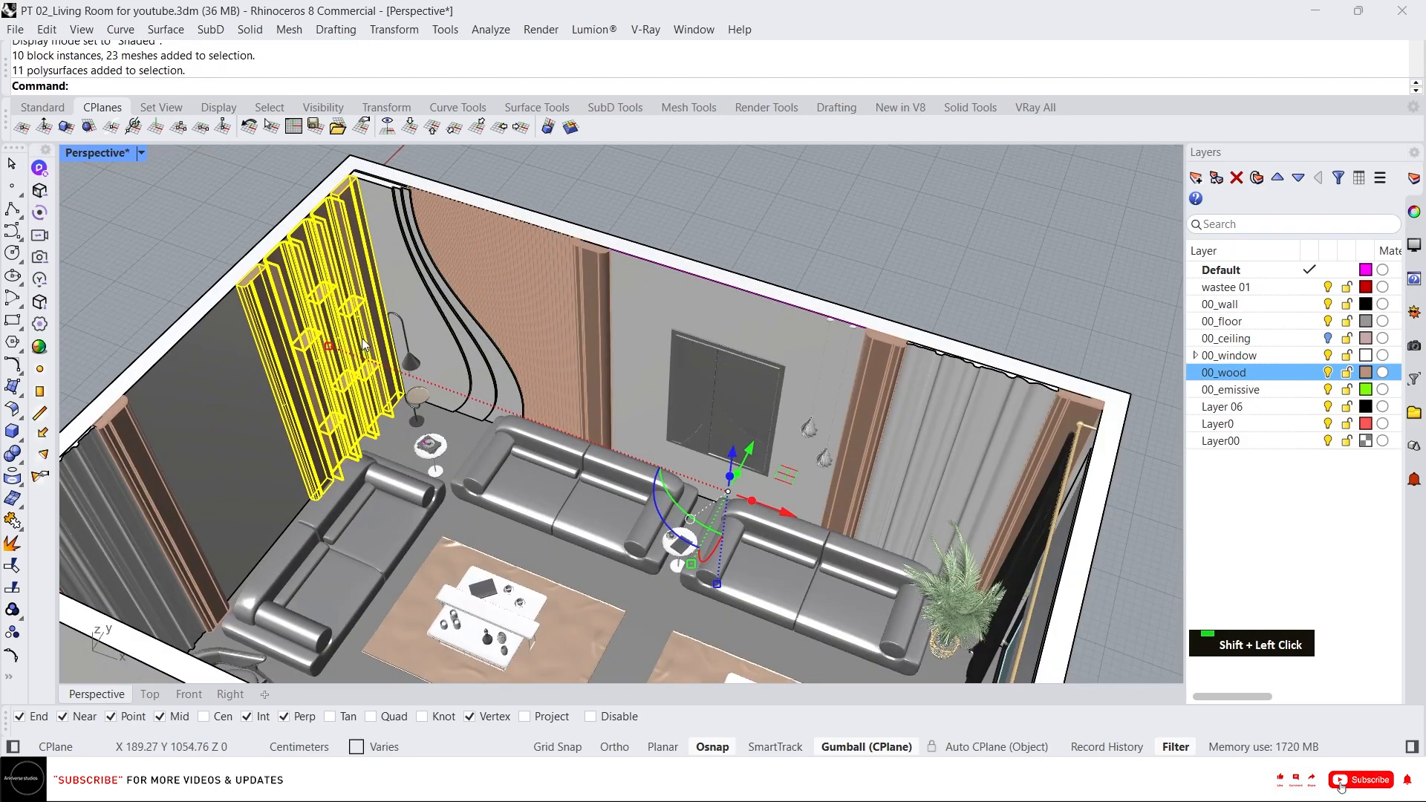
text(i)
key(space)
Unlock the floor panel and hide it.
scroll(334, 315, down, 8)
middle_click(461, 453)
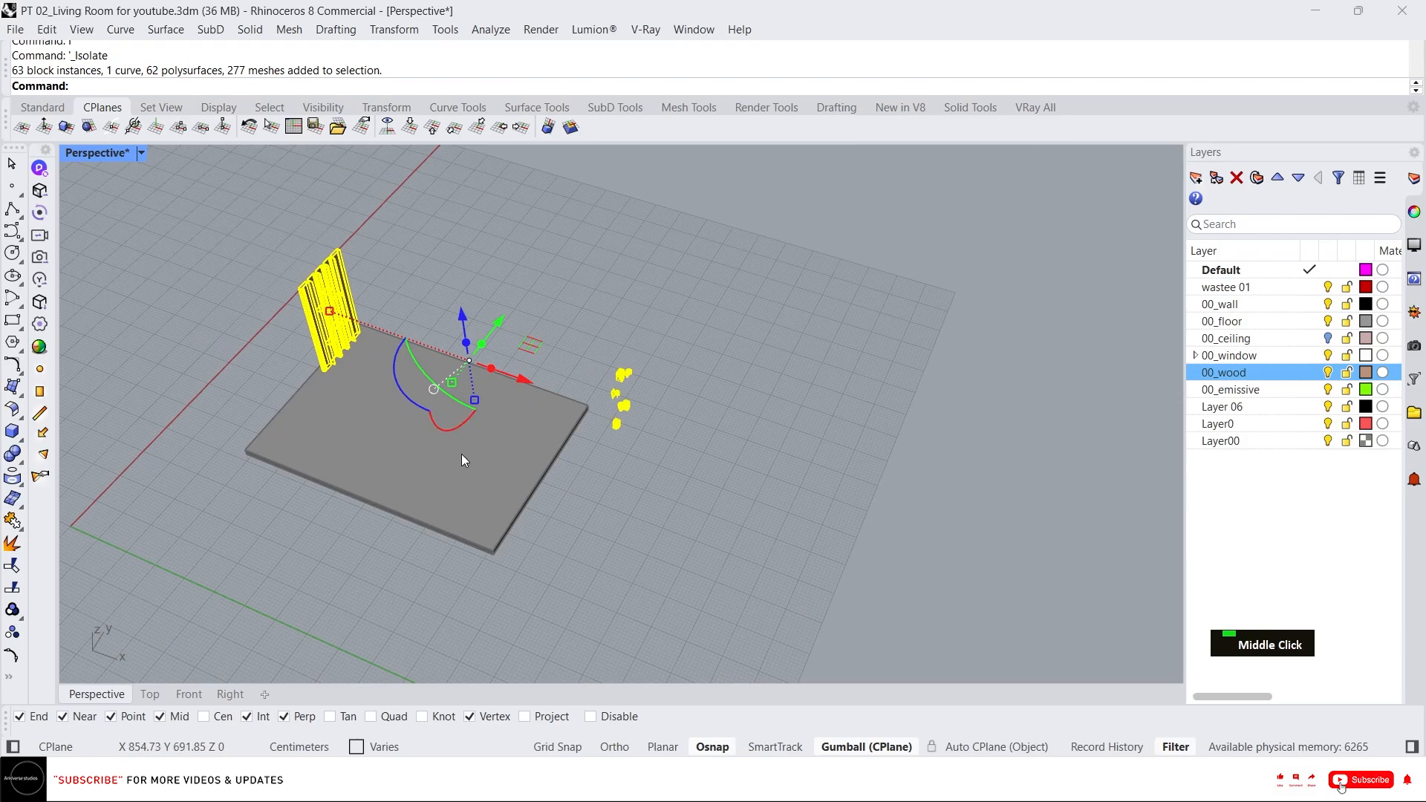
right_click(445, 417)
middle_click(426, 480)
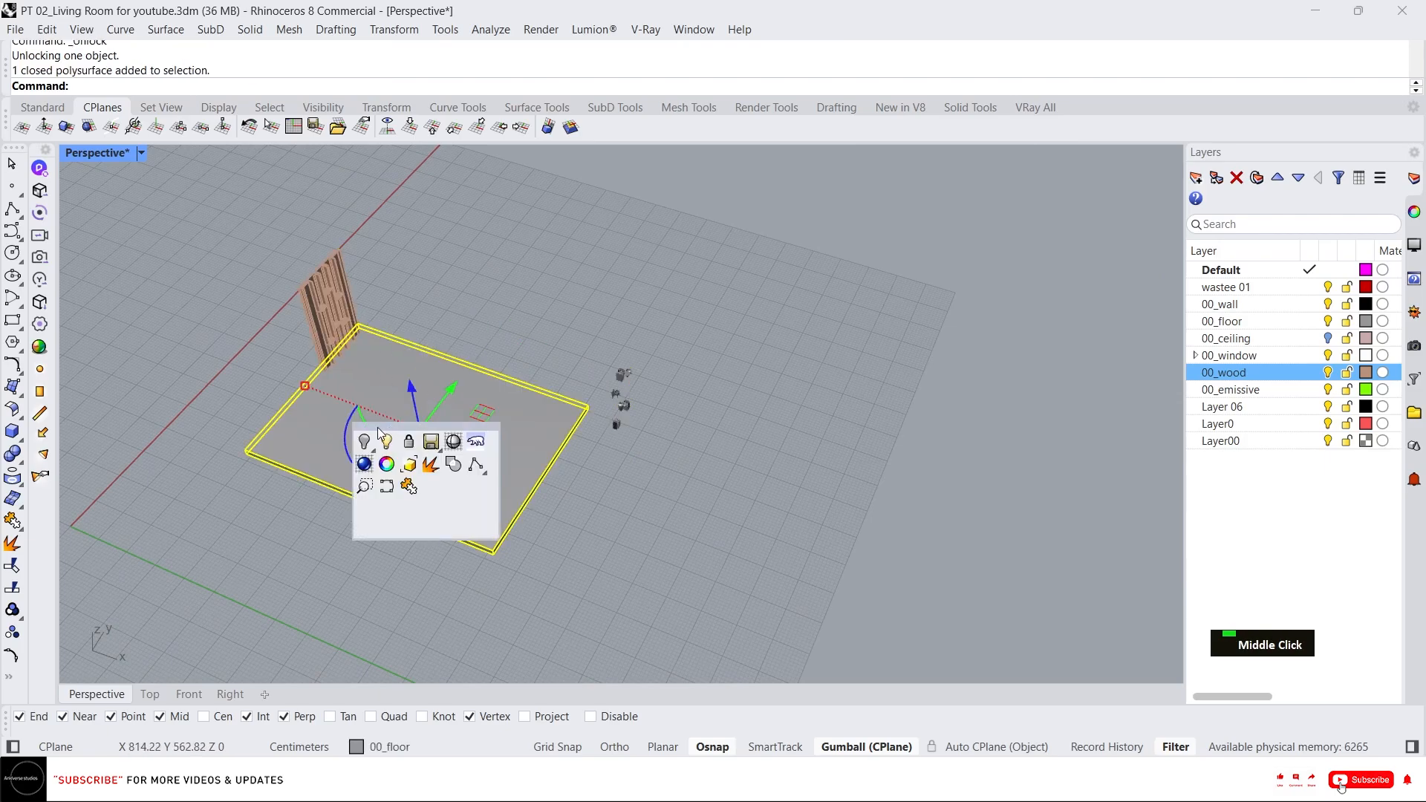
click(365, 442)
Select the remaining decor items beside the model and ungroup them.
drag(684, 468, 566, 275)
scroll(624, 401, up, 5)
scroll(743, 442, down, 2)
right_drag(774, 452, 568, 401)
text(ung)
key(space)
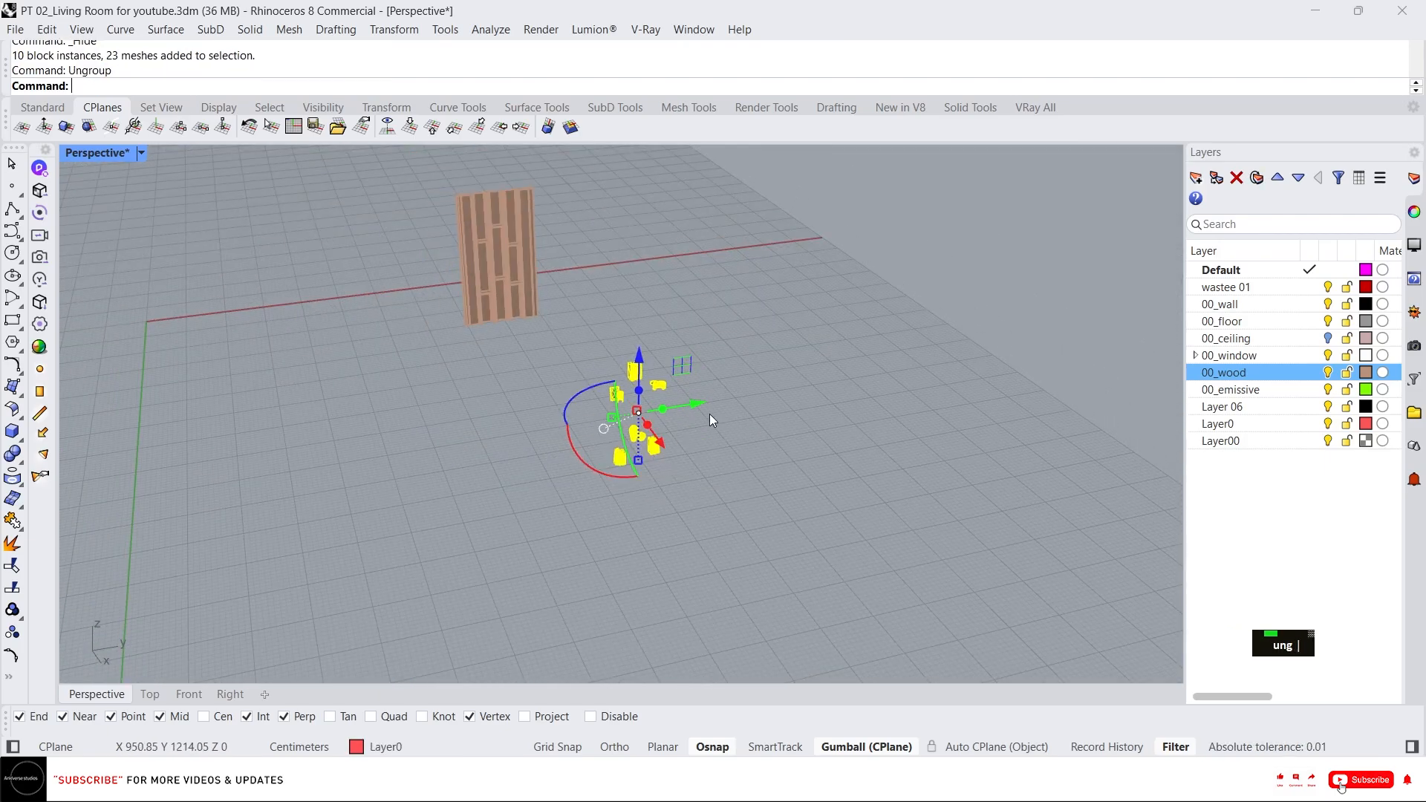
Select a stack of books beside the model and move it onto a shelf of the bookshelf.
drag(697, 404, 813, 385)
drag(783, 424, 661, 293)
scroll(609, 297, up, 10)
drag(620, 386, 550, 312)
scroll(564, 412, up, 5)
text(m)
key(space)
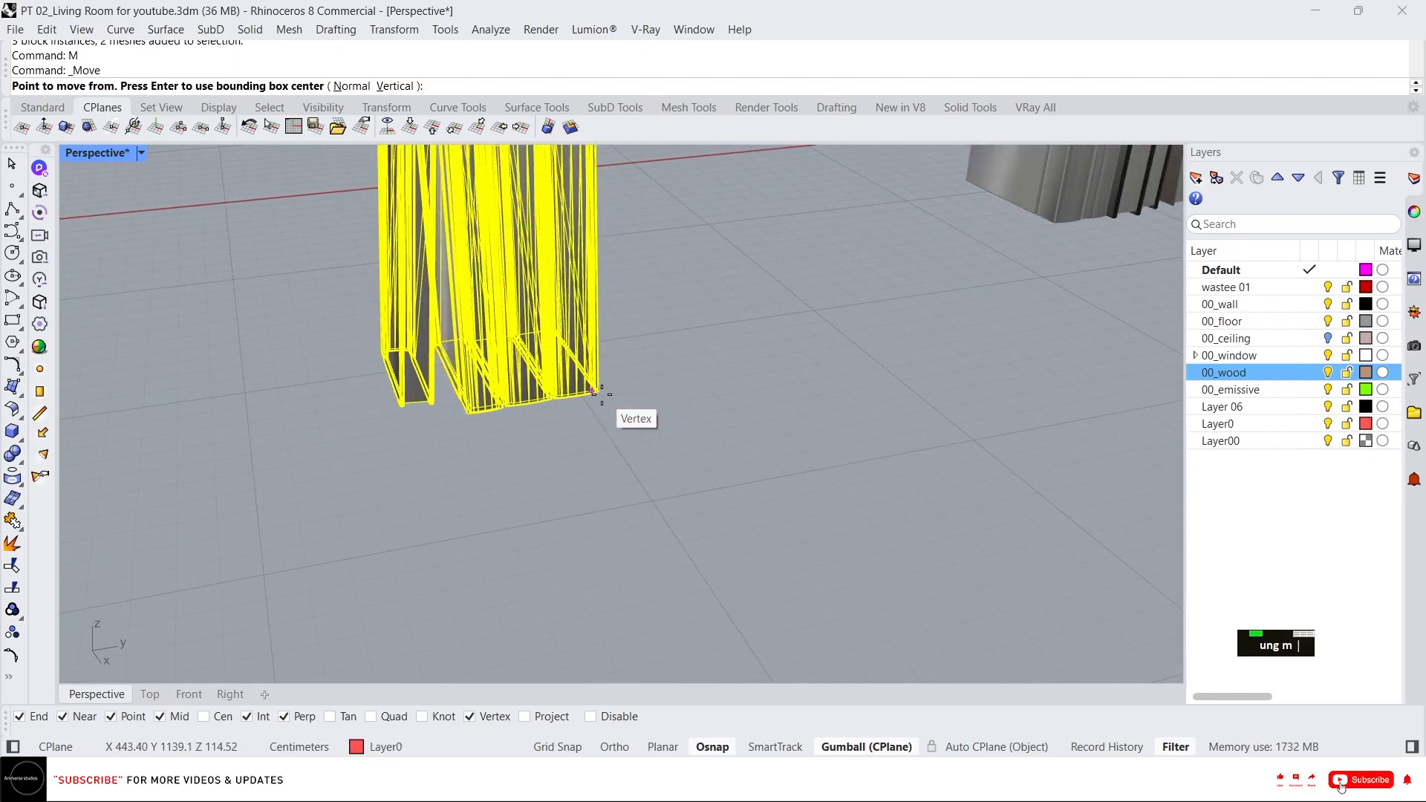
click(592, 392)
scroll(388, 423, down, 3)
scroll(280, 382, up, 5)
right_drag(280, 381, 319, 346)
scroll(290, 345, up, 2)
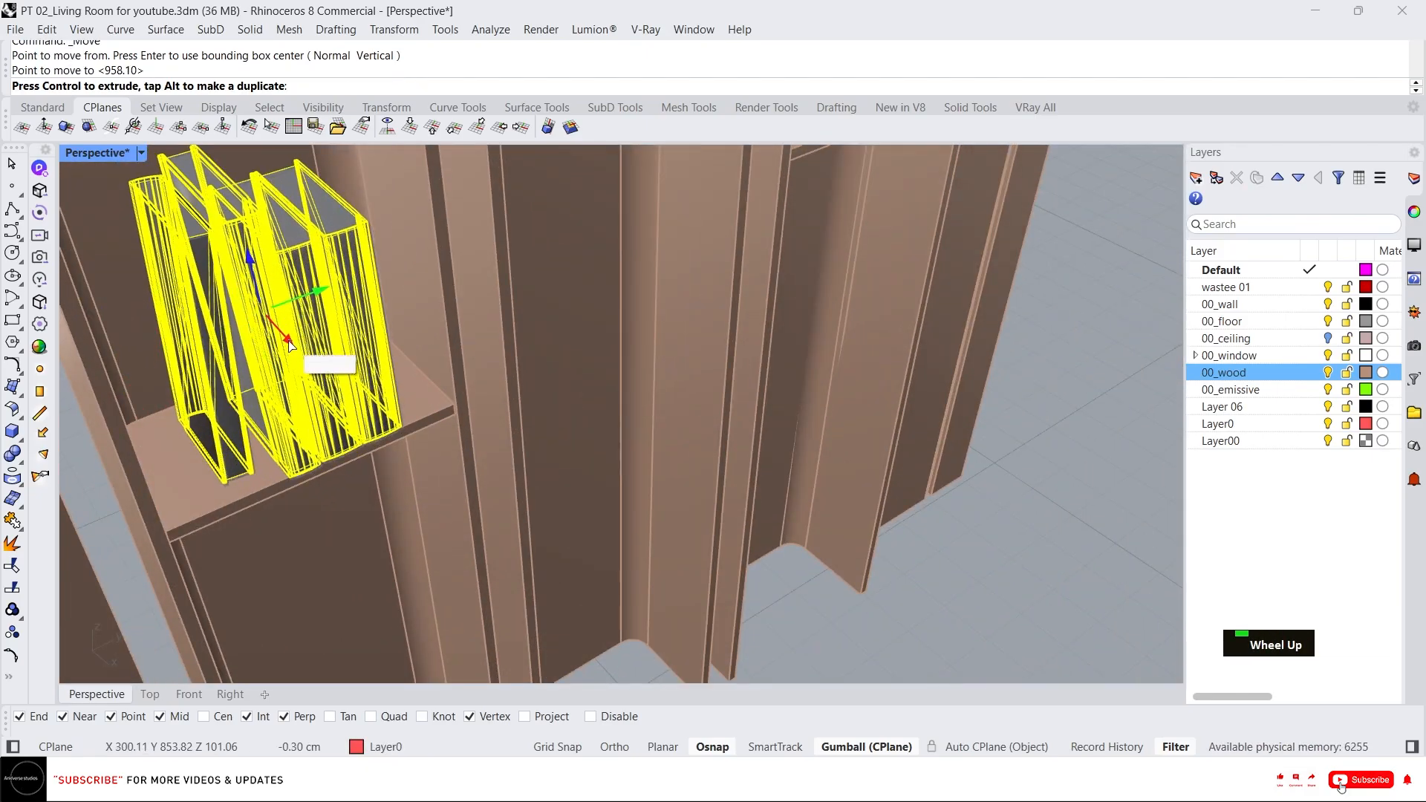
click(289, 346)
scroll(299, 359, down, 10)
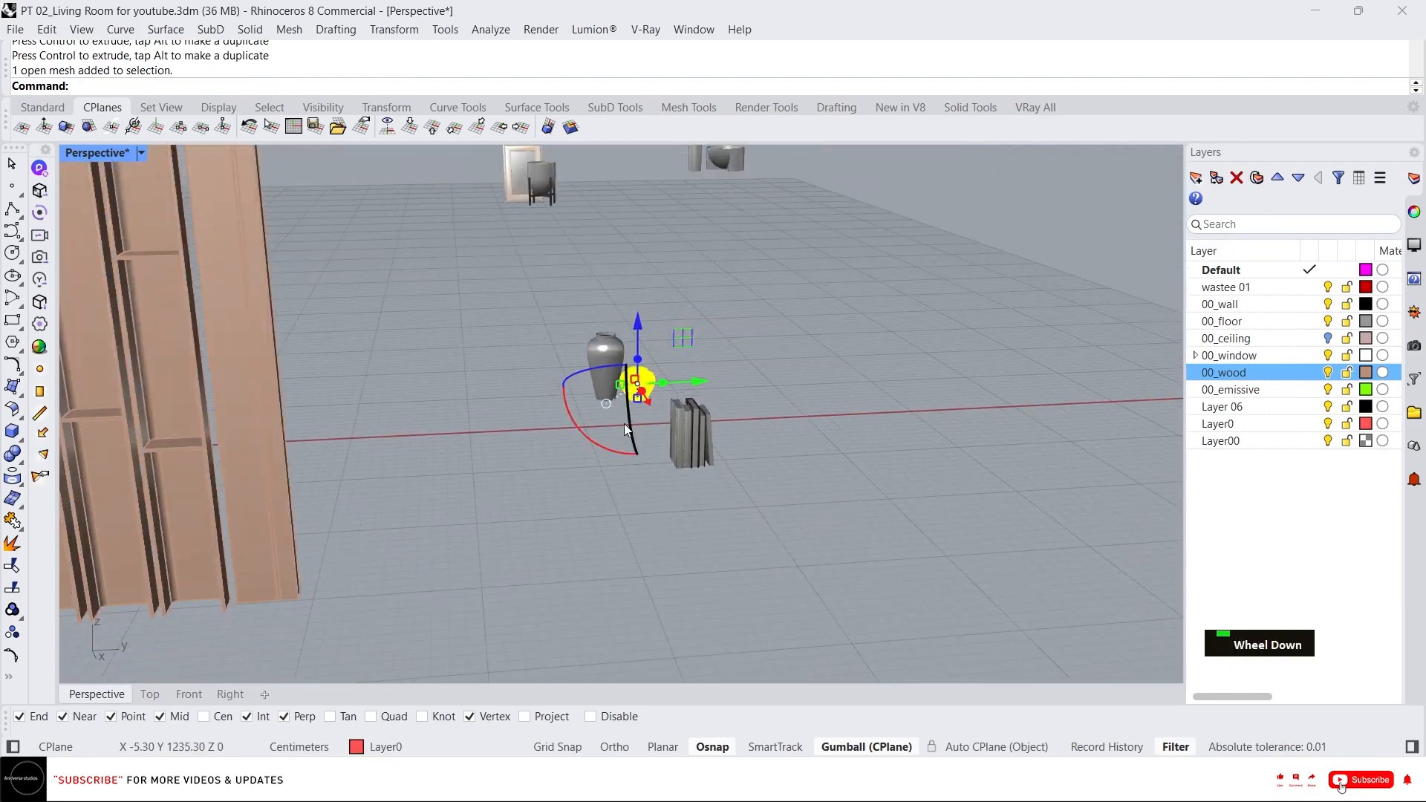
Select the two vases and move them onto a middle bookshelf shelf.
key(Escape)
drag(646, 484, 560, 294)
scroll(598, 390, up, 9)
text(m)
click(632, 433)
scroll(628, 426, down, 9)
right_drag(487, 364, 582, 413)
scroll(386, 378, up, 7)
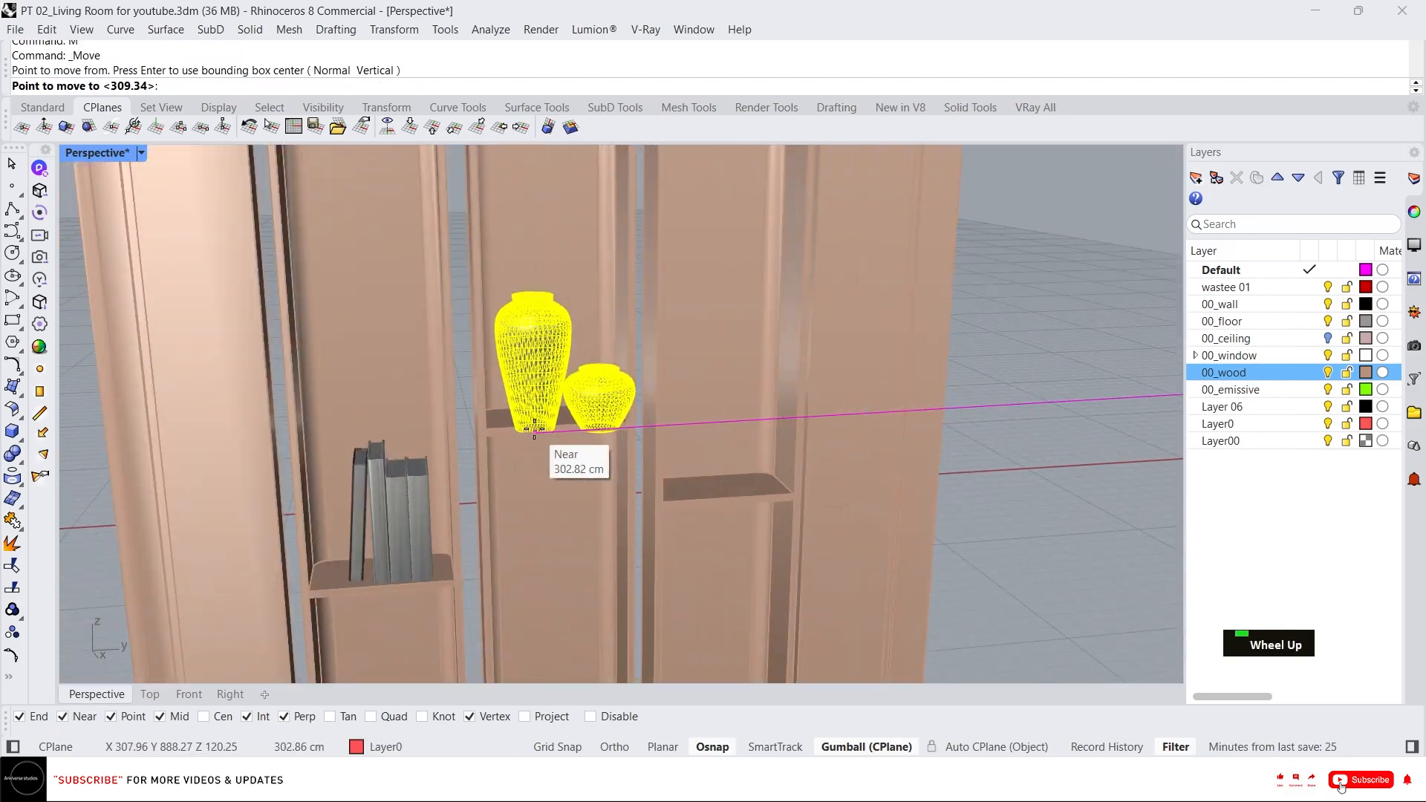
scroll(534, 429, up, 4)
click(528, 429)
Select the second stack of books and move it onto an upper bookshelf shelf.
scroll(554, 401, down, 2)
right_drag(604, 297, 598, 431)
scroll(594, 438, up, 2)
drag(621, 476, 643, 477)
right_drag(631, 356, 604, 458)
drag(568, 536, 579, 473)
scroll(616, 446, down, 7)
right_drag(631, 475, 629, 334)
scroll(616, 394, up, 9)
drag(582, 388, 591, 388)
scroll(594, 390, down, 12)
scroll(833, 470, up, 4)
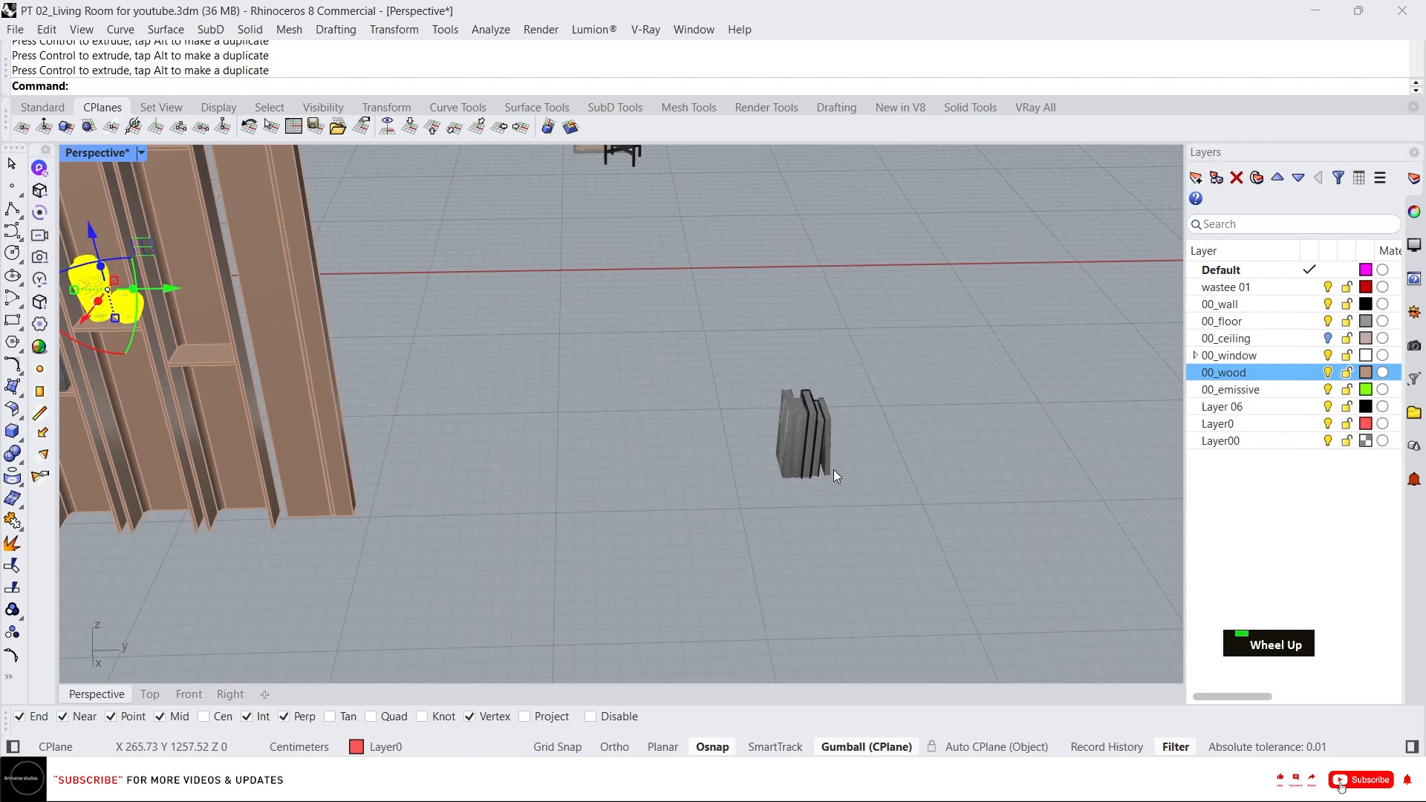
drag(856, 495, 753, 379)
scroll(778, 478, up, 9)
text(m)
click(777, 486)
scroll(668, 416, down, 12)
scroll(312, 356, up, 9)
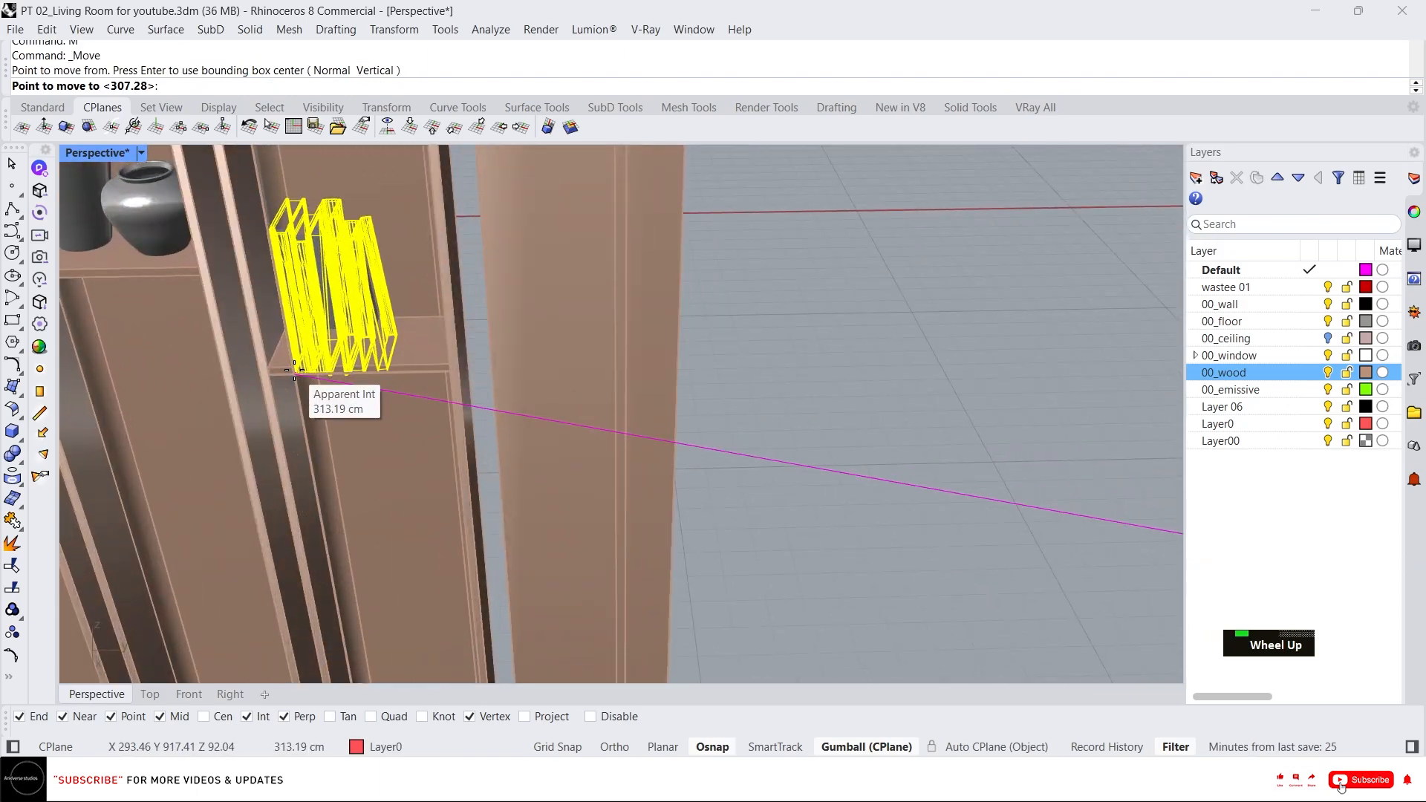
click(295, 372)
Group the picture frame with the small vase on a stand and move them onto an upper shelf.
scroll(308, 345, up, 4)
right_drag(319, 282, 316, 334)
drag(303, 342, 312, 327)
scroll(326, 334, down, 9)
right_drag(401, 349, 430, 249)
scroll(361, 315, up, 8)
drag(347, 340, 335, 341)
scroll(388, 364, down, 12)
right_drag(388, 364, 416, 319)
scroll(519, 357, down, 4)
scroll(523, 378, up, 7)
click(499, 370)
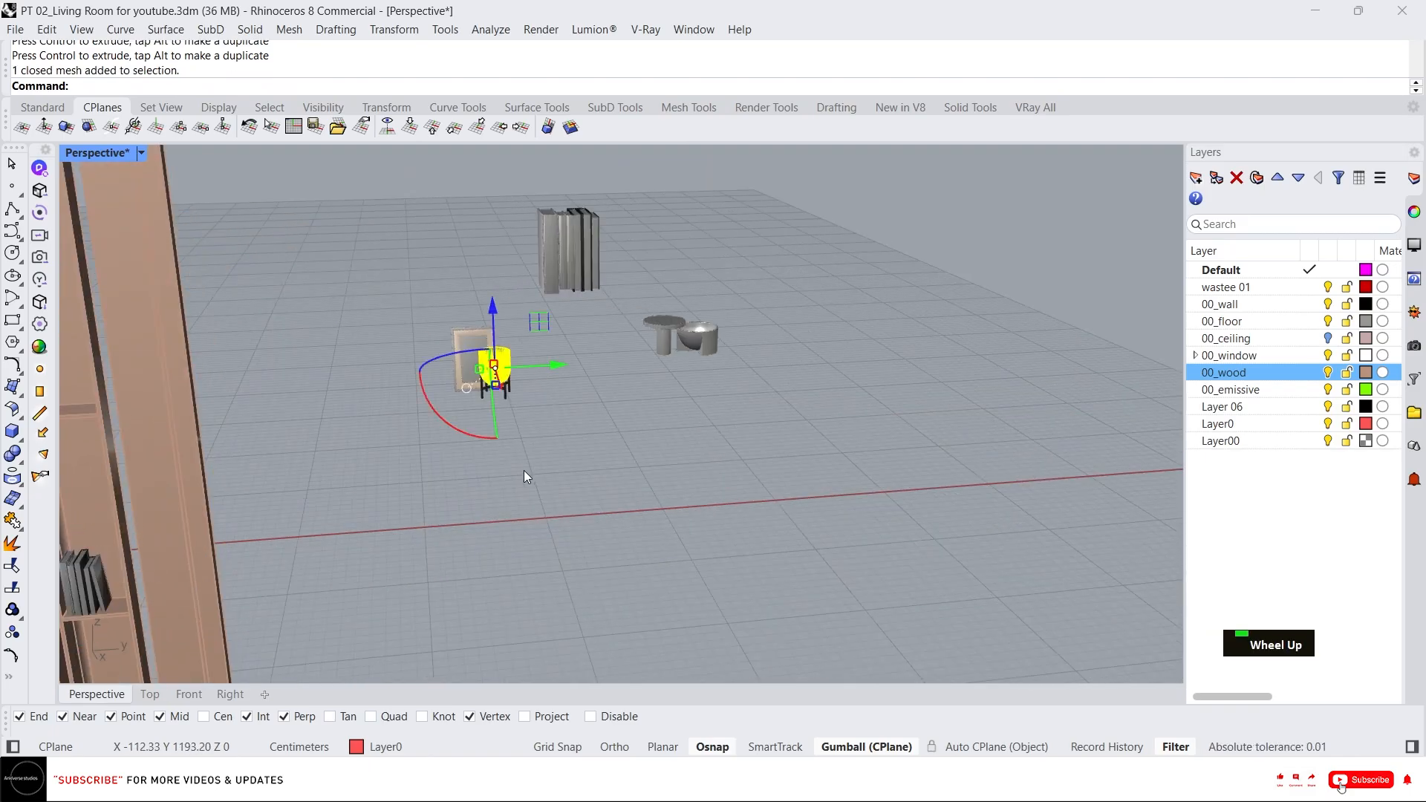
drag(524, 470, 469, 372)
text(g)
scroll(494, 389, up, 9)
text(m)
click(562, 438)
scroll(583, 415, down, 12)
scroll(294, 345, up, 8)
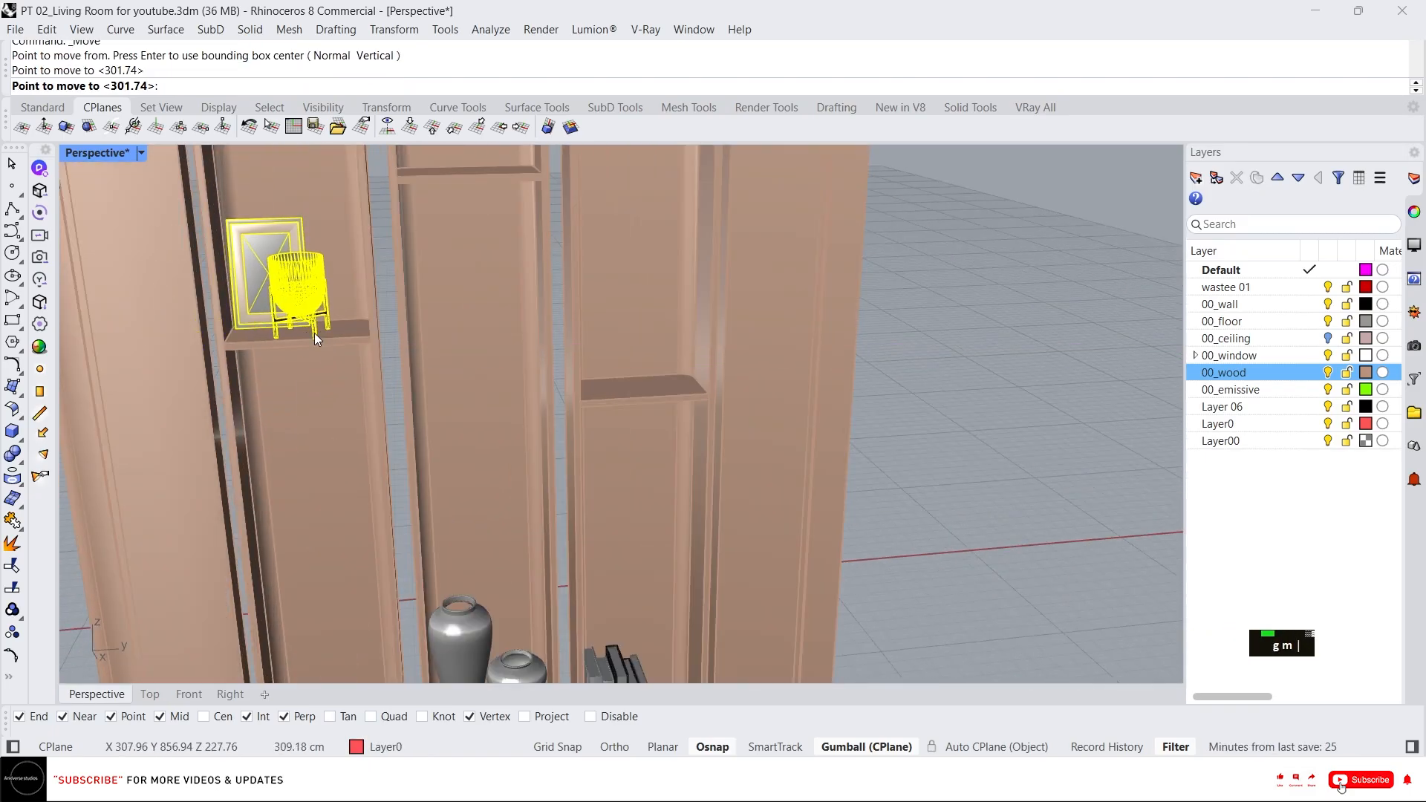
click(314, 333)
Move the remaining book stack onto the top shelf of the bookshelf.
scroll(305, 295, up, 5)
right_drag(304, 295, 300, 363)
drag(286, 456, 297, 438)
scroll(327, 416, down, 12)
right_drag(416, 401, 461, 349)
scroll(493, 419, up, 7)
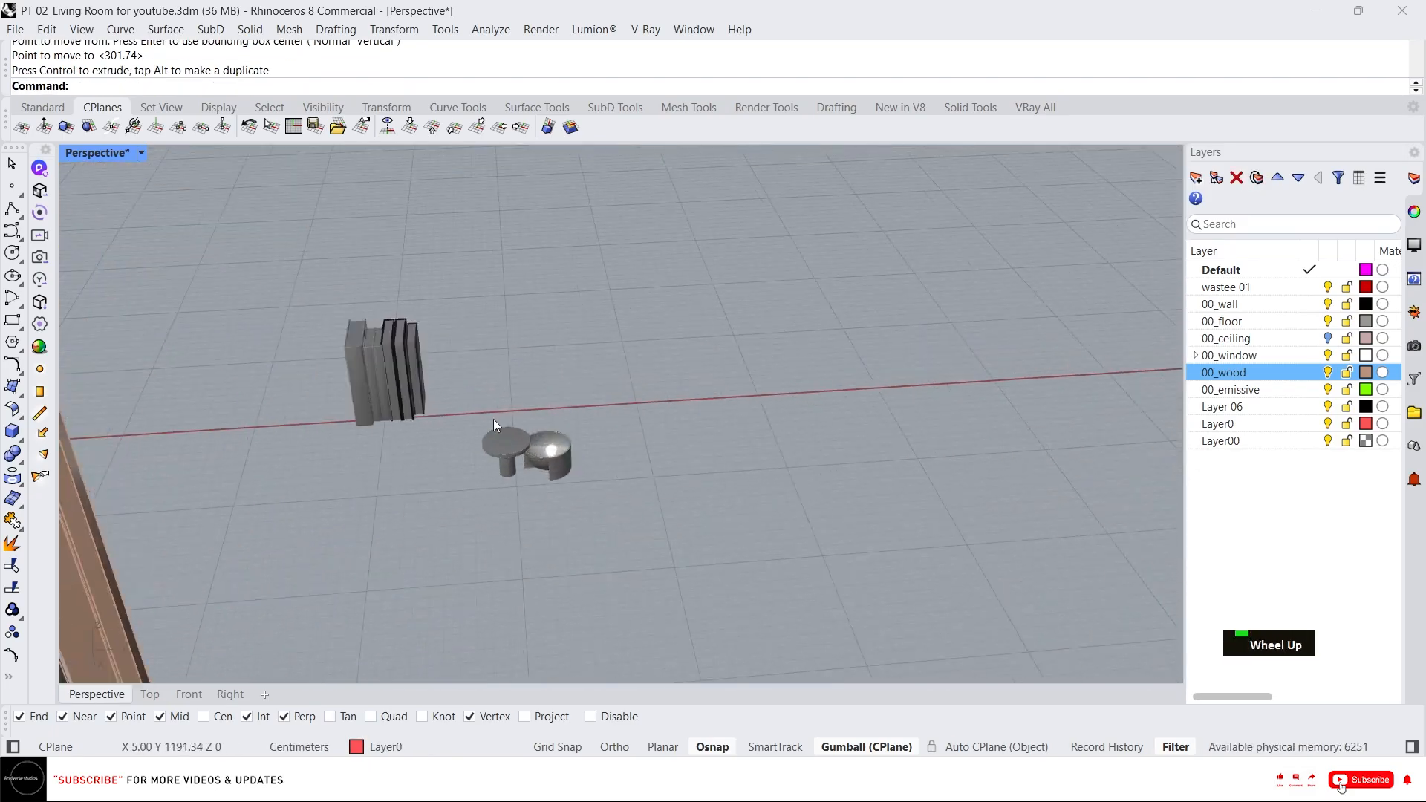
click(401, 398)
scroll(399, 422, up, 7)
text(m)
click(497, 398)
scroll(497, 397, down, 12)
scroll(290, 343, up, 7)
click(321, 328)
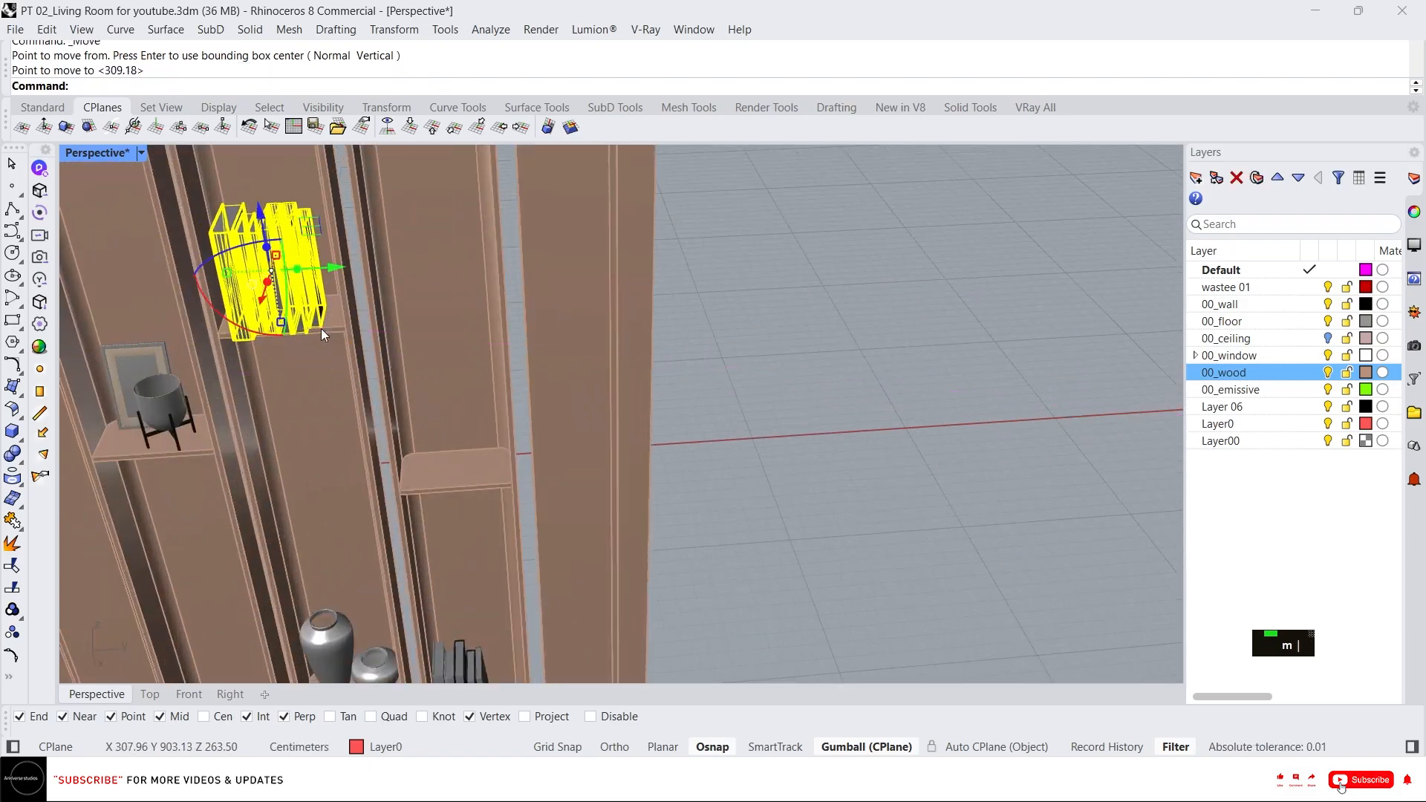
Move the bowl set onto another bookshelf shelf.
scroll(292, 345, up, 3)
scroll(399, 340, down, 10)
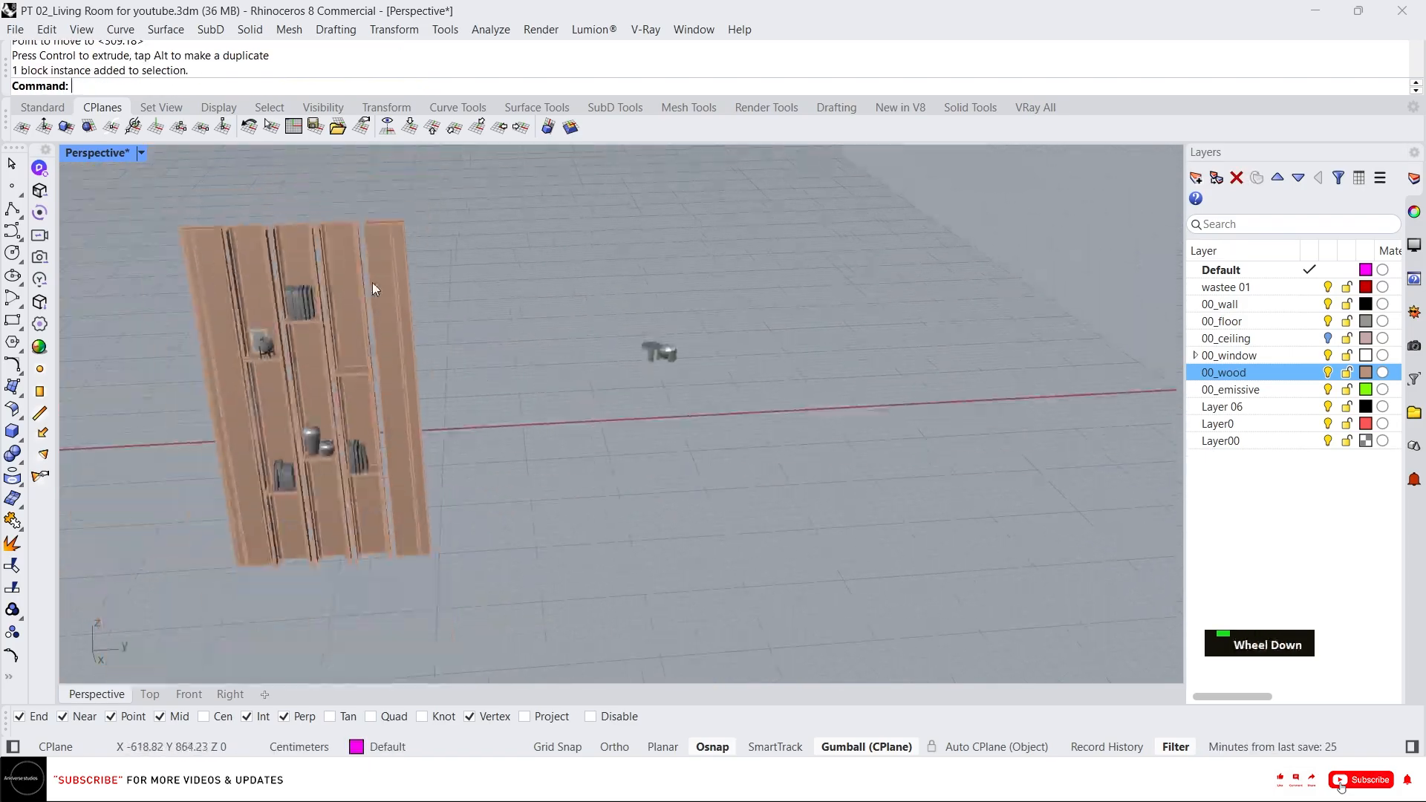
drag(615, 301, 614, 299)
scroll(665, 371, up, 5)
text(m)
click(656, 356)
scroll(661, 360, down, 8)
scroll(418, 358, up, 8)
click(445, 405)
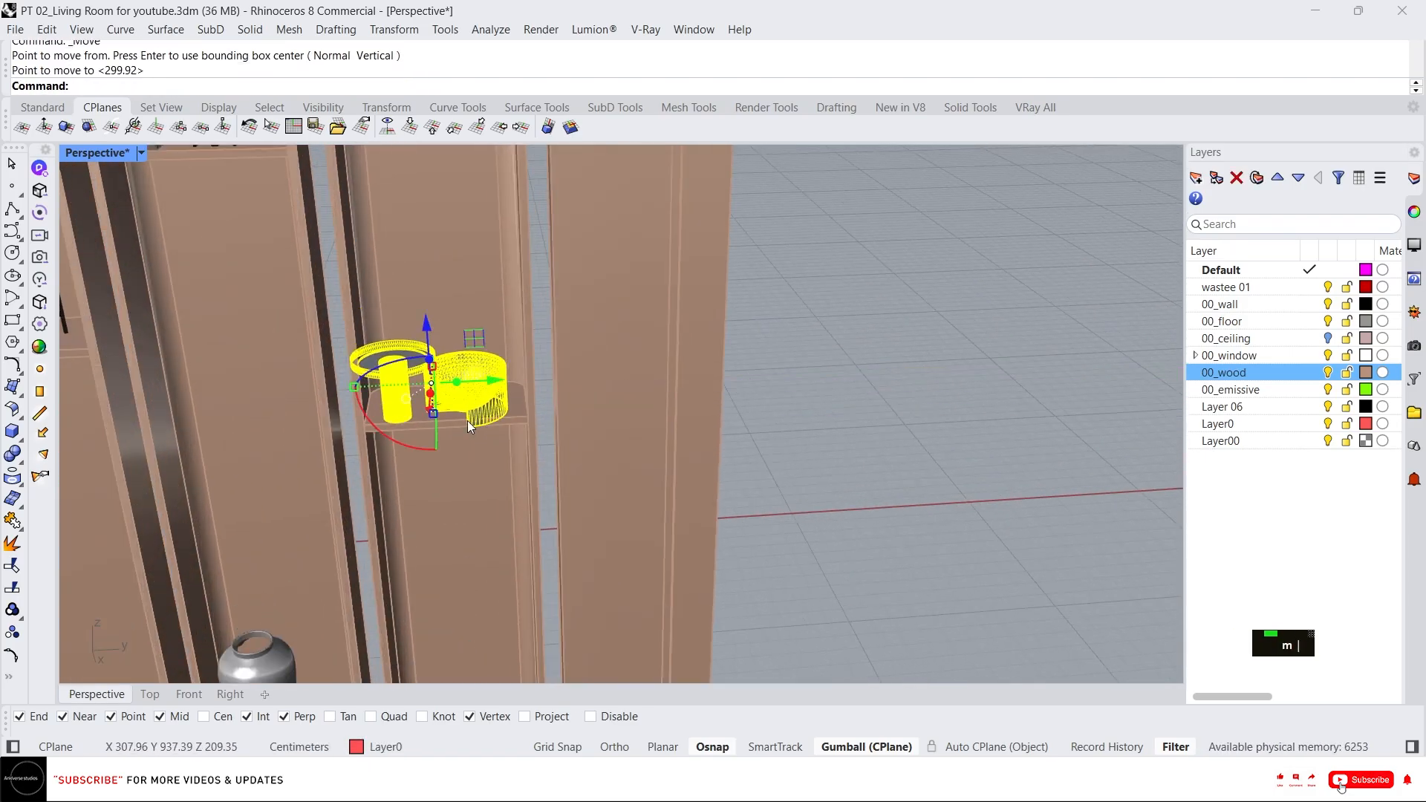
Select the bookshelf together with all its decor items and group them.
right_drag(466, 420, 473, 435)
drag(475, 431, 523, 426)
right_drag(522, 428, 554, 436)
drag(490, 485, 479, 461)
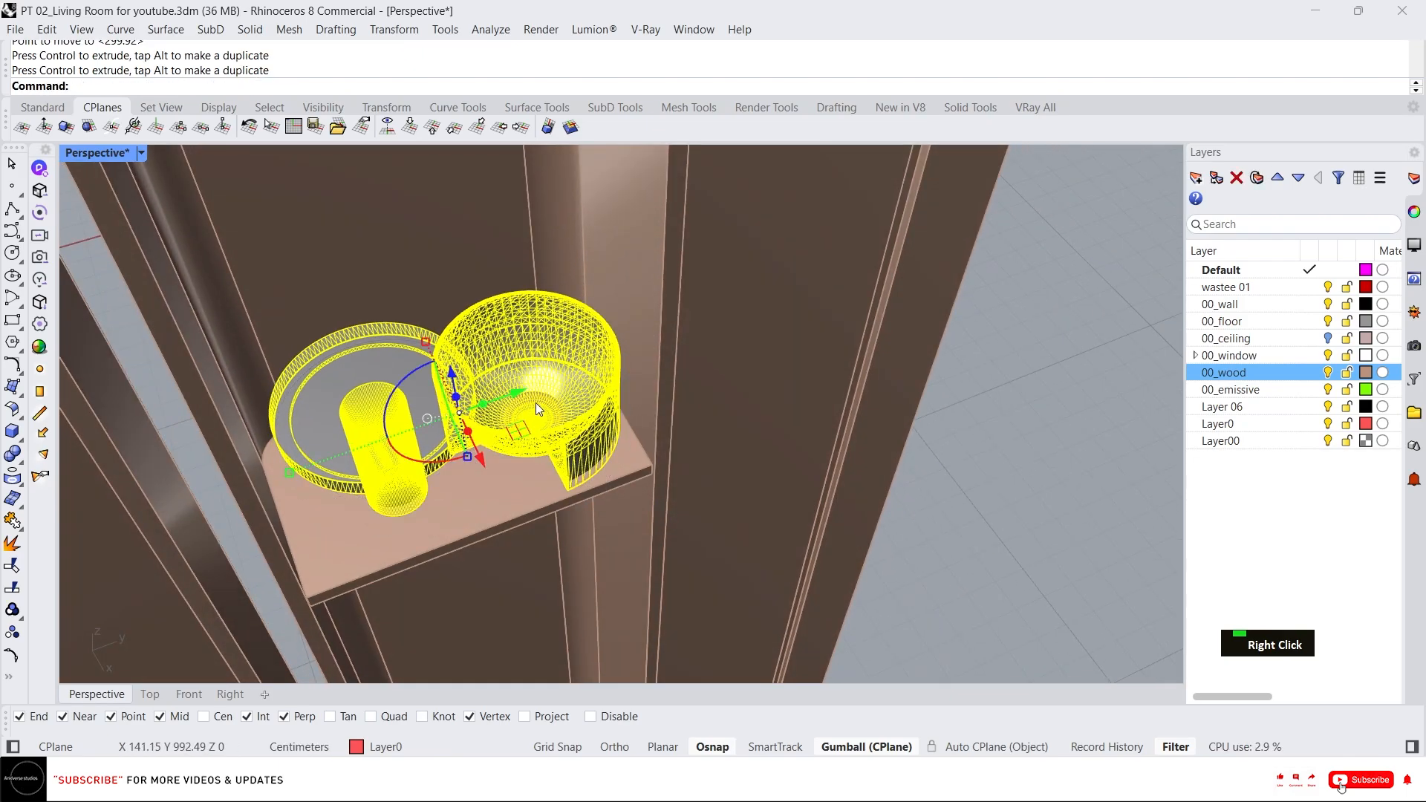
drag(511, 391, 503, 394)
scroll(568, 360, down, 7)
right_drag(625, 405, 399, 285)
scroll(605, 380, down, 4)
key(Escape)
drag(399, 285, 693, 585)
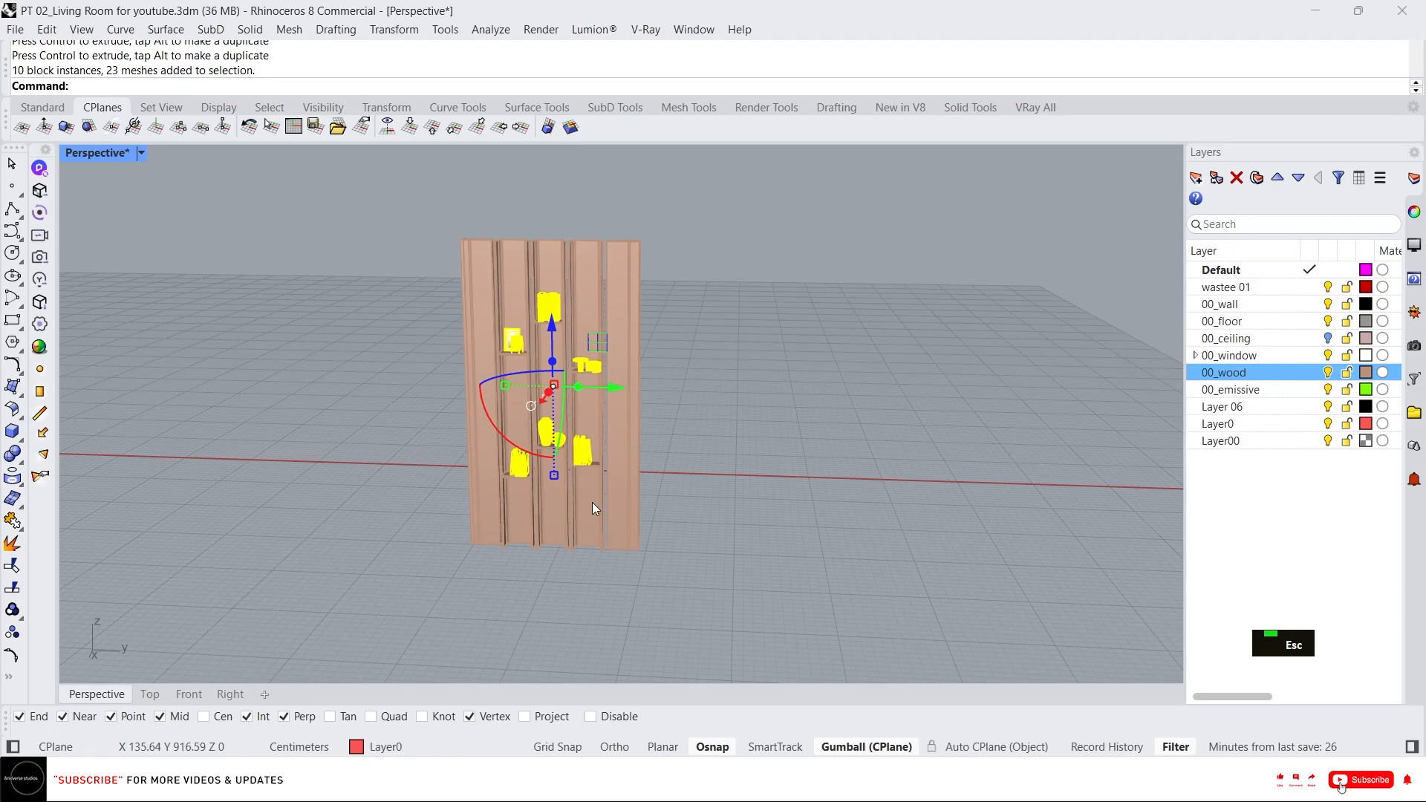
text(g)
key(Return)
Show all hidden objects in the model.
right_drag(578, 495, 629, 467)
middle_click(629, 467)
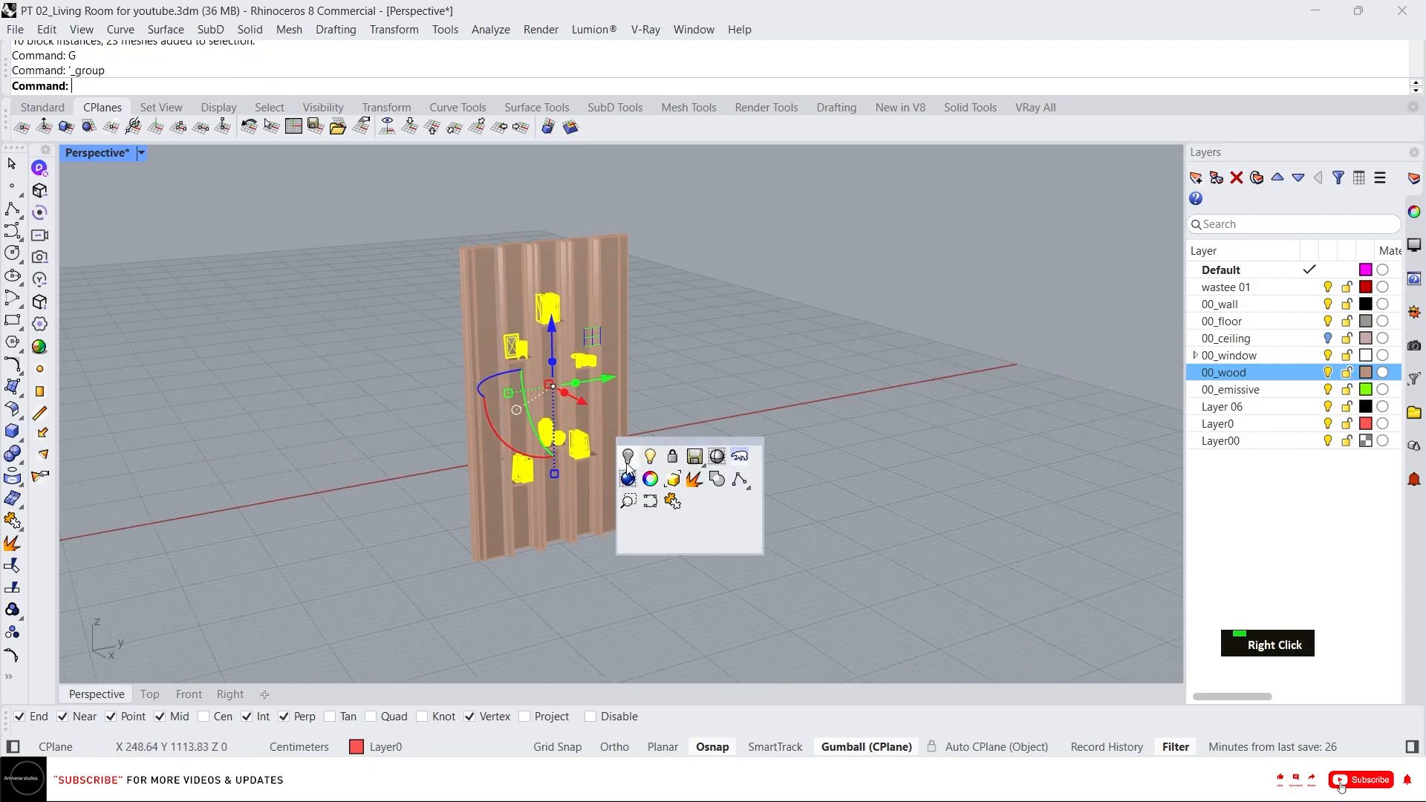
right_click(628, 463)
scroll(520, 434, down, 8)
right_drag(431, 409, 528, 496)
scroll(483, 442, up, 4)
scroll(528, 497, down, 4)
scroll(603, 513, up, 7)
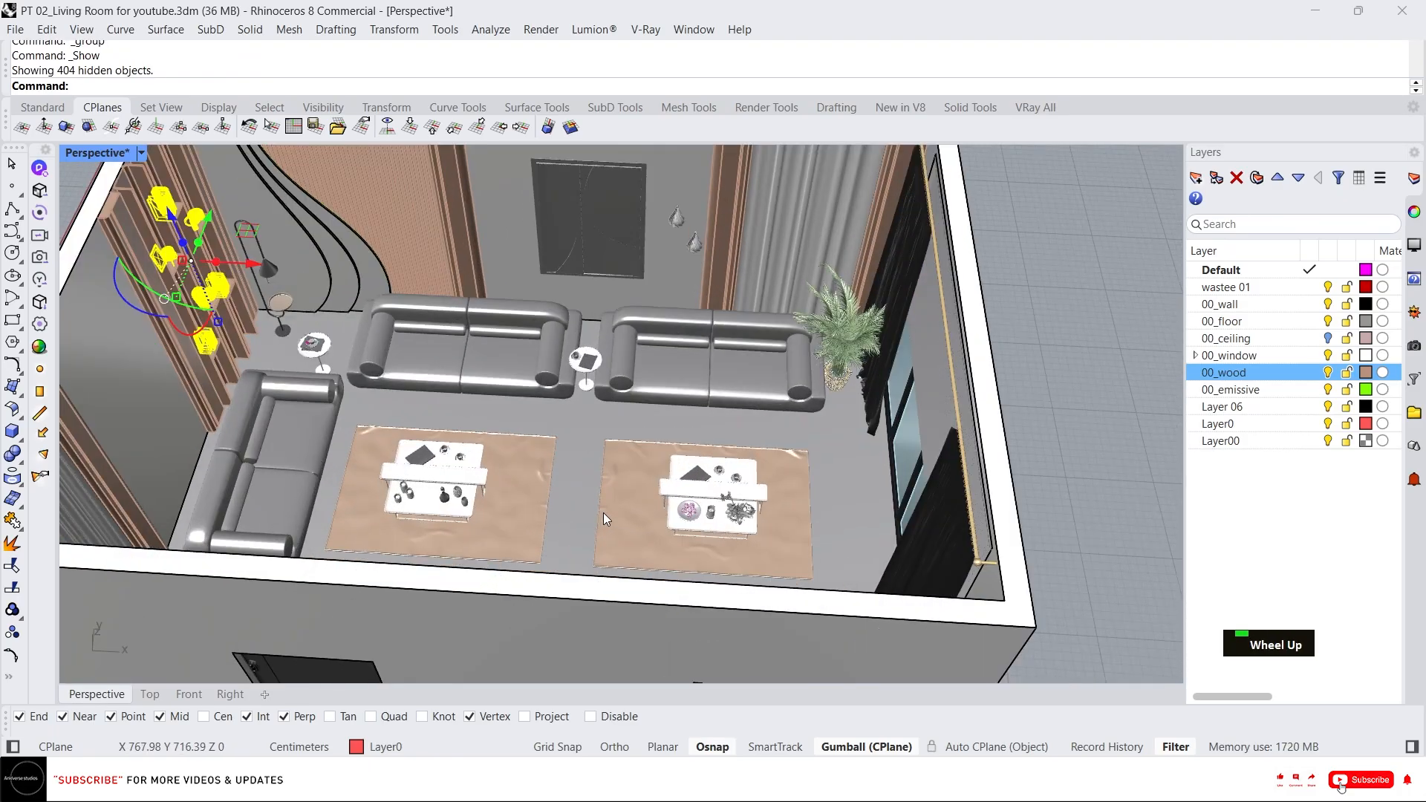
Inspect the furnished living room from several angles.
key(Escape)
scroll(603, 512, down, 5)
scroll(651, 453, up, 3)
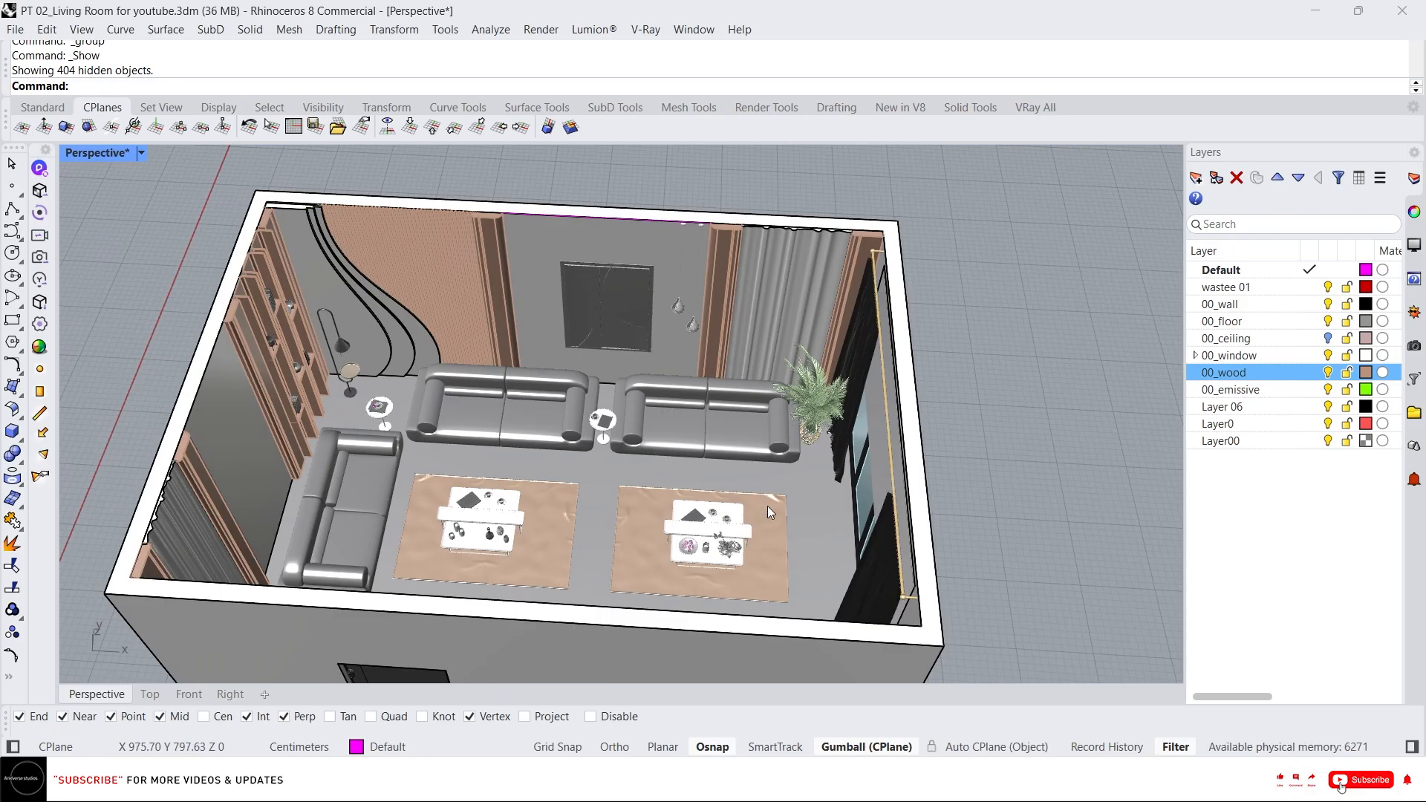
right_drag(768, 506, 554, 483)
scroll(518, 282, down, 6)
scroll(627, 248, up, 5)
scroll(630, 331, down, 5)
scroll(555, 478, up, 1)
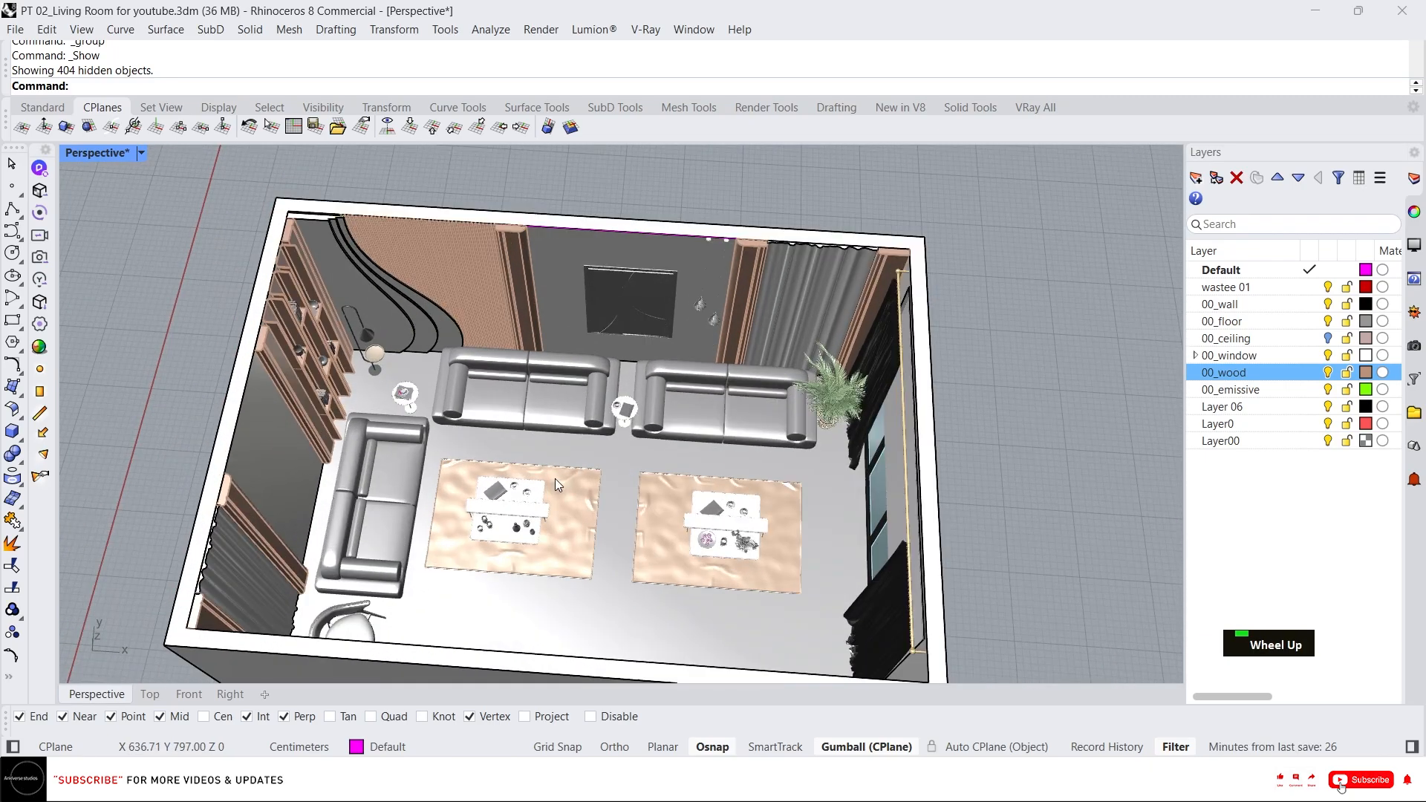
right_drag(605, 436, 631, 320)
scroll(746, 211, up, 2)
scroll(658, 266, down, 3)
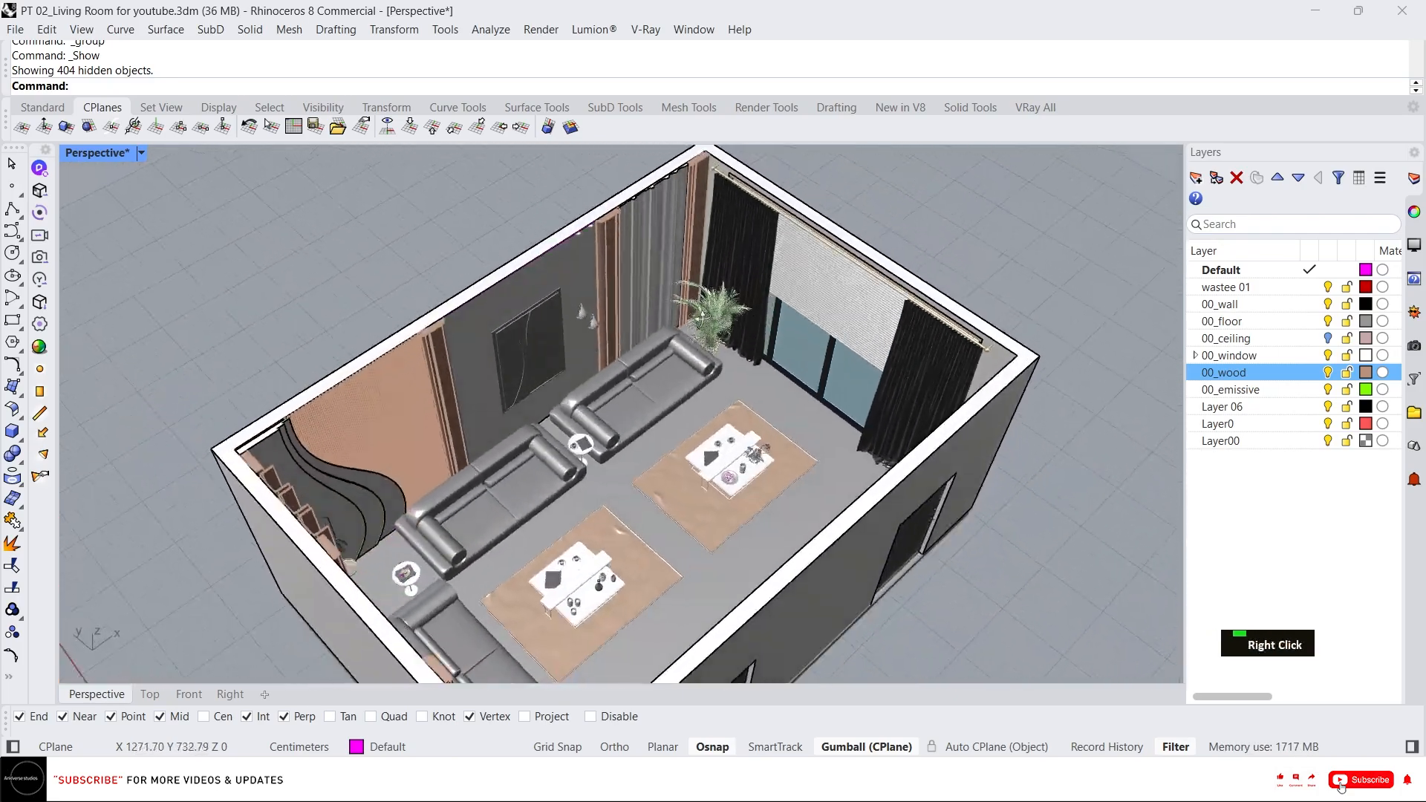
click(708, 313)
scroll(697, 429, down, 1)
right_drag(743, 356, 767, 266)
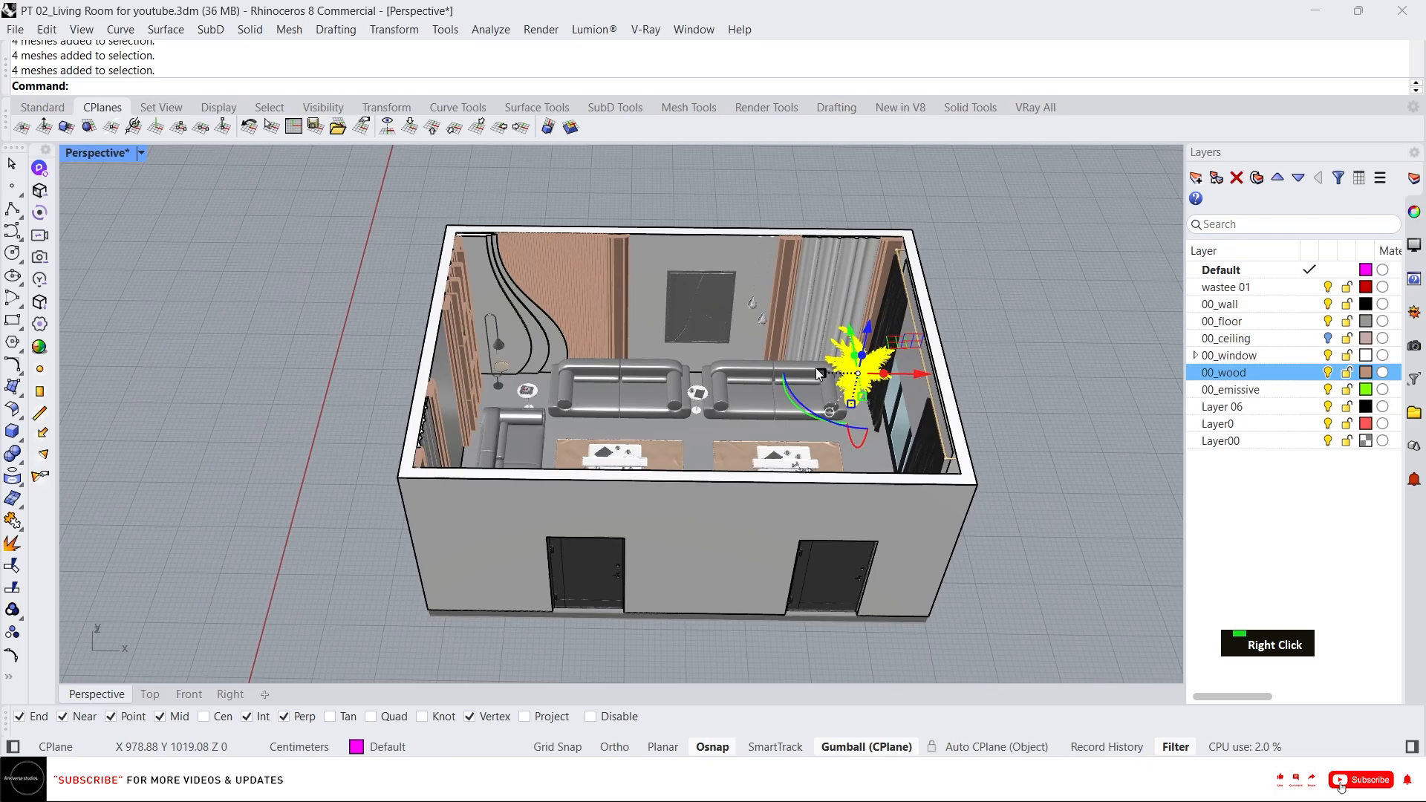
scroll(808, 290, up, 2)
key(Escape)
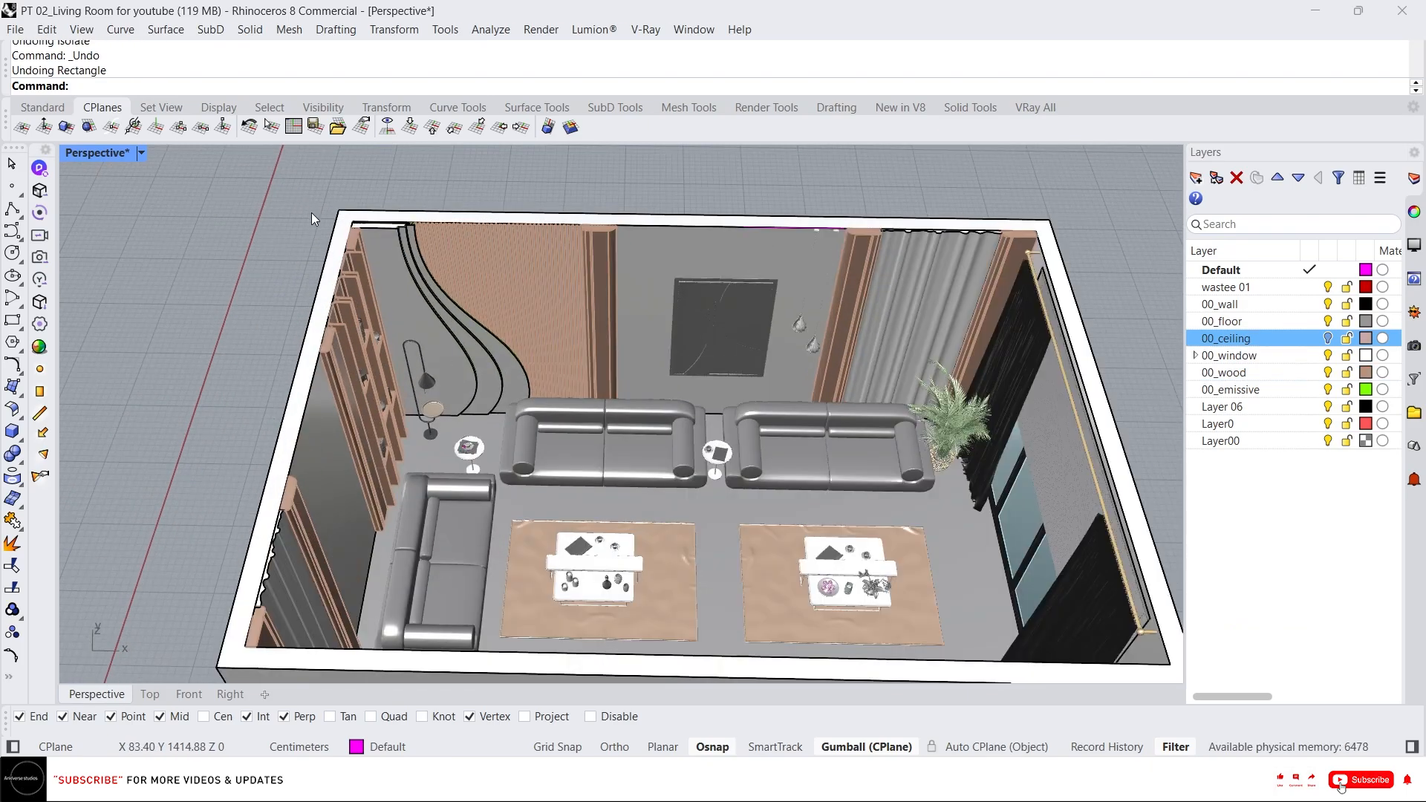
Draw a rectangle across the top of the room's walls on the 00_ceiling layer.
scroll(333, 229, up, 4)
right_drag(338, 228, 373, 286)
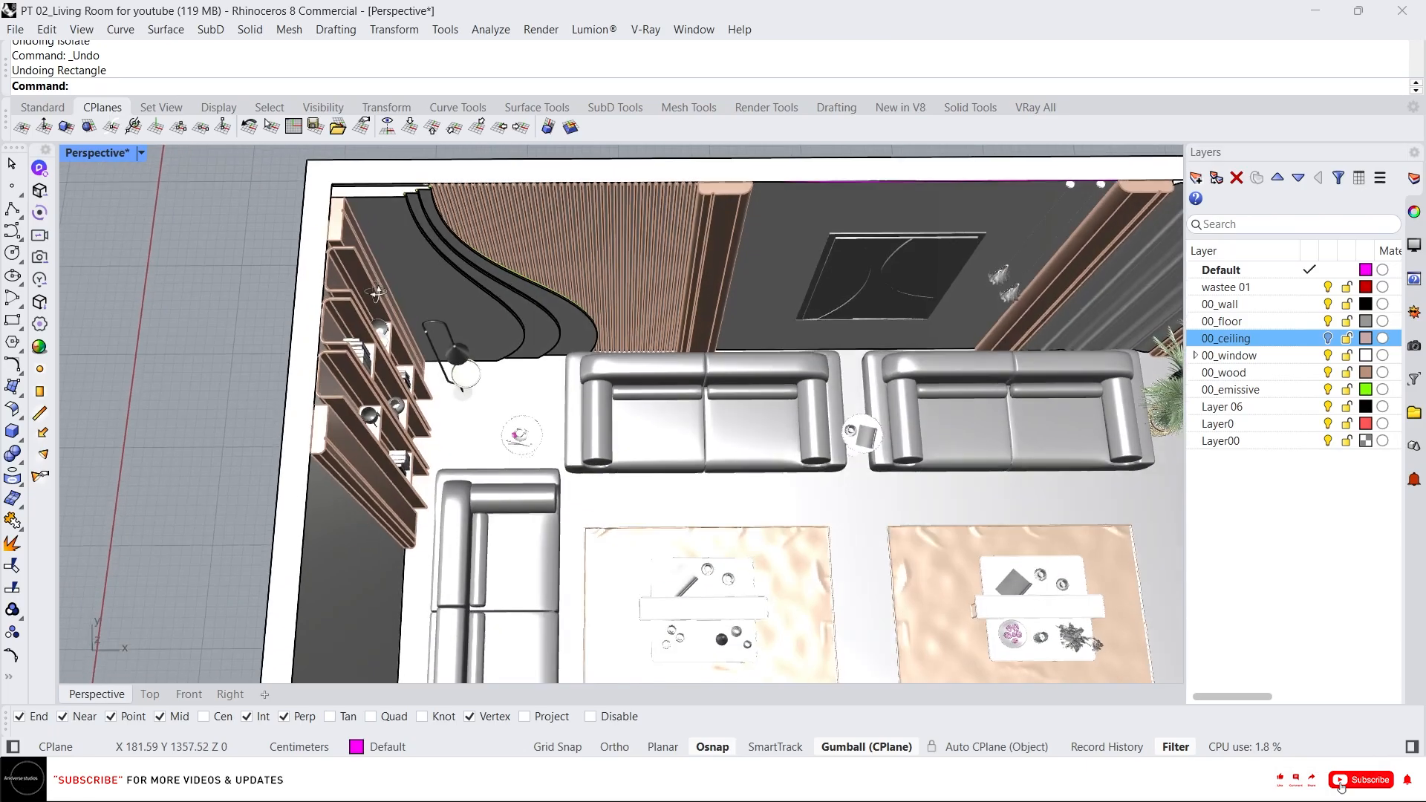
scroll(377, 247, down, 4)
scroll(376, 217, up, 6)
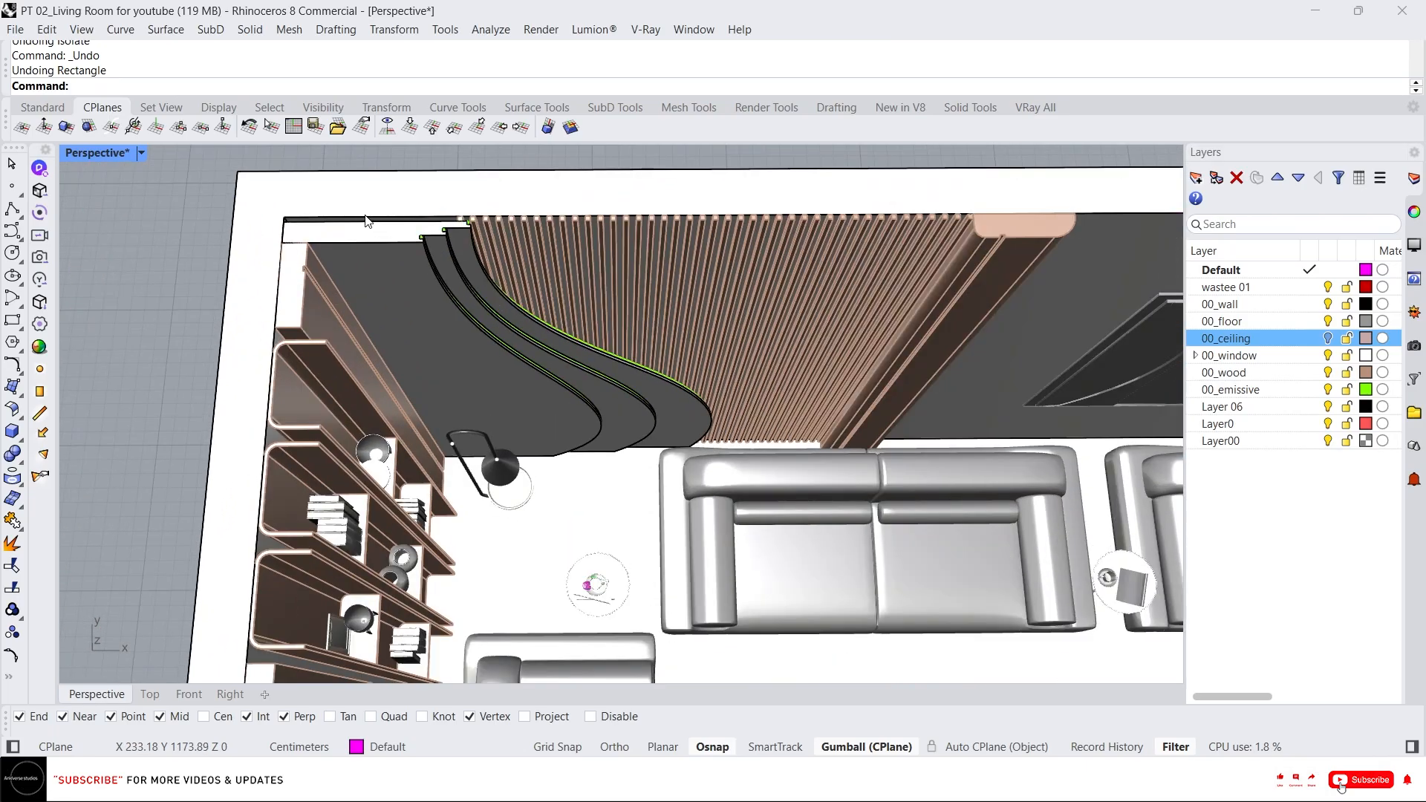
key(Return)
scroll(291, 234, up, 2)
scroll(285, 243, down, 5)
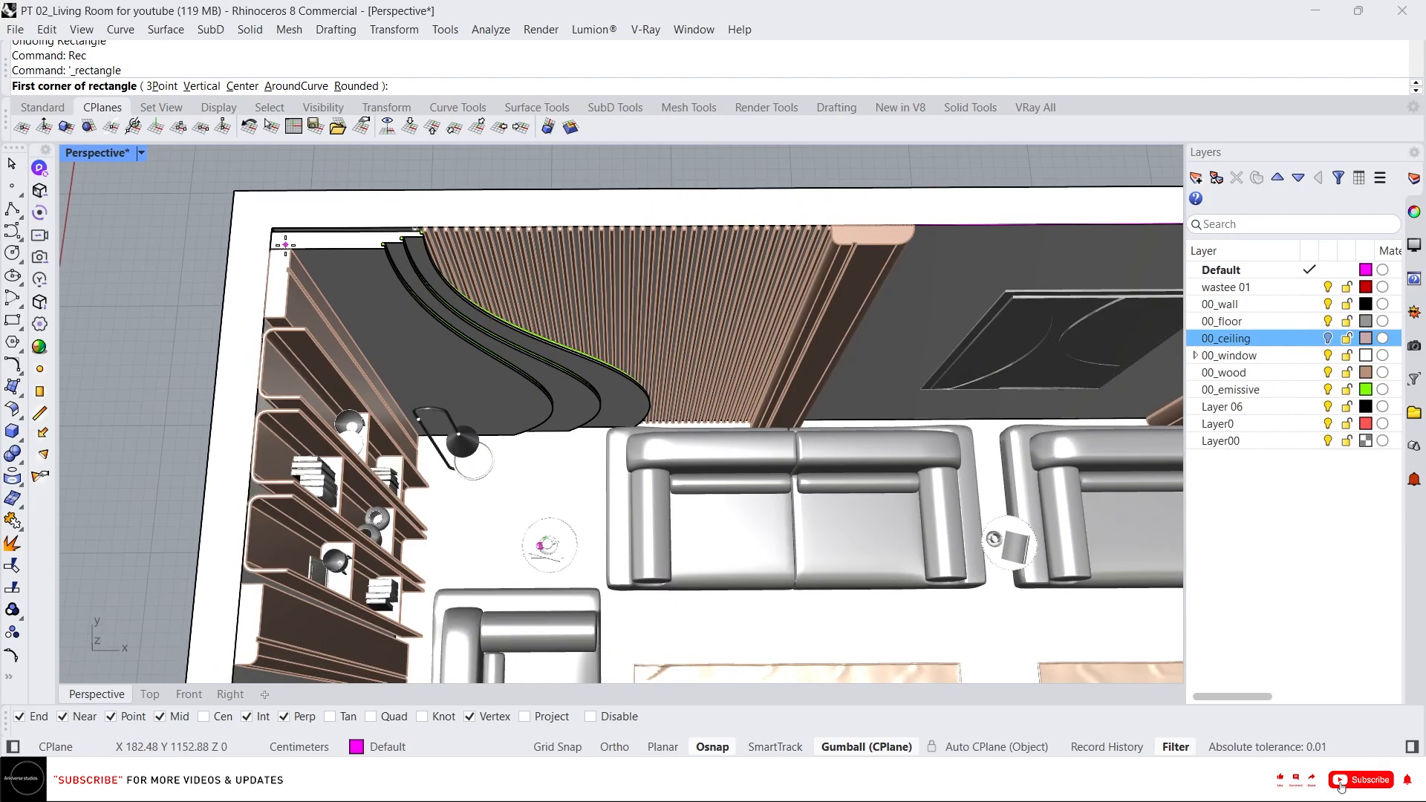
scroll(285, 244, up, 6)
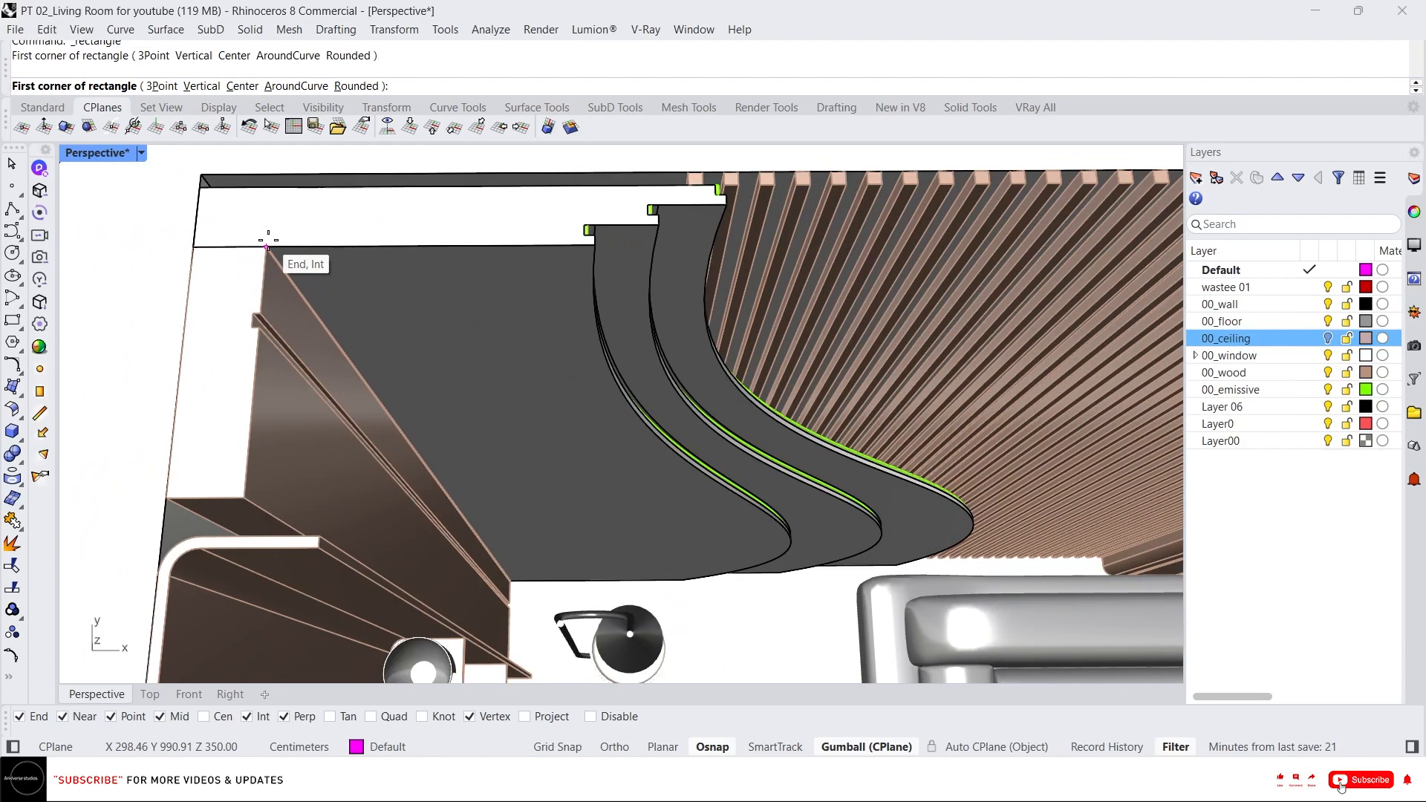
click(268, 239)
scroll(268, 239, down, 6)
scroll(643, 540, up, 4)
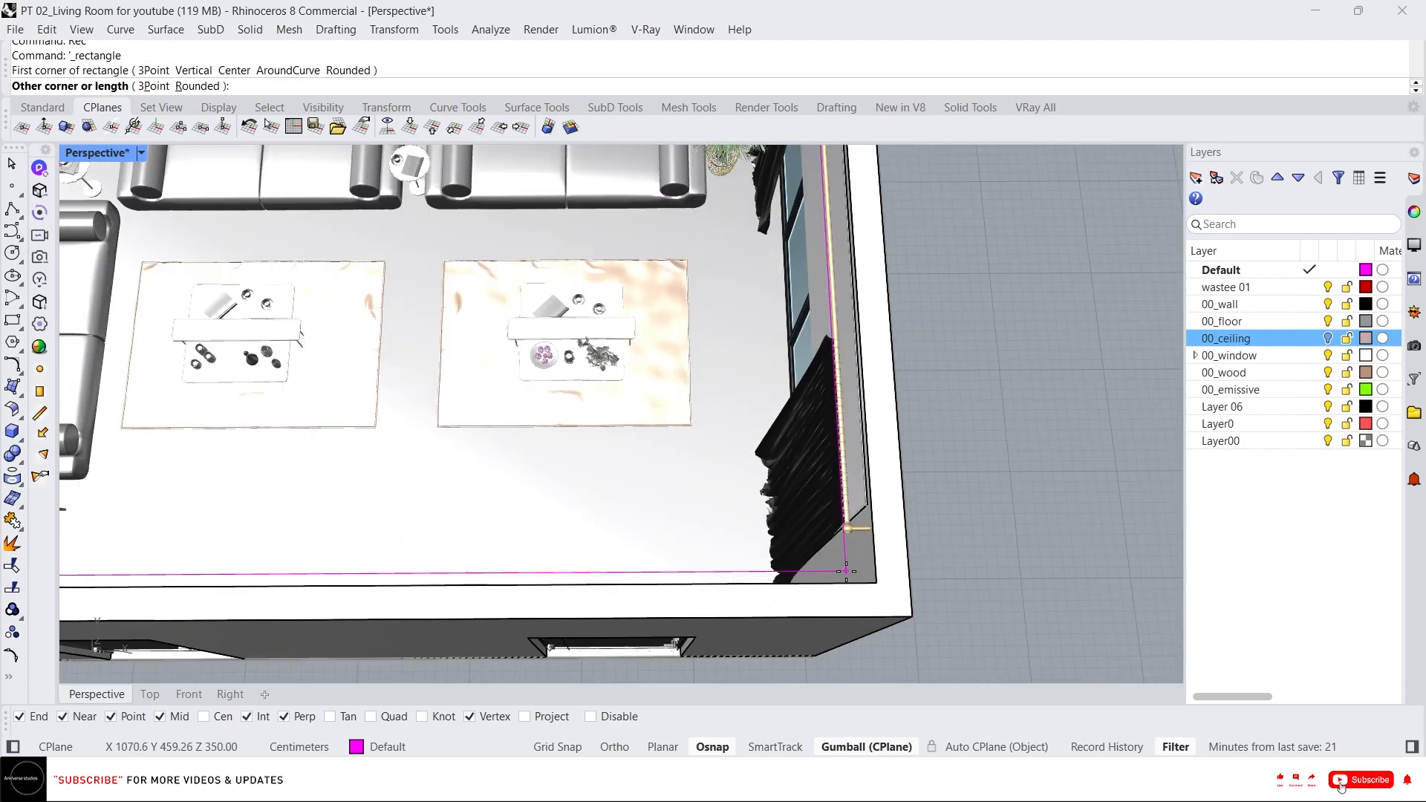
click(870, 594)
Select the new rectangle and delete it.
scroll(873, 594, down, 4)
scroll(652, 354, up, 4)
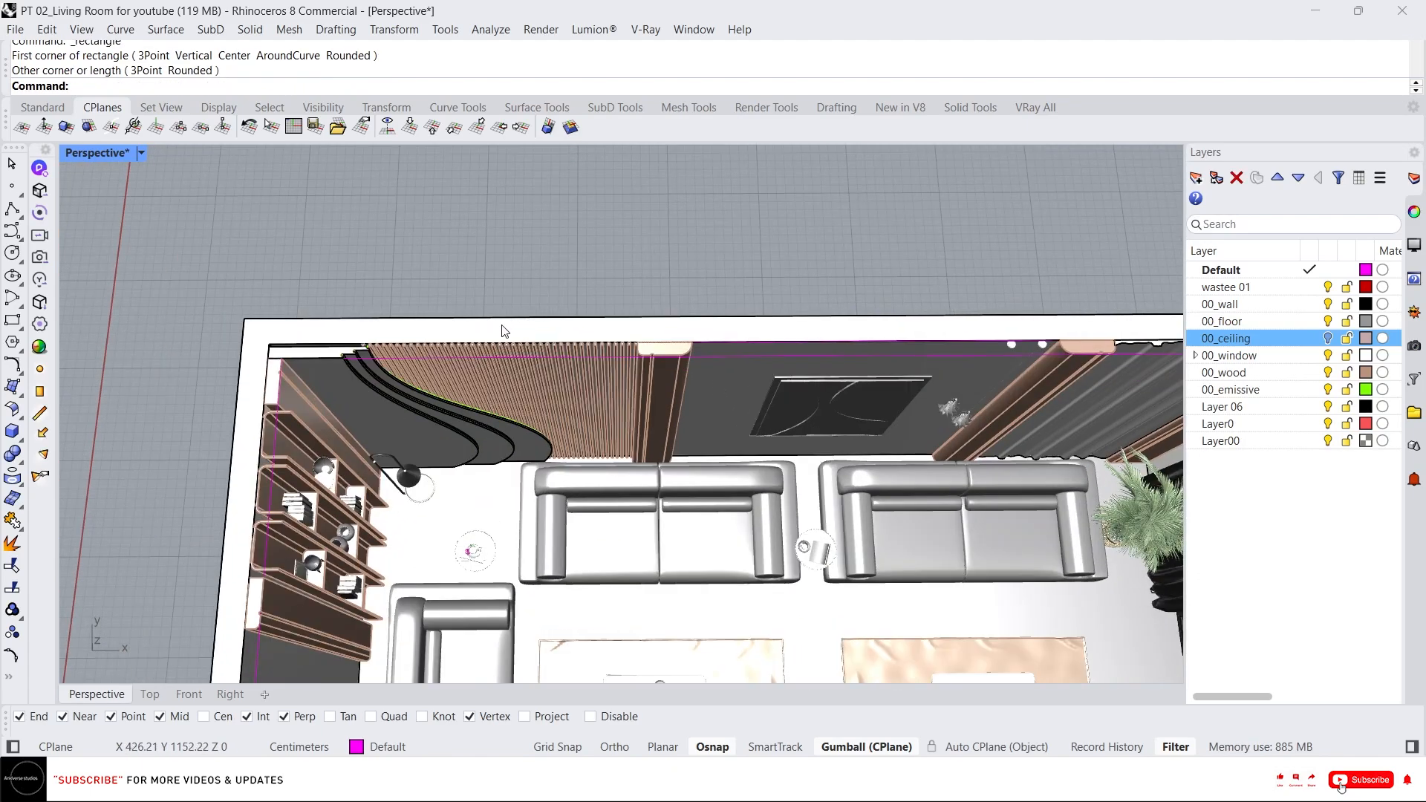
scroll(415, 343, down, 5)
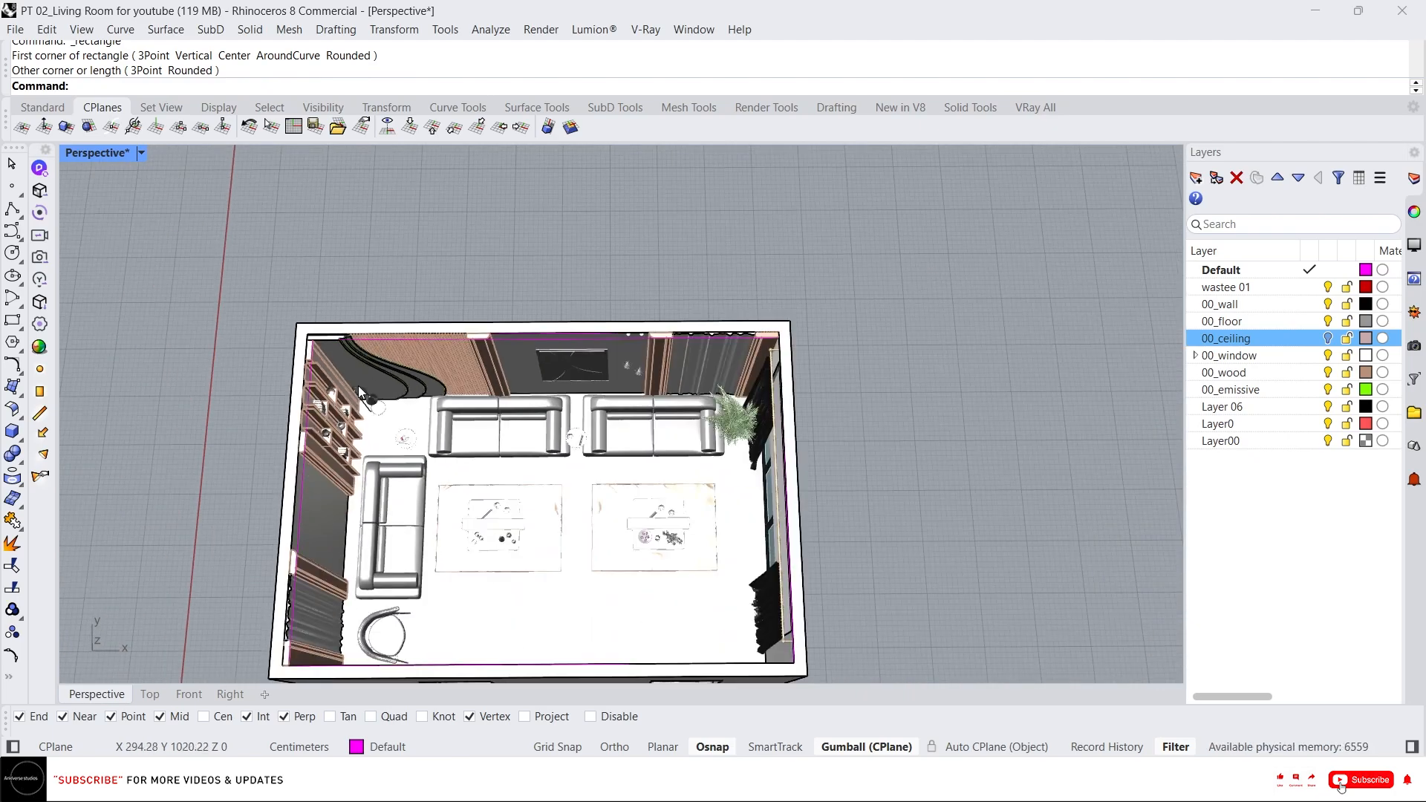
scroll(361, 371, up, 2)
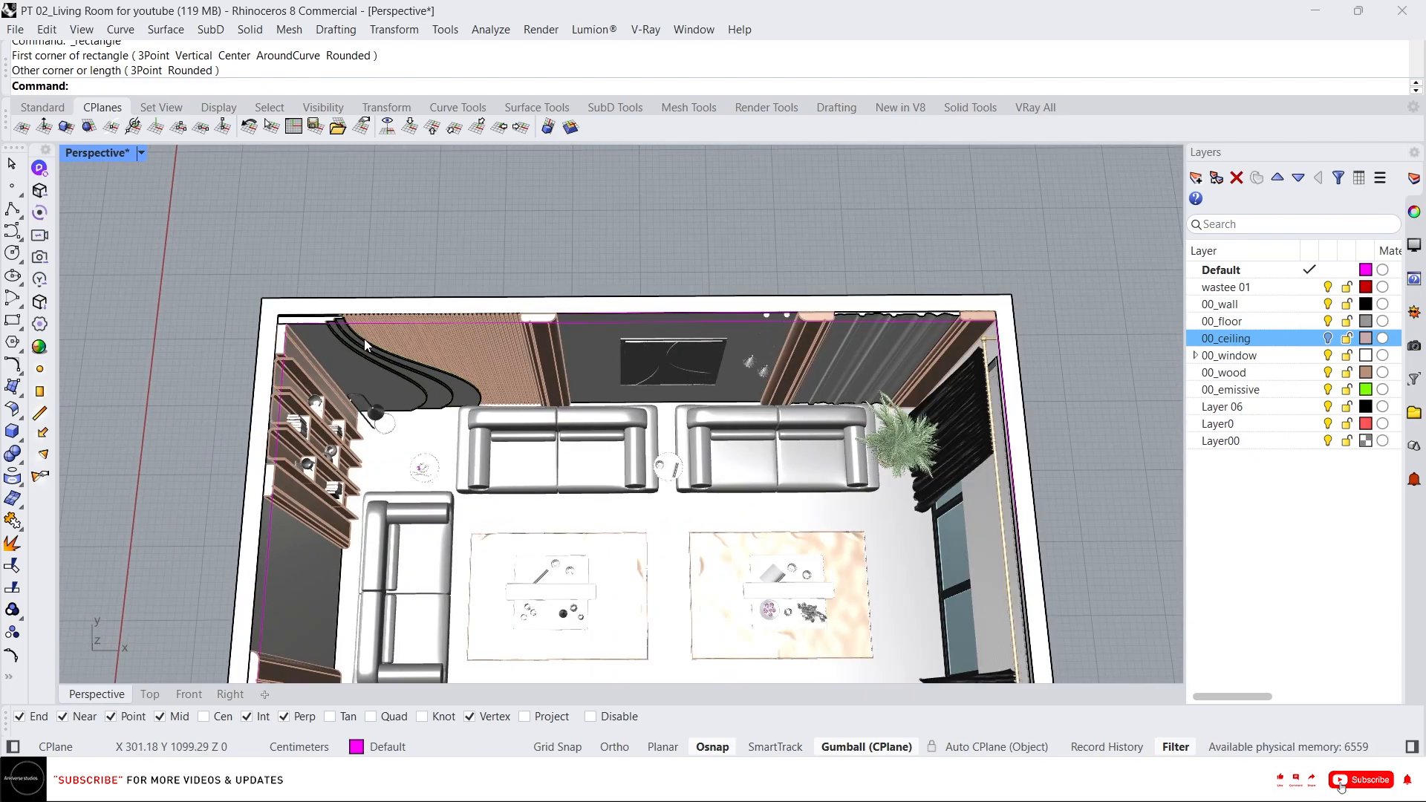
click(370, 322)
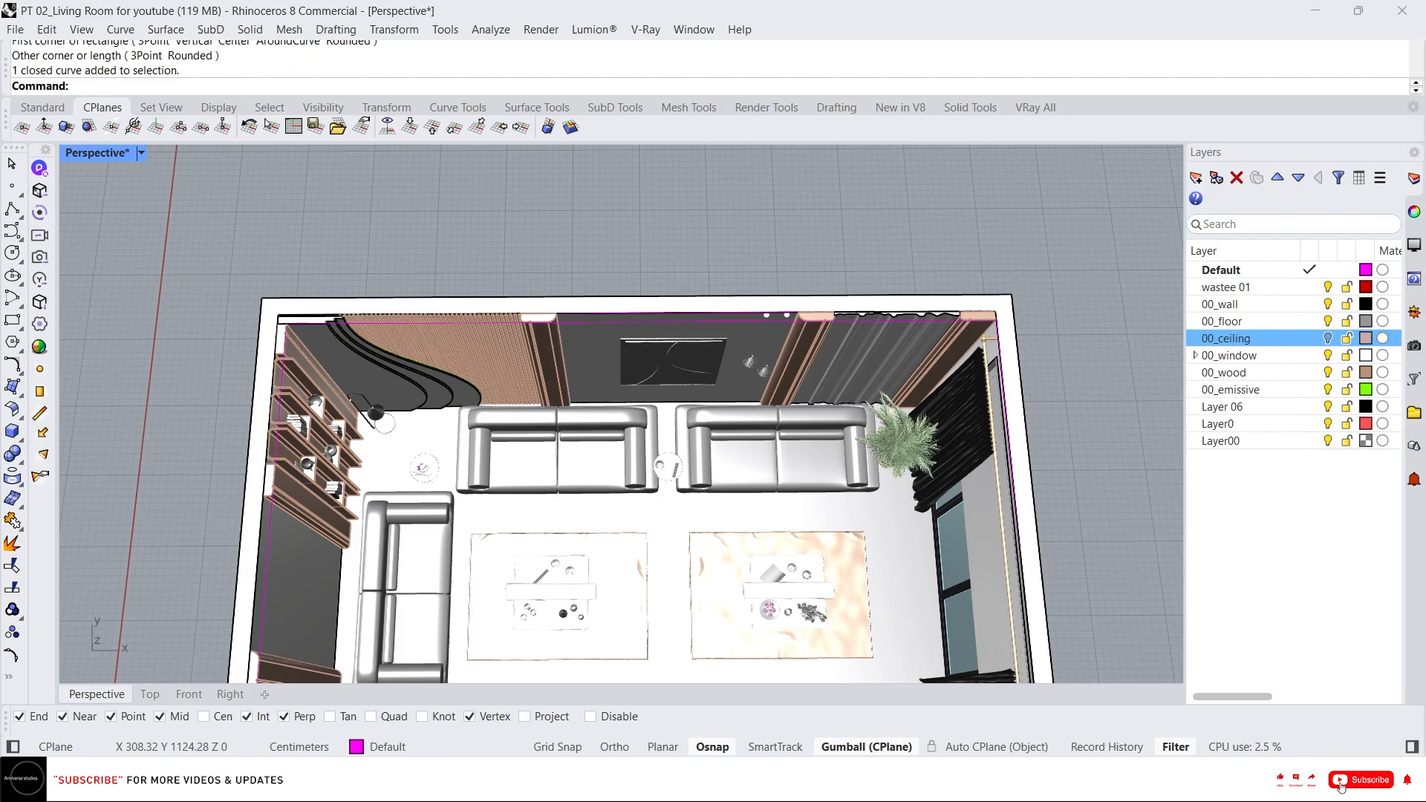
key(Delete)
Draw a rectangle from the inner top corner of the walls to the opposite inner corner for the ceiling.
scroll(270, 307, up, 3)
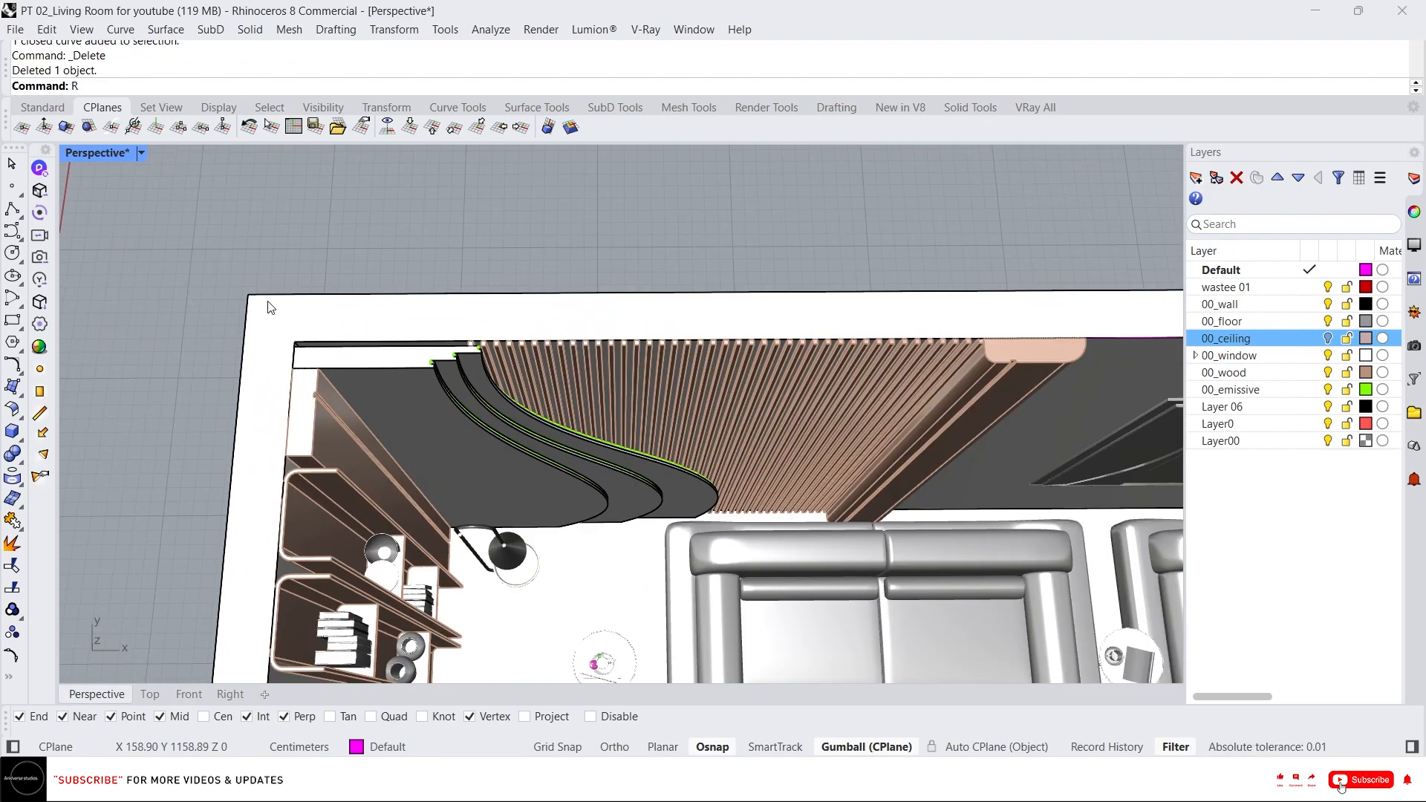
text(Rec)
key(Return)
scroll(304, 332, up, 2)
click(291, 342)
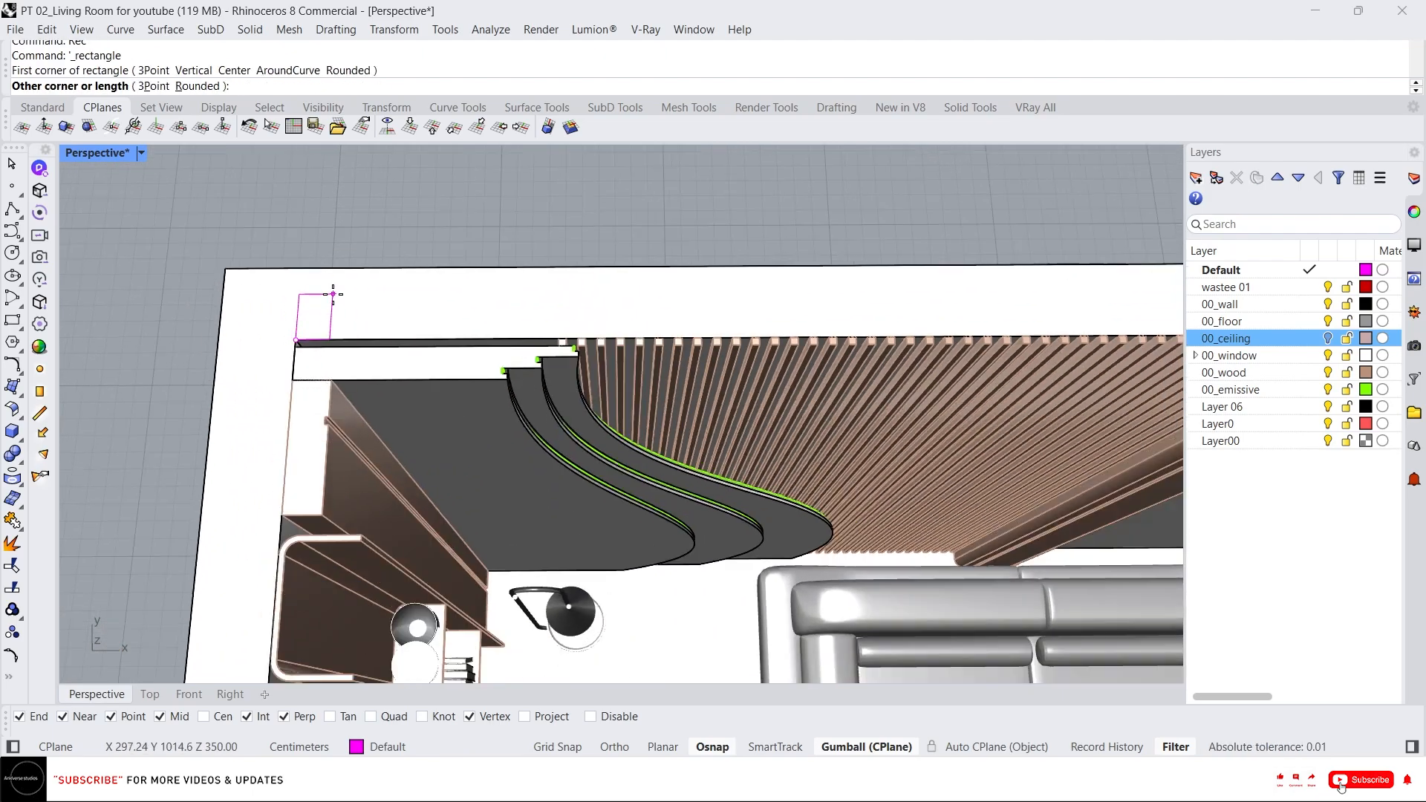
scroll(290, 342, down, 5)
scroll(586, 475, up, 5)
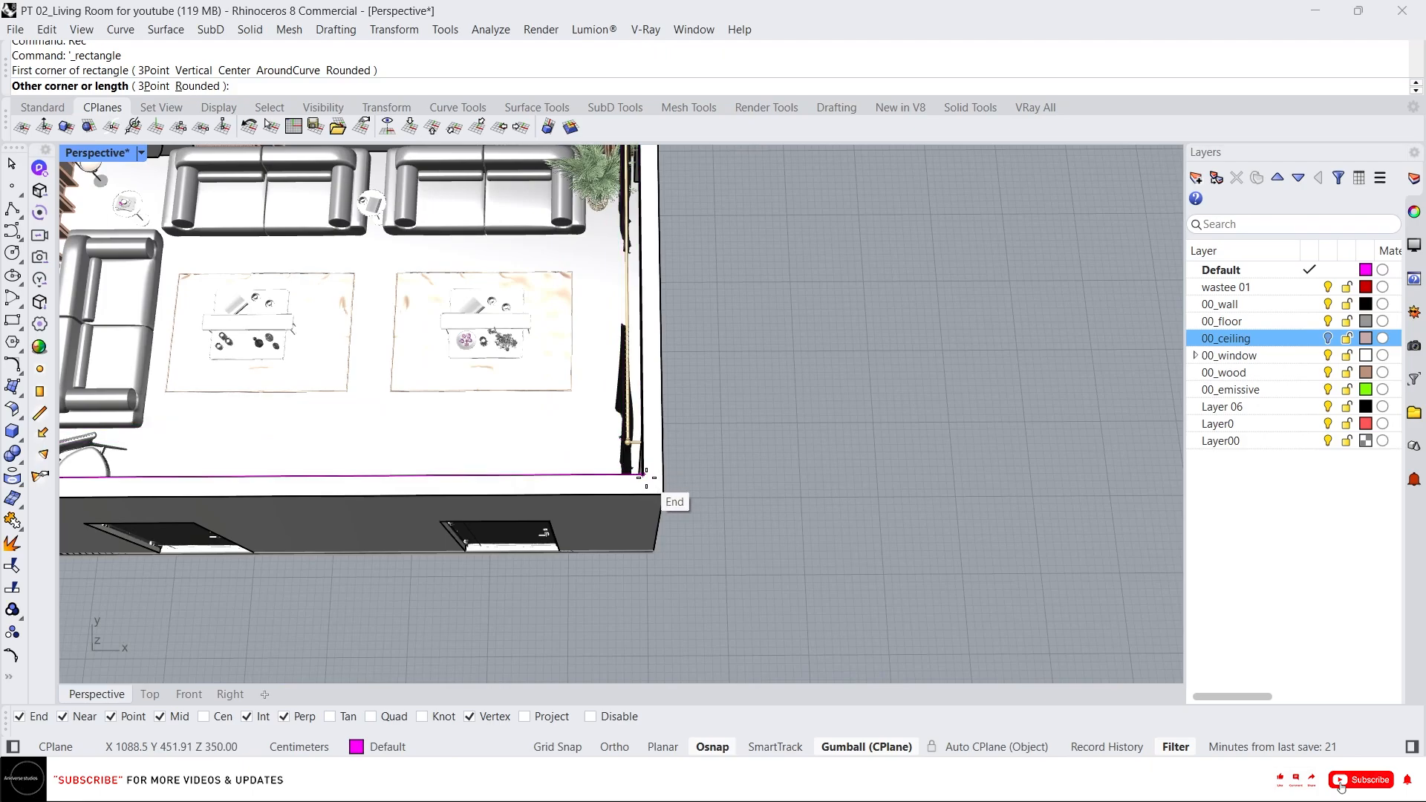
click(622, 462)
scroll(764, 373, down, 5)
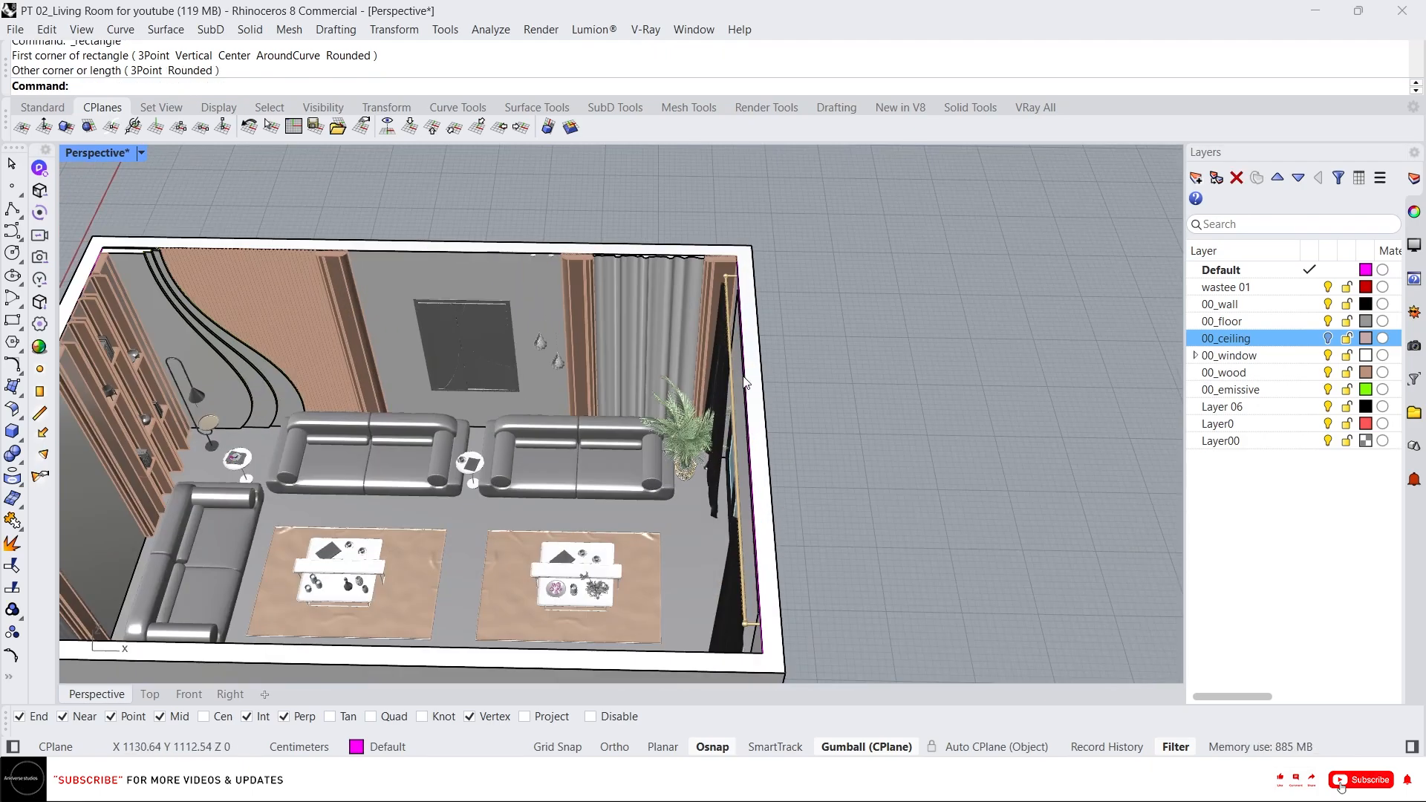
click(742, 391)
scroll(854, 327, down, 5)
right_drag(844, 313, 764, 297)
scroll(755, 323, up, 4)
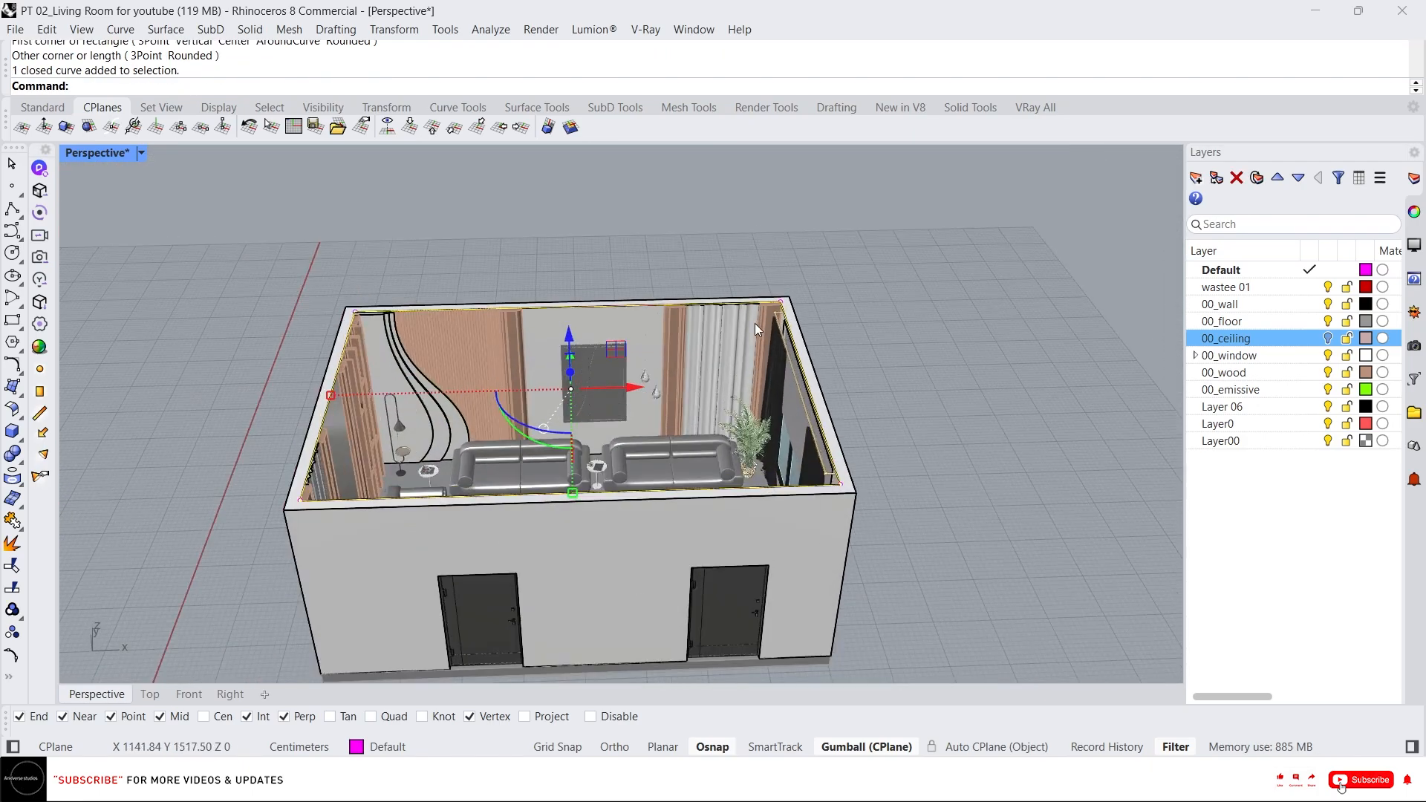
Isolate the ceiling rectangle and turn the 00_ceiling layer back on.
text(i)
key(Return)
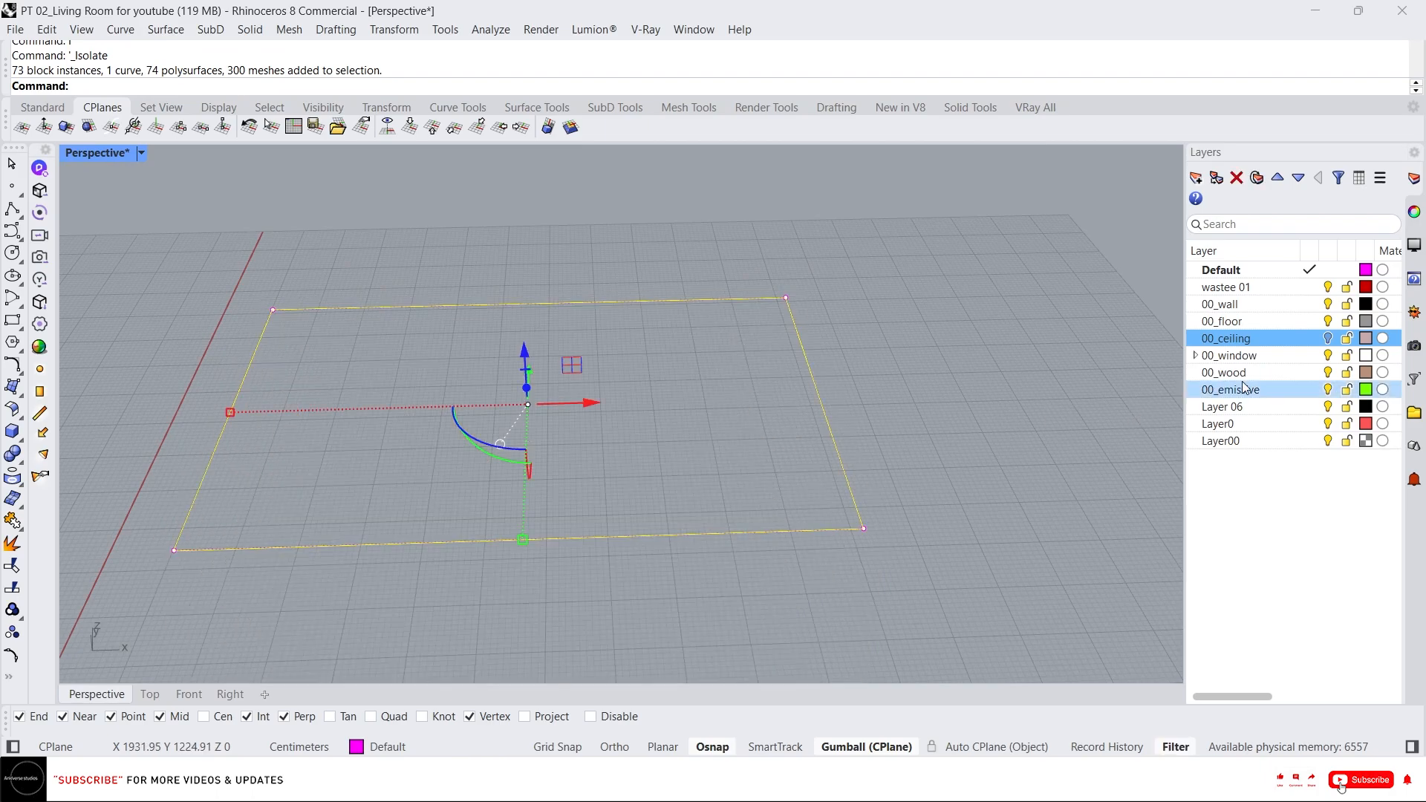
click(1327, 338)
right_drag(637, 416, 563, 295)
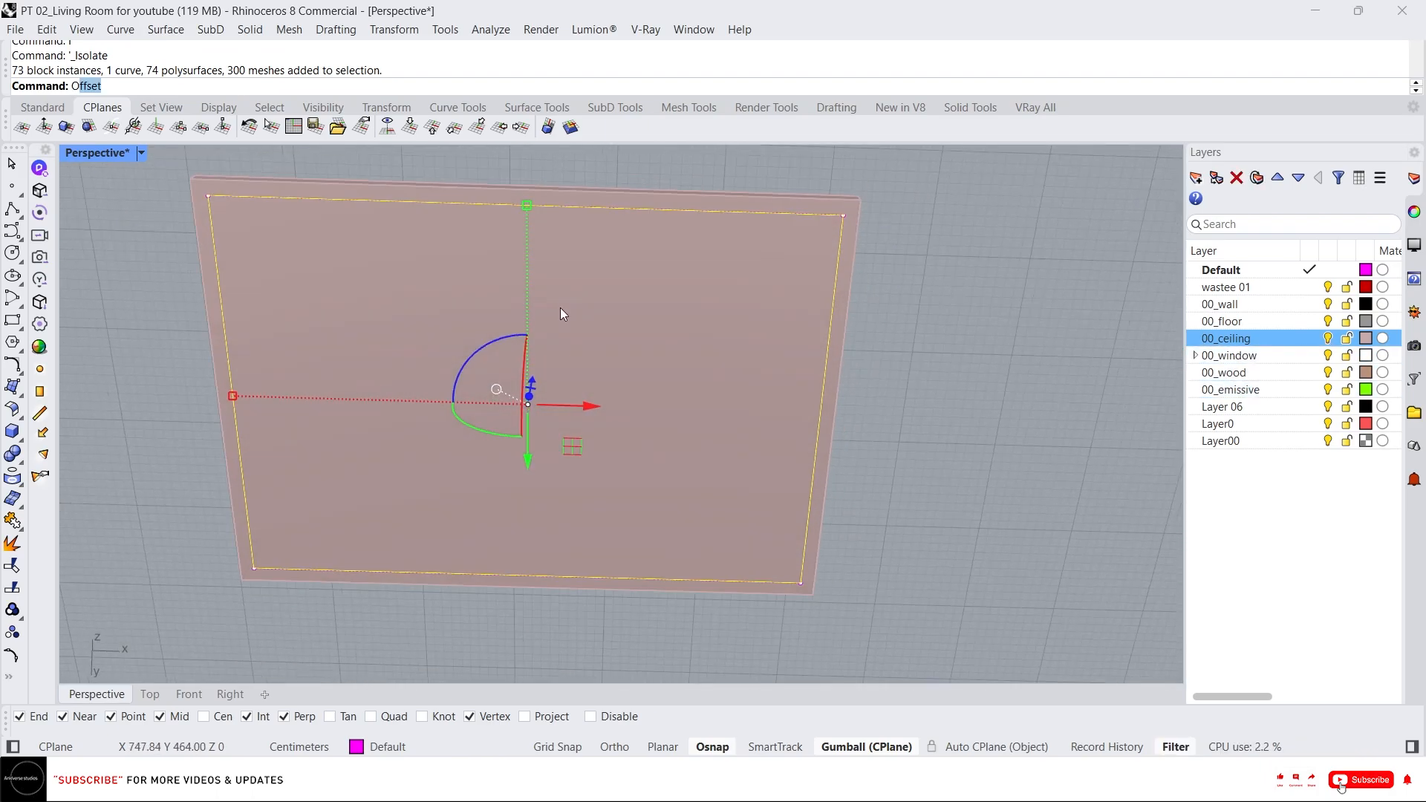
key(Return)
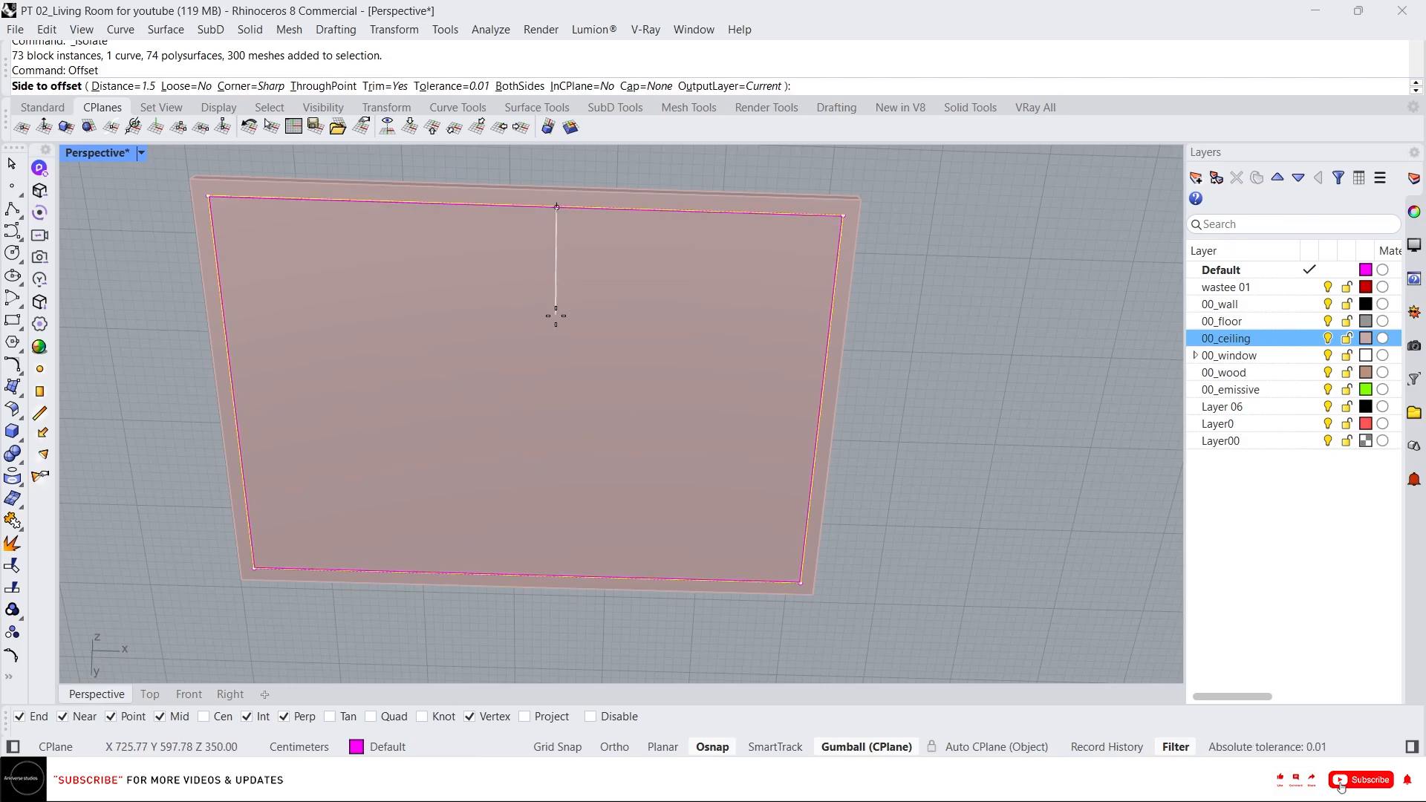
text(60)
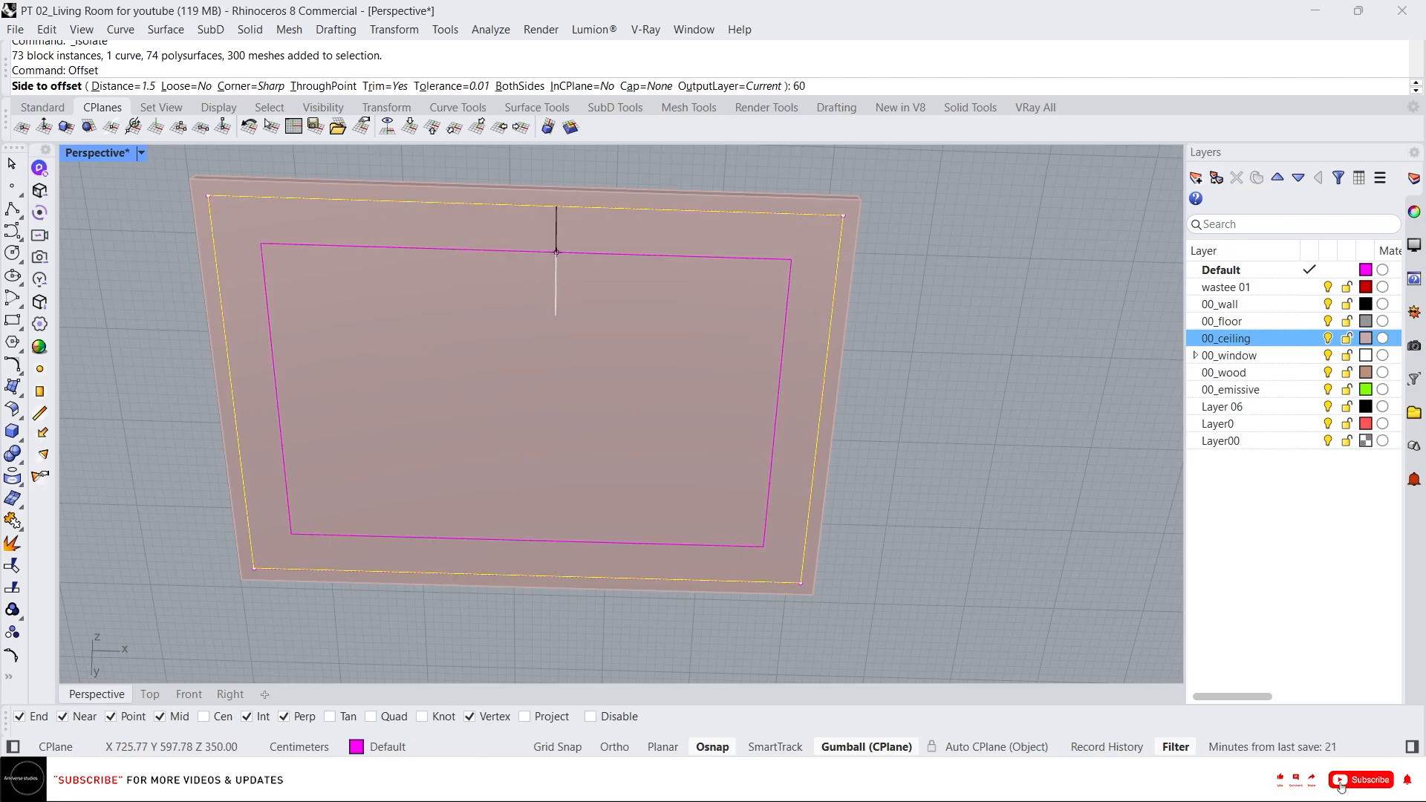
key(Escape)
key(Escape)
Offset the ceiling rectangle 80 inward.
click(828, 338)
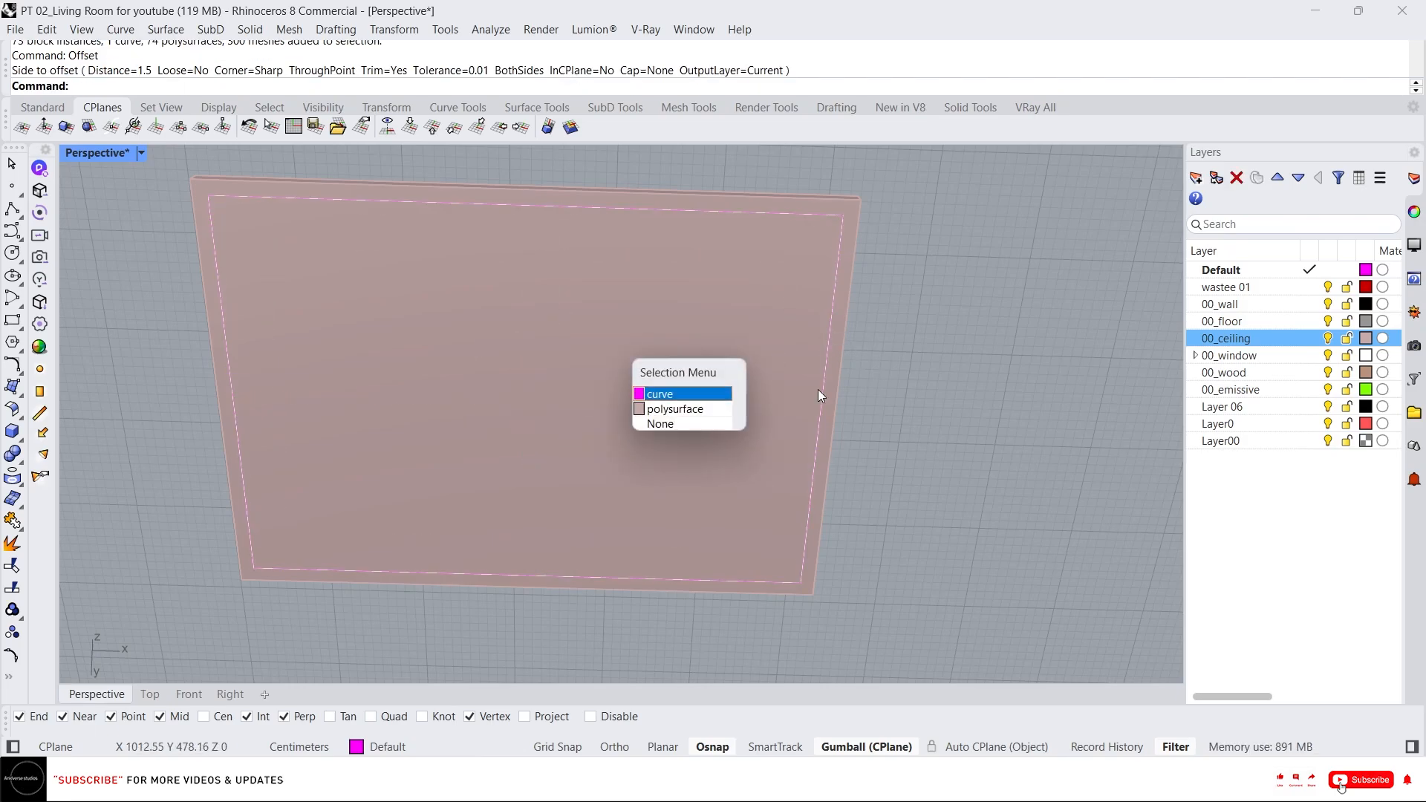
click(700, 392)
key(Up)
key(Return)
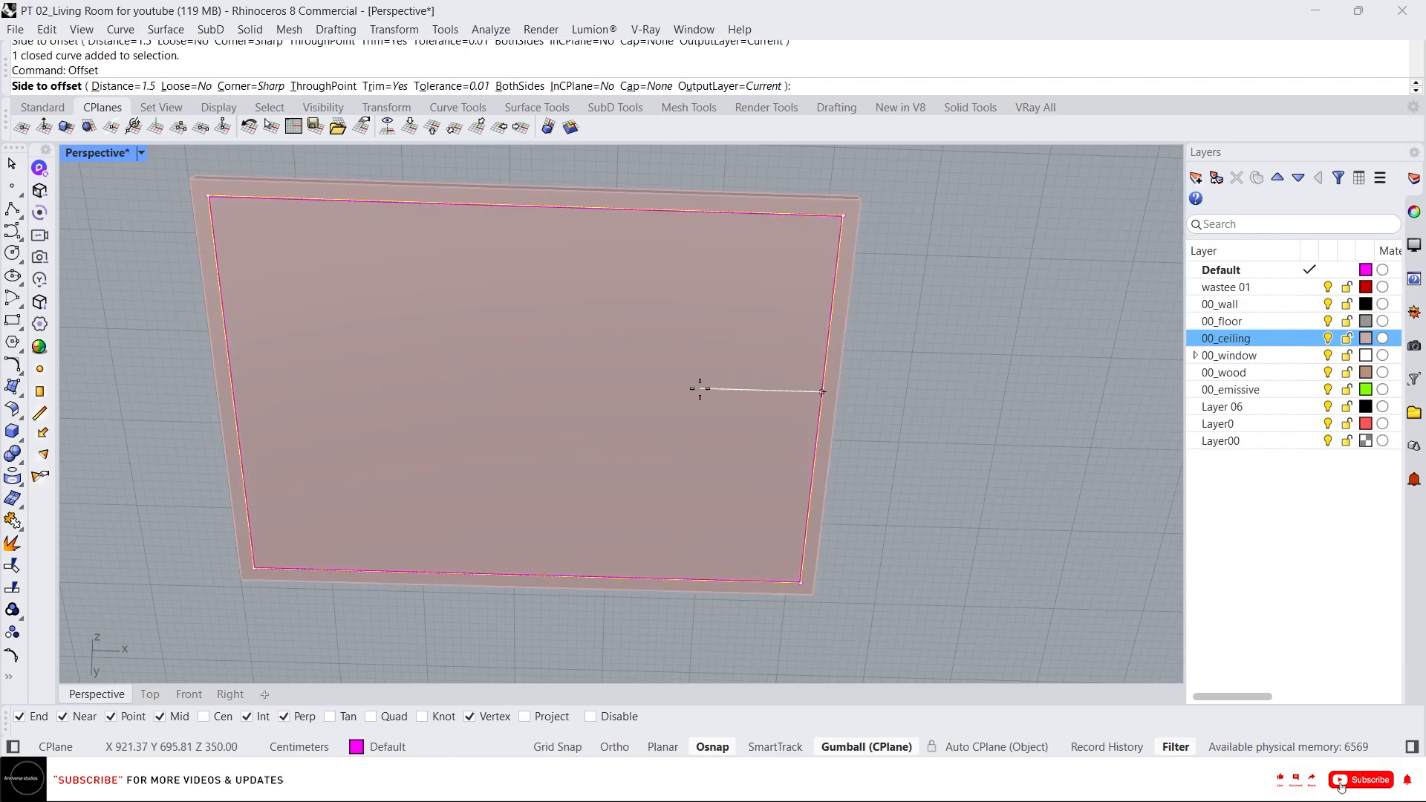
text(80)
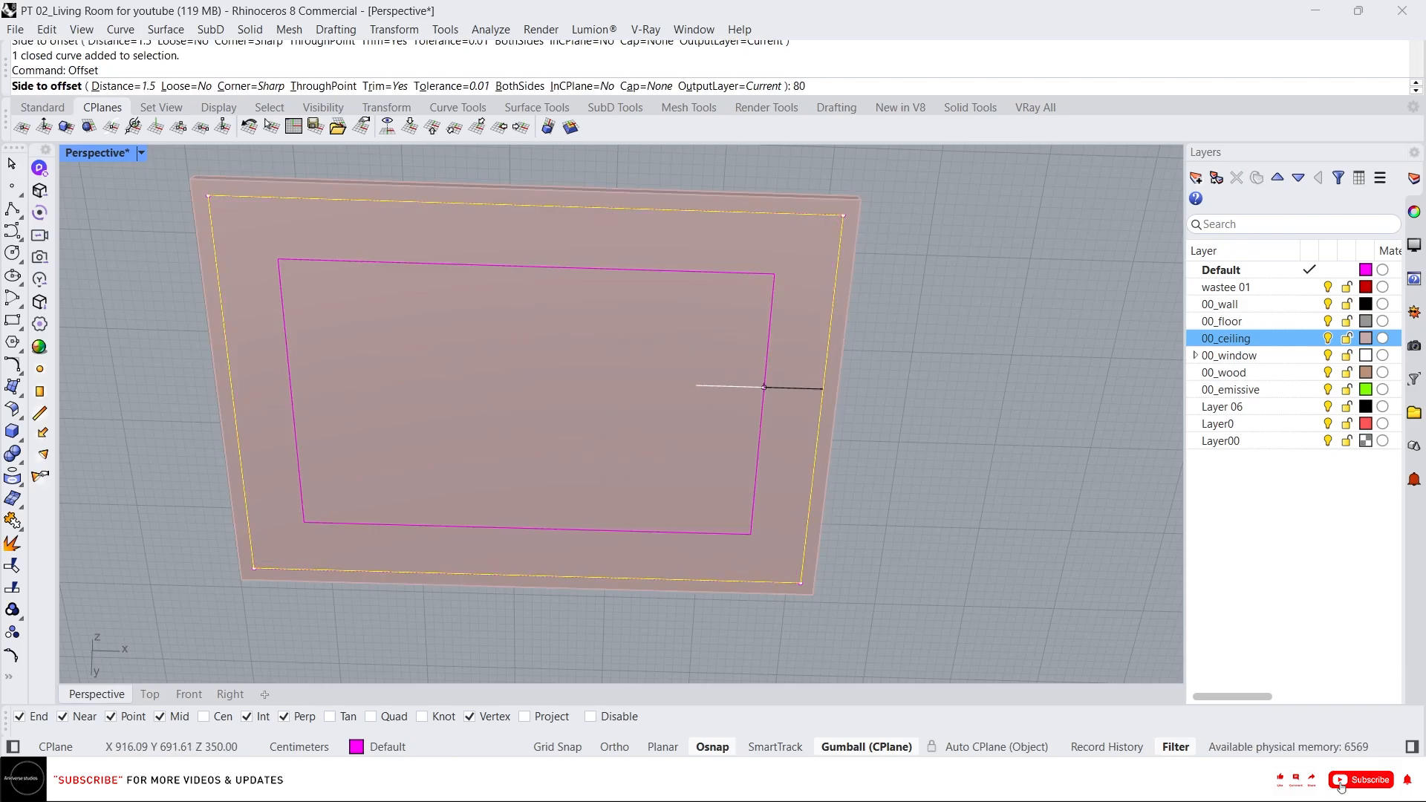
key(Return)
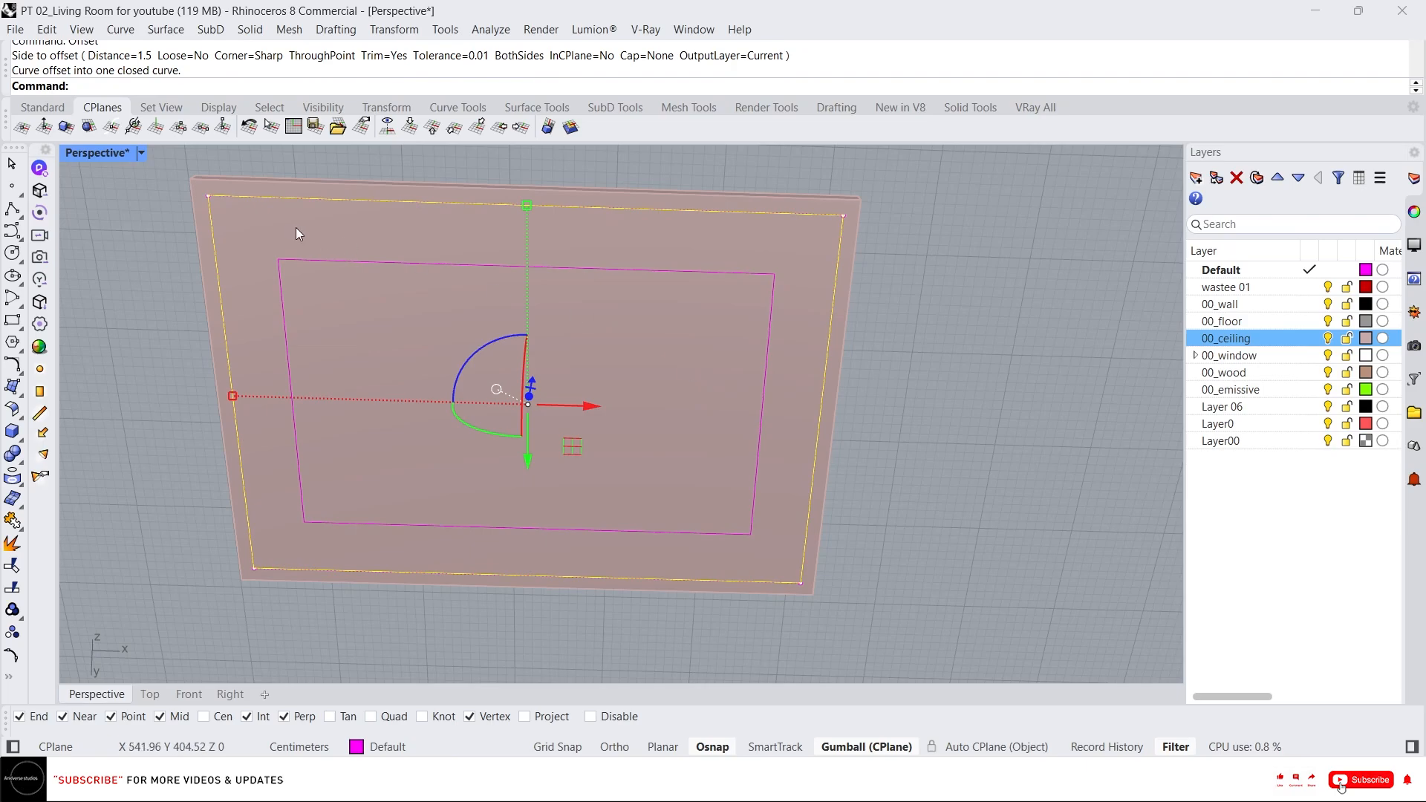
Fillet the top-left corner of the offset rectangle with a radius of 25.
right_drag(363, 308, 338, 247)
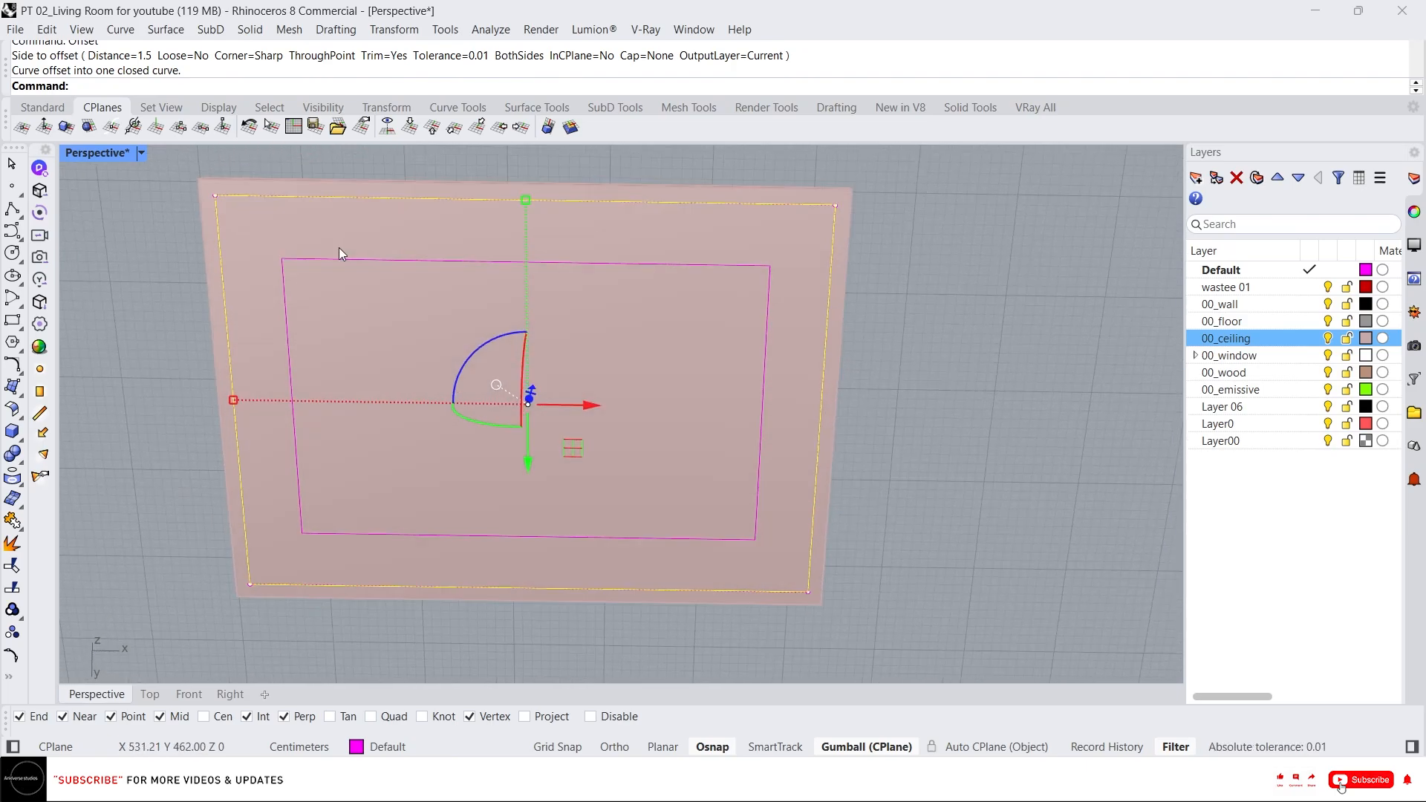
key(Escape)
text(f)
key(Return)
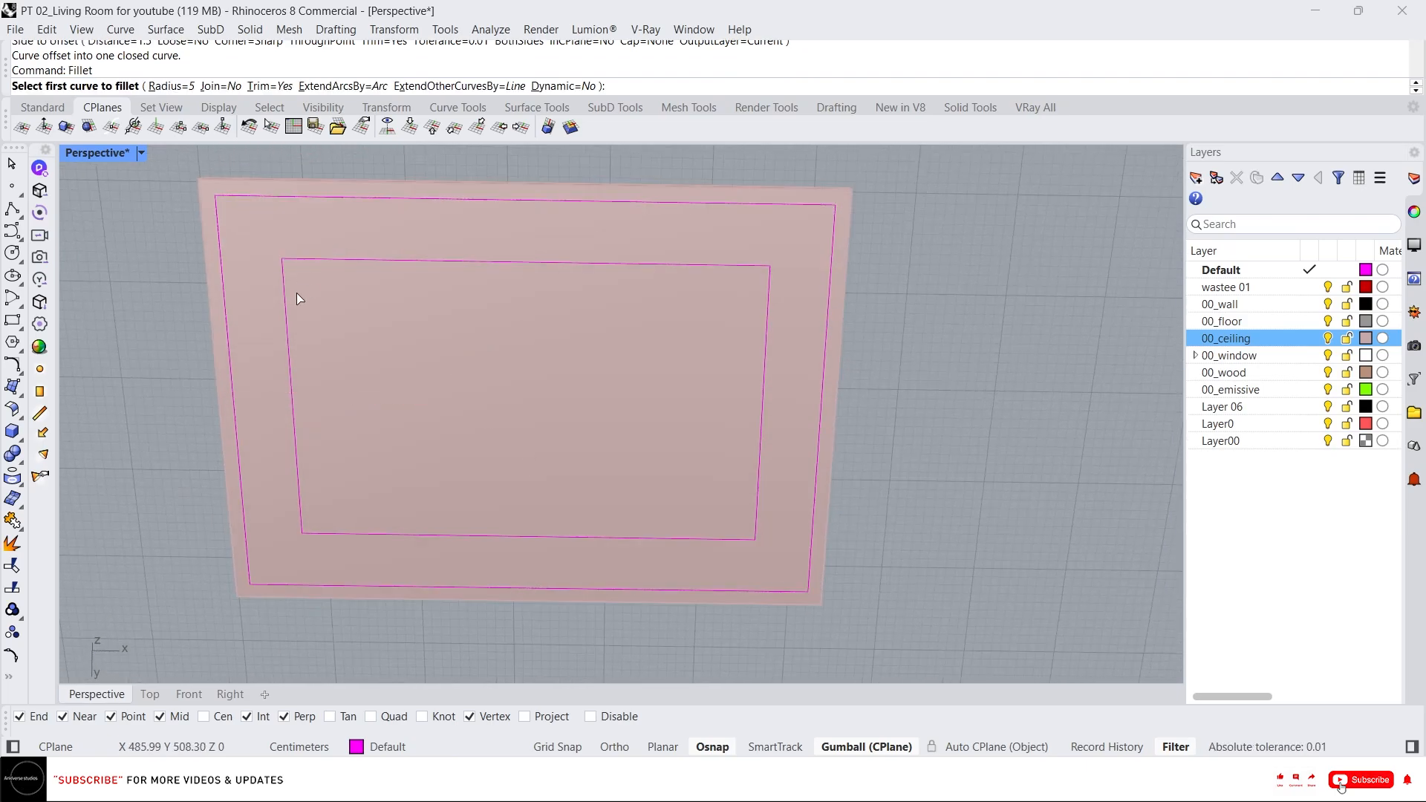
text(25)
key(Return)
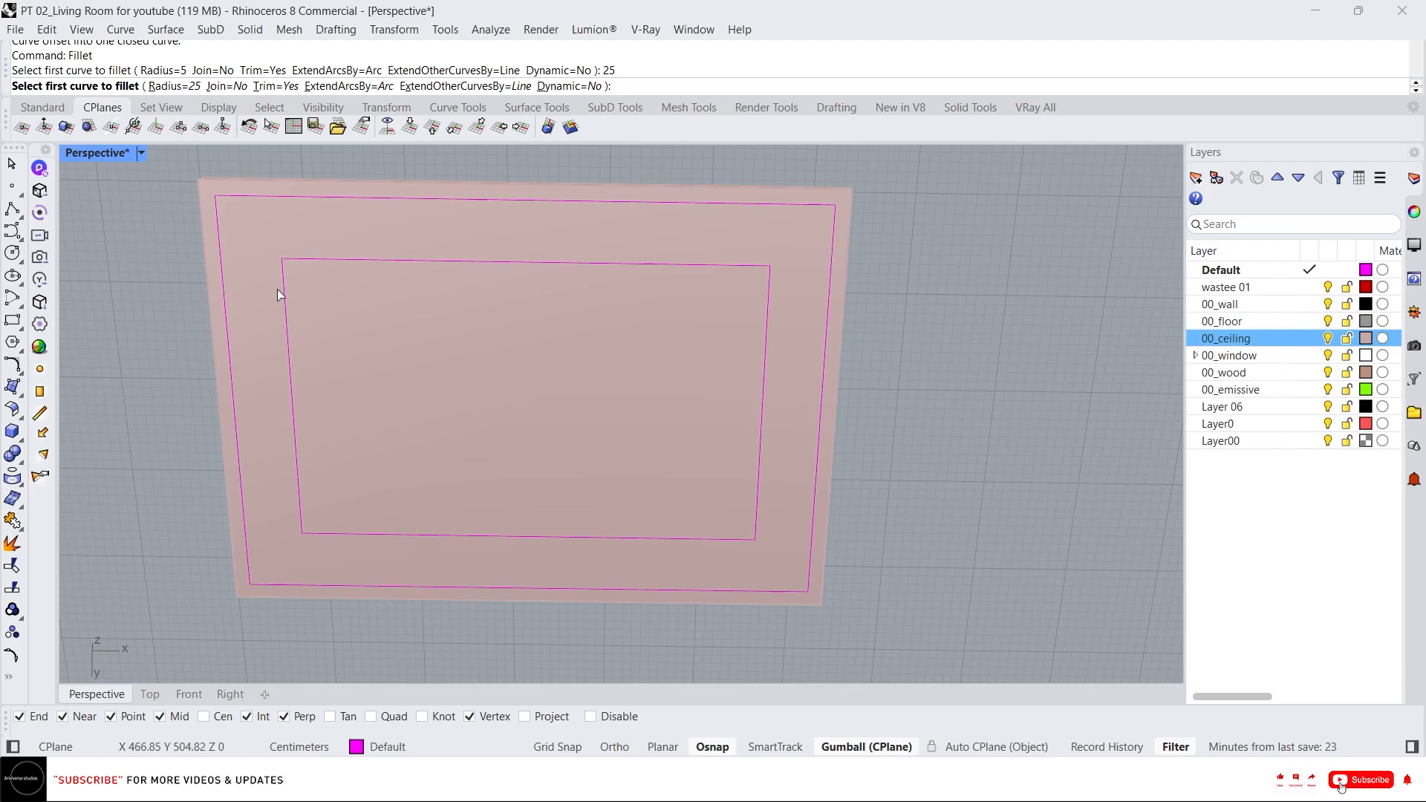
click(282, 290)
click(293, 261)
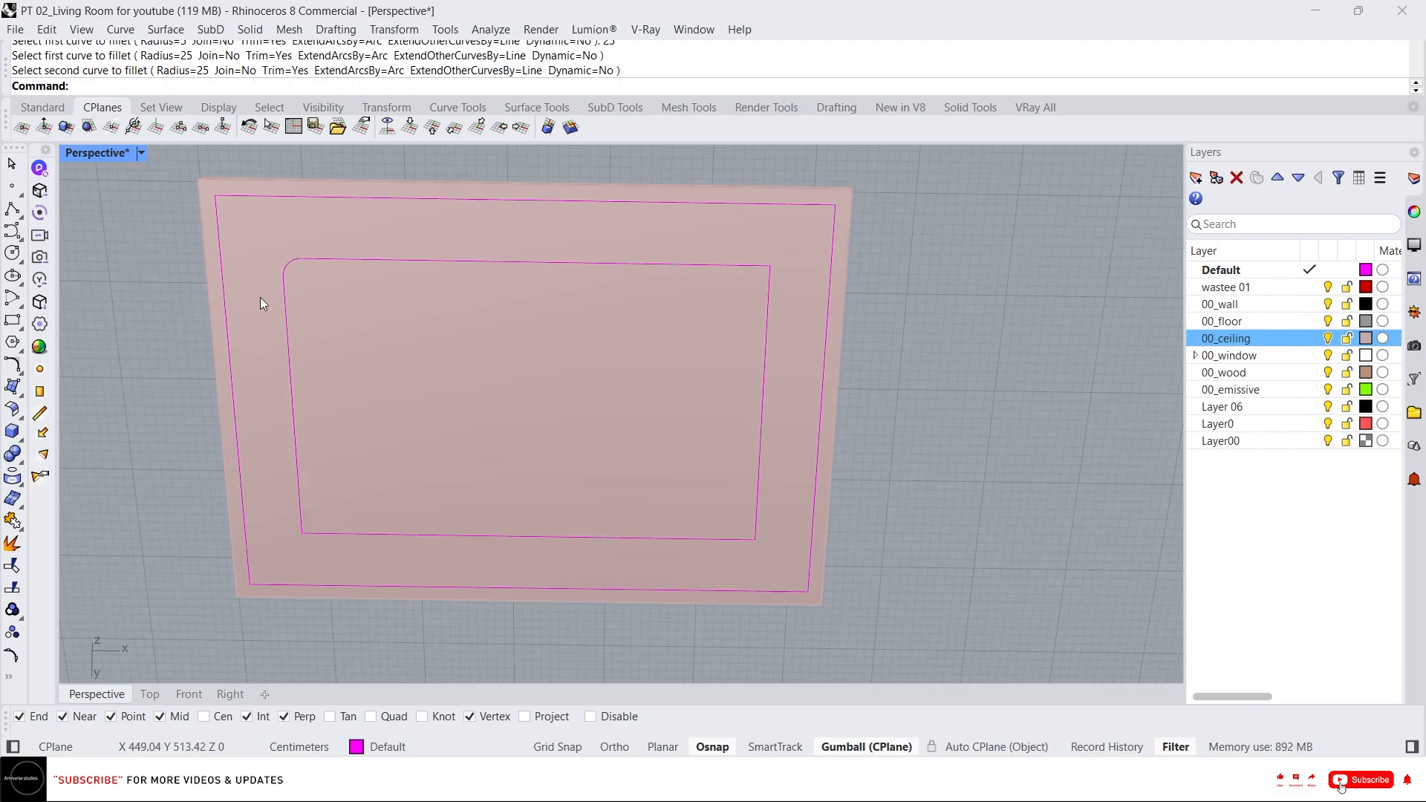
Fillet the remaining three corners of the offset rectangle with the same 25 radius.
right_drag(279, 318, 300, 388)
key(space)
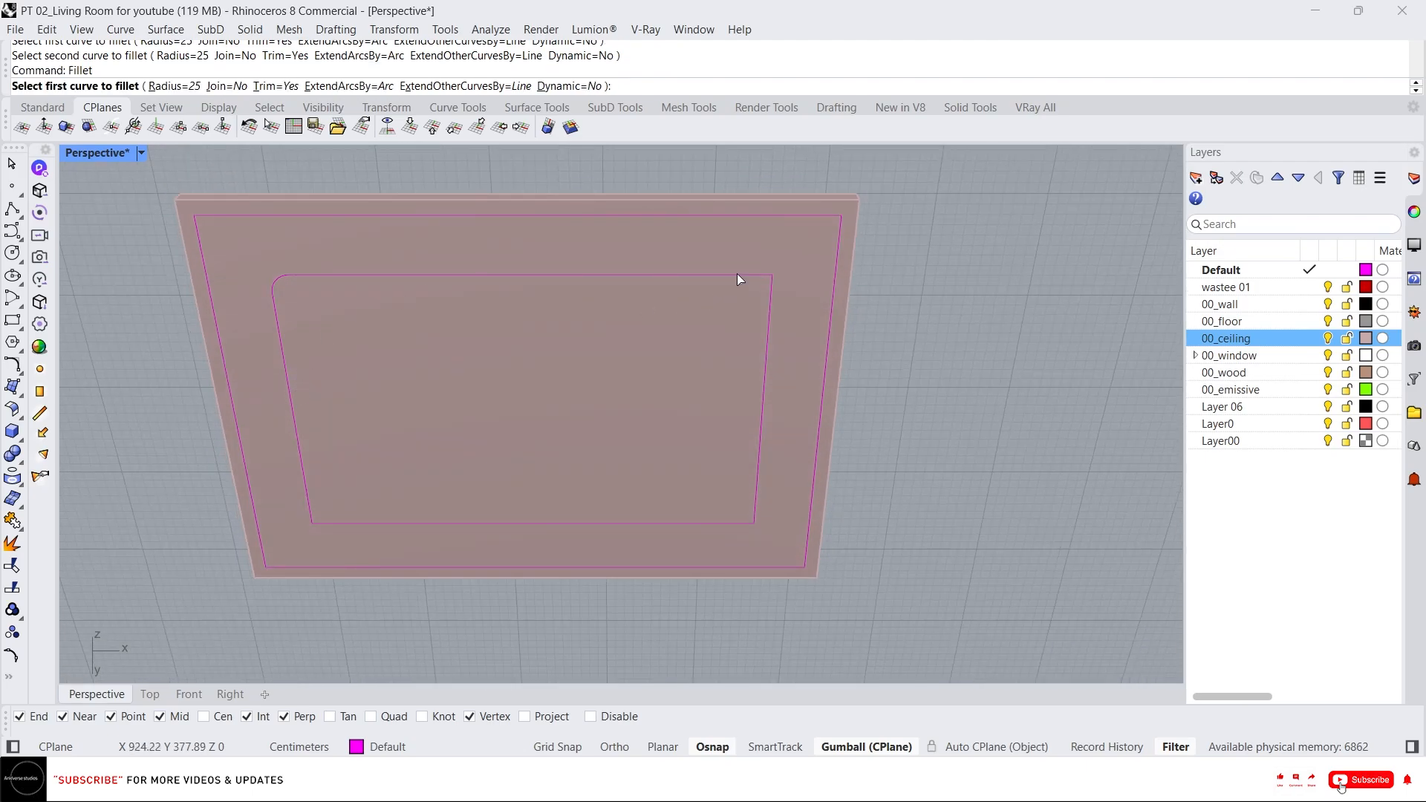
click(736, 275)
click(768, 322)
key(space)
click(754, 509)
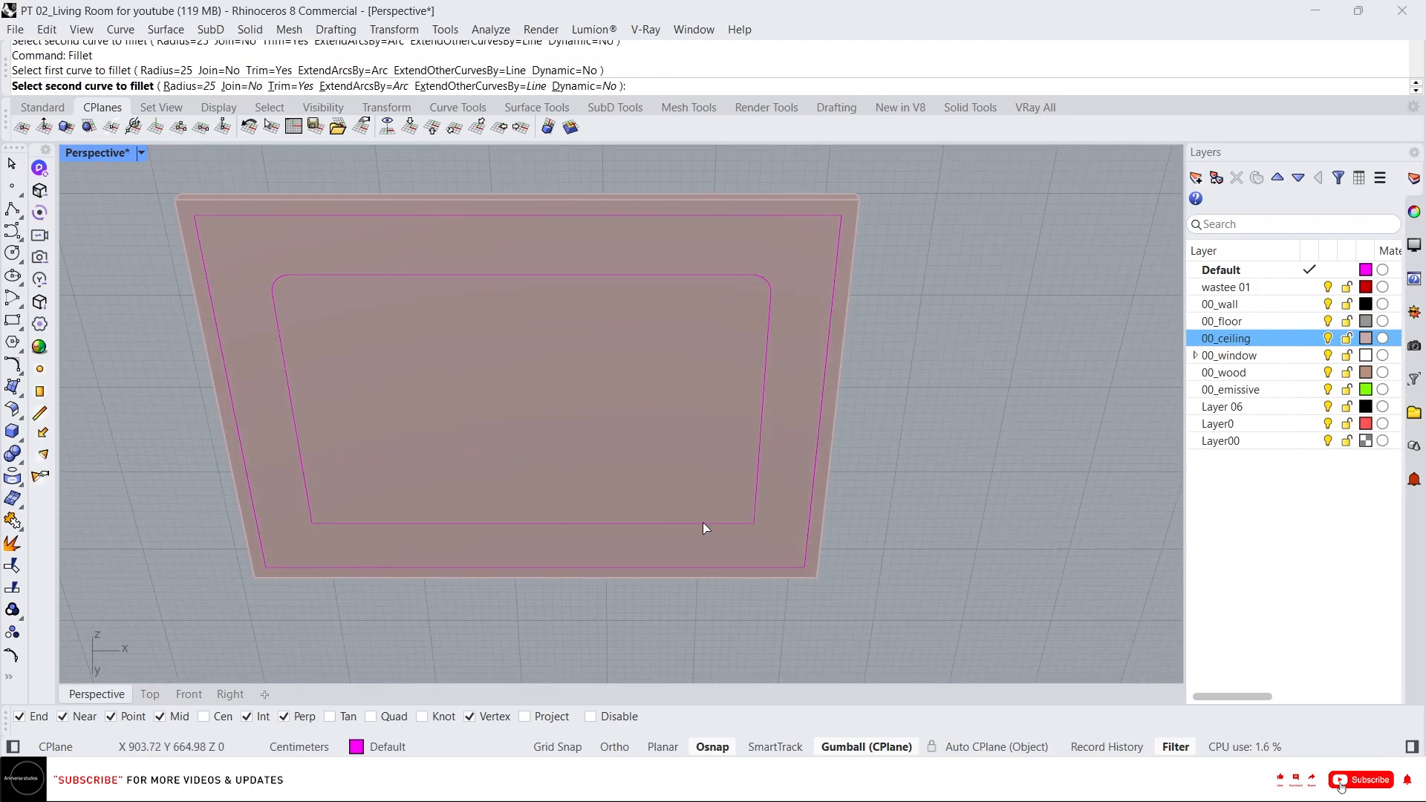
click(702, 523)
key(space)
click(332, 522)
click(331, 519)
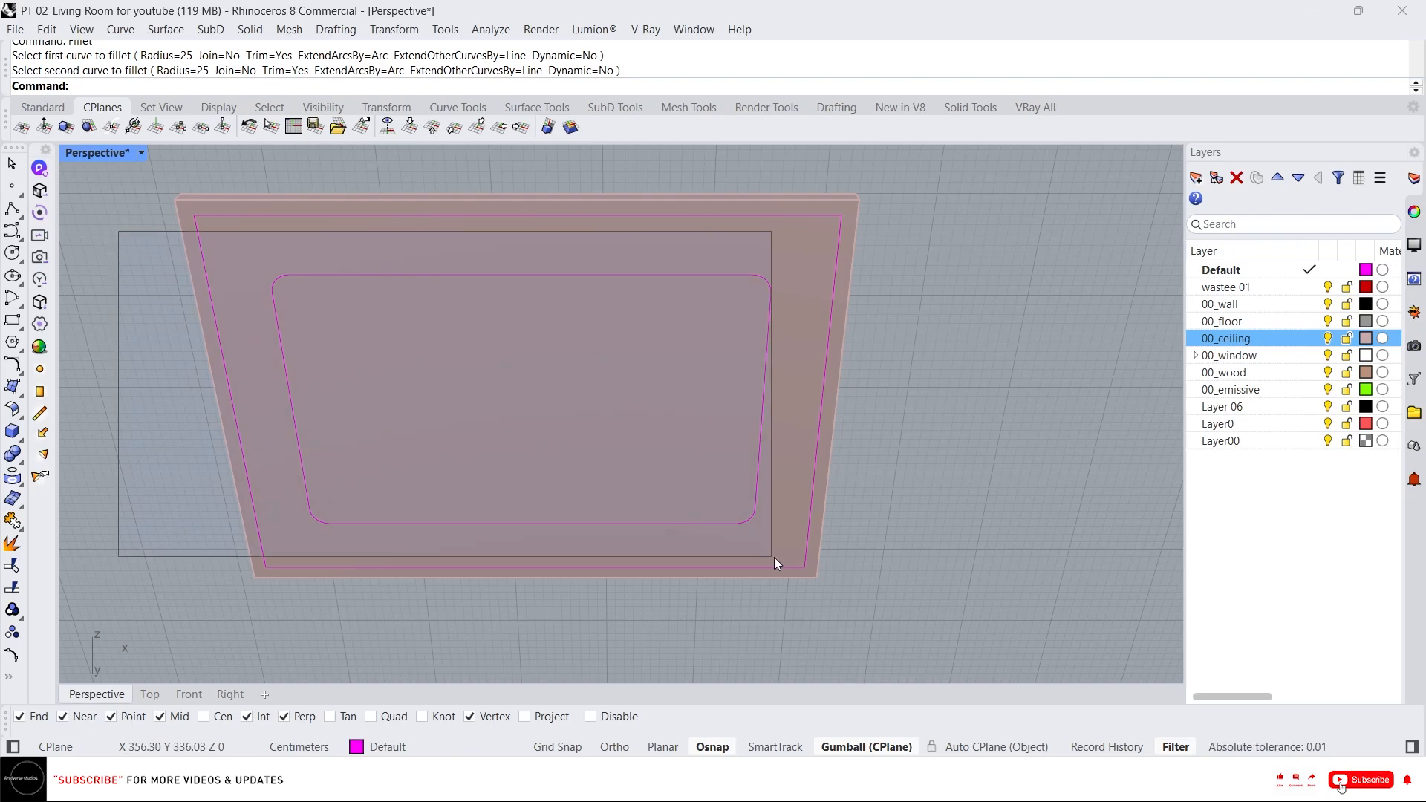
Join the filleted curves into one closed curve and offset it 5 inward.
drag(774, 557, 773, 566)
key(Return)
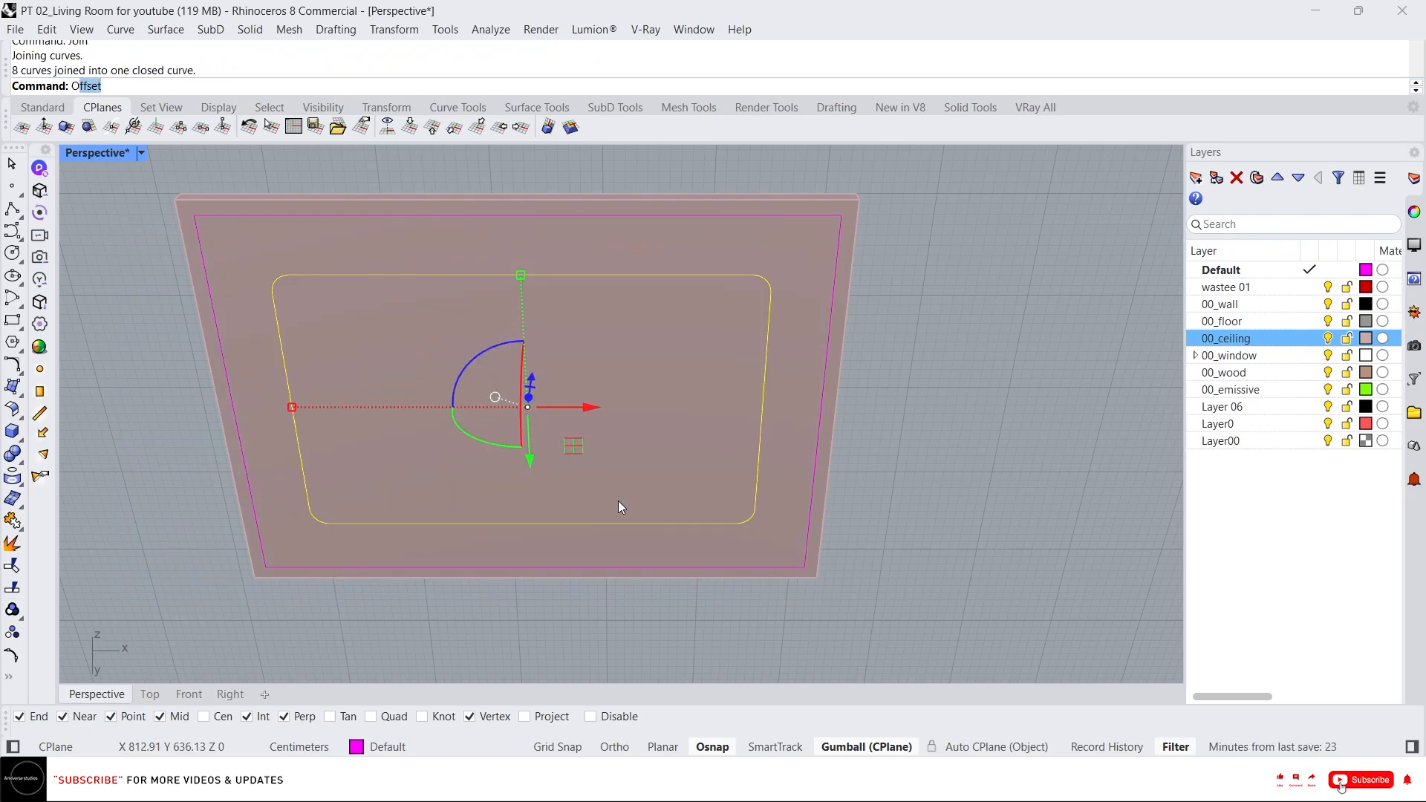
key(Return)
text(5)
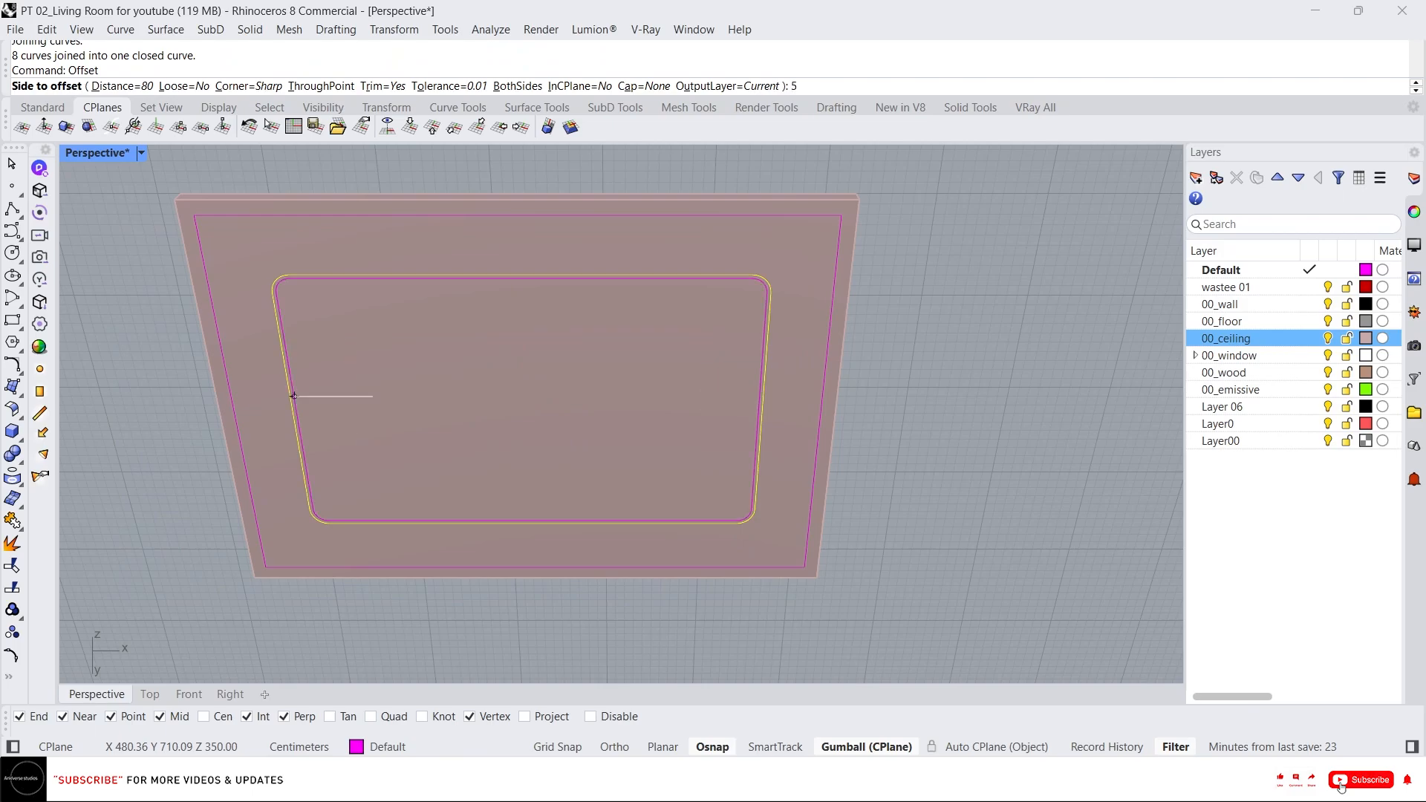
click(373, 396)
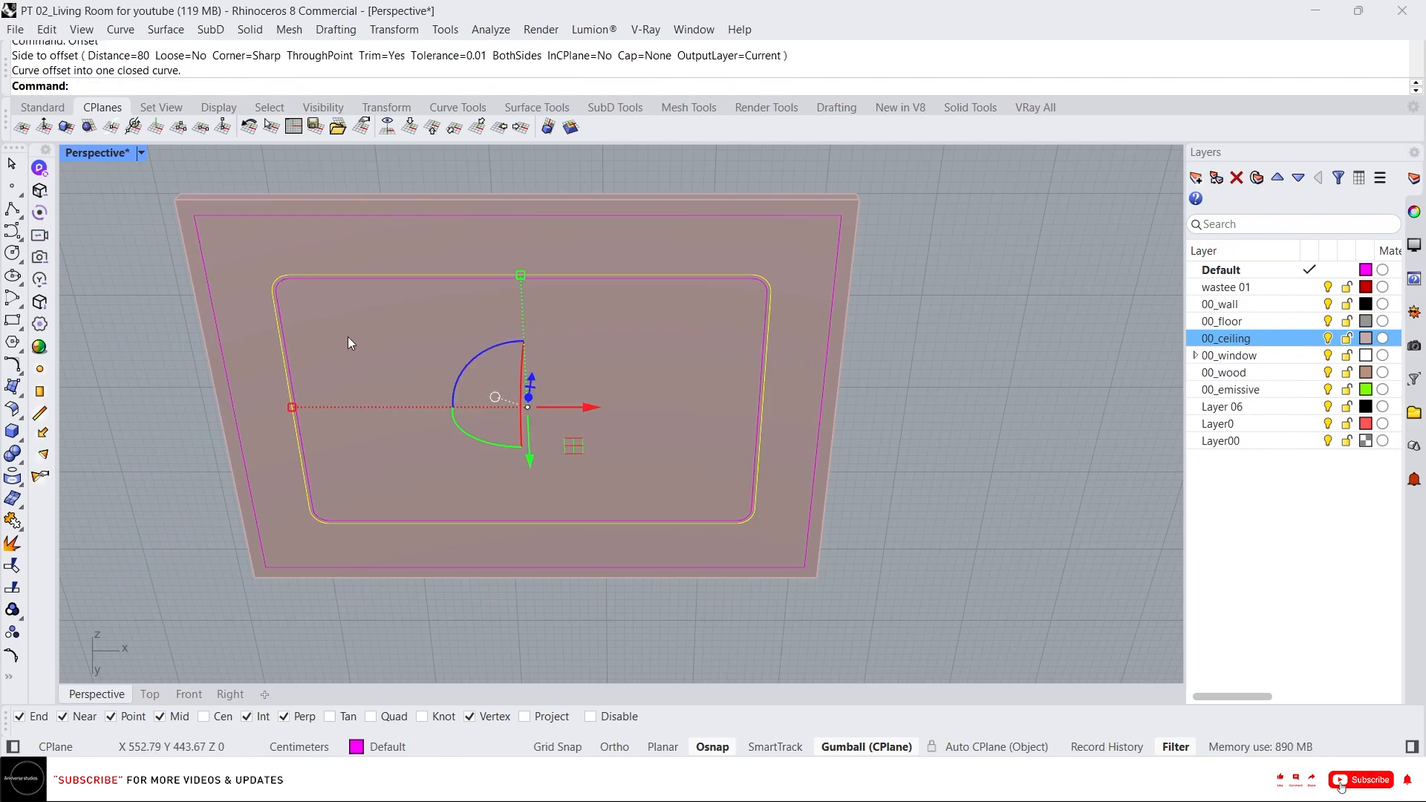
scroll(279, 288, up, 3)
scroll(305, 320, down, 3)
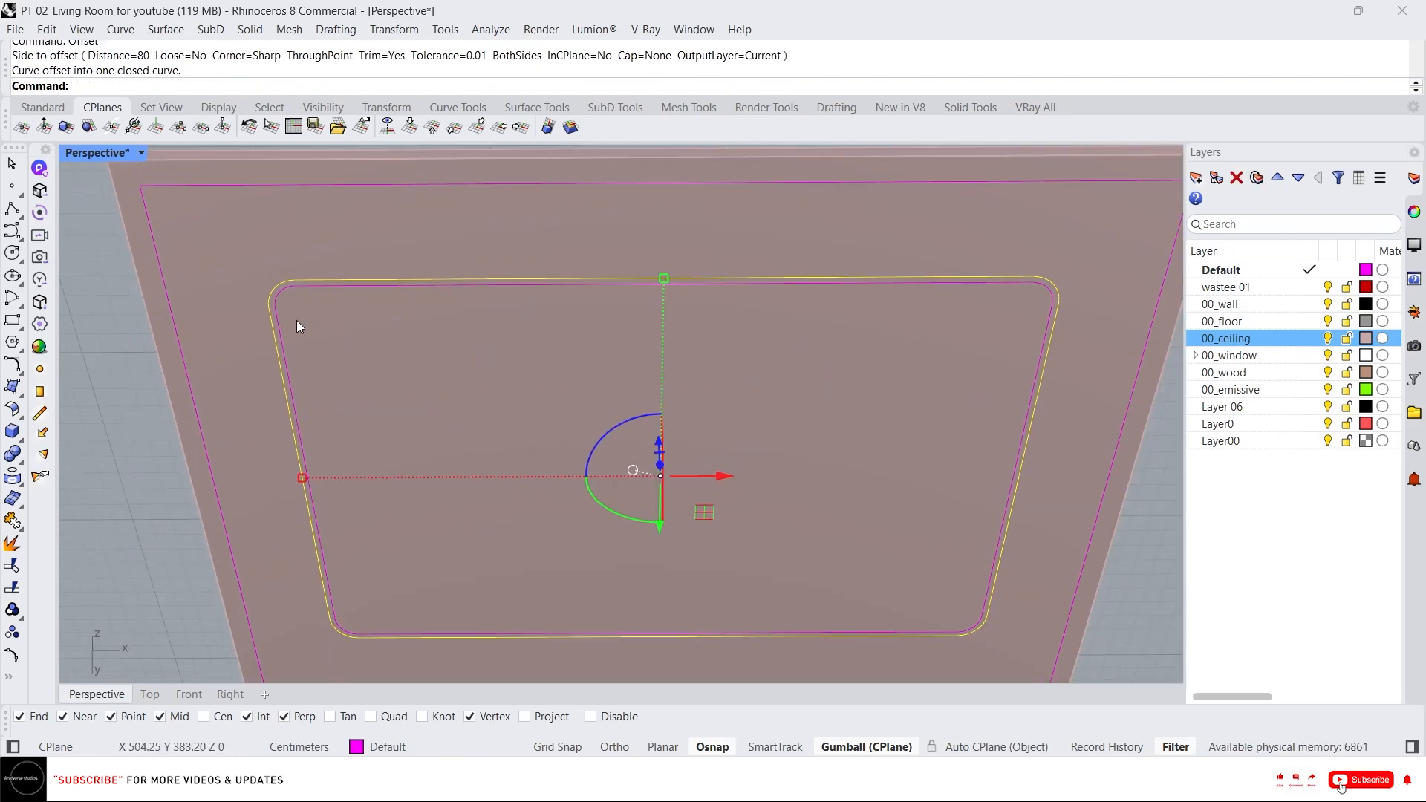
shift+click(351, 291)
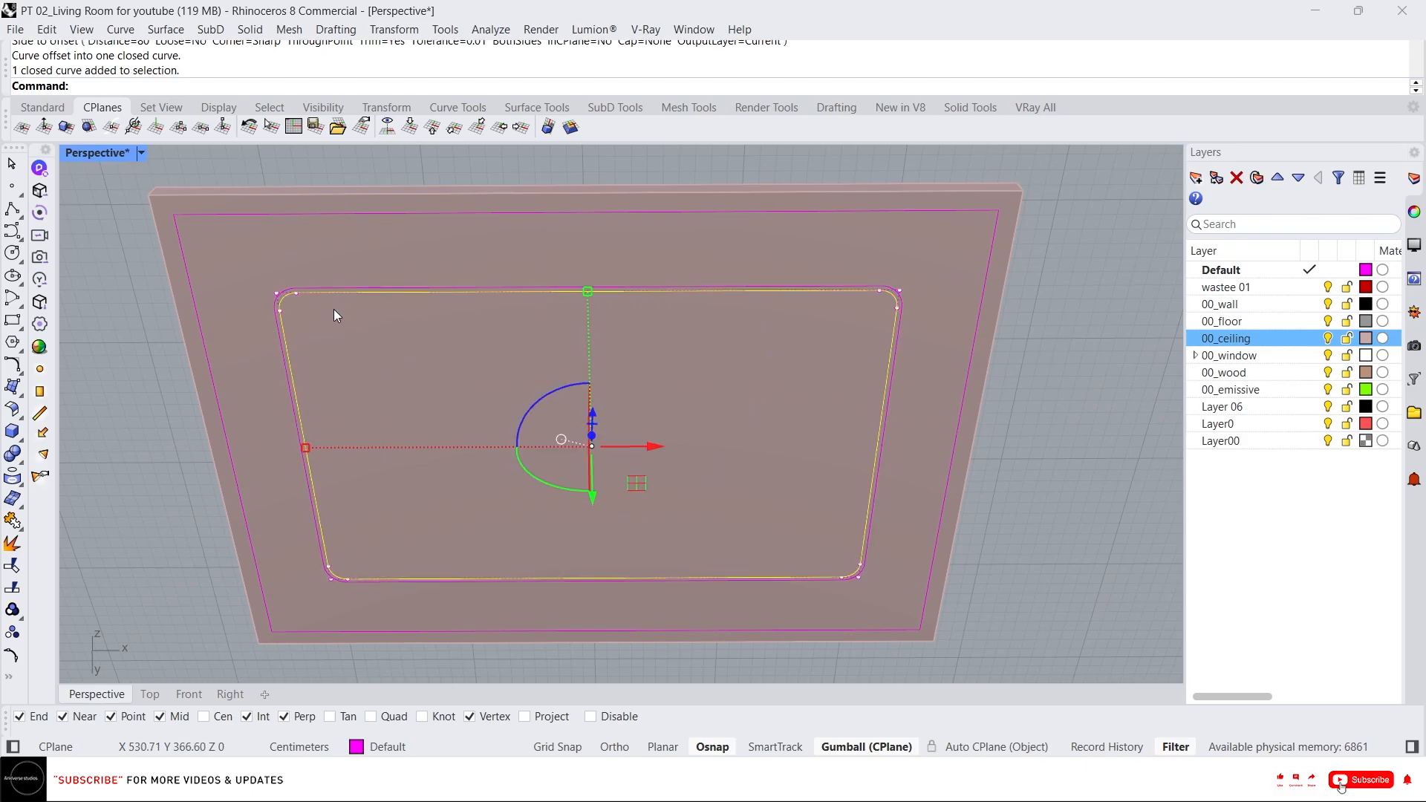
key(Return)
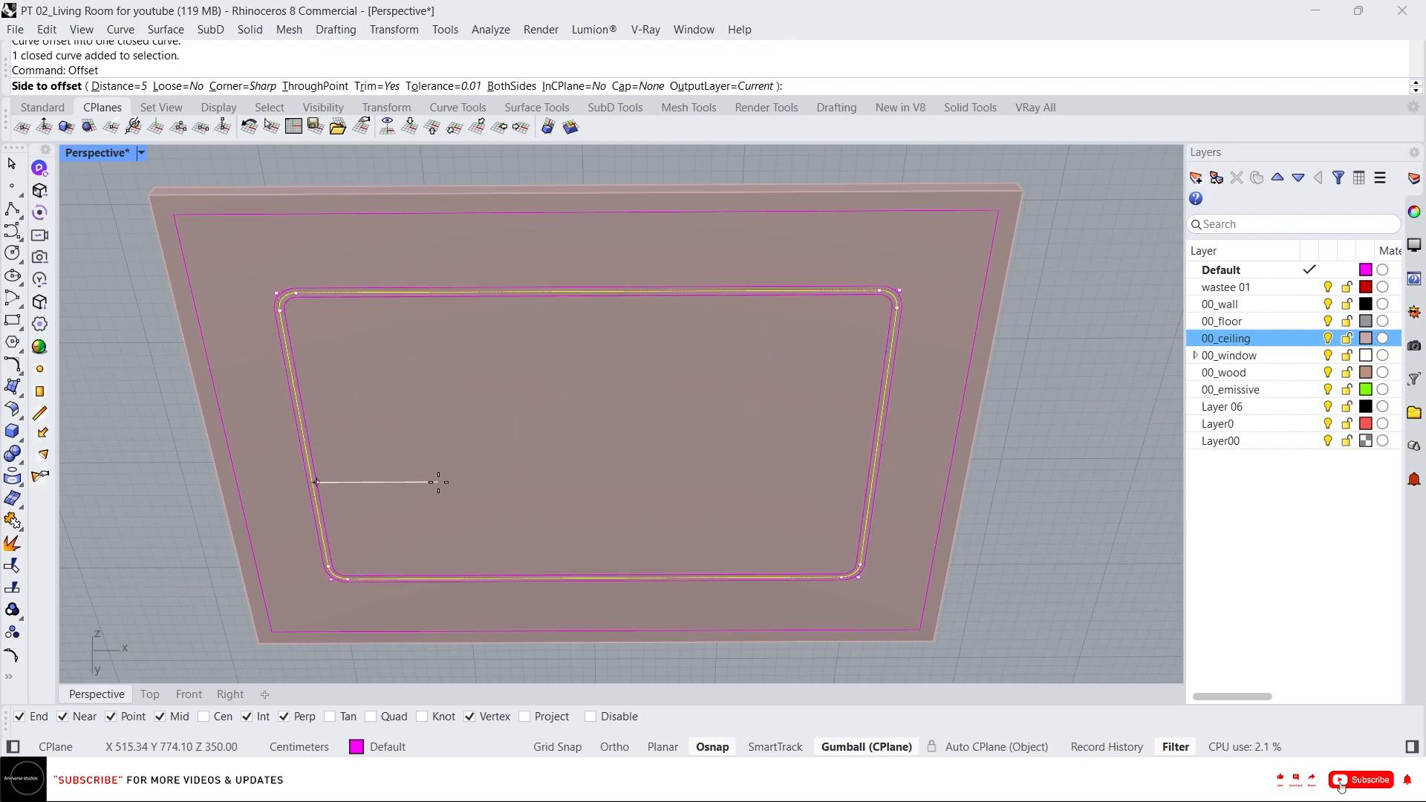
text(30)
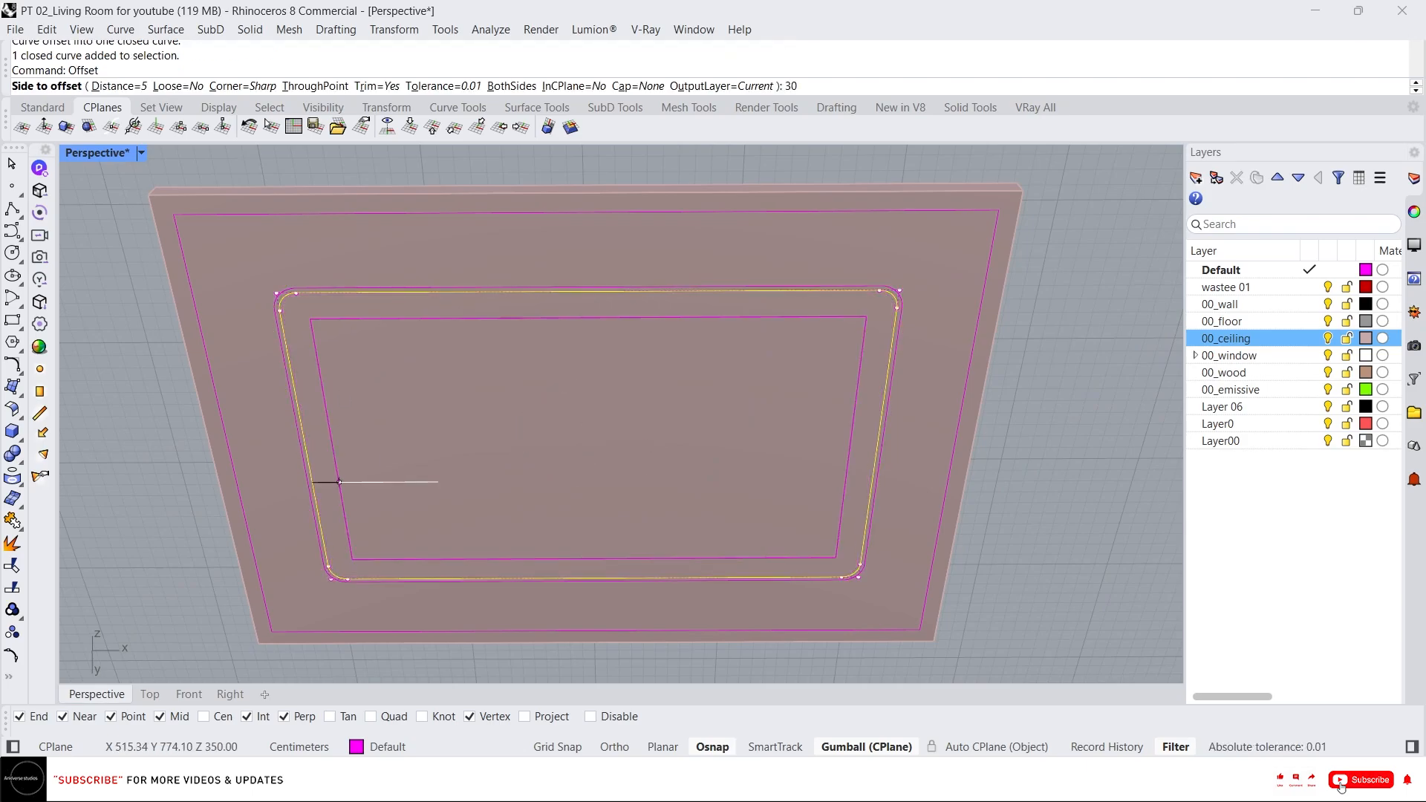
key(BackSpace)
key(Escape)
Offset the inner rounded curve 70 inward.
key(Return)
click(285, 325)
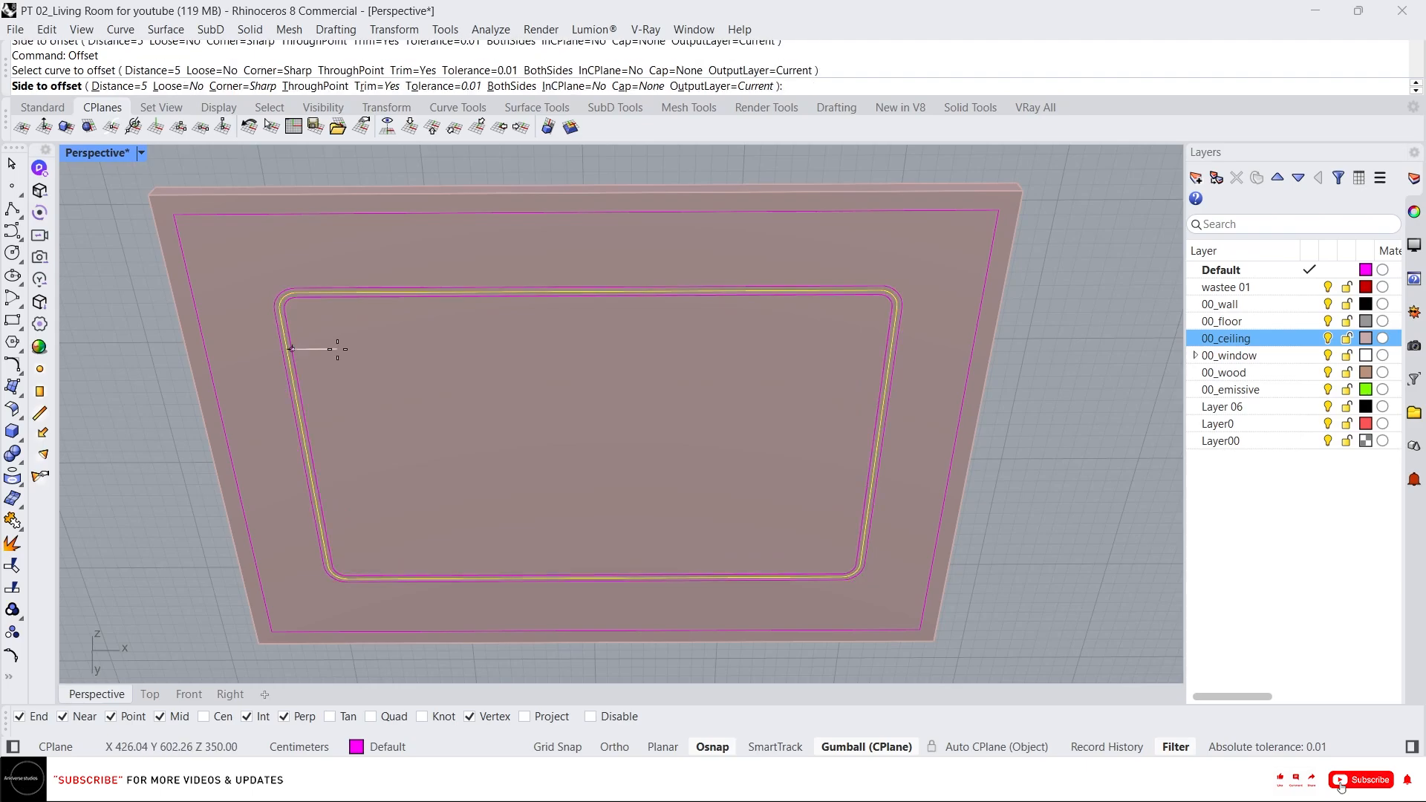
text(0)
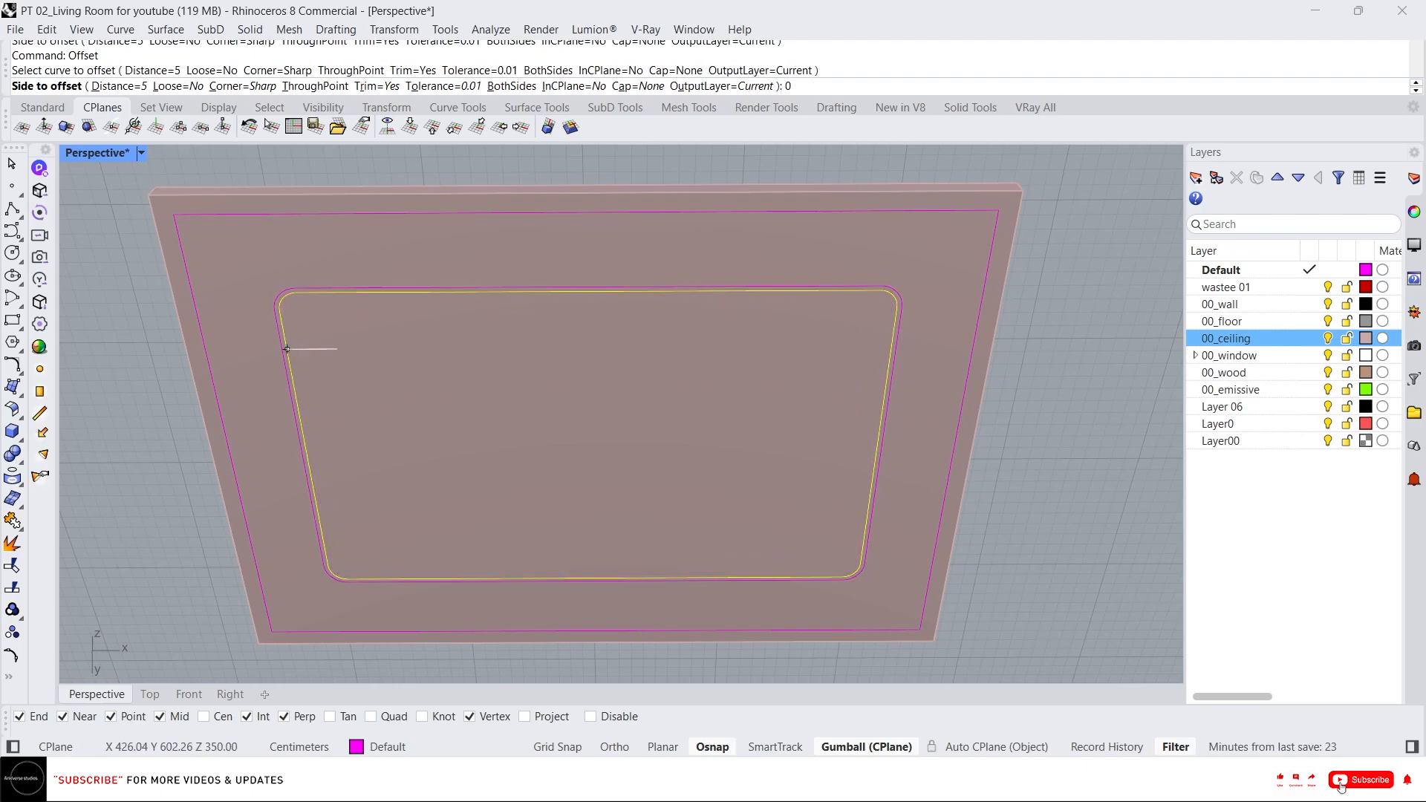
text(70)
key(Return)
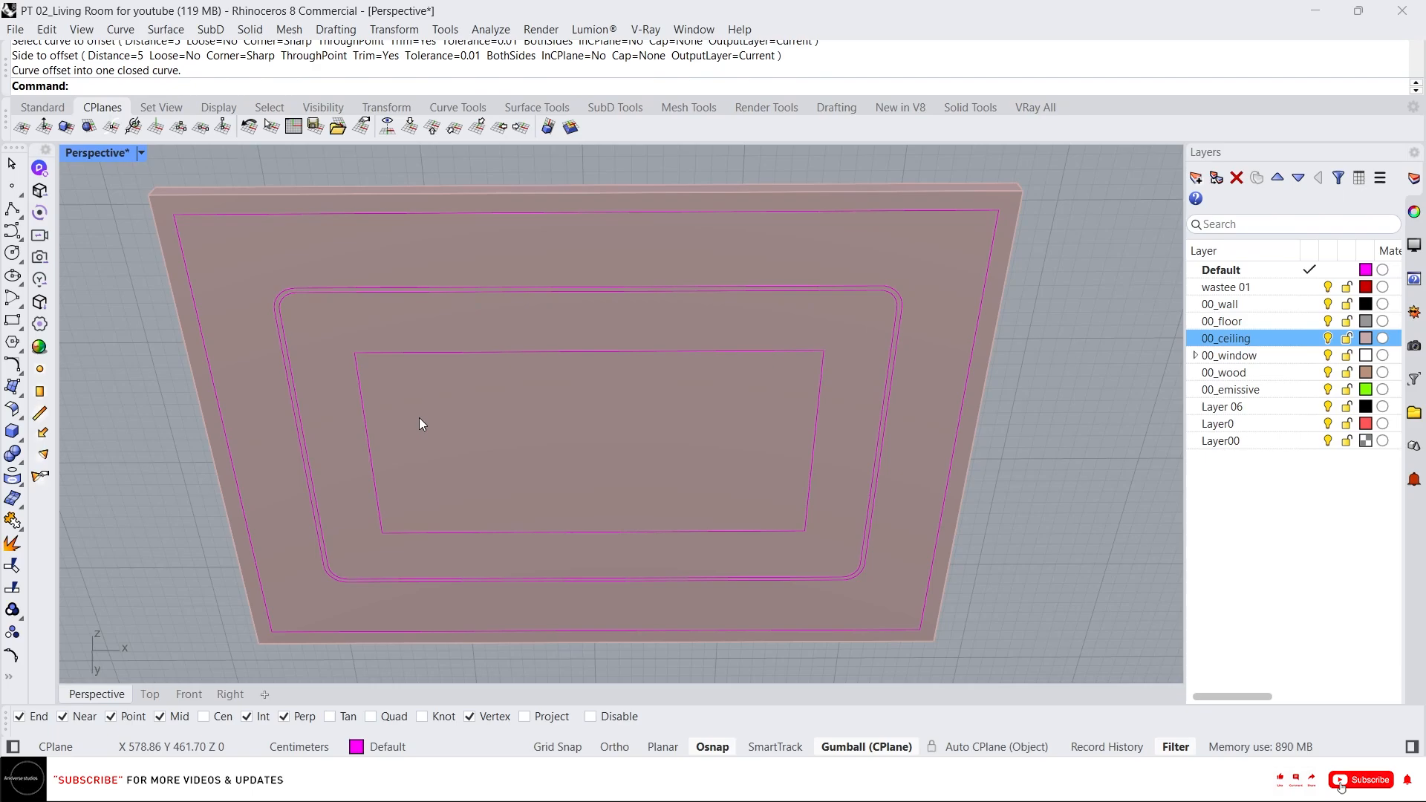
Try filleting the innermost rectangle's top-left corner at radius 25, then undo it.
scroll(416, 409, up, 3)
key(Return)
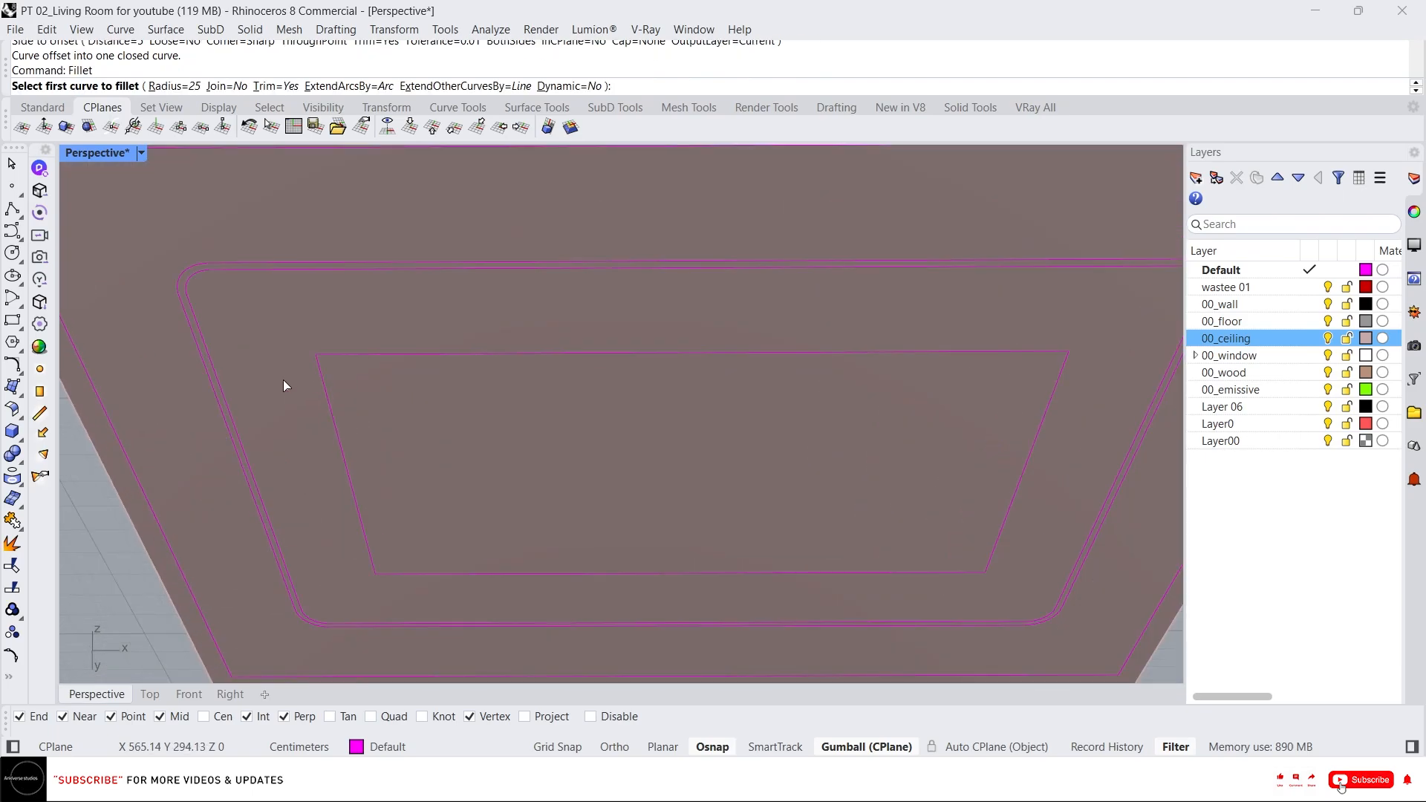
click(336, 363)
click(348, 356)
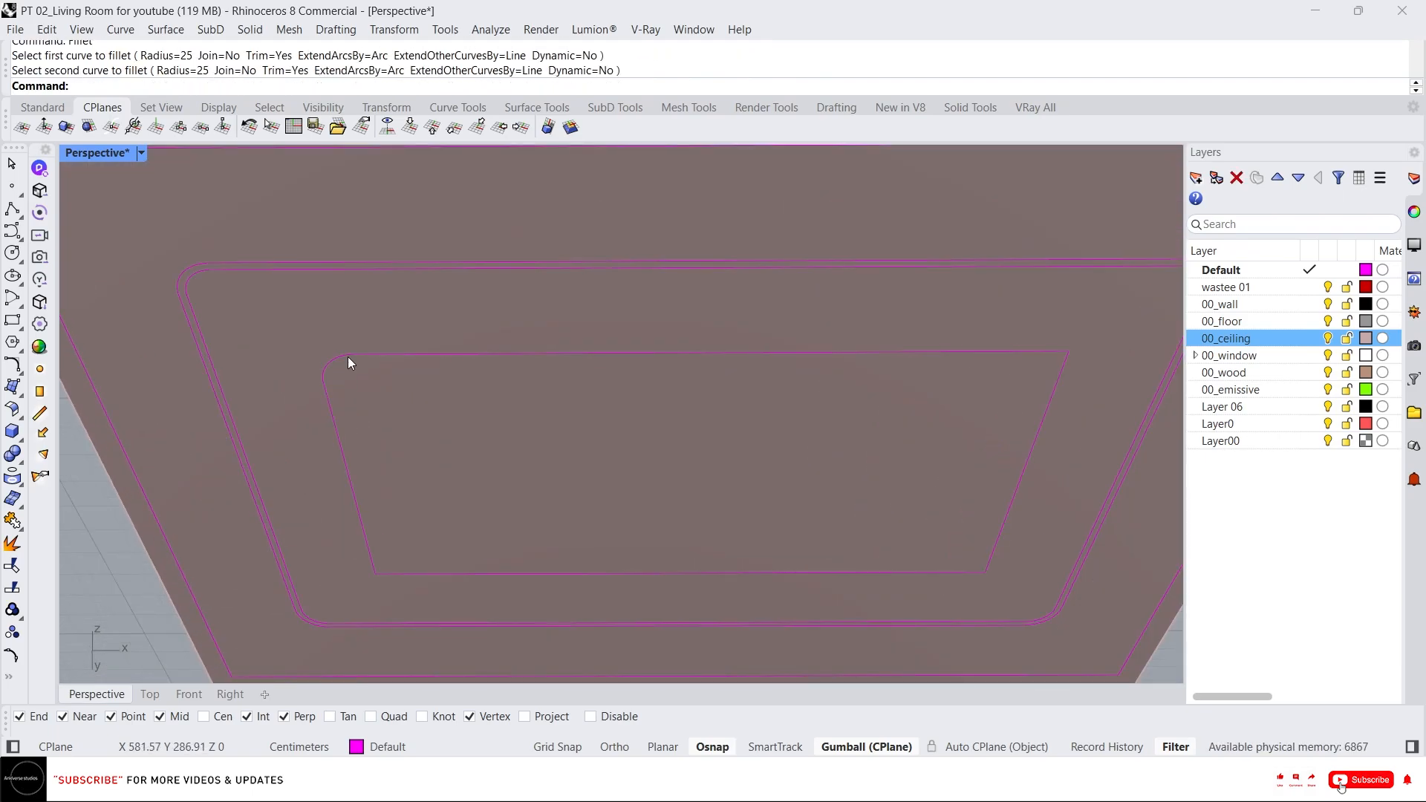
scroll(367, 376, down, 4)
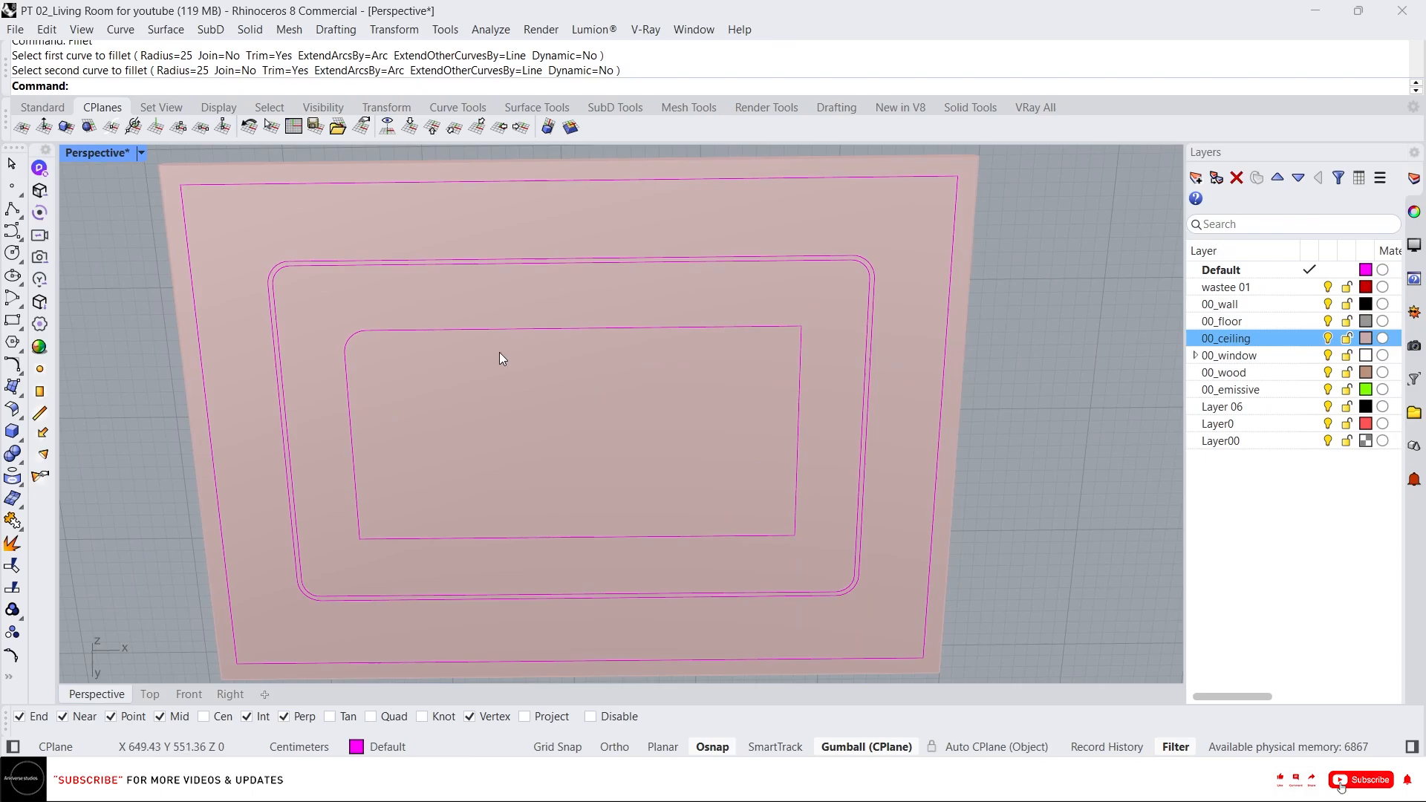
key(ctrl+z)
Fillet the innermost rectangle's top-left corner with a radius of 10.
key(Return)
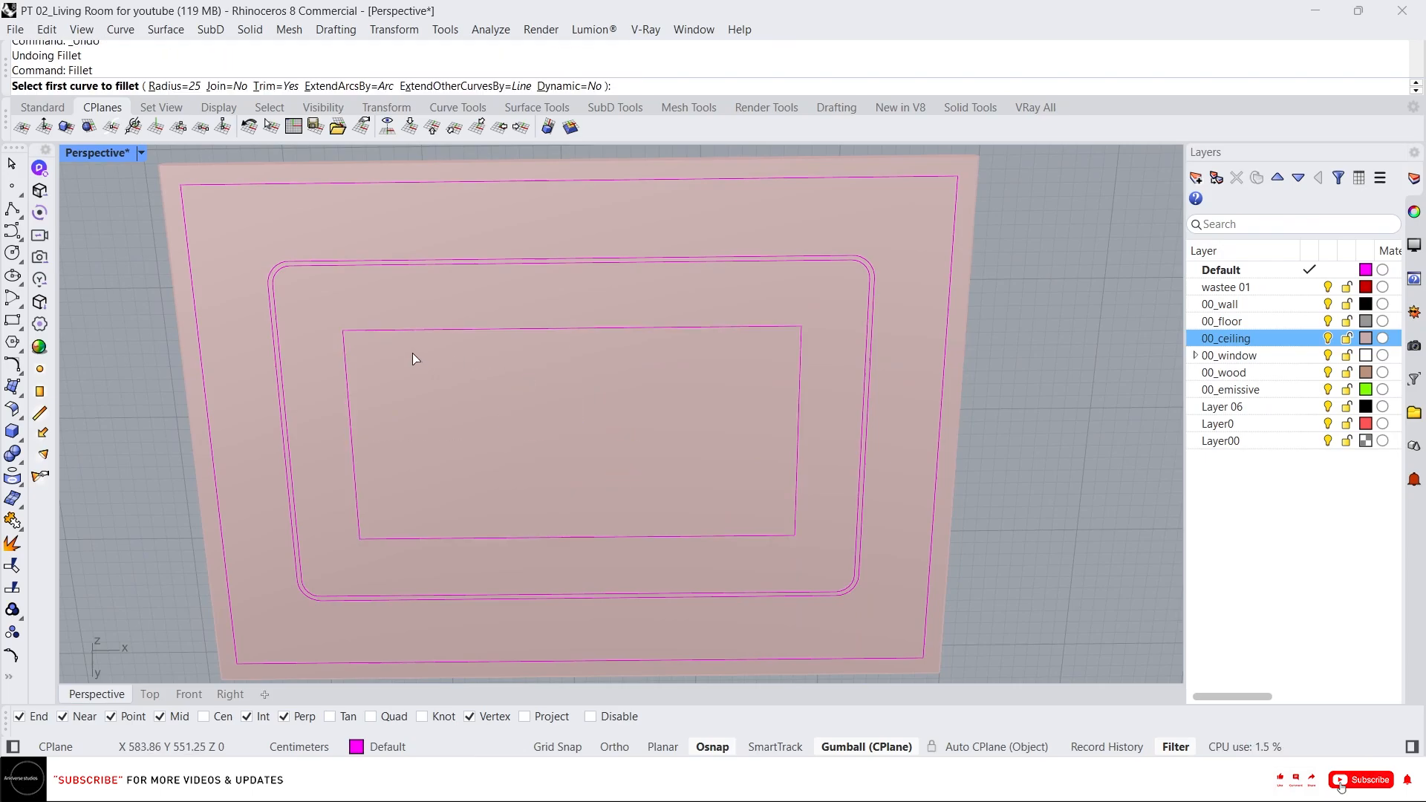
text(10)
key(Return)
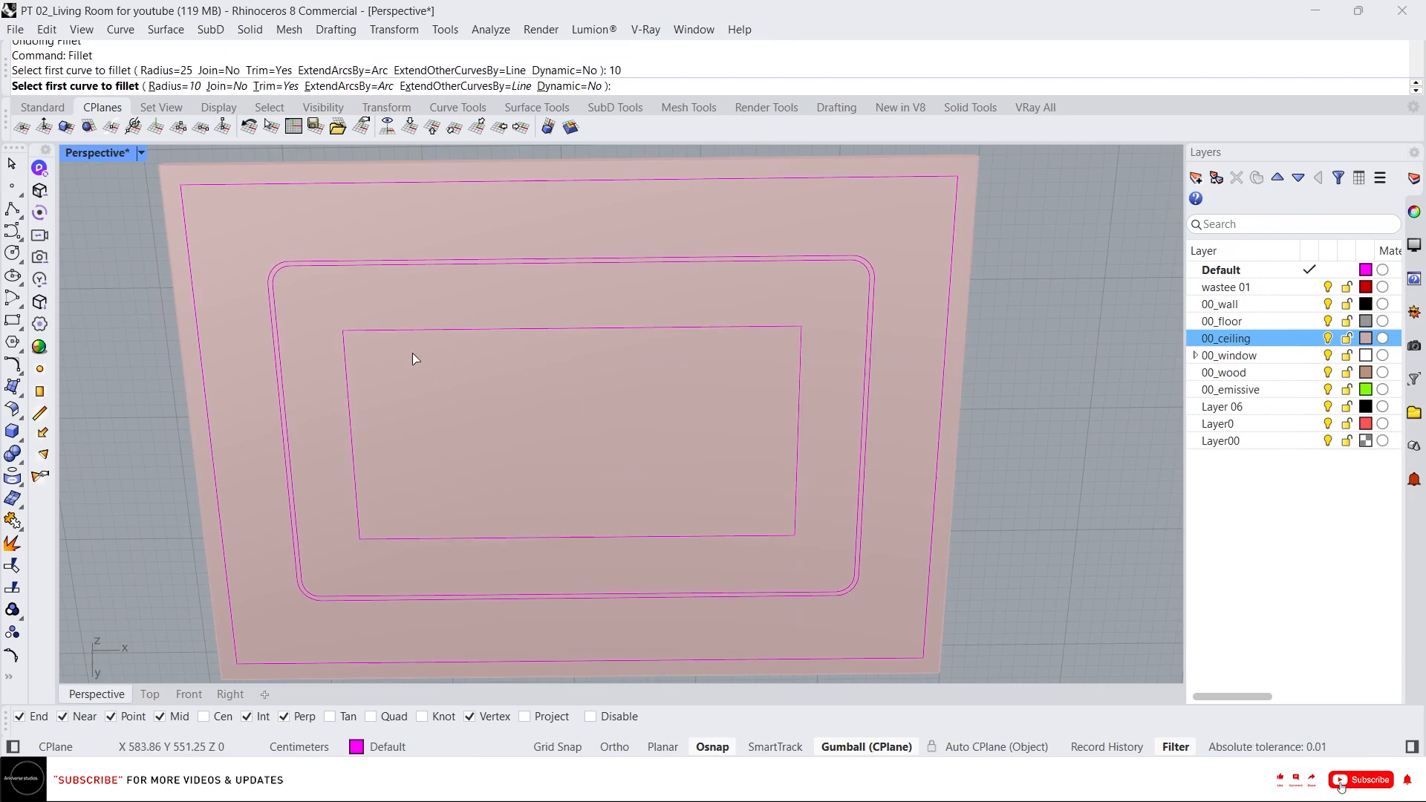
click(343, 336)
click(361, 336)
click(343, 367)
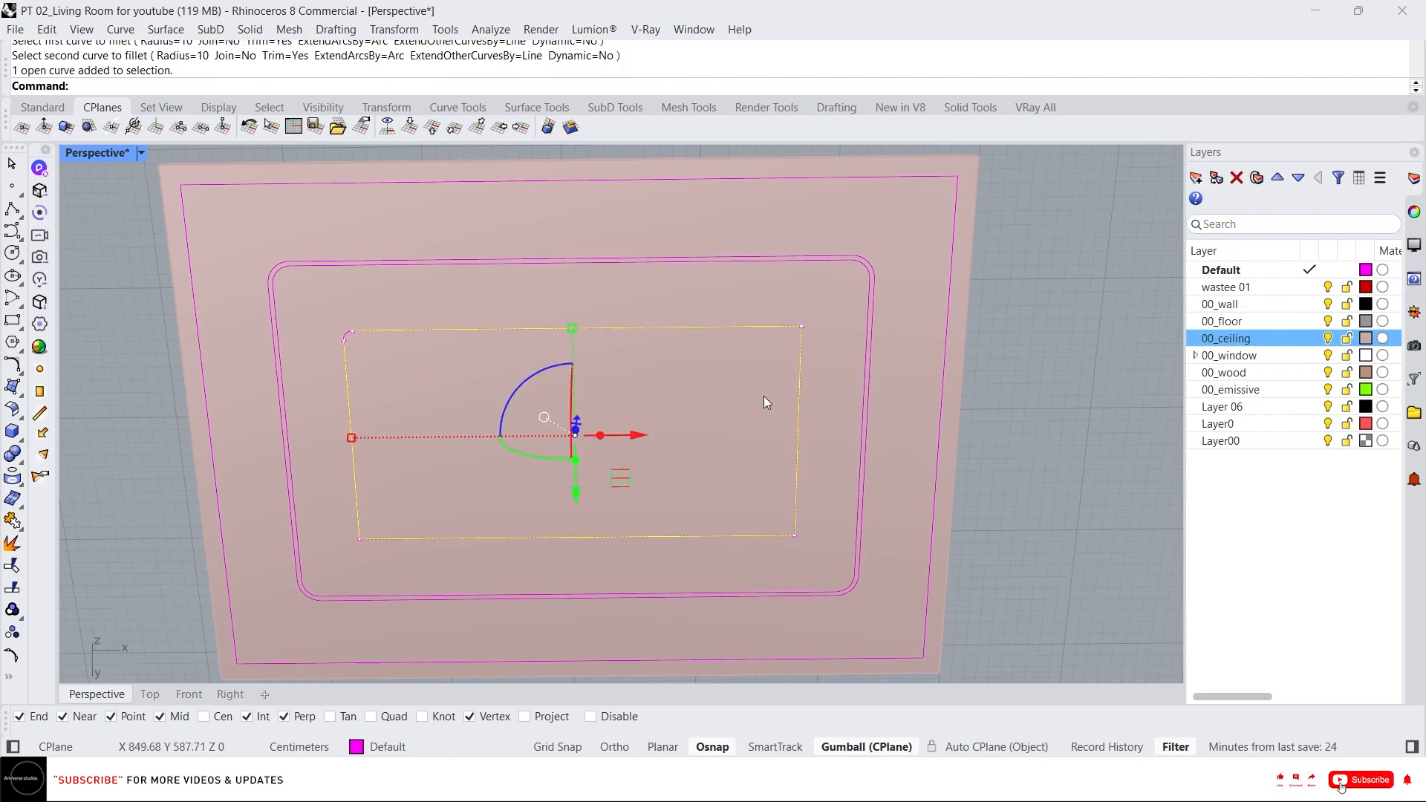
Fillet the innermost rectangle's other three corners with the 10 radius.
click(752, 394)
key(Return)
click(792, 346)
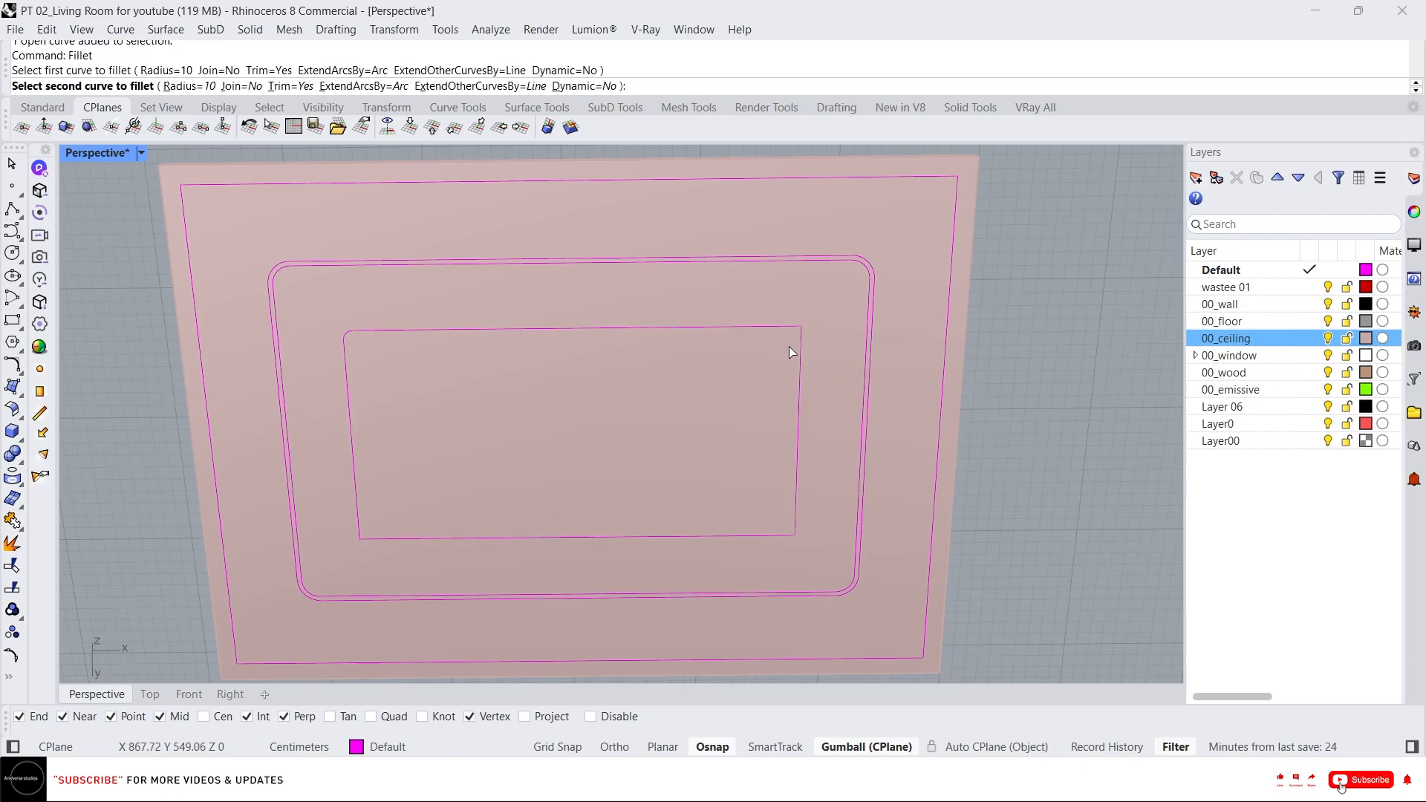
click(780, 327)
key(Return)
click(782, 528)
click(791, 522)
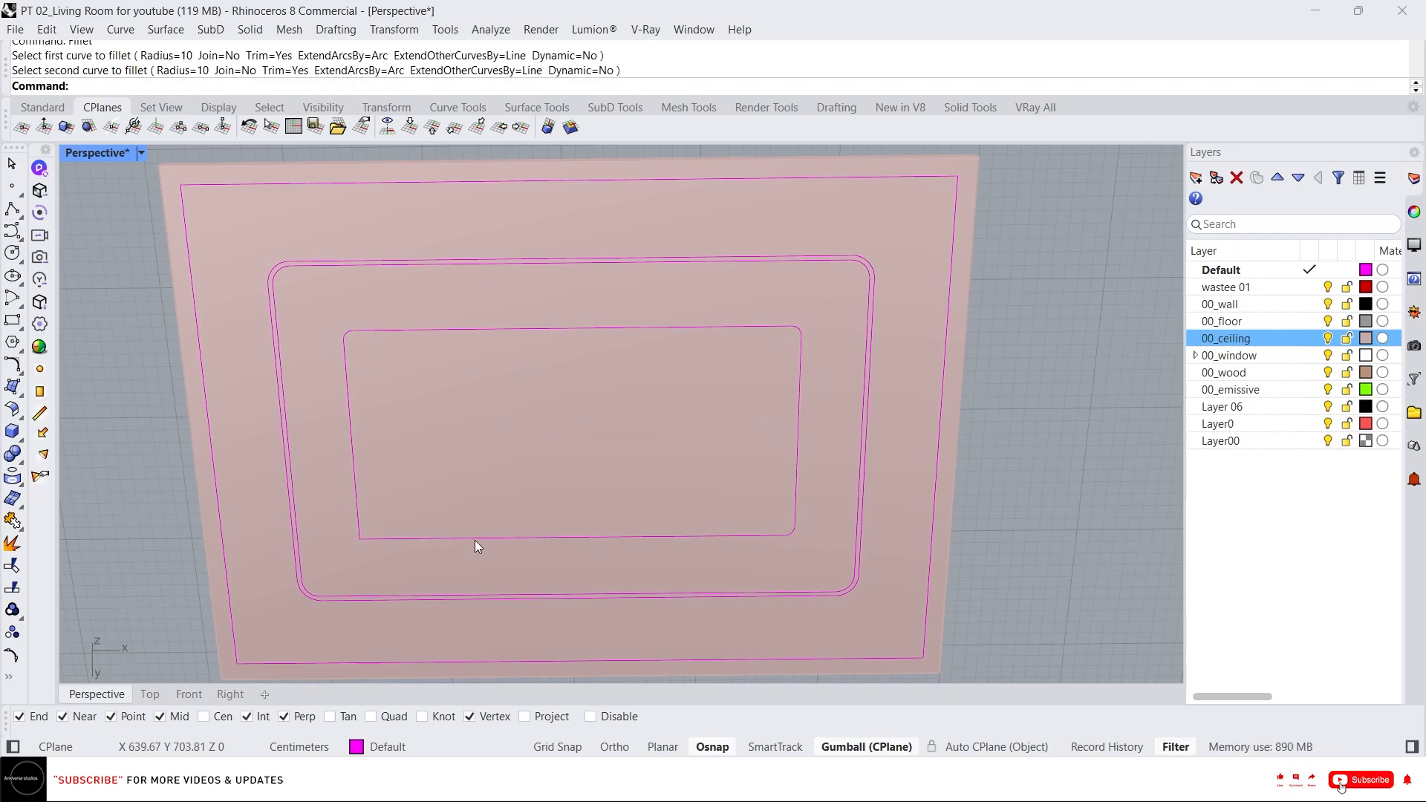
key(Return)
click(383, 536)
key(Escape)
Join the innermost filleted curves into one closed curve.
drag(126, 280, 961, 597)
text(join)
key(Return)
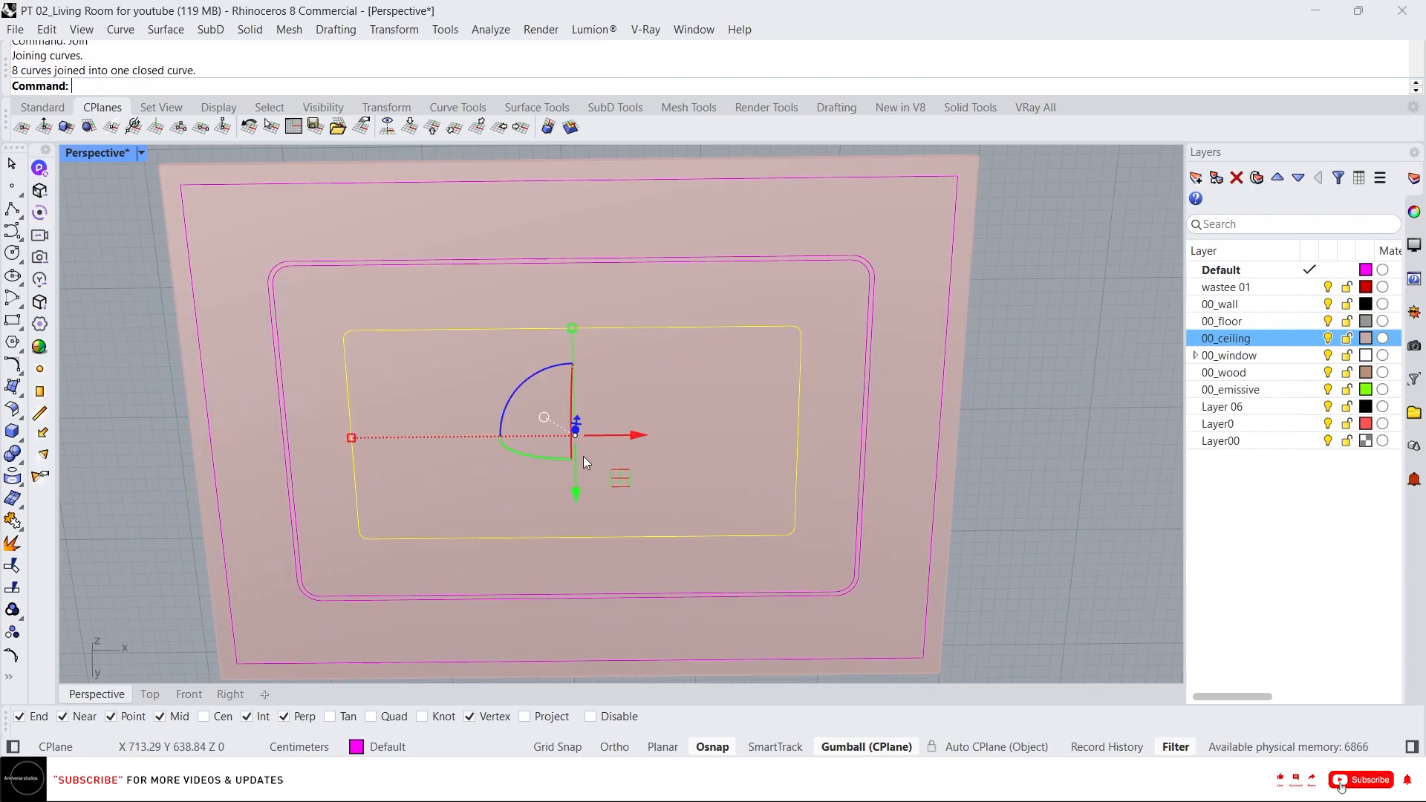
Offset the joined innermost curve 10 inward.
text(offset)
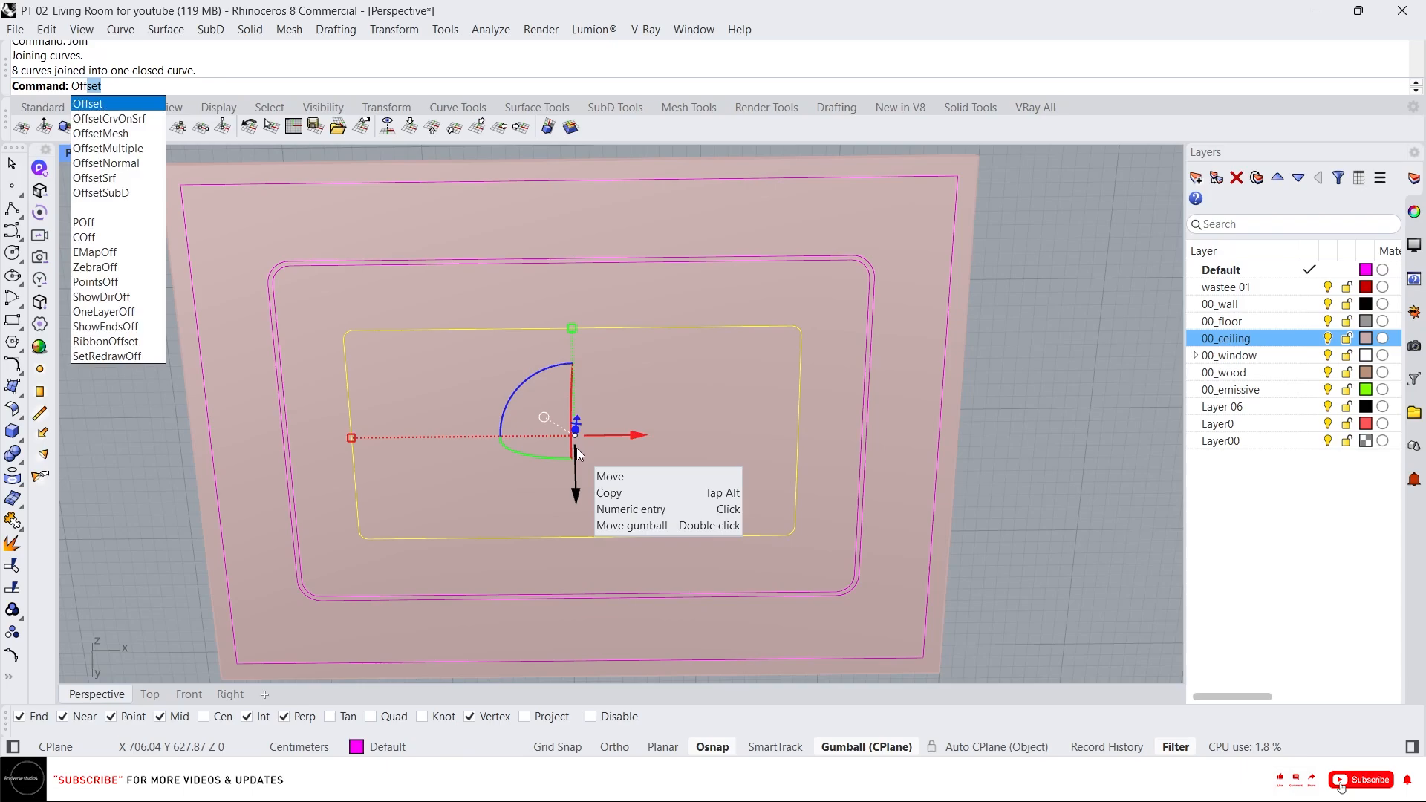
key(Return)
text(10)
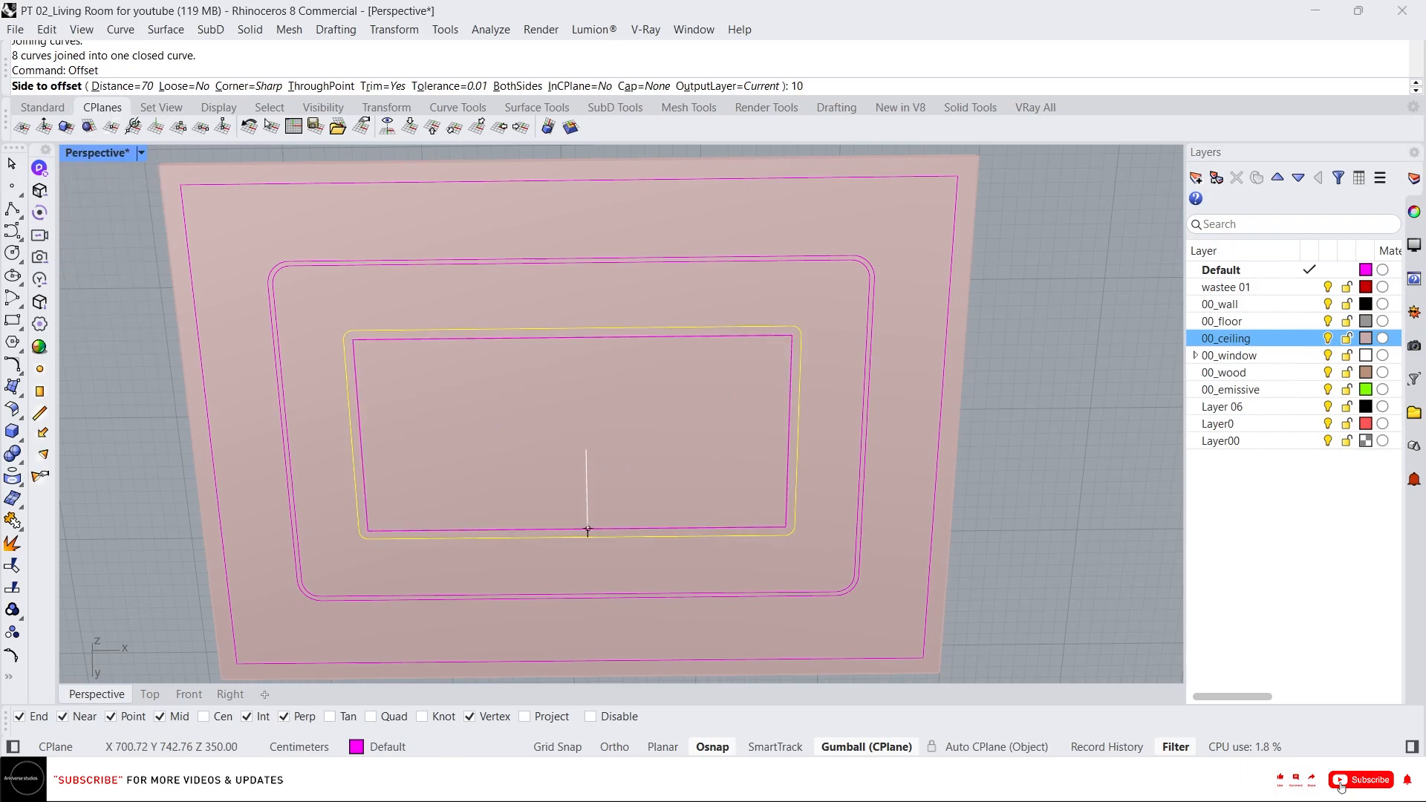
key(Return)
click(586, 449)
scroll(357, 334, up, 2)
key(Escape)
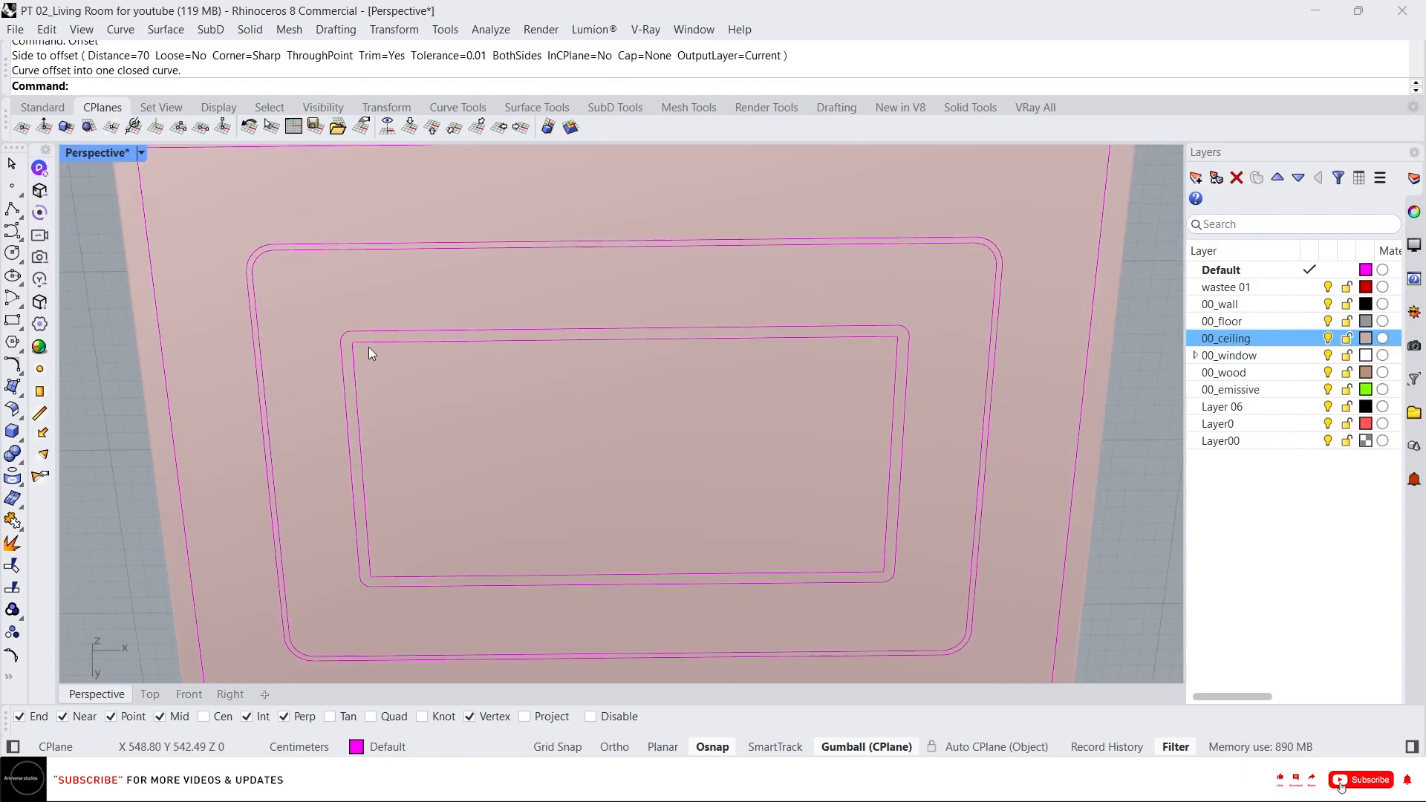
right_click(385, 345)
click(384, 345)
text(5)
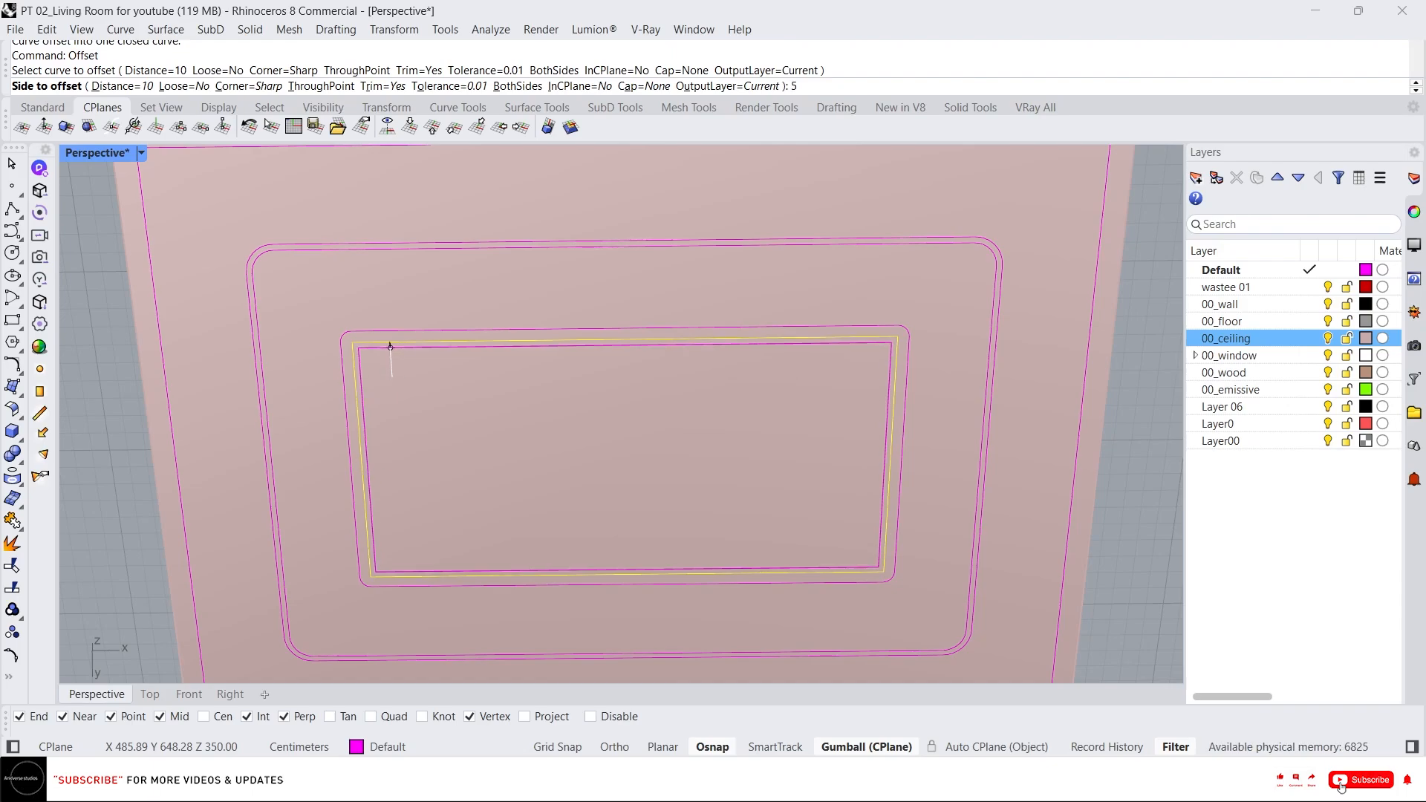
key(Escape)
Try filleting the new offset curve's top-left corner at radius 10, then undo it.
text(f)
key(Return)
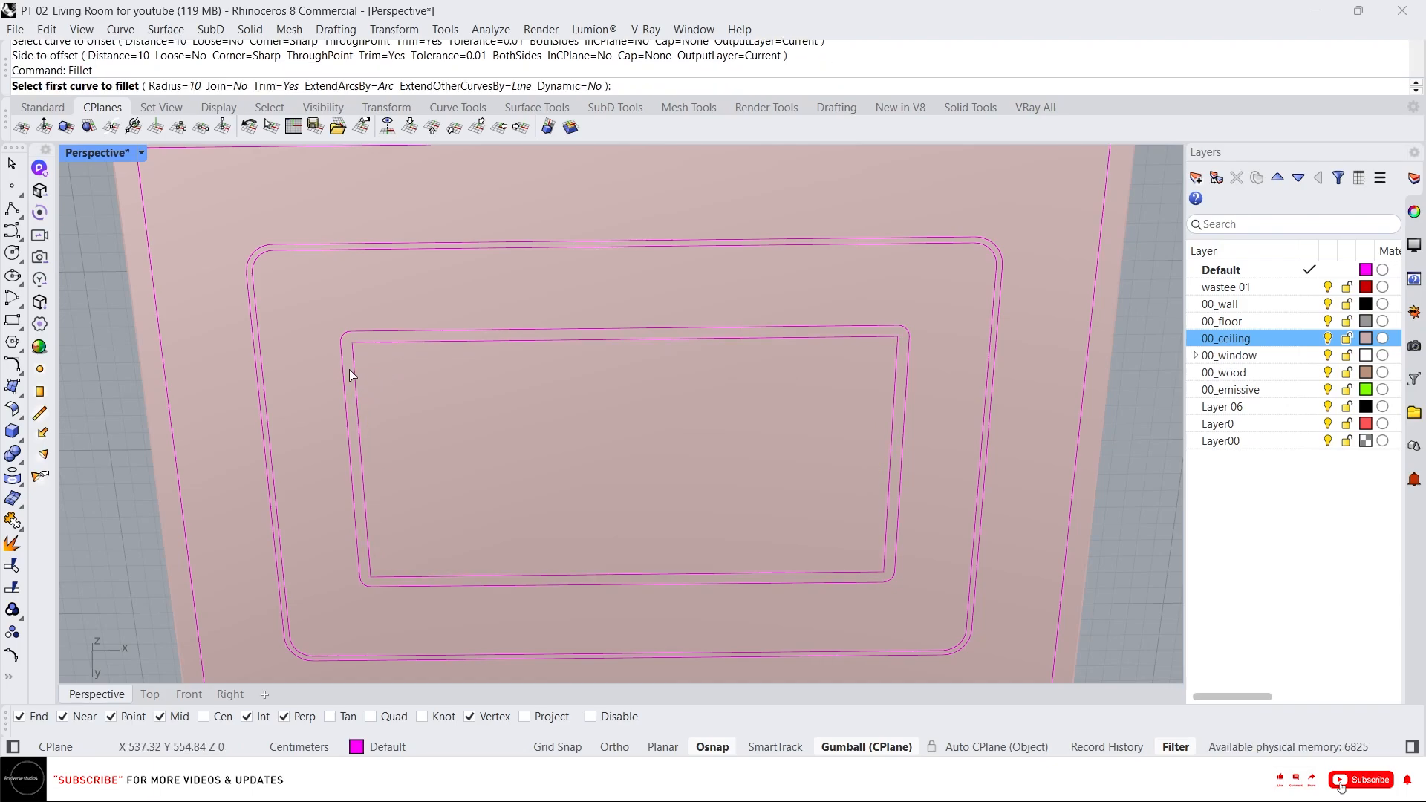
click(357, 374)
click(379, 340)
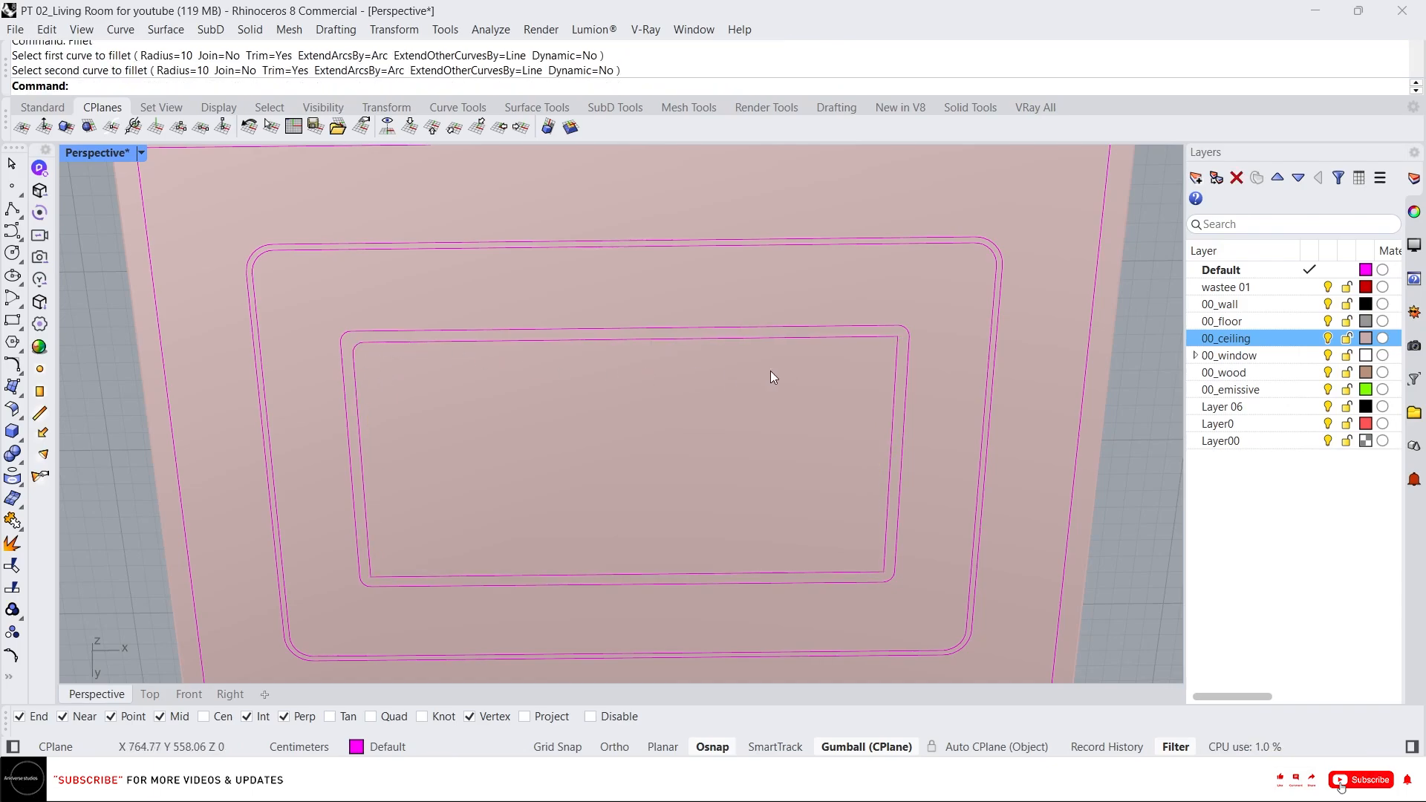
key(ctrl+z)
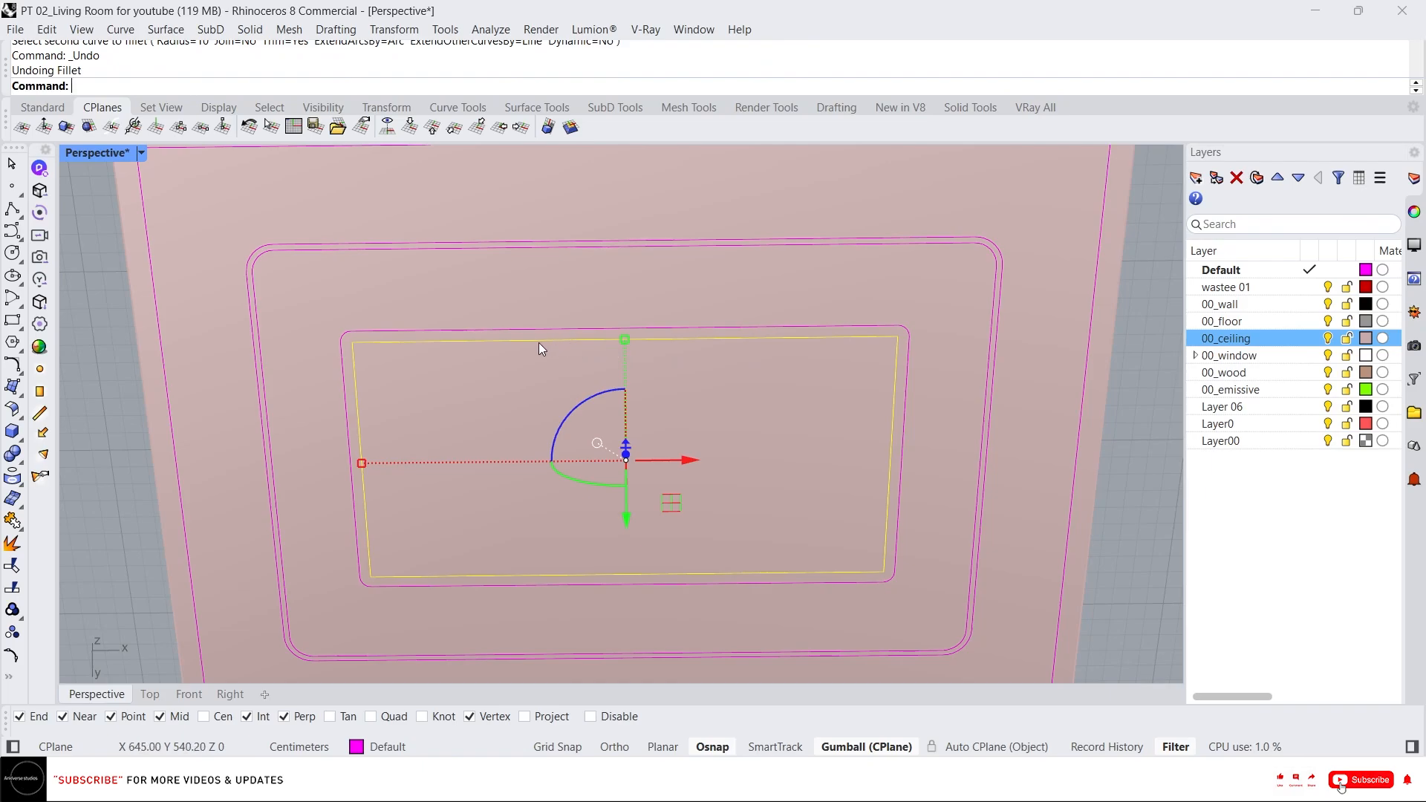
Fillet the new offset curve's top-left corner with a radius of 5.
key(Return)
text(5)
key(Return)
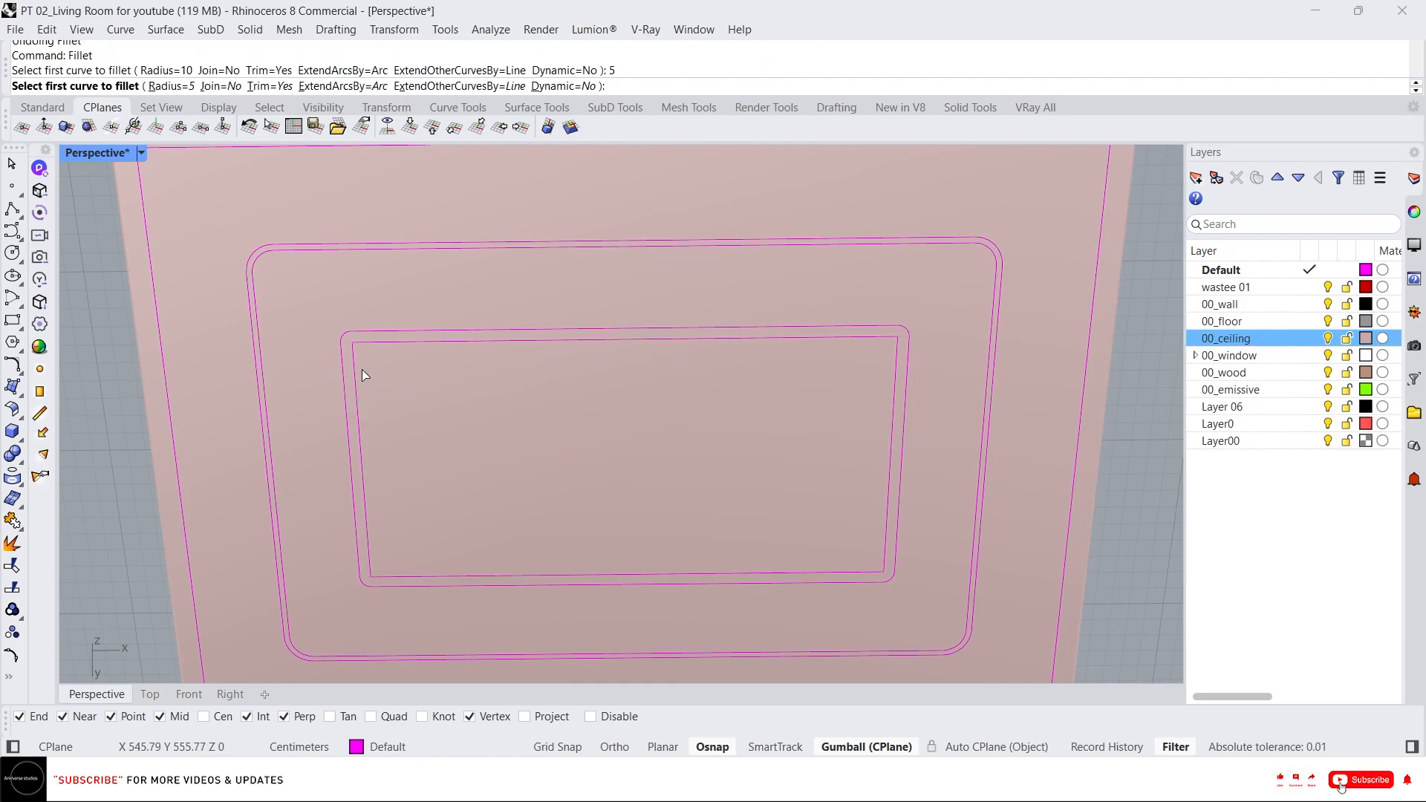
click(356, 368)
click(375, 340)
Fillet the new offset curve's other three corners with the 5 radius.
key(Return)
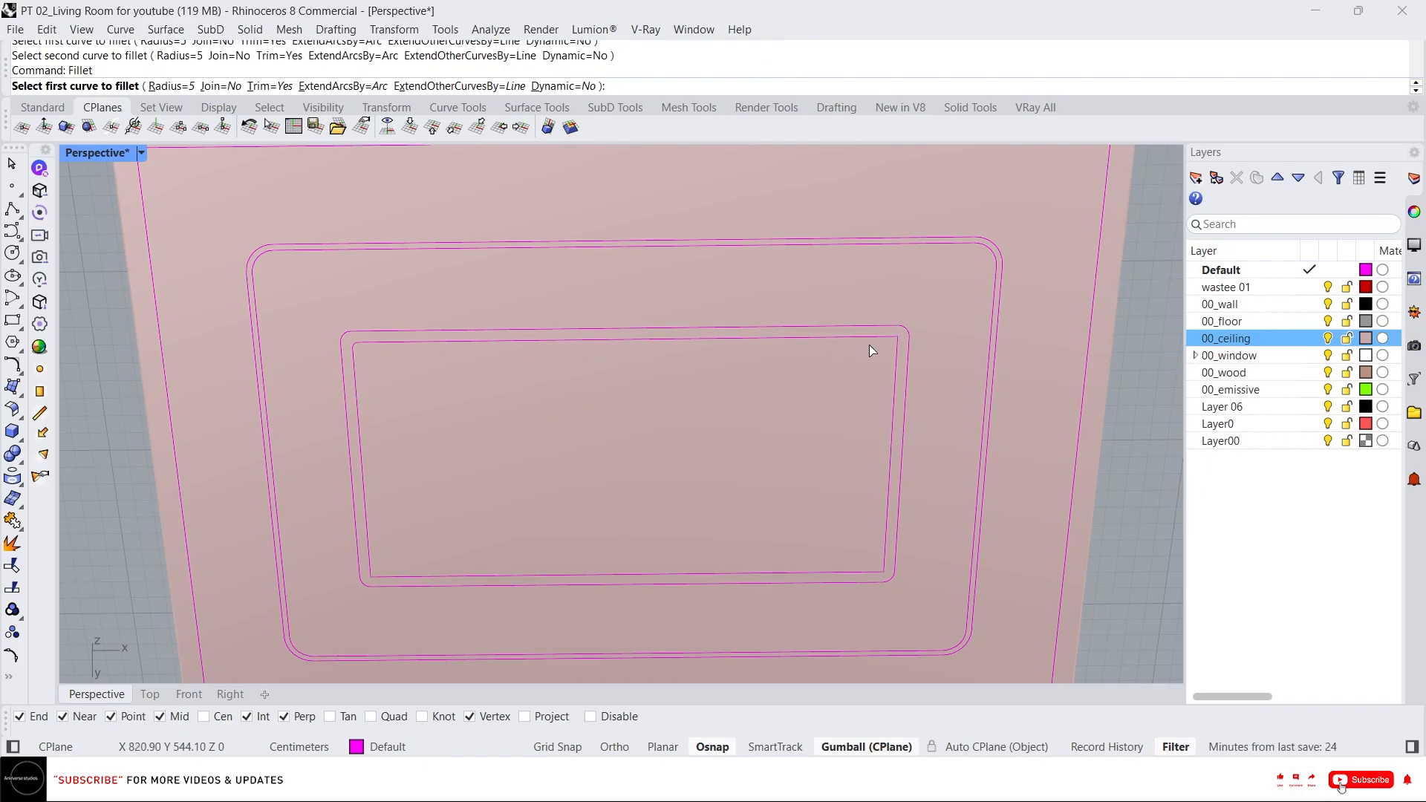
click(882, 337)
click(897, 354)
key(Return)
click(886, 540)
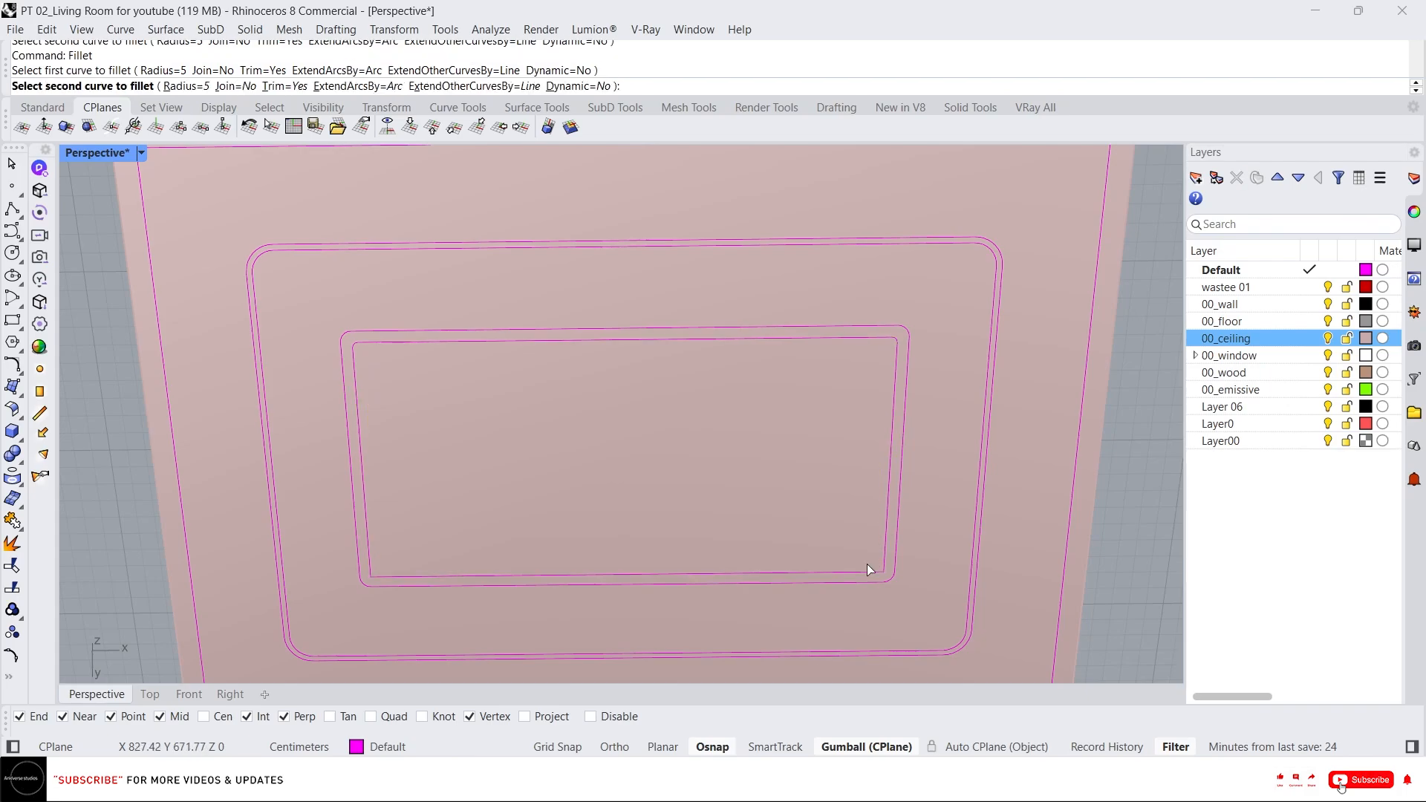
click(865, 572)
key(Return)
click(372, 554)
click(382, 577)
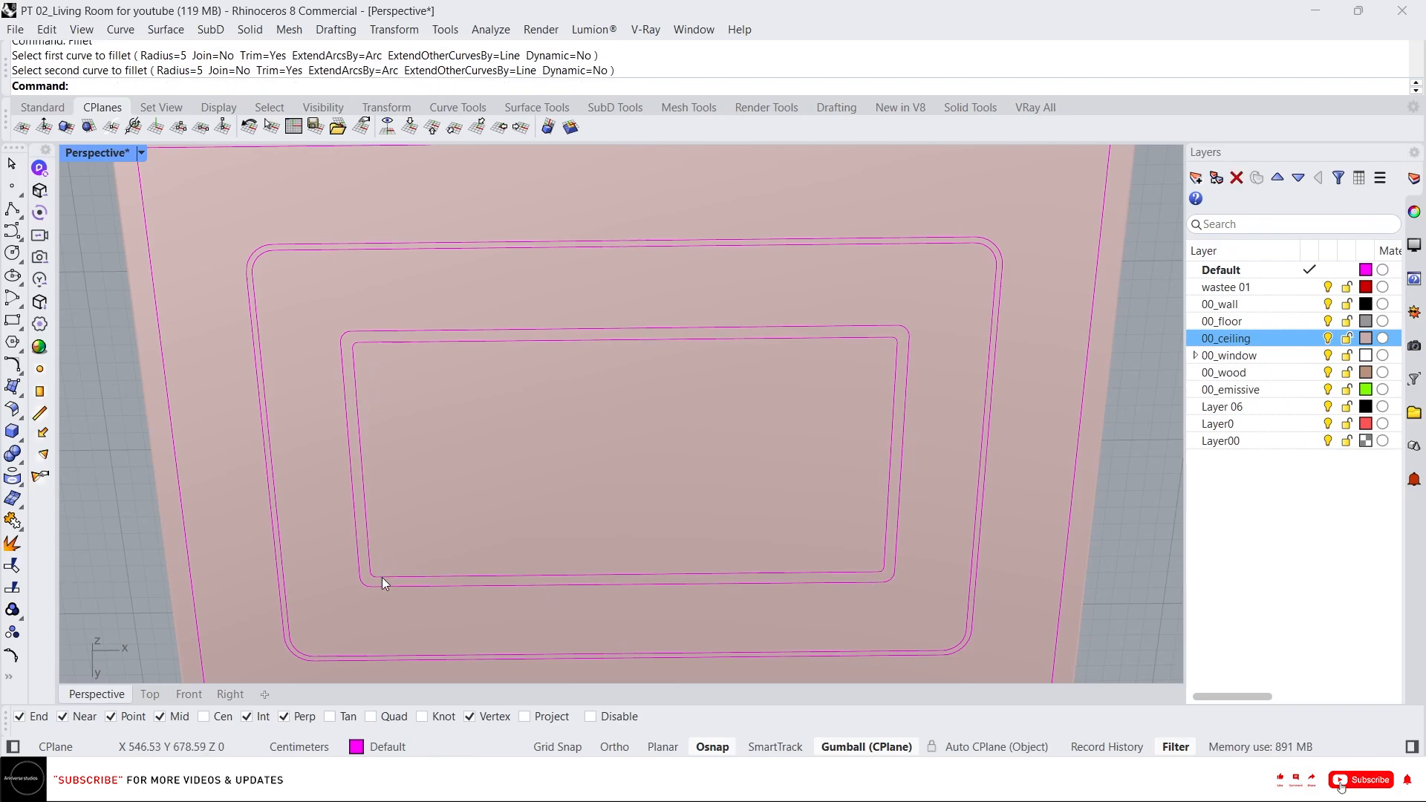
Join the newly filleted curves into one closed curve.
drag(97, 270, 915, 588)
text(join)
key(Return)
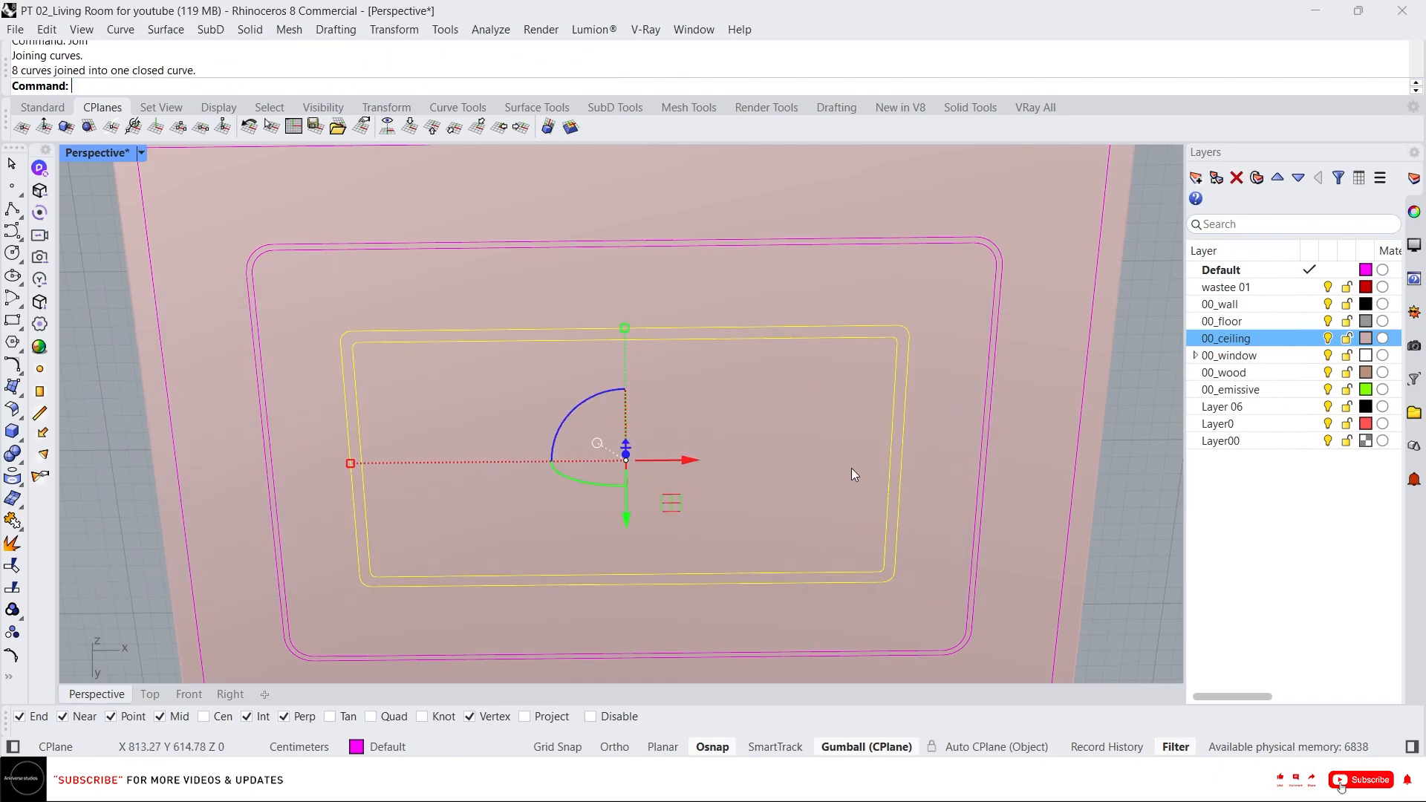
Lock the ceiling slab so only the curves stay selectable.
click(884, 469)
key(Return)
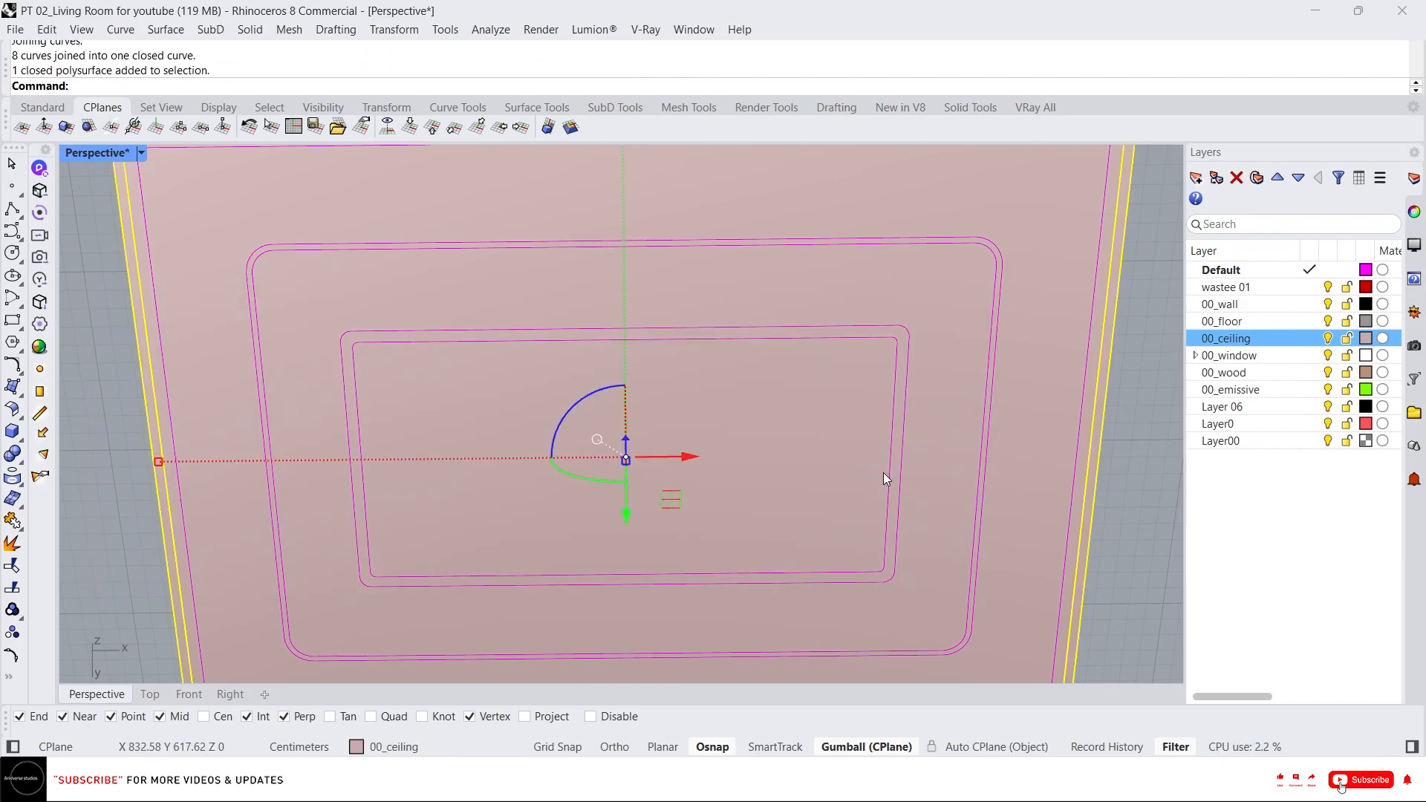
middle_click(903, 434)
click(920, 416)
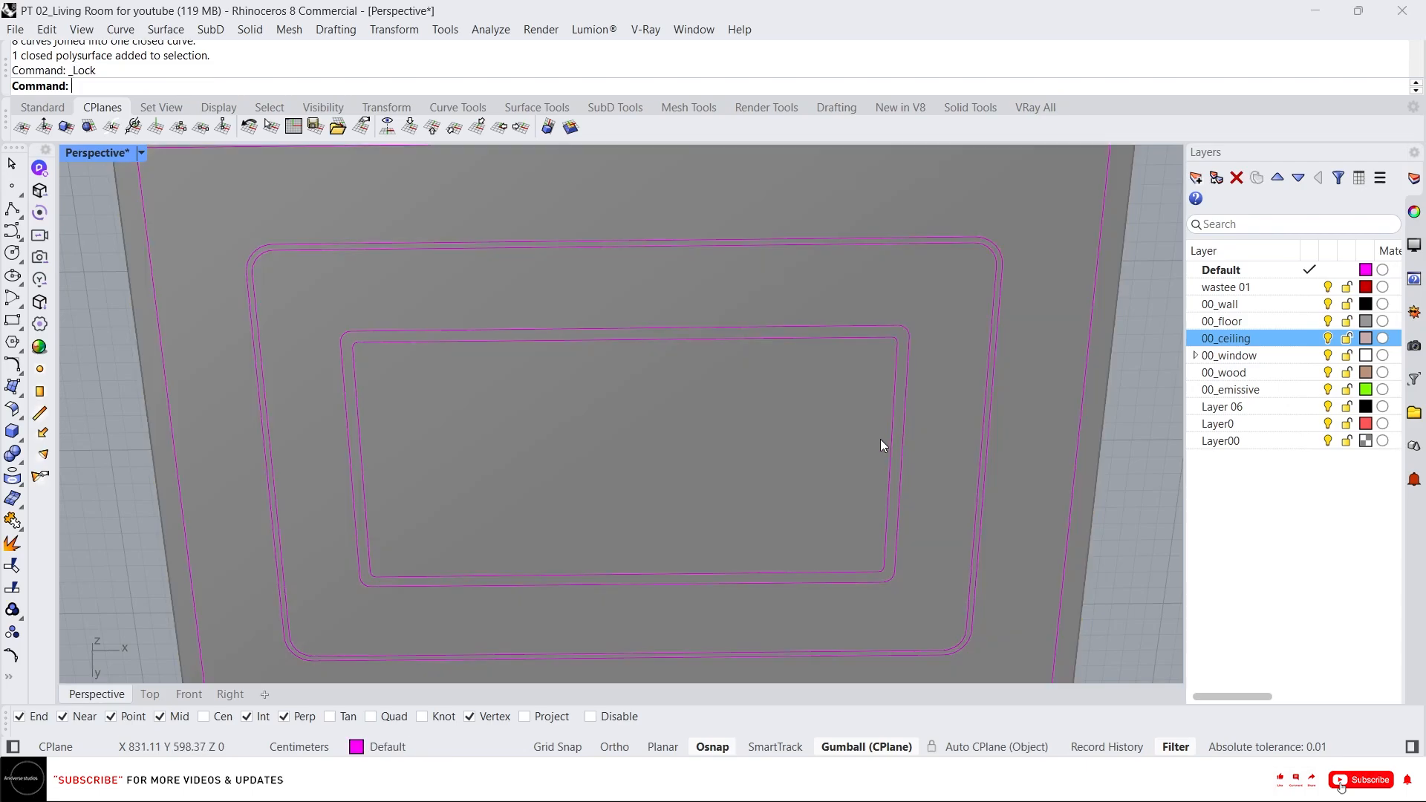
Offset the innermost closed curve 2 inward.
click(888, 444)
text(offset)
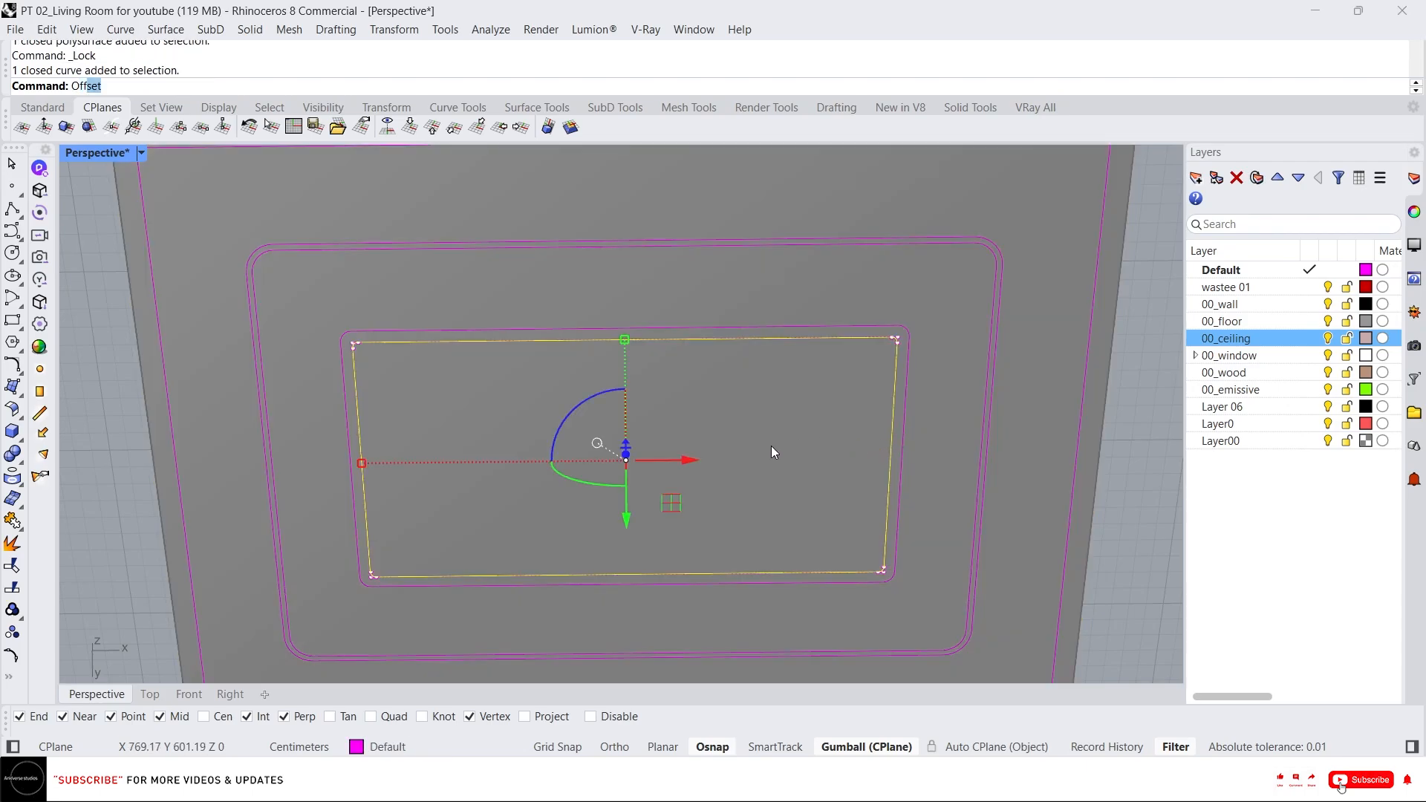
key(Return)
text(2)
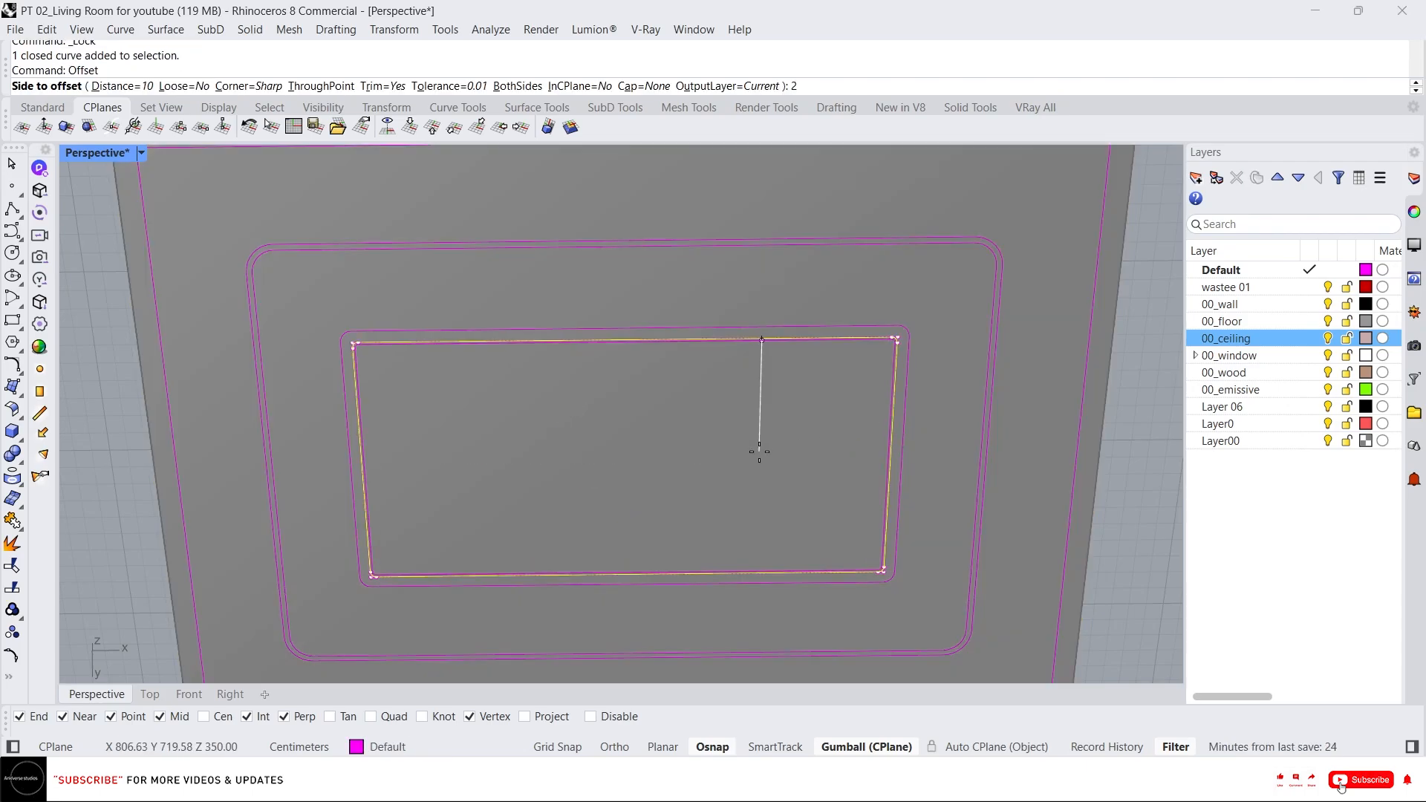
click(515, 378)
scroll(293, 327, up, 5)
scroll(308, 367, down, 5)
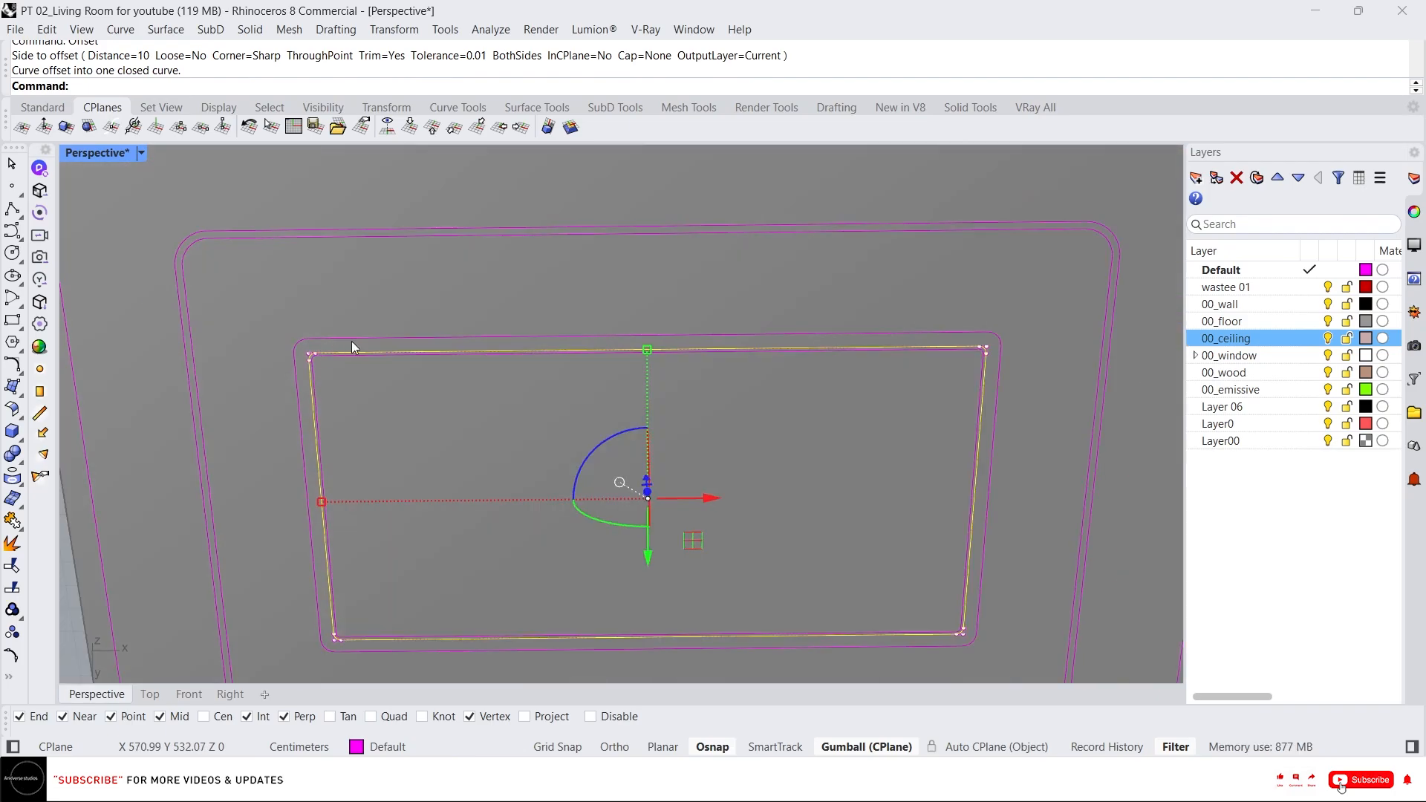
key(Escape)
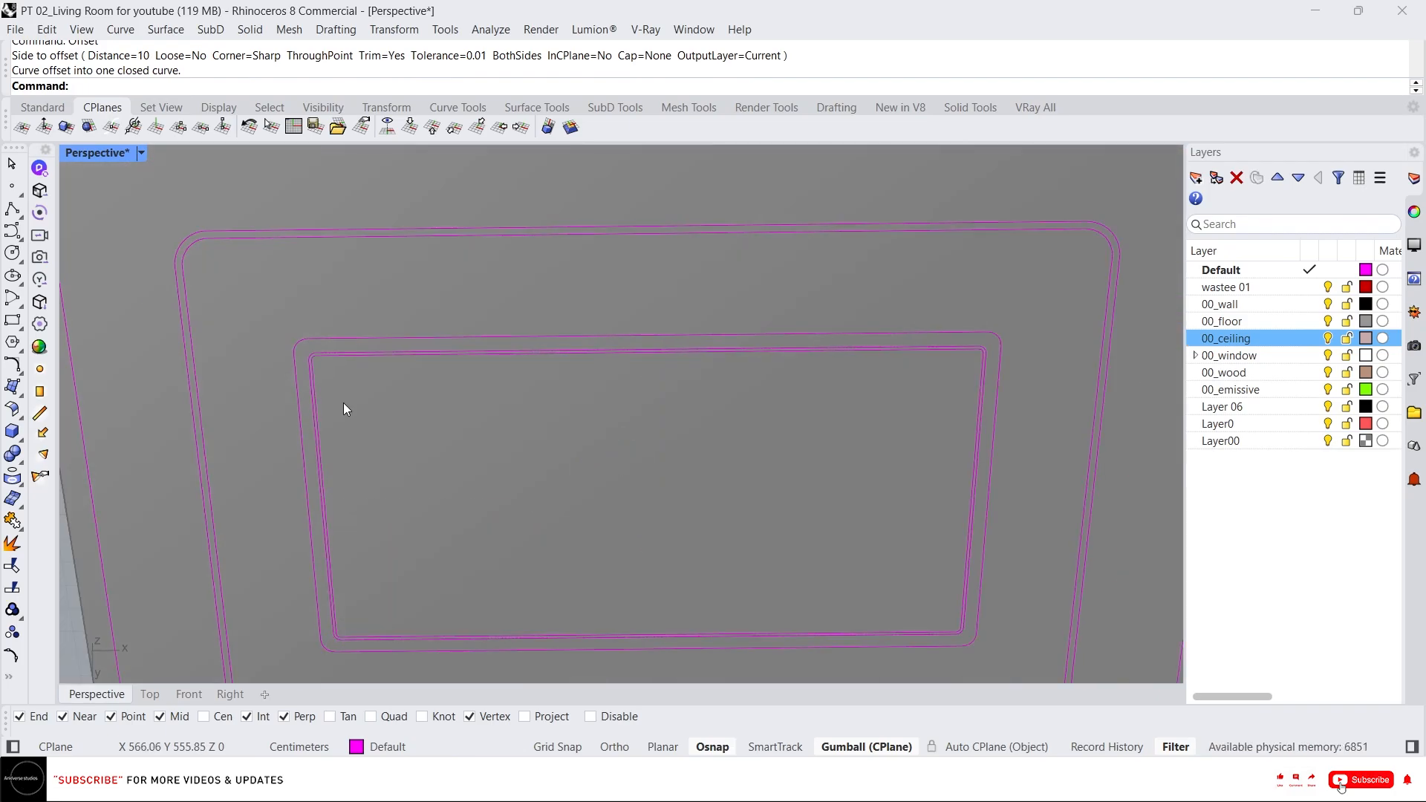
Unlock the ceiling slab.
scroll(343, 402, down, 6)
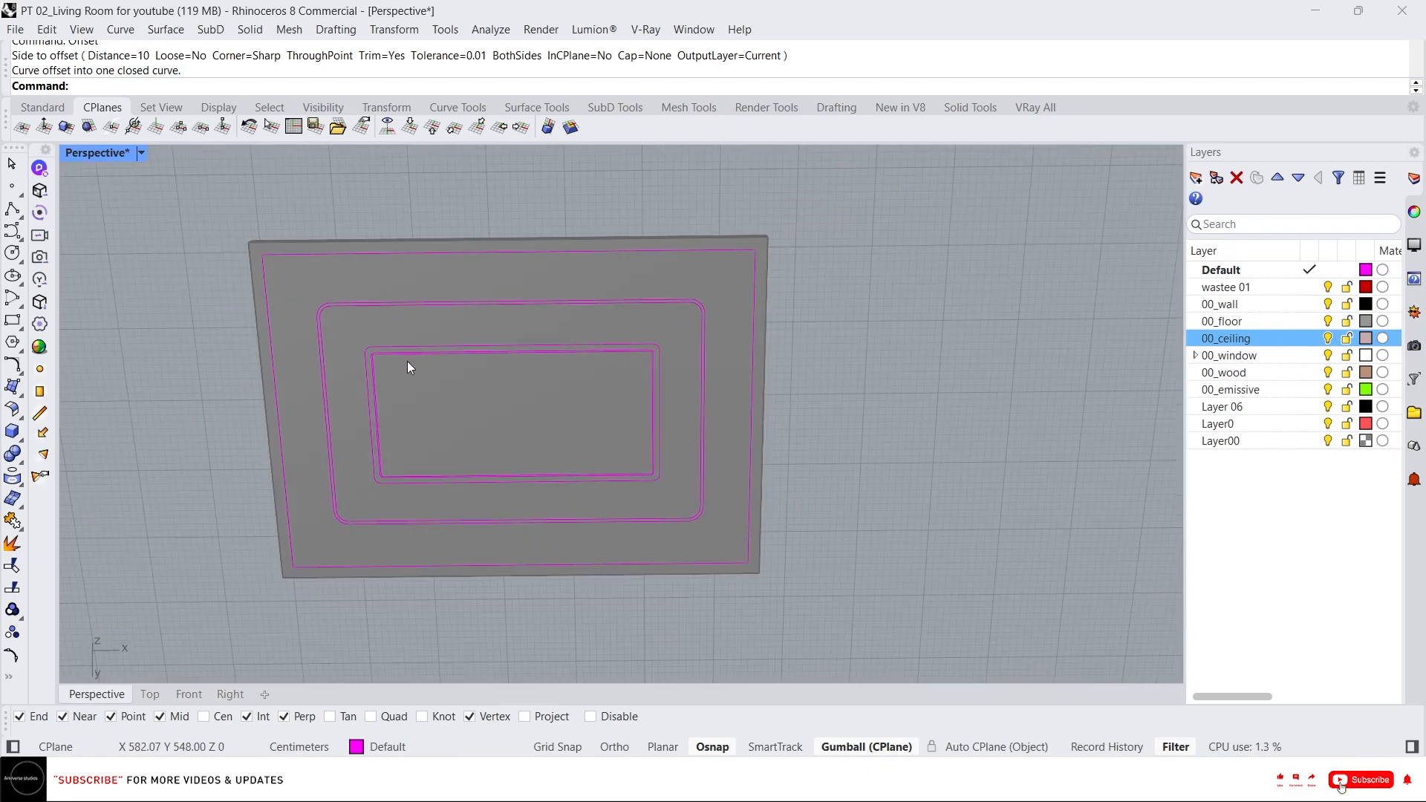
right_drag(407, 364, 382, 410)
middle_click(382, 410)
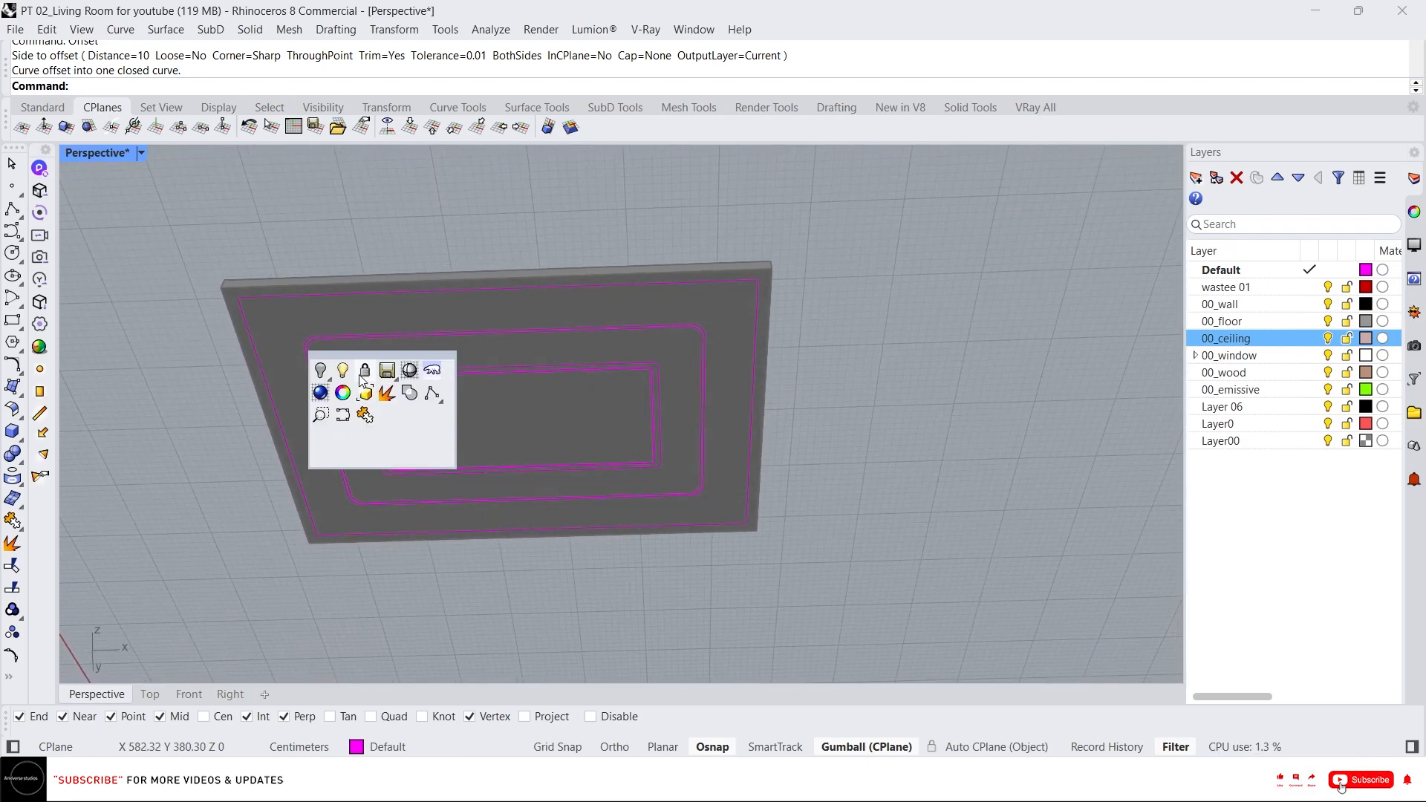
click(363, 375)
scroll(310, 368, up, 3)
scroll(344, 407, up, 2)
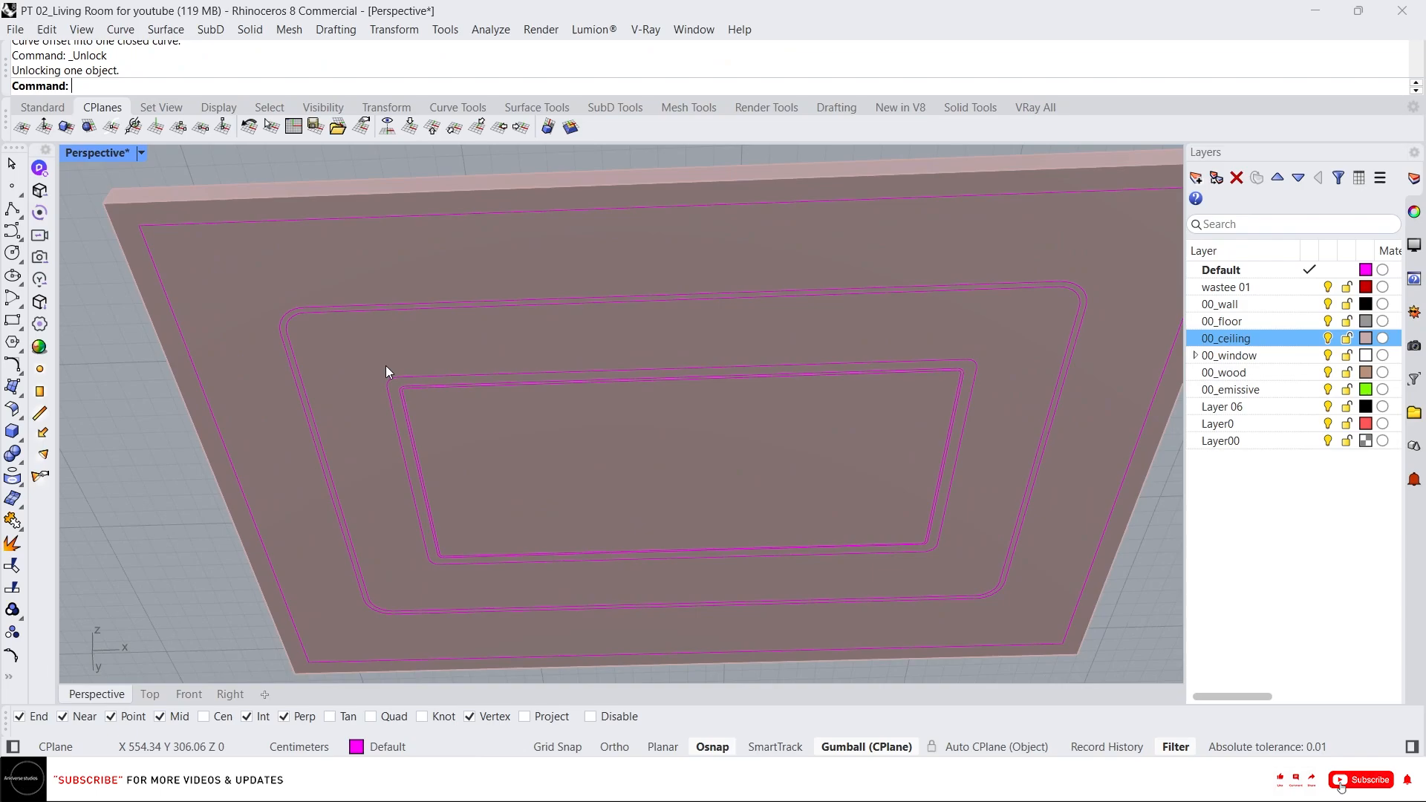
Push-pull the ceiling band between the middle and inner curve rings by 10 cm.
text(x)
key(Return)
click(342, 387)
key(Return)
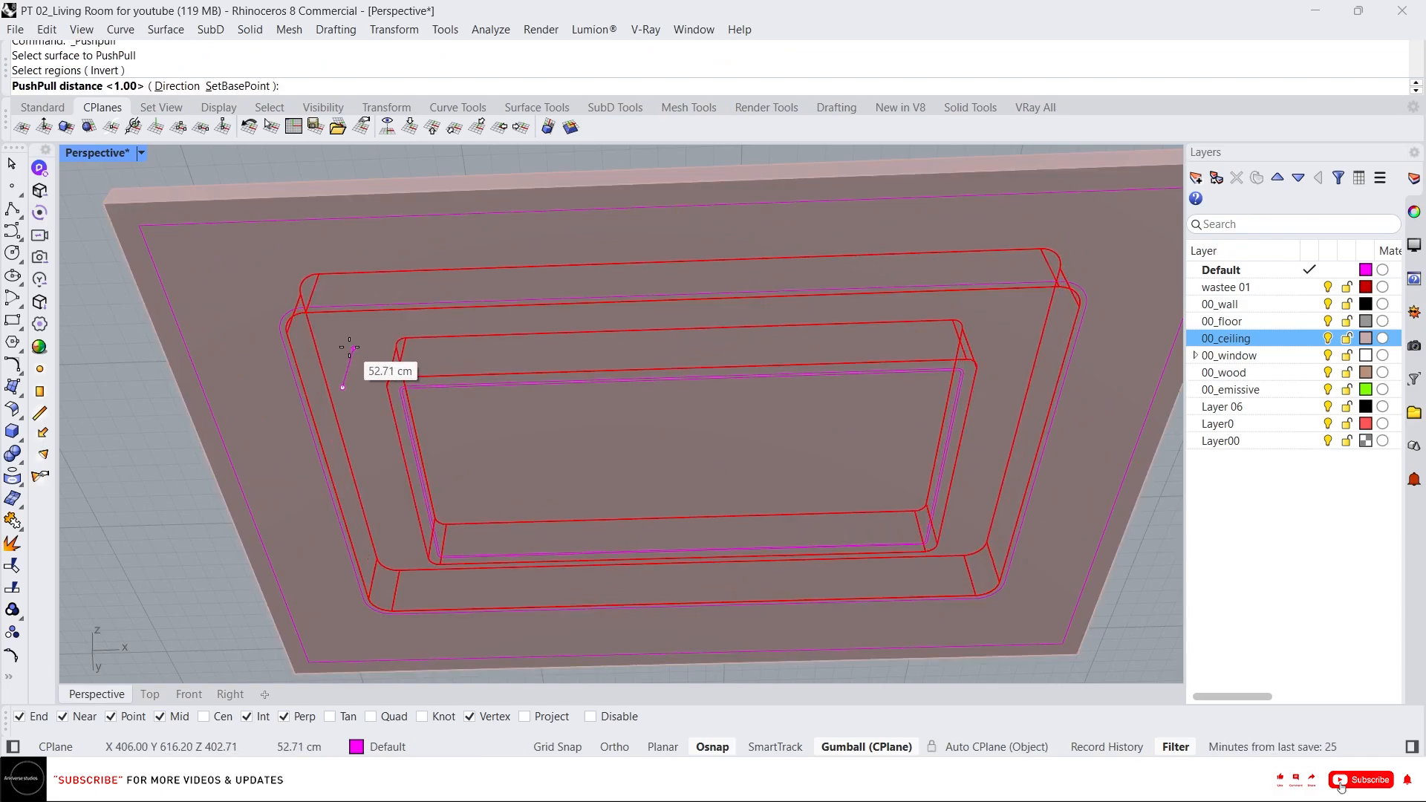
text(10)
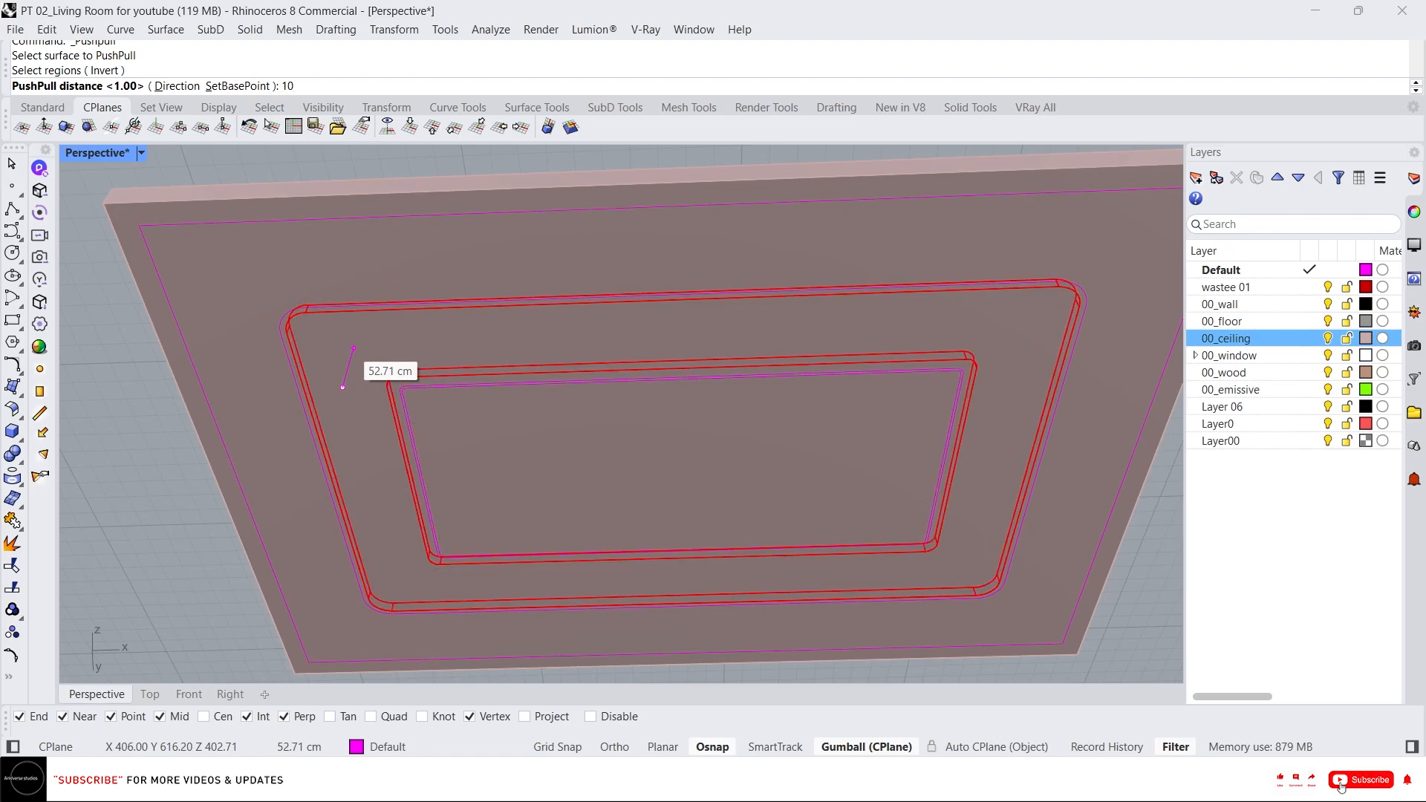
key(Return)
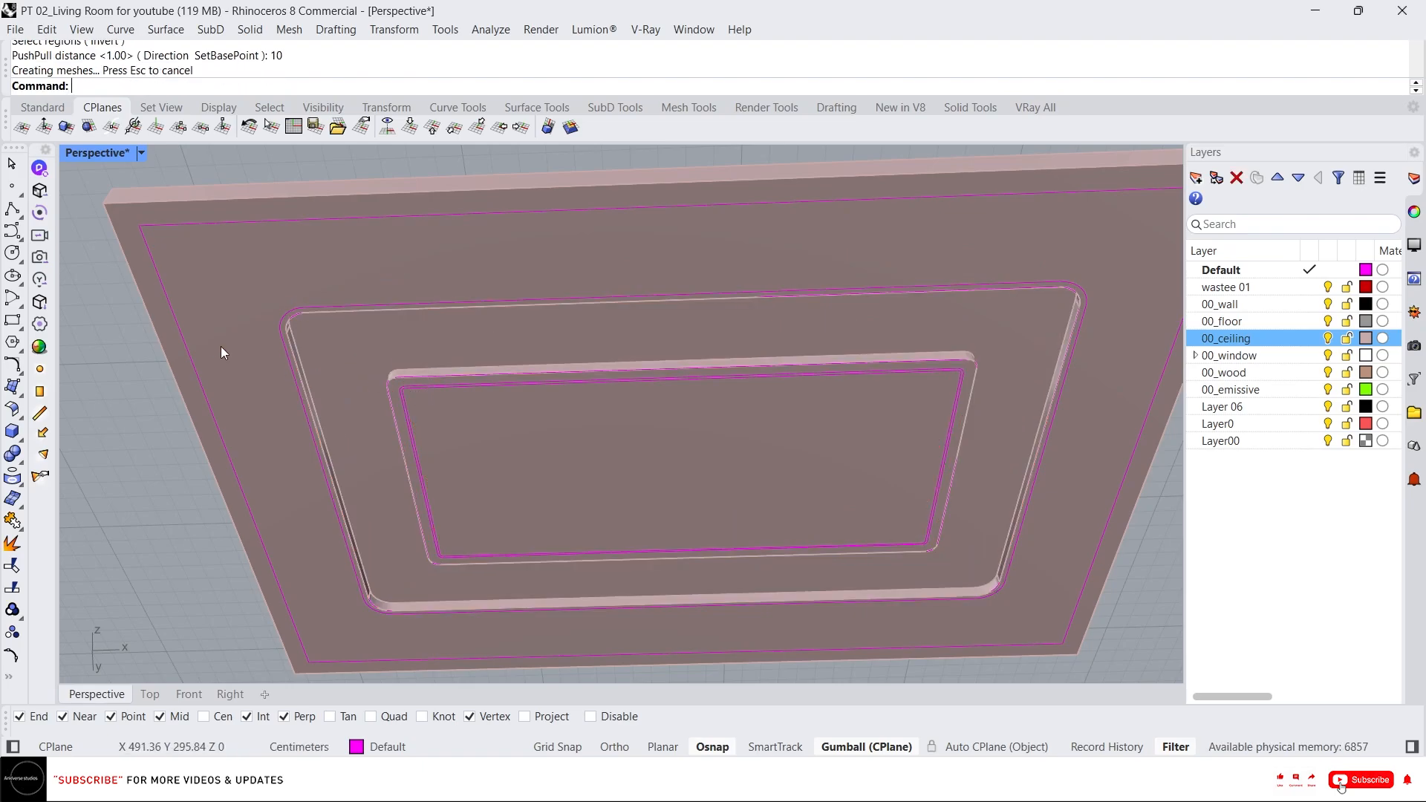
Push-pull the narrow strip between the middle ring's double curves by 2.5 cm.
right_drag(349, 339, 303, 363)
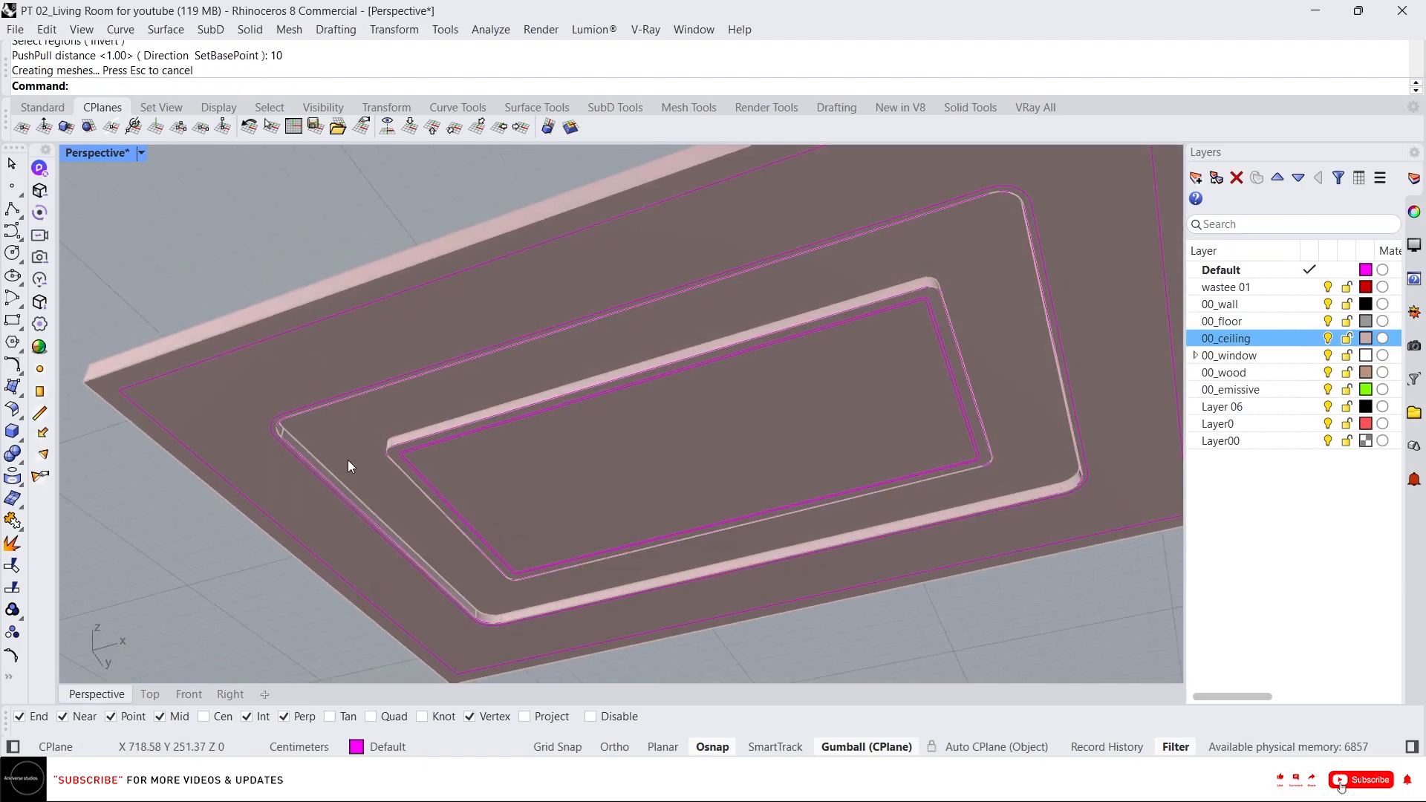
scroll(310, 458, up, 14)
text(x)
key(Return)
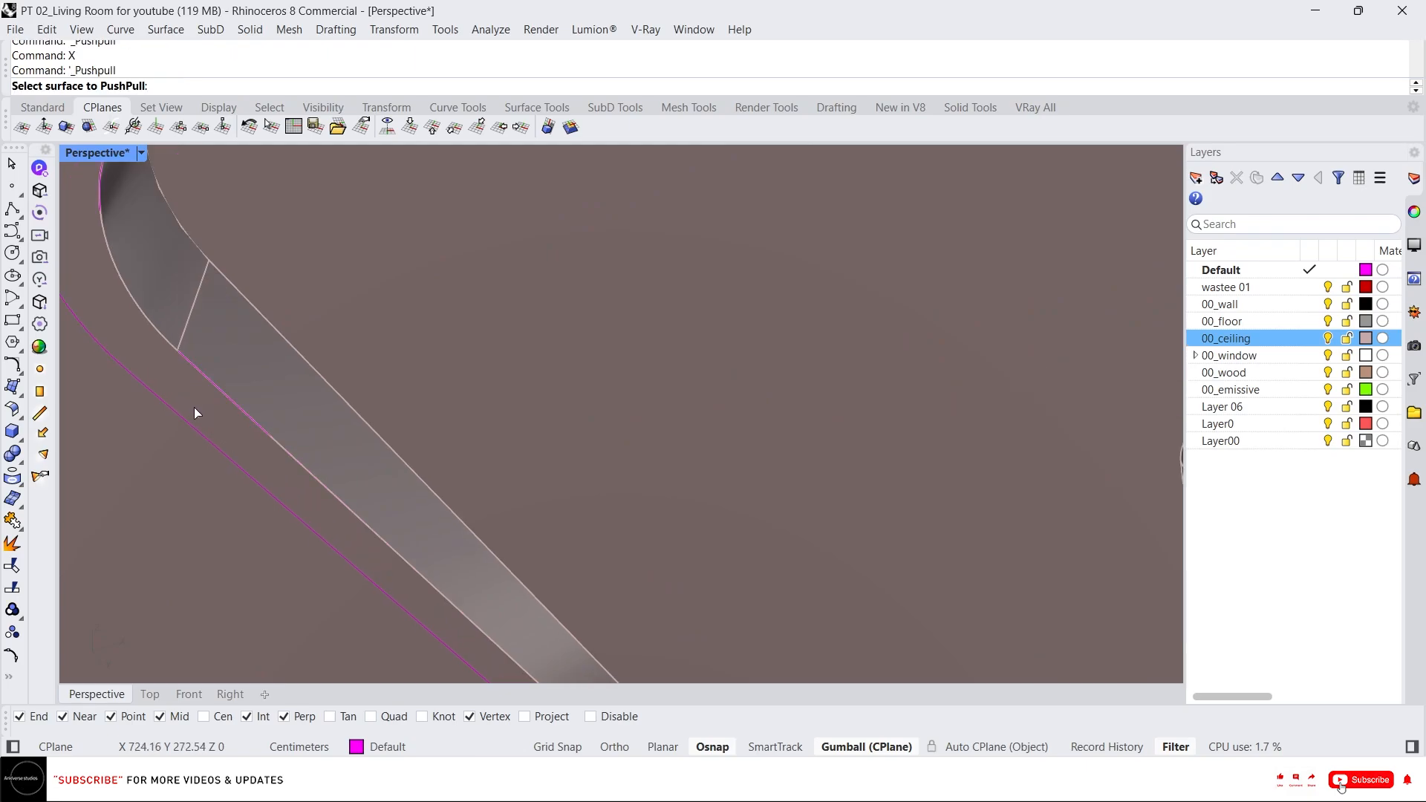
click(194, 407)
click(238, 401)
key(Return)
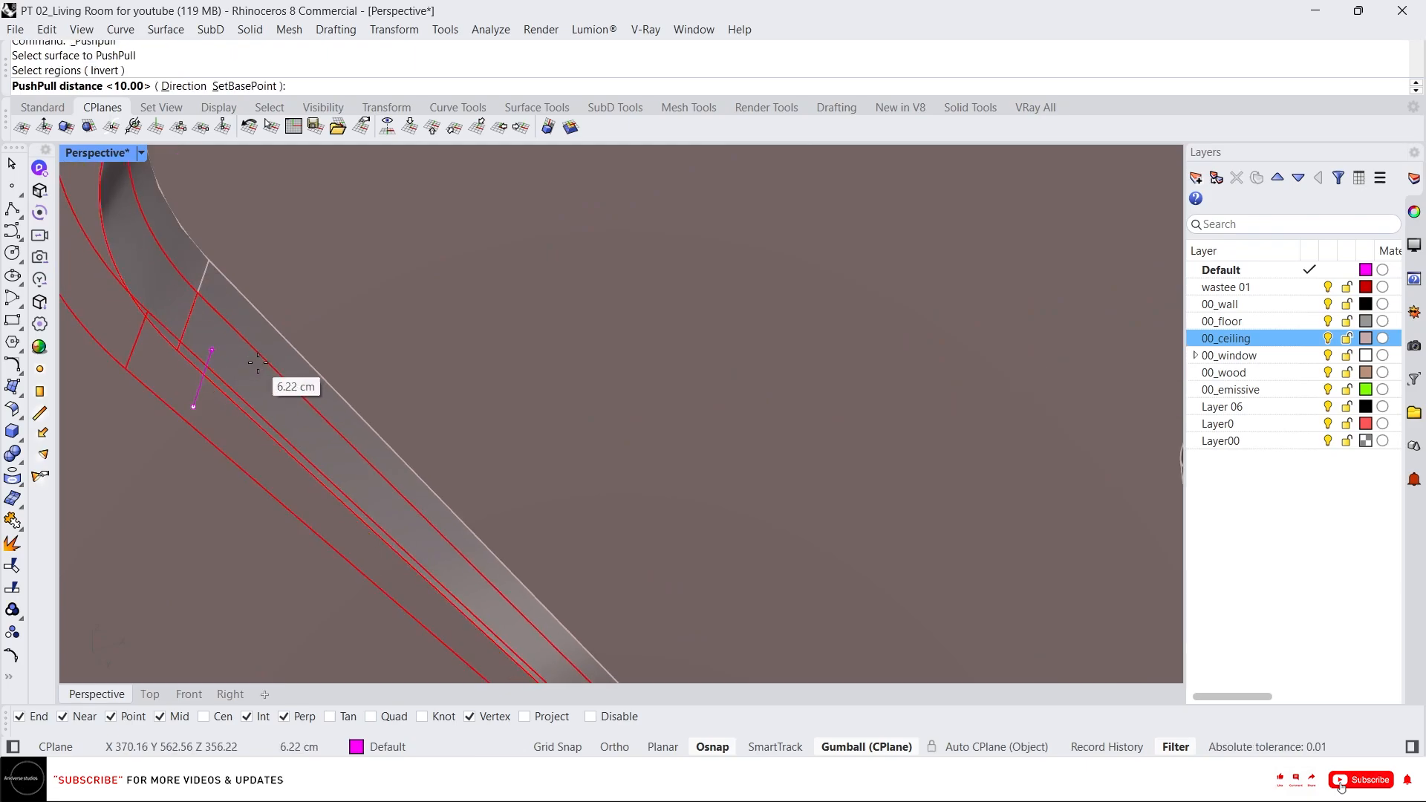
text(2.5)
key(Return)
Push-pull the ceiling region between the middle ring and the inner raised border by 5 cm.
scroll(266, 362, down, 3)
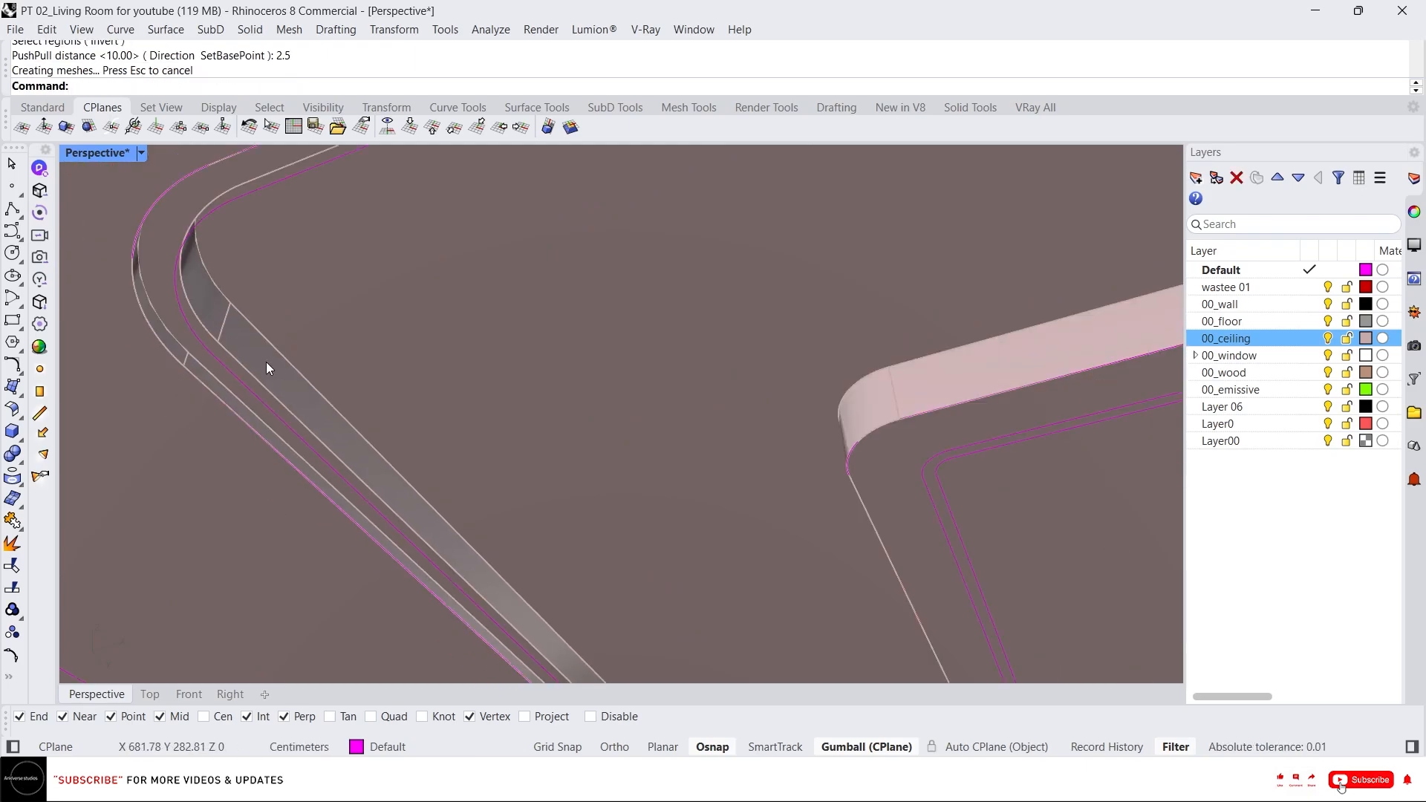
scroll(269, 363, down, 2)
scroll(330, 324, down, 1)
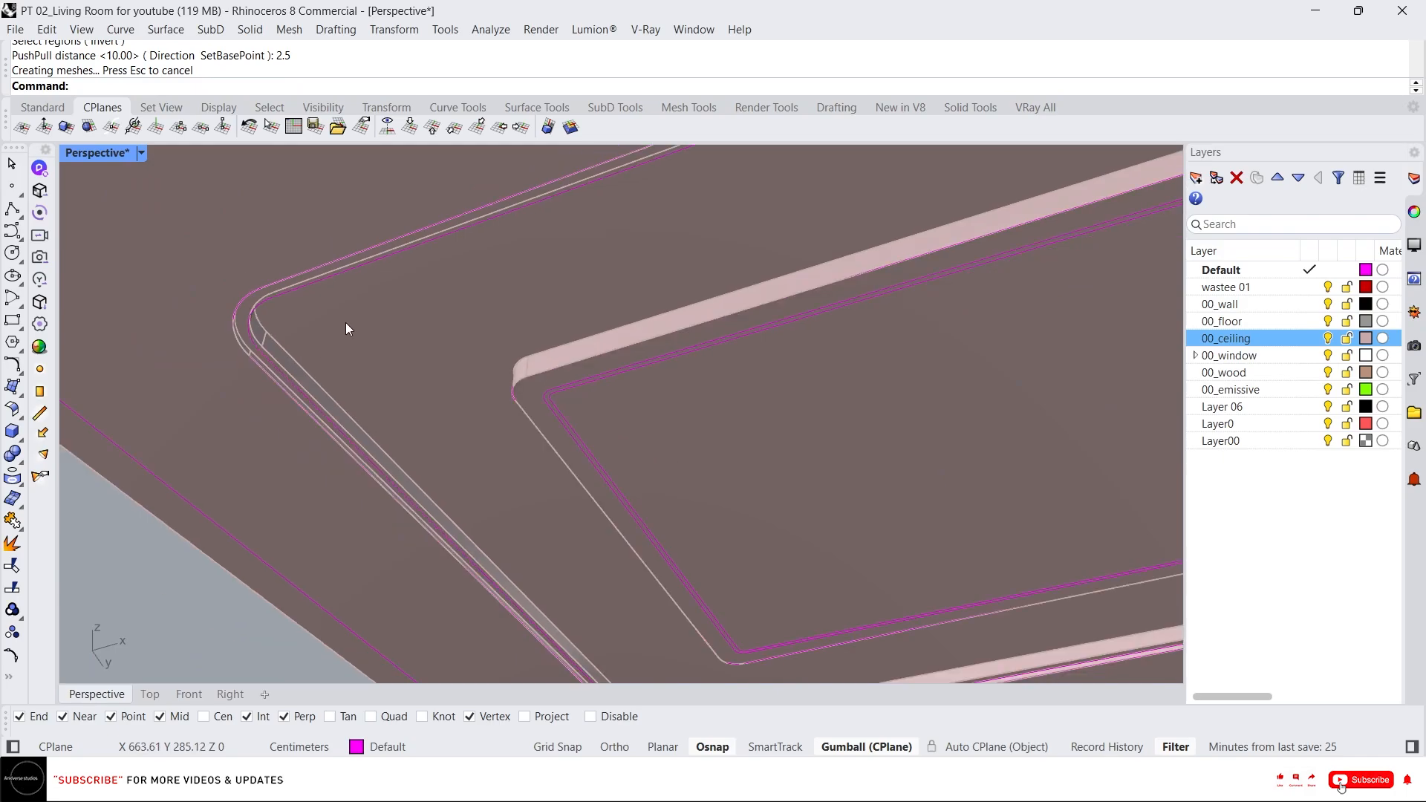
scroll(346, 327, up, 2)
text(x)
key(Return)
click(356, 320)
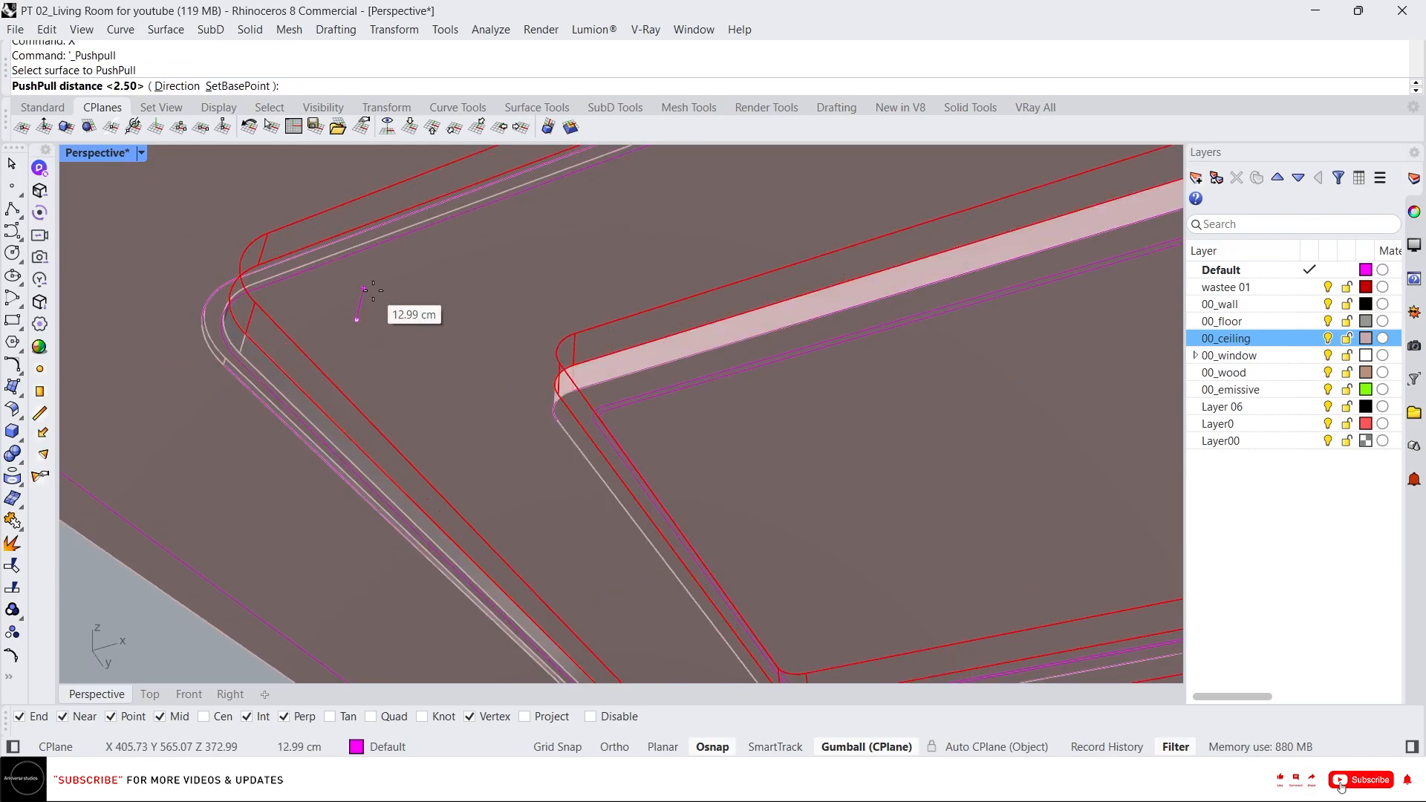
text(5)
key(Return)
Measure the height of the inner raised ceiling border.
scroll(374, 332, down, 2)
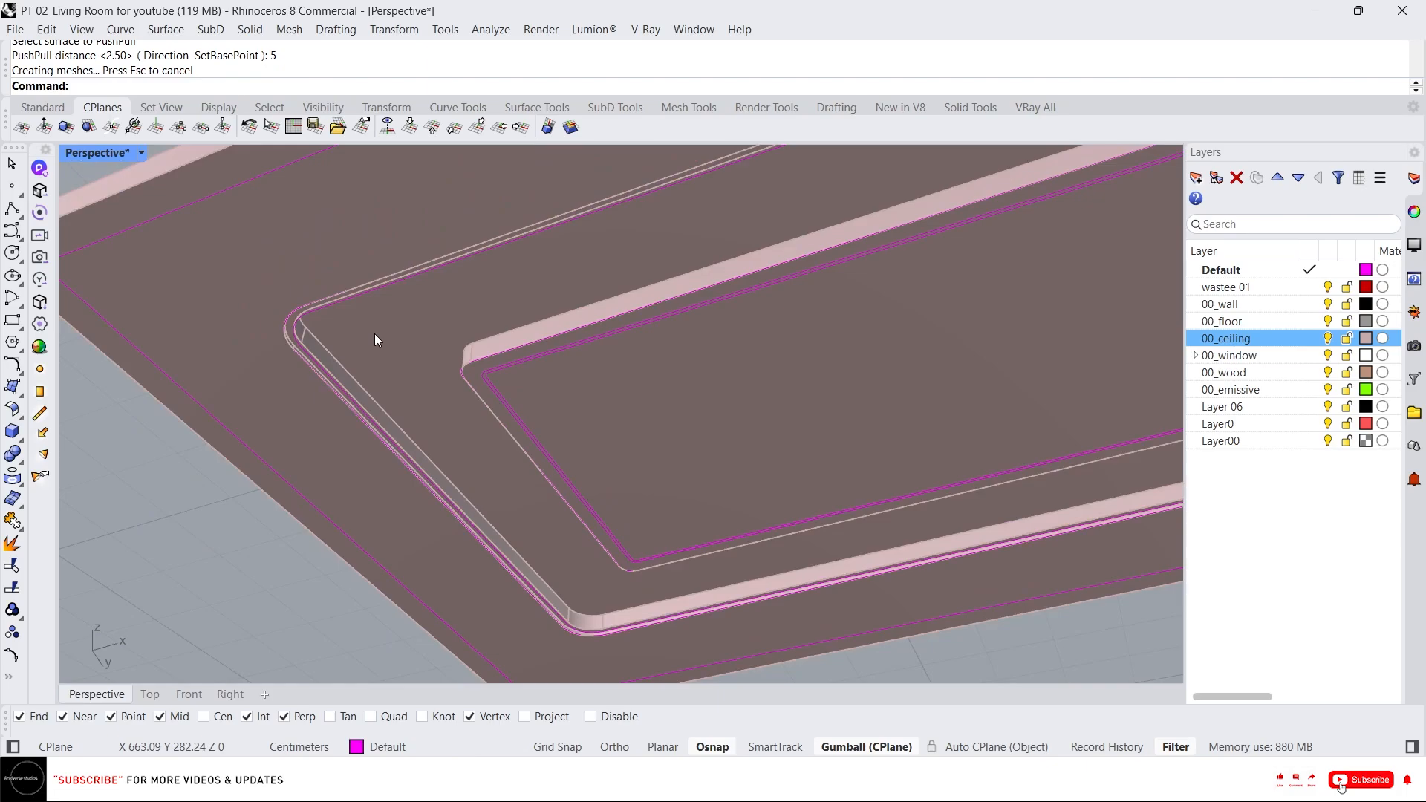
scroll(374, 332, down, 3)
scroll(446, 345, up, 5)
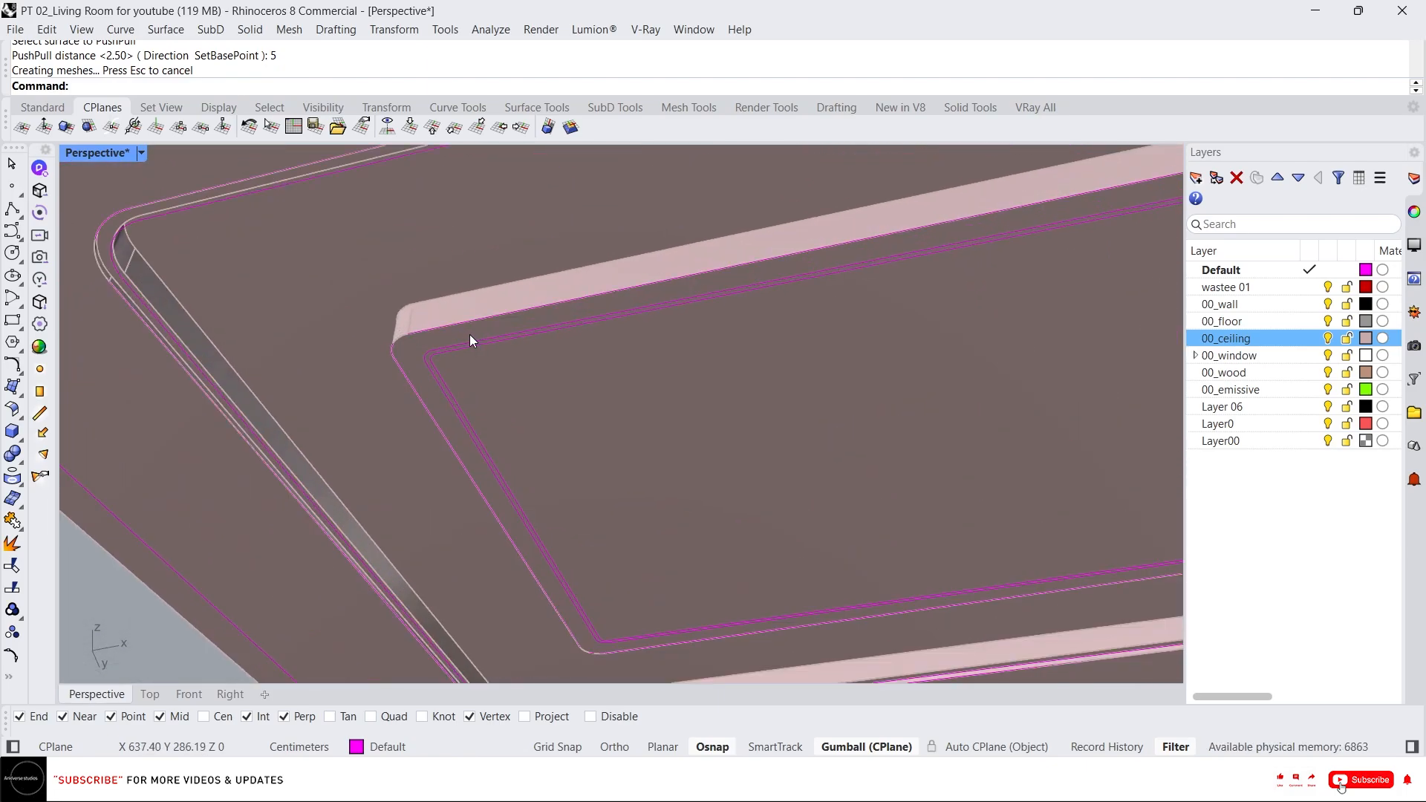
scroll(469, 334, down, 5)
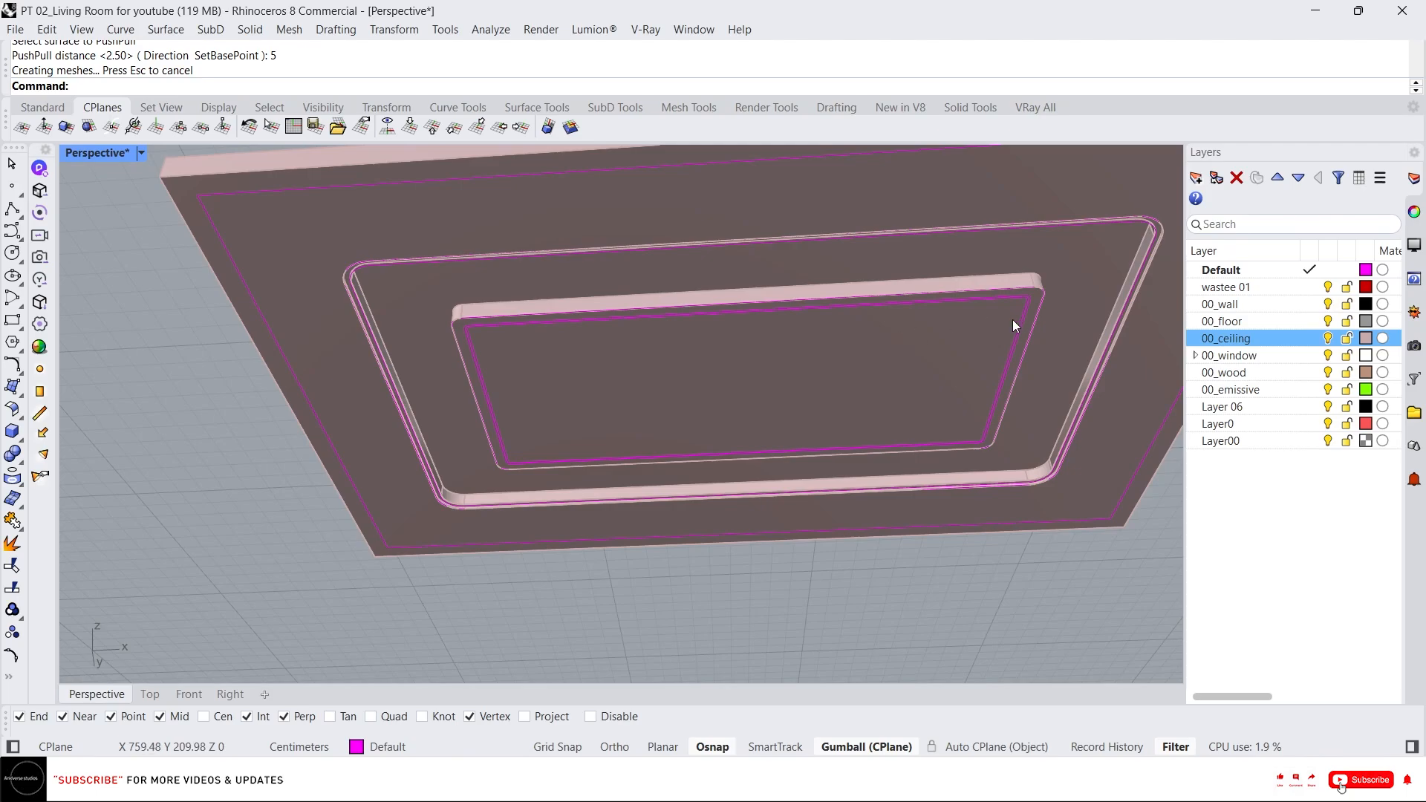
scroll(1018, 301, up, 3)
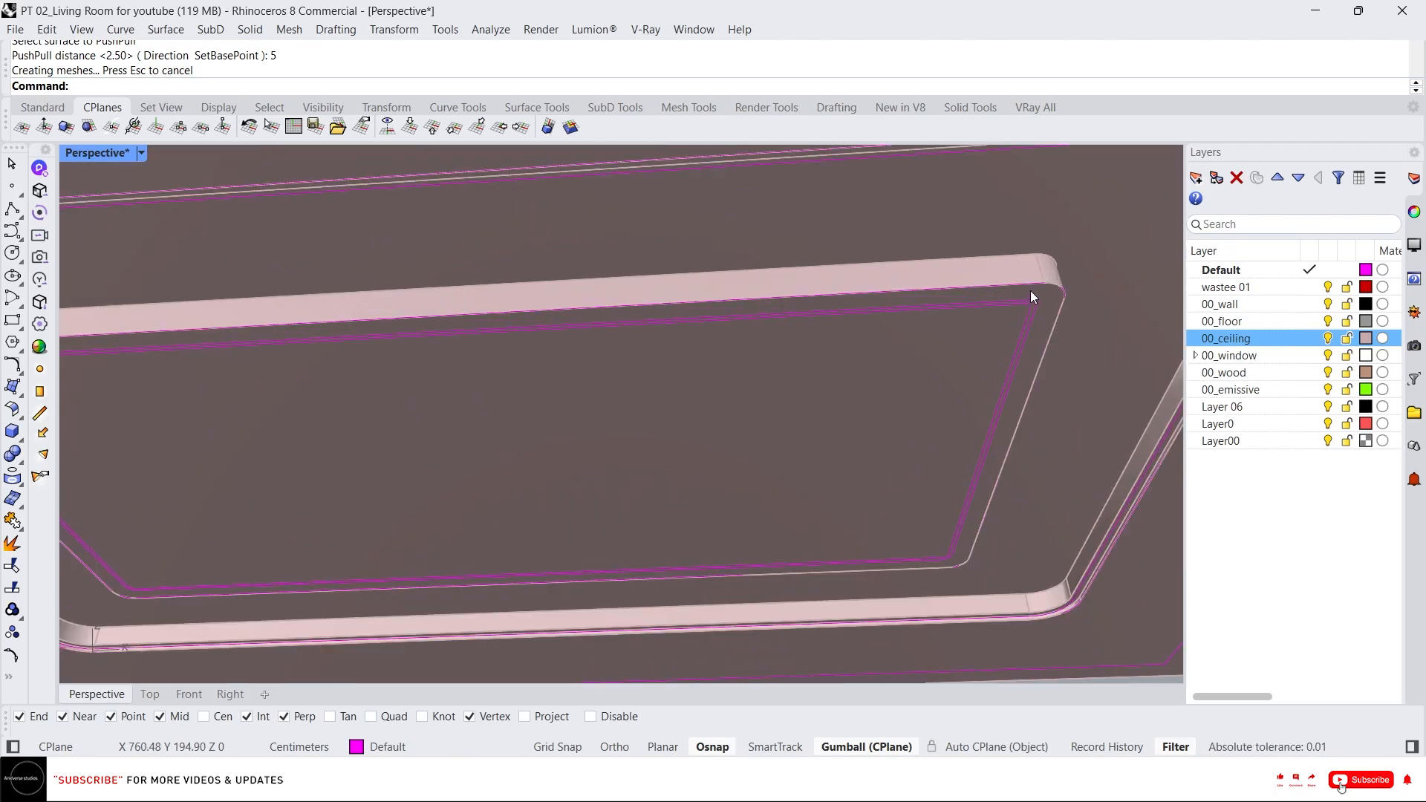
text(d)
key(Return)
click(1031, 283)
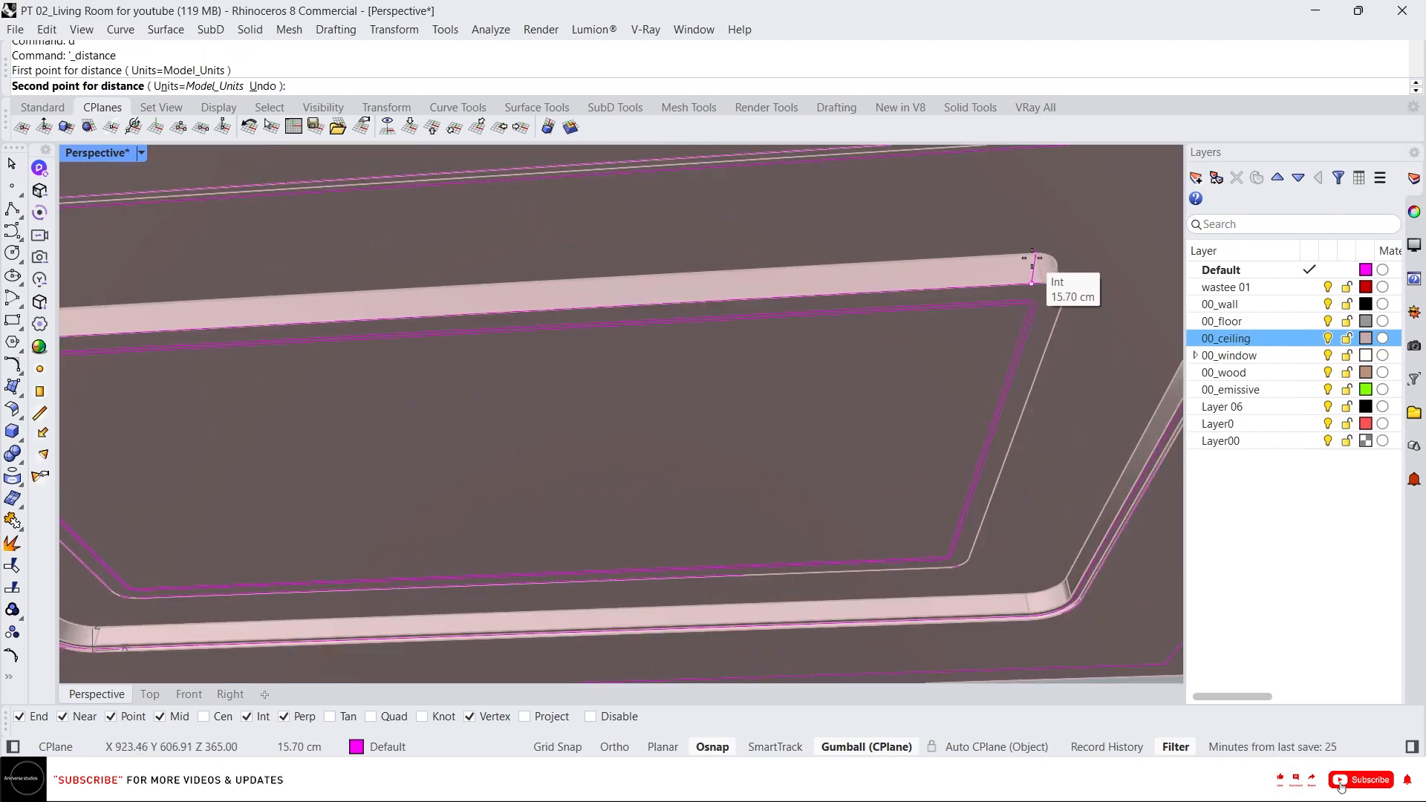
key(Escape)
scroll(1043, 297, down, 3)
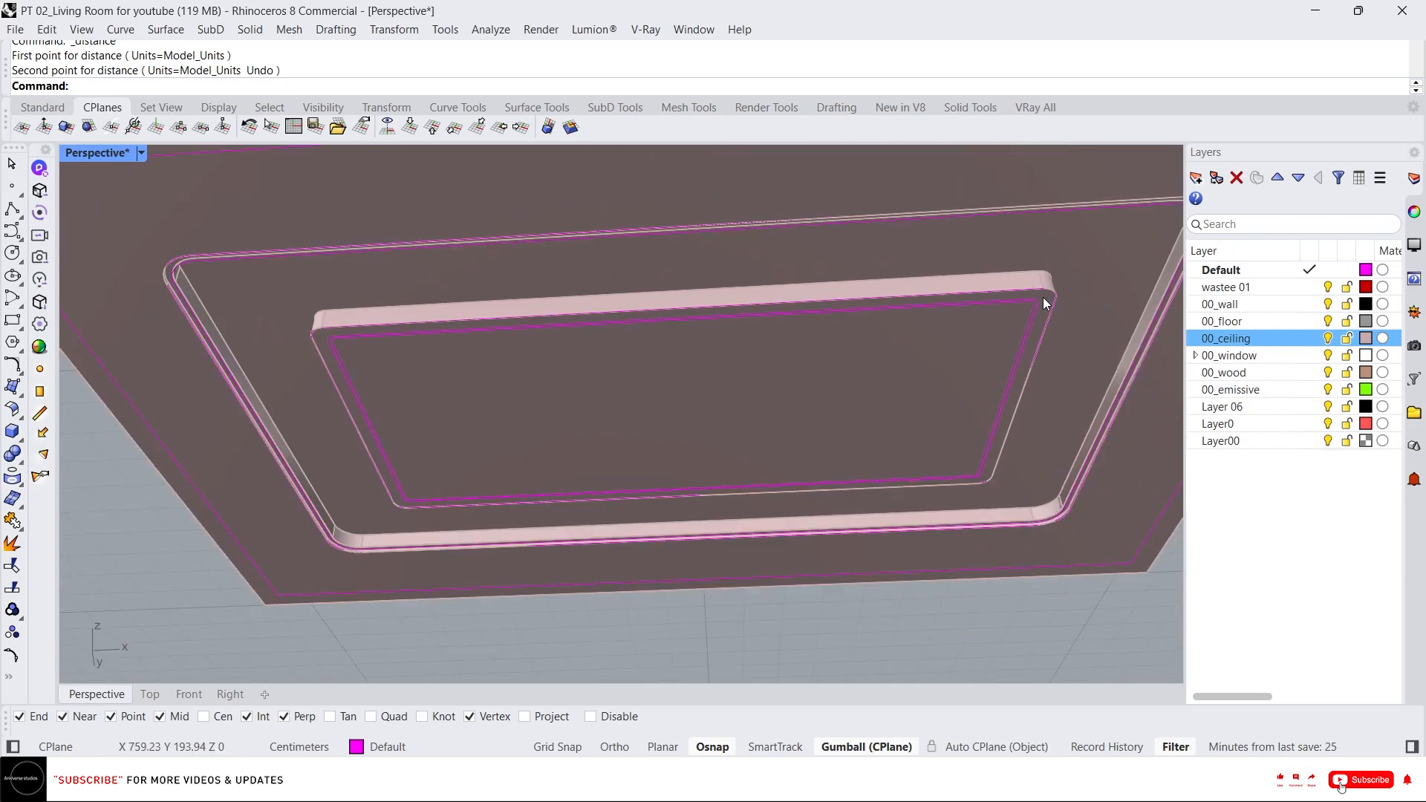
Try push-pulling faces of the inner raised border several times, undoing the last attempt.
scroll(1033, 302, up, 3)
scroll(1033, 302, up, 2)
text(x)
key(Return)
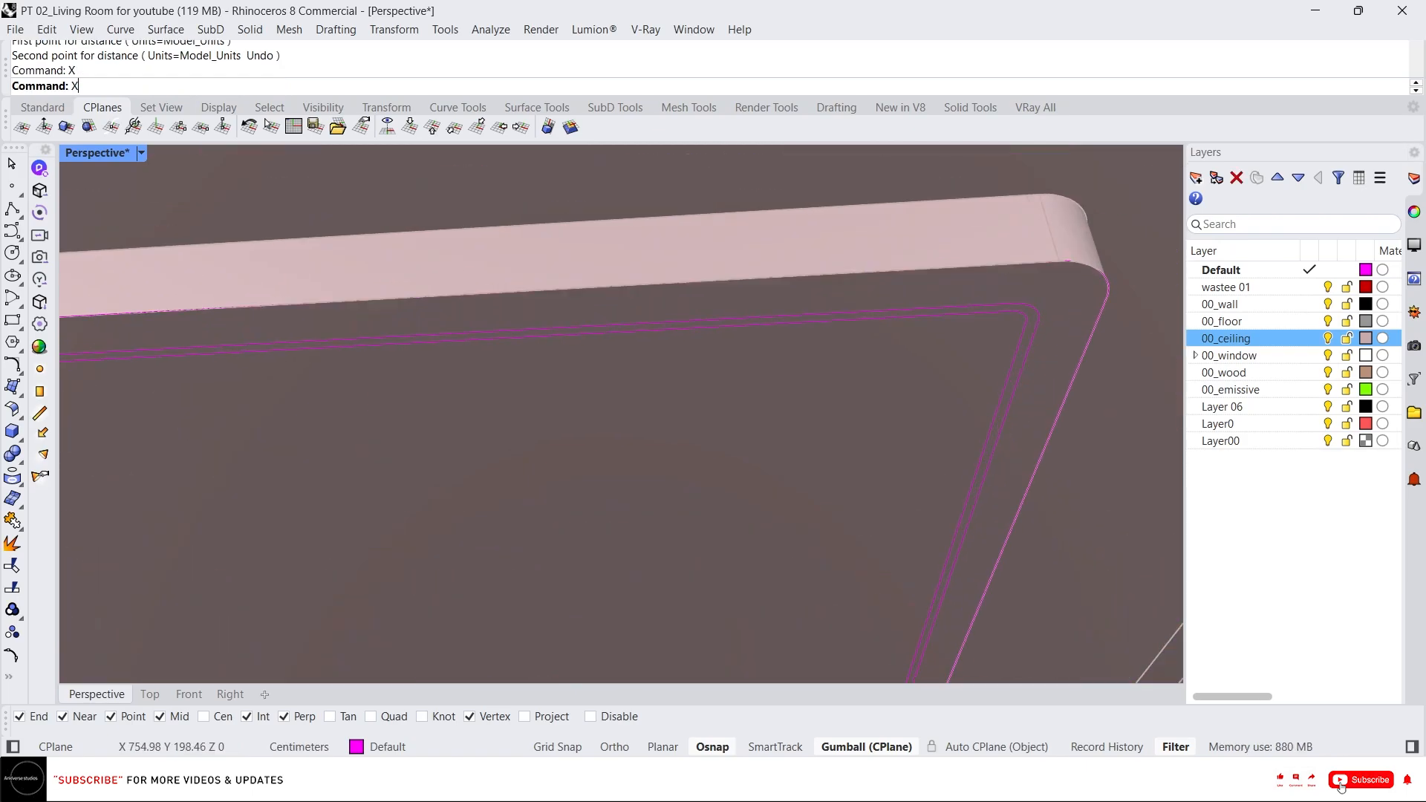
click(1053, 287)
key(Return)
click(1049, 229)
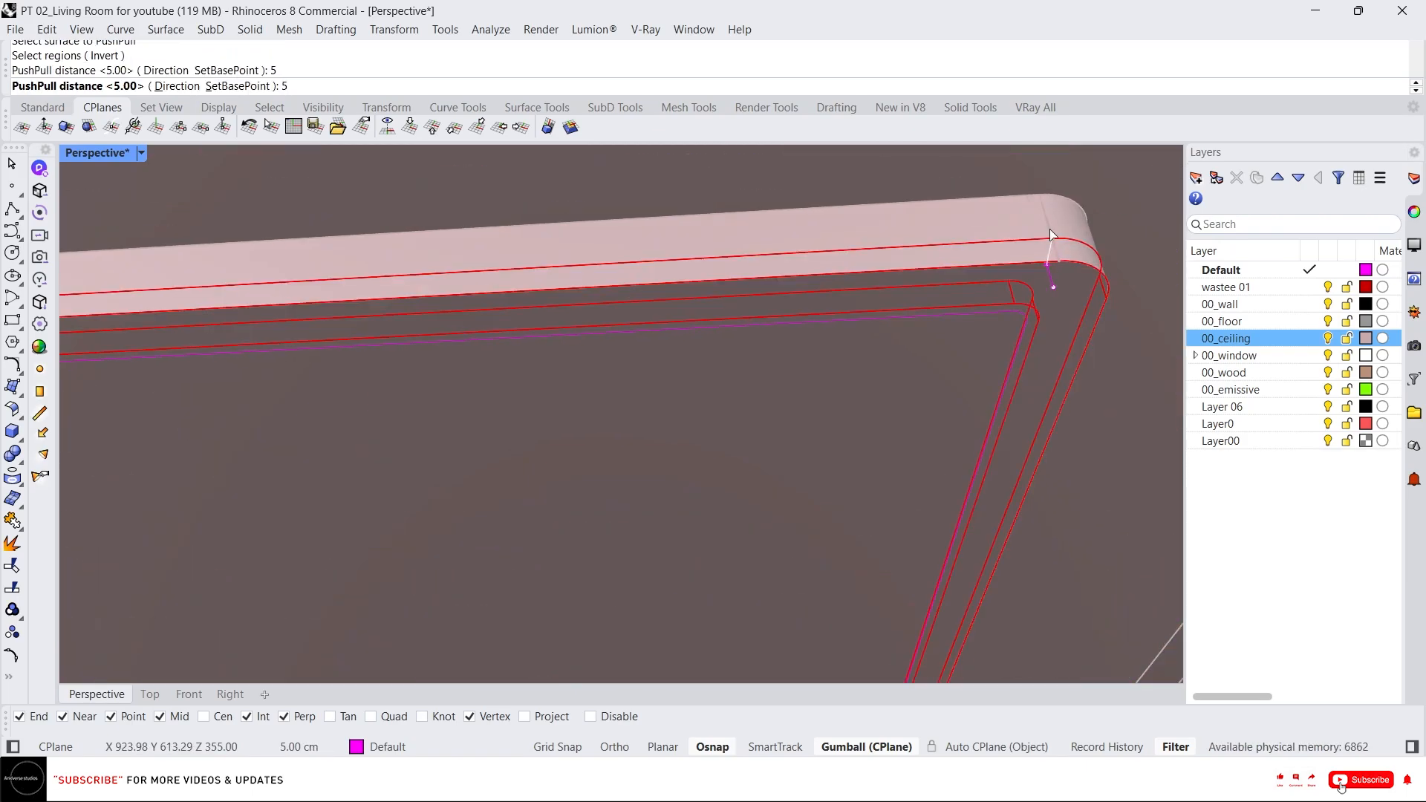
text(x)
key(Return)
key(Escape)
click(893, 350)
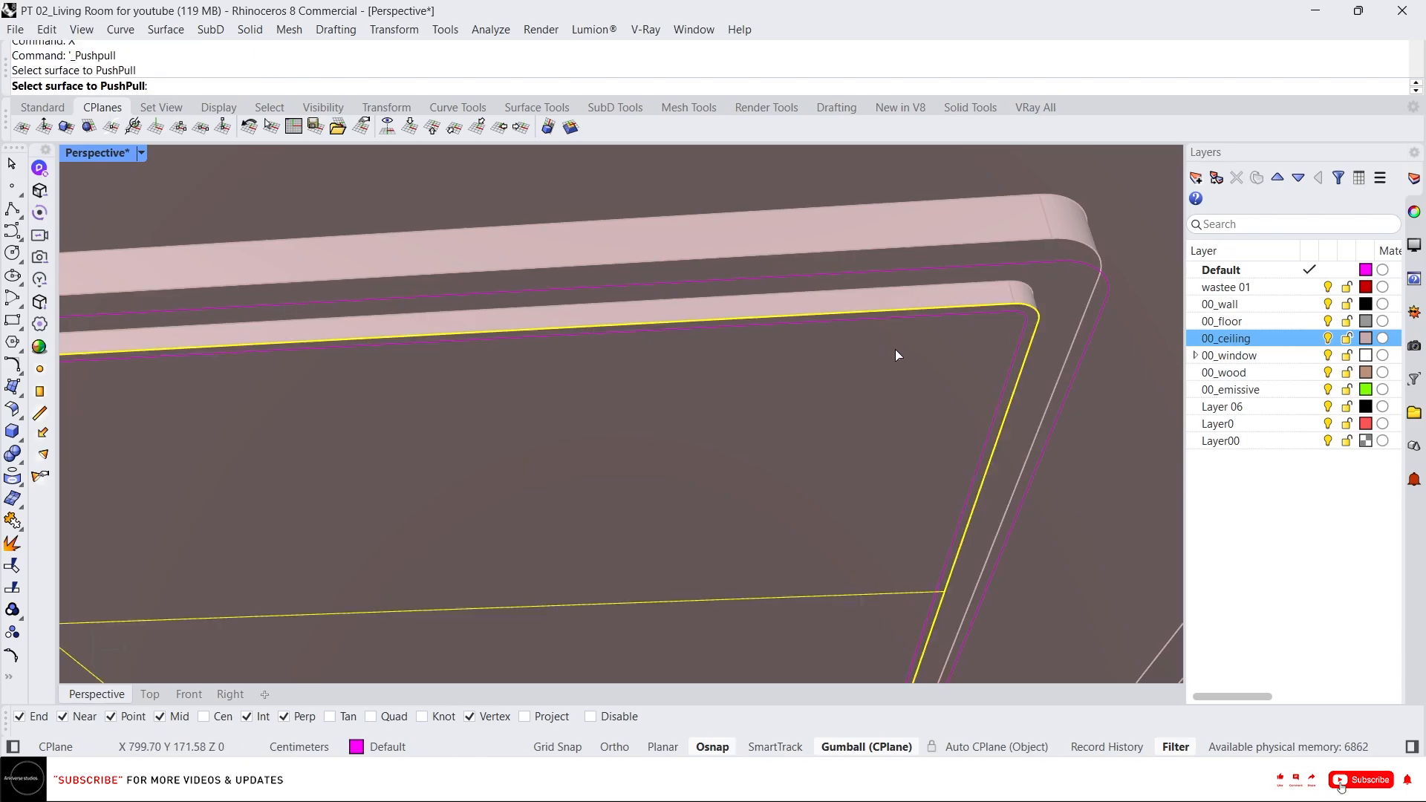
key(Return)
click(1030, 299)
scroll(1015, 319, up, 2)
text(x)
key(Return)
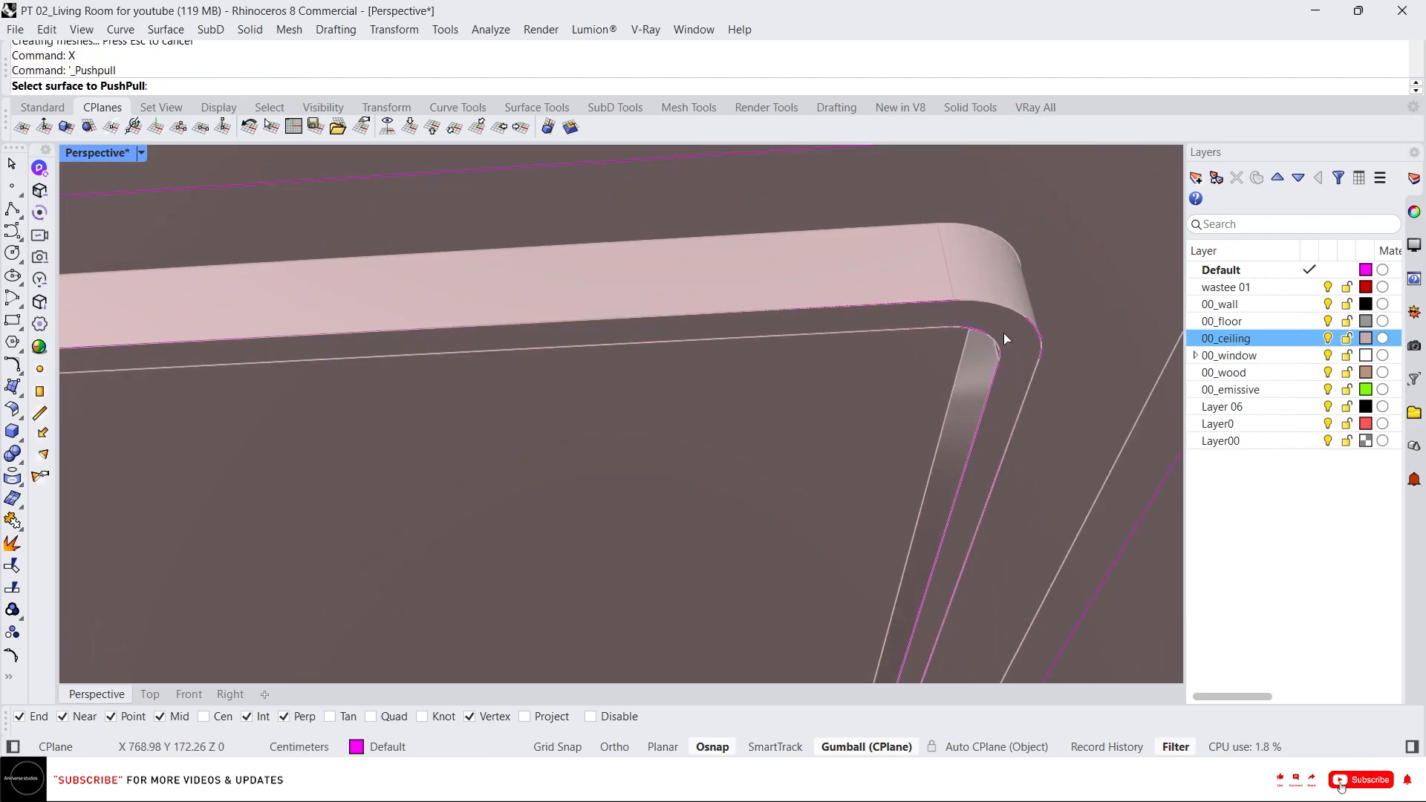
click(1004, 332)
key(Return)
click(995, 255)
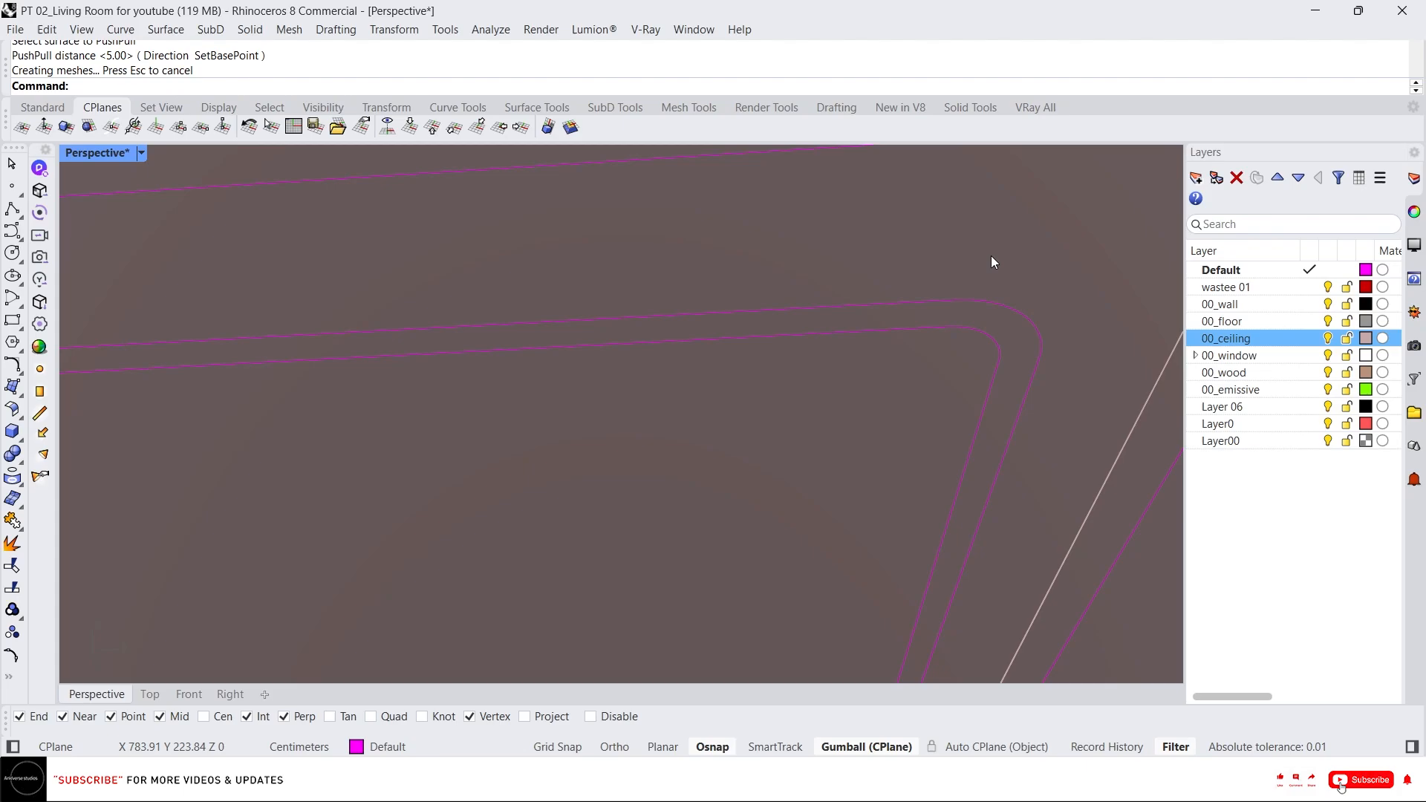
key(ctrl+z)
Push-pull the inner raised border's face by 7.5 cm.
text(x)
key(Return)
click(1009, 333)
key(Return)
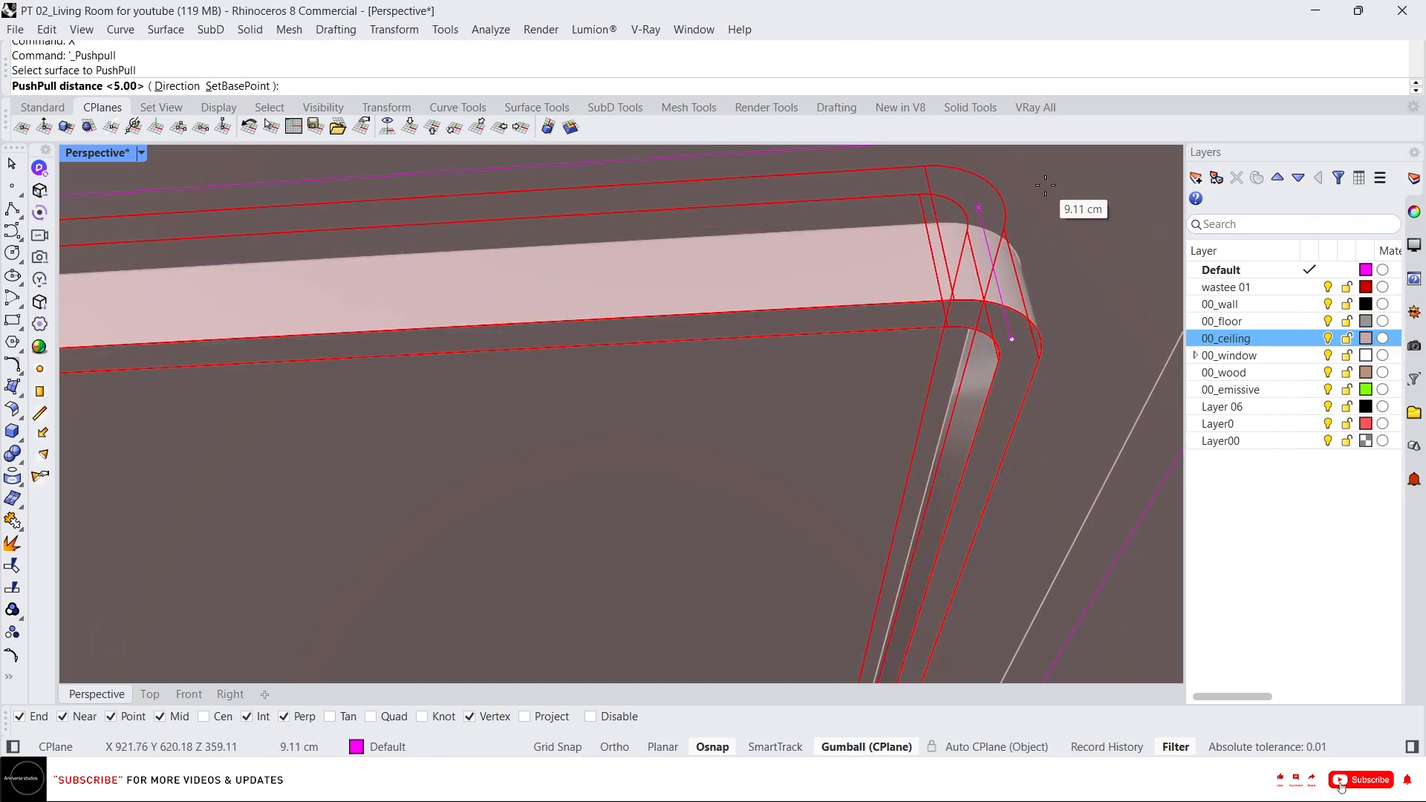
text(7.5)
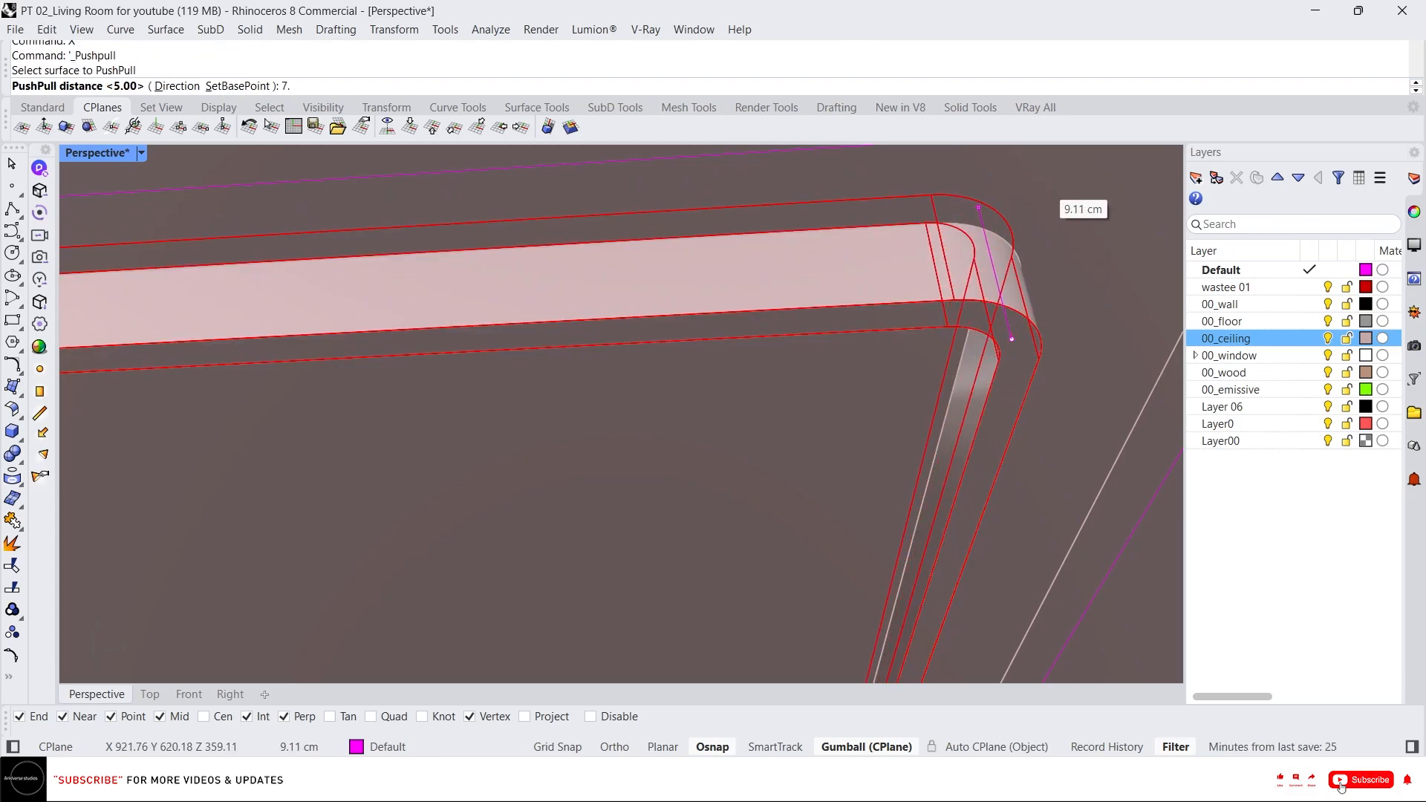
key(Return)
Duplicate the outer edge loop of the cove ring and join the edges into one closed curve.
scroll(1025, 212, down, 5)
right_drag(1025, 212, 723, 346)
scroll(964, 208, up, 2)
scroll(963, 239, down, 4)
scroll(863, 310, down, 8)
scroll(827, 332, up, 6)
scroll(497, 359, up, 4)
scroll(404, 332, up, 4)
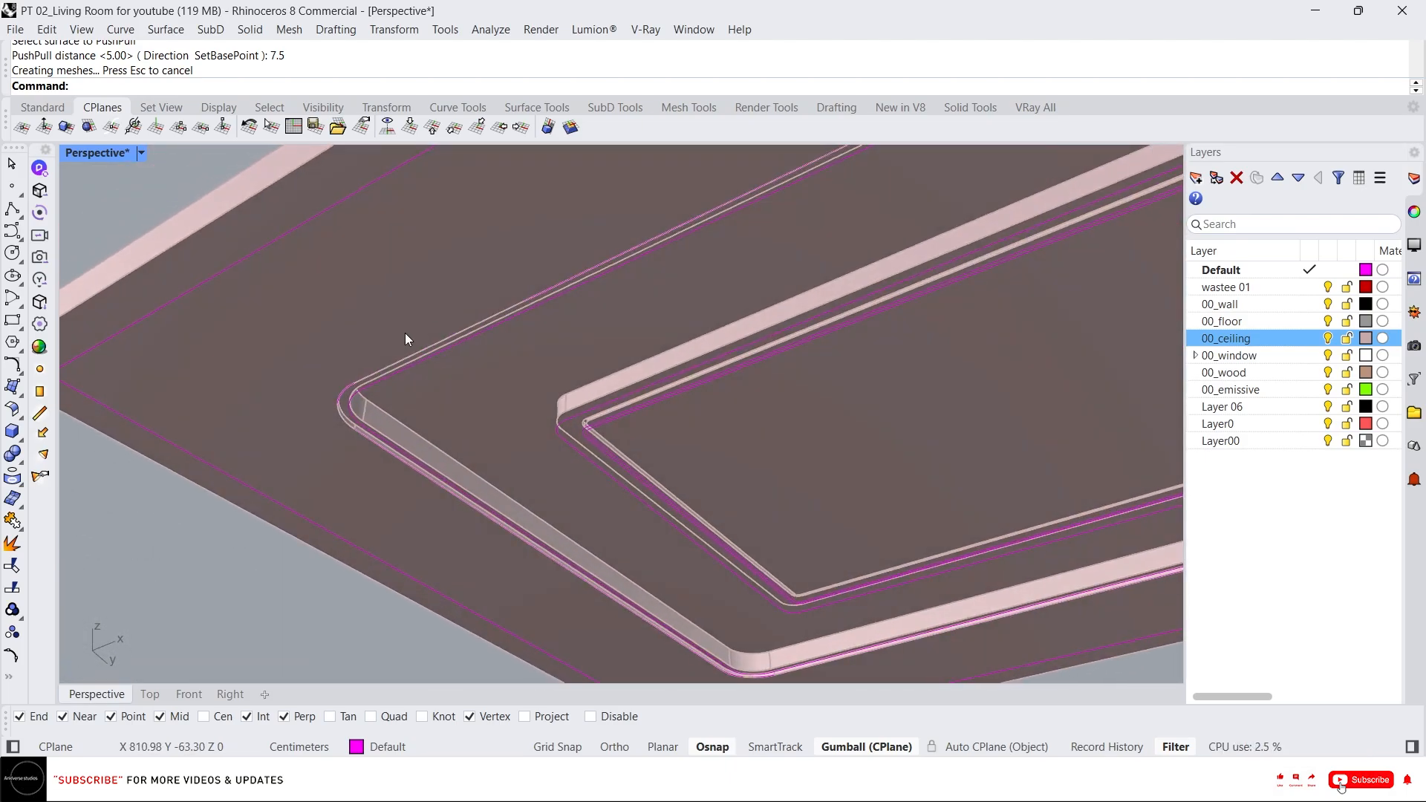
scroll(346, 386, up, 3)
scroll(378, 390, up, 5)
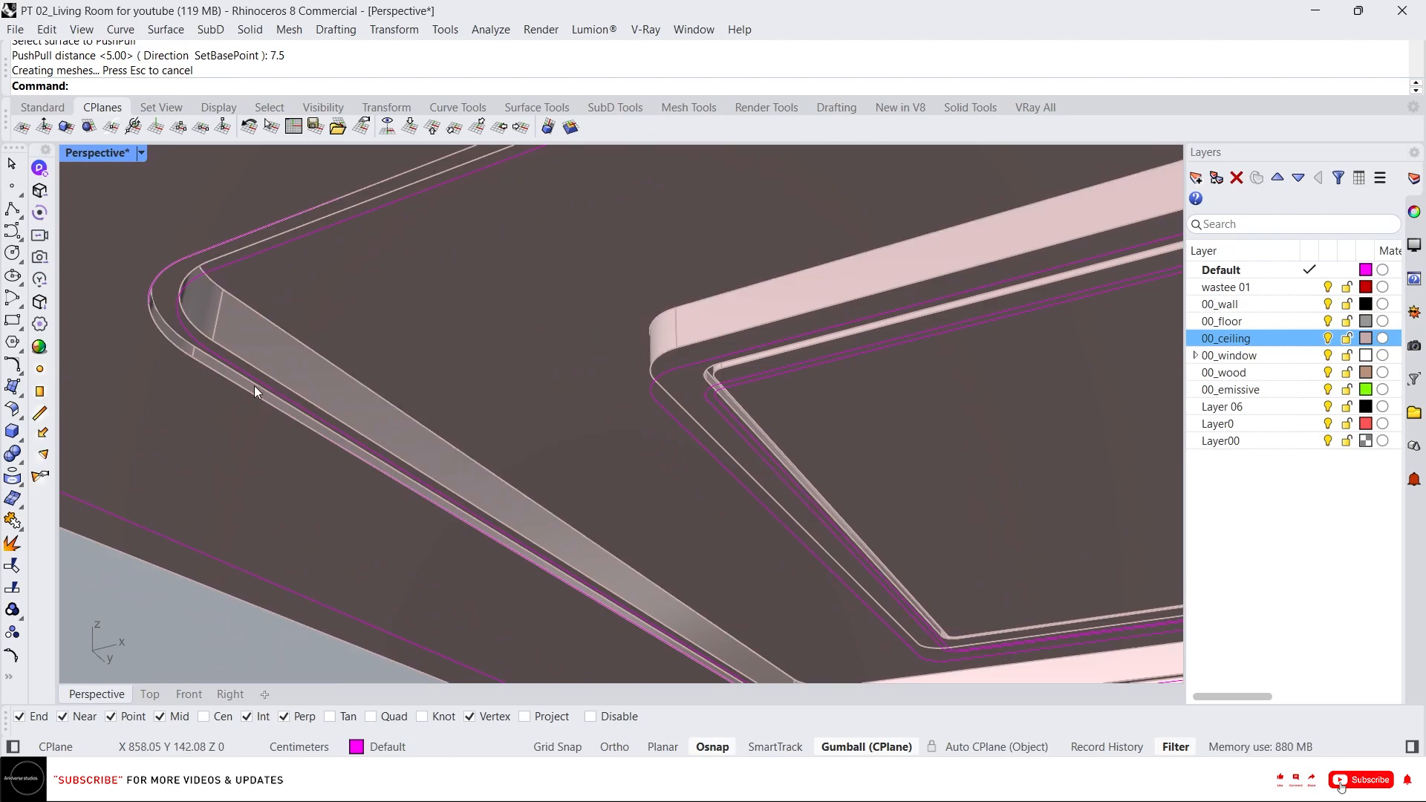
ctrl+shift+double_click(290, 332)
scroll(336, 329, down, 5)
right_drag(336, 328, 493, 305)
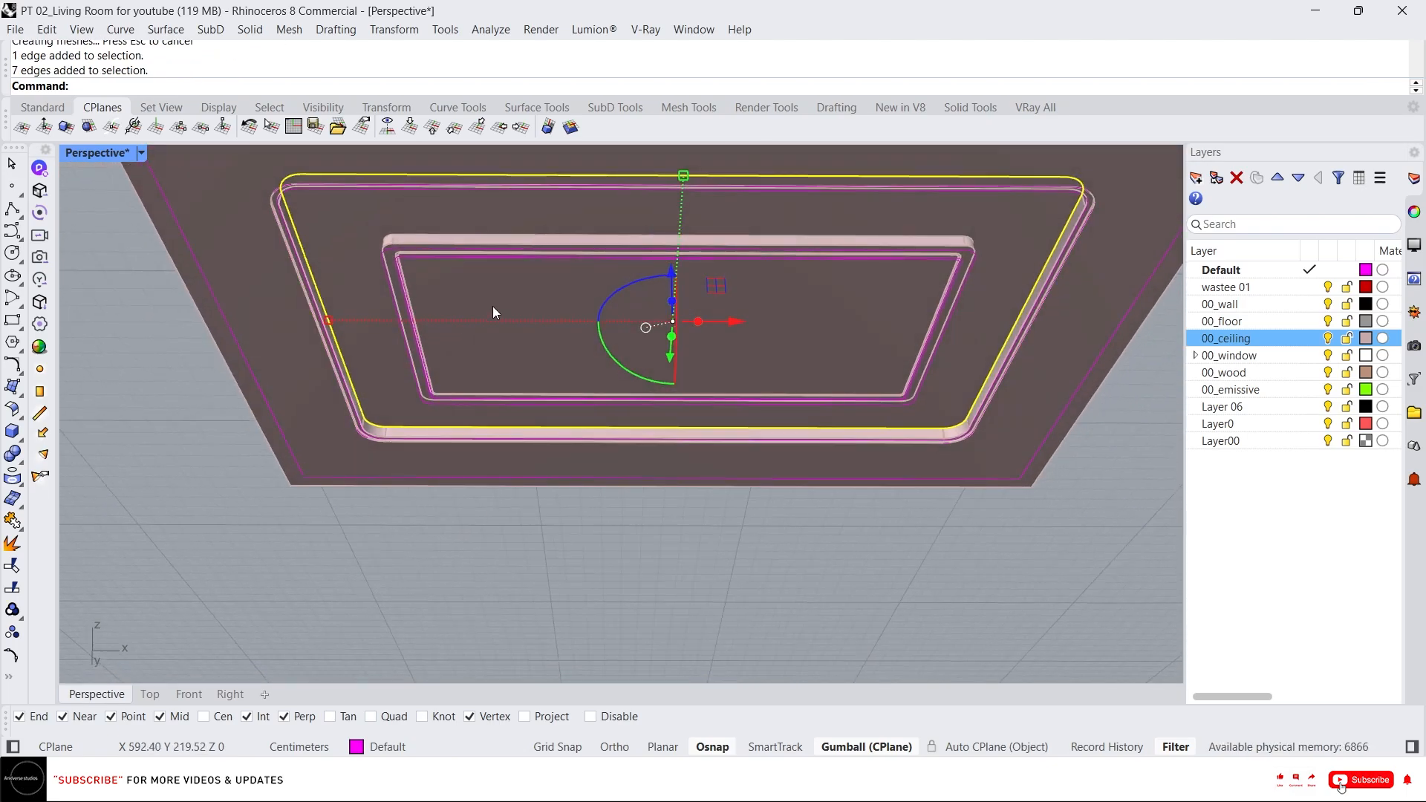
scroll(689, 323, up, 3)
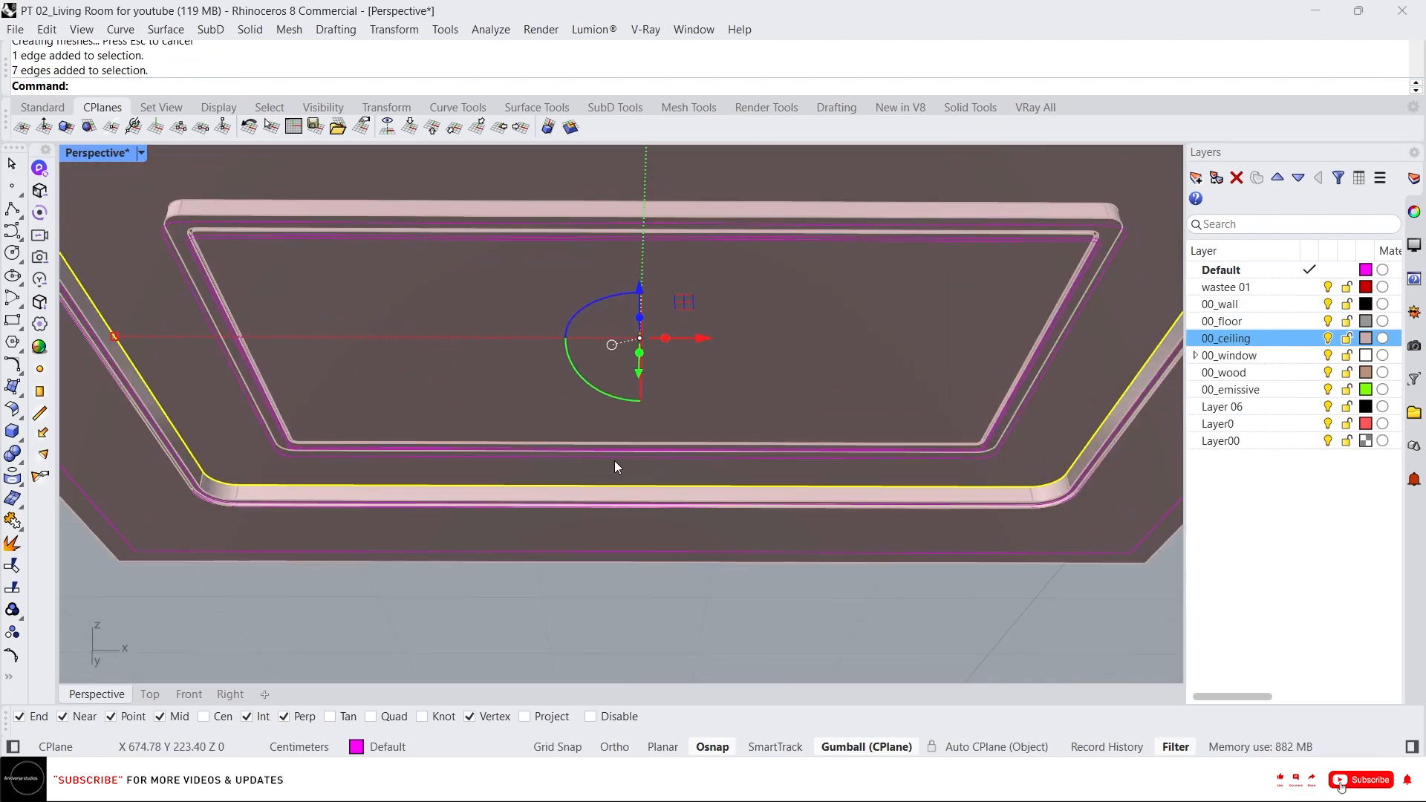
text(dup)
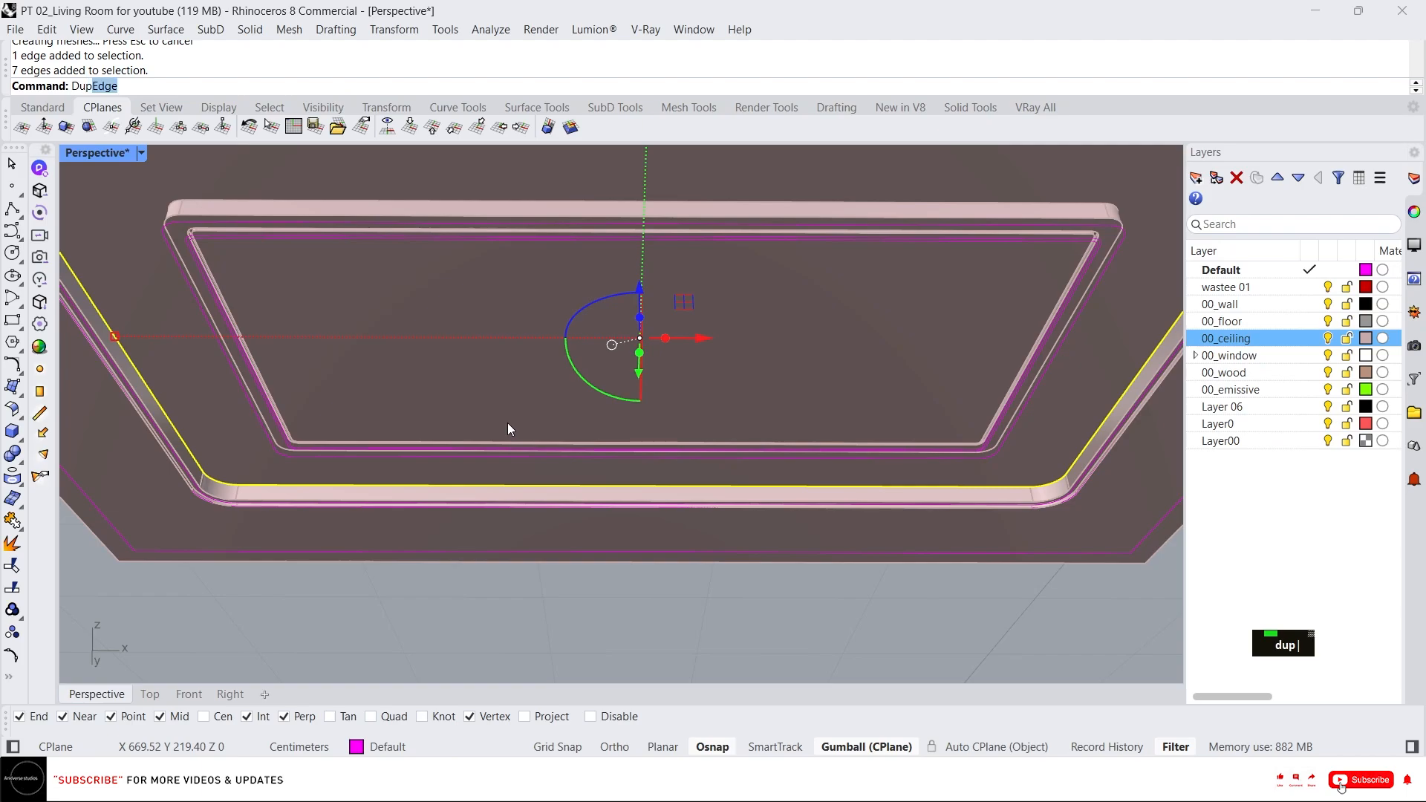
key(Return)
text(j)
key(Return)
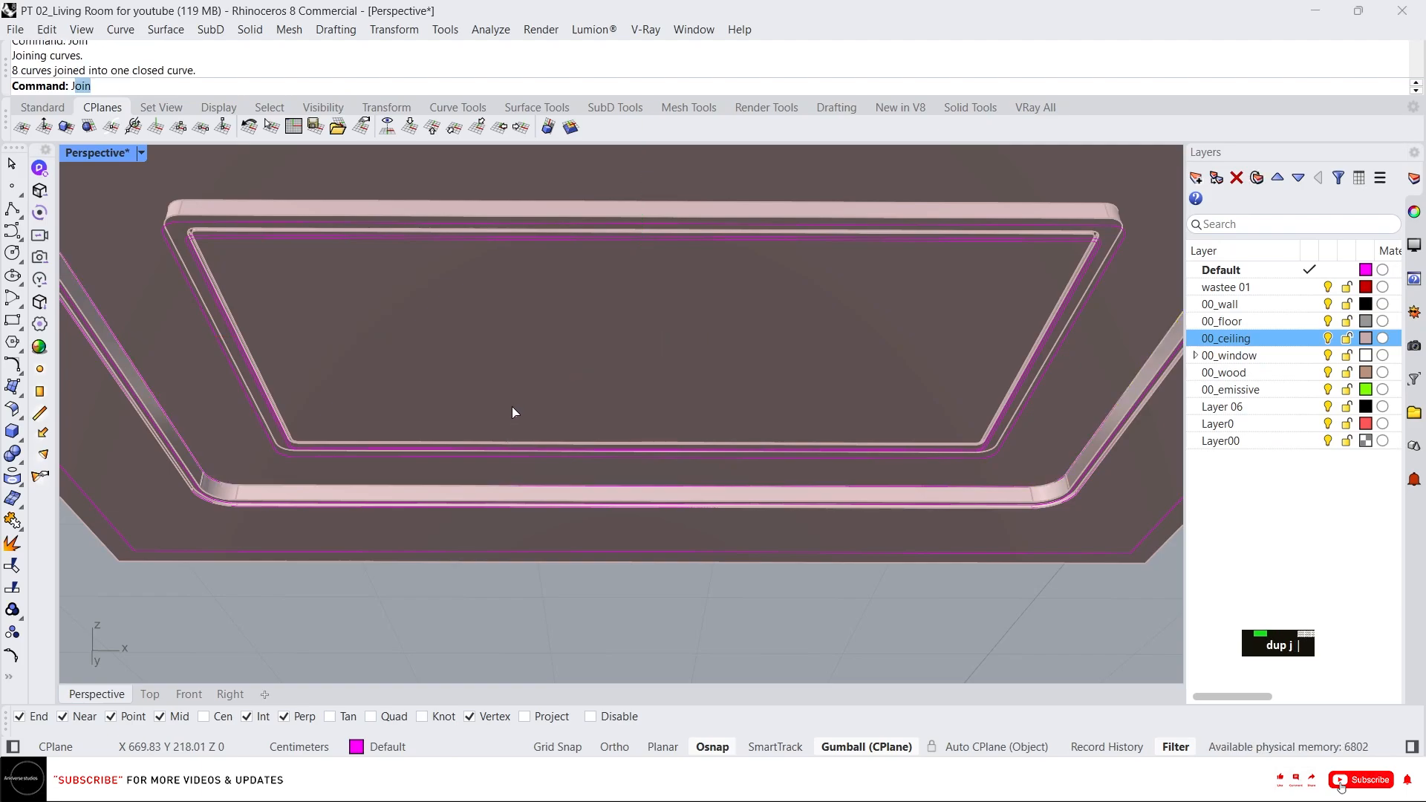
scroll(533, 407, down, 2)
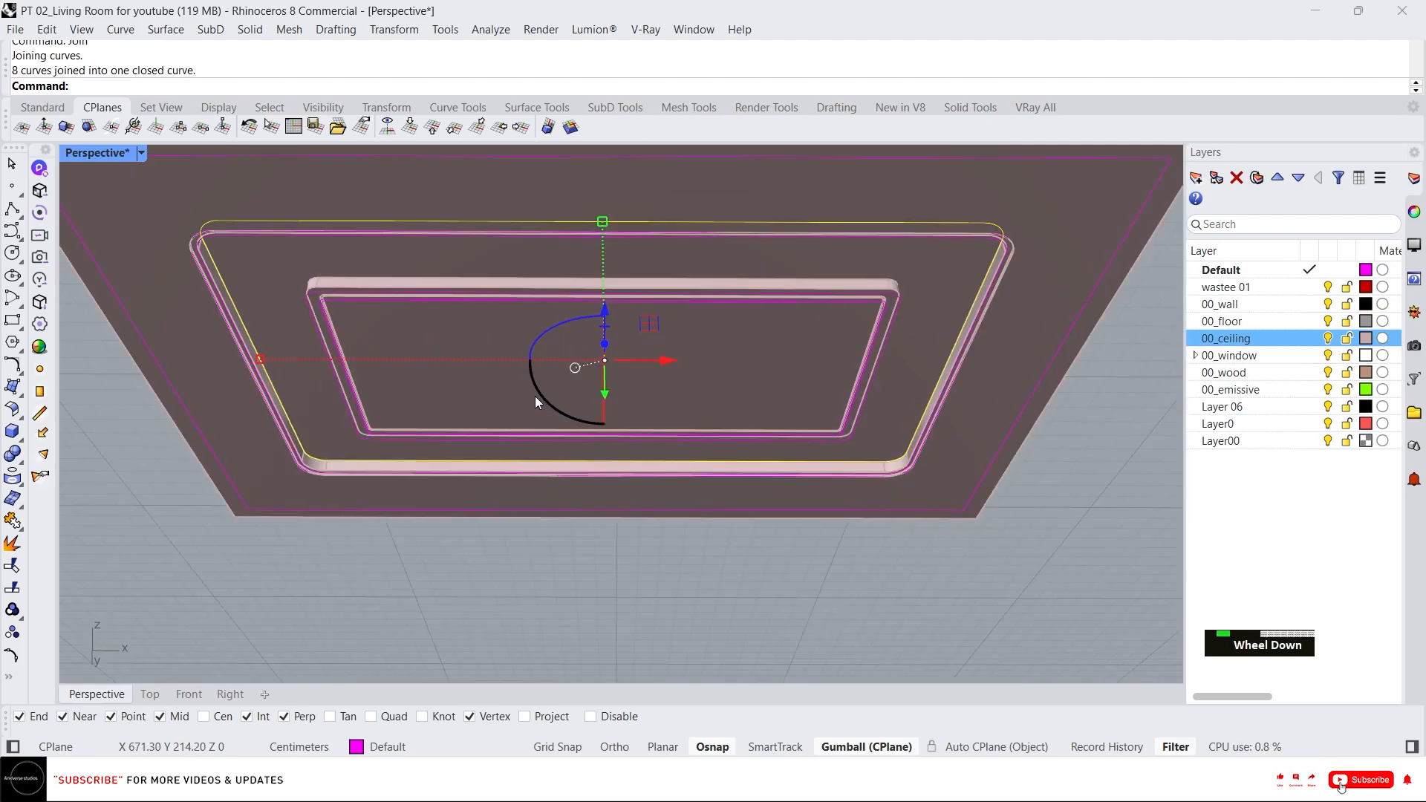
scroll(445, 352, up, 1)
text(o)
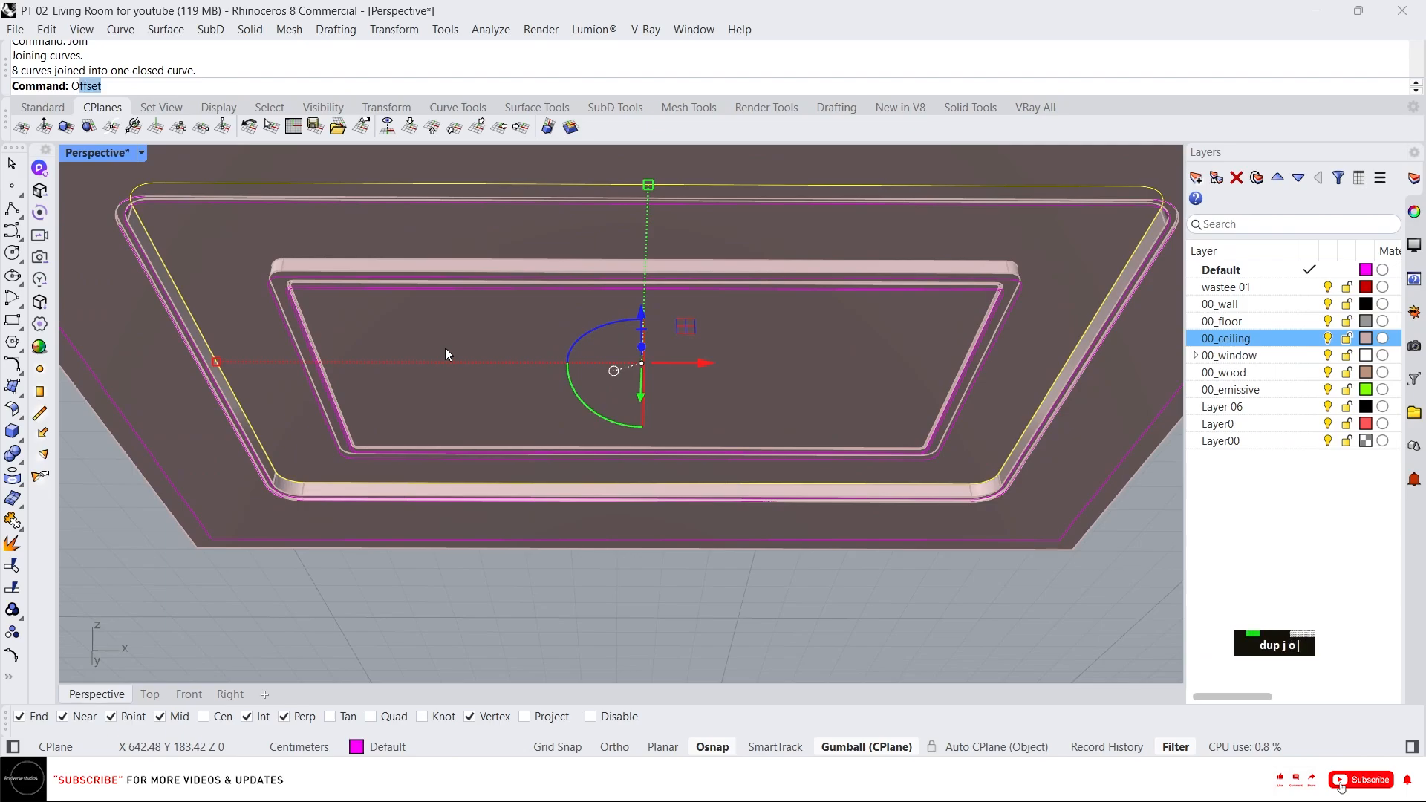
text(ff)
key(Return)
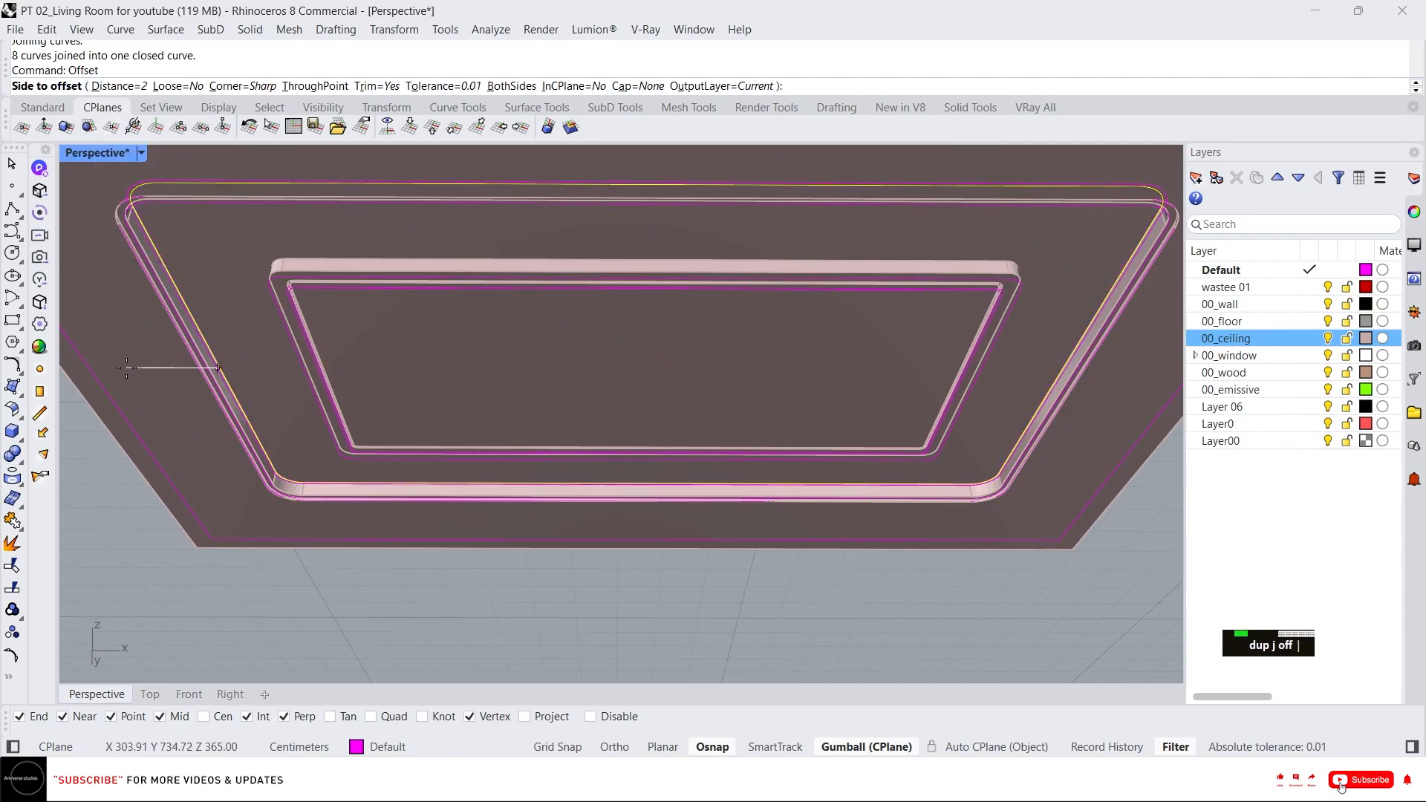
key(Escape)
key(Escape)
Select the new closed curve and isolate it, locking all other objects.
click(239, 300)
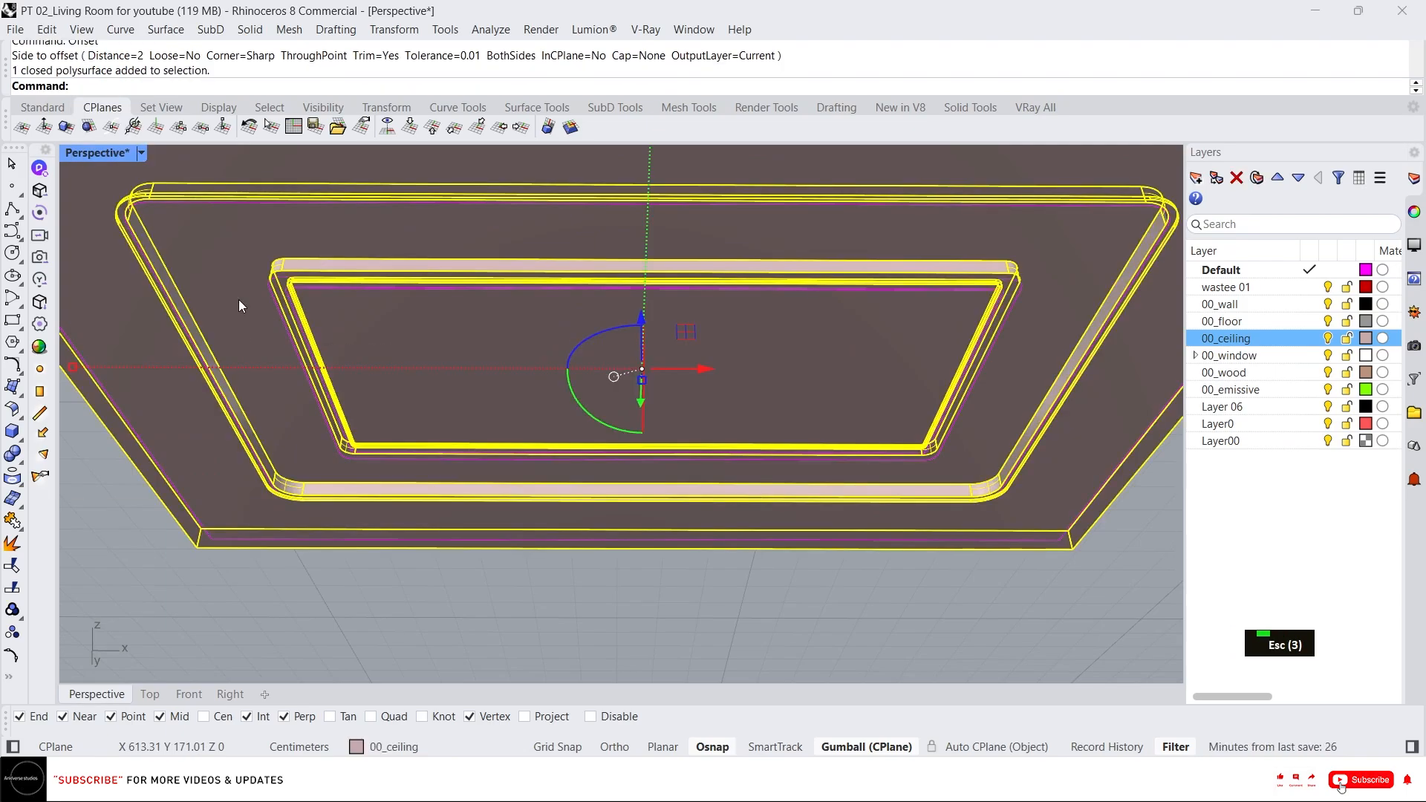
key(Escape)
key(Escape)
click(169, 262)
key(Escape)
click(169, 274)
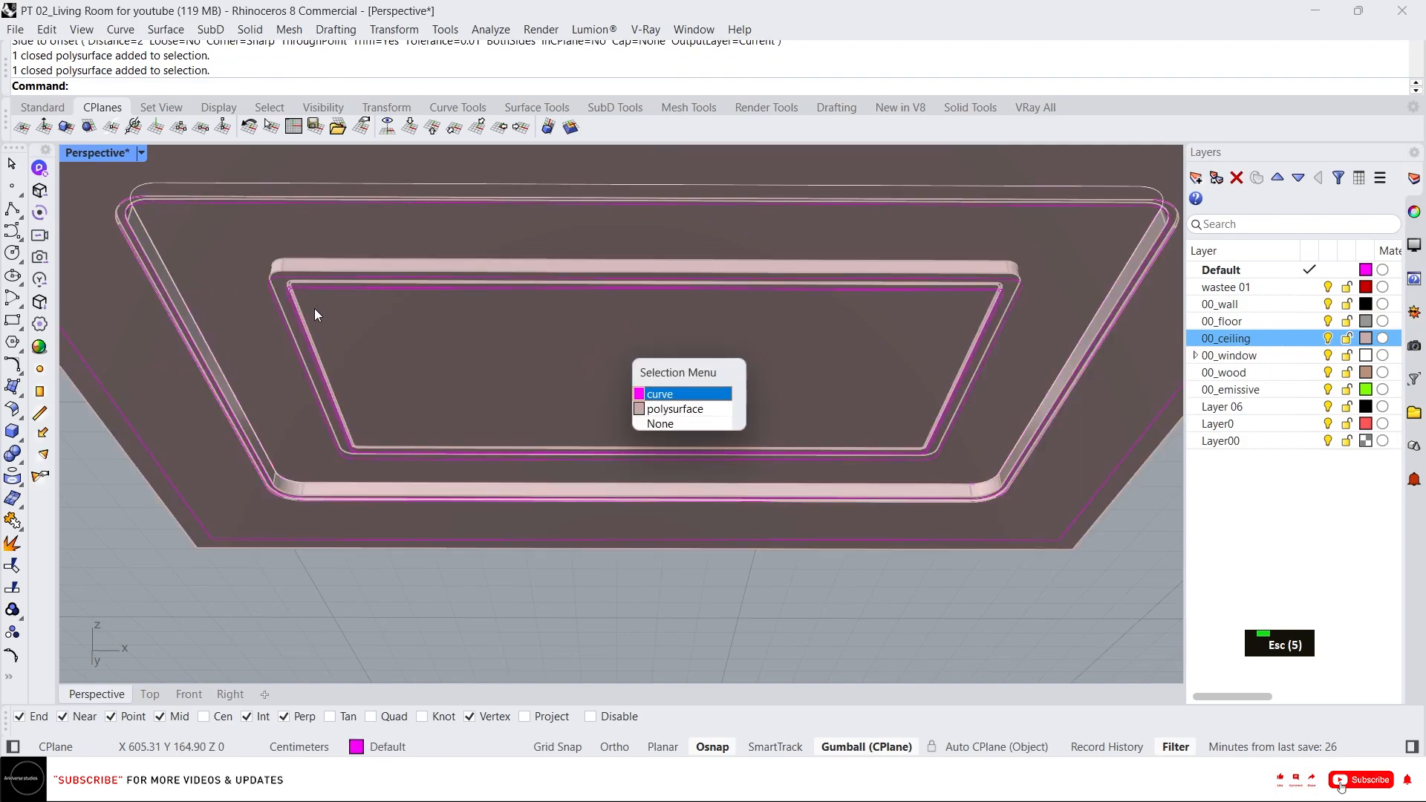
click(669, 396)
text(il)
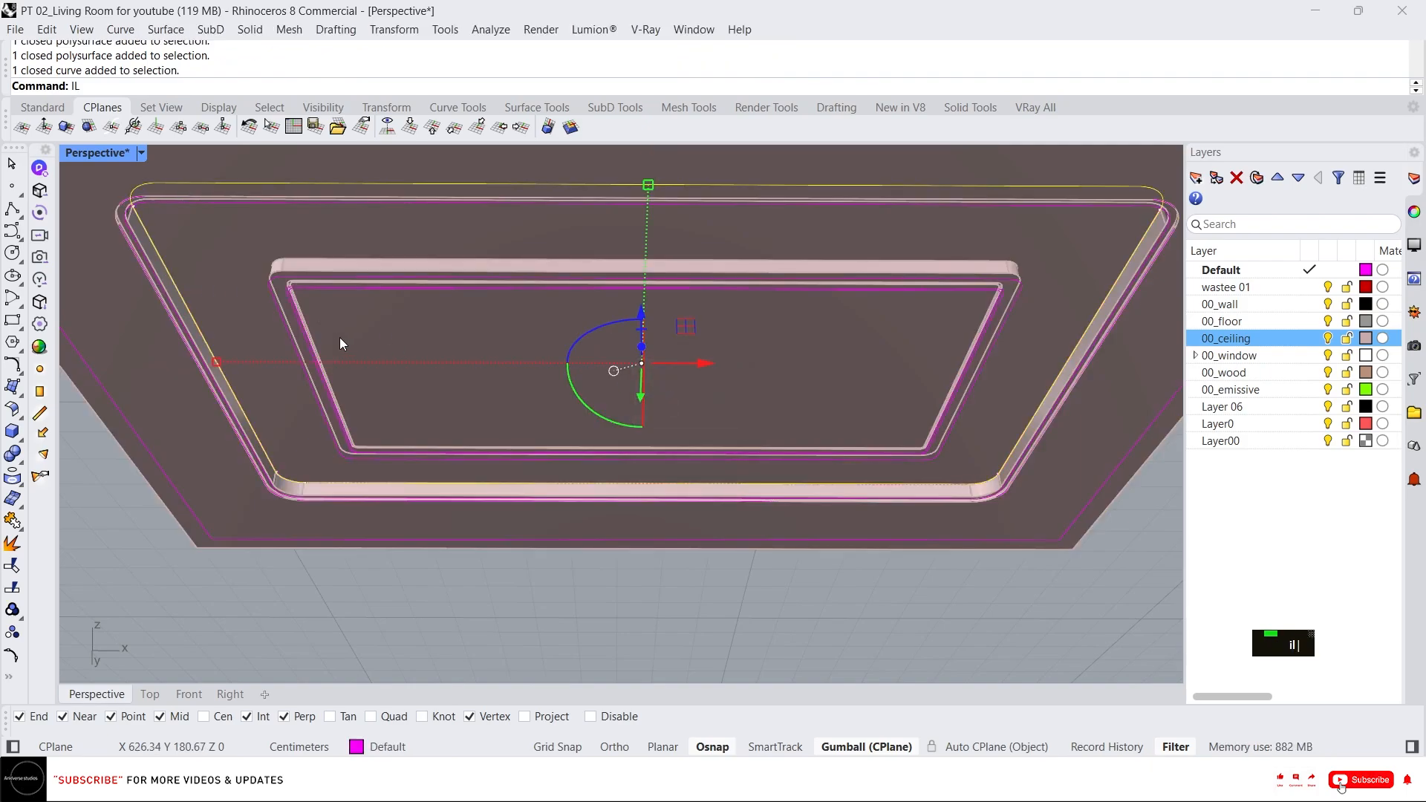
key(Return)
key(Escape)
key(Escape)
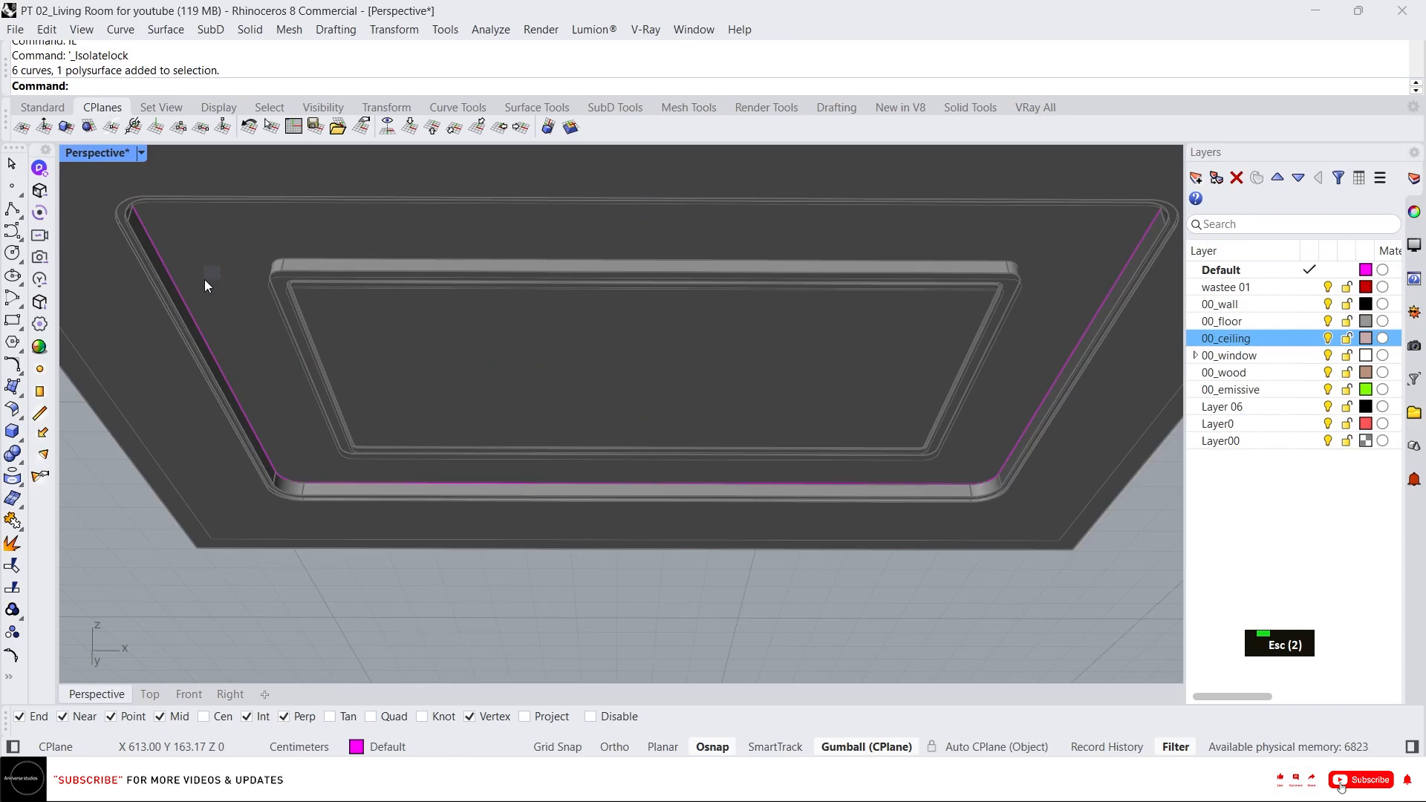
Offset the closed curve 10 cm outward.
click(234, 388)
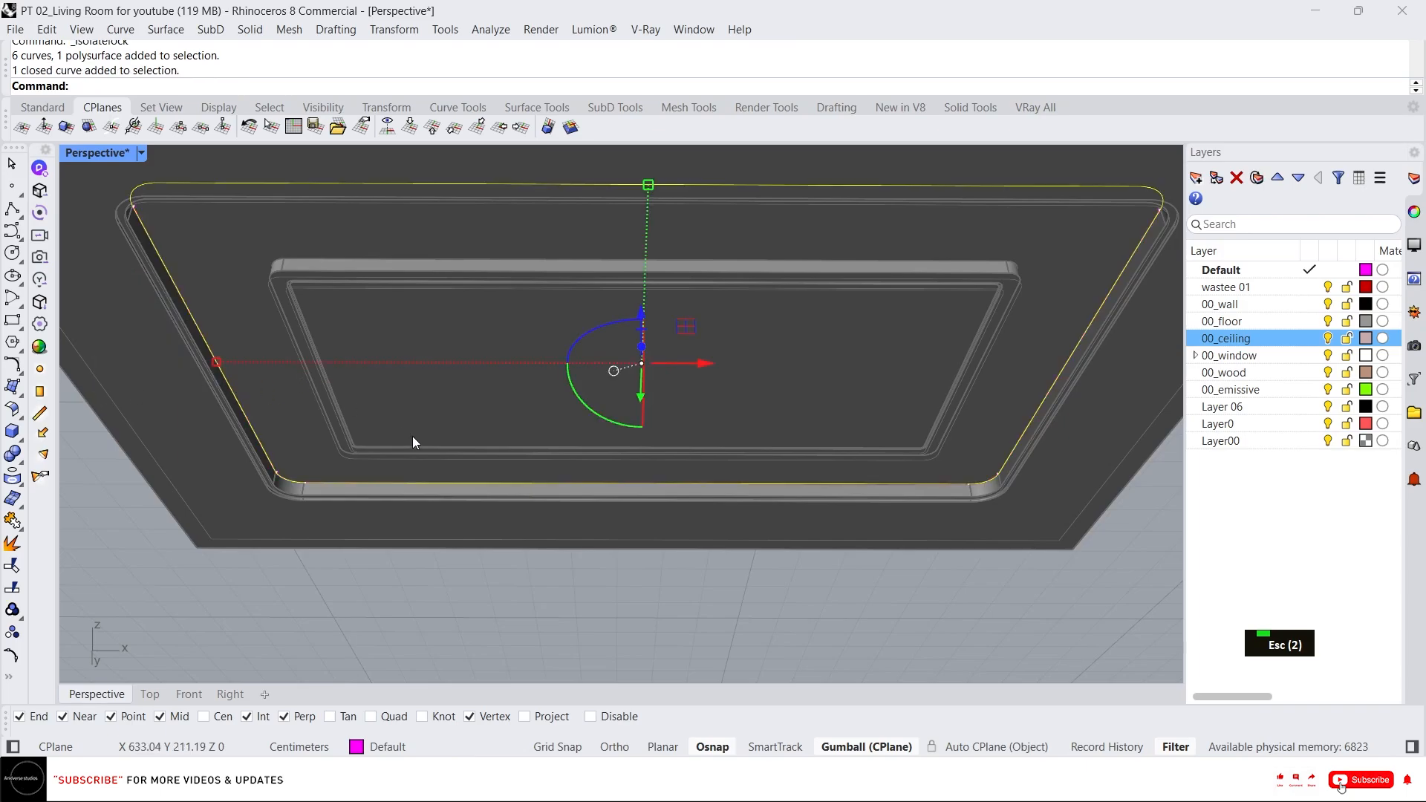
text(off)
key(Return)
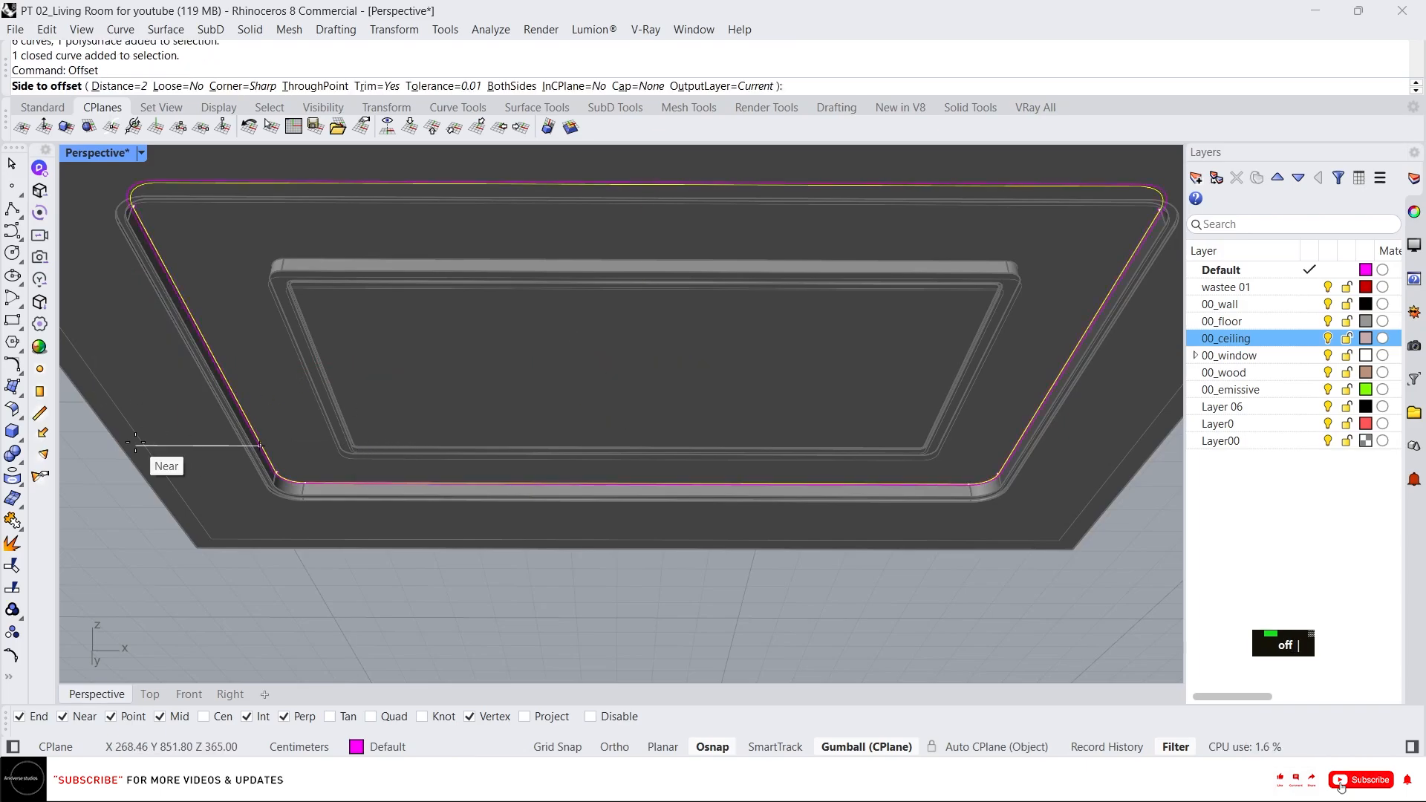
text(10)
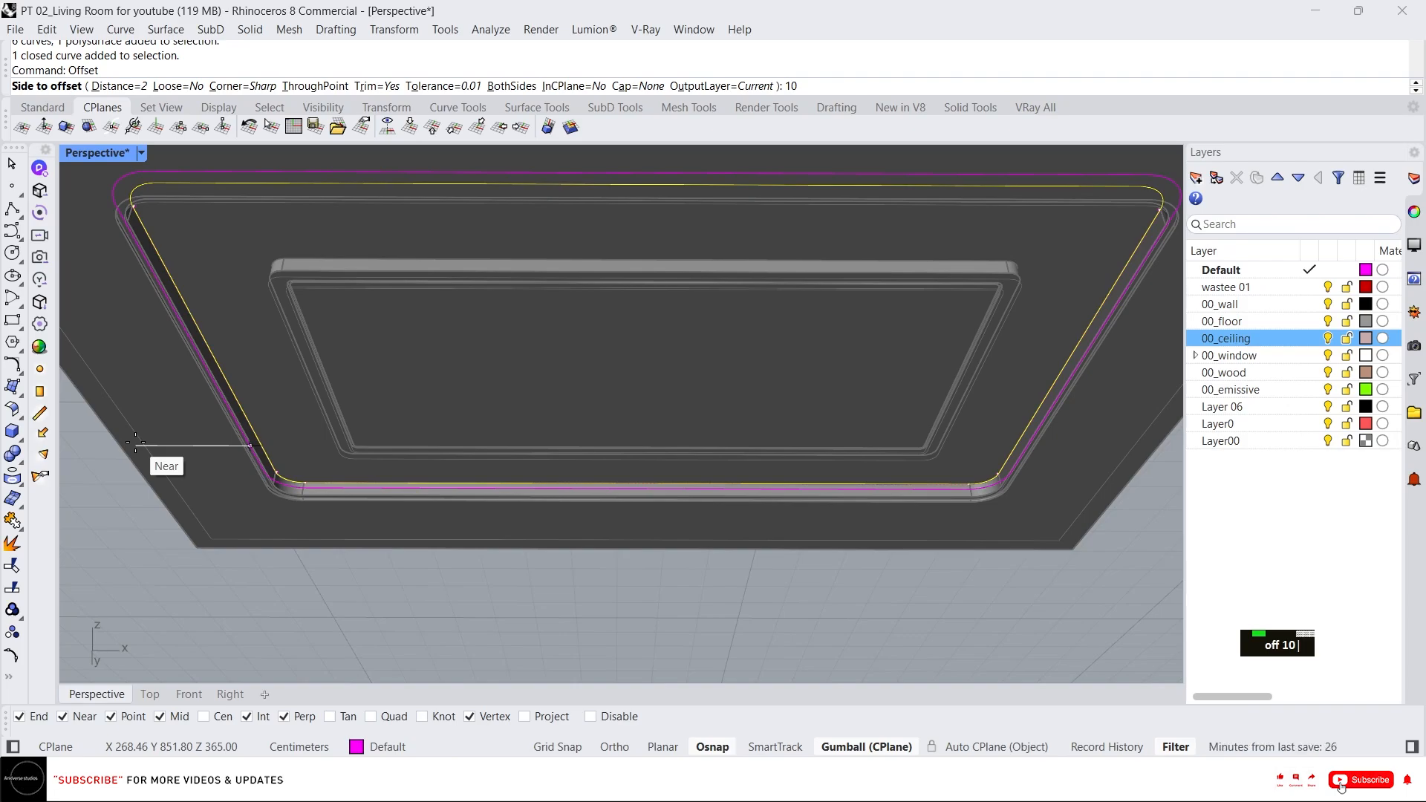
click(135, 444)
key(Escape)
key(Escape)
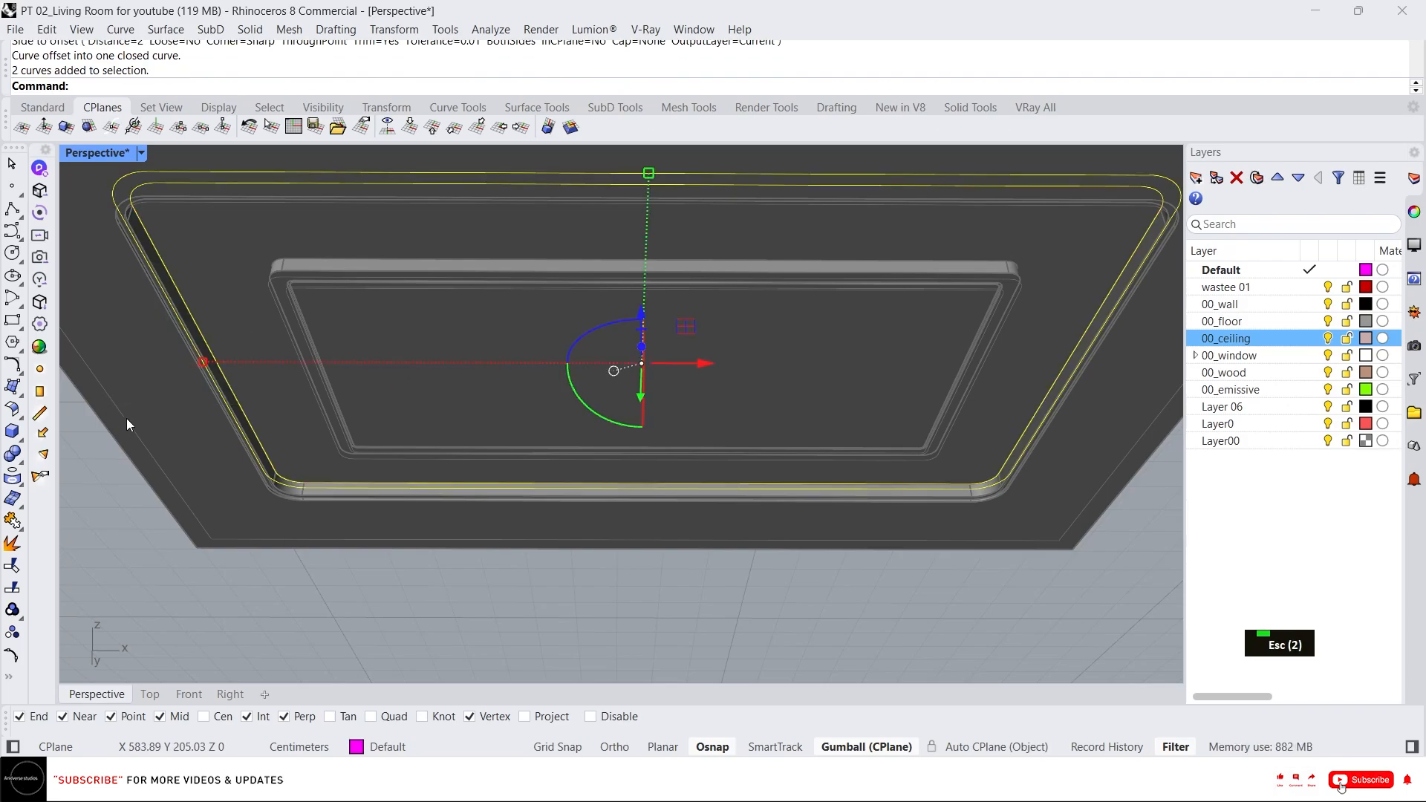
Create a planar surface ring between the two closed curves and select it.
text(p)
key(Return)
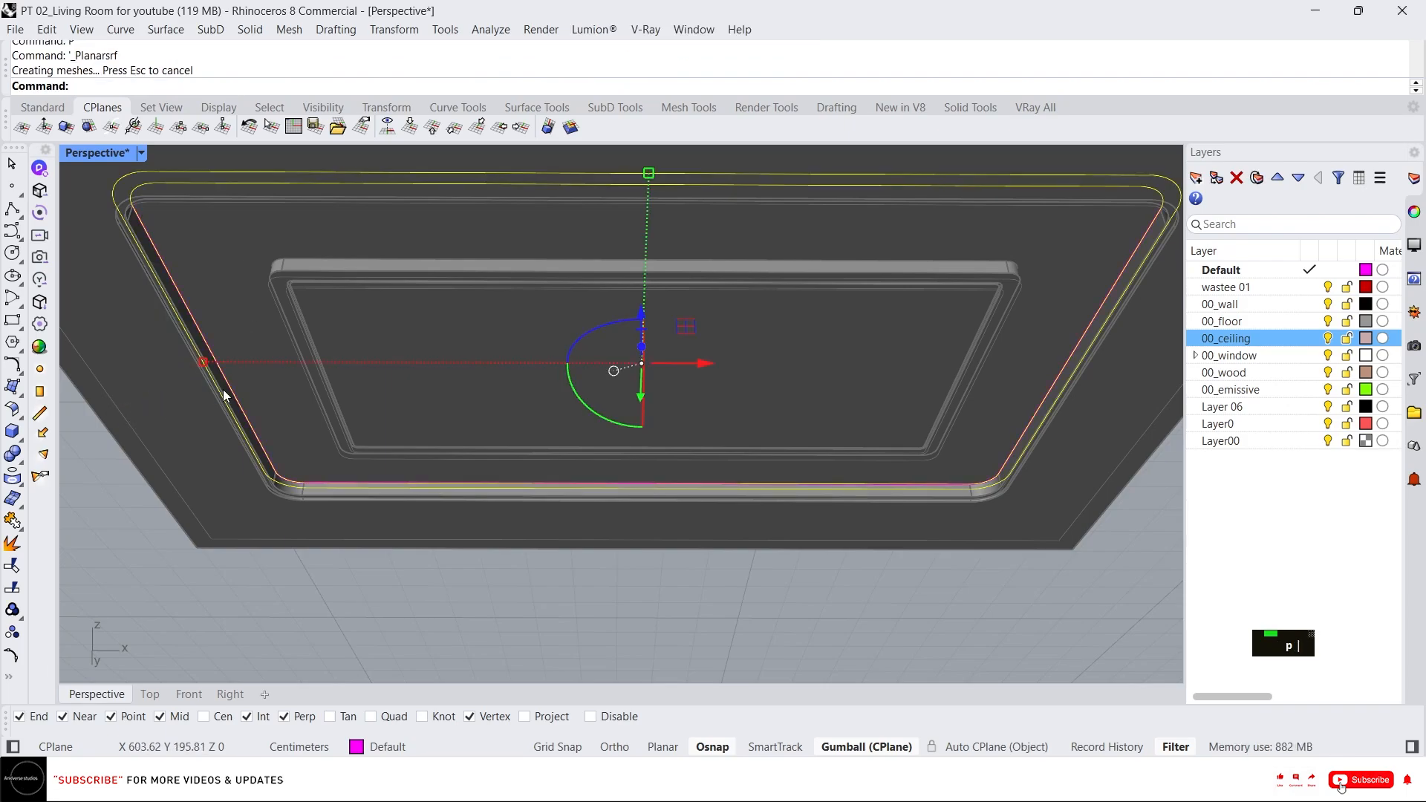
key(Delete)
drag(236, 304, 136, 404)
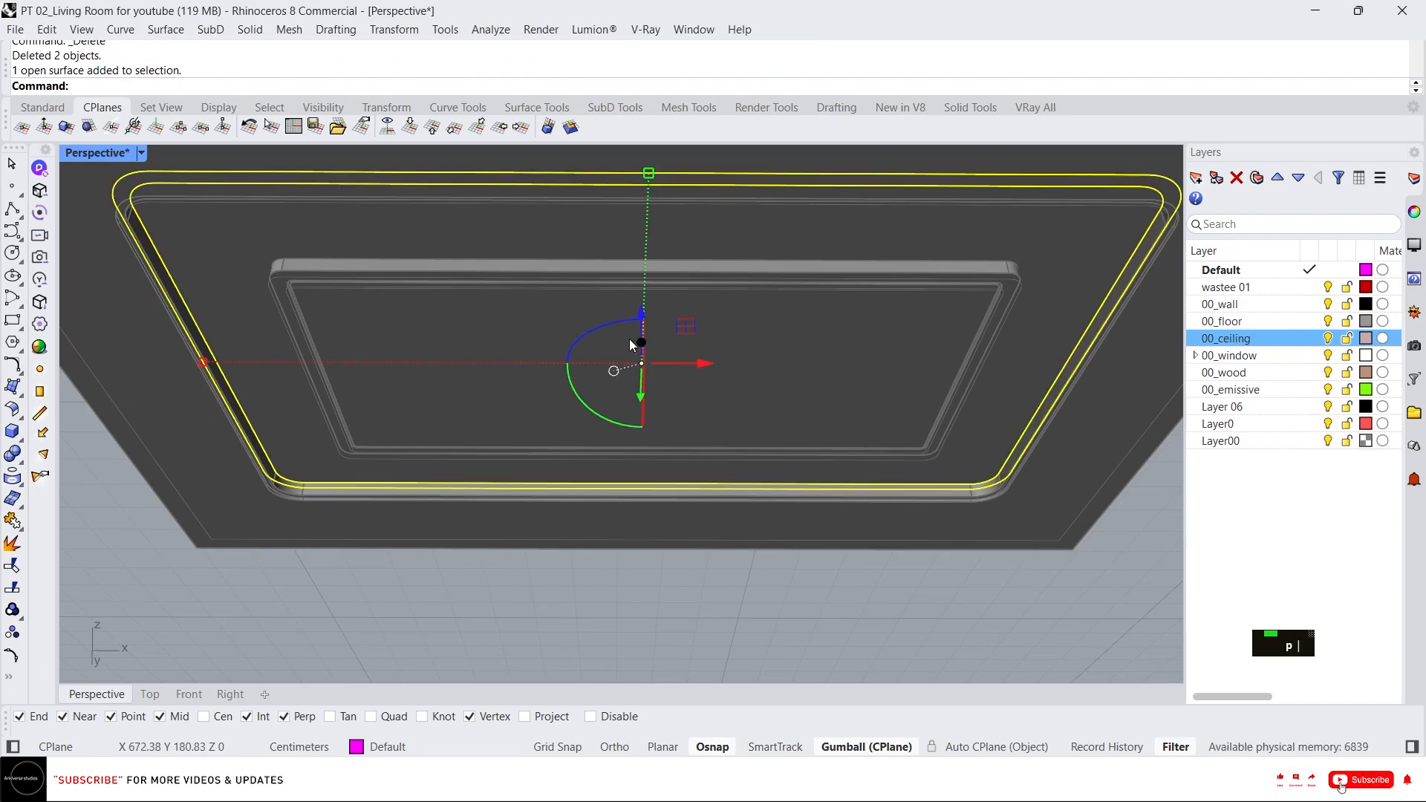
right_drag(630, 344, 632, 345)
click(633, 343)
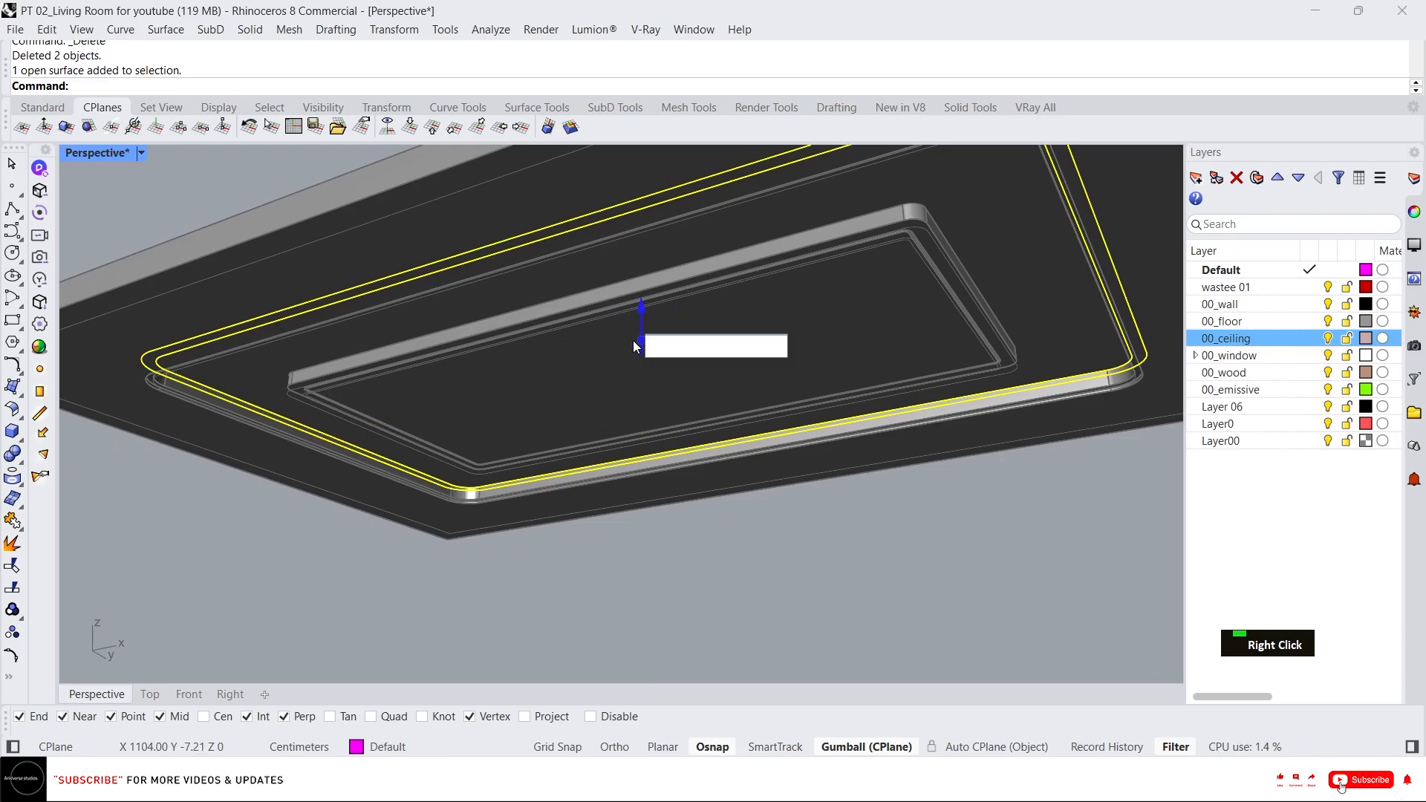
key(Return)
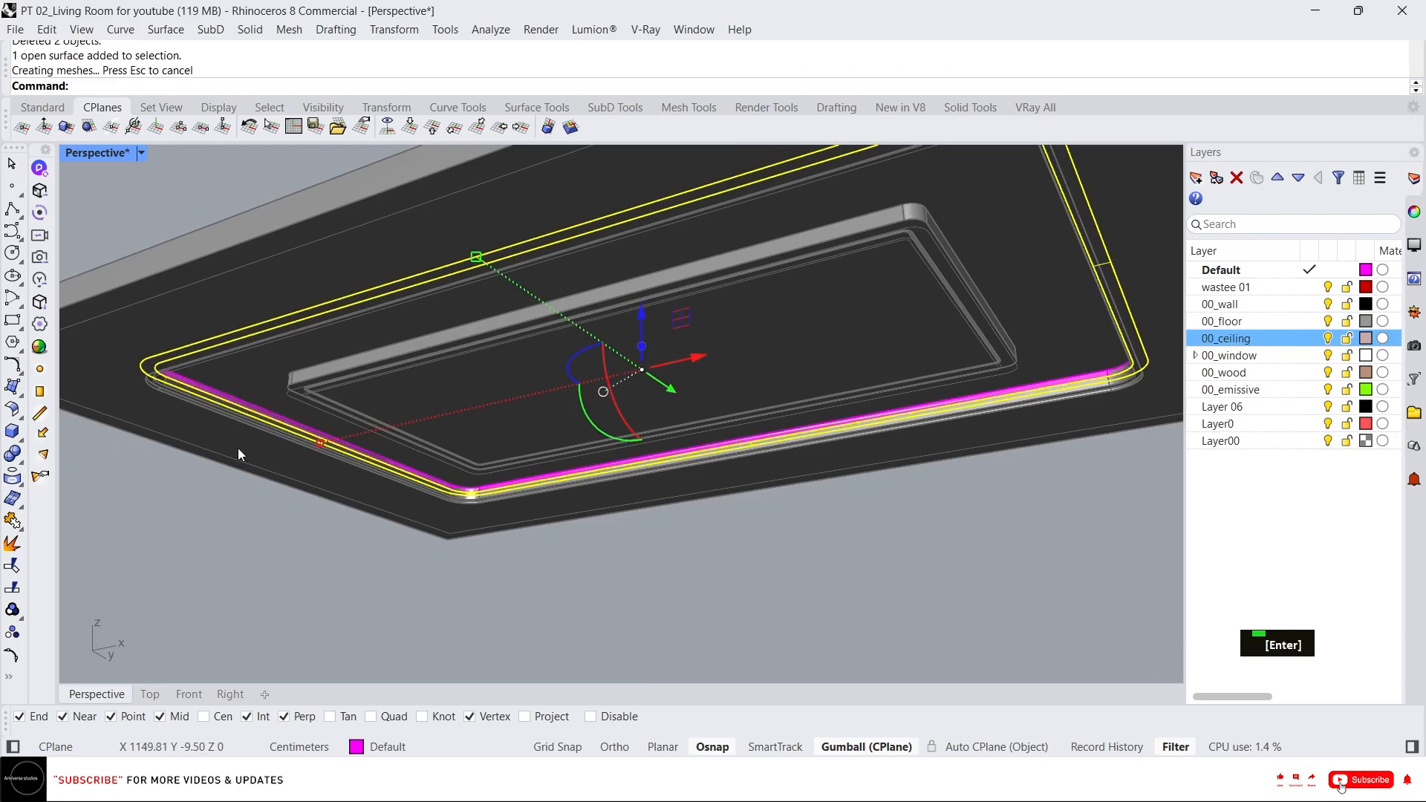
scroll(248, 434, up, 2)
scroll(274, 425, down, 2)
right_drag(274, 425, 429, 385)
scroll(390, 403, down, 2)
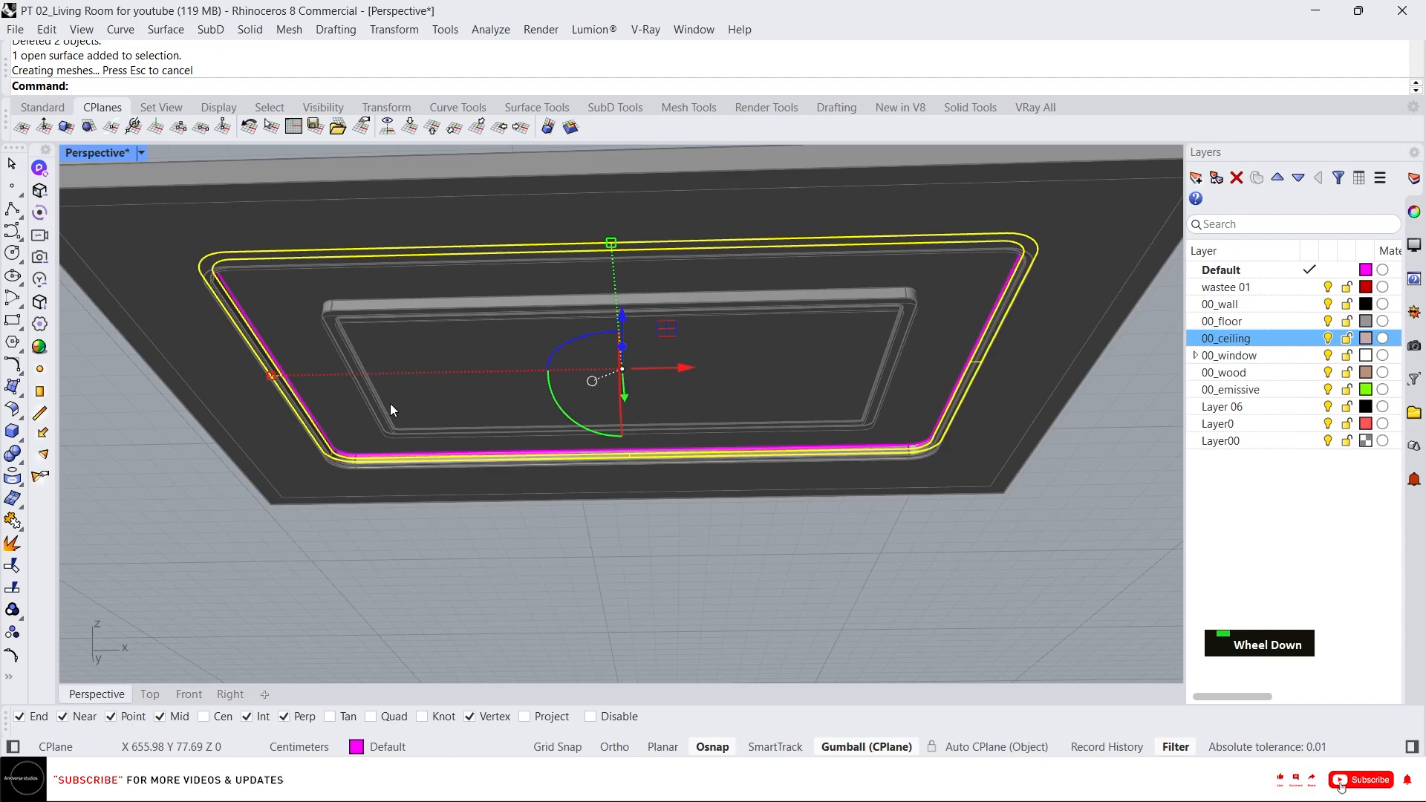
Examine the new surface ring and the cove edges on the ceiling from several angles.
scroll(242, 238, up, 5)
key(Escape)
click(177, 335)
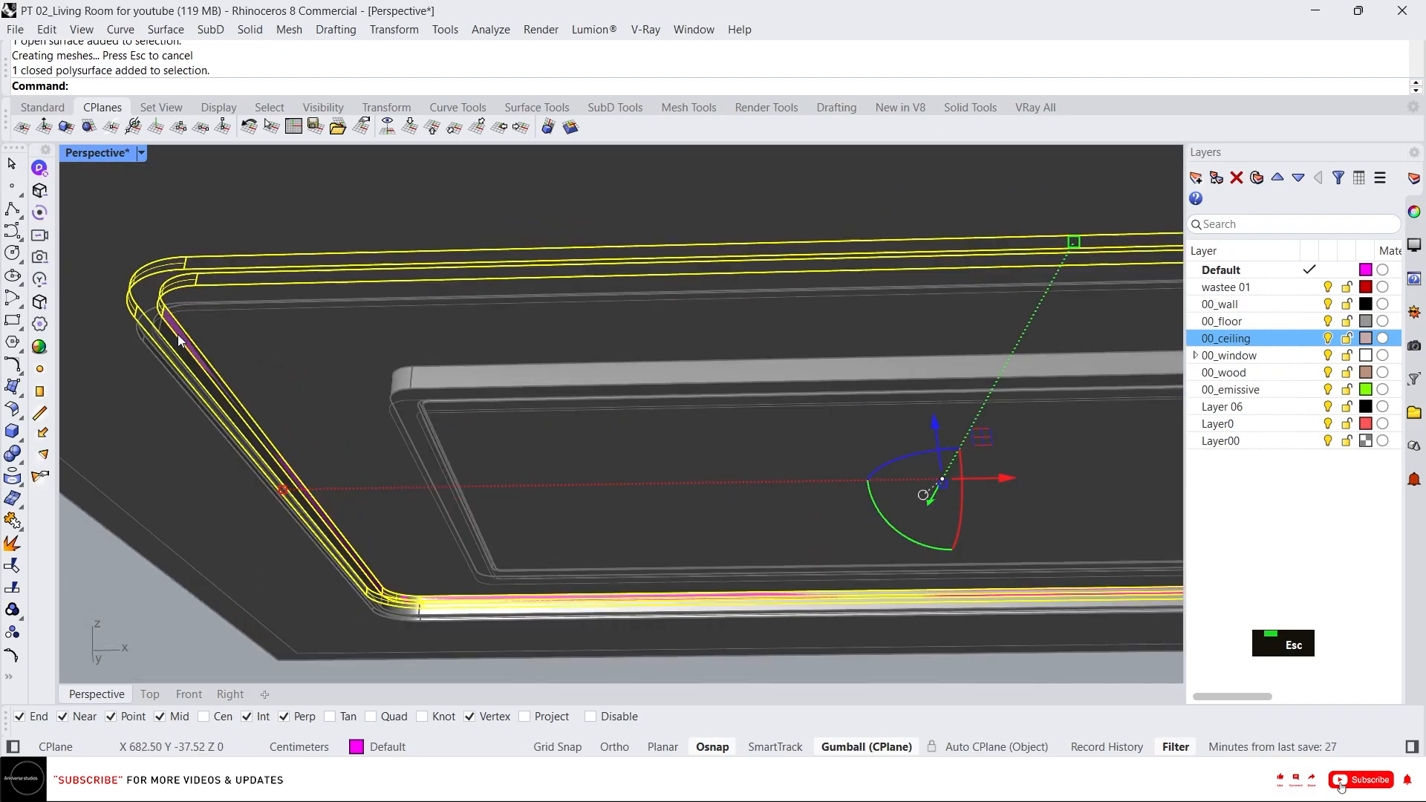
scroll(127, 293, up, 2)
key(Escape)
ctrl+shift+double_click(142, 298)
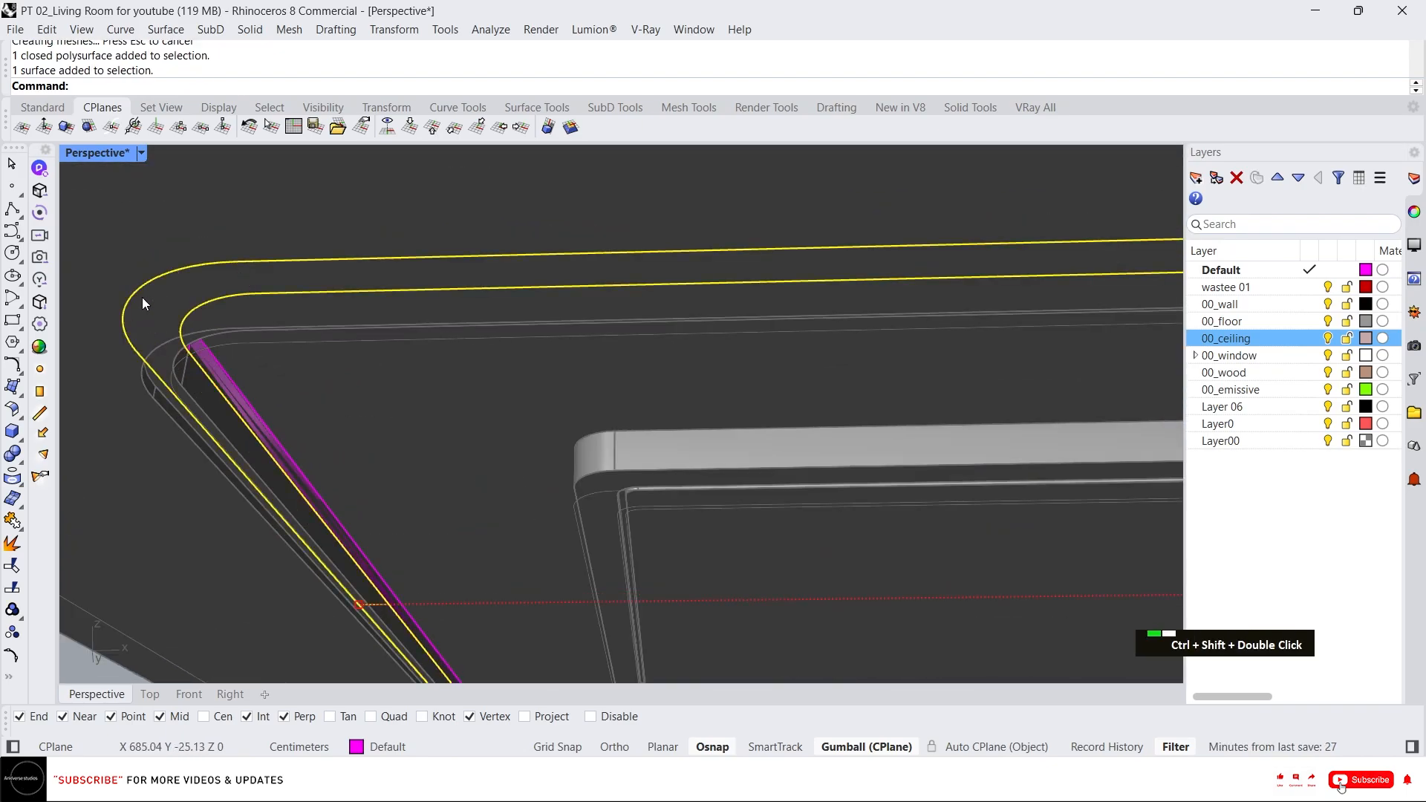
key(Escape)
ctrl+shift+double_click(136, 293)
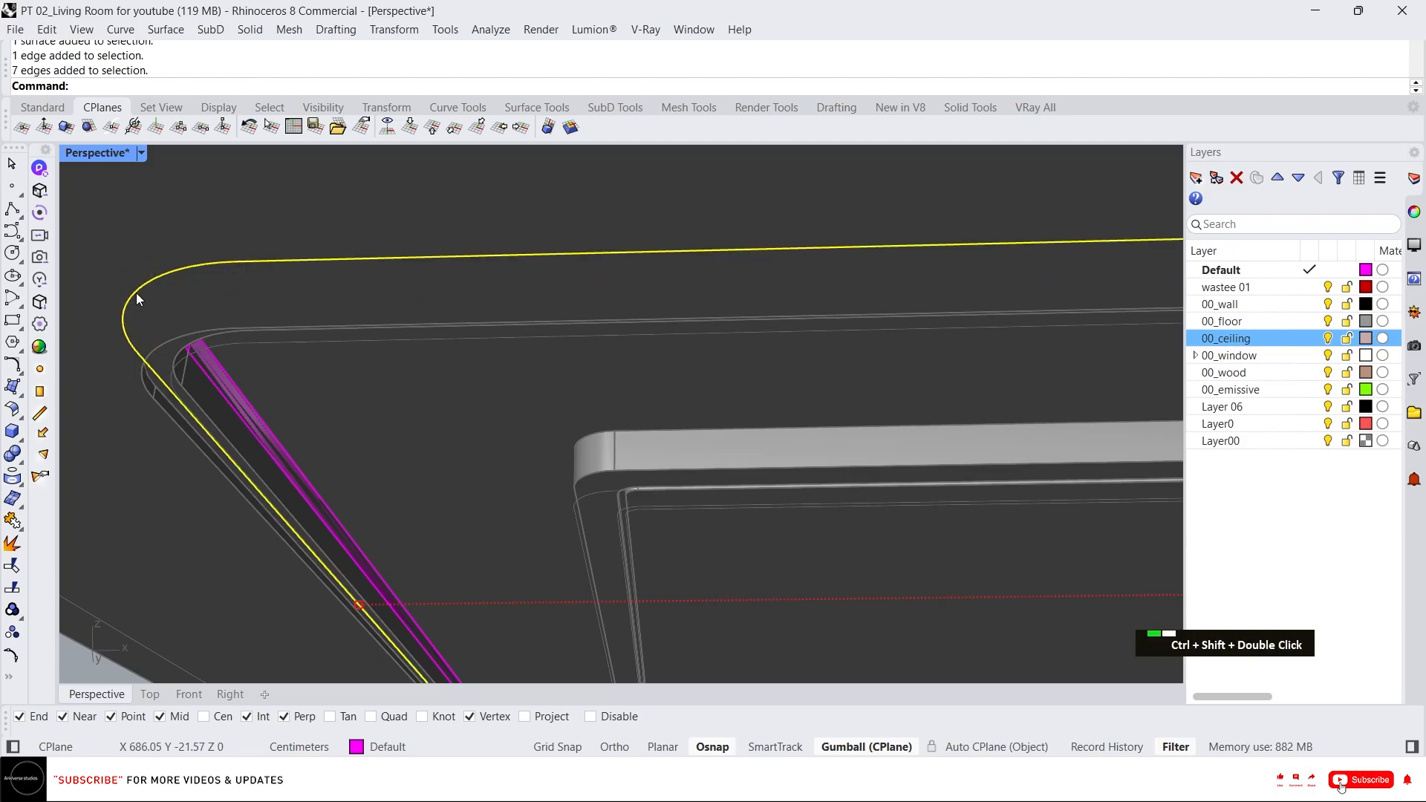
scroll(136, 292, down, 5)
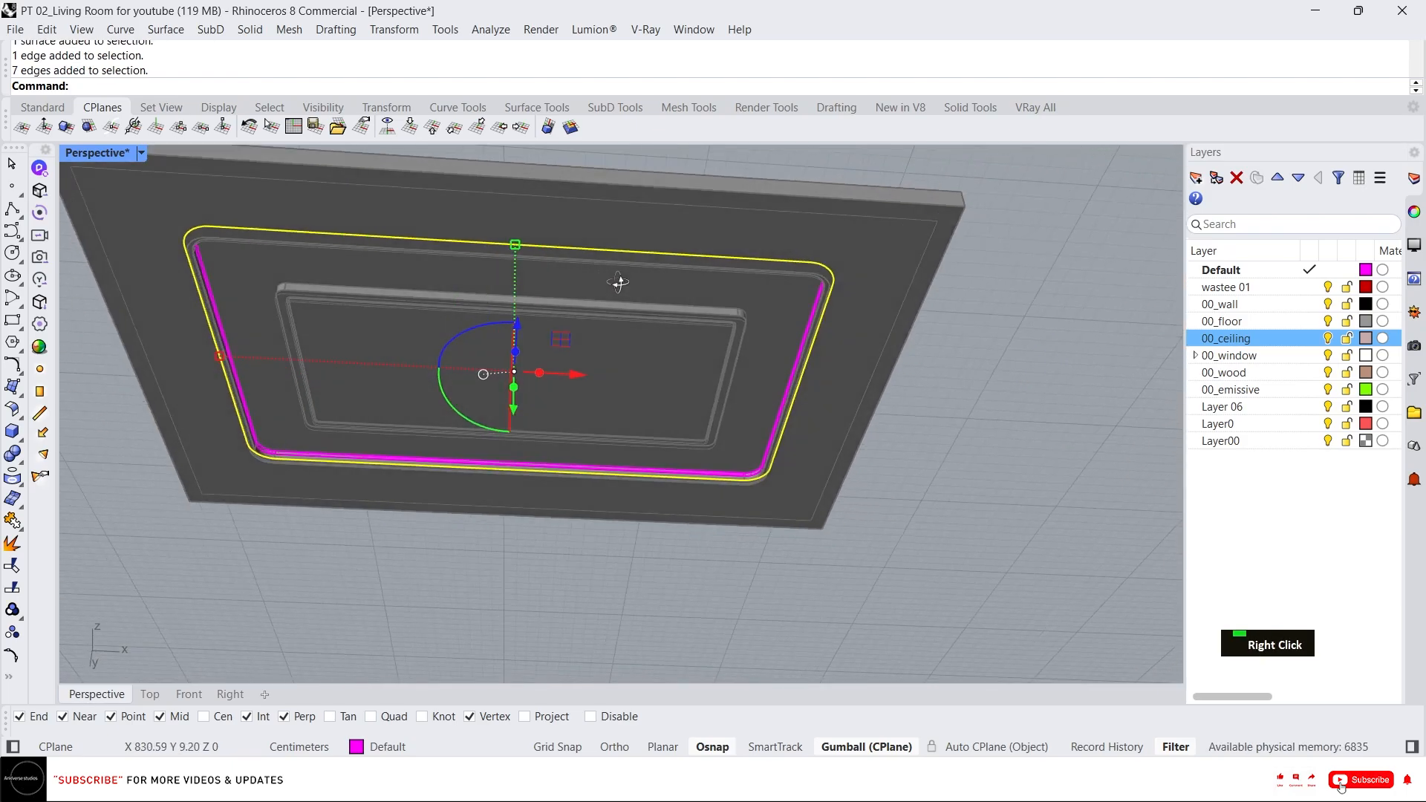
right_drag(621, 280, 763, 358)
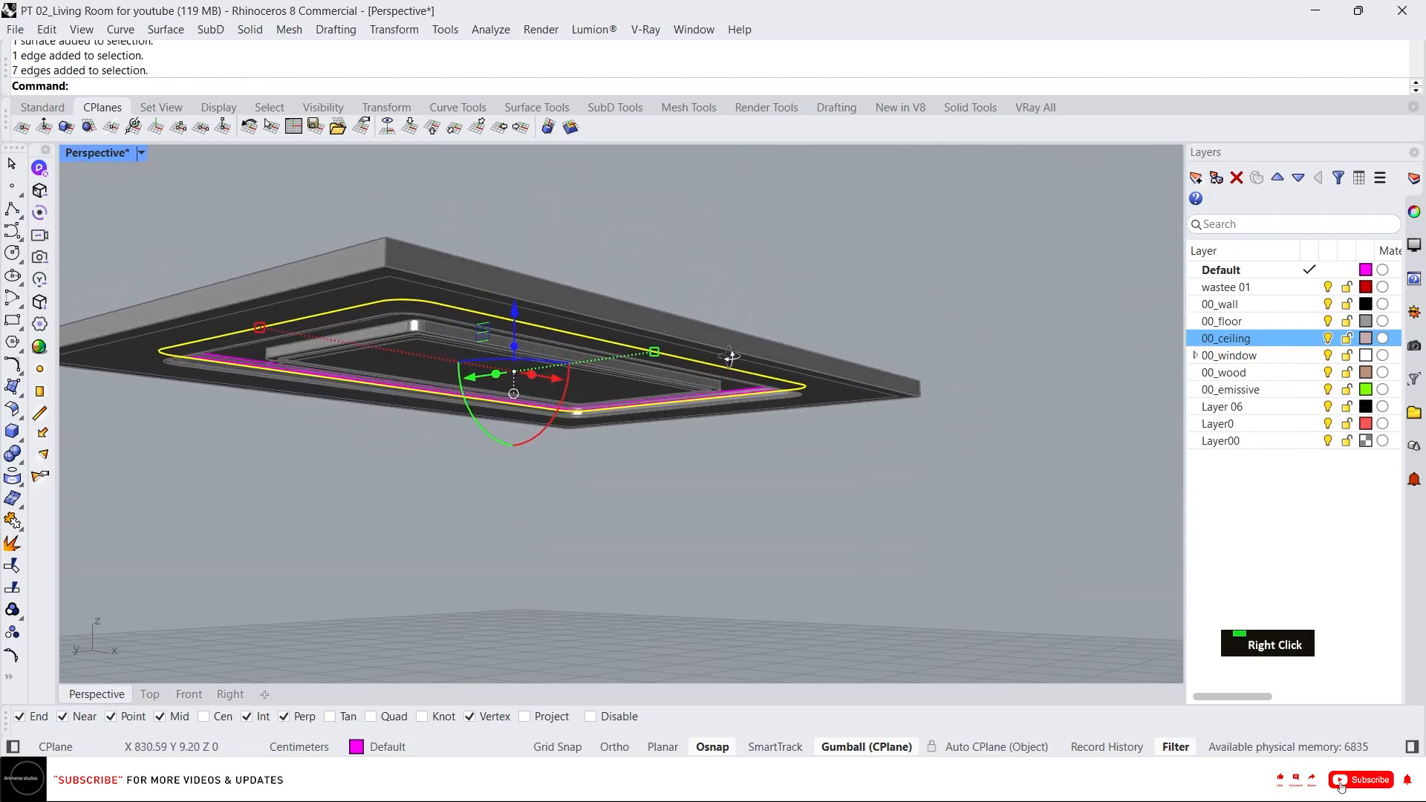
scroll(802, 401, up, 10)
scroll(866, 375, down, 4)
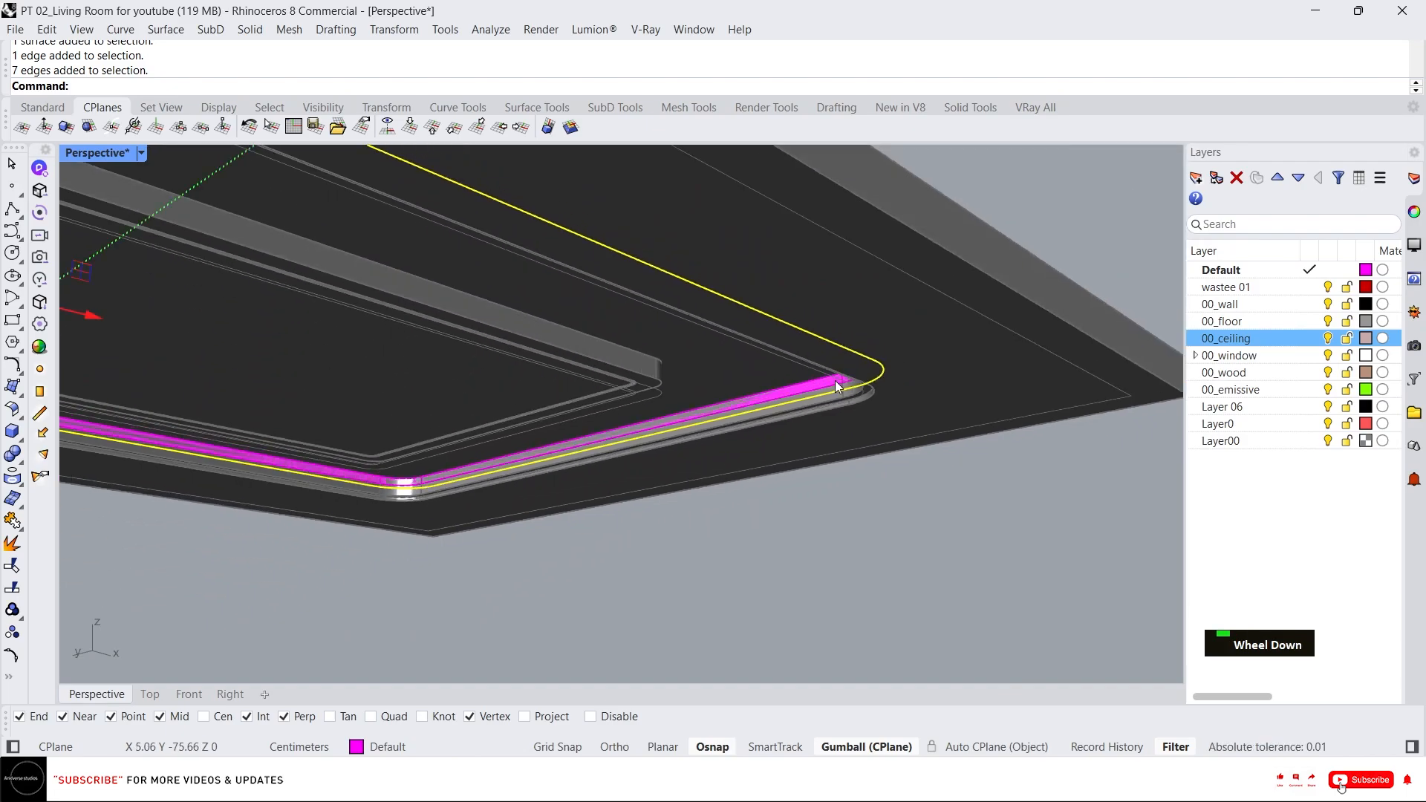
right_drag(831, 381, 780, 319)
scroll(861, 401, up, 3)
click(874, 412)
scroll(874, 412, down, 5)
key(Escape)
Unlock all locked objects in the model.
middle_click(780, 319)
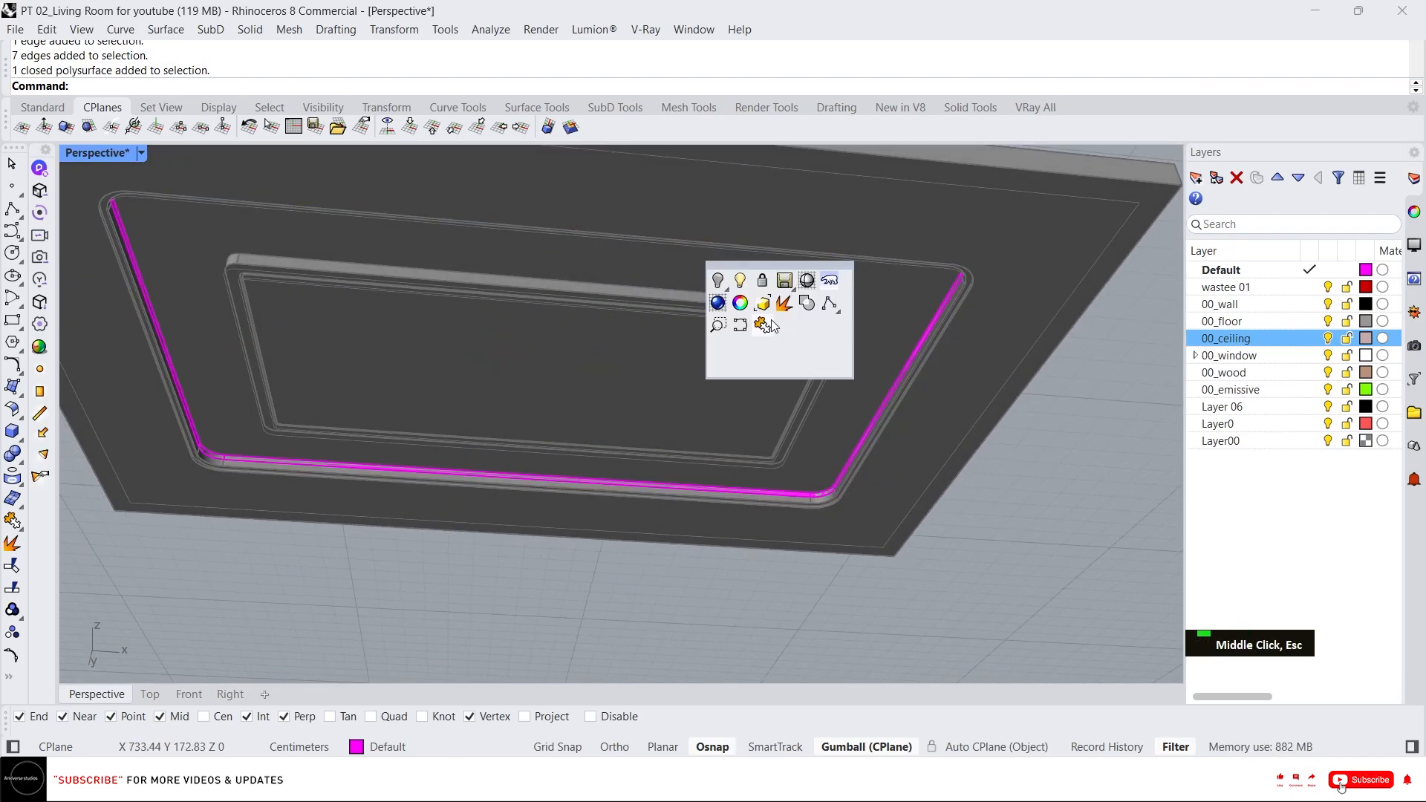
right_click(752, 284)
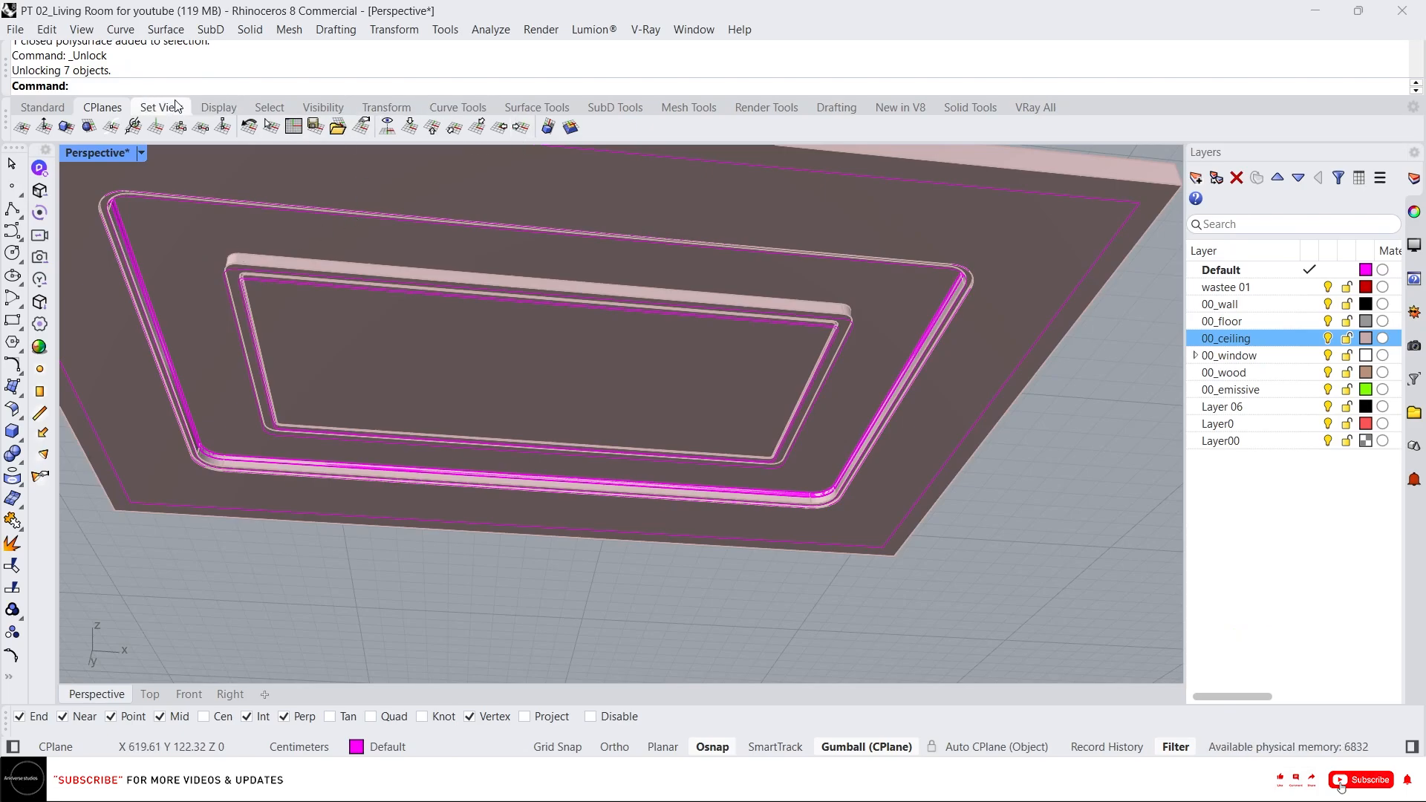
Select all curves in the model and delete them.
click(269, 108)
click(645, 128)
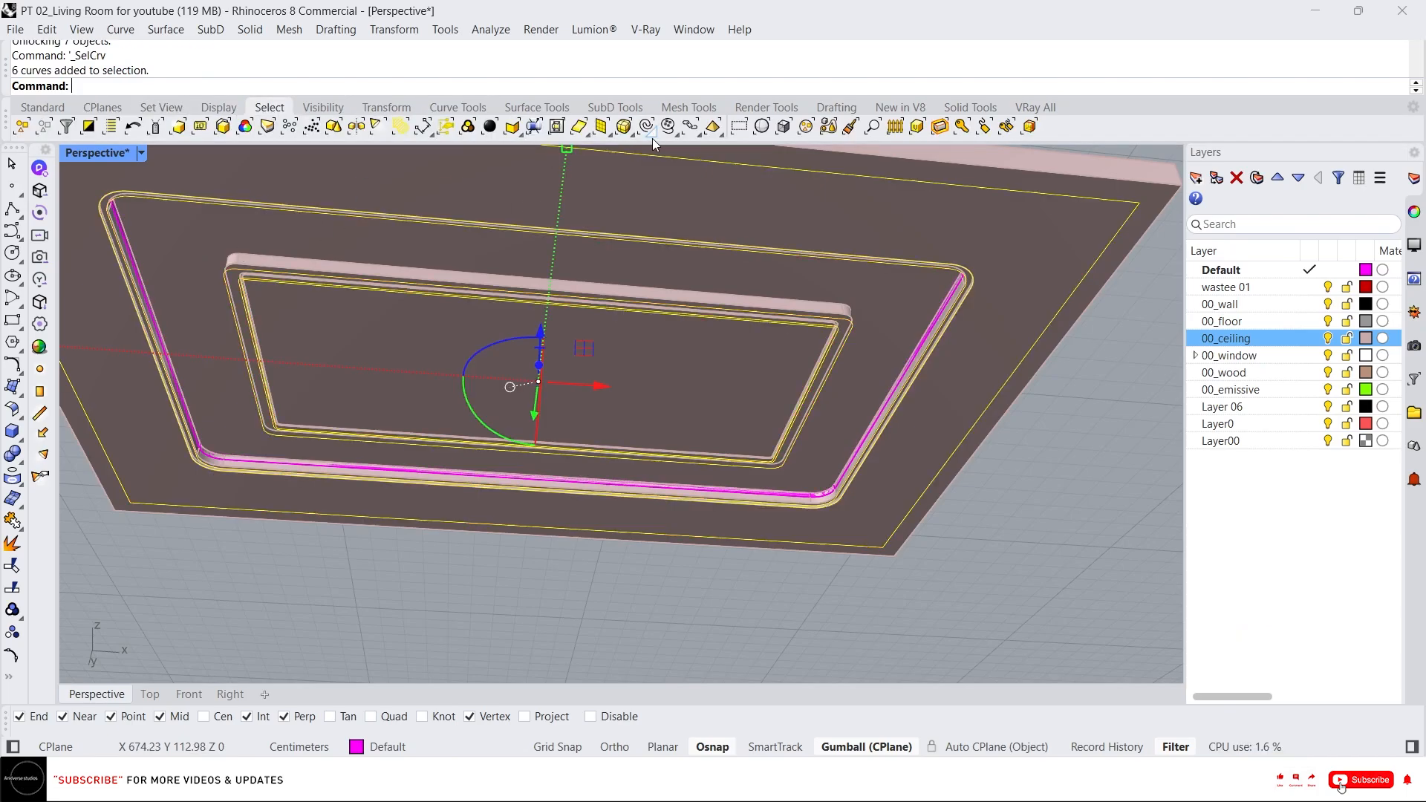
key(Delete)
Subtract the cove ring from the ceiling slab with Boolean Difference.
right_drag(777, 438, 616, 362)
scroll(372, 401, up, 4)
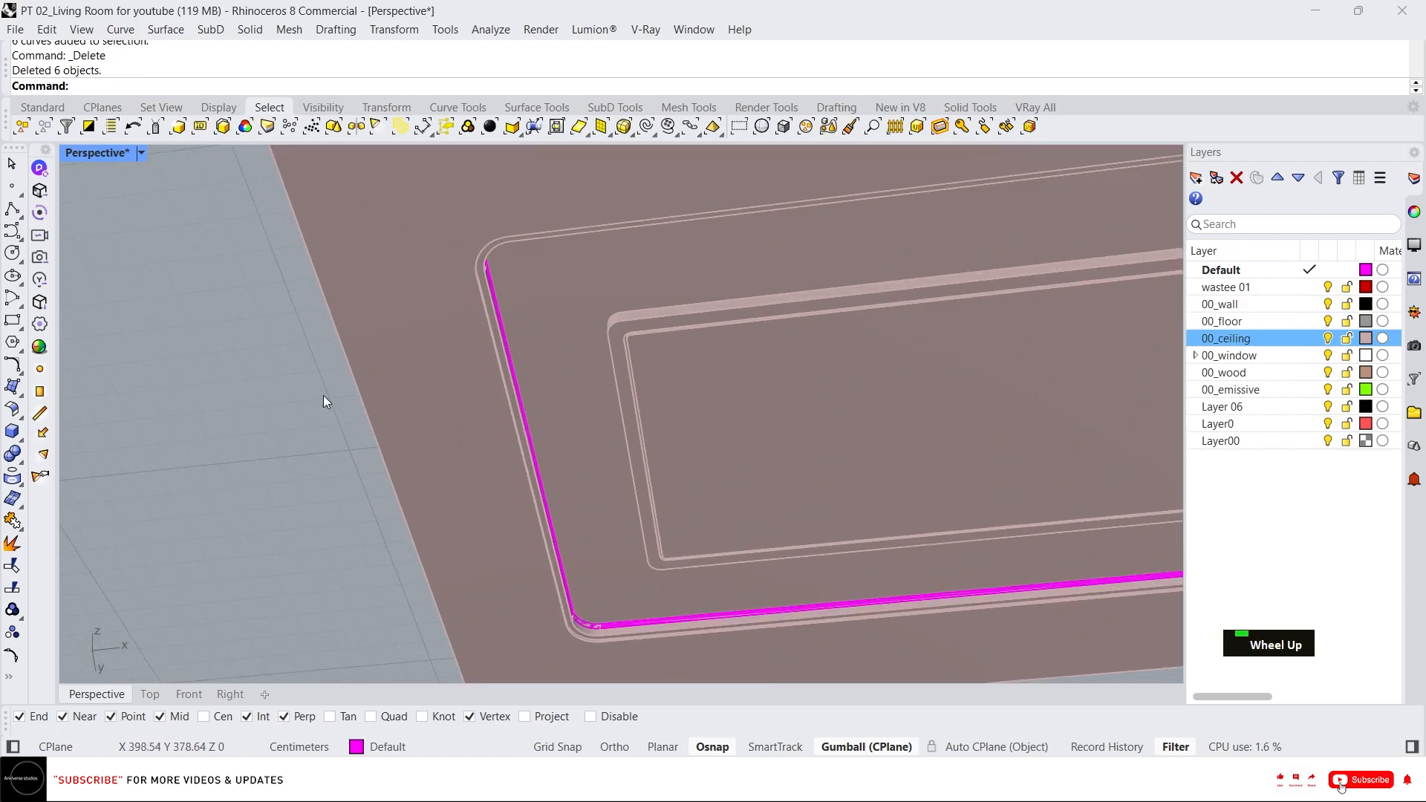
right_drag(291, 353, 474, 358)
scroll(461, 350, up, 3)
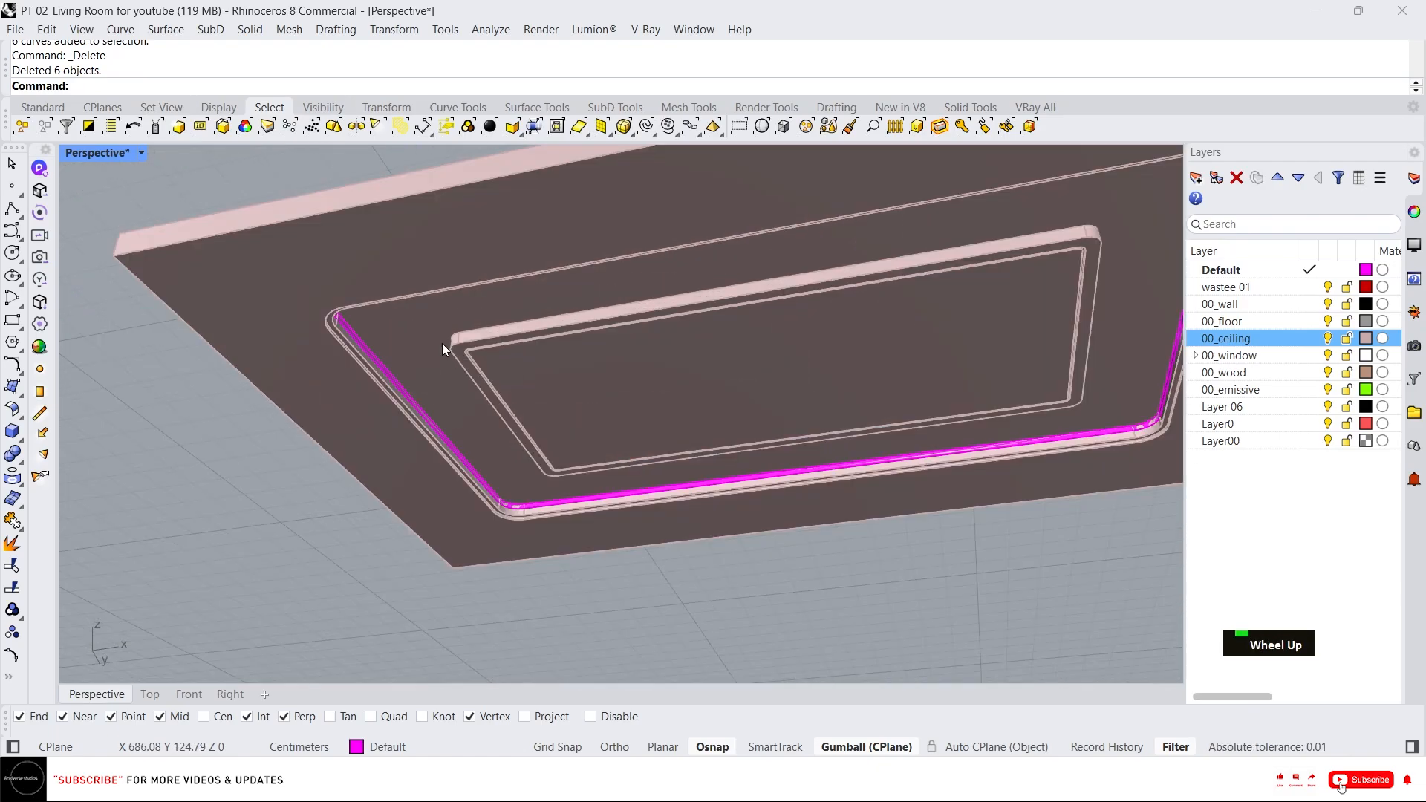
click(398, 339)
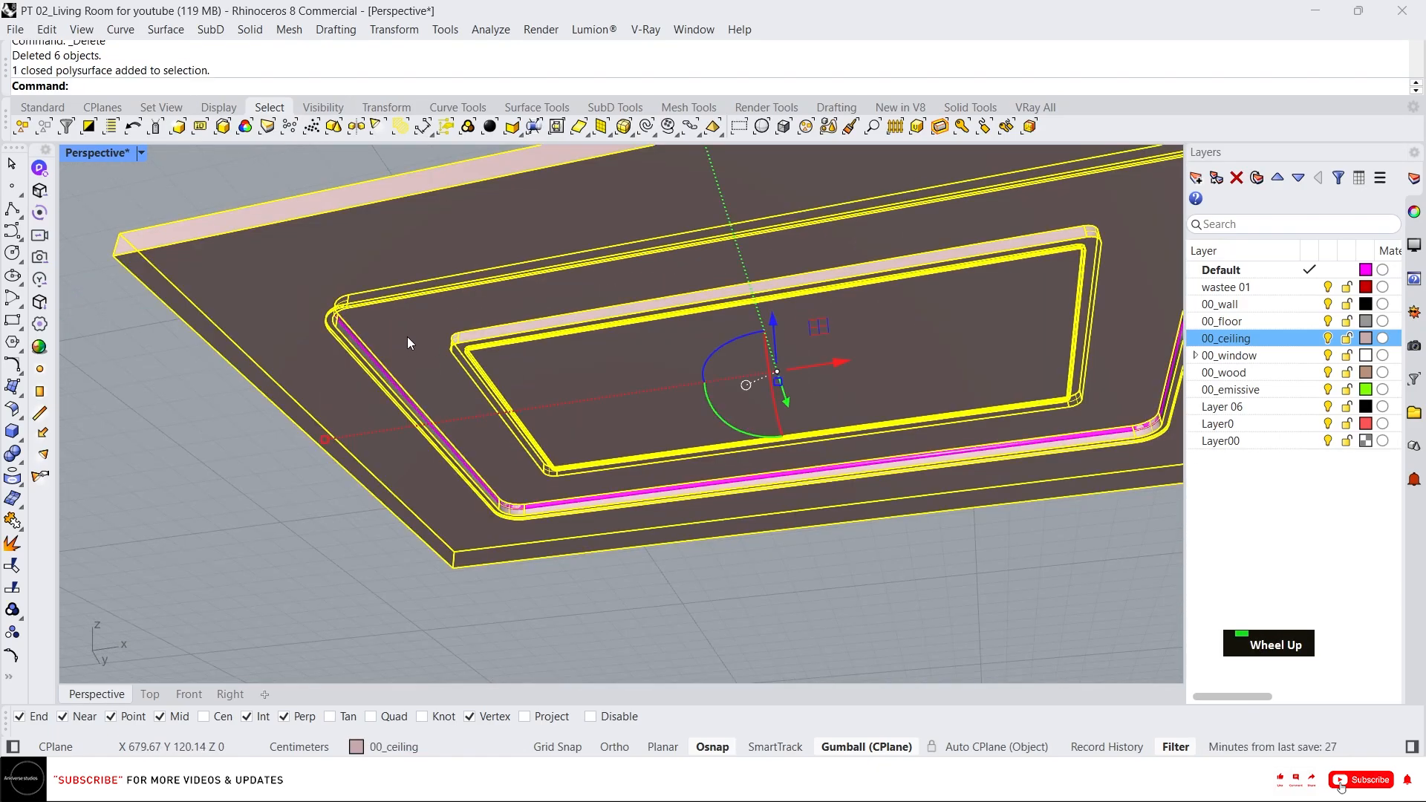
middle_click(407, 335)
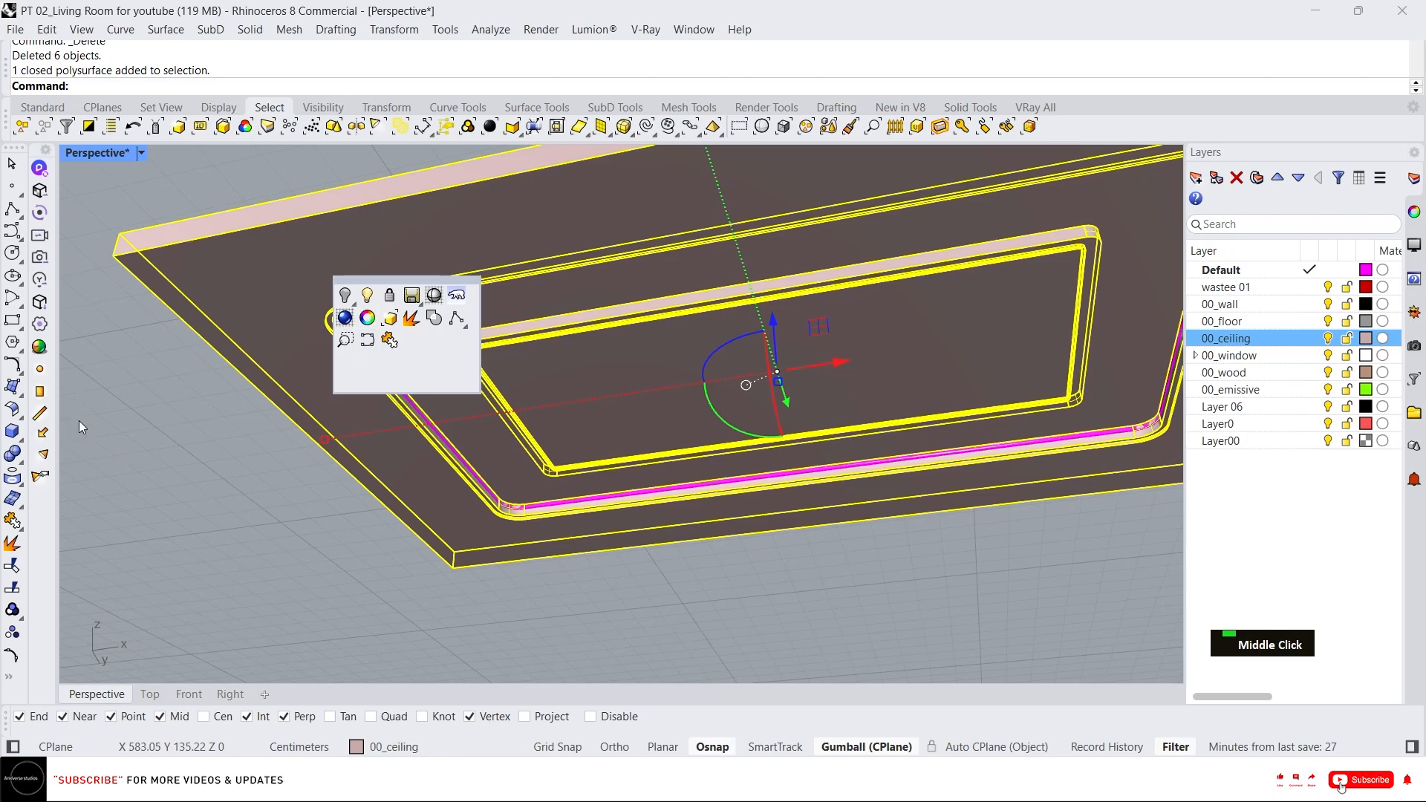
click(18, 459)
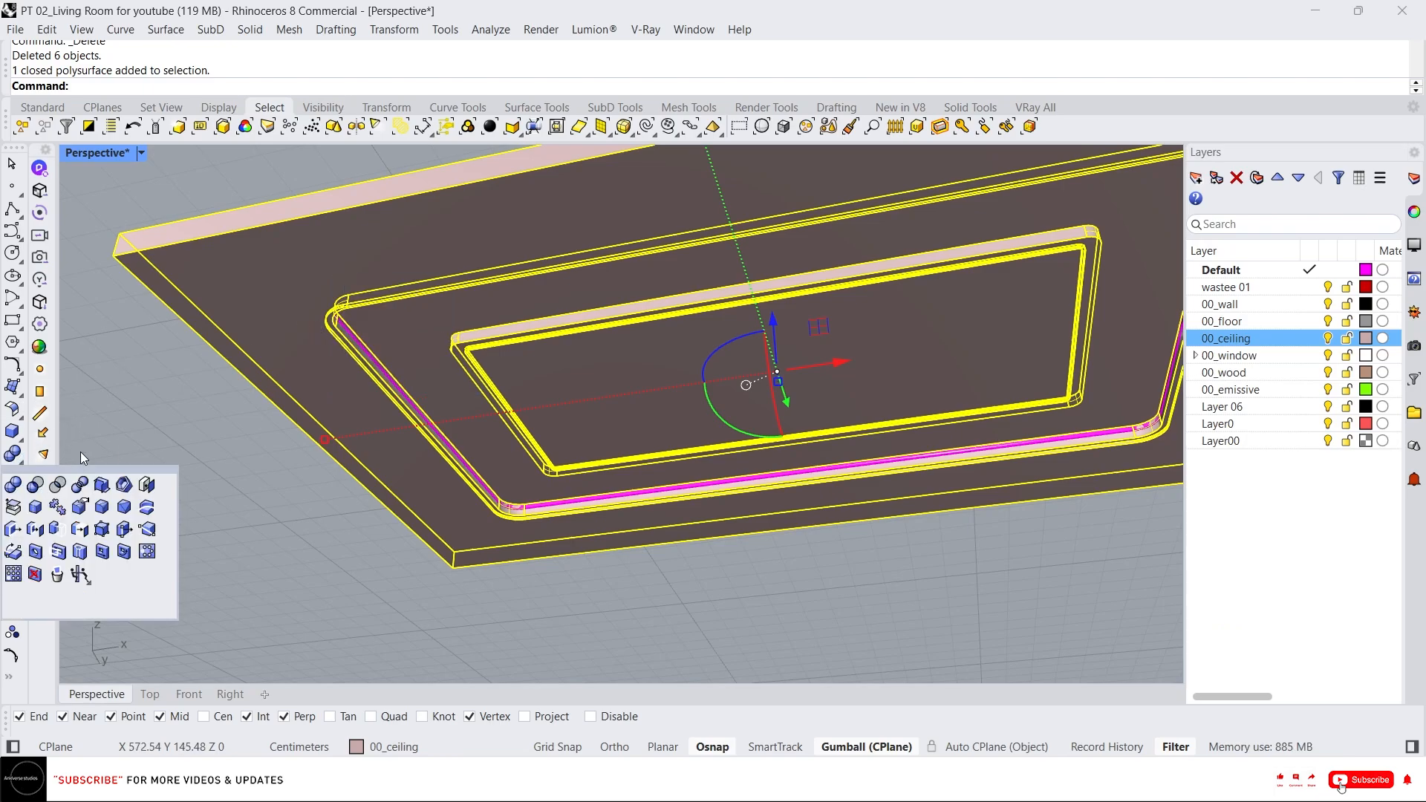
click(35, 485)
scroll(376, 364, up, 5)
click(372, 361)
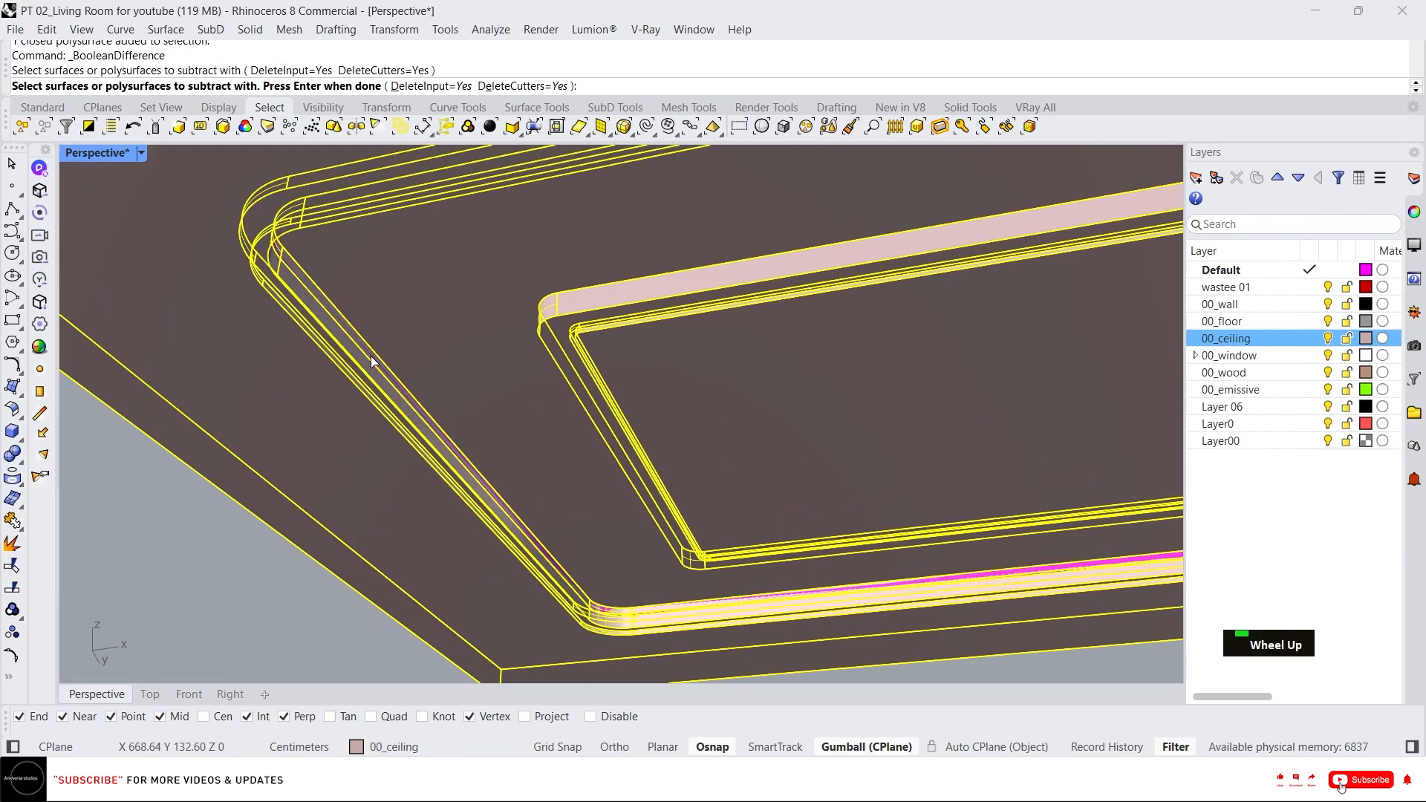
scroll(355, 333, up, 2)
key(space)
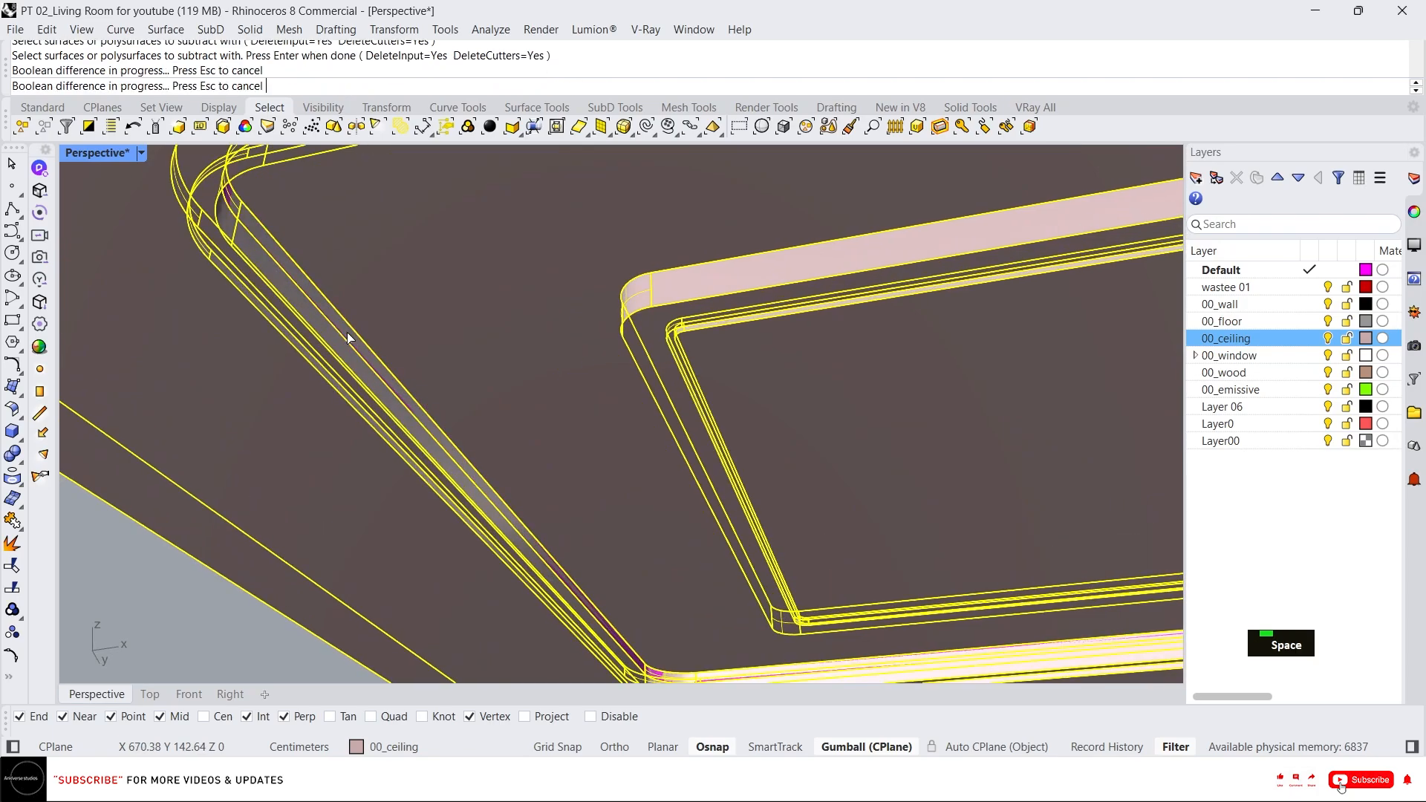
Preview the ceiling cove in Arctic display mode, then switch the viewport back to Shaded.
scroll(347, 338, down, 3)
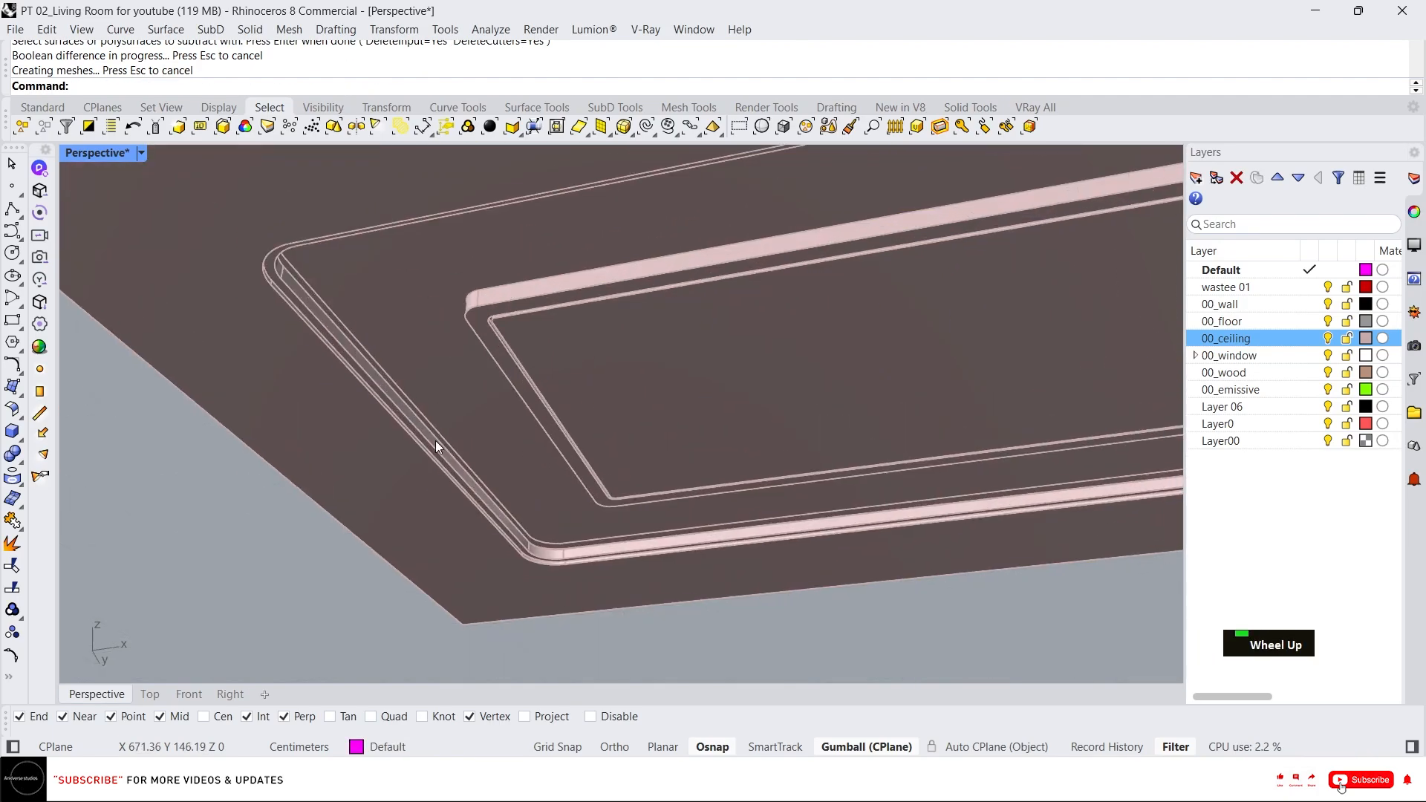
middle_click(454, 469)
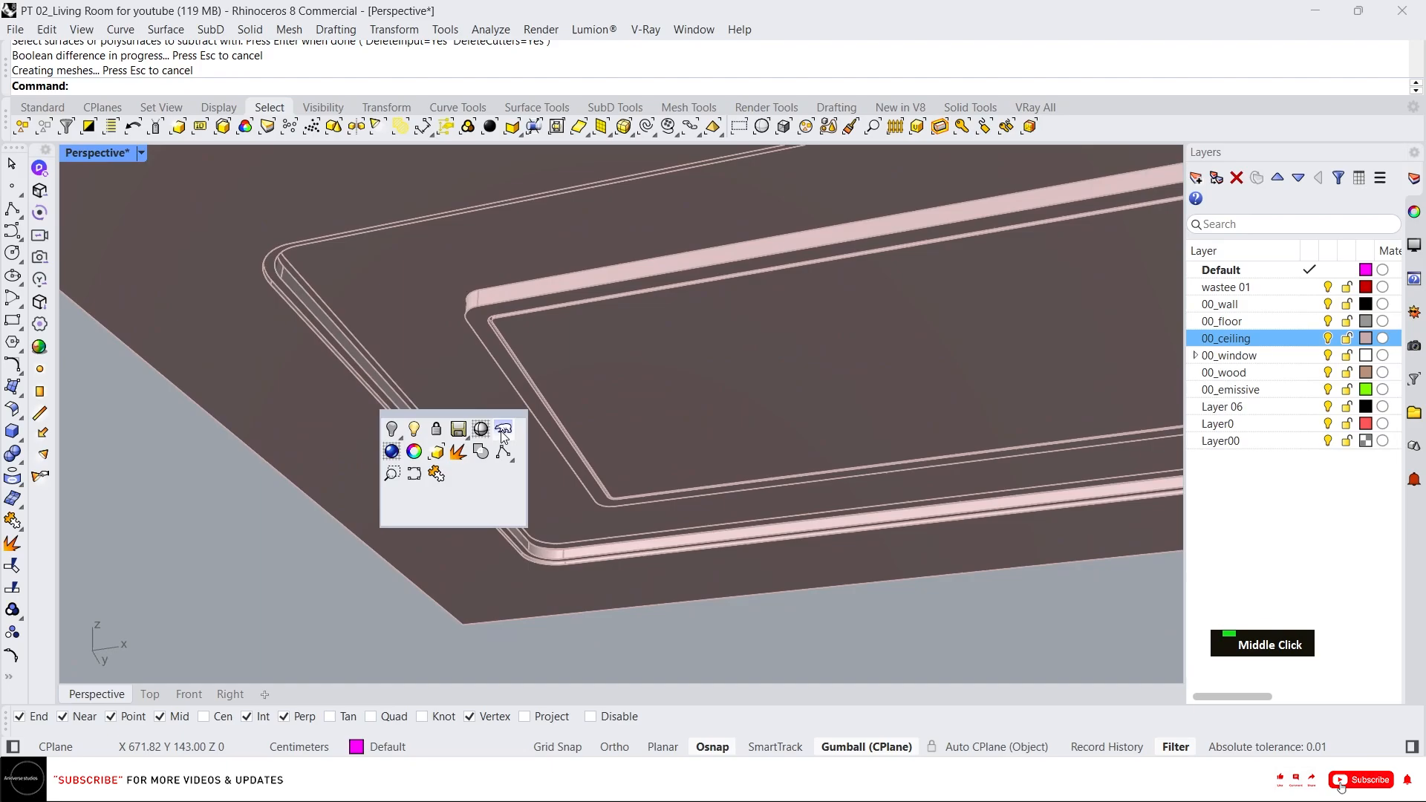
click(444, 455)
scroll(537, 496, down, 4)
right_drag(496, 453, 811, 462)
scroll(976, 471, up, 5)
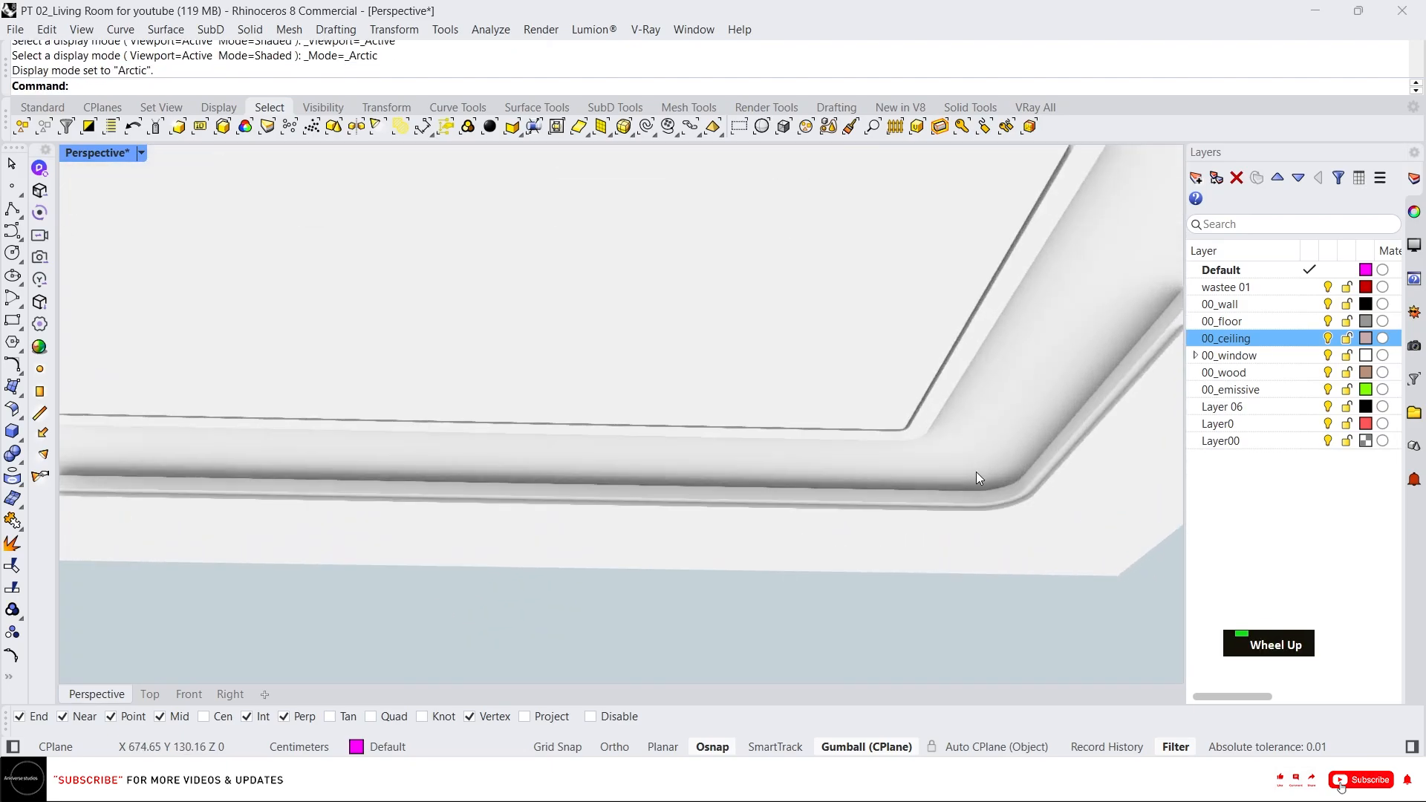
scroll(1009, 474, up, 2)
scroll(925, 488, down, 1)
scroll(926, 488, down, 3)
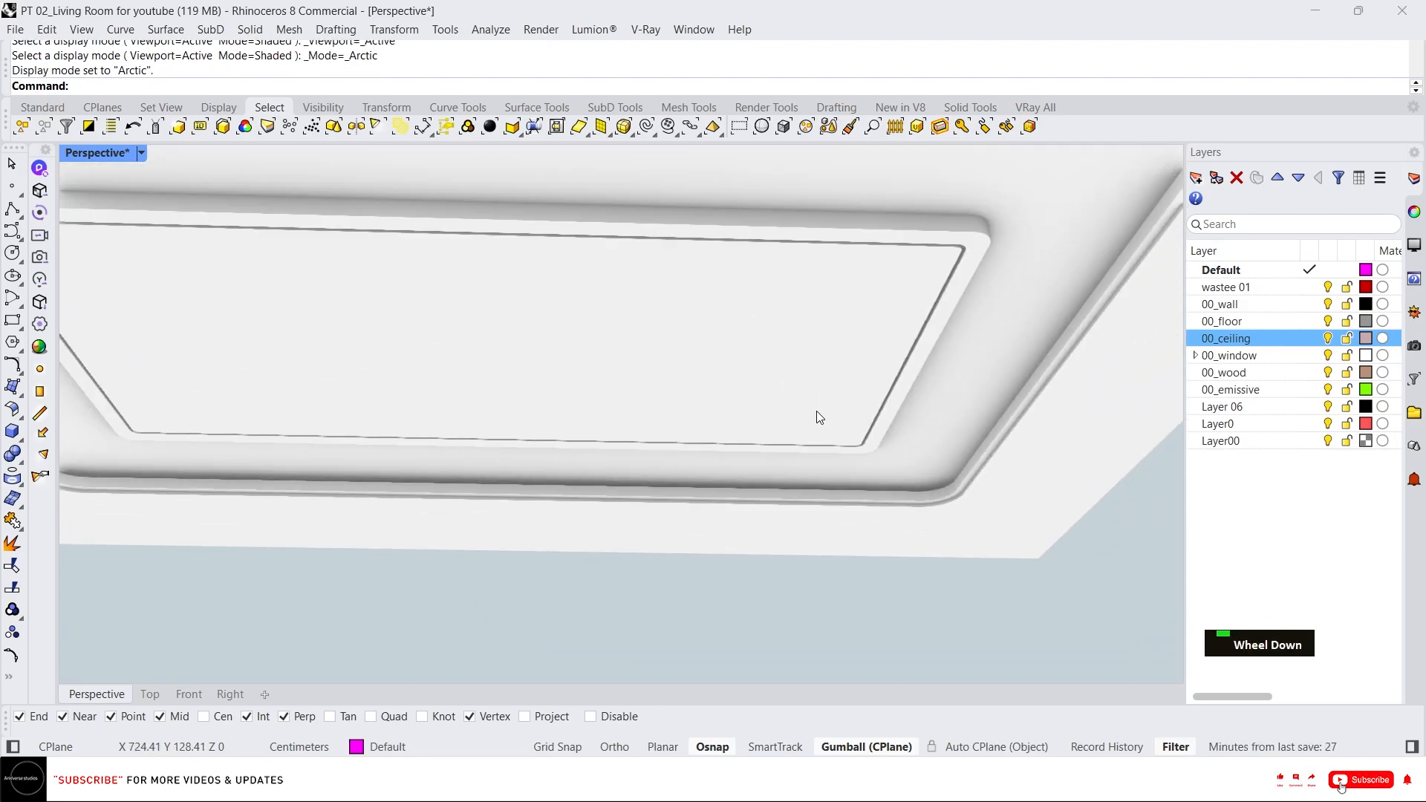
scroll(817, 411, down, 4)
right_drag(817, 411, 728, 423)
scroll(448, 400, up, 4)
scroll(605, 436, up, 3)
scroll(608, 442, up, 2)
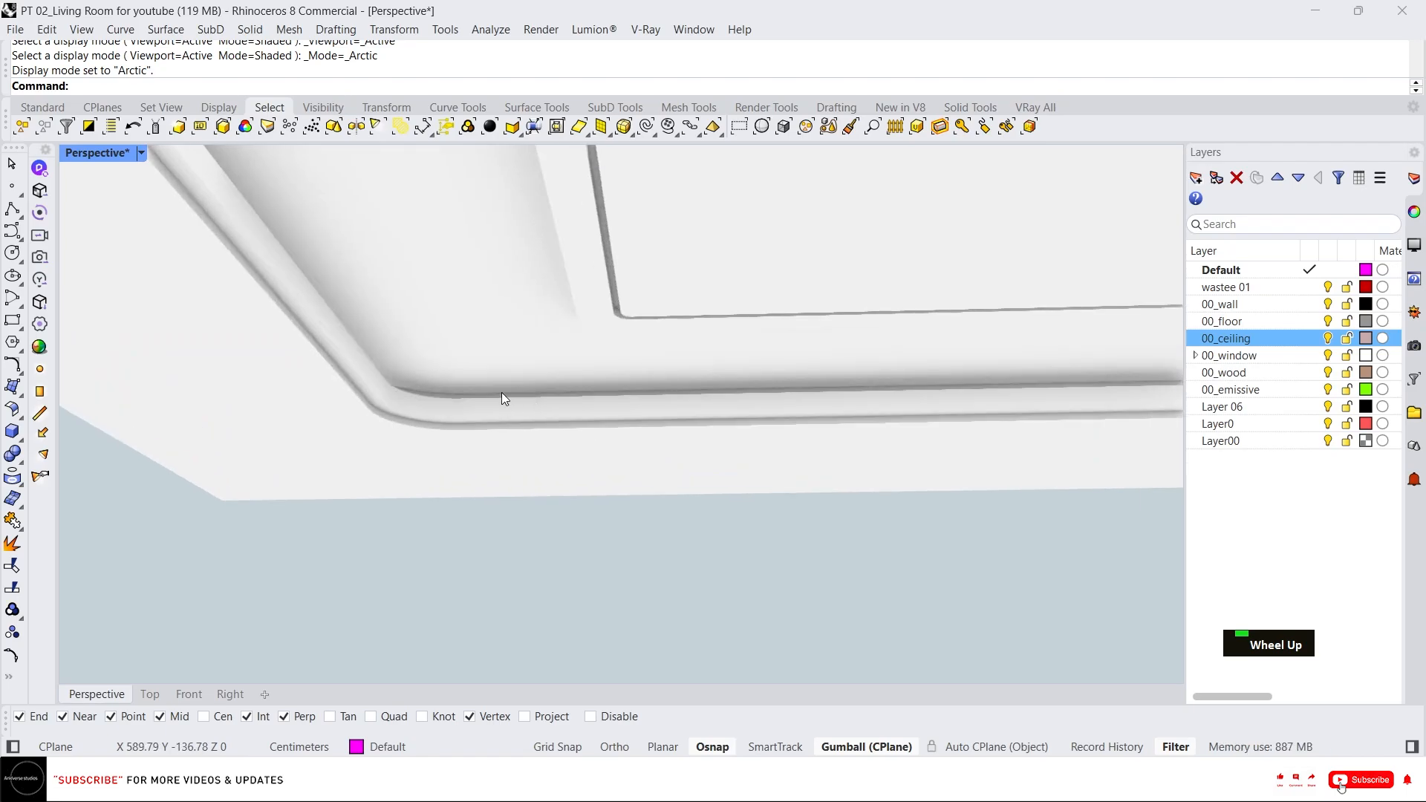
middle_click(496, 390)
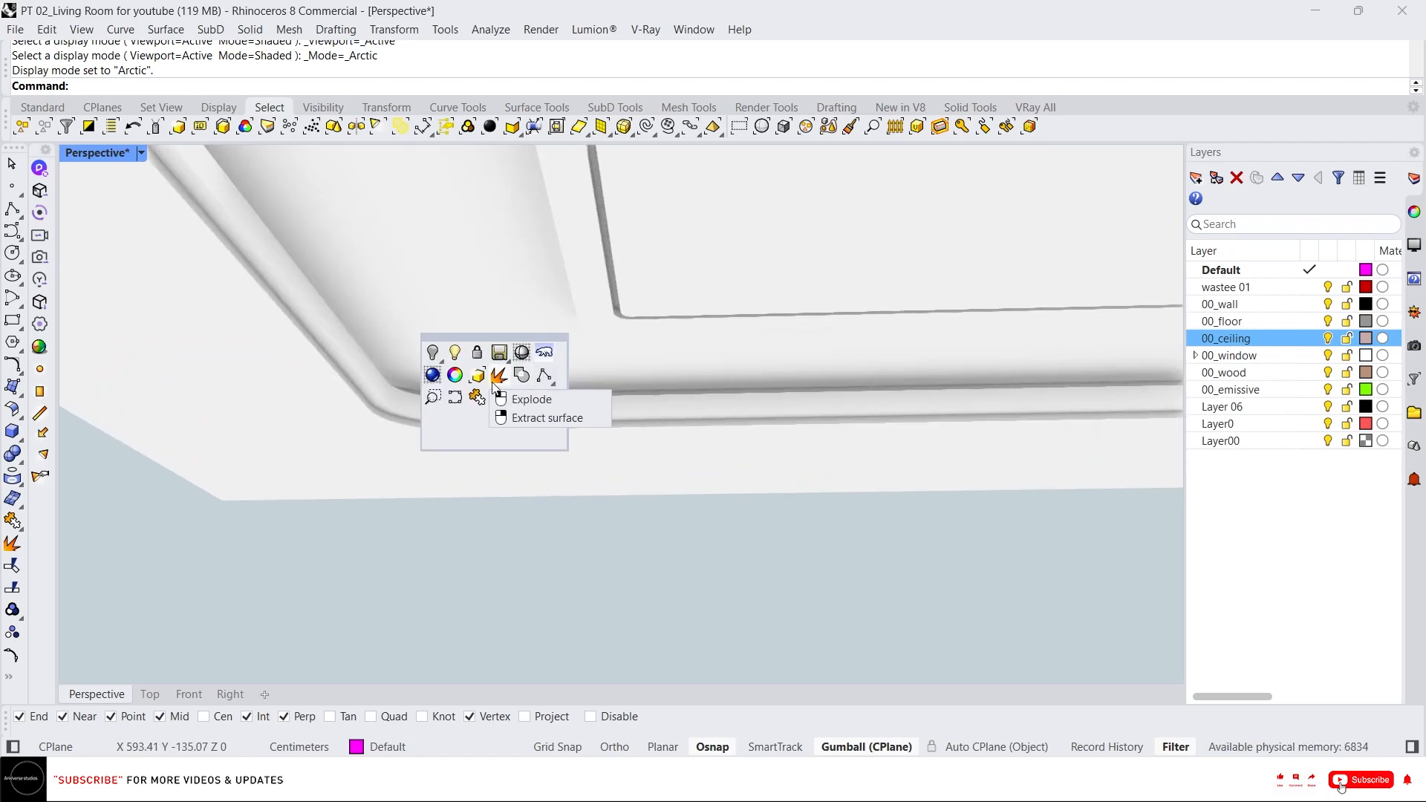
click(432, 374)
Duplicate the edge loop where the new cove meets the ceiling and join the edges into one closed curve.
scroll(400, 377, up, 2)
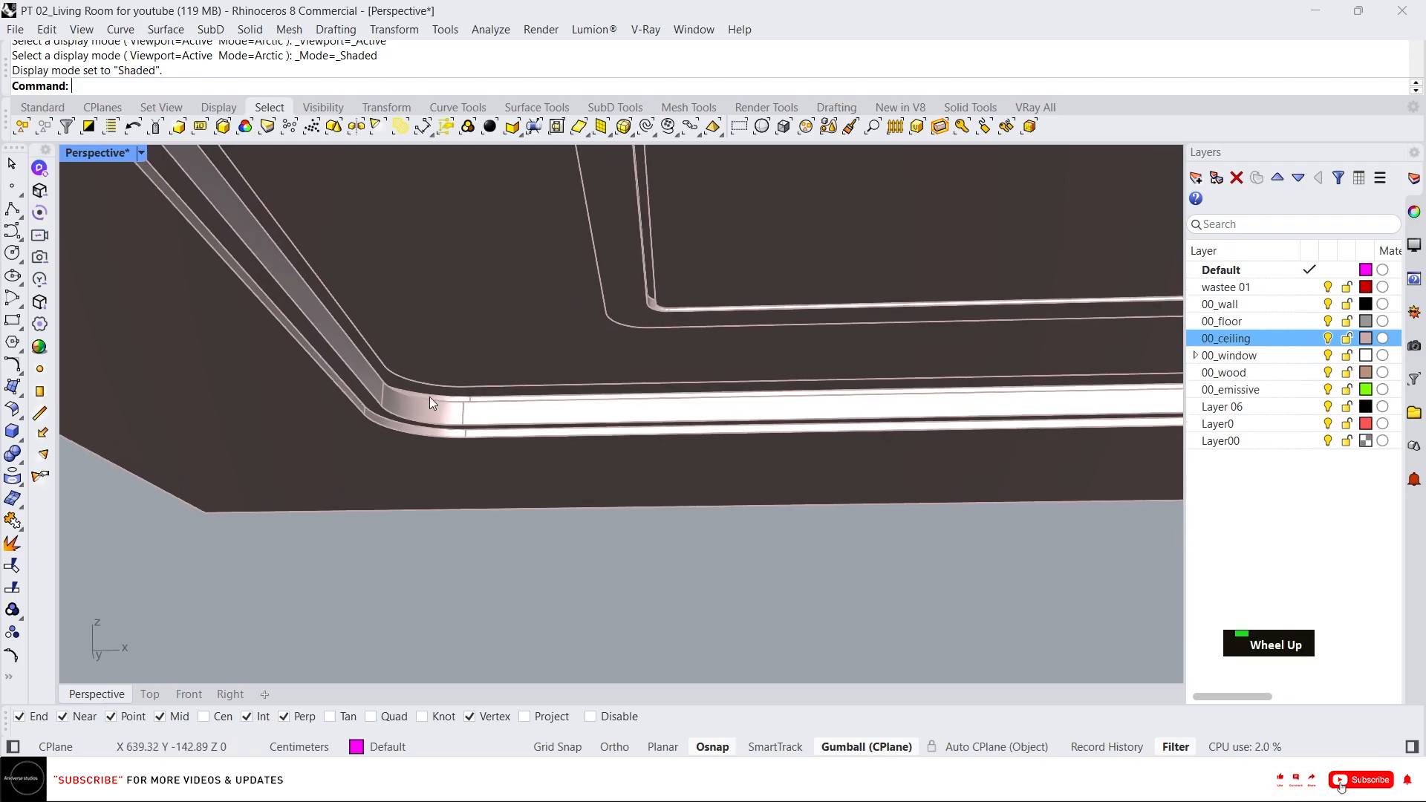
scroll(435, 399, up, 3)
key(Escape)
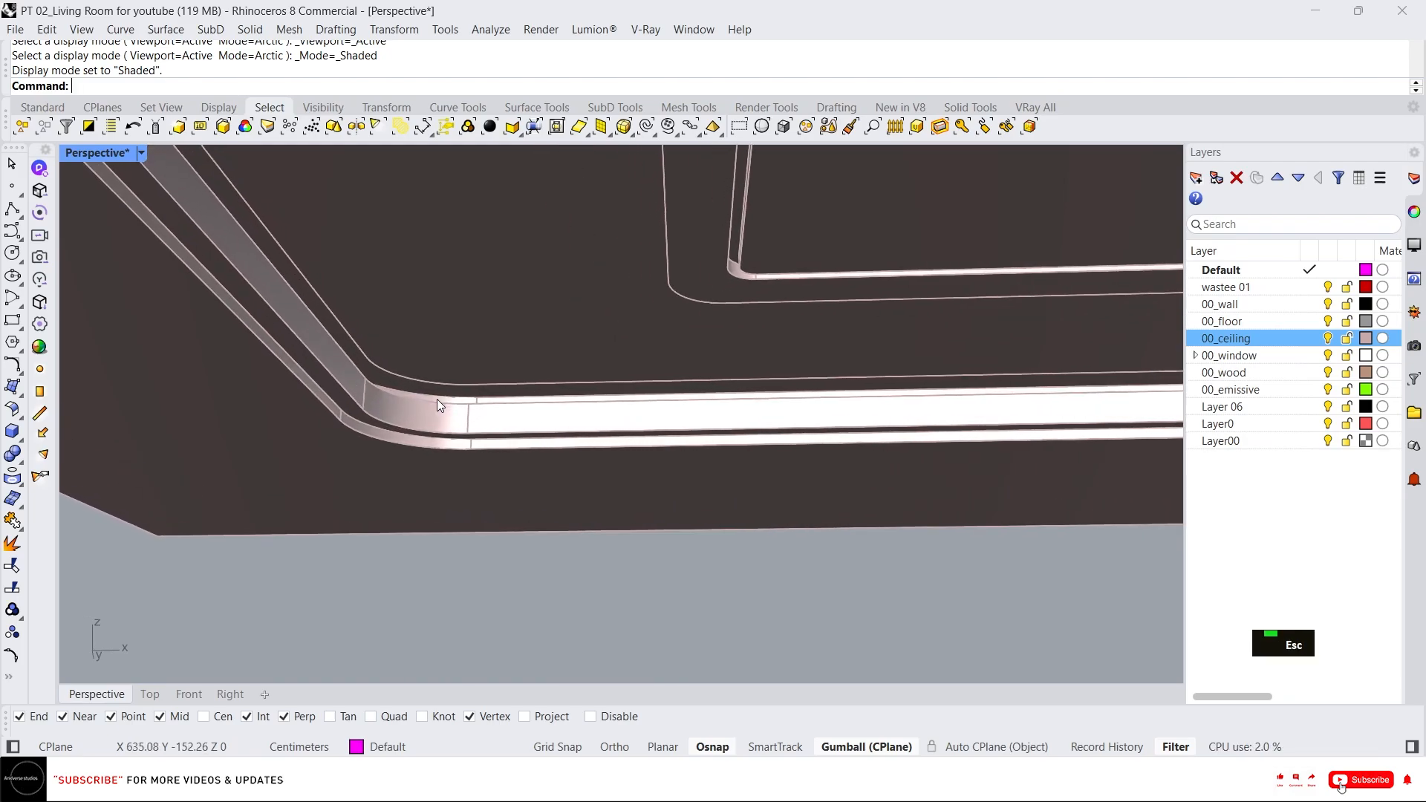
click(436, 399)
scroll(435, 395, up, 5)
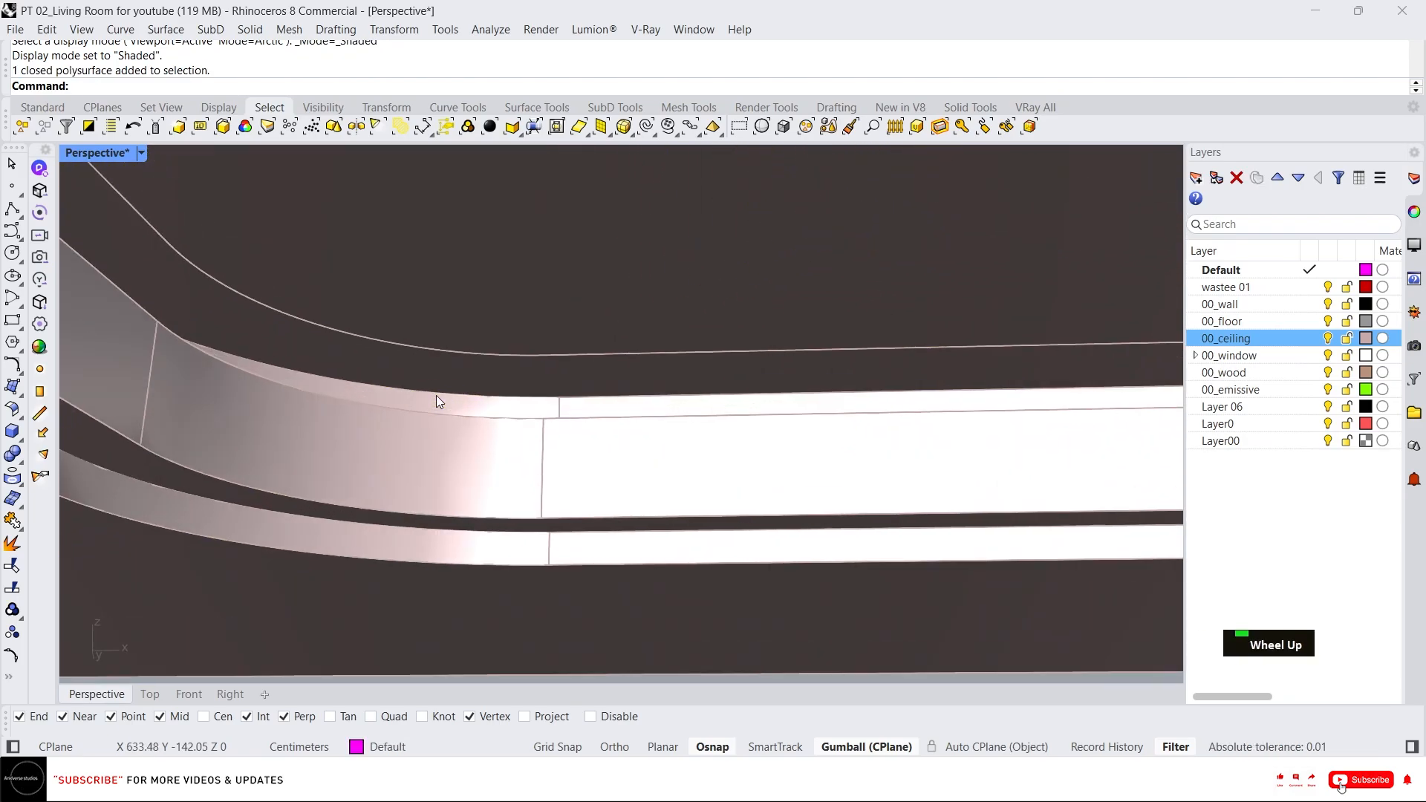
scroll(435, 395, up, 3)
ctrl+shift+double_click(435, 392)
key(Escape)
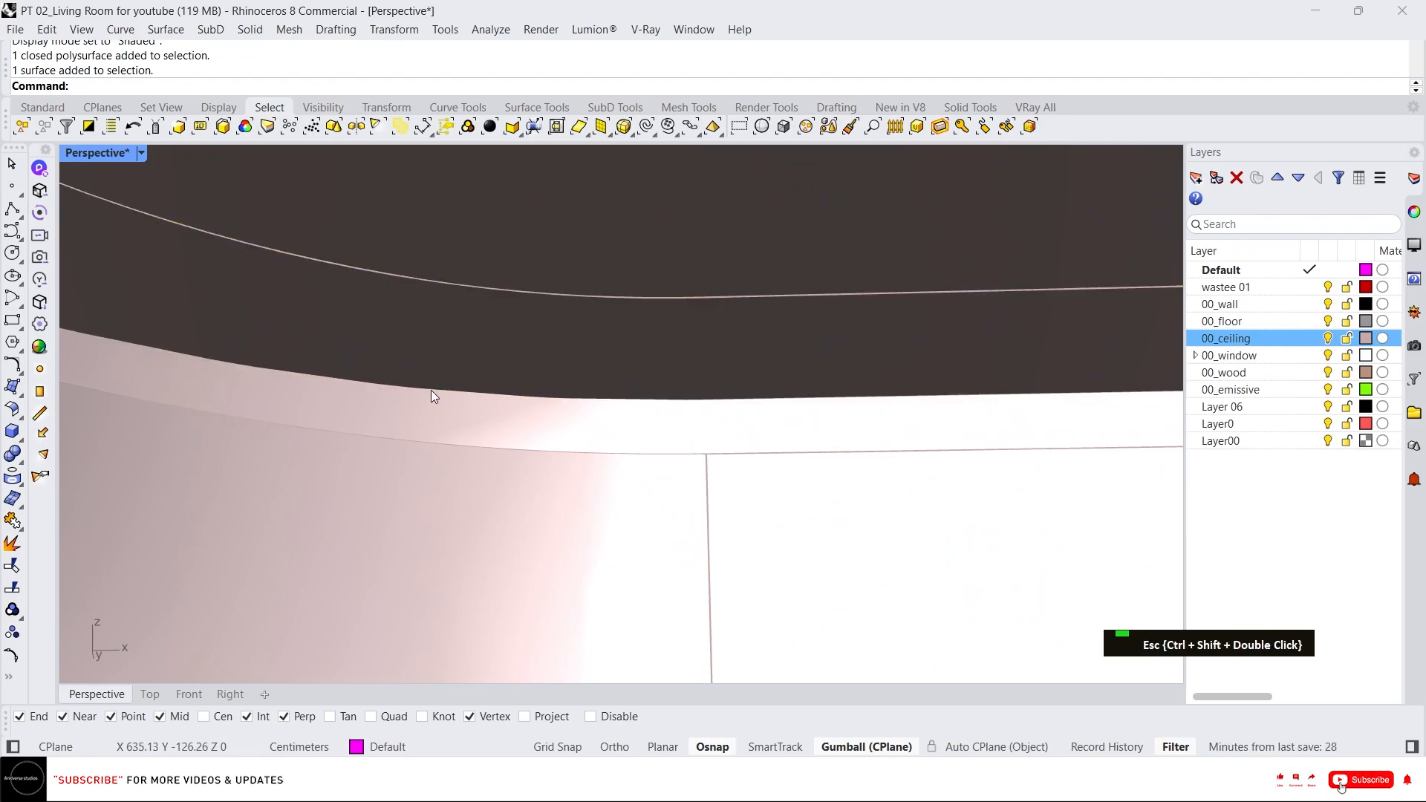
ctrl+shift+double_click(431, 390)
key(Escape)
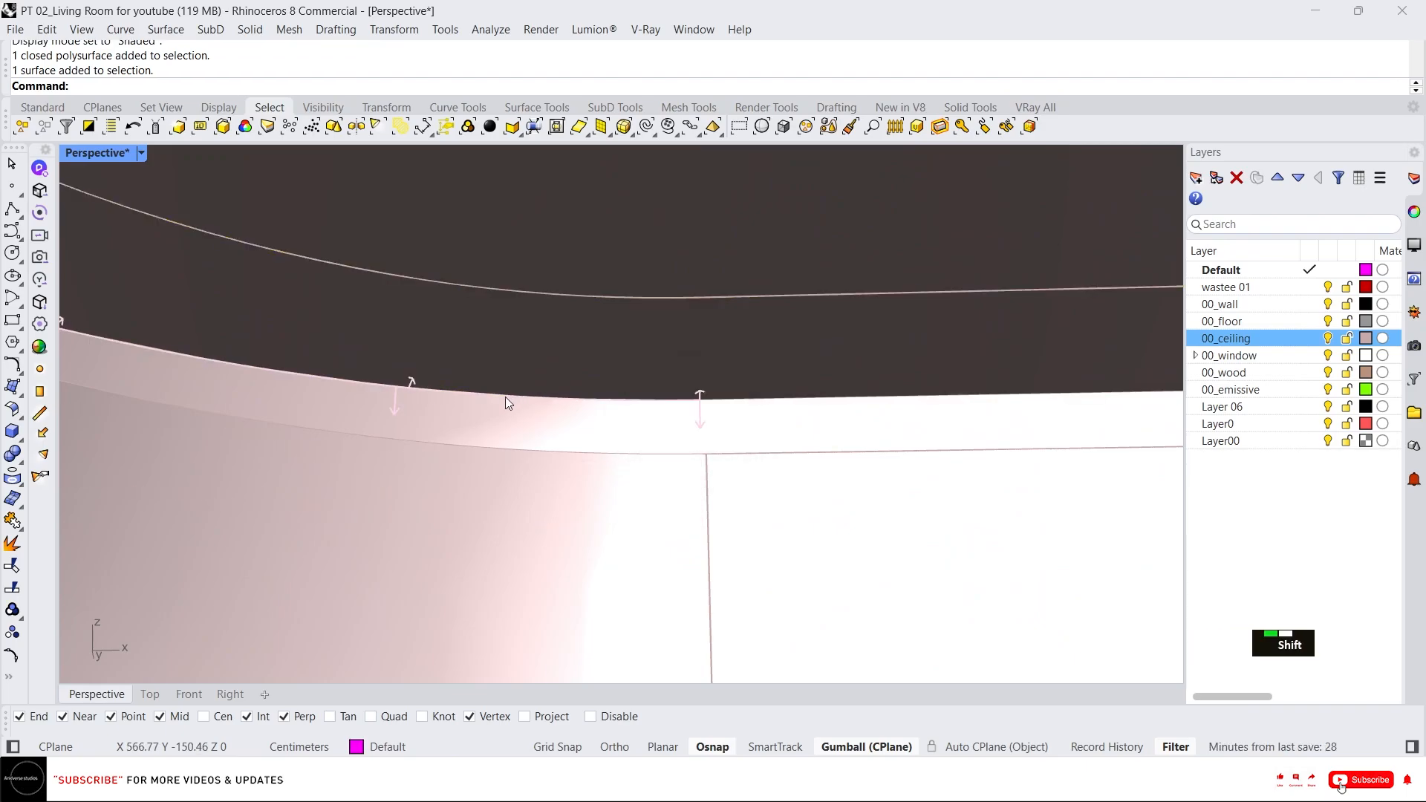
ctrl+shift+double_click(505, 399)
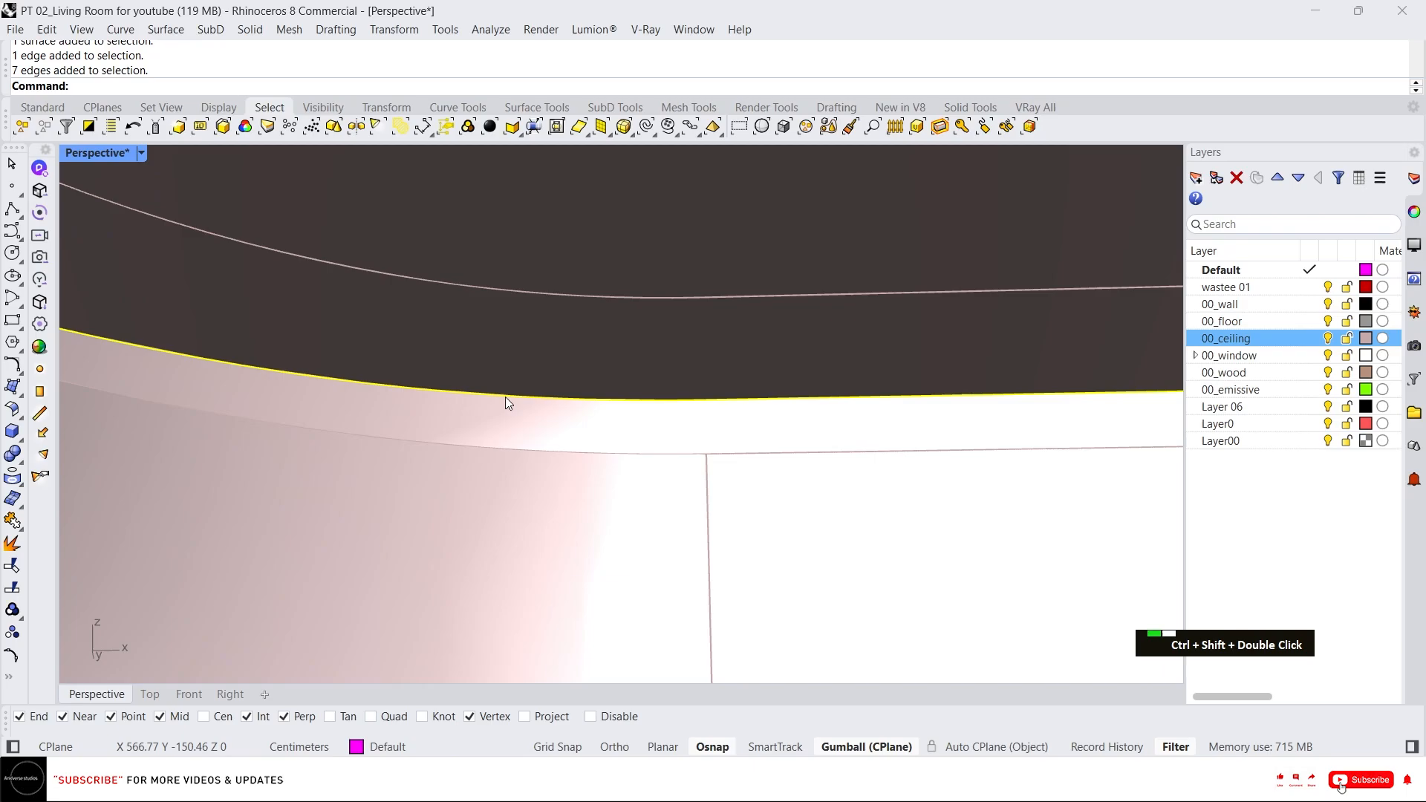
text(d: D)
text(upEdge)
key(Return)
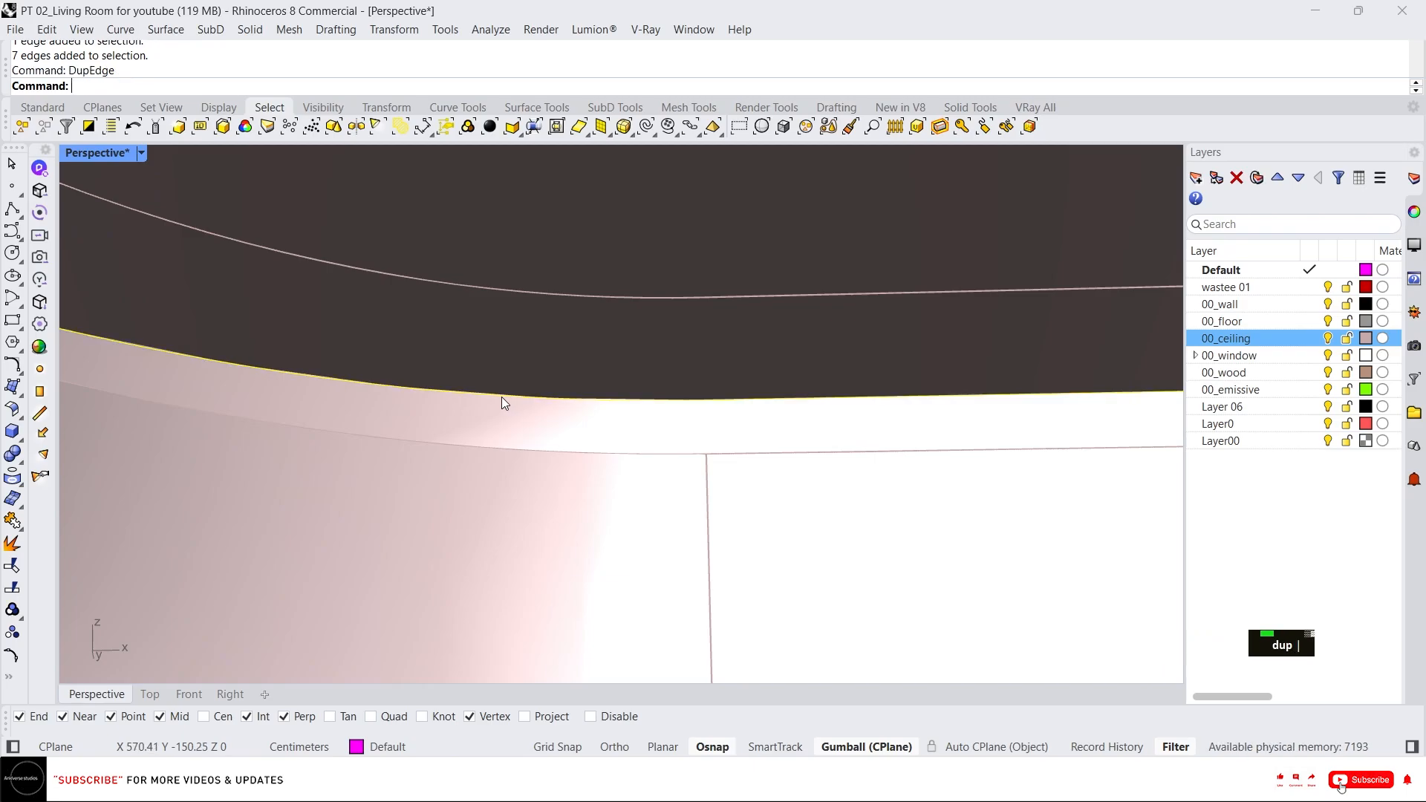
text(join)
key(Return)
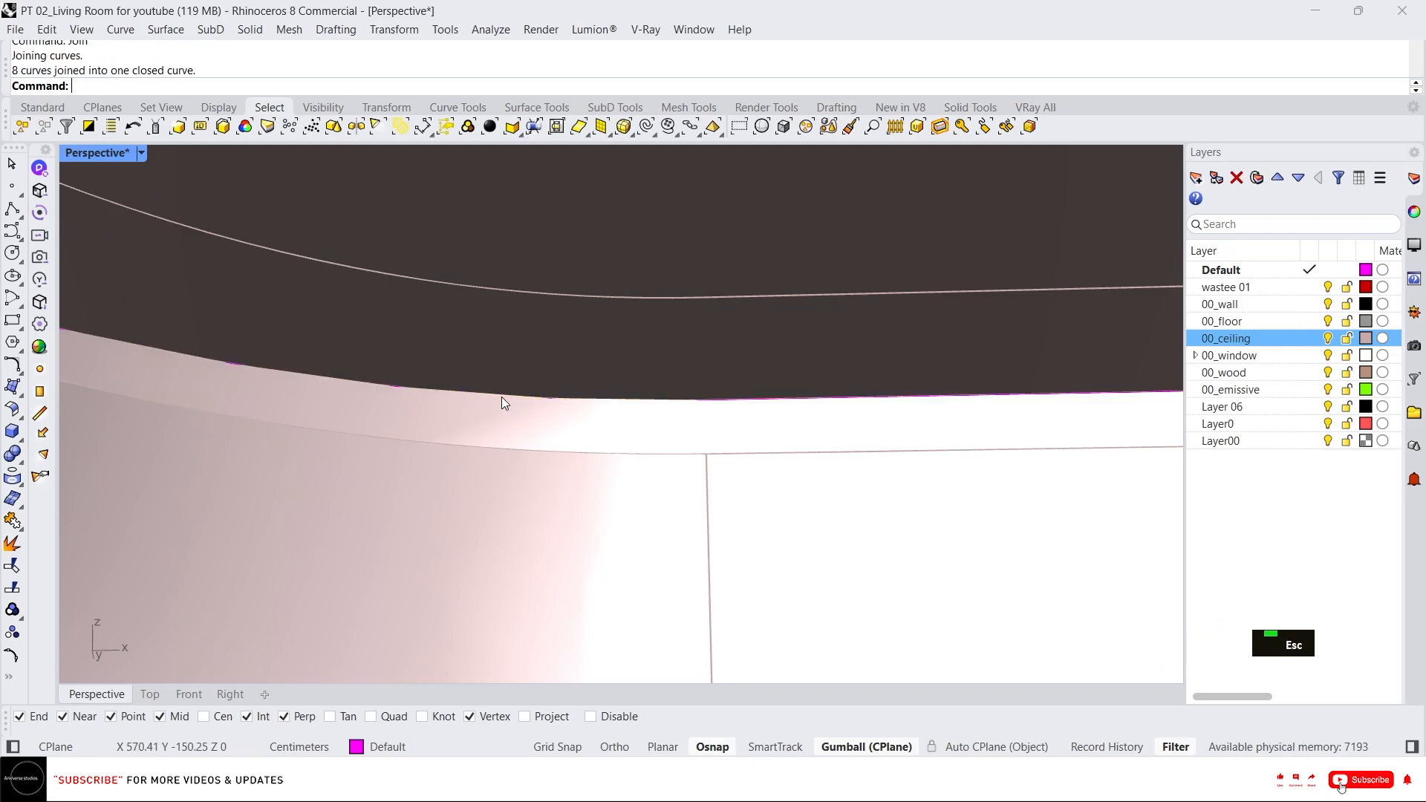
Reselect the joined curve and move it 5 cm vertically with the gumball.
scroll(501, 397, down, 5)
scroll(483, 413, down, 3)
middle_click(488, 435)
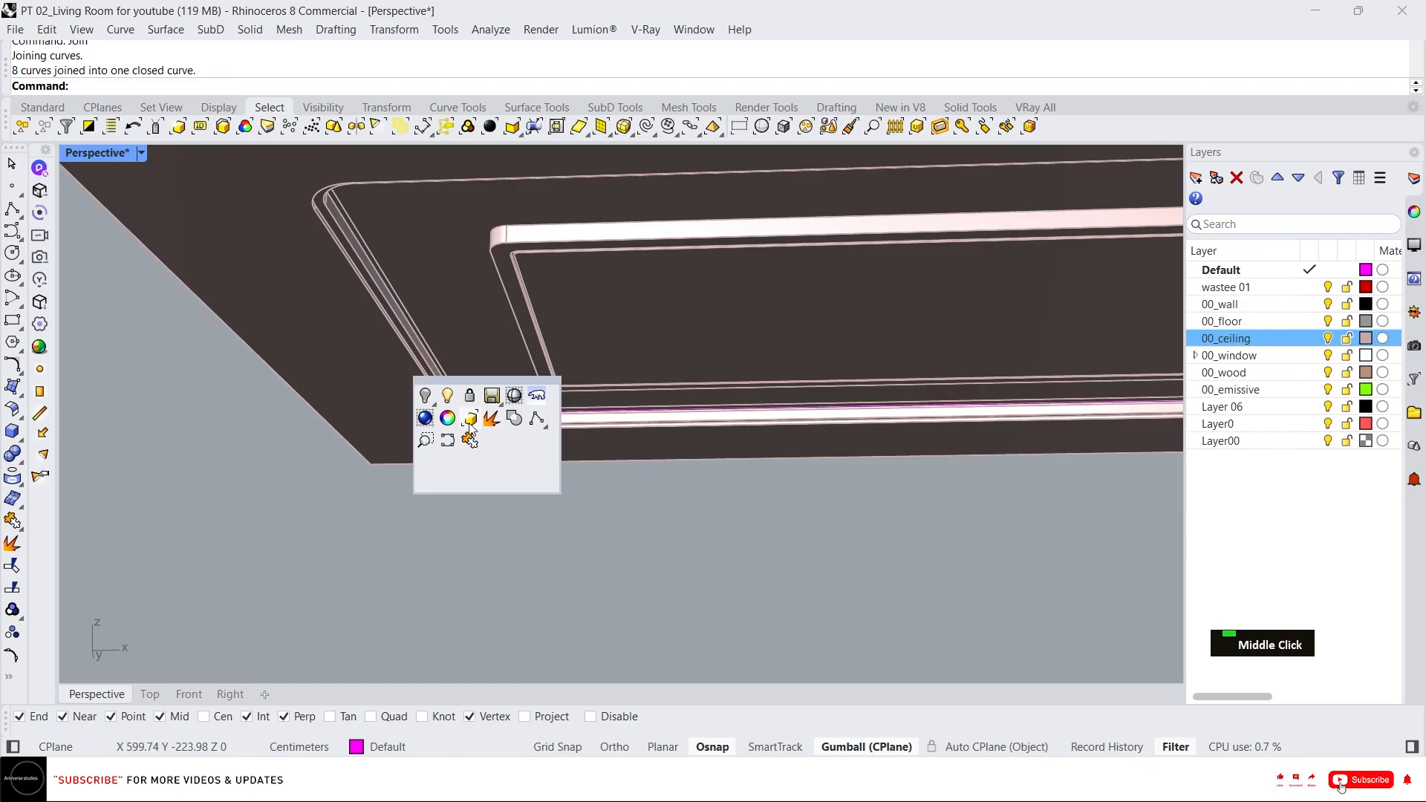
click(475, 429)
scroll(412, 414, down, 3)
scroll(412, 413, up, 5)
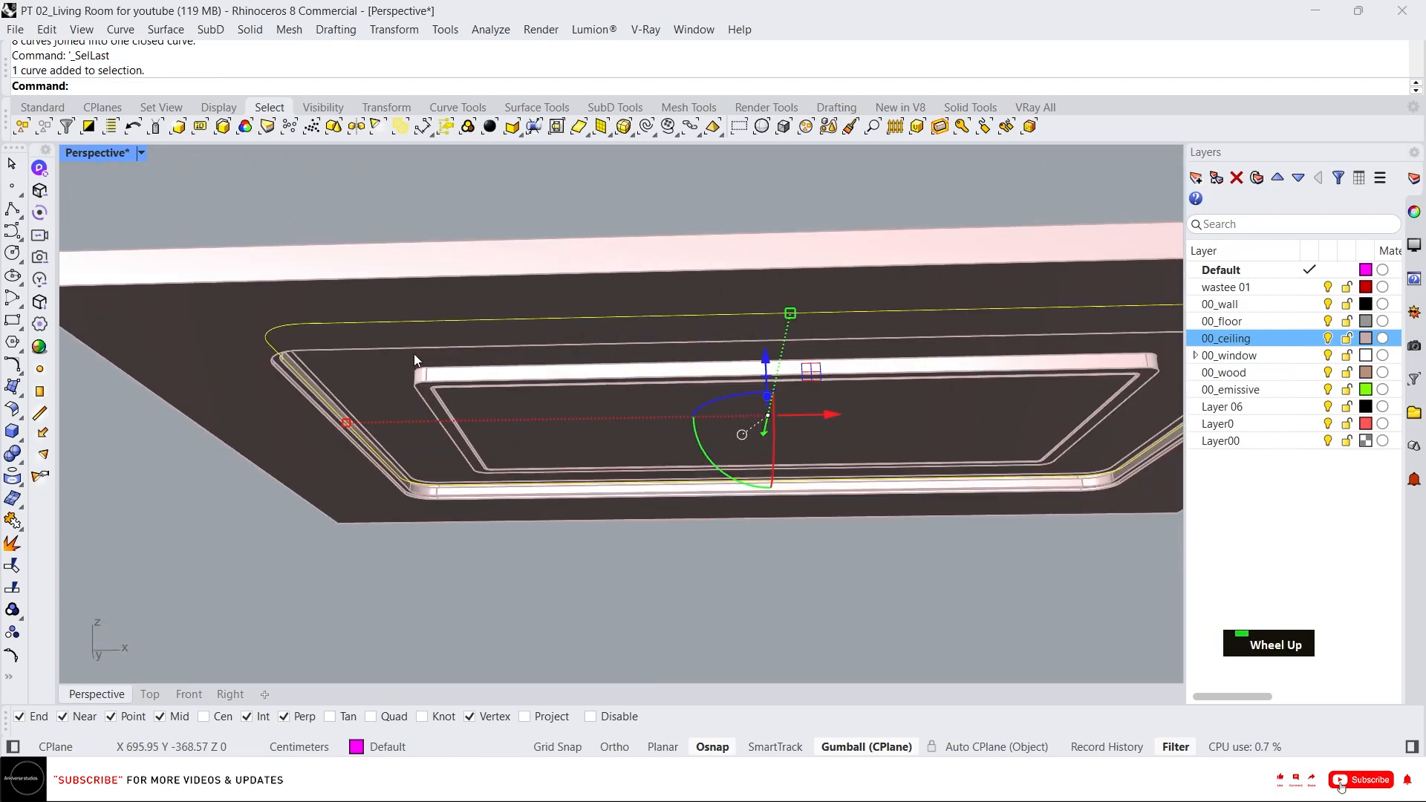
click(763, 361)
text(5)
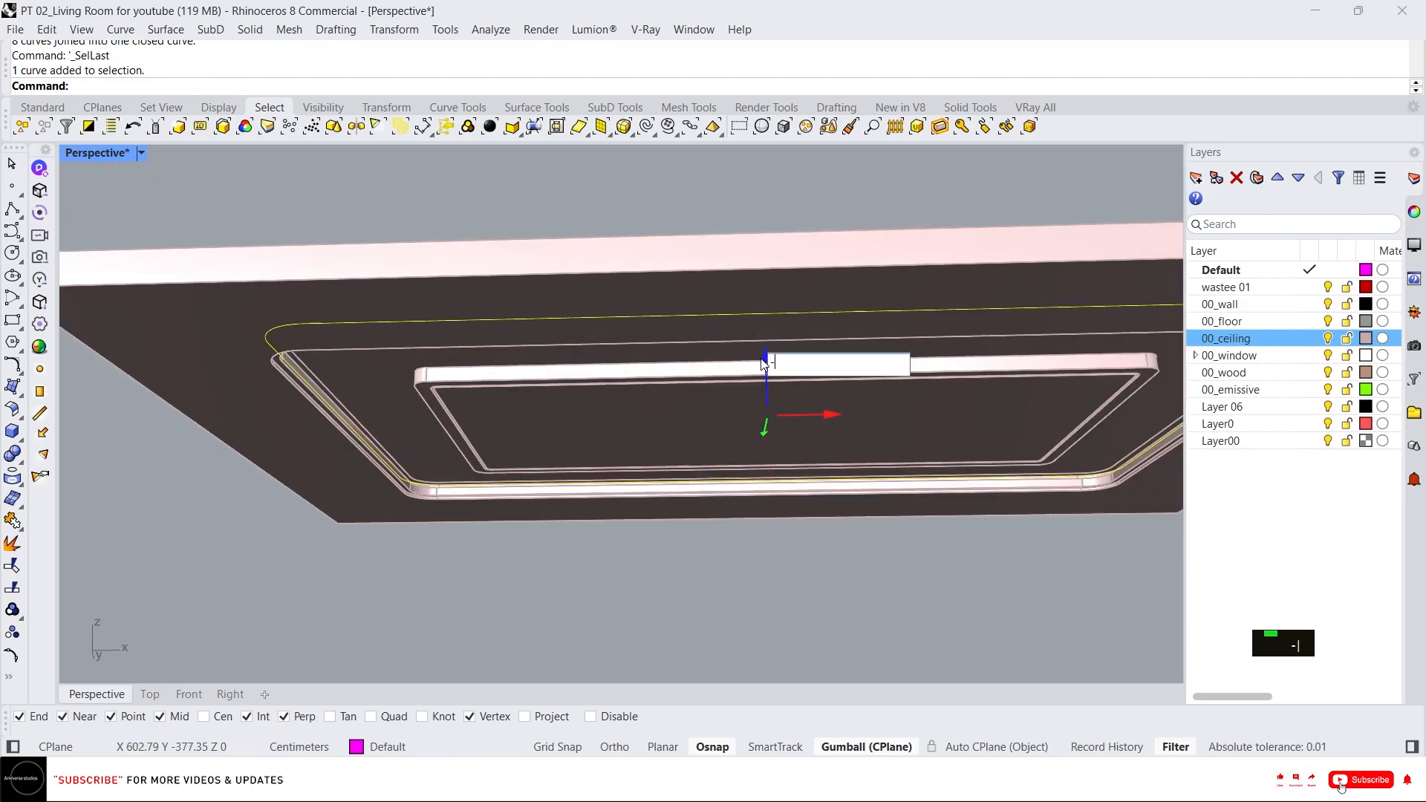
key(Return)
Offset the raised closed curve 3 cm toward the inside of the ceiling cove.
text(o)
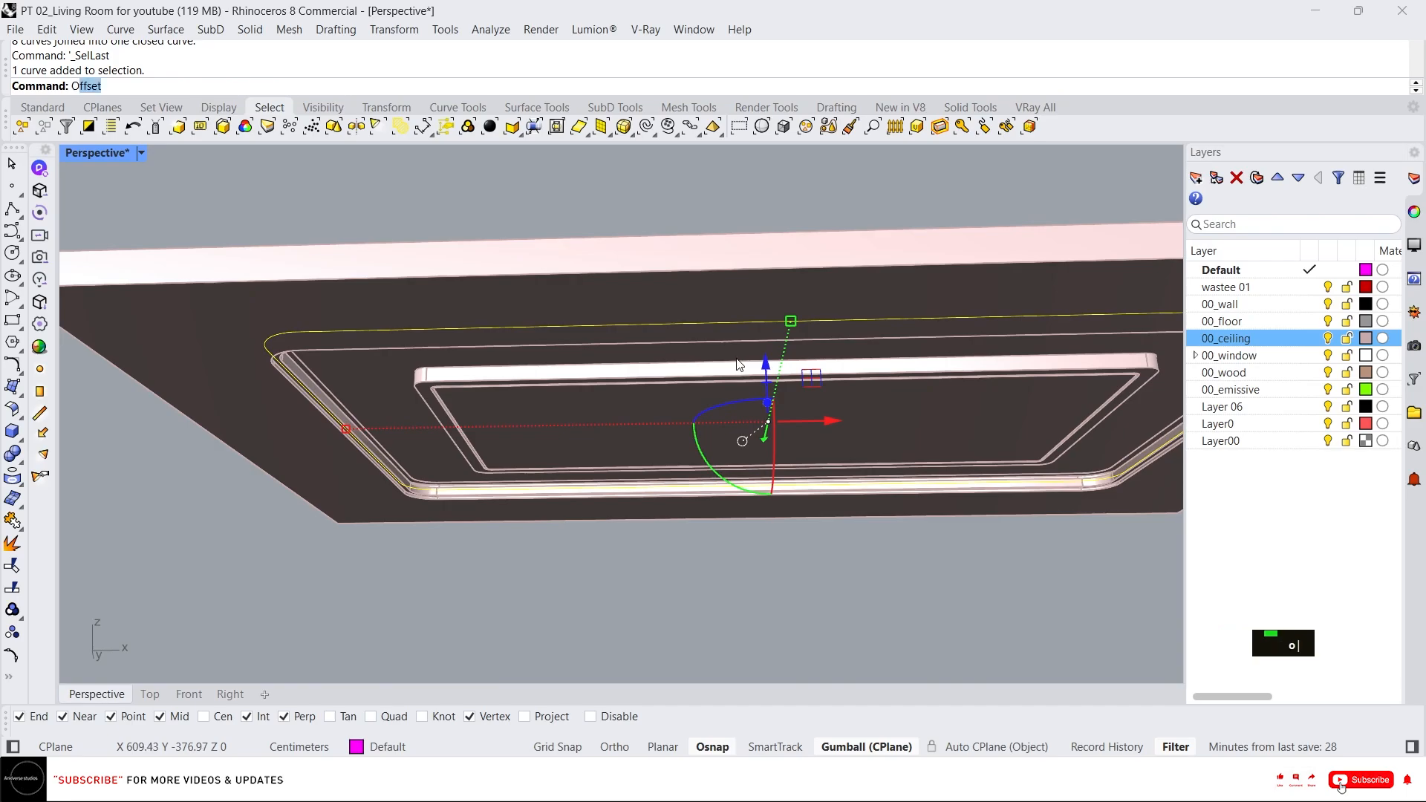
key(space)
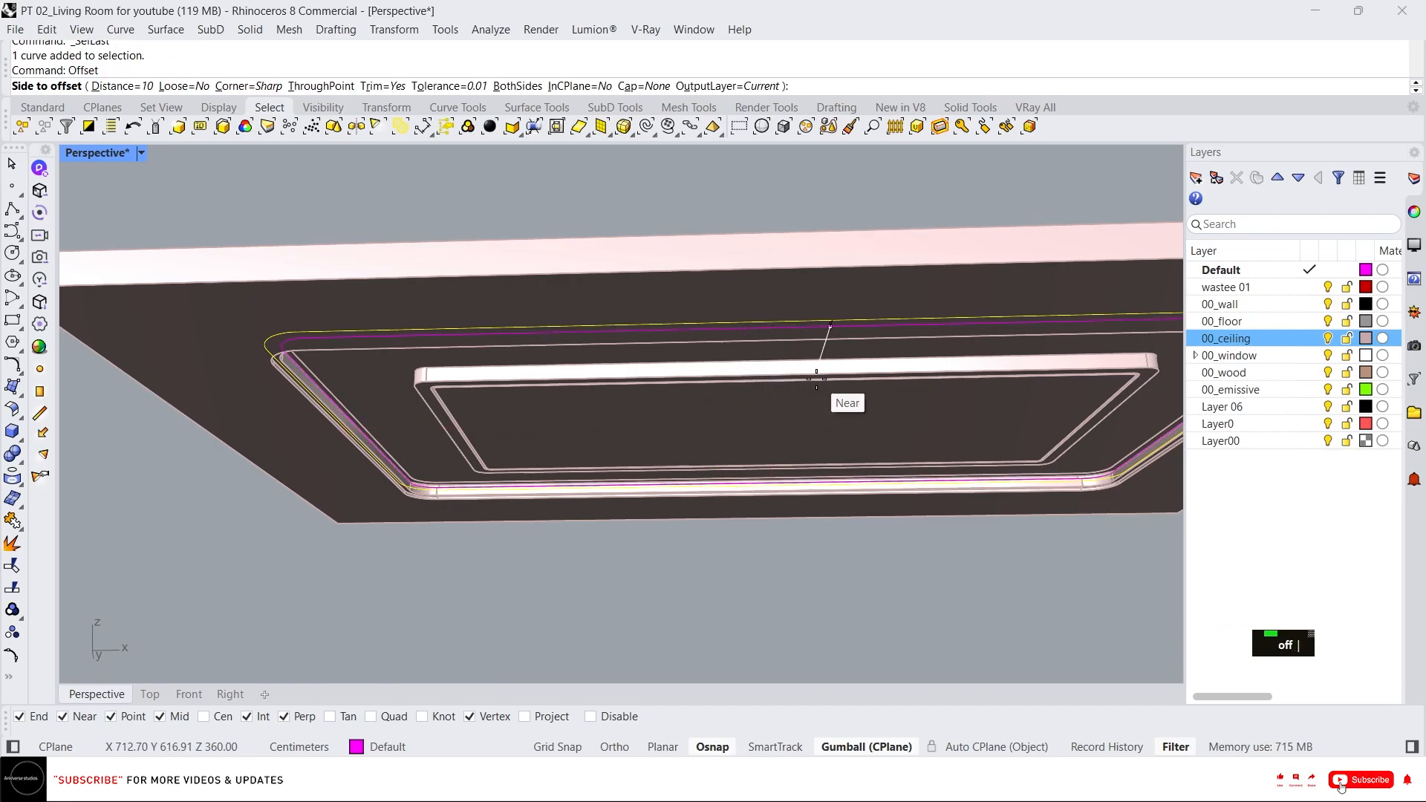
text(3)
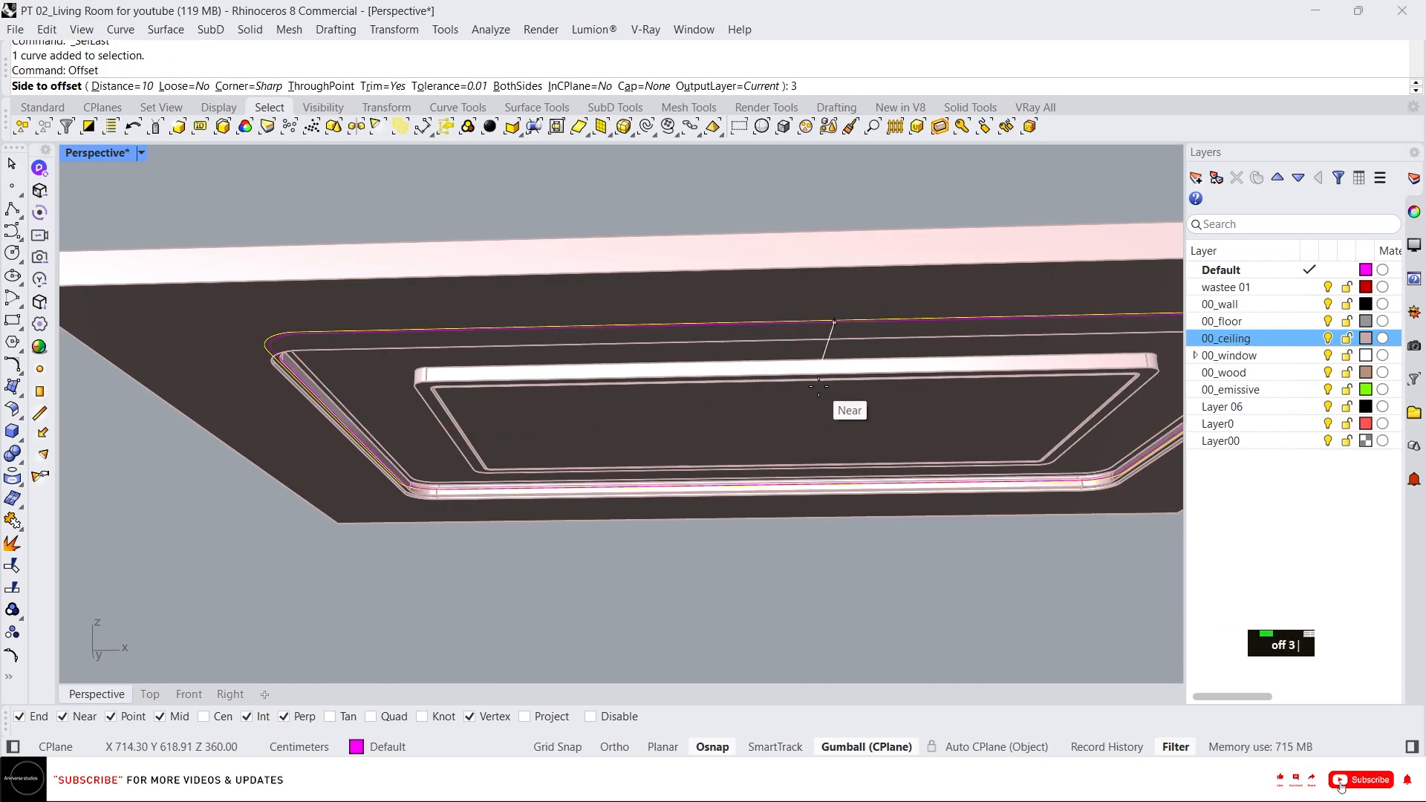
click(819, 387)
key(Escape)
key(Escape)
Hide the ceiling slab and select both the original and the offset curves.
click(449, 273)
middle_click(449, 273)
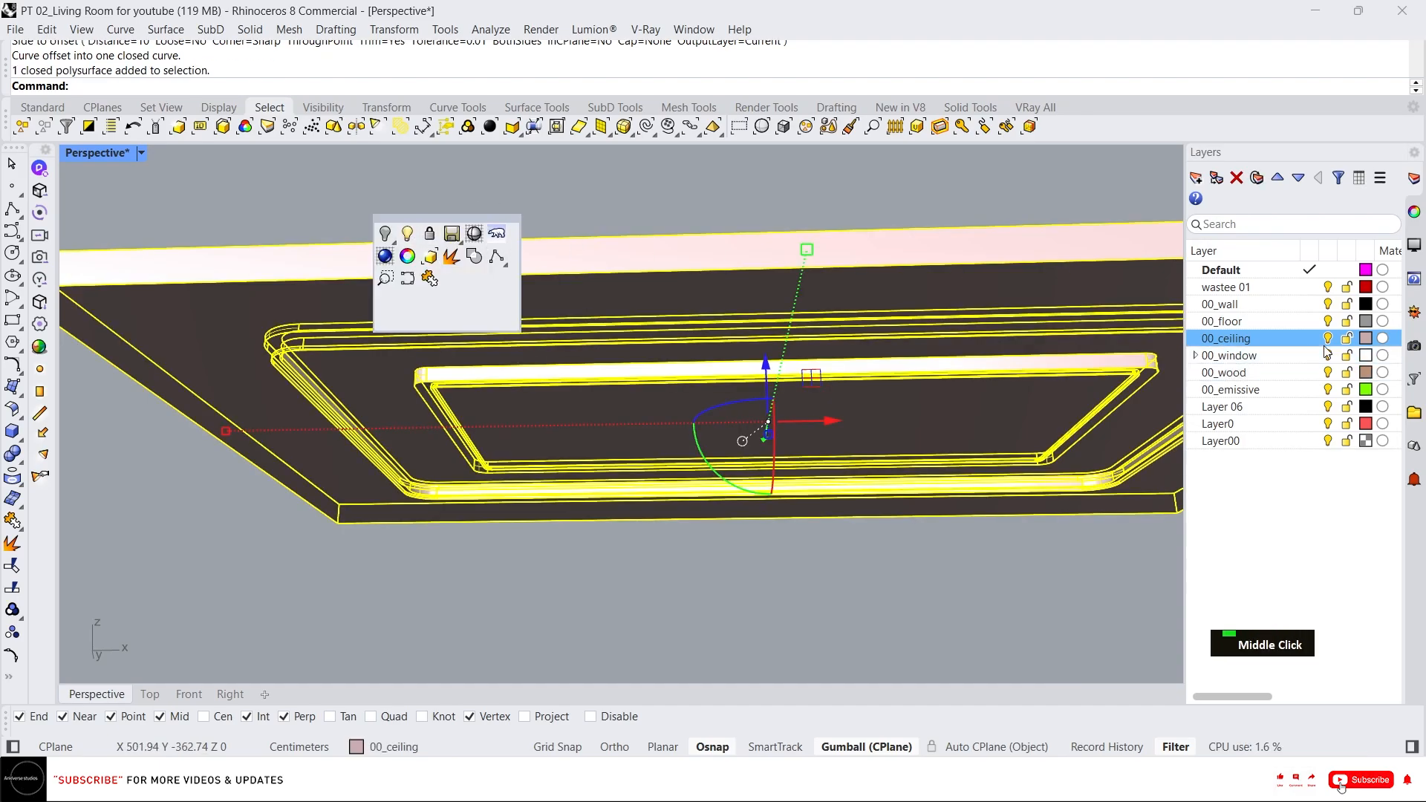
click(475, 236)
drag(839, 282, 668, 440)
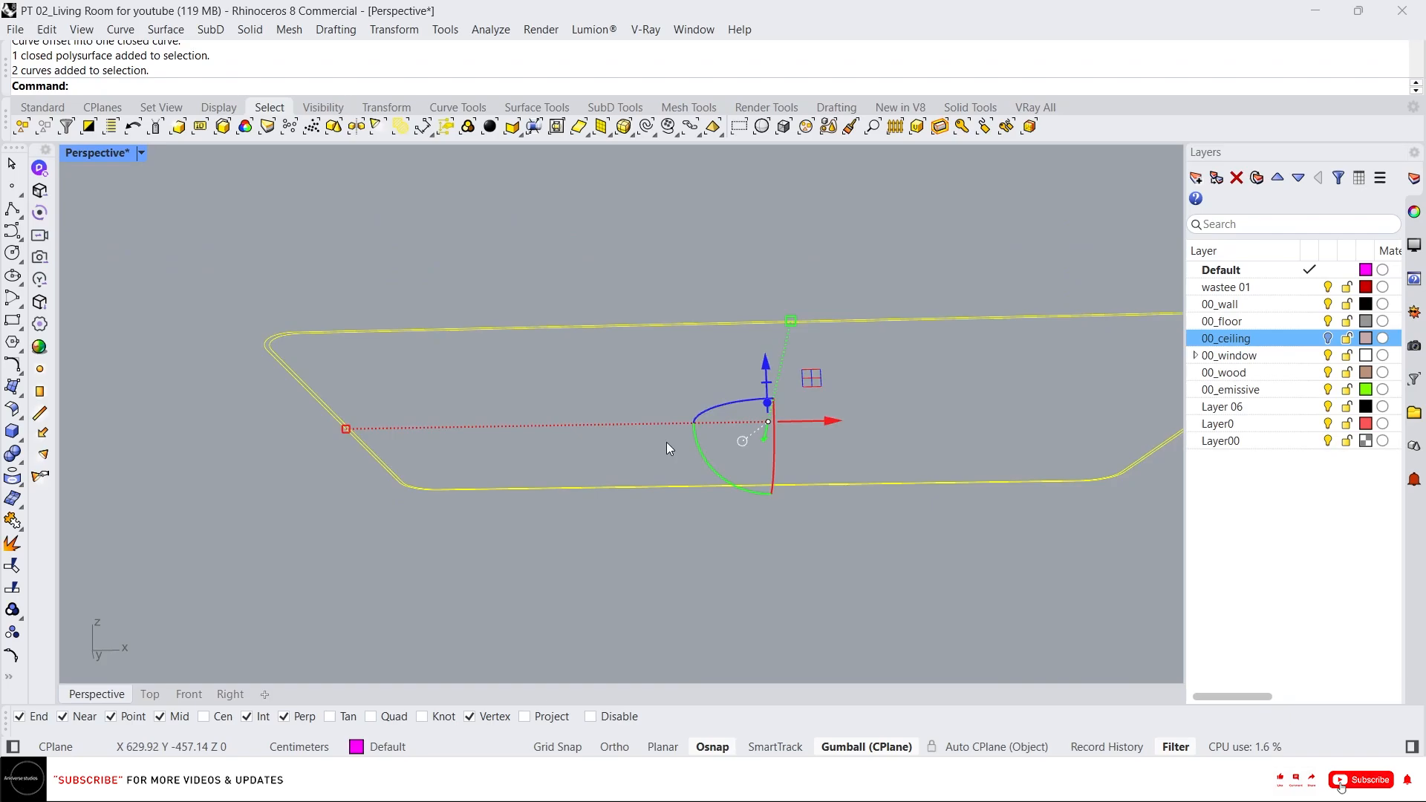
right_drag(666, 443, 614, 433)
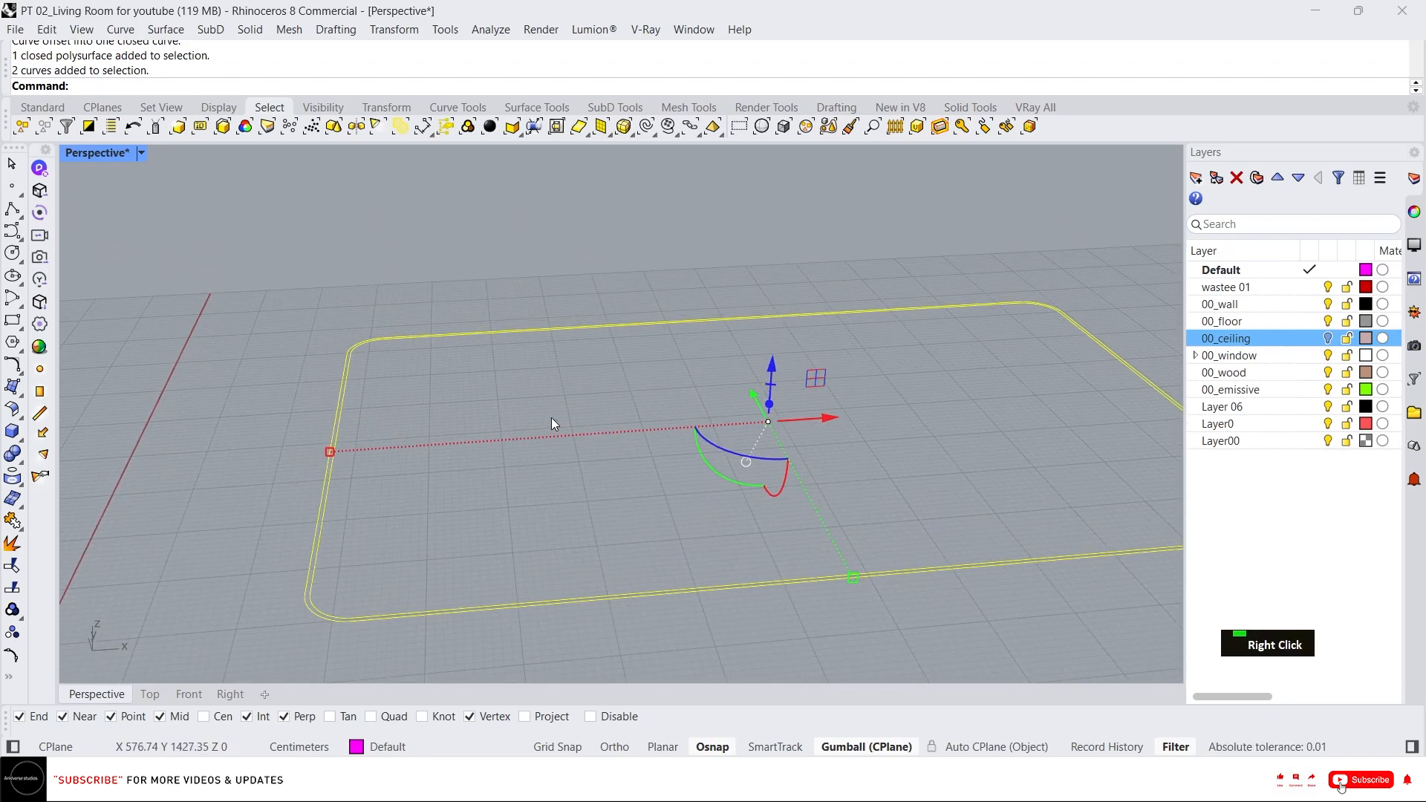
Create a planar surface between the two curves, then delete the two curves.
text(p)
key(Return)
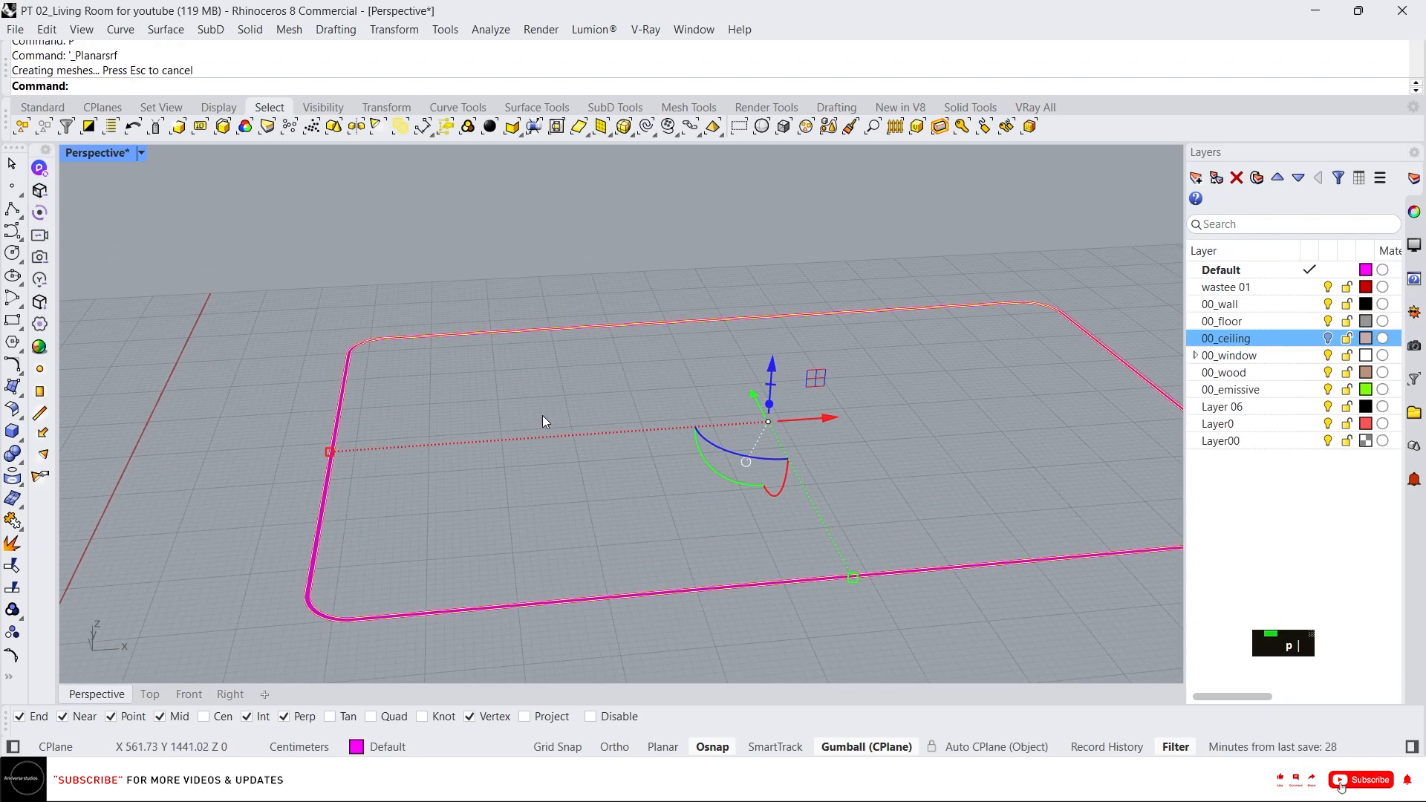
key(Delete)
Extrude the ring-shaped planar surface 1 cm into a solid strip.
click(356, 621)
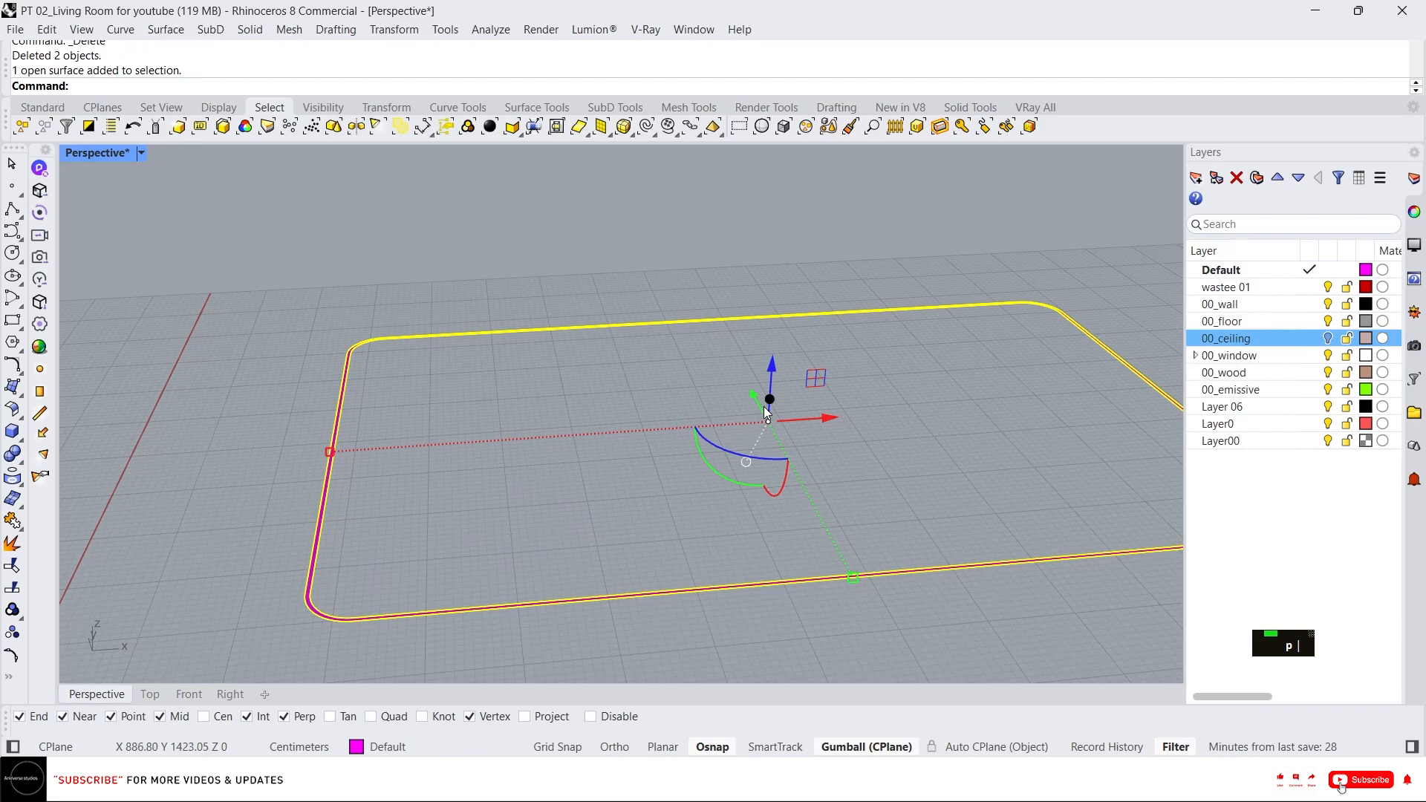
key(Return)
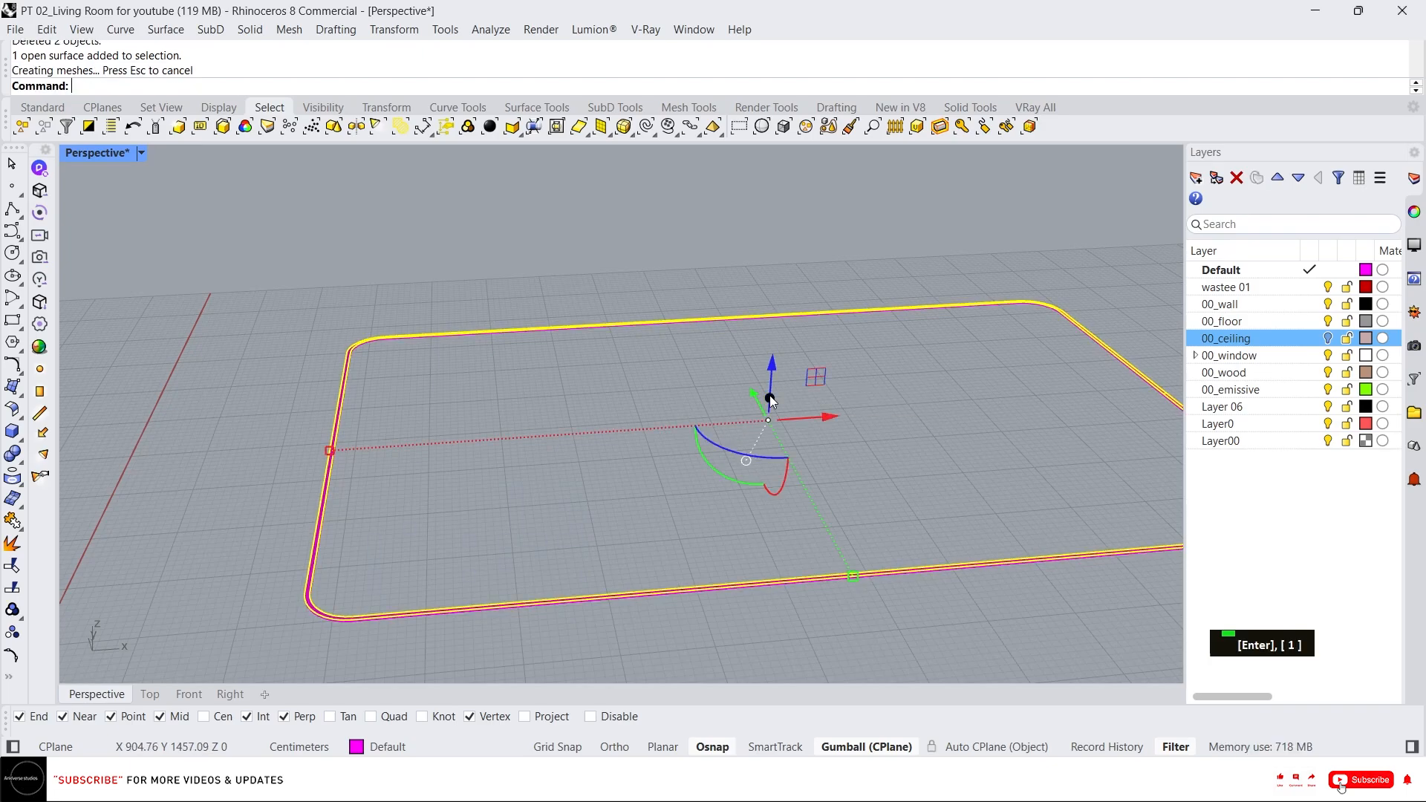
Move the extruded light strip onto the 00_emissive layer.
right_drag(769, 395, 547, 439)
scroll(264, 398, up, 4)
scroll(309, 433, down, 3)
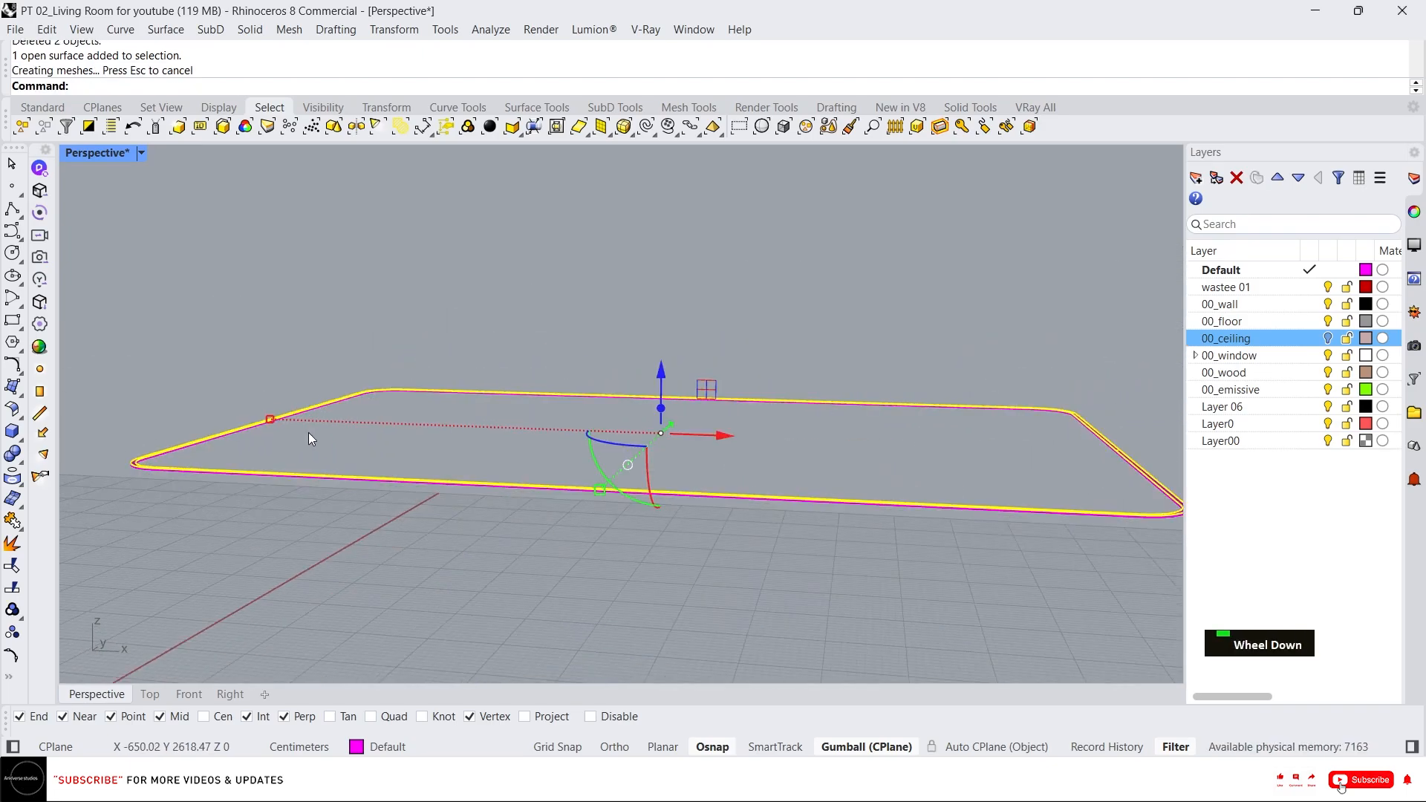
double_click(798, 444)
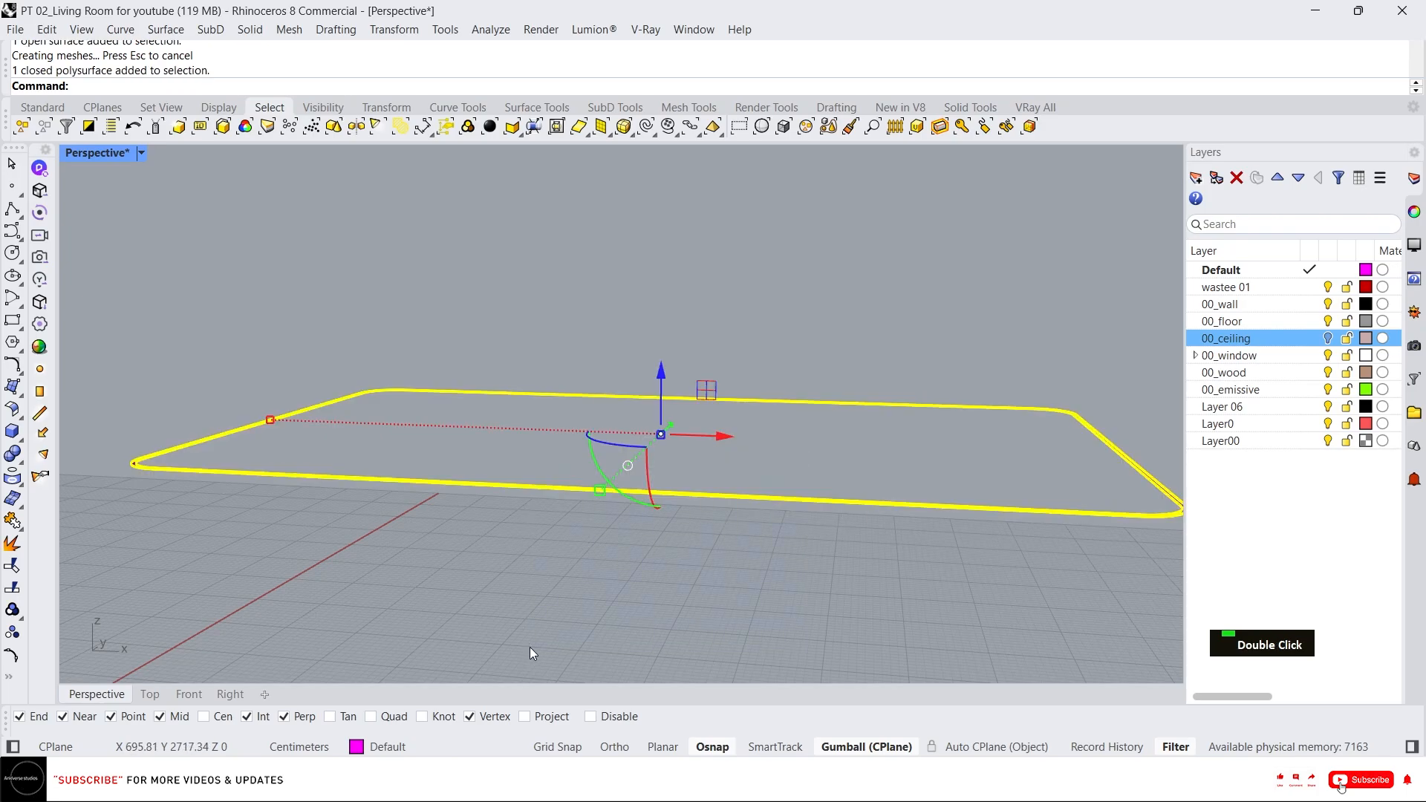
right_click(1281, 396)
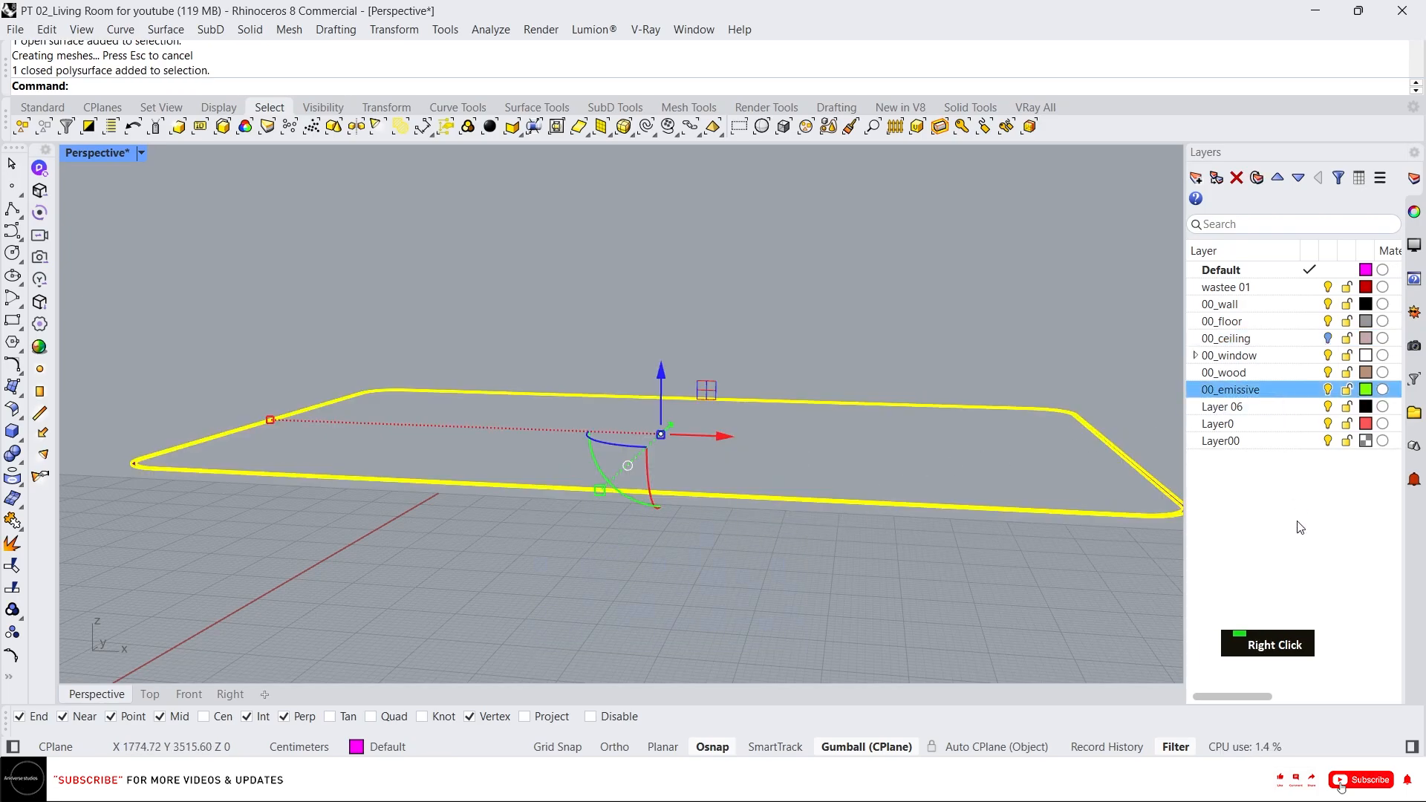
click(1305, 488)
key(Escape)
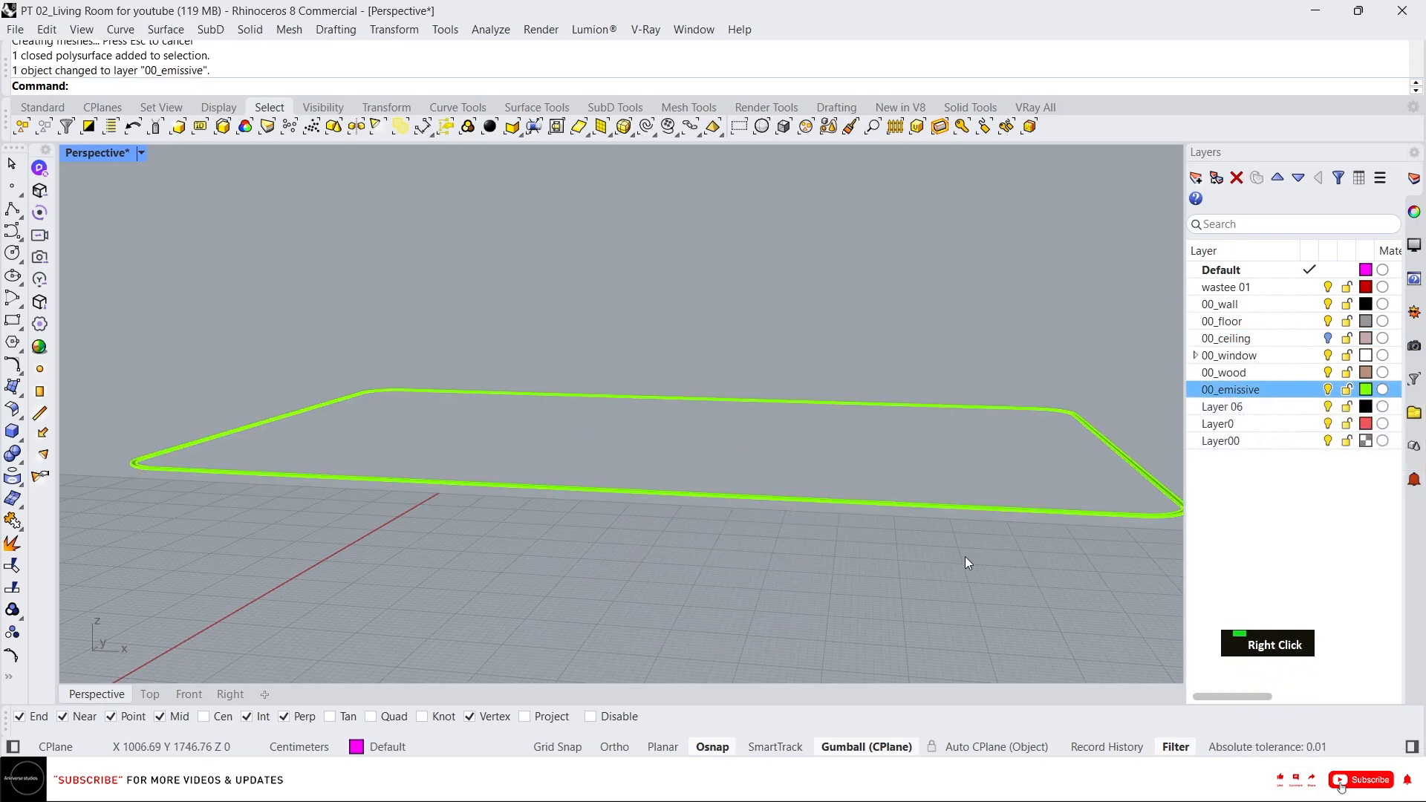
scroll(550, 464, down, 3)
right_drag(550, 464, 653, 519)
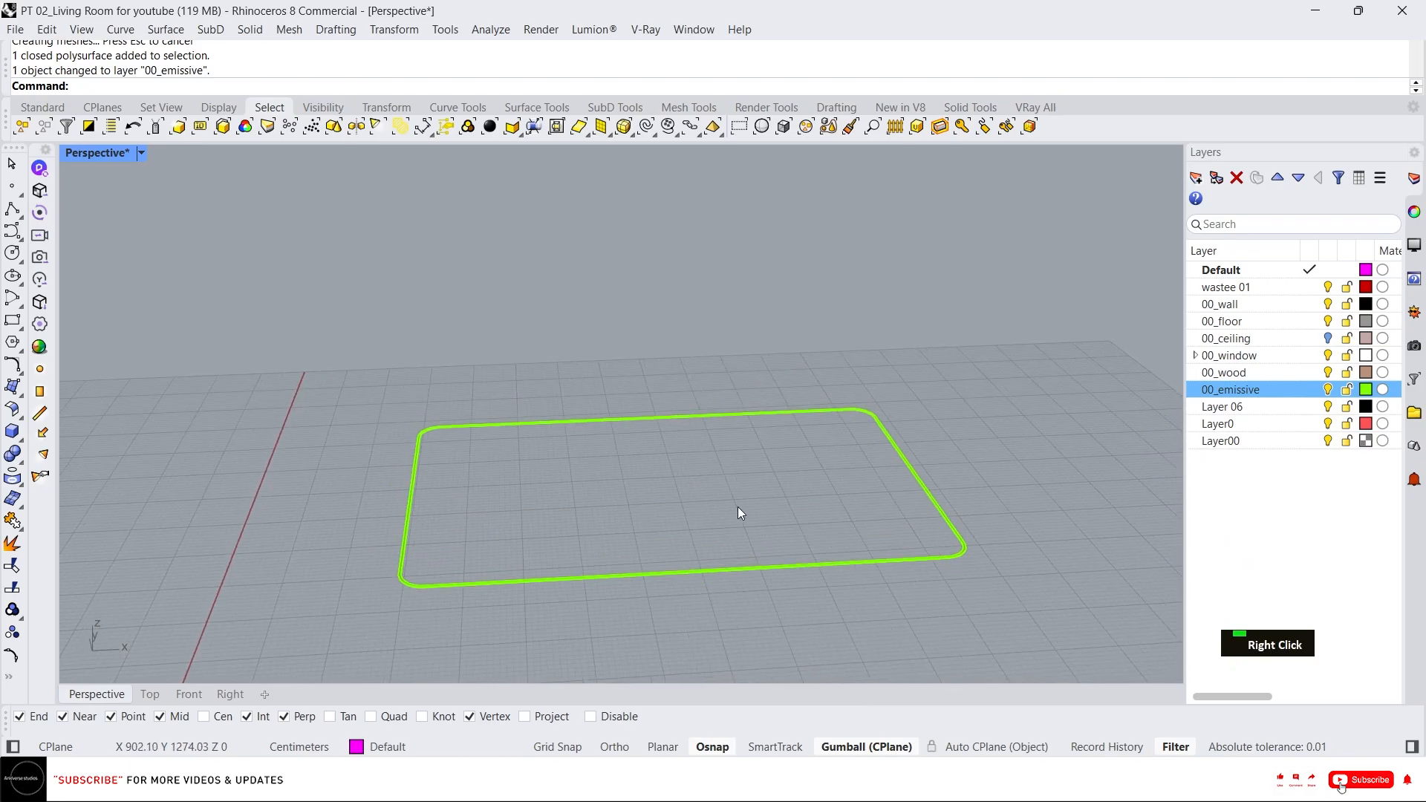
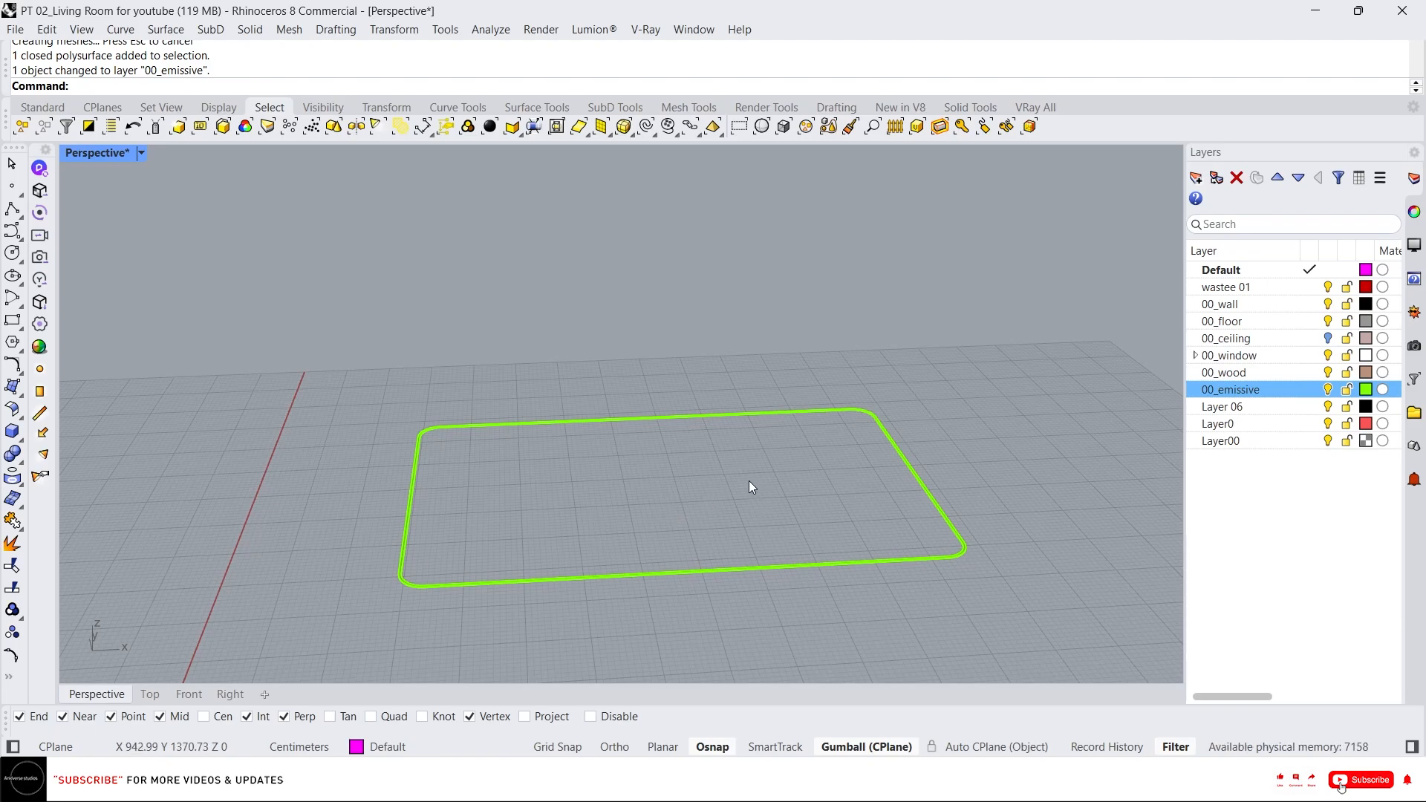
Show all the hidden objects in the model again.
middle_click(638, 447)
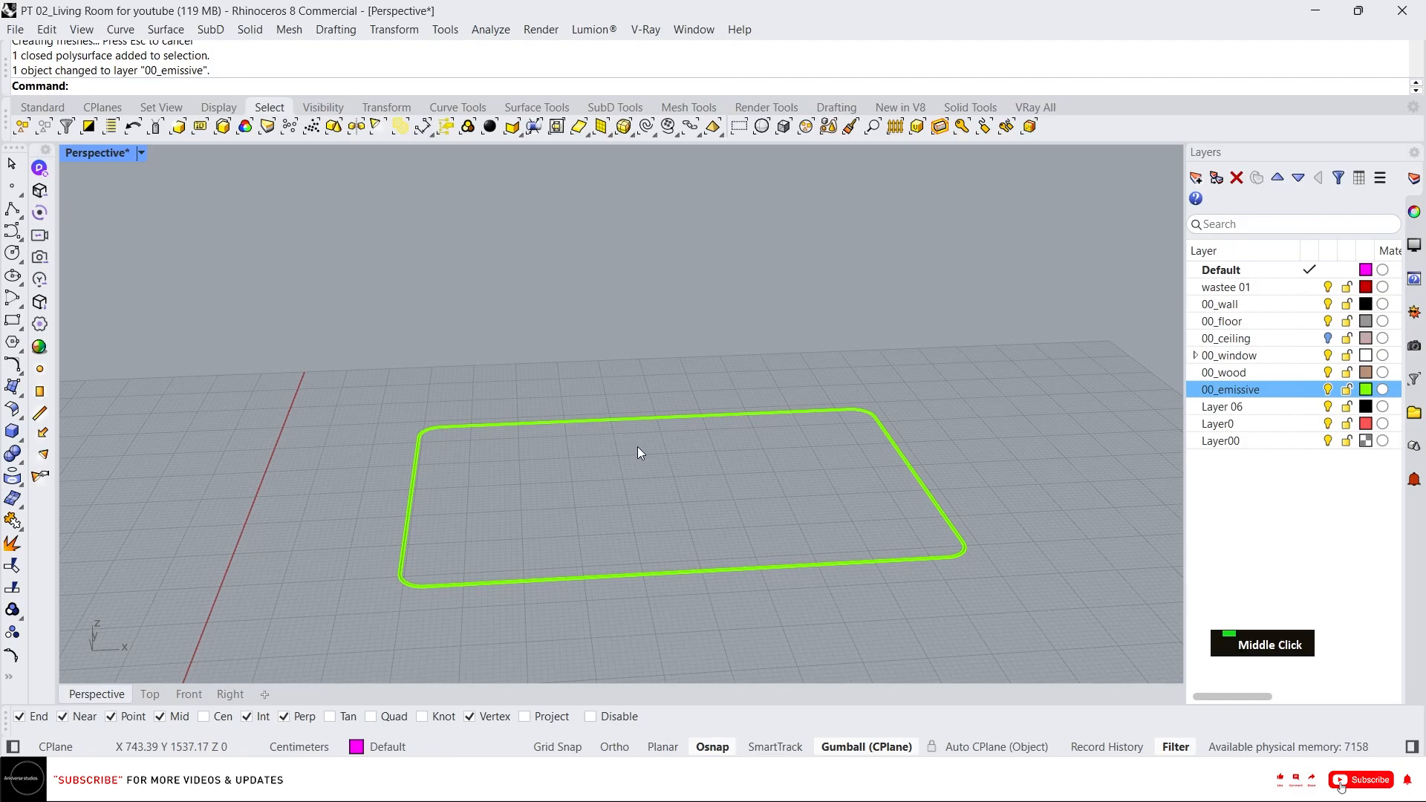
right_click(577, 411)
scroll(655, 350, down, 2)
right_drag(655, 350, 625, 494)
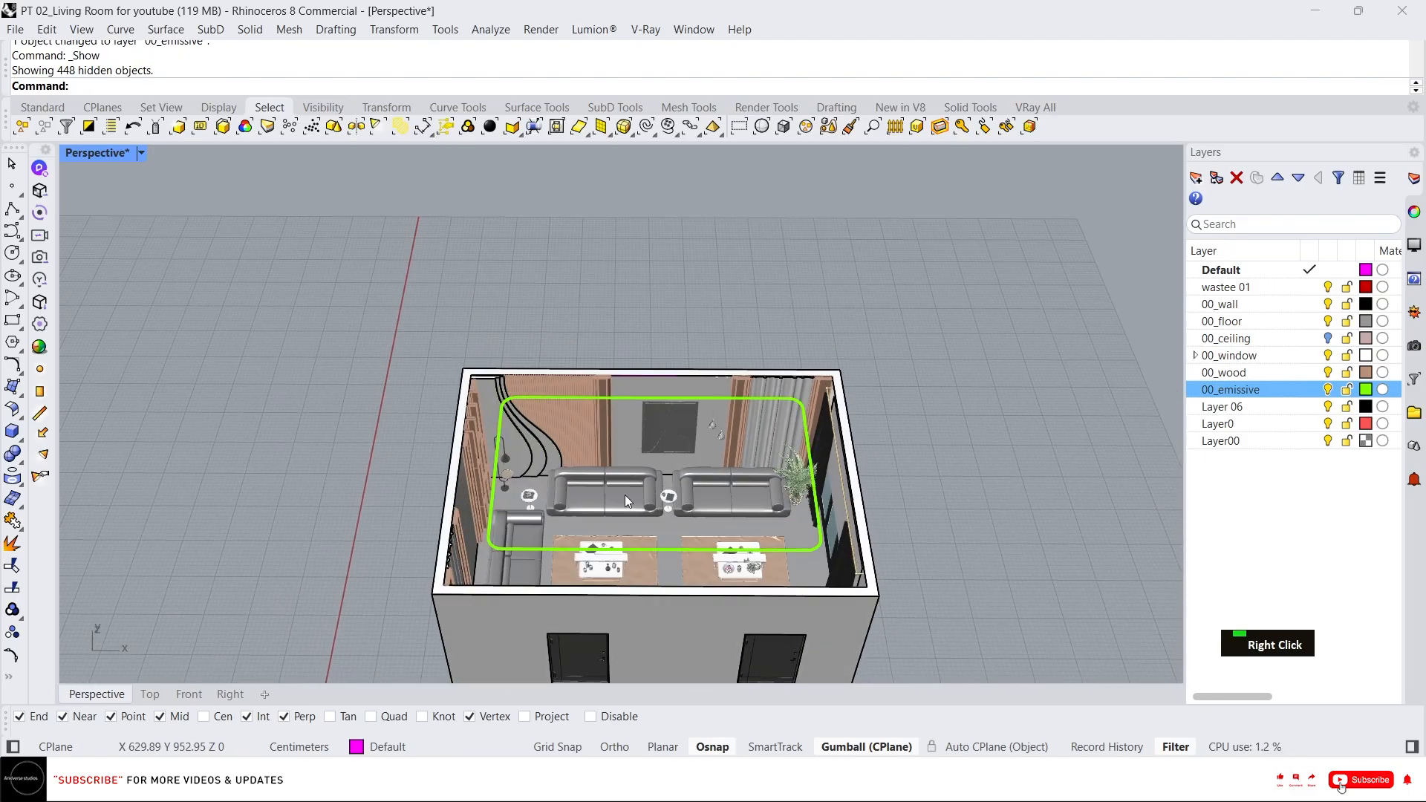
Inspect the emissive light strip in place within the room from several angles.
scroll(625, 494, up, 2)
right_drag(620, 551, 622, 148)
scroll(623, 148, up, 2)
scroll(624, 155, up, 2)
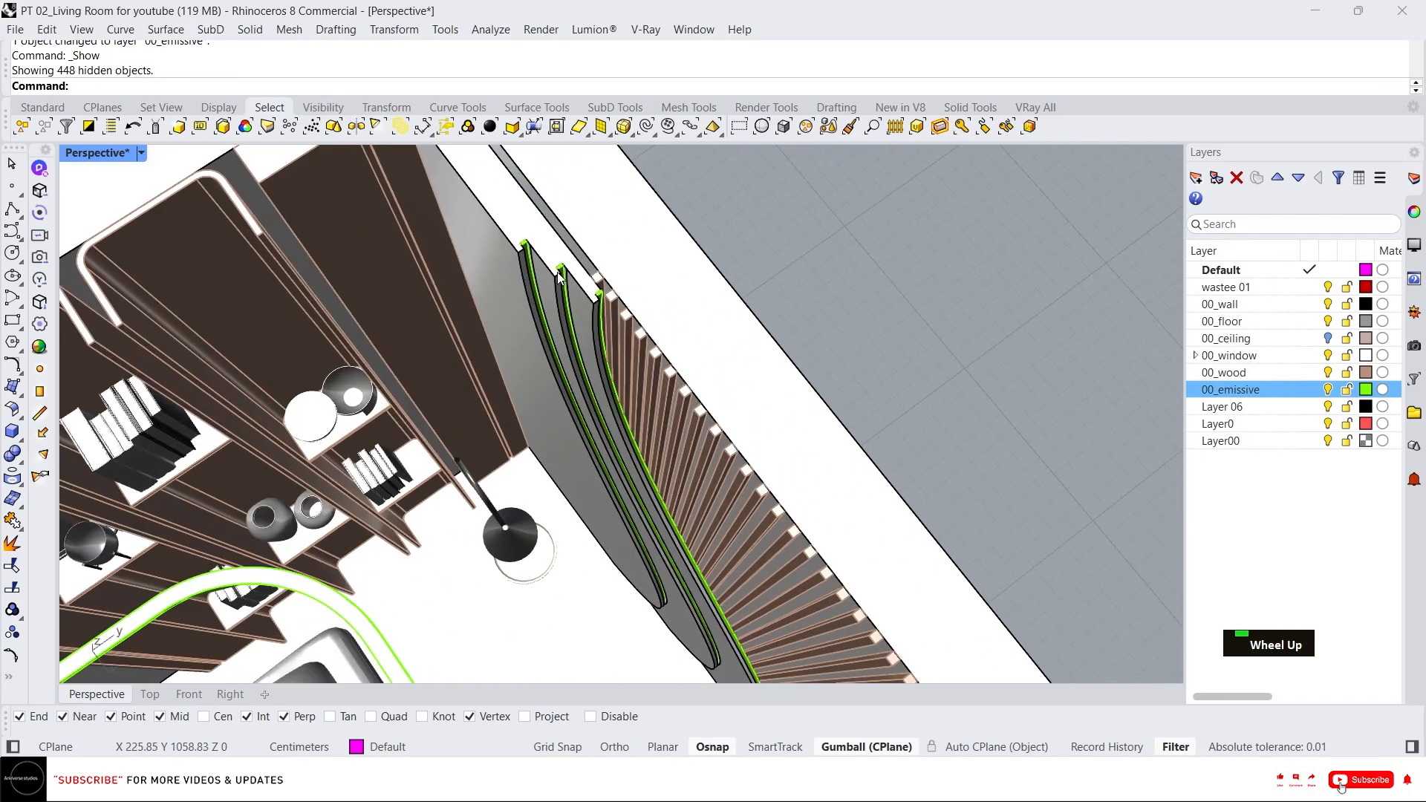
scroll(534, 305, down, 3)
right_drag(535, 305, 594, 394)
scroll(610, 429, up, 6)
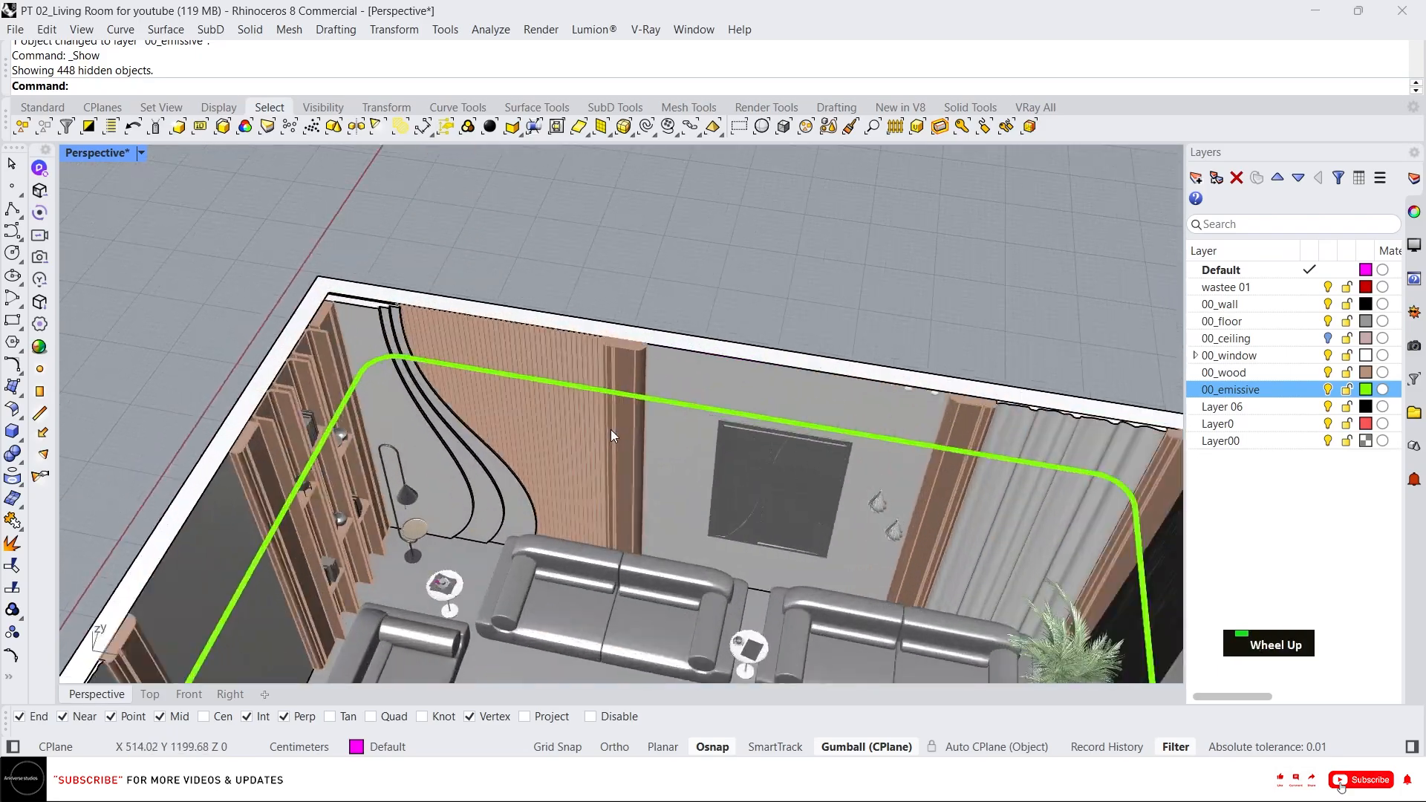
click(603, 387)
scroll(478, 425, down, 6)
right_drag(478, 426, 785, 427)
scroll(662, 413, up, 2)
scroll(559, 252, down, 2)
right_drag(559, 253, 554, 272)
scroll(554, 272, up, 2)
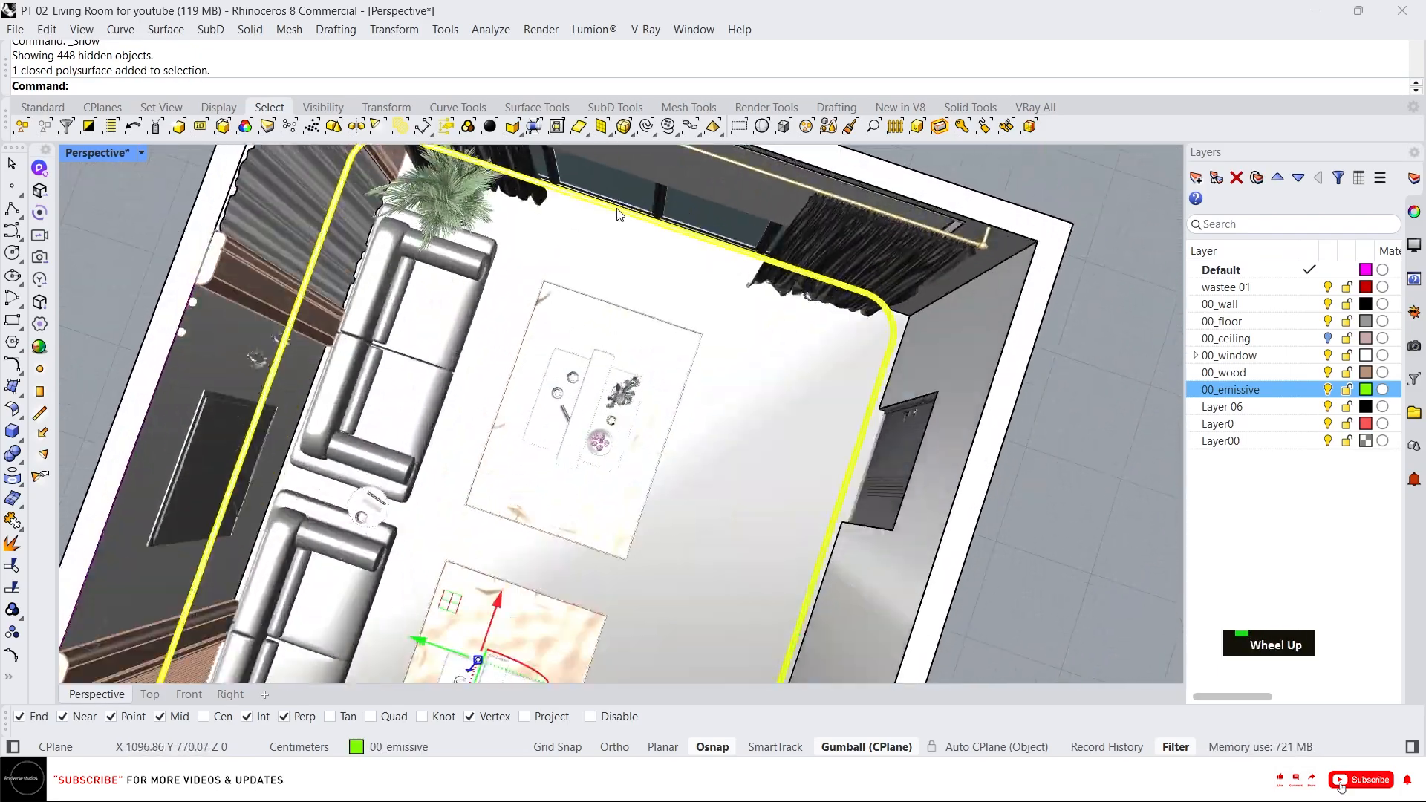
scroll(767, 391, down, 3)
right_drag(767, 391, 436, 344)
right_drag(663, 461, 699, 452)
scroll(706, 455, up, 2)
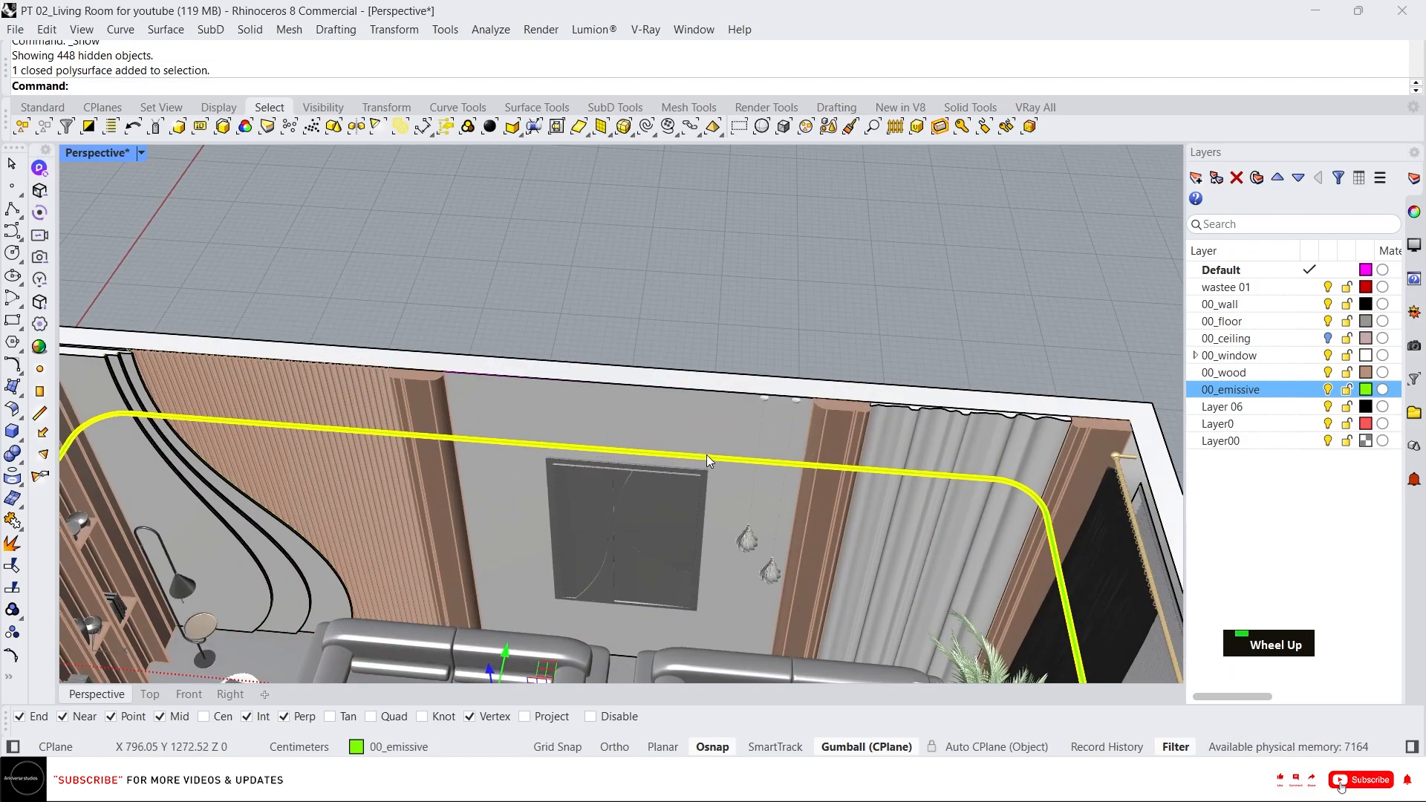
scroll(707, 455, down, 2)
scroll(713, 375, down, 2)
right_drag(711, 367, 769, 357)
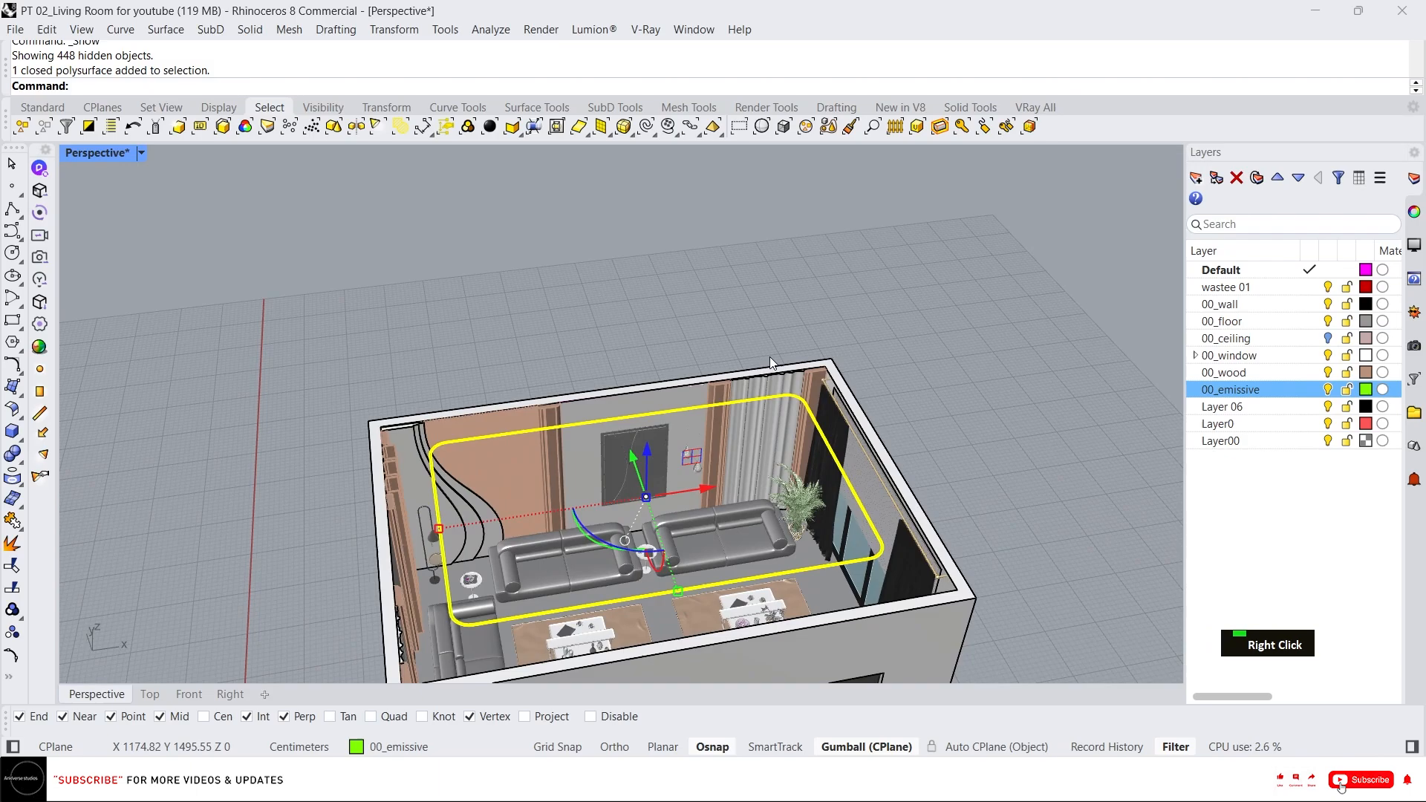
scroll(743, 445, down, 3)
scroll(692, 548, up, 2)
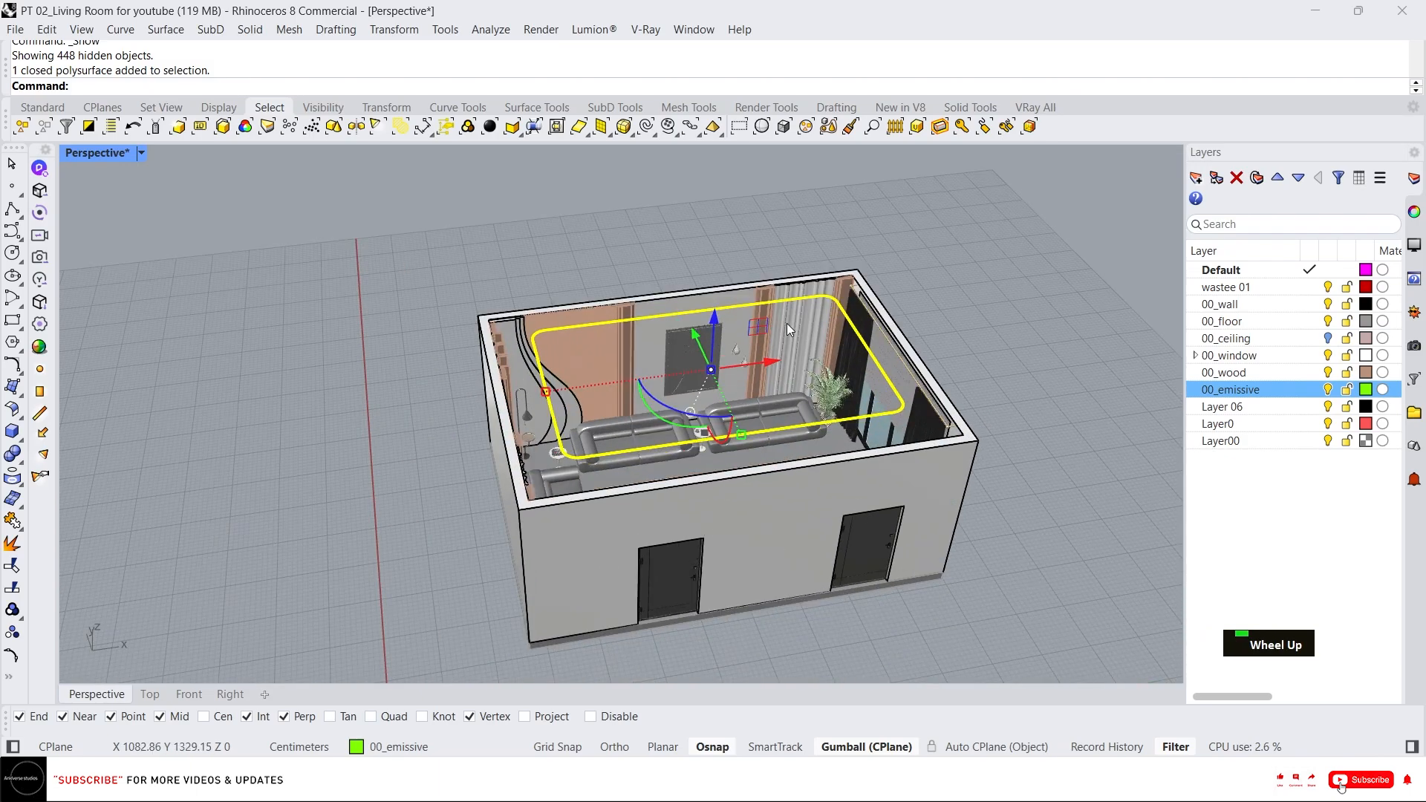
scroll(765, 291, up, 3)
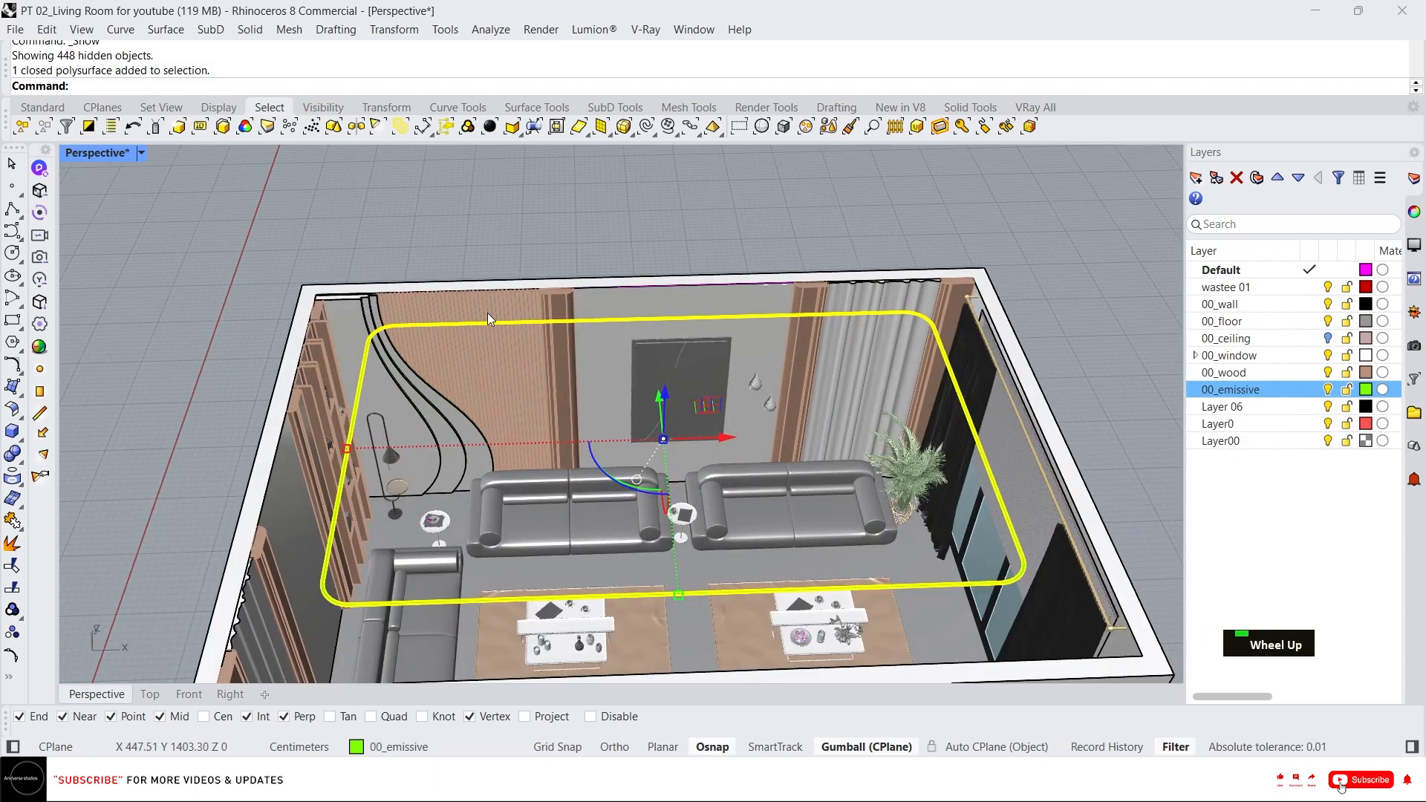
click(497, 241)
scroll(663, 408, down, 5)
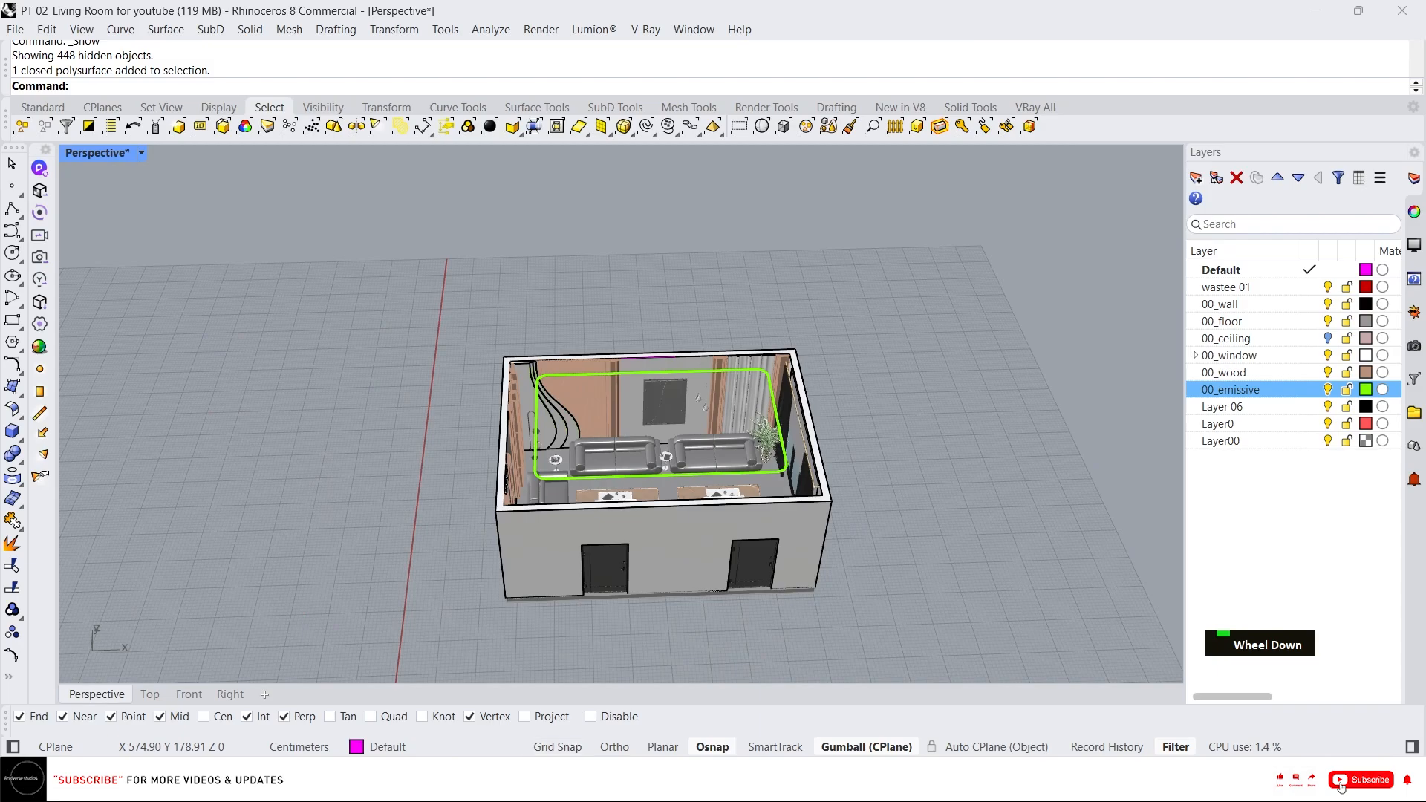
Import the Ceiling+Light SketchUp file from the 00_Assests folder using the default import options.
key(super+e)
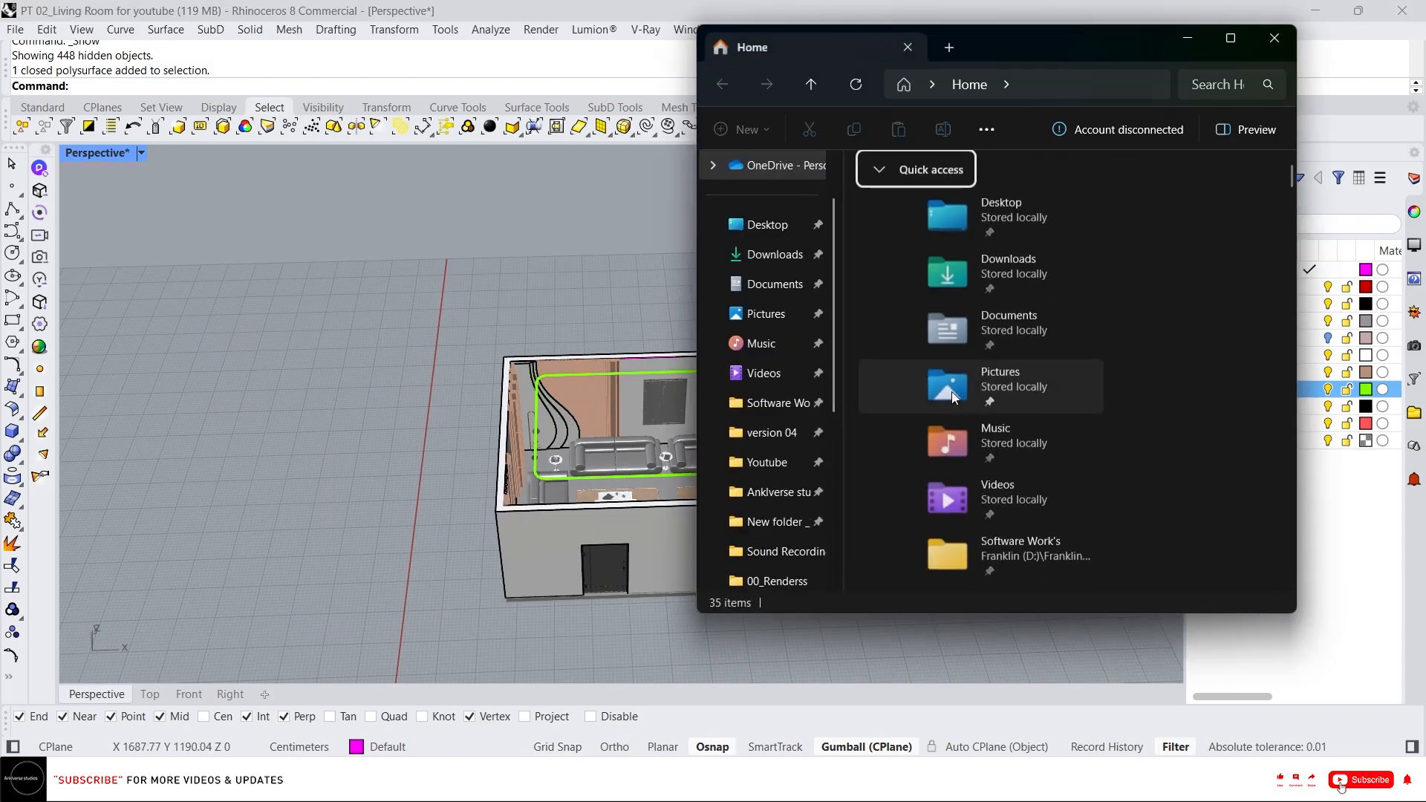
scroll(776, 513, down, 4)
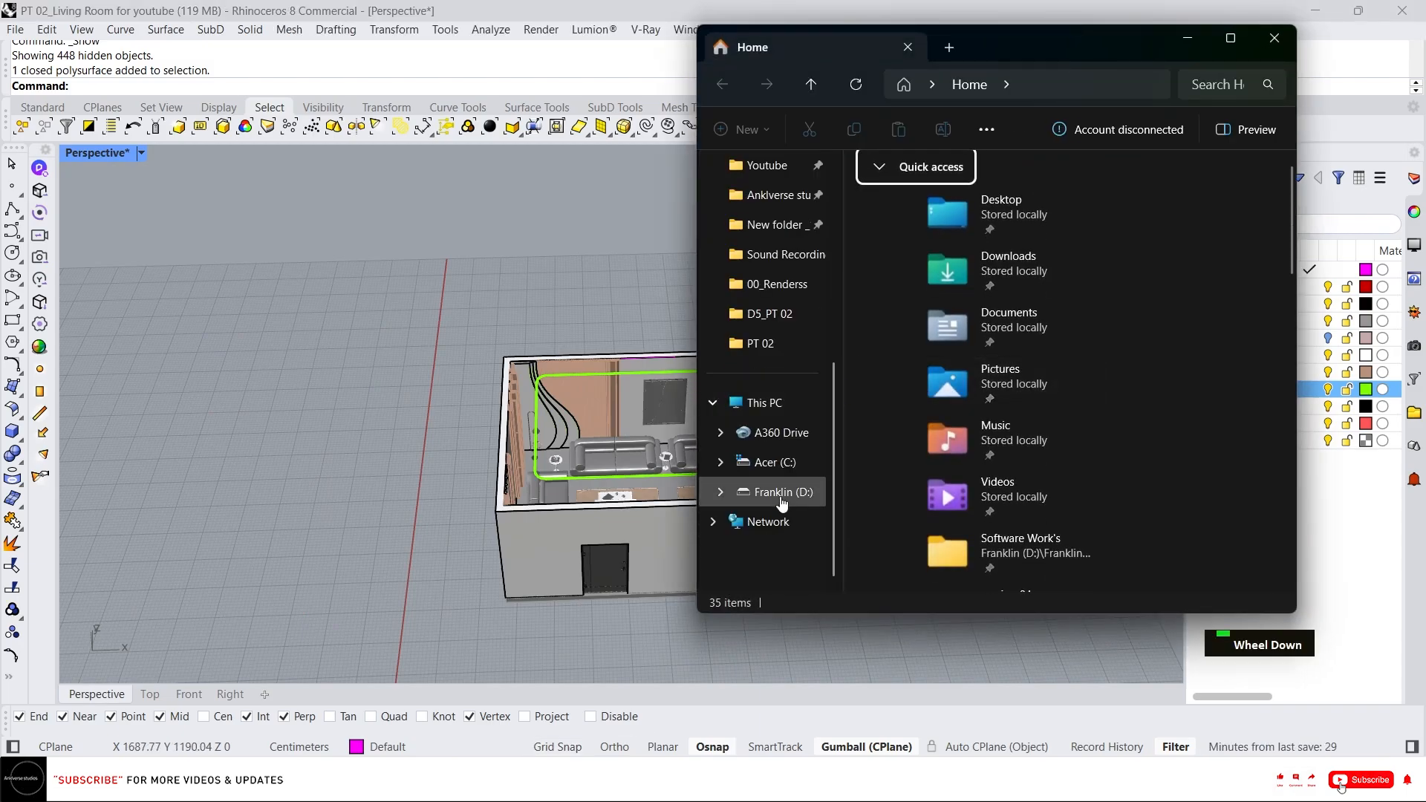
click(785, 342)
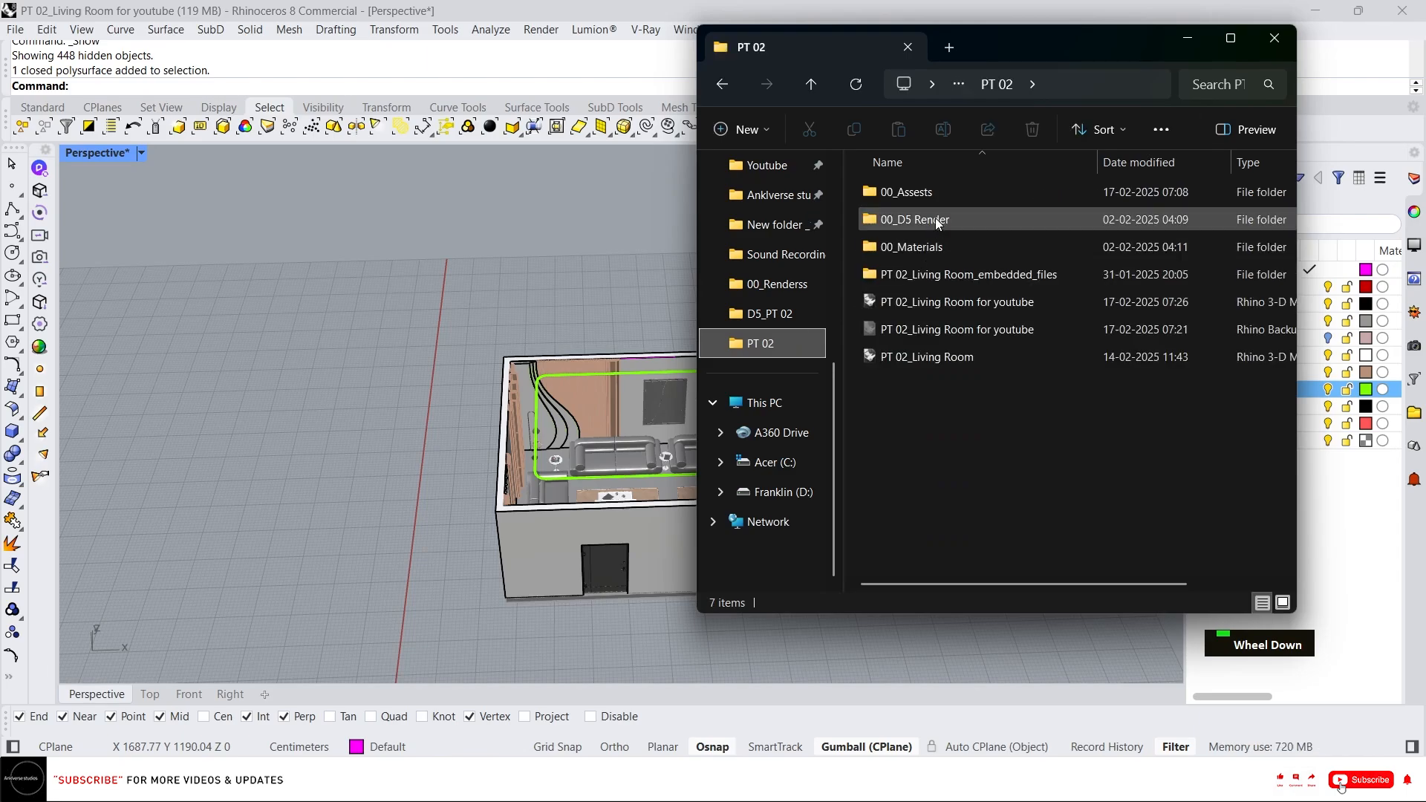
double_click(937, 194)
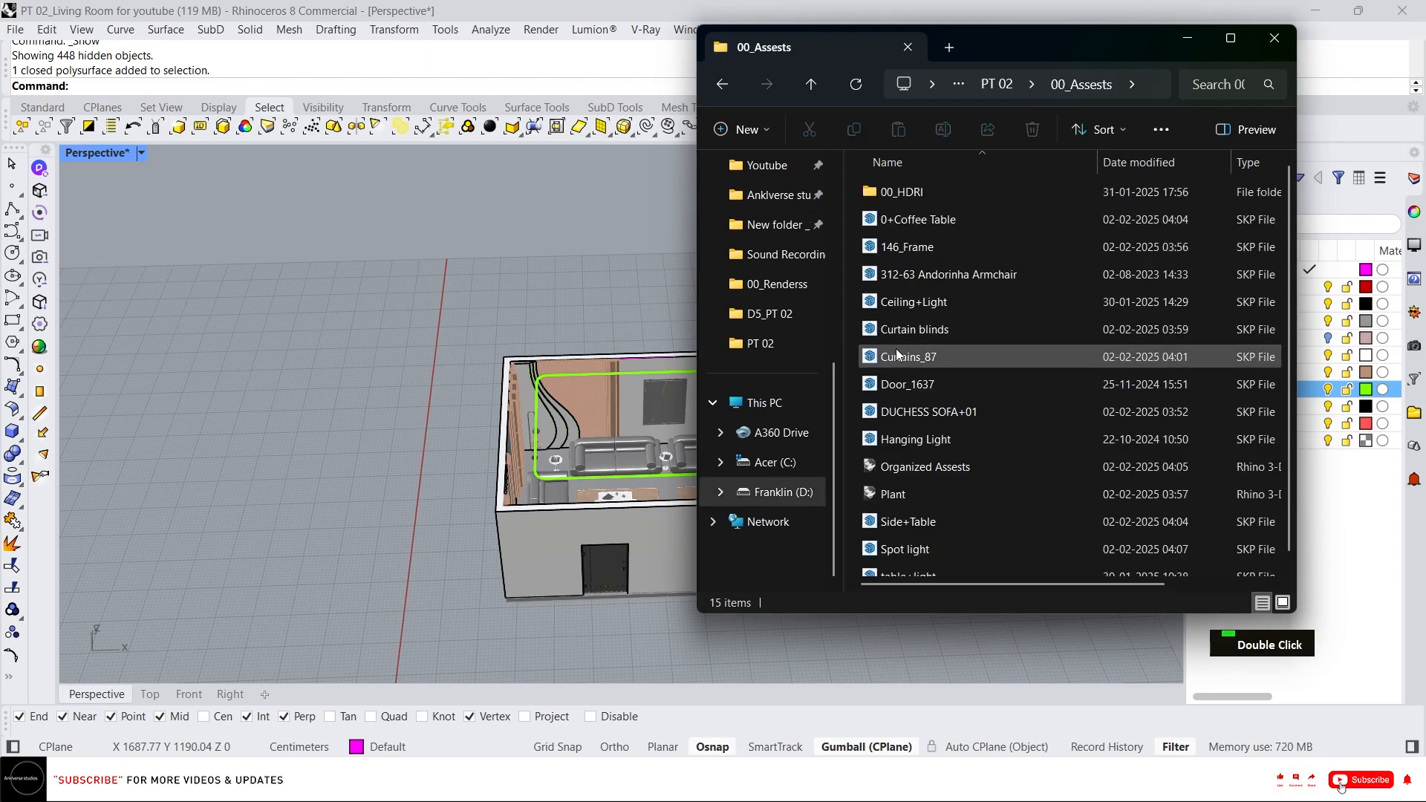
scroll(924, 368, down, 1)
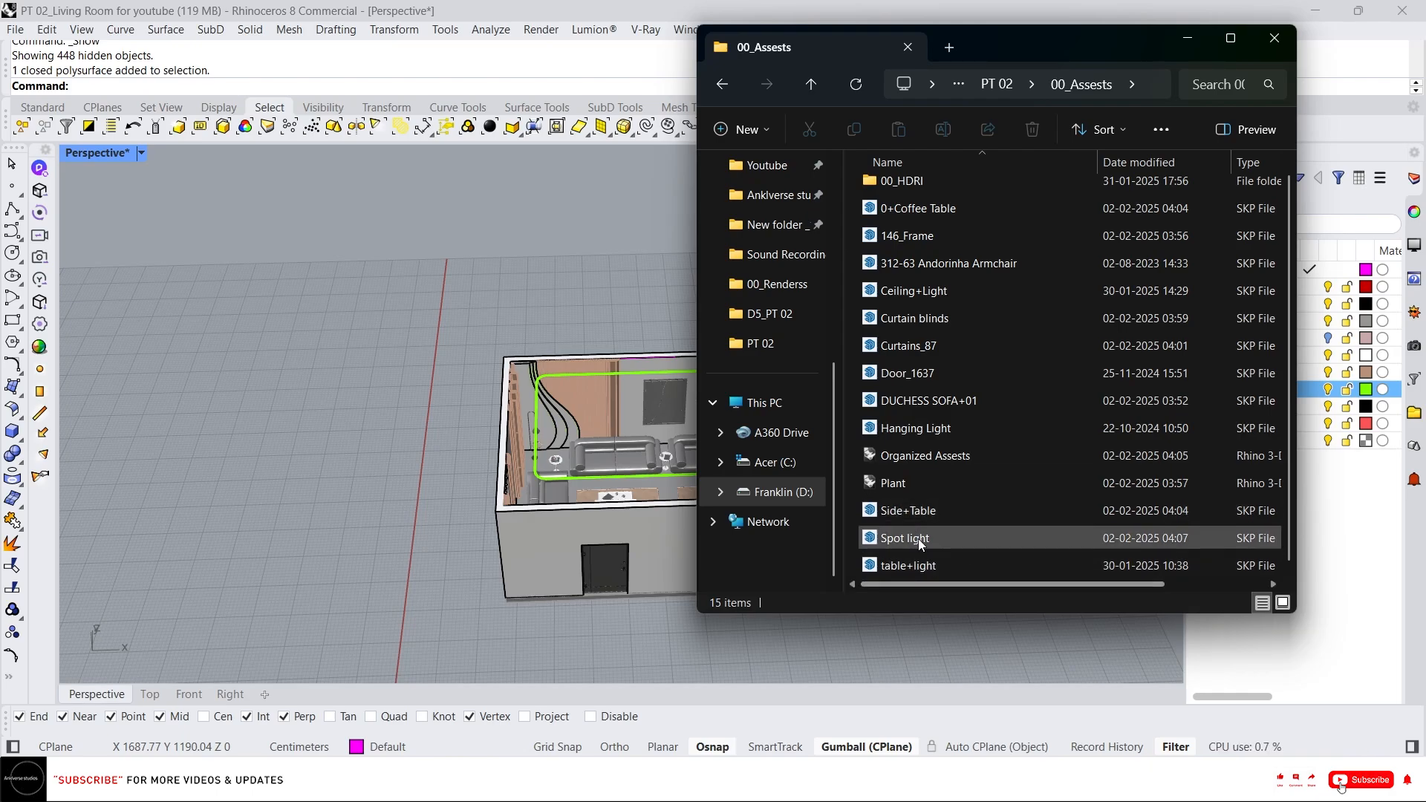
click(934, 293)
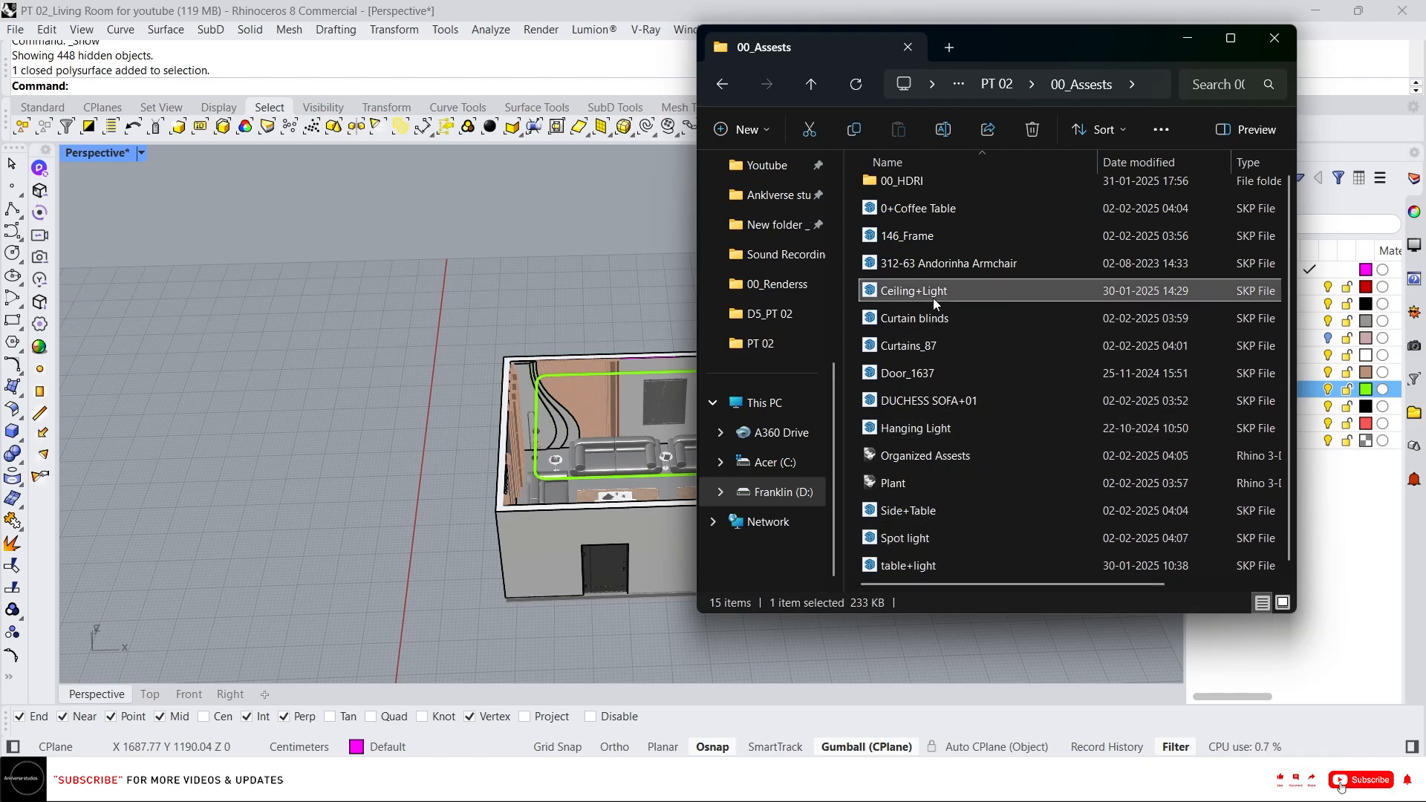
drag(933, 293, 569, 390)
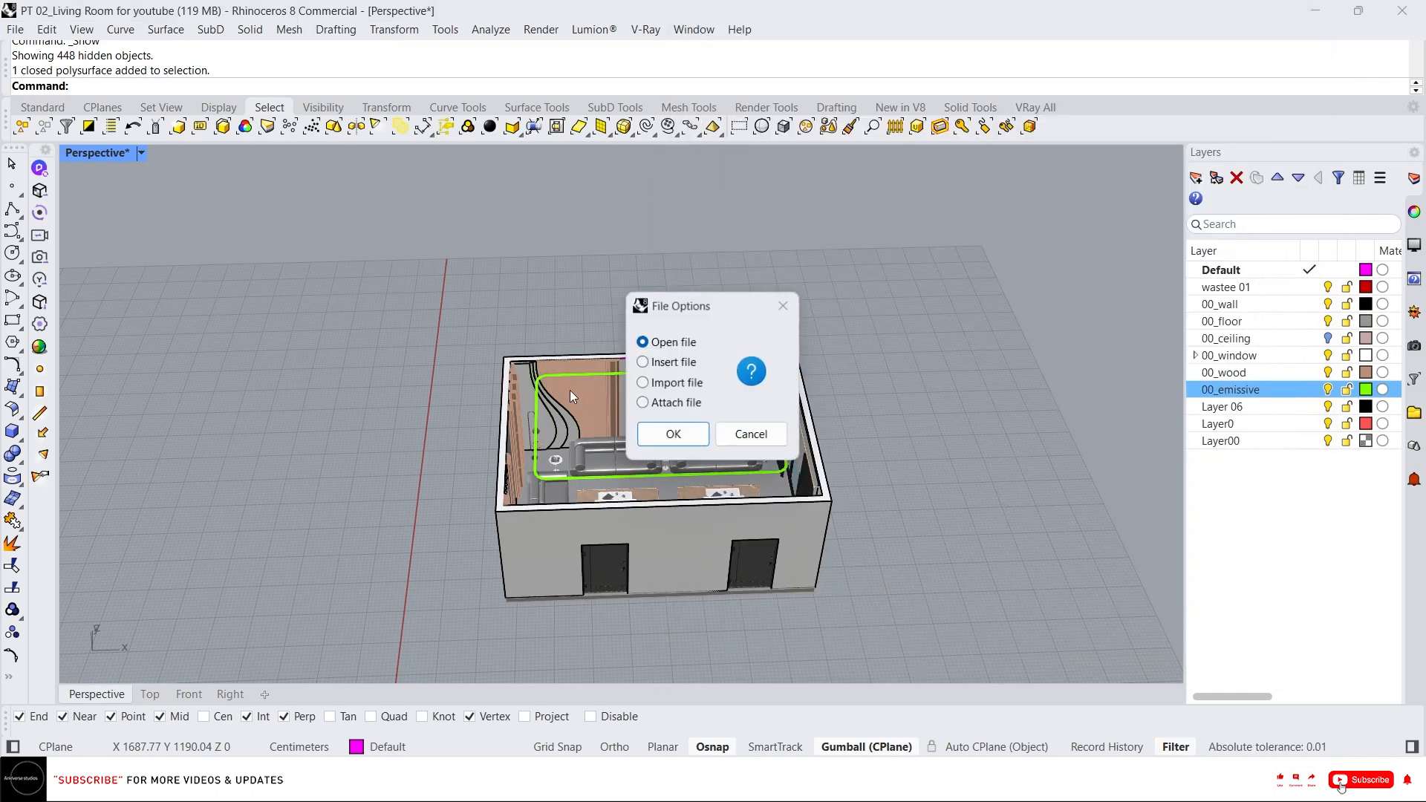
click(666, 384)
click(676, 433)
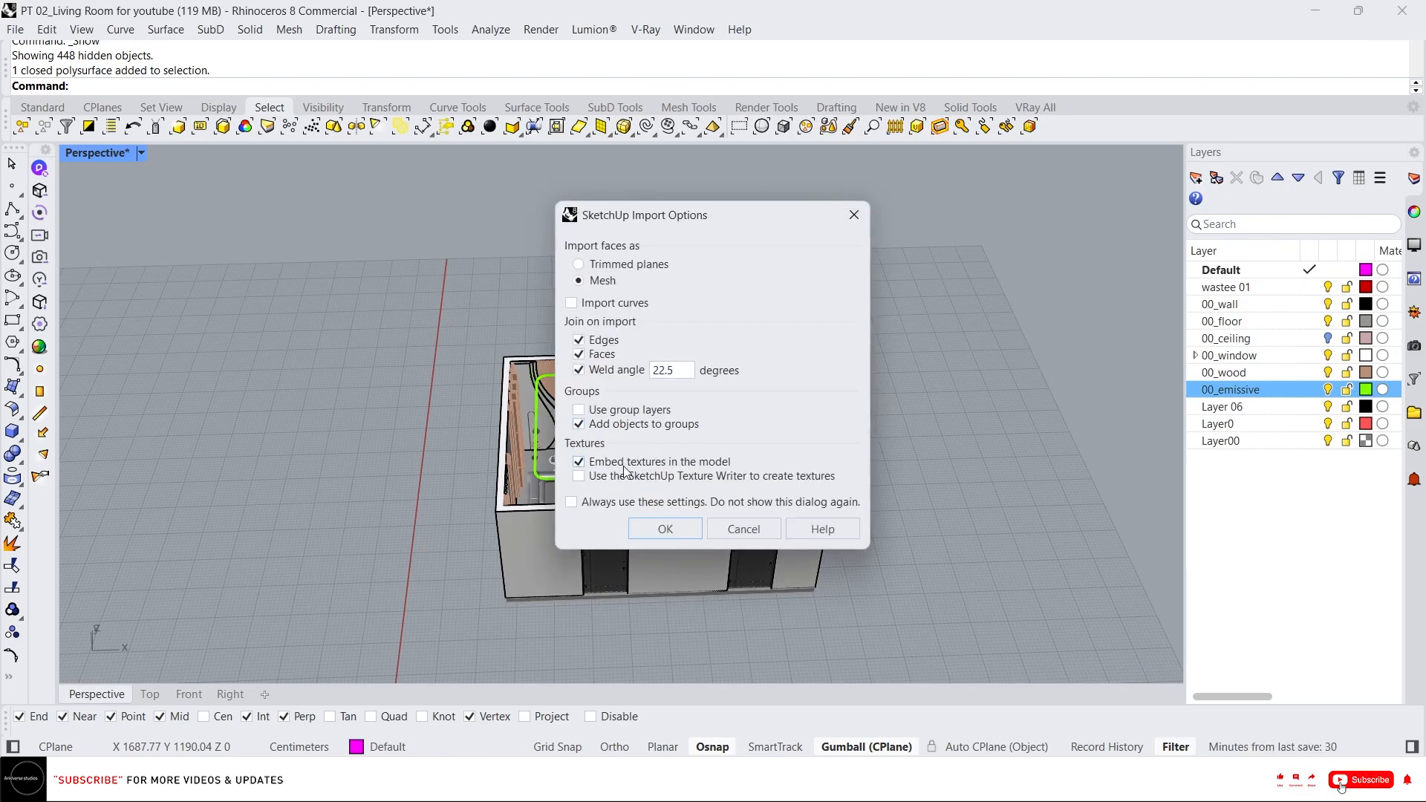
click(665, 529)
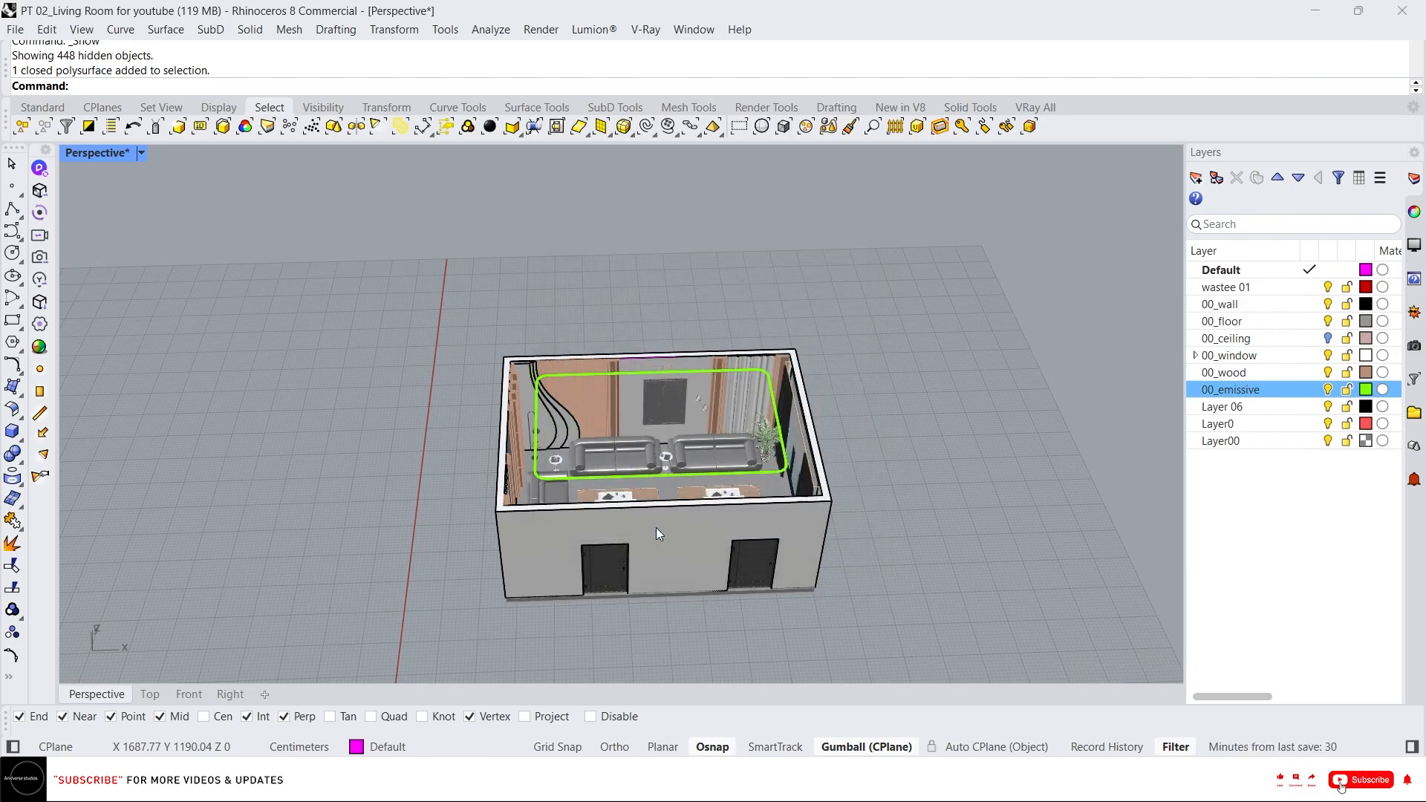
Select the imported ceiling light block and isolate it.
scroll(586, 536, down, 3)
scroll(488, 587, up, 5)
scroll(522, 536, up, 8)
click(812, 498)
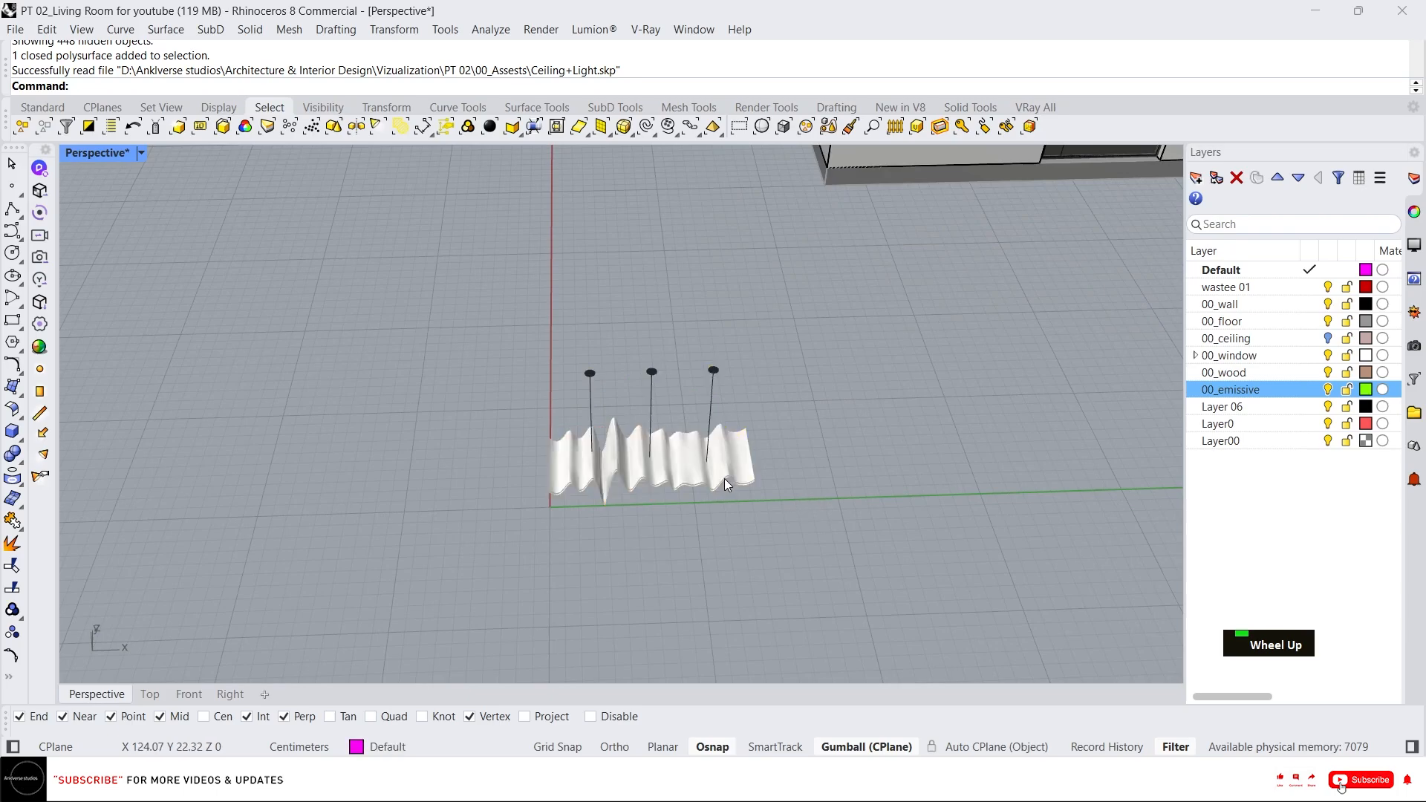
click(724, 479)
right_drag(720, 480, 628, 513)
scroll(626, 514, up, 5)
scroll(701, 458, down, 5)
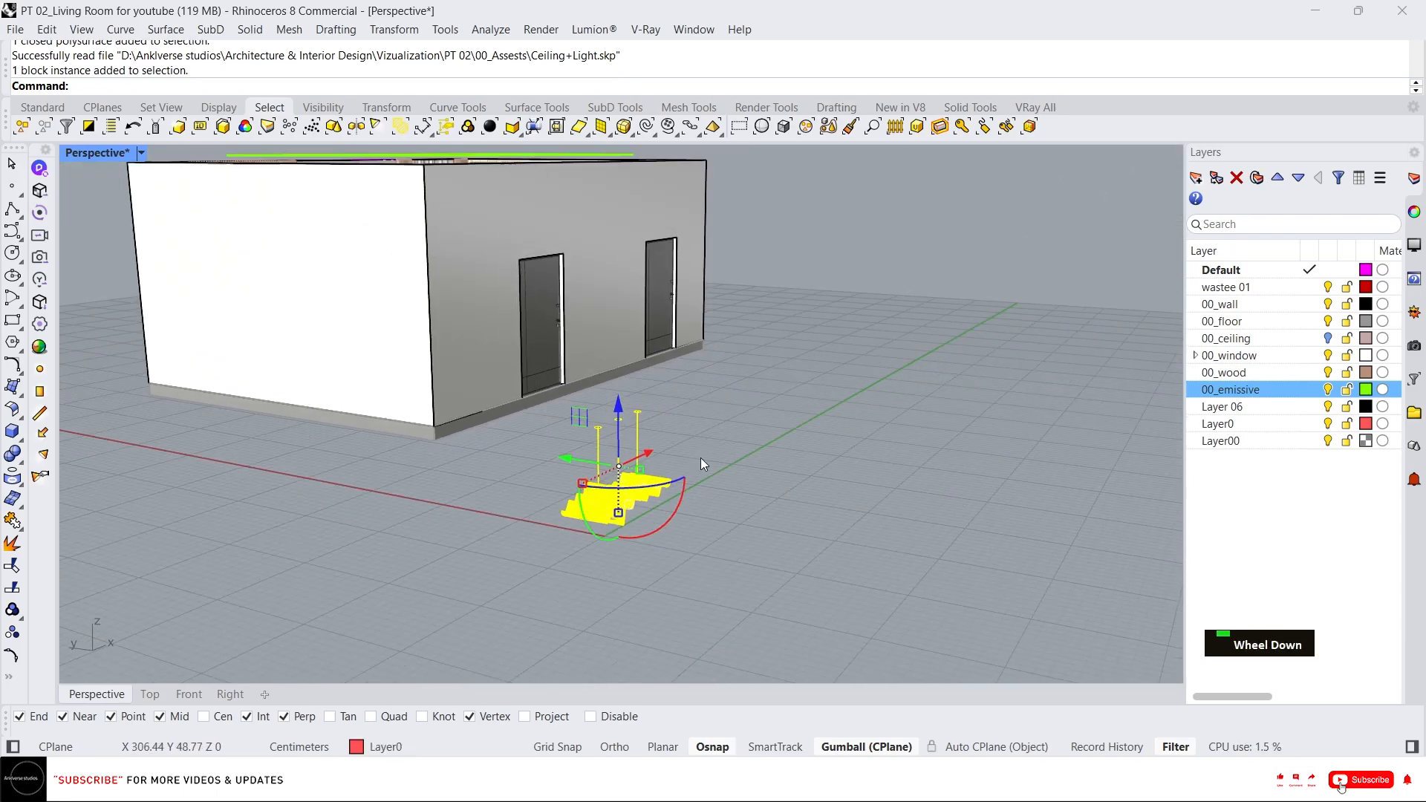
right_drag(701, 457, 694, 480)
scroll(715, 505, down, 3)
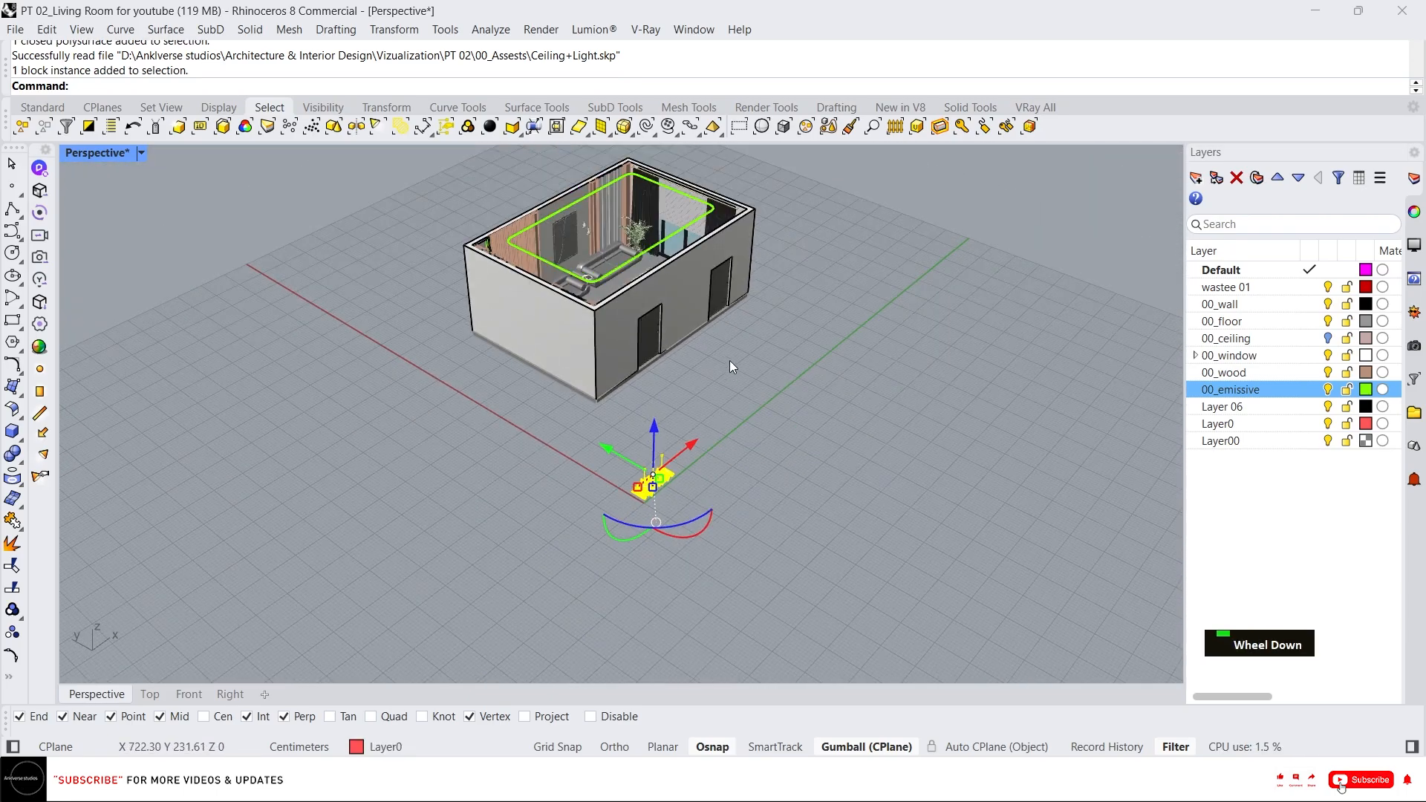
right_drag(729, 364, 668, 340)
scroll(747, 558, up, 3)
text(i)
key(Return)
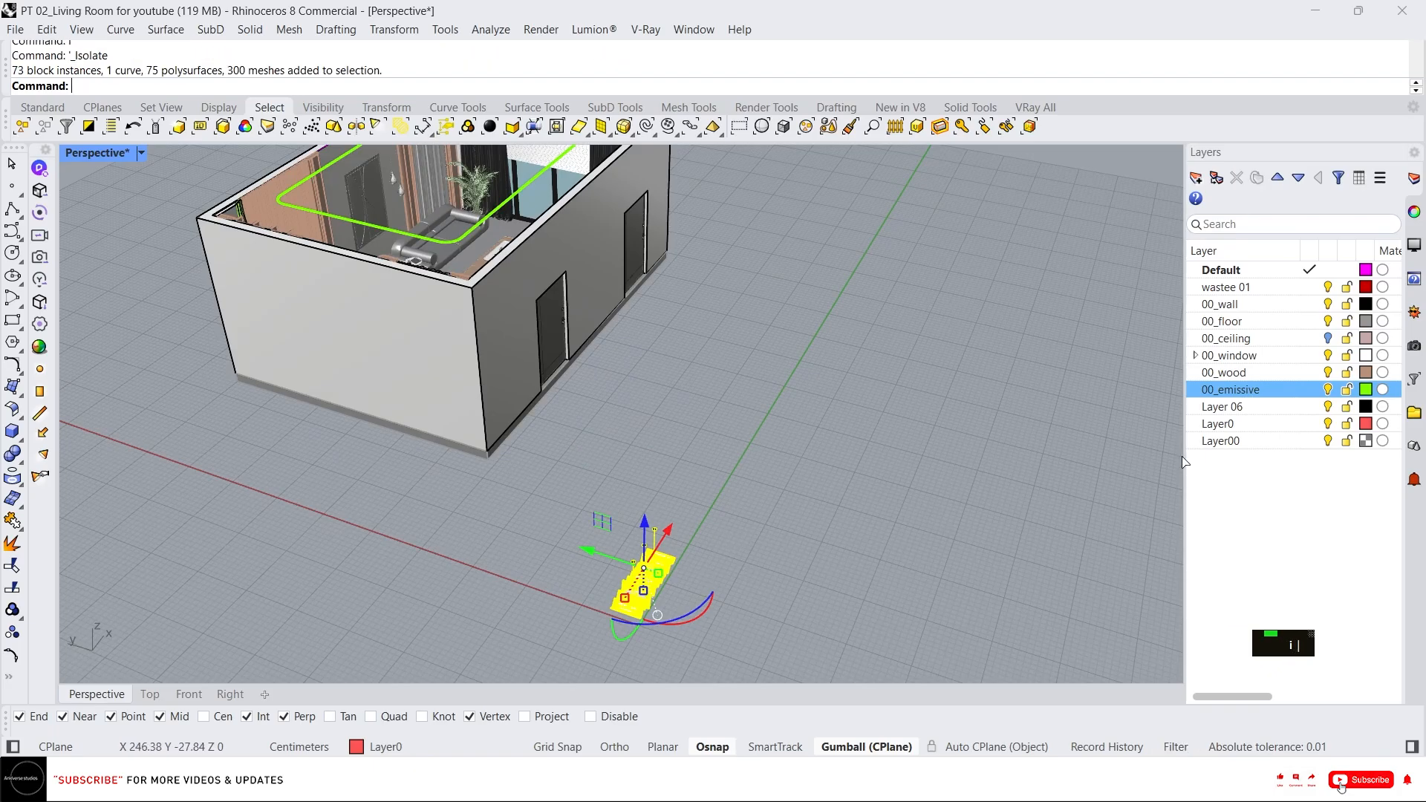
Turn on the 00_ceiling layer to show the ceiling slab alongside the isolated block.
click(1328, 339)
scroll(759, 486, down, 3)
right_drag(759, 486, 652, 340)
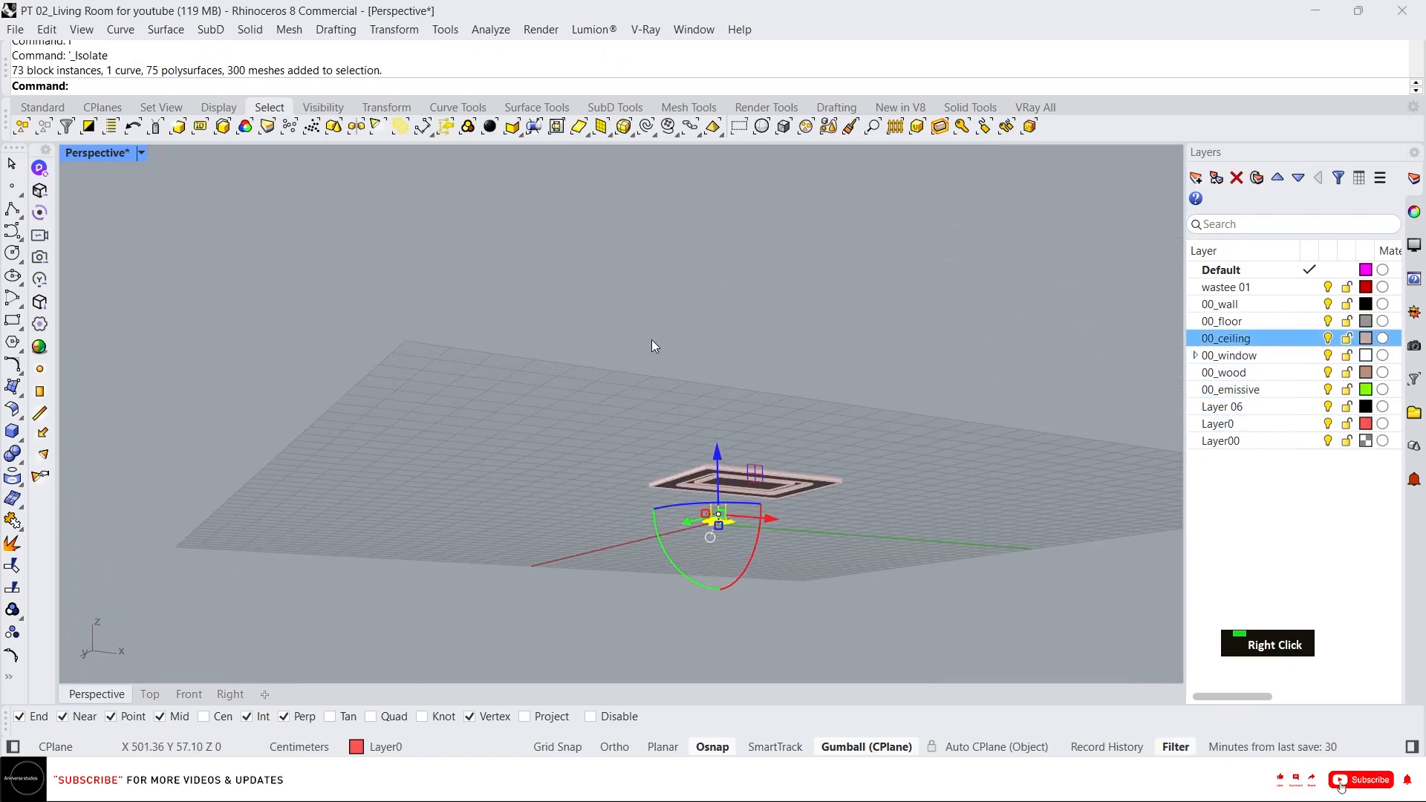
scroll(841, 601, up, 3)
Import the Spot light SketchUp file from the 00_Assests folder as an imported file.
click(609, 781)
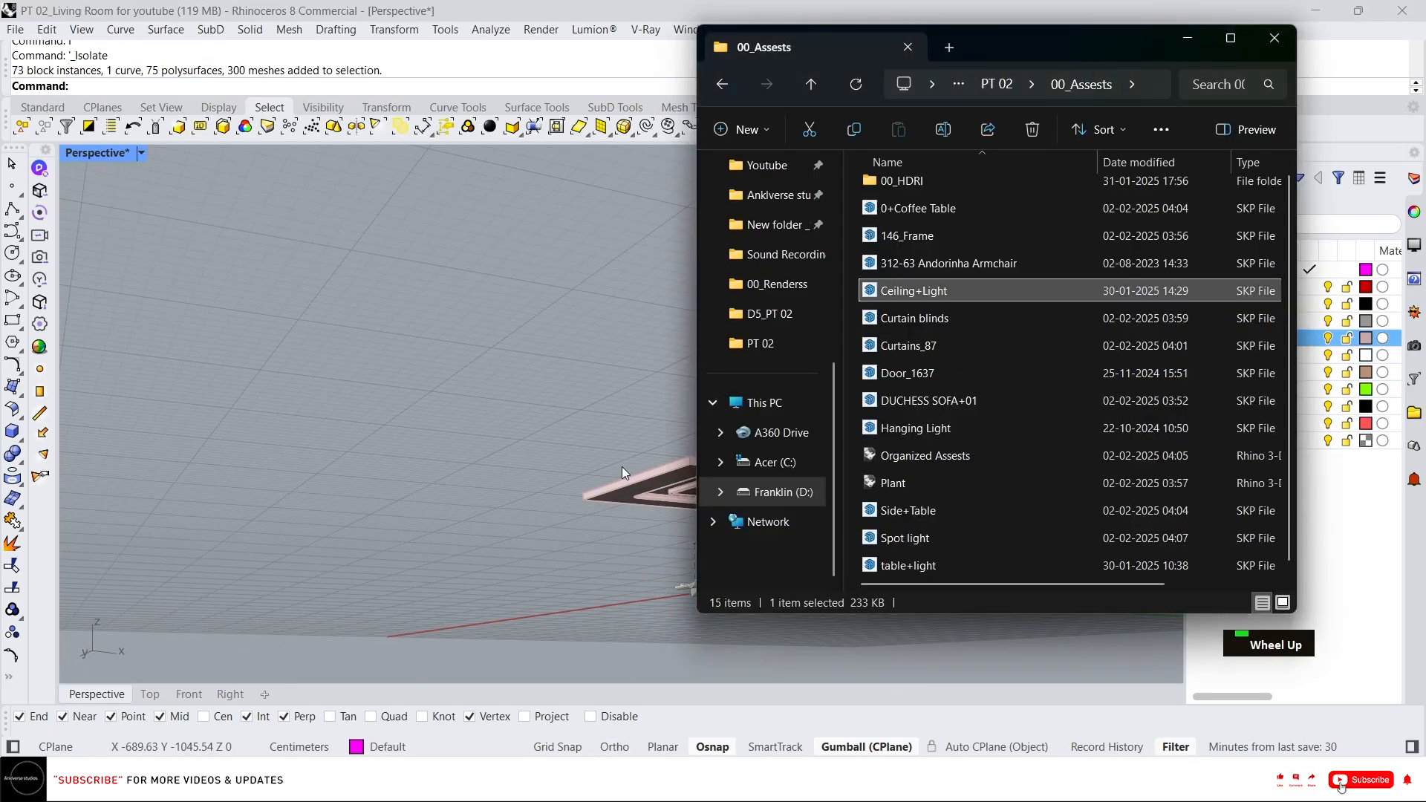
scroll(937, 346, down, 2)
drag(921, 538, 637, 519)
key(Return)
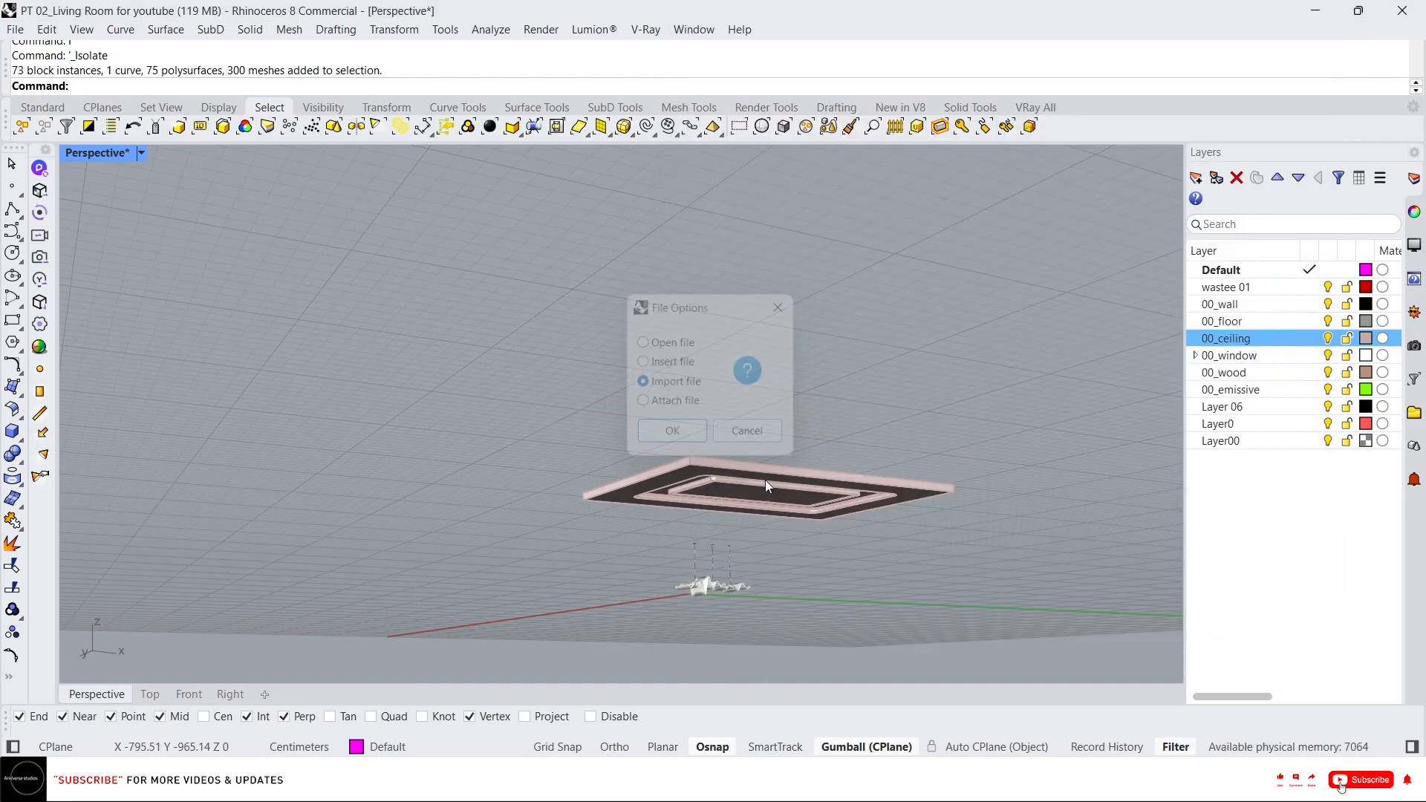
click(657, 528)
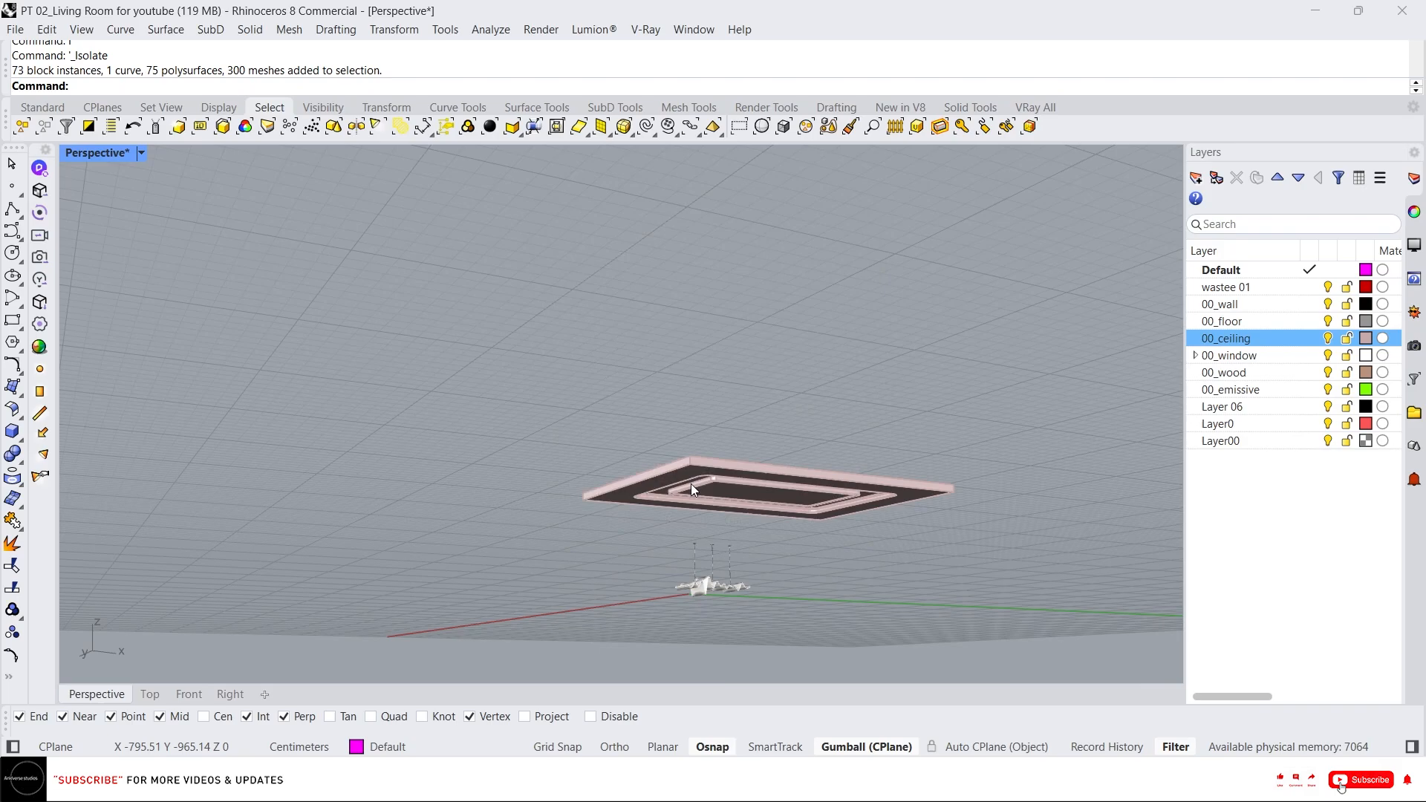
Rotate the imported spot light with the gumball and undo the rotation.
scroll(623, 444, down, 2)
right_drag(624, 440, 447, 419)
scroll(221, 372, up, 3)
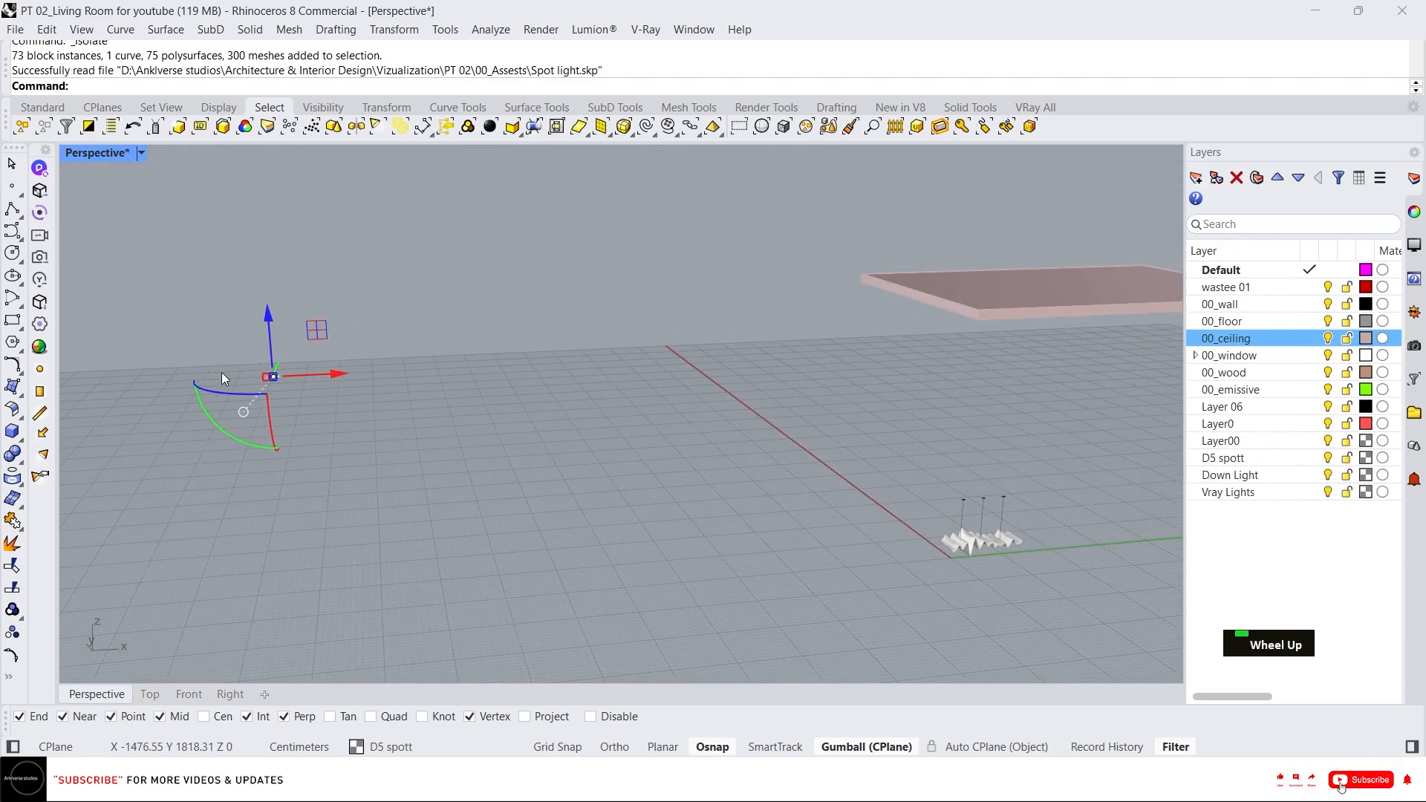
drag(364, 443, 422, 457)
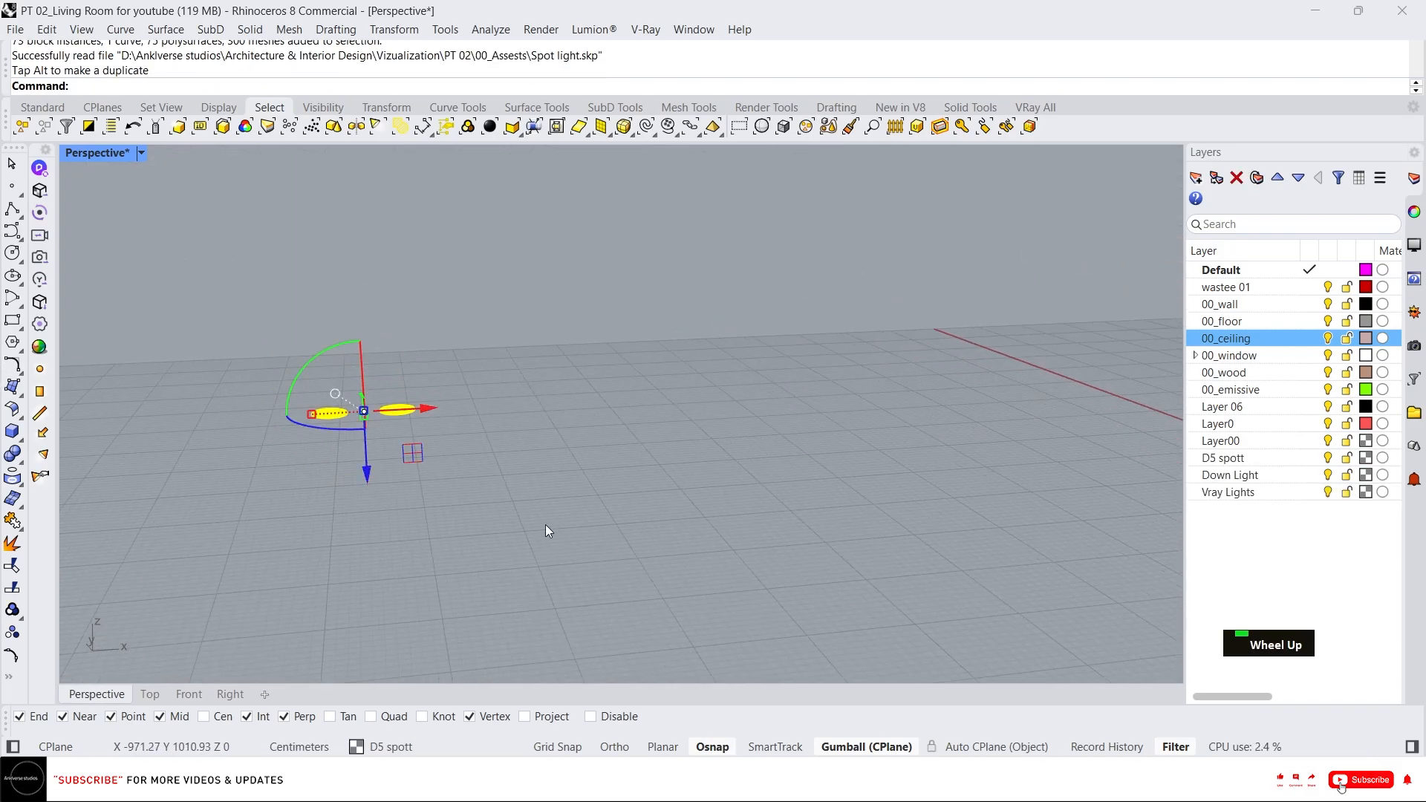
key(ctrl+z)
Select the spot light block and move it beside the imported ceiling light model.
right_drag(407, 420, 639, 469)
scroll(367, 451, up, 7)
click(556, 557)
click(490, 462)
scroll(368, 442, down, 7)
scroll(652, 465, down, 3)
scroll(805, 512, up, 3)
scroll(561, 588, down, 3)
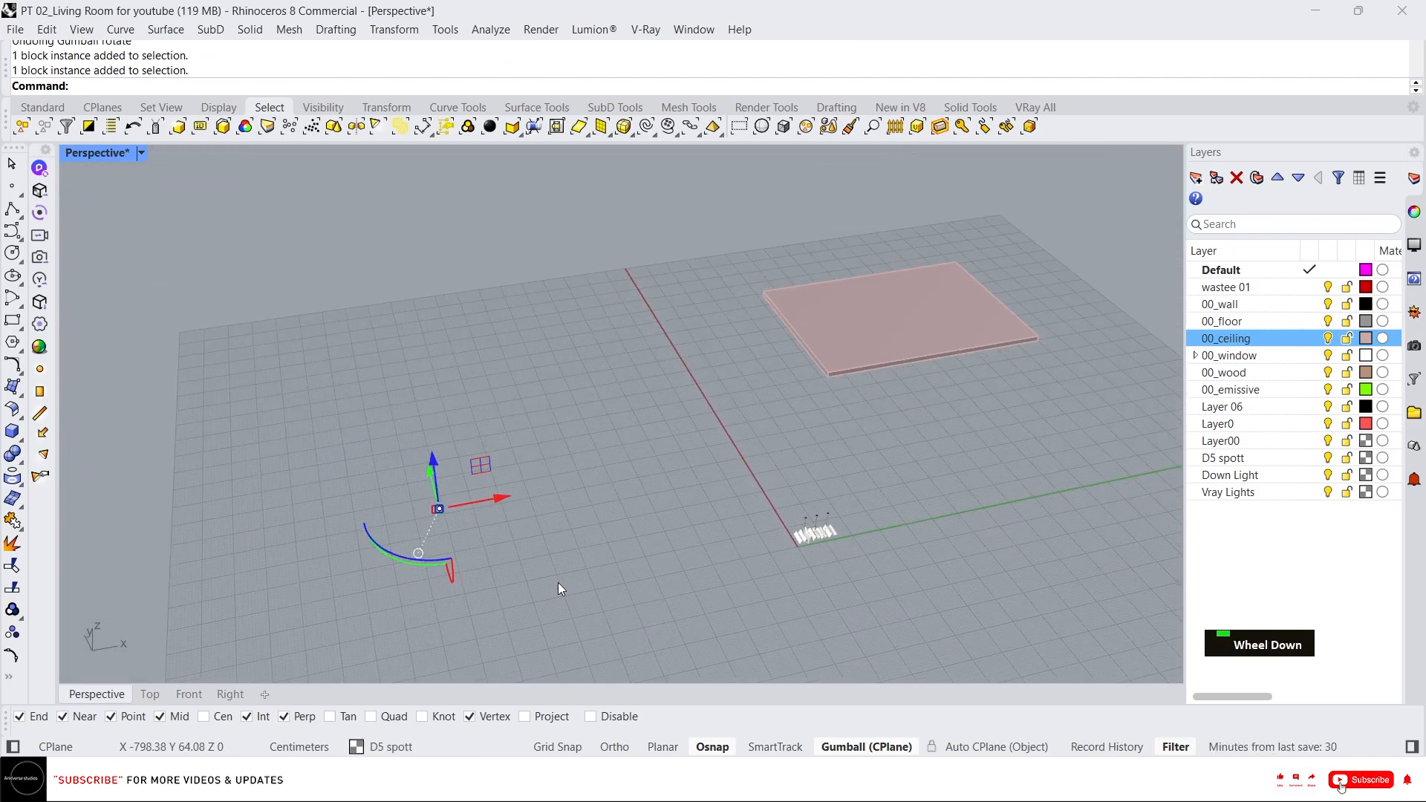
click(653, 593)
drag(653, 593, 425, 498)
text(m)
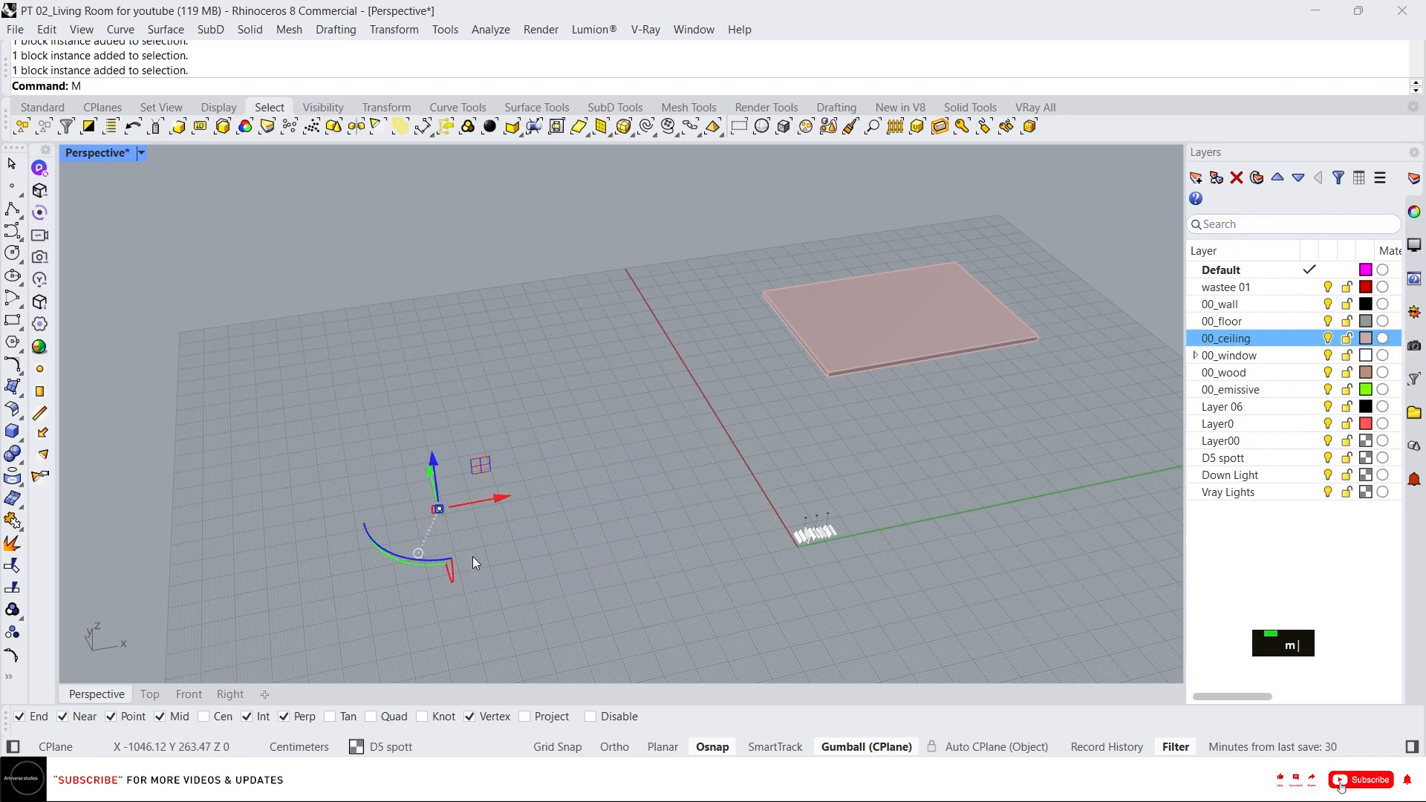
key(space)
click(441, 510)
click(812, 534)
Select the ceiling and draw a line across the inner cove recess between the midpoints of its opposite edges.
scroll(824, 533, up, 3)
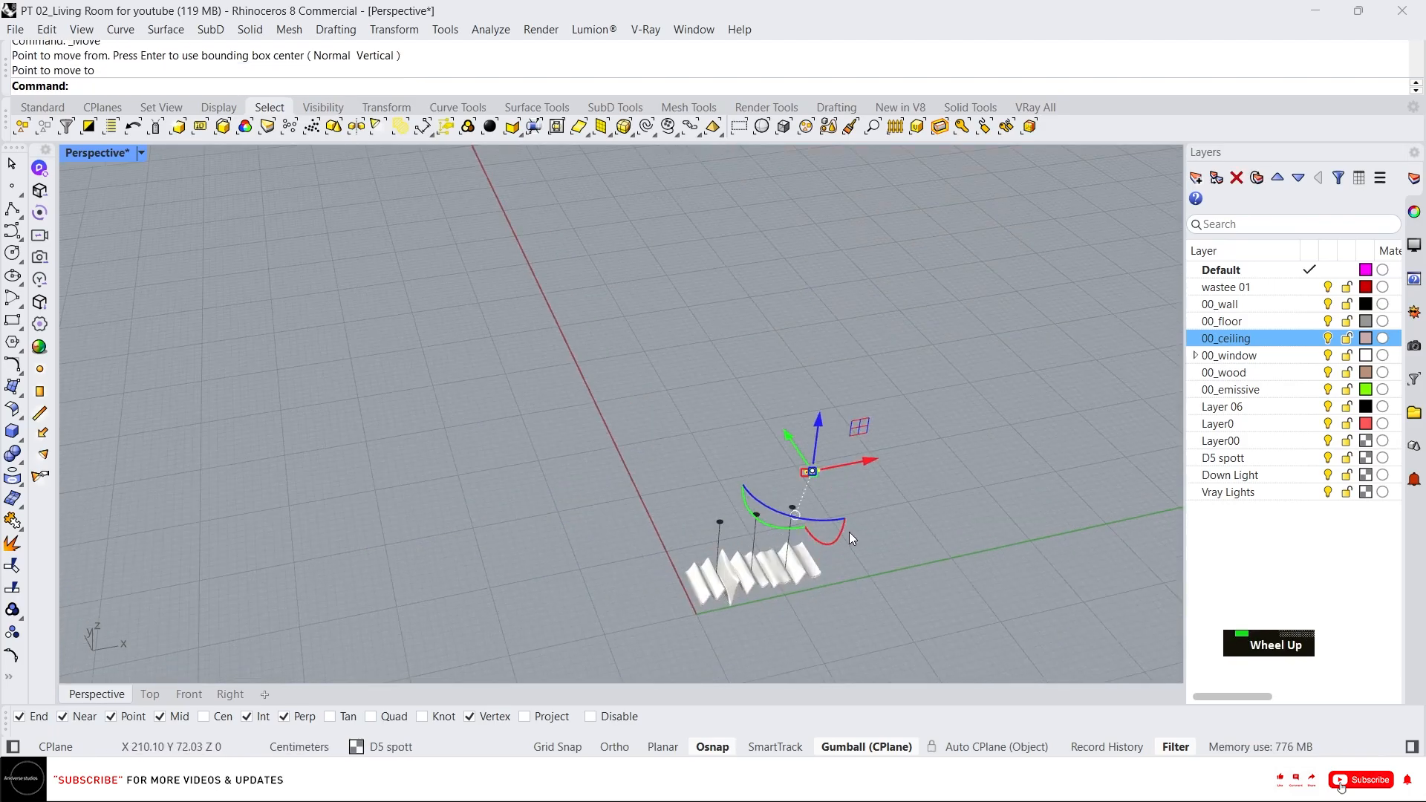
right_drag(849, 532, 850, 366)
scroll(656, 403, down, 2)
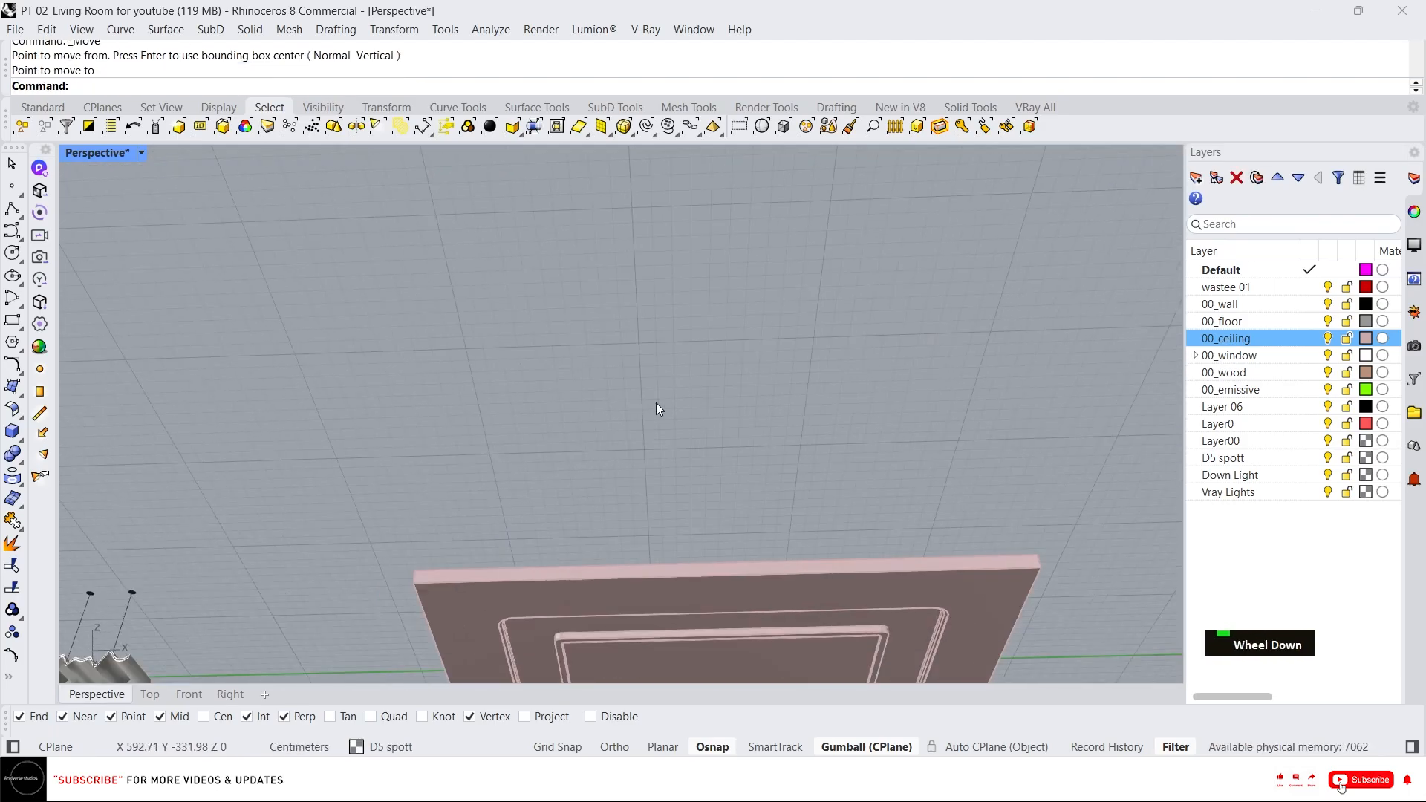
scroll(704, 541, up, 3)
scroll(609, 476, up, 2)
click(646, 493)
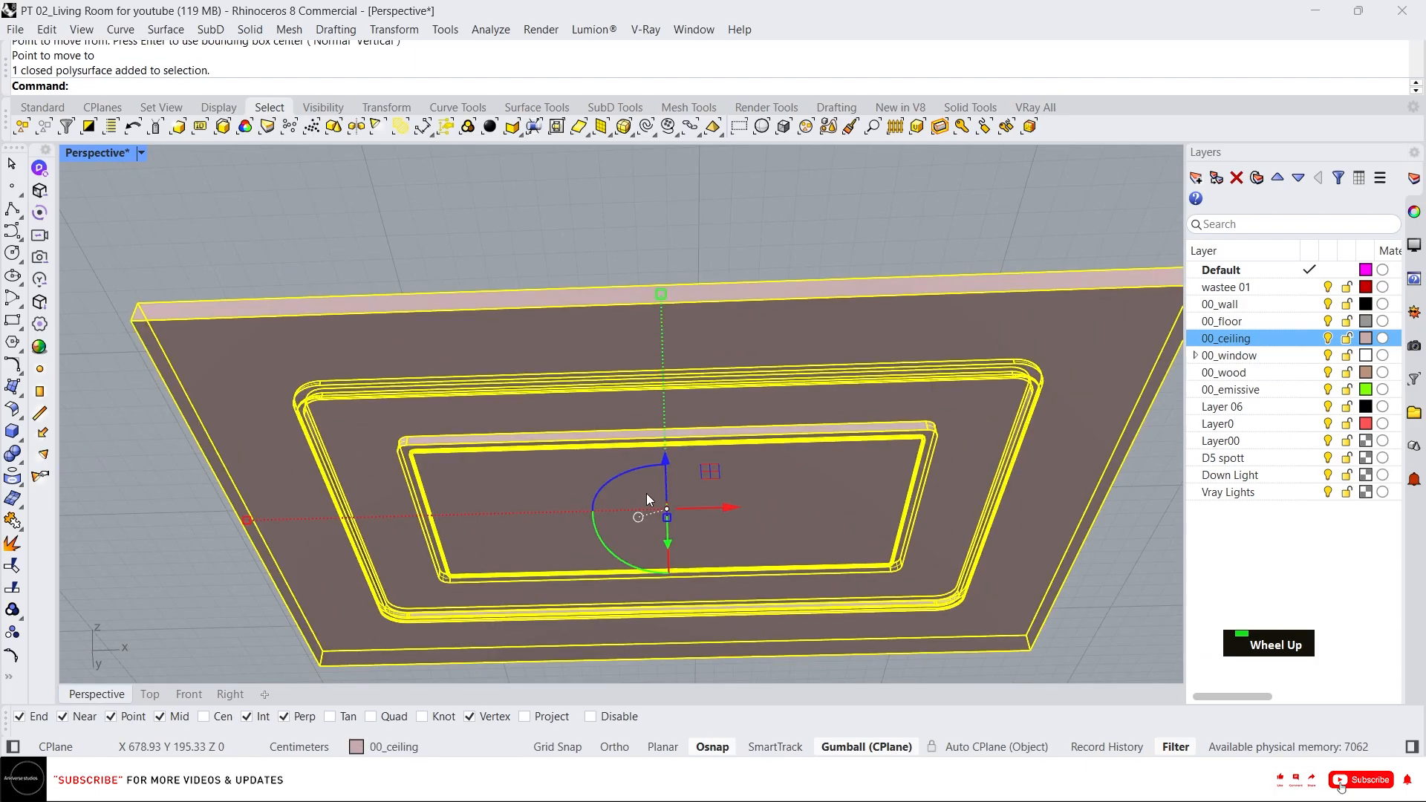
text(l)
key(space)
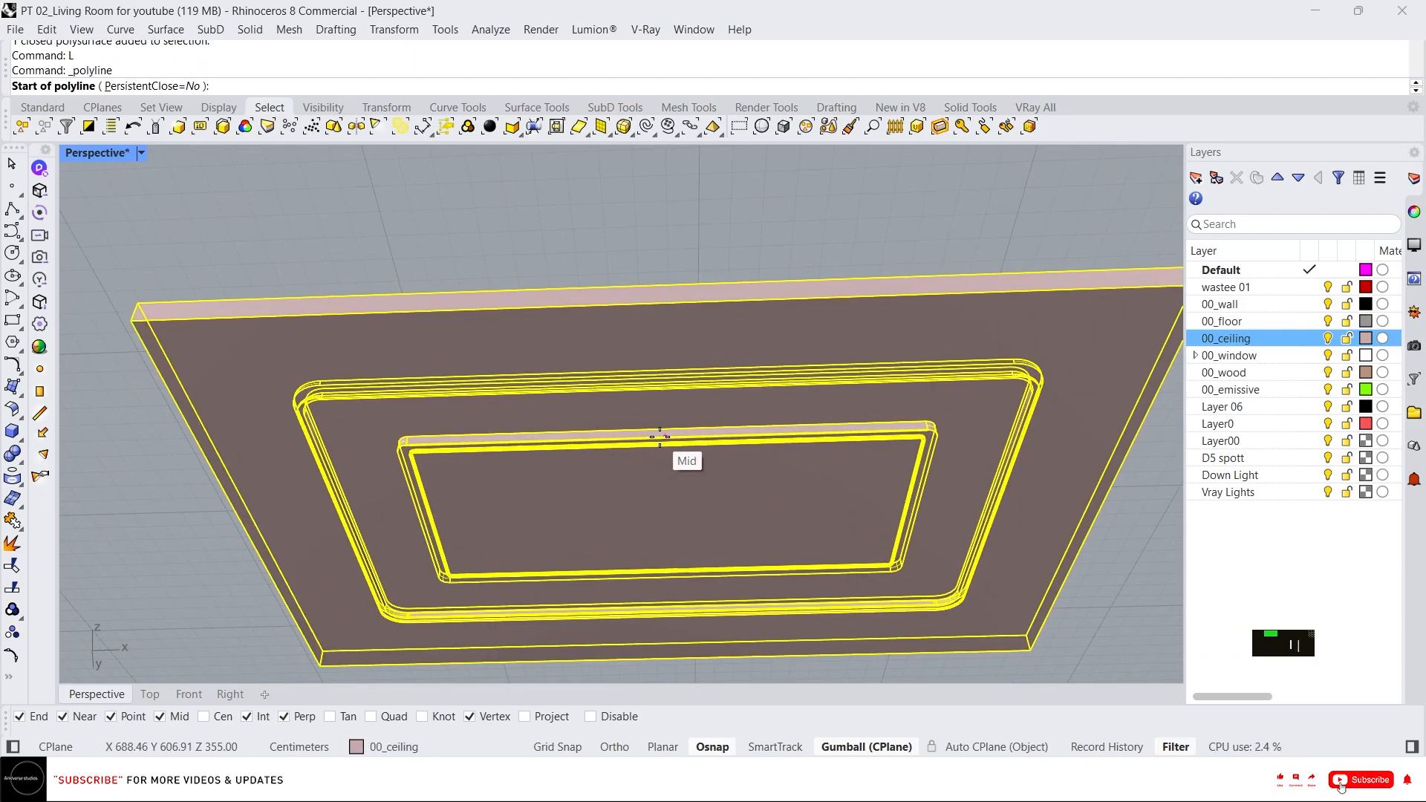
click(659, 436)
click(668, 571)
key(Return)
key(Return)
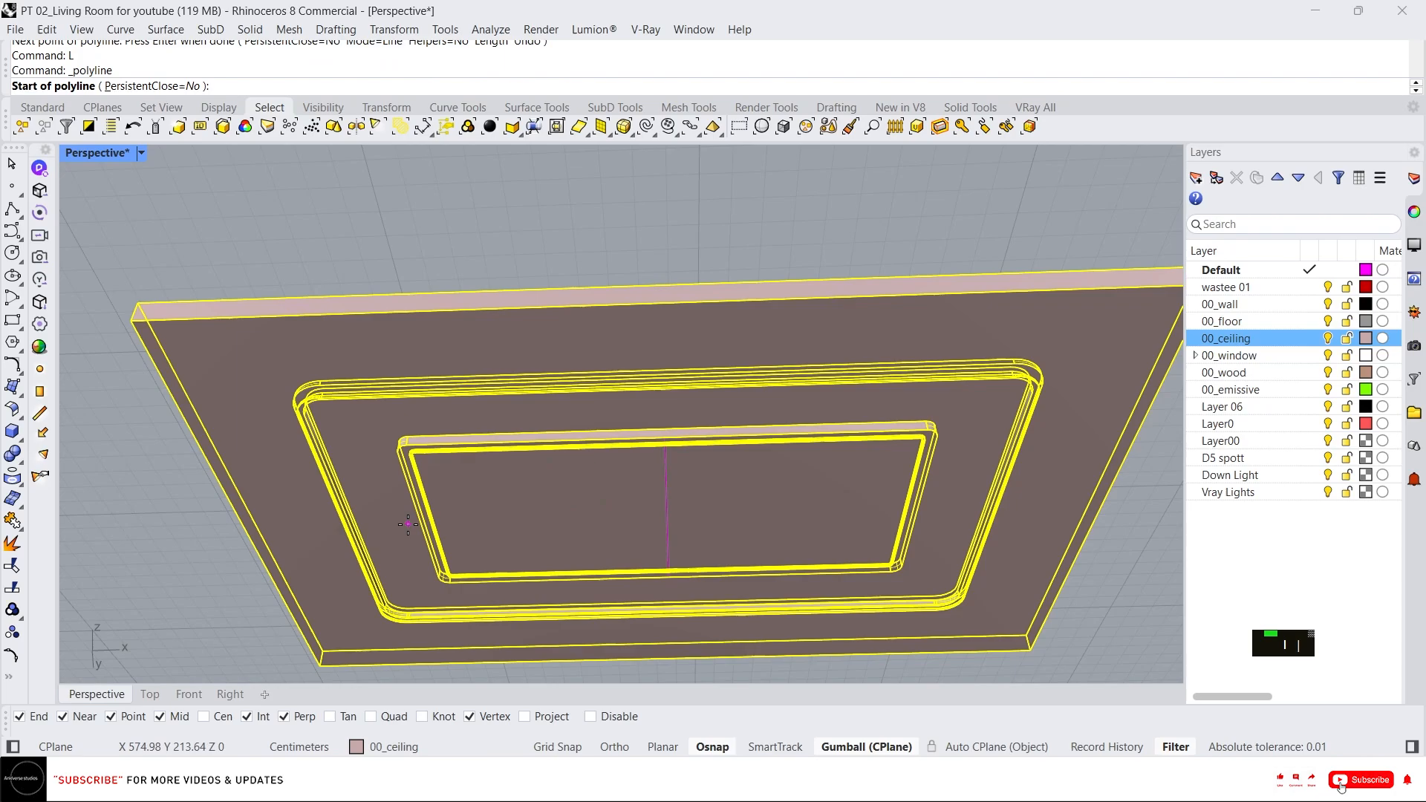
click(420, 519)
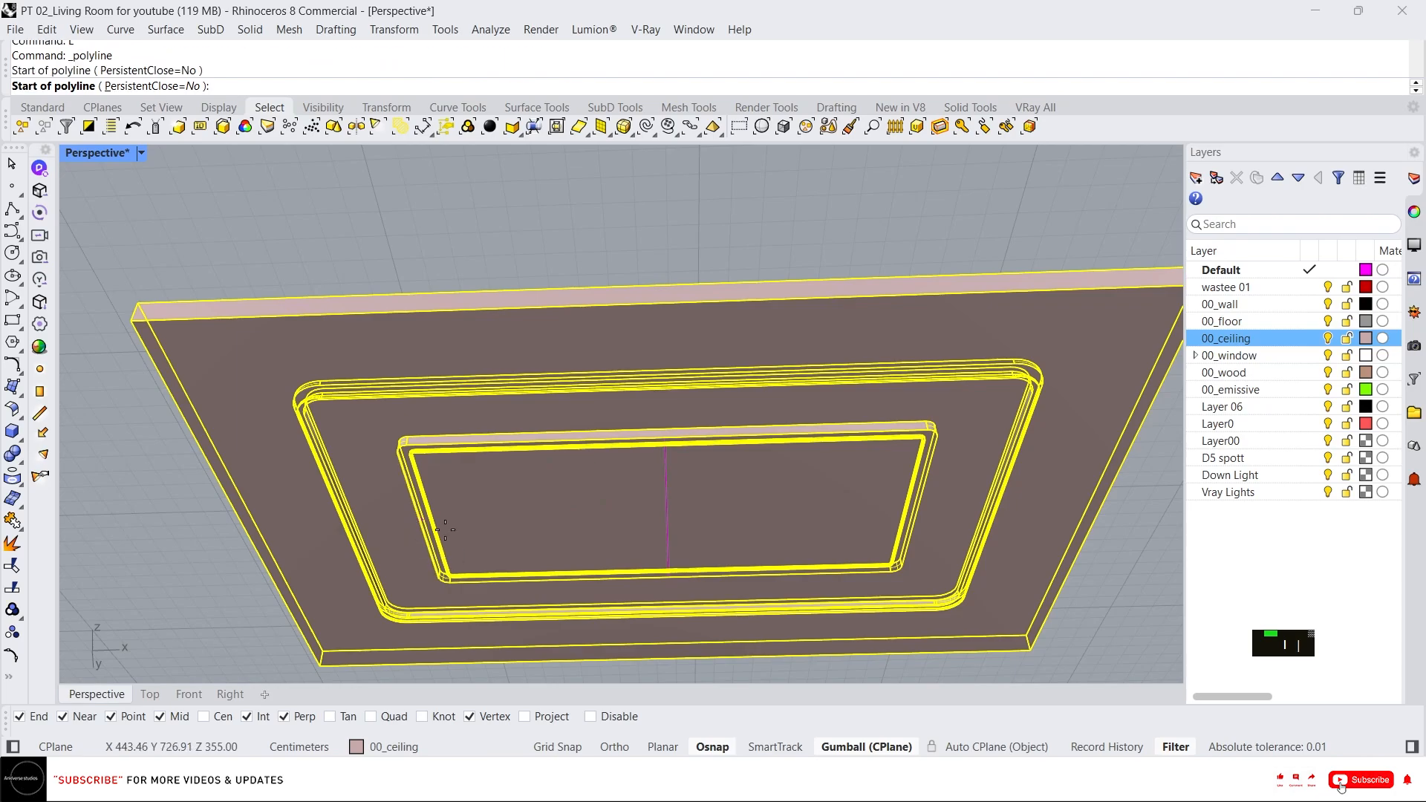
click(932, 498)
key(Escape)
Draw a second line across the inner recess, perpendicular to the first, forming a centre cross.
text(L)
key(space)
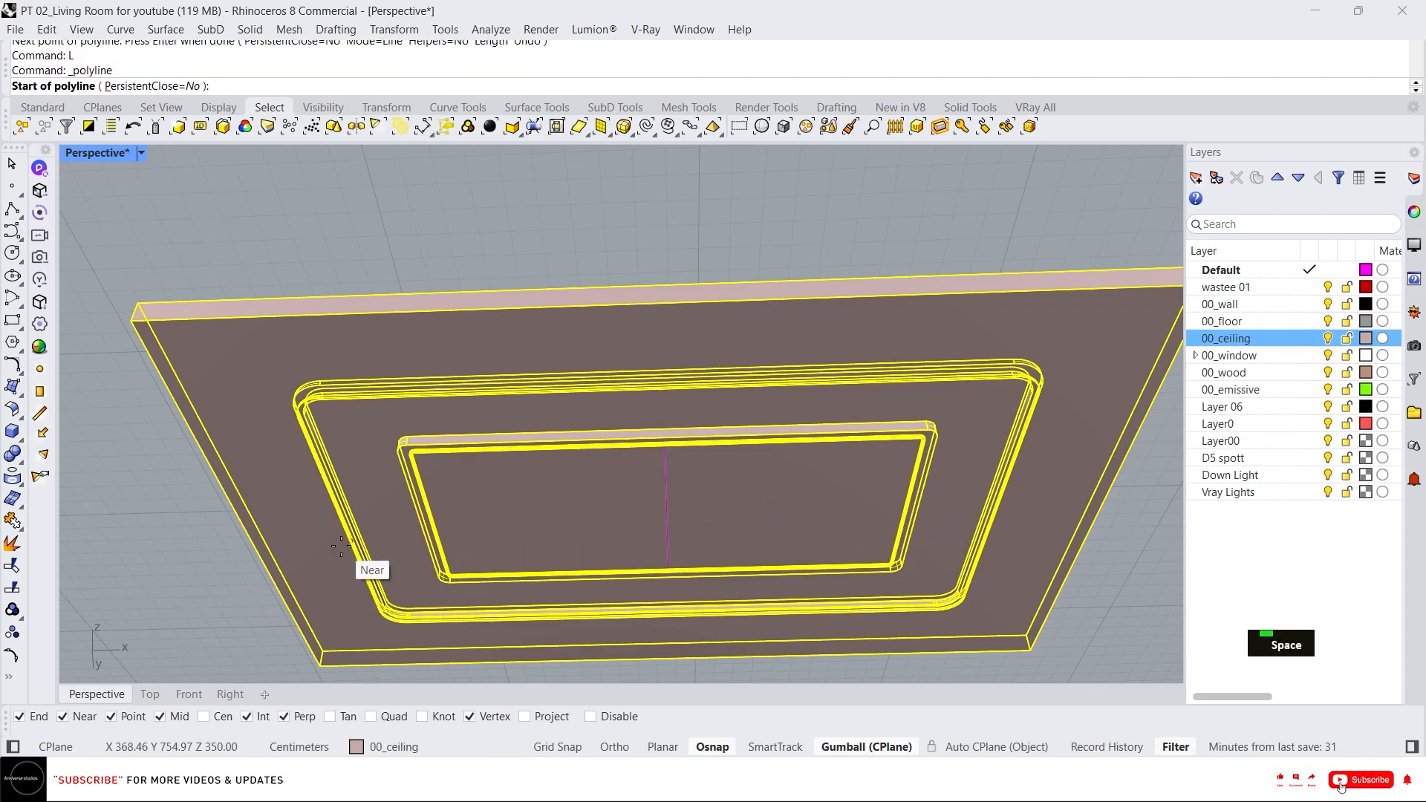
click(416, 518)
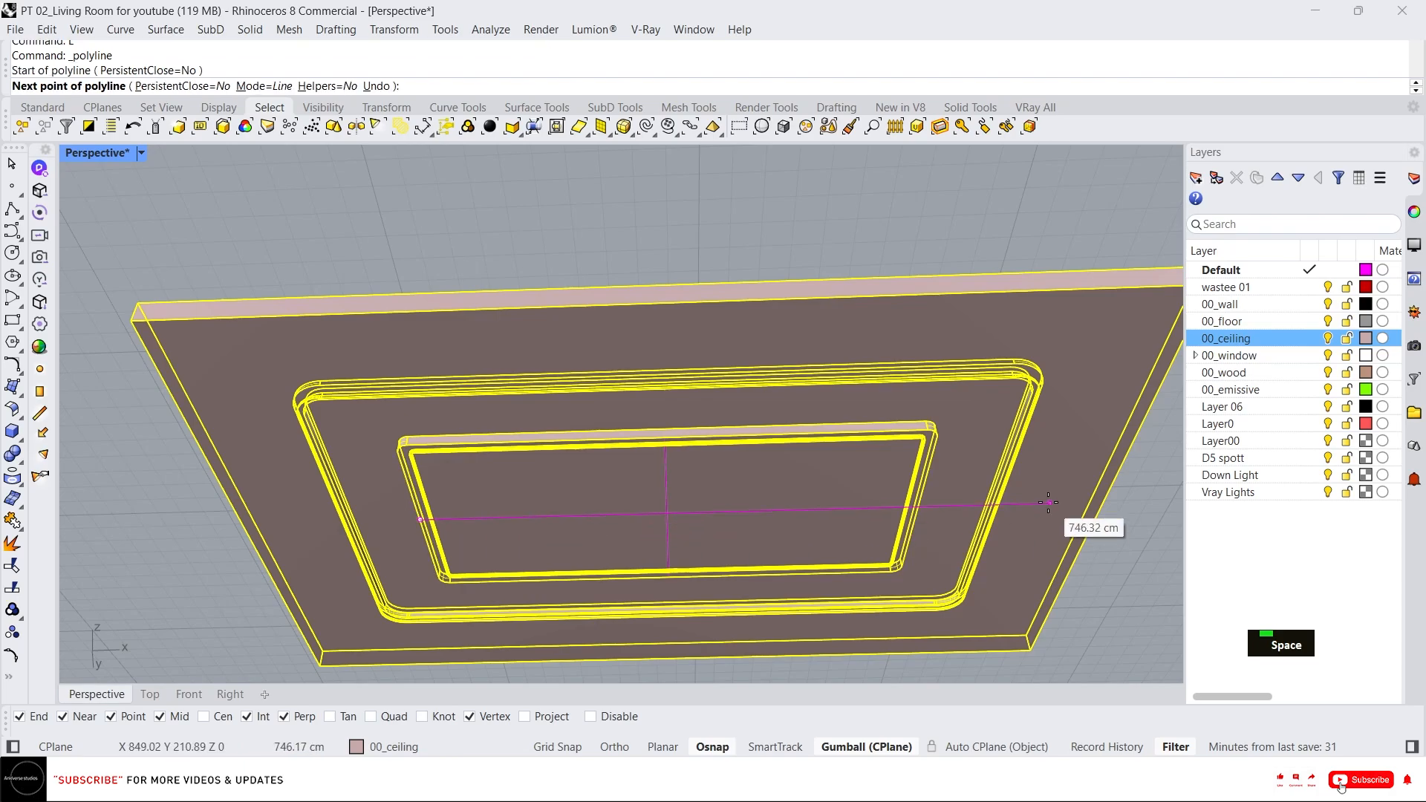
click(921, 504)
key(space)
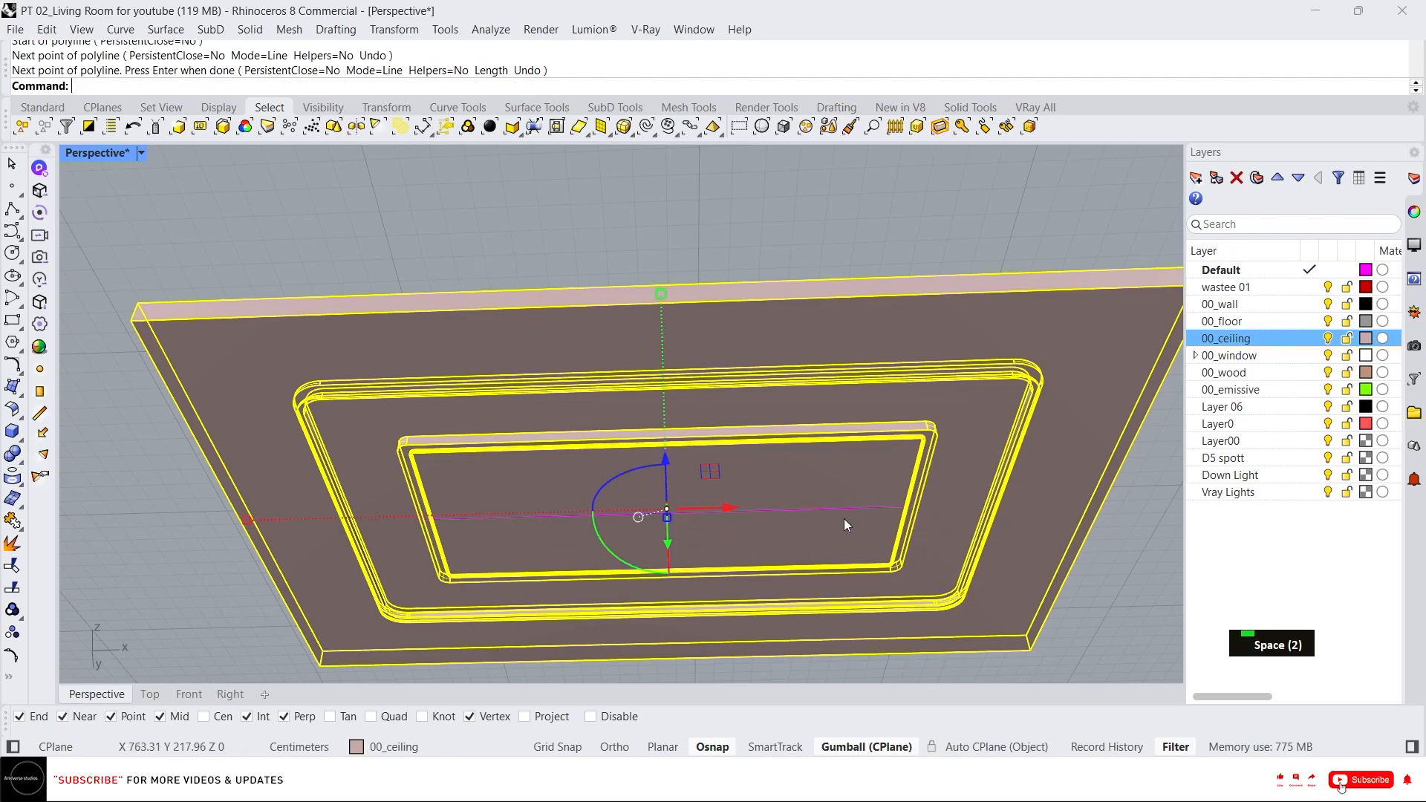
Draw a rectangle tracing the ceiling slab's outer corners.
scroll(843, 519, down, 5)
scroll(781, 518, up, 3)
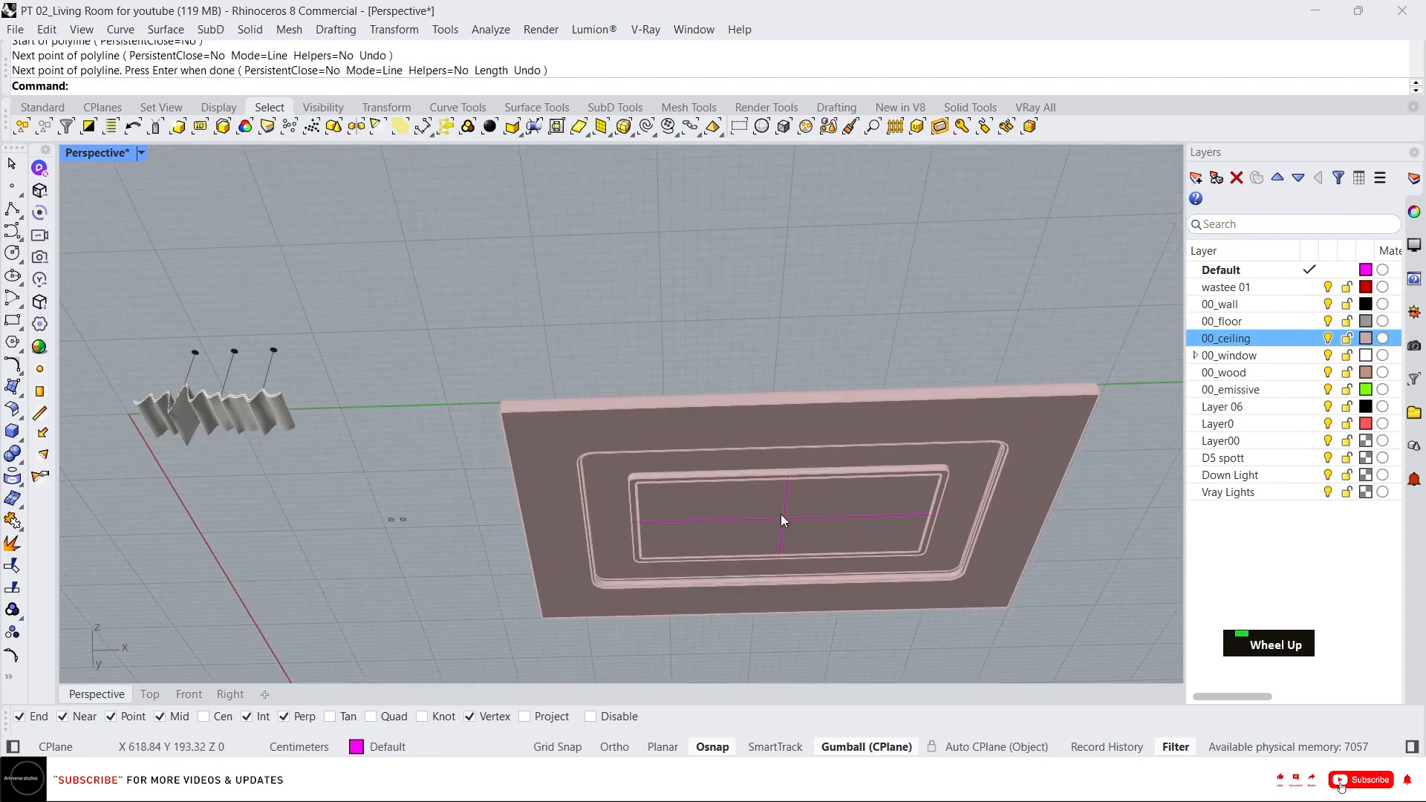
scroll(653, 512, up, 2)
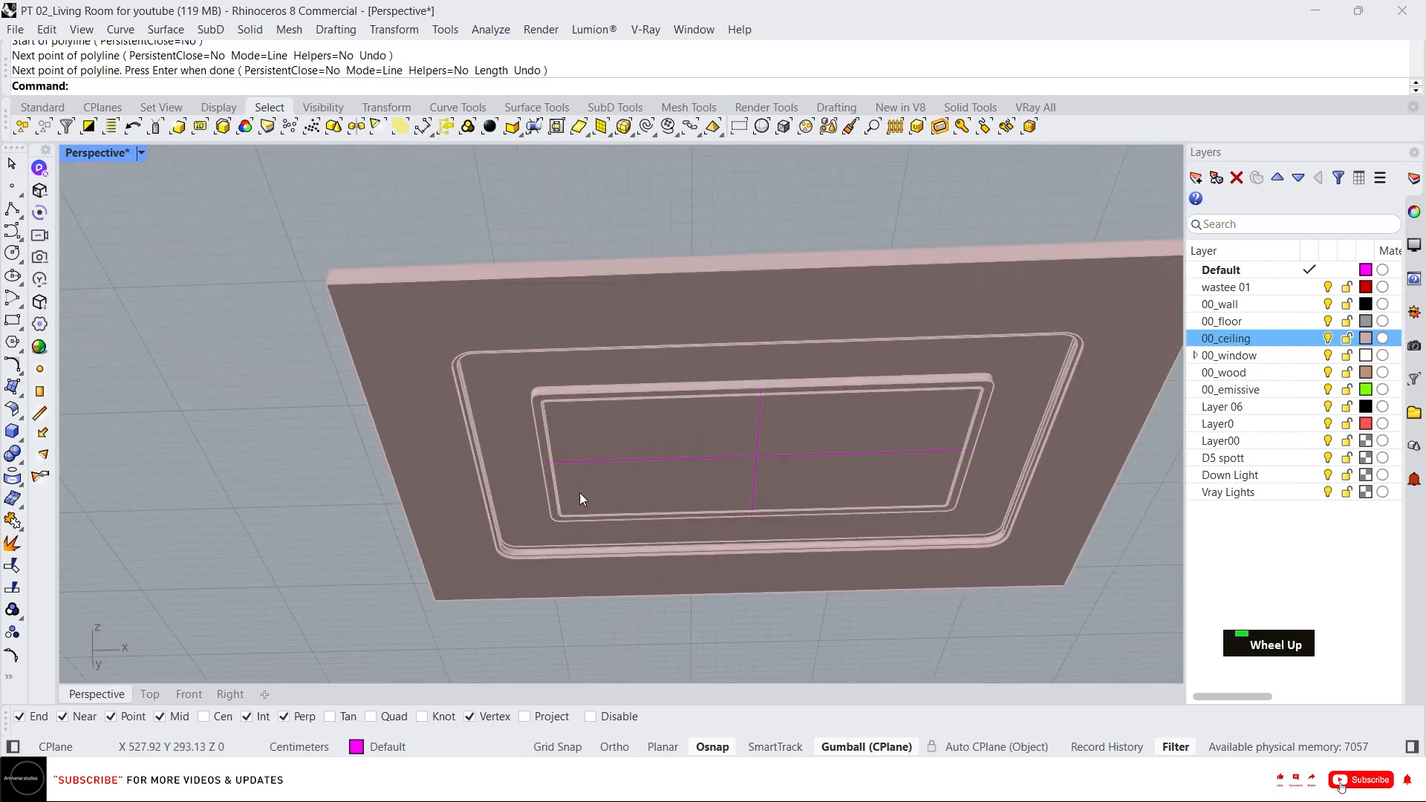
text(rec)
key(space)
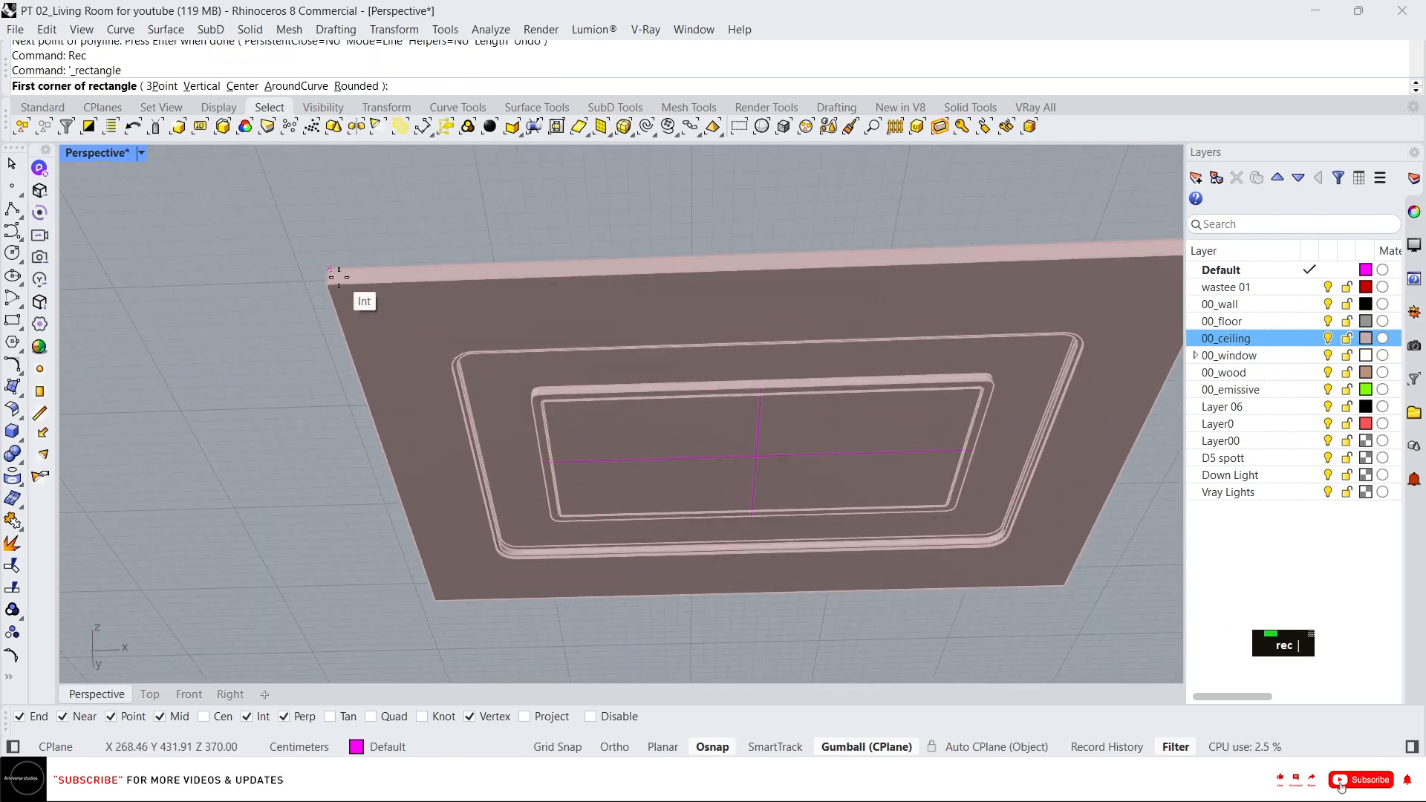
click(327, 284)
scroll(334, 289, down, 2)
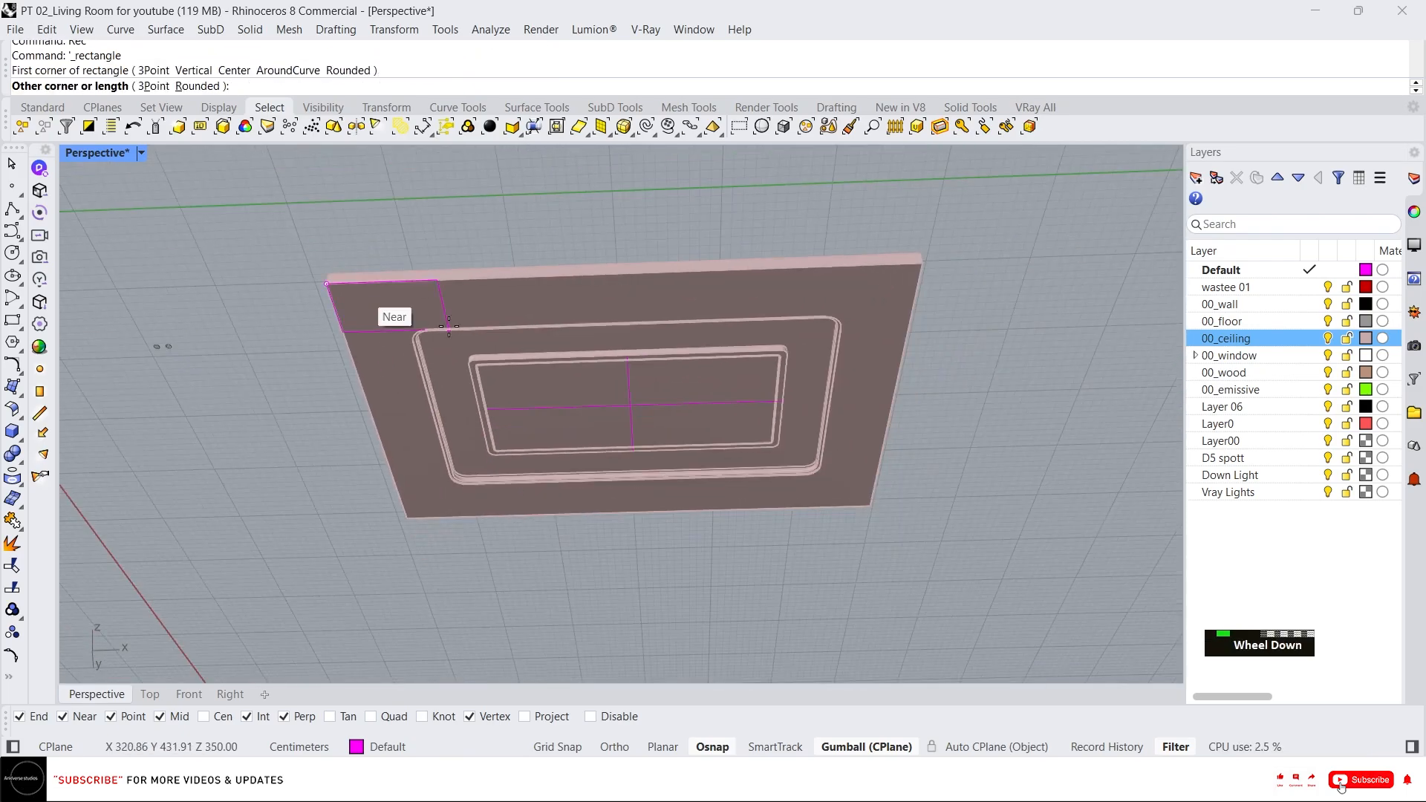
click(871, 507)
Offset the slab outline rectangle 40 cm inward.
scroll(866, 396, up, 3)
scroll(919, 364, down, 2)
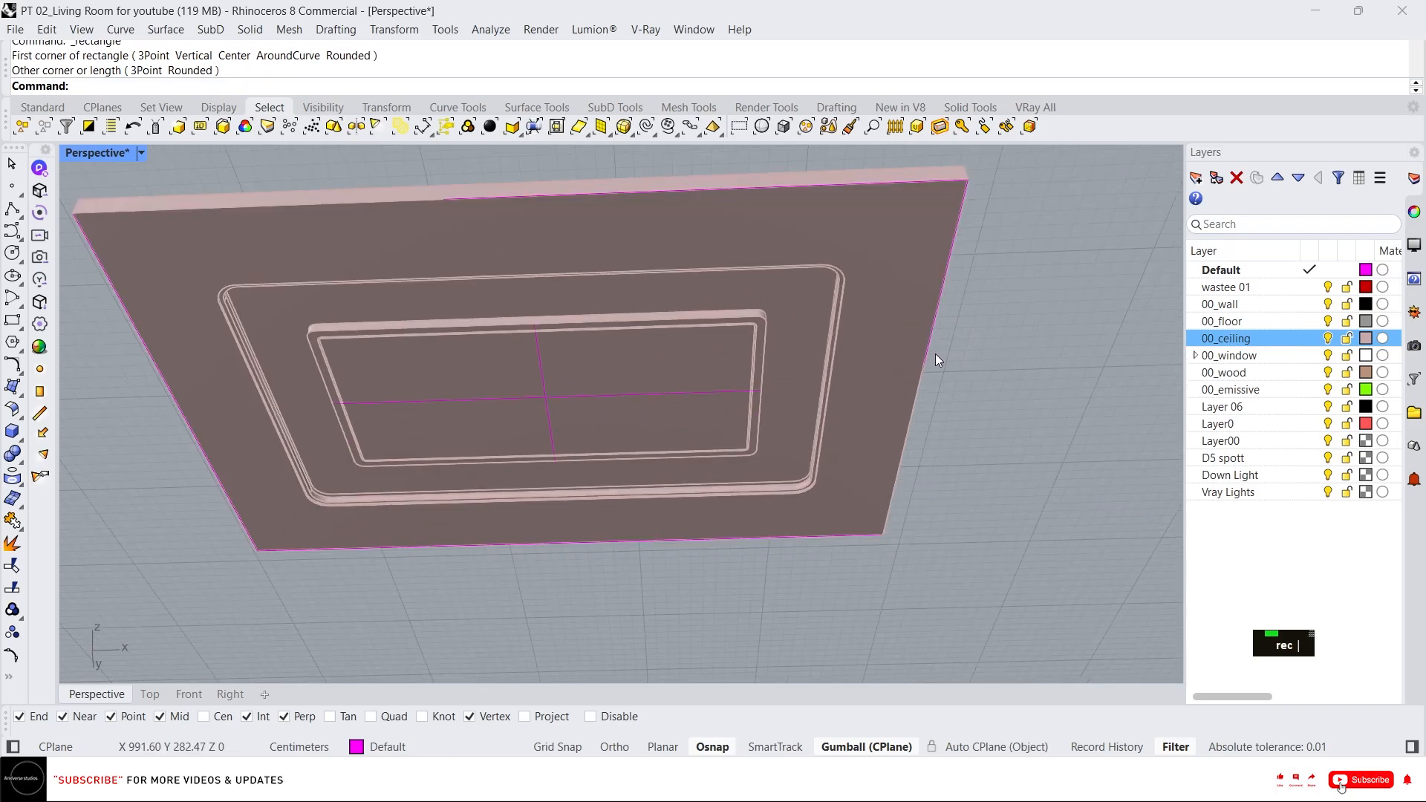
click(934, 354)
click(689, 393)
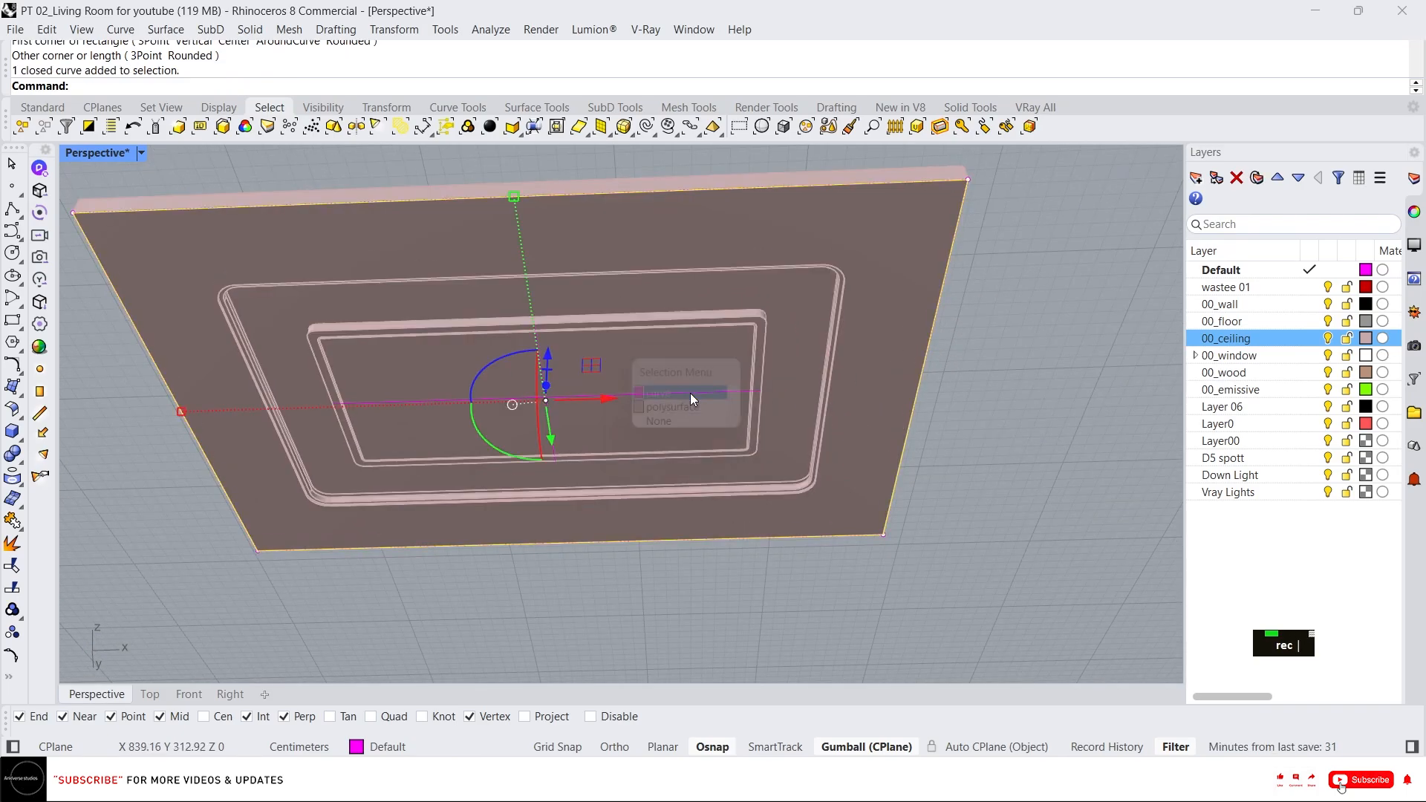
text(offset)
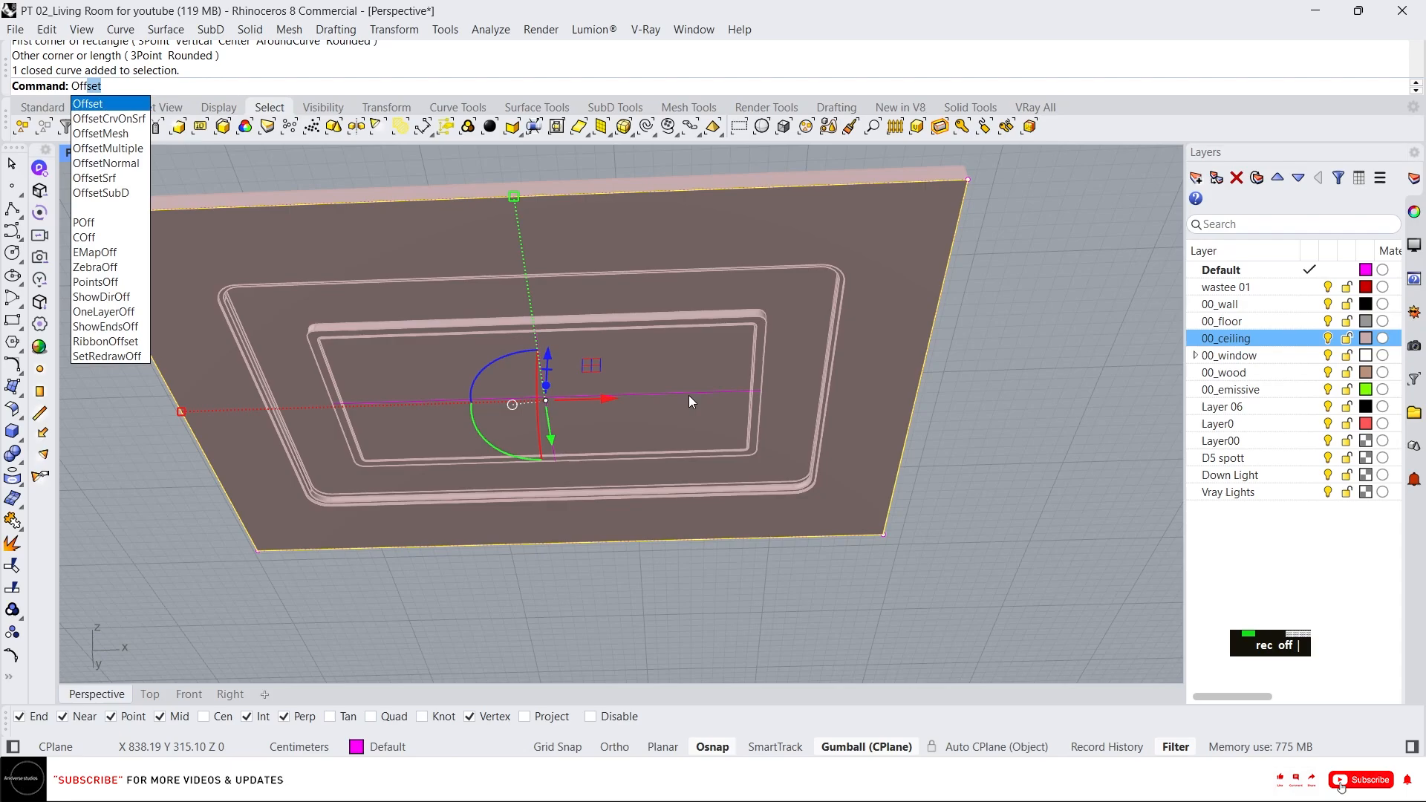
key(Return)
text(40)
key(Return)
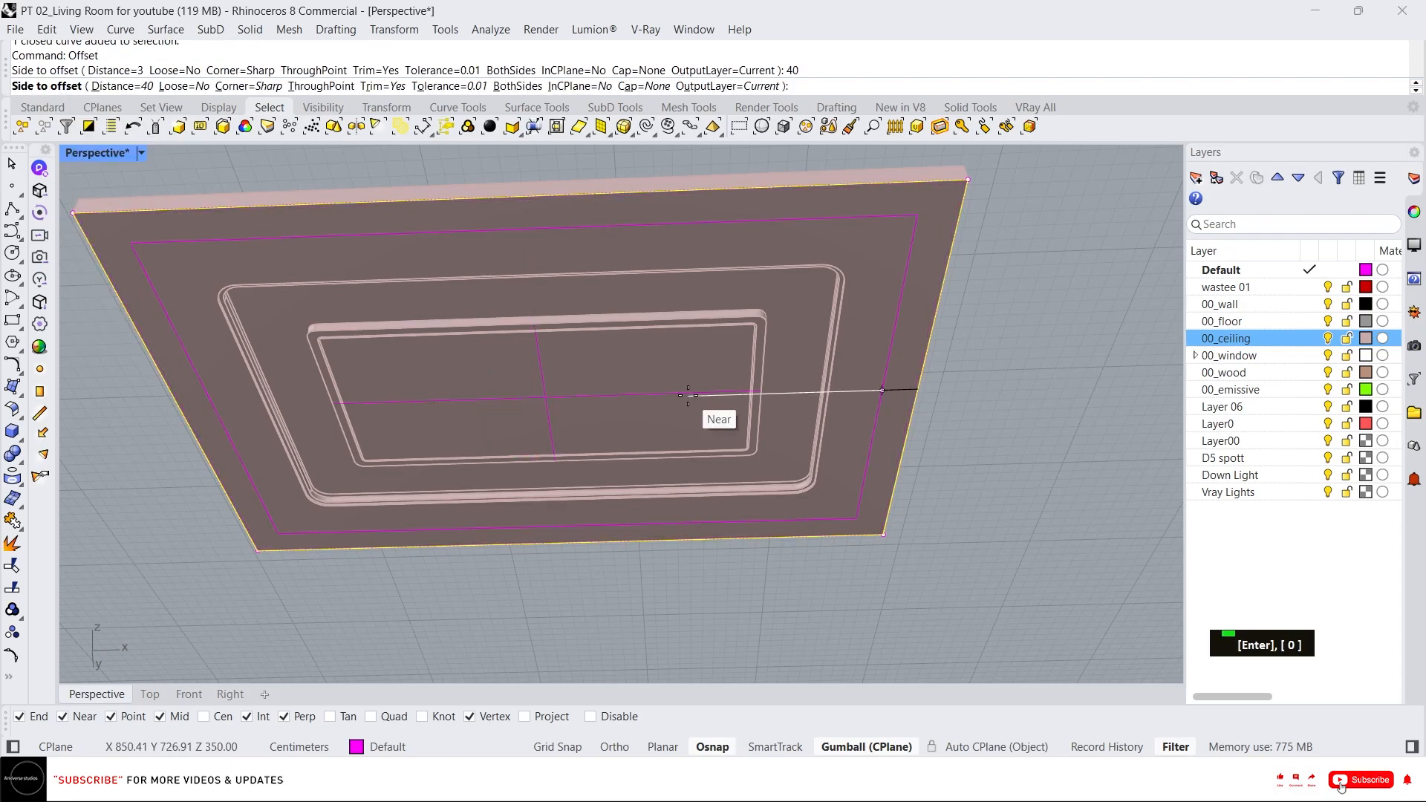
click(688, 395)
Measure the distance between the offset curve and the outer cove edge.
scroll(943, 396, up, 5)
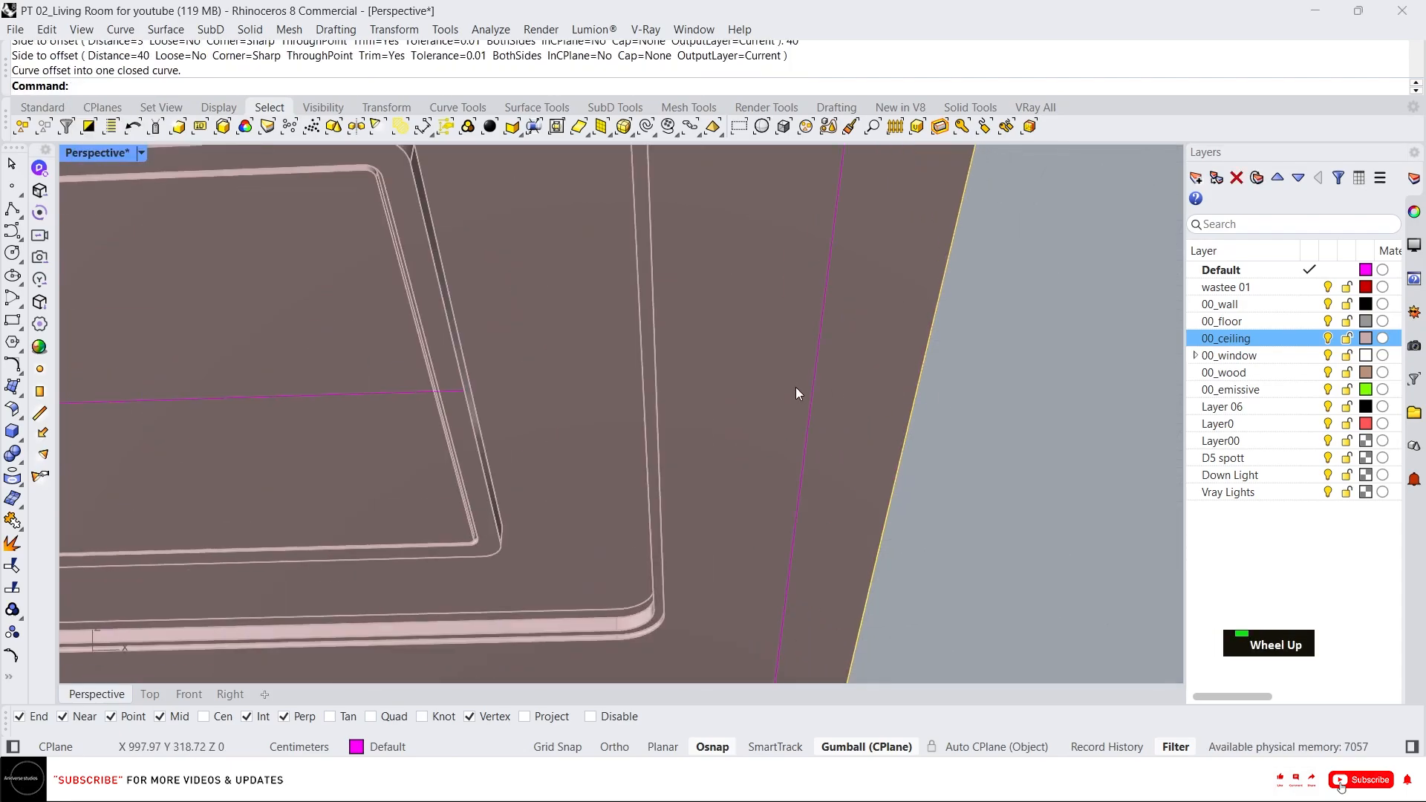
text(d)
key(Return)
click(658, 374)
key(Escape)
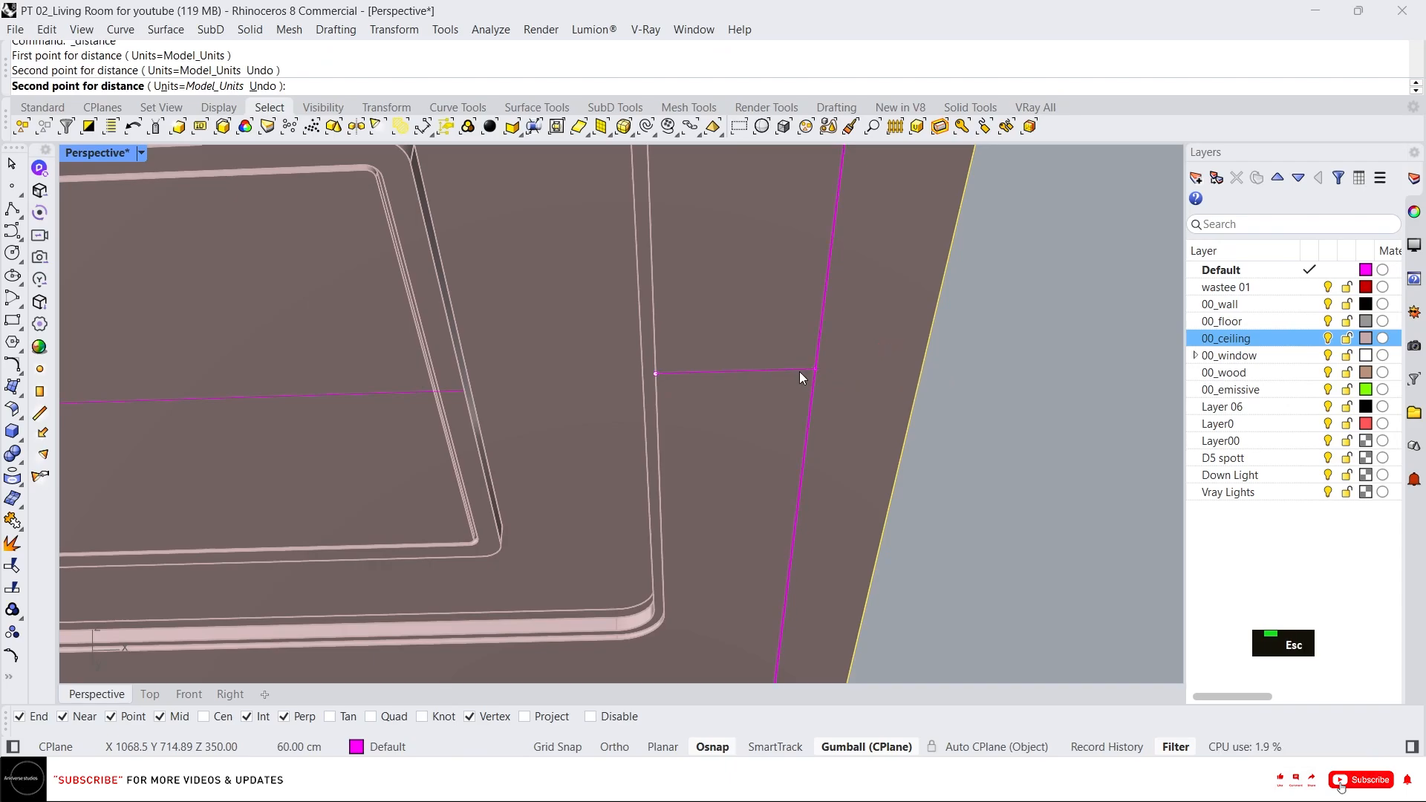
scroll(787, 368, down, 3)
text(d)
key(Return)
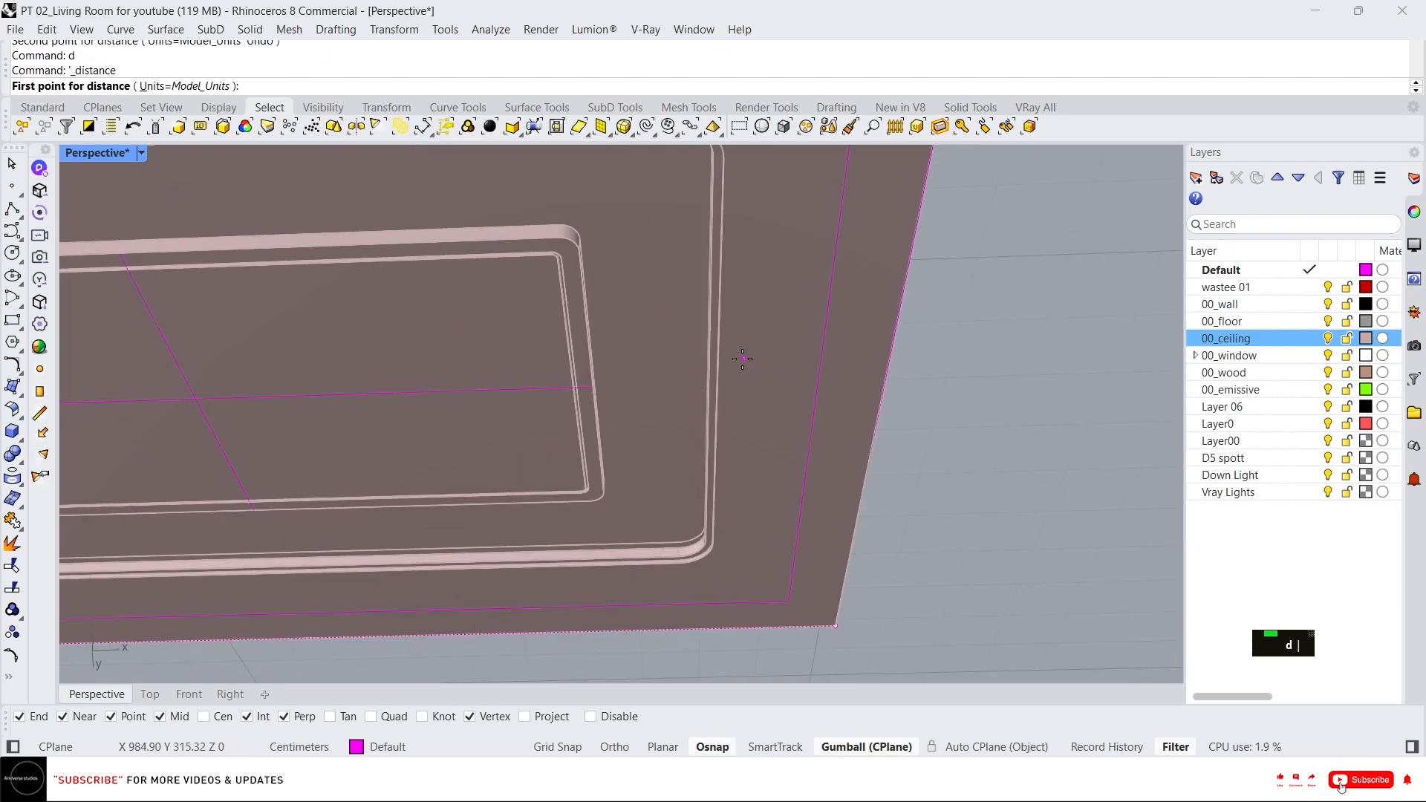
click(719, 355)
key(Escape)
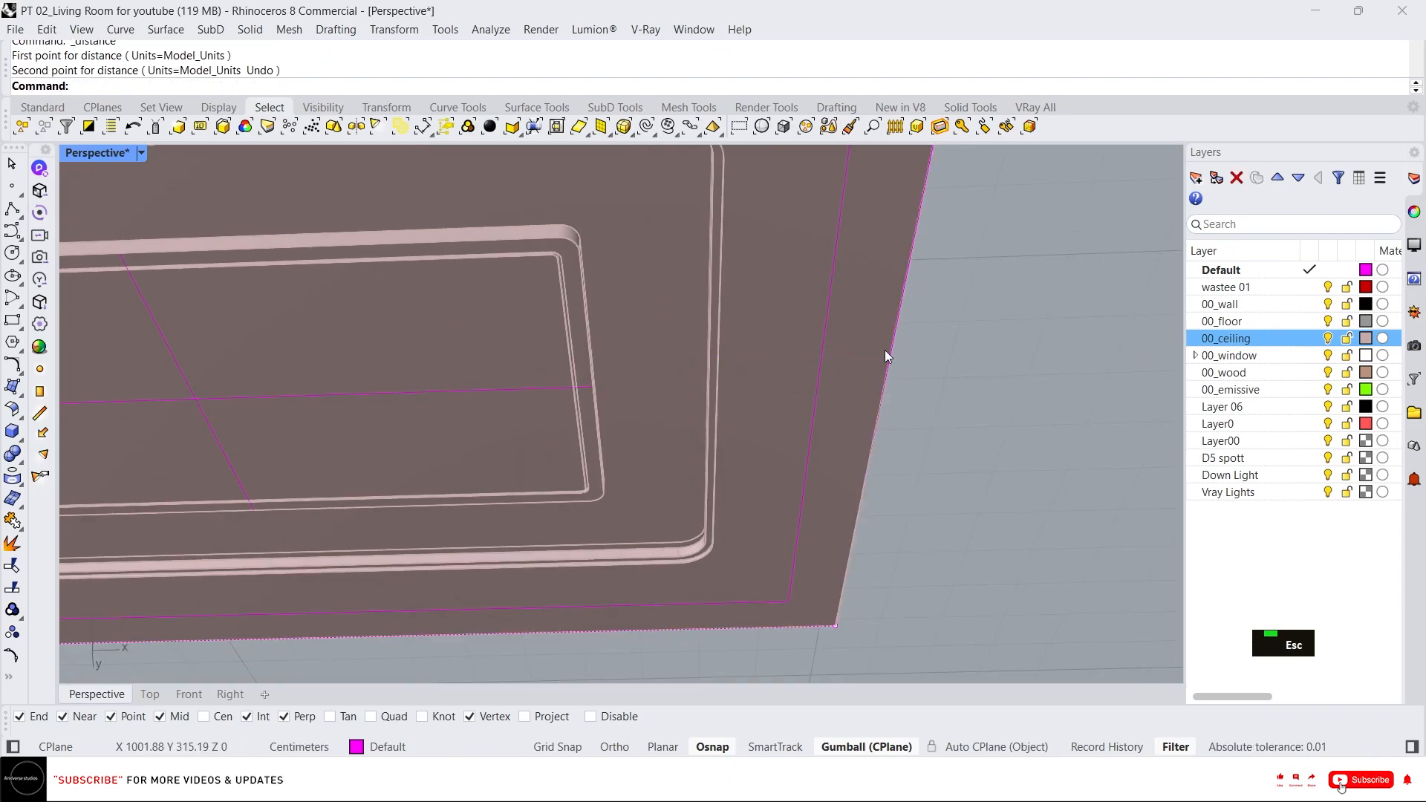
Offset the inner curve 10 cm toward the slab edge and delete the original offset curve.
click(826, 344)
text(o)
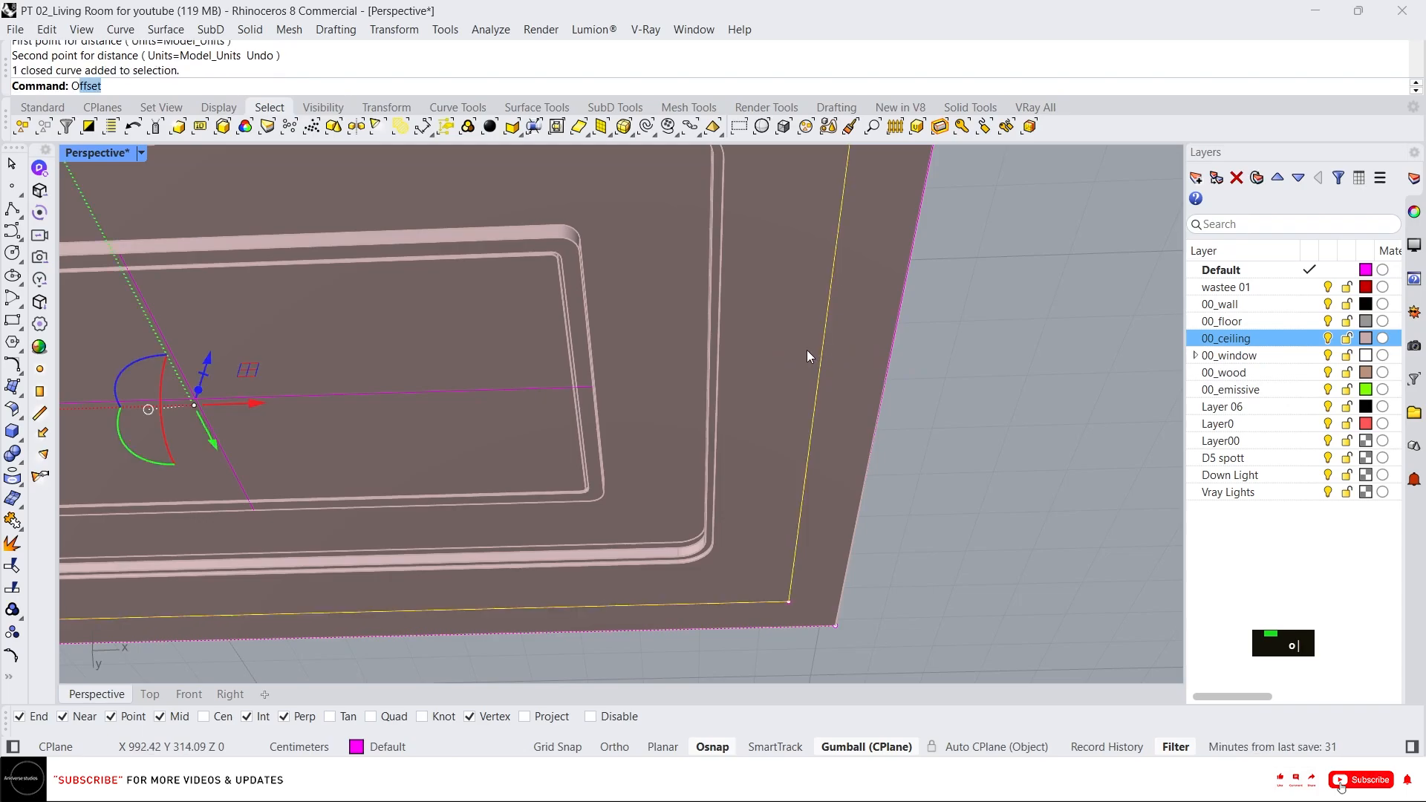
text(ff)
key(Return)
text(1)
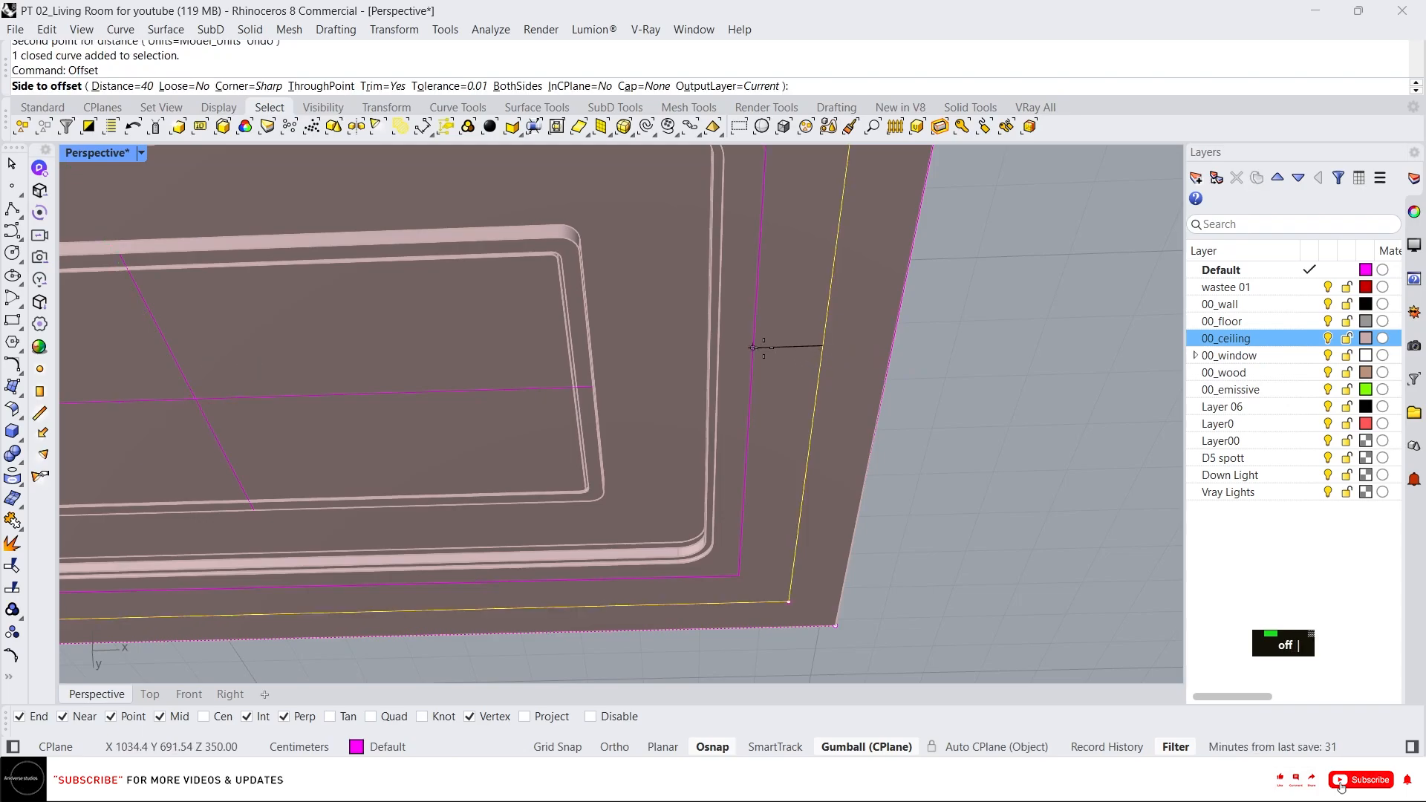
text(0)
key(Return)
key(Return)
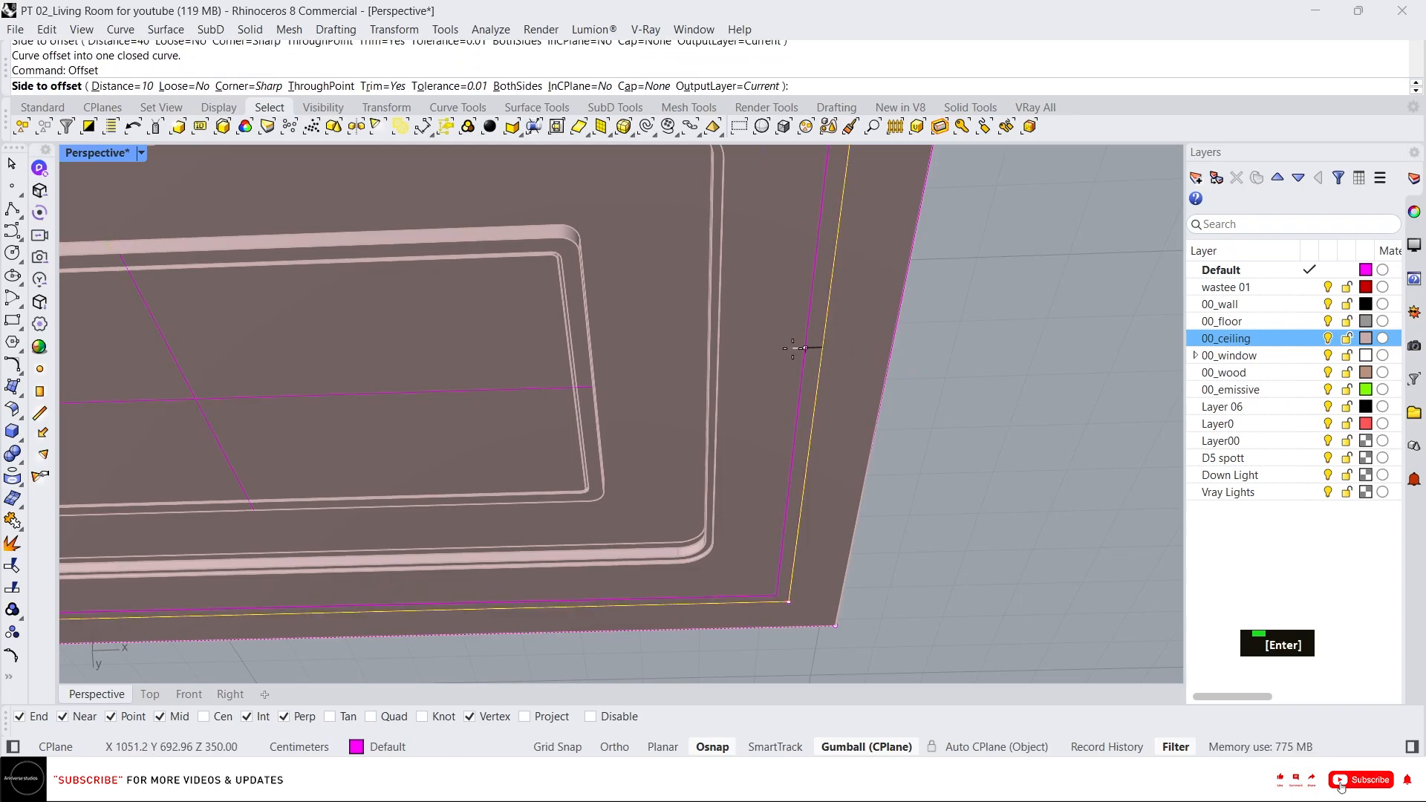
key(Escape)
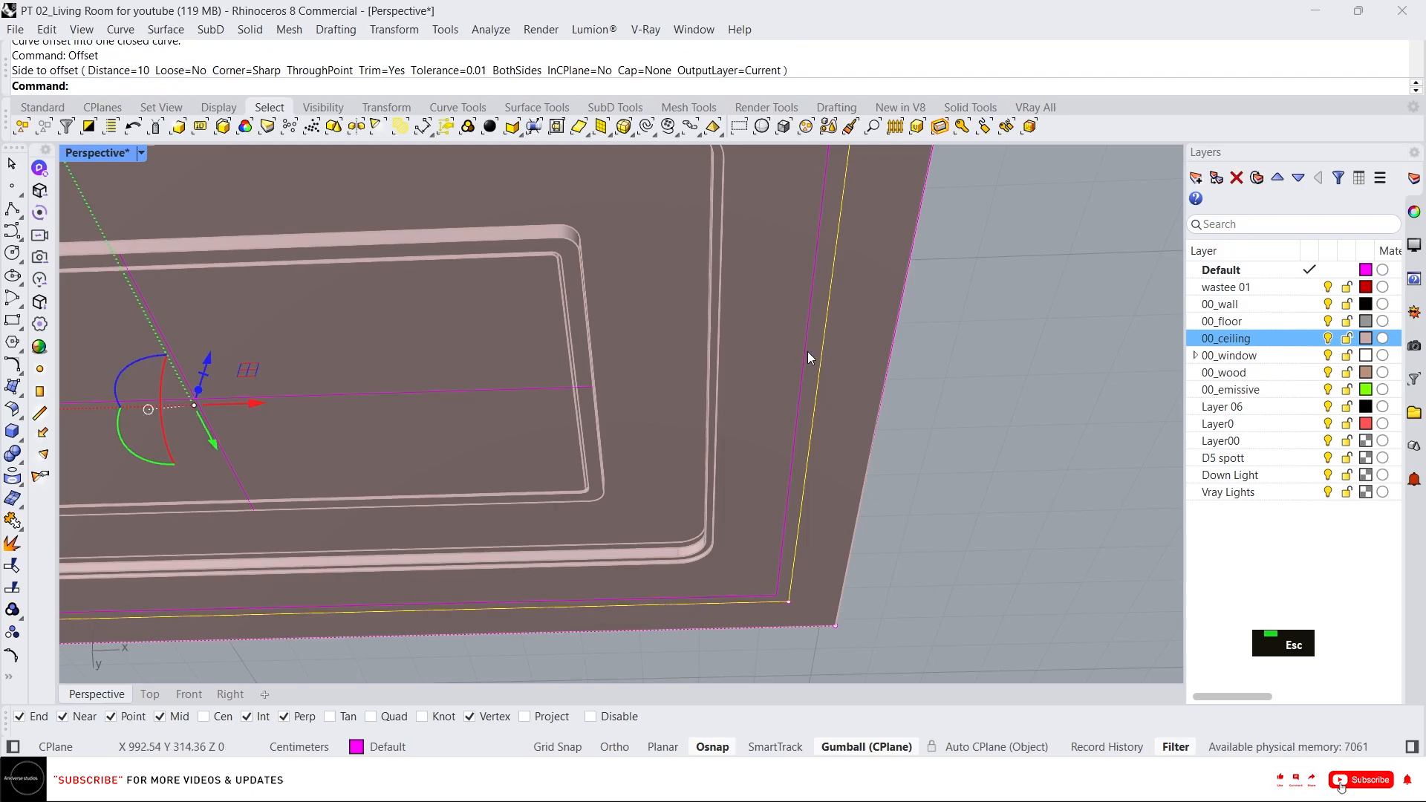
key(Delete)
Hide the 00_ceiling layer.
scroll(817, 368, down, 3)
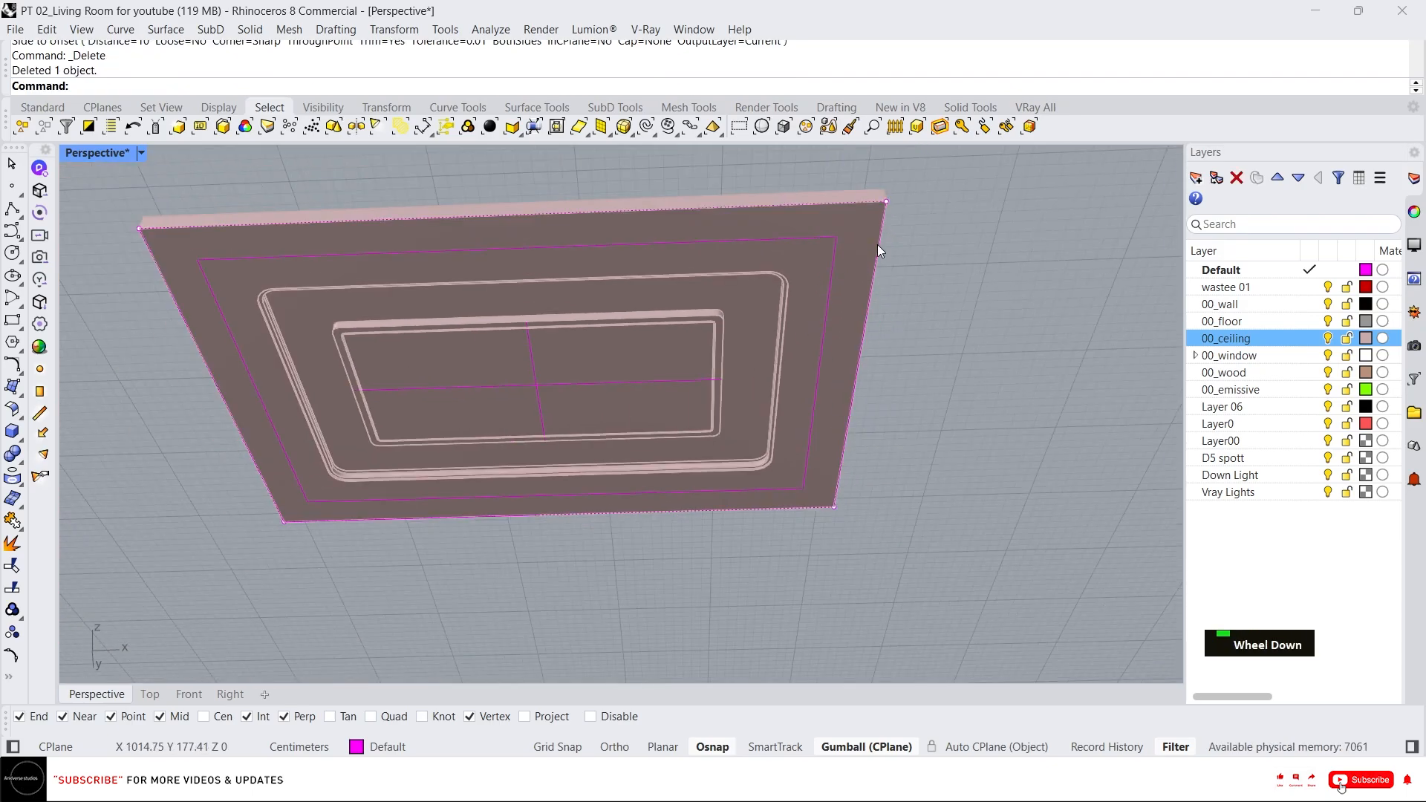
key(Escape)
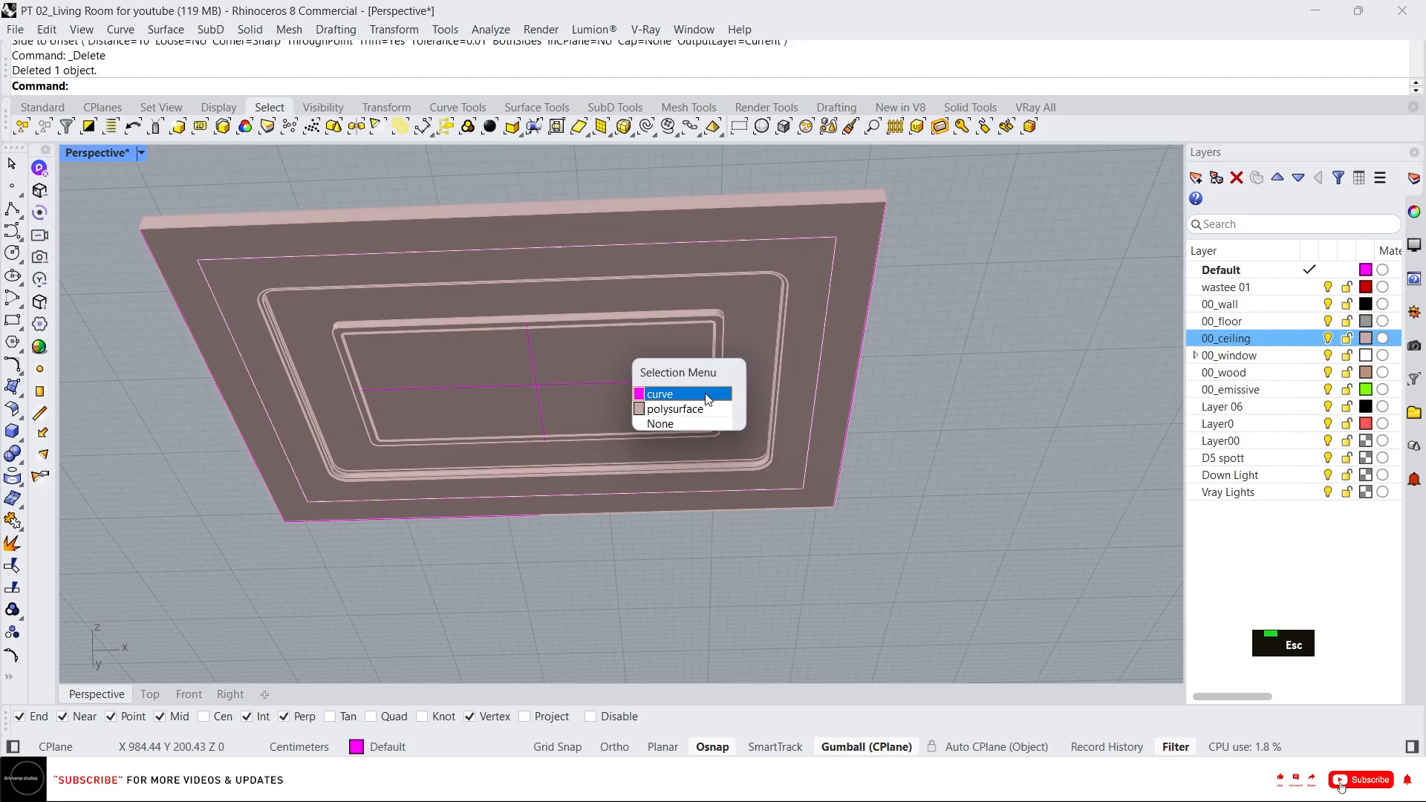
click(707, 400)
key(Escape)
key(Escape)
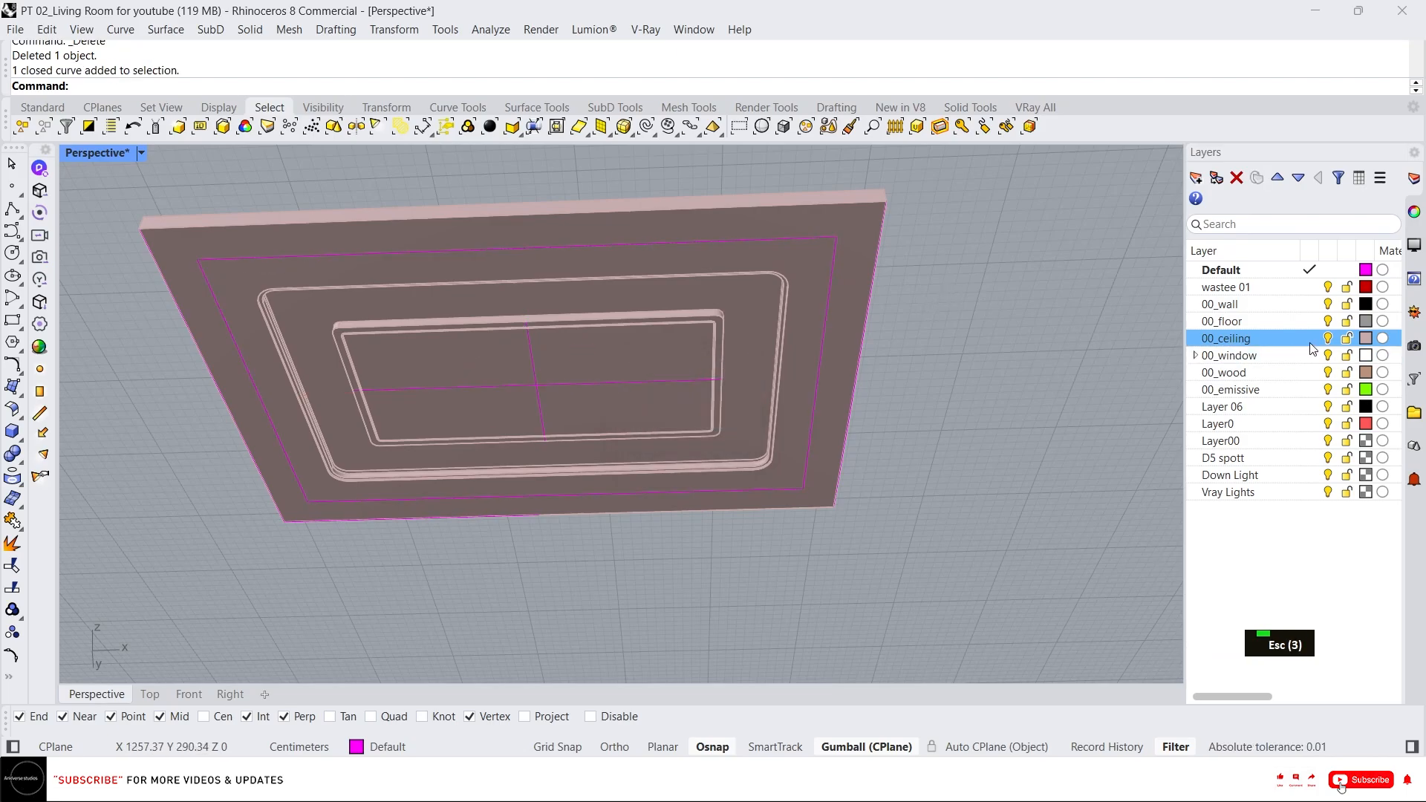
click(1328, 339)
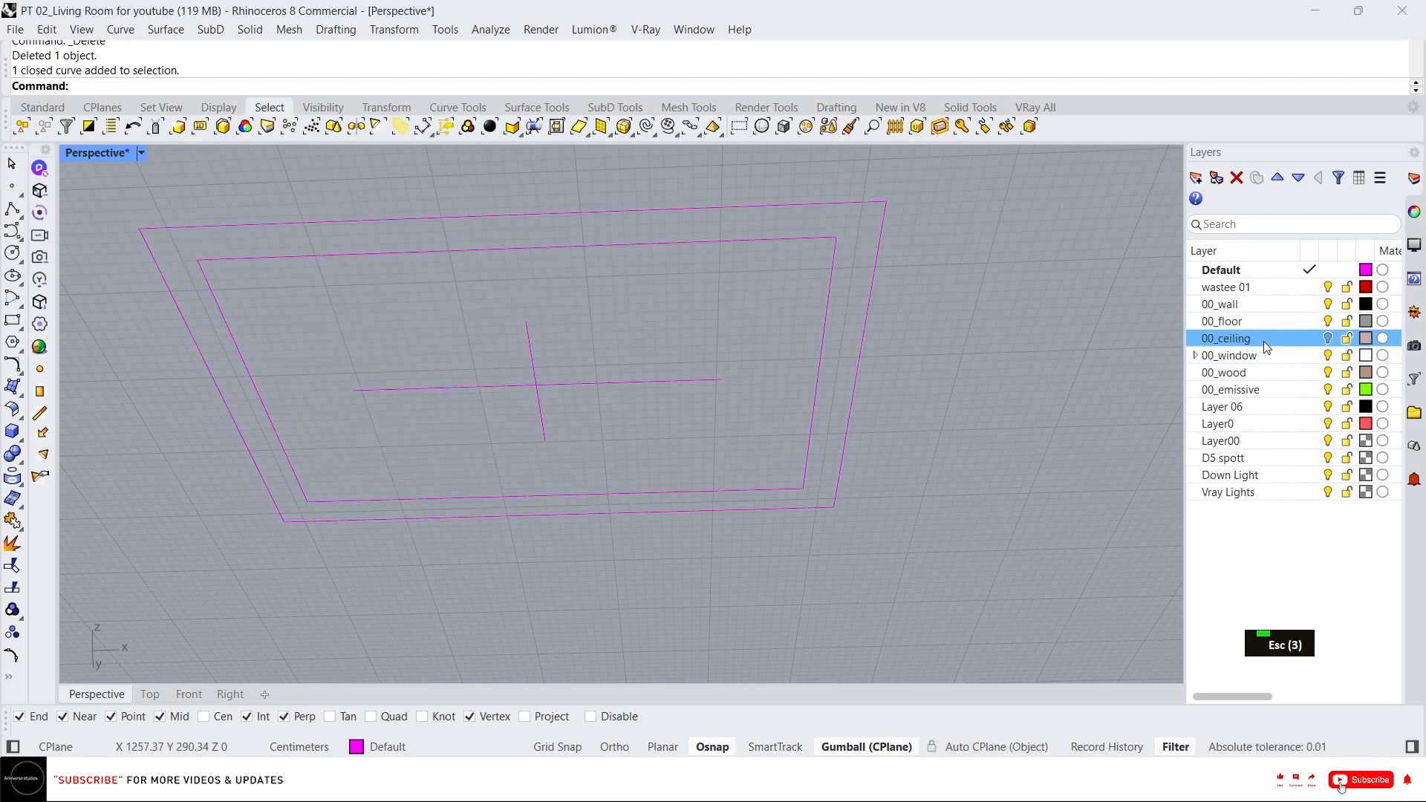
Delete the rectangle traced along the ceiling slab's outline.
scroll(688, 312, down, 3)
right_drag(687, 312, 739, 484)
scroll(767, 346, up, 3)
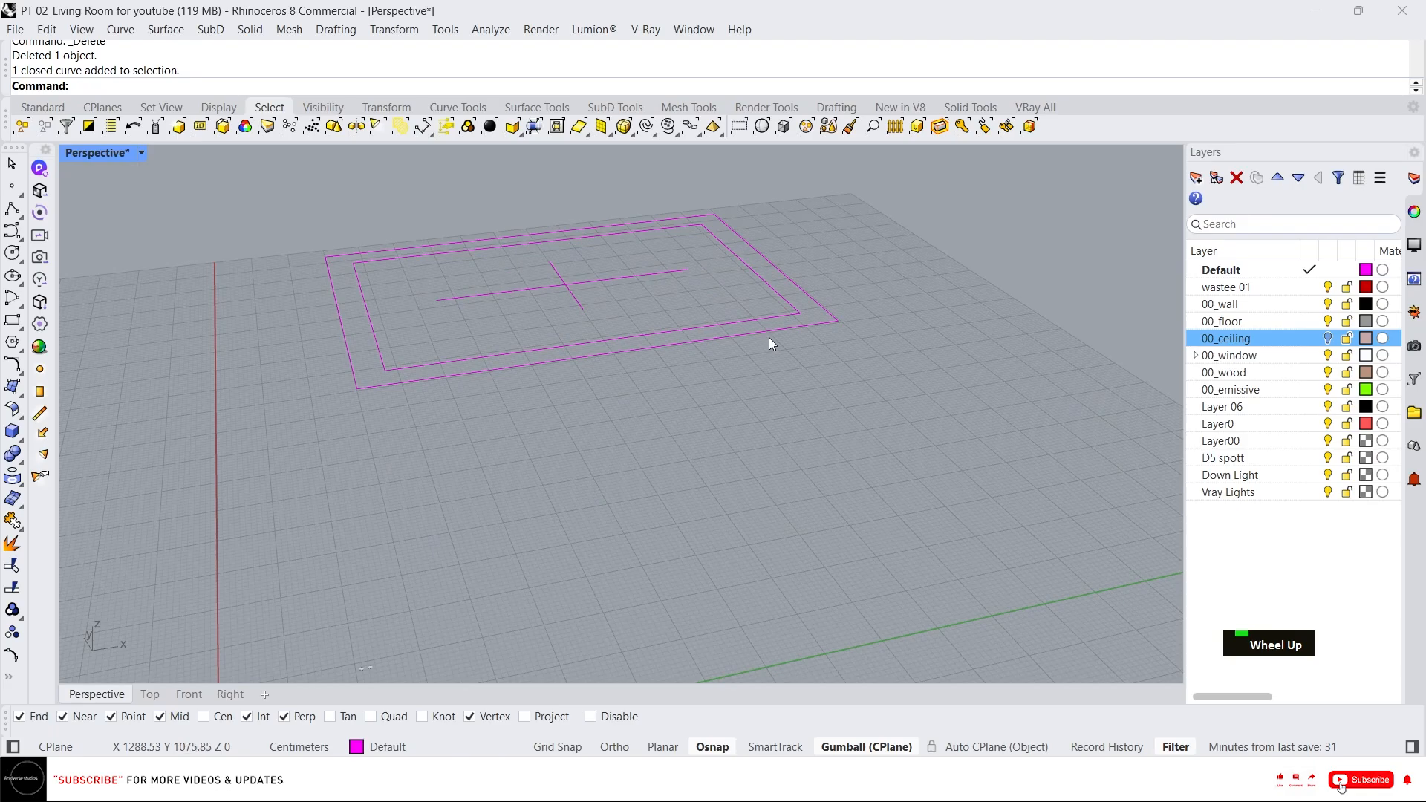
click(769, 337)
key(Delete)
Move the spot light block from its top vertex to the crossing point of the centre lines.
scroll(741, 380, down, 3)
scroll(575, 577, up, 3)
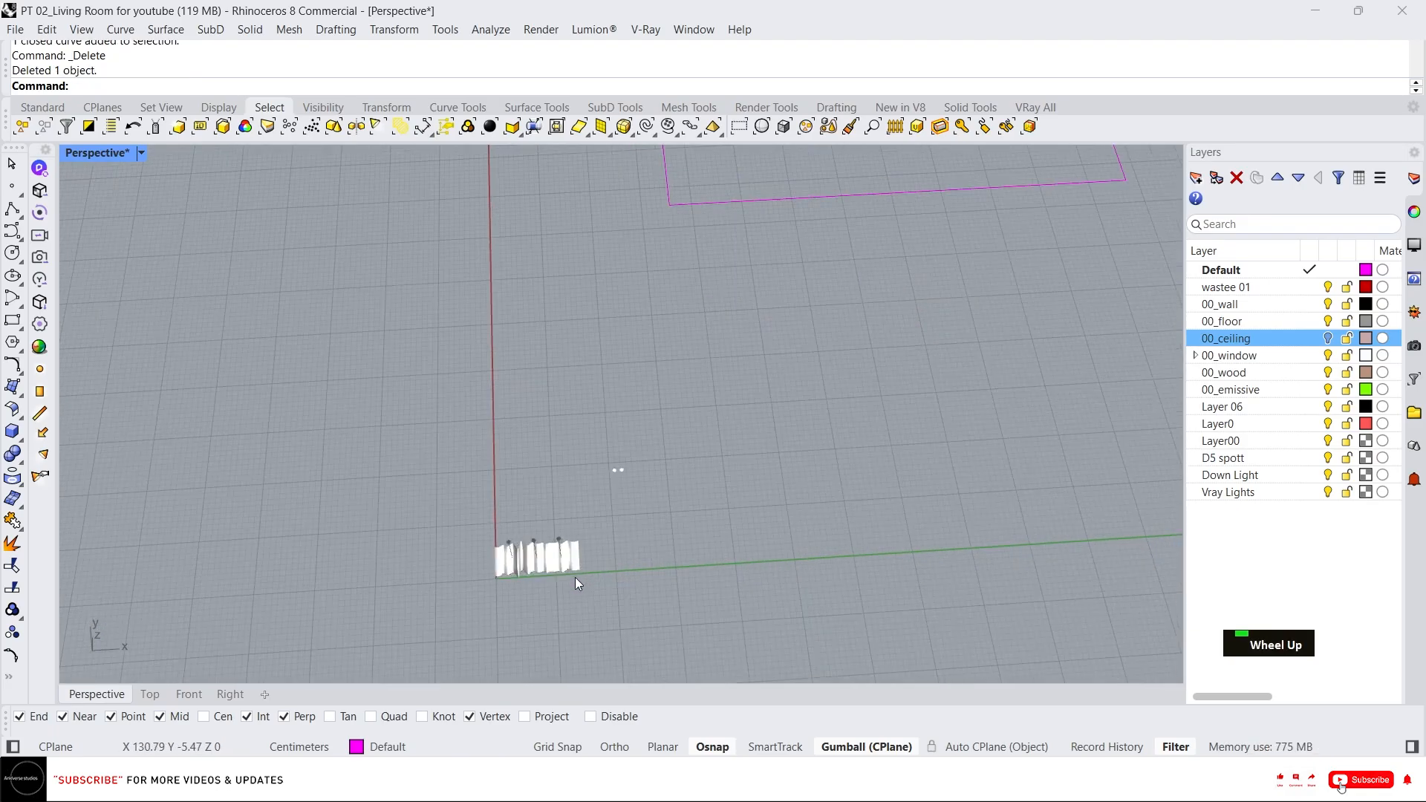
click(568, 573)
scroll(538, 555, up, 5)
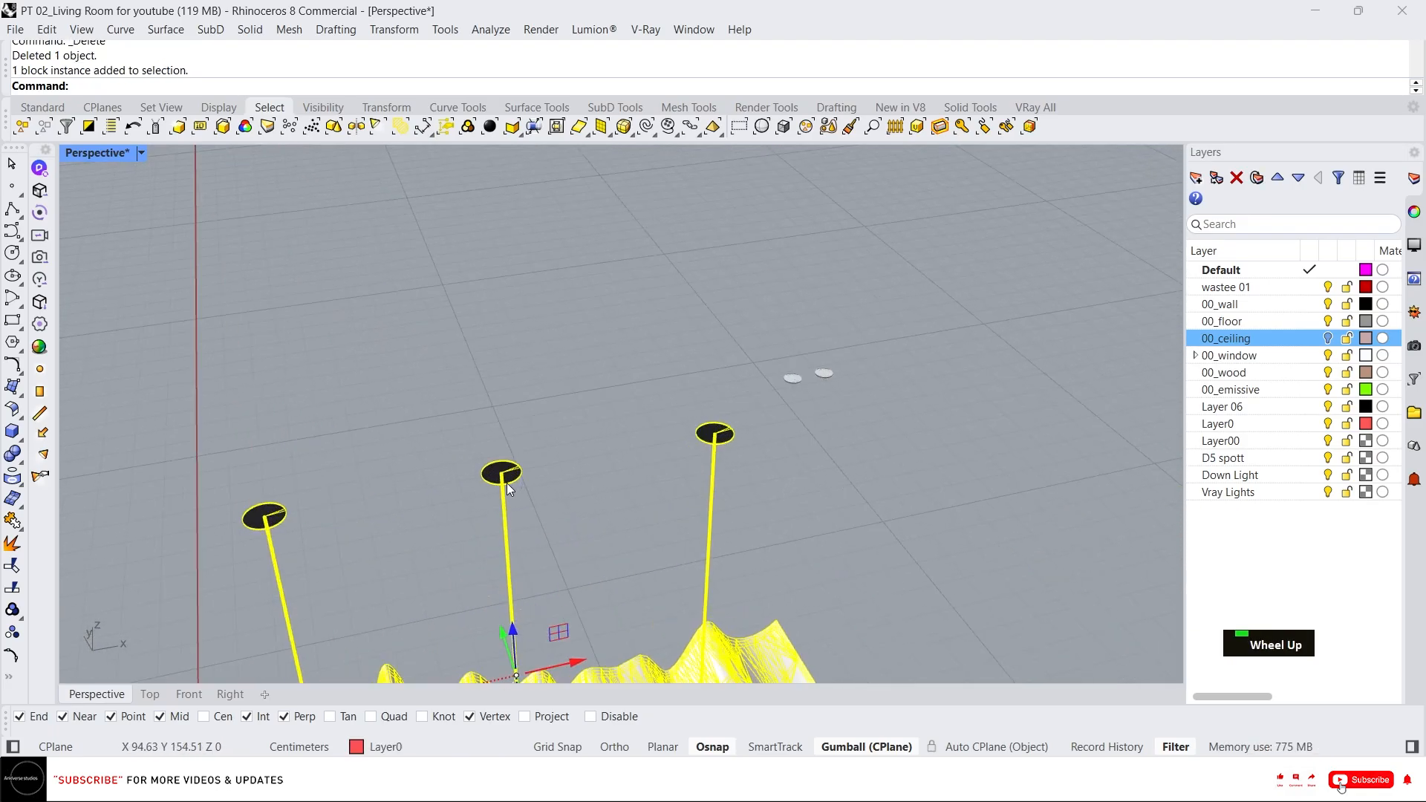
scroll(507, 483, up, 3)
text(m)
key(Return)
click(490, 445)
scroll(520, 461, down, 6)
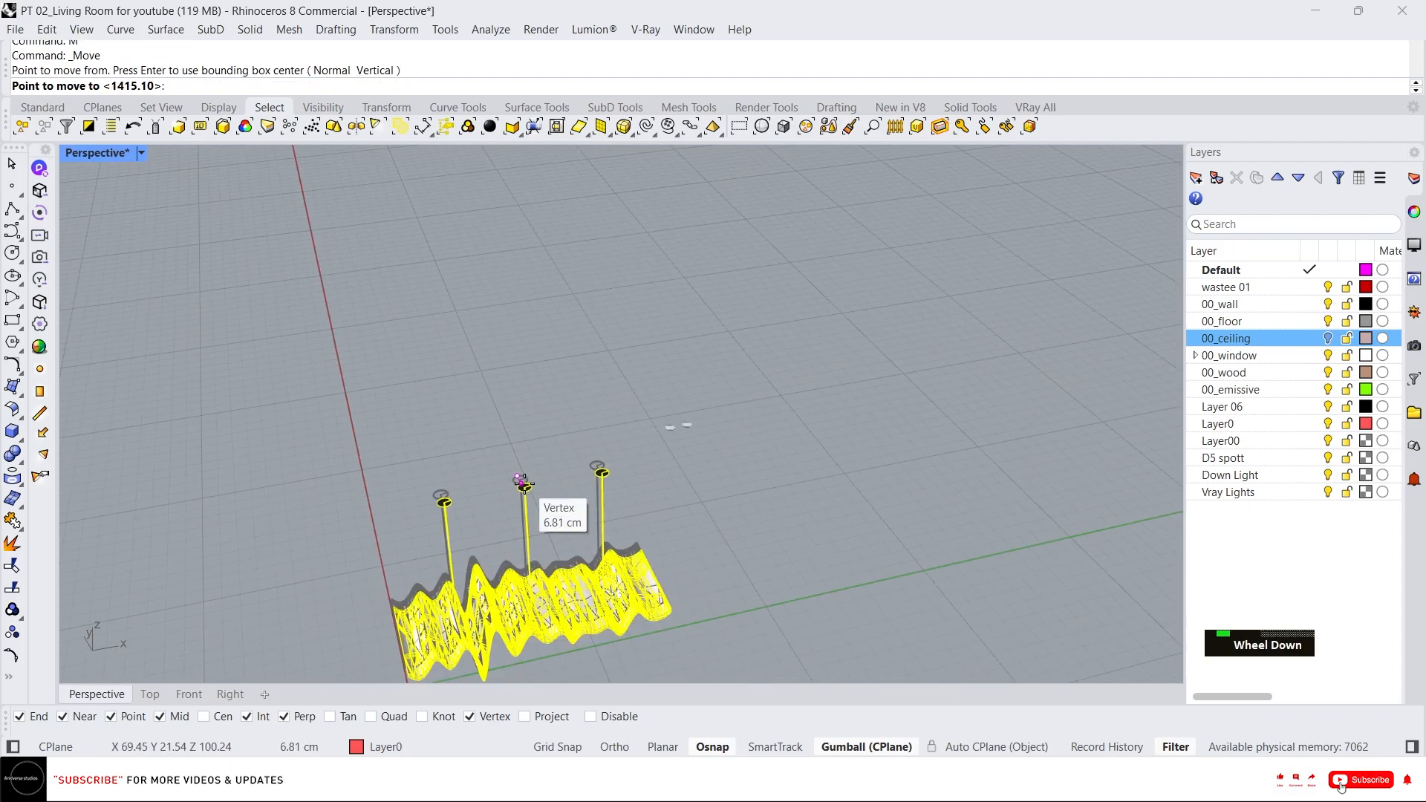
scroll(631, 312, up, 3)
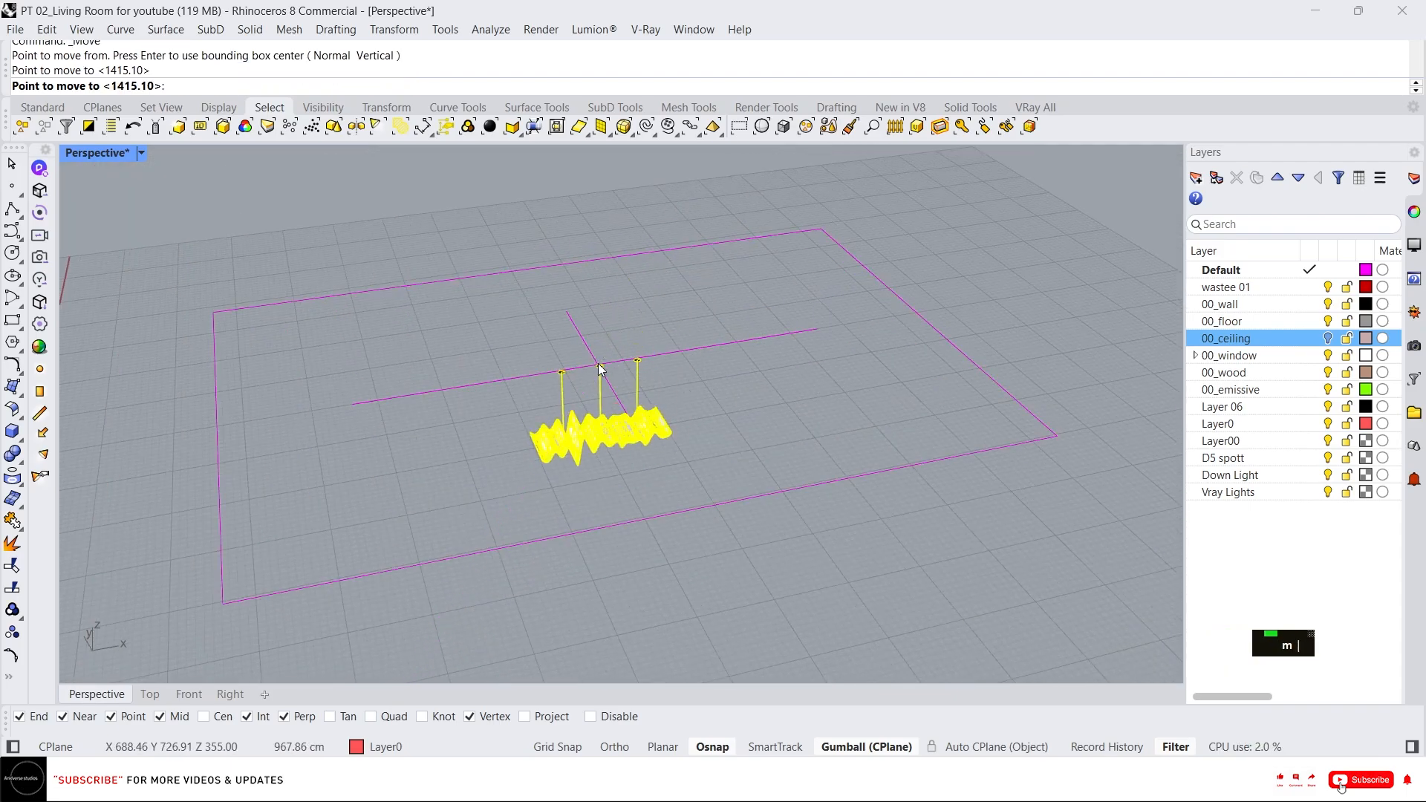
click(600, 370)
scroll(591, 366, up, 4)
right_drag(589, 364, 671, 430)
scroll(641, 455, up, 4)
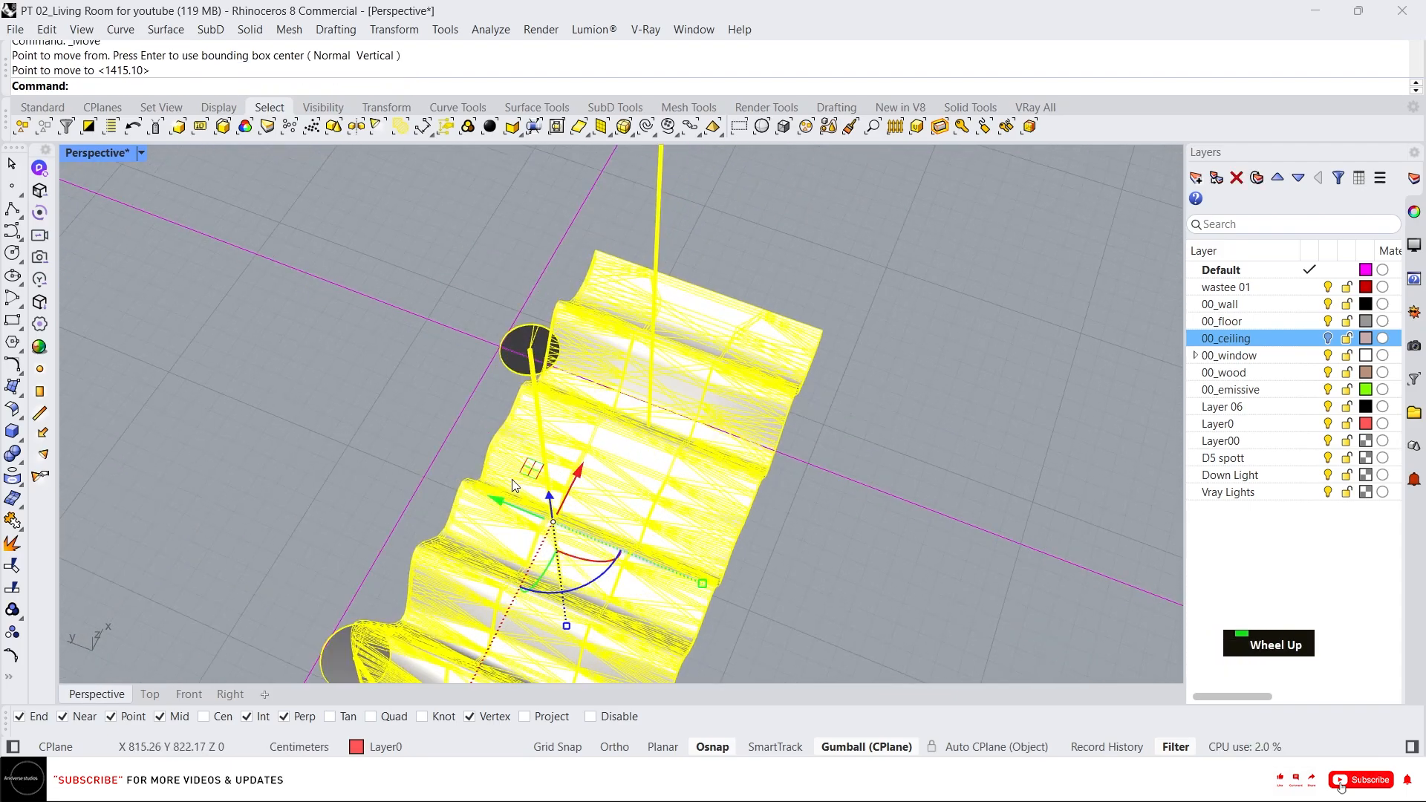
Delete the two crossing centre-line curves used as placement guides.
drag(496, 502, 467, 490)
scroll(548, 385, down, 8)
right_drag(548, 384, 425, 265)
scroll(617, 331, down, 4)
right_drag(617, 331, 673, 309)
click(737, 359)
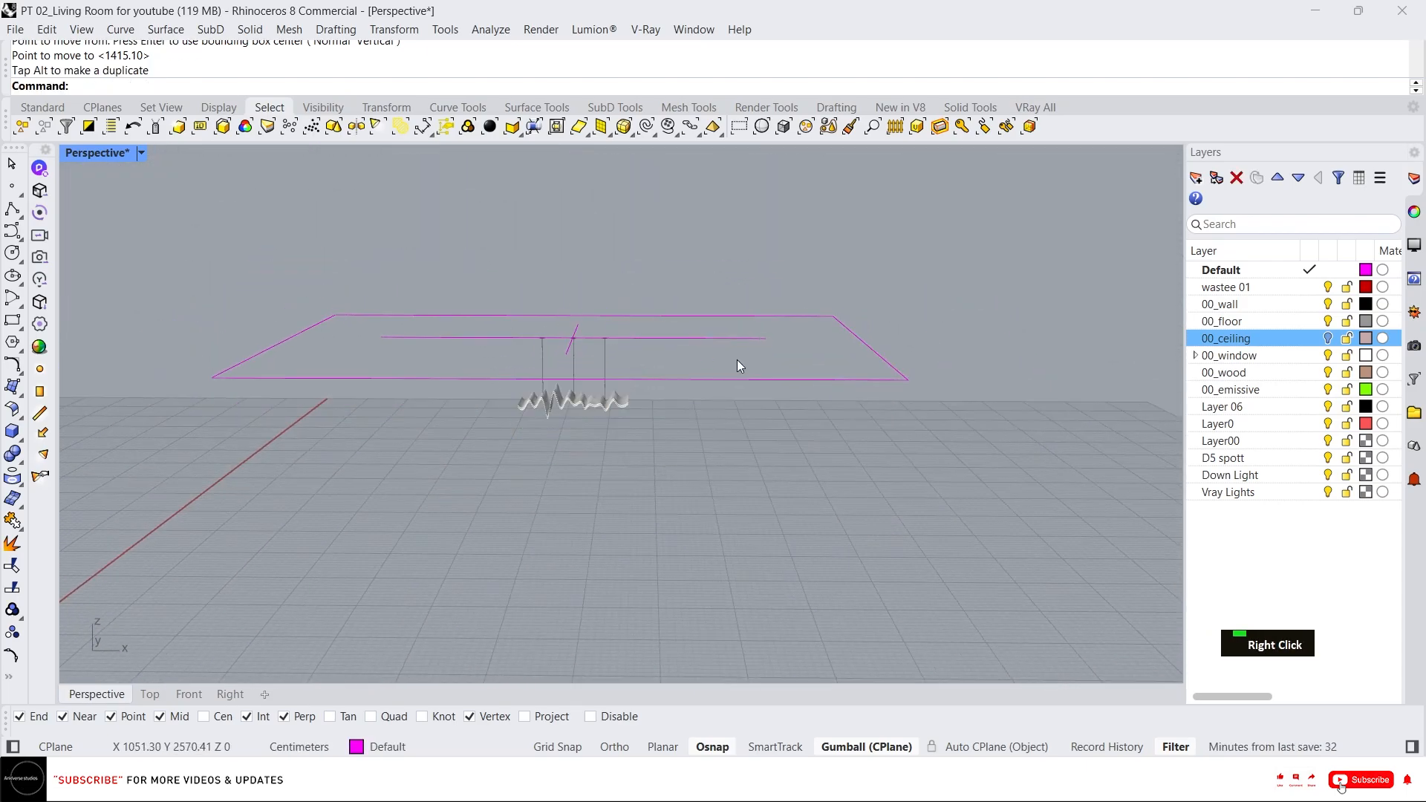
click(628, 339)
key(Delete)
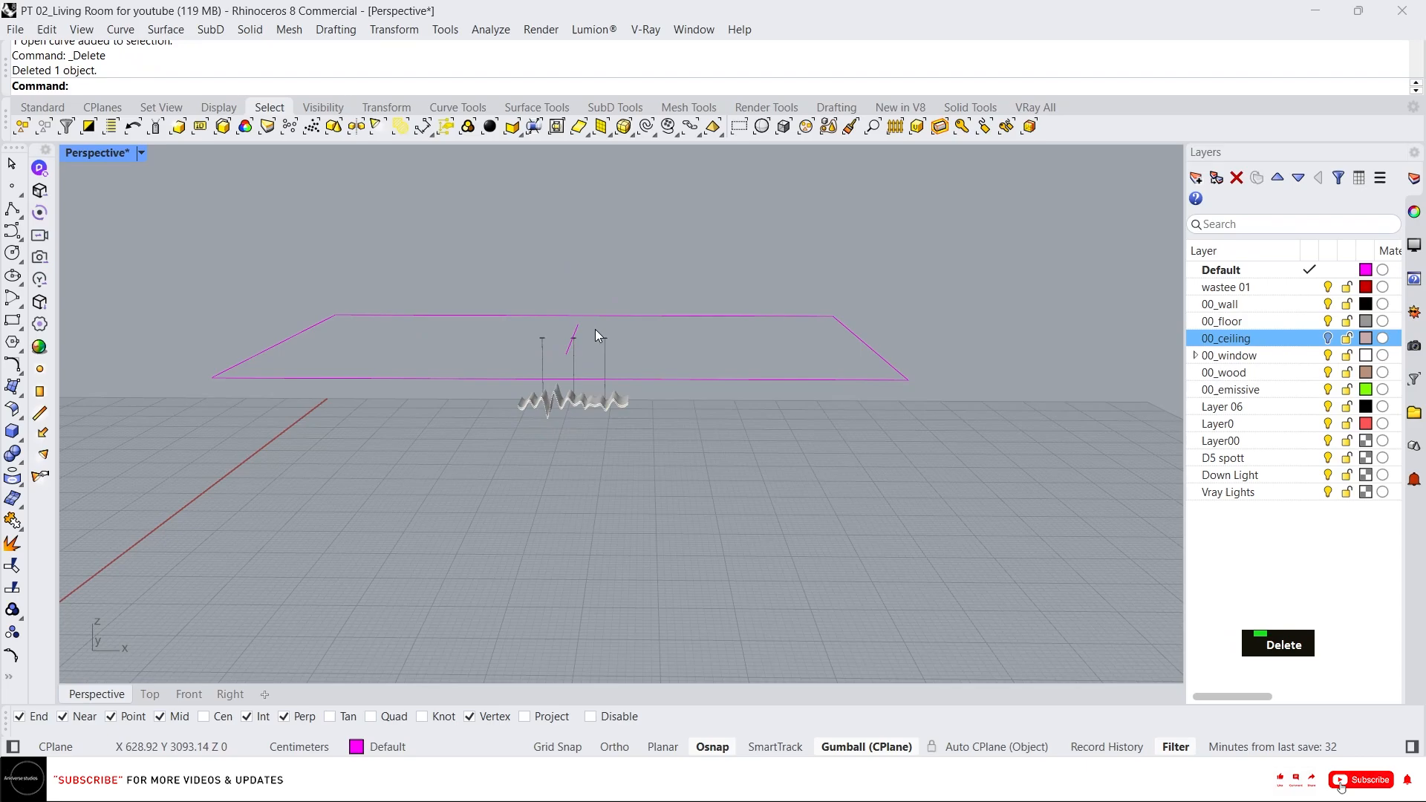
click(573, 334)
key(Delete)
Hide the selected block instance standing above the light fixtures.
click(607, 354)
middle_click(608, 354)
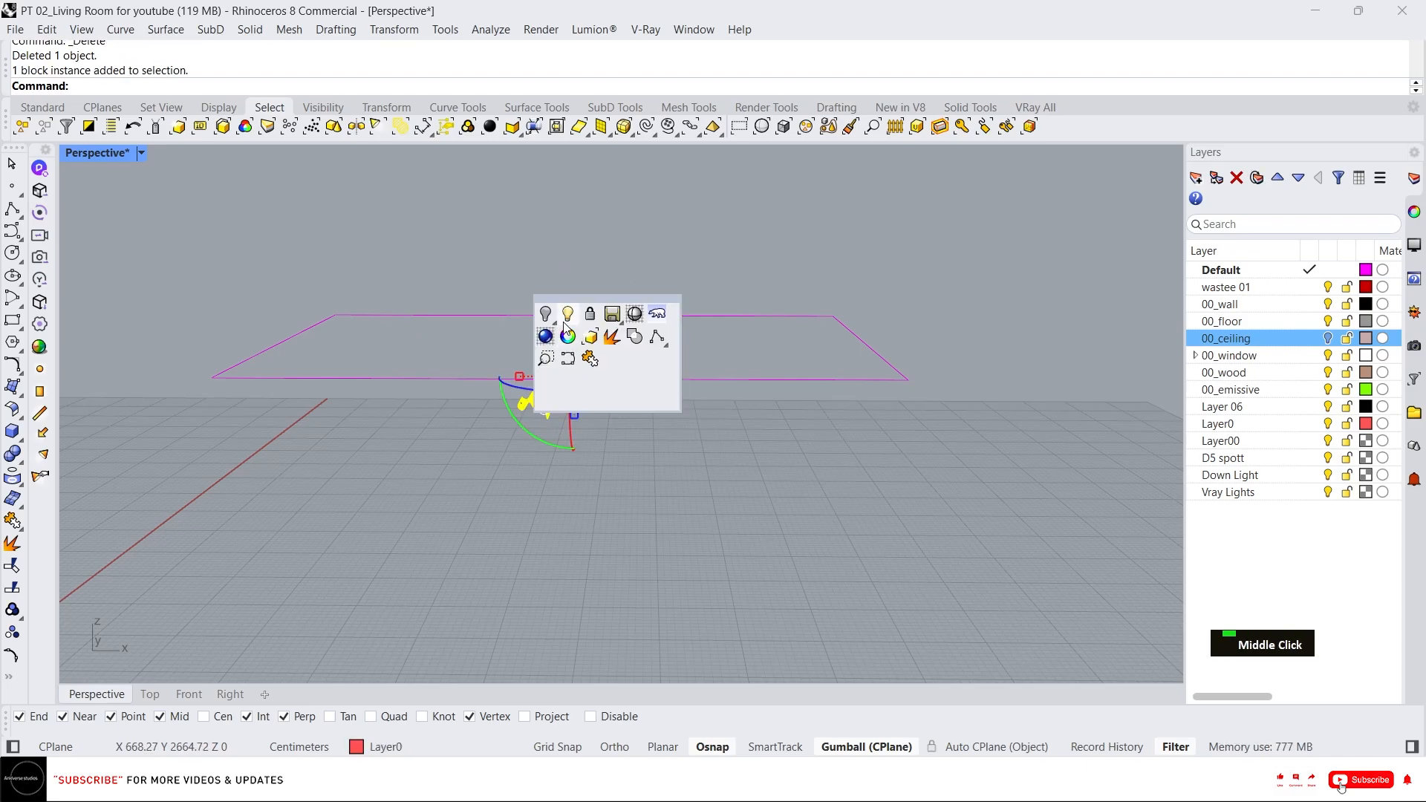
click(554, 318)
scroll(680, 351, down, 3)
right_drag(680, 350, 600, 372)
click(559, 572)
scroll(511, 480, up, 5)
scroll(566, 476, up, 3)
key(Escape)
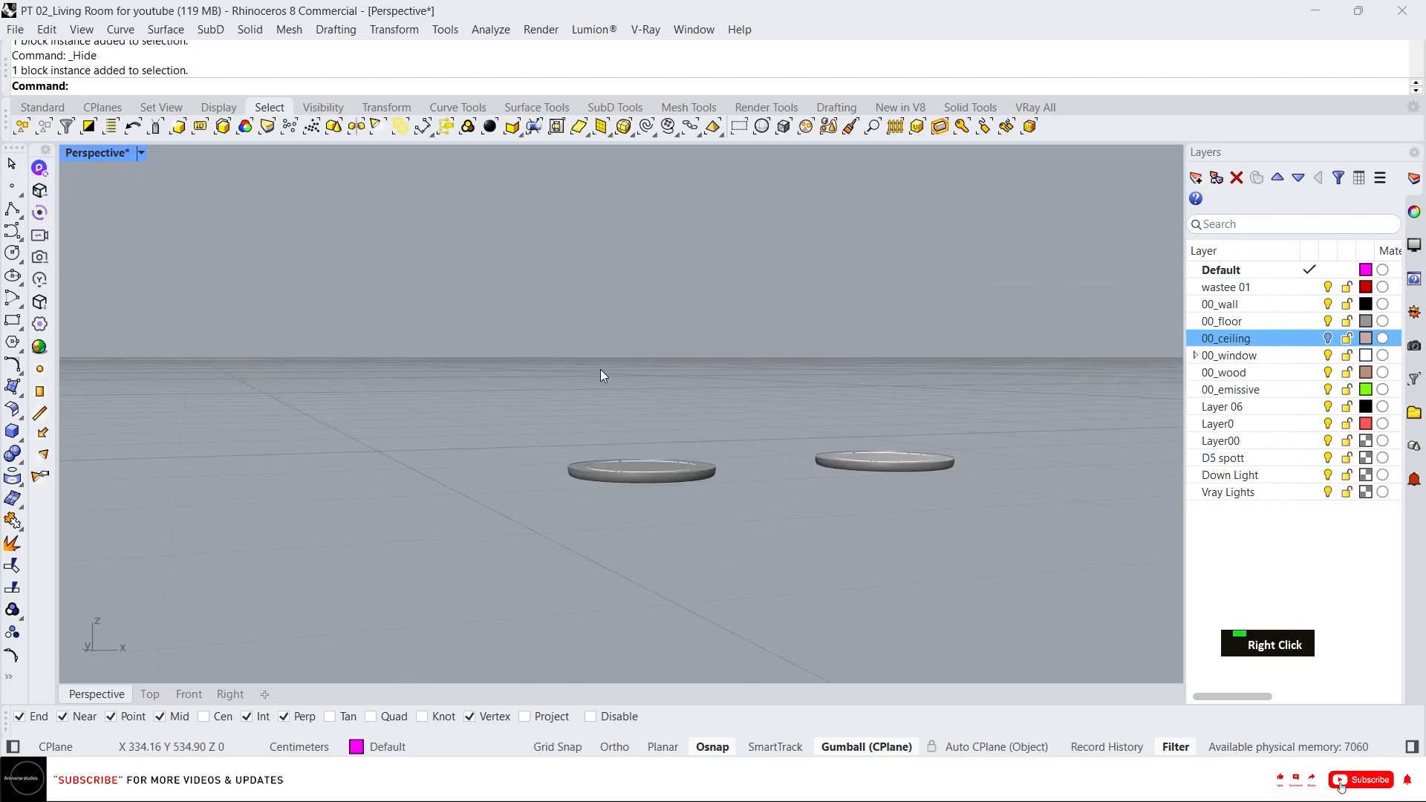
Select both D5 spot light blocks and move them up to a corner of the ceiling slab outline.
scroll(594, 461, down, 2)
click(594, 460)
right_drag(737, 426, 690, 443)
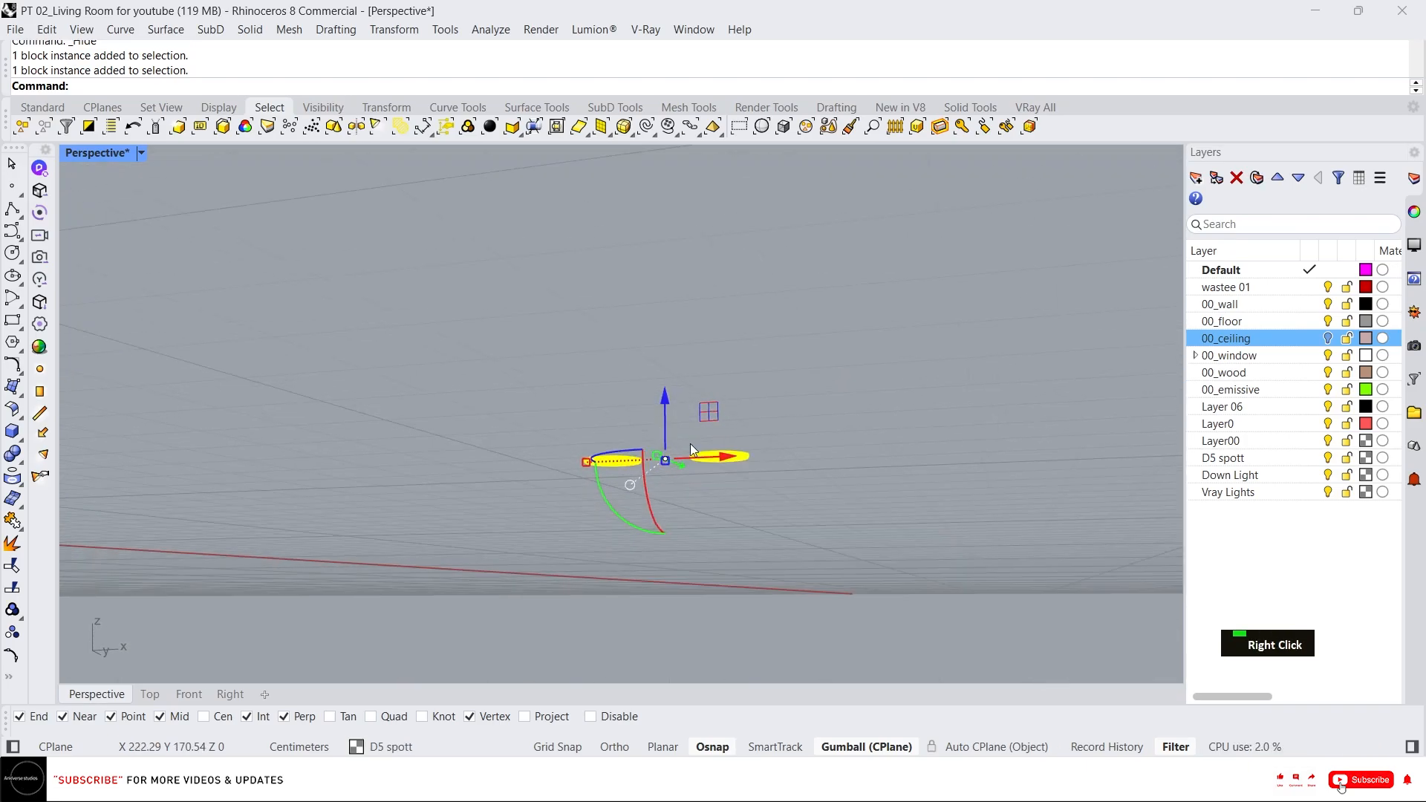
scroll(701, 476, up, 2)
scroll(439, 393, down, 2)
right_drag(438, 394, 532, 550)
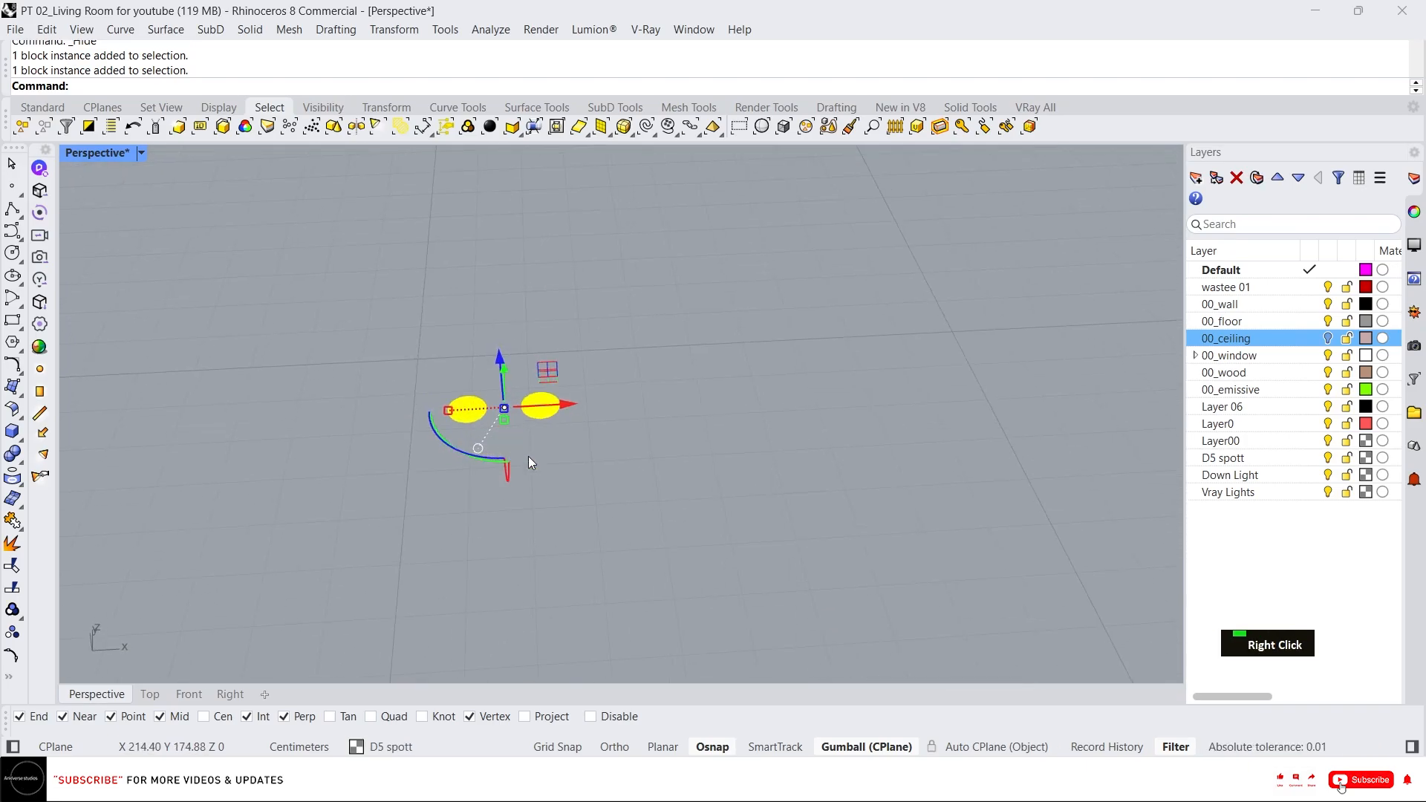
right_drag(572, 470, 516, 416)
scroll(536, 392, up, 1)
scroll(585, 484, down, 3)
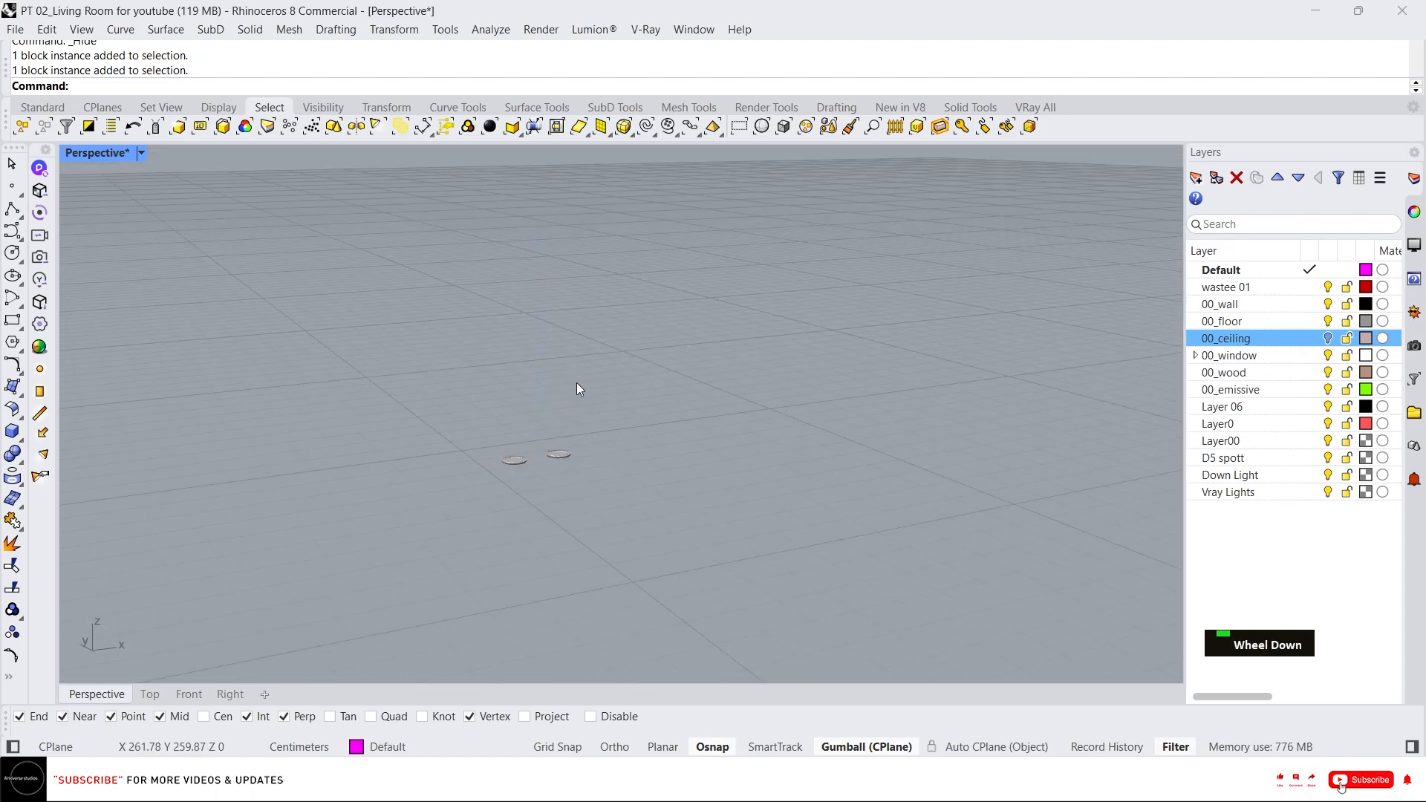
scroll(620, 487, down, 4)
drag(595, 435, 587, 242)
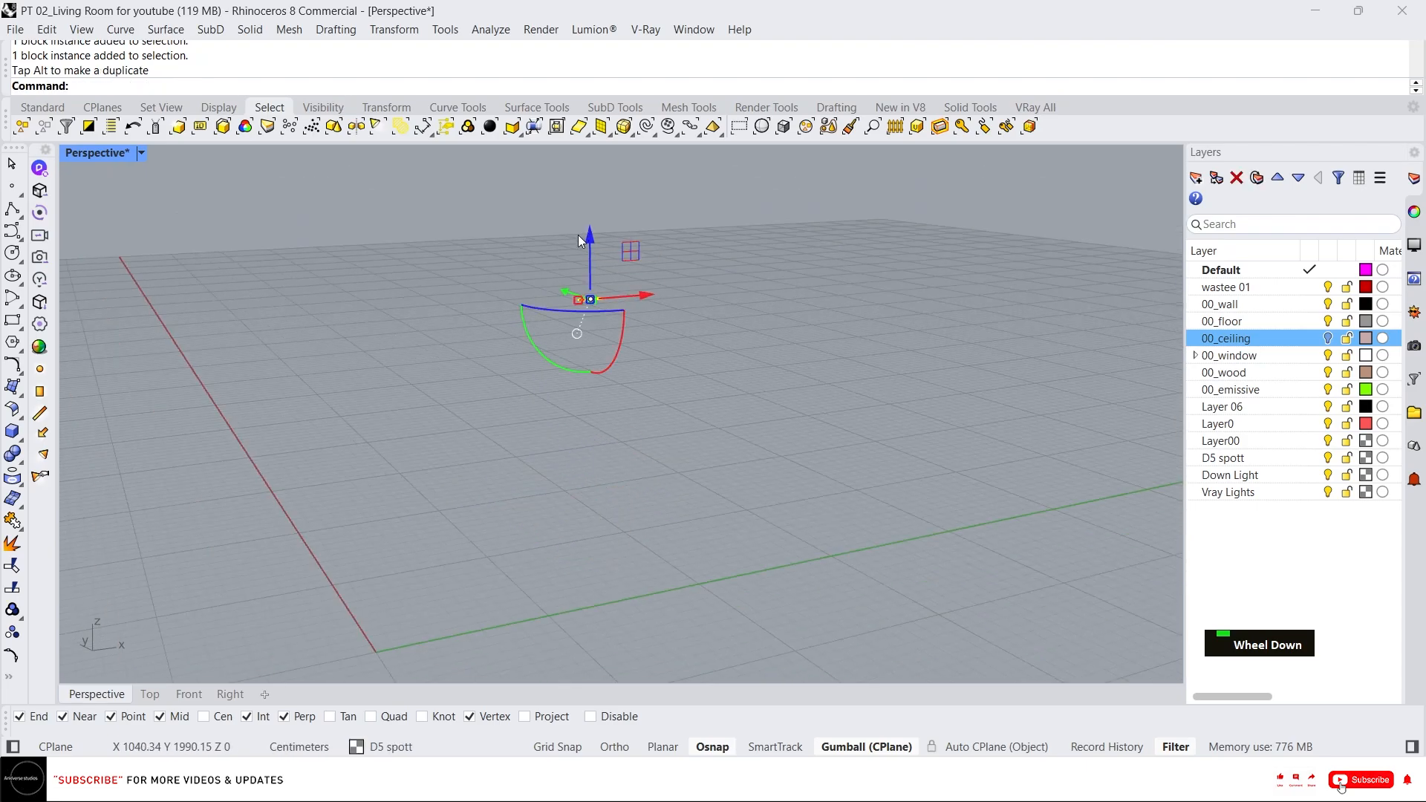
right_drag(630, 416, 725, 368)
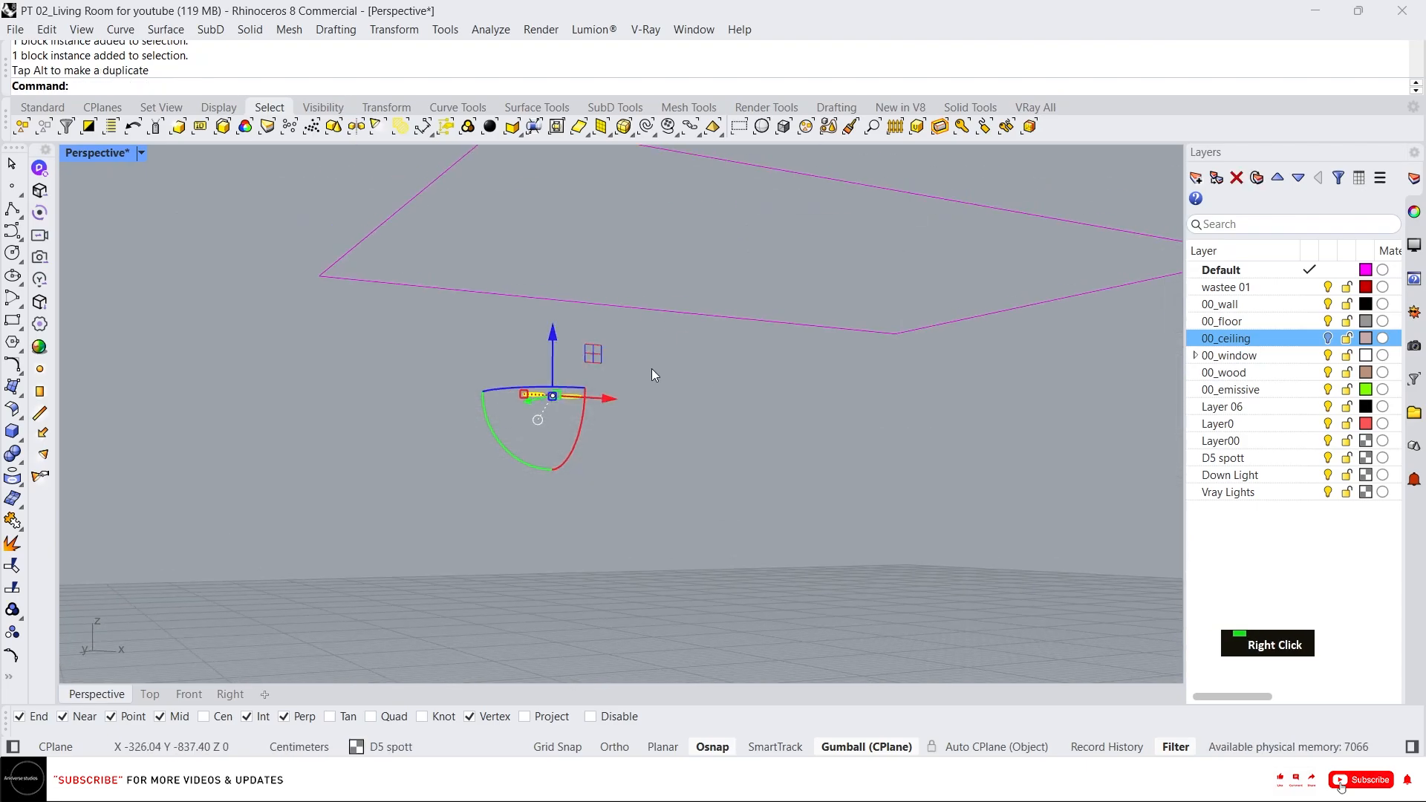
text(m)
key(Return)
scroll(545, 401, up, 5)
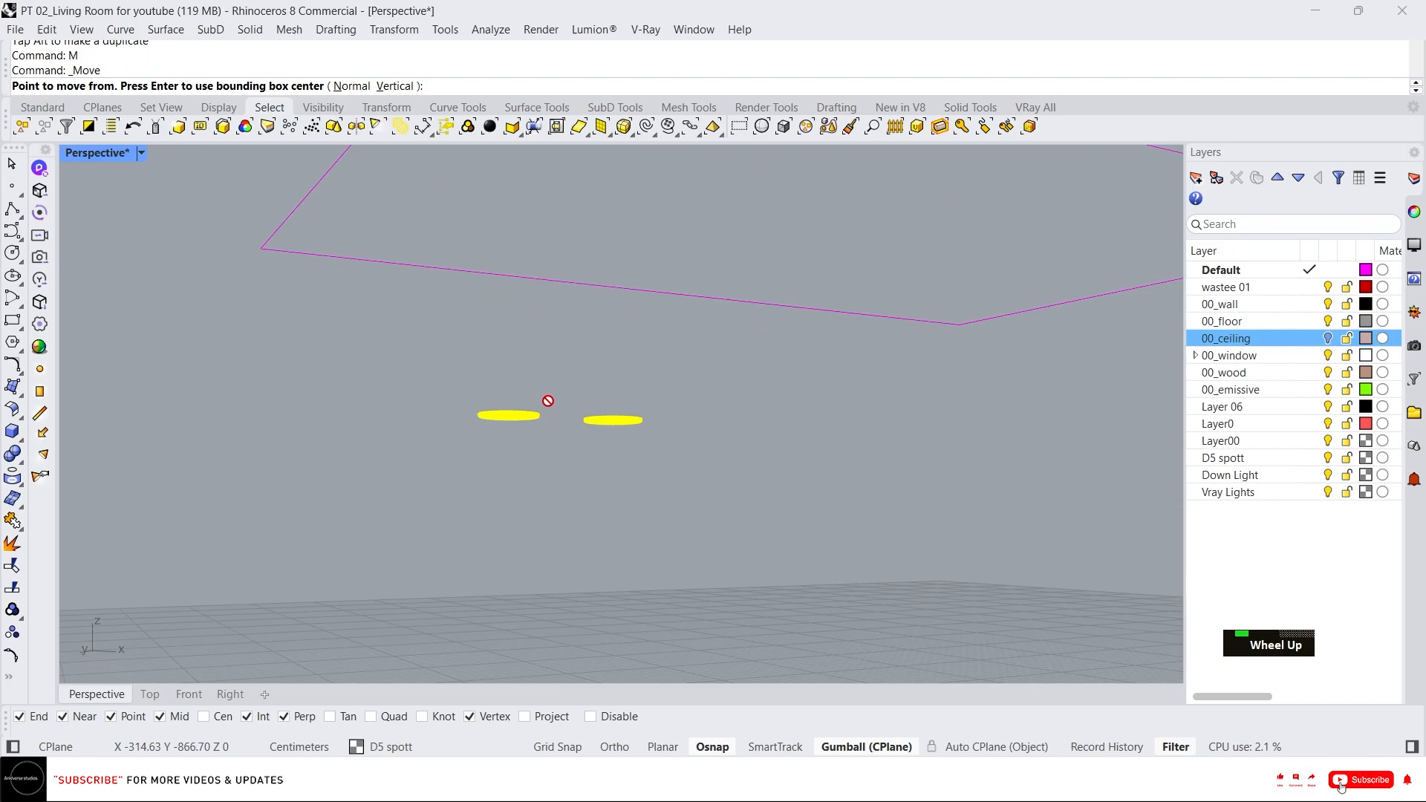
click(487, 434)
scroll(512, 446, down, 3)
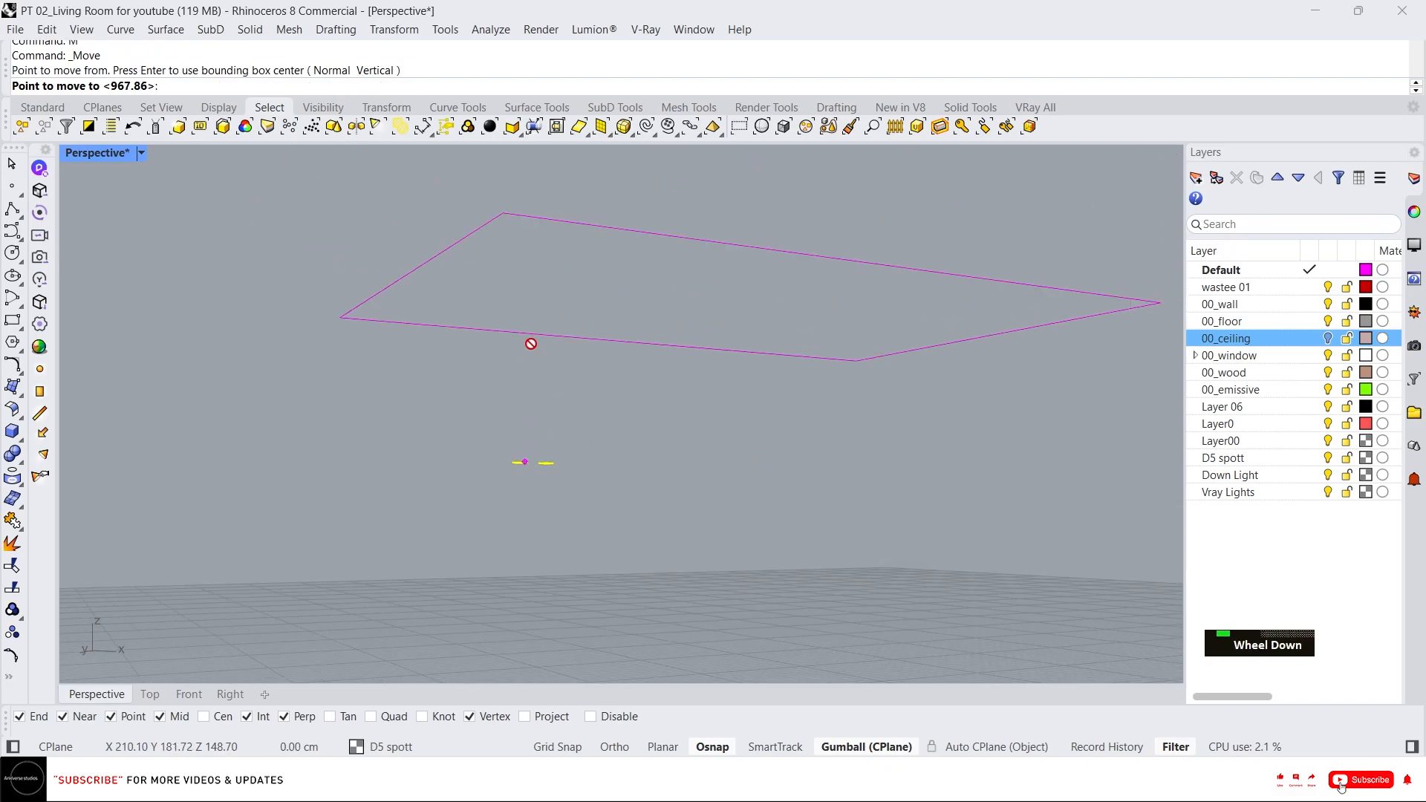
click(508, 217)
Shift the two spot light blocks inward from the corner along the gumball axes.
scroll(489, 212, up, 4)
scroll(488, 328, down, 2)
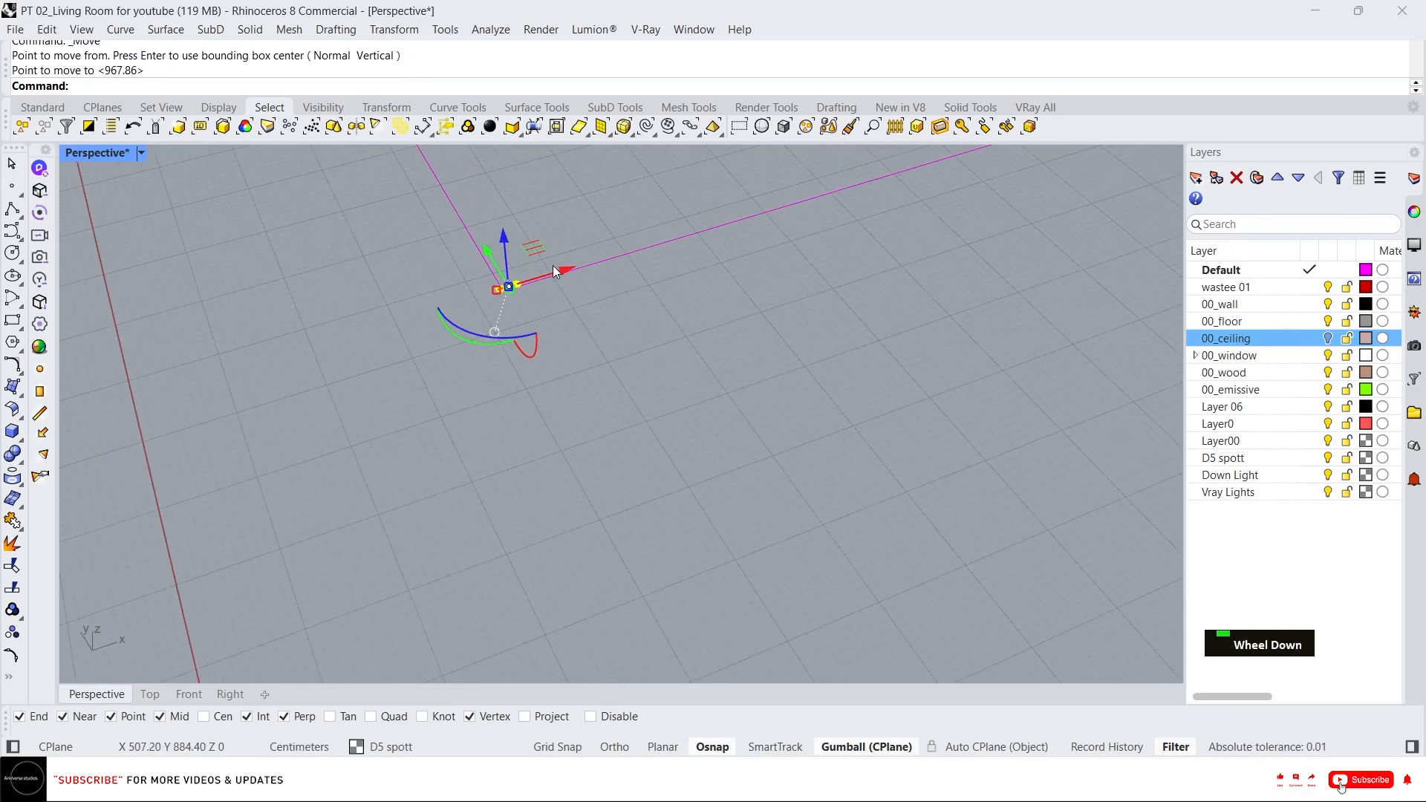
drag(553, 265, 758, 268)
drag(682, 194, 765, 294)
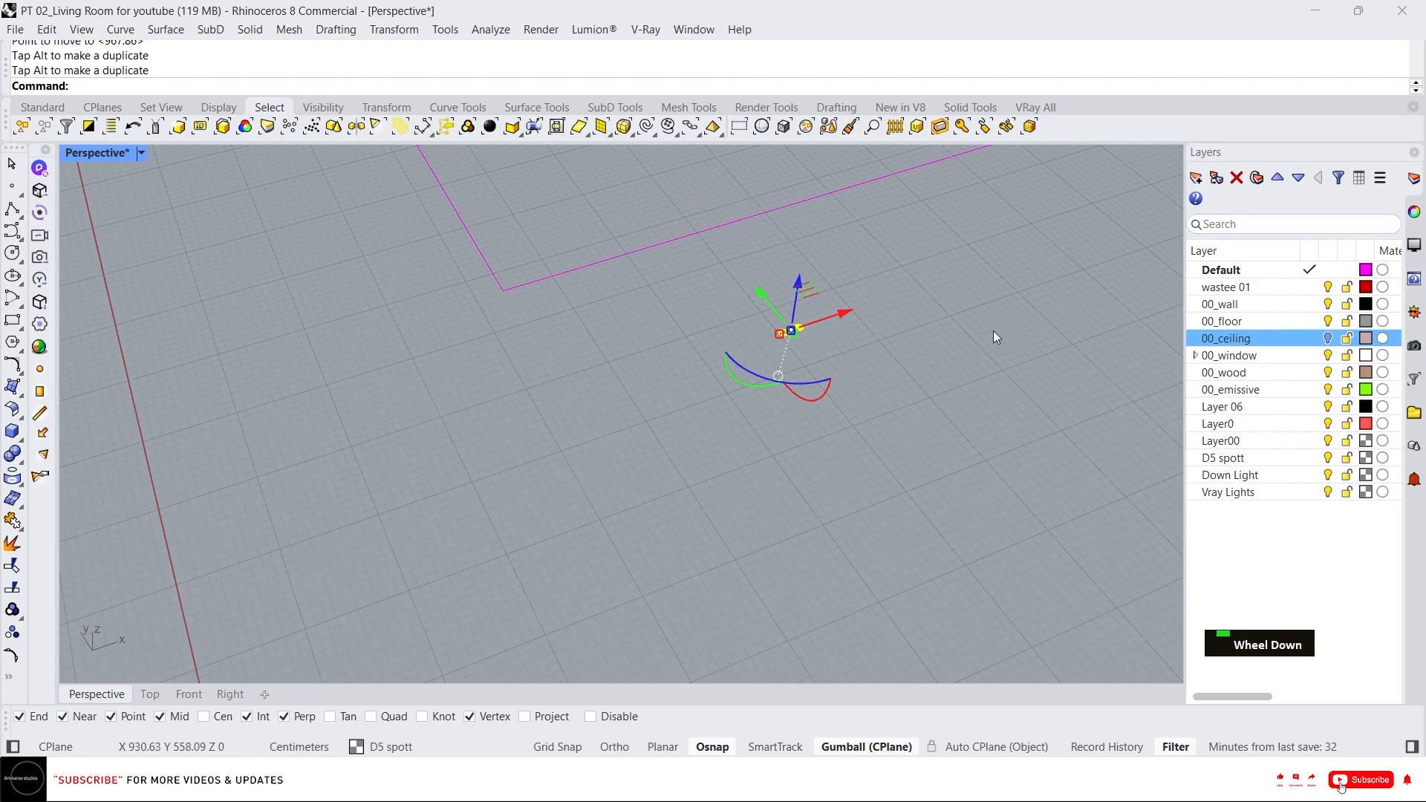
right_drag(992, 331, 1056, 228)
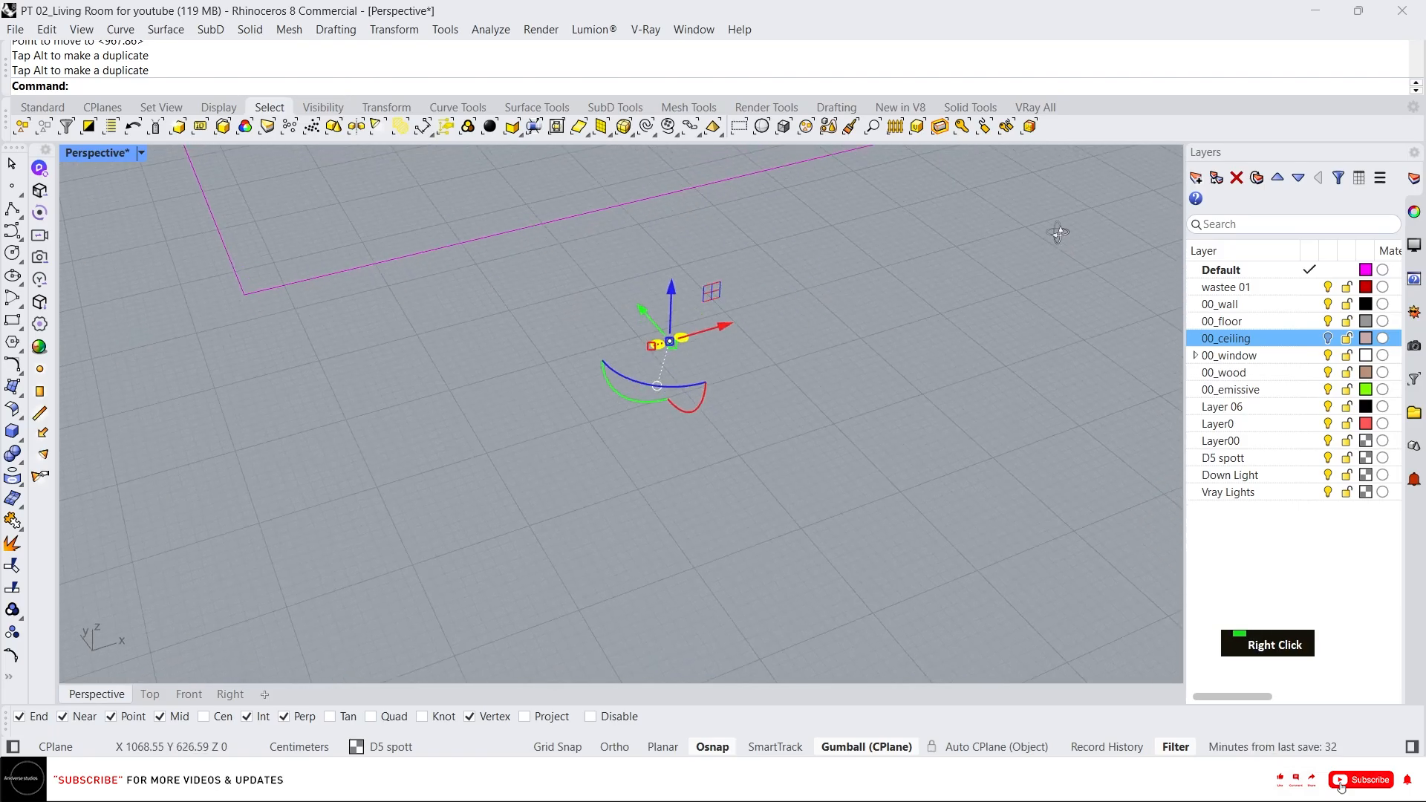
Create a new layer named D5_Lights.
click(1229, 493)
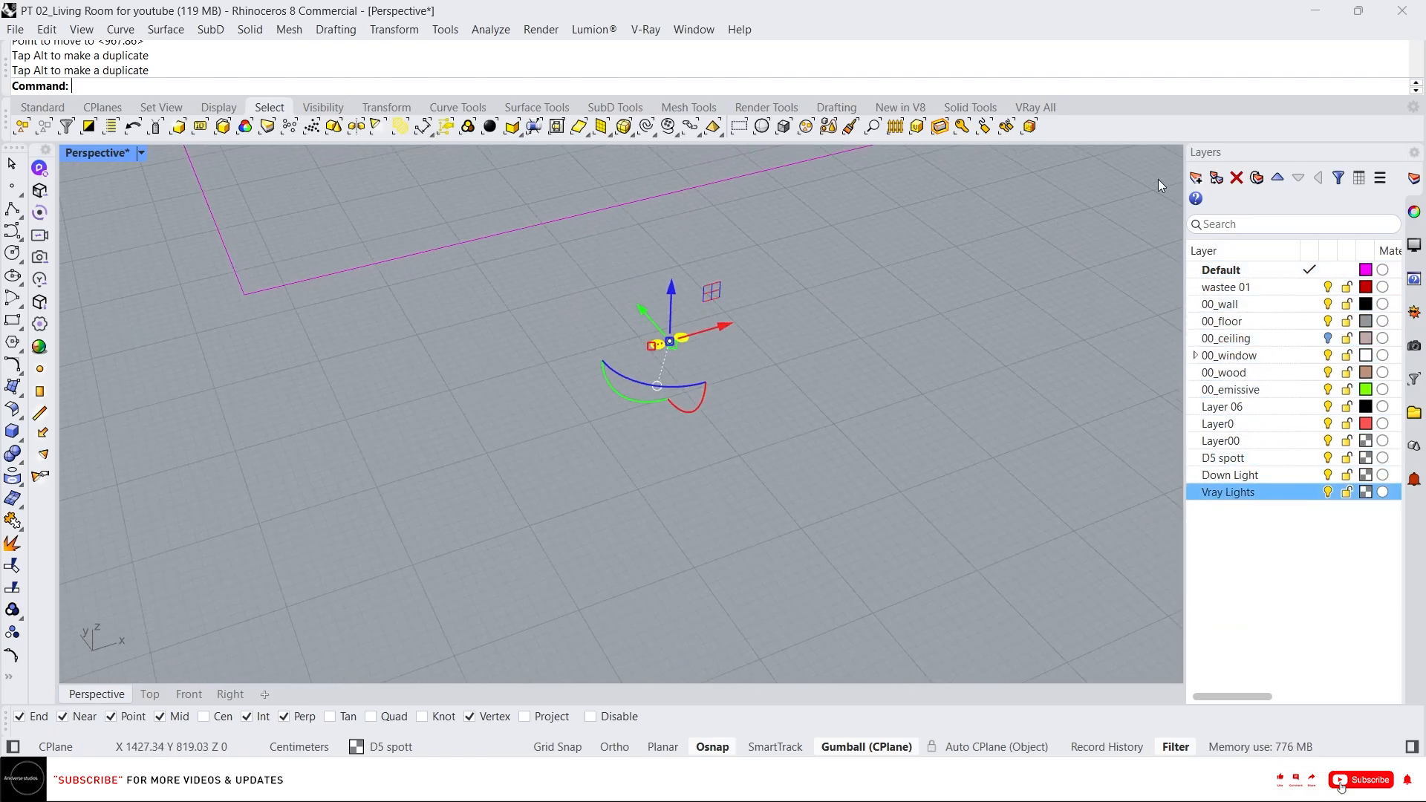
key(ctrl+n)
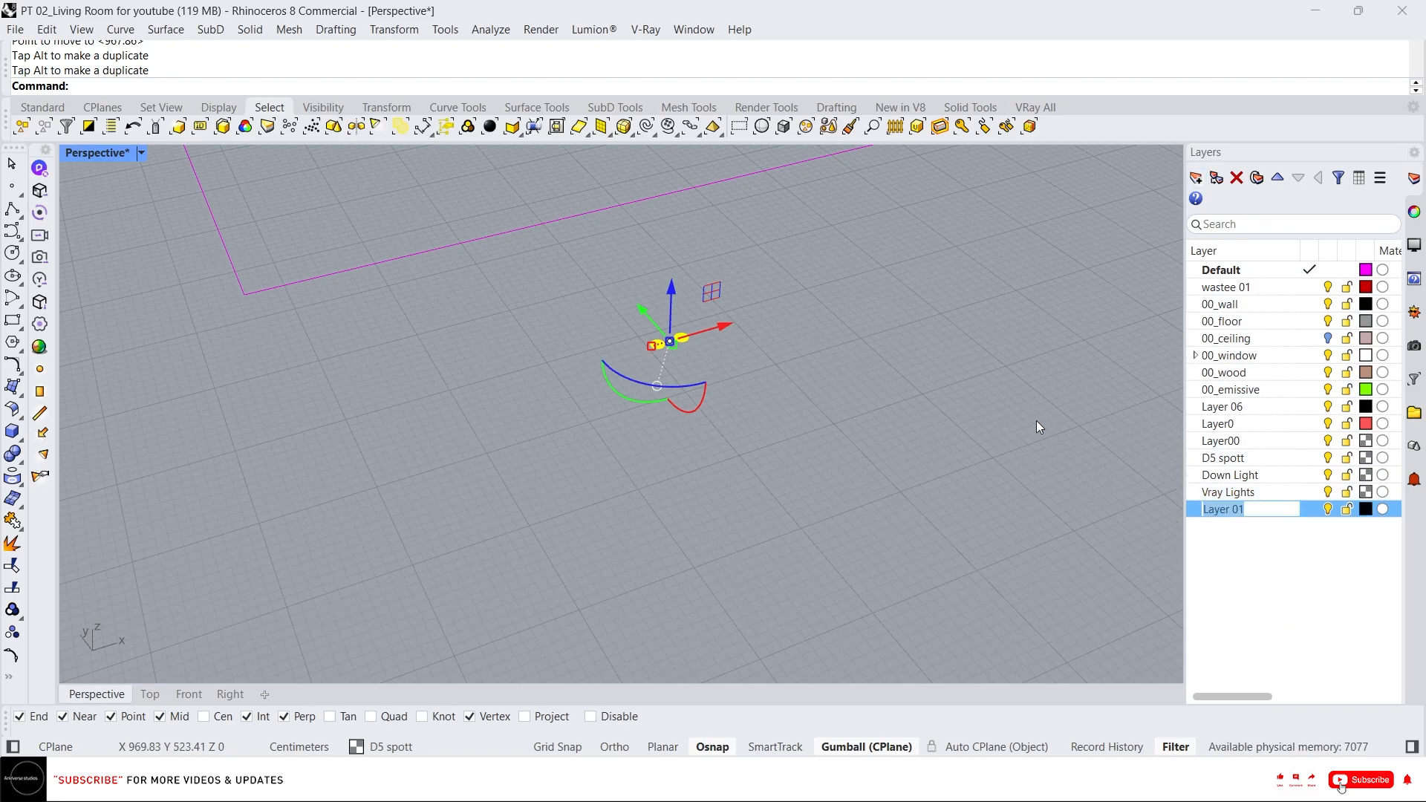
text(D5)
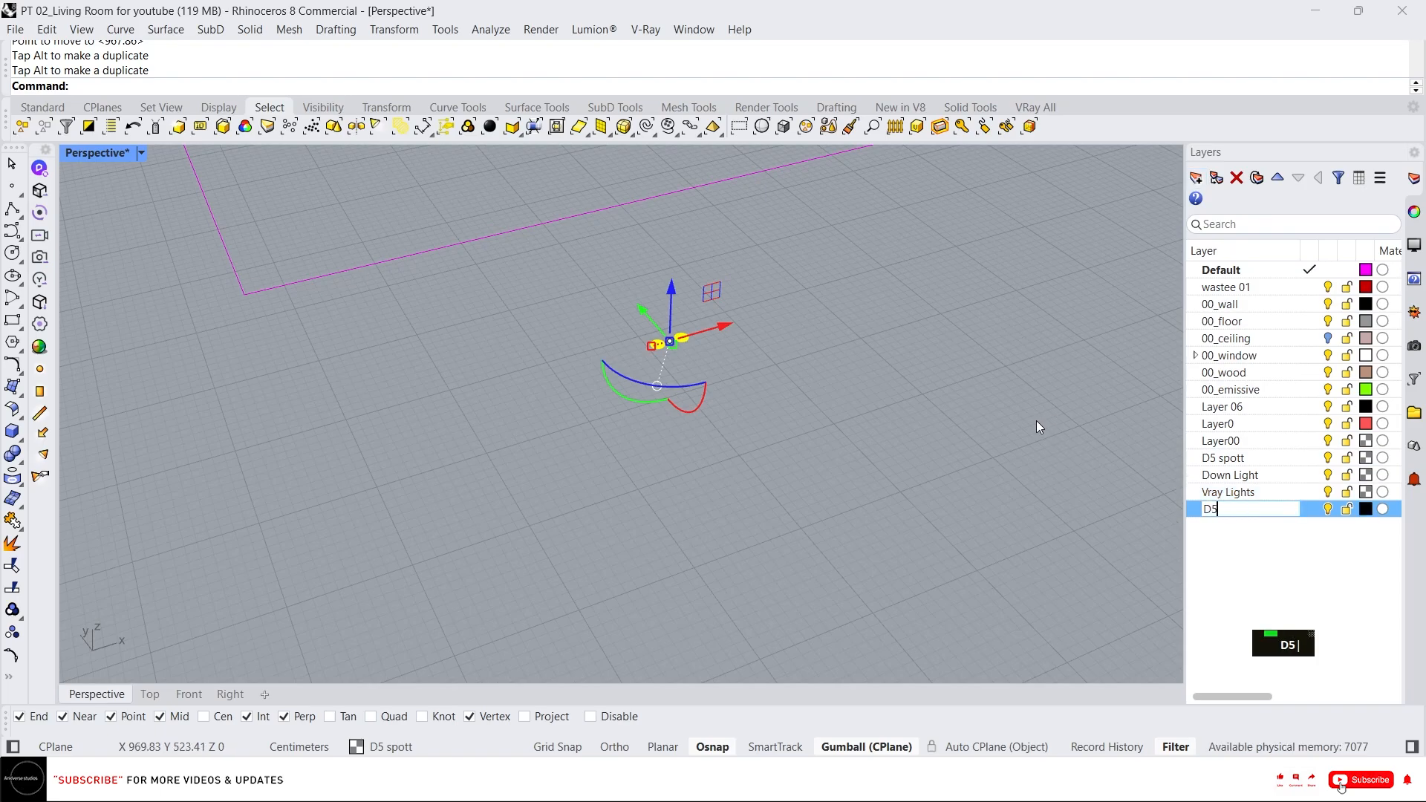
text(_)
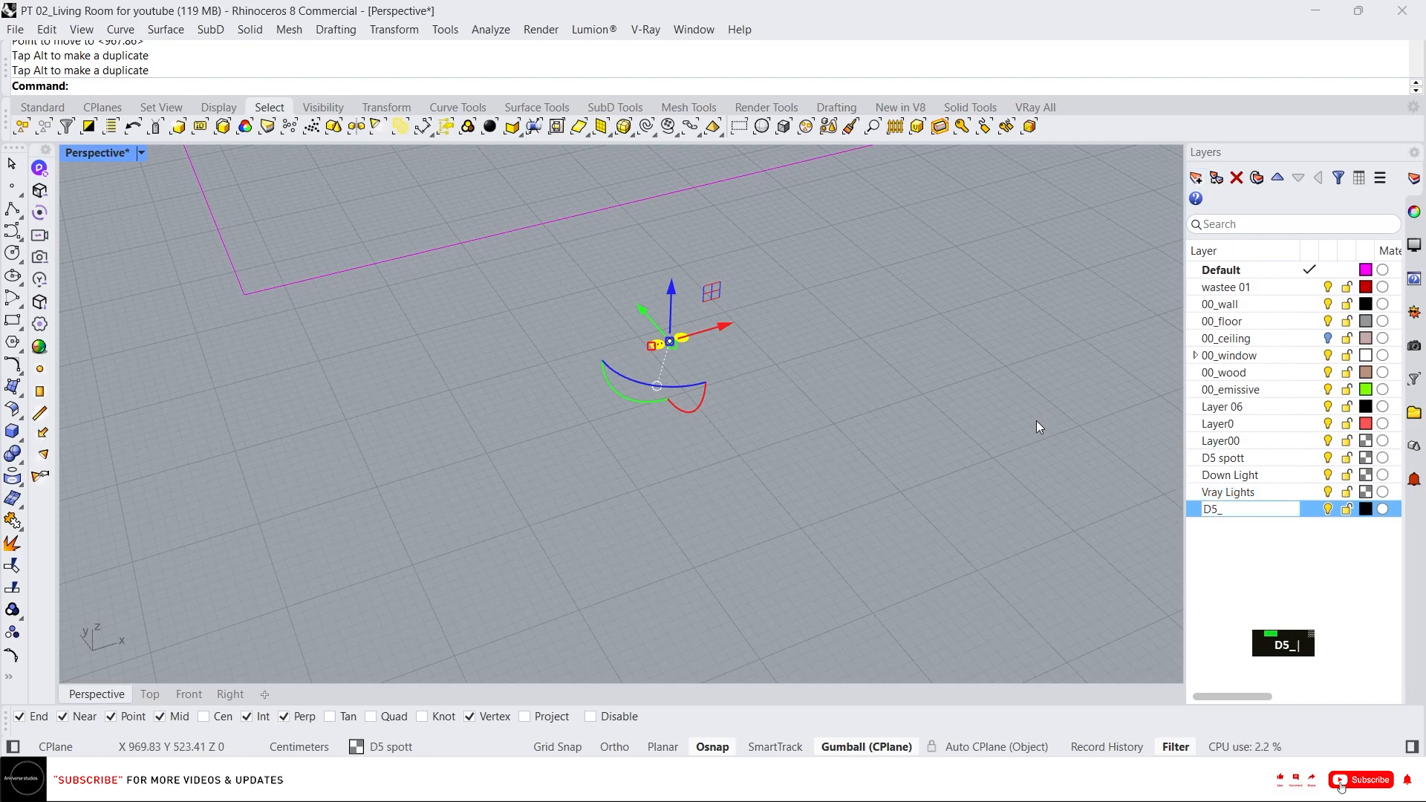
text(Lights)
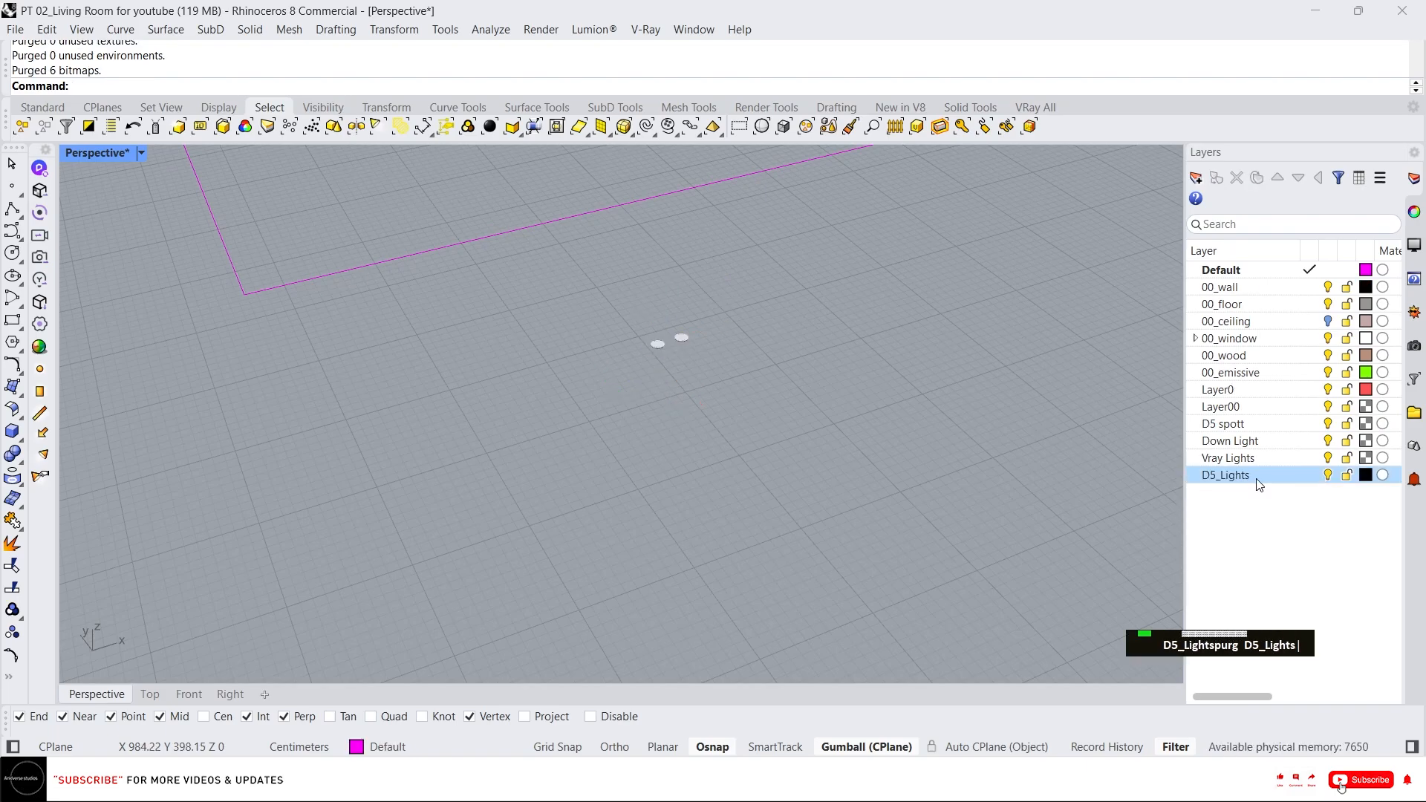
Add a sublayer named 01_Spot light under the D5_Lights layer.
click(1216, 178)
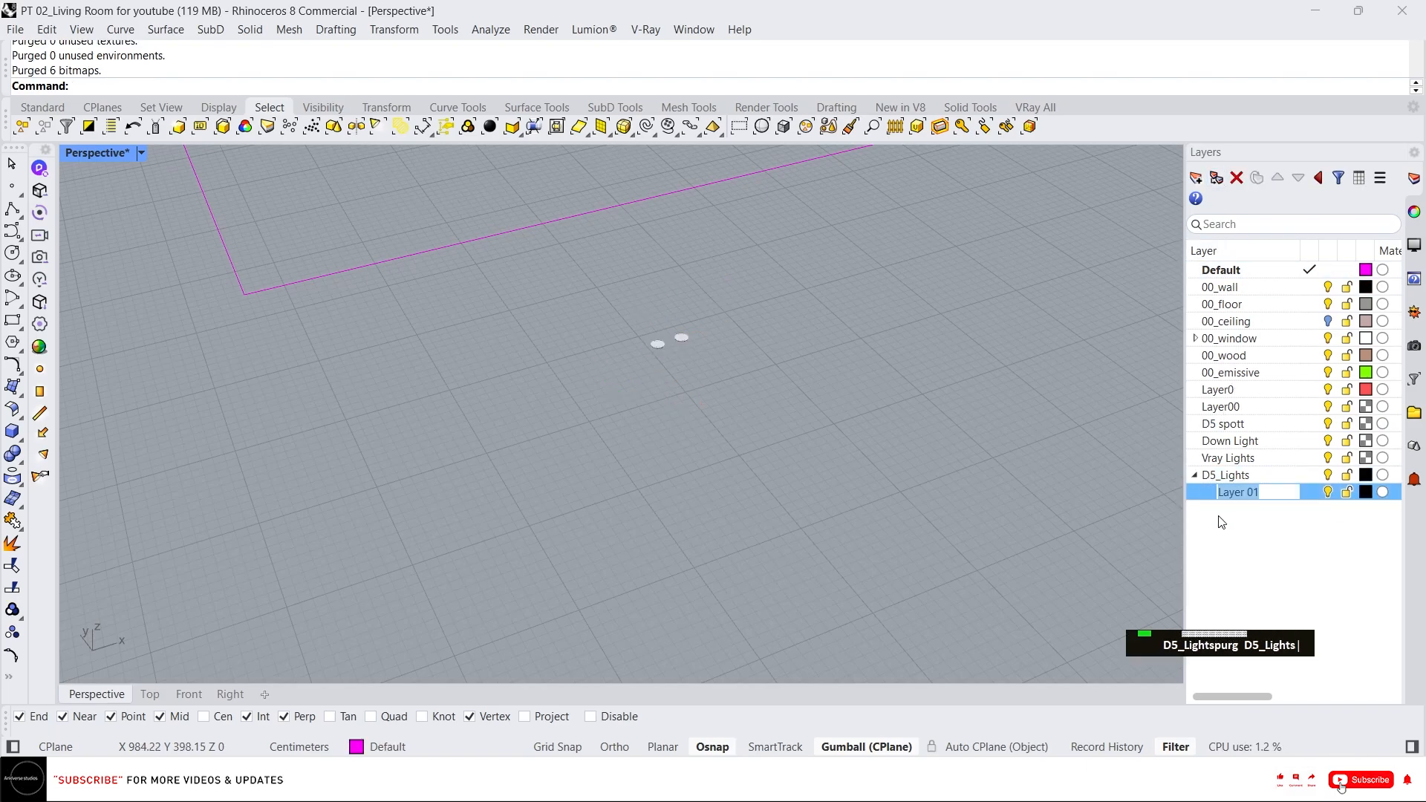
text(01_)
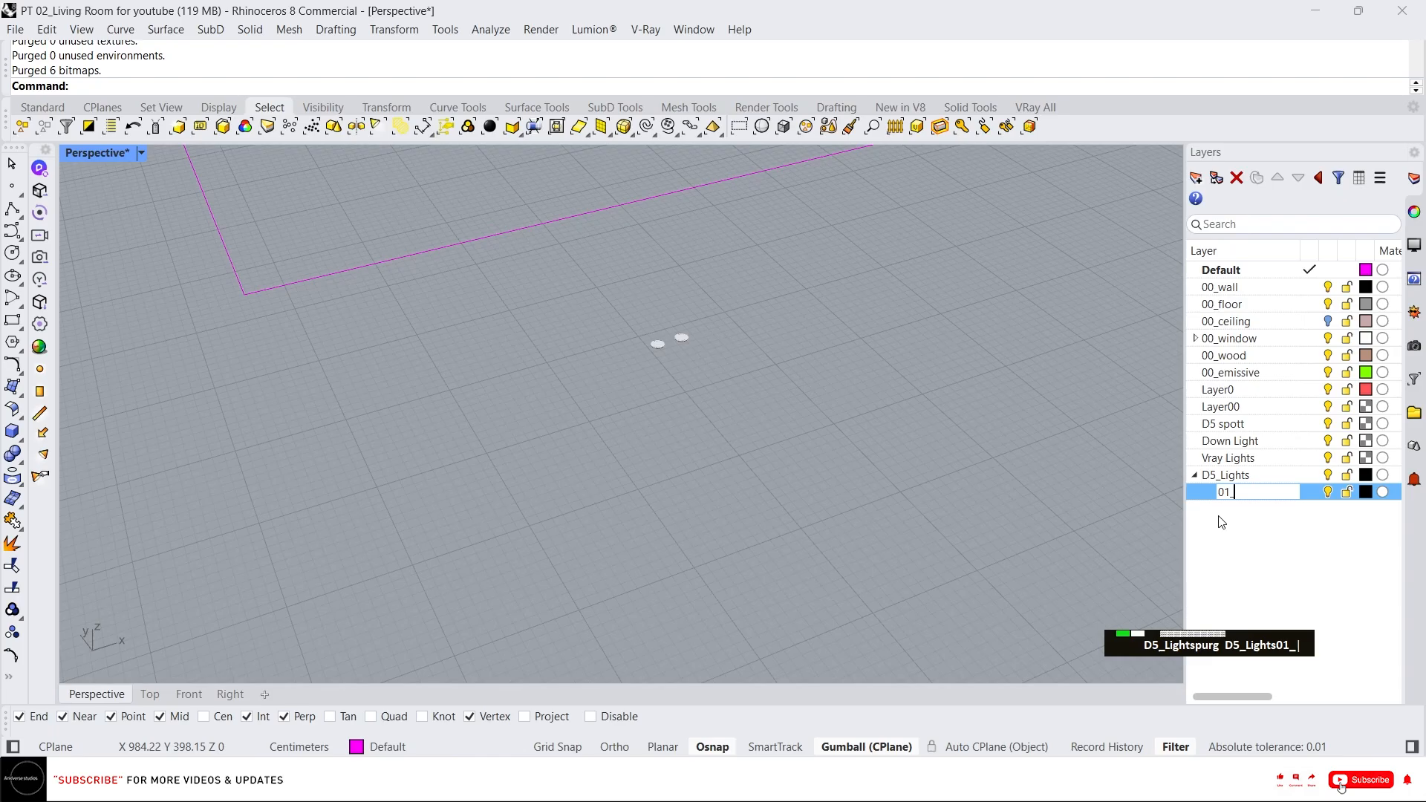
text(Spot)
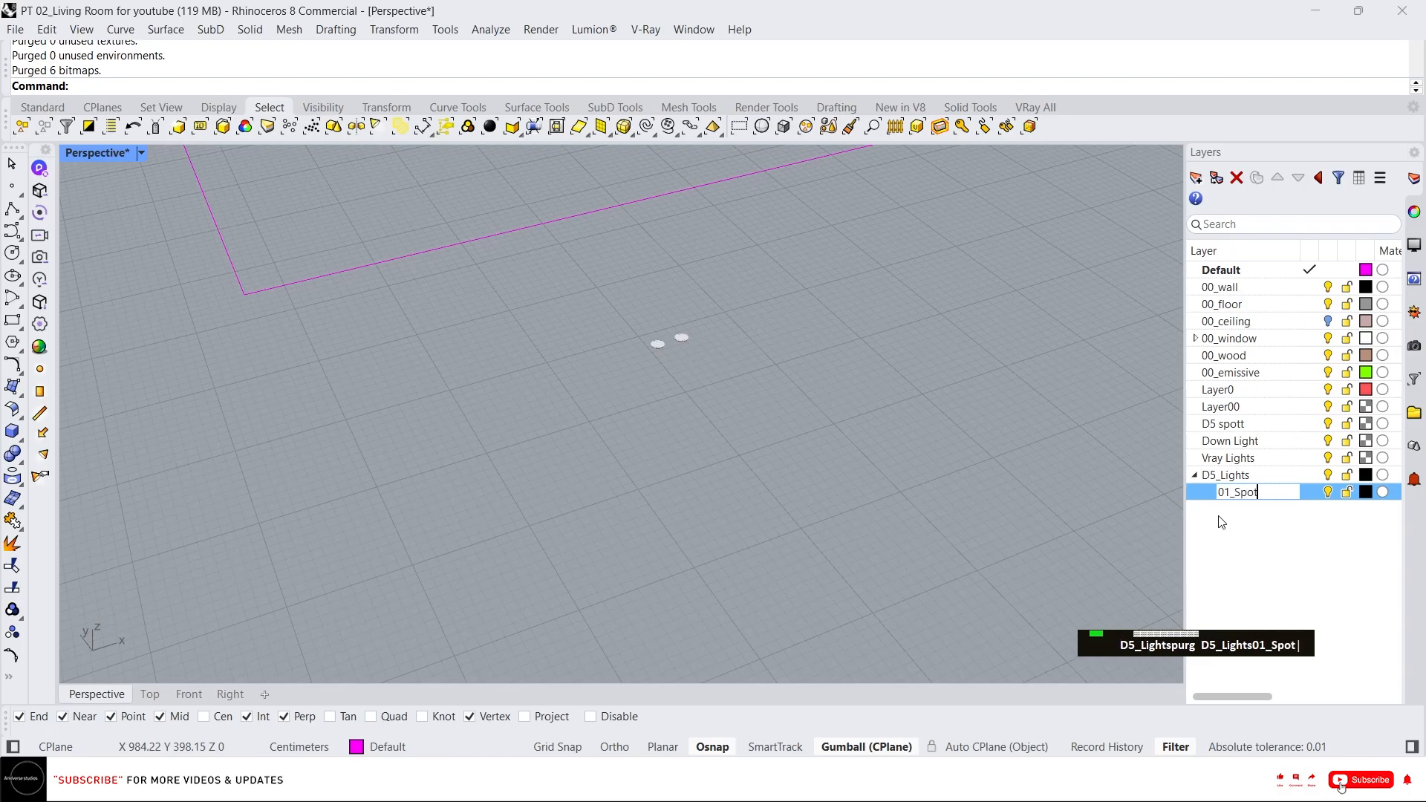
text( light)
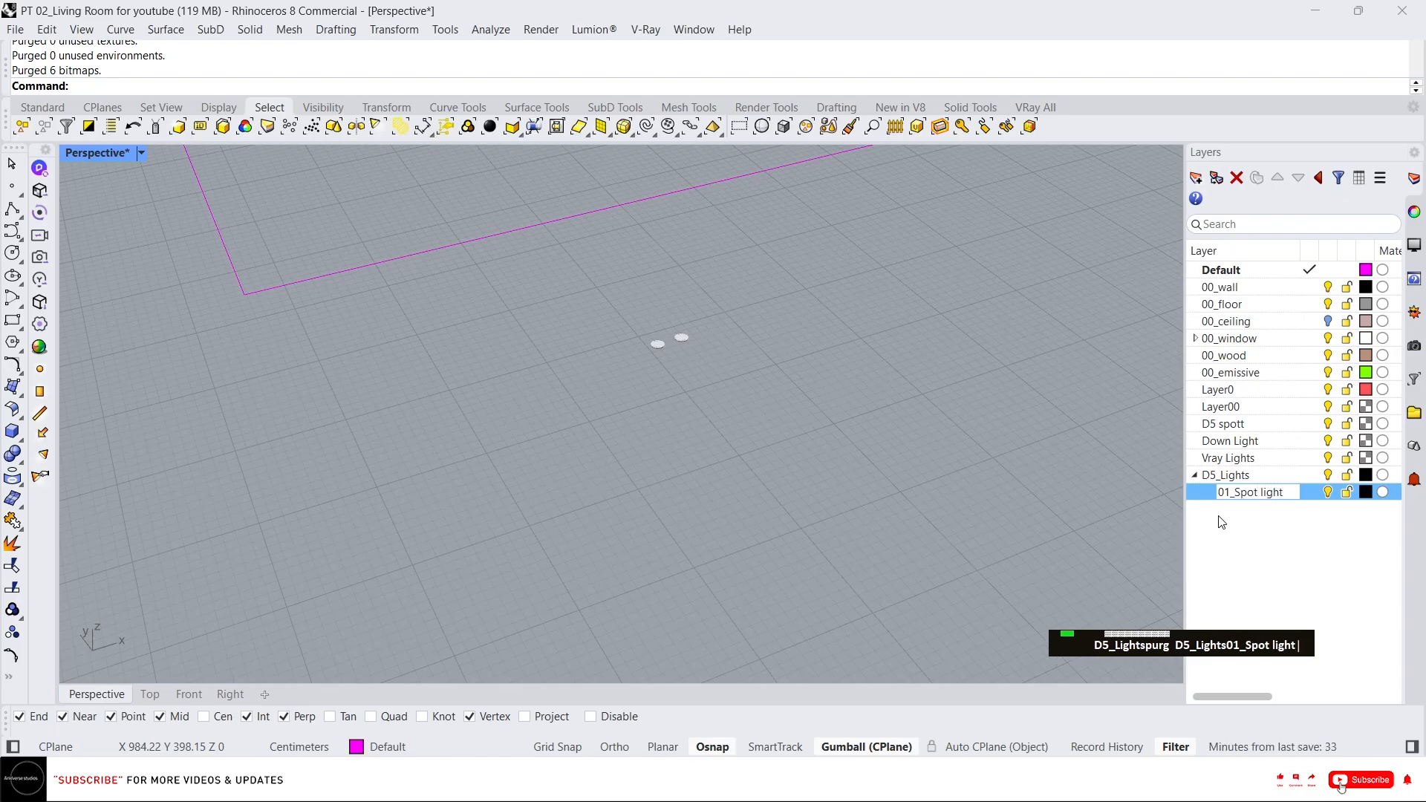
key(Return)
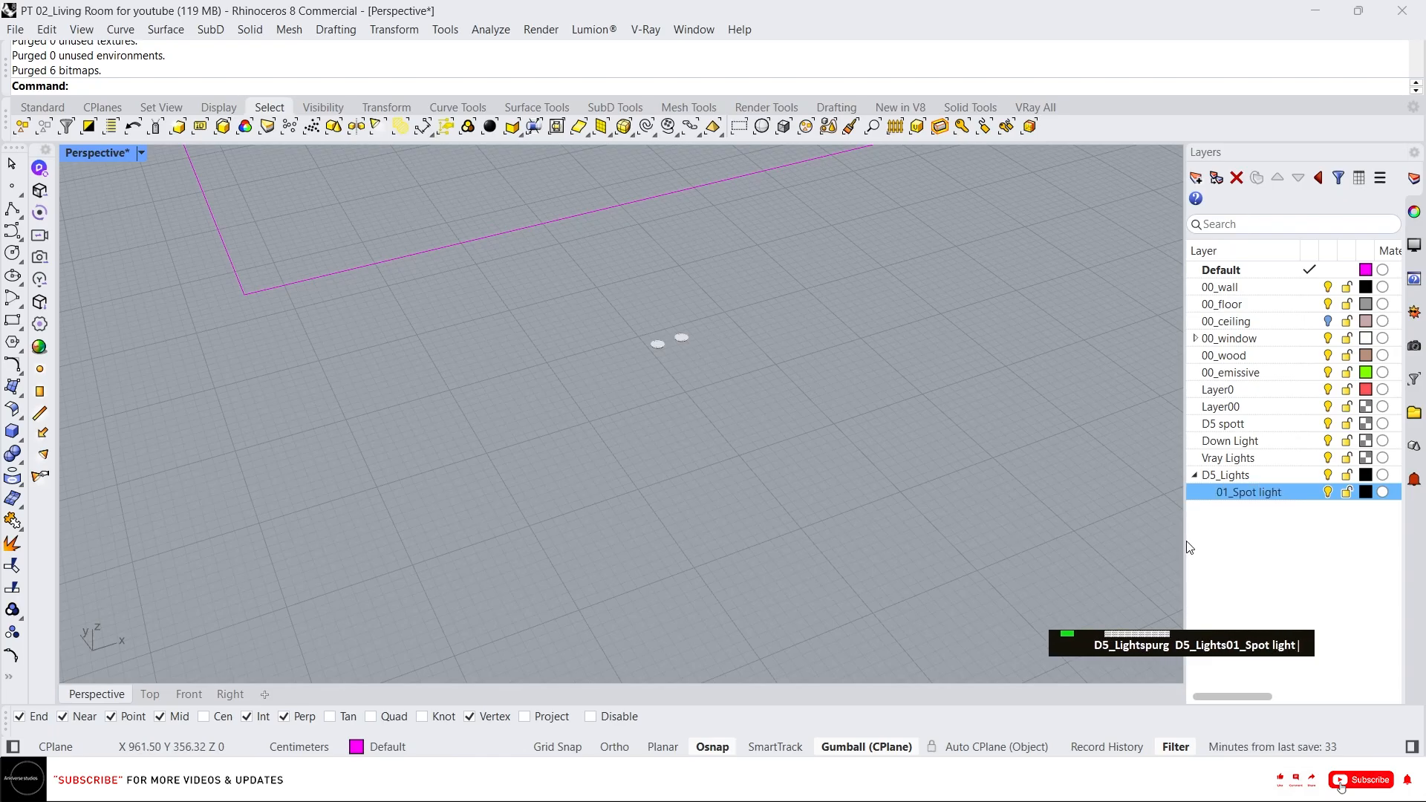
Set the 01_Spot light layer colour to DarkGreen.
click(1365, 492)
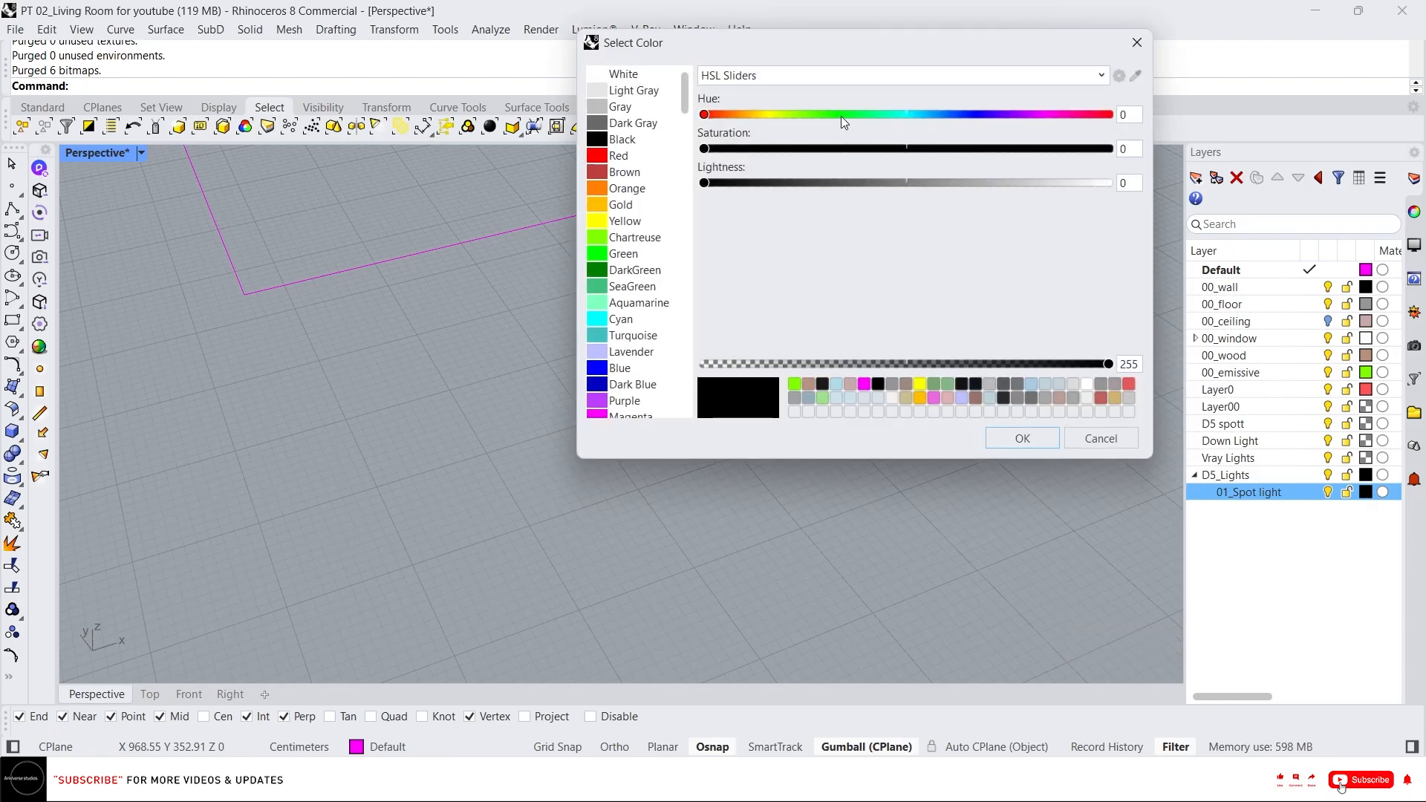
click(632, 270)
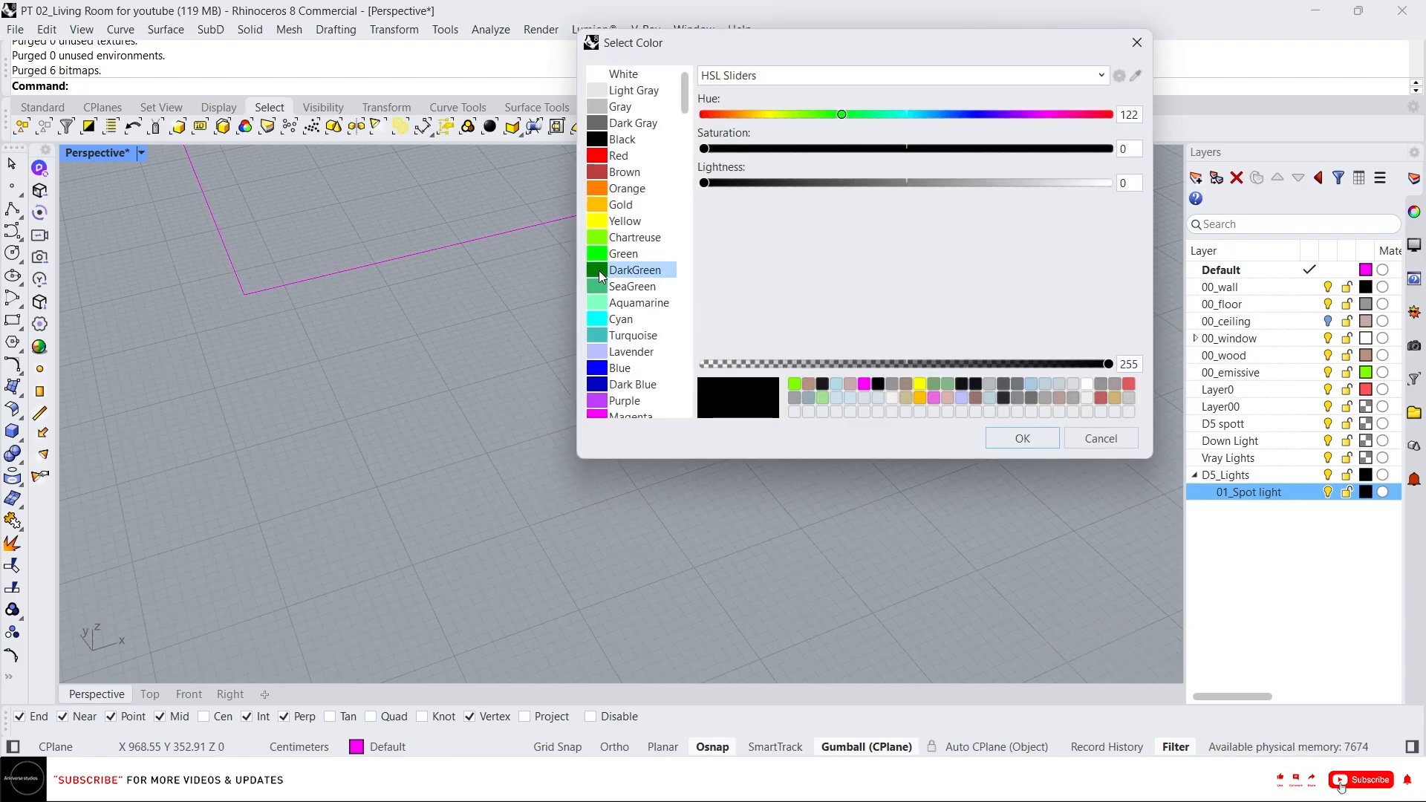
click(1017, 441)
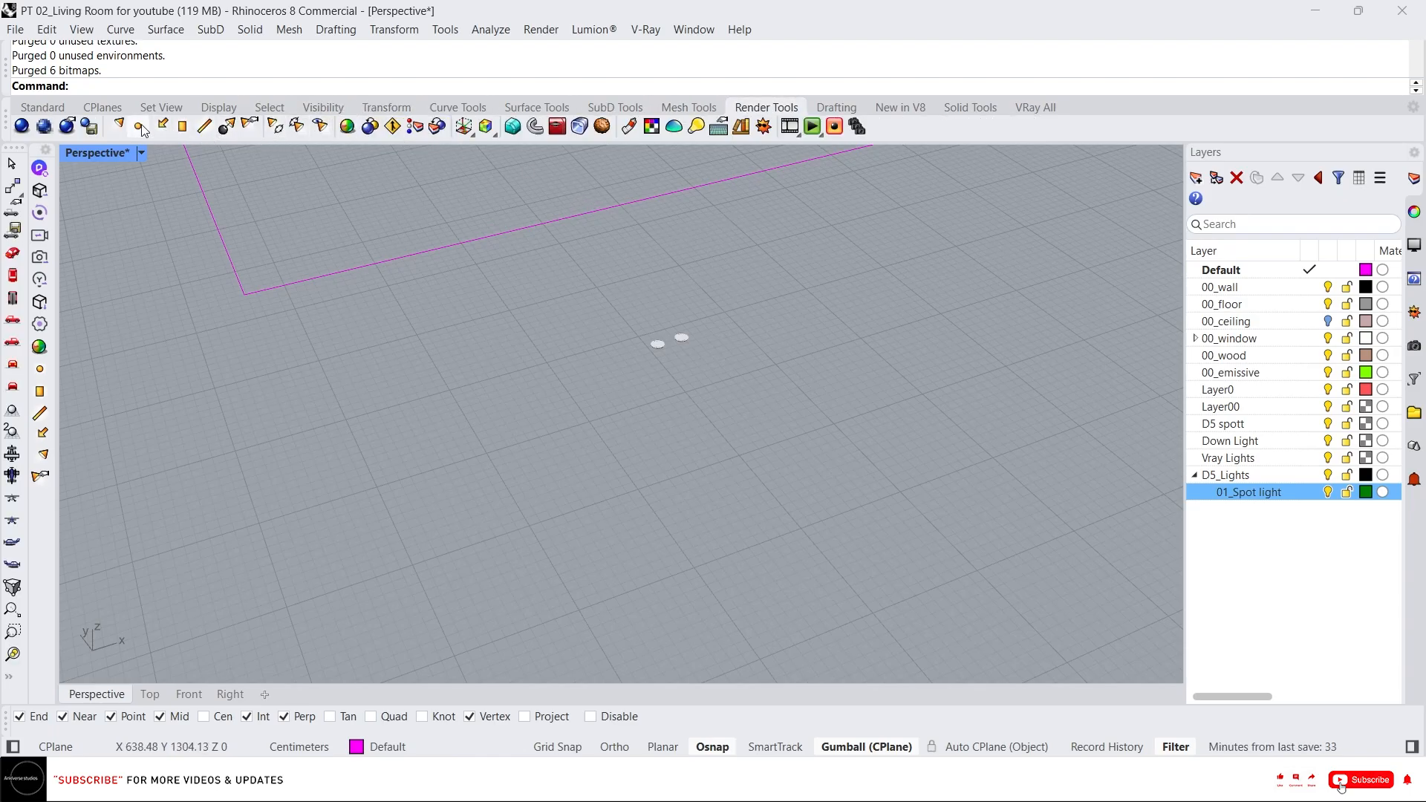
Create a spotlight over the light fixtures with a base radius of about 164 cm and cone length of about 460 cm.
click(139, 127)
scroll(669, 338, up, 5)
click(633, 421)
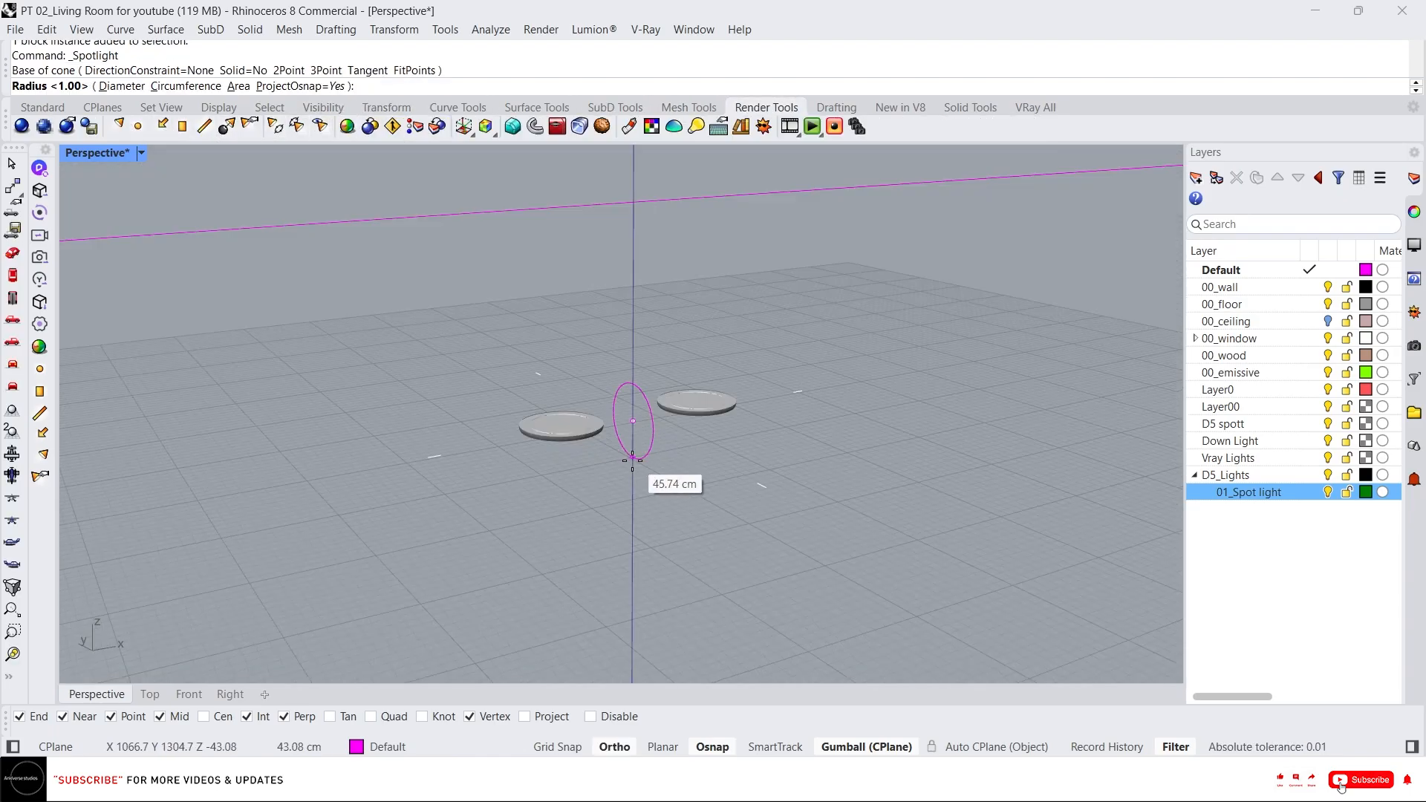
click(697, 466)
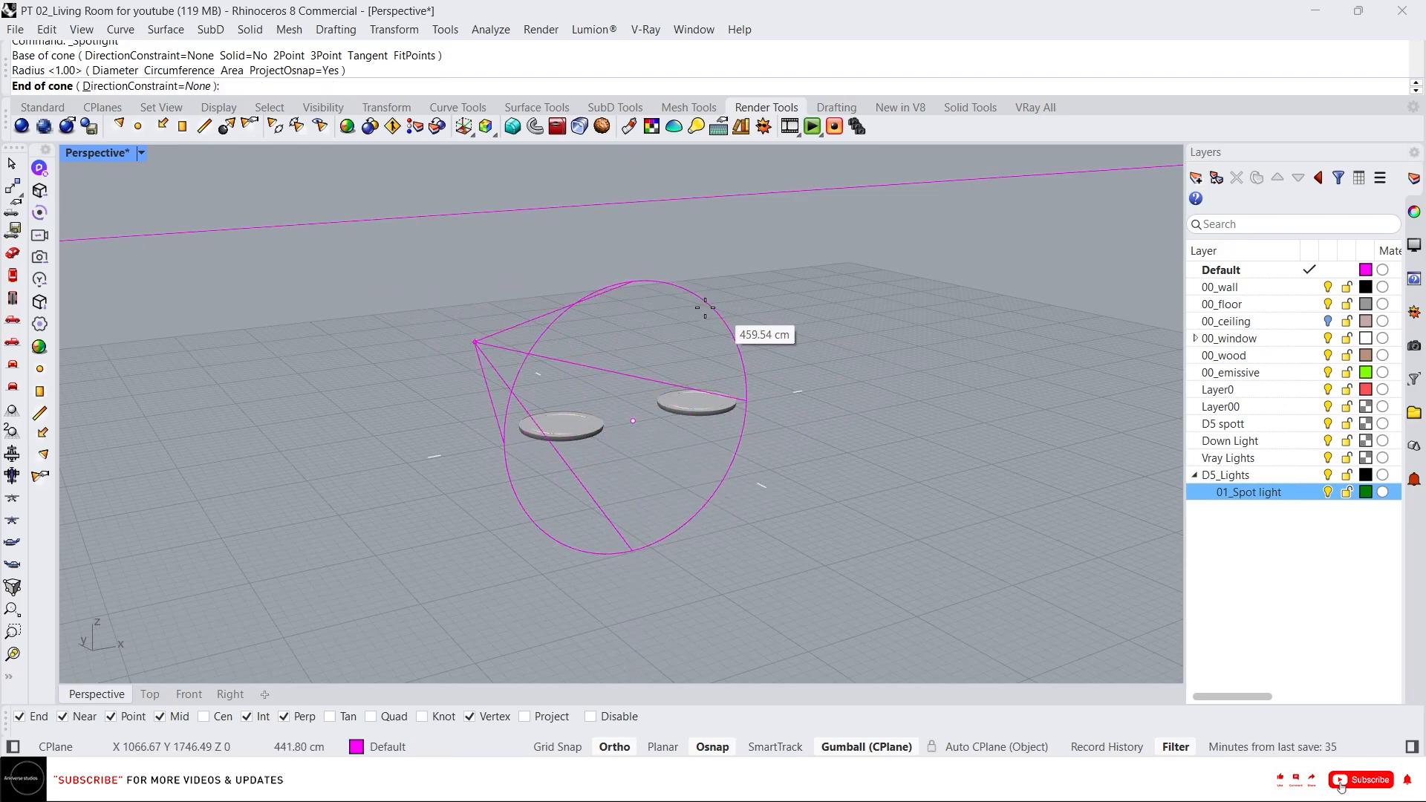
click(670, 334)
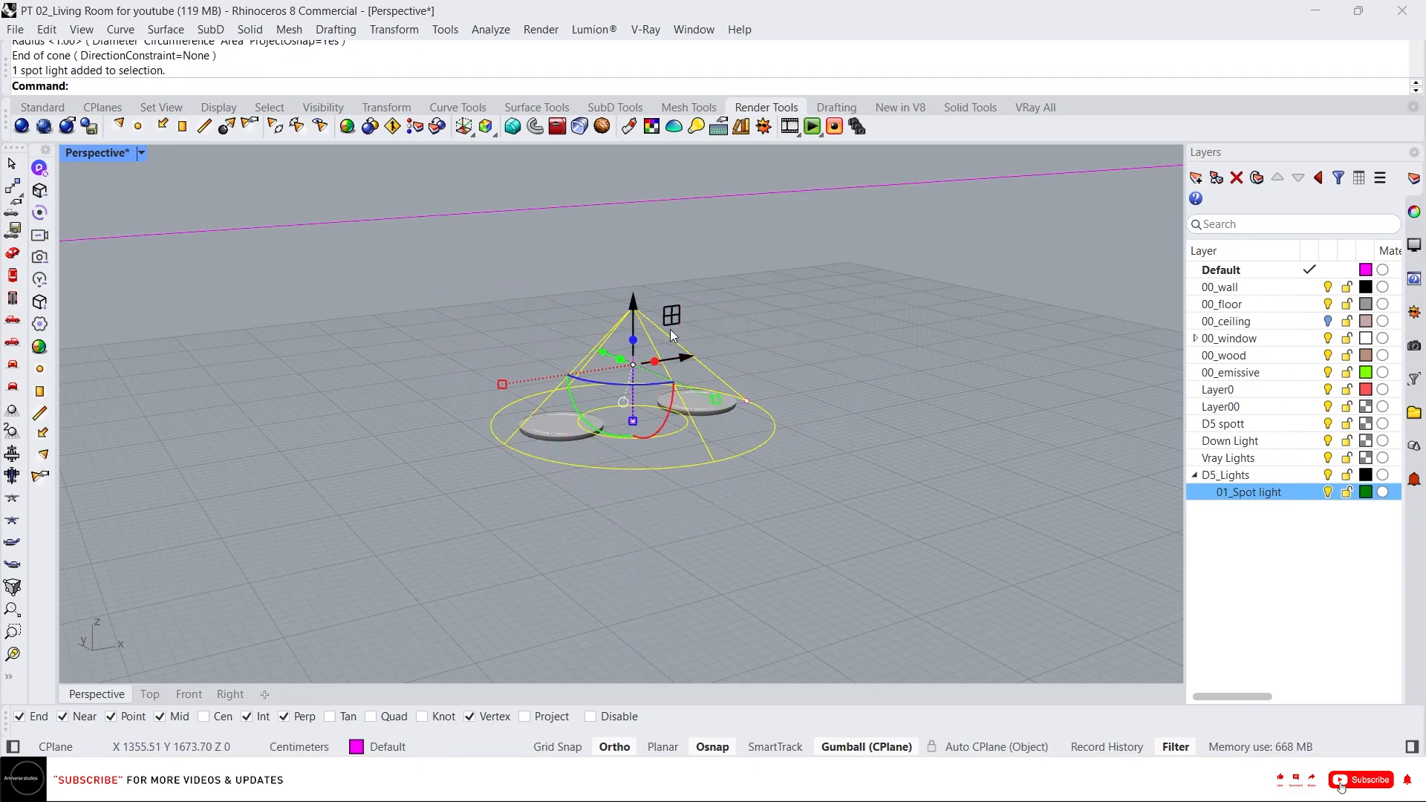
Move the spotlight from its apex to one of the D5 spot light fixtures at ceiling height.
right_drag(671, 334, 506, 385)
scroll(682, 339, down, 3)
scroll(746, 329, down, 8)
scroll(724, 340, up, 6)
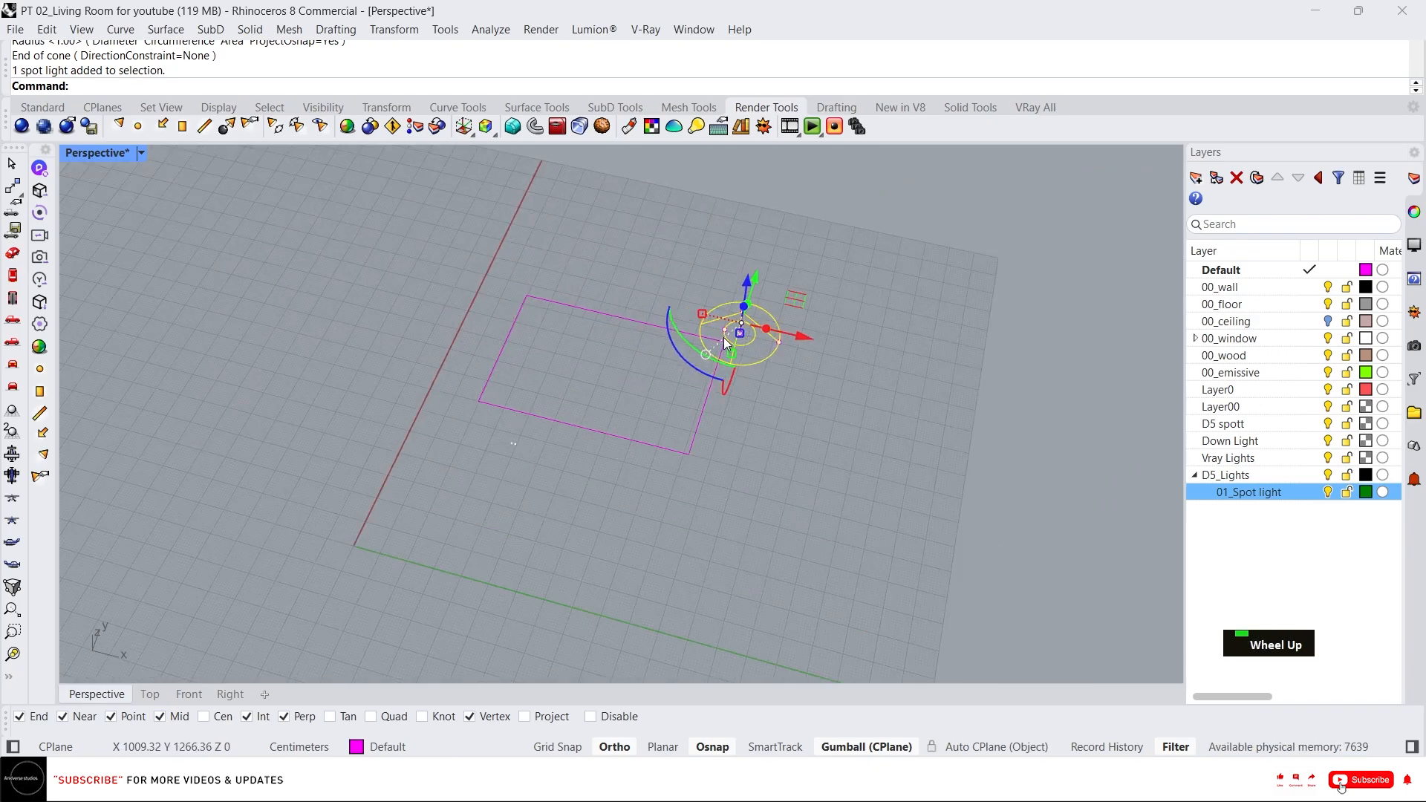
right_drag(727, 343, 739, 336)
scroll(773, 340, up, 3)
text(m)
key(Return)
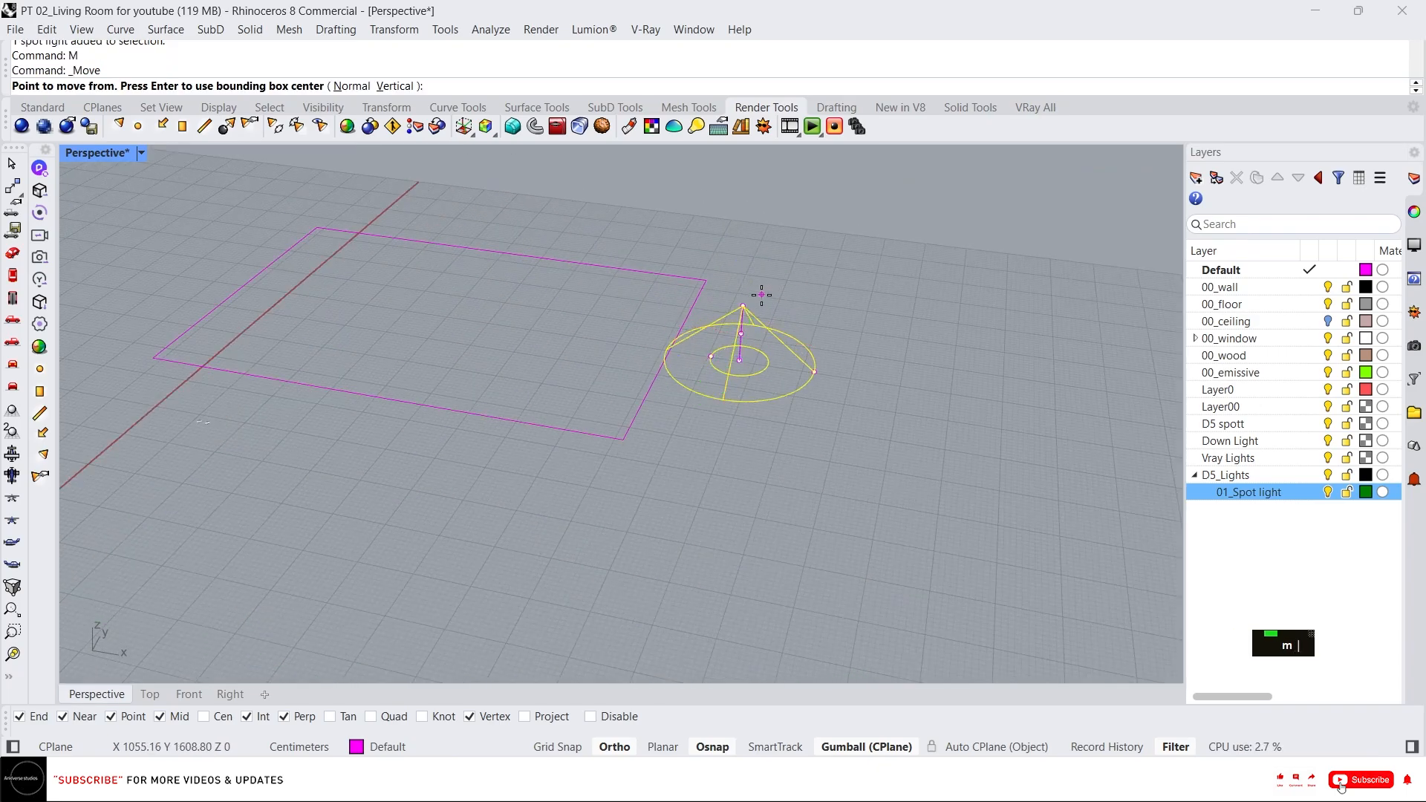
click(743, 306)
click(199, 420)
Scale the spotlight cone down with the gumball.
scroll(199, 423, up, 3)
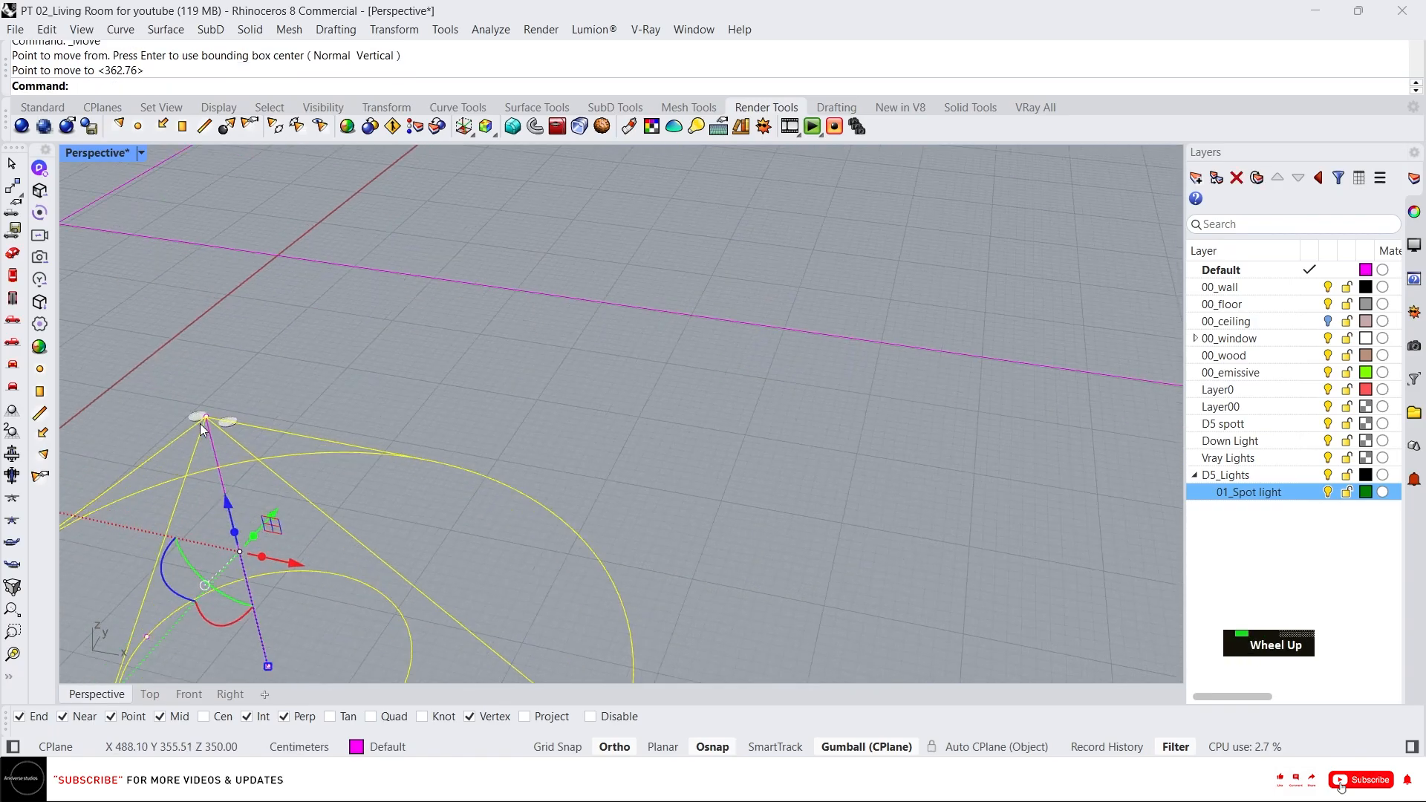
scroll(430, 358, down, 3)
right_drag(430, 358, 471, 344)
scroll(243, 485, up, 3)
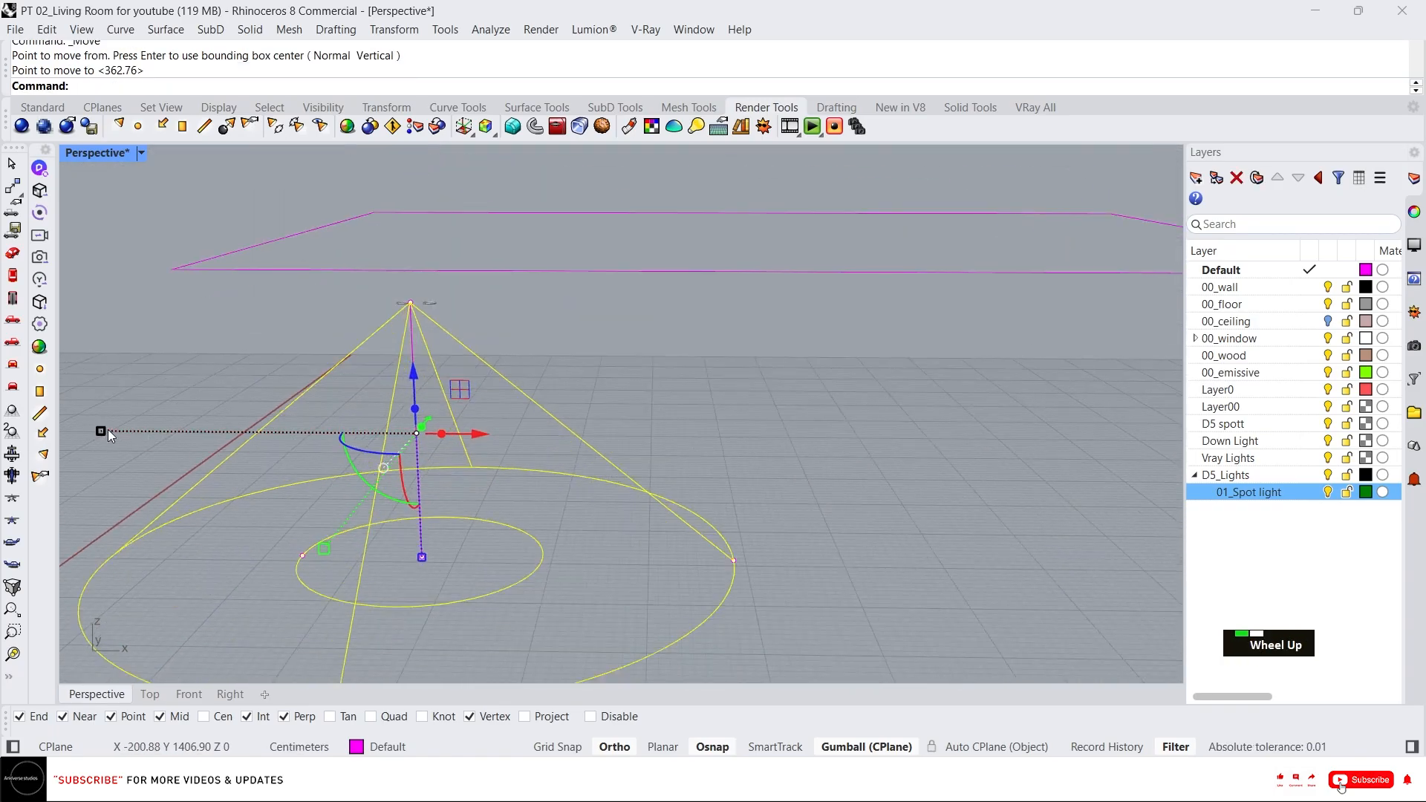
shift+drag(108, 434, 397, 404)
scroll(407, 408, up, 2)
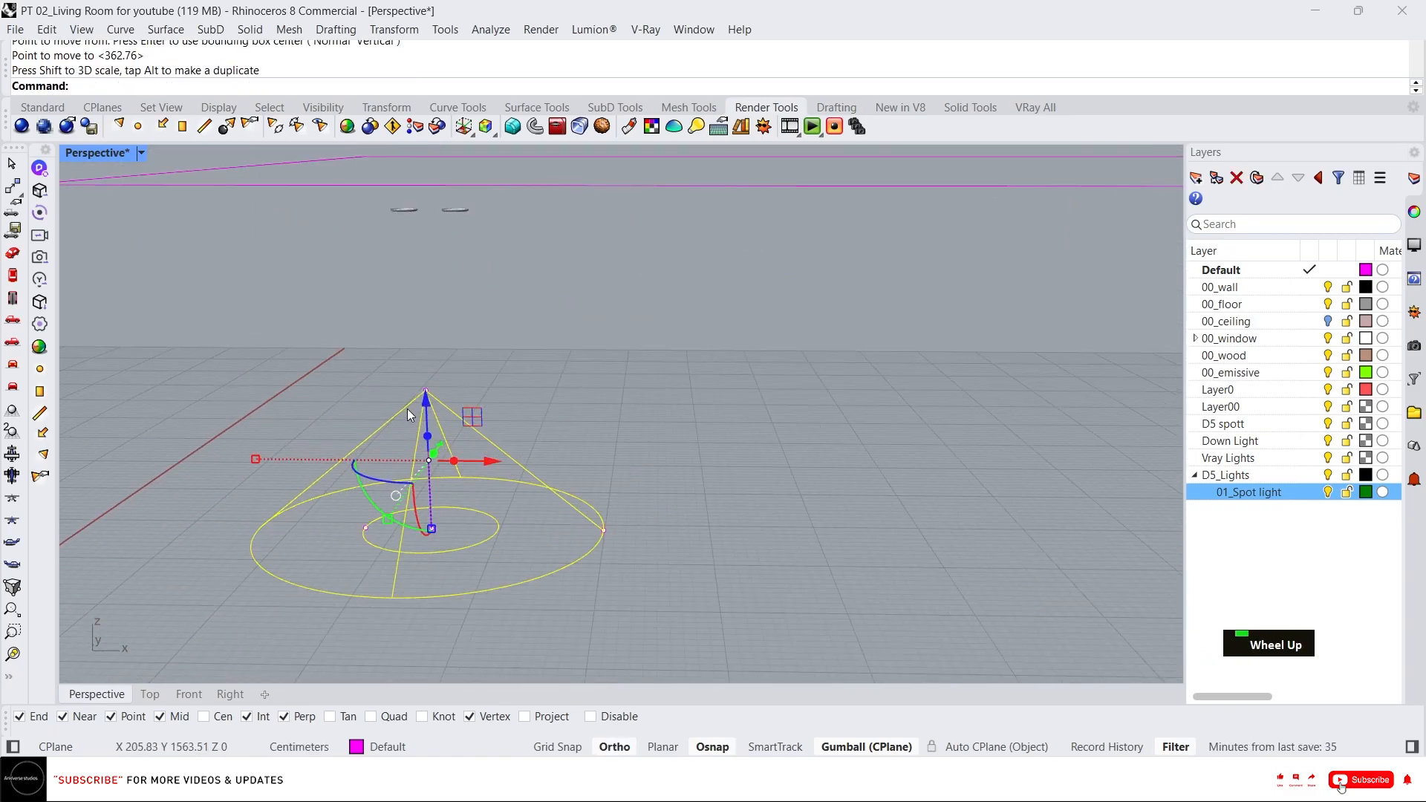
Move the scaled spotlight by its apex back onto the ceiling light fixture.
text(m)
key(space)
click(426, 390)
click(446, 210)
scroll(429, 236, up, 5)
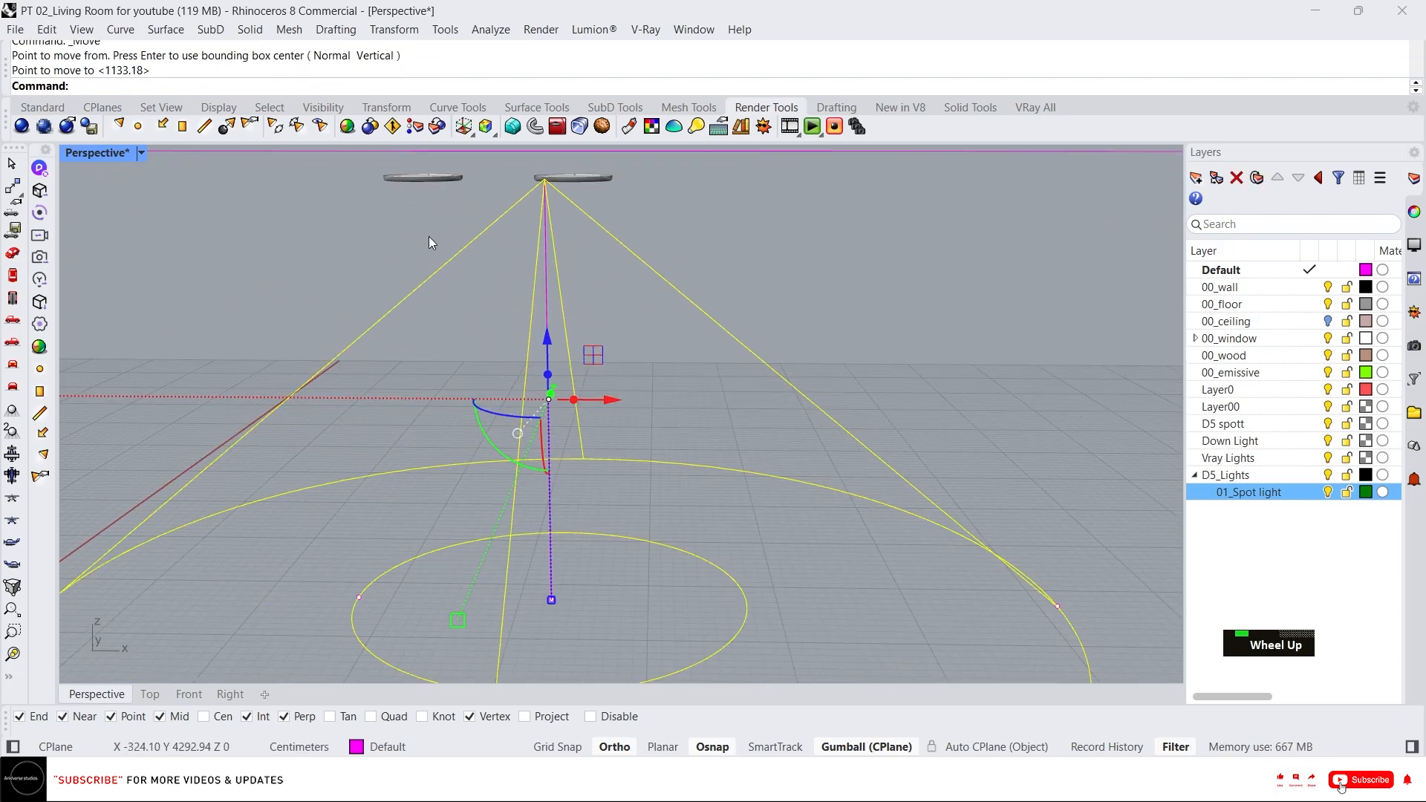
Inspect the spotlight's alignment with the fixture in the Perspective and Front views.
scroll(597, 281, down, 3)
scroll(533, 306, up, 2)
scroll(555, 252, down, 3)
right_drag(559, 247, 538, 276)
scroll(531, 239, up, 6)
scroll(588, 256, up, 7)
scroll(589, 256, down, 3)
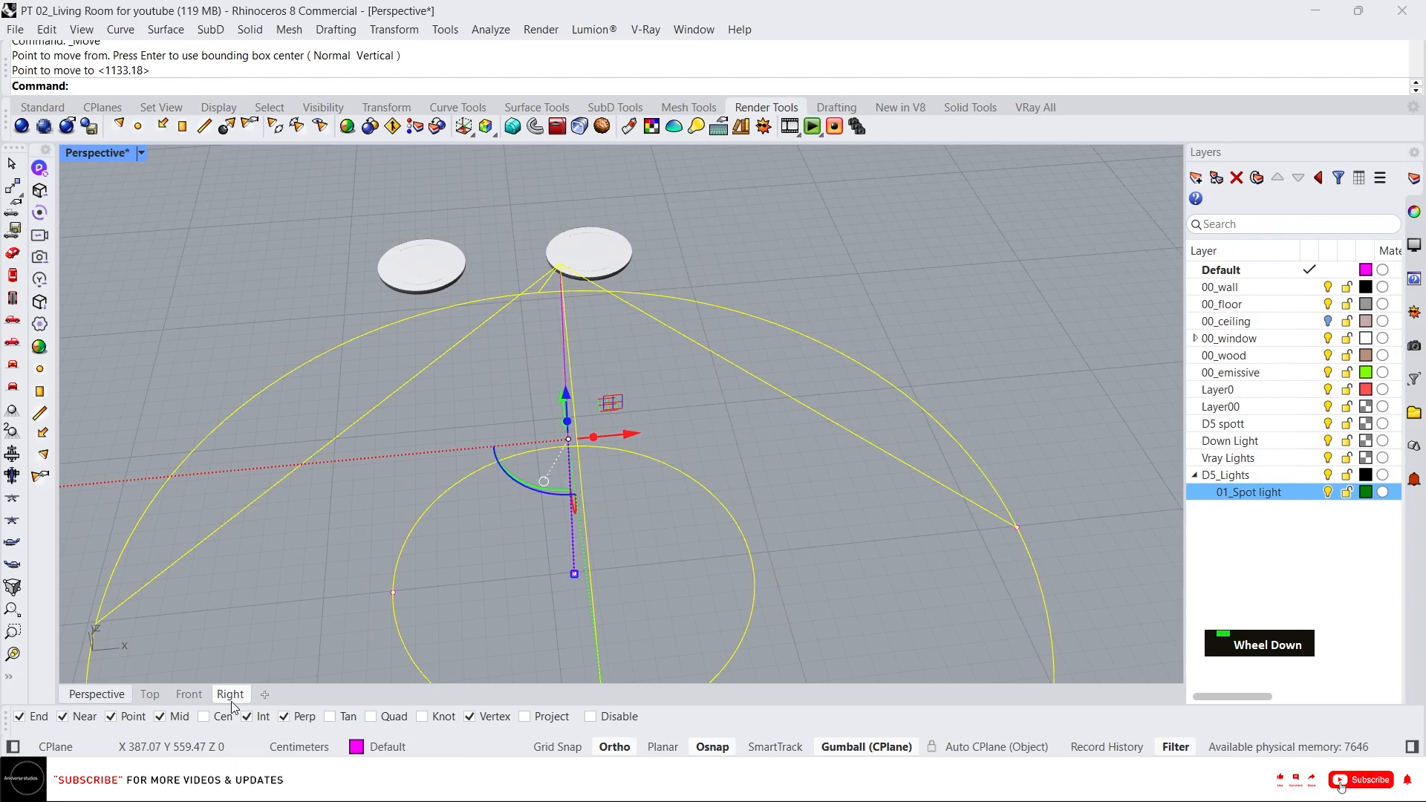
click(189, 694)
scroll(323, 456, down, 6)
right_drag(323, 456, 390, 430)
scroll(388, 554, up, 6)
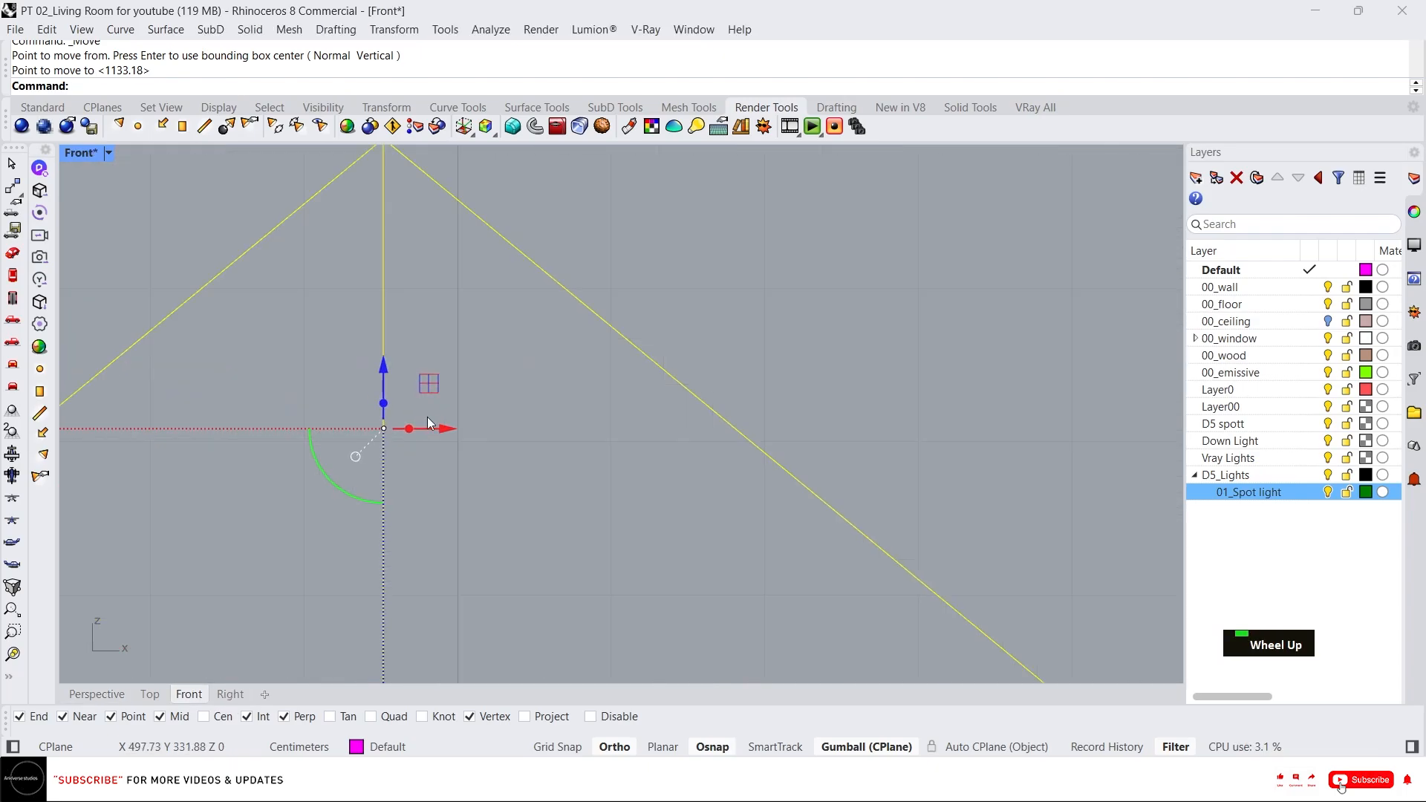
scroll(464, 436, down, 4)
drag(412, 369, 410, 380)
drag(472, 440, 430, 442)
click(100, 693)
scroll(468, 417, down, 10)
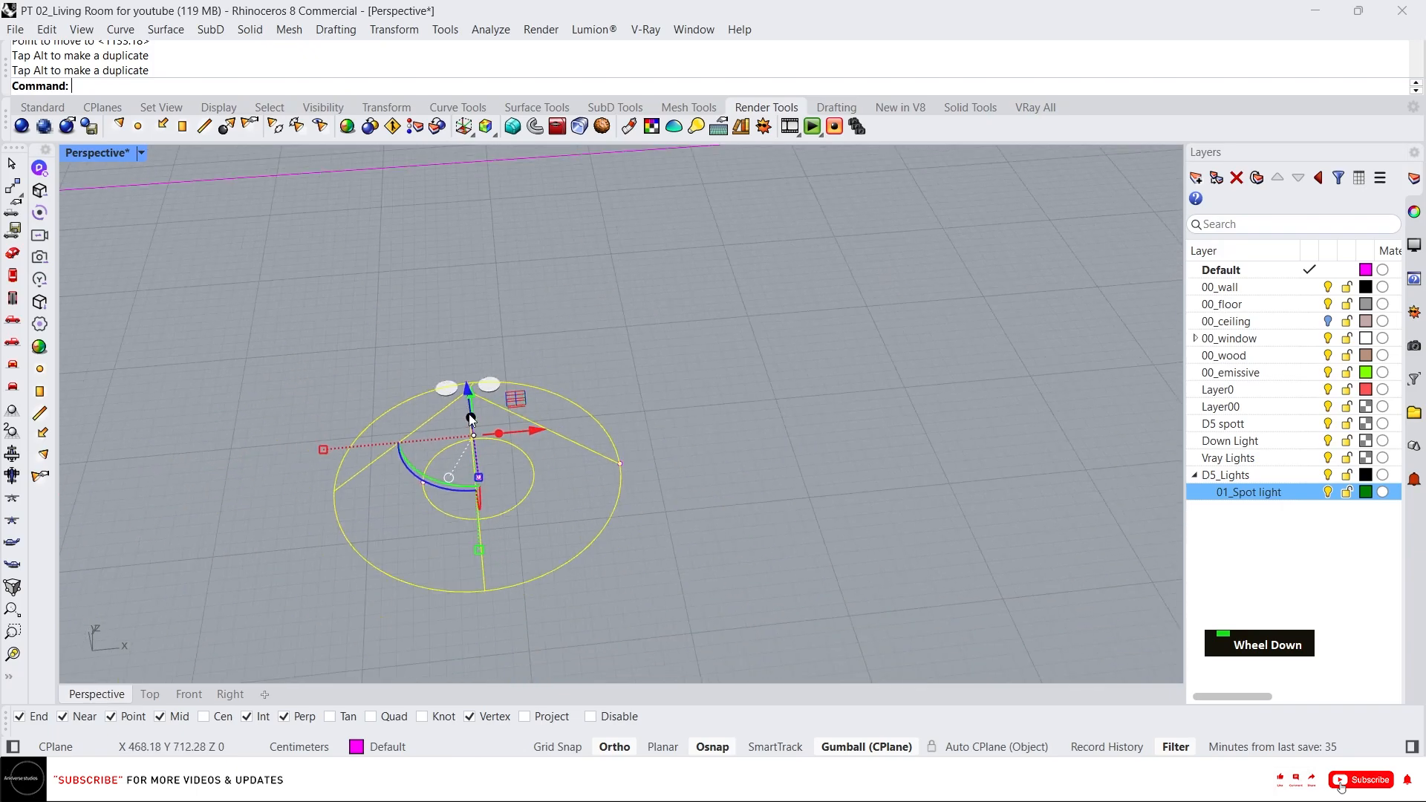
Select the spotlight together with its D5 fixture and group them.
click(690, 484)
drag(690, 483, 395, 354)
right_drag(395, 354, 630, 410)
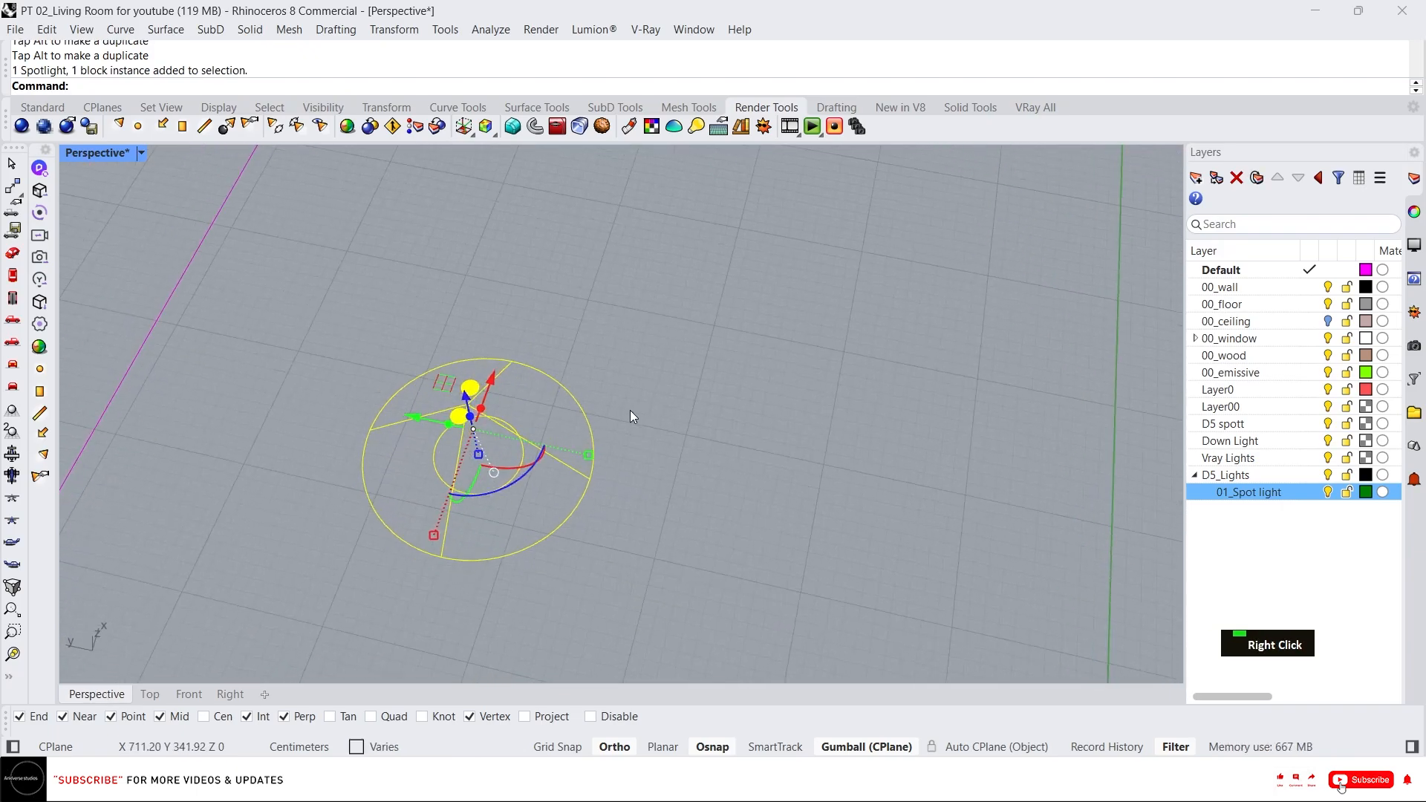
key(Escape)
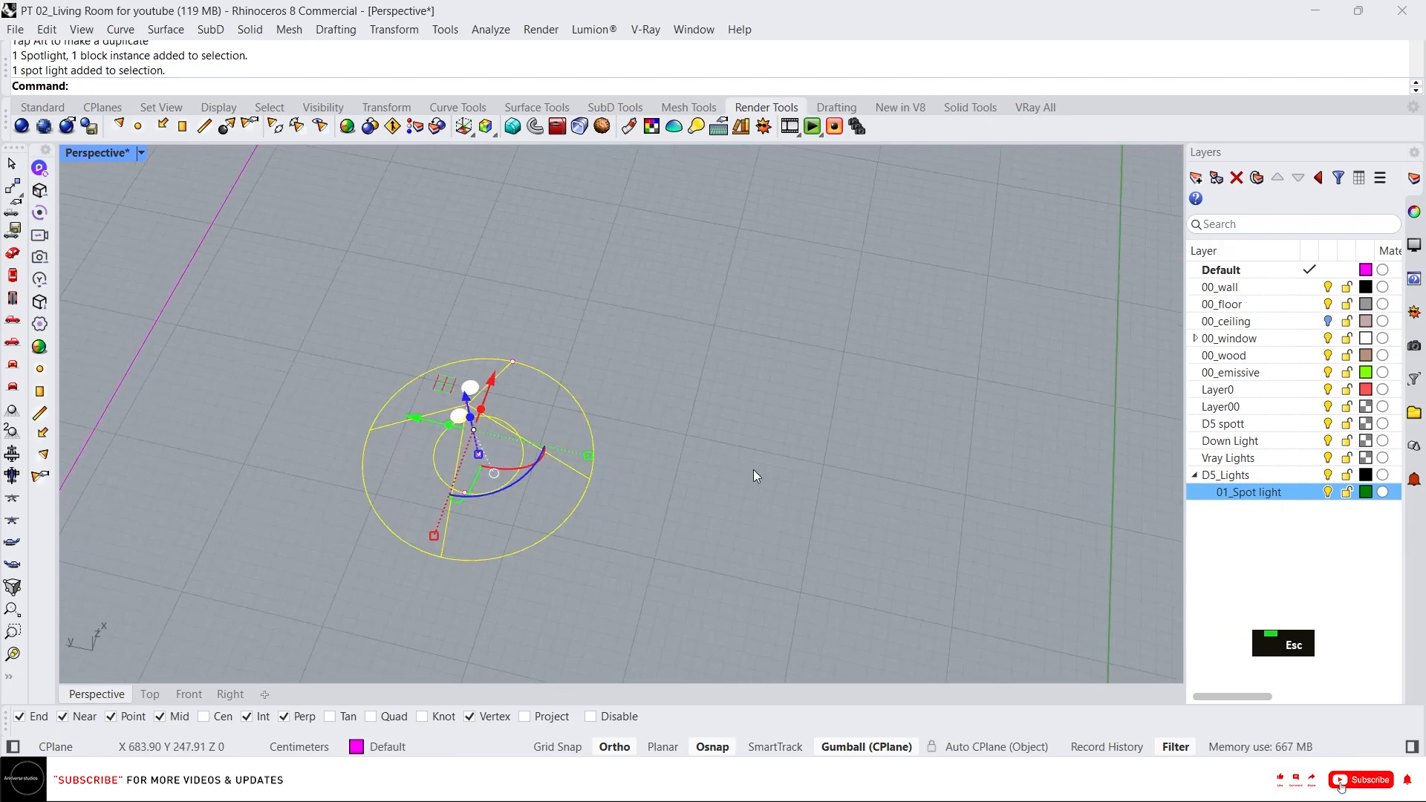
right_click(1275, 508)
click(1262, 491)
drag(741, 536, 348, 306)
text(g)
key(space)
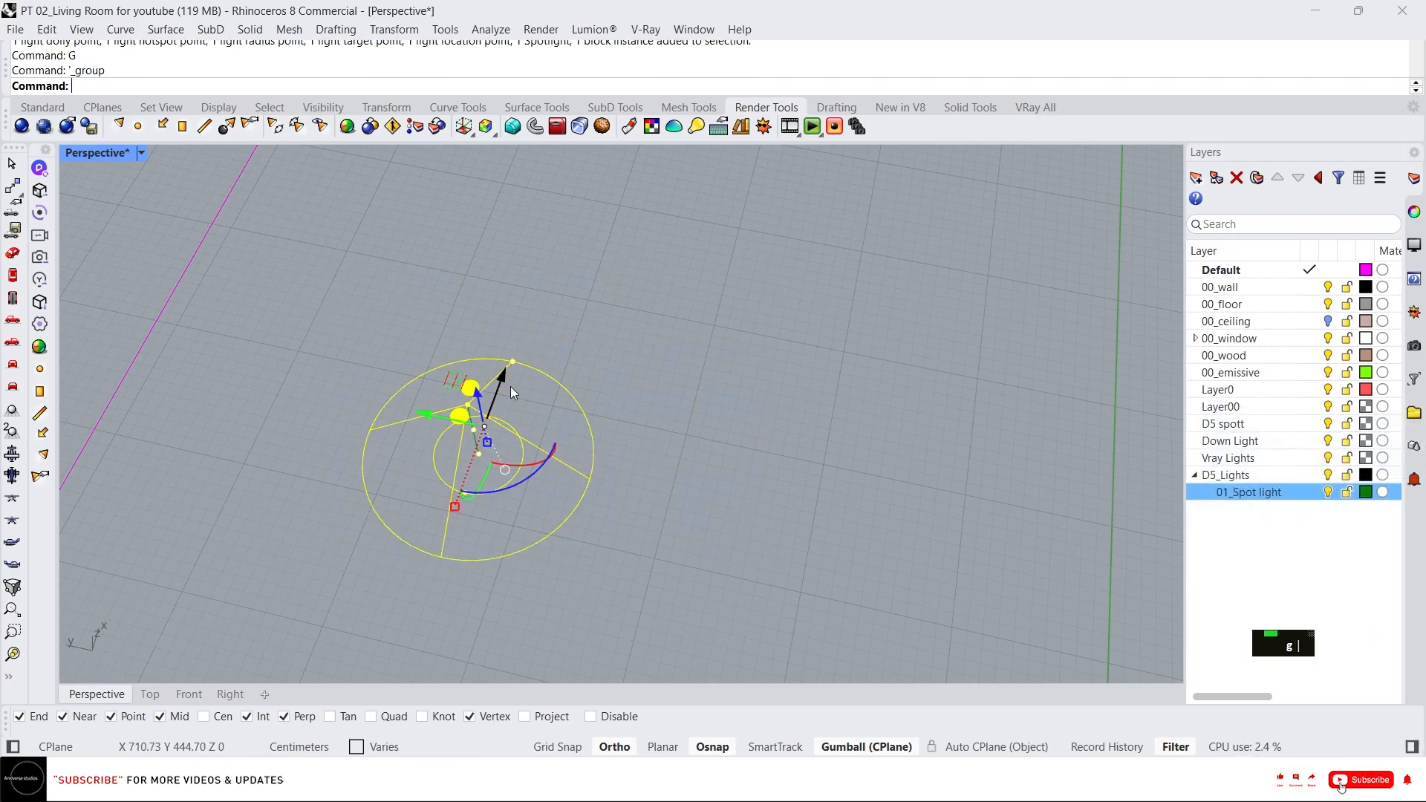
key(Escape)
scroll(520, 416, down, 3)
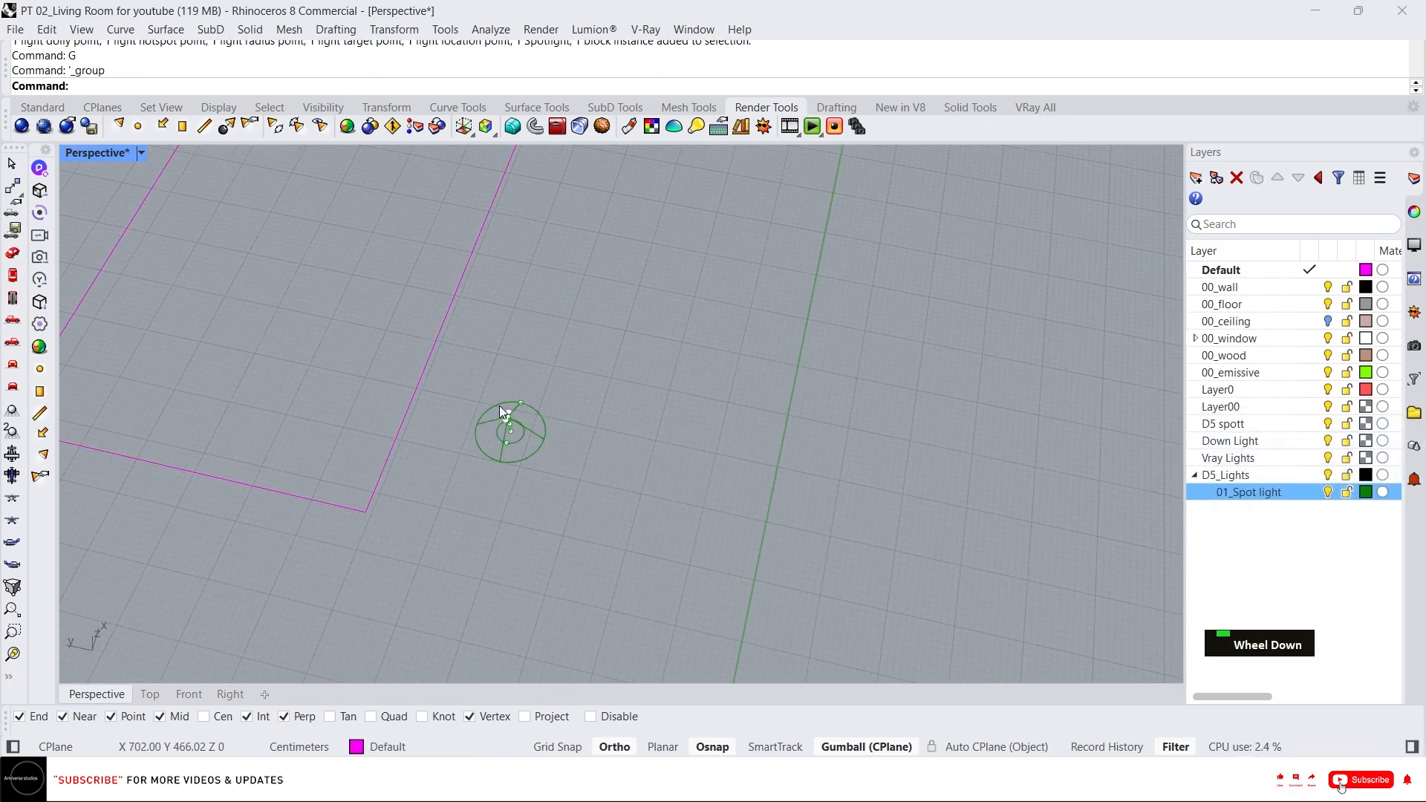
In Top view, move the spotlight group about 128 cm up onto the room's lower wall line.
click(149, 694)
scroll(501, 530, down, 10)
scroll(501, 546, up, 4)
click(491, 531)
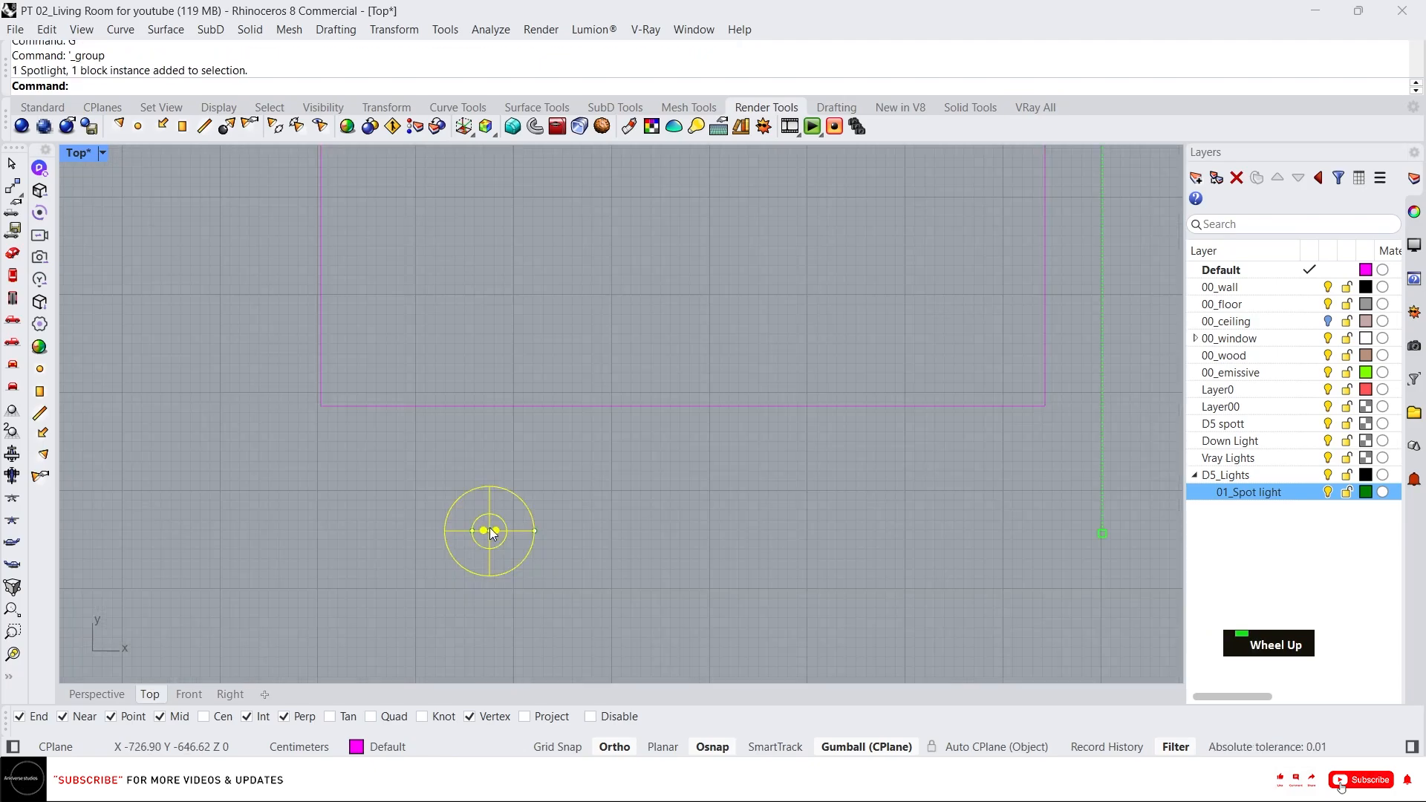
scroll(491, 529, up, 6)
scroll(509, 509, down, 12)
scroll(510, 515, down, 3)
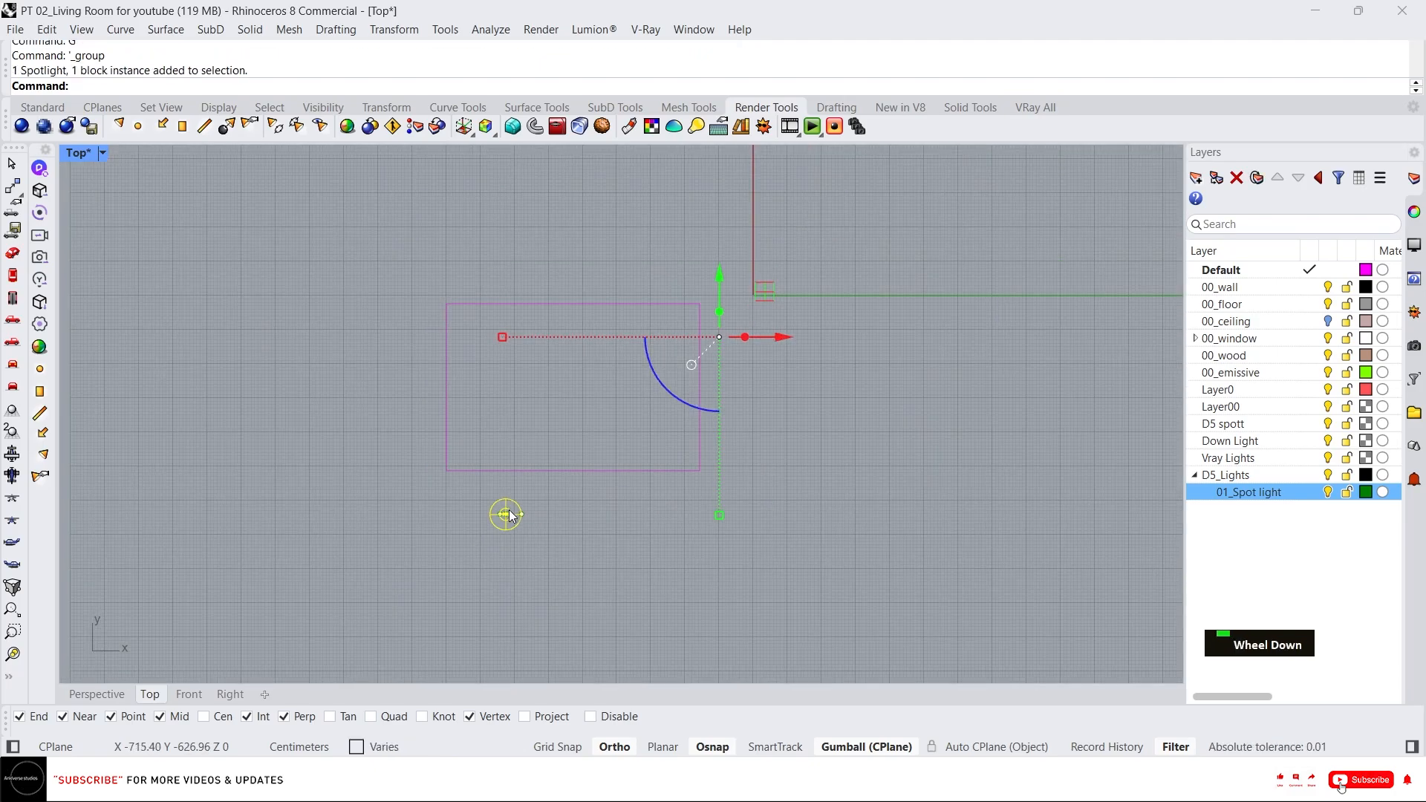
scroll(510, 514, up, 6)
drag(505, 493, 506, 452)
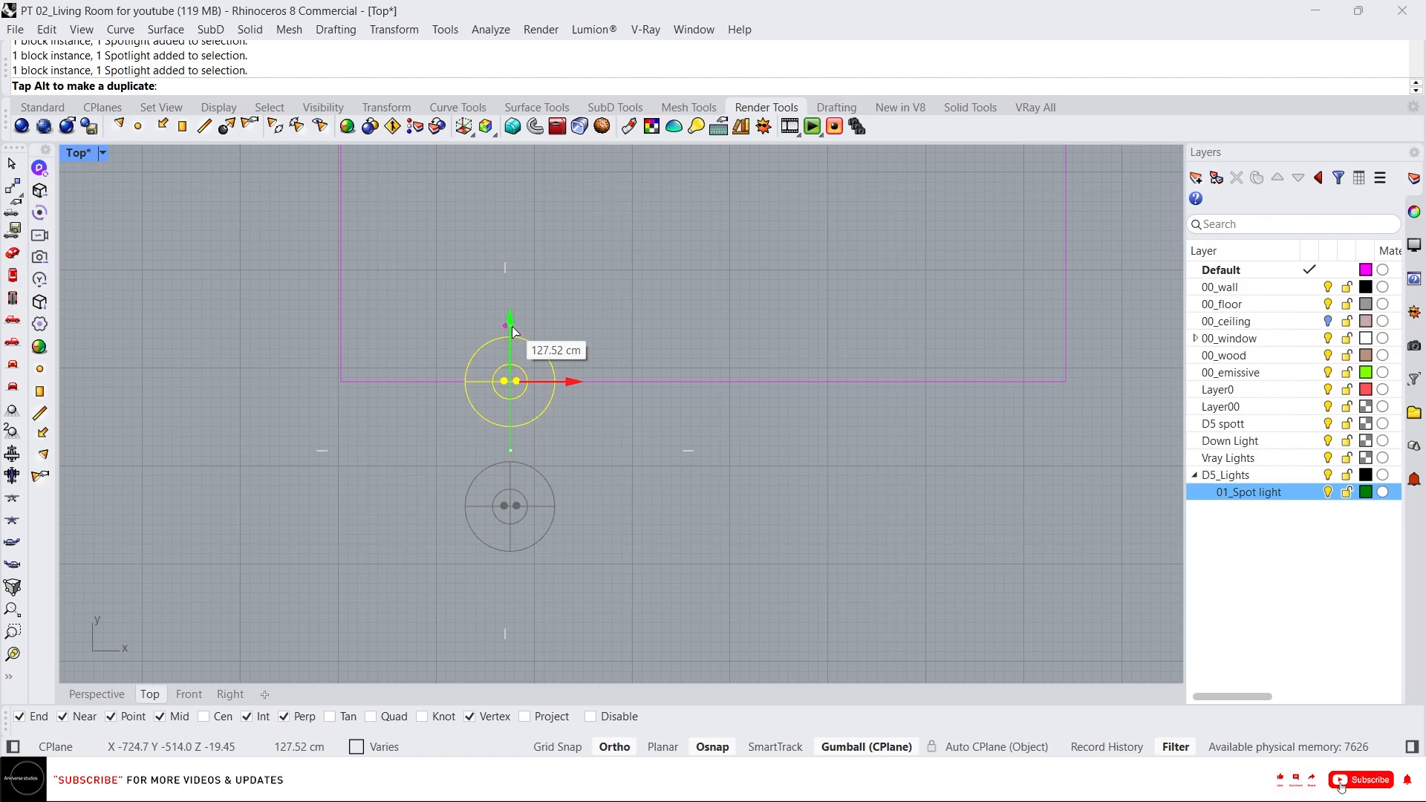
drag(511, 327, 513, 329)
scroll(542, 383, up, 2)
drag(567, 387, 800, 398)
scroll(457, 403, down, 4)
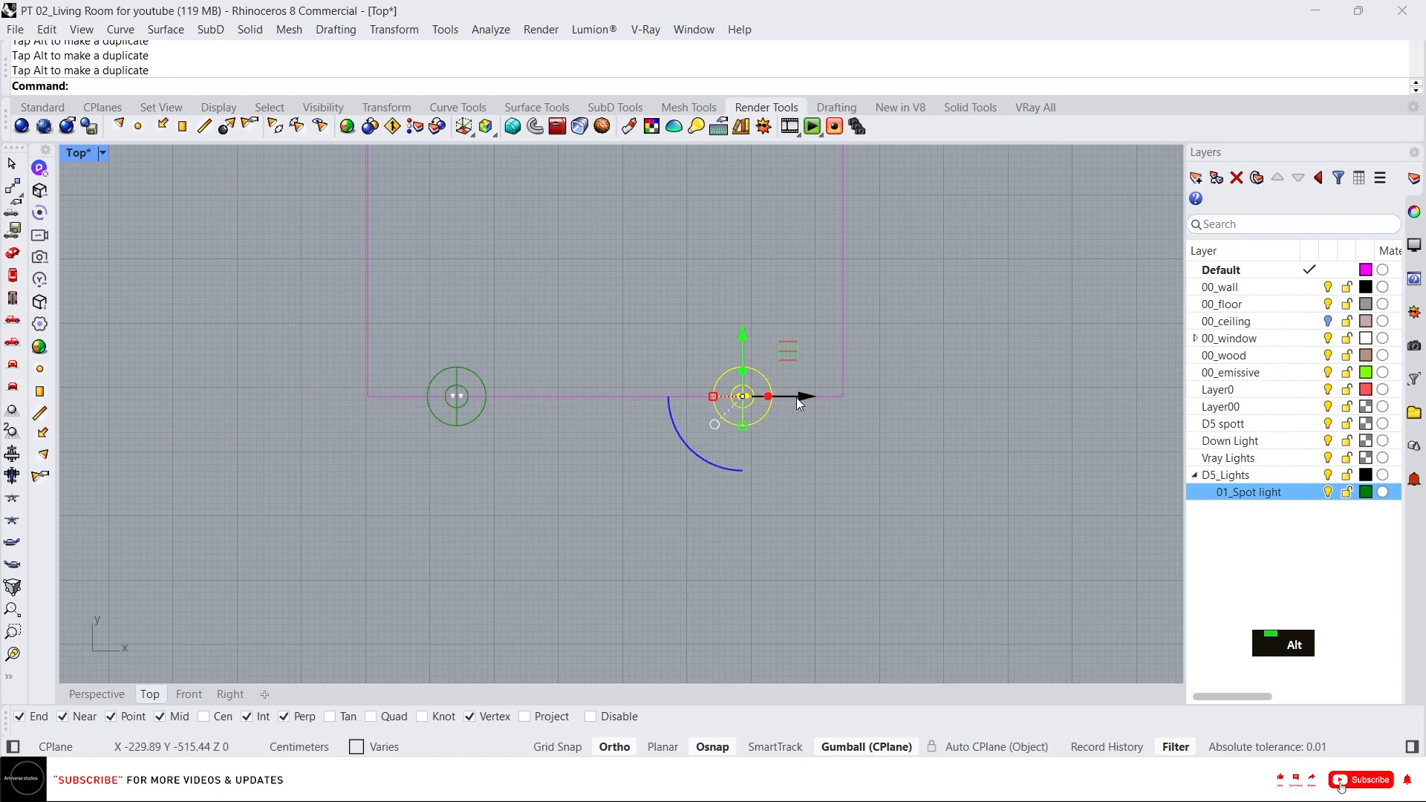
key(Delete)
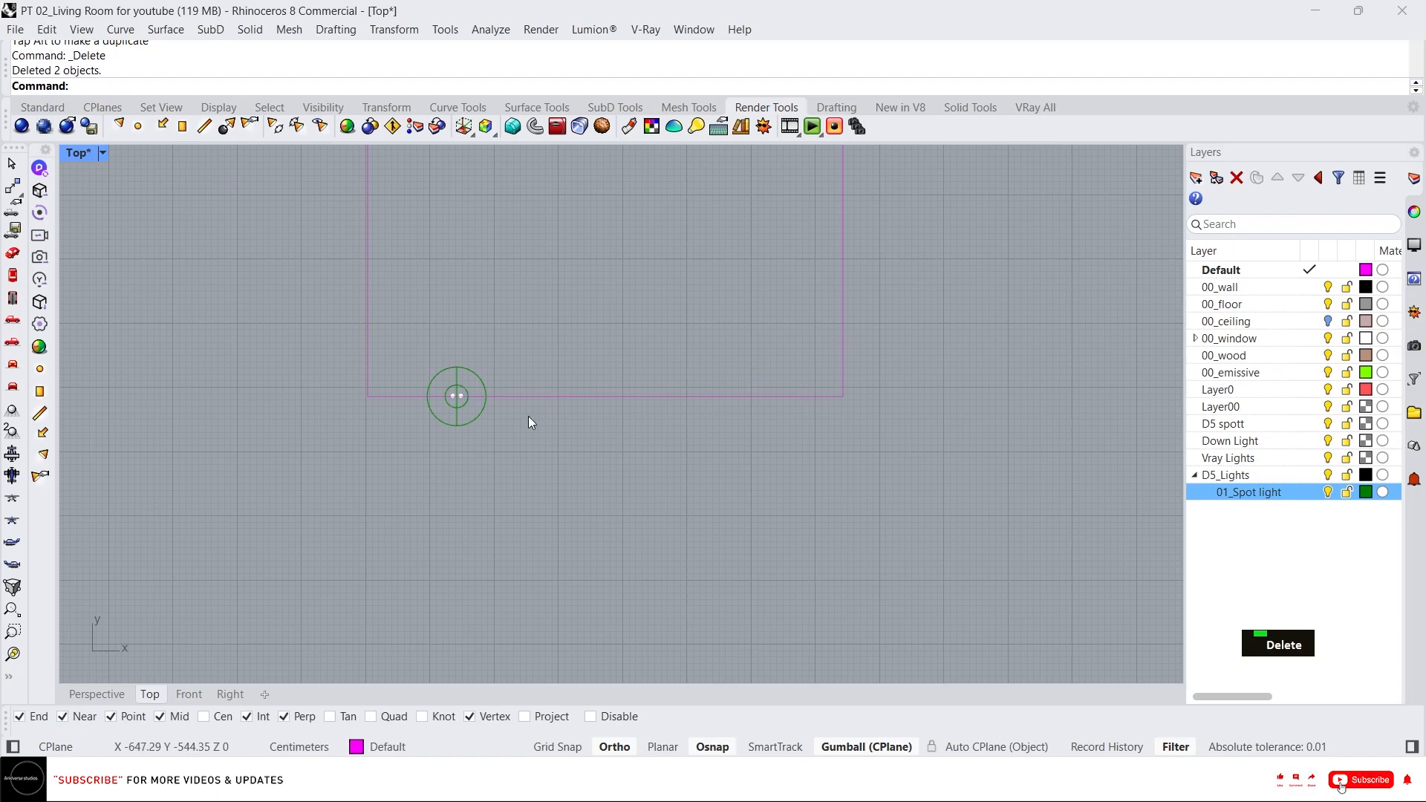
Mirror-copy the spotlight group across a vertical line near the room's middle.
click(479, 385)
text(mi)
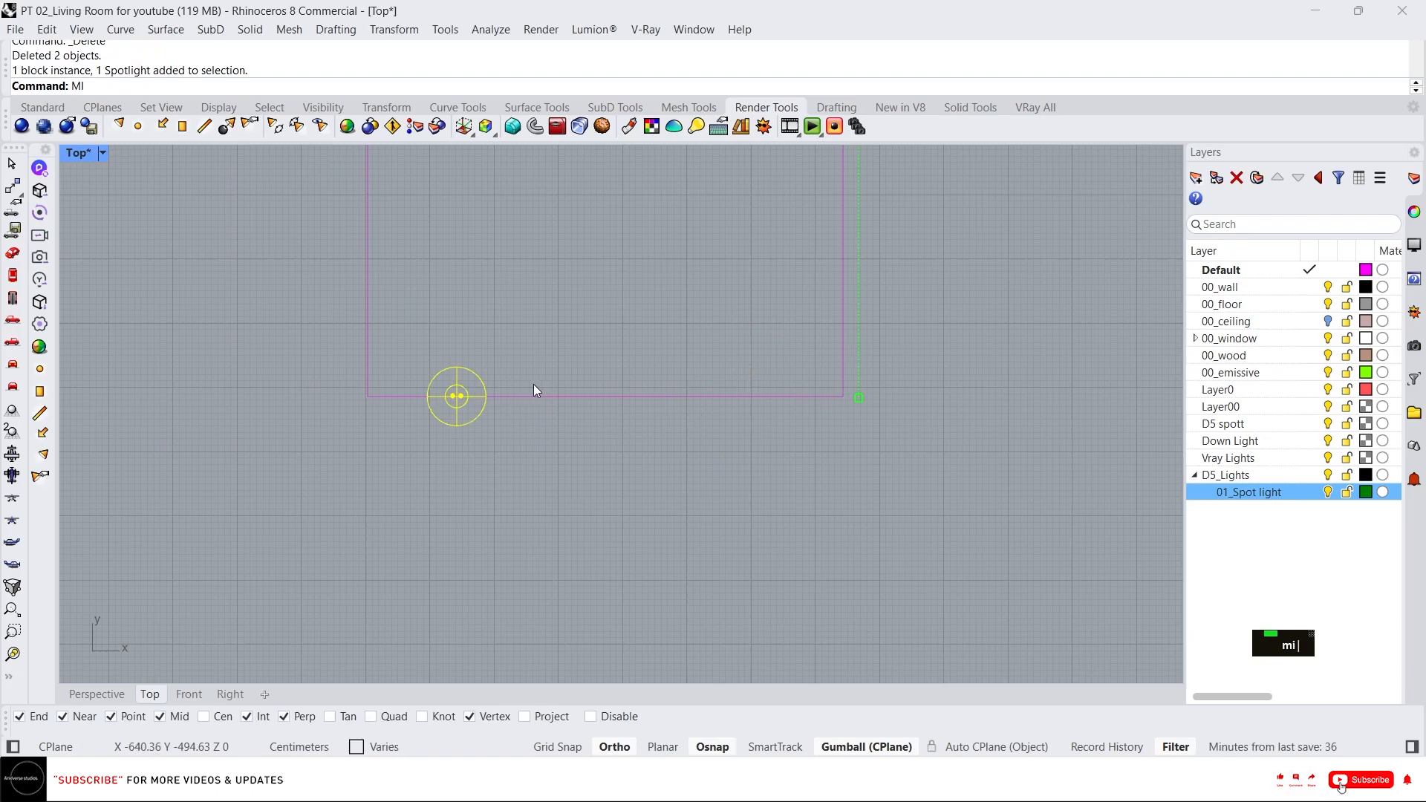
key(Return)
click(594, 396)
key(Escape)
key(space)
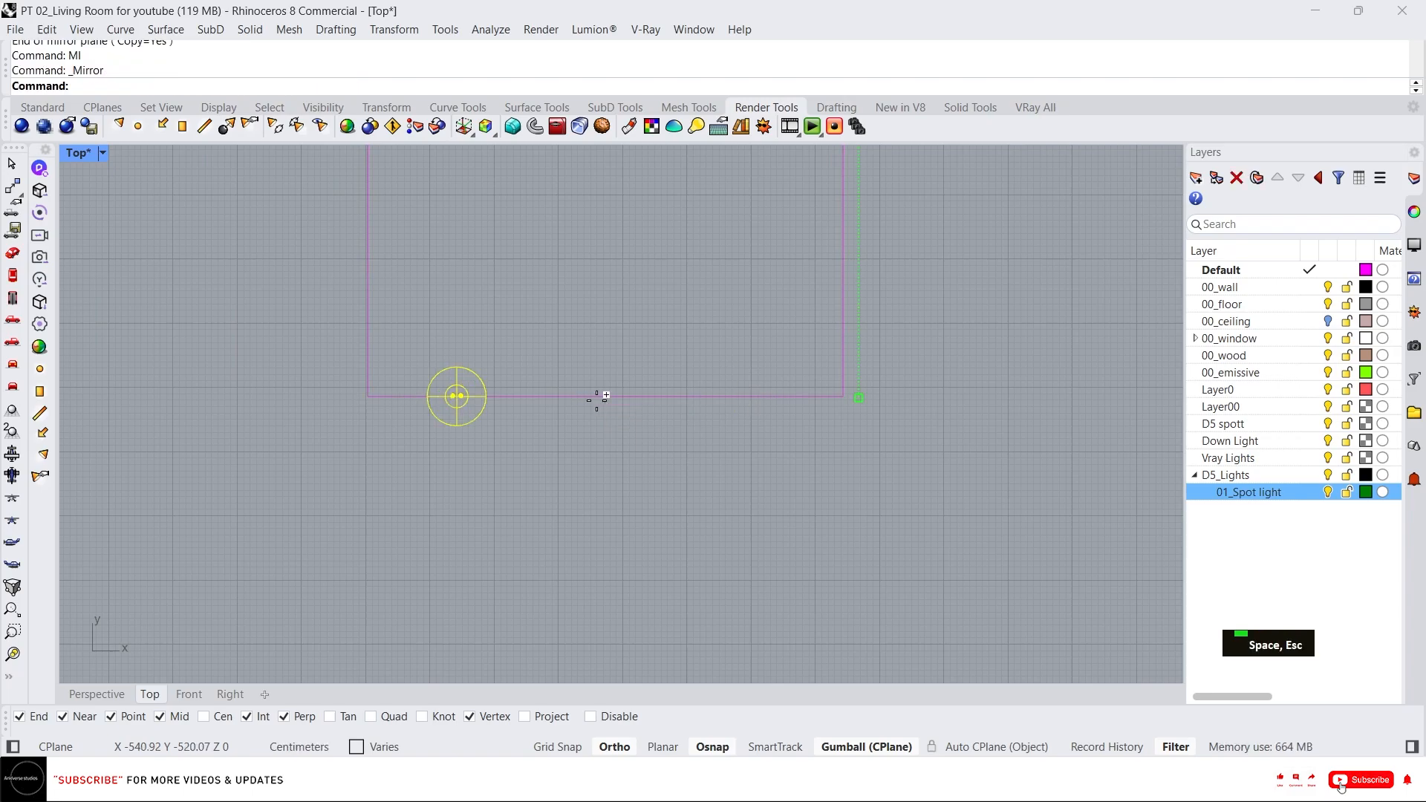
click(599, 398)
click(608, 328)
key(Escape)
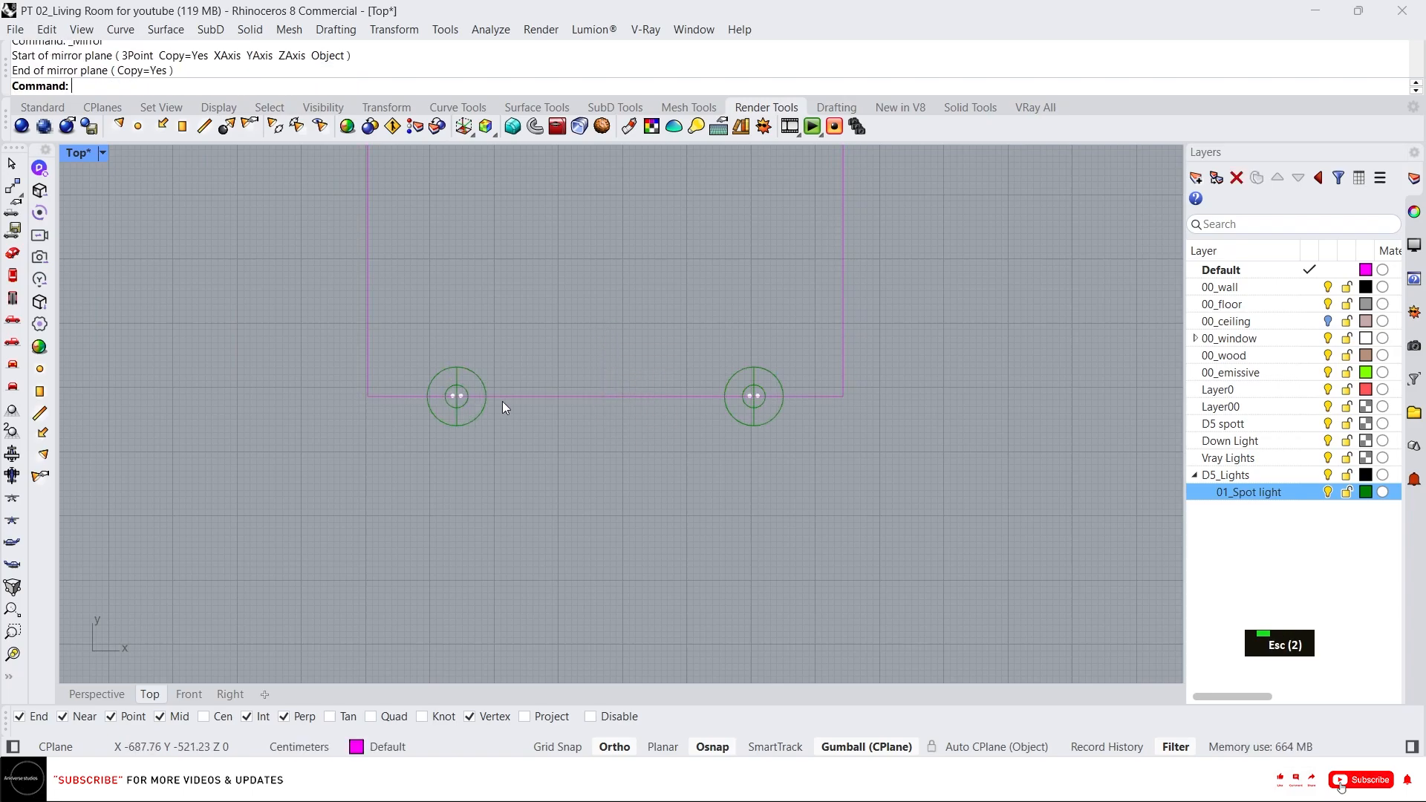
Rotate-copy a spotlight group 90° about the room's lower-left corner onto the left wall.
click(488, 388)
right_drag(523, 346, 576, 509)
text(r)
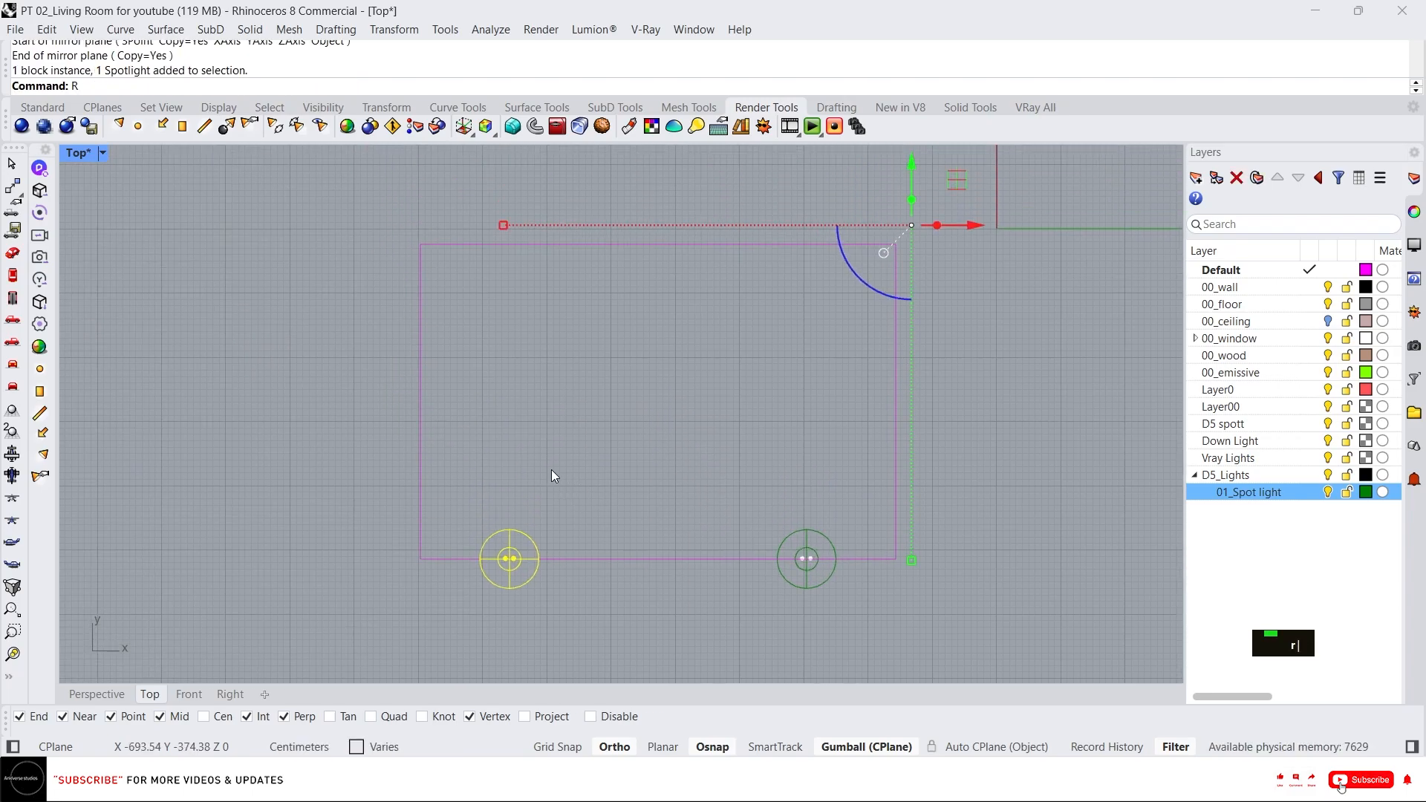
text(o)
key(space)
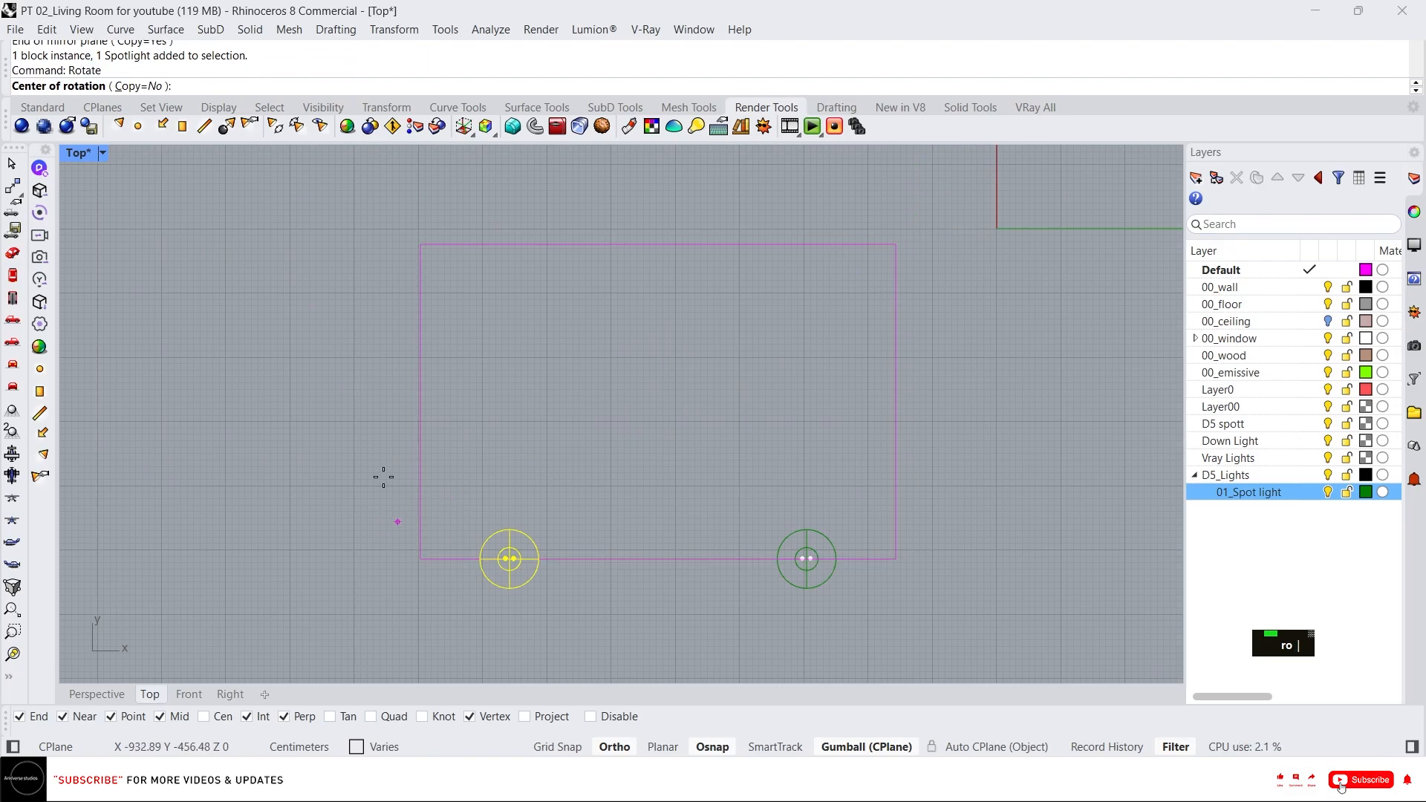
click(141, 86)
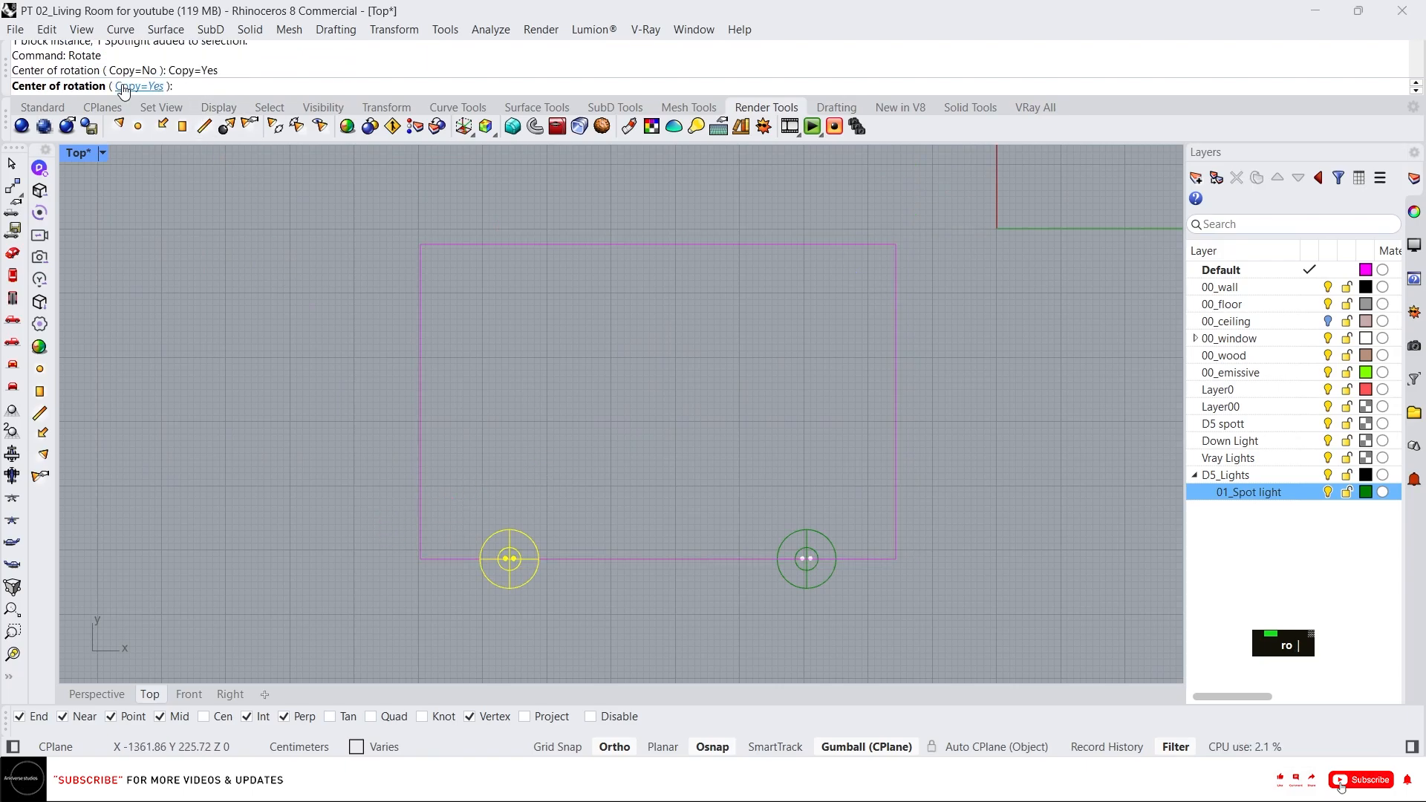
click(420, 558)
click(526, 505)
click(484, 347)
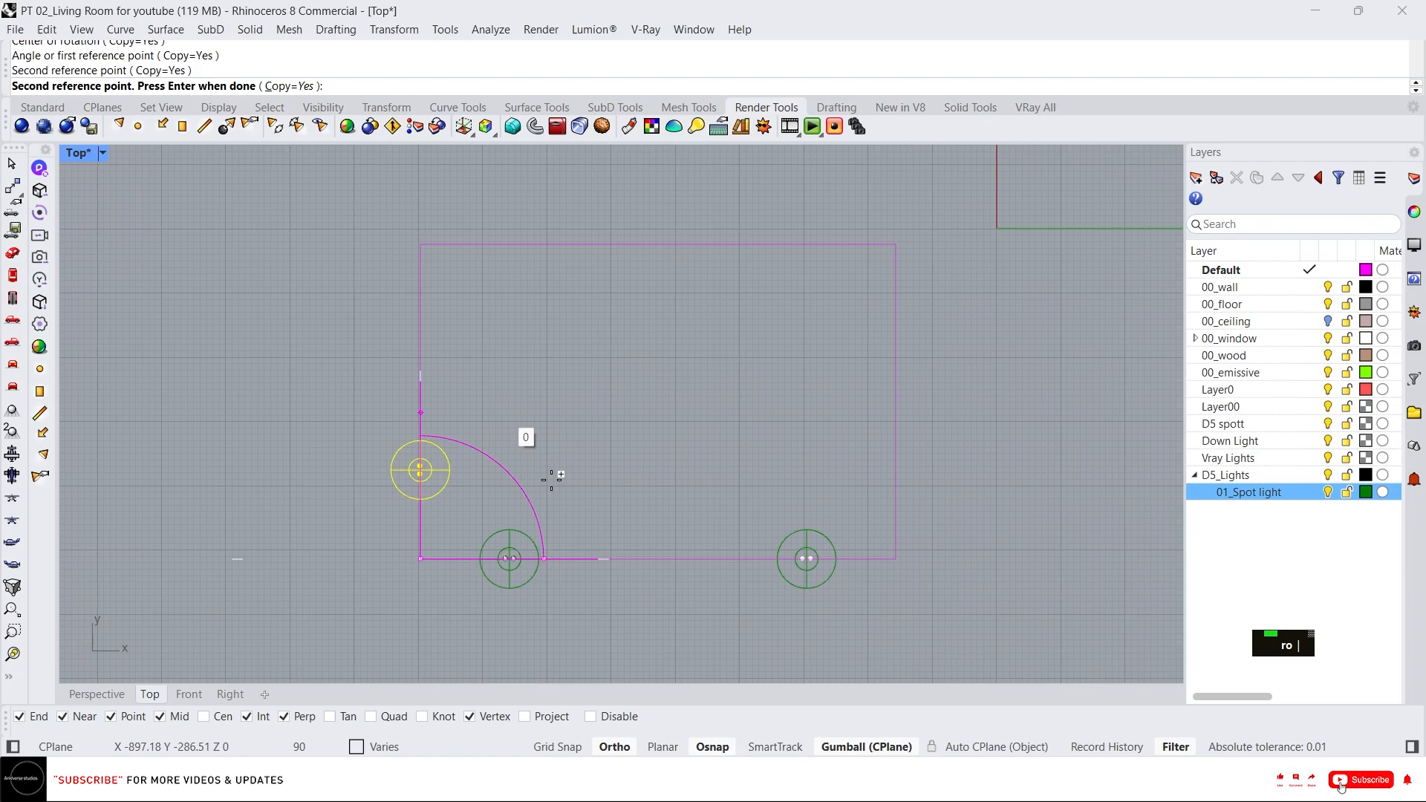
key(Escape)
key(Escape)
Mirror-copy the left-wall spotlight group across a horizontal line to add another on the same wall.
click(440, 501)
text(mi)
key(space)
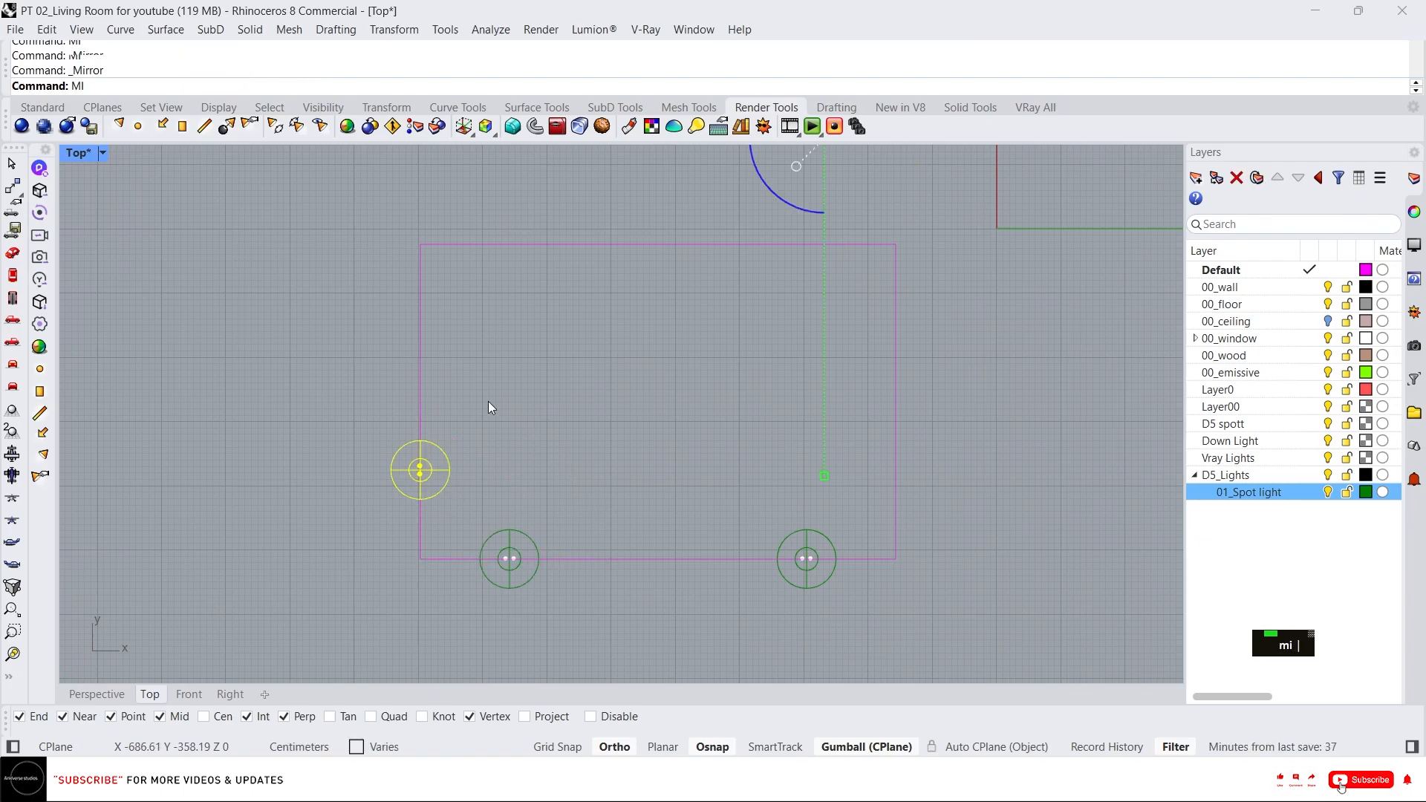
click(420, 401)
click(550, 401)
key(Escape)
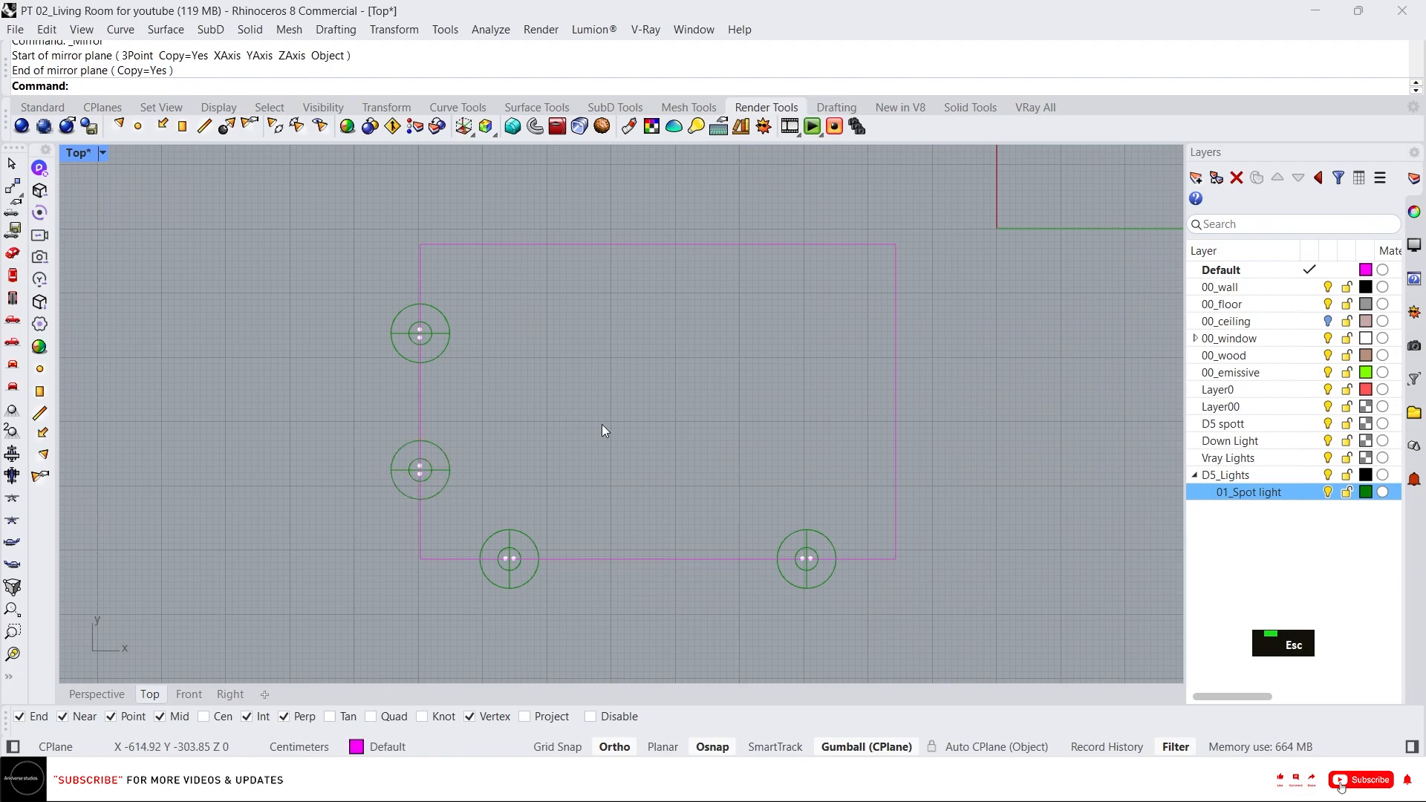
Move the lower left-wall spotlight group 10 cm down along the Y axis.
click(443, 465)
scroll(631, 323, down, 4)
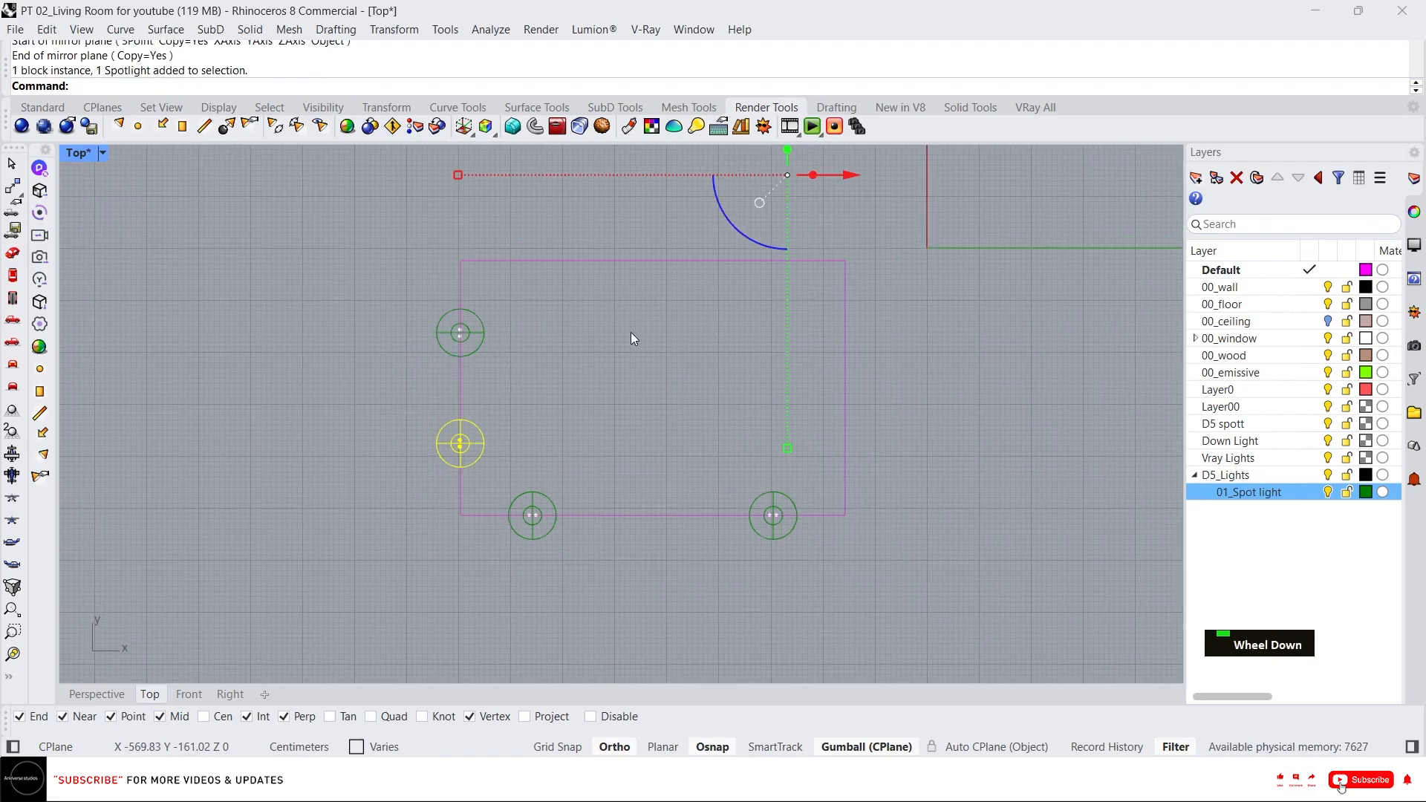
right_drag(747, 194, 745, 260)
drag(758, 207, 758, 219)
key(ctrl+z)
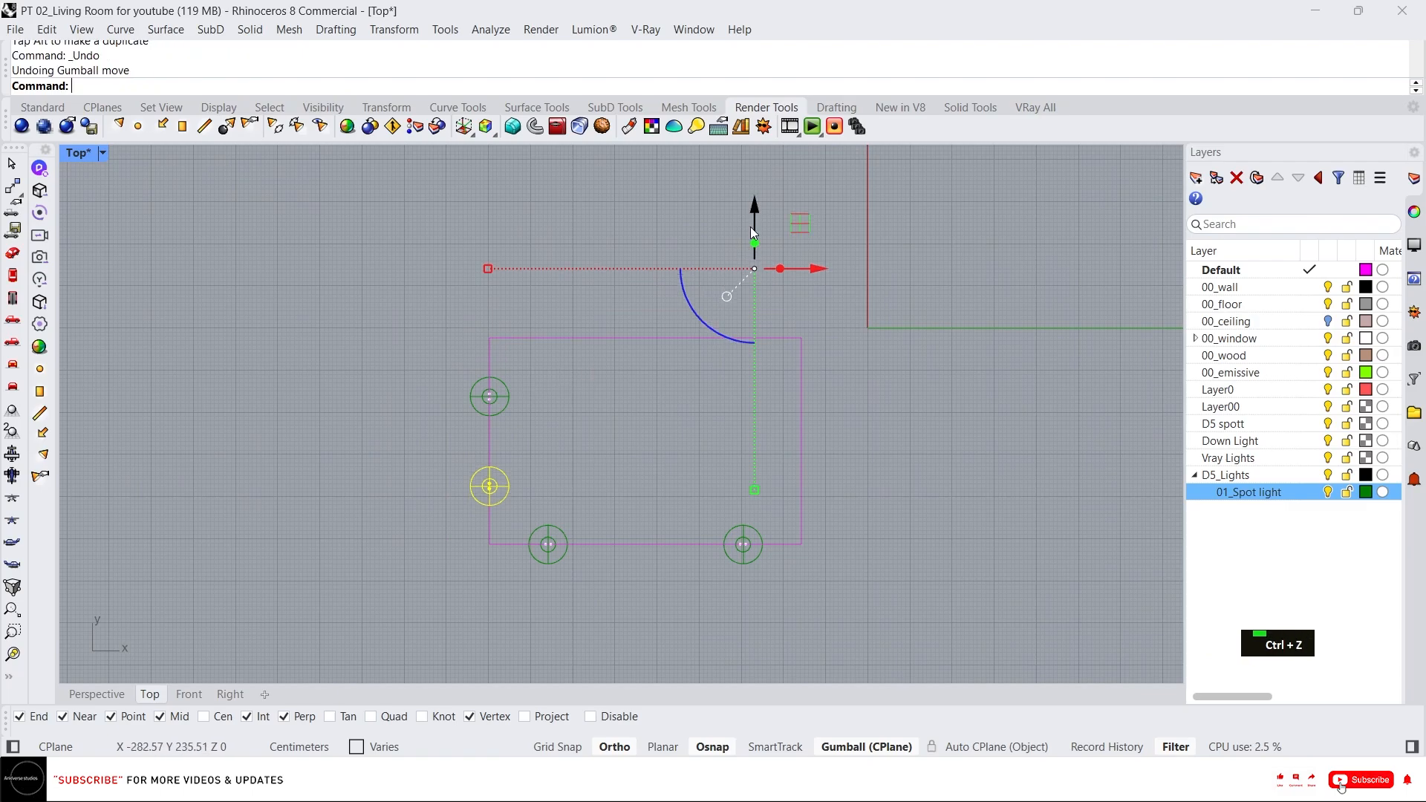
click(756, 210)
text(-)
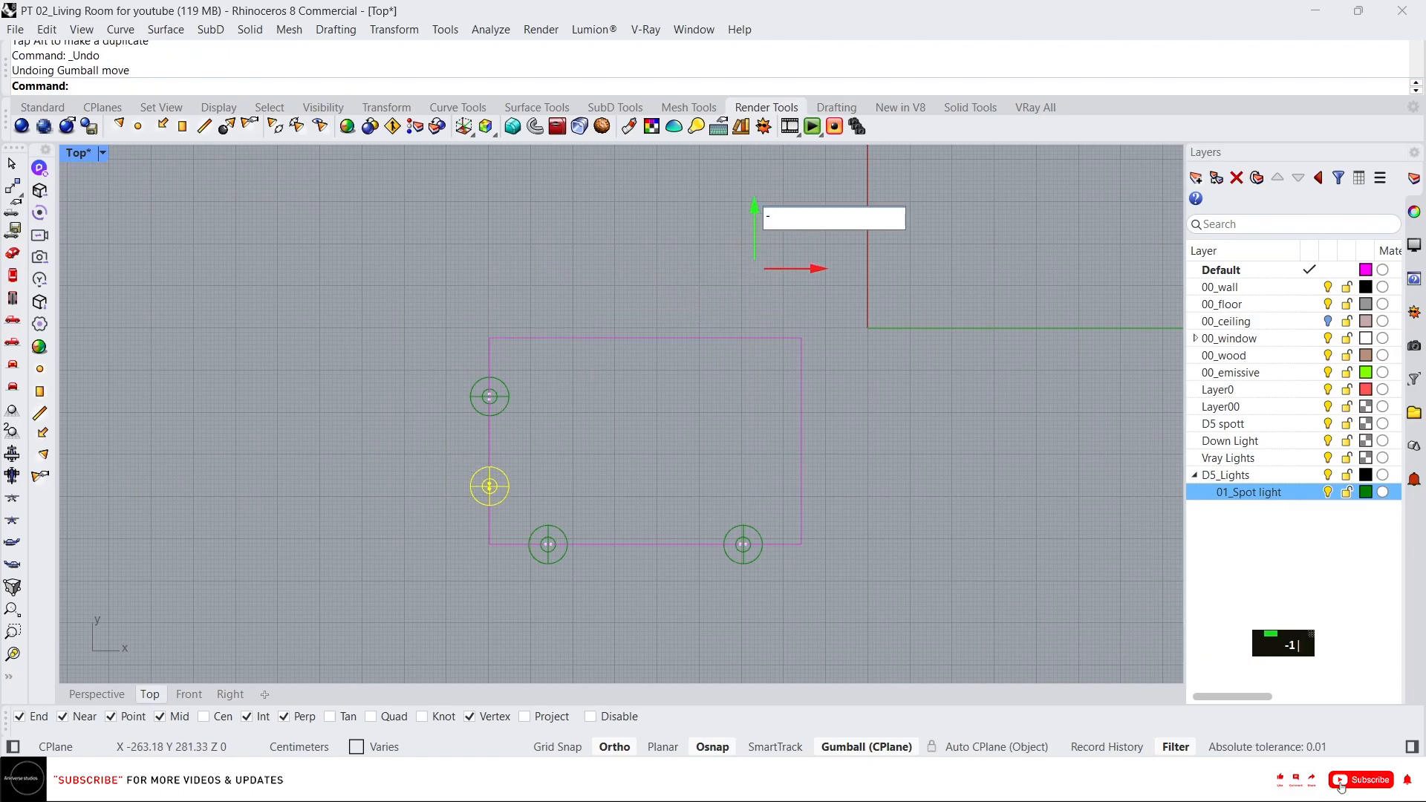
text(10)
key(Return)
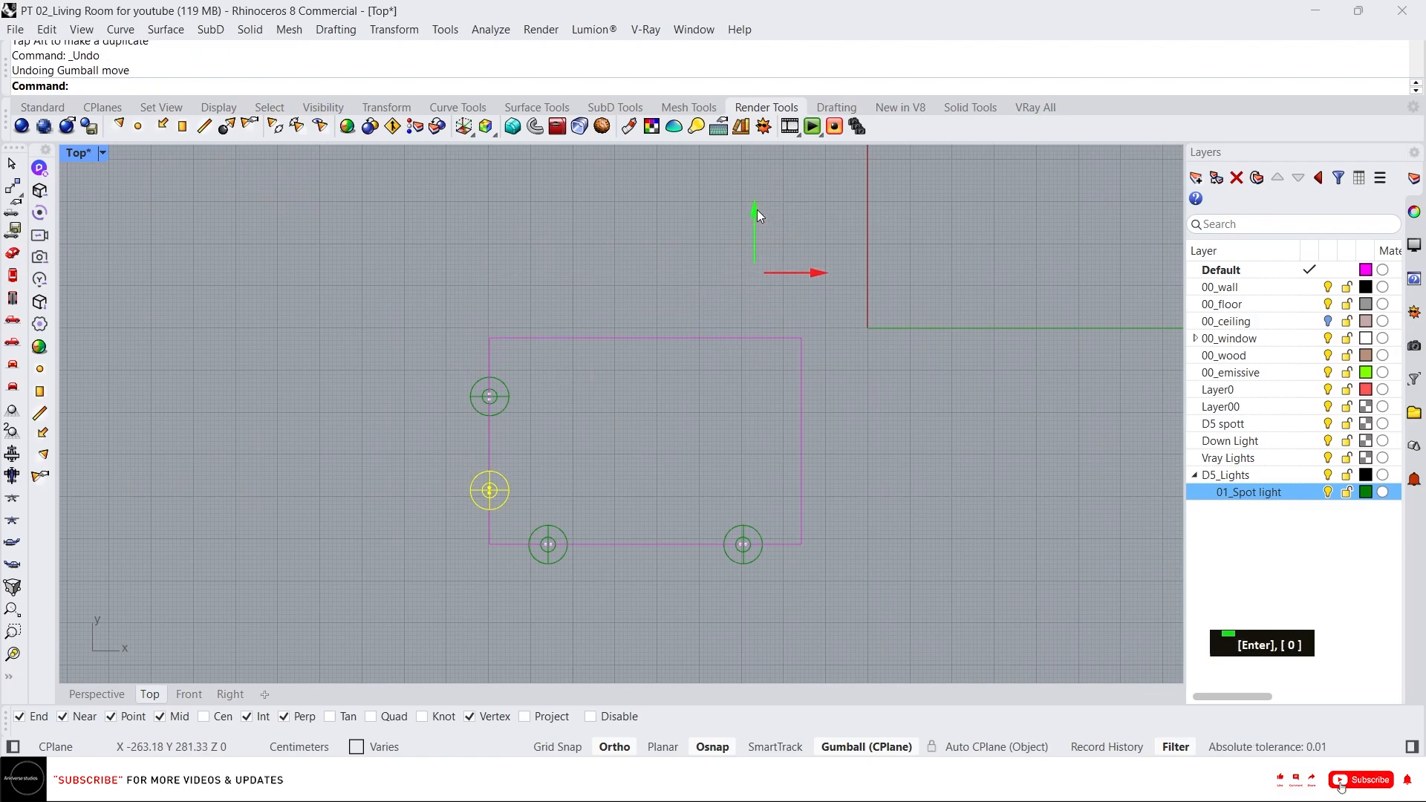
click(756, 210)
key(Escape)
key(Escape)
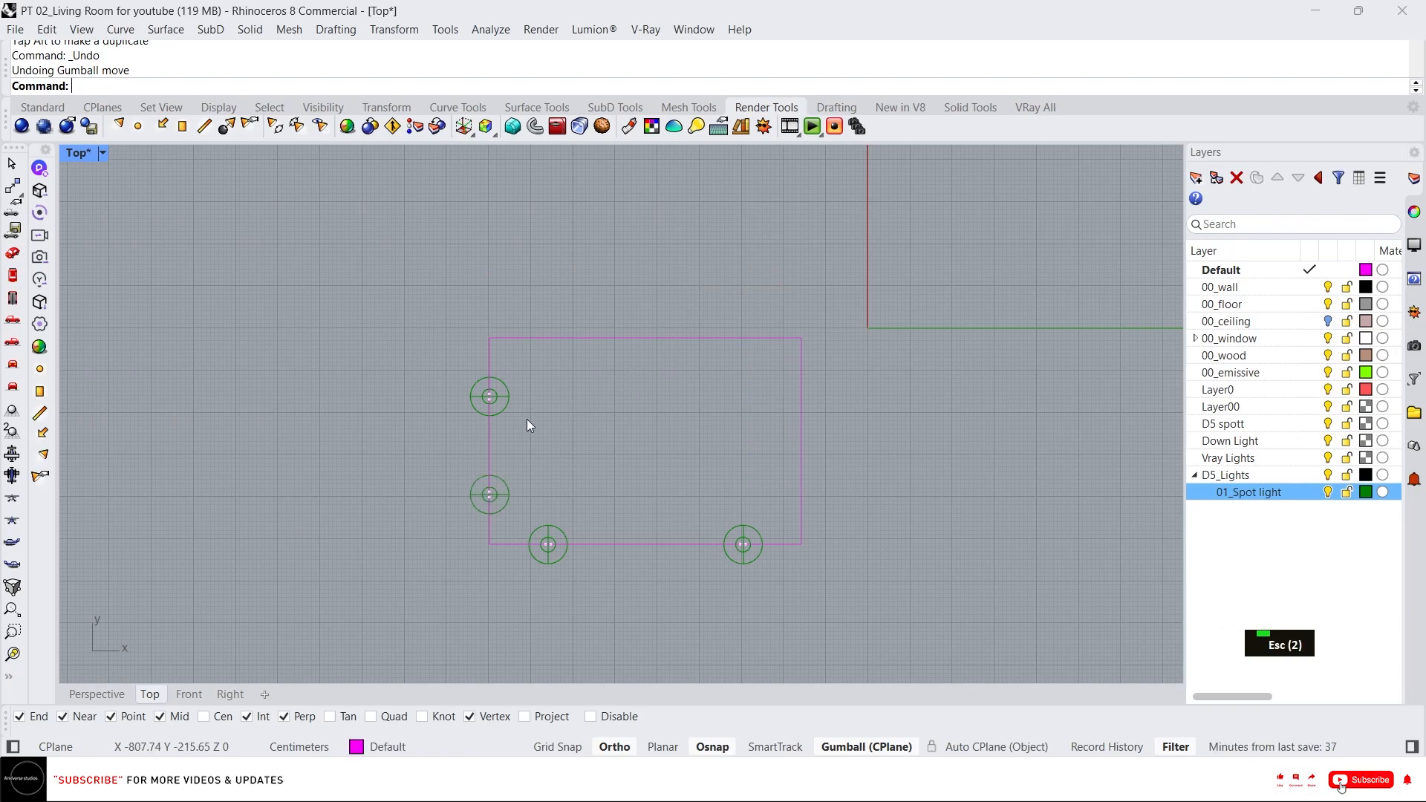
Move the upper left-wall spotlight group 10 cm up along the Y axis.
click(507, 407)
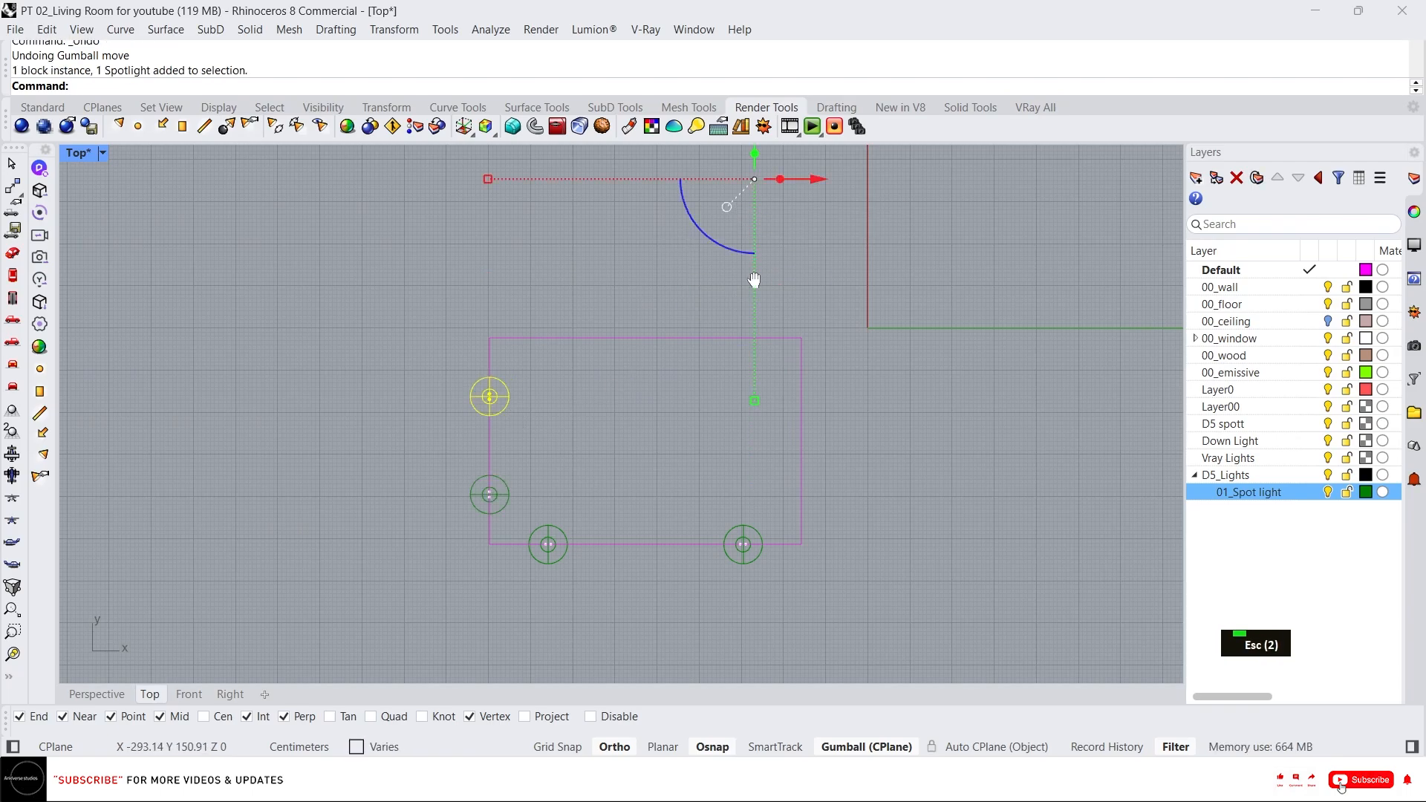
right_drag(759, 115, 756, 190)
click(756, 190)
text(10)
key(Return)
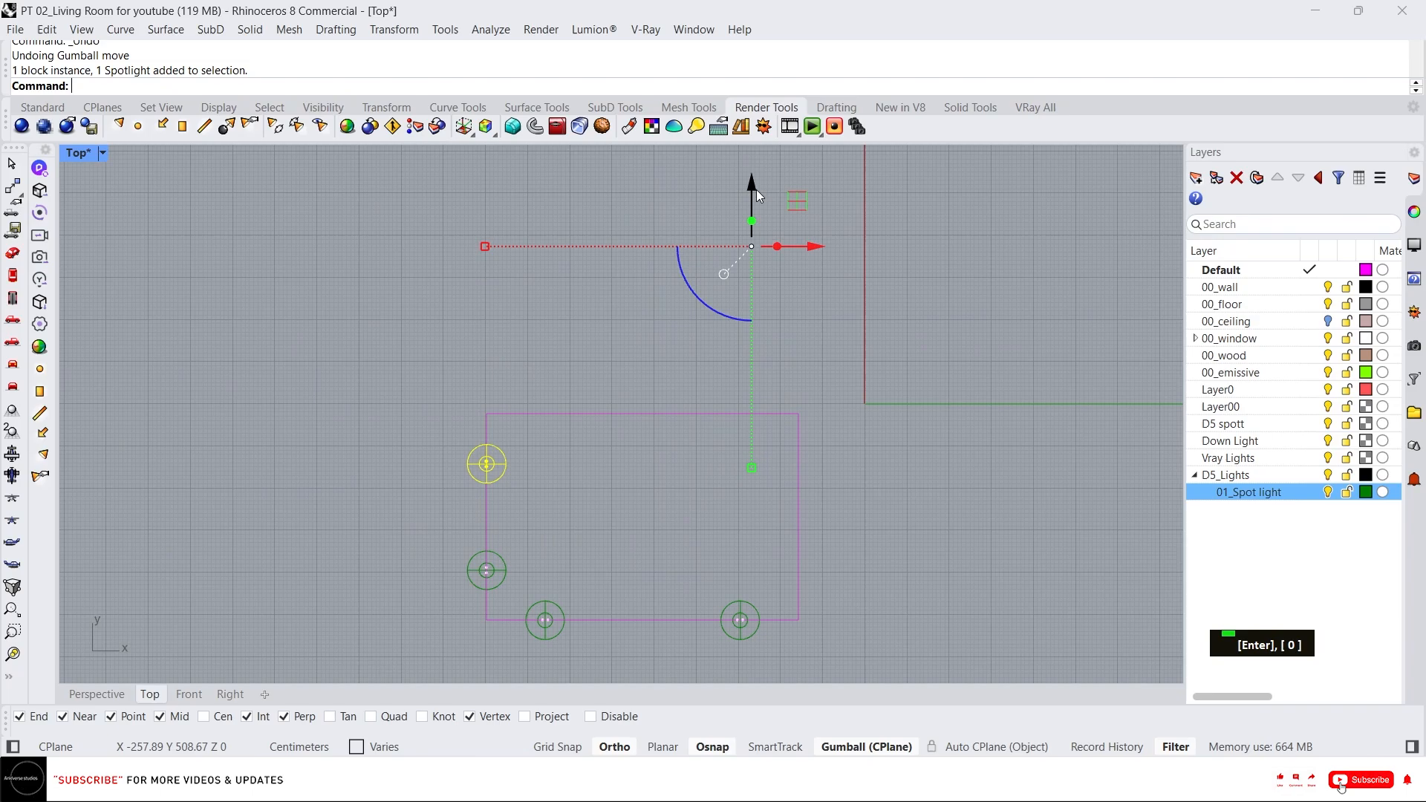
key(Escape)
Move the bottom-left spotlight group 10 cm along the negative X axis.
click(548, 620)
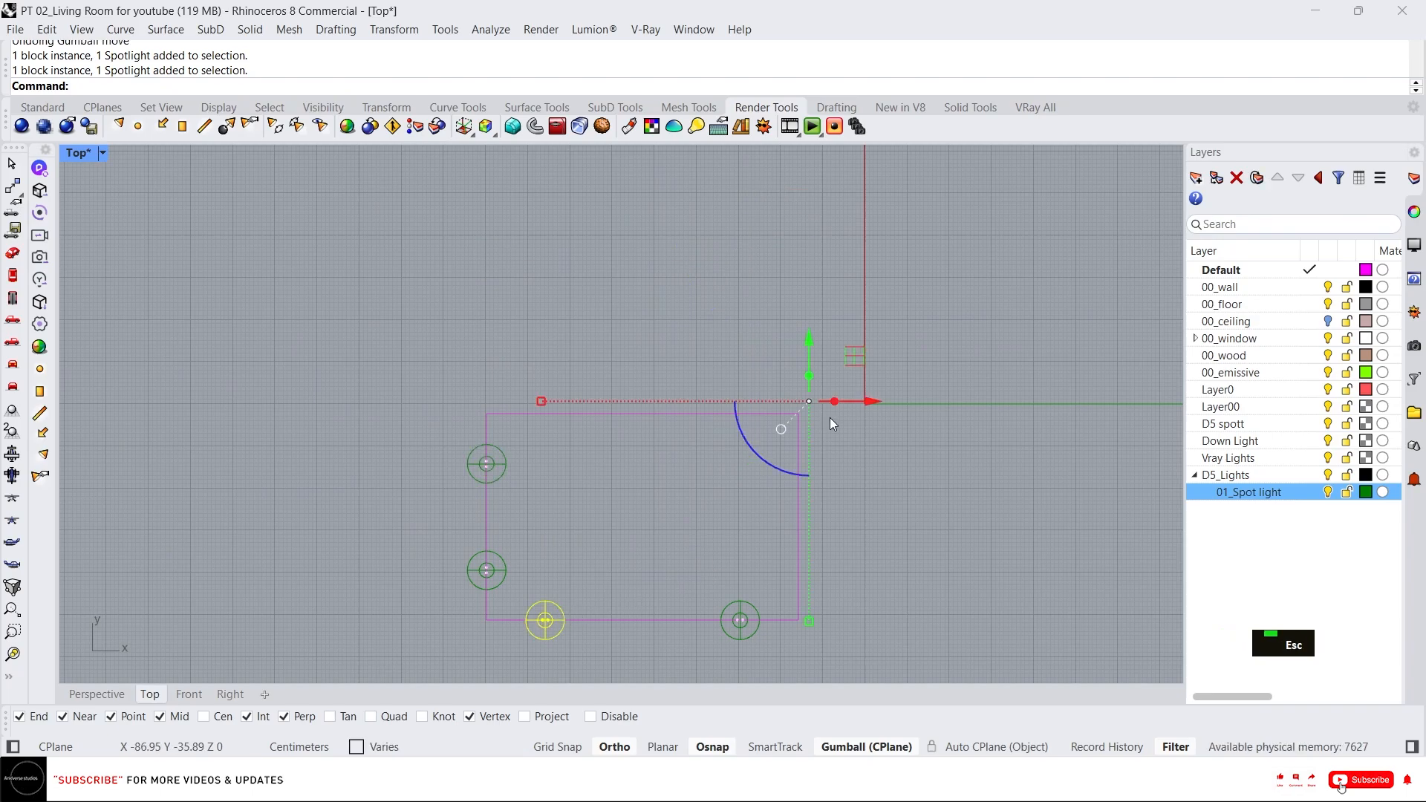
click(865, 403)
text(-)
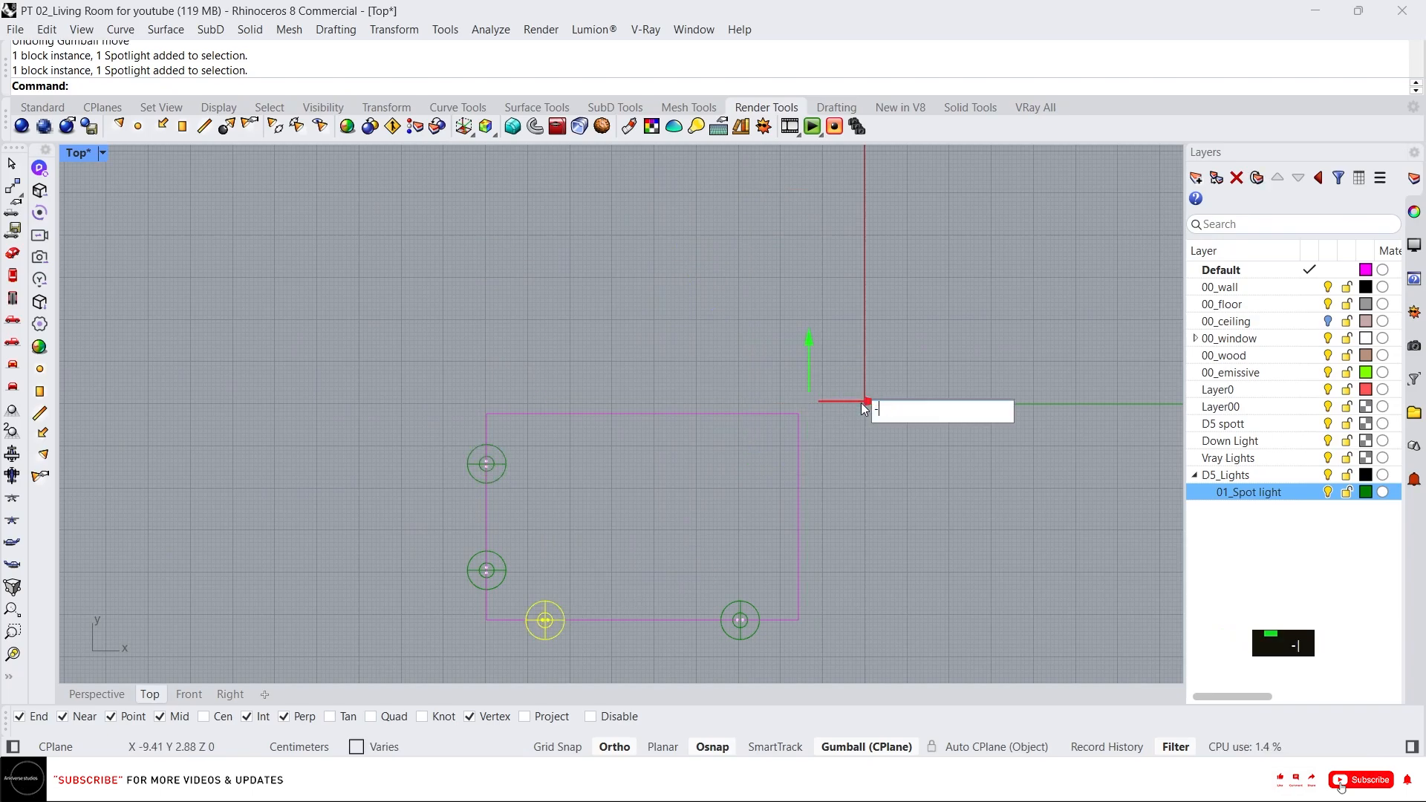
text(10)
key(Return)
key(Escape)
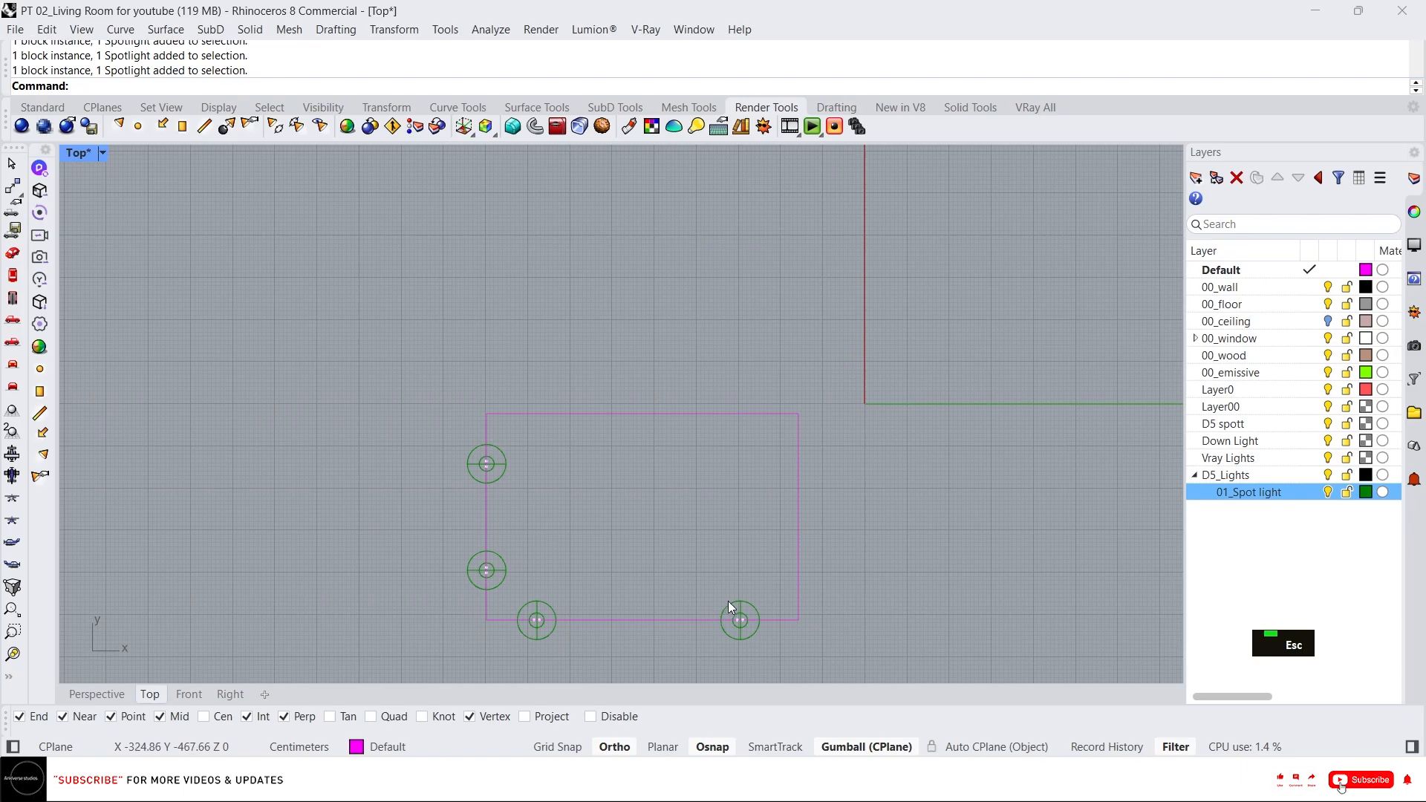
Move the bottom-right spotlight group 2 cm along the X axis.
click(729, 603)
click(1065, 403)
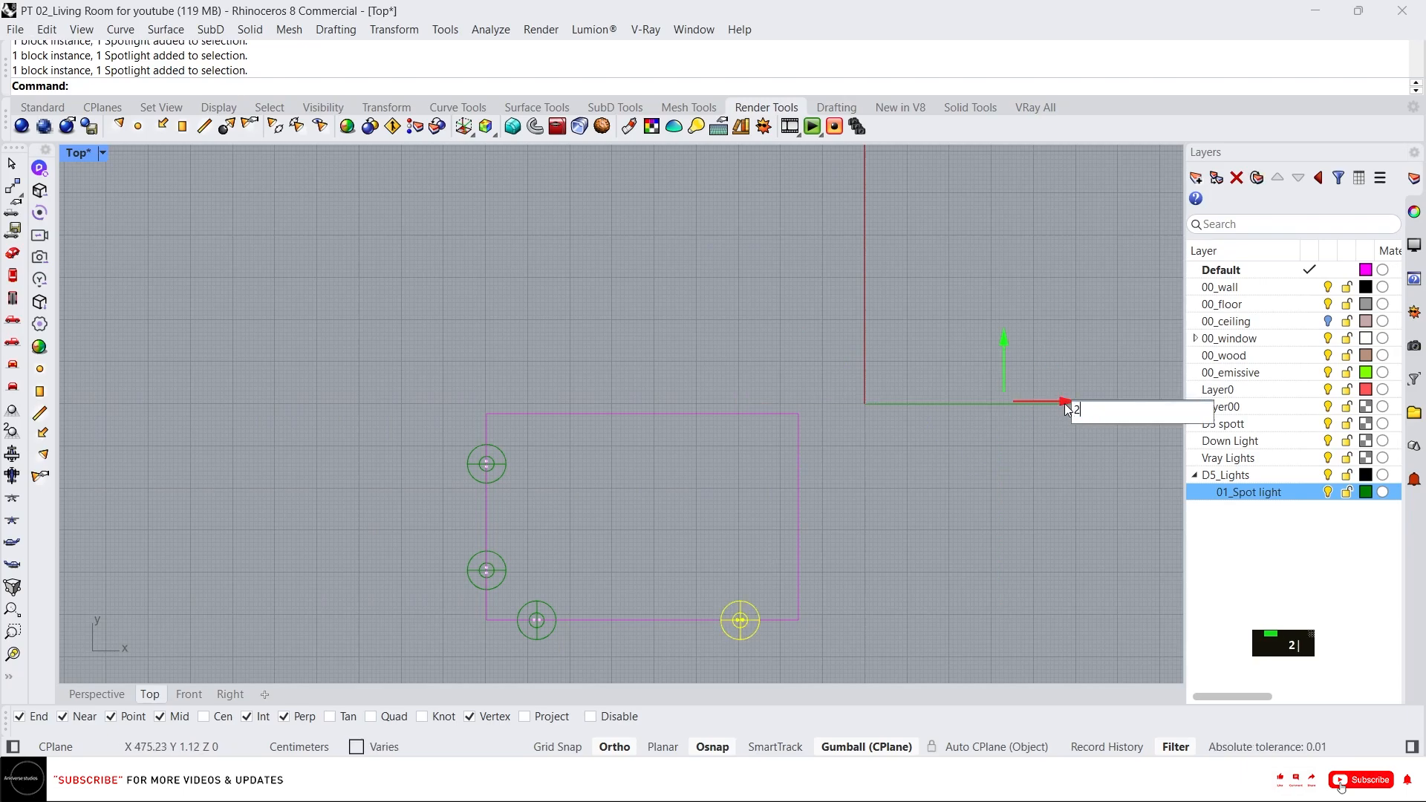
text(2)
key(Return)
key(Escape)
key(Escape)
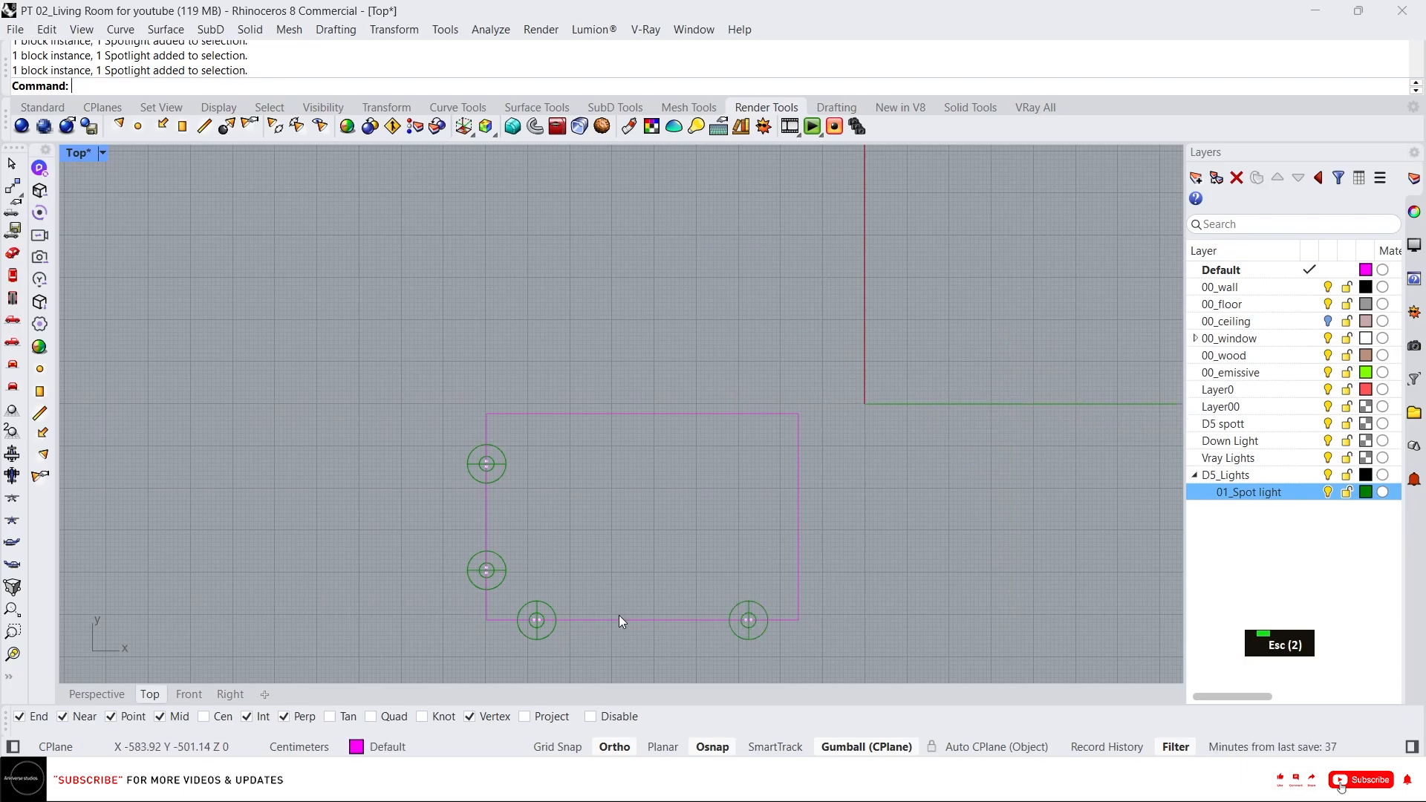
Draw a short vertical helper polyline up from the middle of the guide rectangle's bottom edge.
key(space)
click(643, 619)
click(642, 553)
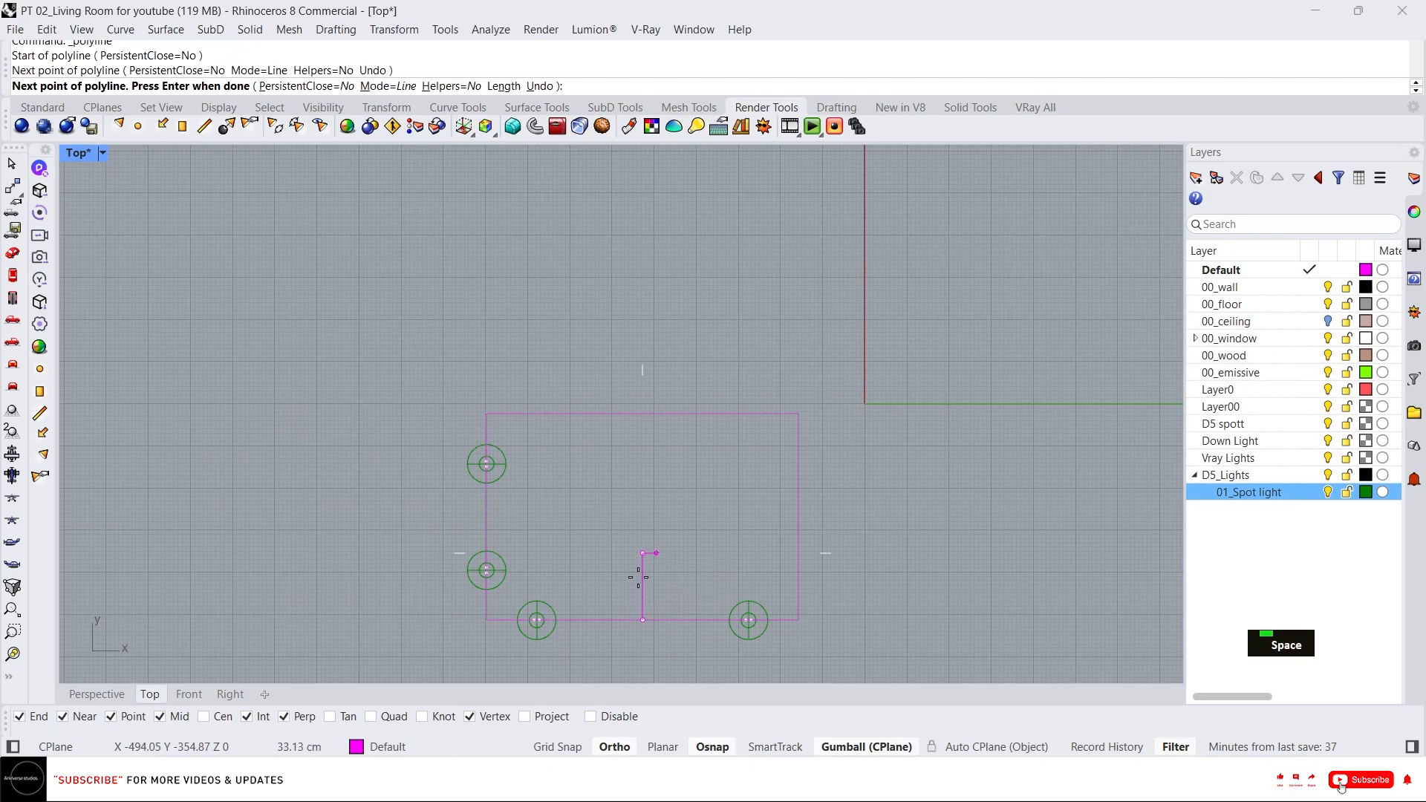
key(space)
Copy the bottom-left spotlight group to the helper line at the middle of the bottom edge, then delete the helper line.
click(555, 623)
scroll(571, 626, up, 6)
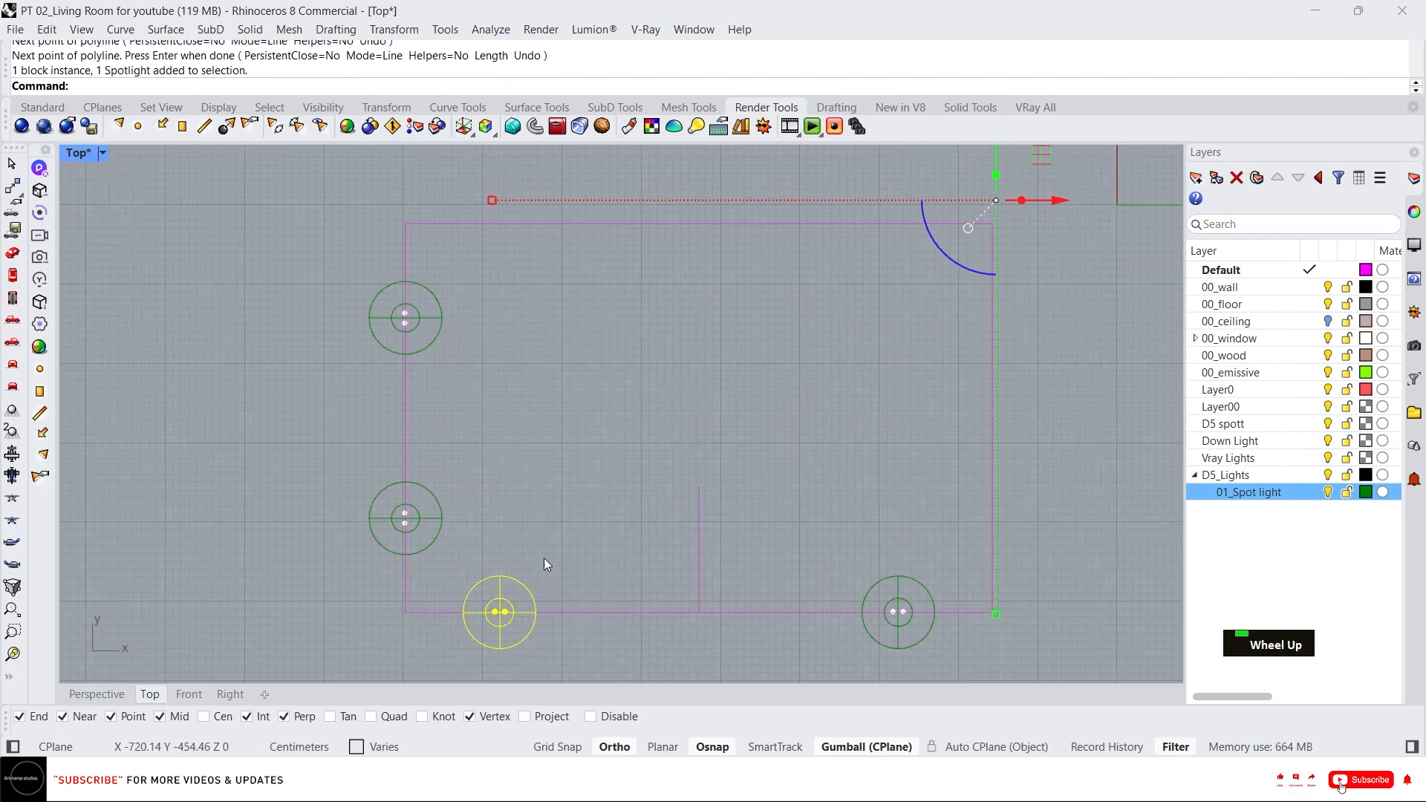
text(c)
key(space)
click(498, 587)
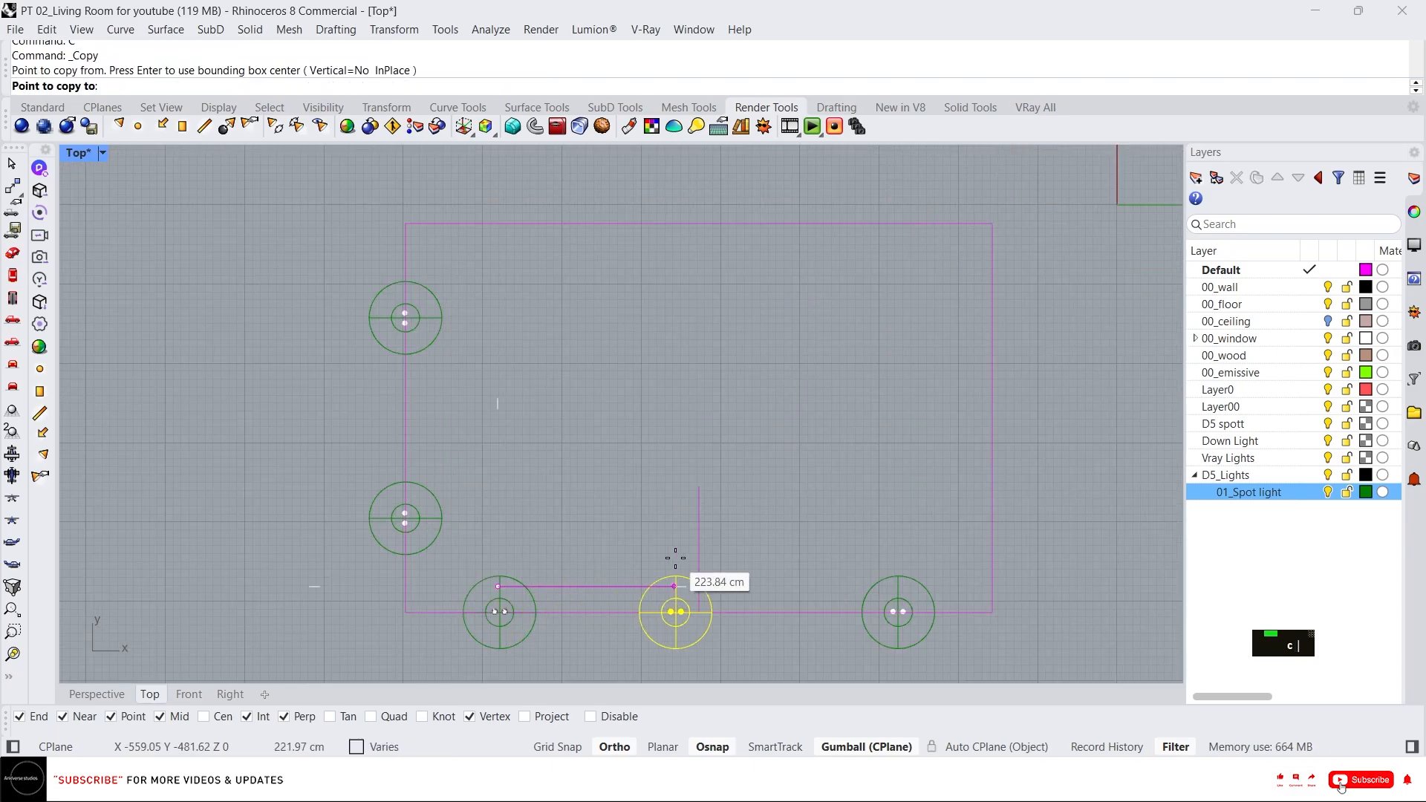
click(700, 587)
key(Escape)
key(Escape)
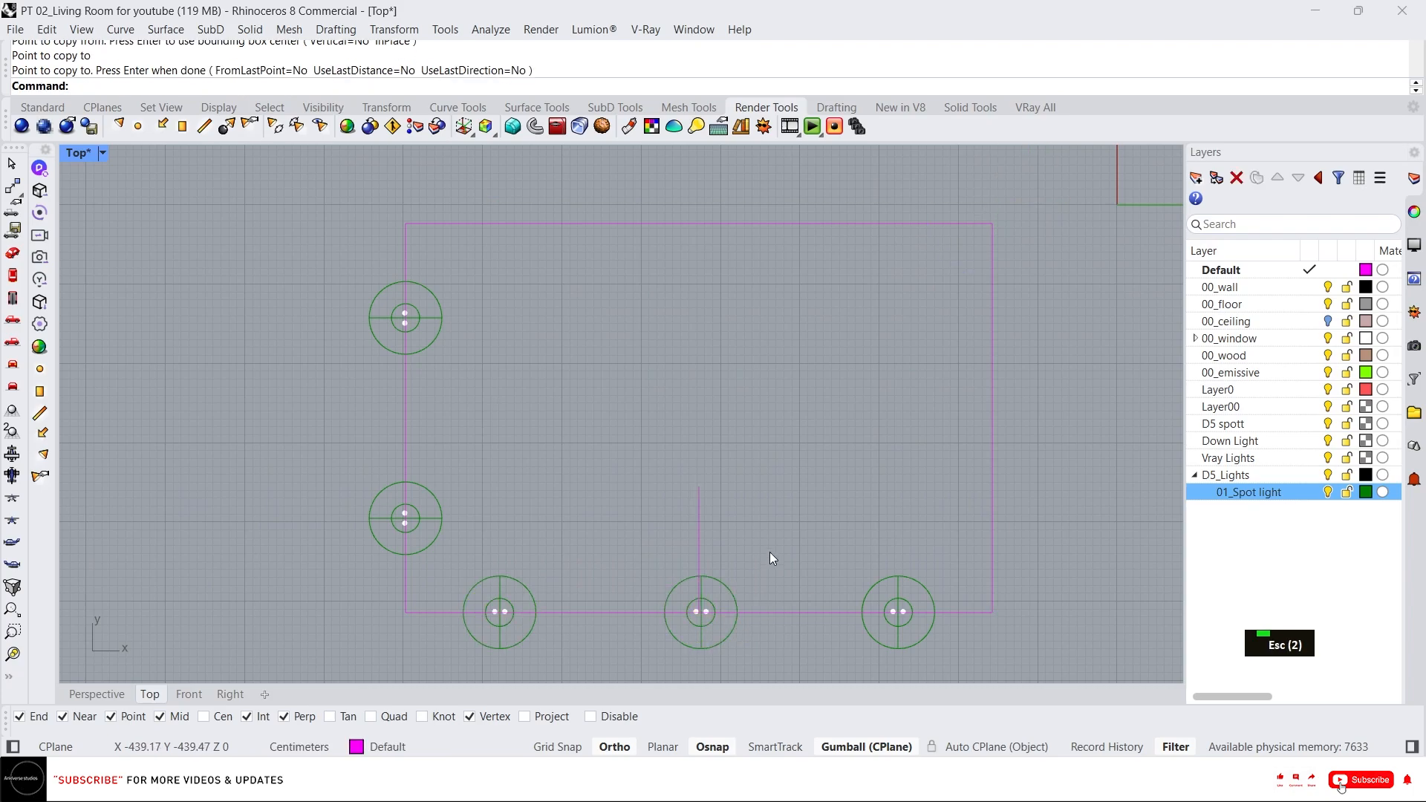
key(Delete)
scroll(764, 551, down, 3)
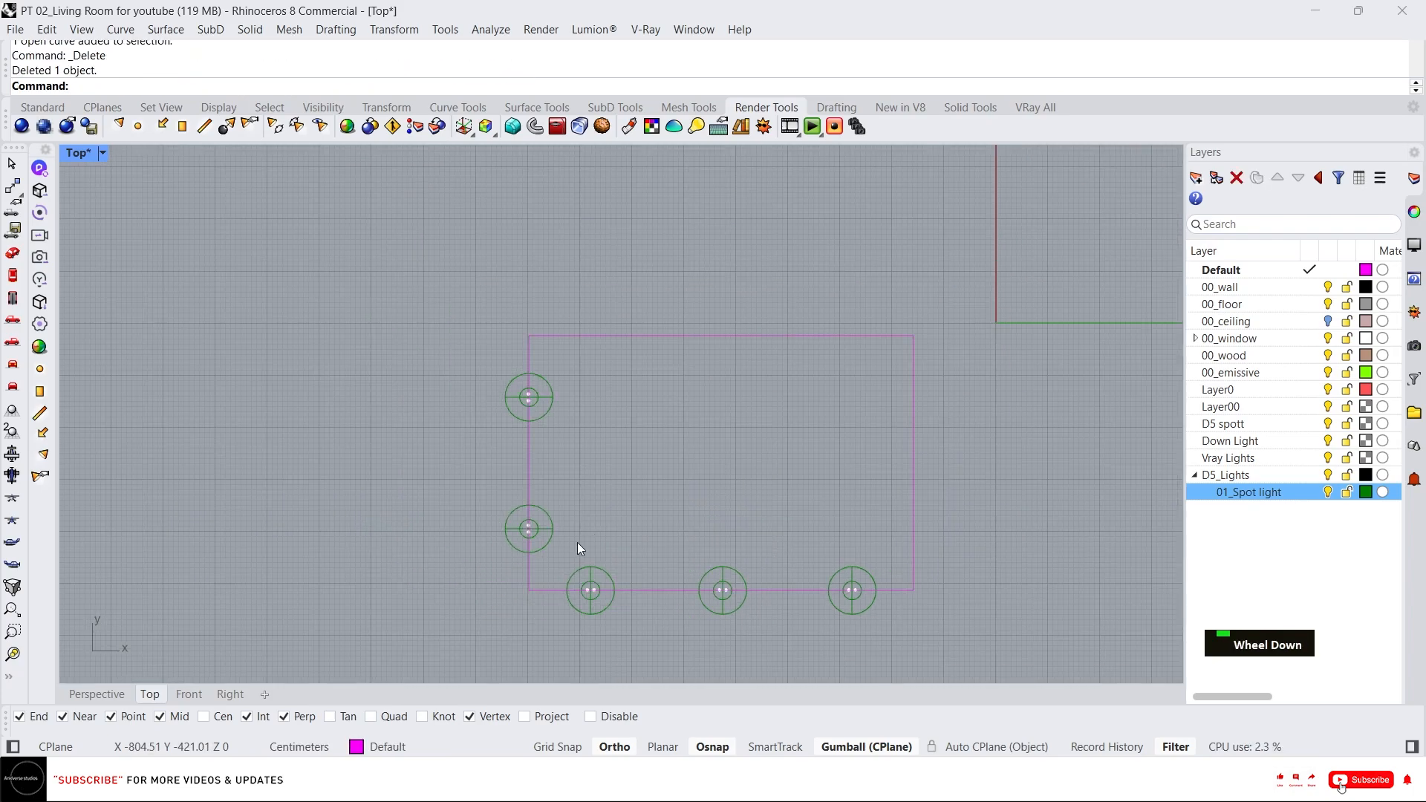
Mirror a copy of the bottom row of three spotlight groups about the rectangle's midline to the top edge.
drag(798, 618, 891, 628)
text(mi)
key(Return)
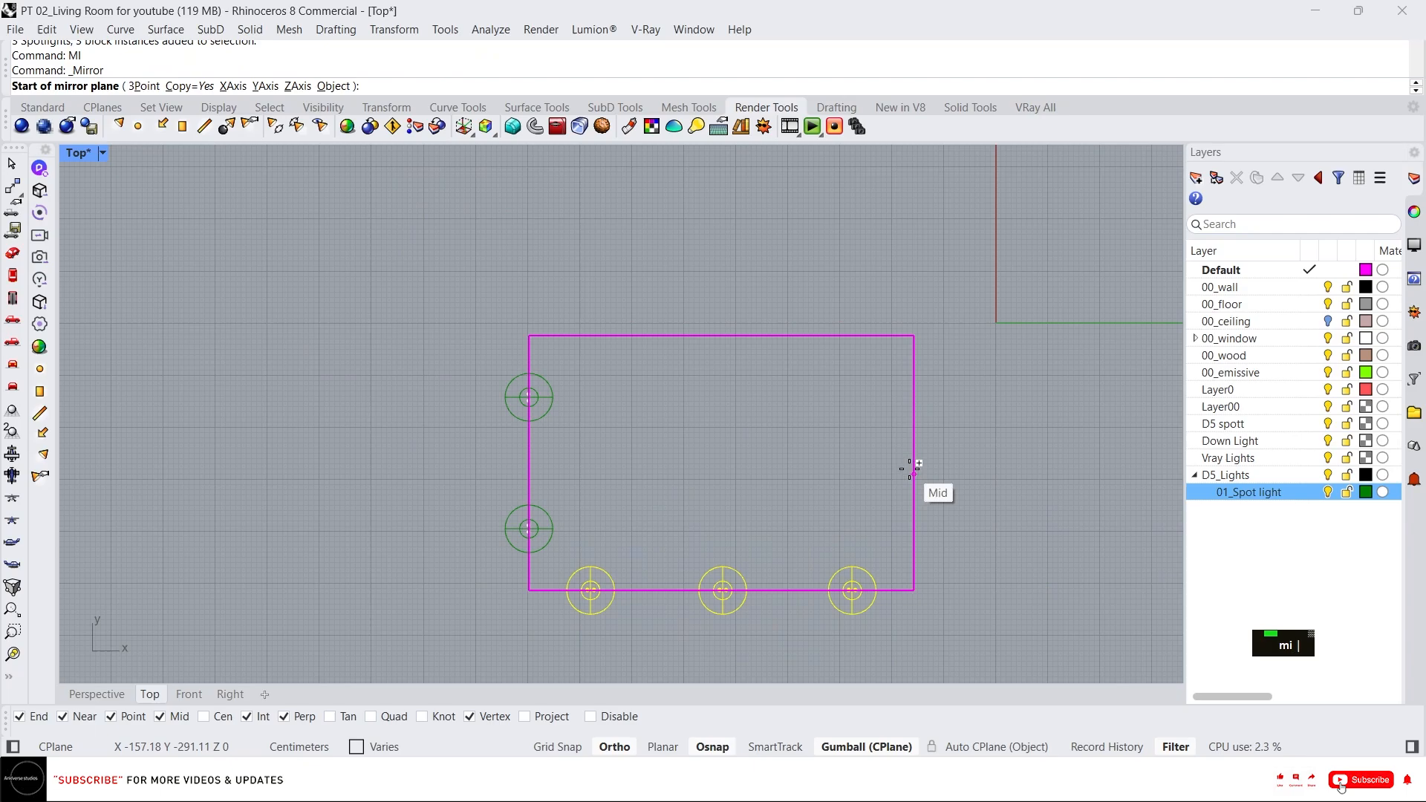
click(913, 463)
key(Escape)
key(Escape)
Mirror a copy of the two left-wall spotlight groups about the rectangle's vertical midline to the right side.
drag(467, 348, 567, 568)
text(MI)
key(Return)
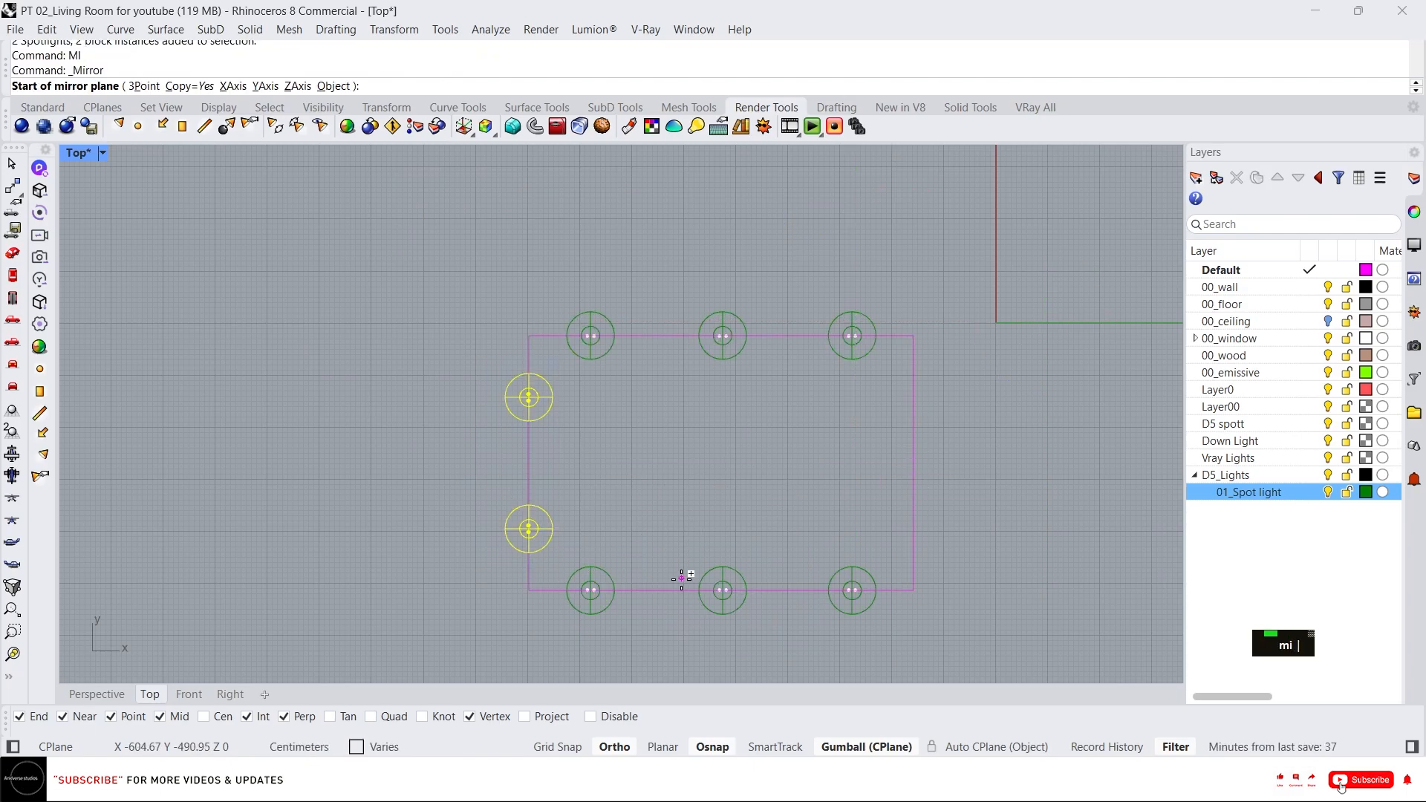
scroll(719, 590, up, 5)
scroll(742, 583, up, 3)
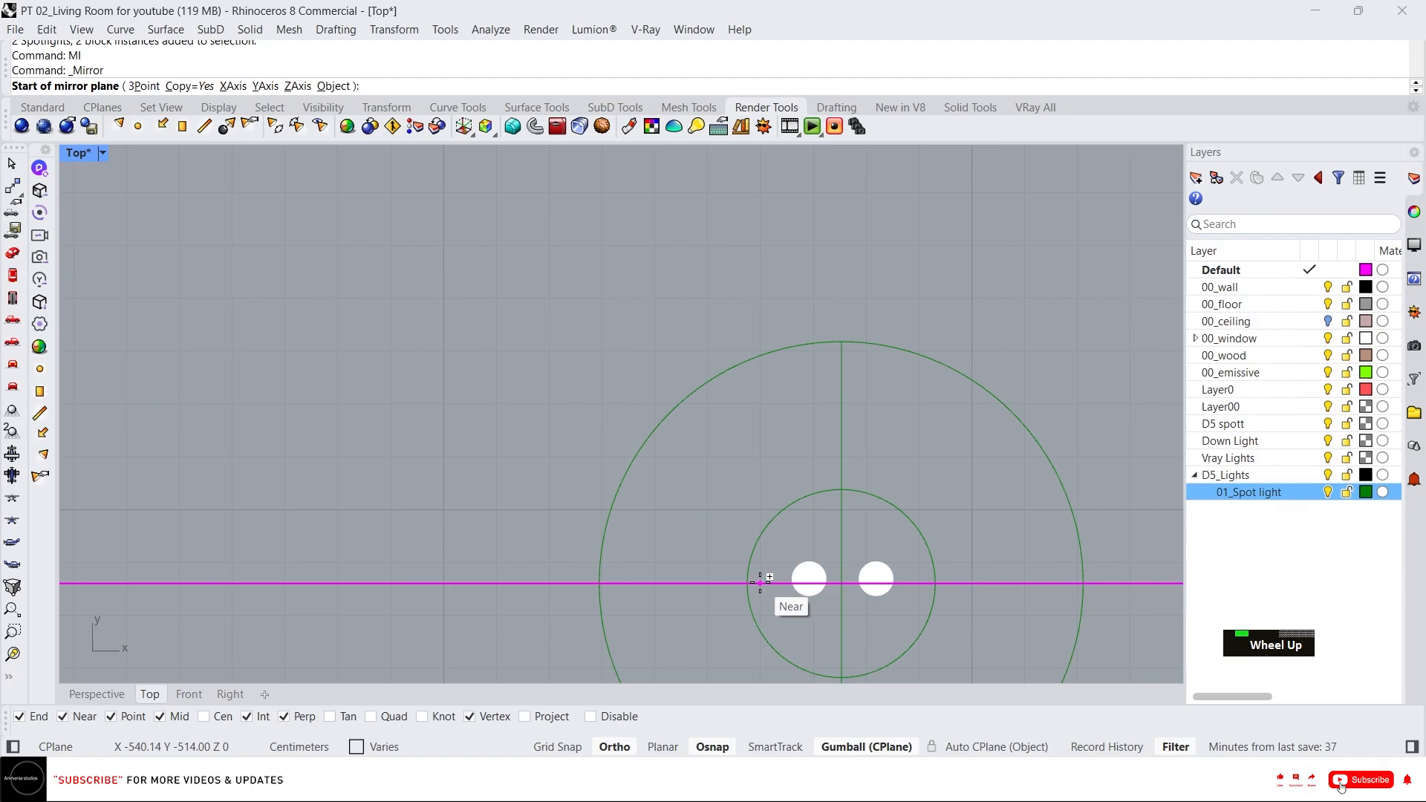
click(823, 581)
click(765, 257)
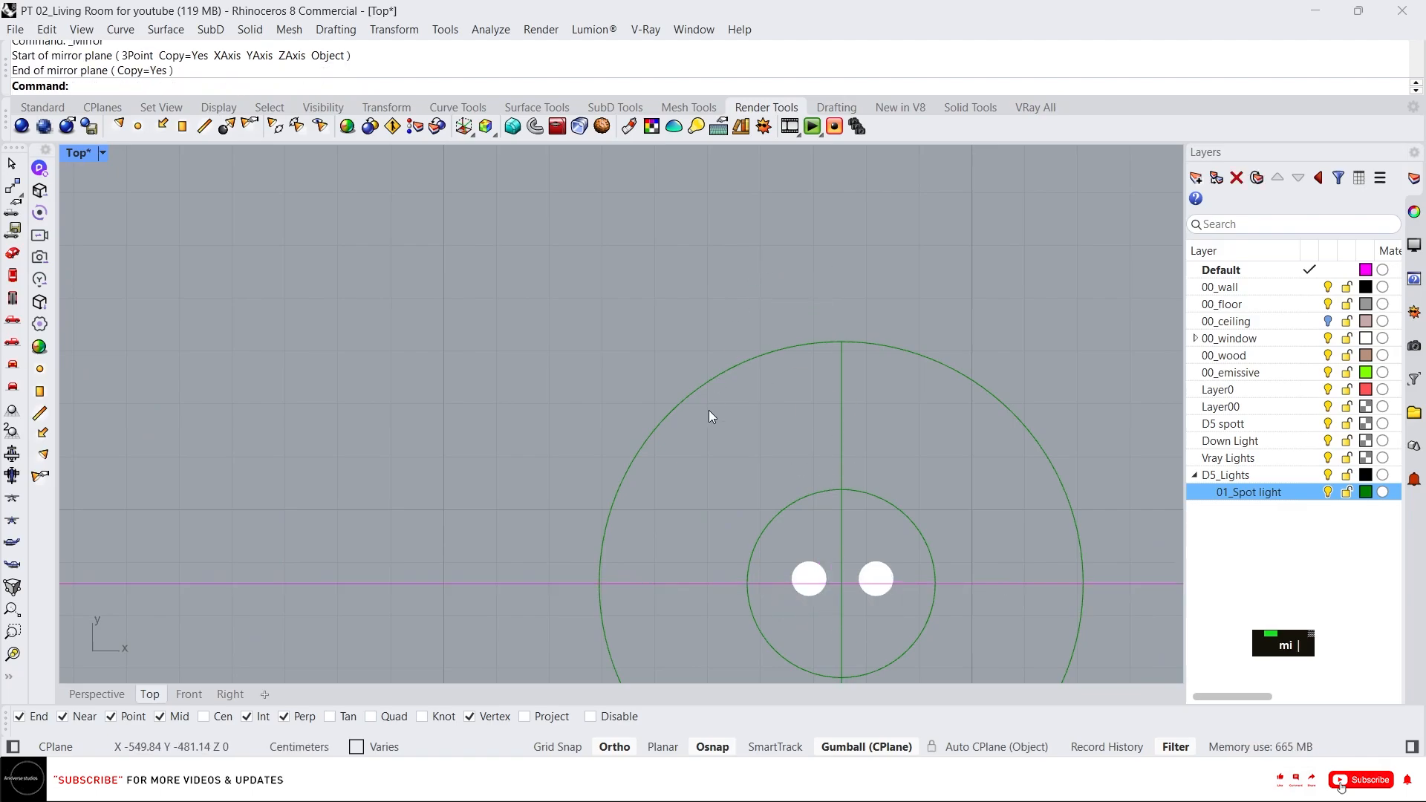
scroll(706, 415, down, 8)
key(Escape)
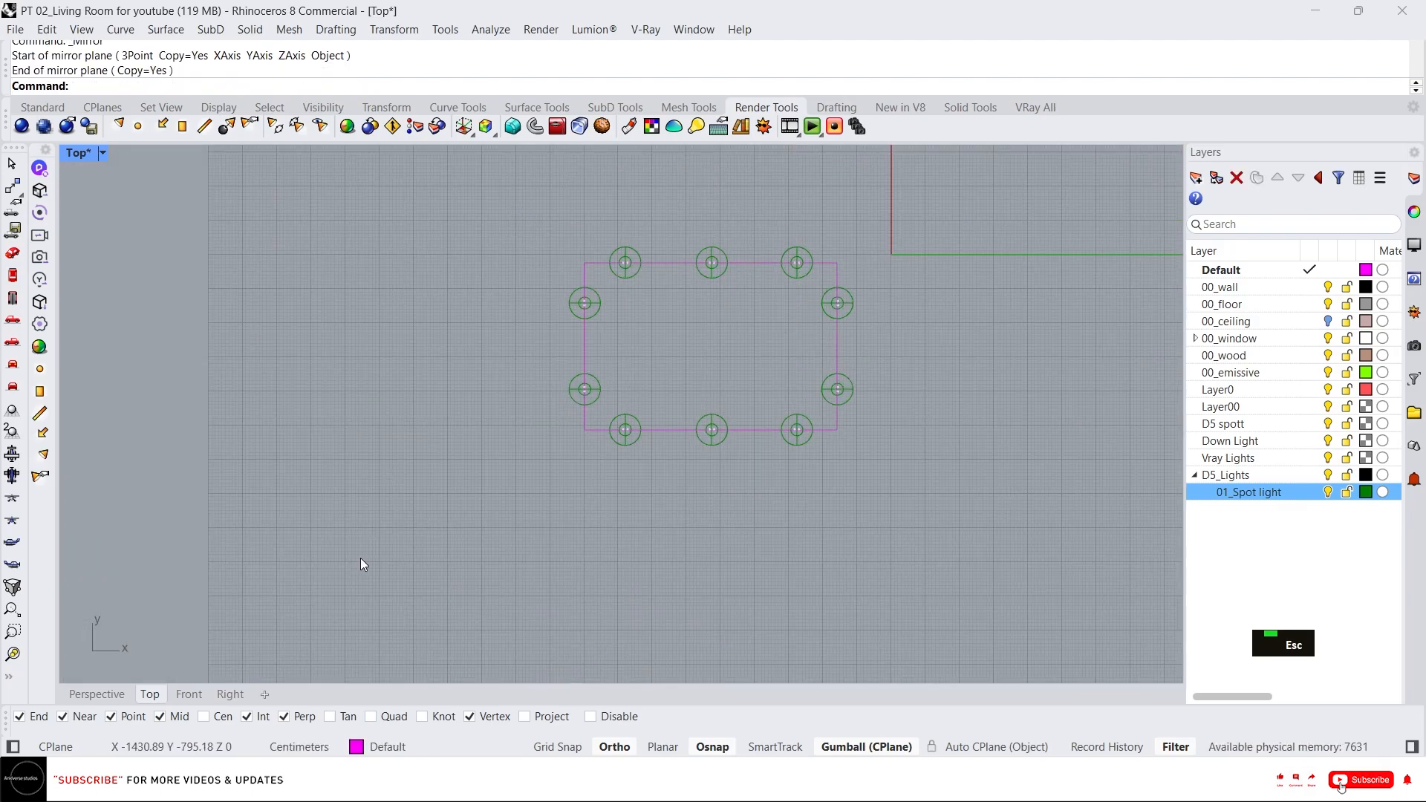
Switch to the Perspective view and delete the magenta guide rectangle around the spotlights.
click(104, 694)
scroll(521, 438, down, 3)
right_drag(521, 439, 485, 234)
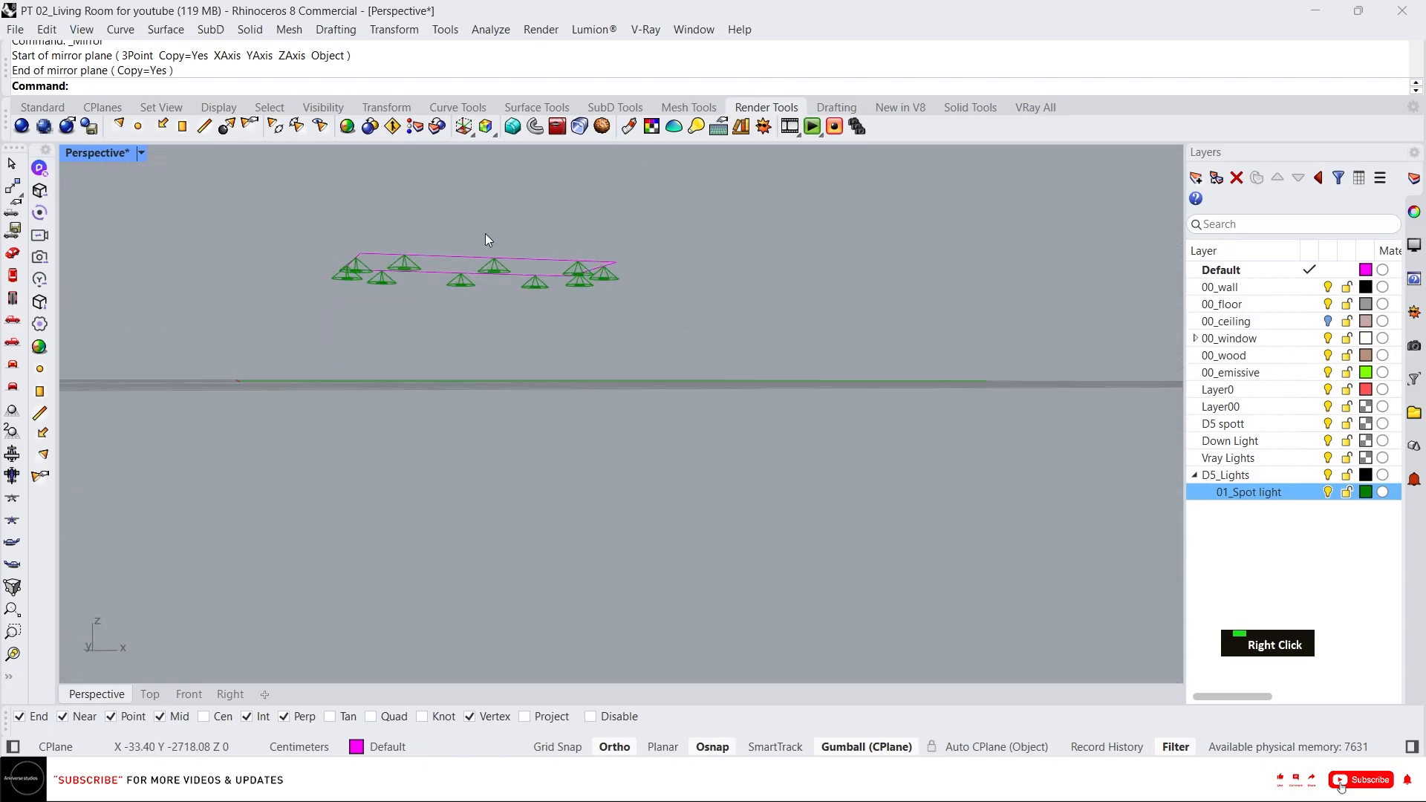
scroll(520, 275, up, 3)
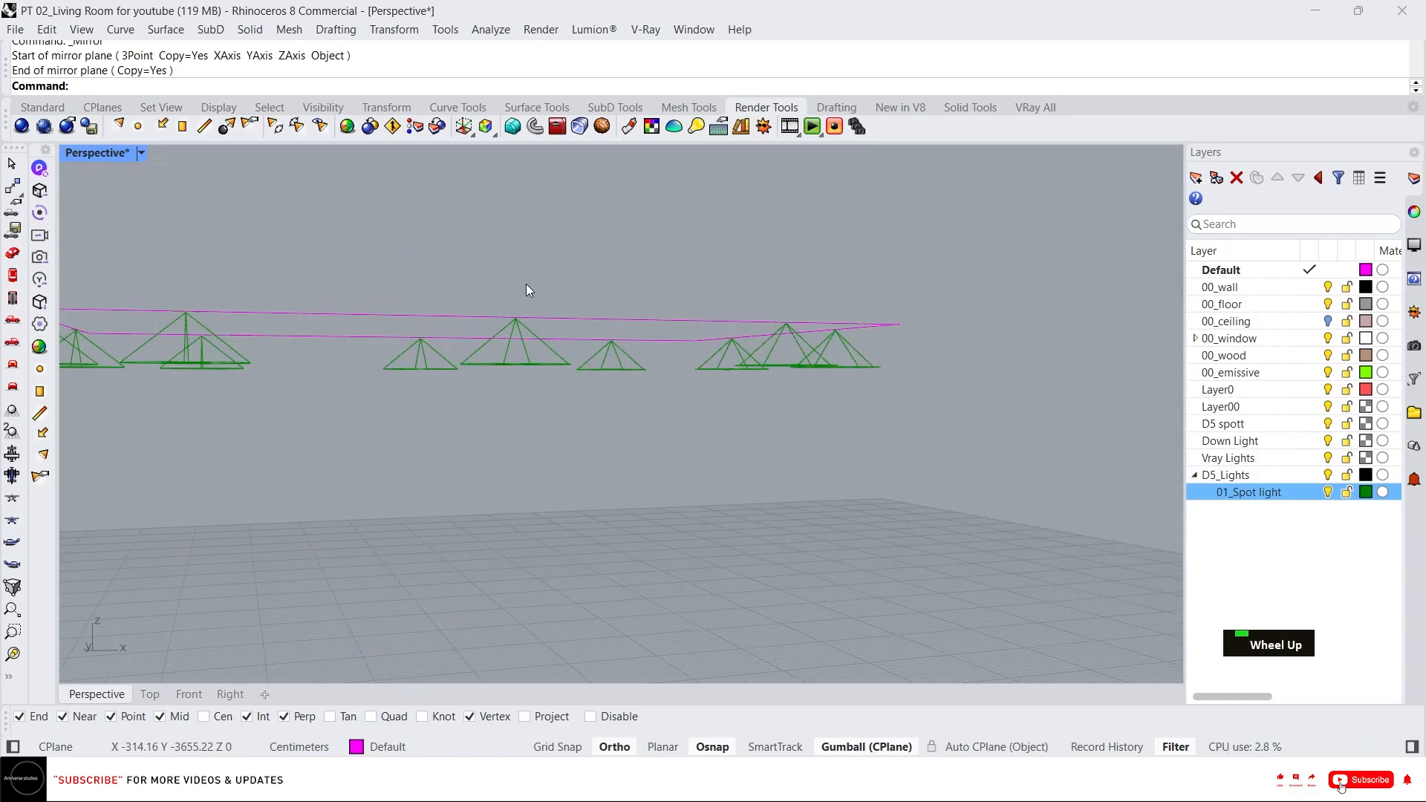
click(692, 316)
scroll(750, 265, down, 4)
middle_click(504, 249)
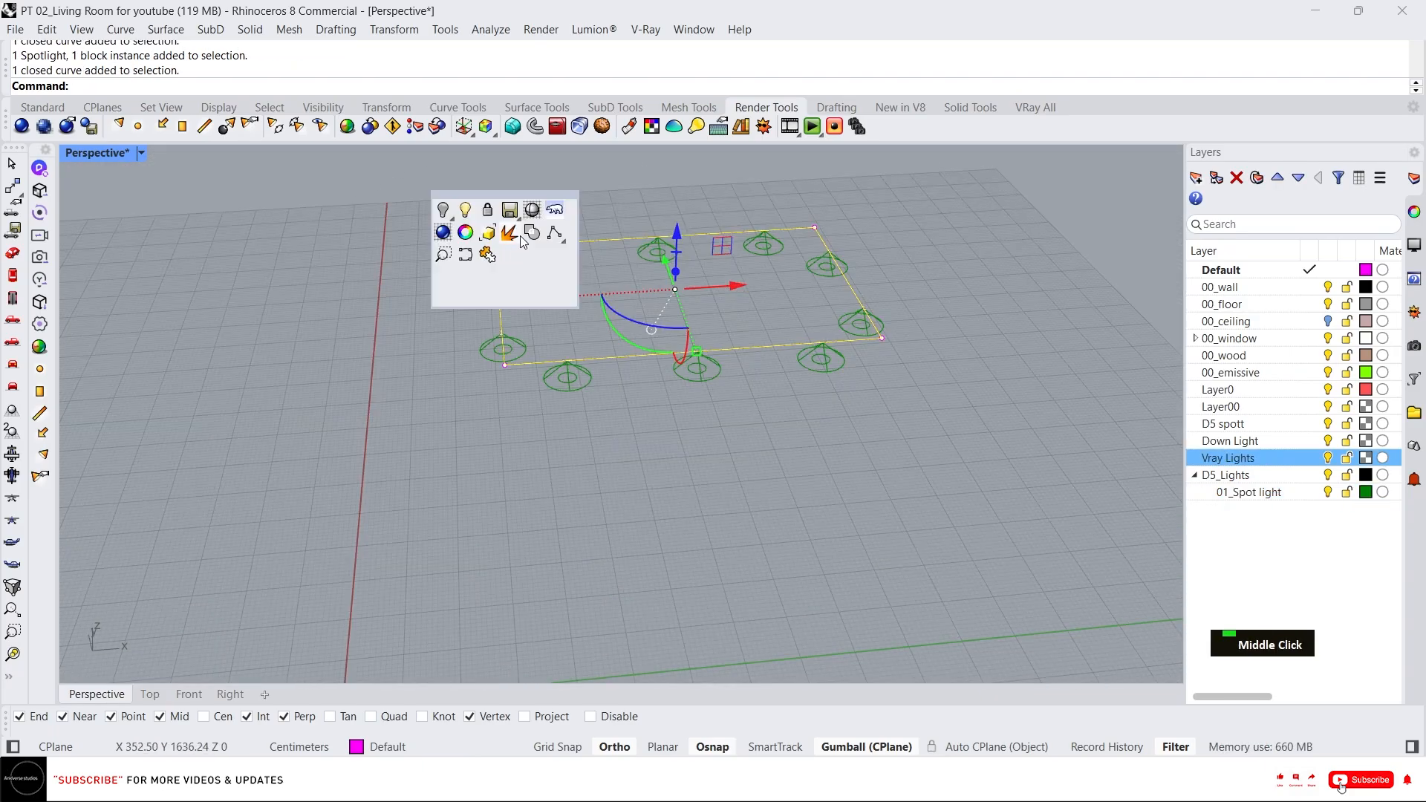
key(Escape)
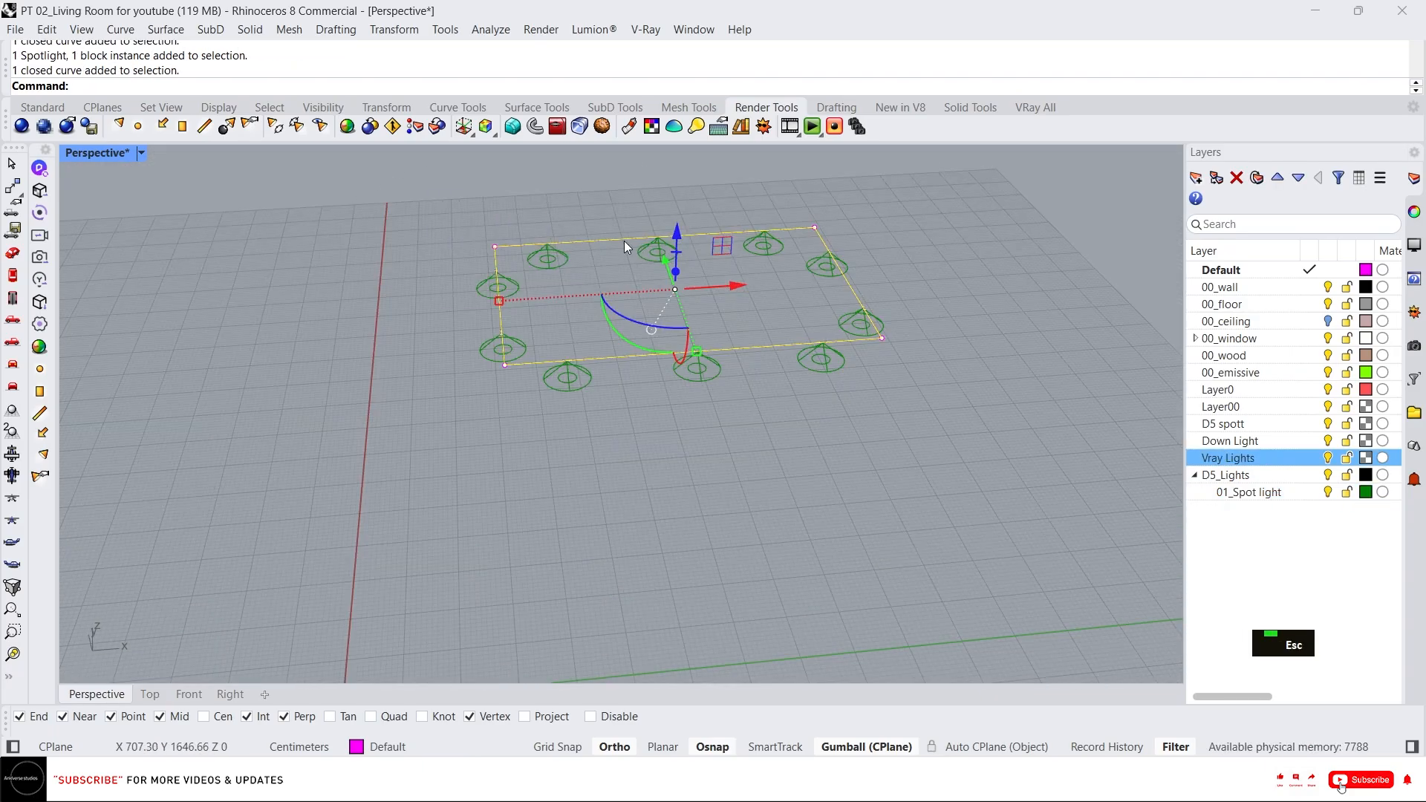
key(Delete)
Select all ten spotlight fixtures and group them together.
drag(388, 185, 1032, 503)
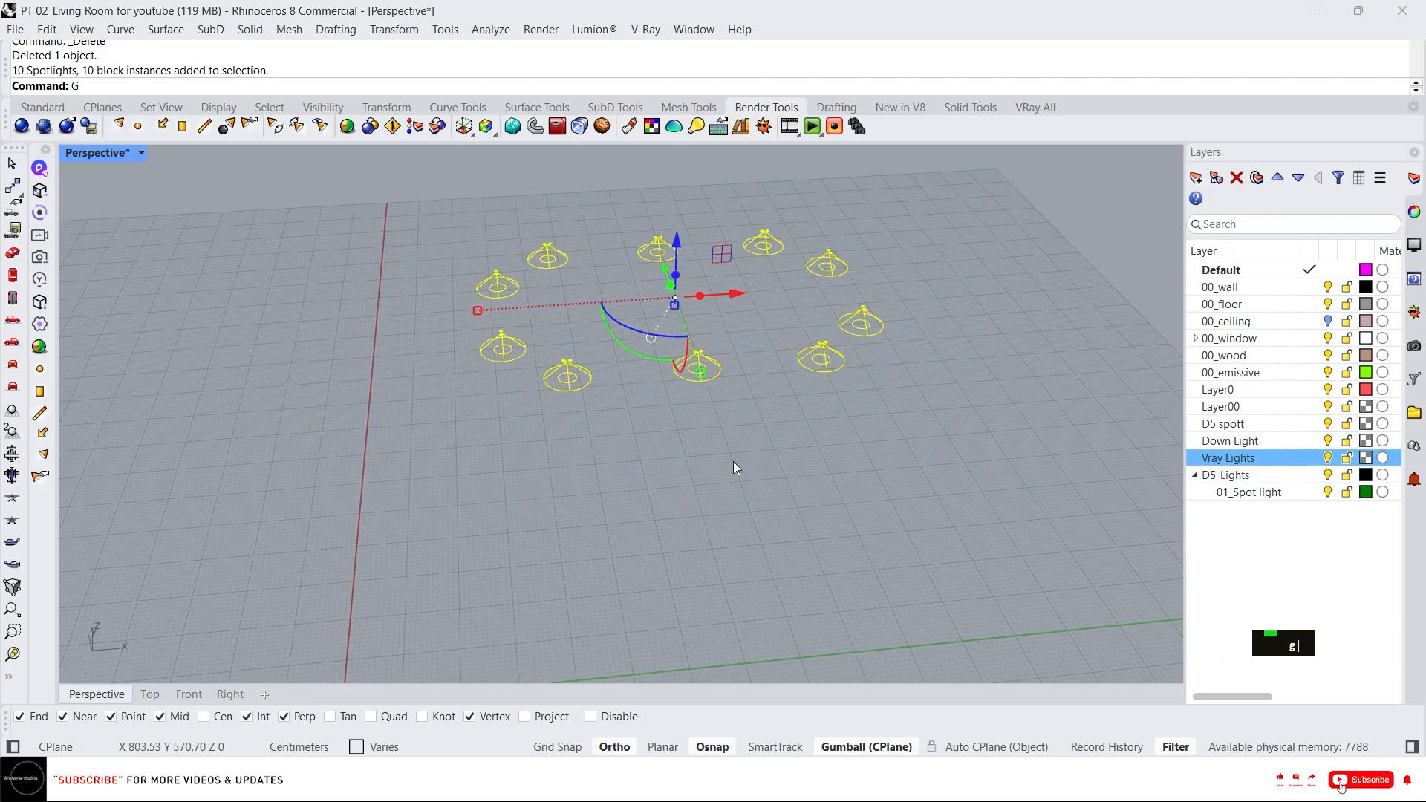
text(G)
key(space)
Show all the hidden room objects around the spotlights.
middle_click(697, 461)
right_click(632, 421)
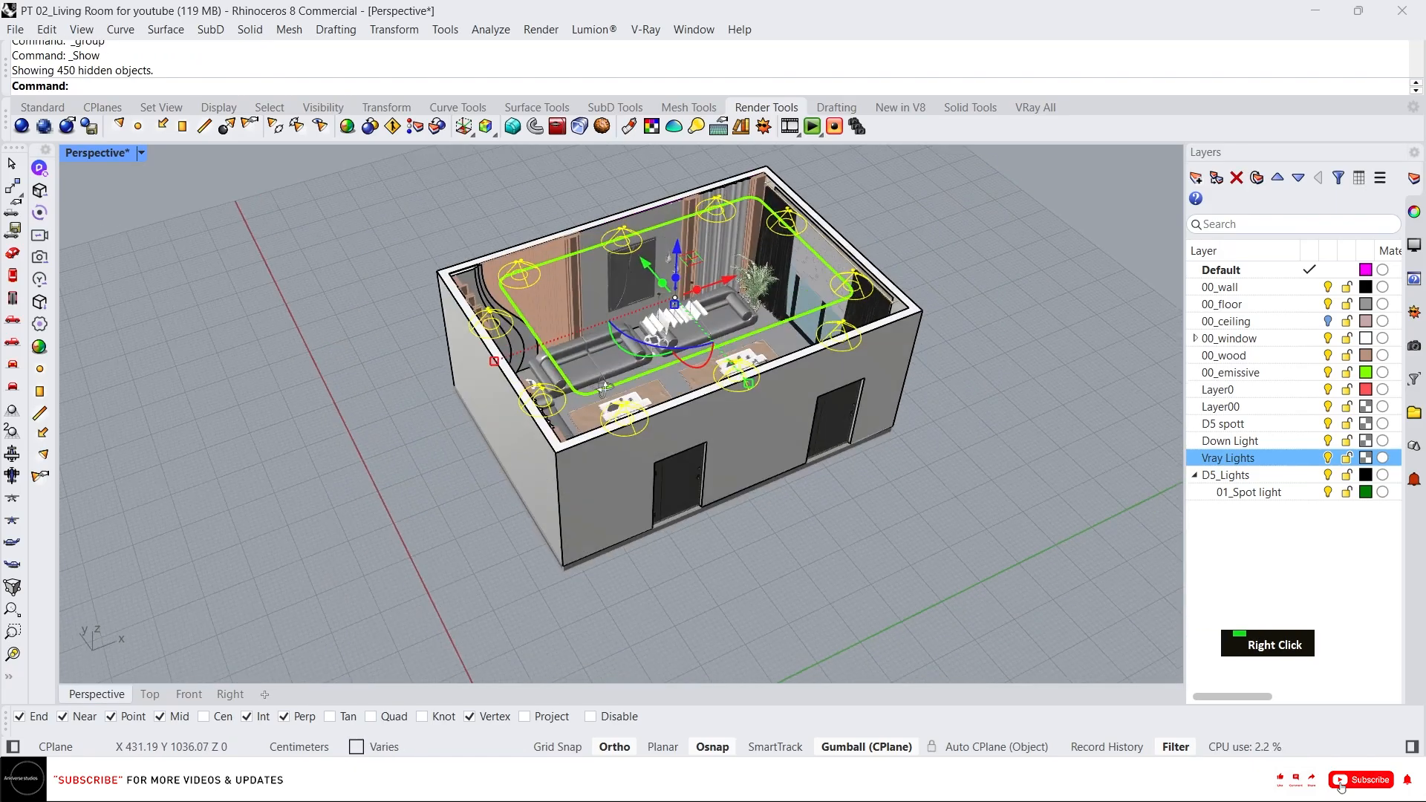
right_drag(603, 386, 510, 278)
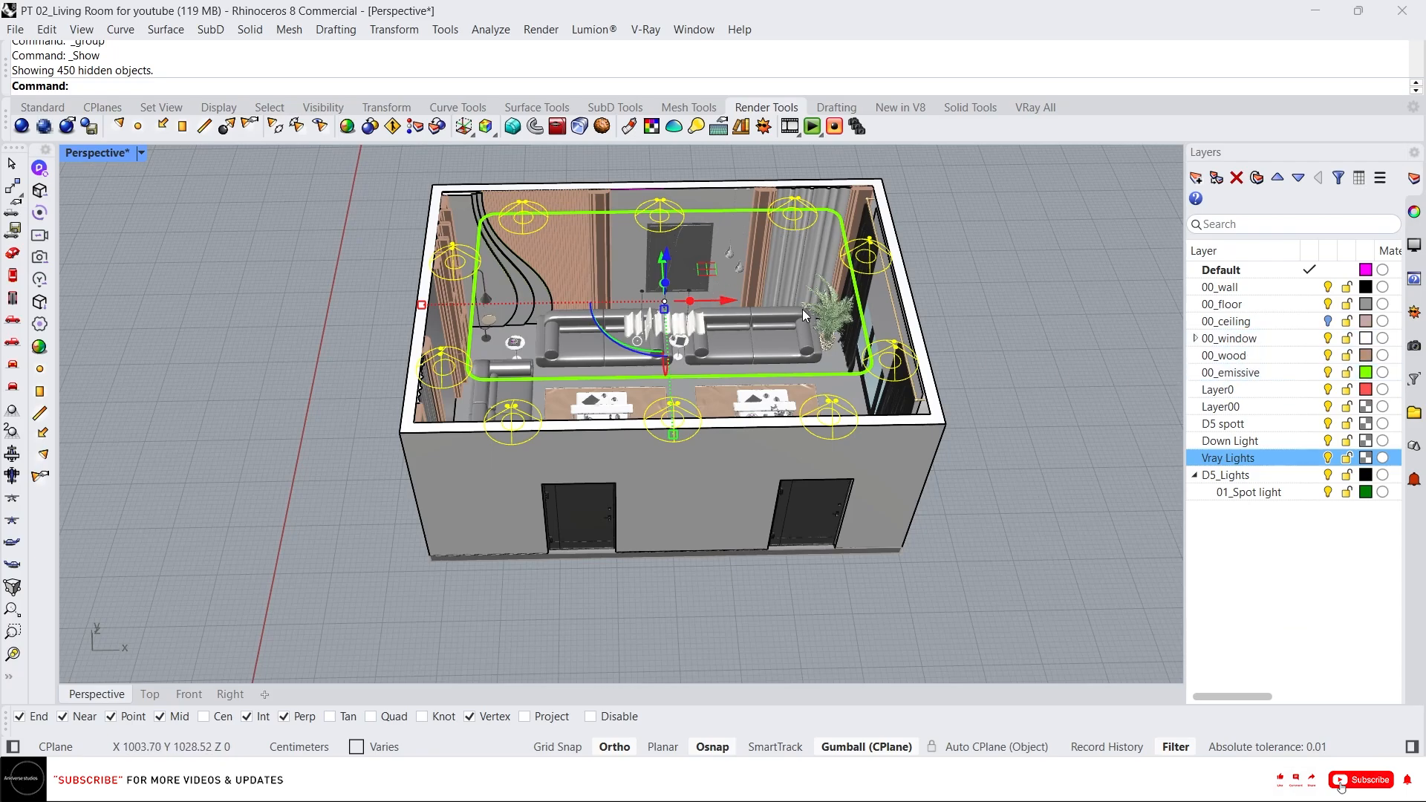
scroll(731, 257, up, 2)
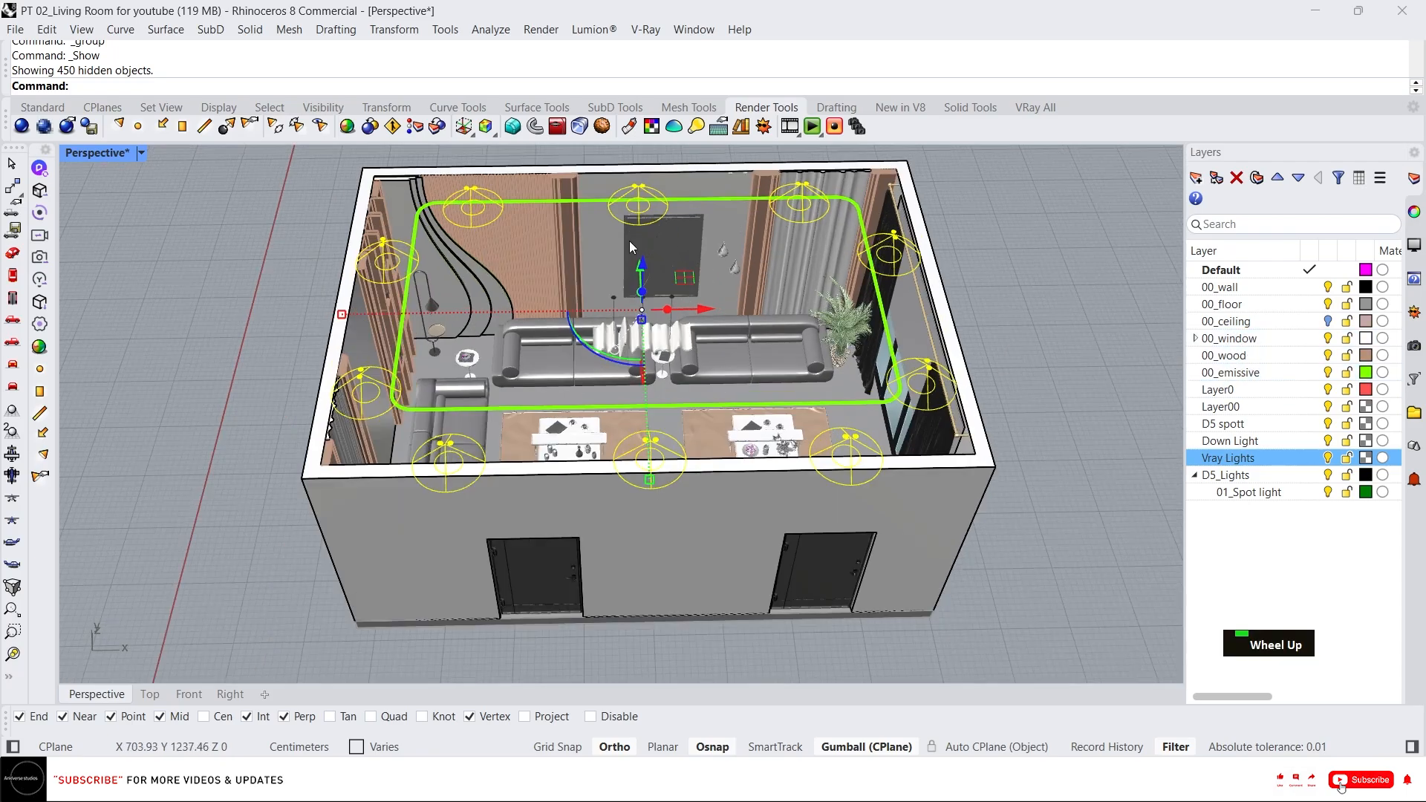
Turn off the 00_emissive layer and hide the grouped spotlight fixtures.
click(1150, 415)
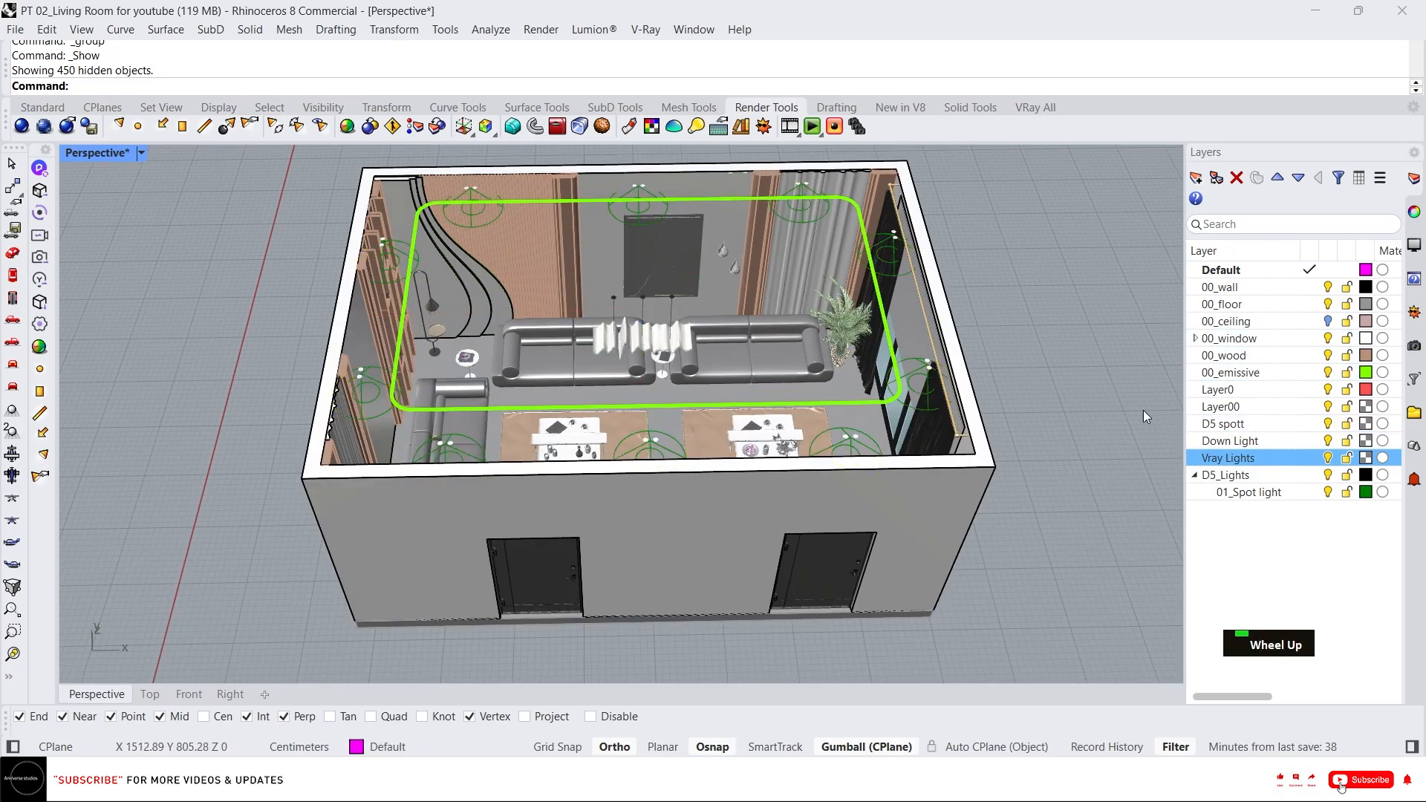
click(1327, 373)
click(823, 223)
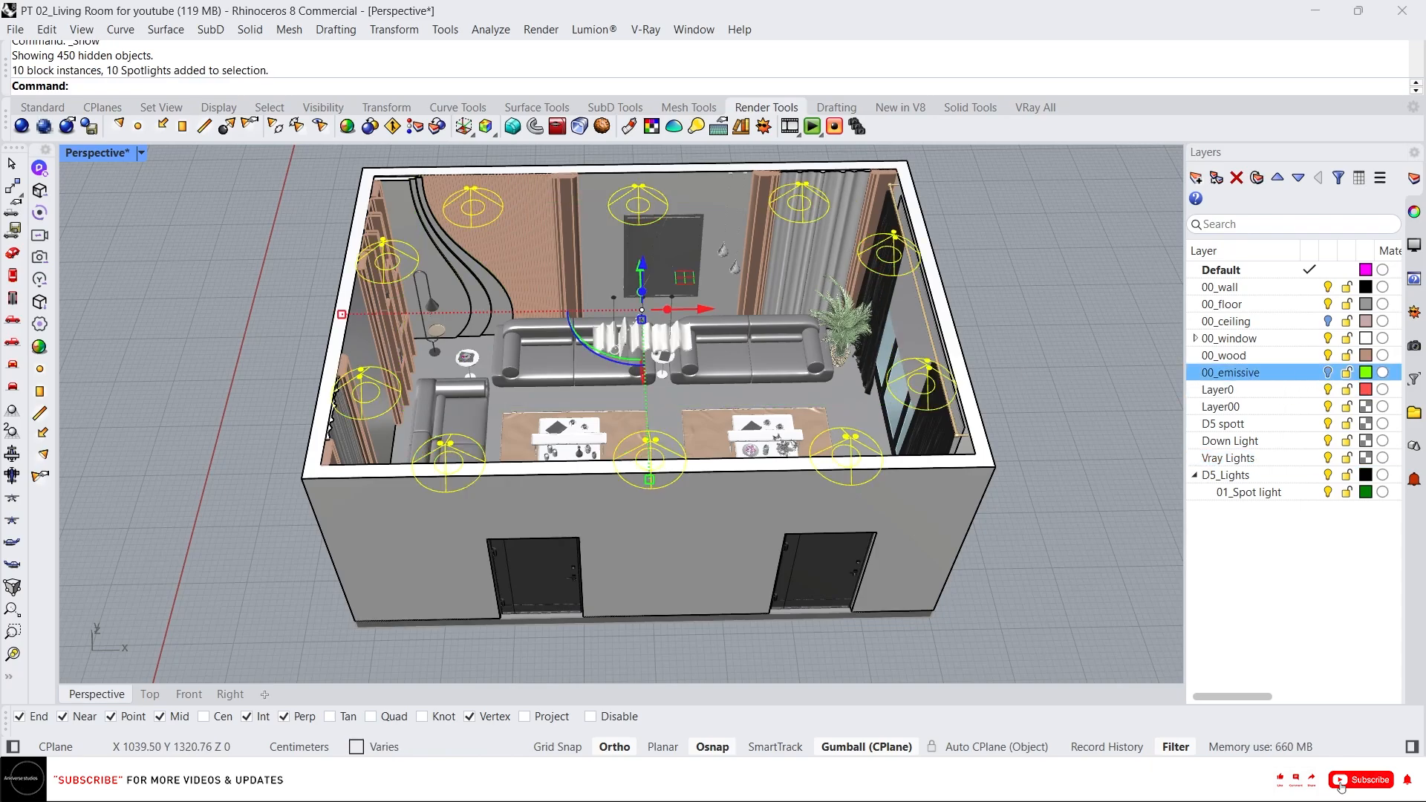
middle_click(752, 214)
click(710, 176)
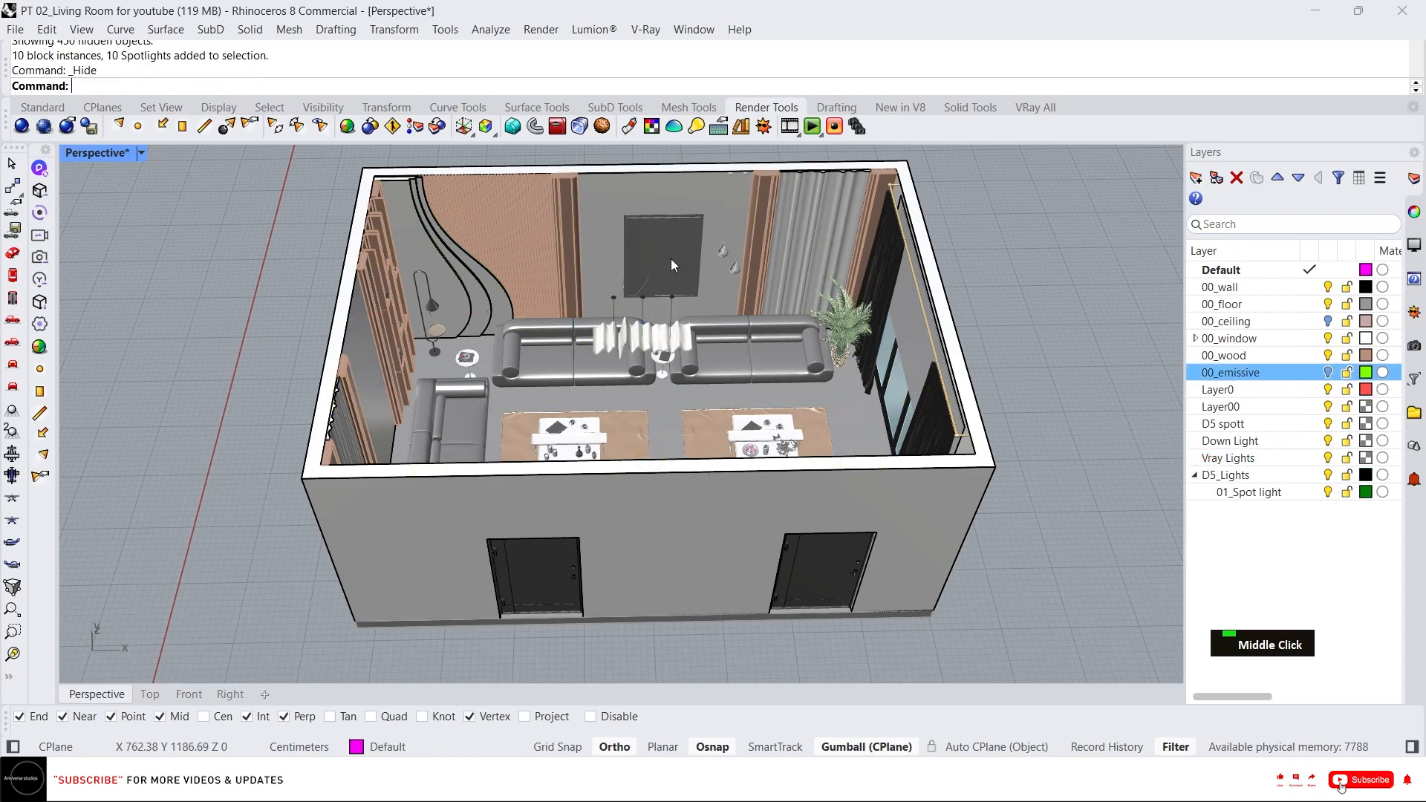
Create a new sublayer under D5_Lights named 01_window light.
right_drag(670, 258, 628, 282)
scroll(644, 340, up, 2)
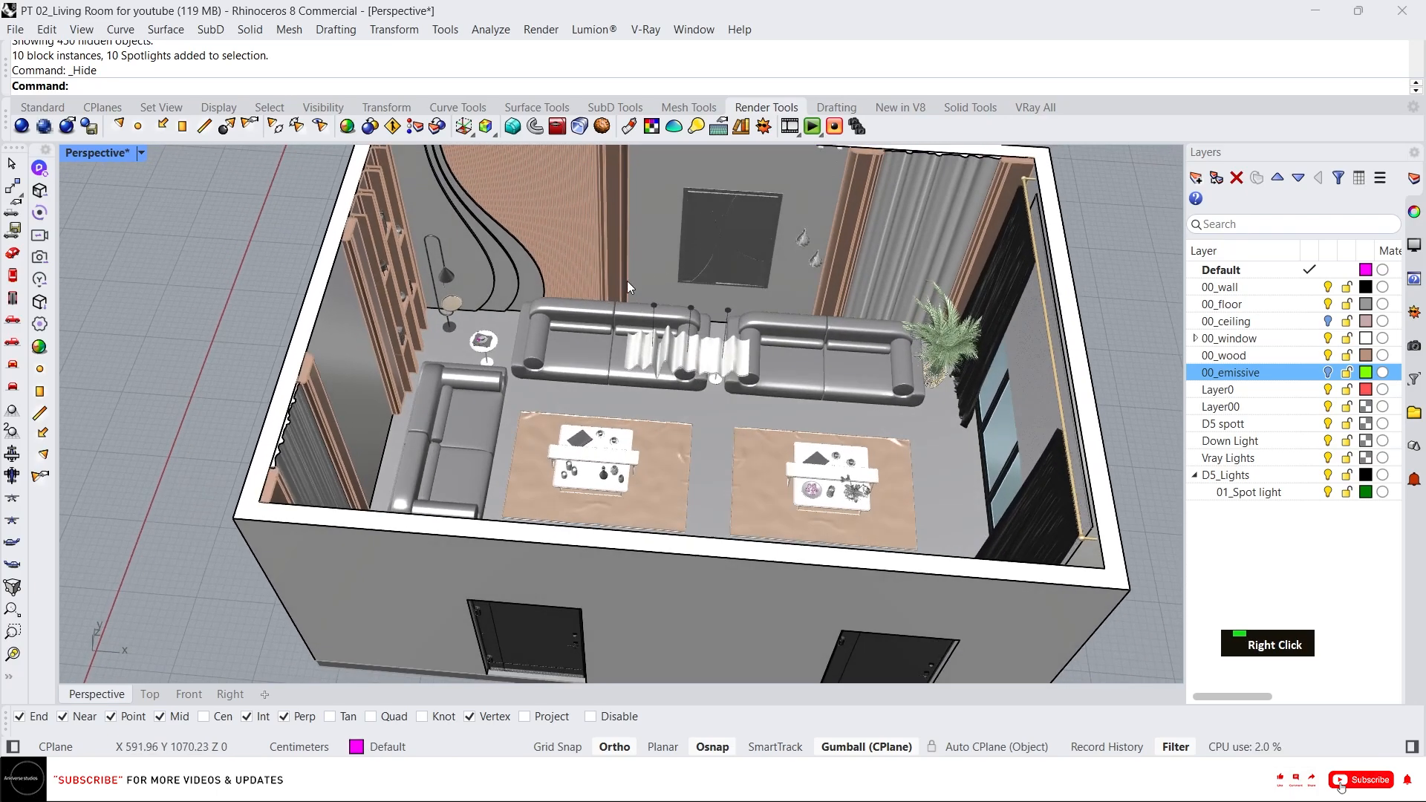
scroll(478, 290, down, 3)
right_drag(714, 320, 560, 260)
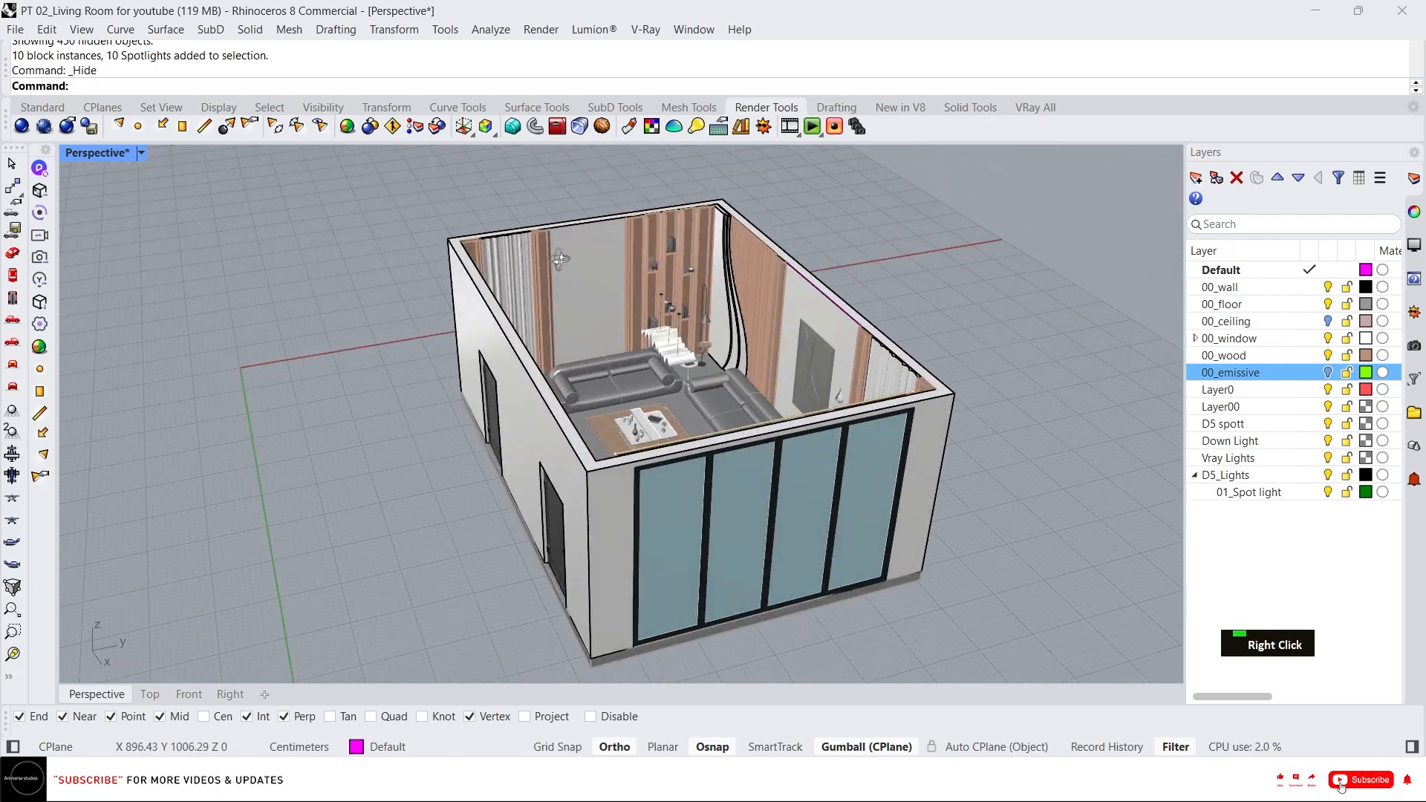
click(1250, 491)
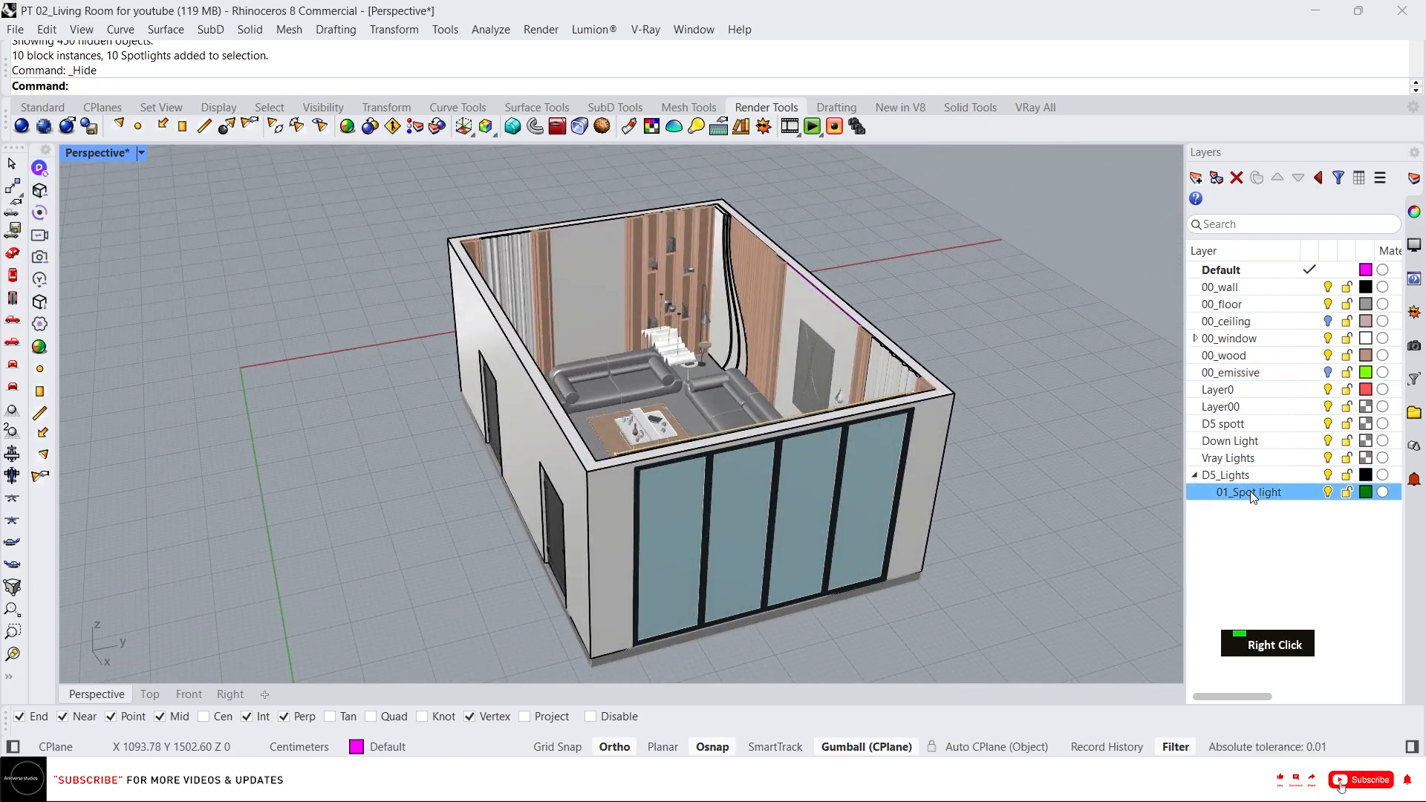
click(1195, 179)
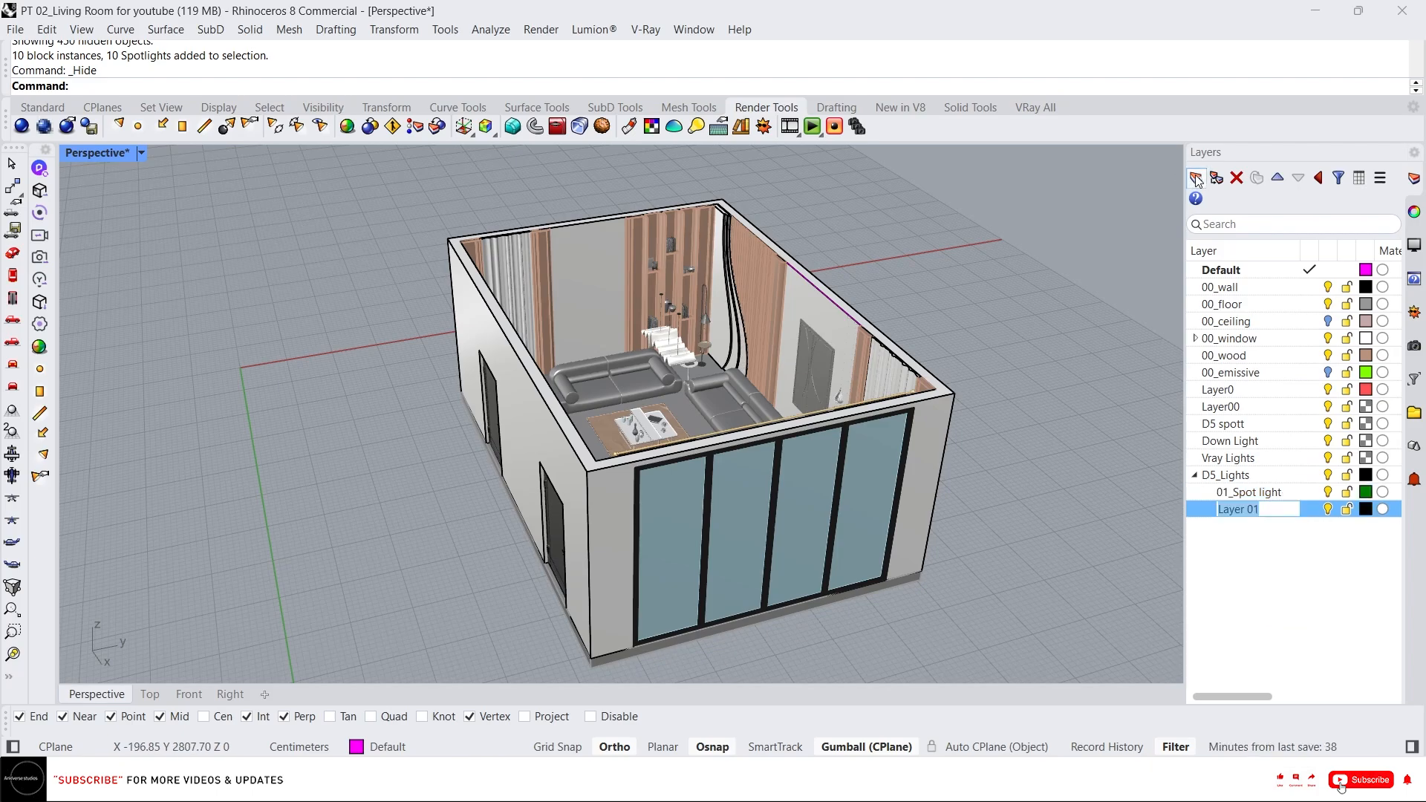
text(01_window)
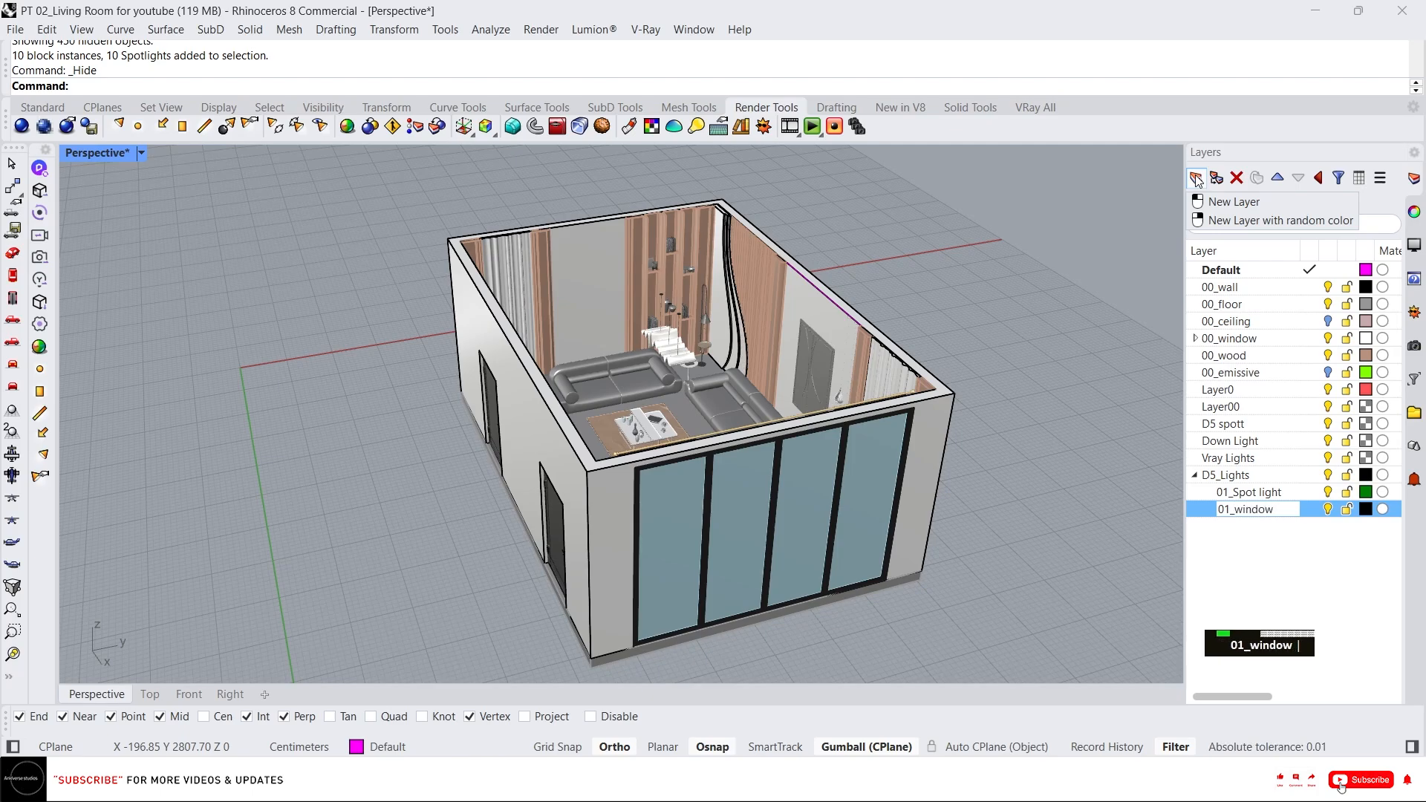
text(lih)
text(ght)
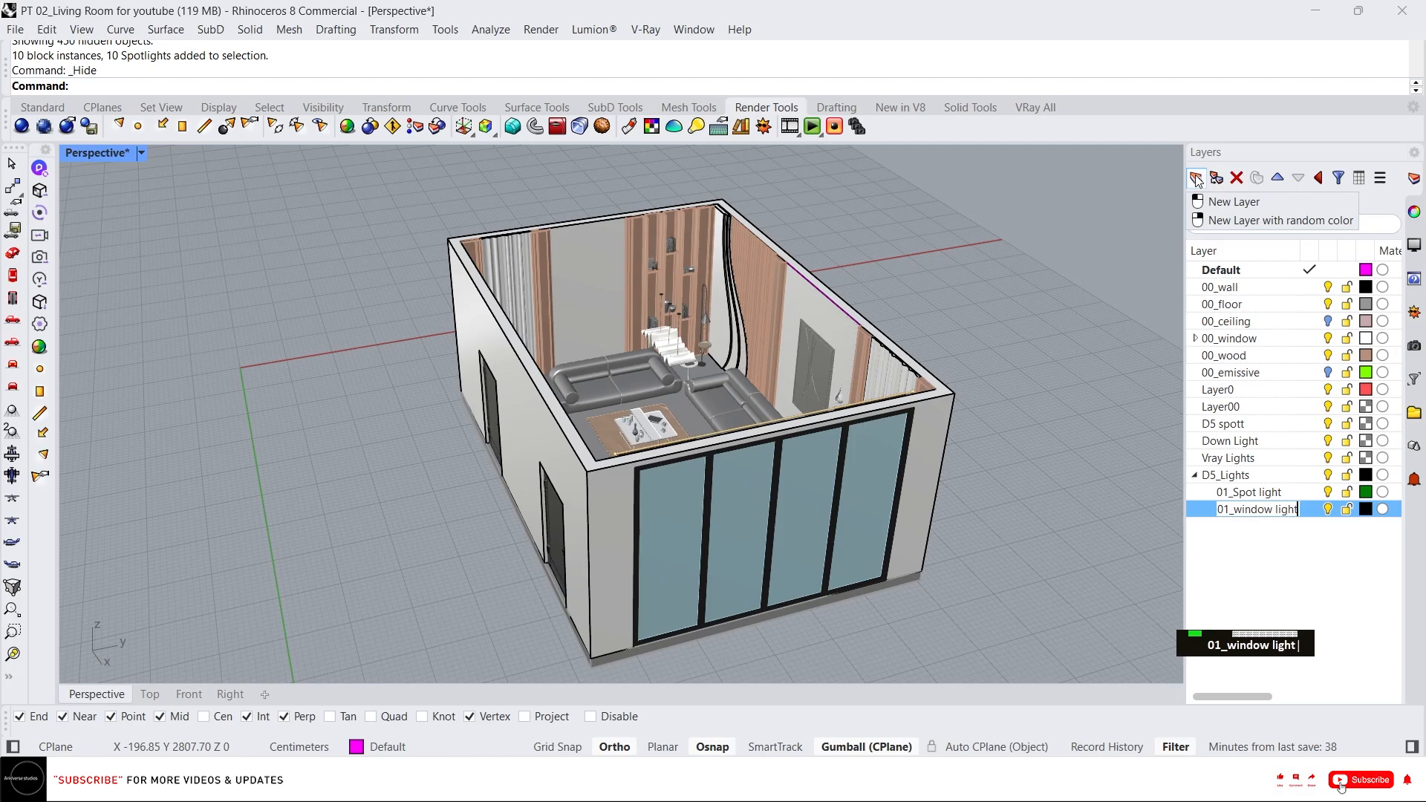
click(1359, 557)
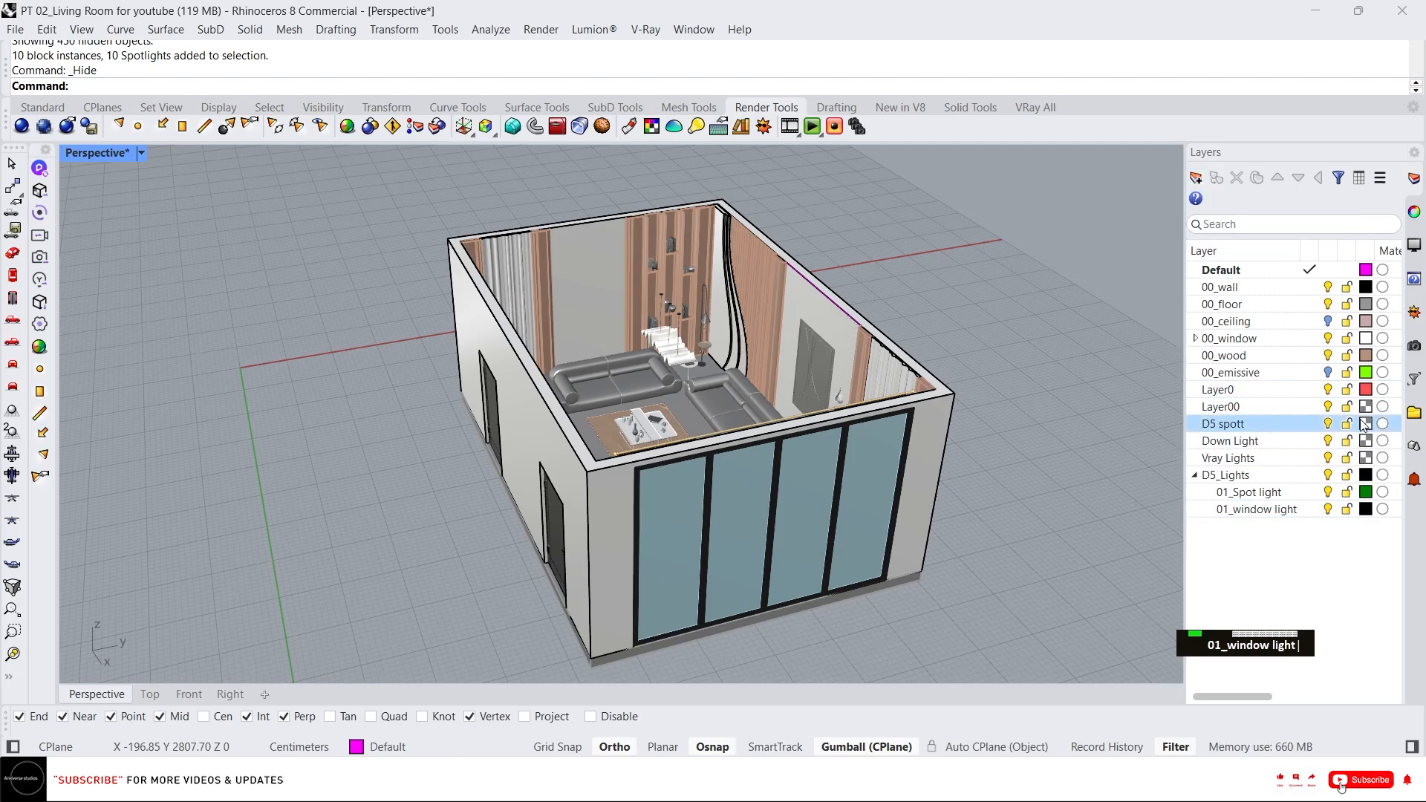
Set the 01_window light layer colour to Cyan.
click(1365, 509)
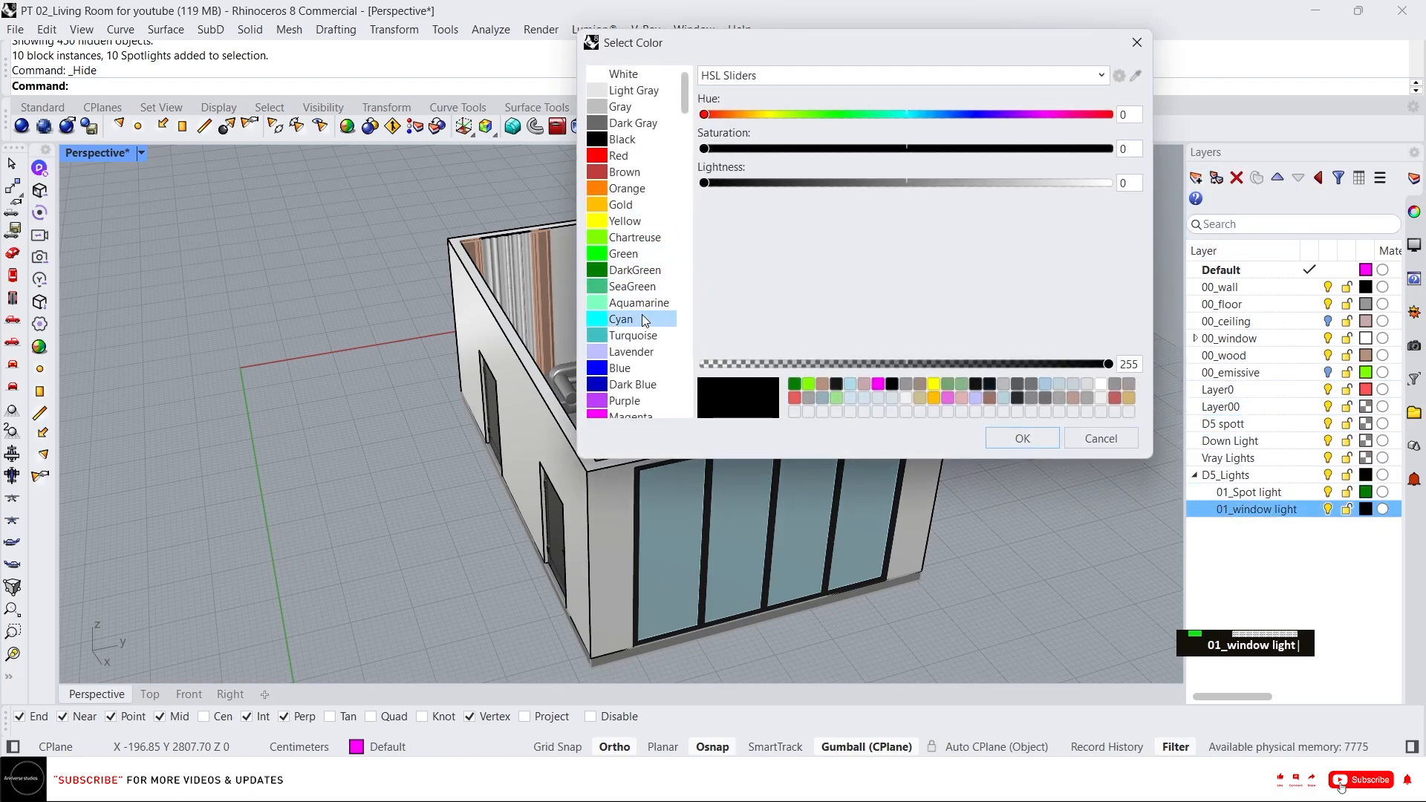
click(621, 318)
click(632, 335)
key(Up)
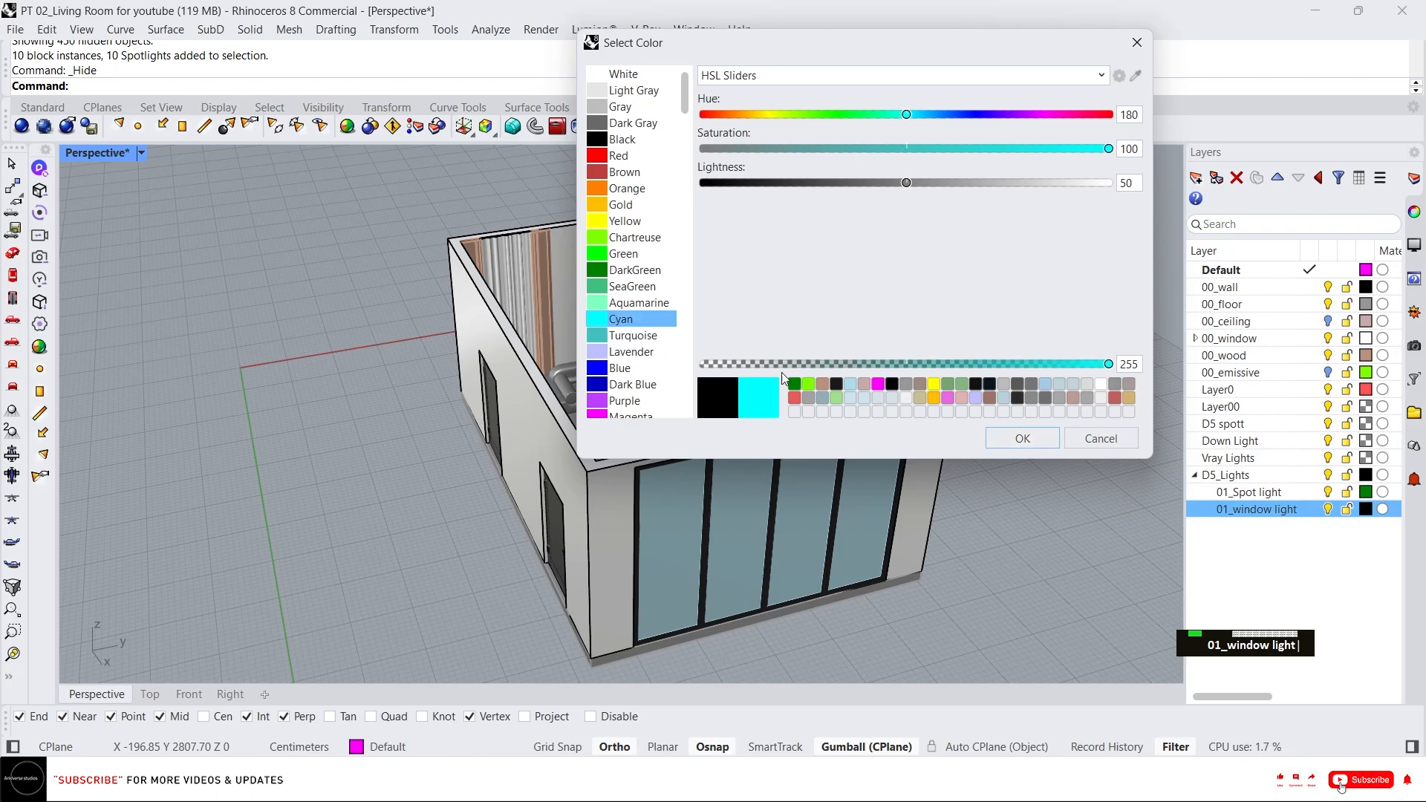
click(1022, 438)
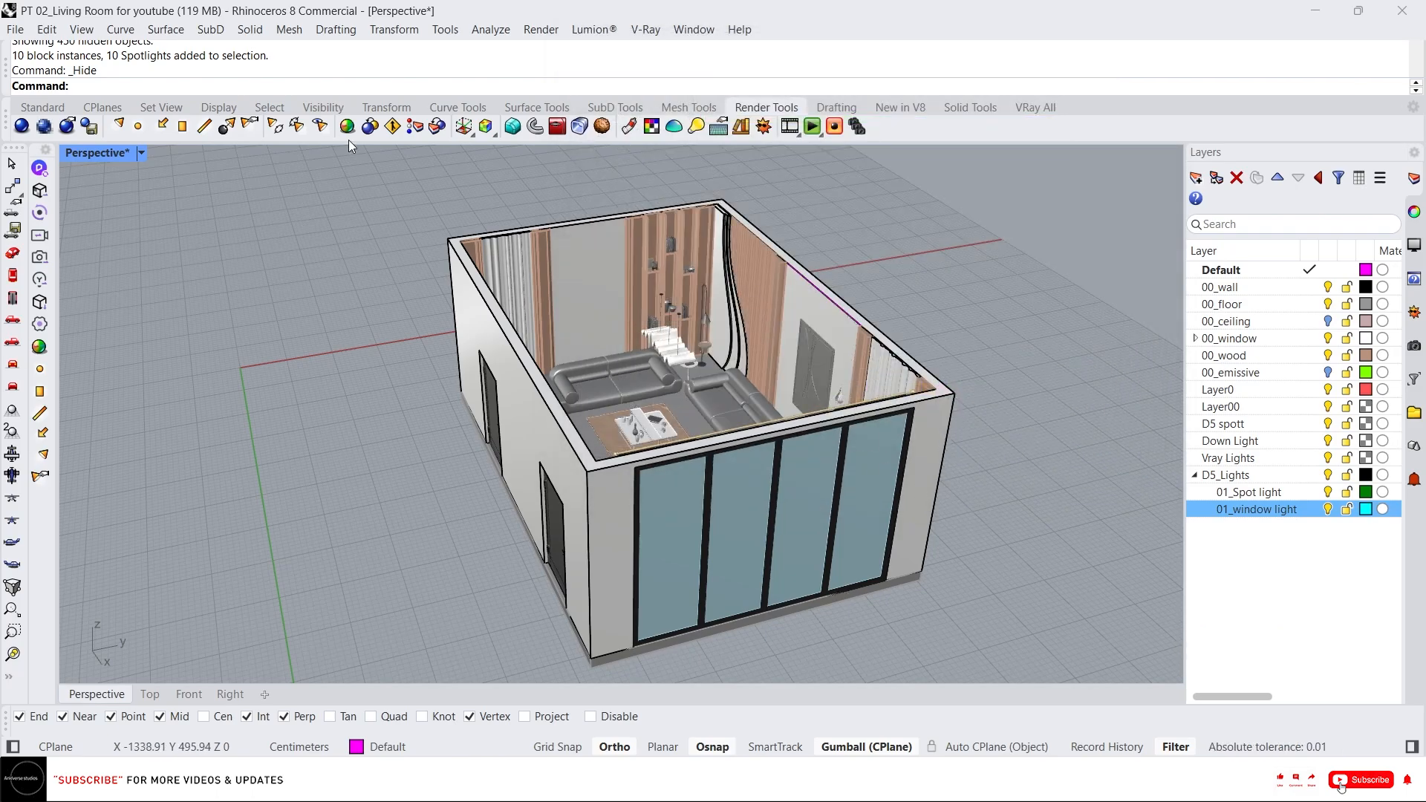
Draw a rectangular light covering the glass window wall, about 340 cm tall, and select it.
click(42, 413)
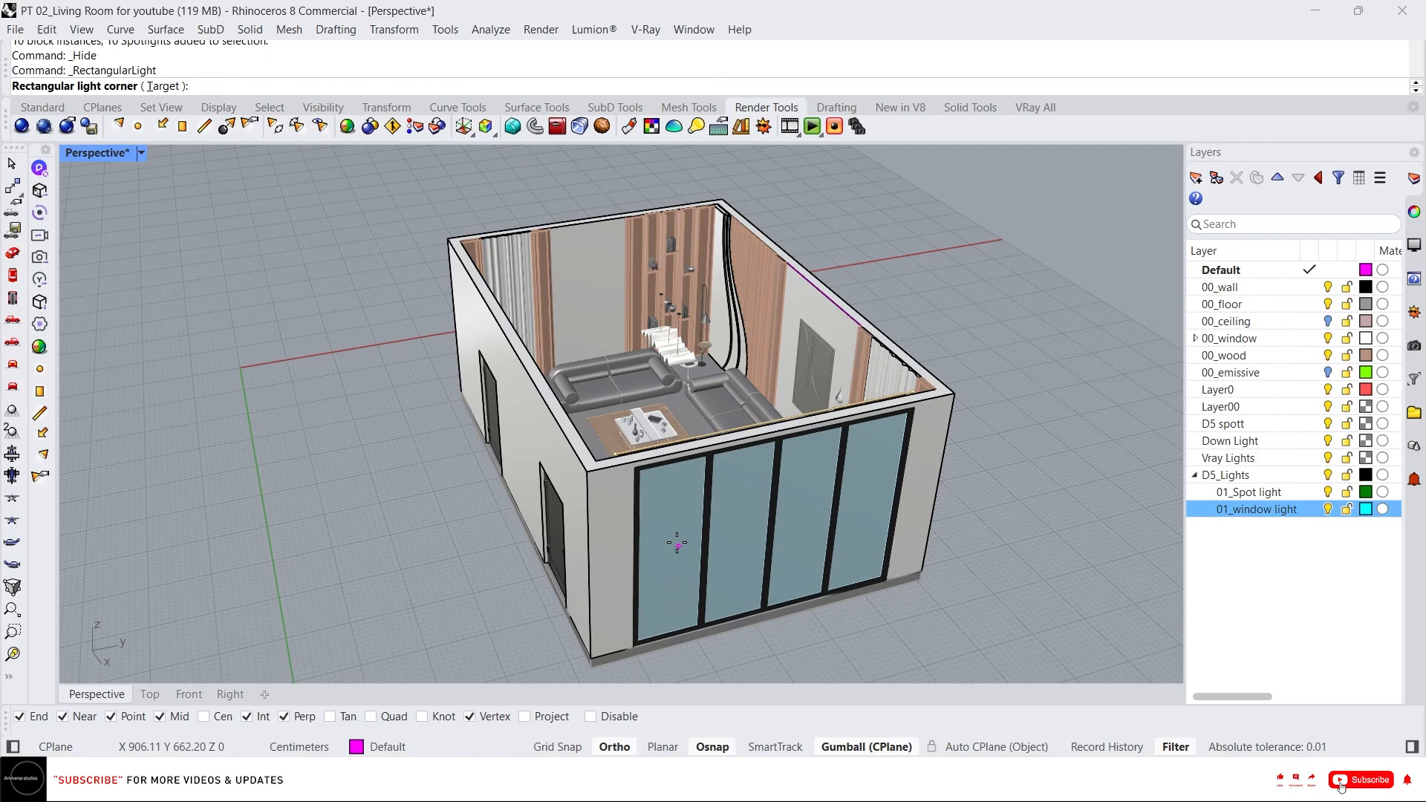
scroll(675, 541, up, 2)
click(622, 455)
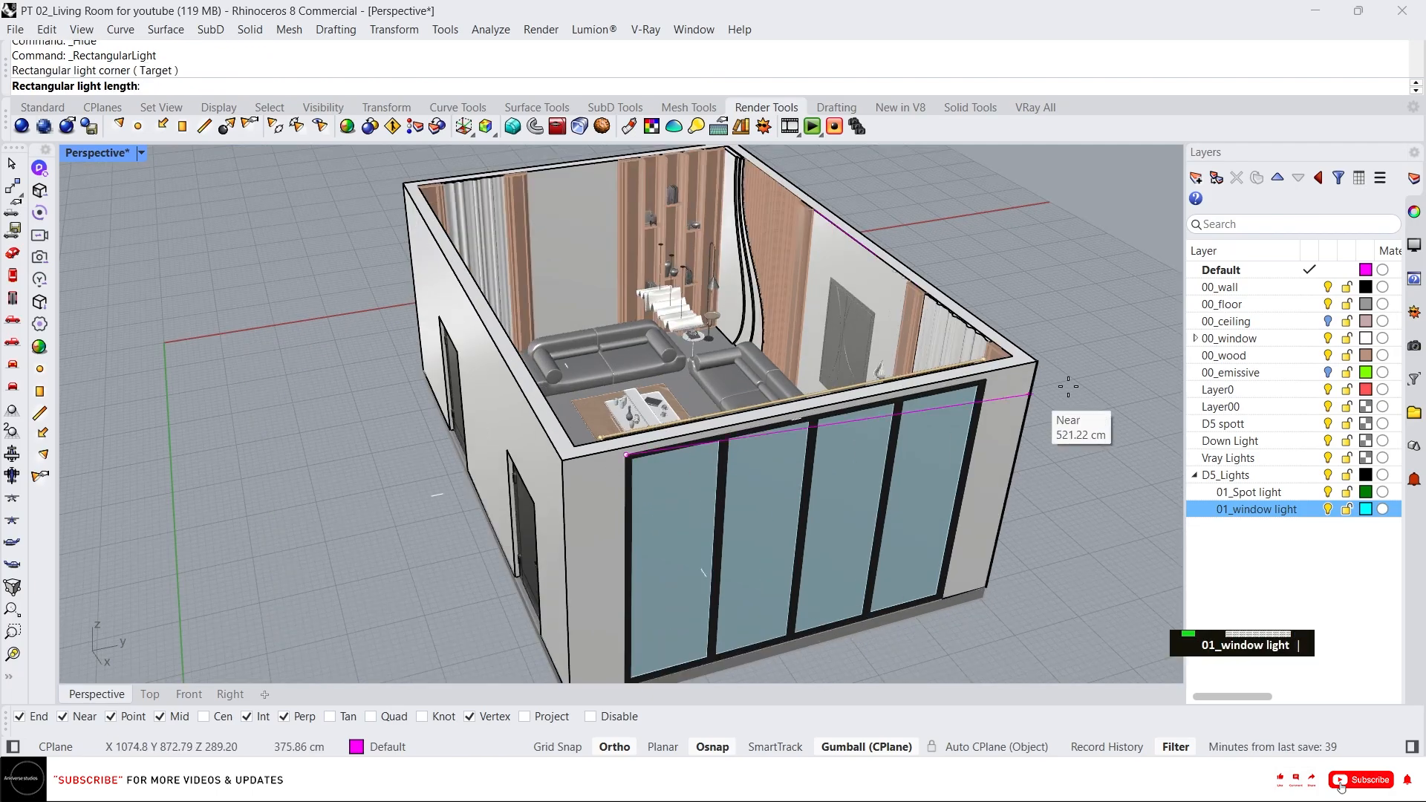
click(985, 380)
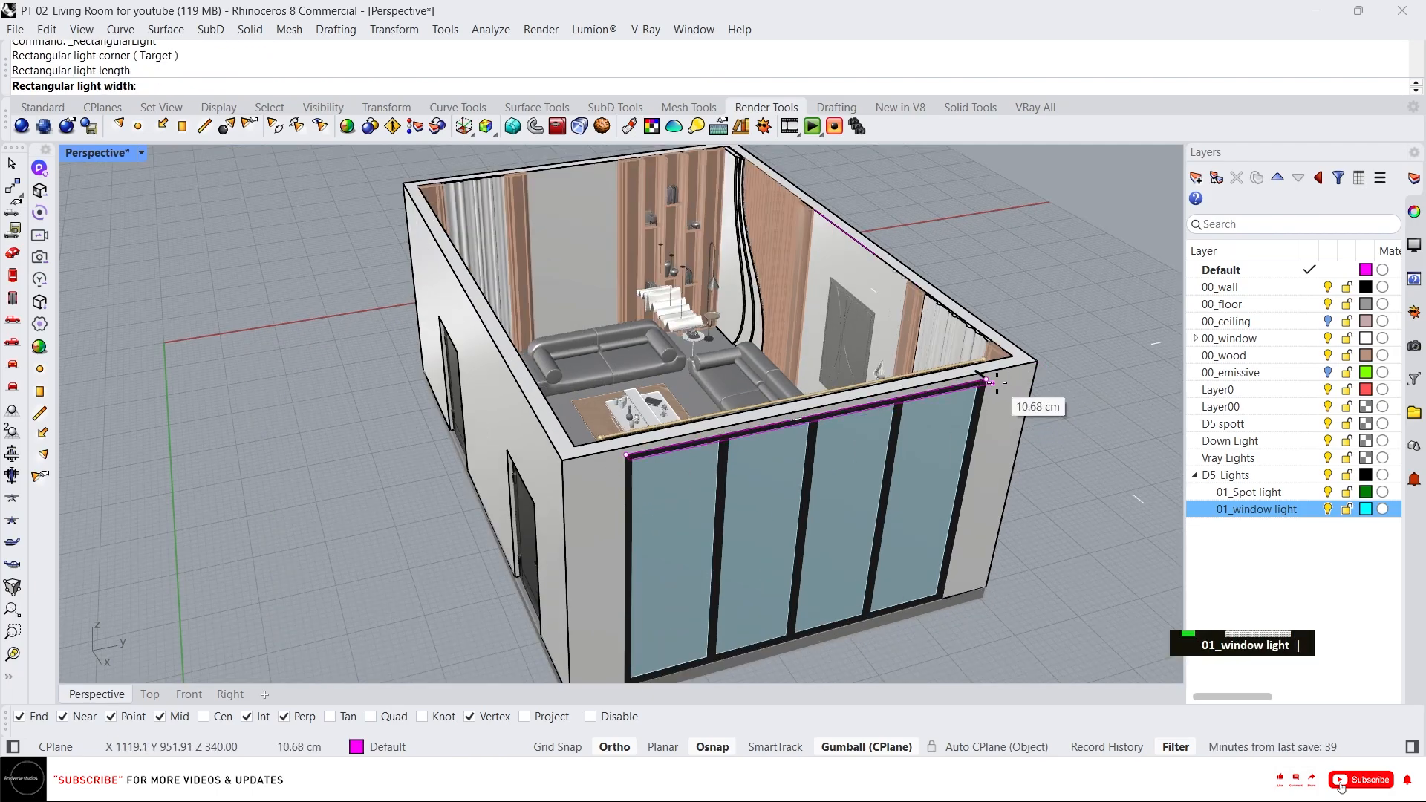
click(940, 588)
click(822, 558)
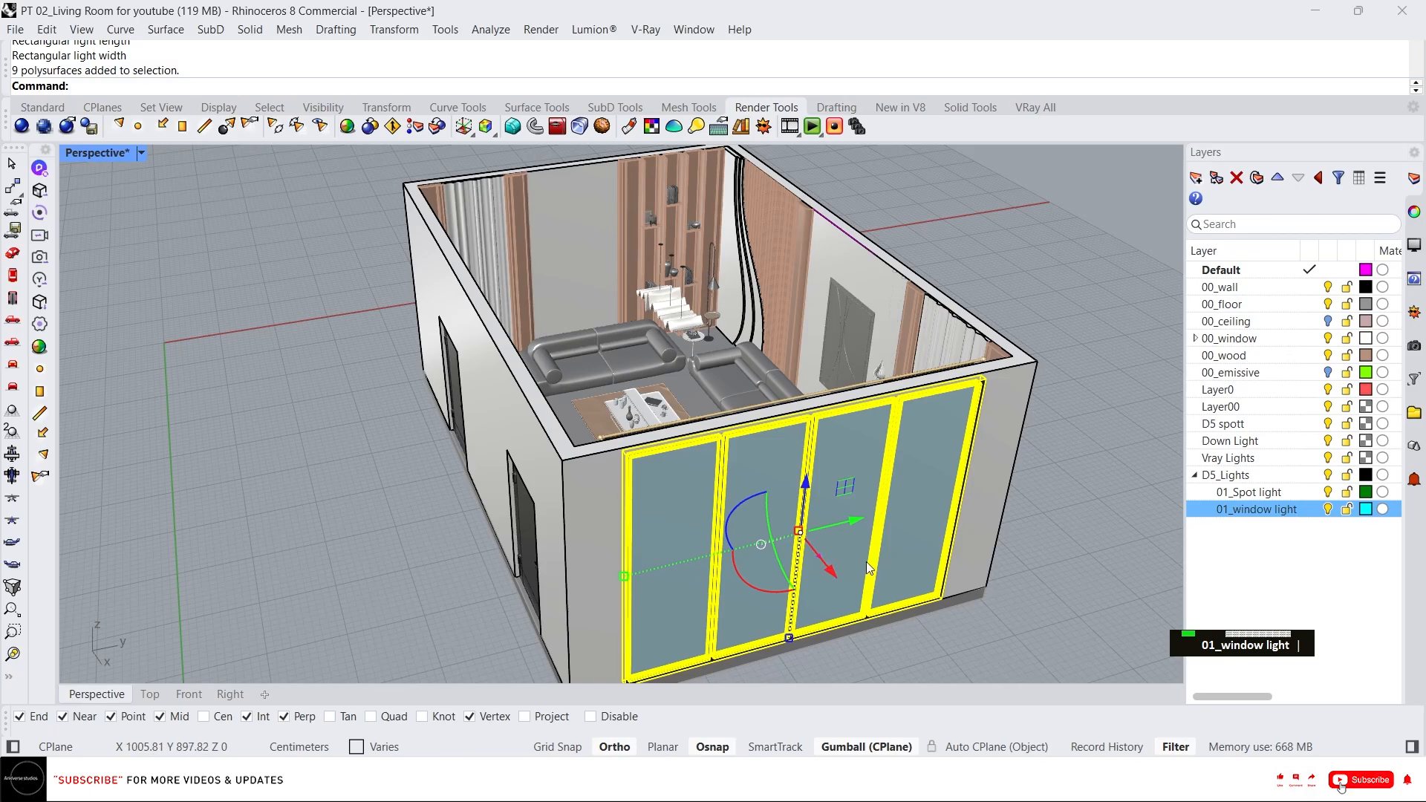
key(Escape)
key(Escape)
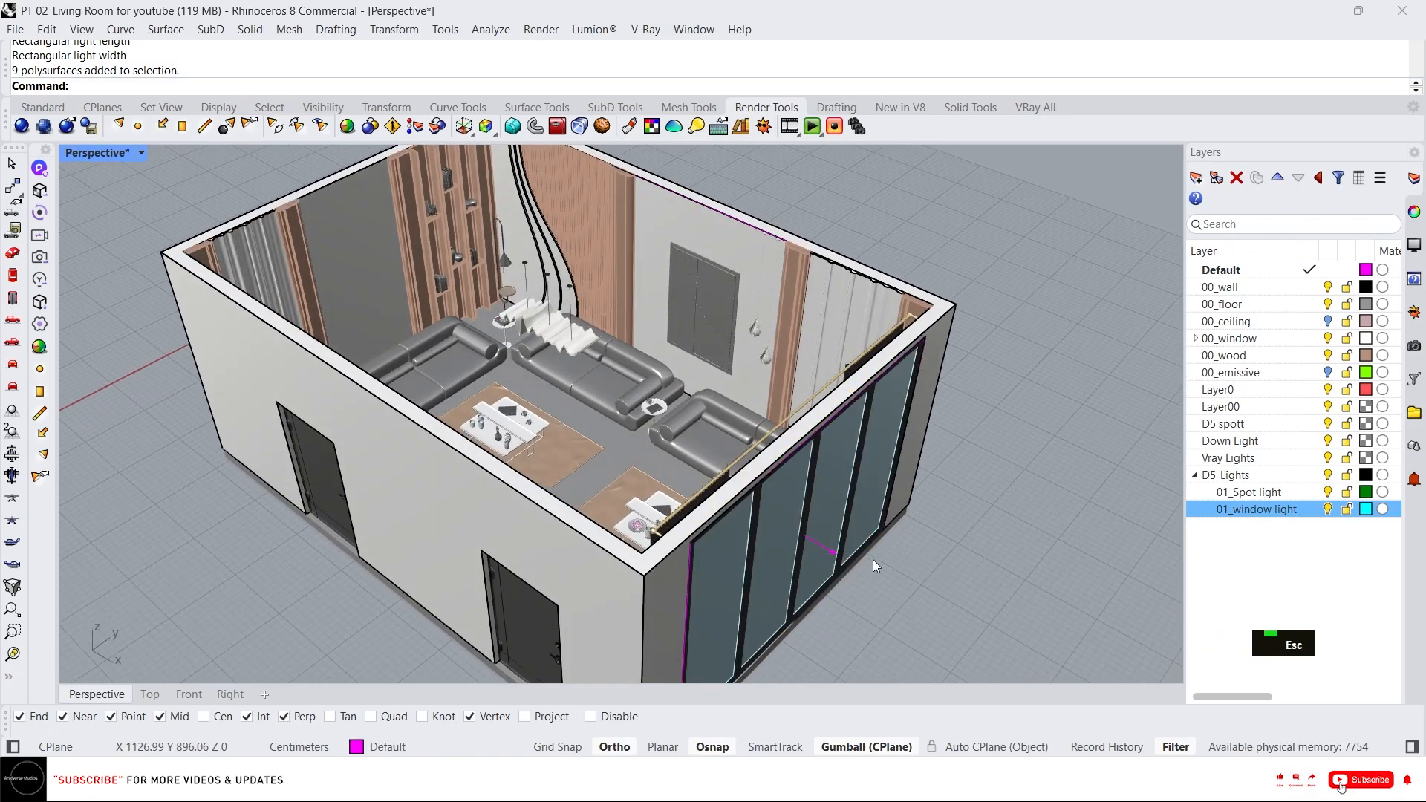
click(833, 555)
scroll(830, 546, up, 2)
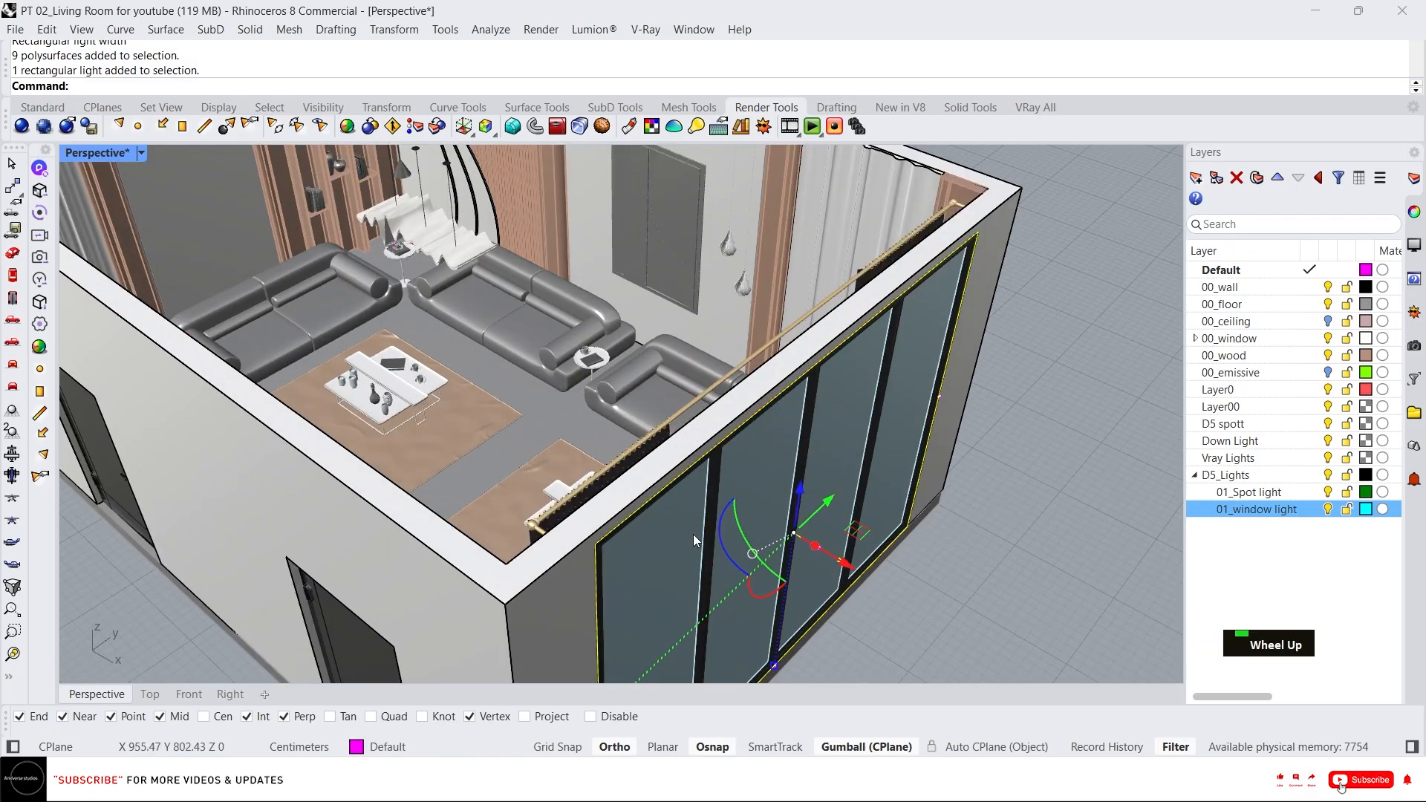
Move the selected rectangular light onto the 01_window light layer.
right_drag(756, 446, 793, 471)
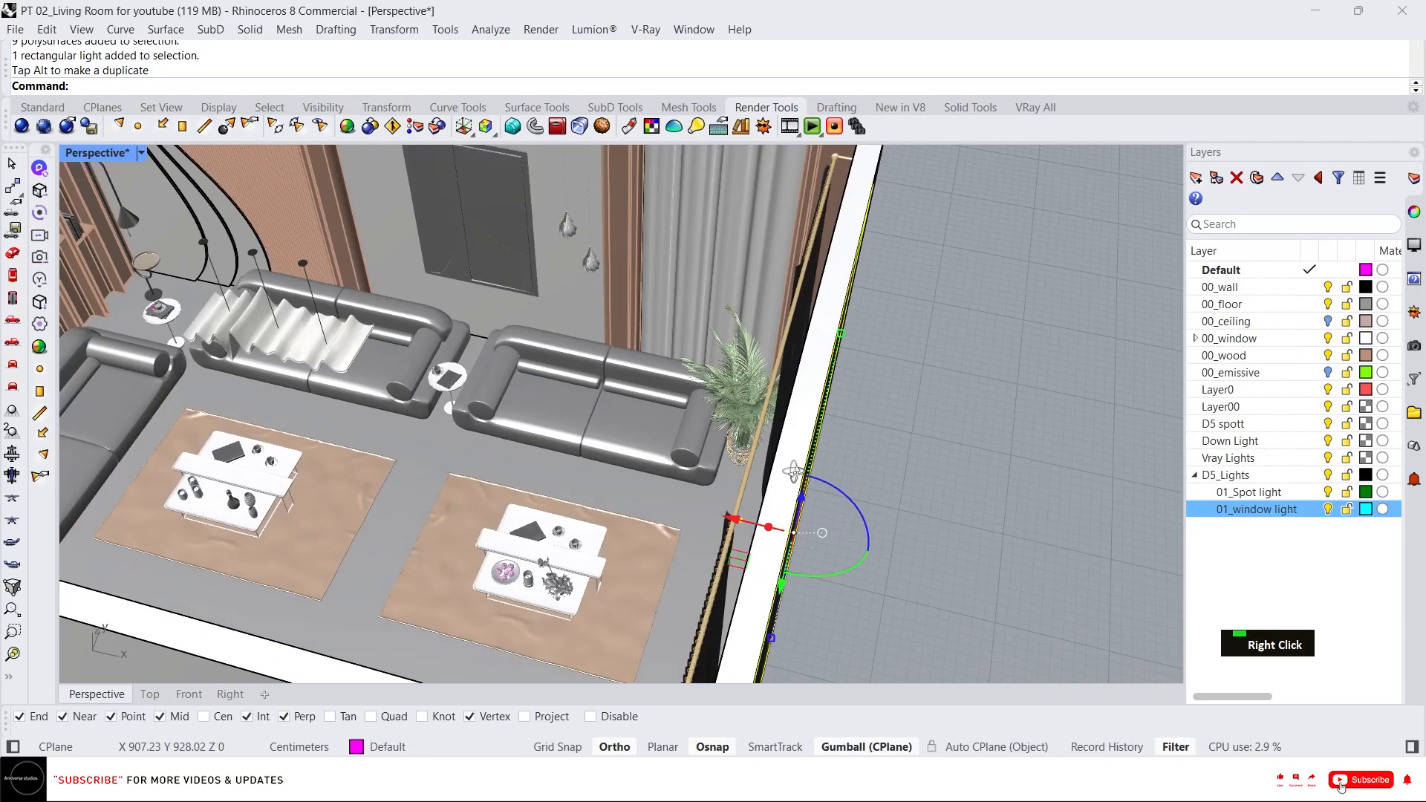
right_click(1252, 518)
click(1266, 493)
scroll(820, 627, down, 5)
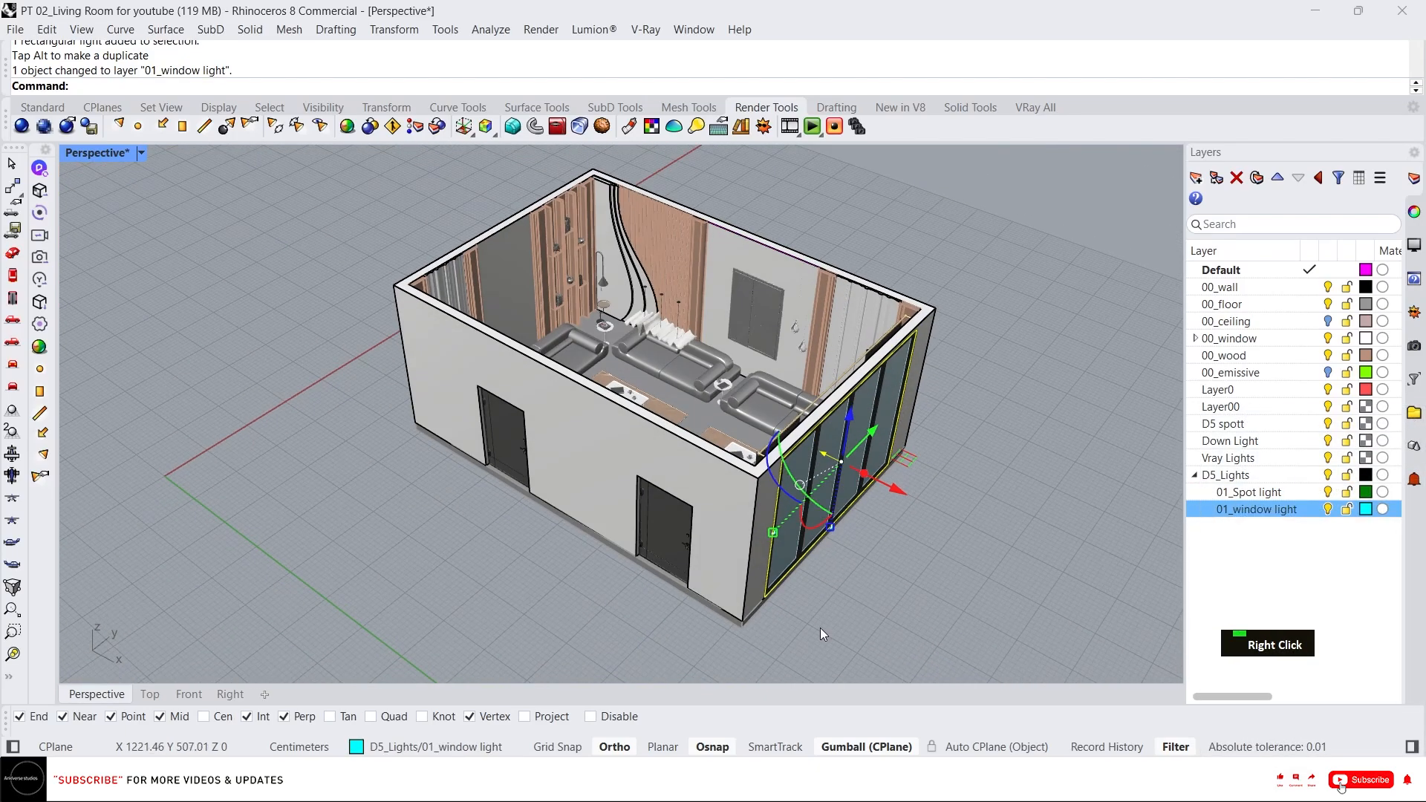
Rotate a copy of the window light about its lower edge to tilt it outward, and delete the untilted original.
scroll(820, 626, up, 5)
text(ro)
key(Return)
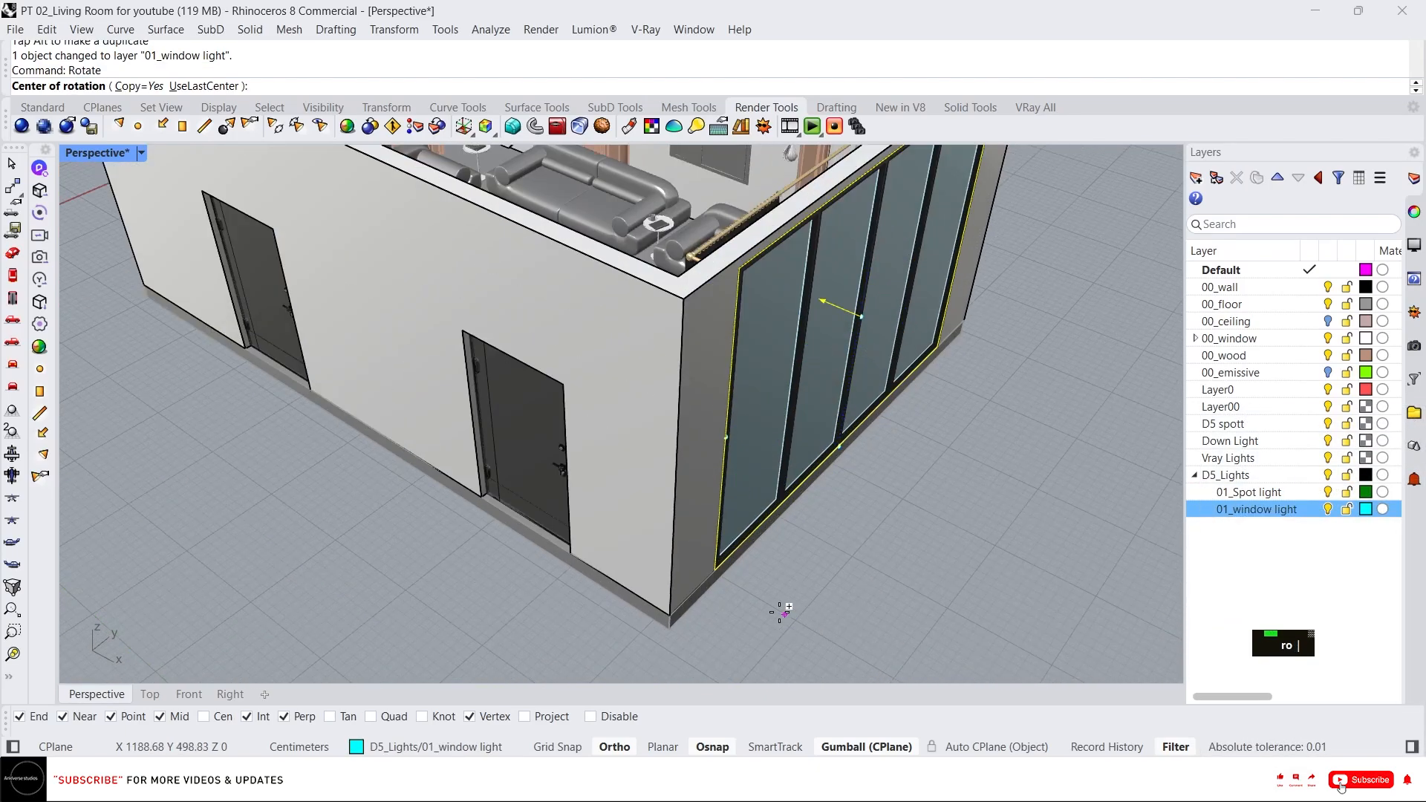
click(711, 568)
click(936, 347)
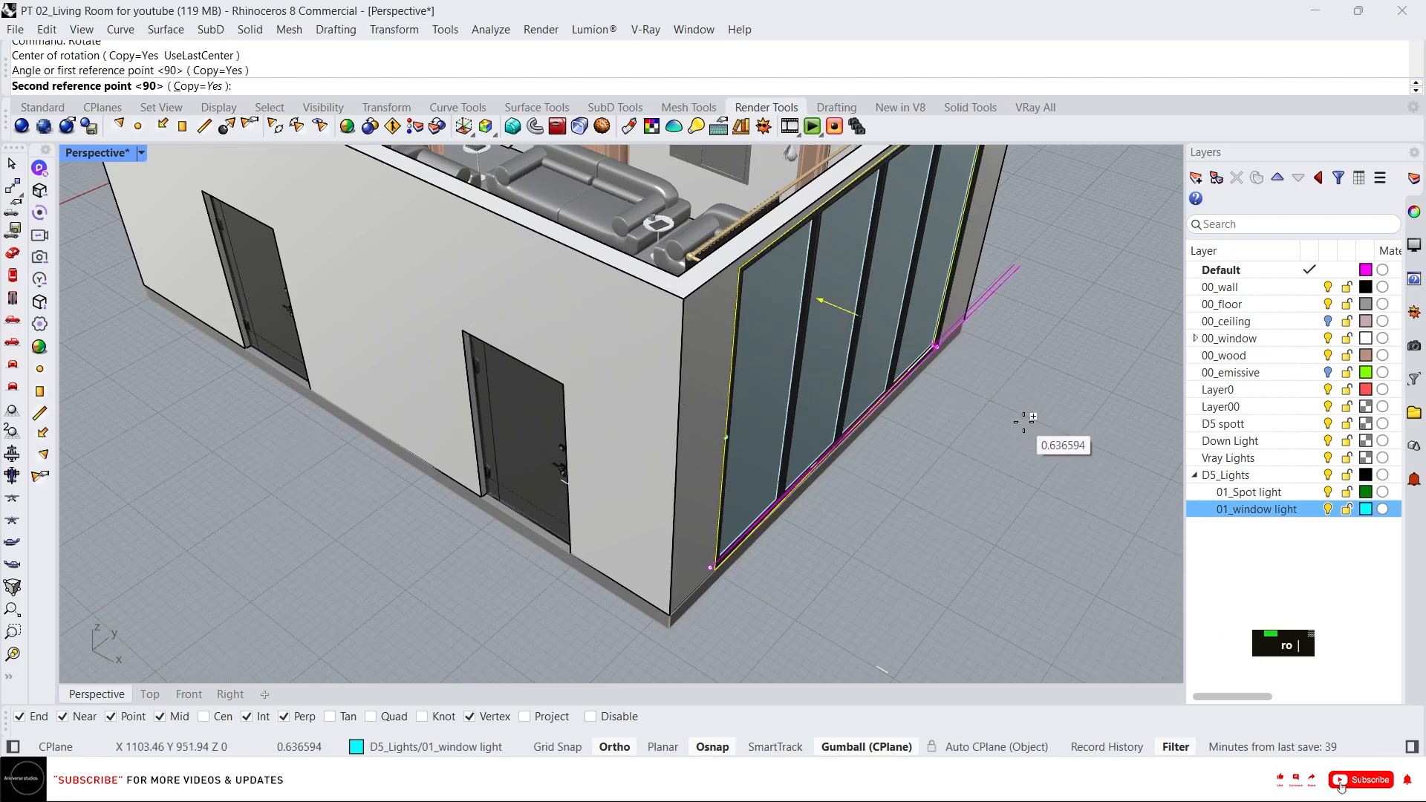
key(F8)
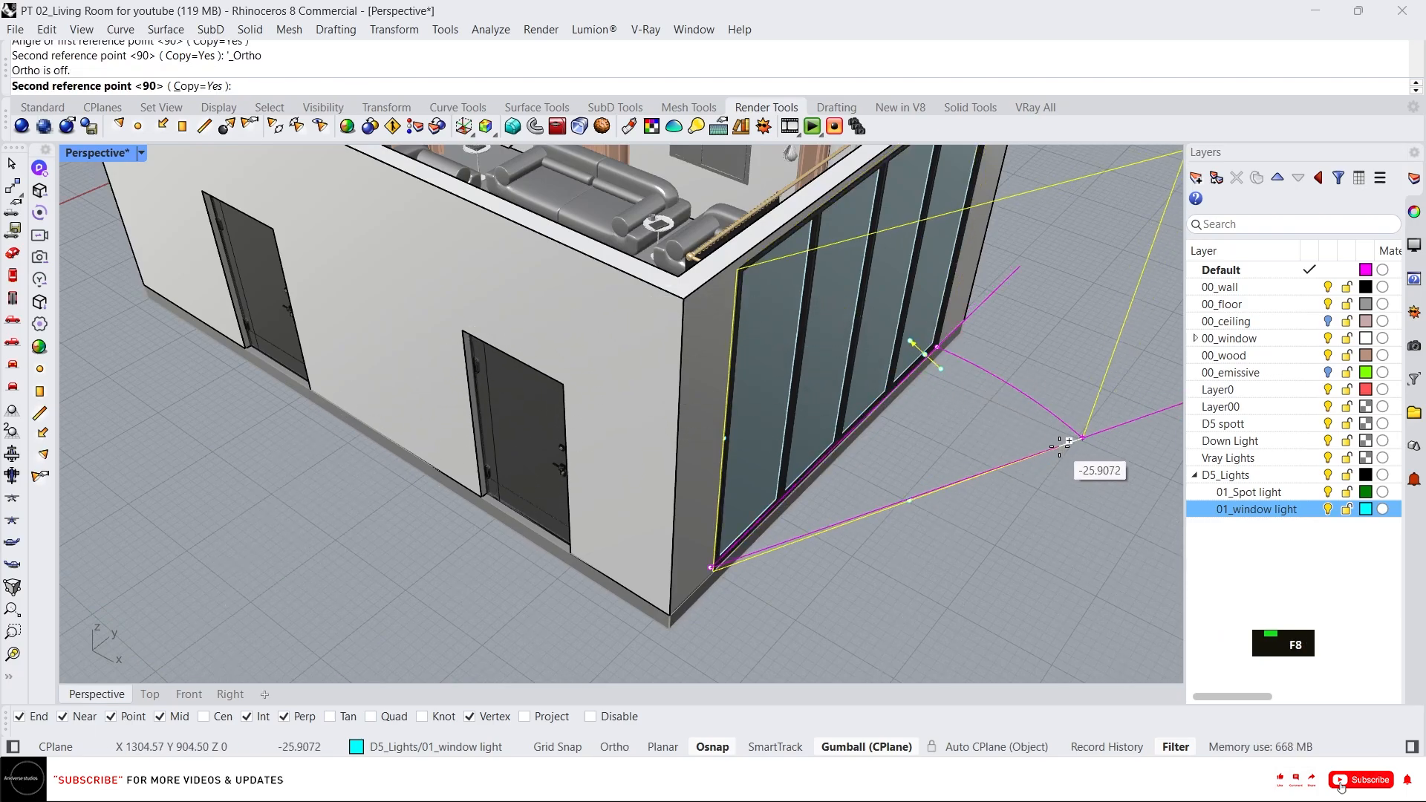
click(1070, 438)
key(Escape)
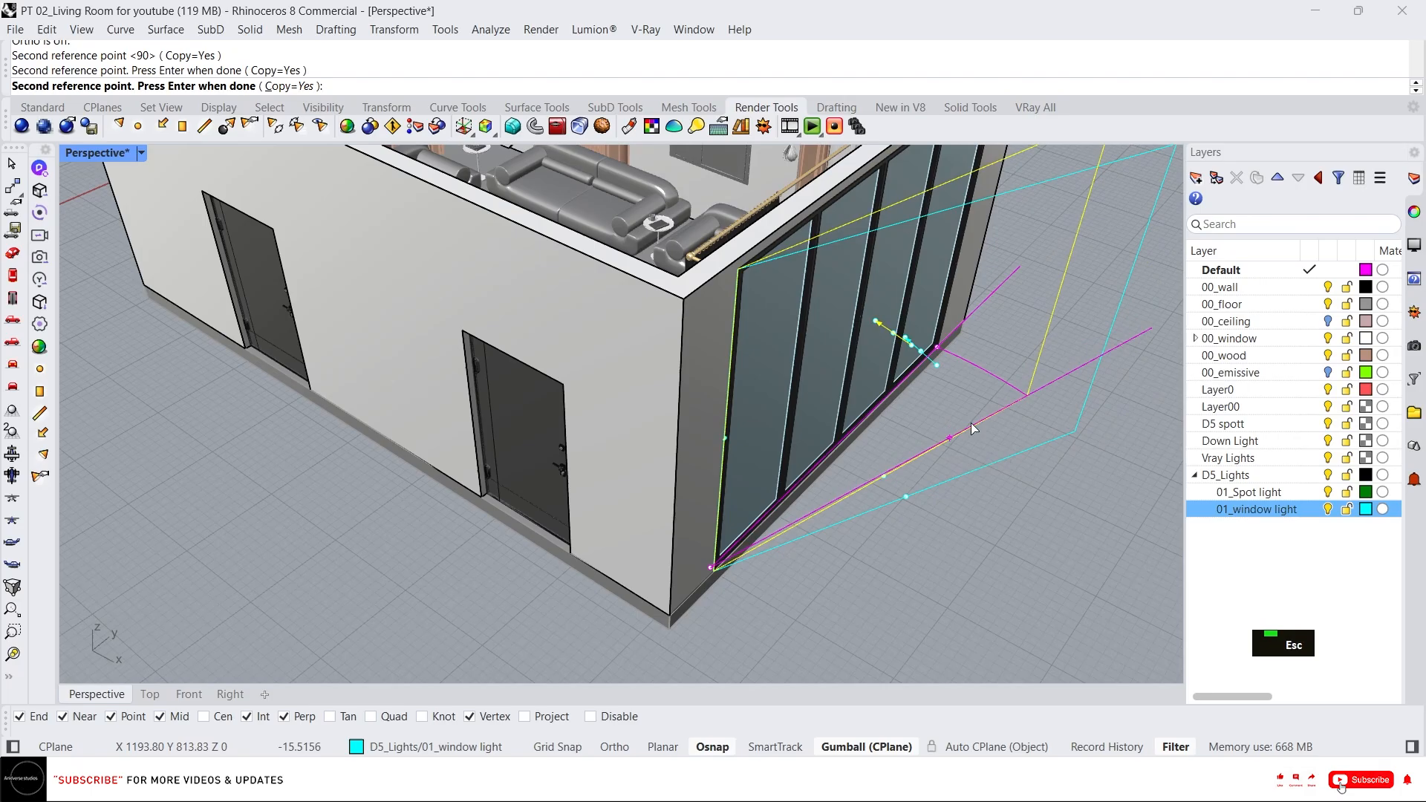
right_drag(871, 390, 780, 305)
scroll(970, 294, up, 7)
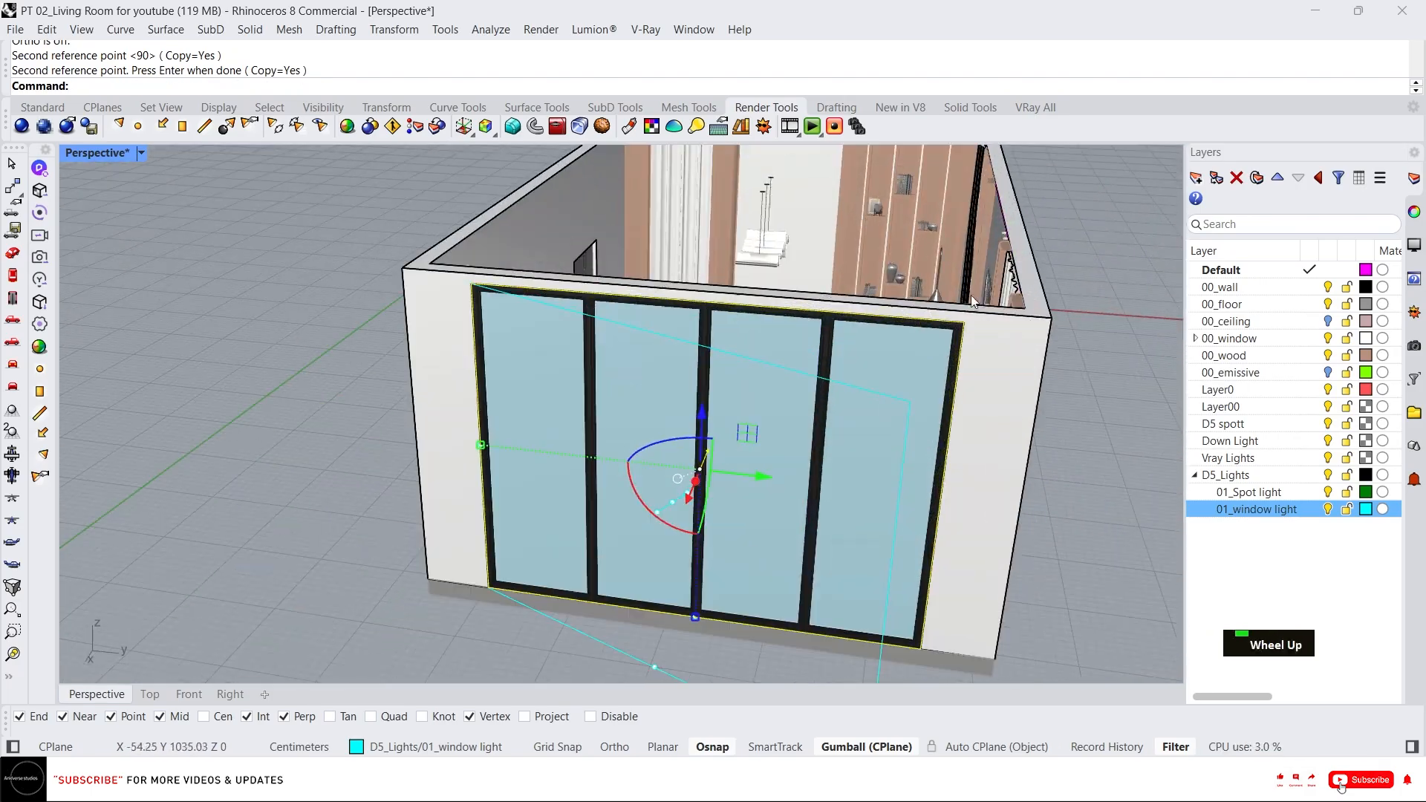
key(Escape)
click(964, 322)
click(664, 394)
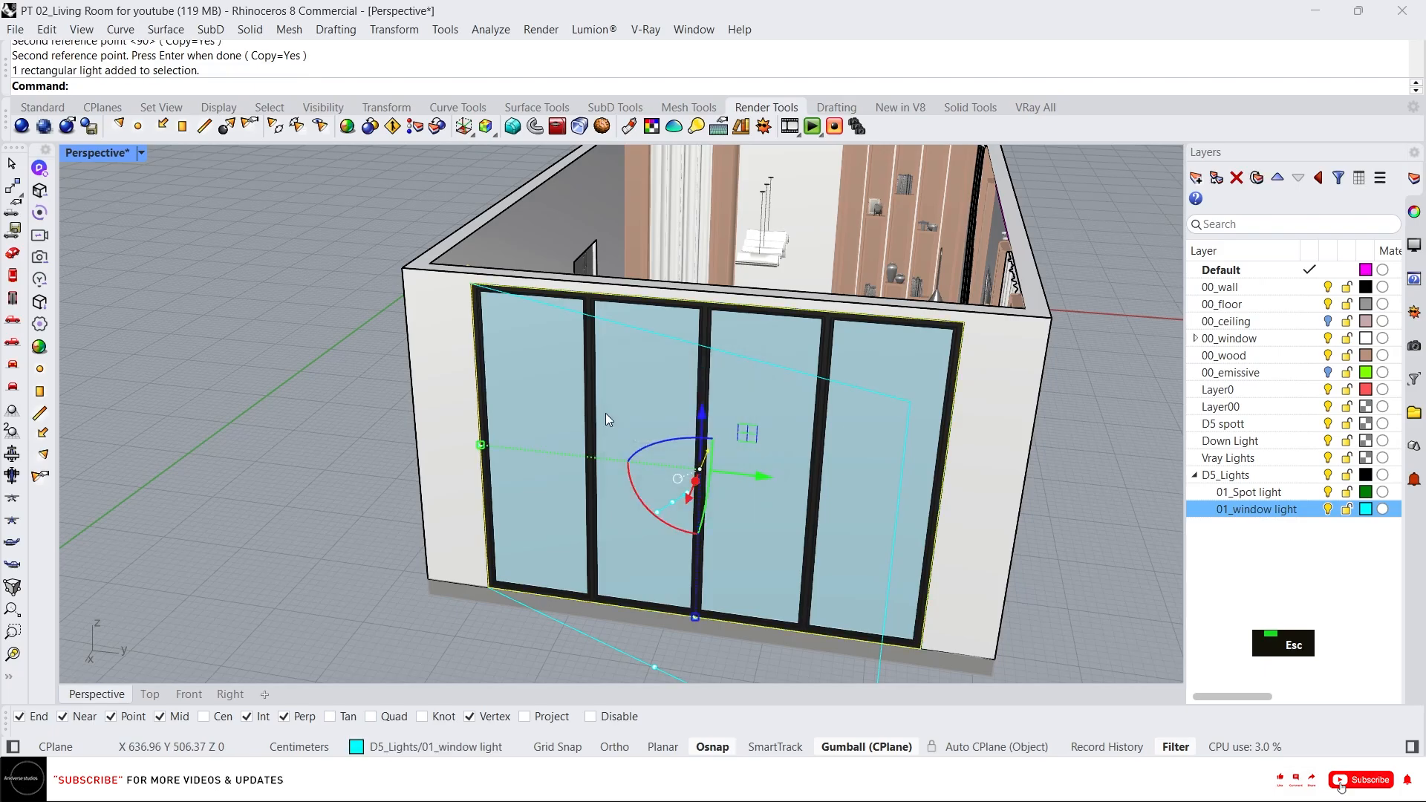
key(Delete)
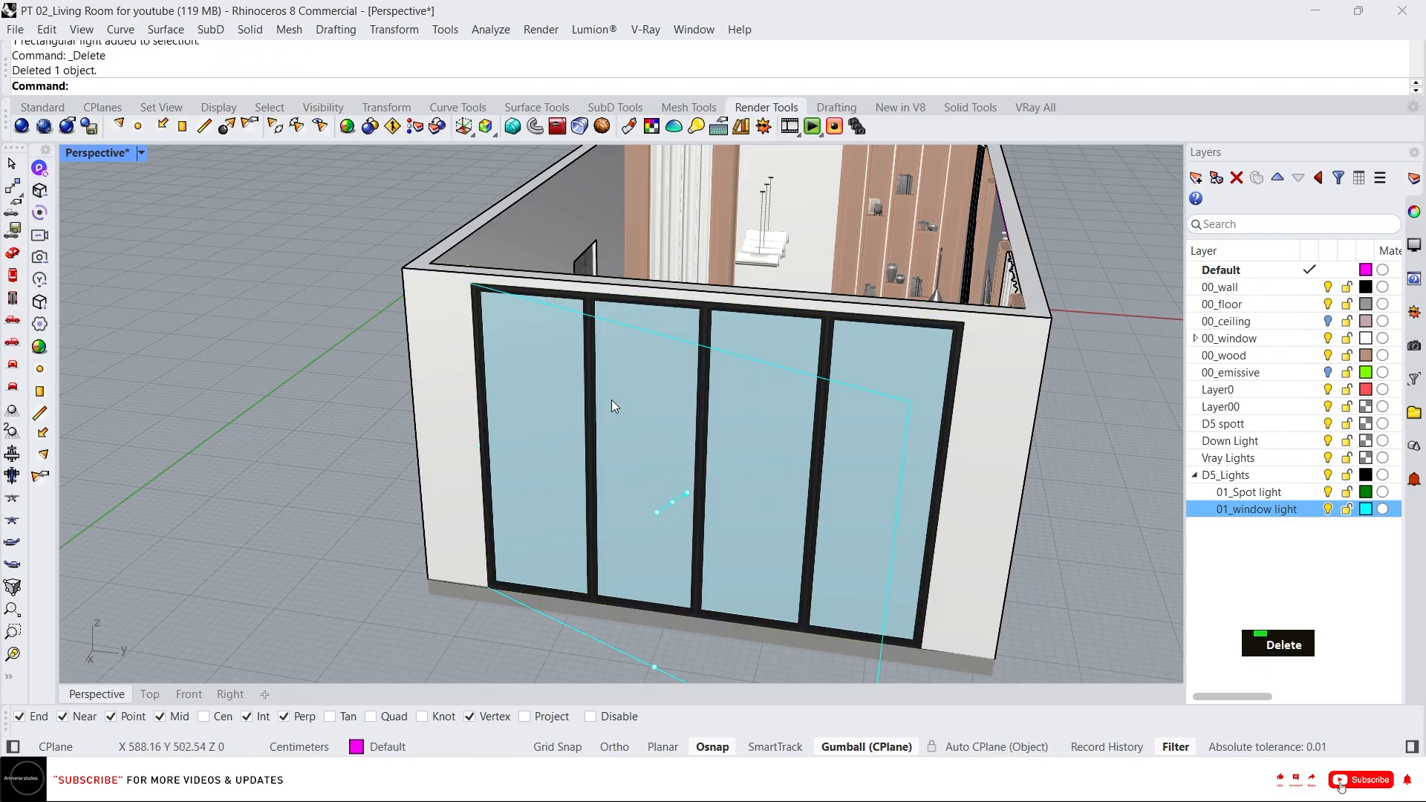
click(764, 364)
right_drag(693, 361, 887, 455)
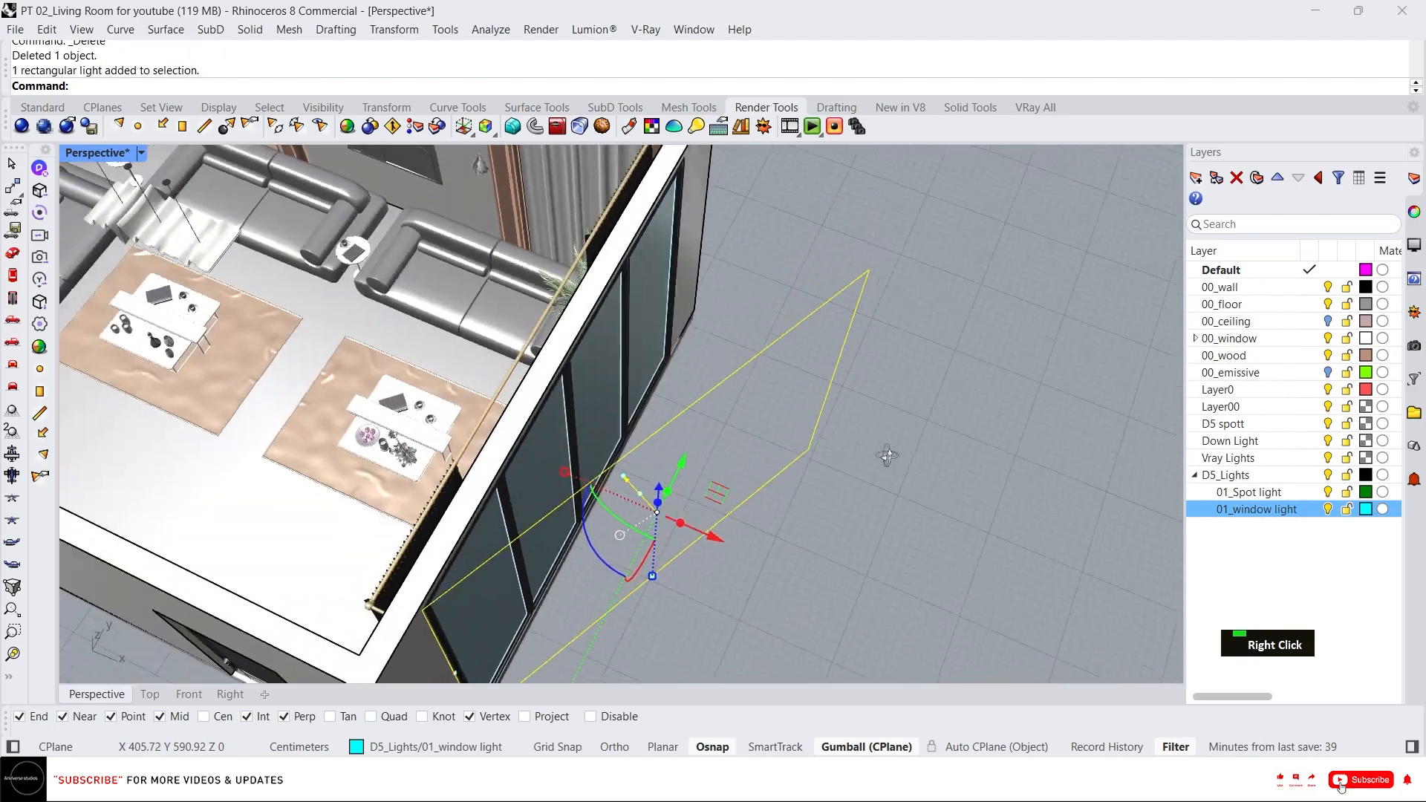
scroll(717, 299, down, 3)
scroll(684, 435, up, 5)
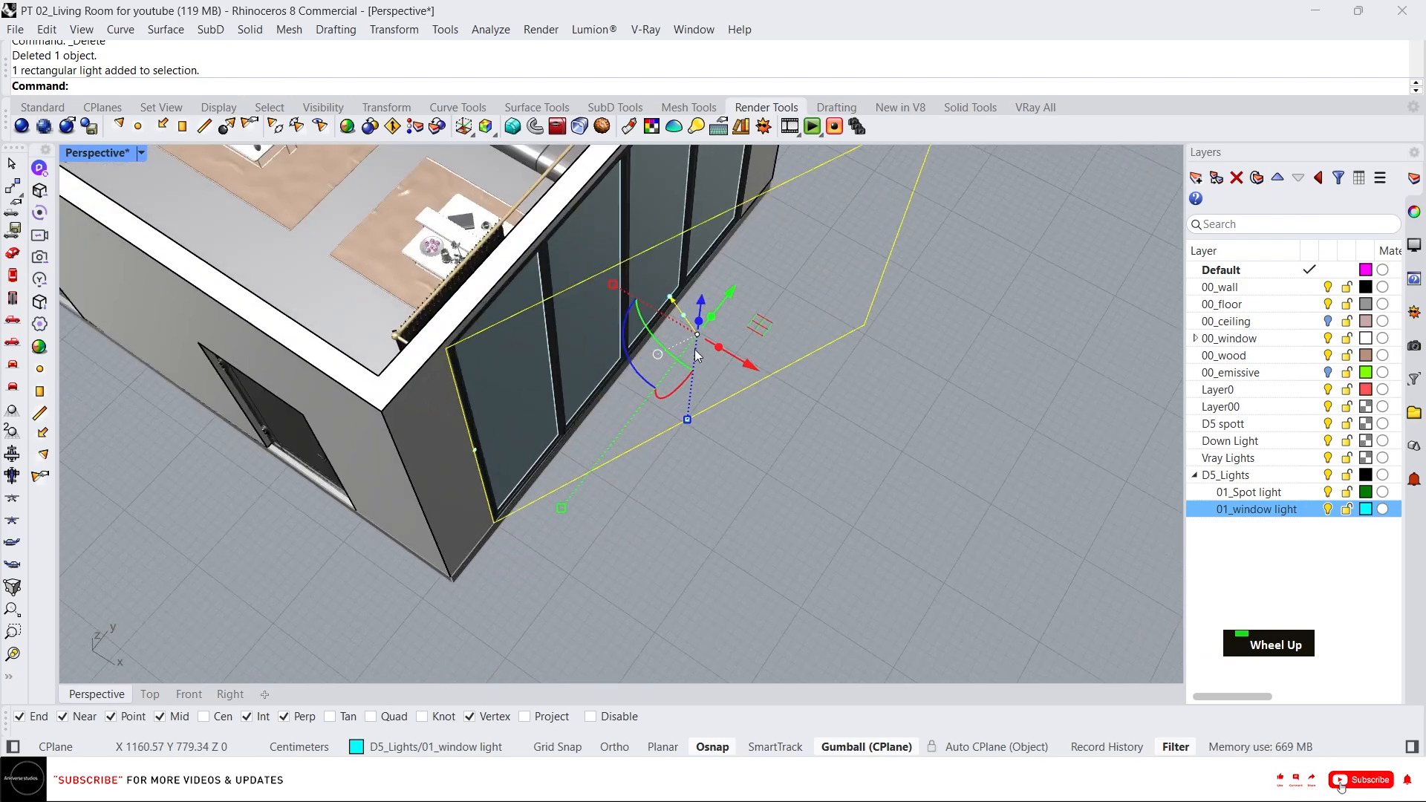
Rotate the window light again about its lower corner and delete the extra copy.
text(ro)
key(Return)
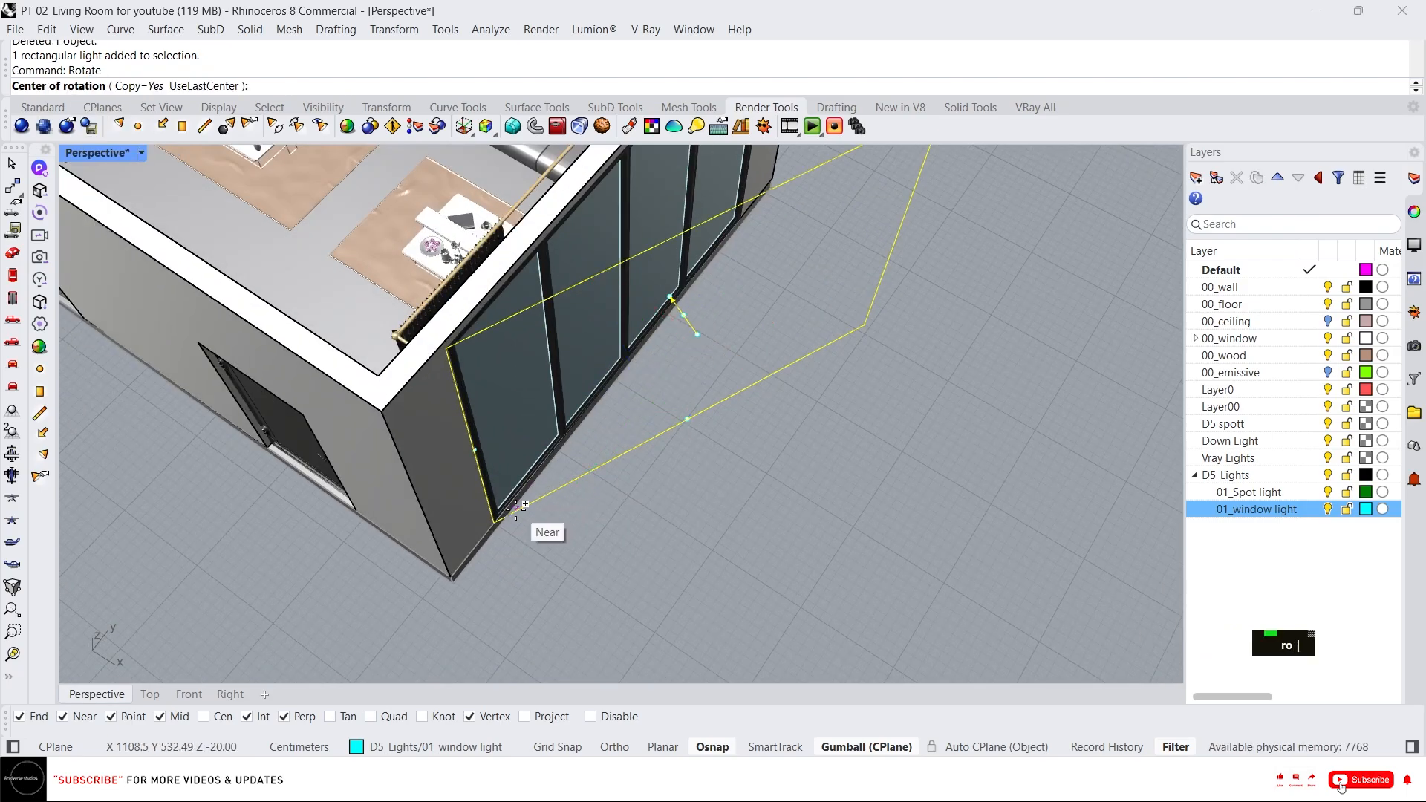
click(495, 521)
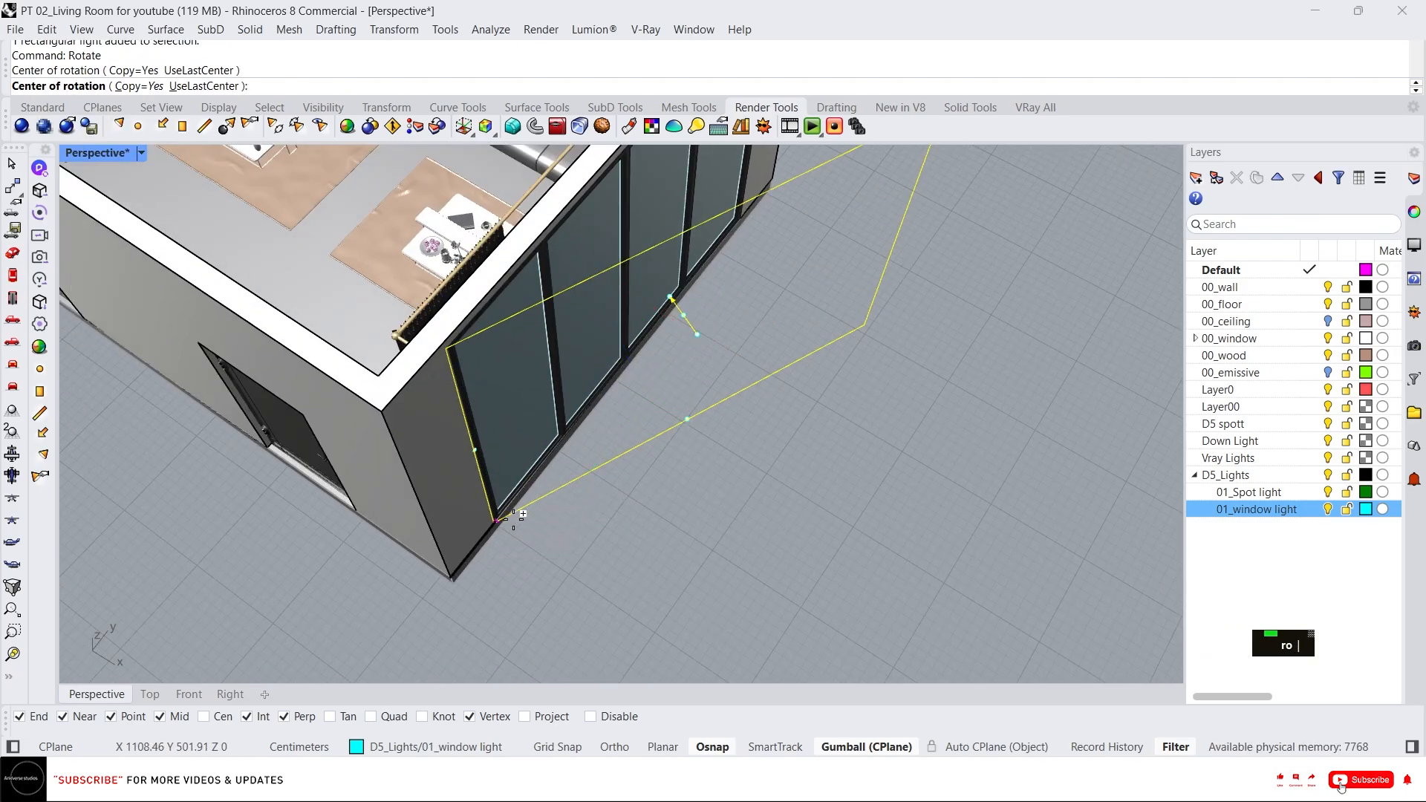
click(865, 326)
key(Escape)
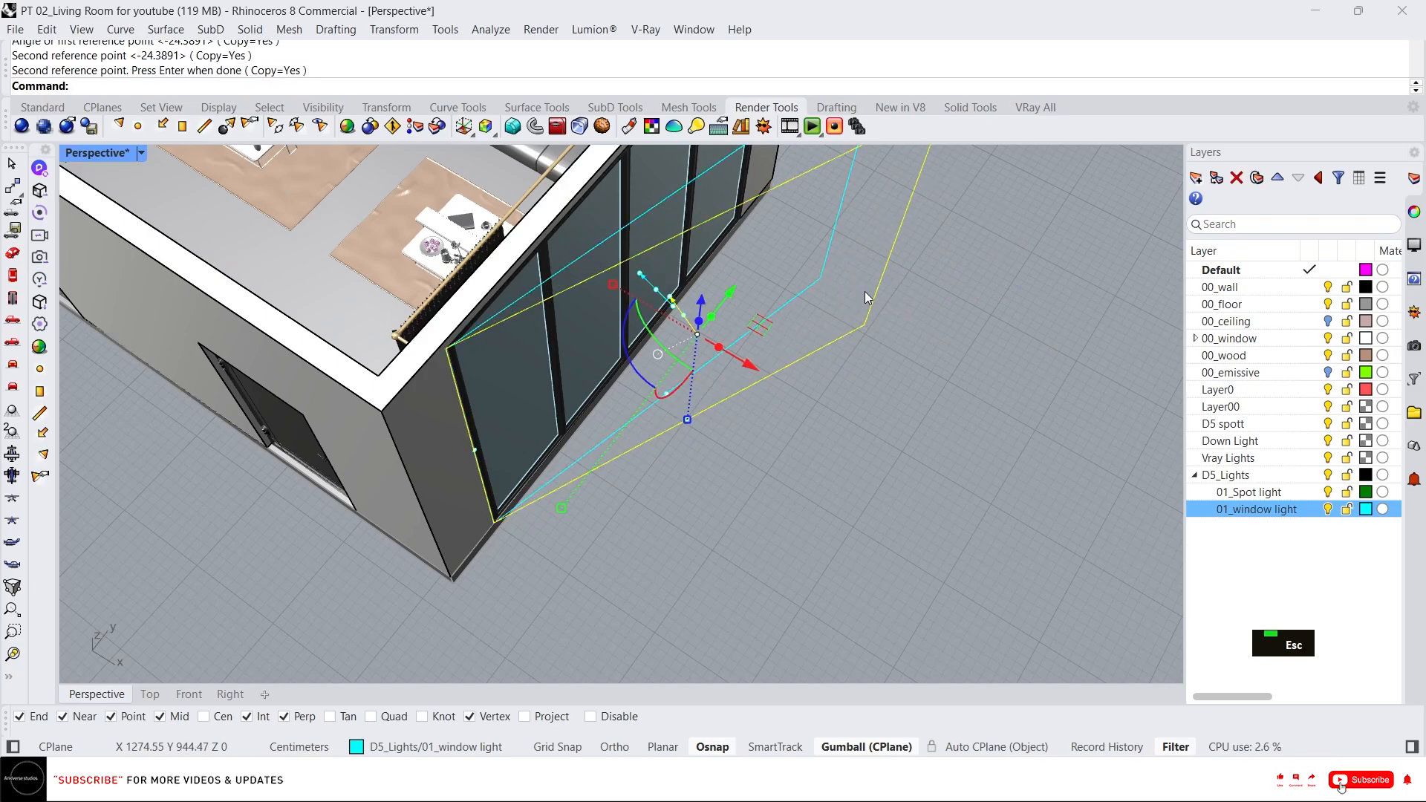
key(Delete)
click(843, 303)
right_drag(844, 303, 751, 301)
scroll(839, 282, up, 4)
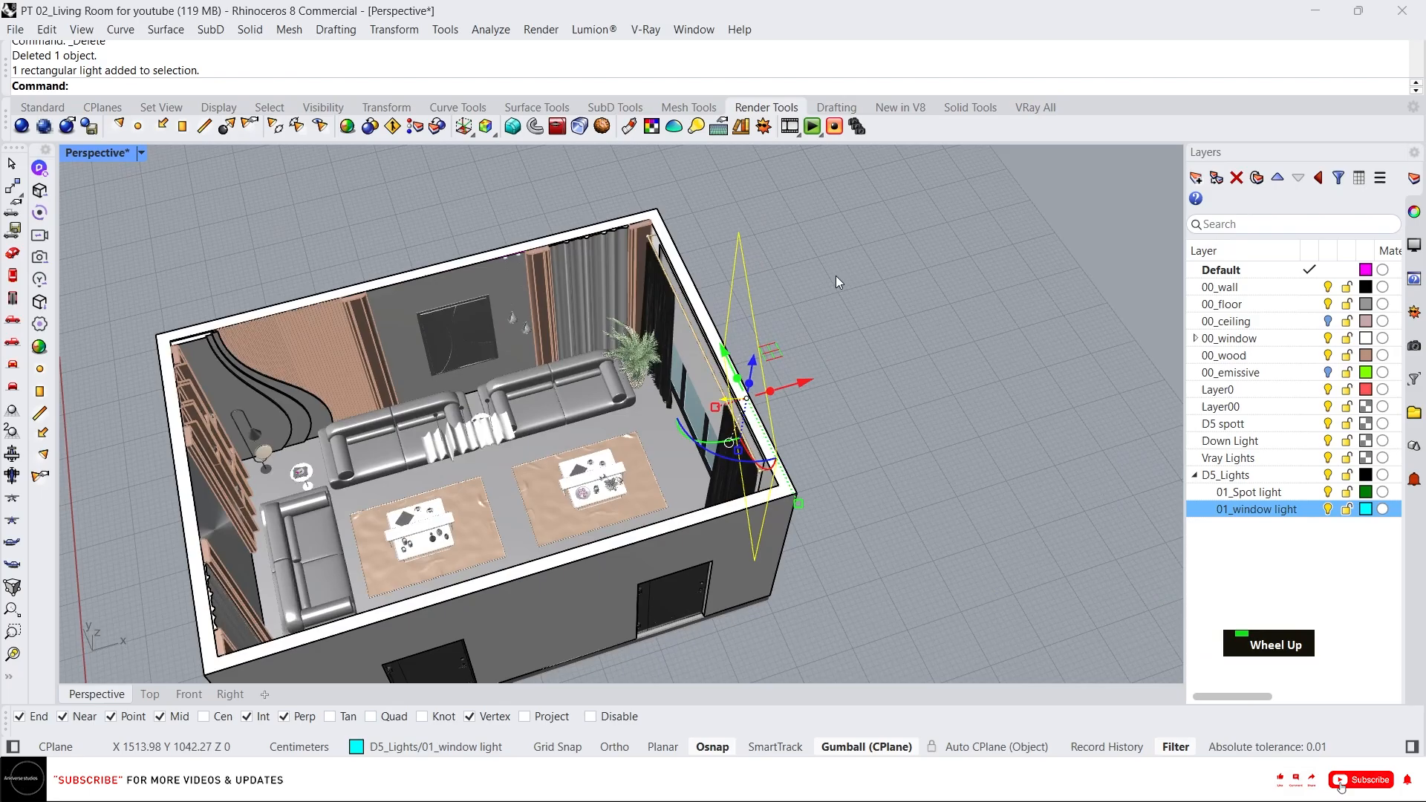
Select the wavy ceiling pendant and the floor lamp beside the sofa.
scroll(766, 283, down, 8)
scroll(628, 322, up, 9)
right_drag(628, 322, 603, 338)
scroll(603, 338, down, 8)
scroll(595, 229, up, 4)
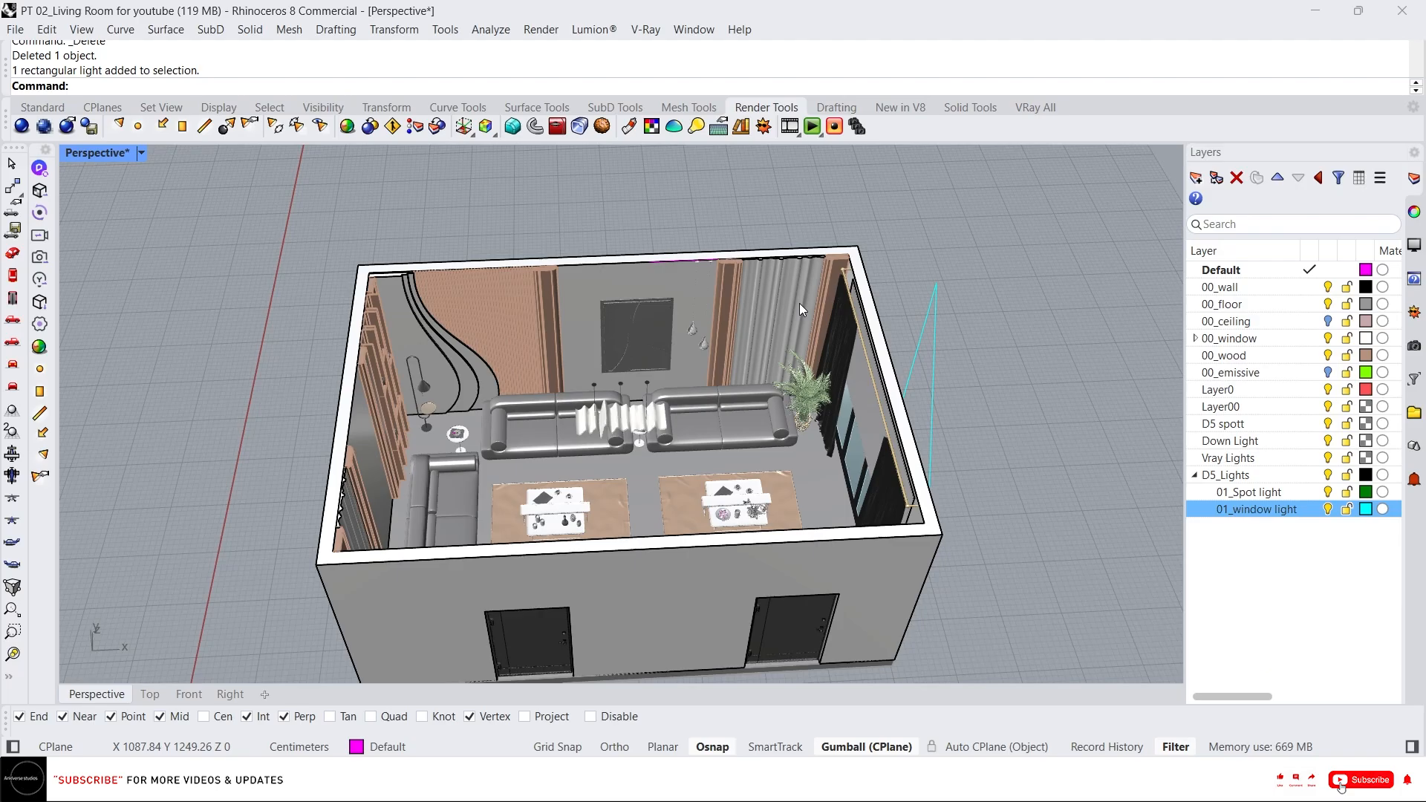
scroll(626, 425, up, 4)
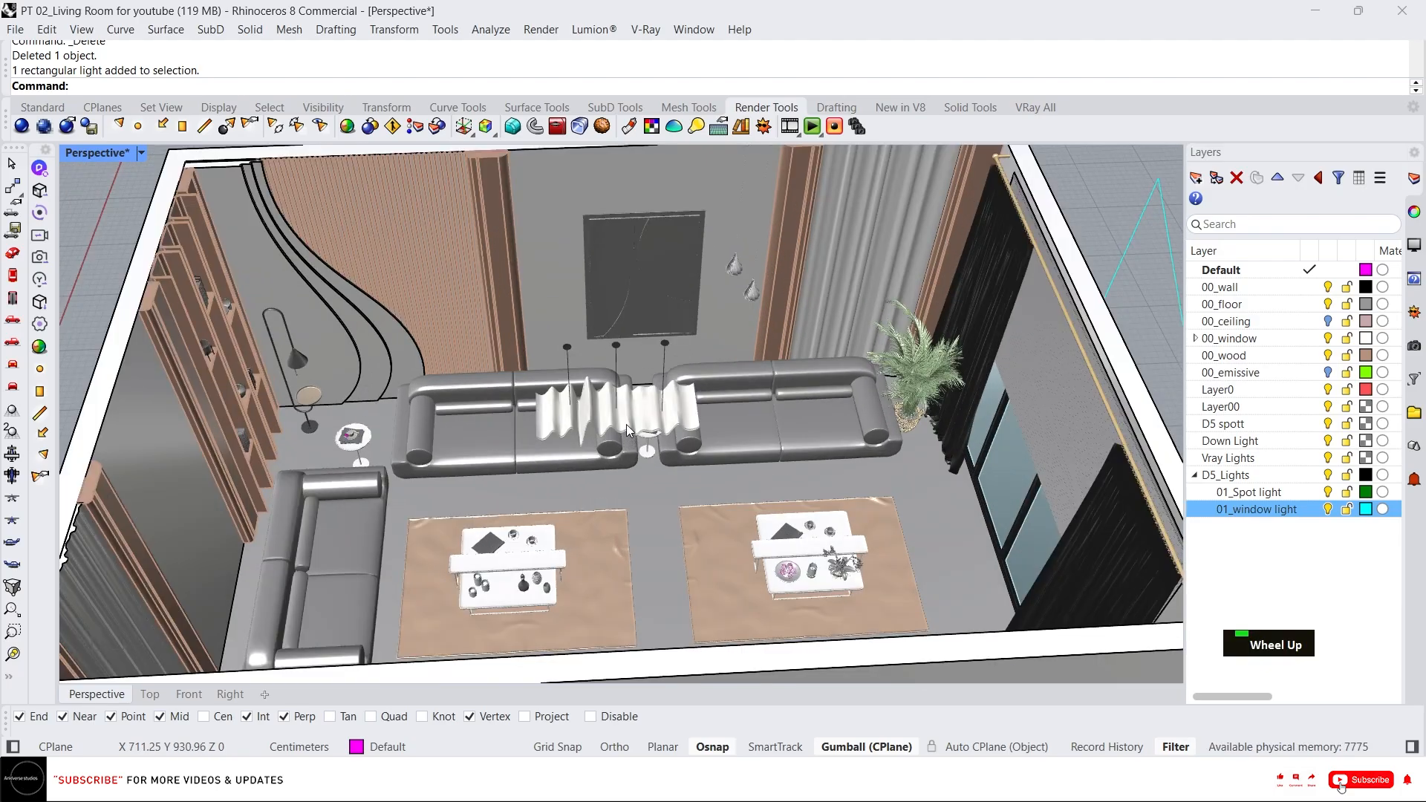
click(594, 401)
right_drag(594, 401, 520, 357)
scroll(684, 399, up, 3)
scroll(737, 394, down, 5)
scroll(497, 341, up, 5)
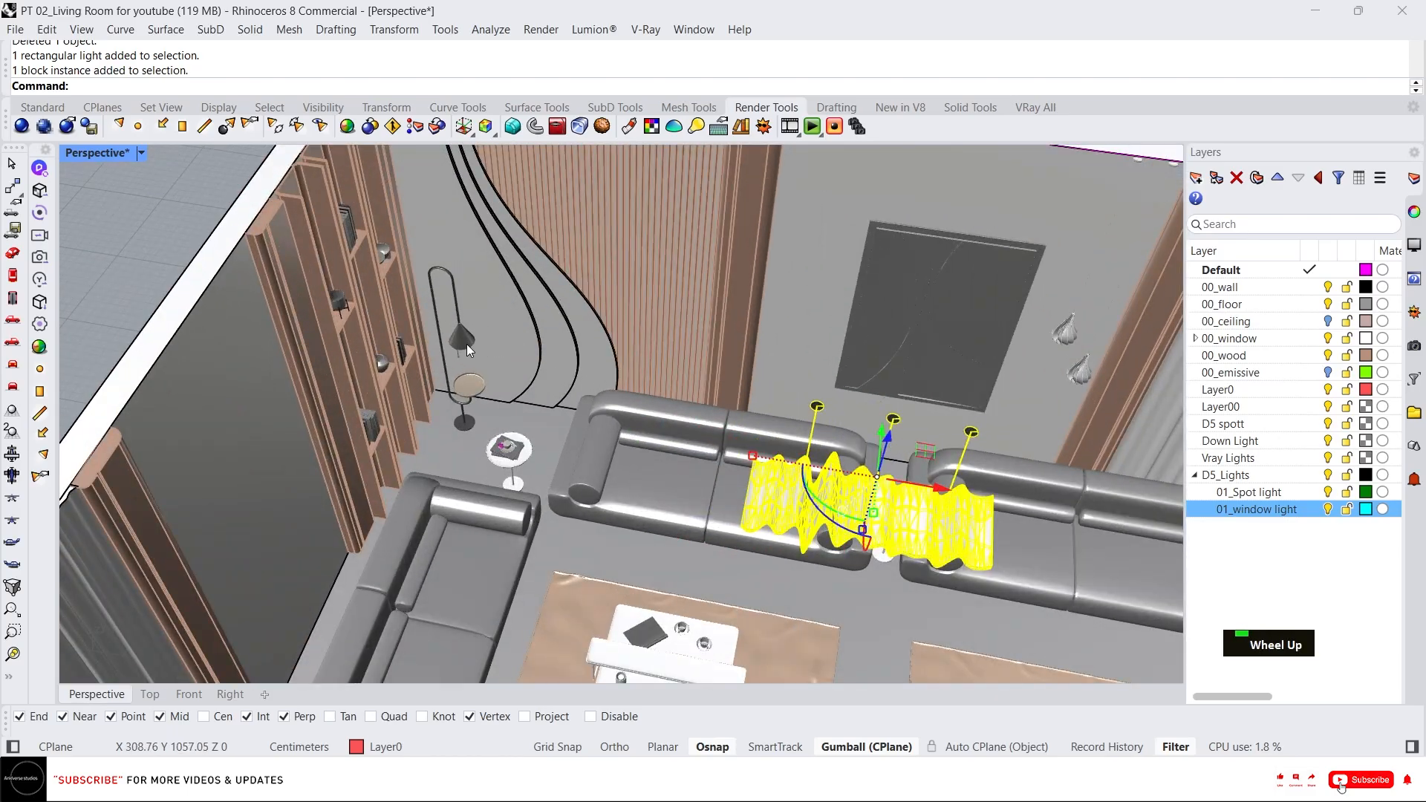
click(467, 345)
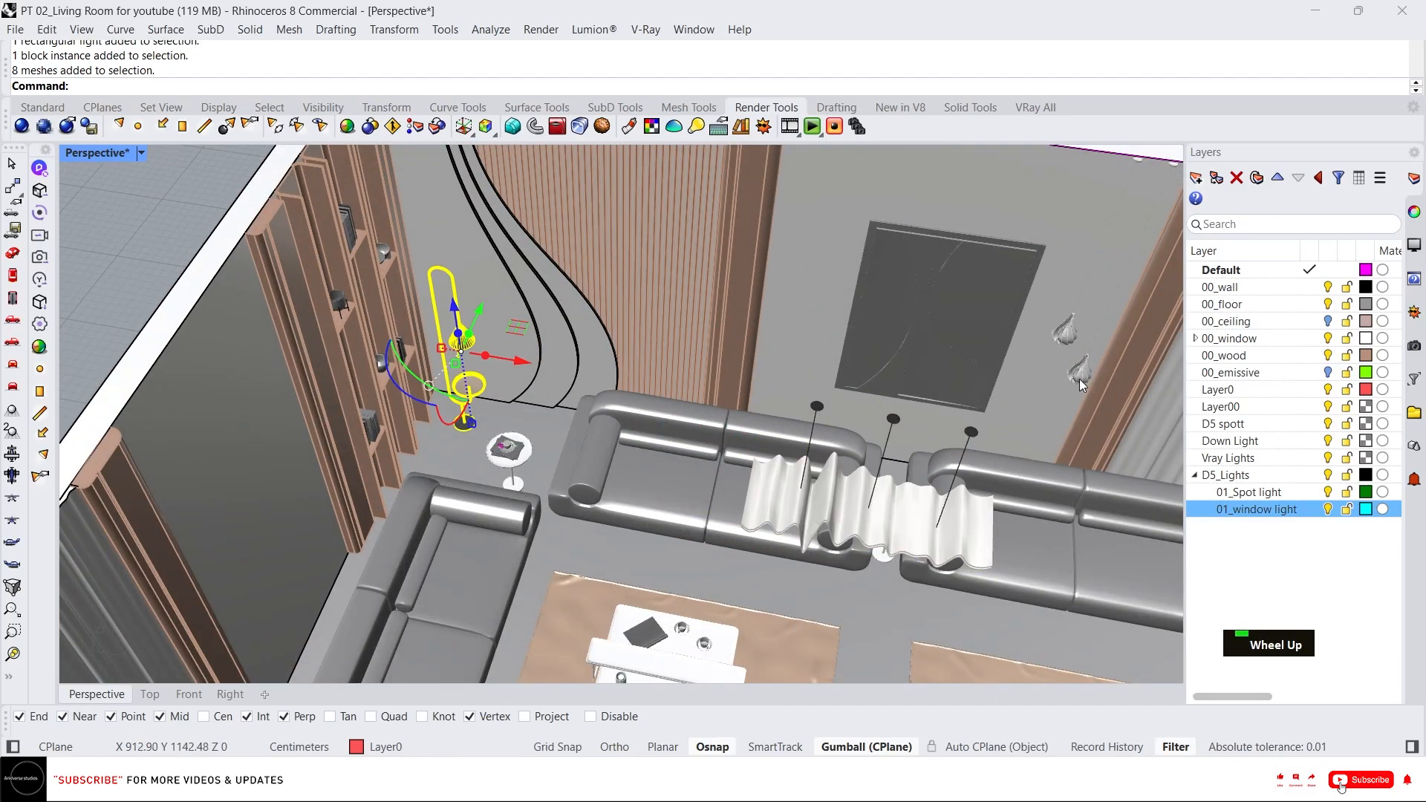
scroll(715, 393, down, 5)
right_drag(715, 394, 777, 342)
scroll(808, 411, up, 5)
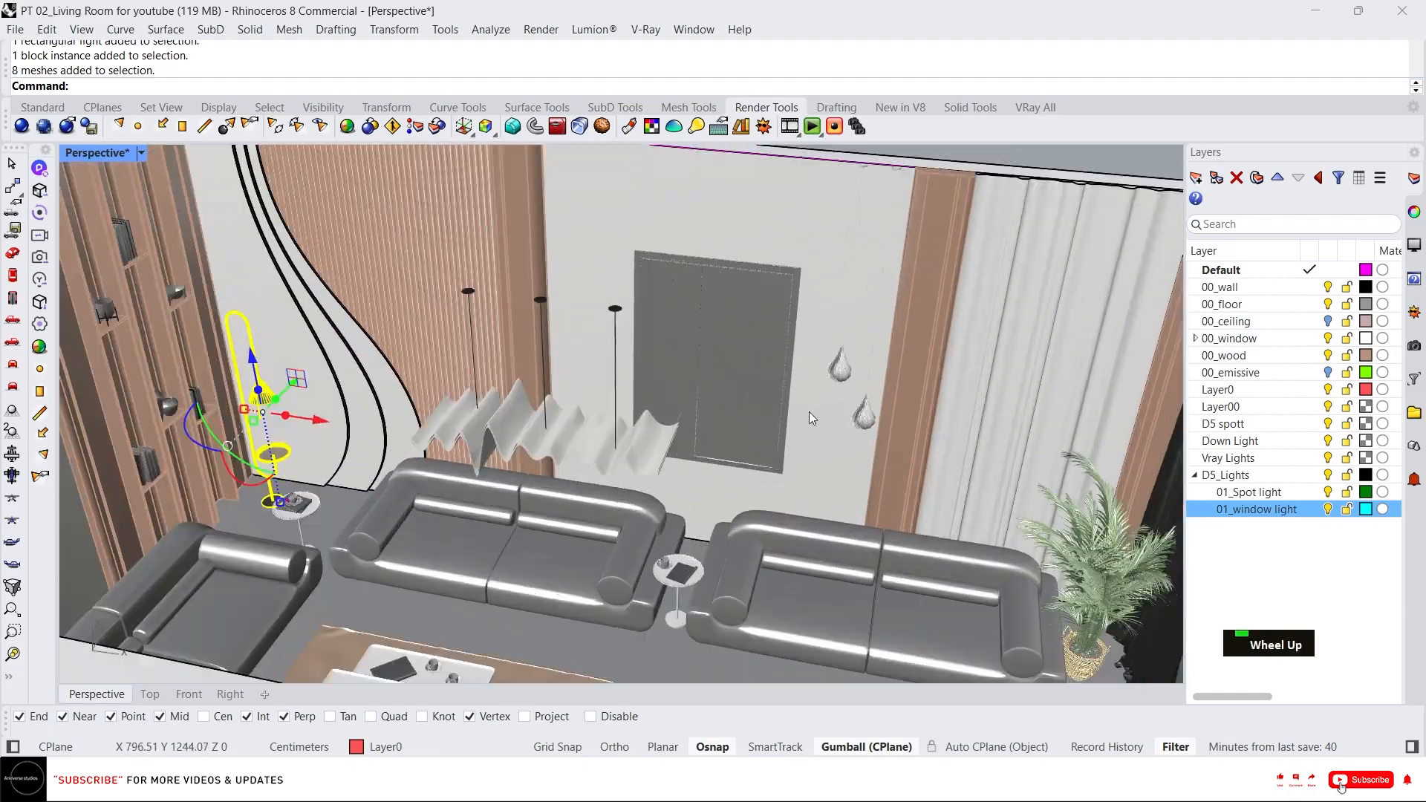
Add the two drop pendants to the selection and isolate the selected light fixtures.
click(839, 366)
scroll(854, 372, up, 3)
scroll(843, 416, down, 3)
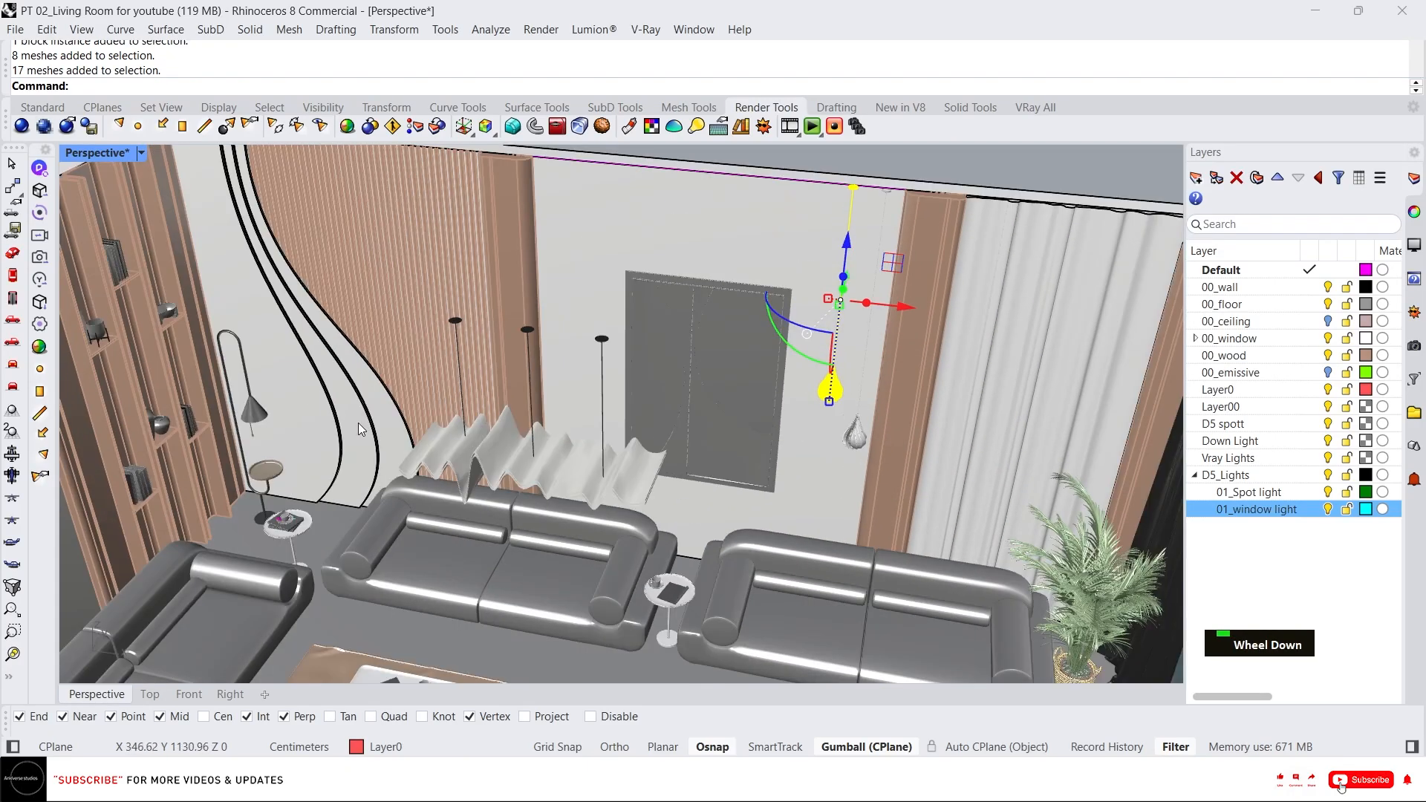
shift+click(248, 427)
shift+click(856, 438)
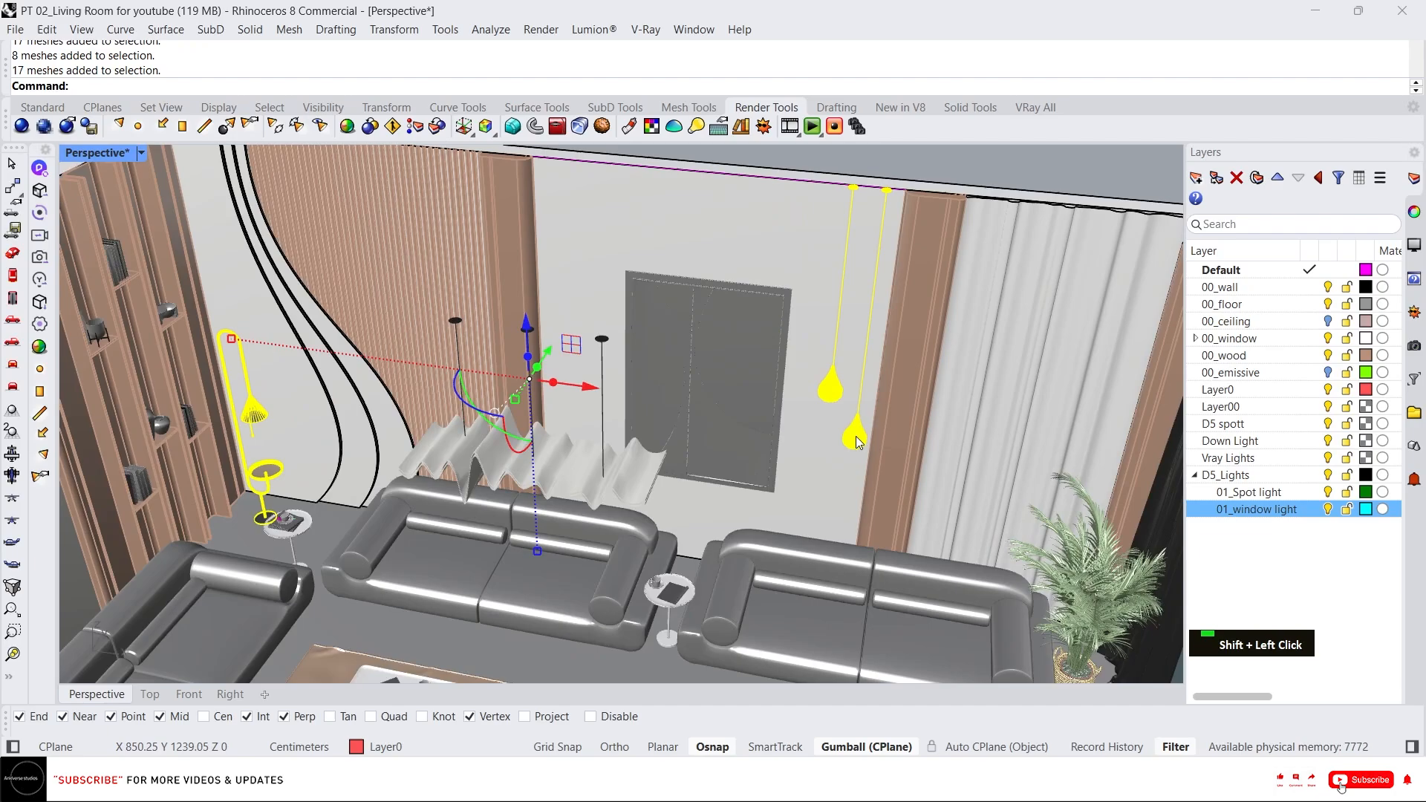
text(I)
key(Return)
Inspect the isolated floor lamp and drop pendants up close.
scroll(653, 430, down, 5)
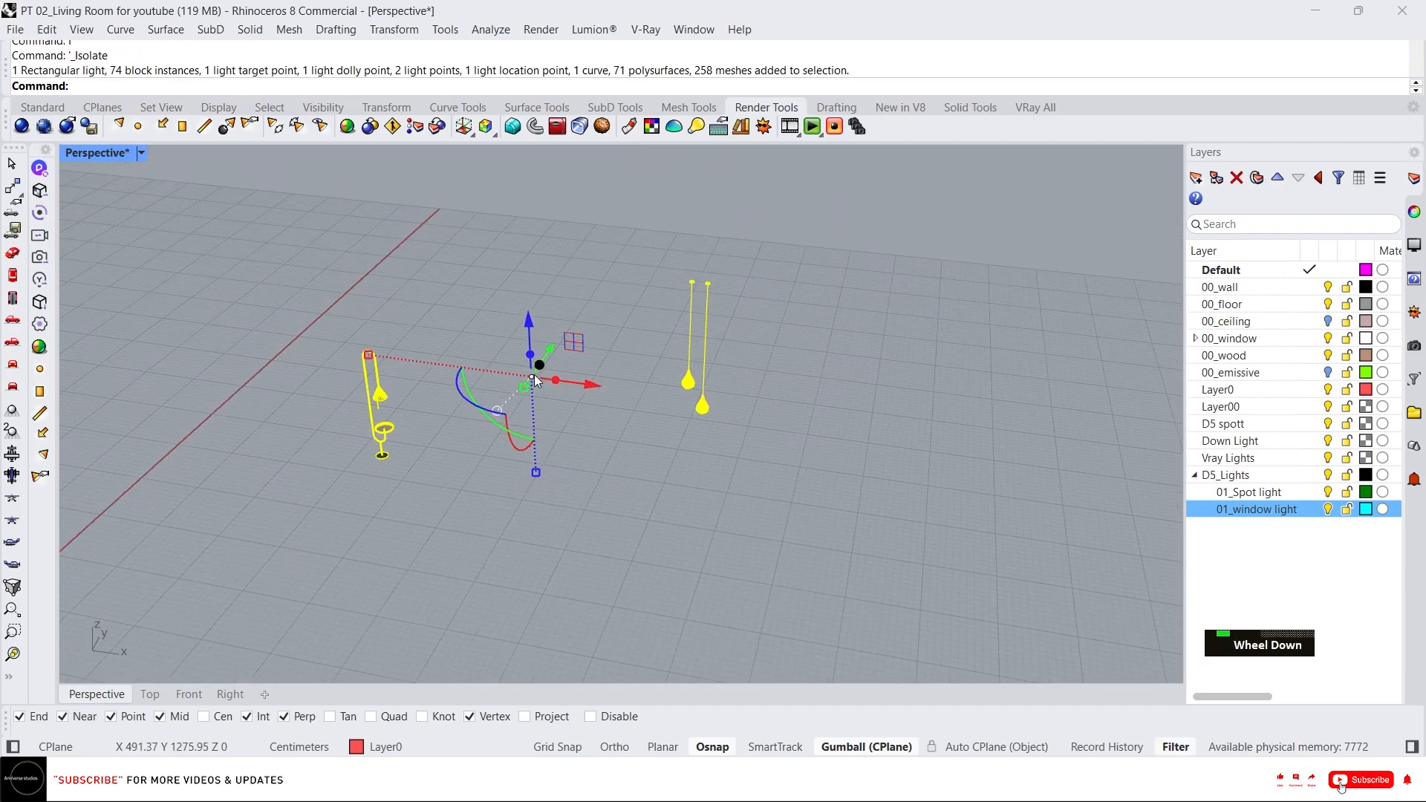
right_drag(654, 430, 728, 384)
scroll(689, 395, up, 1)
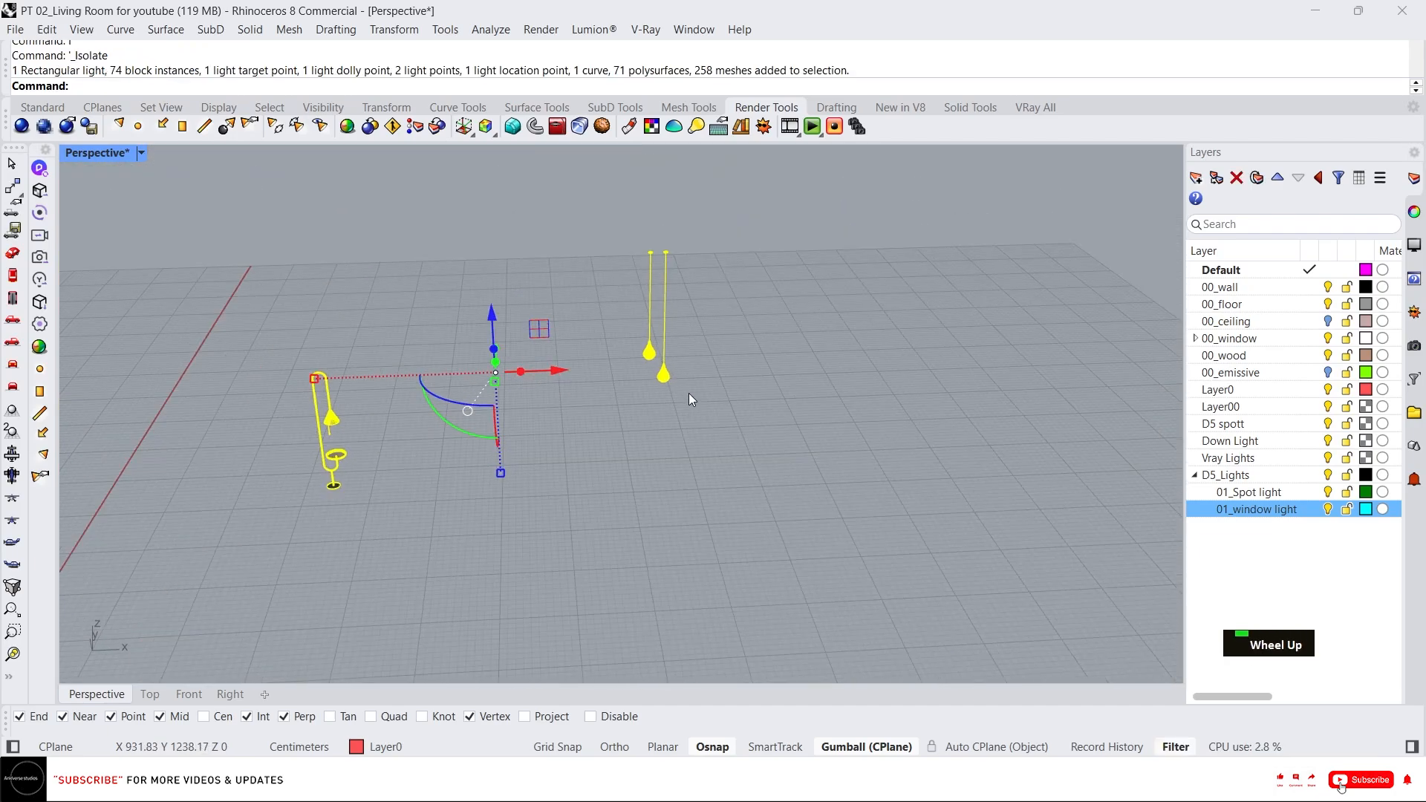
click(734, 412)
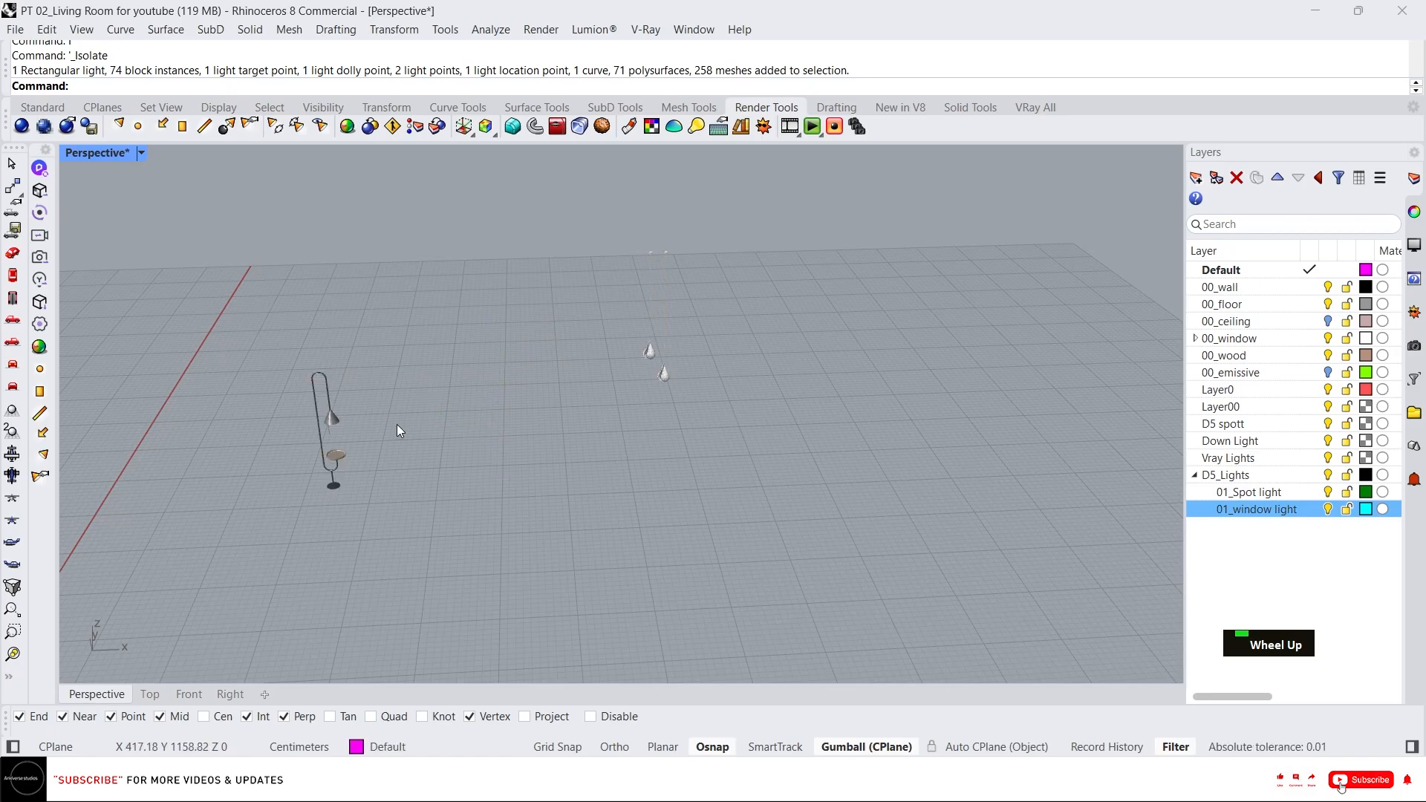
click(335, 432)
right_drag(337, 458, 350, 421)
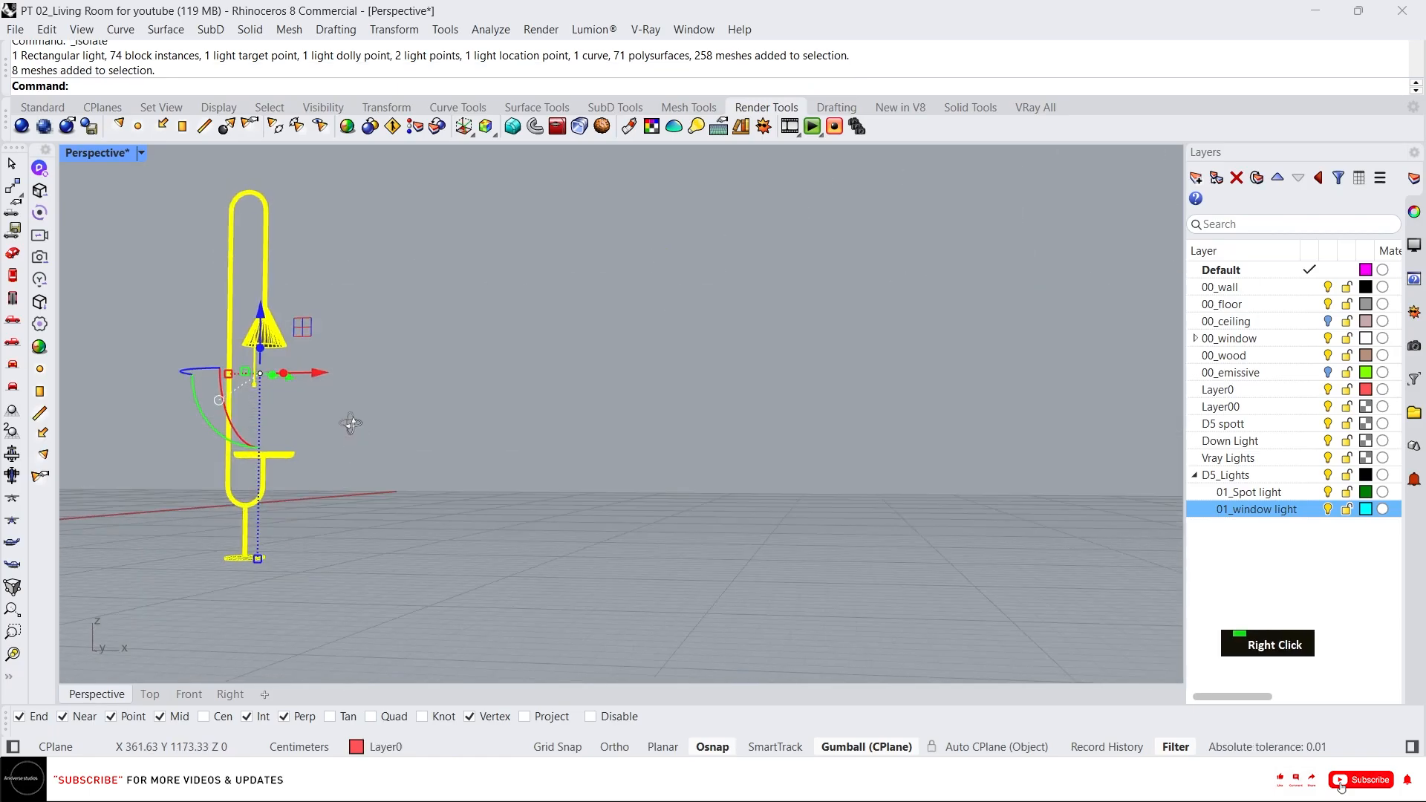
scroll(233, 358, up, 2)
right_drag(233, 358, 537, 408)
scroll(302, 328, up, 2)
scroll(461, 386, down, 4)
scroll(746, 385, down, 2)
scroll(778, 315, up, 4)
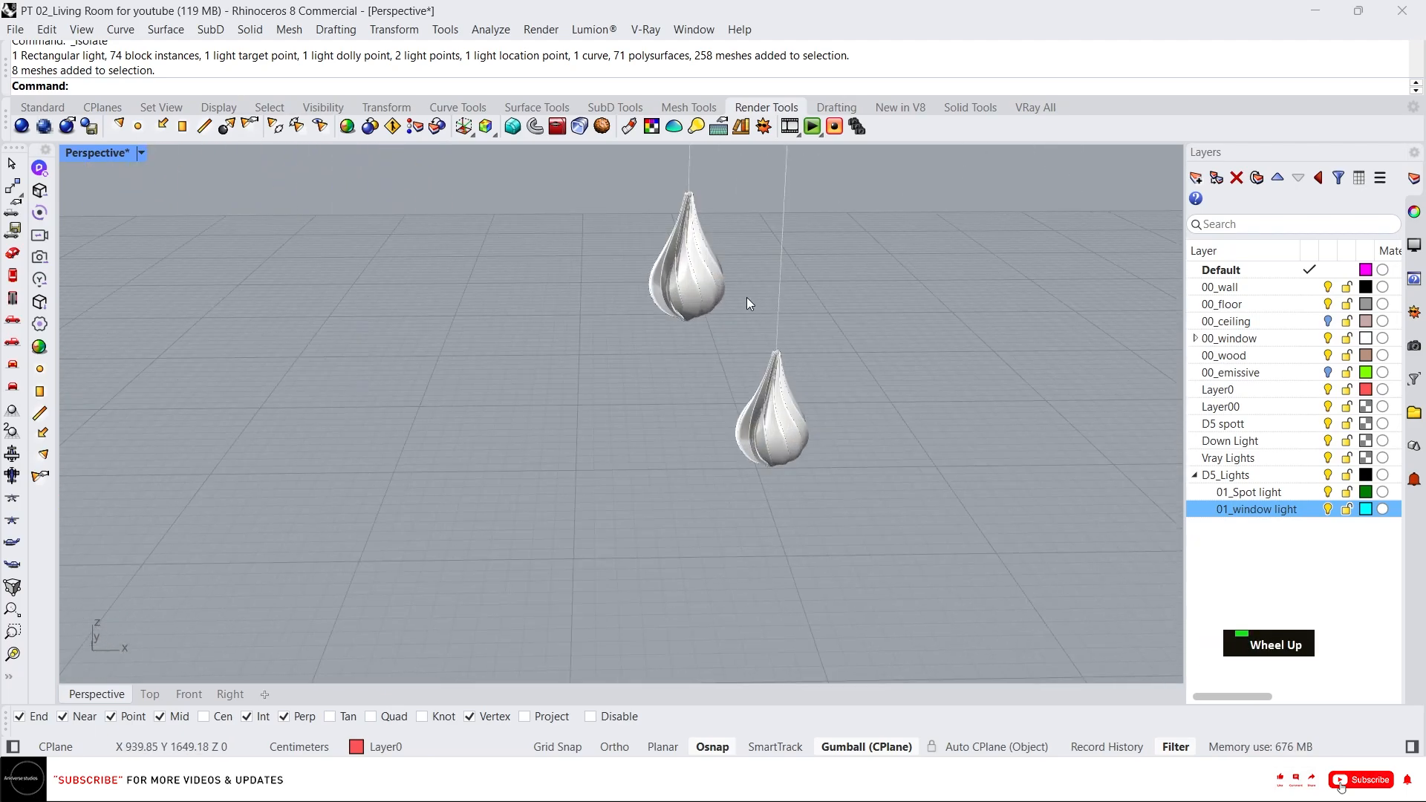
scroll(747, 297, down, 2)
scroll(747, 297, up, 2)
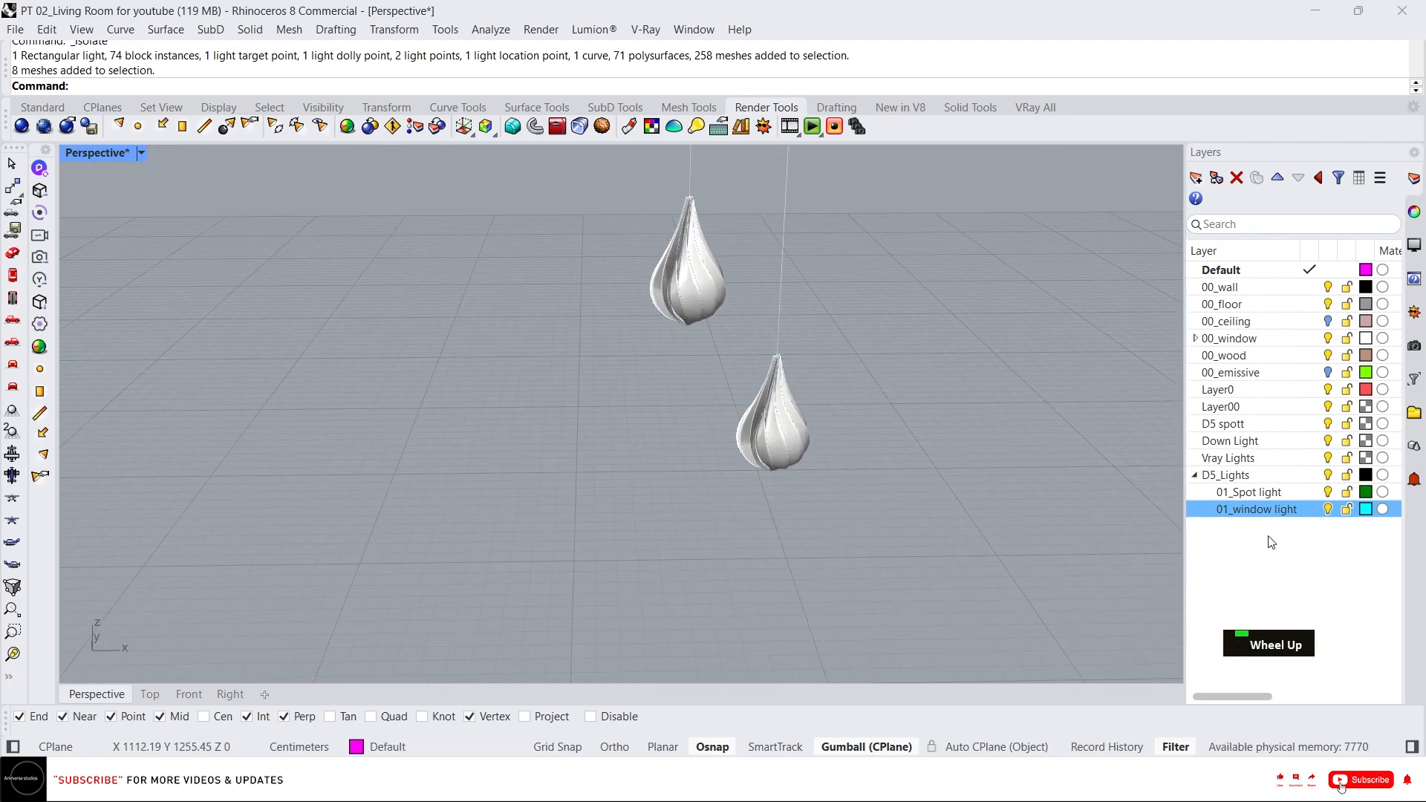
Create a new sublayer under D5_Lights named 01_Point light.
key(ctrl+n)
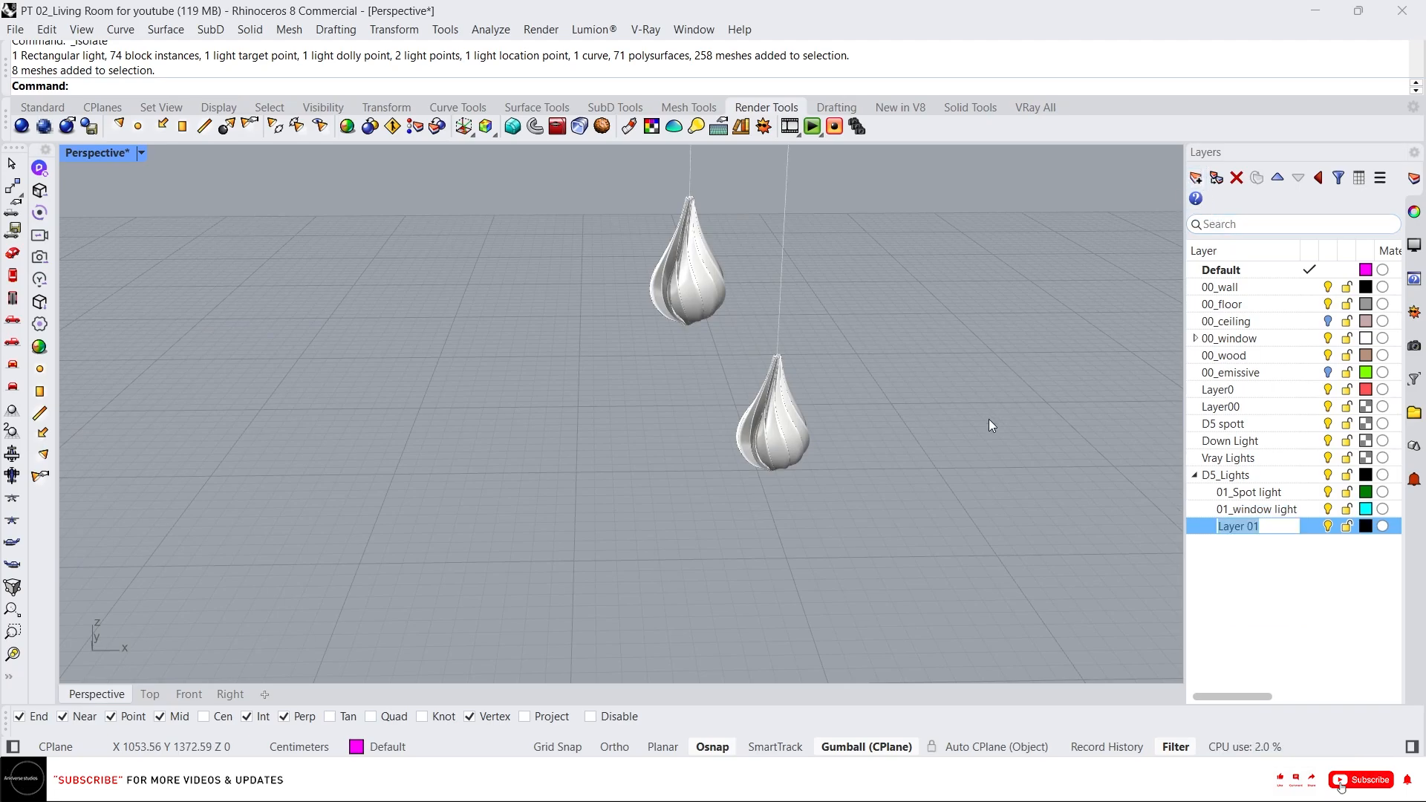
key(shift)
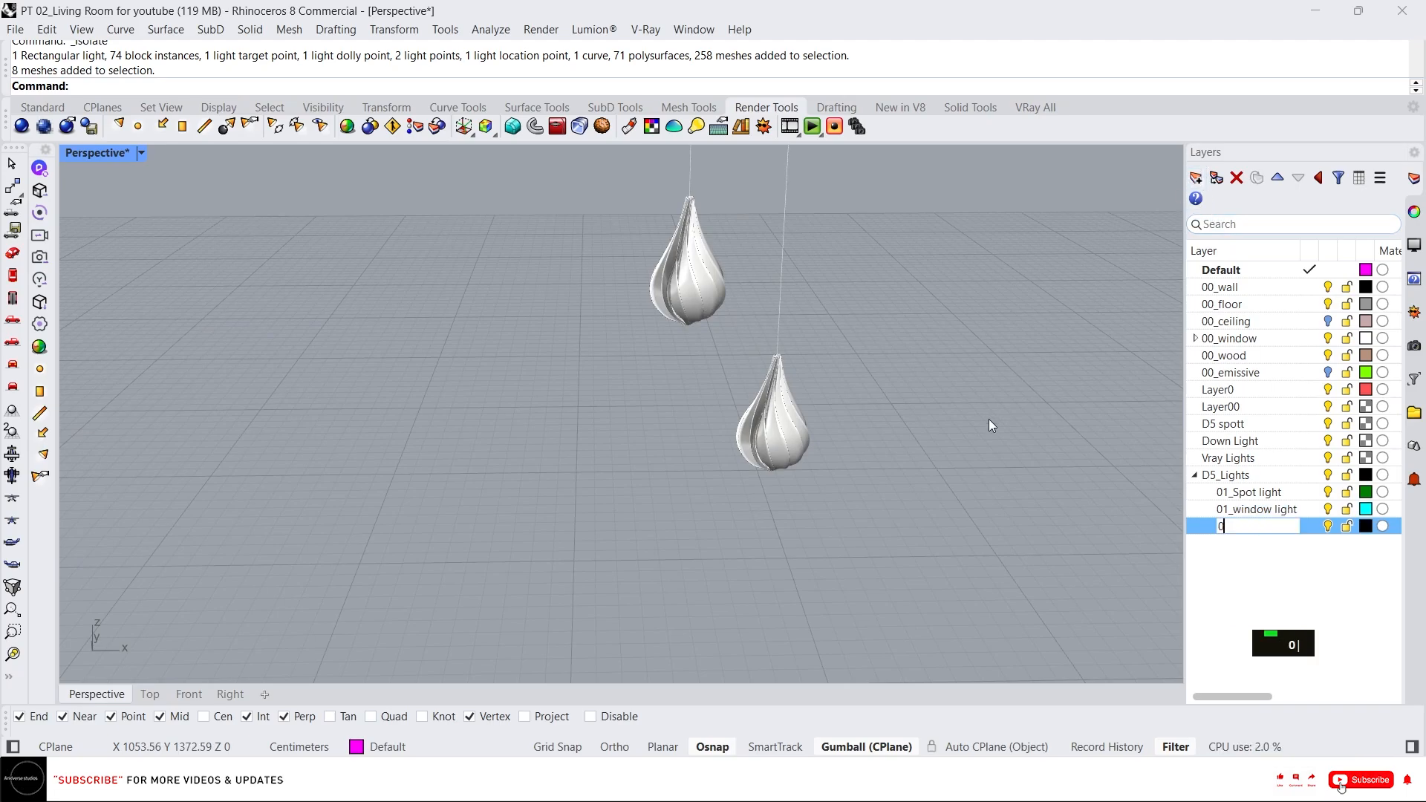
text(01_Point light)
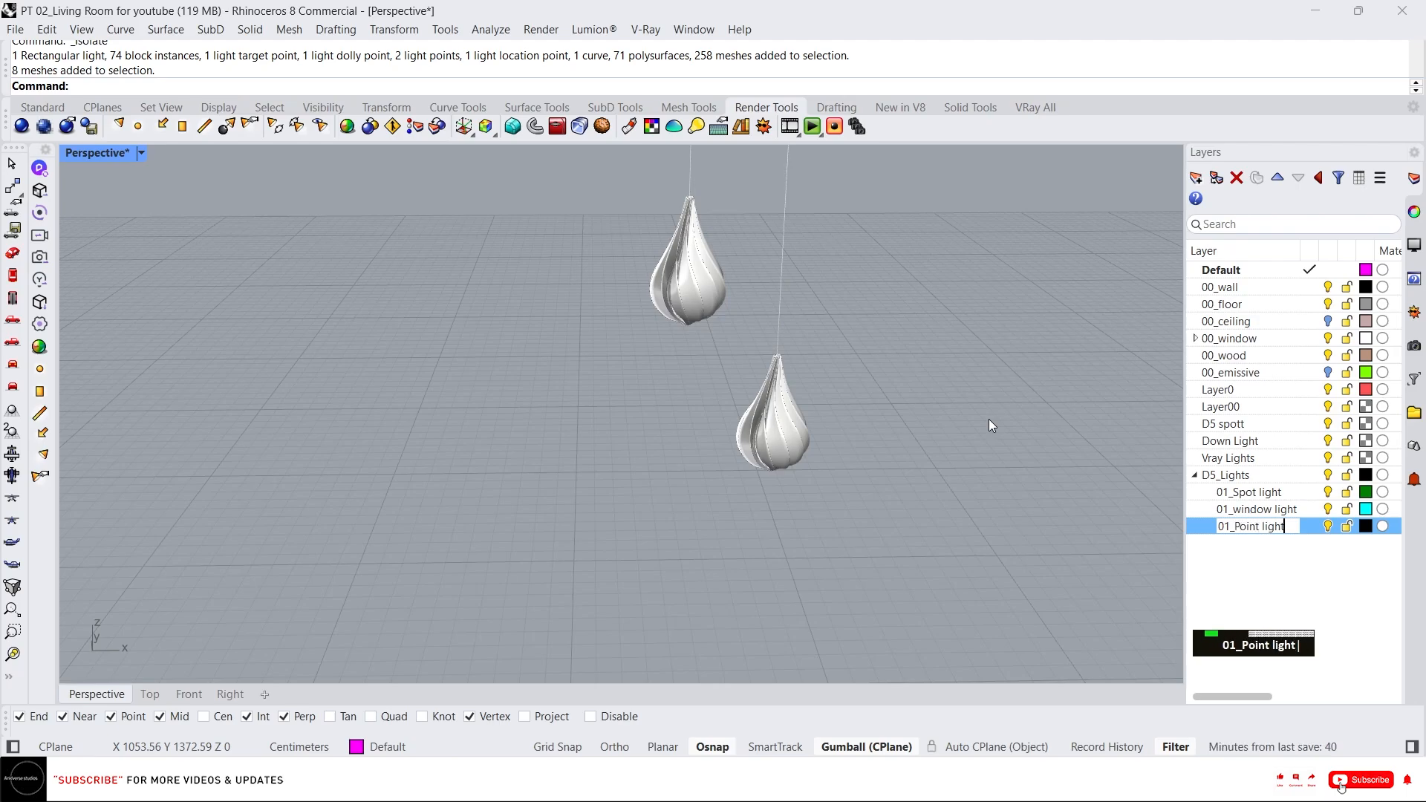
Set the 01_Point light layer colour to a shade with lightness 49.
click(1295, 559)
click(1364, 525)
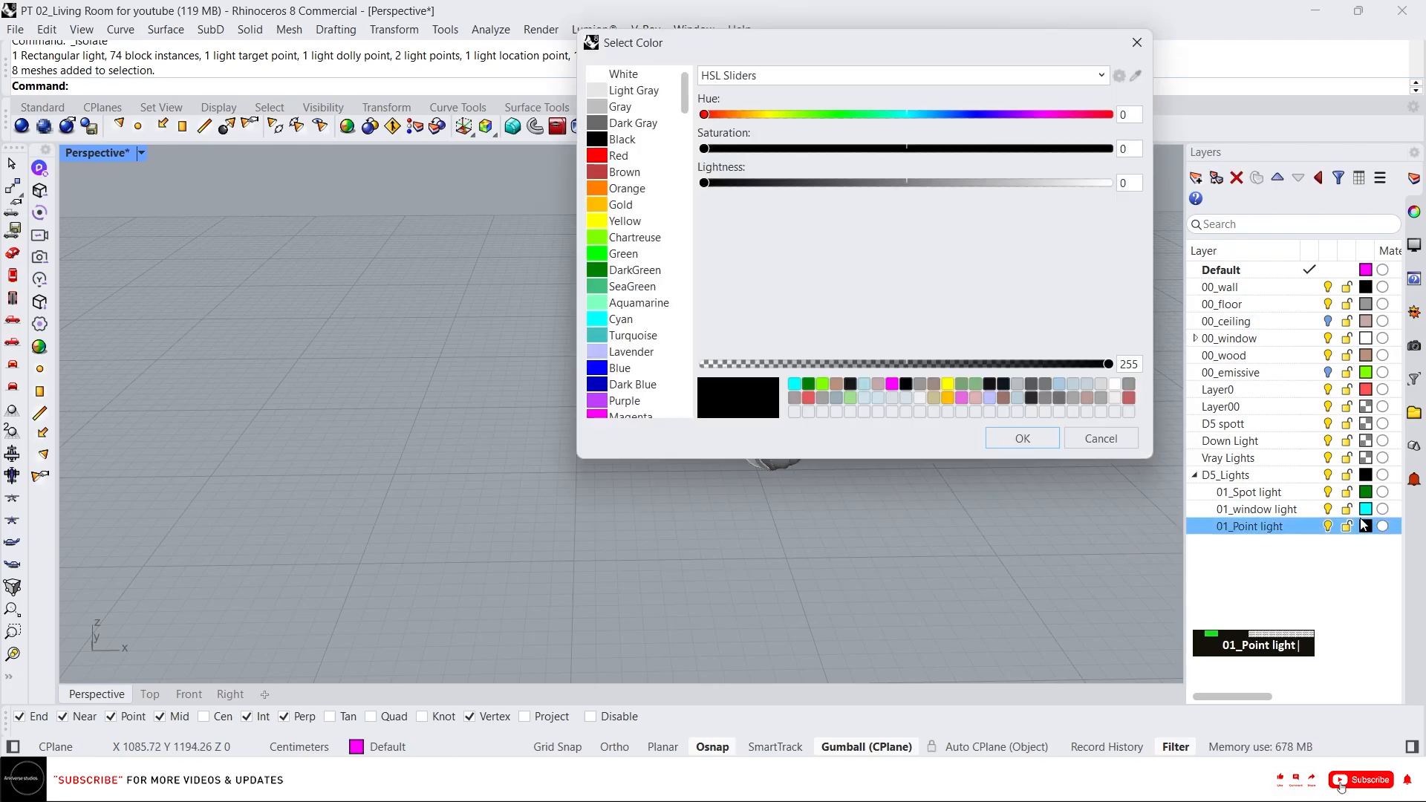
drag(704, 183, 904, 184)
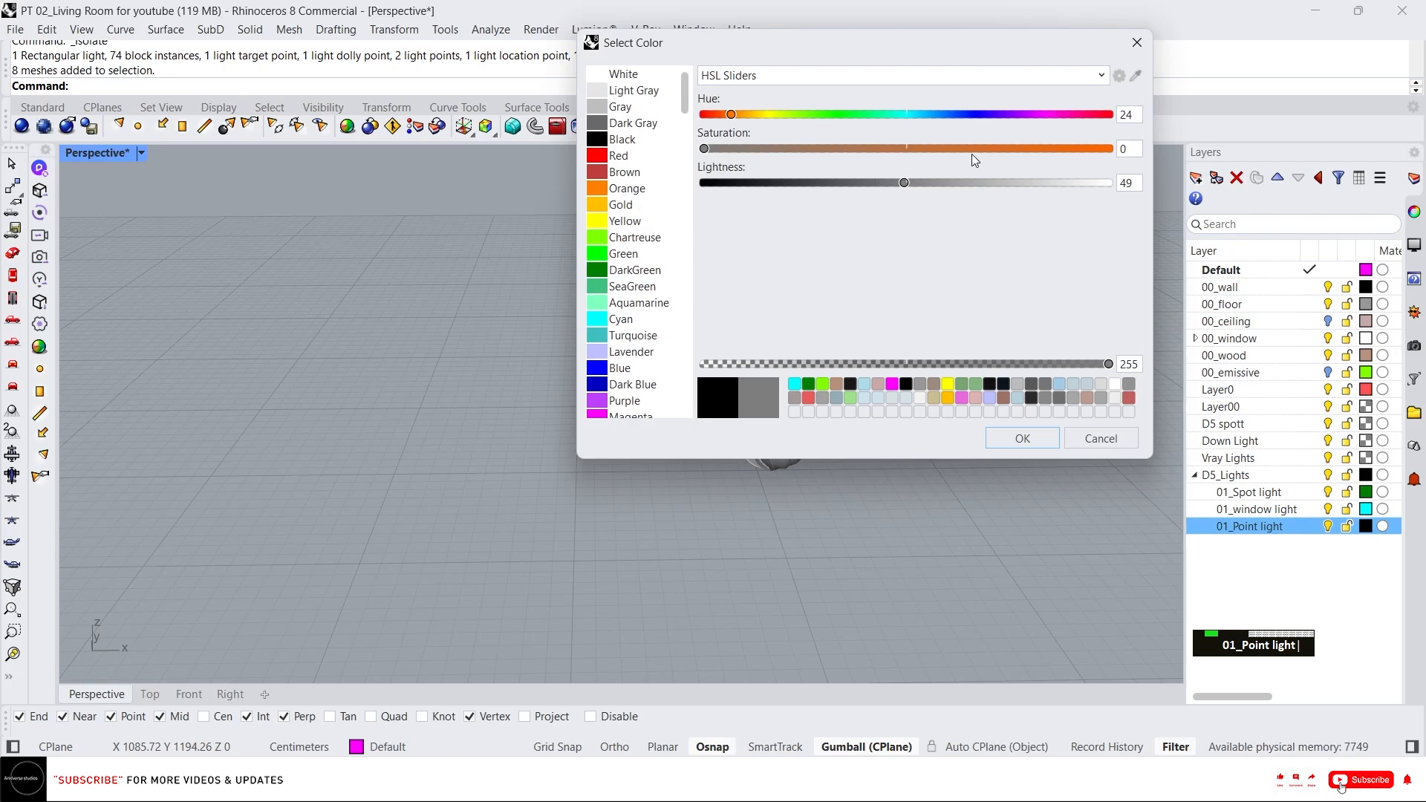
click(1019, 437)
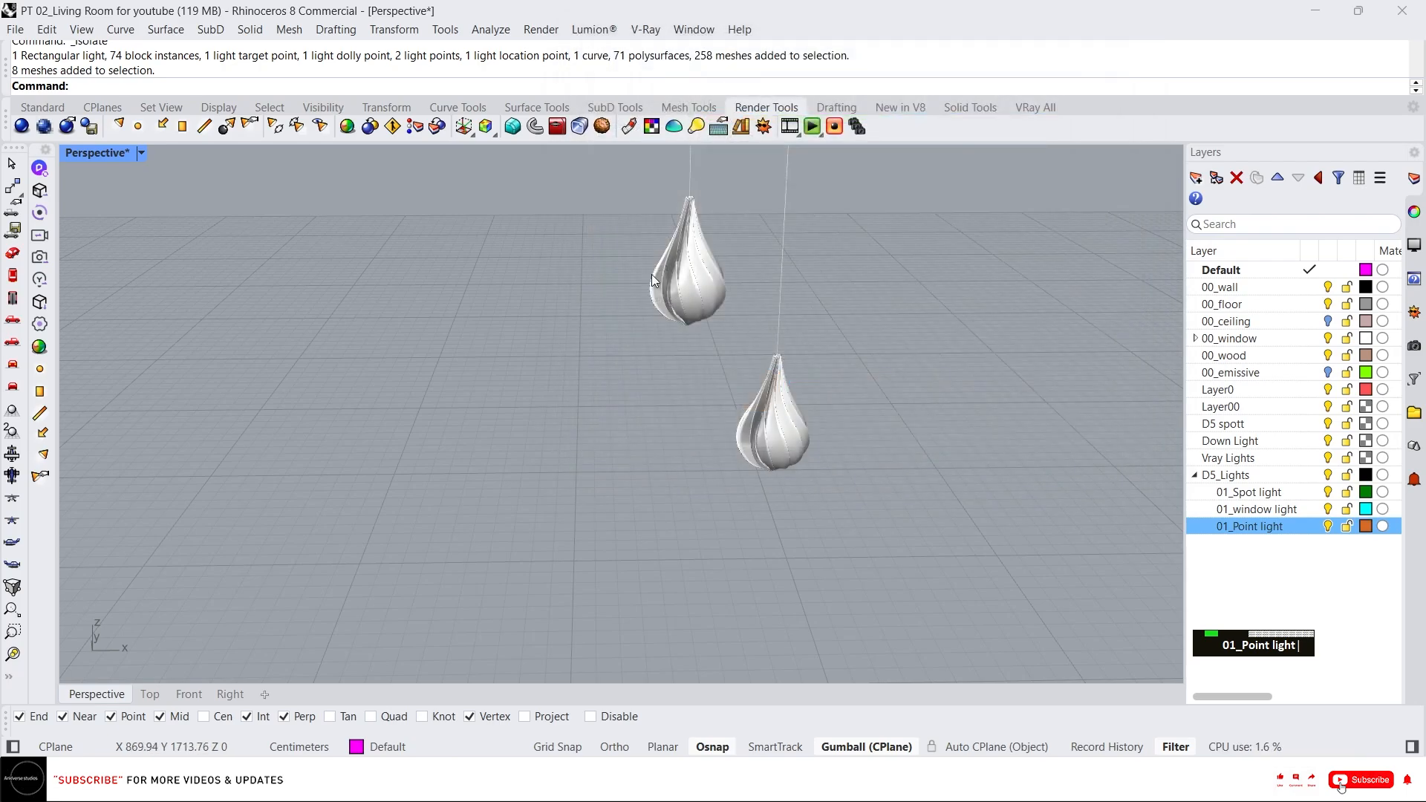
Place a point light inside each of the two drop pendants.
click(41, 370)
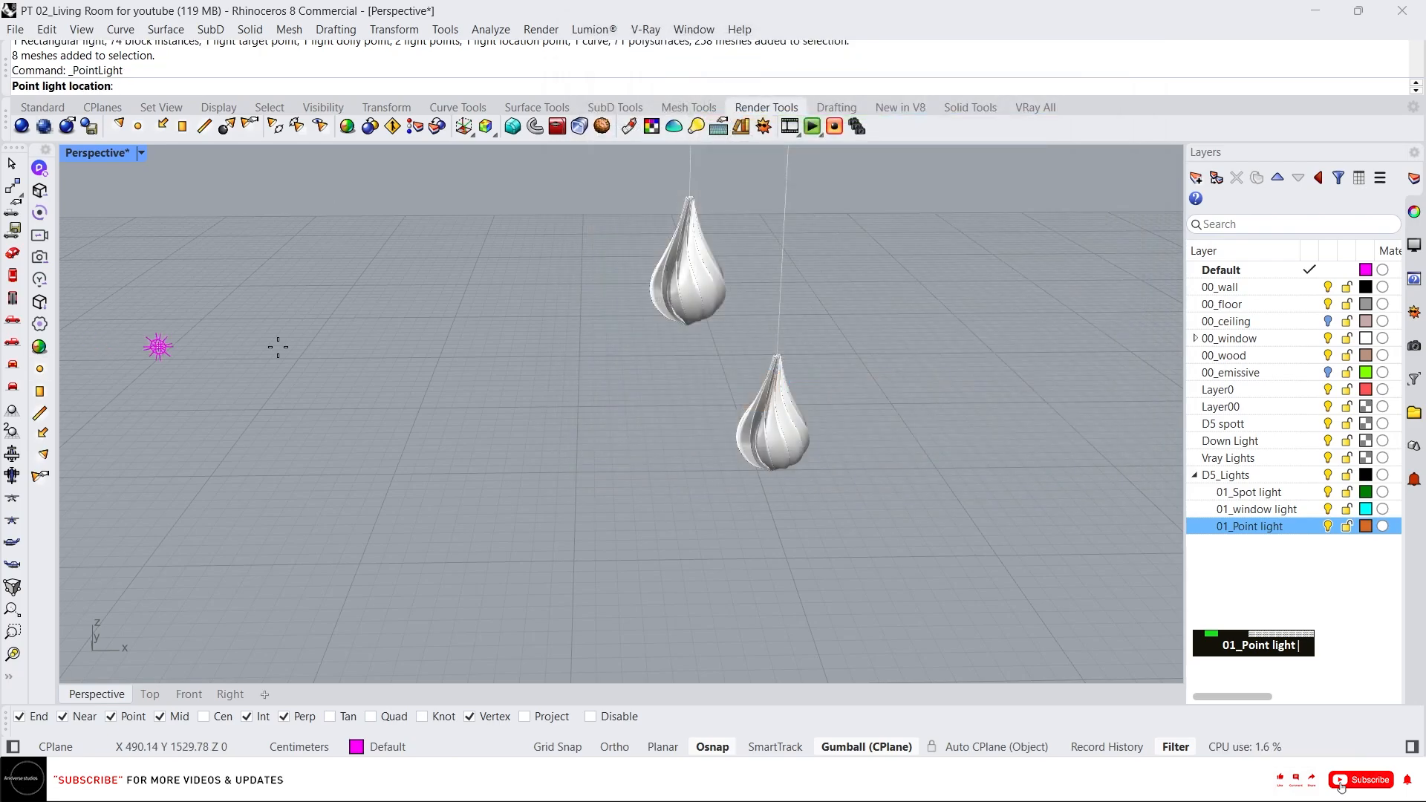
click(695, 283)
right_click(734, 381)
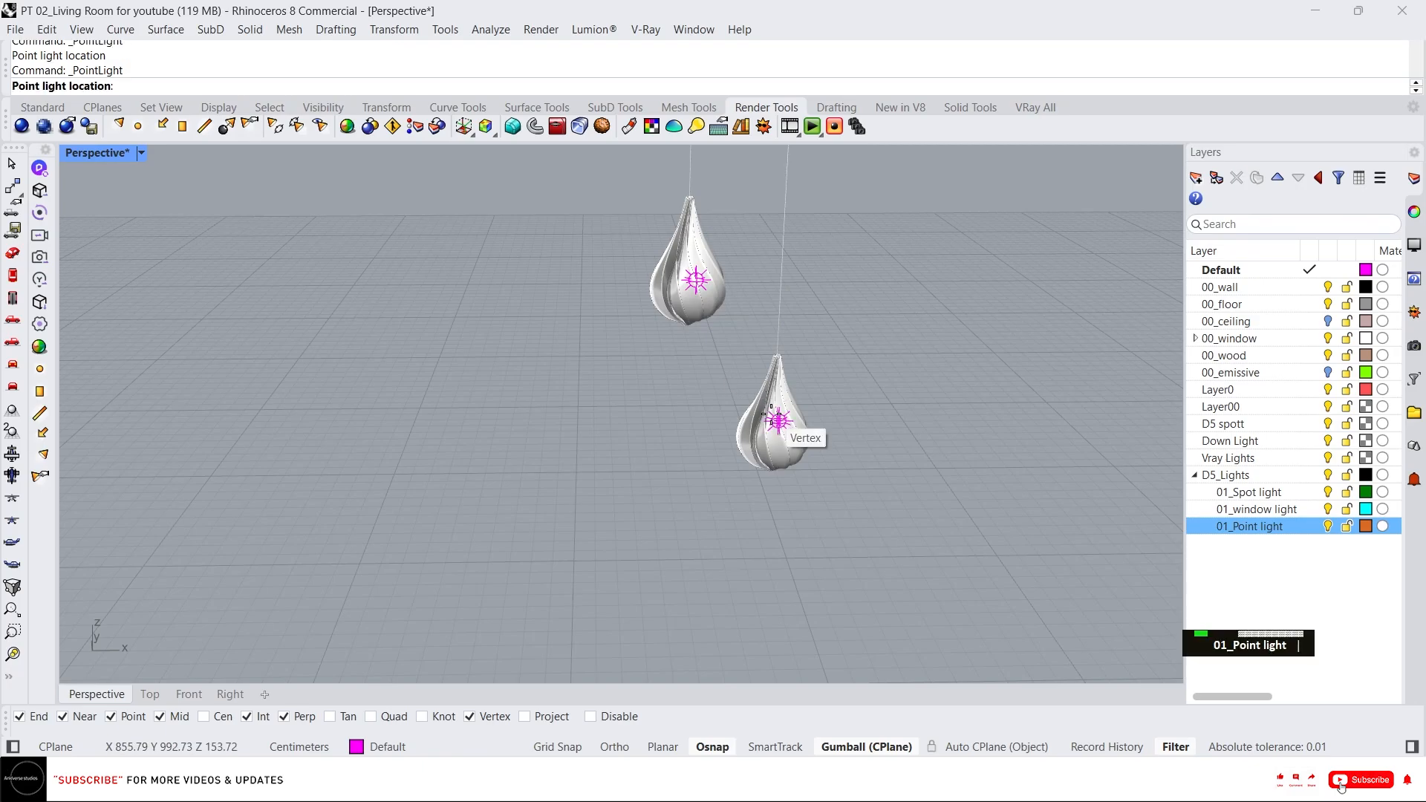
click(772, 444)
Switch to wireframe display and move the first pendant's point light down to just below its bulb.
click(698, 282)
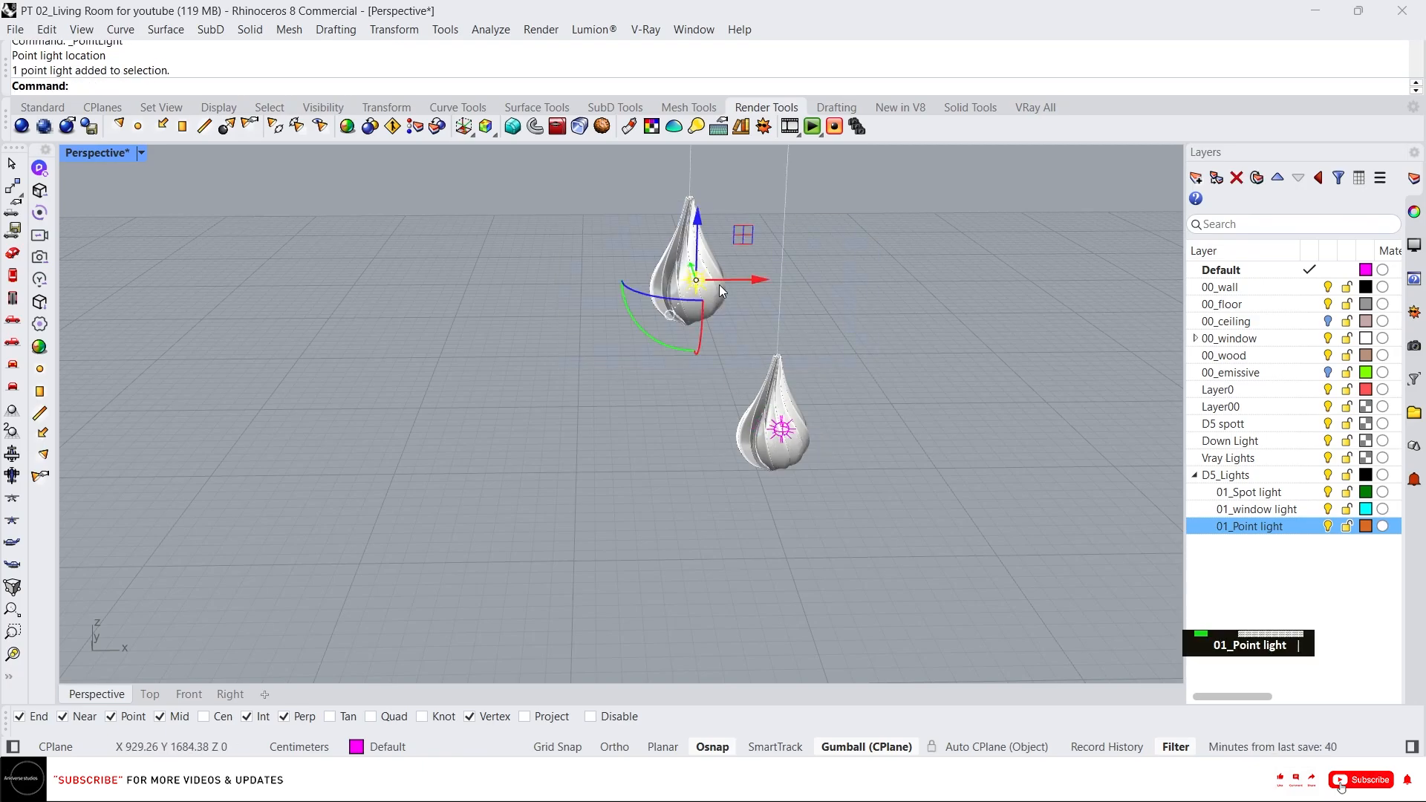
scroll(709, 282, up, 6)
right_drag(731, 330, 823, 368)
scroll(732, 327, up, 2)
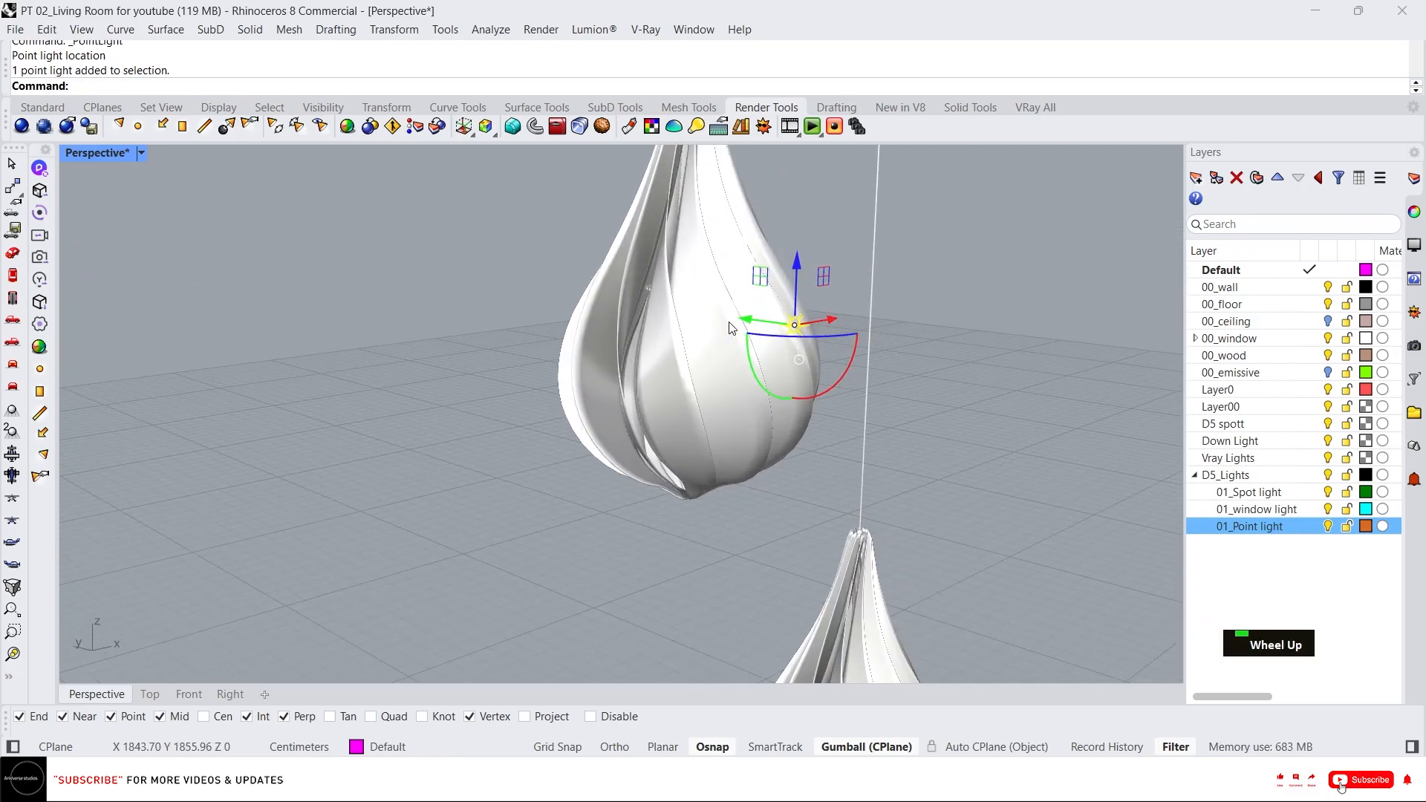
middle_click(740, 329)
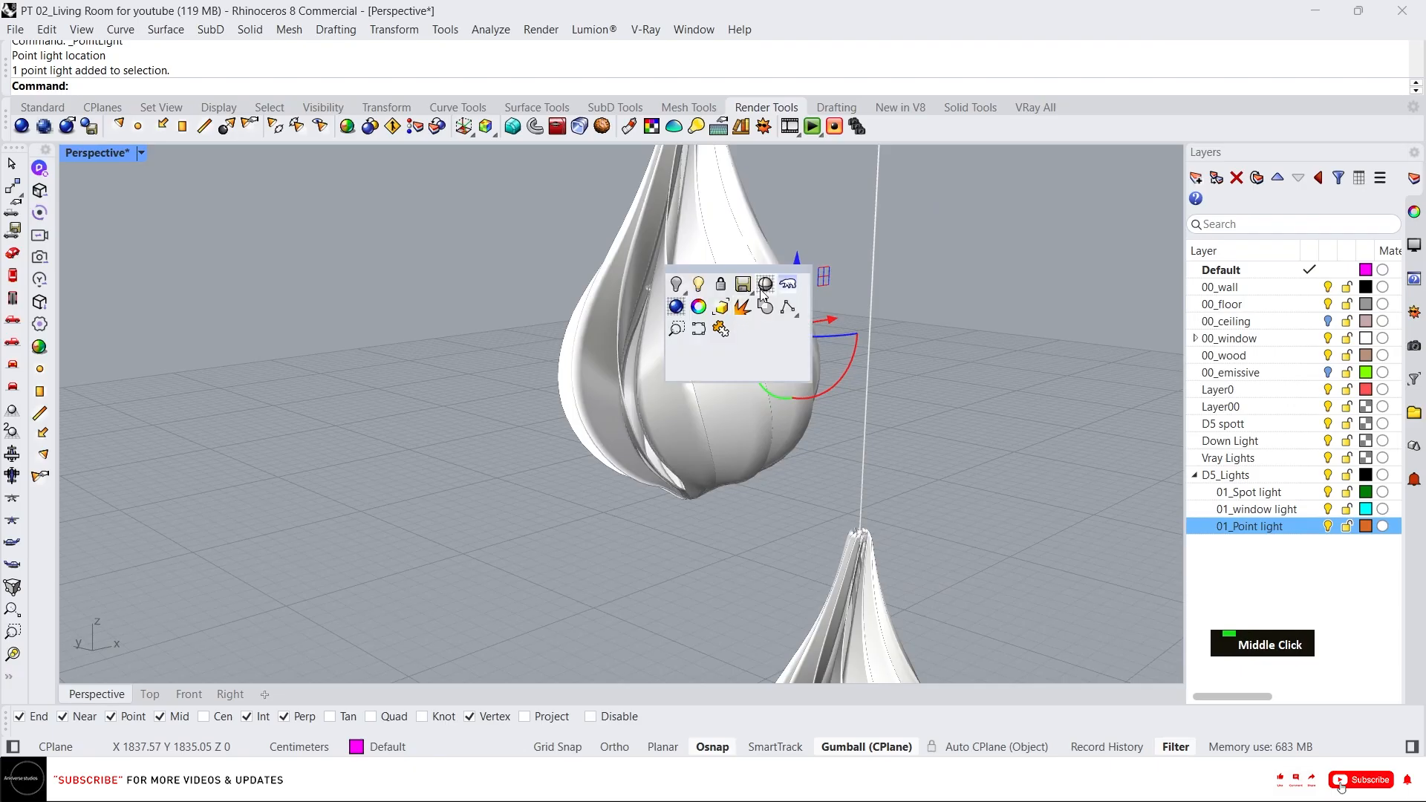
click(765, 285)
right_drag(684, 313, 811, 319)
scroll(728, 311, up, 5)
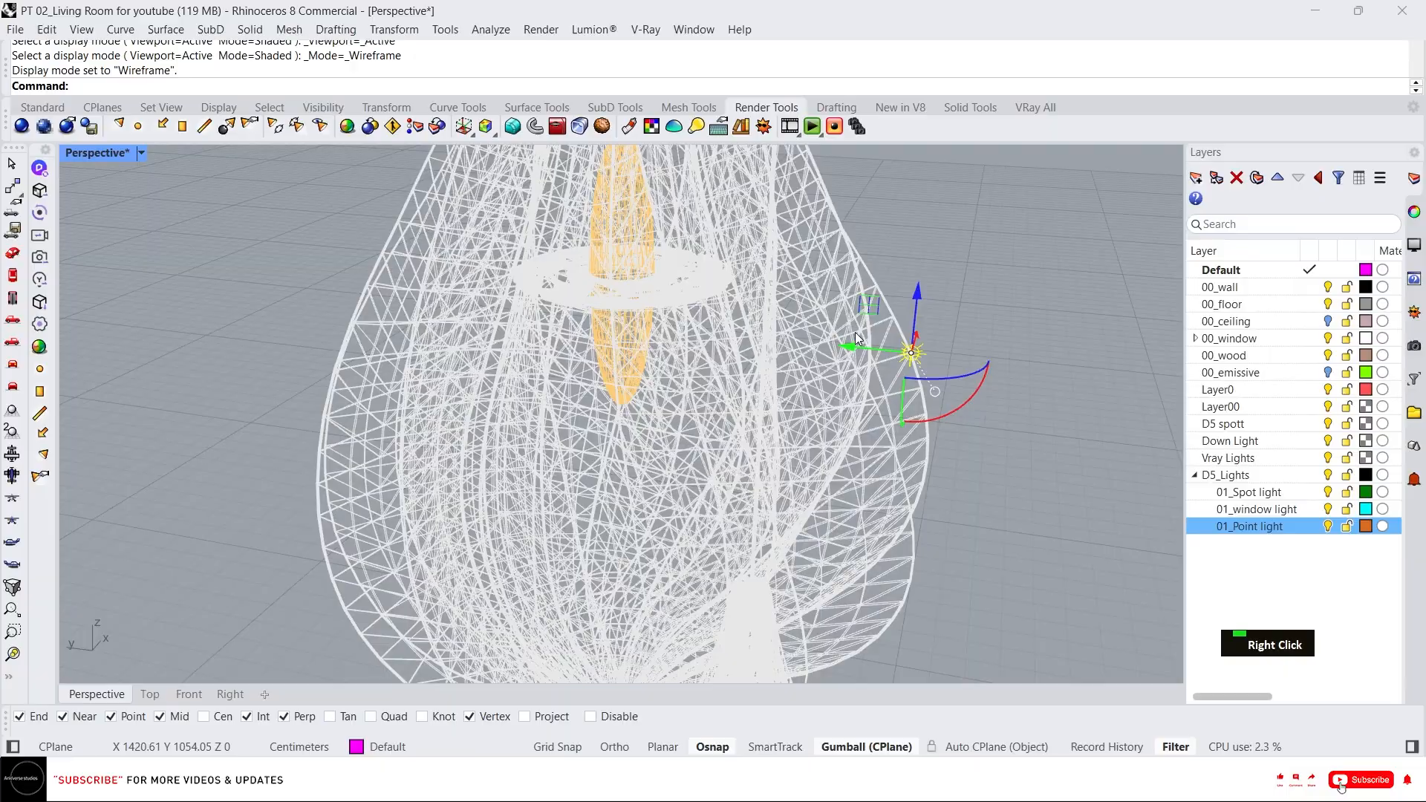
drag(851, 339, 583, 319)
scroll(616, 356, up, 5)
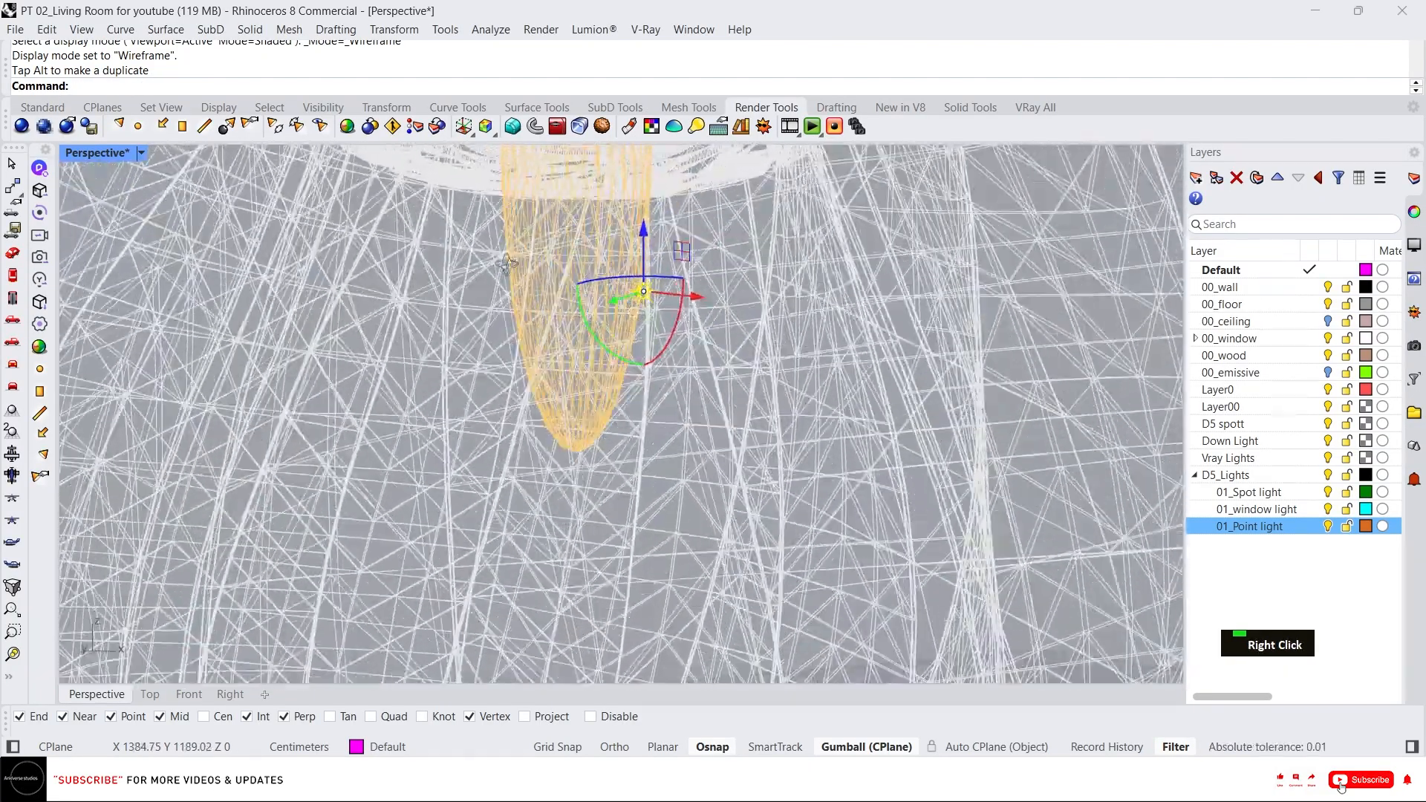
right_drag(507, 264, 627, 248)
drag(646, 233, 640, 508)
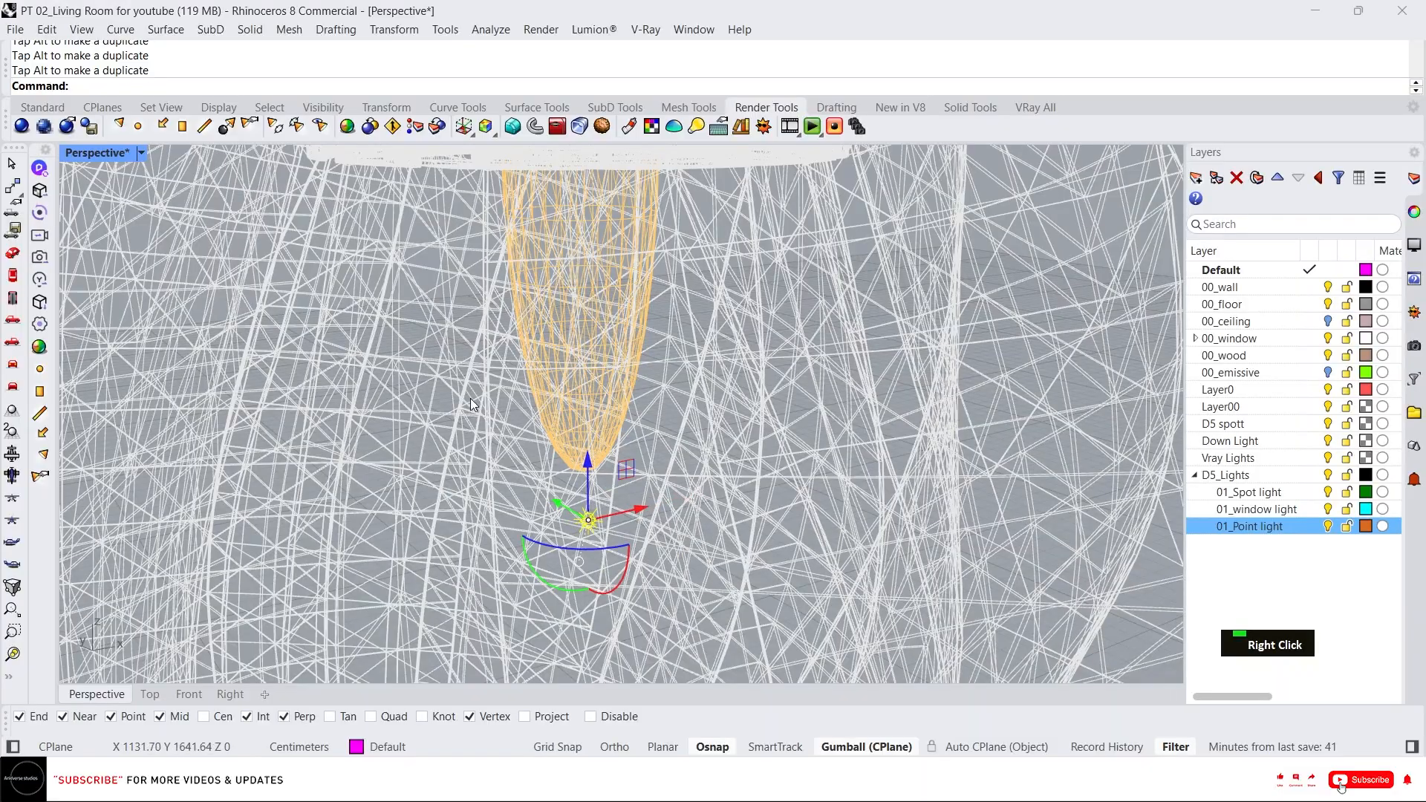
scroll(441, 394, down, 7)
right_drag(441, 392, 482, 450)
scroll(582, 426, up, 6)
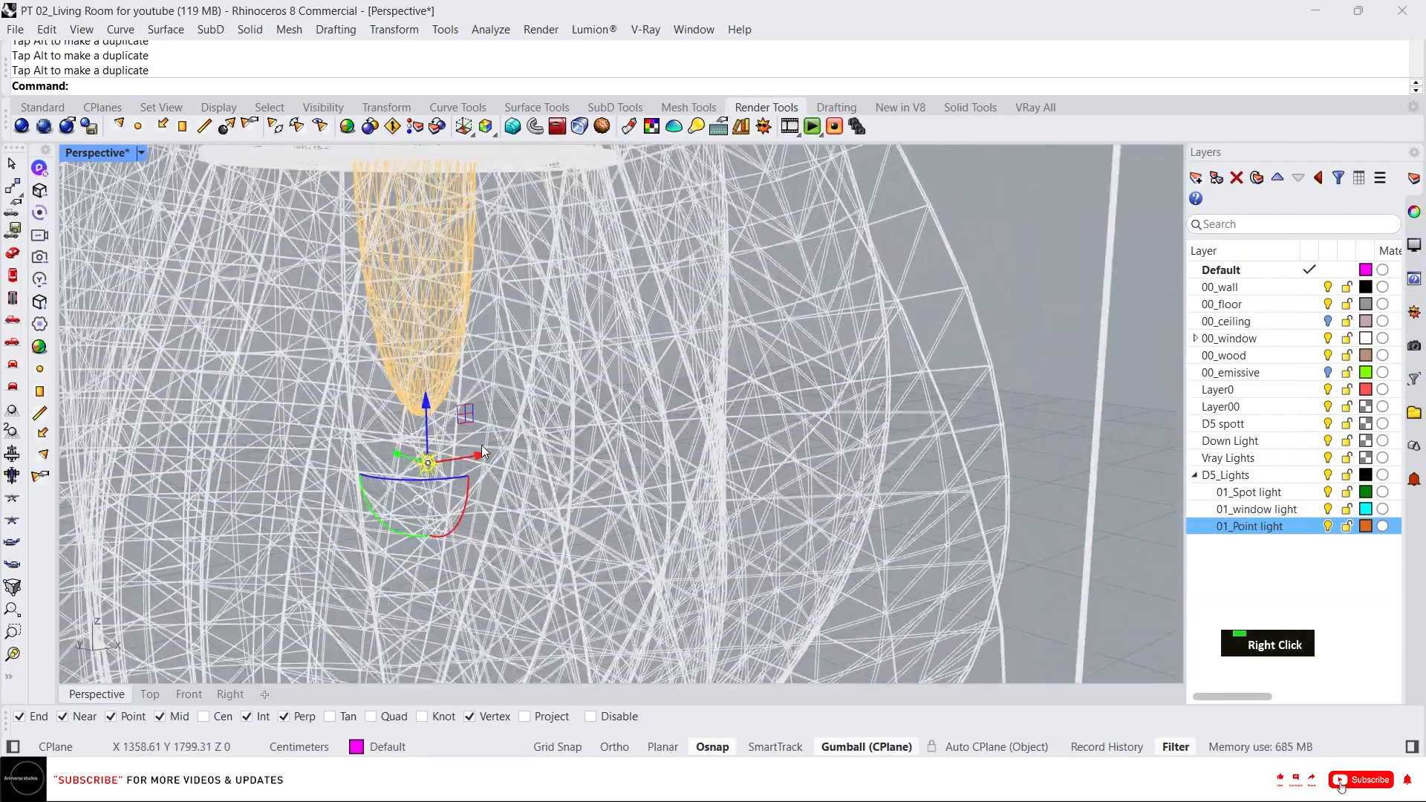
scroll(431, 461, up, 4)
scroll(416, 431, up, 2)
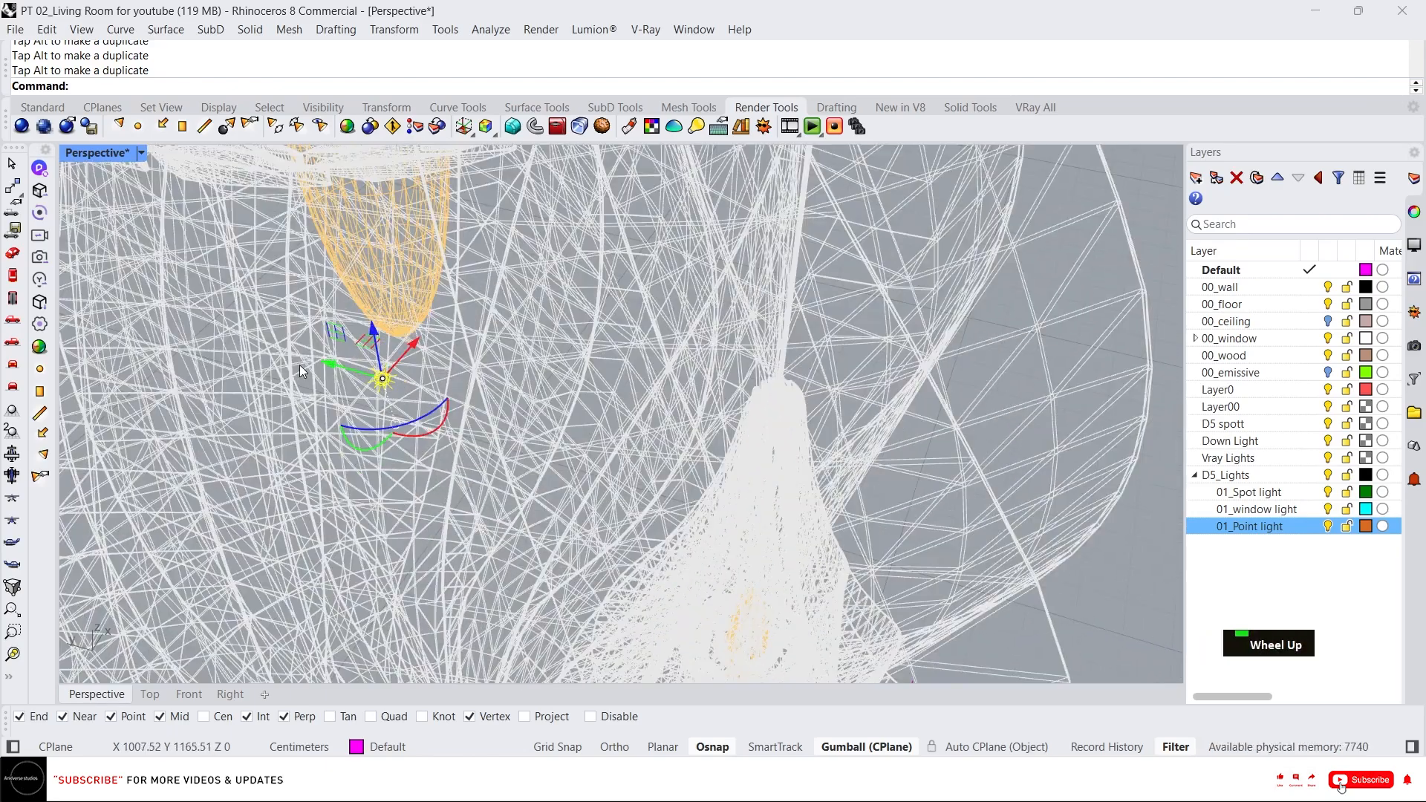
scroll(494, 307, down, 6)
right_drag(494, 307, 560, 335)
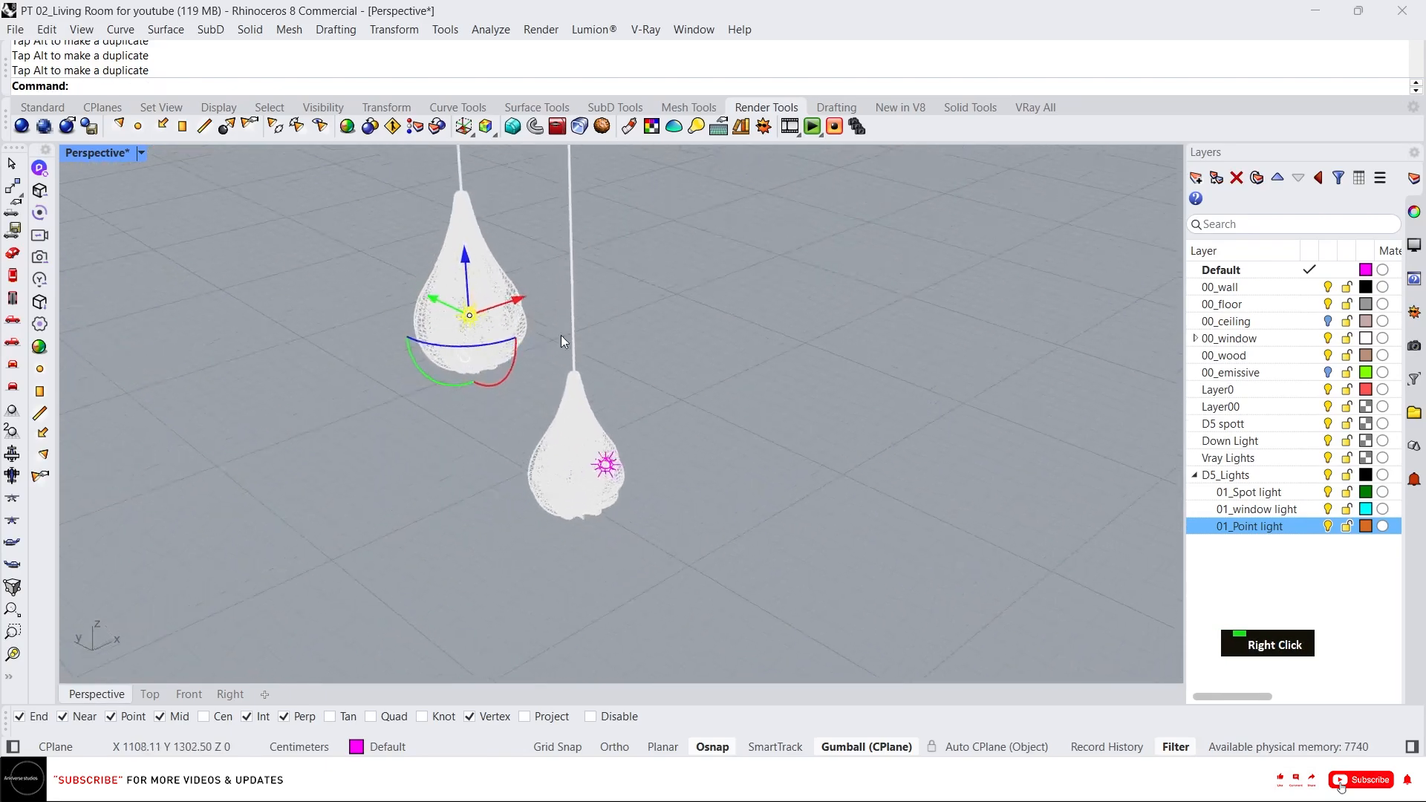
Move the second pendant's point light down to just below its bulb.
scroll(587, 425, up, 5)
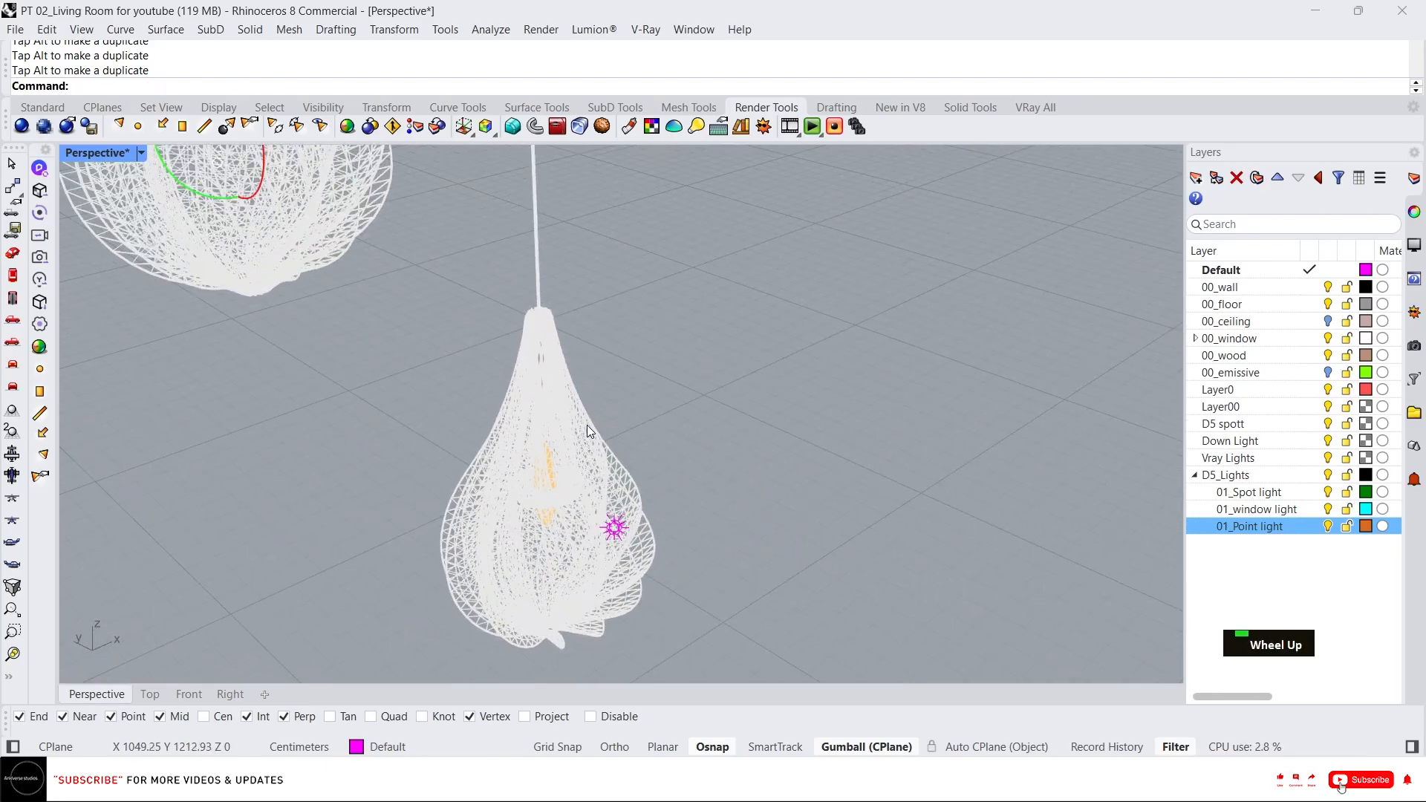
click(596, 463)
click(689, 393)
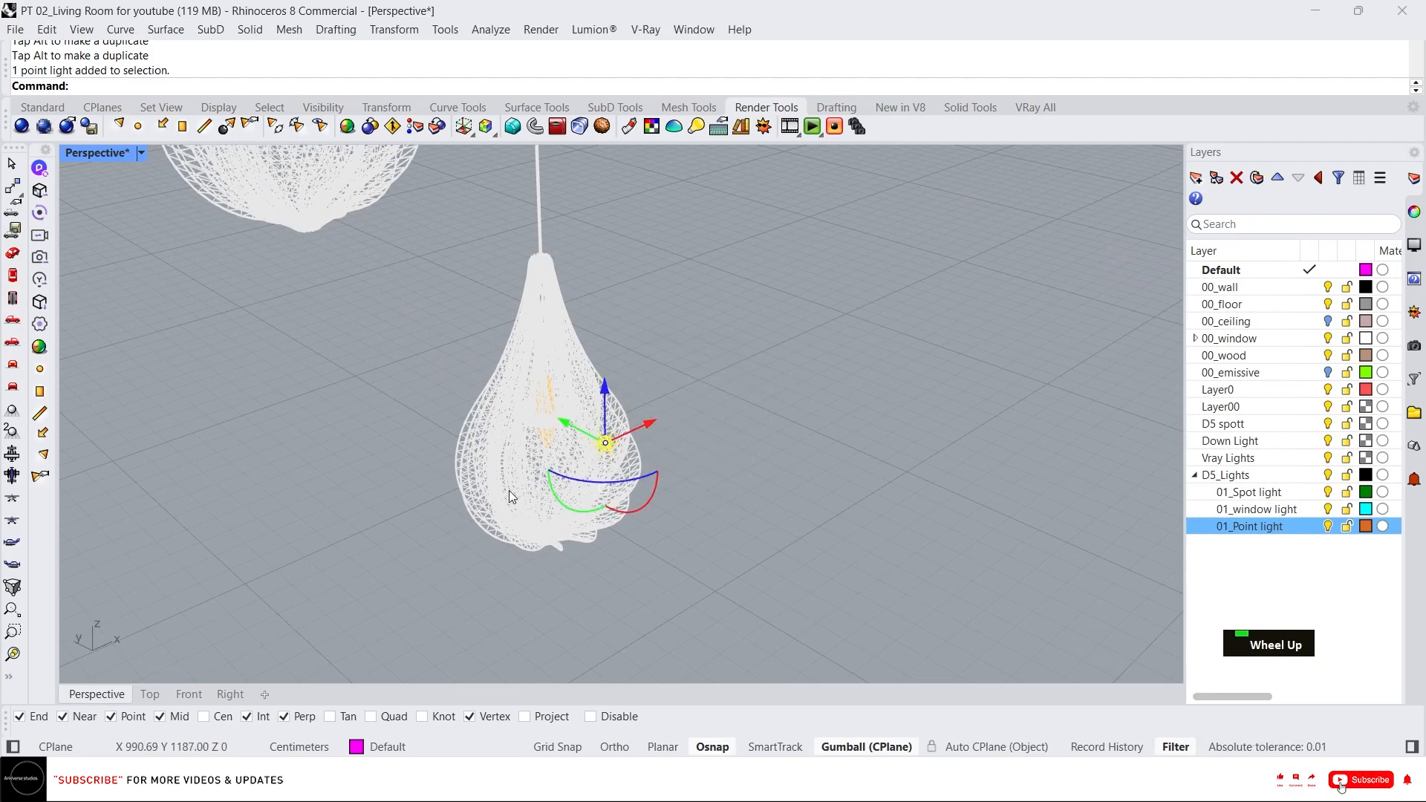
scroll(638, 372, up, 3)
scroll(638, 371, down, 3)
scroll(672, 354, up, 2)
scroll(672, 354, up, 2)
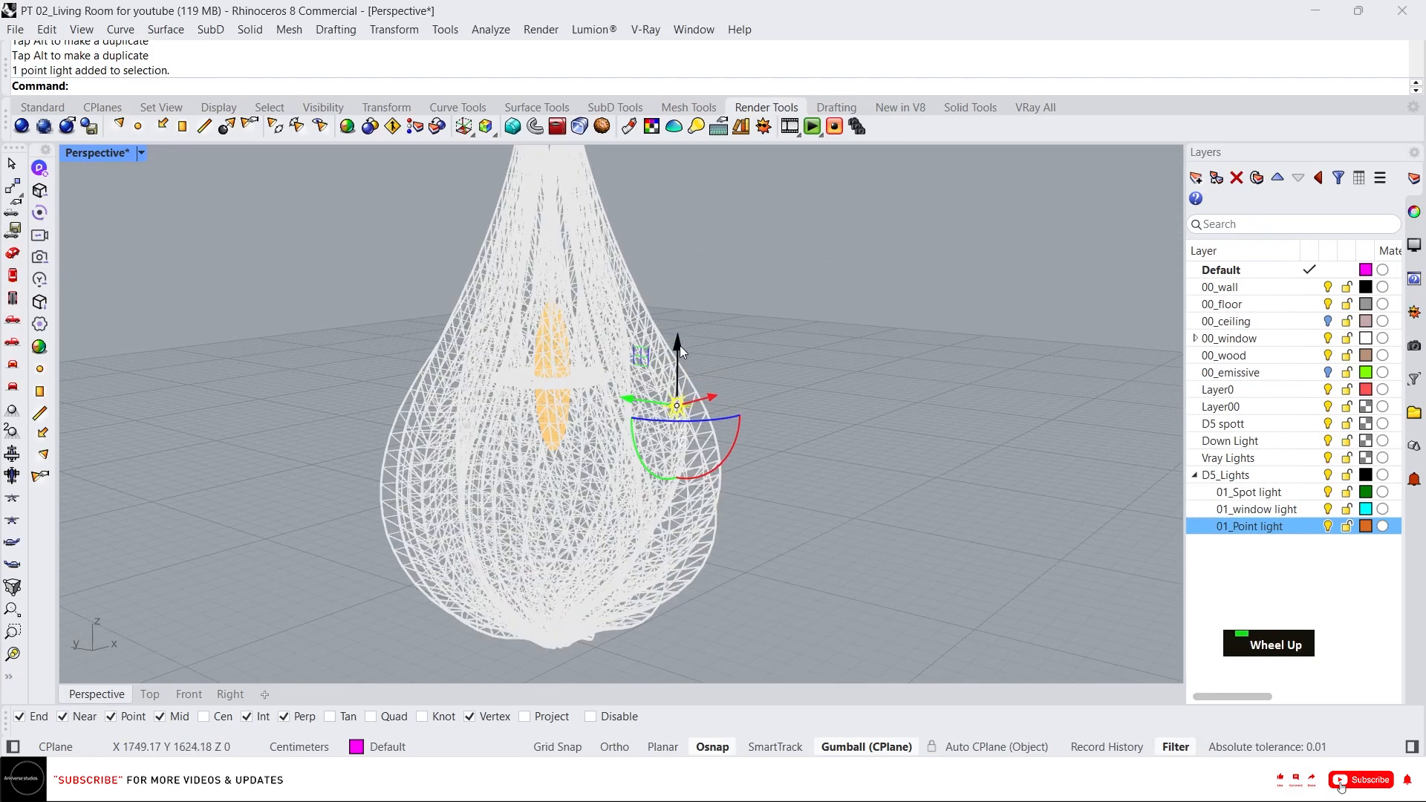
drag(679, 345, 679, 453)
drag(626, 501, 498, 472)
scroll(525, 461, up, 8)
right_drag(525, 461, 656, 540)
drag(636, 574, 580, 505)
drag(593, 419, 574, 432)
scroll(474, 501, down, 7)
right_drag(474, 501, 486, 431)
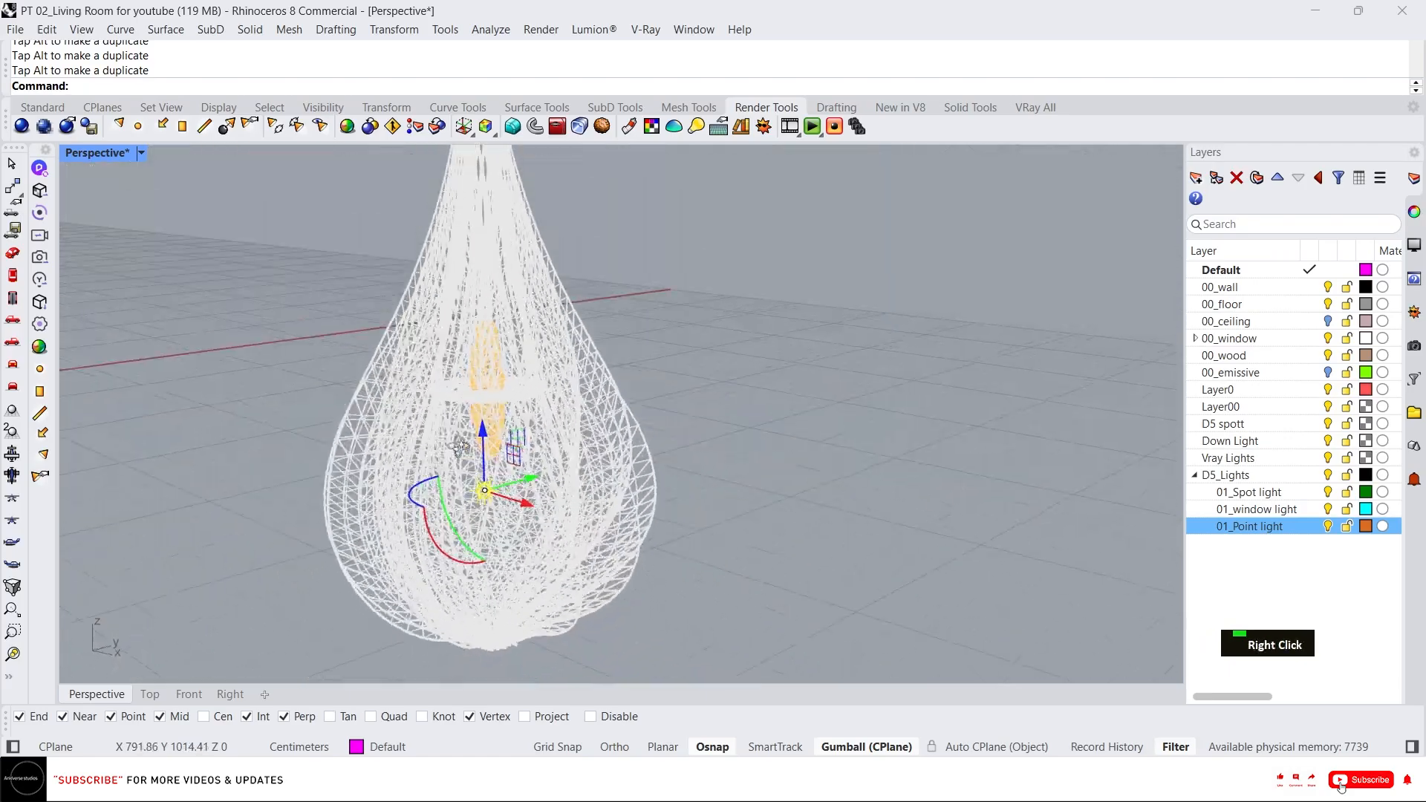
scroll(490, 549, up, 6)
right_drag(520, 542, 742, 515)
scroll(661, 499, down, 8)
scroll(662, 500, down, 4)
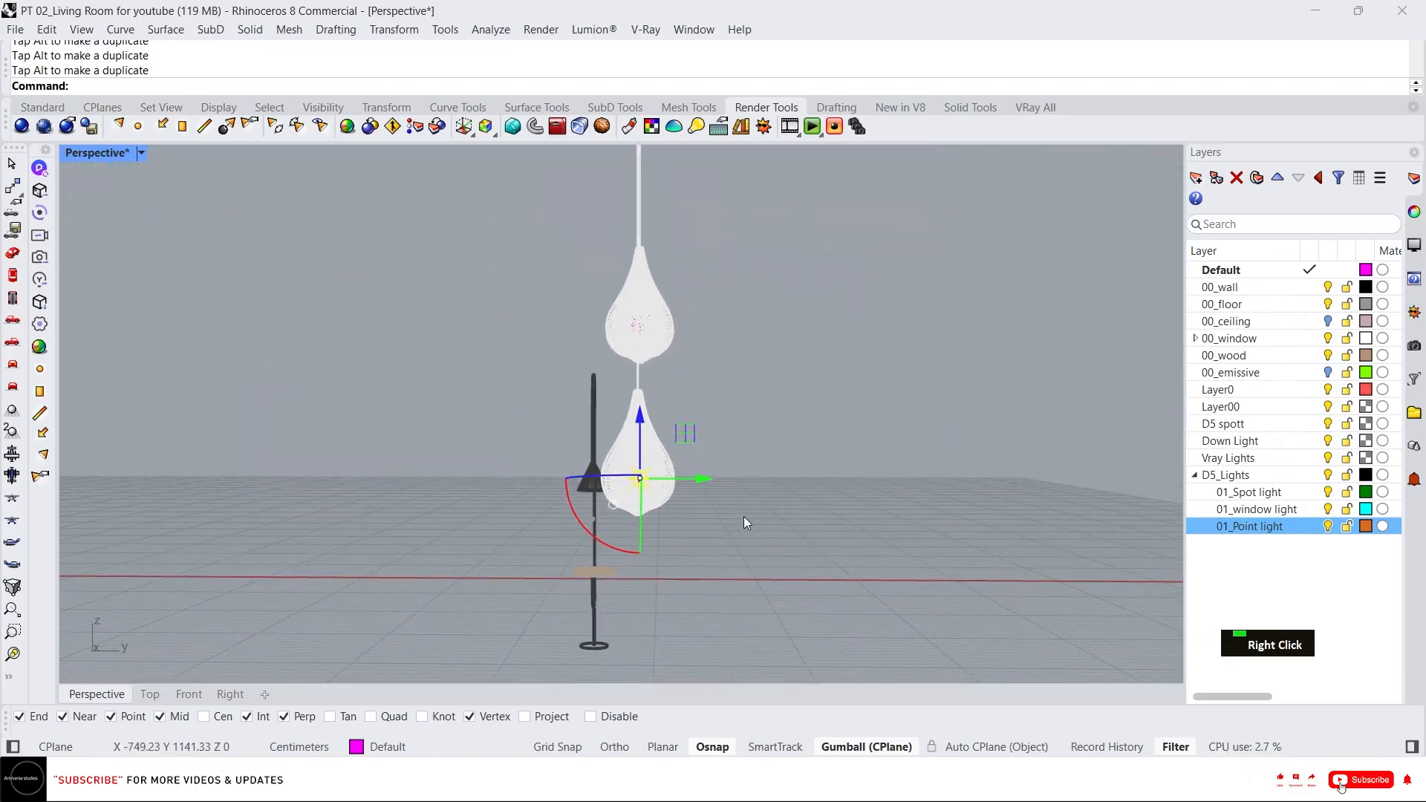
scroll(743, 516, down, 7)
key(Escape)
Create a spotlight with a cone about 17 cm in radius beside the floor lamp.
right_drag(576, 498, 789, 499)
scroll(780, 468, up, 3)
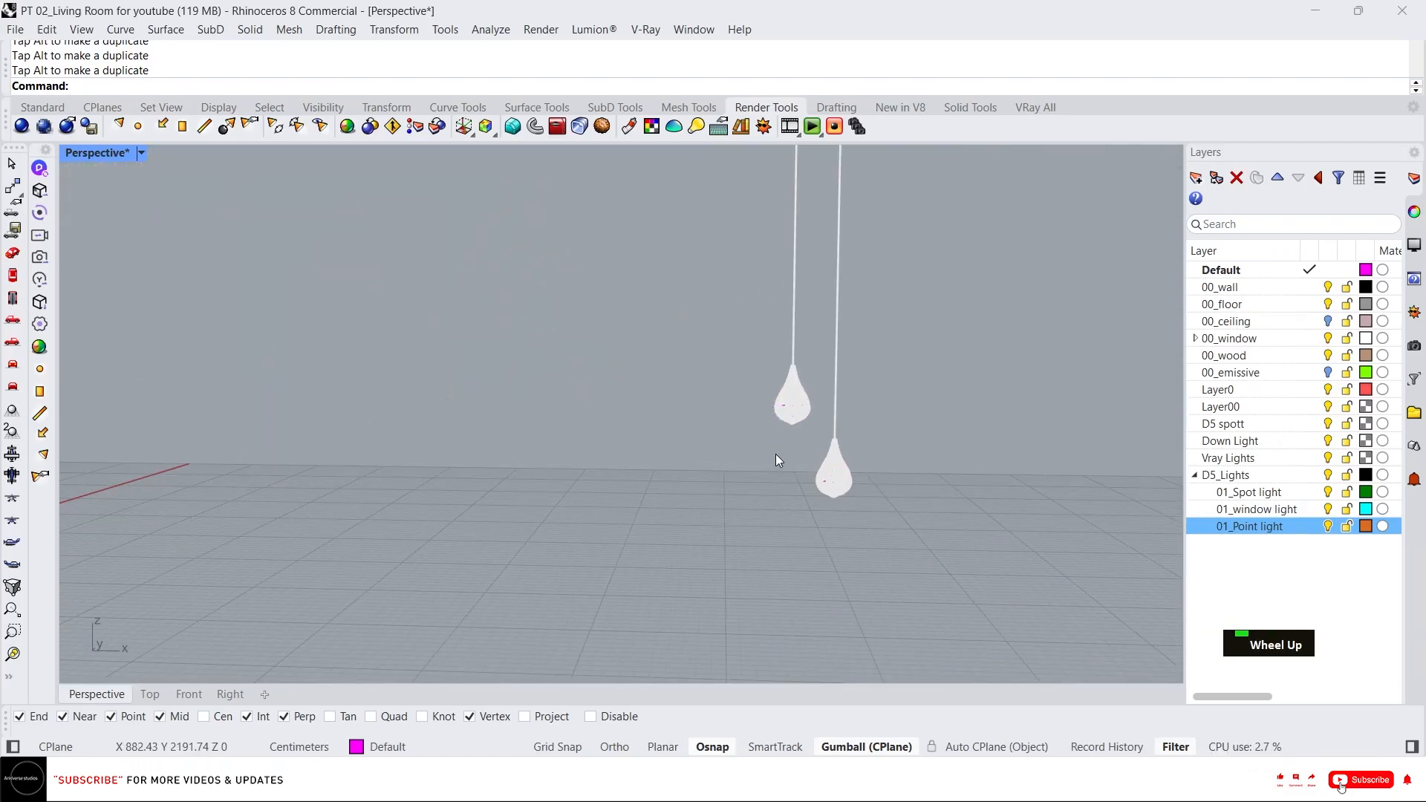
scroll(854, 467, down, 4)
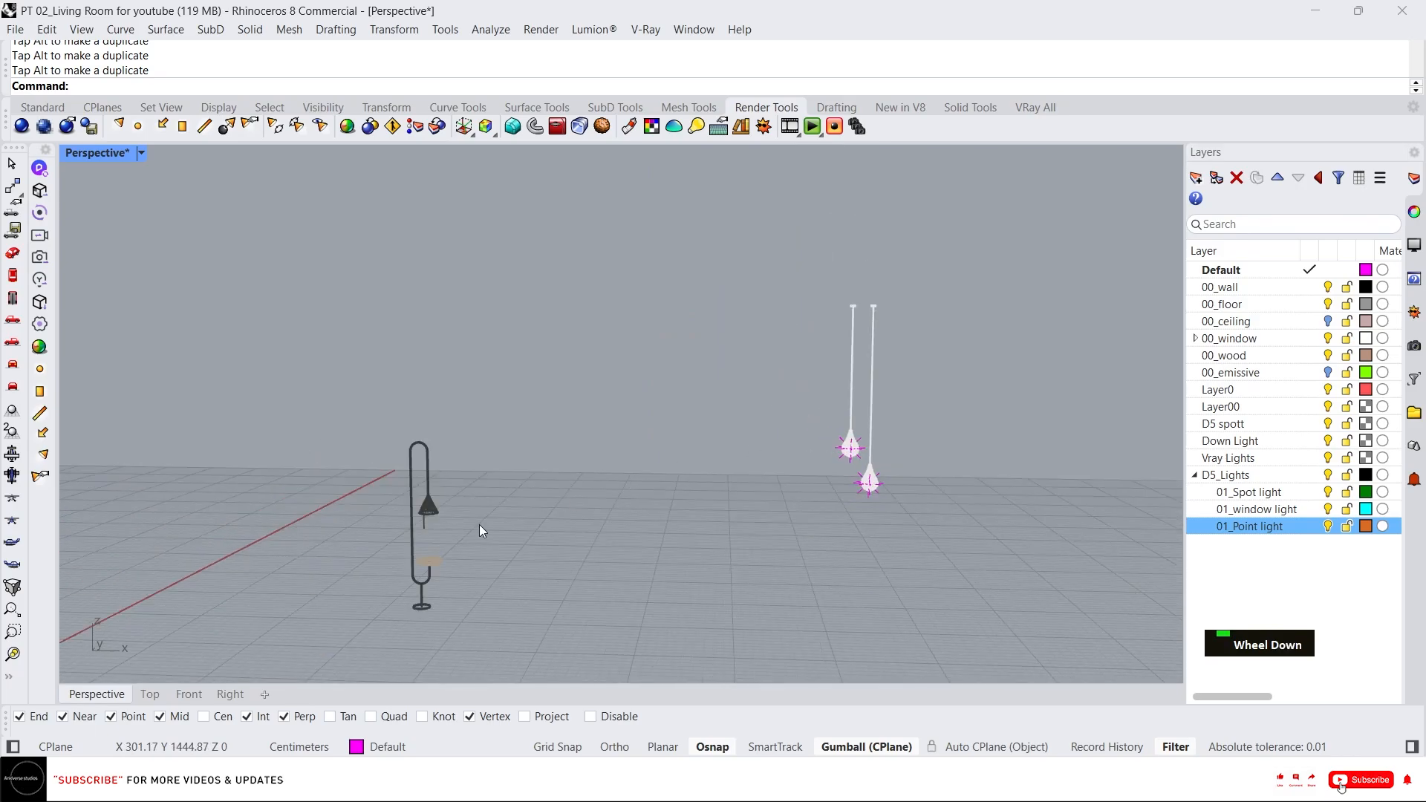
scroll(446, 512, up, 5)
click(407, 487)
scroll(449, 542, up, 3)
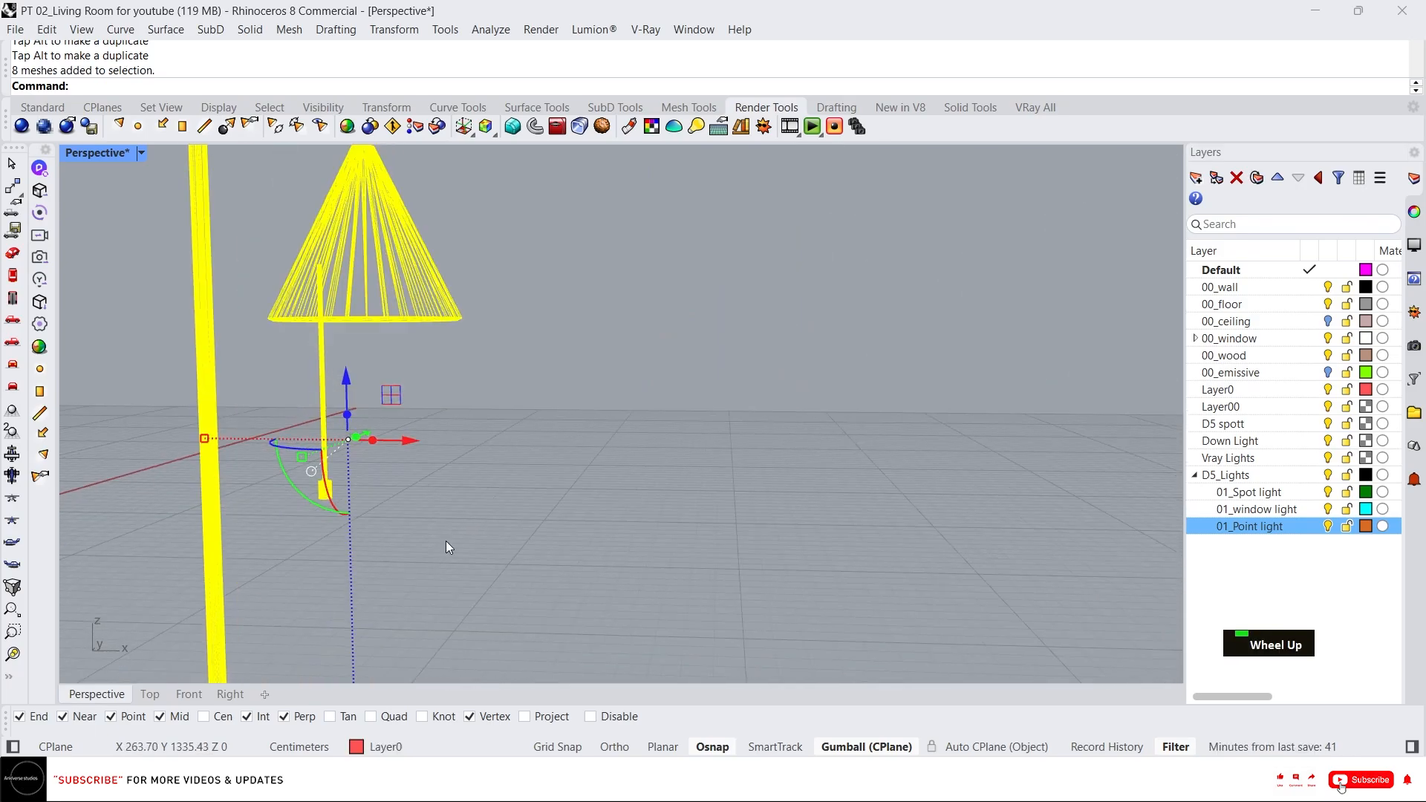
scroll(497, 453, down, 3)
scroll(474, 439, up, 5)
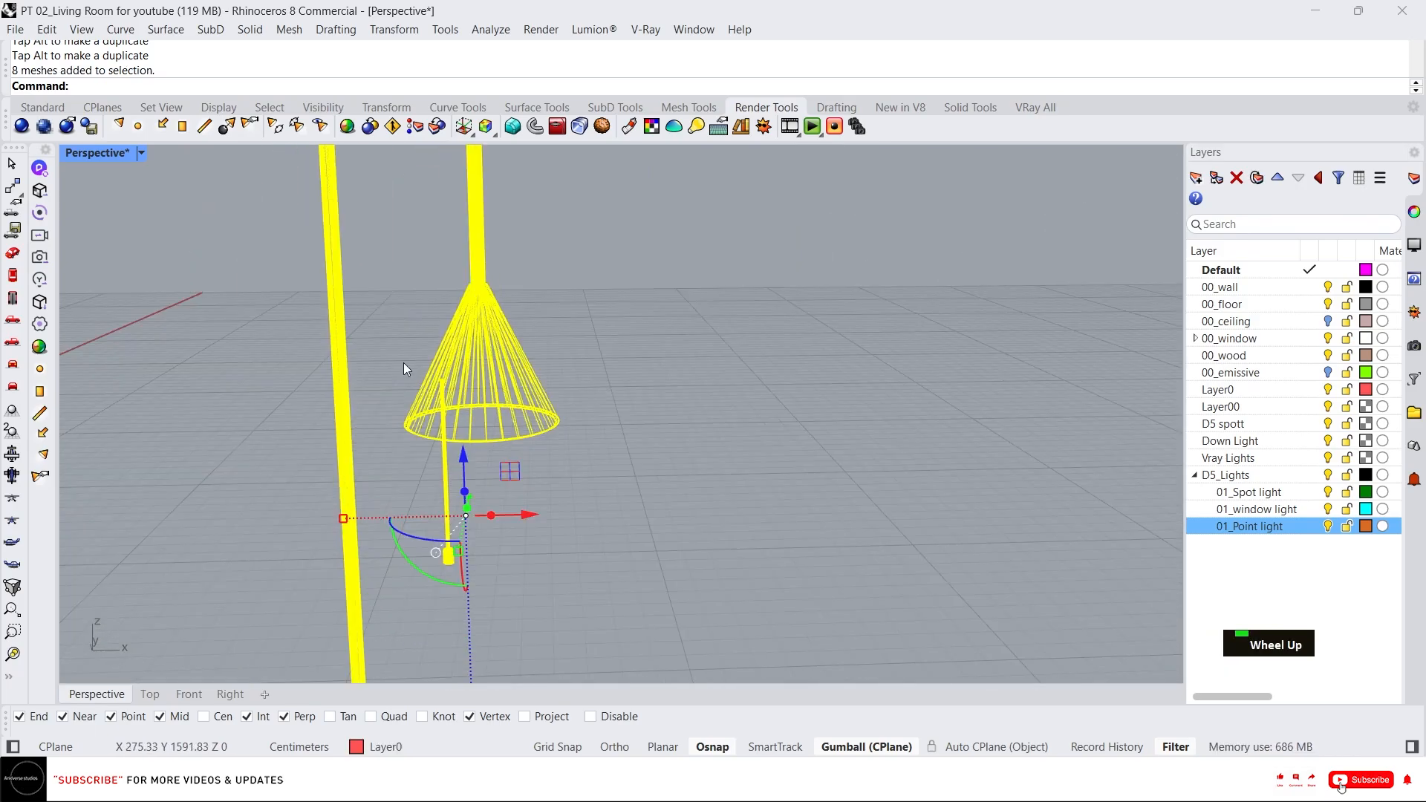
click(119, 125)
click(672, 548)
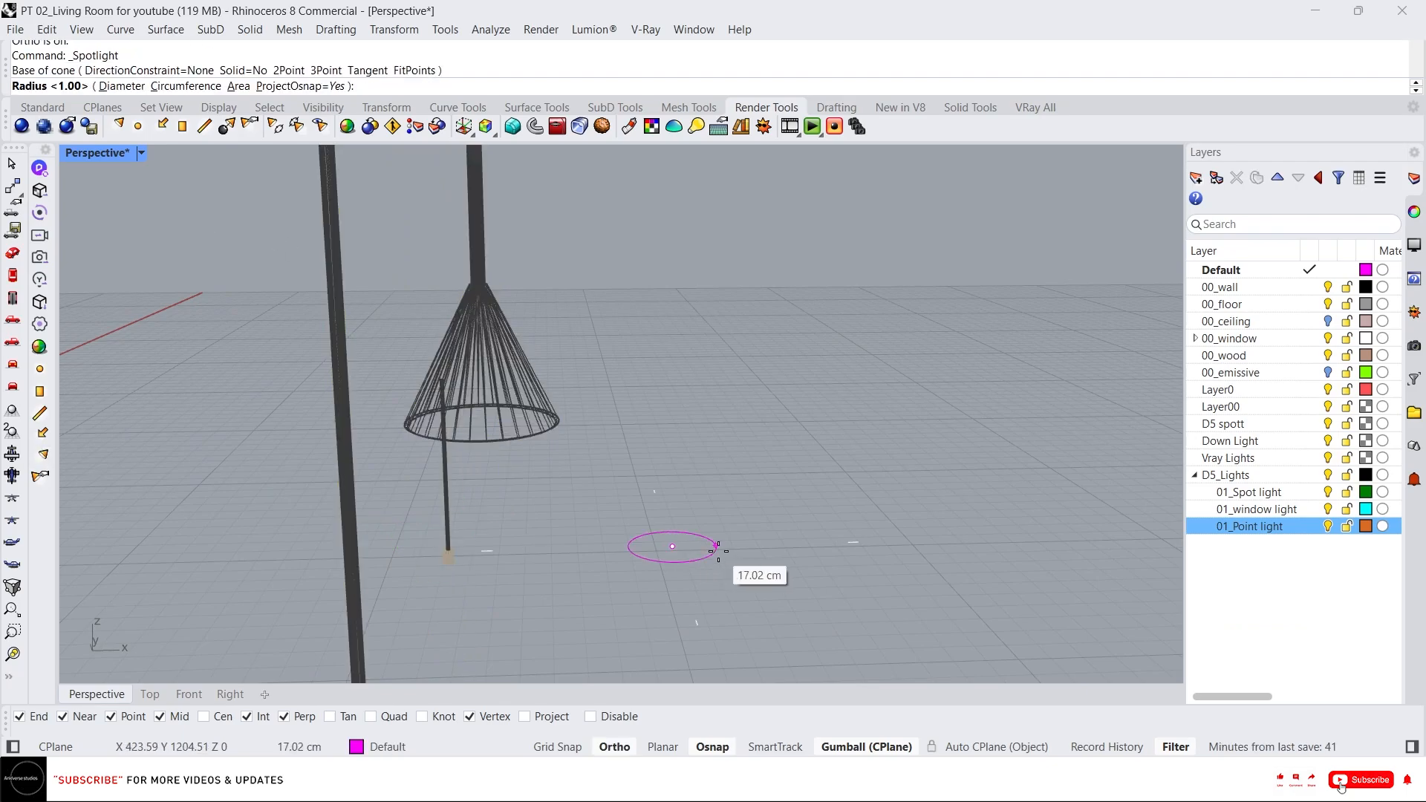
shift+click(717, 549)
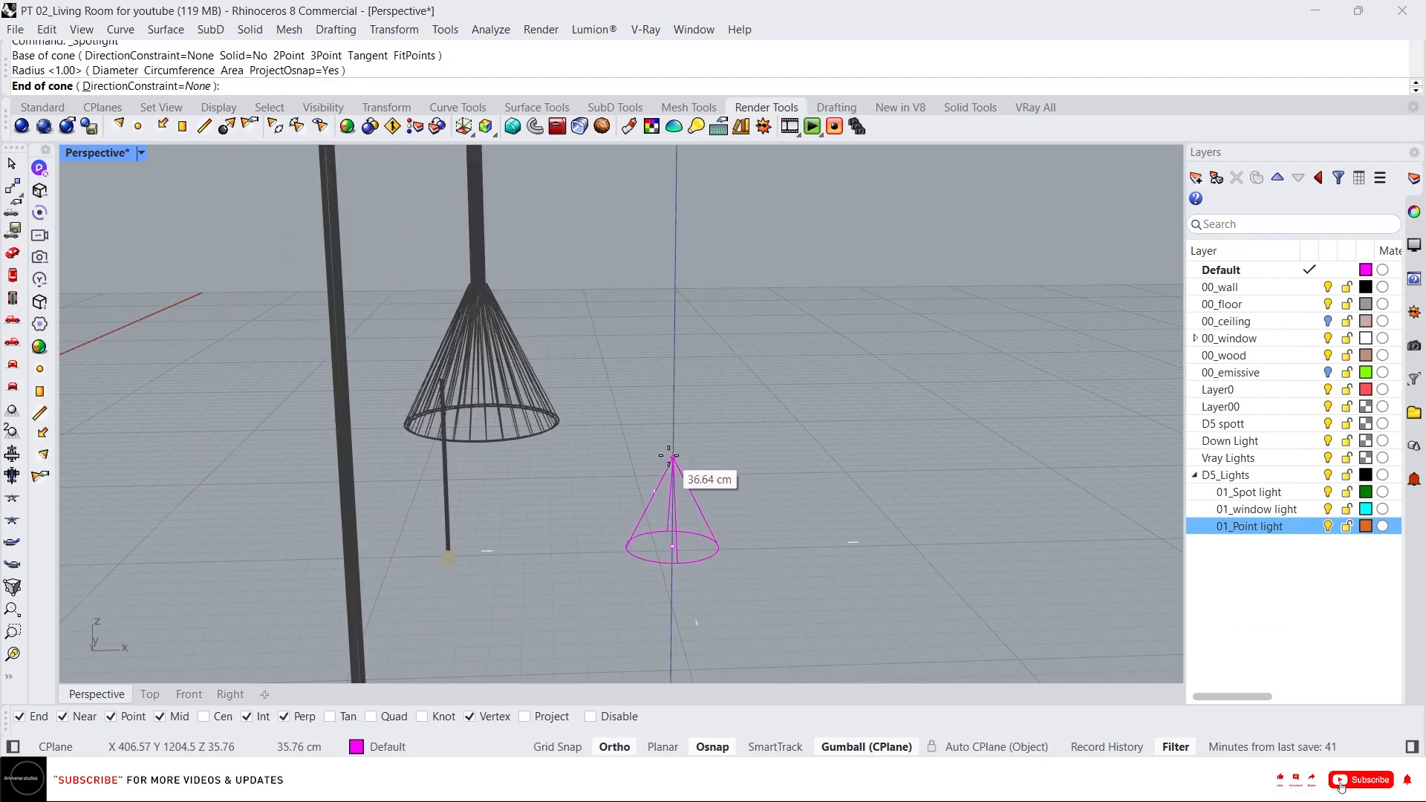
click(674, 329)
click(677, 377)
right_drag(688, 346, 692, 377)
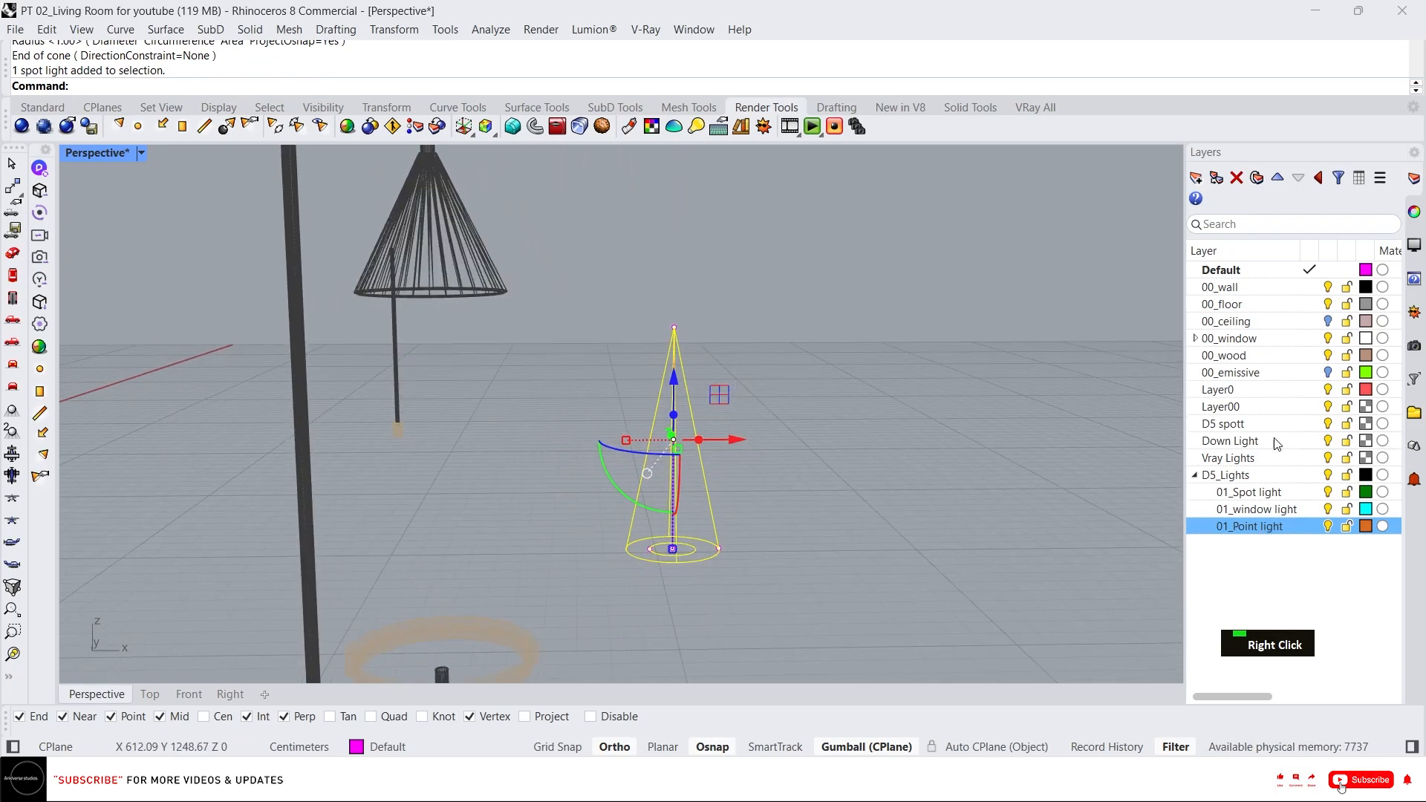
Create a new layer under D5_Lights named 01_table lamp.
click(1196, 179)
text(01_t)
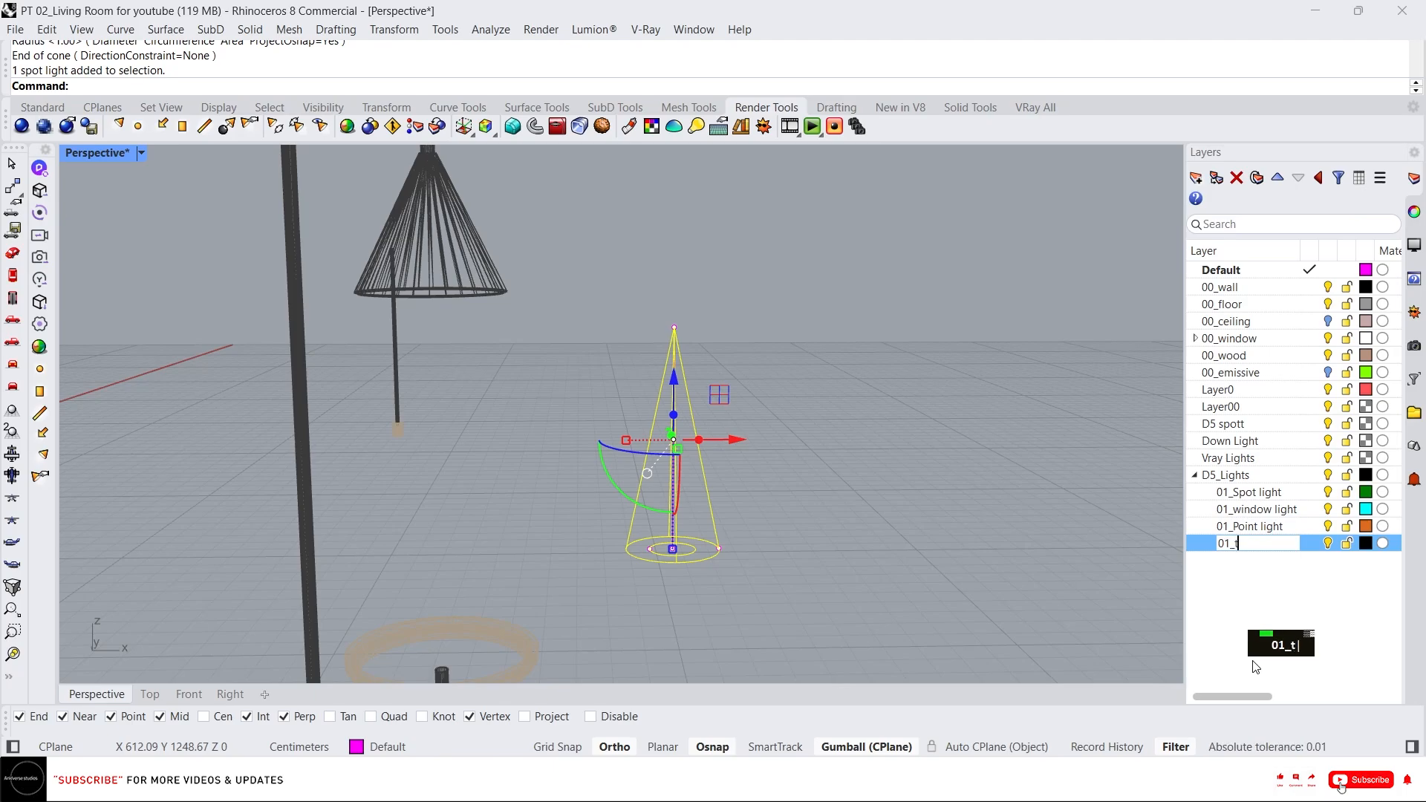
text(able ma)
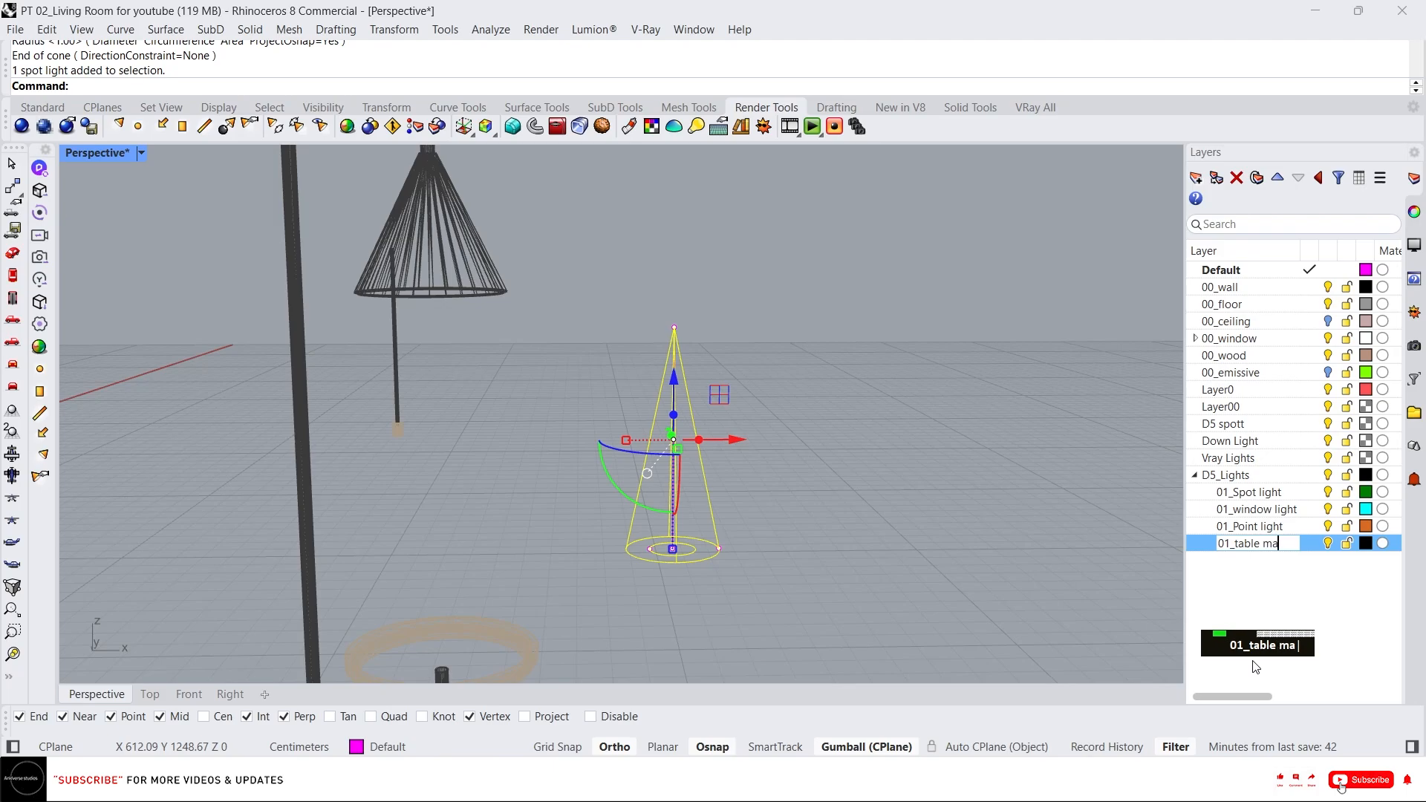
key(BackSpace)
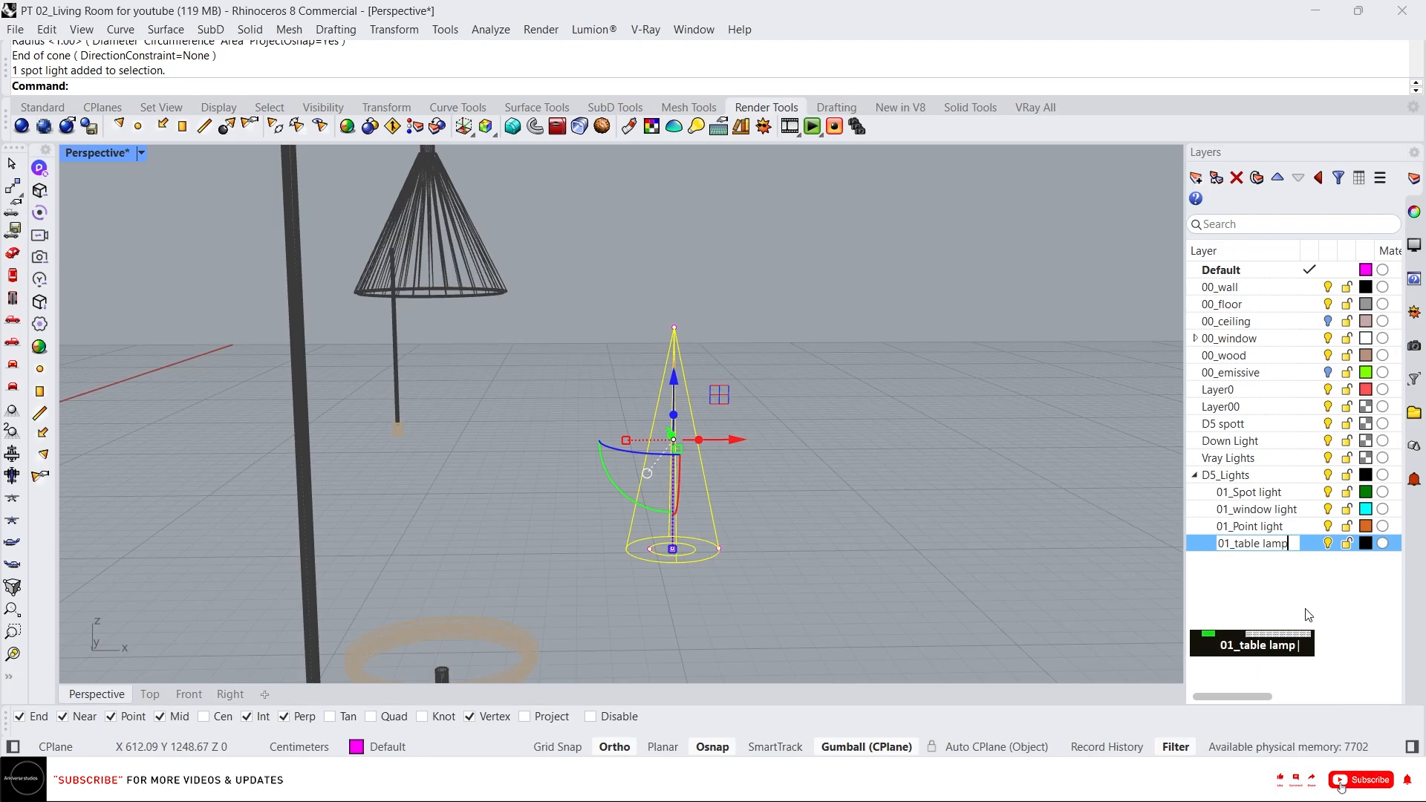
click(1333, 570)
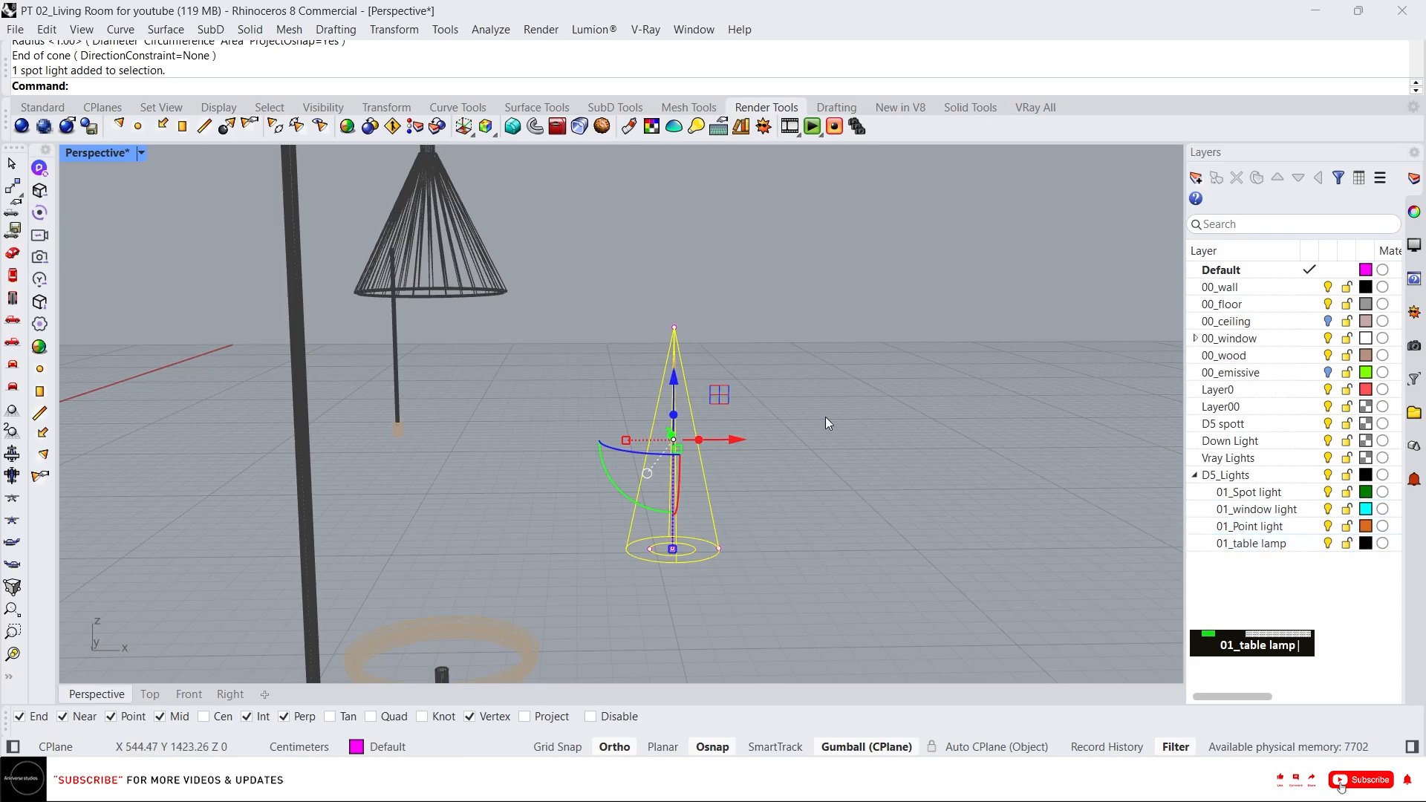
Move the new spotlight onto the 01_table lamp layer.
drag(733, 357, 650, 409)
right_click(1238, 543)
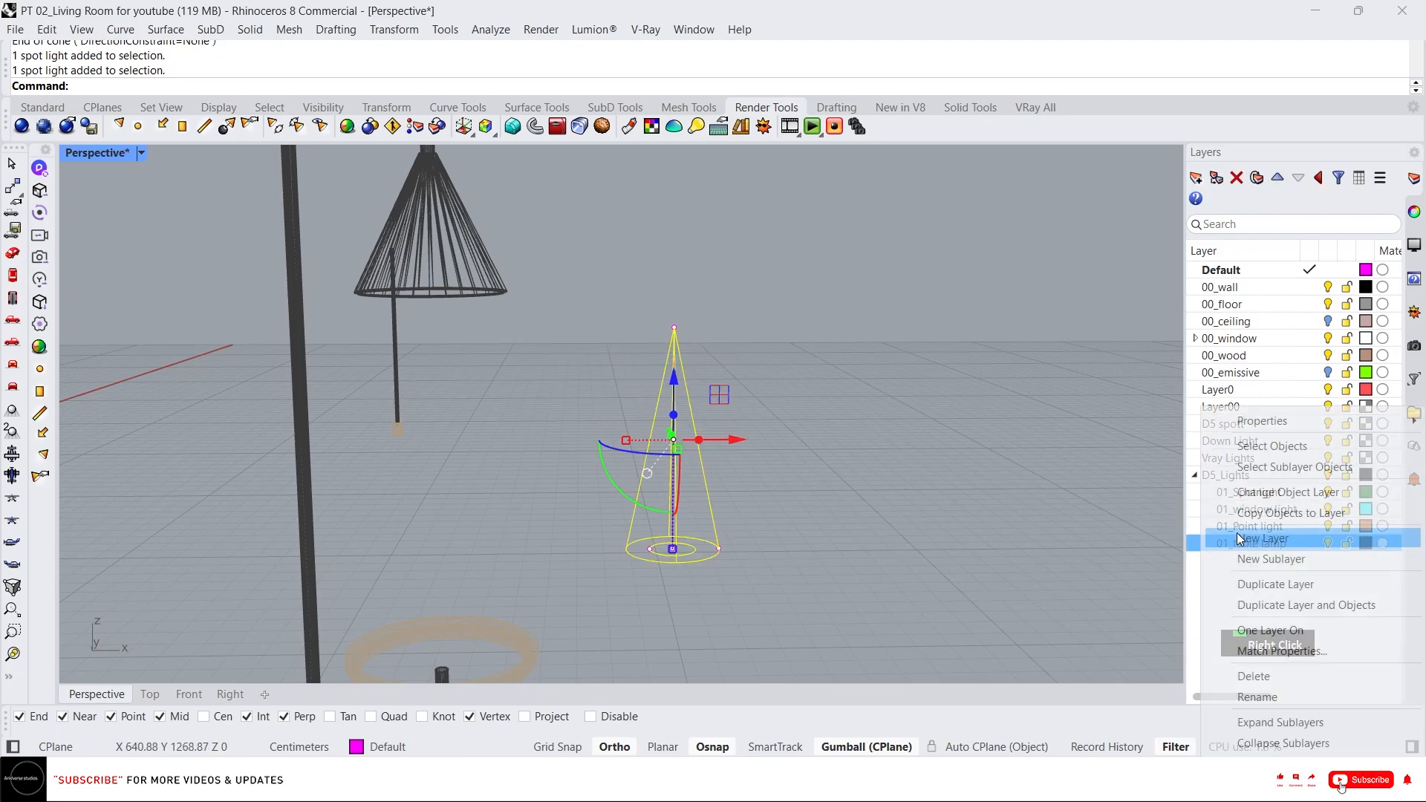
click(1262, 492)
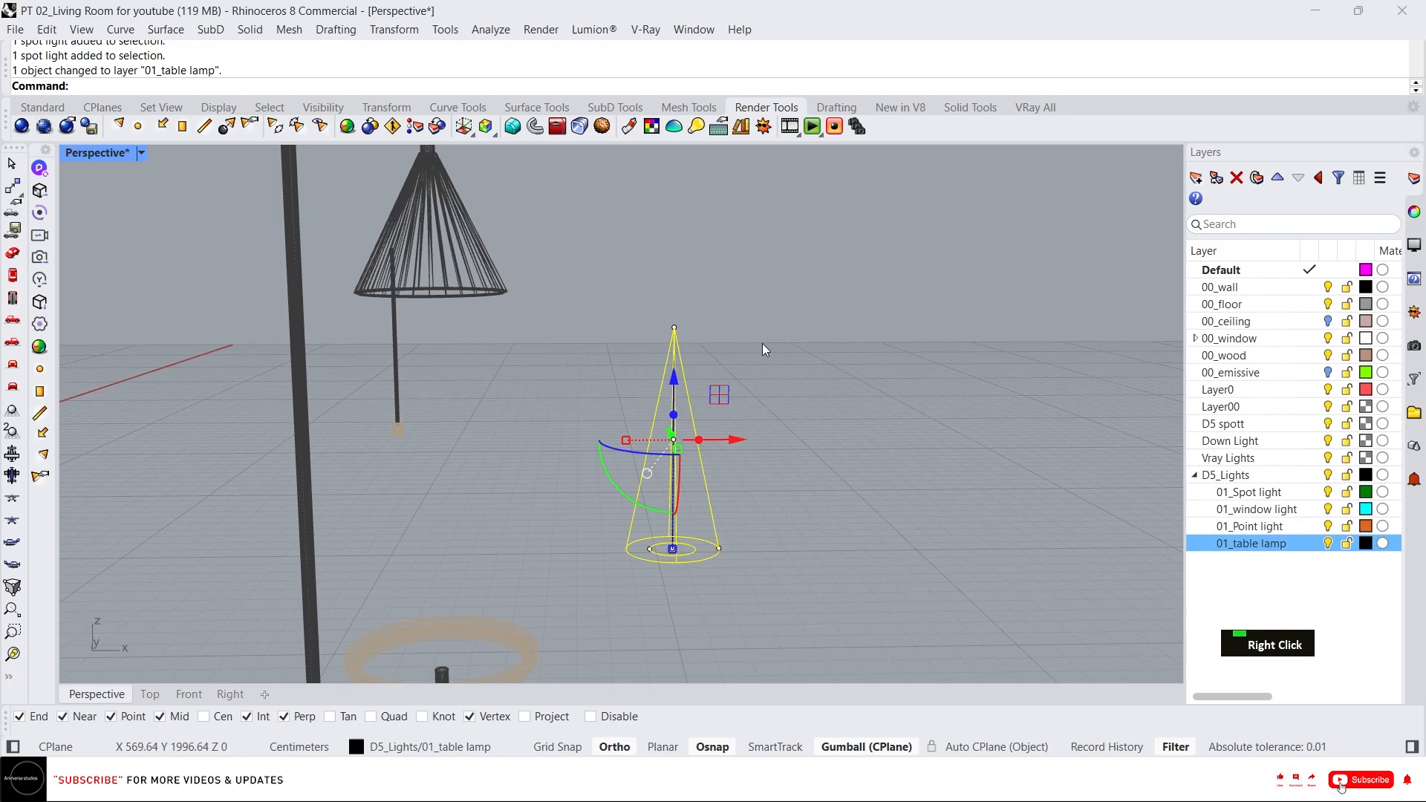
Move the spotlight so its apex sits at the top of the floor lamp's shade.
key(Return)
click(673, 327)
scroll(429, 153, up, 3)
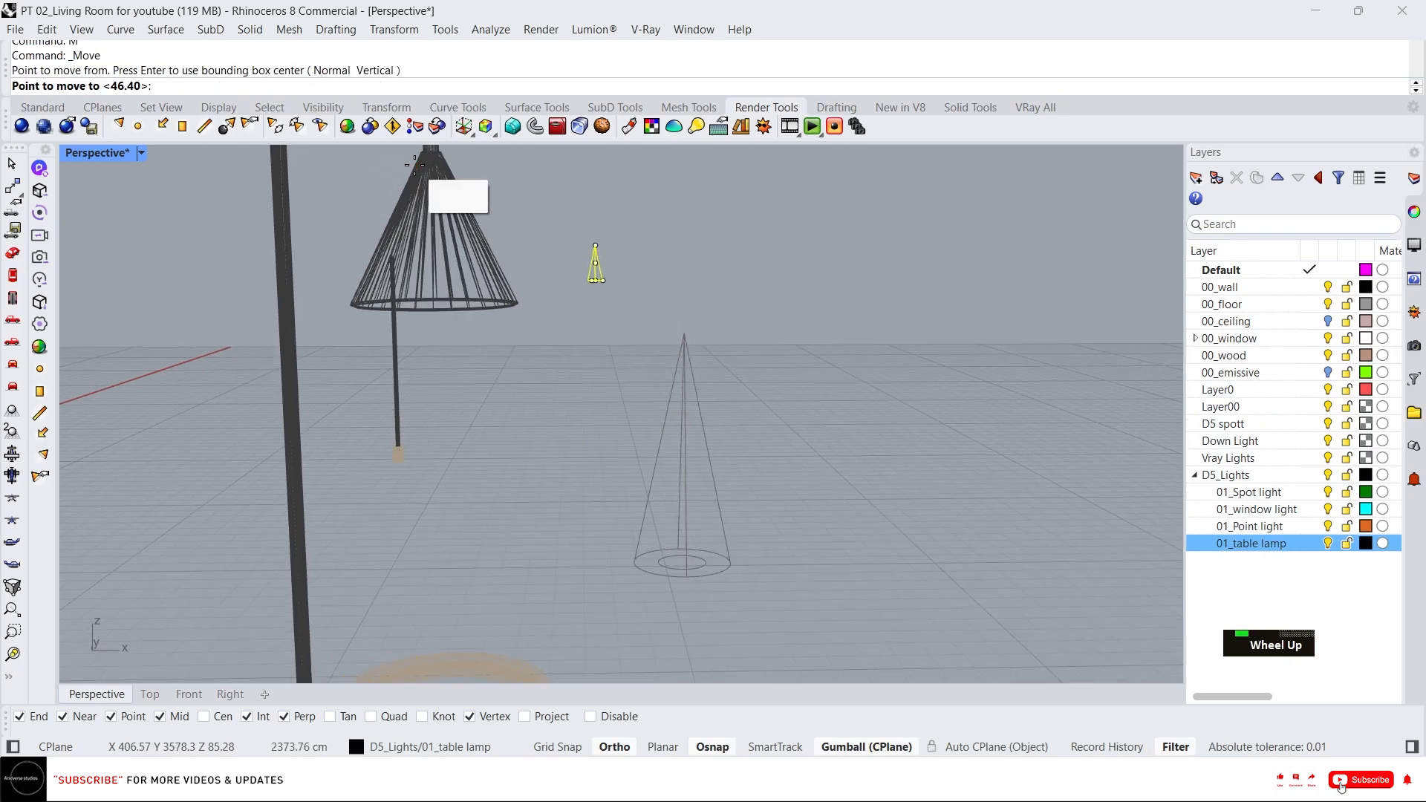
click(430, 157)
Fine-tune the spotlight's position inside the floor lamp shade with the gumball.
scroll(430, 157, down, 3)
scroll(436, 188, up, 2)
right_drag(431, 170, 602, 443)
scroll(484, 316, down, 5)
scroll(509, 394, up, 5)
right_drag(508, 393, 561, 450)
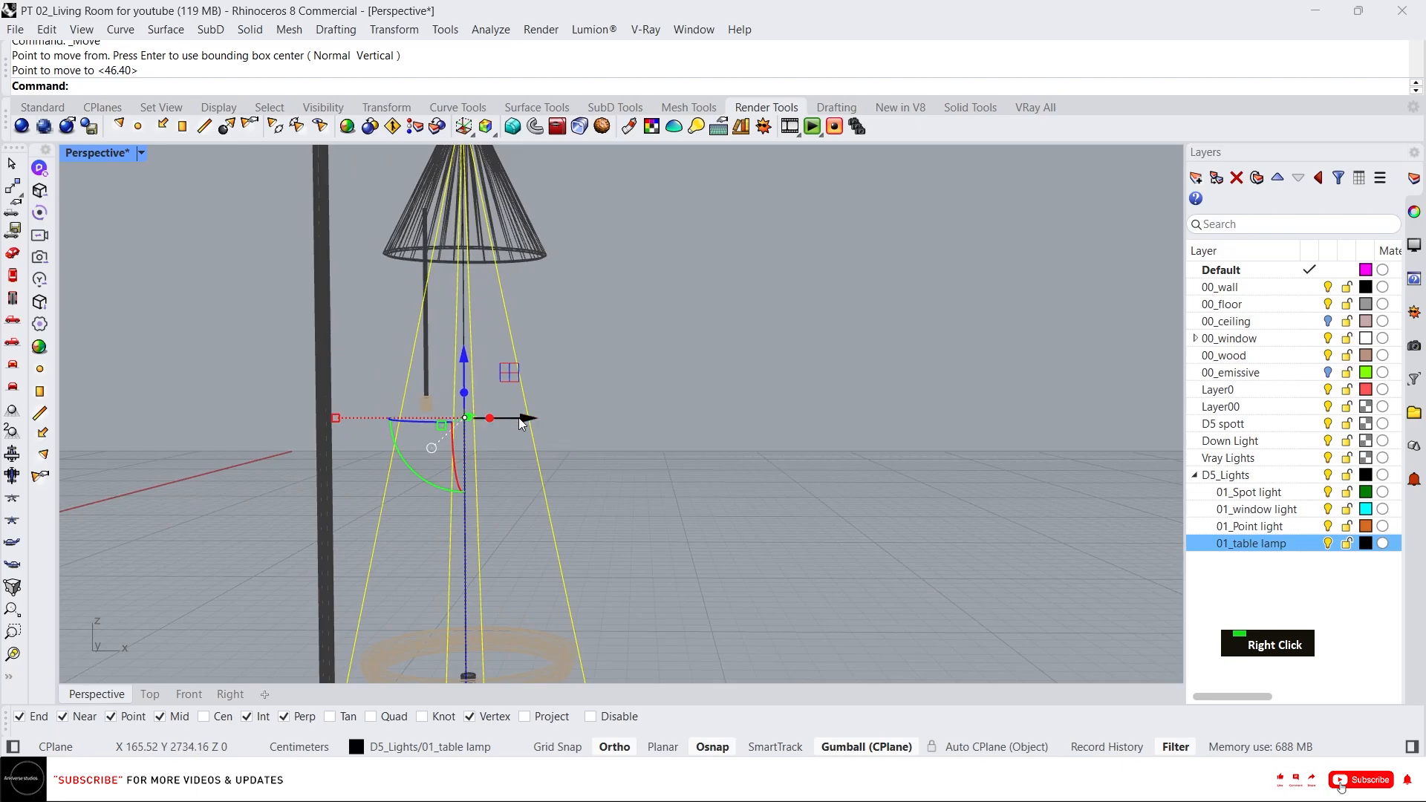
drag(519, 419, 530, 420)
scroll(567, 401, down, 6)
scroll(553, 364, up, 5)
right_drag(551, 371, 529, 528)
scroll(519, 512, down, 6)
scroll(499, 486, up, 7)
right_drag(542, 442, 568, 511)
drag(597, 468, 587, 468)
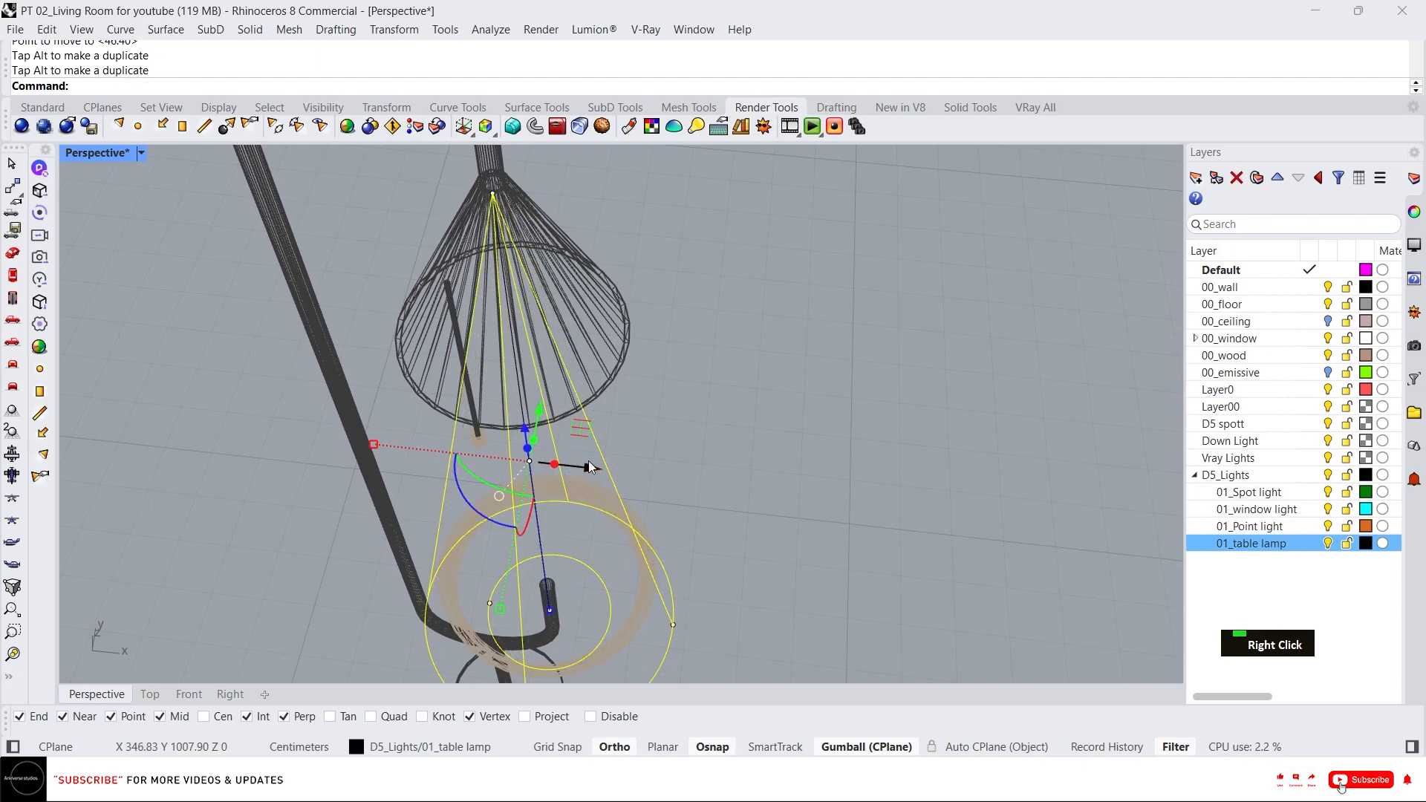
right_drag(586, 467, 484, 331)
scroll(555, 382, down, 7)
drag(550, 357, 549, 370)
right_drag(590, 414, 666, 420)
scroll(568, 325, up, 7)
scroll(627, 427, down, 6)
key(Escape)
Show all hidden objects and switch the viewport back to shaded display.
middle_click(667, 420)
right_click(613, 392)
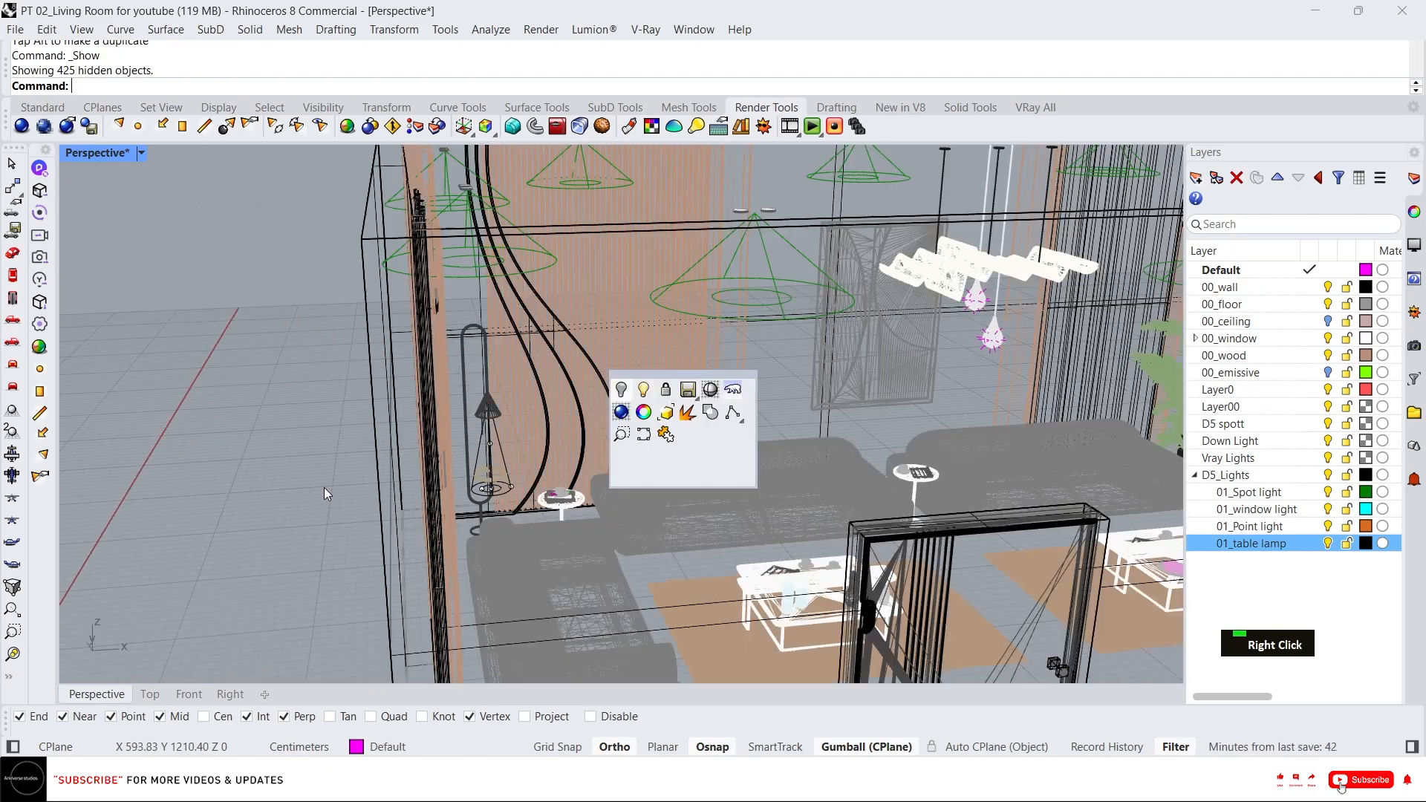
scroll(545, 411, down, 10)
right_drag(542, 395, 505, 443)
scroll(505, 443, up, 4)
middle_click(505, 443)
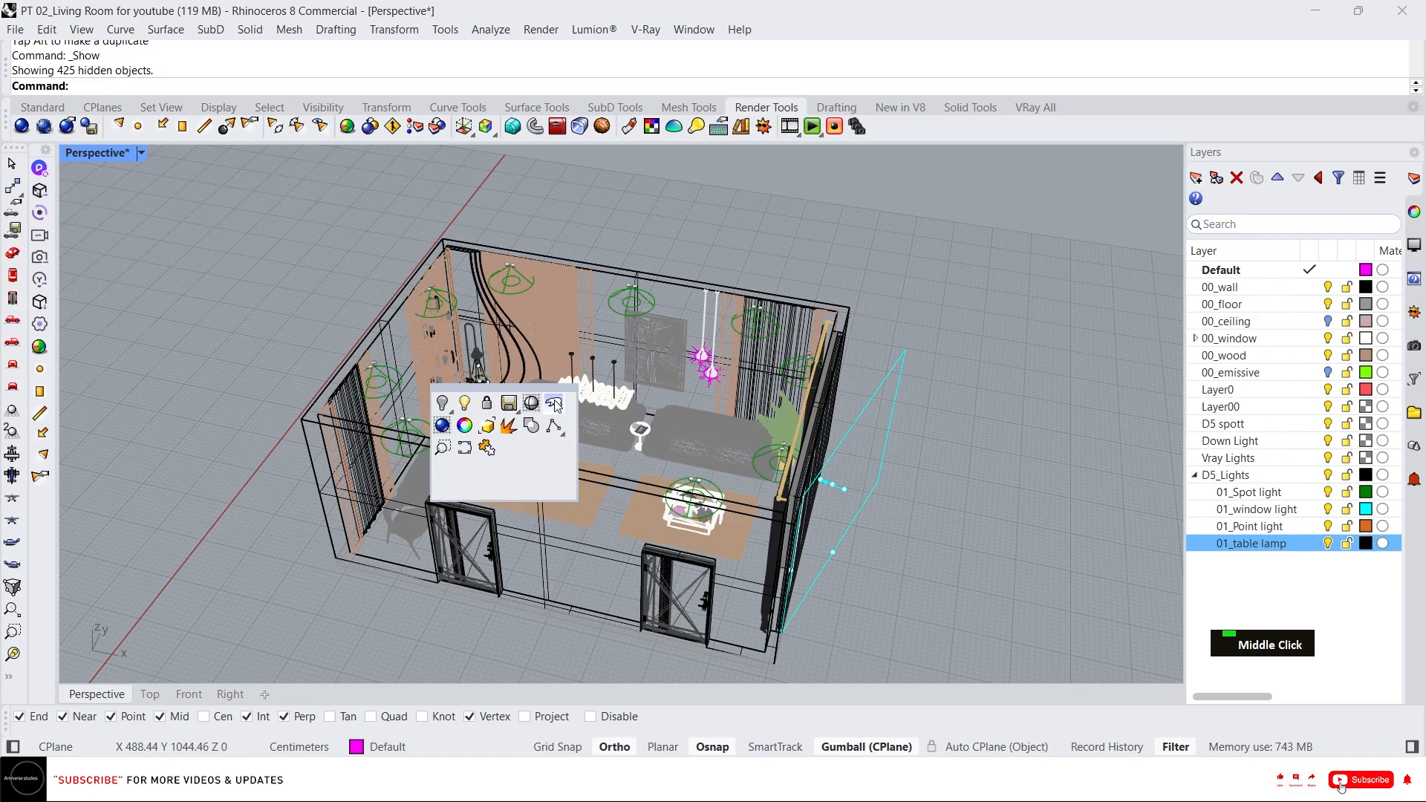
click(532, 403)
scroll(476, 365, up, 5)
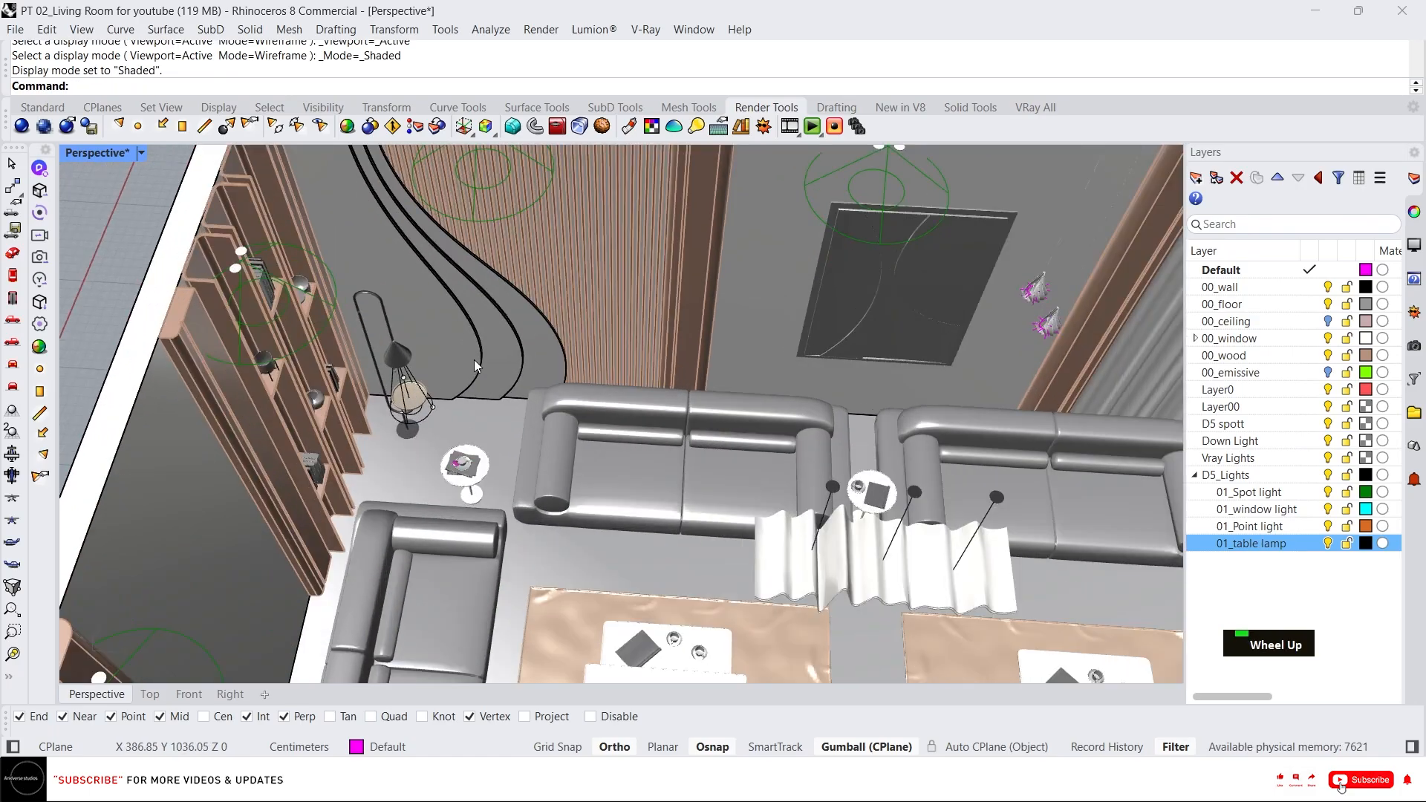
Set the 01_table lamp layer colour to a light pink with hue 0, saturation 43 and lightness 76.
click(1369, 545)
click(1012, 183)
click(877, 147)
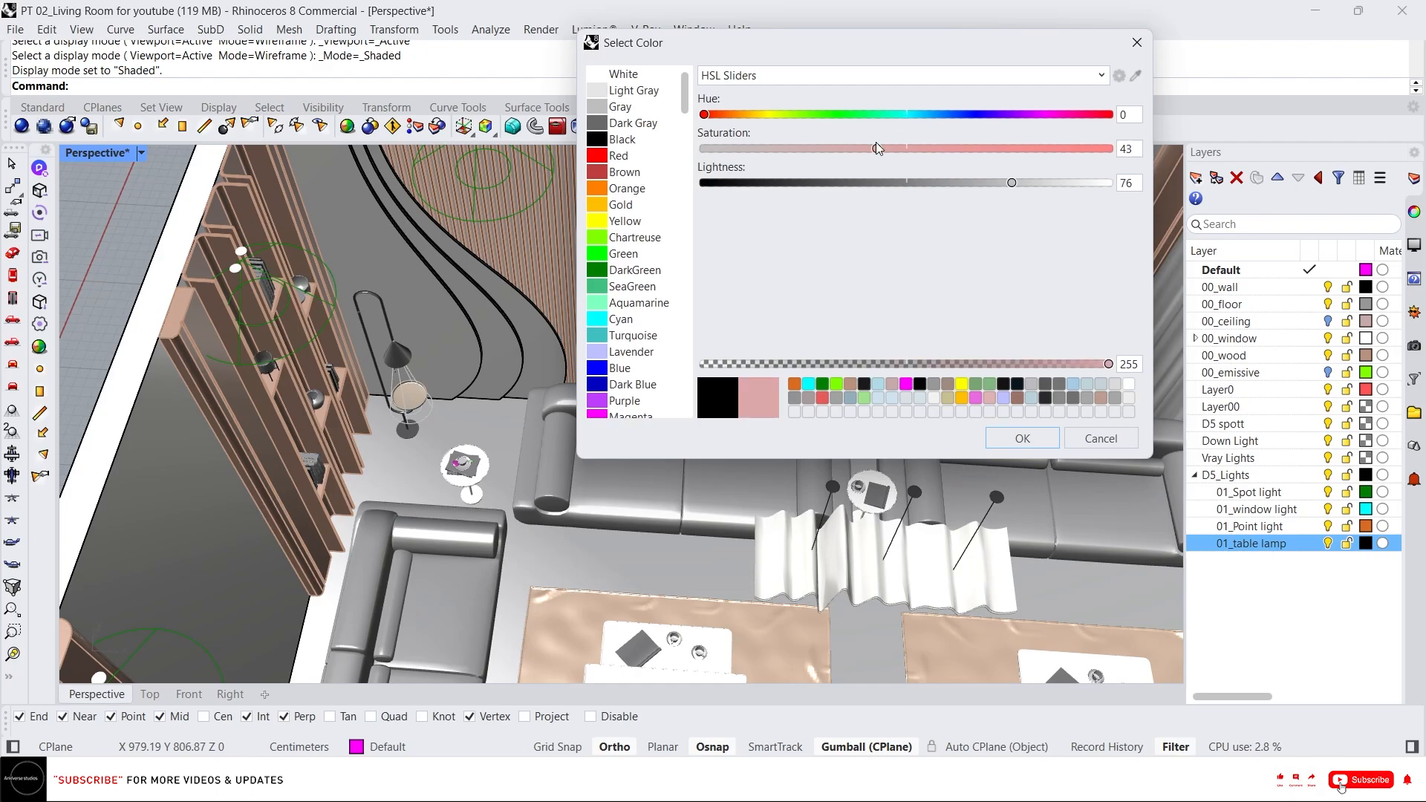
click(1022, 438)
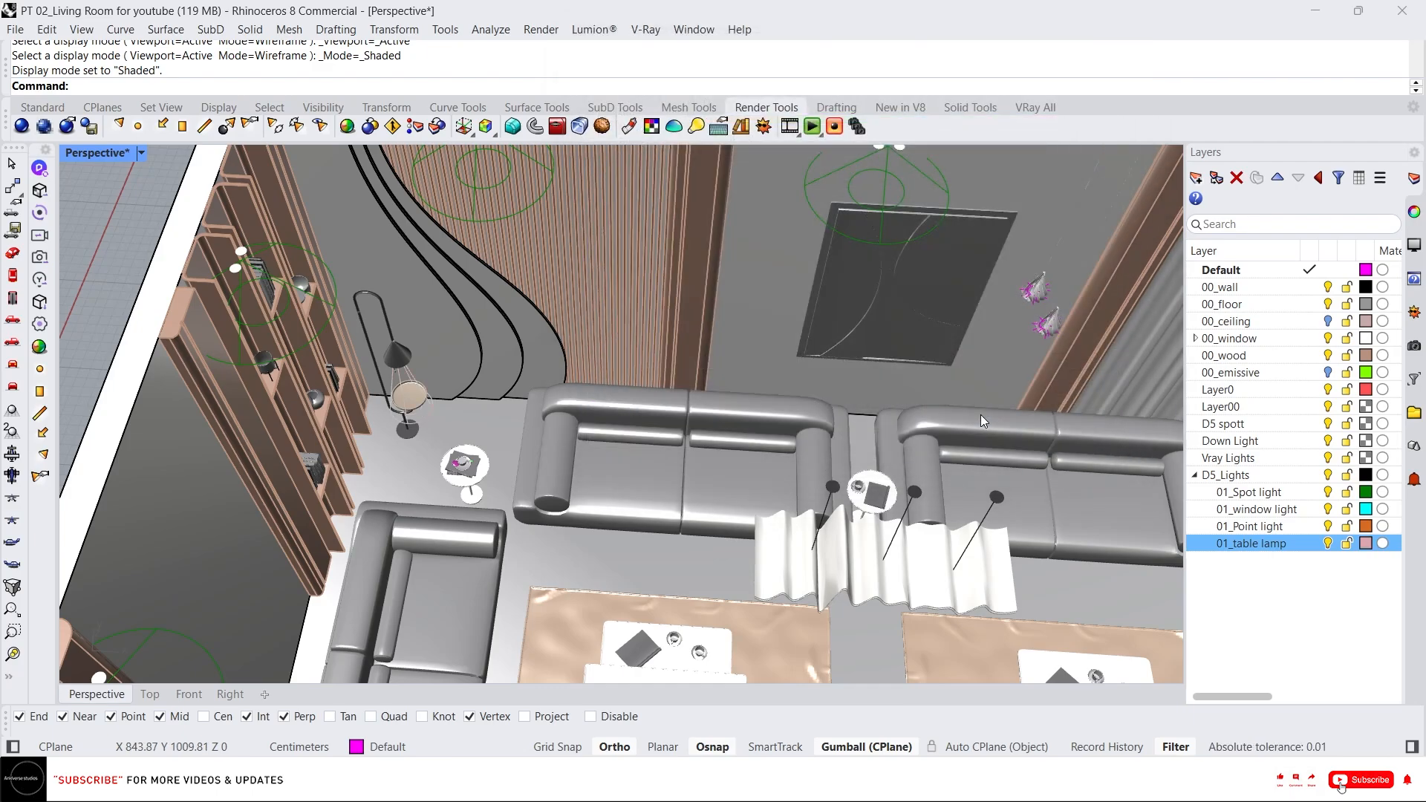
Try to isolate the wavy pendant chandelier above the sofa.
scroll(955, 408, down, 3)
right_drag(955, 408, 983, 337)
scroll(905, 349, up, 5)
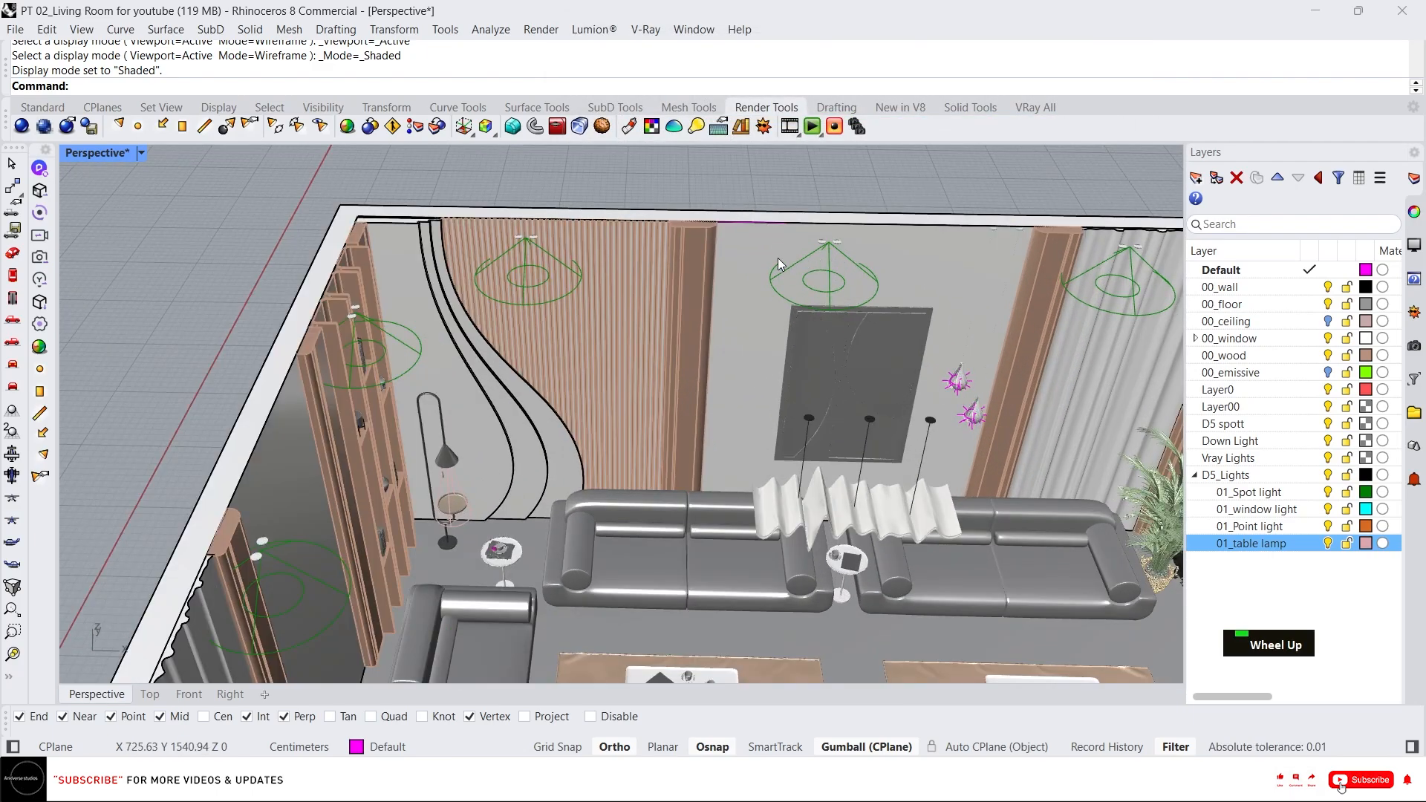
scroll(777, 257, down, 4)
right_drag(661, 282, 558, 250)
scroll(863, 349, up, 5)
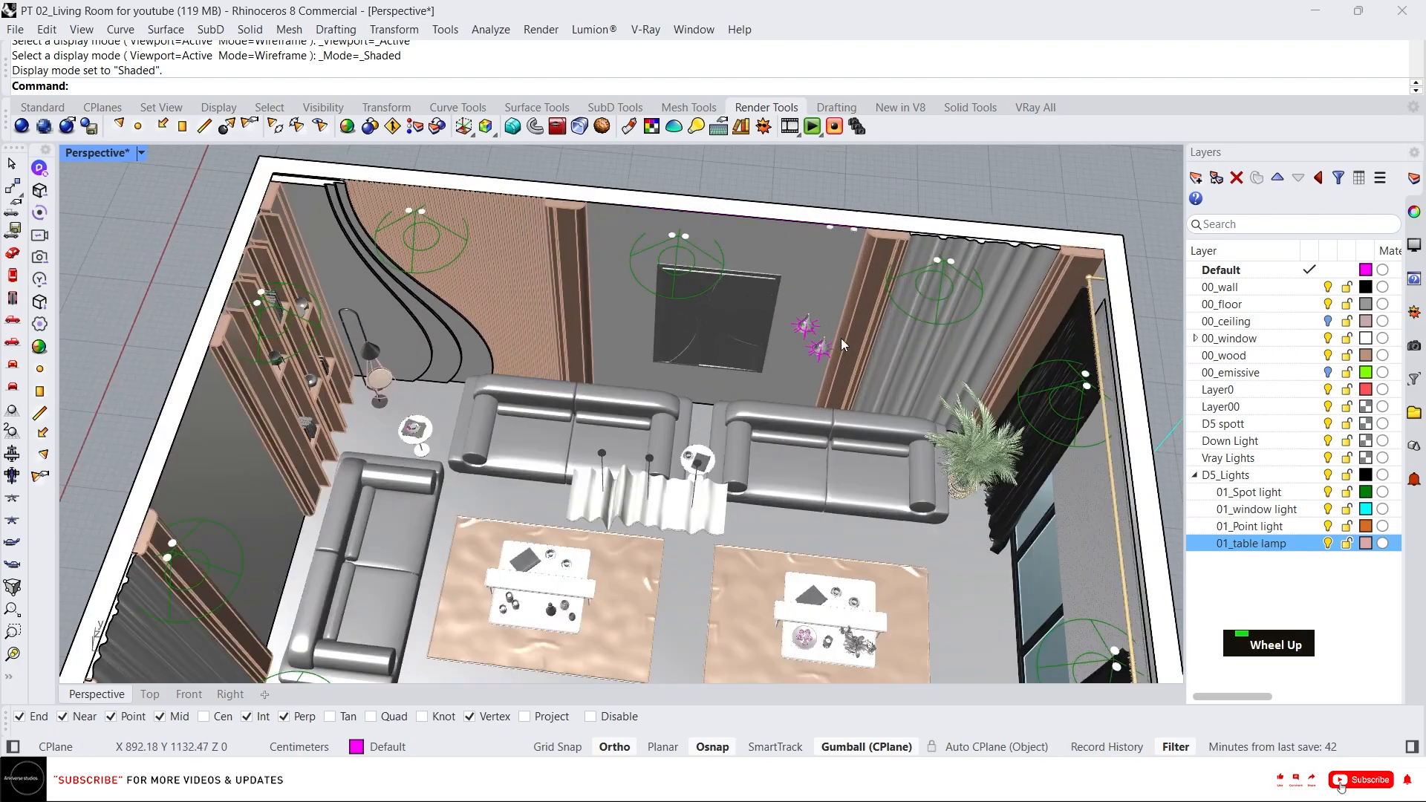
scroll(683, 309, down, 6)
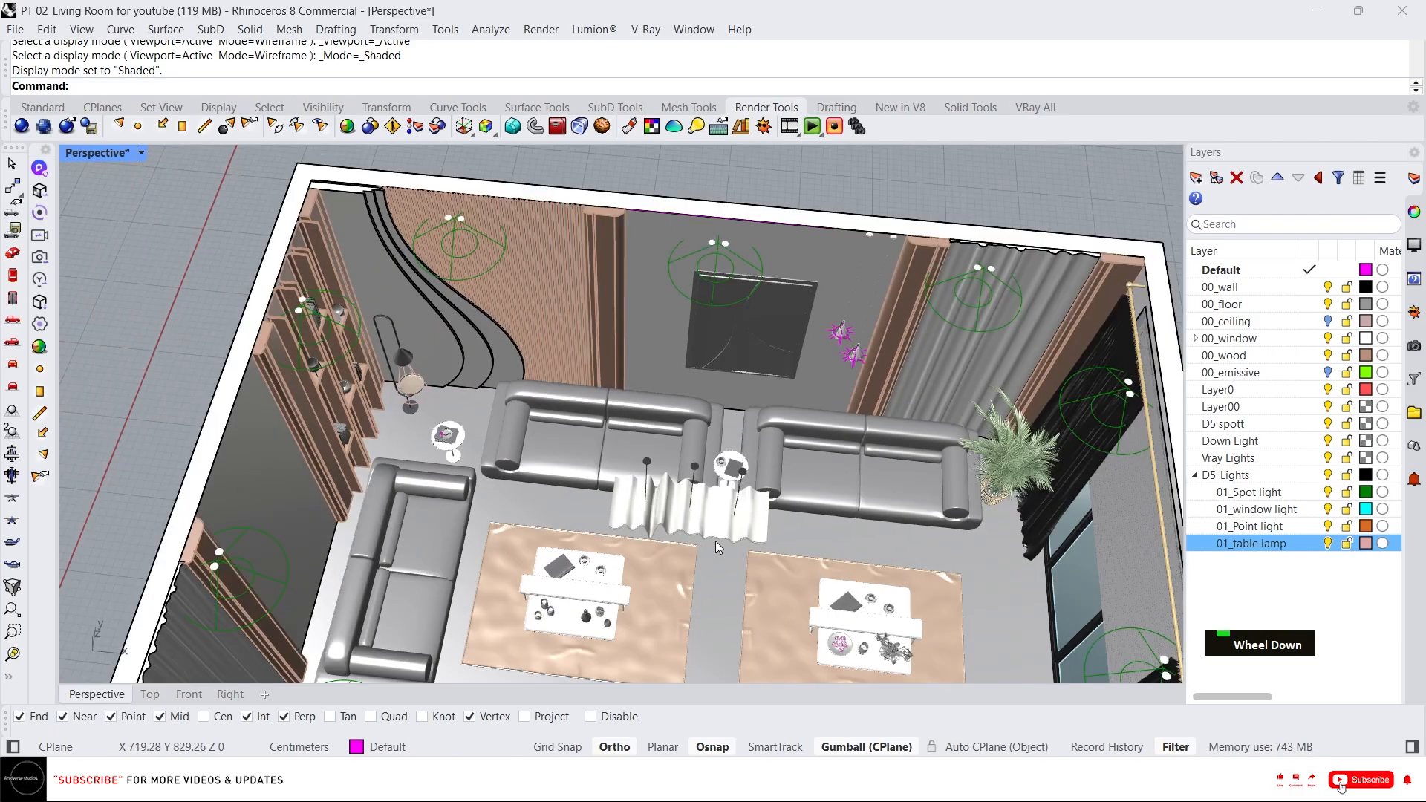
right_drag(715, 541, 840, 376)
scroll(754, 409, up, 4)
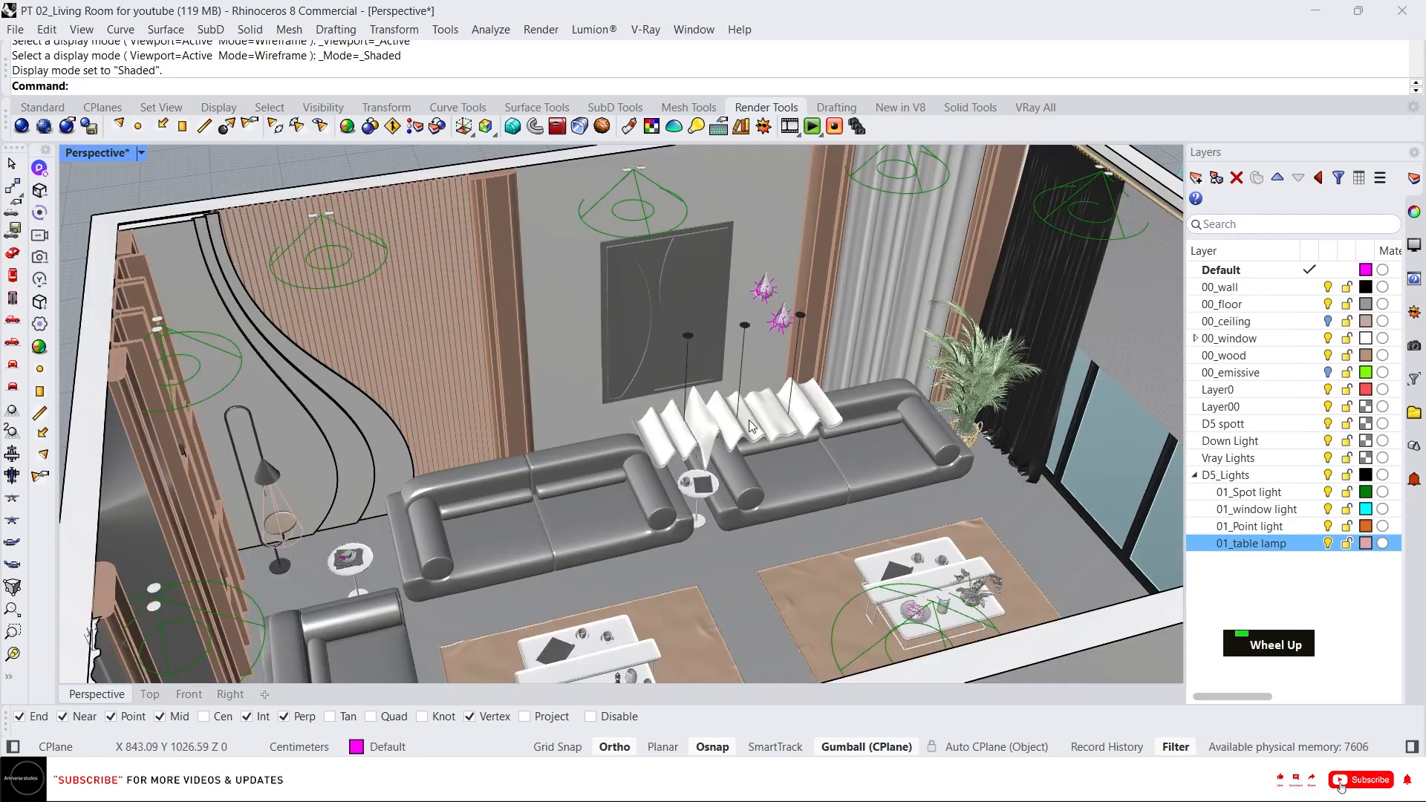
right_drag(773, 444, 723, 420)
click(723, 421)
scroll(723, 421, up, 3)
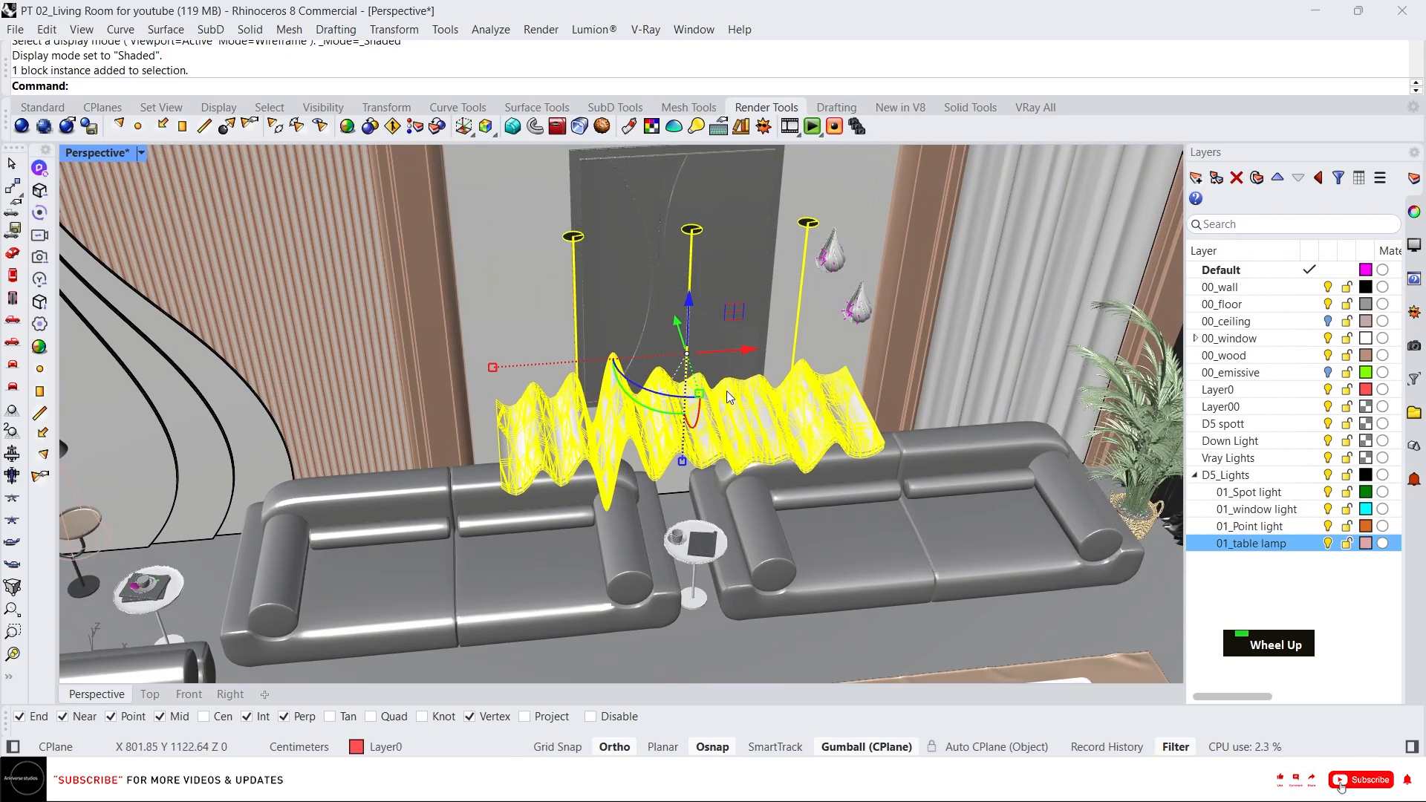
right_click(626, 391)
key(i)
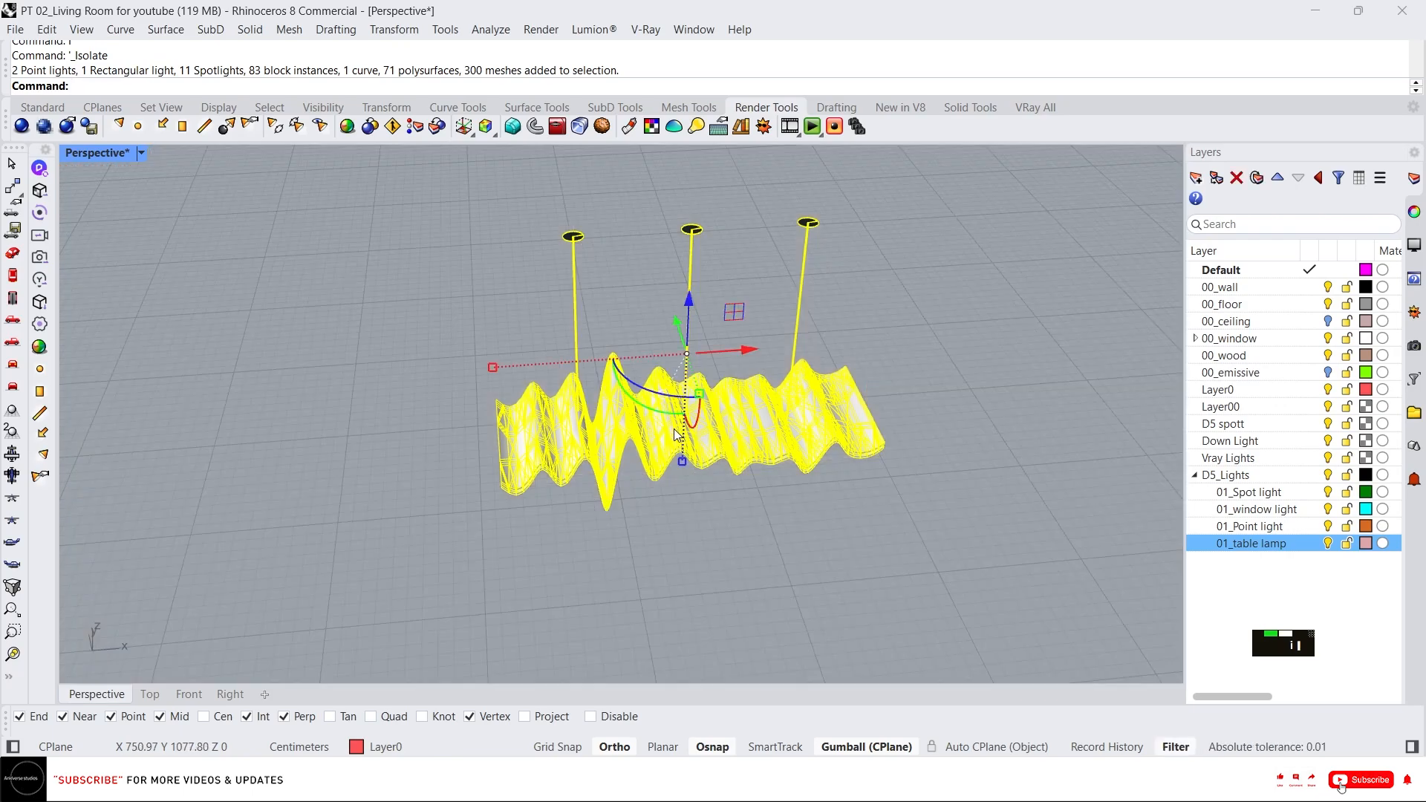
key(ctrl+z)
Move the two point lights inside the teardrop pendants onto the 01_Point light layer.
scroll(880, 268, up, 5)
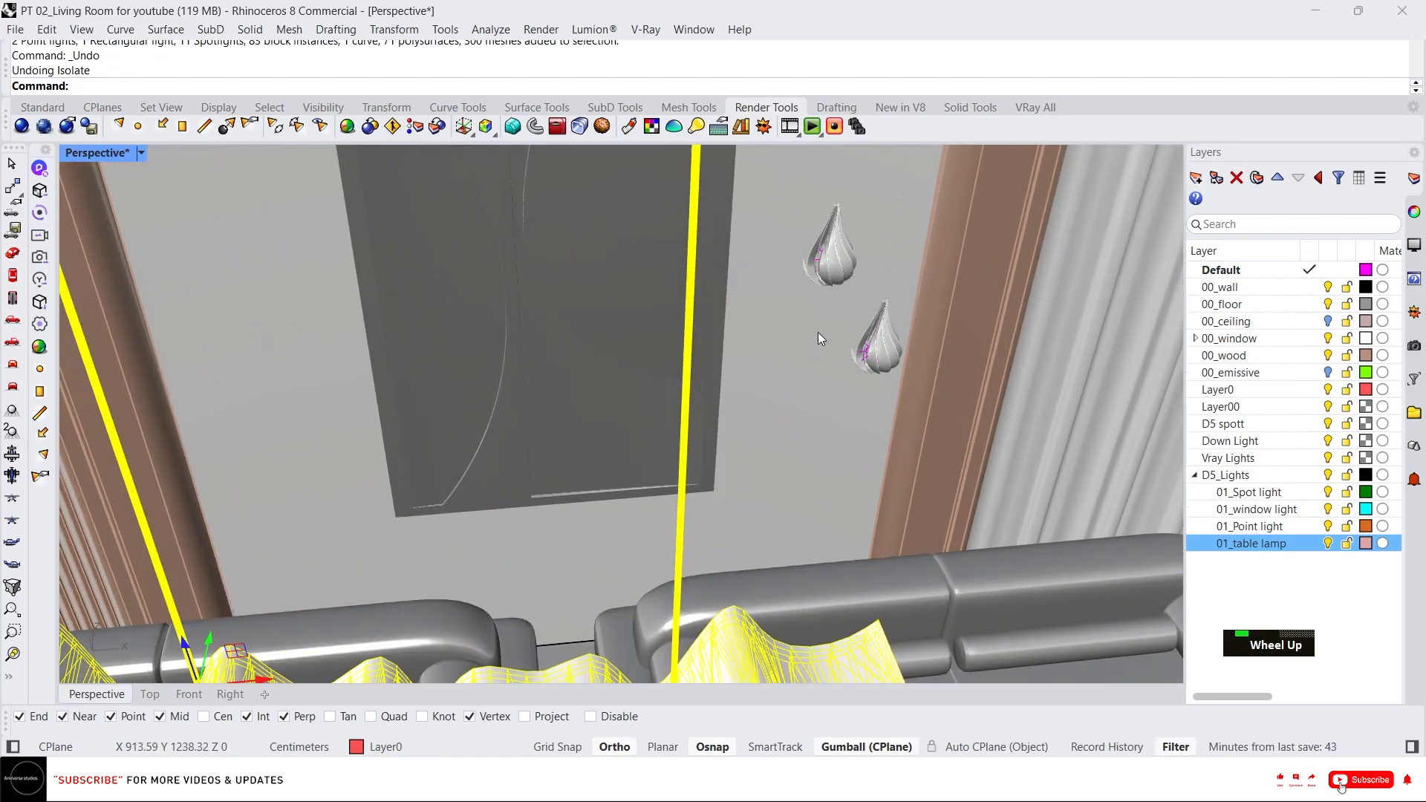
click(824, 276)
scroll(854, 319, up, 3)
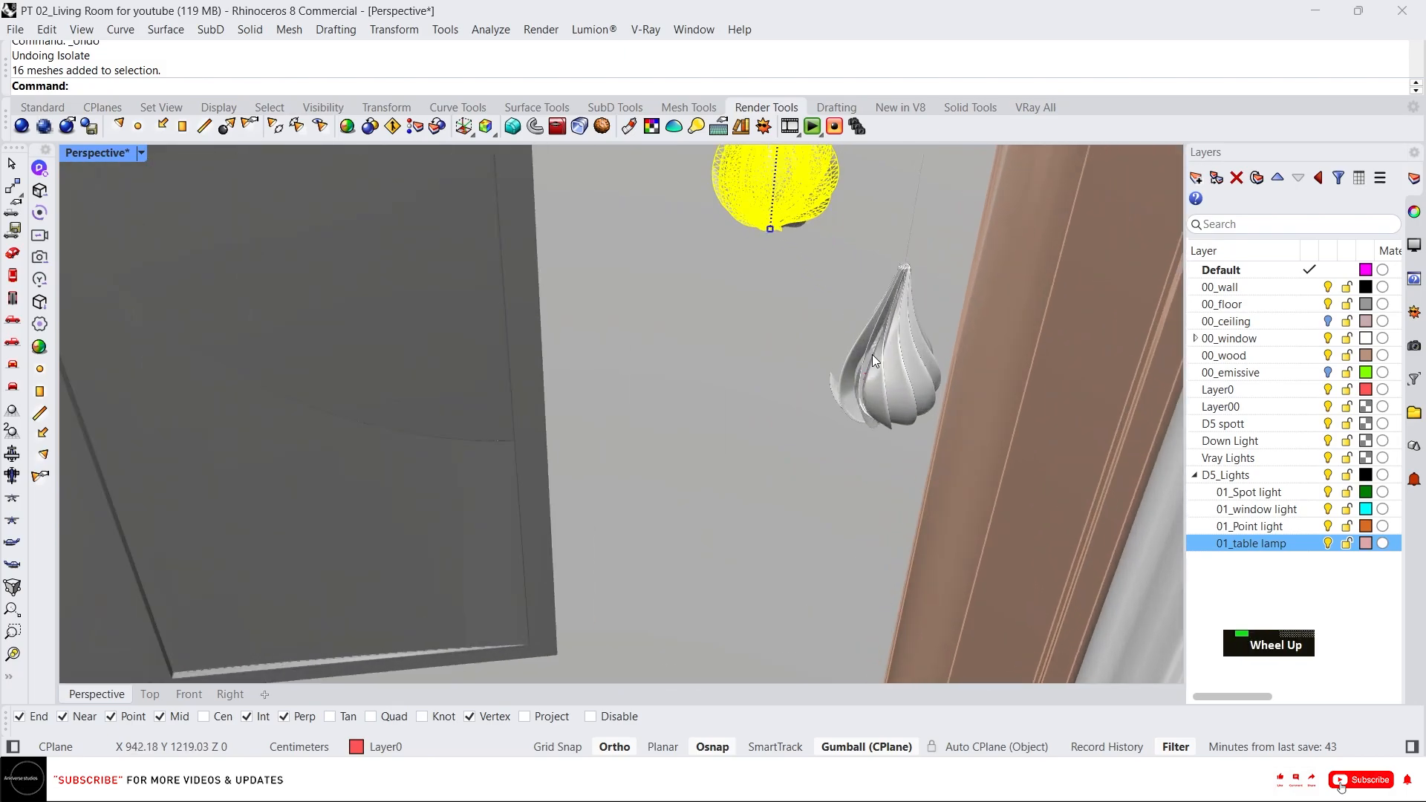
scroll(728, 368, down, 4)
scroll(728, 369, down, 6)
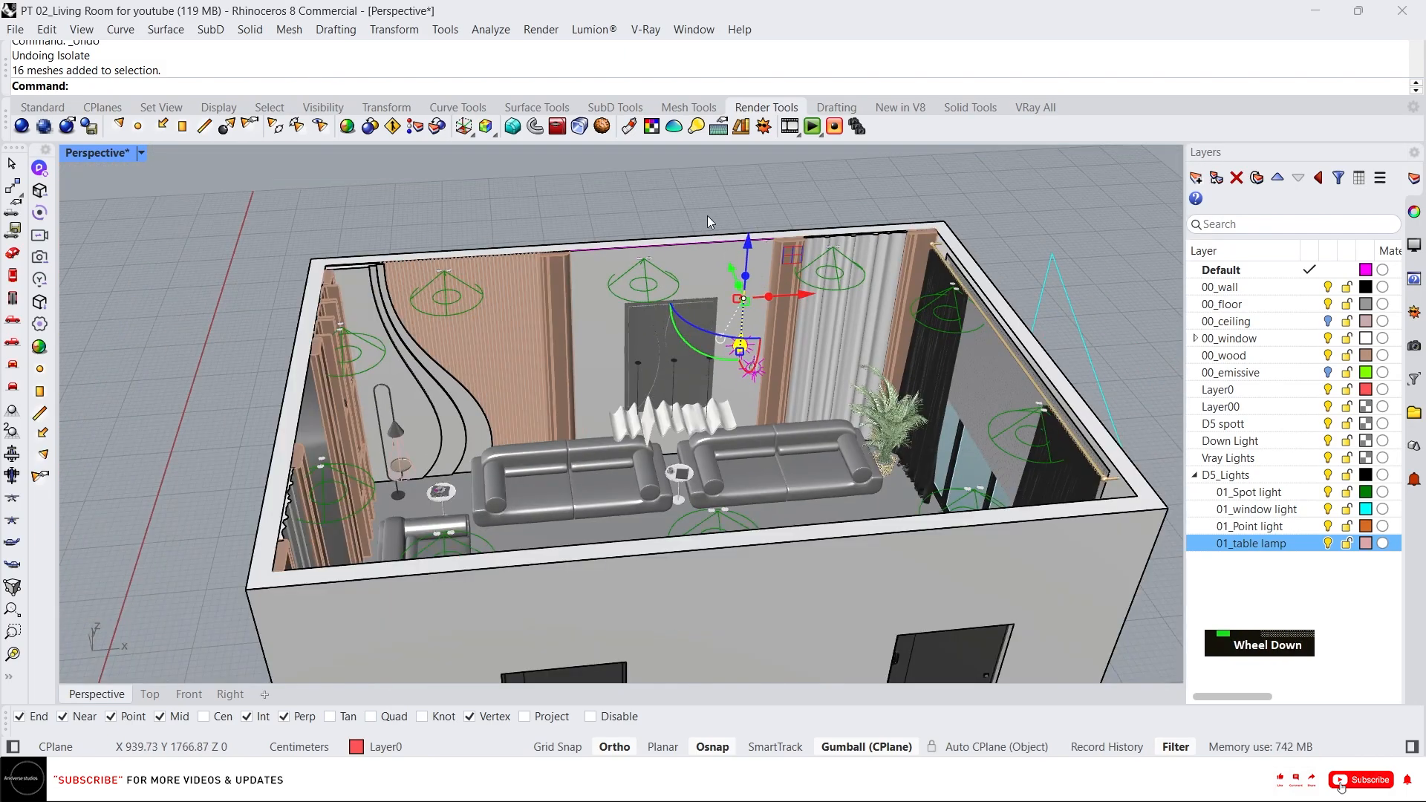
double_click(757, 360)
scroll(745, 252, up, 5)
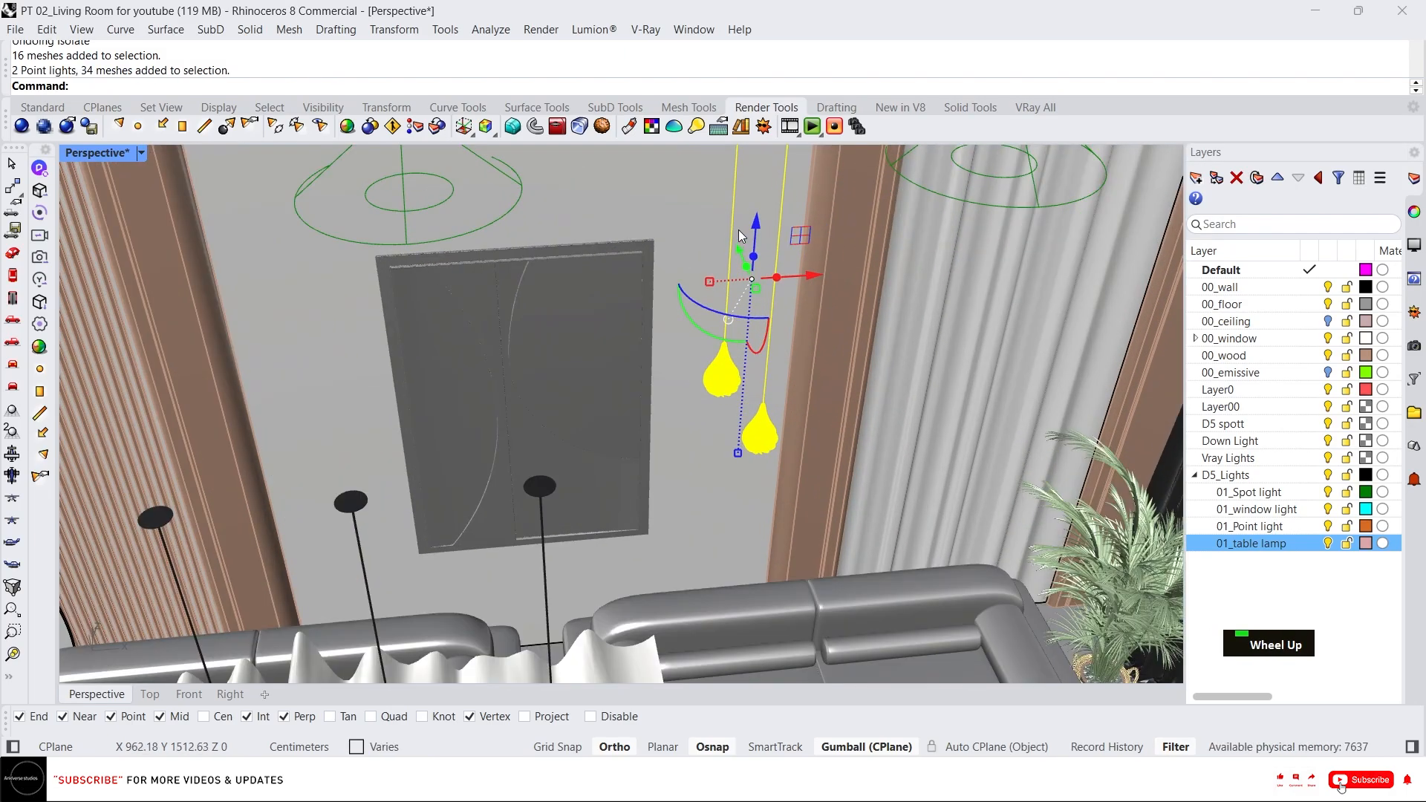
ctrl+click(737, 207)
ctrl+click(781, 208)
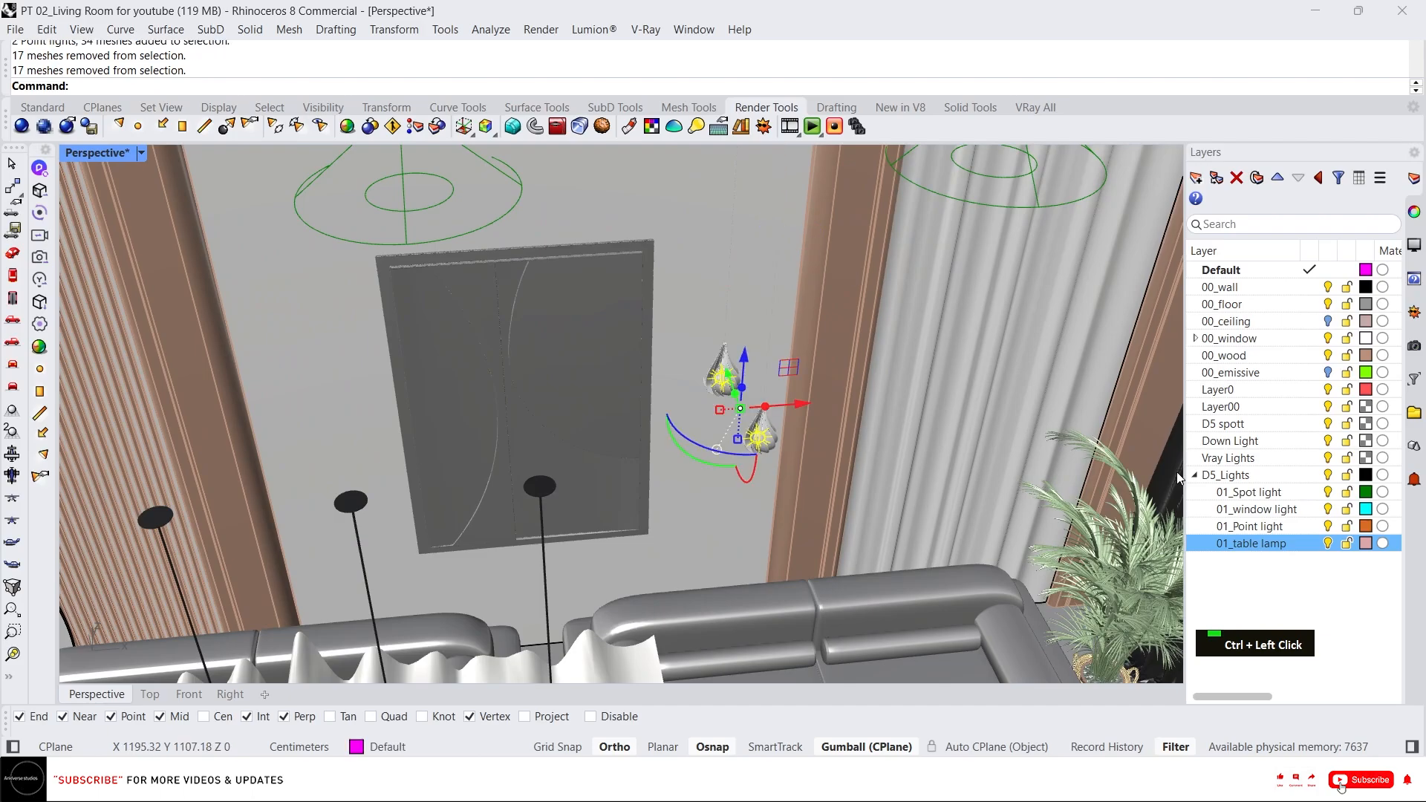
right_click(1296, 535)
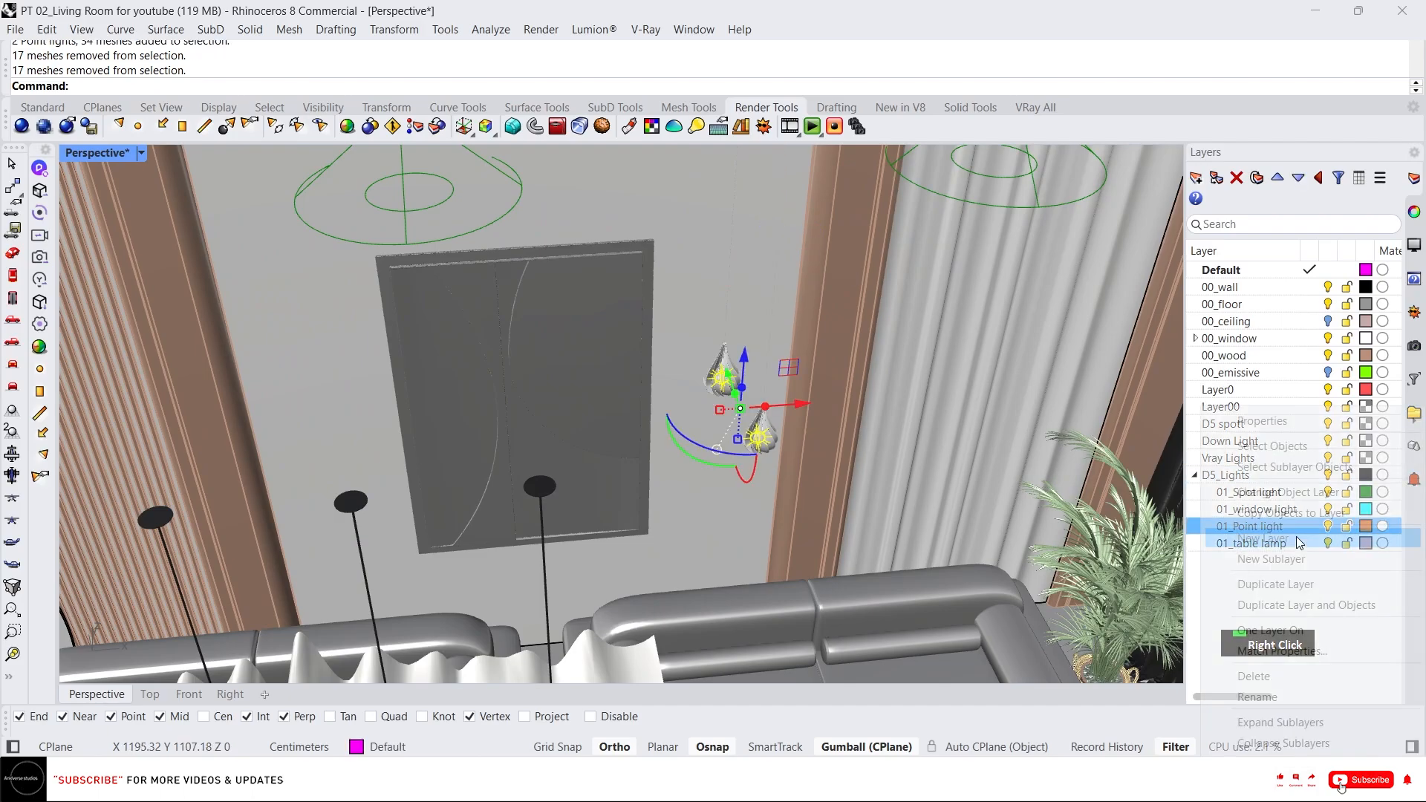
click(1262, 490)
Isolate the wavy pendant chandelier above the sofa.
scroll(701, 456, down, 6)
click(650, 482)
scroll(651, 483, up, 5)
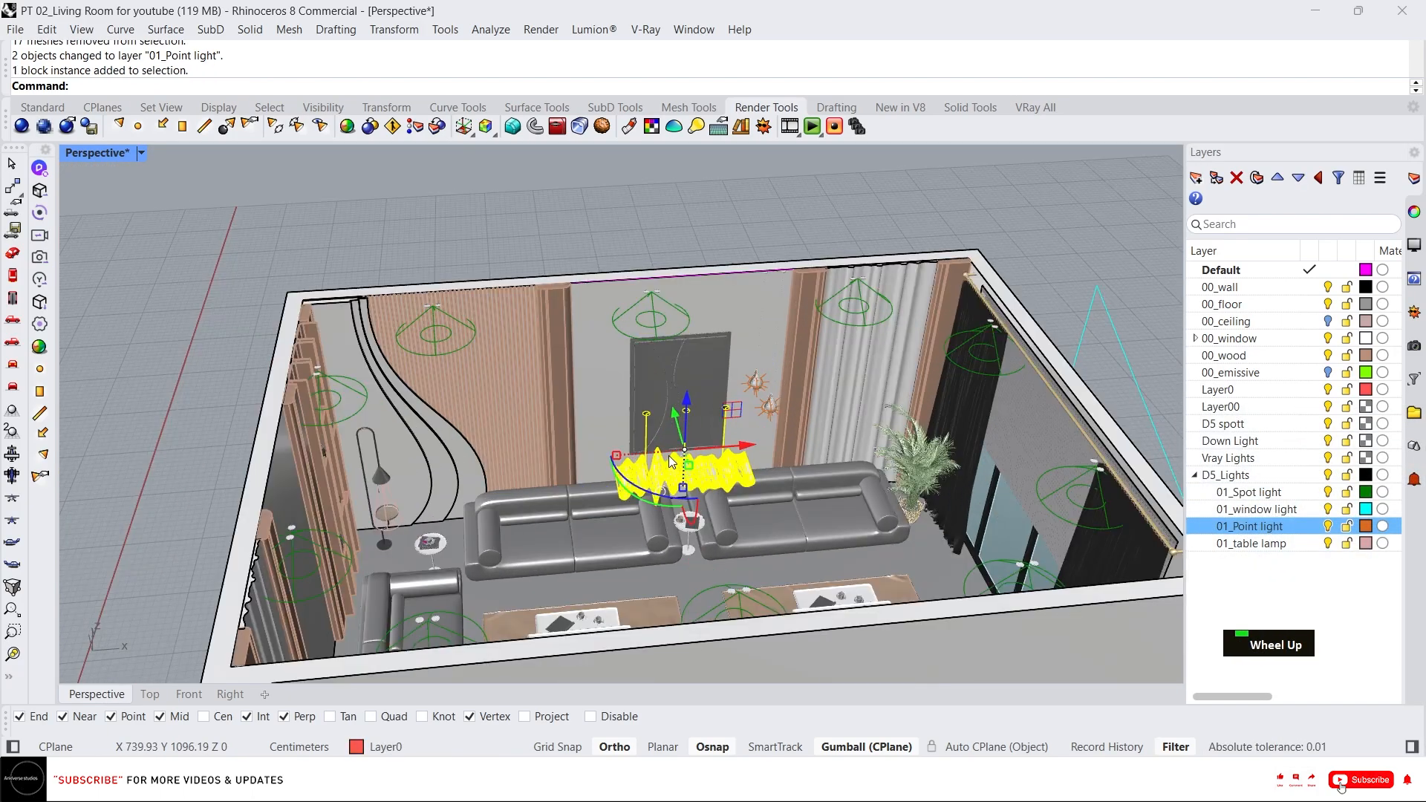
text(i)
key(Return)
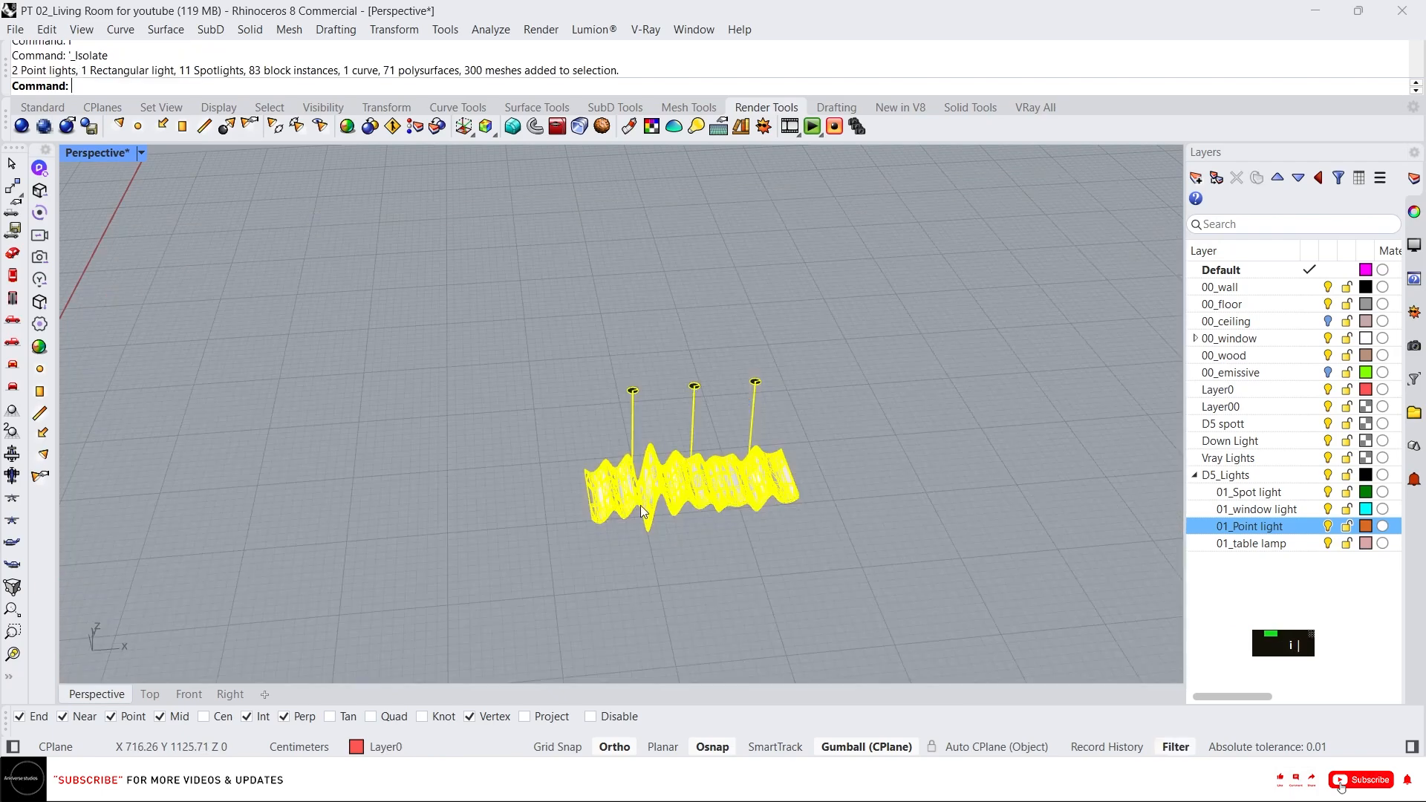
Set the Front viewport to shaded display and examine the chandelier's wavy ribbon.
click(190, 694)
scroll(661, 333, down, 4)
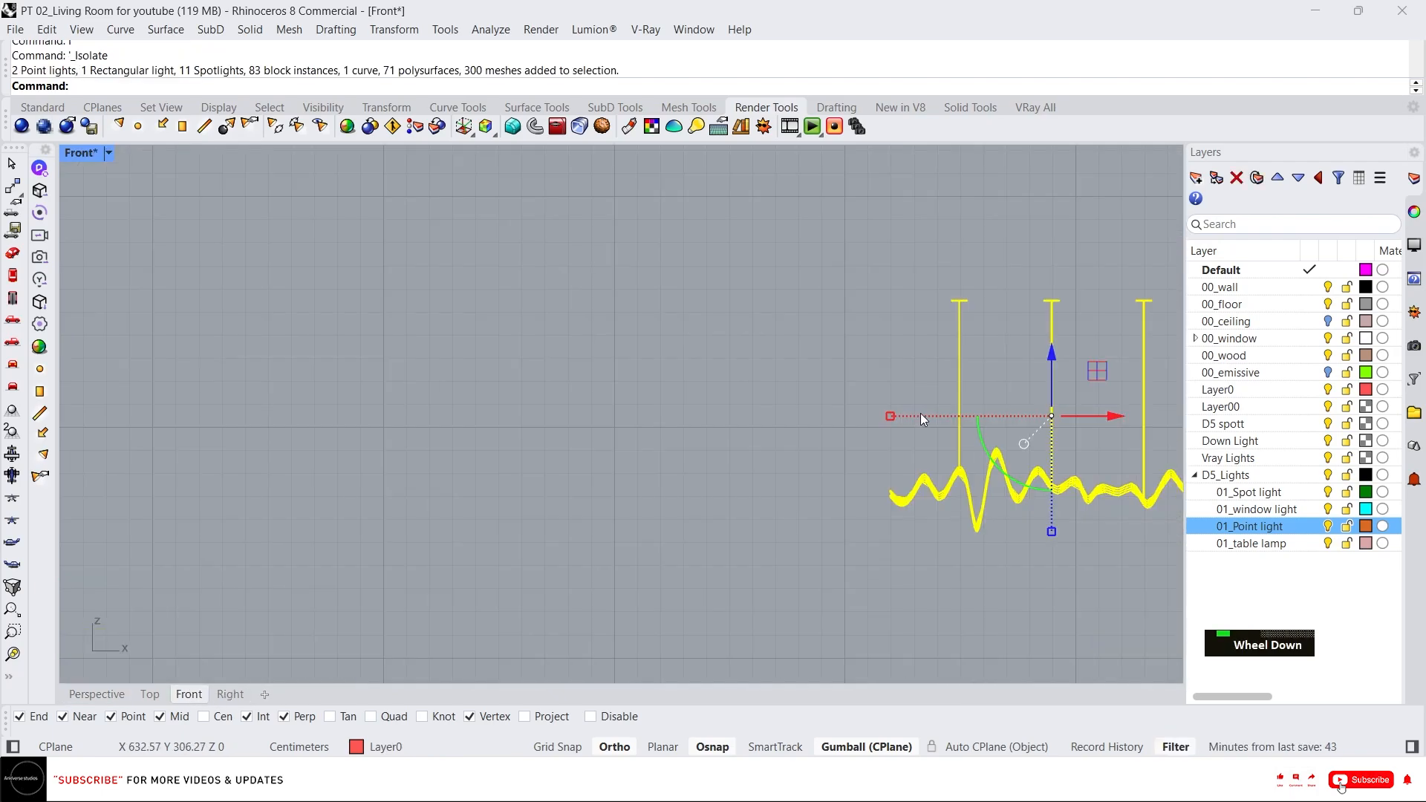
scroll(928, 519, up, 5)
scroll(833, 559, up, 2)
middle_click(827, 531)
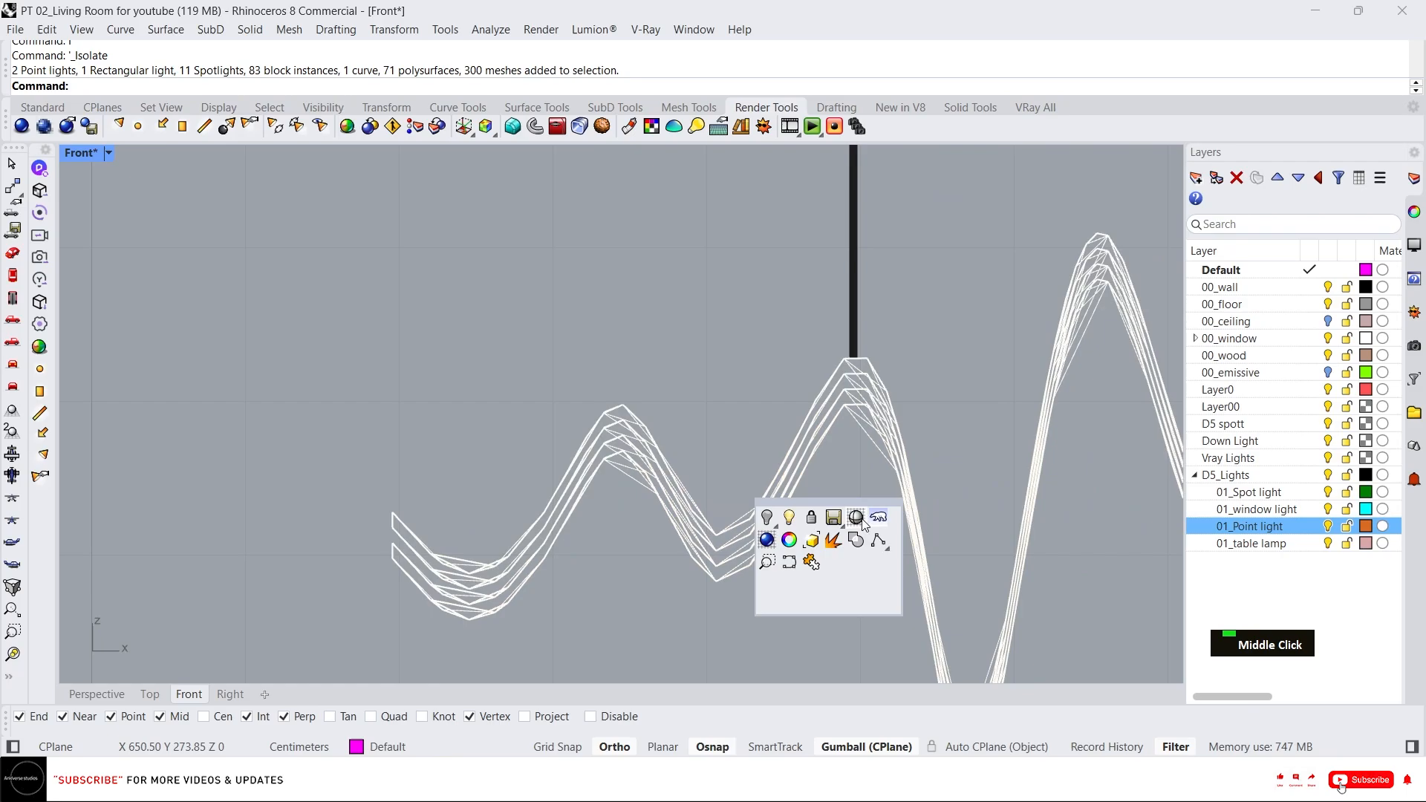
click(857, 519)
scroll(647, 382, down, 4)
scroll(579, 446, up, 2)
scroll(416, 476, down, 5)
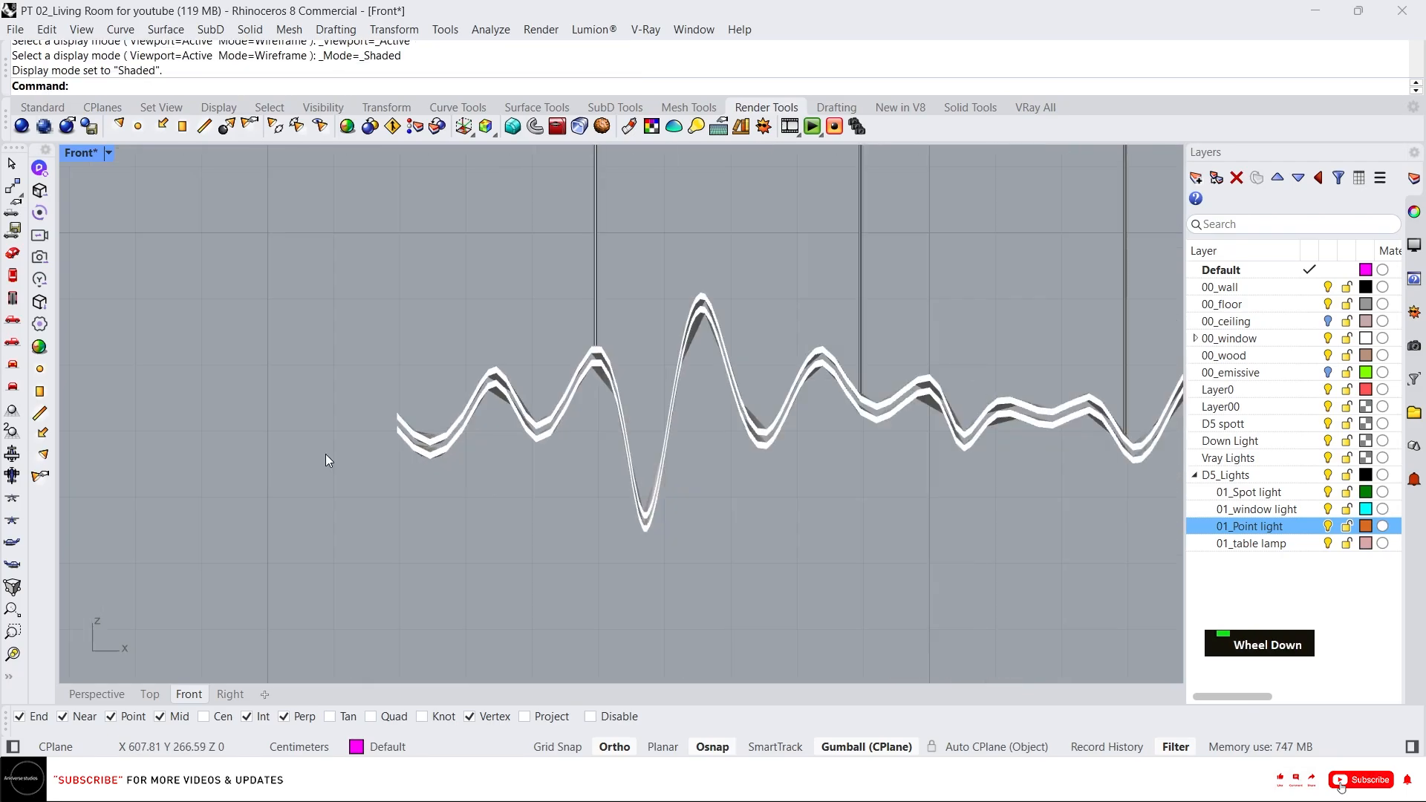
scroll(408, 456, up, 8)
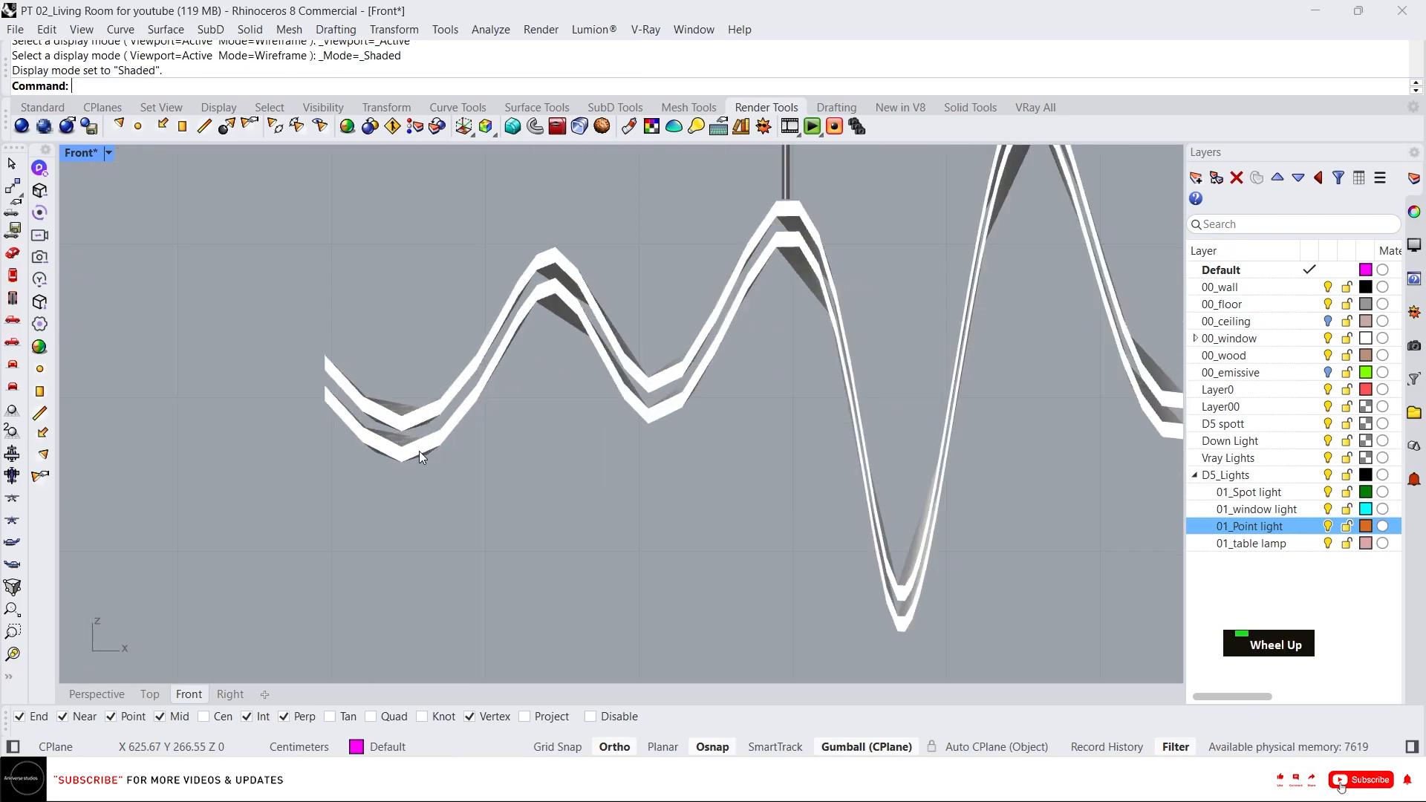
scroll(413, 431, down, 4)
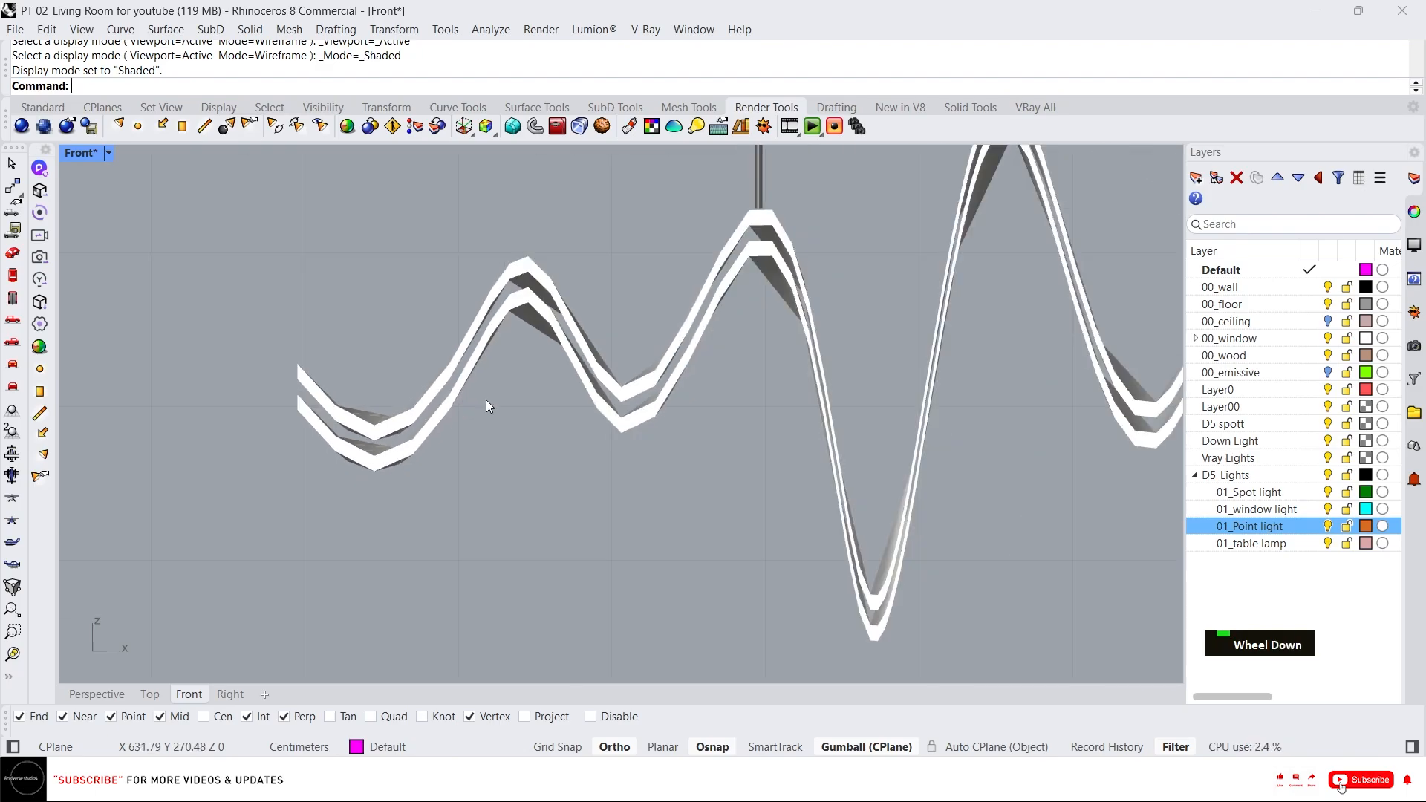
scroll(581, 371, up, 2)
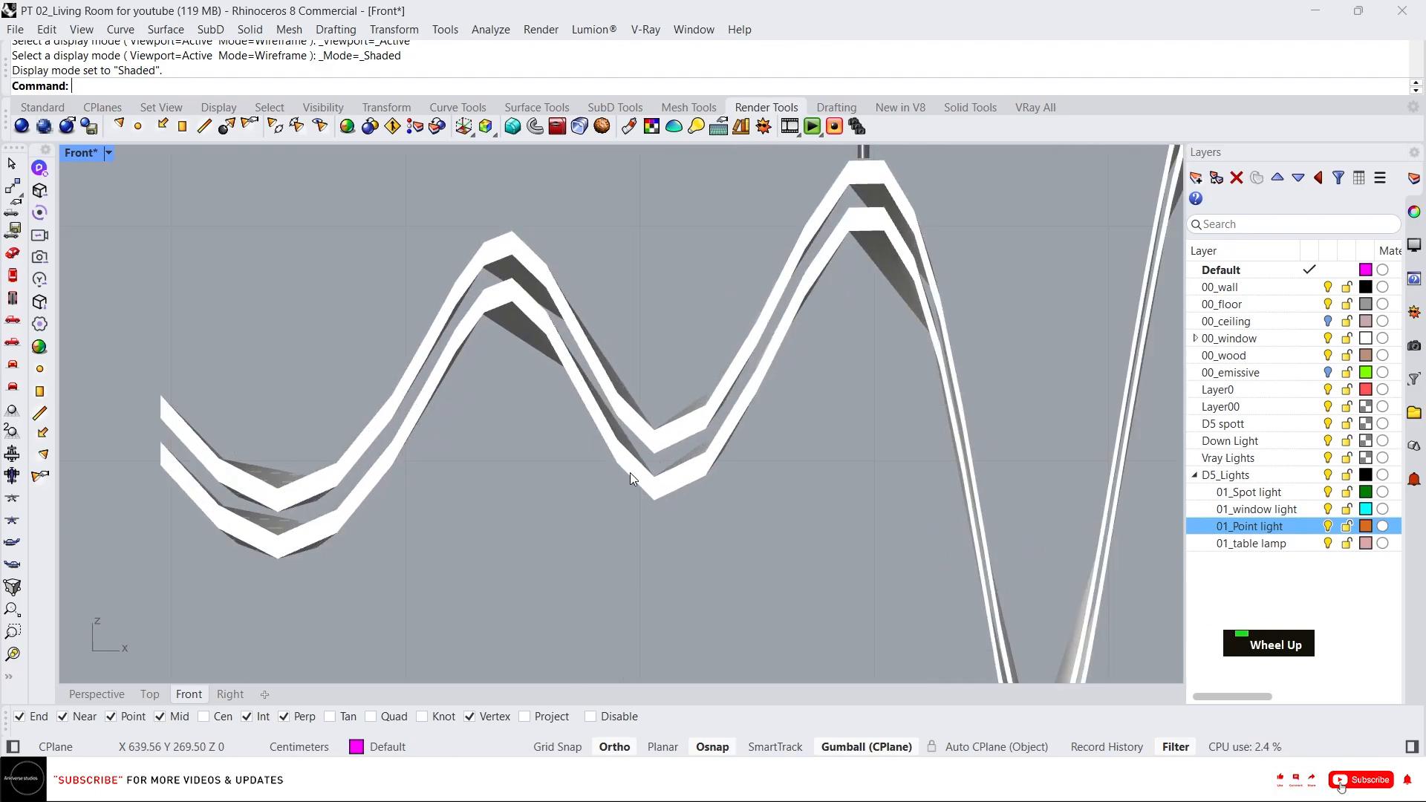
scroll(630, 471, down, 3)
scroll(649, 456, up, 3)
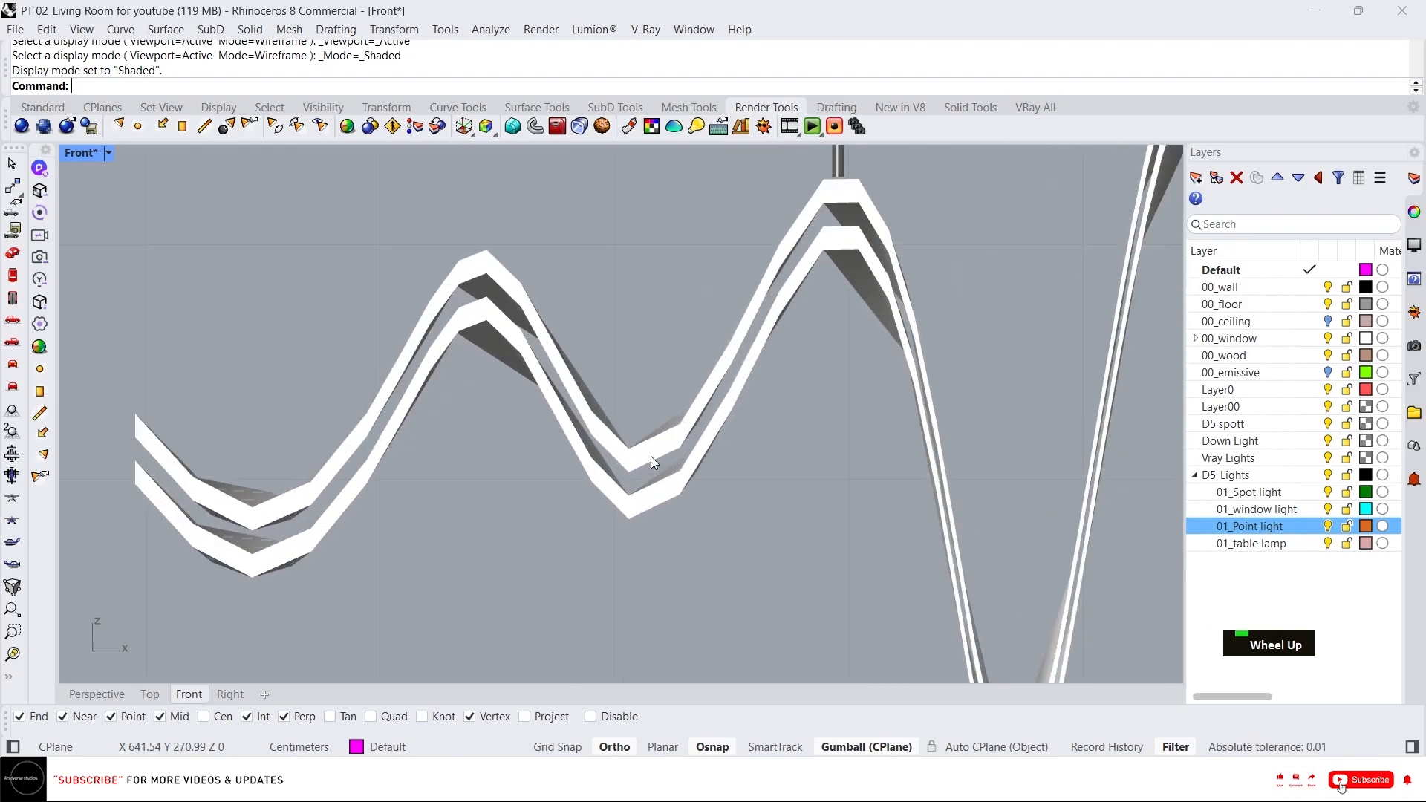
scroll(651, 456, down, 5)
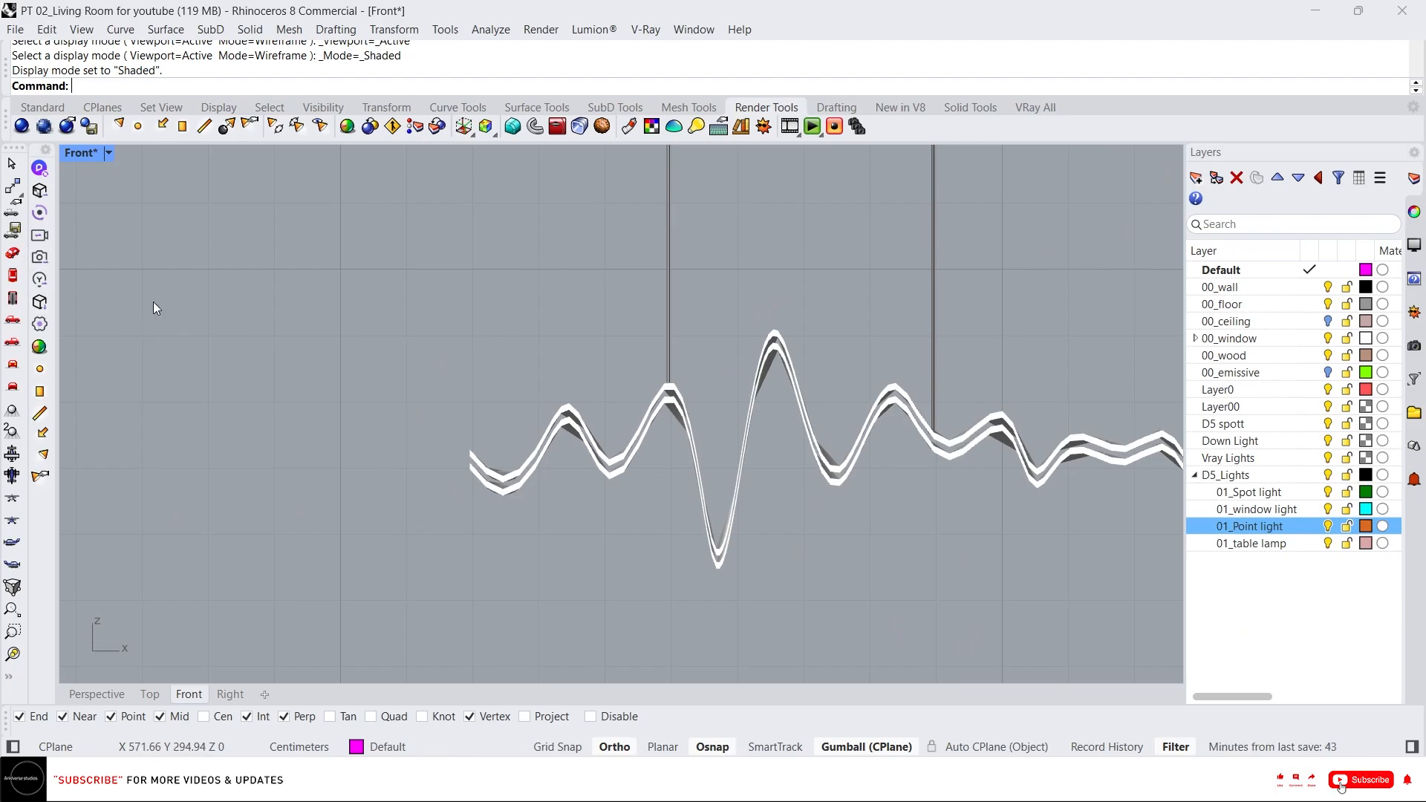
Place a point light below the chandelier ribbon and move it onto the 01_Point light layer.
click(138, 127)
scroll(517, 459, up, 2)
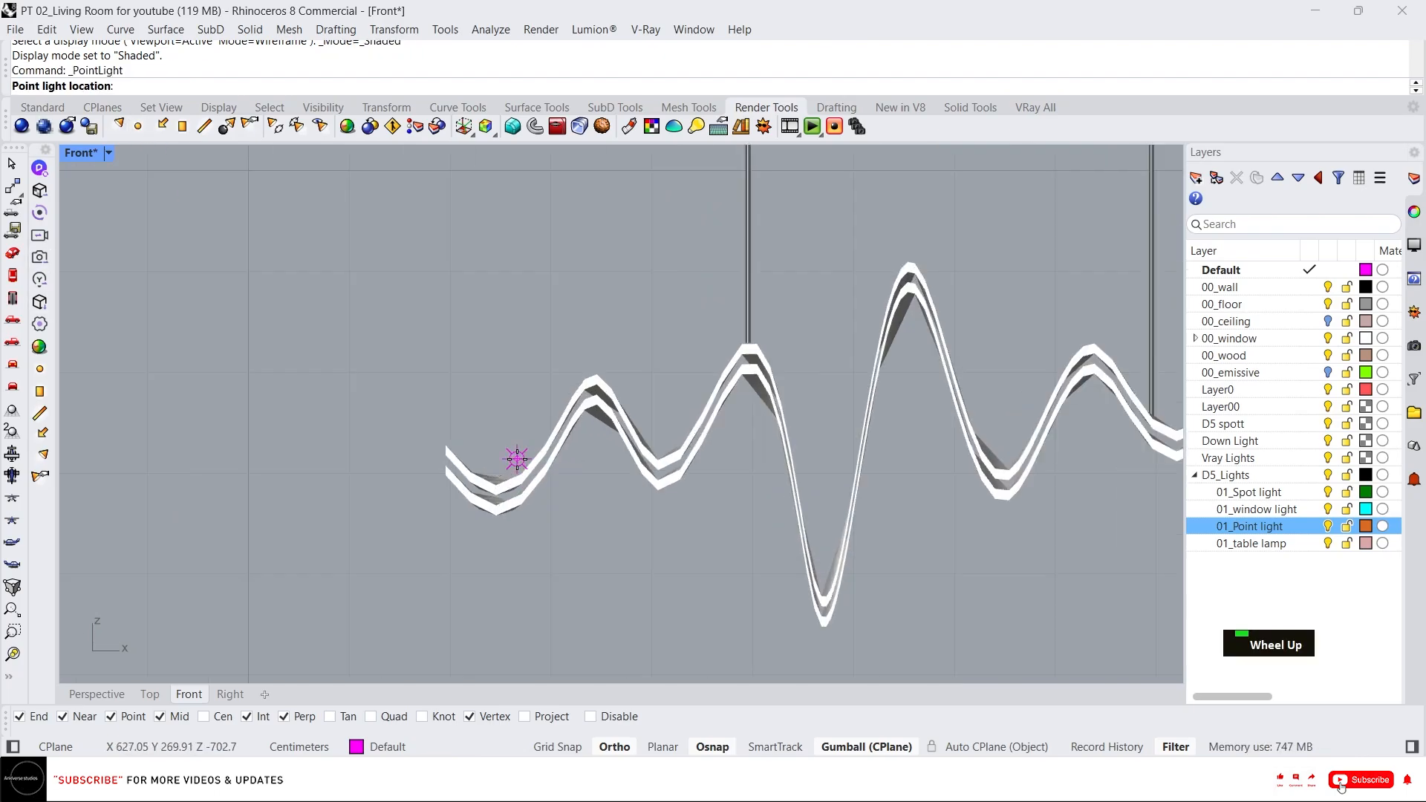
drag(611, 556, 675, 612)
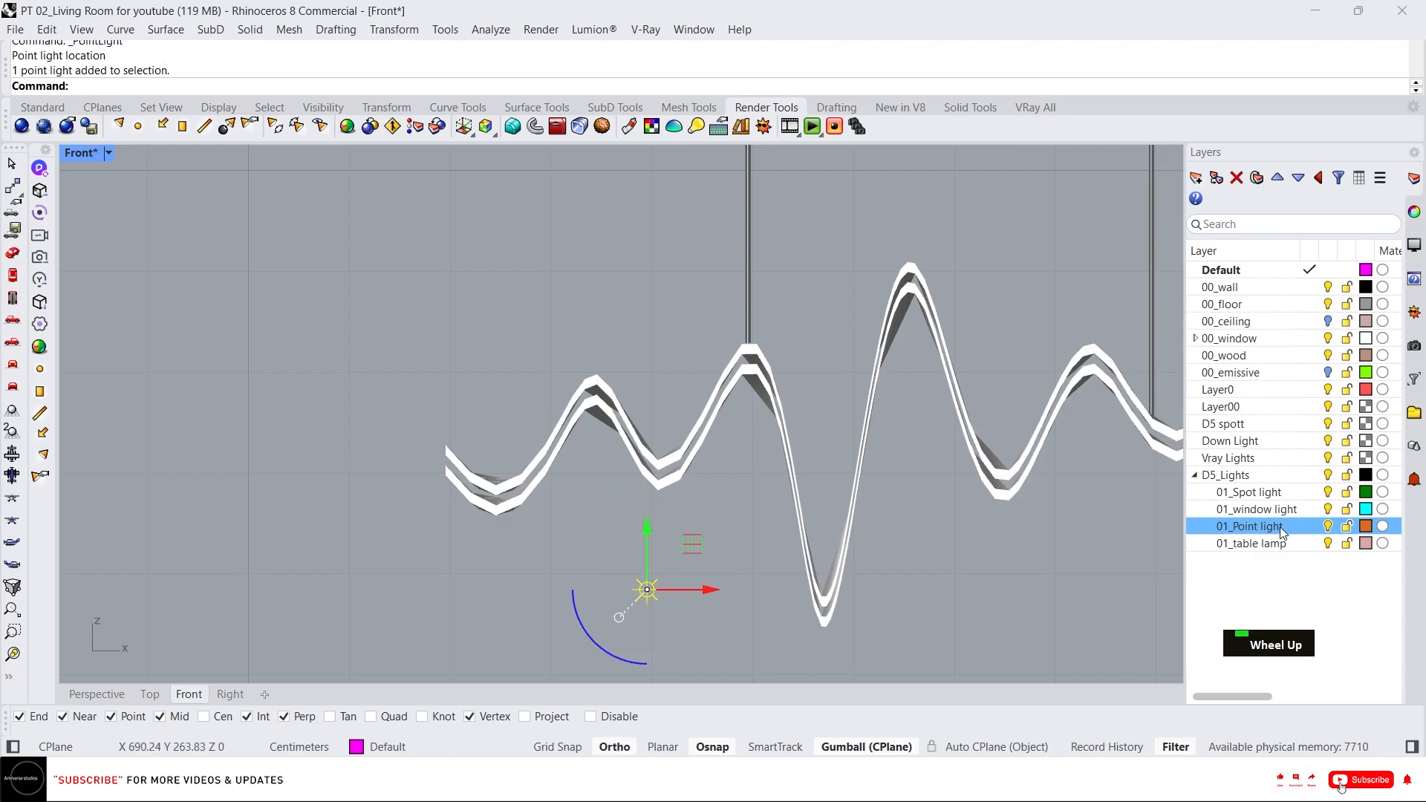
right_click(1277, 527)
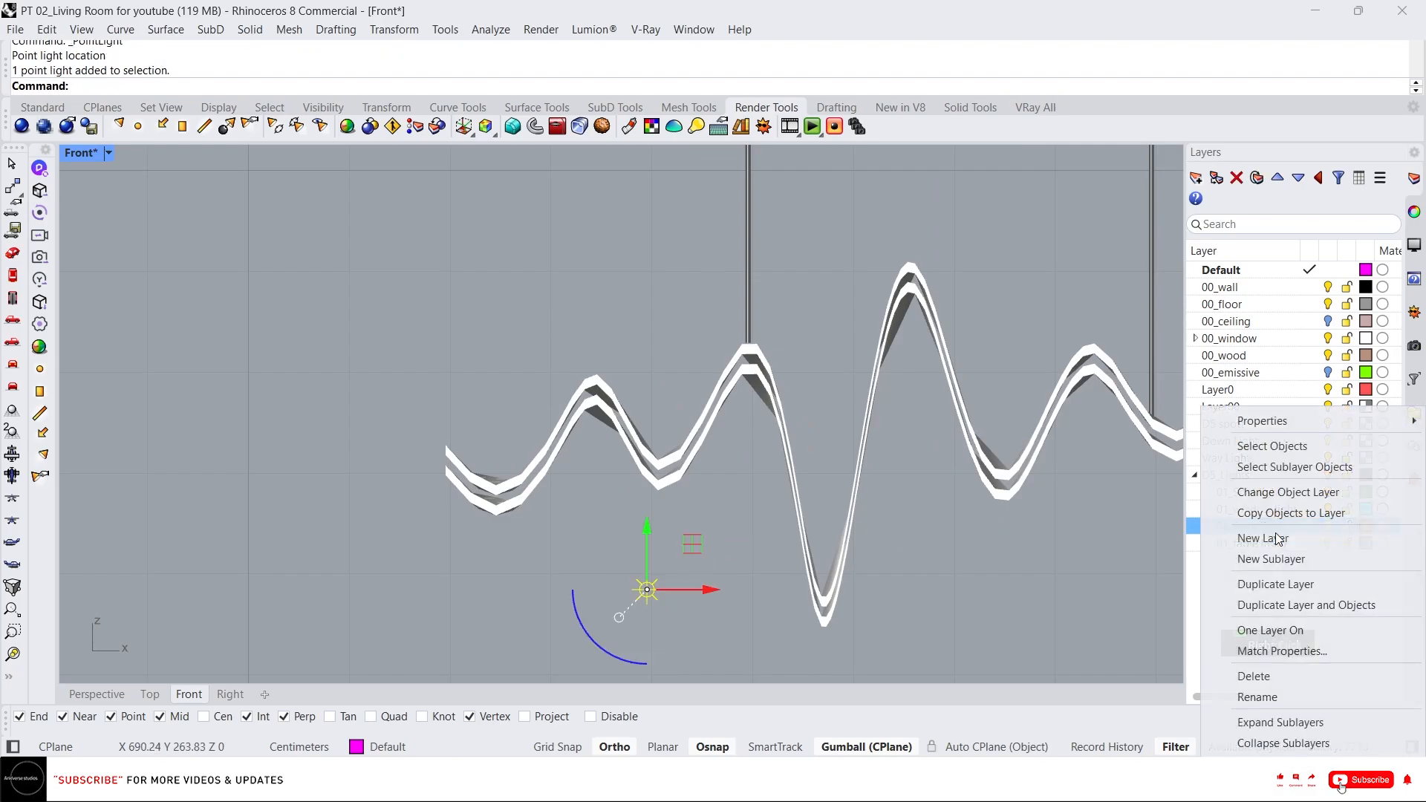
click(1276, 491)
scroll(652, 577, up, 2)
scroll(670, 585, down, 1)
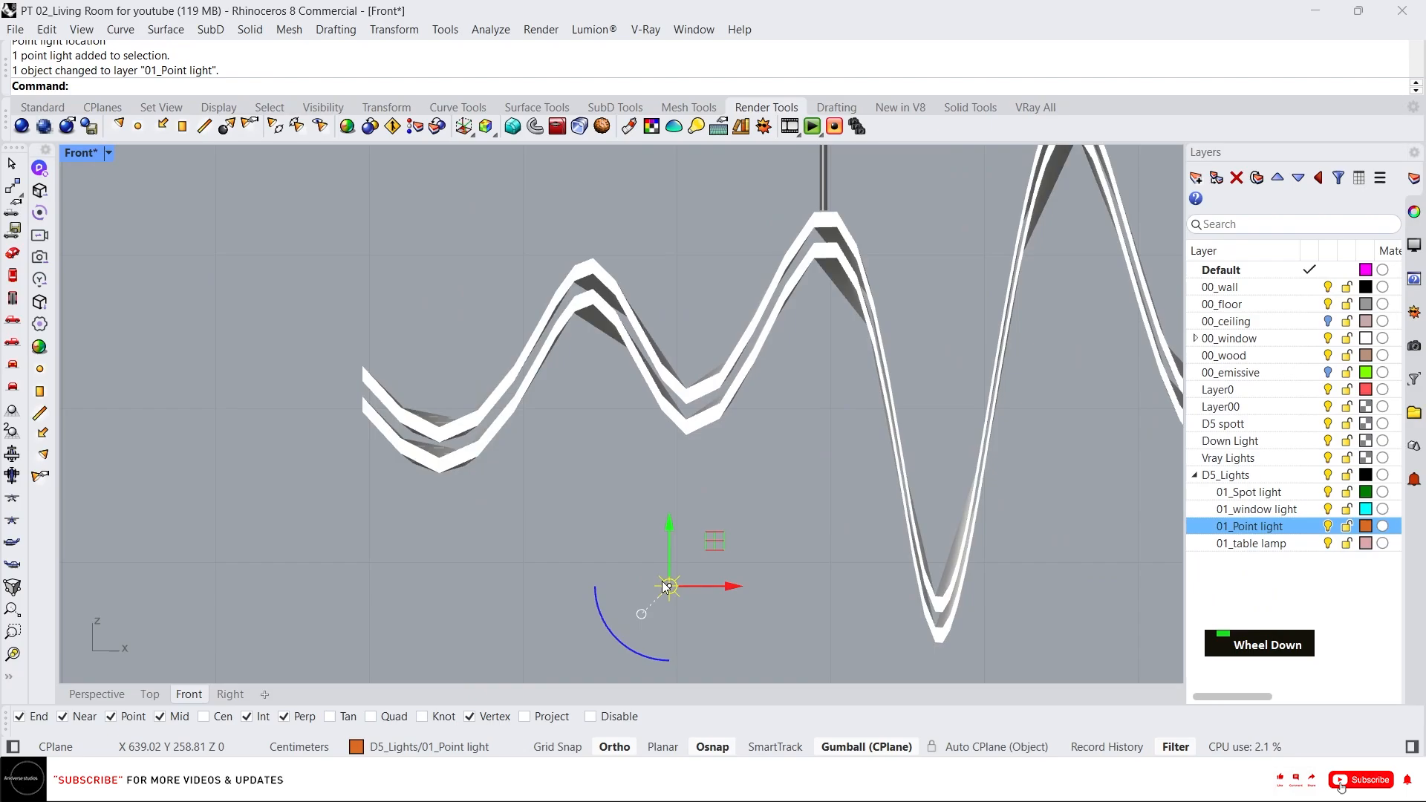
Move the point light onto a vertex in the ribbon's first trough.
text(m)
key(Return)
click(669, 585)
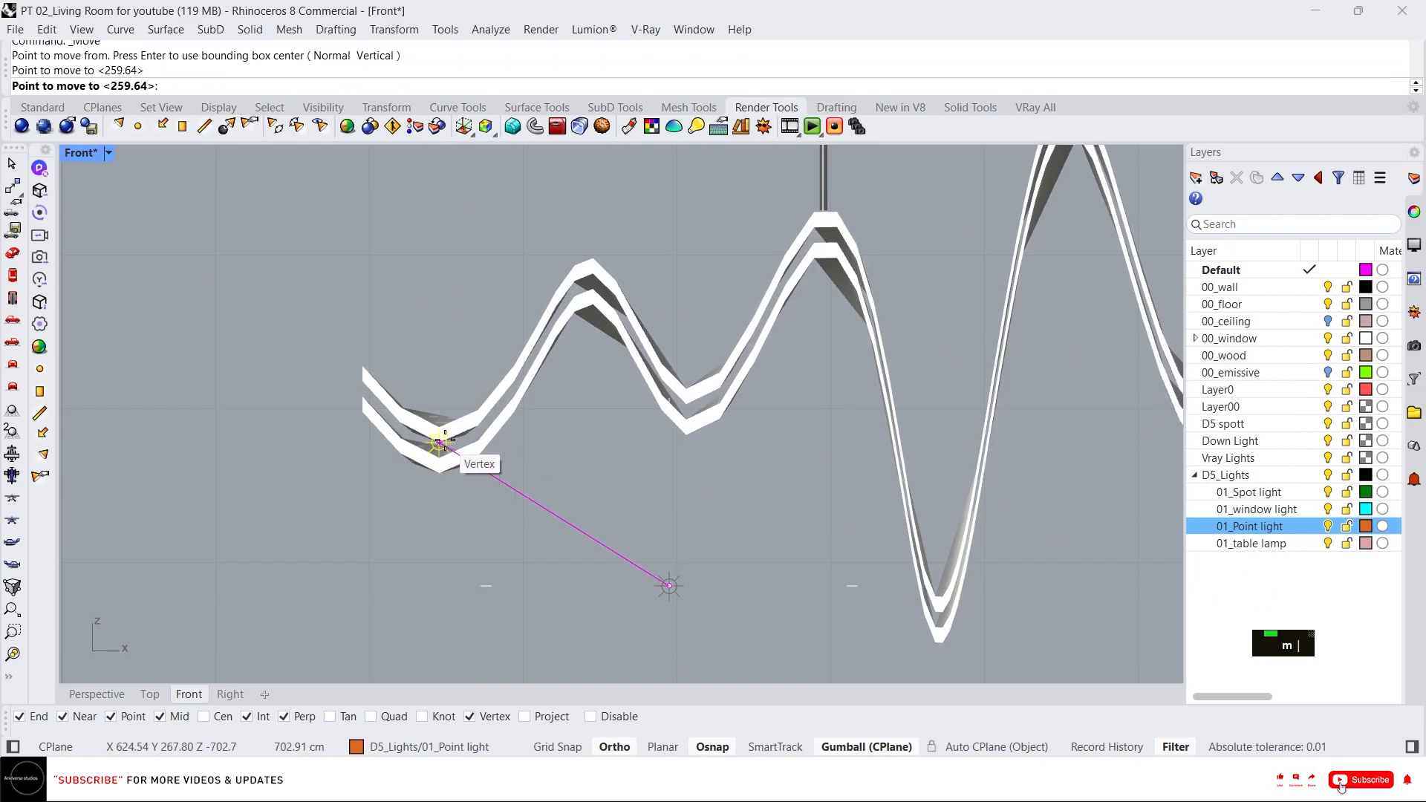
scroll(439, 458, up, 3)
scroll(439, 458, up, 3)
drag(502, 441, 603, 445)
scroll(505, 490, down, 4)
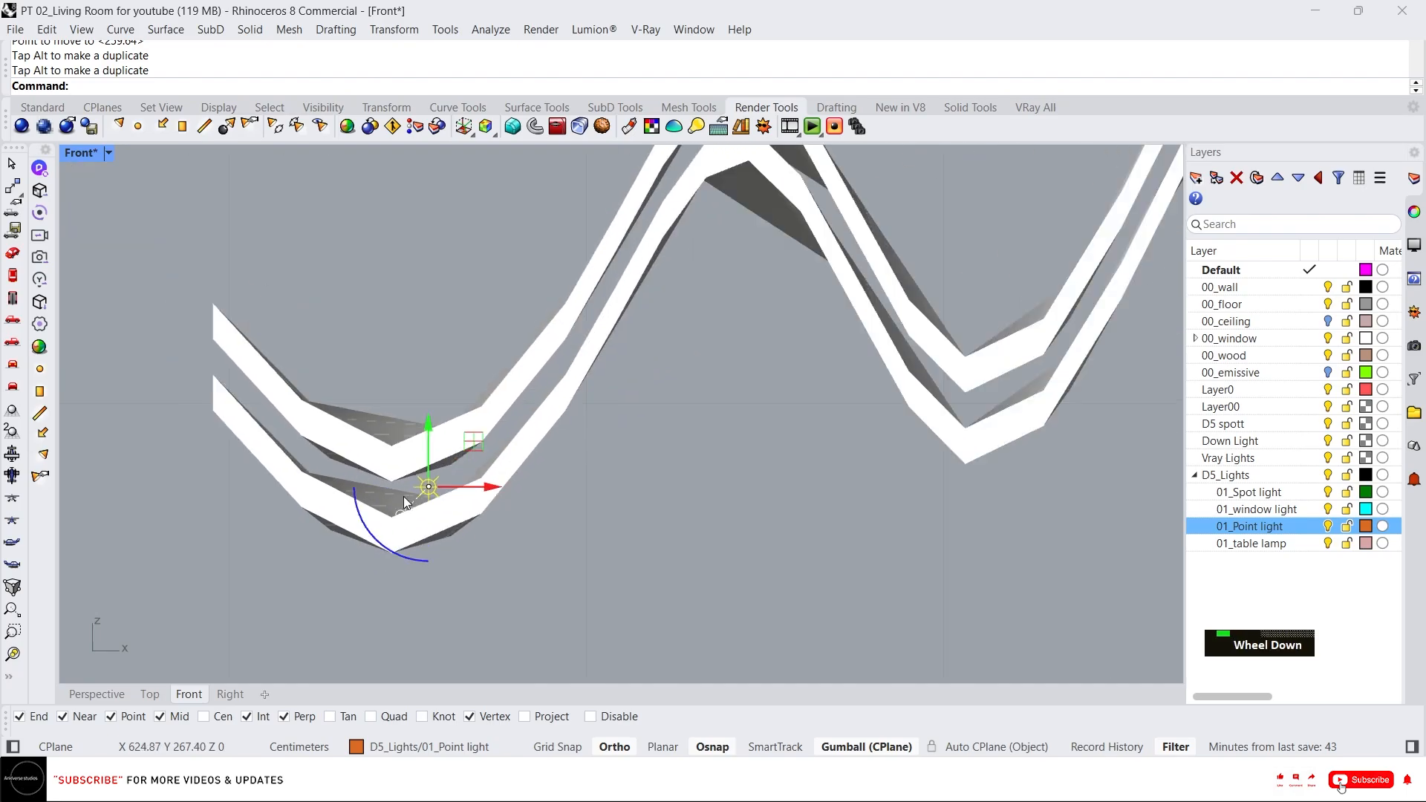
Copy the point light with the gumball onto the ribbon's next crest.
alt+drag(506, 496, 839, 364)
scroll(667, 314, up, 3)
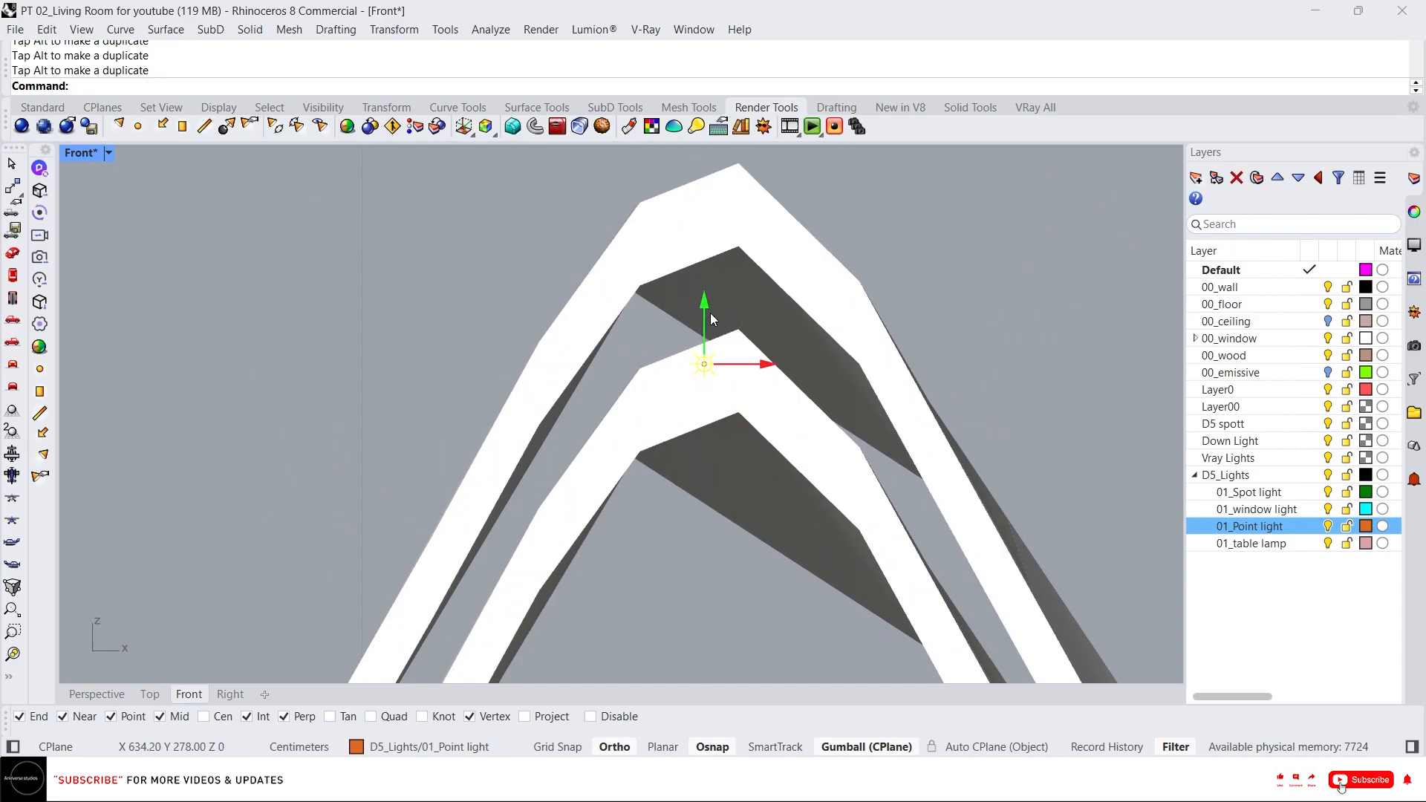
scroll(539, 381, down, 5)
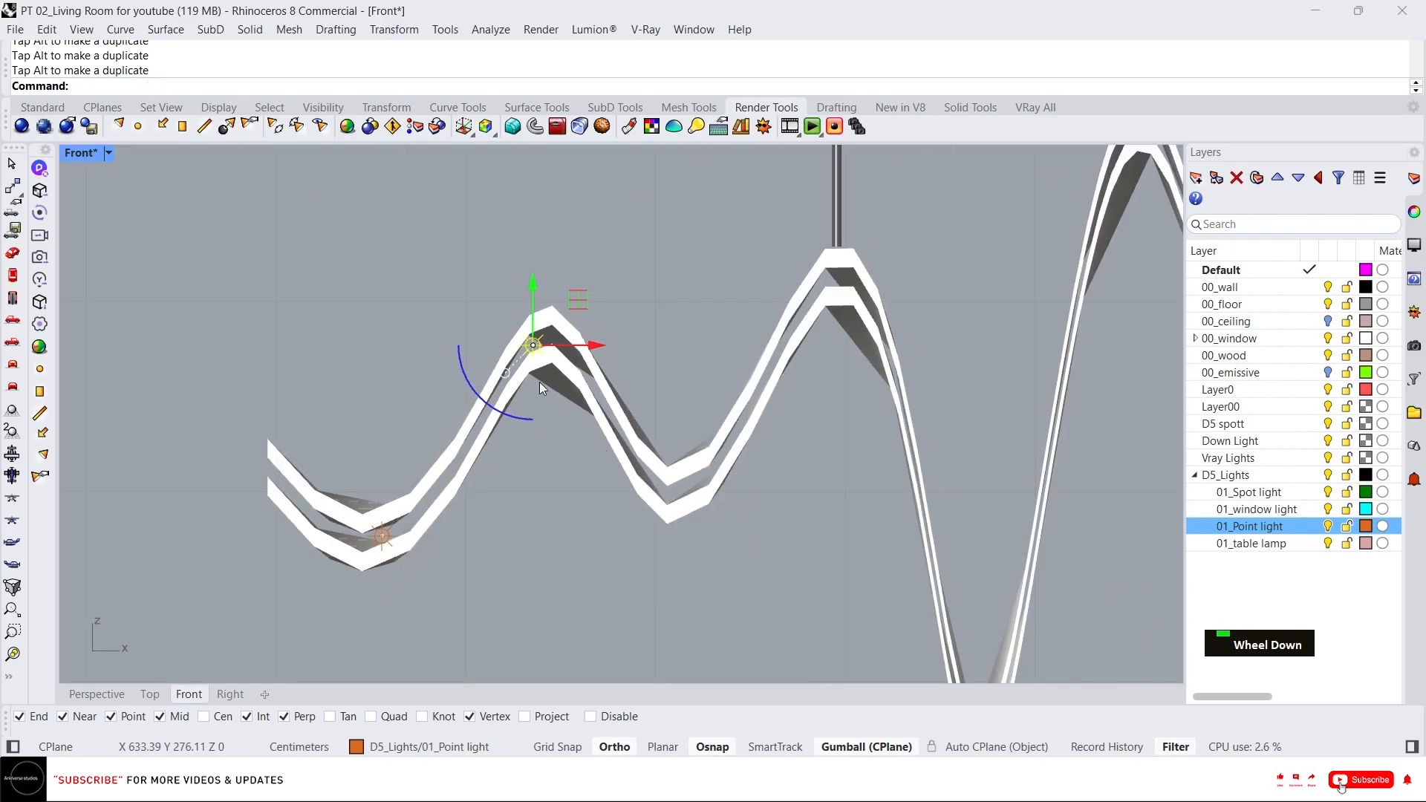
right_drag(539, 381, 505, 339)
alt+drag(568, 302, 710, 315)
drag(637, 260, 651, 424)
scroll(638, 438, up, 8)
scroll(519, 454, down, 13)
Copy further point lights with the gumball onto the following trough and crest of the ribbon.
alt+drag(598, 461, 795, 445)
scroll(609, 482, down, 7)
scroll(670, 427, up, 8)
drag(650, 481, 636, 163)
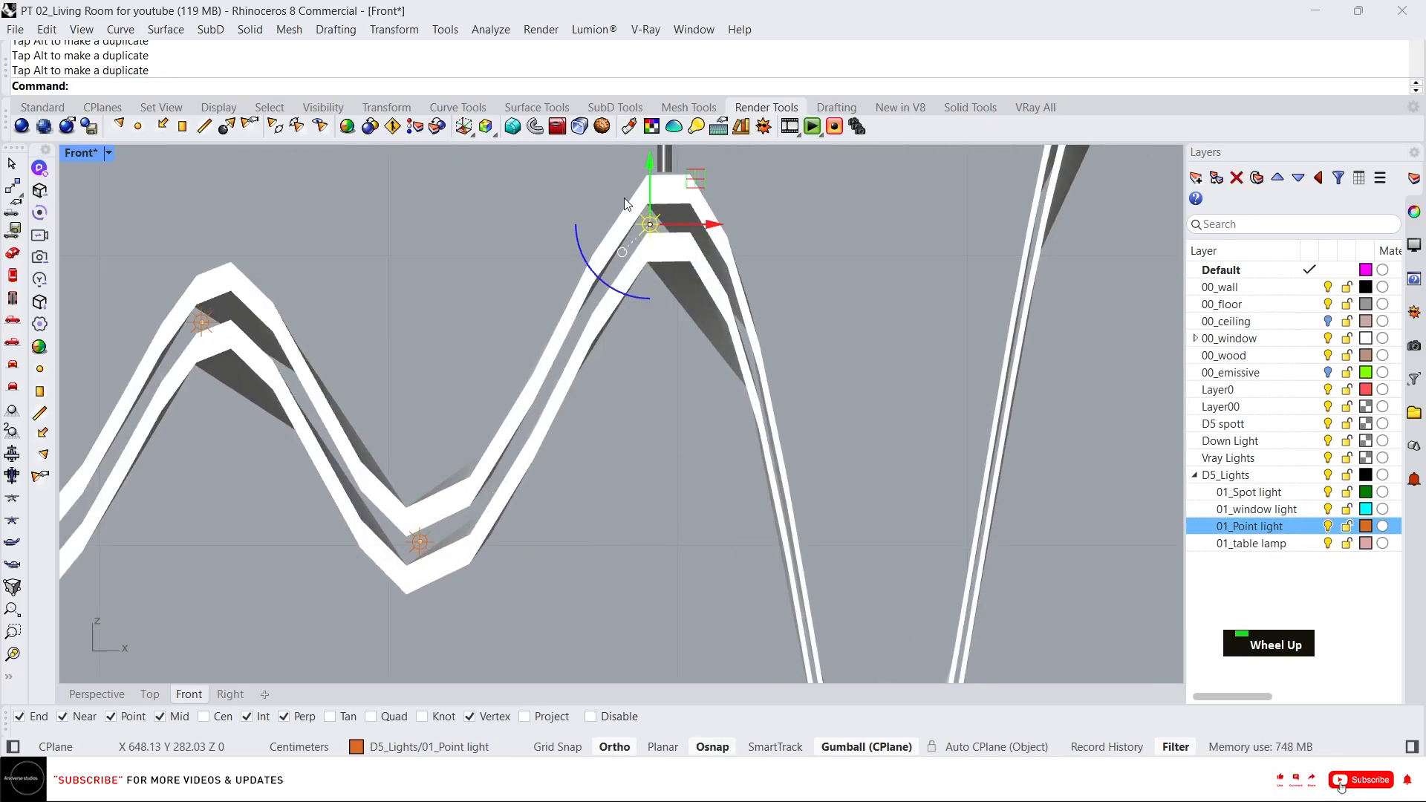
scroll(624, 198, down, 10)
right_drag(626, 199, 561, 190)
alt+drag(622, 199, 691, 200)
right_drag(649, 182, 652, 221)
drag(640, 189, 640, 424)
scroll(652, 497, up, 16)
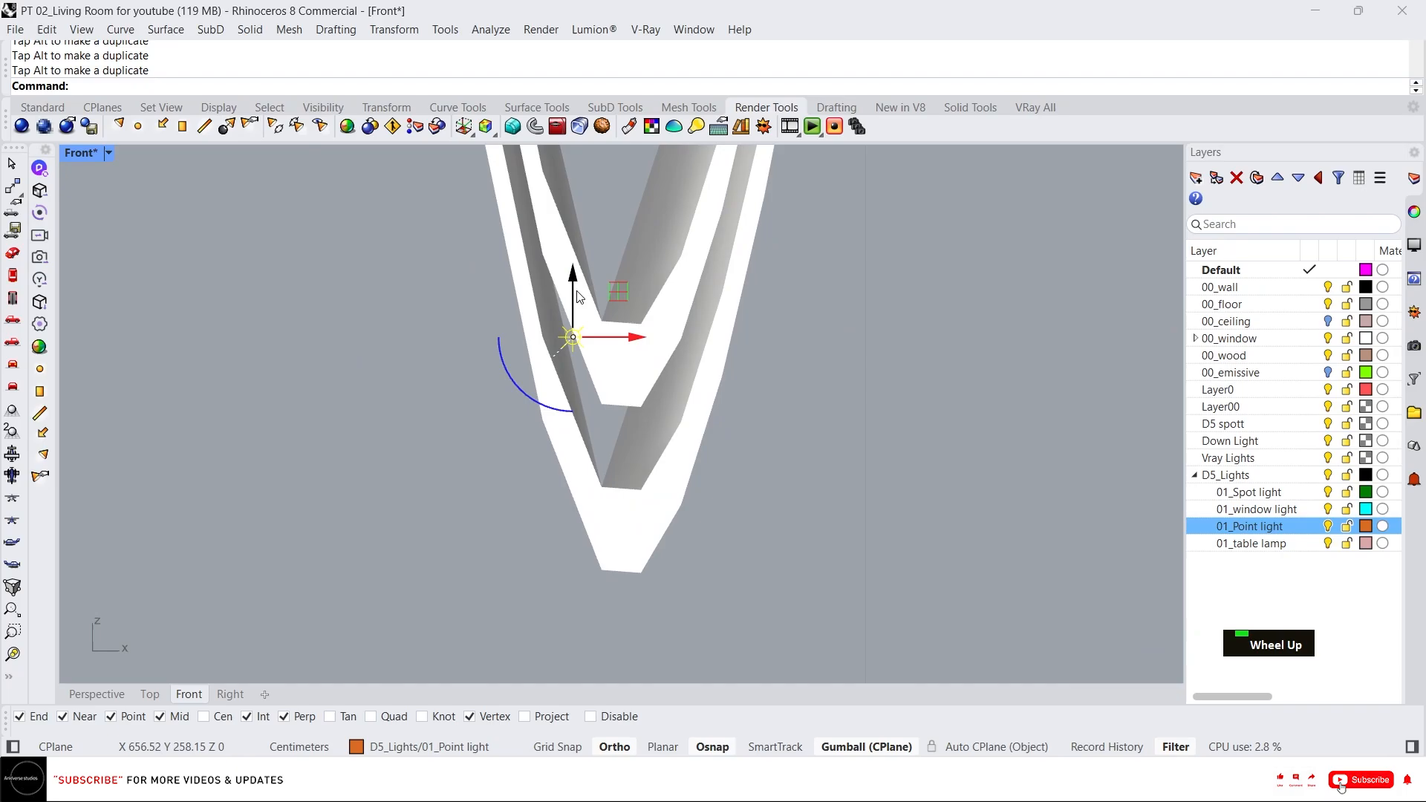
Copy a point light with the gumball down into the ribbon's deep central trough.
drag(575, 292, 577, 363)
drag(621, 411, 659, 410)
drag(615, 367, 648, 423)
scroll(557, 542, down, 18)
right_drag(553, 545, 454, 496)
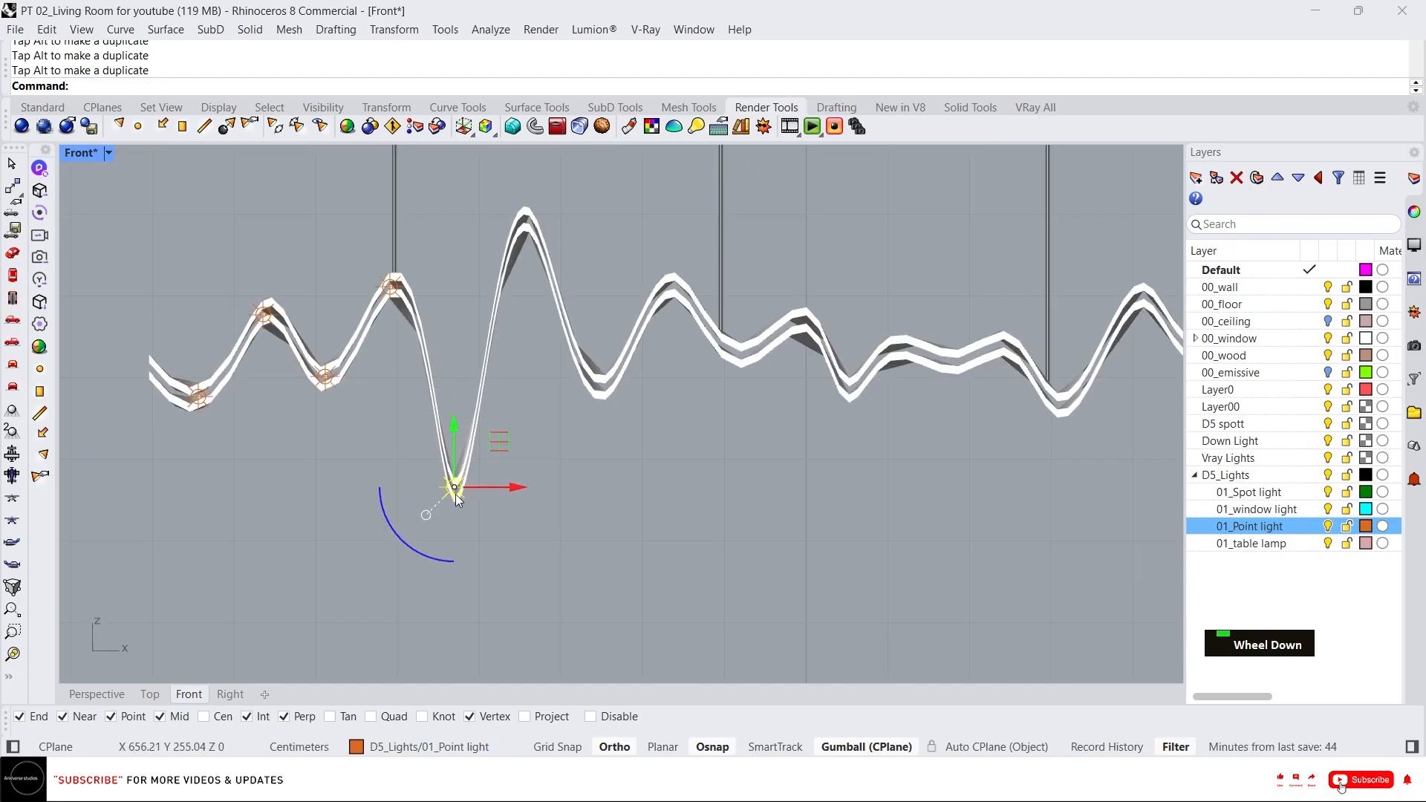
Copy point lights with the gumball onto the crests and troughs on either side of the ribbon's central trough.
alt+drag(514, 485, 598, 482)
drag(537, 425, 536, 164)
scroll(522, 197, up, 20)
drag(707, 437, 661, 437)
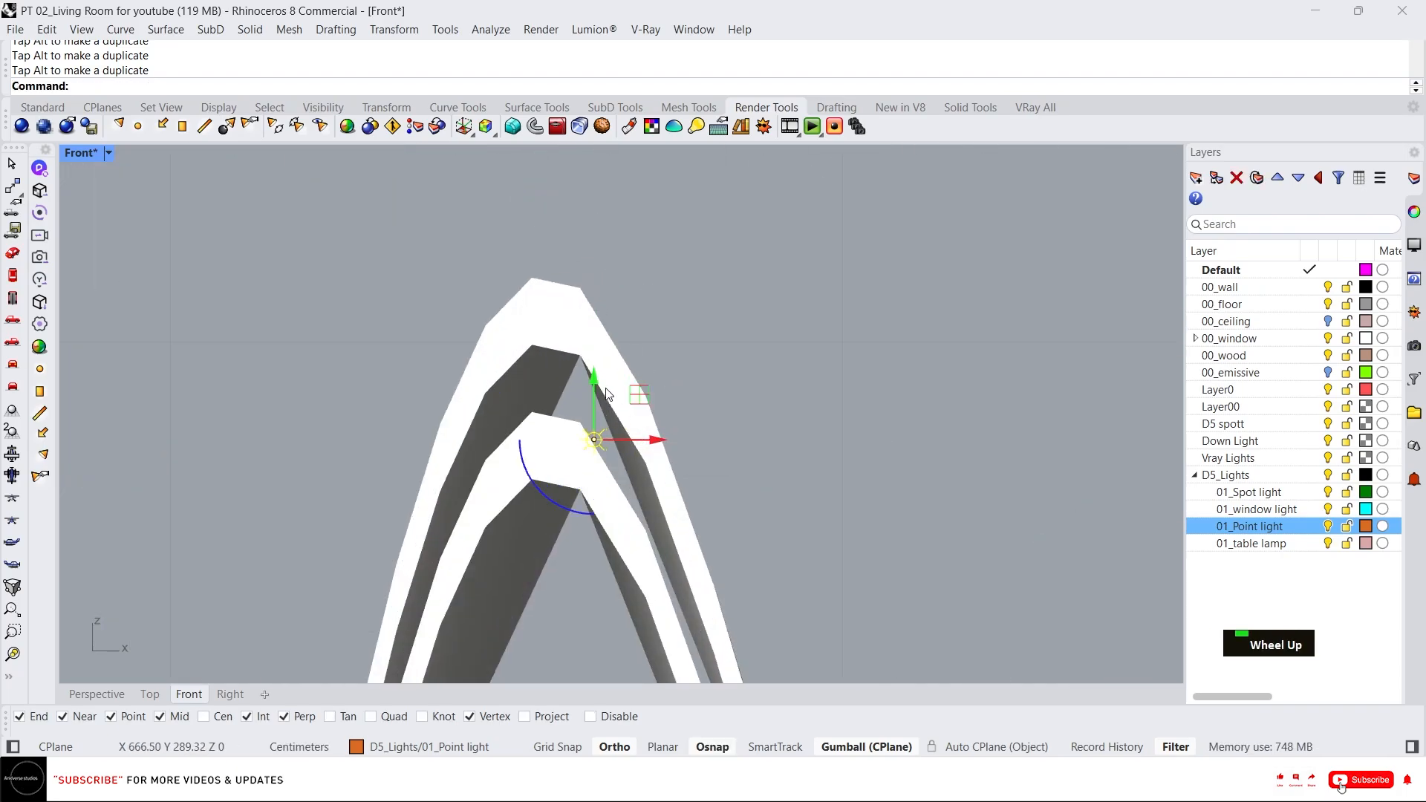
scroll(653, 588, down, 6)
alt+drag(487, 252, 606, 252)
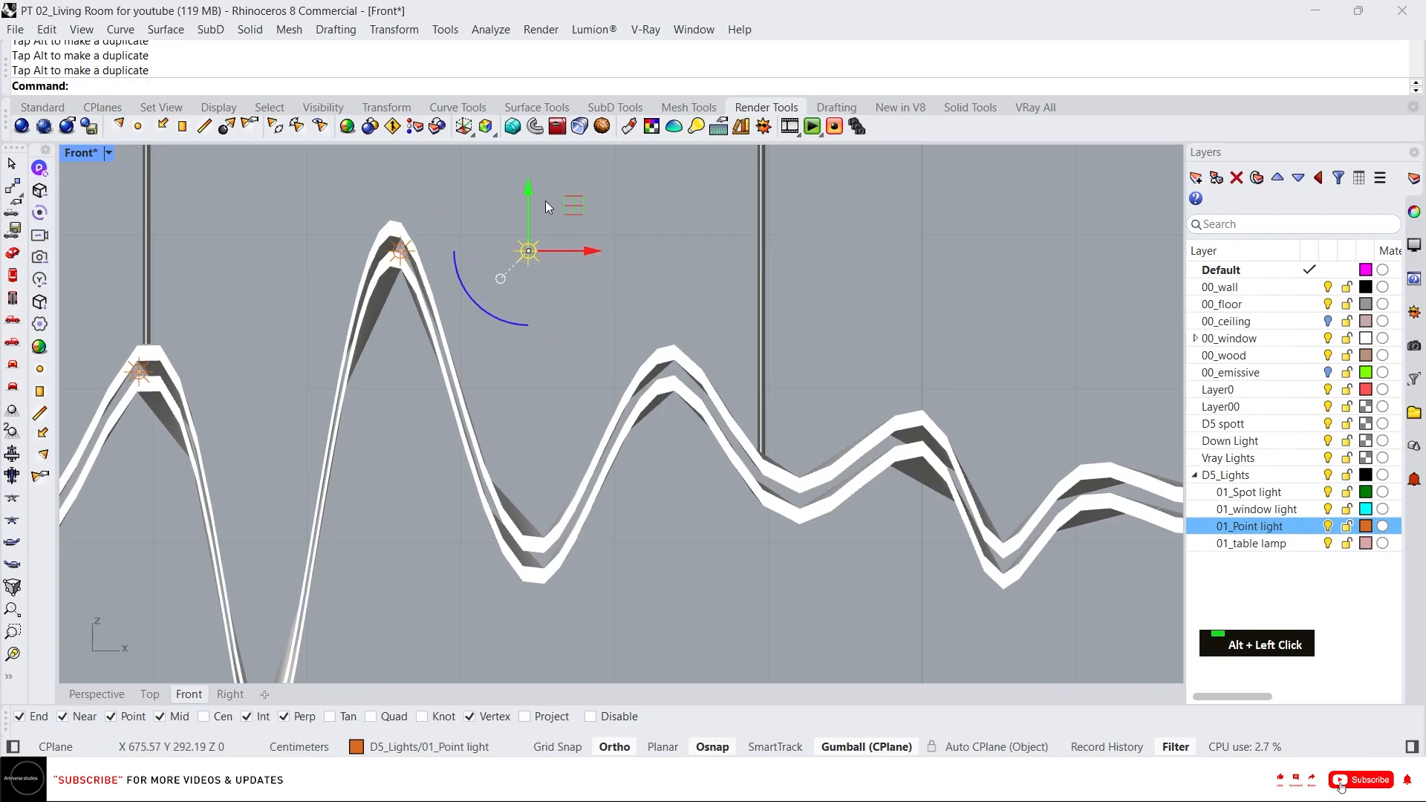
drag(529, 190, 529, 465)
scroll(547, 532, up, 8)
right_drag(546, 532, 478, 423)
drag(440, 357, 441, 430)
scroll(482, 476, up, 6)
drag(459, 488, 504, 491)
scroll(499, 491, down, 10)
right_drag(600, 455, 508, 470)
alt+drag(455, 504, 580, 496)
drag(511, 457, 631, 319)
Continue copying point lights with the gumball onto the crests and troughs along the middle of the ribbon.
scroll(512, 308, up, 10)
scroll(565, 381, down, 8)
scroll(632, 319, up, 8)
drag(563, 225, 555, 453)
right_drag(665, 513, 528, 496)
scroll(527, 496, down, 8)
alt+drag(539, 496, 745, 494)
scroll(687, 571, up, 8)
drag(693, 330, 701, 483)
right_drag(752, 538, 477, 523)
alt+drag(481, 525, 947, 522)
drag(872, 453, 871, 331)
right_drag(995, 504, 643, 430)
scroll(643, 430, down, 10)
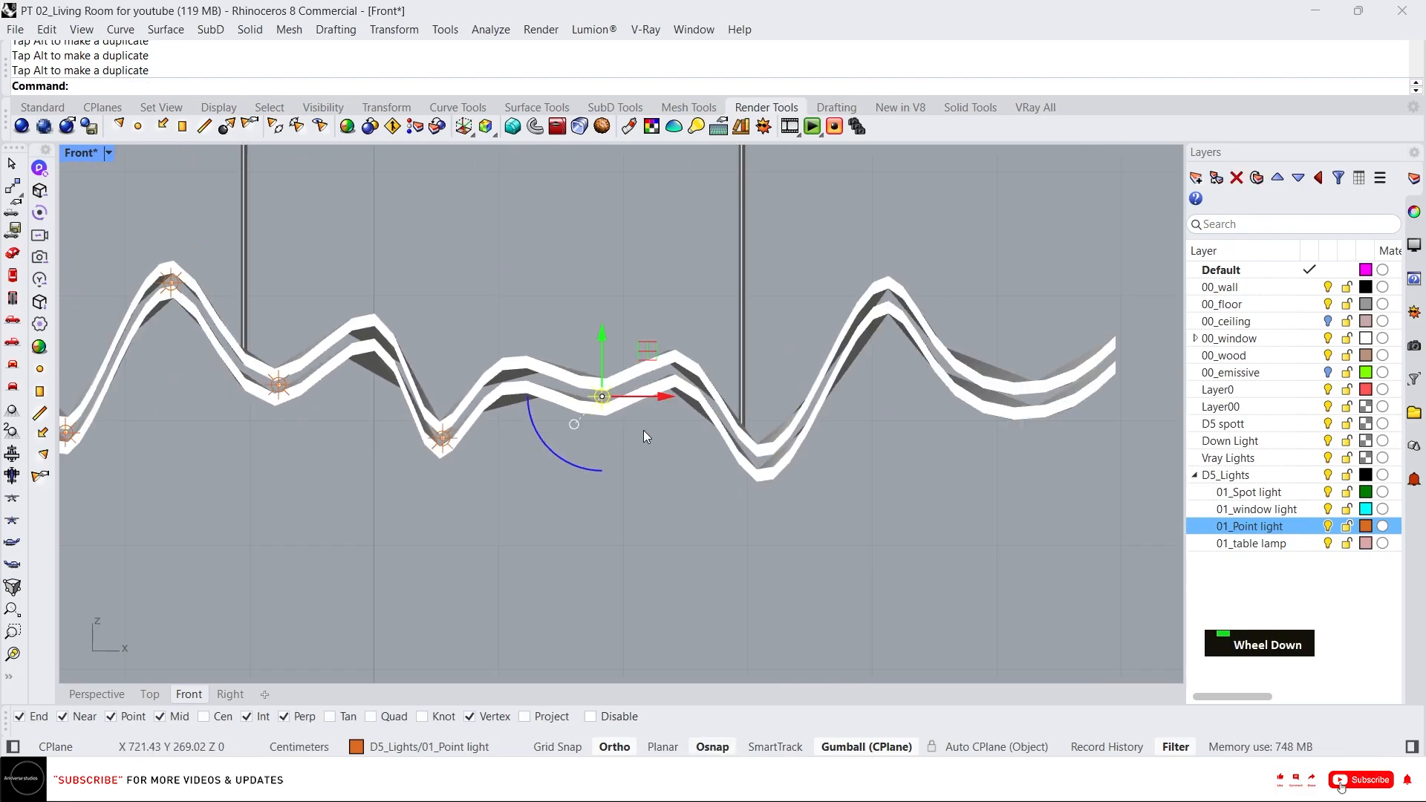
Copy point lights with the gumball onto the remaining crests and troughs at the ribbon's right end.
scroll(644, 430, up, 6)
alt+drag(622, 369, 907, 357)
drag(854, 311, 853, 429)
scroll(1099, 415, down, 6)
right_drag(1100, 415, 700, 475)
alt+drag(636, 515, 764, 515)
drag(691, 465, 690, 304)
right_drag(746, 361, 663, 365)
scroll(662, 366, down, 1)
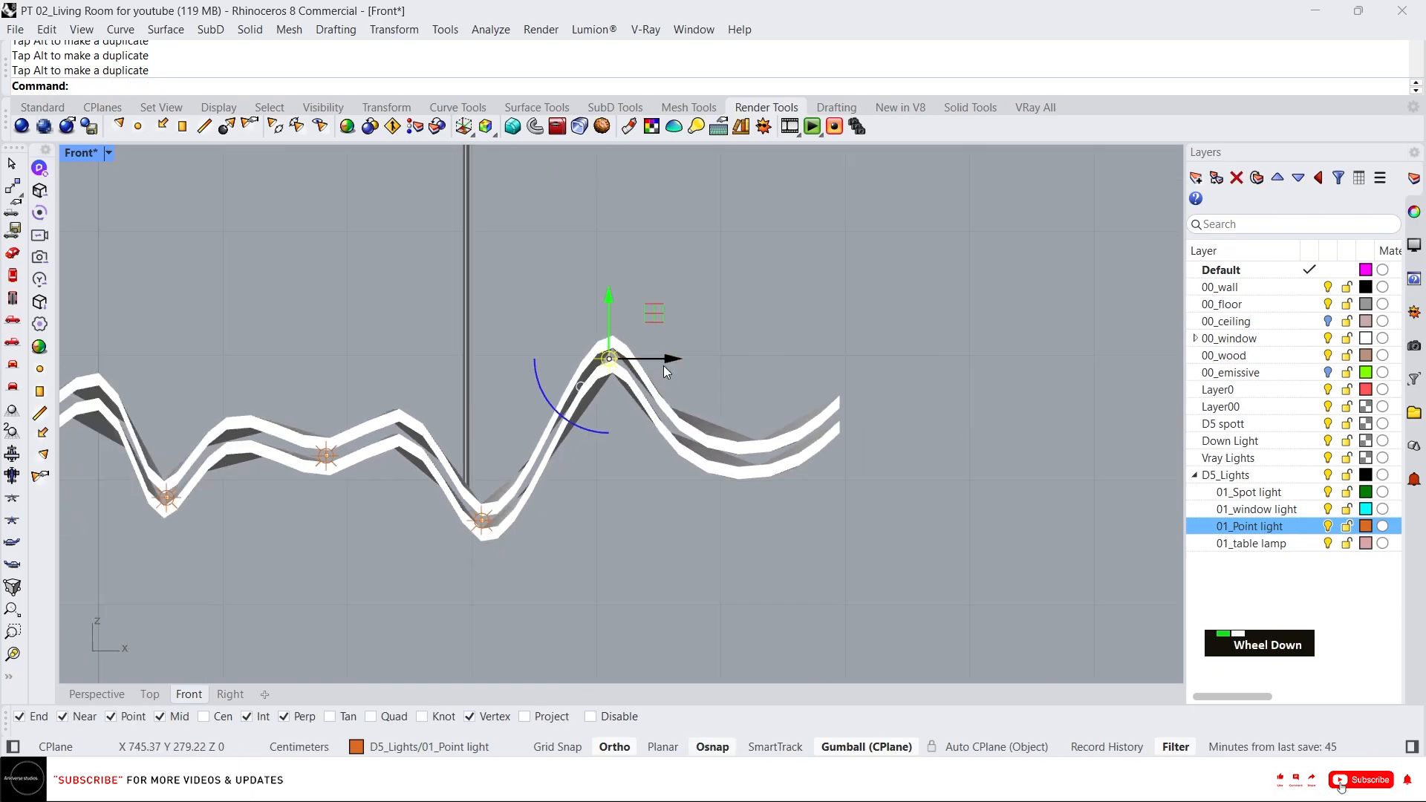
alt+drag(663, 365, 801, 362)
drag(755, 300, 820, 432)
scroll(748, 476, up, 8)
drag(771, 375, 775, 385)
scroll(881, 509, down, 3)
click(900, 500)
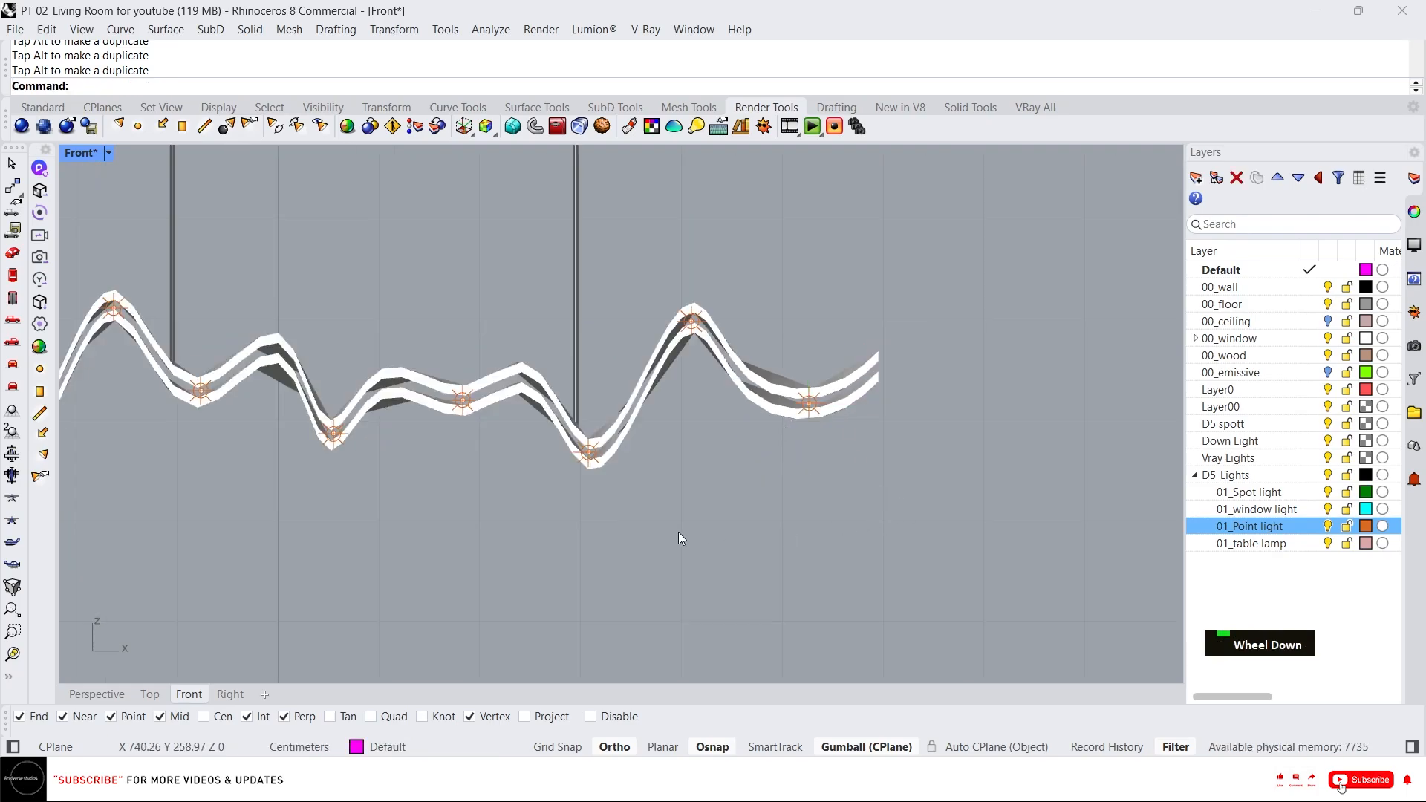
Select all the ribbon's point lights and move them in Top view onto the ribbon's centreline.
scroll(858, 470, down, 3)
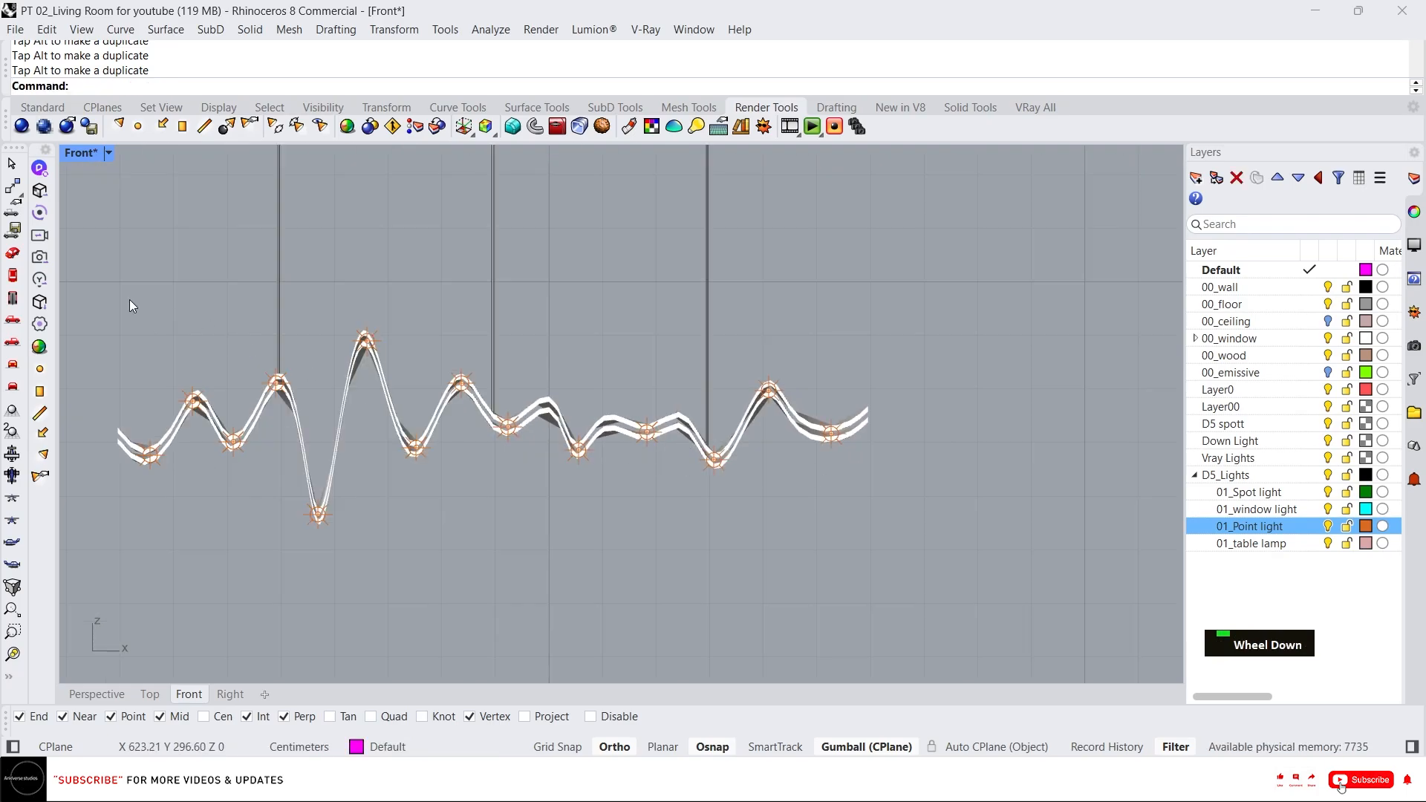
drag(96, 290, 864, 588)
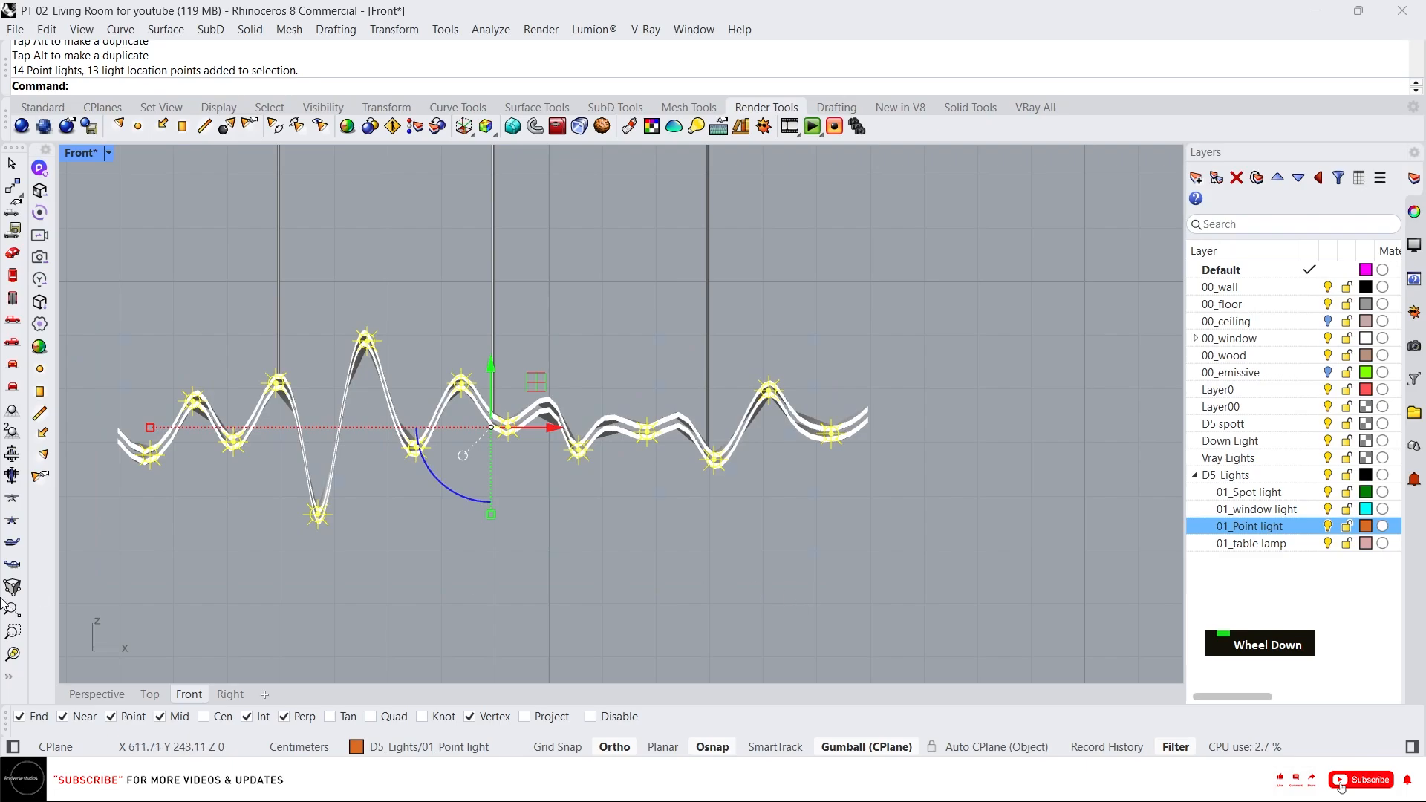
click(150, 693)
scroll(710, 352, up, 3)
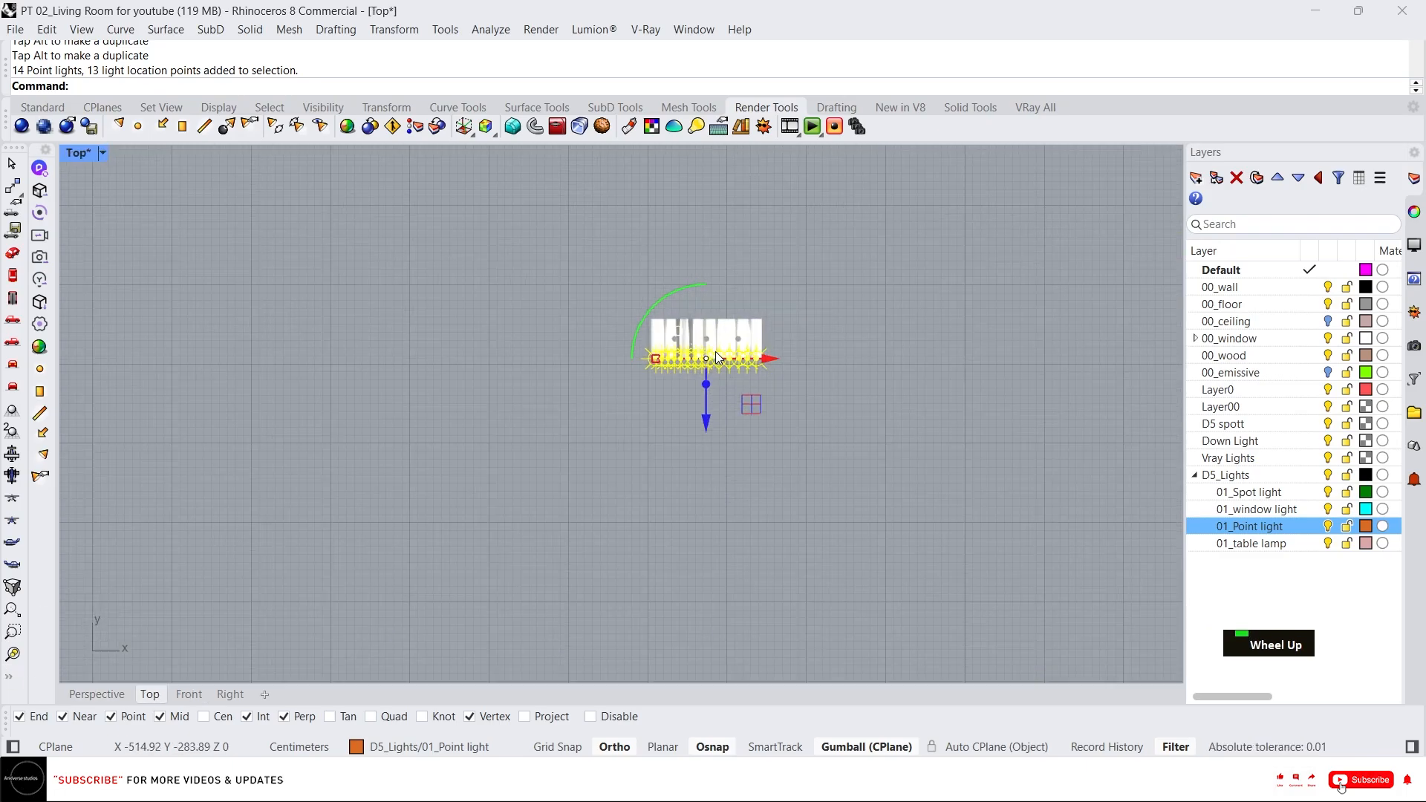
right_drag(711, 353, 684, 521)
drag(663, 600, 610, 514)
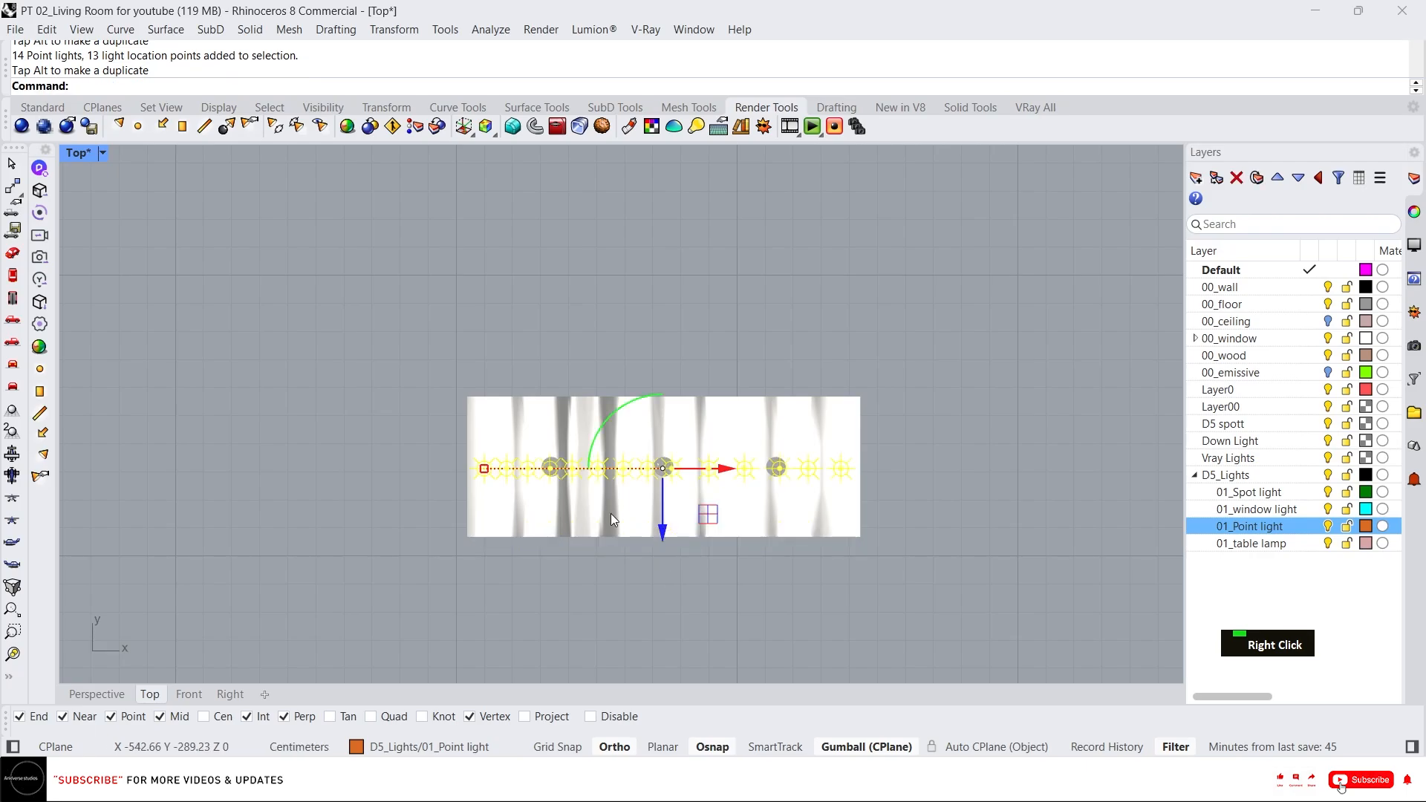
click(304, 579)
Switch to the perspective view and show all hidden objects of the room.
click(101, 695)
scroll(638, 431, down, 8)
scroll(614, 424, up, 7)
right_drag(637, 431, 475, 430)
scroll(474, 430, up, 3)
scroll(538, 482, down, 5)
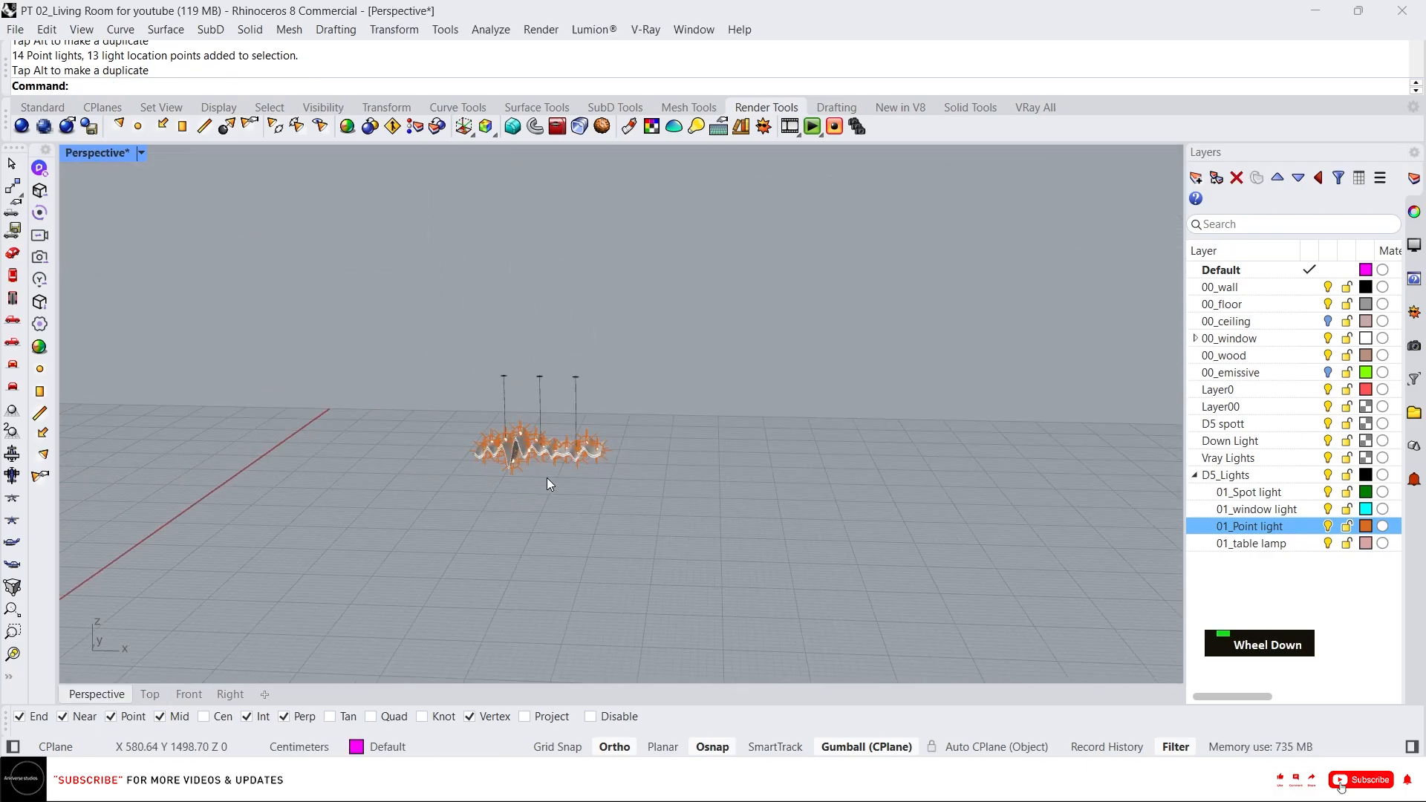
right_drag(546, 479, 590, 528)
middle_click(555, 510)
right_click(557, 511)
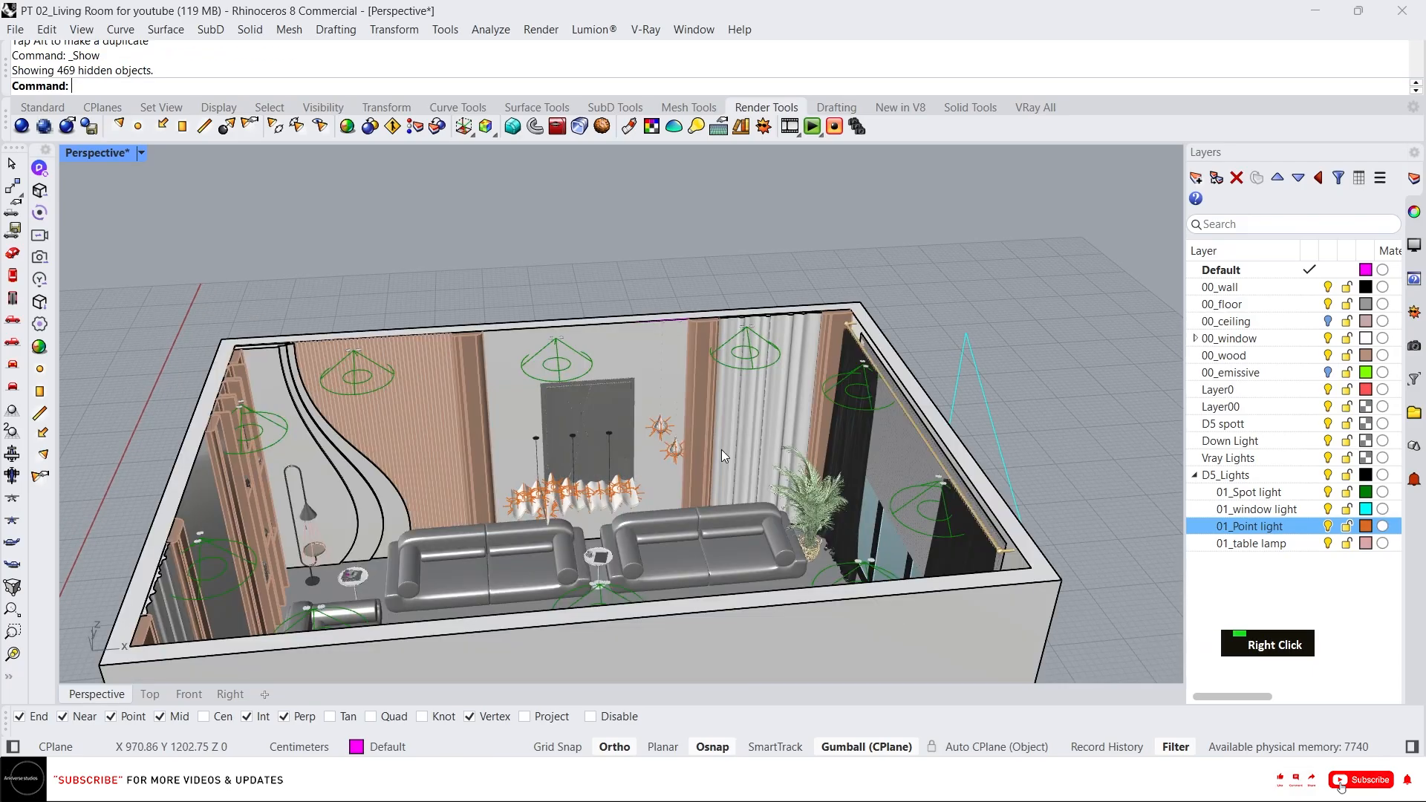
Select the stray curve along the top of the back wall and delete it.
right_drag(720, 449, 657, 495)
scroll(481, 406, down, 6)
right_drag(408, 442, 552, 477)
scroll(464, 481, up, 3)
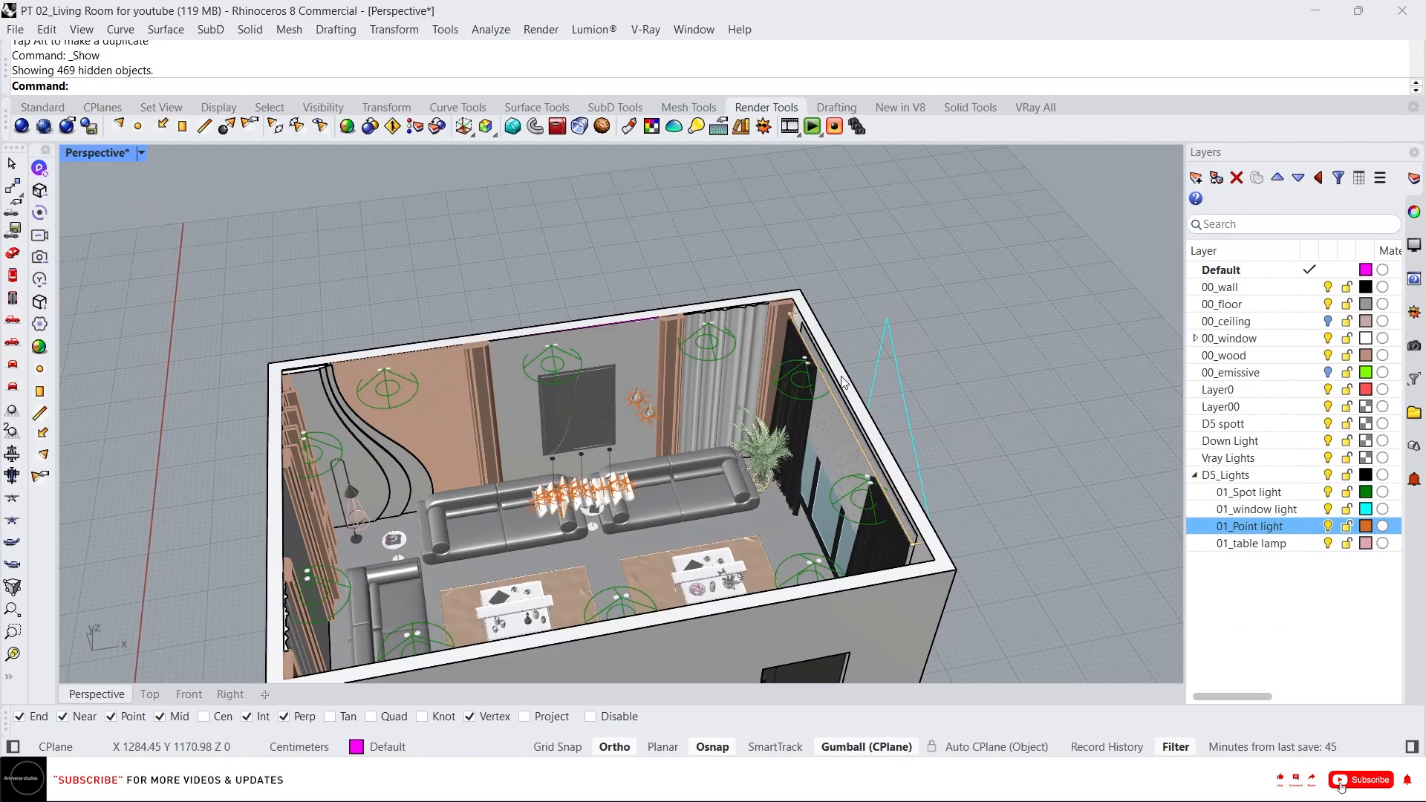
right_drag(843, 383, 678, 352)
click(679, 355)
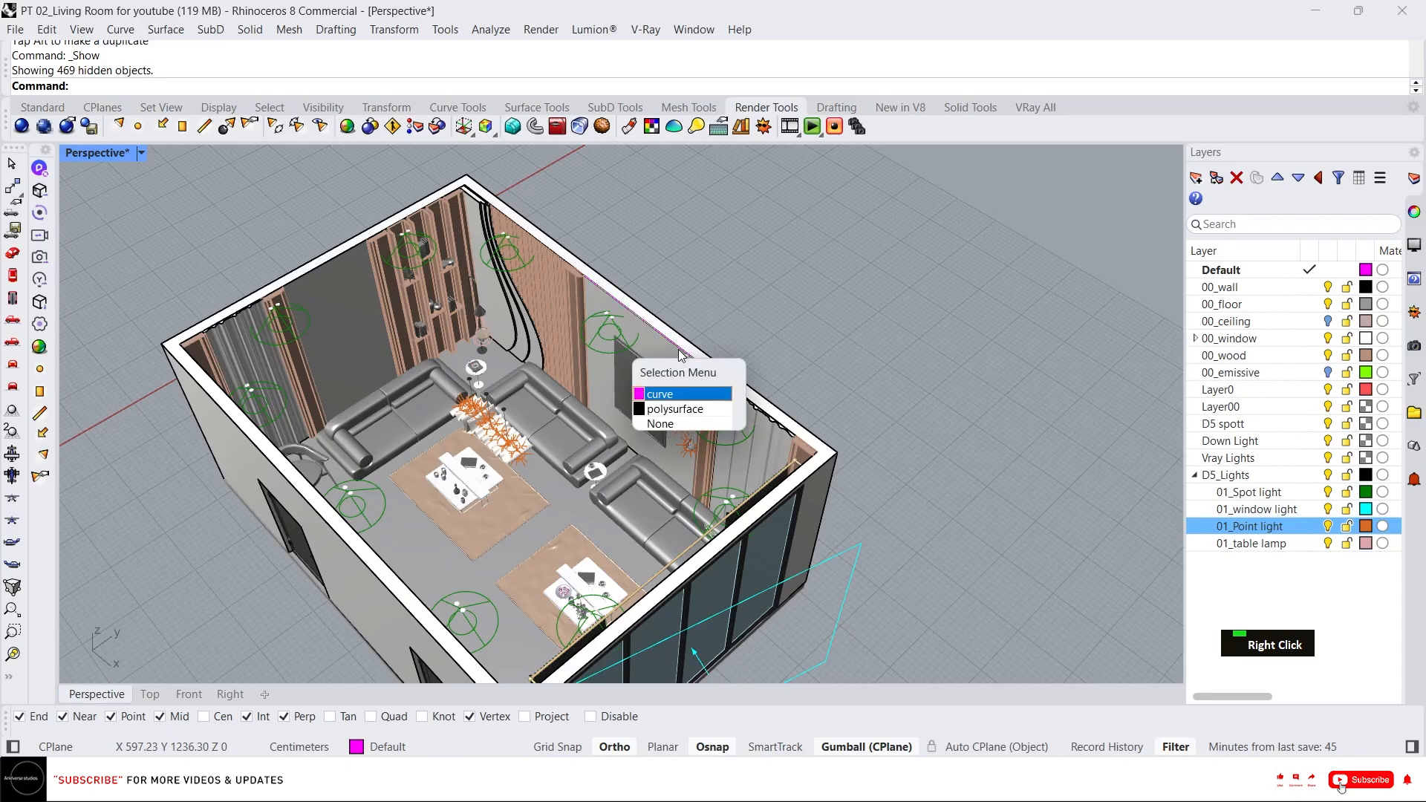
key(Delete)
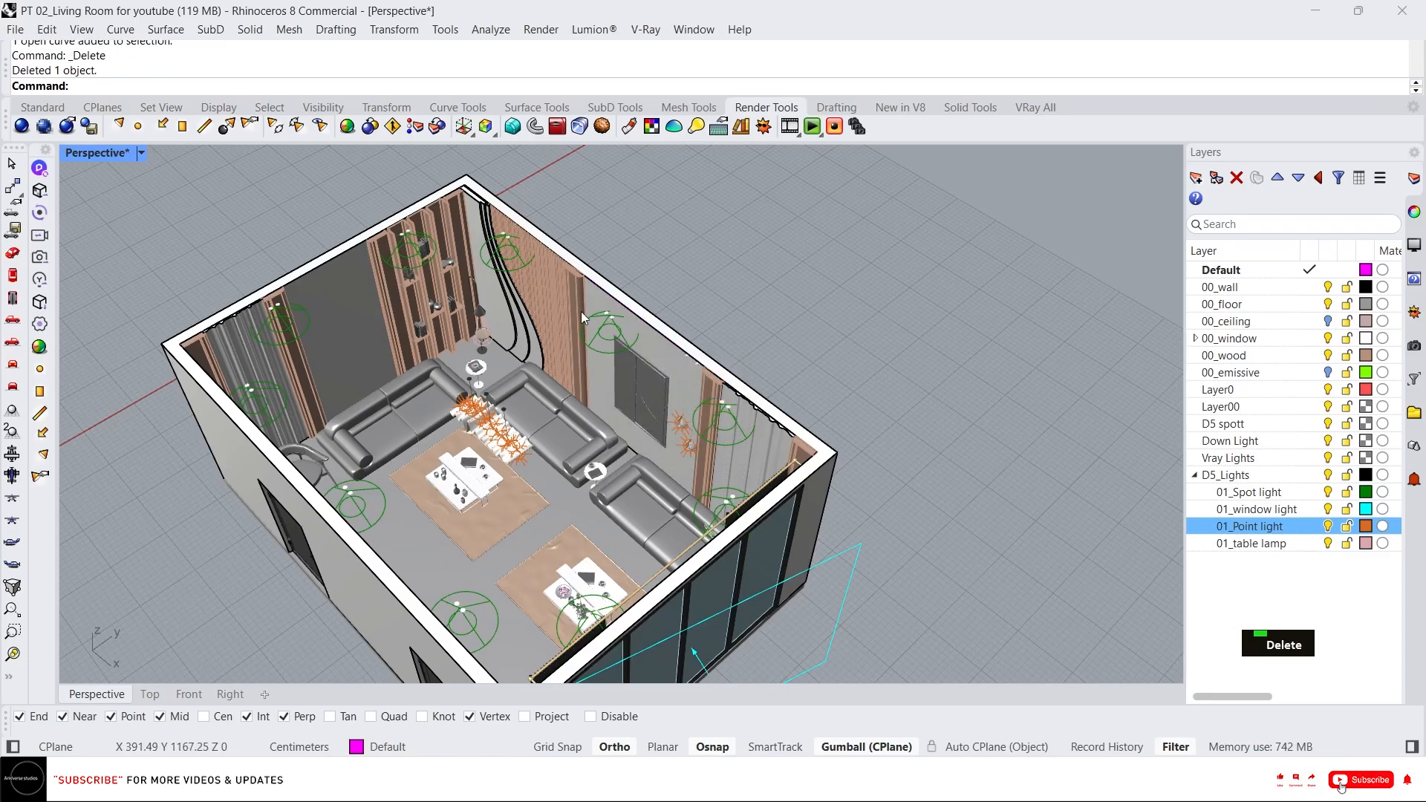
Orbit and zoom around the room to review the placed lights and the chandelier.
right_drag(580, 310, 866, 270)
scroll(805, 278, up, 3)
scroll(613, 291, down, 2)
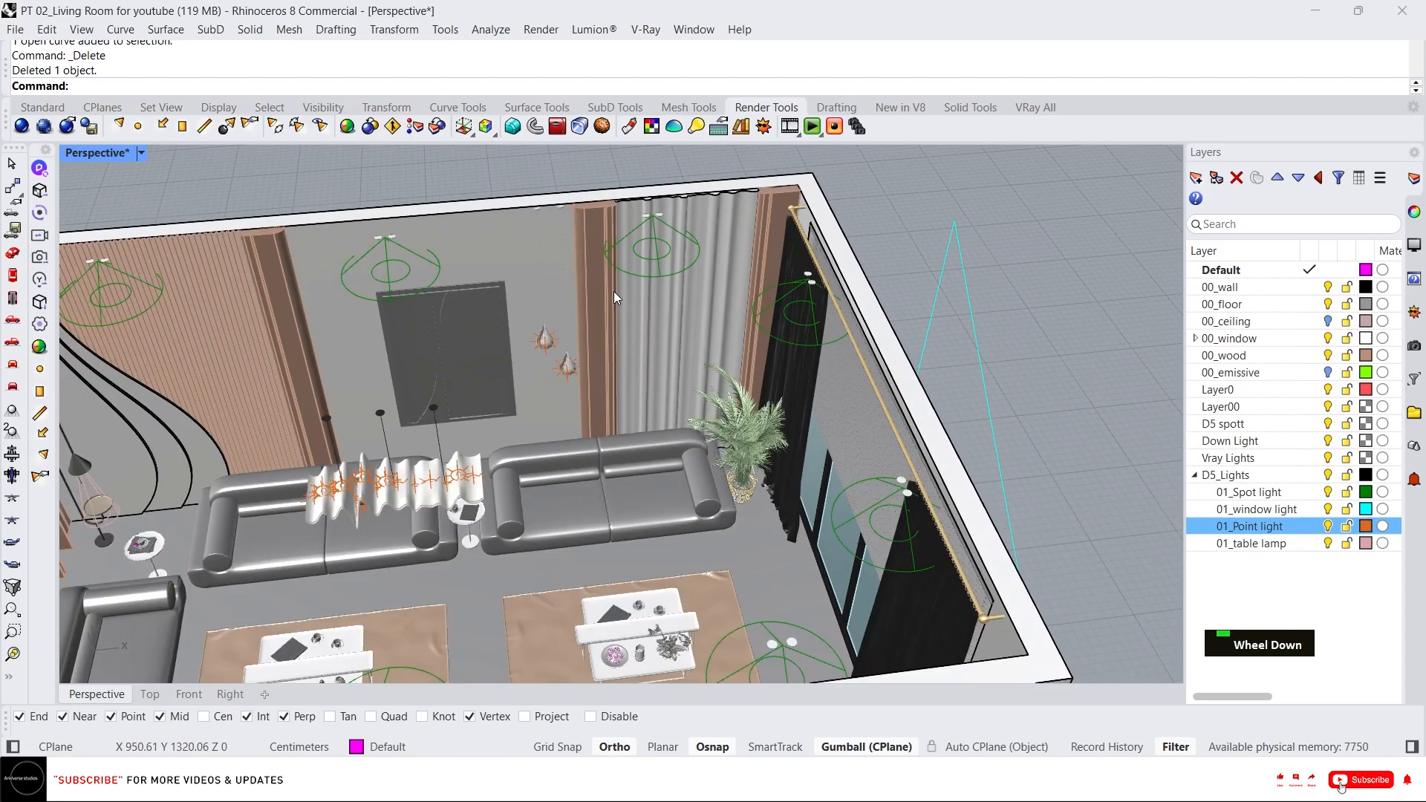
right_drag(613, 291, 830, 256)
scroll(897, 213, up, 2)
right_drag(897, 214, 710, 338)
scroll(757, 261, up, 2)
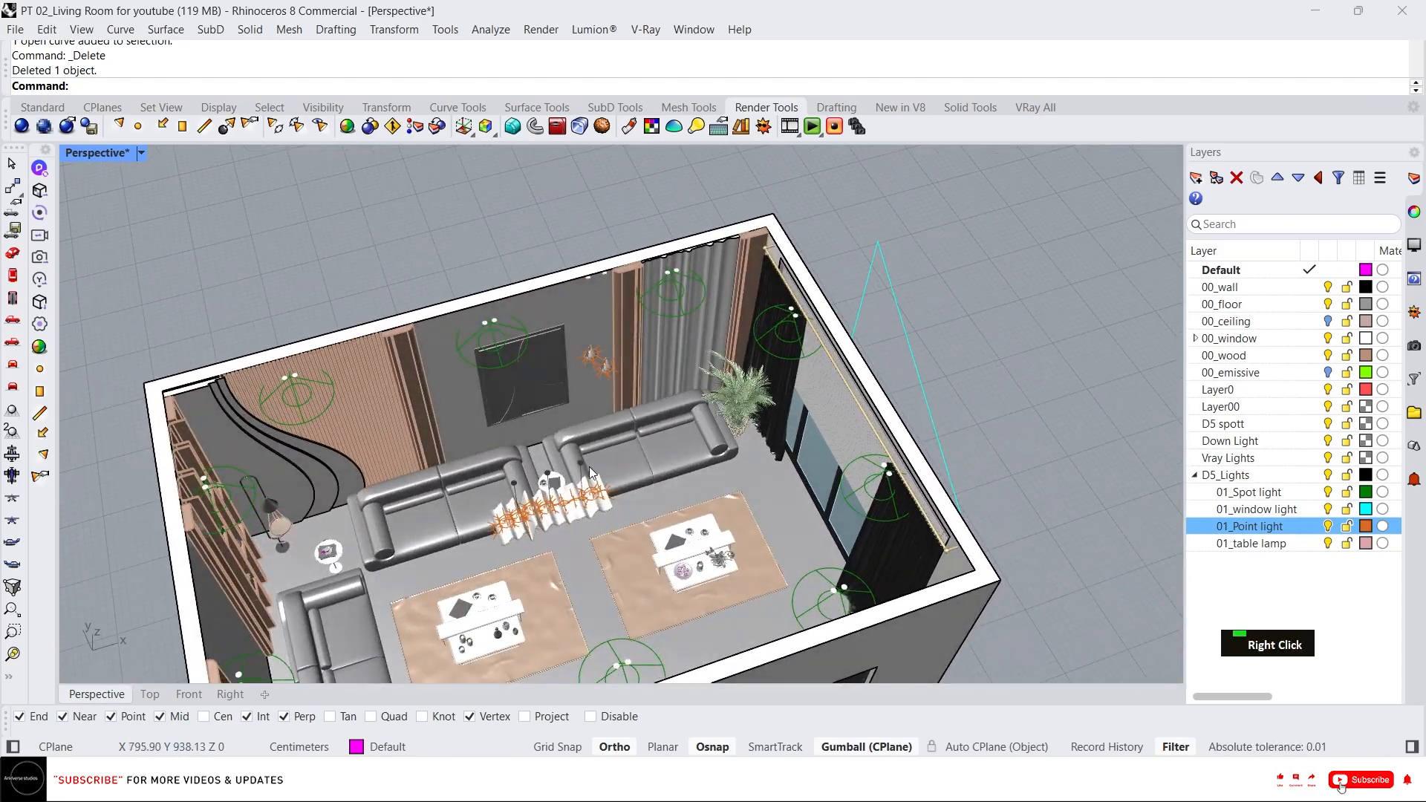
right_drag(590, 466, 488, 557)
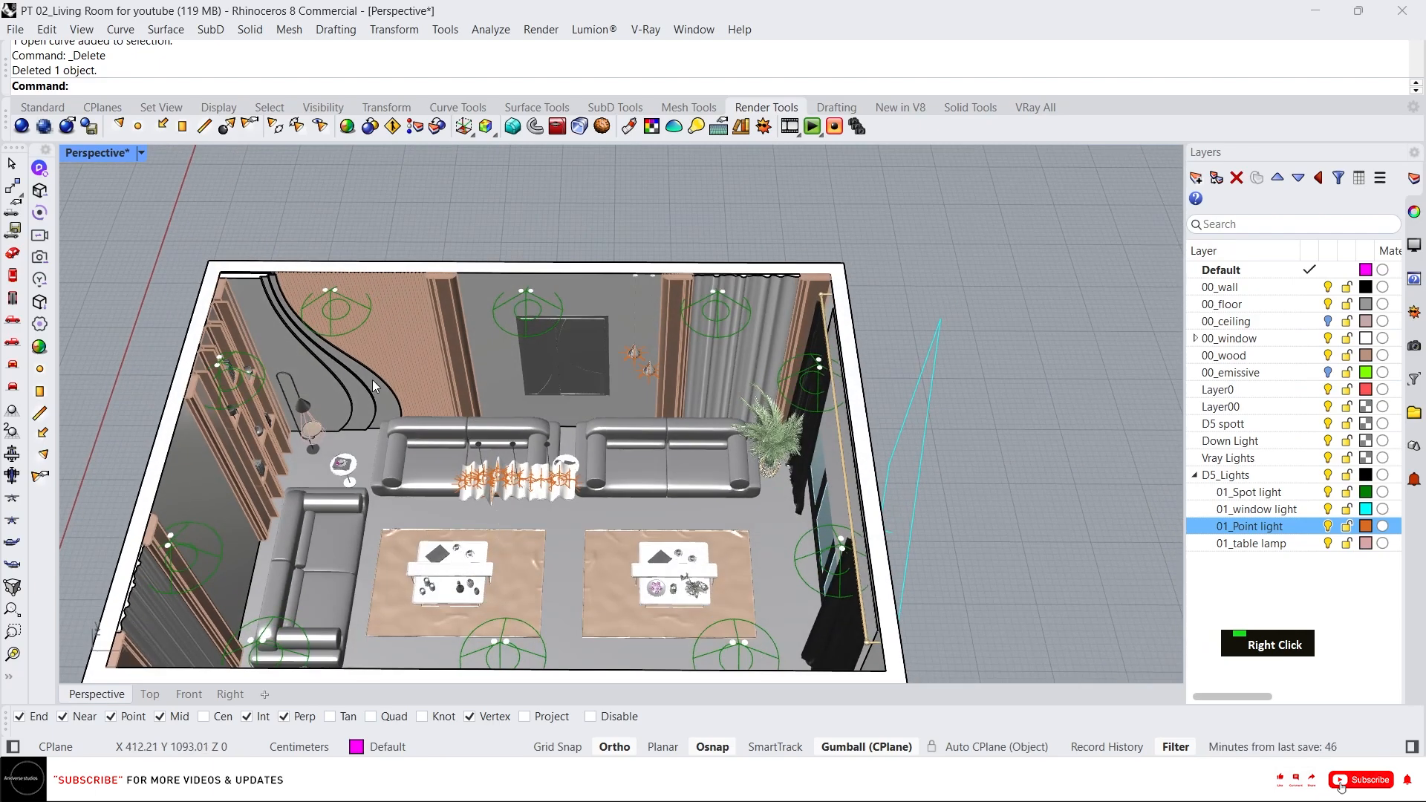
scroll(293, 390, up, 5)
scroll(295, 390, down, 7)
right_drag(773, 305, 609, 153)
scroll(609, 153, up, 1)
scroll(353, 235, up, 4)
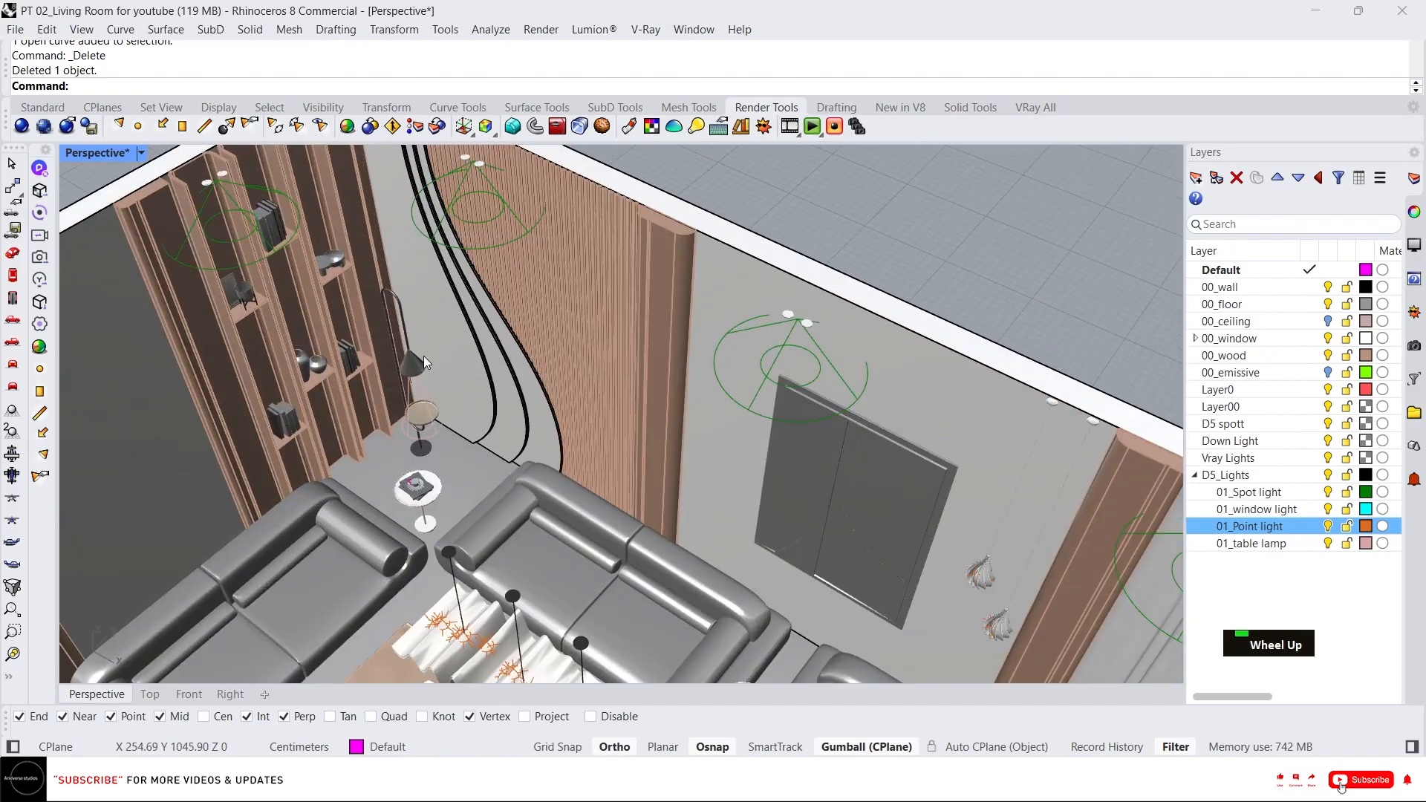
right_drag(424, 363, 519, 383)
scroll(520, 386, down, 5)
right_drag(564, 444, 772, 368)
scroll(777, 365, down, 3)
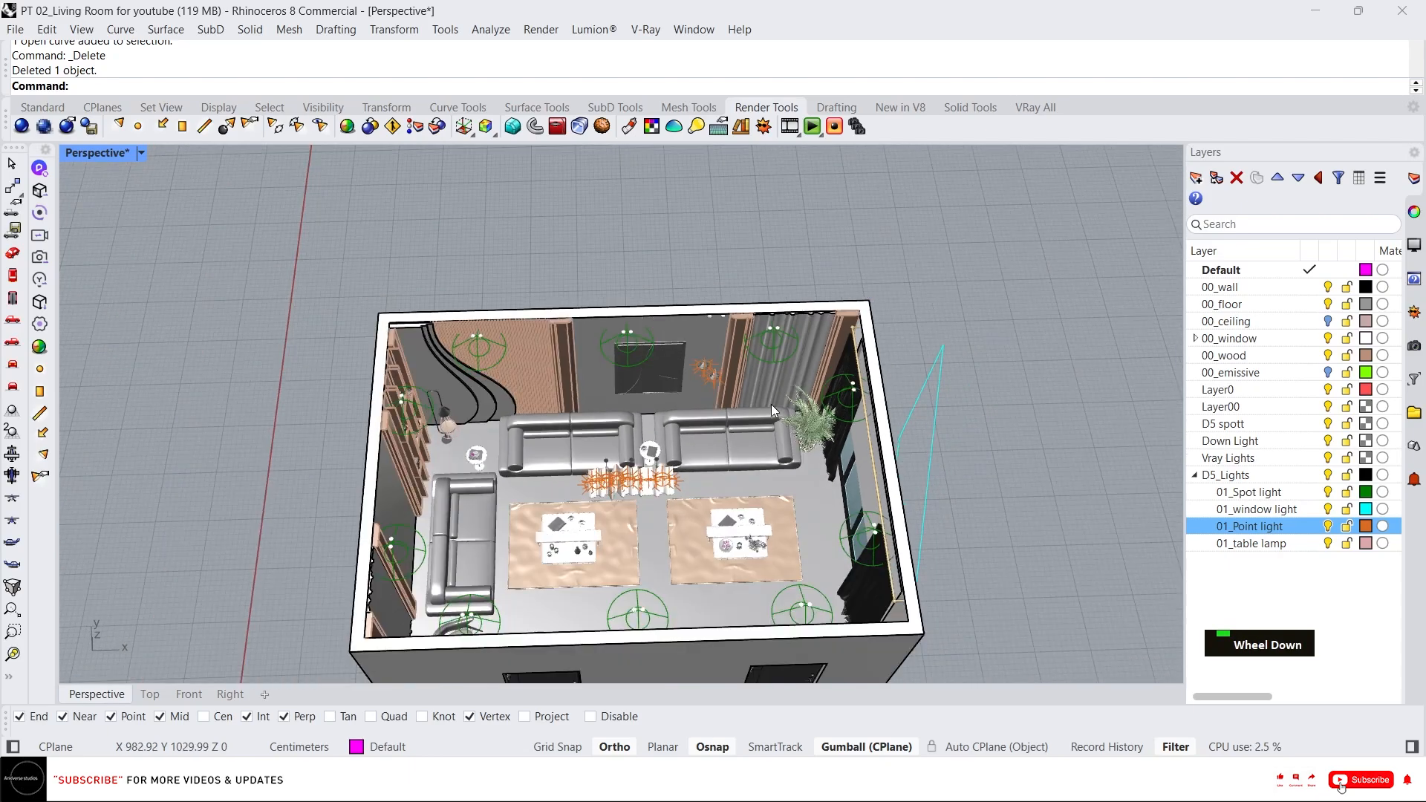
scroll(772, 408, up, 3)
scroll(866, 519, down, 3)
right_drag(866, 519, 865, 452)
Save the model and start D5 LiveSync with a new project.
key(ctrl+s)
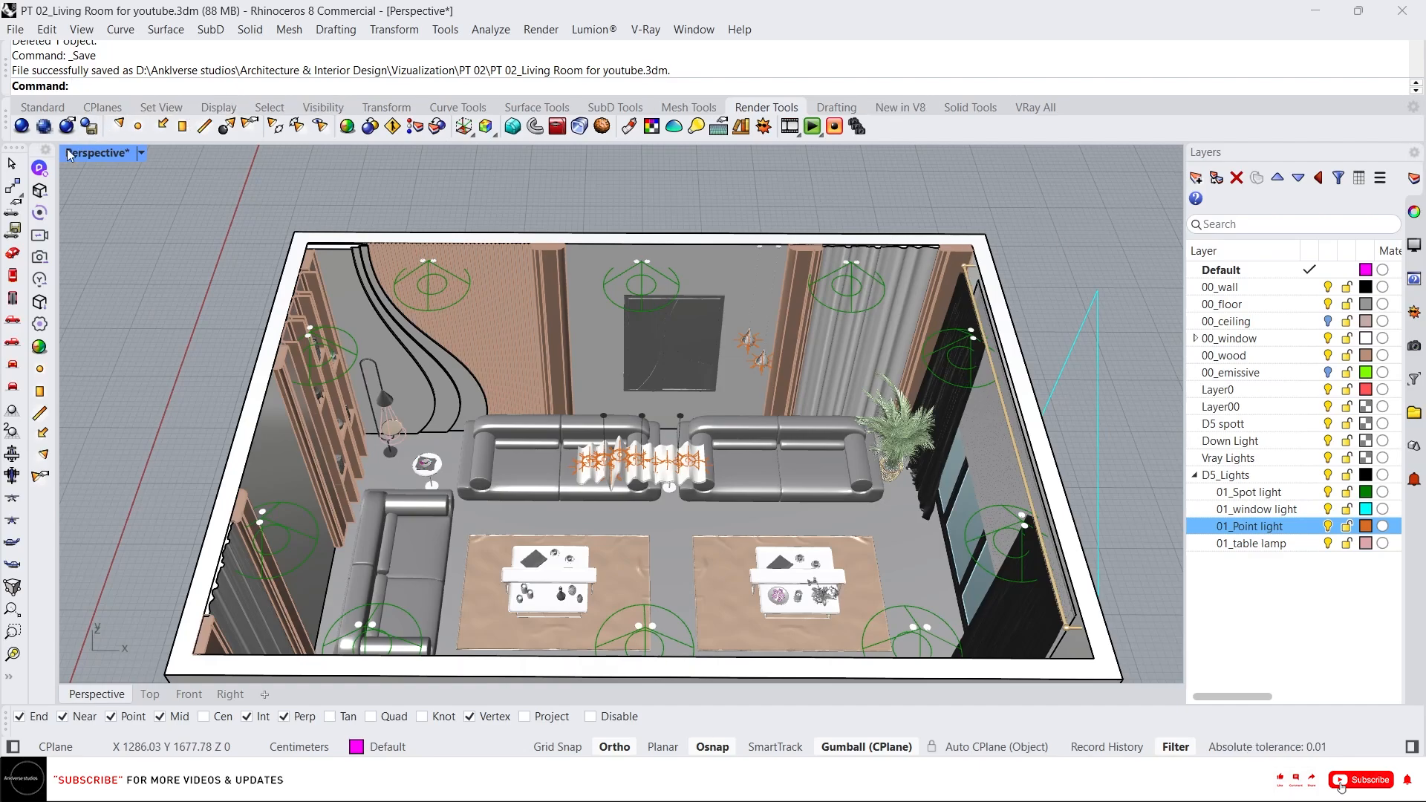
click(40, 169)
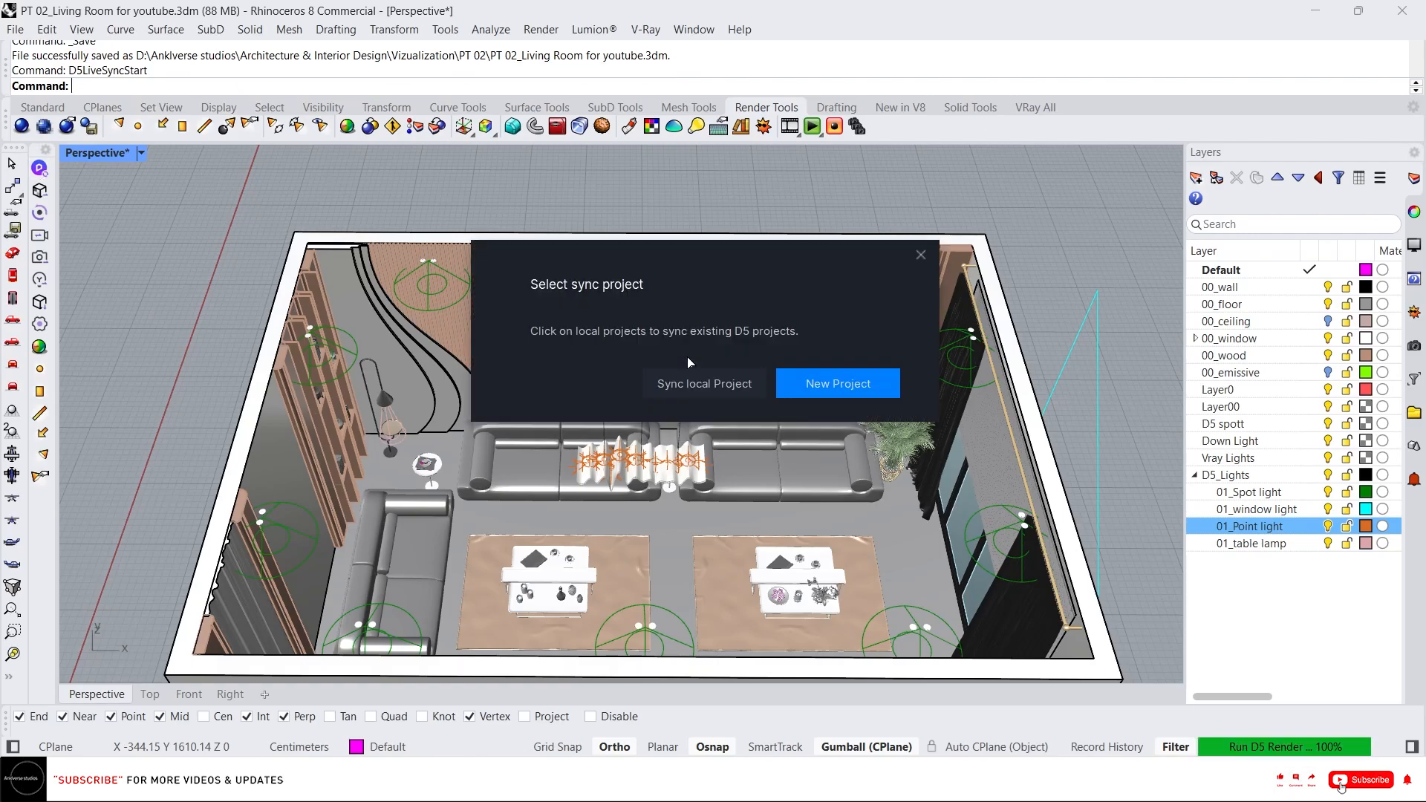
click(815, 386)
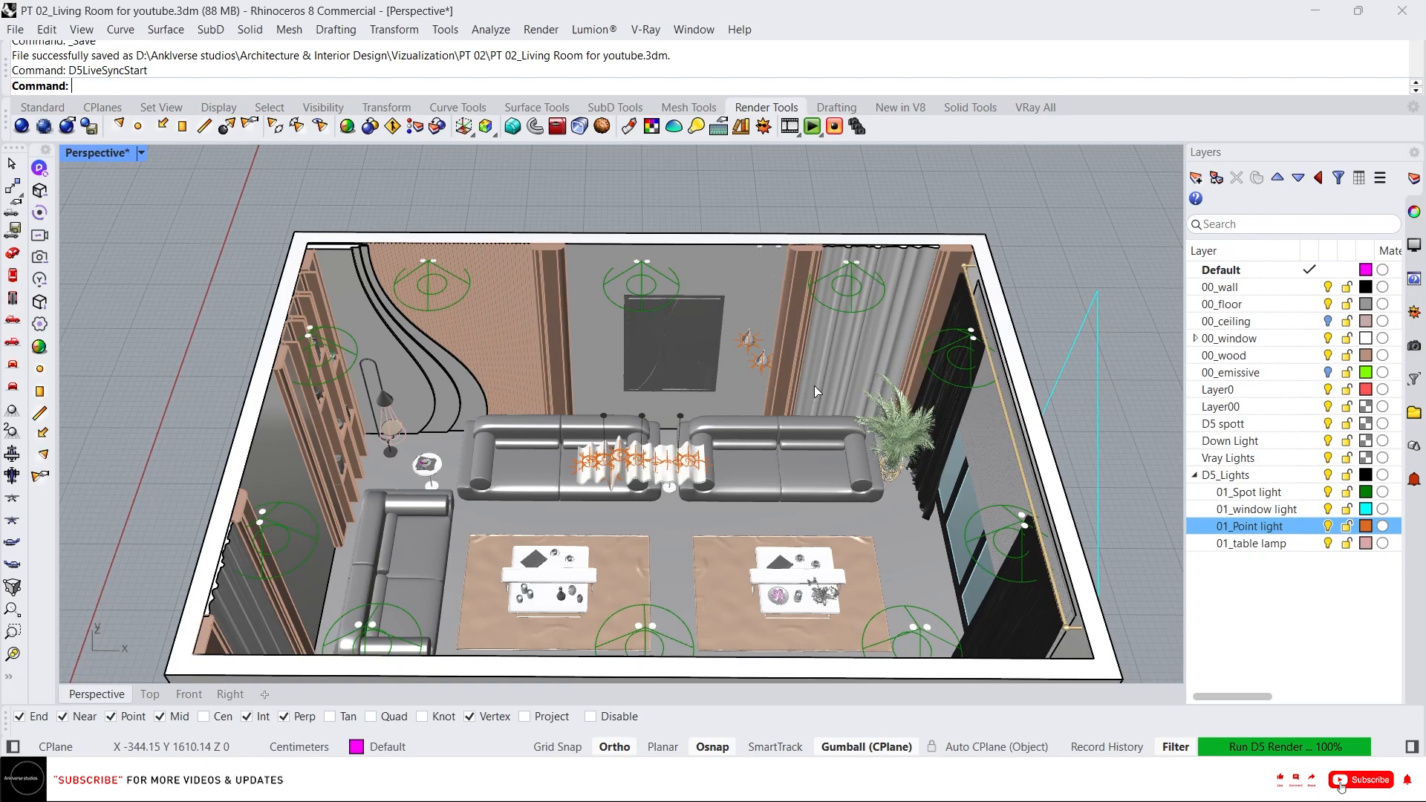
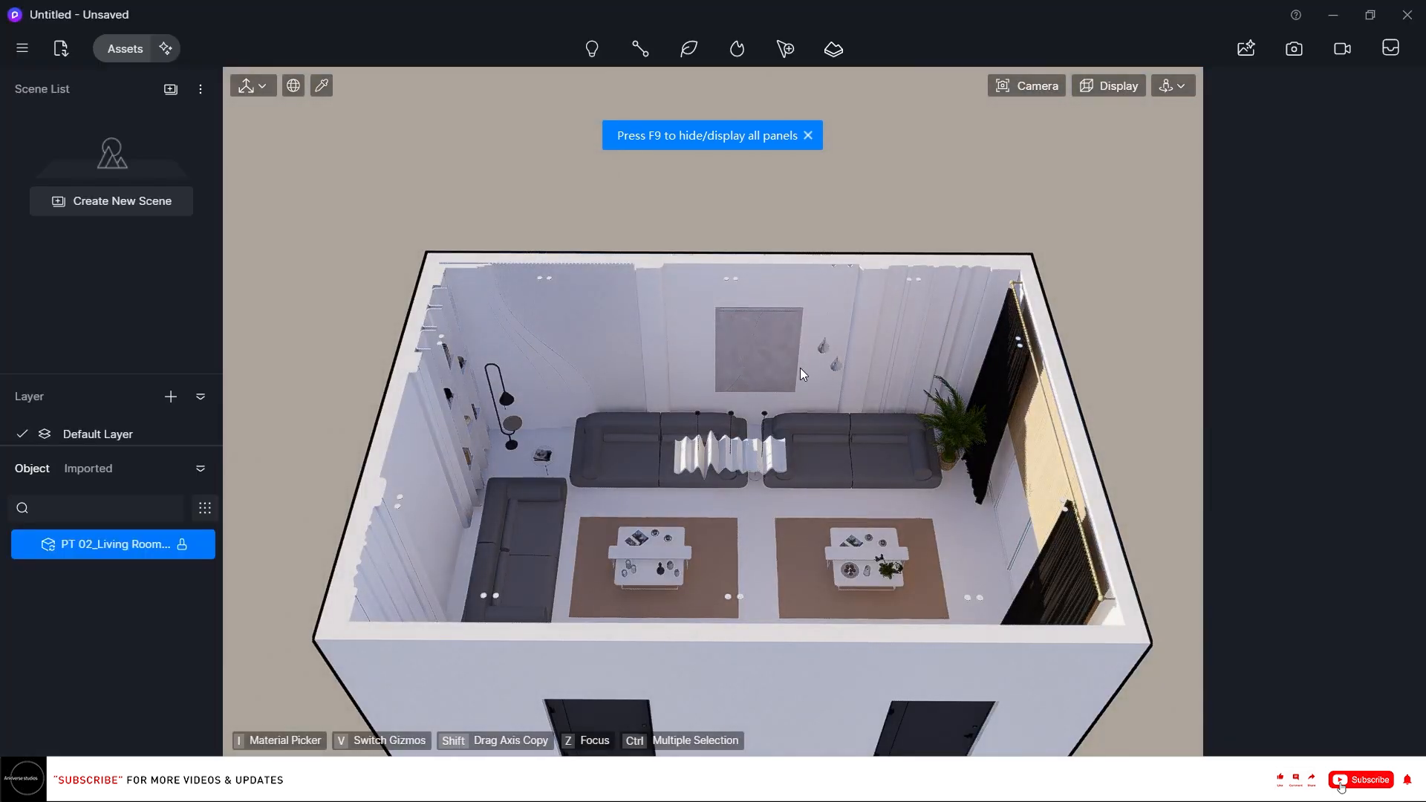
Save the D5 project as "D5_PT 02 for youtube" in the 00_D5 Render folder.
click(756, 352)
key(ctrl+s)
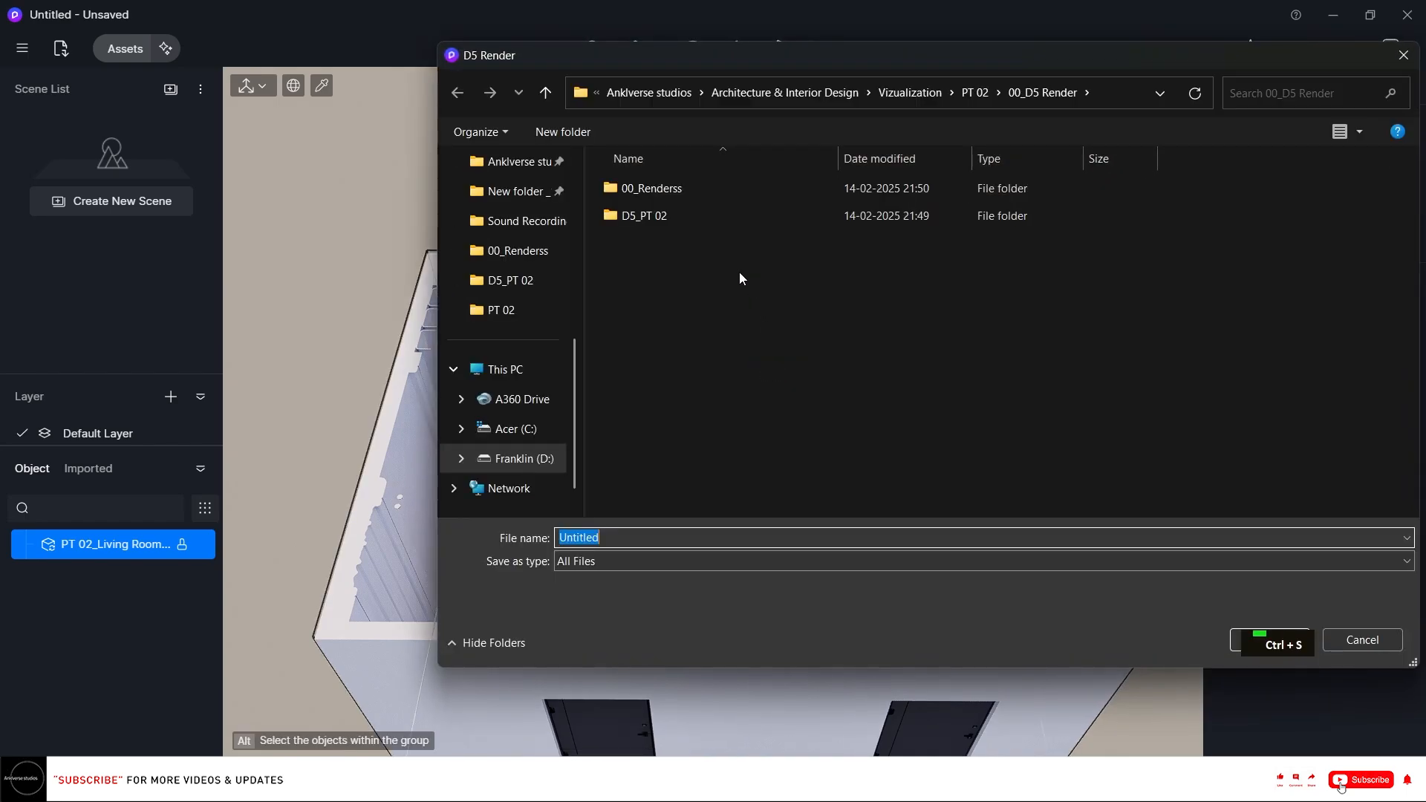
double_click(669, 215)
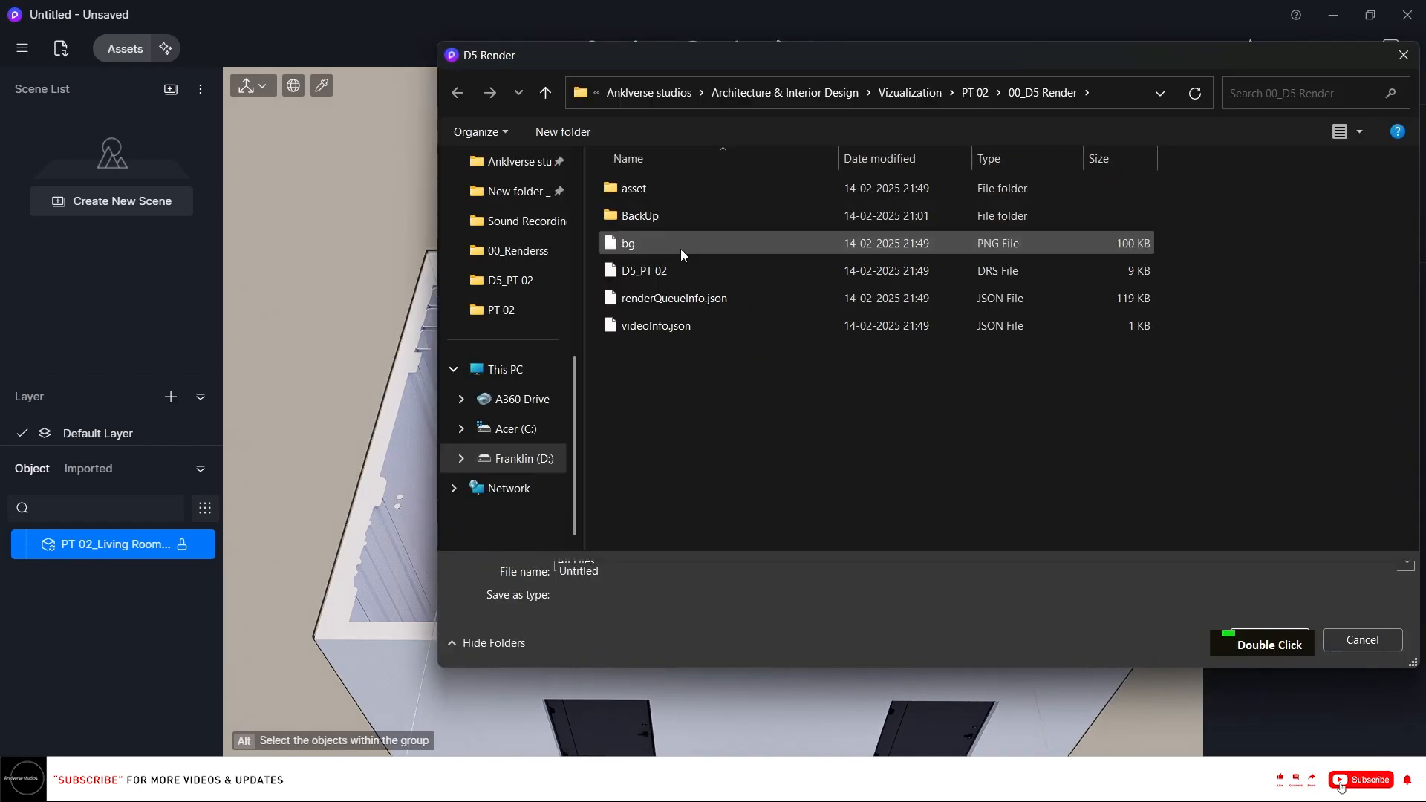
click(457, 92)
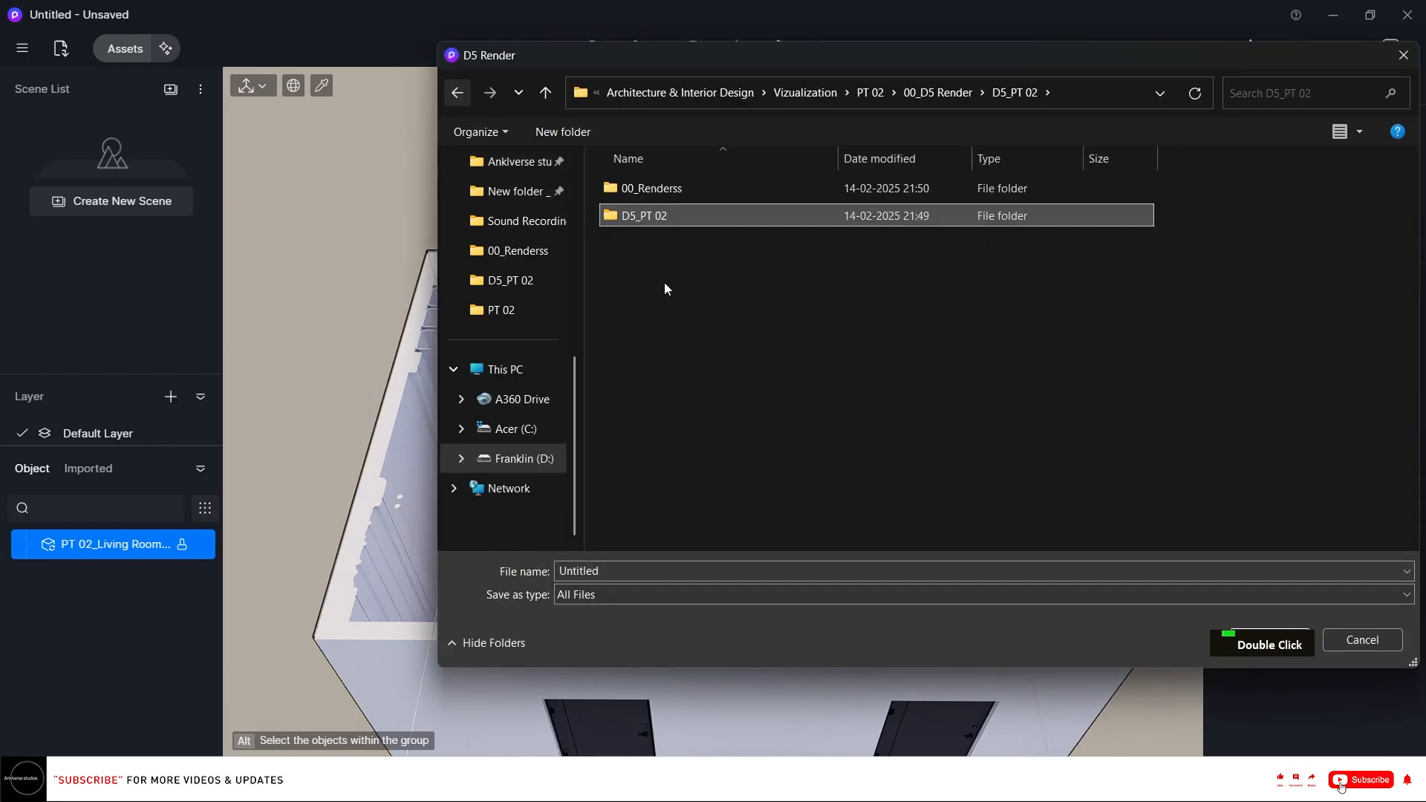
click(650, 223)
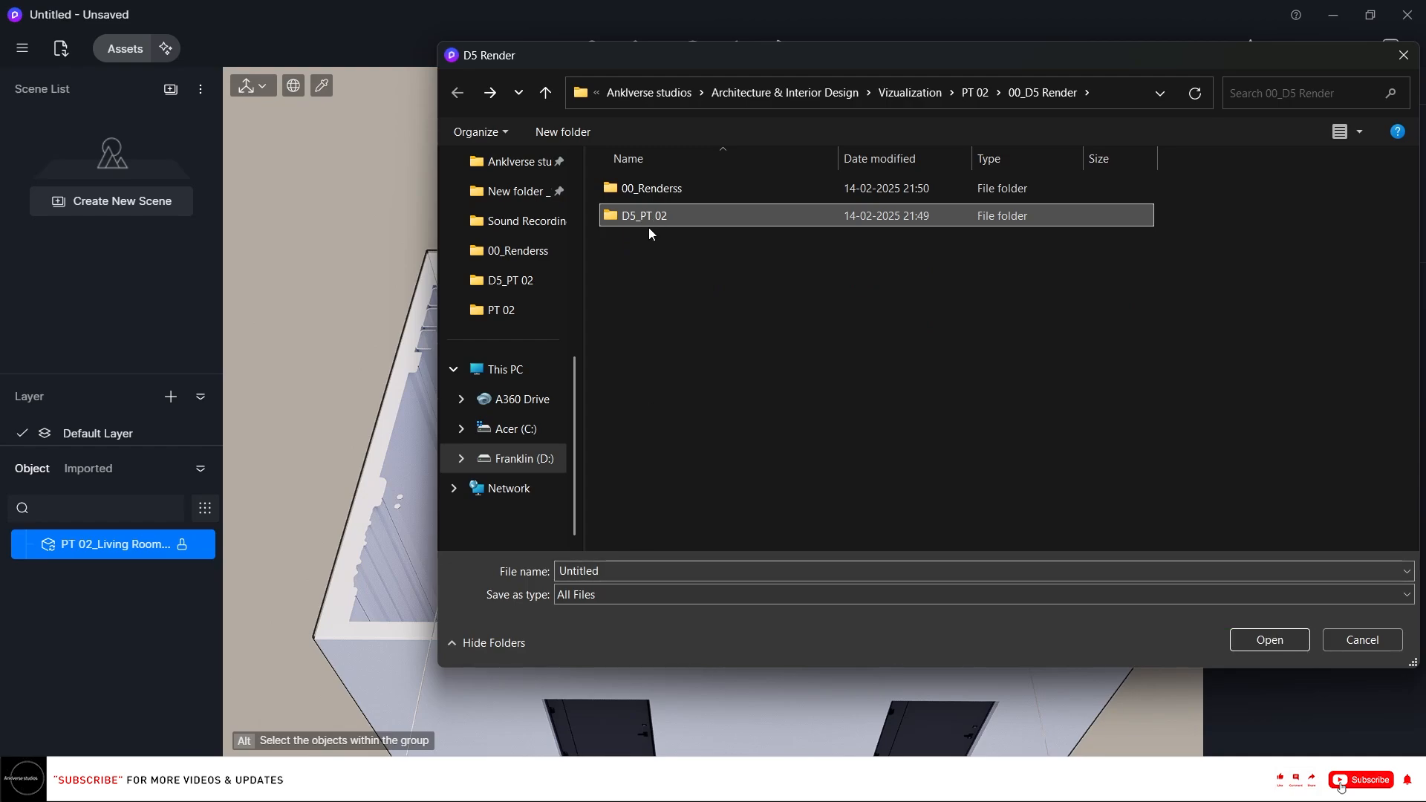
click(631, 572)
double_click(633, 574)
text(D)
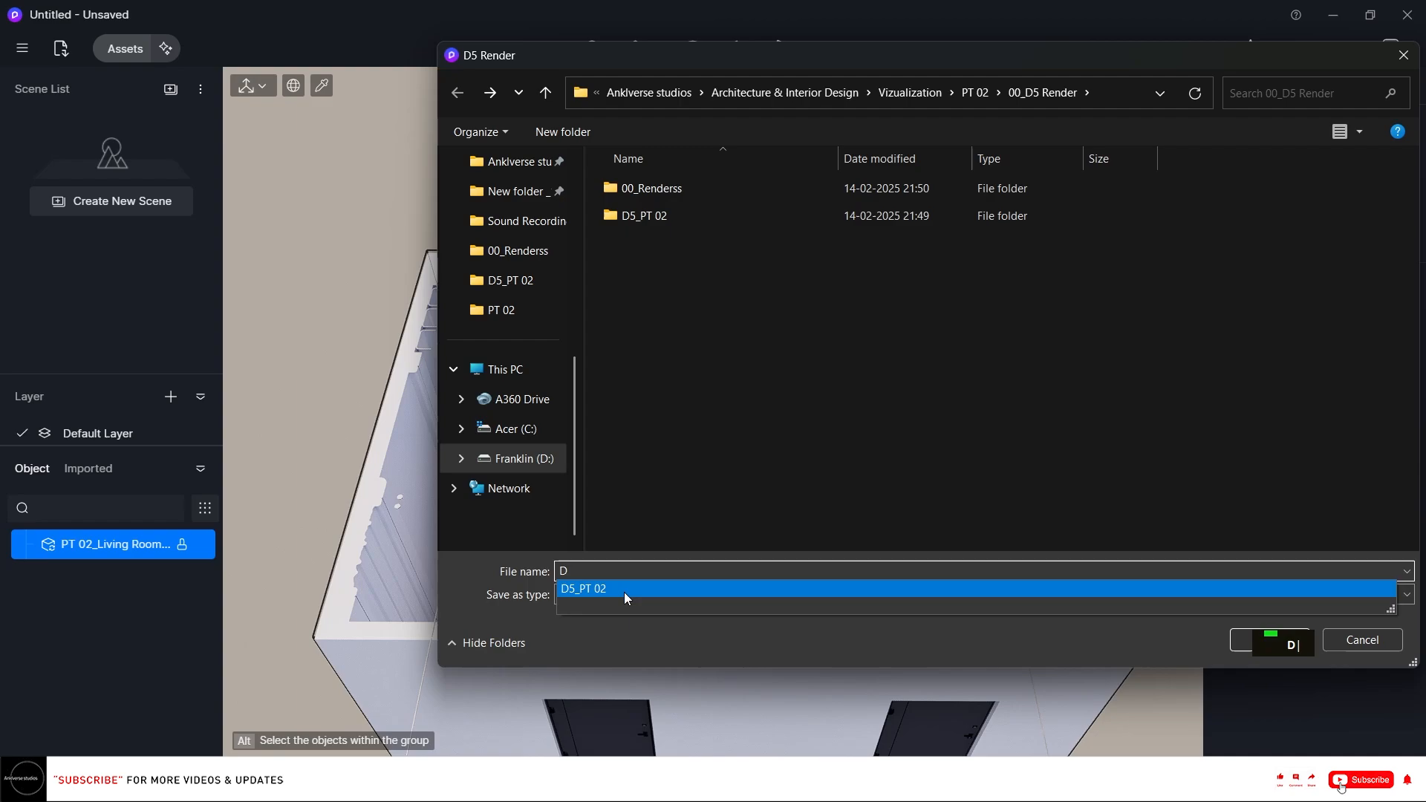
click(634, 588)
click(640, 569)
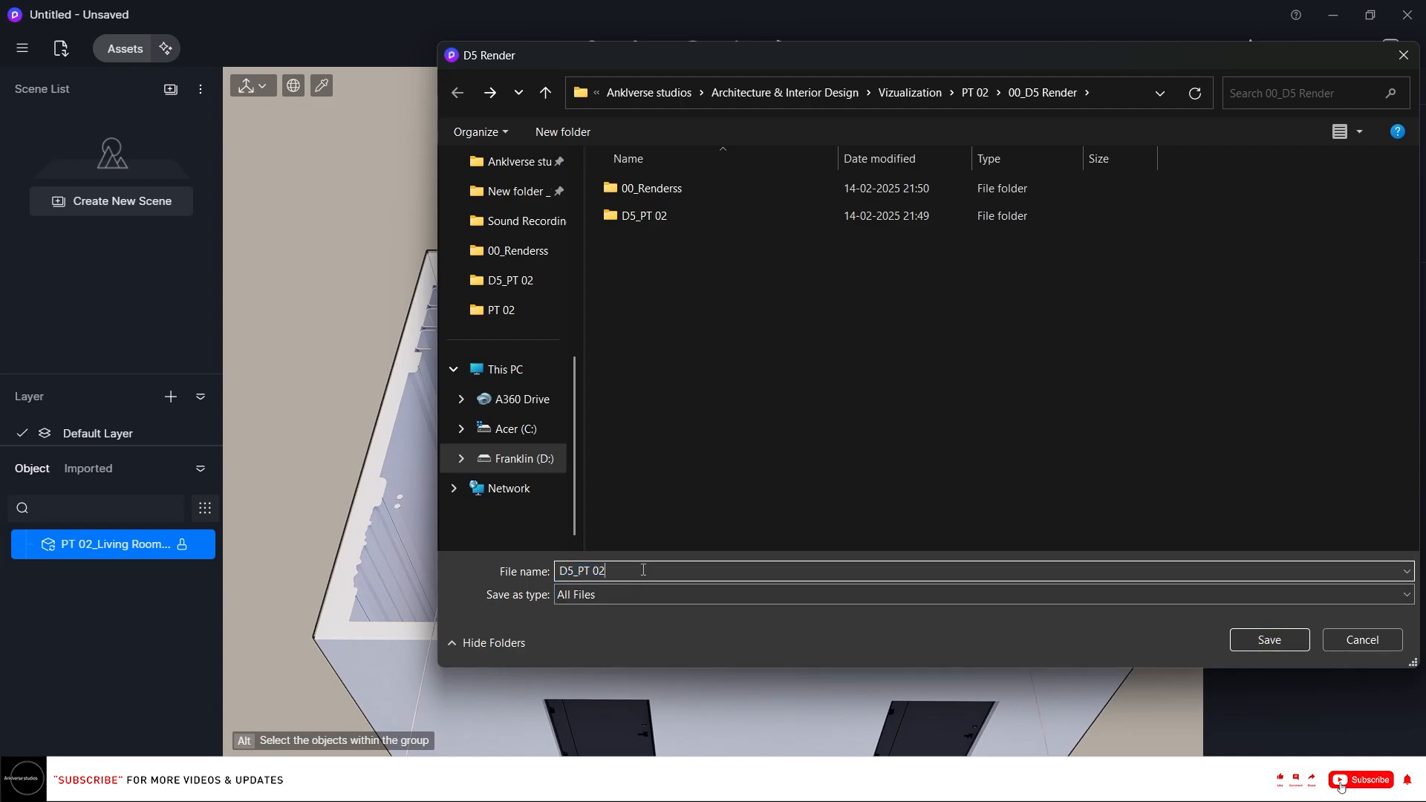
text(for )
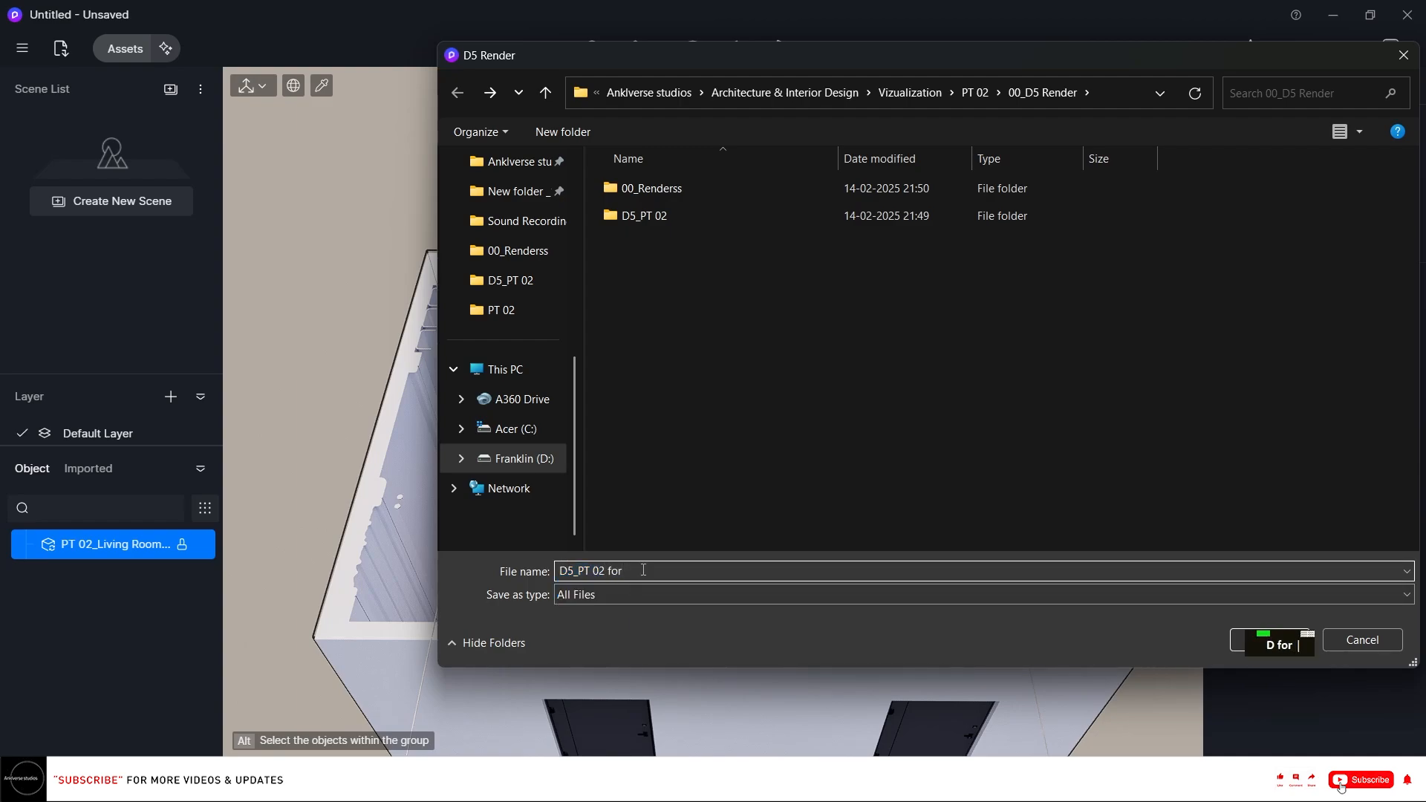
text(youtube)
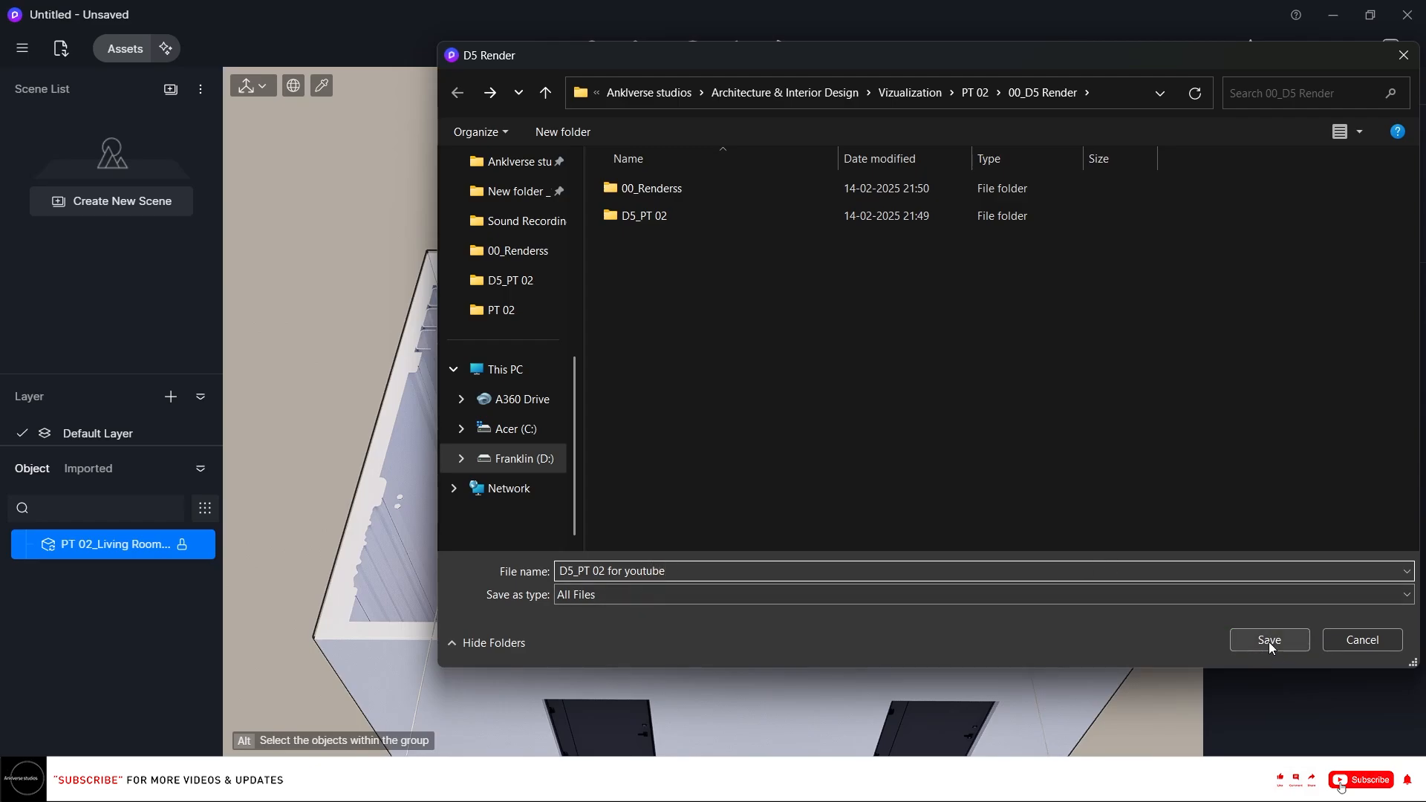
click(1269, 640)
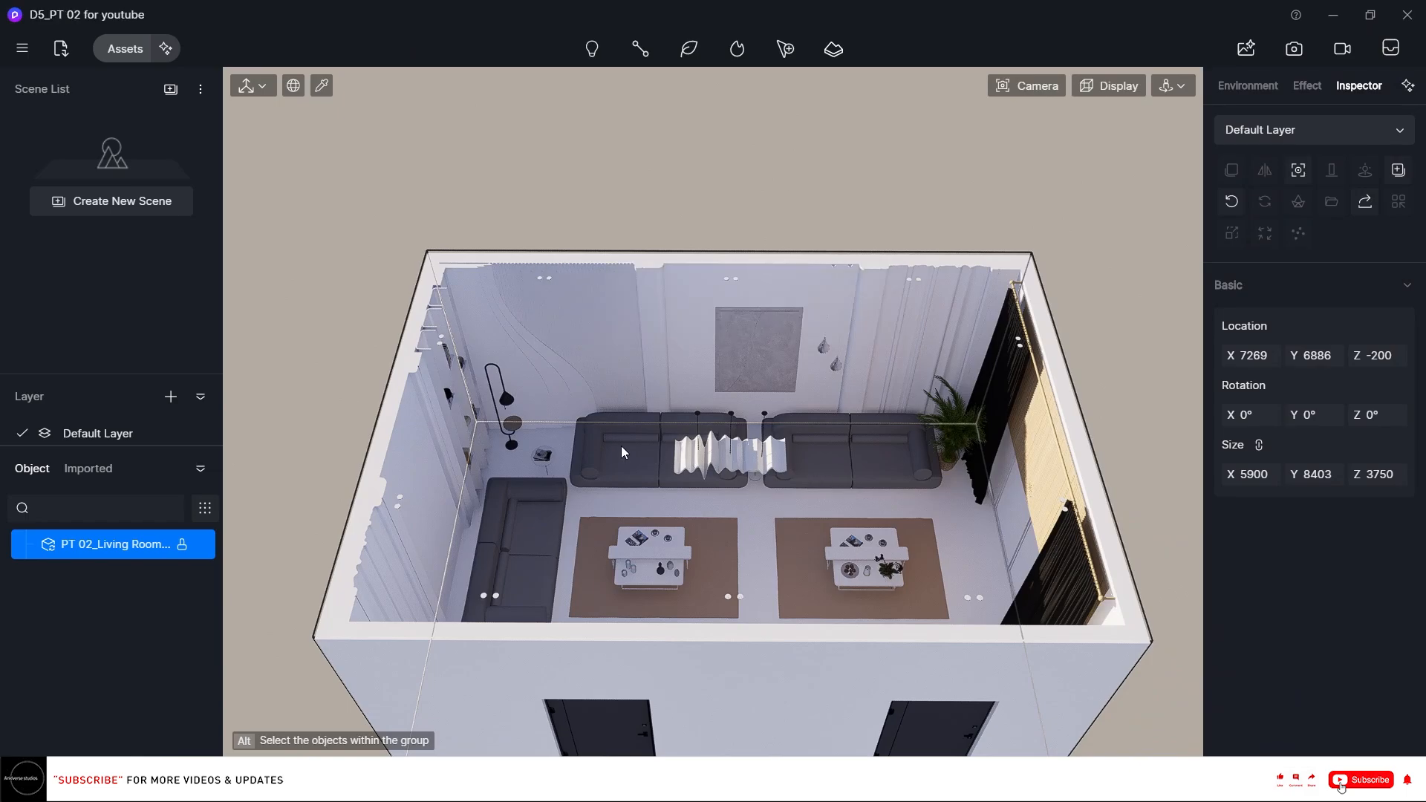
Switch to Rhino and turn on the 00_ceiling and 00_emissive layers.
right_drag(622, 446, 557, 389)
scroll(518, 332, up, 5)
right_drag(519, 334, 539, 345)
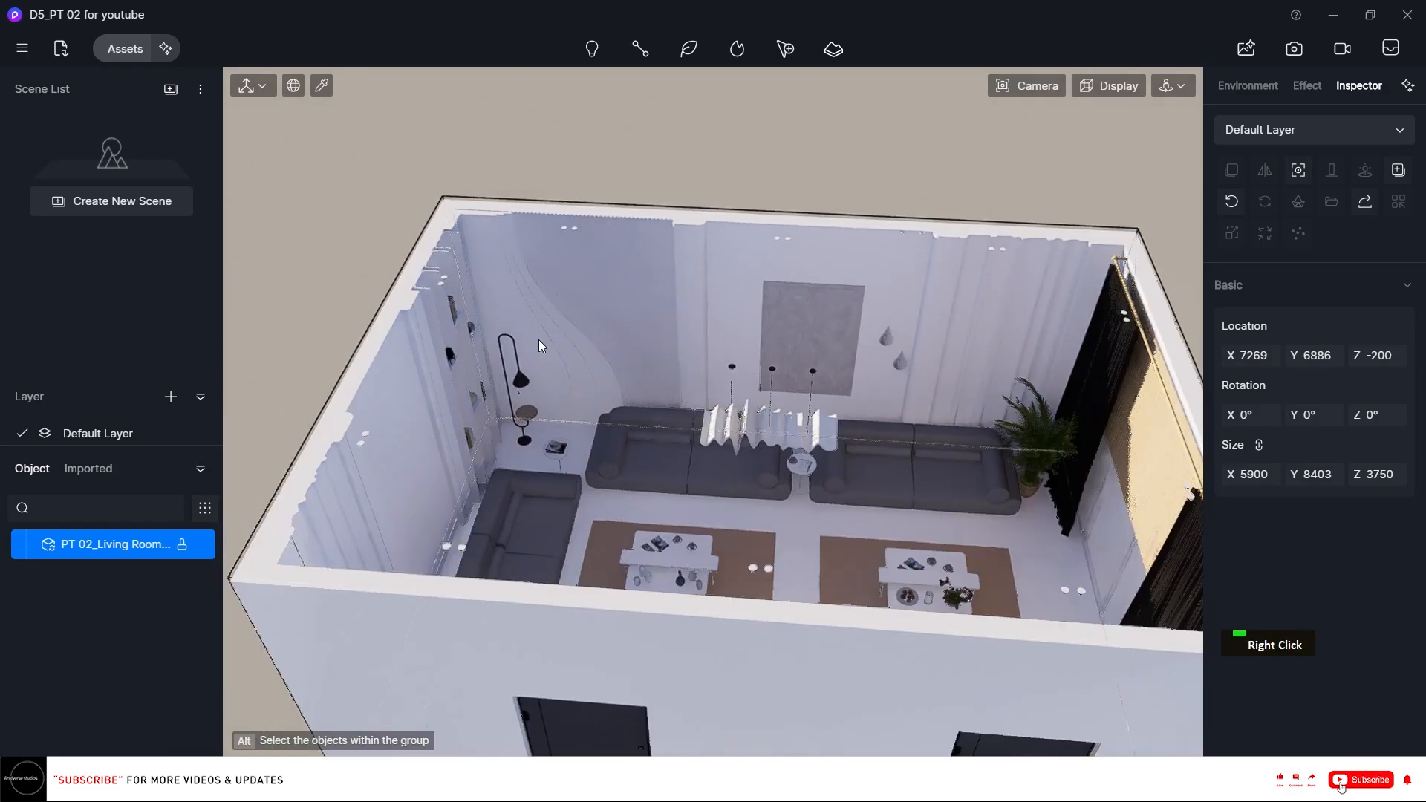
scroll(551, 341, down, 5)
scroll(978, 425, up, 2)
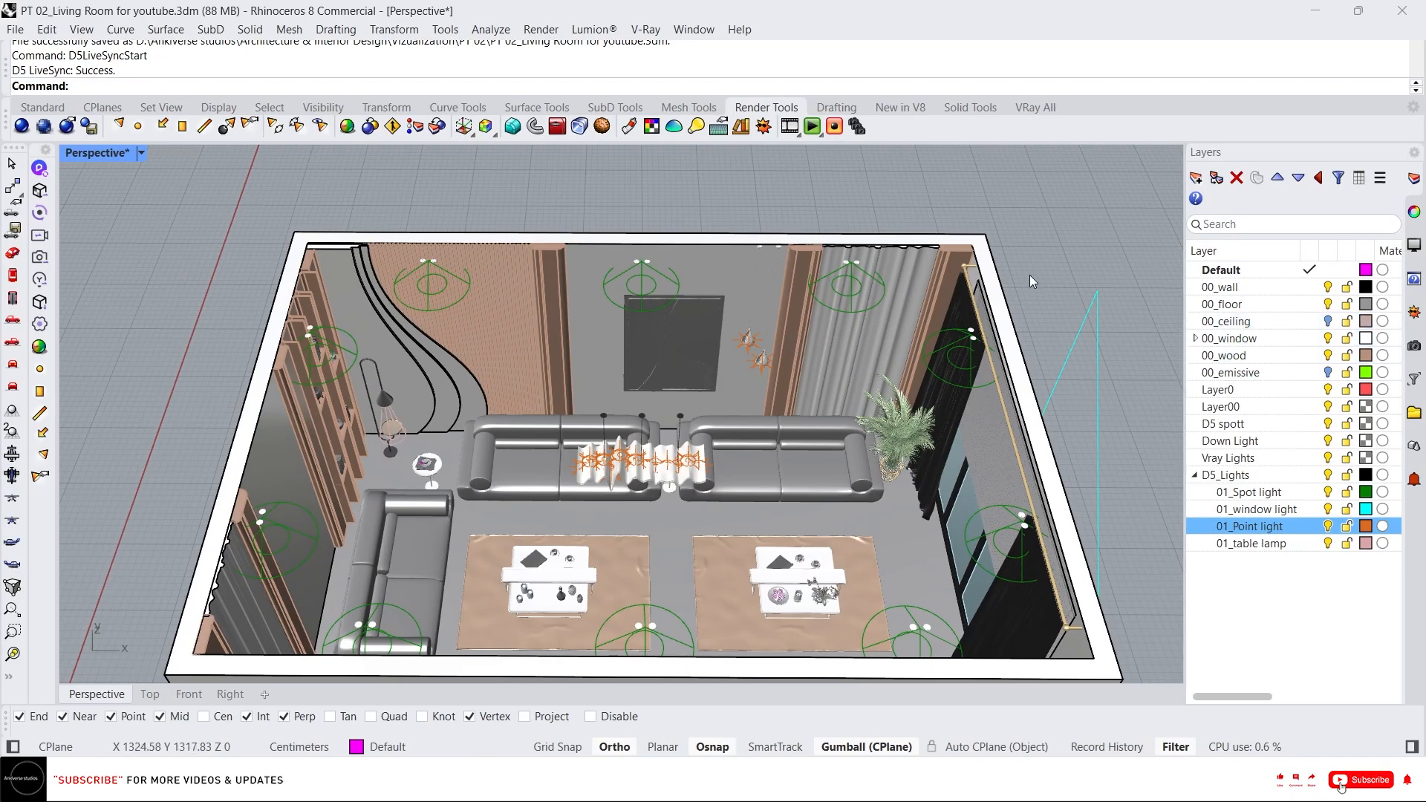
click(1327, 321)
click(1328, 372)
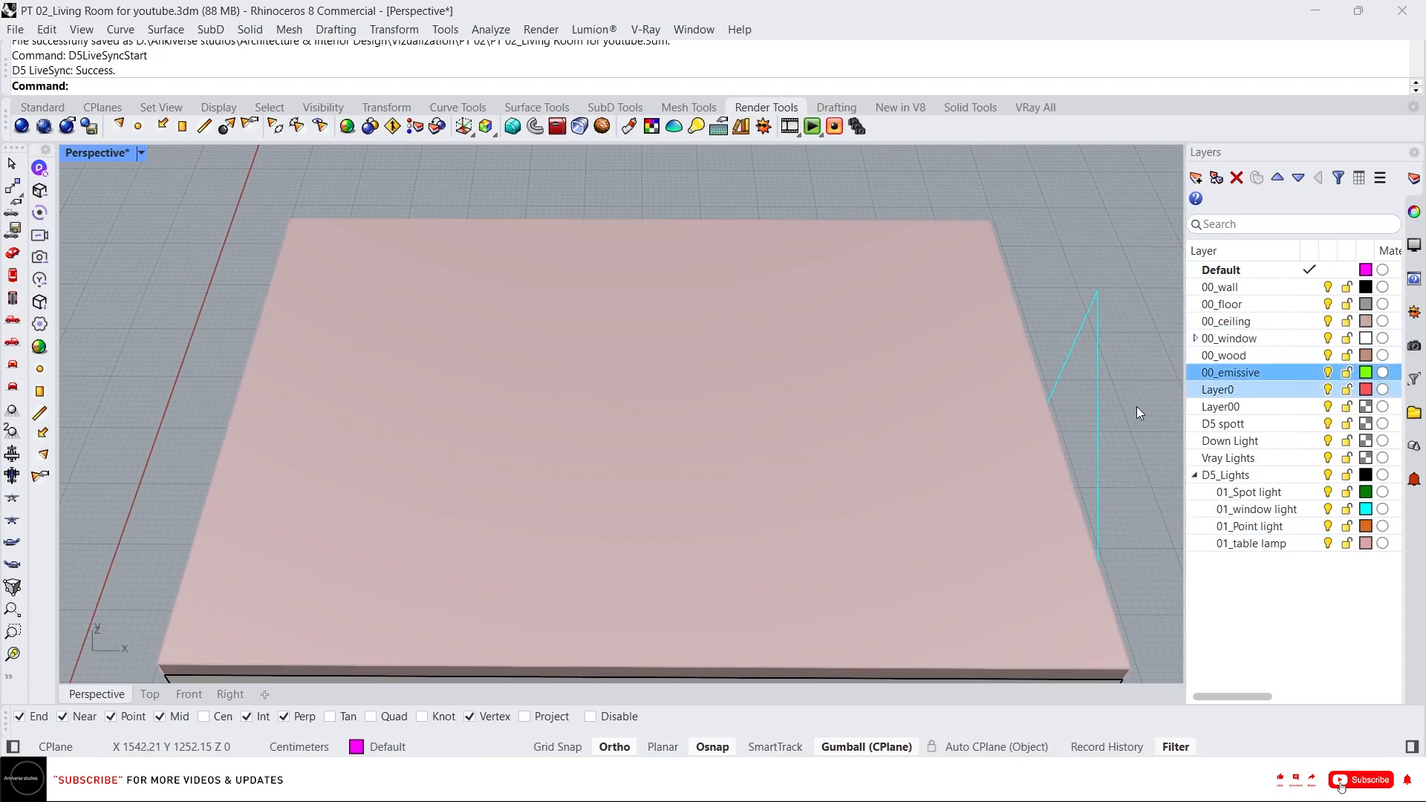
Run SynchronizeRenderColors on all layers so each layer gets a matching render material.
right_drag(812, 296, 853, 369)
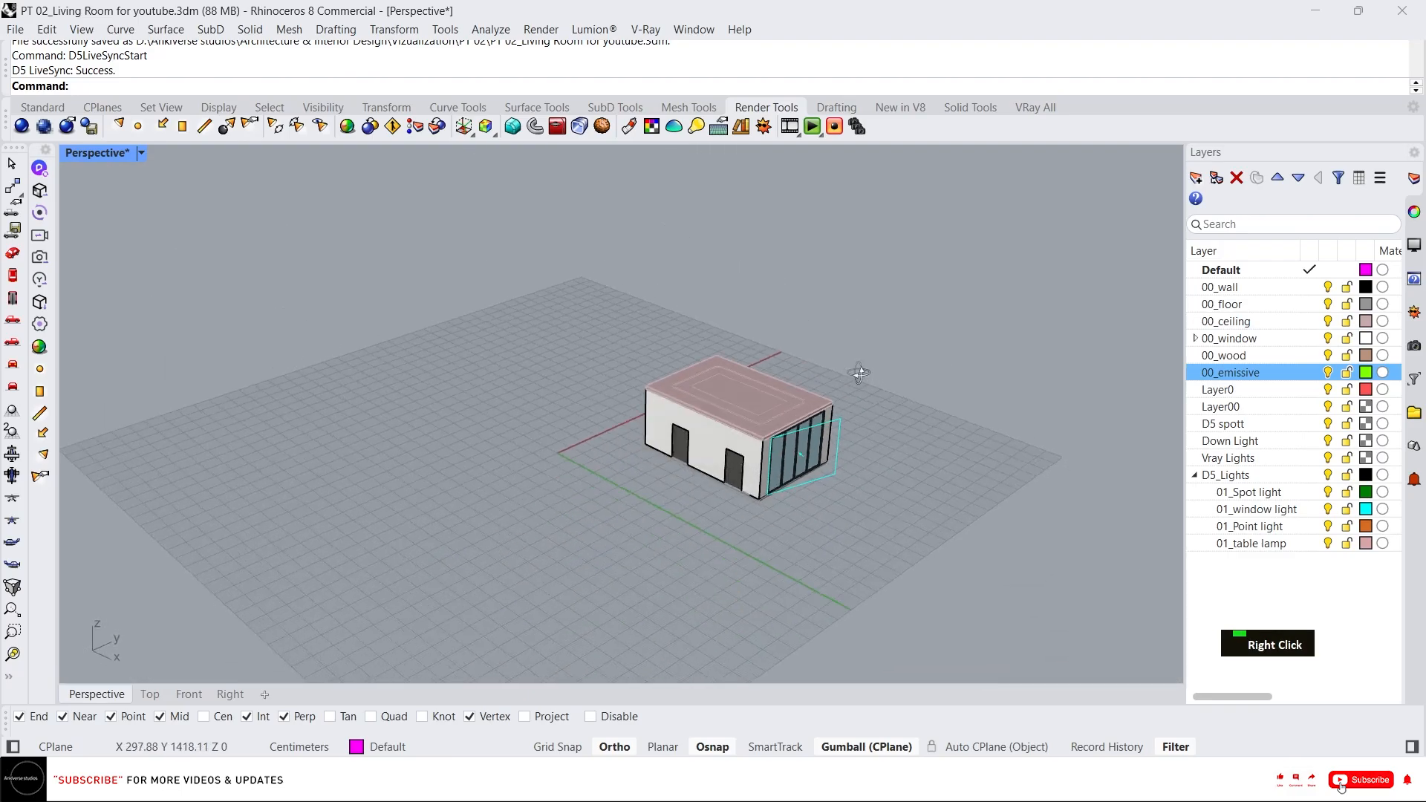
scroll(849, 489, up, 6)
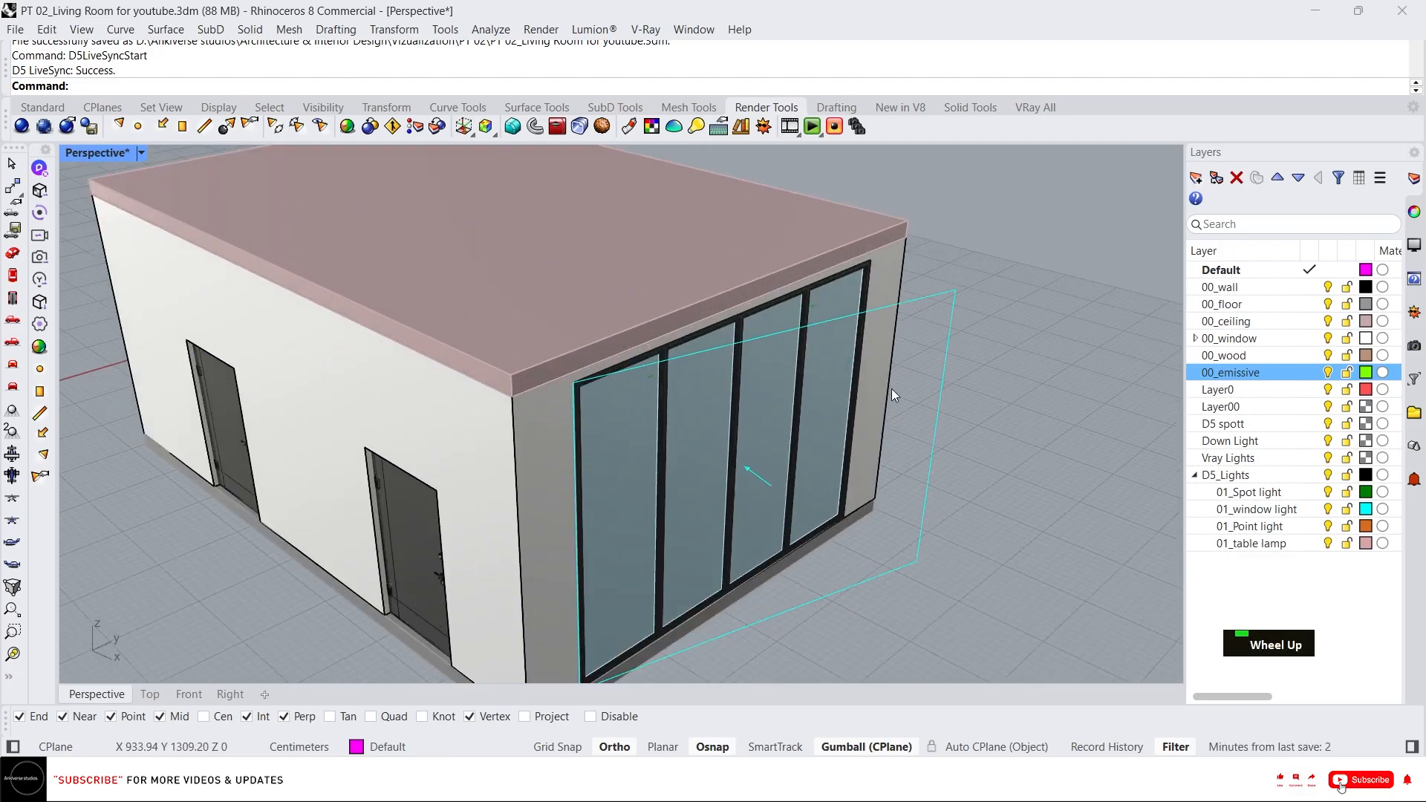
click(830, 430)
right_drag(830, 430, 901, 435)
scroll(902, 436, down, 6)
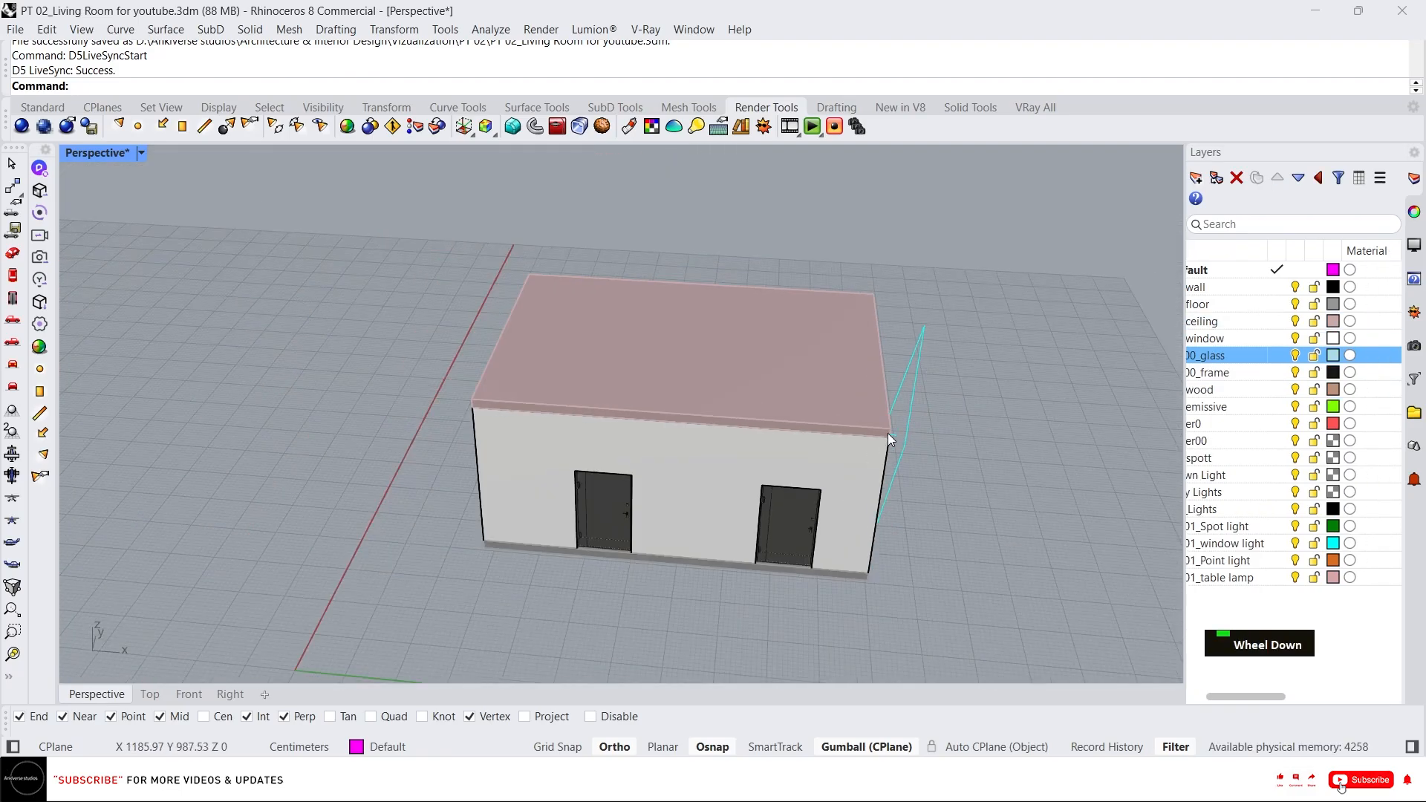
text(syn)
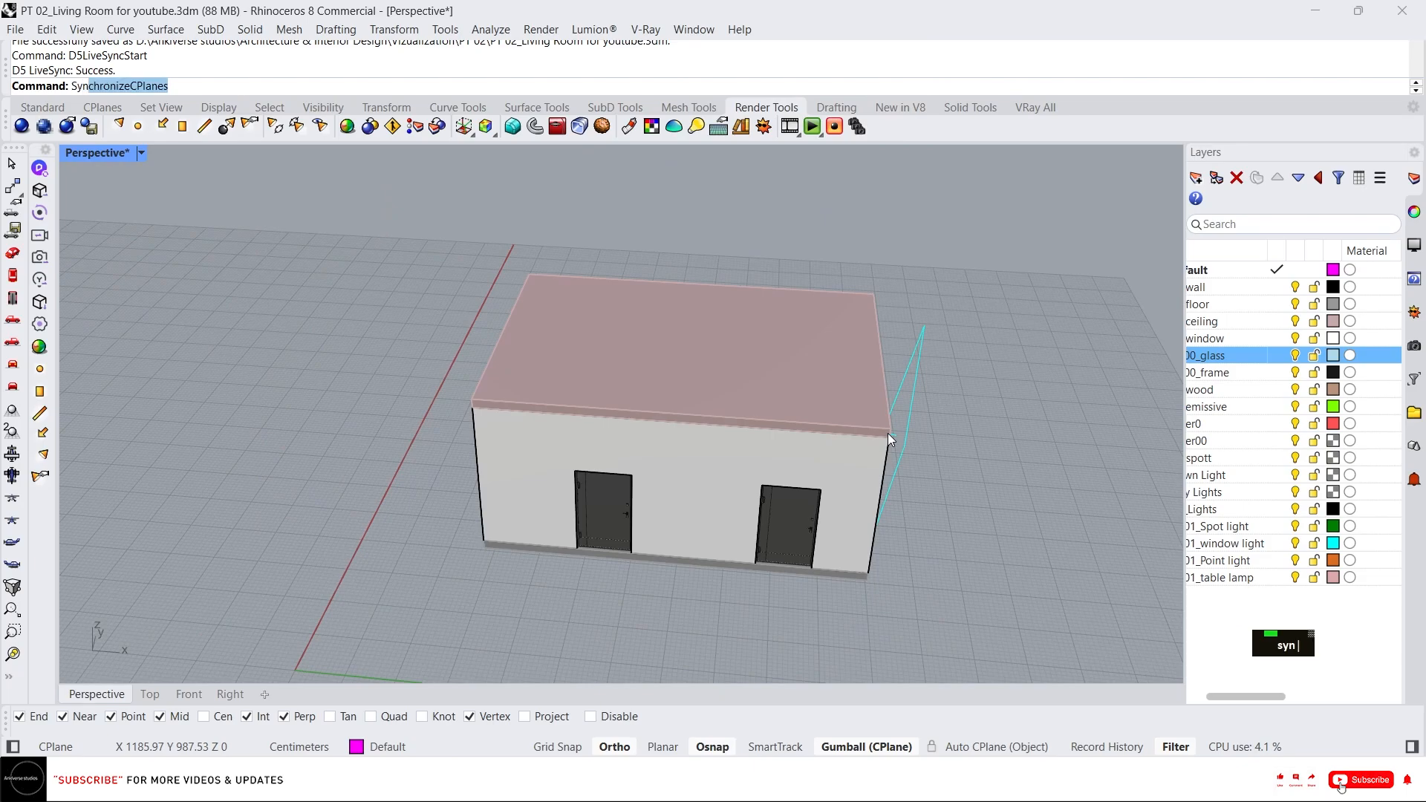
click(136, 118)
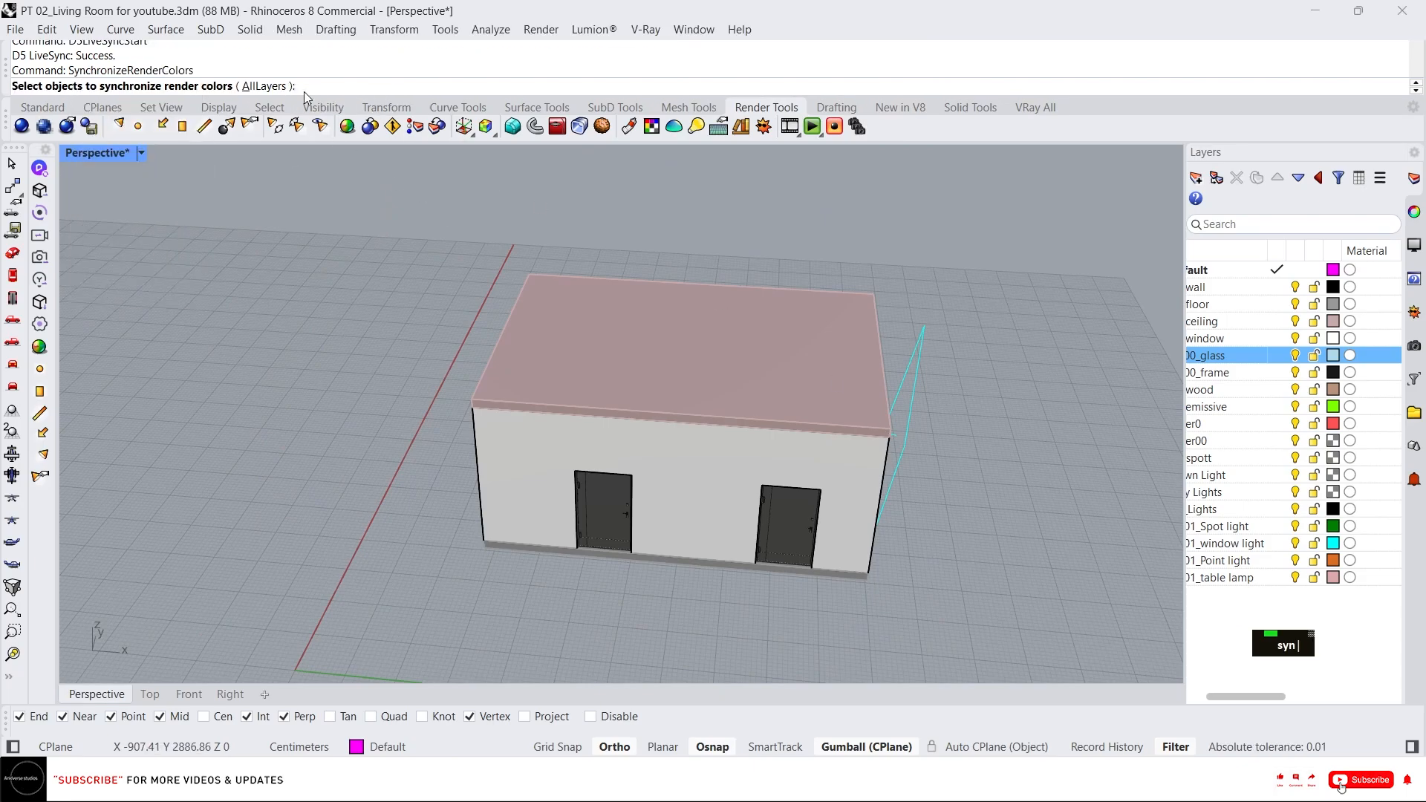
click(271, 86)
click(1350, 286)
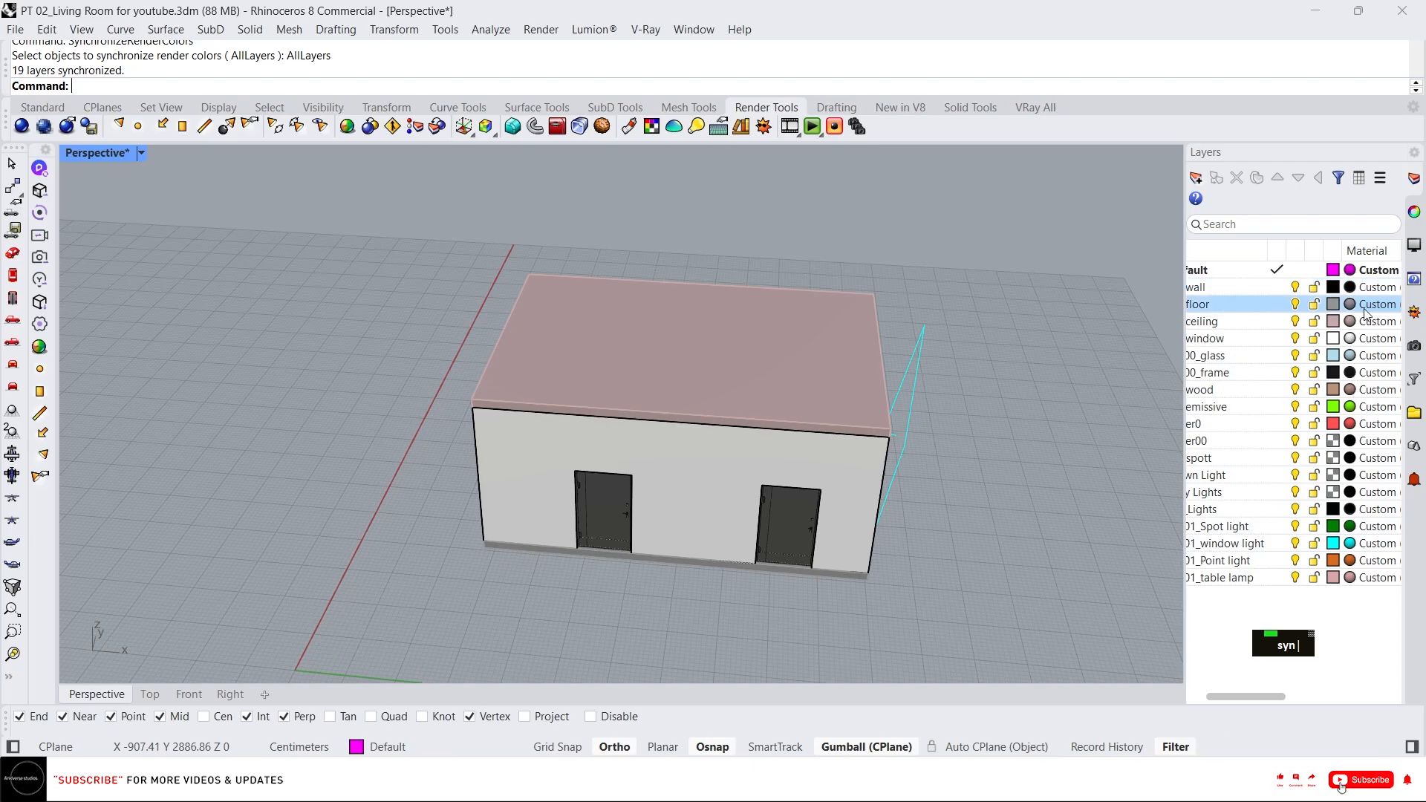
Start D5 LiveSync, sync the light types and parameters, stop LiveSync and switch back to D5.
click(1345, 272)
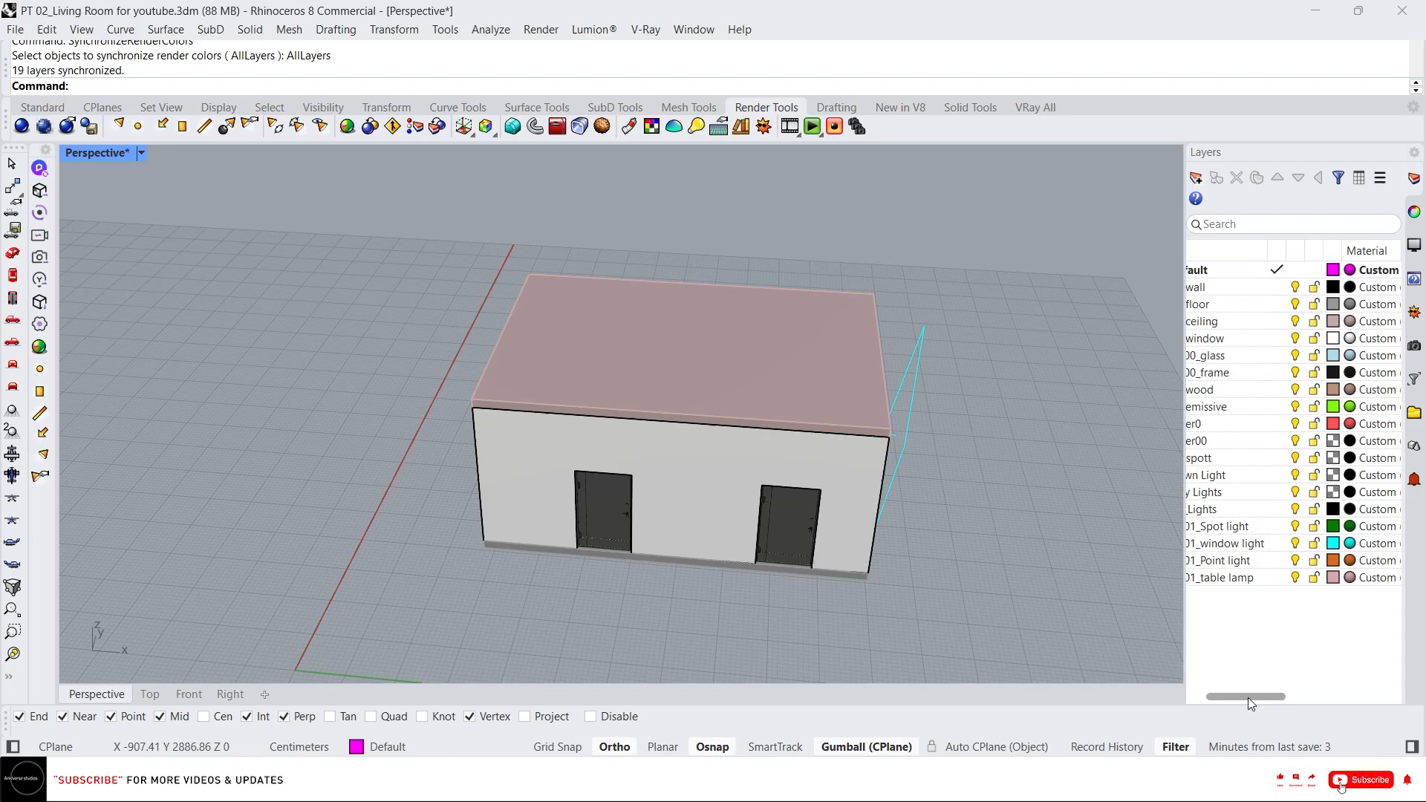
drag(1247, 697, 1233, 697)
scroll(770, 446, up, 5)
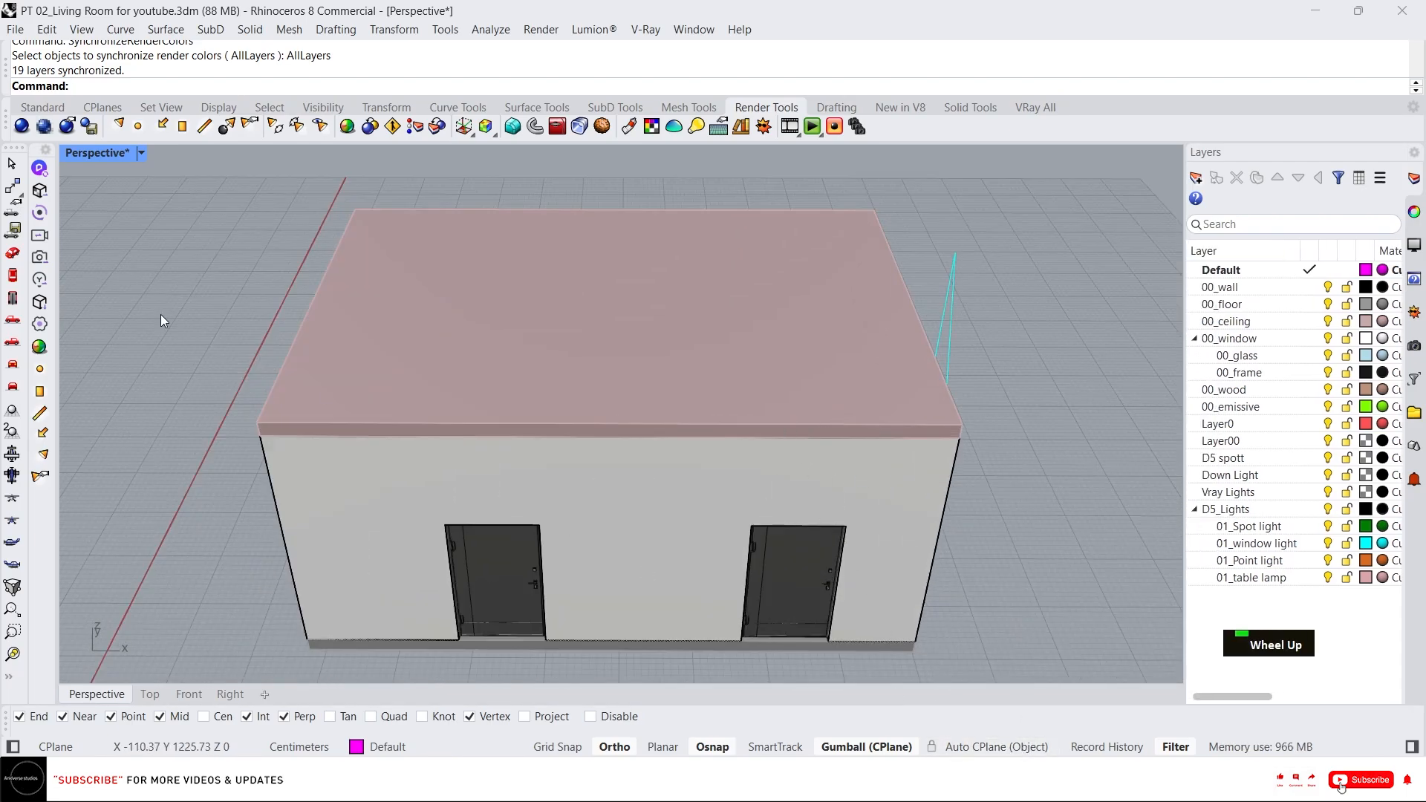
click(41, 213)
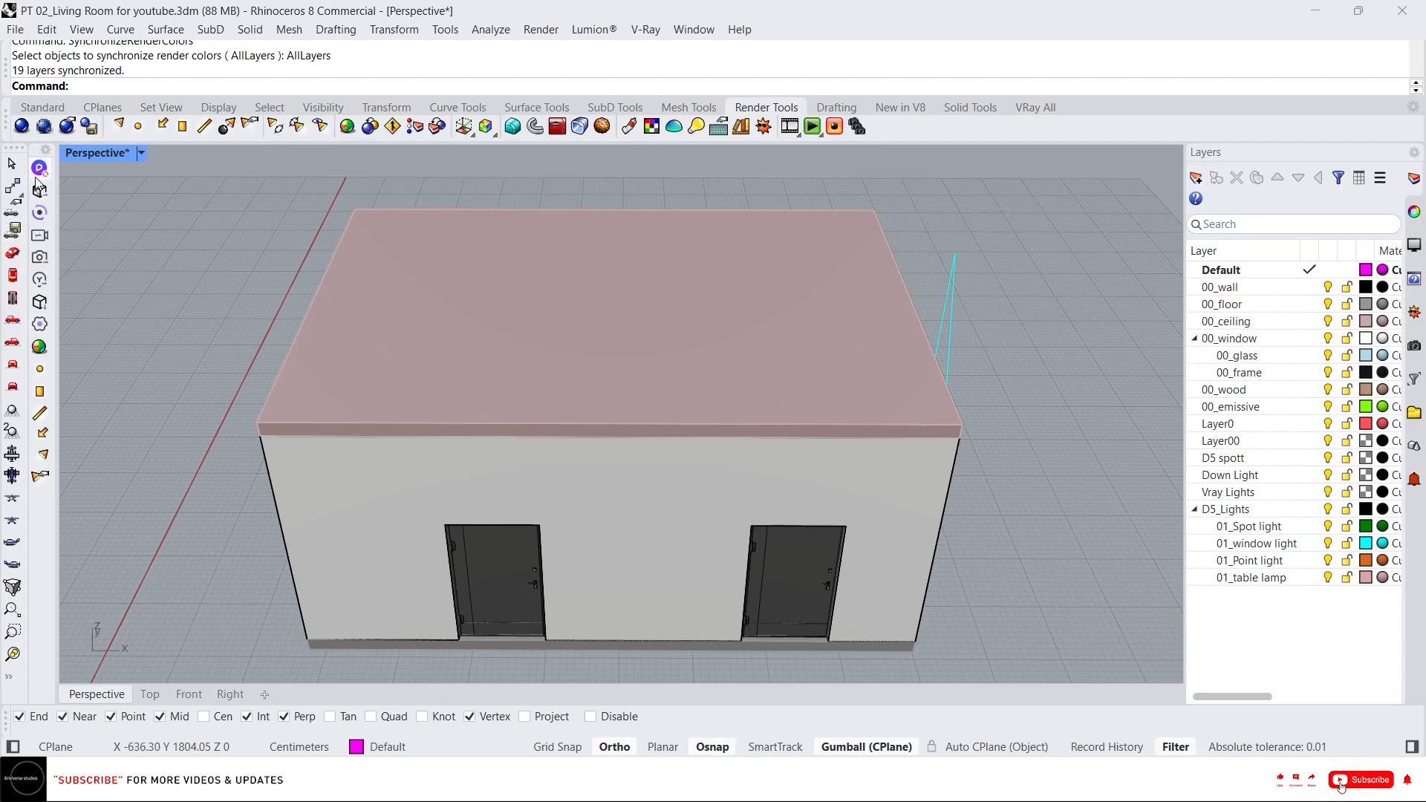
click(40, 283)
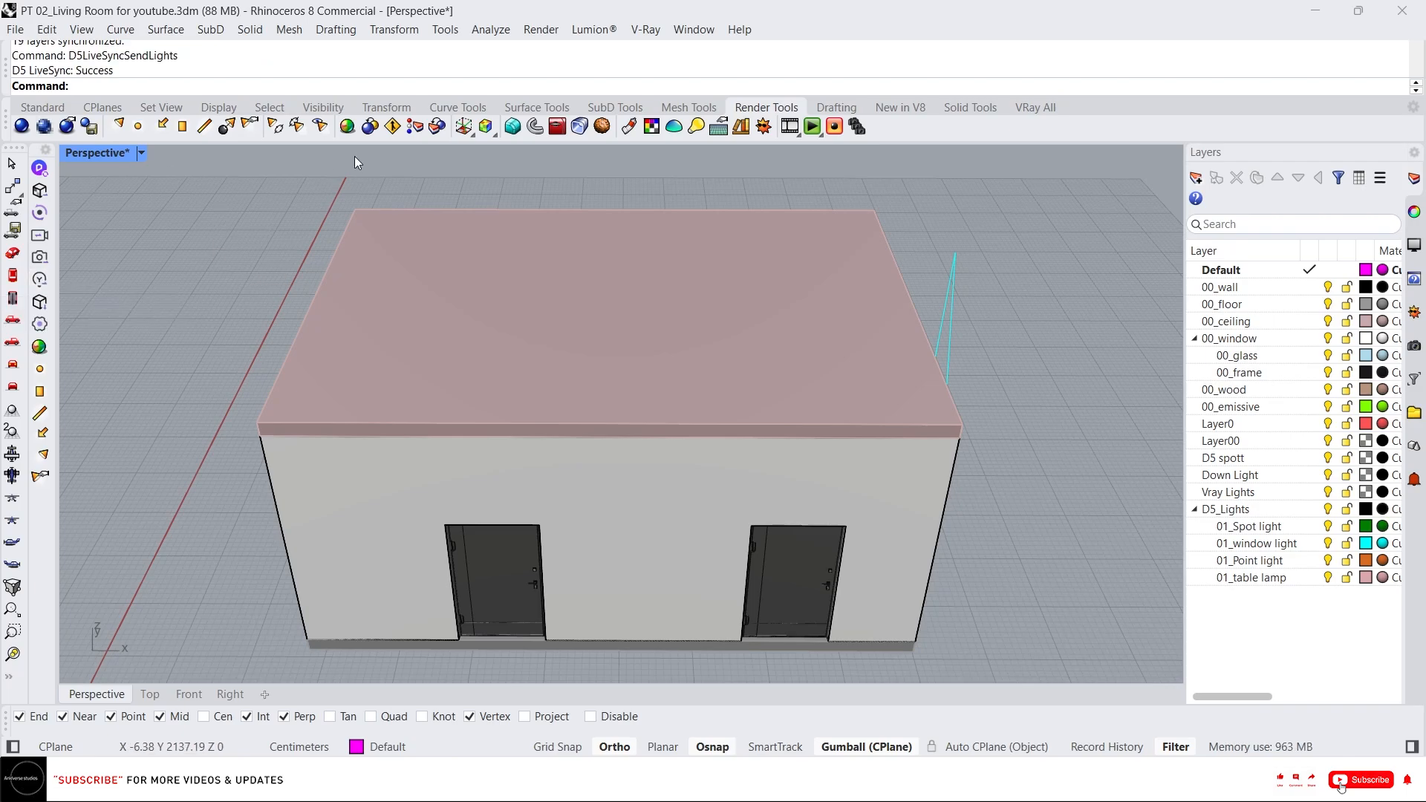
right_click(40, 214)
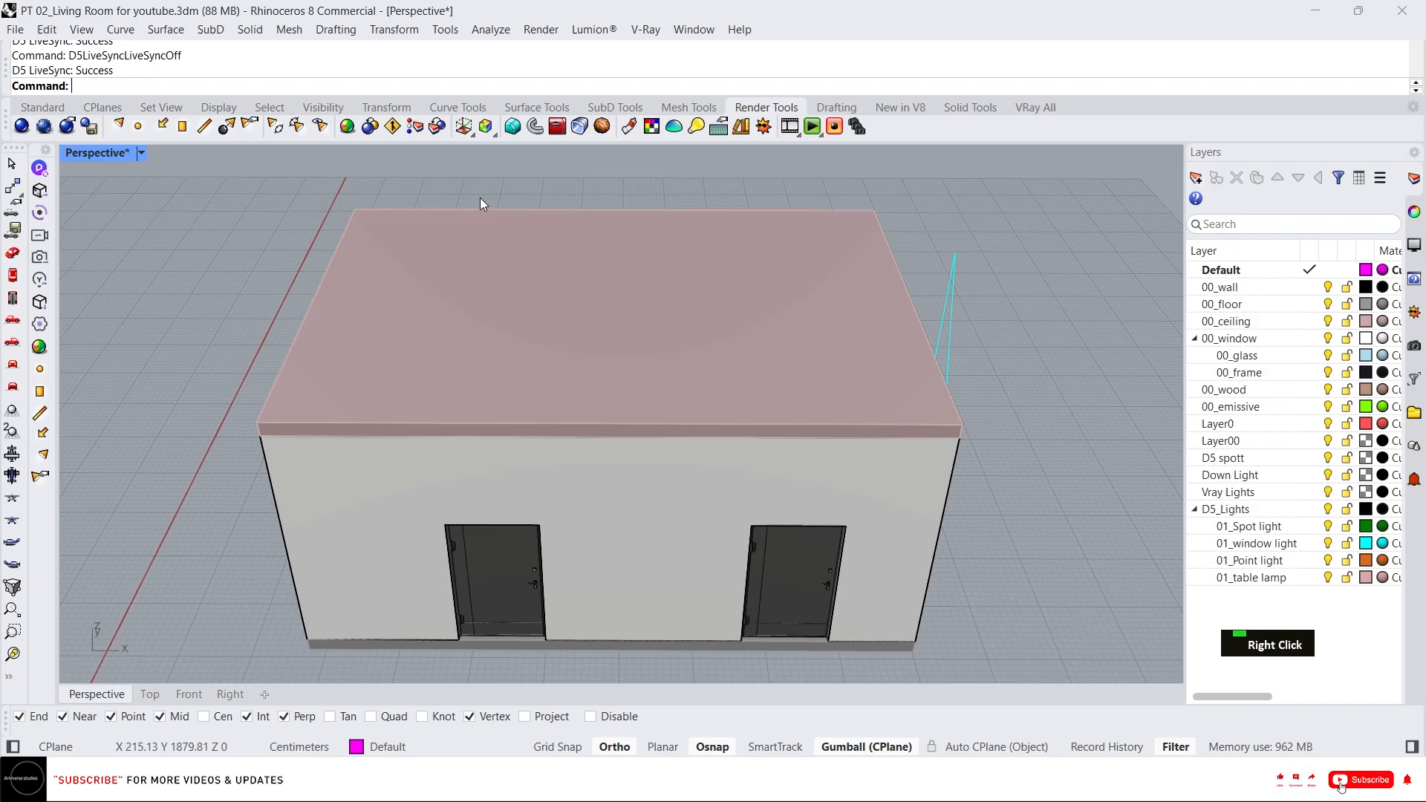
click(1320, 15)
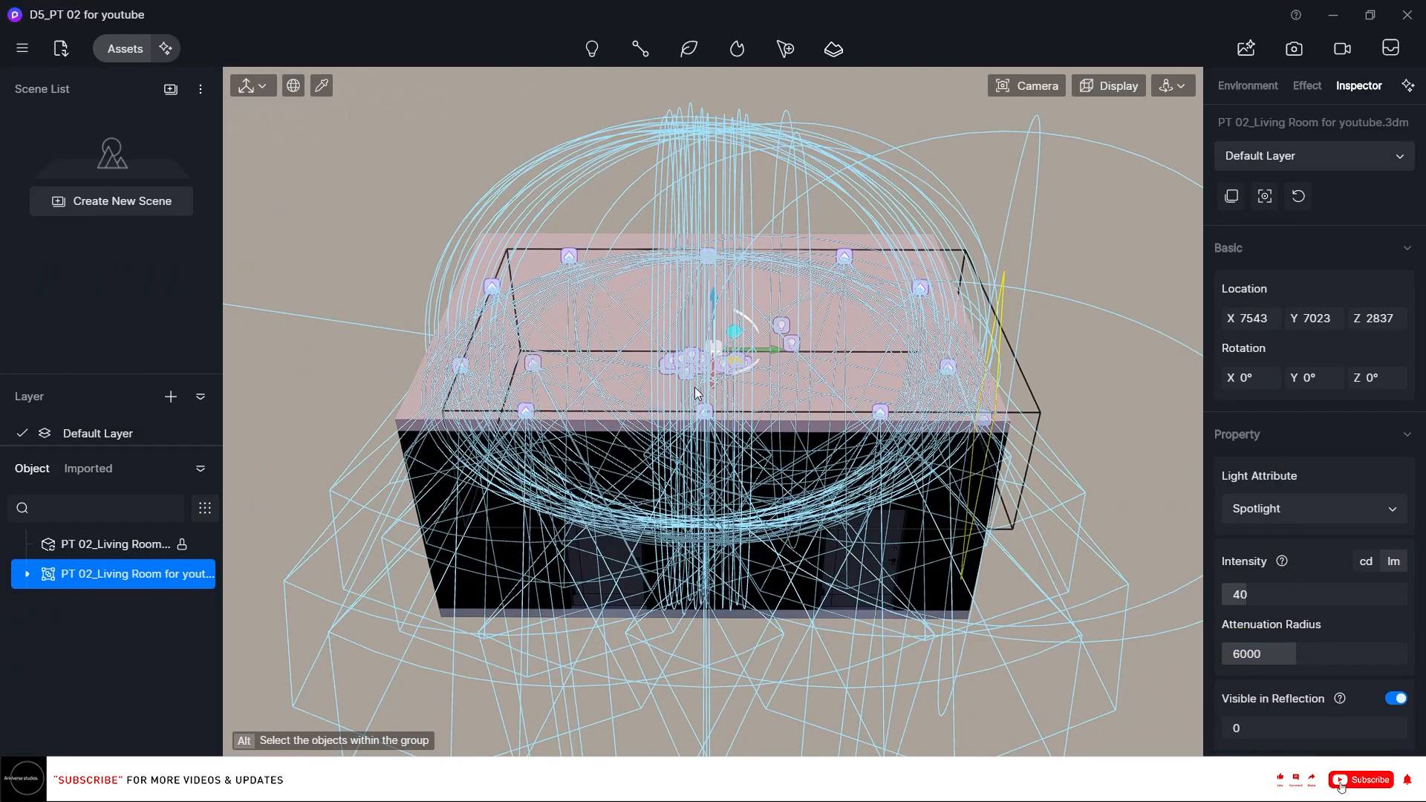
Hide the newly synced PT 02_Living Room model in the D5 object list.
click(349, 240)
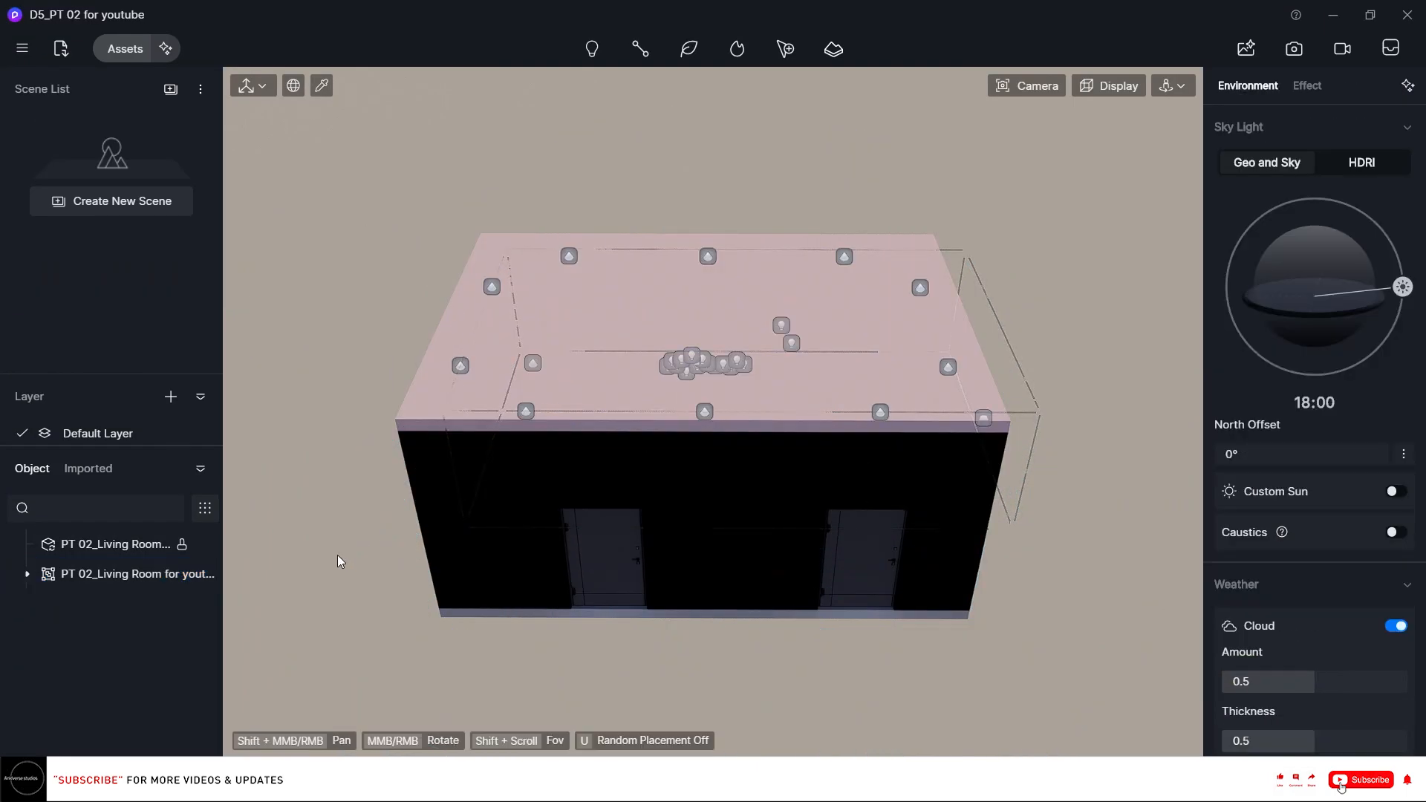
right_drag(796, 503, 421, 562)
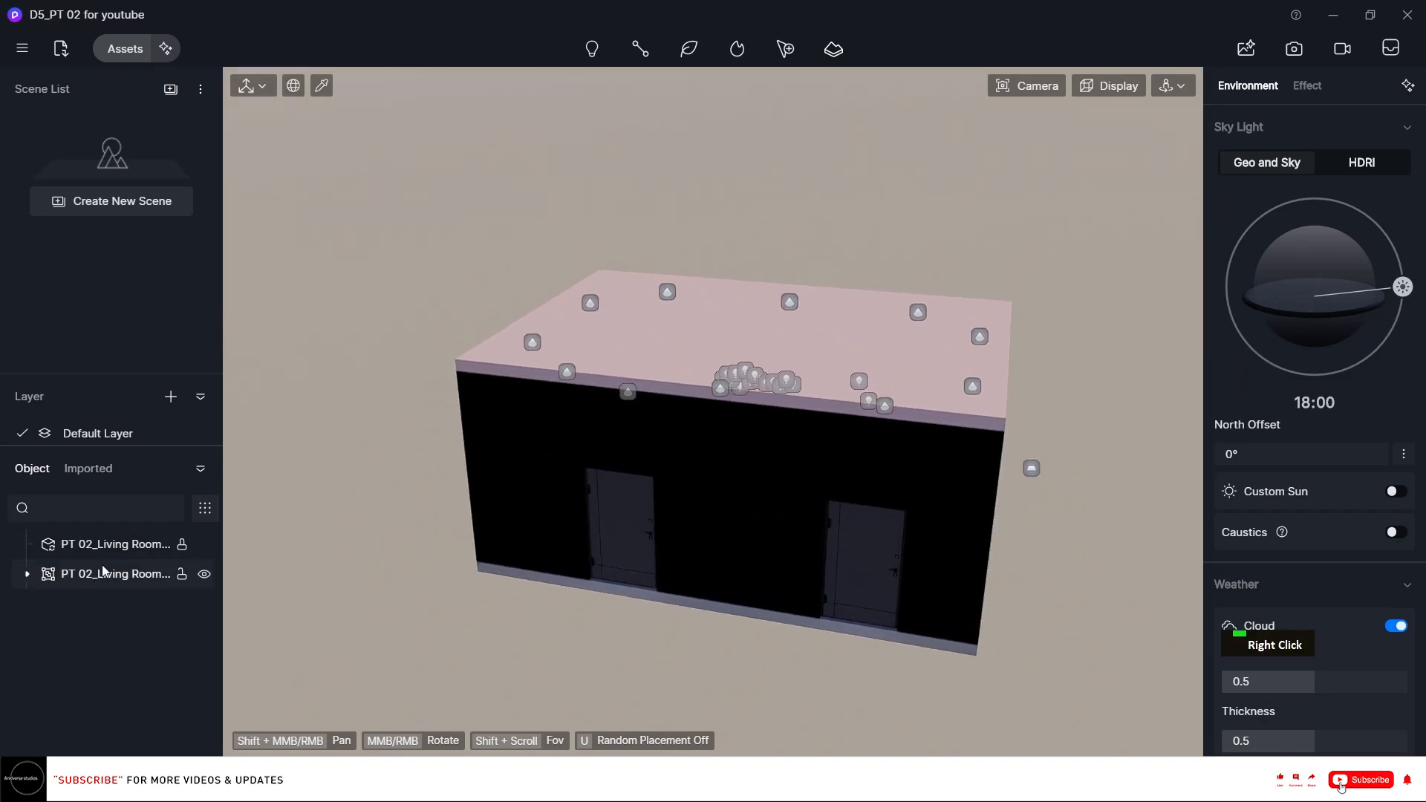
click(203, 574)
scroll(1025, 530, up, 3)
scroll(1023, 534, up, 4)
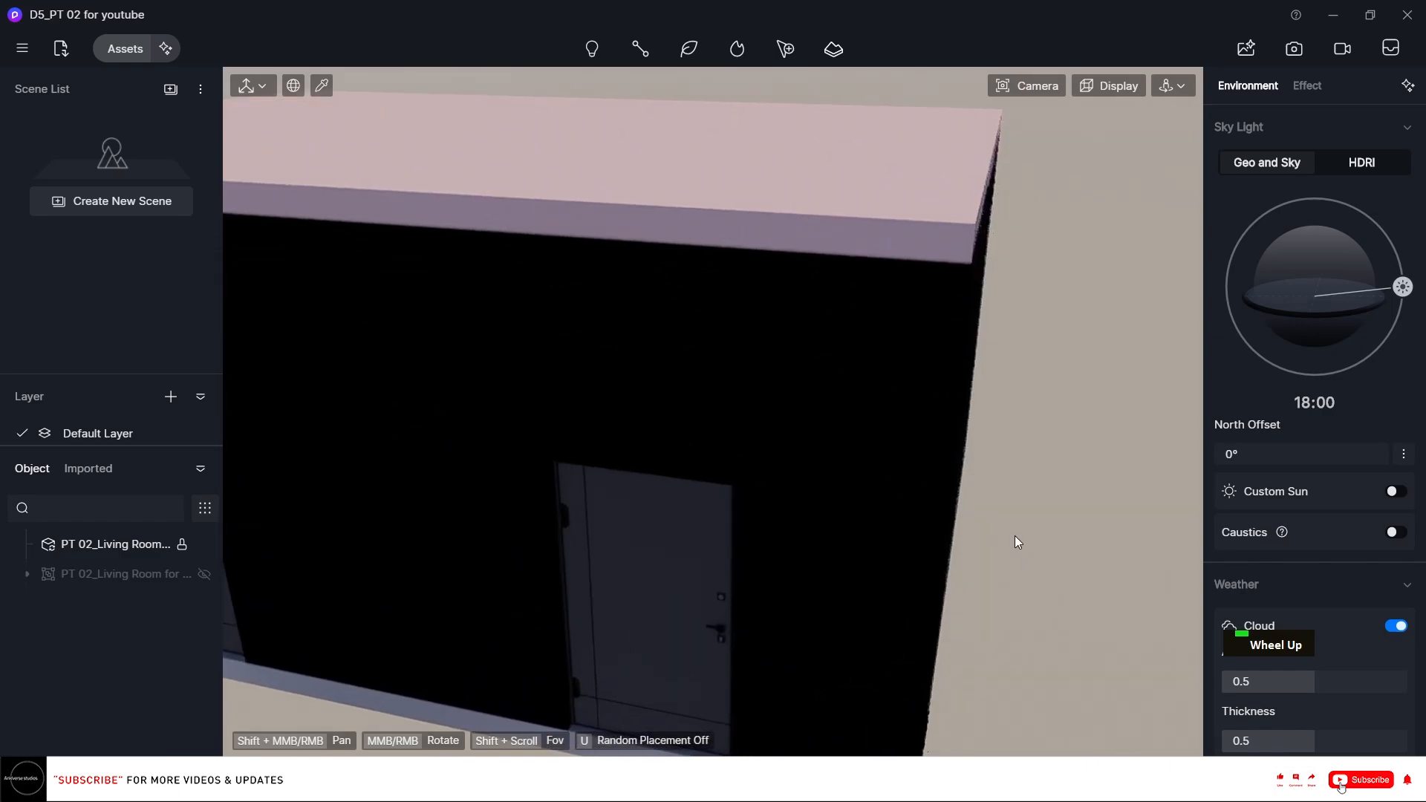
Switch viewport navigation to Fly mode and move around to the glazed side of the building.
double_click(1167, 88)
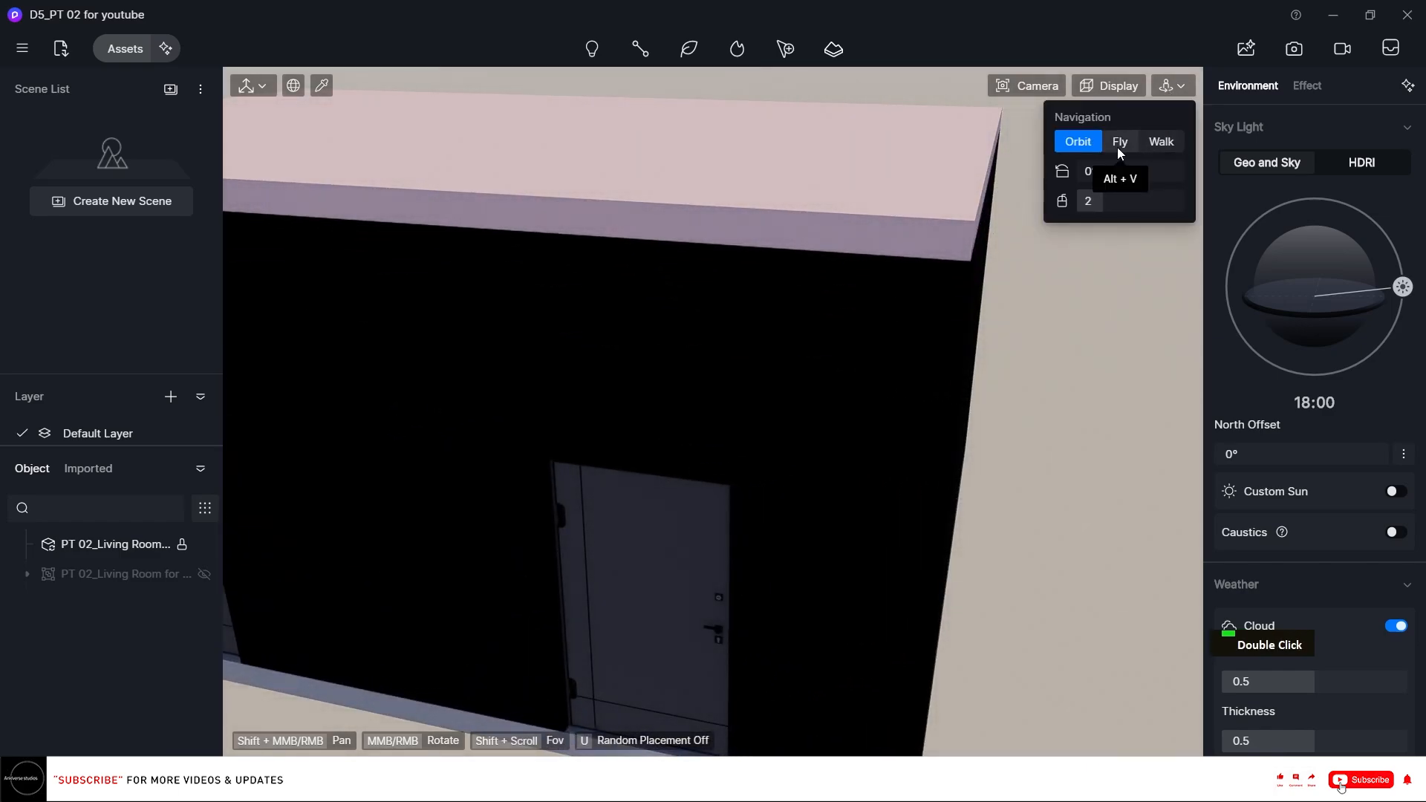
click(1117, 147)
scroll(742, 307, down, 1)
right_drag(742, 308, 685, 329)
scroll(684, 328, down, 8)
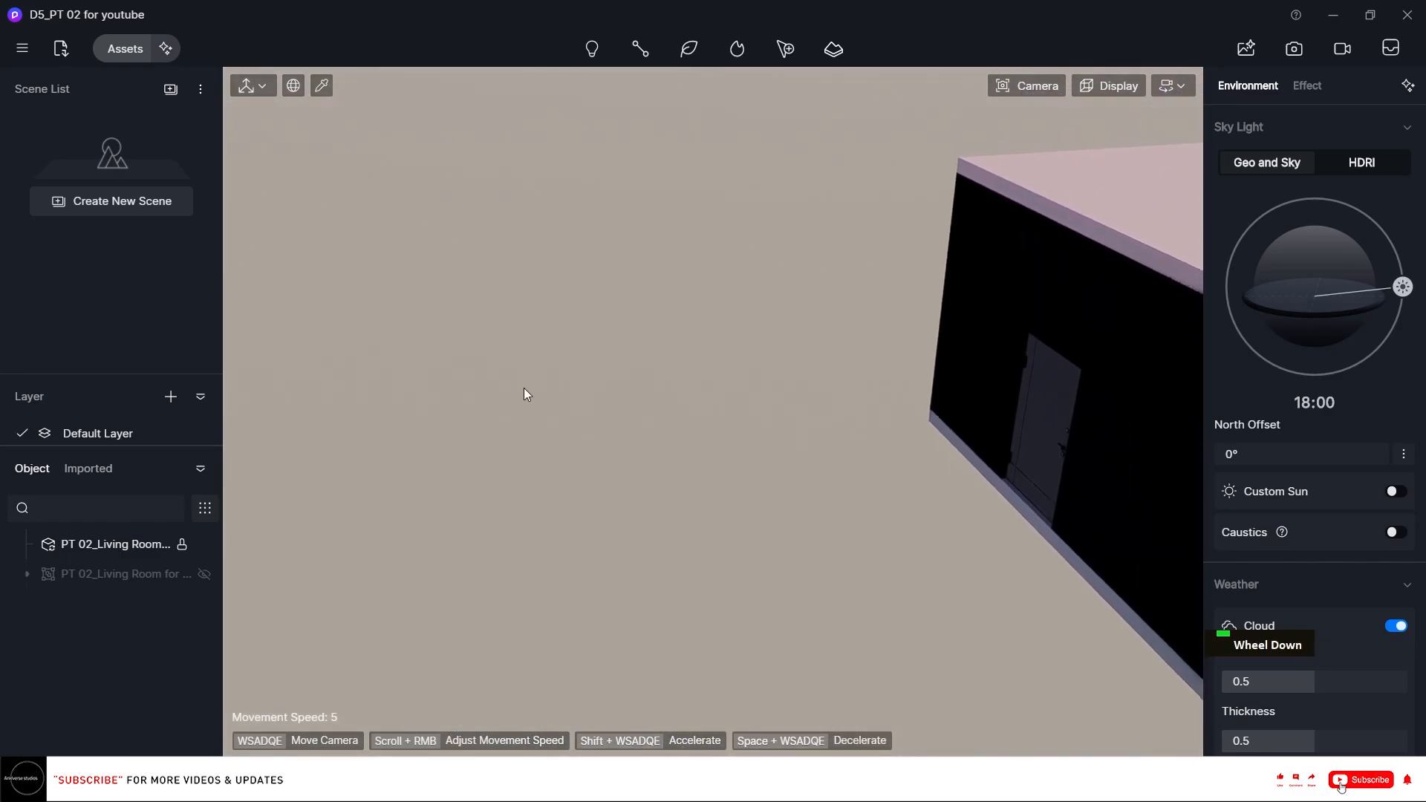
right_drag(544, 416, 934, 383)
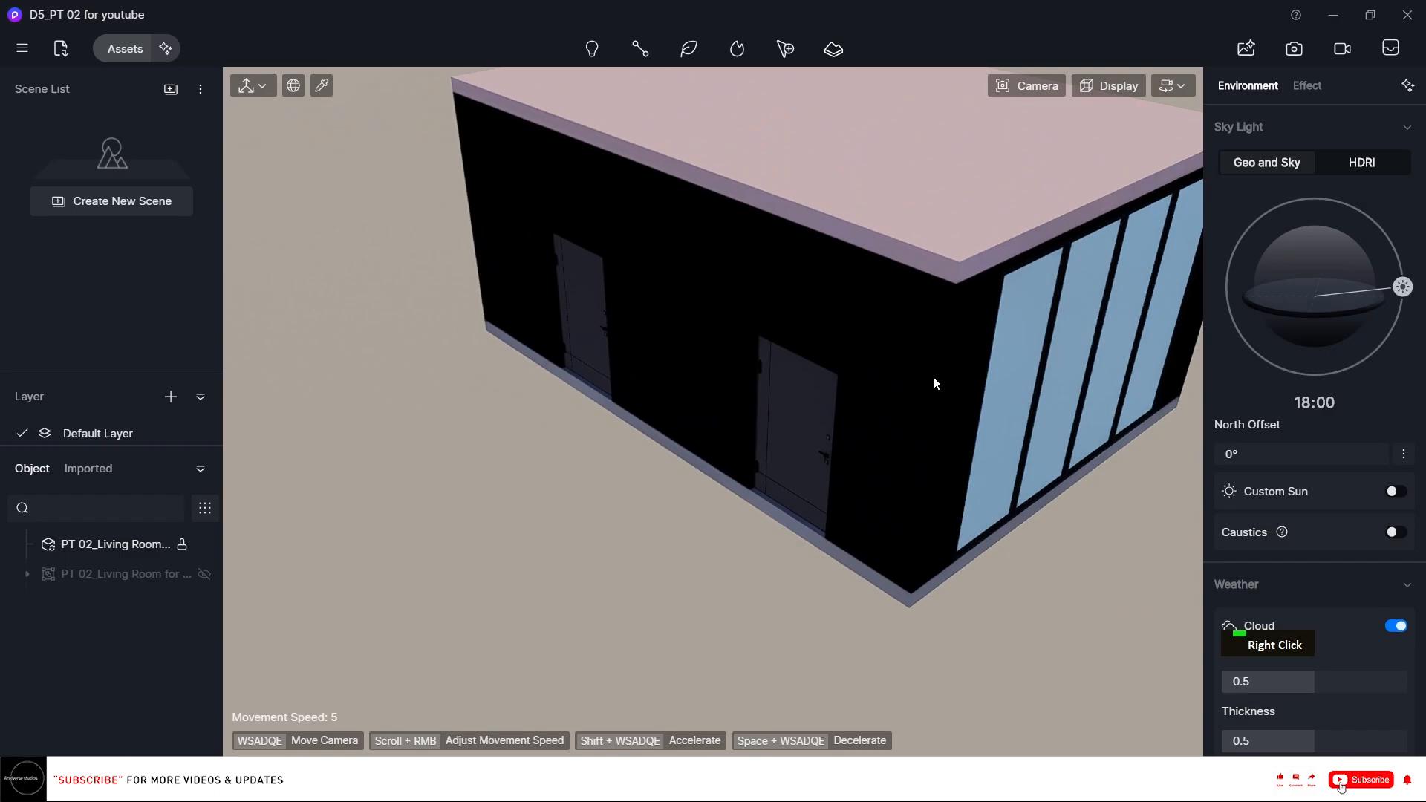
Pick the window glass material with the material picker and open the material asset library.
key(i)
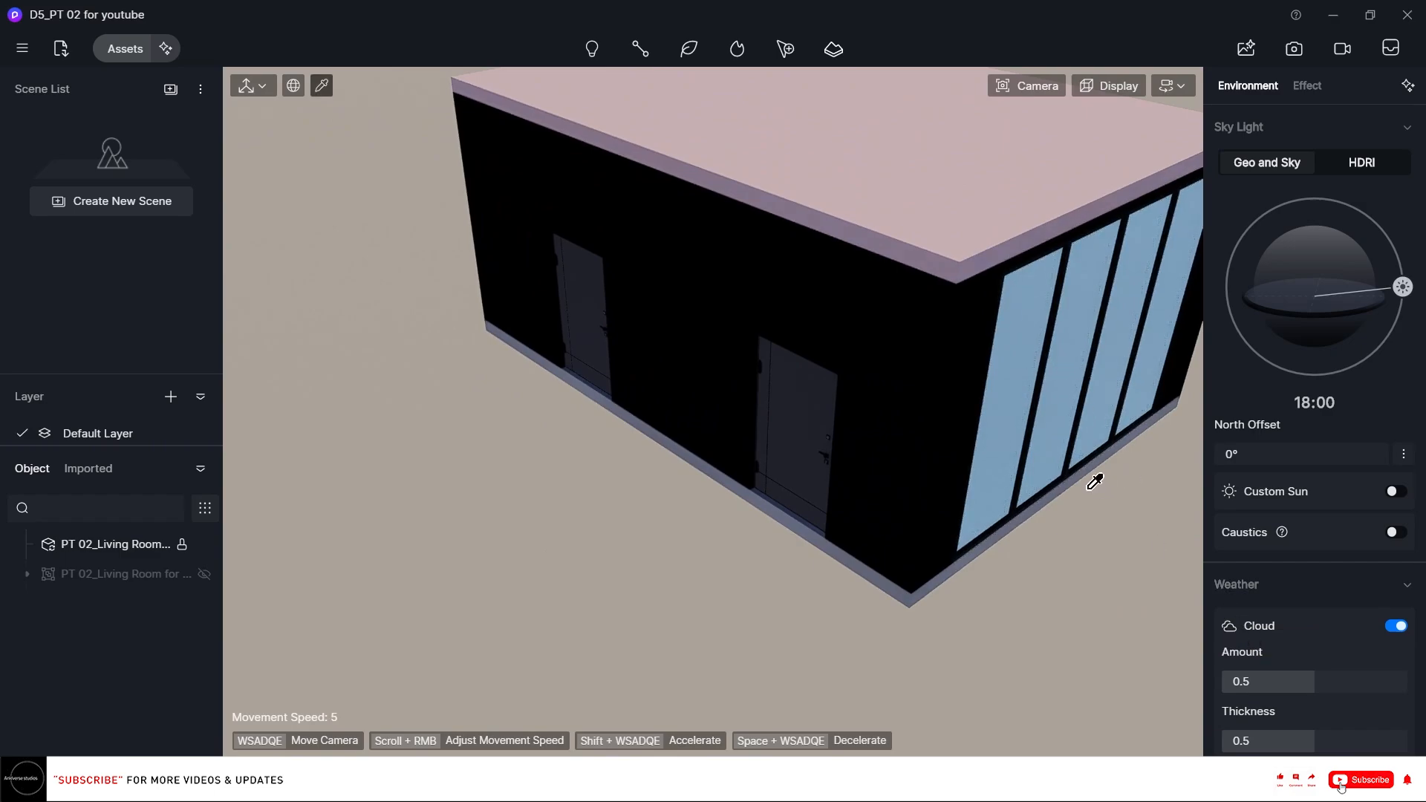
key(Escape)
key(Escape)
scroll(693, 450, down, 2)
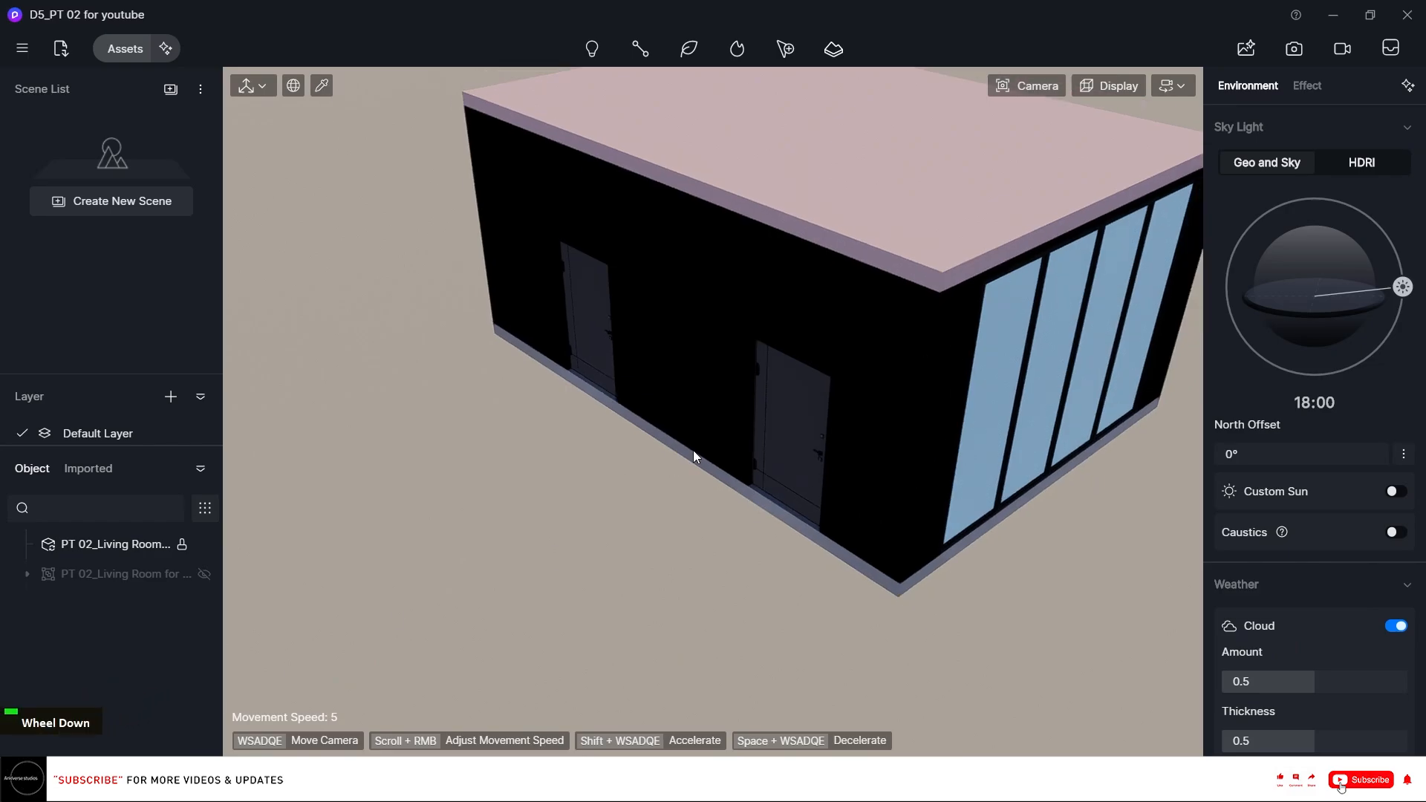
right_drag(693, 450, 644, 460)
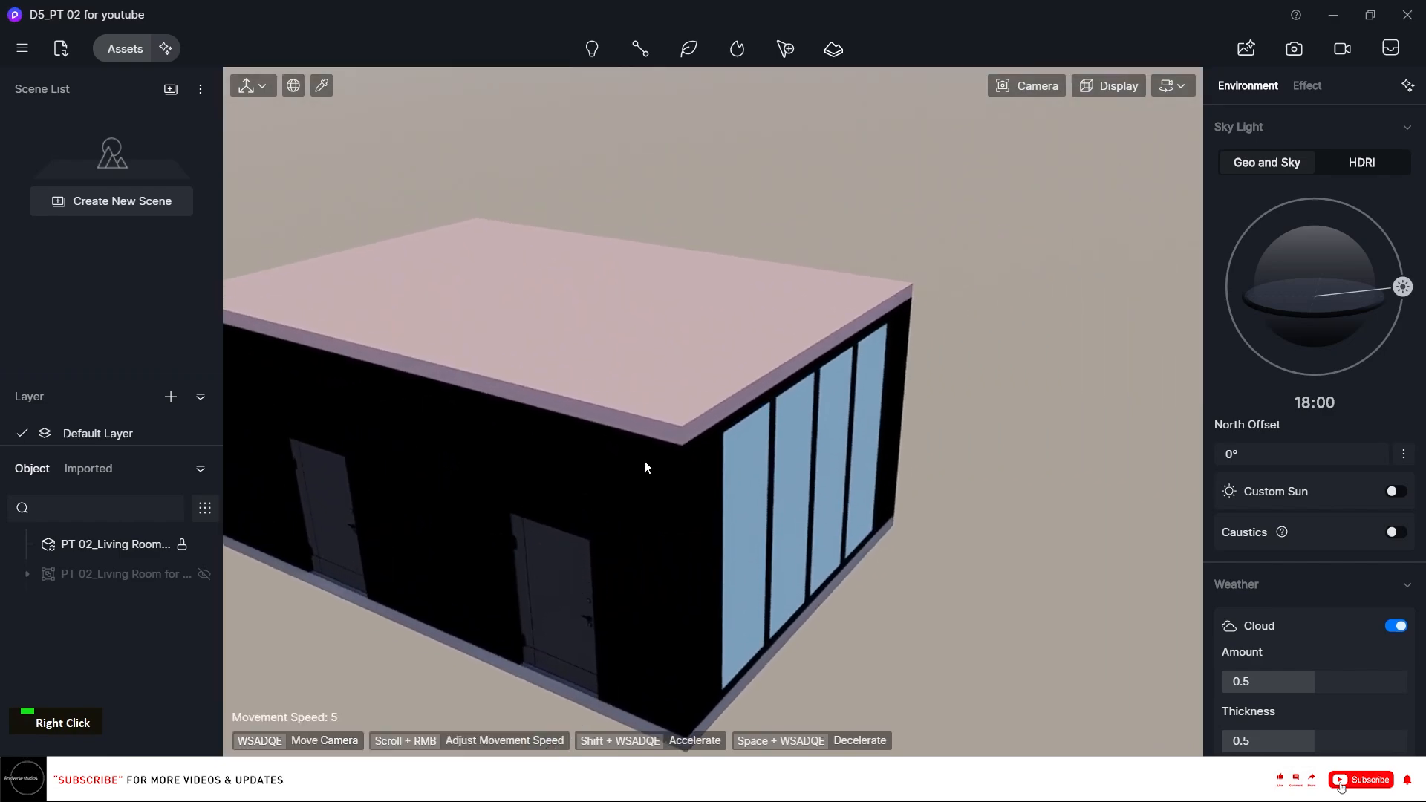
key(i)
click(765, 473)
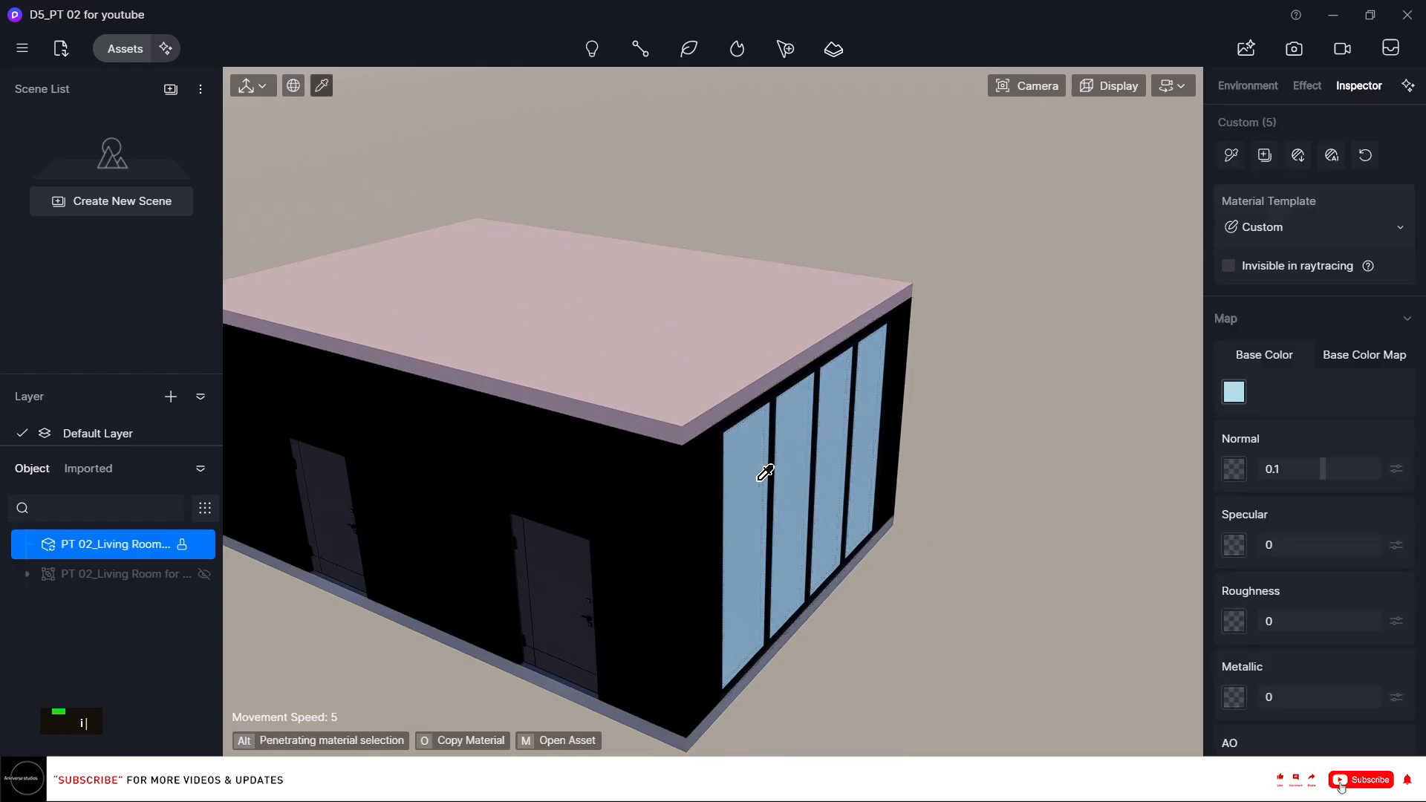
click(125, 50)
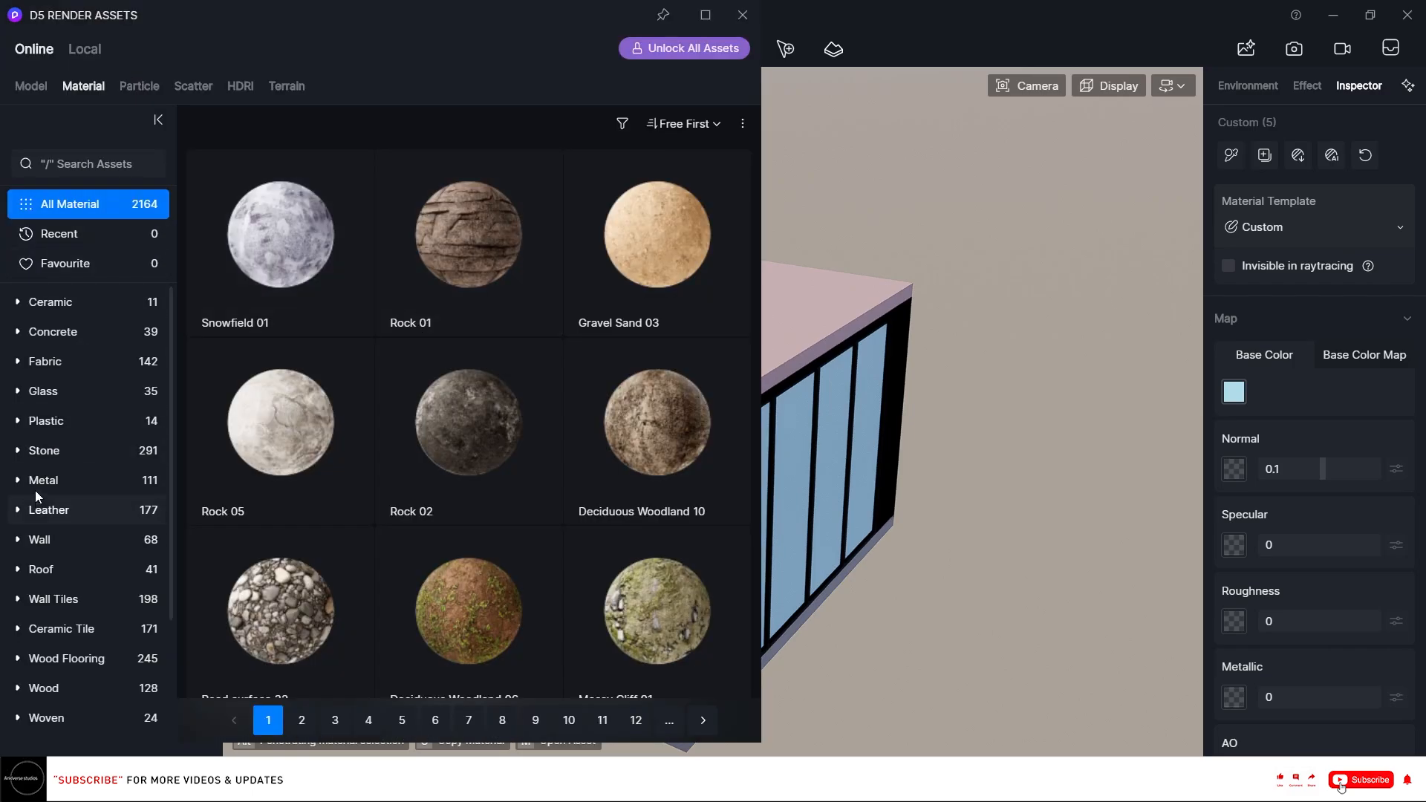
Apply the Normal Glass material from the Glass category to the window glass and close the asset library.
click(52, 386)
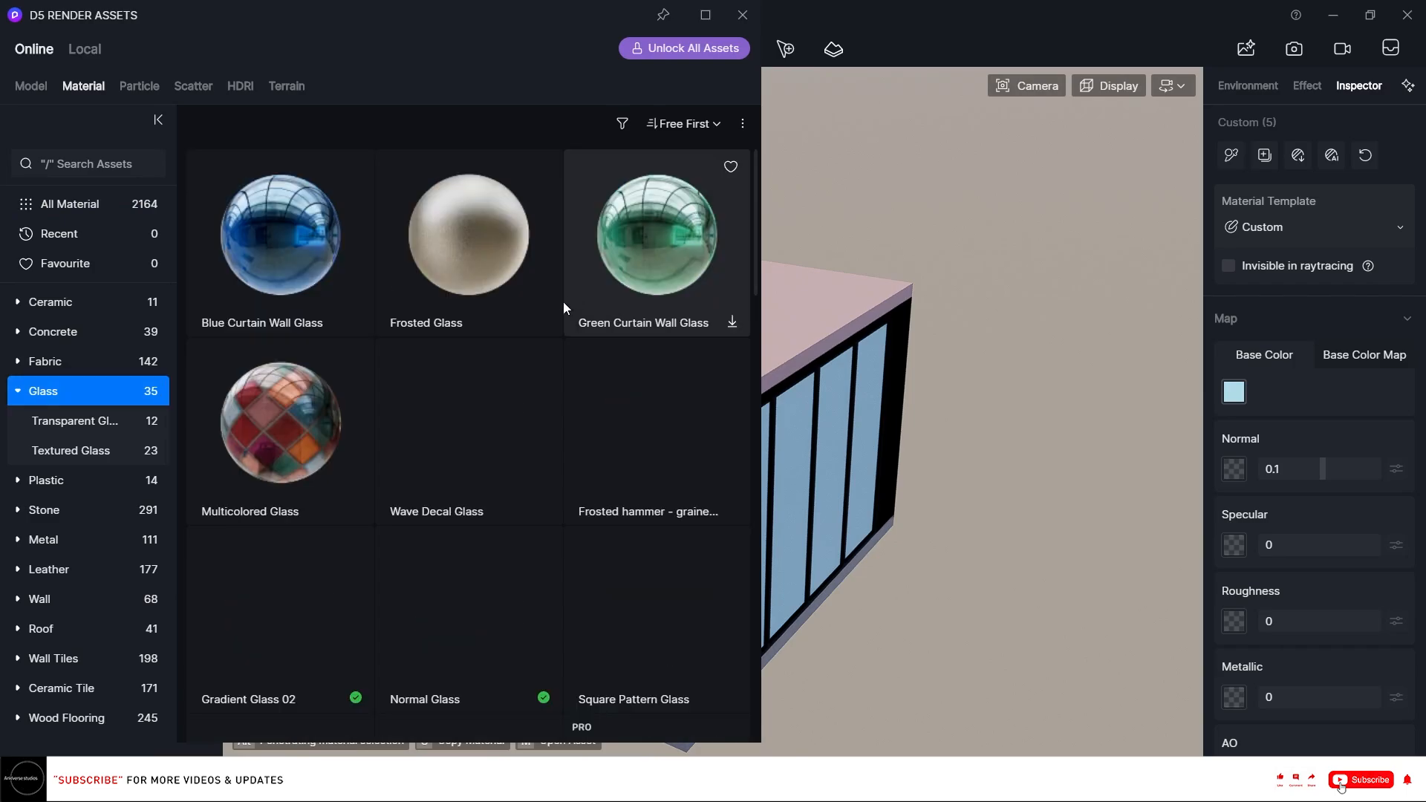
scroll(499, 338, down, 5)
scroll(475, 345, up, 3)
drag(460, 349, 802, 425)
click(742, 14)
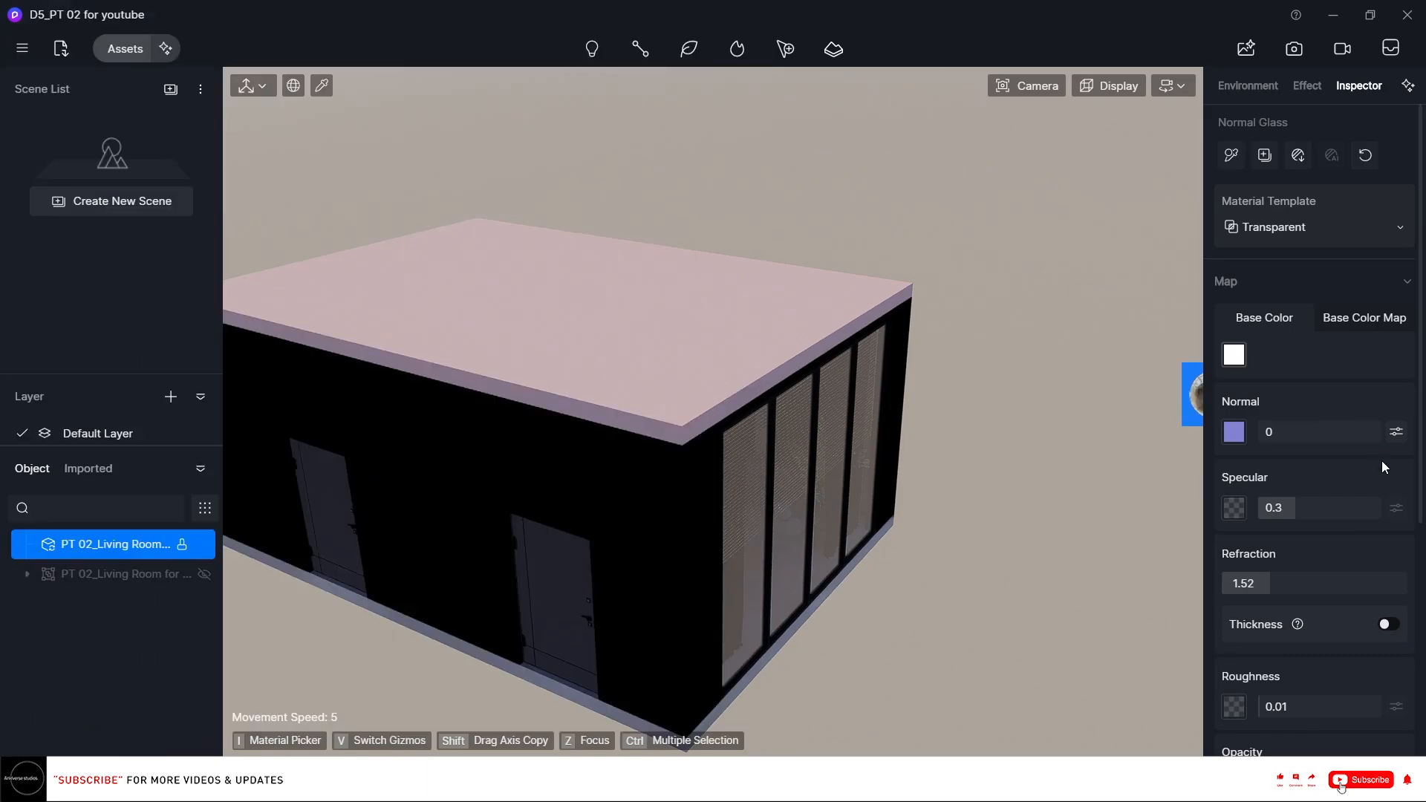
Enable Triplanar mapping for the window glass material.
scroll(1395, 476, down, 2)
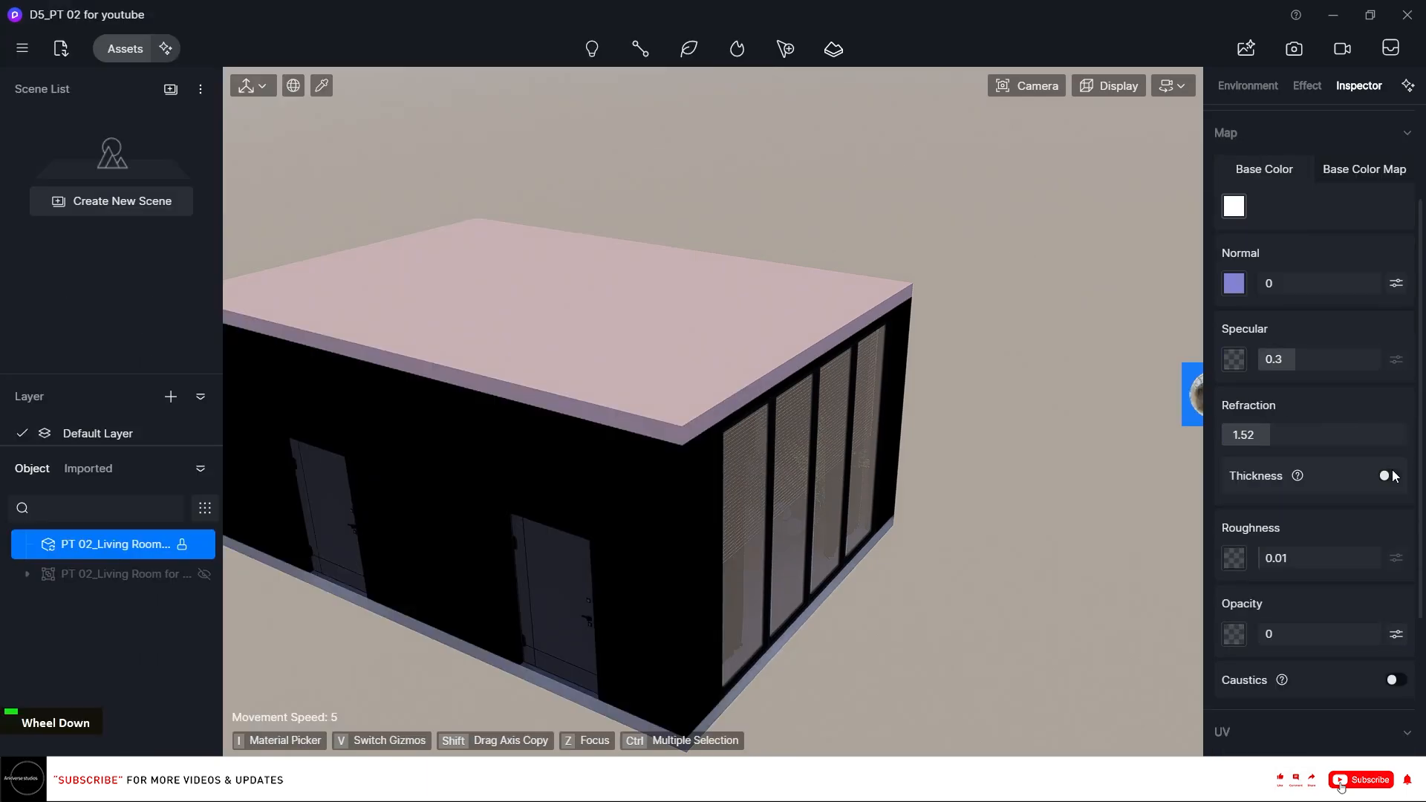
scroll(1393, 476, down, 3)
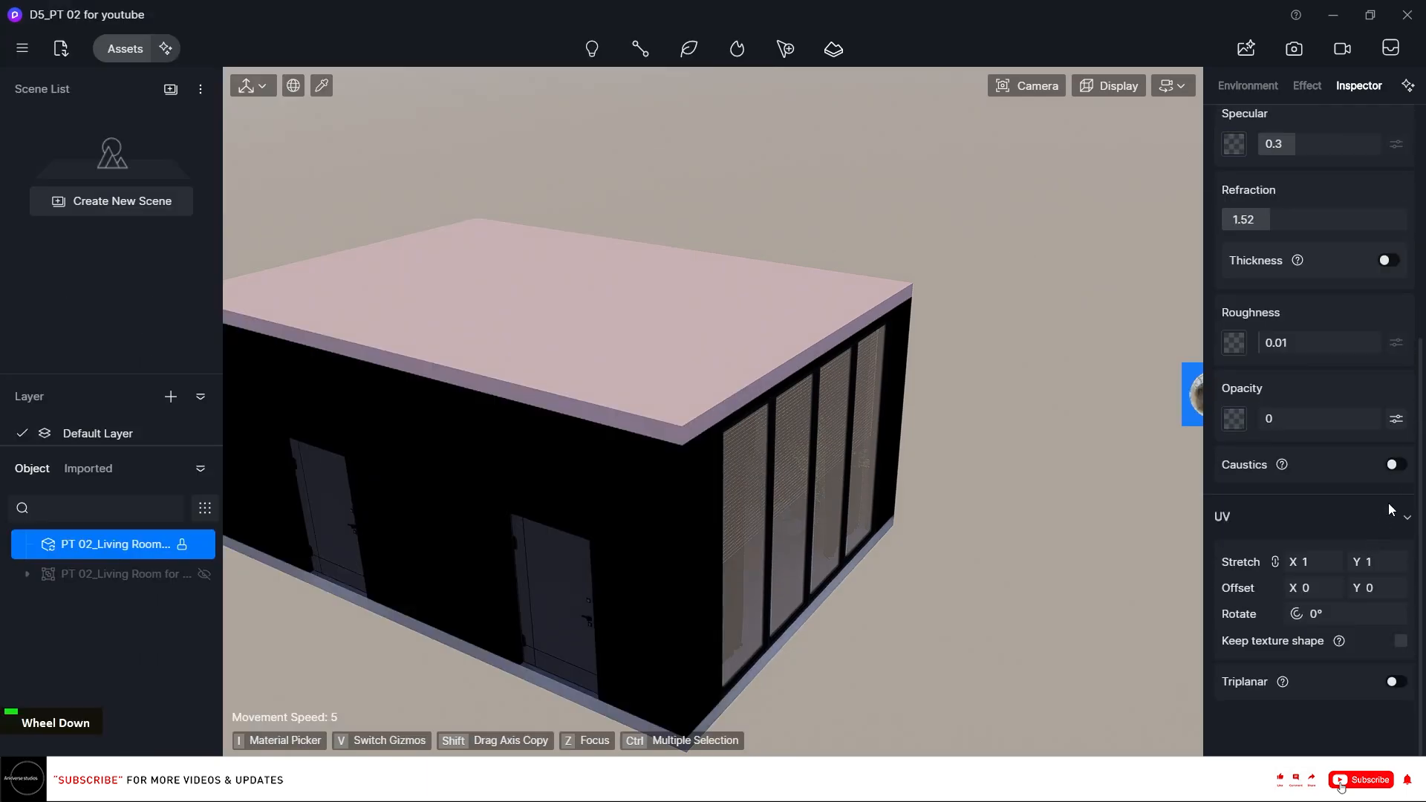
click(1395, 682)
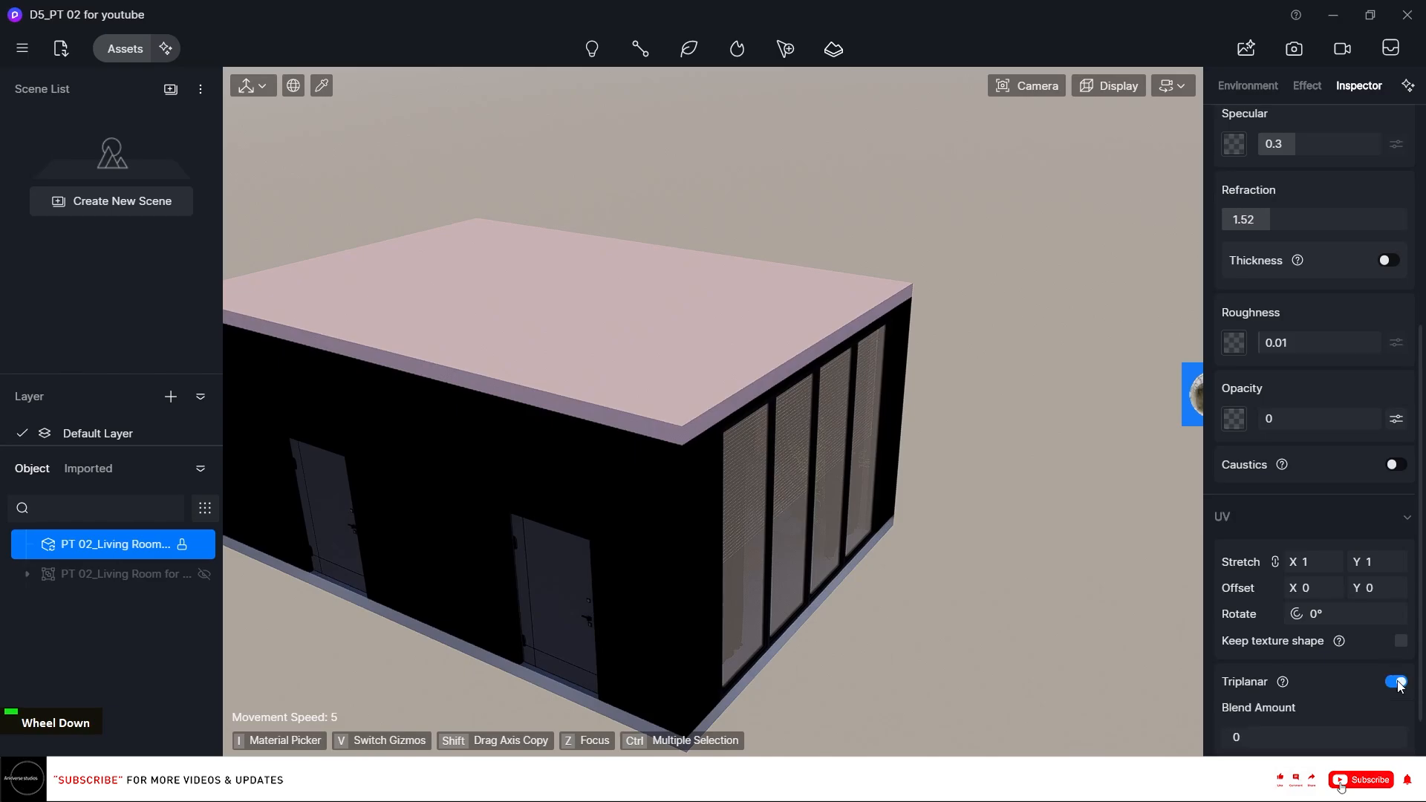
Pick the exterior wall material and change its base colour from black to pure white.
key(Escape)
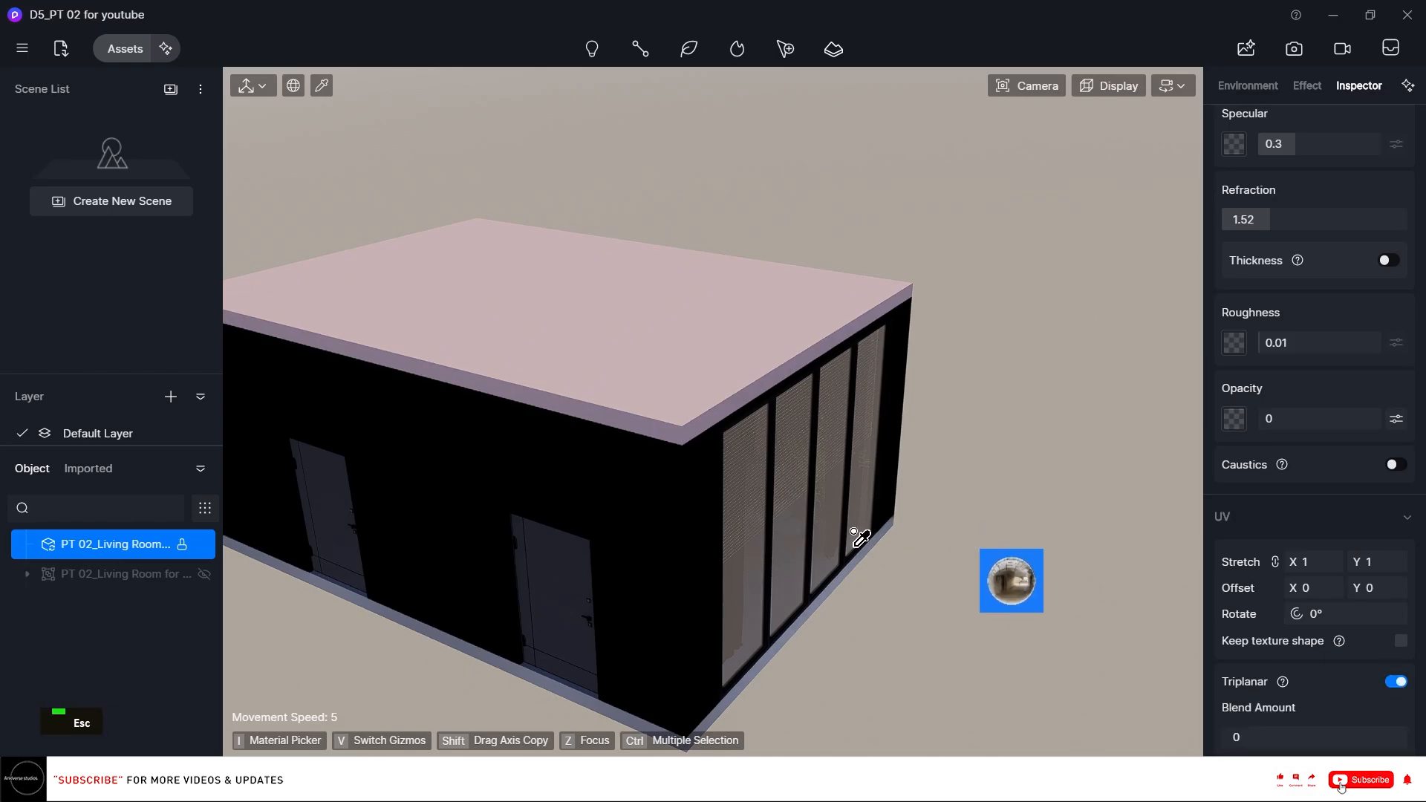
key(i)
click(707, 522)
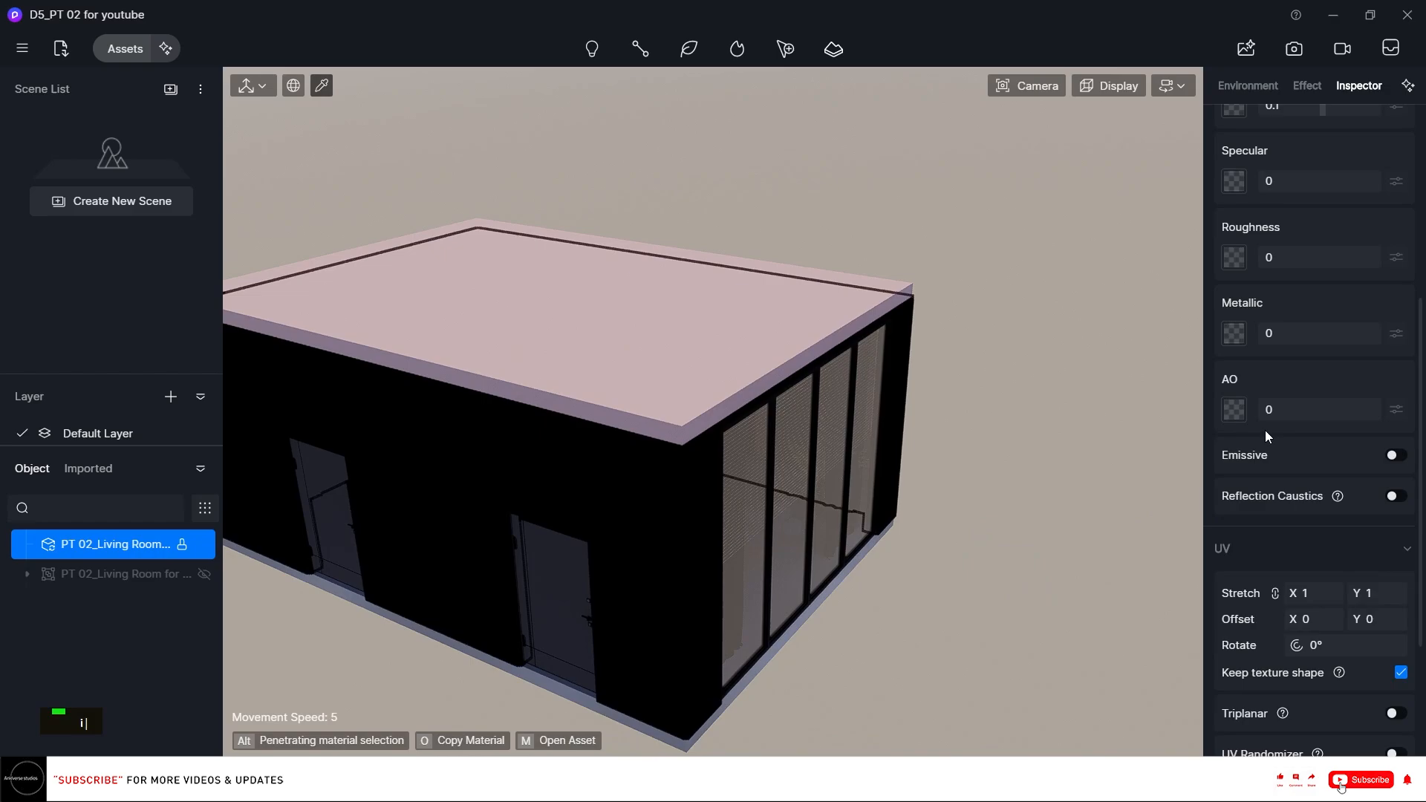
scroll(1233, 427, up, 5)
click(1233, 394)
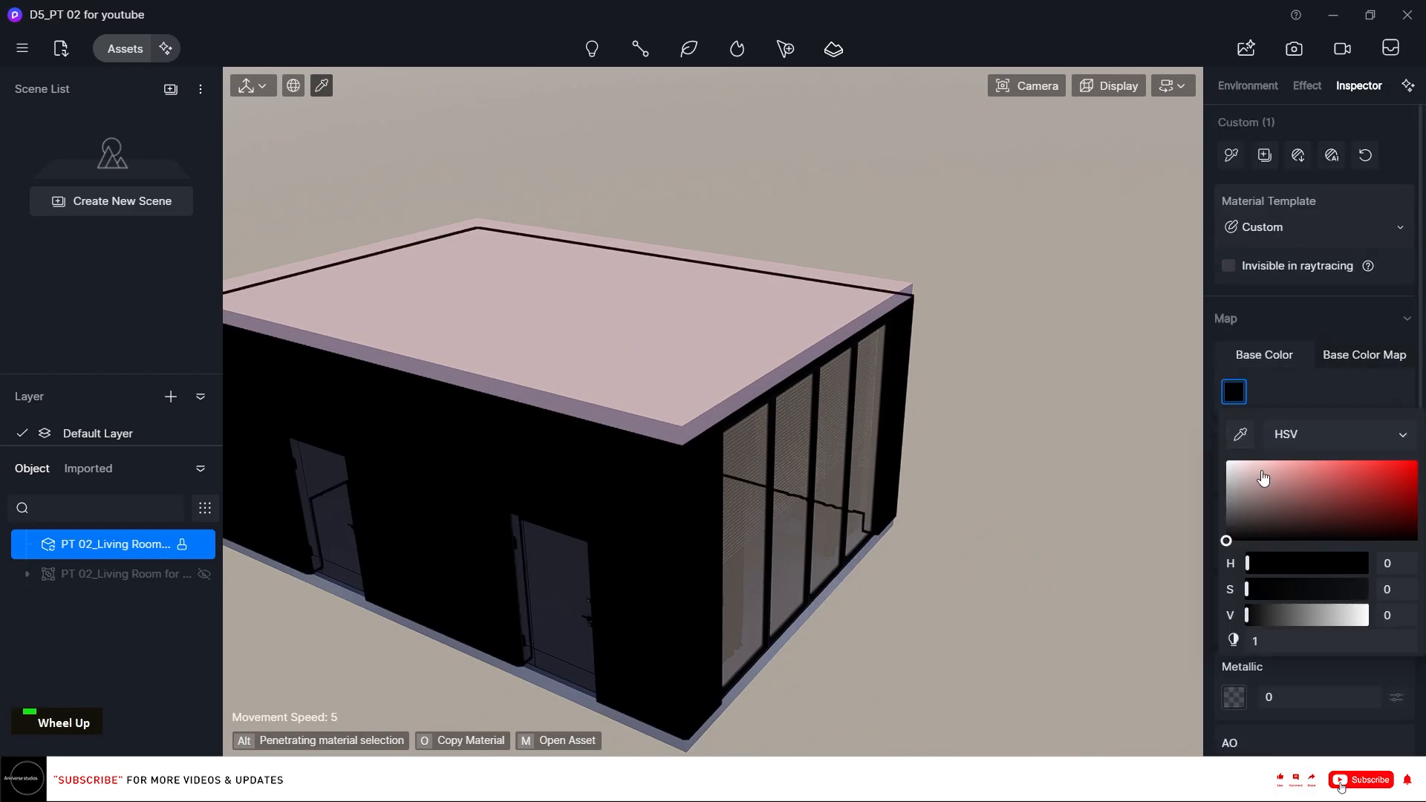
drag(1264, 479, 1226, 460)
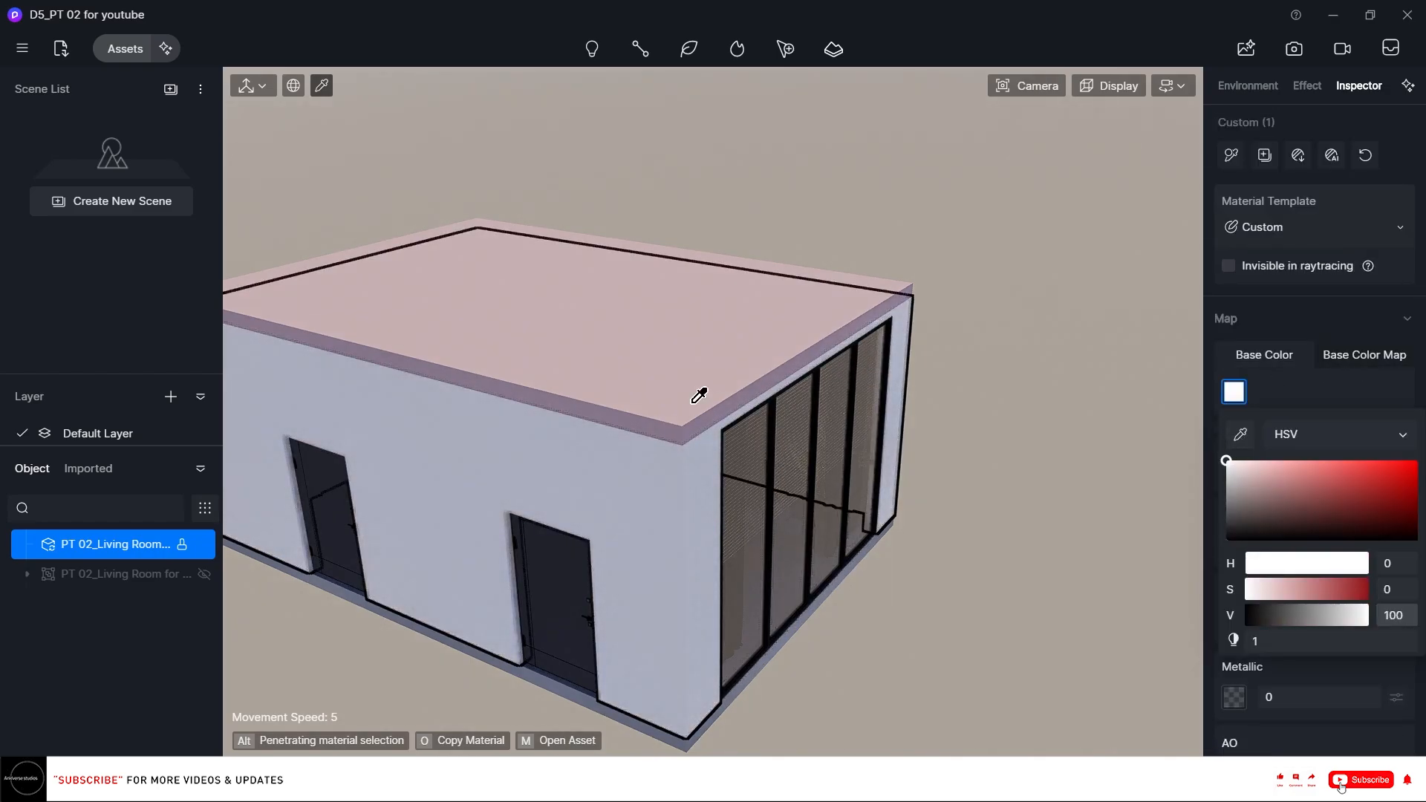
Pick the roof material and set its base colour to pure white.
click(685, 390)
click(1233, 392)
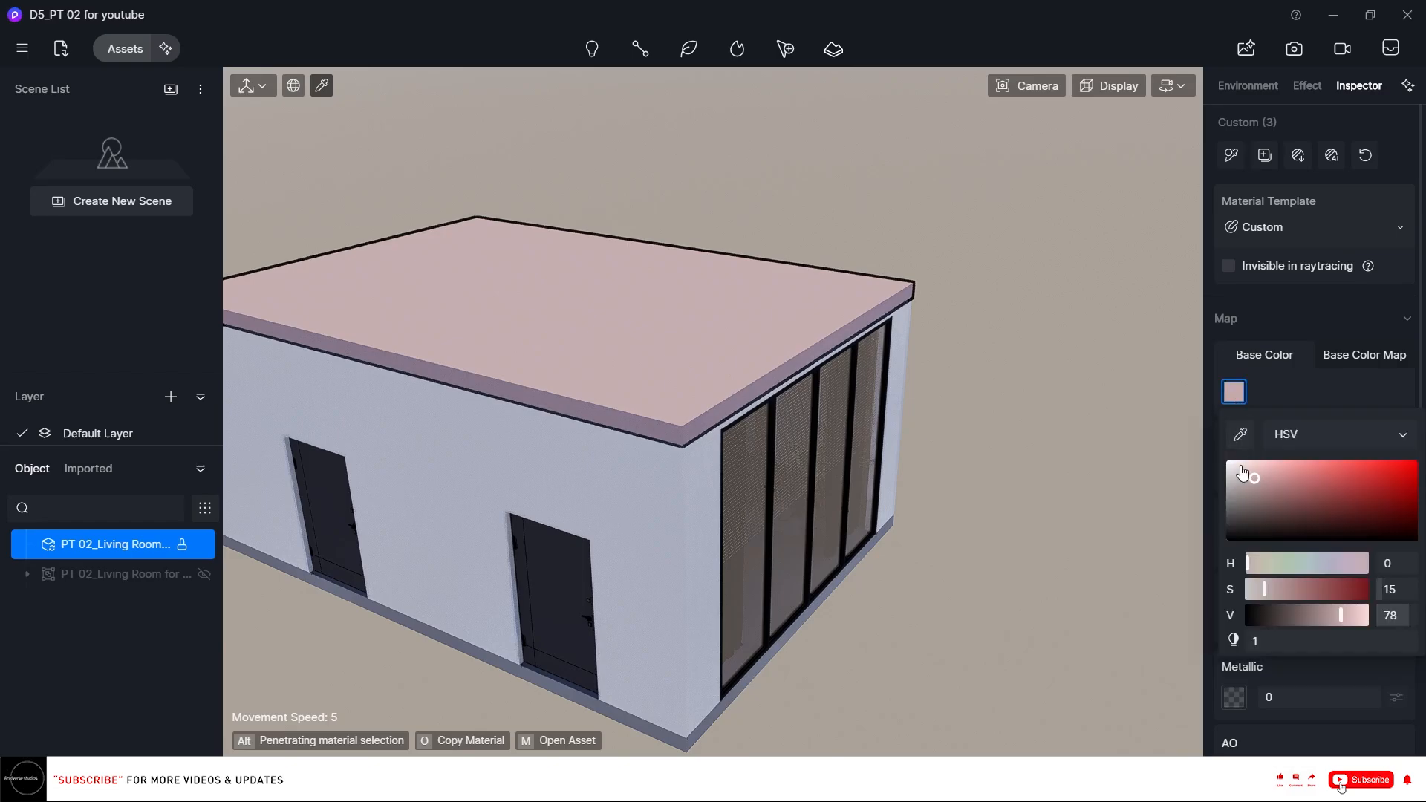
drag(1242, 473, 1226, 460)
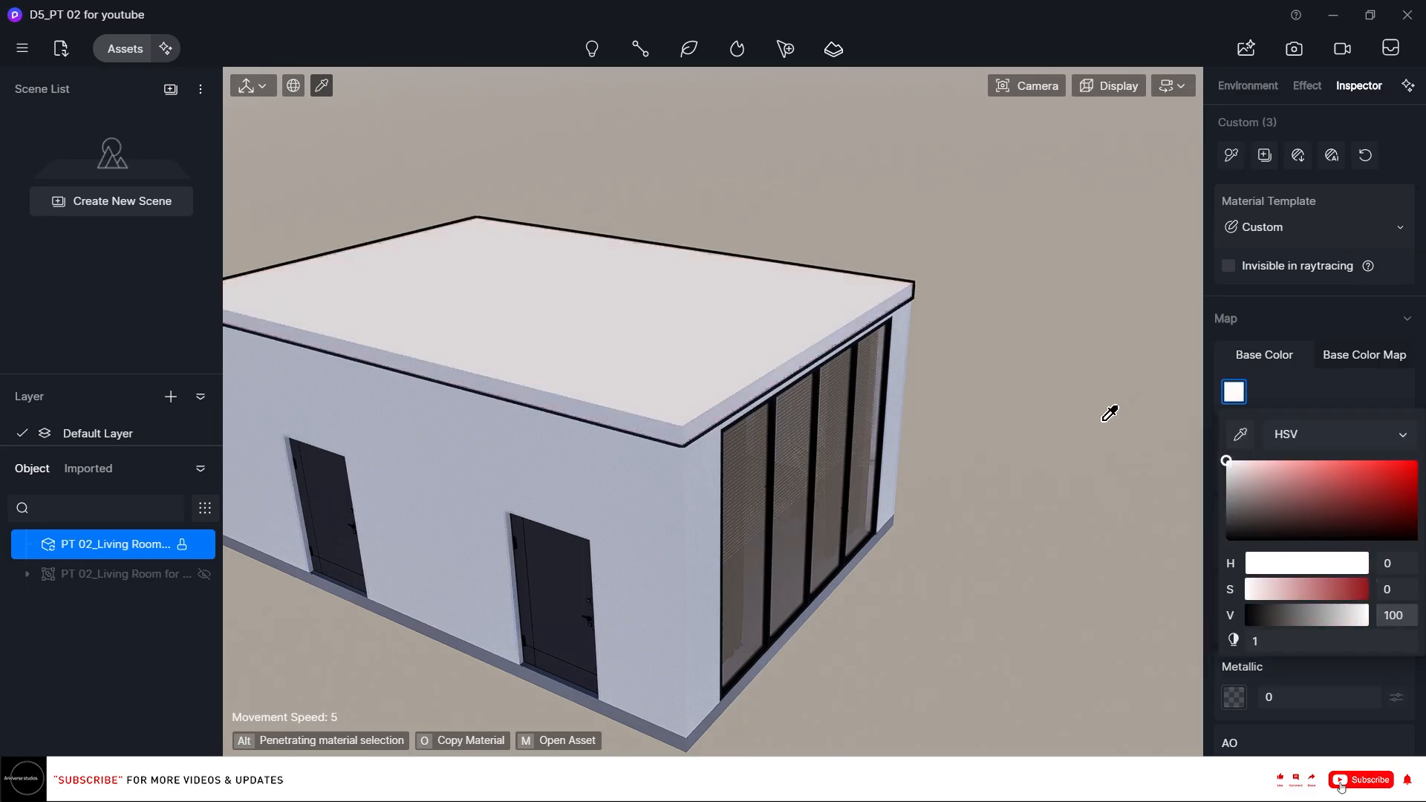
Pick the base slab material and set its base colour to pure white.
click(750, 685)
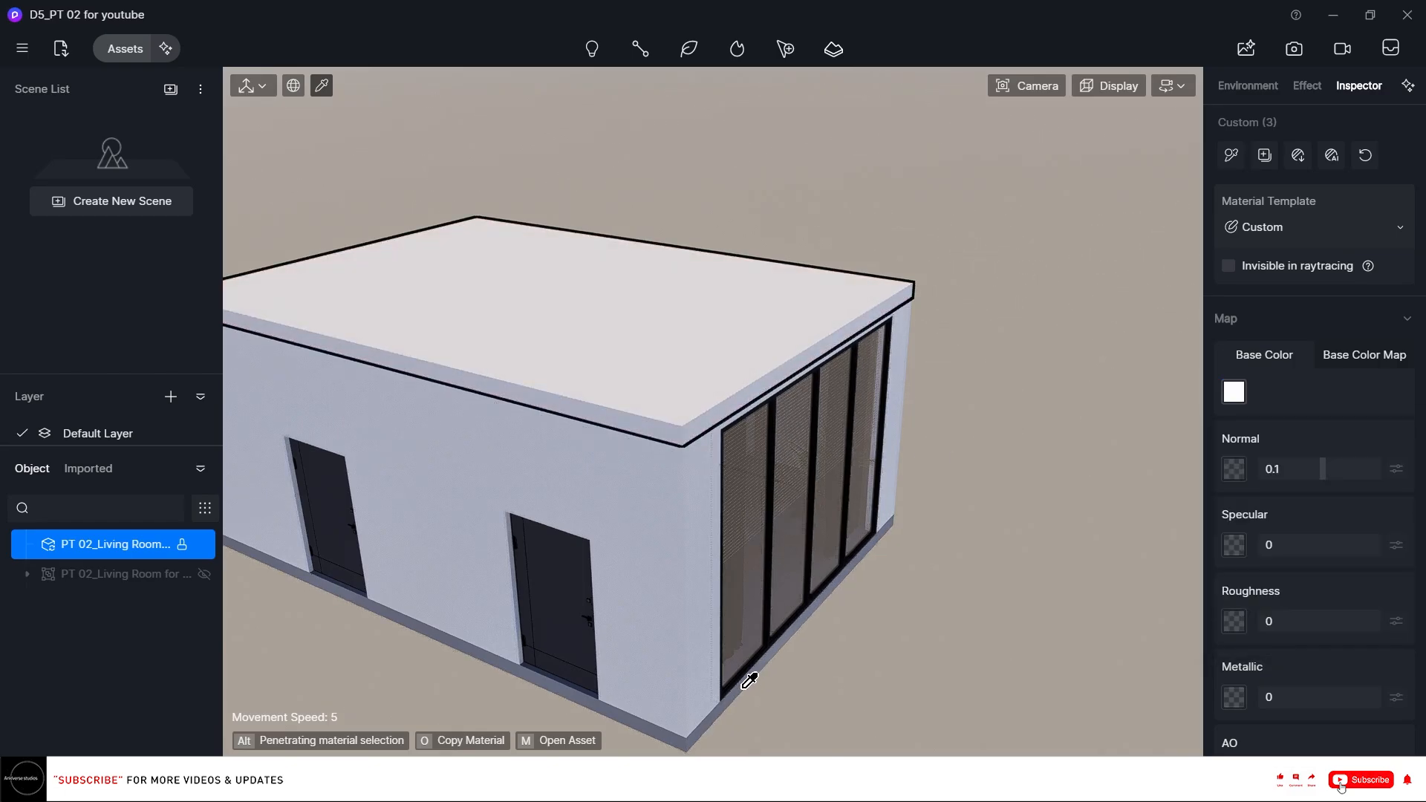
click(1233, 392)
drag(1235, 496, 1198, 450)
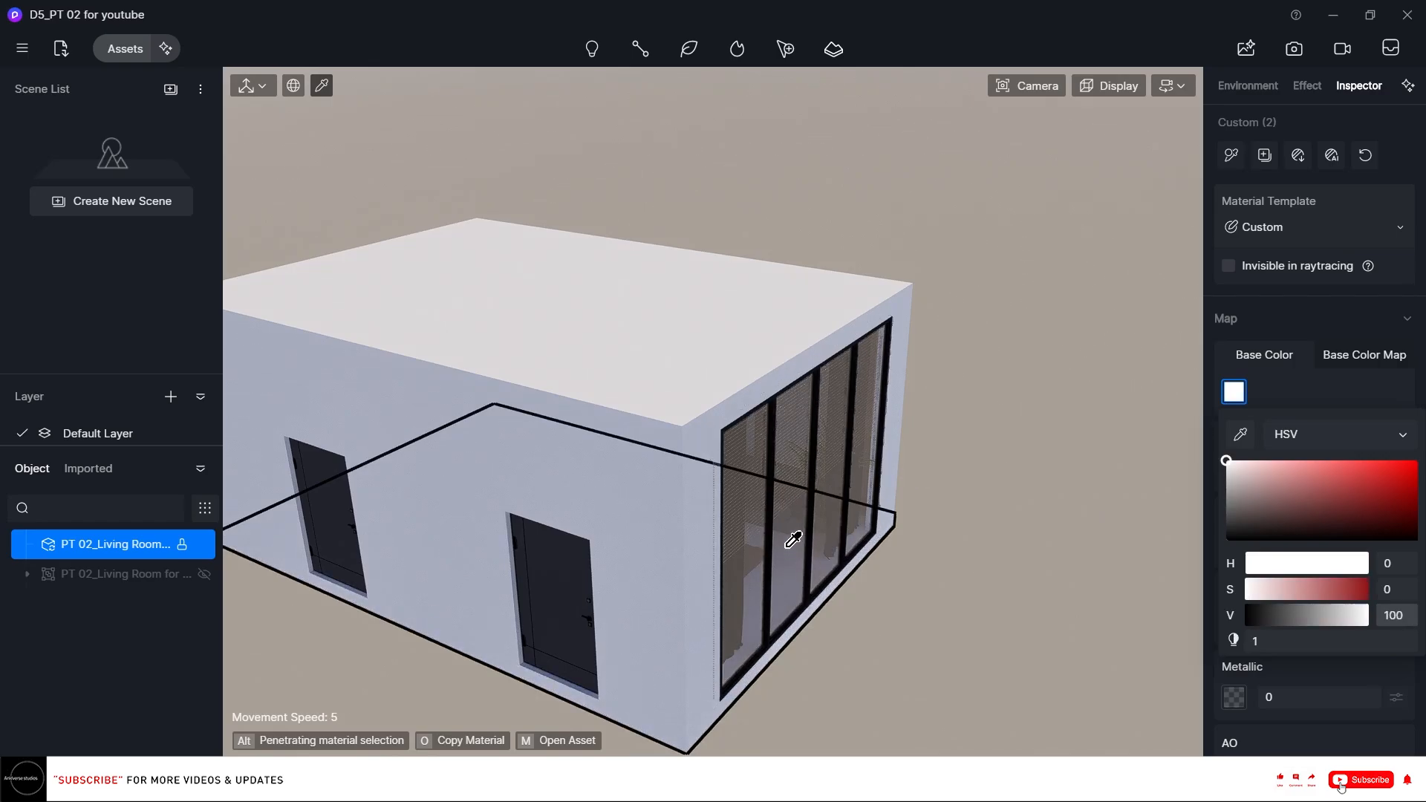
key(Escape)
Fly through the glazed wall into the living room and create a new scene.
scroll(831, 474, up, 4)
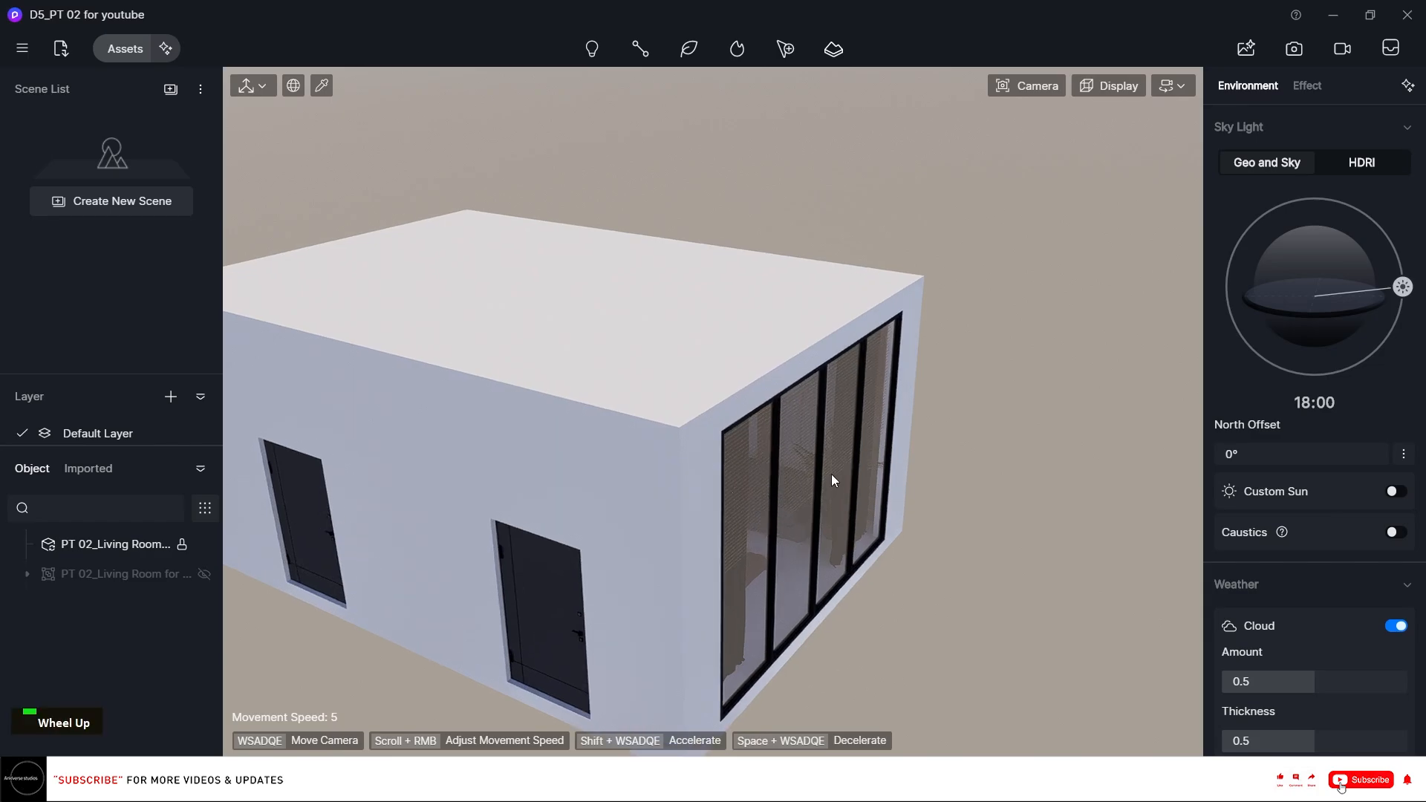
right_drag(833, 469, 720, 452)
scroll(728, 390, up, 2)
scroll(728, 390, up, 3)
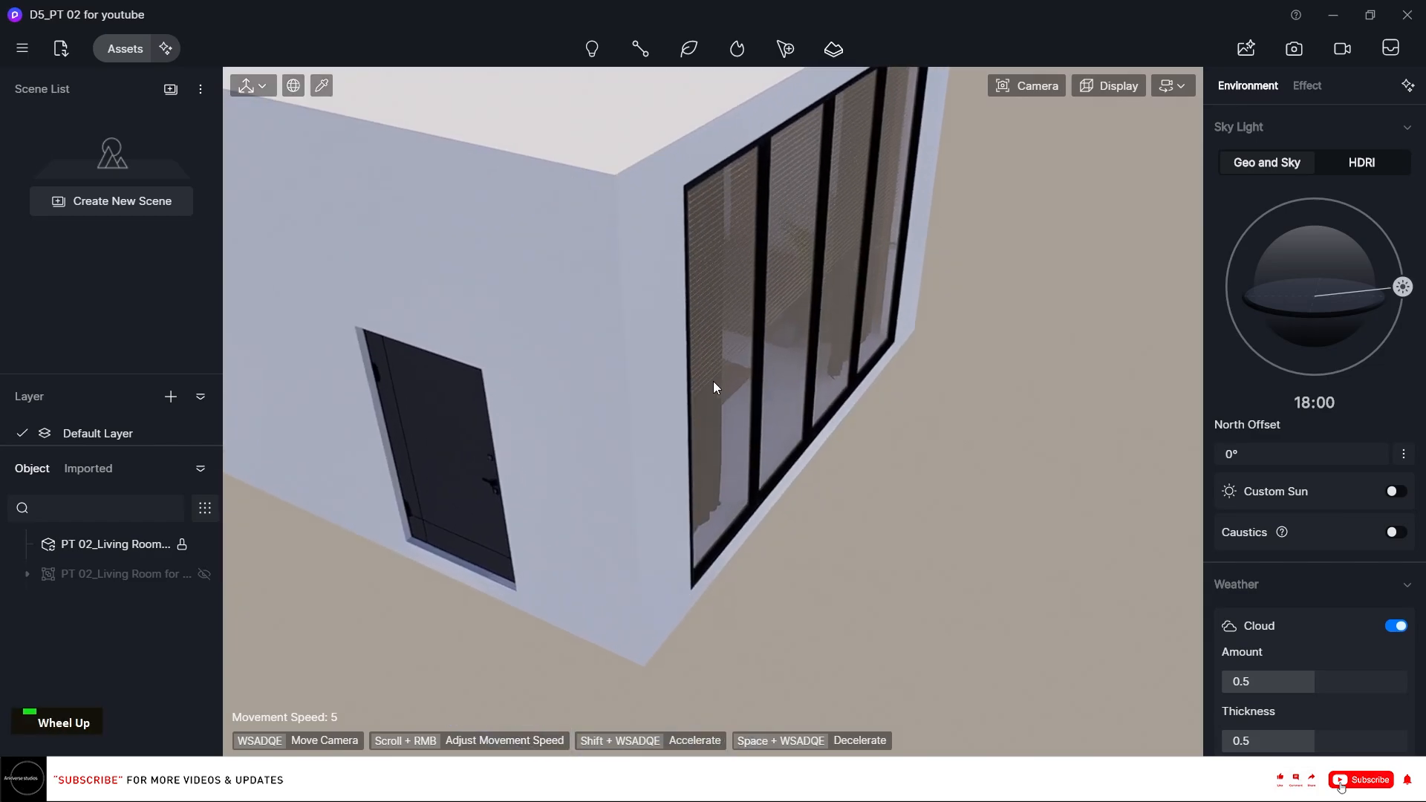
right_drag(688, 332, 678, 322)
scroll(679, 323, up, 2)
scroll(680, 327, up, 5)
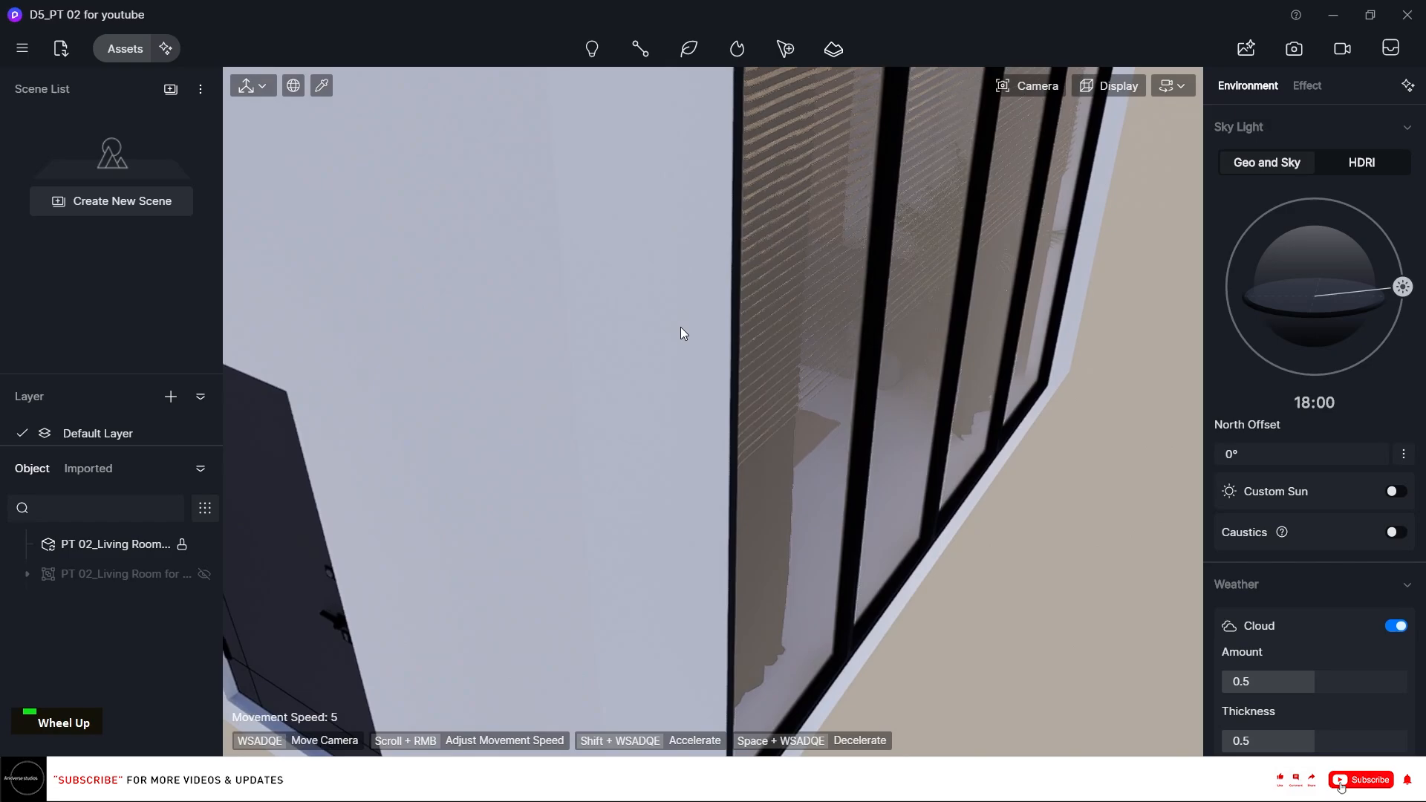
scroll(681, 327, up, 4)
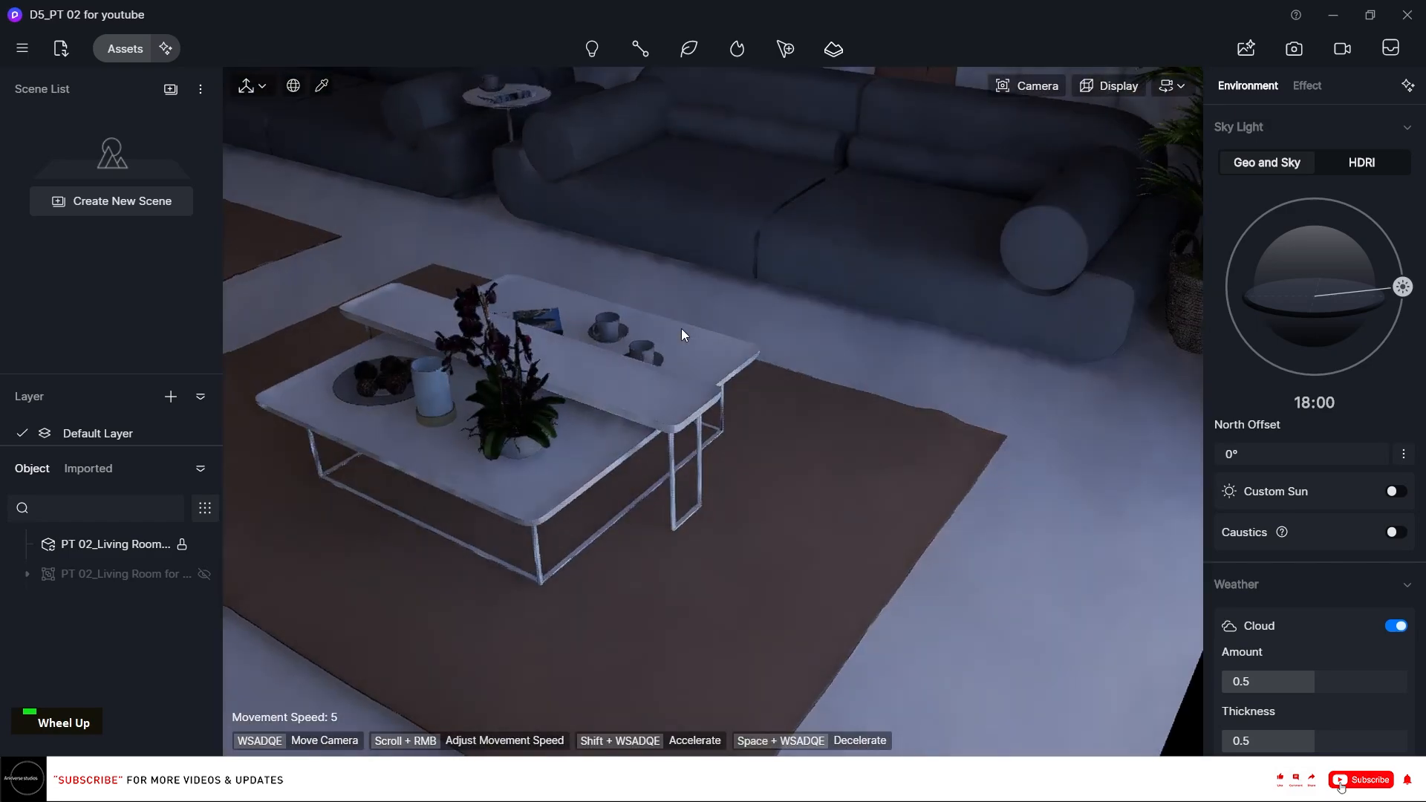
mouse_move(680, 328)
right_down()
mouse_move(669, 252)
mouse_move(638, 211)
mouse_move(658, 337)
right_up()
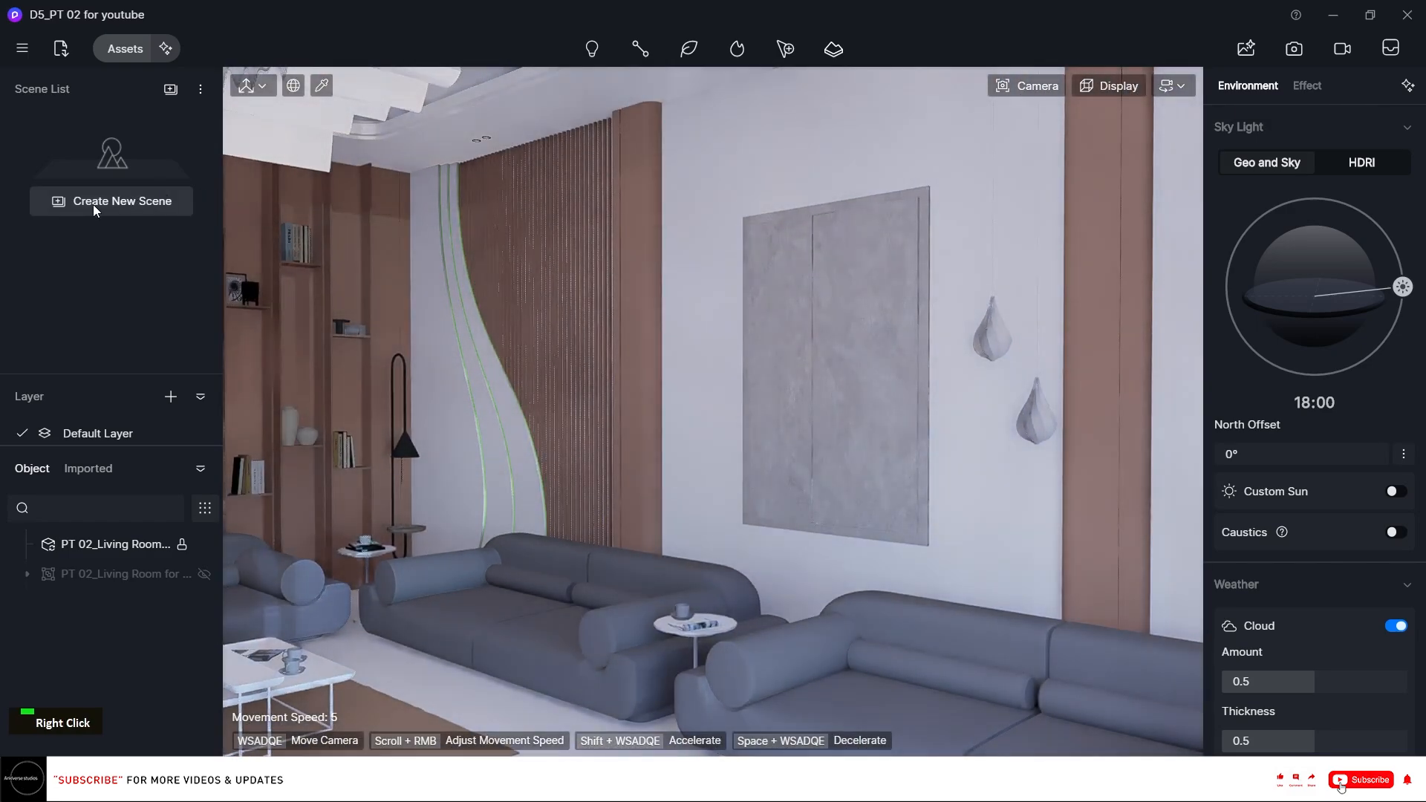
click(88, 205)
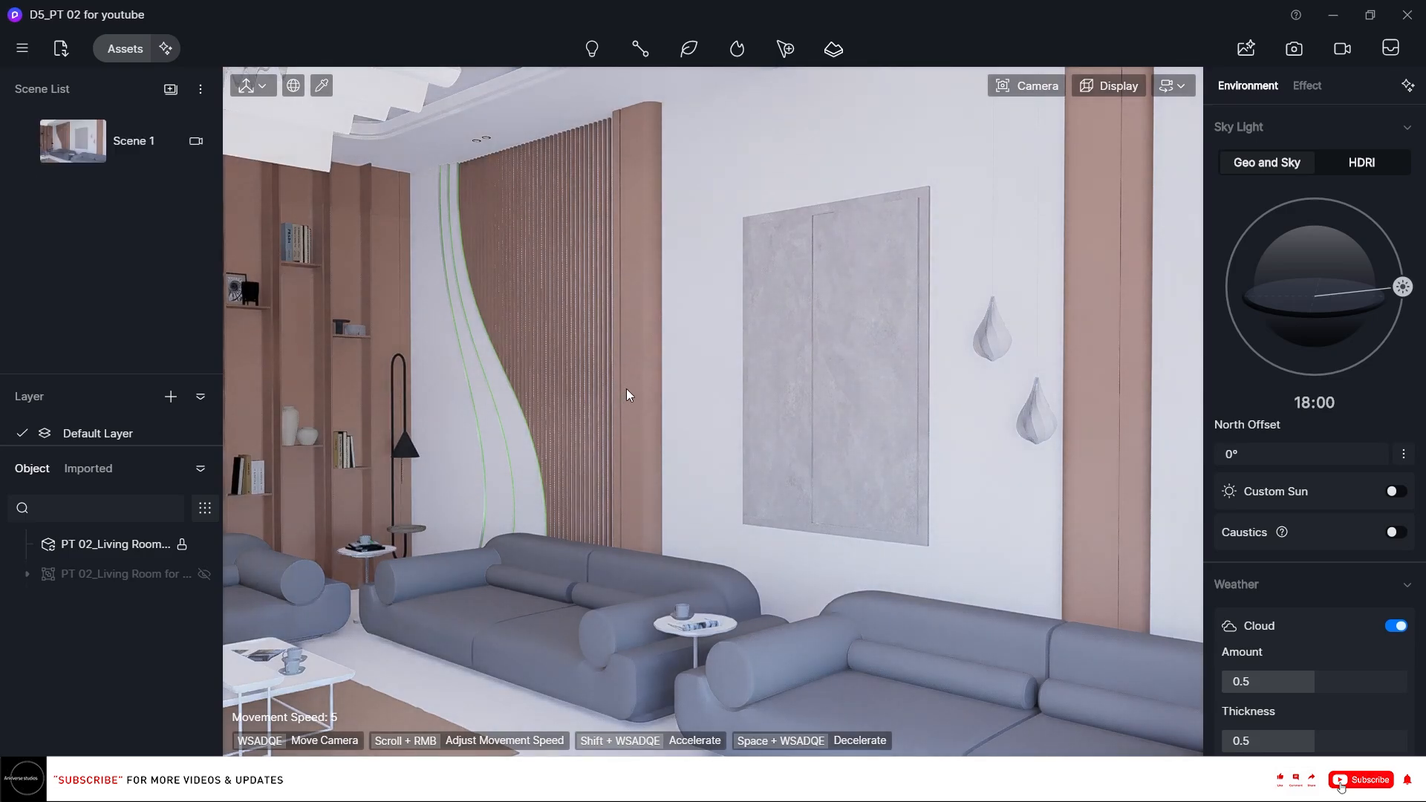
Frame the sofa wall and set the camera focal length to 22 mm.
right_drag(617, 405, 639, 425)
key(a)
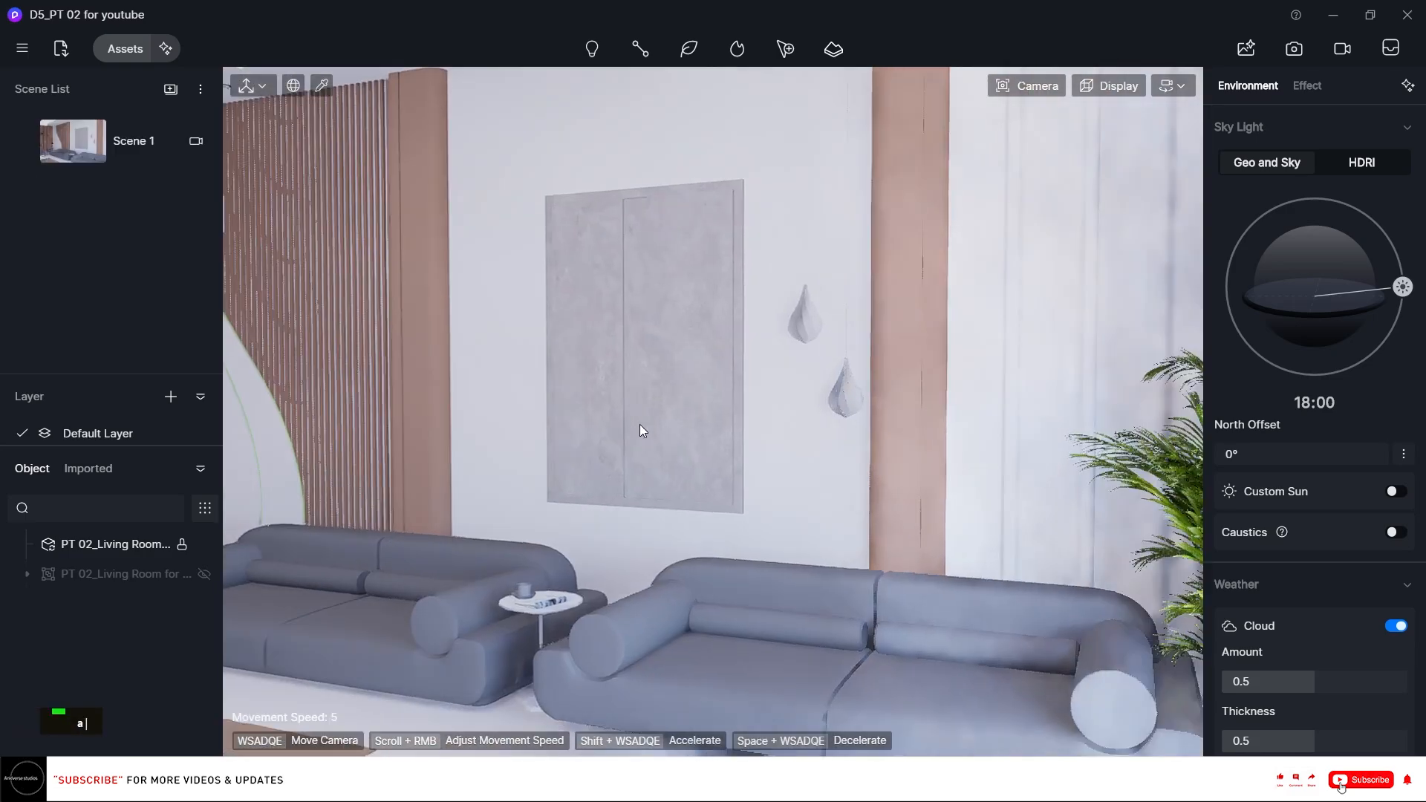
scroll(595, 427, down, 5)
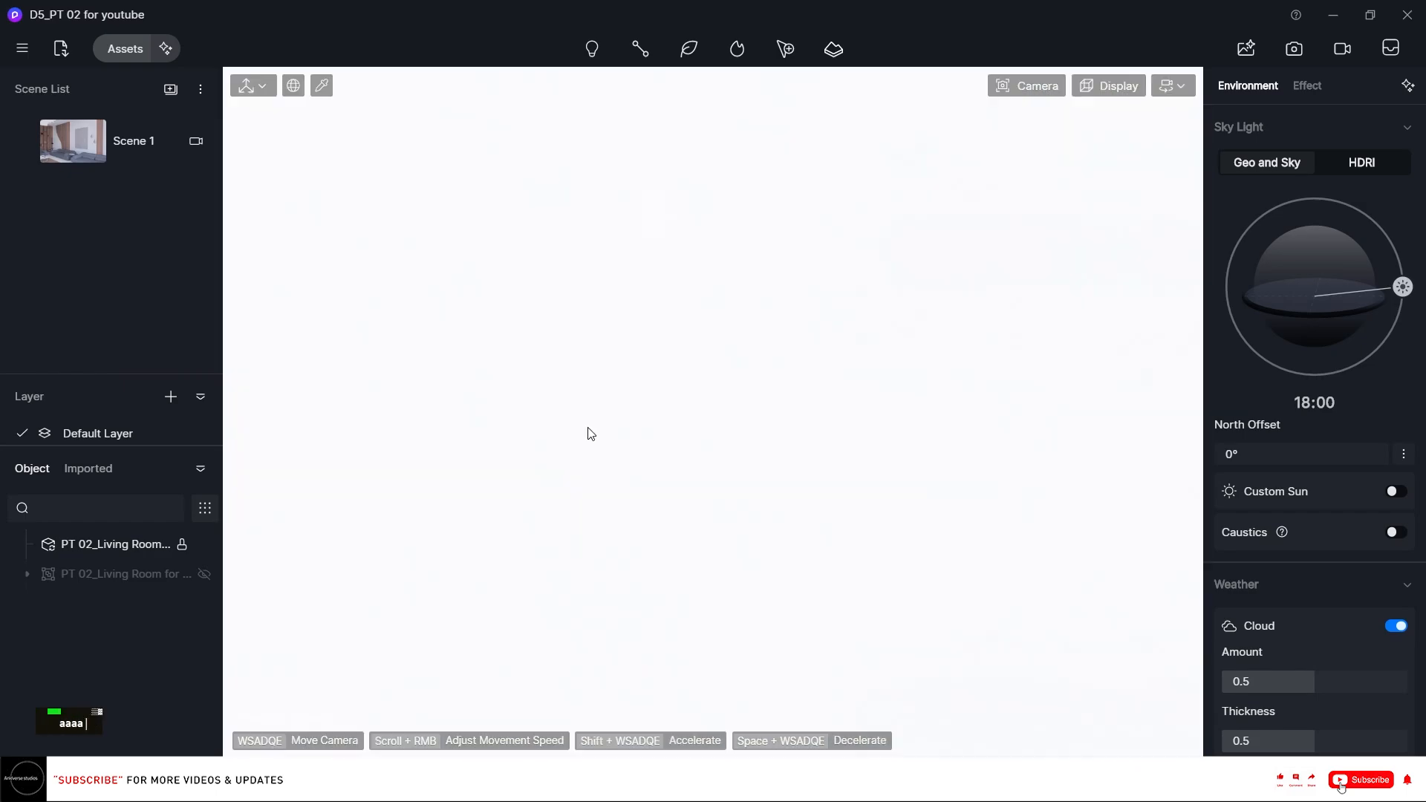
scroll(583, 426, up, 5)
key(a)
key(a)
key(a)
key(a)
right_drag(584, 431, 647, 252)
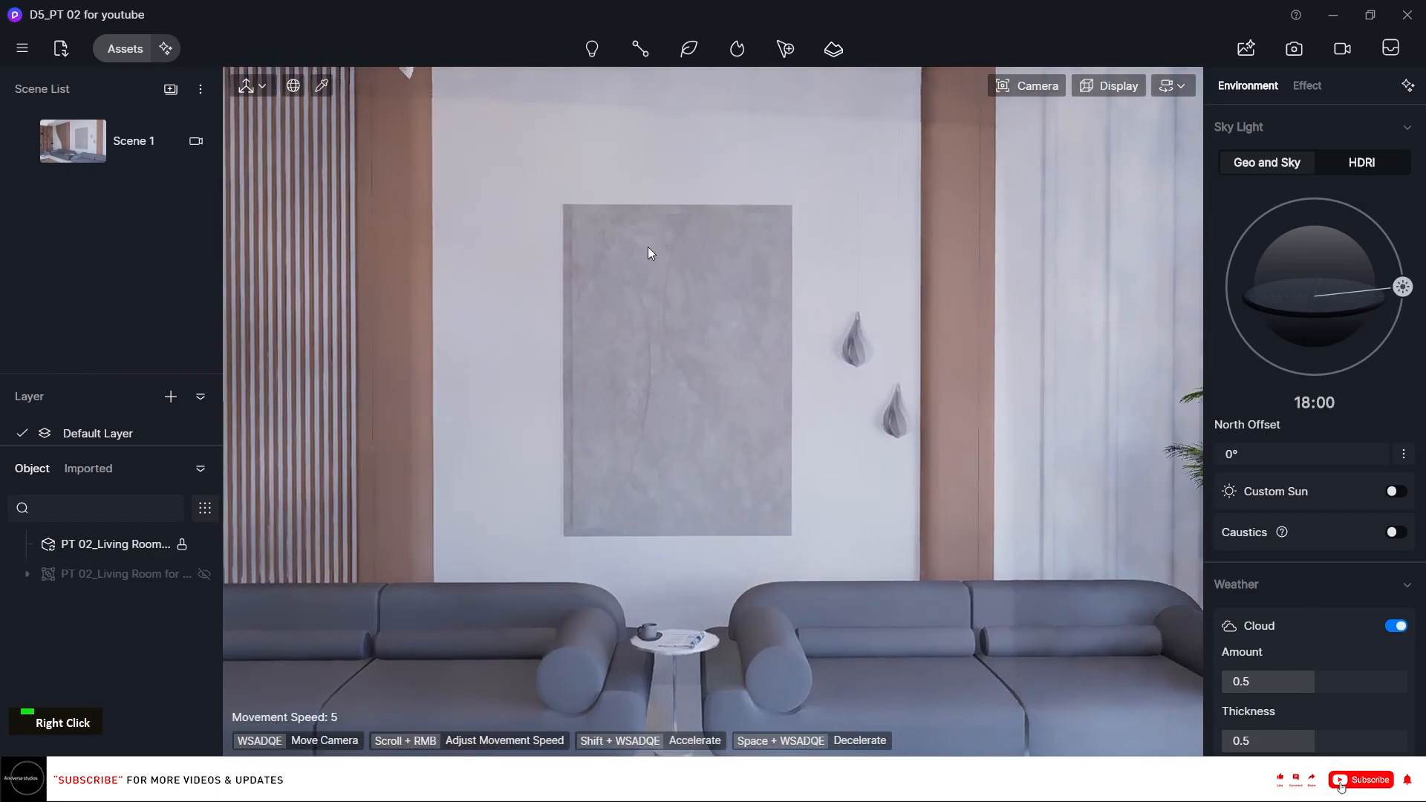
click(1040, 86)
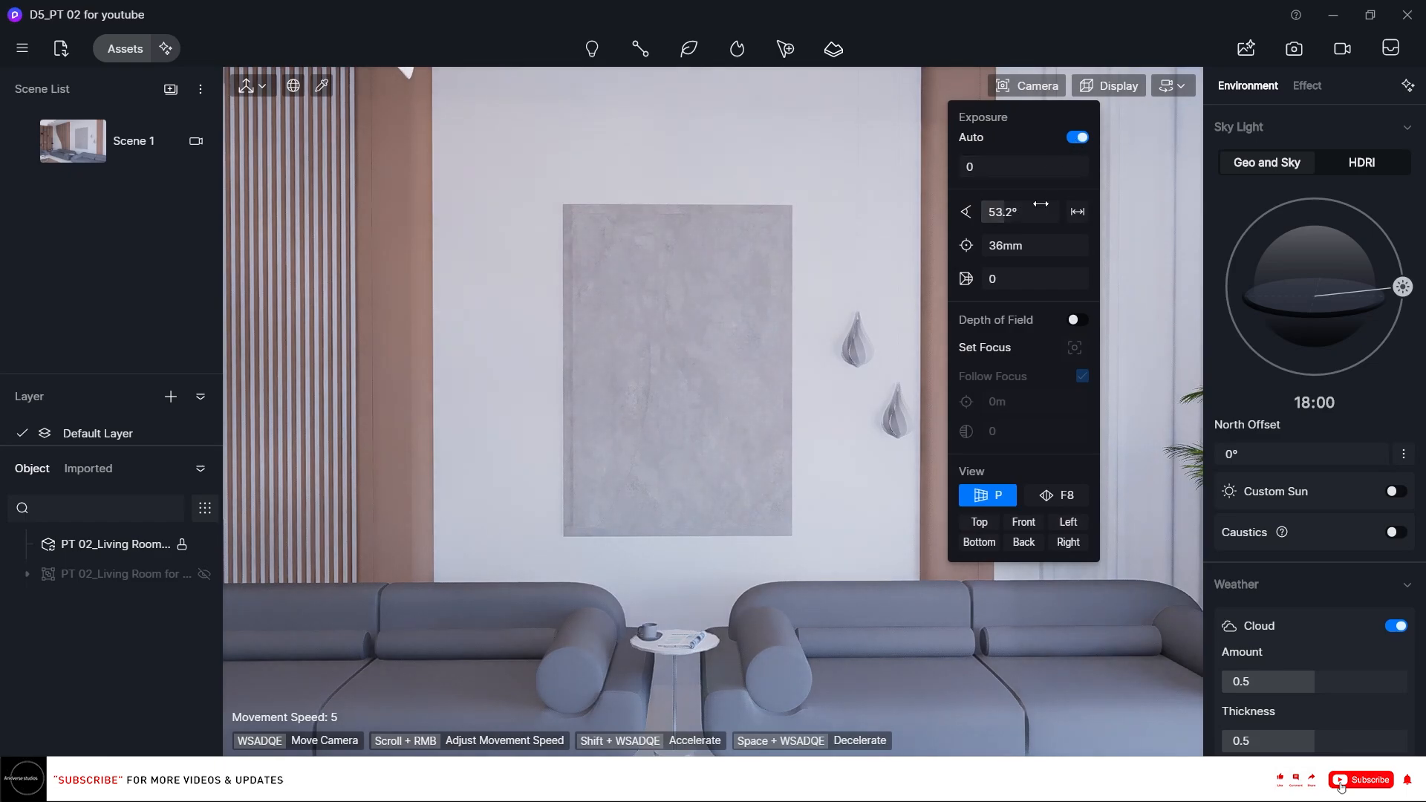
click(1029, 245)
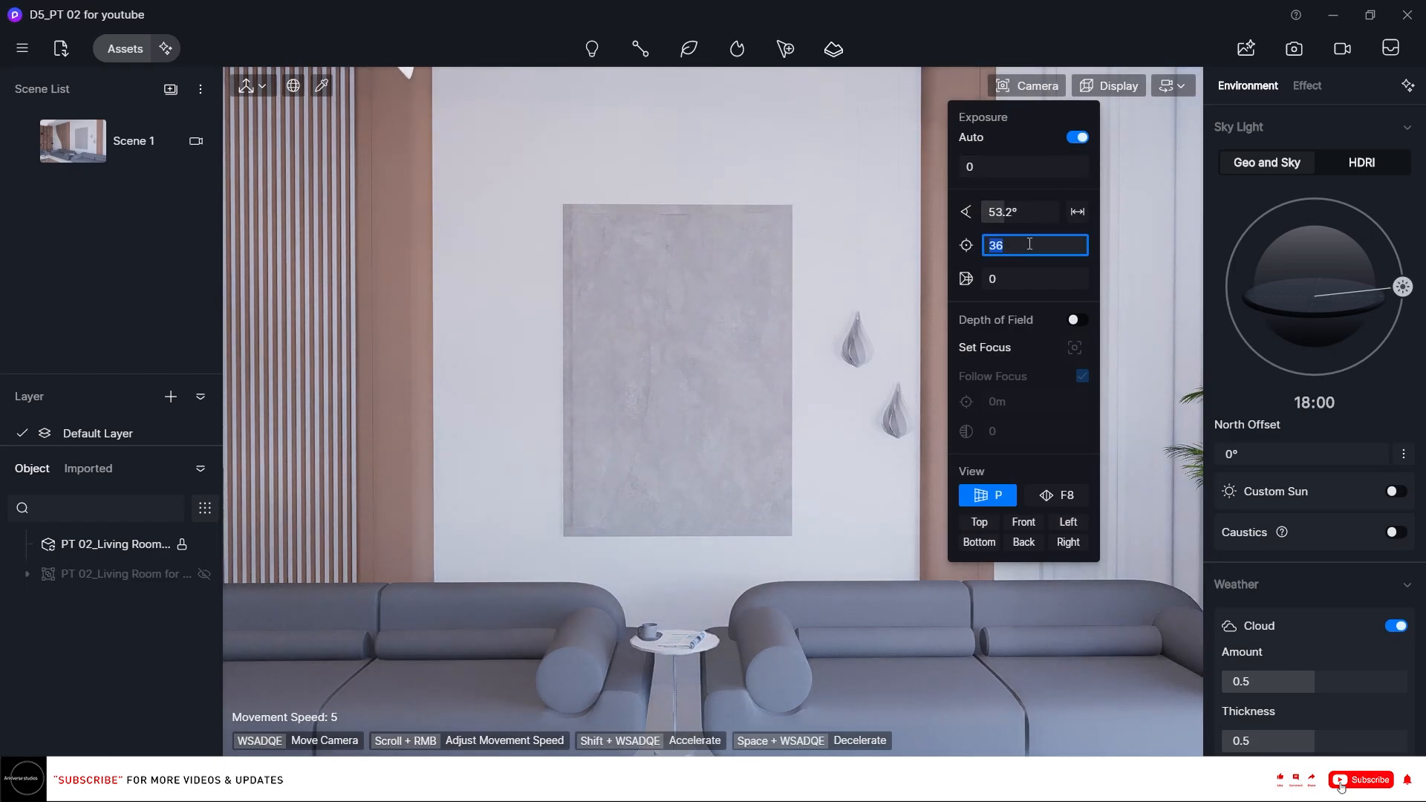
text(2)
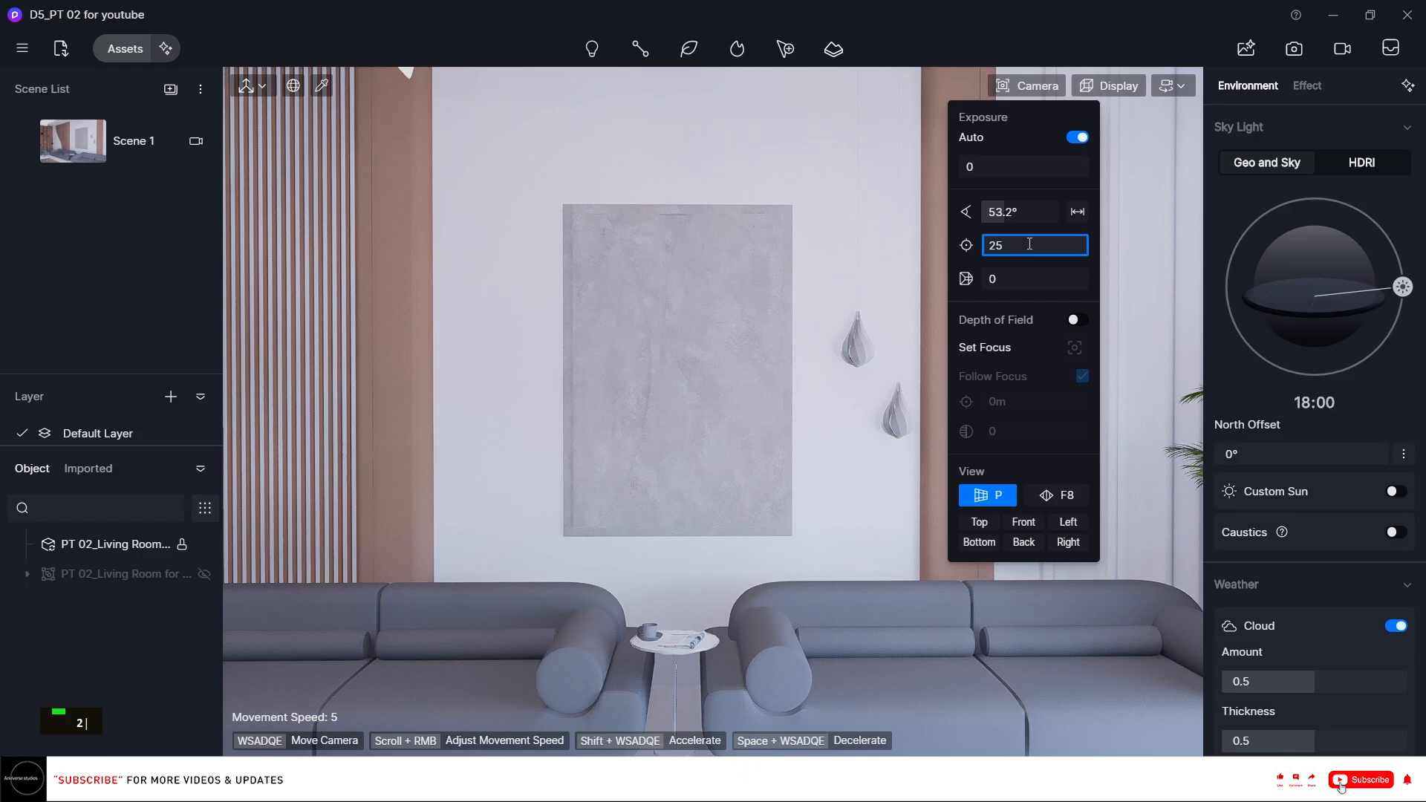
text(2)
key(Return)
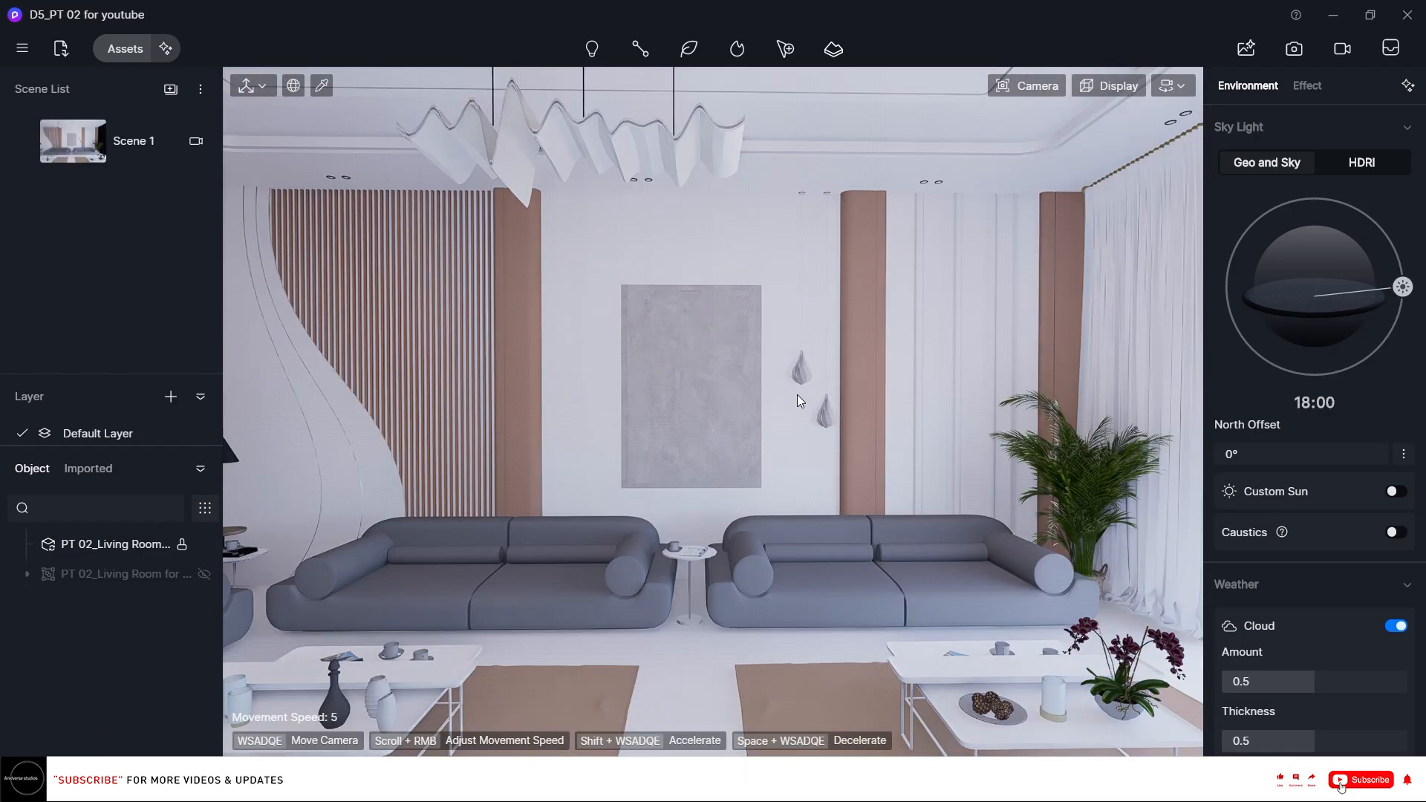
Orbit around the living room to review the lit interior.
right_drag(795, 394, 795, 393)
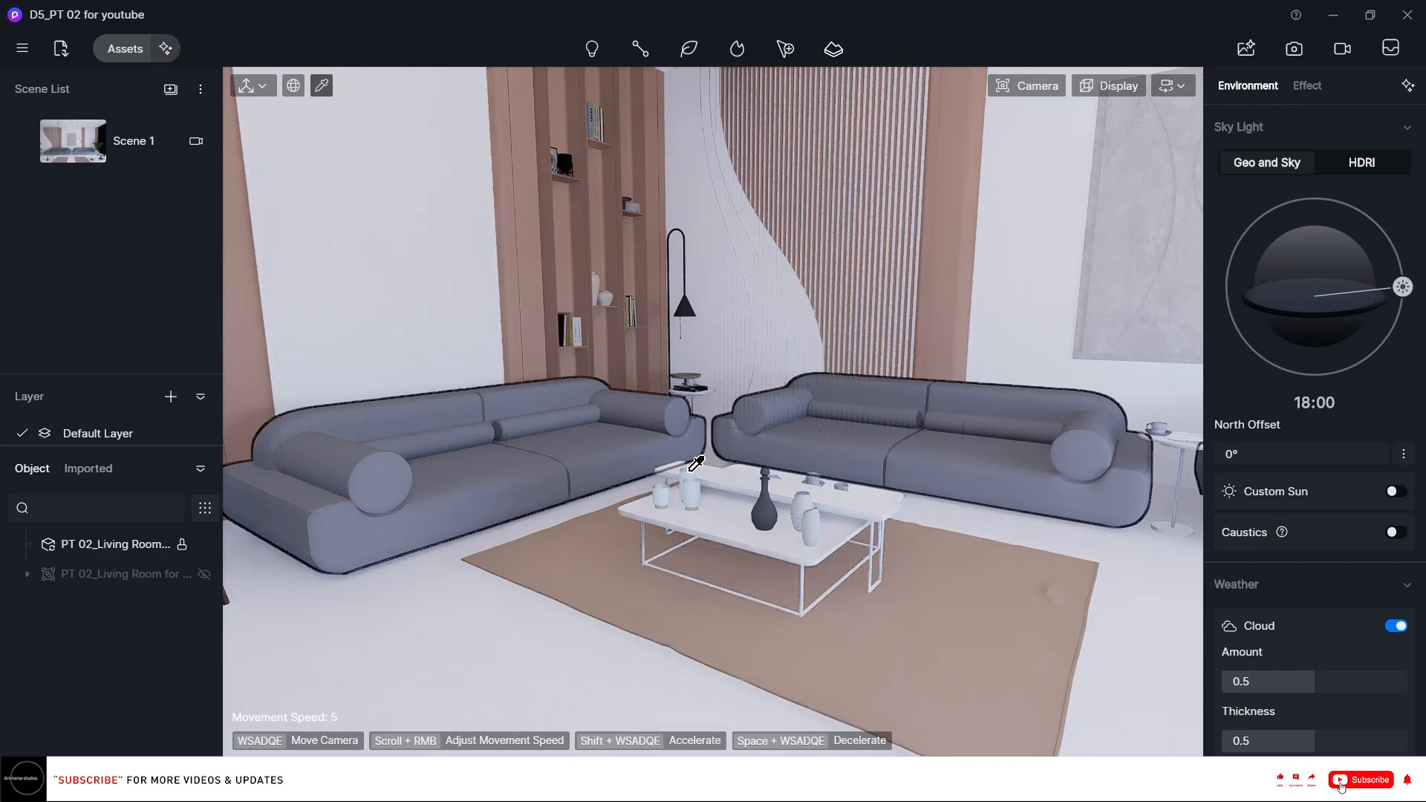
right_drag(495, 318, 479, 271)
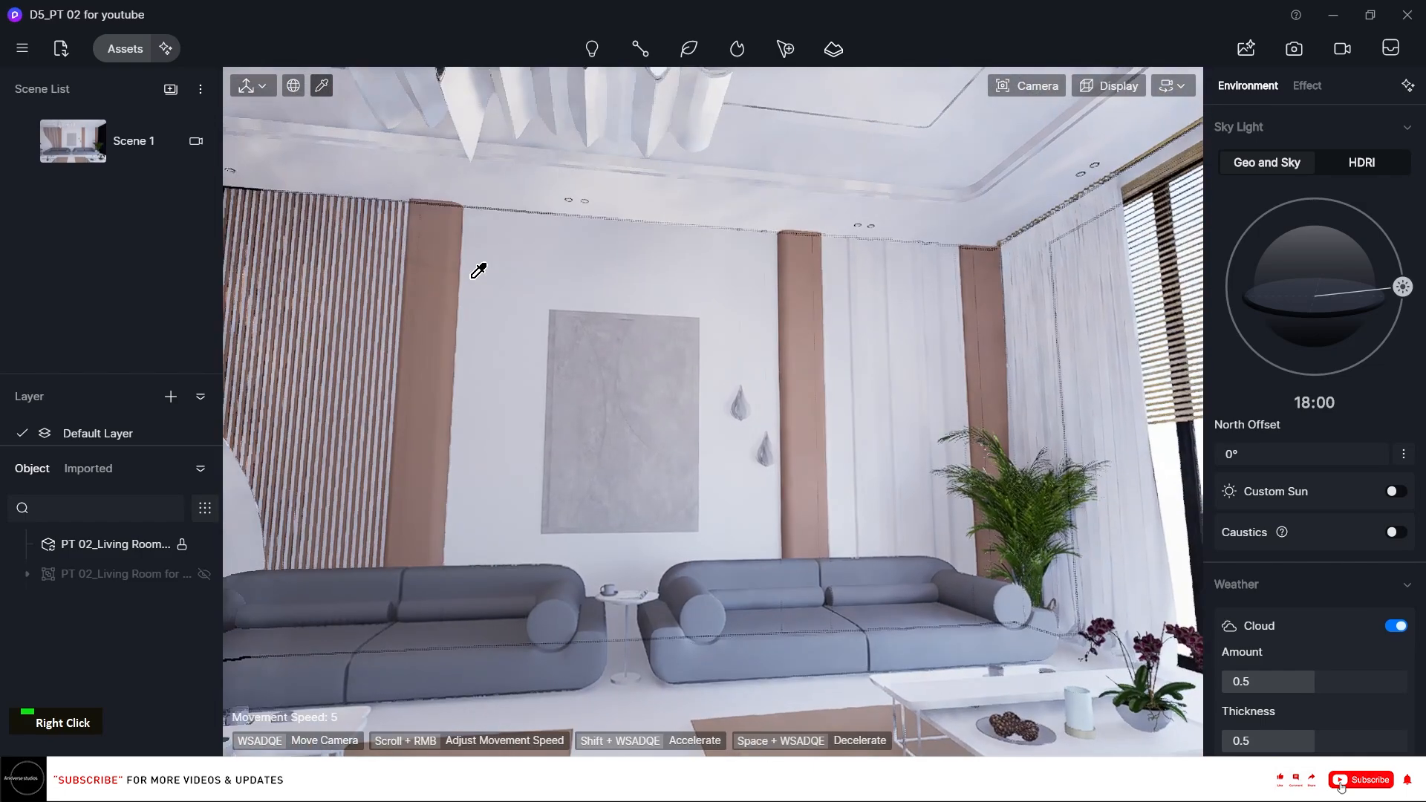
right_drag(750, 594, 798, 623)
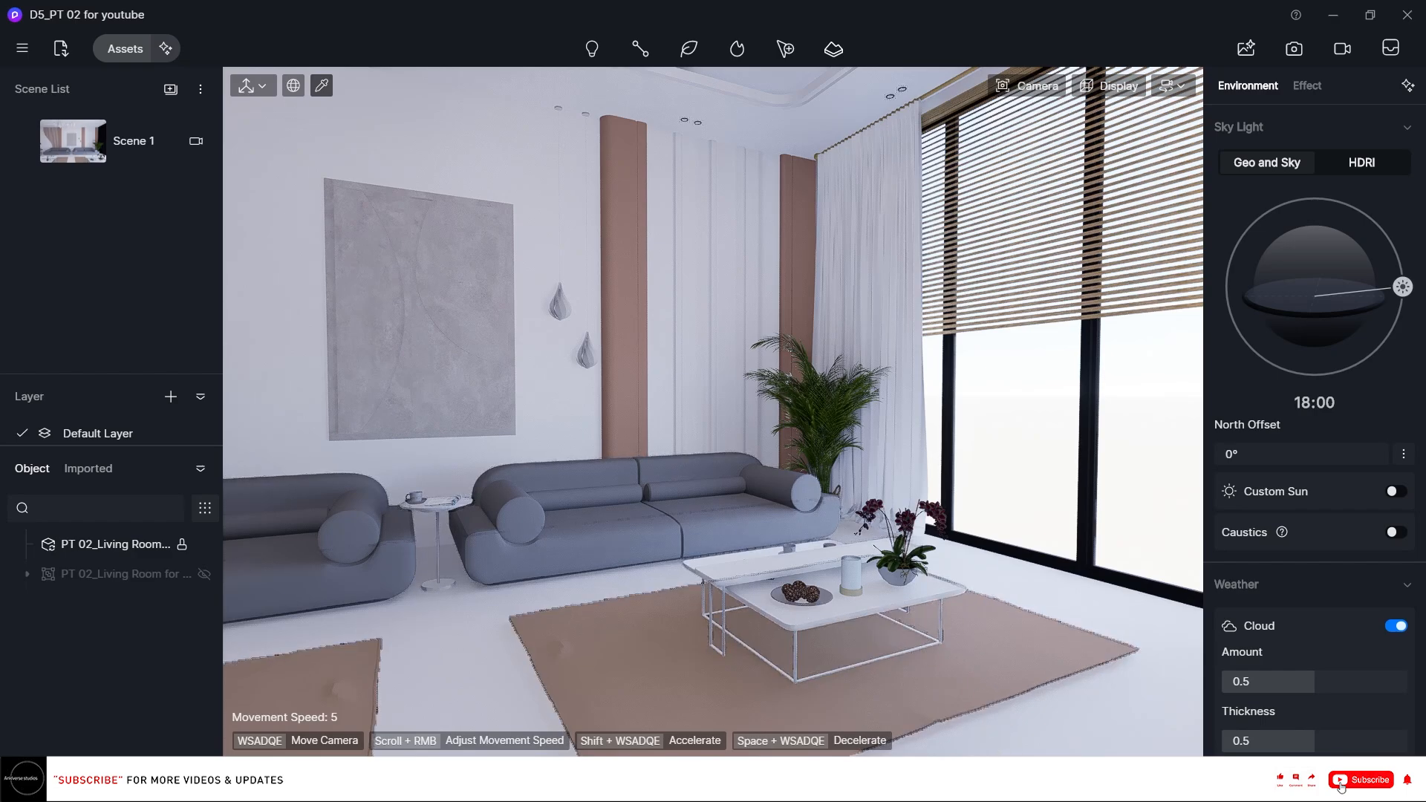
Switch to Rhino and turn off D5 LiveSync.
key(alt+Tab)
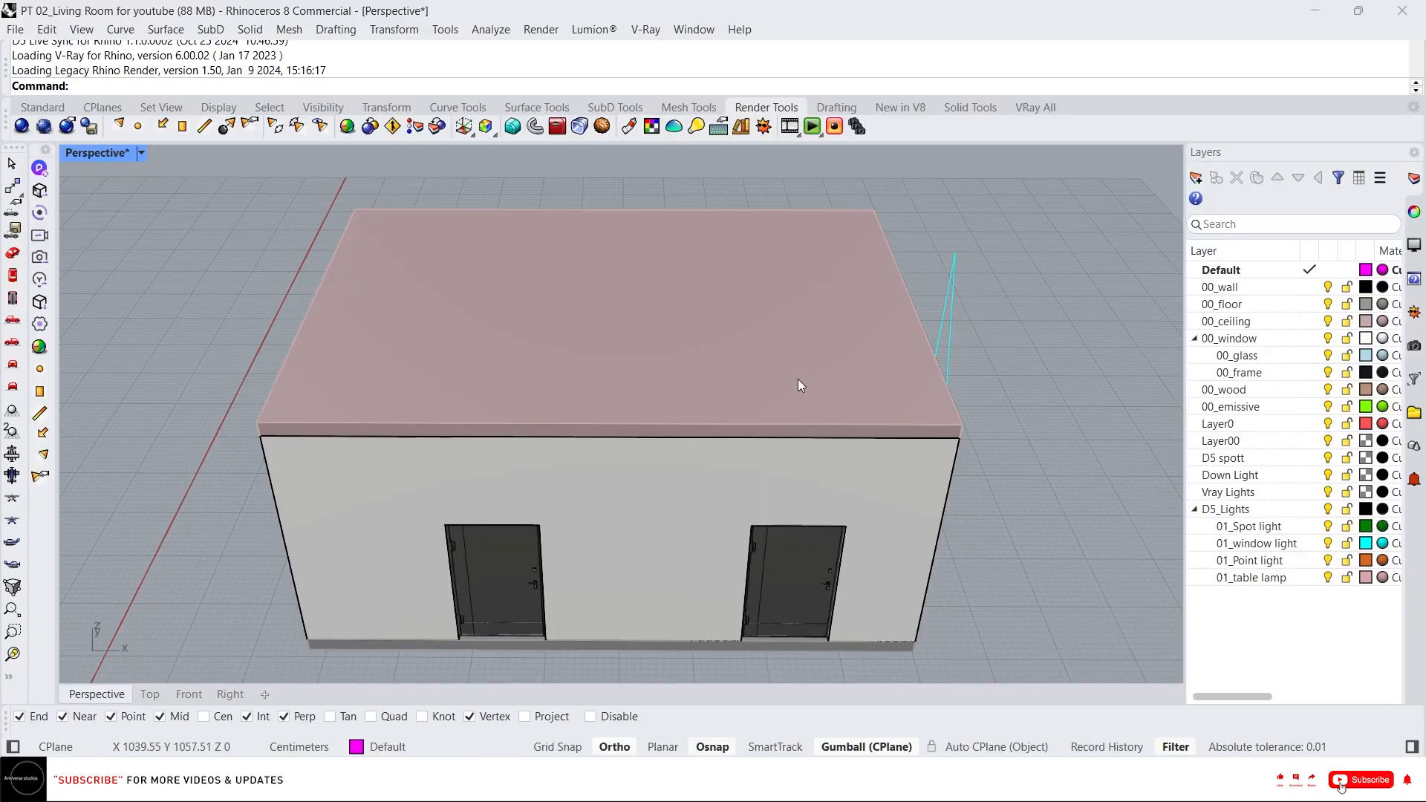
right_click(41, 214)
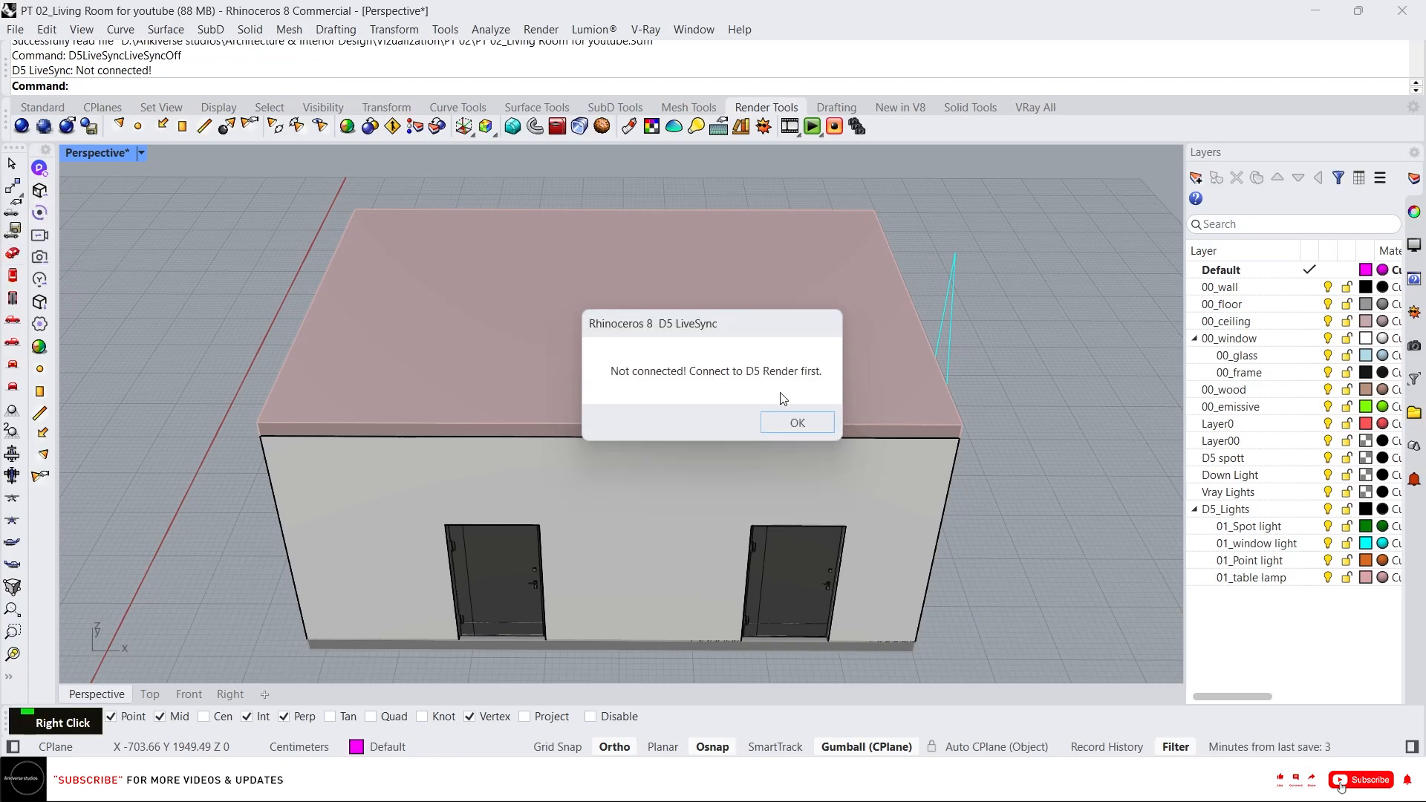
click(796, 422)
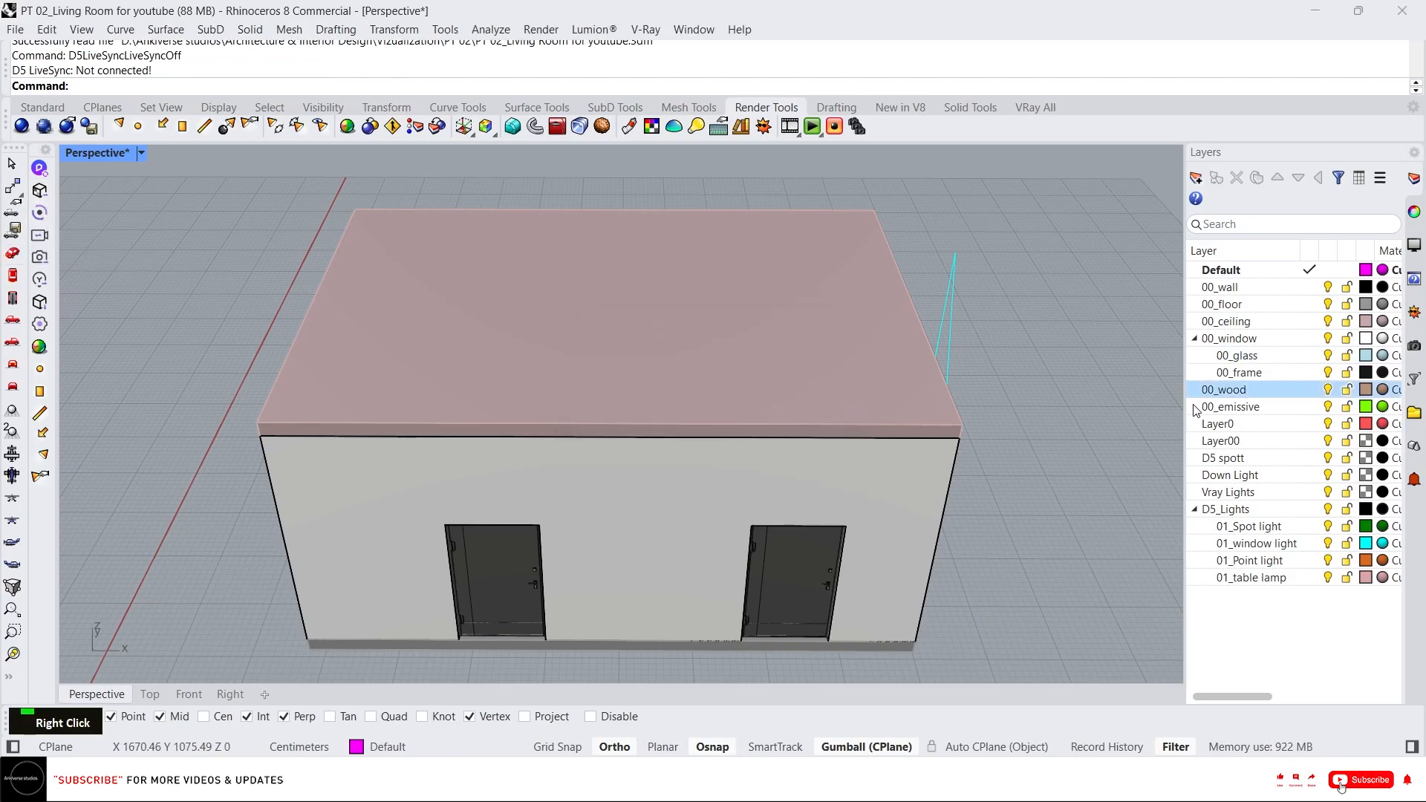
Turn off the 00_ceiling and 00_emissive layers in Rhino to see into the room.
click(1296, 291)
click(1300, 304)
click(1321, 322)
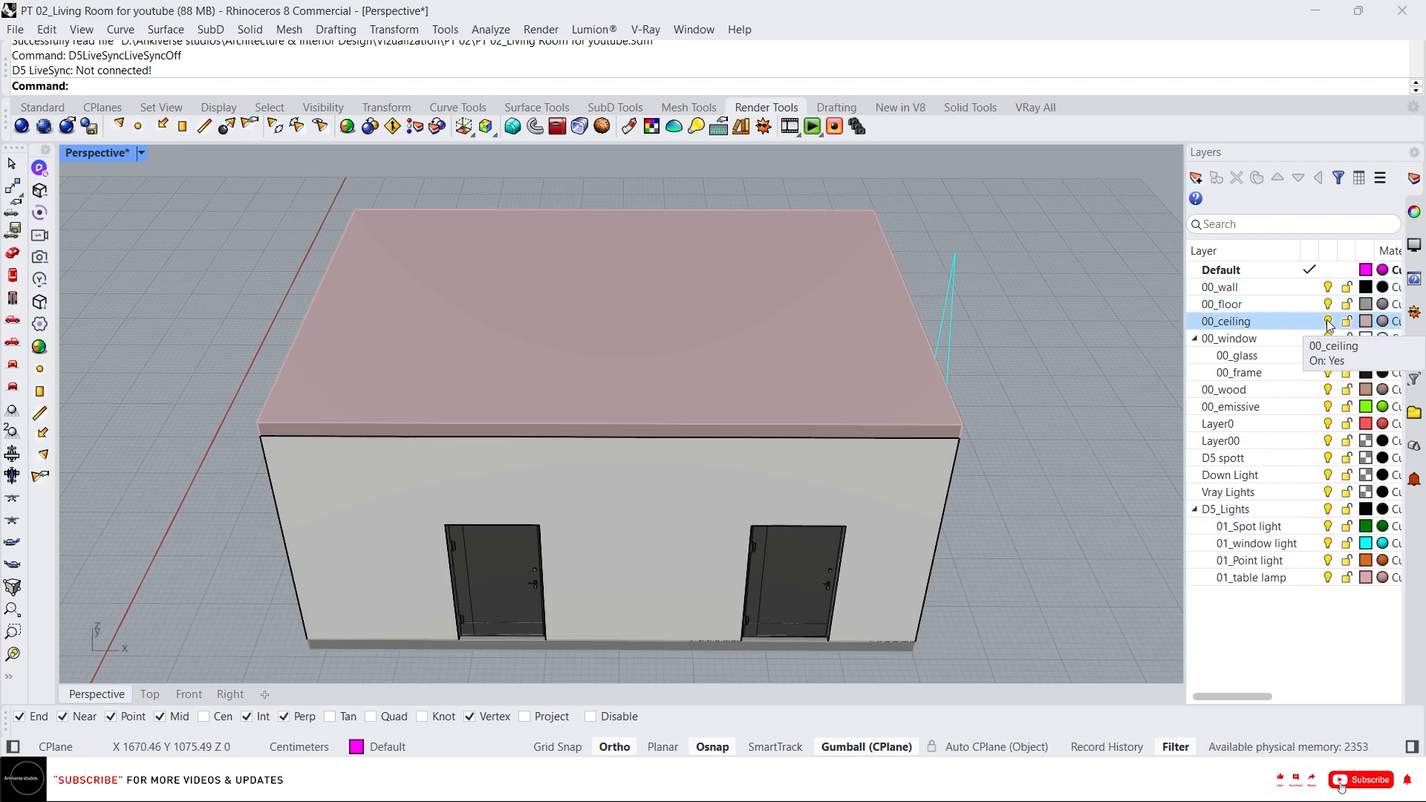
click(1328, 323)
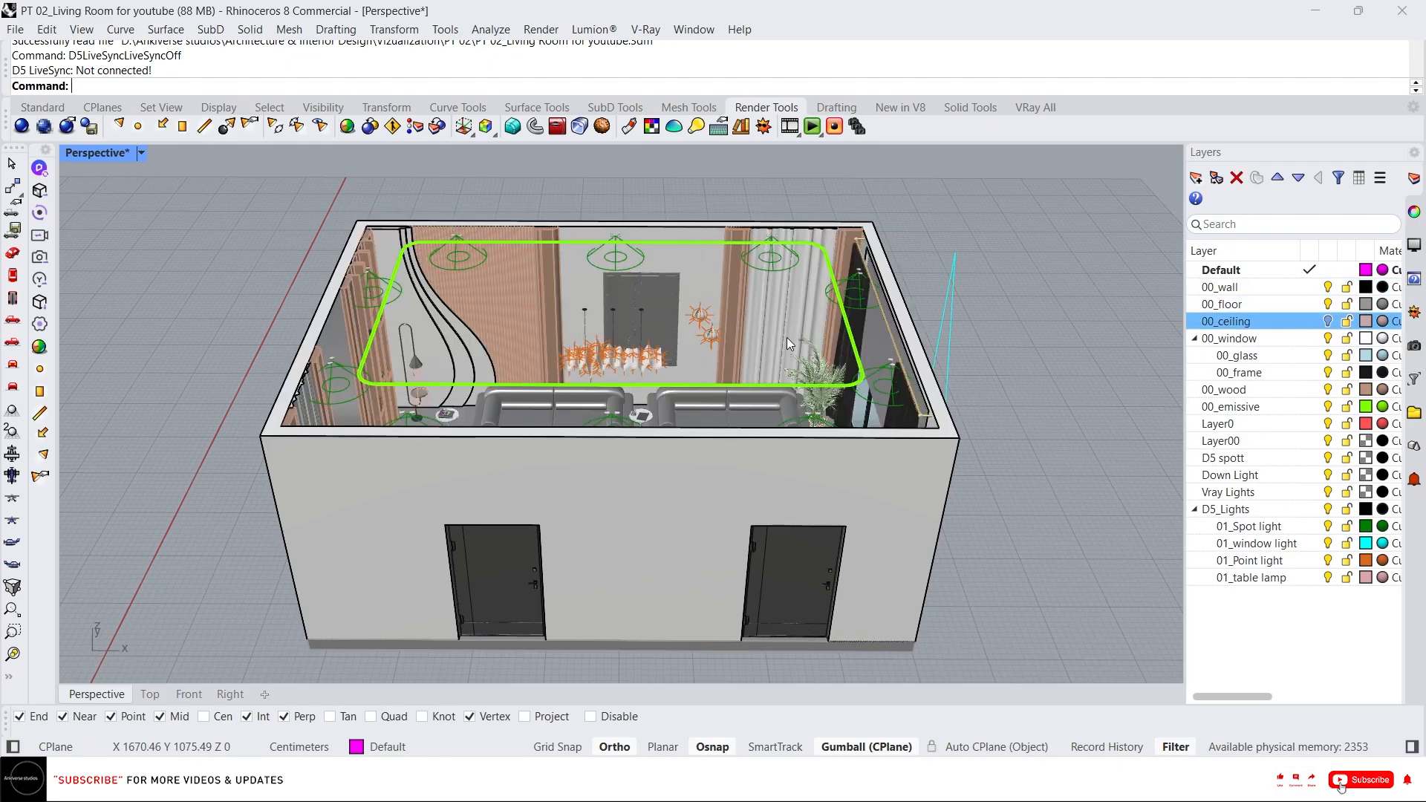
click(1327, 406)
right_drag(750, 327, 719, 362)
scroll(429, 456, up, 7)
right_drag(430, 456, 547, 407)
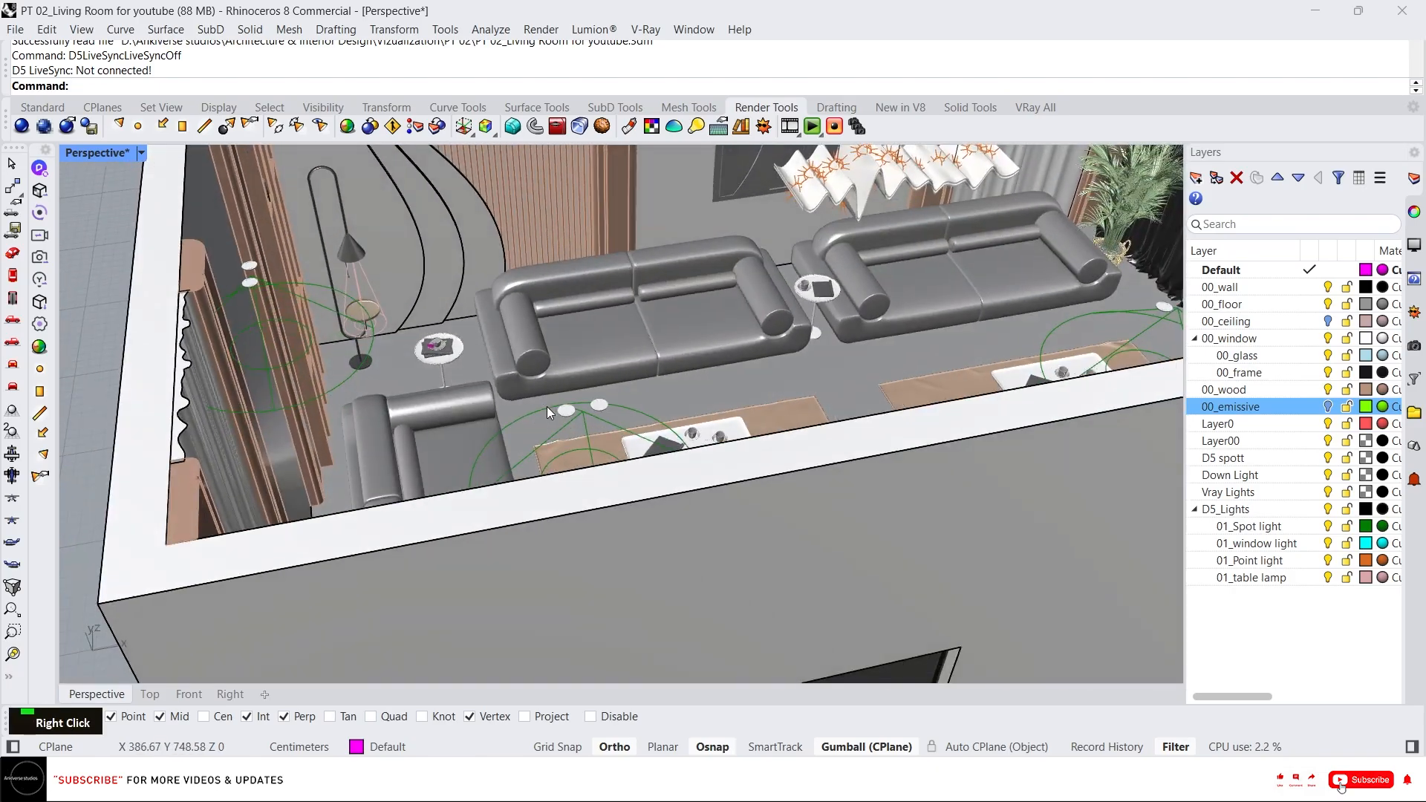
Select the two rugs with their coffee tables and the side tables, and isolate them.
scroll(459, 361, up, 5)
click(461, 364)
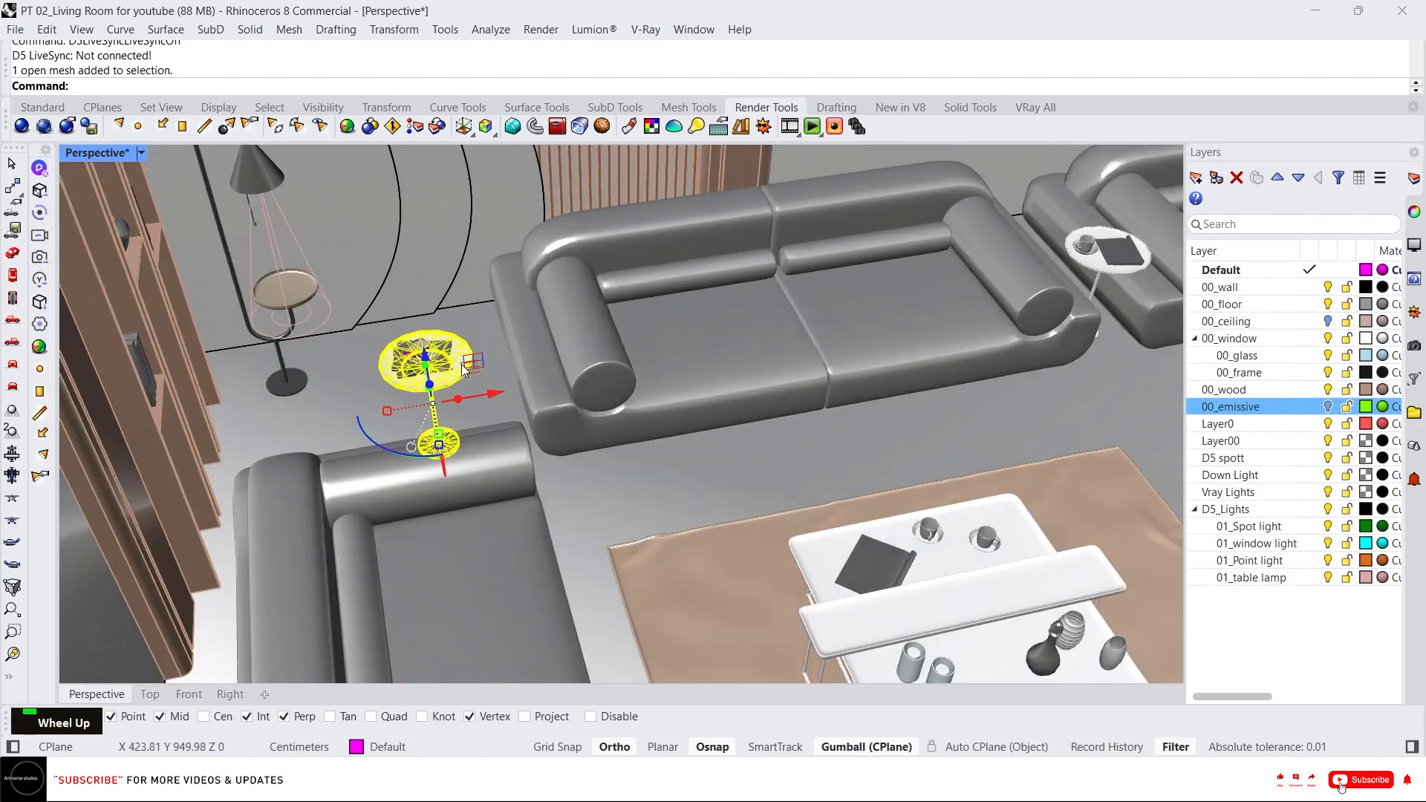
scroll(478, 372, down, 3)
scroll(952, 297, up, 5)
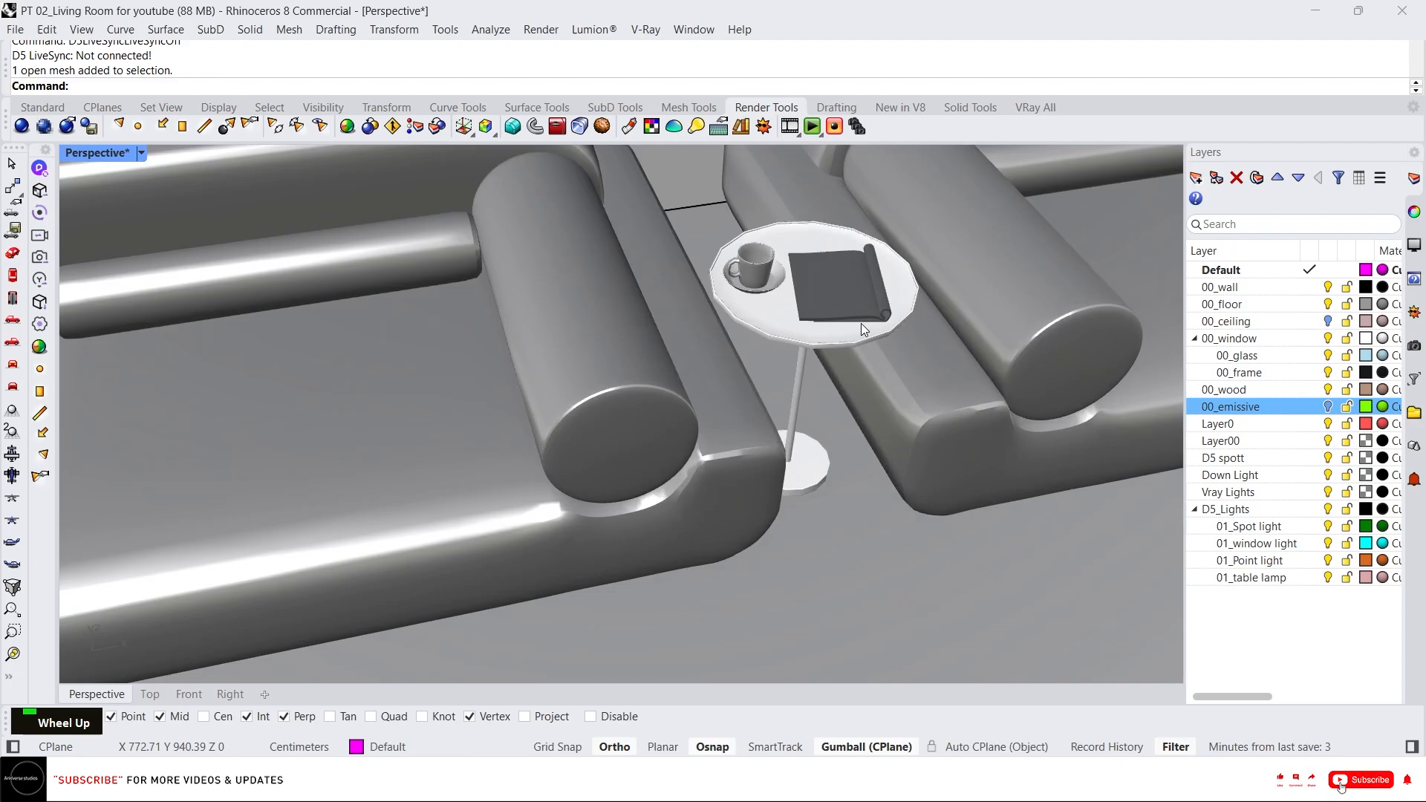
shift+click(786, 328)
scroll(787, 328, down, 5)
right_drag(527, 251, 671, 289)
scroll(585, 372, up, 5)
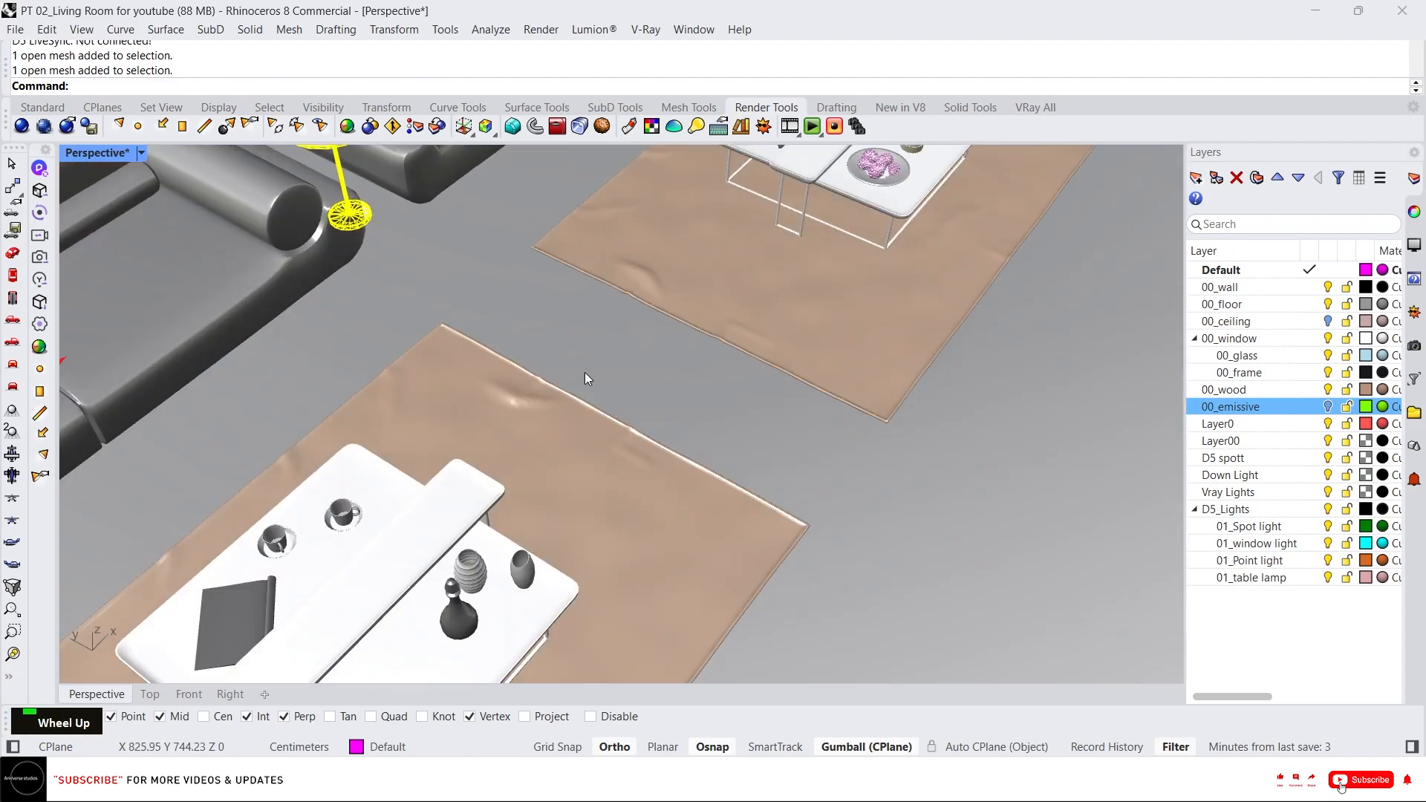
scroll(548, 412, down, 5)
scroll(503, 422, up, 5)
shift+click(542, 395)
scroll(683, 278, down, 5)
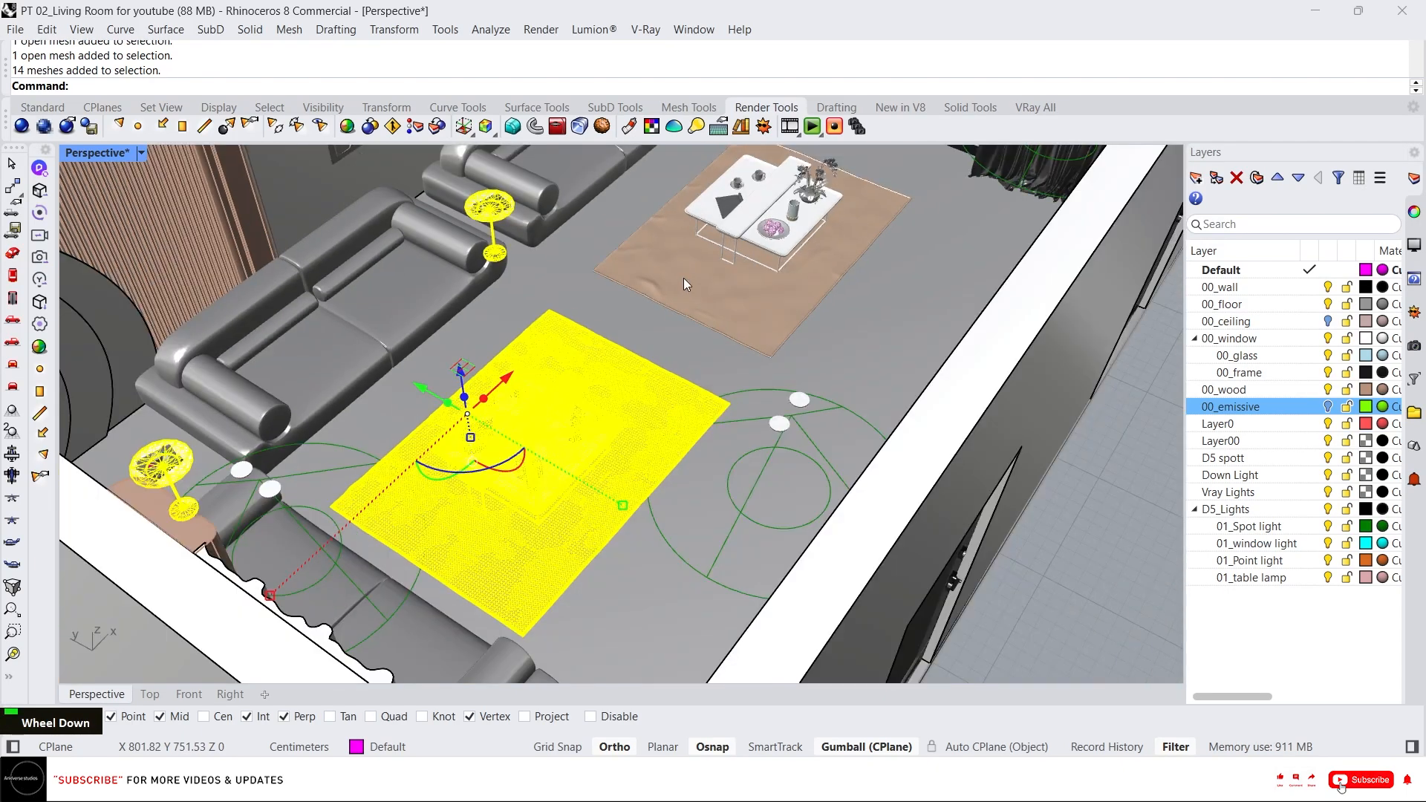
shift+click(734, 244)
text(i)
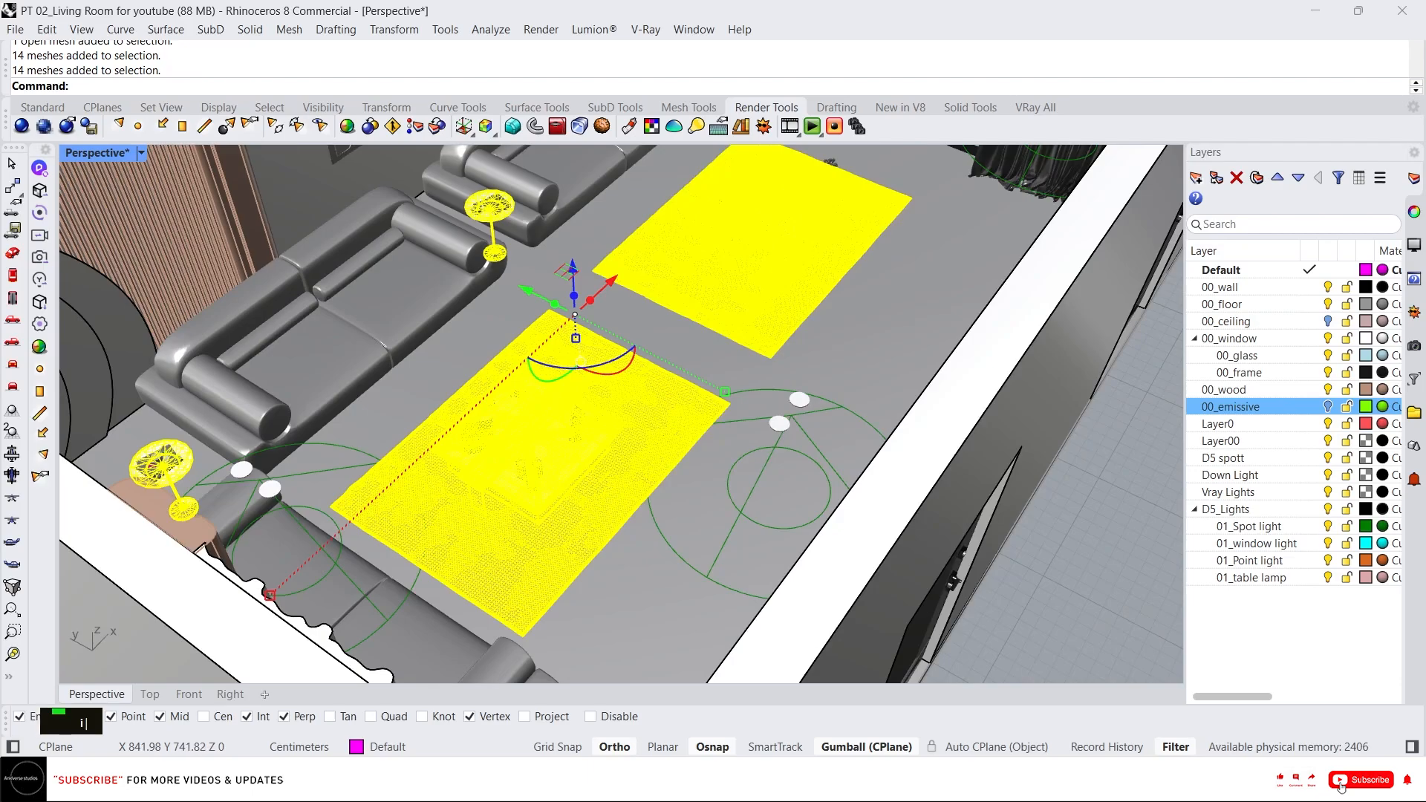
key(Return)
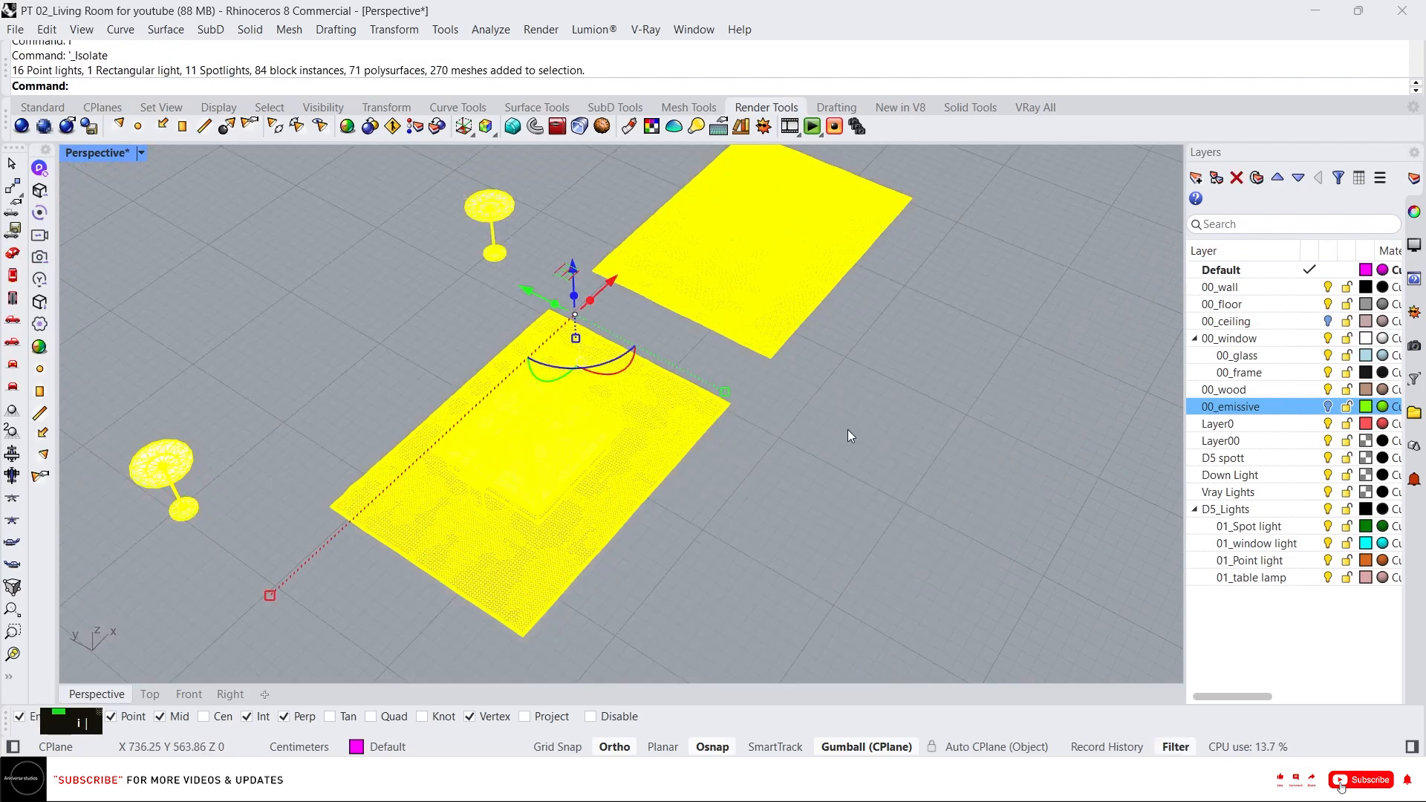
Create a new layer named 00_marble 01.
click(848, 429)
click(580, 461)
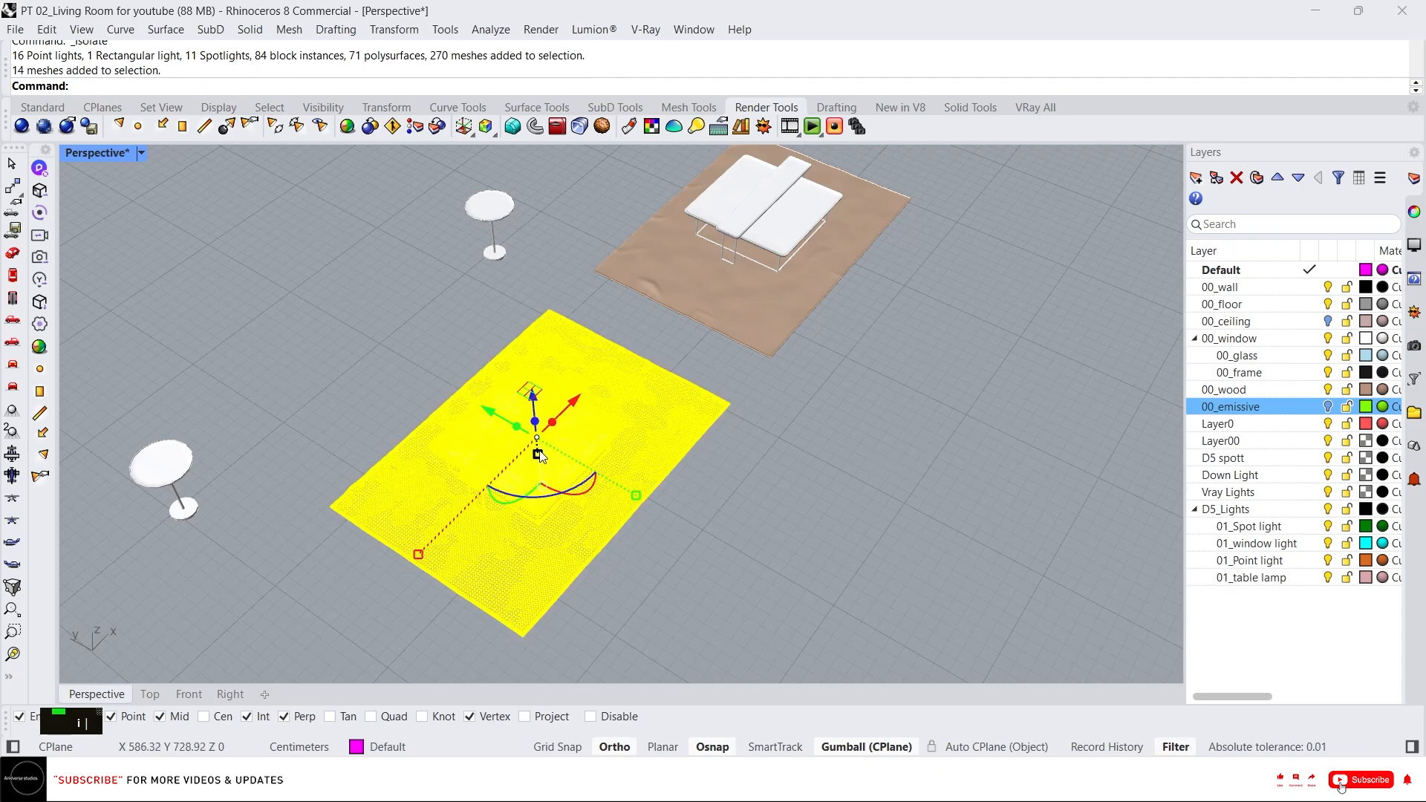
right_drag(580, 461, 351, 271)
scroll(362, 354, up, 3)
click(409, 386)
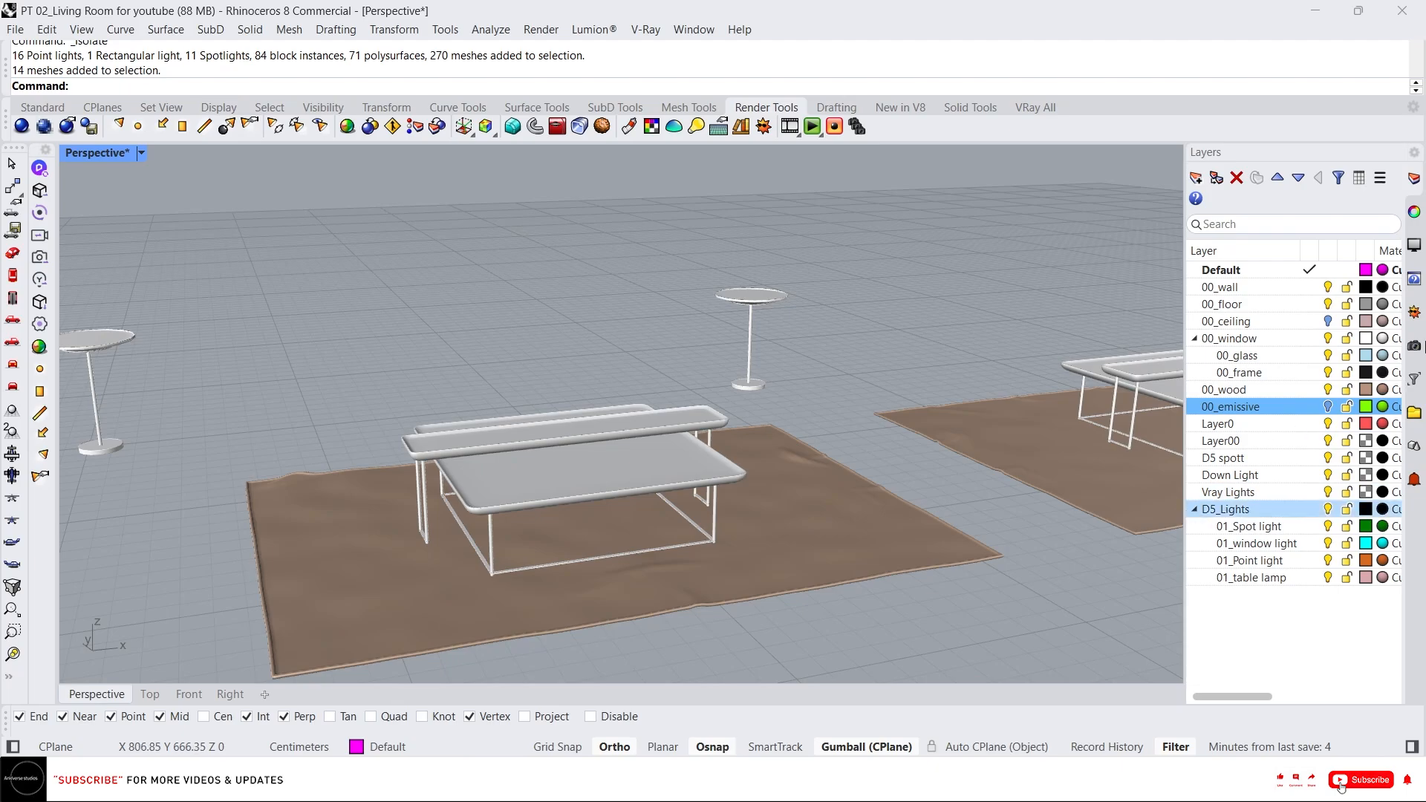
click(1195, 508)
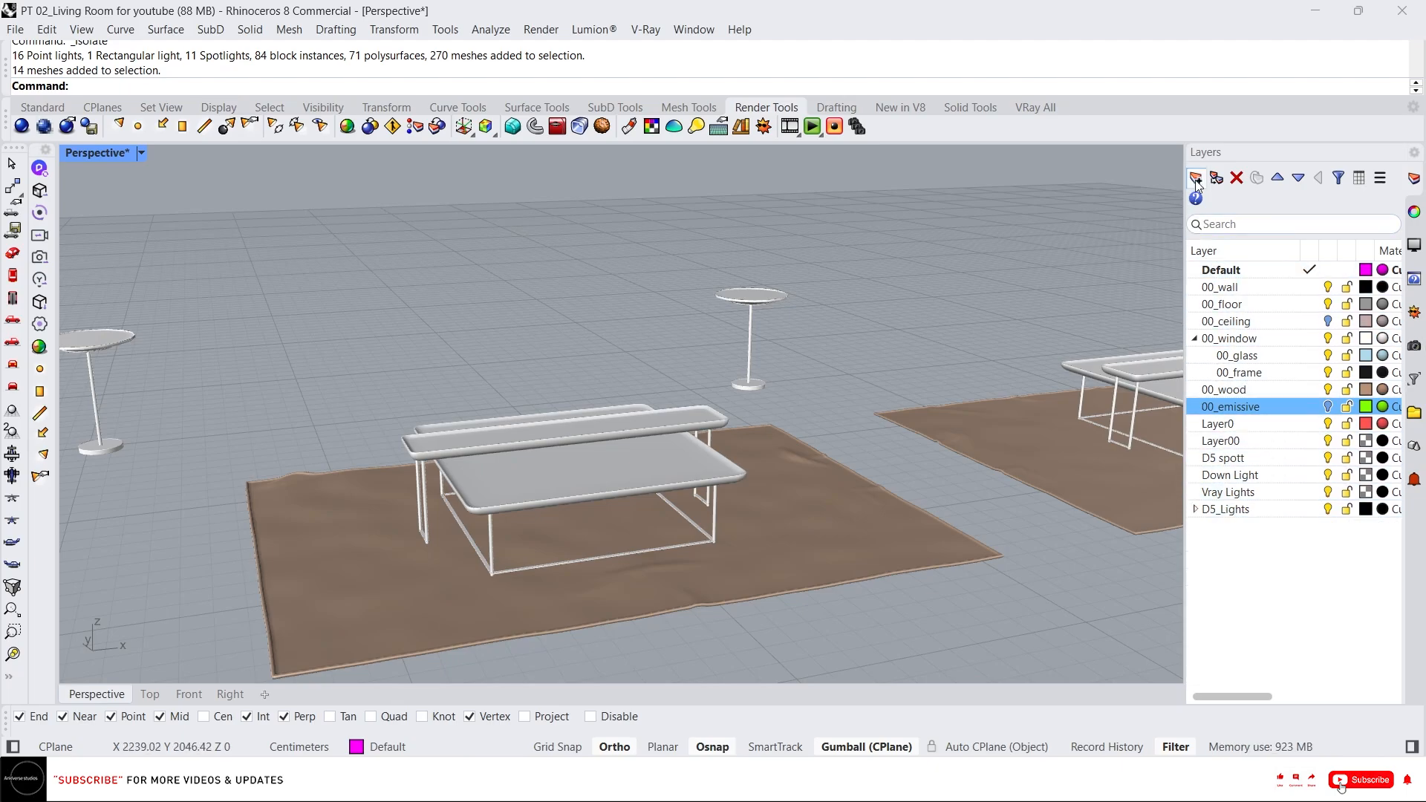
key(ctrl+n)
text(00)
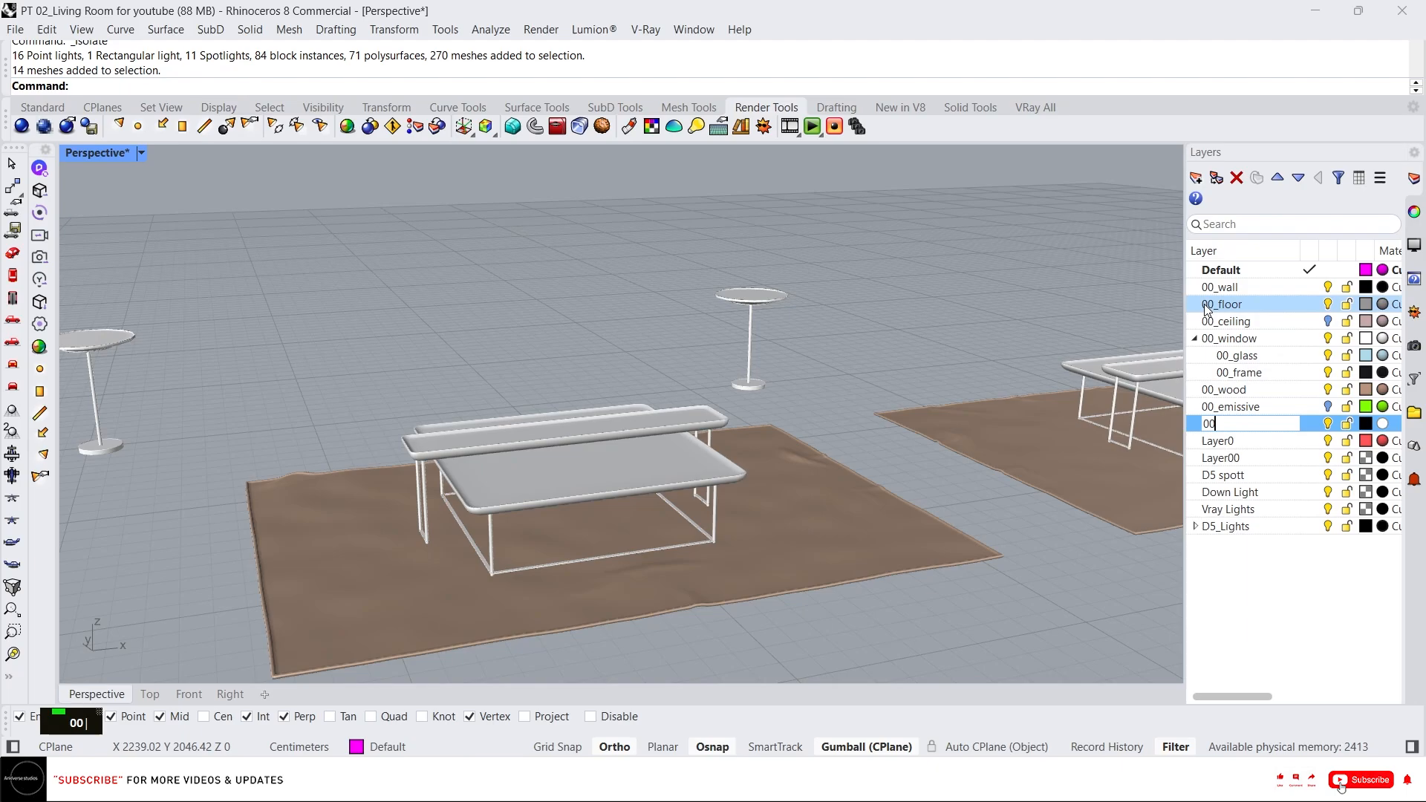
text(_marble 01)
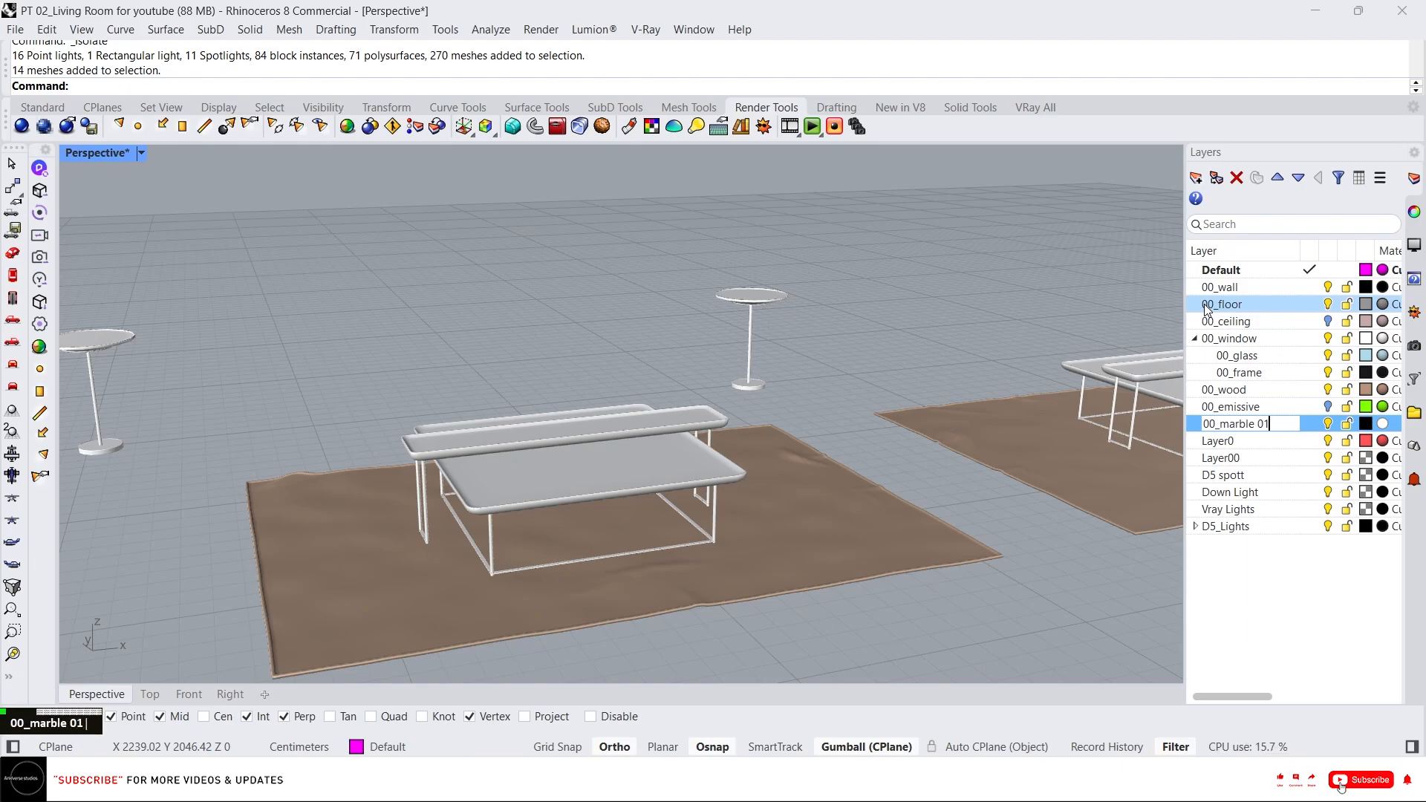
key(Return)
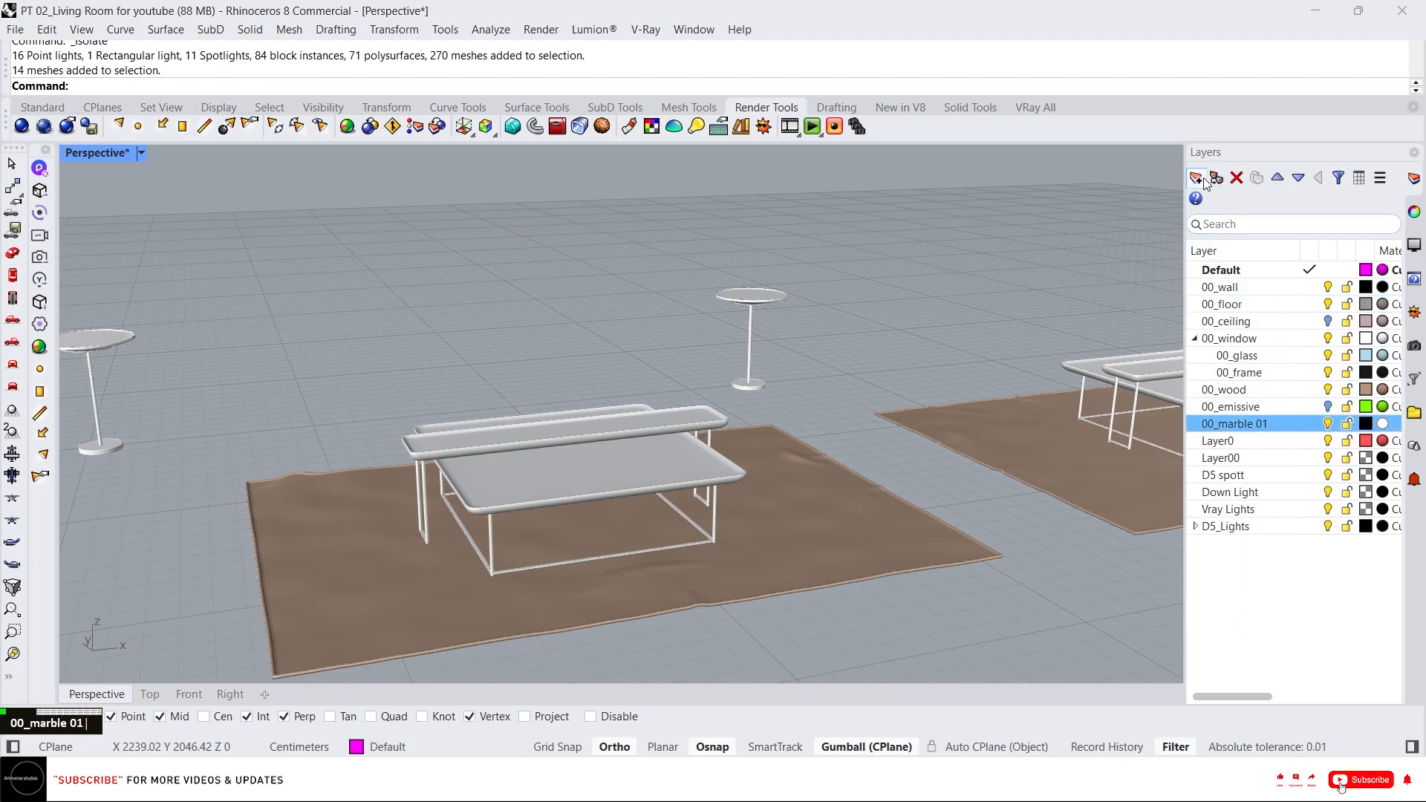
Create two more layers named 00_marble 02 and 00_gold.
key(ctrl+n)
text(00_marble 02)
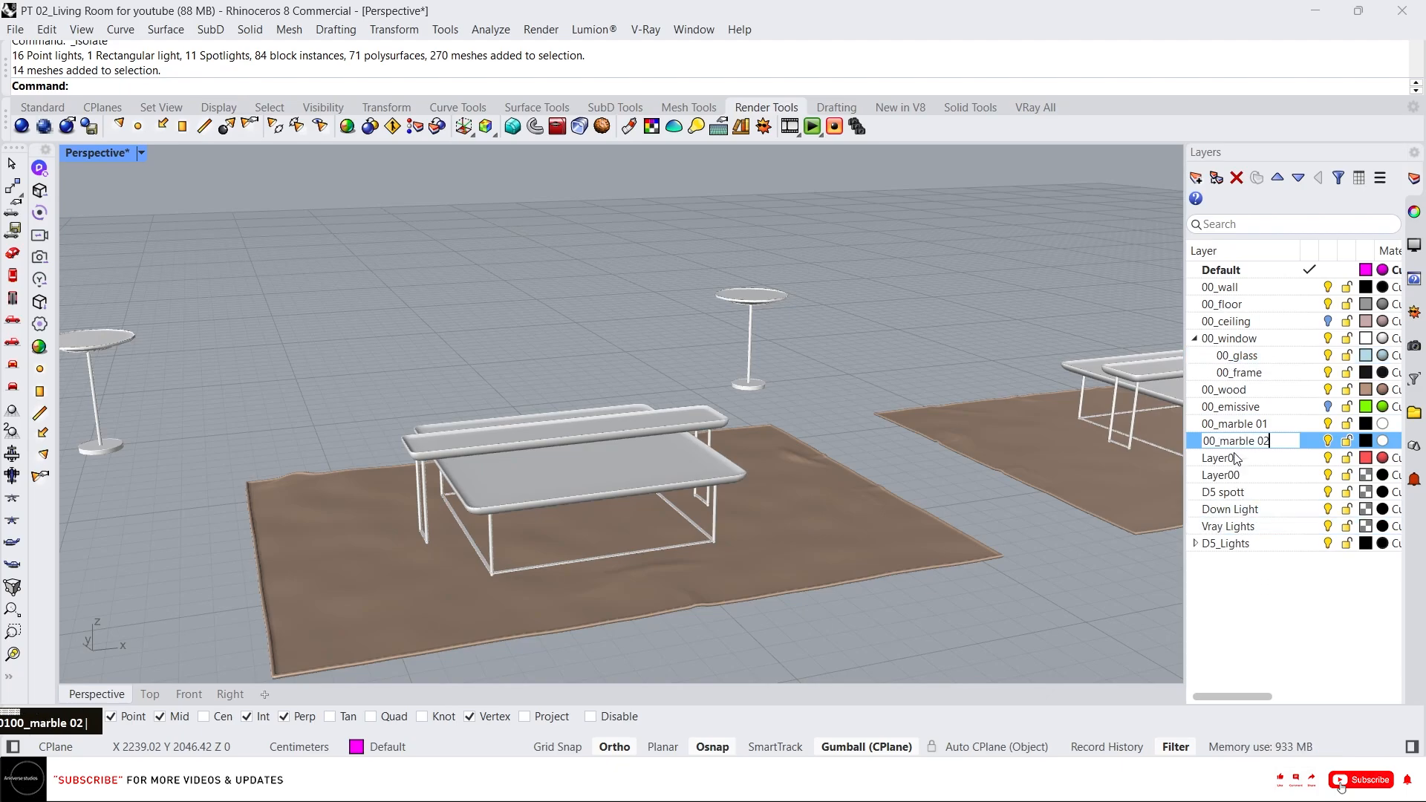
key(Return)
key(ctrl+n)
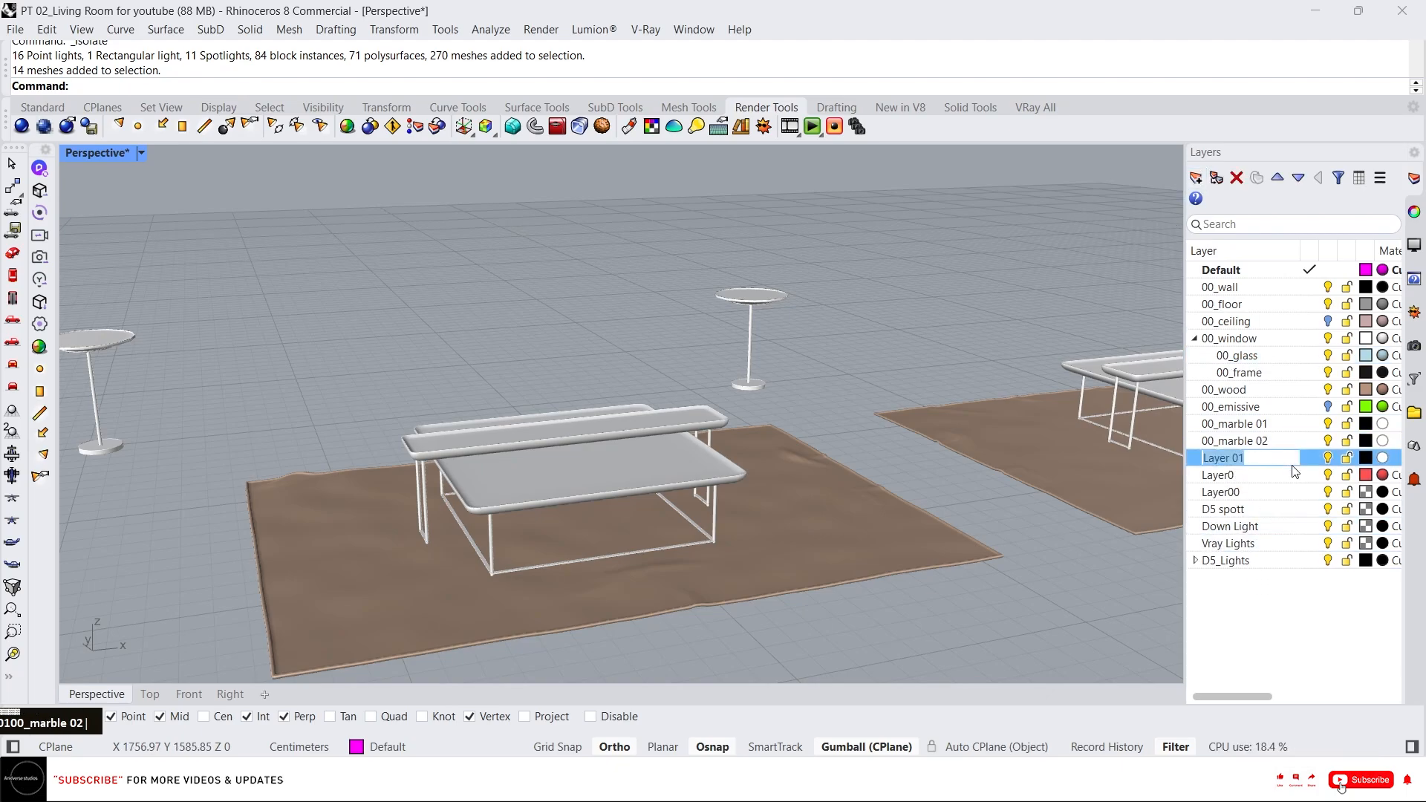
text(_gold)
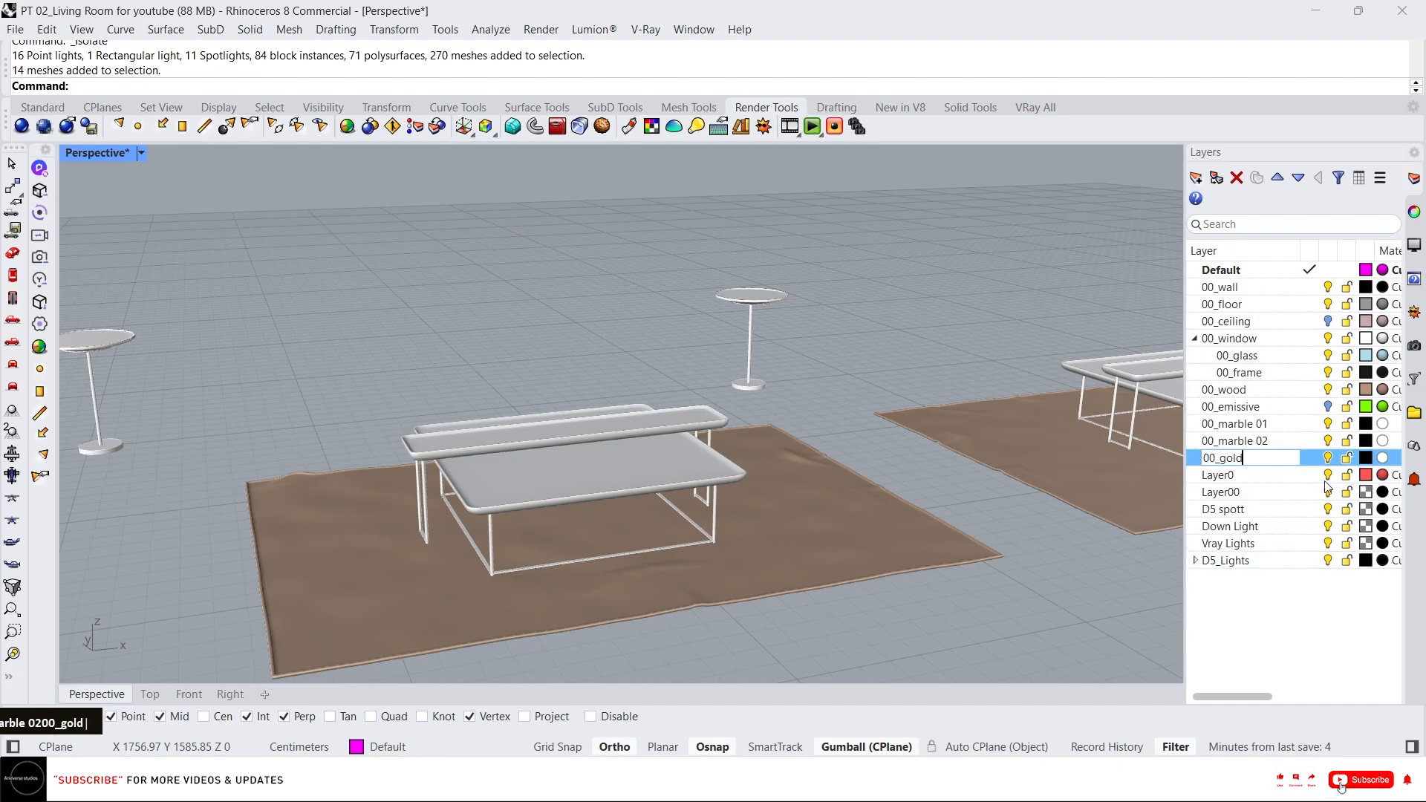
key(Return)
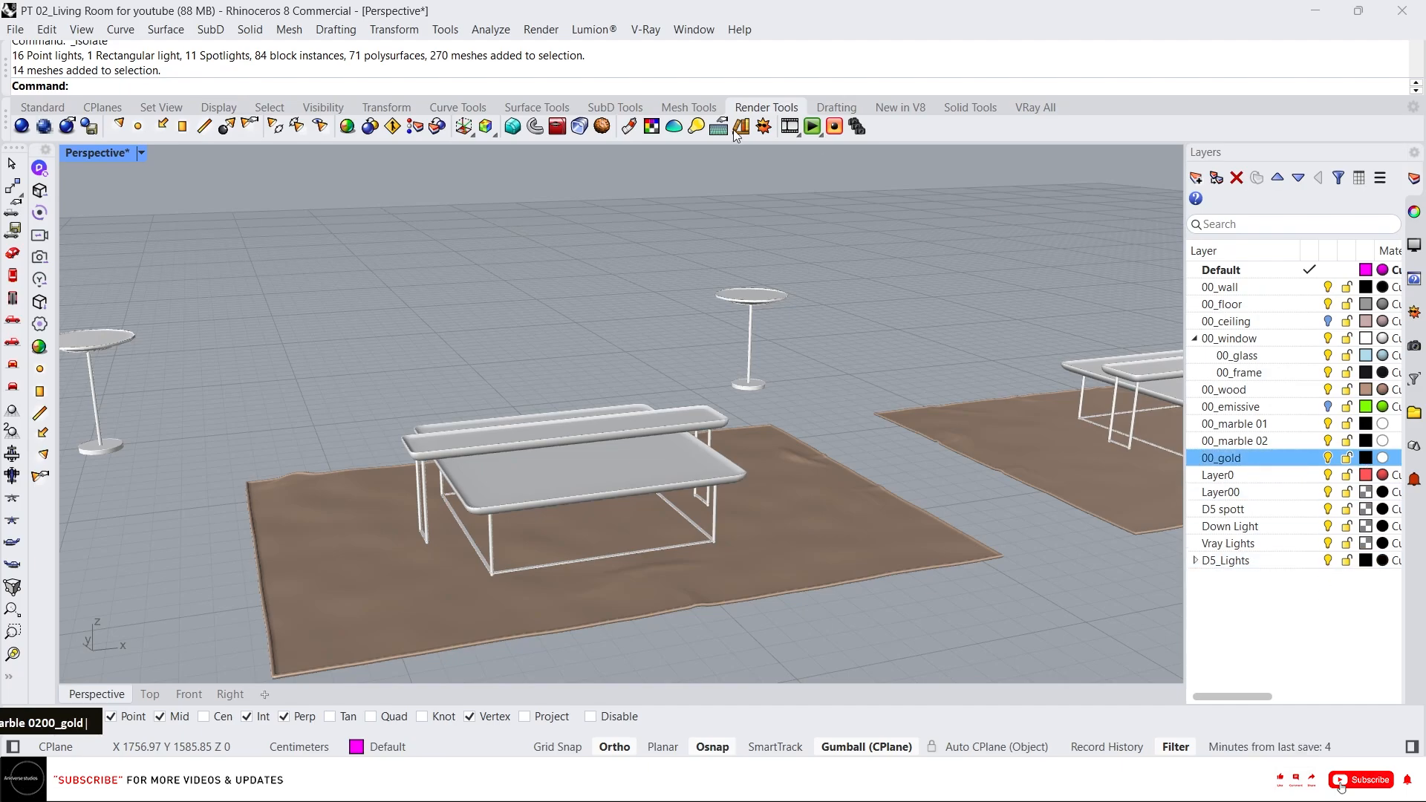
Set the 00_gold layer colour to a gold tone.
click(1365, 458)
click(628, 205)
click(967, 181)
click(876, 150)
click(1021, 441)
Set the colours of the 00_marble 02 and 00_marble 01 layers to light grey.
click(1365, 441)
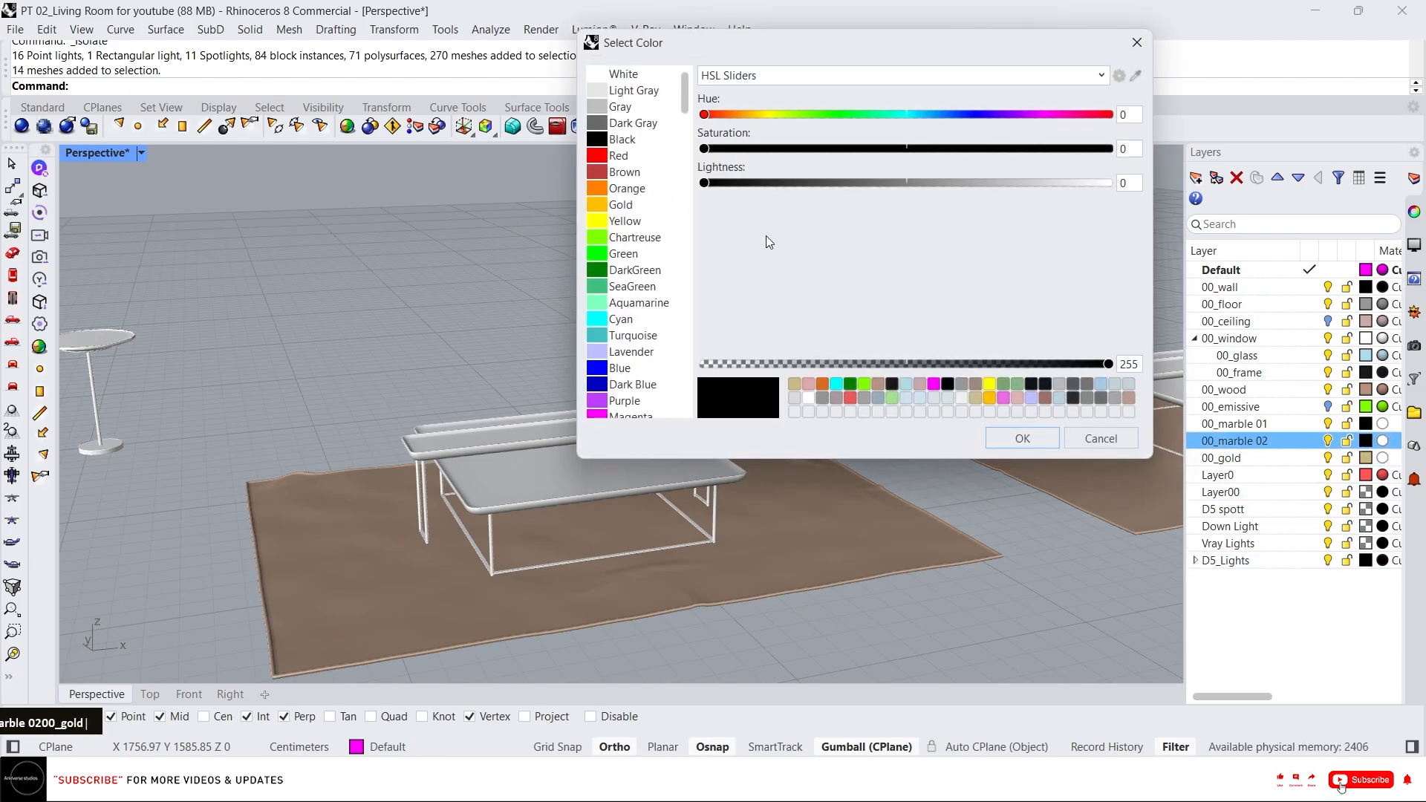
click(1033, 183)
click(817, 148)
click(770, 115)
click(743, 148)
click(1021, 440)
click(1365, 424)
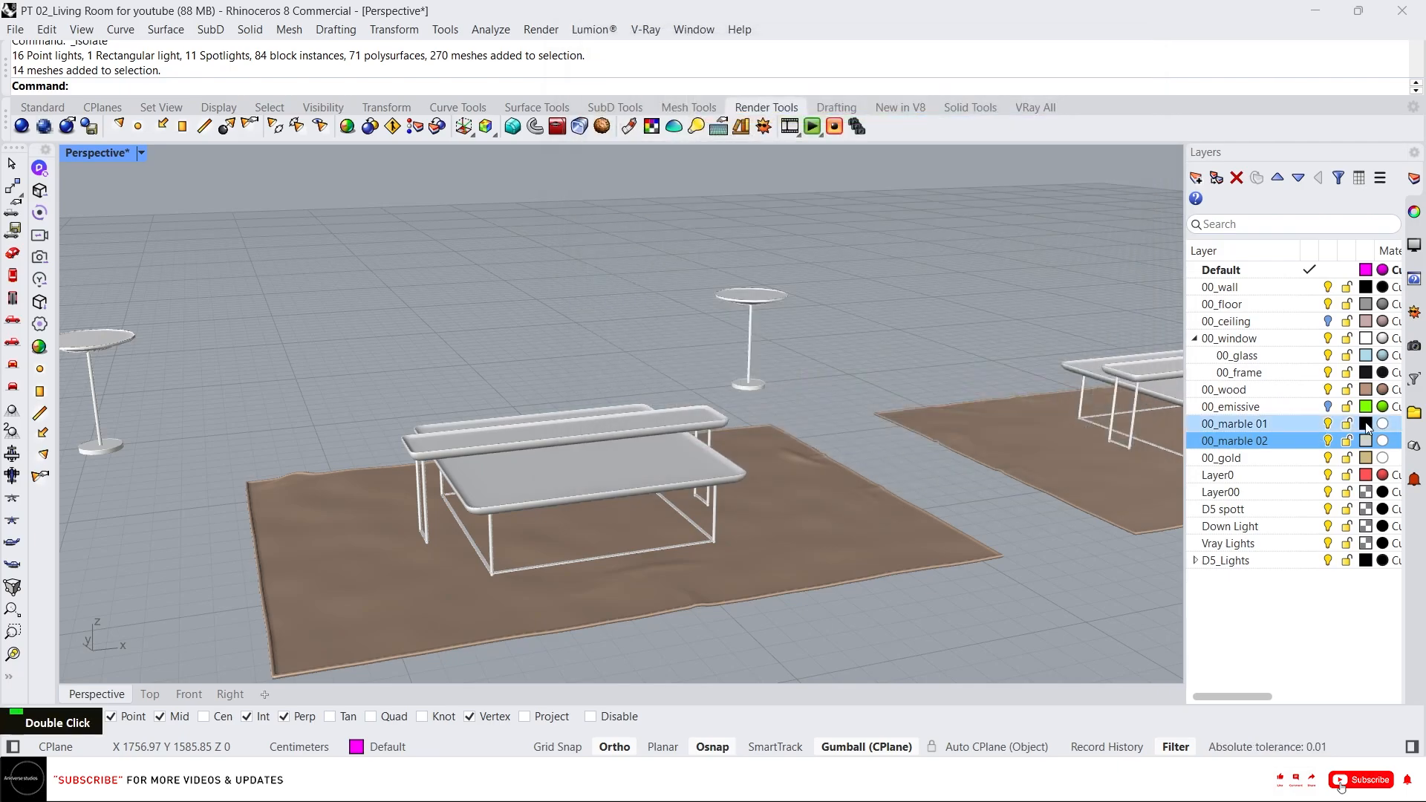
click(1000, 183)
click(733, 148)
click(798, 114)
click(1024, 438)
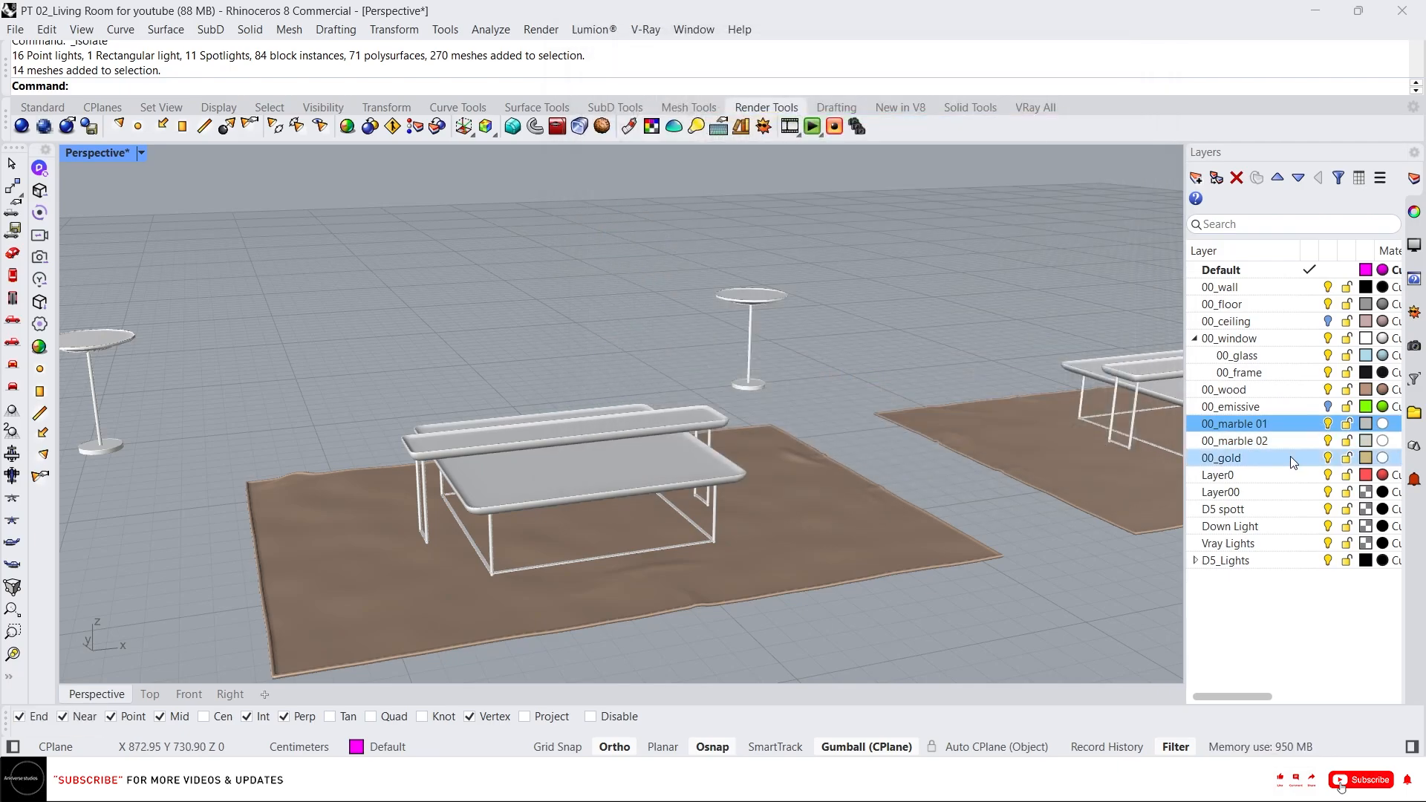
Run SynchronizeRenderColors for all layers.
text(Sy)
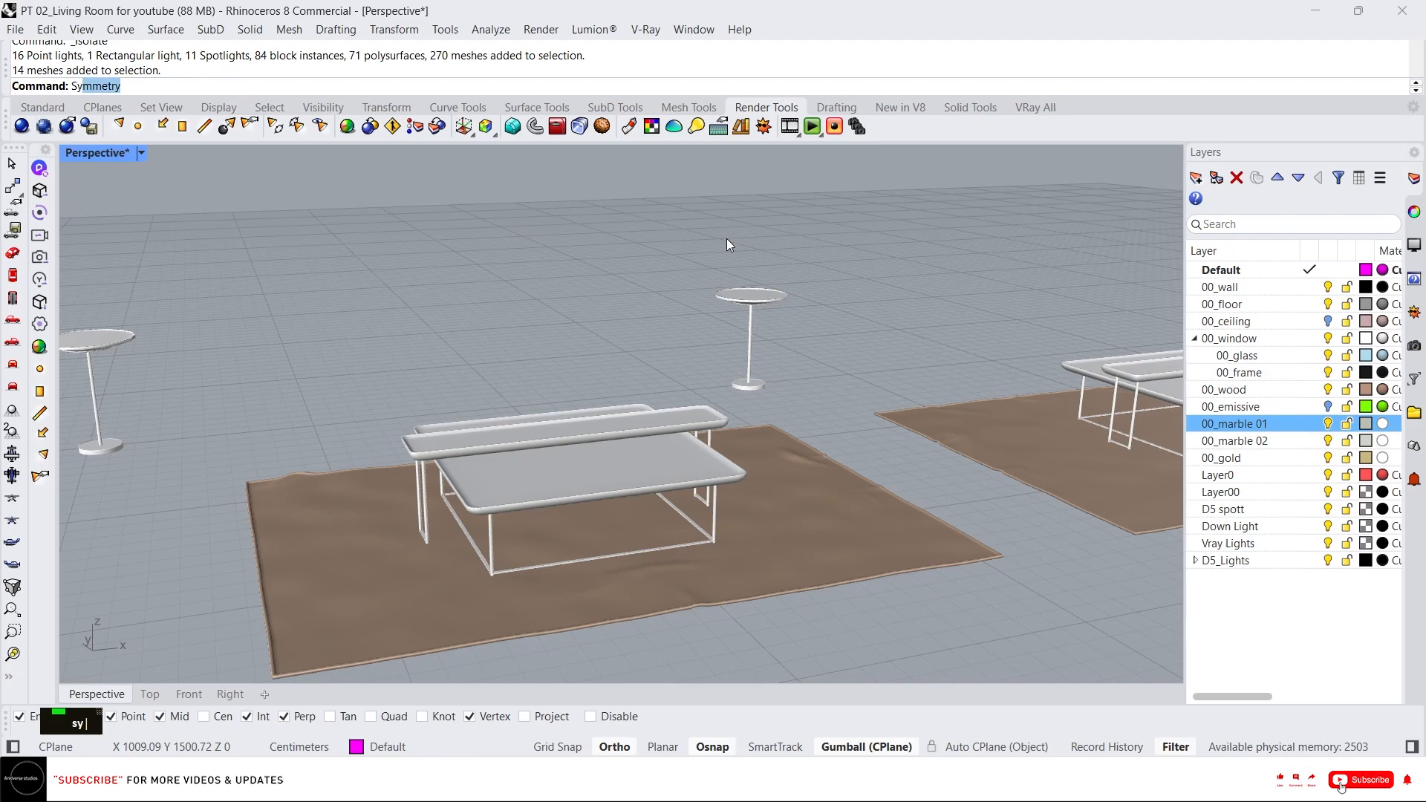
text(nchronizeCPlanes)
key(Return)
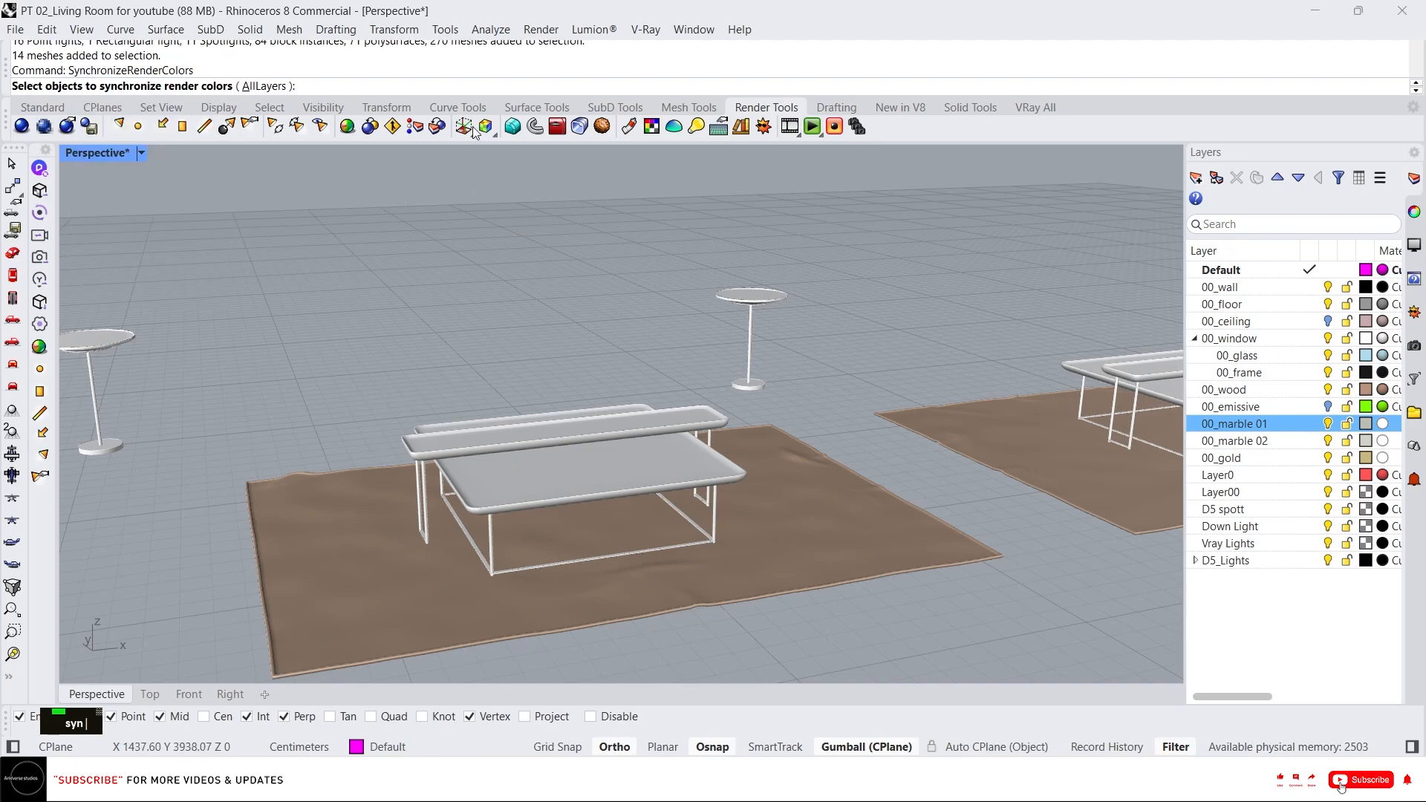
click(276, 85)
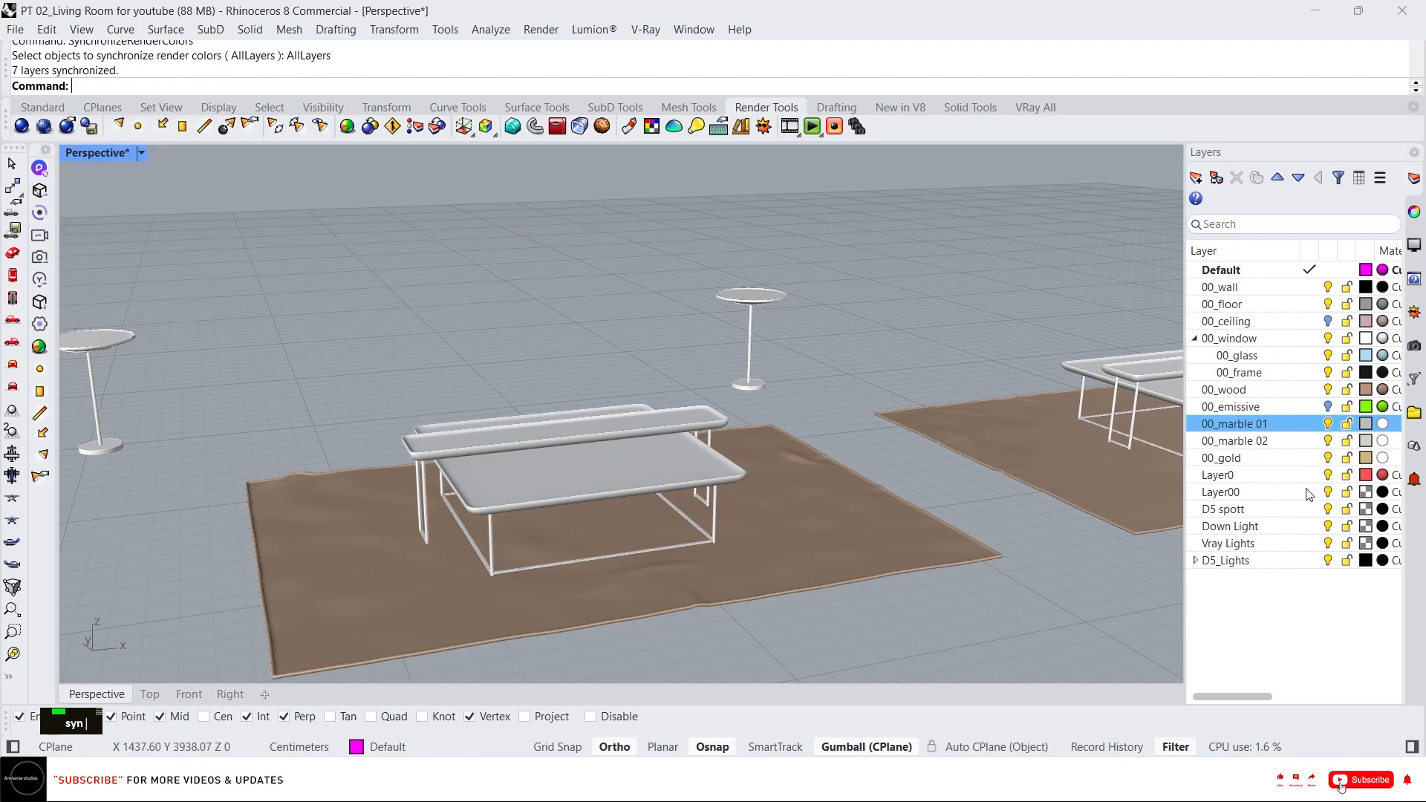
Ungroup the coffee table and a side table.
click(517, 417)
text(ung)
key(space)
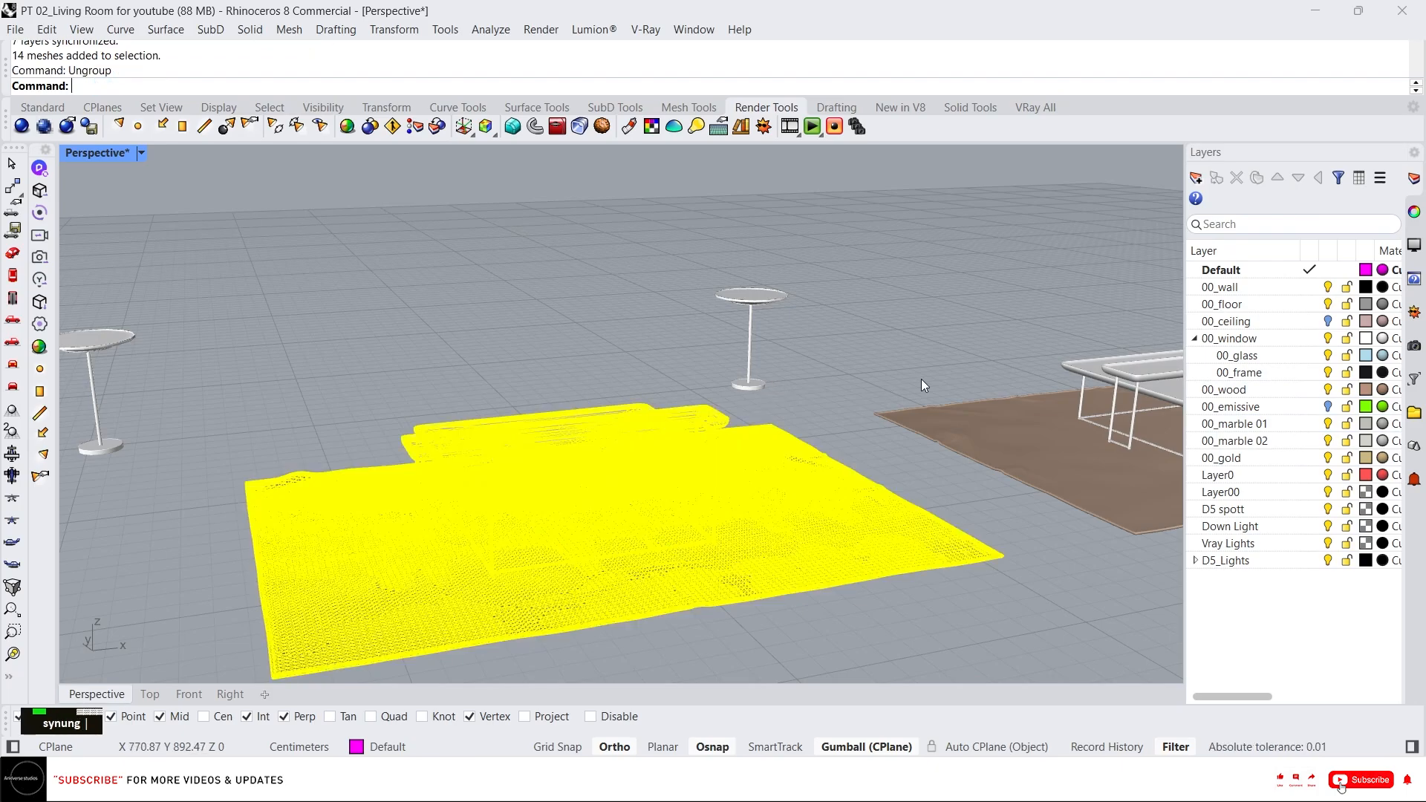
click(996, 405)
key(space)
click(738, 293)
key(space)
Lock the lower tray of the coffee table.
click(120, 338)
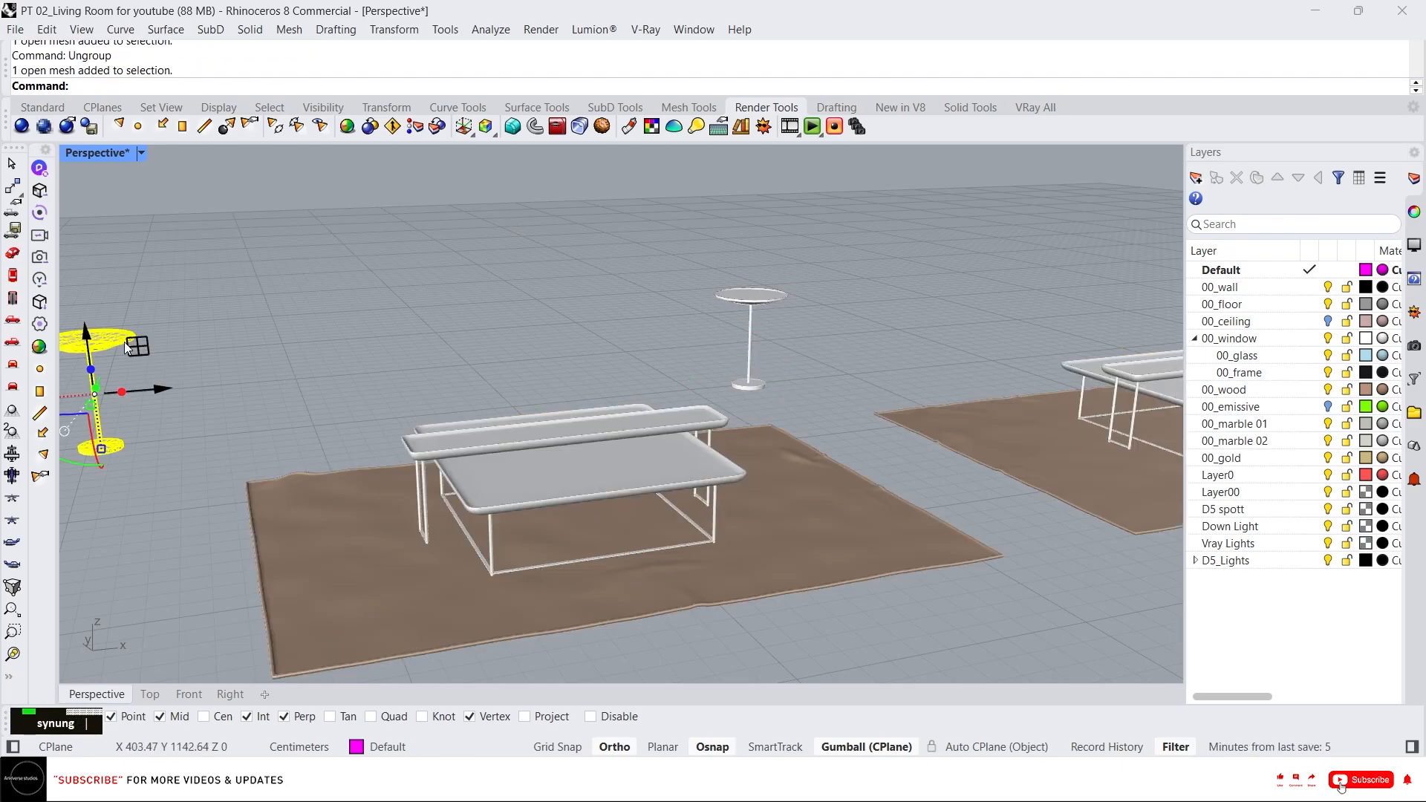
click(492, 523)
right_drag(473, 559, 598, 512)
scroll(628, 518, up, 3)
click(599, 512)
middle_click(599, 512)
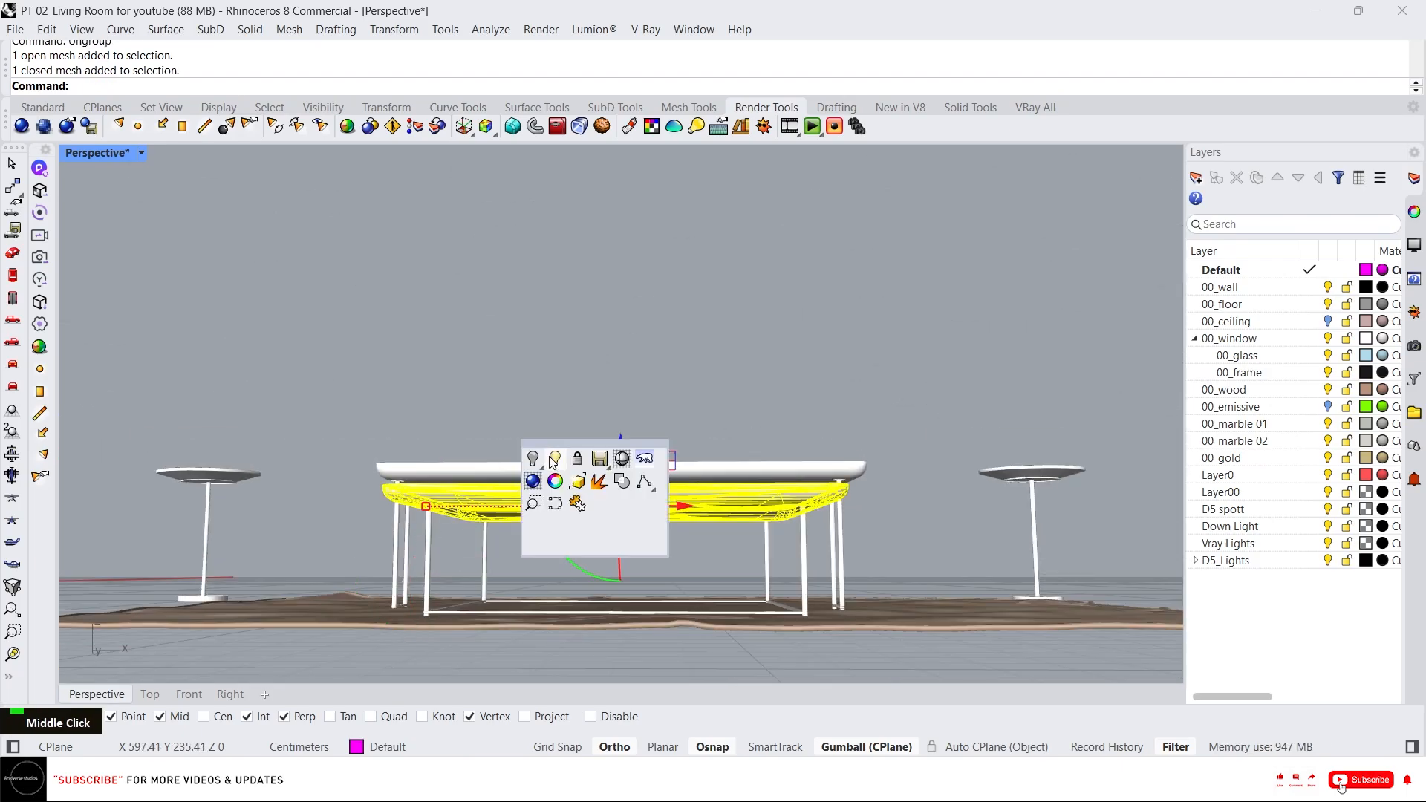
click(577, 459)
key(space)
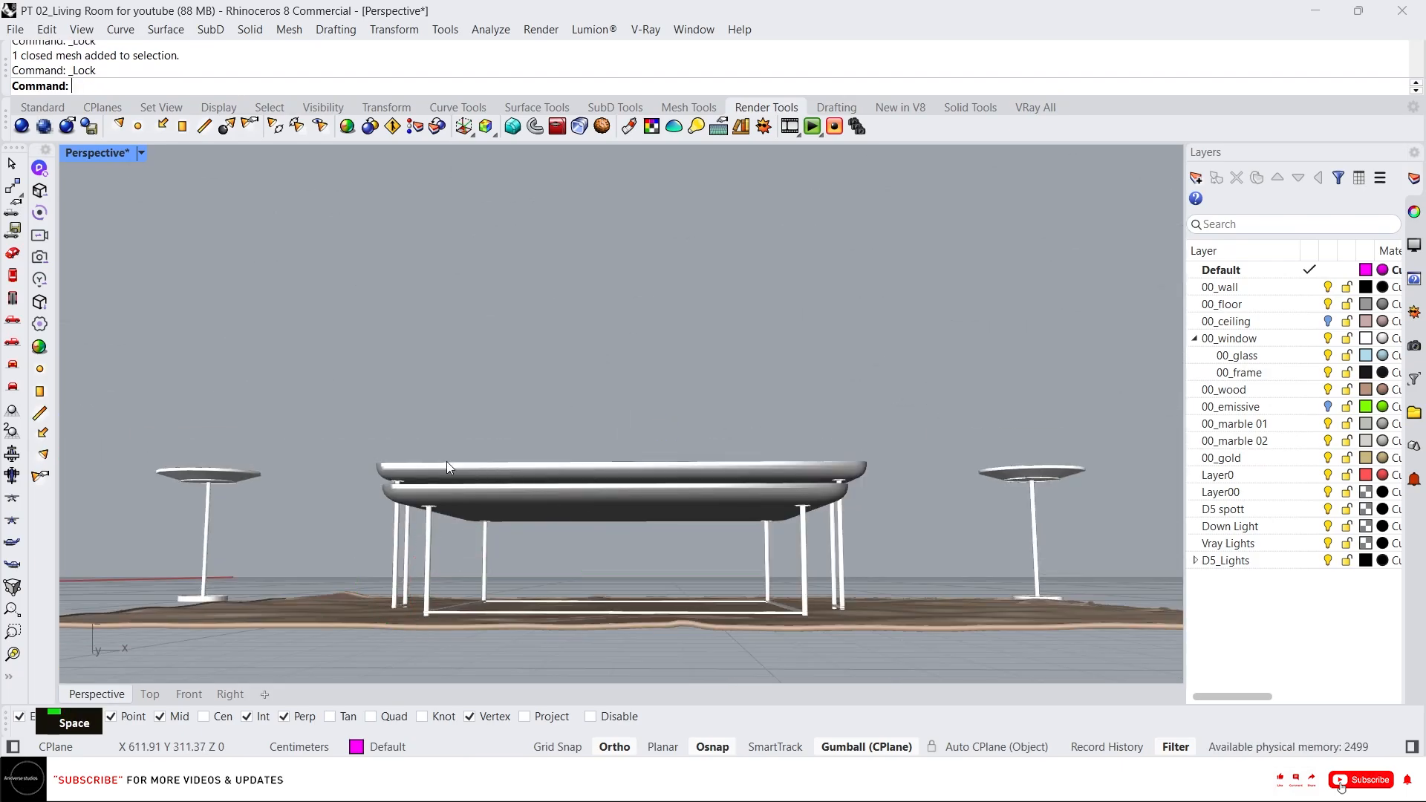
Lock the remaining coffee table tops and both rugs, leaving the table legs and side tables editable.
drag(464, 528, 379, 563)
right_drag(386, 326, 542, 392)
scroll(193, 344, up, 3)
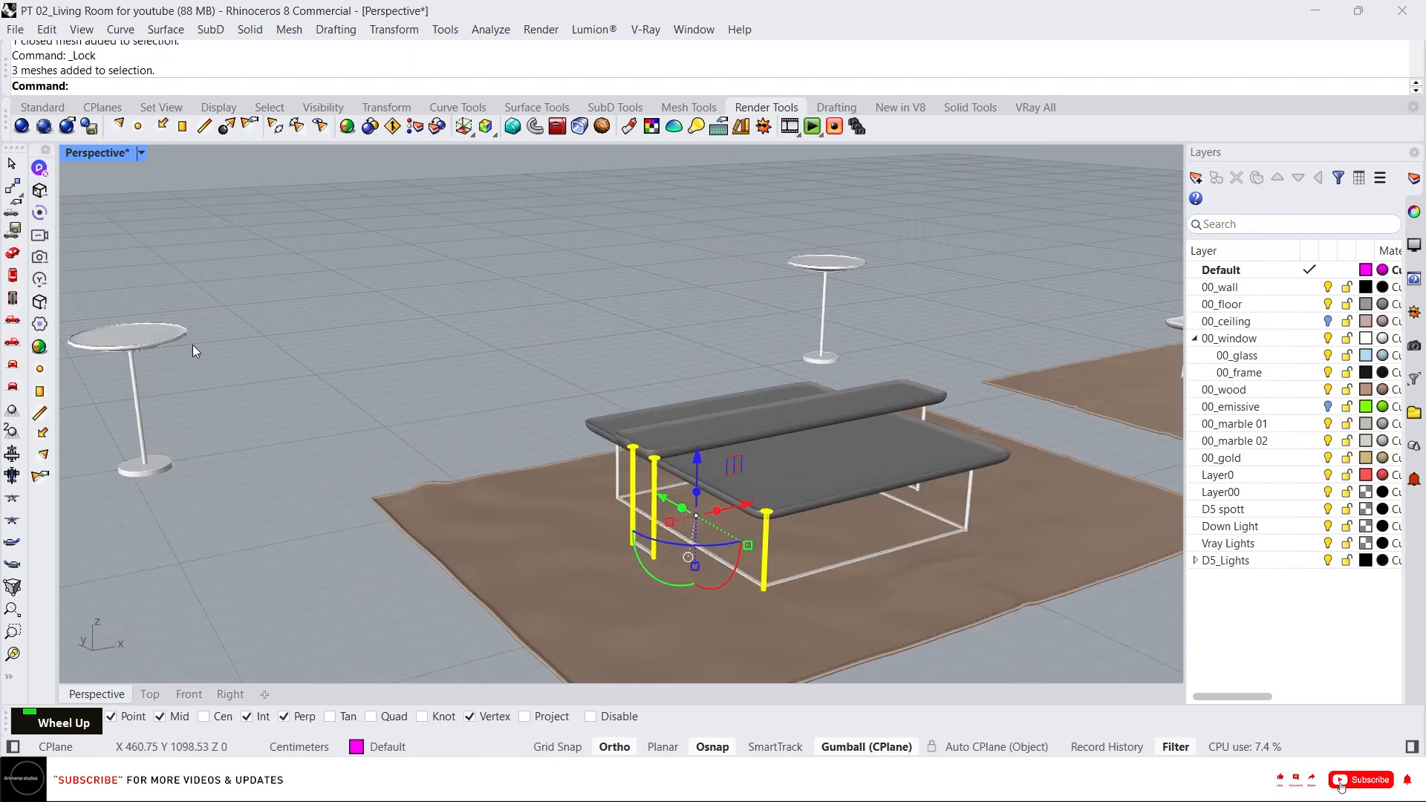
click(150, 346)
scroll(278, 336, down, 6)
scroll(203, 363, up, 8)
right_drag(223, 382, 239, 326)
scroll(287, 357, up, 6)
key(Escape)
click(278, 374)
right_drag(278, 374, 346, 328)
scroll(346, 328, down, 5)
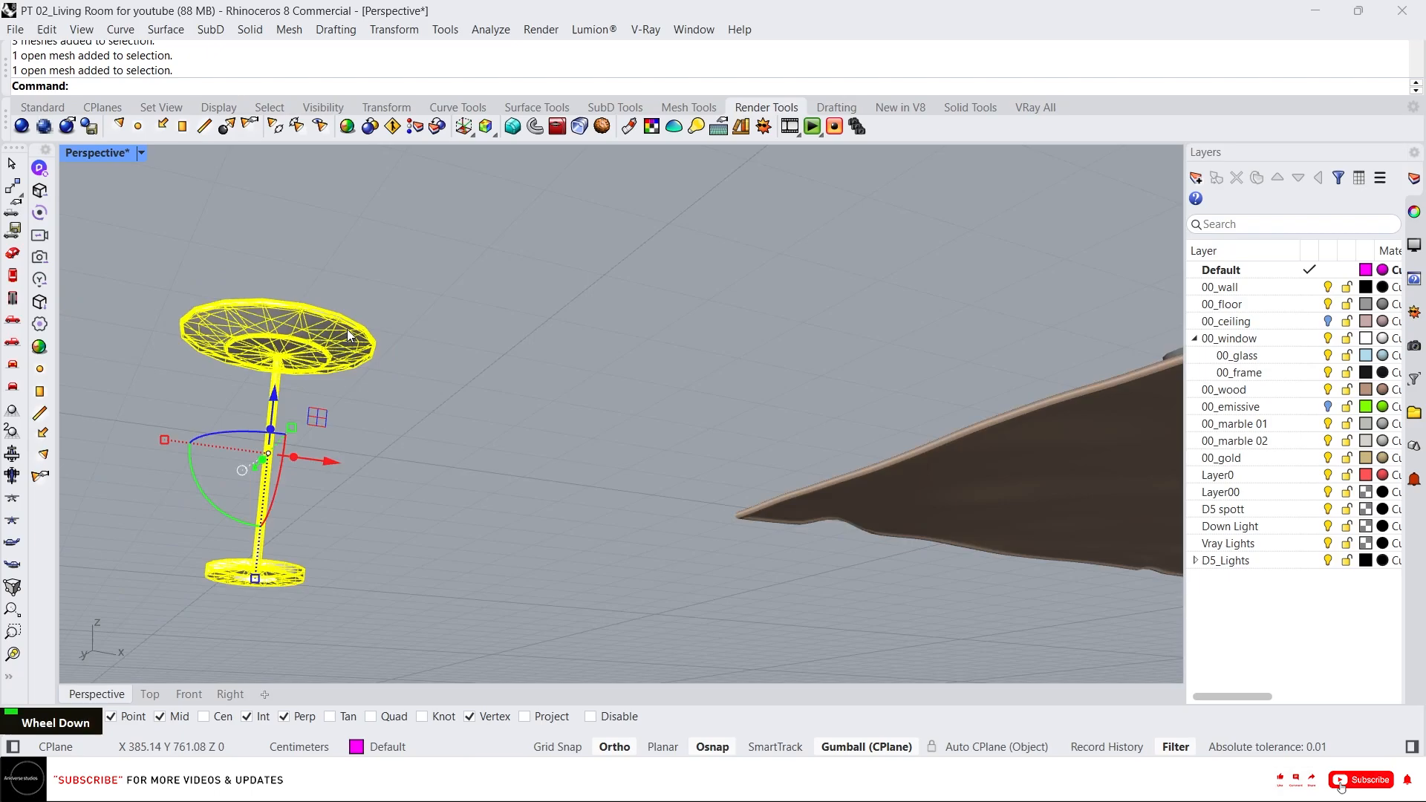
scroll(323, 338, up, 5)
scroll(296, 337, down, 5)
right_drag(600, 359, 451, 382)
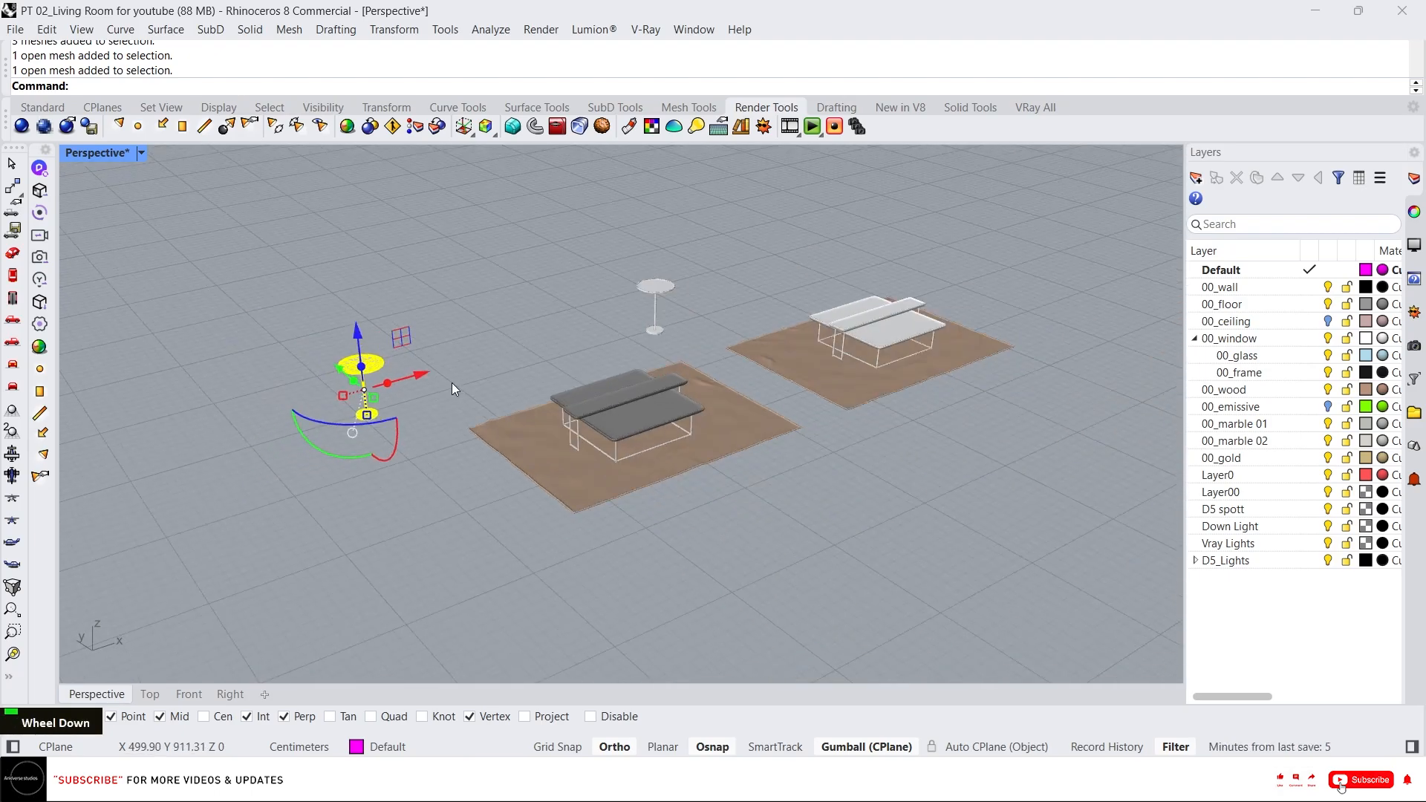
scroll(877, 324, up, 5)
click(917, 348)
key(space)
click(968, 367)
key(space)
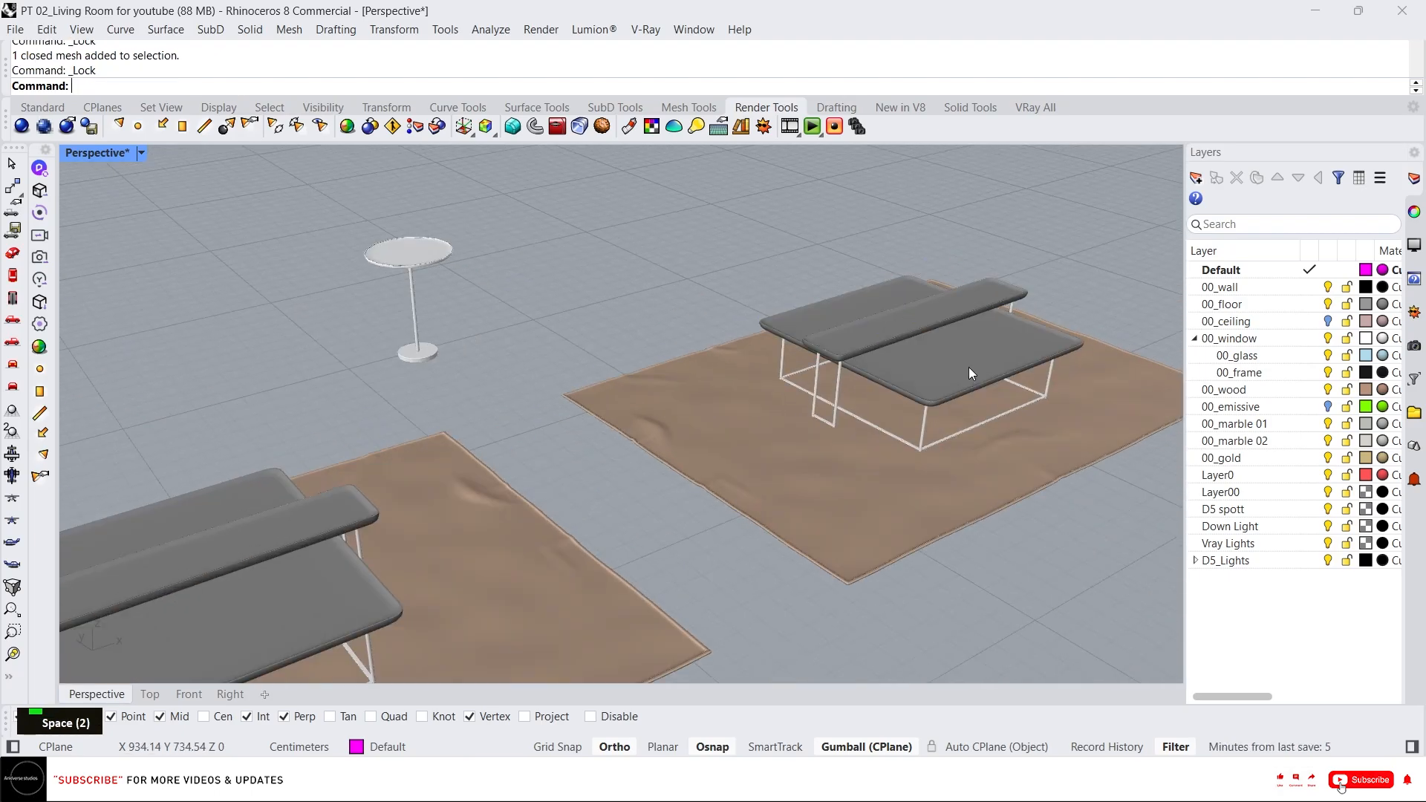
click(875, 528)
key(space)
click(508, 570)
key(space)
scroll(852, 372, down, 3)
scroll(852, 372, down, 3)
scroll(483, 405, up, 4)
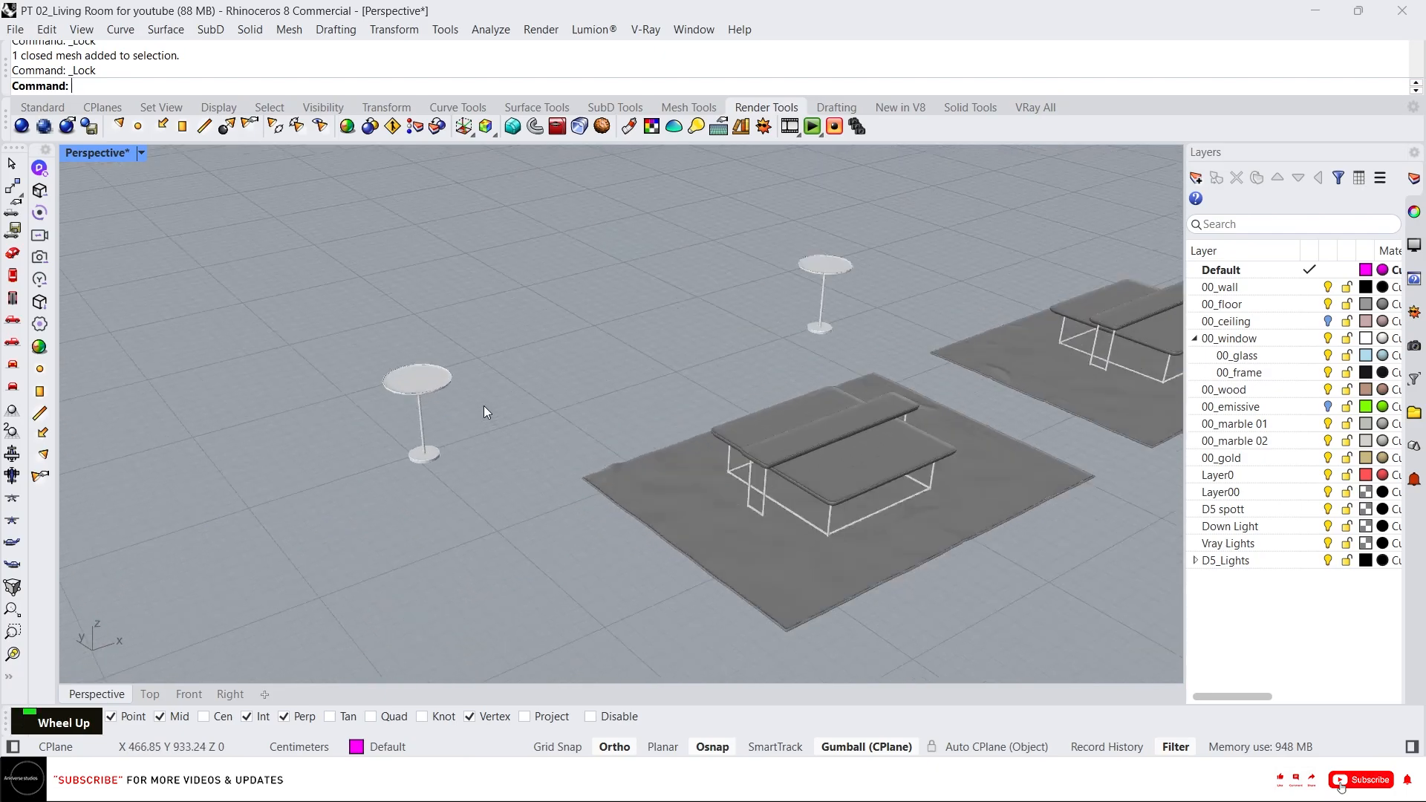
Explode the left side table mesh.
click(405, 416)
scroll(396, 407, up, 3)
text(ex)
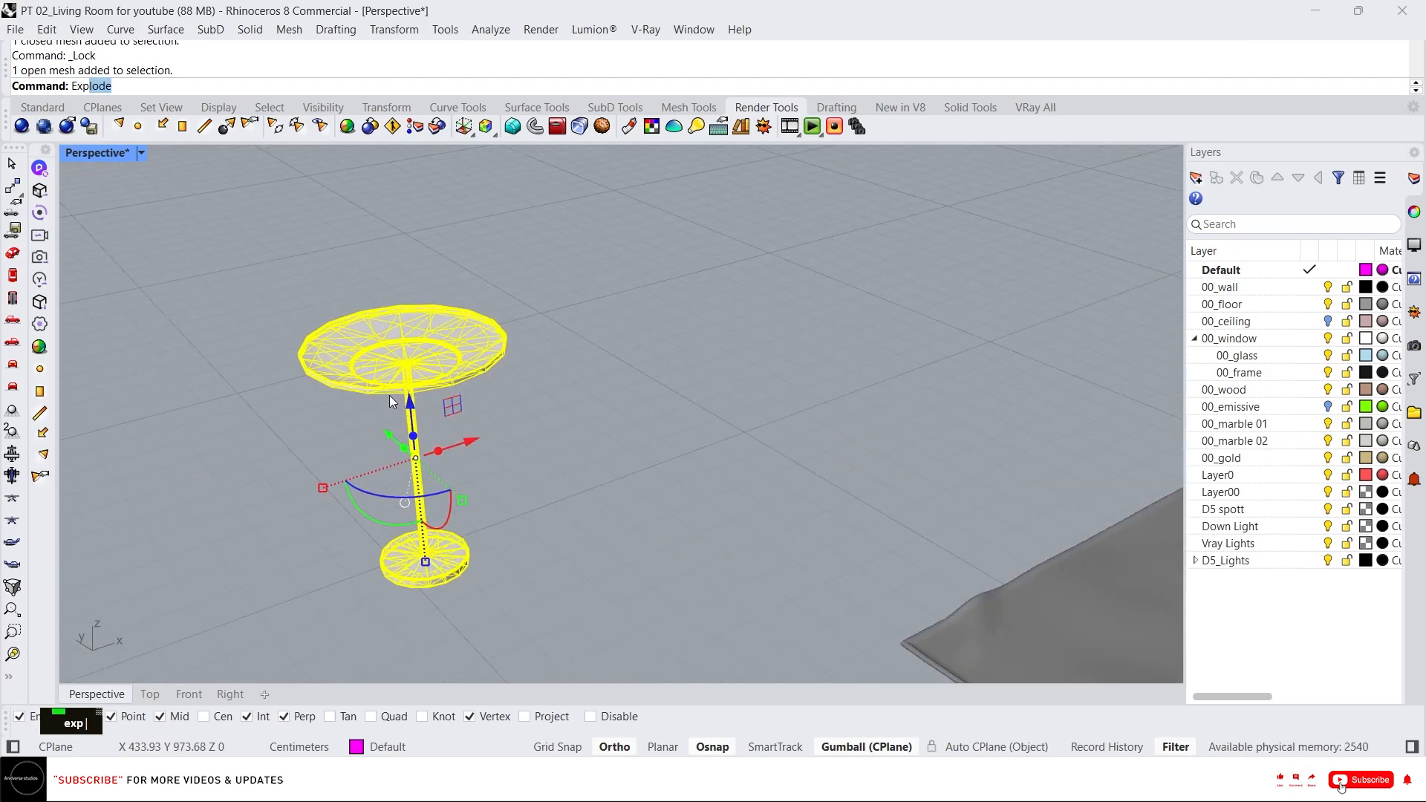
text(p)
key(Return)
Select the metal legs of both coffee tables and the side table stands, and move them to the 00_gold layer.
click(418, 453)
right_drag(418, 453, 424, 380)
scroll(421, 375, down, 5)
right_drag(660, 248, 717, 297)
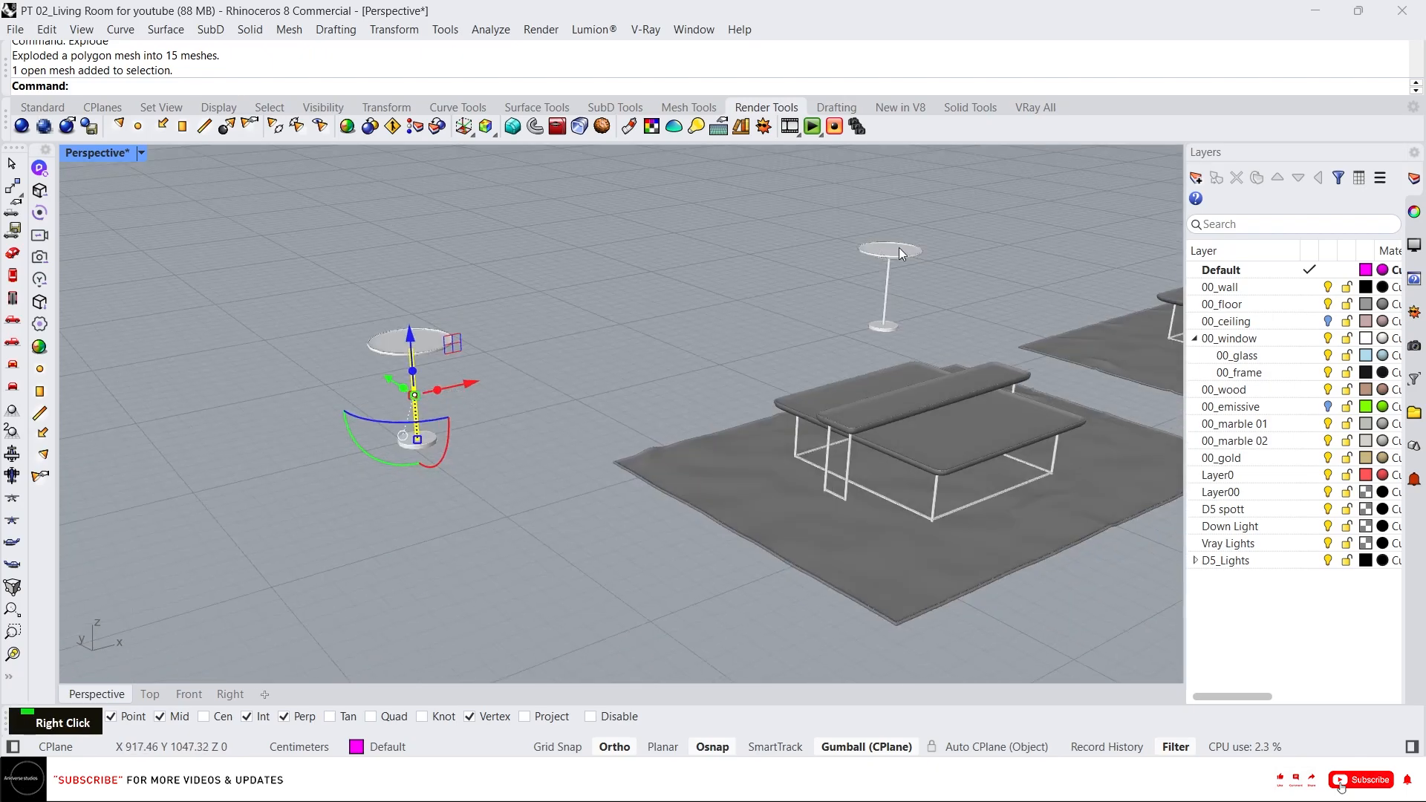
drag(947, 364, 833, 298)
scroll(960, 323, up, 6)
scroll(872, 339, up, 2)
drag(907, 354, 721, 272)
scroll(880, 283, down, 10)
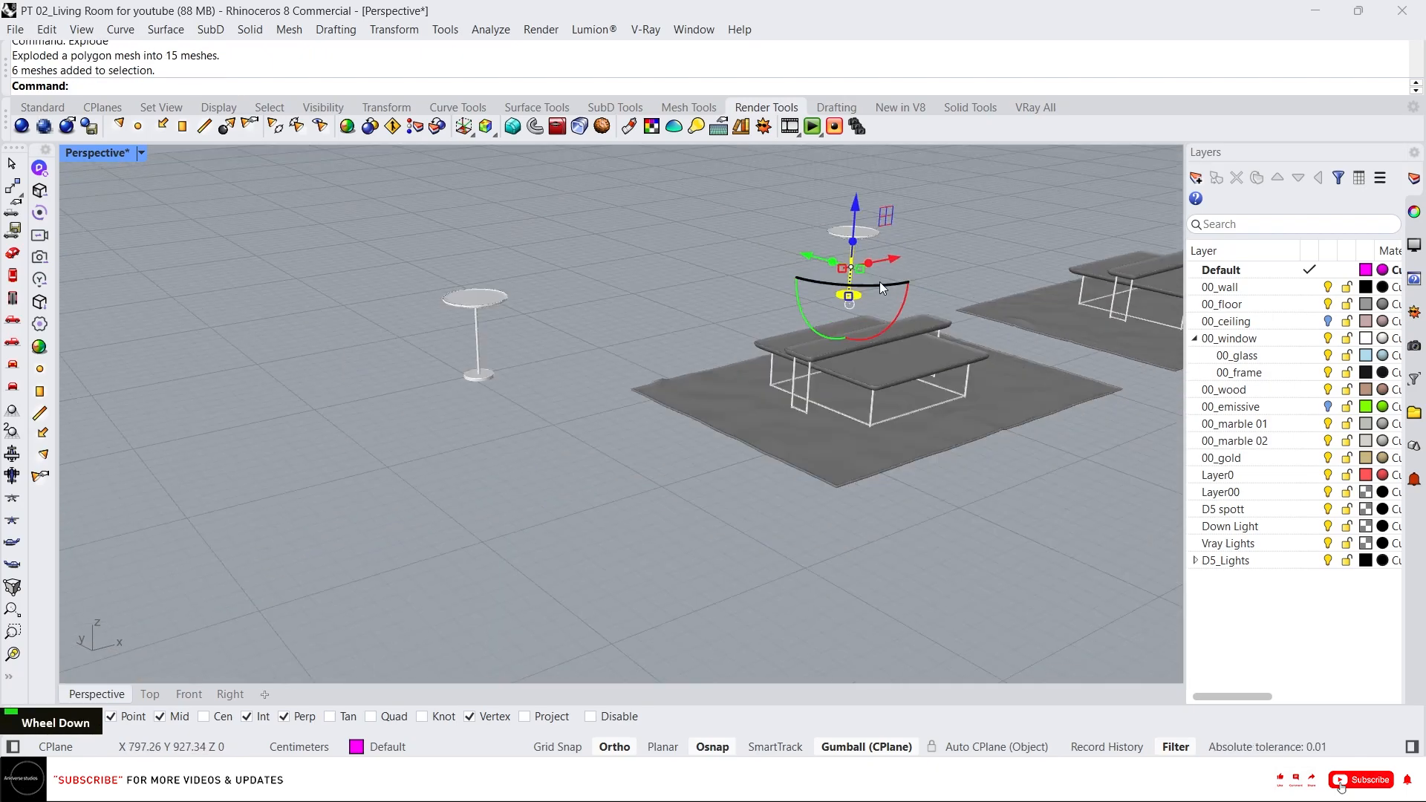
shift+drag(551, 398, 465, 349)
right_drag(839, 416, 750, 297)
scroll(792, 309, up, 2)
click(840, 404)
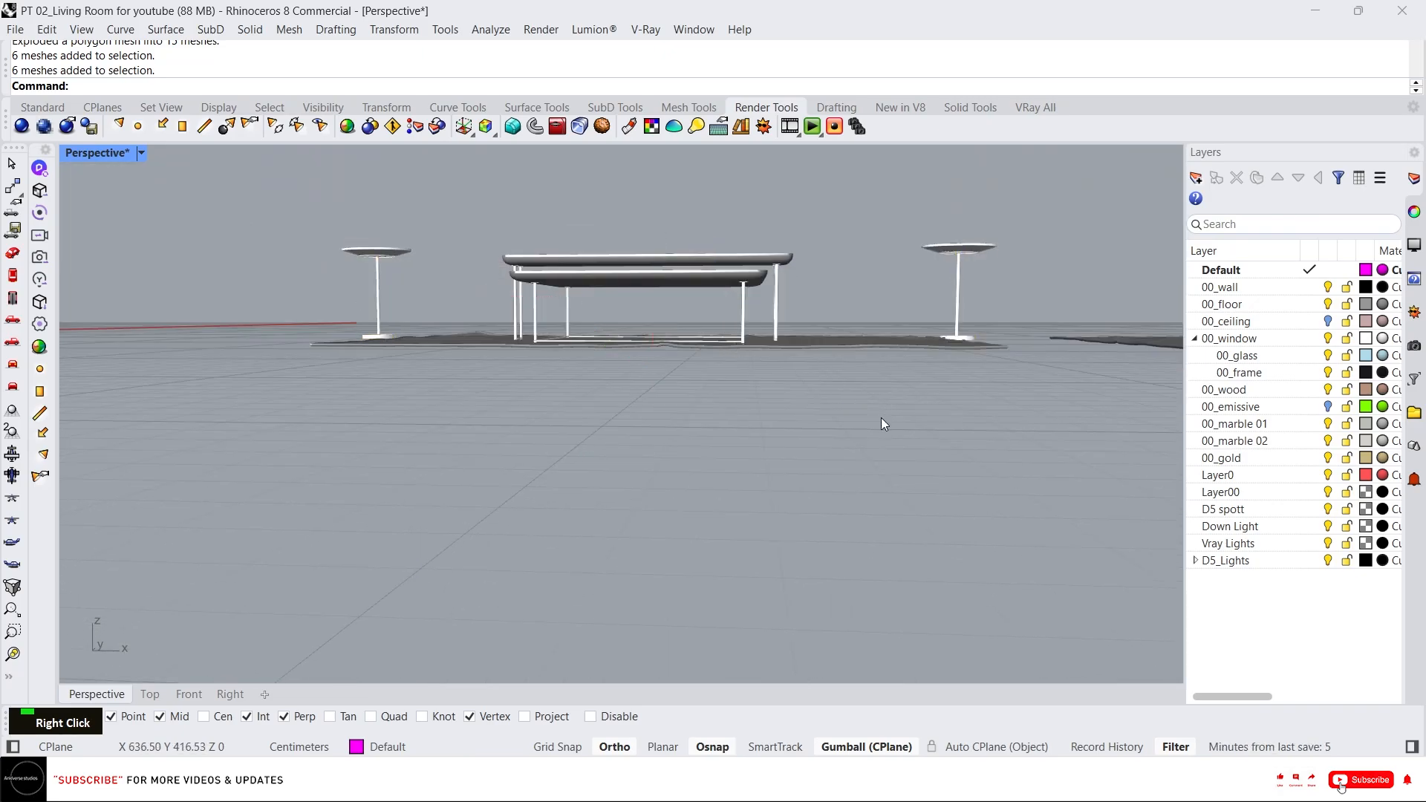
drag(881, 418, 283, 318)
shift+drag(1026, 374, 887, 297)
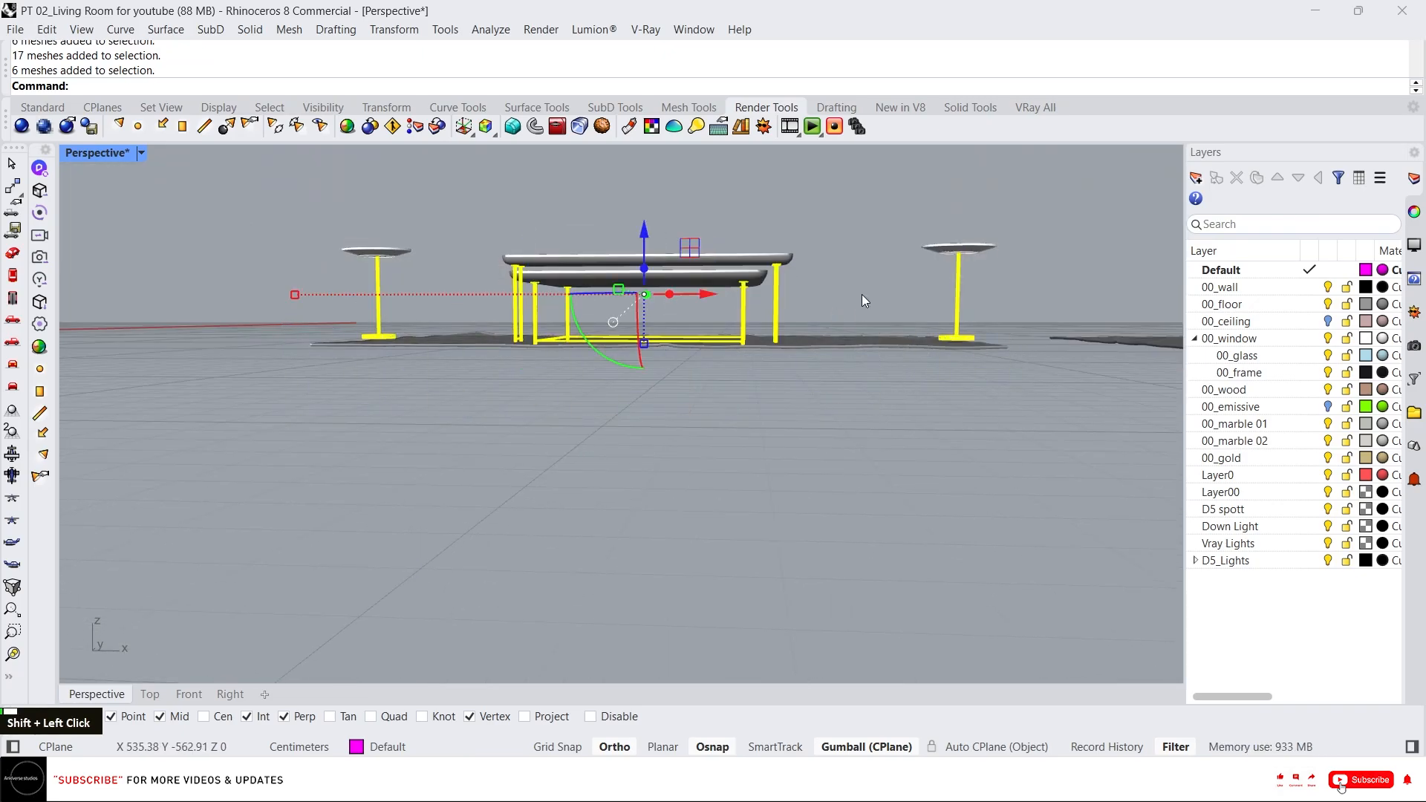
scroll(862, 294, down, 8)
scroll(978, 312, up, 3)
scroll(977, 310, up, 3)
shift+drag(1053, 487, 514, 411)
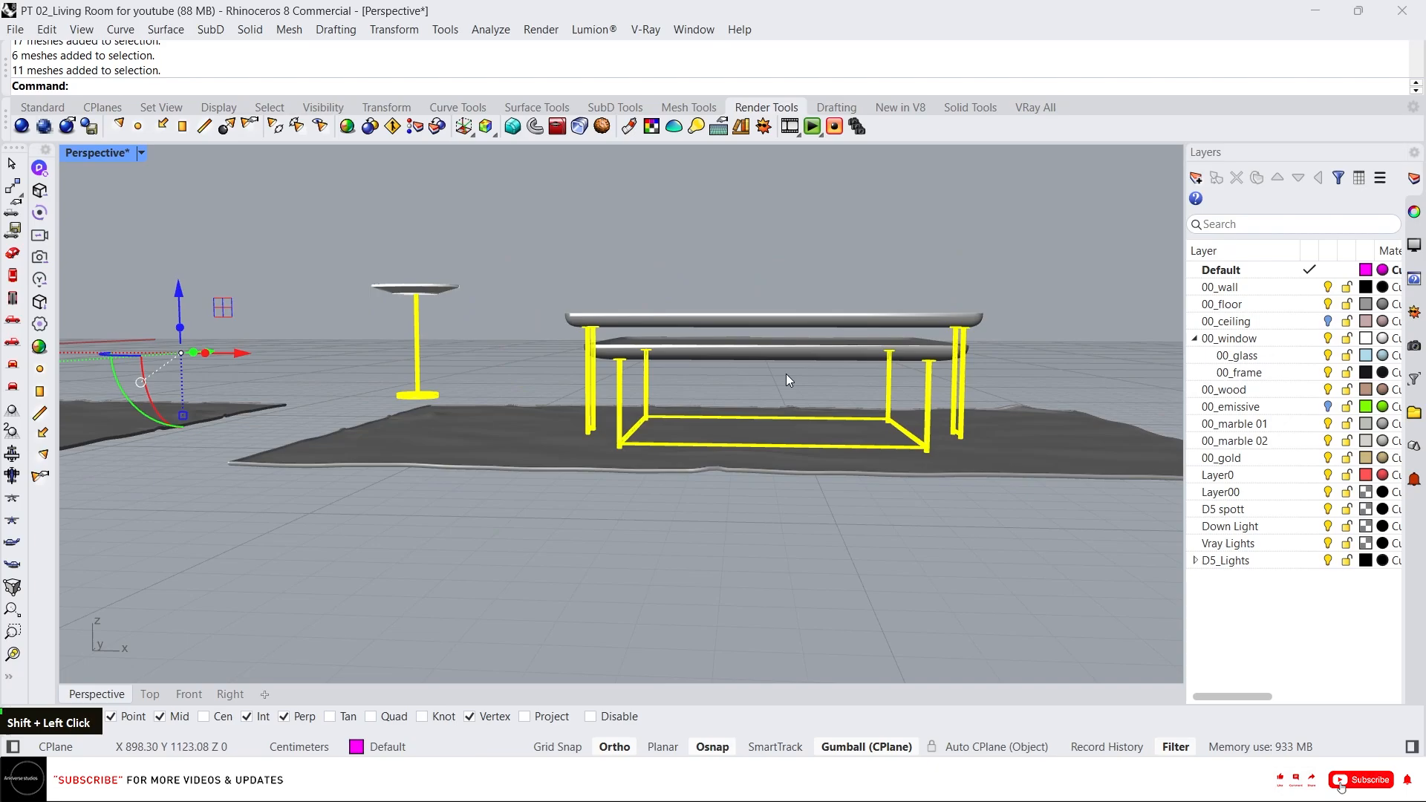
right_click(1272, 466)
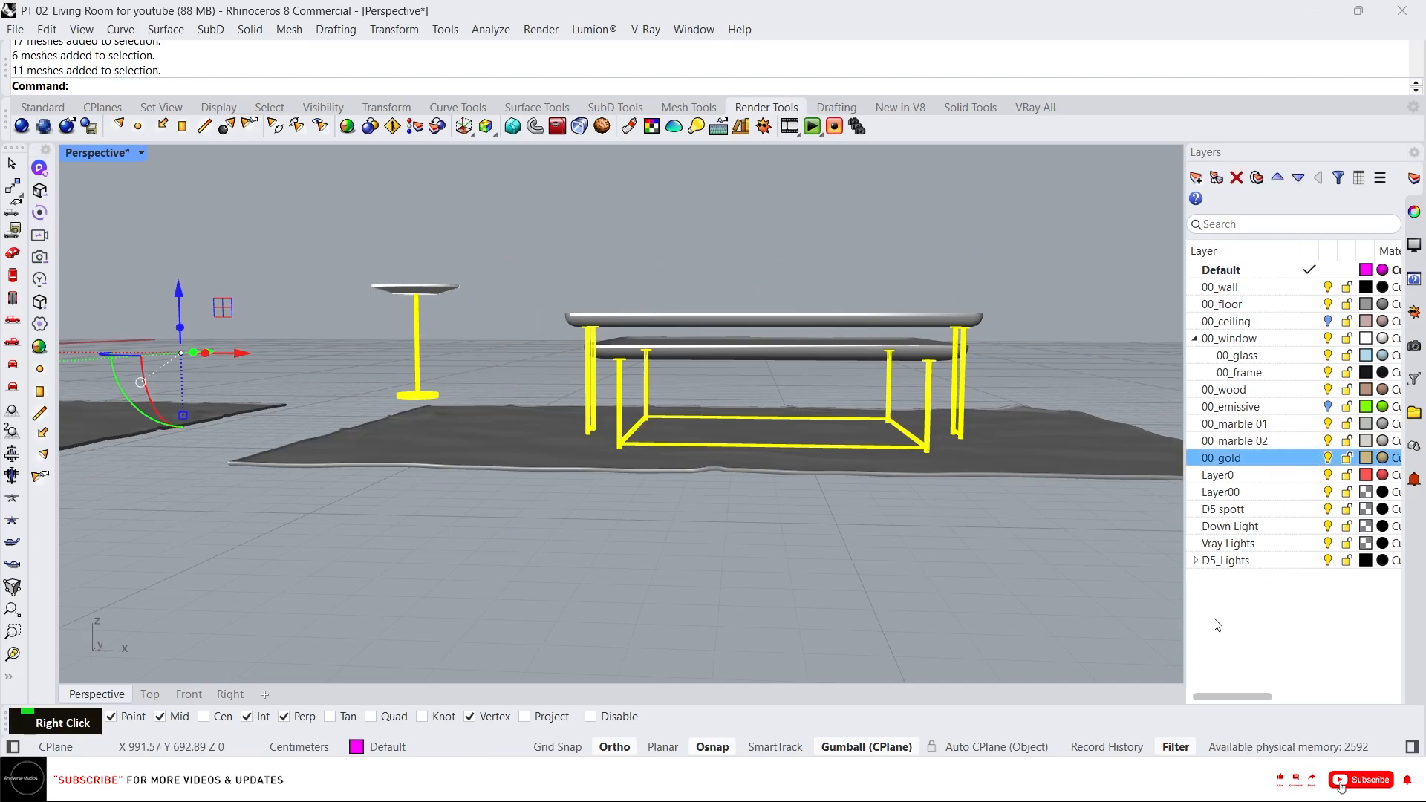
click(1277, 495)
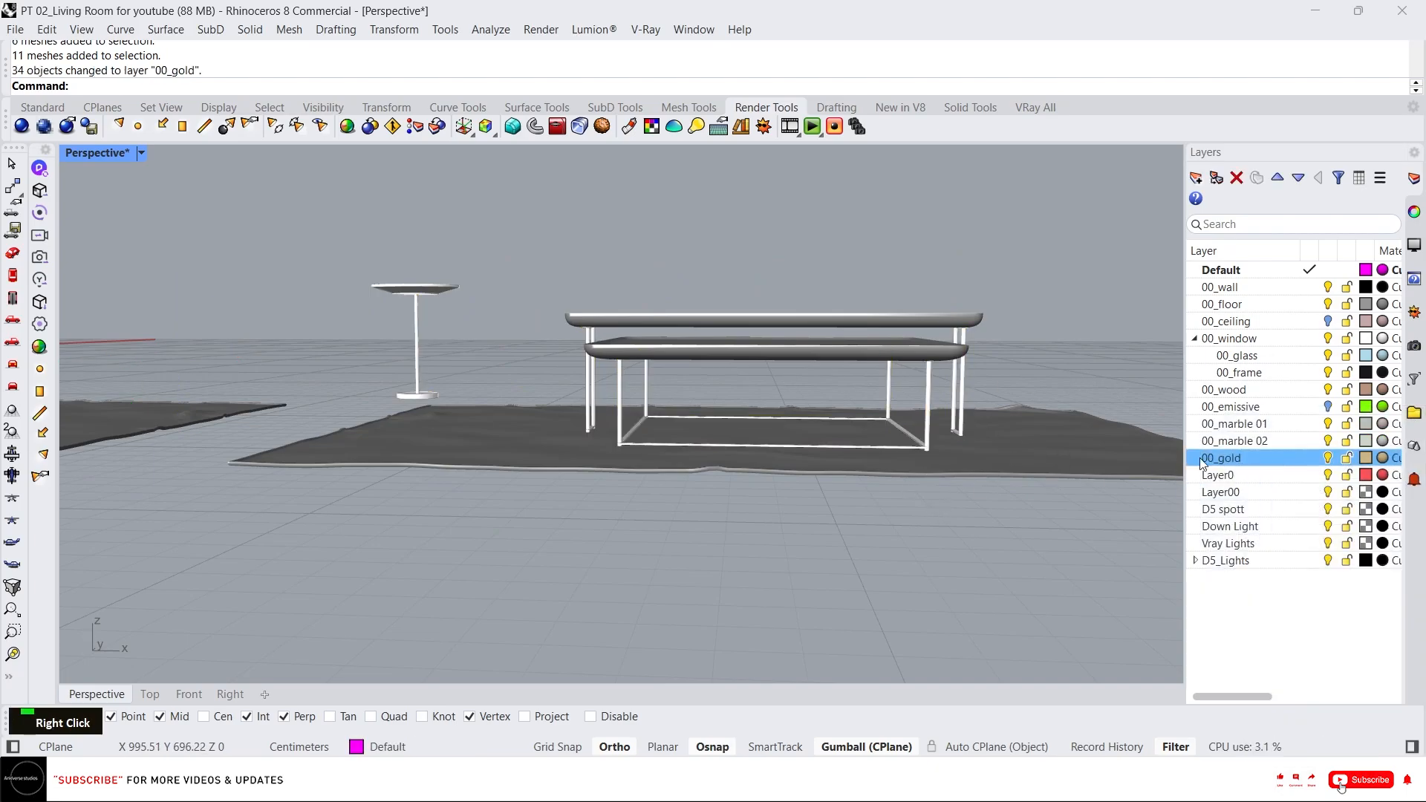
Unlock the previously locked tabletops and rugs.
scroll(1016, 441, down, 3)
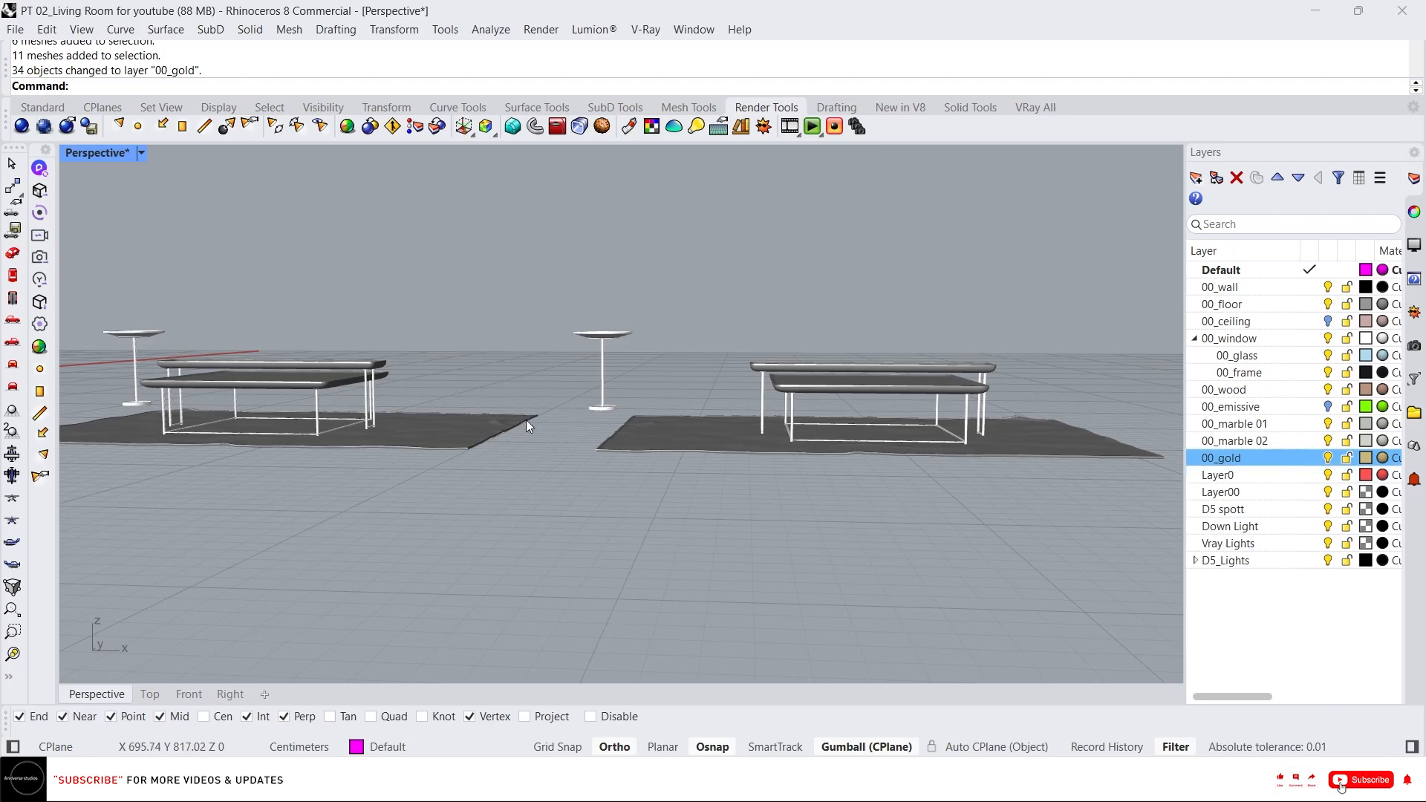
right_drag(526, 420, 662, 421)
middle_click(638, 403)
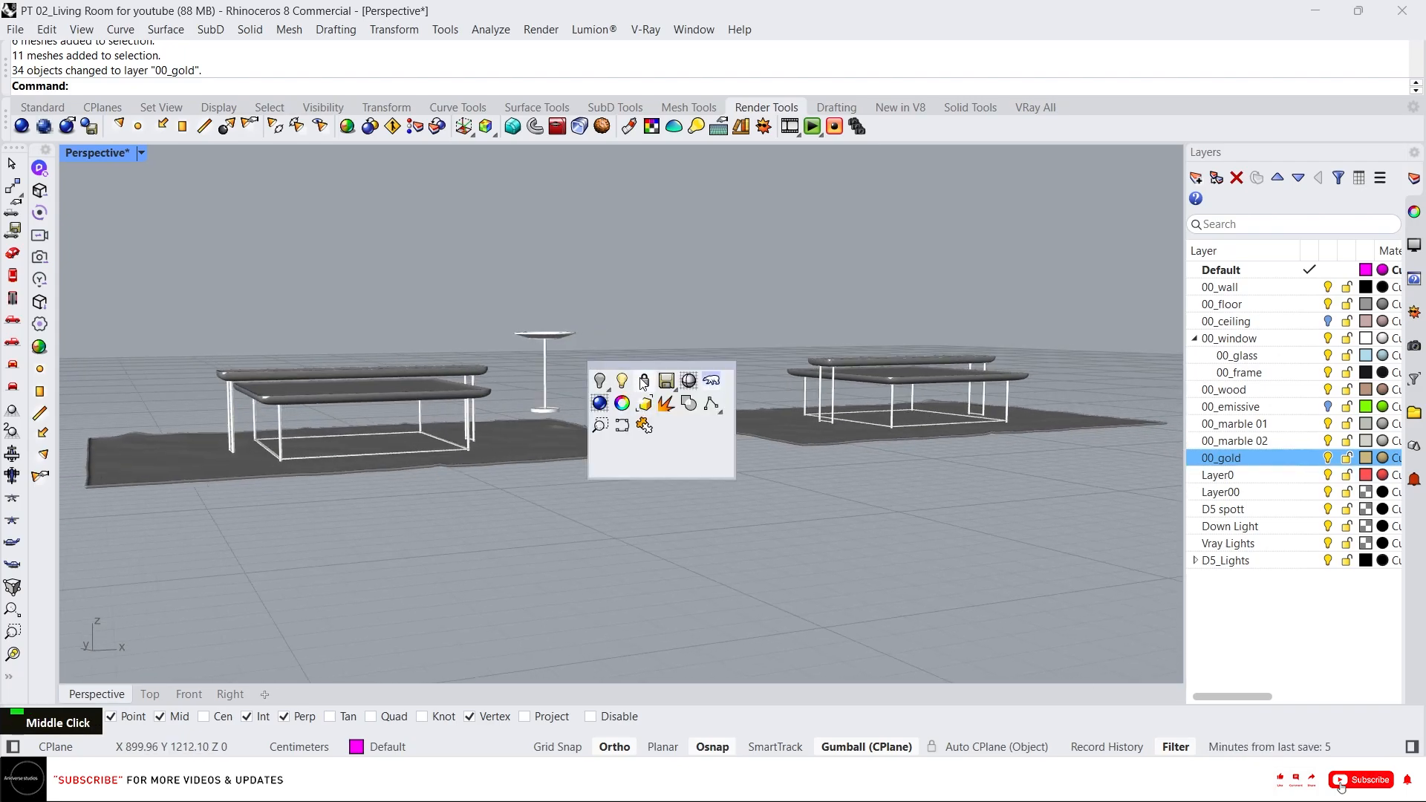
right_click(644, 380)
Select the two lower coffee table trays and move them to the 00_marble 01 layer.
click(367, 391)
right_drag(367, 391, 451, 434)
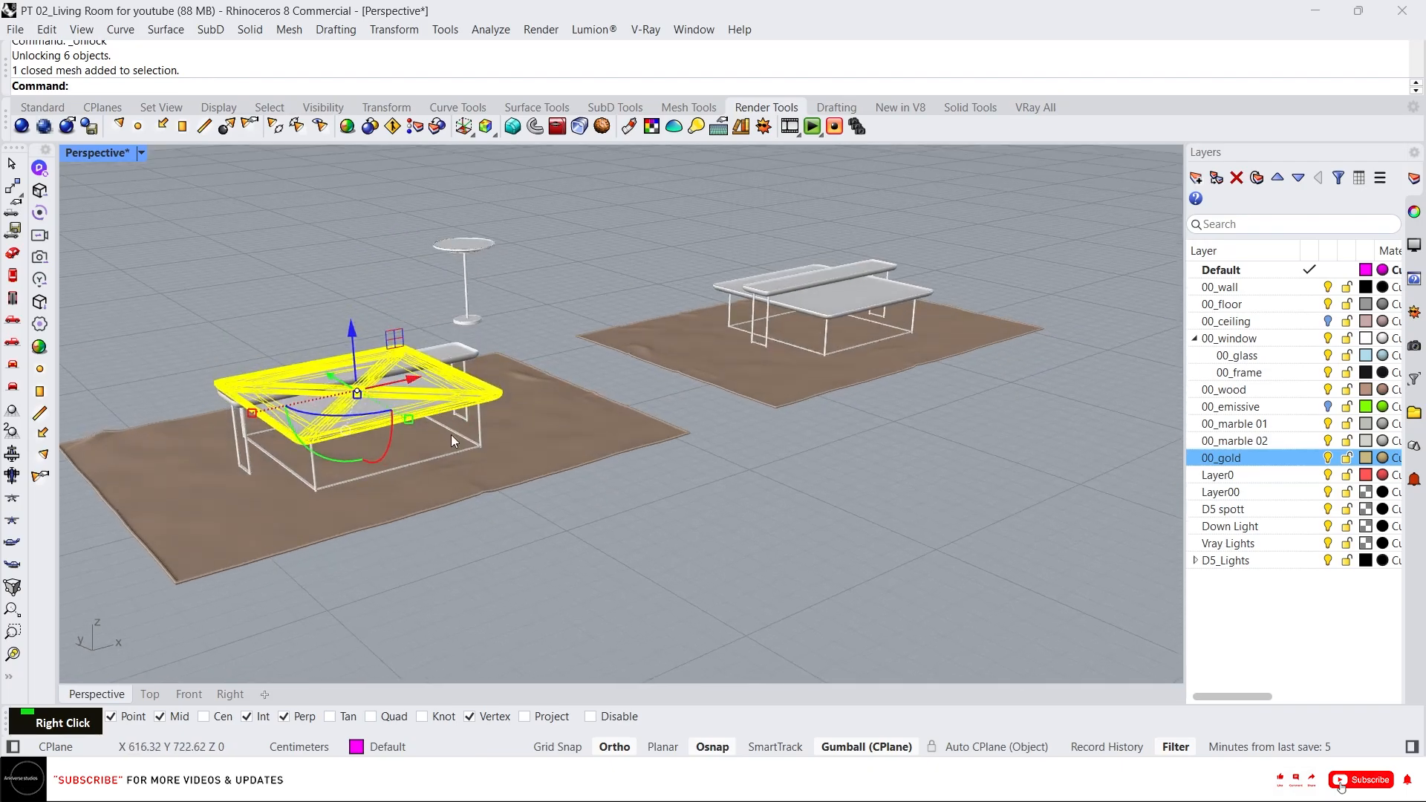
shift+click(786, 314)
shift+click(462, 248)
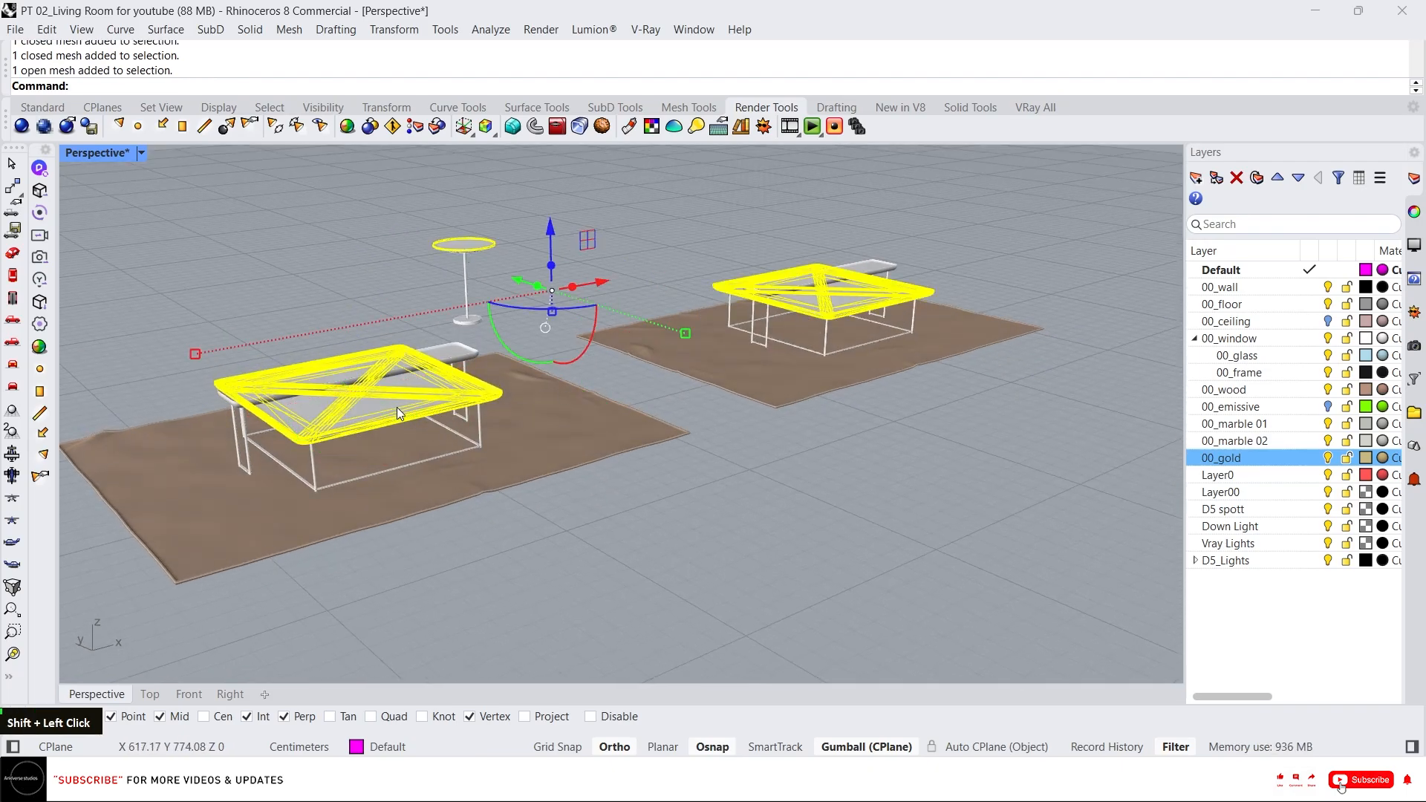
ctrl+click(459, 280)
scroll(474, 367, up, 5)
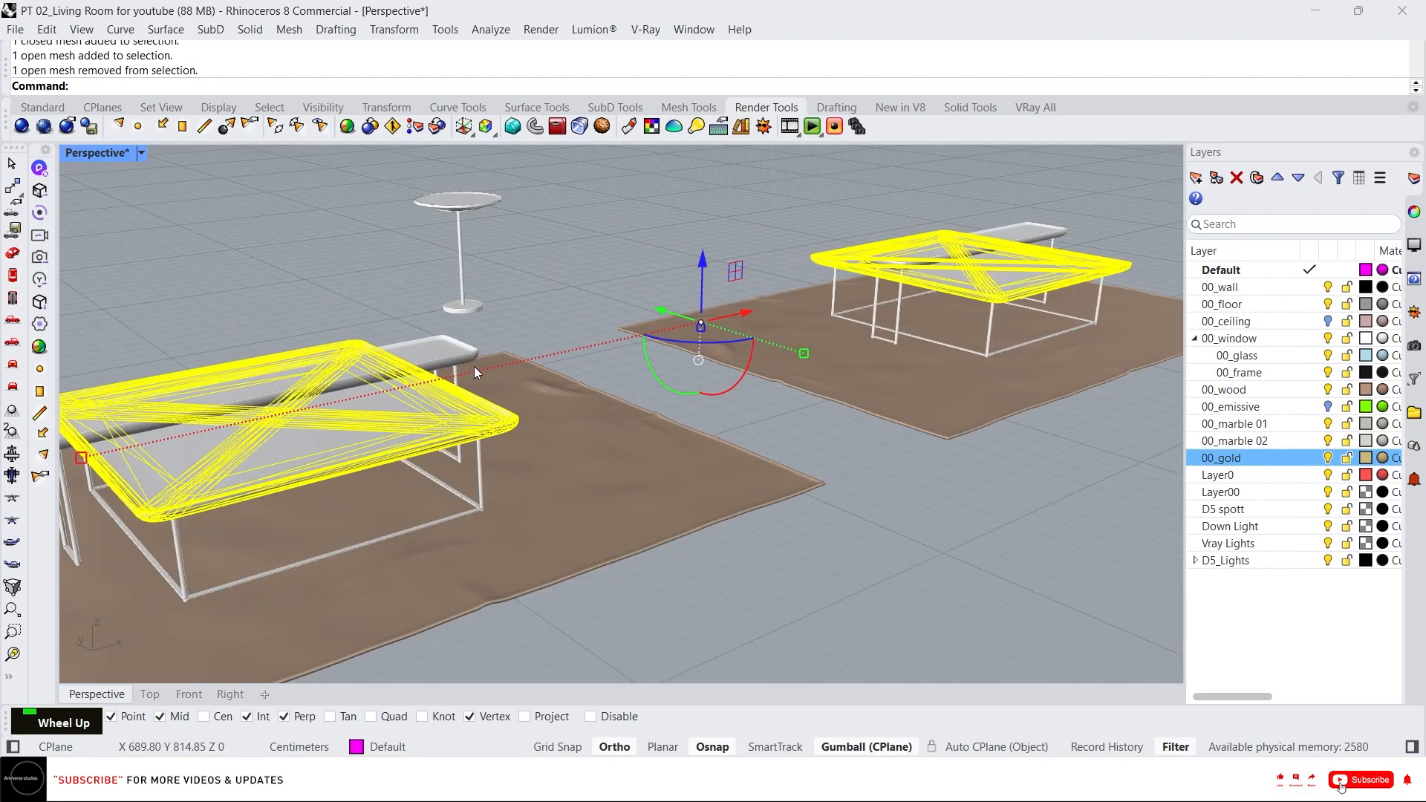
right_click(1233, 422)
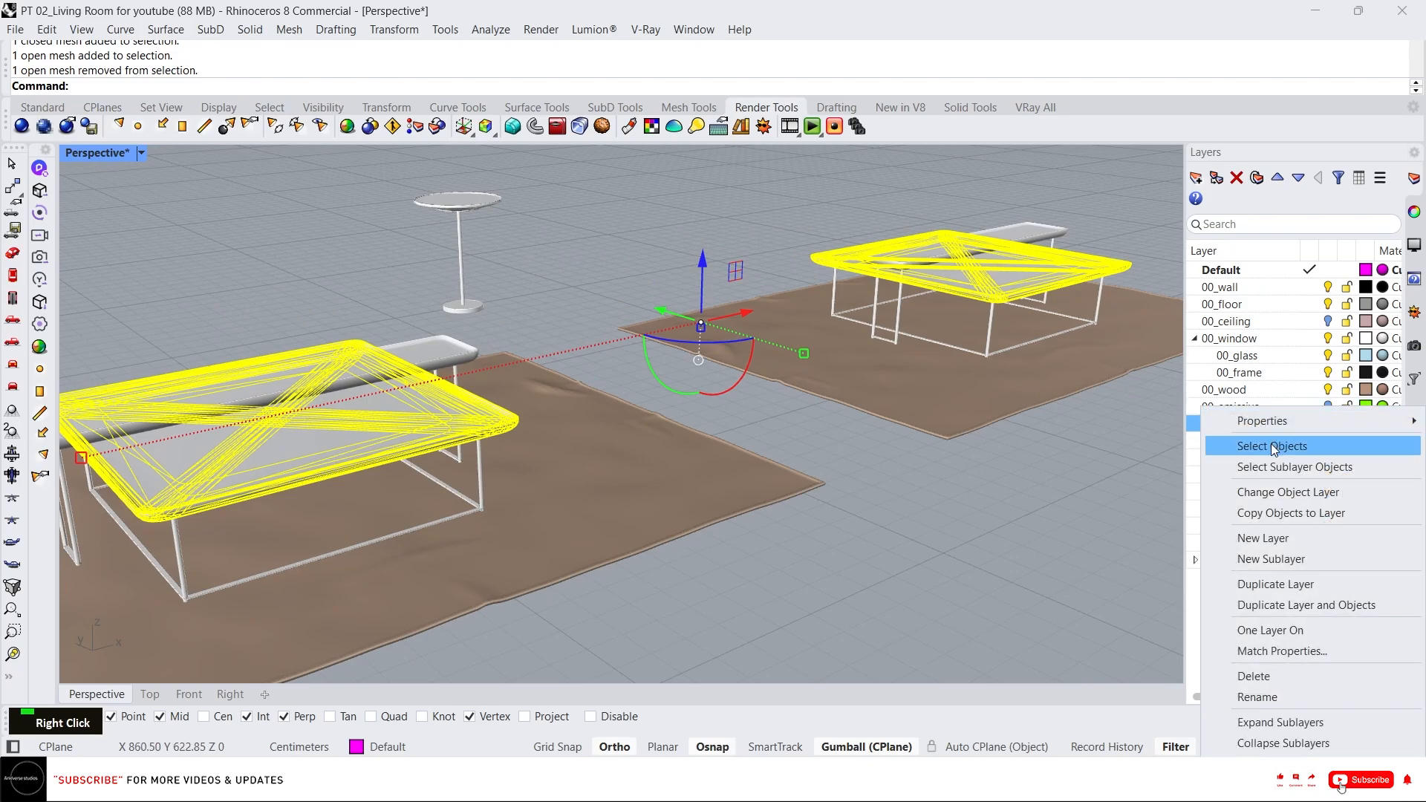
click(1262, 491)
scroll(911, 352, down, 3)
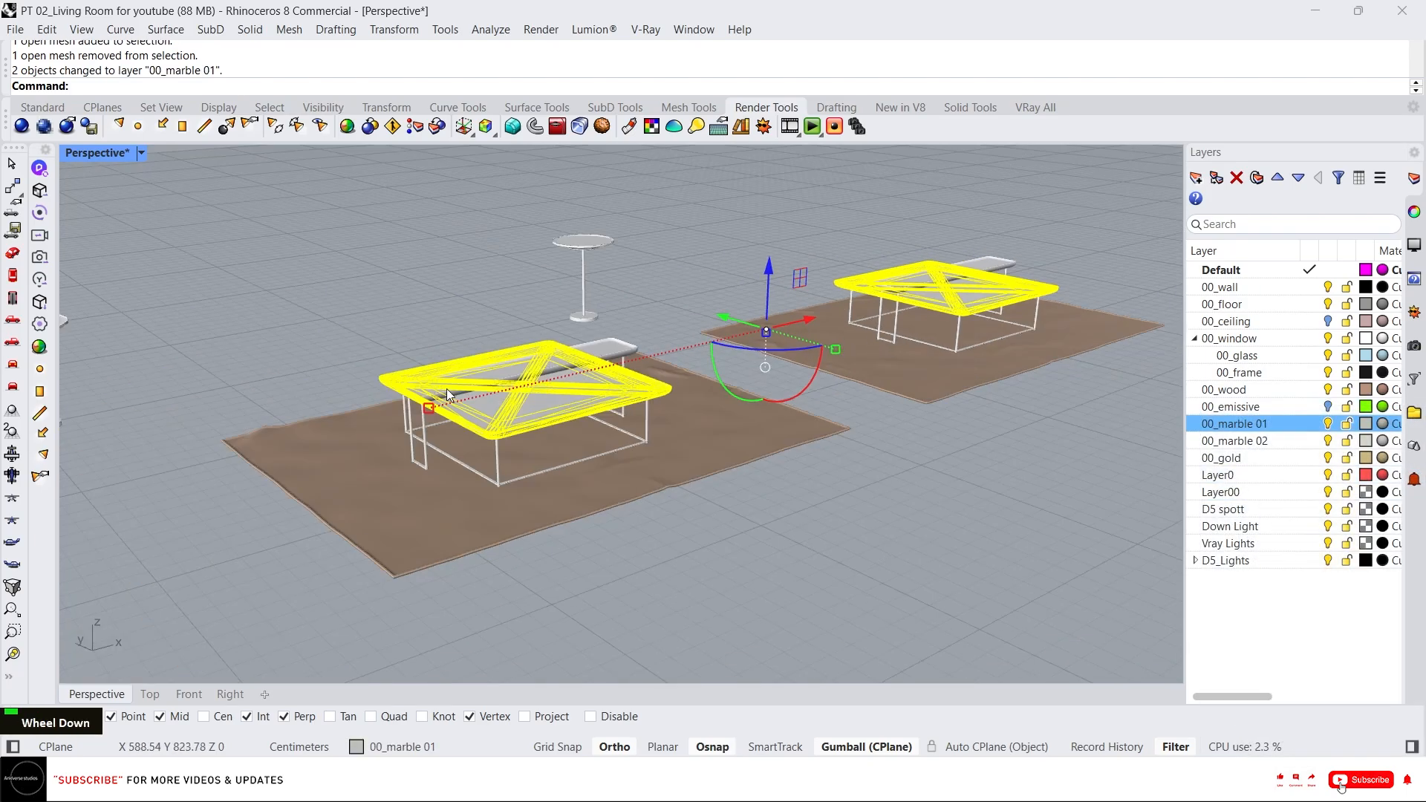
Select the upper coffee table tops and both side table tops, and move them to the 00_marble 02 layer.
click(501, 367)
shift+click(933, 277)
scroll(631, 227, up, 5)
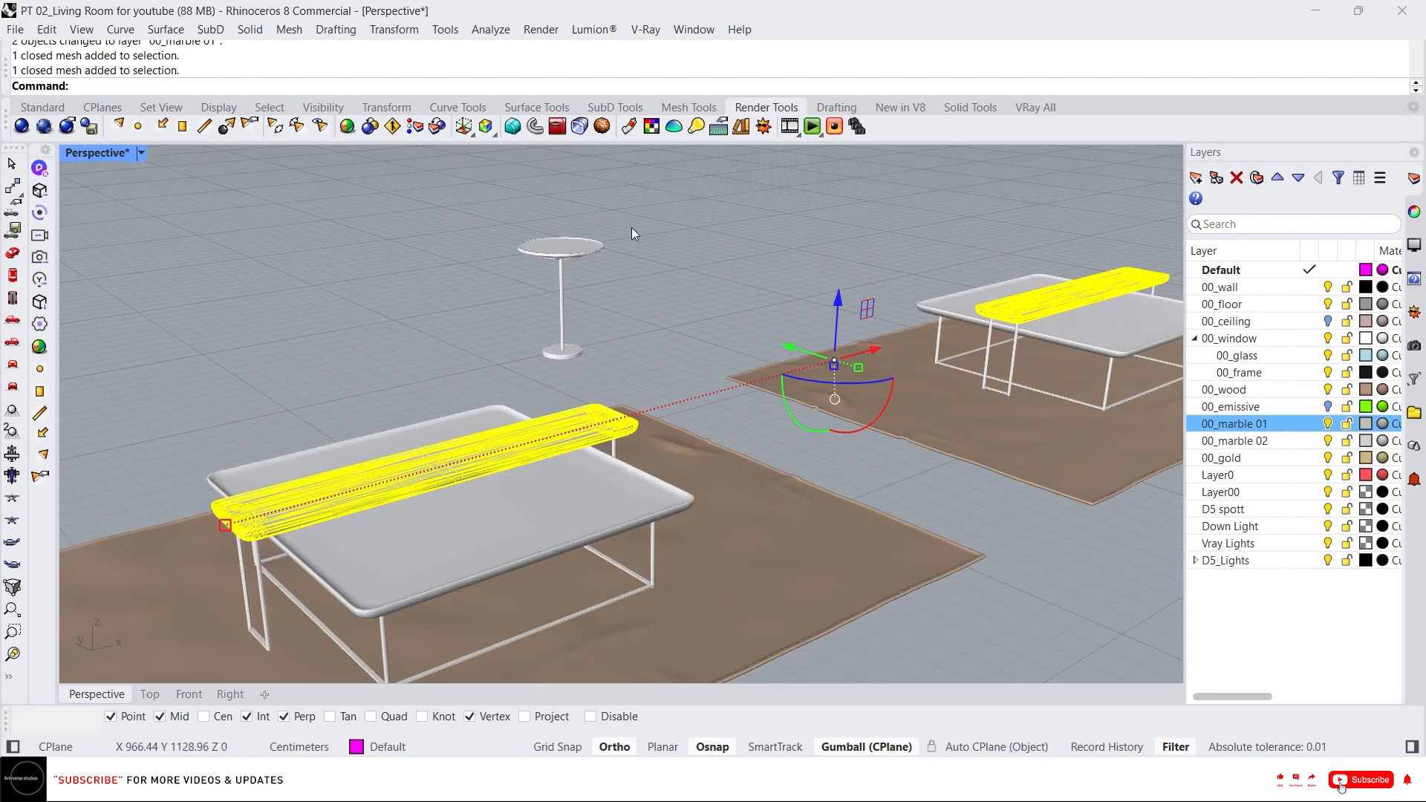
shift+click(535, 255)
scroll(800, 279, down, 3)
shift+drag(104, 311, 286, 394)
click(1260, 441)
right_click(1260, 443)
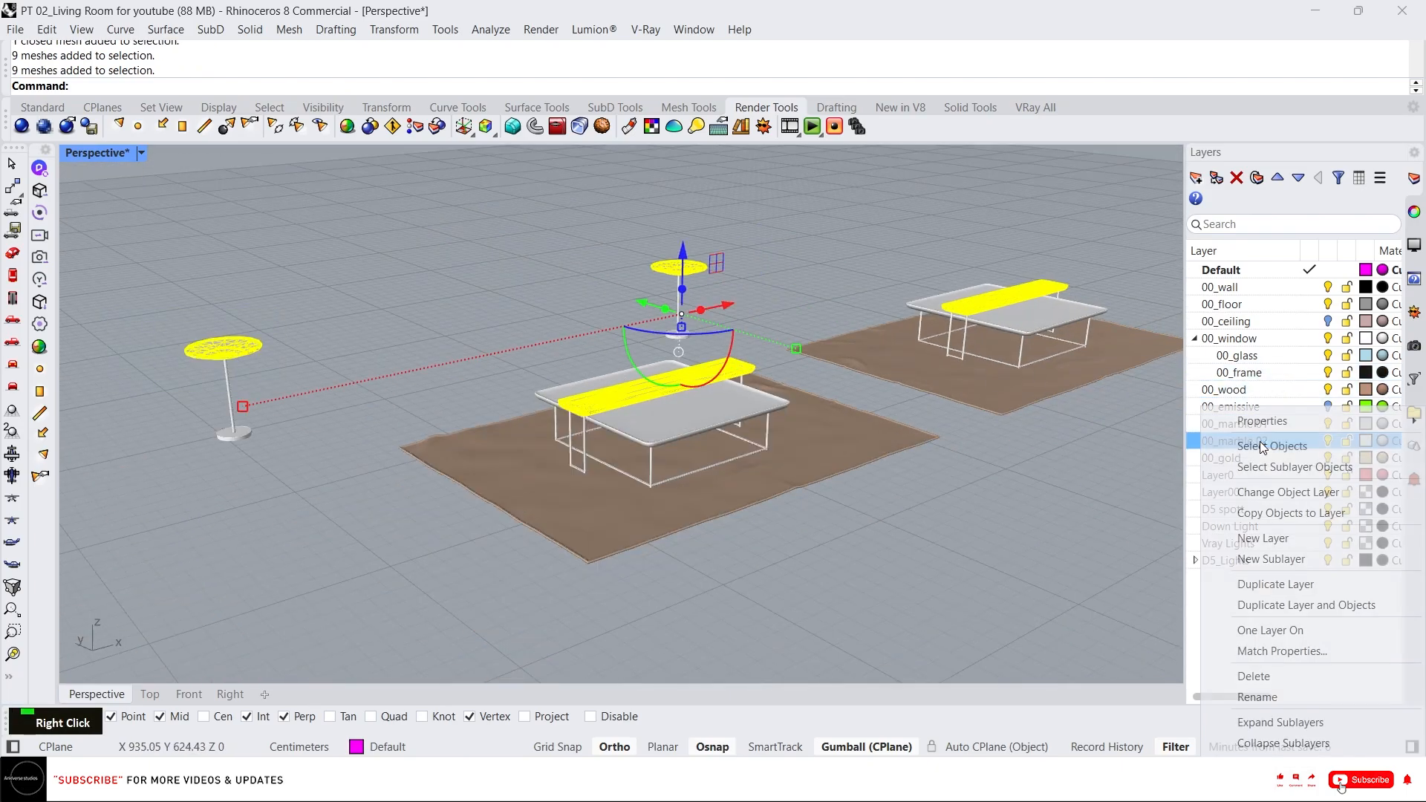
click(1274, 492)
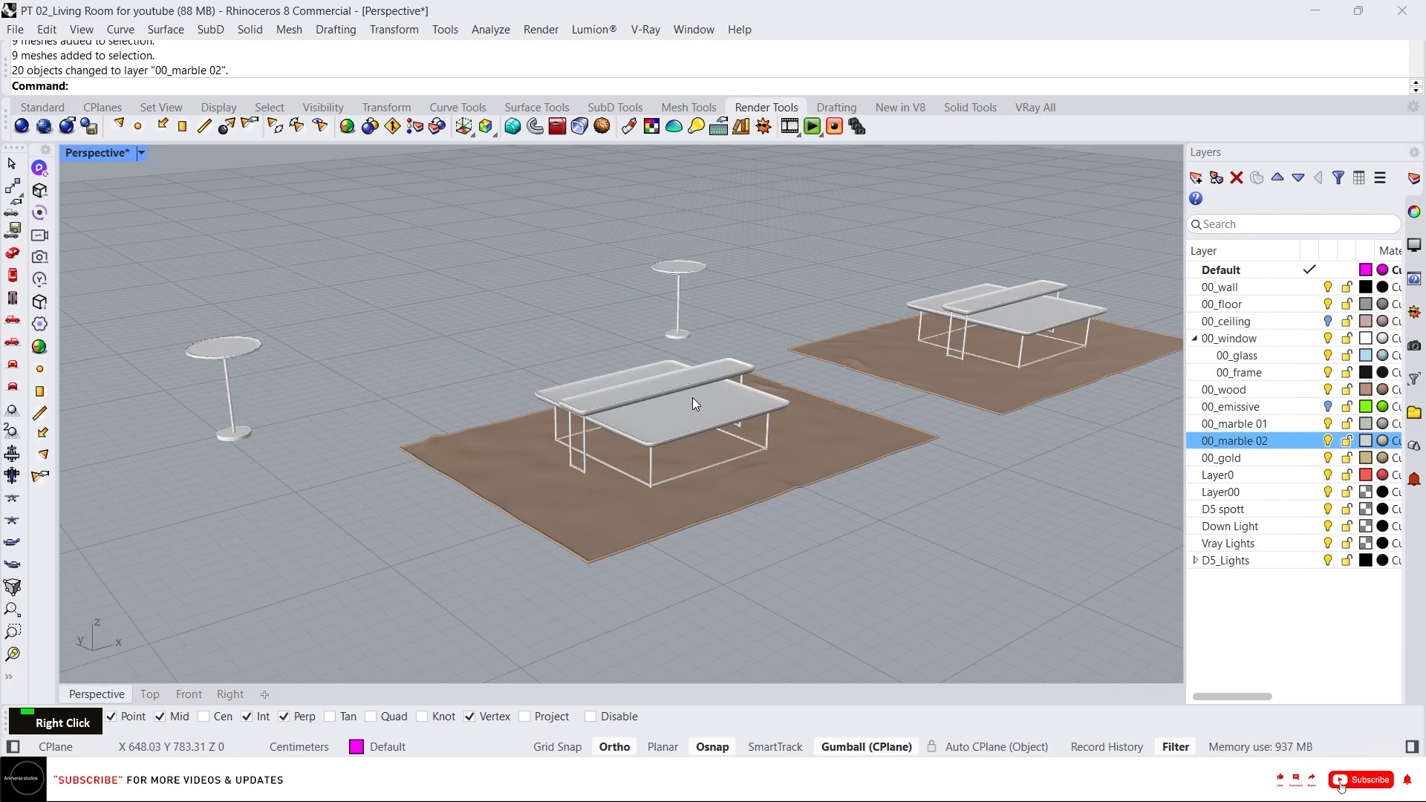
Select all the tables and rugs and set their object material to Use Layer Material.
scroll(519, 407, down, 3)
drag(260, 247, 953, 453)
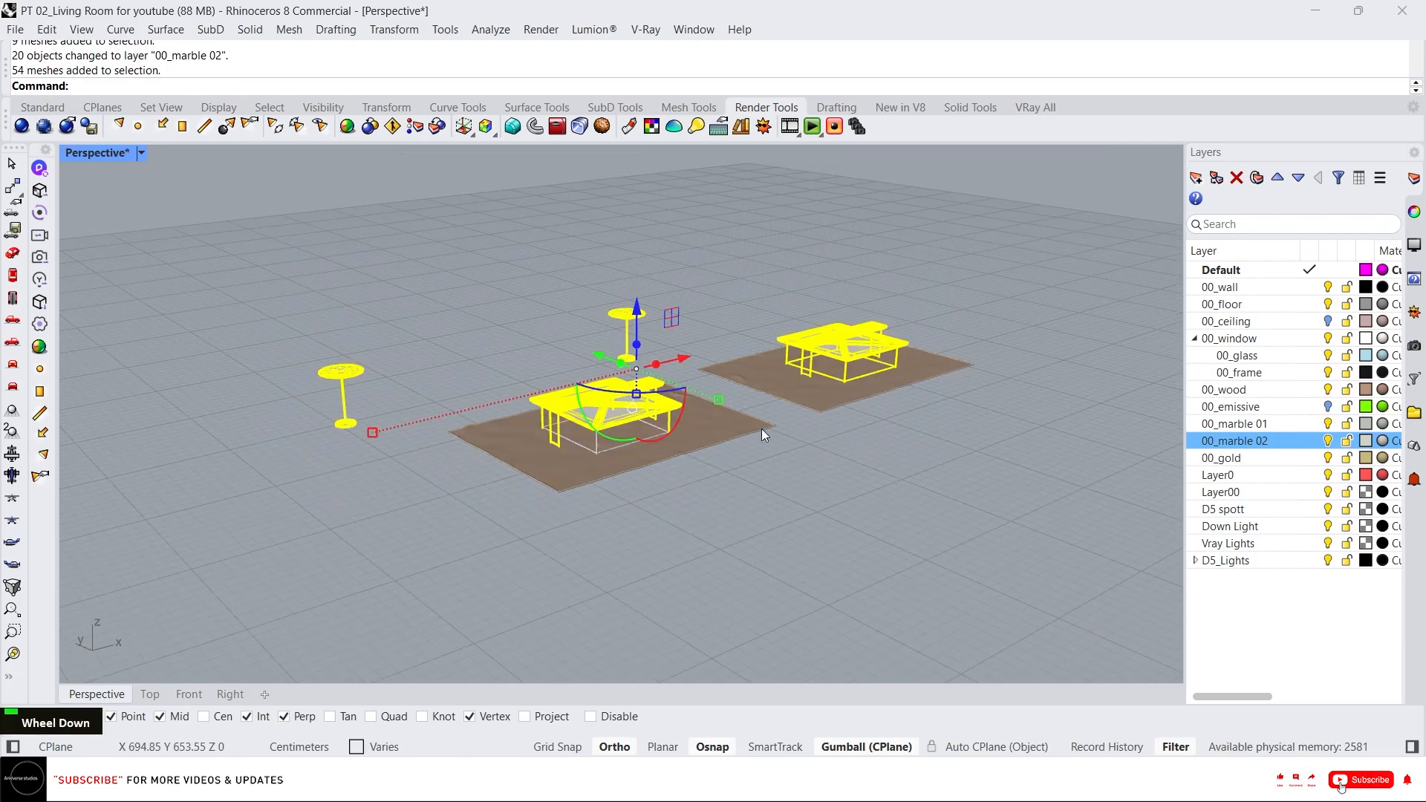
drag(283, 230, 973, 488)
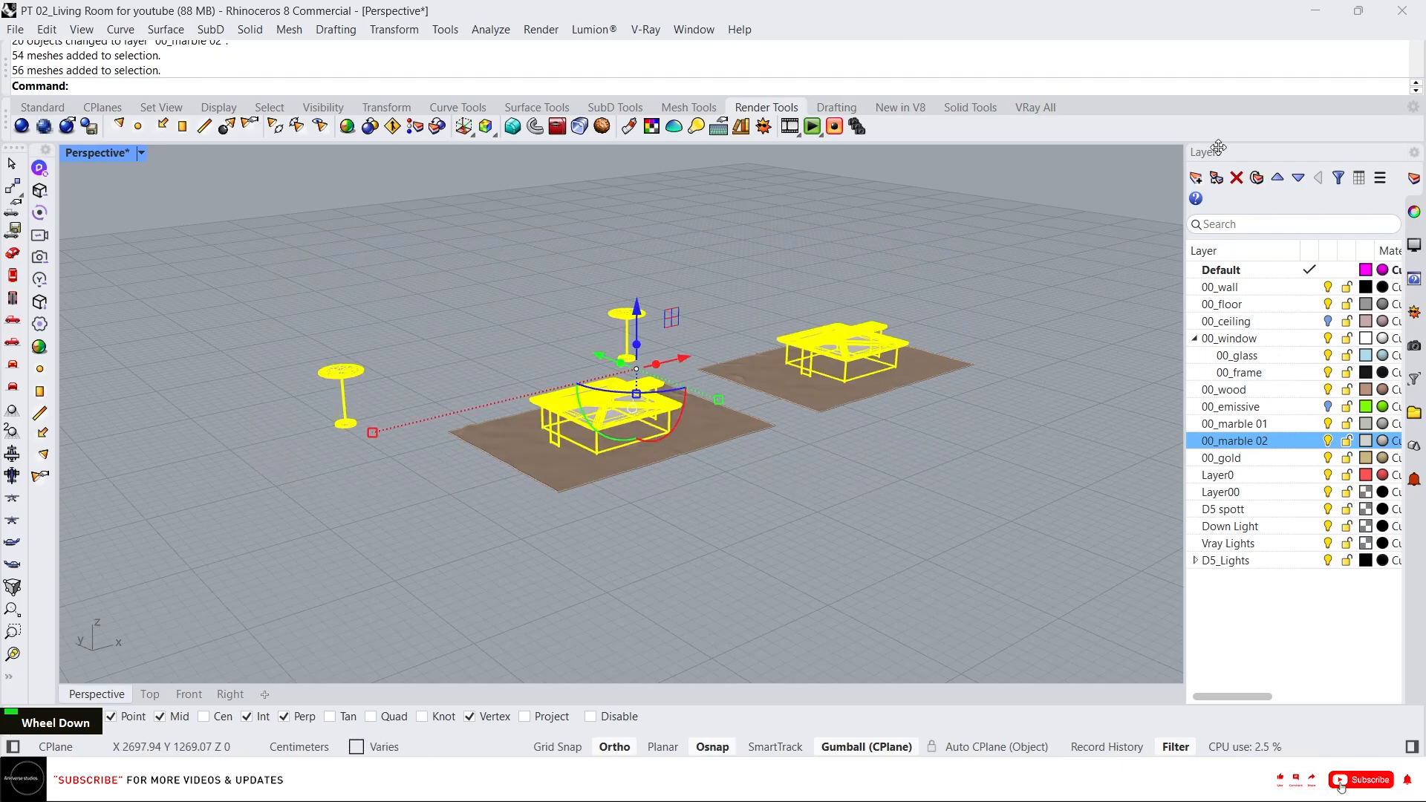
click(1413, 212)
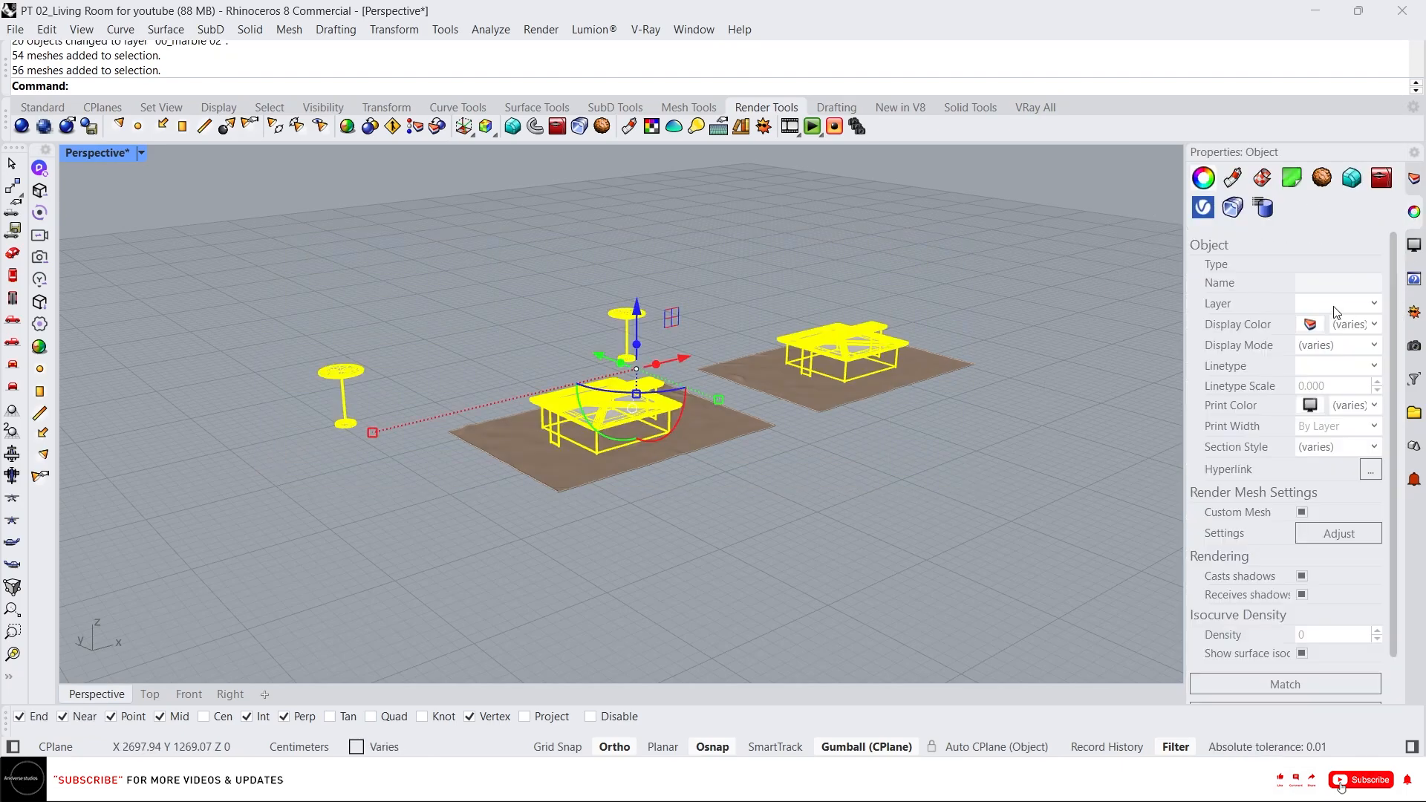
click(1233, 176)
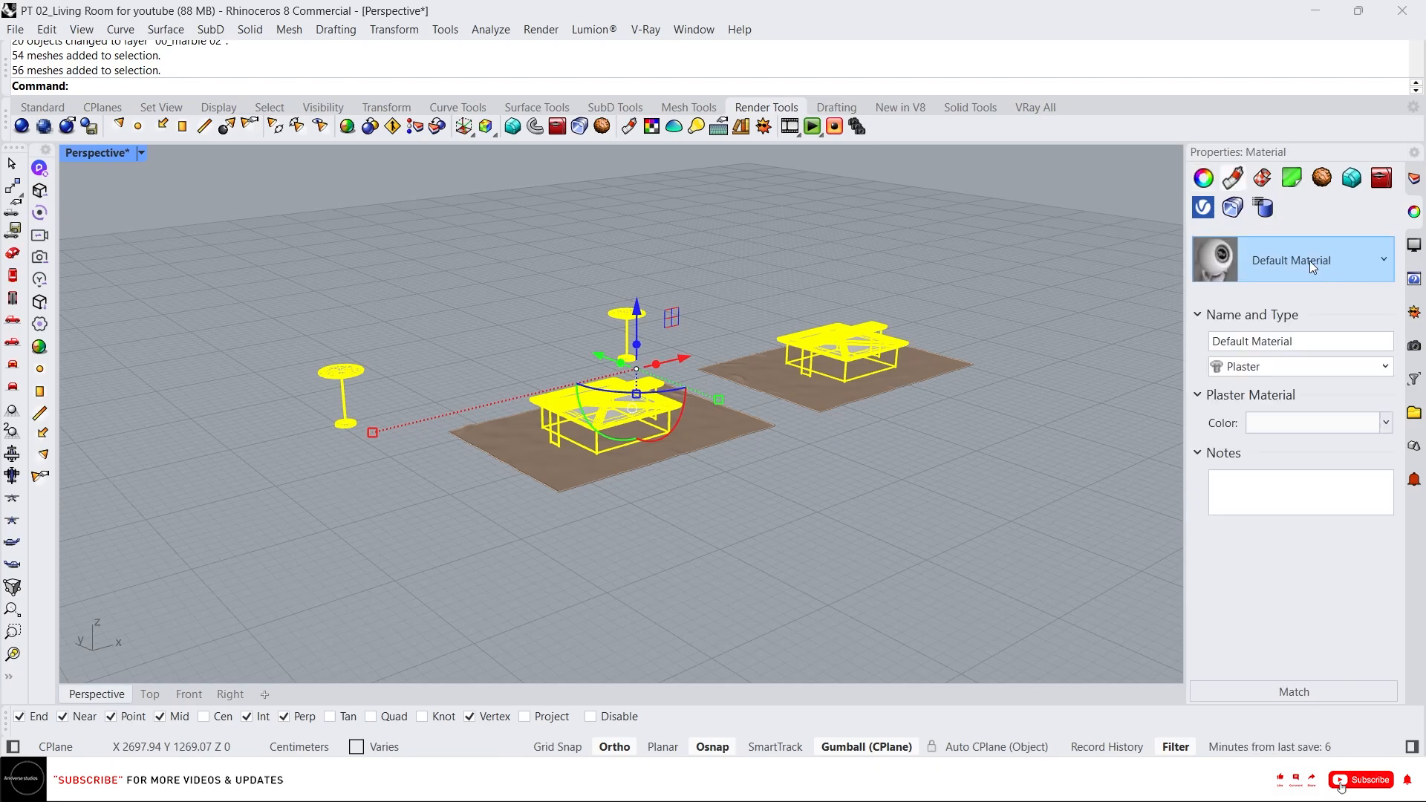
click(1310, 265)
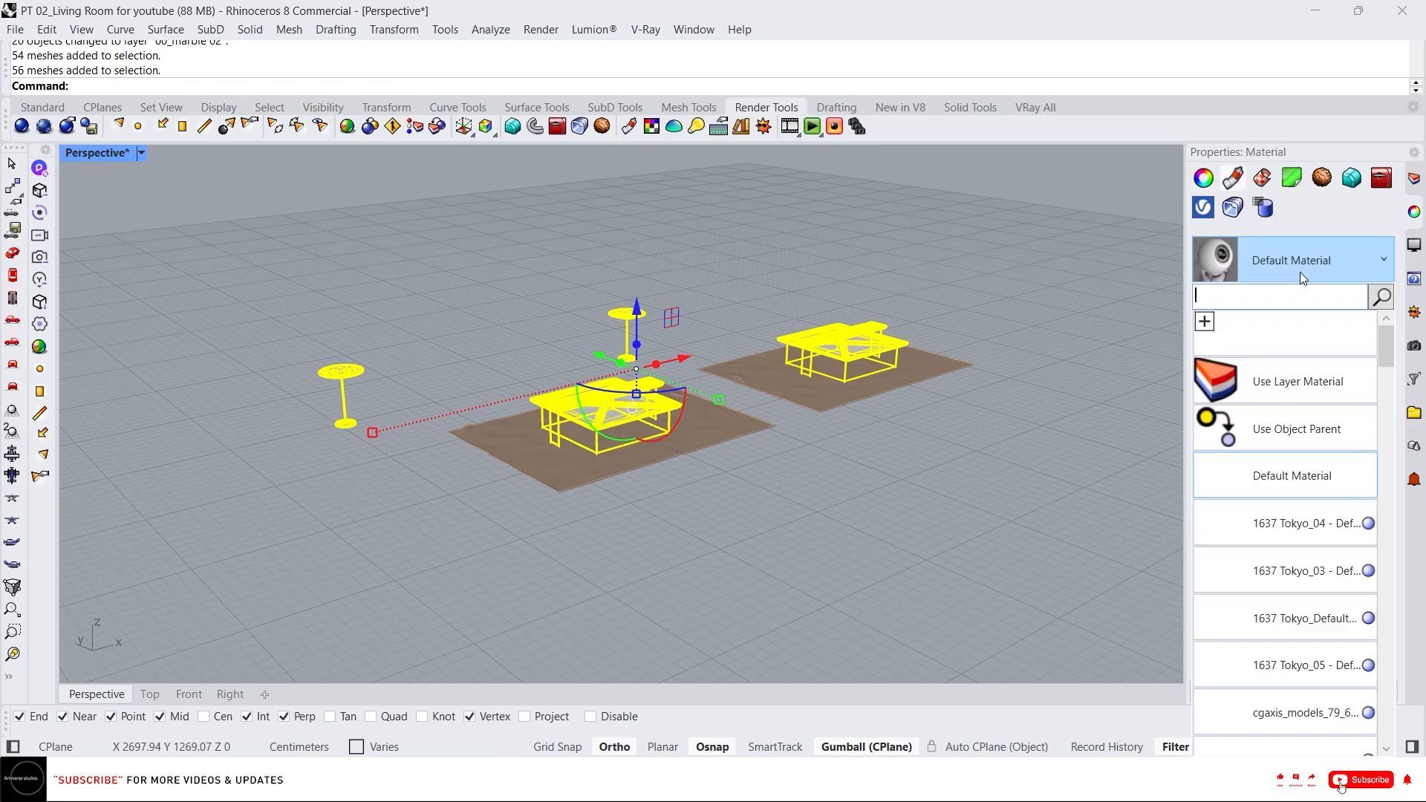
click(1253, 384)
click(1067, 373)
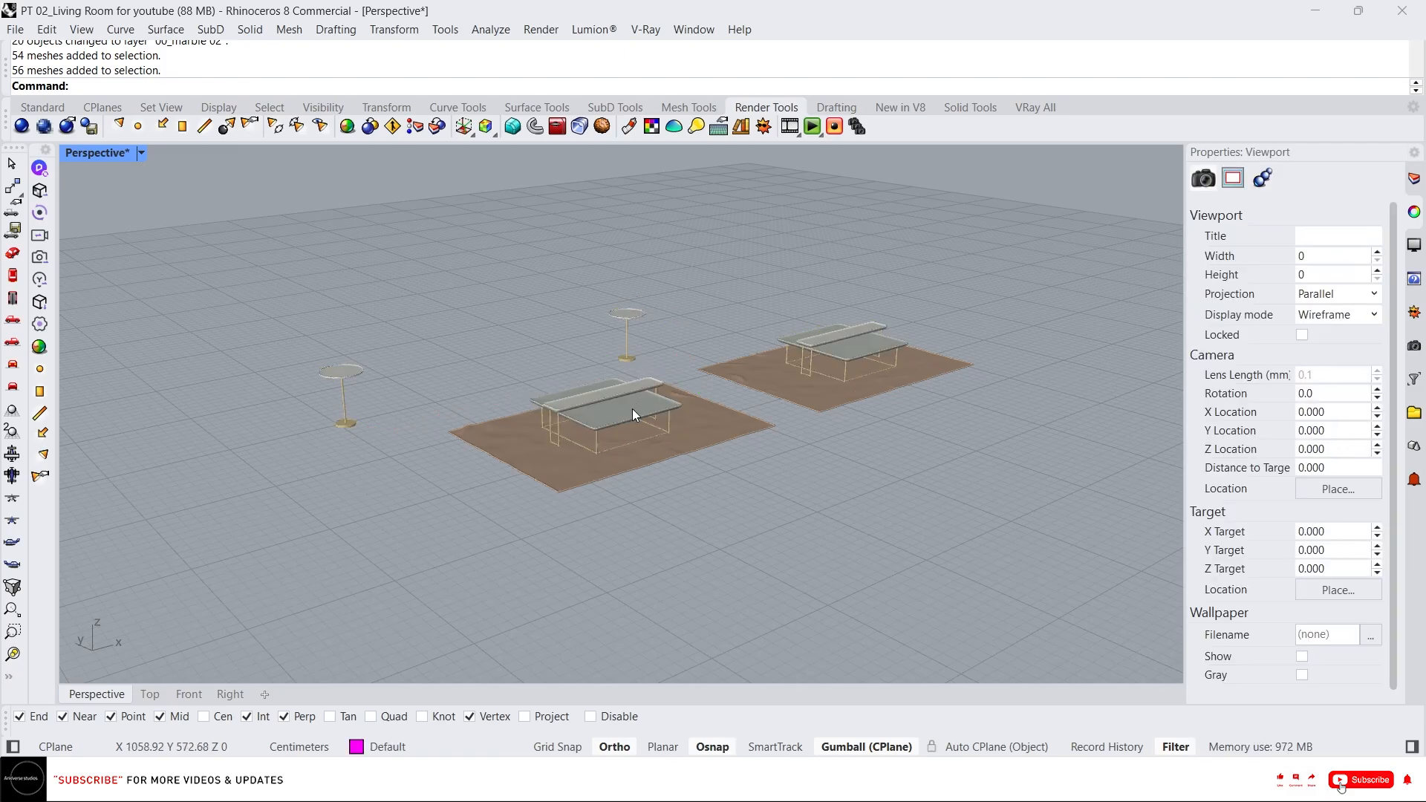
Select the left rug's meshes and group them.
scroll(631, 409, up, 5)
right_drag(609, 317, 544, 323)
scroll(639, 368, down, 3)
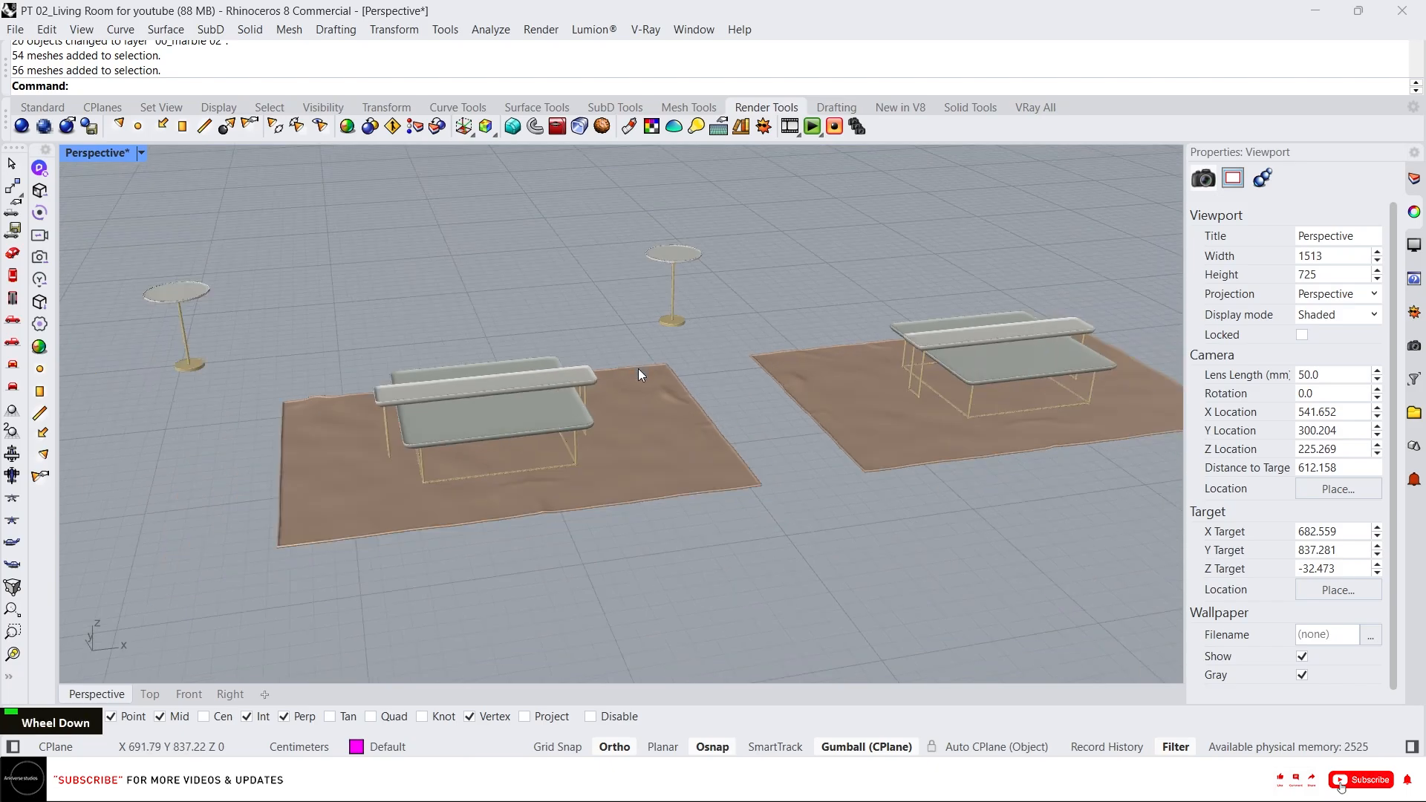
right_drag(638, 368, 688, 526)
click(382, 439)
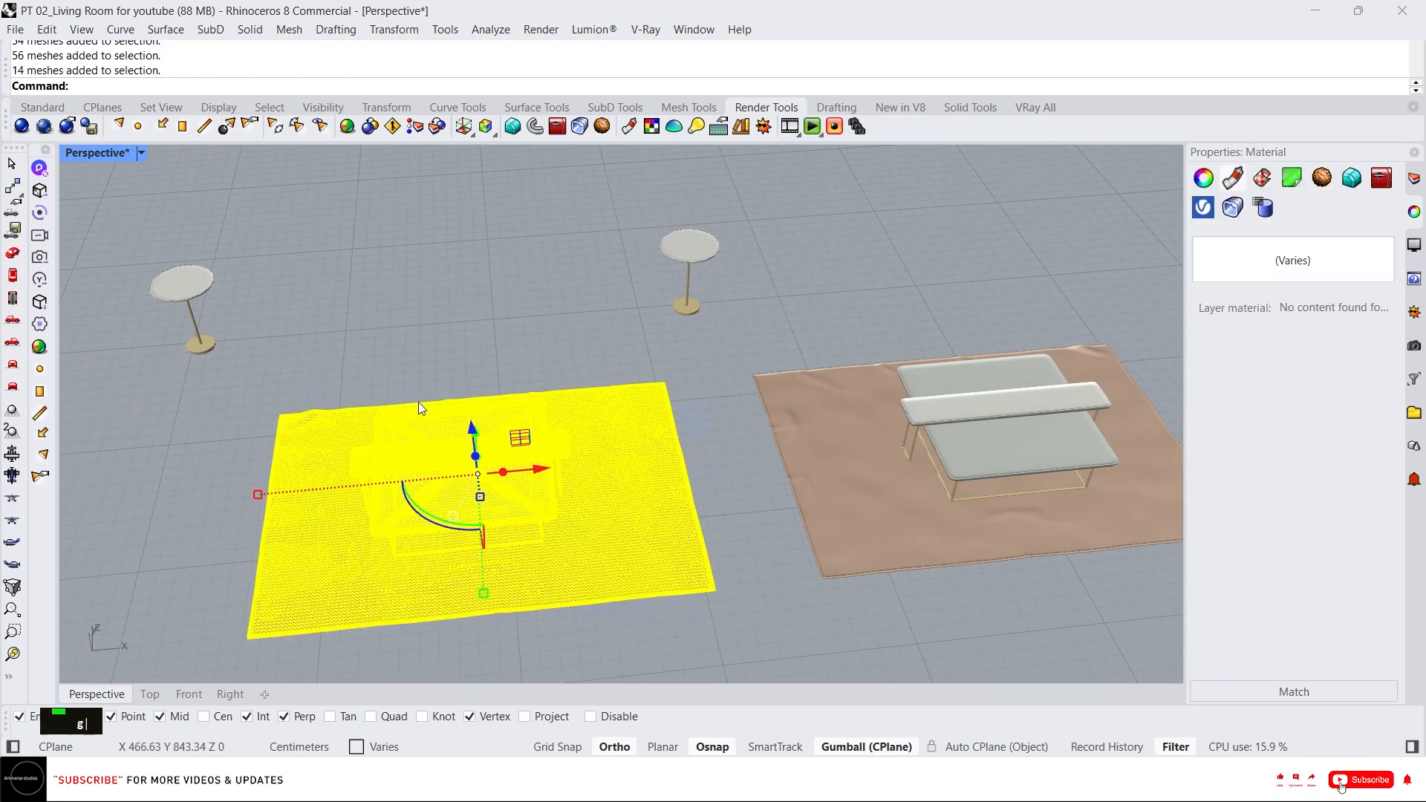
text(g)
key(Return)
Show all hidden objects of the living room model.
scroll(678, 442, down, 3)
click(918, 444)
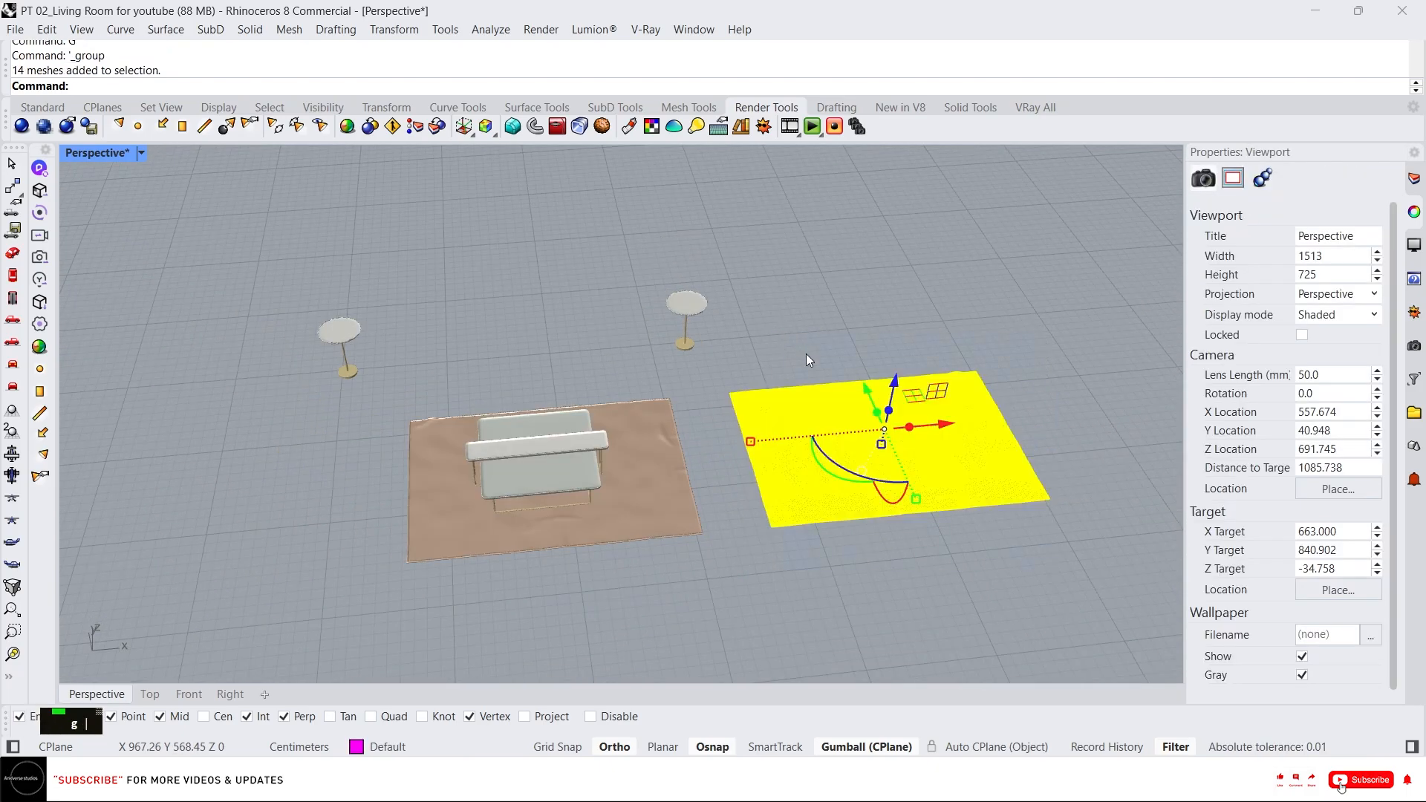
middle_click(778, 334)
right_click(772, 334)
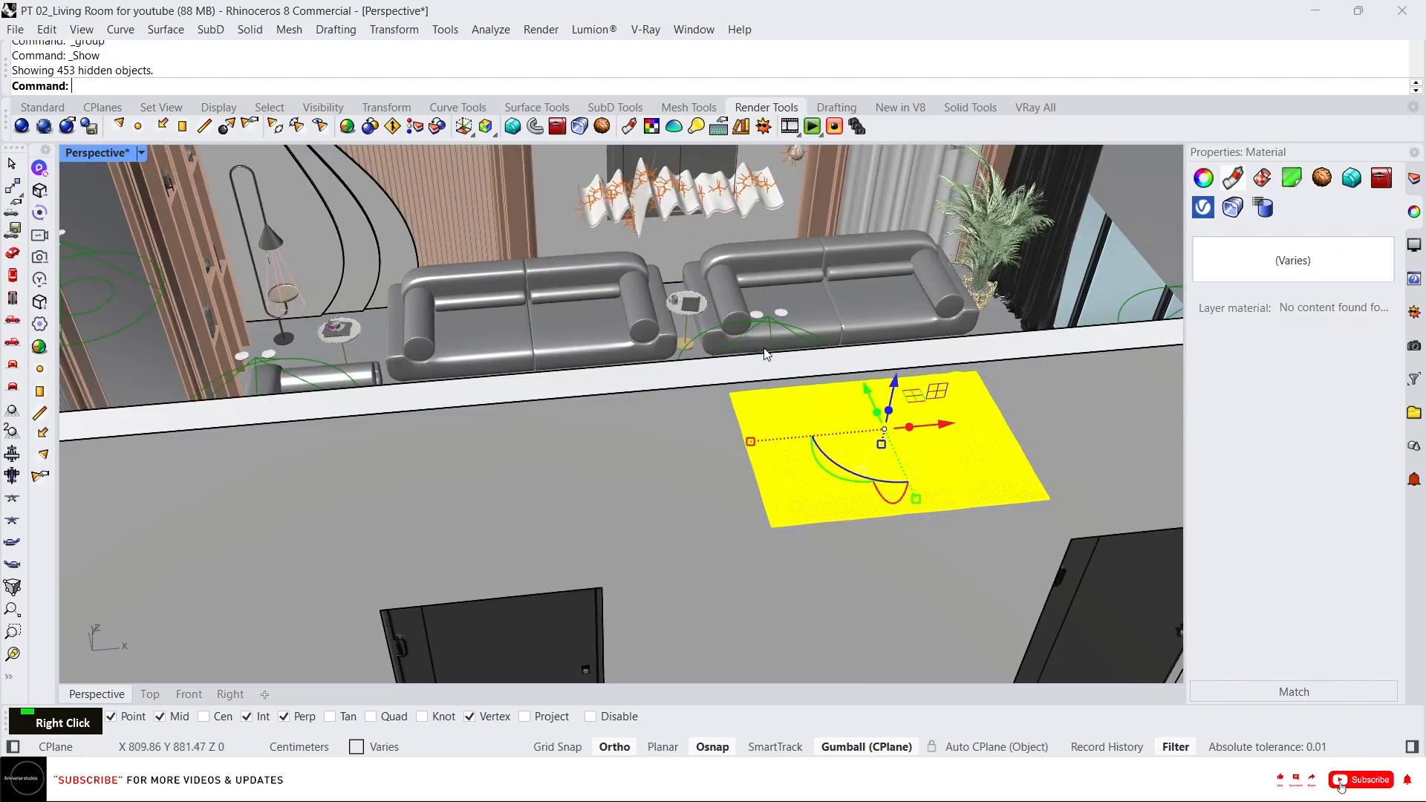
scroll(603, 322, down, 3)
right_drag(603, 322, 1043, 429)
click(1044, 429)
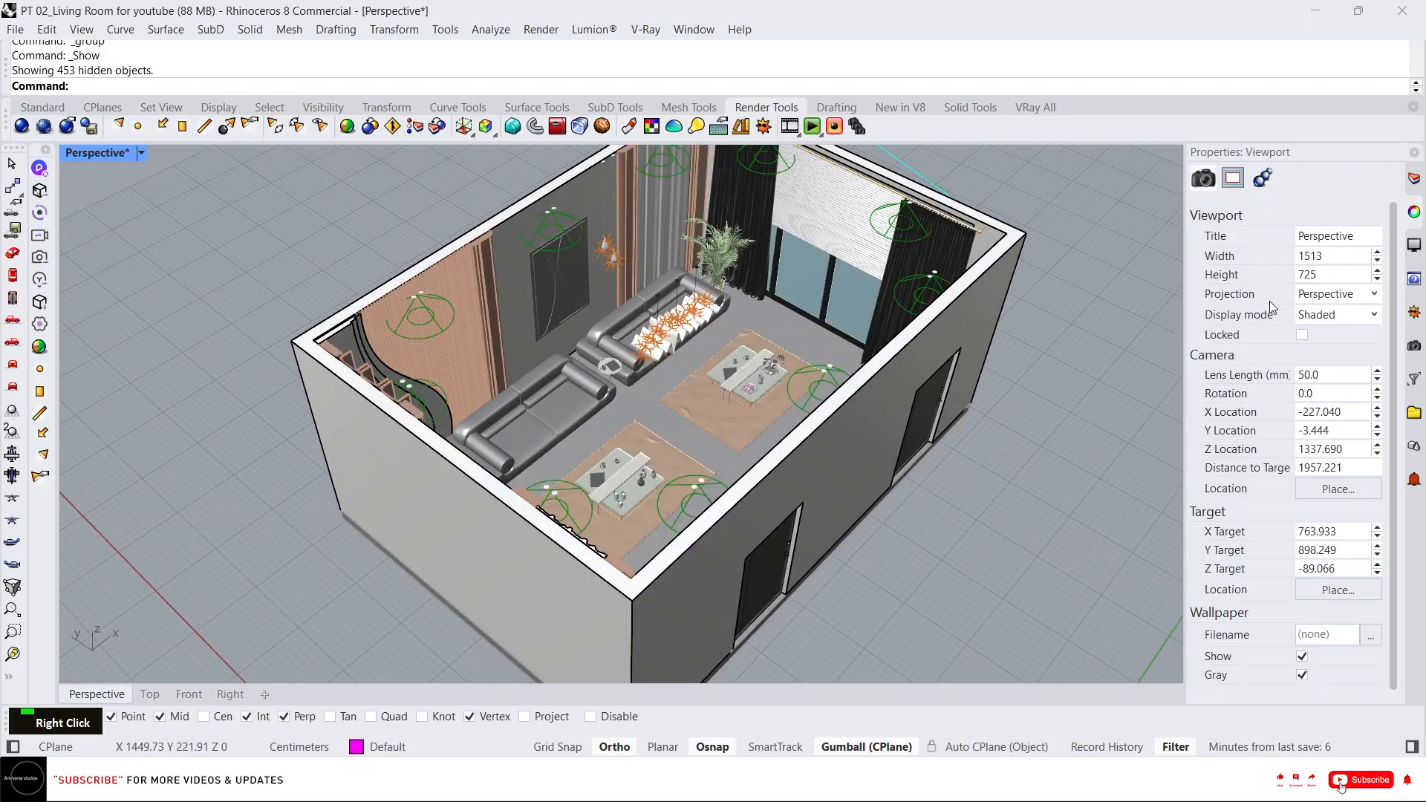
right_drag(1063, 329, 906, 336)
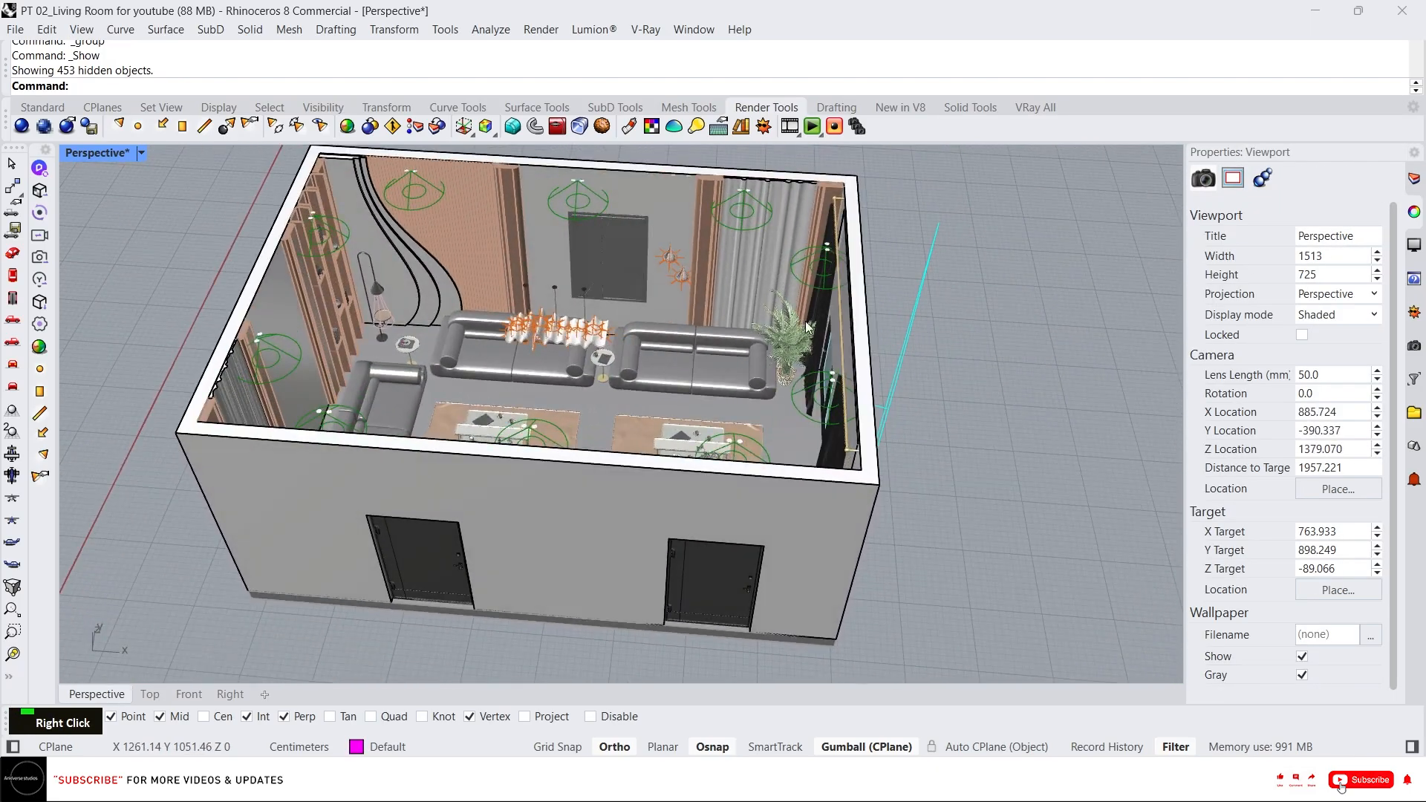
right_drag(483, 266, 519, 266)
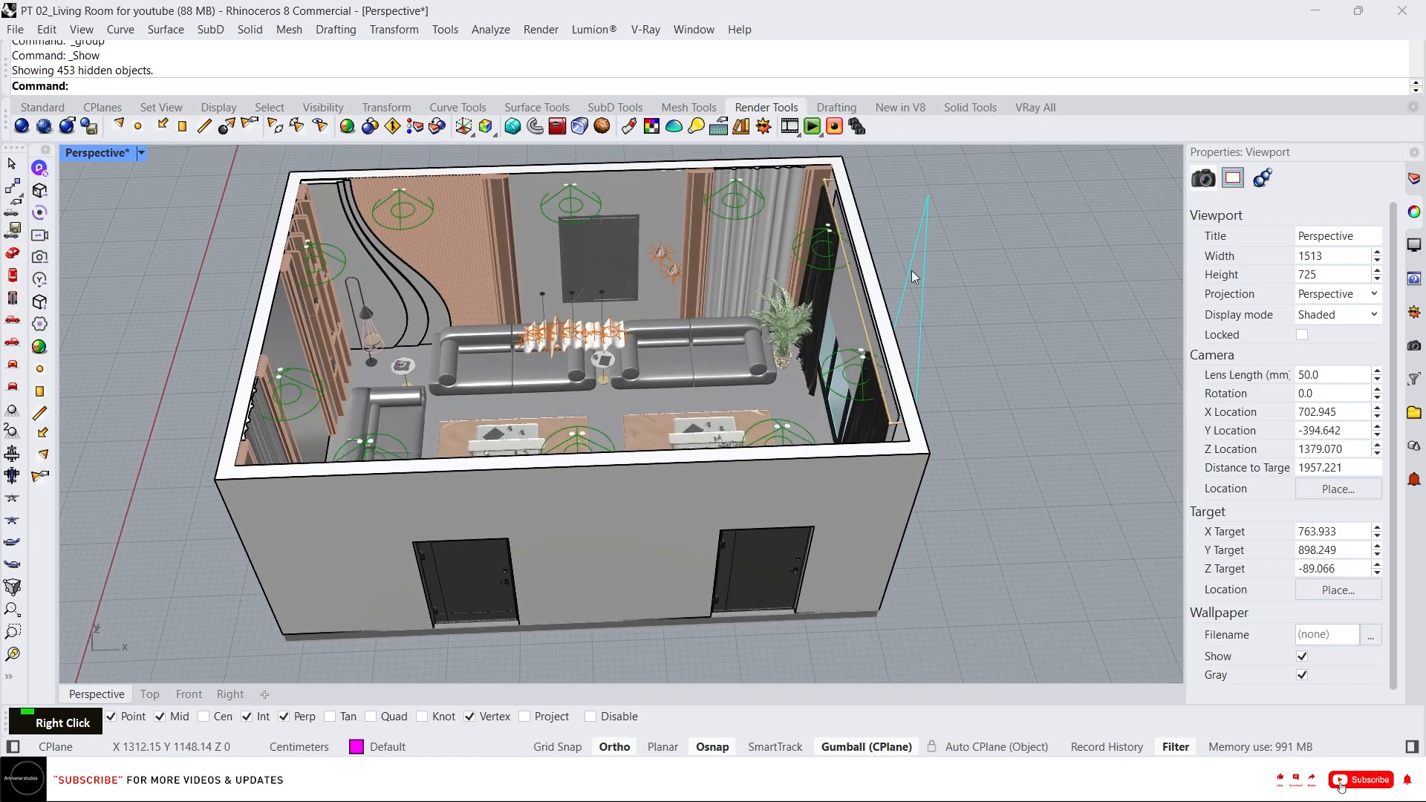
Turn on the 00_ceiling and 00_emissive layers.
click(1413, 178)
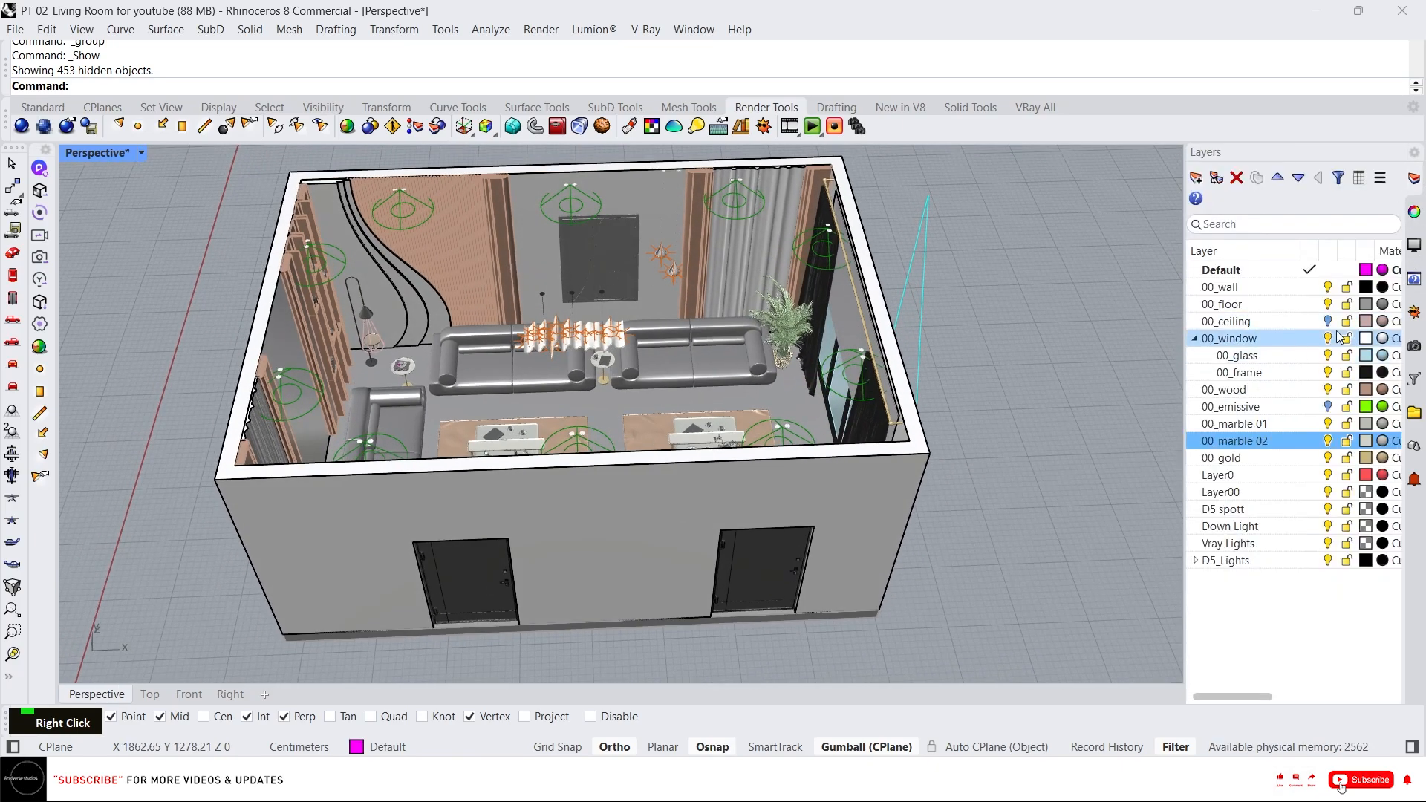
click(1328, 321)
click(1327, 406)
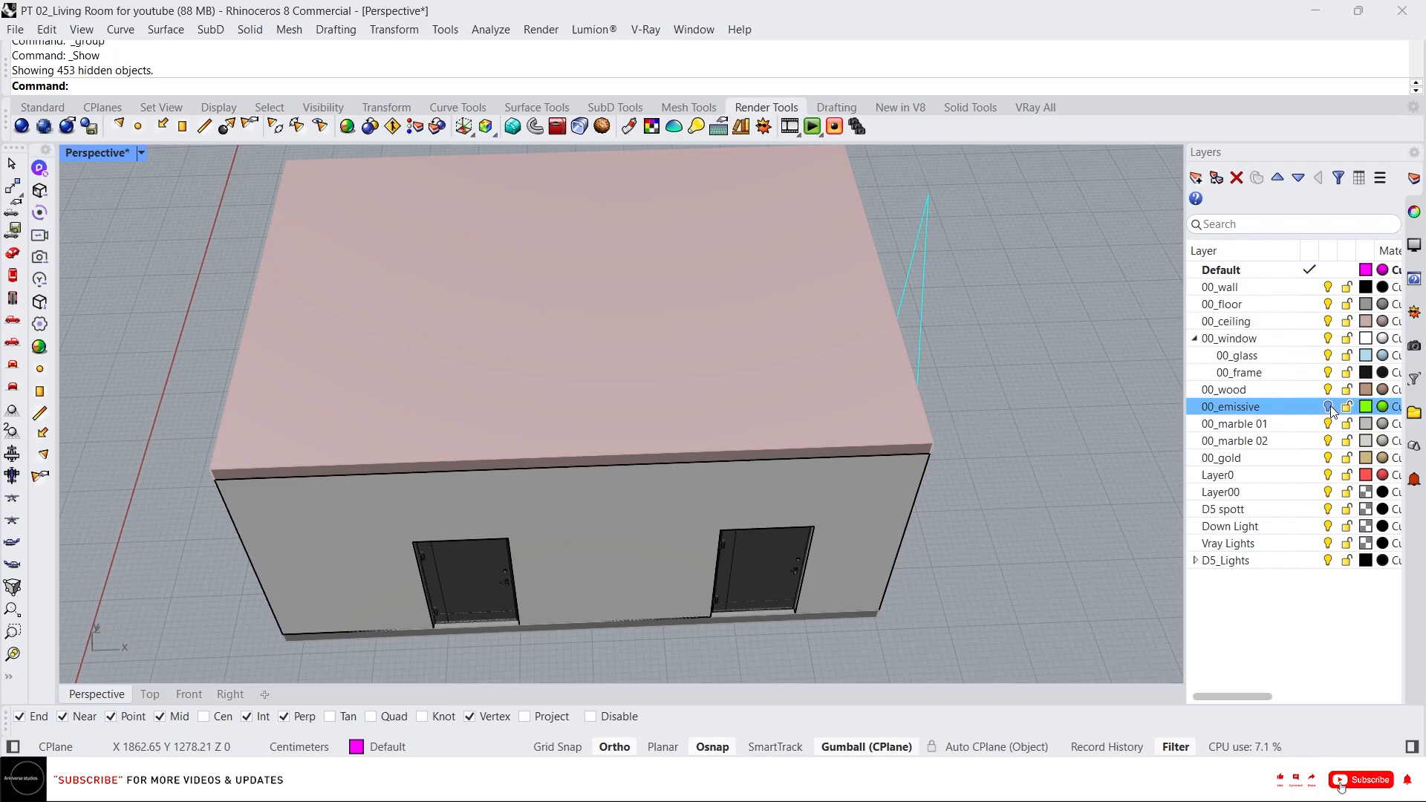
scroll(650, 410, down, 3)
right_drag(648, 404, 646, 361)
scroll(612, 377, up, 6)
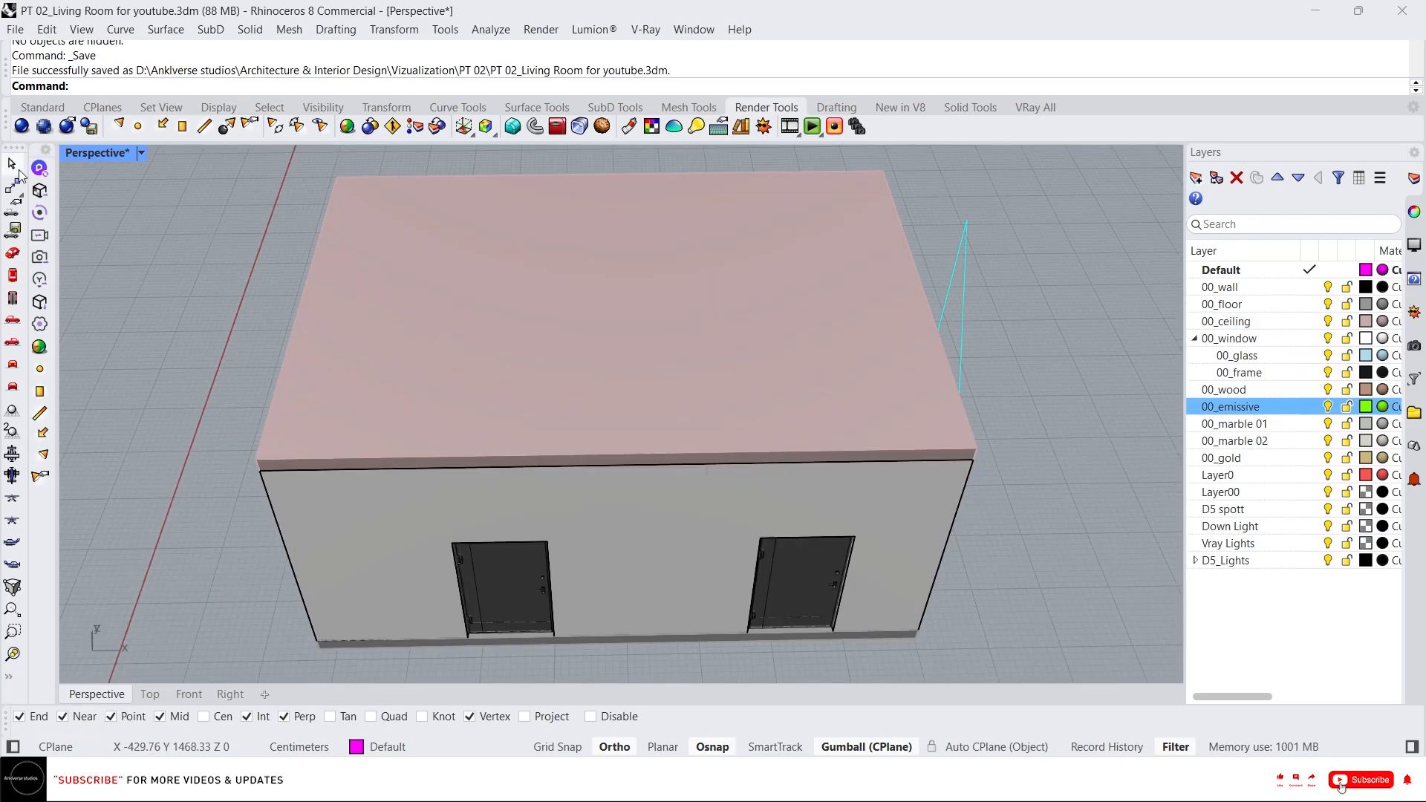
Sync the model to D5 through LiveSync and open Scene 1 there.
click(39, 168)
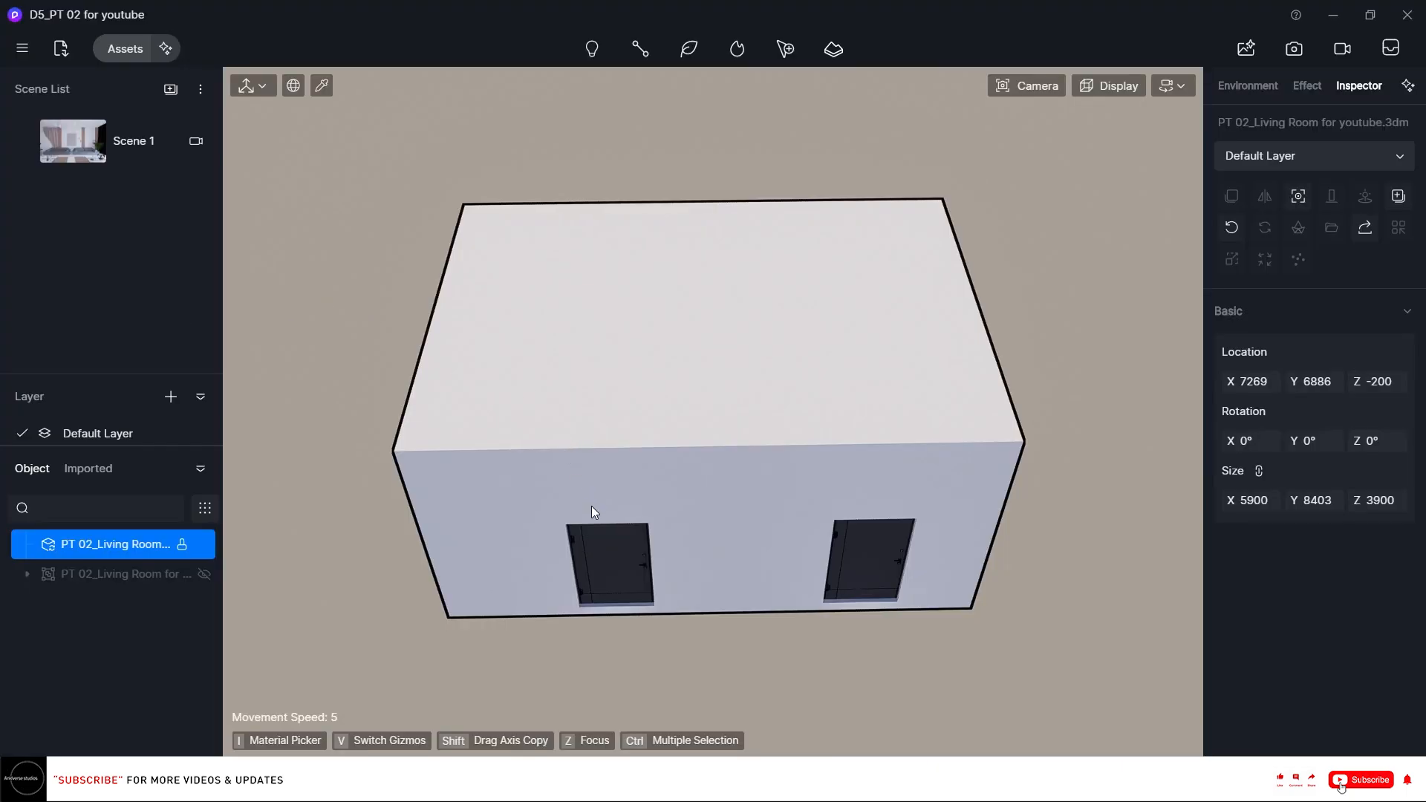
click(78, 144)
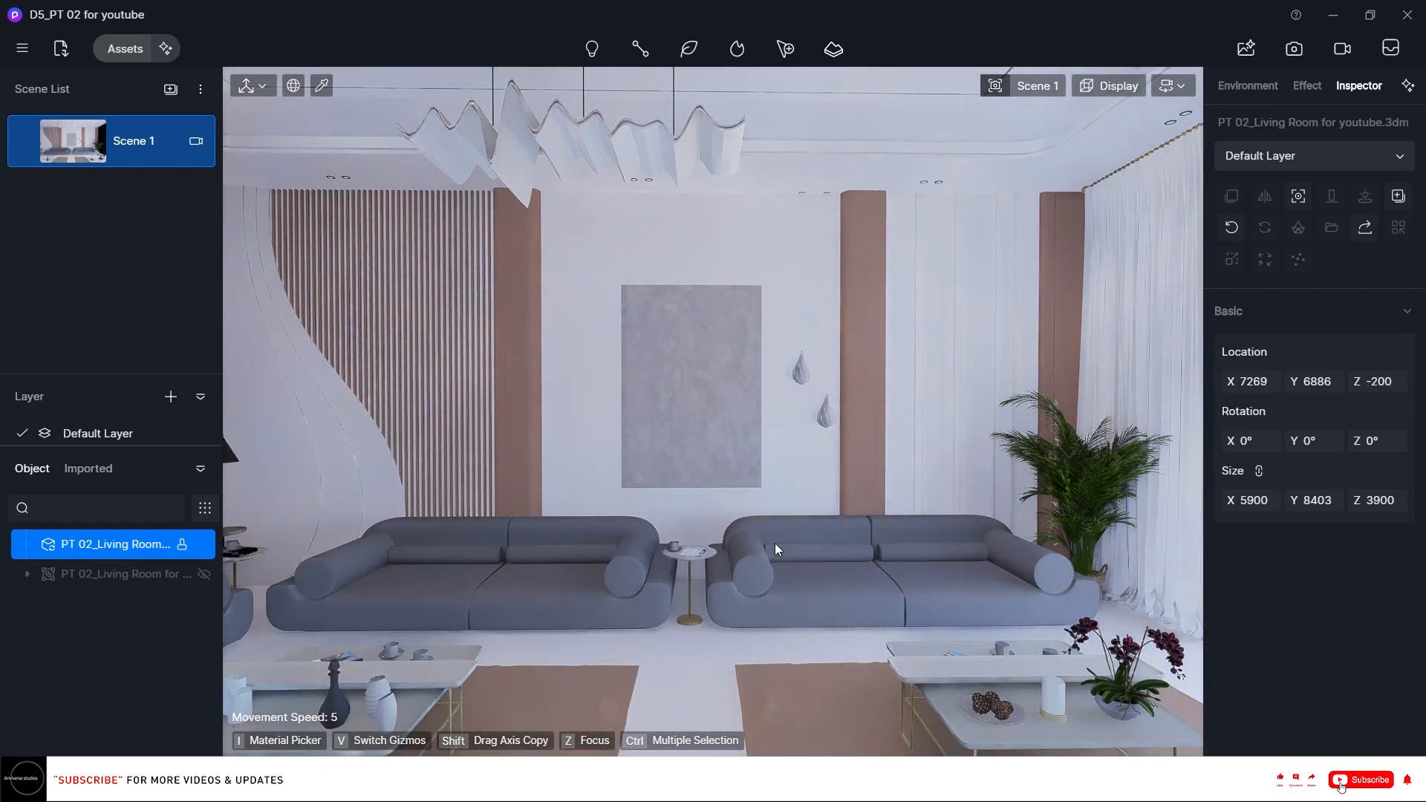
Pick the floor material and batch import its WoodFloor015_2K-JPG PBR textures, leaving out the NormalDX map.
right_drag(759, 549, 767, 533)
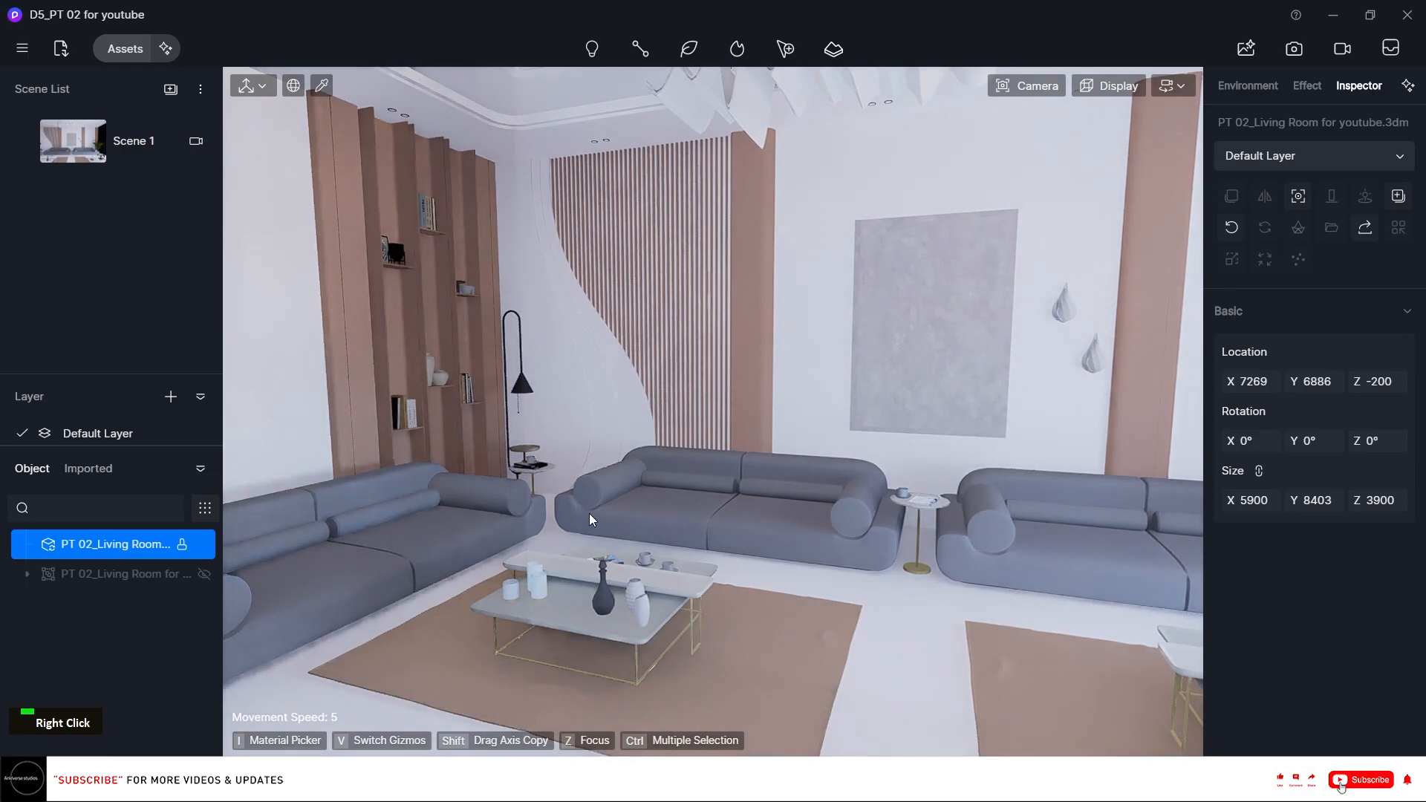
right_click(607, 460)
right_drag(606, 459, 898, 453)
scroll(798, 451, up, 1)
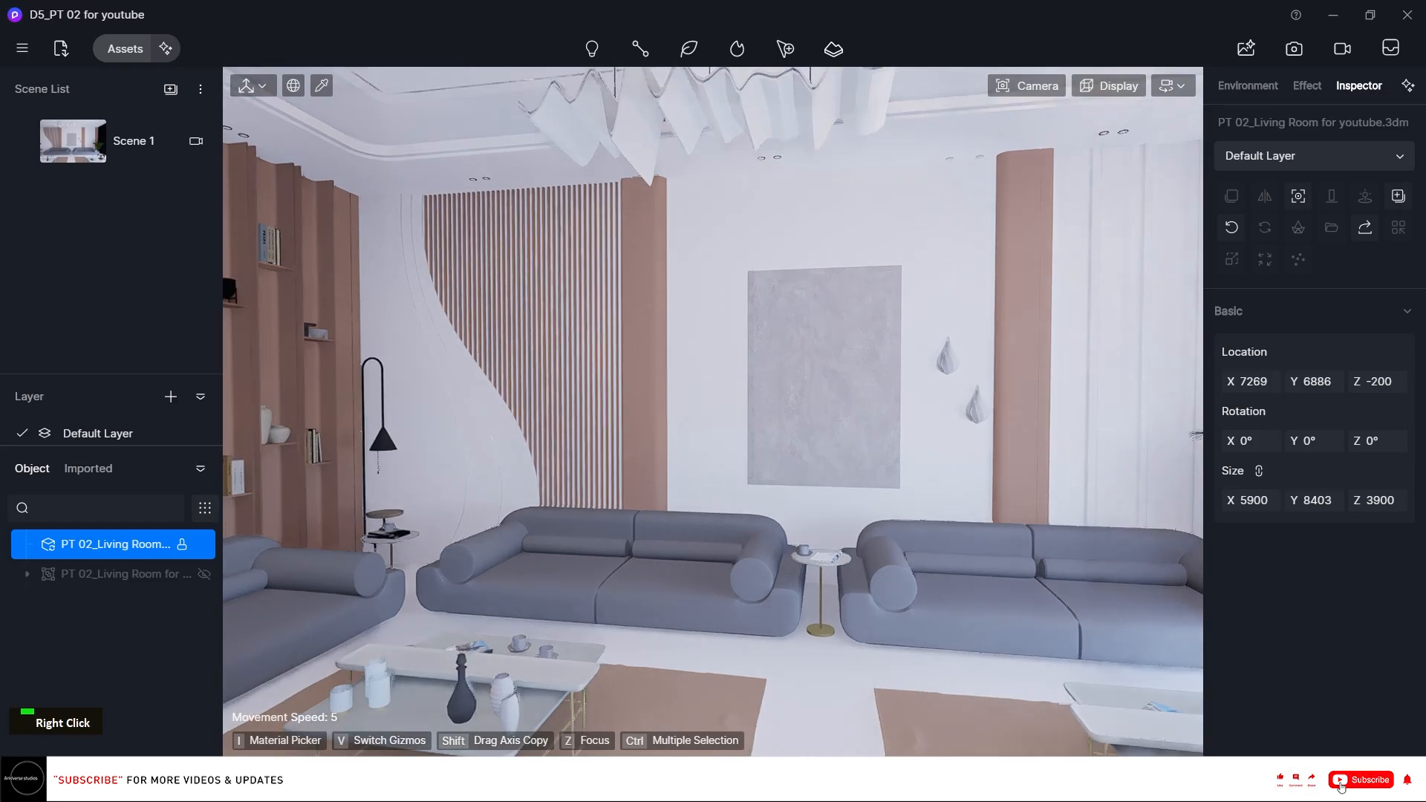
right_drag(798, 451, 965, 450)
right_drag(769, 337, 716, 603)
key(i)
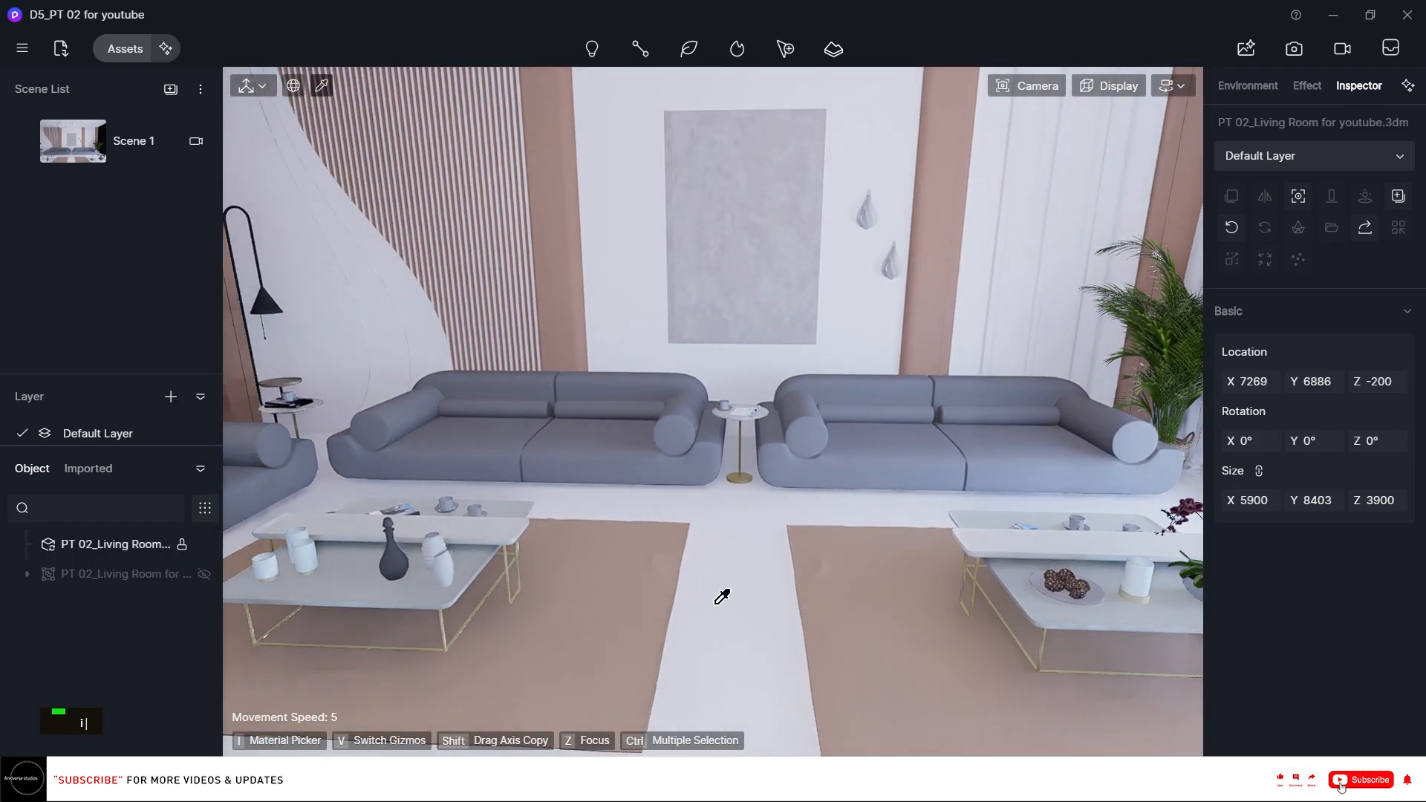
click(715, 592)
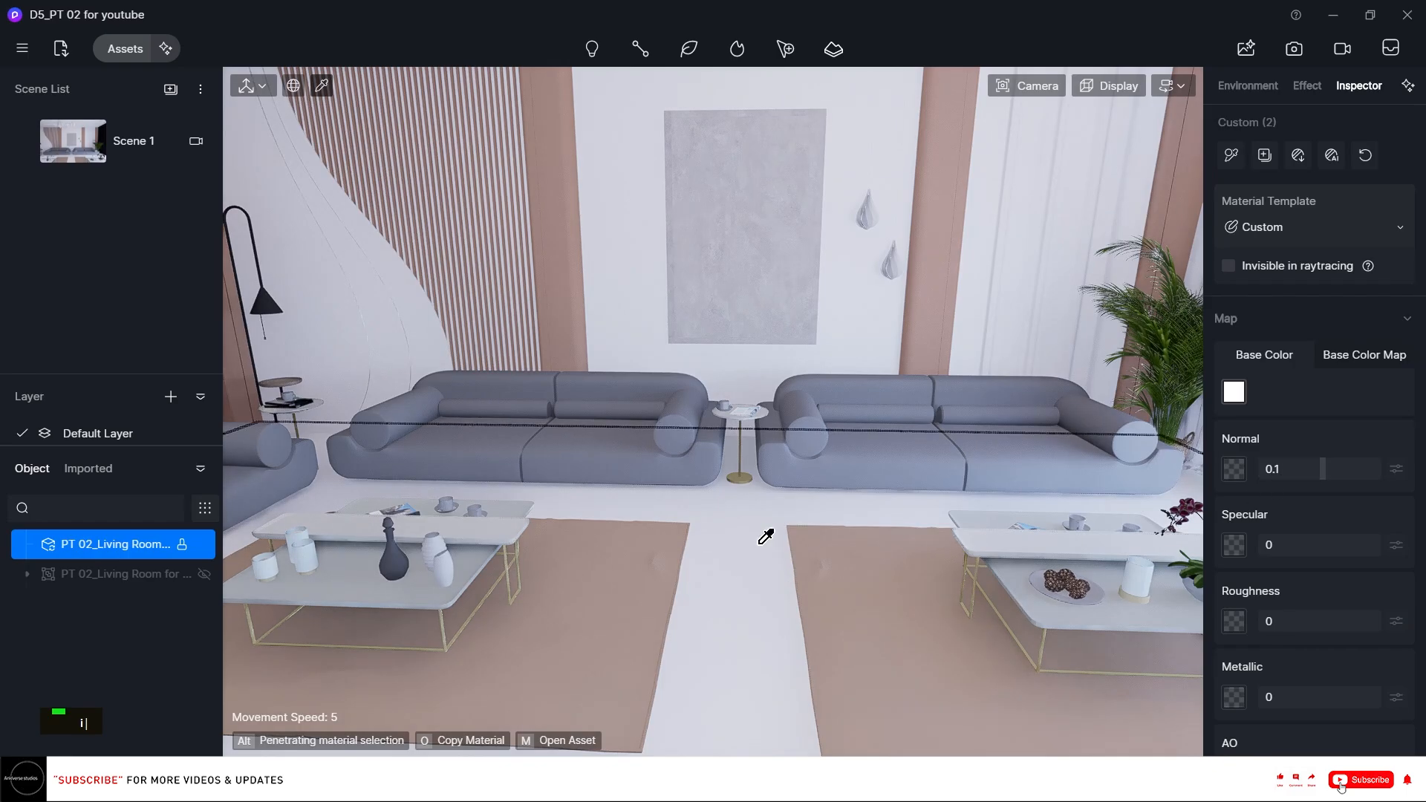
click(1298, 157)
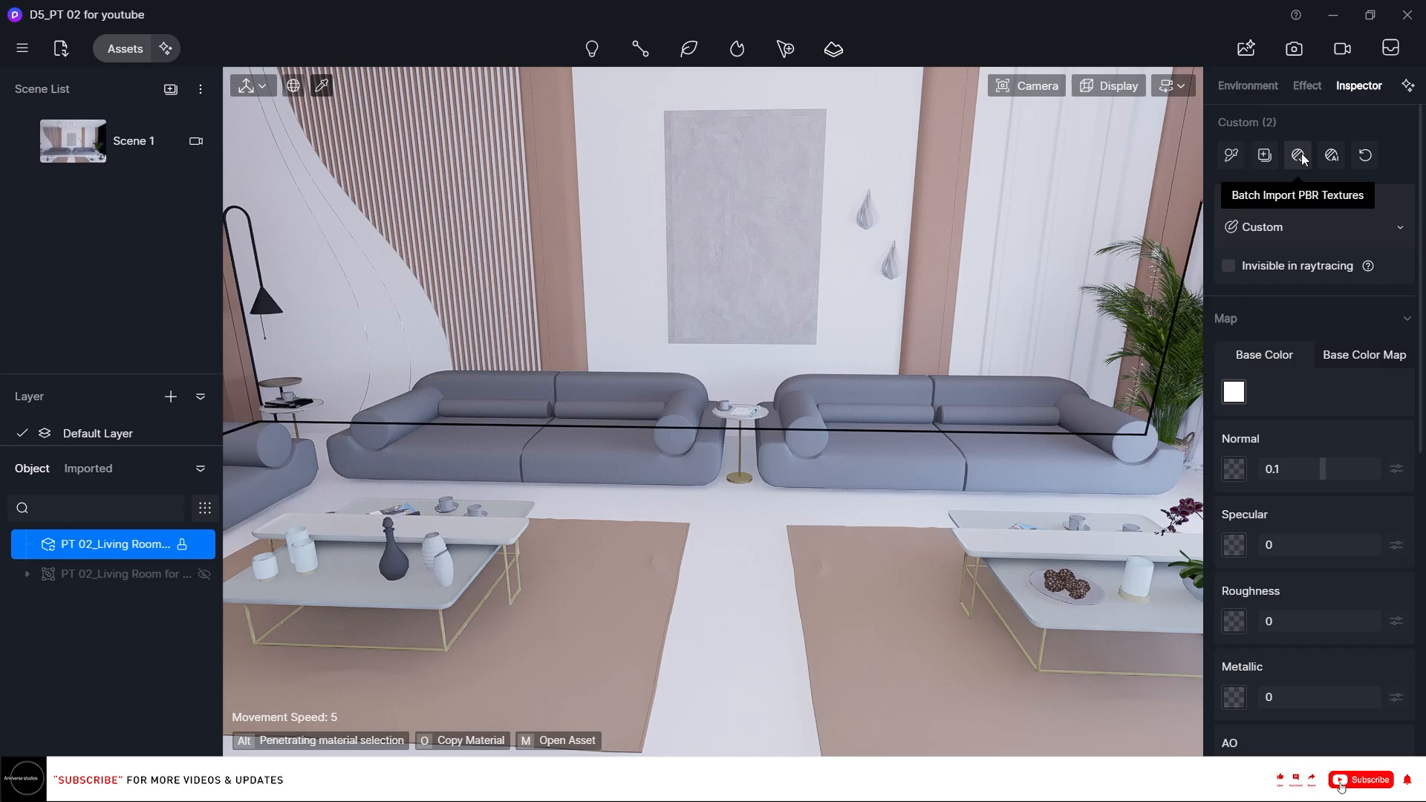
click(1299, 157)
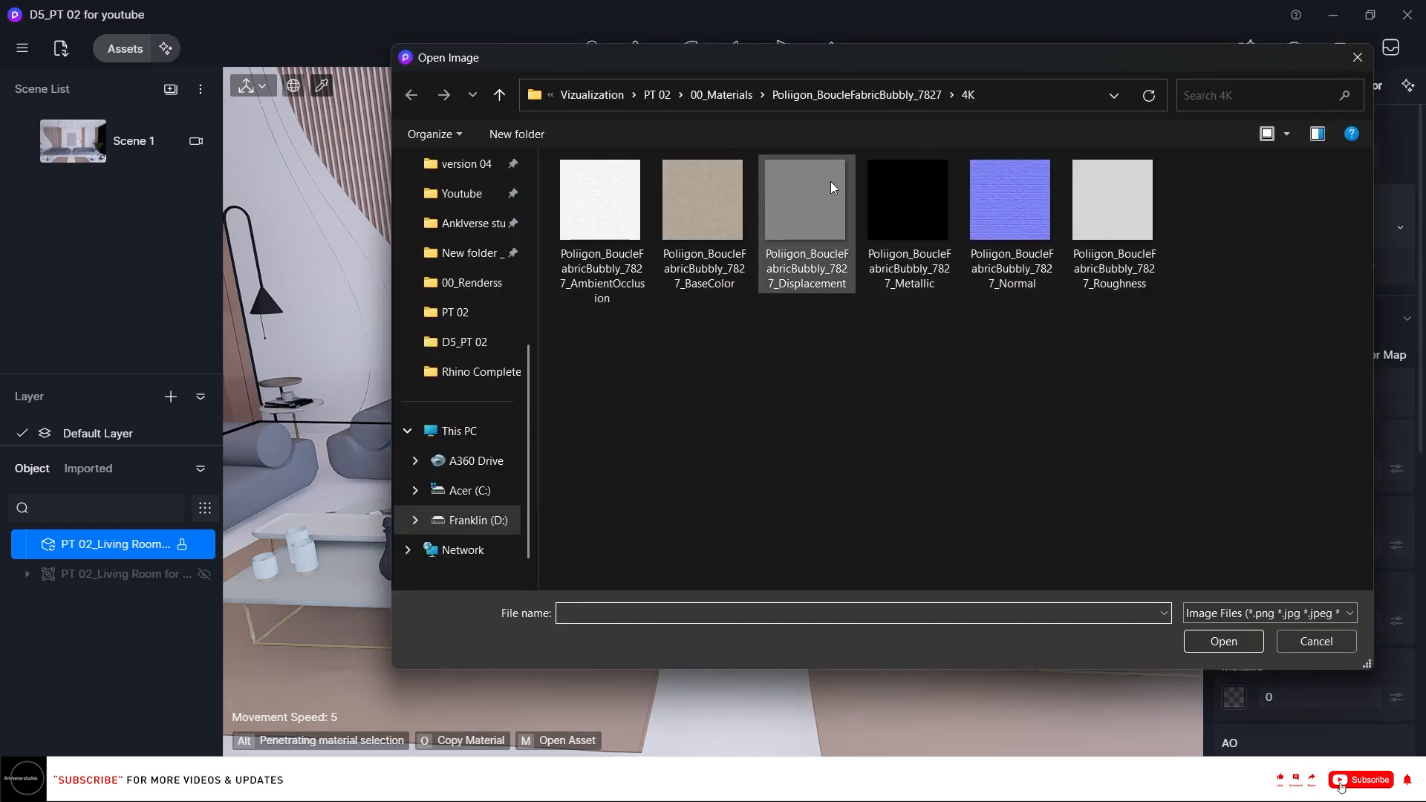
click(724, 94)
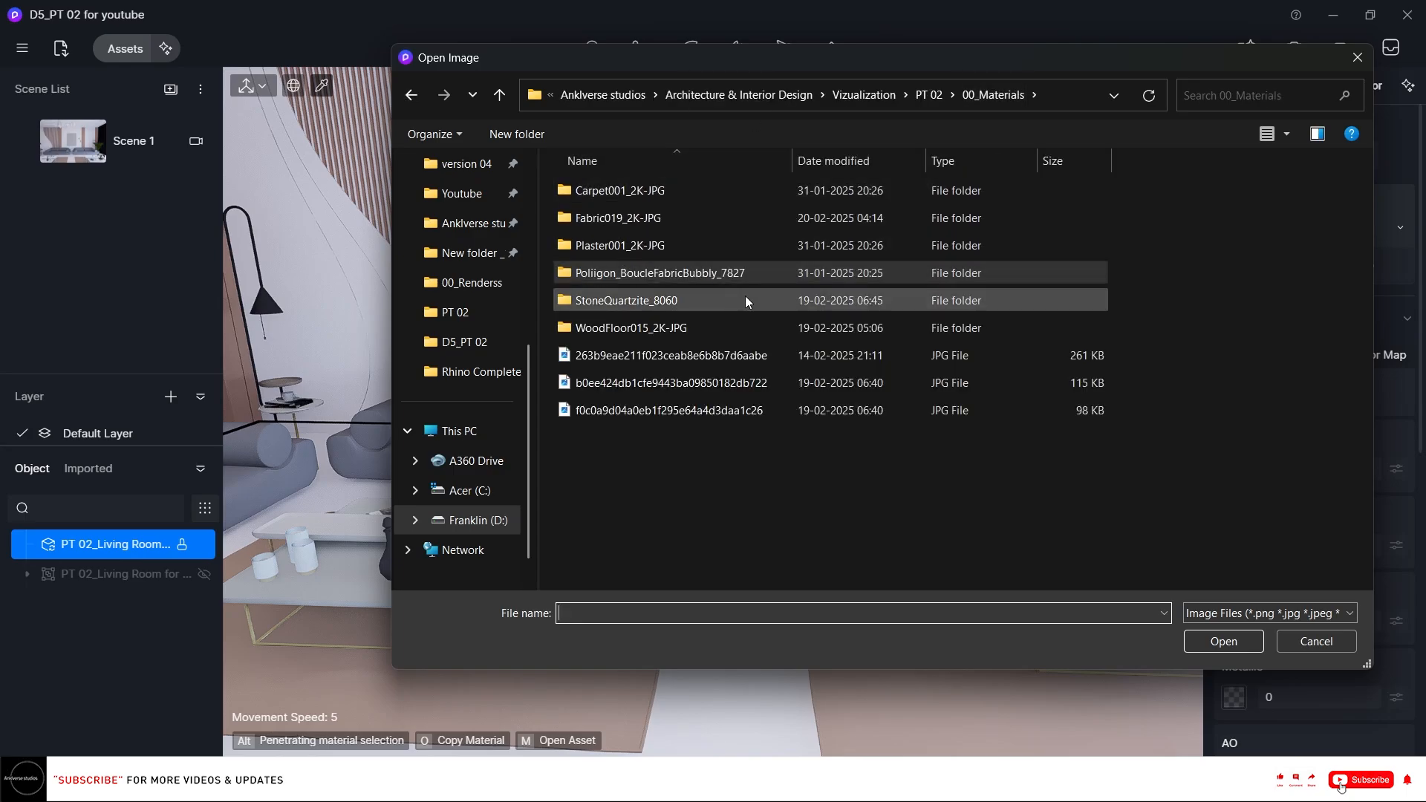
ctrl+scroll(857, 453, up, 4)
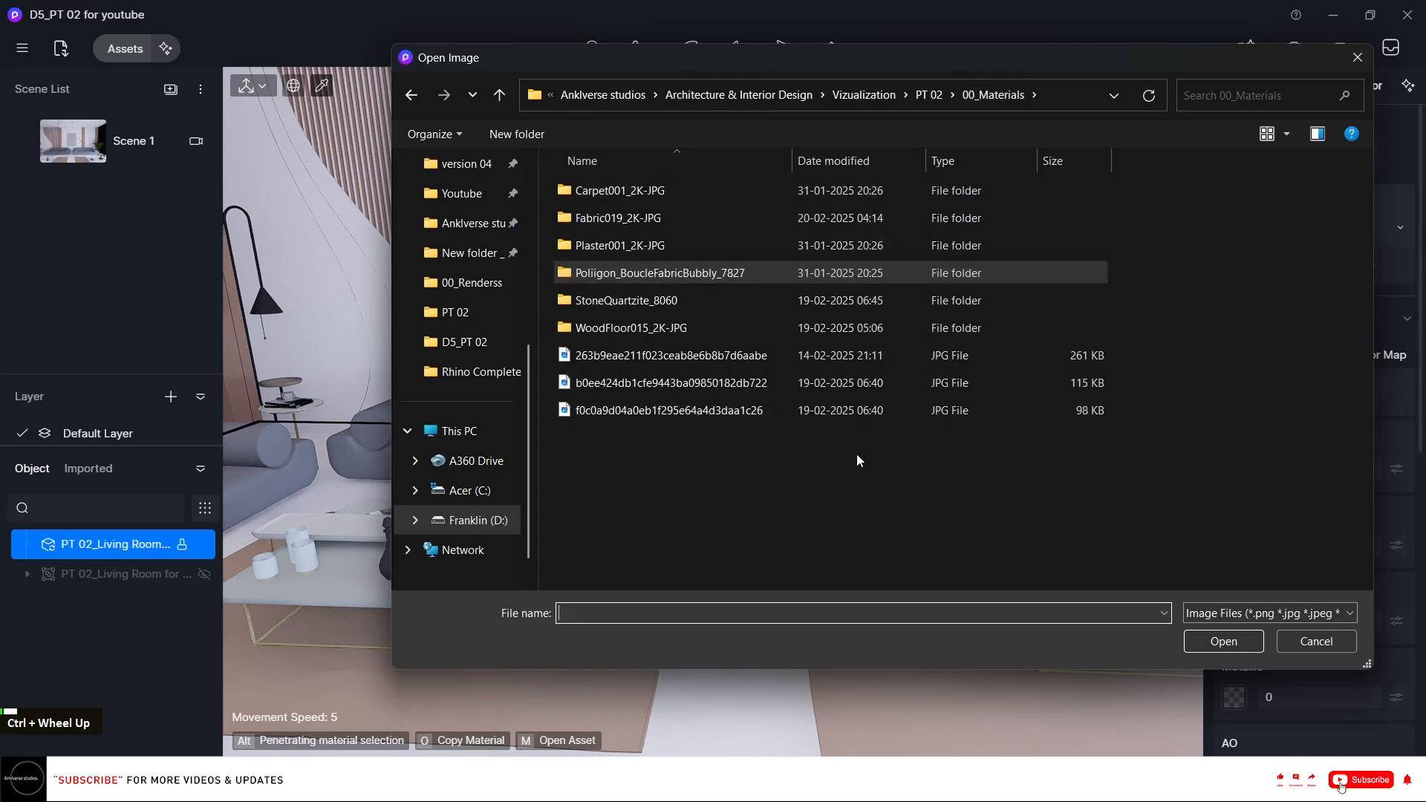
ctrl+scroll(874, 367, up, 2)
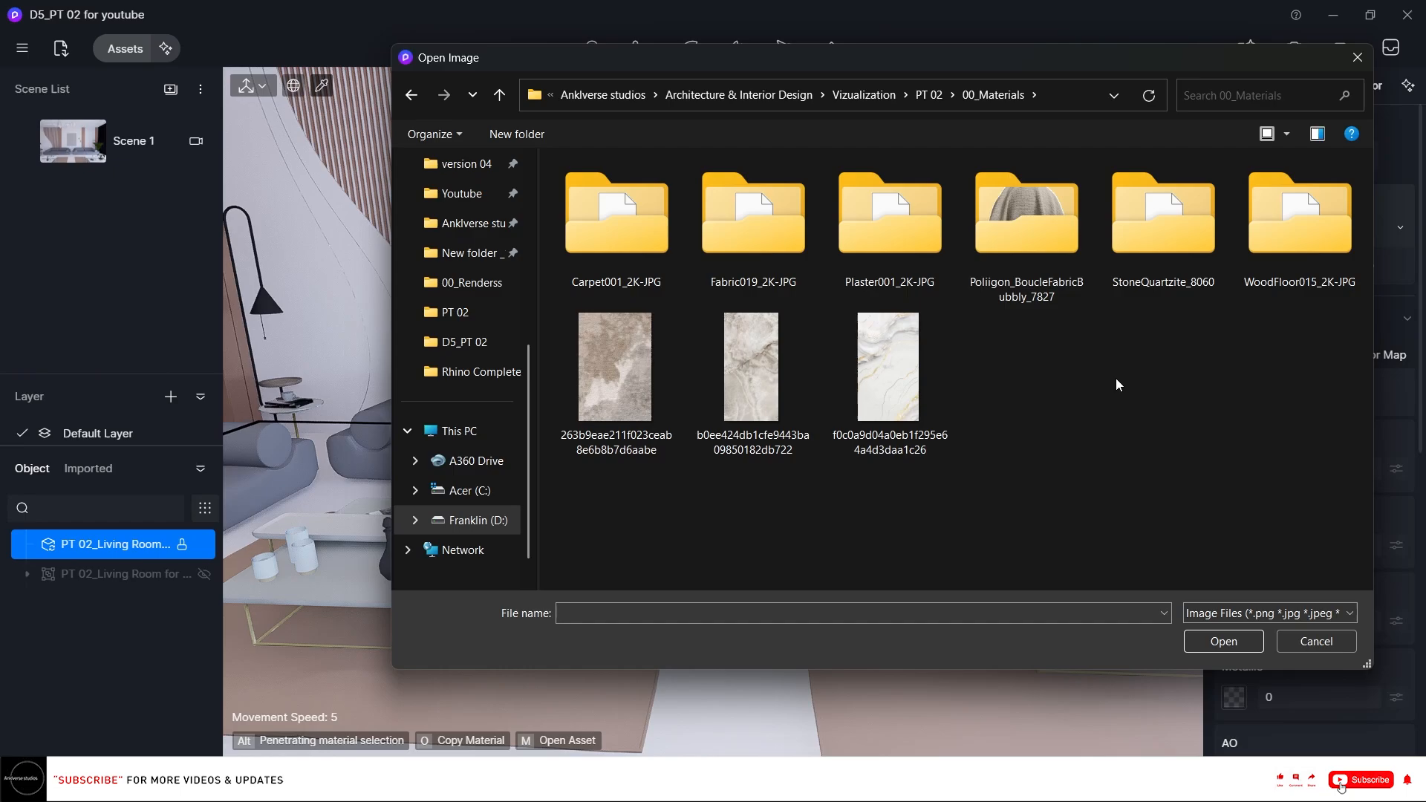
double_click(1302, 256)
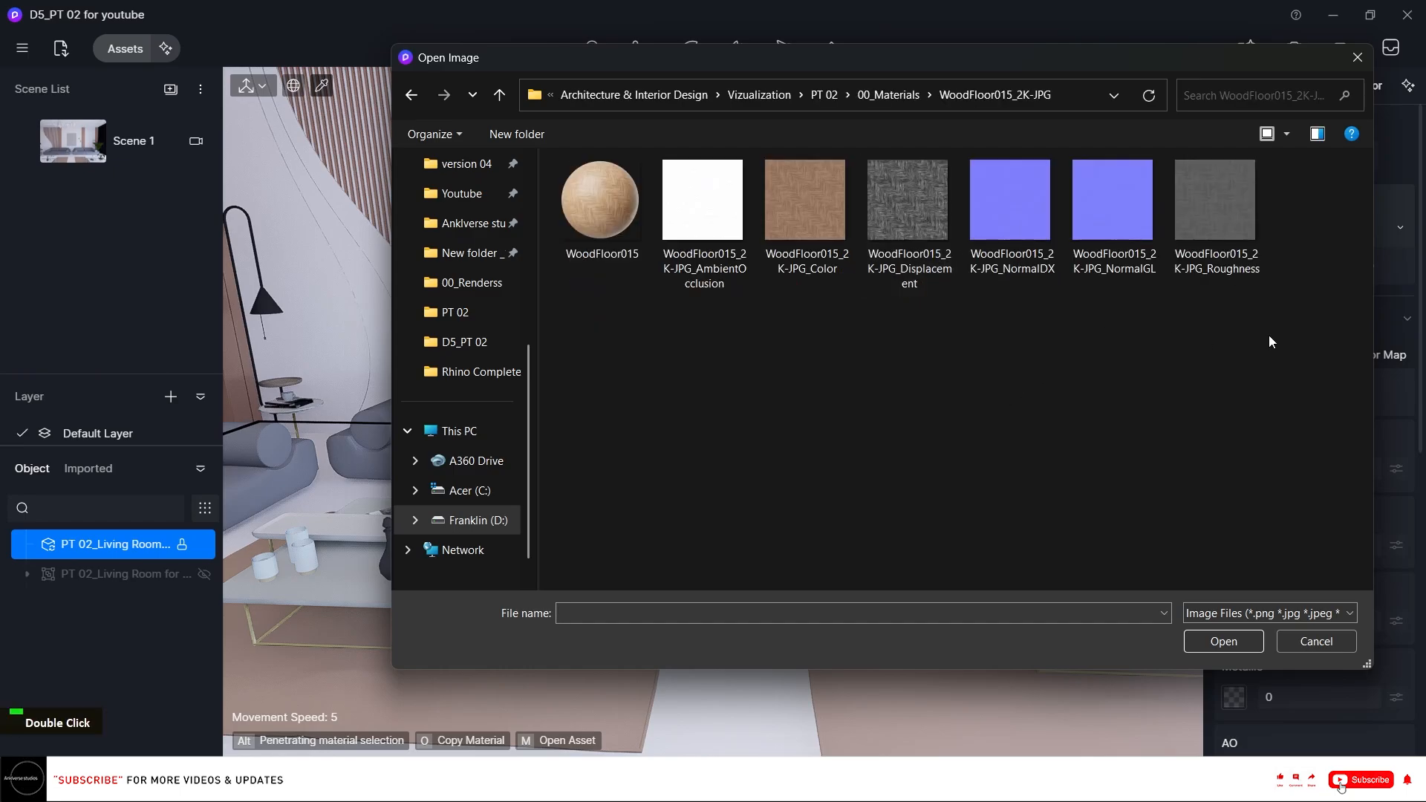
drag(1268, 335, 716, 159)
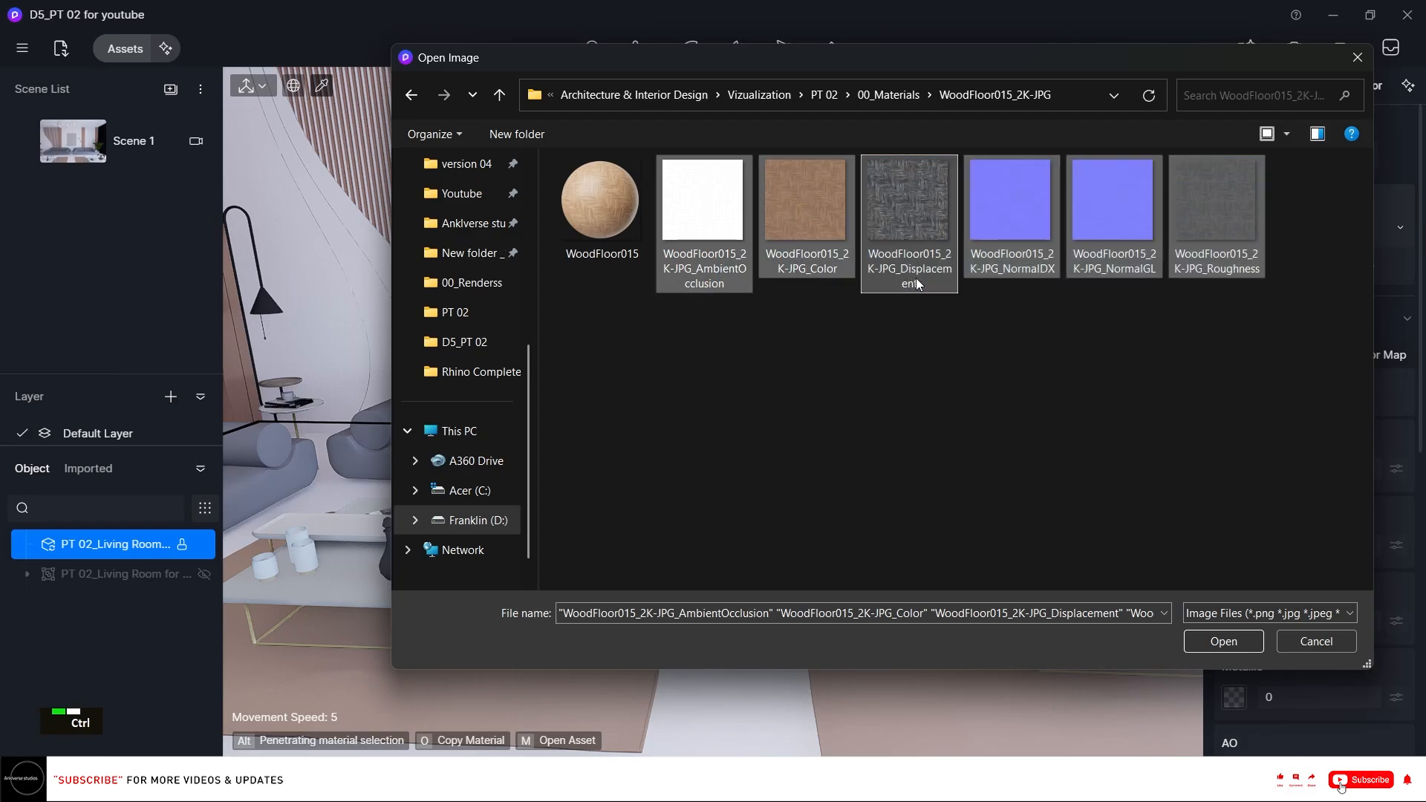
ctrl+click(1010, 211)
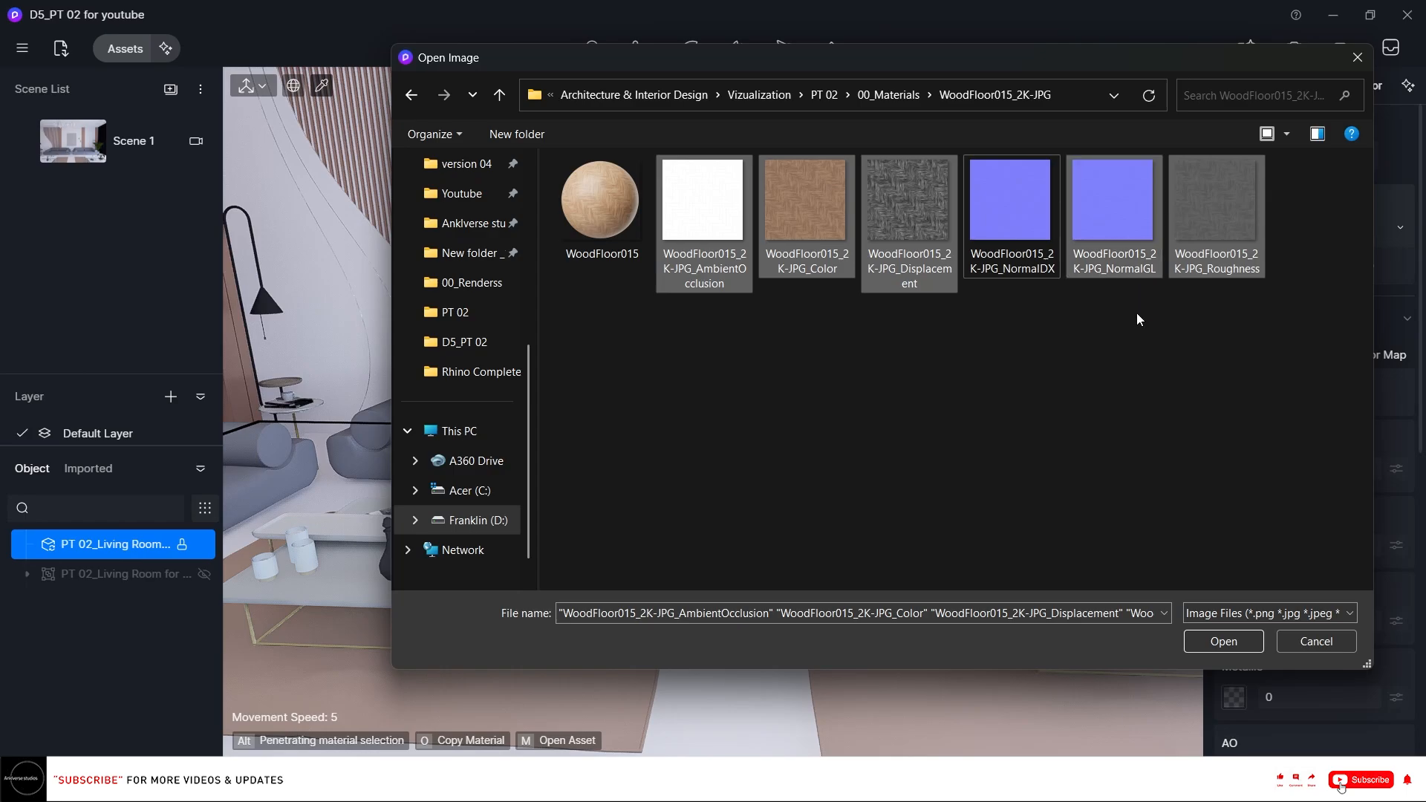
click(1222, 641)
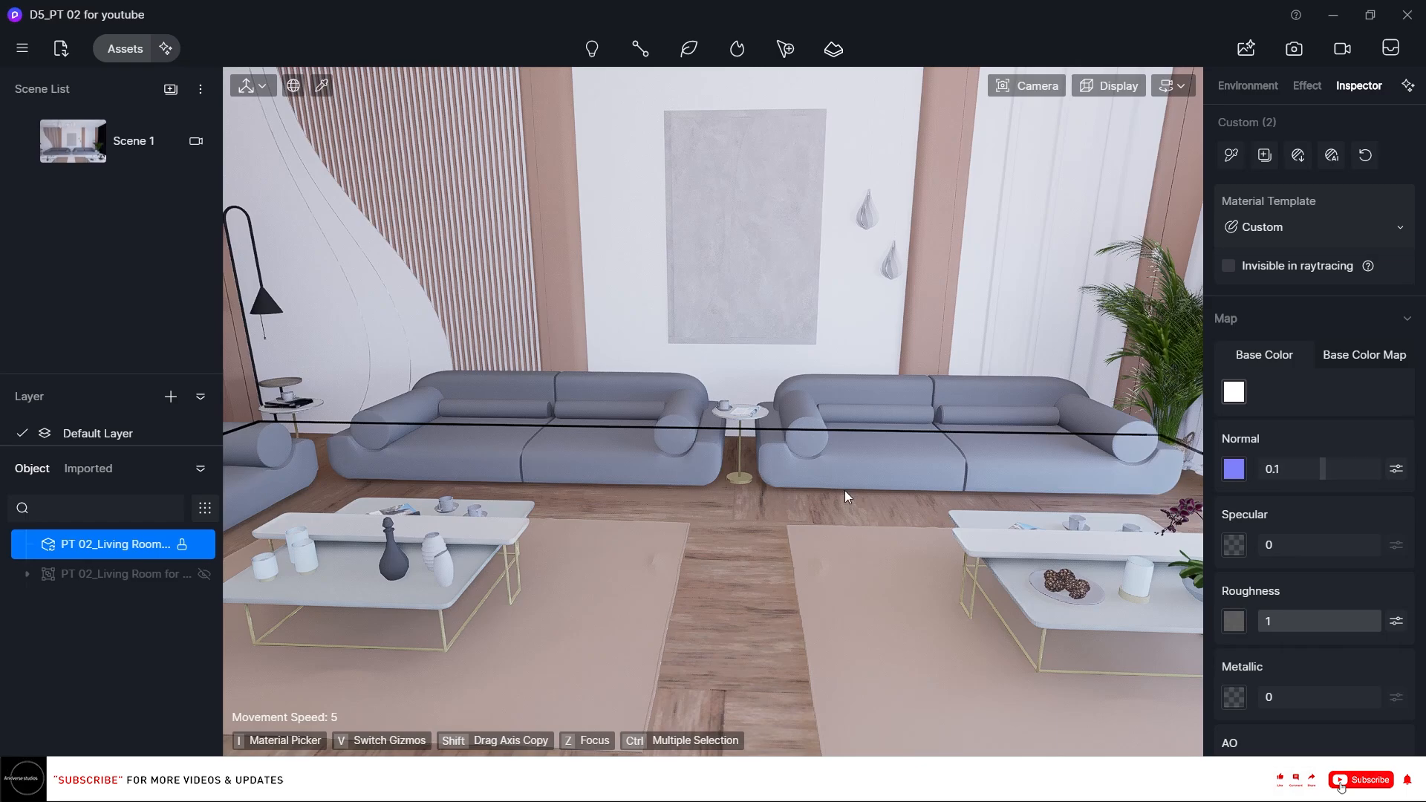
Set the floor material's normal strength to 1 and its specular to 0.2.
right_drag(845, 491, 735, 427)
scroll(741, 421, down, 2)
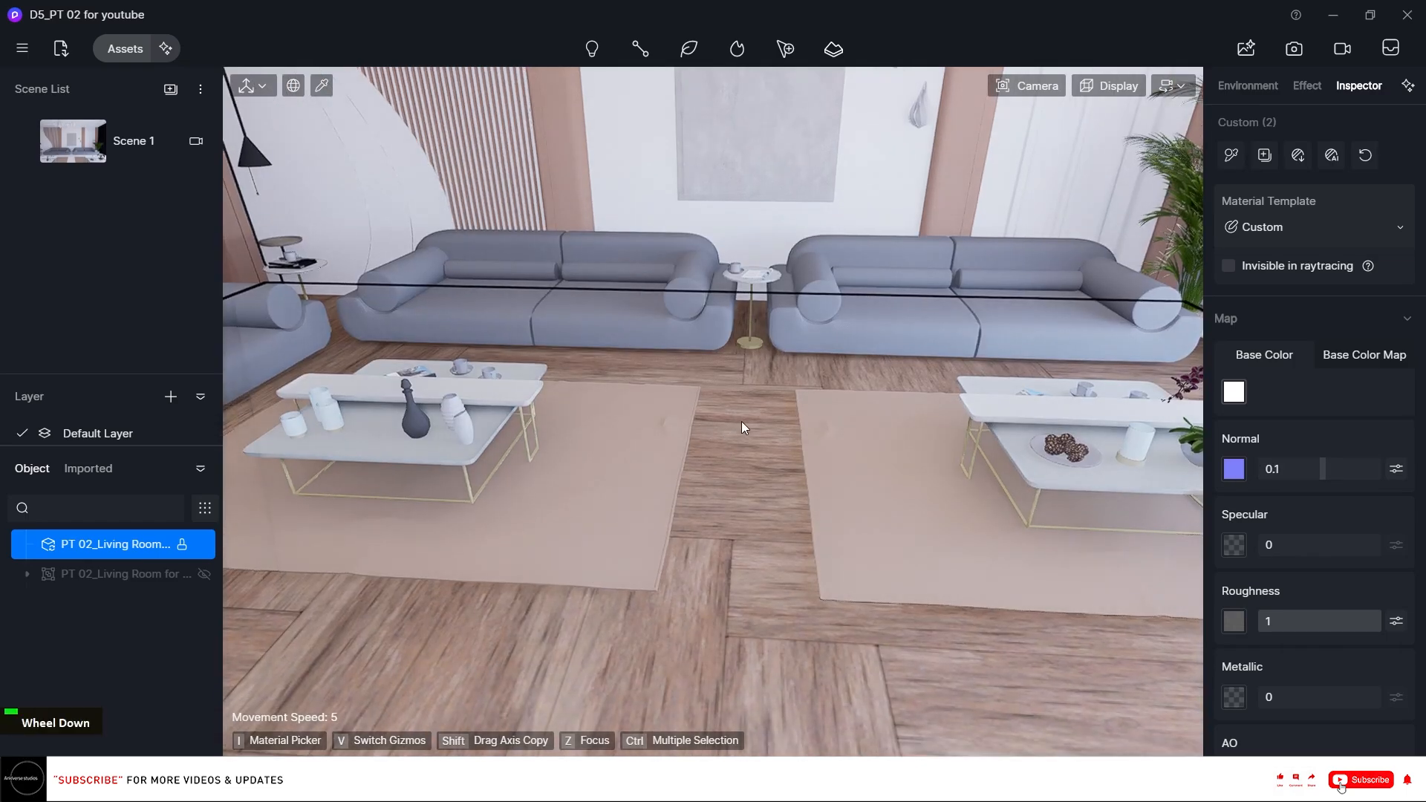
drag(1323, 468, 1421, 464)
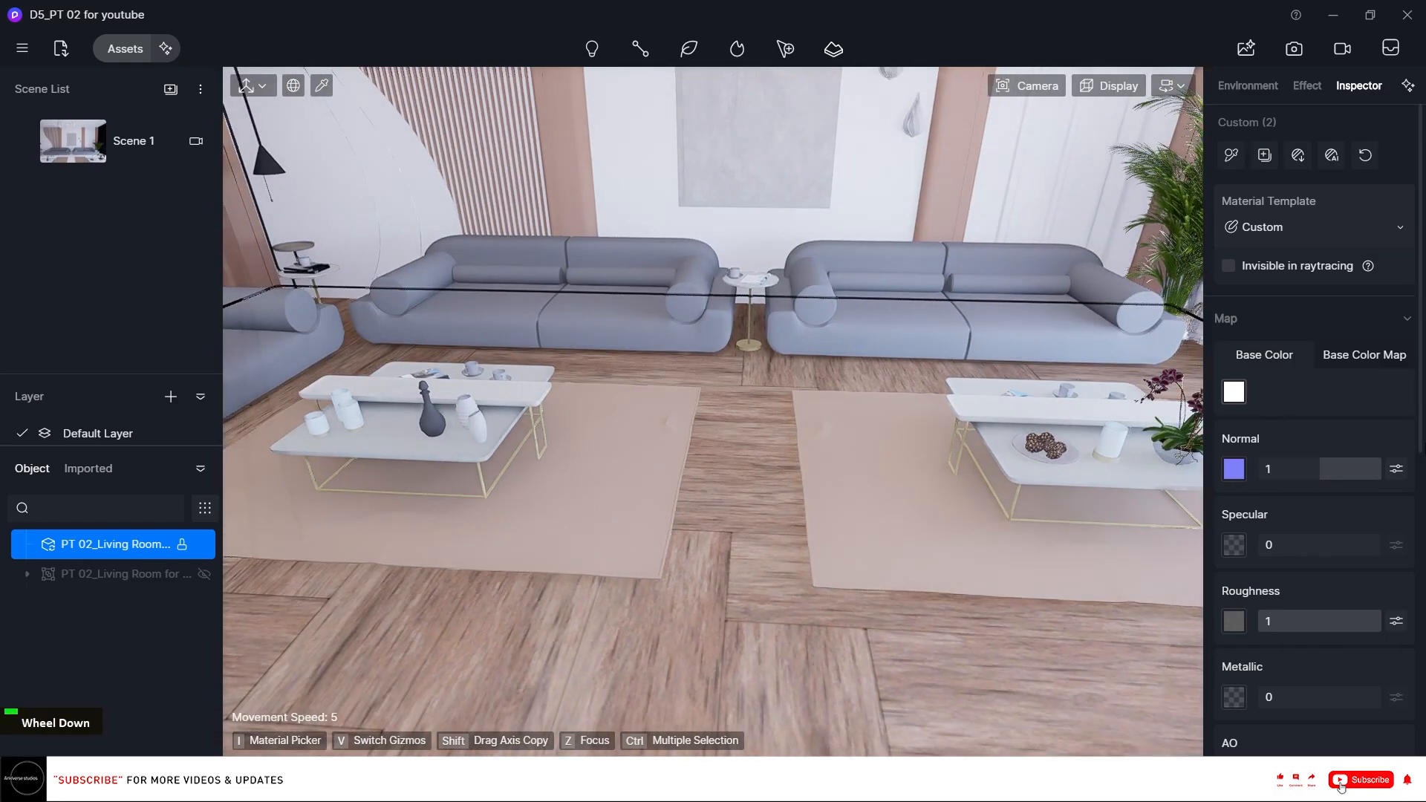
scroll(1375, 524, down, 2)
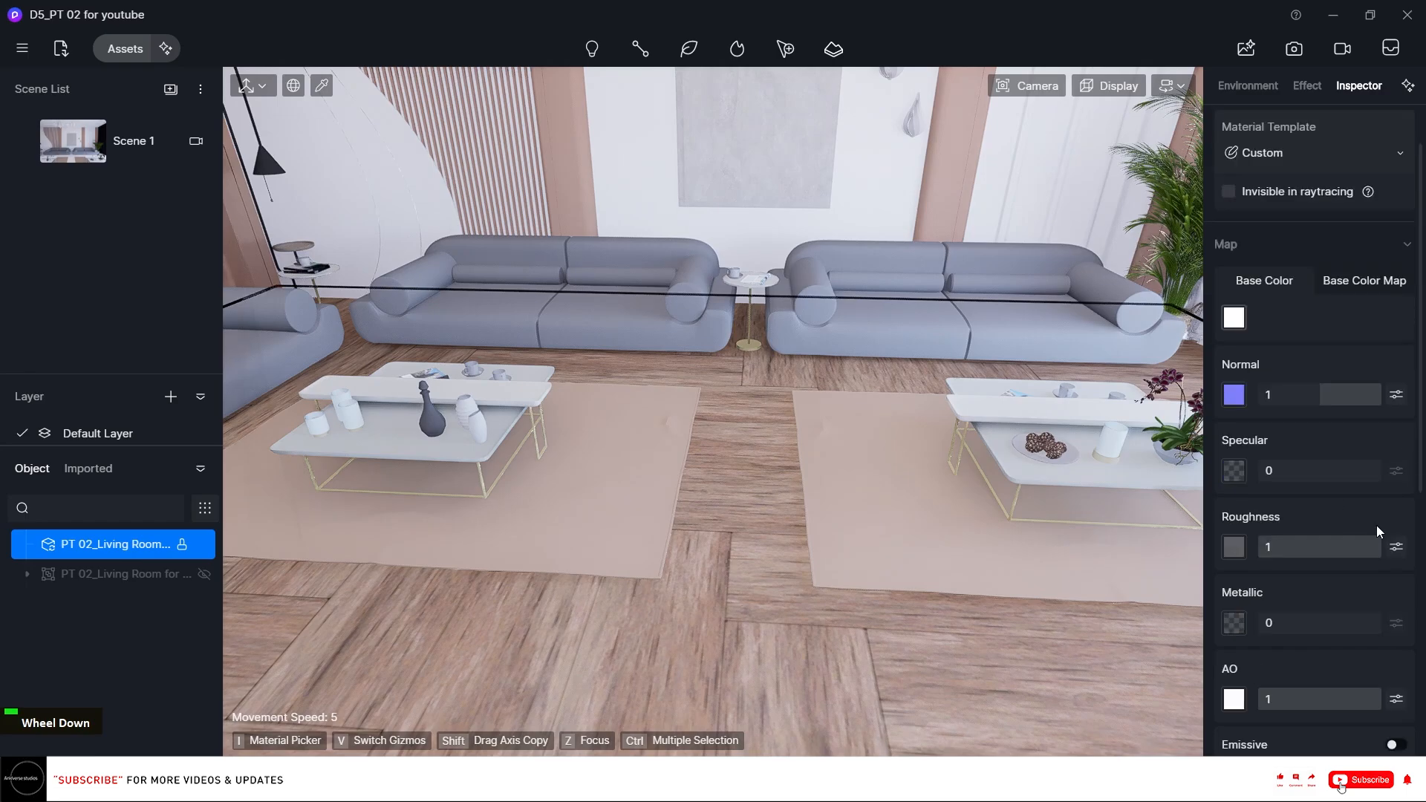
mouse_move(1276, 394)
mouse_down()
mouse_move(1321, 393)
mouse_move(1302, 404)
mouse_up()
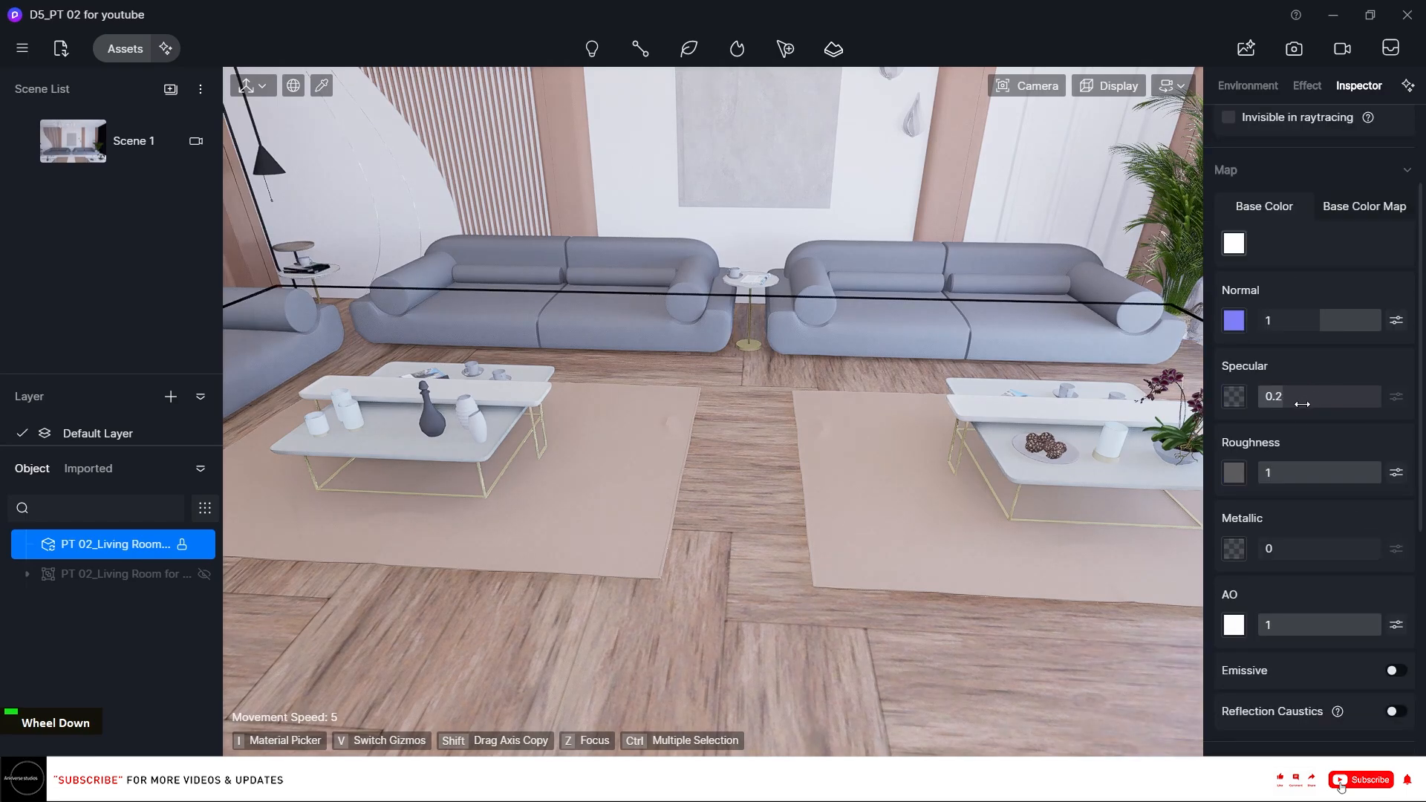
Turn on Triplanar mapping for the floor material and set its UV stretch to 0.3.
scroll(1385, 518, down, 3)
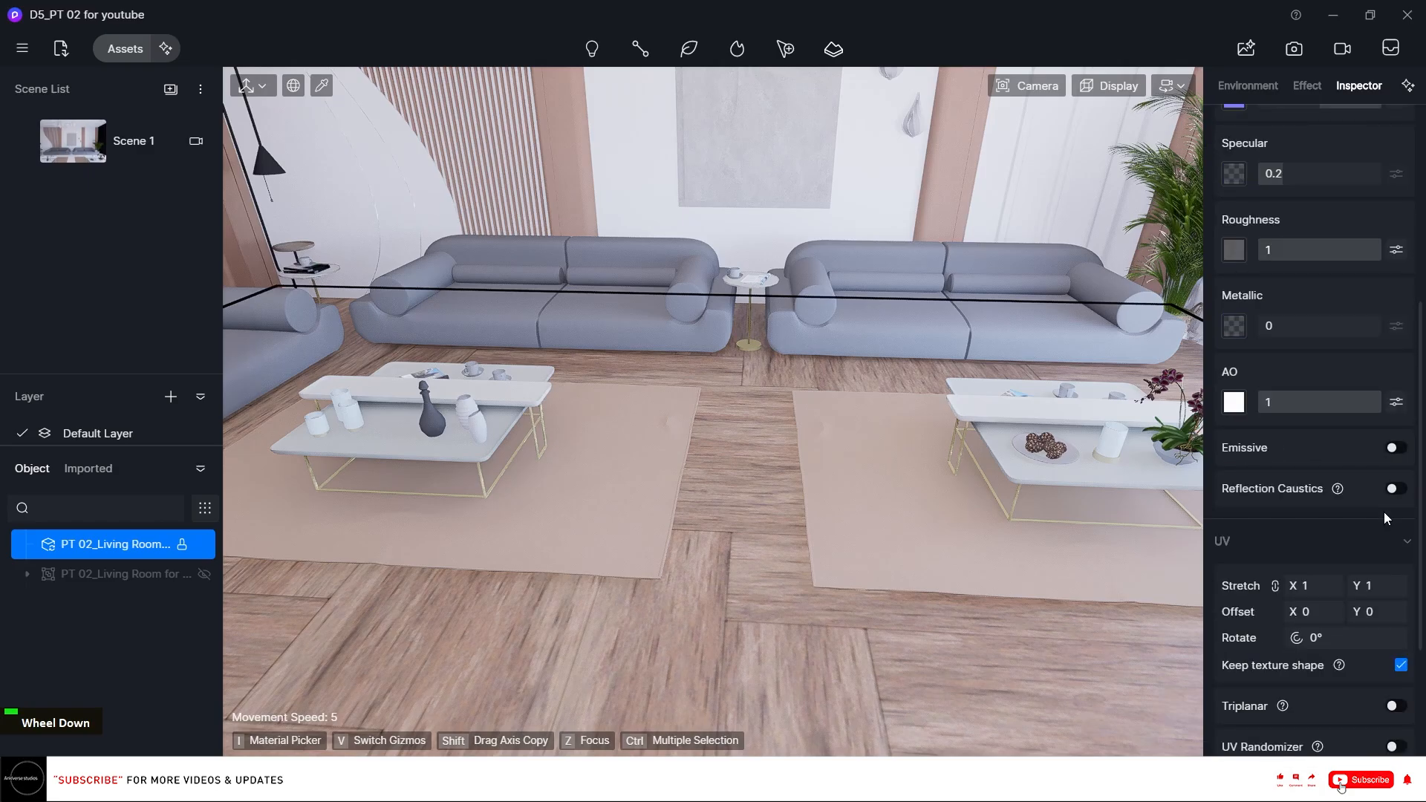
click(1394, 709)
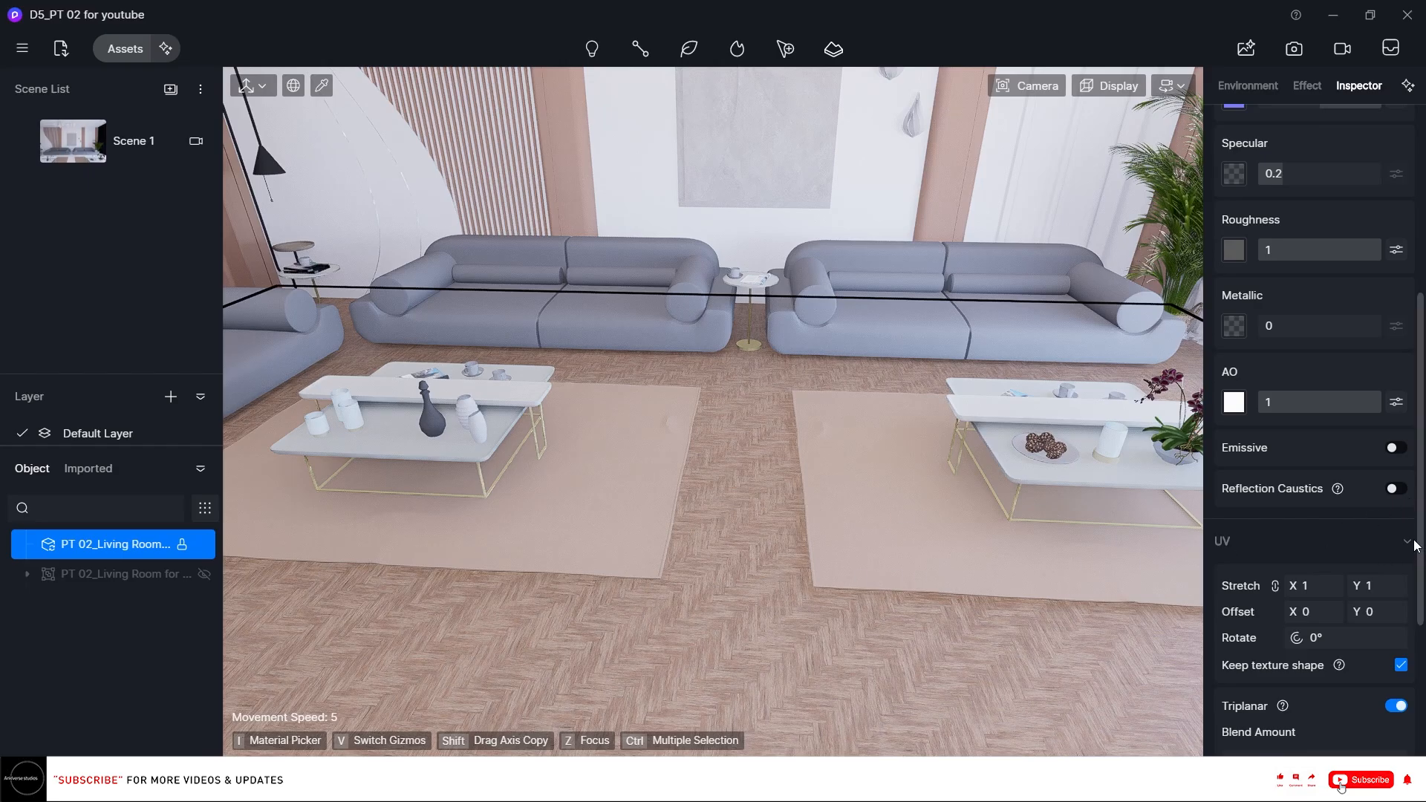
click(1305, 585)
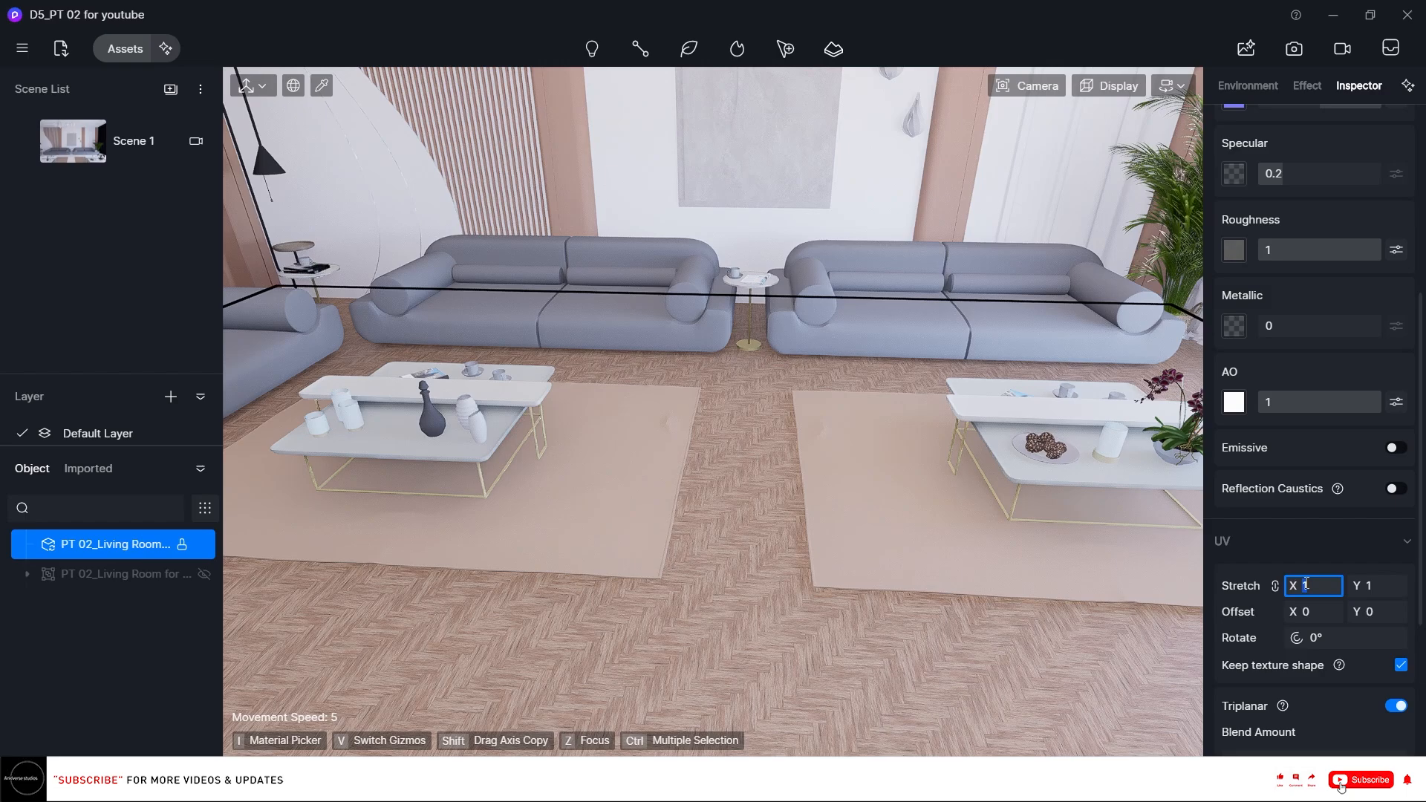
text(0.)
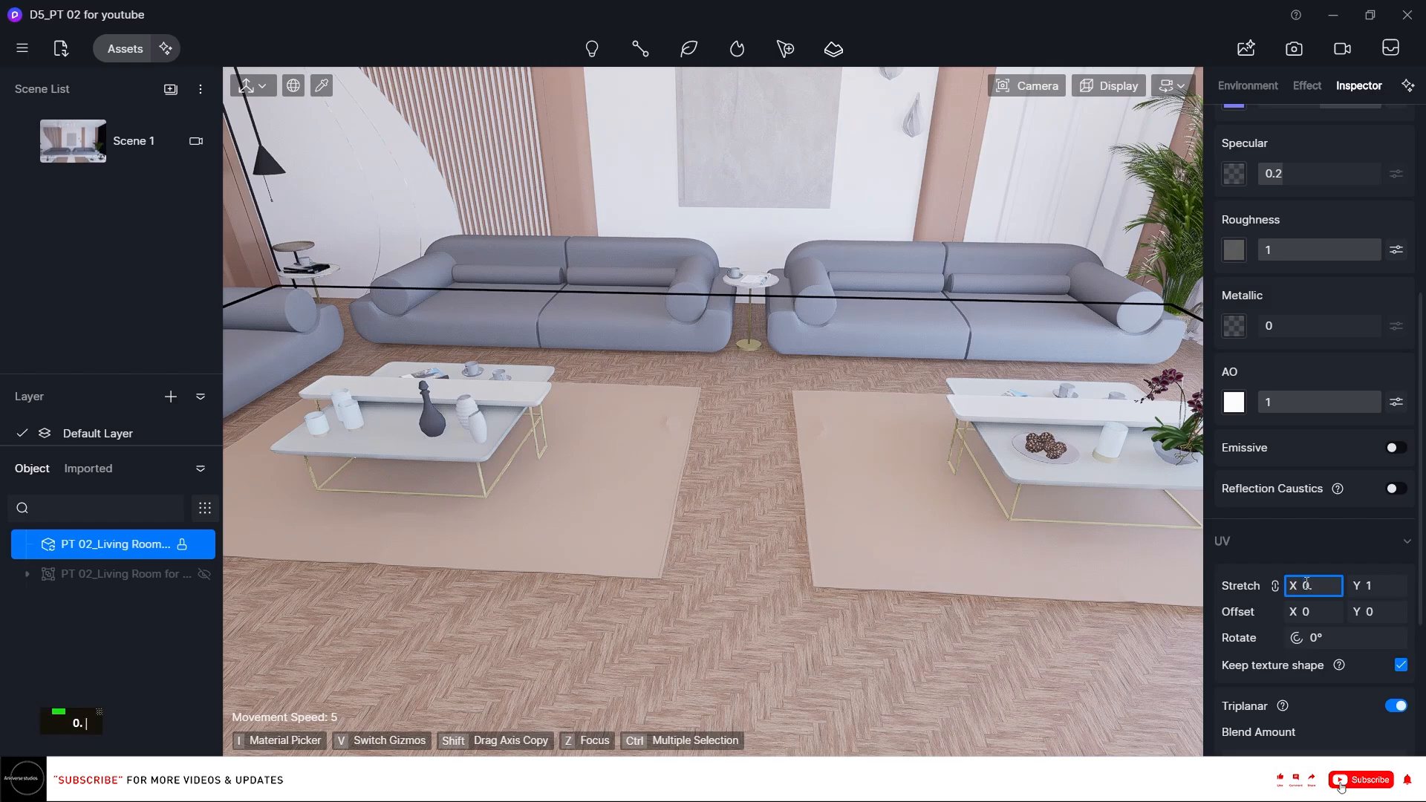
text(5)
key(Return)
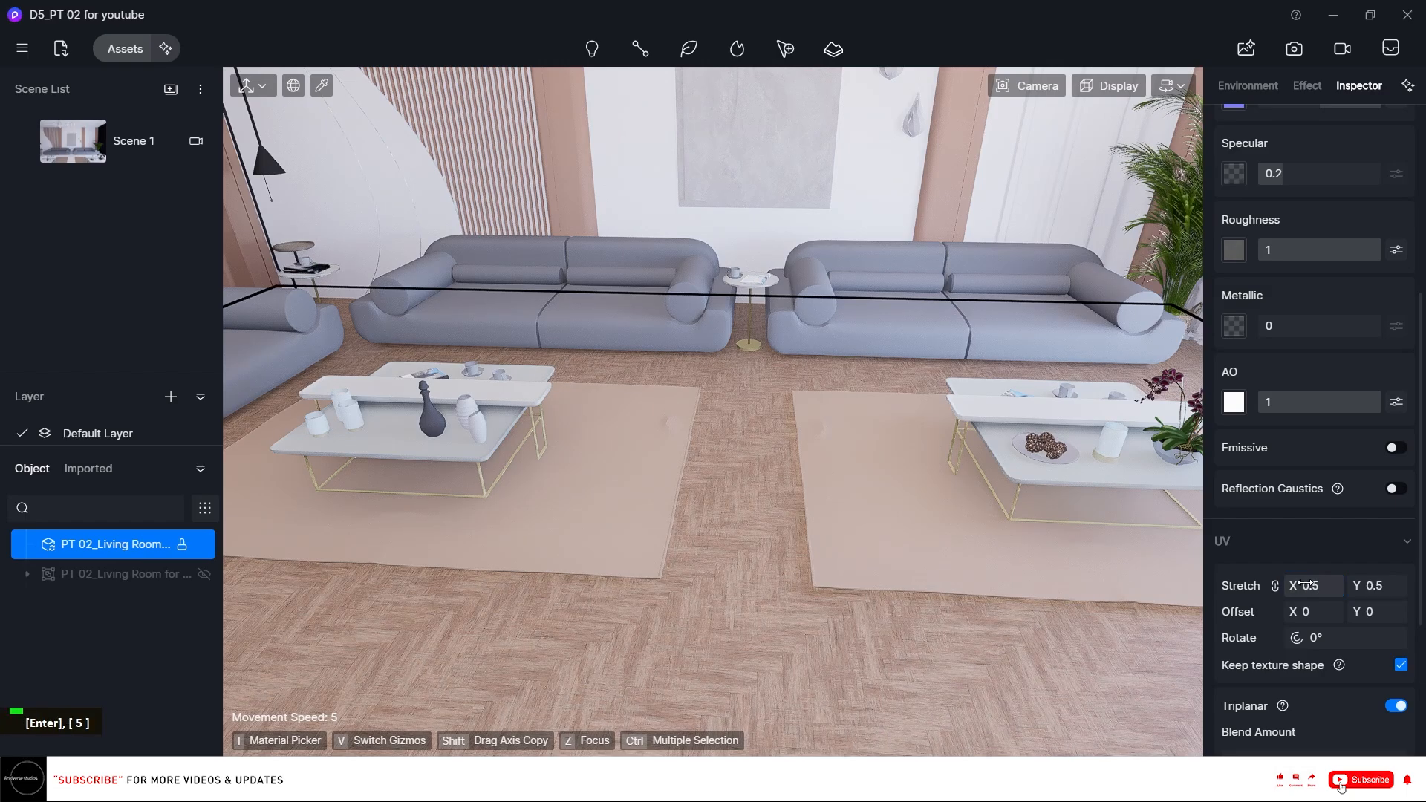
click(1307, 585)
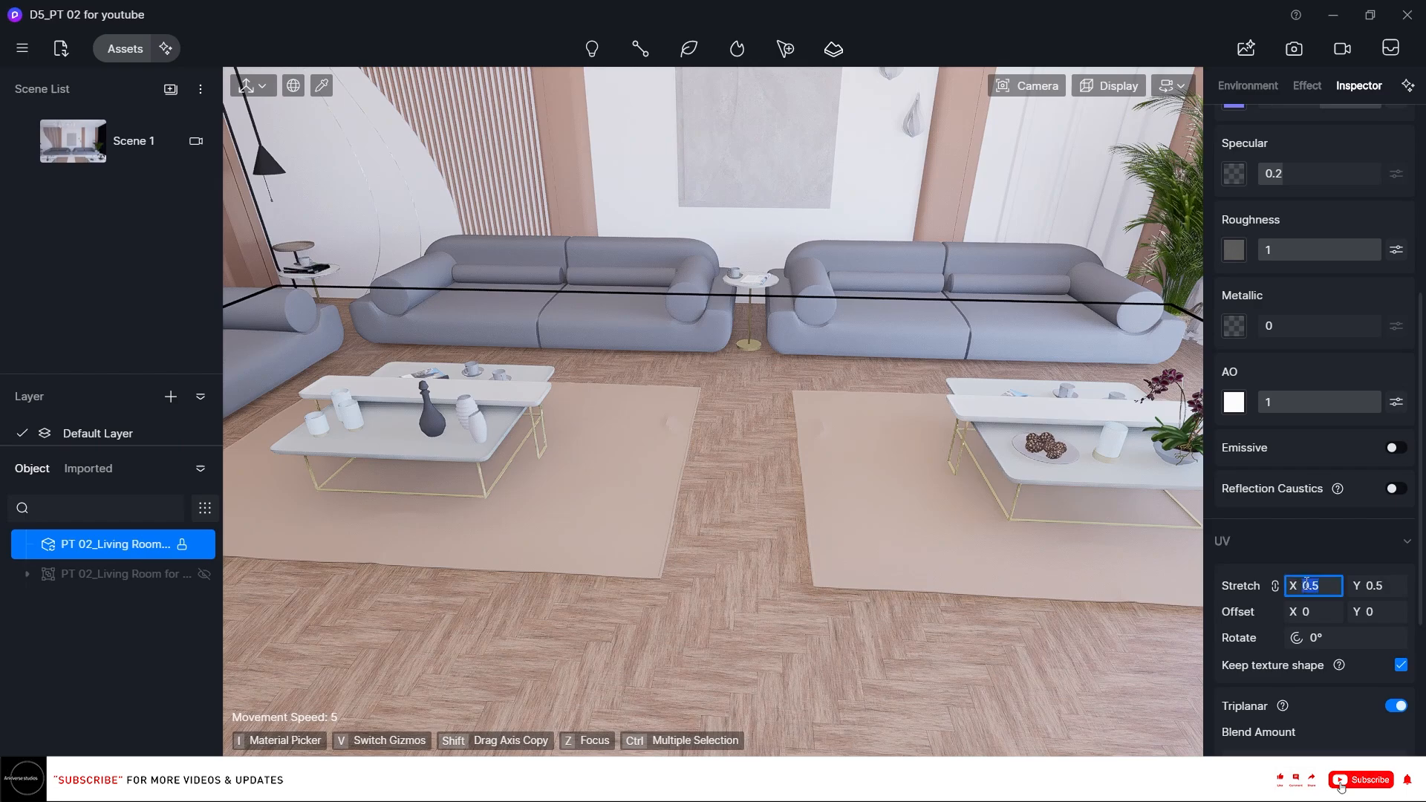
text(0.3)
key(Return)
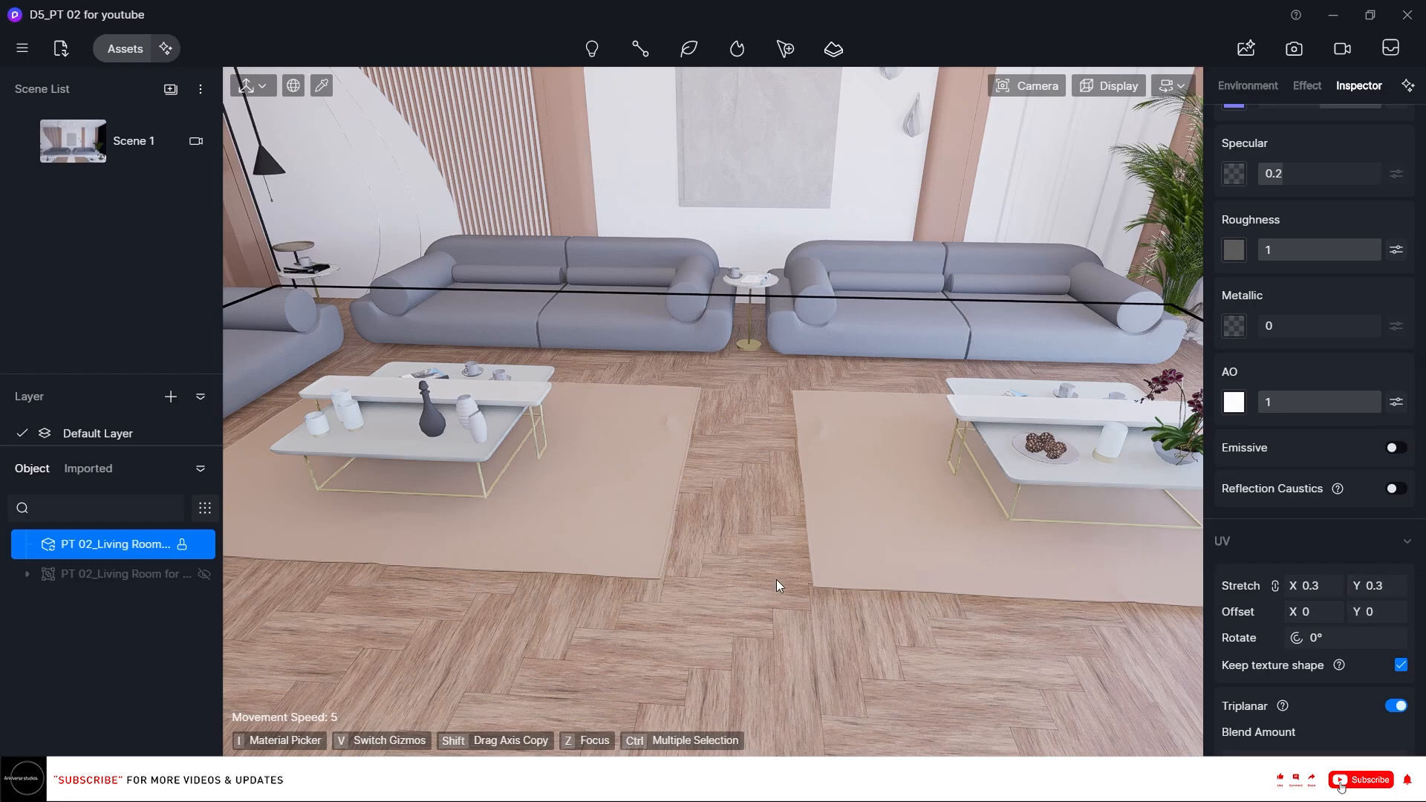
Rotate the floor texture's UV by 90°.
click(1358, 630)
text(90)
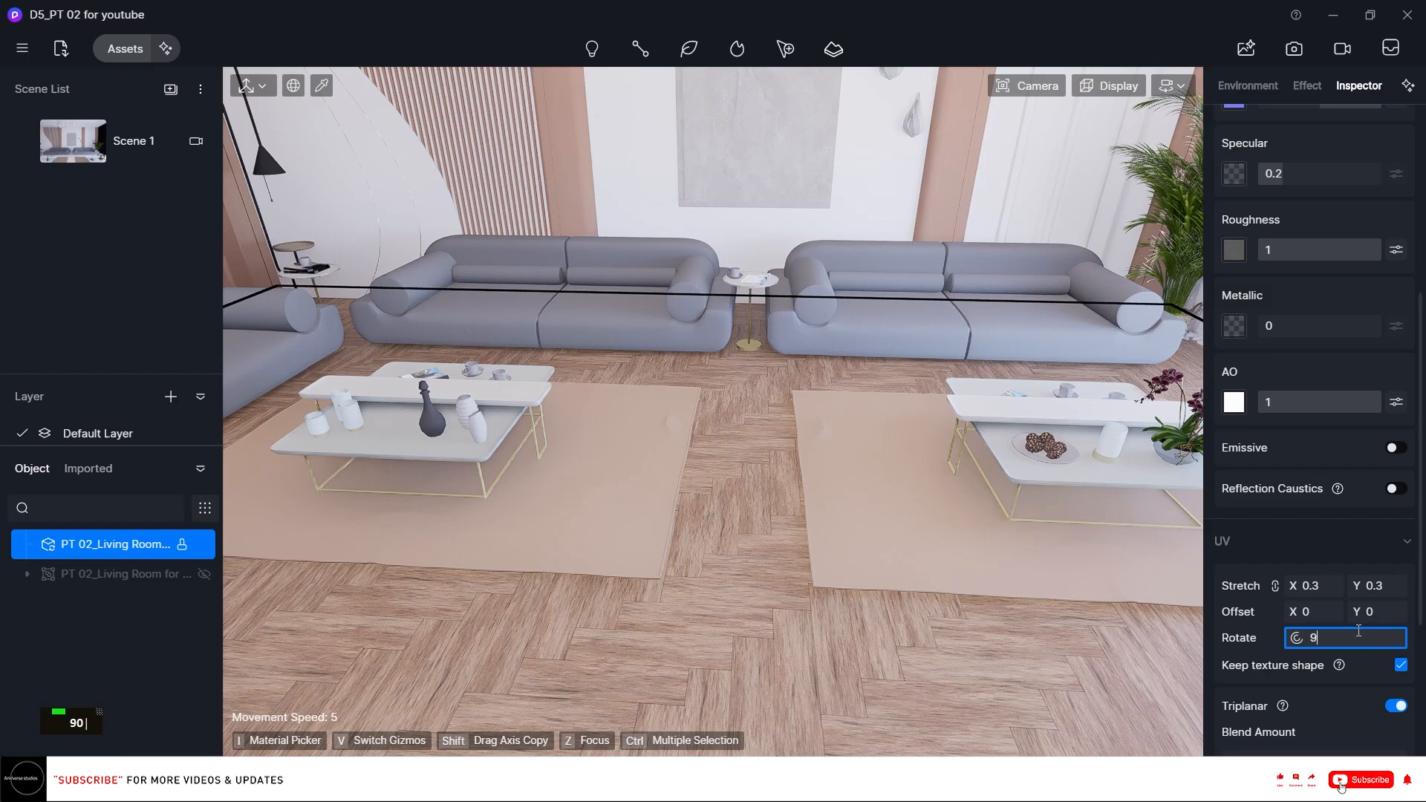
key(Return)
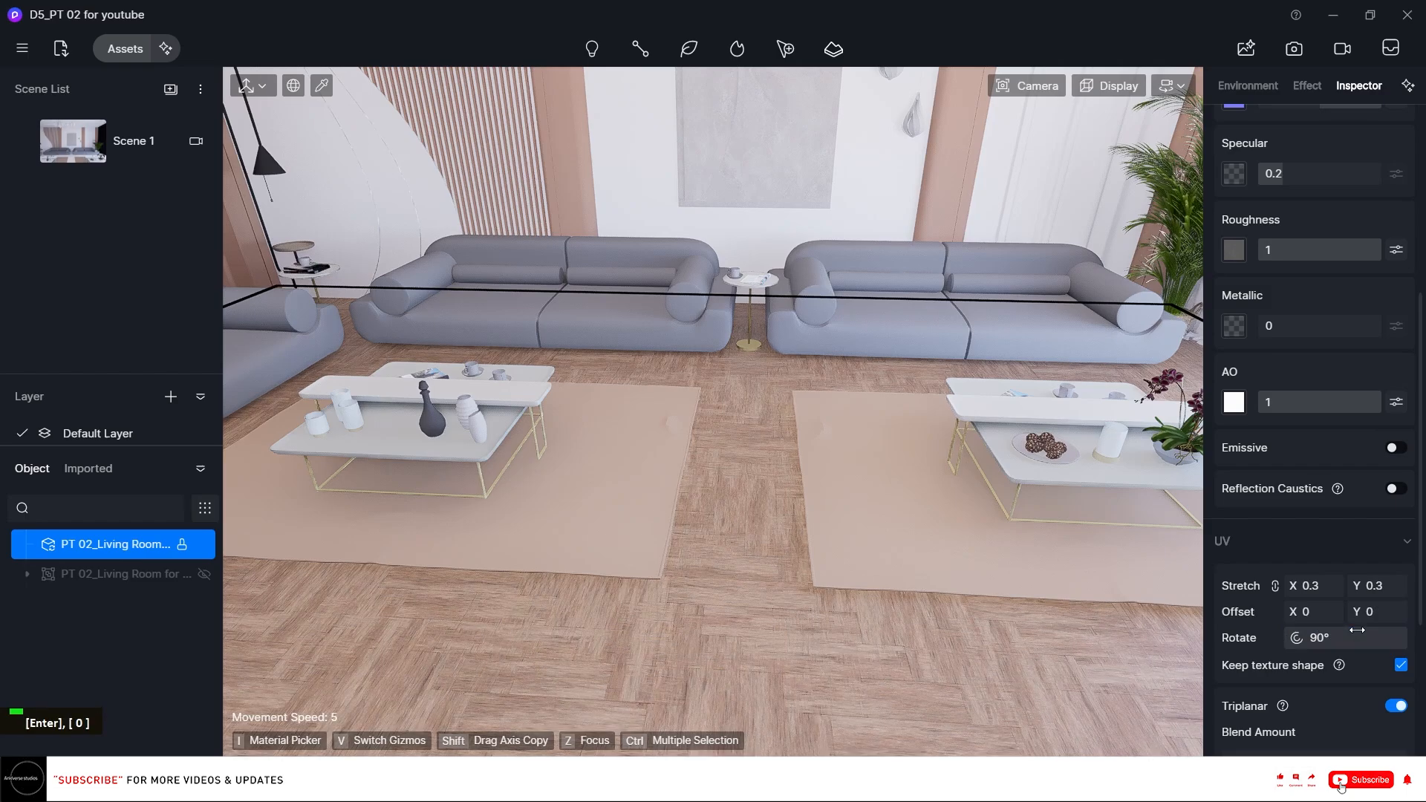
Open the floor's base color map settings and set its brightness B value to 8.
right_drag(987, 549, 916, 458)
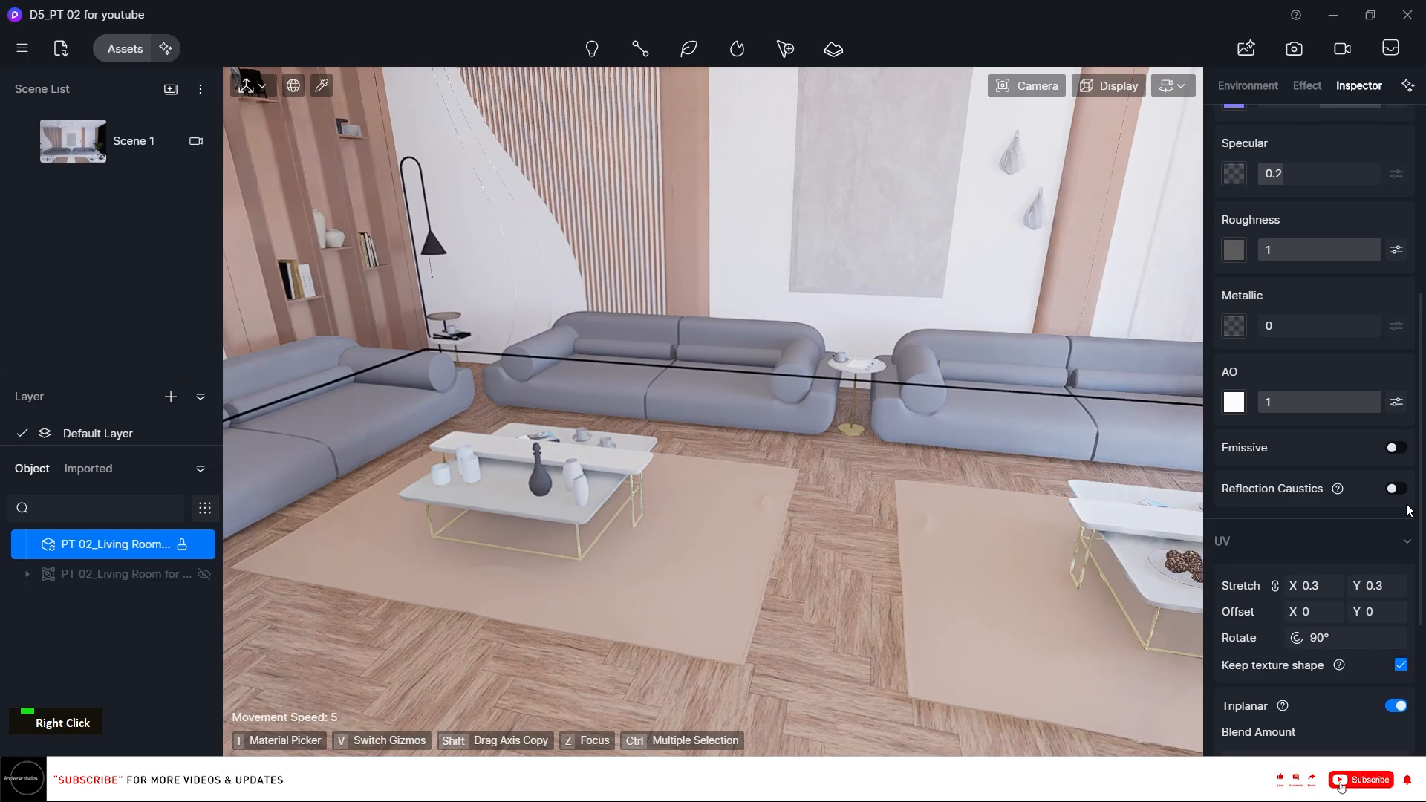
scroll(1409, 510, up, 5)
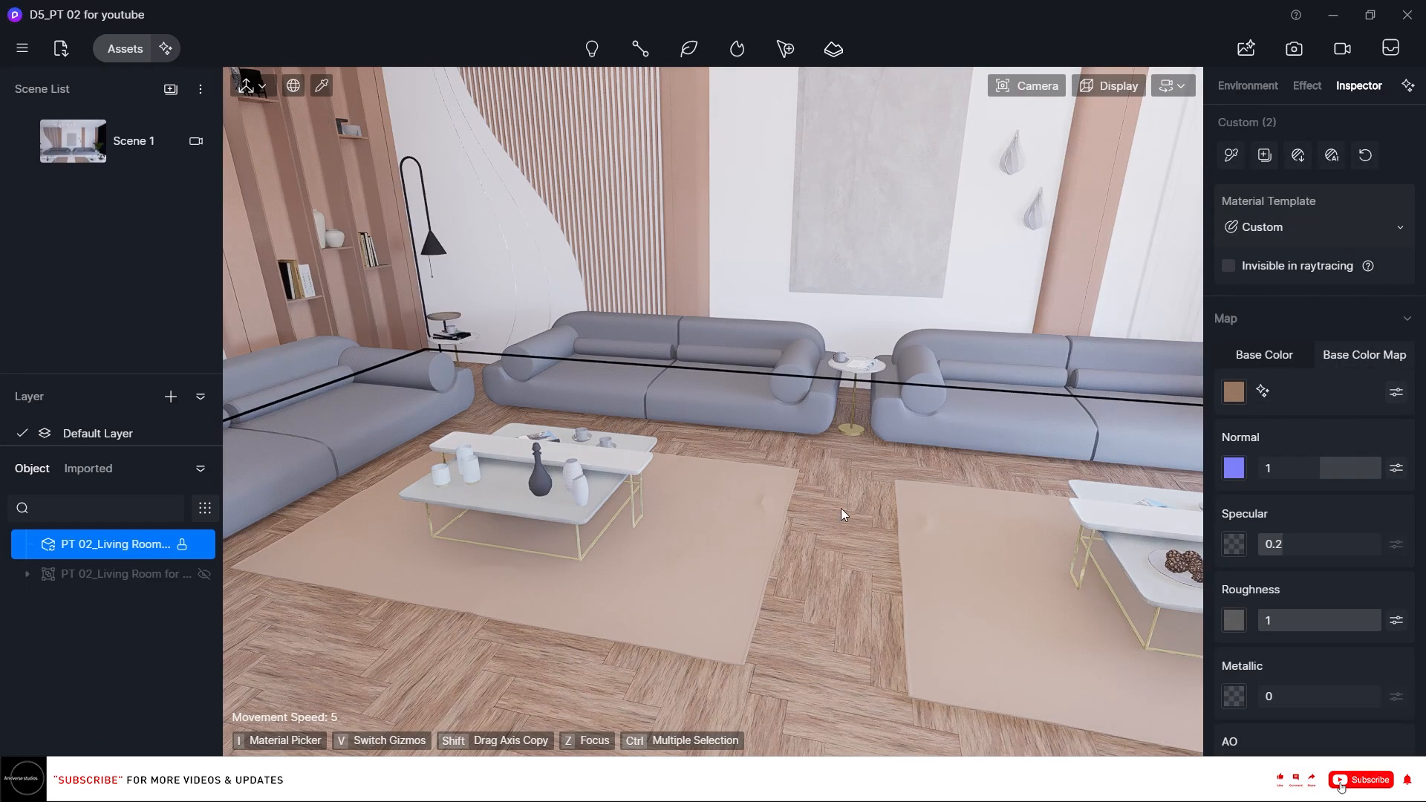
click(1396, 391)
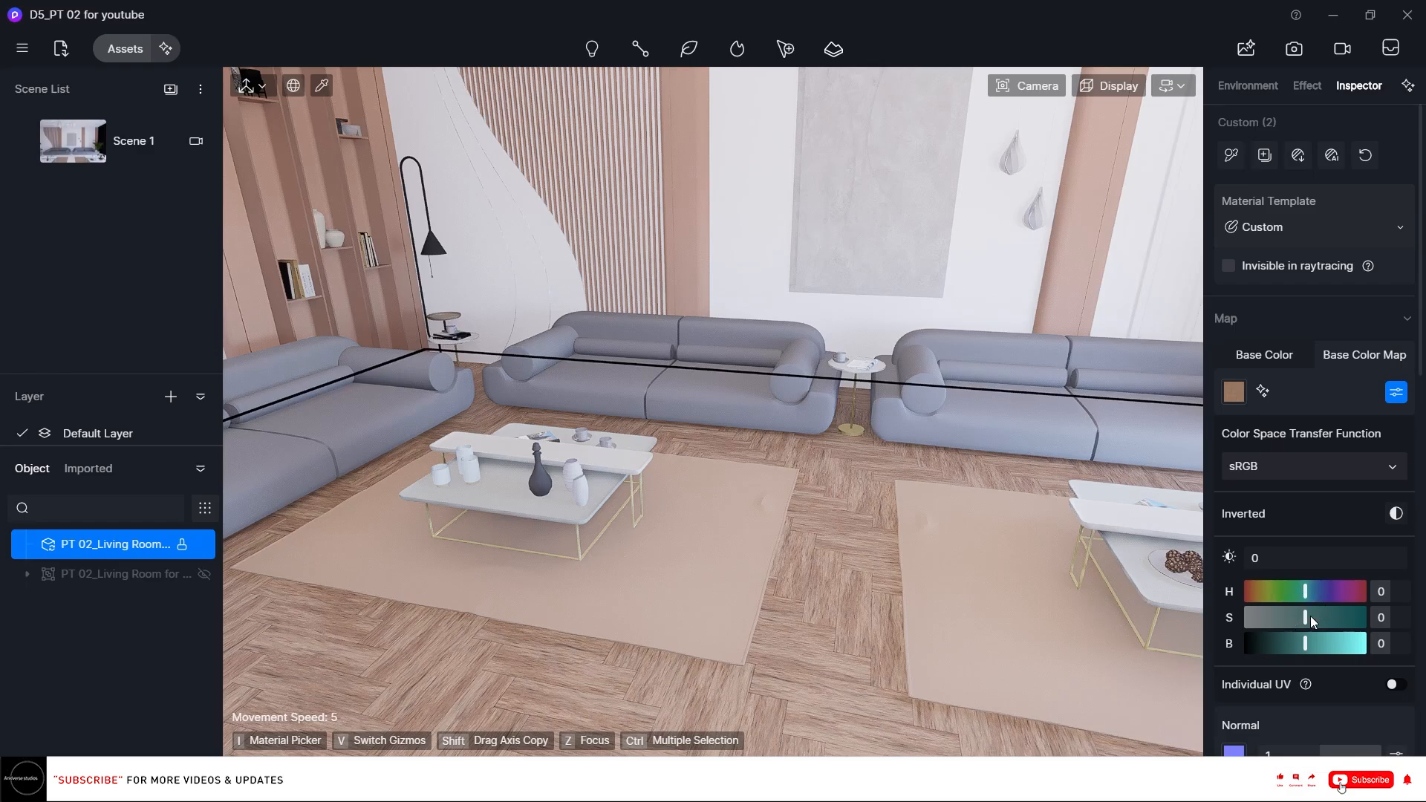
click(1386, 643)
text(10)
key(Return)
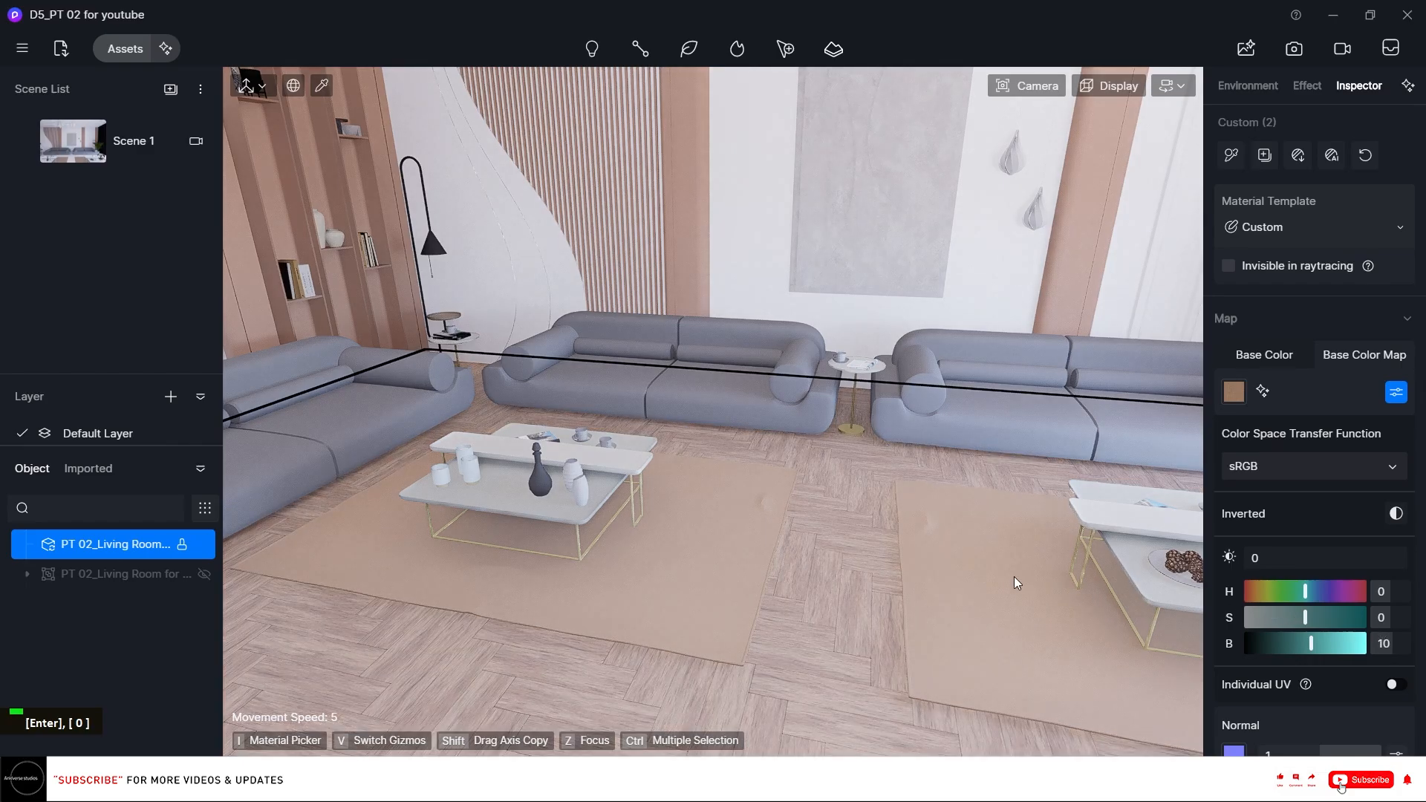
right_click(766, 495)
mouse_move(766, 495)
right_down()
mouse_move(652, 615)
mouse_move(761, 494)
right_up()
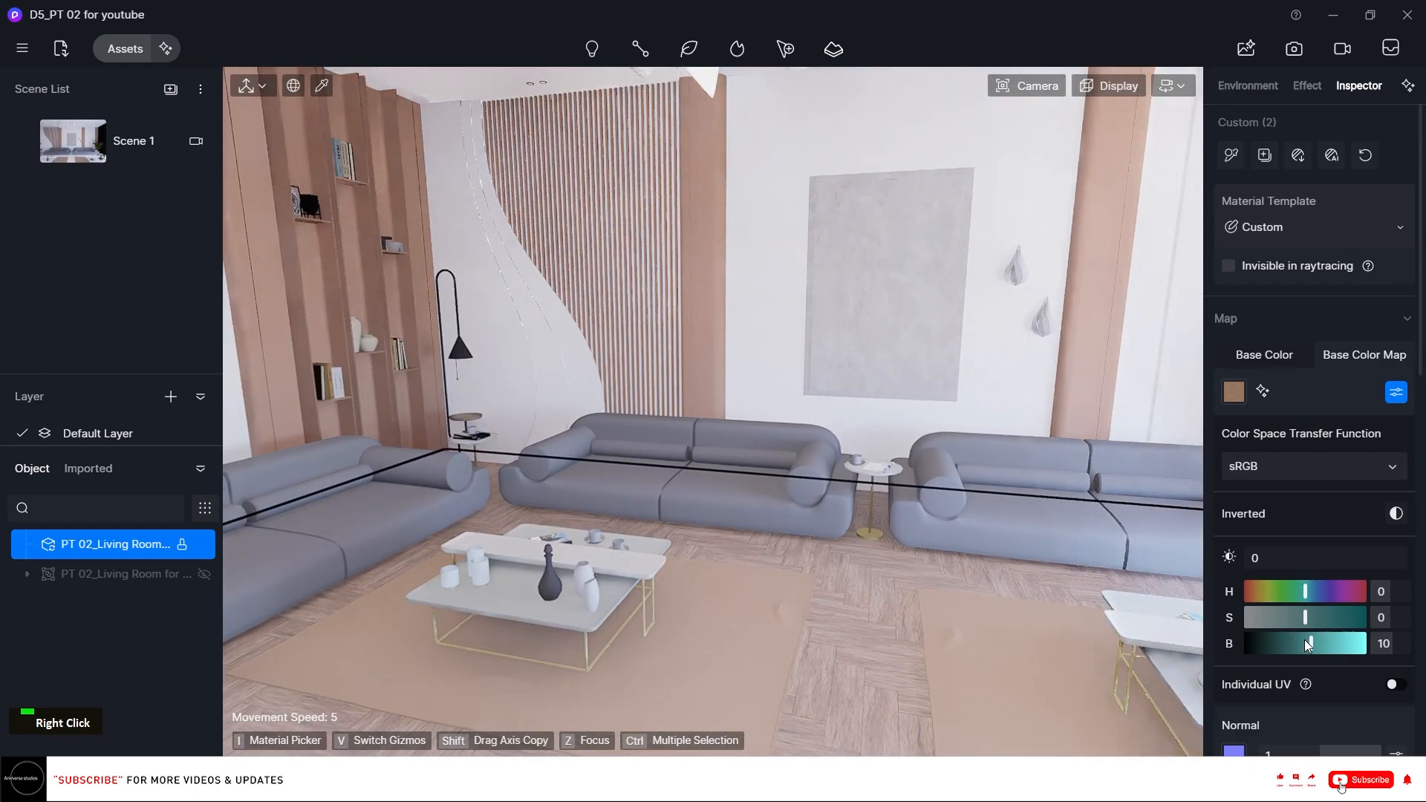
text(8)
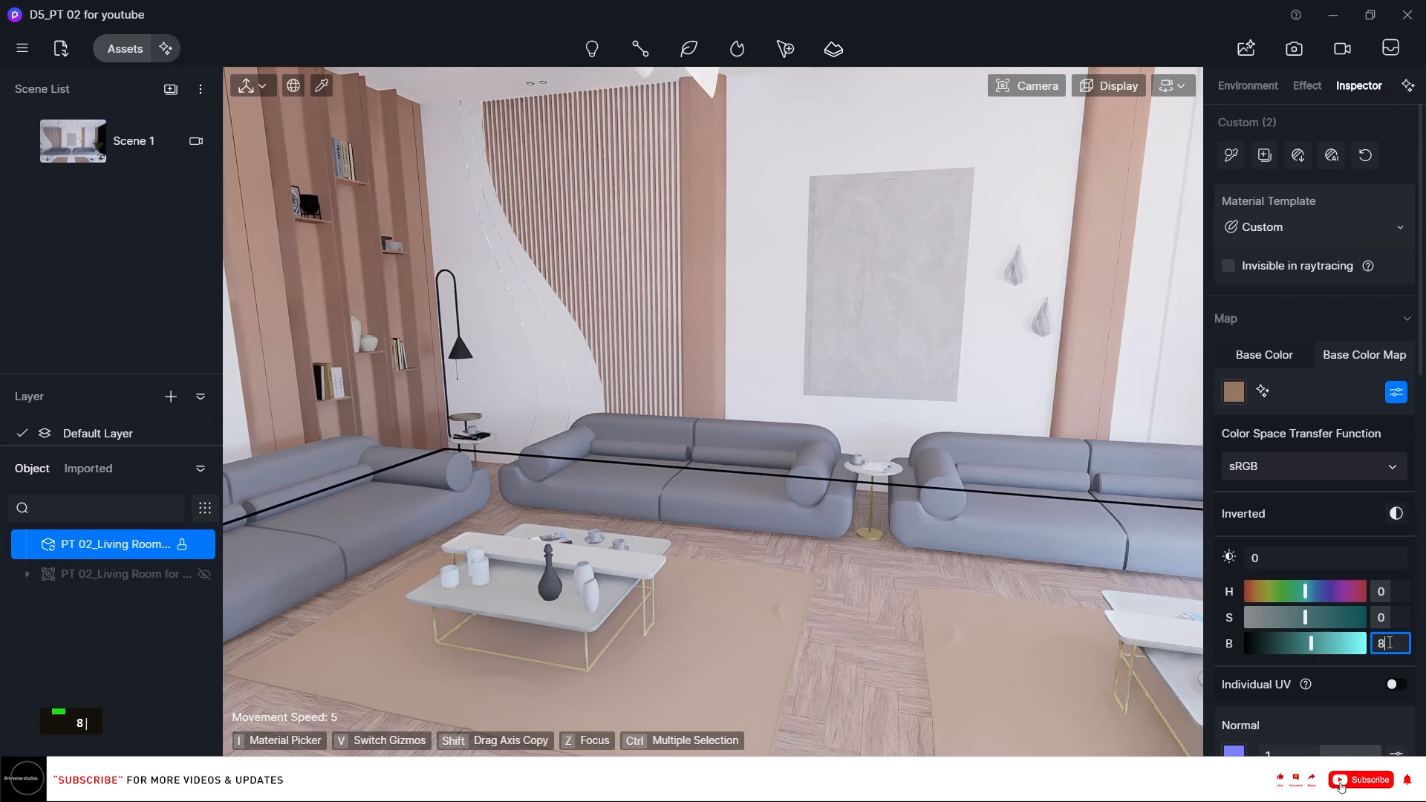
key(Return)
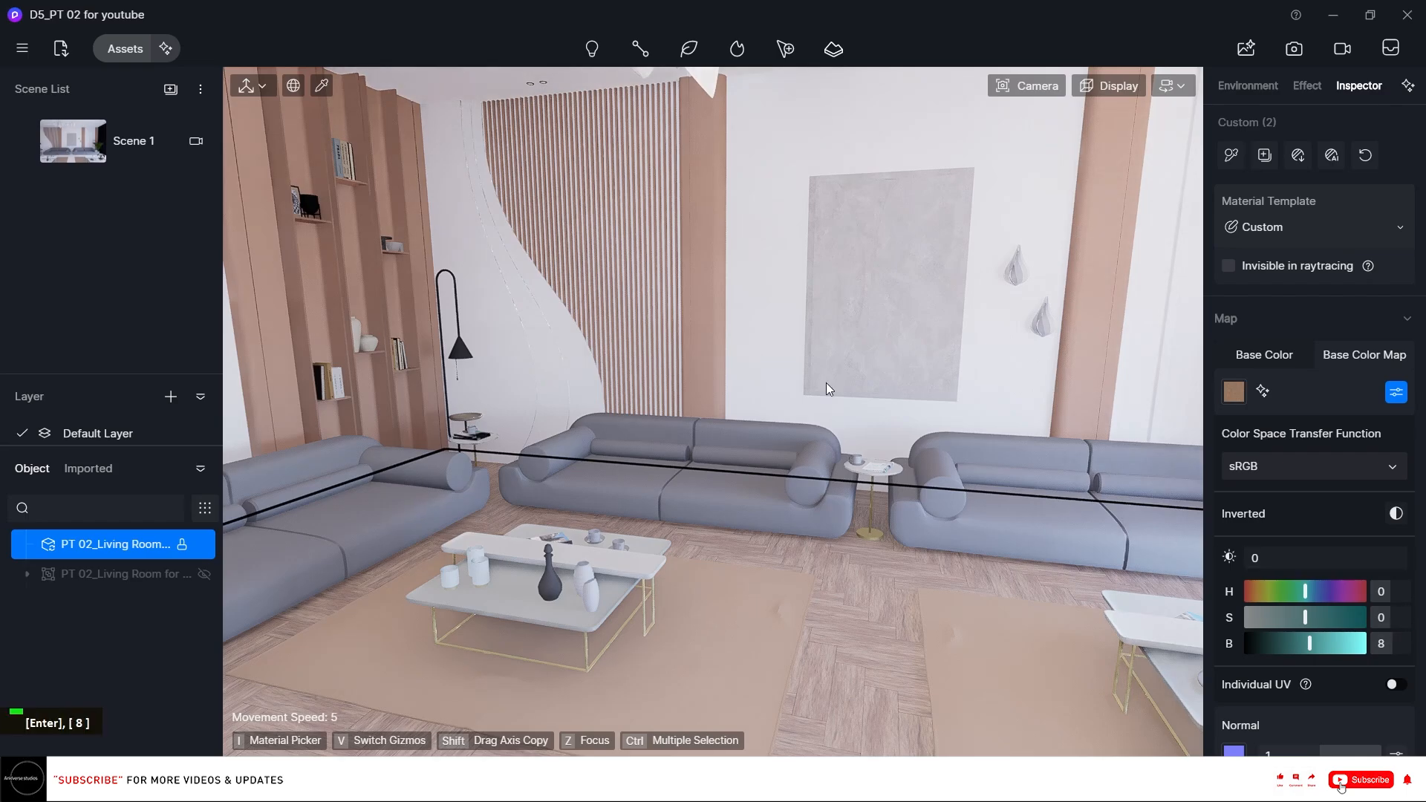
Pick the wall material and load the Plaster001 Color, Displacement, NormalGL and Roughness maps into it.
right_drag(827, 385, 782, 328)
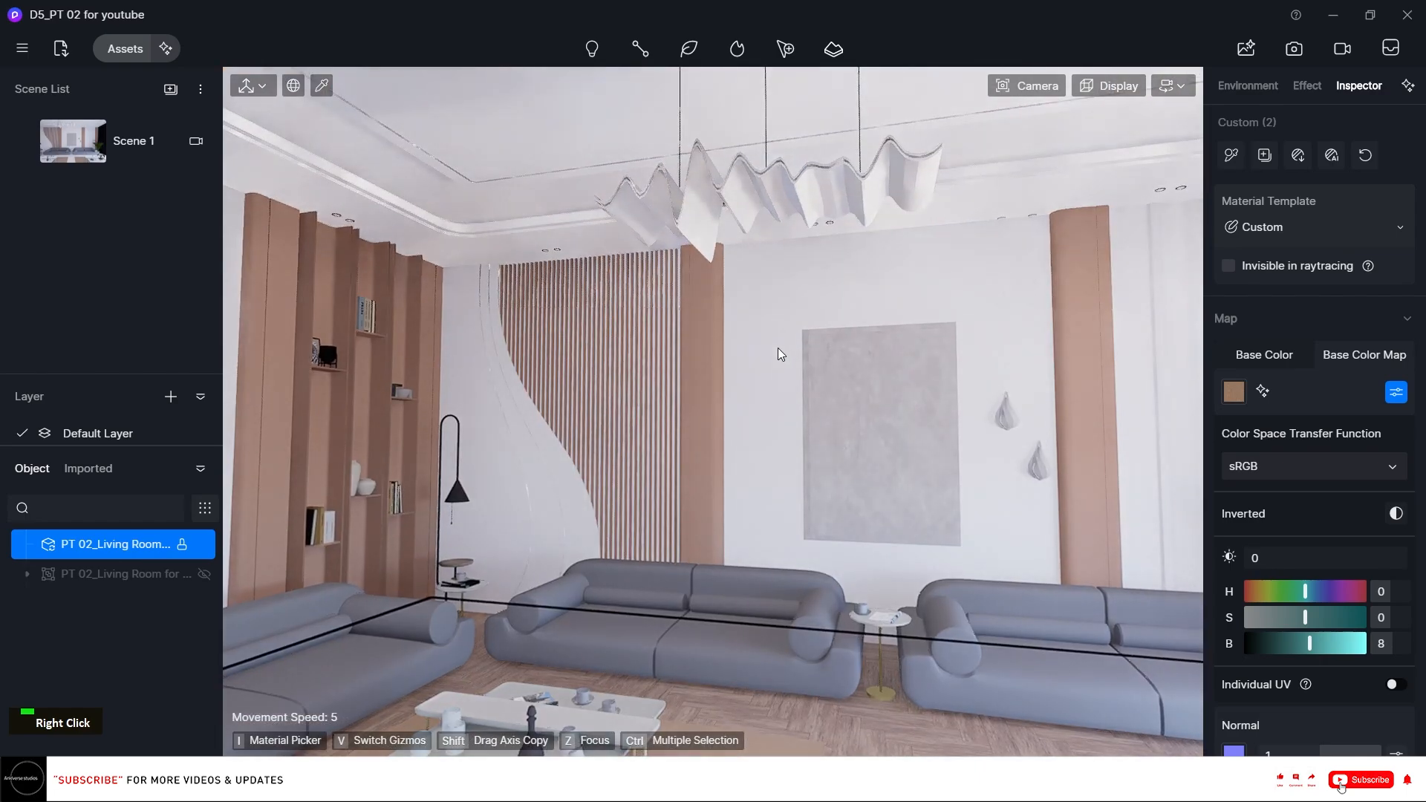
key(i)
click(775, 307)
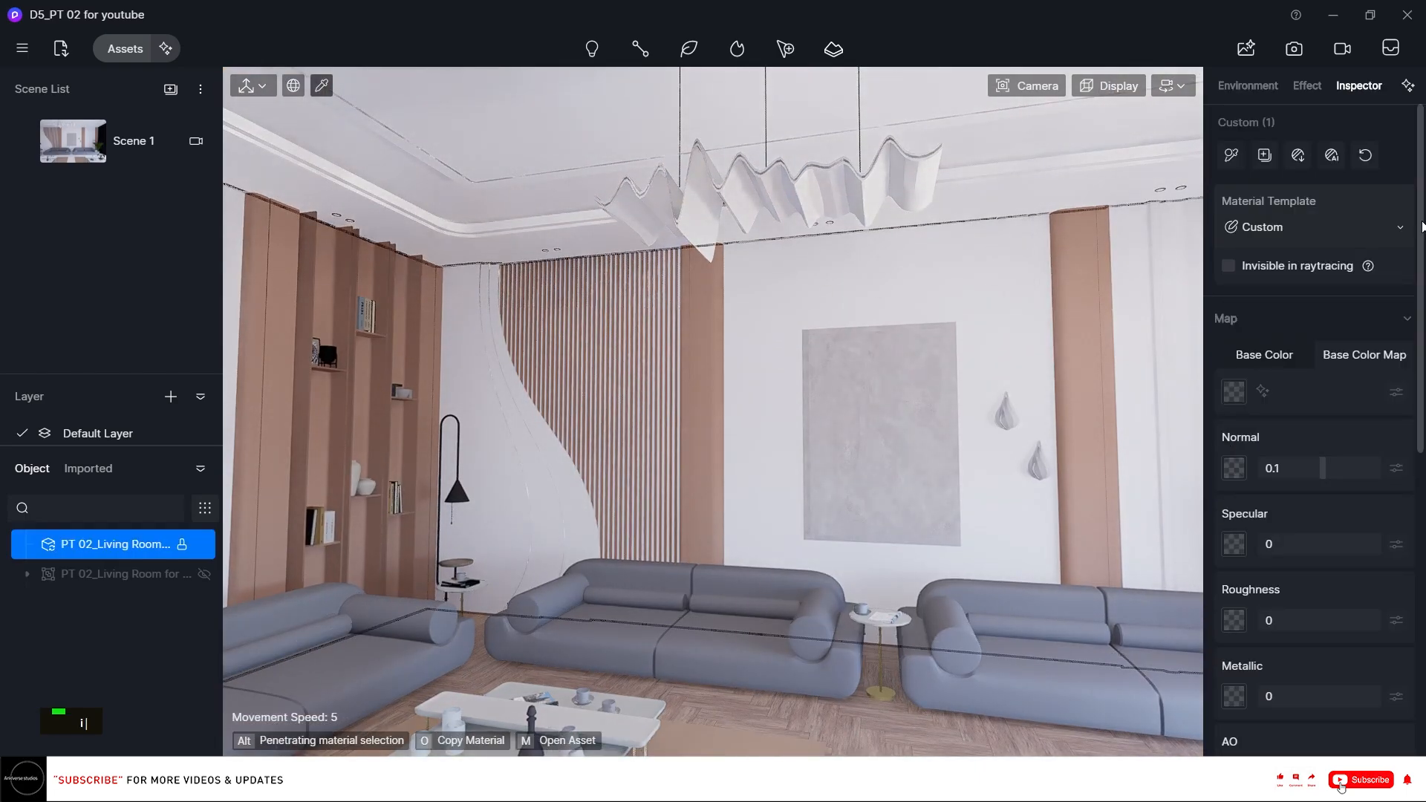
click(1301, 154)
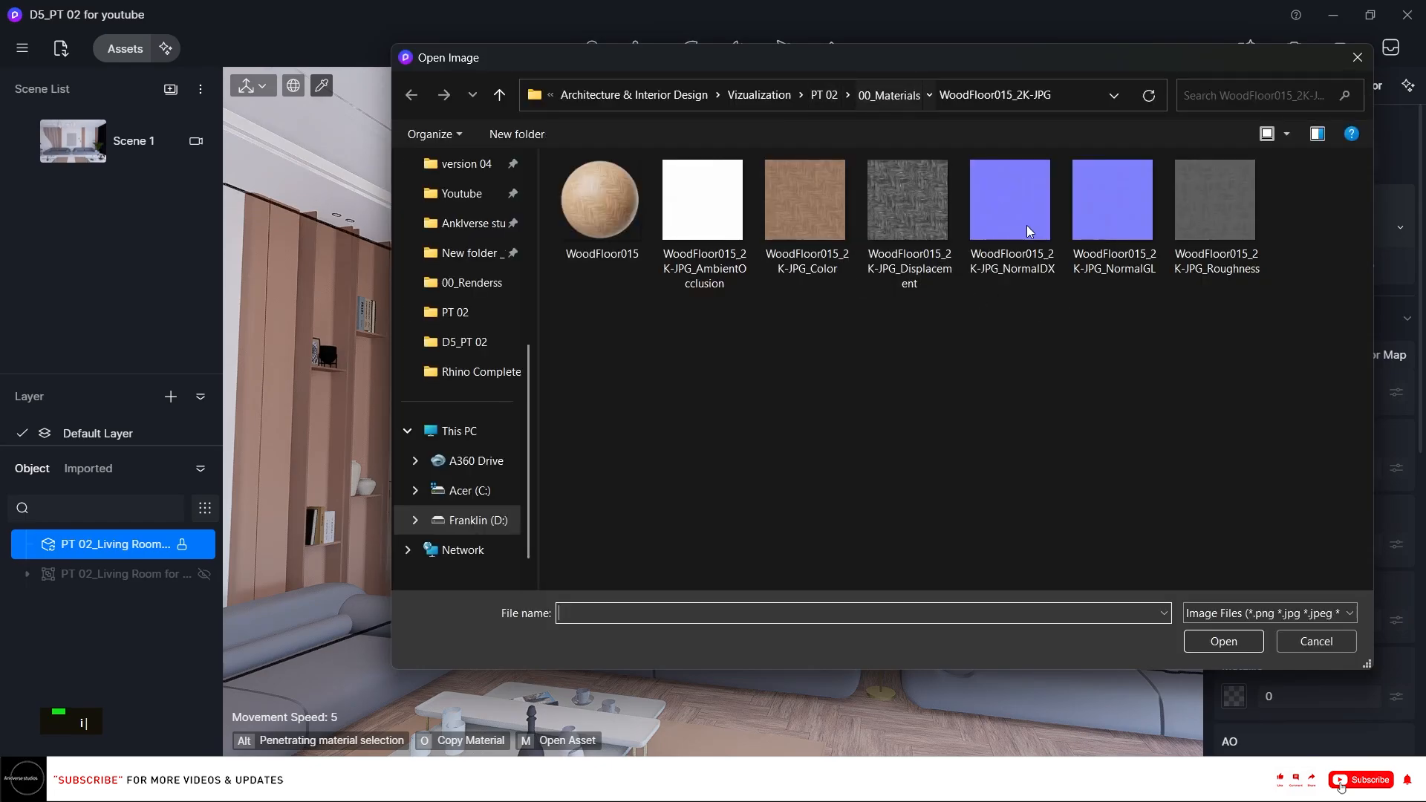
click(888, 96)
double_click(928, 212)
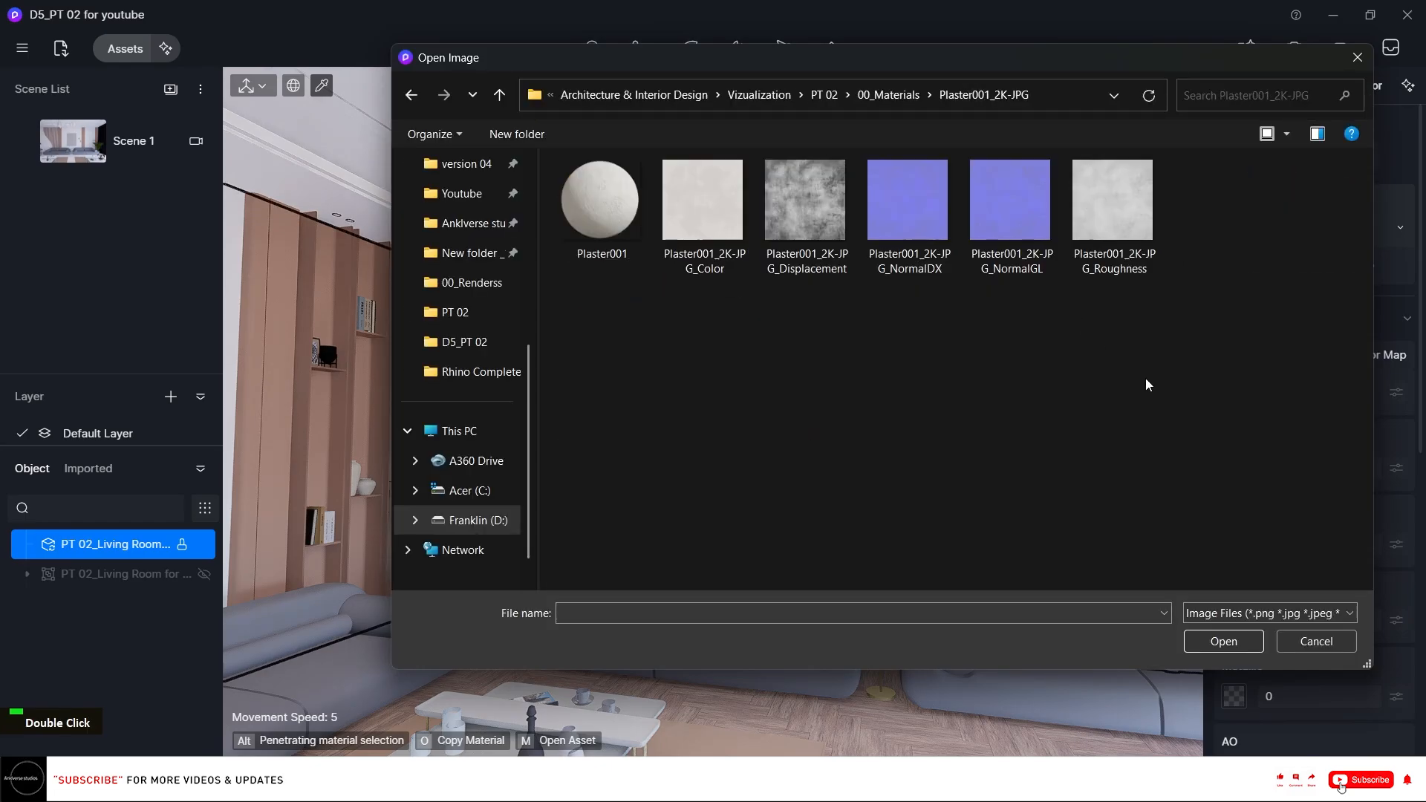
drag(1146, 382, 738, 180)
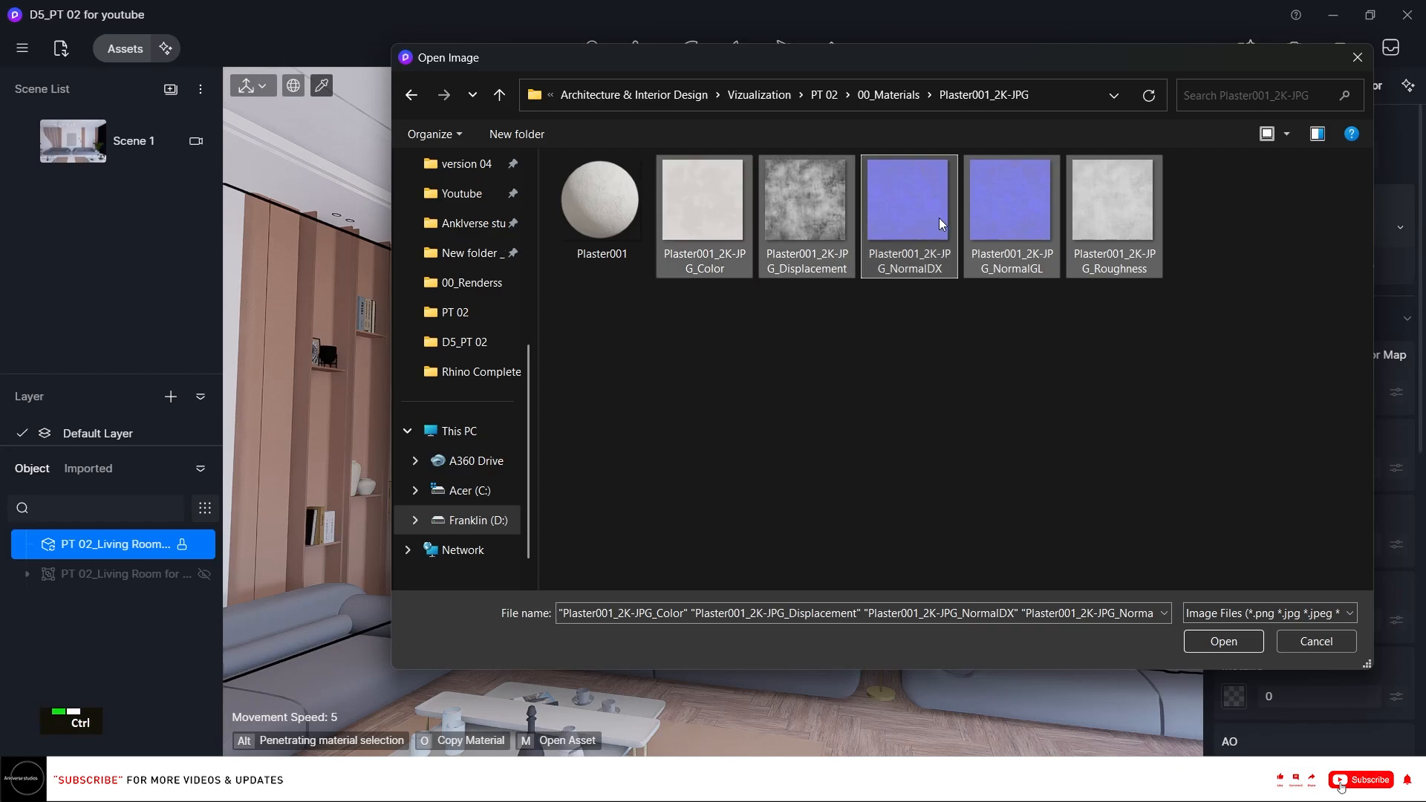
ctrl+click(917, 212)
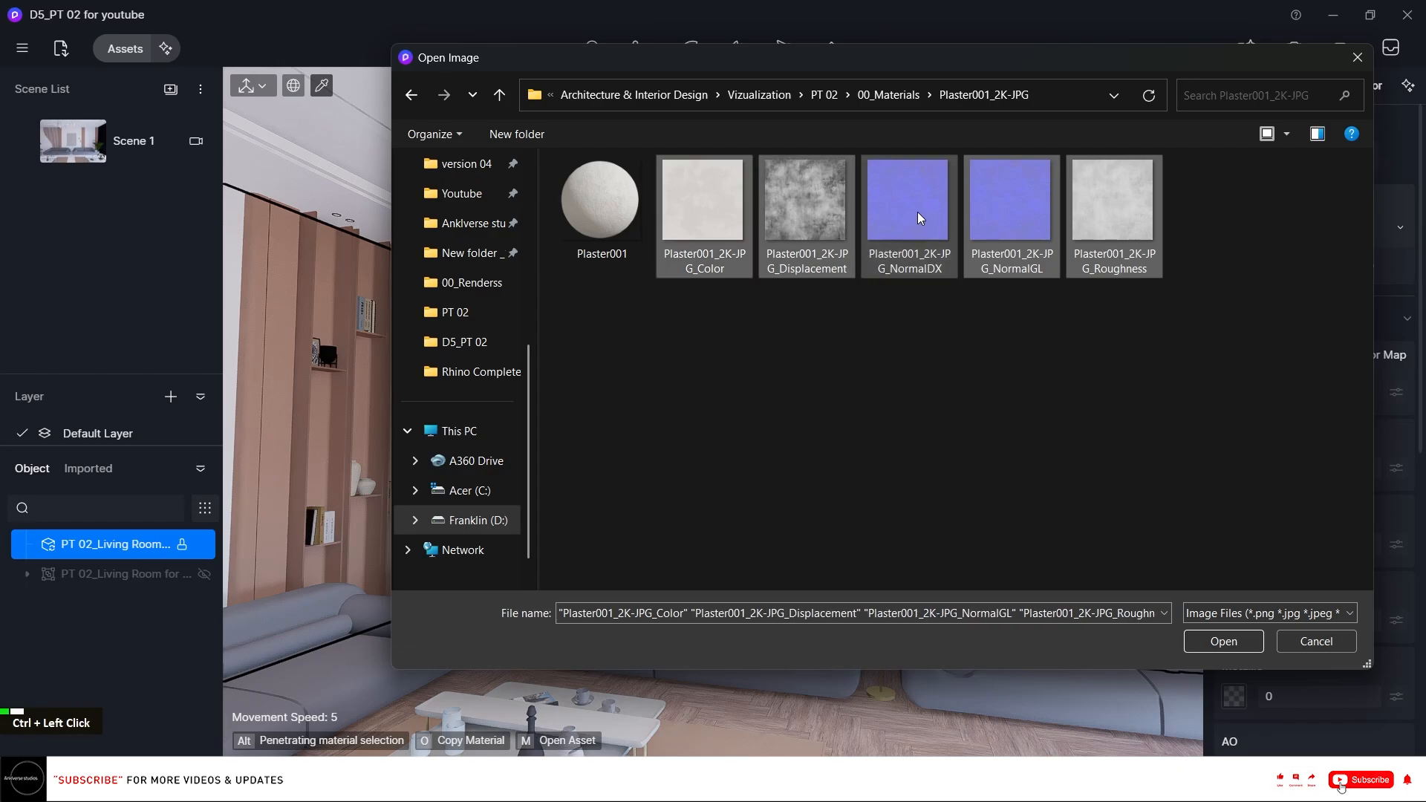
click(1222, 642)
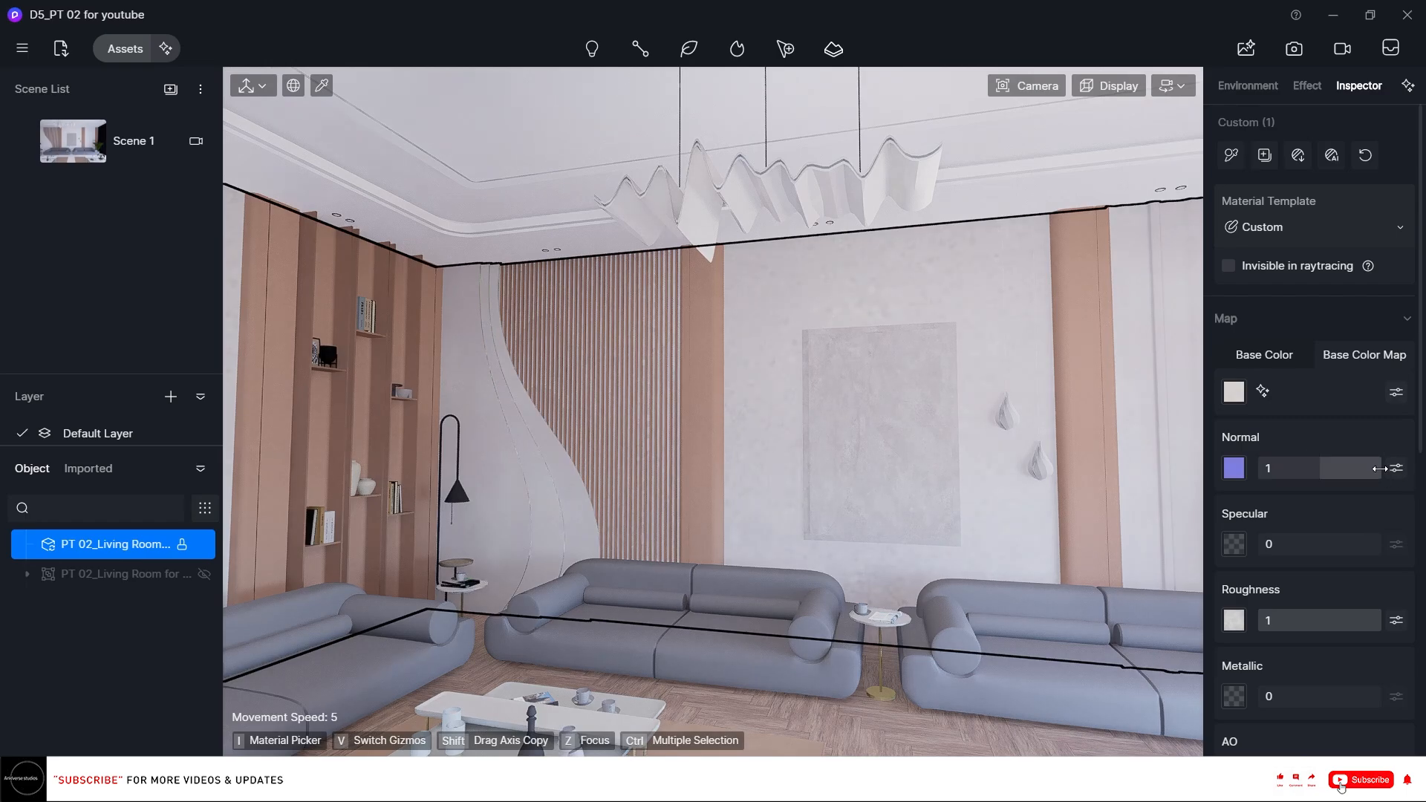
Set the wall material's AO to 0.07 and its normal strength to 0.85.
drag(1339, 472, 1338, 478)
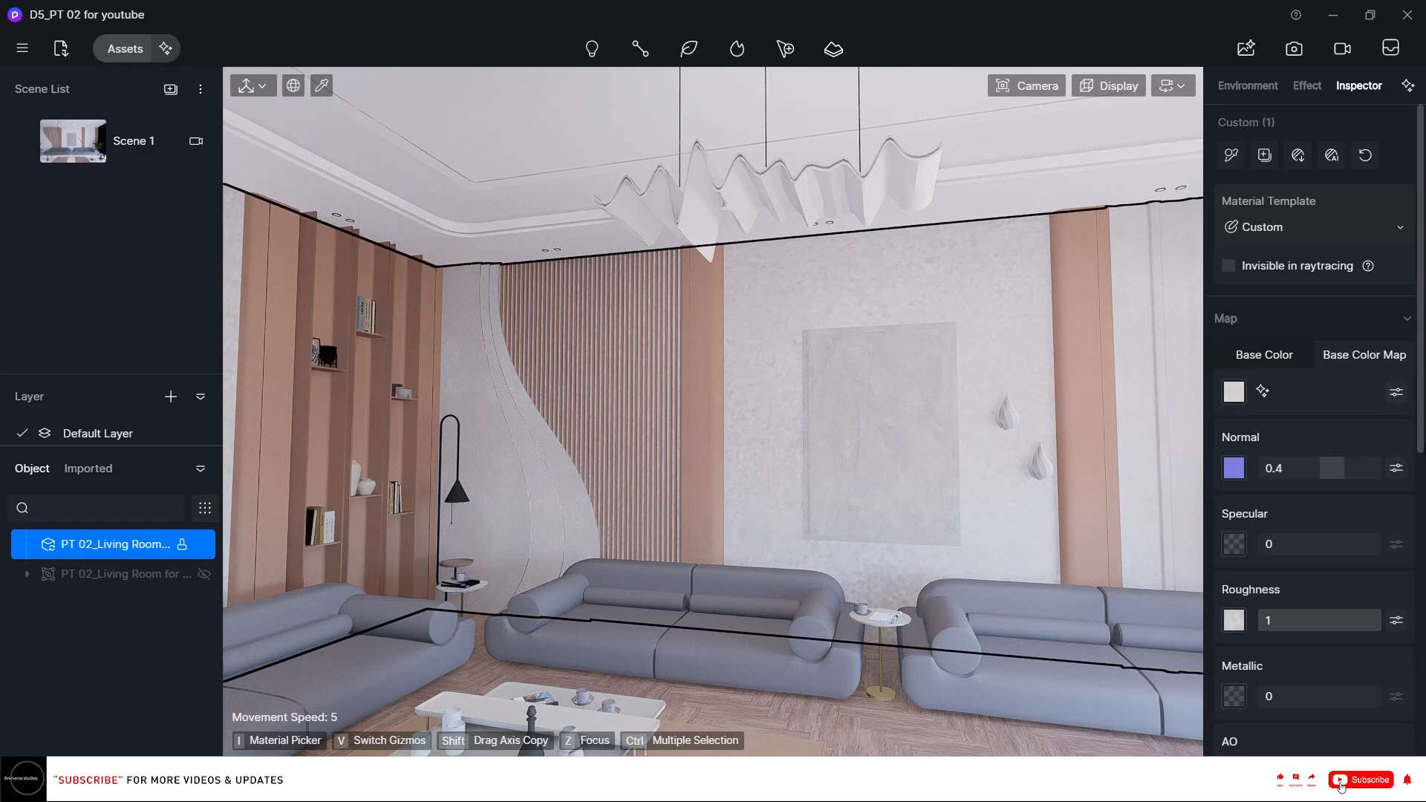
scroll(1337, 479, down, 3)
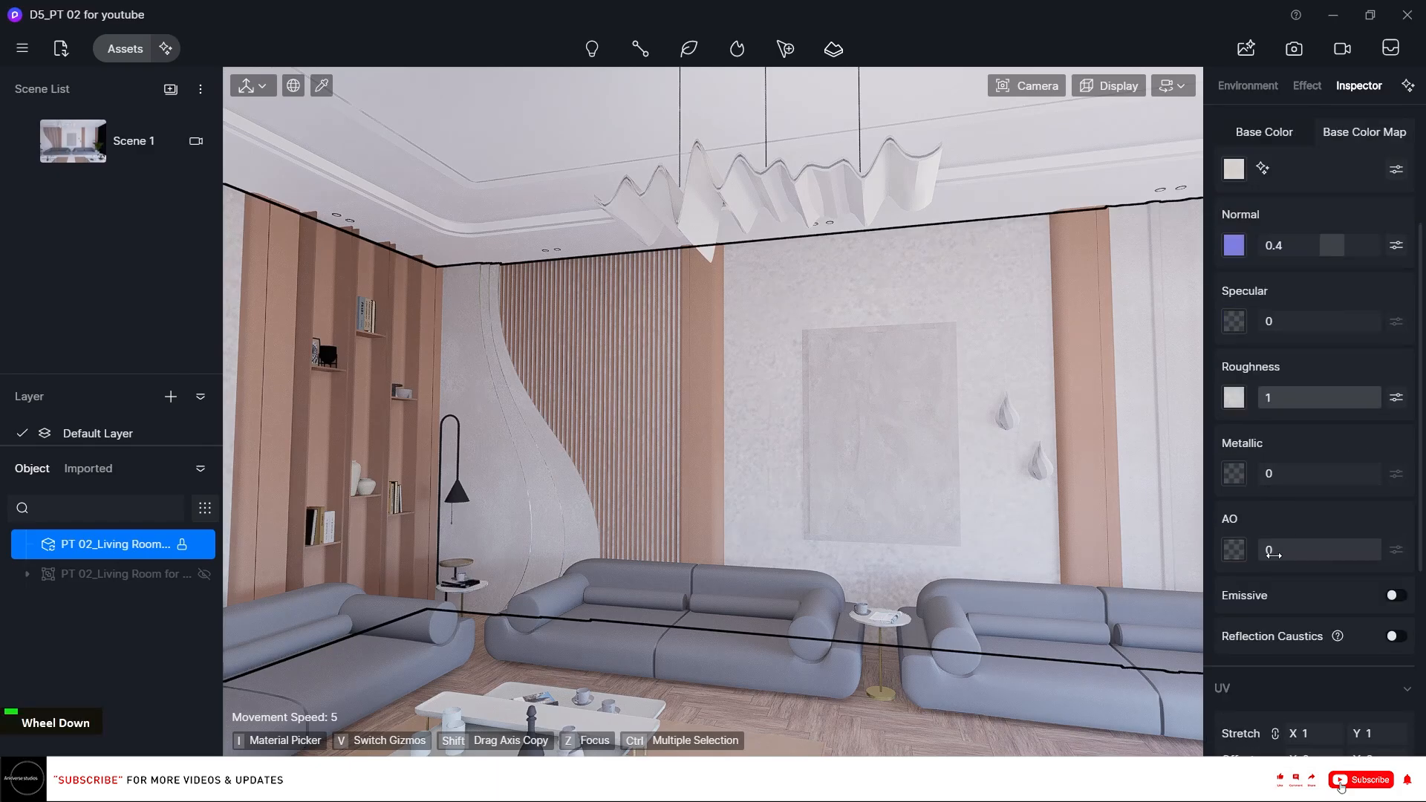
drag(1281, 557, 1285, 569)
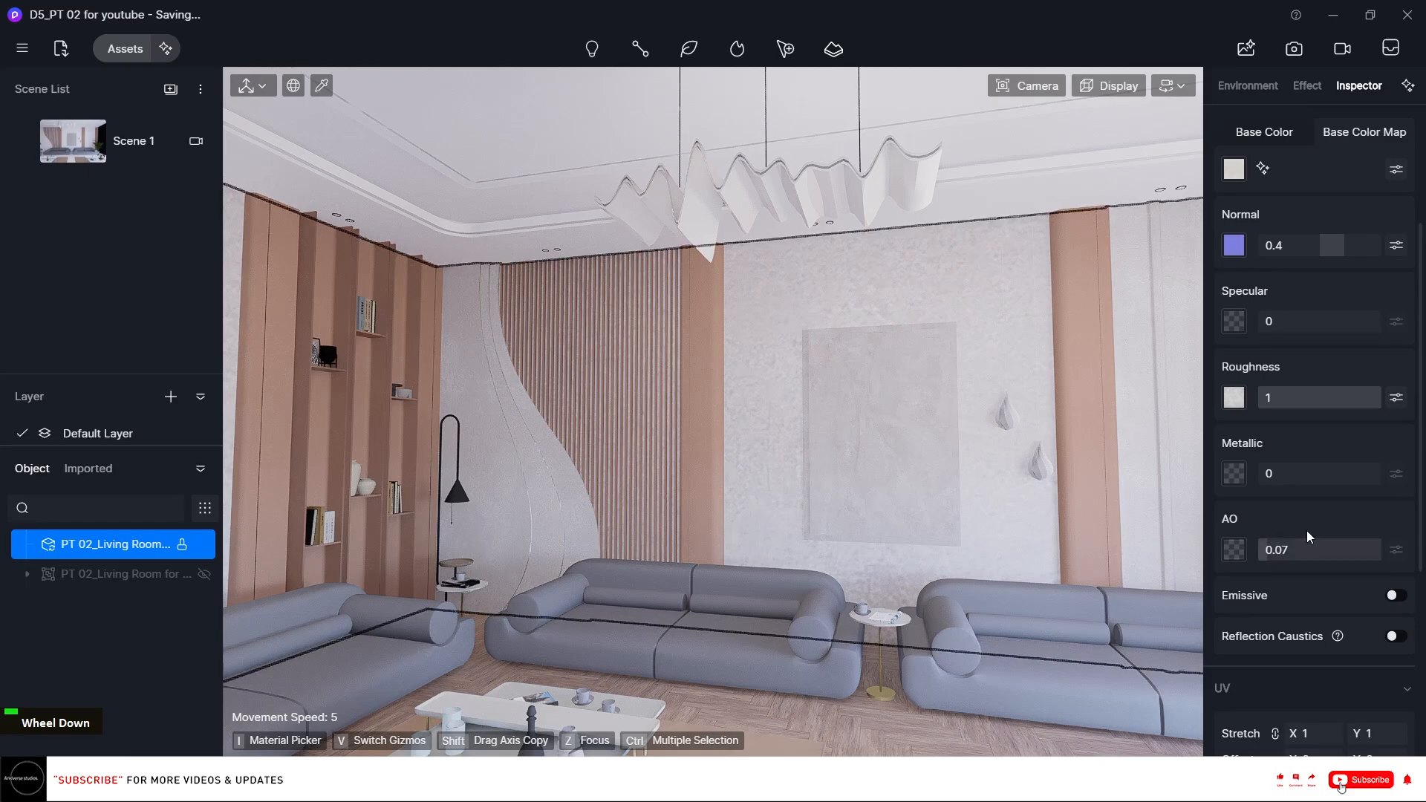
scroll(1414, 516, down, 2)
scroll(1344, 381, up, 3)
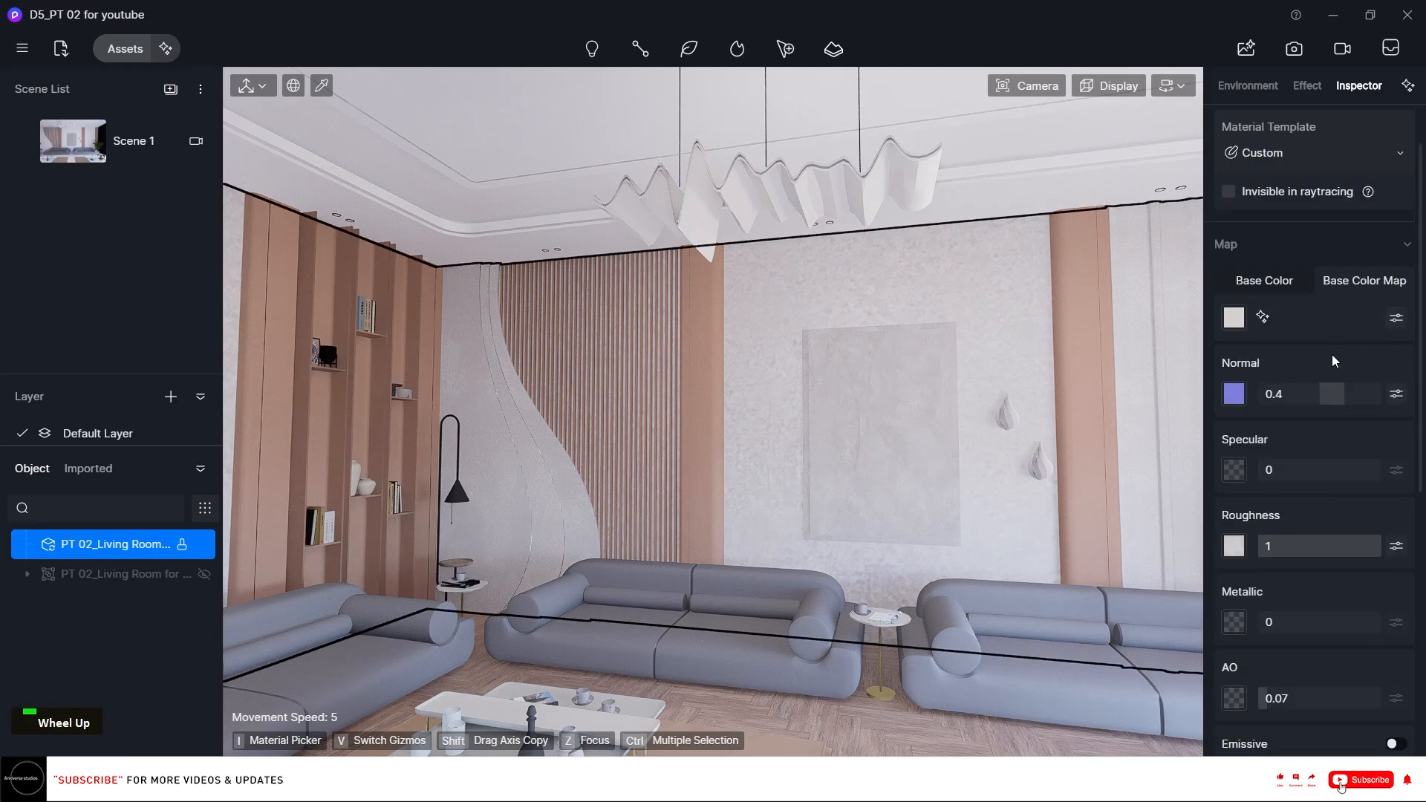
click(1341, 389)
text(0.)
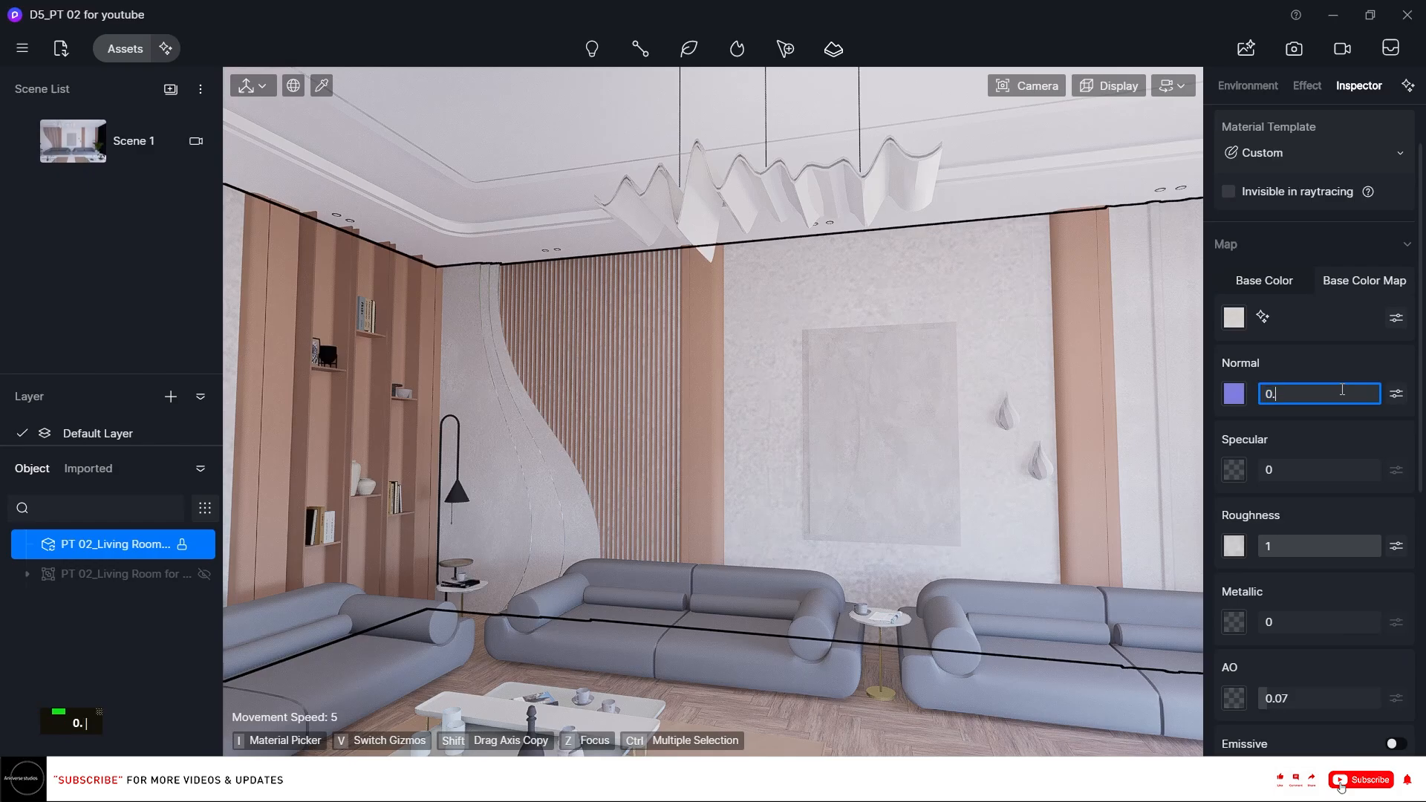
text(85)
key(Return)
Turn on Triplanar mapping for the wall material and set its UV stretch to 0.5.
scroll(750, 375, up, 3)
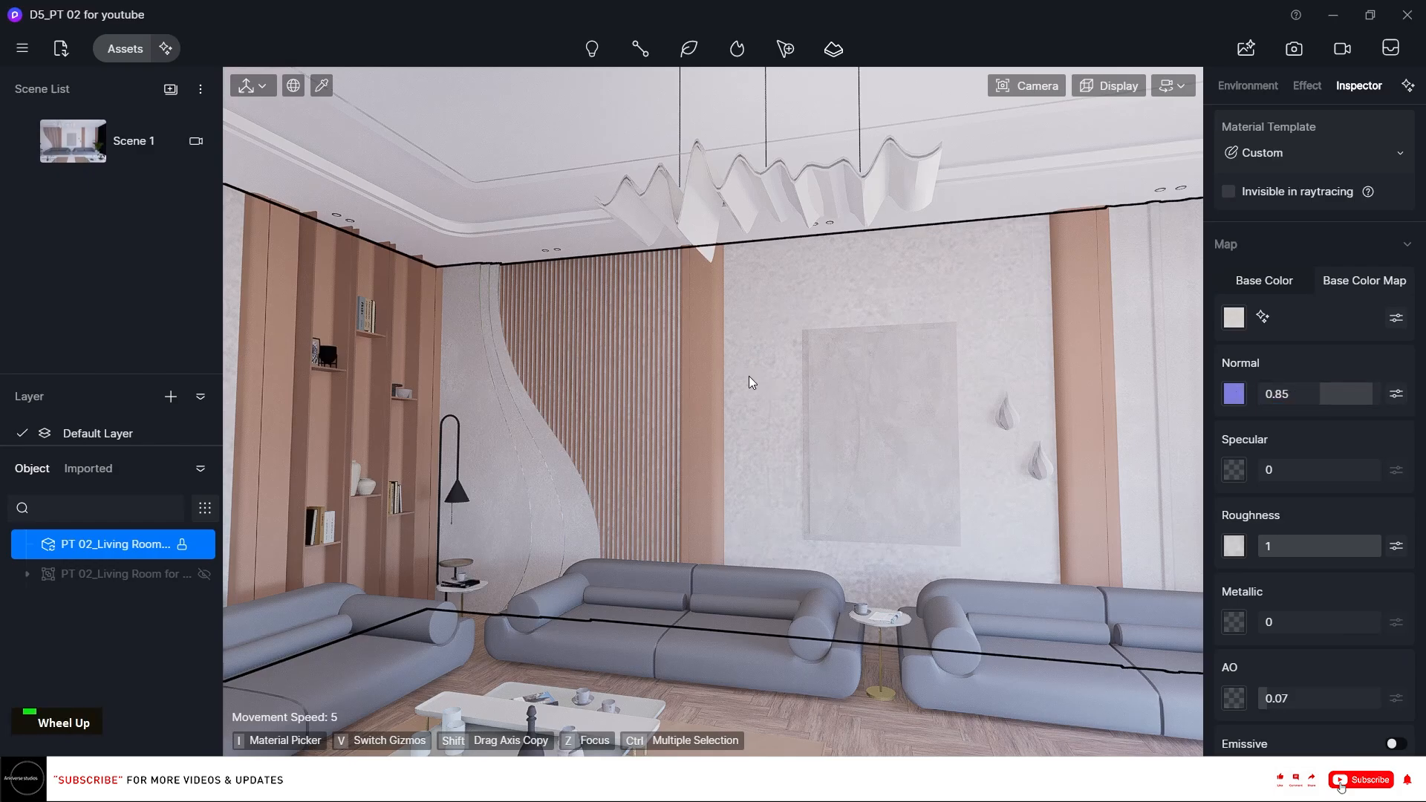
scroll(1401, 561, down, 5)
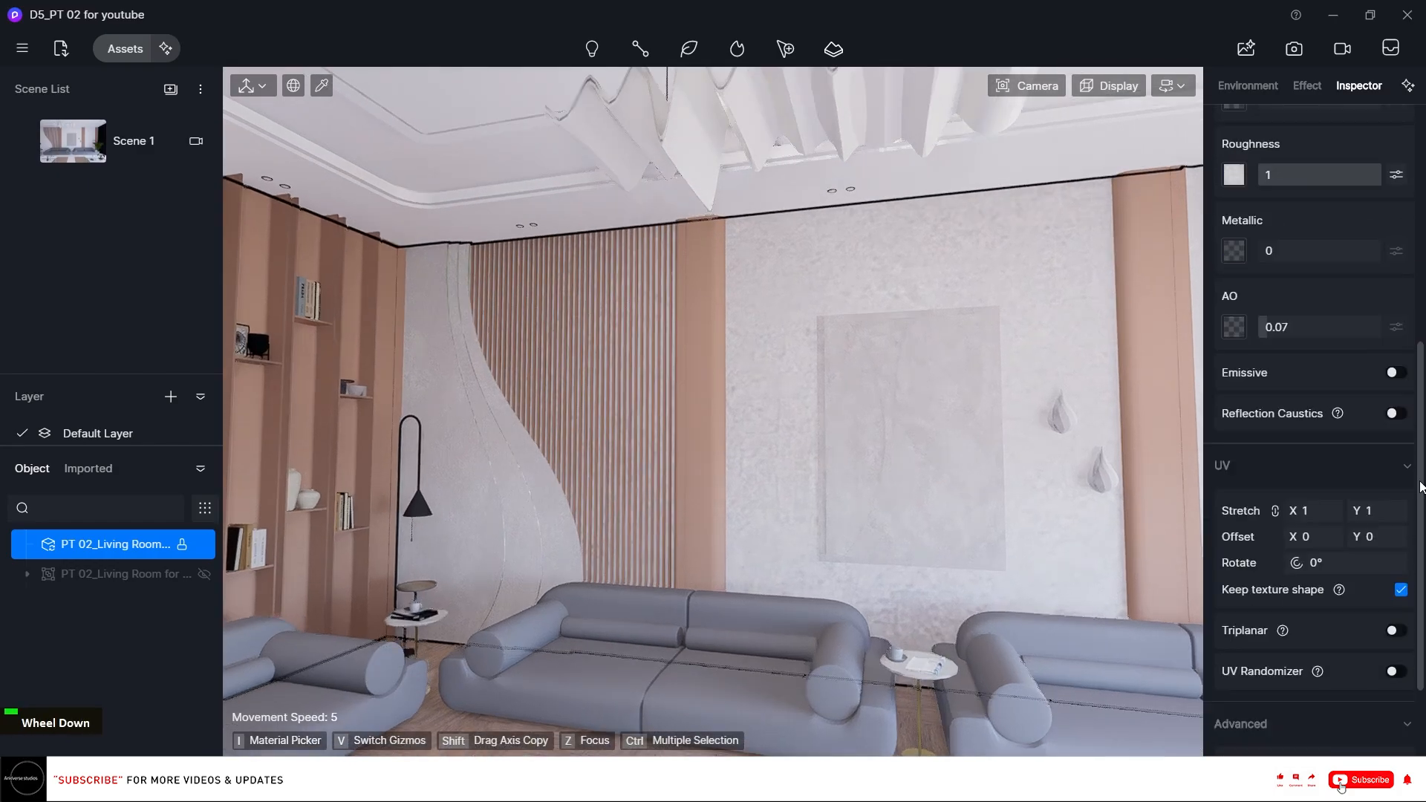
click(1389, 511)
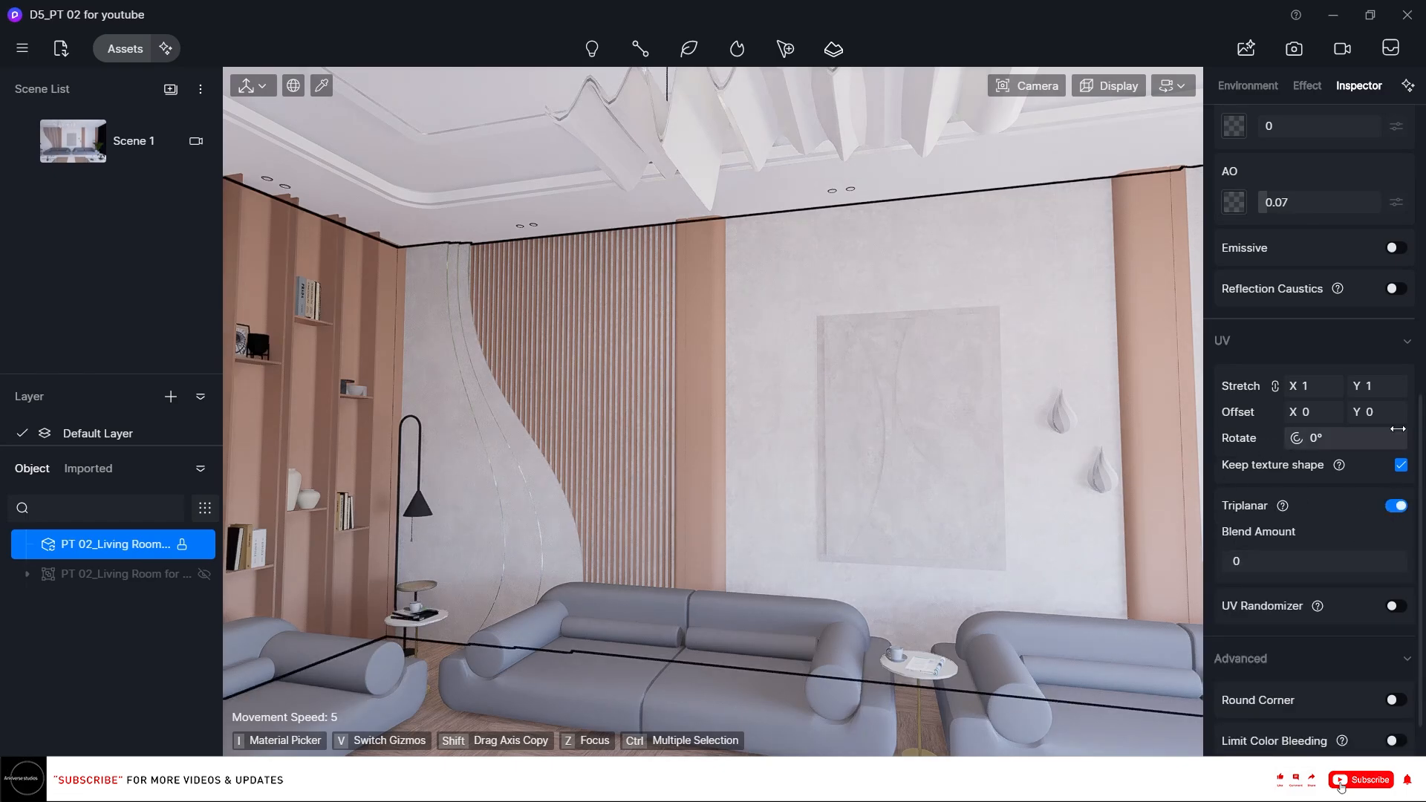
click(1324, 386)
text(0.5)
key(Return)
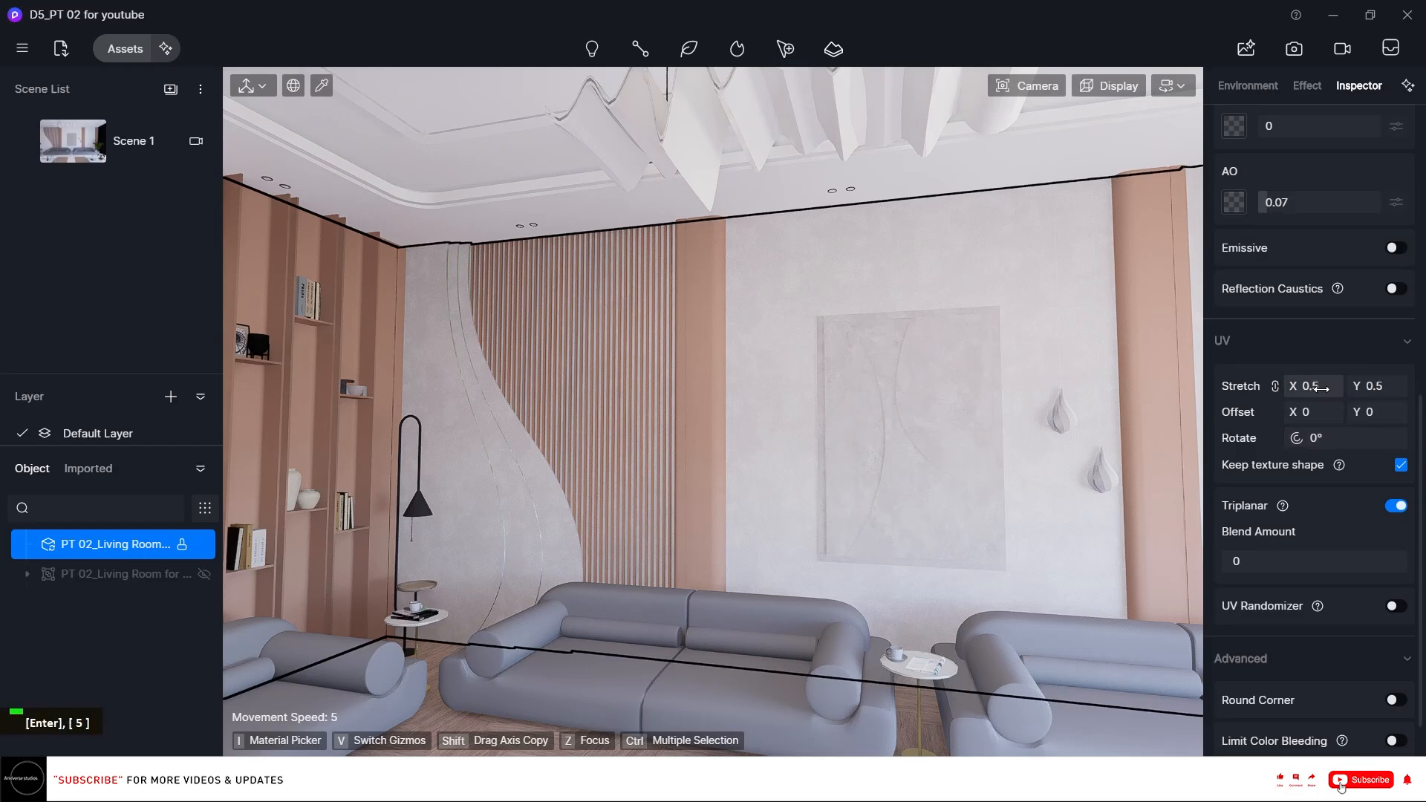
Enable Round Corner on the wall material with a radius of 1.
scroll(1393, 581, down, 1)
scroll(1393, 581, down, 1)
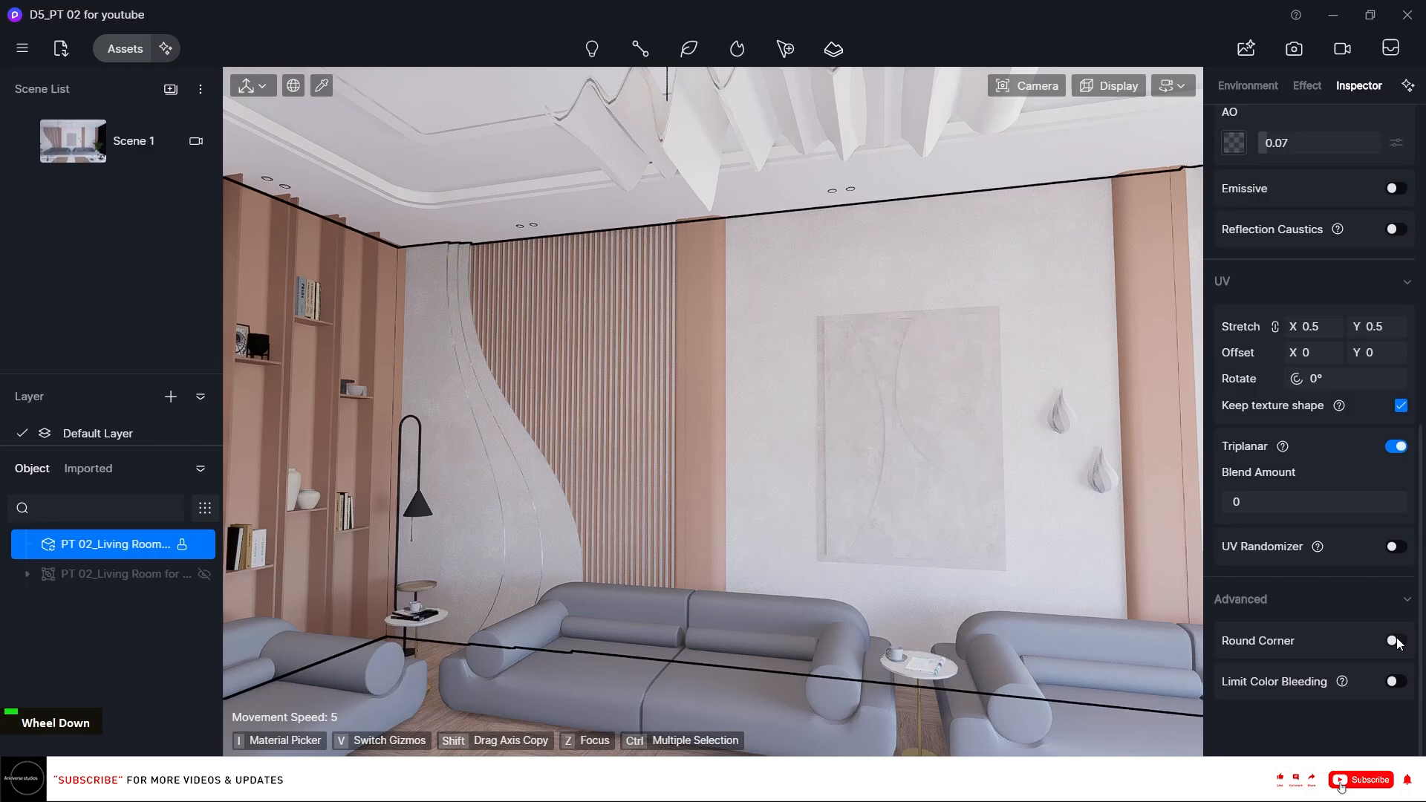
click(1394, 640)
click(1274, 696)
text(1)
key(Return)
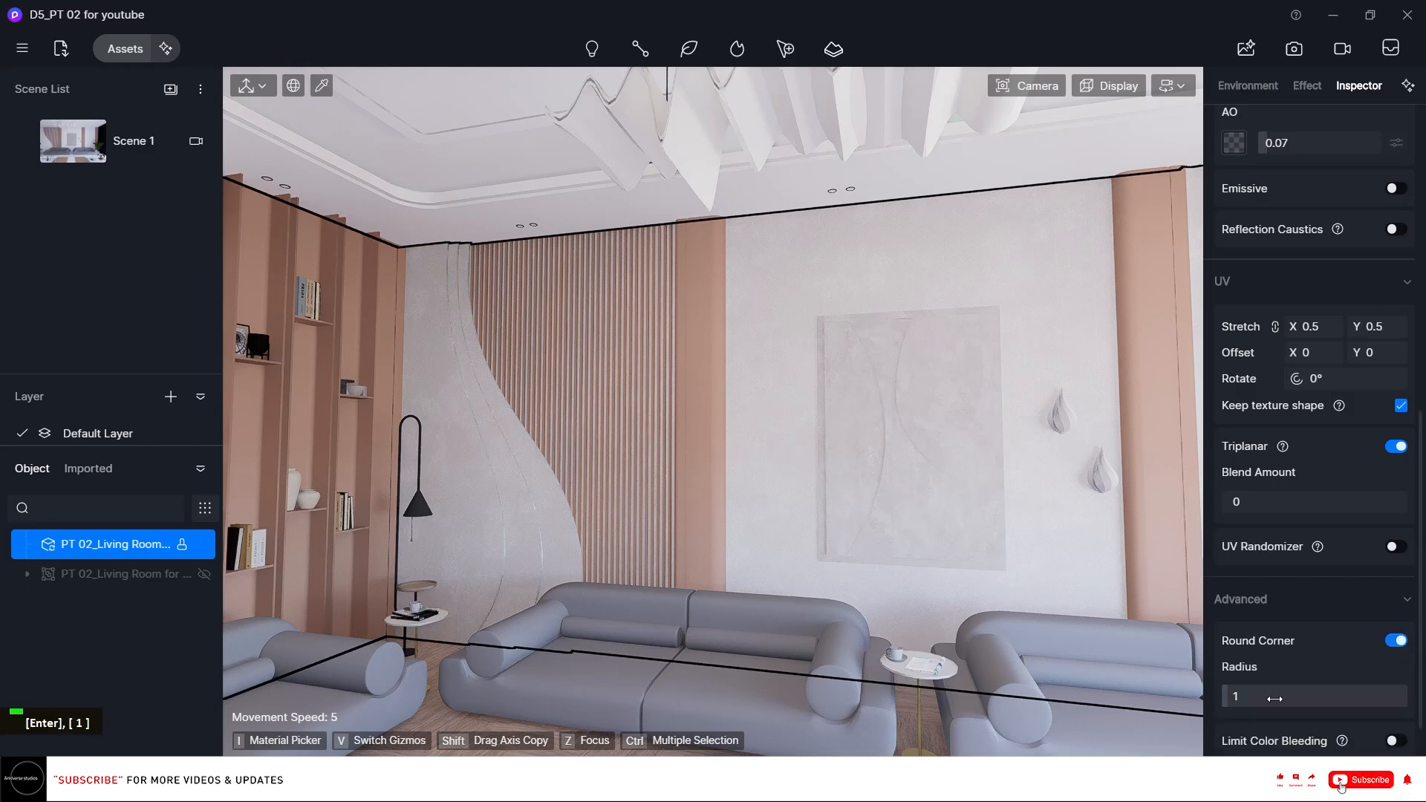
Set the wall material's specular to 0.2.
scroll(1330, 548, up, 5)
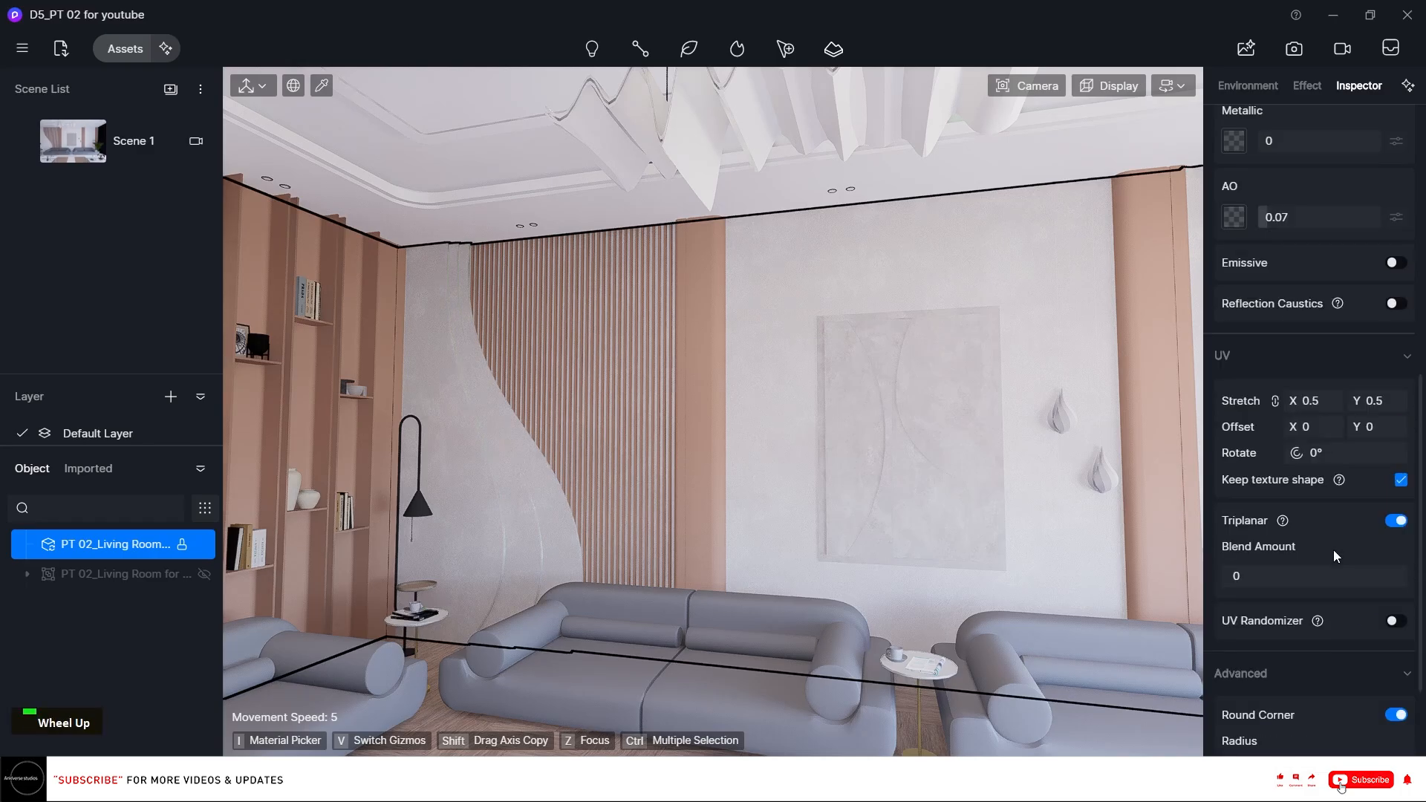
click(1333, 508)
text(0.2)
key(Return)
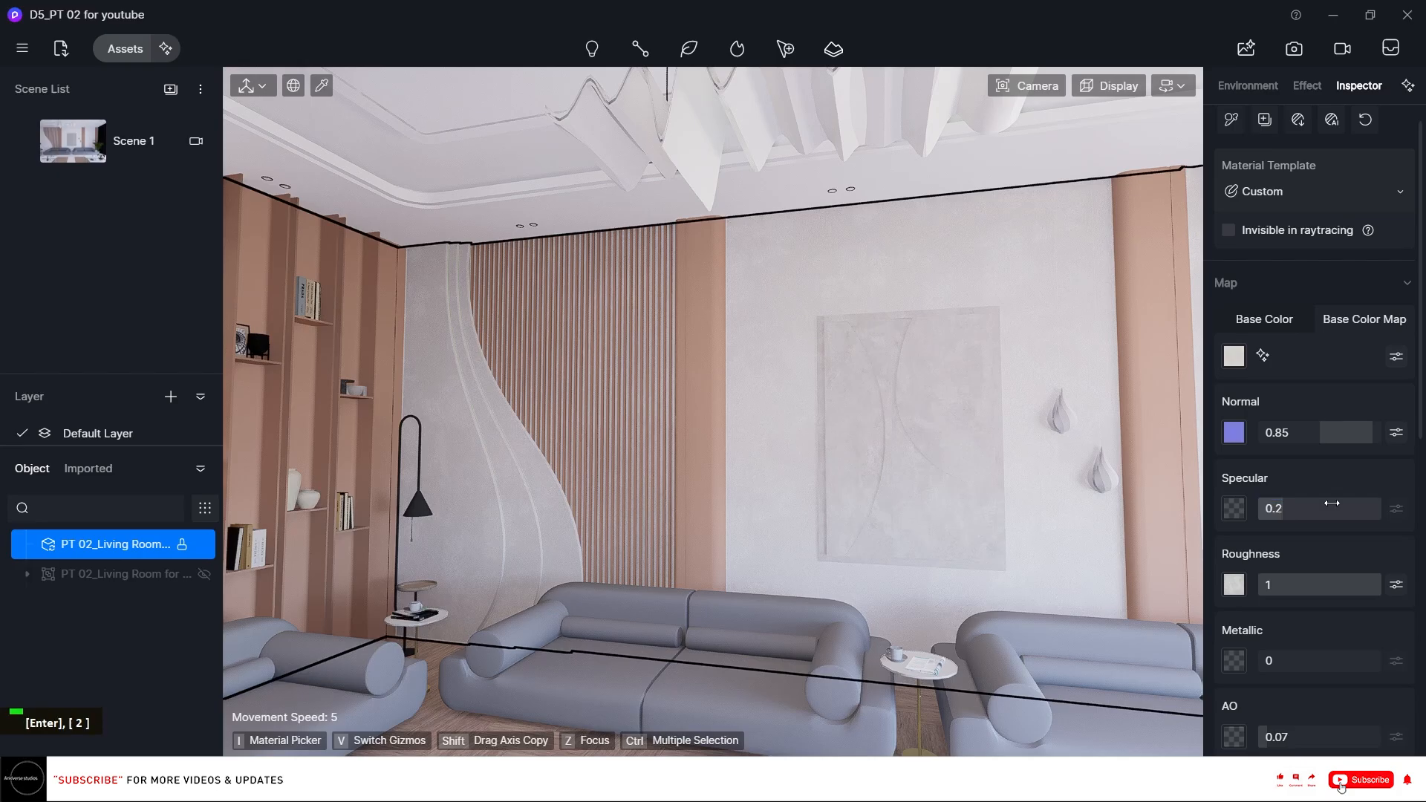
Copy the wall material and apply it to the ceiling.
scroll(733, 462, up, 2)
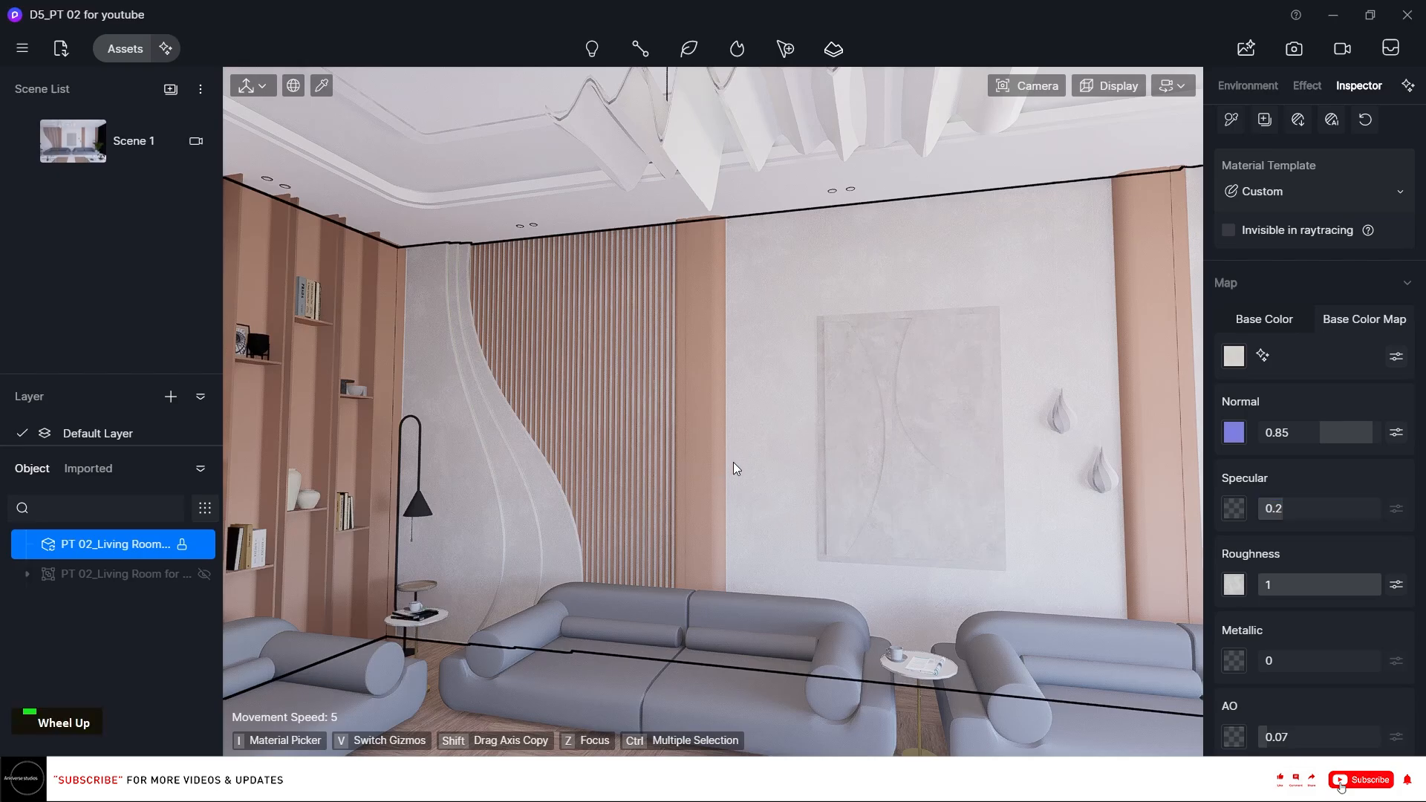
scroll(733, 462, up, 1)
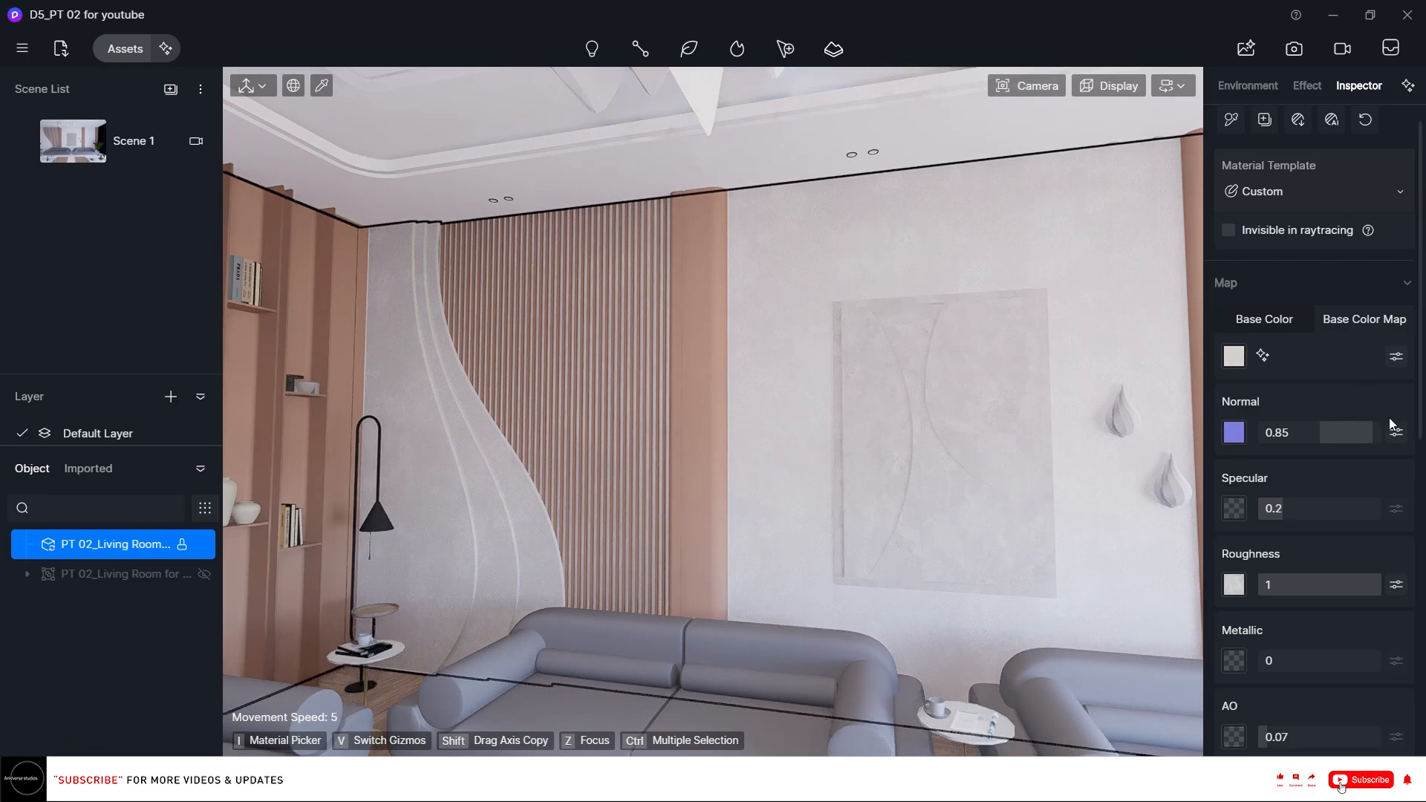
scroll(1391, 422, down, 8)
key(i)
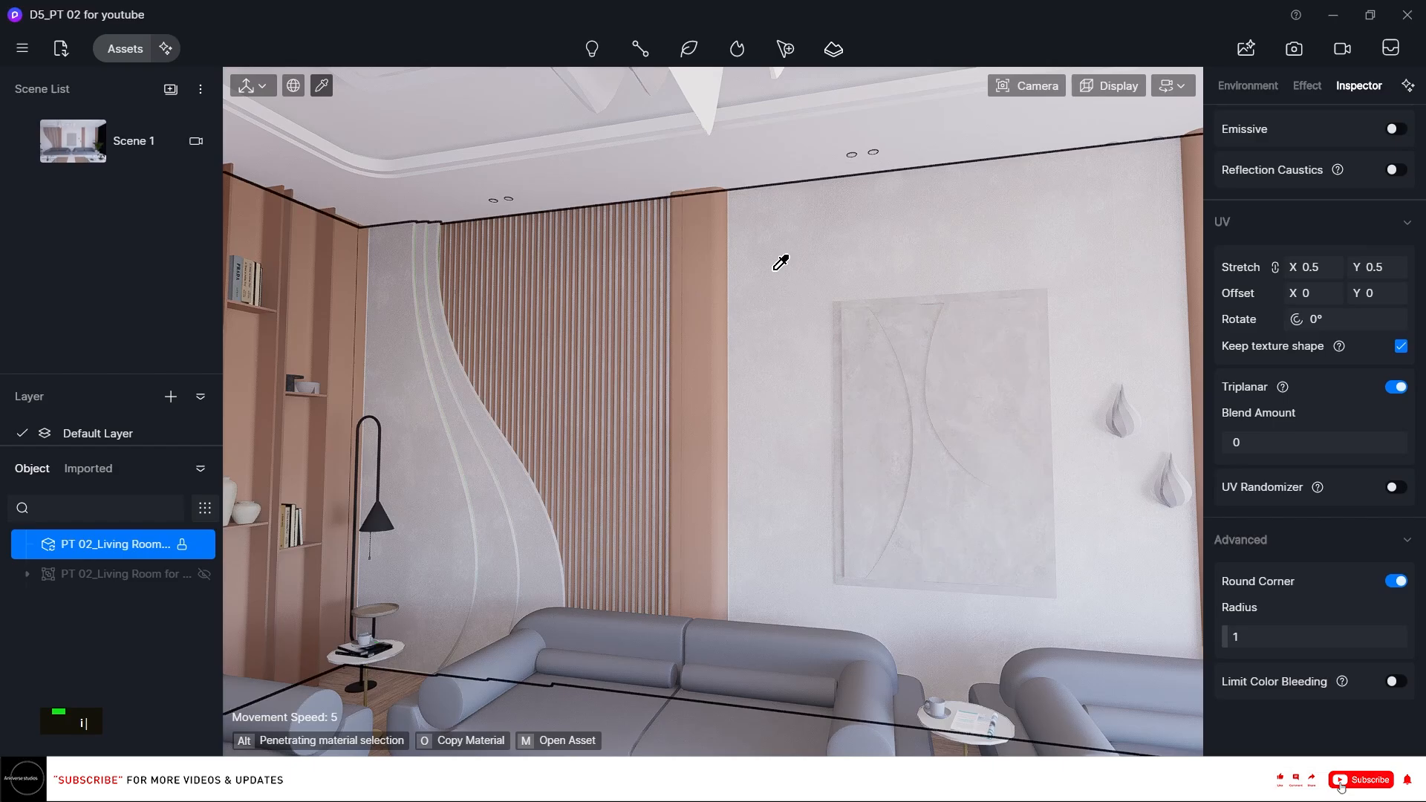
key(o)
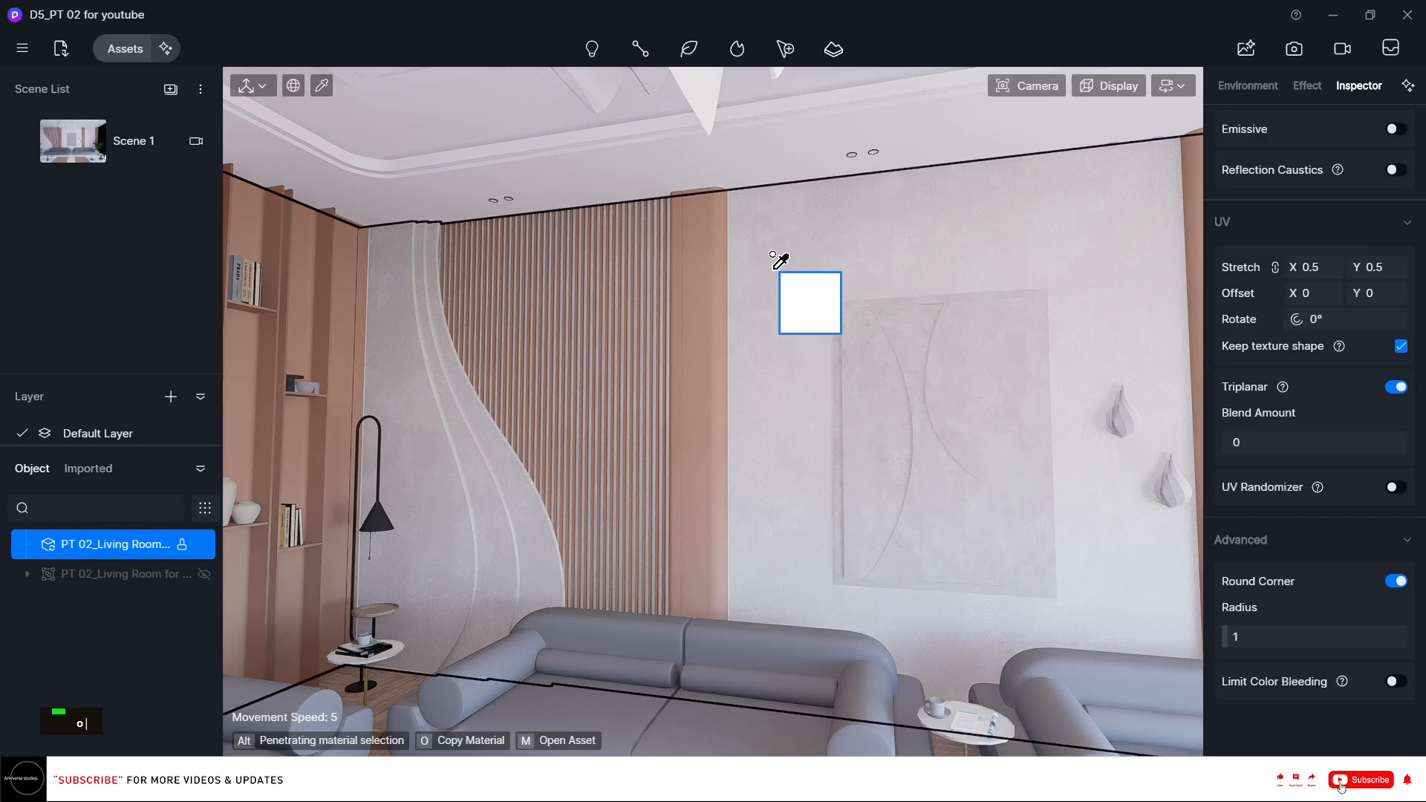
click(763, 130)
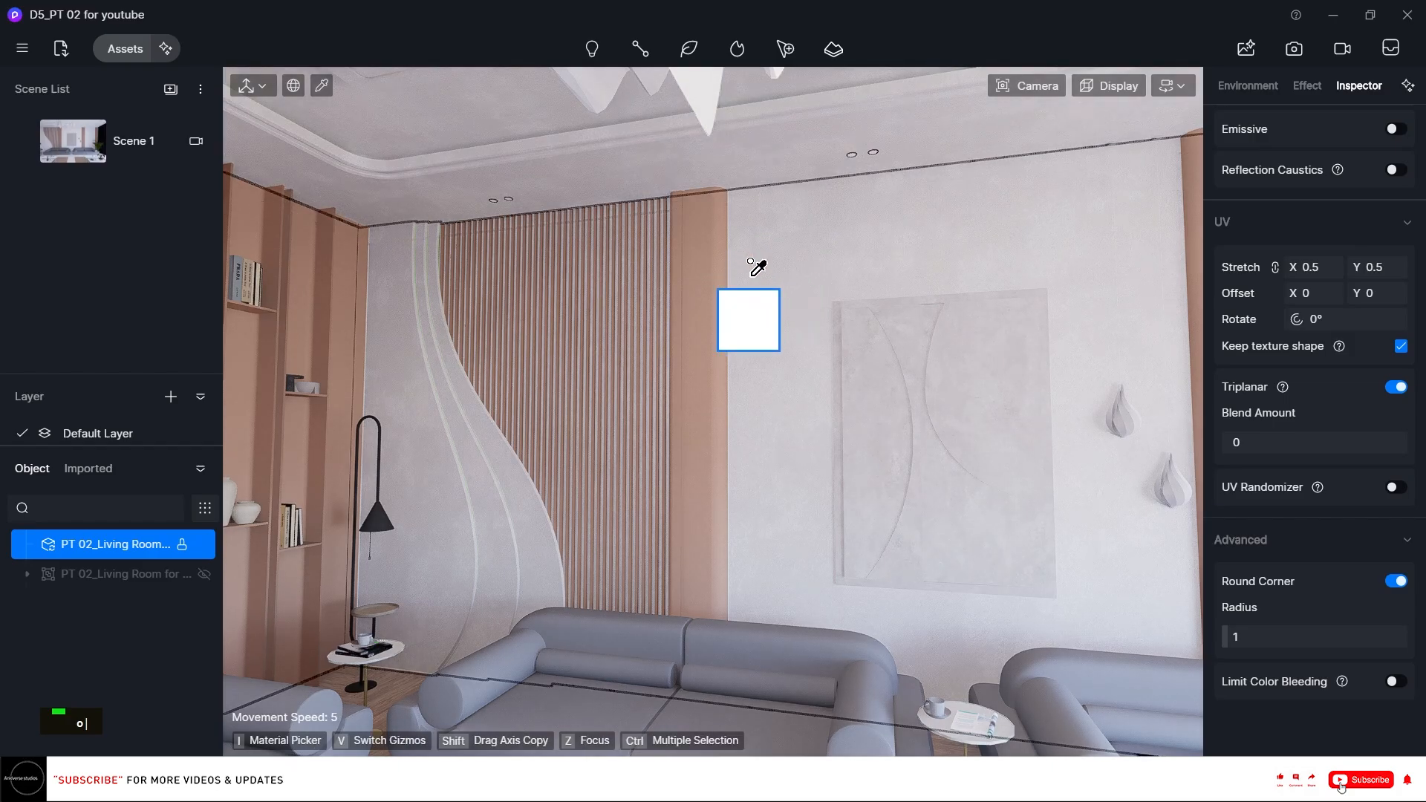
Apply the Red Mud Pottery ceramic material to the wooden slat wall and pillars.
right_drag(712, 271, 1156, 382)
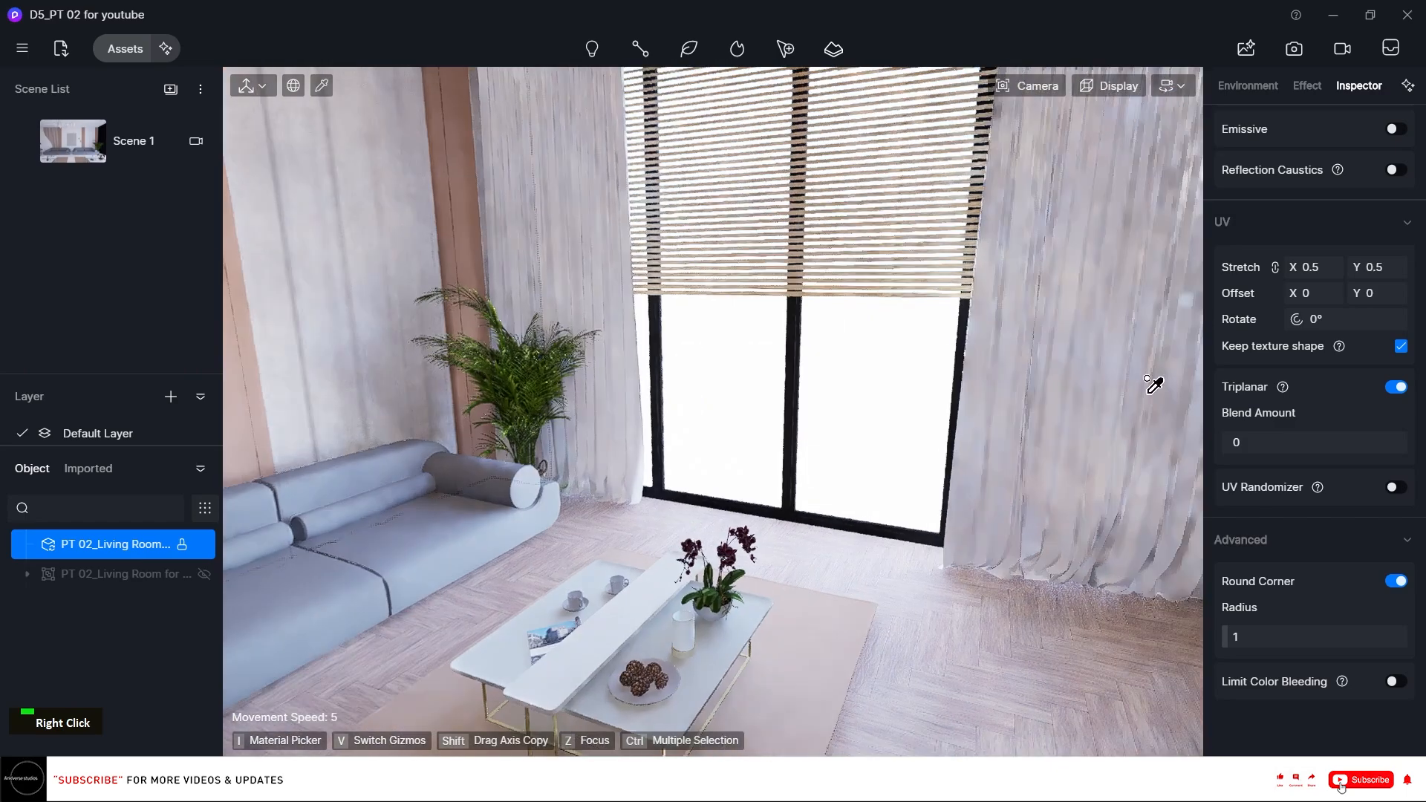
scroll(745, 292, down, 5)
scroll(745, 290, down, 4)
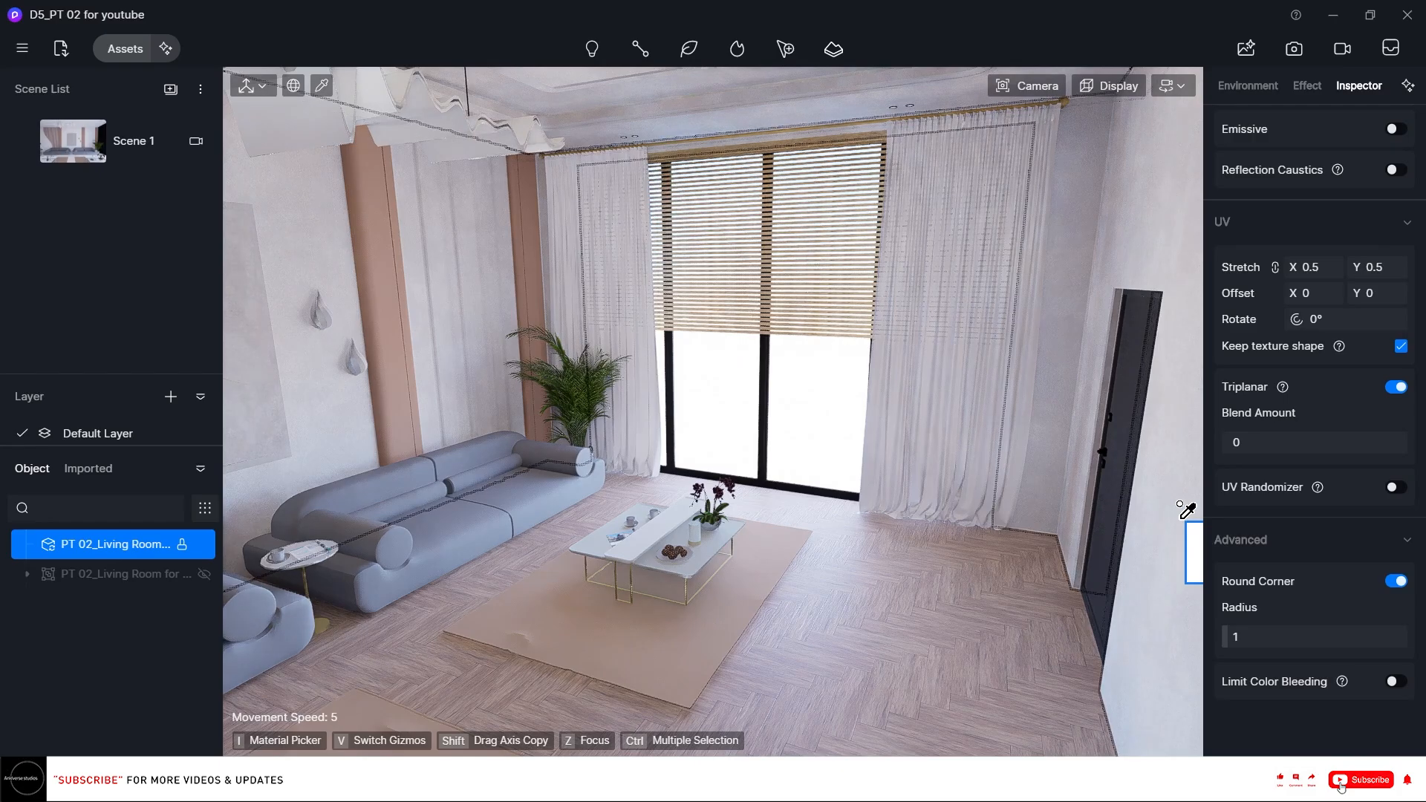
scroll(907, 413, up, 3)
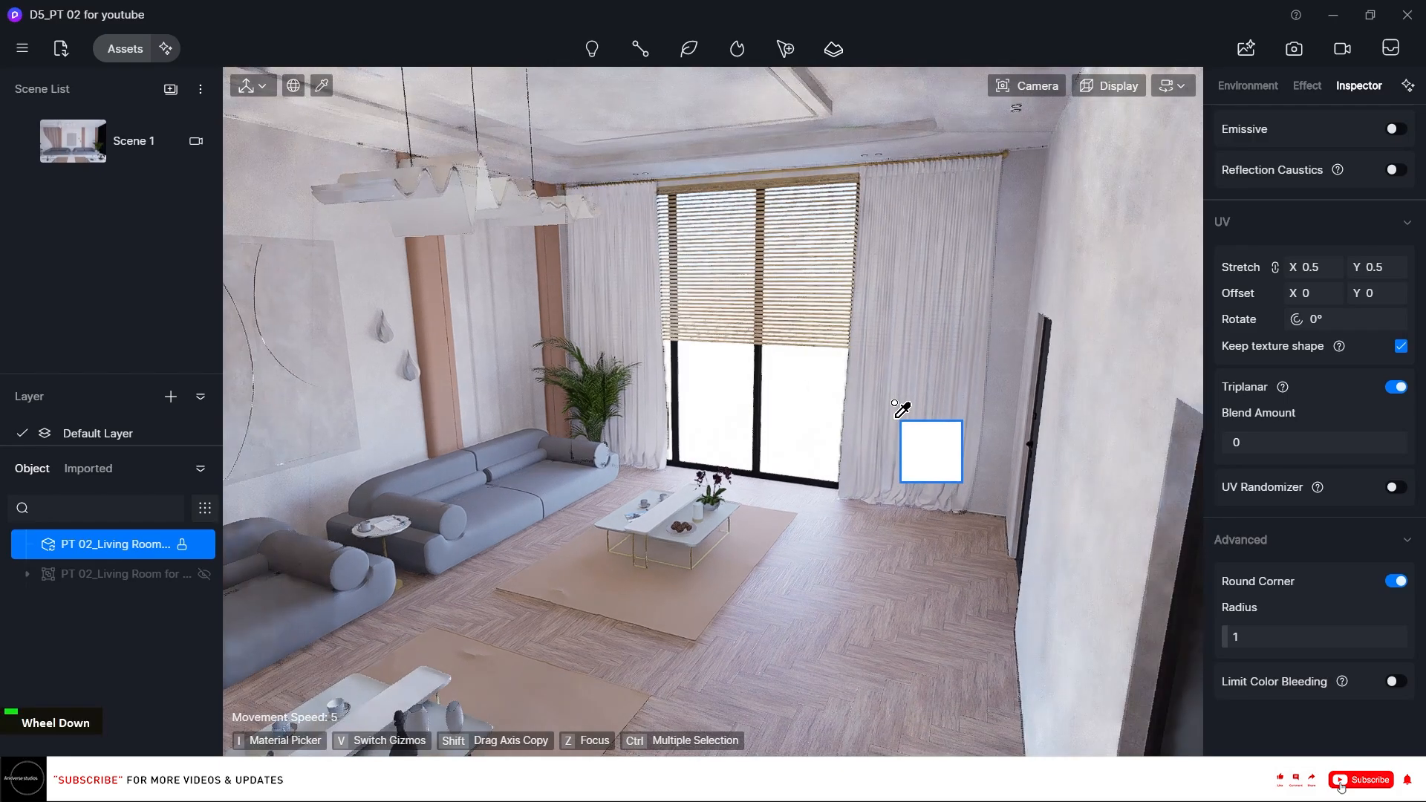
right_drag(900, 414, 894, 413)
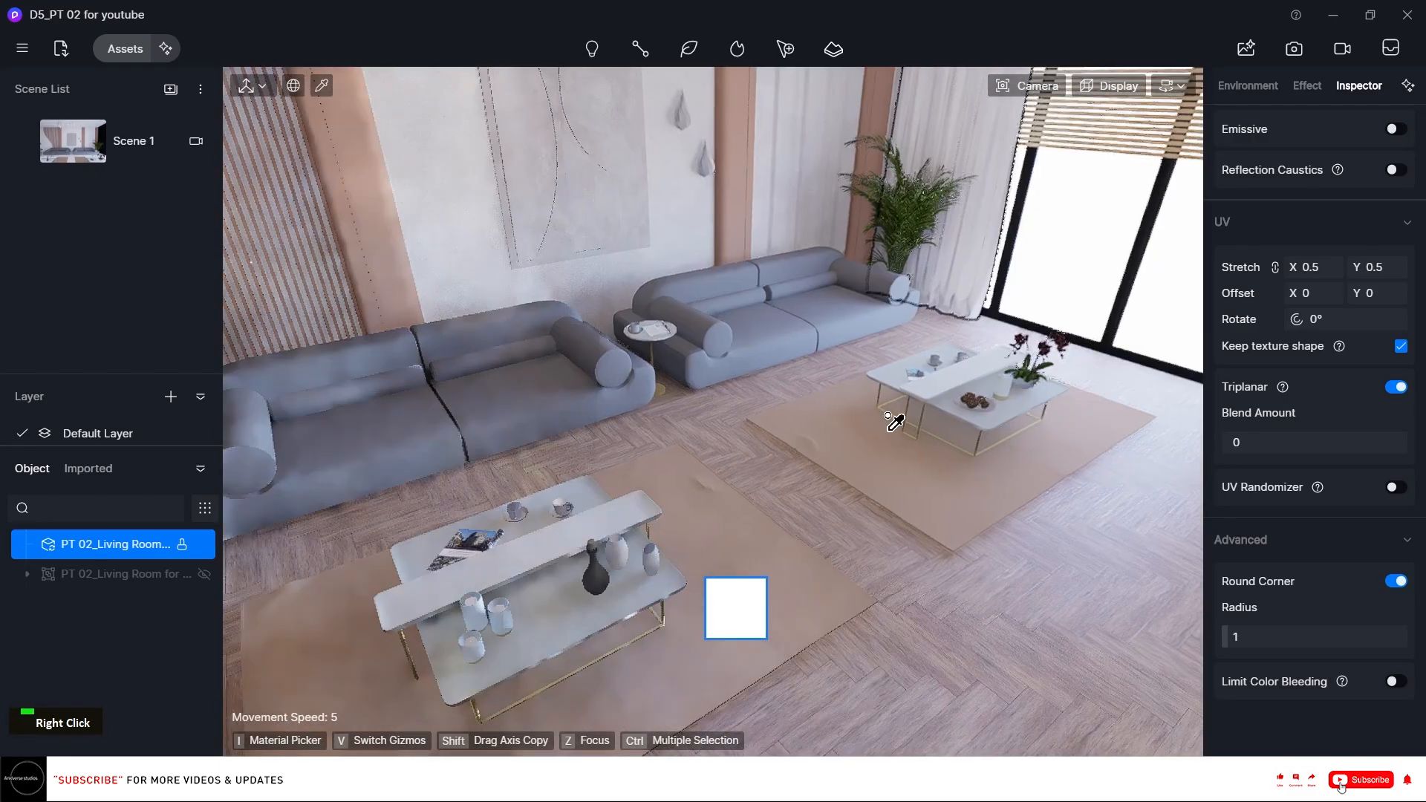
scroll(893, 401, up, 2)
scroll(887, 379, up, 3)
right_drag(886, 355, 614, 475)
key(d)
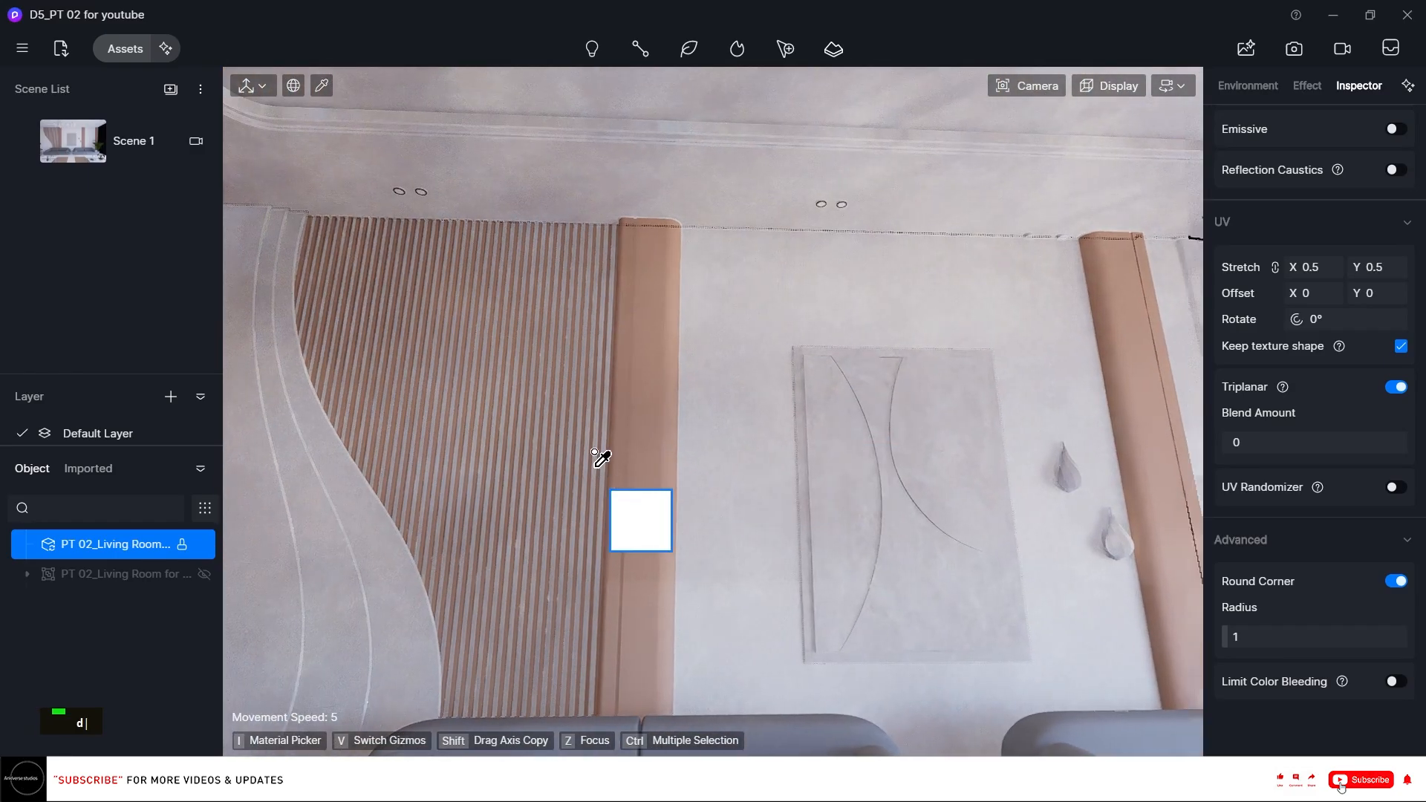
key(i)
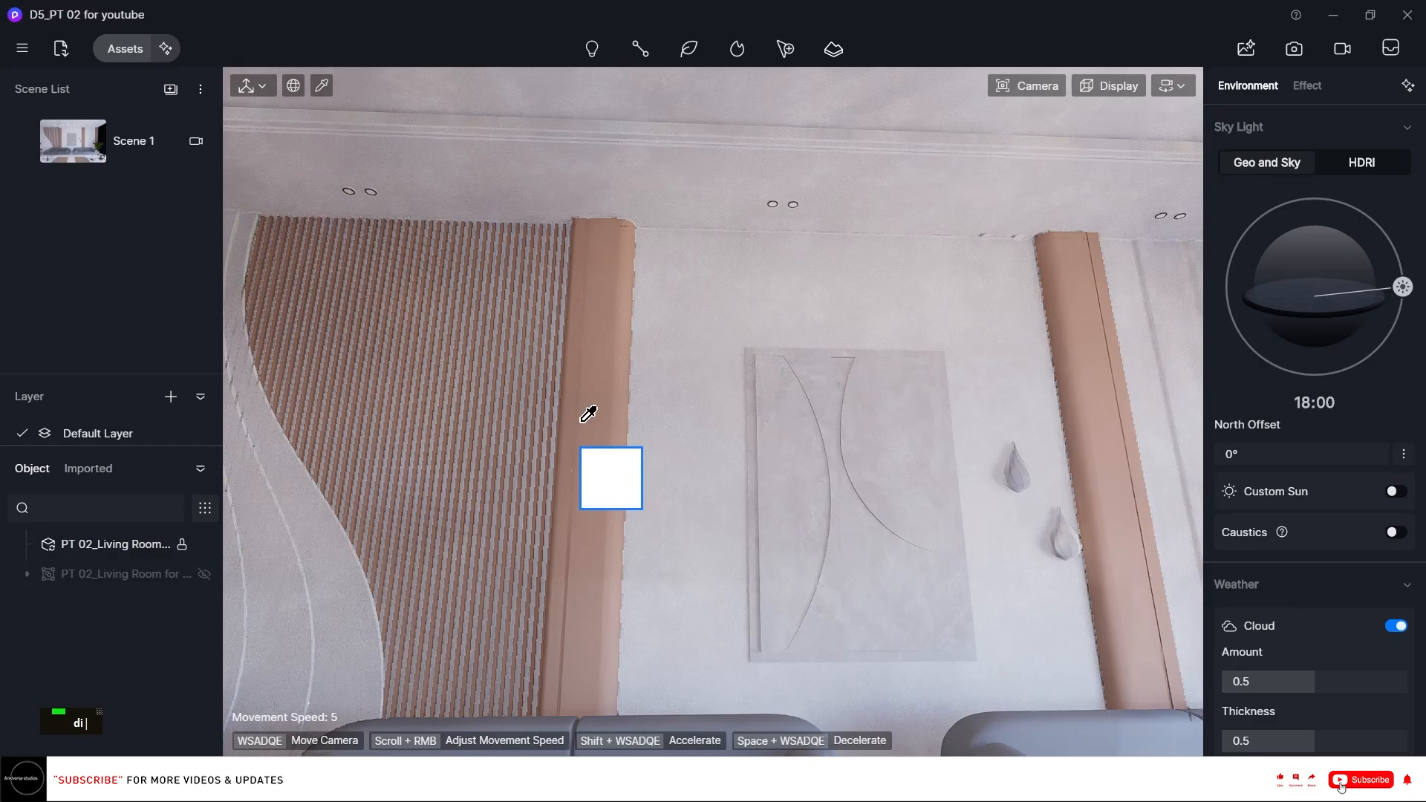
click(586, 401)
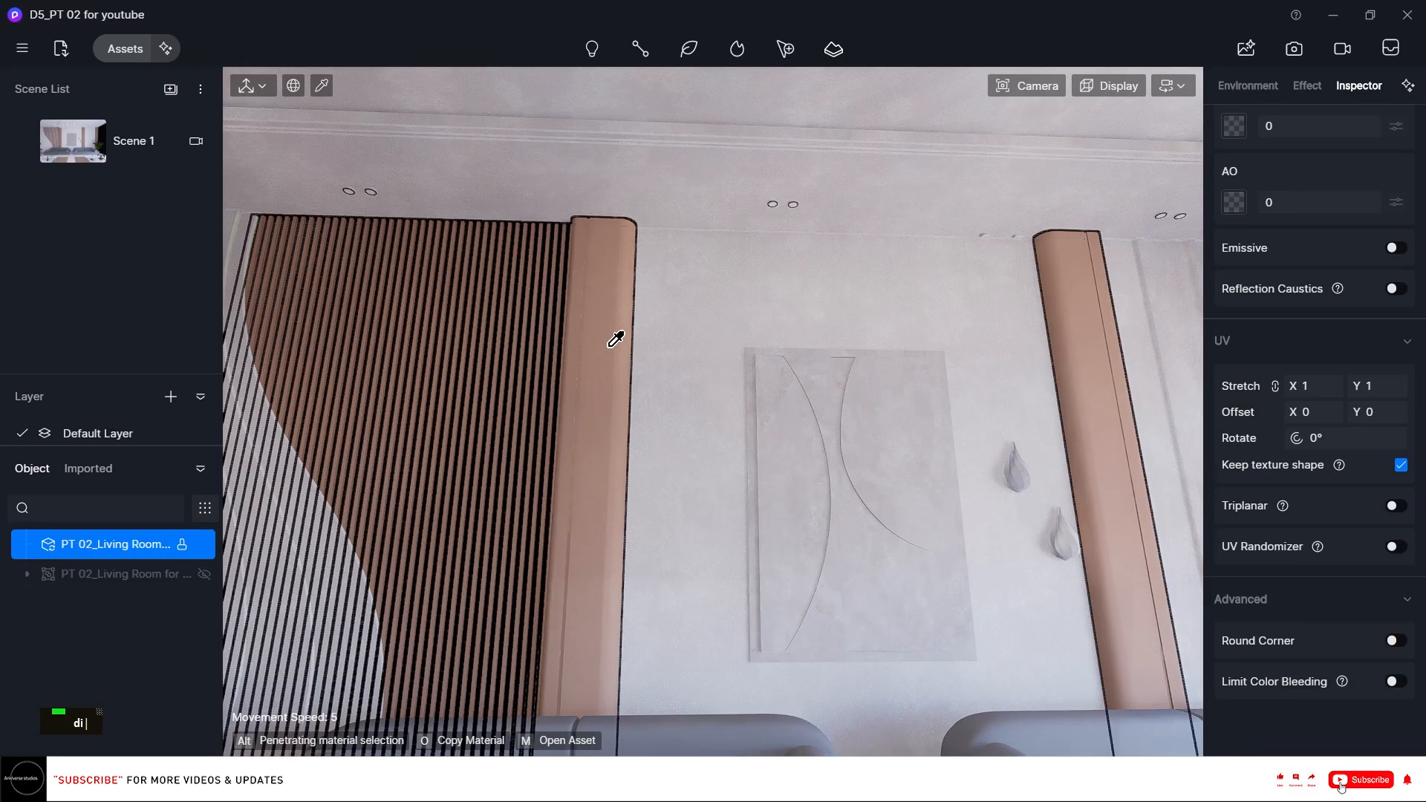
scroll(1396, 223, up, 8)
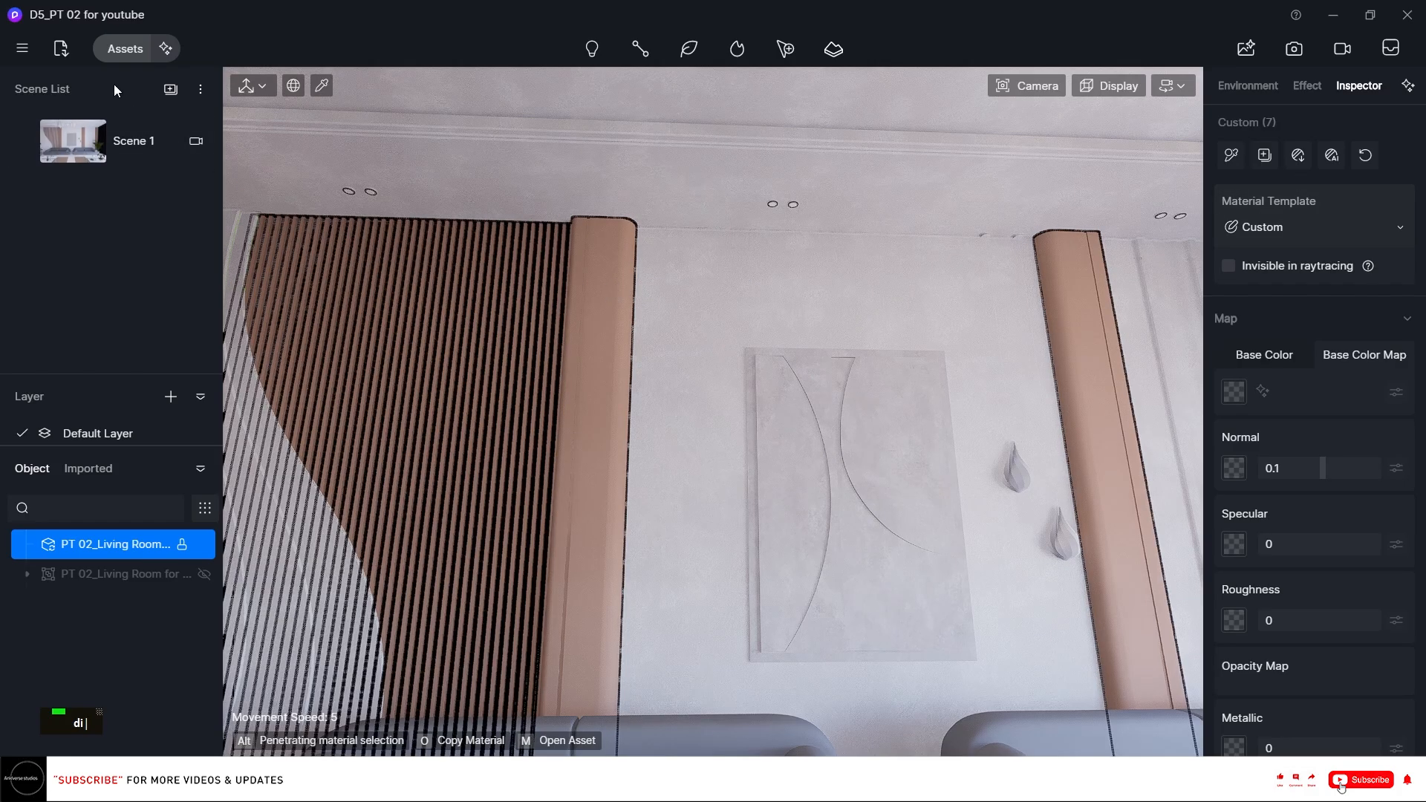
click(125, 49)
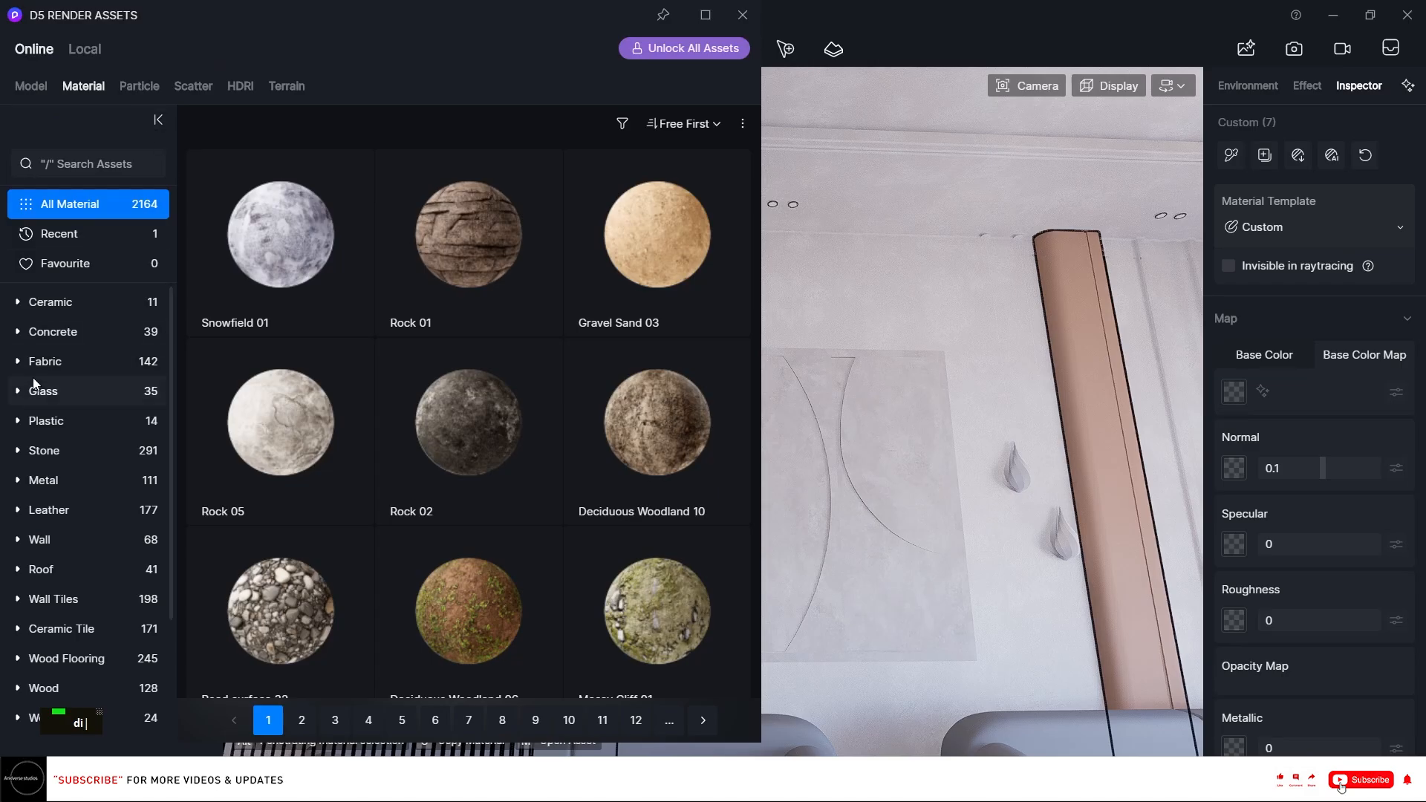
click(86, 307)
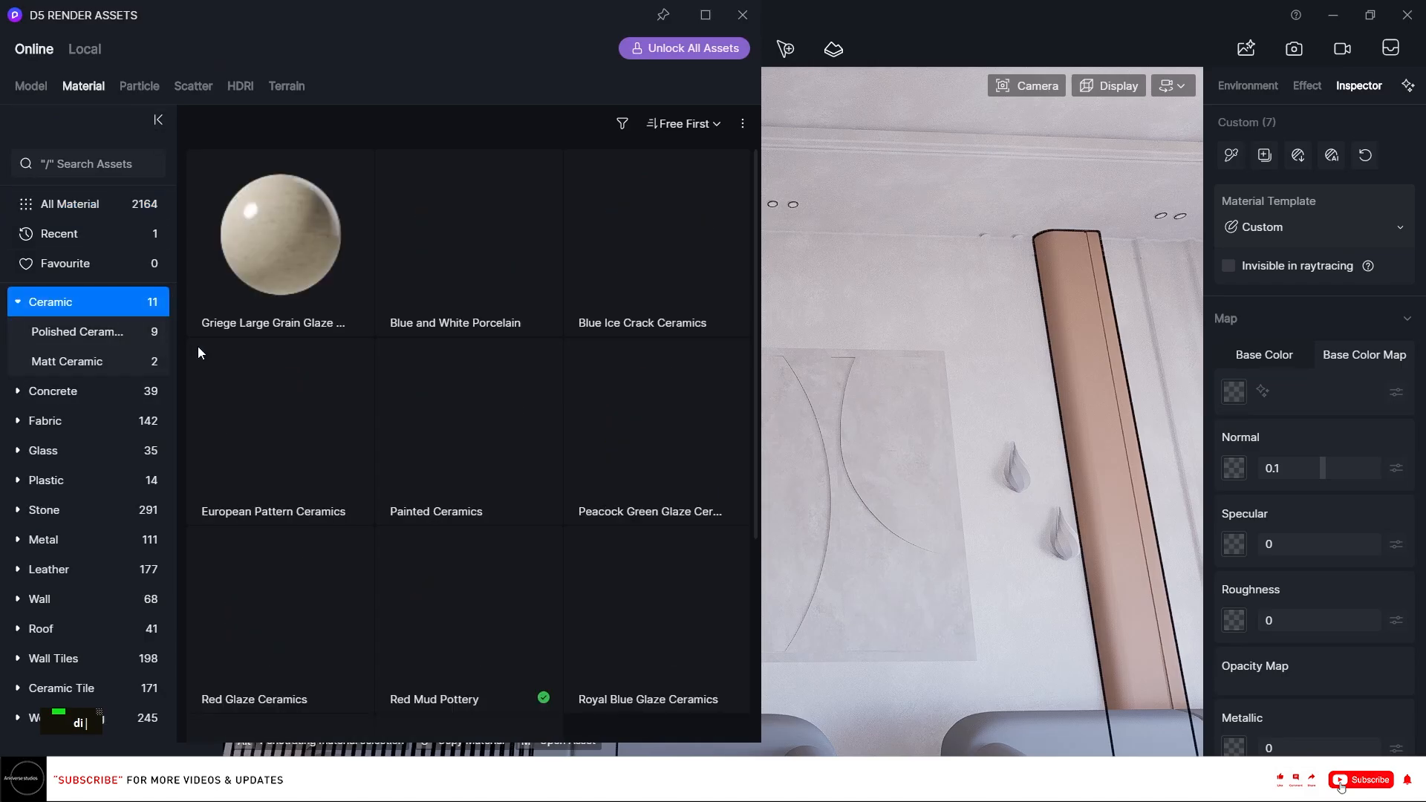
scroll(397, 347, down, 5)
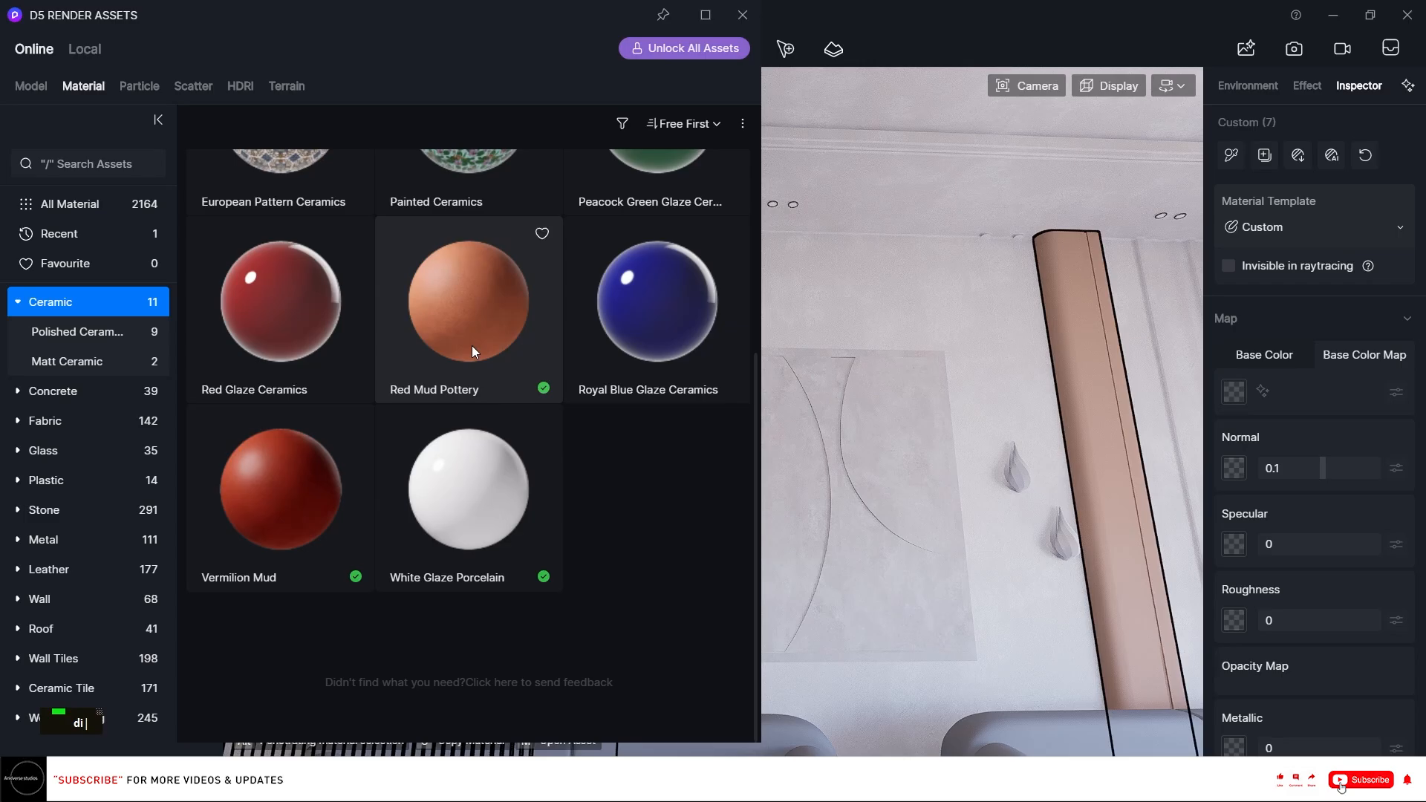
drag(472, 350, 1075, 341)
click(743, 14)
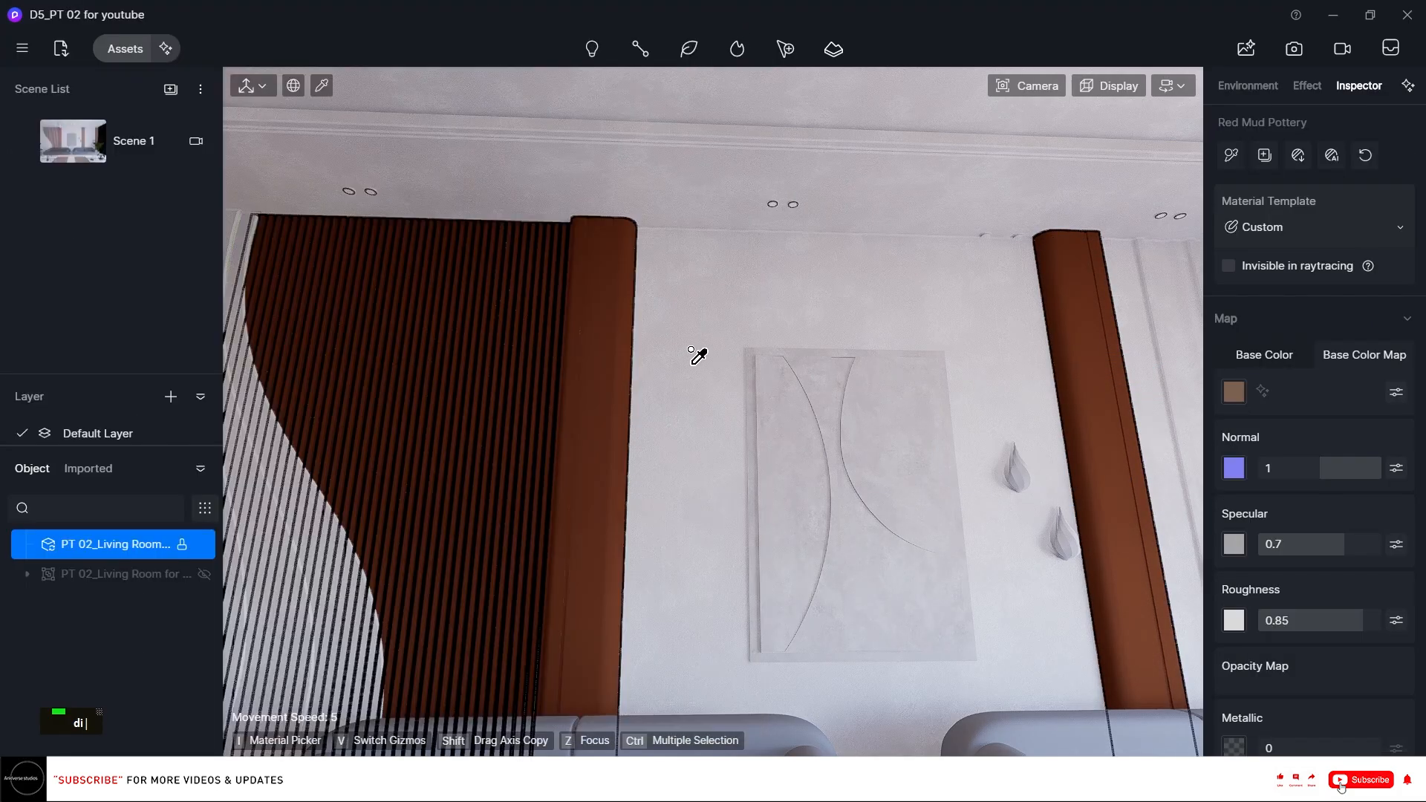
Turn on Triplanar mapping for the pottery material.
right_drag(726, 398, 706, 376)
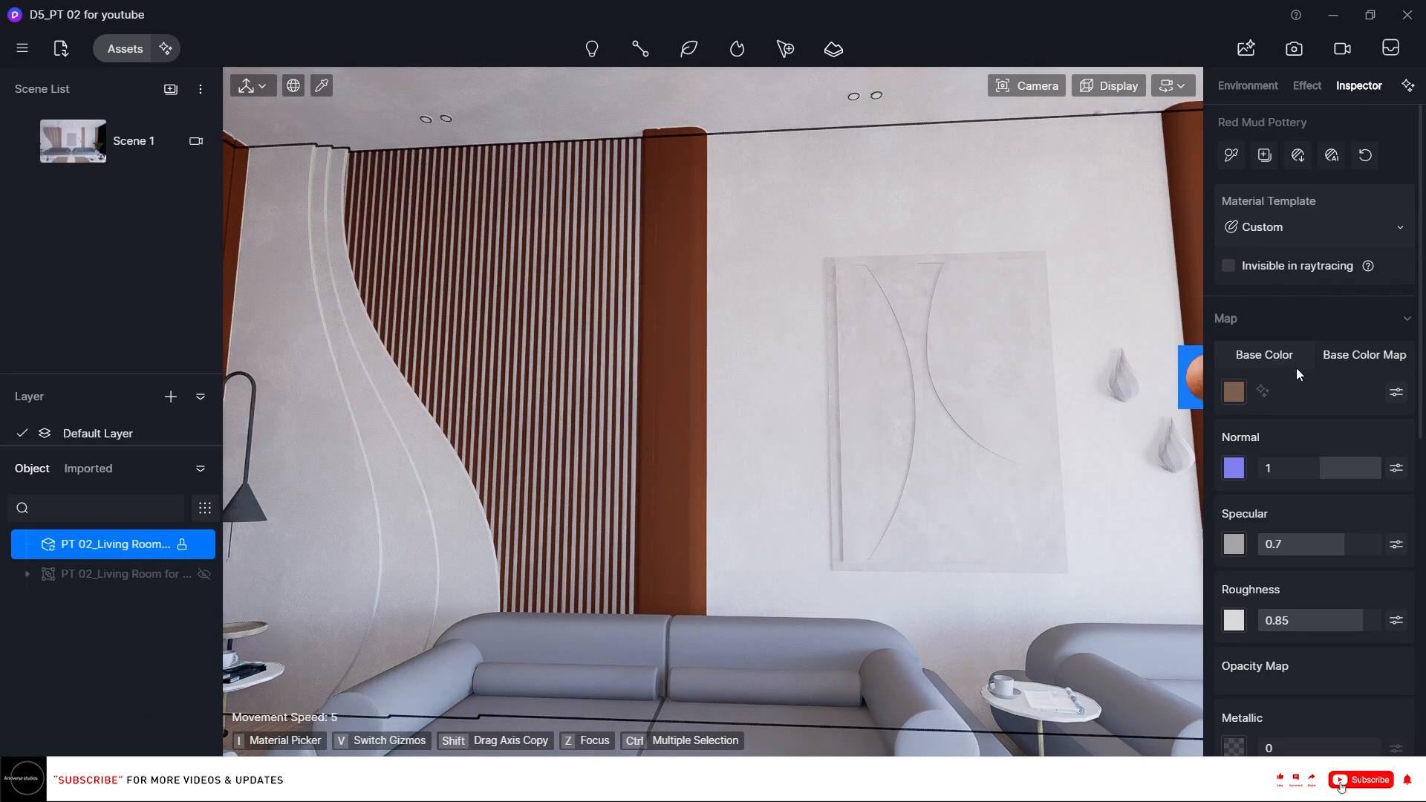
scroll(1397, 493, down, 8)
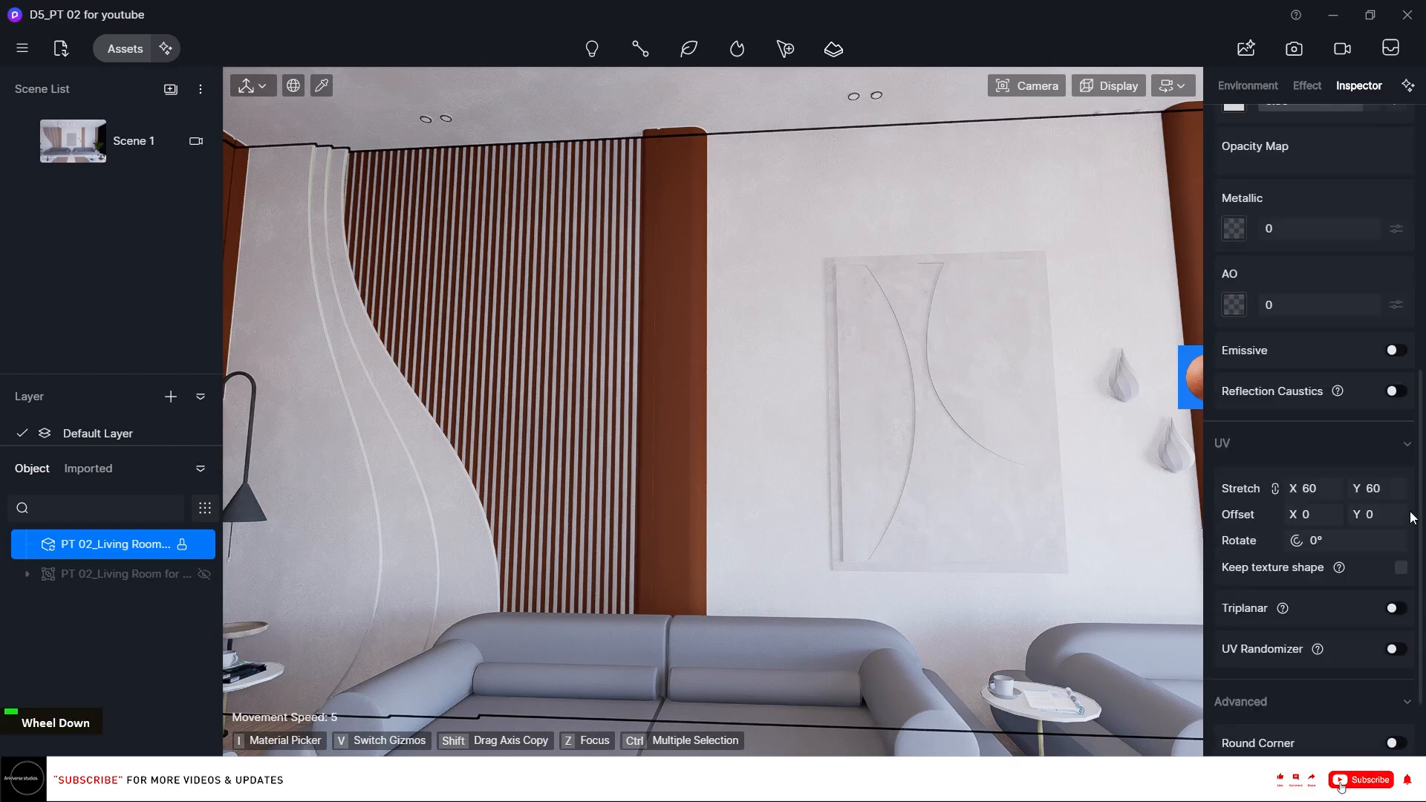
click(1393, 535)
scroll(1370, 639, down, 2)
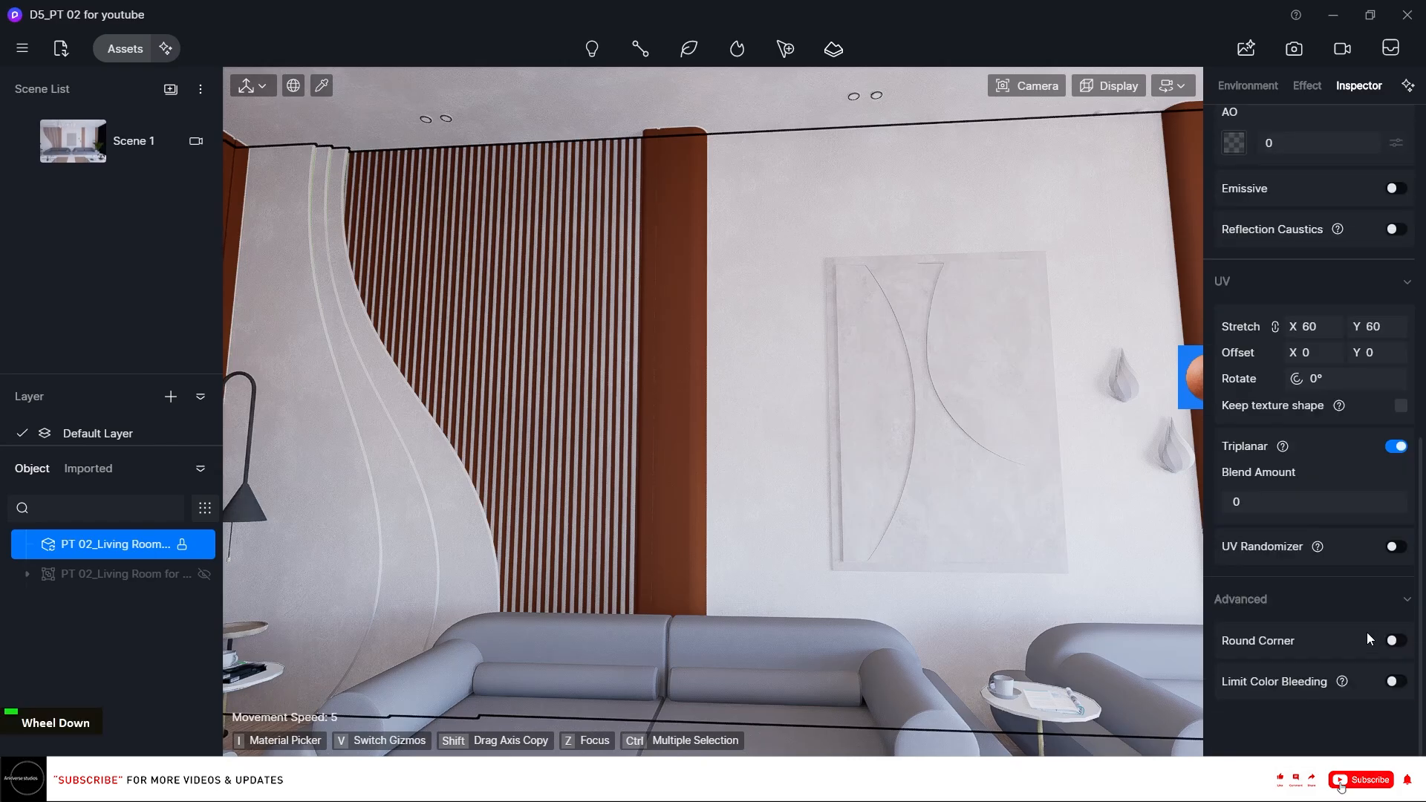
Enable Round Corner on the pottery material and set its radius to 0.6.
click(1393, 640)
click(1286, 692)
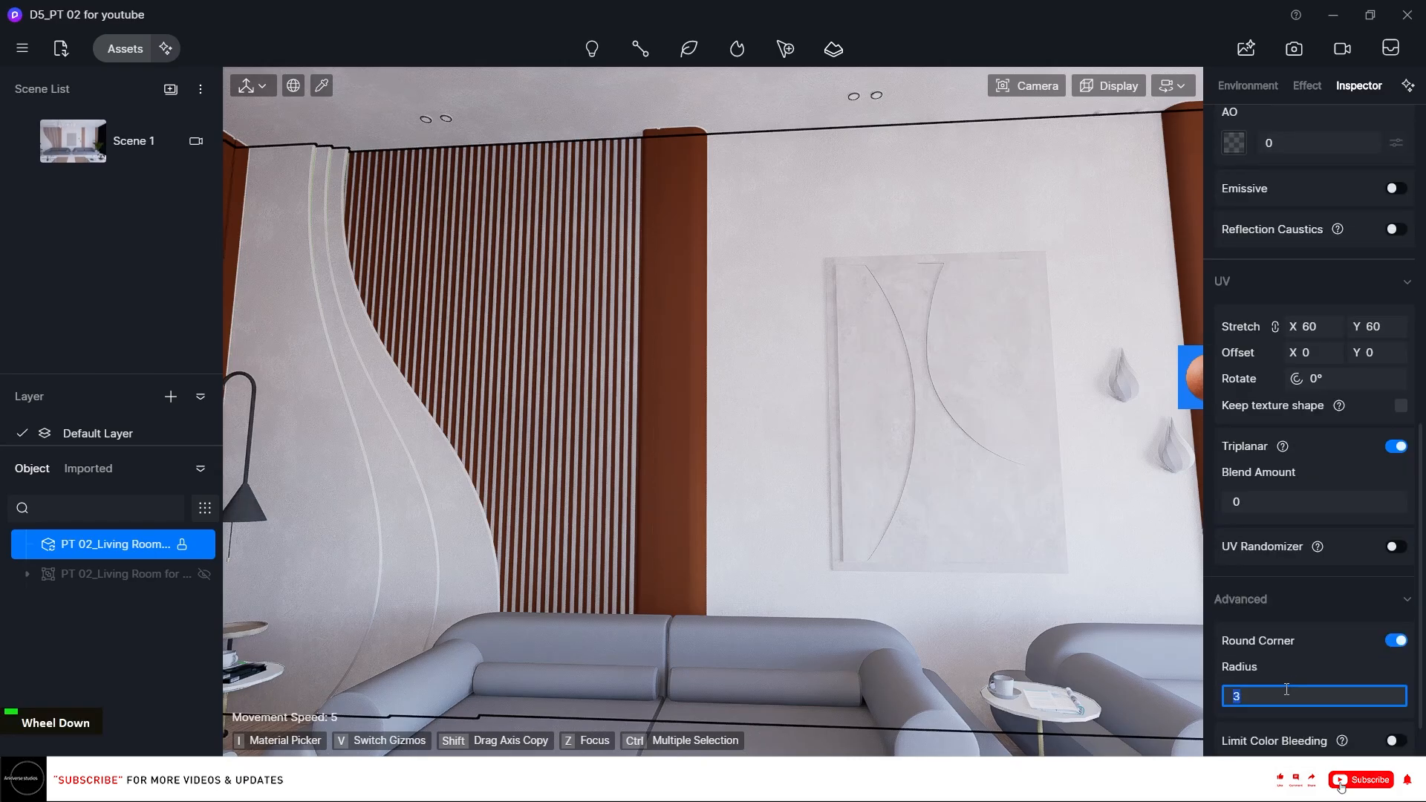
text(1)
key(Return)
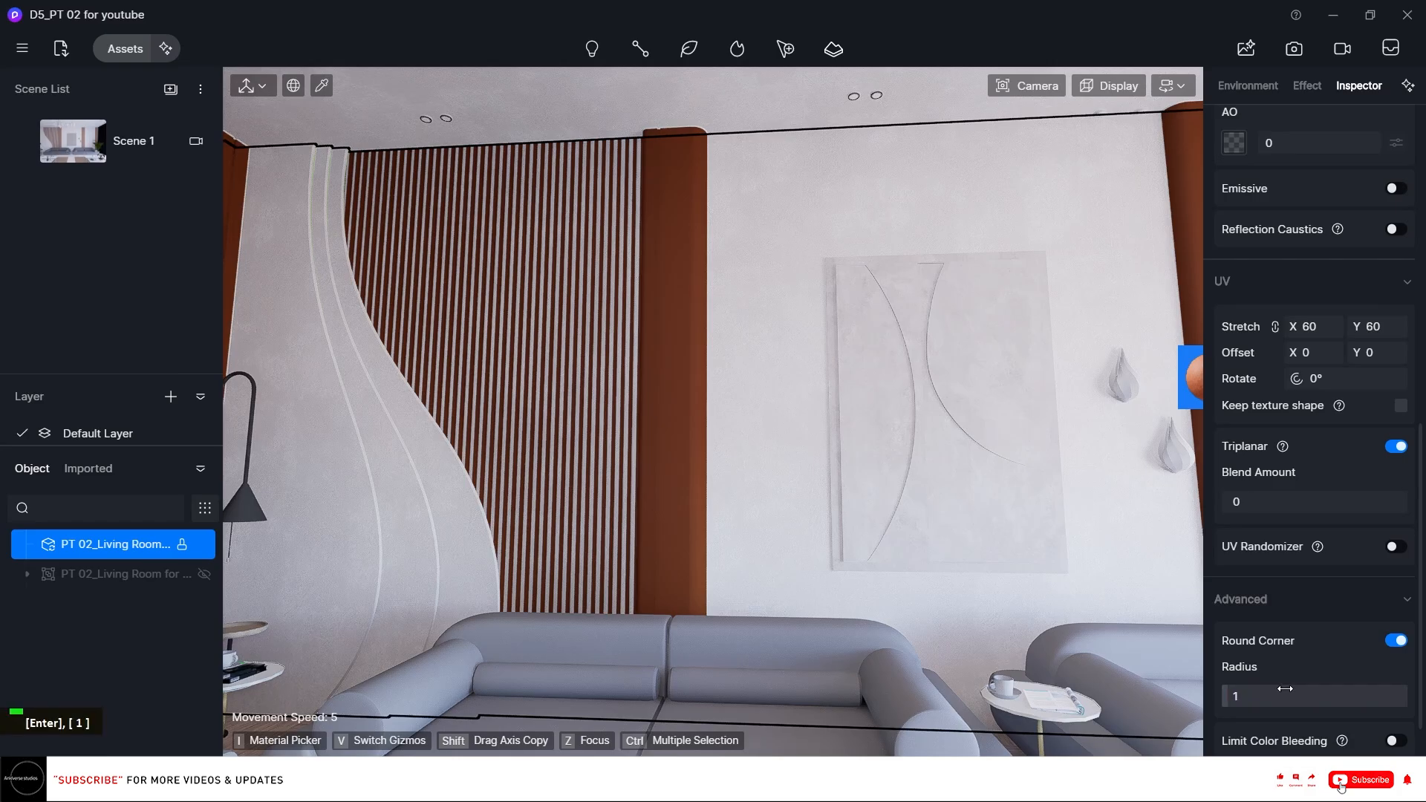
click(1284, 690)
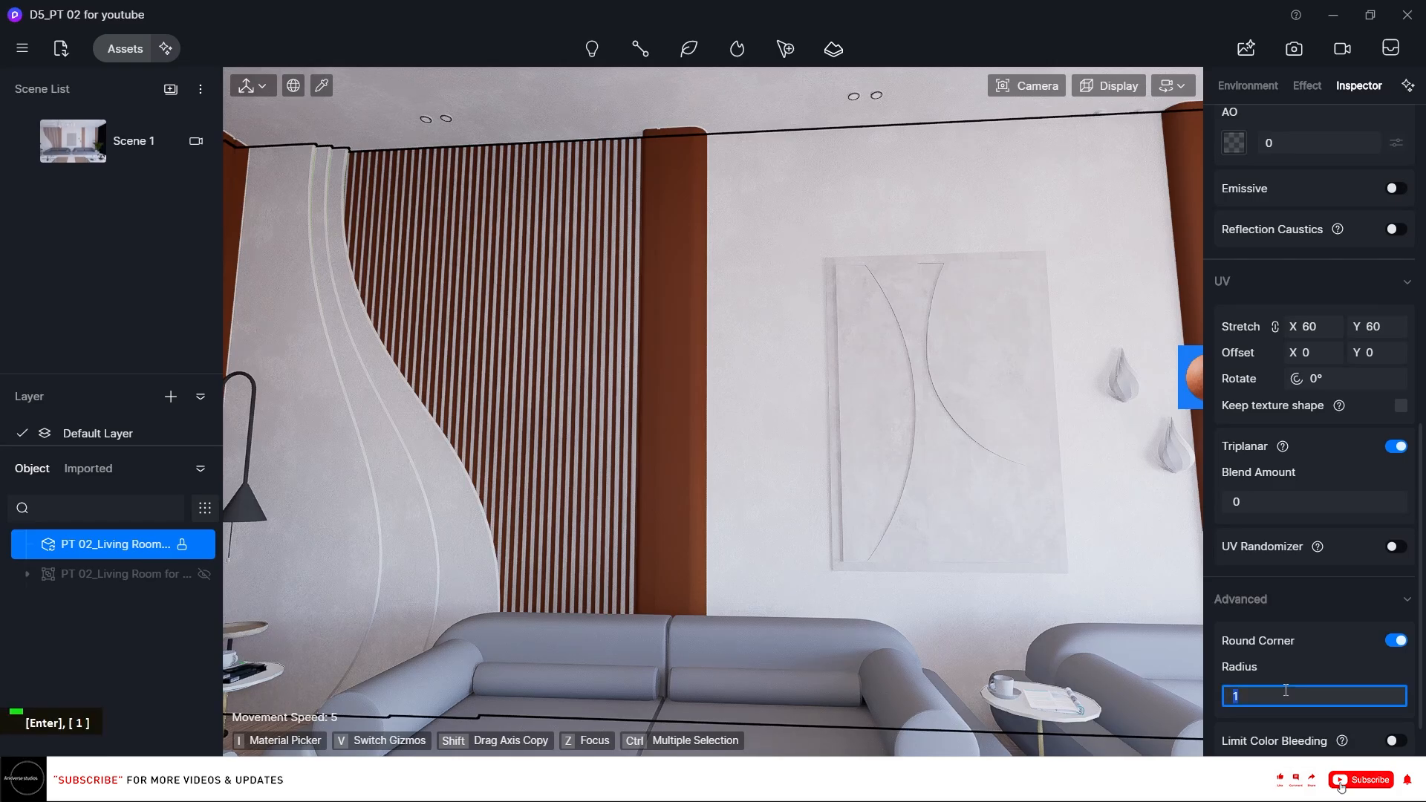
text(0.)
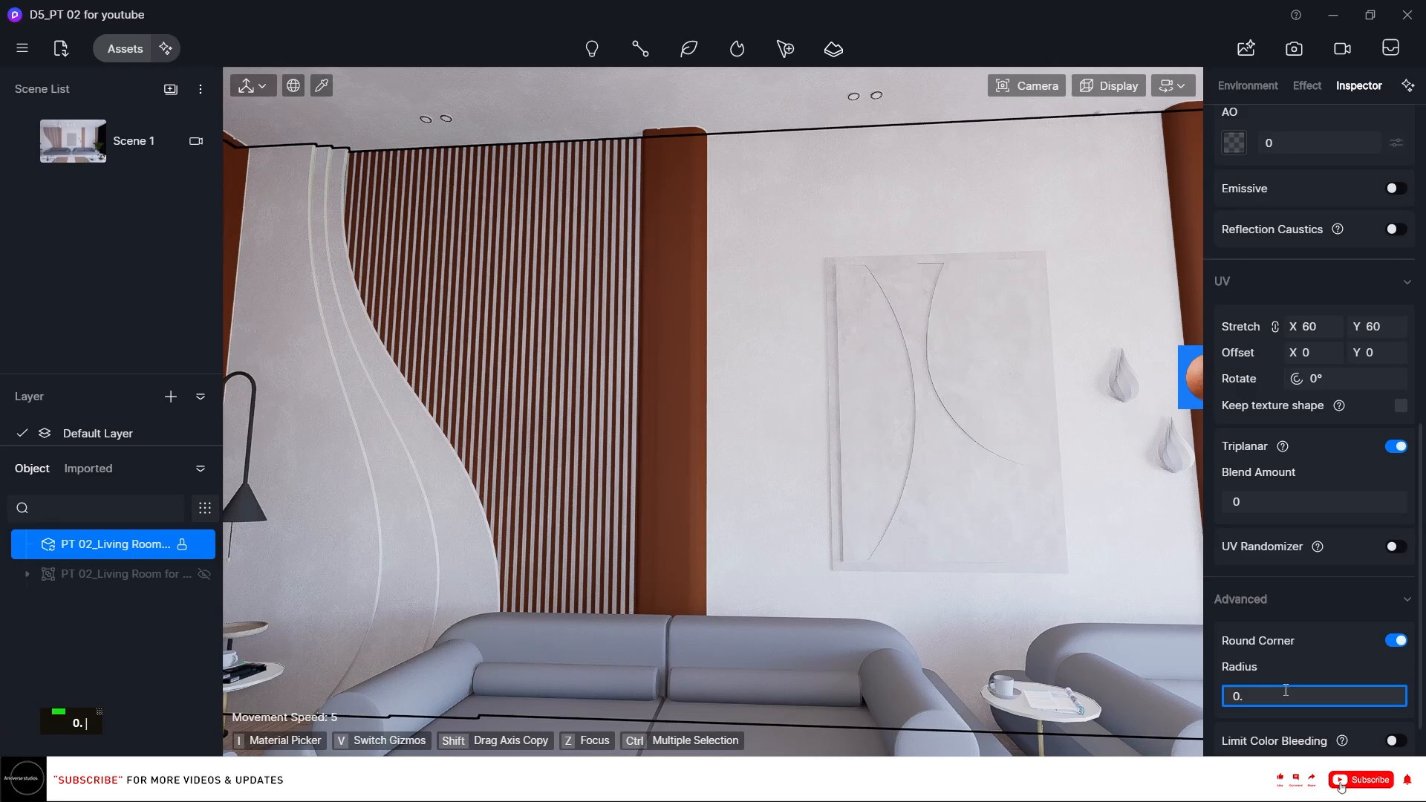
key(BackSpace)
key(BackSpace)
text(1)
key(Return)
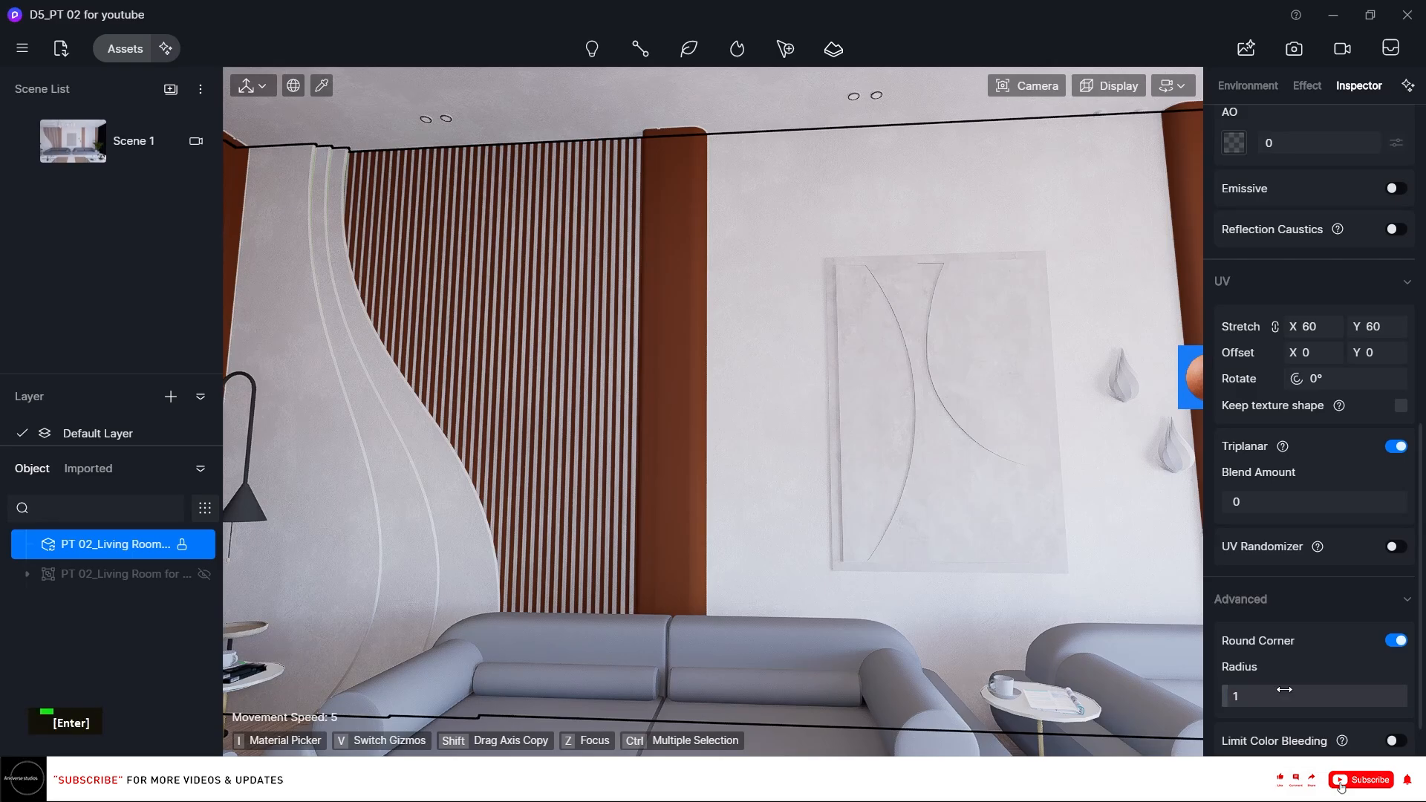
click(1286, 690)
text(0.6)
key(Return)
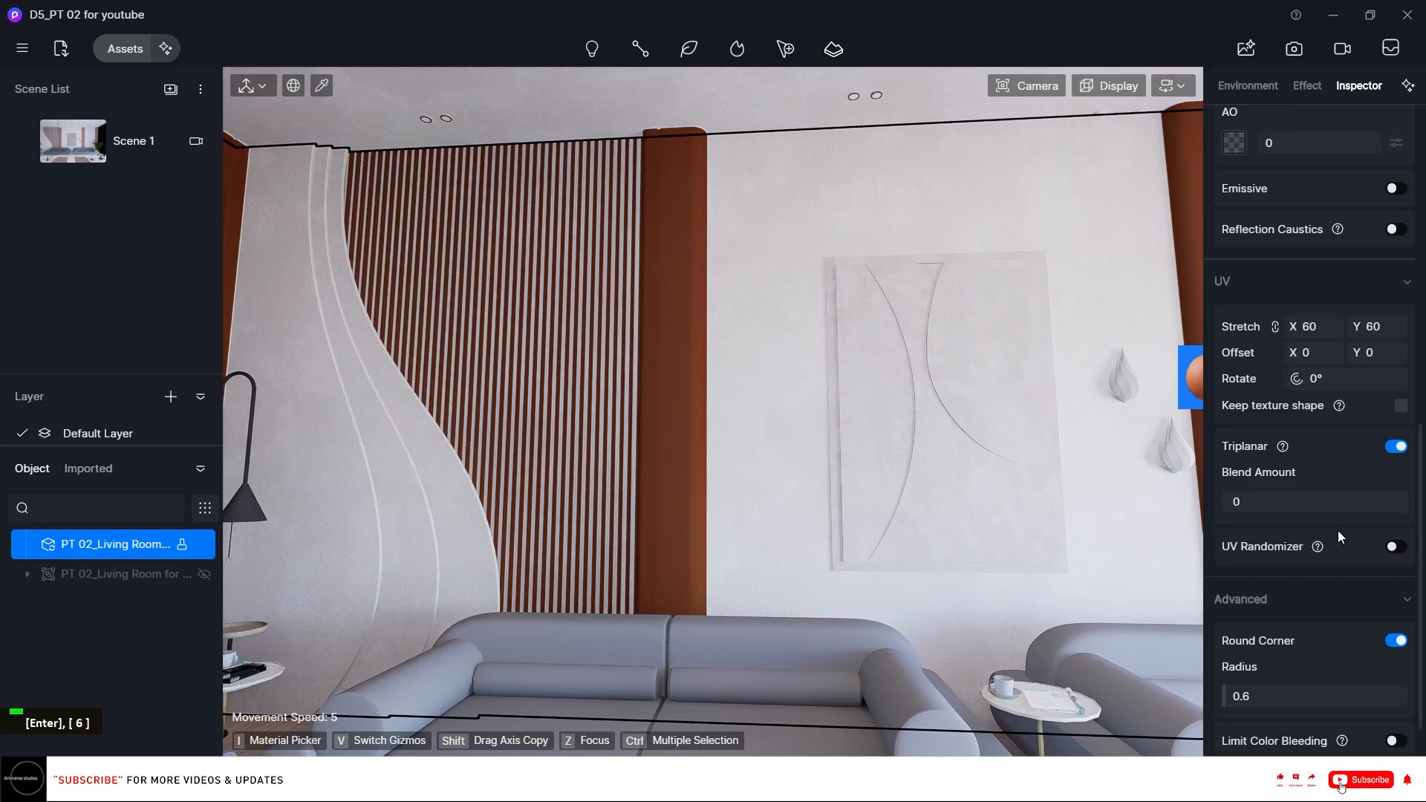
Set the pottery material's UV stretch to 2.
click(1314, 326)
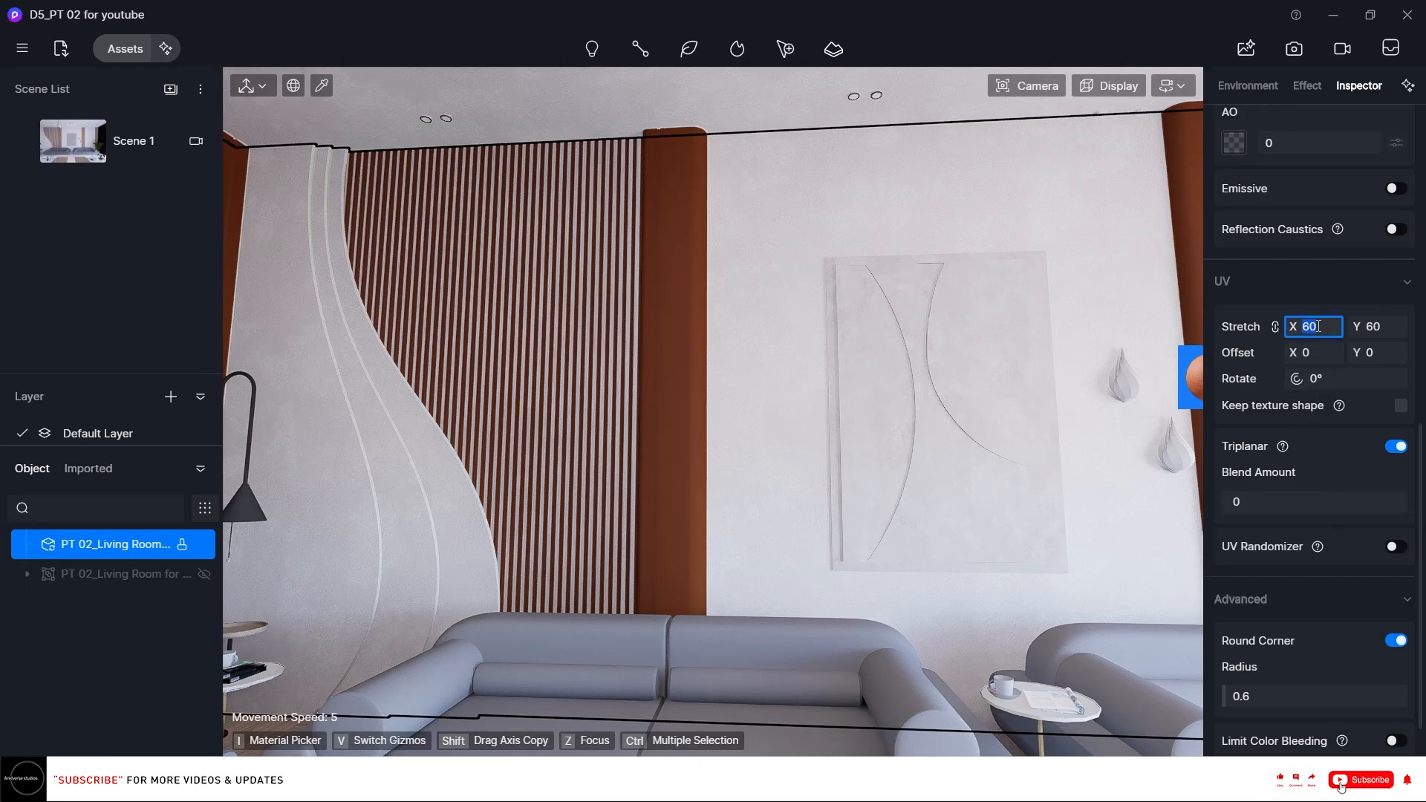
text(2)
key(Return)
Set the pottery material's base color to HSV 25, 9, 100.
scroll(703, 452, up, 5)
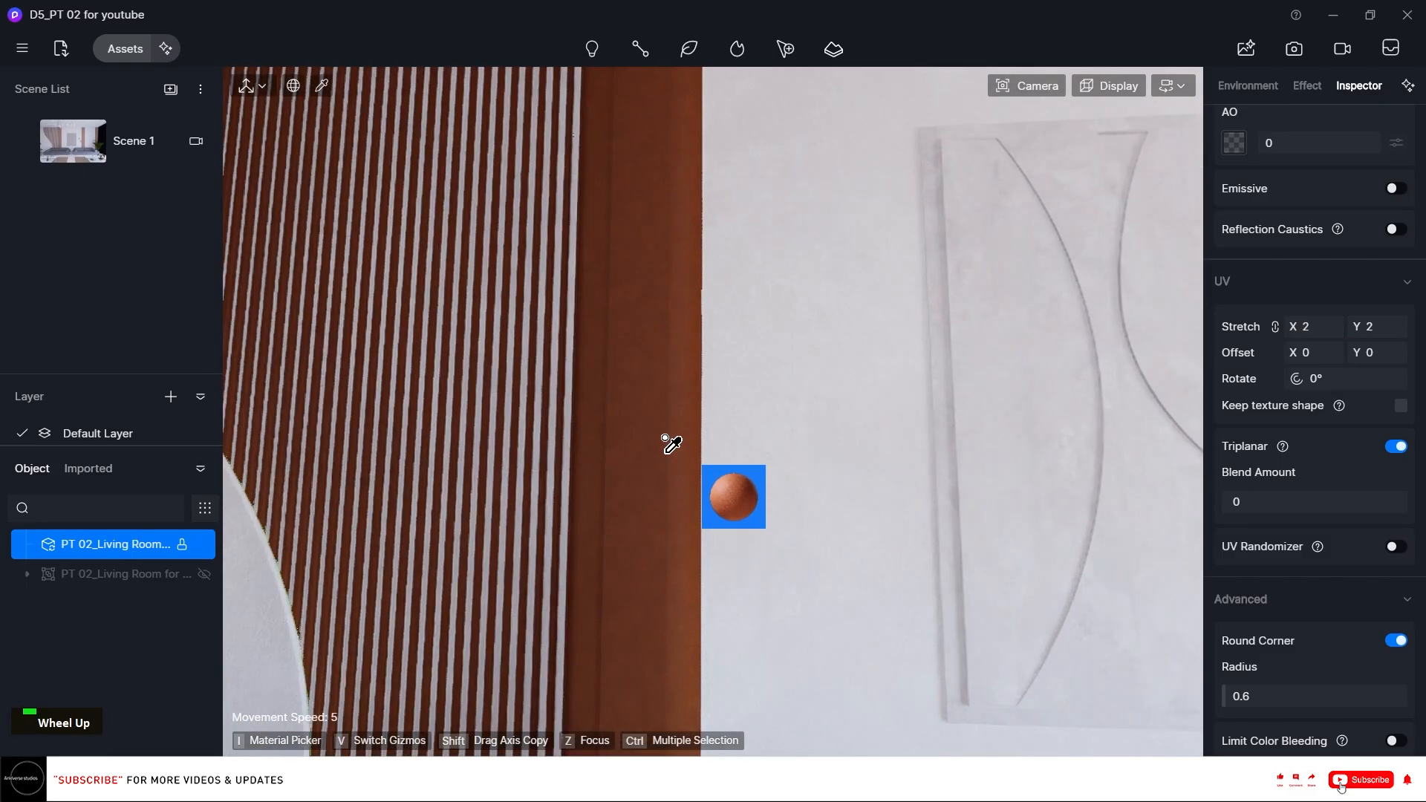
scroll(1381, 386, up, 7)
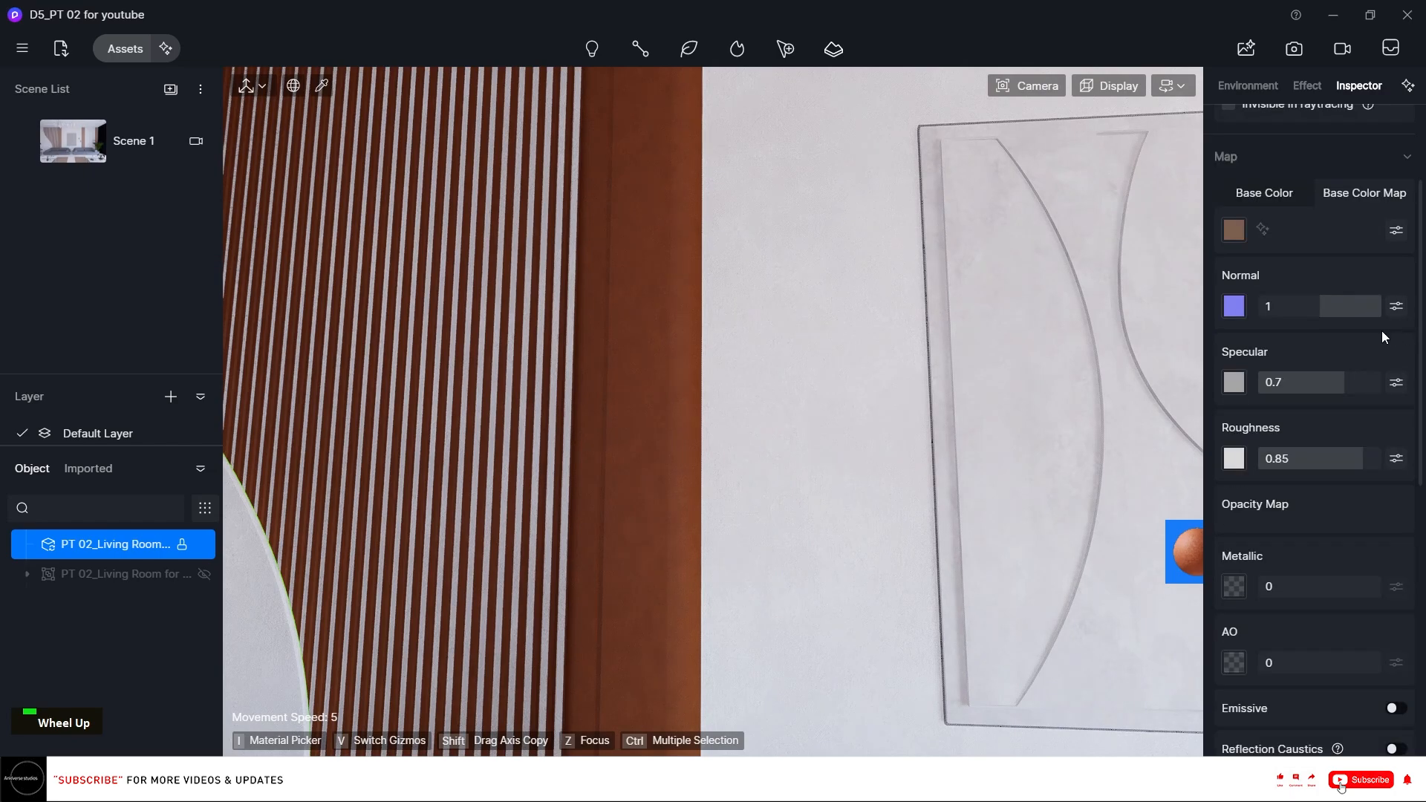
click(1272, 195)
click(1234, 231)
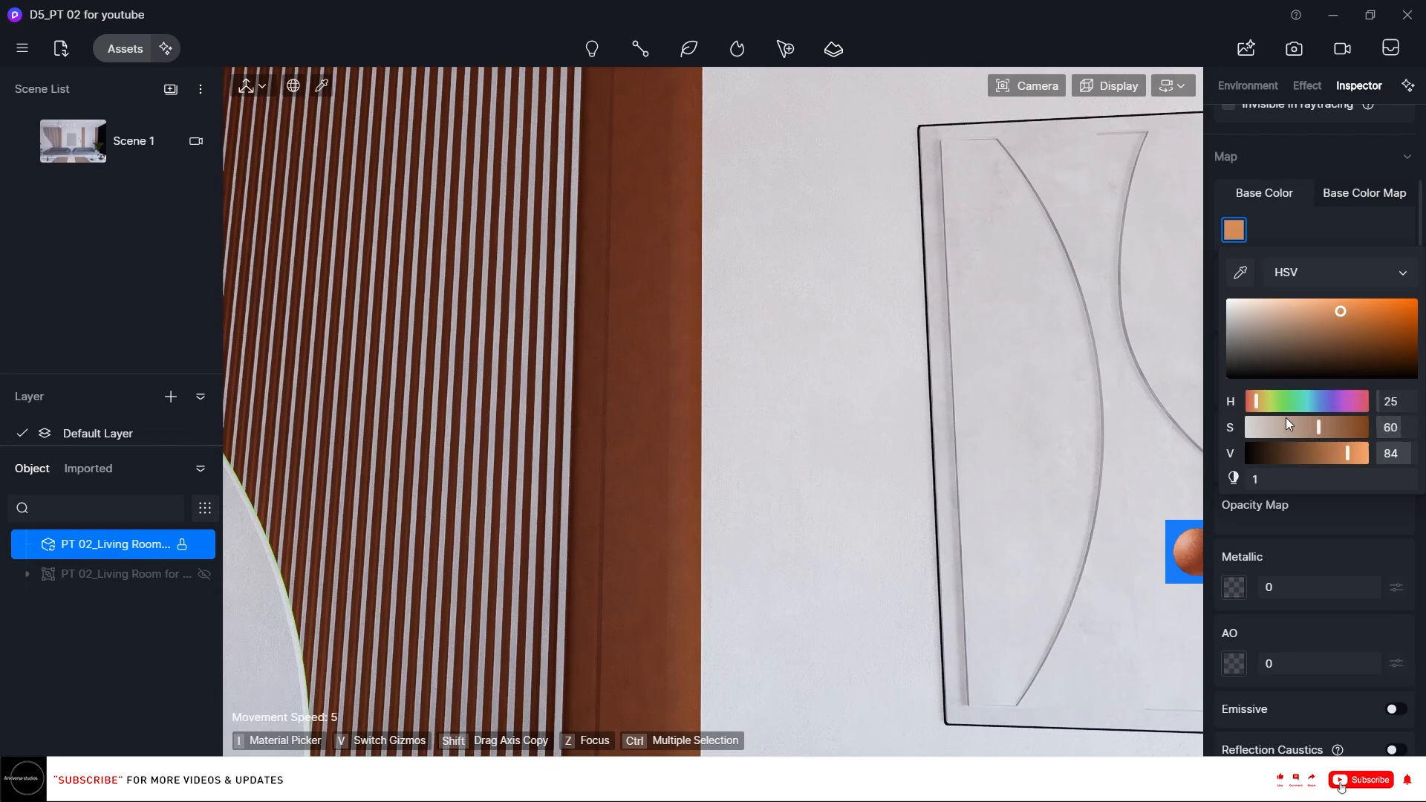
drag(1286, 426, 1258, 426)
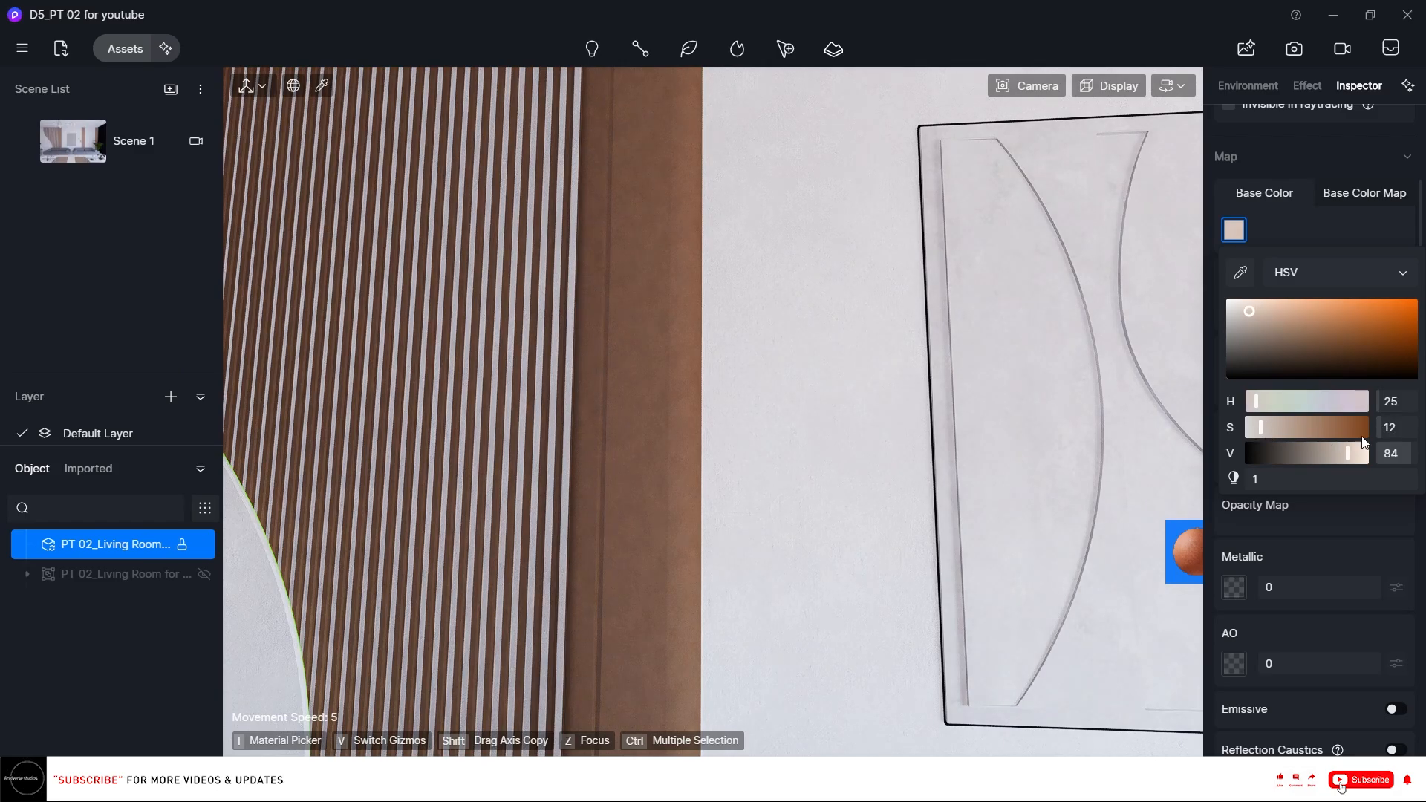
click(1390, 428)
text(9)
key(Return)
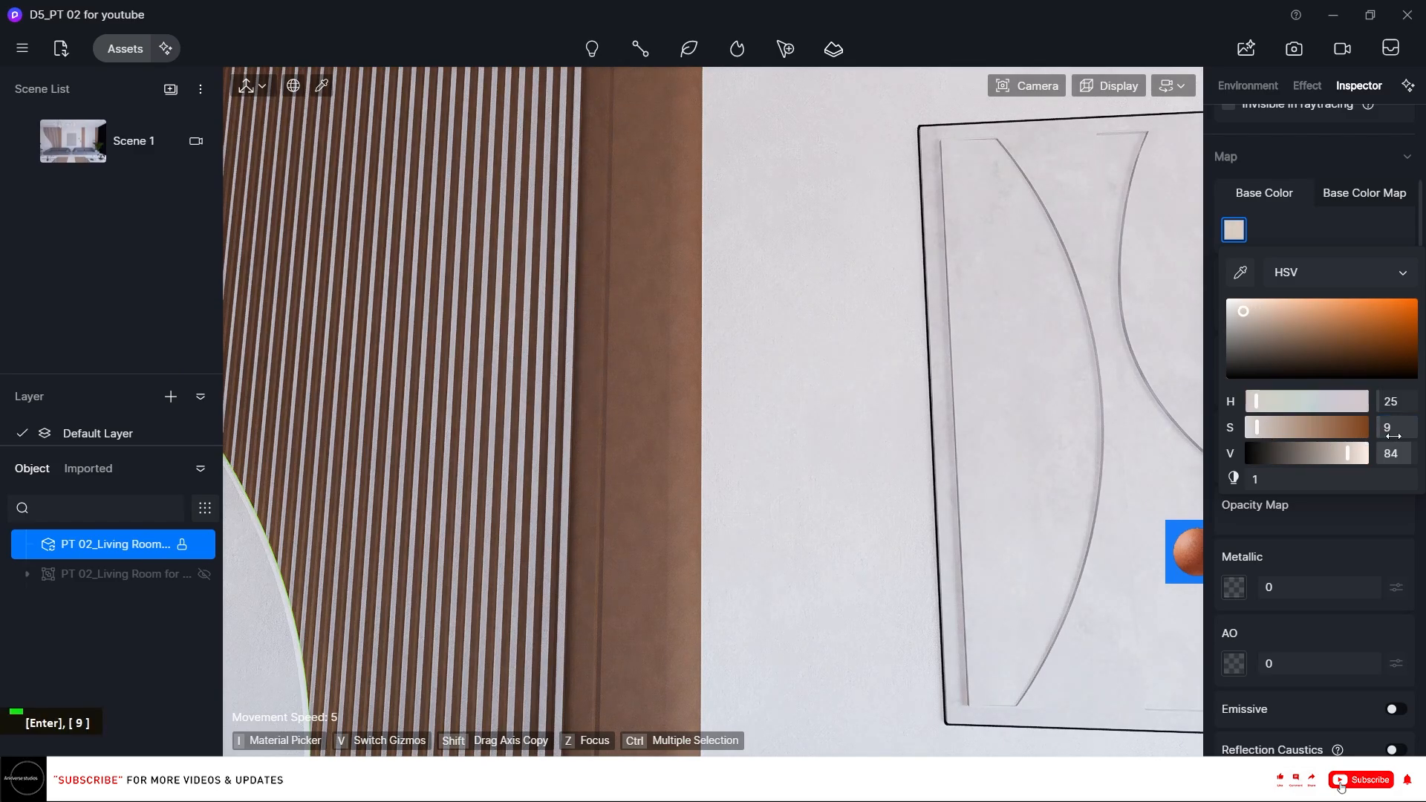
click(1391, 453)
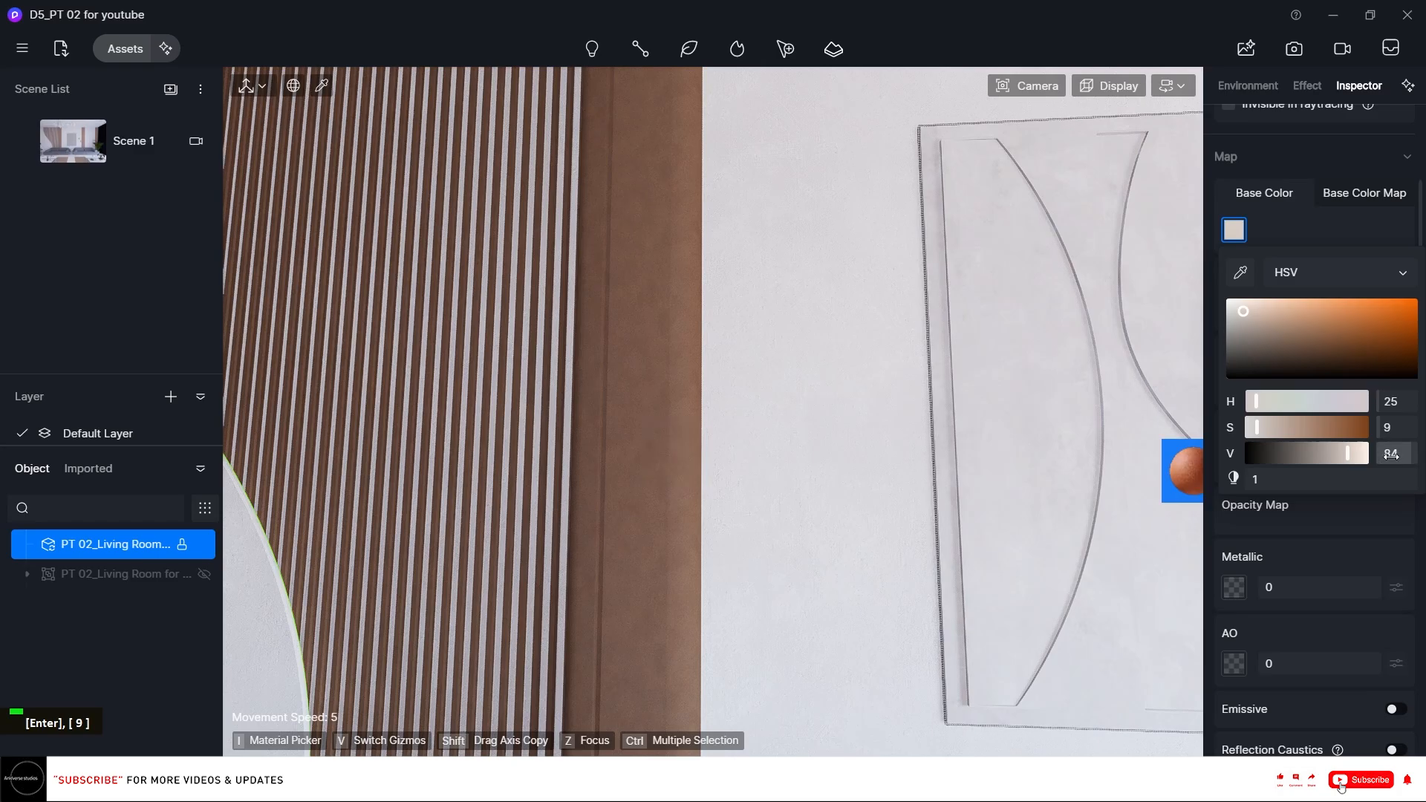
click(1401, 455)
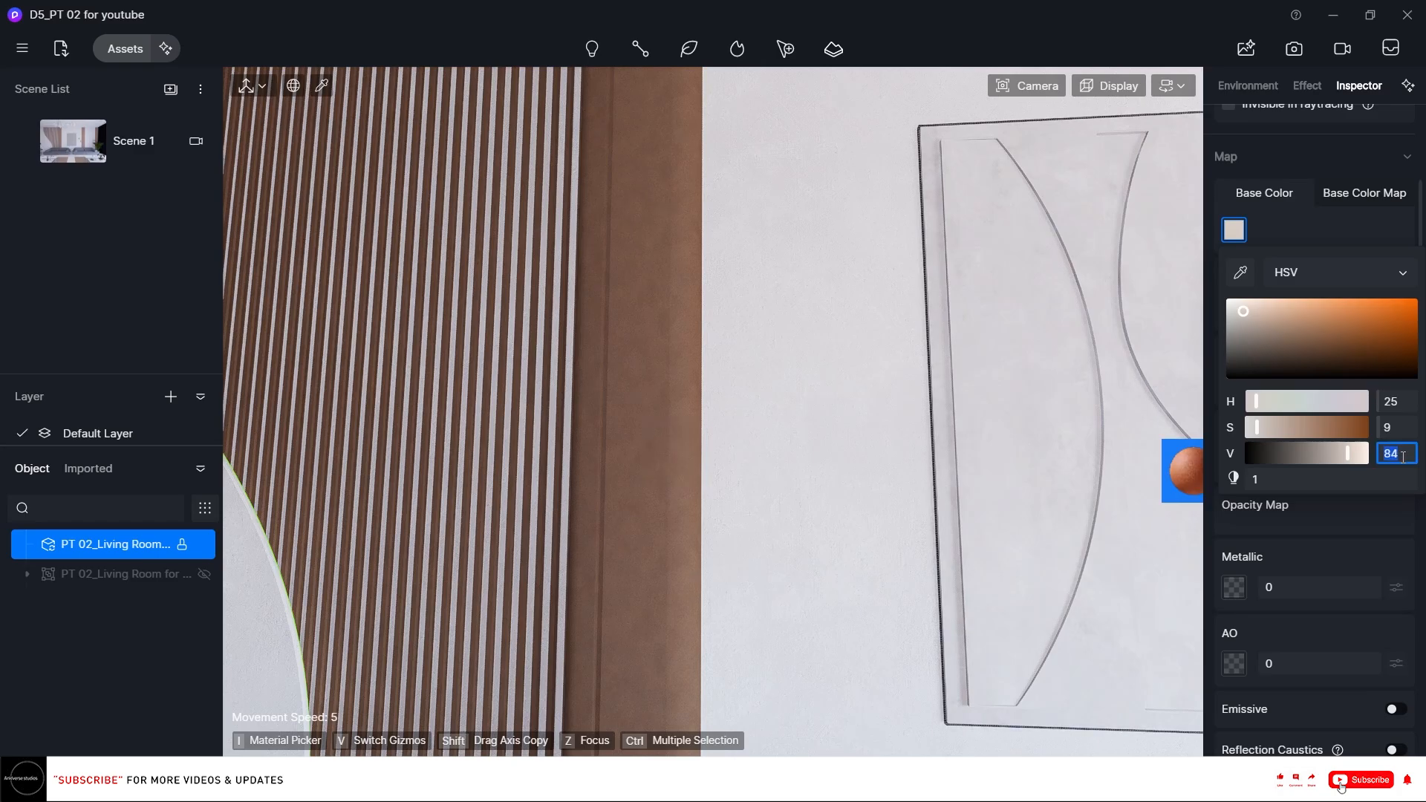
text(100)
key(Return)
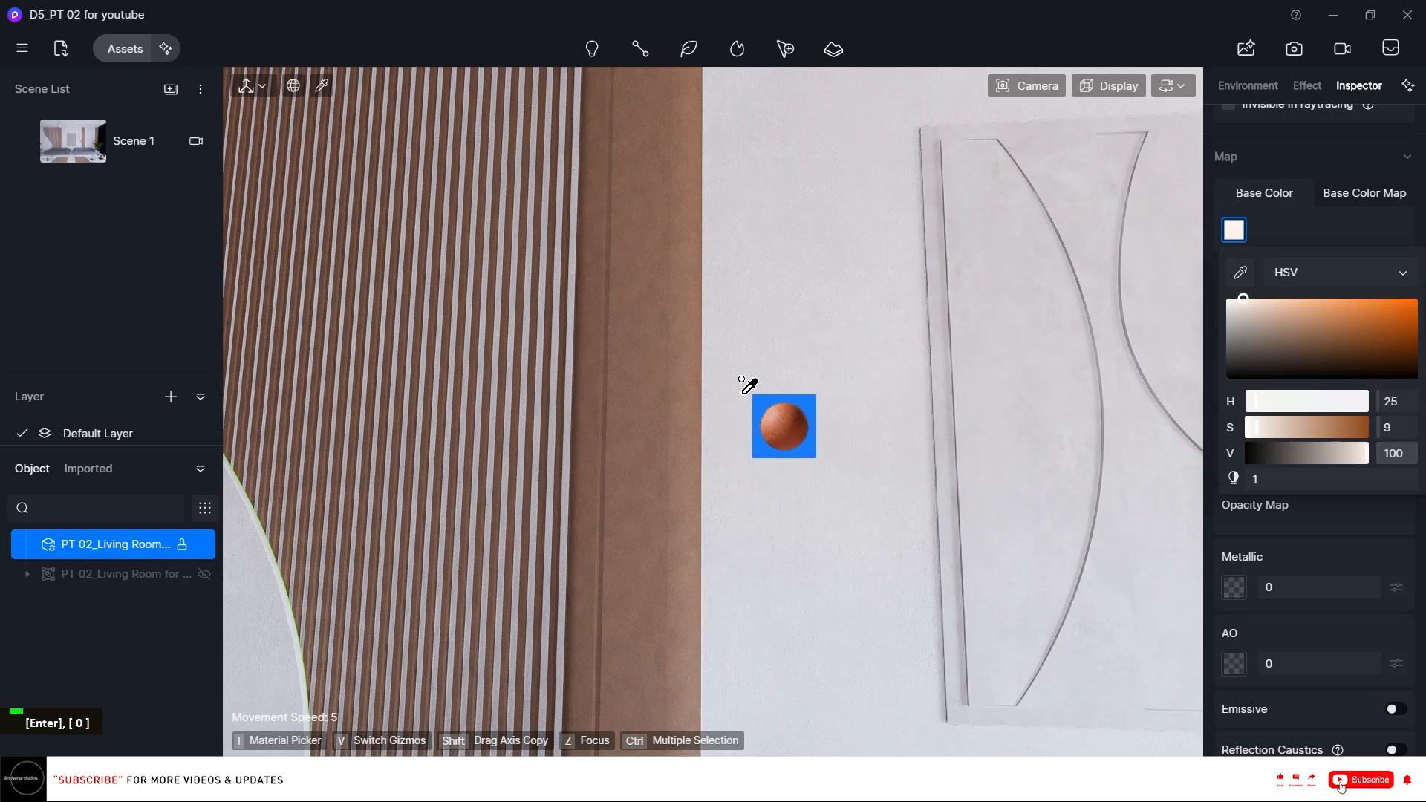
Adjust the base color map's brightness to 15.
click(1374, 194)
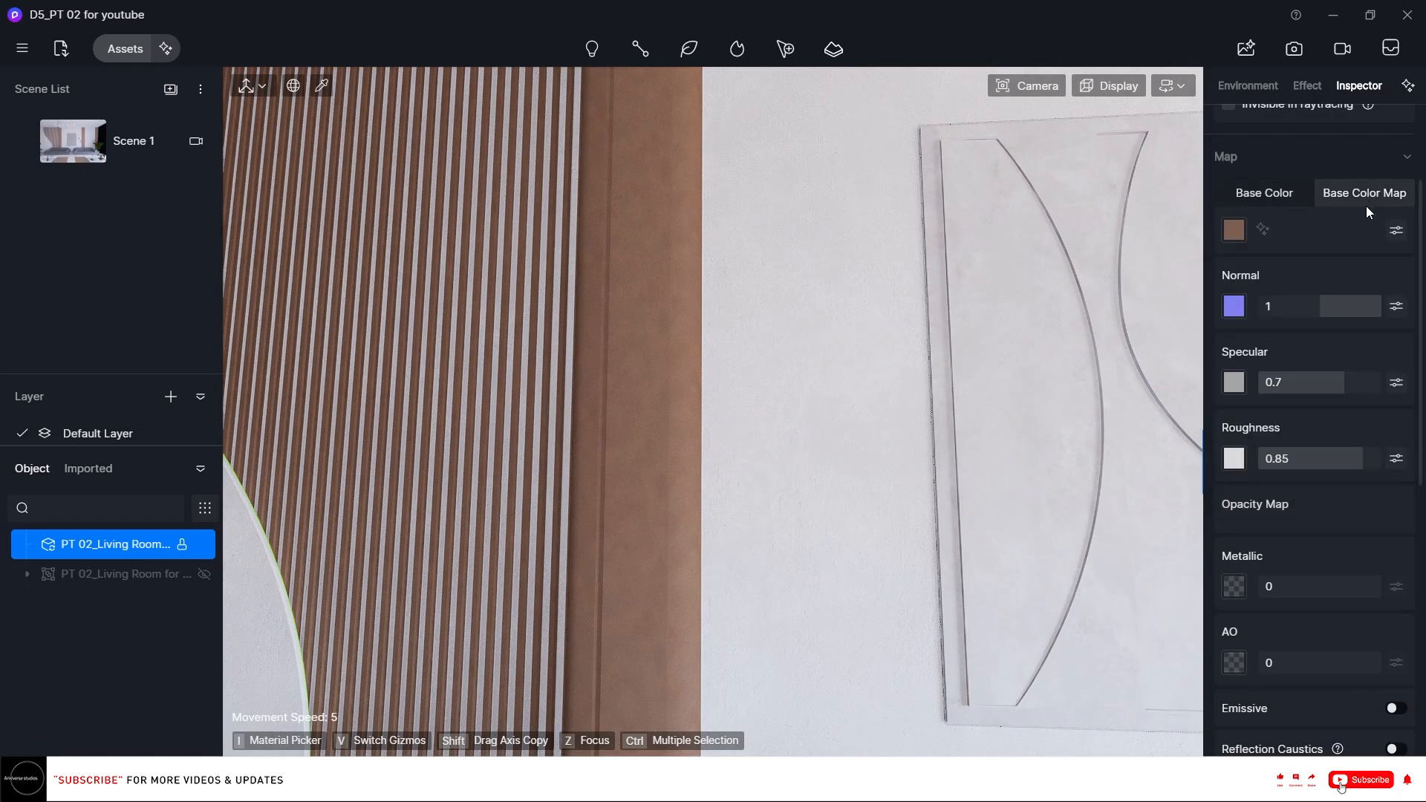
click(1396, 230)
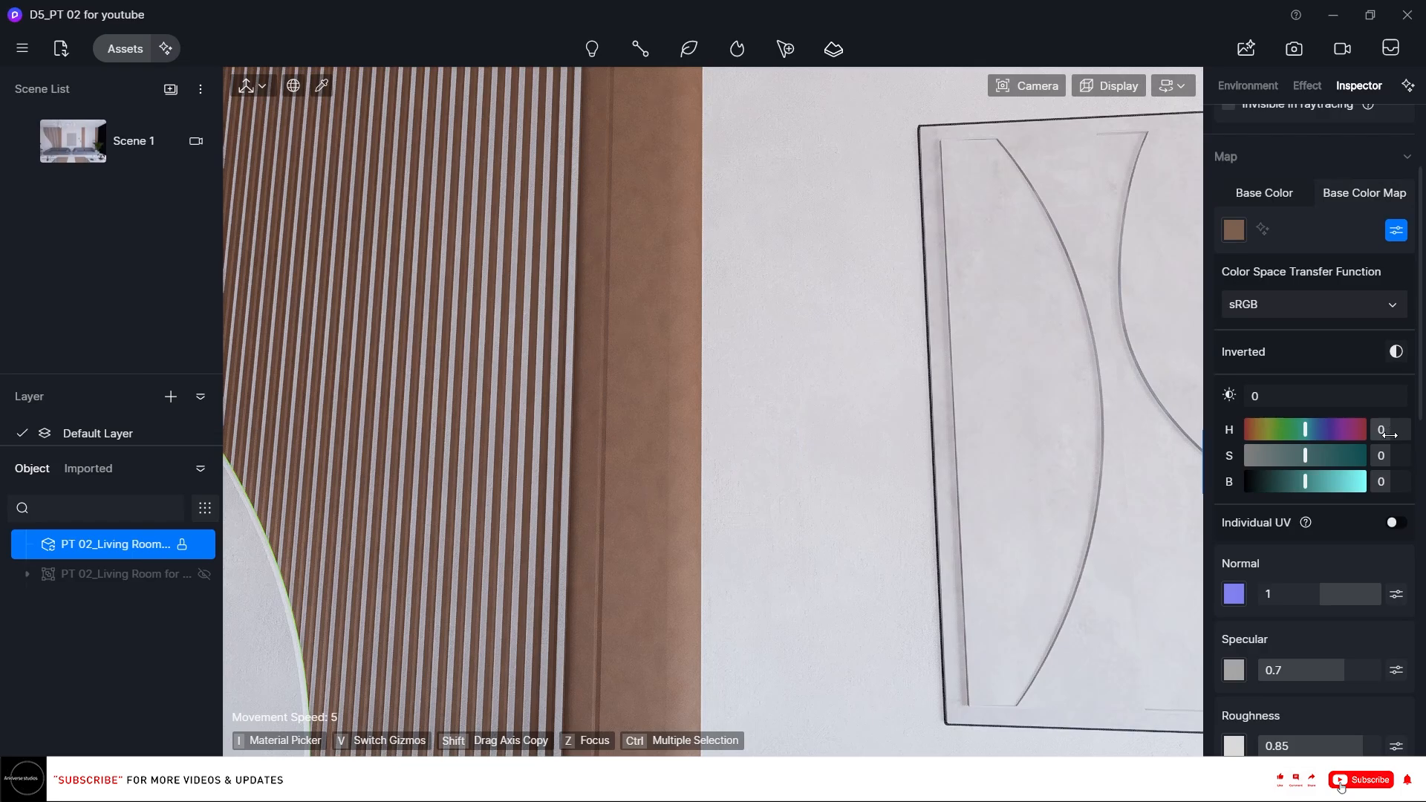
text(15)
key(Return)
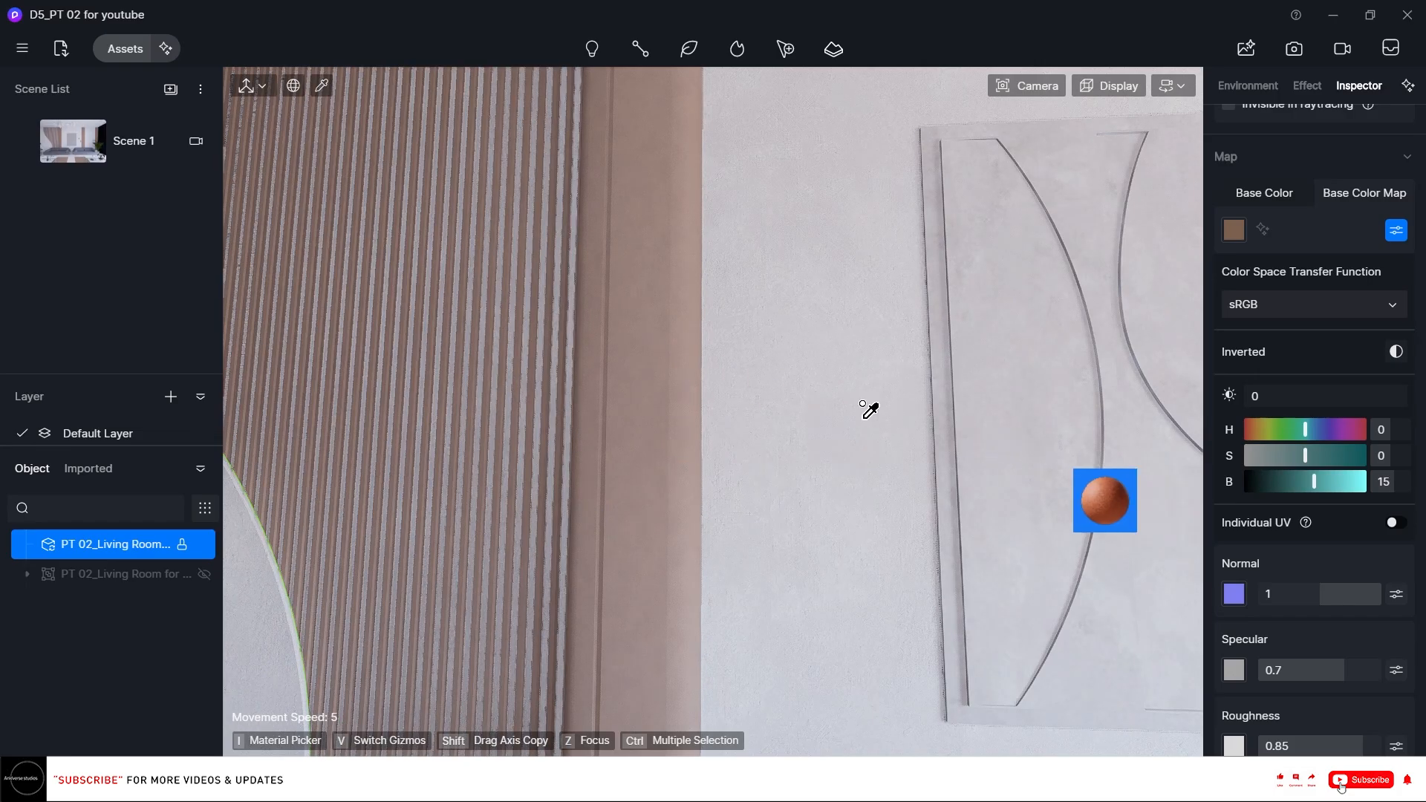
scroll(713, 394, down, 3)
scroll(728, 434, down, 5)
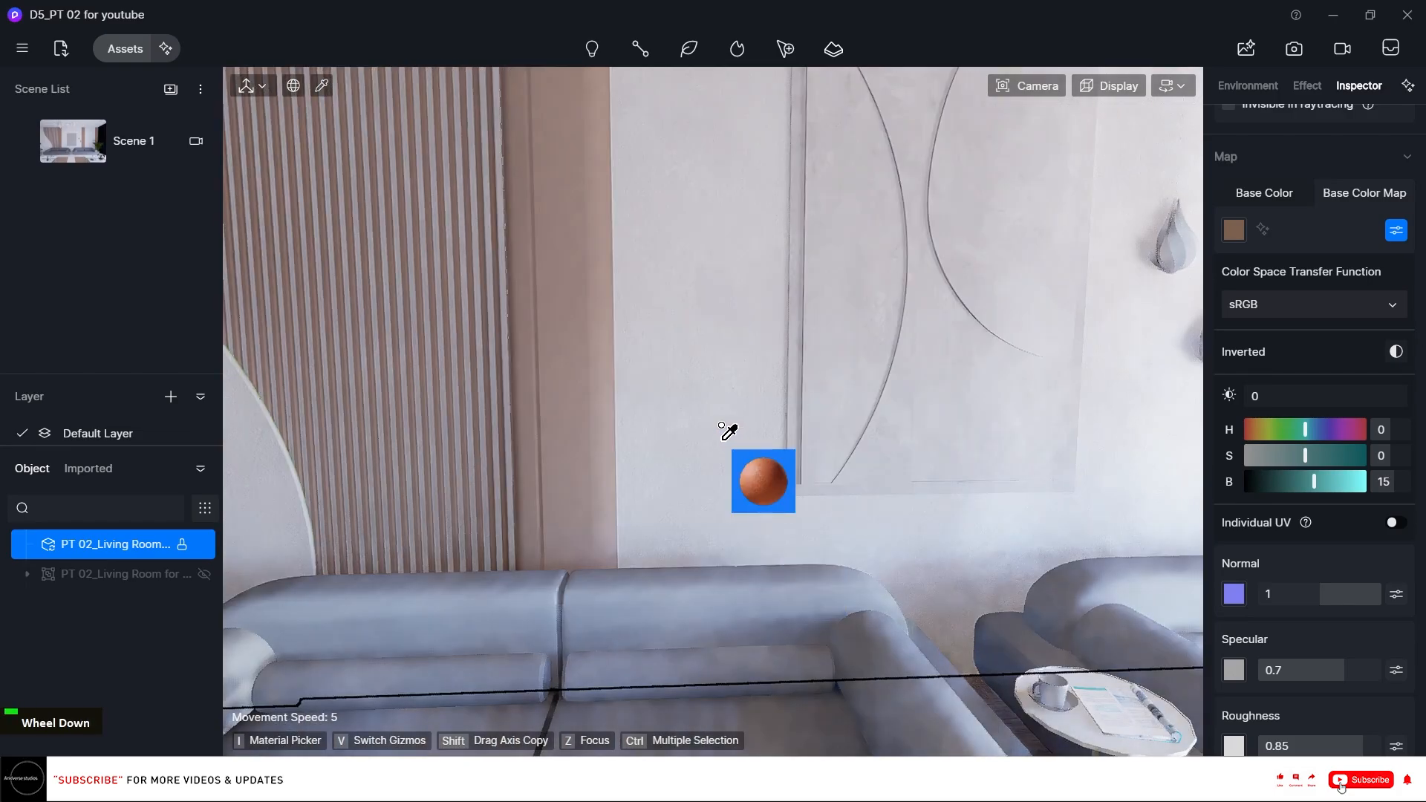
scroll(724, 424, down, 6)
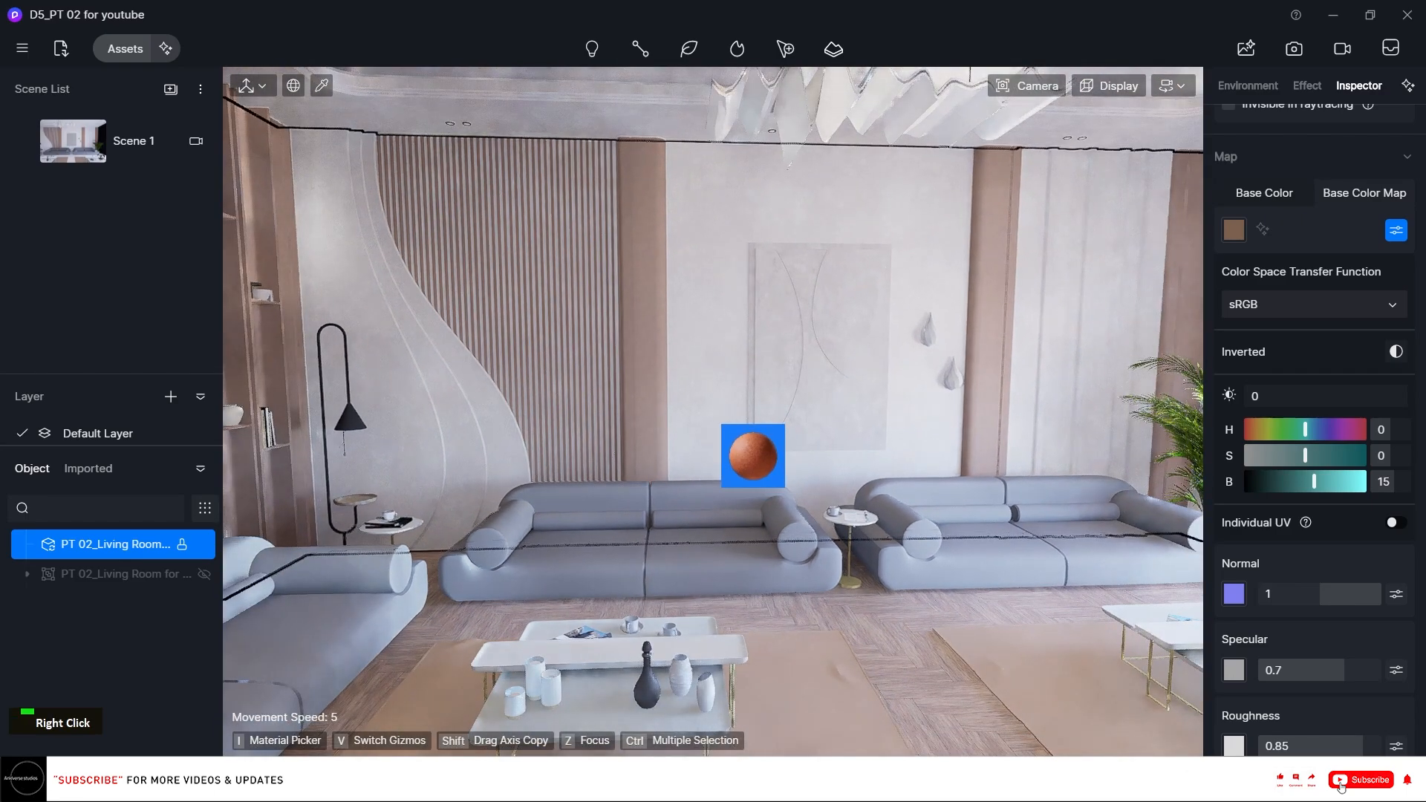
Apply the Normal Glass material from the Glass category of the asset library to the window glass.
right_drag(753, 445, 714, 403)
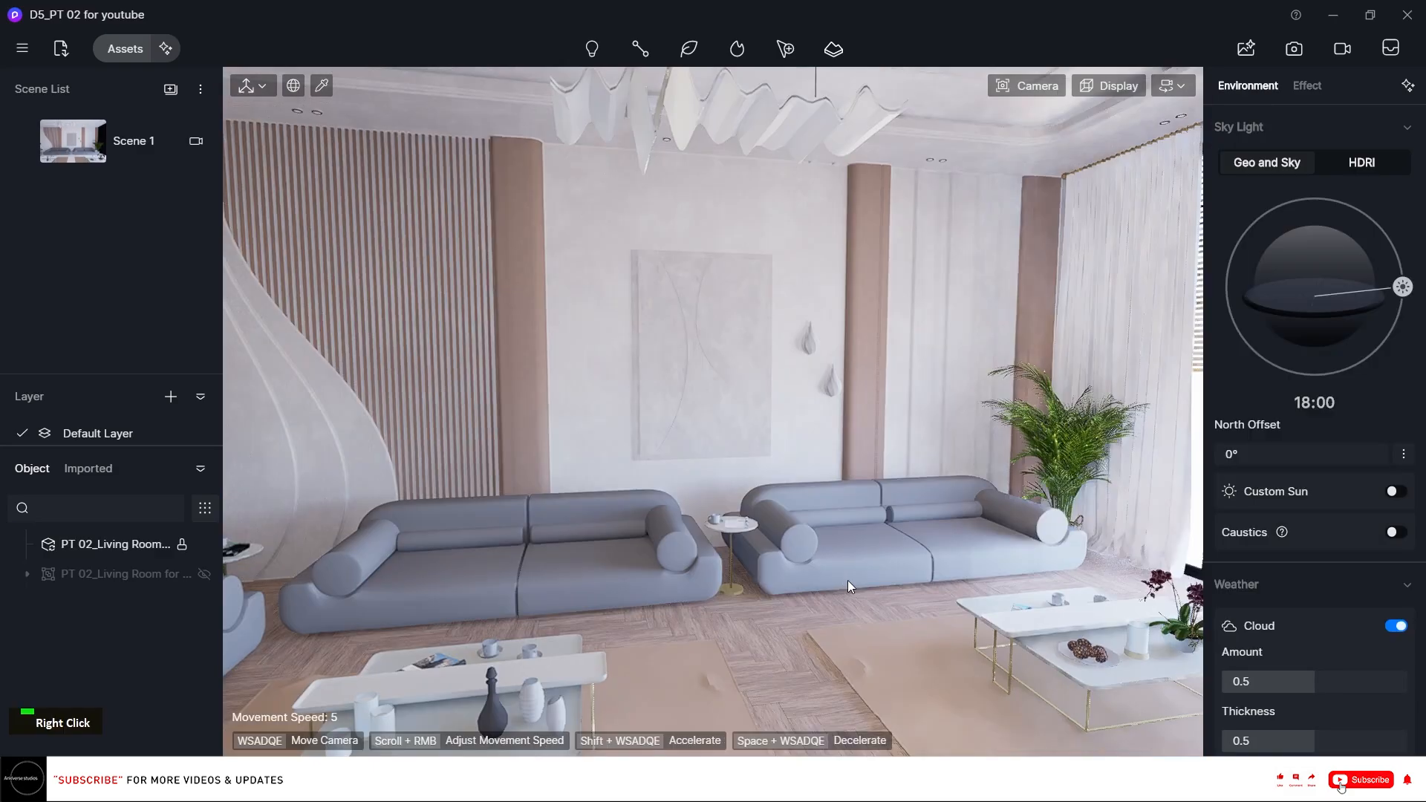
scroll(821, 579, up, 3)
scroll(820, 579, up, 5)
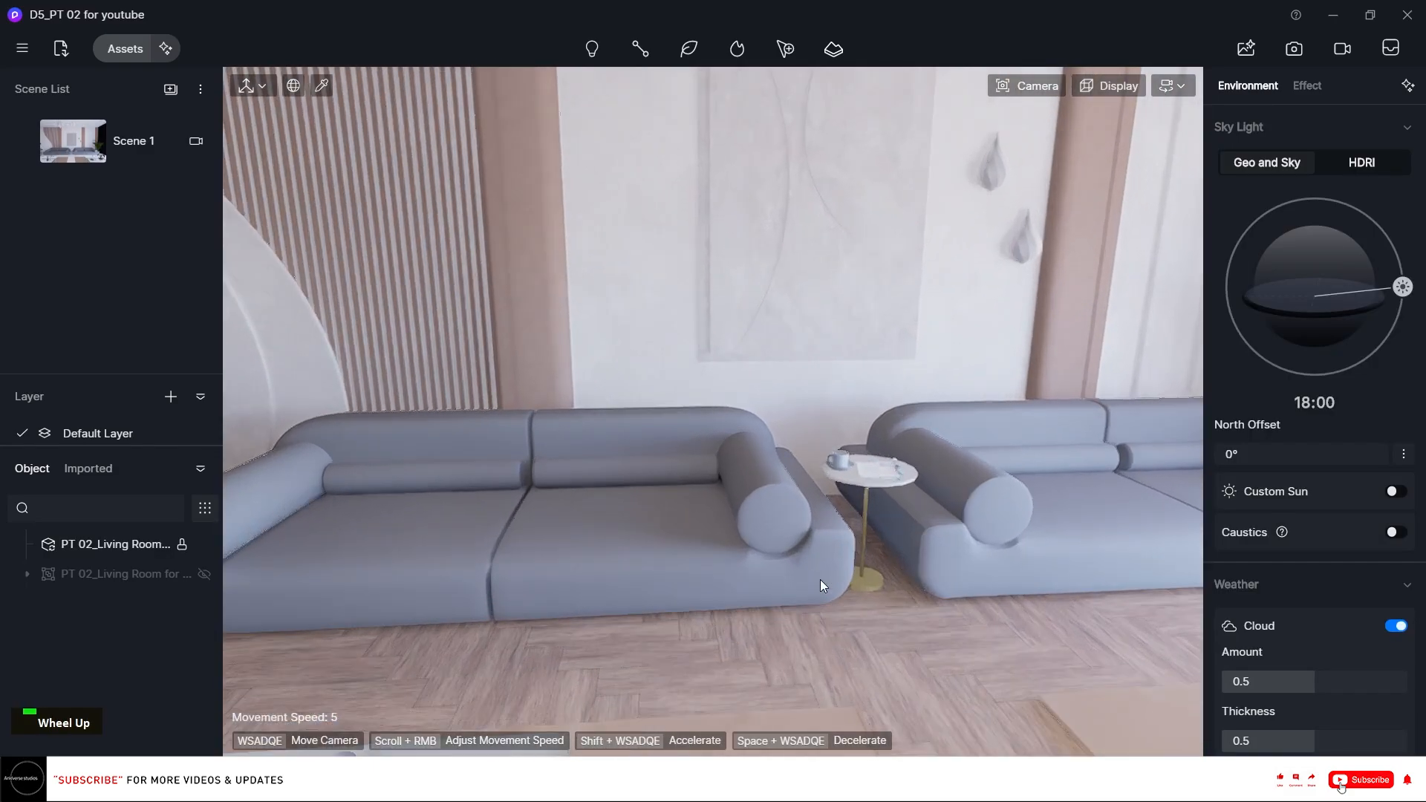
right_drag(820, 579, 725, 567)
scroll(768, 546, up, 1)
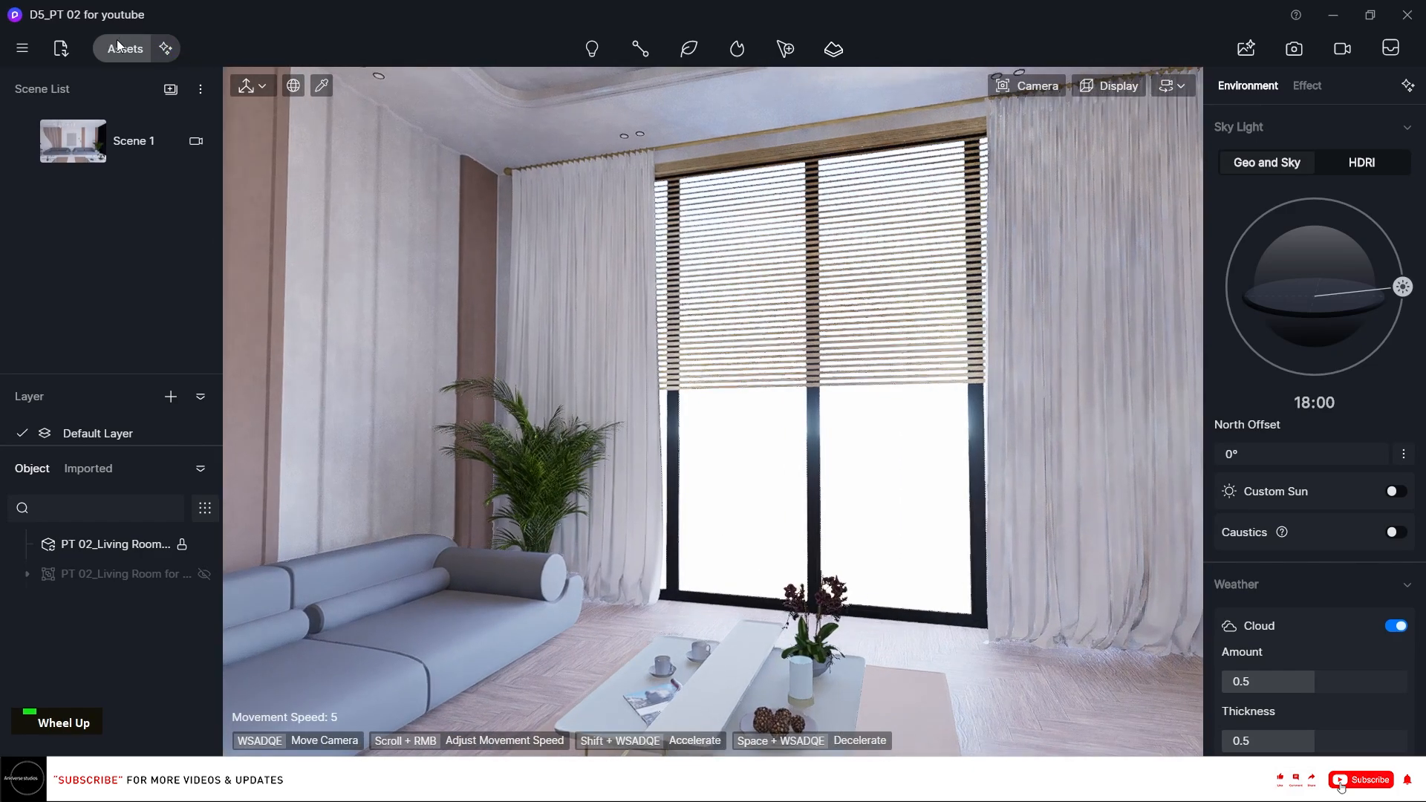
click(119, 47)
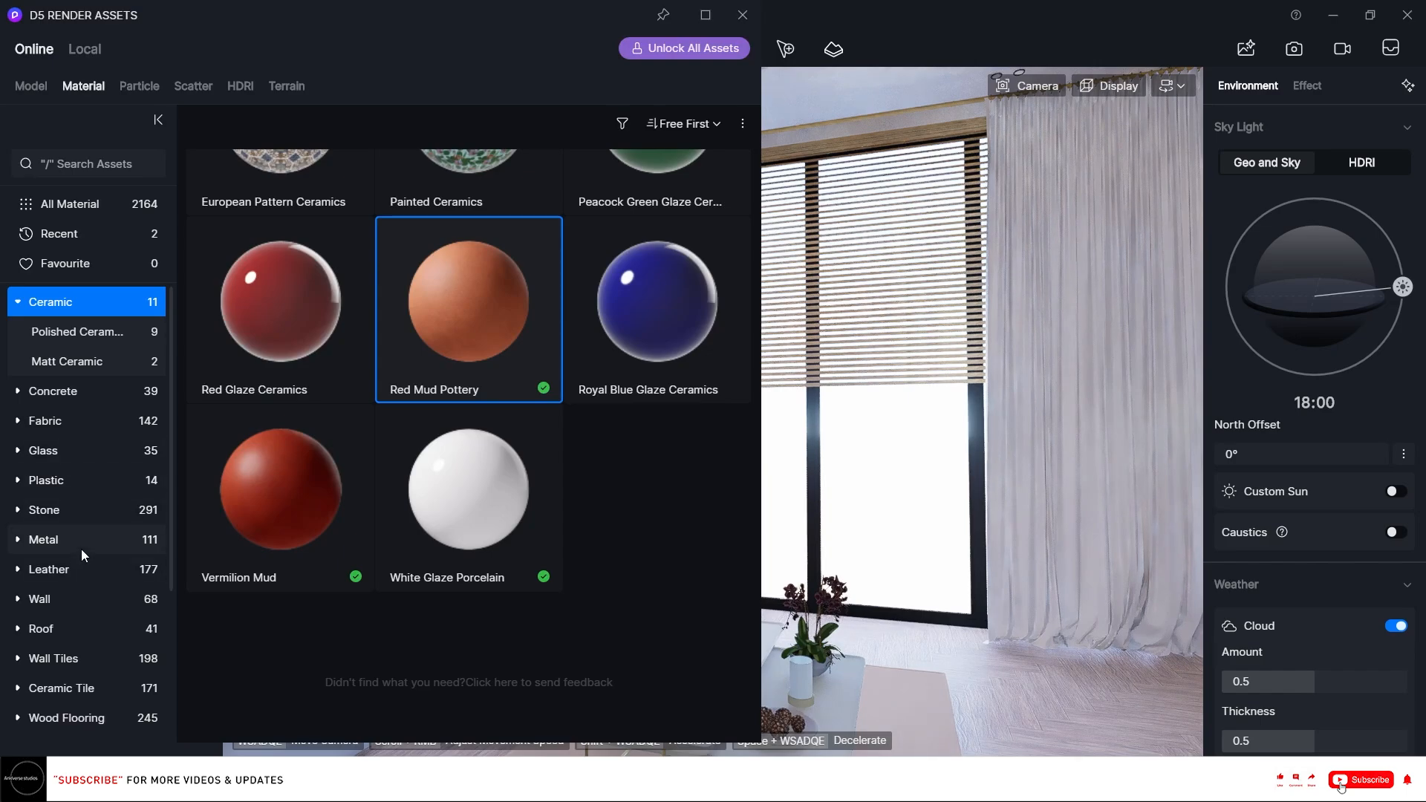
scroll(74, 569, down, 3)
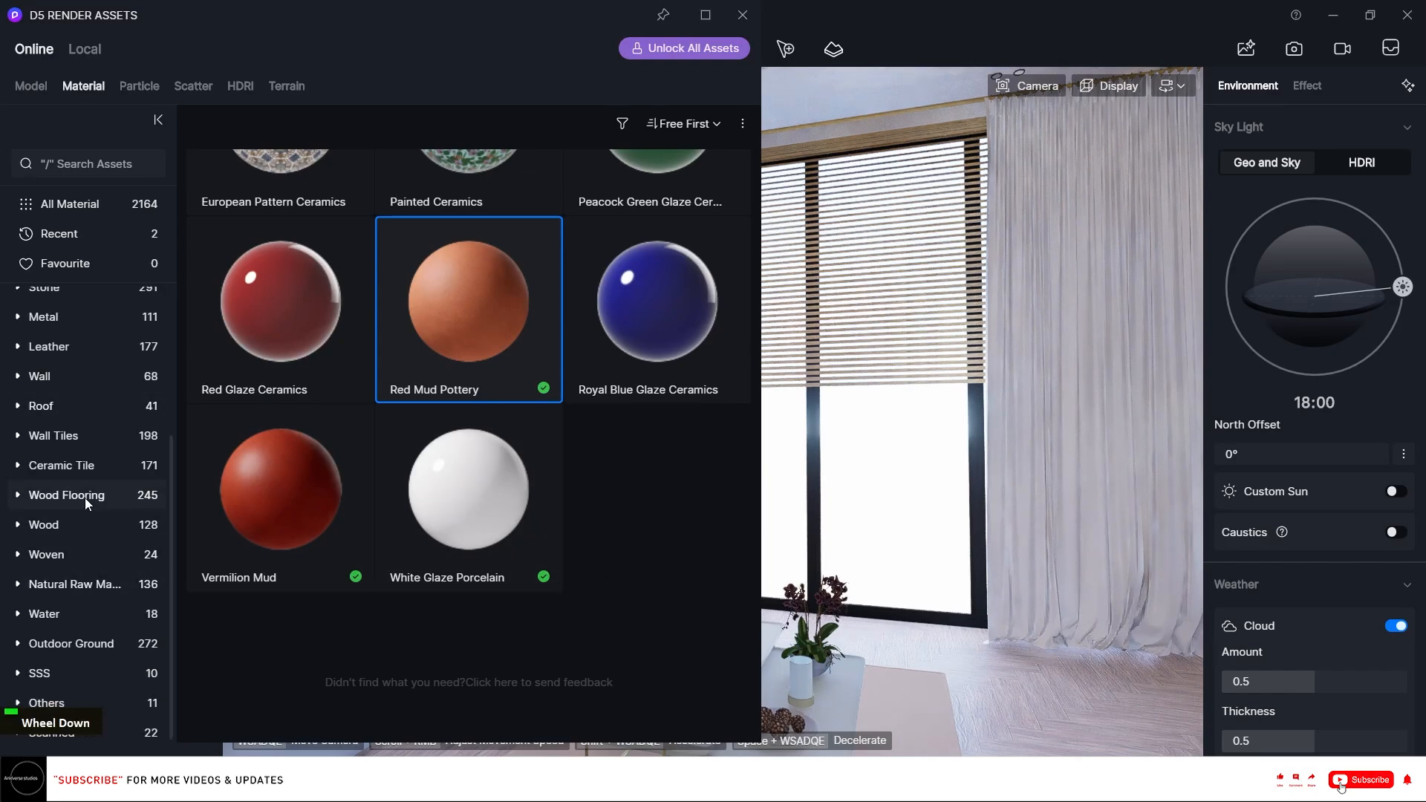
scroll(100, 415, down, 1)
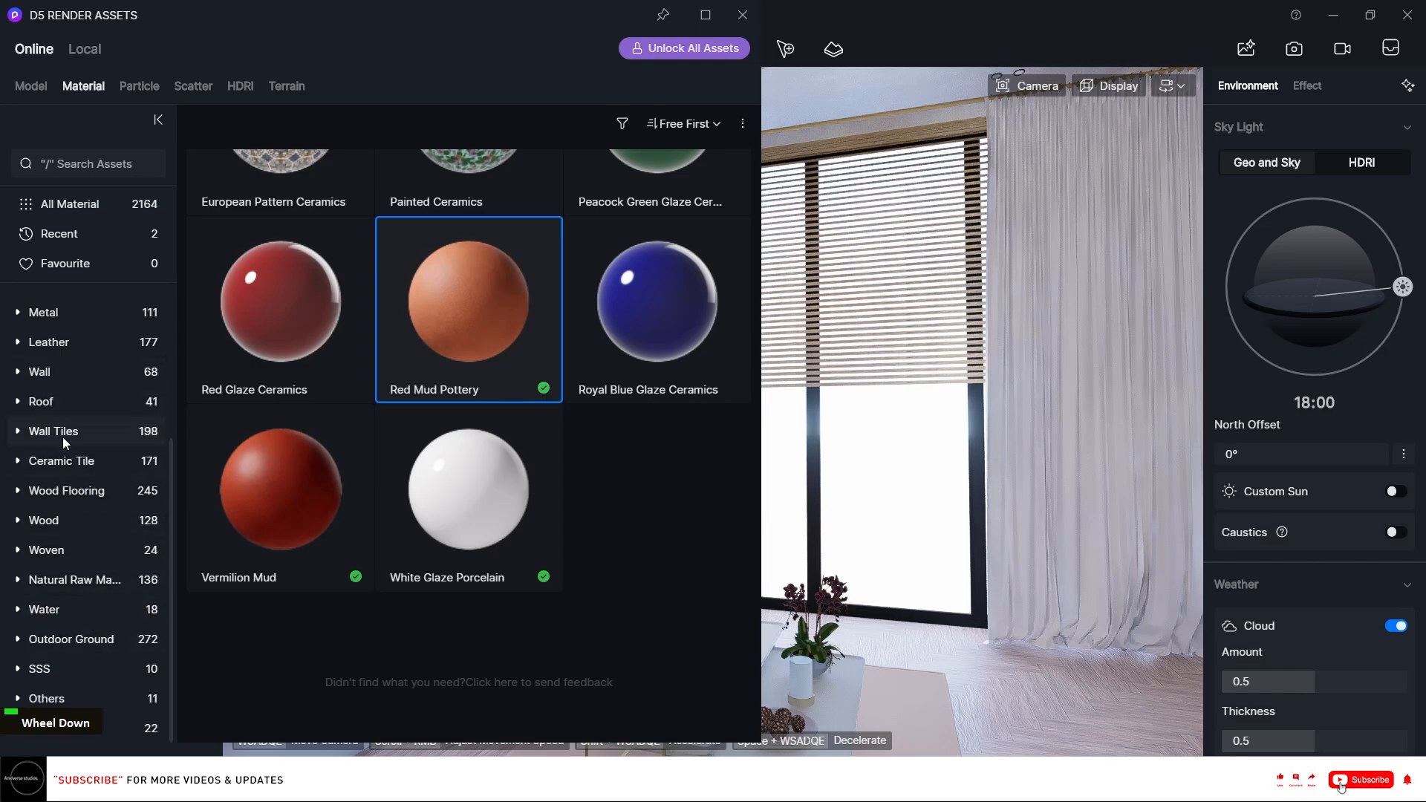
scroll(59, 423, up, 3)
click(38, 447)
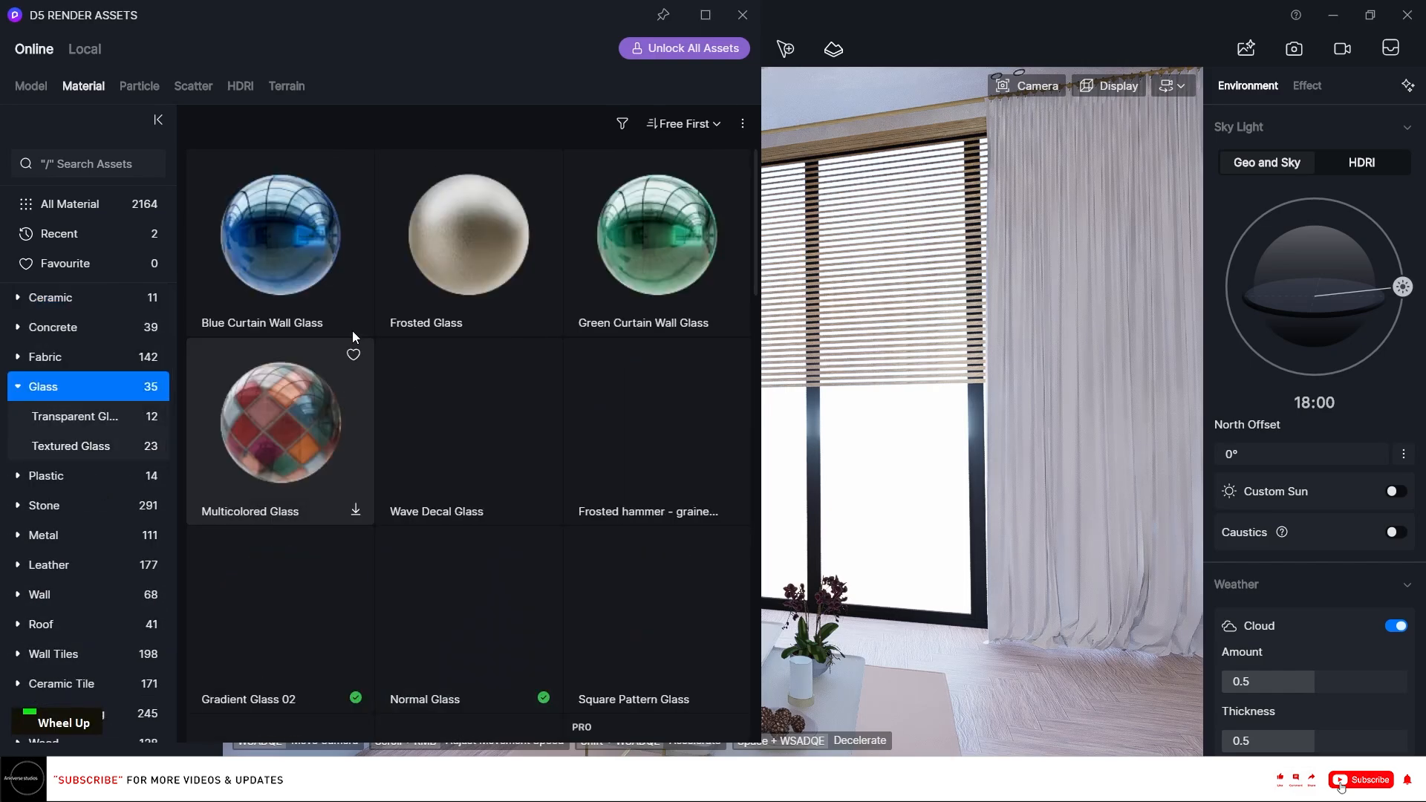
scroll(357, 349, down, 1)
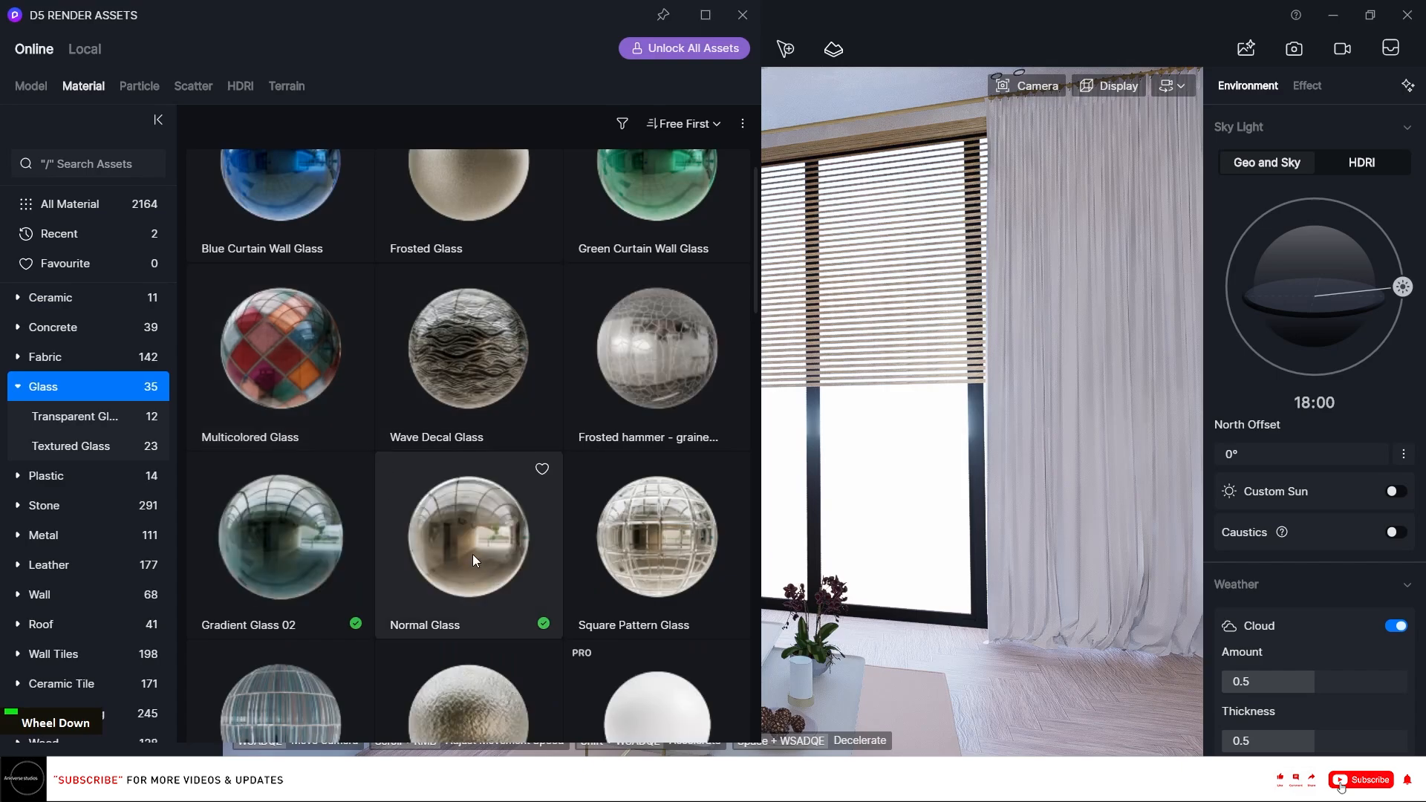
drag(473, 554, 863, 424)
Apply the Vermilion Mud ceramic material to the window frame and close the asset library.
click(49, 297)
scroll(533, 341, down, 3)
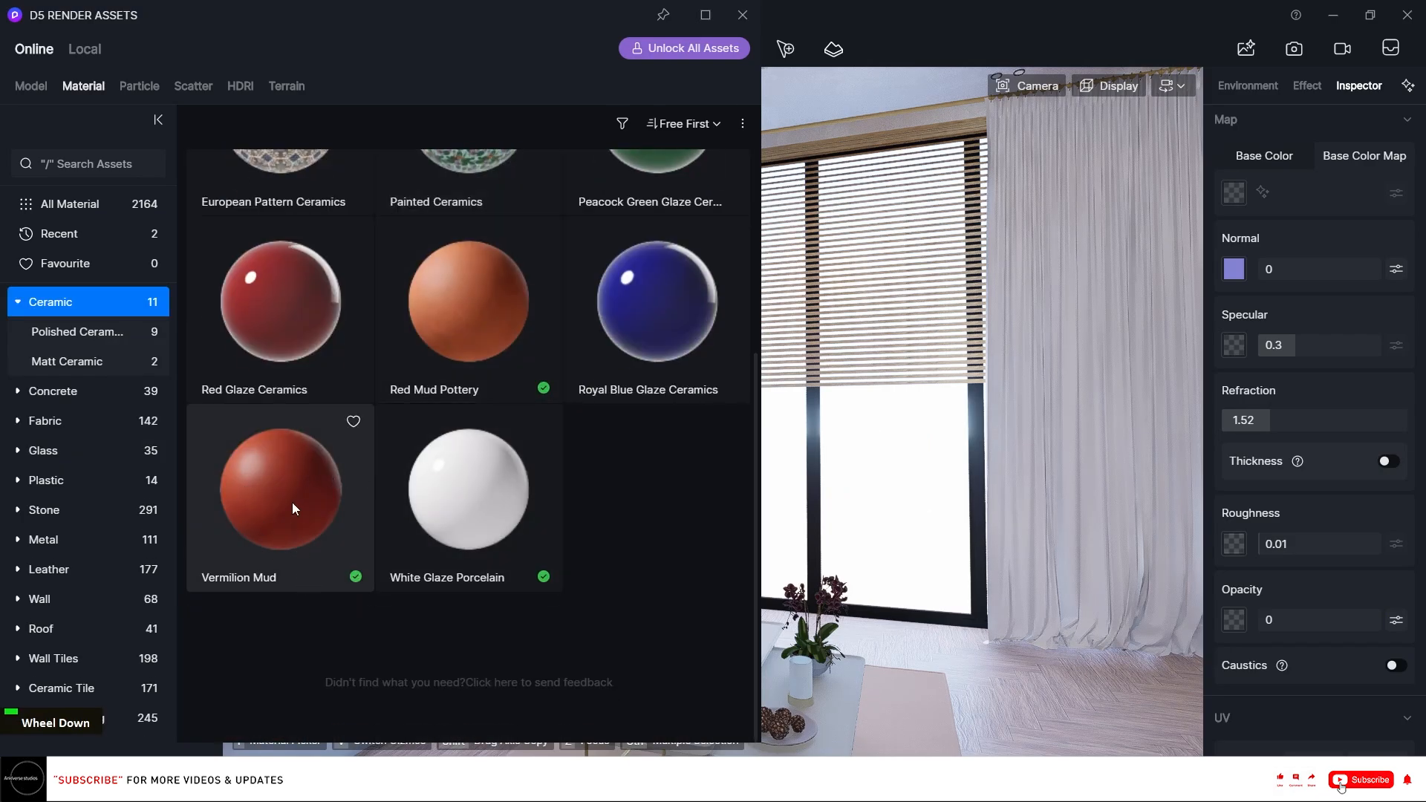
drag(292, 502, 976, 478)
click(734, 26)
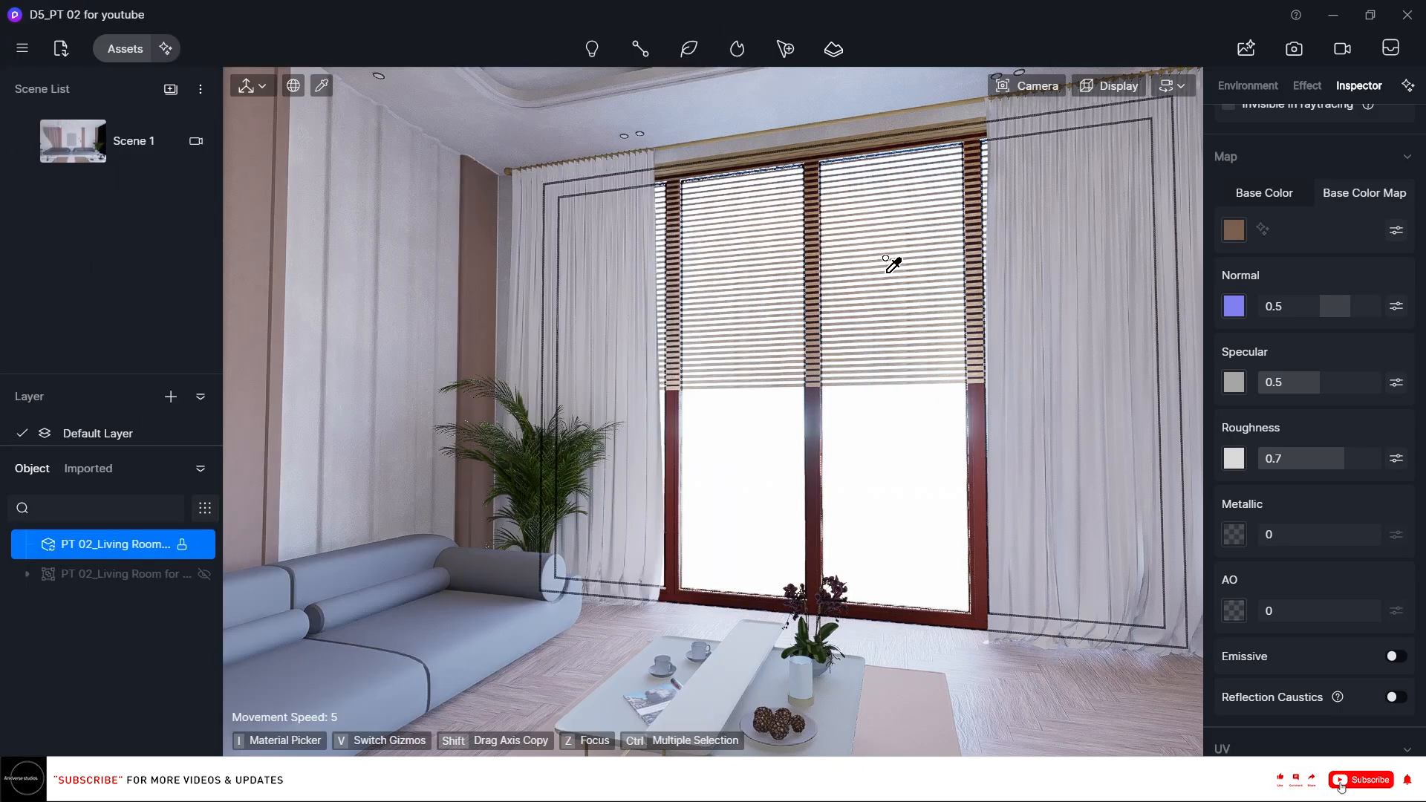
Pick the window frame's material and enable Triplanar mapping on it.
key(i)
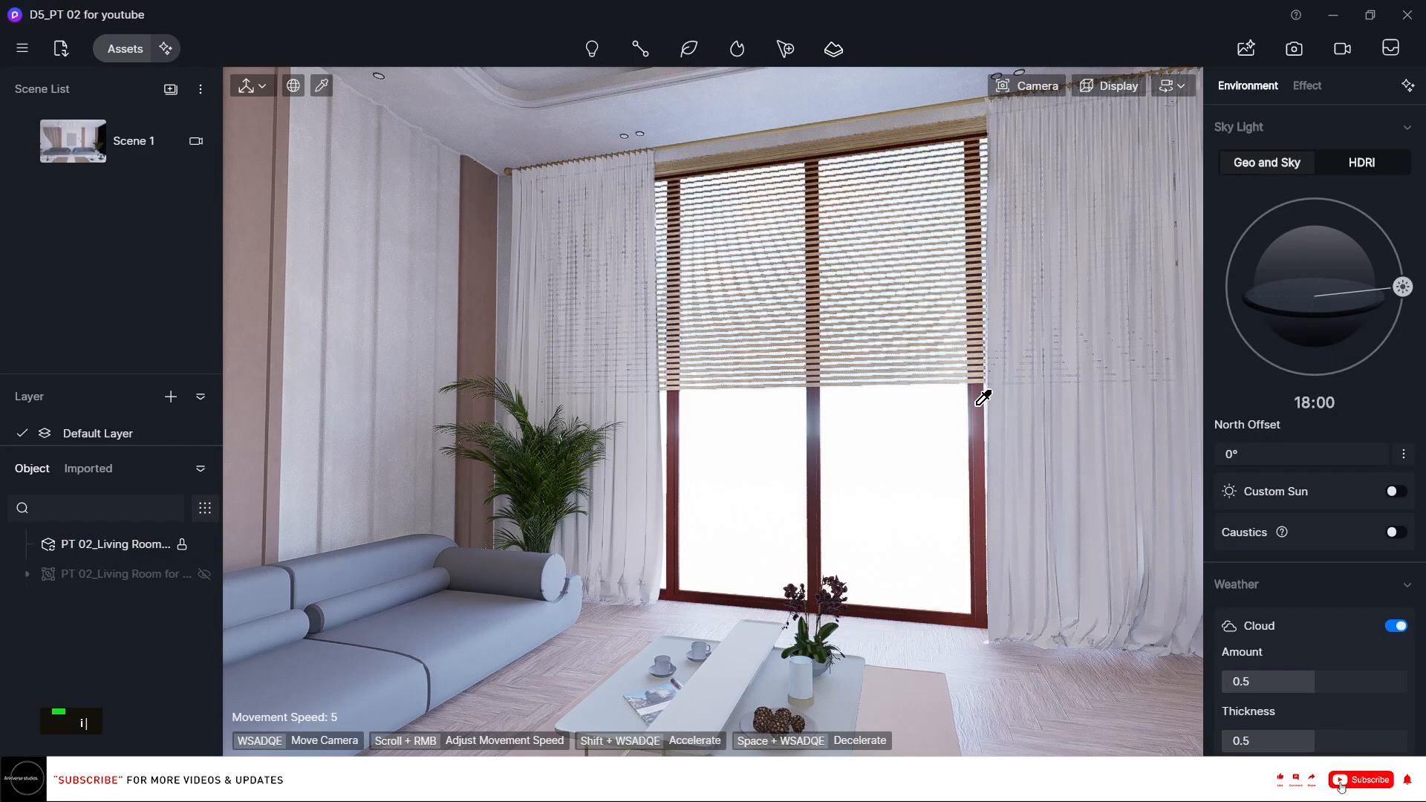
click(982, 393)
scroll(1403, 643, down, 5)
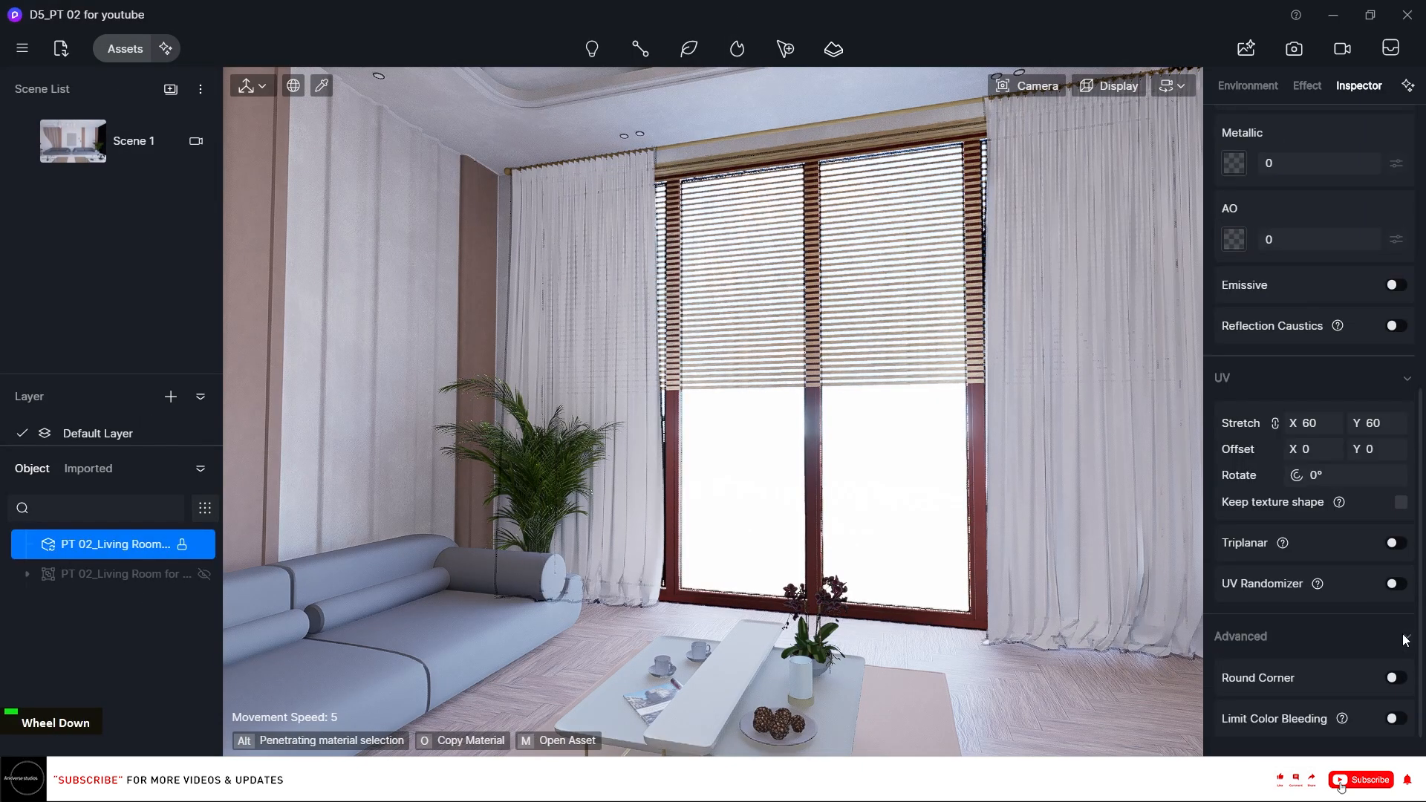
click(1393, 544)
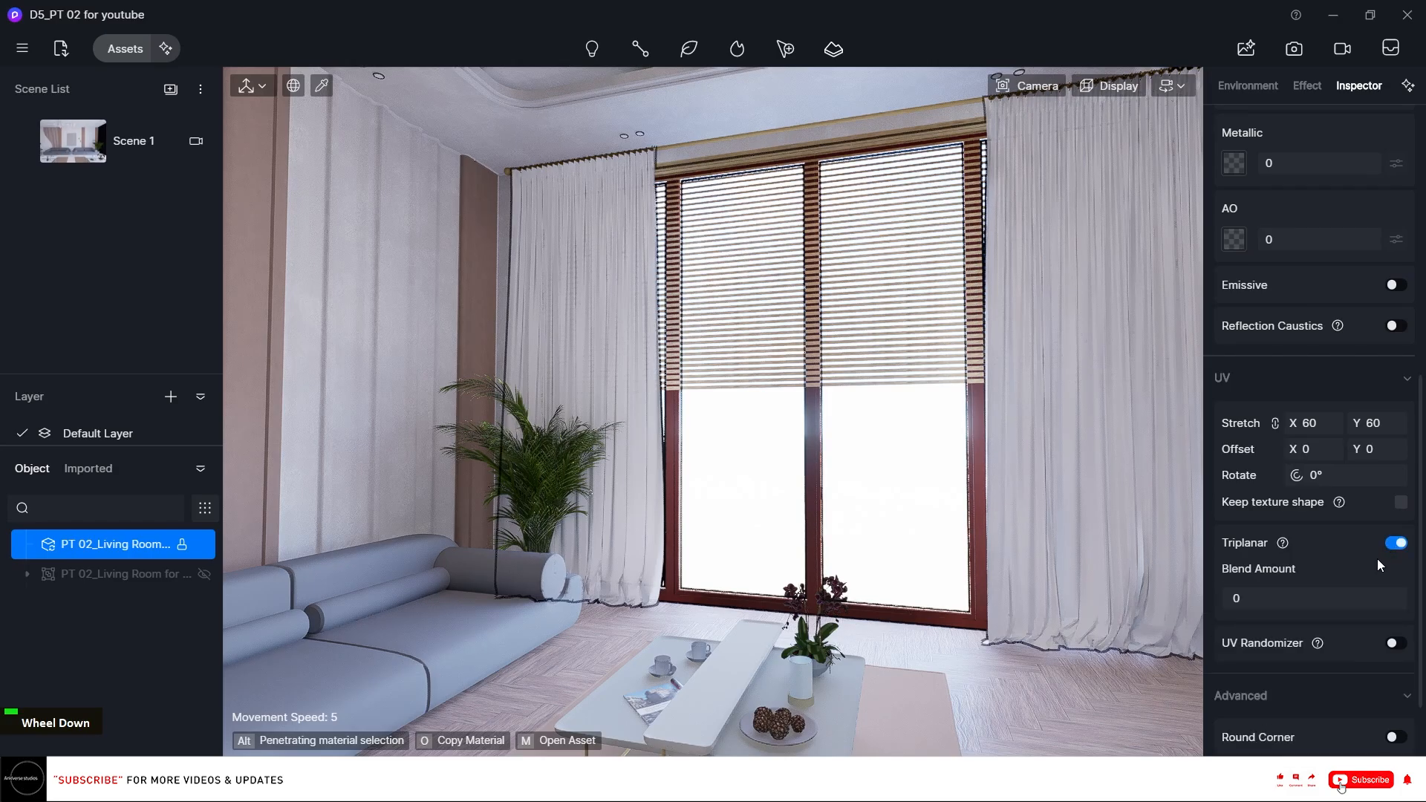
Set the window frame material's base color to a near-black tone.
scroll(1275, 315, up, 6)
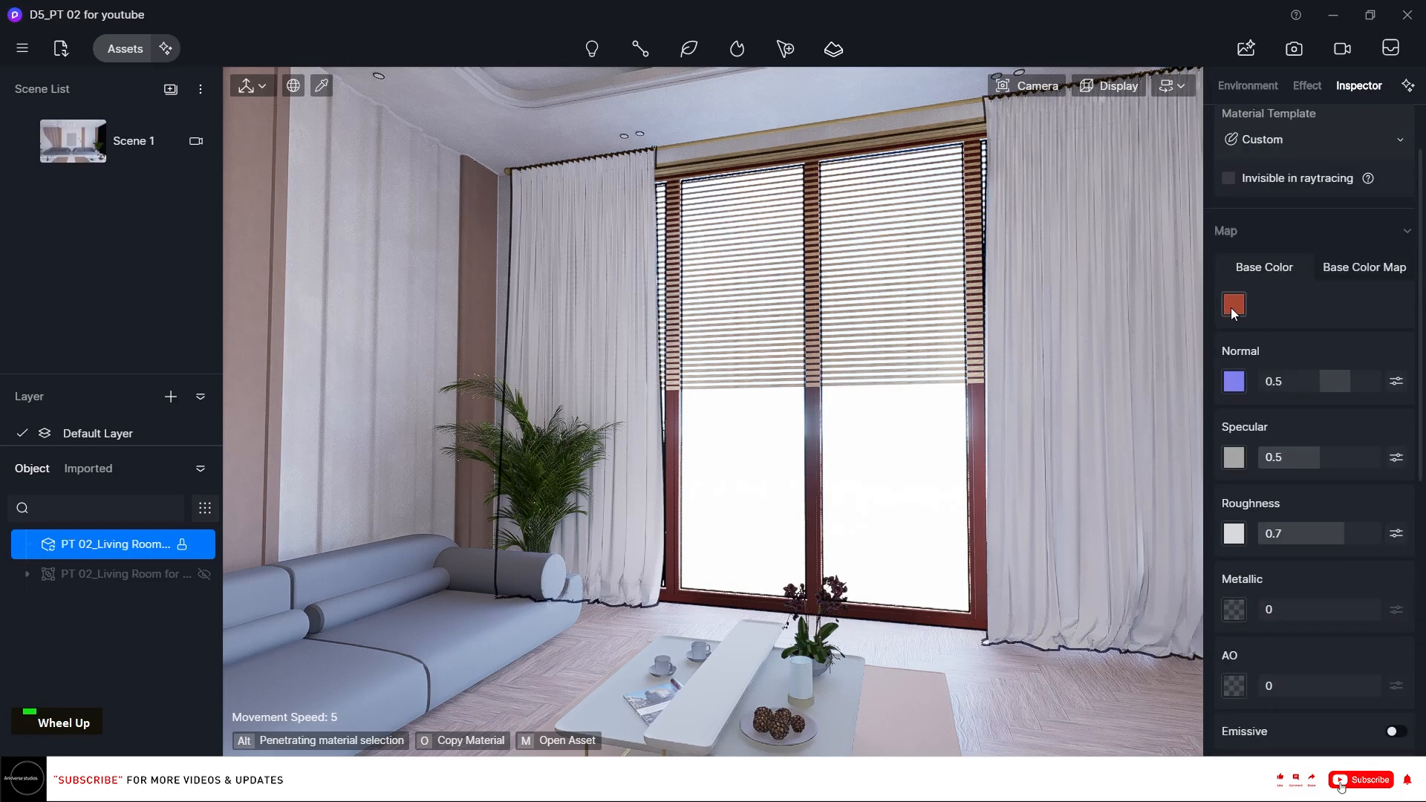
click(1232, 305)
mouse_move(1302, 388)
mouse_down()
mouse_move(1210, 439)
mouse_move(1195, 432)
mouse_up()
Set the window frame's base color map saturation to -100.
click(1364, 267)
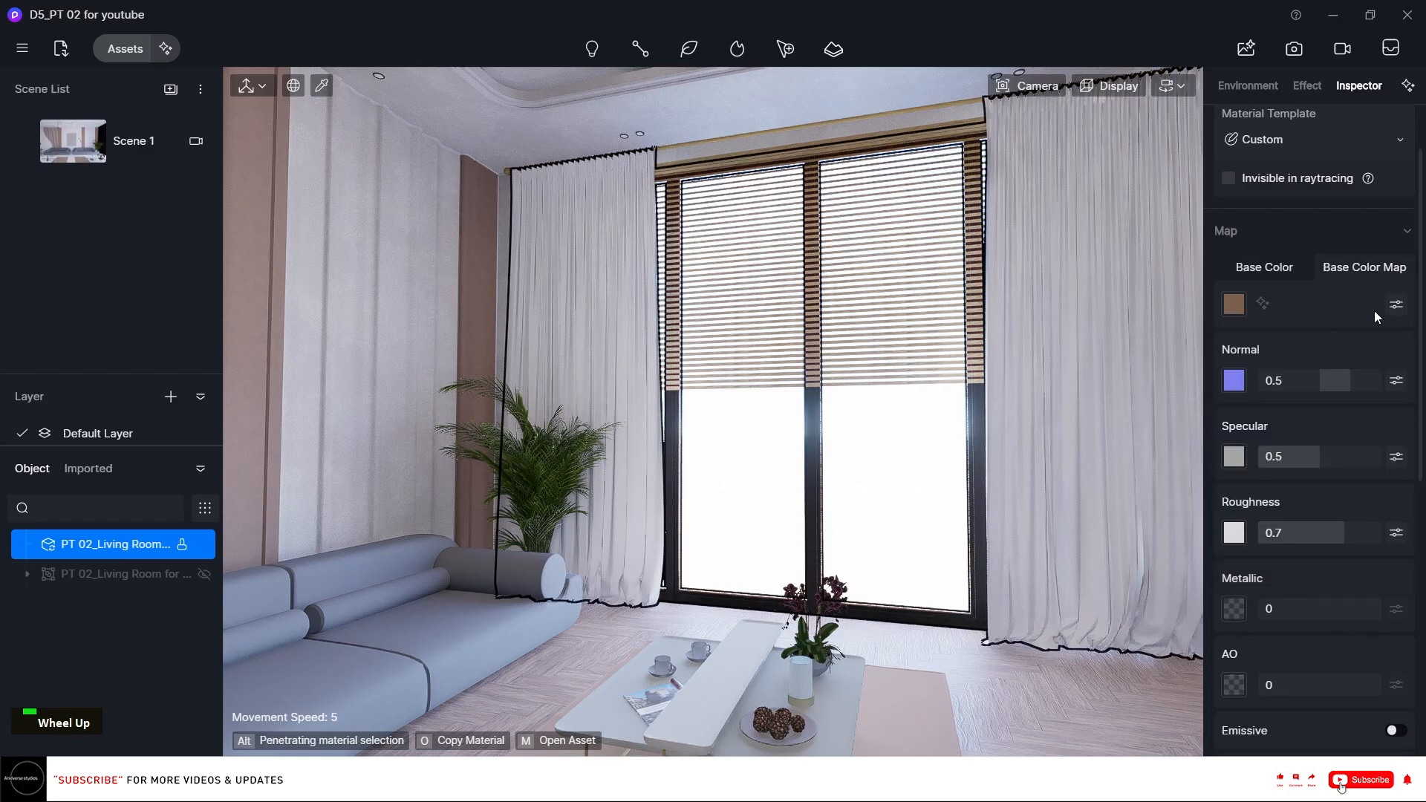
click(1395, 305)
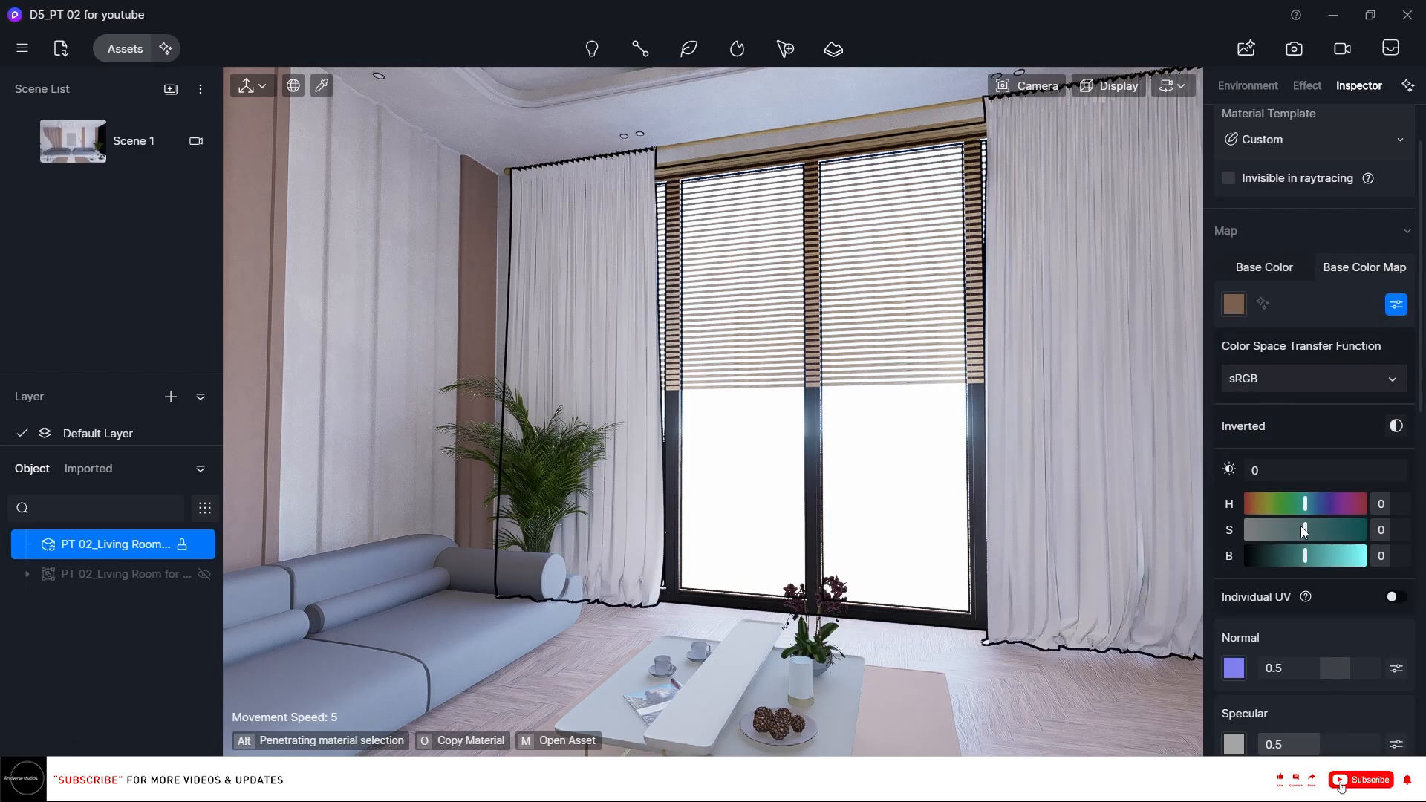
drag(1305, 529, 1245, 529)
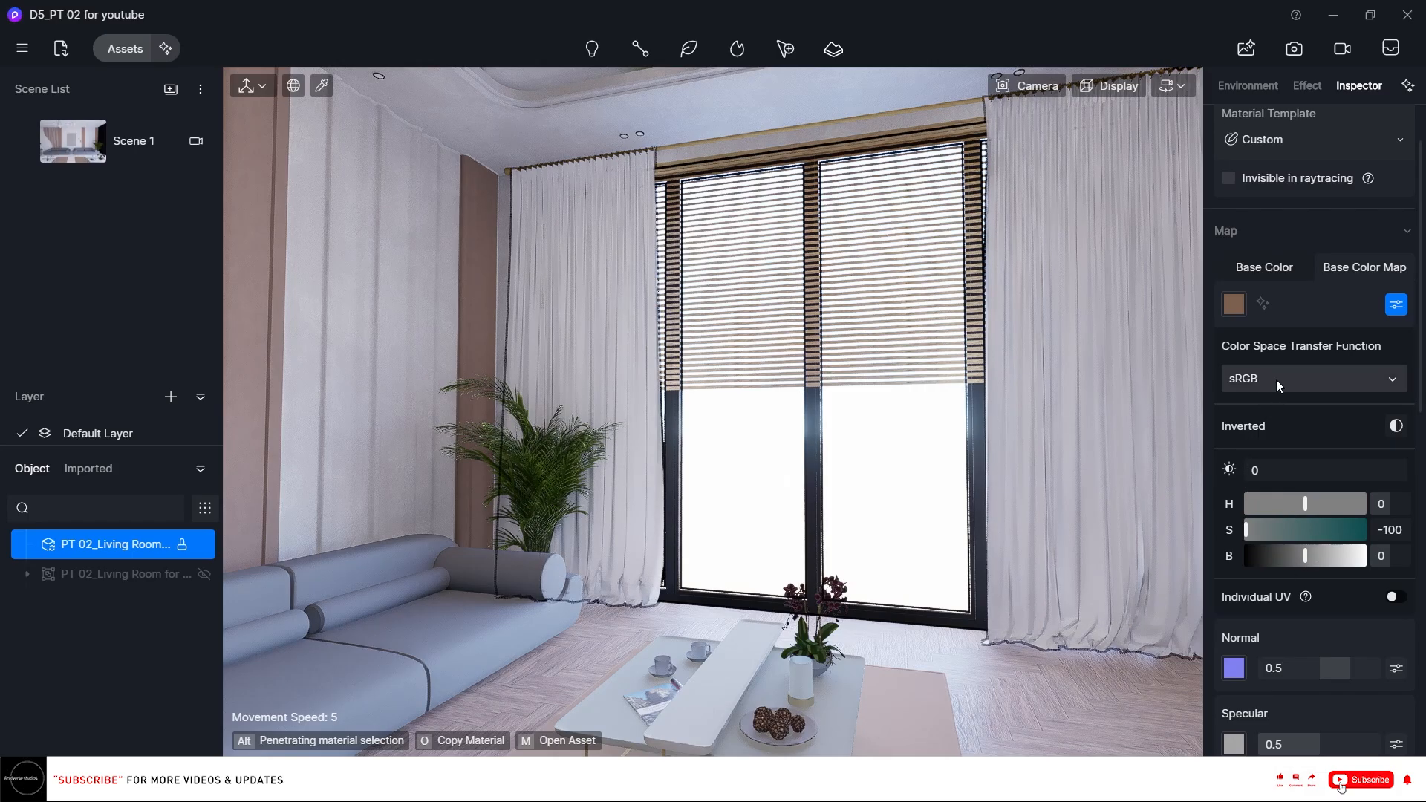
click(1263, 269)
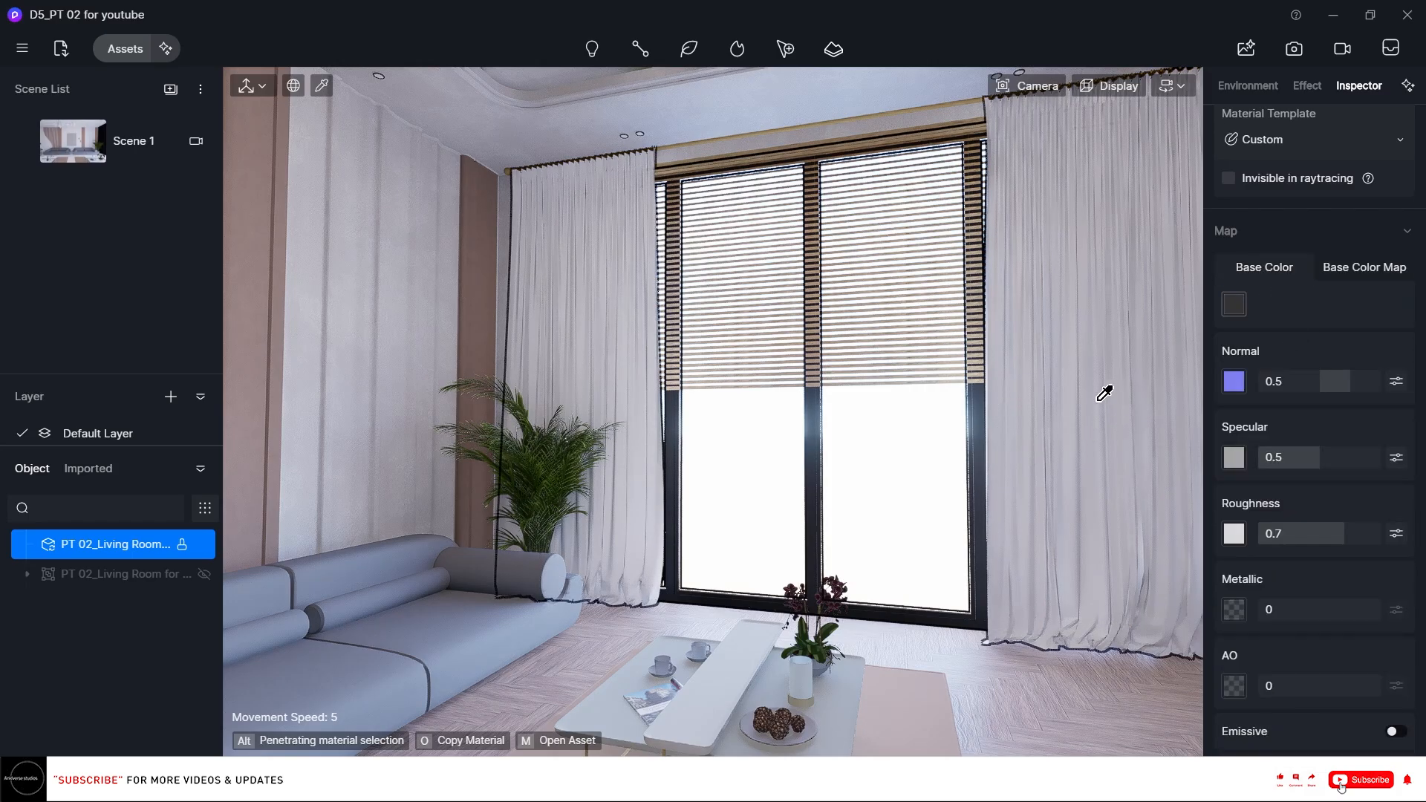
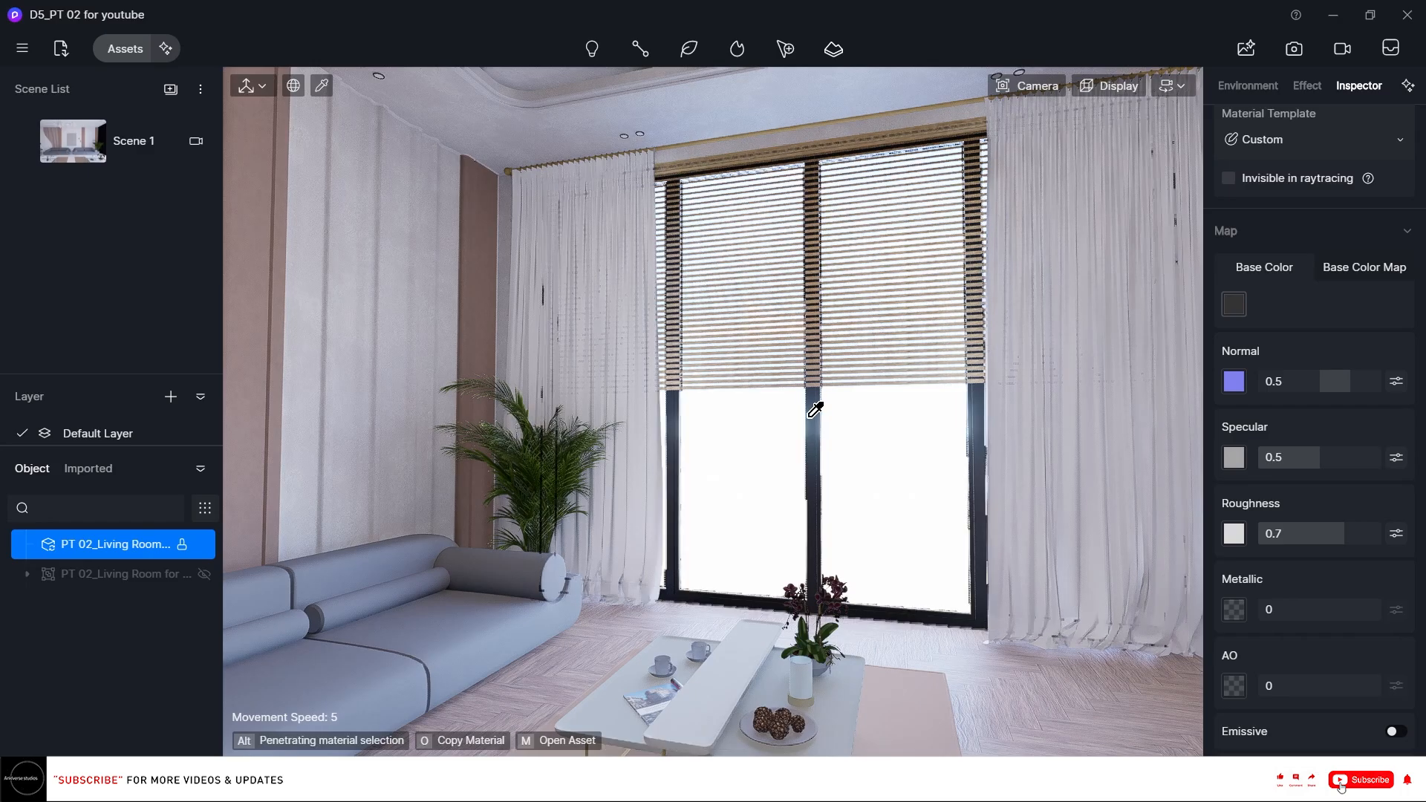
Pick up the window blinds' material and set its base color to pure white.
key(o)
click(820, 327)
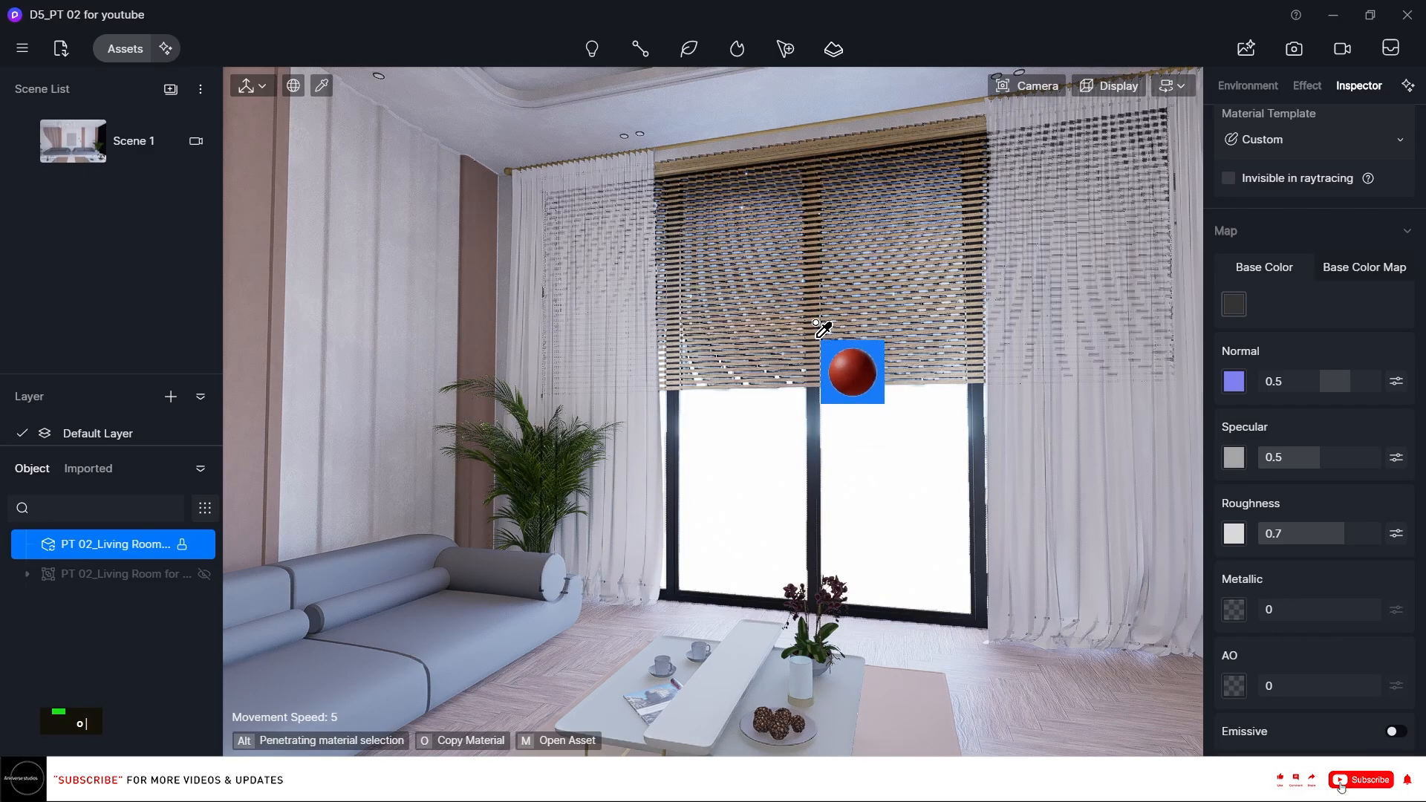
click(1234, 304)
drag(1287, 413, 1134, 319)
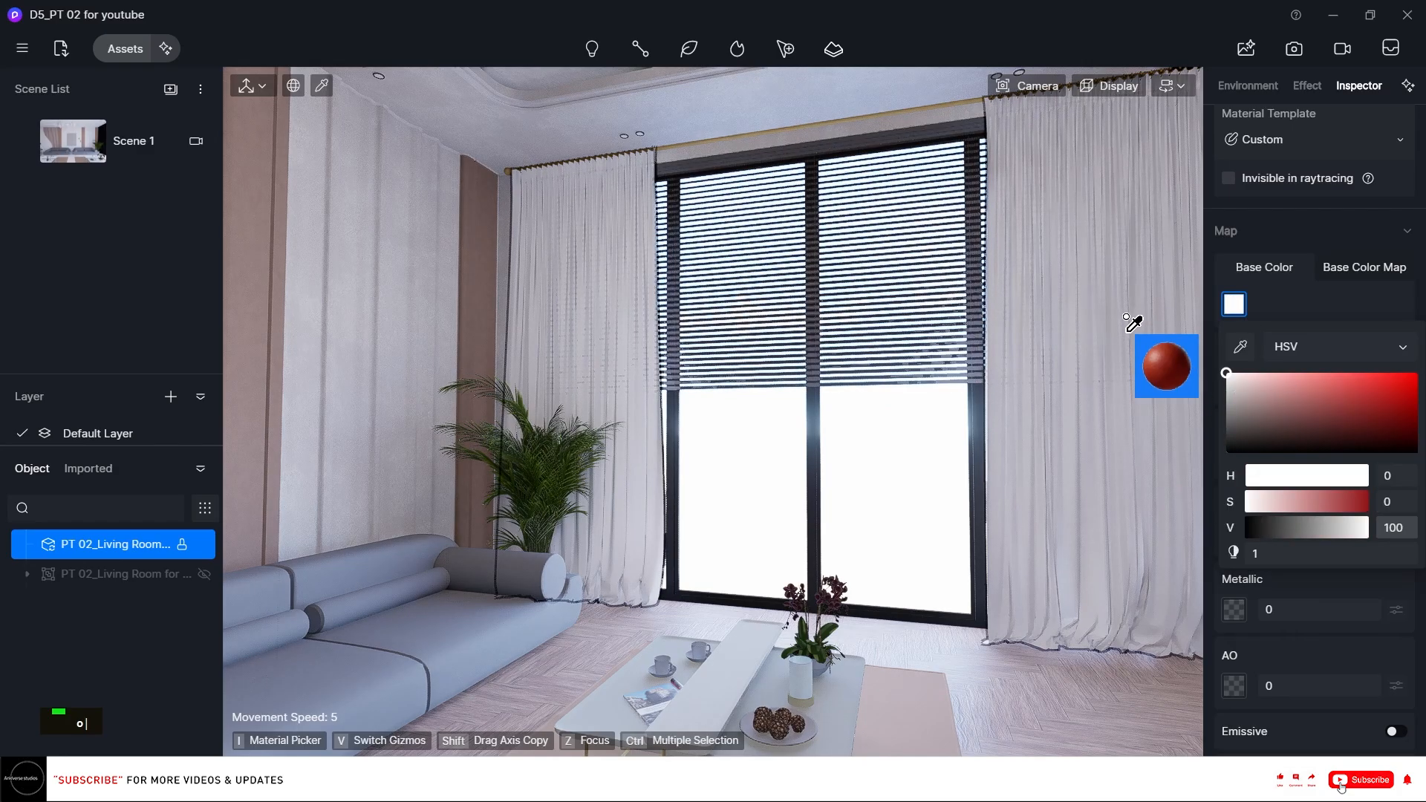
Adjust the curtains' base color map, setting its brightness to 70.
click(1350, 266)
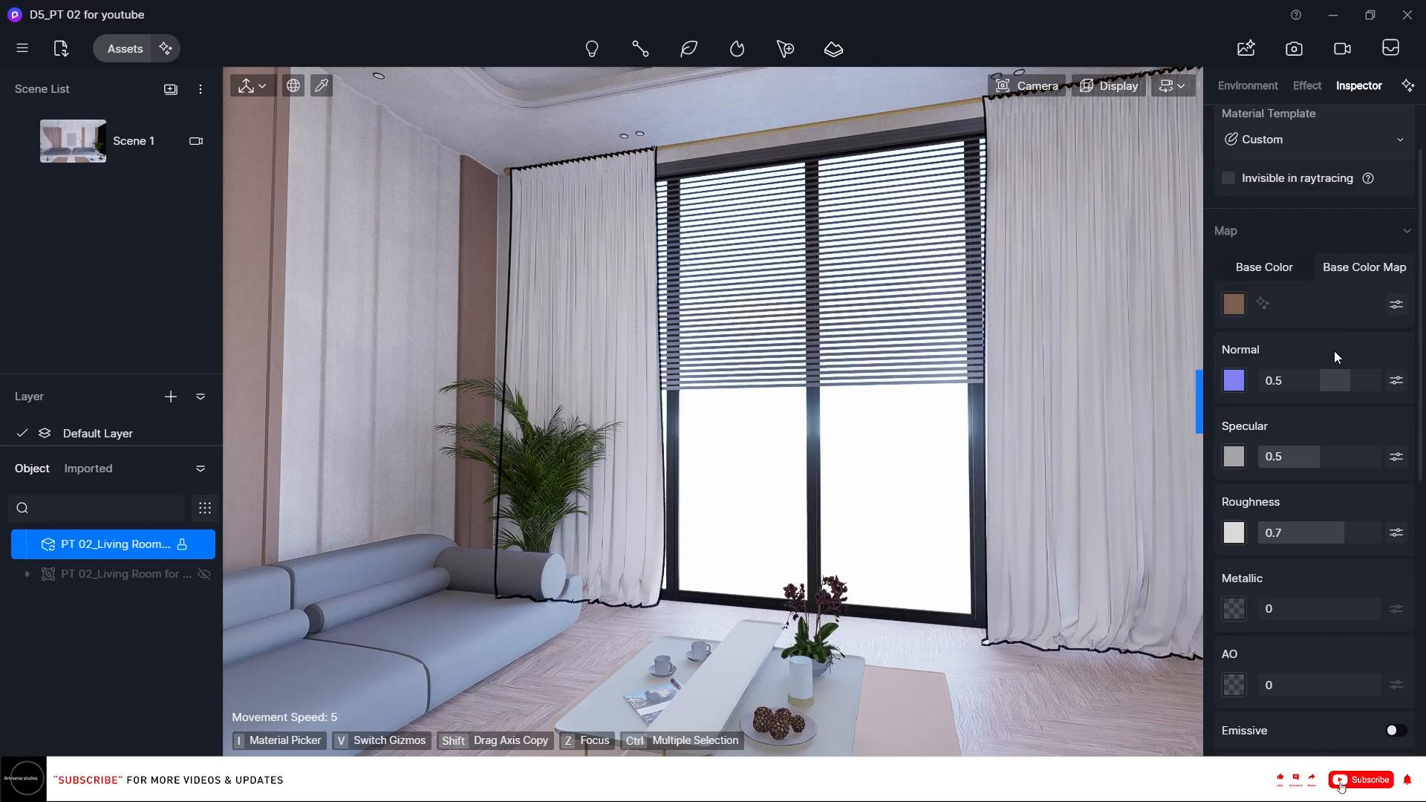
click(1394, 306)
drag(1332, 560, 1347, 557)
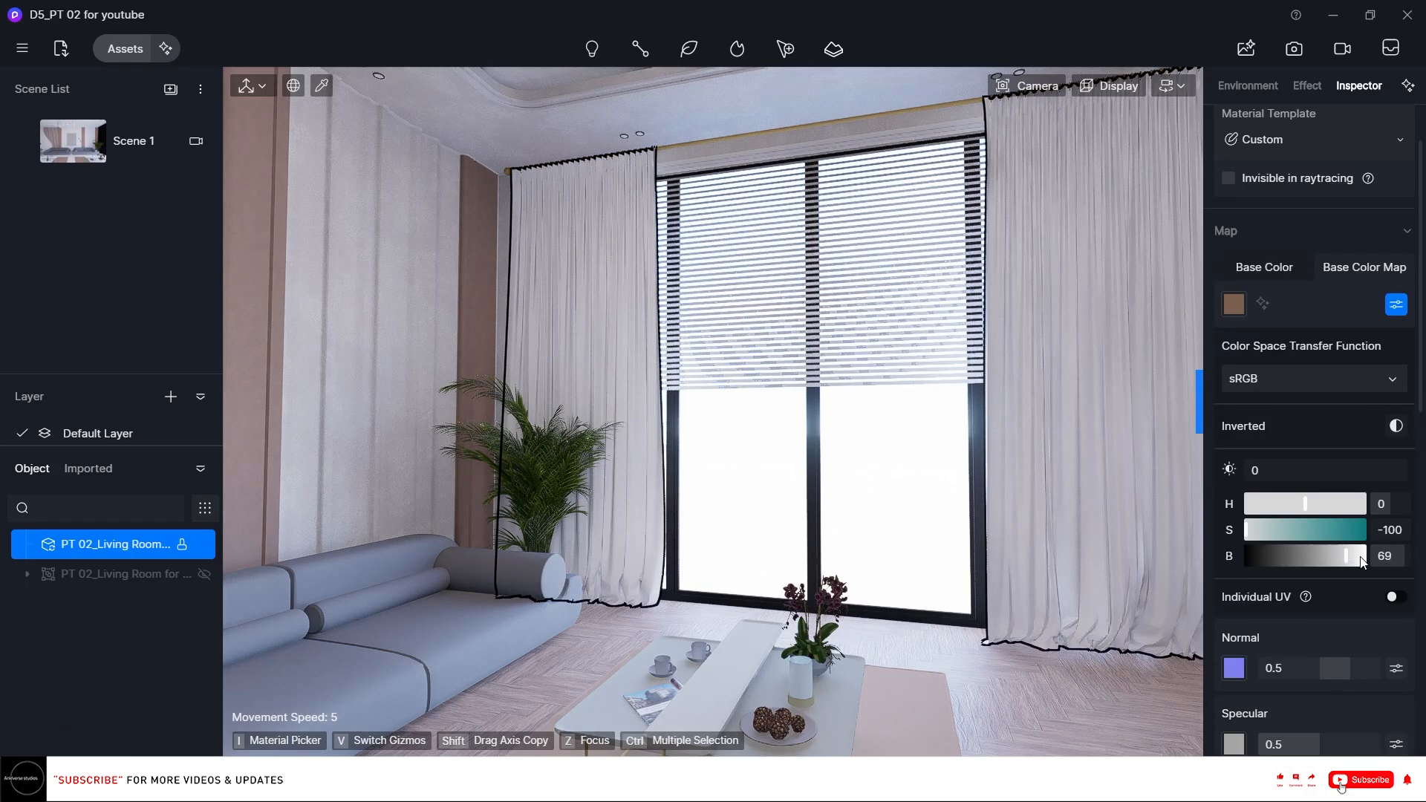
text(70)
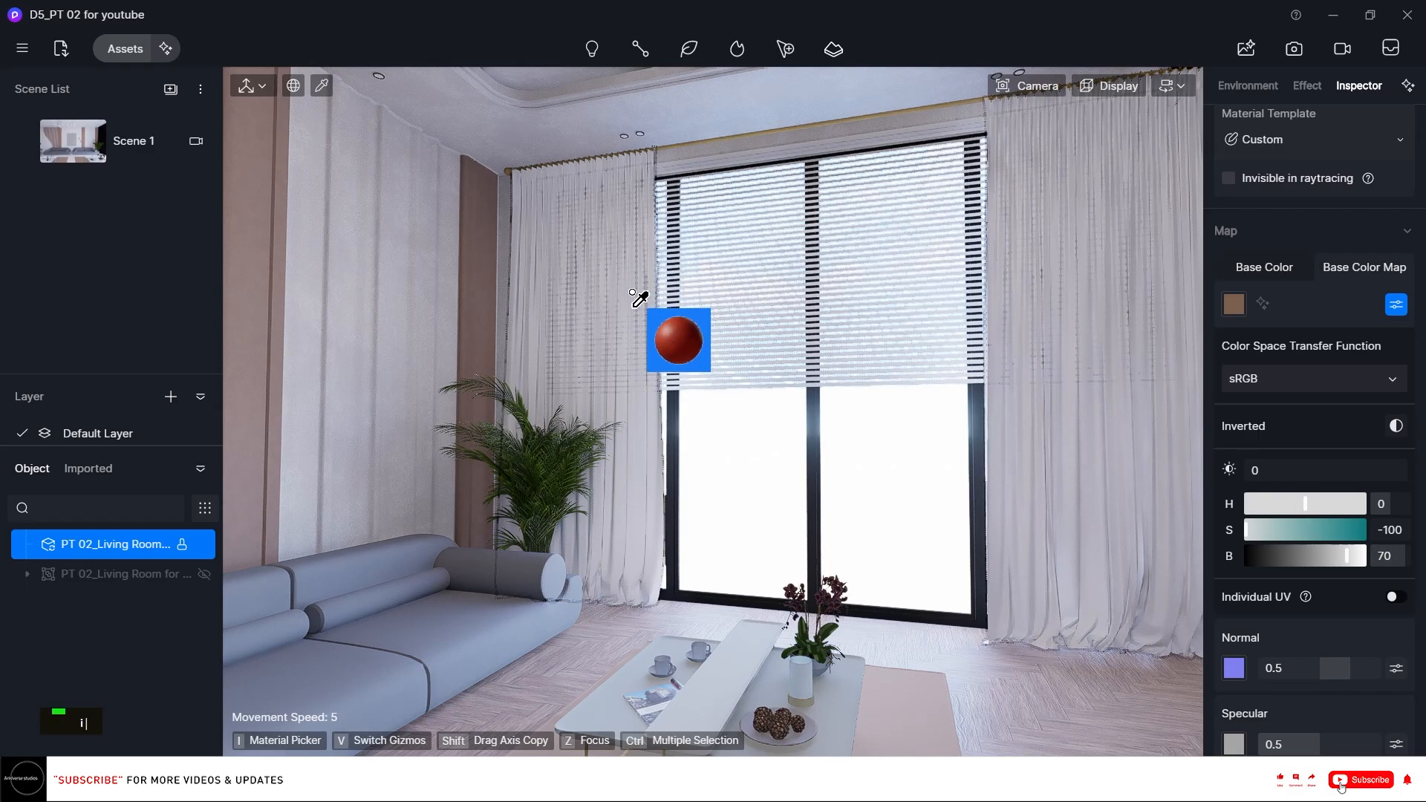
Apply the Grey Gauze Curtain fabric material from the asset library to the curtains.
click(630, 299)
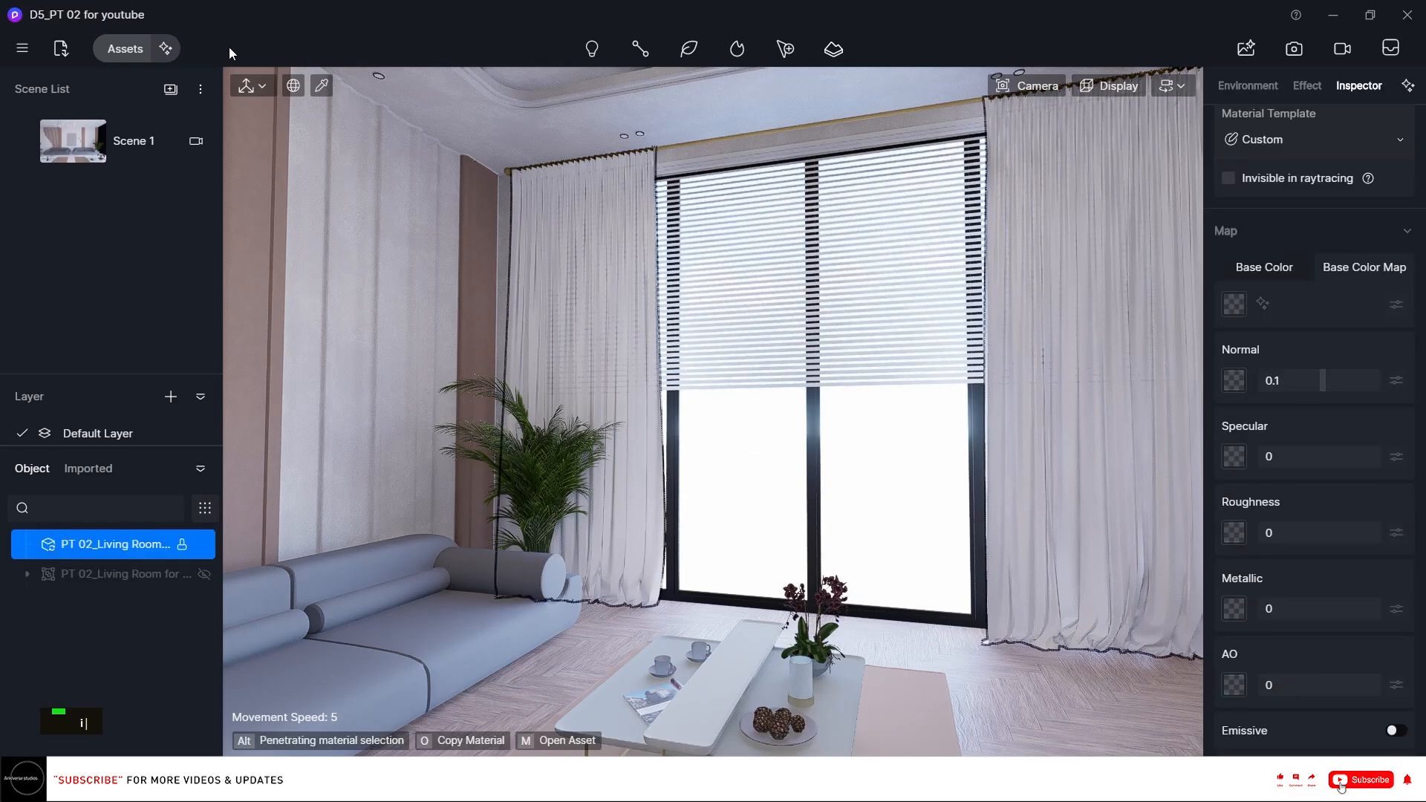
click(125, 48)
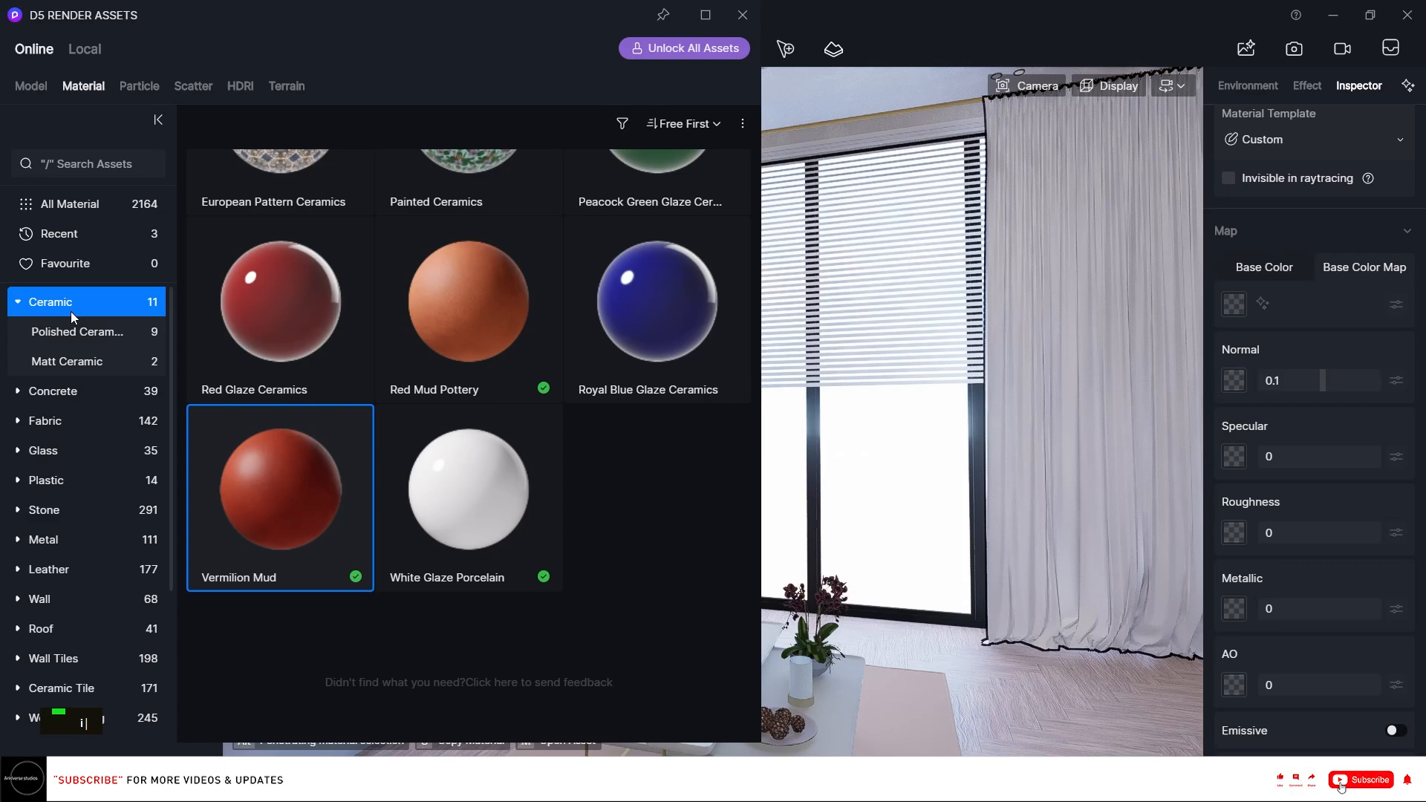
scroll(84, 444, down, 3)
scroll(82, 425, up, 3)
click(67, 421)
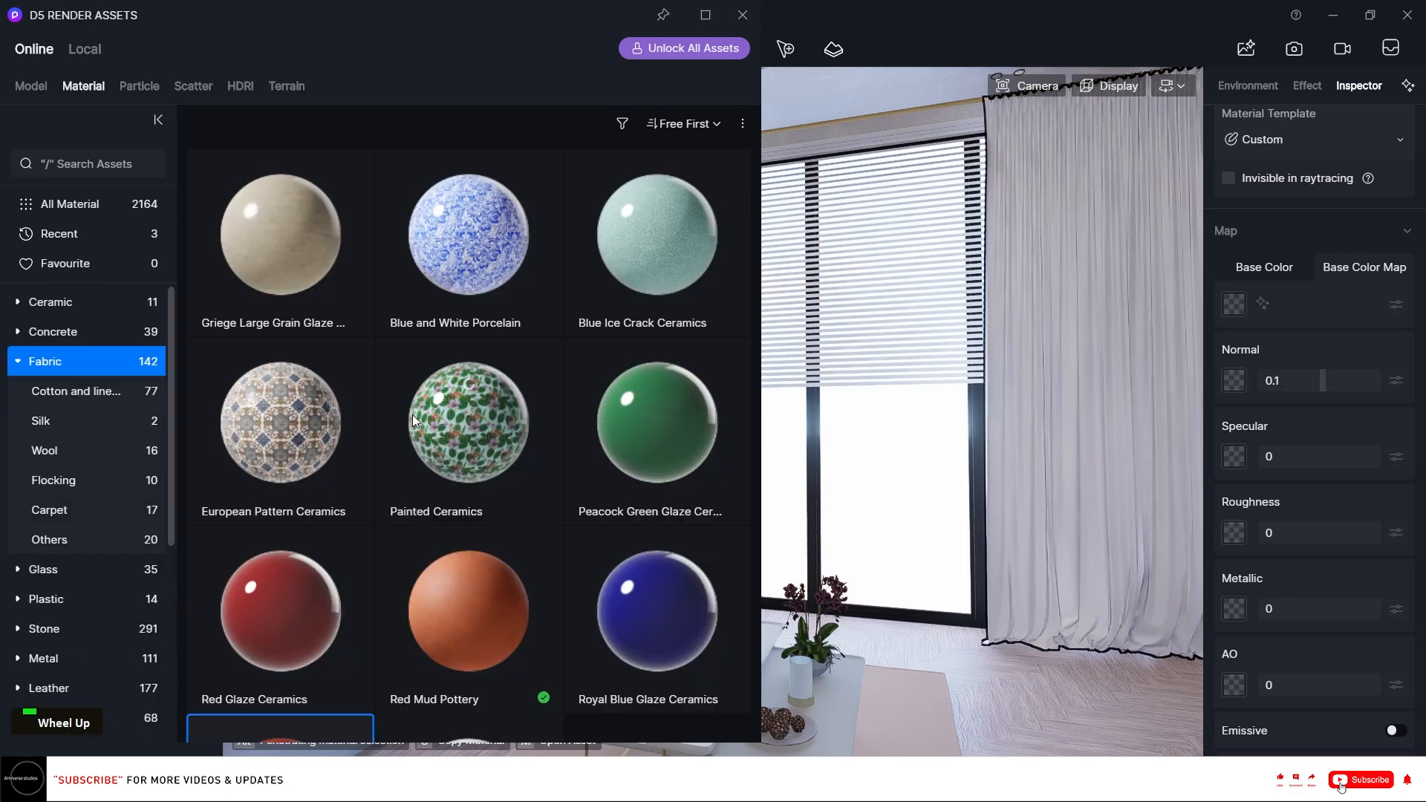
scroll(538, 368, down, 2)
scroll(538, 369, down, 10)
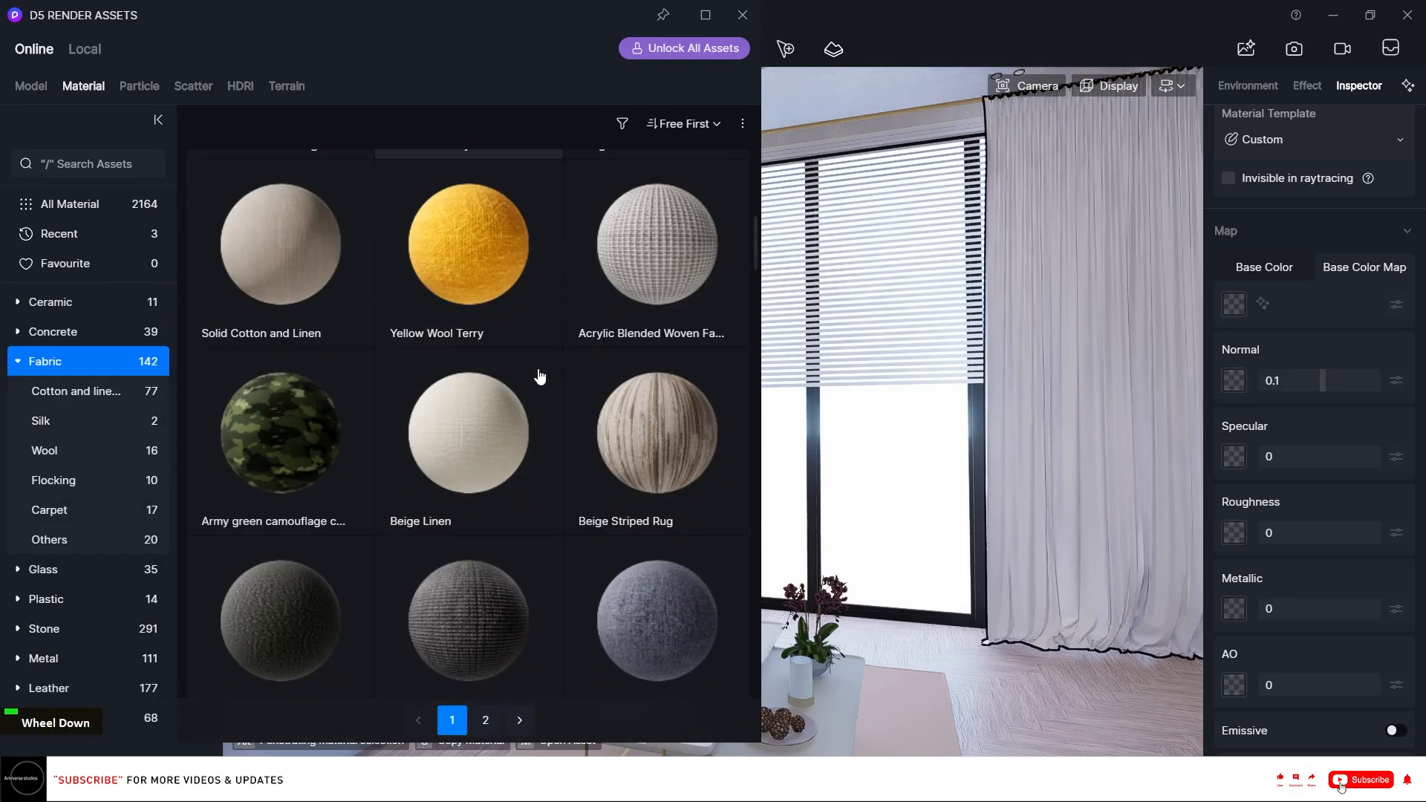
scroll(537, 369, down, 12)
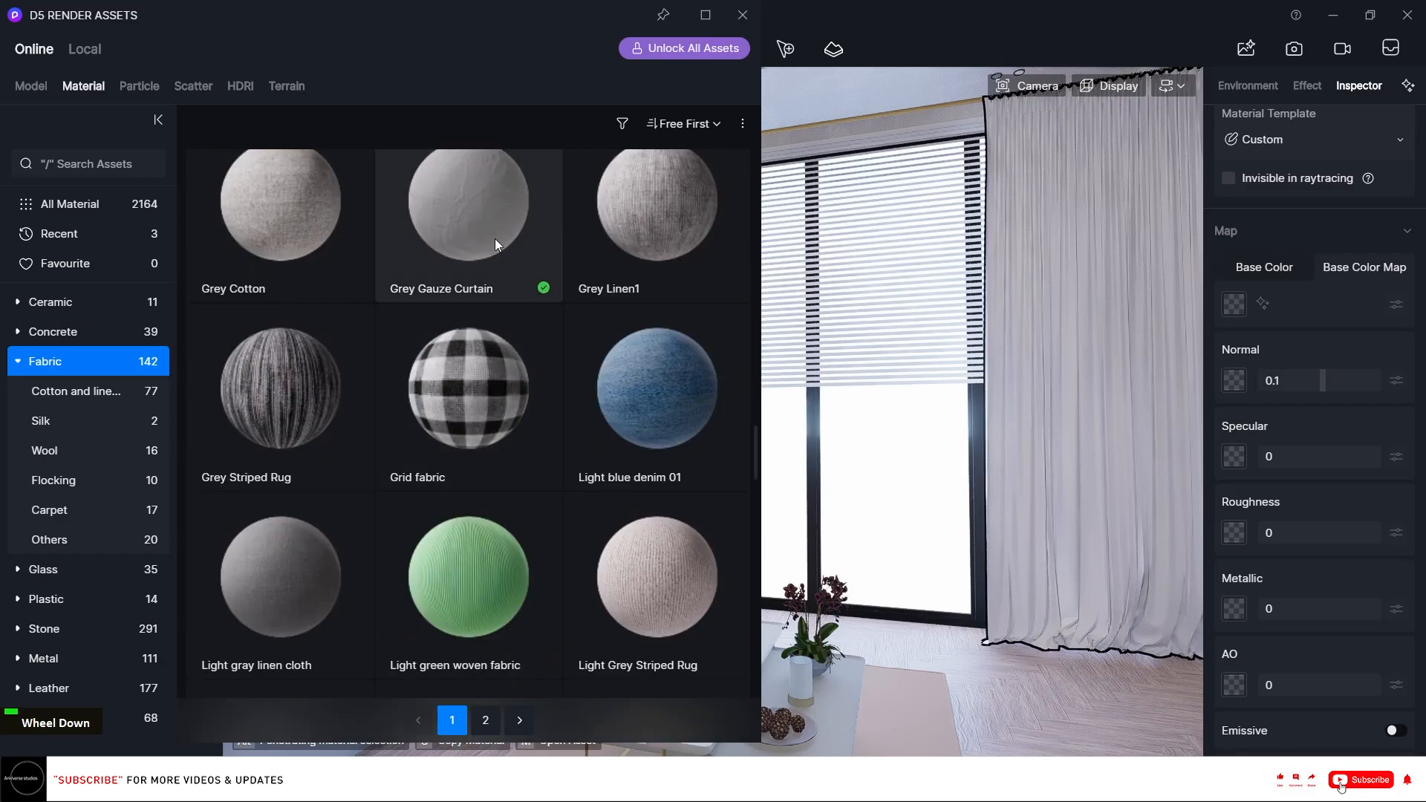
click(488, 226)
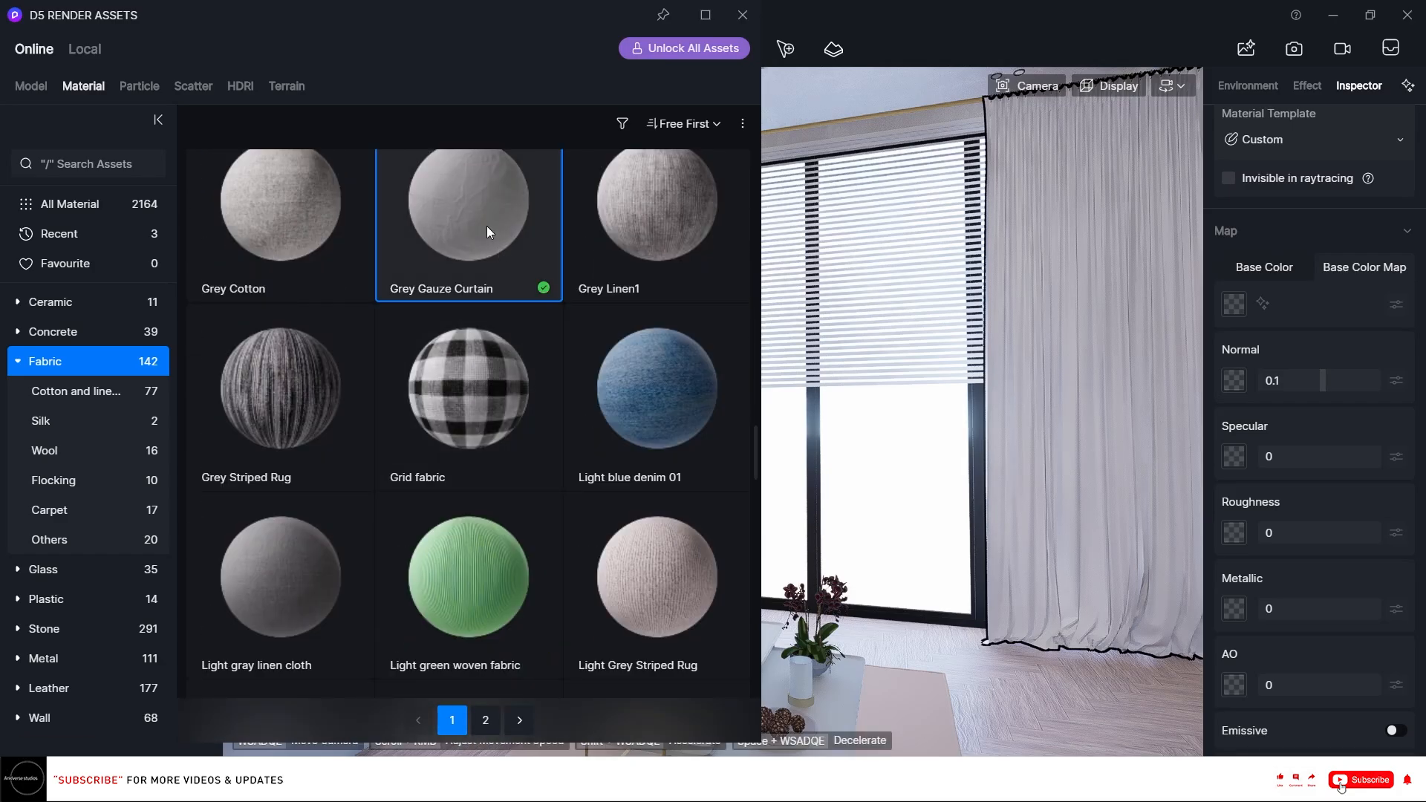
click(1028, 255)
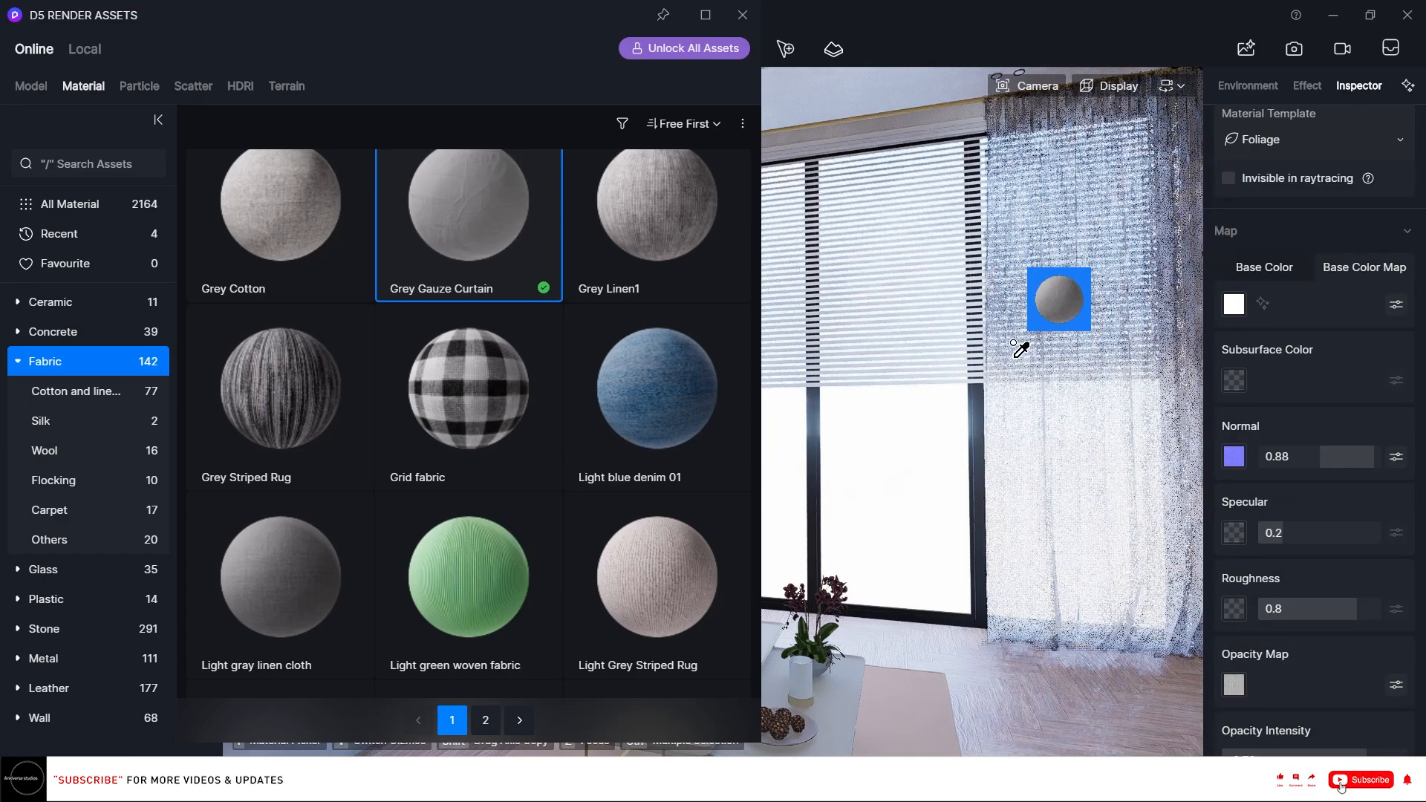
Set the curtain material's opacity intensity to 0.45.
scroll(1393, 452, down, 4)
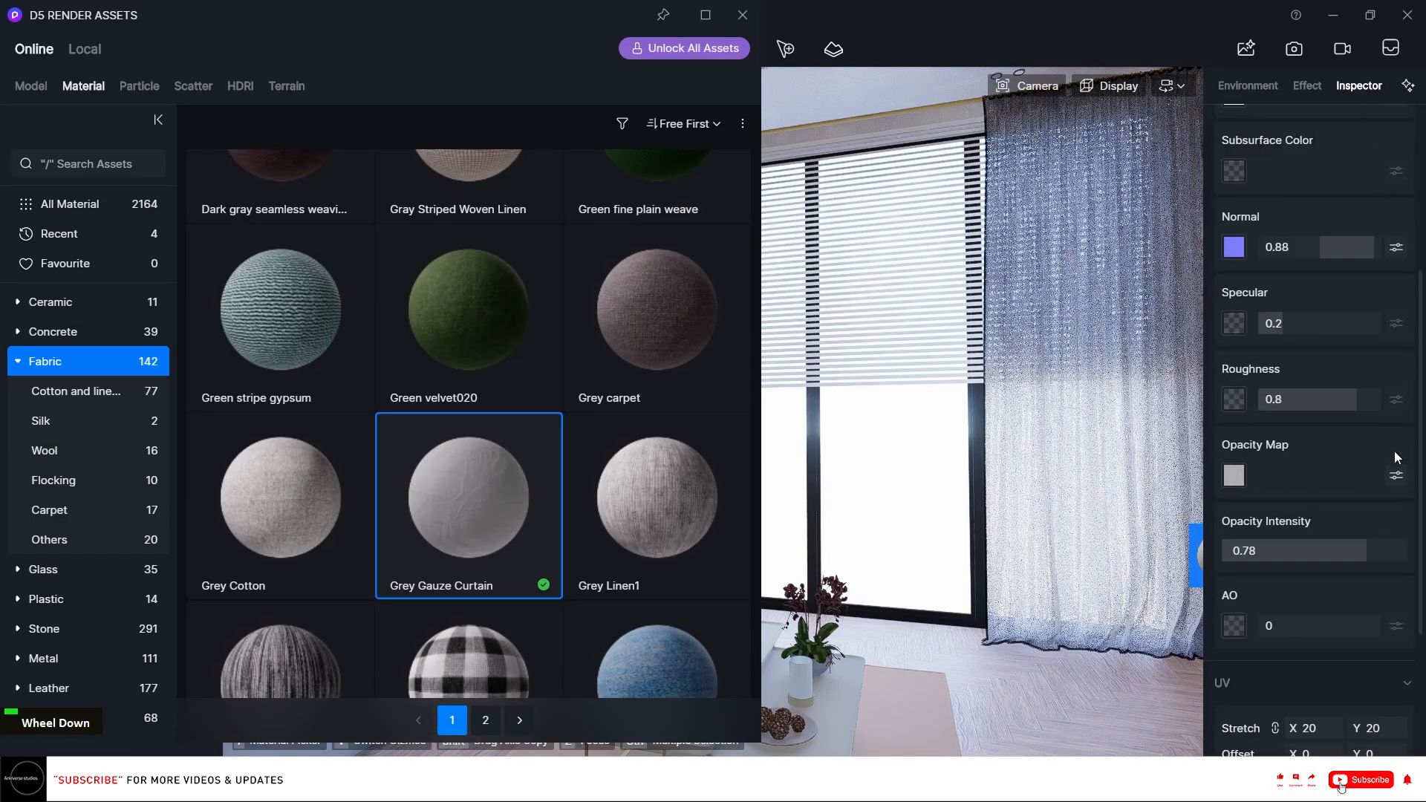
double_click(1339, 550)
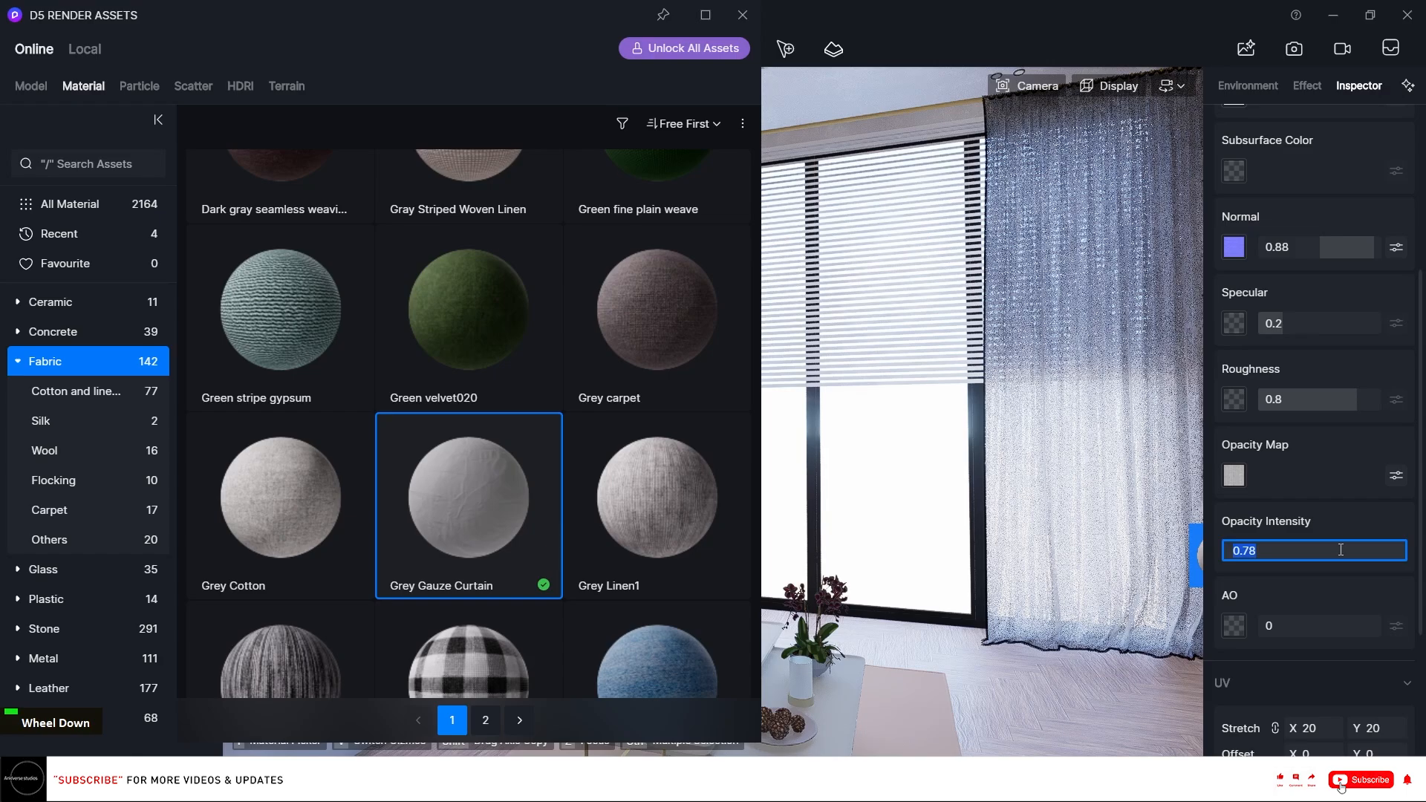
text(0.45)
key(Return)
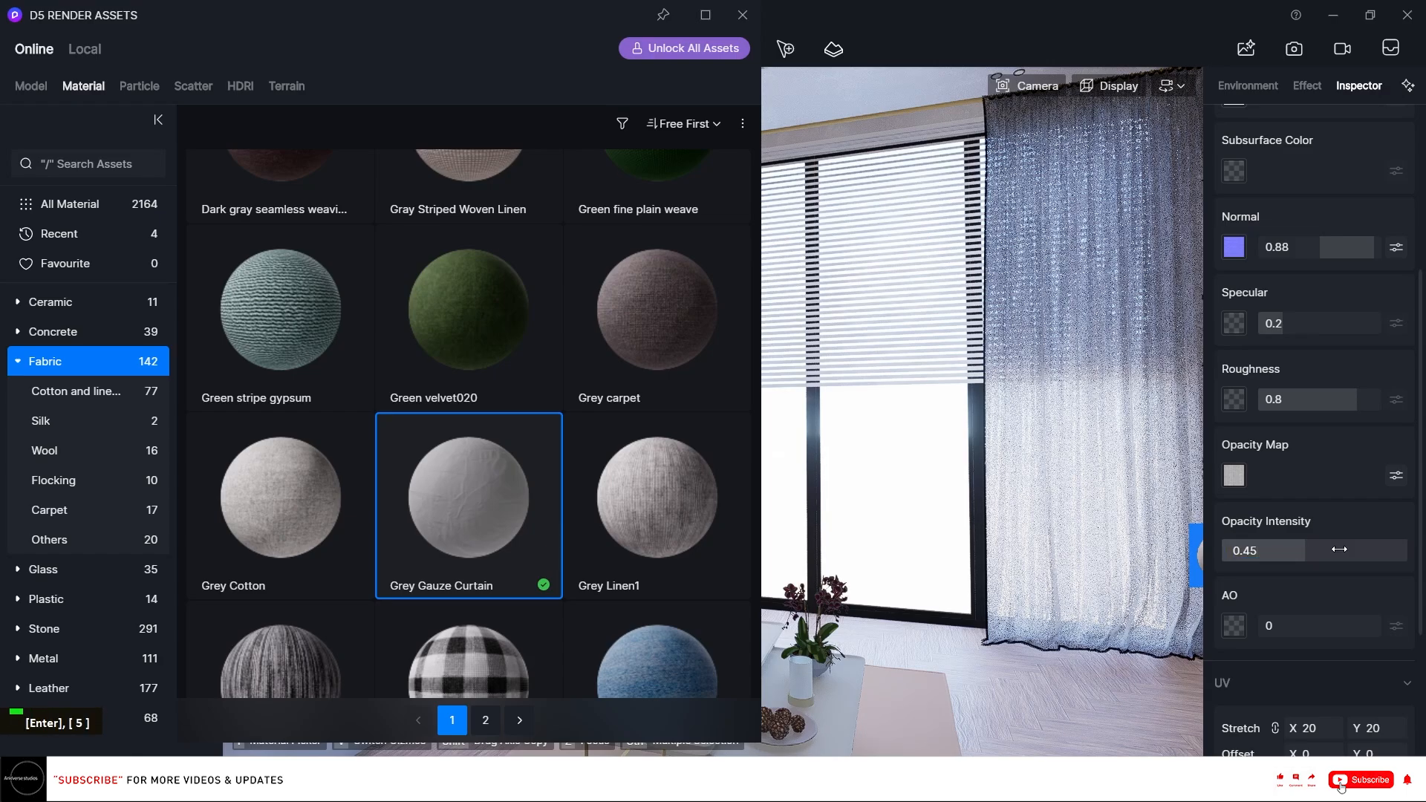
Close the asset library, select the window glass and examine its base color settings.
click(743, 15)
click(1047, 465)
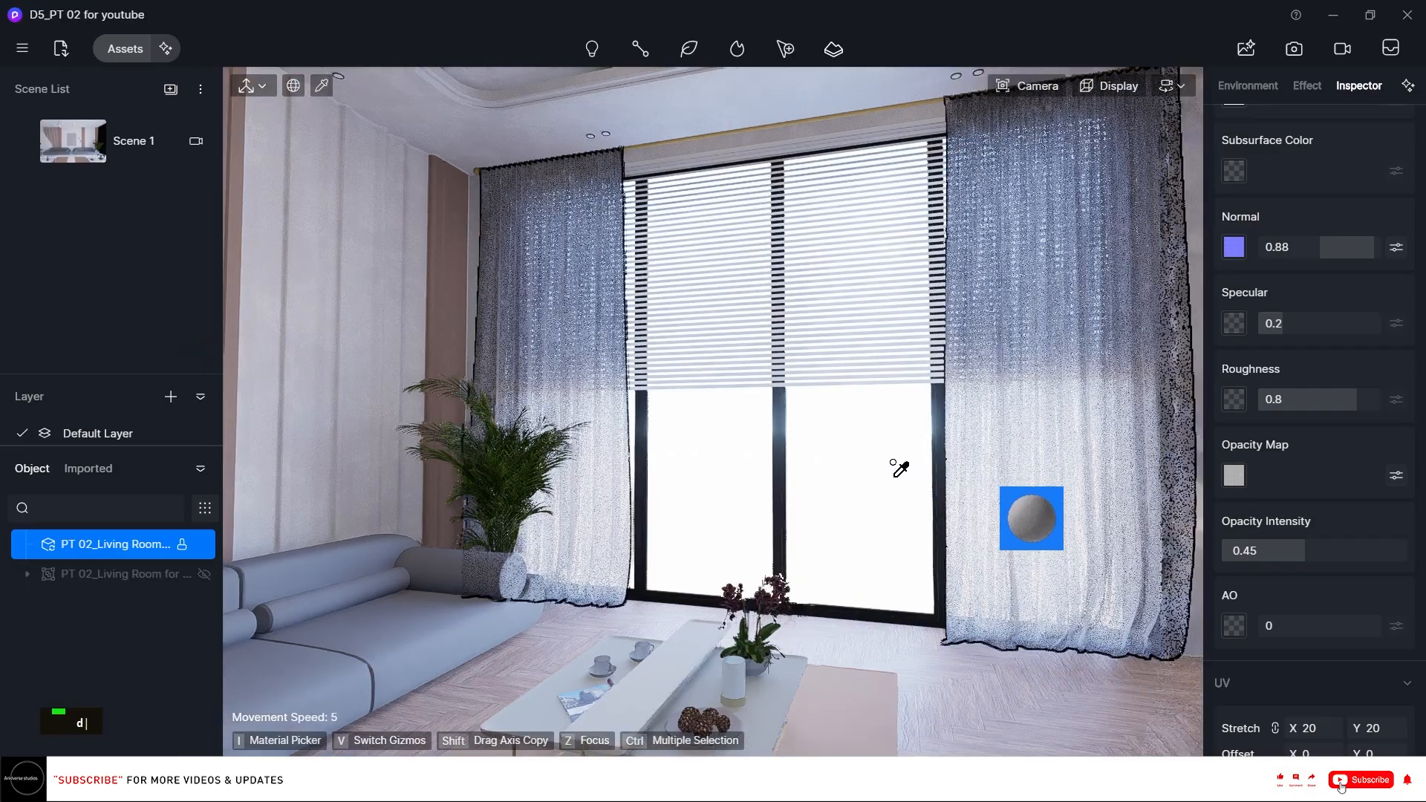
right_drag(898, 471, 860, 462)
key(d)
key(Escape)
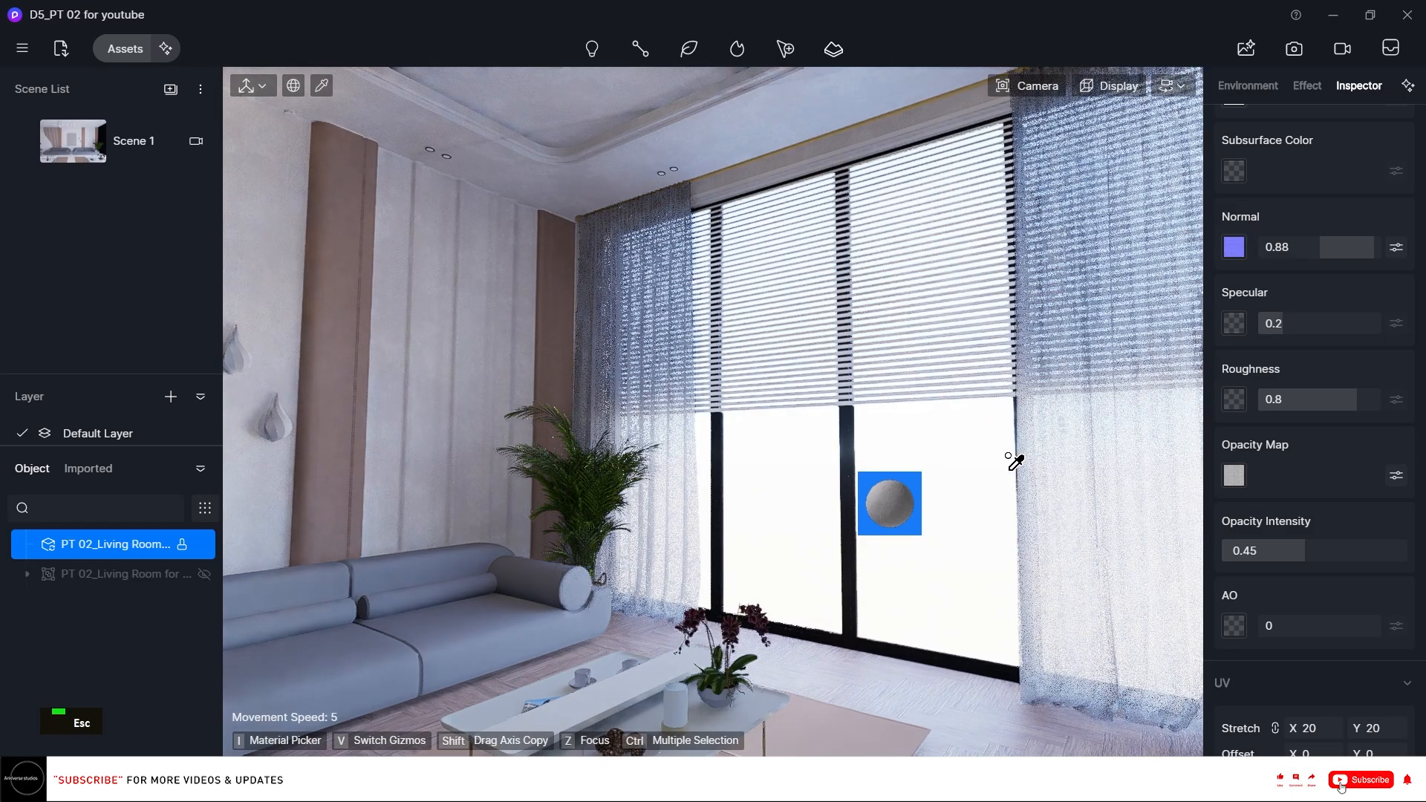
click(1085, 388)
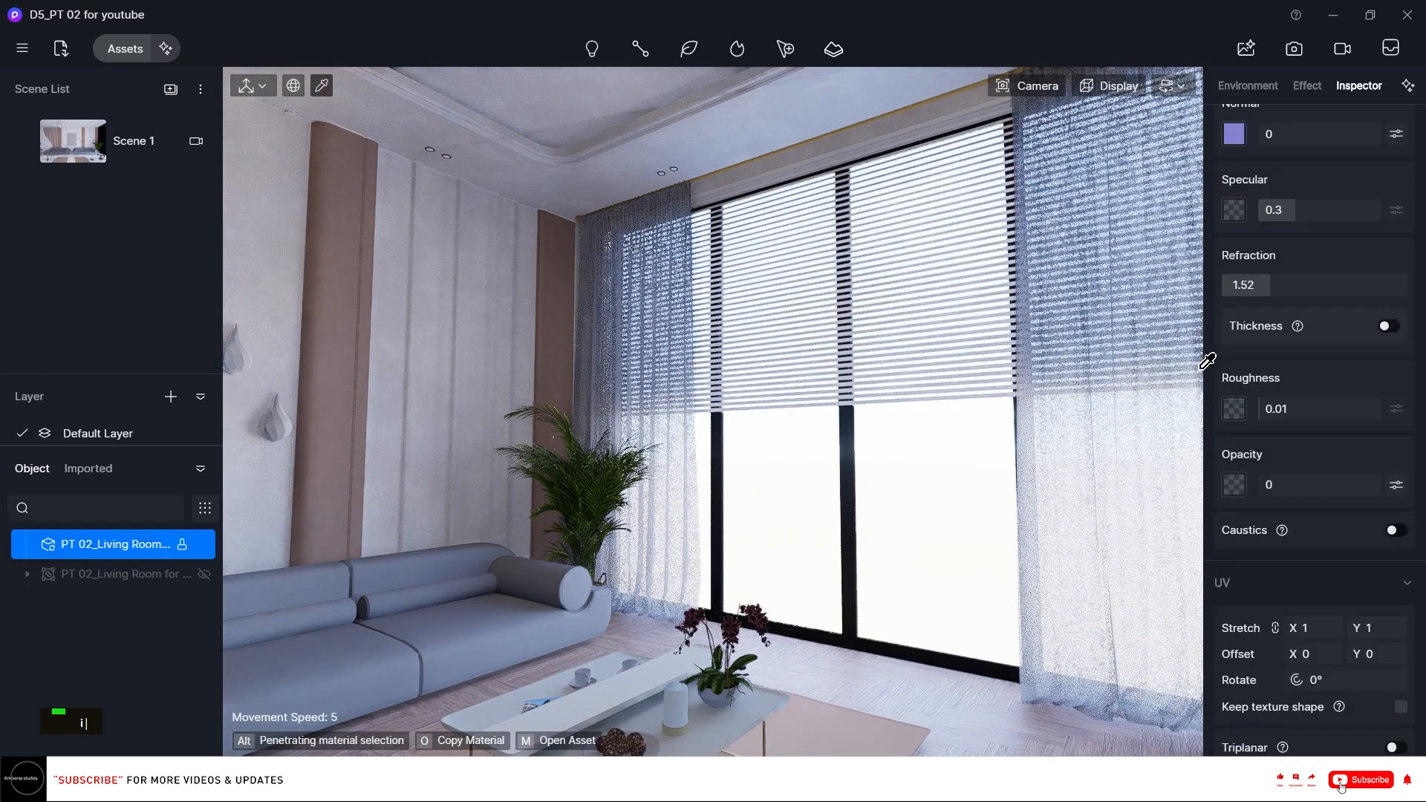
scroll(1255, 319, up, 5)
click(1255, 319)
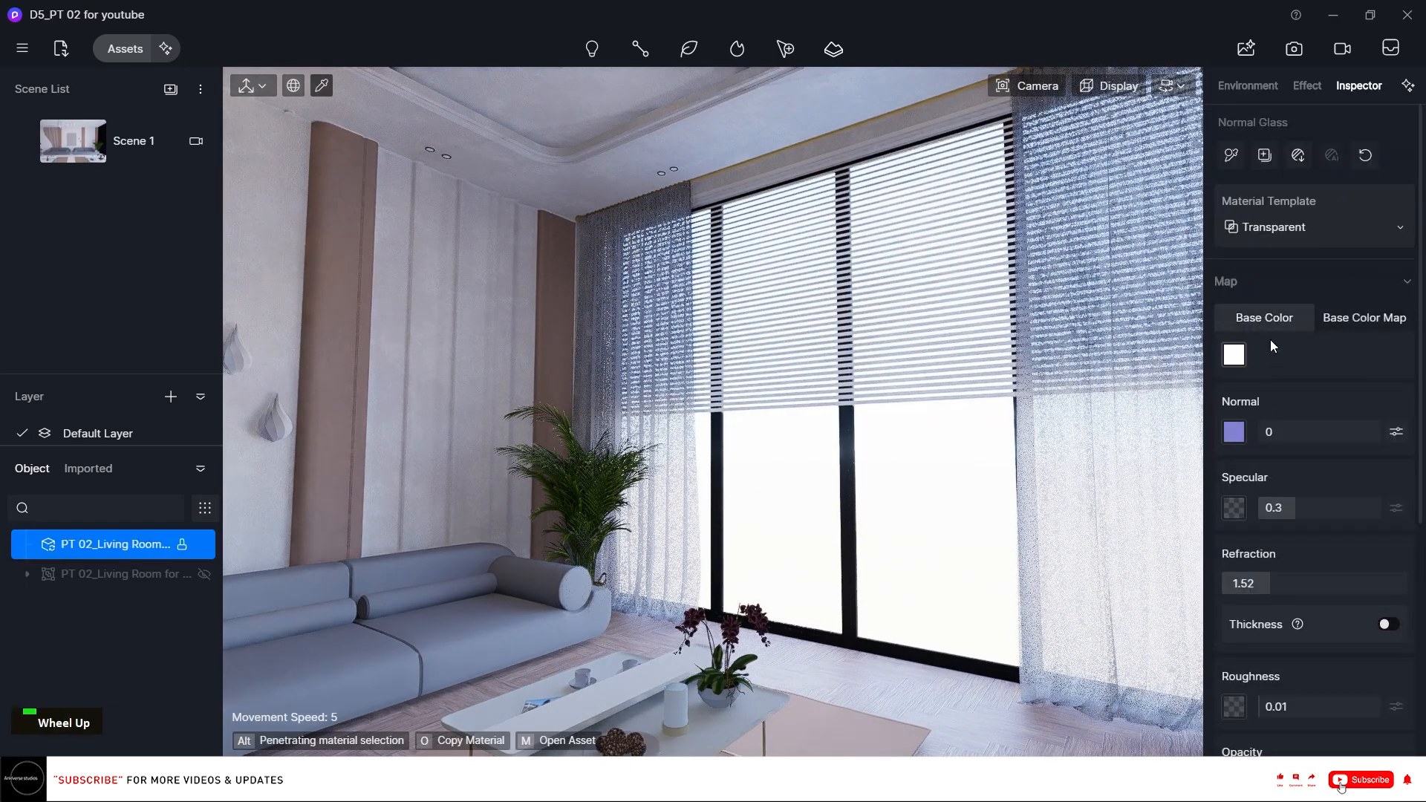
click(1238, 360)
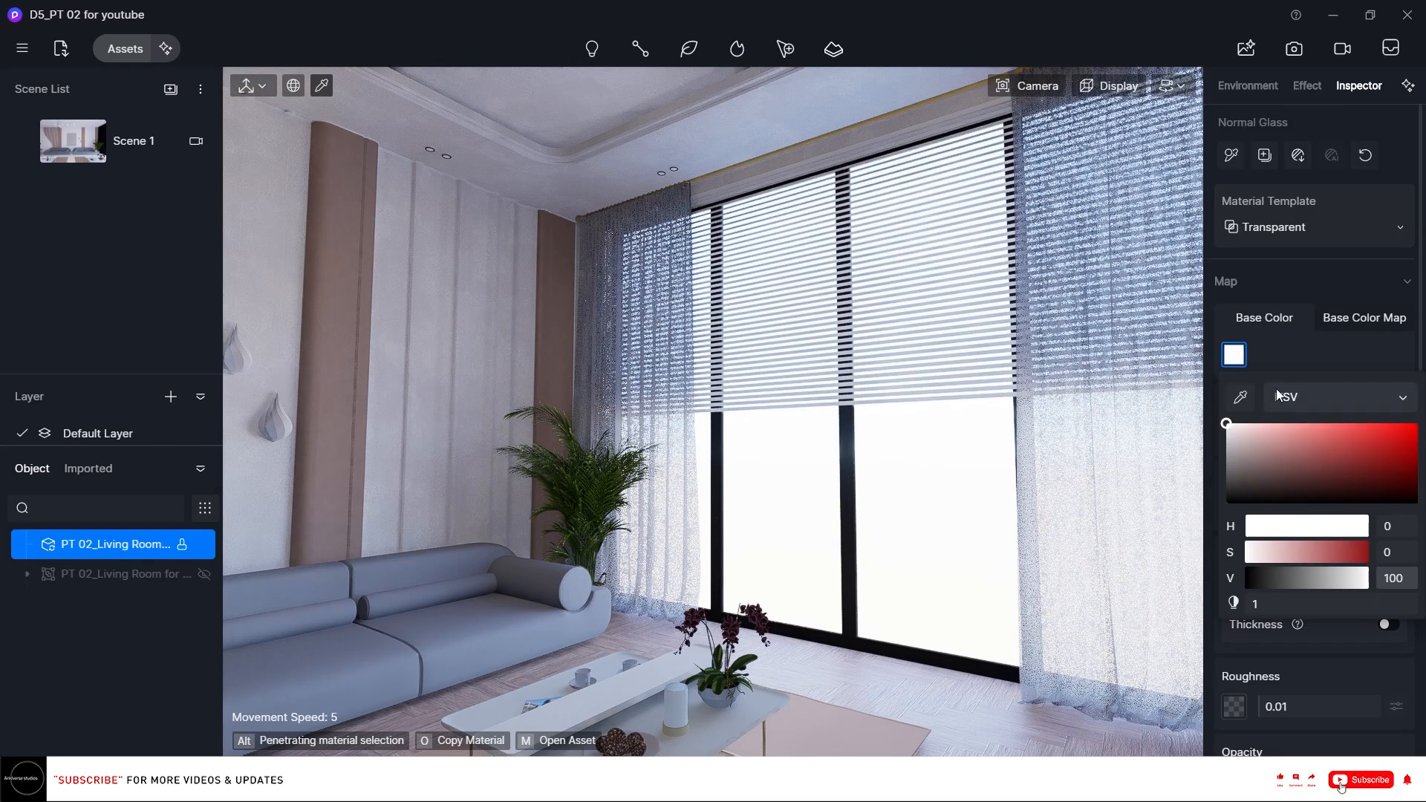
click(1341, 325)
scroll(1315, 355, down, 4)
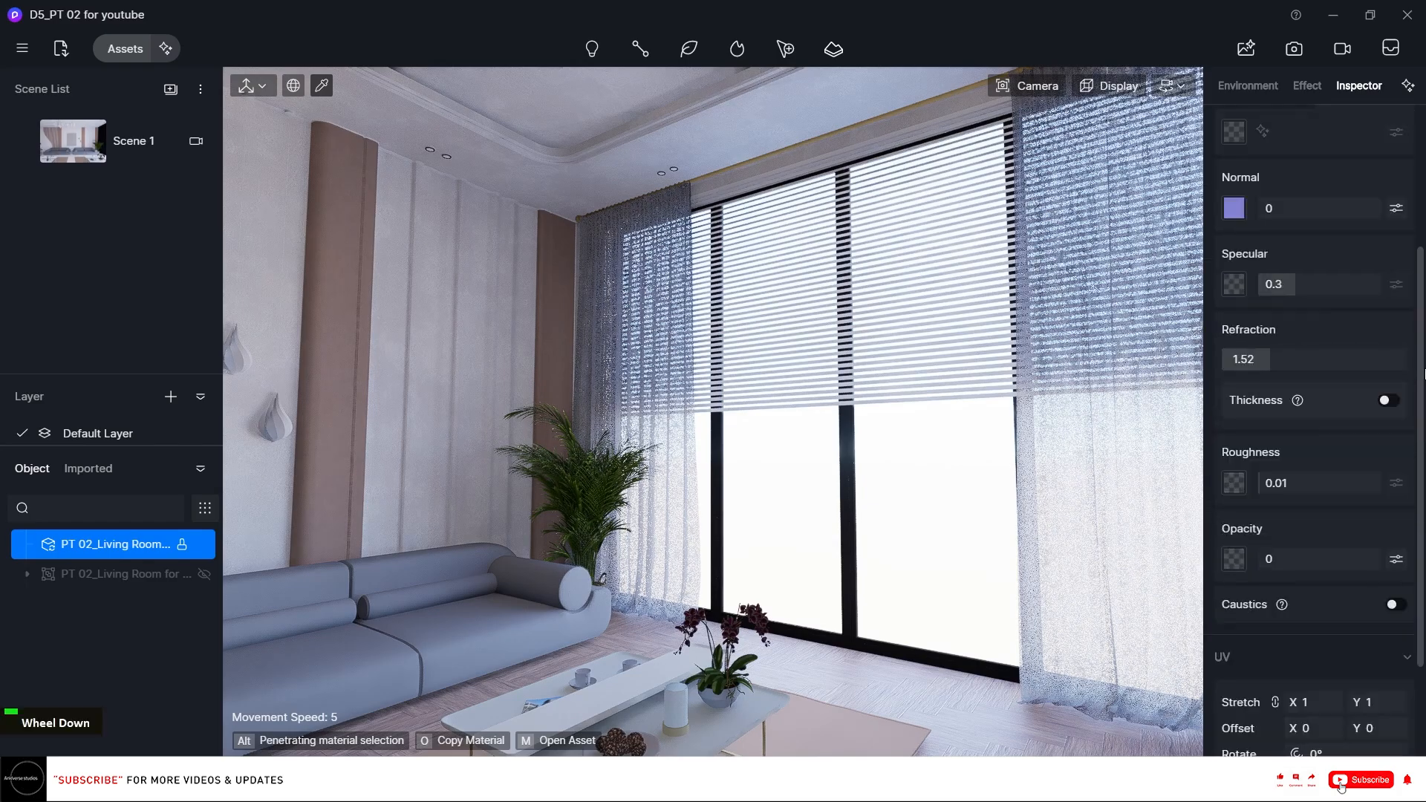
Apply the Basic Cloth Material from the Others category to the rug under the coffee table.
right_click(993, 424)
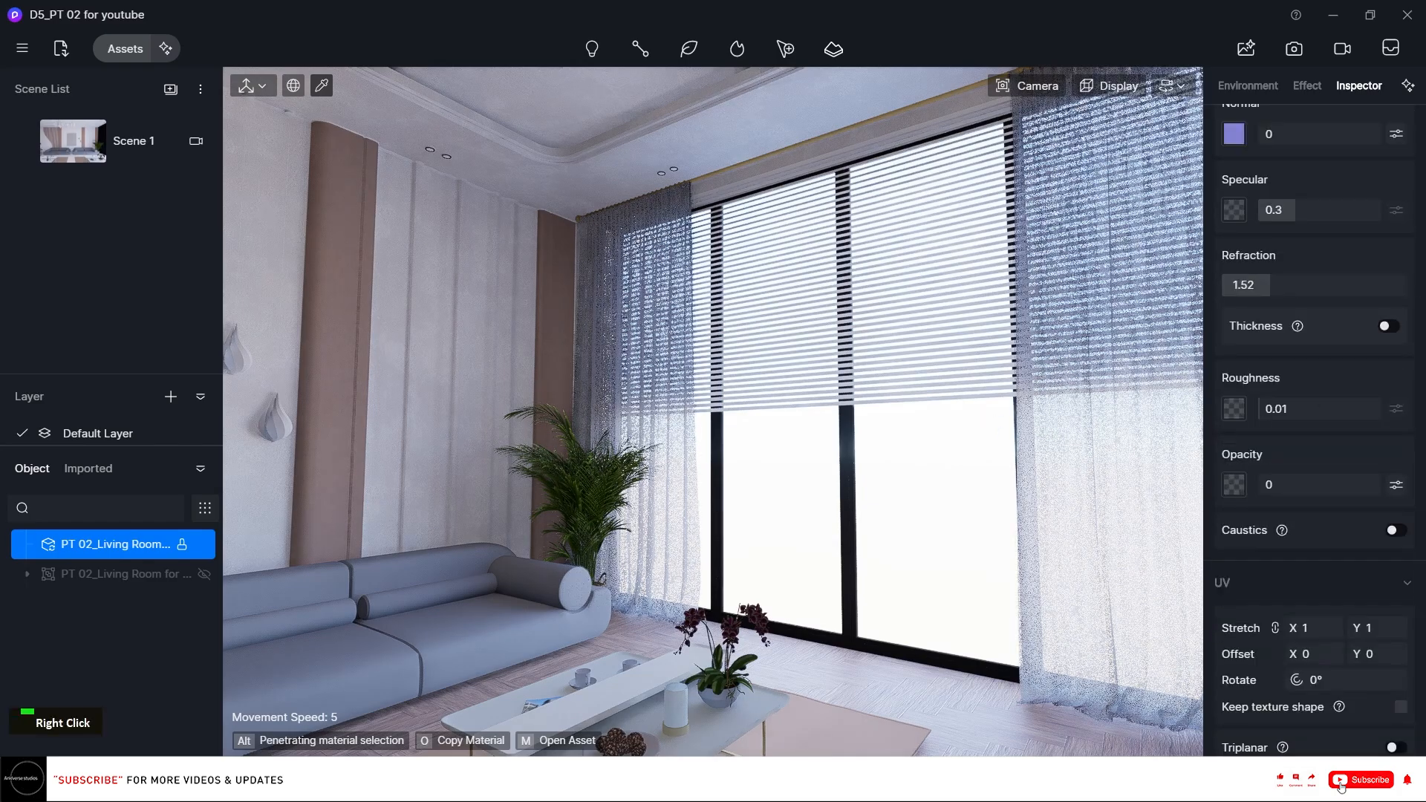
mouse_move(993, 424)
right_down()
mouse_move(750, 475)
mouse_move(356, 483)
right_up()
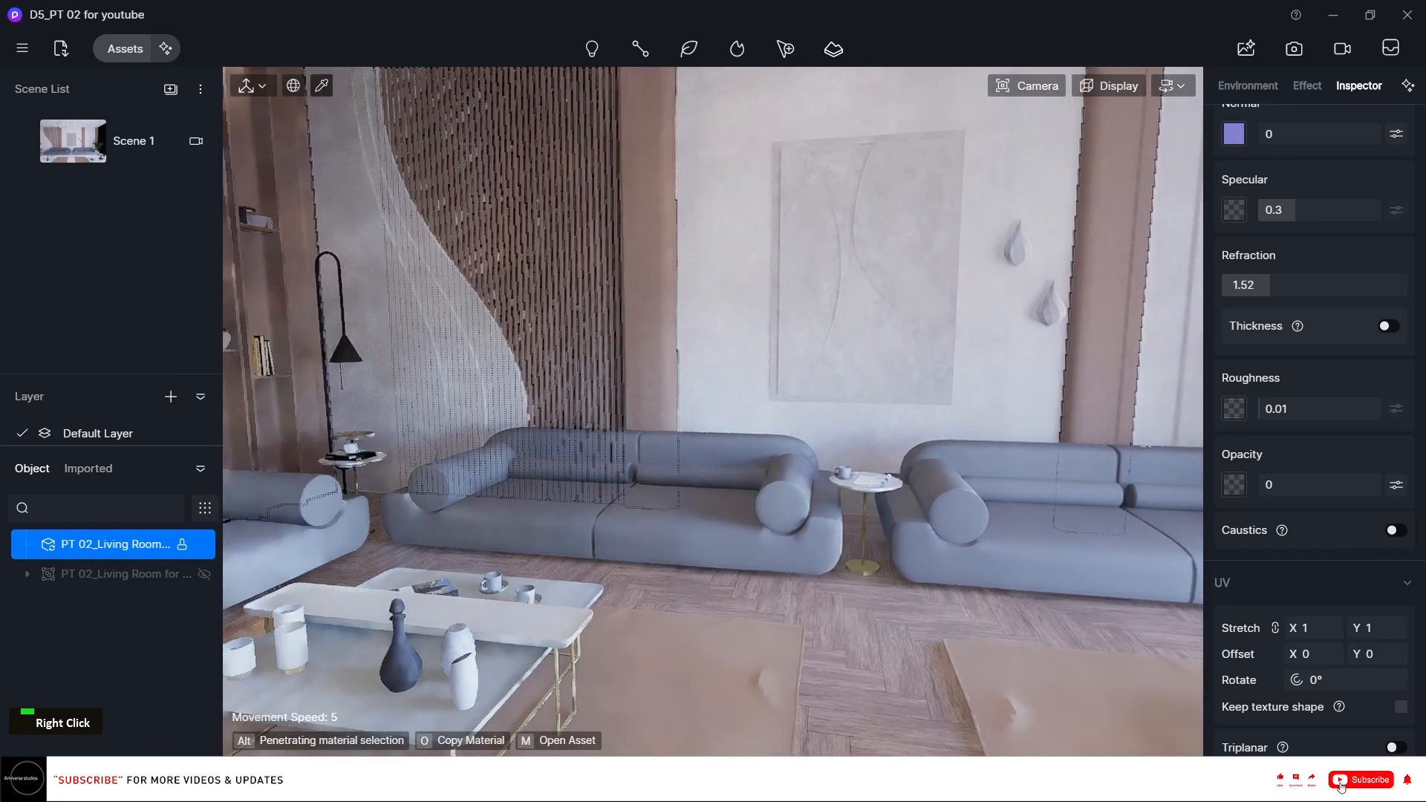
right_drag(939, 445, 878, 502)
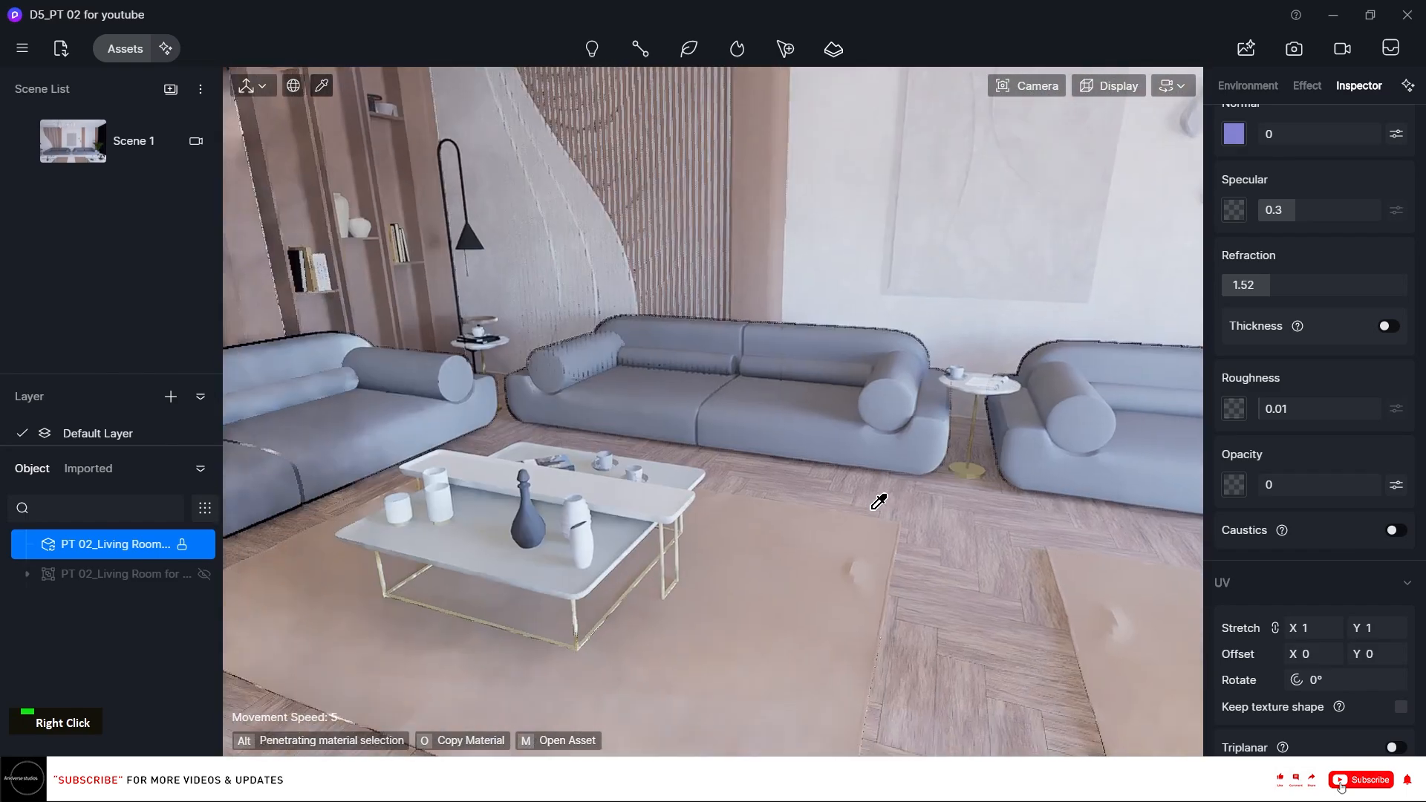
click(803, 539)
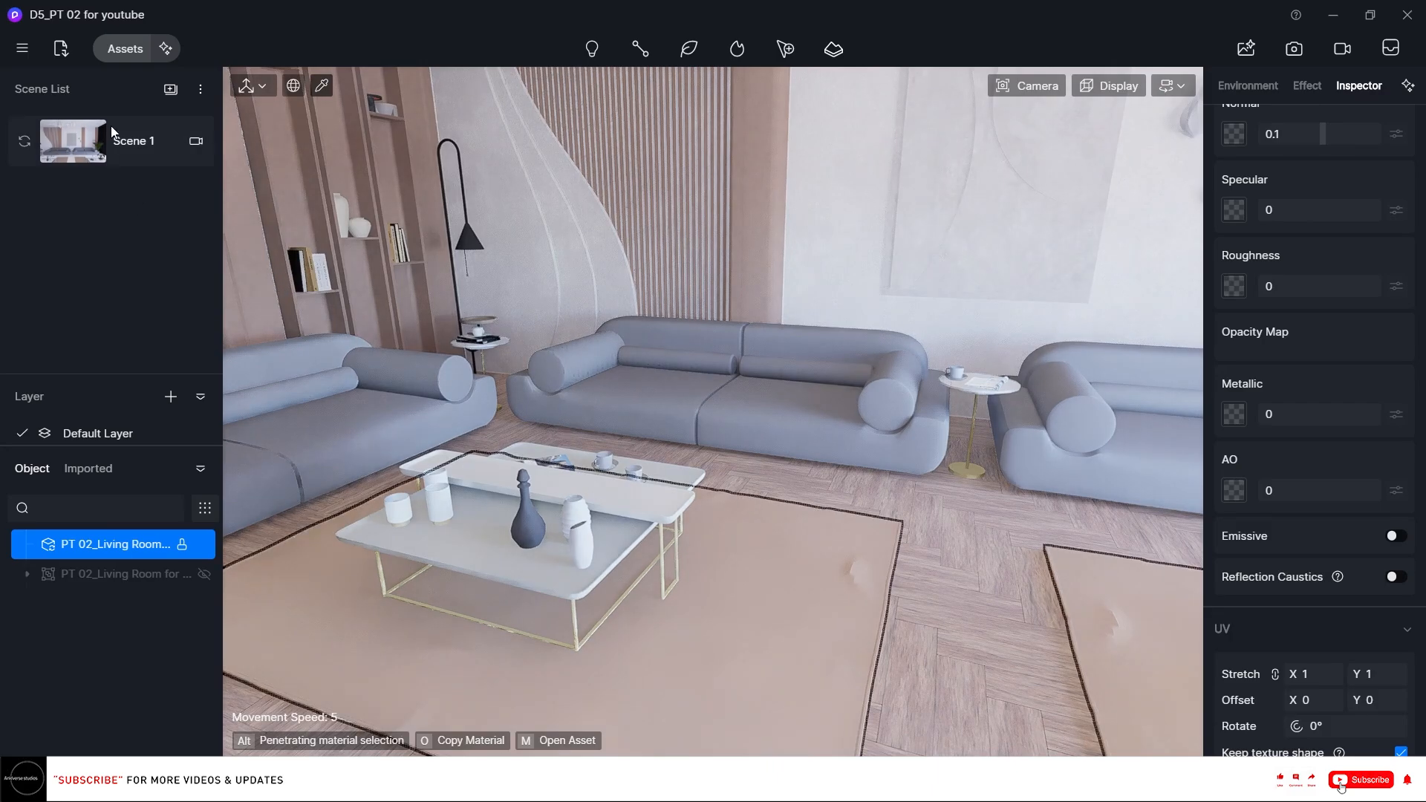
click(125, 49)
scroll(106, 639, down, 5)
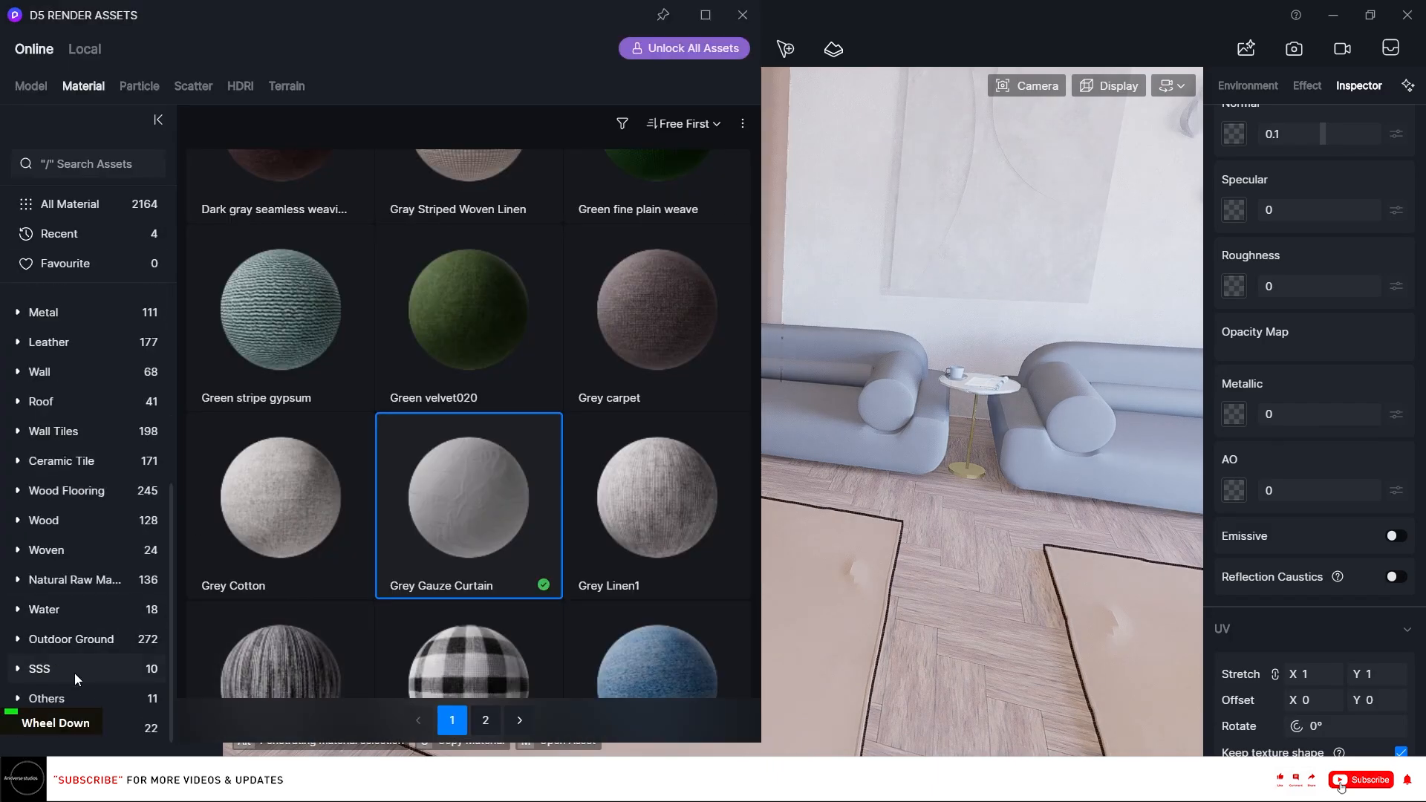
click(67, 695)
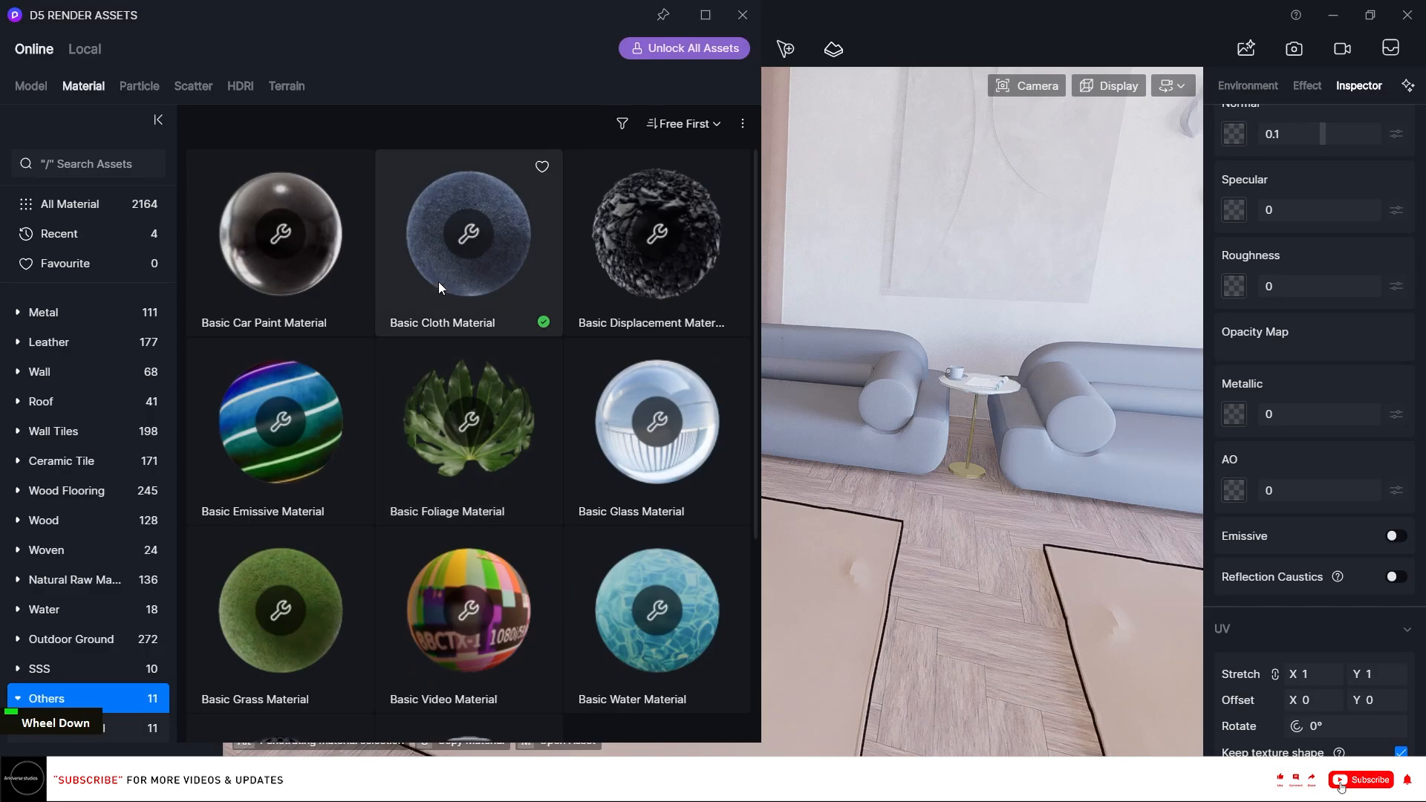
drag(438, 282, 1404, 502)
Enable Triplanar mapping on the rug material and on the second rug's material.
scroll(1402, 505, down, 5)
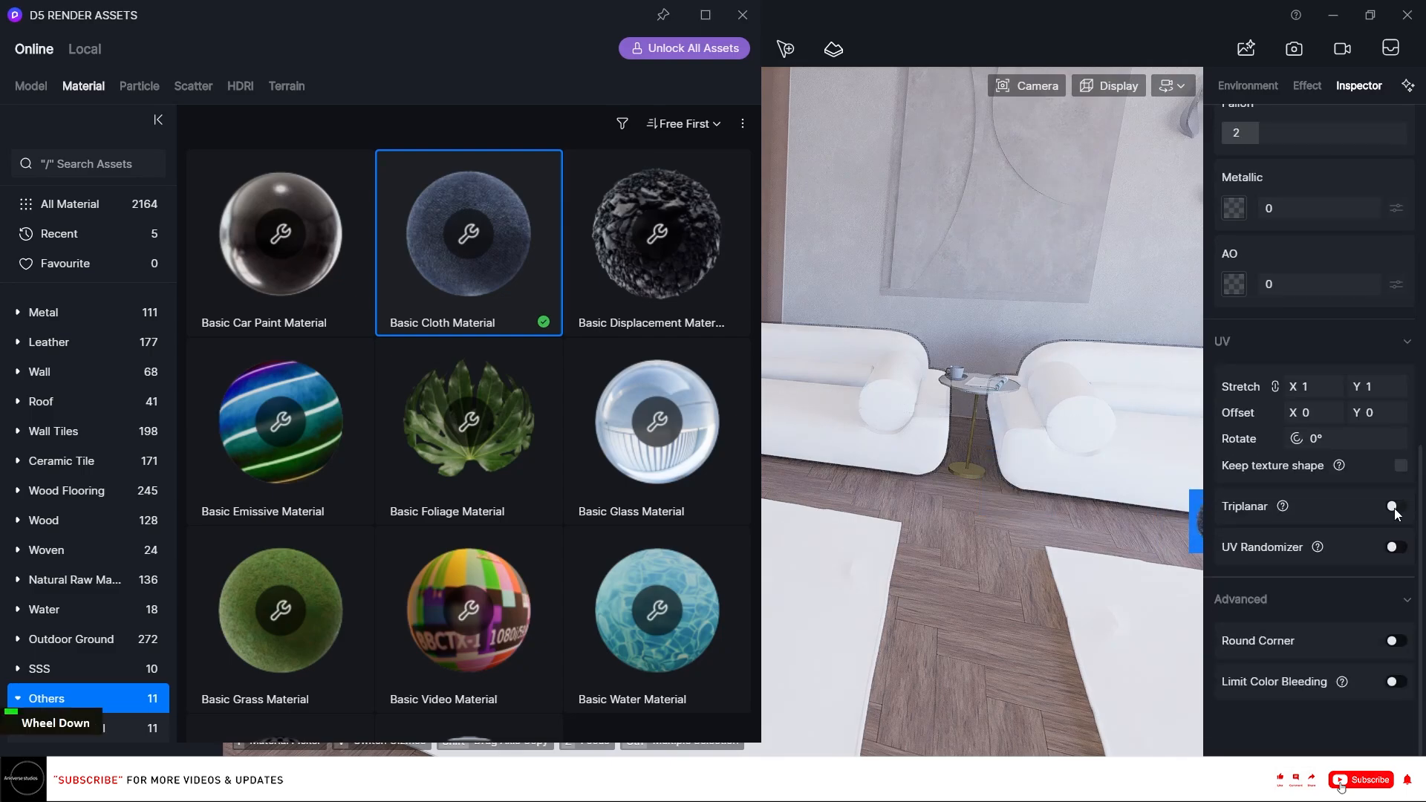
click(1394, 509)
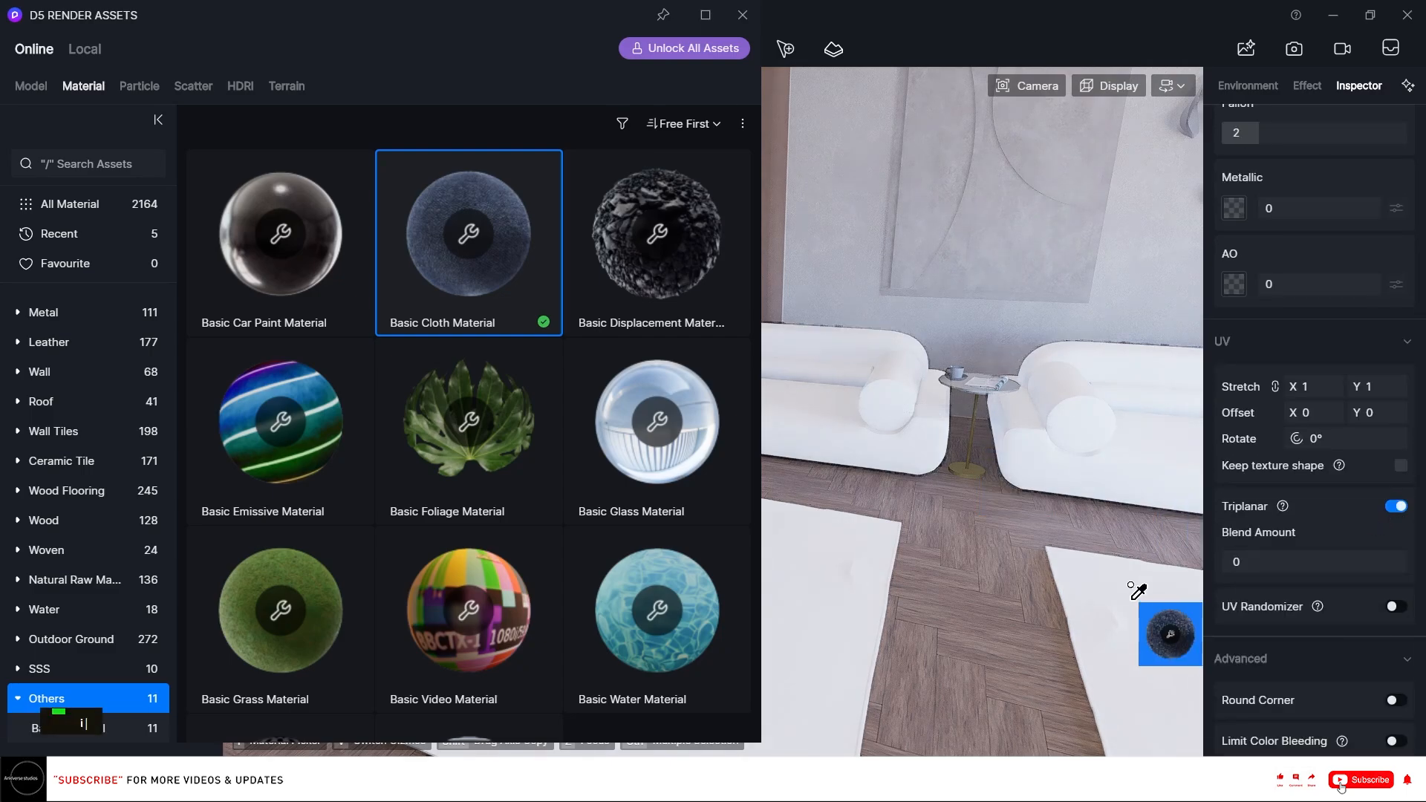
click(1129, 583)
click(1395, 509)
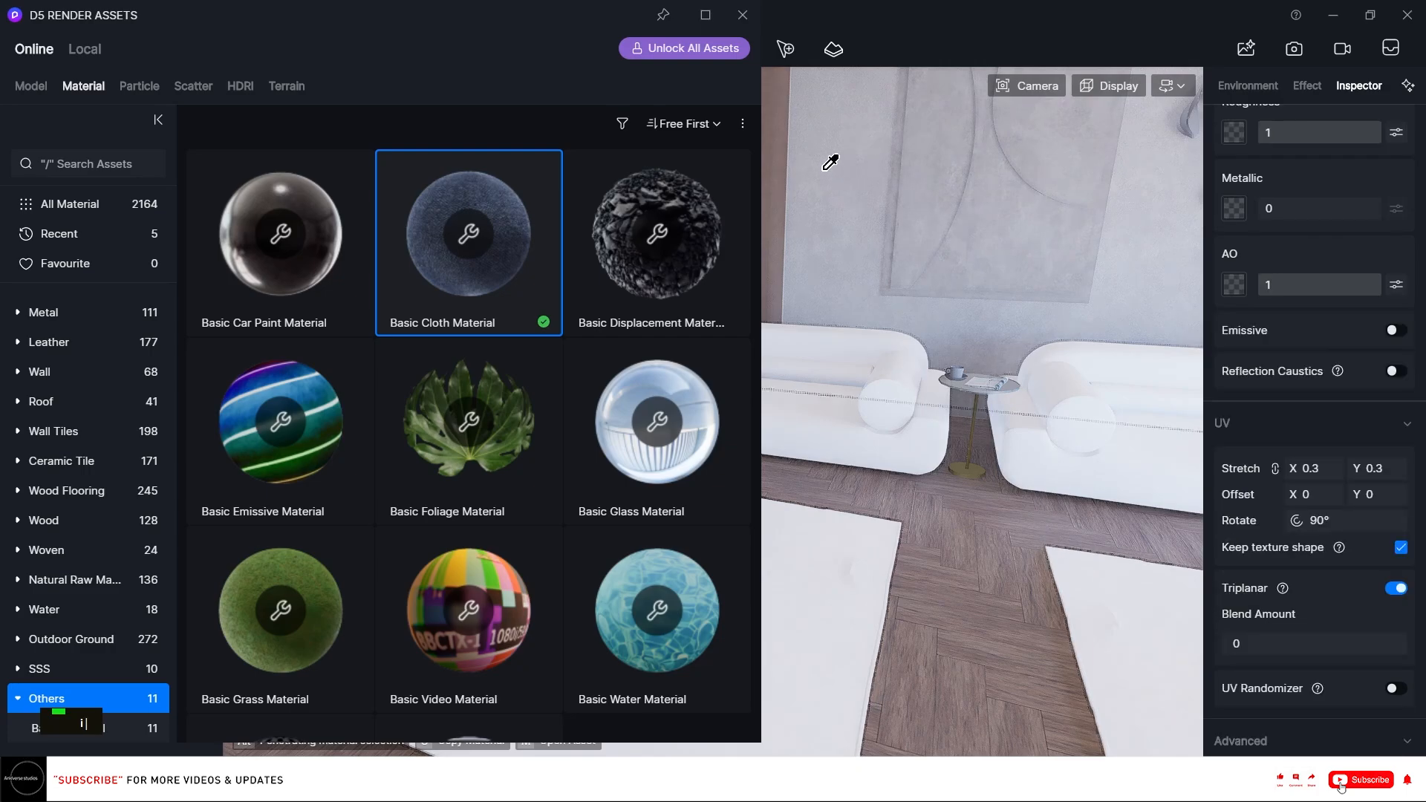
Batch import the Carpet001 PBR textures (Color, Displacement, NormalGL, Roughness) into the rug's cloth material.
click(742, 15)
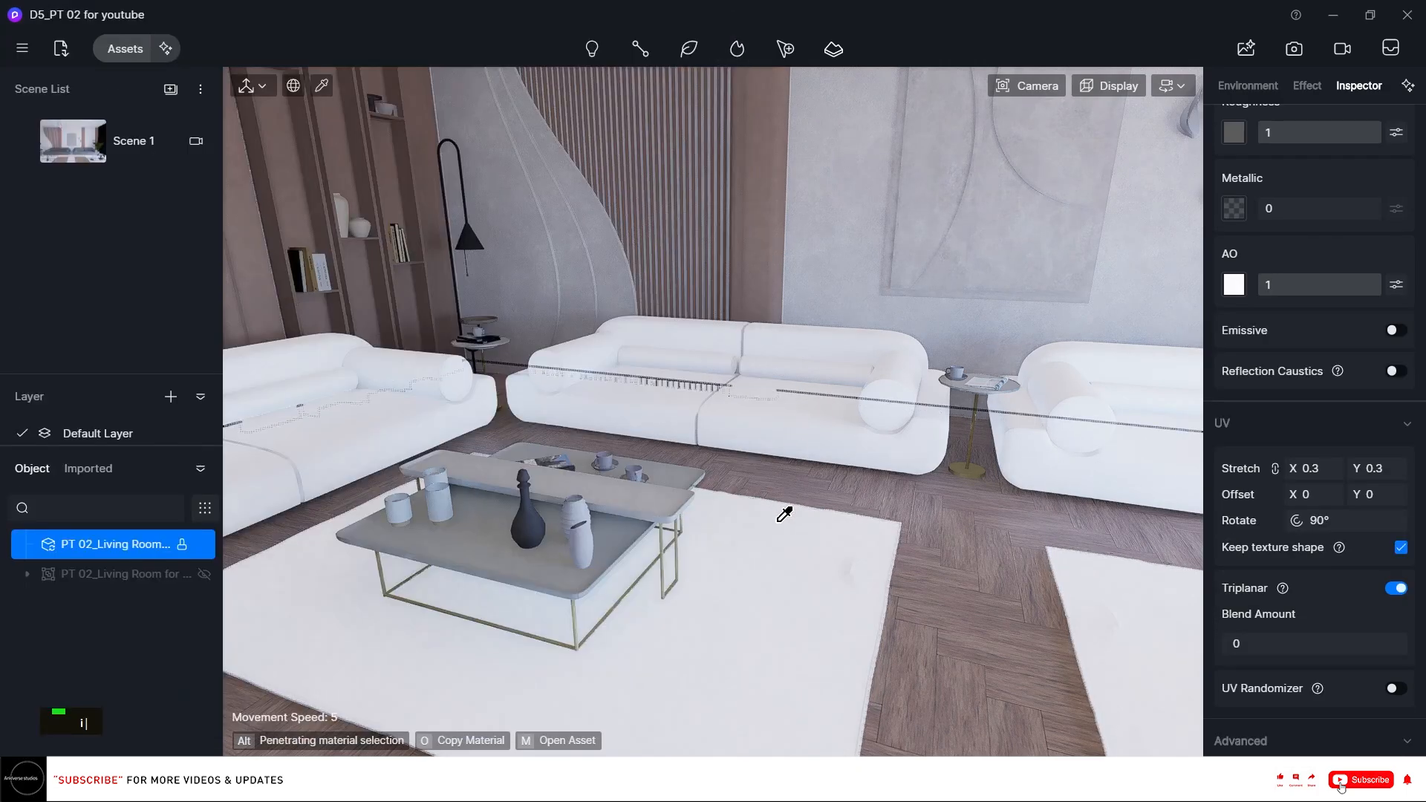
click(779, 510)
scroll(1390, 226, up, 10)
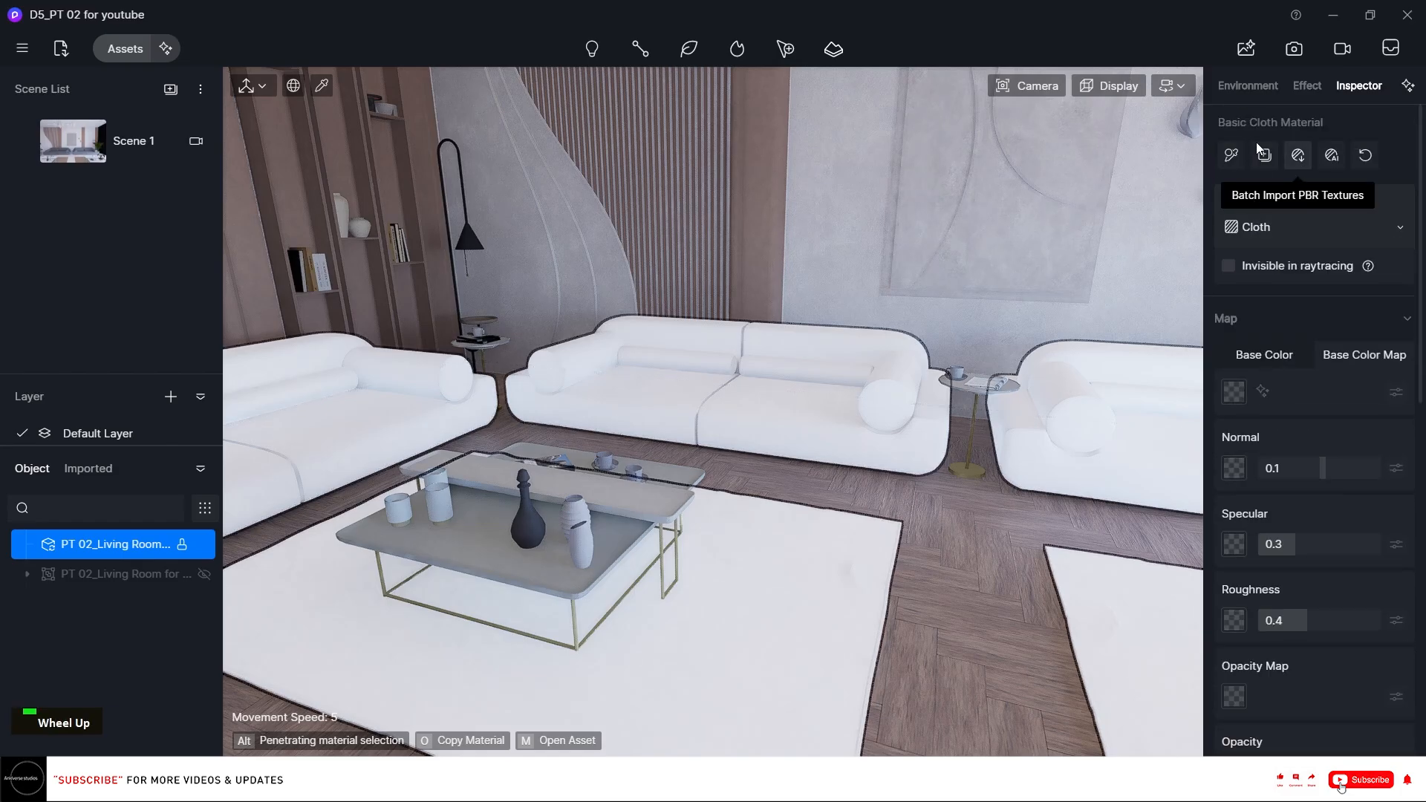
click(1260, 151)
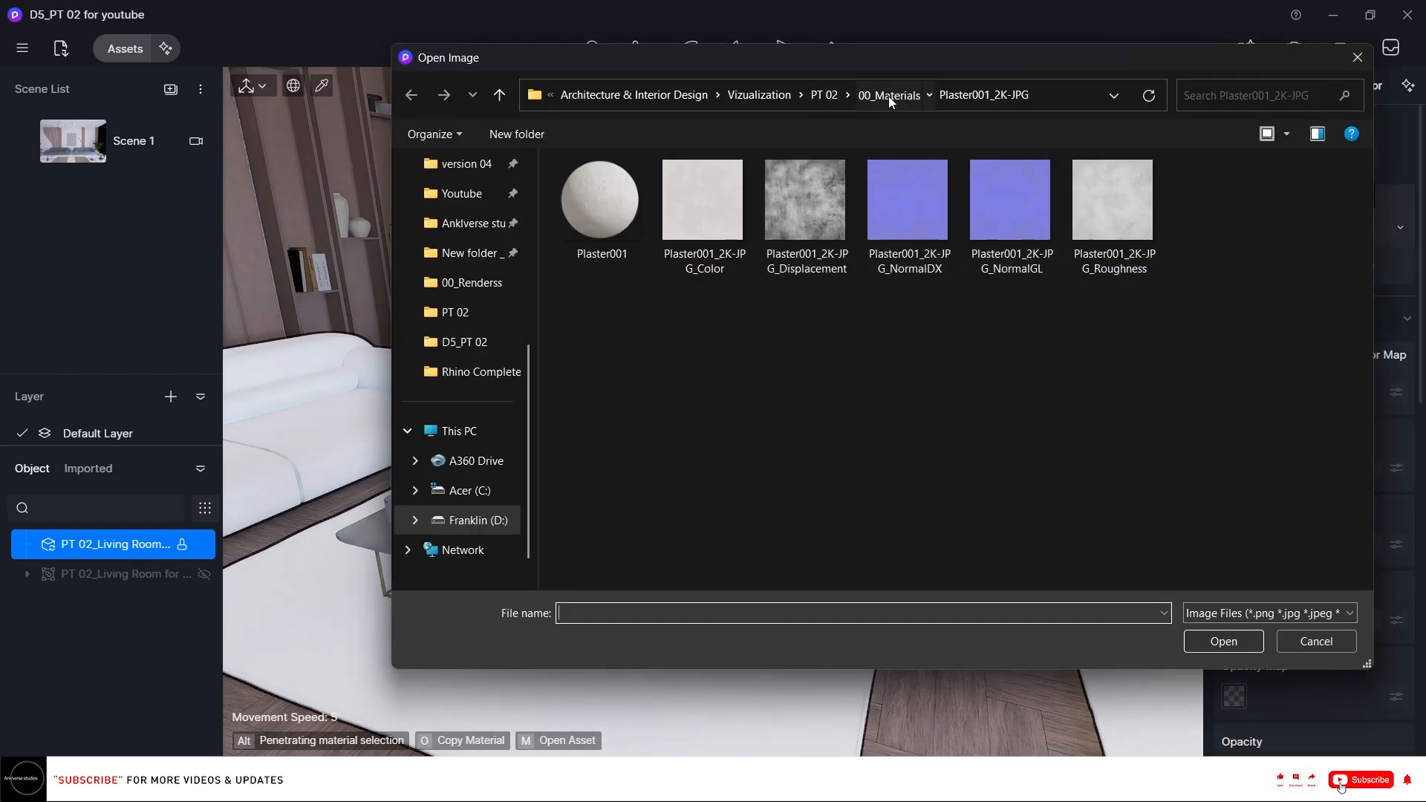
click(890, 95)
double_click(644, 239)
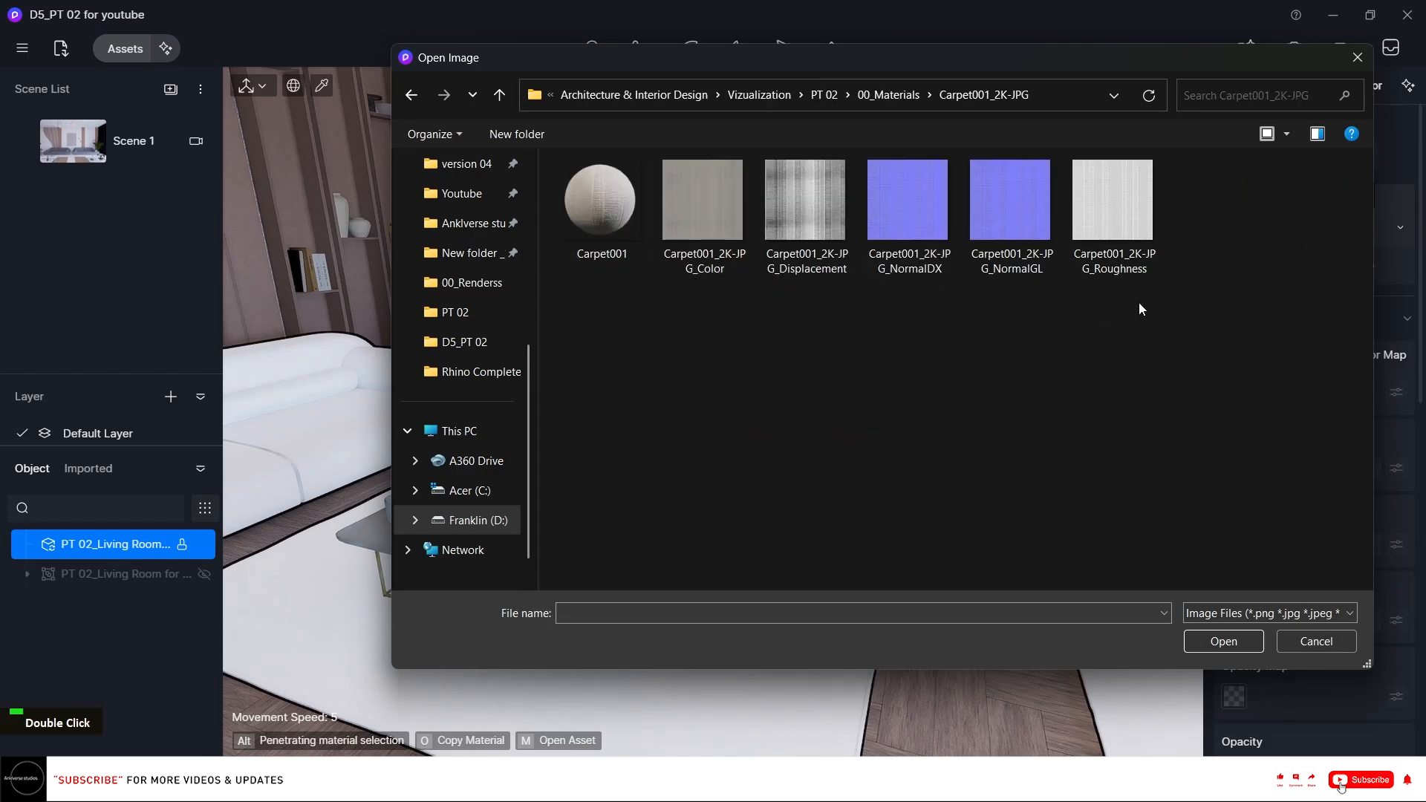
drag(1138, 302, 707, 203)
ctrl+click(889, 202)
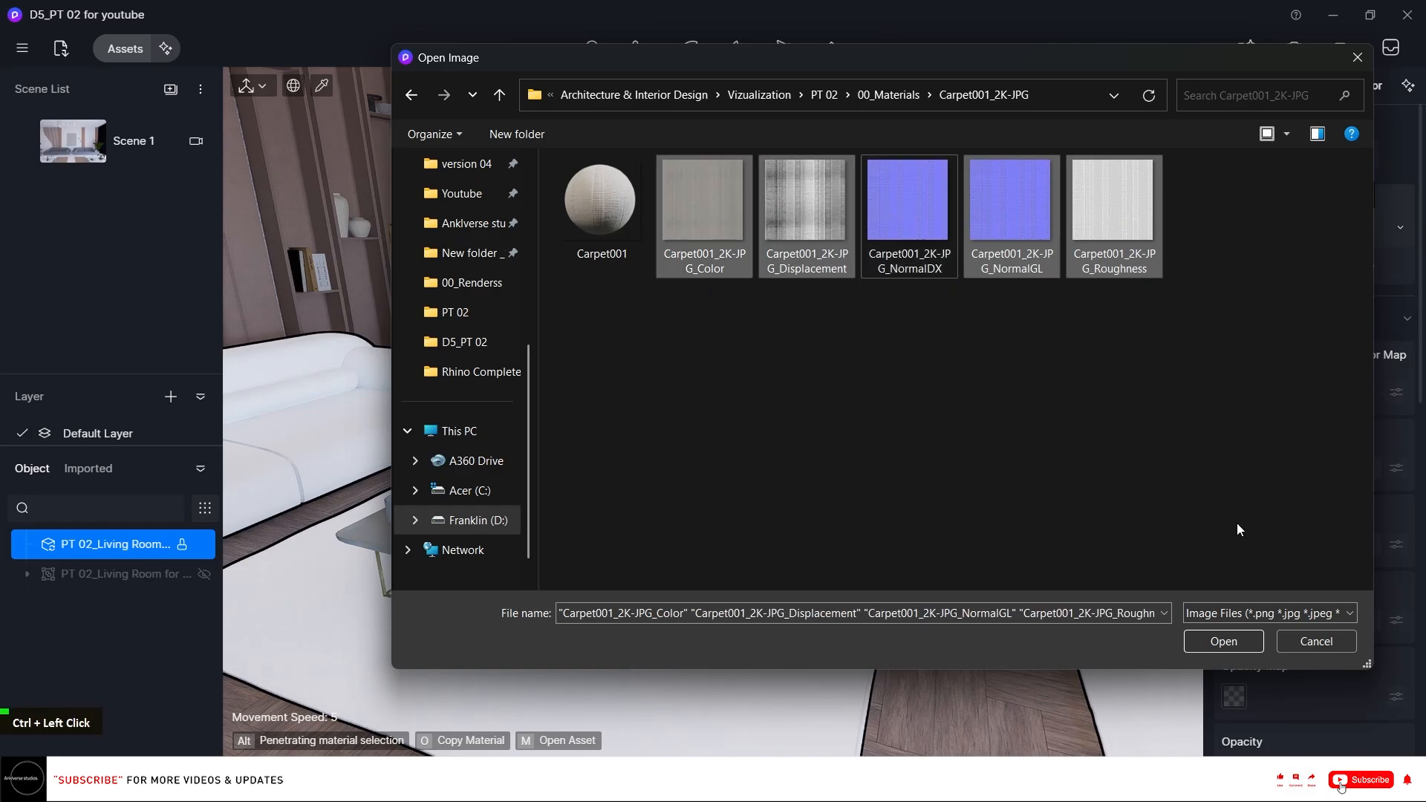
click(1223, 639)
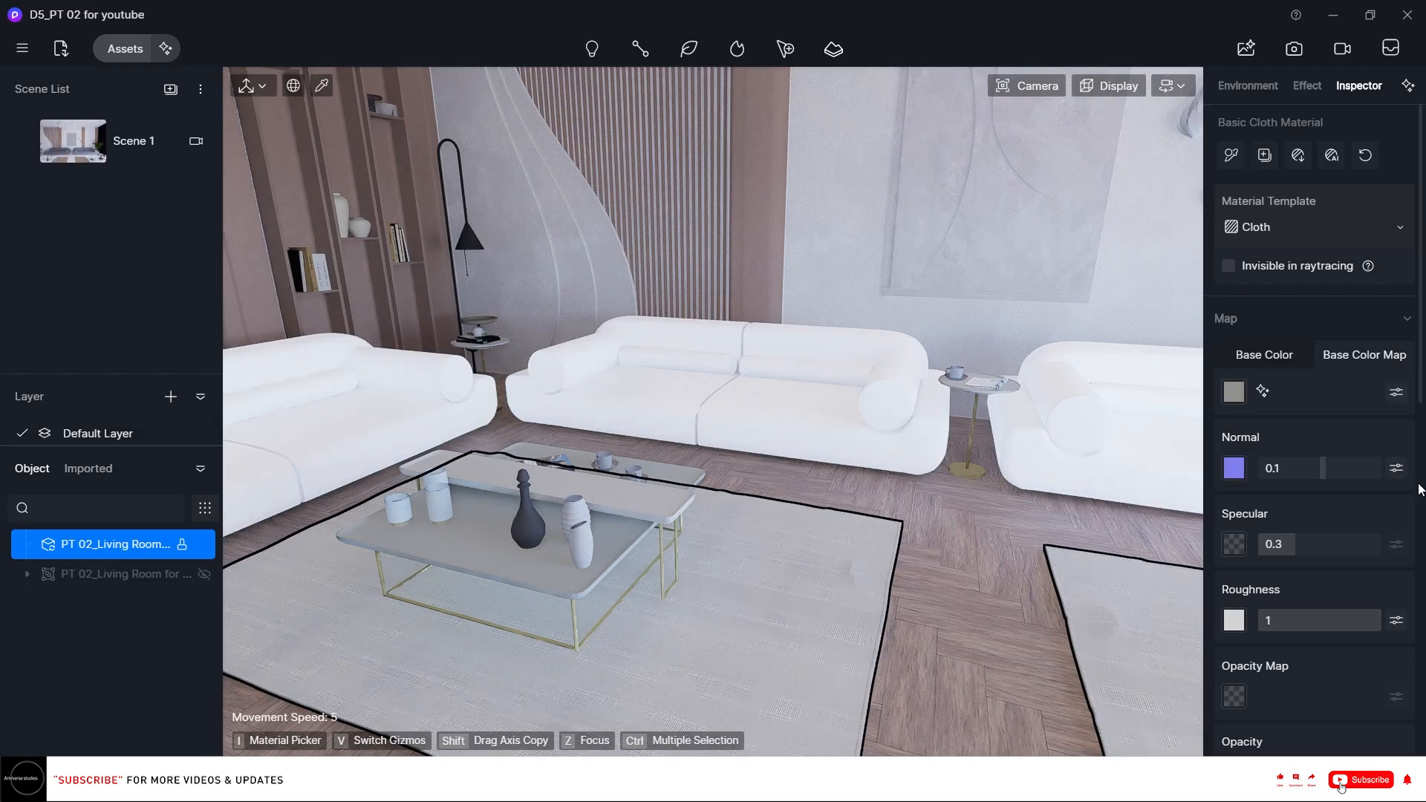
Set the rug material's UV stretch to 0.75.
scroll(1416, 479, down, 10)
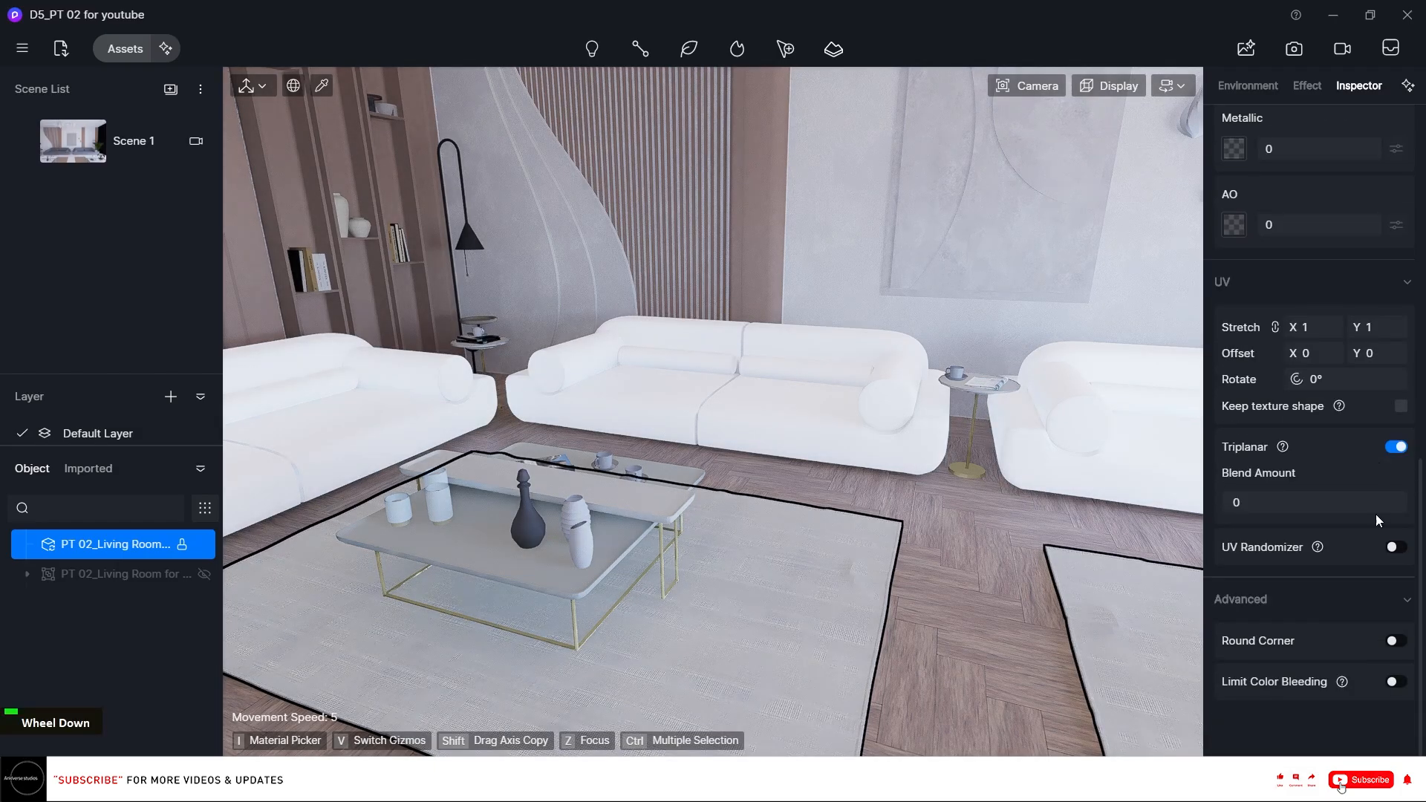
click(1321, 328)
text(0.75)
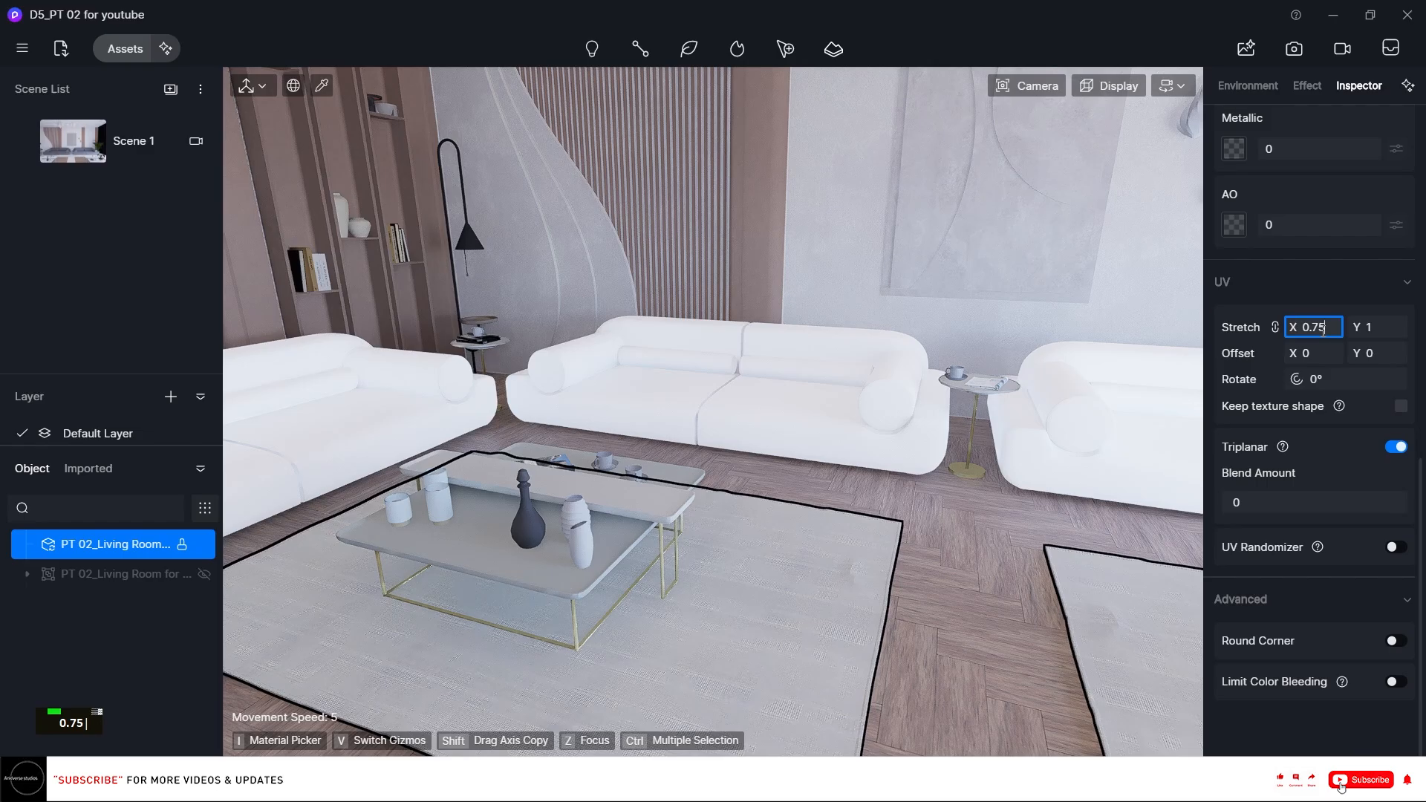
key(Return)
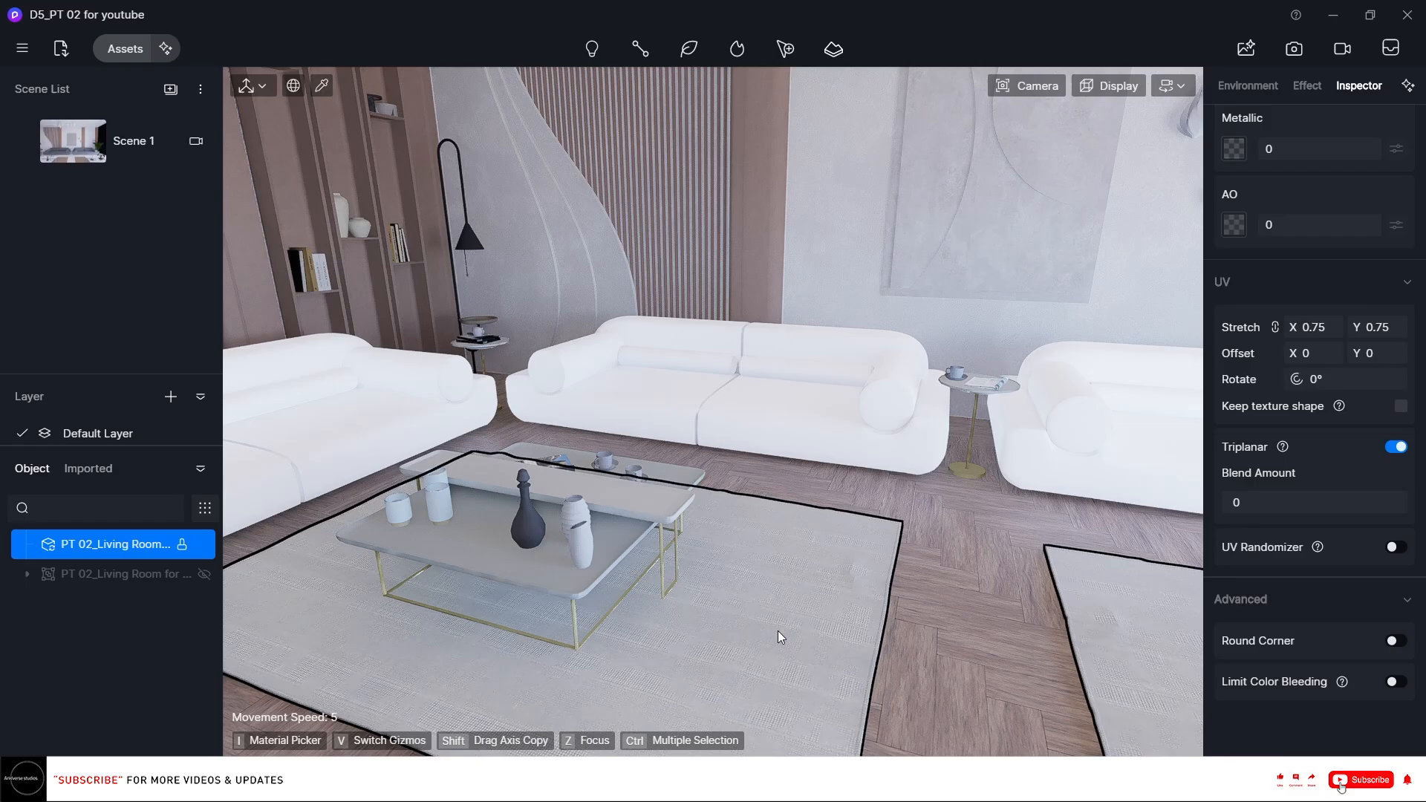
Set the rug material's normal intensity to 0.22.
scroll(1330, 435, up, 10)
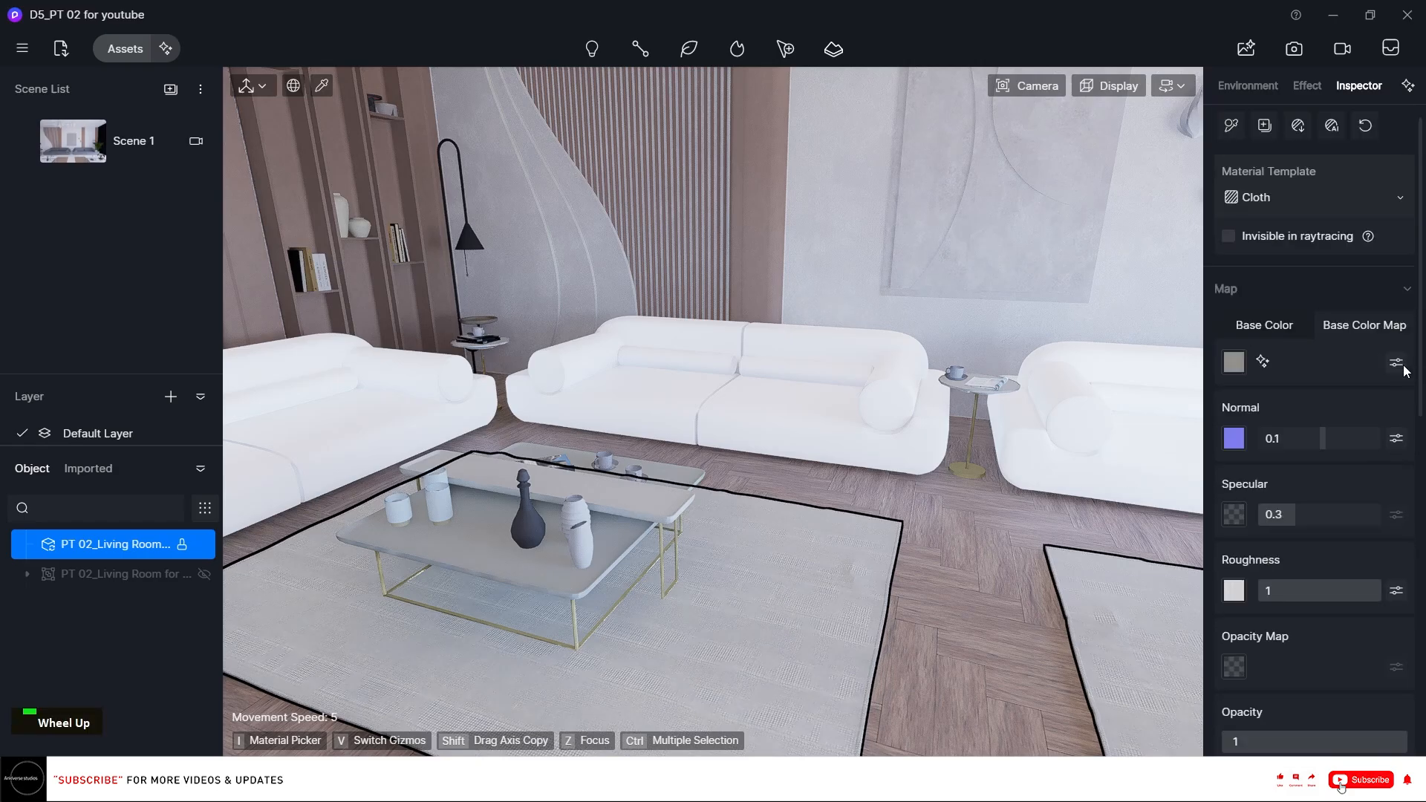
drag(1335, 443, 1338, 446)
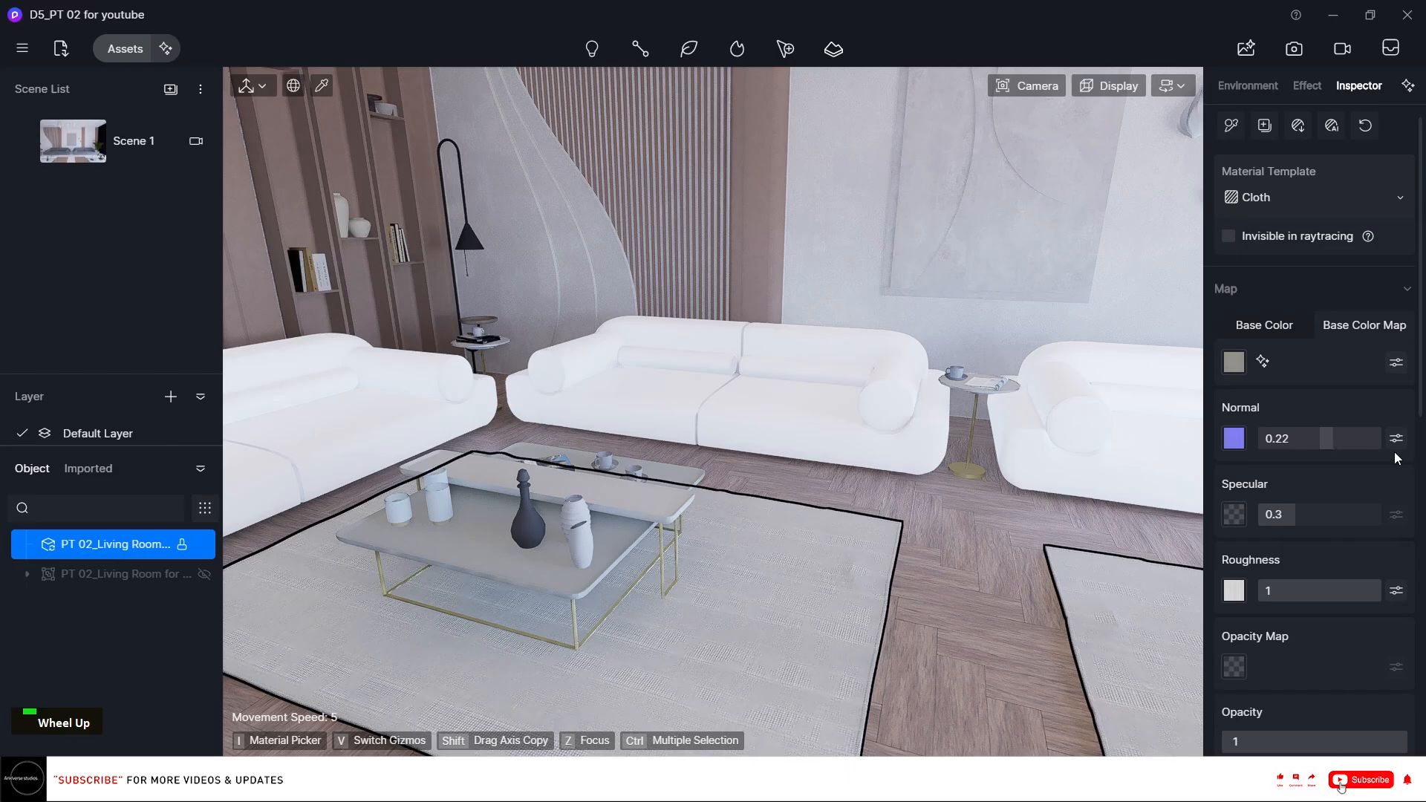
scroll(1396, 461, down, 5)
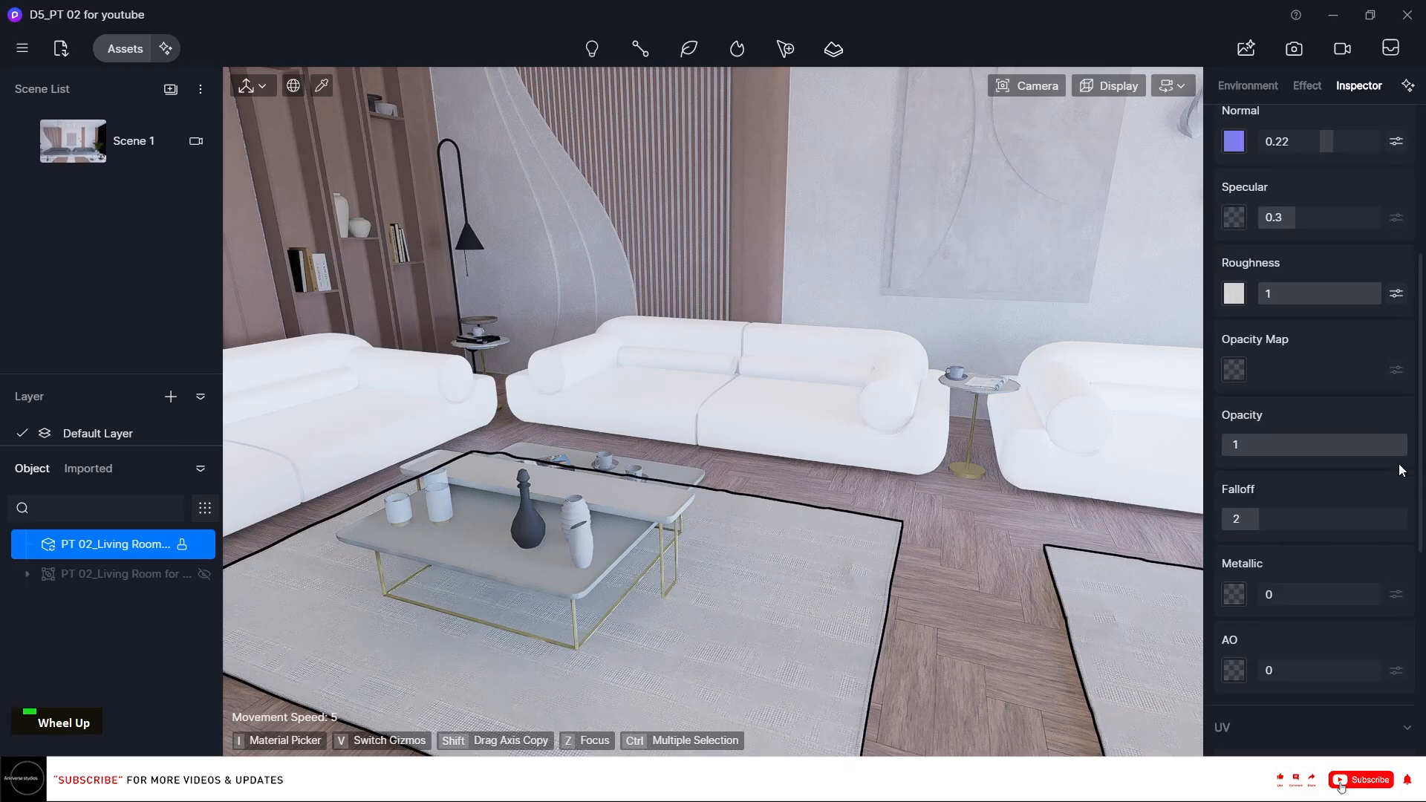
scroll(1400, 469, up, 5)
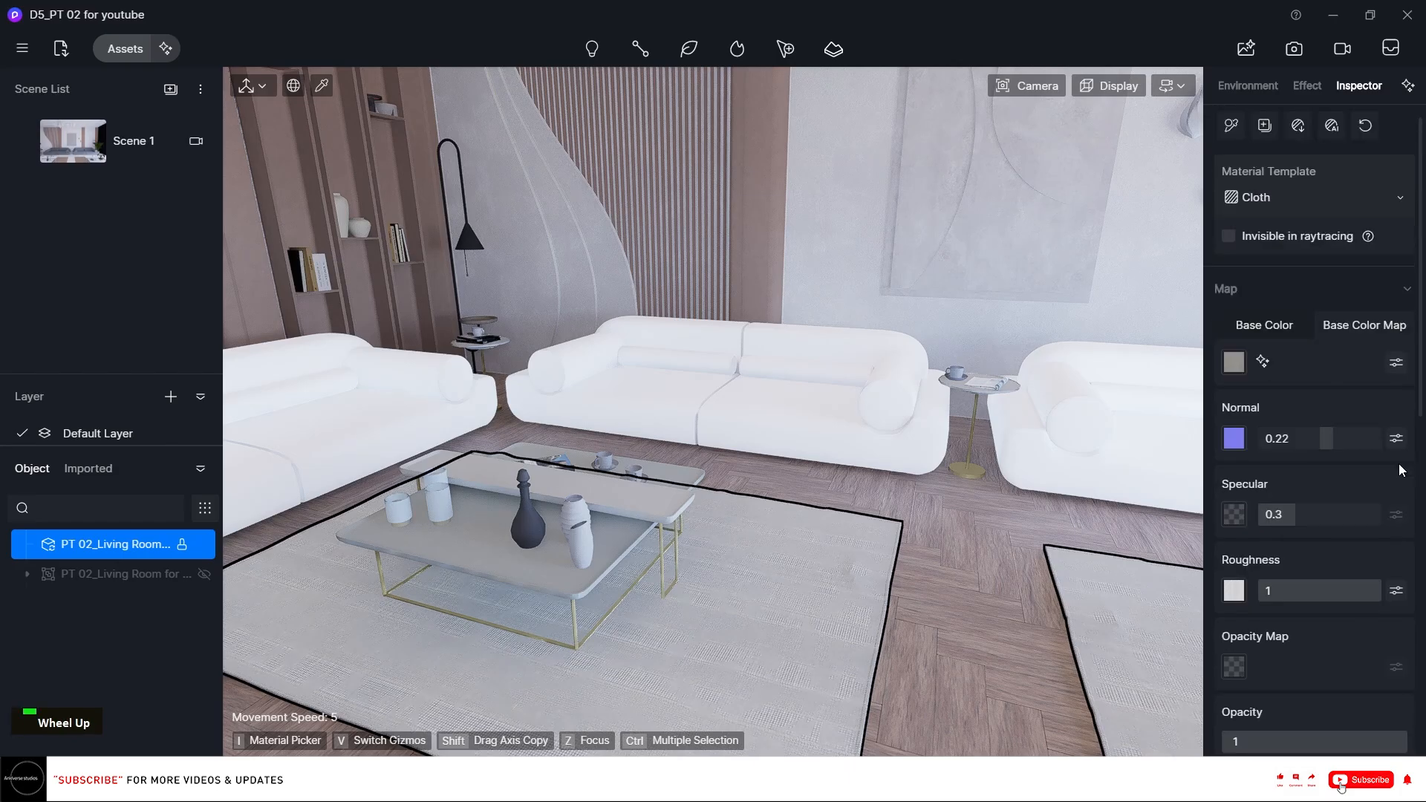
Replace the rug's base color map with the image 263b9eae211f023ceab8e6b8b7d6aabe from the 00_Materials folder.
double_click(1230, 364)
click(1343, 329)
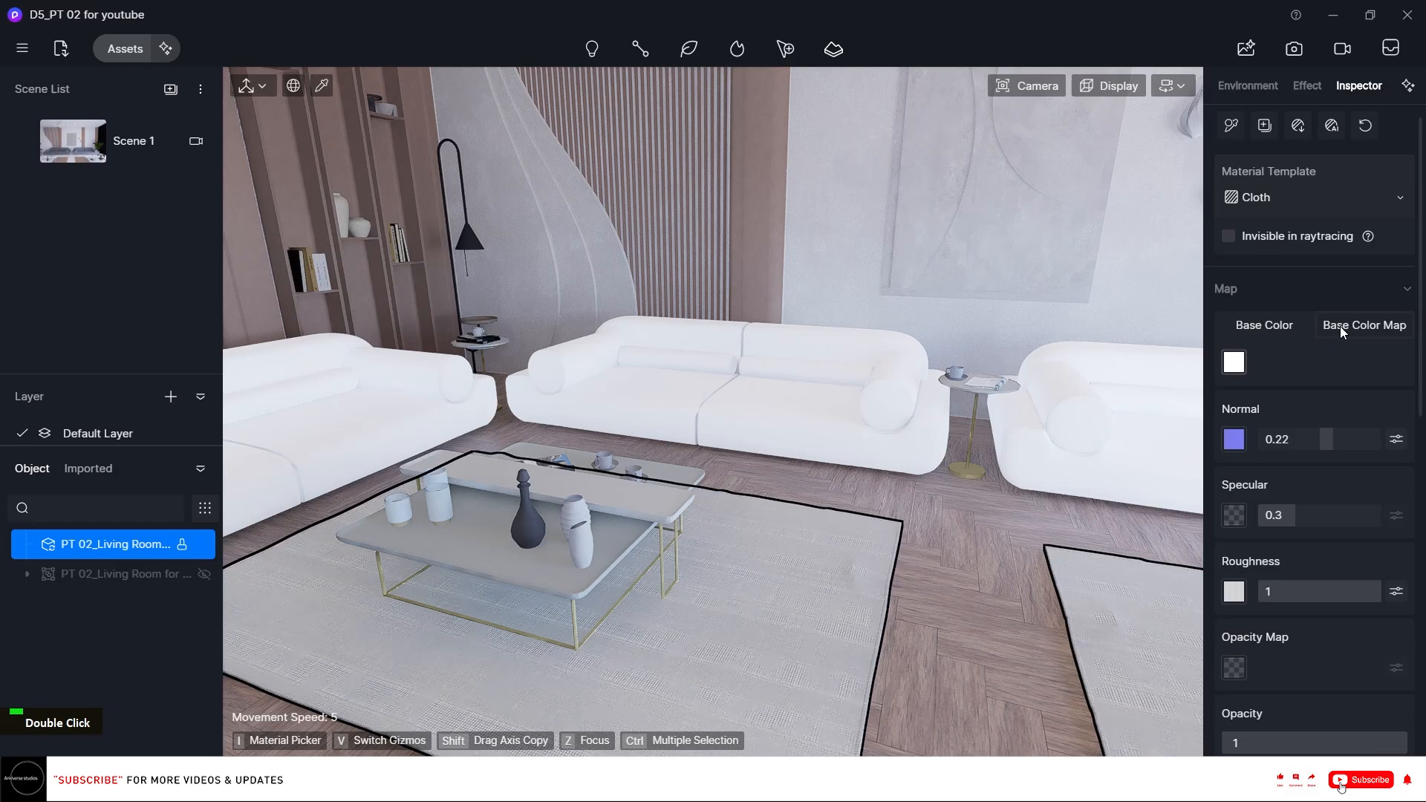
click(1233, 364)
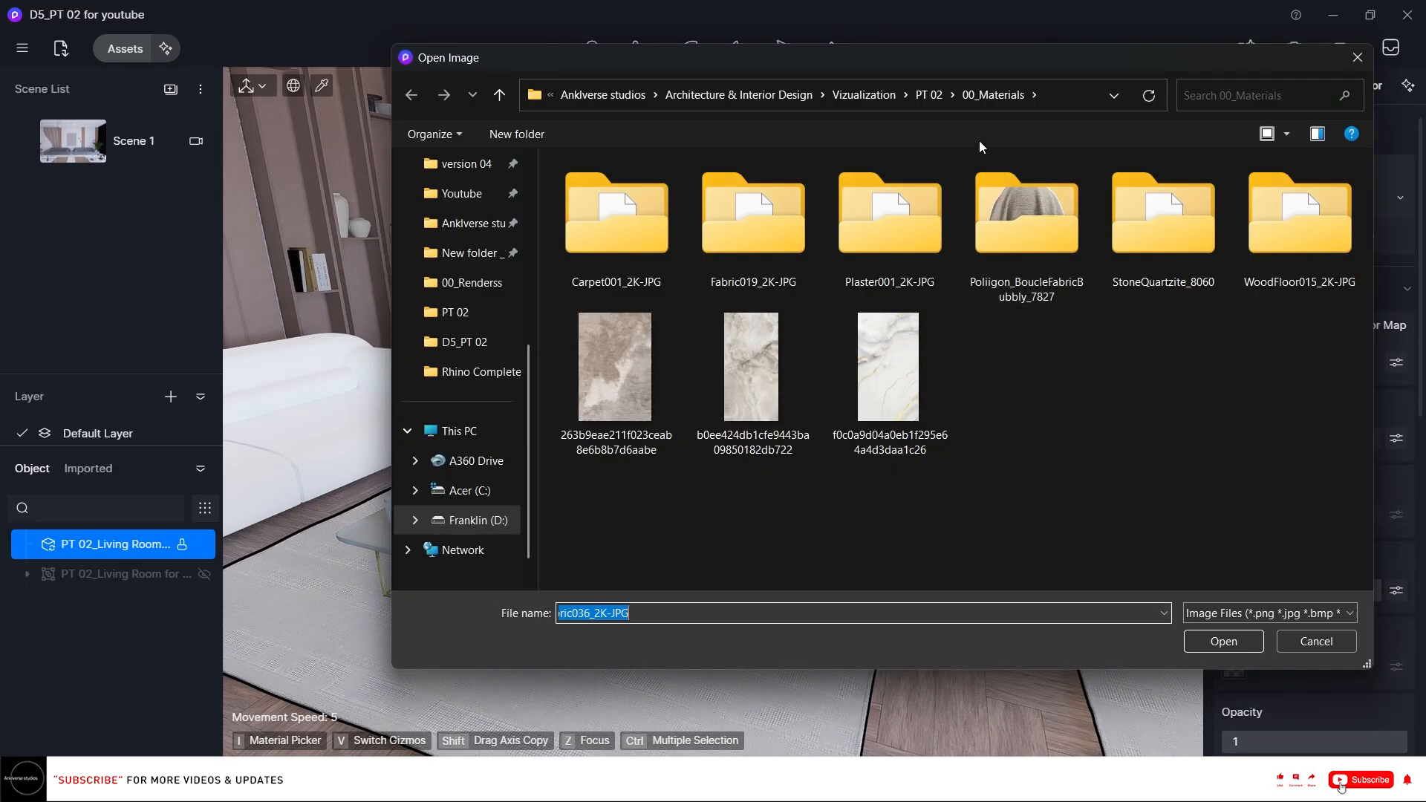
drag(925, 51, 640, 52)
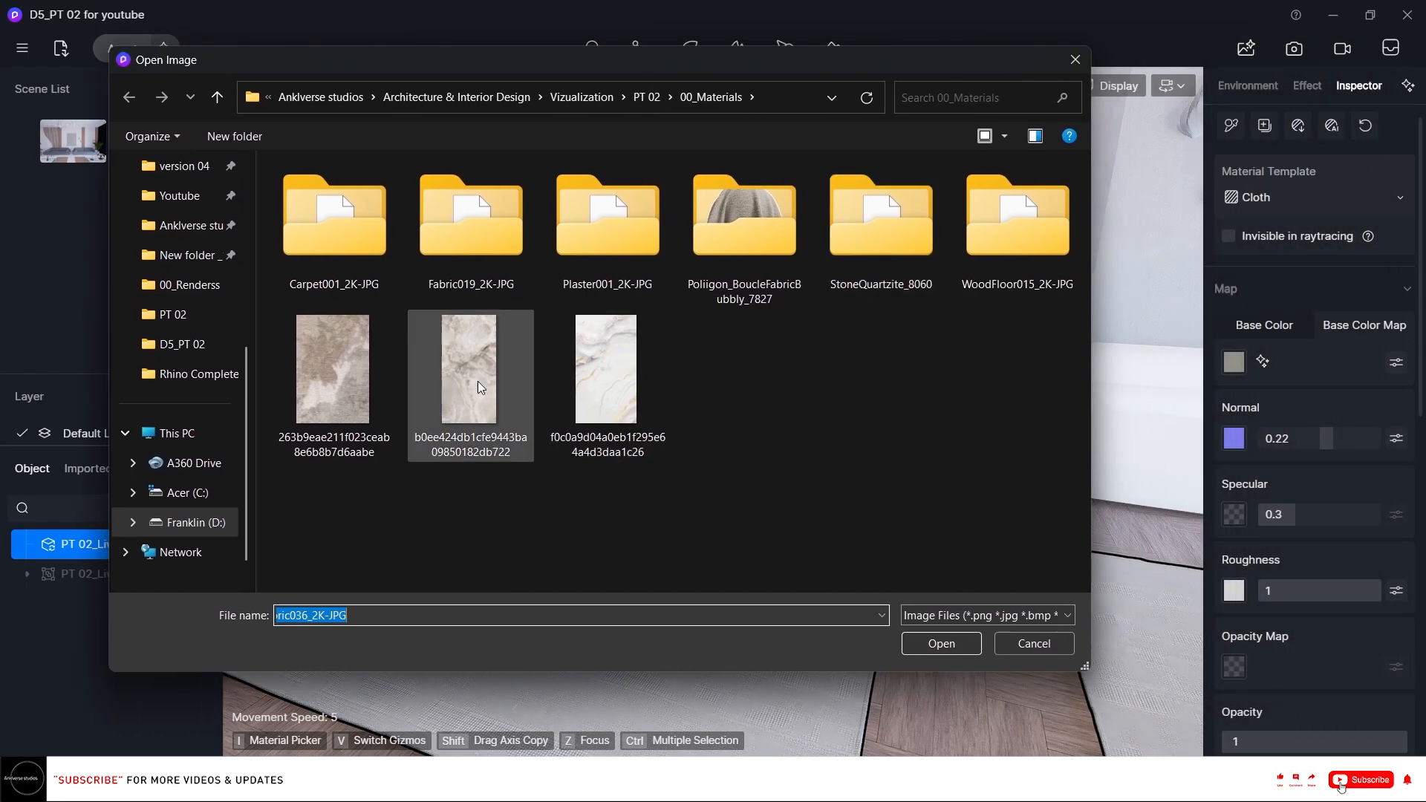
click(308, 387)
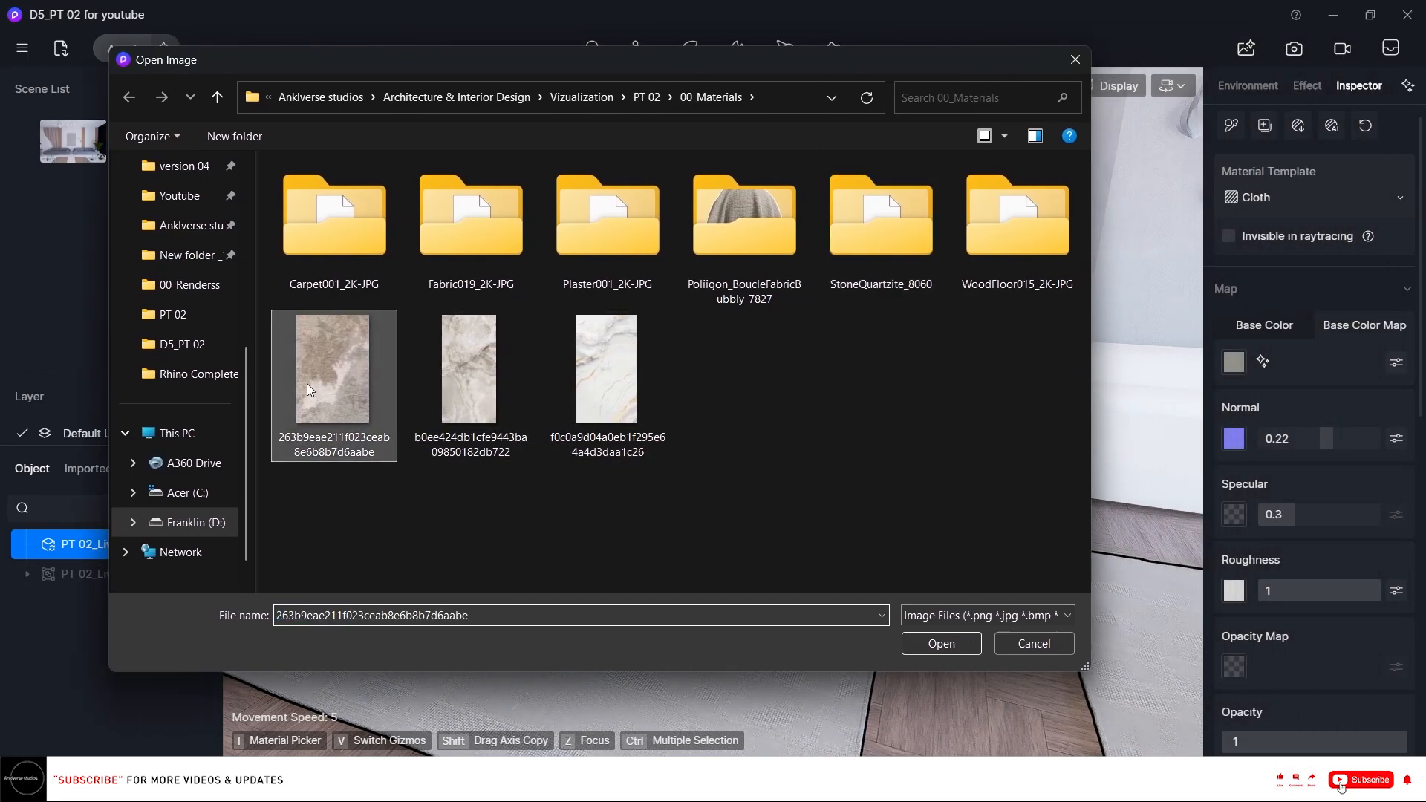
click(919, 641)
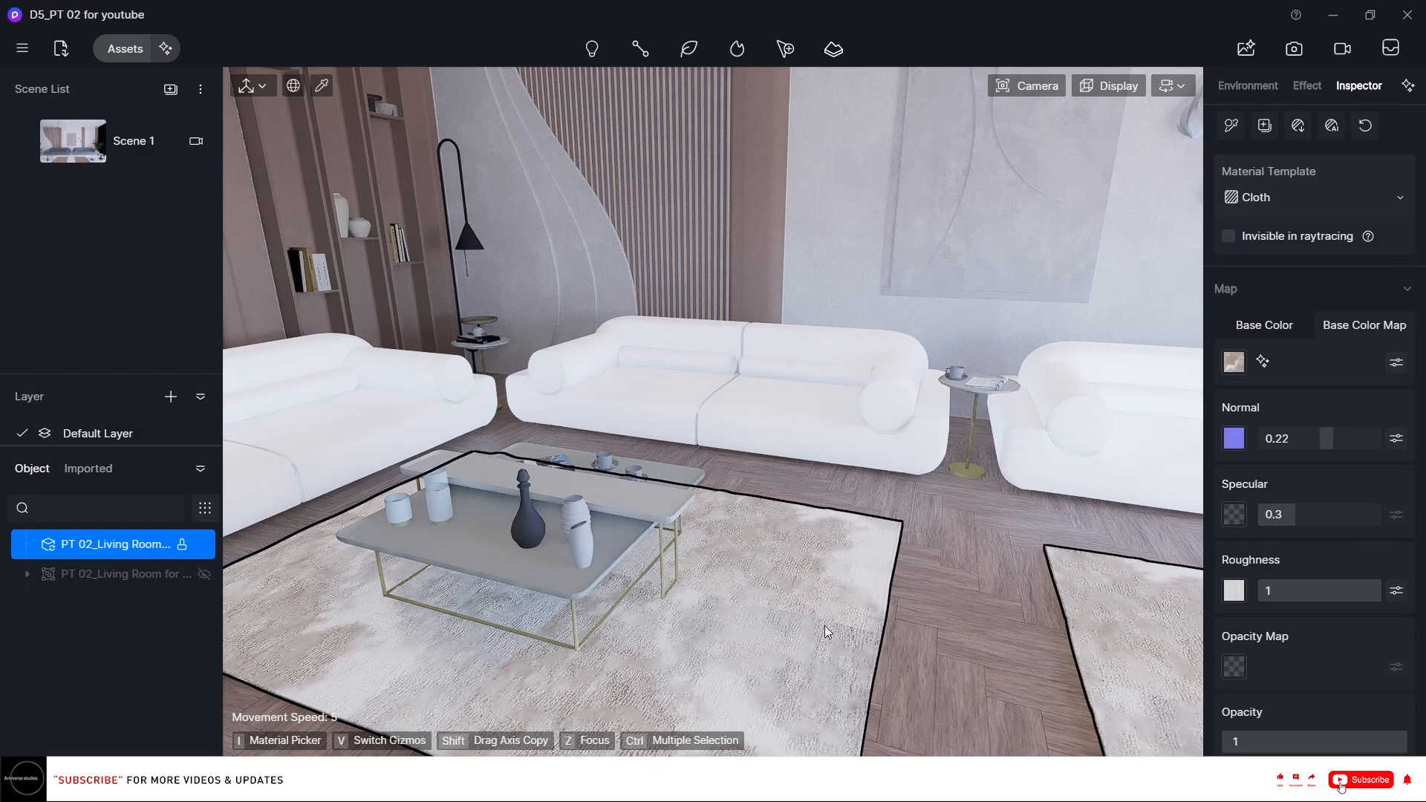
Set the rug material's roughness to 0.73.
right_drag(837, 632, 854, 627)
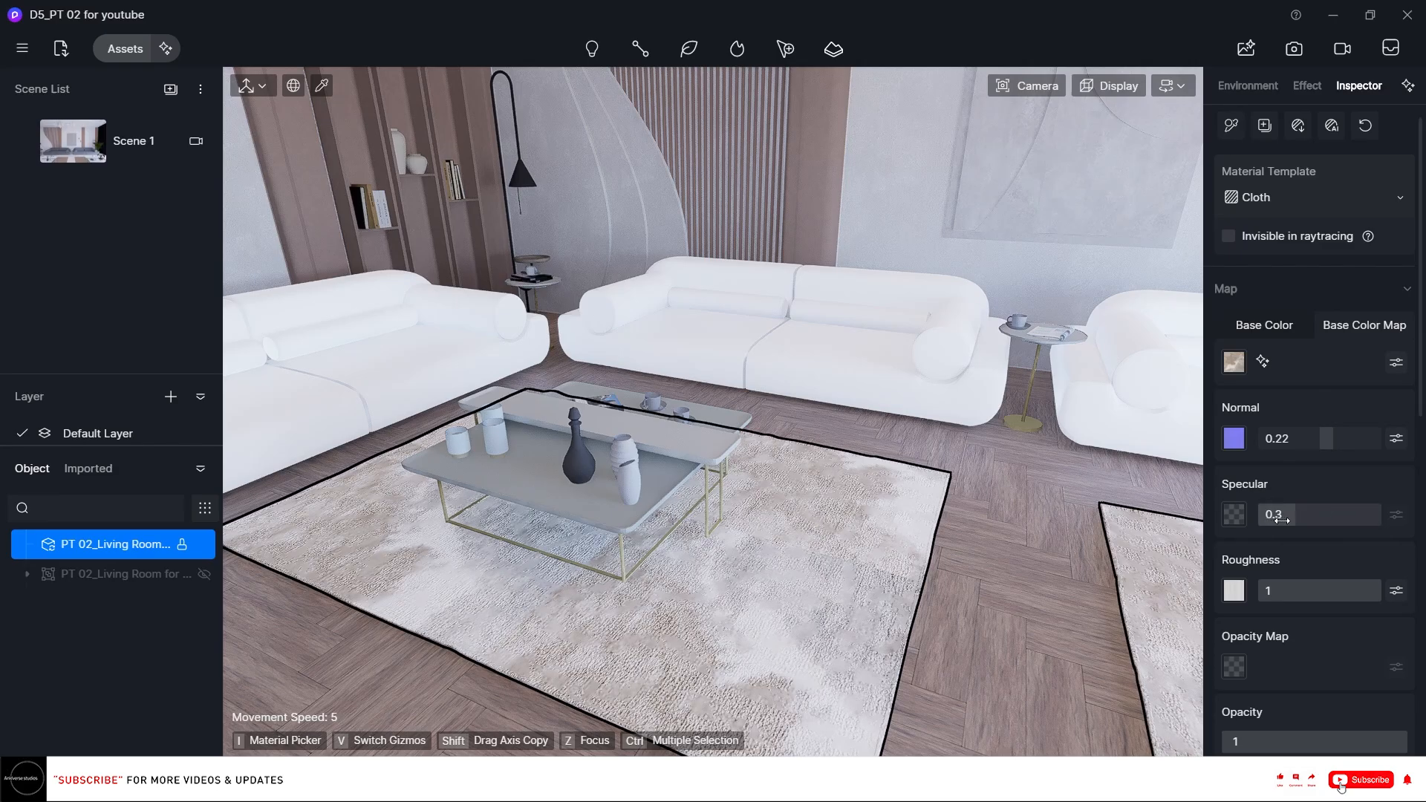
drag(1347, 594, 1316, 609)
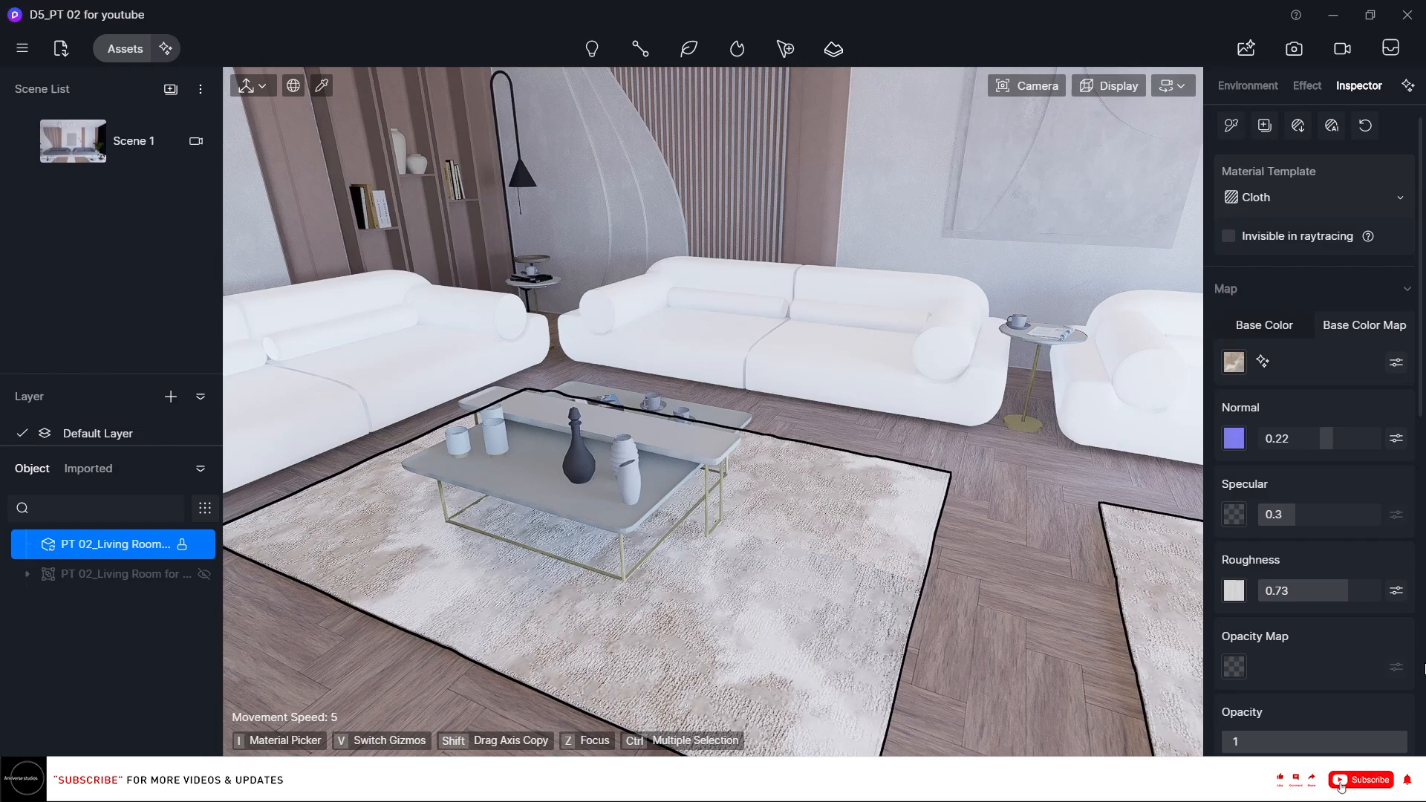
Shift the rug texture's UV offset to about X 1.31 and Y 1.56.
scroll(1368, 630, down, 6)
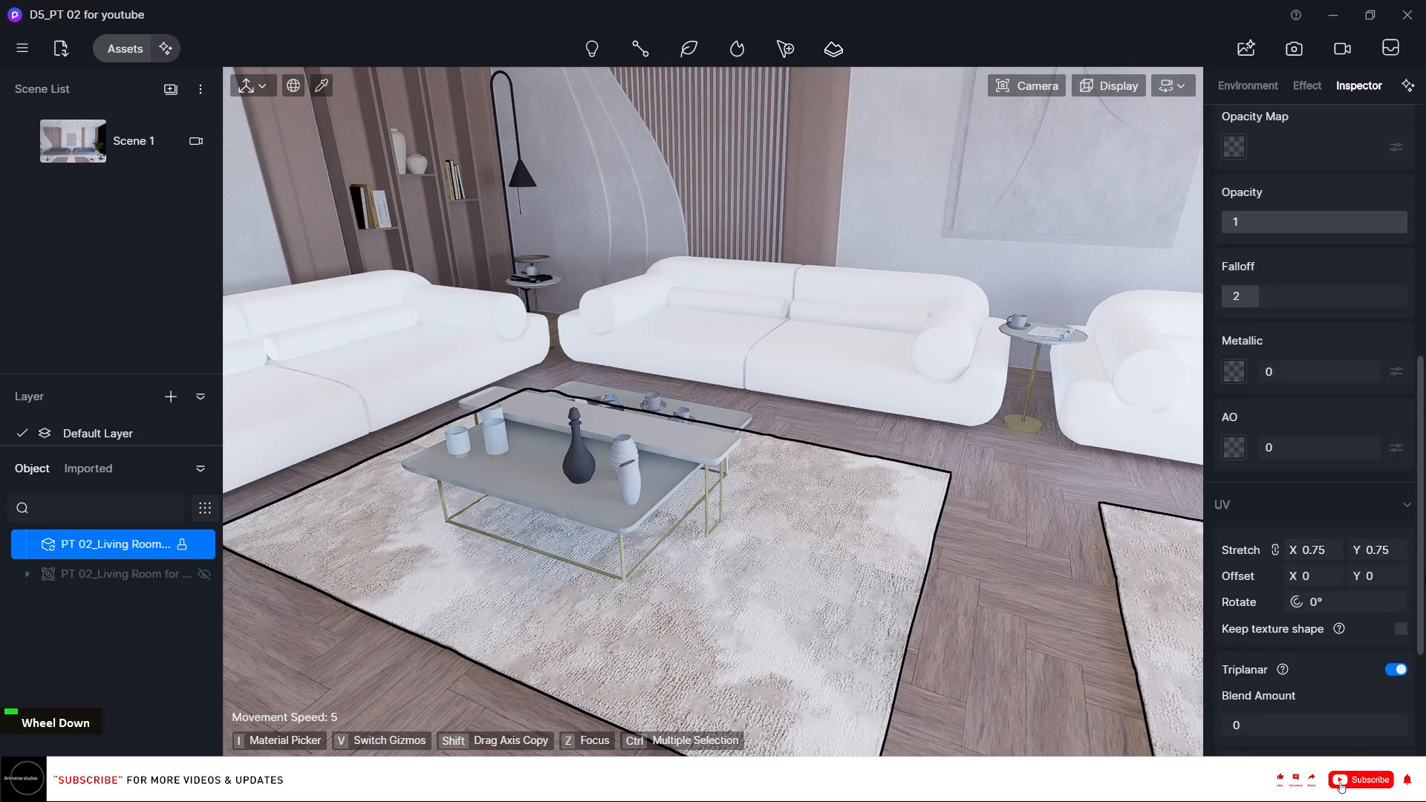
scroll(1313, 342, down, 3)
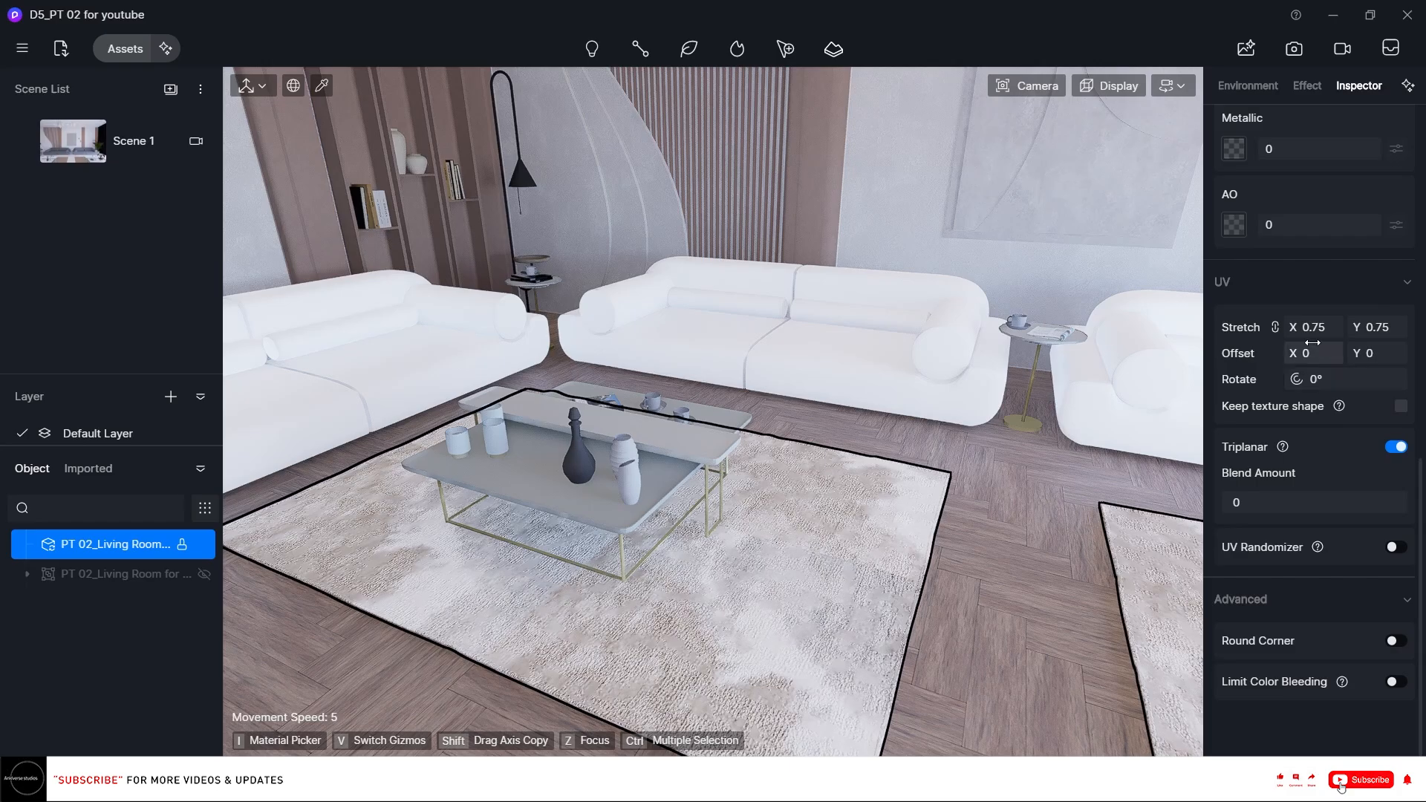
drag(1312, 342, 1410, 352)
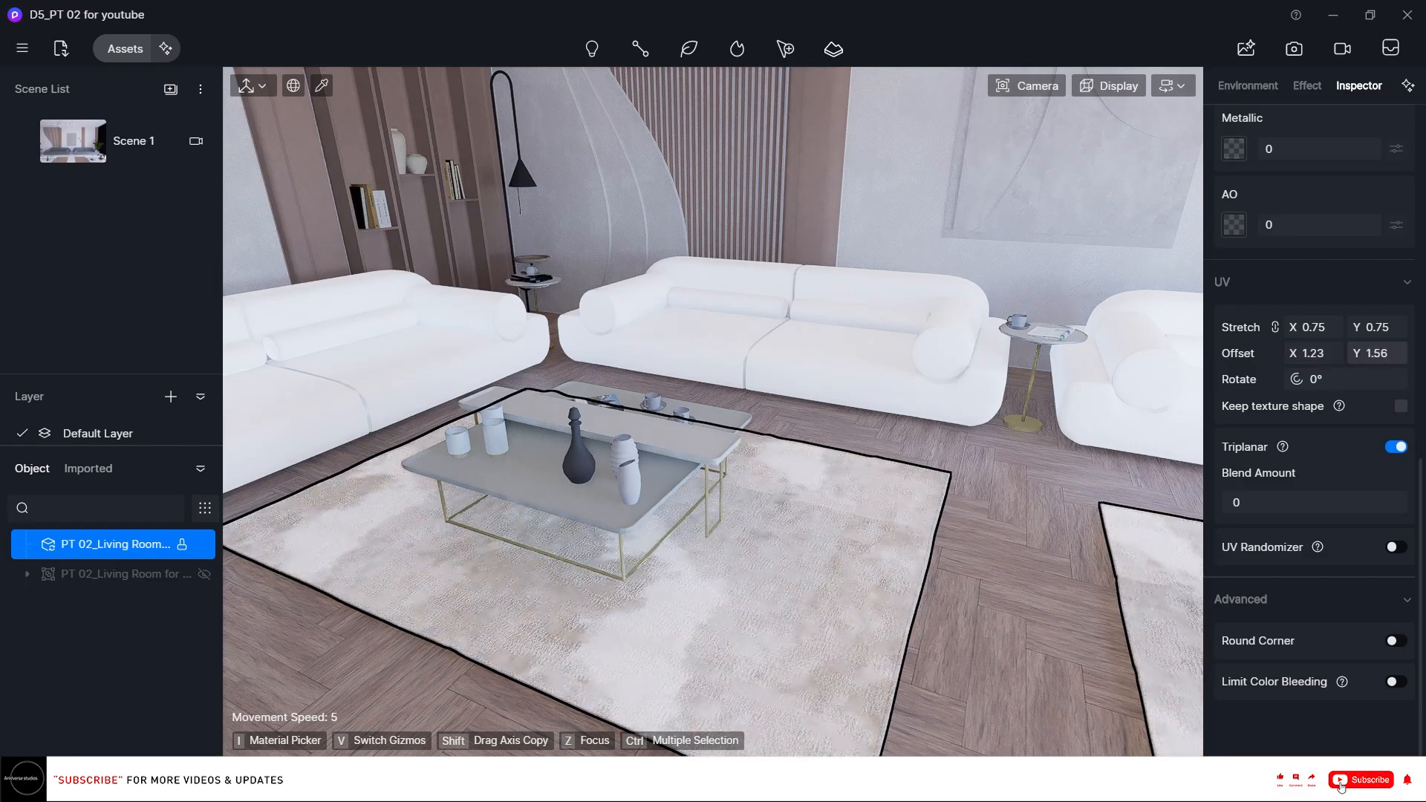
mouse_move(1318, 350)
mouse_down()
mouse_move(1342, 350)
mouse_move(1331, 350)
mouse_up()
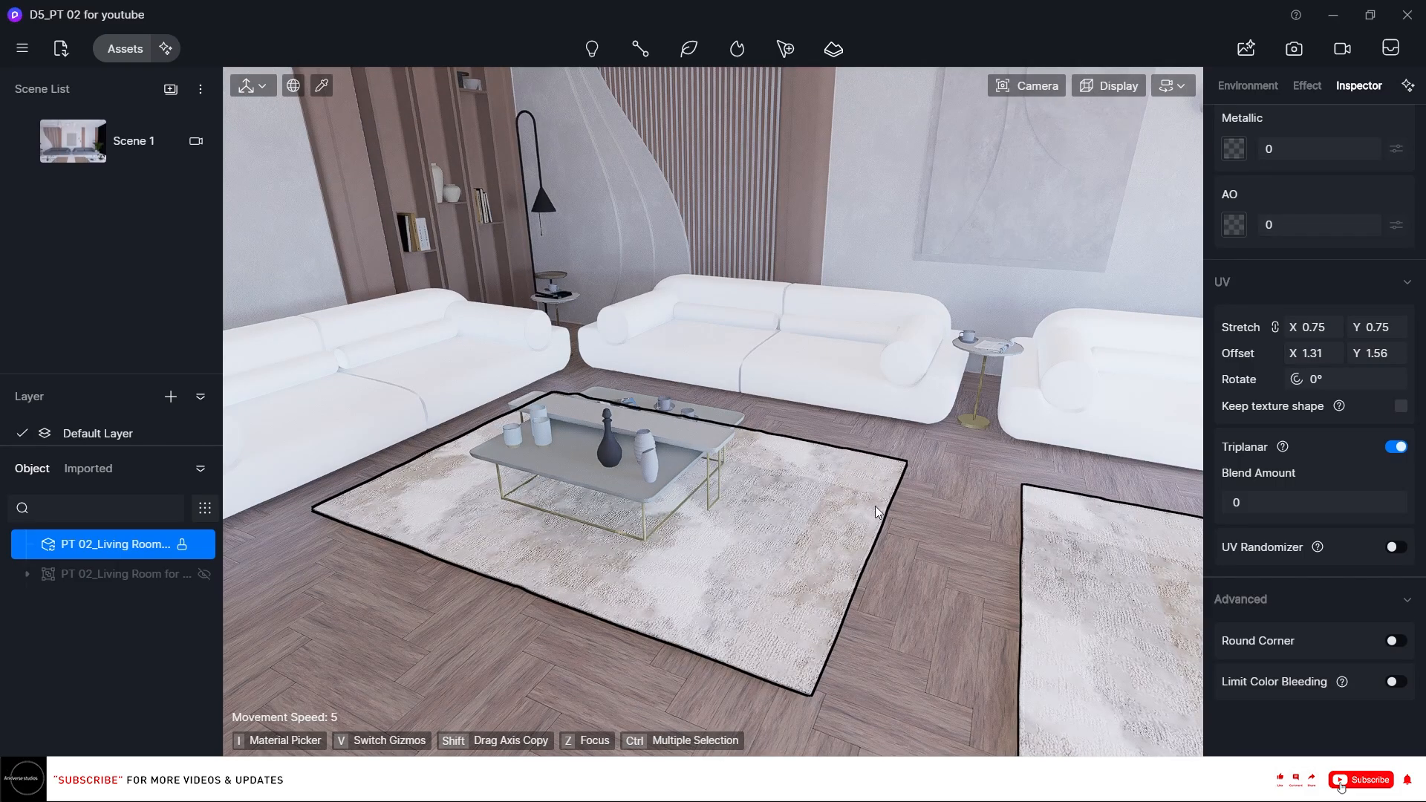
Set the brightness (B) of the rug's base color map to 5.
scroll(1383, 297, up, 10)
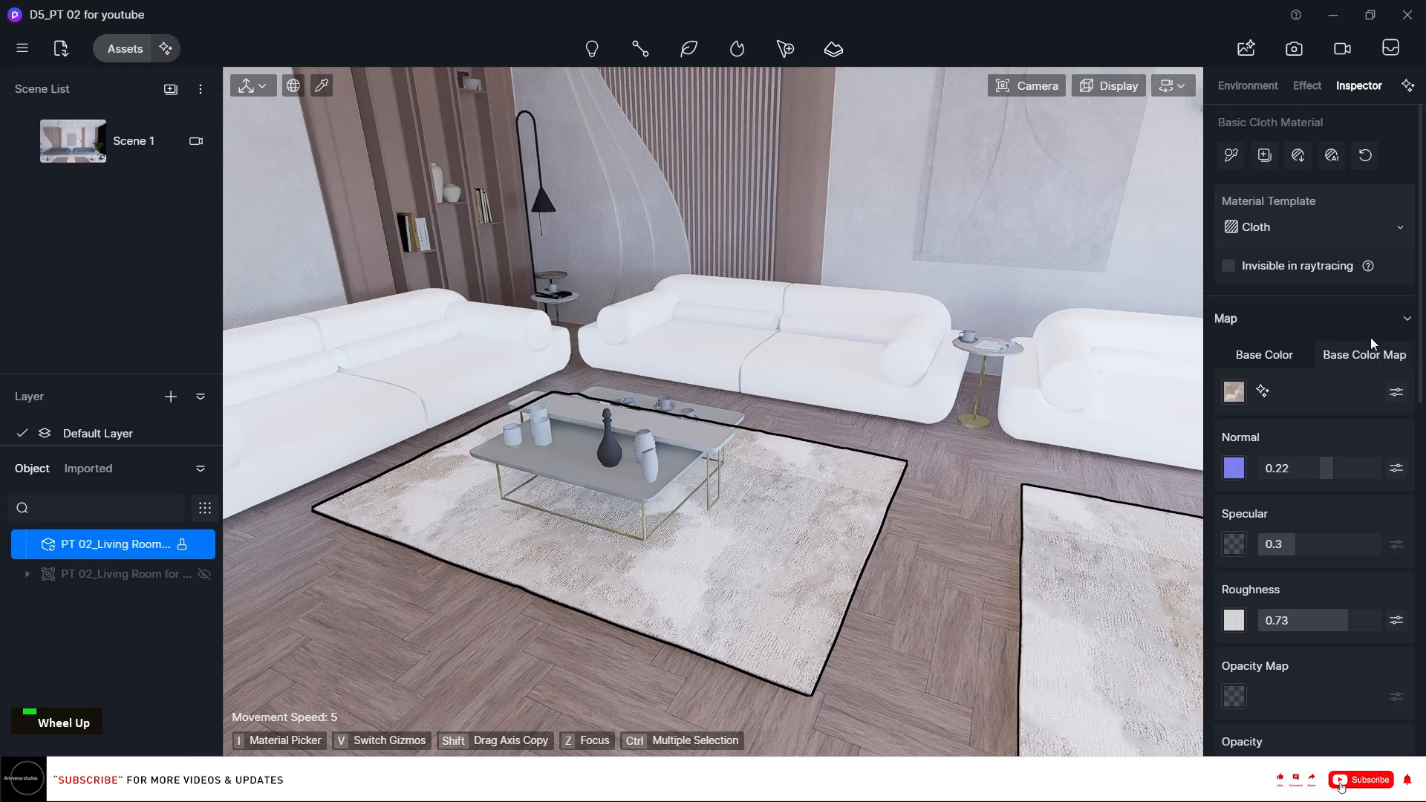
click(1398, 393)
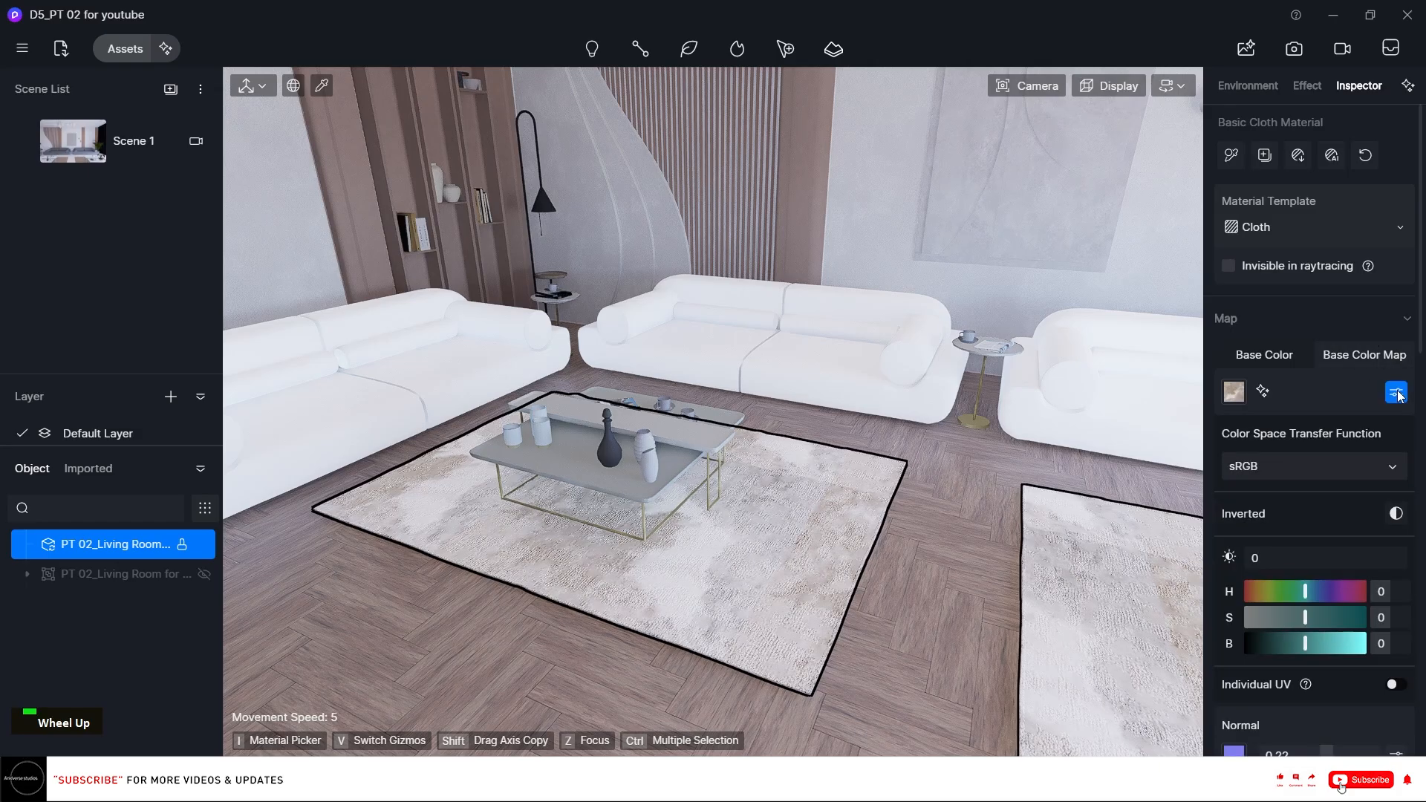
click(1388, 643)
text(5)
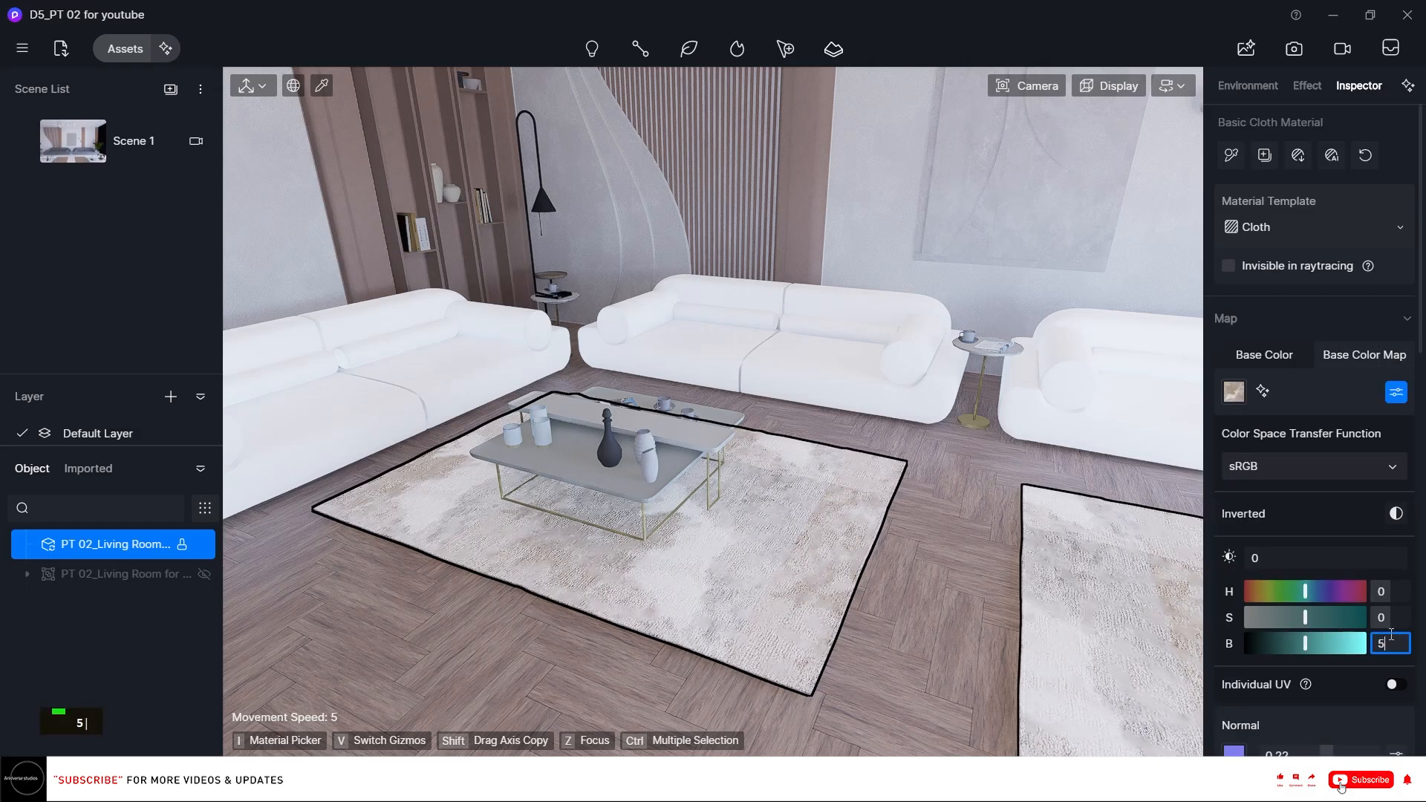
key(Return)
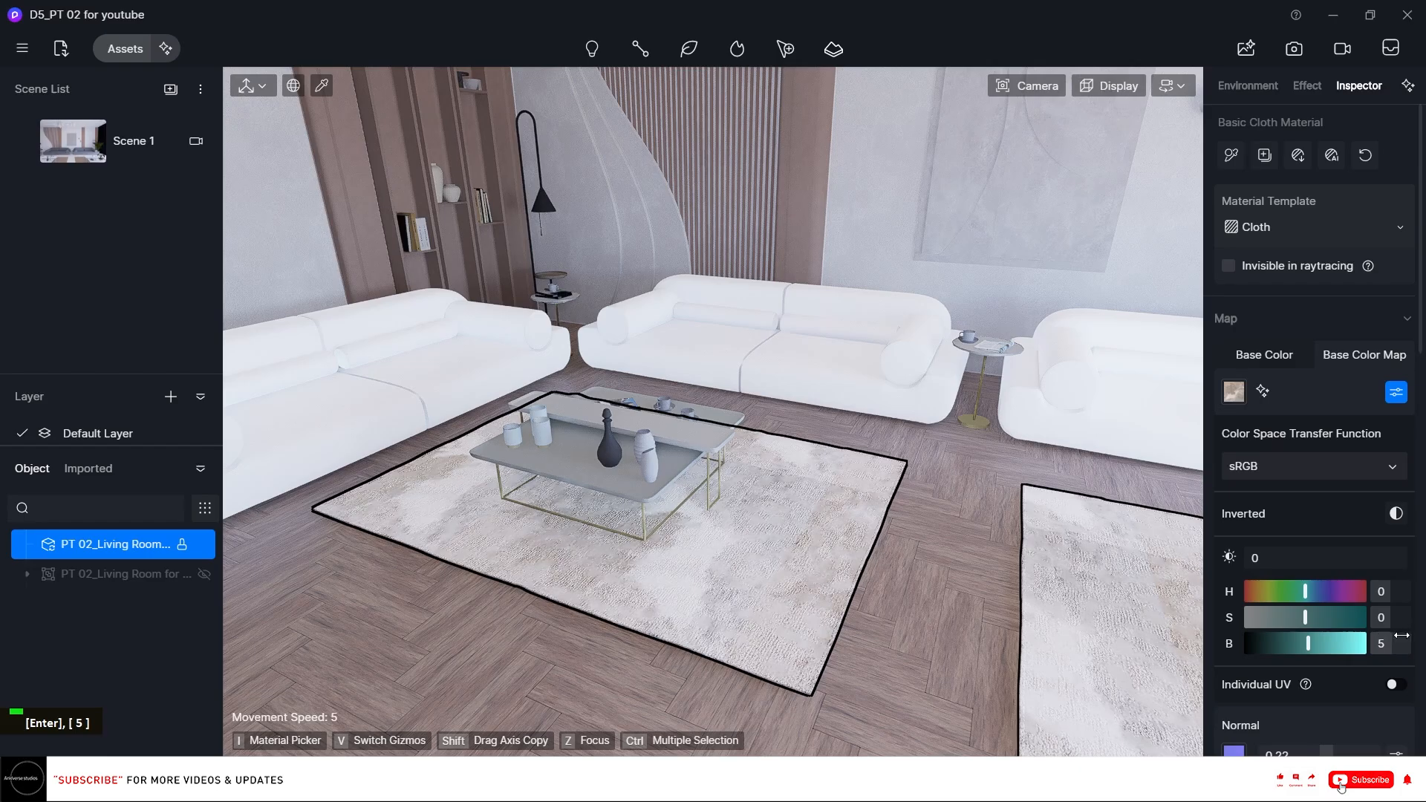
Pick the window glass material, set its UV stretch to 20 and enable Triplanar mapping.
right_drag(616, 484, 980, 401)
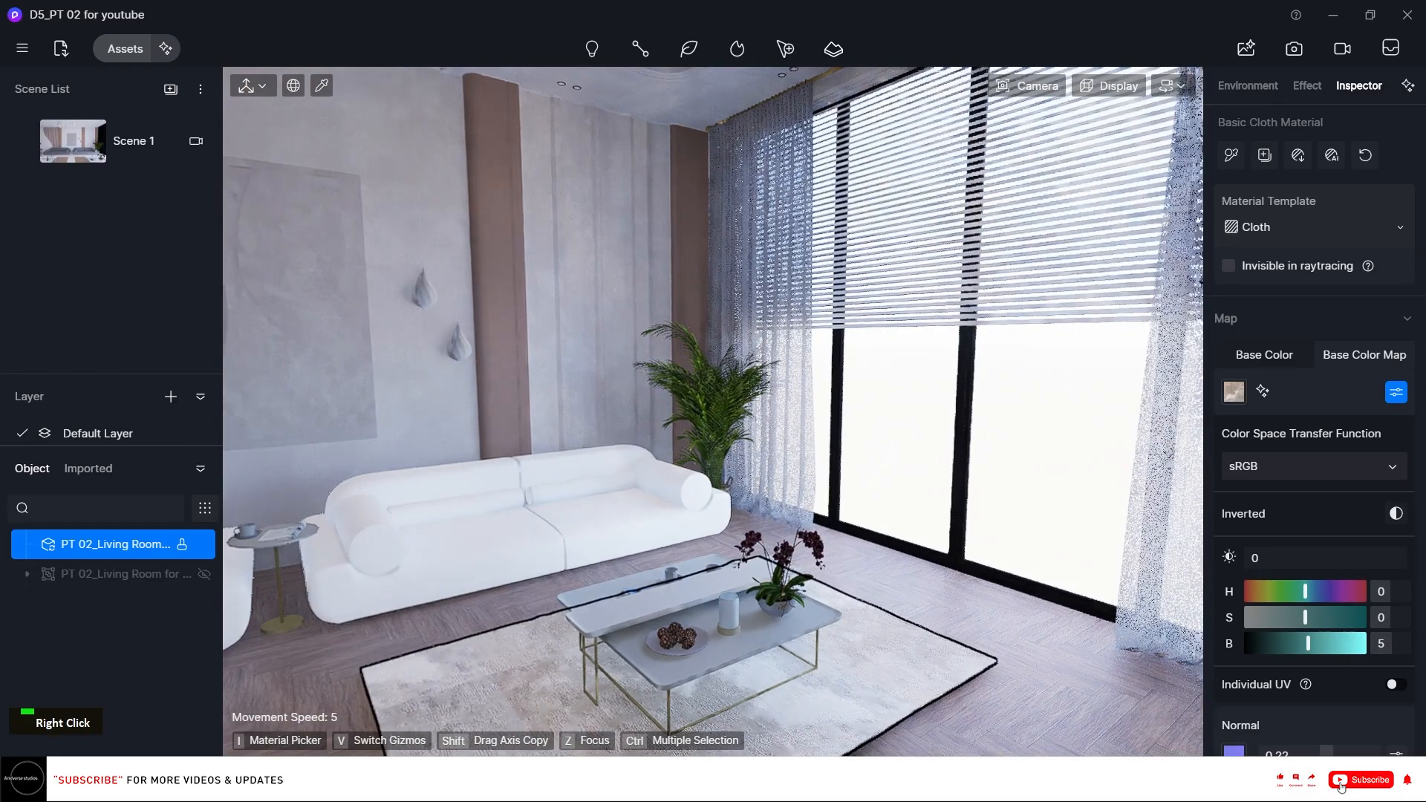
right_drag(817, 523, 927, 558)
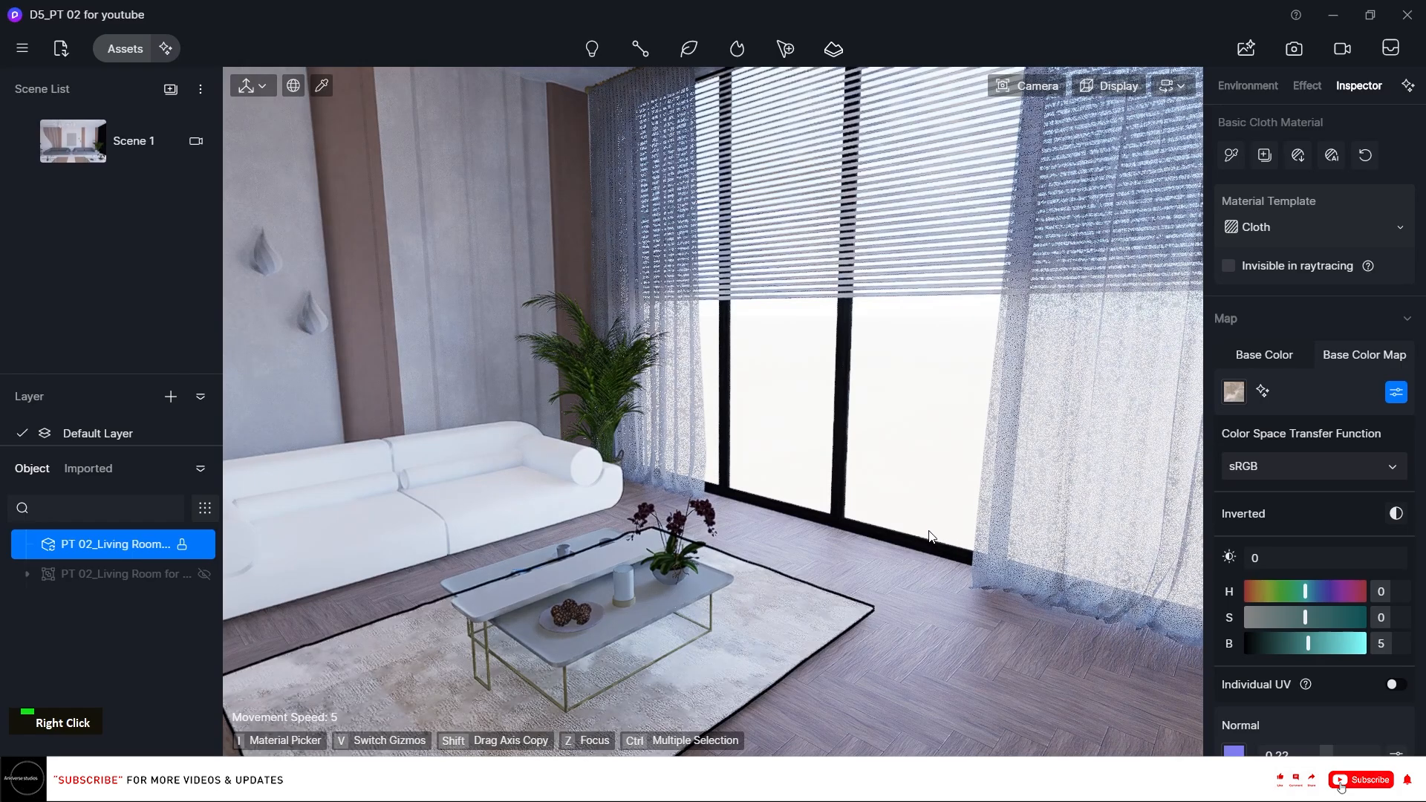
key(i)
click(1070, 448)
scroll(1315, 535, down, 5)
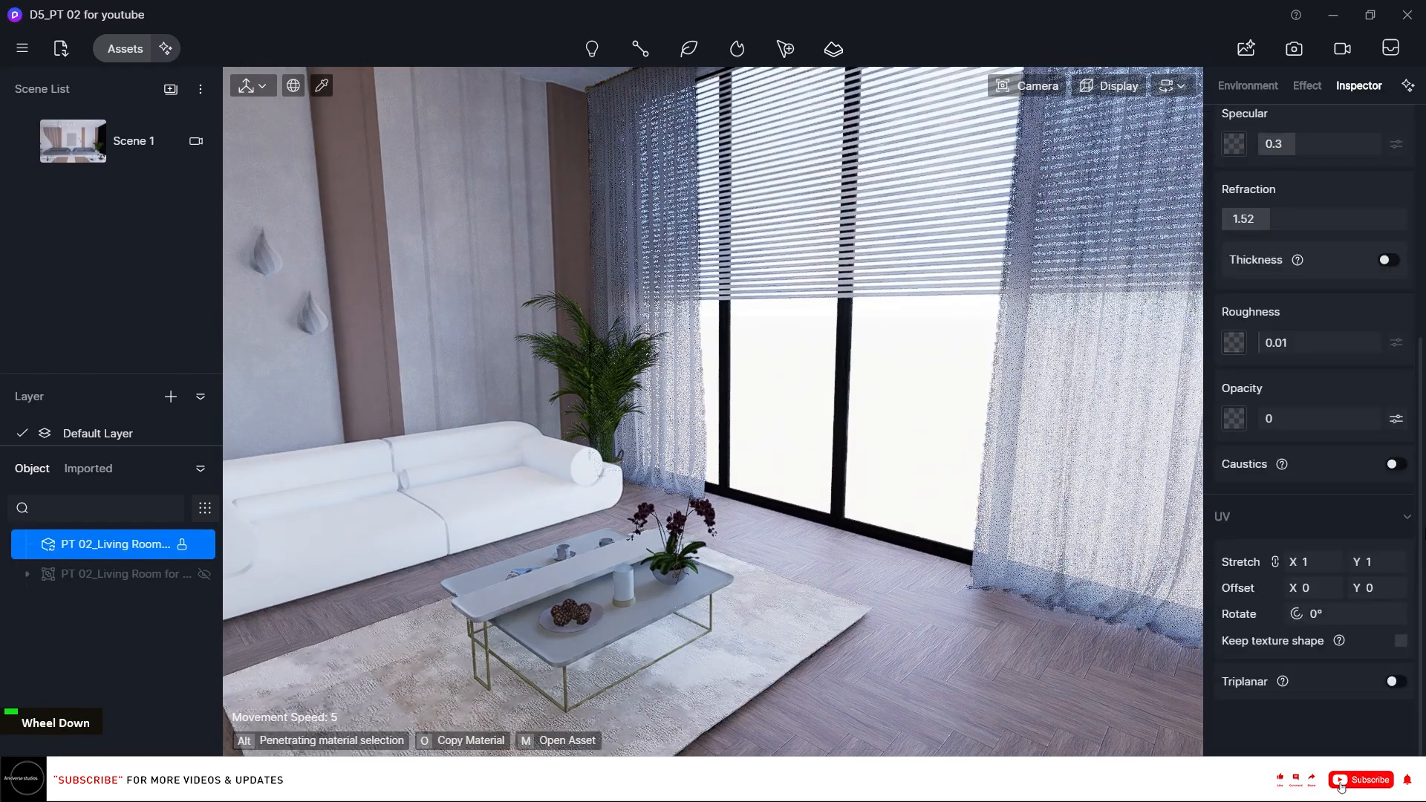
click(1314, 558)
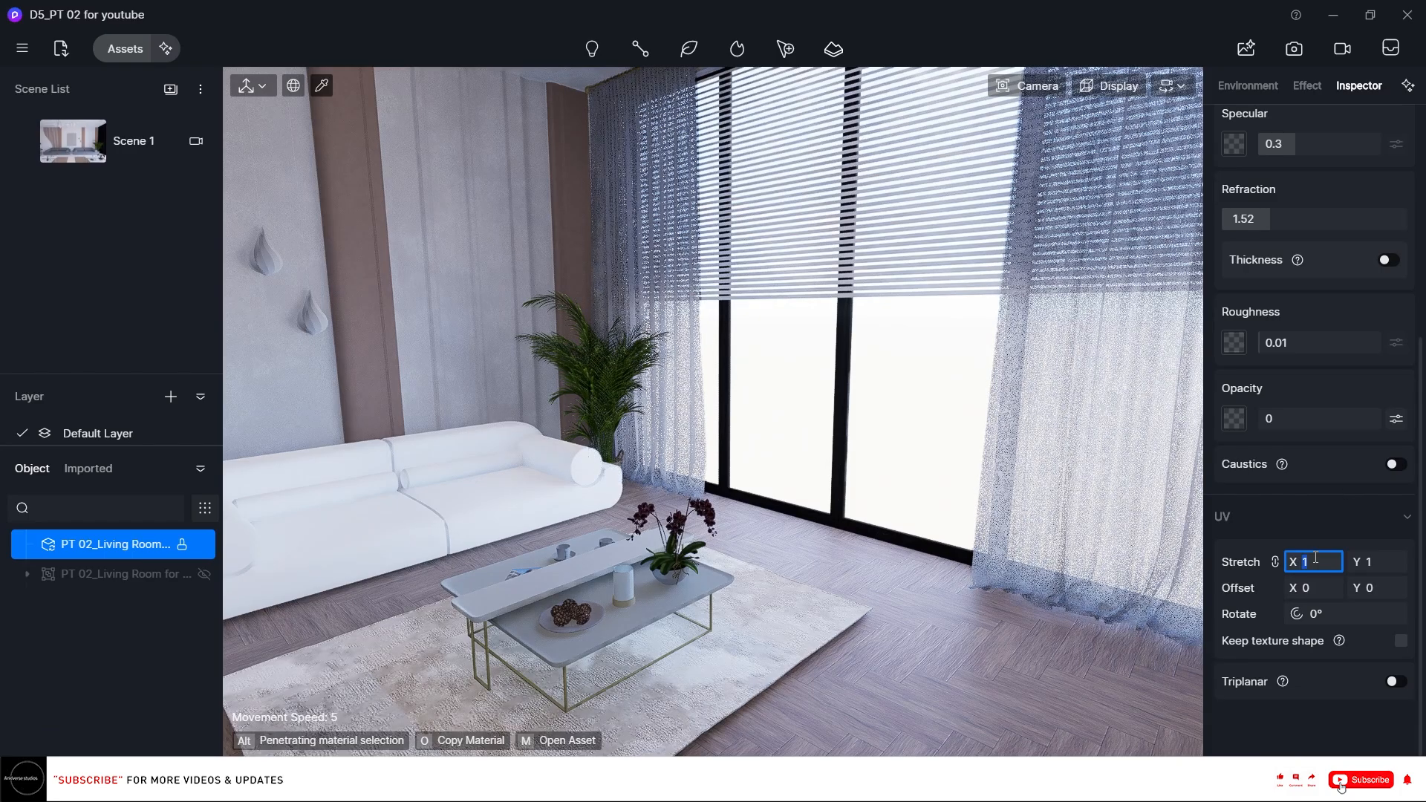
text(20)
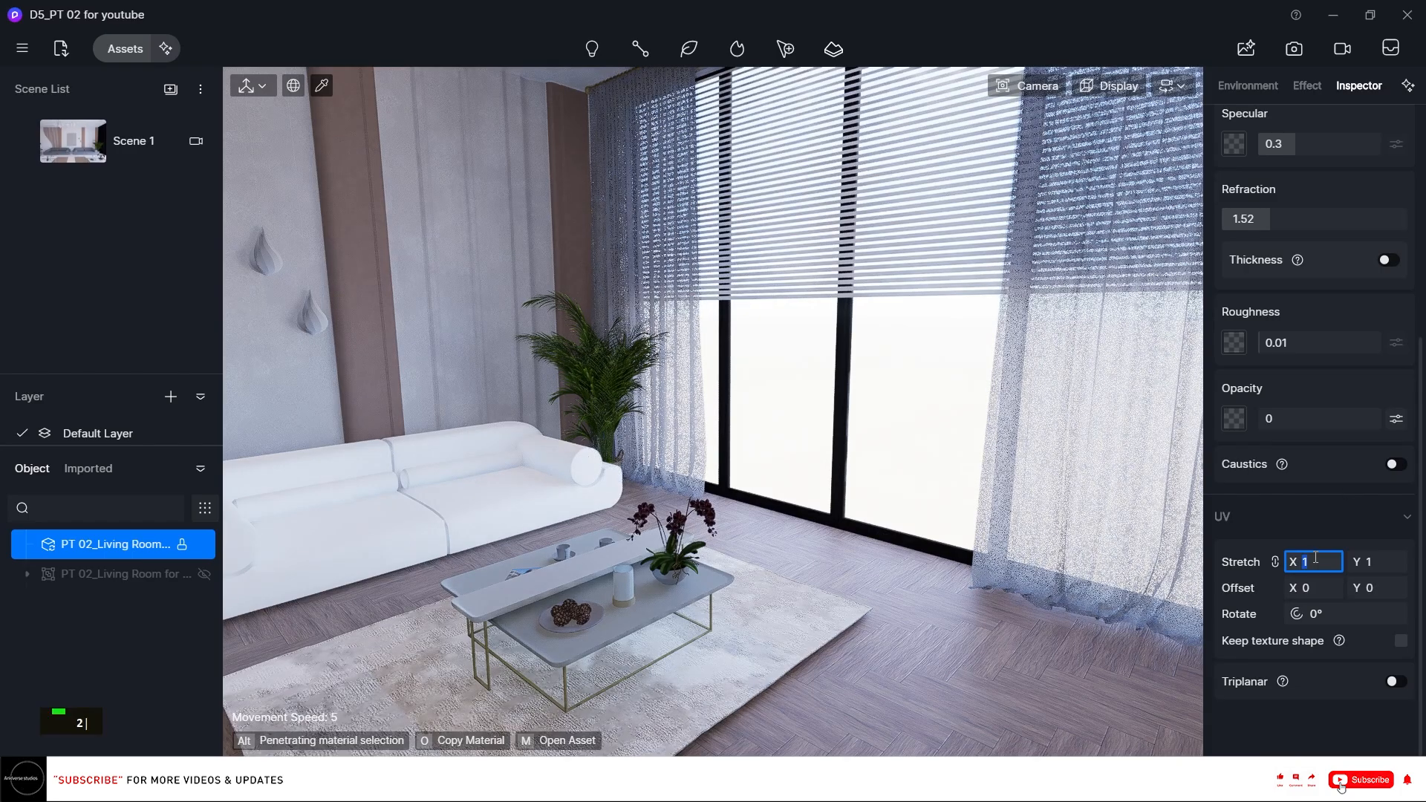
key(Return)
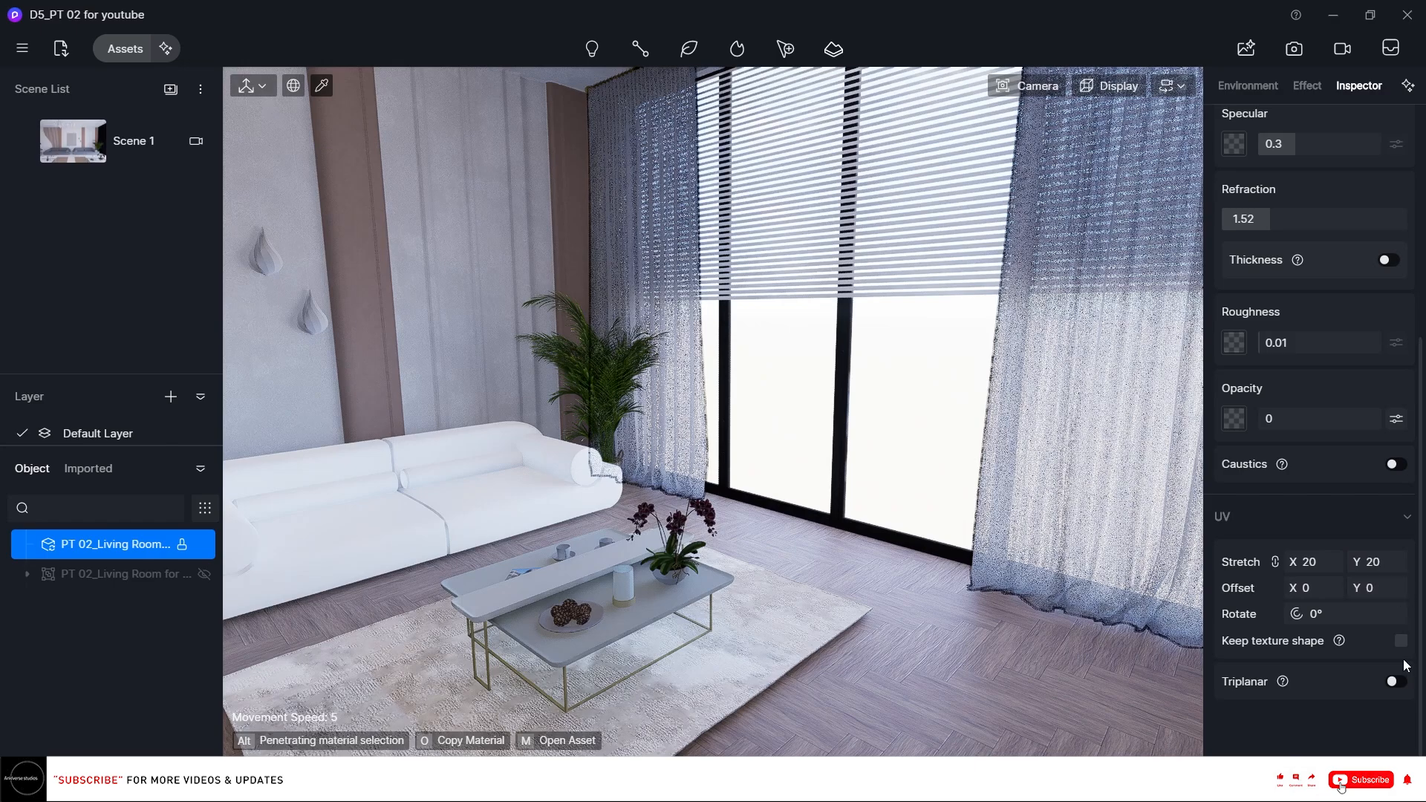
click(1394, 682)
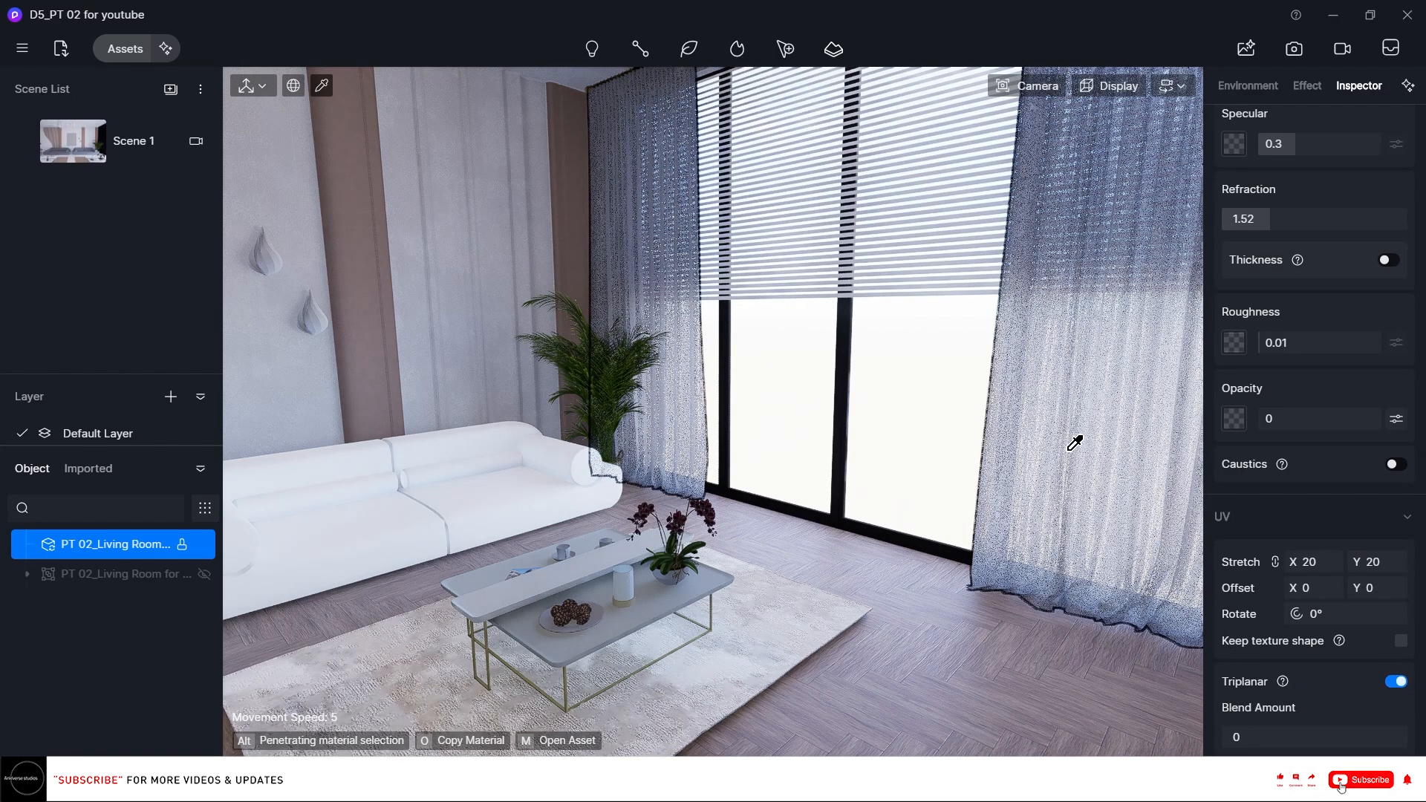
Select the grey gauze curtain material, switch it from its color map to a plain base color, and set that color to white.
click(745, 623)
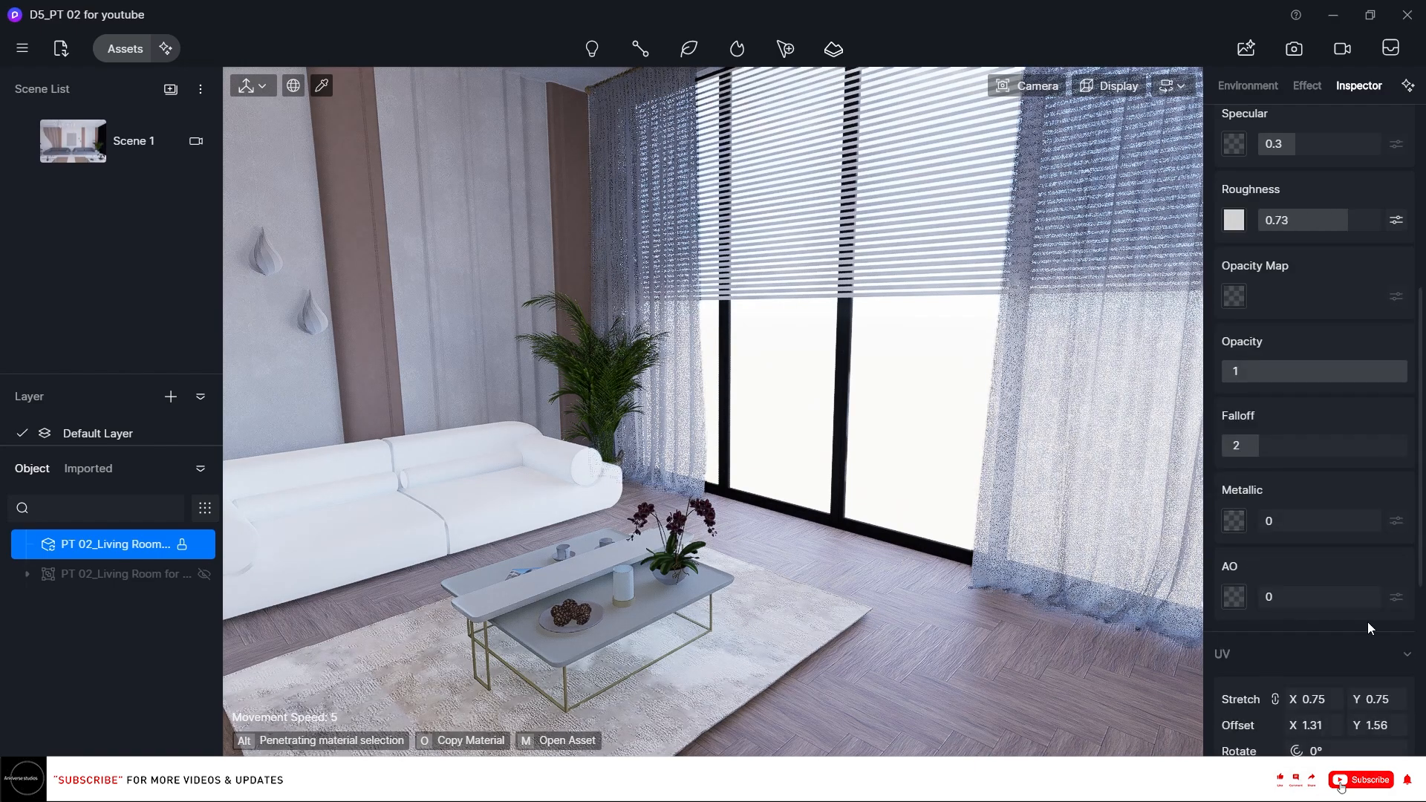
scroll(1369, 624, down, 5)
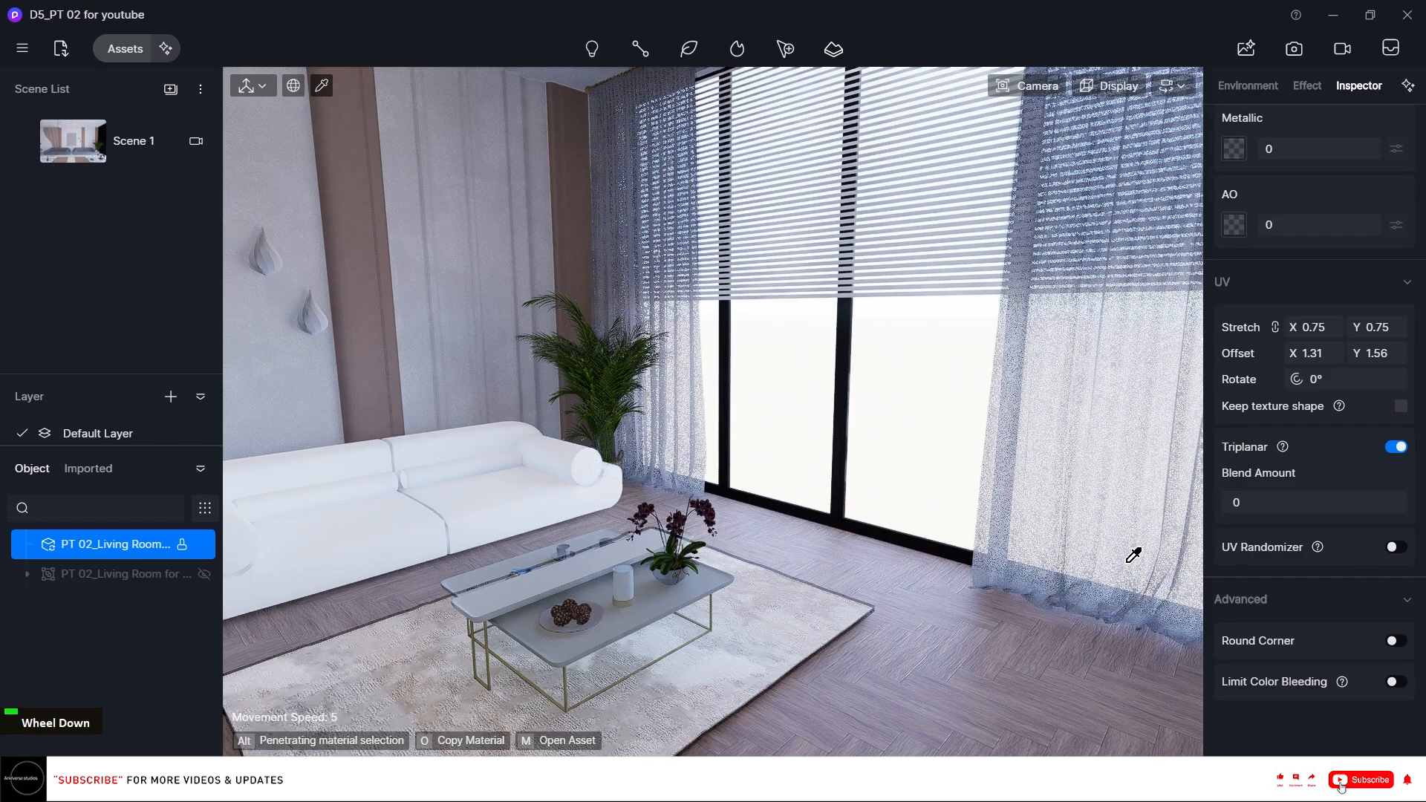
click(1127, 528)
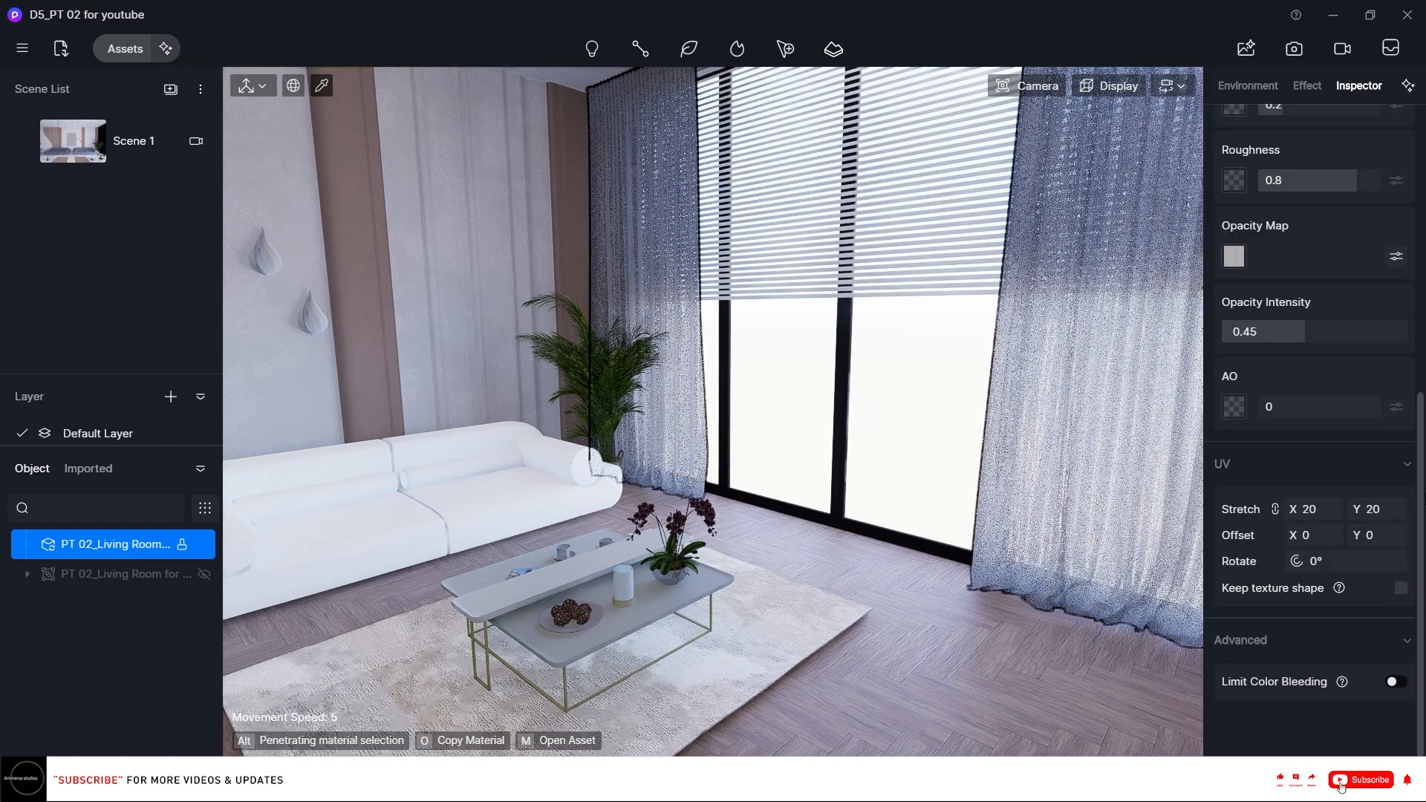
scroll(1263, 324, up, 6)
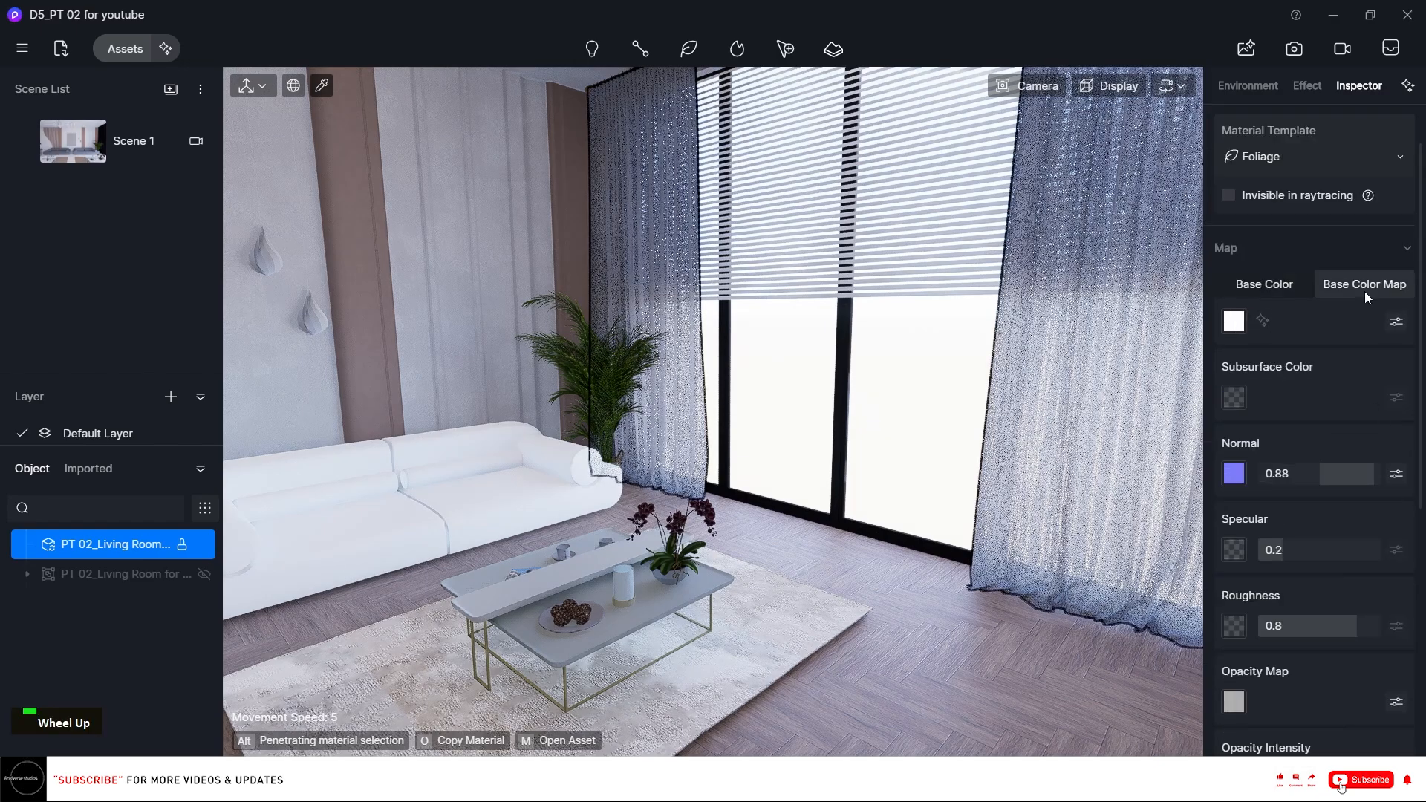
scroll(1365, 291, up, 2)
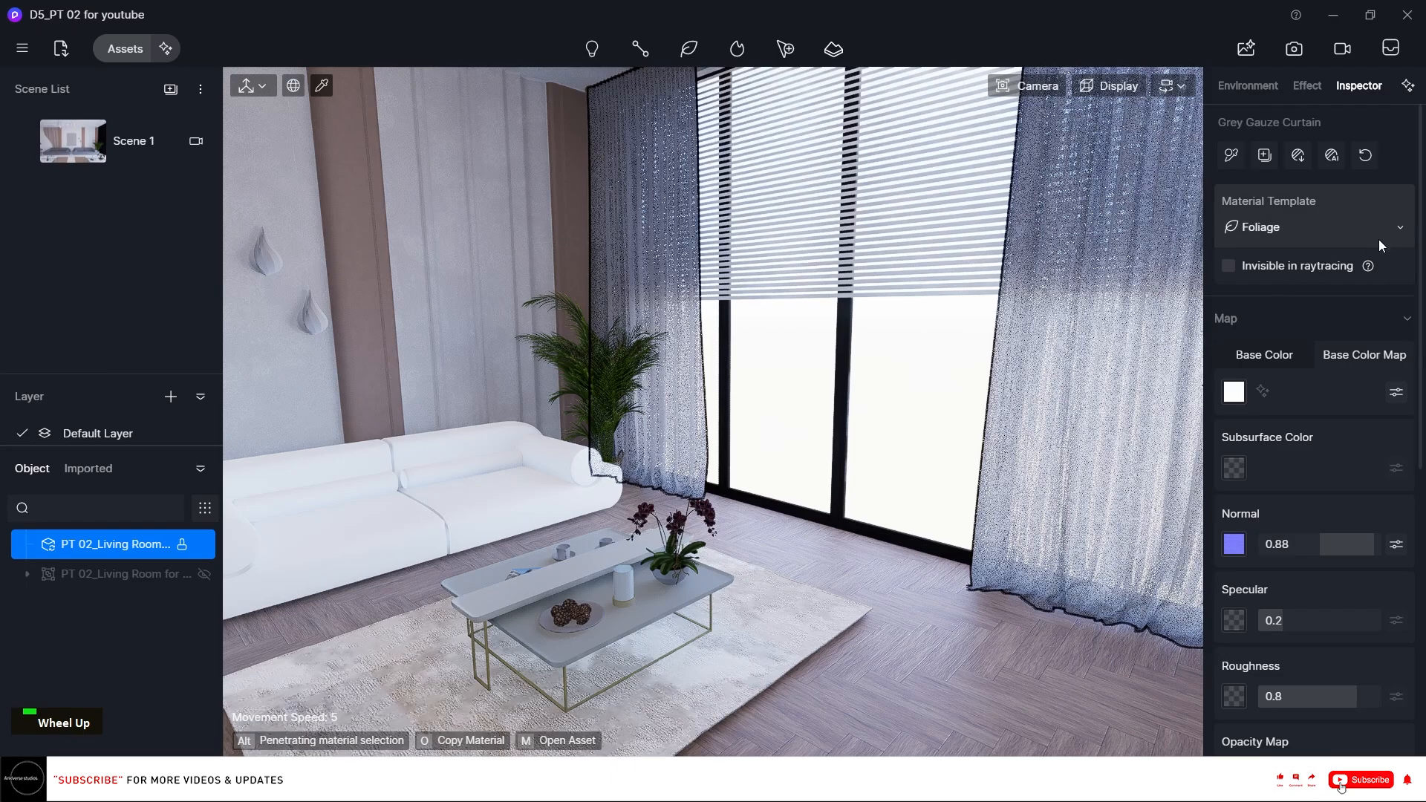
click(1397, 392)
click(1250, 362)
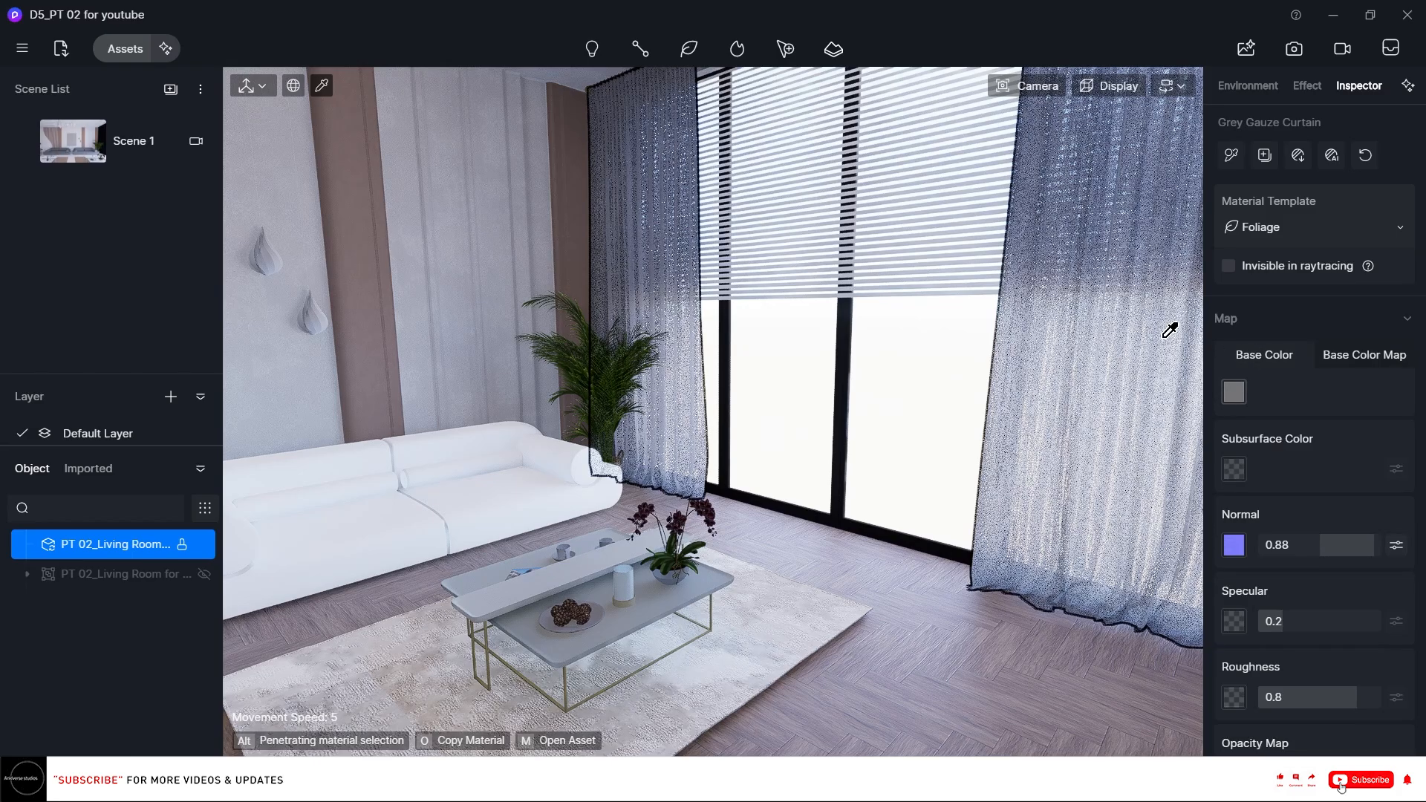
click(1241, 394)
drag(1288, 496, 1065, 367)
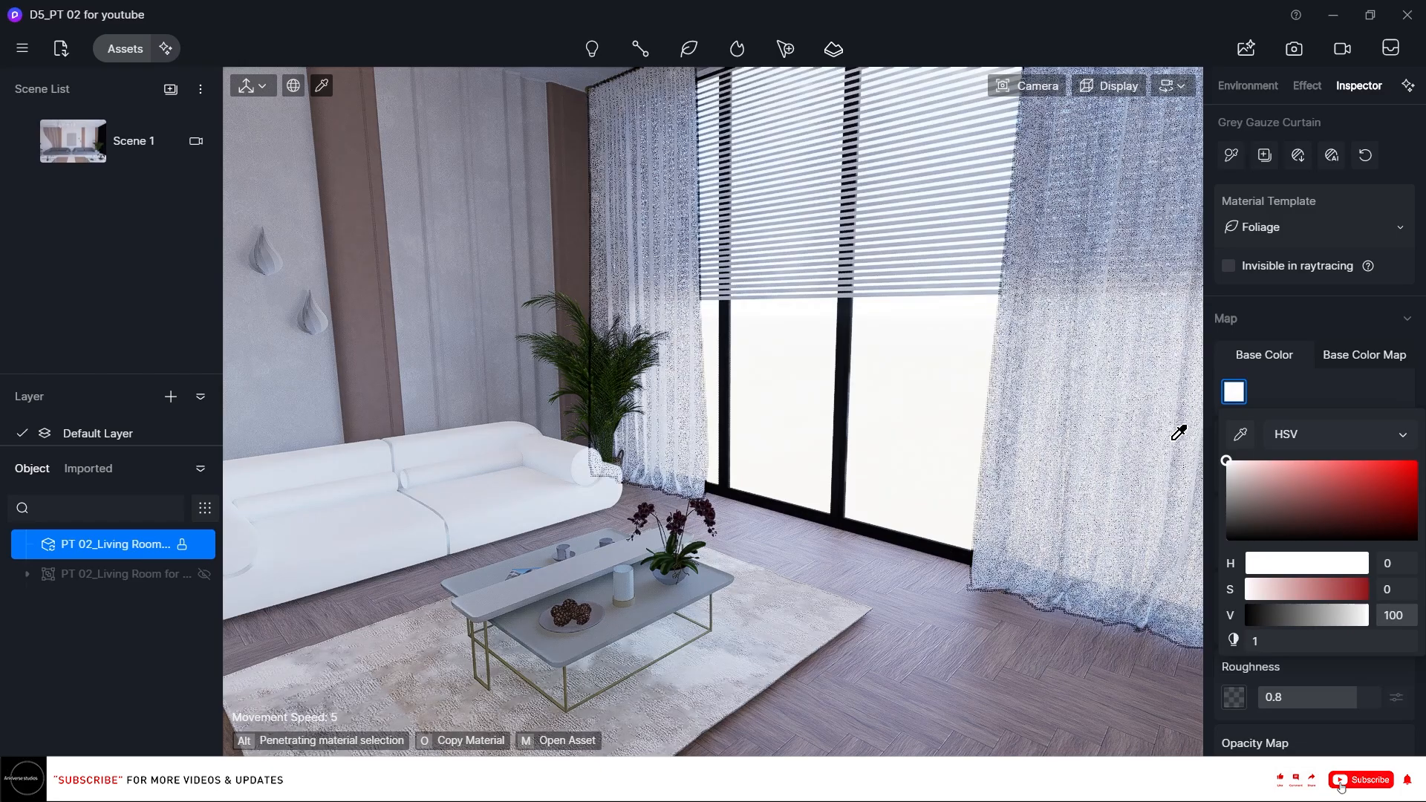
drag(1235, 473, 1214, 472)
Pick the sofa's Basic Cloth Material to edit it.
right_click(773, 361)
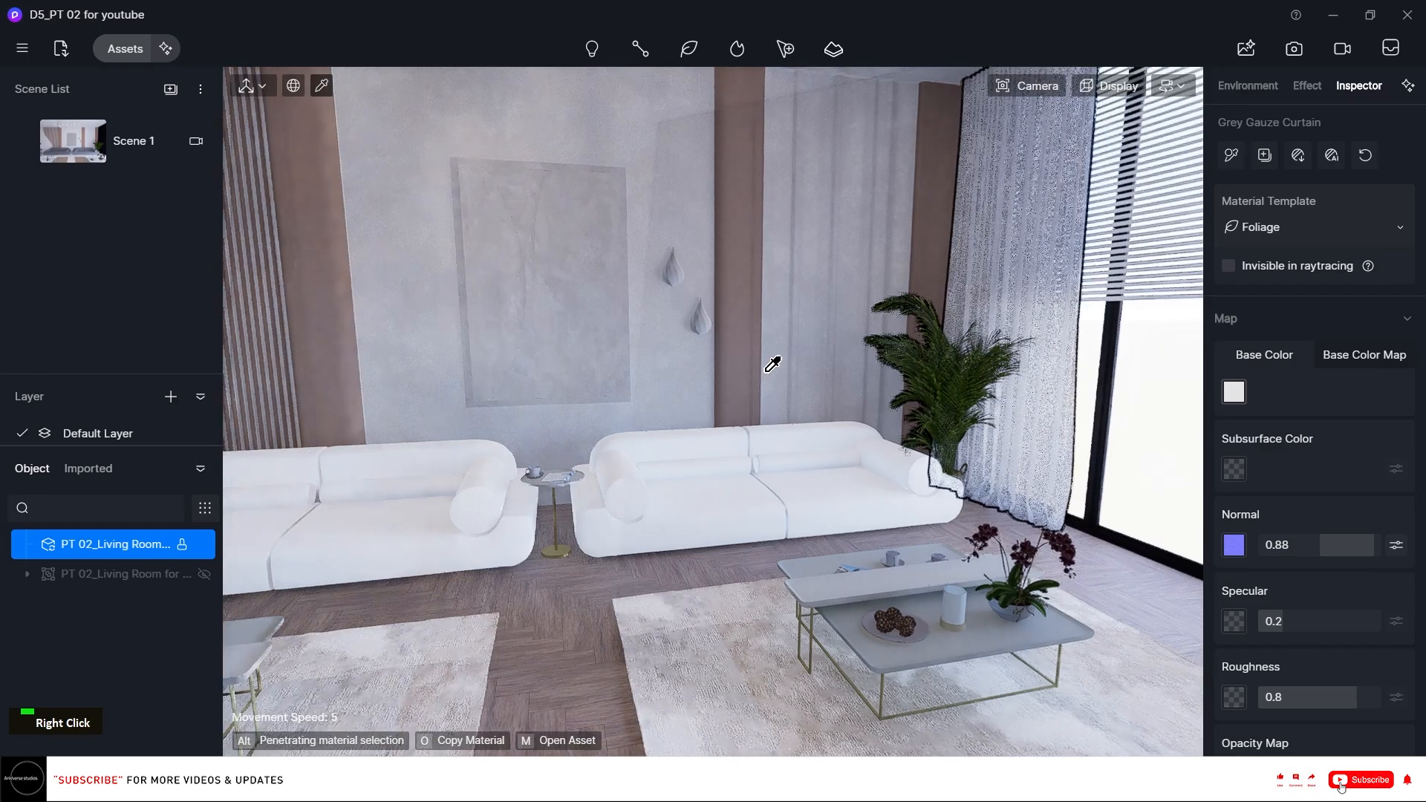
scroll(846, 459, up, 1)
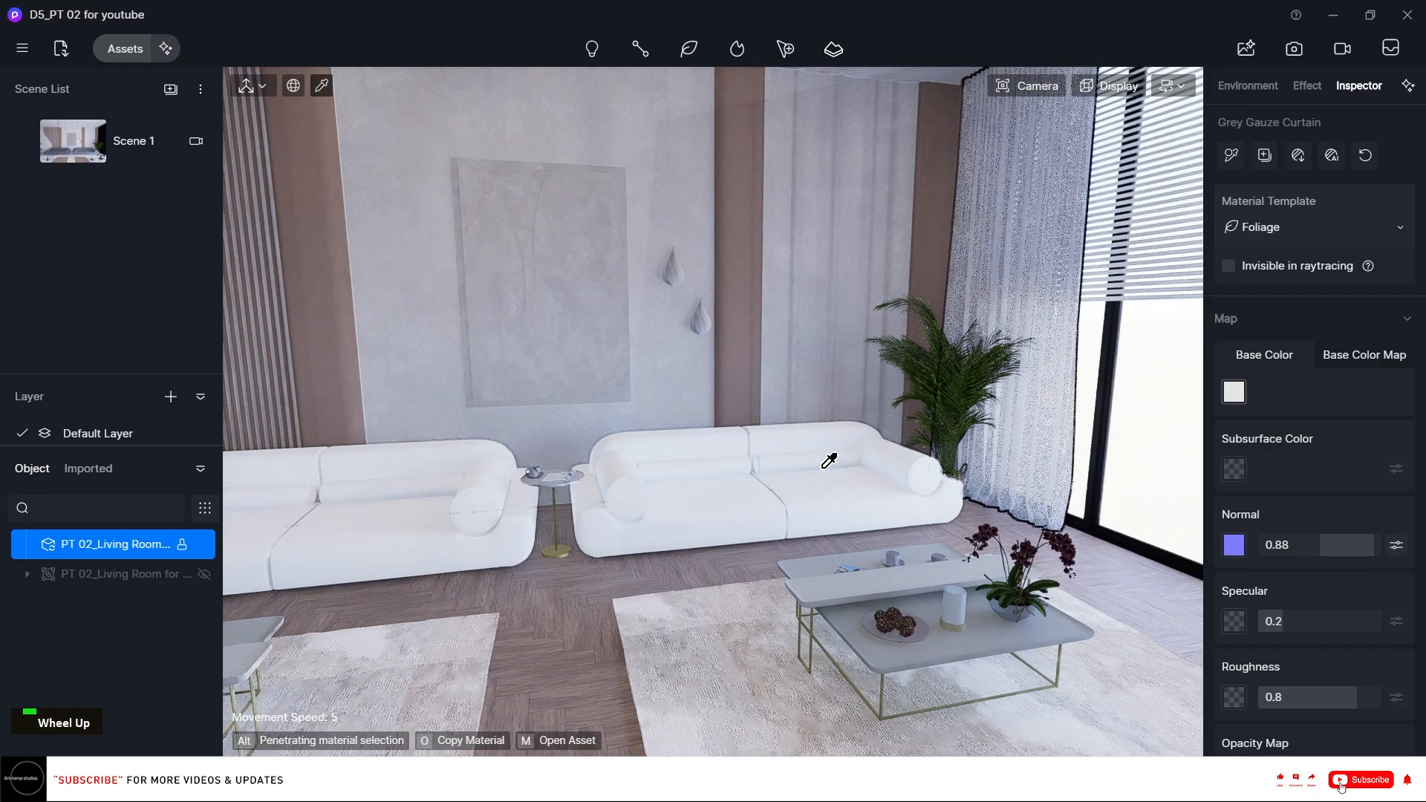
scroll(822, 469, up, 1)
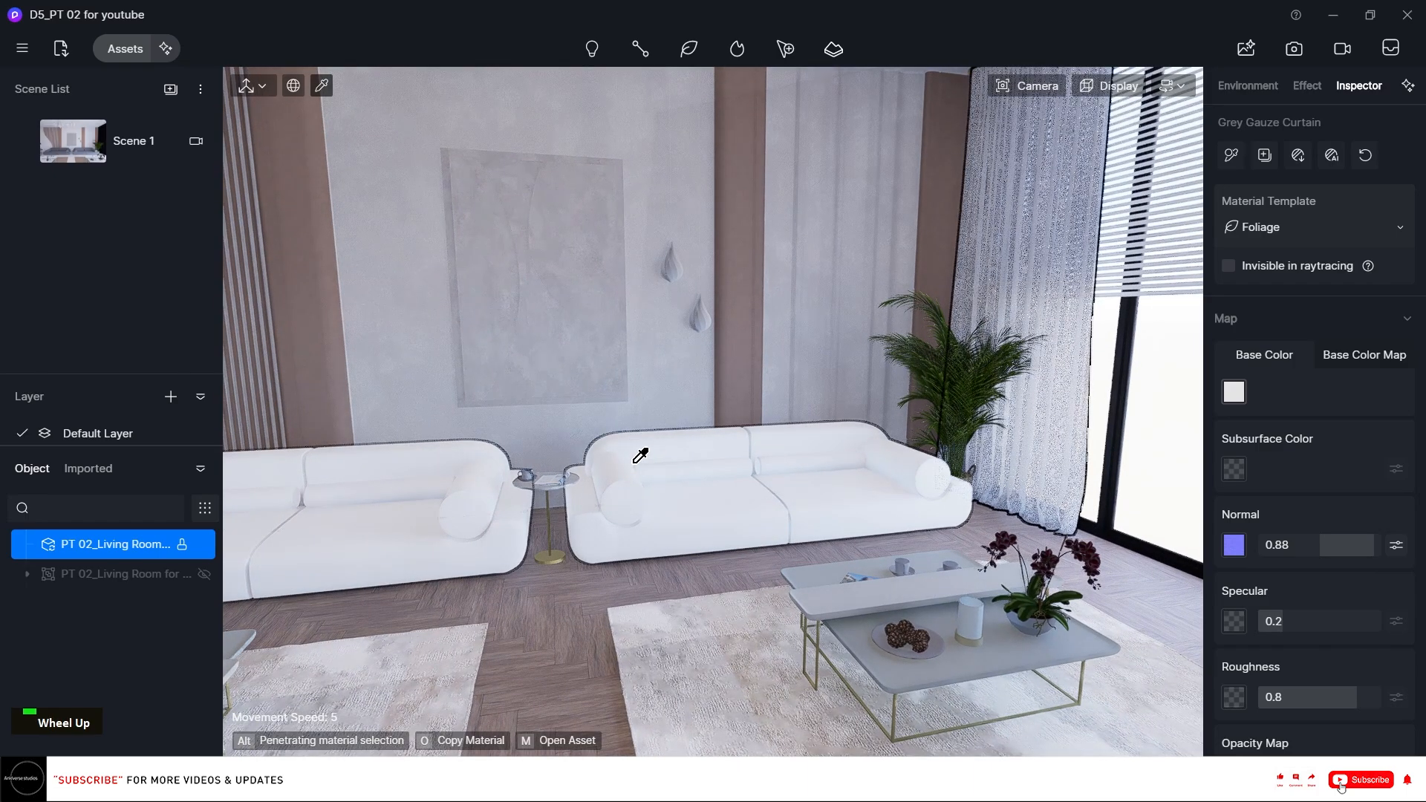
right_drag(640, 455, 862, 475)
scroll(758, 483, up, 1)
scroll(856, 499, up, 3)
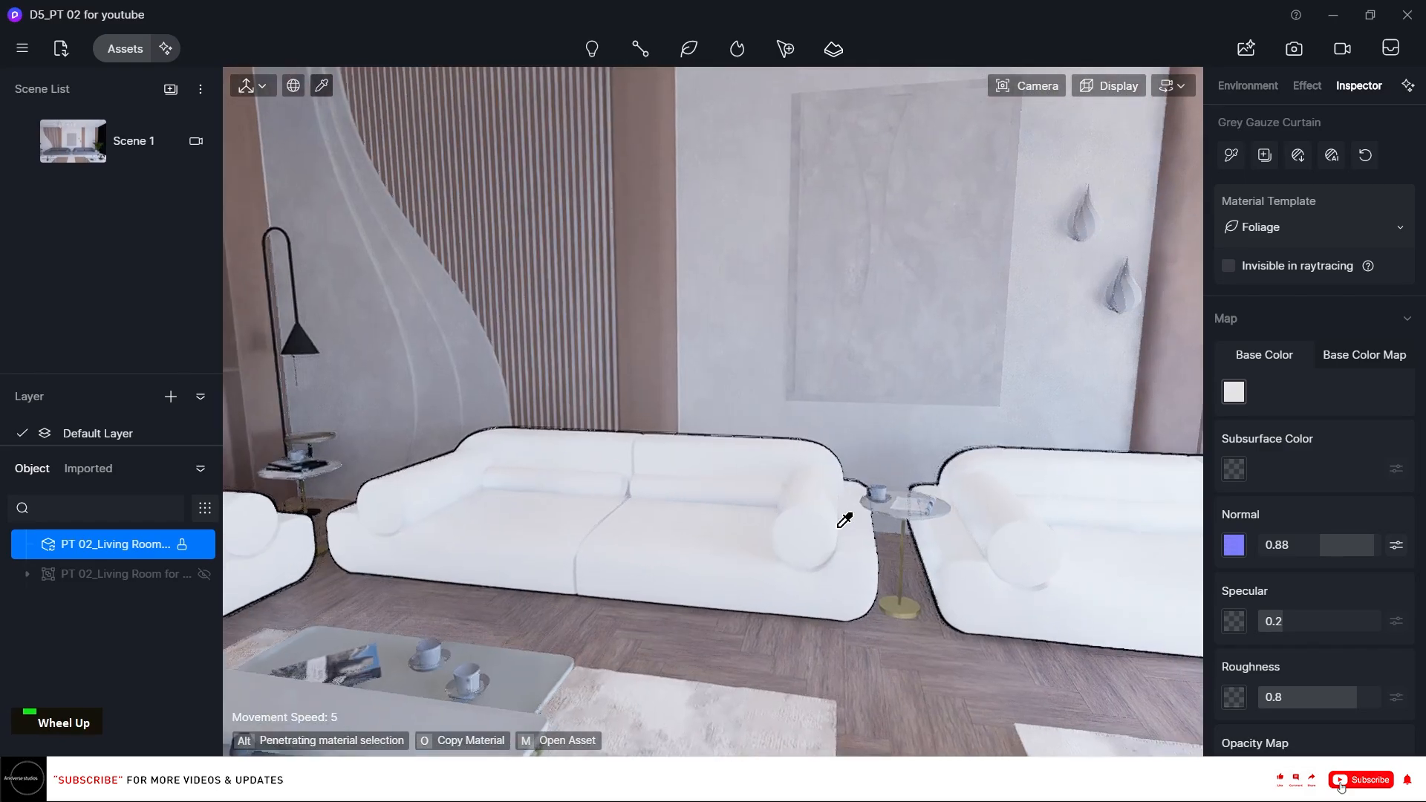
scroll(843, 522, up, 2)
right_click(840, 522)
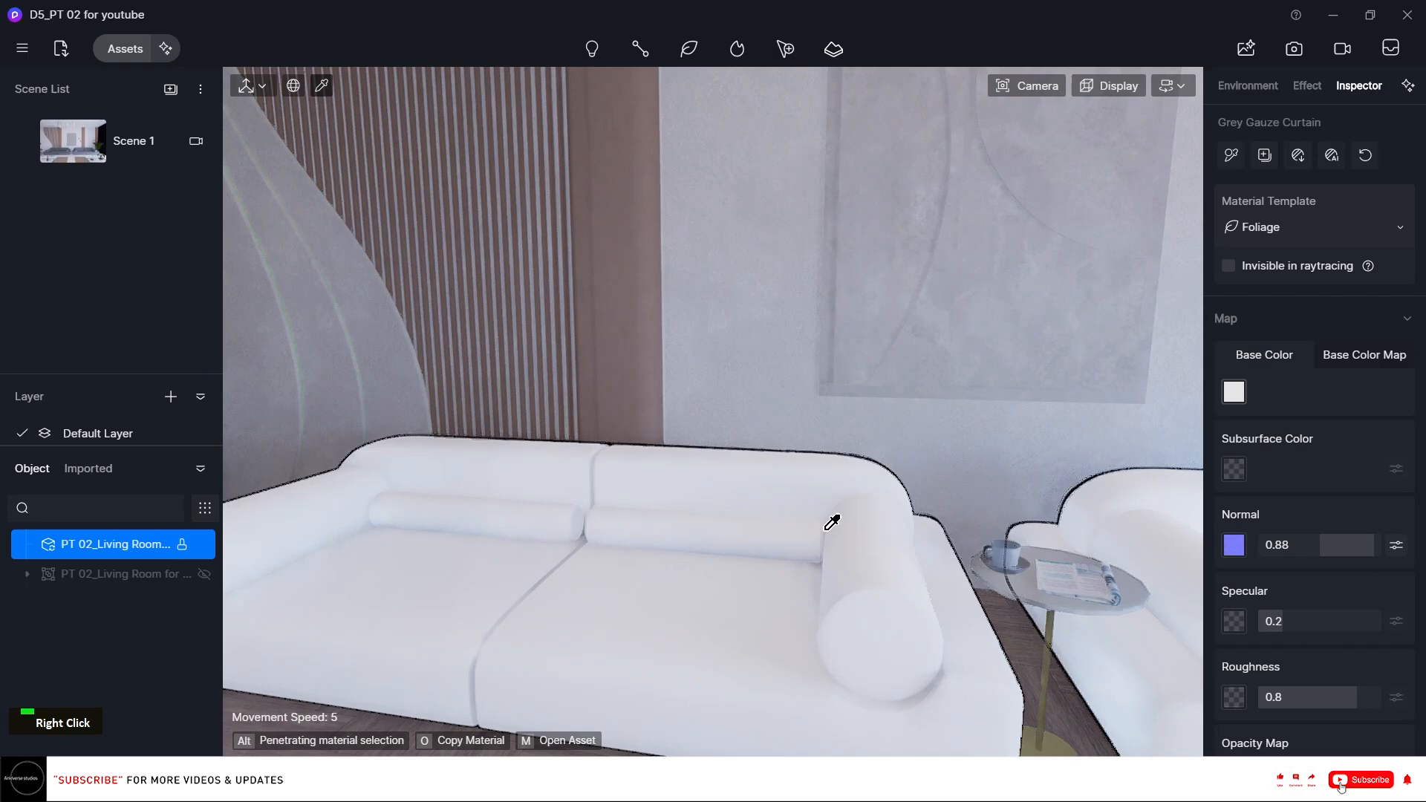
right_drag(826, 530, 631, 585)
click(631, 584)
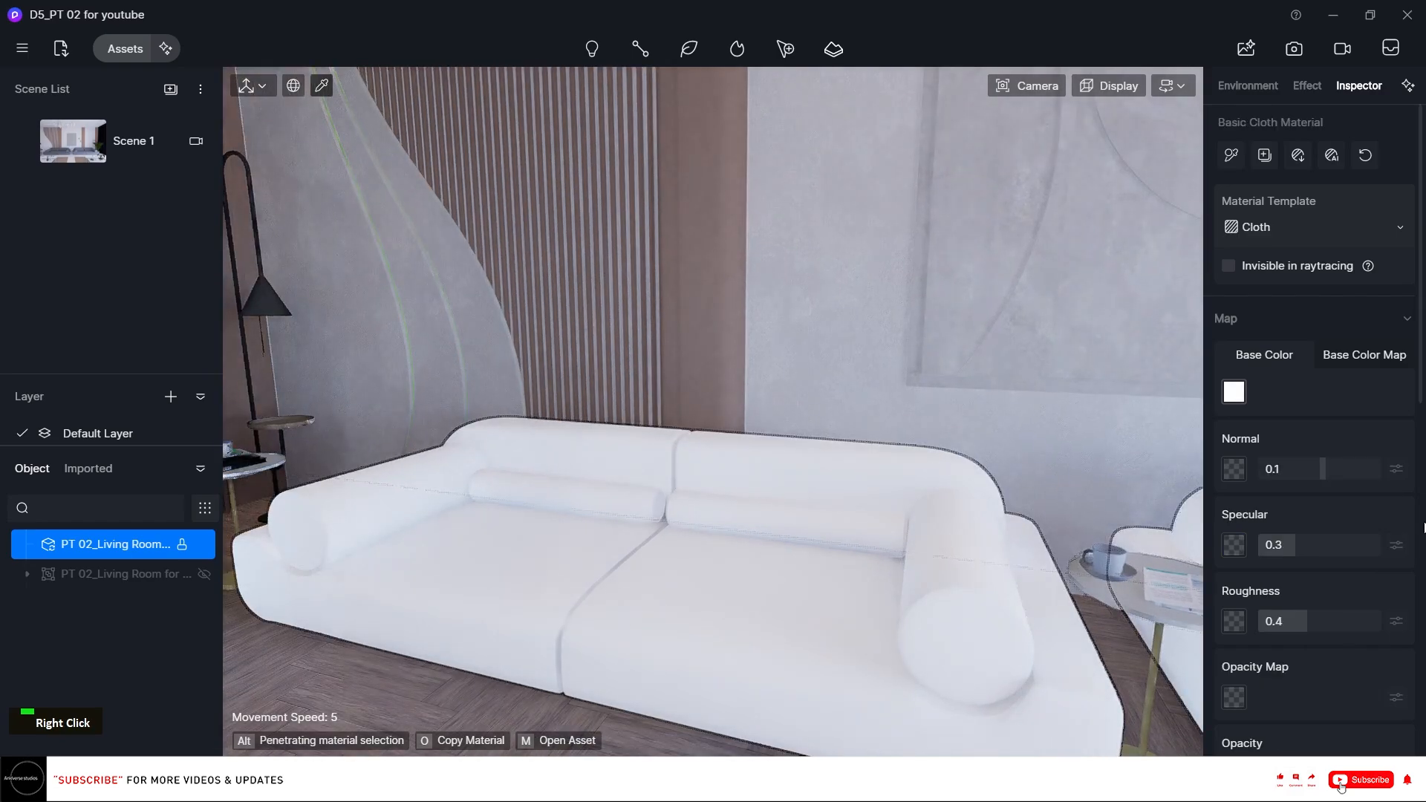
scroll(1423, 520, down, 5)
scroll(1363, 683, up, 5)
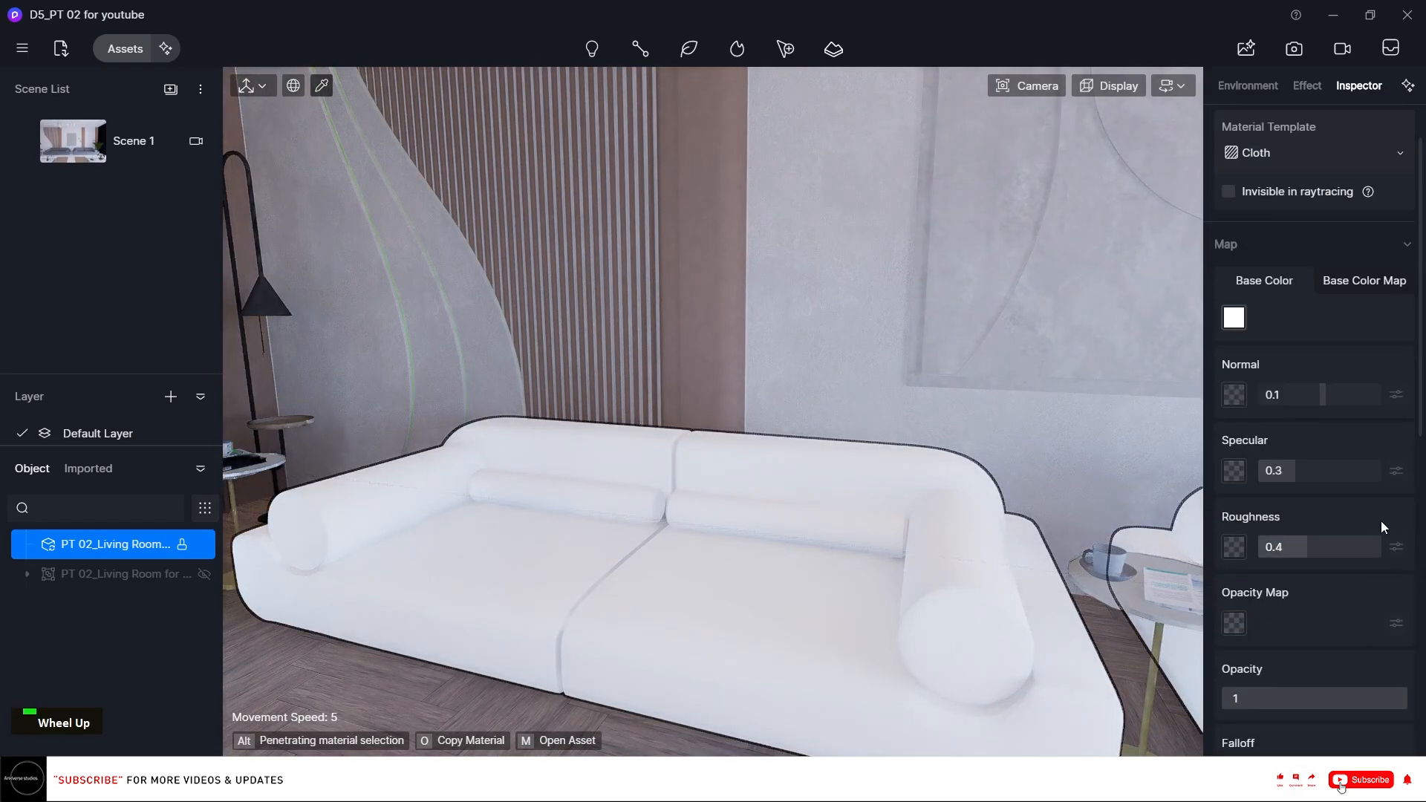
scroll(1331, 174, up, 2)
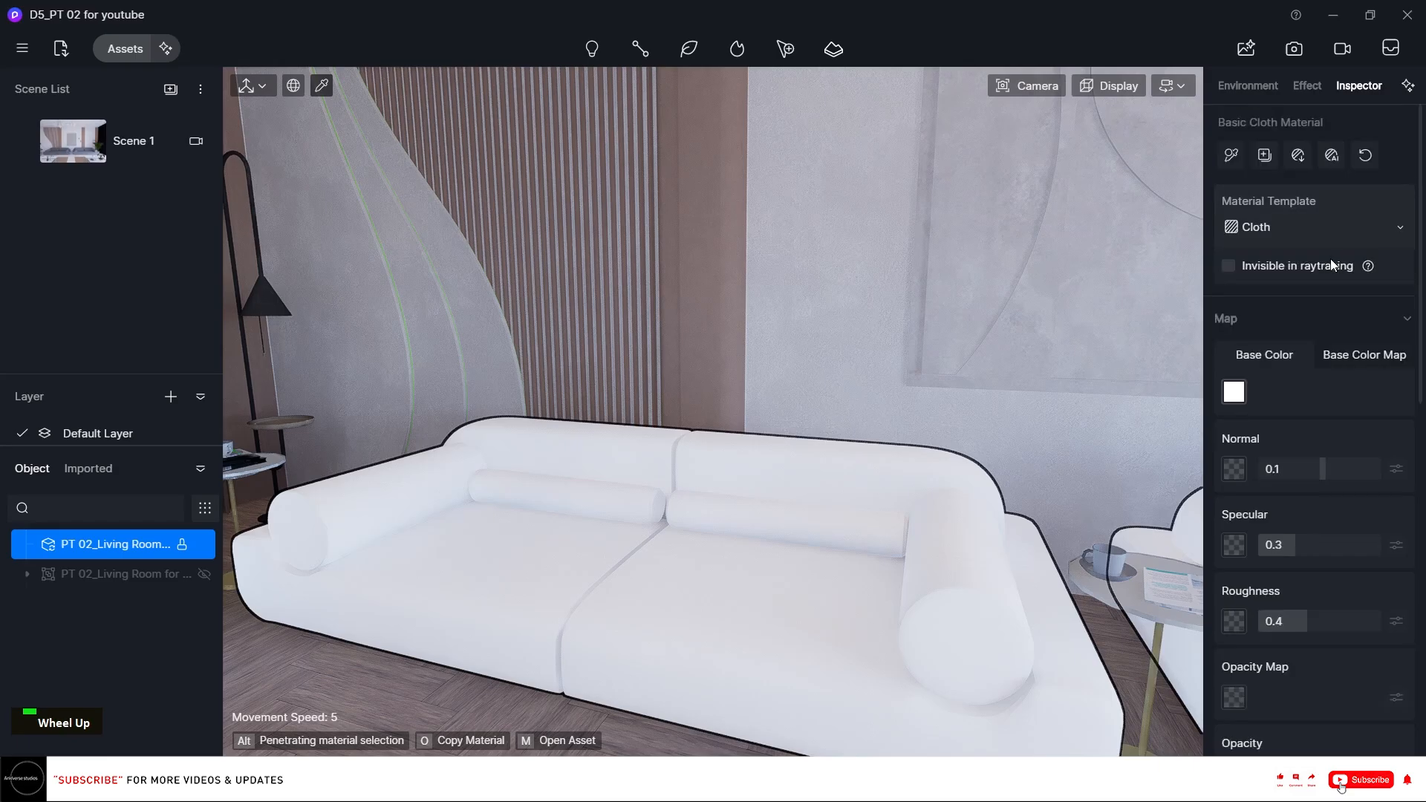
Load all Poliigon_BoucleFabricBubbly_7827 4K texture maps into the sofa's cloth material.
click(1301, 158)
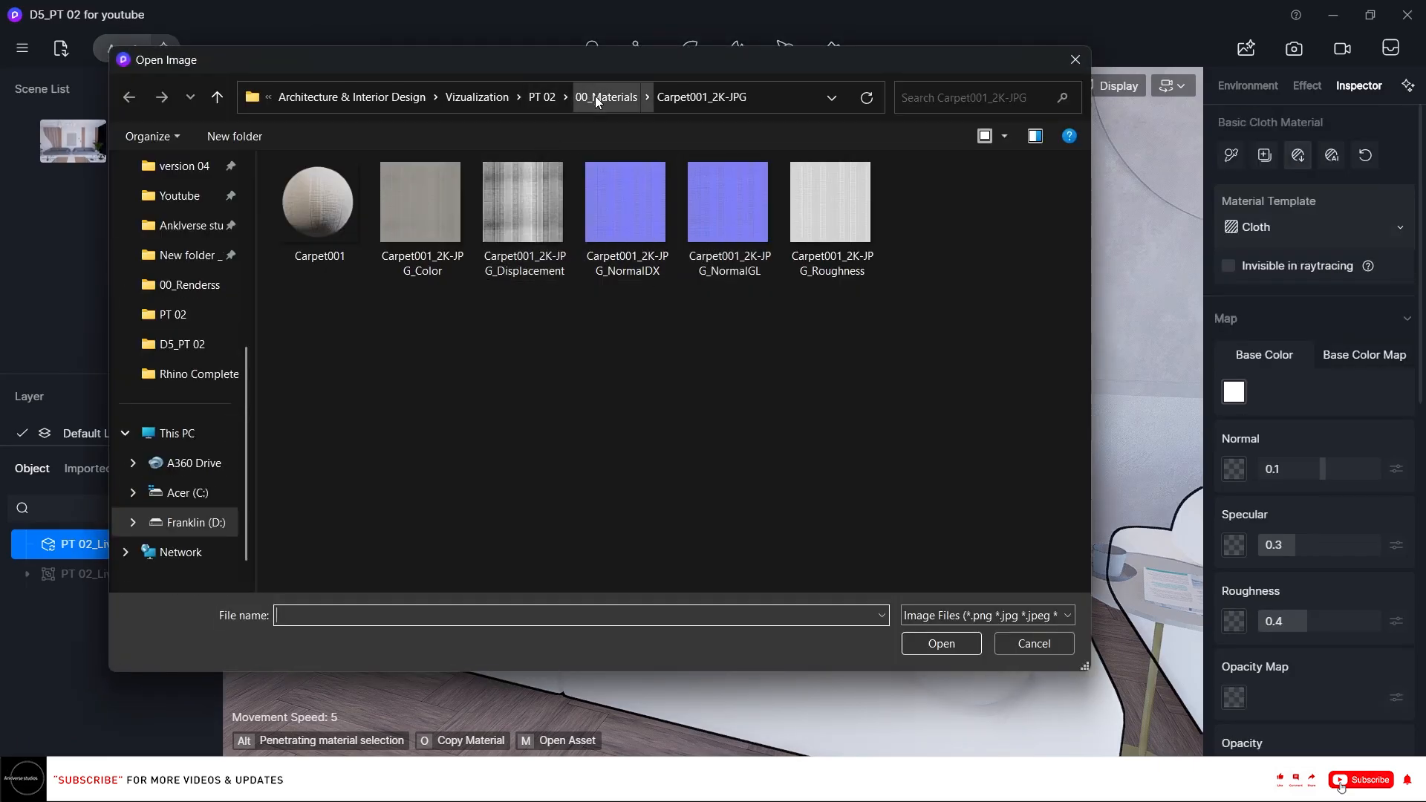
click(594, 97)
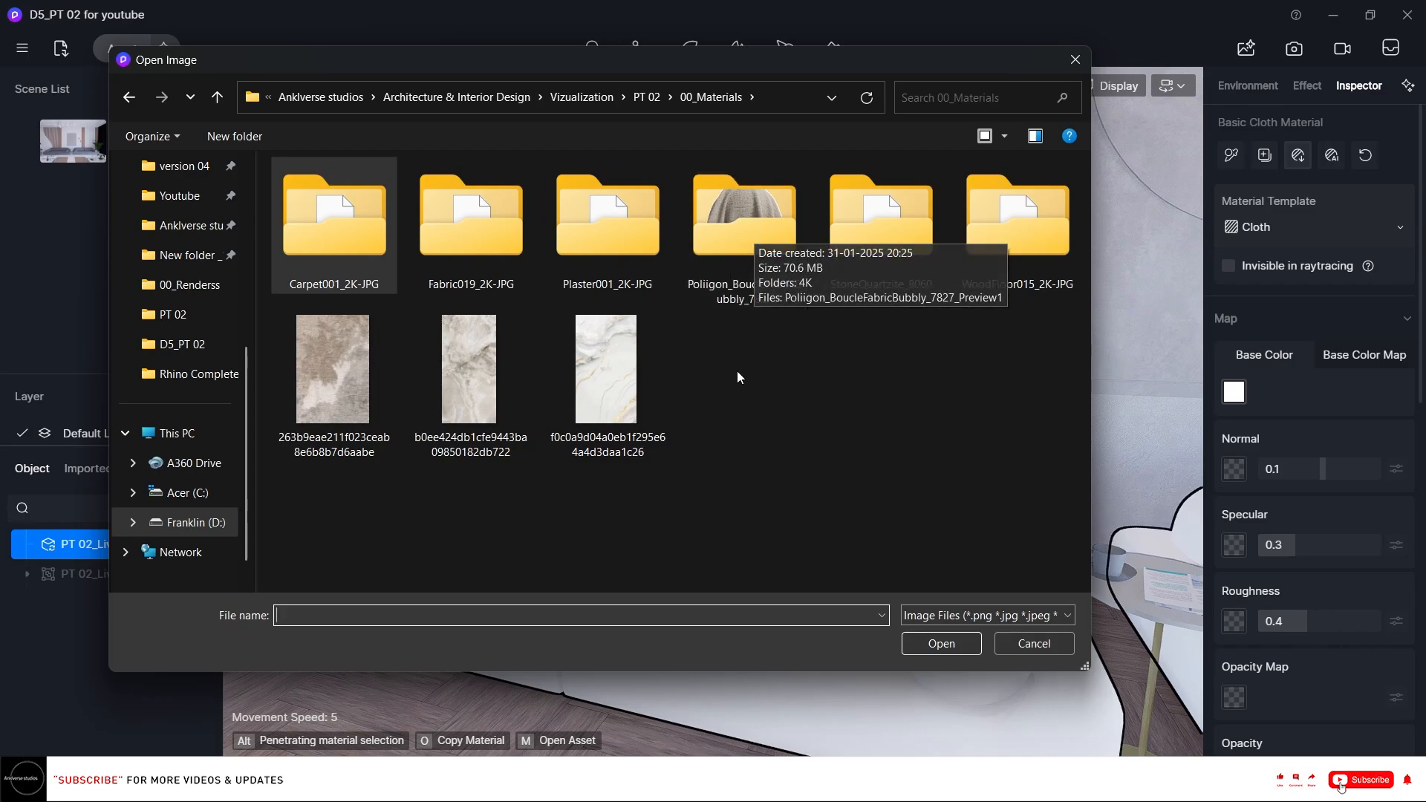
double_click(725, 261)
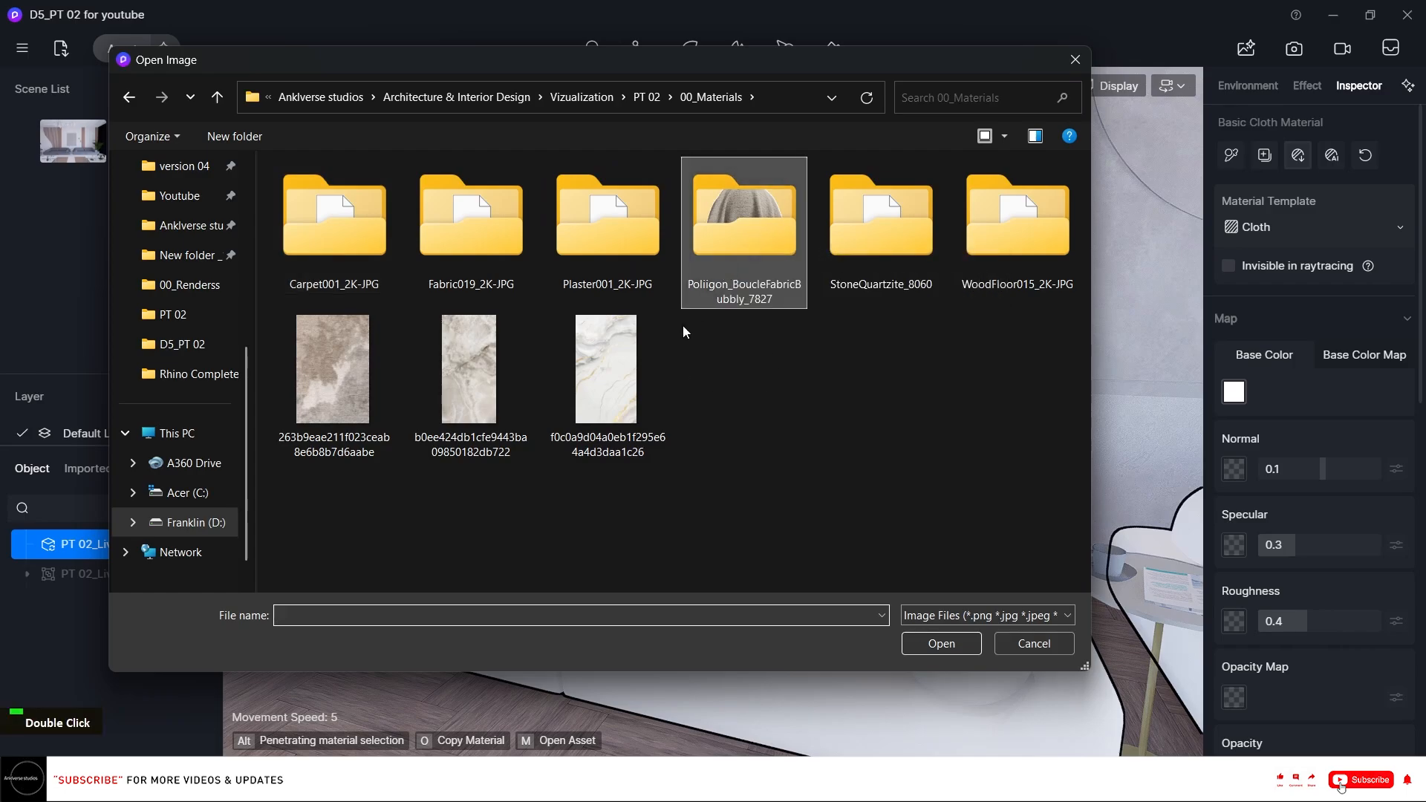
double_click(323, 255)
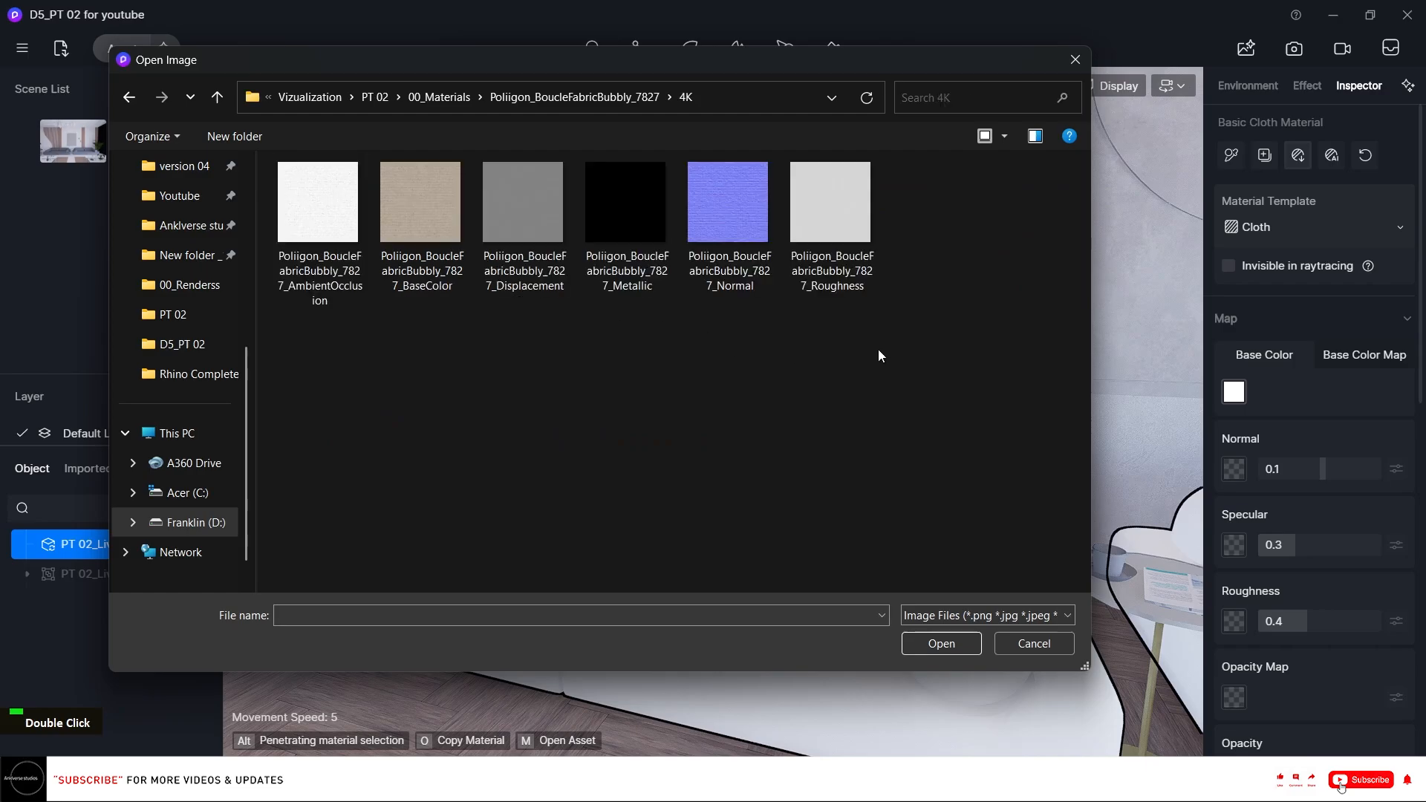
drag(878, 349, 355, 217)
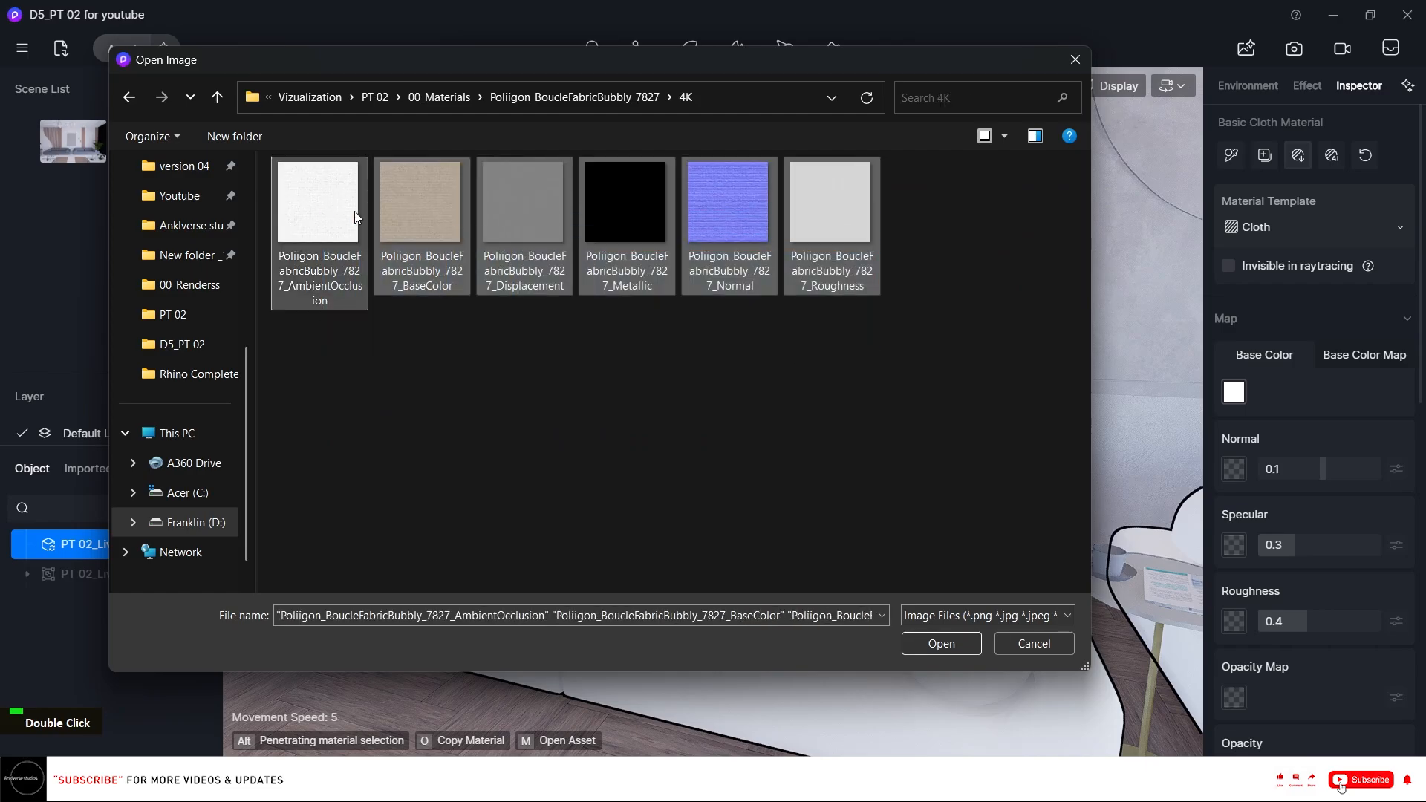
click(940, 643)
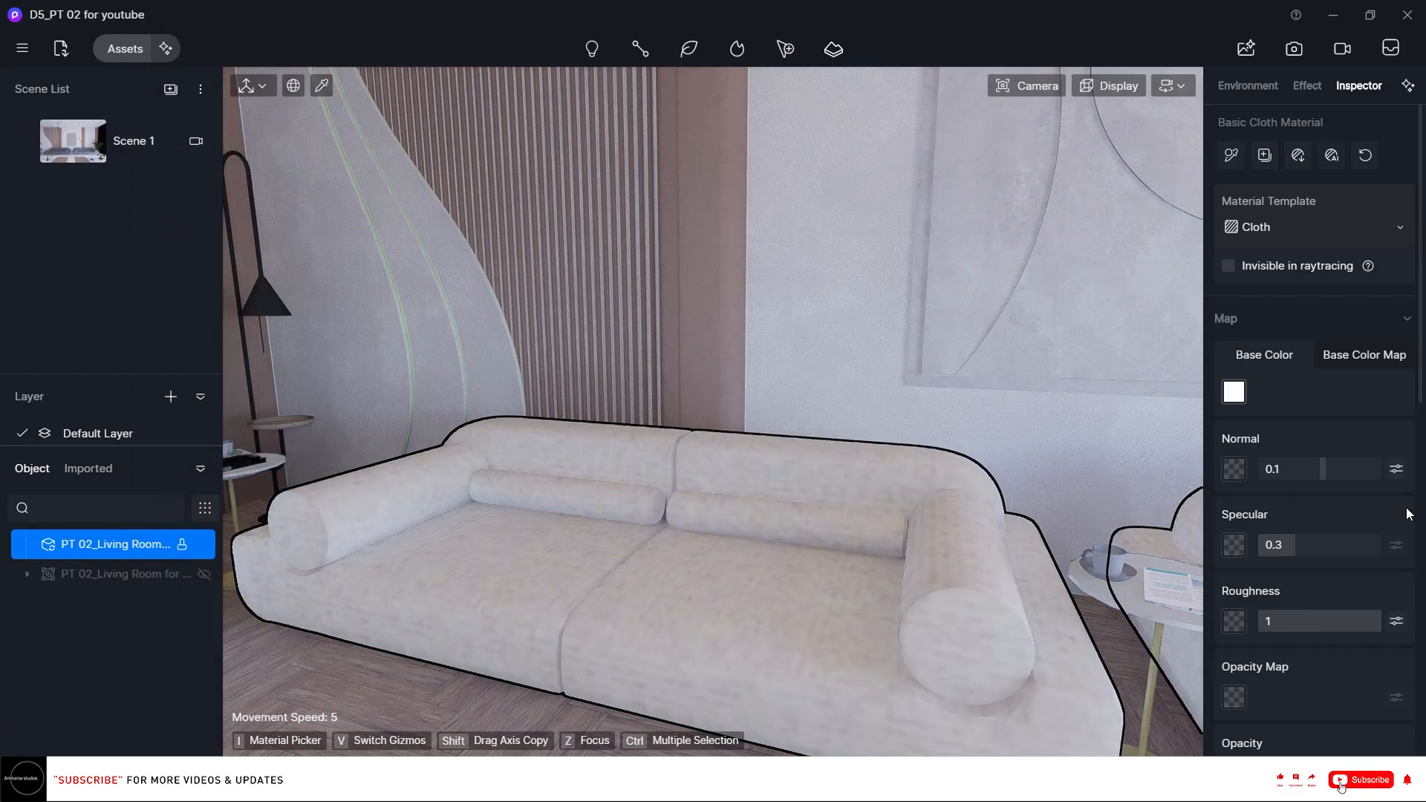
Set the sofa material's normal strength to 1 and its UV stretch to 2.
drag(1317, 475, 1424, 482)
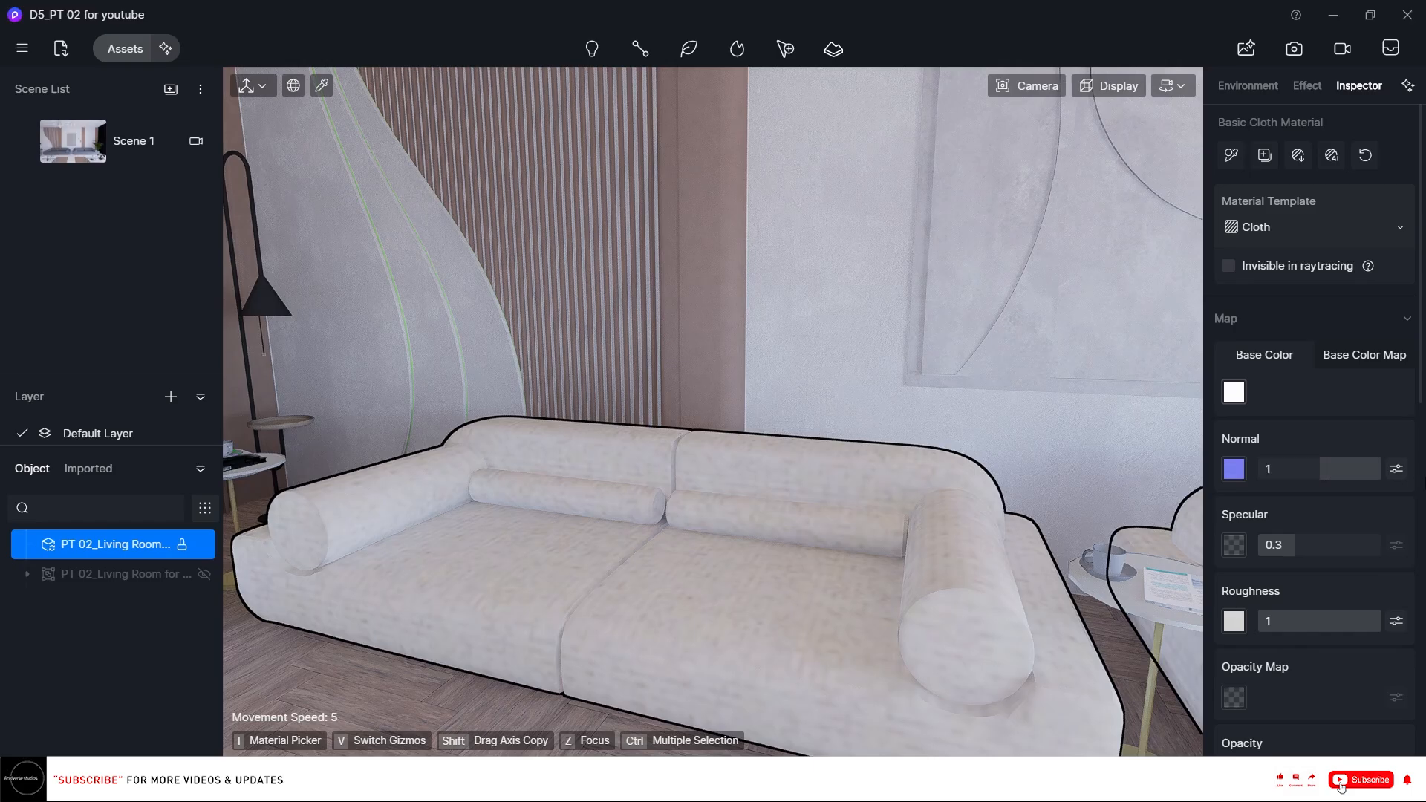
scroll(1387, 535, down, 6)
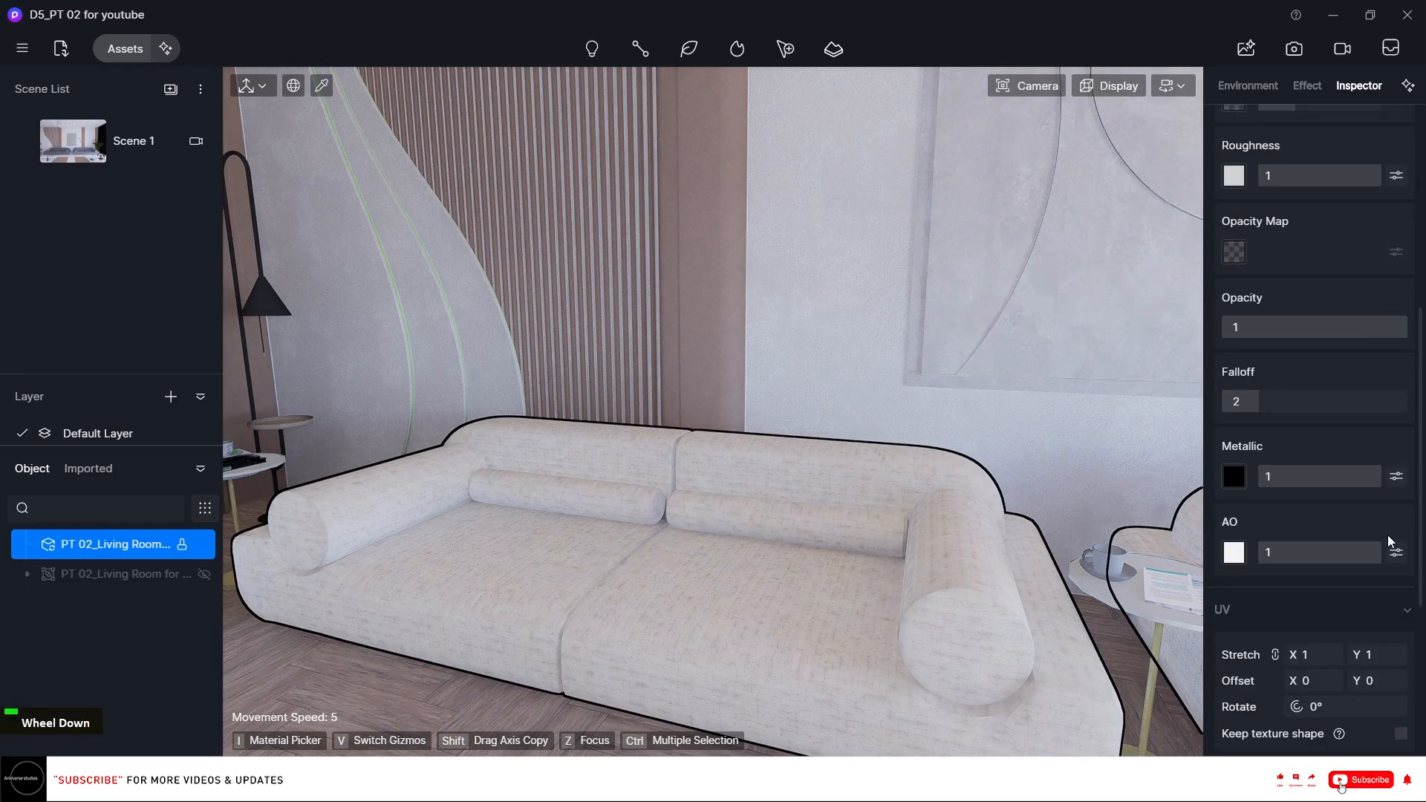
scroll(1378, 539, down, 1)
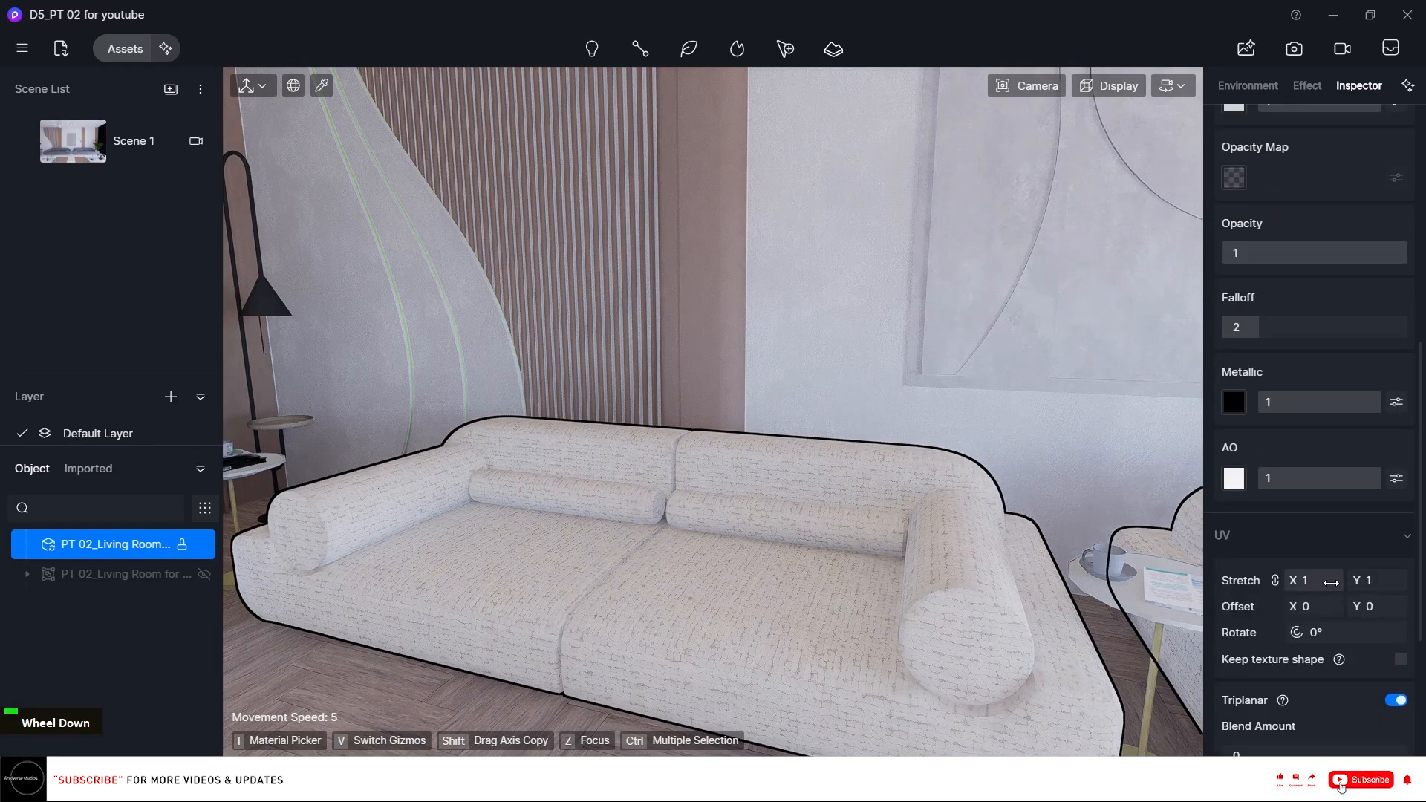
click(1331, 583)
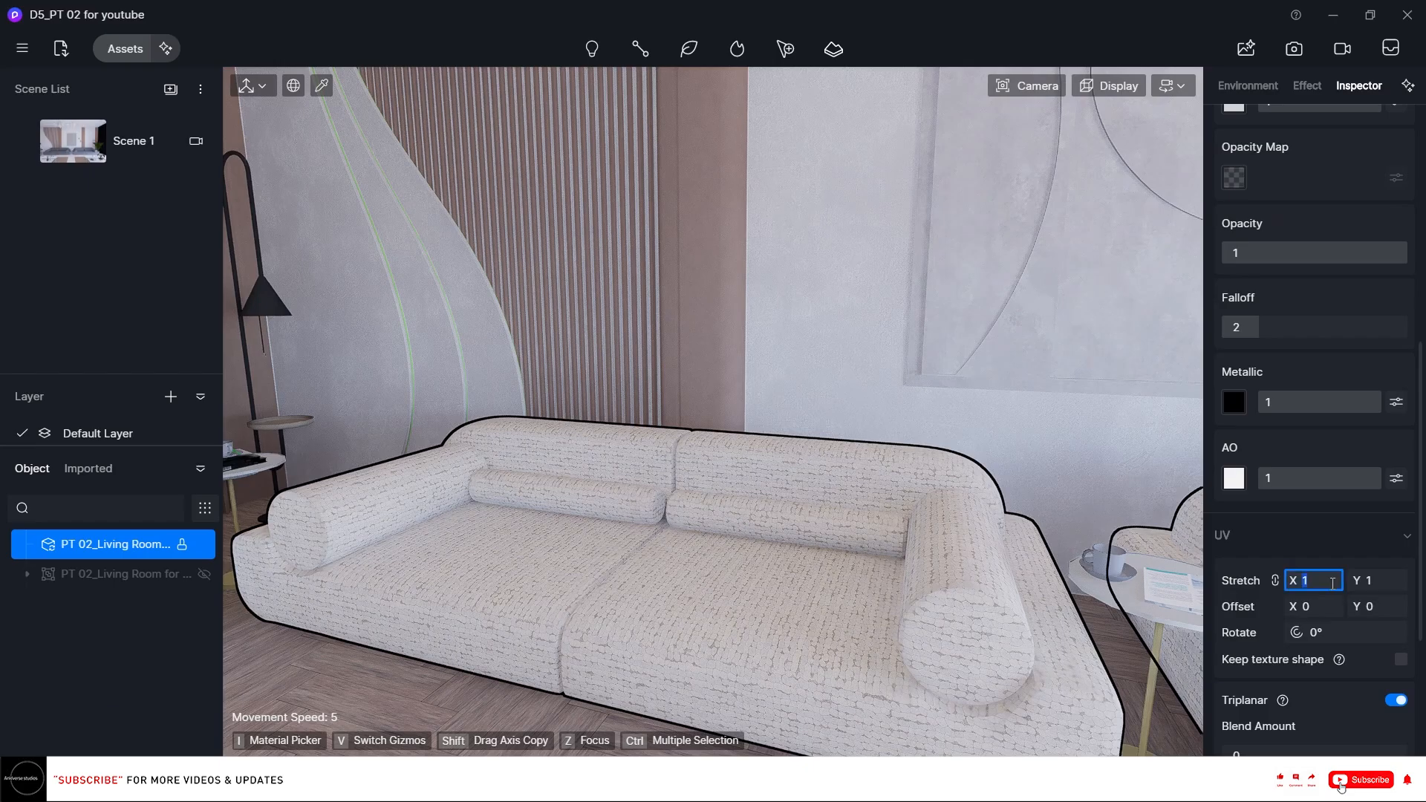
text(2)
key(Return)
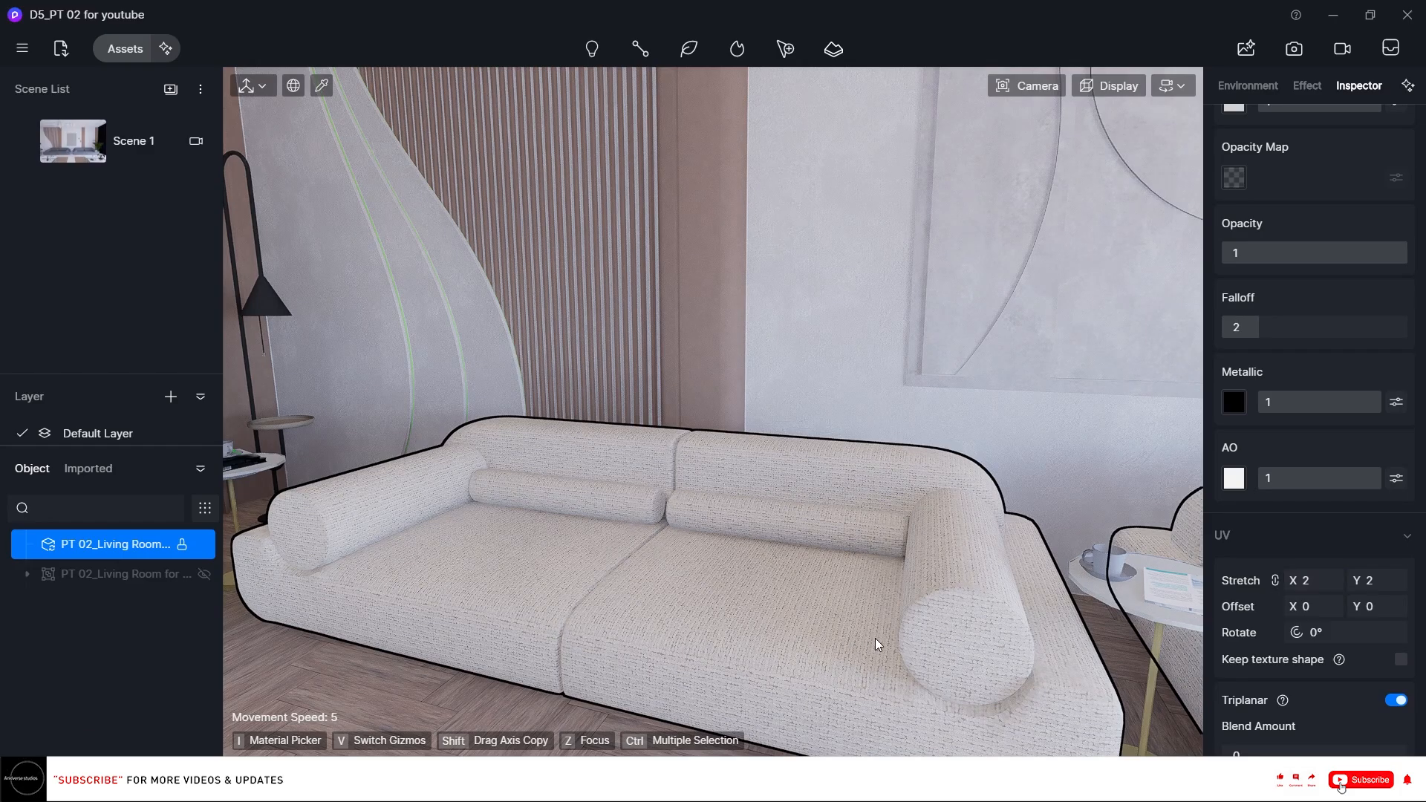
Open the sofa's base color map adjustments and set the saturation (S) to -20.
scroll(1336, 609, down, 4)
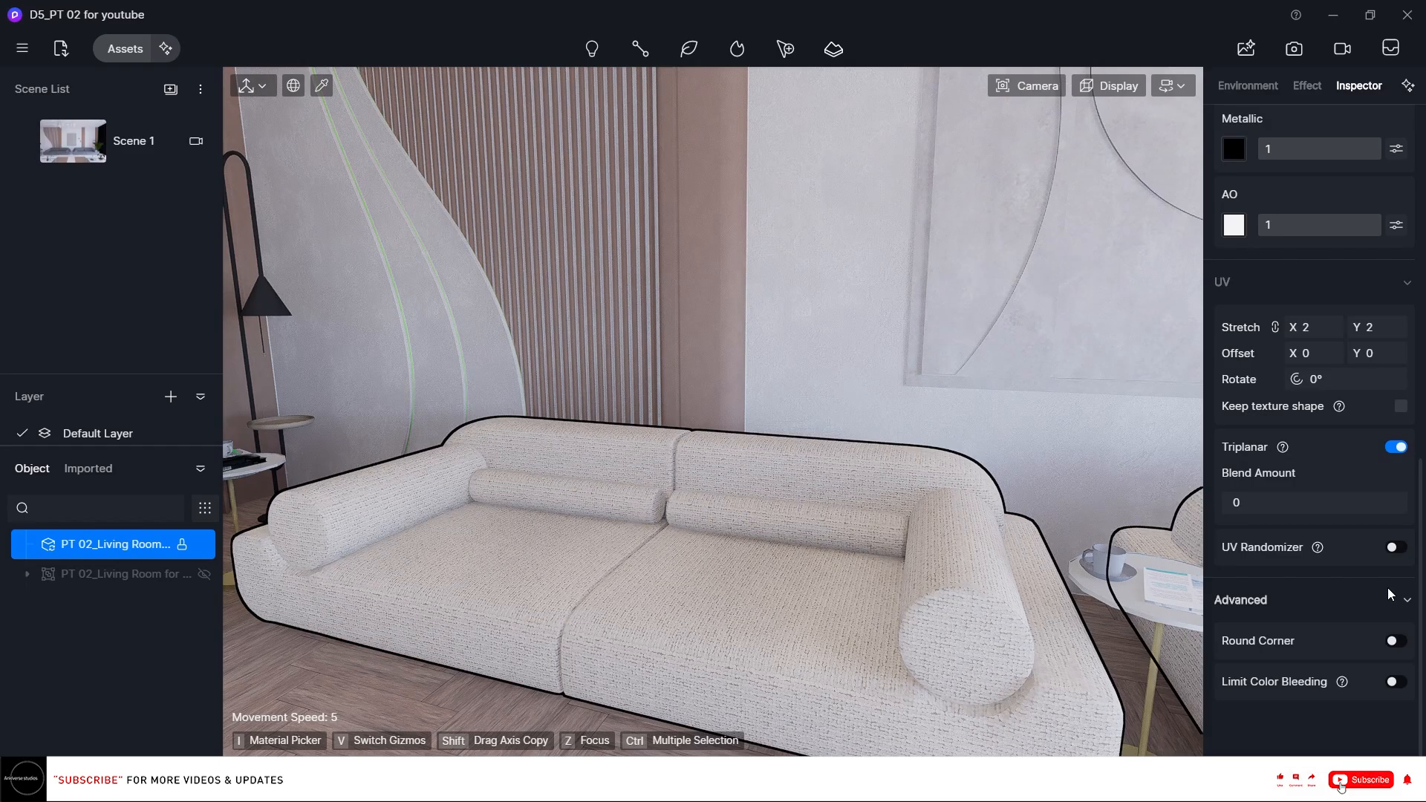
scroll(1341, 529, up, 7)
scroll(1341, 527, up, 5)
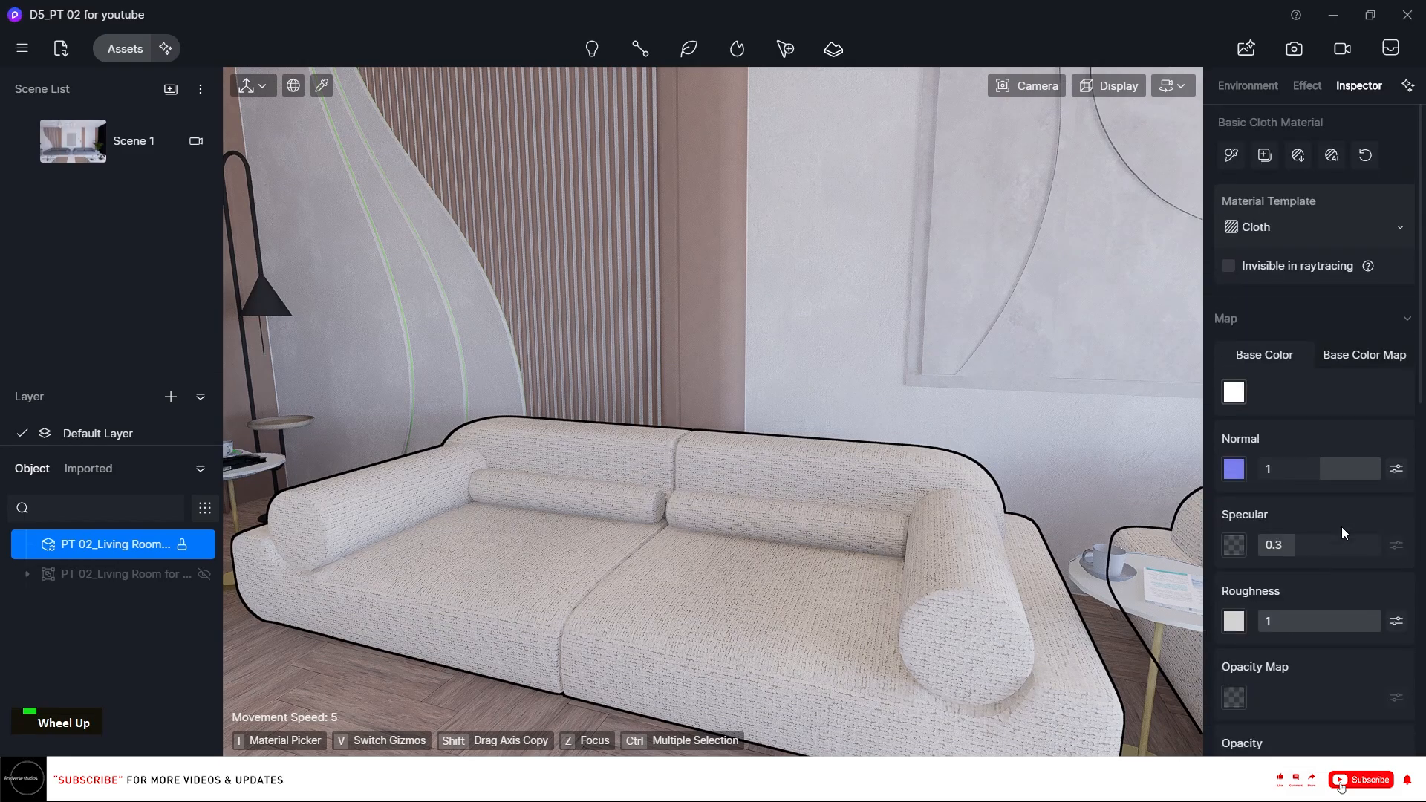
click(1235, 391)
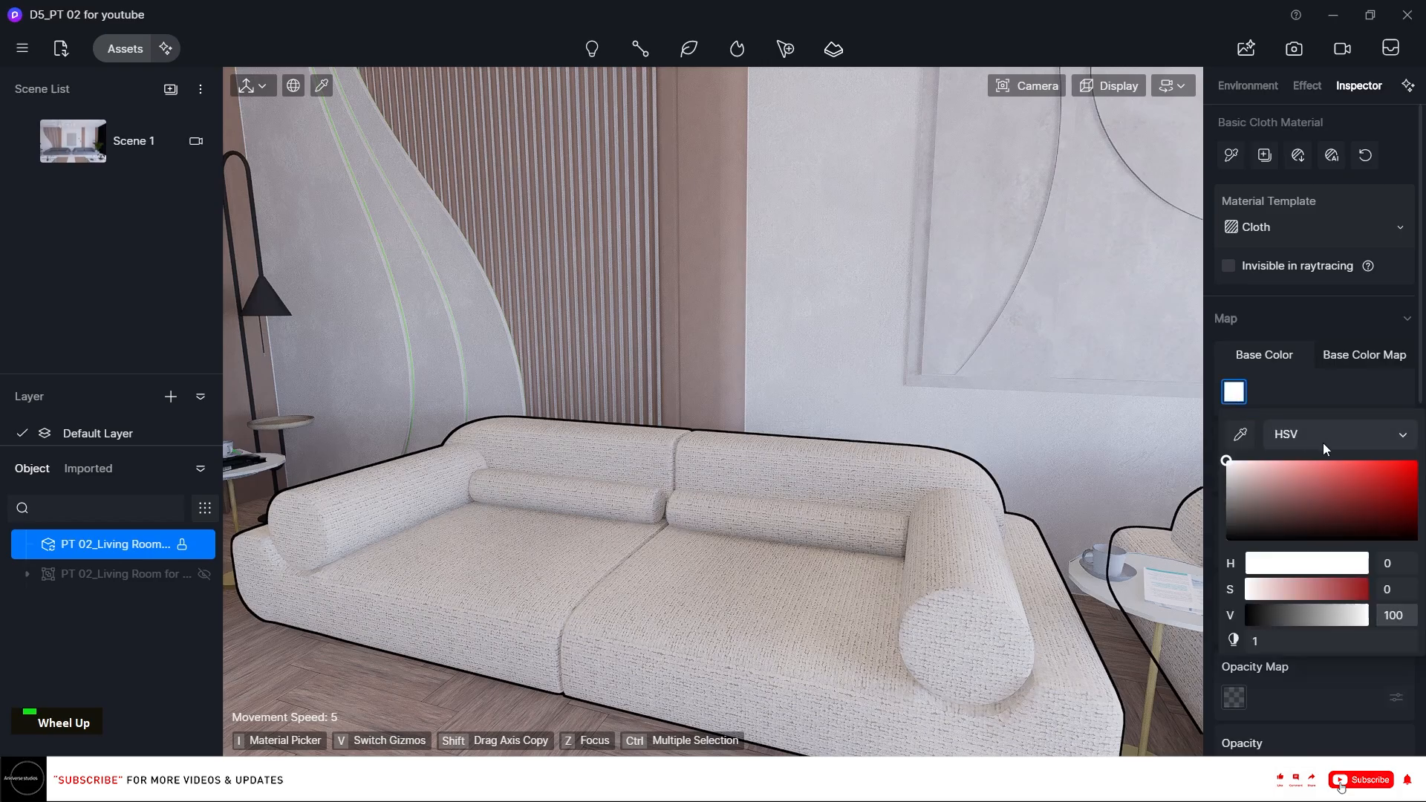
click(1363, 356)
click(1395, 393)
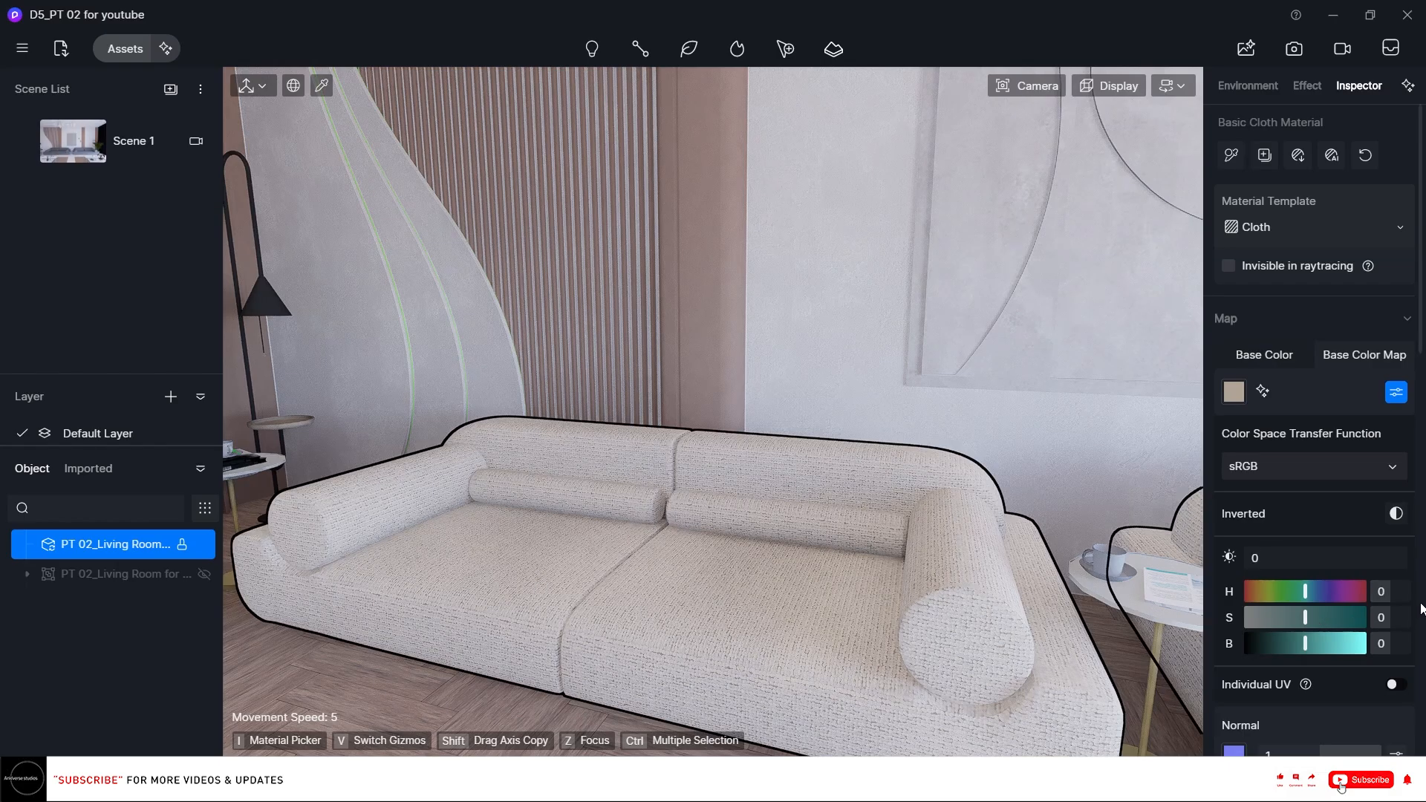
click(1388, 617)
text(-20)
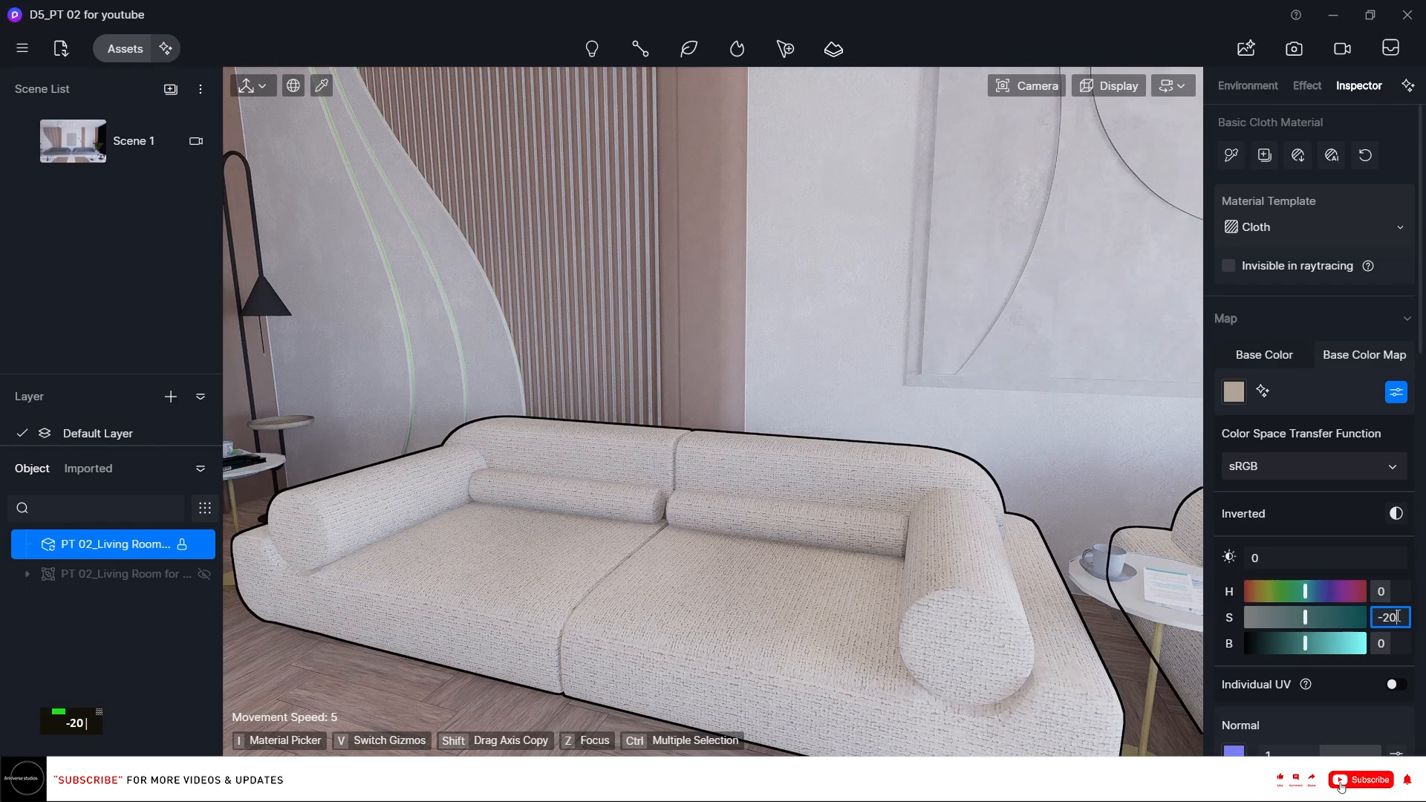
key(Return)
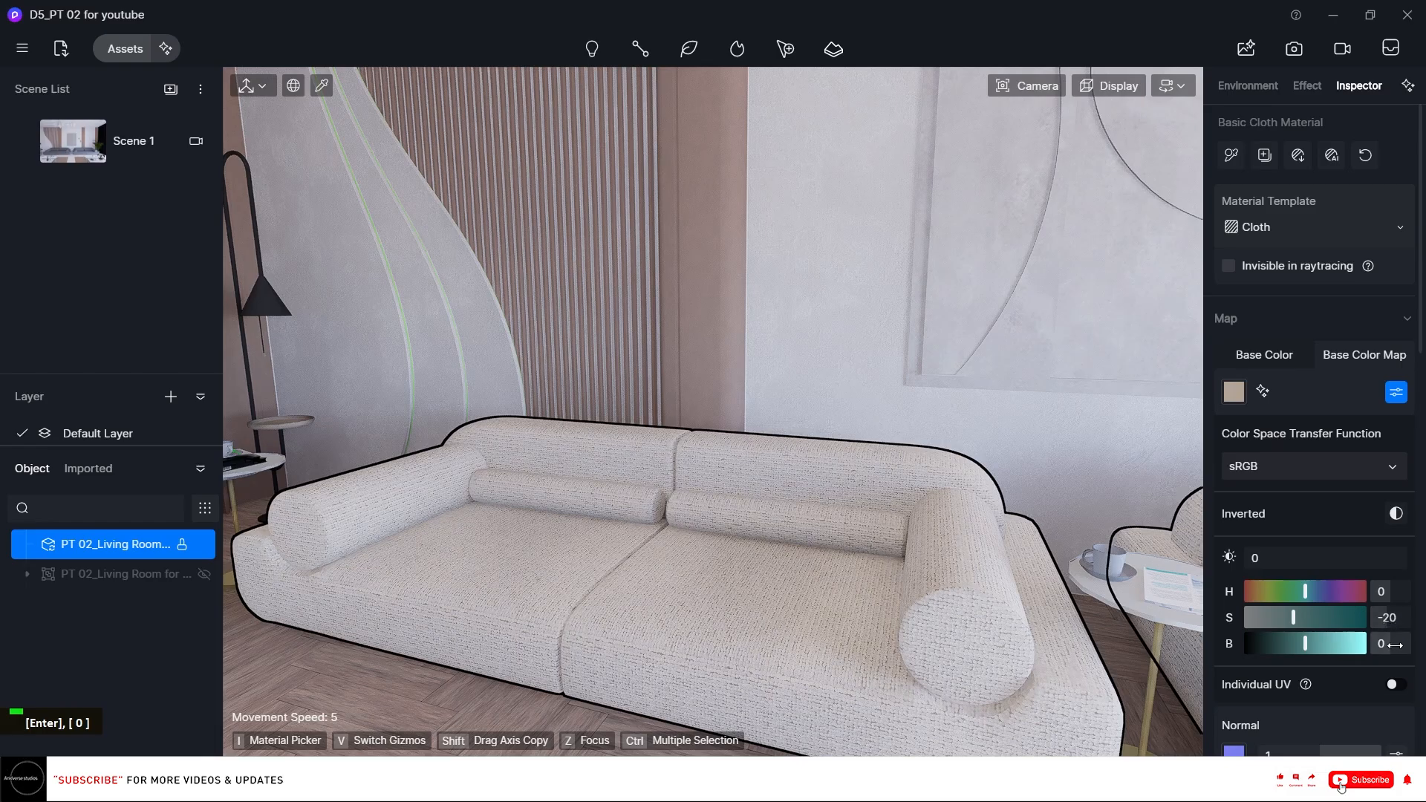
Set the sofa base color map's brightness (B) to 15.
click(1395, 645)
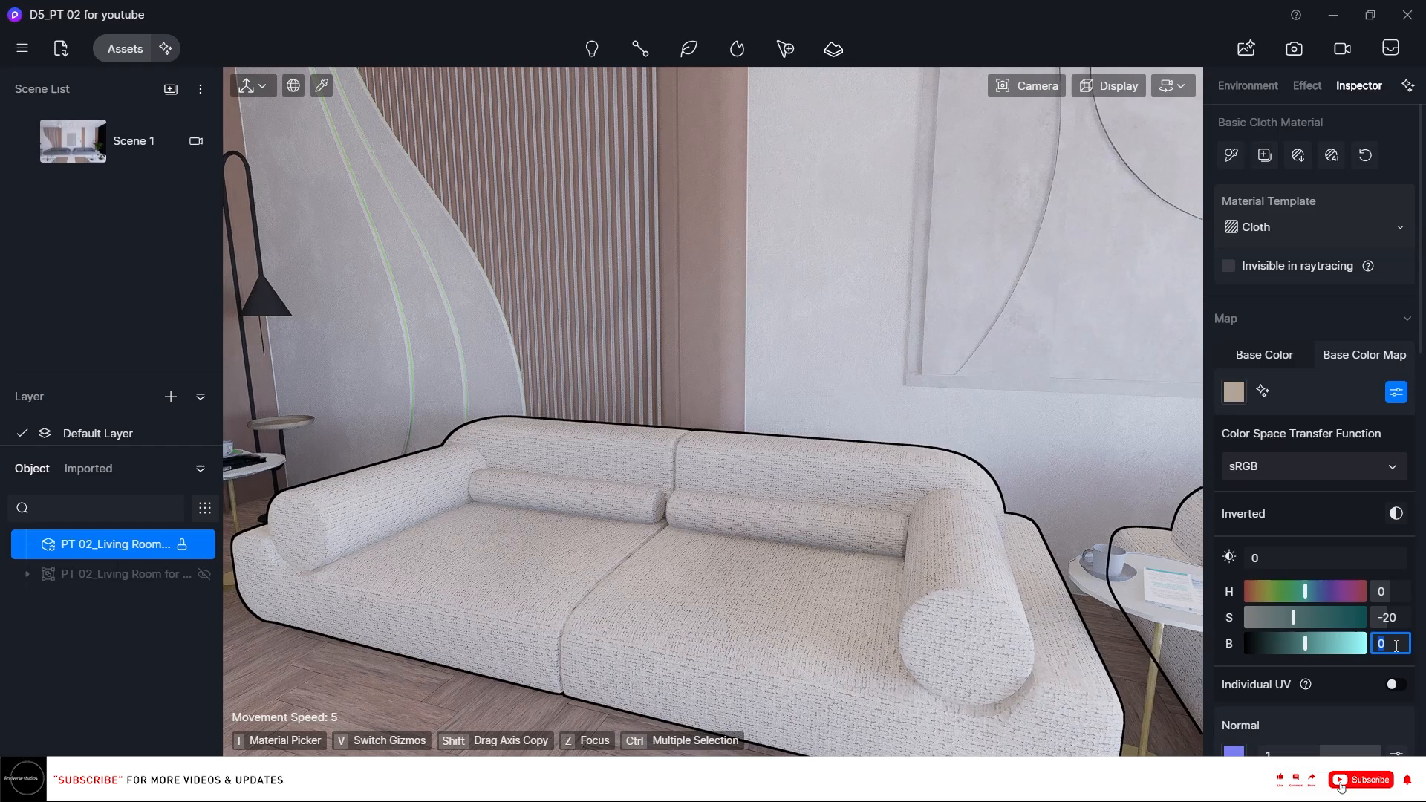
text(10)
key(Return)
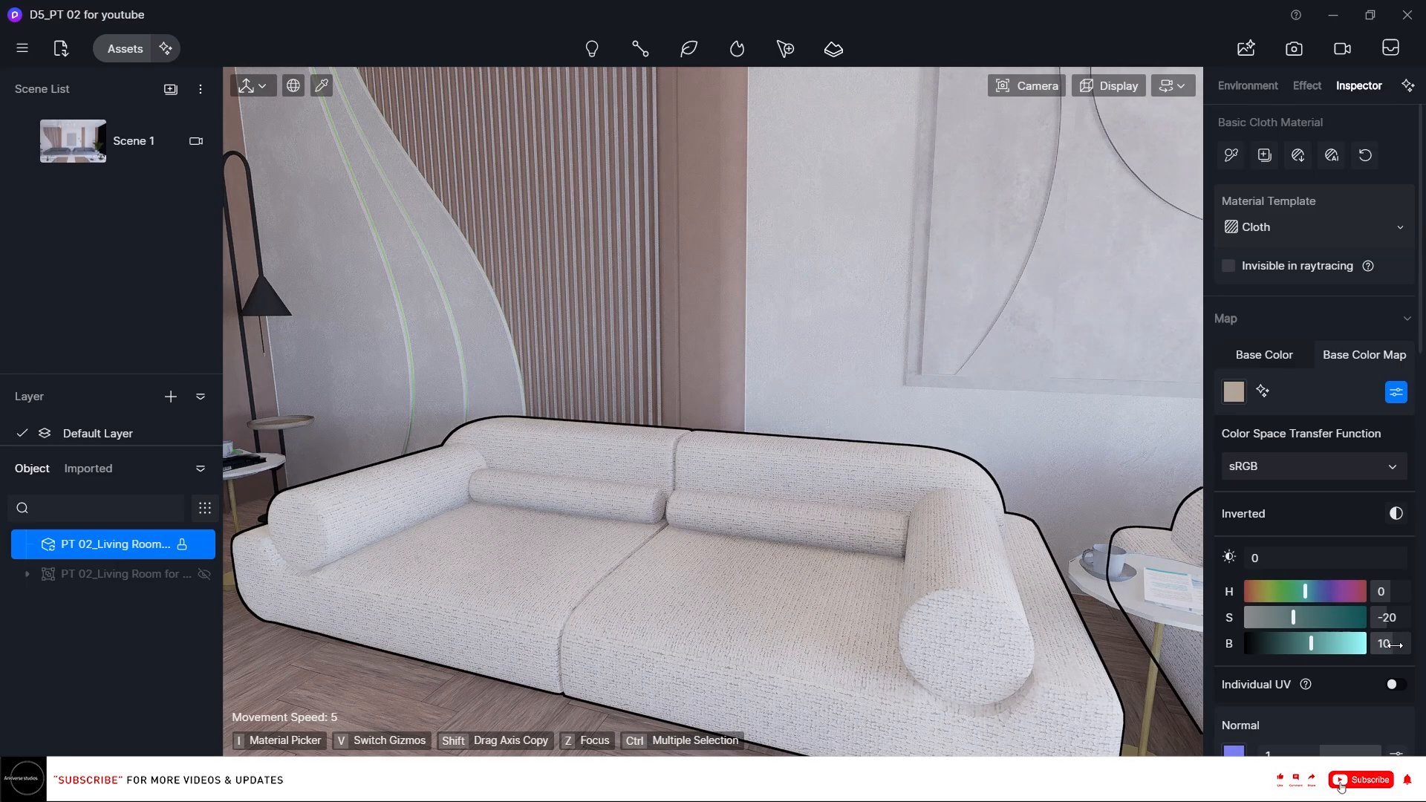
text(15)
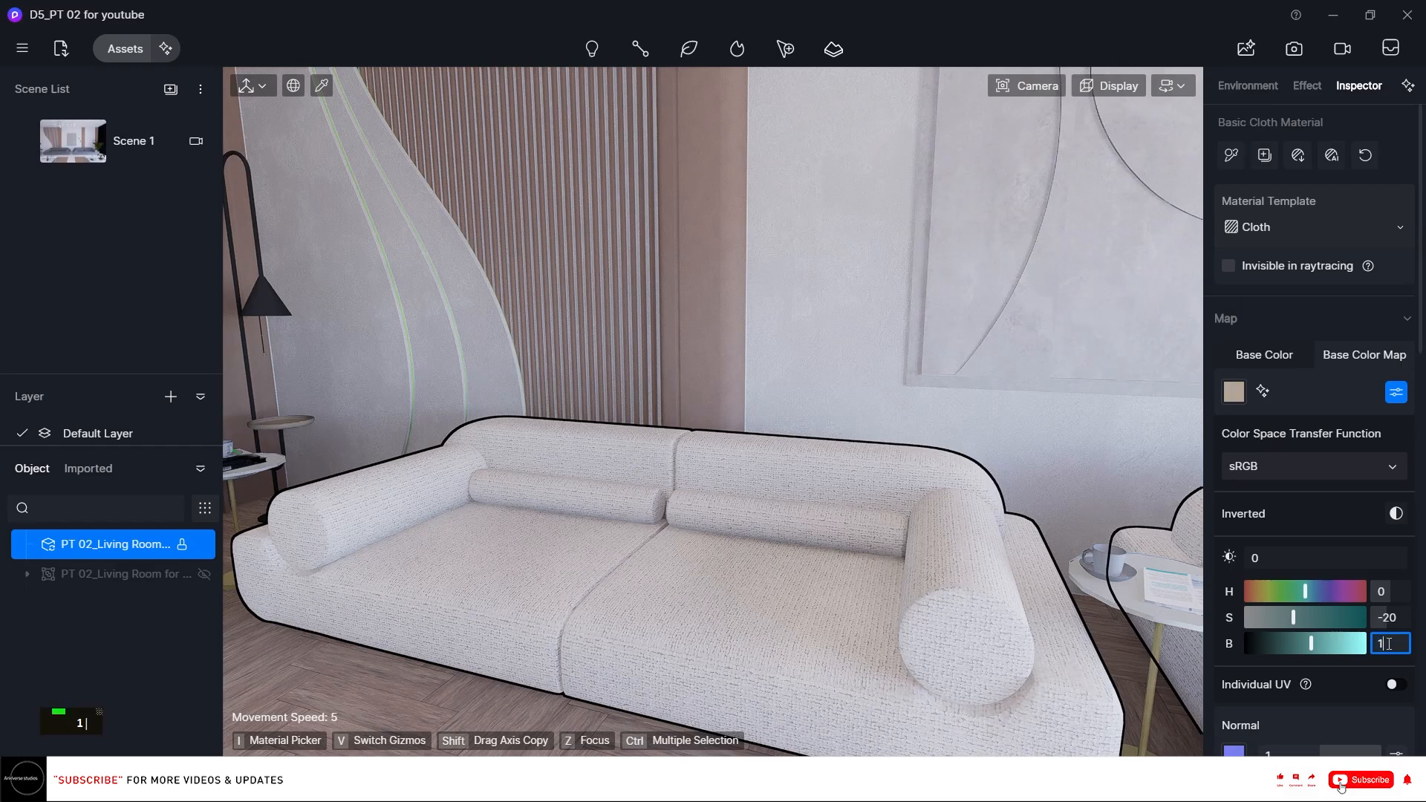
key(Return)
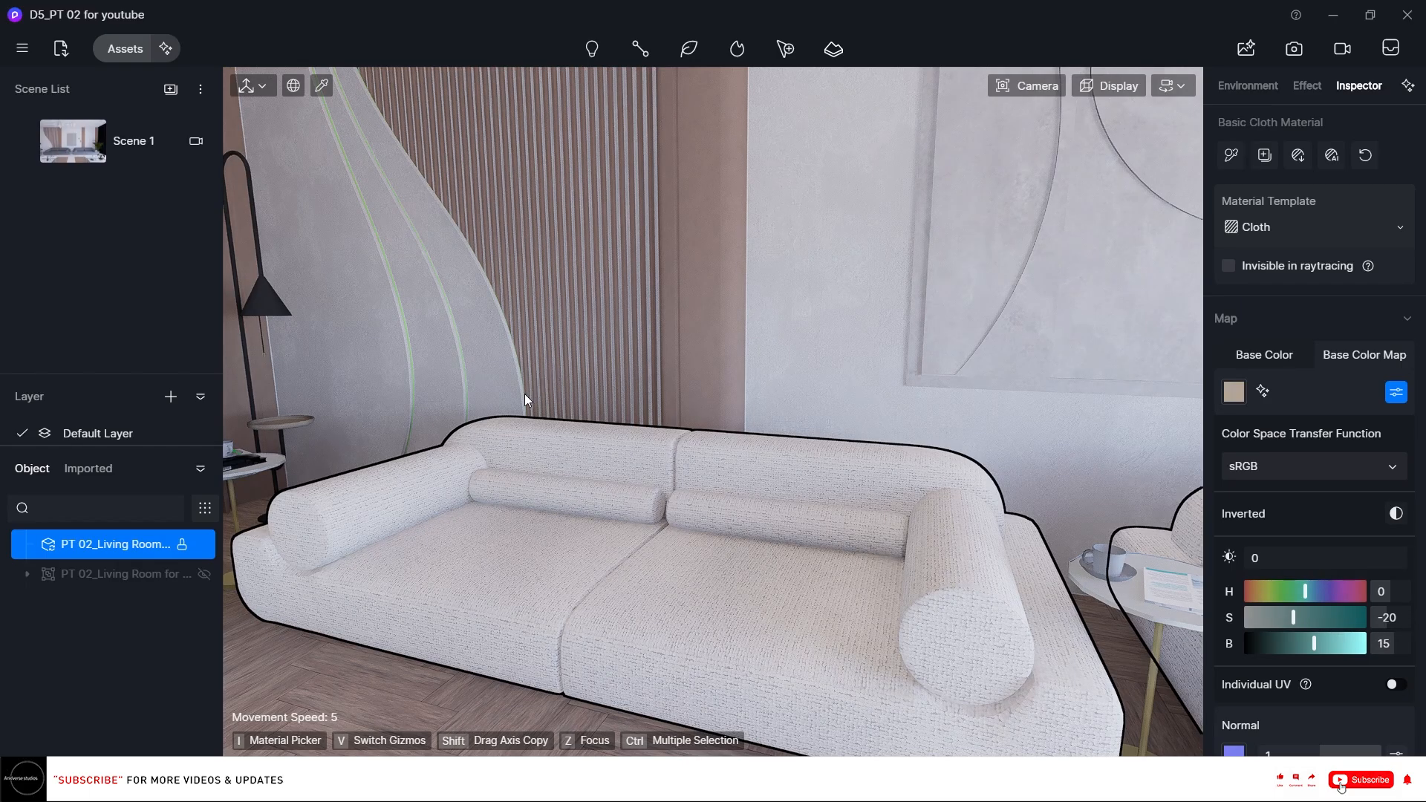
Orbit and zoom around the sofa to examine its fabric texture up close.
scroll(399, 310, up, 3)
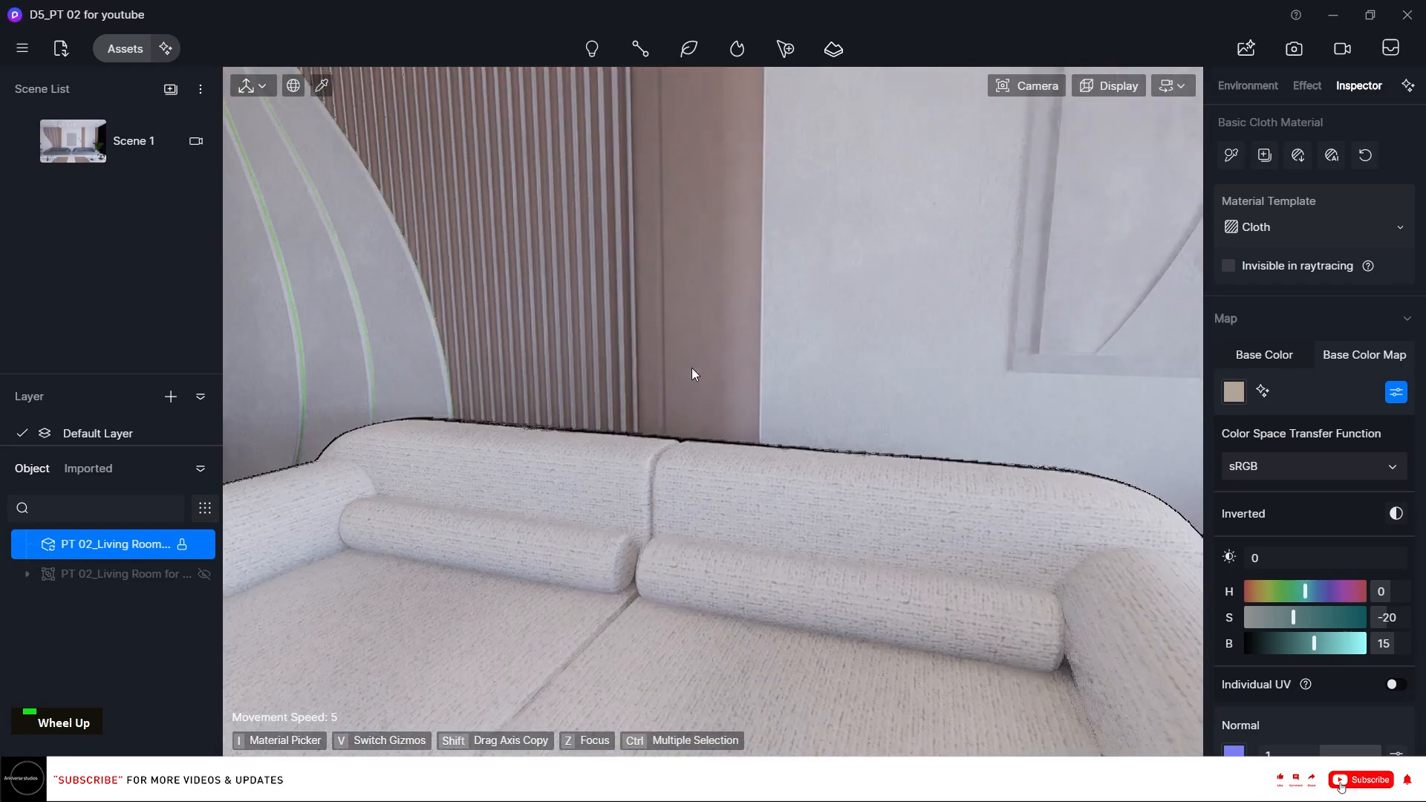
right_drag(995, 542, 795, 457)
scroll(876, 523, up, 4)
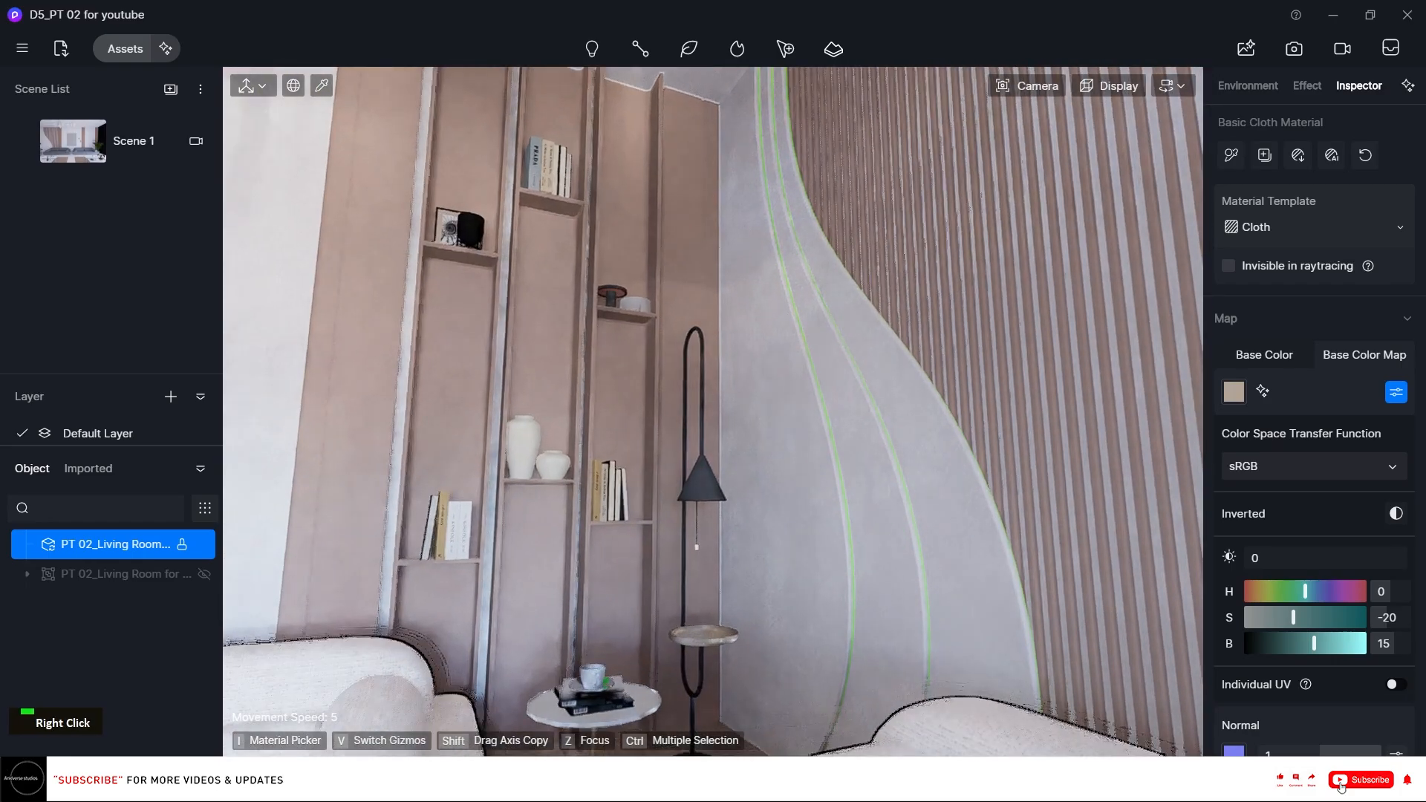
right_drag(877, 523, 902, 537)
scroll(902, 536, up, 5)
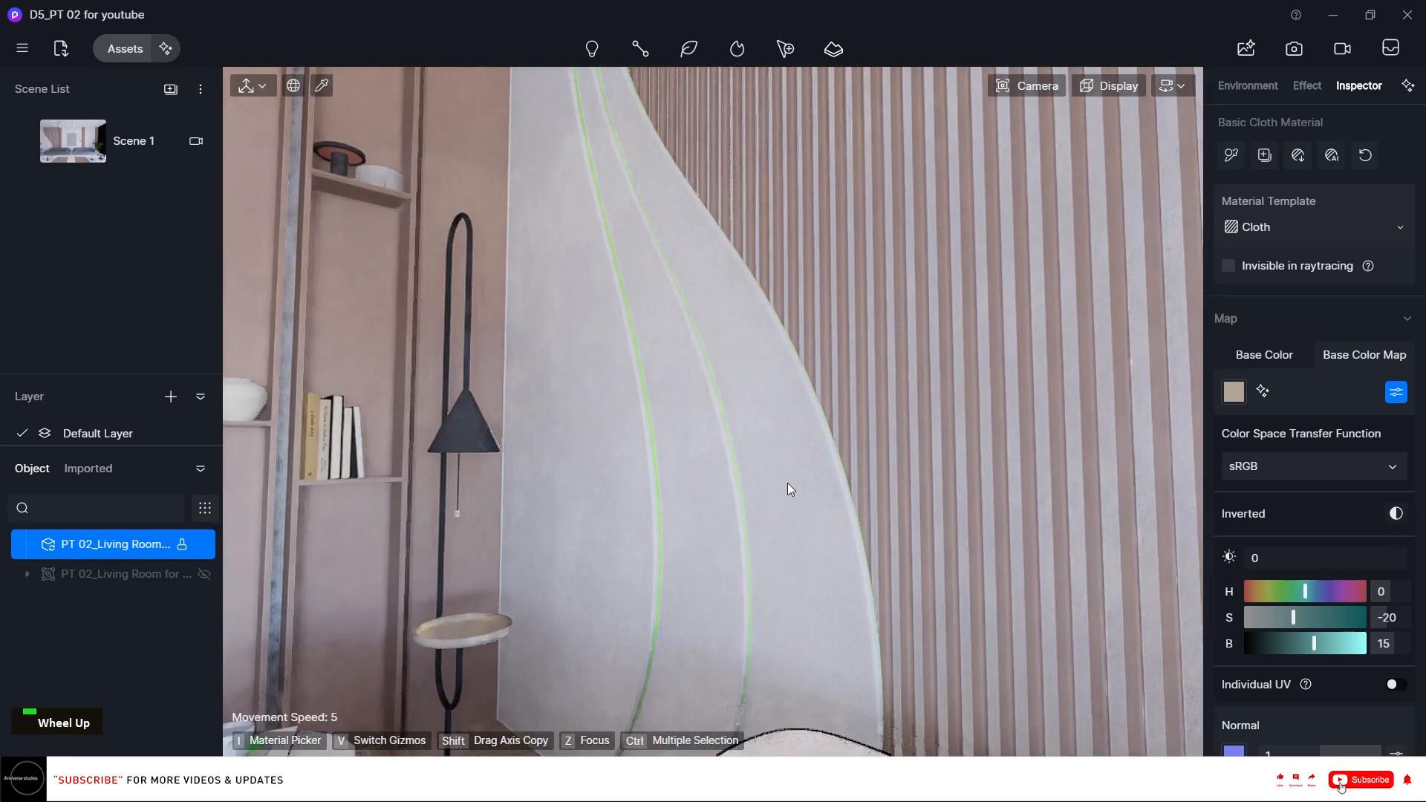
scroll(812, 412, down, 5)
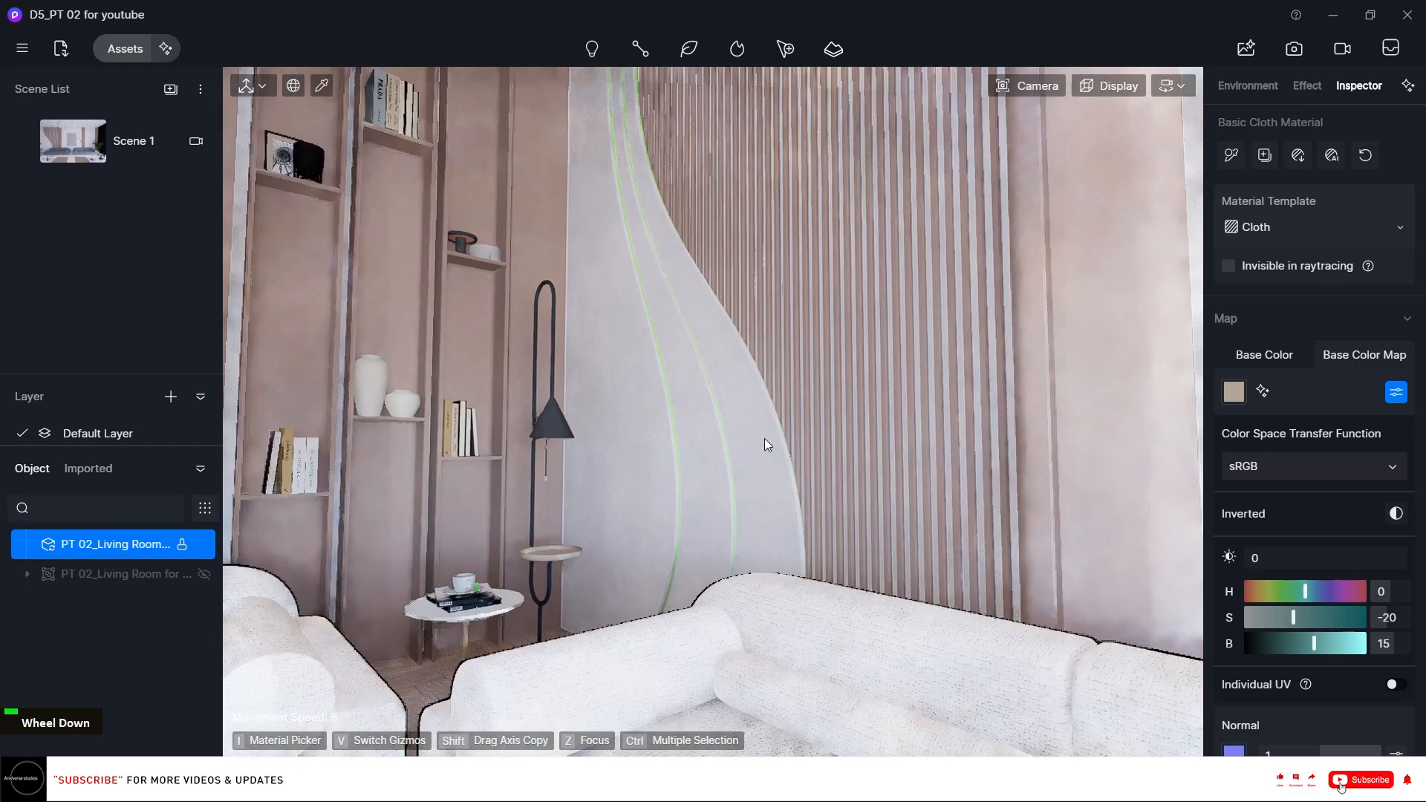
right_drag(764, 438, 739, 442)
scroll(665, 380, down, 5)
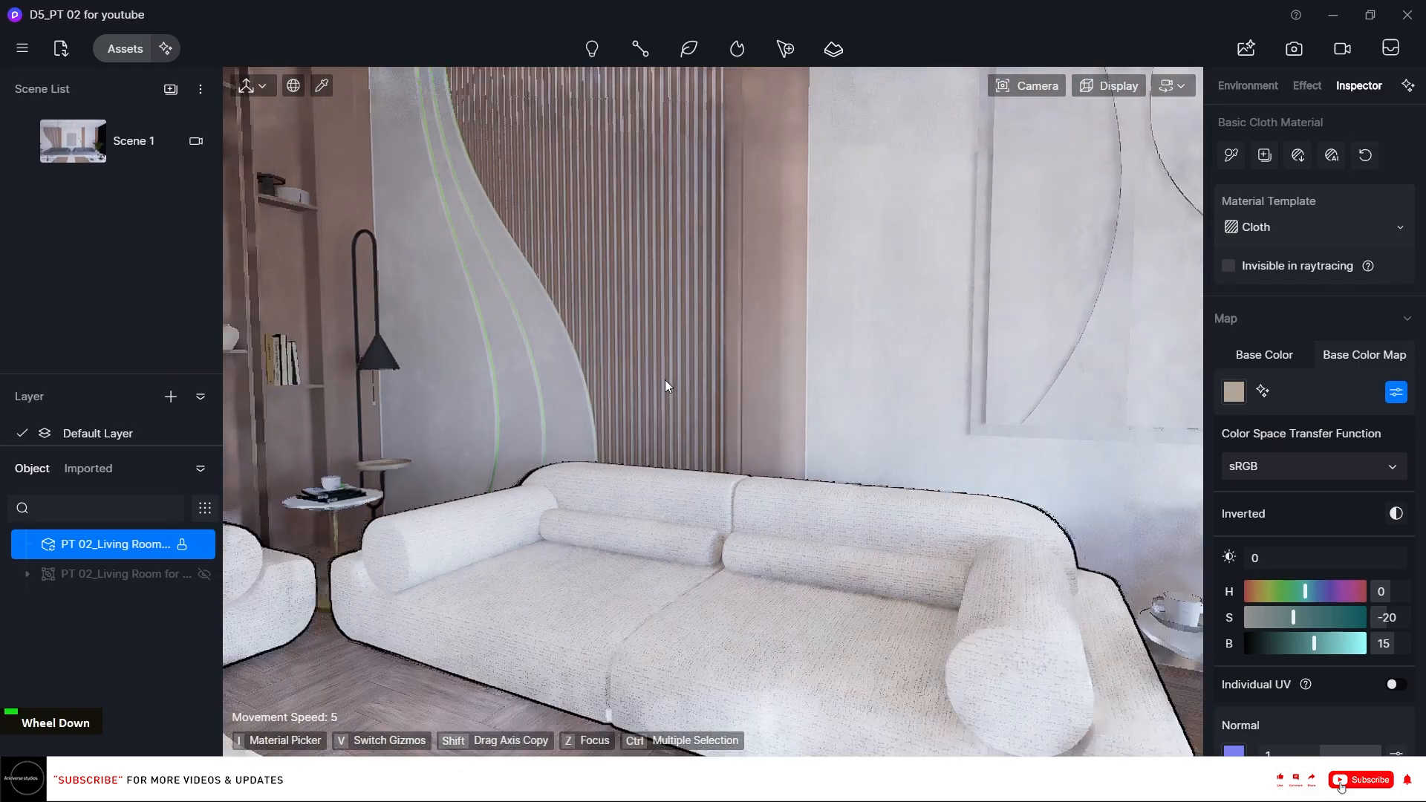
right_drag(666, 380, 1028, 644)
Apply the Mirror Brass metal material from the asset library to the side table's base.
click(119, 49)
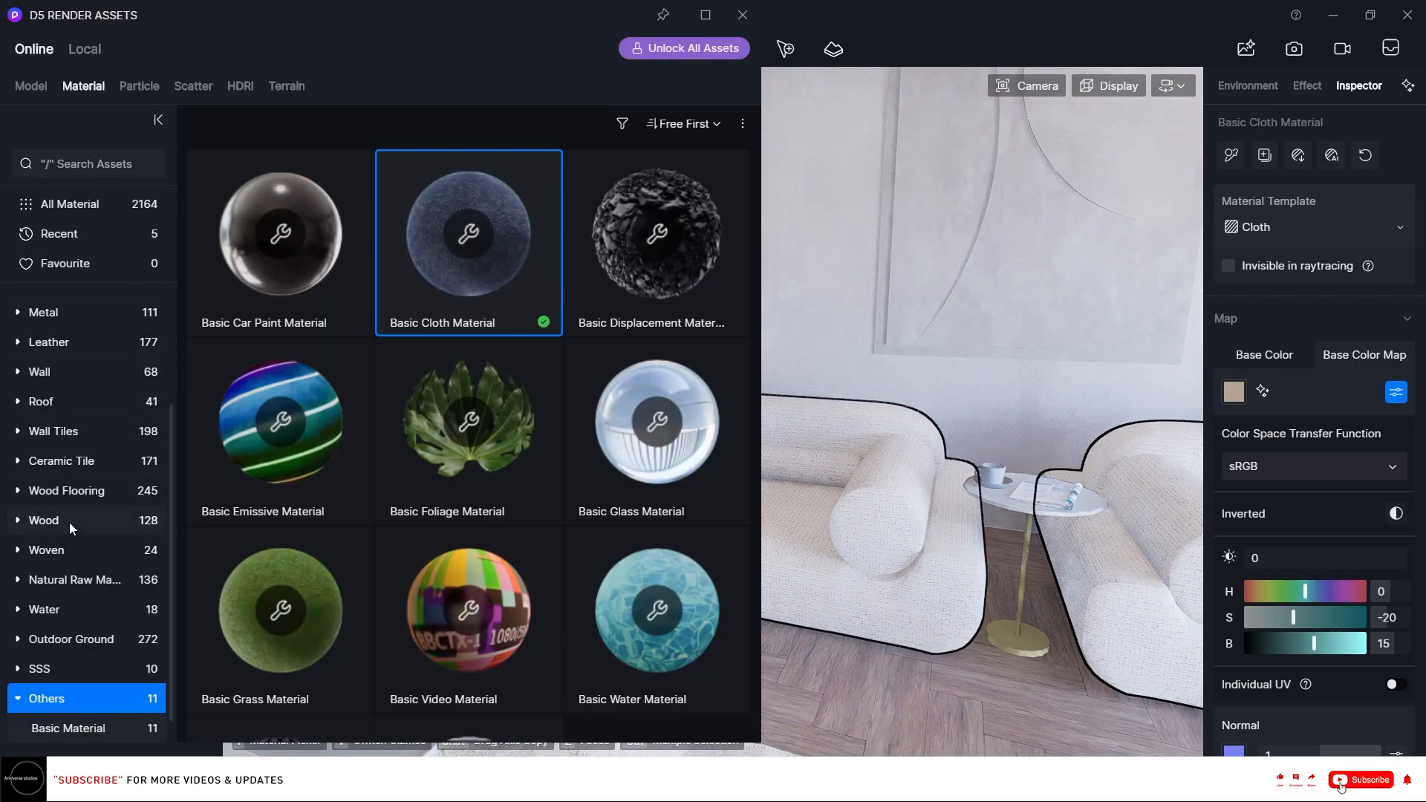
scroll(67, 557, up, 3)
click(60, 483)
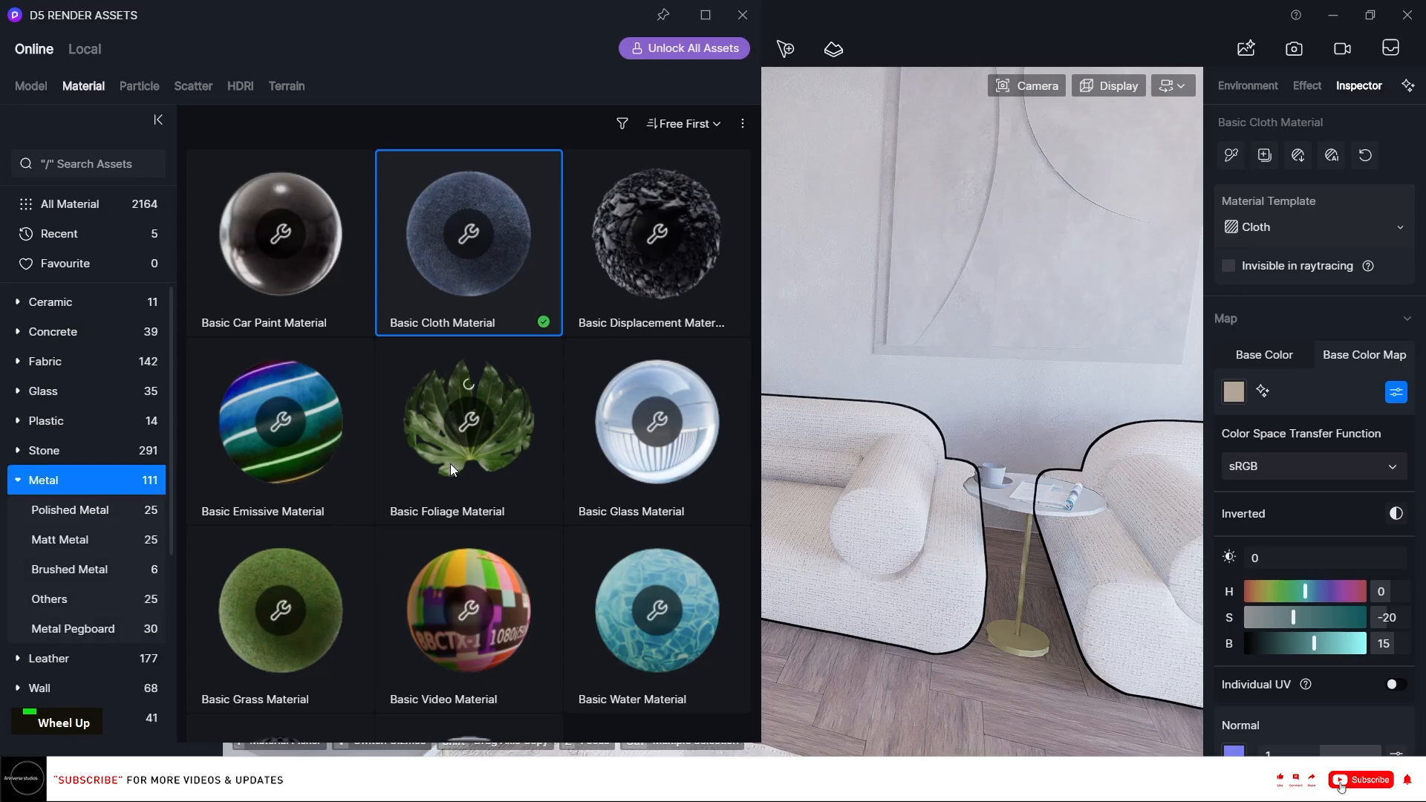
scroll(434, 417, down, 6)
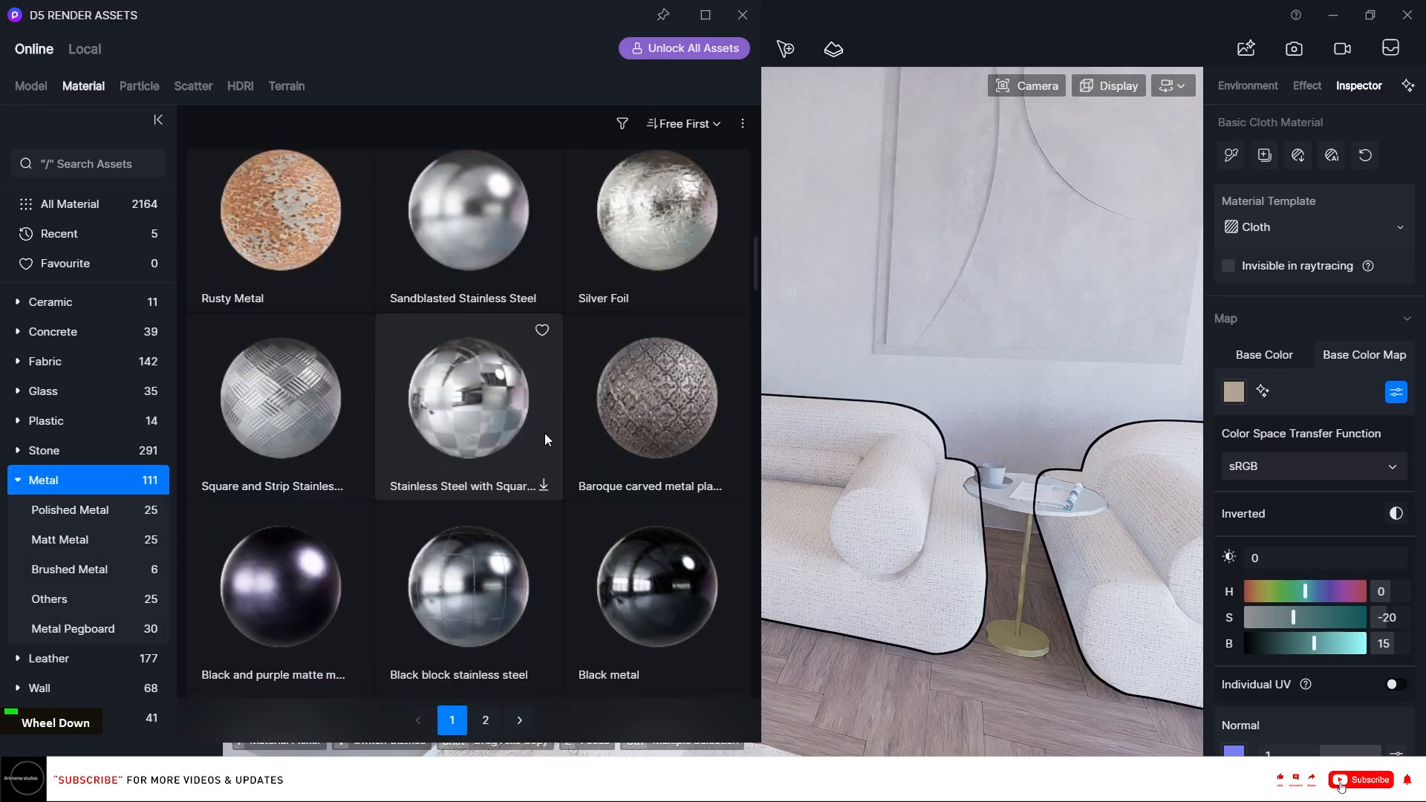
scroll(545, 436, down, 10)
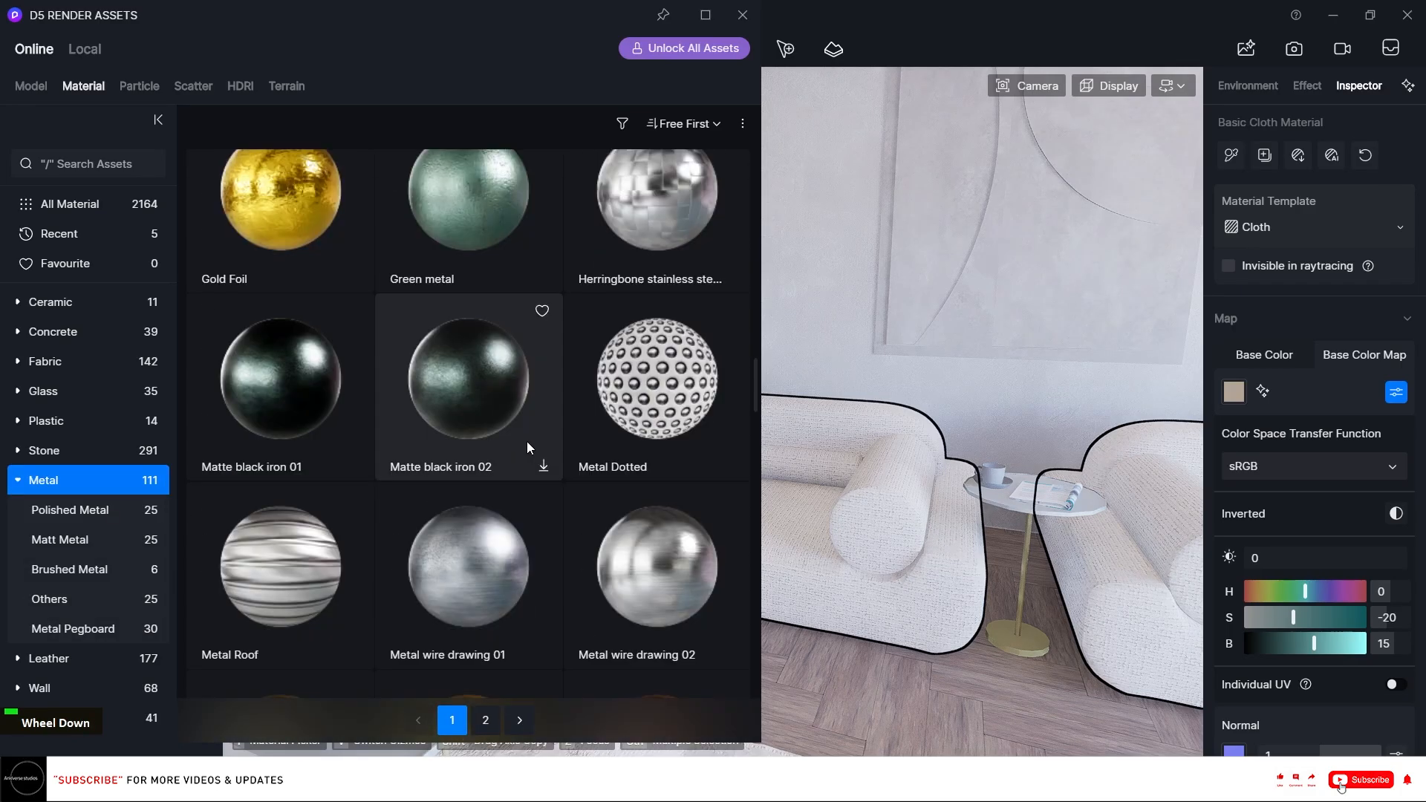
scroll(527, 441, down, 3)
click(242, 407)
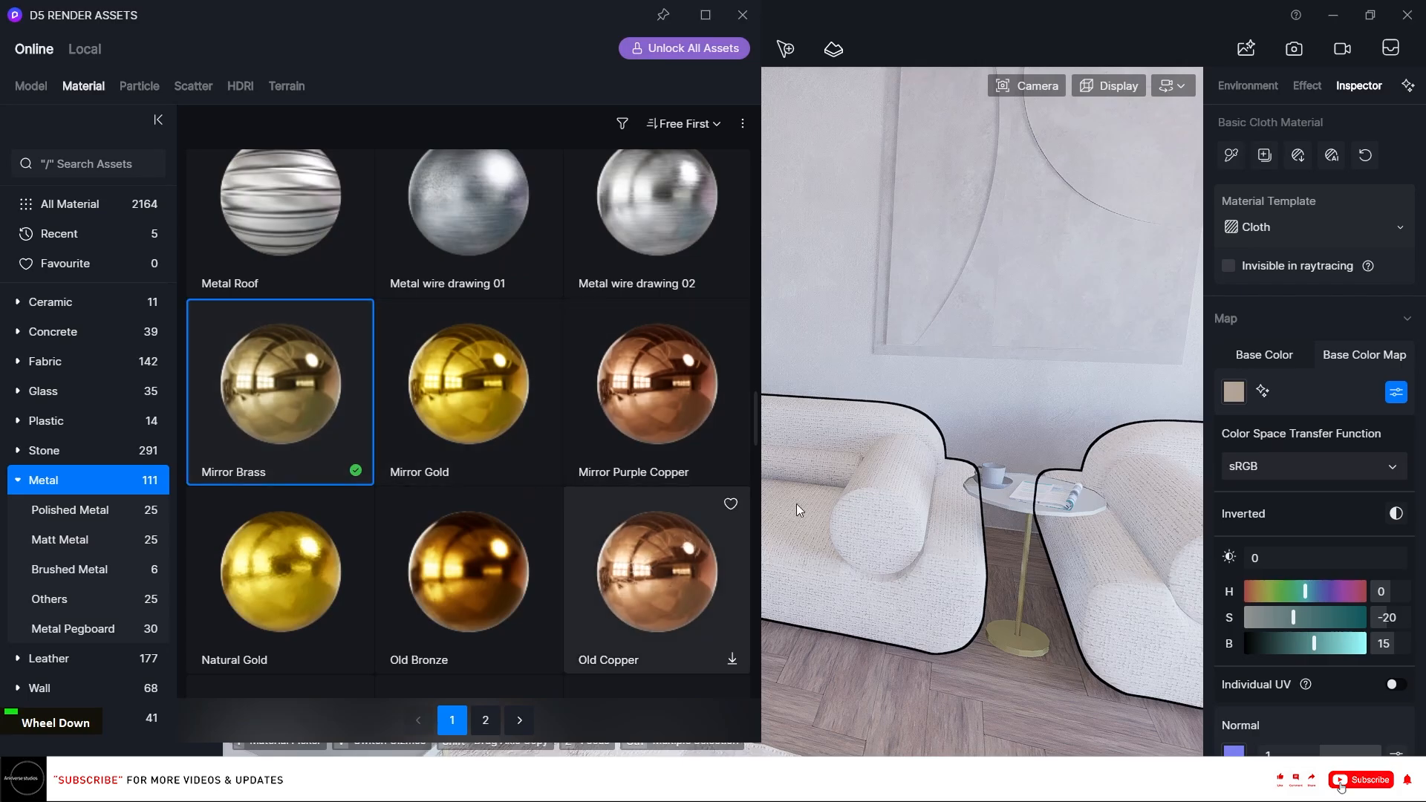
click(1024, 623)
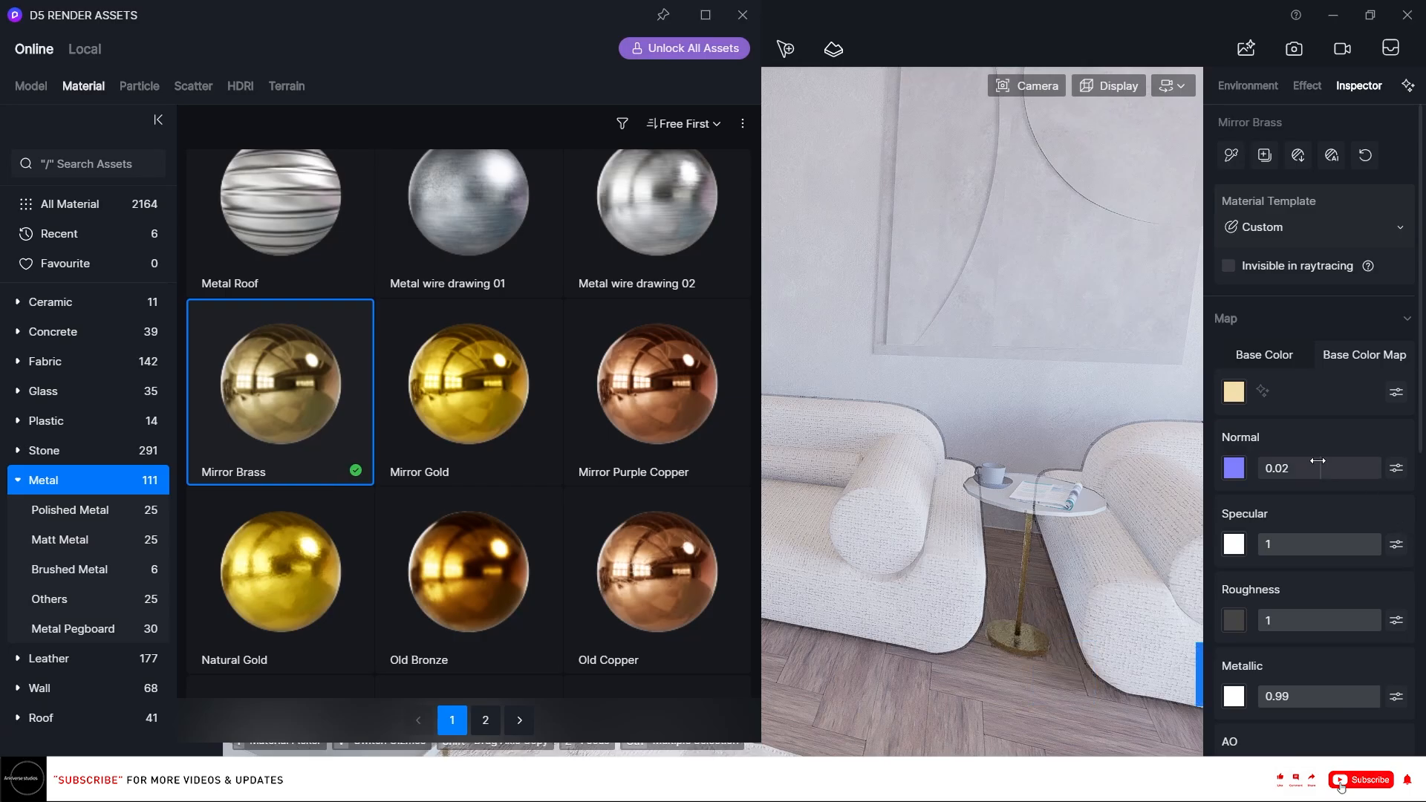
Enable Triplanar on the Mirror Brass material and close the asset library.
scroll(1348, 464, down, 5)
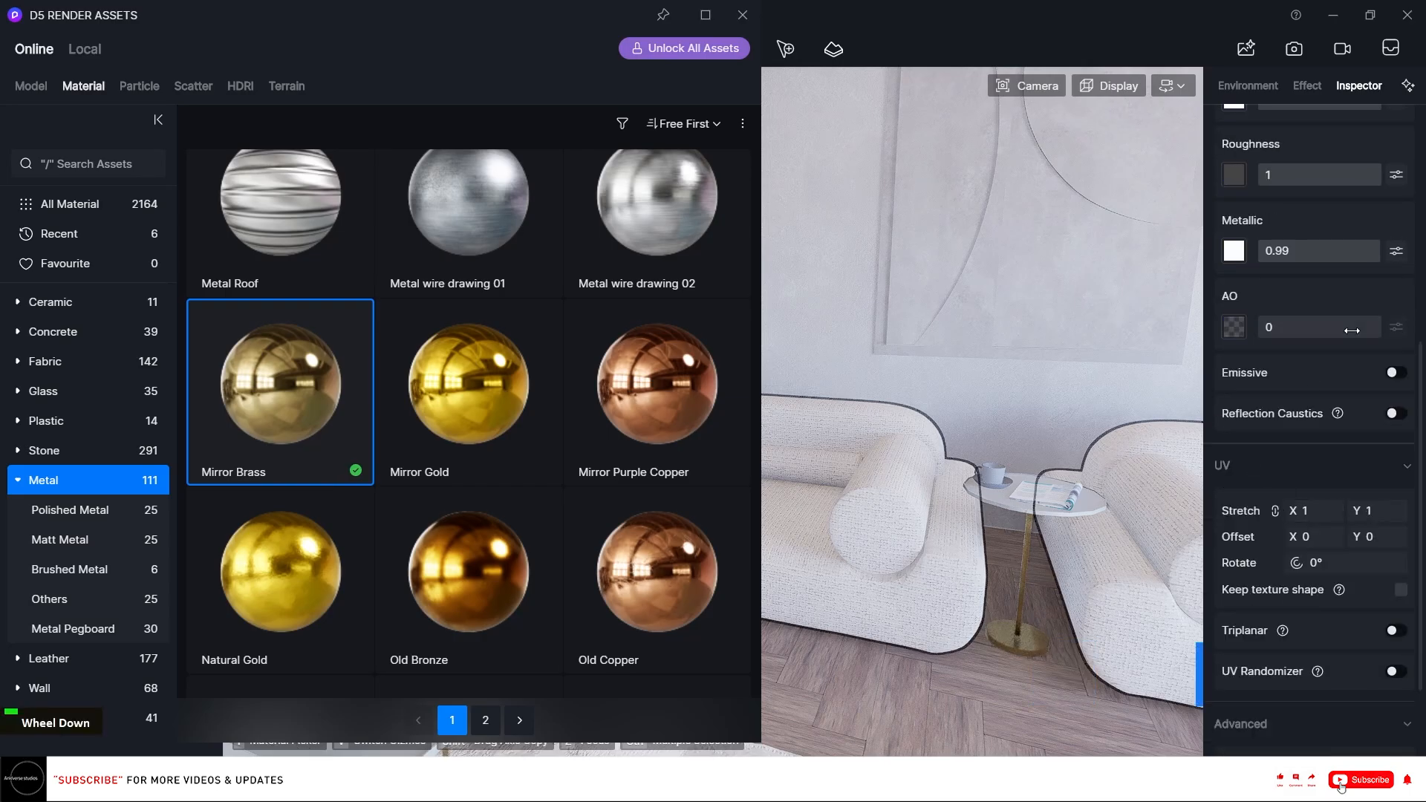
click(1396, 630)
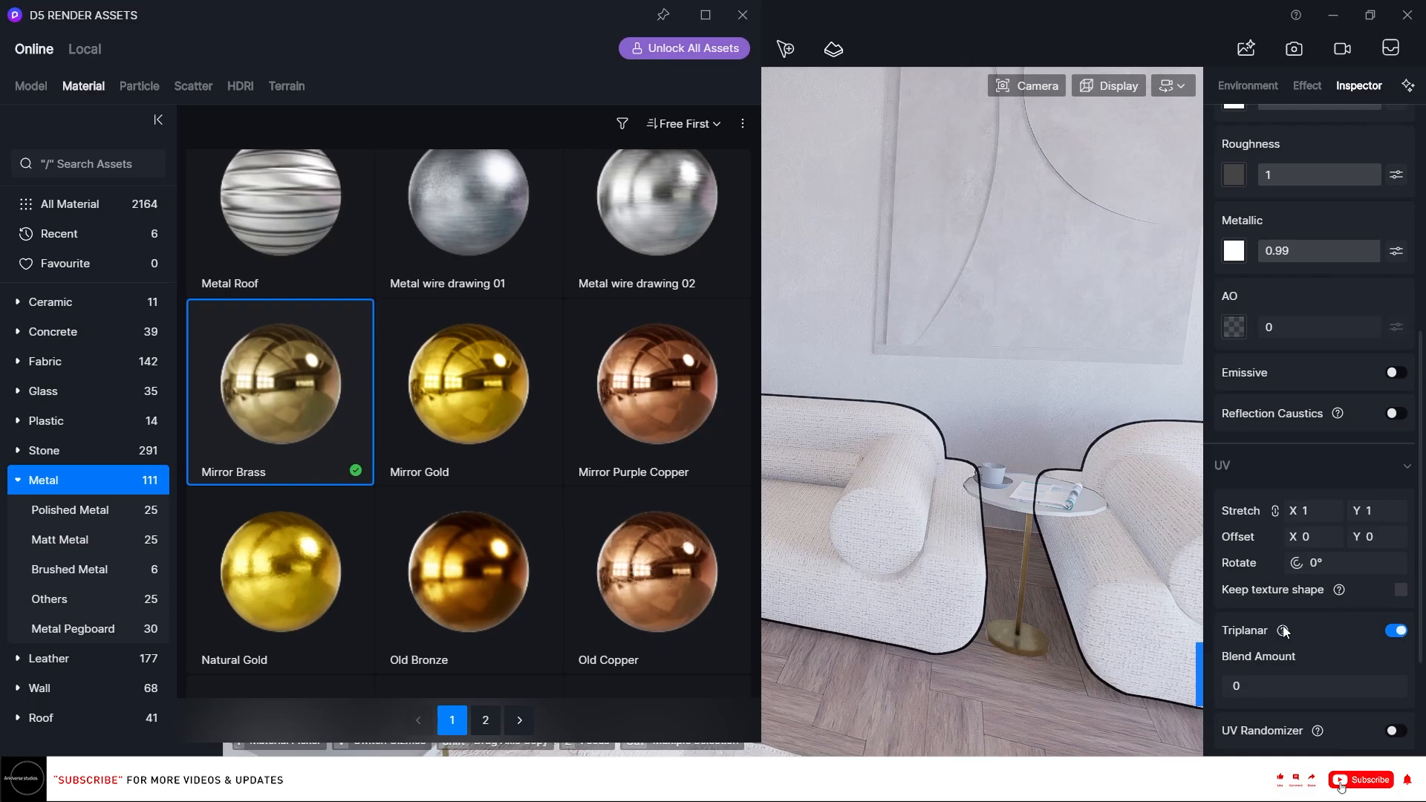
click(740, 15)
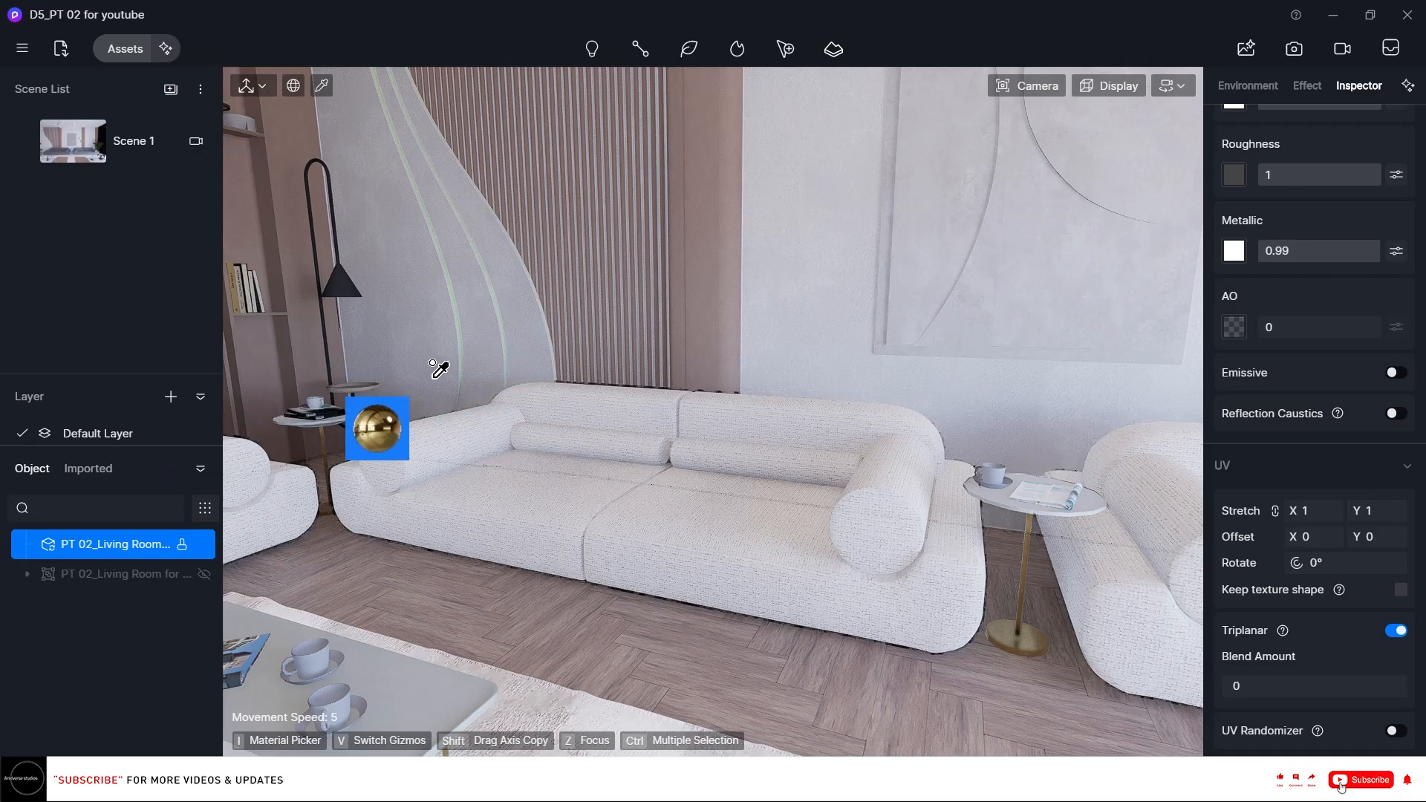
Pick the coffee table top's material with the Material Picker and enable Triplanar on it.
scroll(455, 368, down, 2)
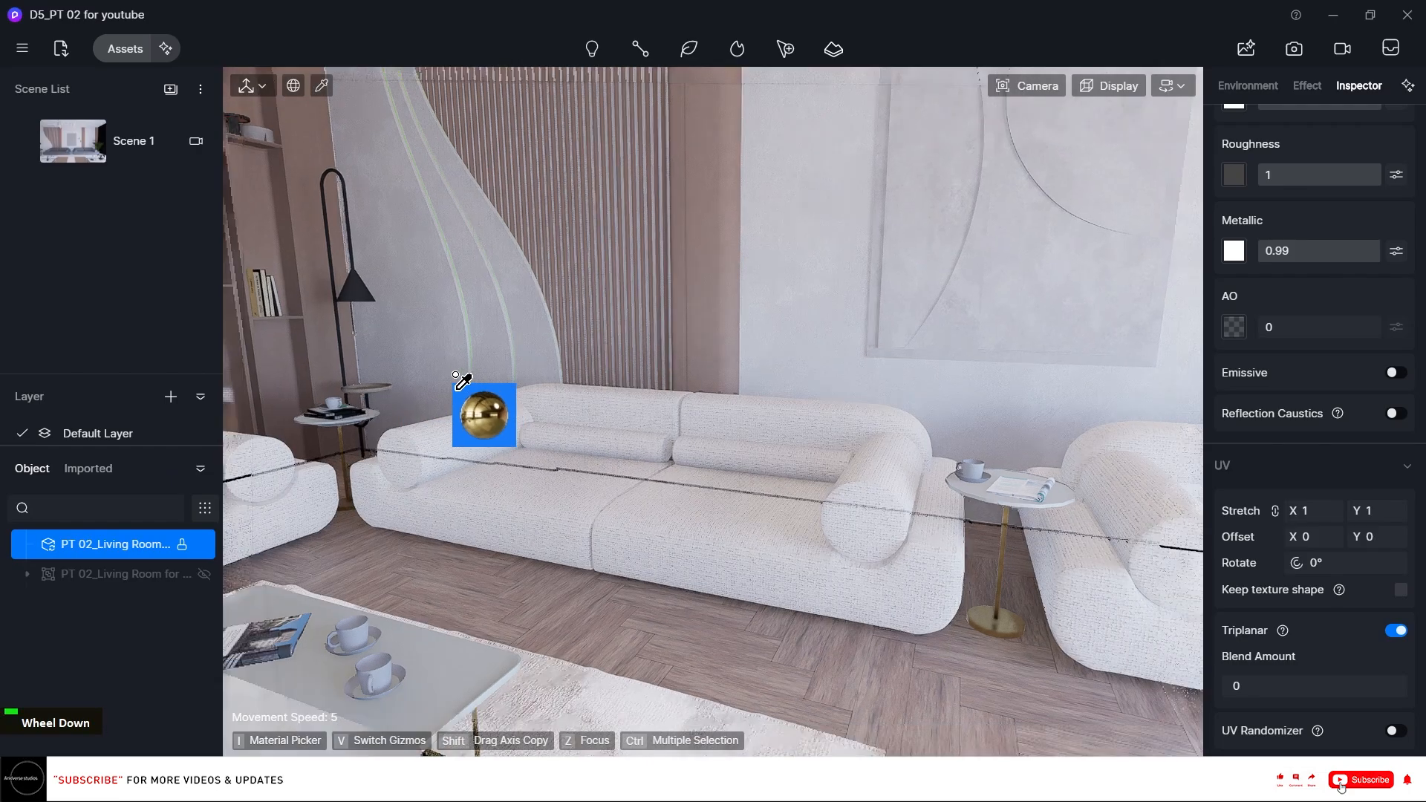
right_drag(567, 401, 553, 414)
key(i)
click(434, 693)
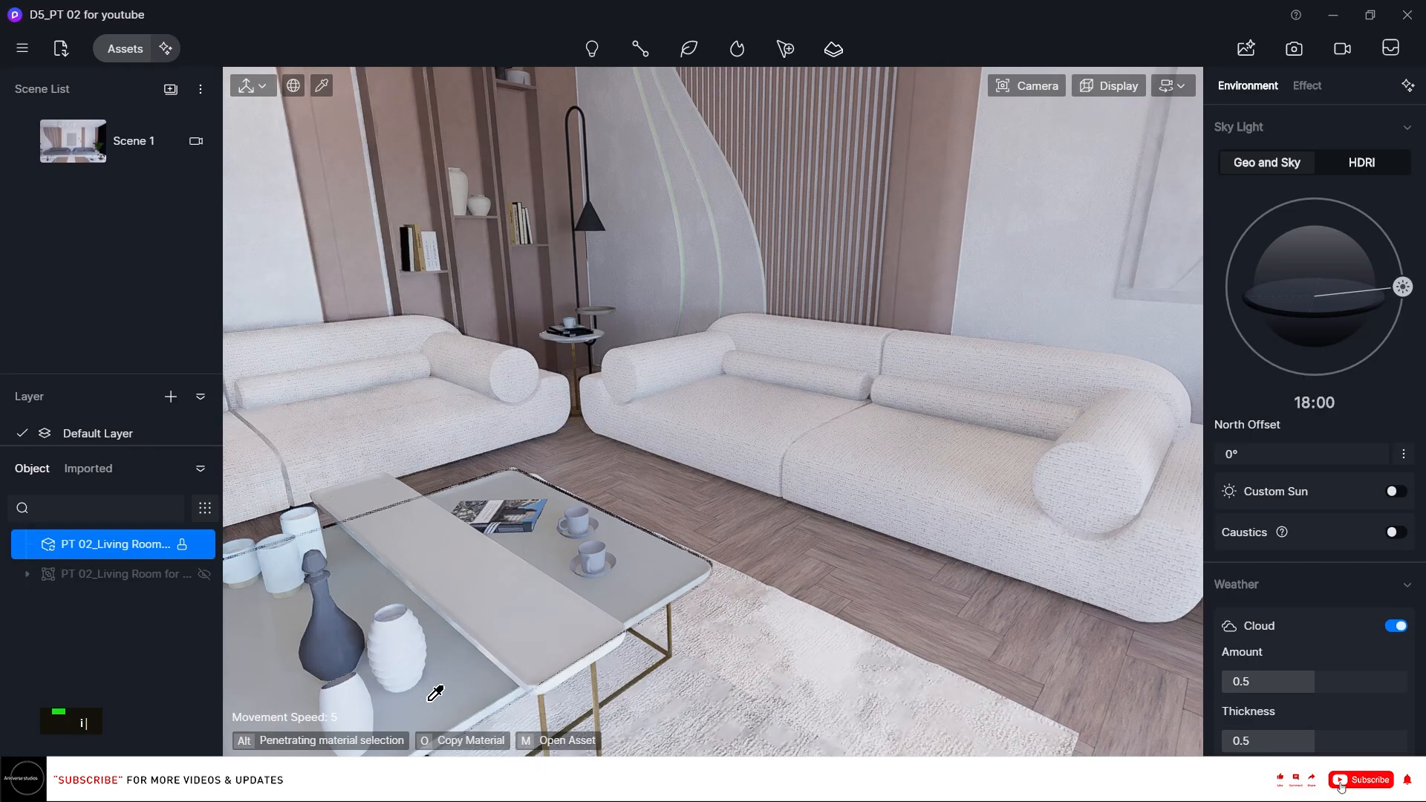
scroll(1396, 300, up, 5)
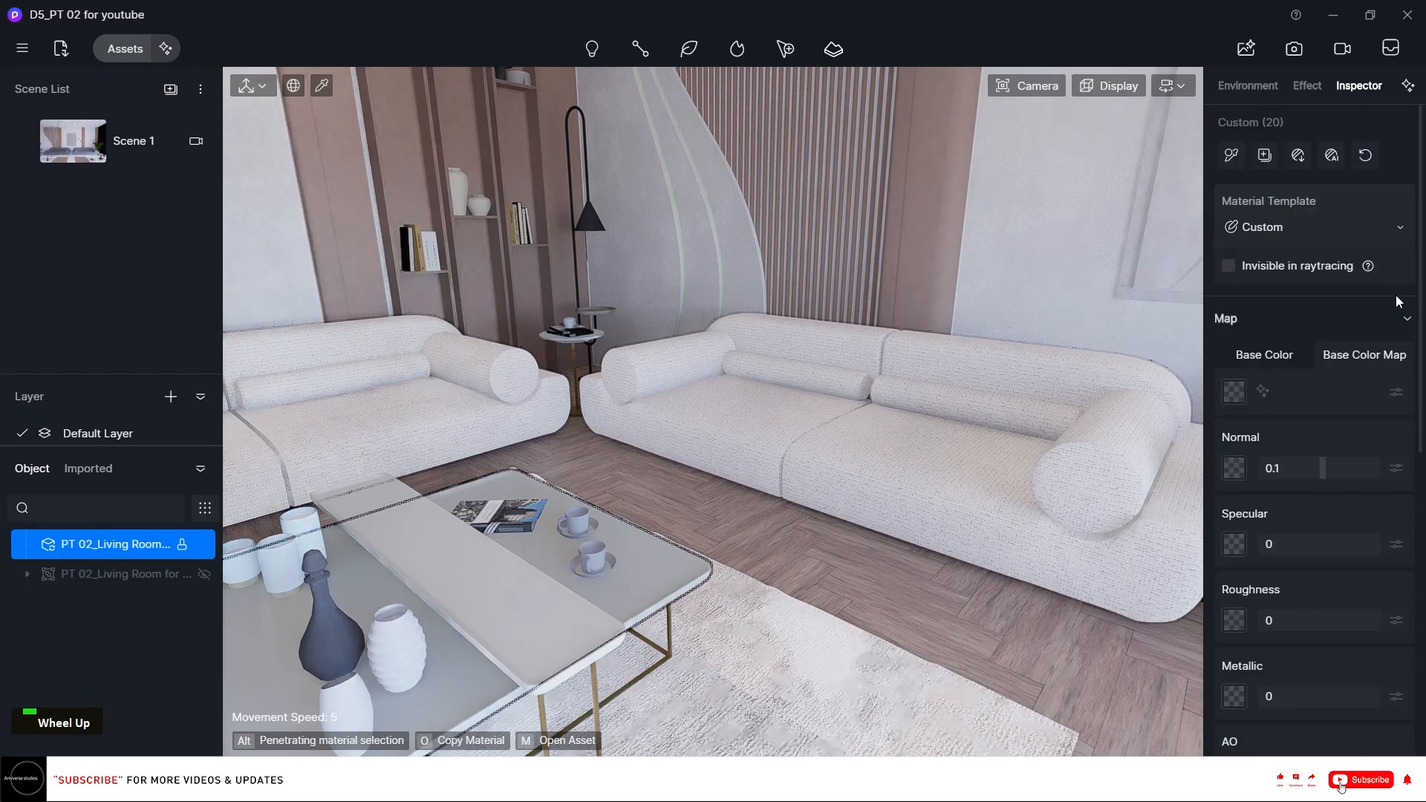
scroll(1366, 356, down, 8)
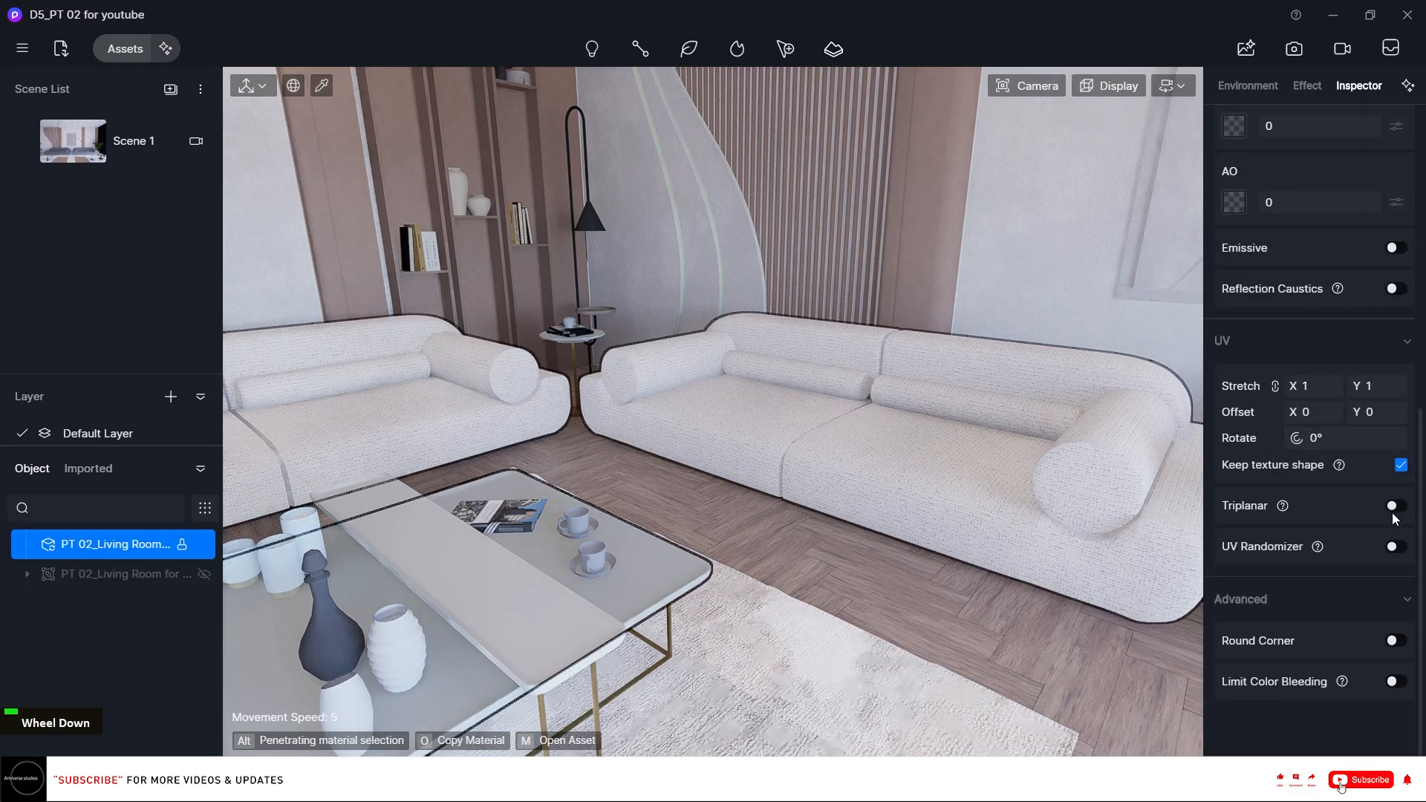
click(1386, 507)
Load all StoneQuartzite_8060 texture maps into the coffee table top material.
scroll(1353, 459, up, 10)
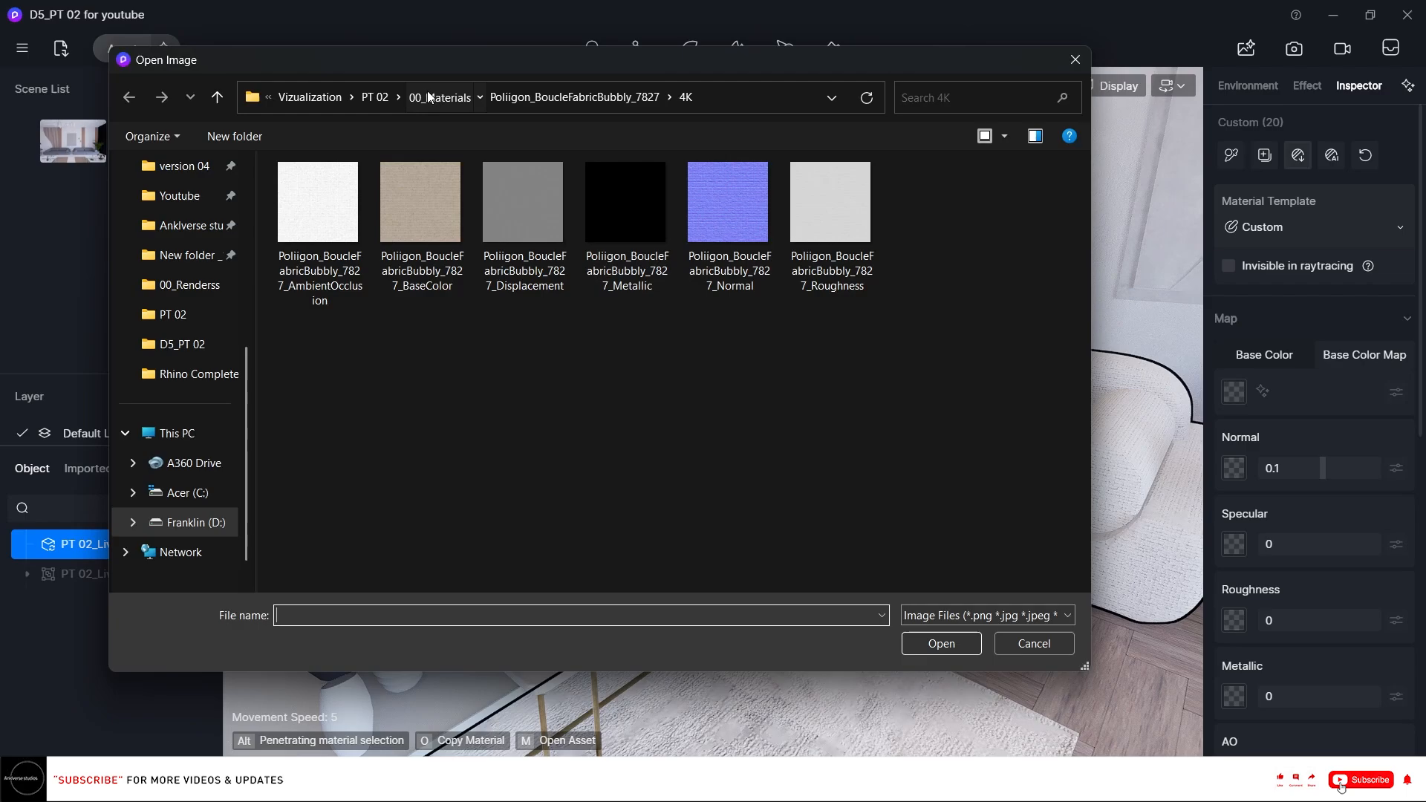
click(428, 97)
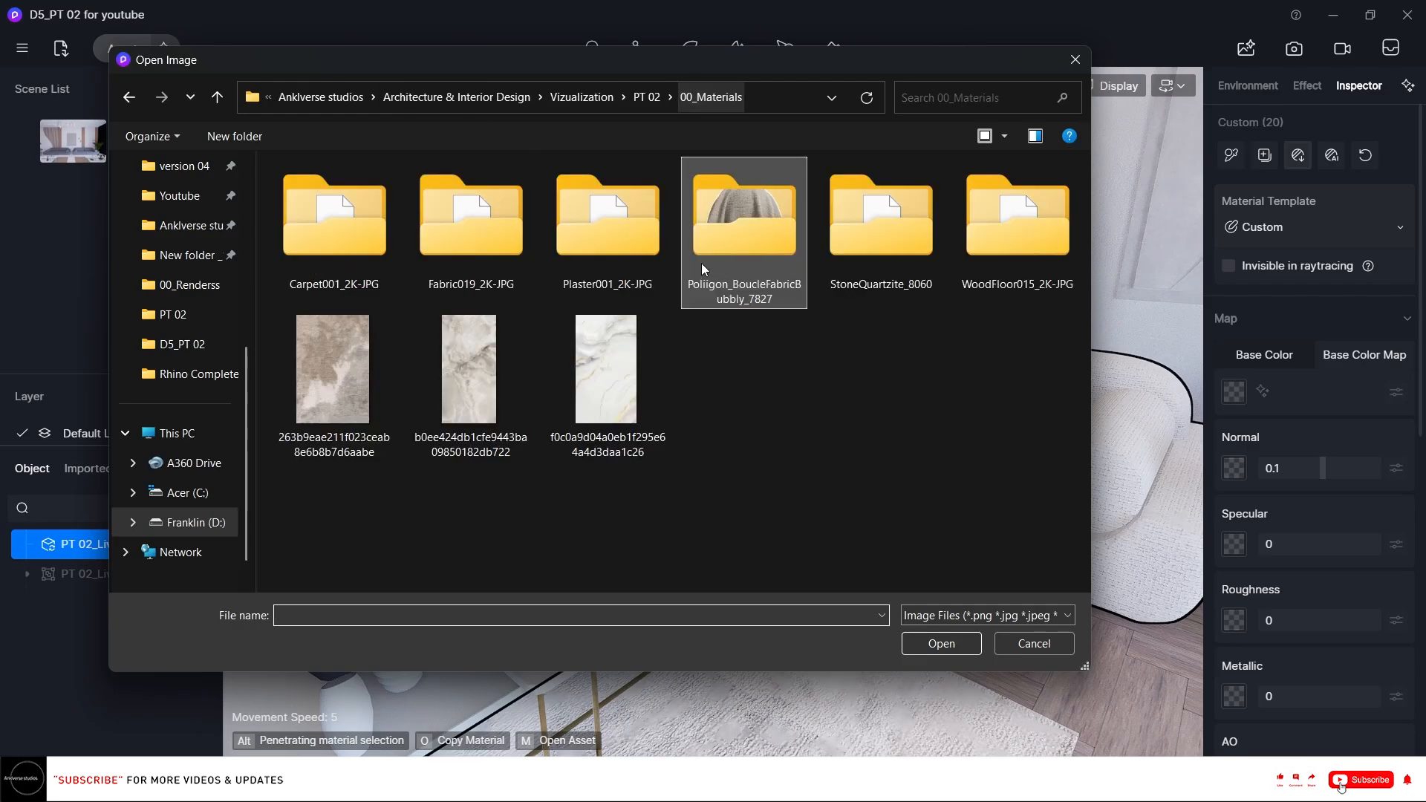
double_click(929, 261)
drag(923, 368, 349, 209)
click(934, 637)
Set the coffee table material's normal strength to 0.45.
scroll(1411, 490, down, 4)
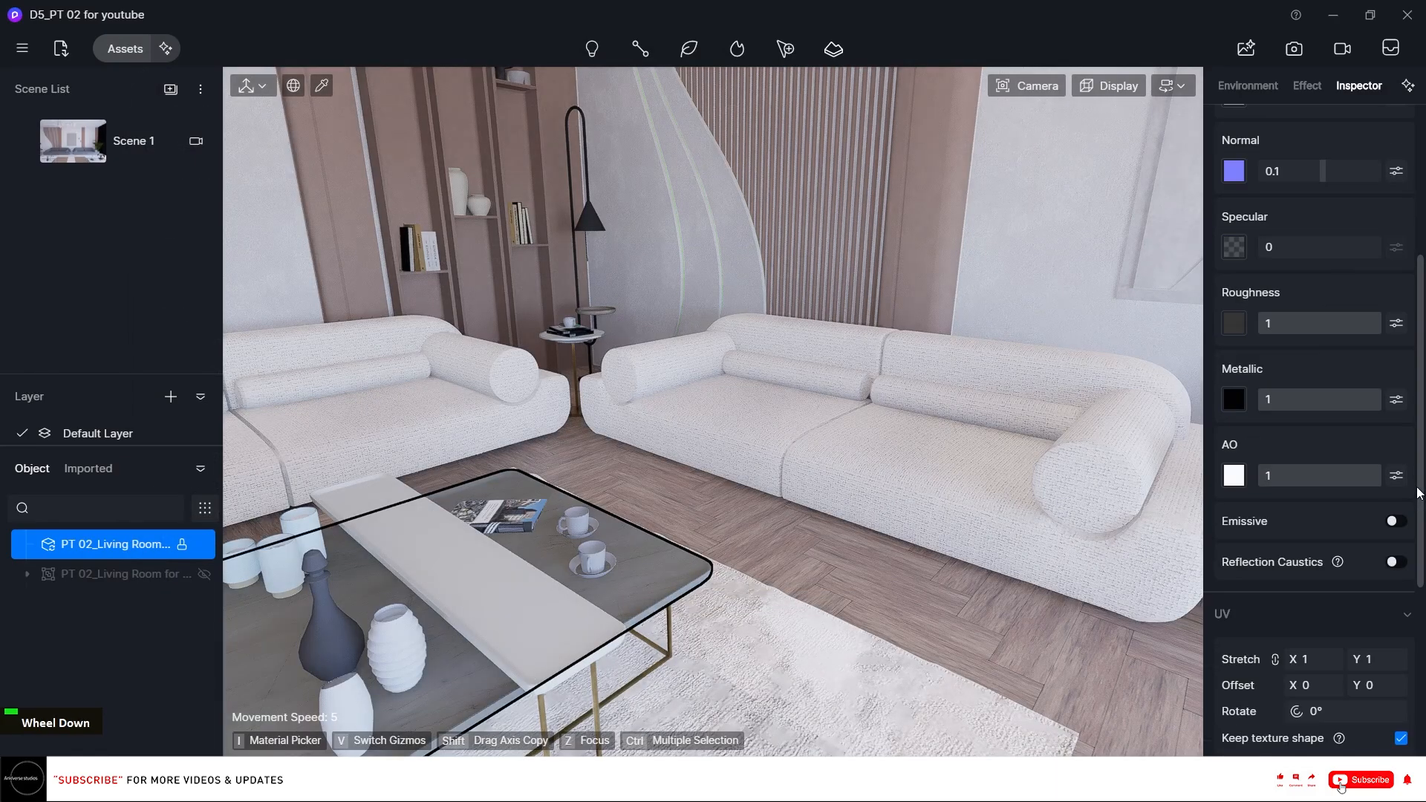
scroll(1418, 492, down, 1)
scroll(1411, 460, up, 4)
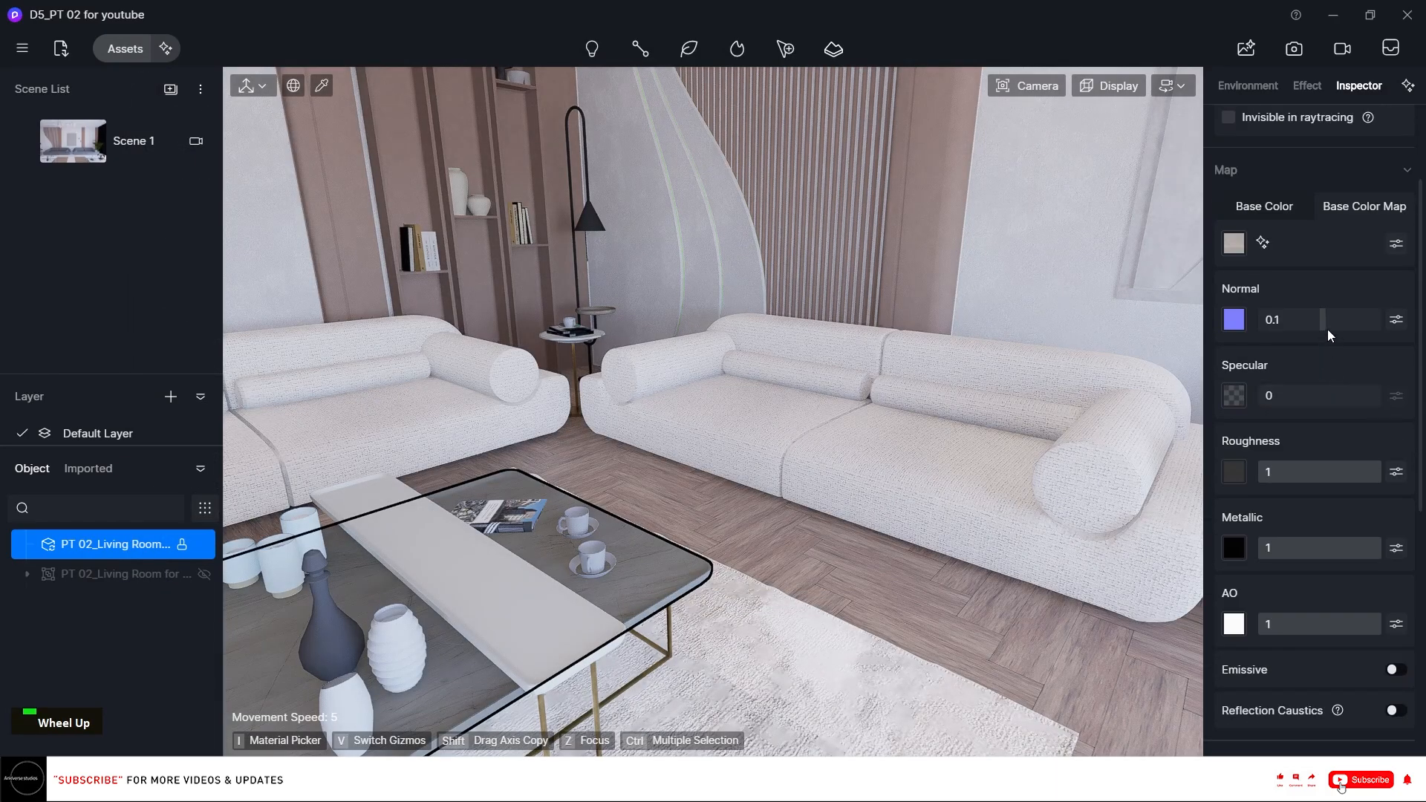
mouse_move(1327, 320)
mouse_down()
mouse_move(1424, 344)
mouse_move(1346, 323)
mouse_up()
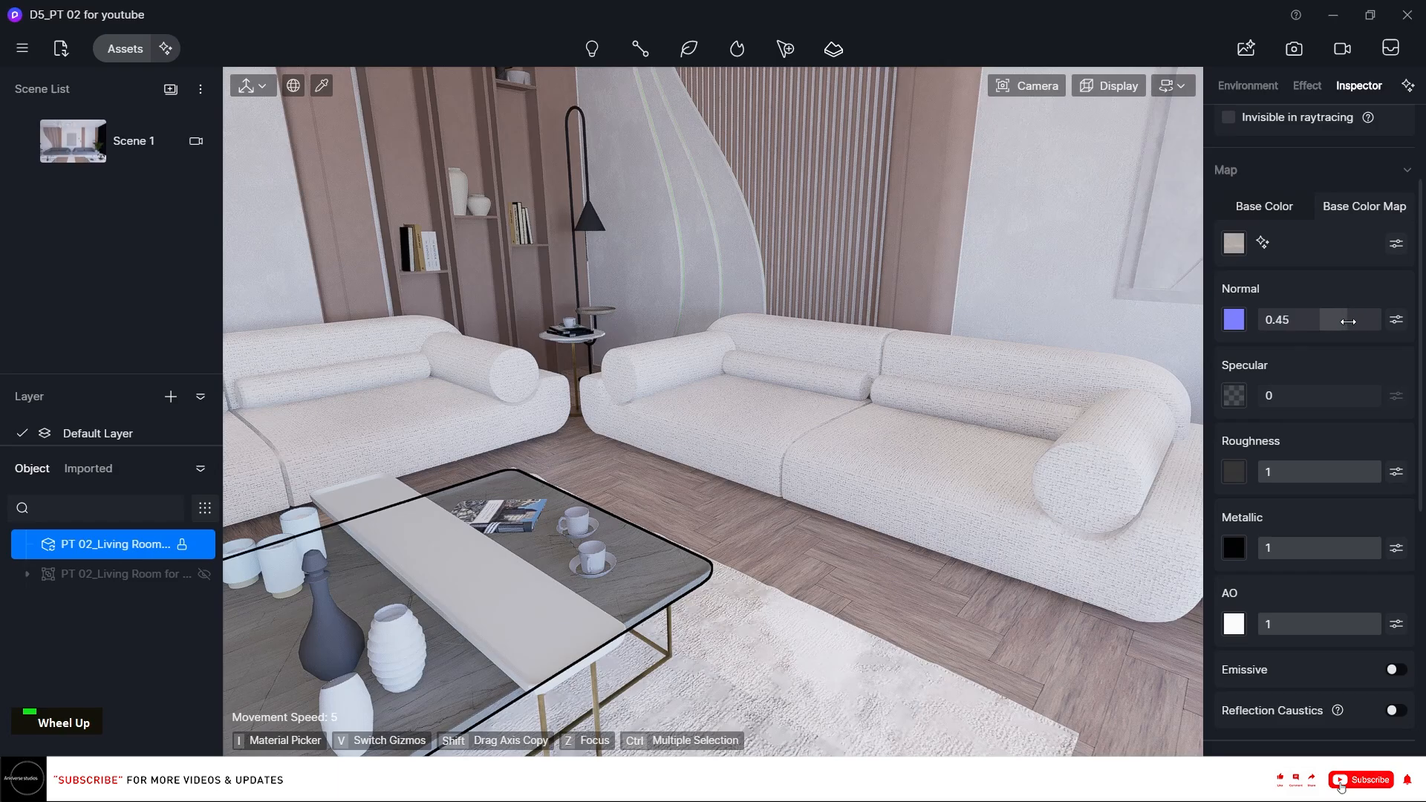
Set the coffee table material's UV stretch to 1.25.
scroll(1348, 321, down, 3)
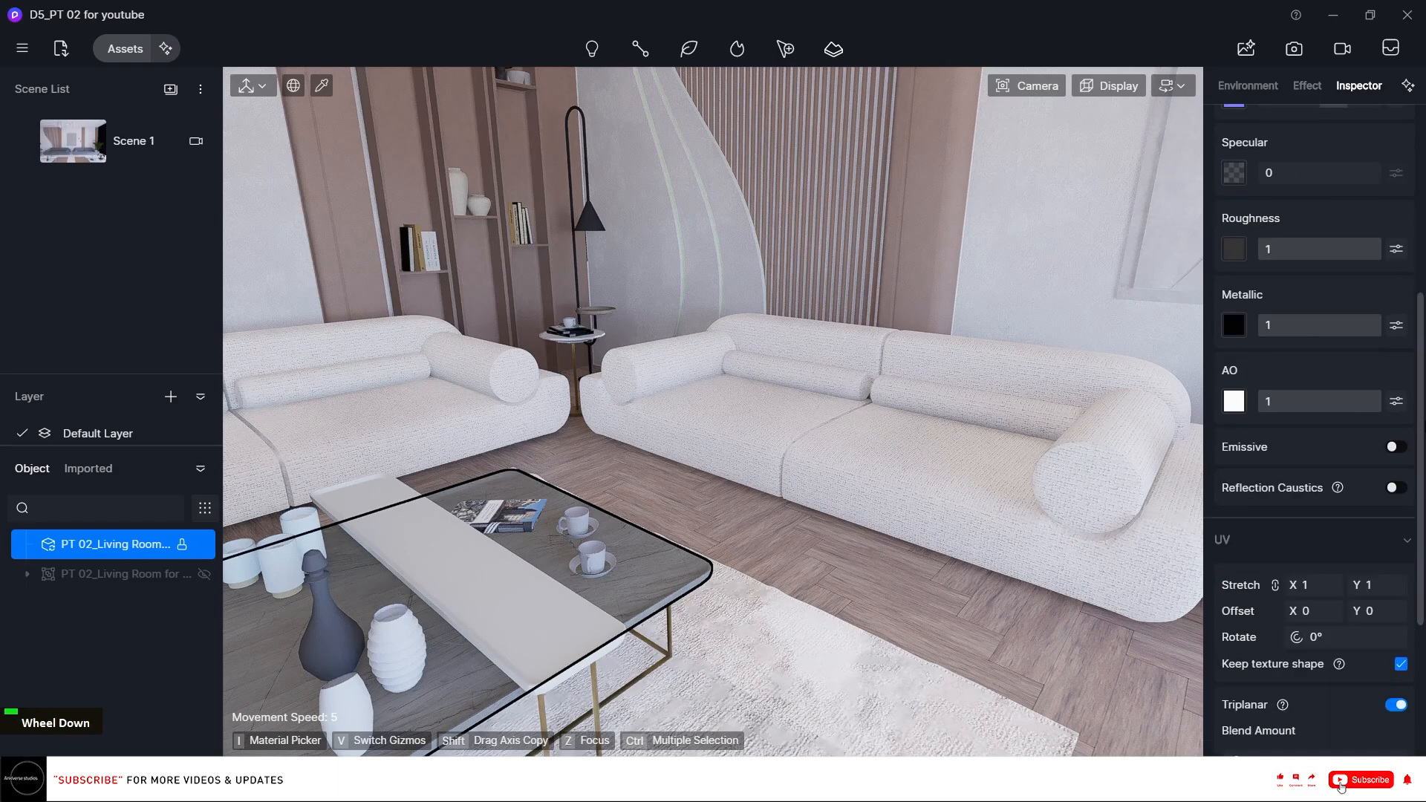
text(1)
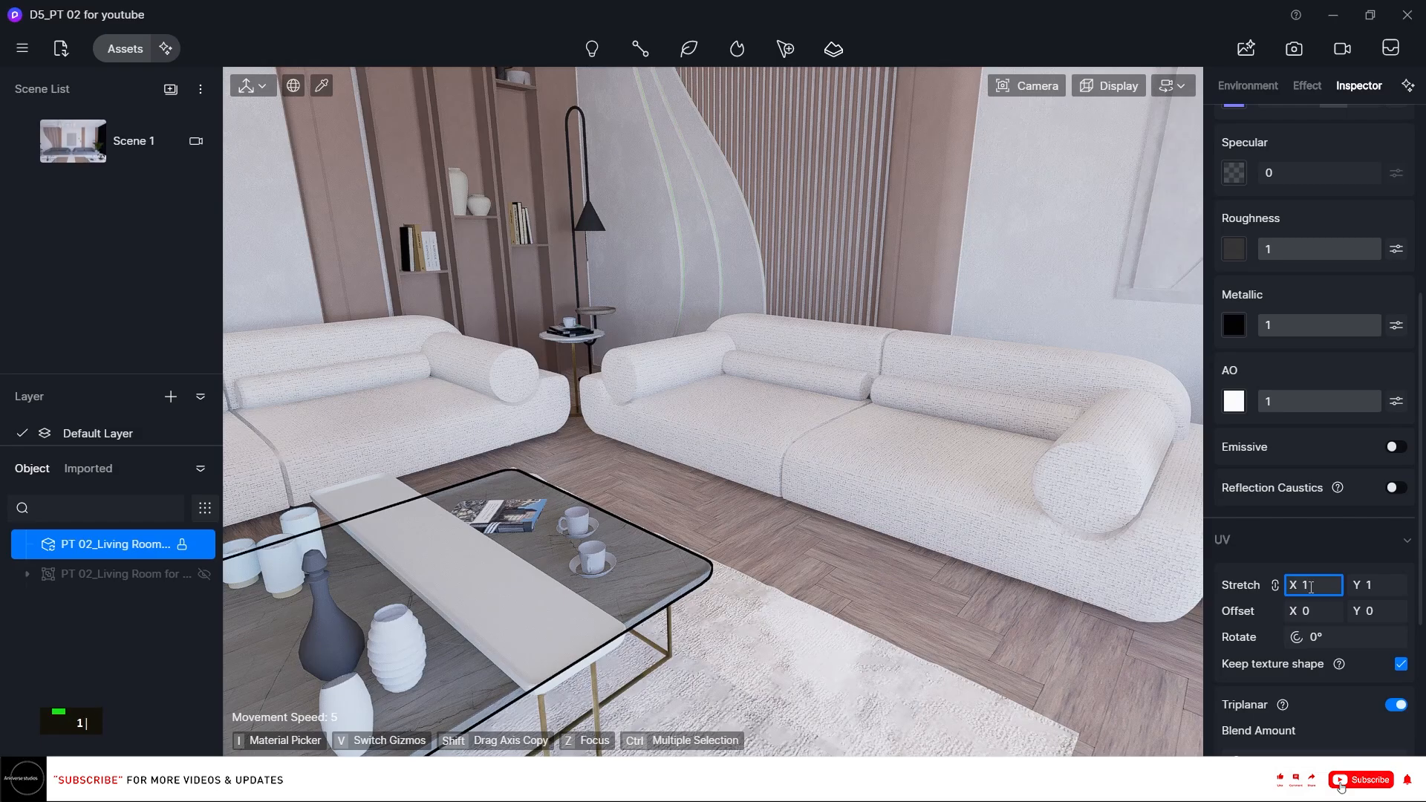
key(Return)
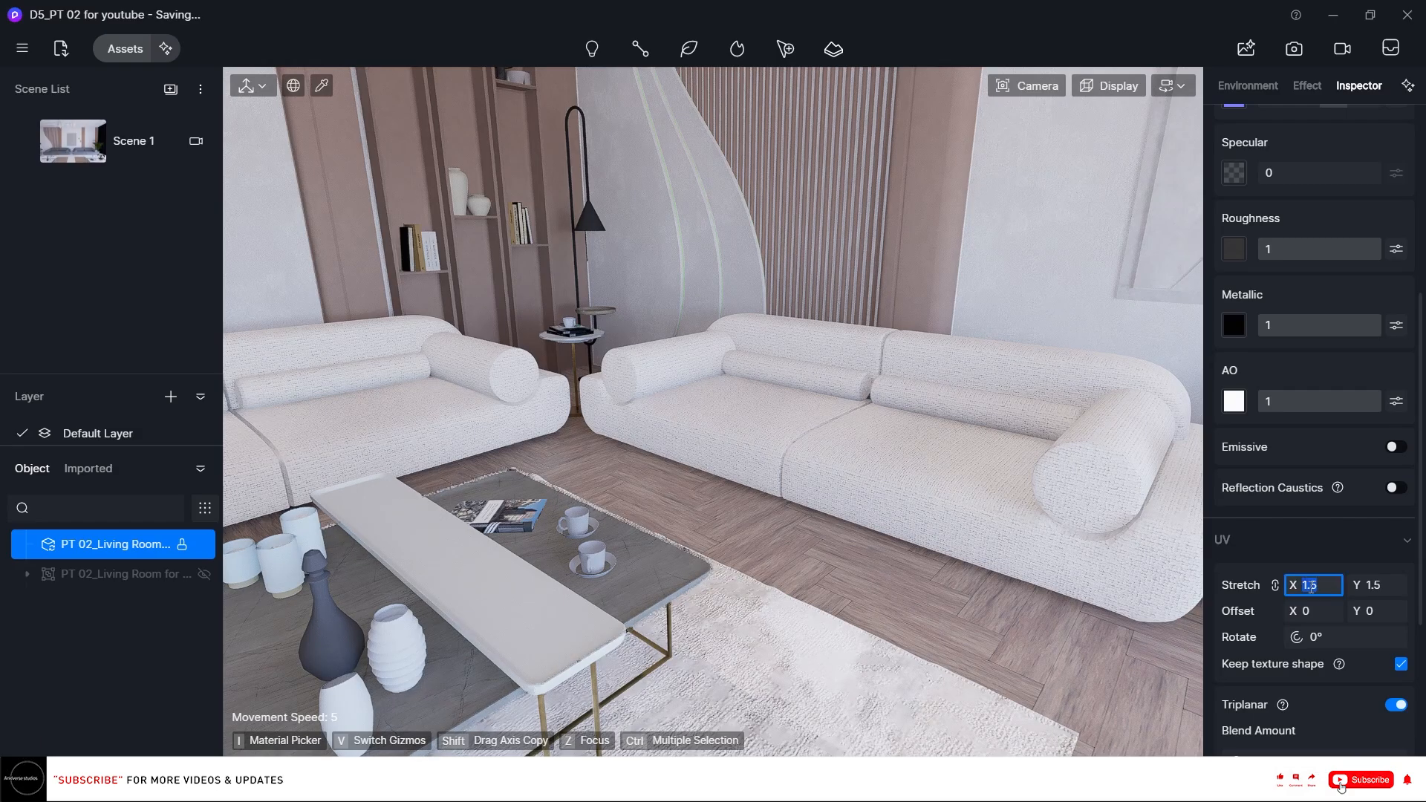
text(1.25)
key(Return)
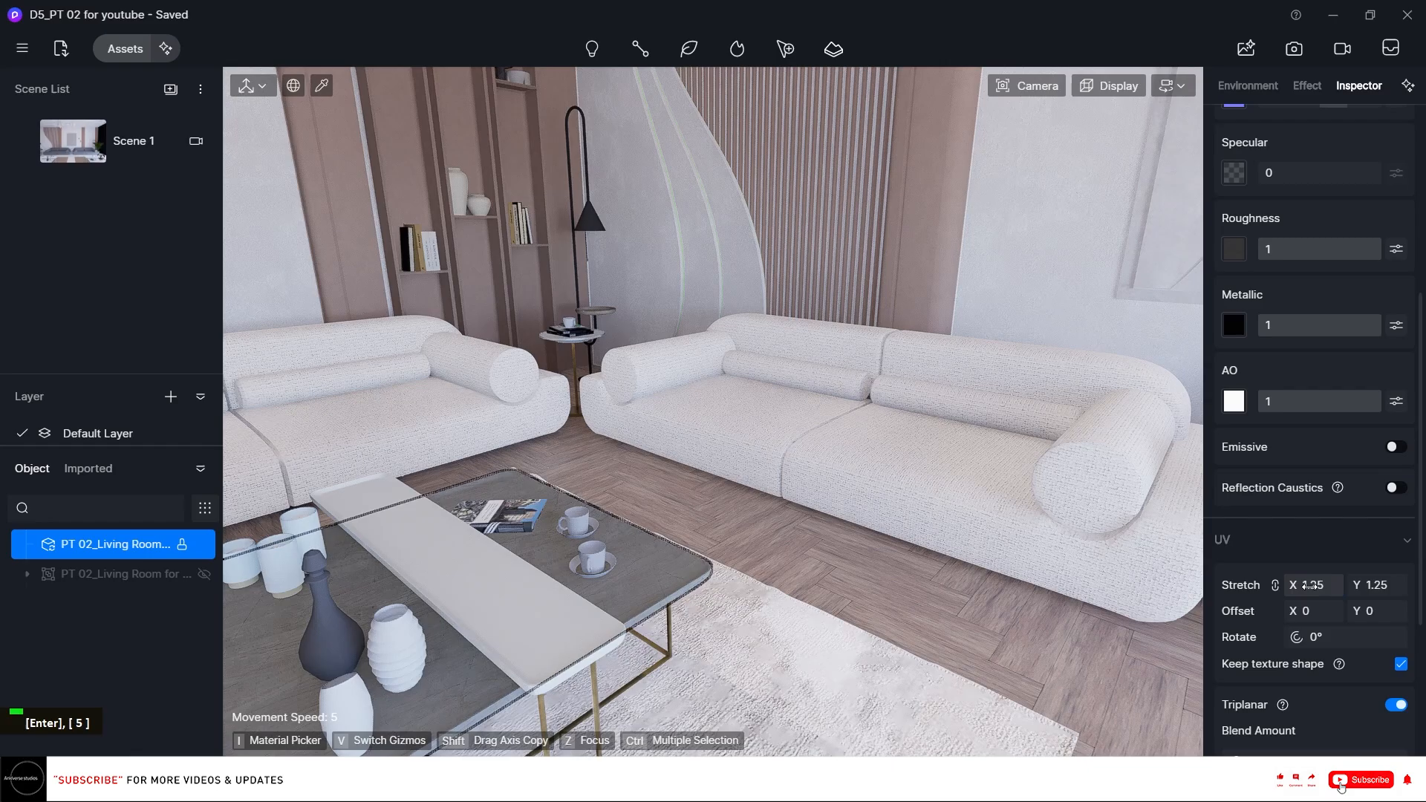
Enable Round Corner on the coffee table material with a radius of 0.5.
scroll(1311, 587, down, 3)
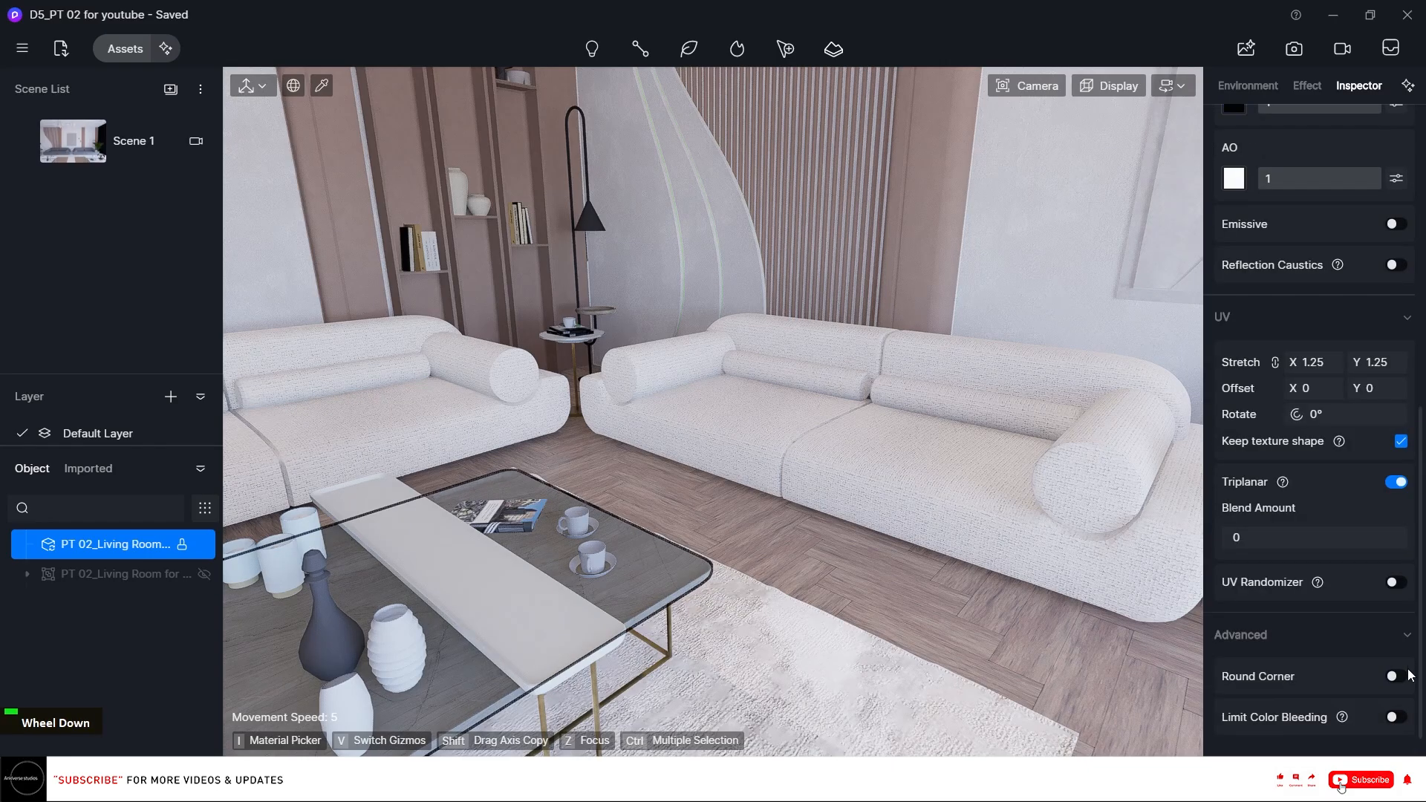
click(1396, 677)
click(1262, 732)
text(0.5)
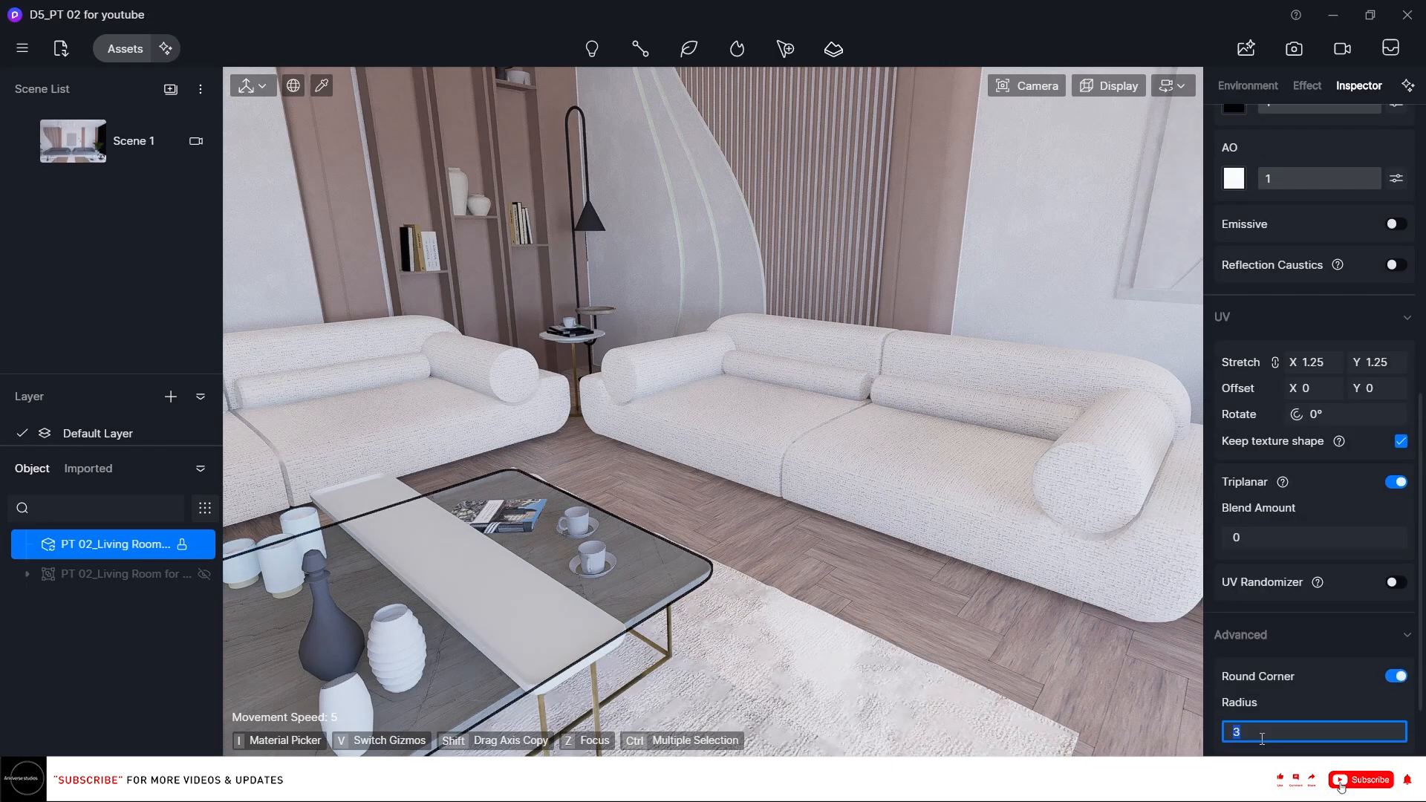
key(Return)
scroll(1419, 540, up, 5)
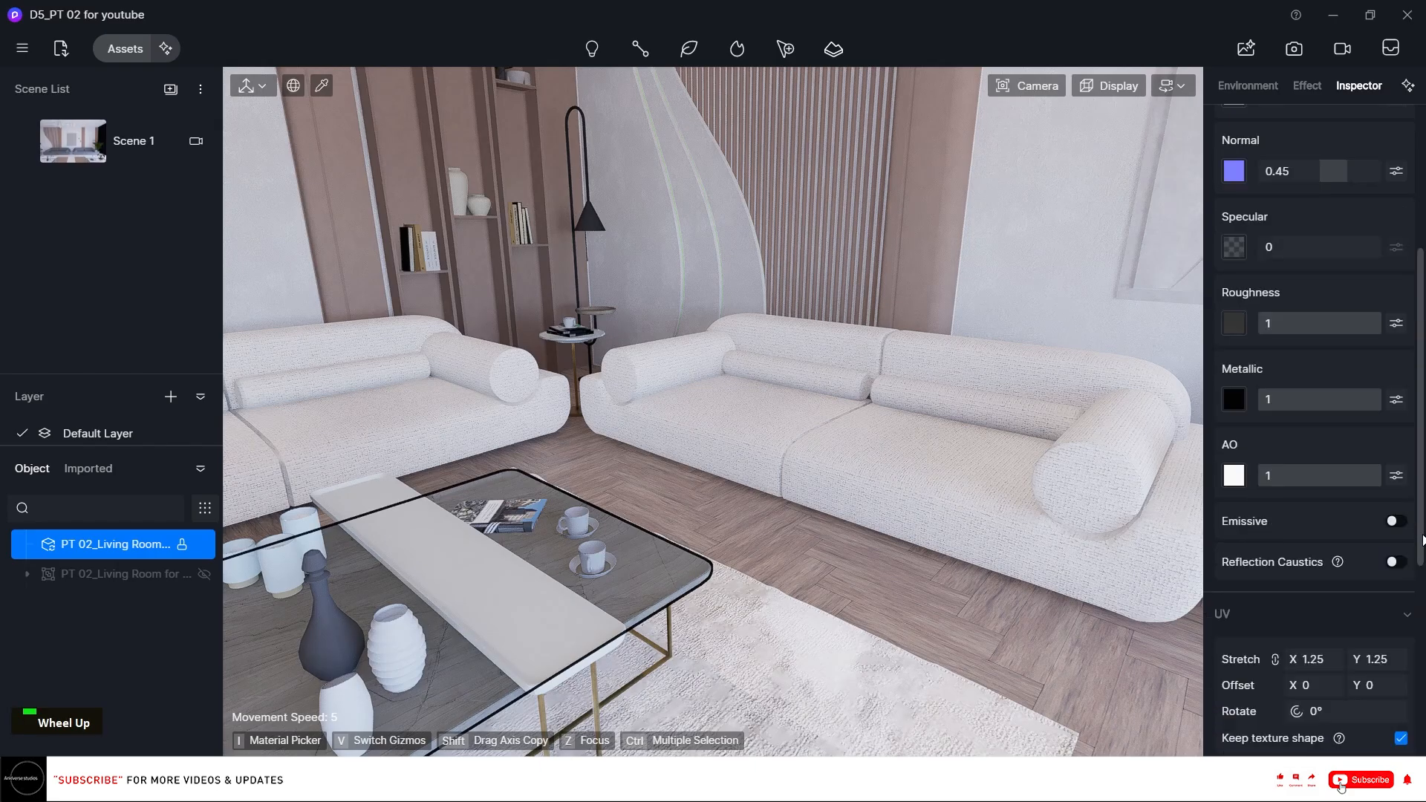
scroll(1287, 383, up, 3)
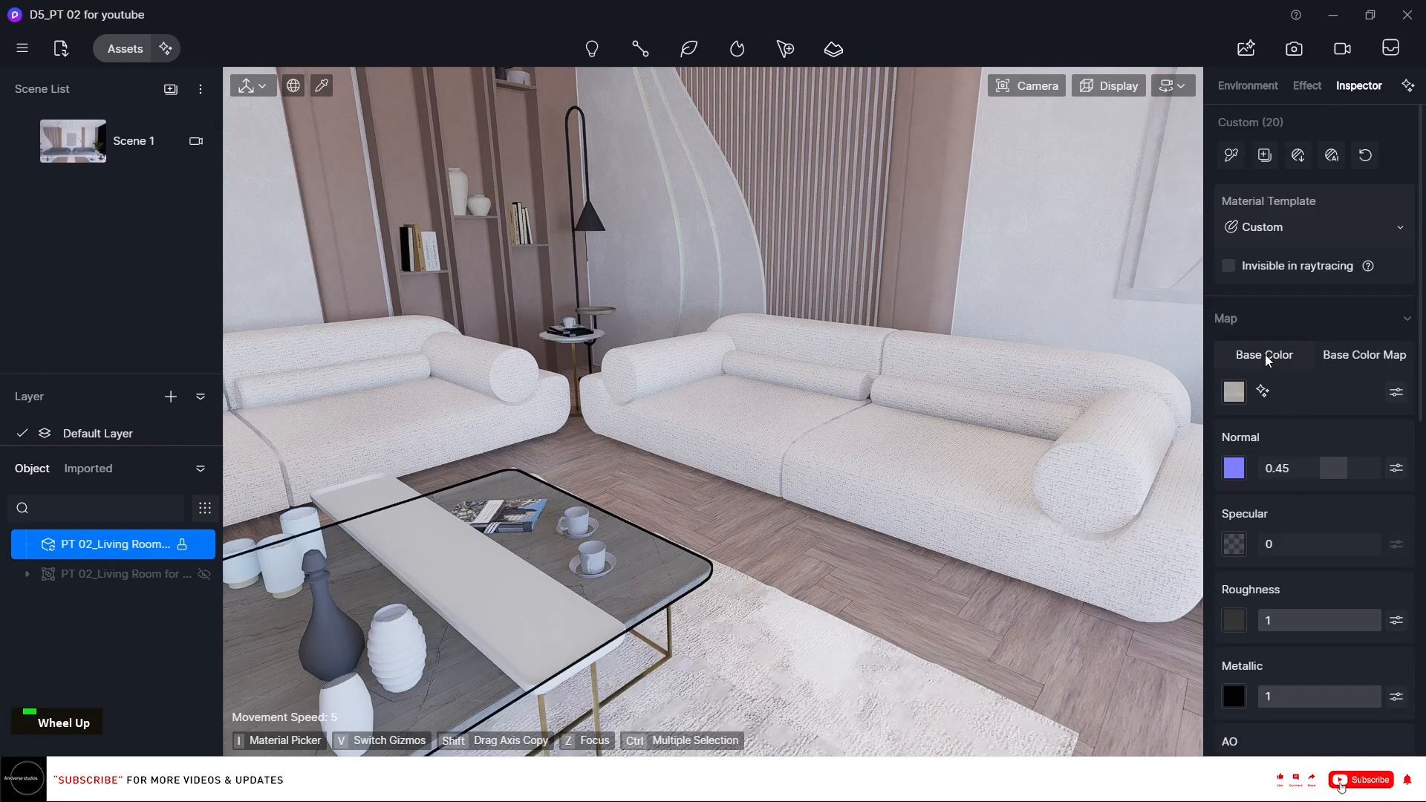
Set the coffee table material's base colour to white and load marble image f0c0a9d04a0eb1f295e64a4d3daa1c26 as its base colour map.
click(1230, 396)
click(1226, 462)
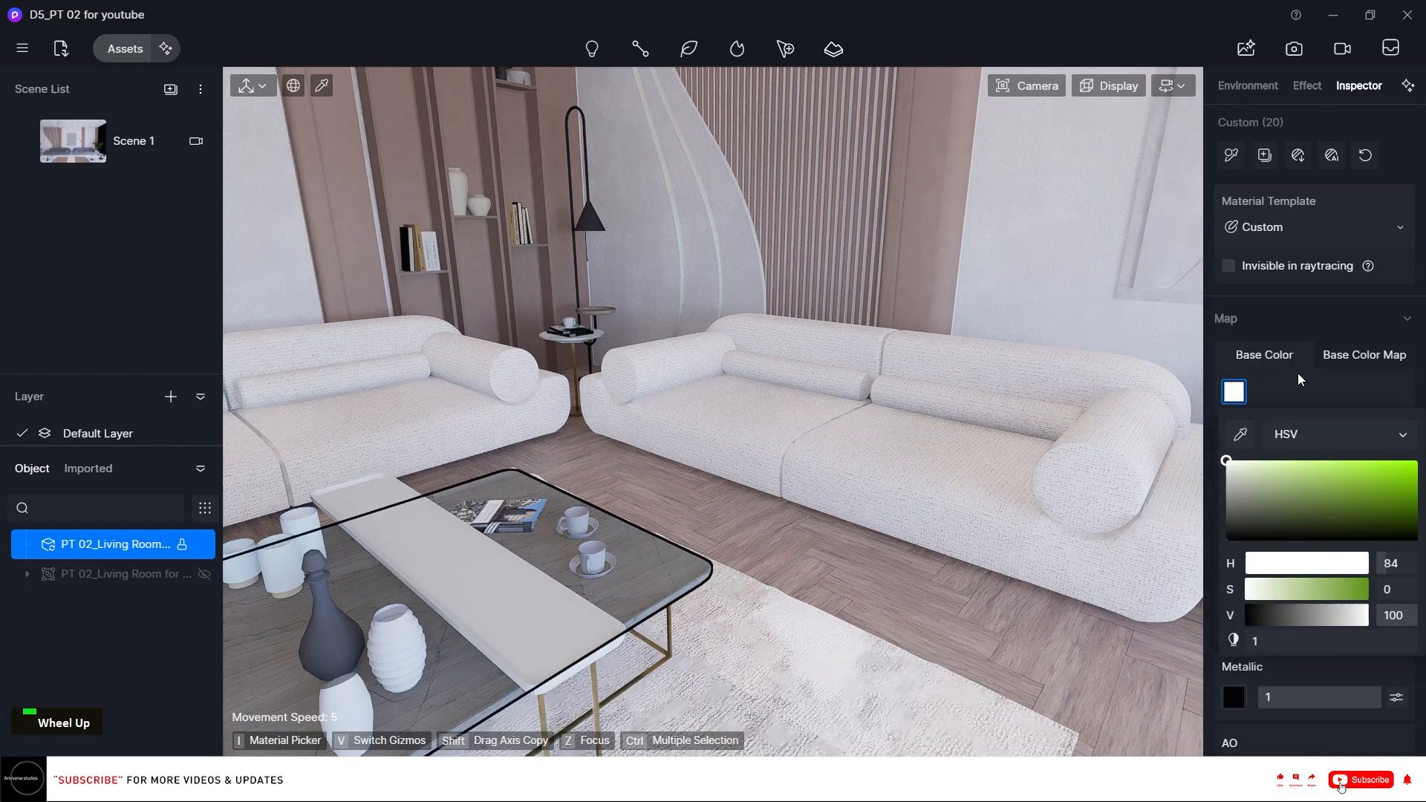
click(1369, 357)
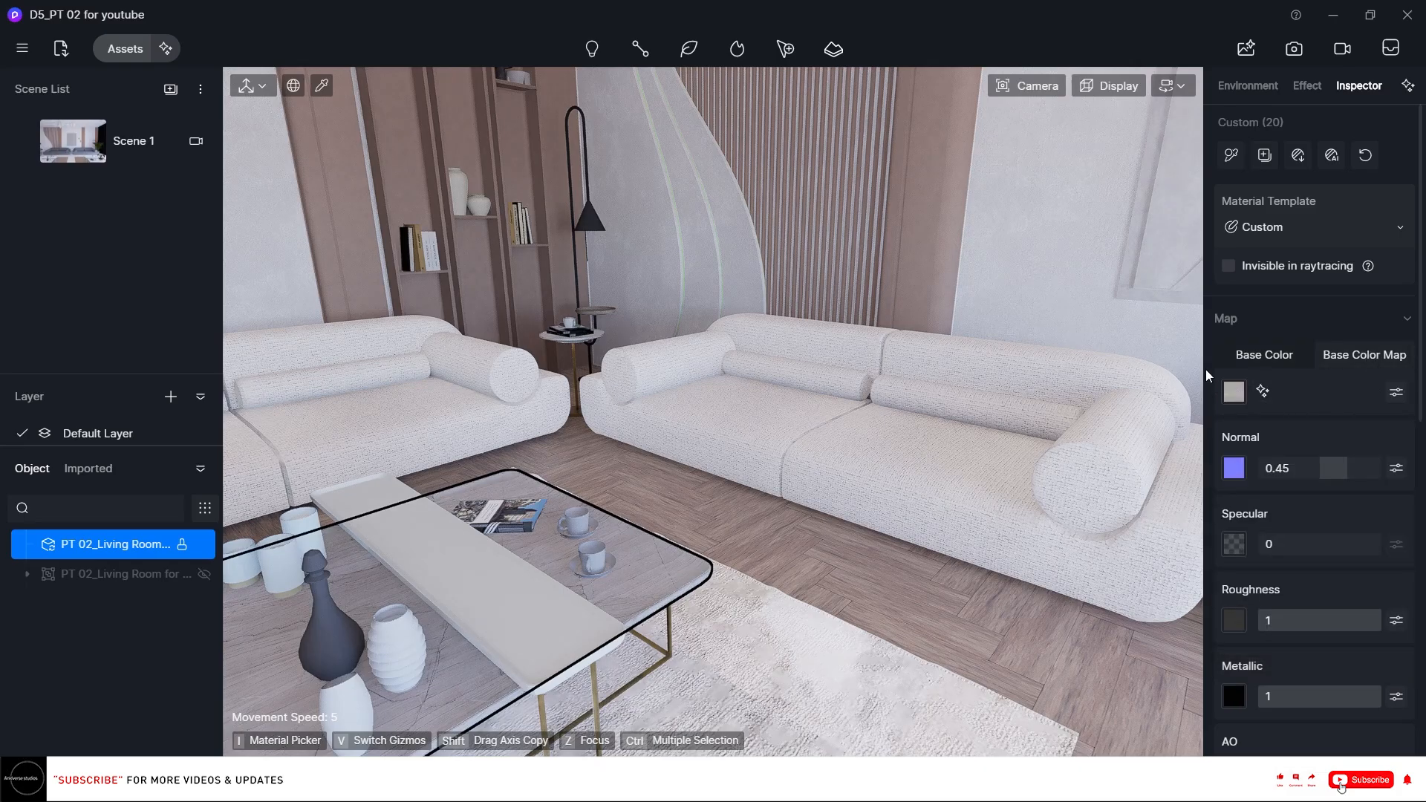
click(1232, 391)
click(601, 379)
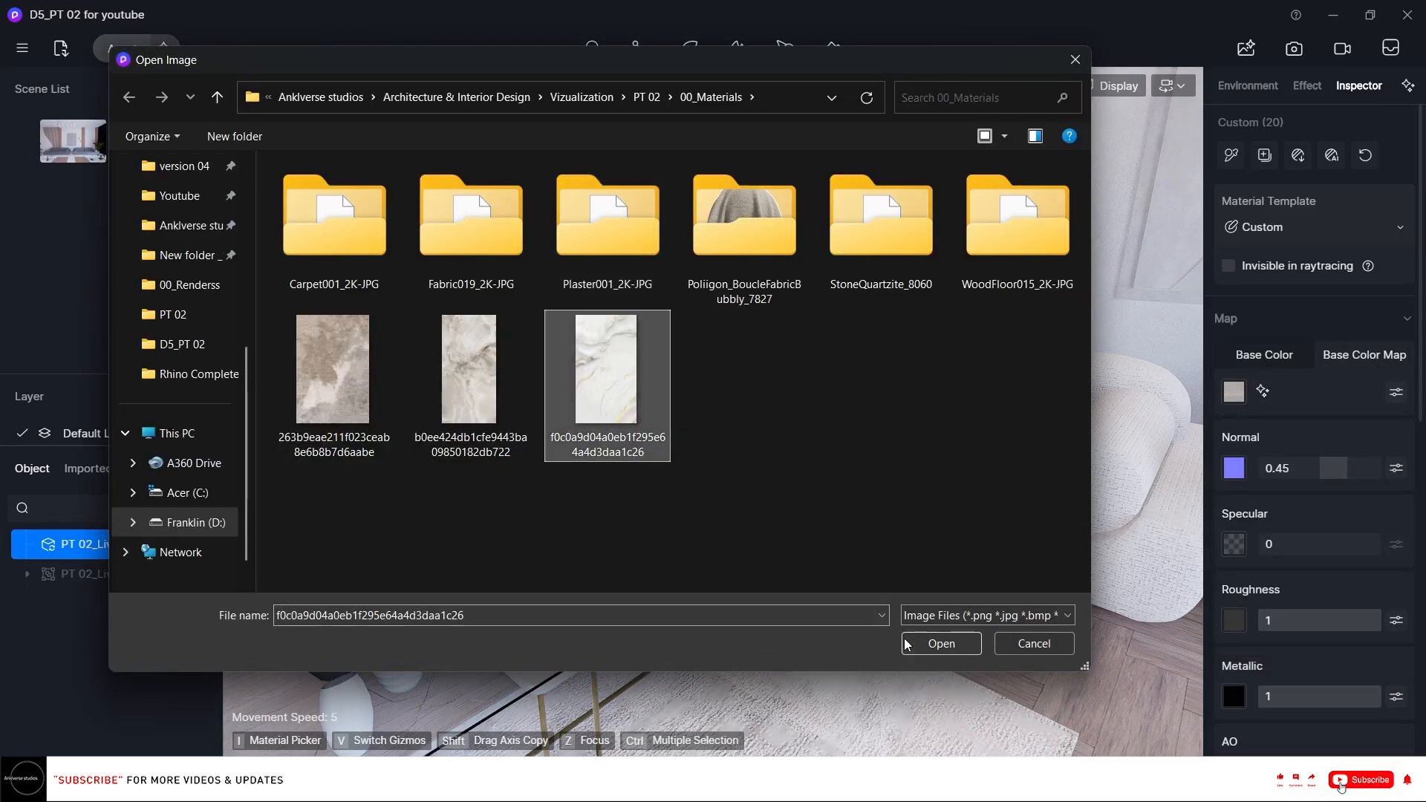
click(940, 644)
Set the coffee table material's UV offset Y to 0.44.
right_click(685, 464)
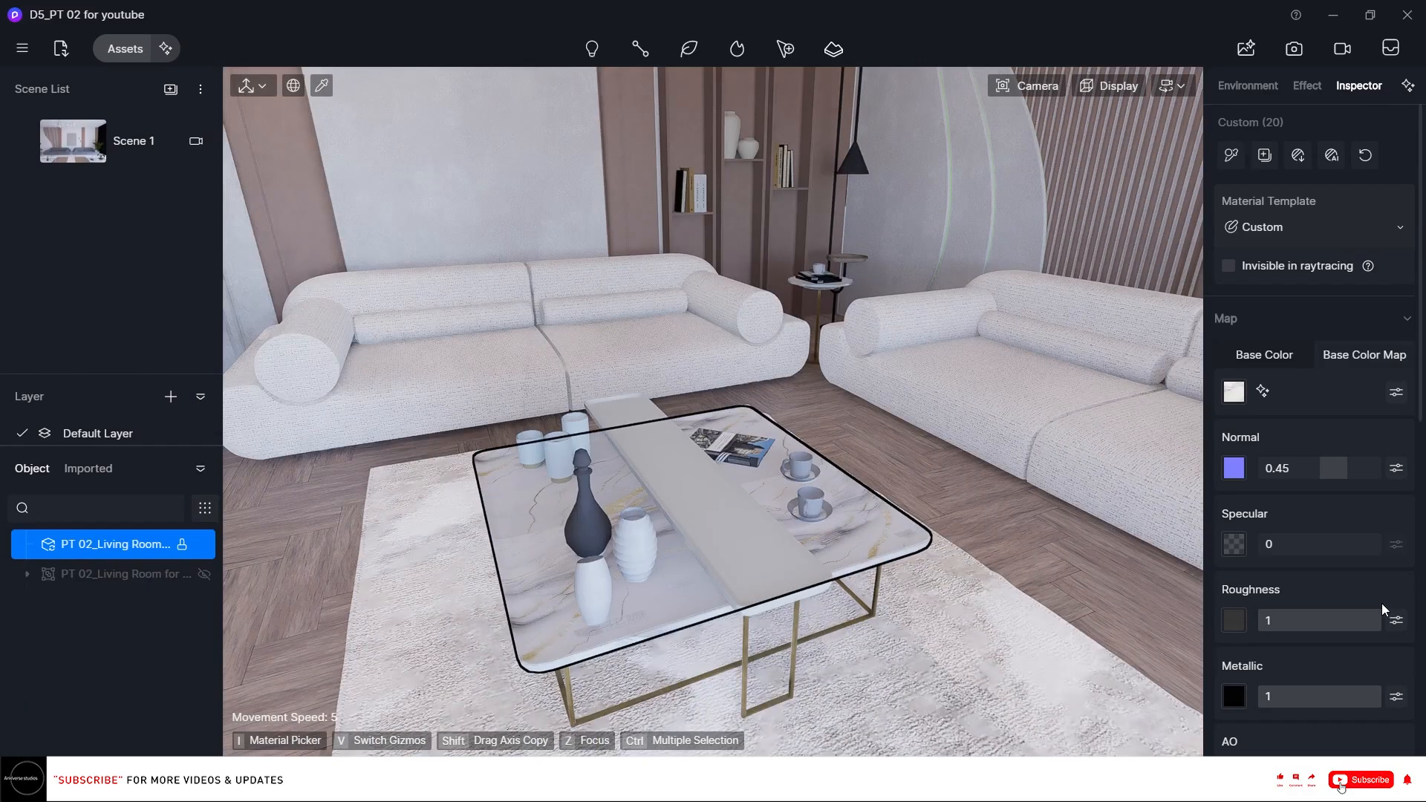
scroll(1380, 603, down, 5)
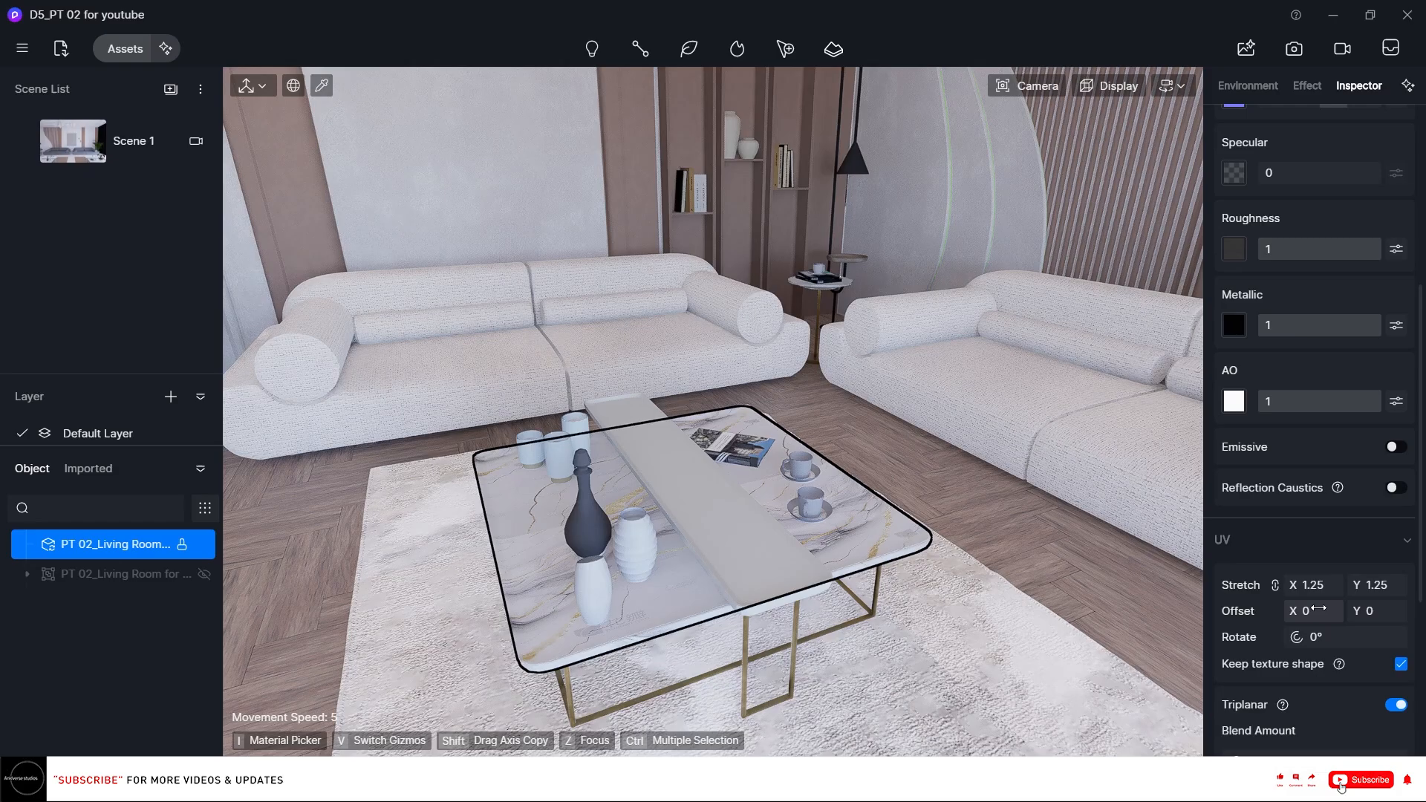
drag(1293, 611, 1124, 613)
Copy the coffee table's marble material onto the long tray resting on the table.
key(i)
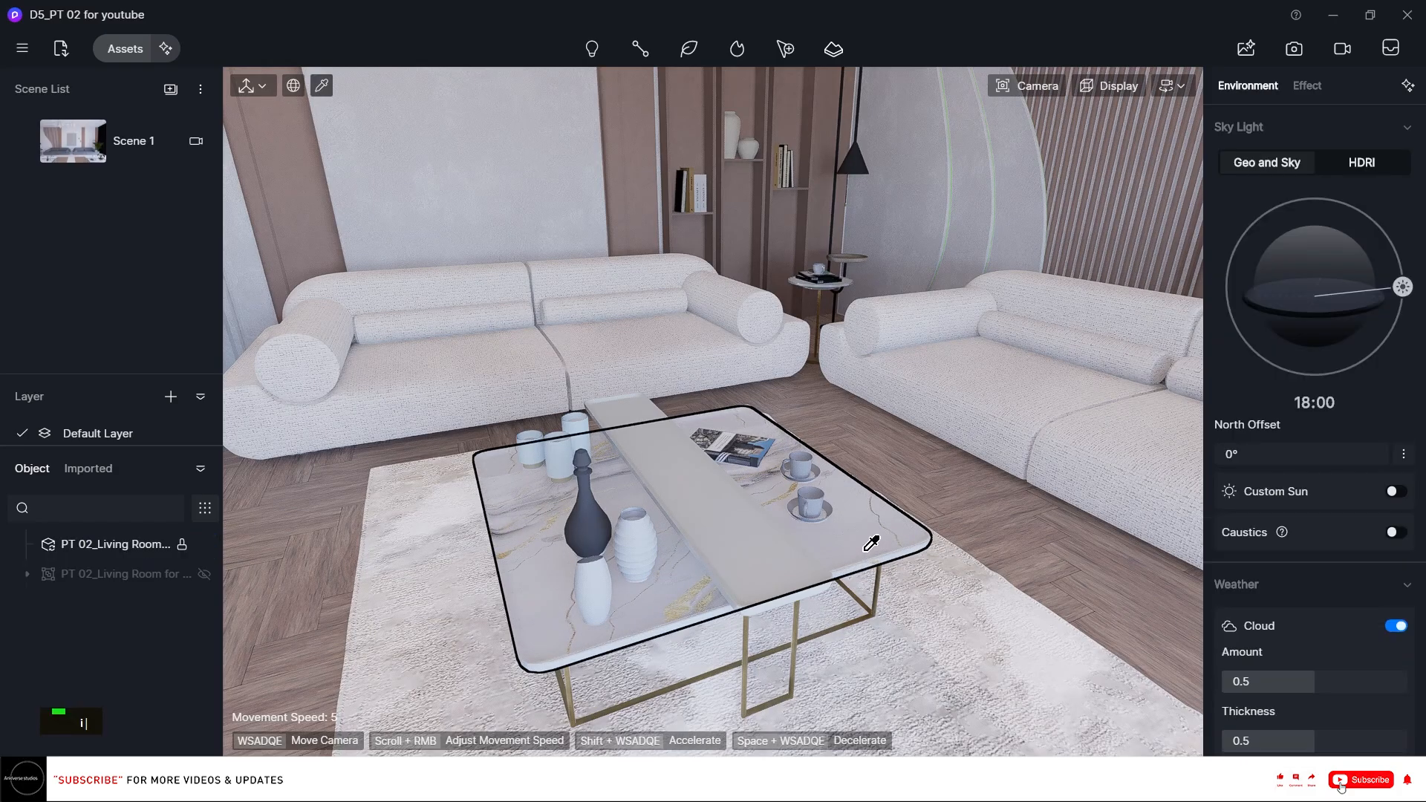
click(863, 554)
key(o)
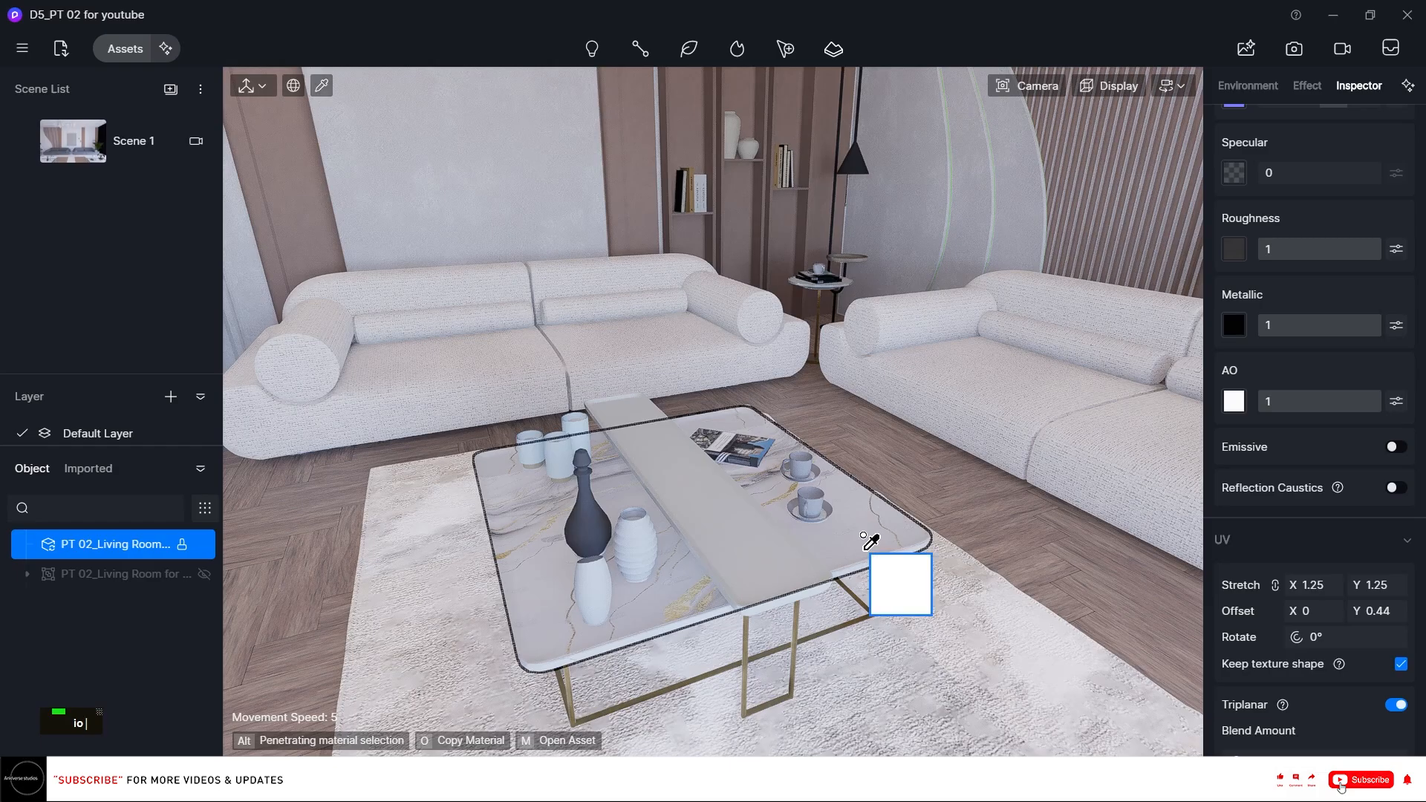
click(772, 539)
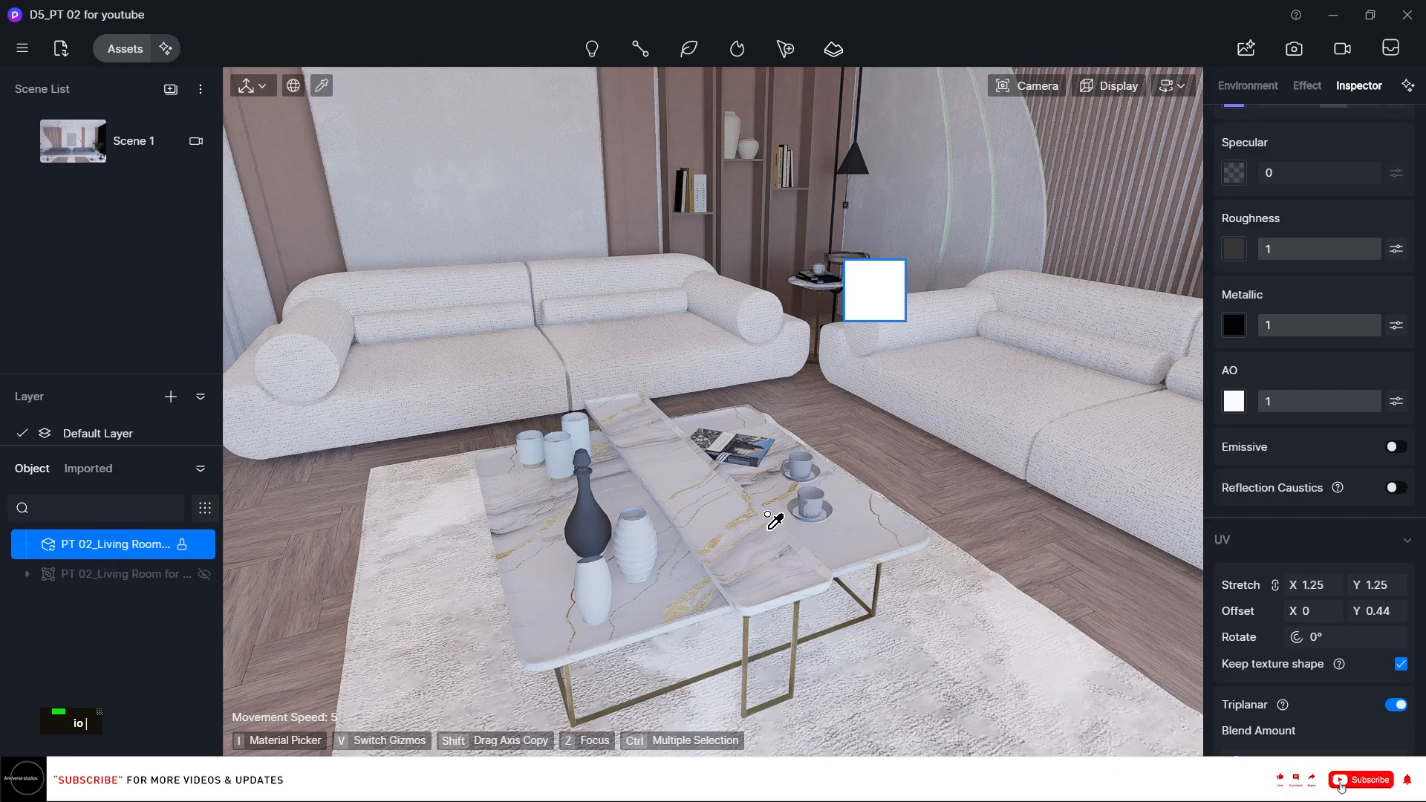
Load marble image b0ee424db1cfe9443ba09850182db722 as the tray material's base colour map.
right_drag(773, 521, 524, 615)
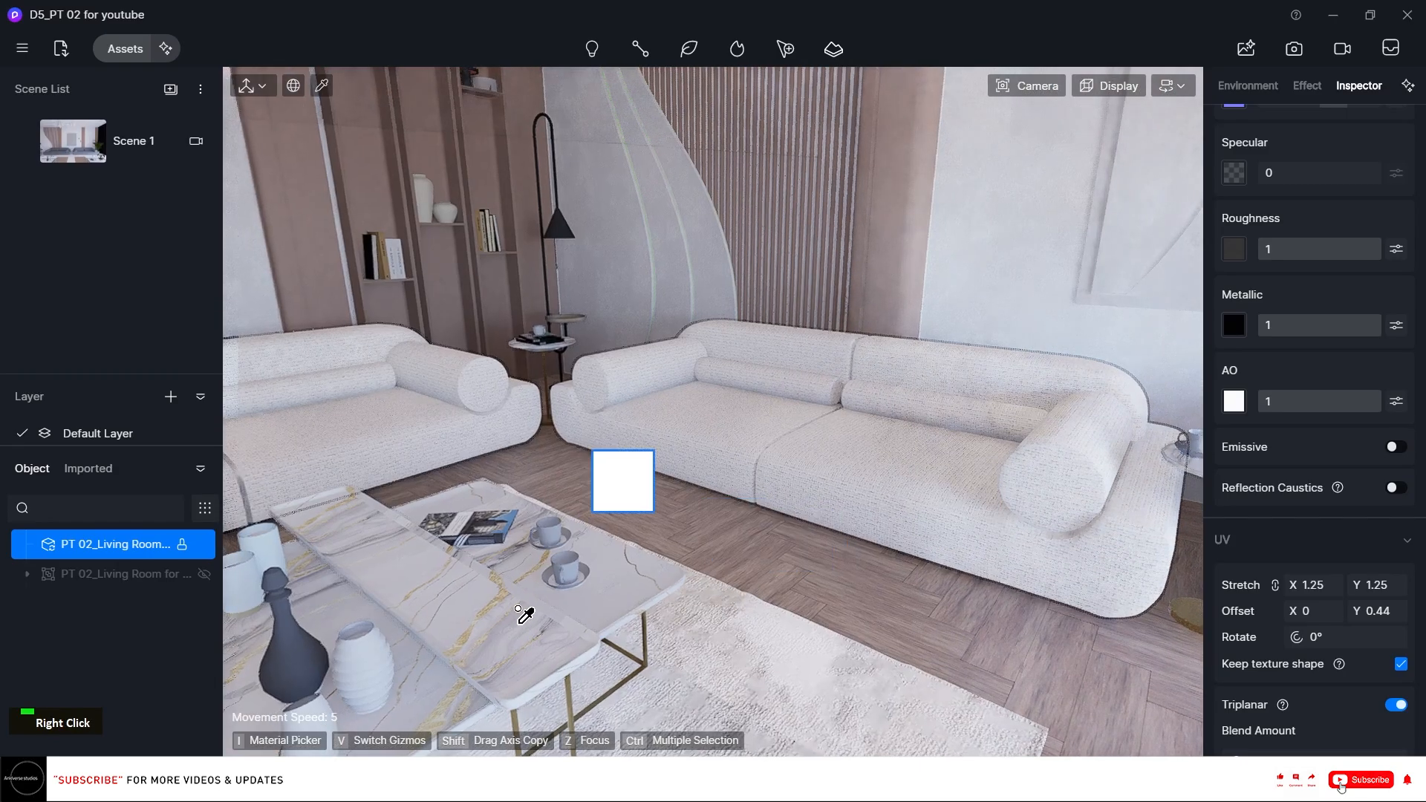
key(i)
click(502, 605)
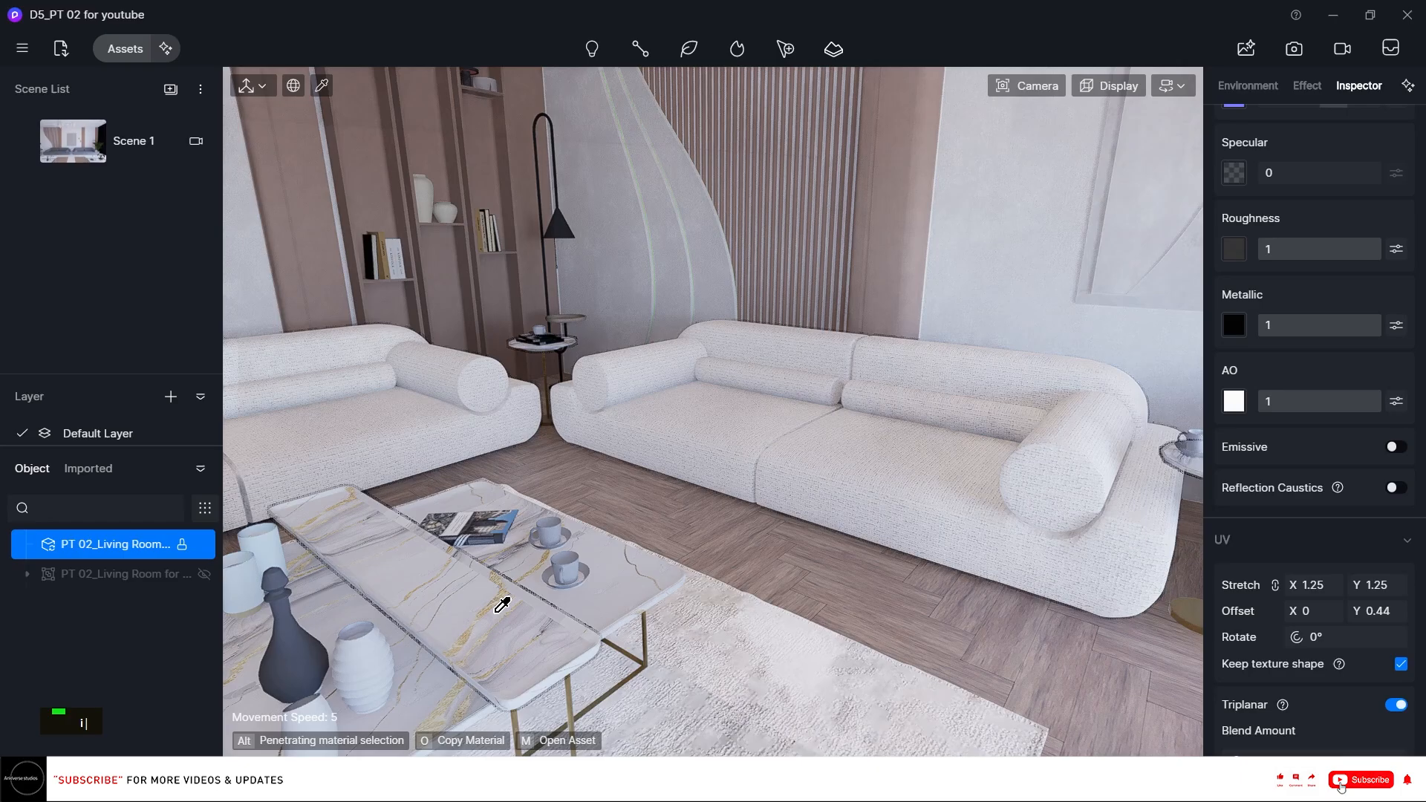
scroll(1268, 340, up, 5)
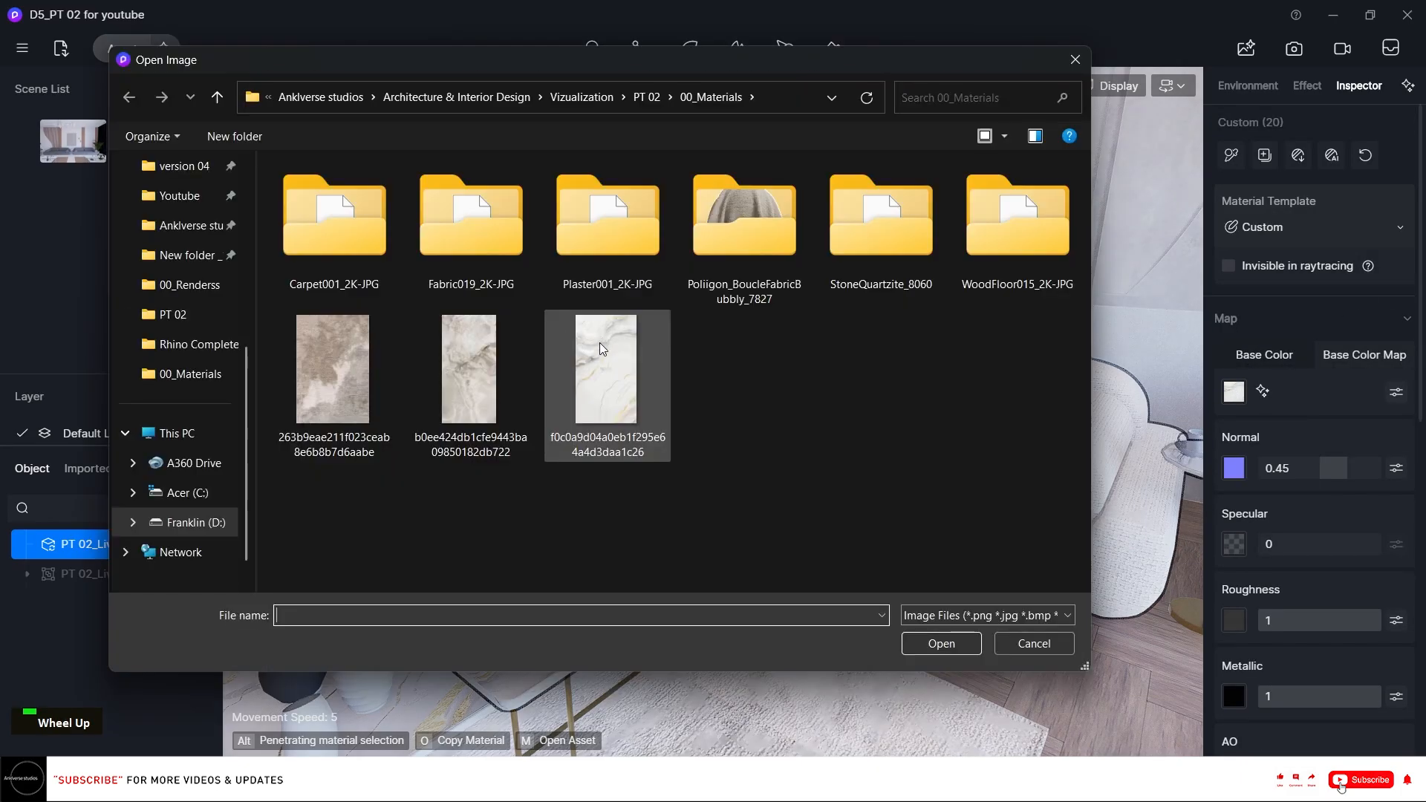
click(518, 363)
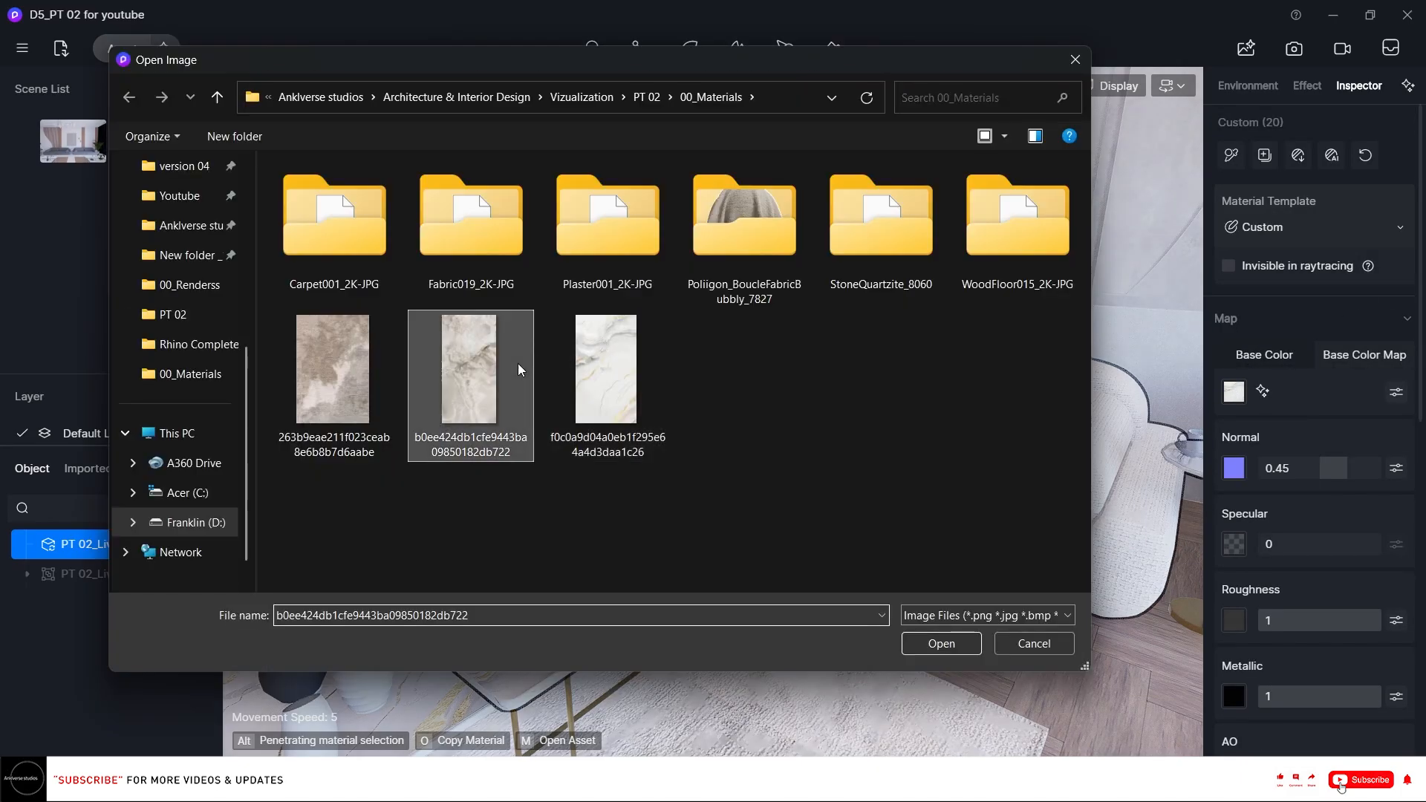
click(923, 640)
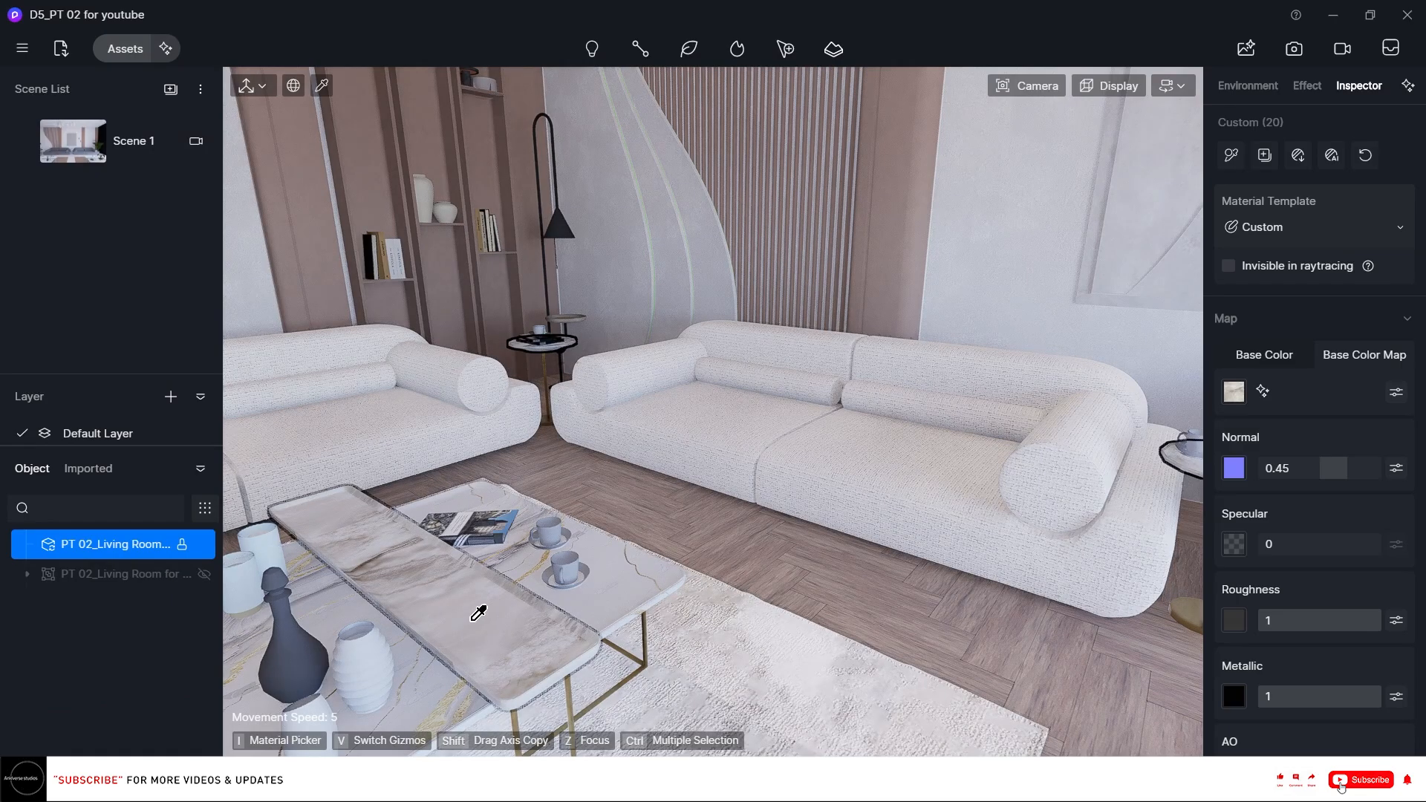
Copy the tray's marble material onto the round top of the side table beside the sofa.
key(o)
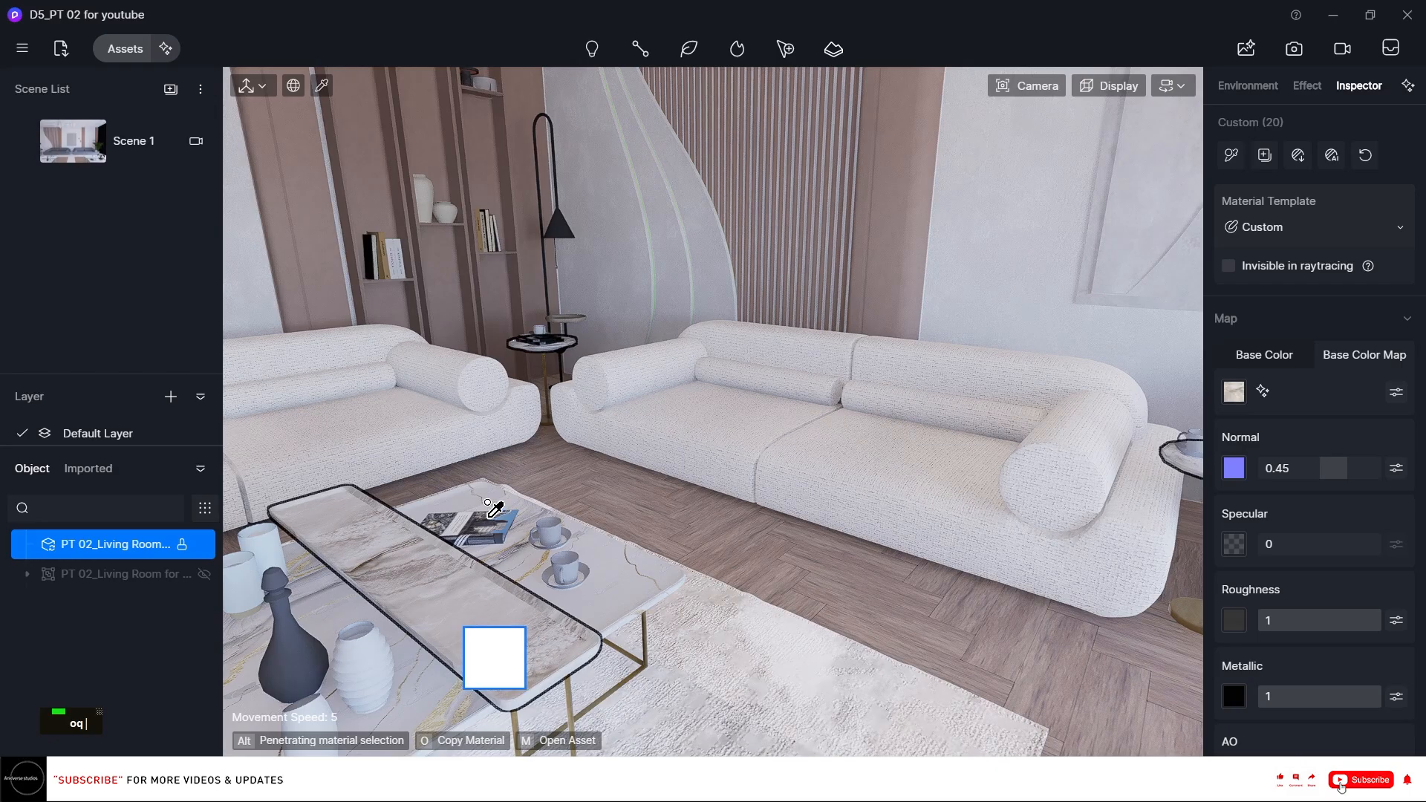
scroll(475, 624, up, 5)
scroll(499, 423, up, 1)
scroll(519, 436, up, 5)
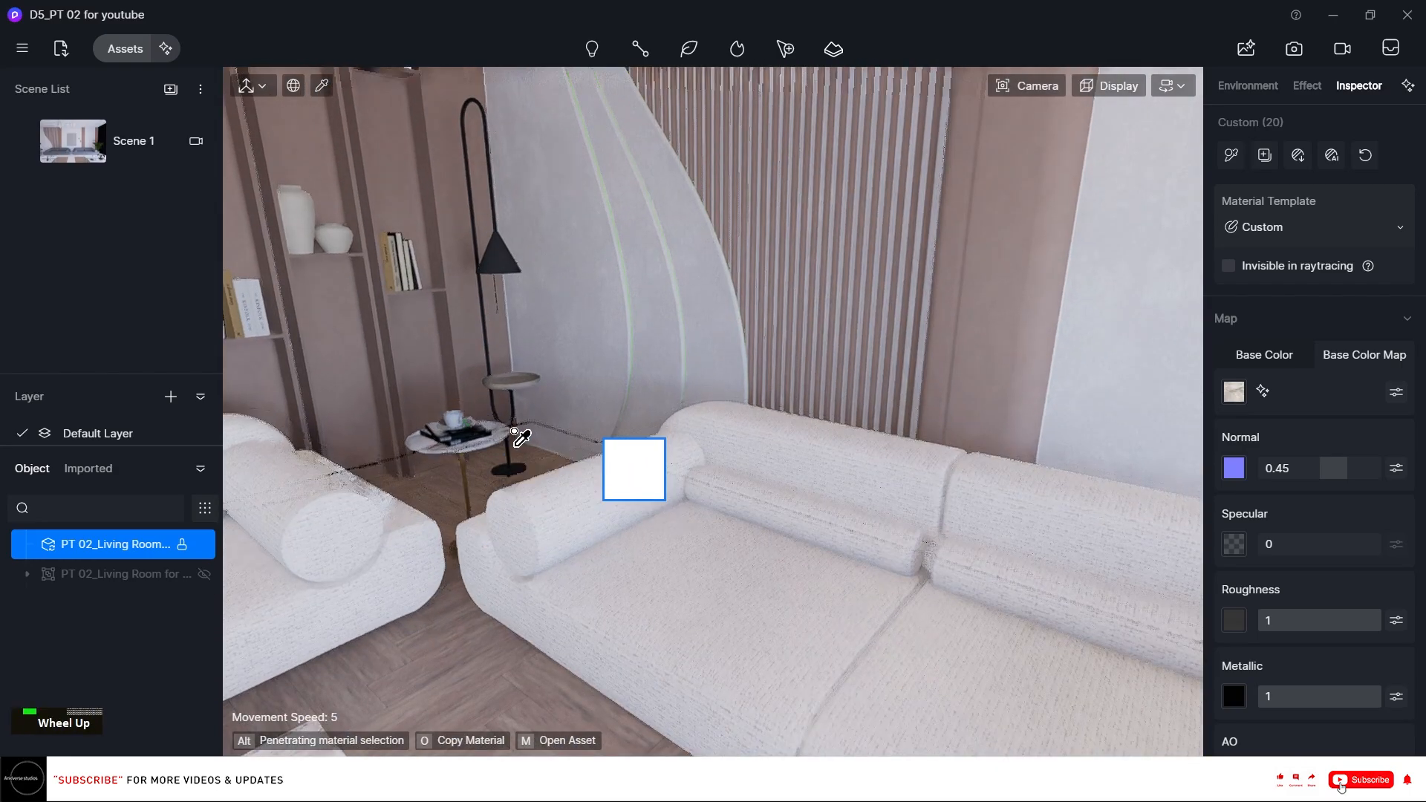
right_drag(505, 417, 471, 414)
scroll(472, 408, up, 2)
scroll(524, 397, up, 6)
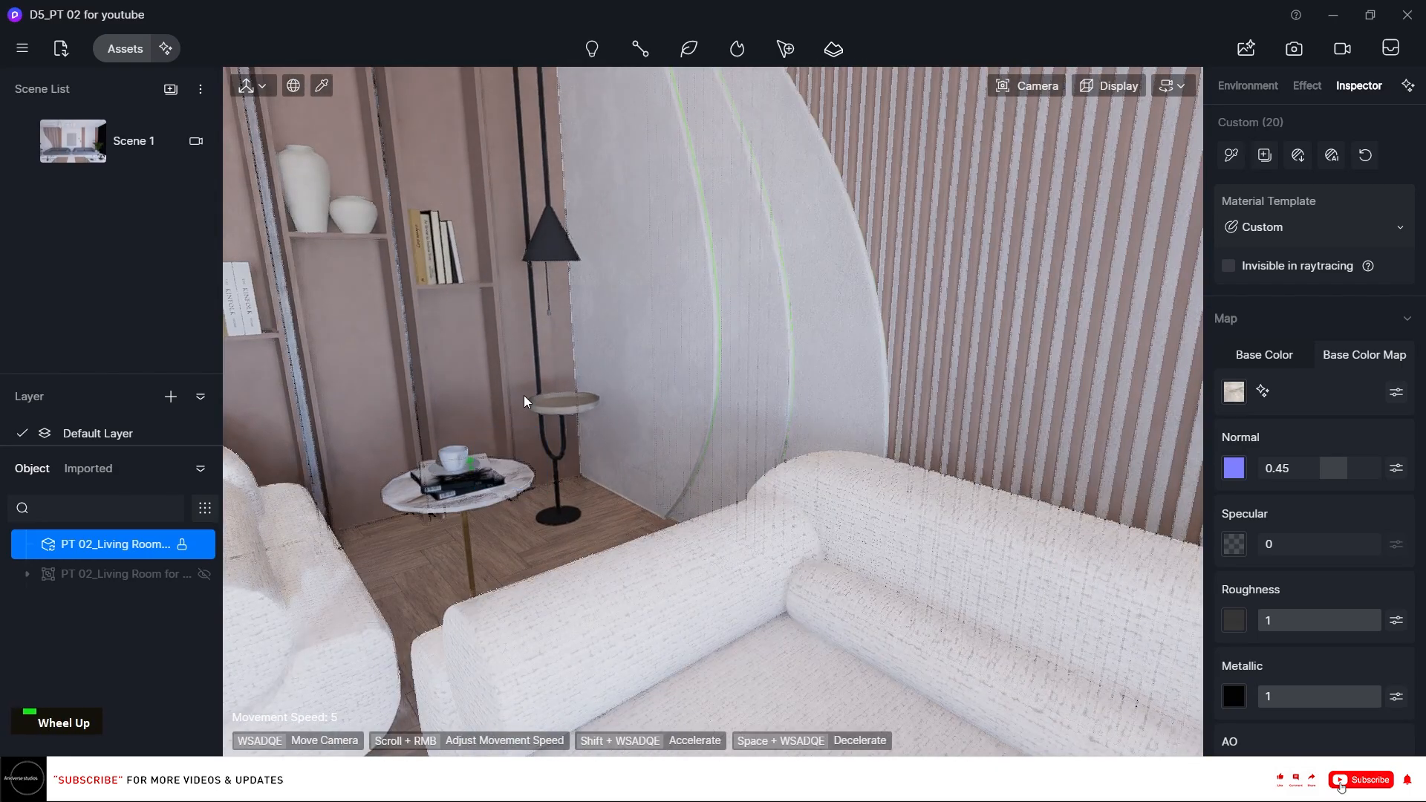
scroll(528, 400, up, 2)
key(q)
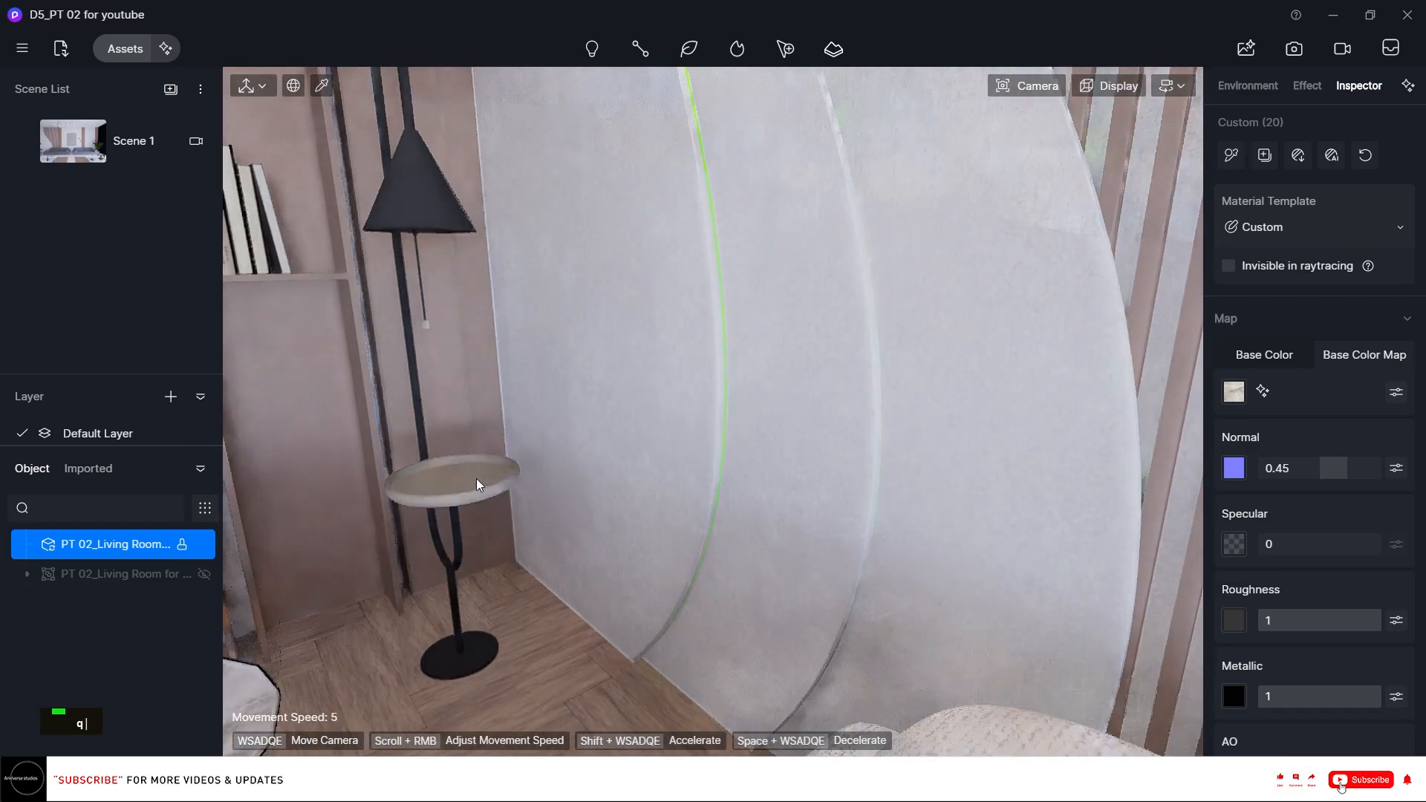
right_drag(477, 484, 415, 664)
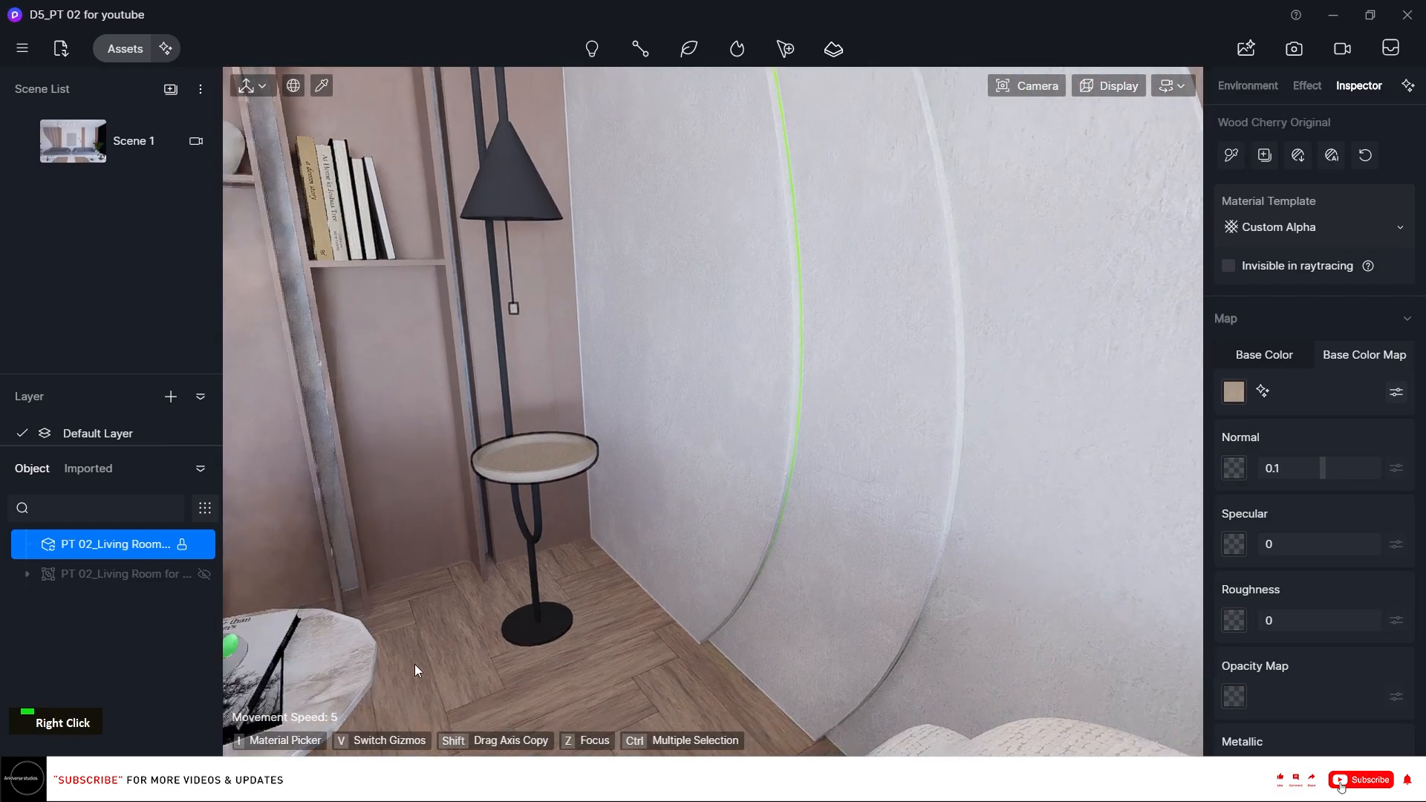
key(i)
click(354, 658)
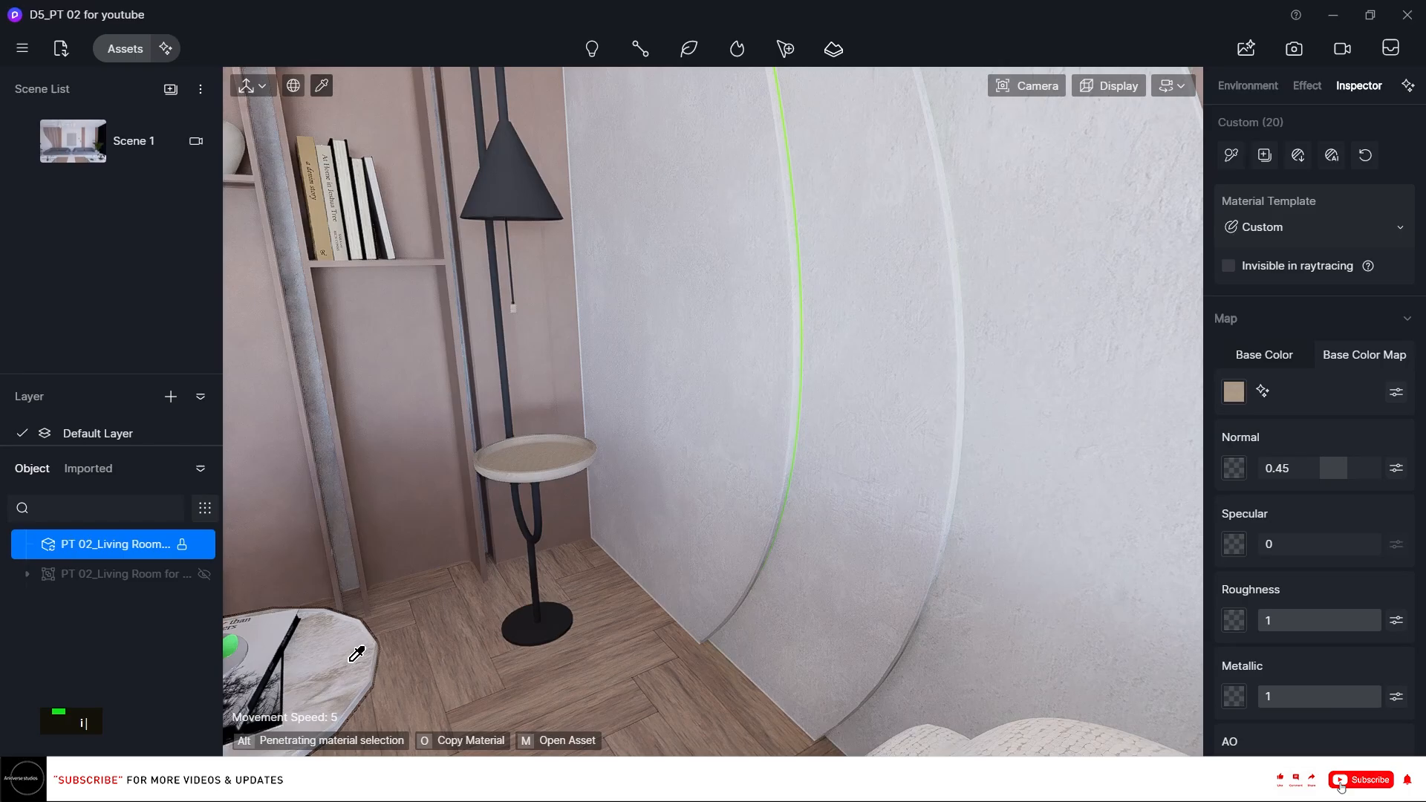
key(o)
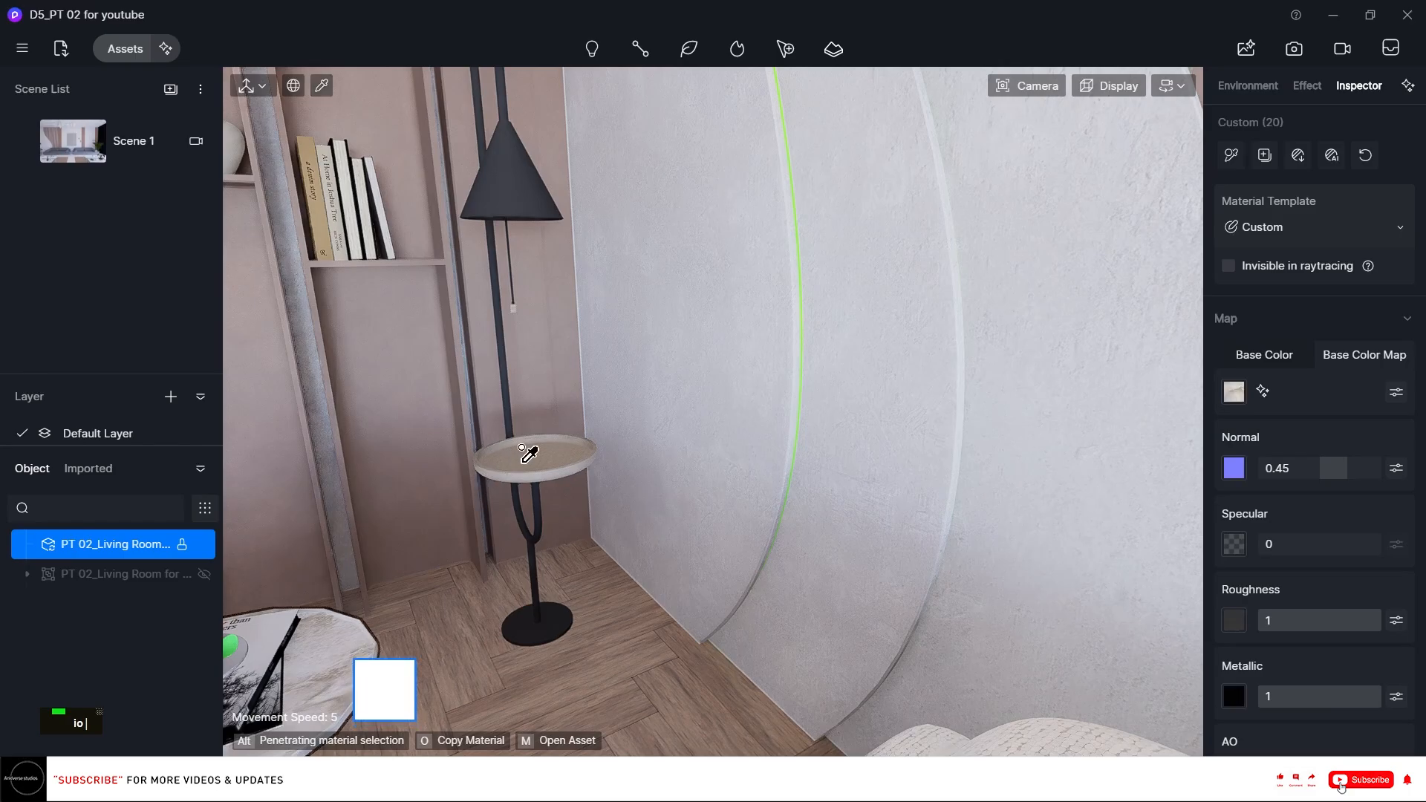
click(530, 451)
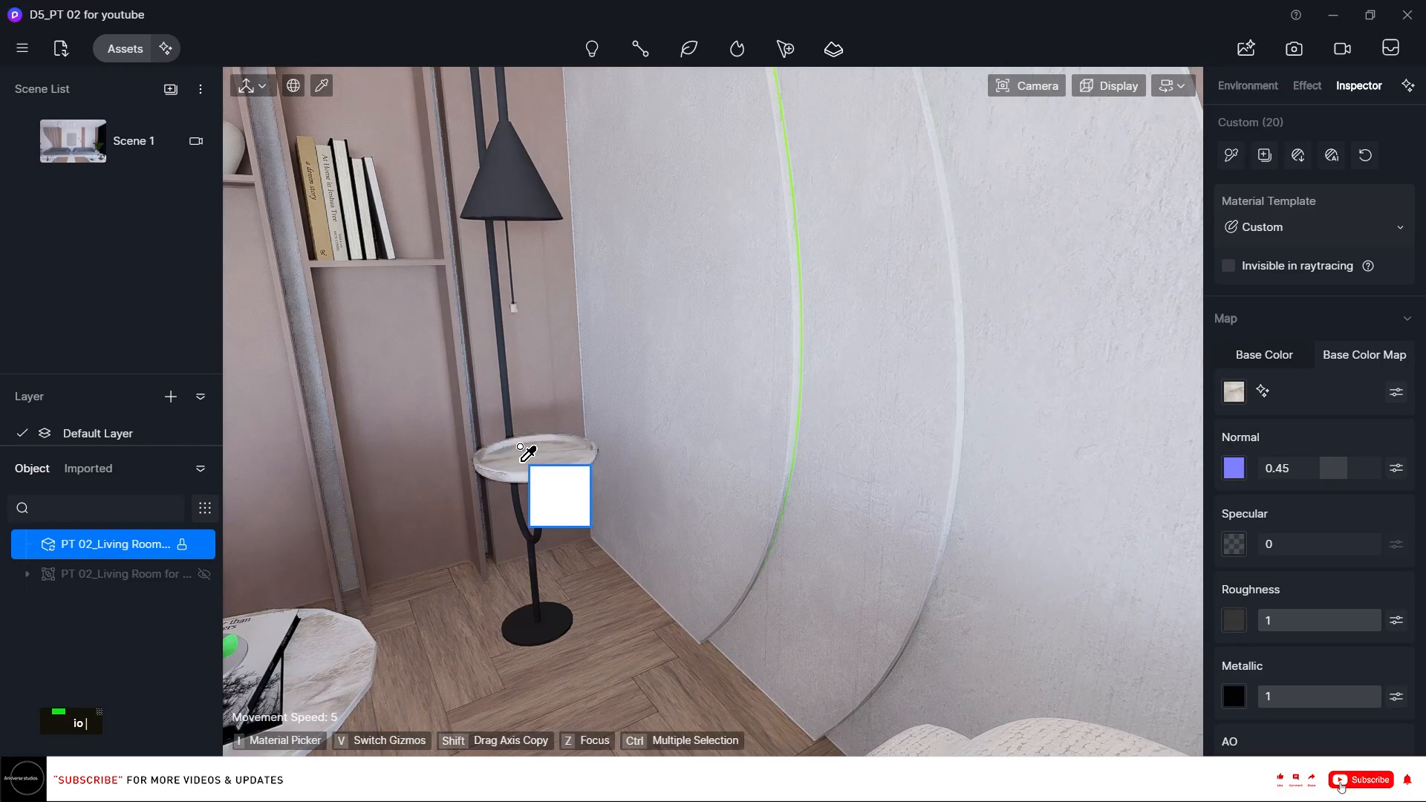
Apply the Black Iron metal material from the asset library to the floor lamp frame.
key(Escape)
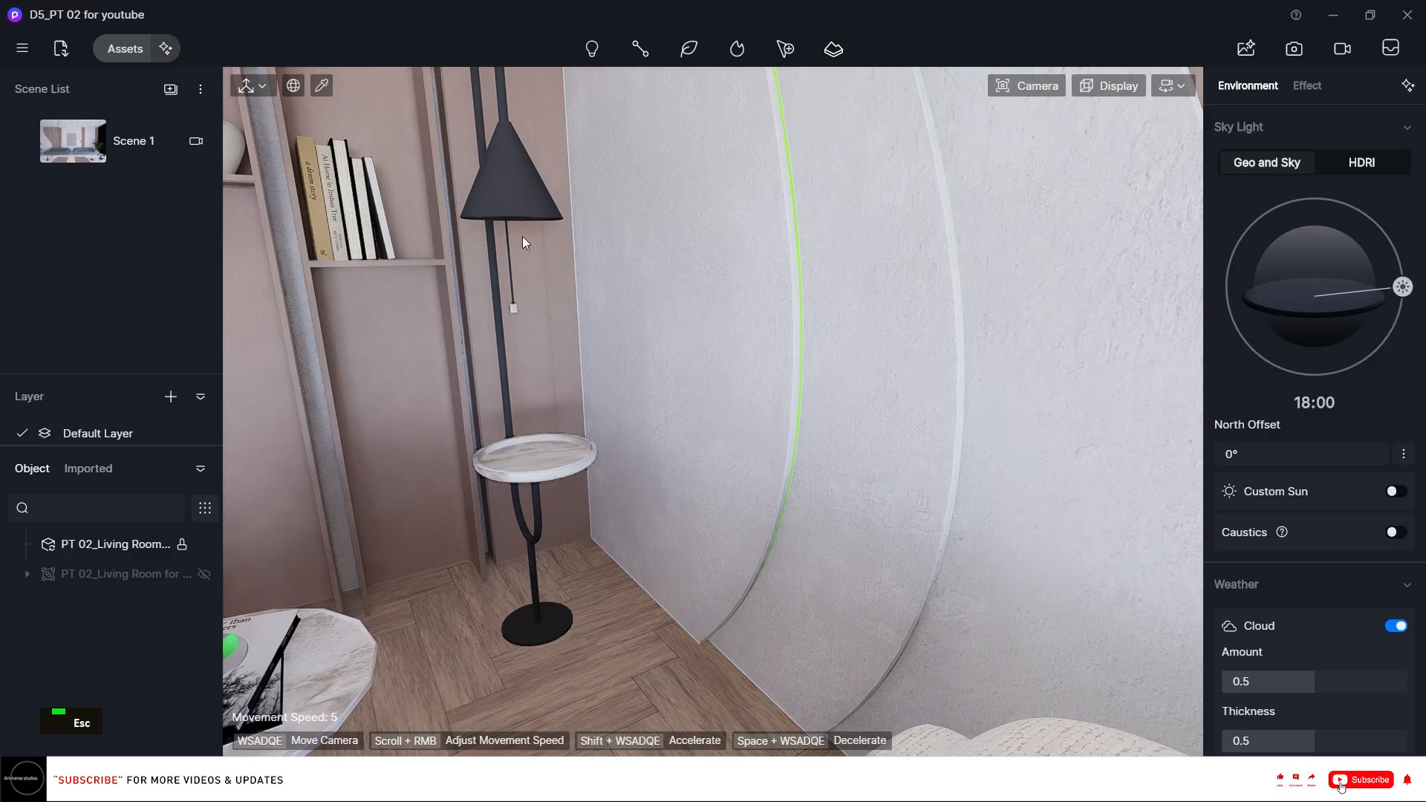
click(516, 170)
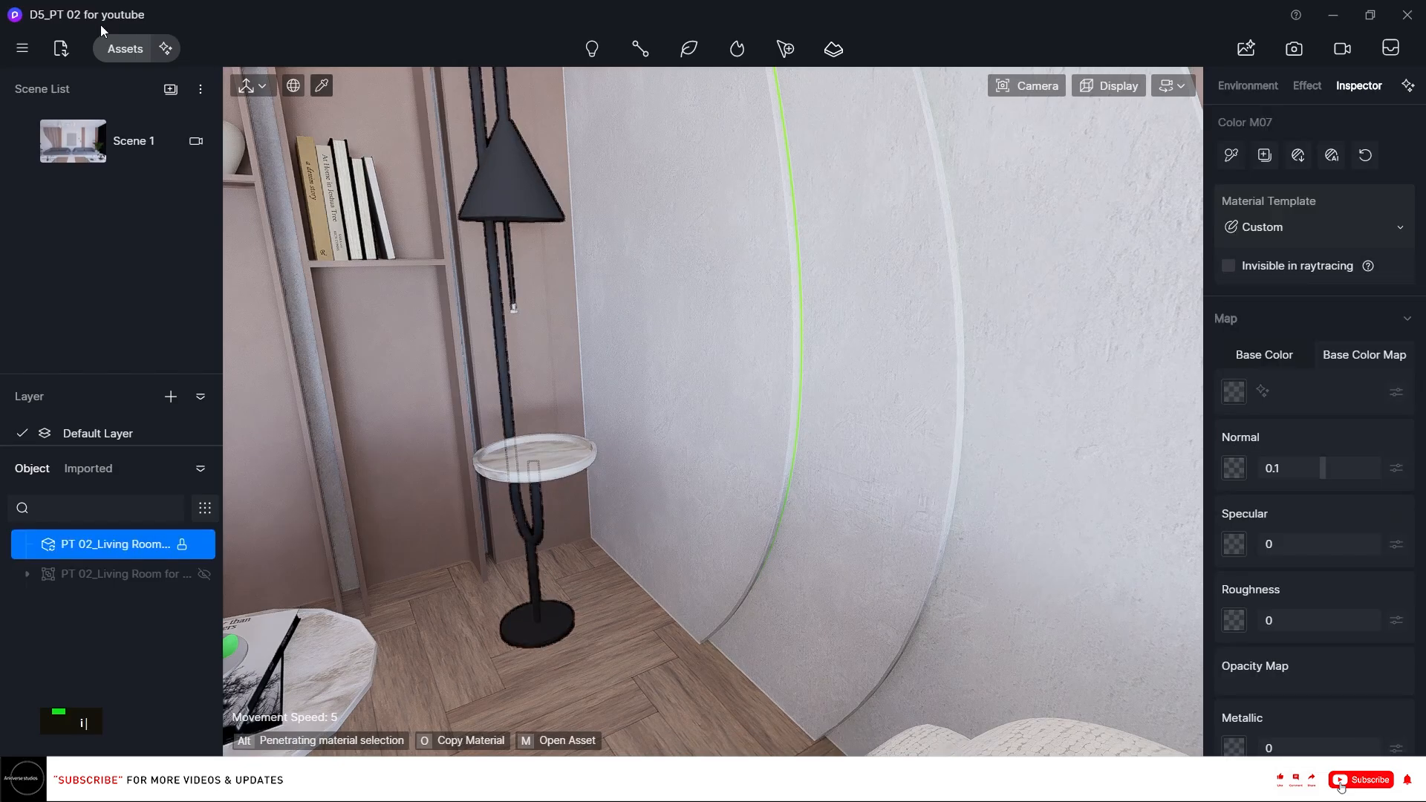
click(118, 52)
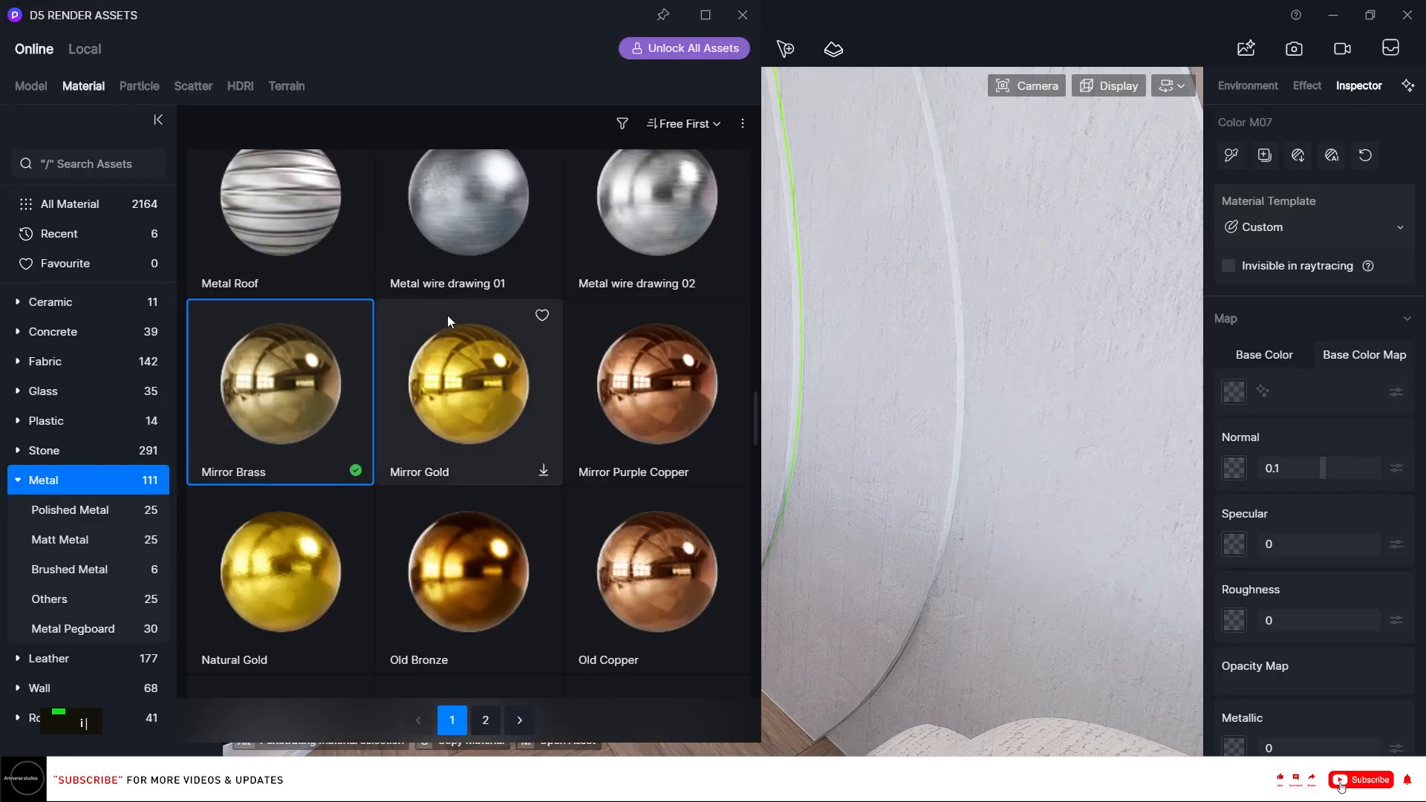
scroll(346, 416, up, 15)
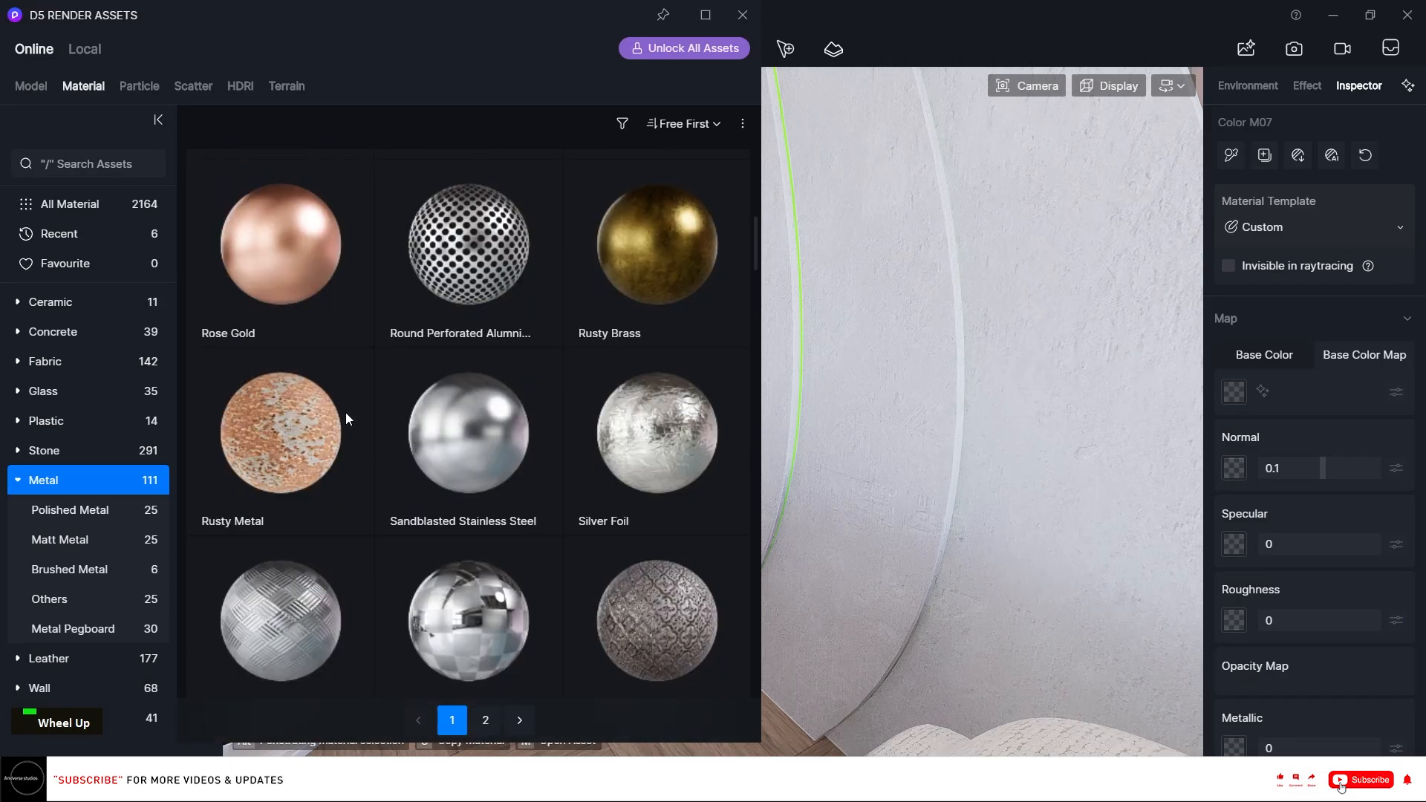
scroll(348, 407, up, 6)
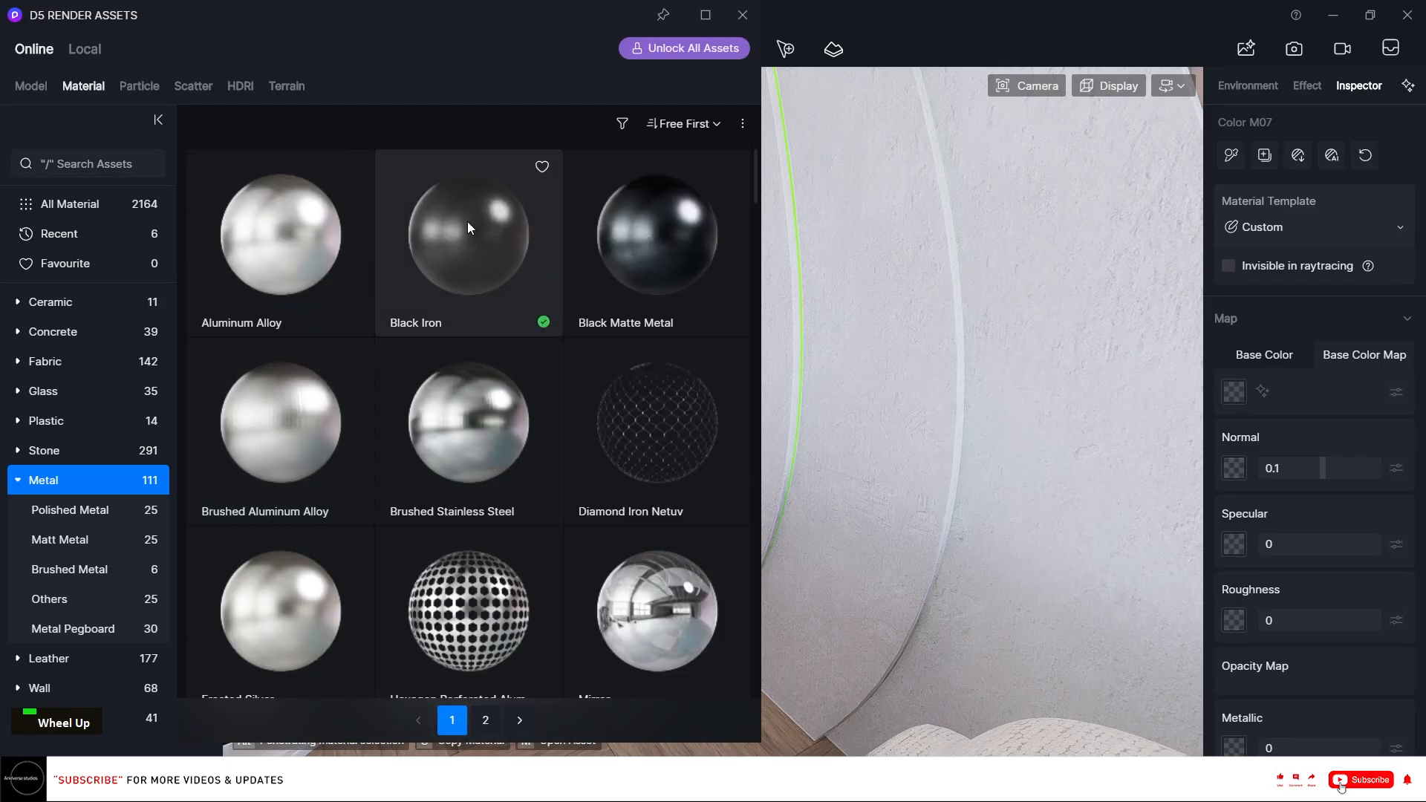
click(466, 221)
click(742, 15)
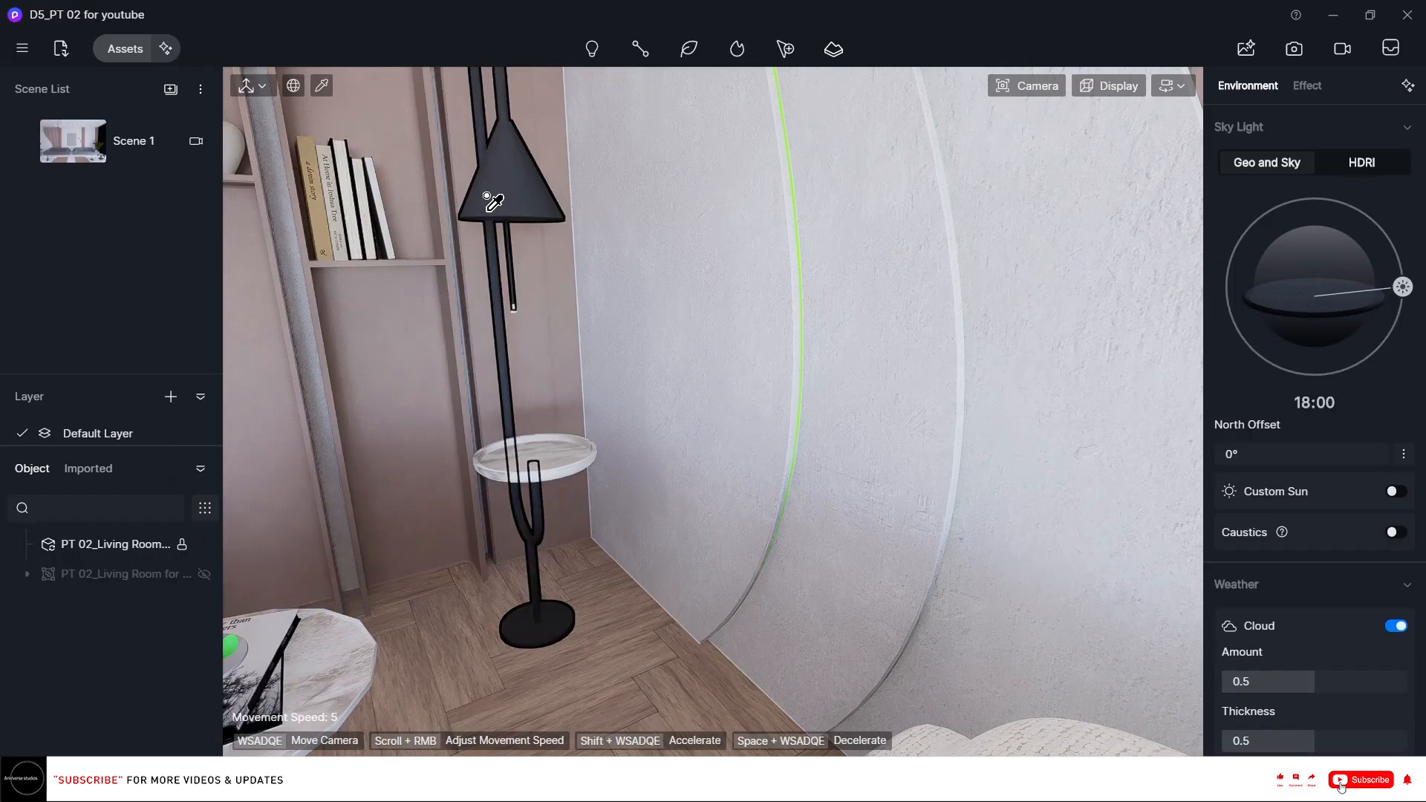
click(495, 171)
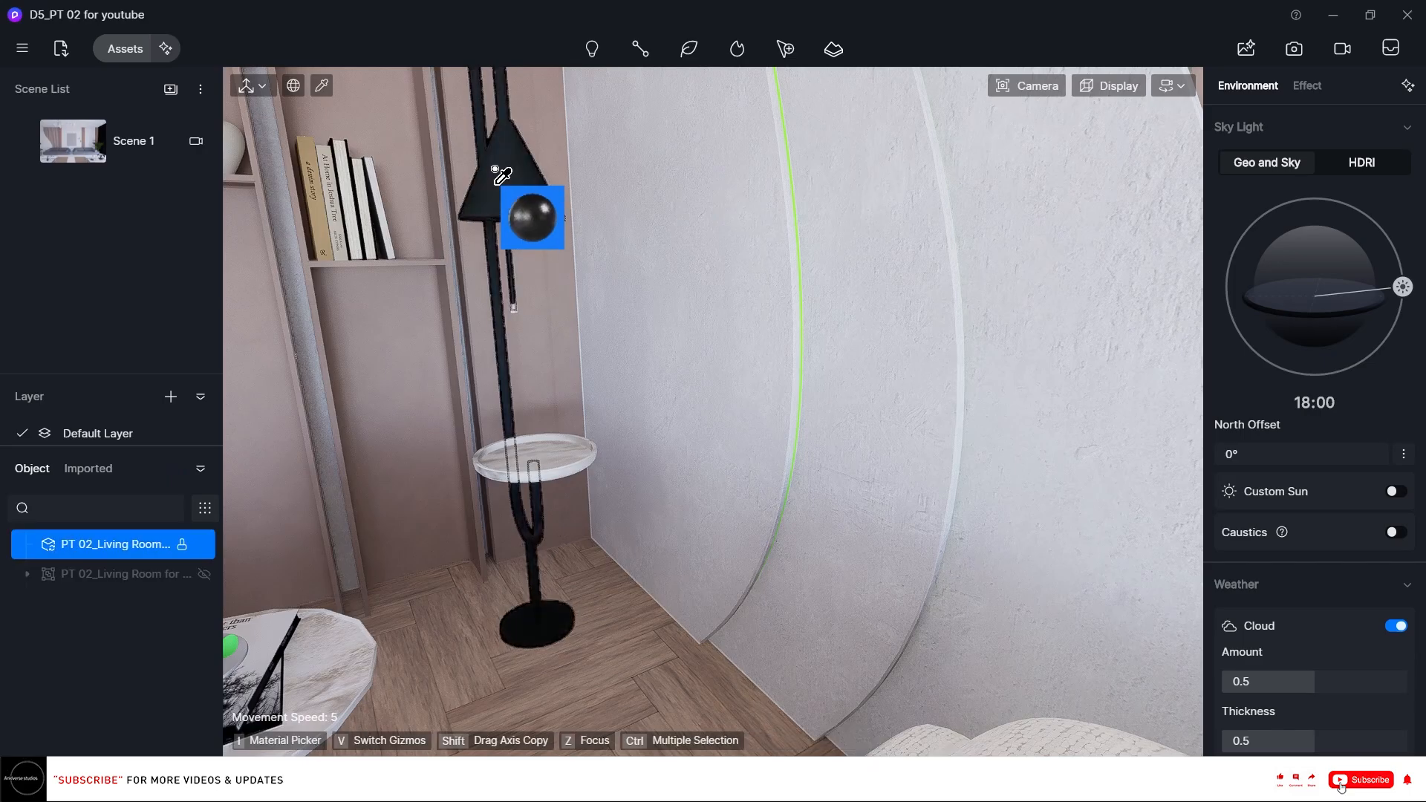
Enable Triplanar on the lamp's Black Iron material and set its base colour brightness adjustment to 8.
scroll(1423, 472, down, 10)
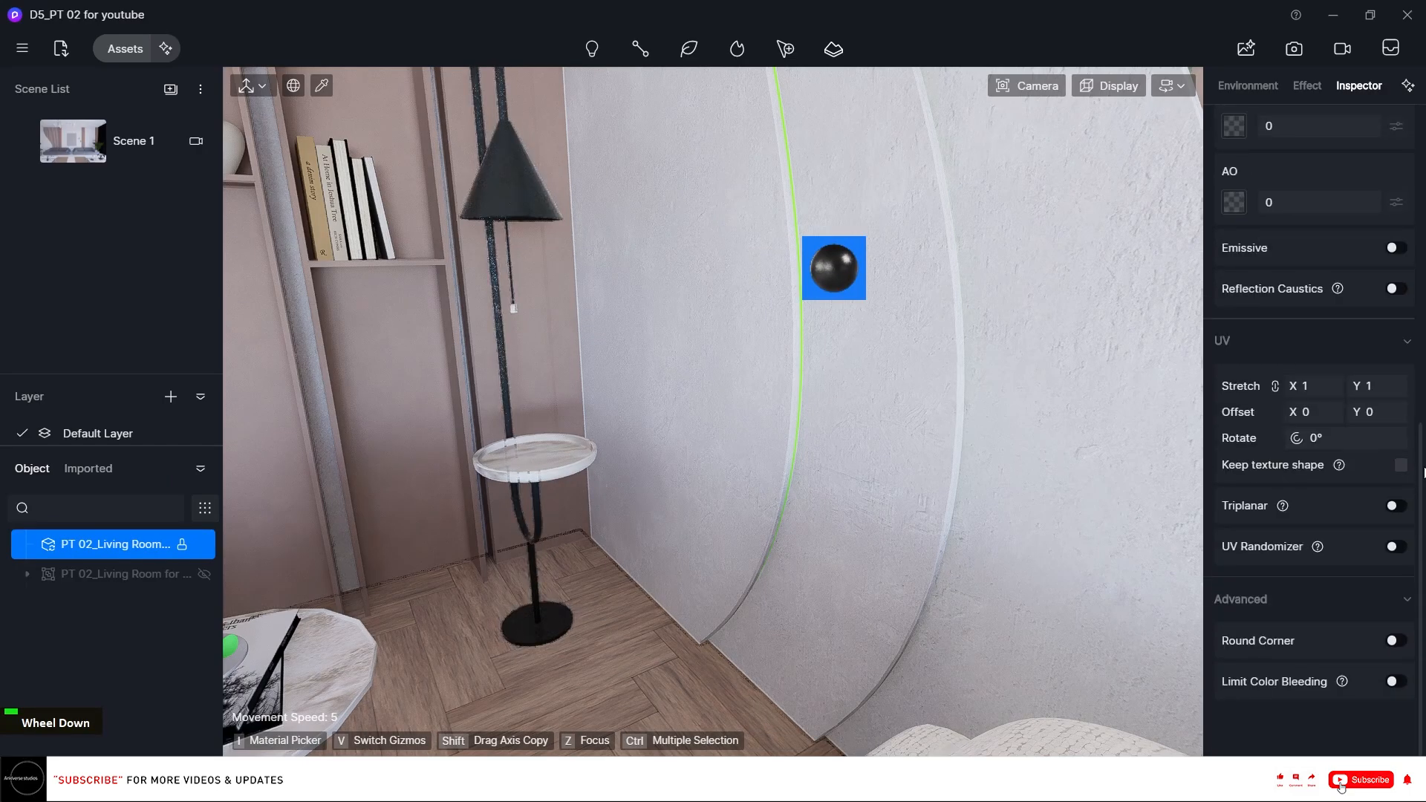
click(1393, 506)
scroll(1361, 367, up, 10)
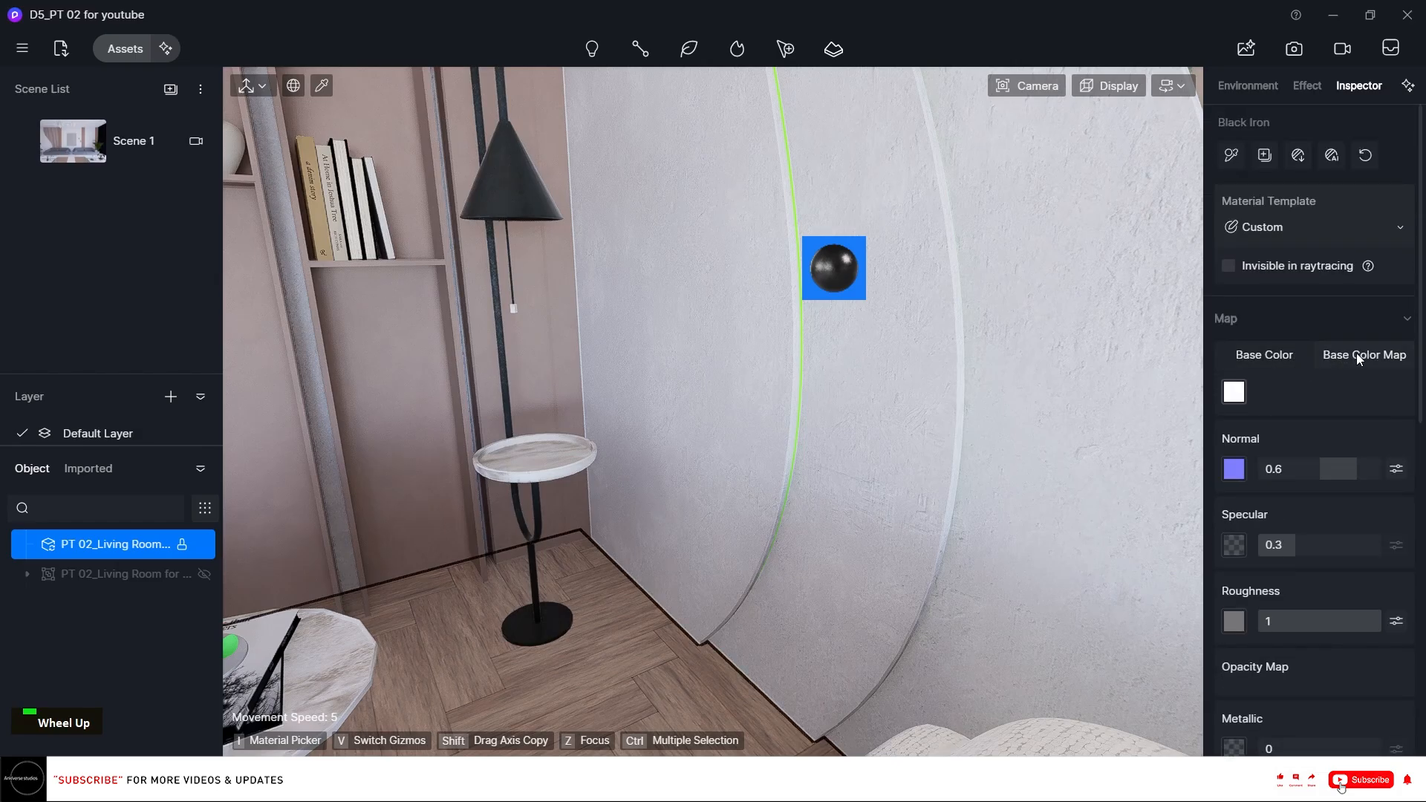
click(1398, 393)
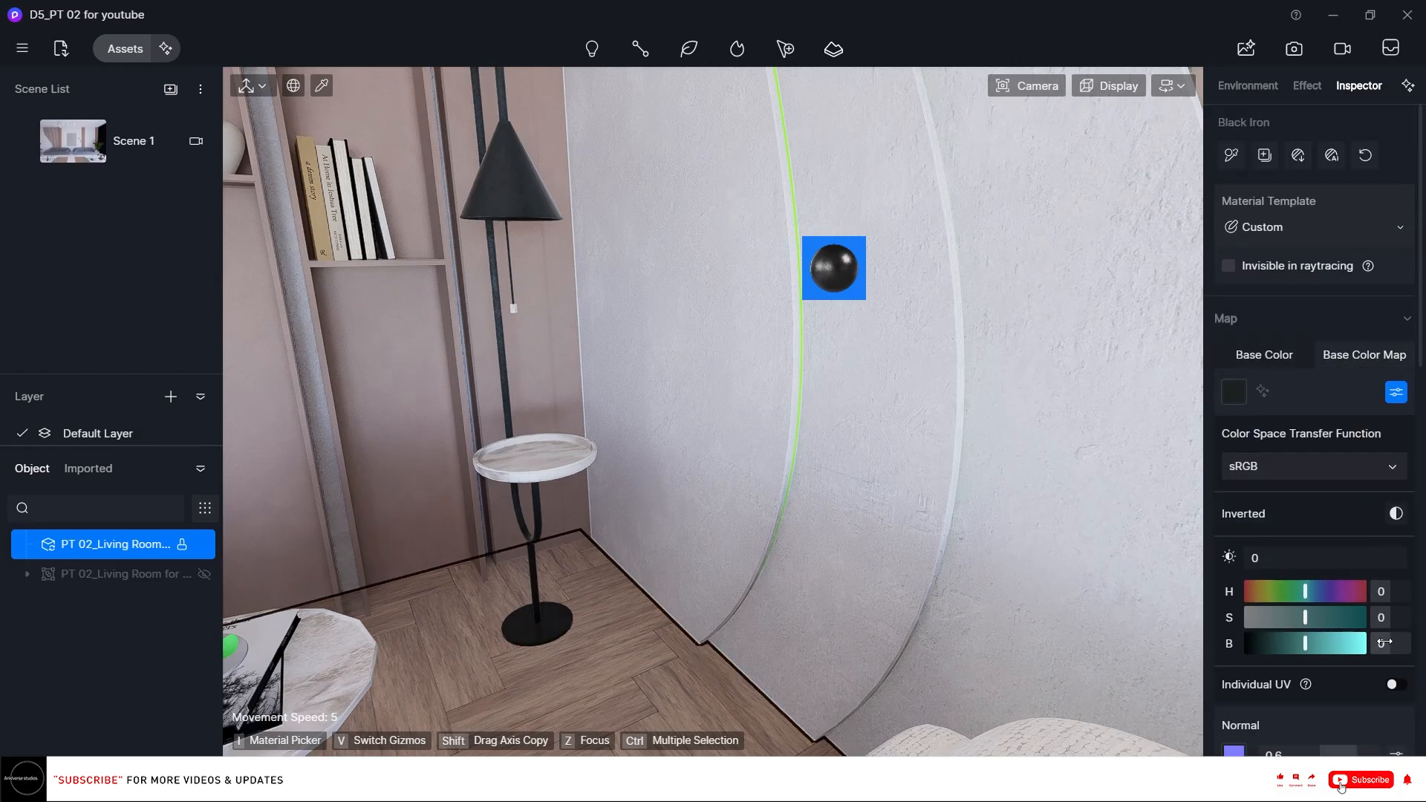
text(20)
key(Return)
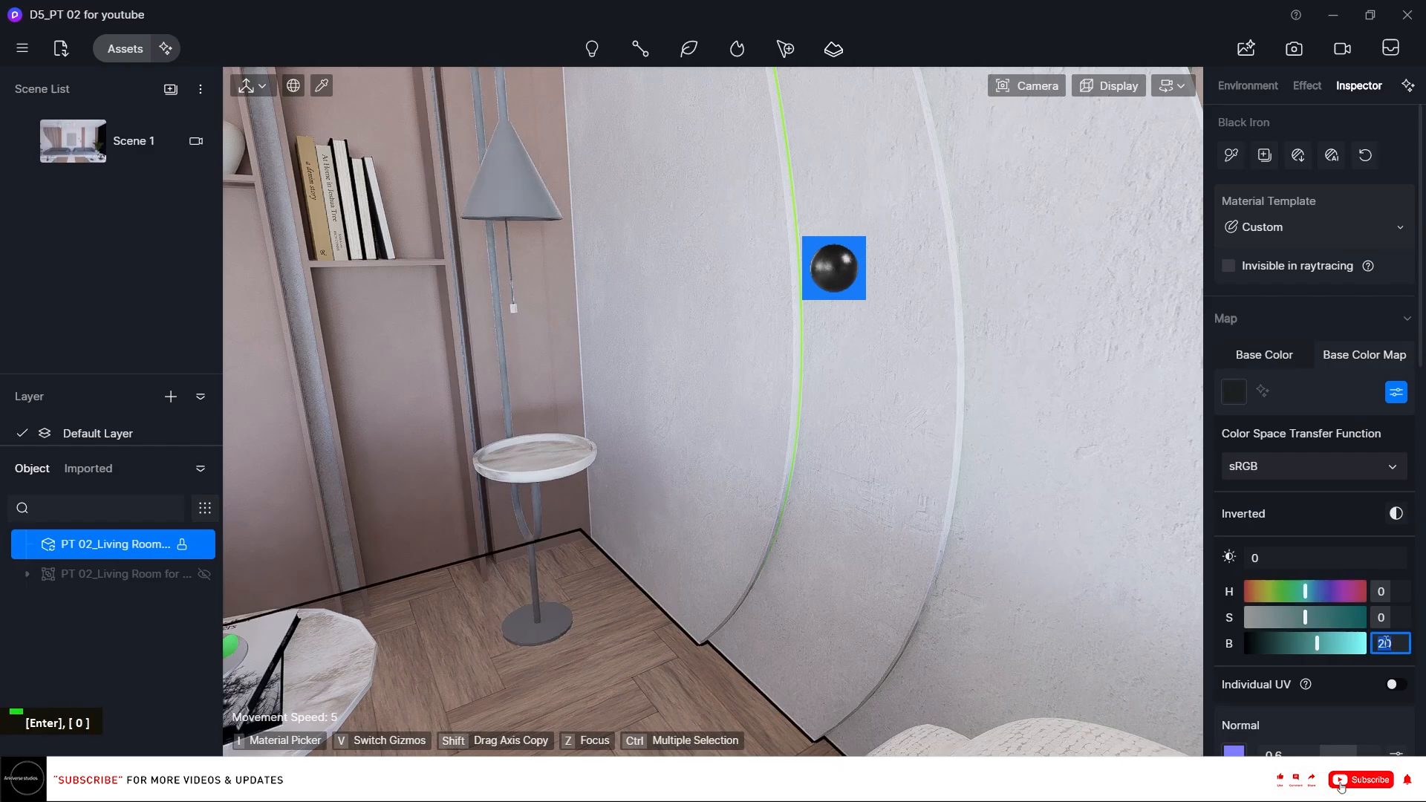
text(10)
key(Return)
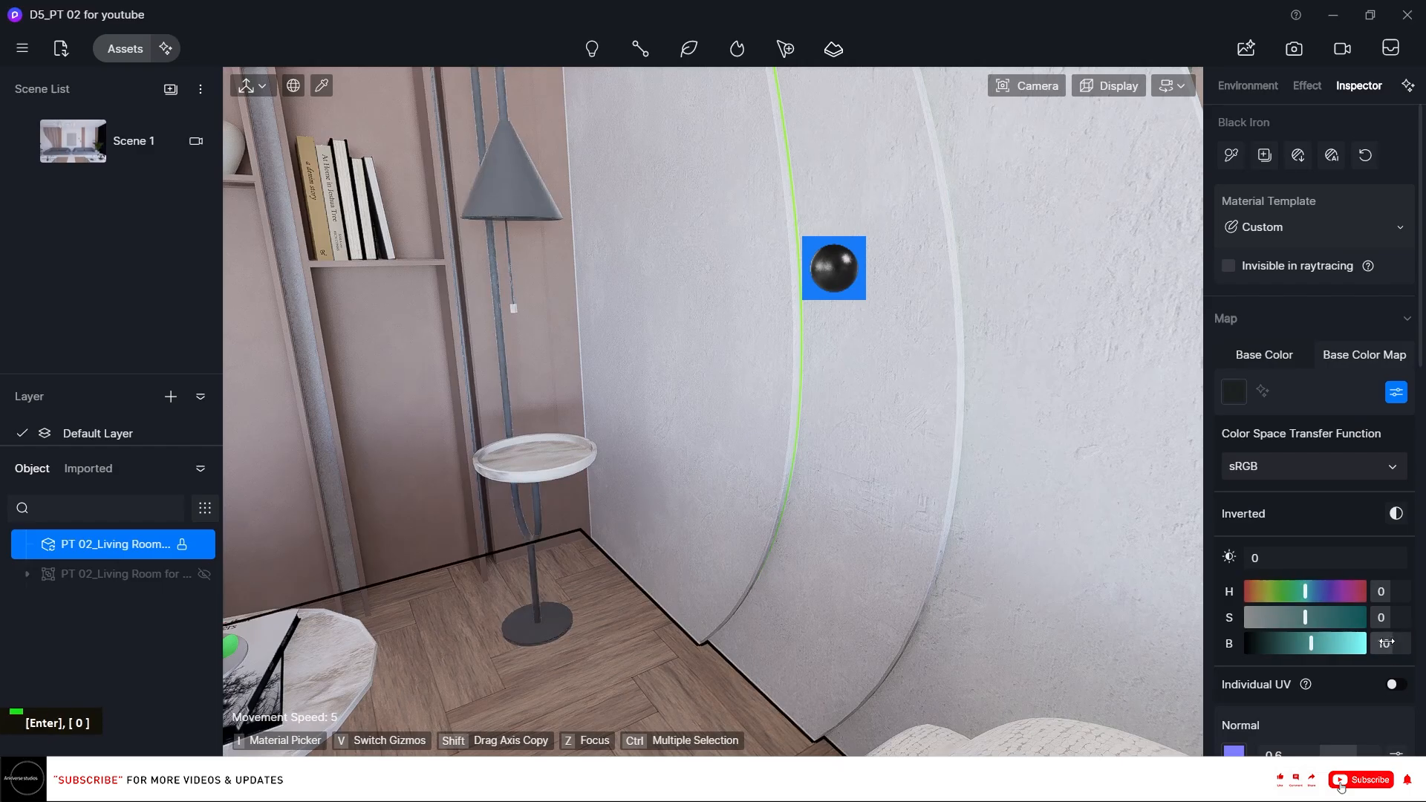
text(8)
key(Return)
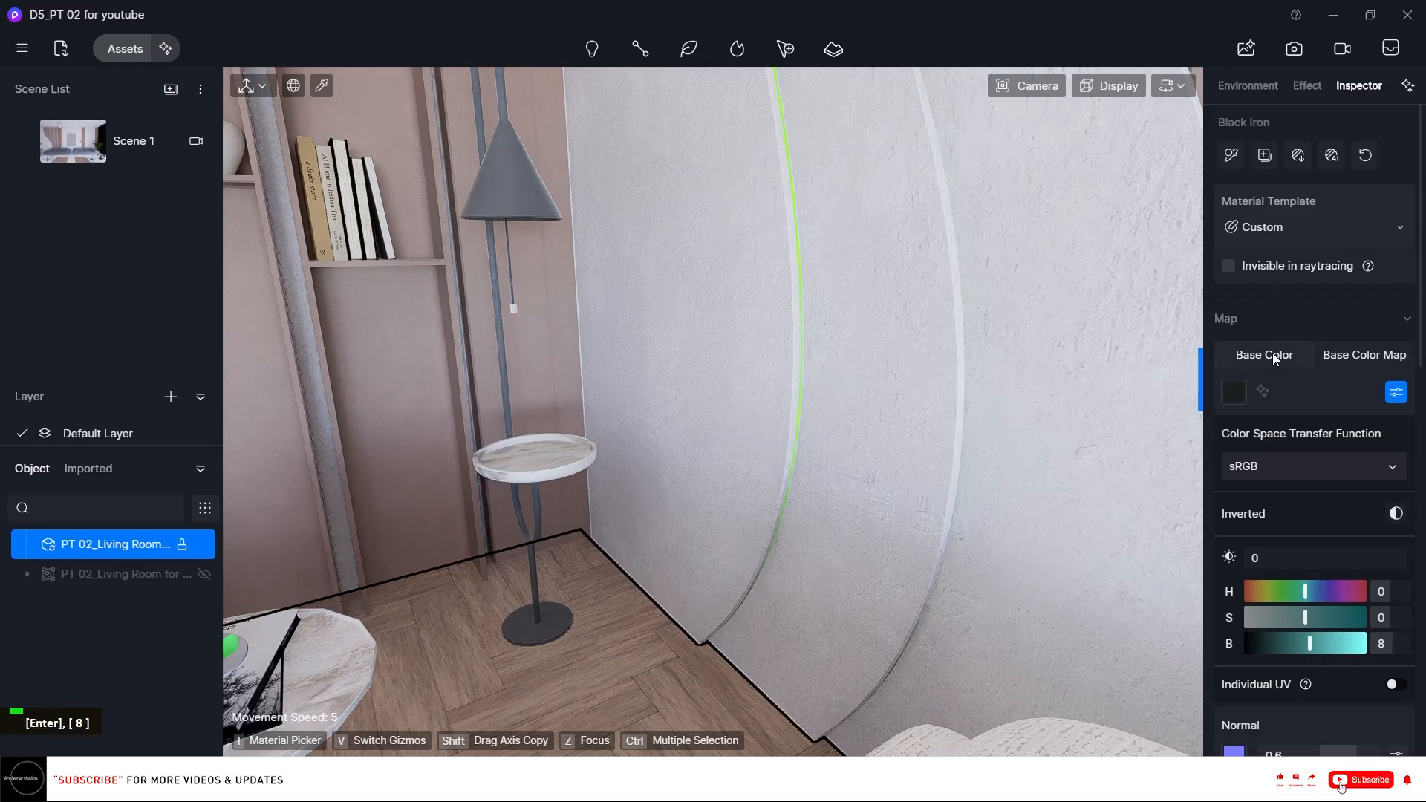
right_drag(770, 529, 616, 536)
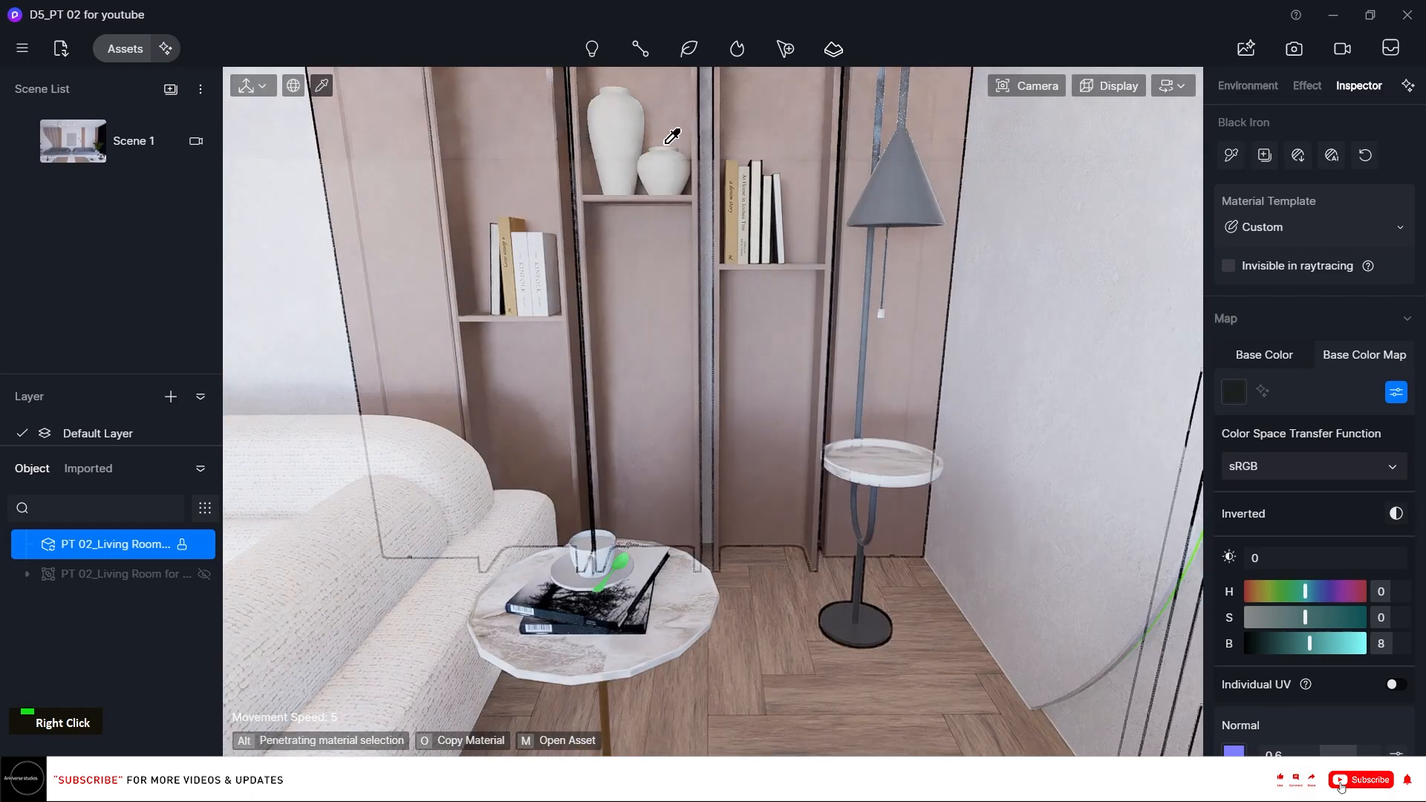
Apply the White Glaze Porcelain ceramic material from the asset library to the large vase on the shelf.
right_click(636, 130)
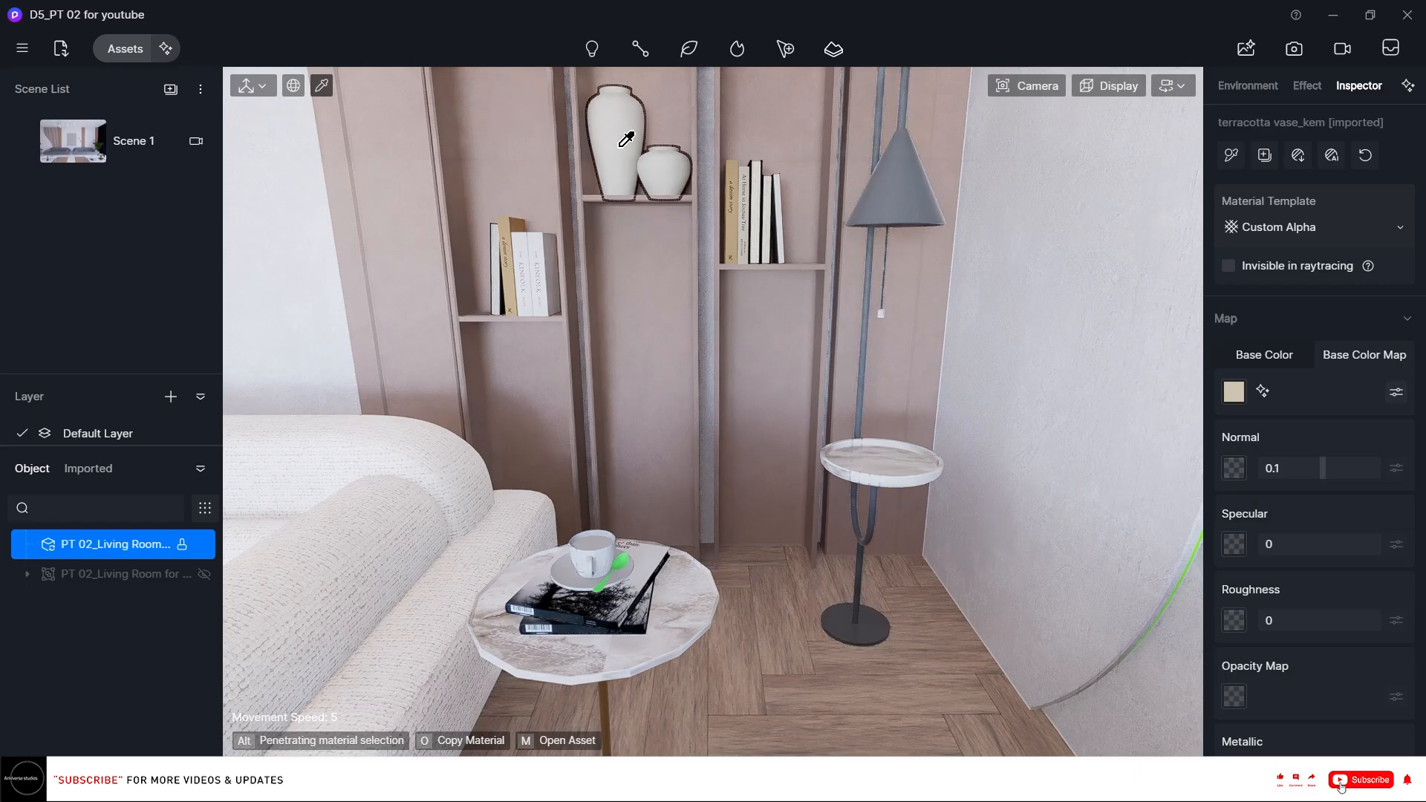
click(118, 49)
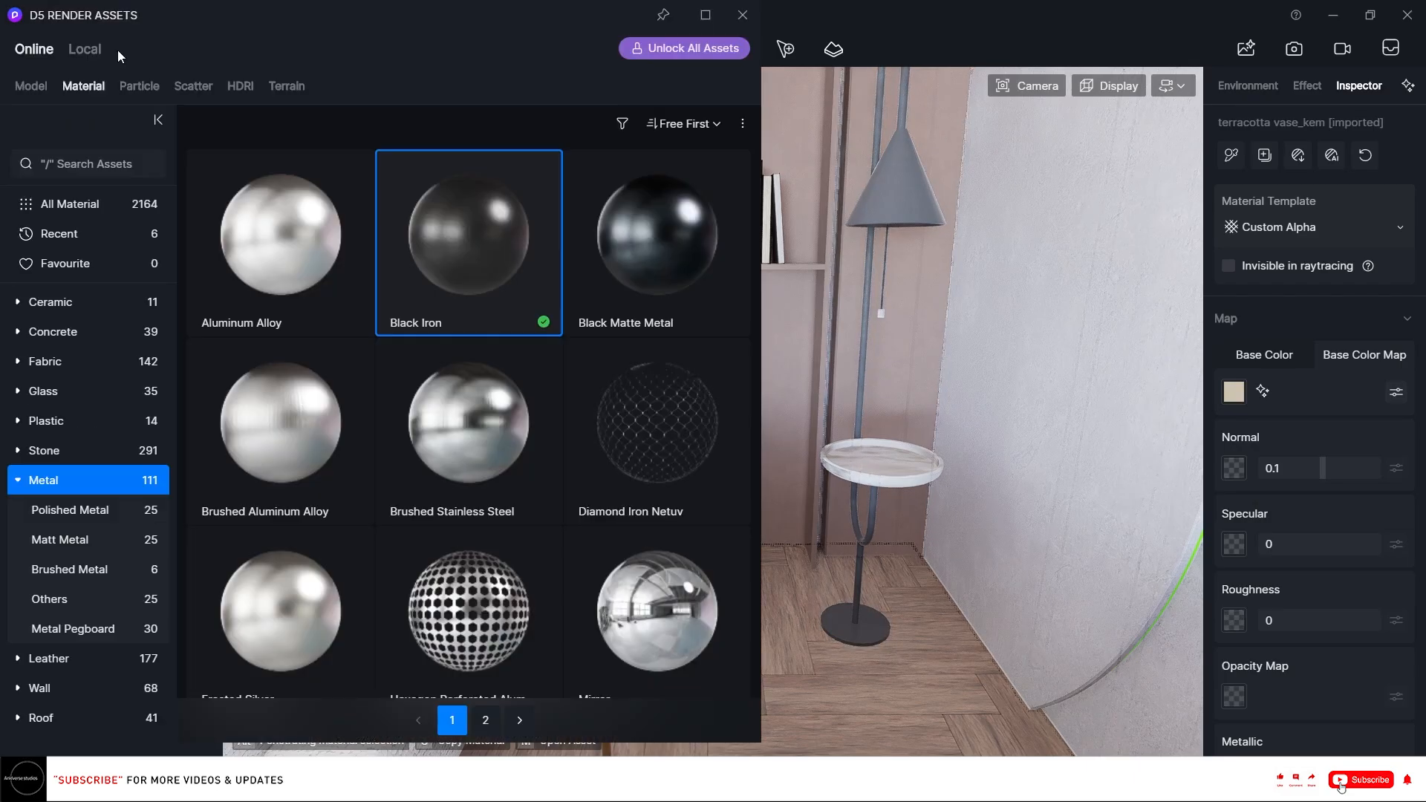
click(82, 300)
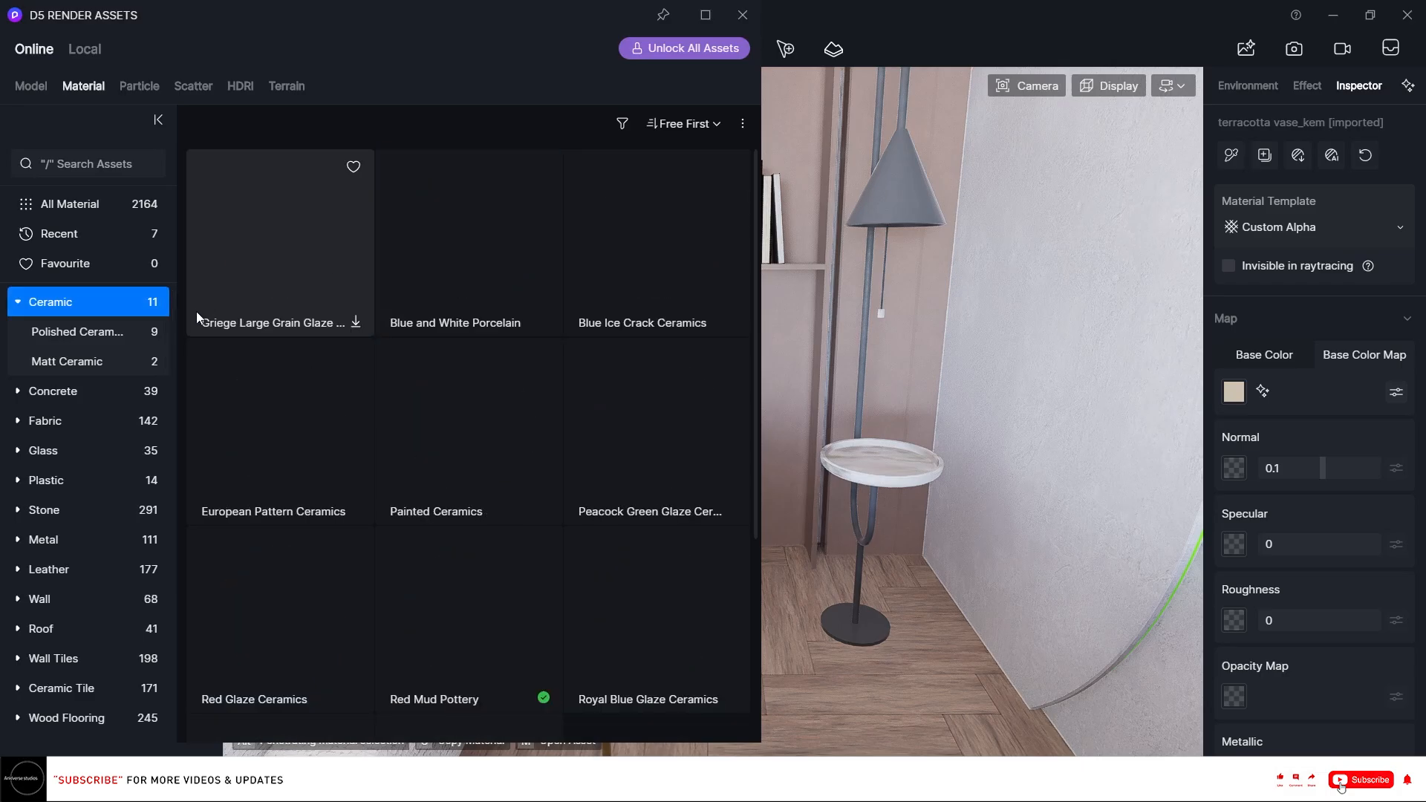
scroll(514, 338, down, 3)
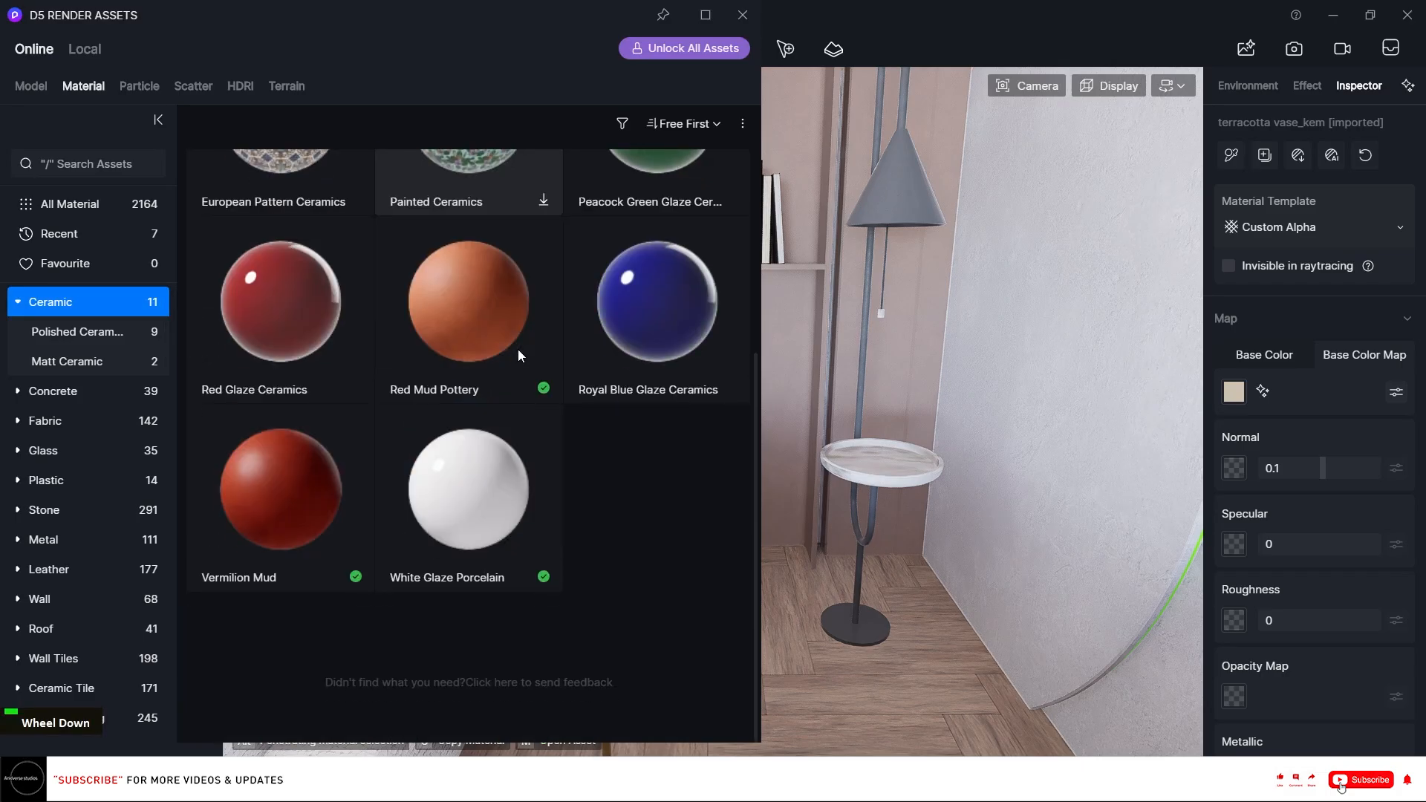
click(472, 478)
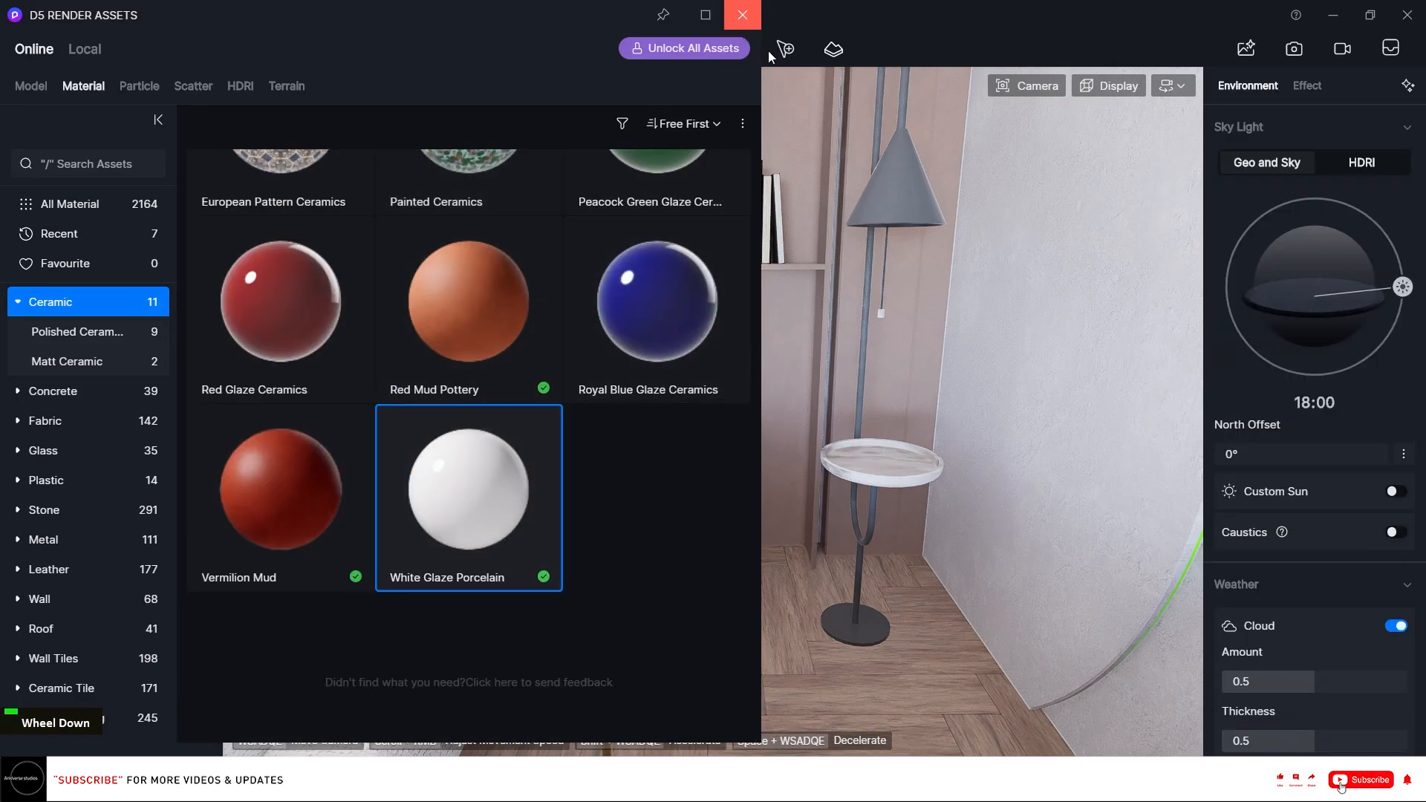
click(741, 15)
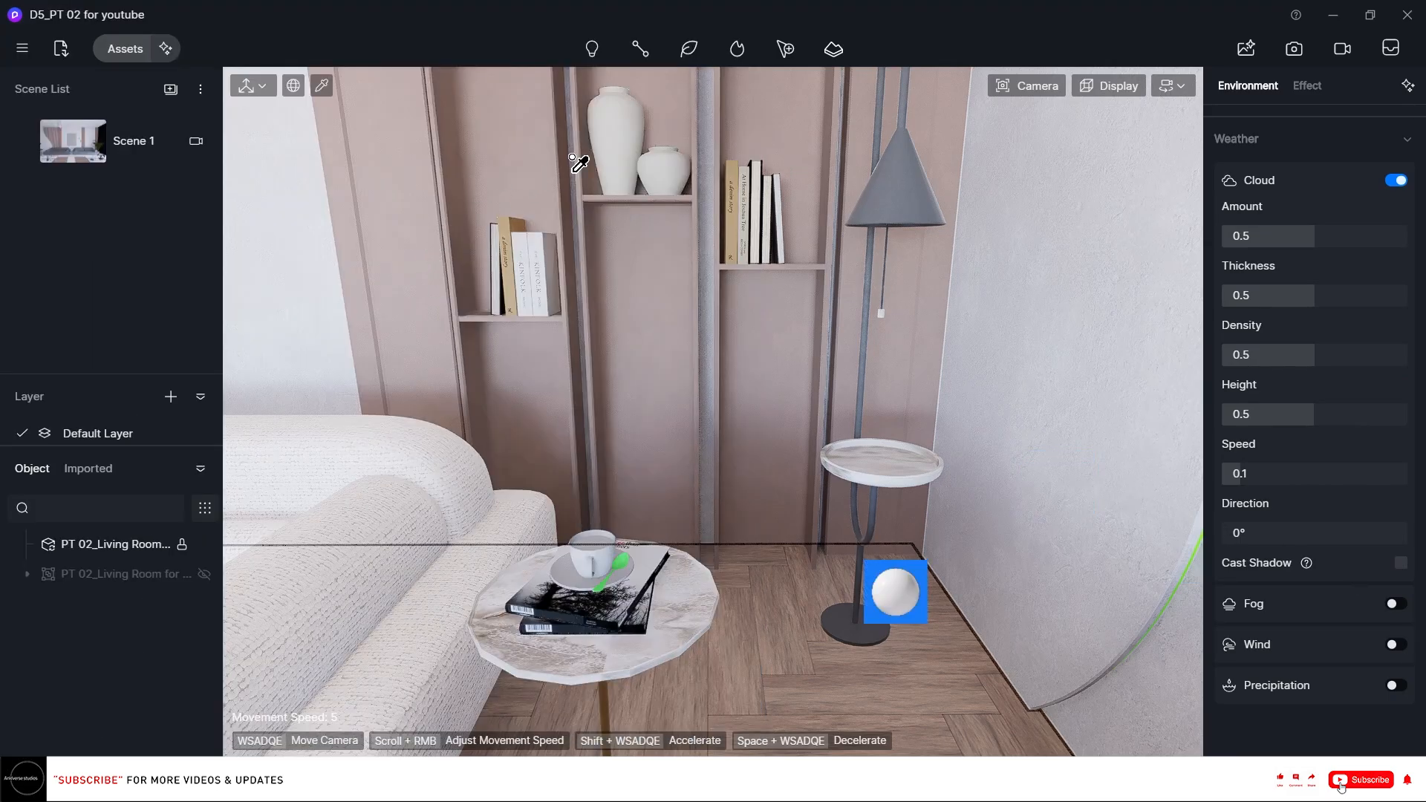
click(637, 136)
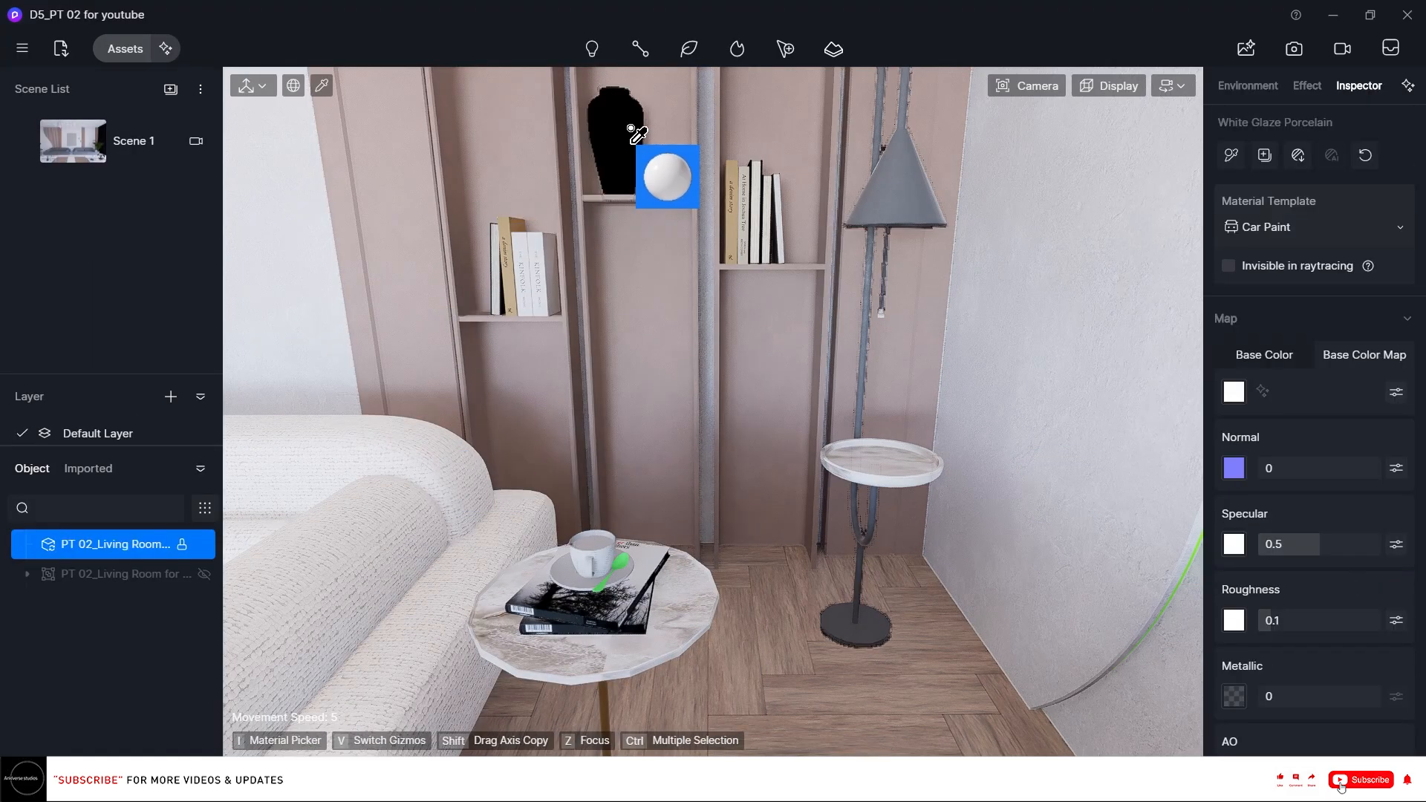
Set the vase material's UV stretch to 5.
scroll(1385, 545, down, 5)
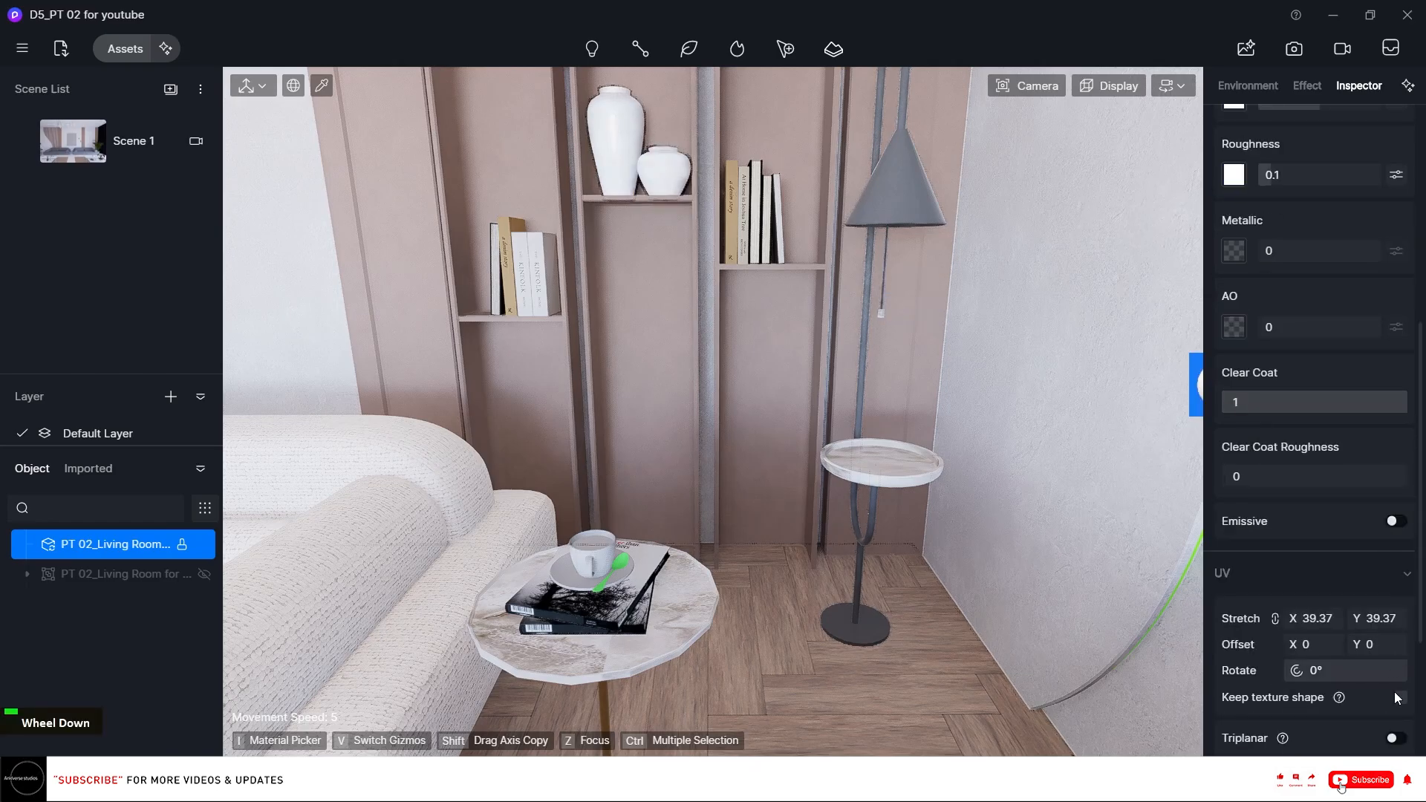
click(1335, 621)
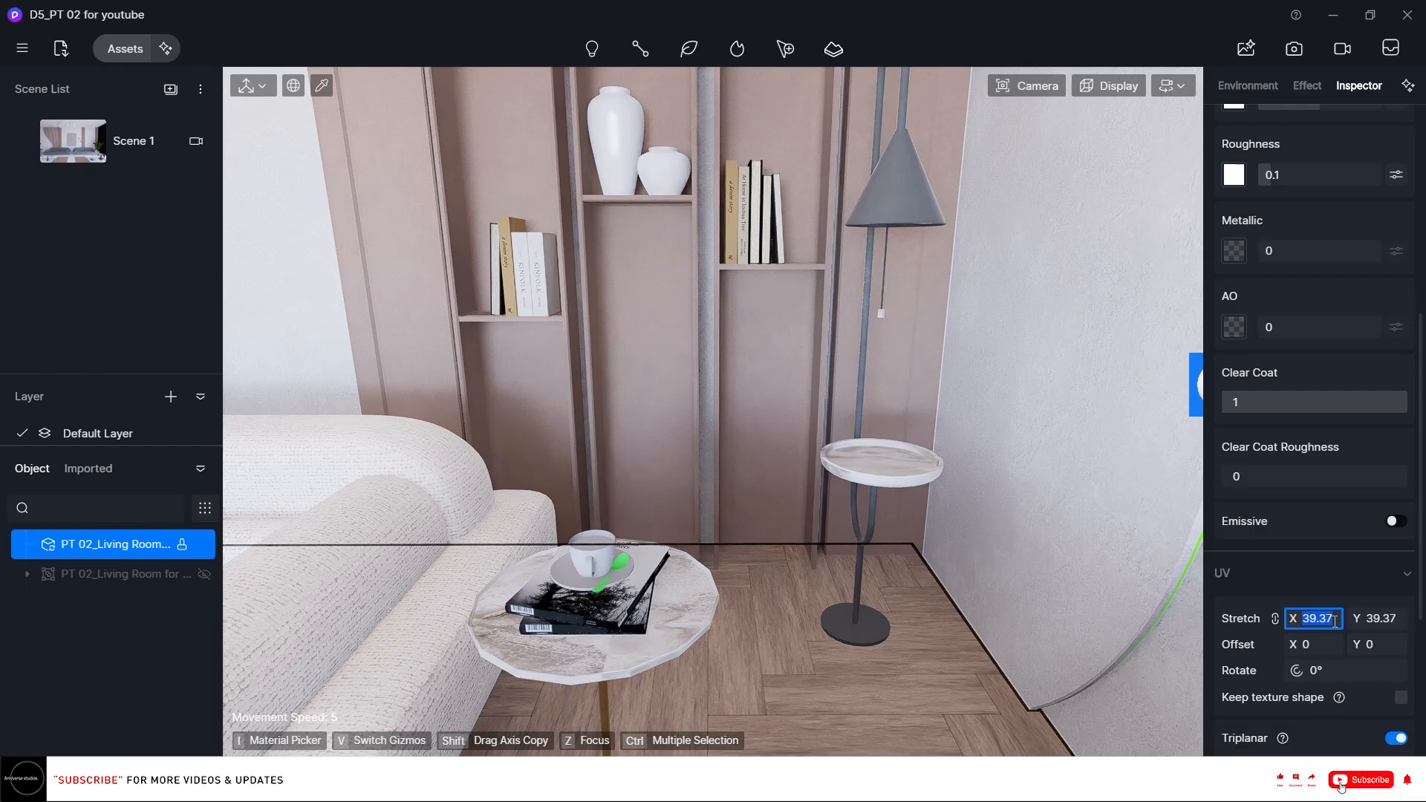
text(5)
key(Return)
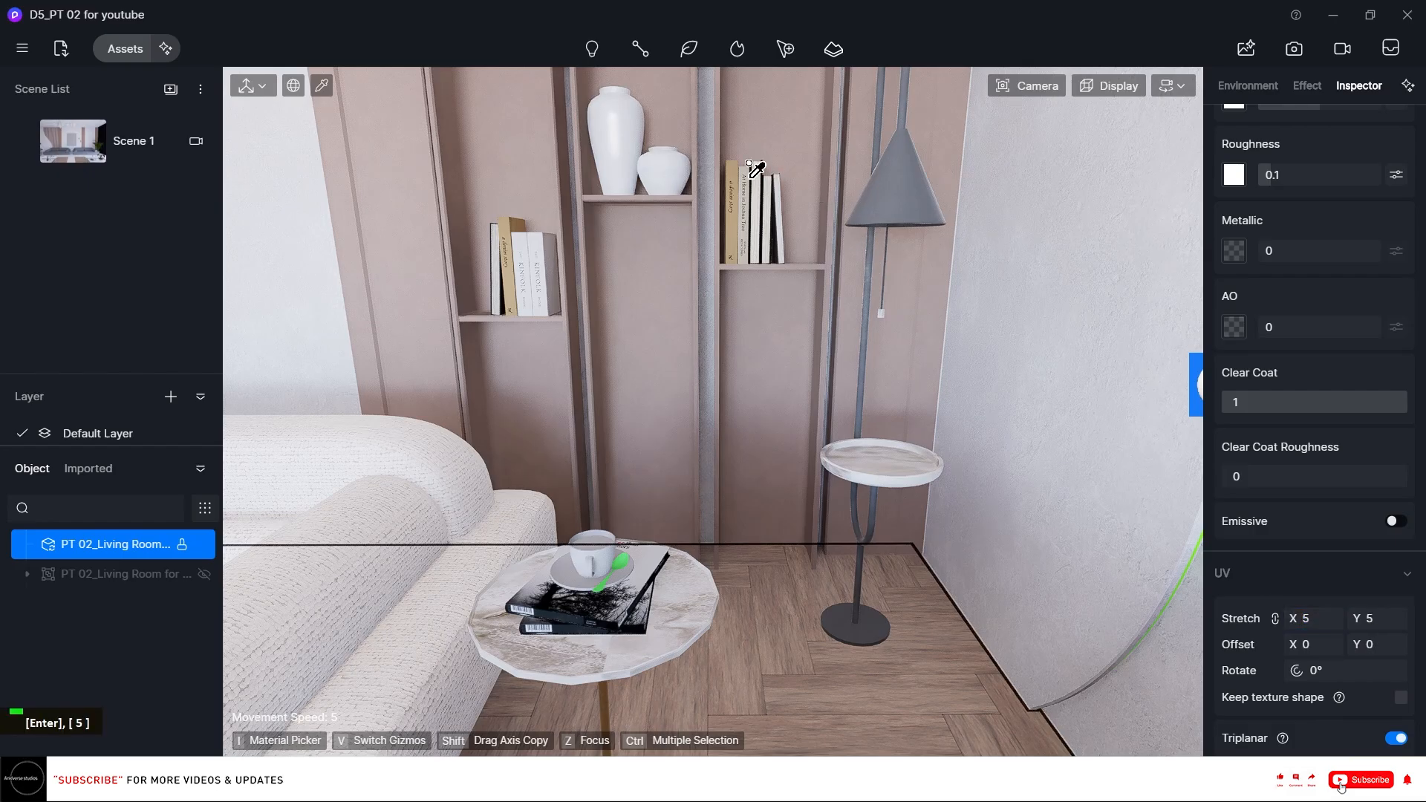
Copy the vase's porcelain material onto the cup on the side table.
scroll(1417, 283, up, 4)
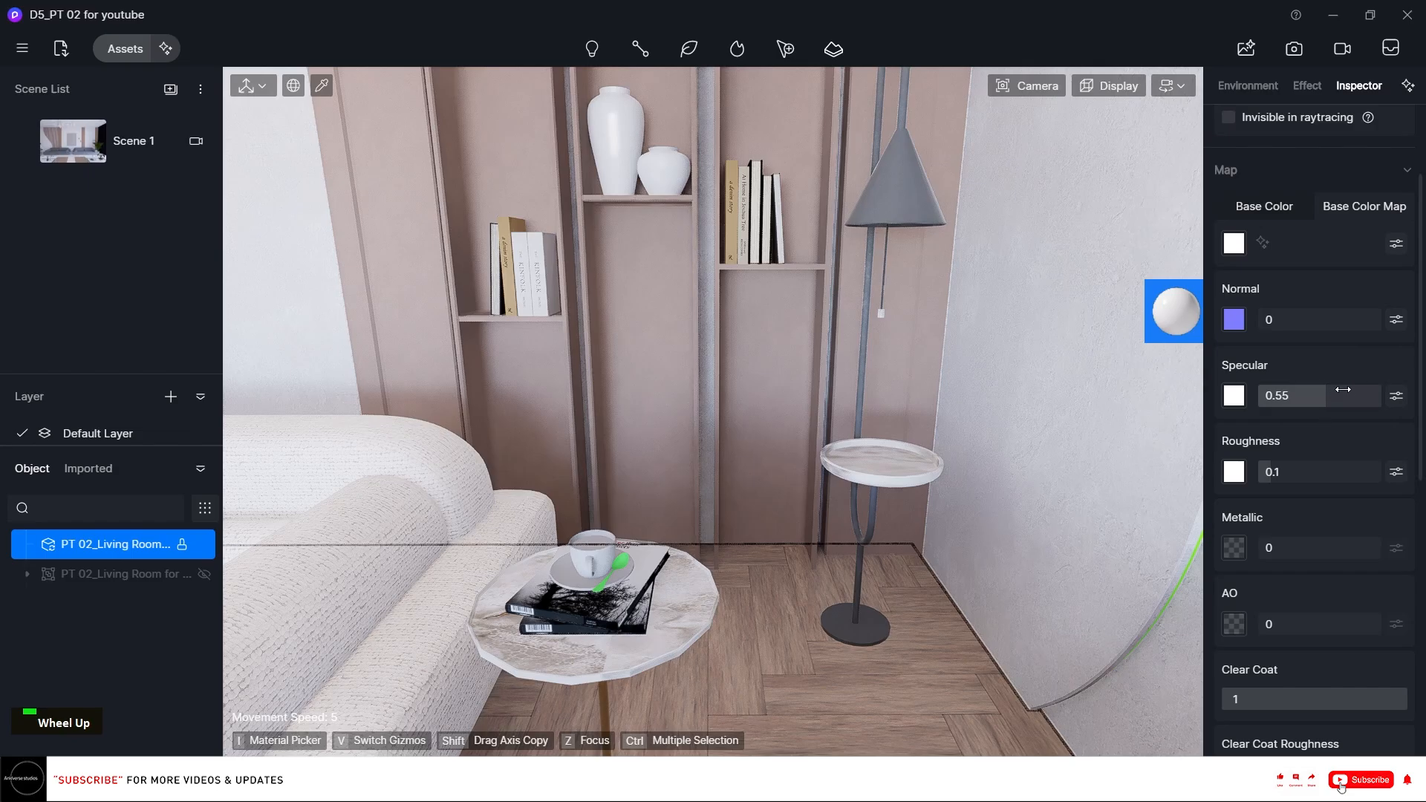
key(i)
click(629, 137)
key(o)
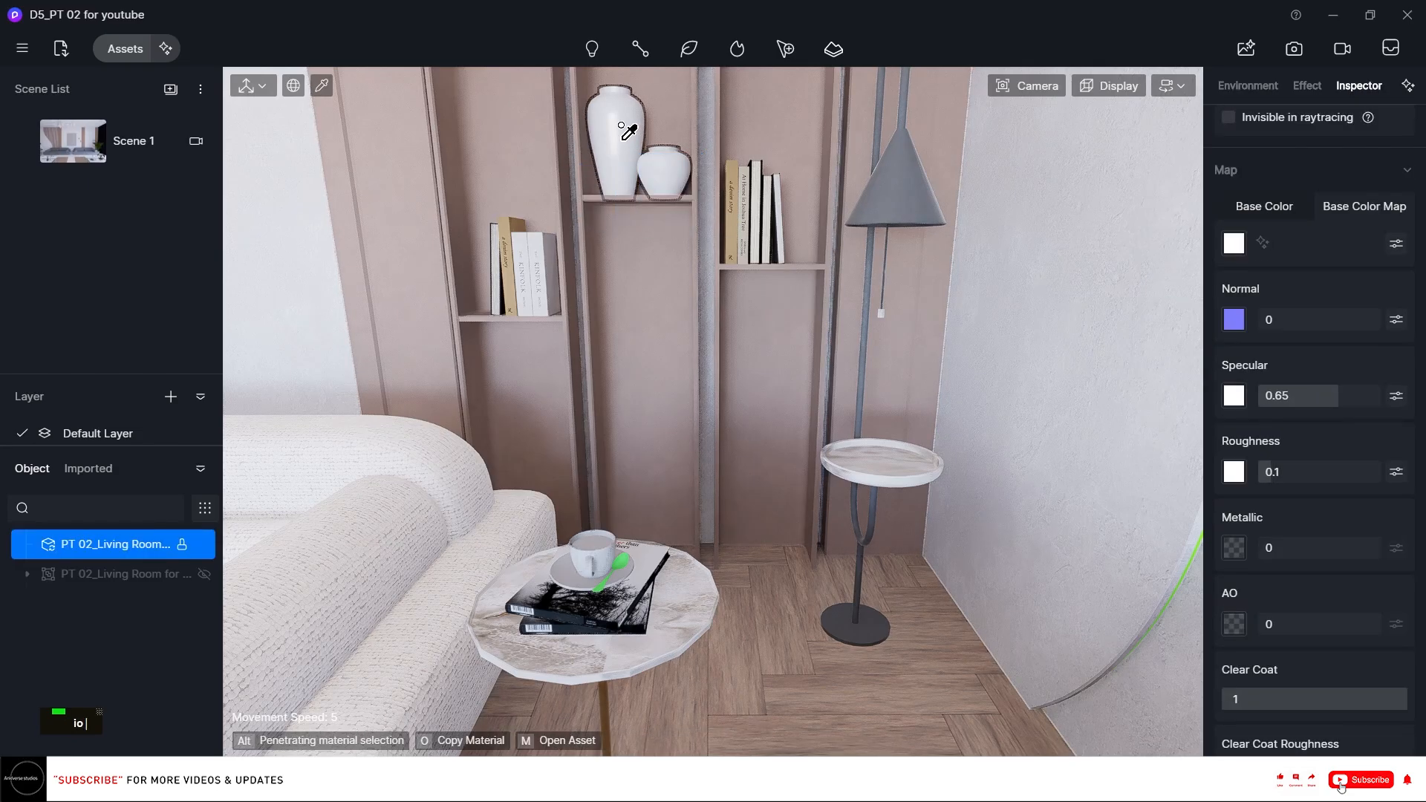
click(581, 547)
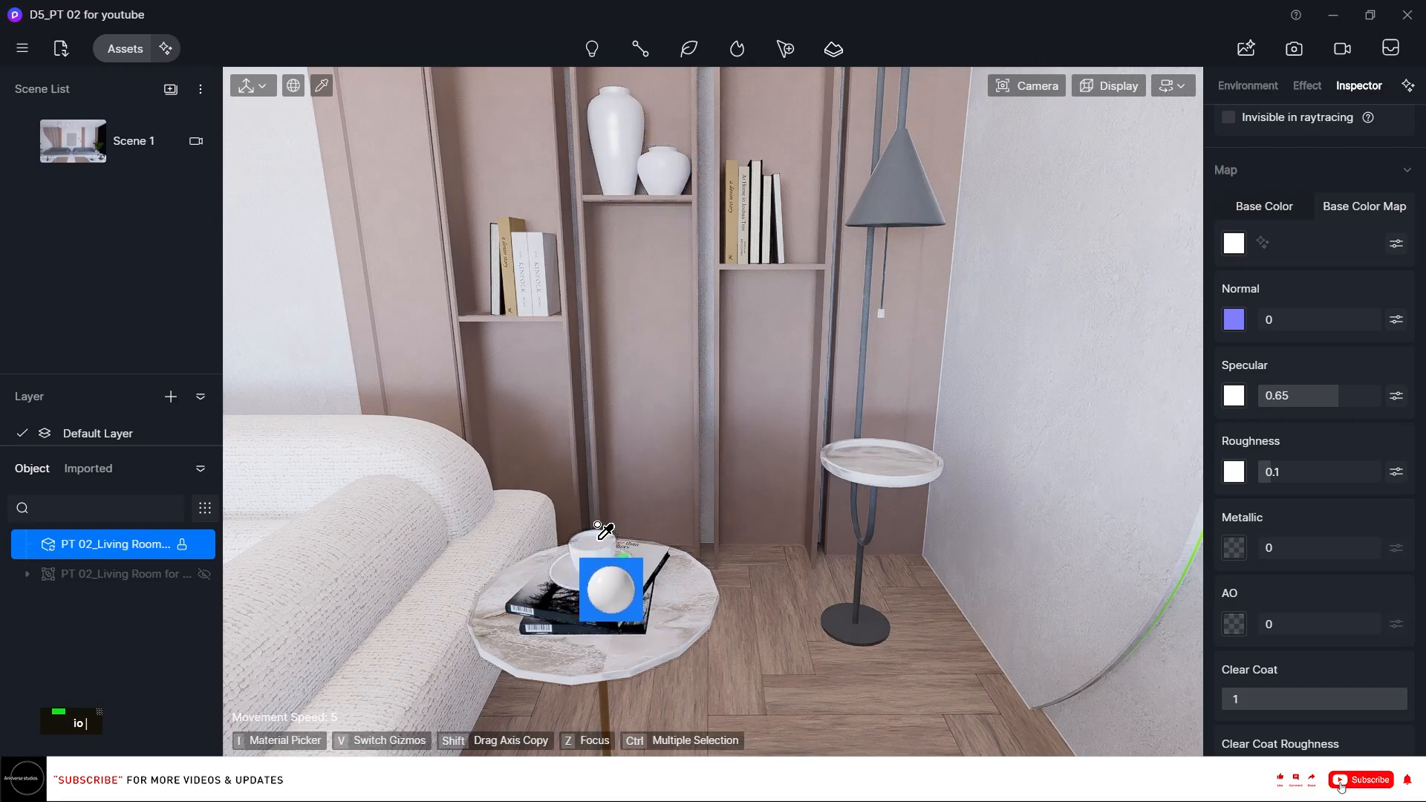
Copy the porcelain material onto the small ribbed vase on the coffee table.
scroll(757, 448, down, 3)
right_drag(757, 448, 226, 486)
scroll(741, 450, up, 1)
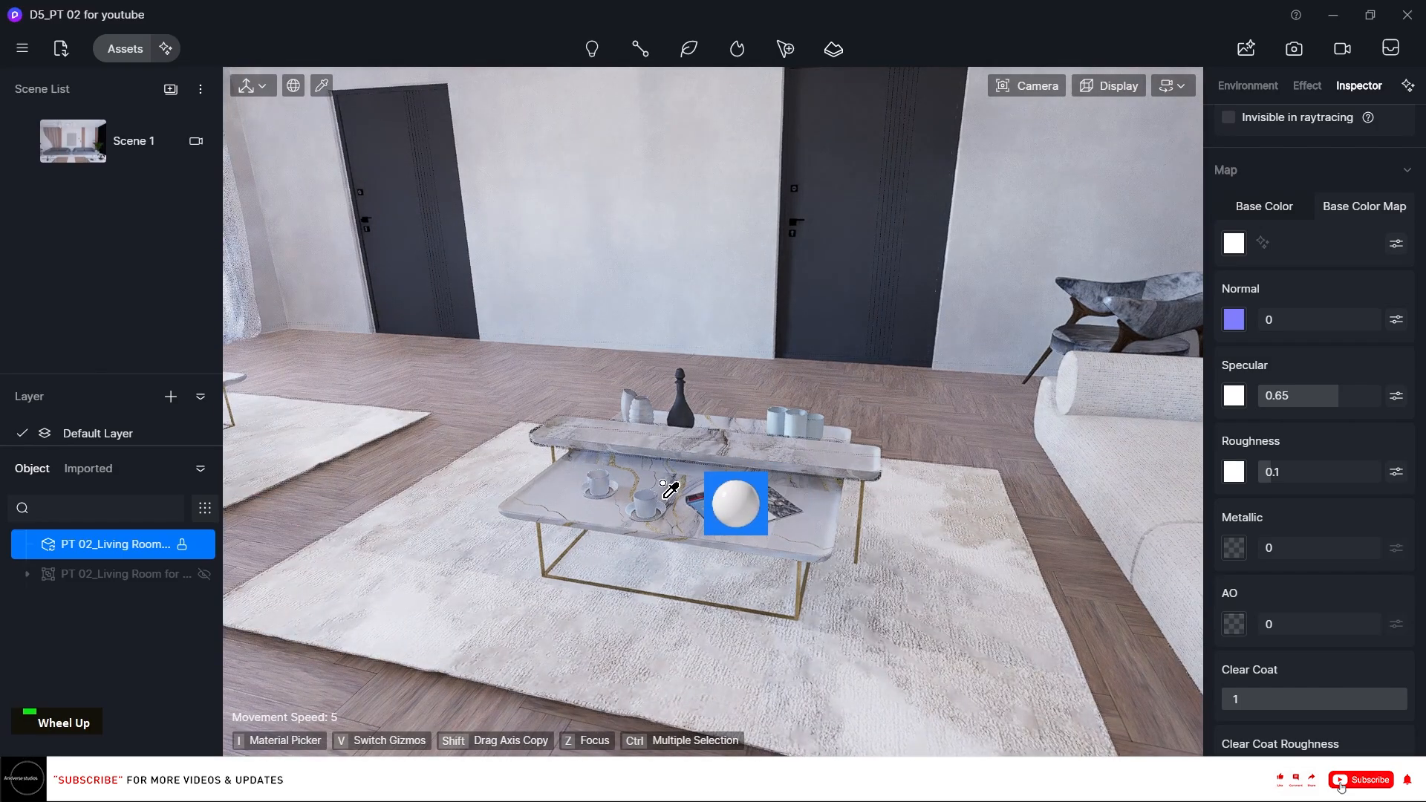
scroll(669, 489, up, 1)
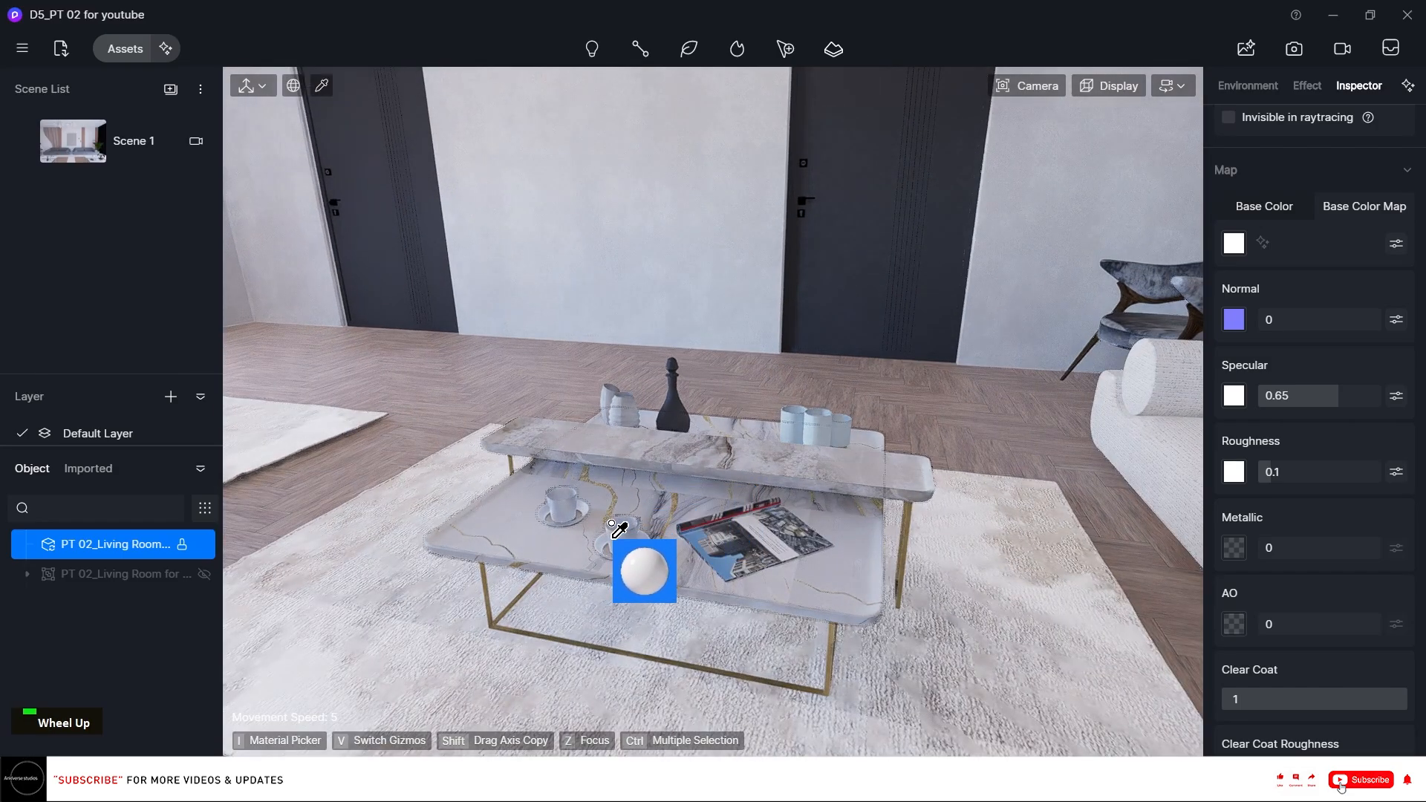
scroll(837, 447, up, 2)
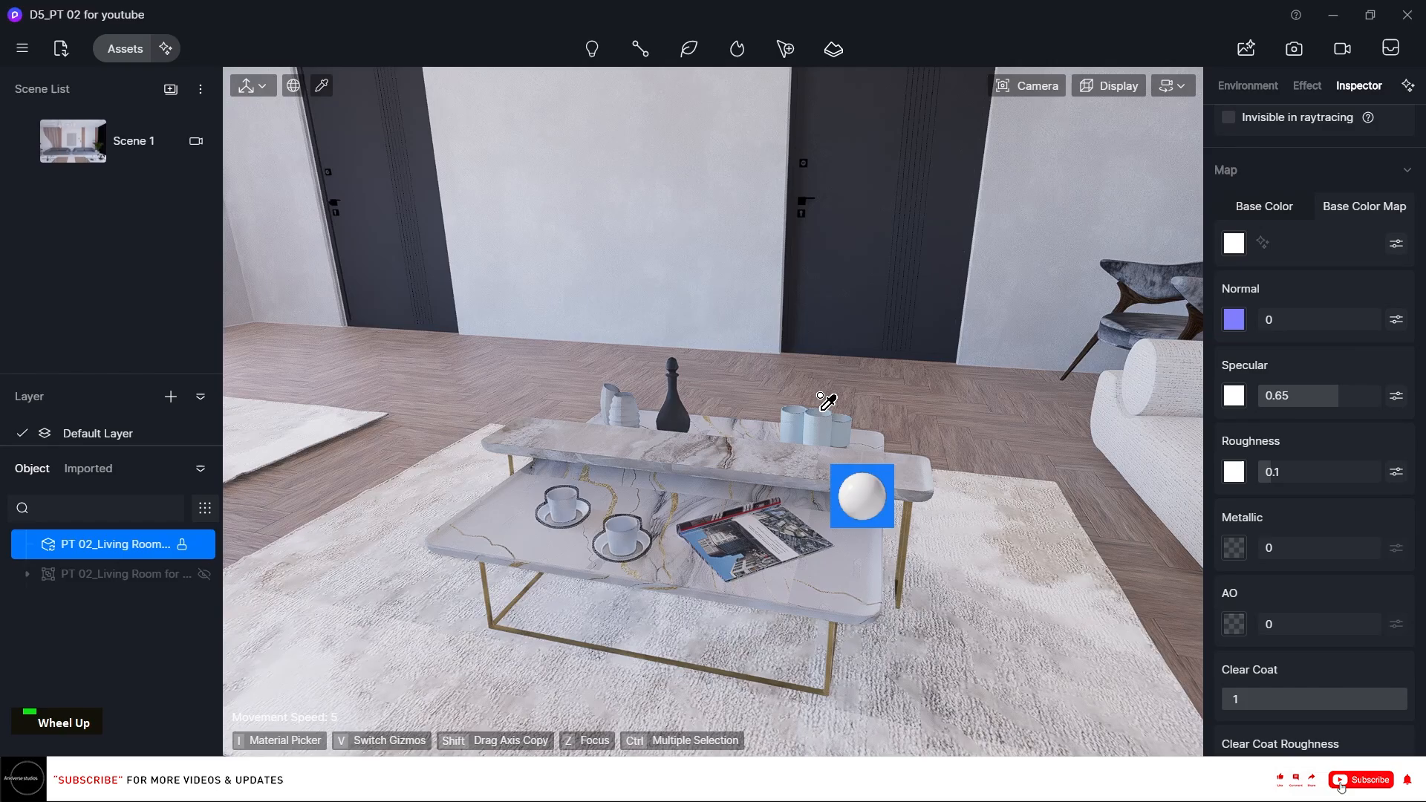
click(533, 388)
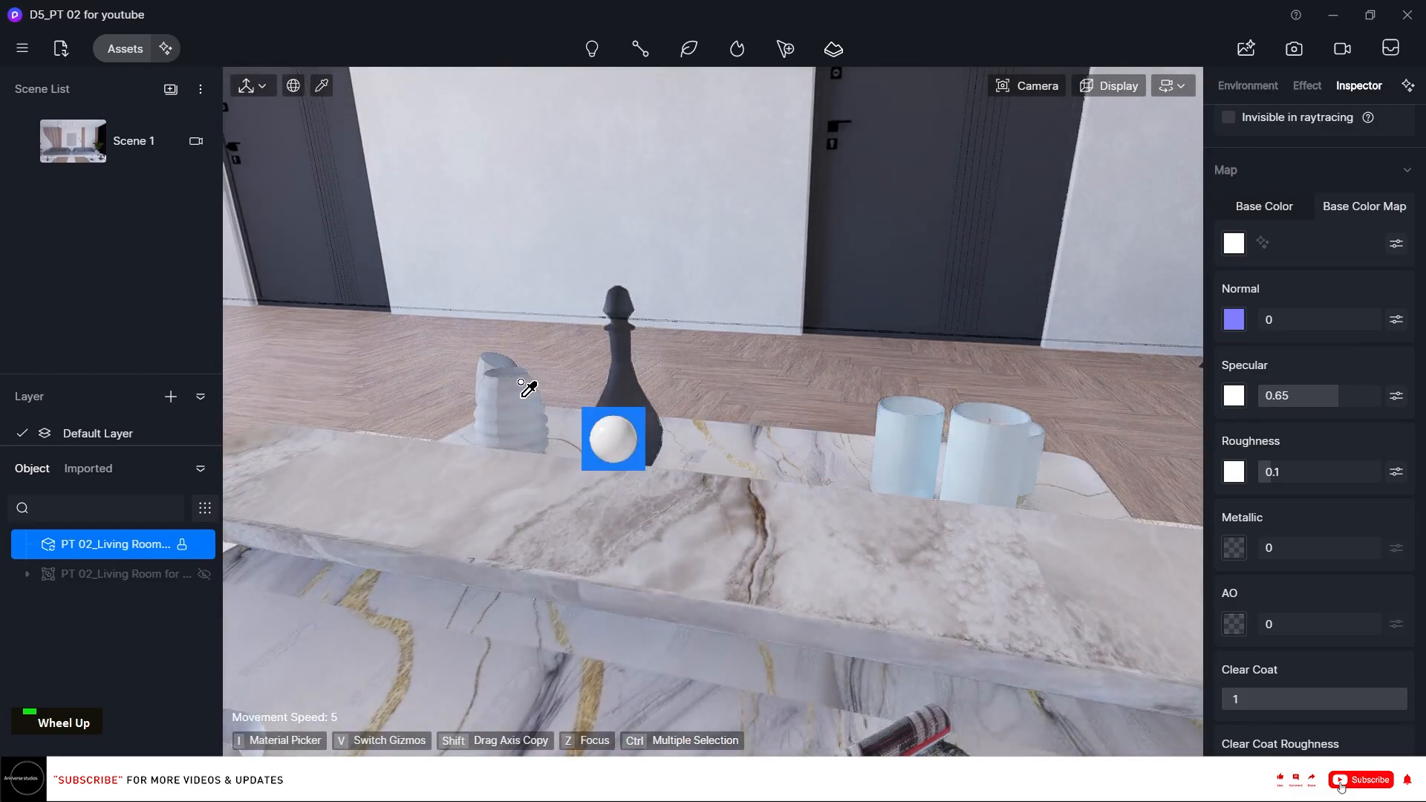
click(518, 386)
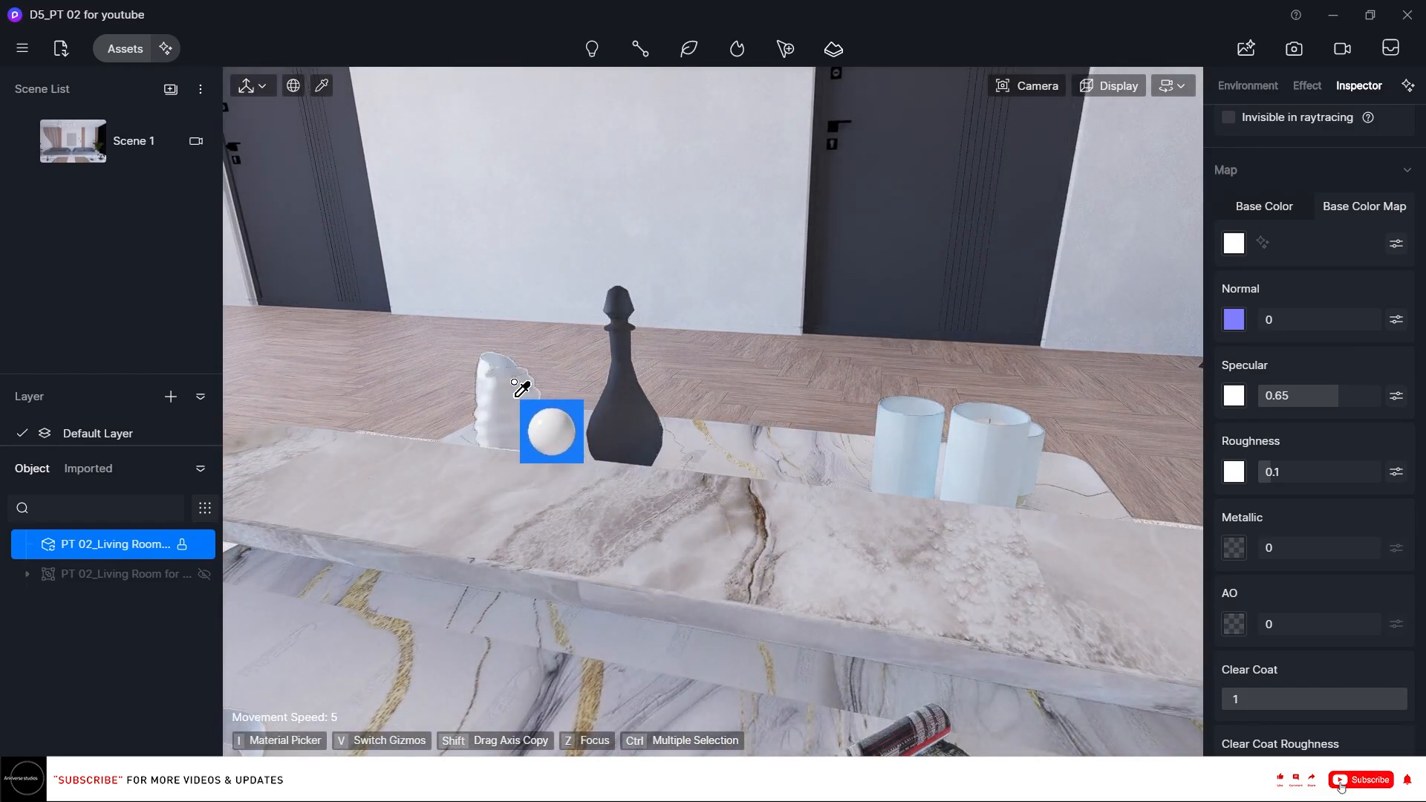
Pick the pine cones' material on the coffee table and raise its specular to about 0.38.
right_drag(514, 382, 576, 325)
key(a)
key(a)
key(a)
key(a)
key(a)
right_drag(509, 384, 728, 405)
key(a)
right_drag(356, 422, 228, 293)
right_drag(455, 309, 672, 483)
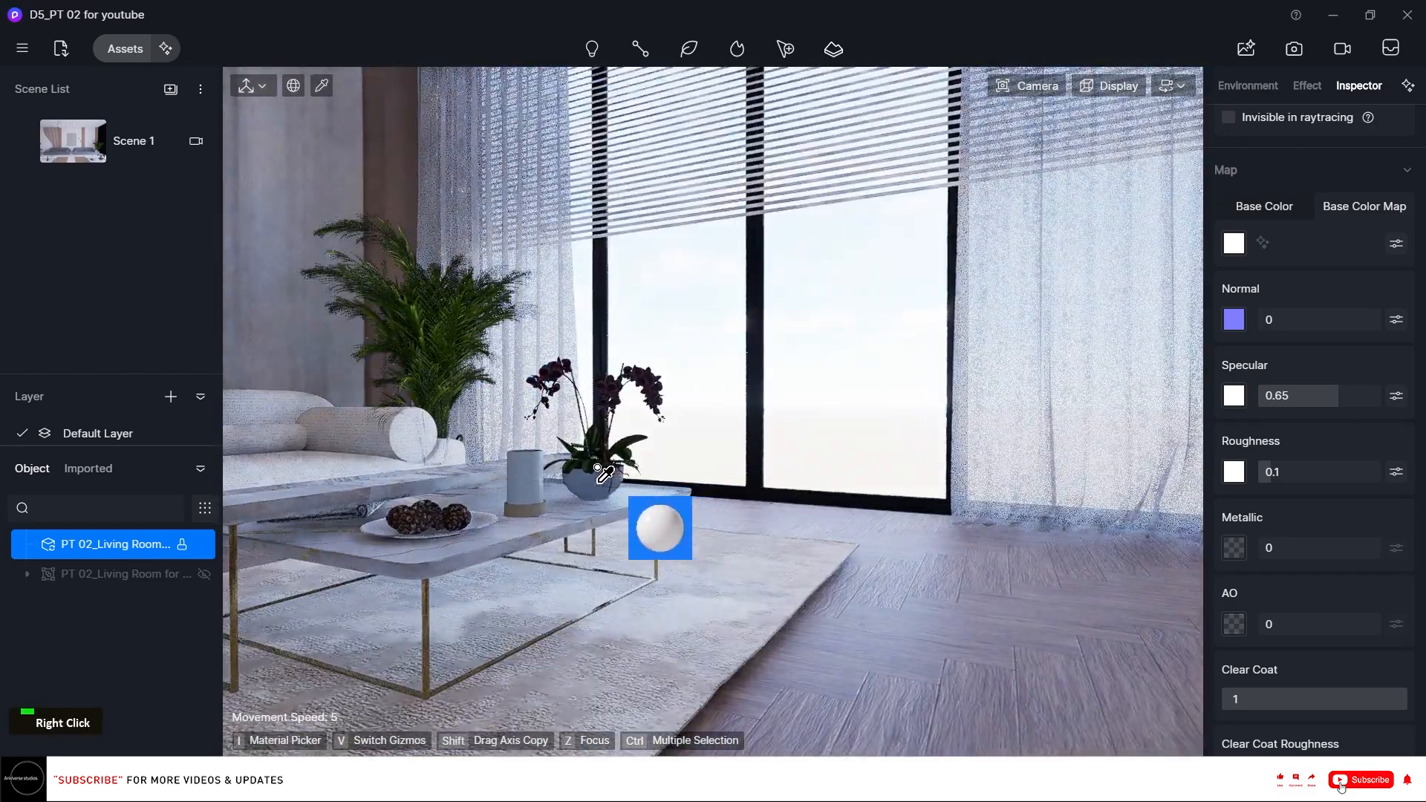
key(i)
scroll(840, 436, up, 1)
right_drag(840, 436, 777, 454)
click(770, 568)
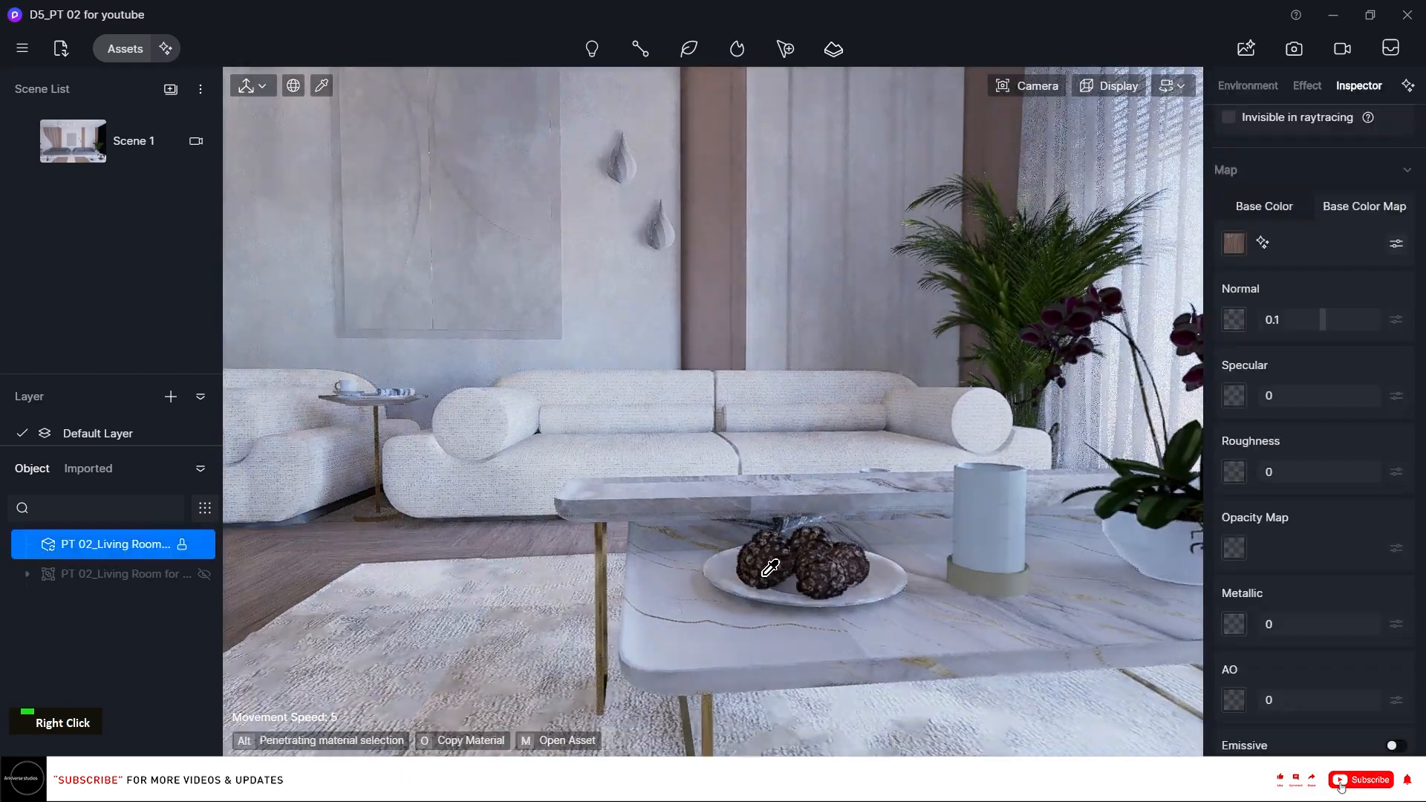
drag(1292, 395, 1305, 395)
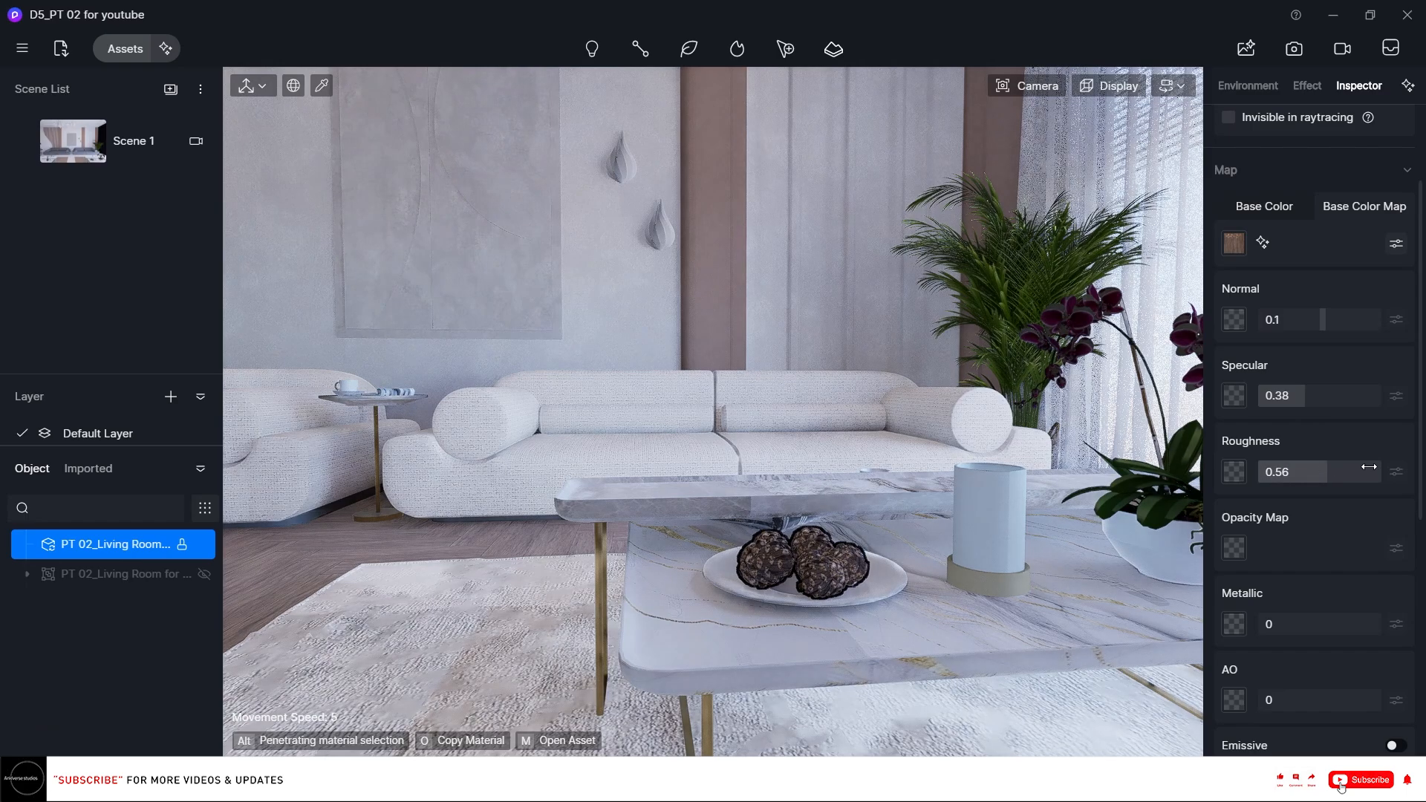
click(1011, 495)
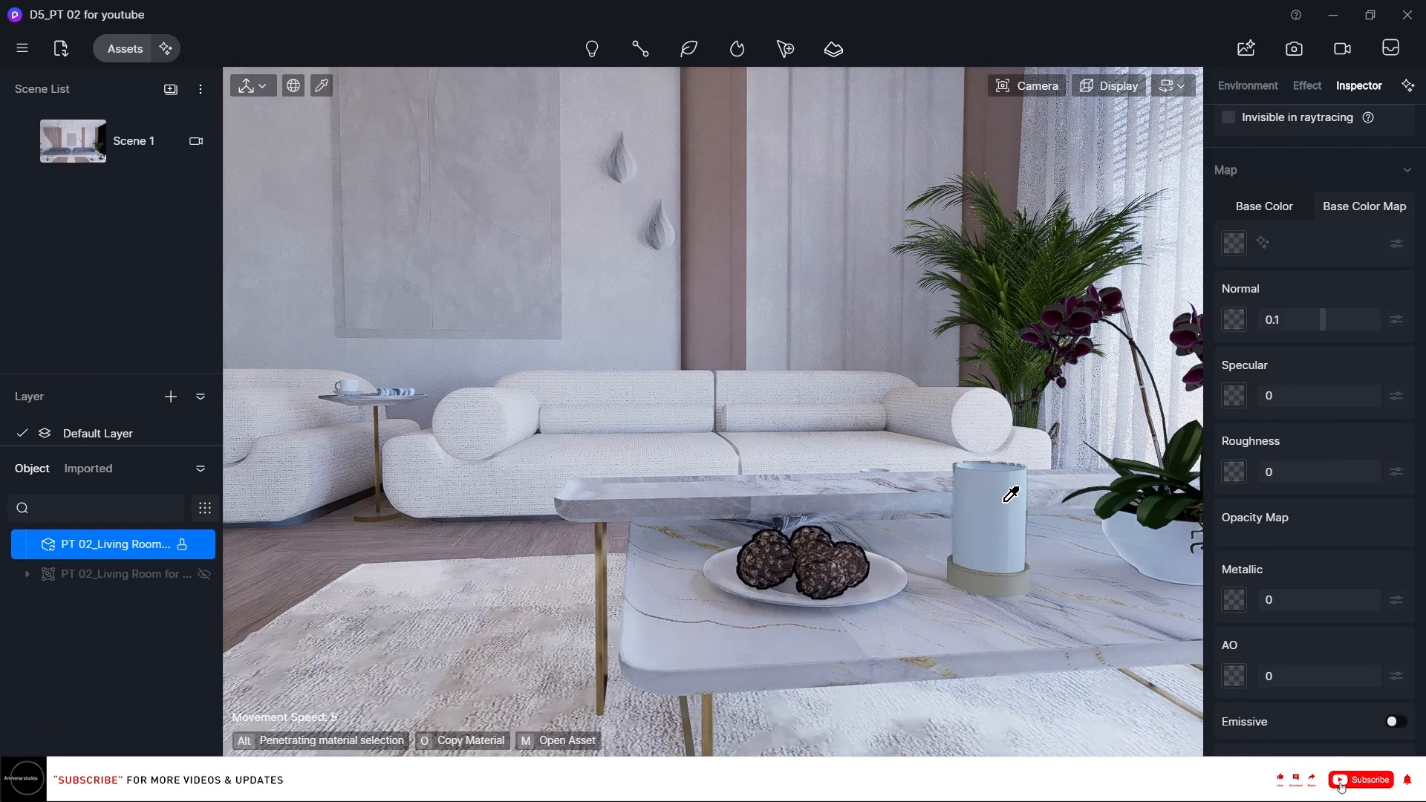
click(711, 702)
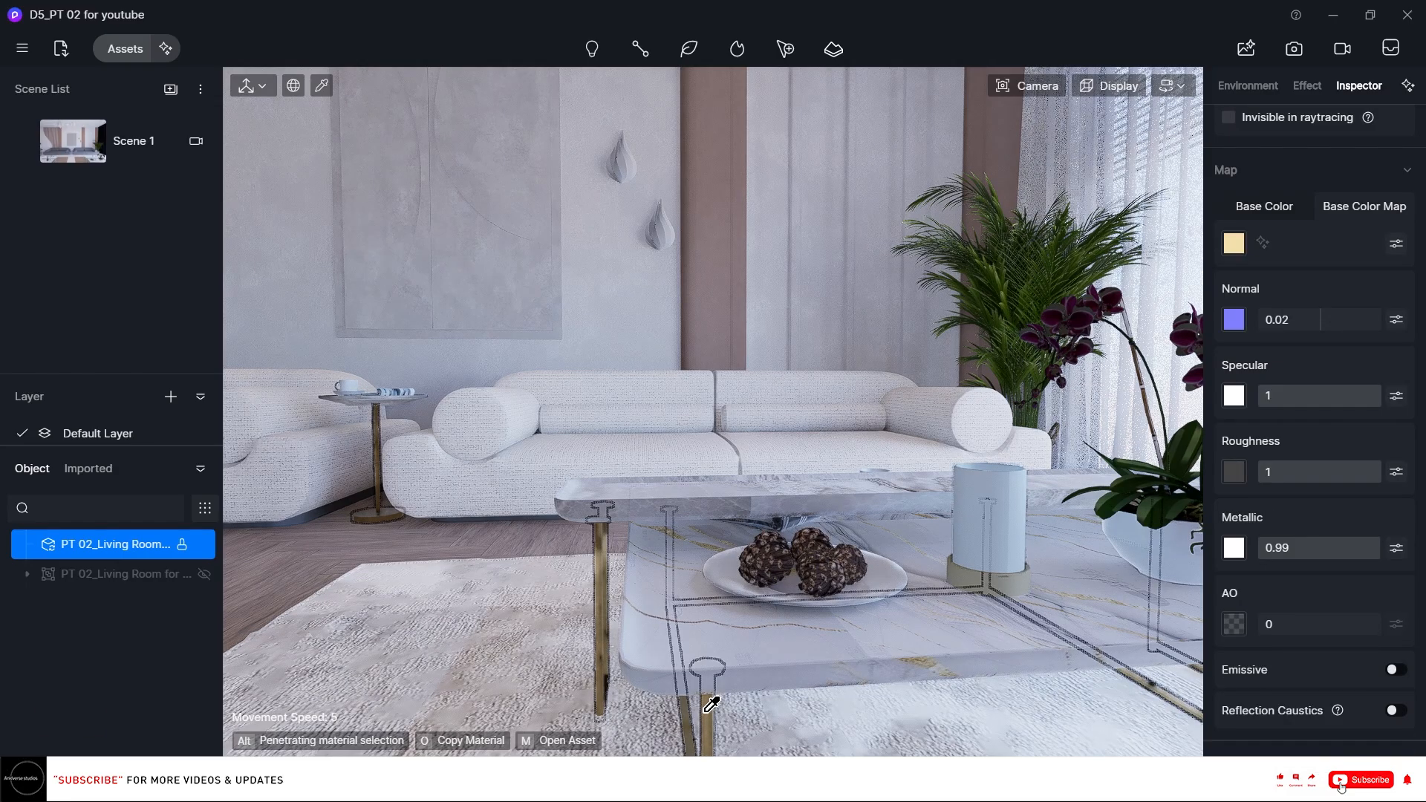
key(o)
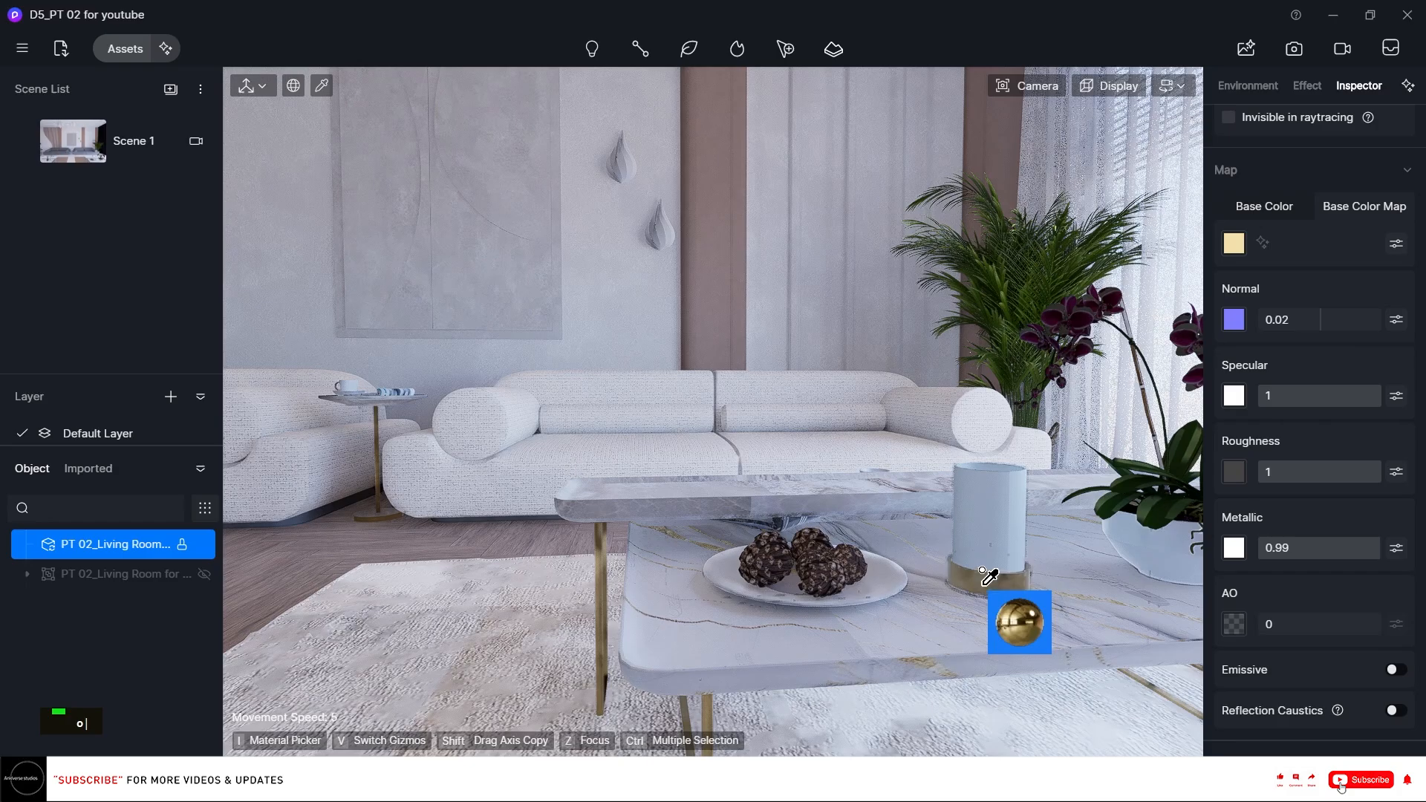
key(Escape)
Copy the window glass material onto the candle's glass jar on the coffee table.
key(i)
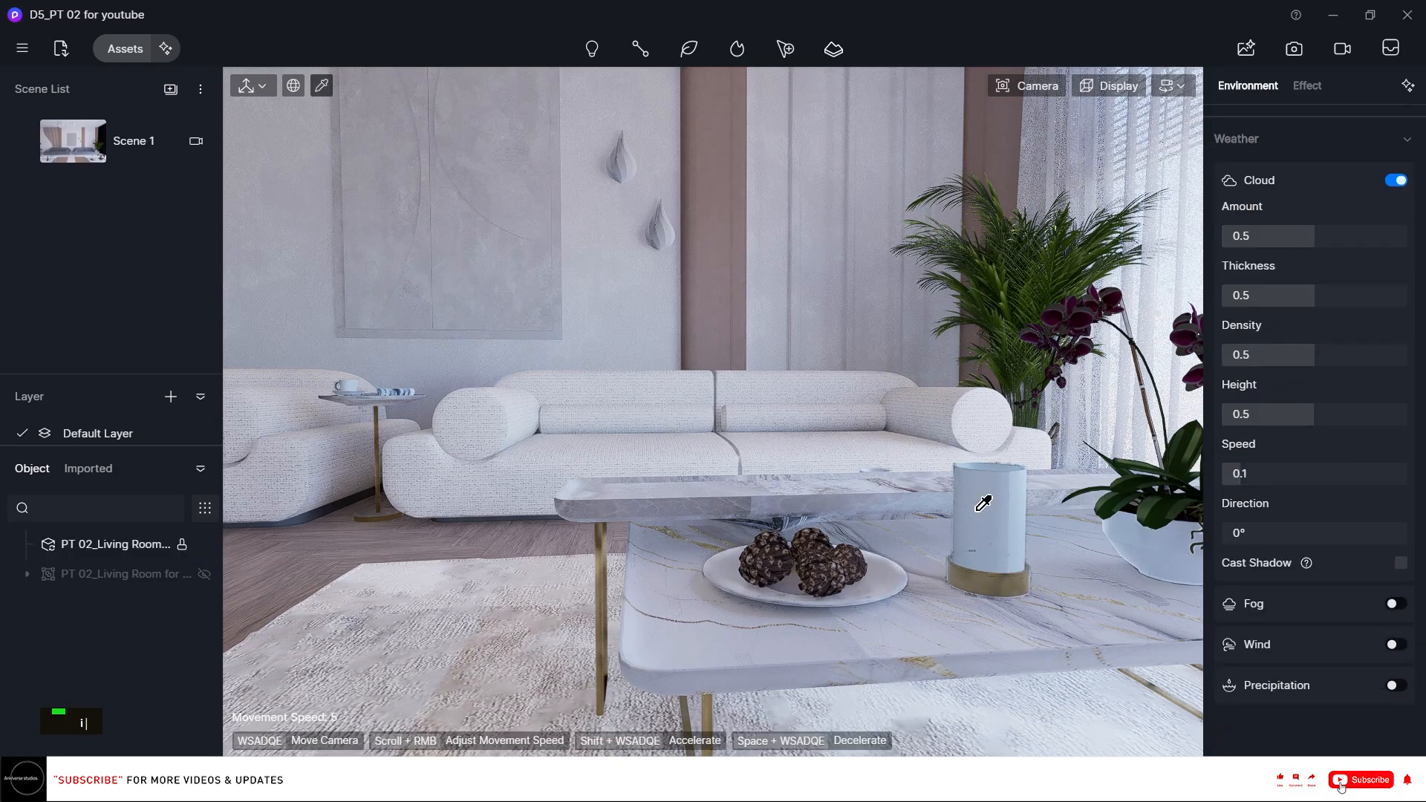
click(978, 510)
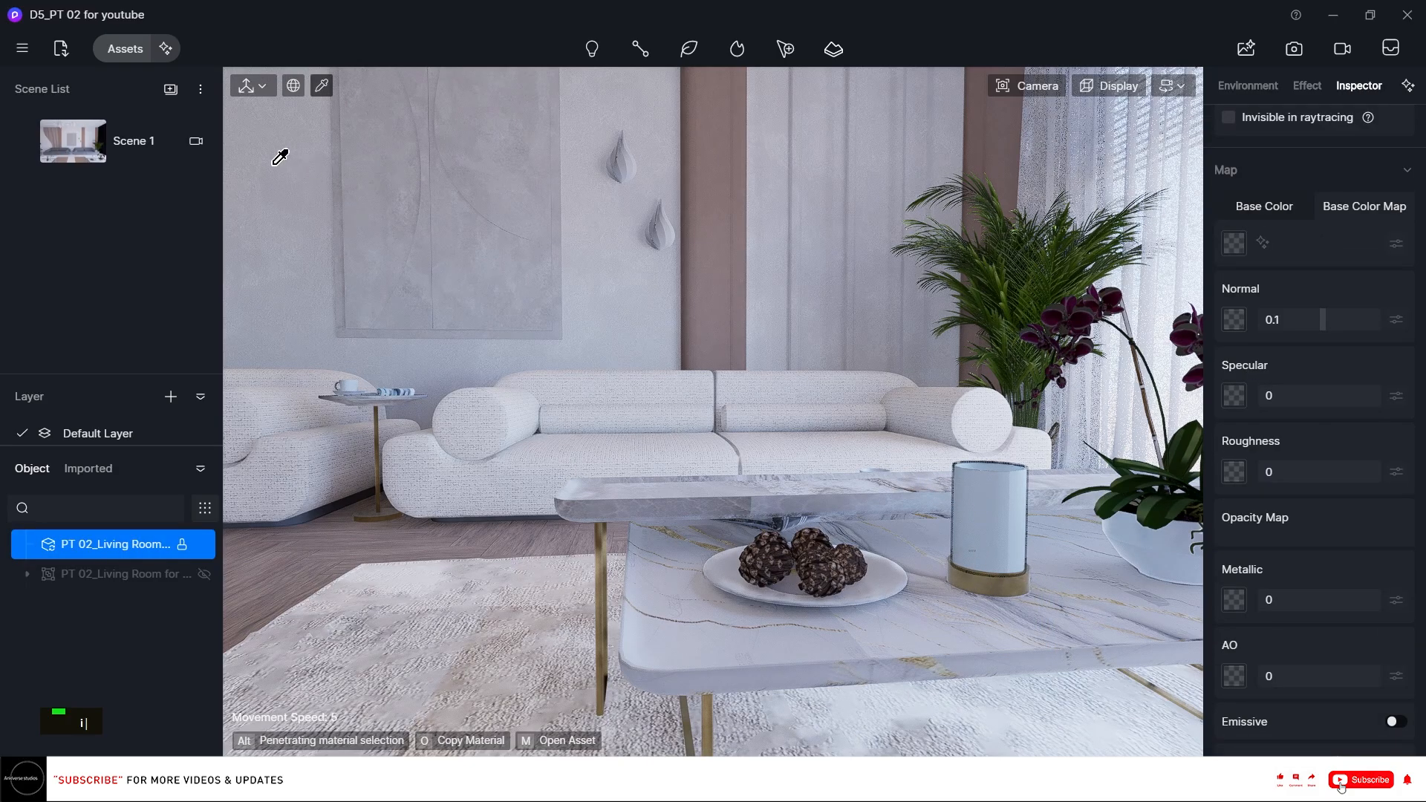
right_drag(381, 248, 445, 252)
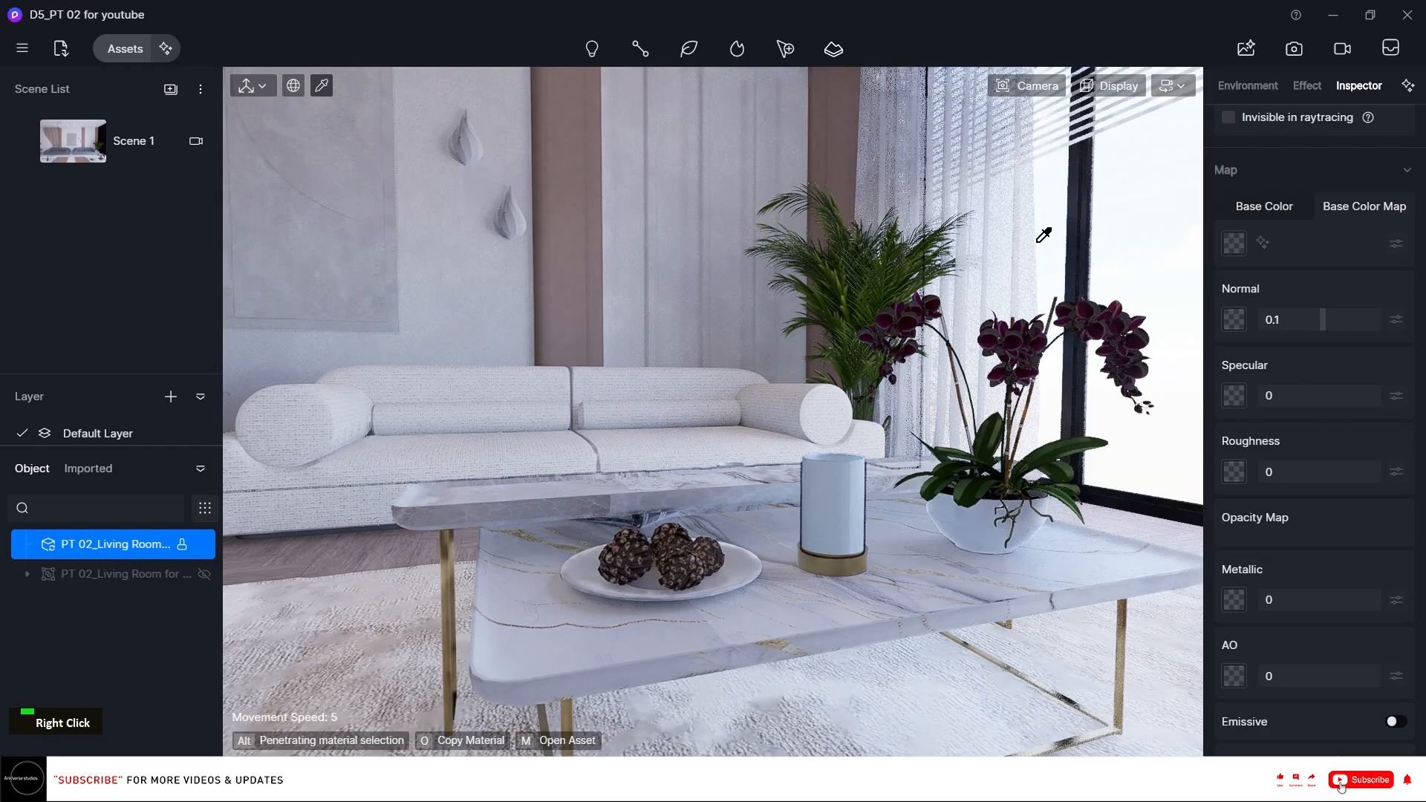
click(1140, 214)
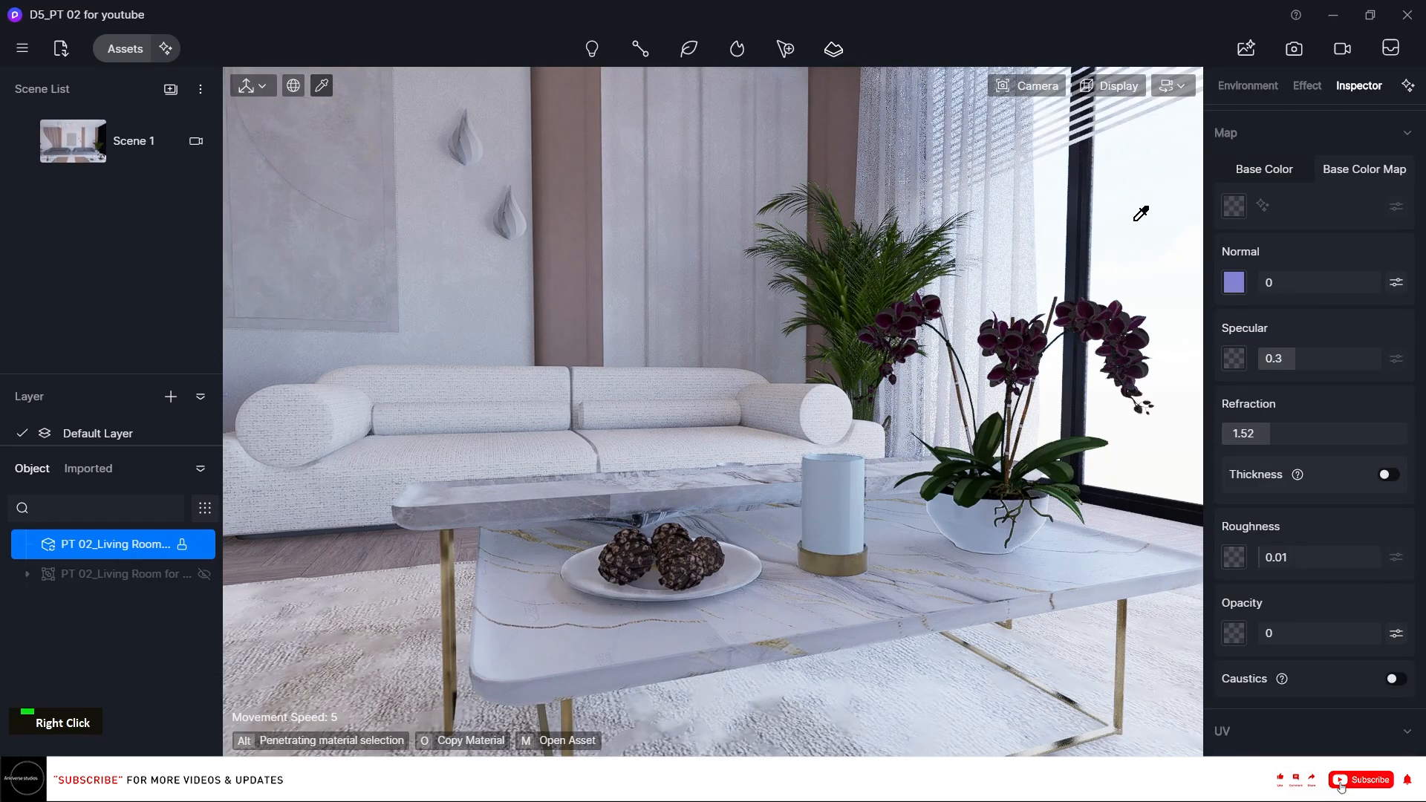
key(o)
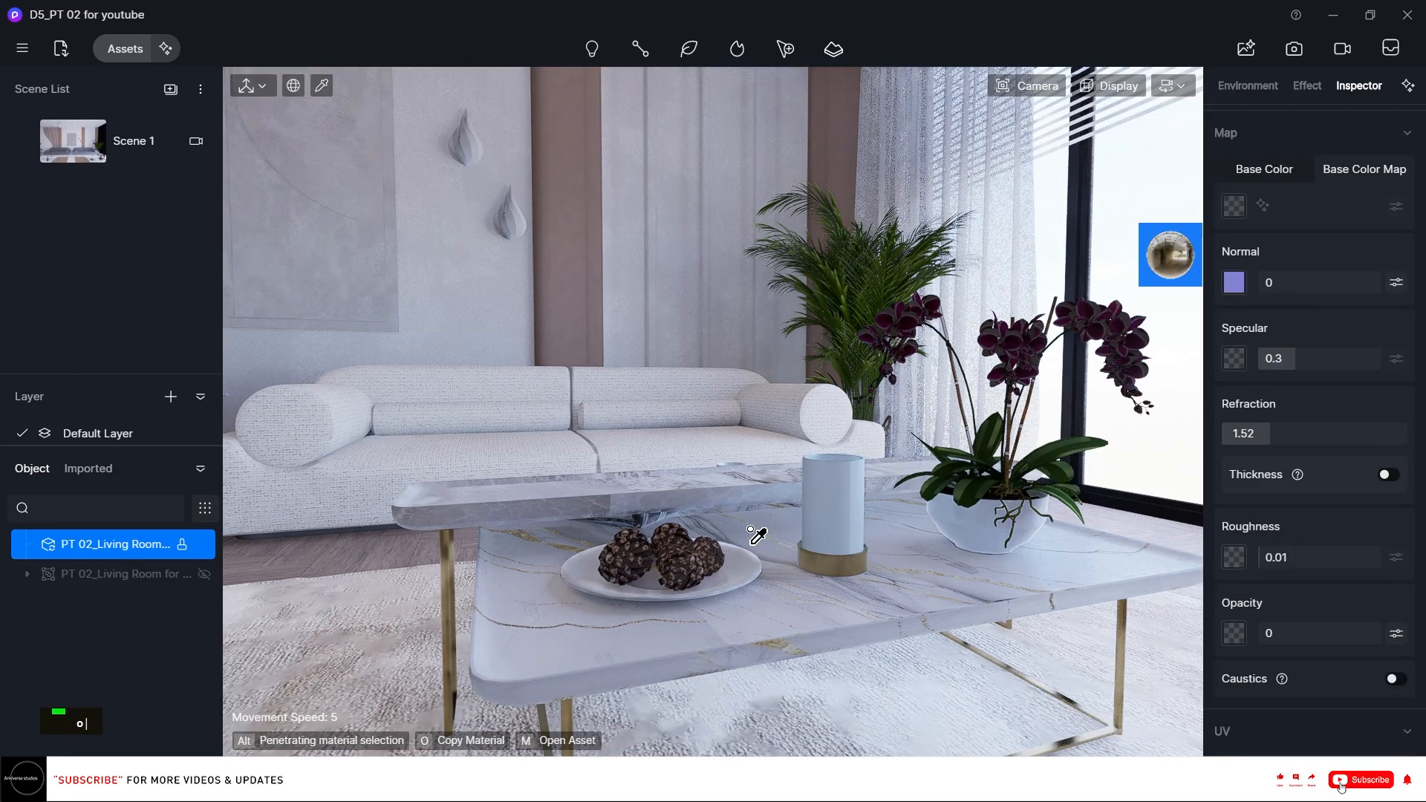
click(824, 561)
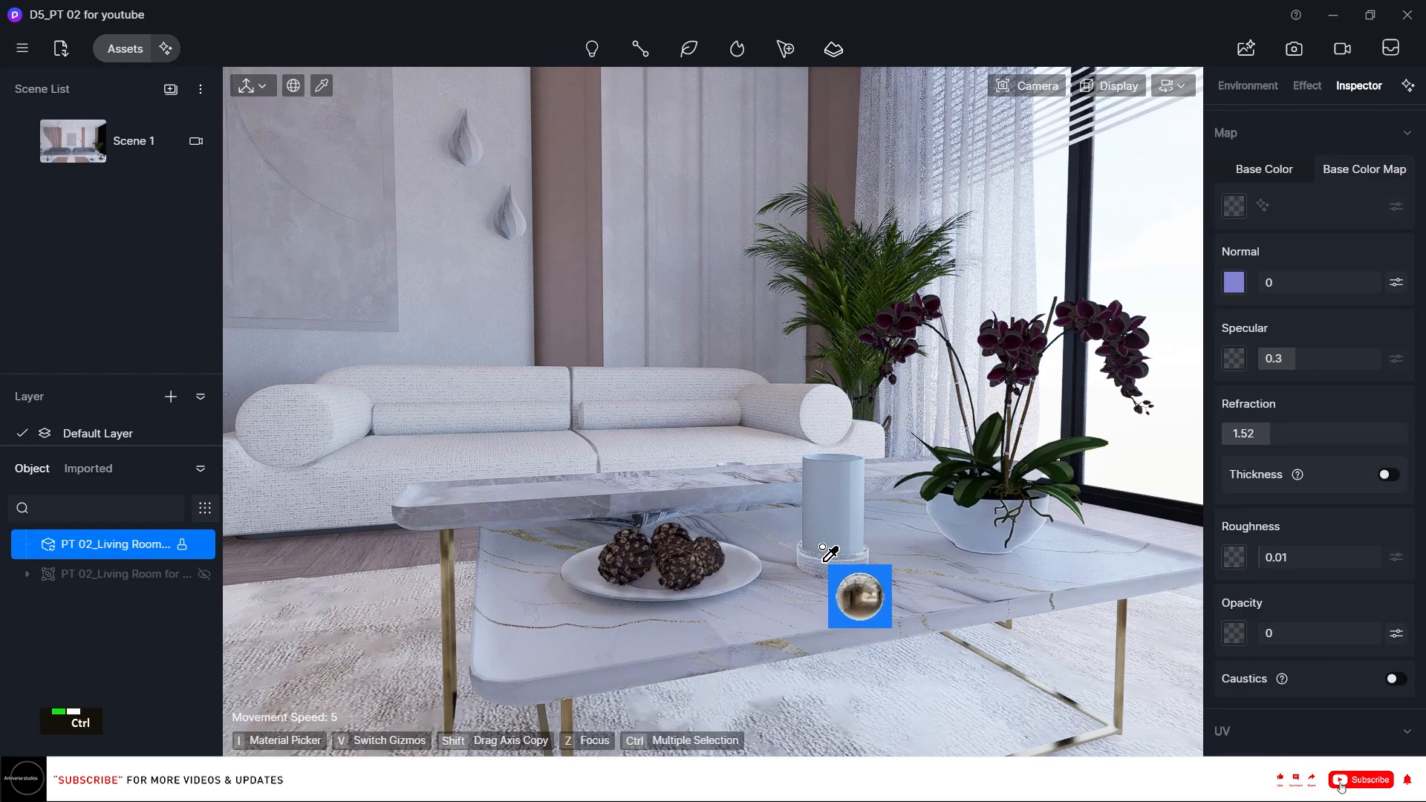
key(ctrl+z)
click(846, 473)
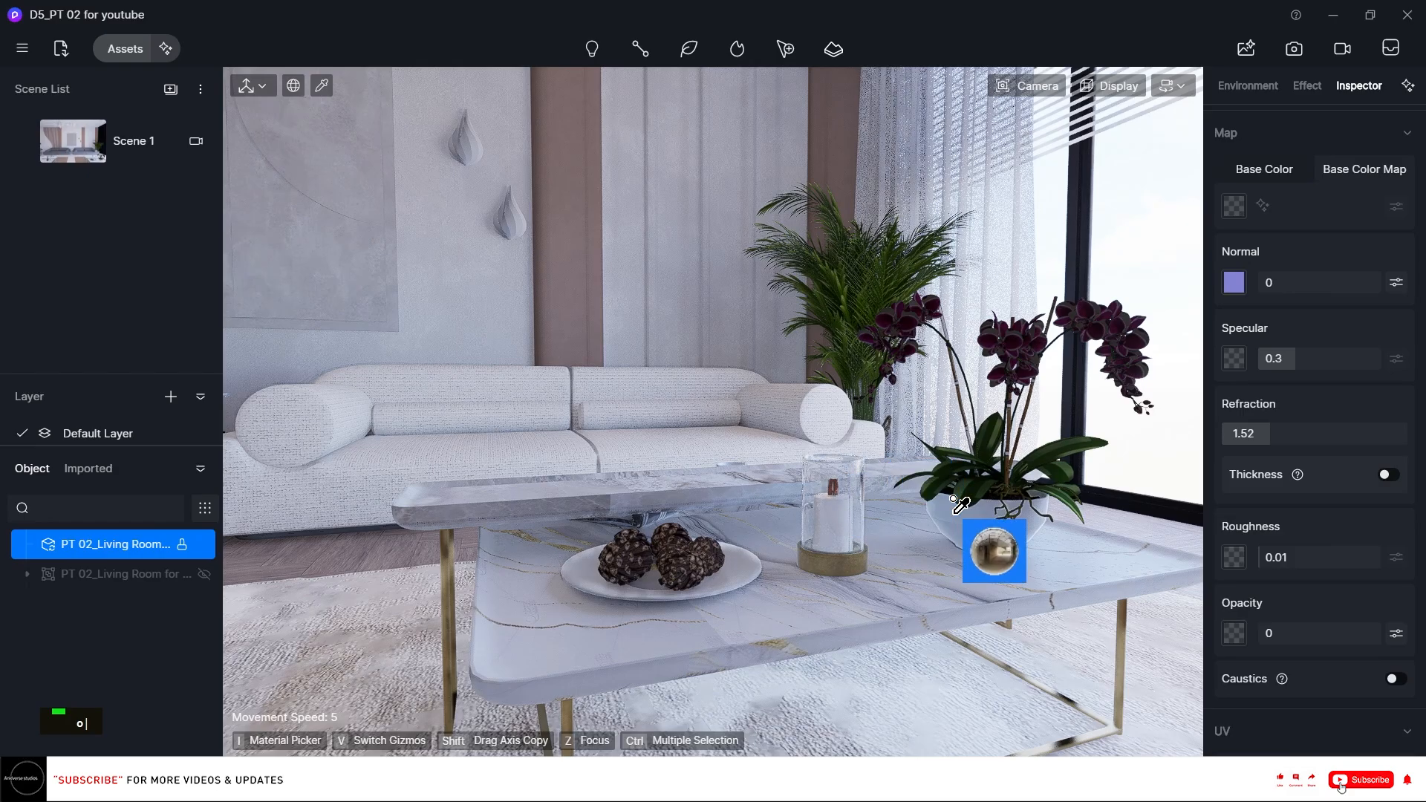
key(Escape)
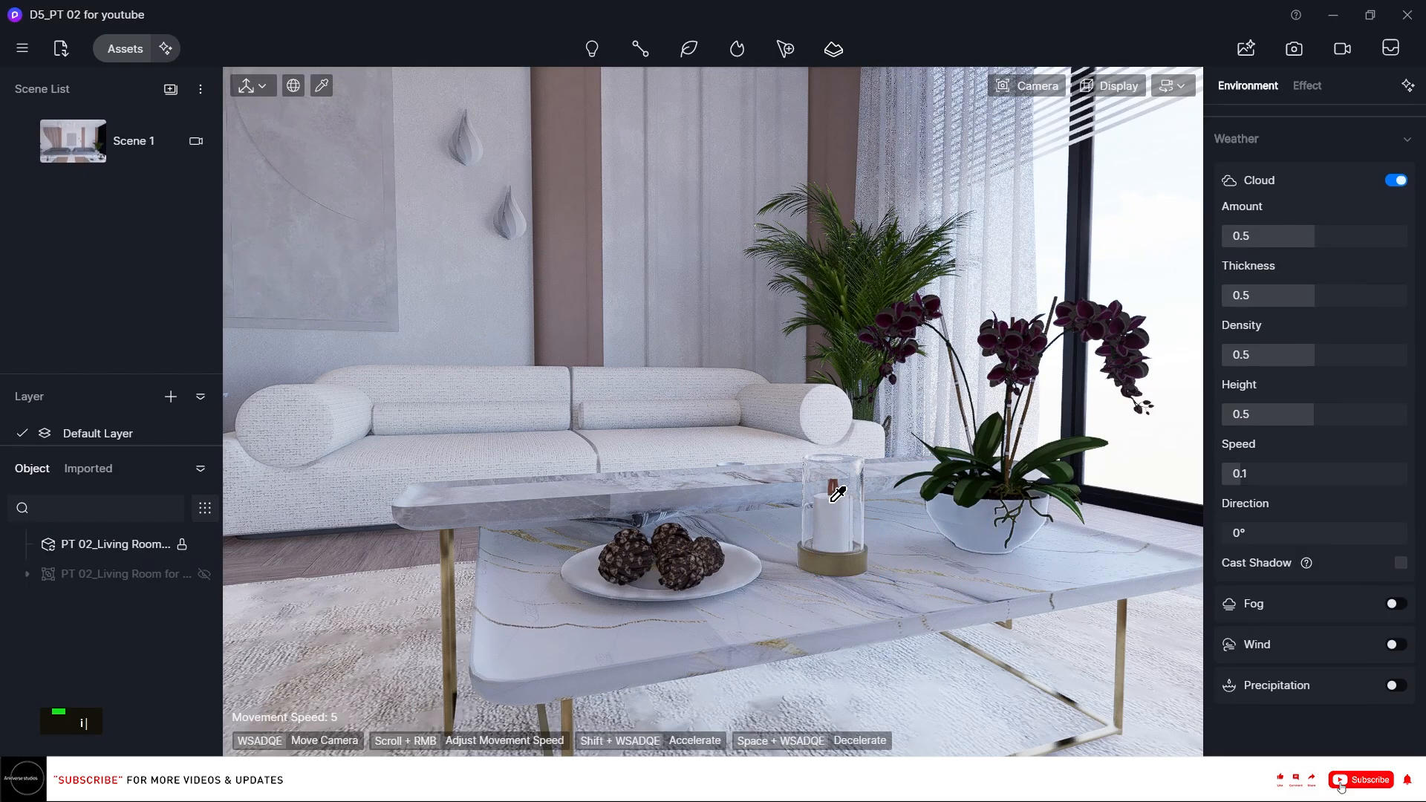
Pick the coffee table's marble top material and set its normal to about 0.16 and specular to about 0.56.
key(q)
right_drag(832, 487, 873, 561)
scroll(773, 416, up, 5)
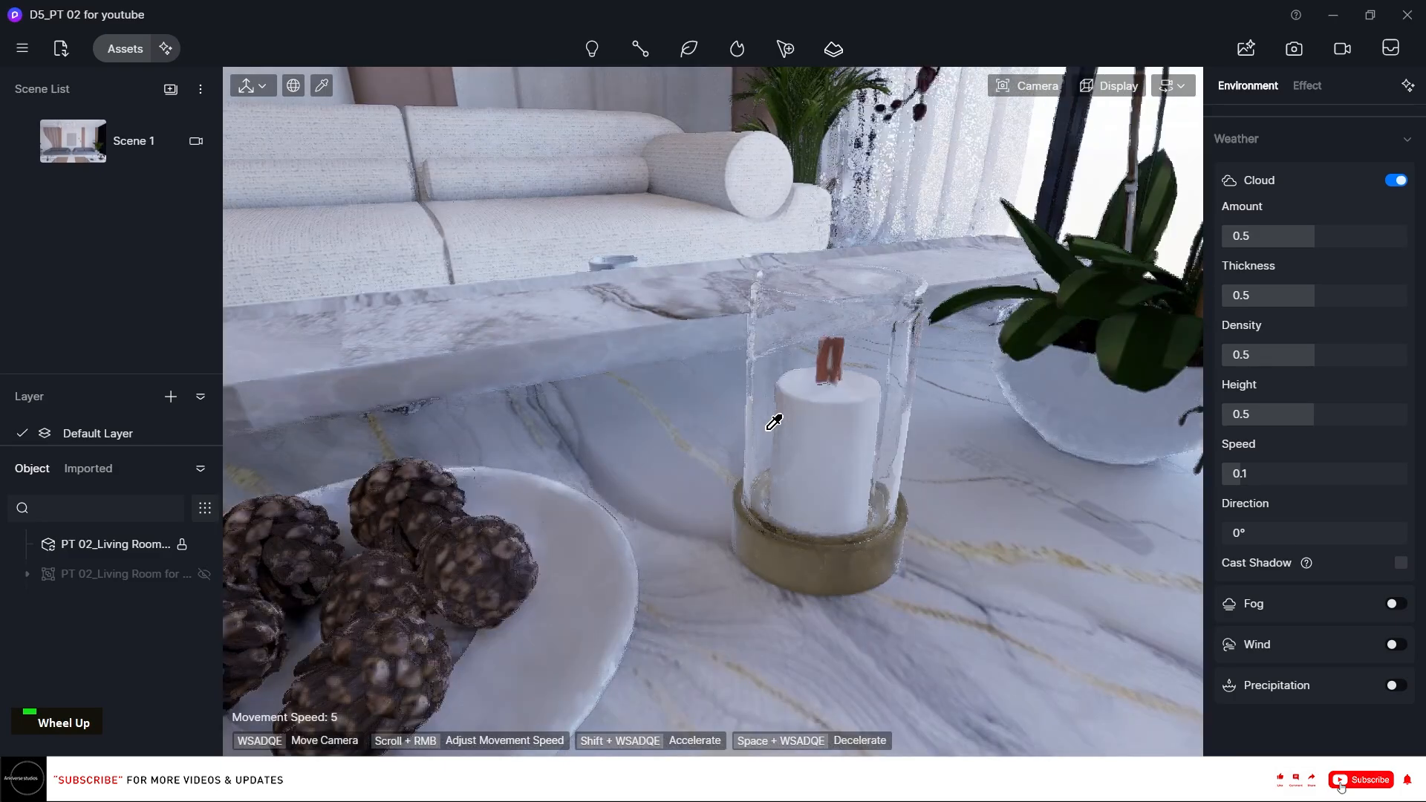
key(q)
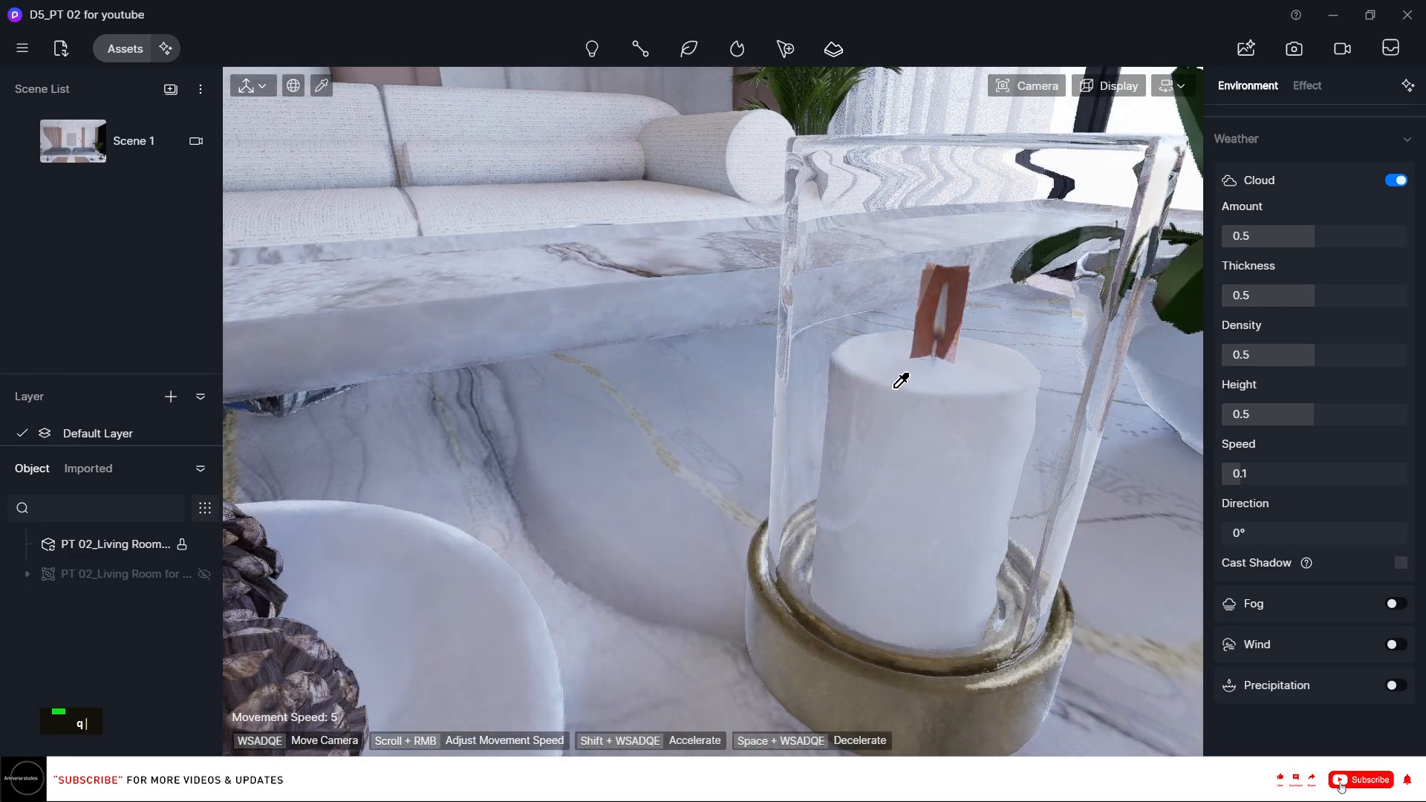
right_drag(901, 401, 901, 411)
click(838, 702)
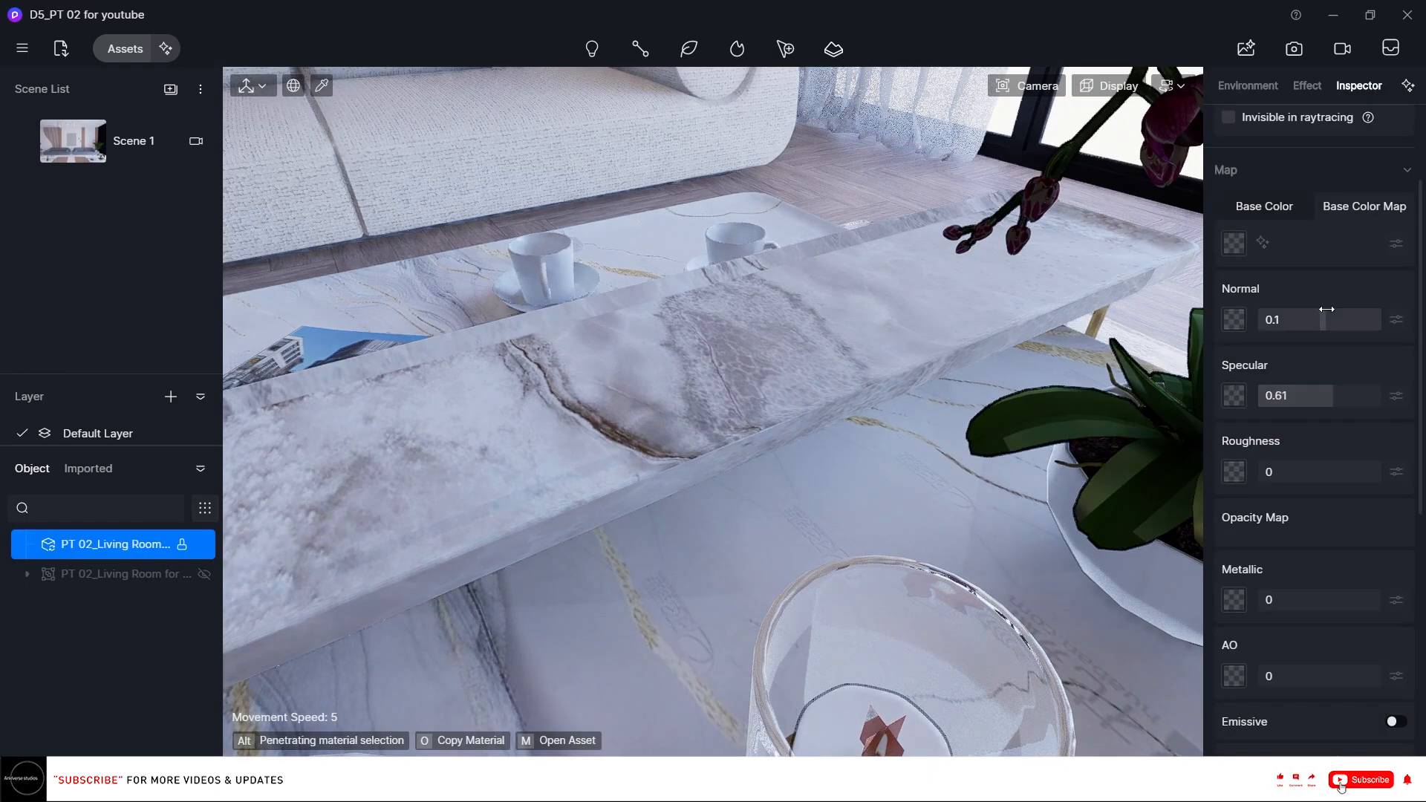
drag(1346, 327, 1288, 327)
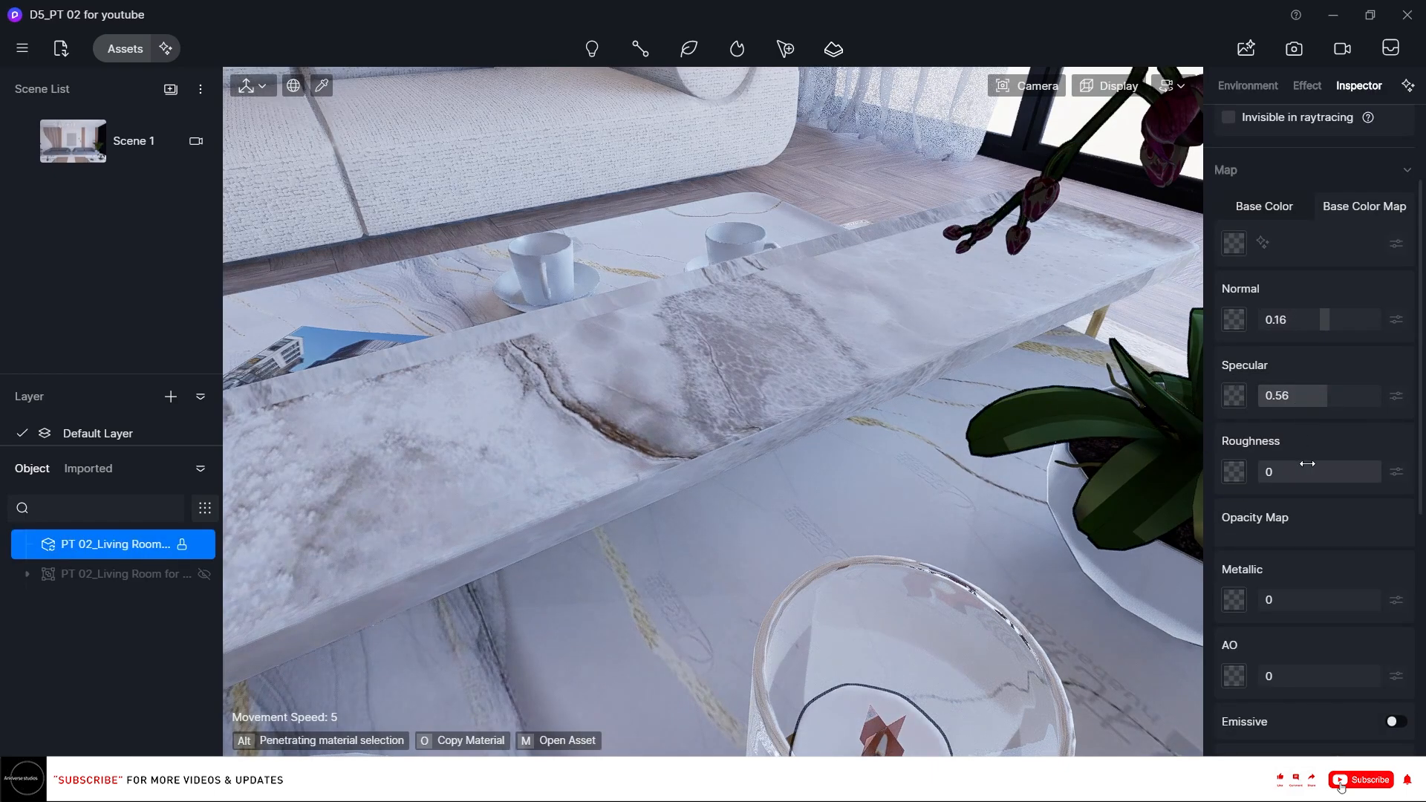
Pick the orchid leaves' material and adjust its specular and roughness.
click(1017, 416)
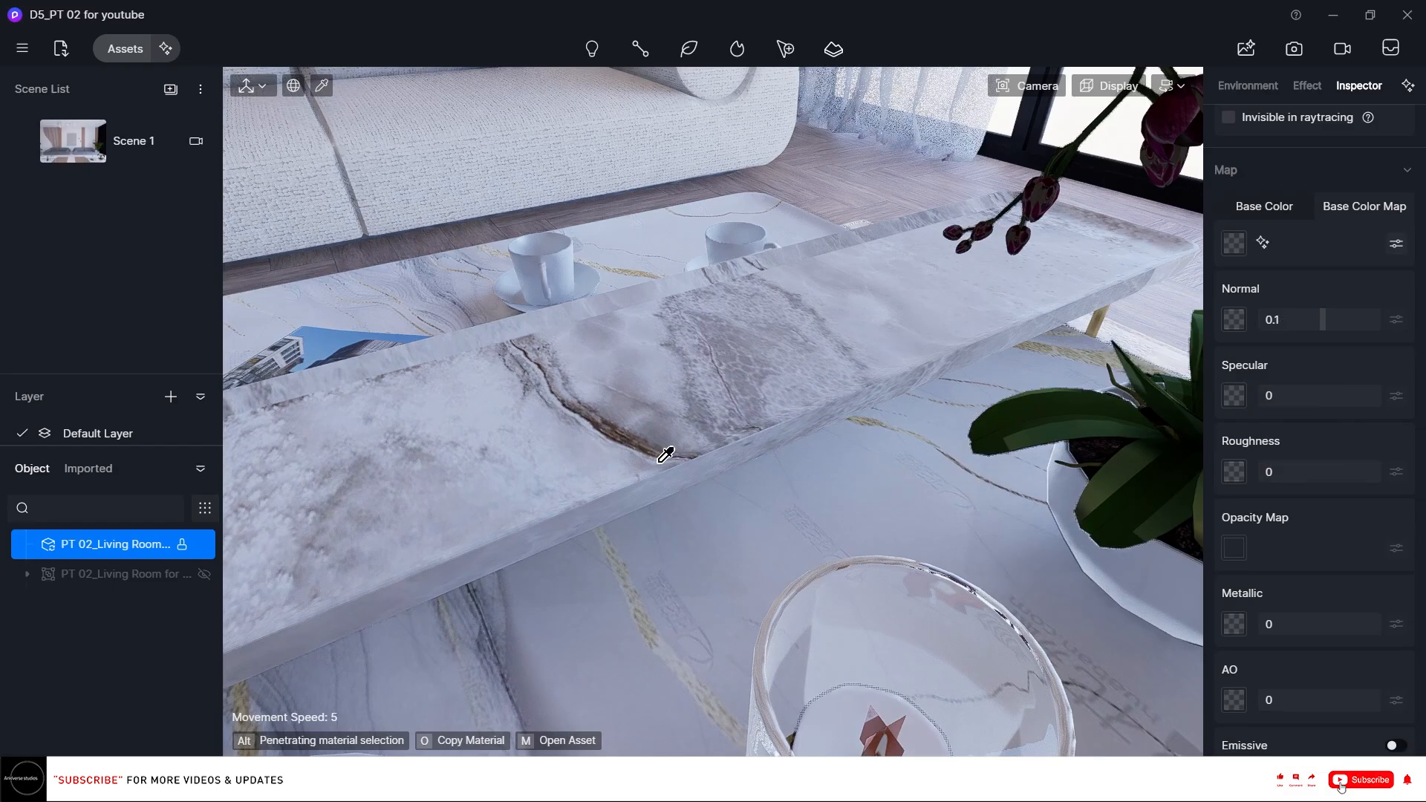
right_drag(668, 450, 1069, 424)
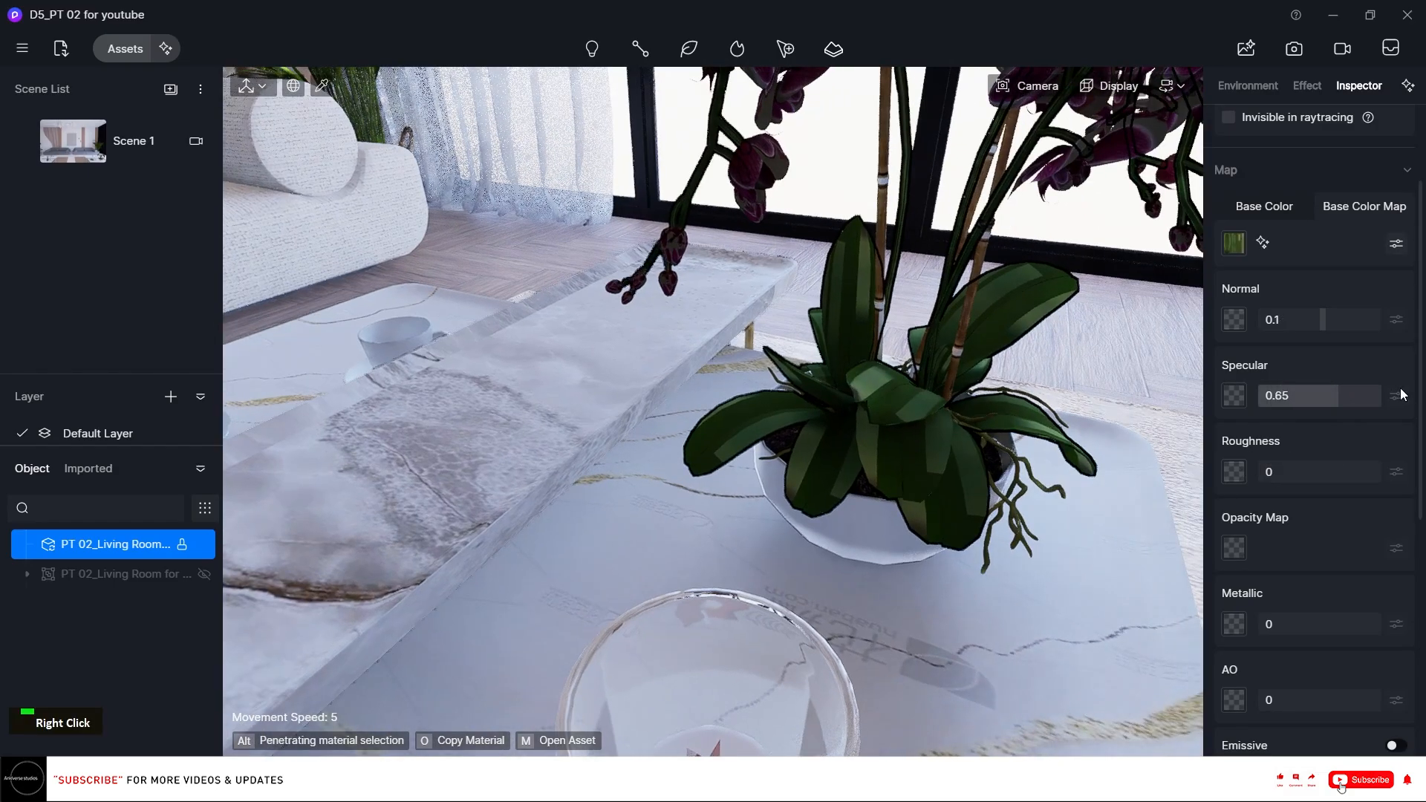
drag(1357, 391, 1325, 393)
drag(1322, 473, 1350, 470)
Pick the orchid flowers' material and set specular to about 0.42 and roughness to about 0.66.
right_drag(496, 366, 570, 210)
click(568, 203)
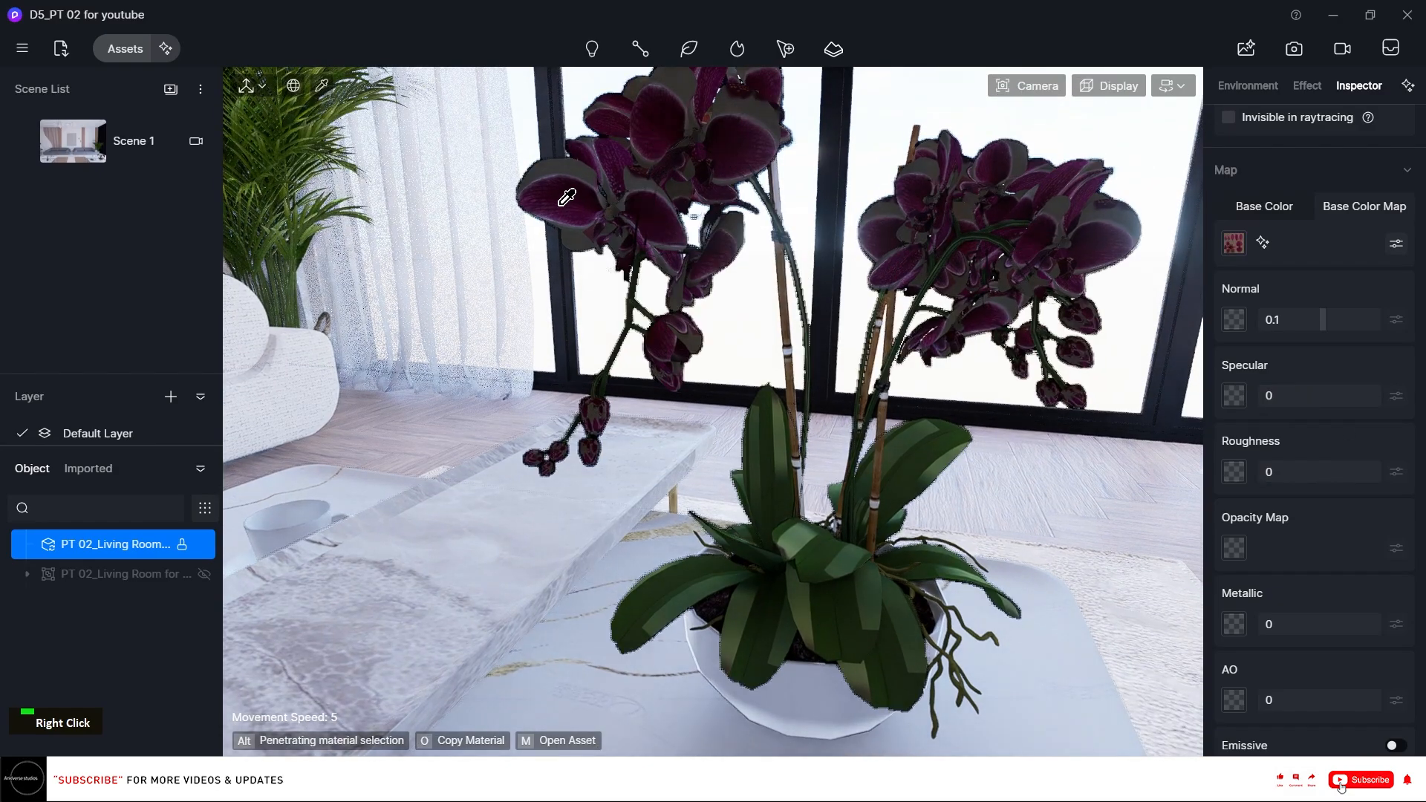
mouse_move(1319, 396)
mouse_down()
mouse_move(1353, 399)
mouse_move(1335, 401)
mouse_up()
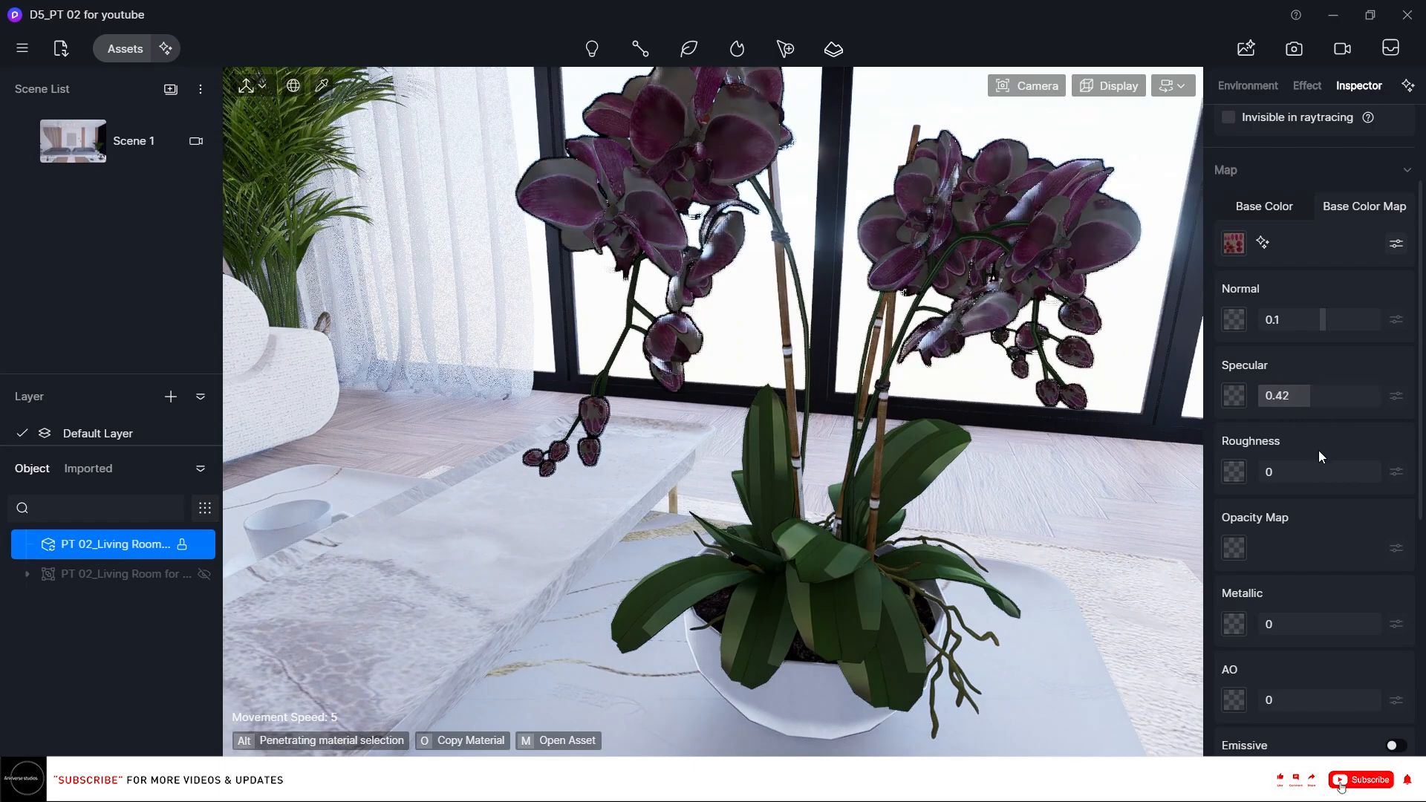
drag(1319, 472, 1396, 466)
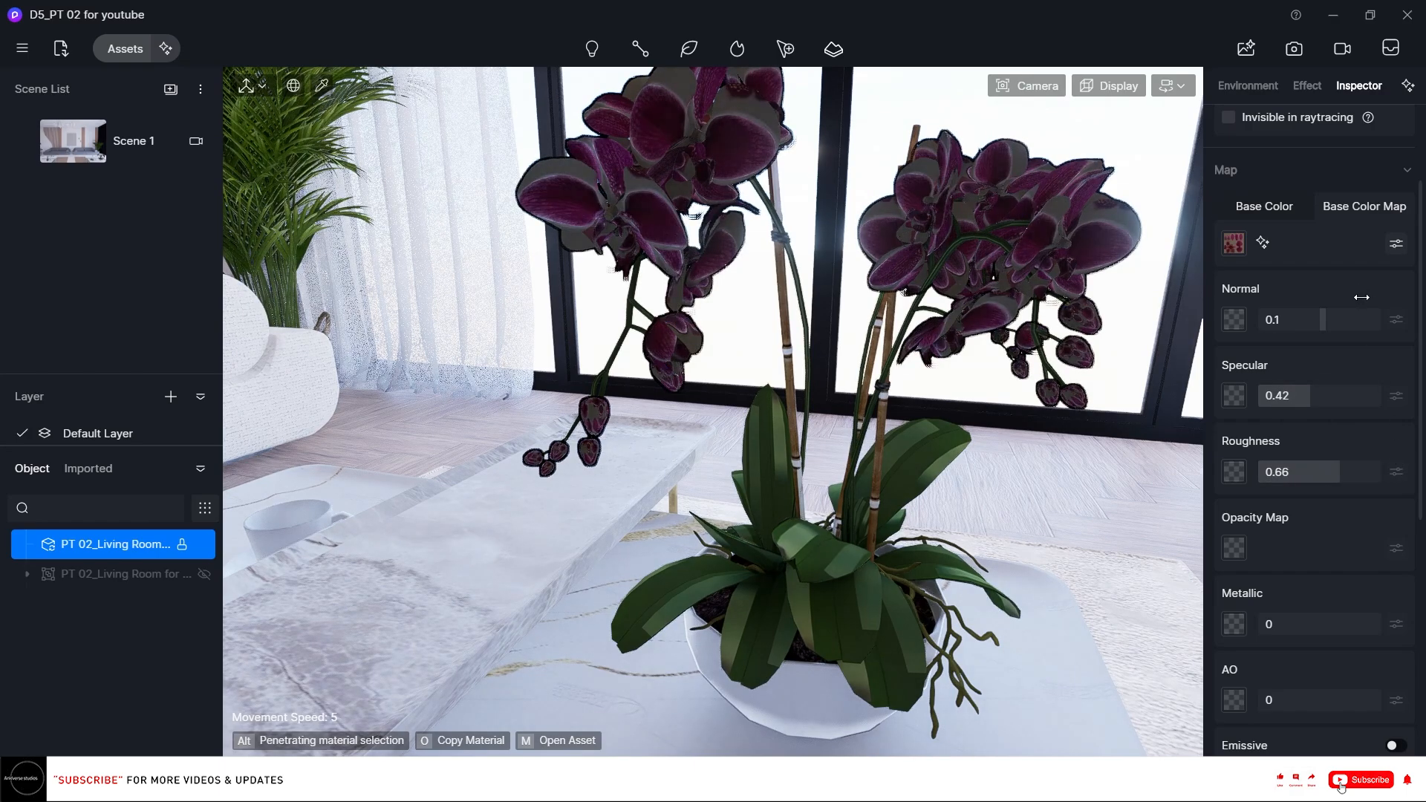
Set the orchid flowers' base color map brightness to 10.
click(1396, 244)
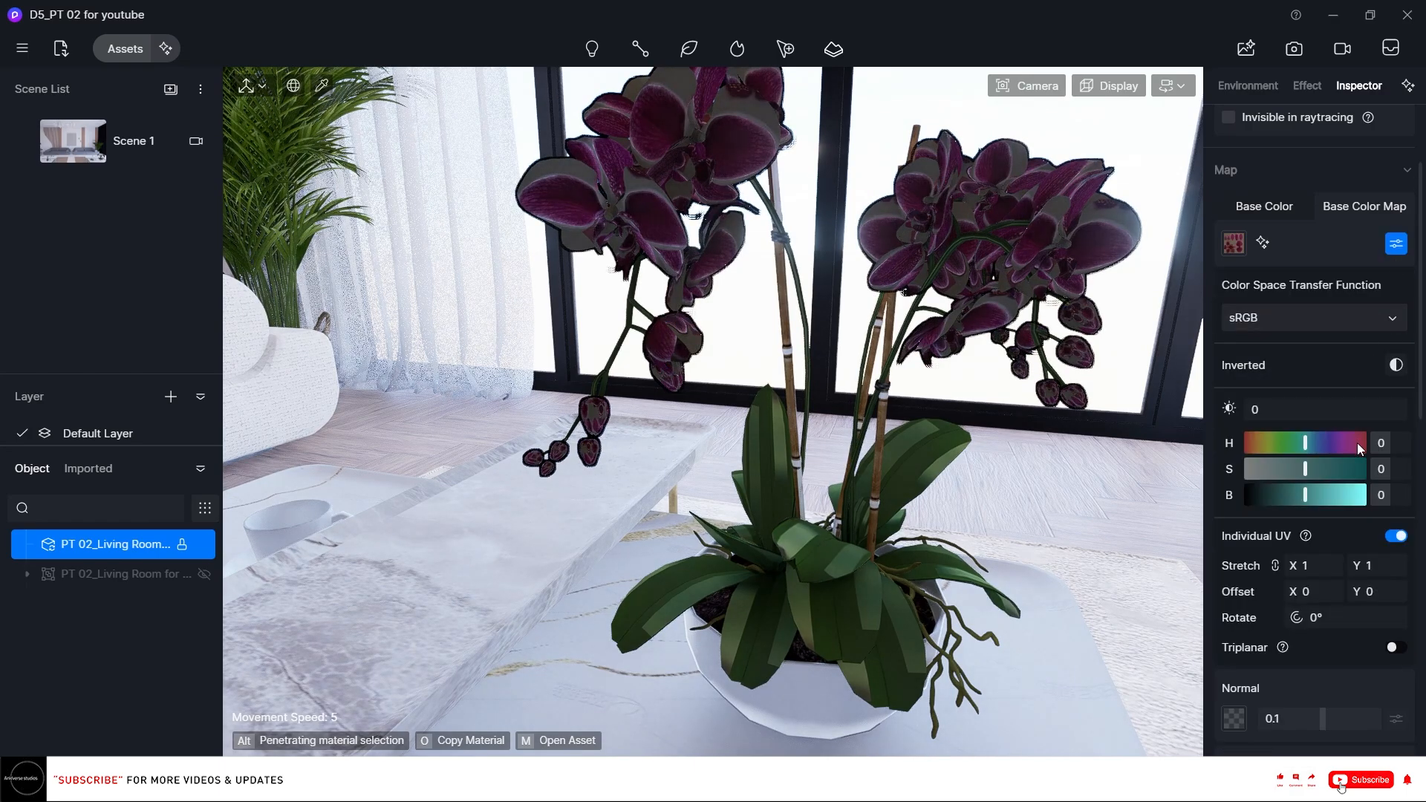
click(1393, 495)
text(20)
key(Return)
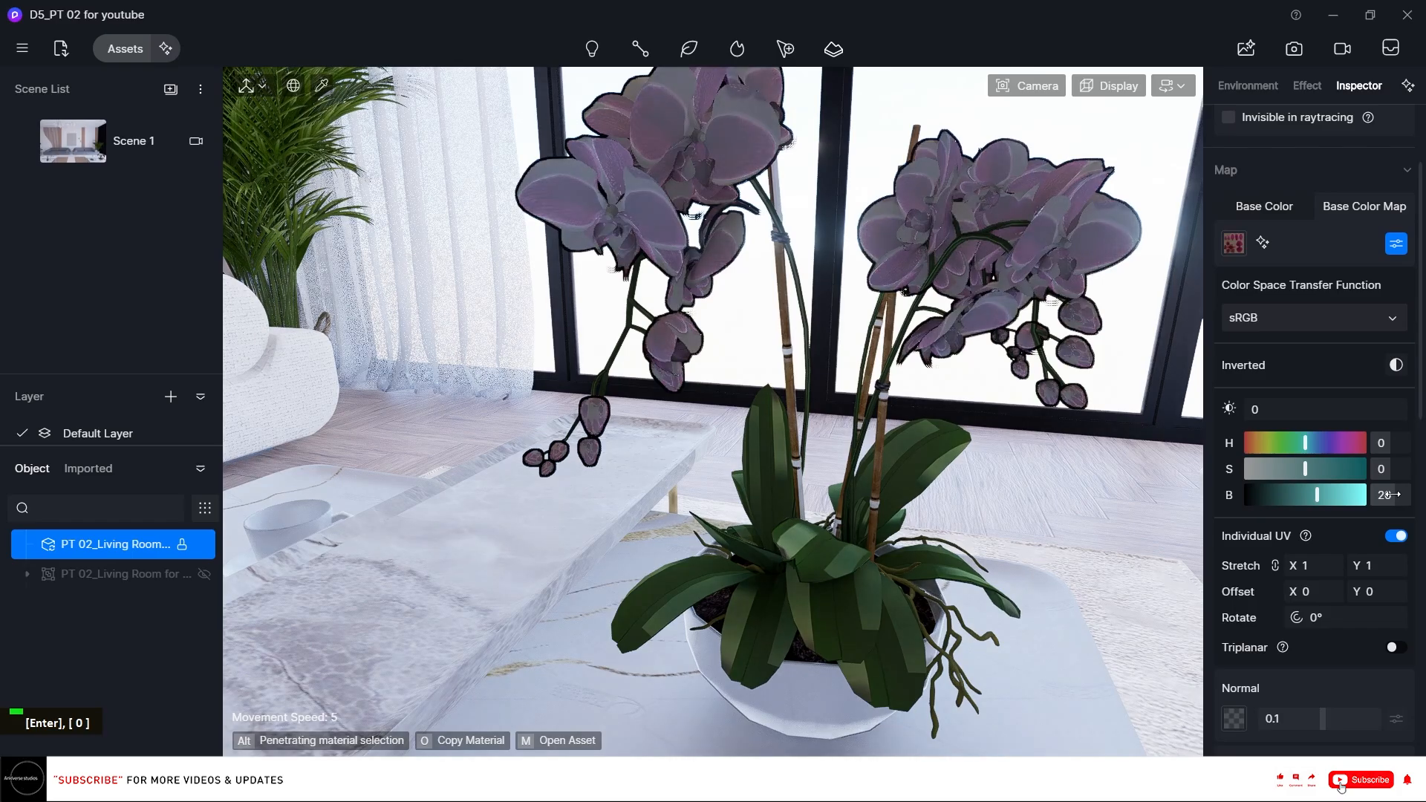
text(10)
key(Return)
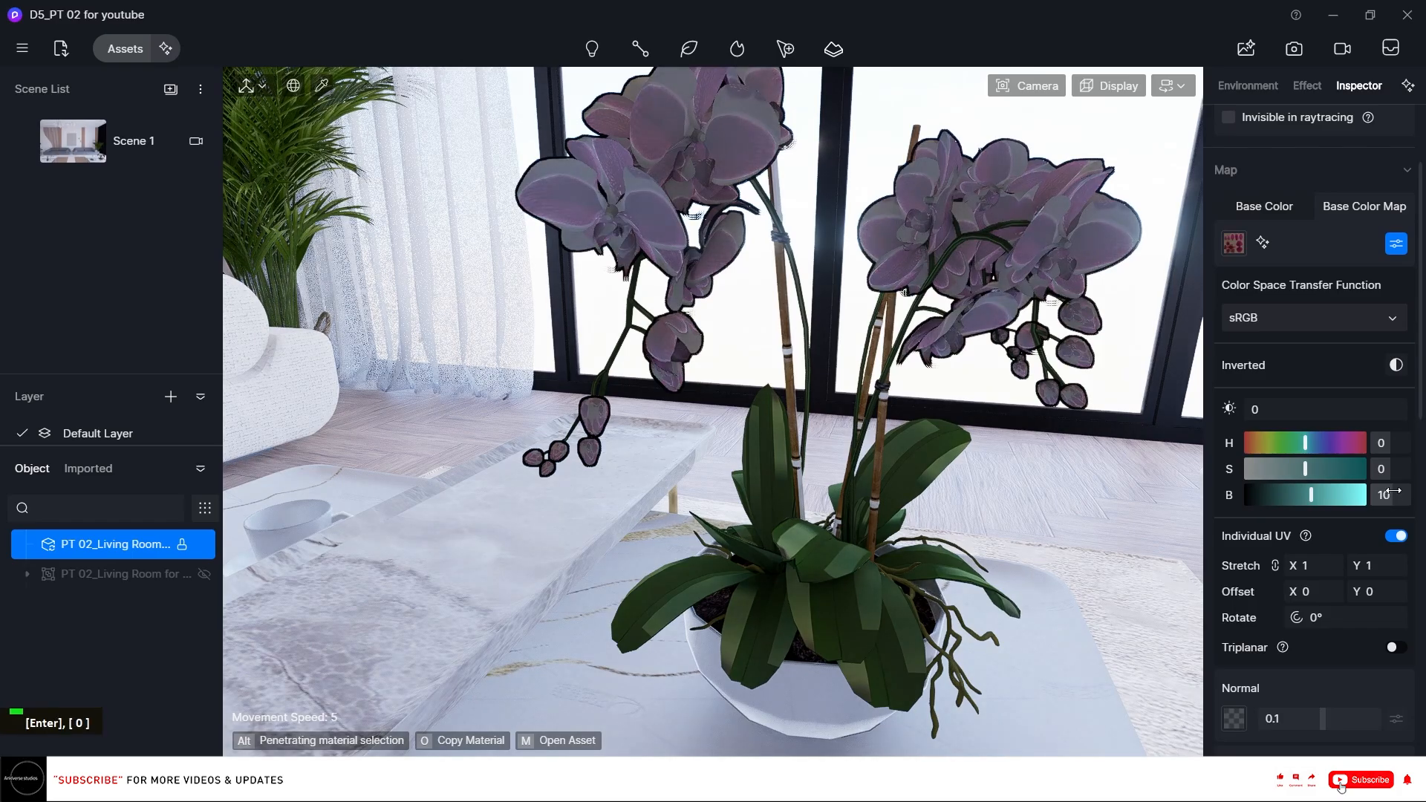
Pick the palm plant's leaf material behind the window glass.
right_drag(992, 282, 815, 202)
click(816, 200)
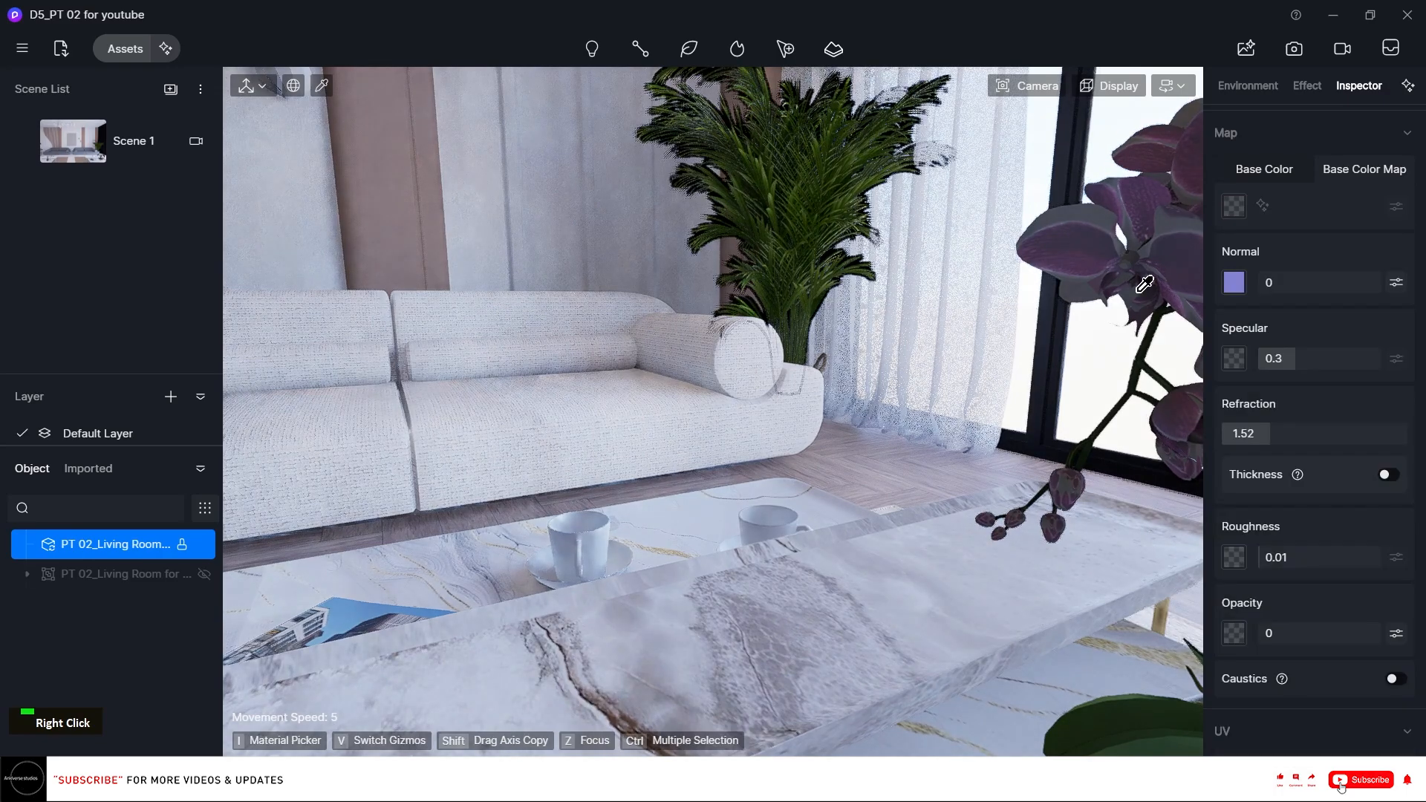
click(815, 200)
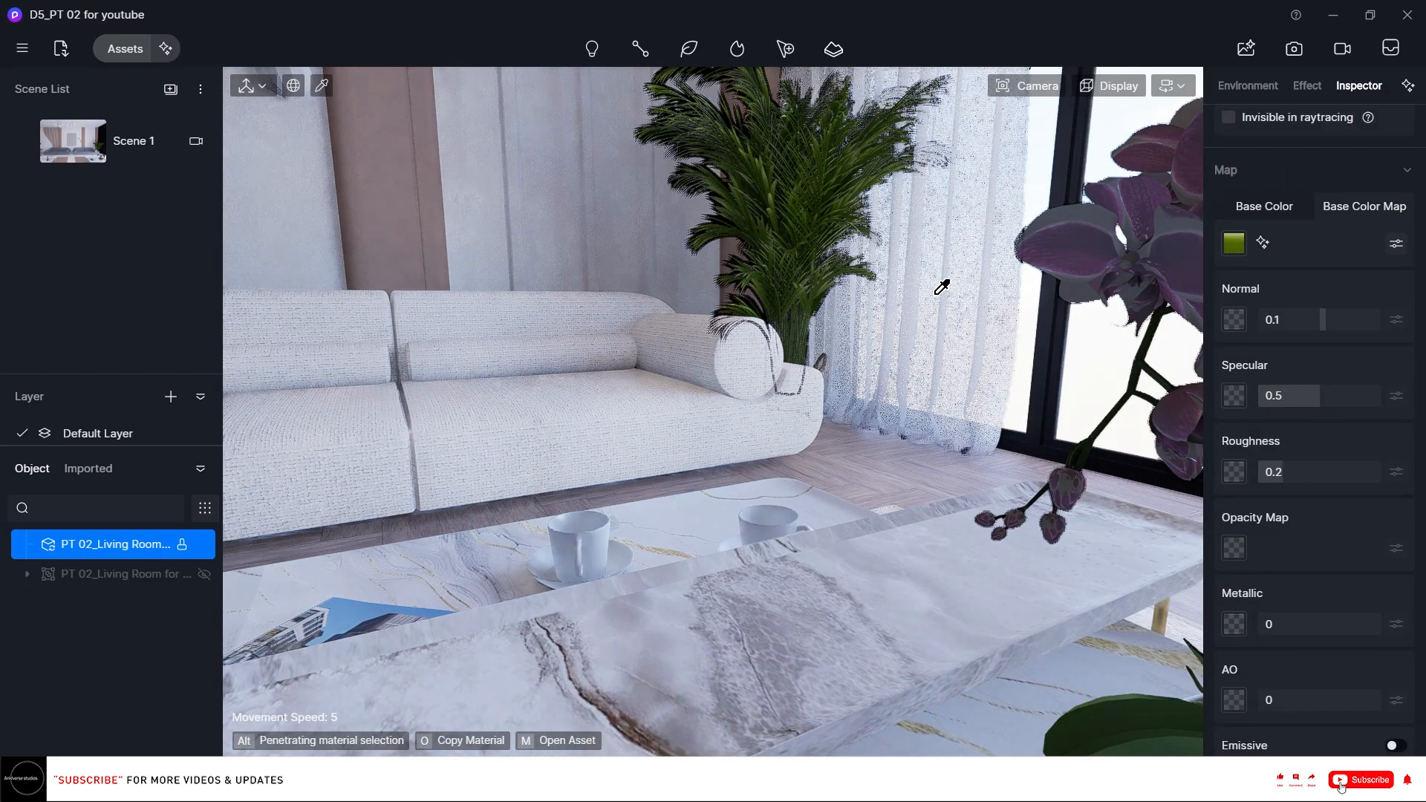
Copy the fur material onto the accent chair's seat cushion.
right_drag(811, 298, 705, 318)
key(s)
scroll(737, 313, up, 2)
click(706, 316)
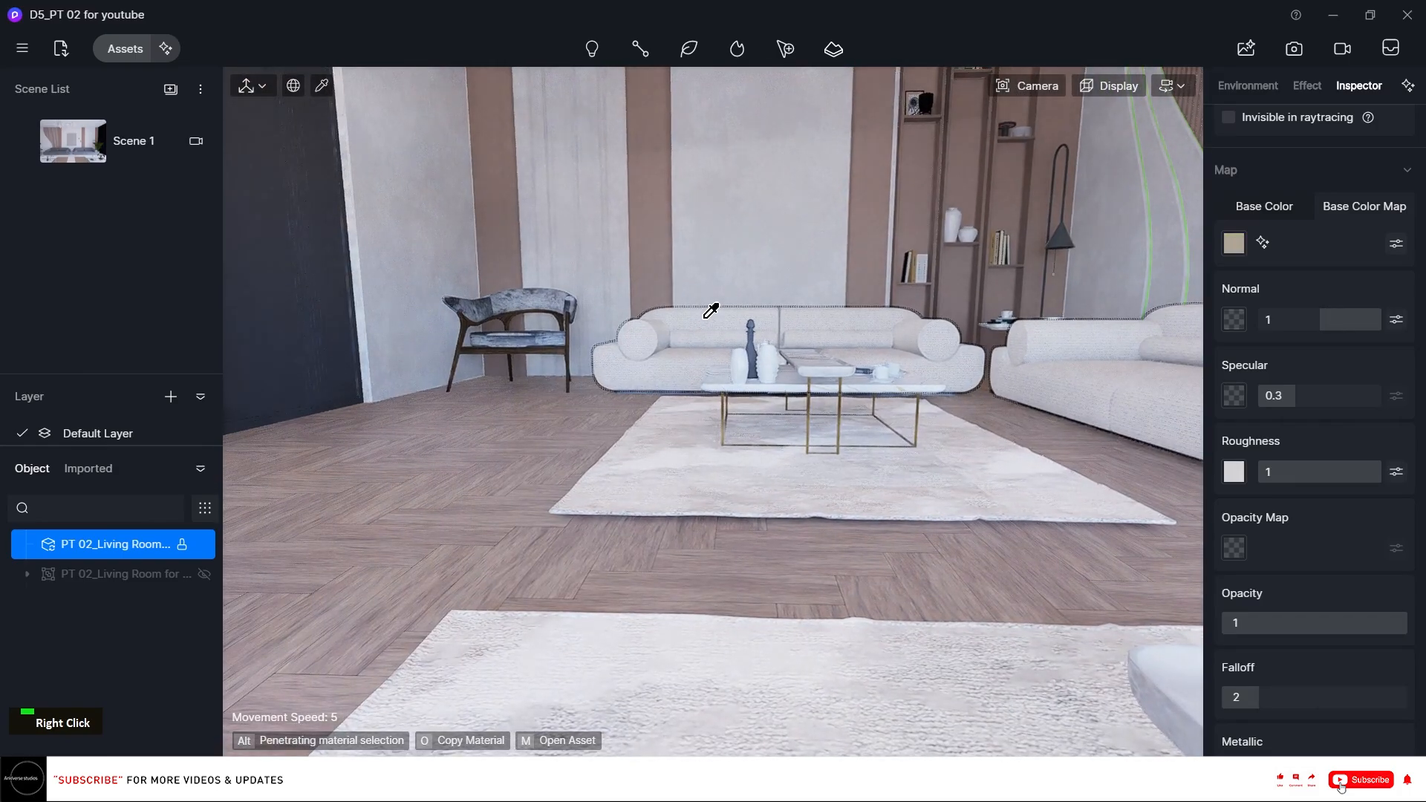
click(545, 287)
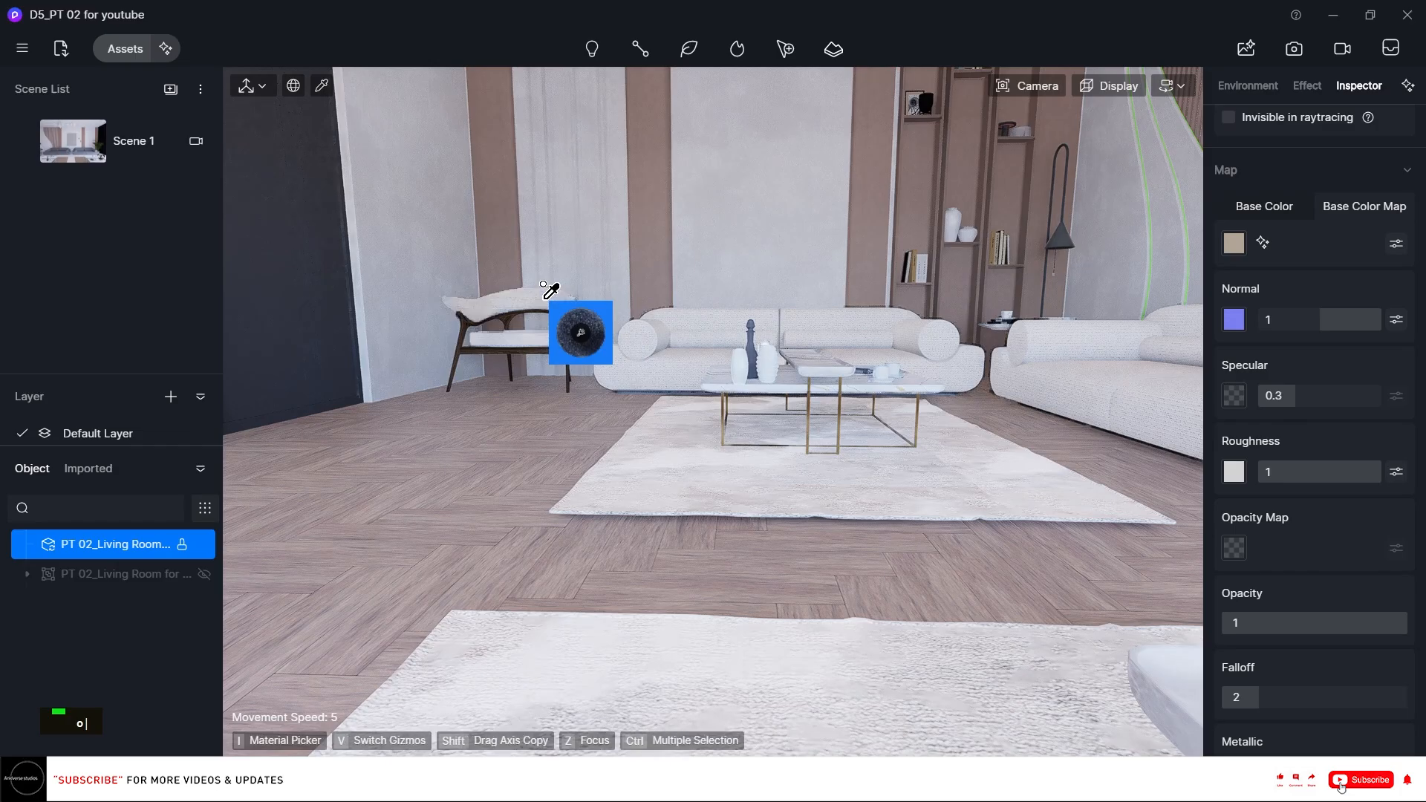
Pick the accent chair's materials to inspect them.
key(i)
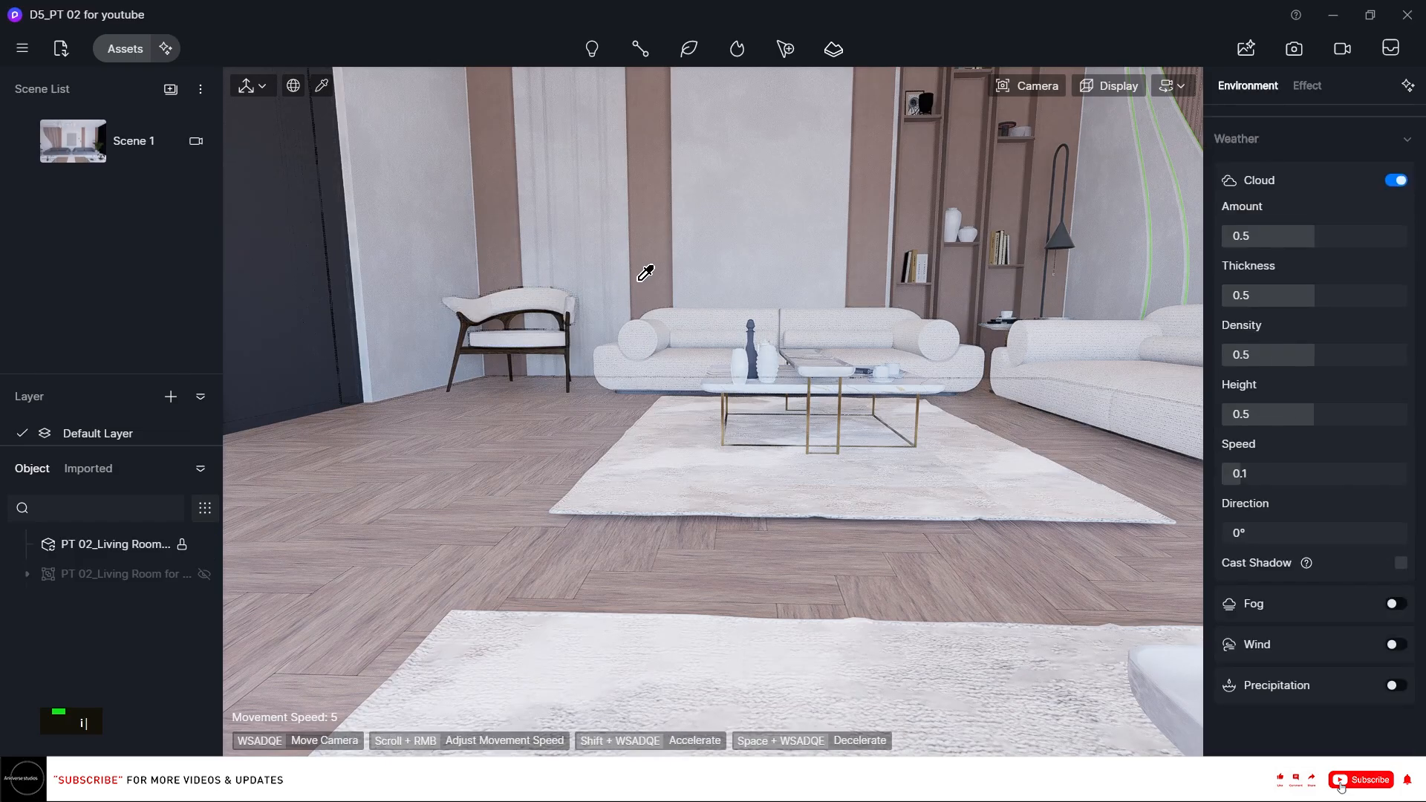
click(644, 273)
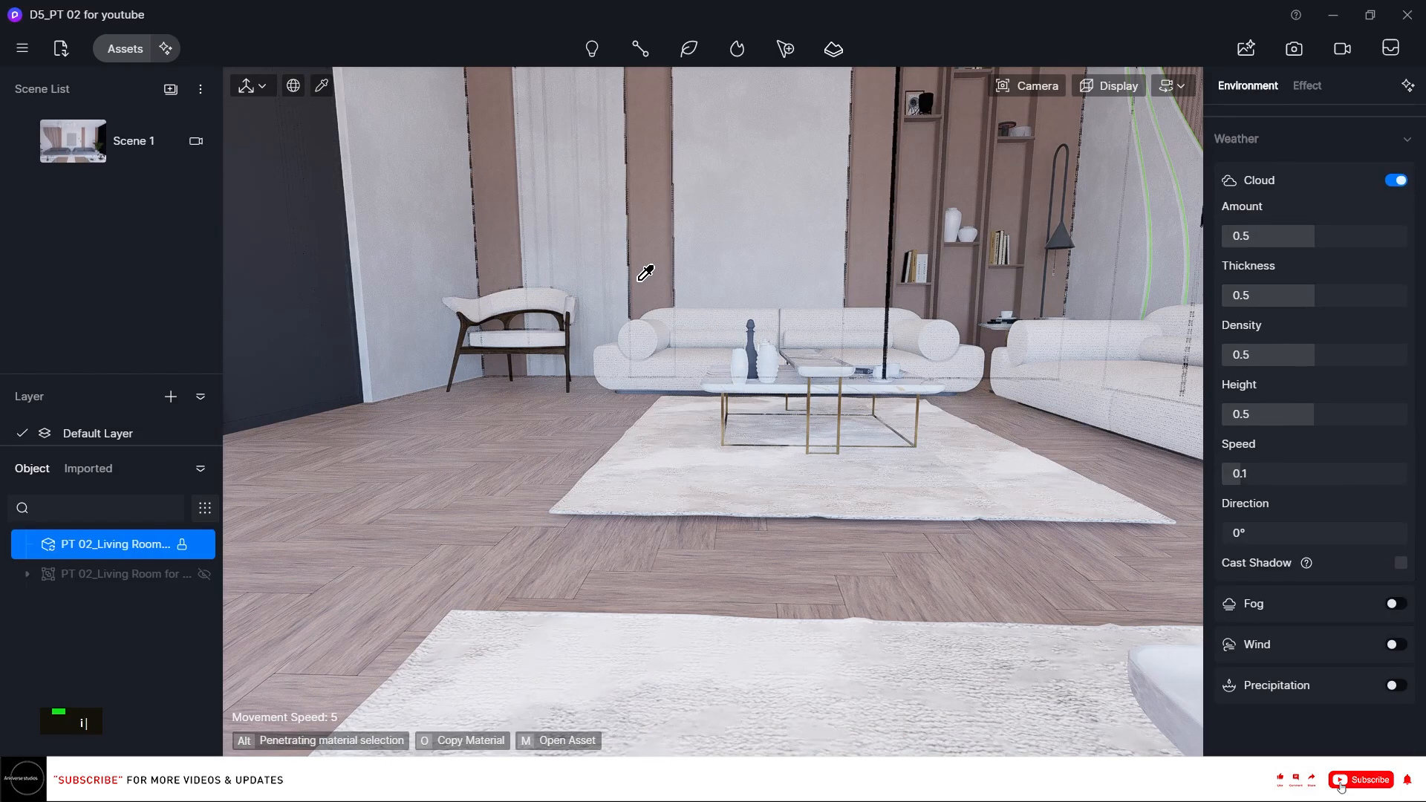
click(570, 337)
key(Escape)
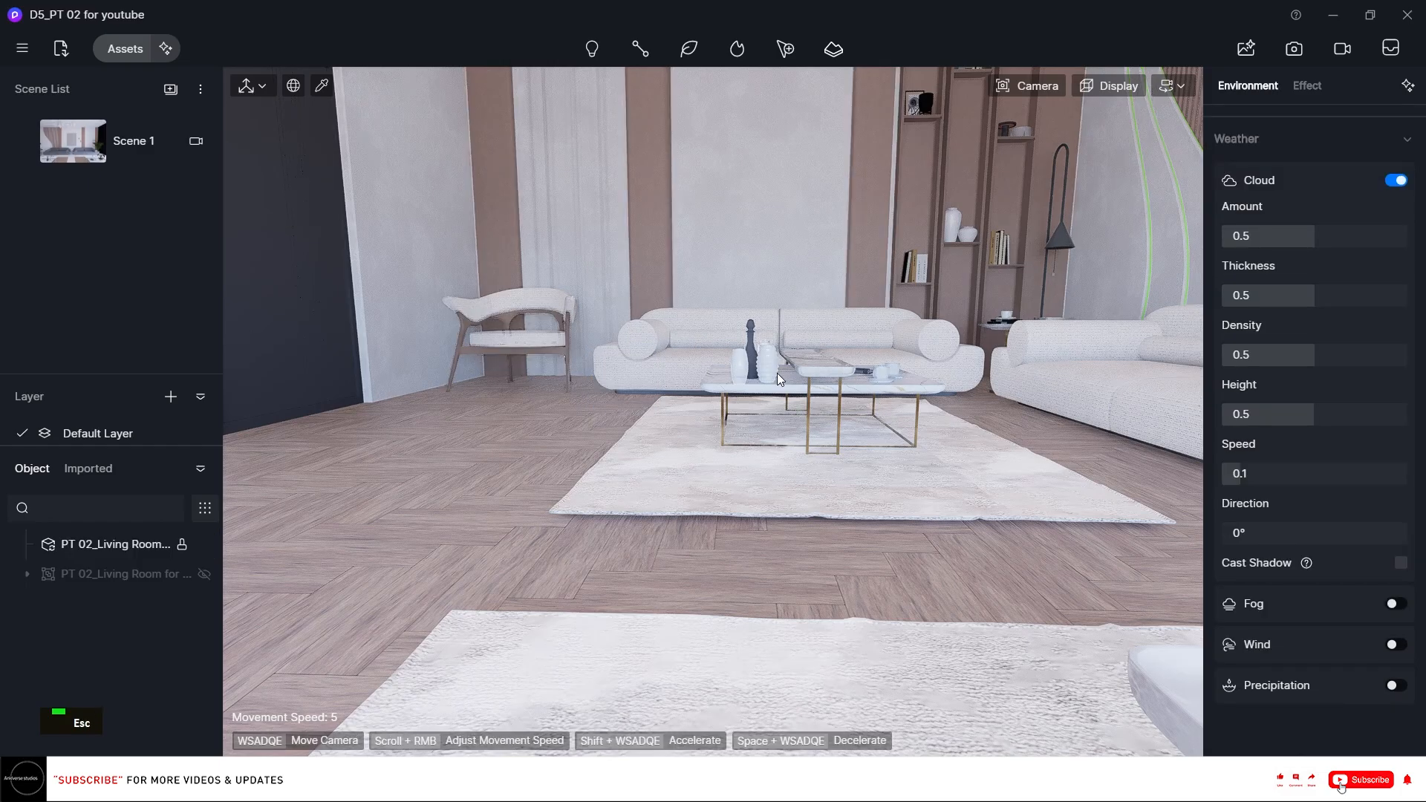
Copy the candle jar's glass material onto the dark bottle on the coffee table.
right_drag(768, 367, 973, 480)
key(i)
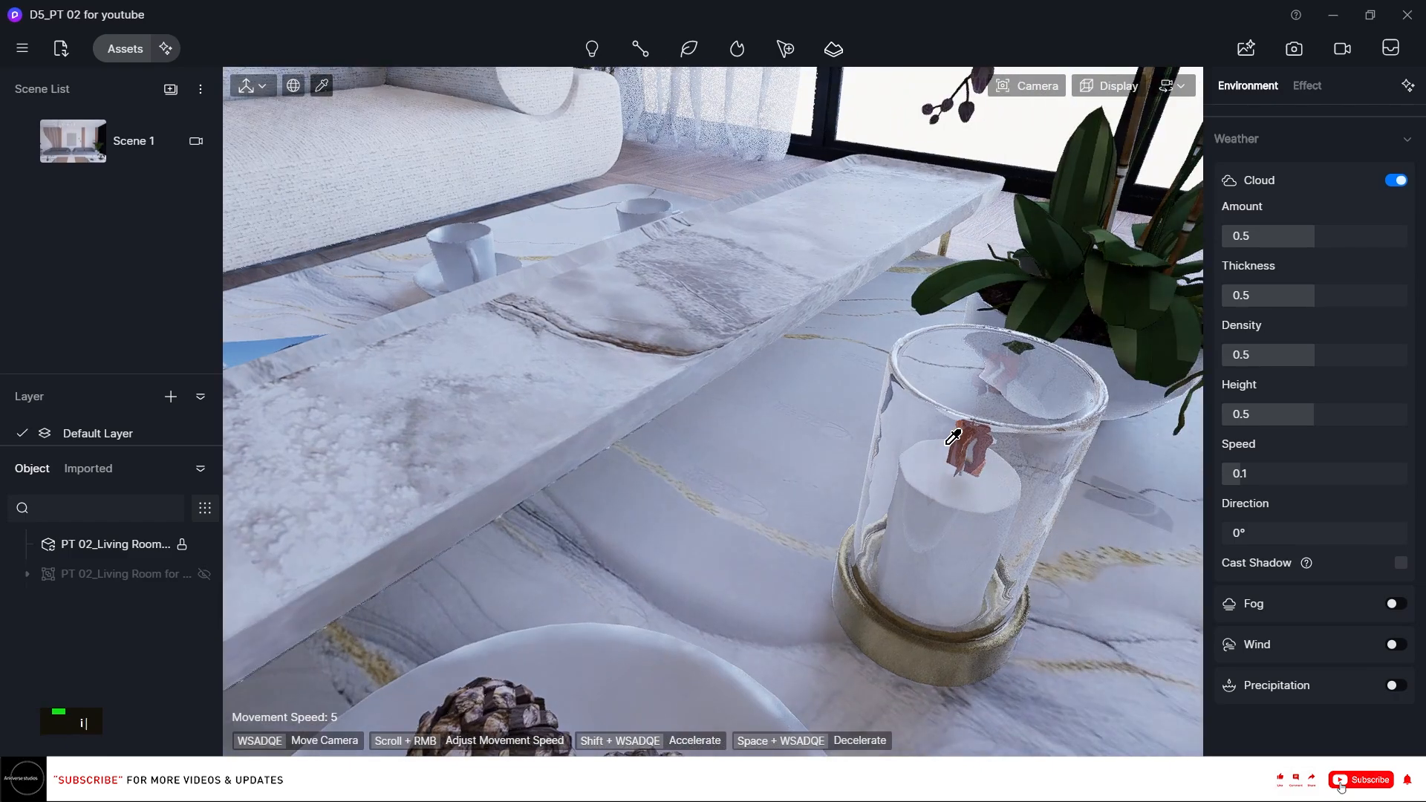
click(939, 433)
key(o)
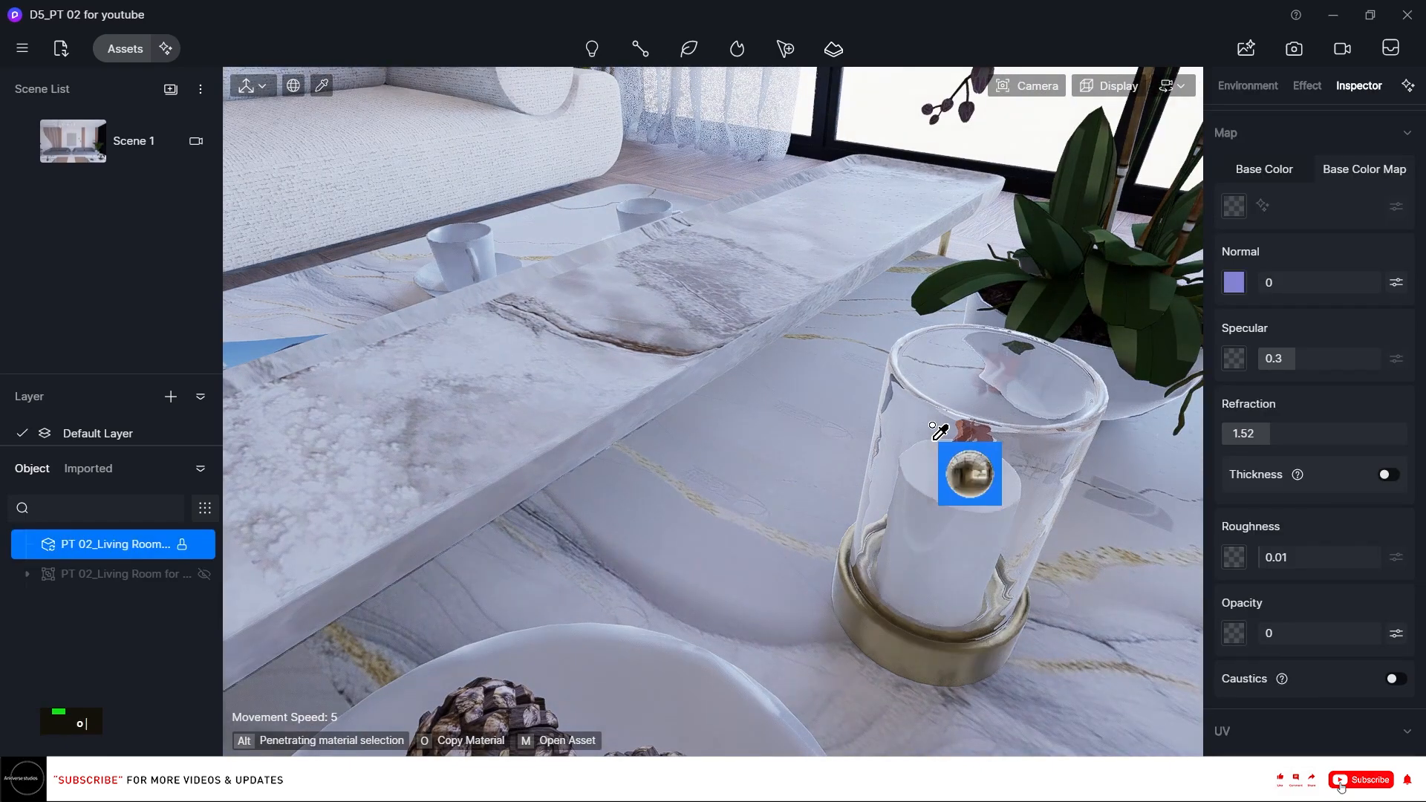
scroll(917, 424, down, 8)
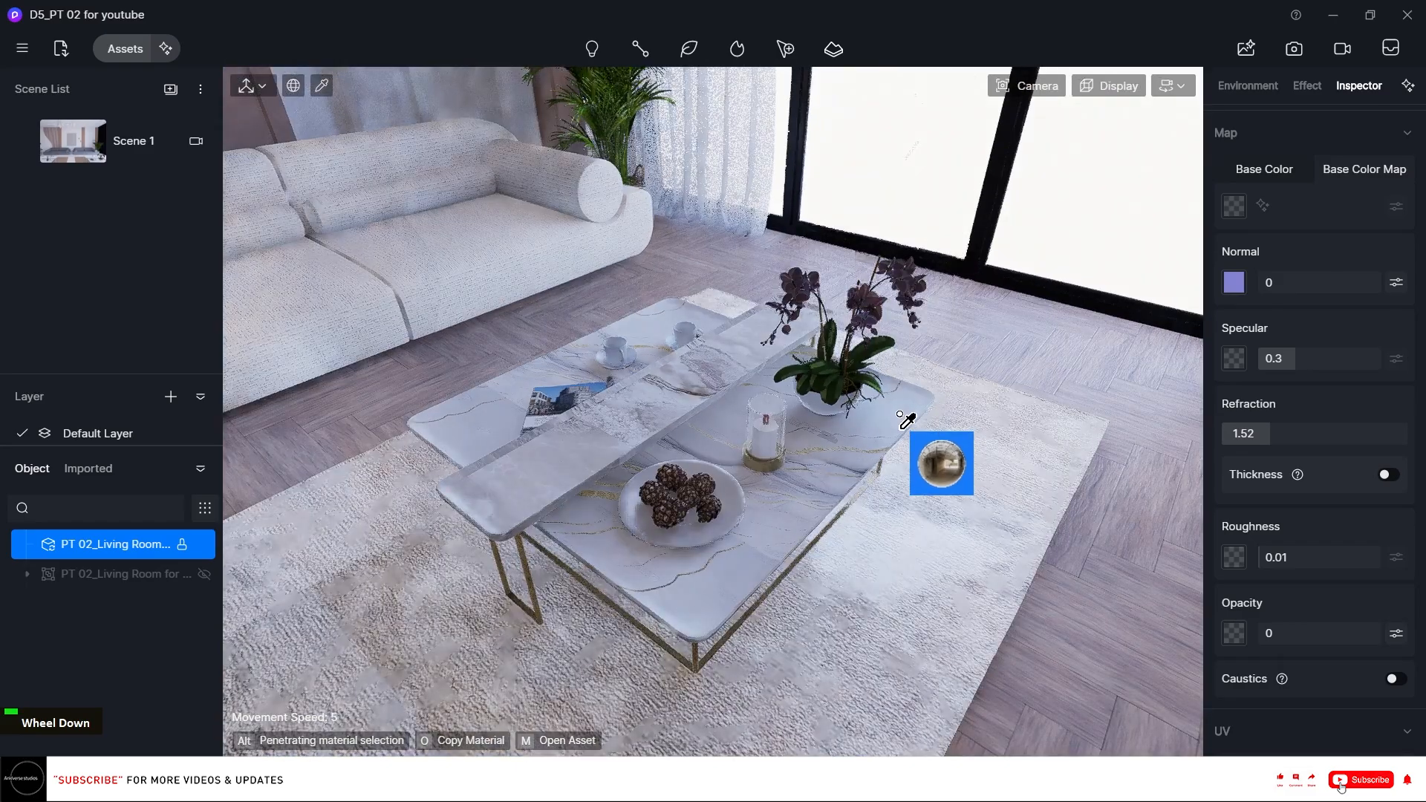
right_drag(906, 417, 584, 432)
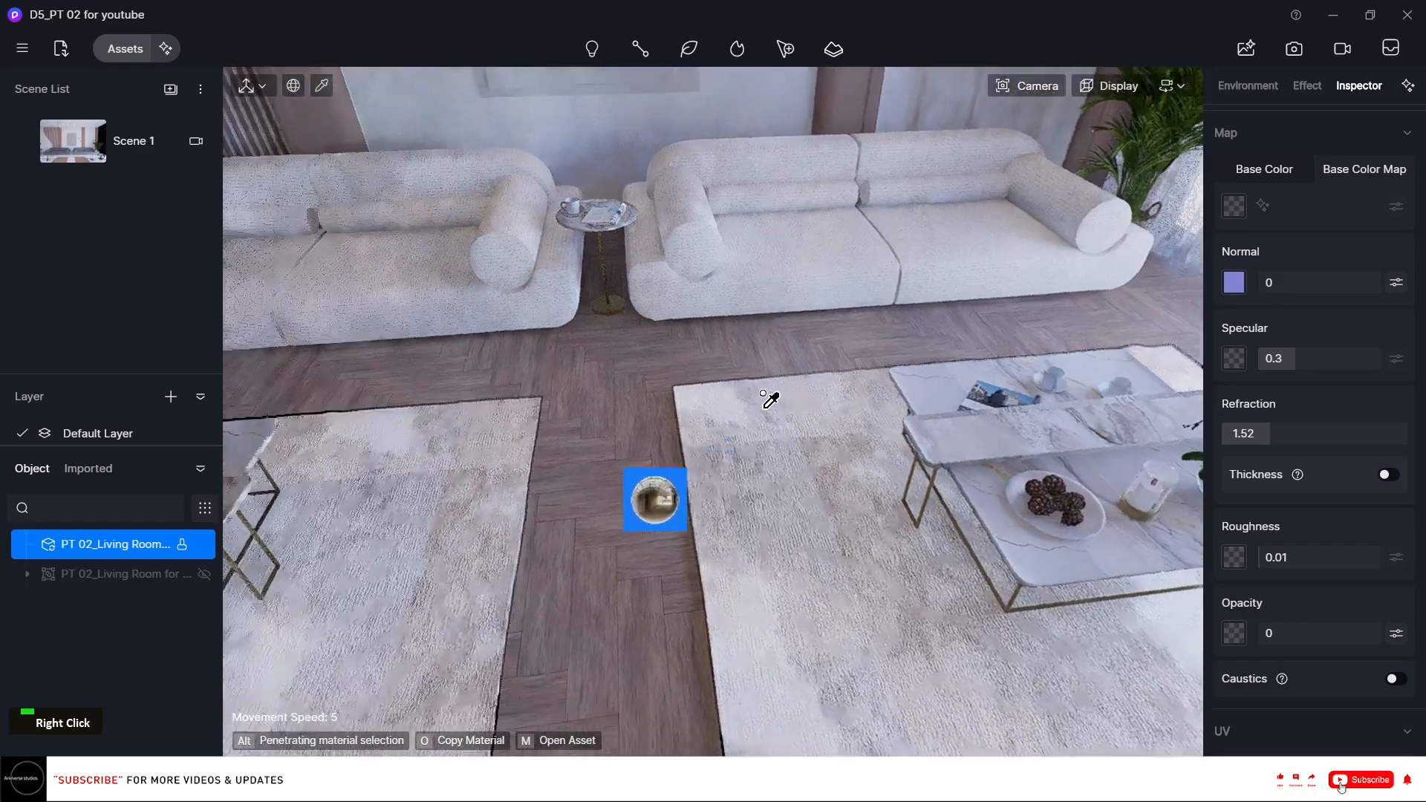
right_drag(763, 398, 460, 386)
key(a)
scroll(728, 380, up, 5)
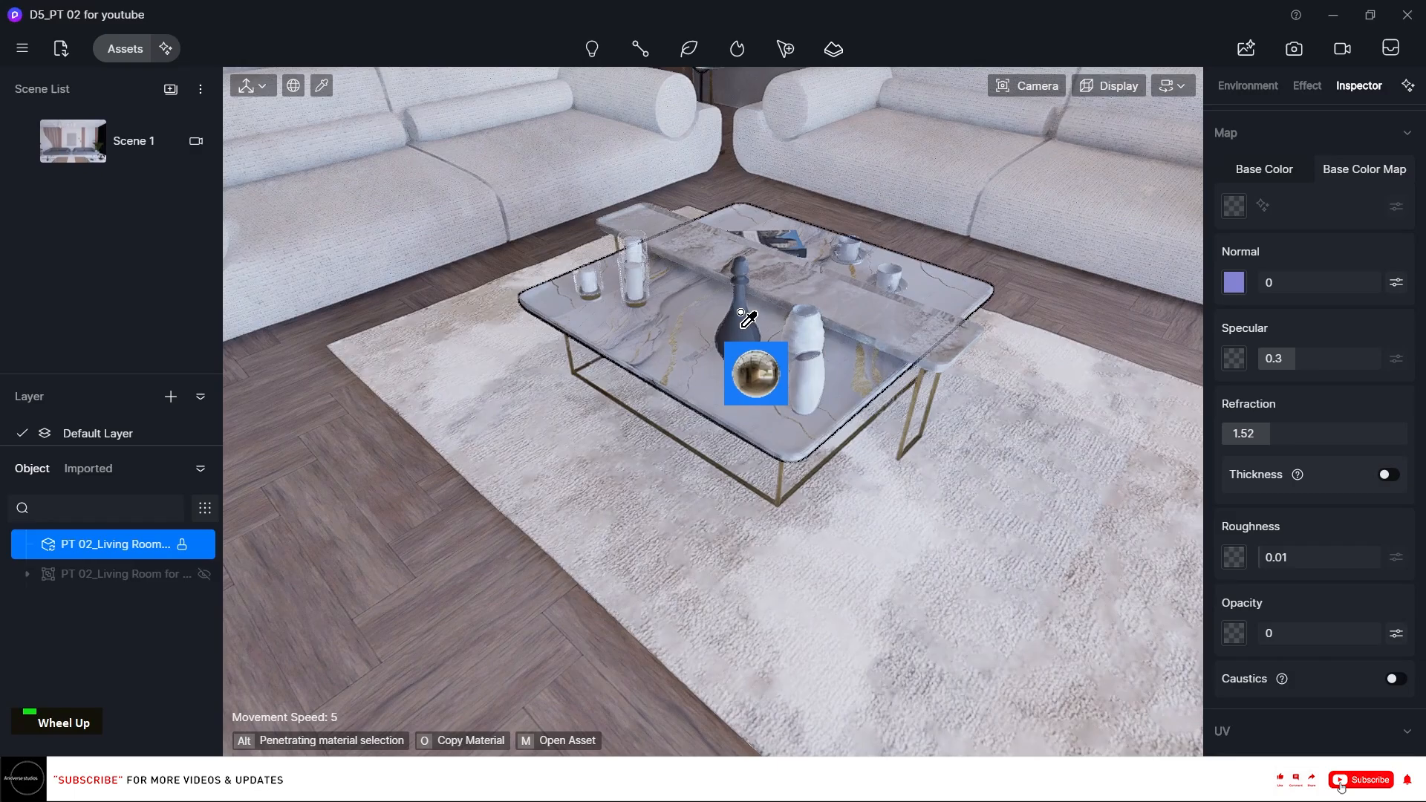
click(746, 319)
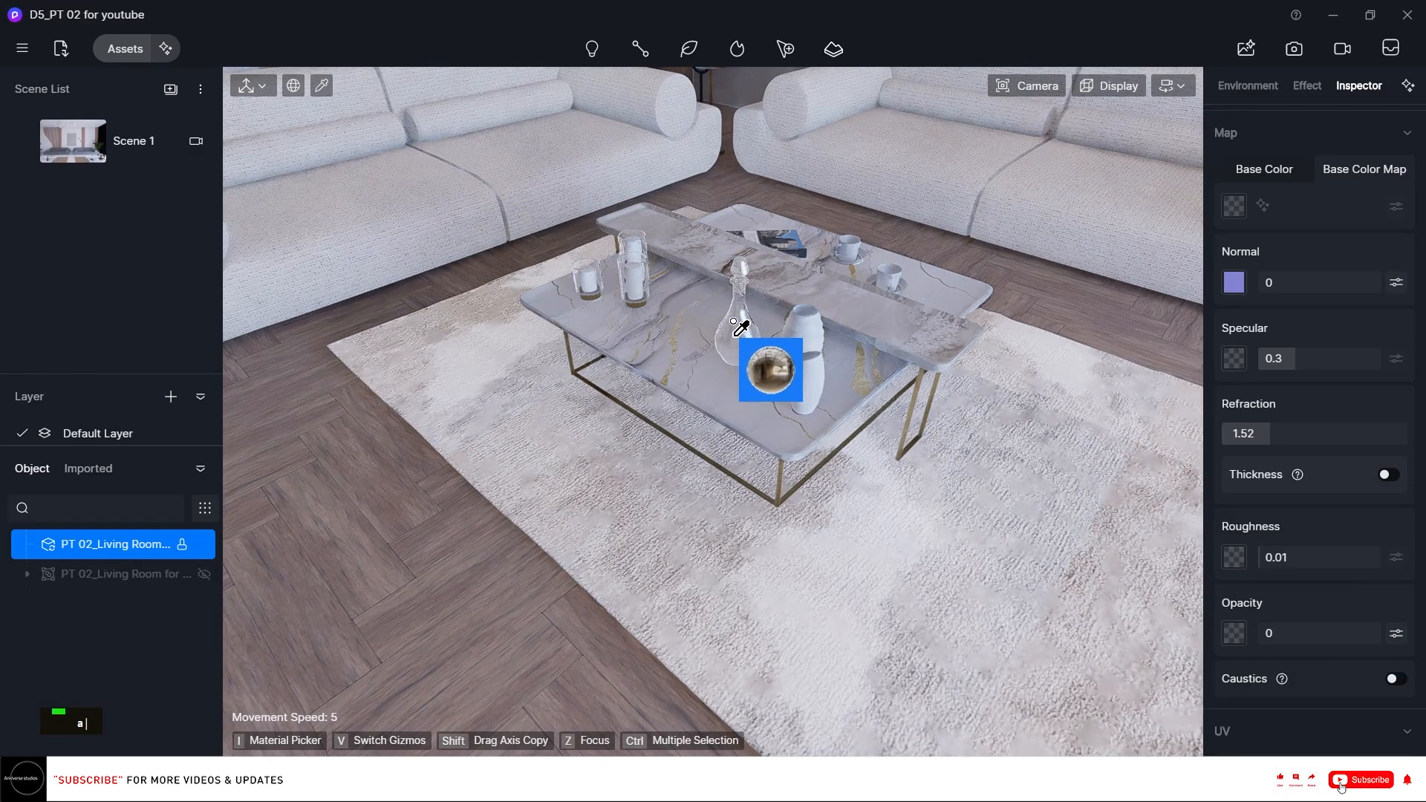
Pick the book on the side table and set its specular to about 0.46 and roughness to about 0.25.
key(i)
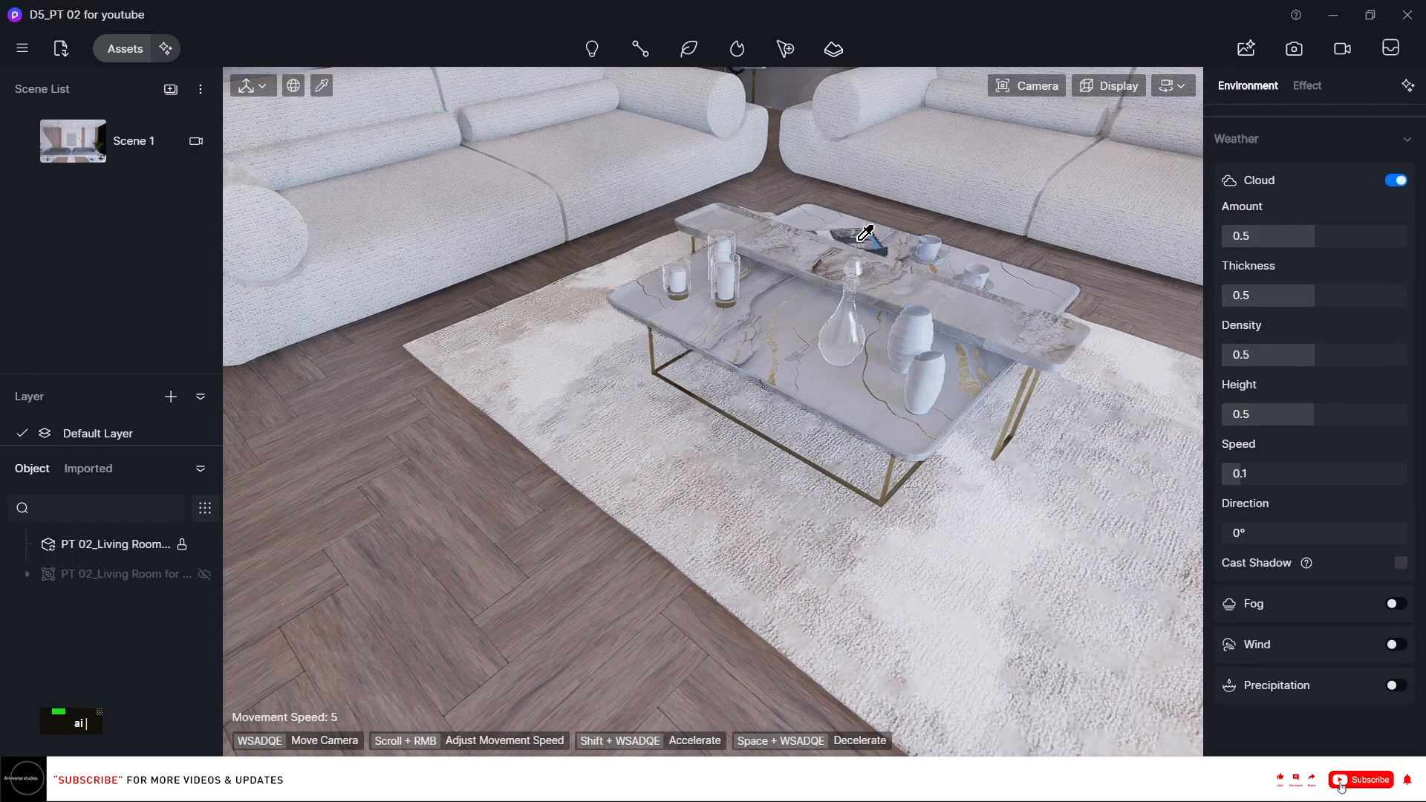
click(861, 236)
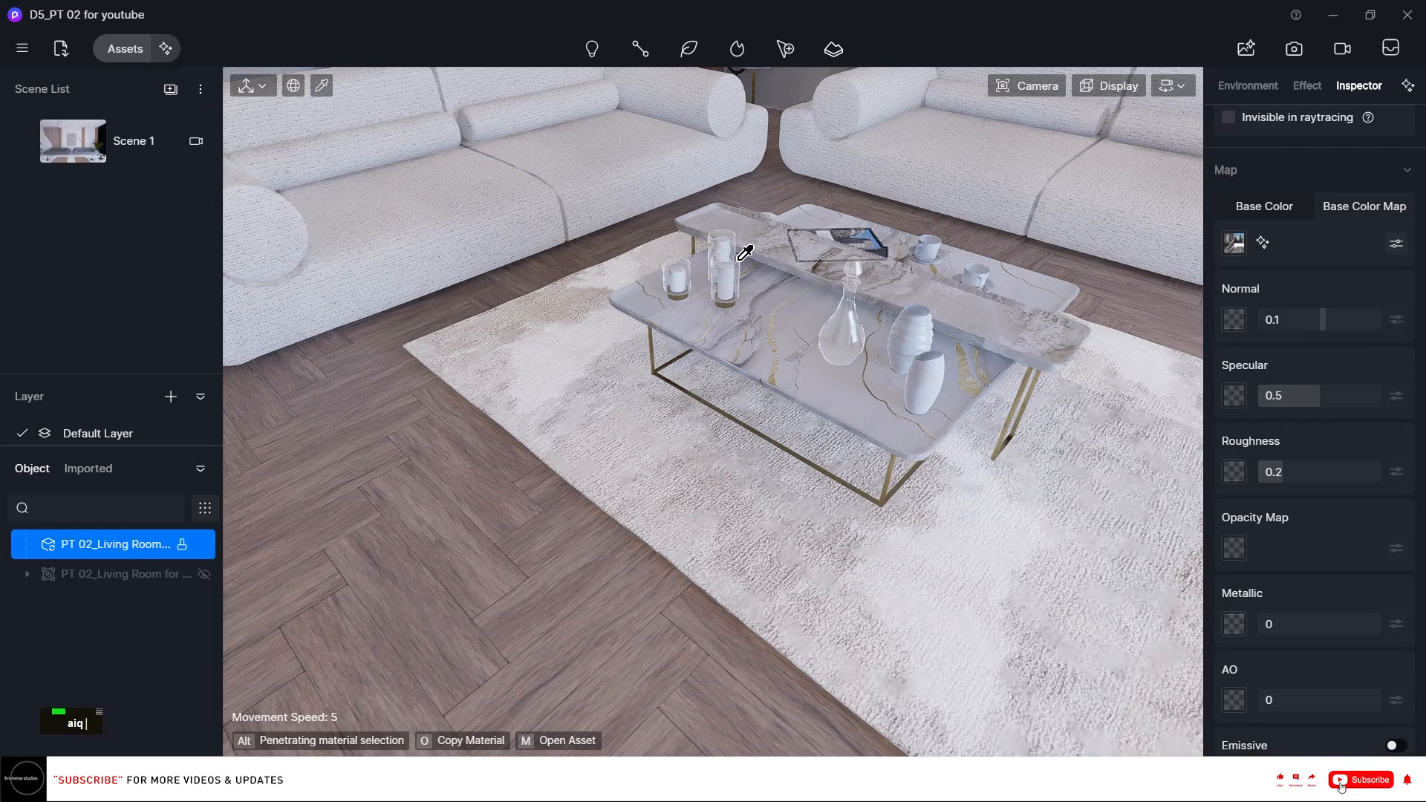
key(q)
key(q)
key(q)
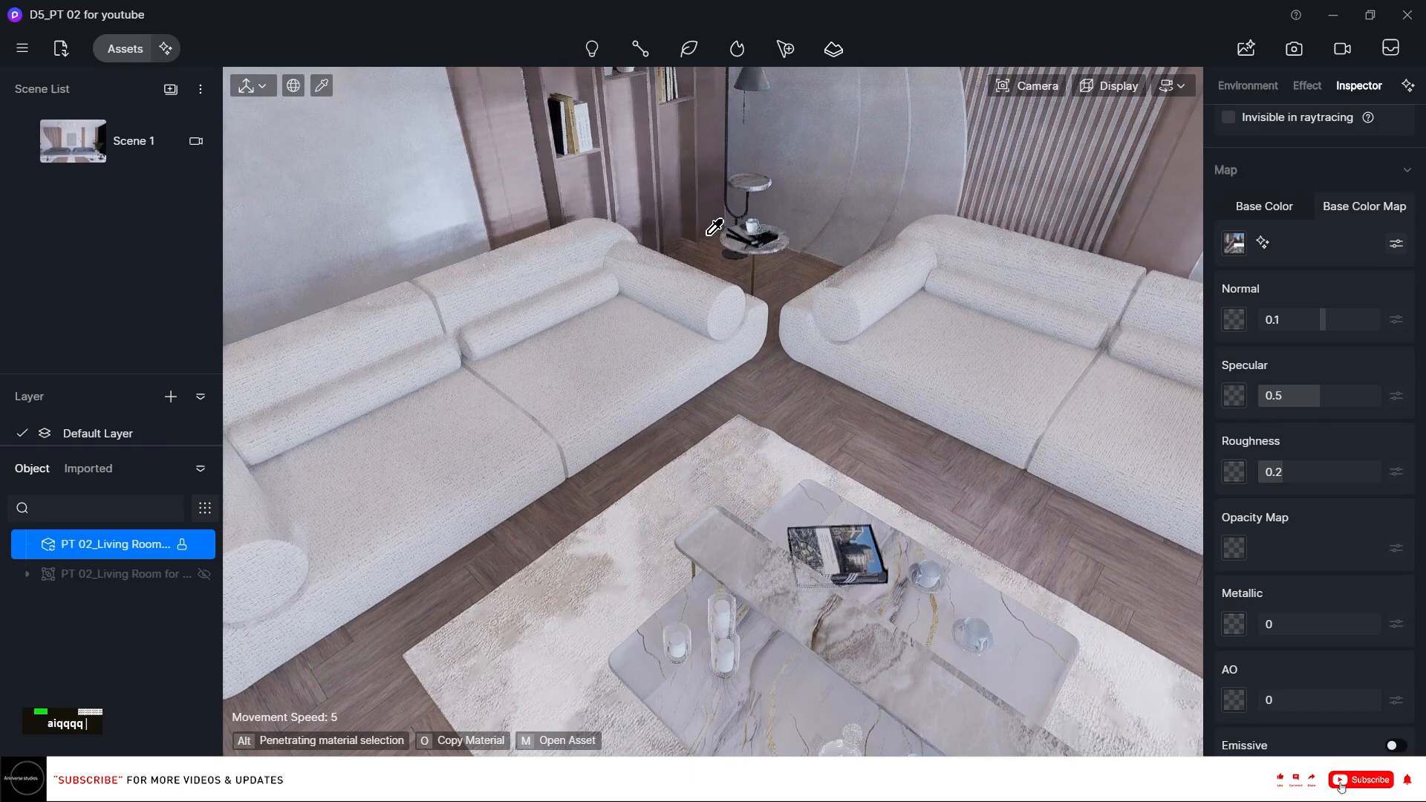
scroll(725, 216, up, 5)
right_drag(742, 223, 790, 179)
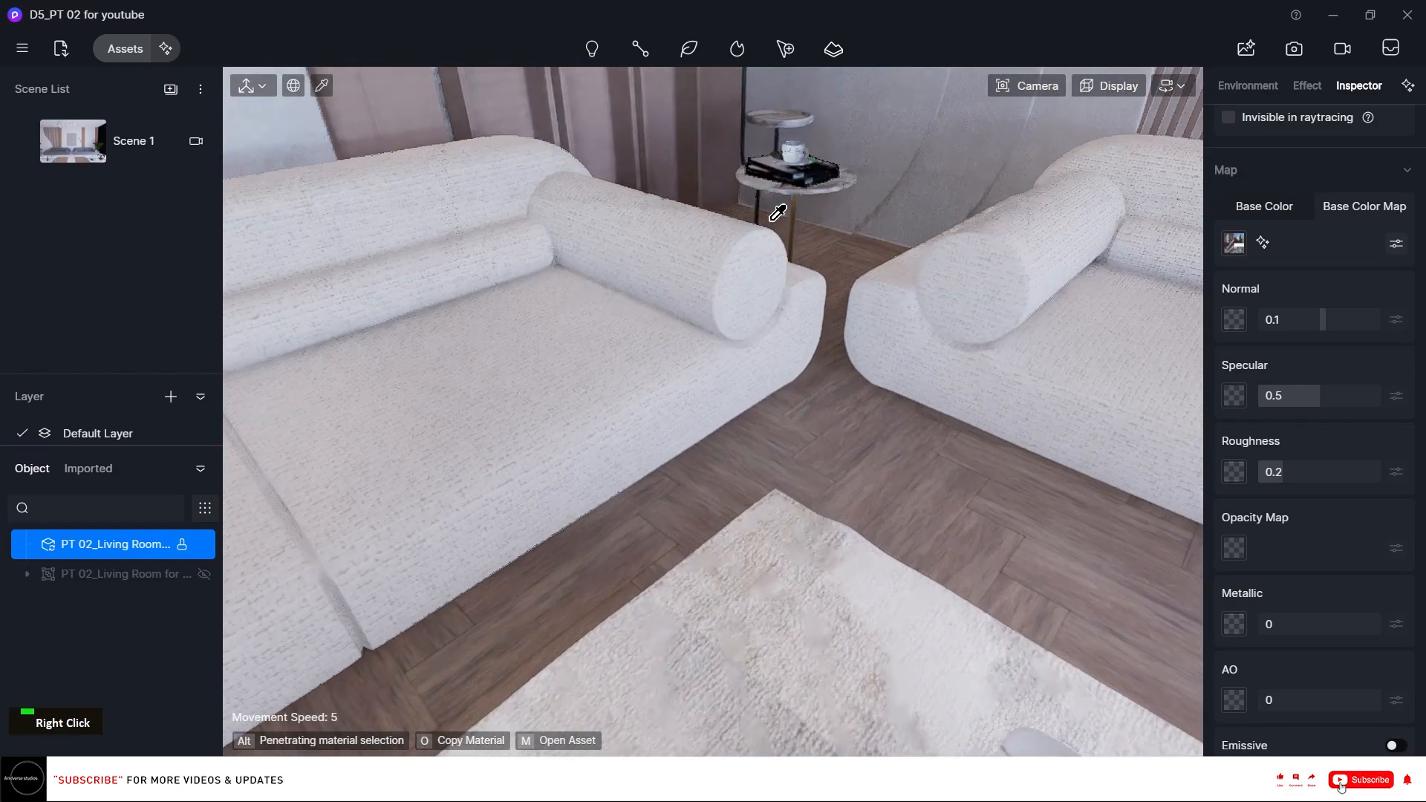
key(q)
key(q)
key(q)
key(q)
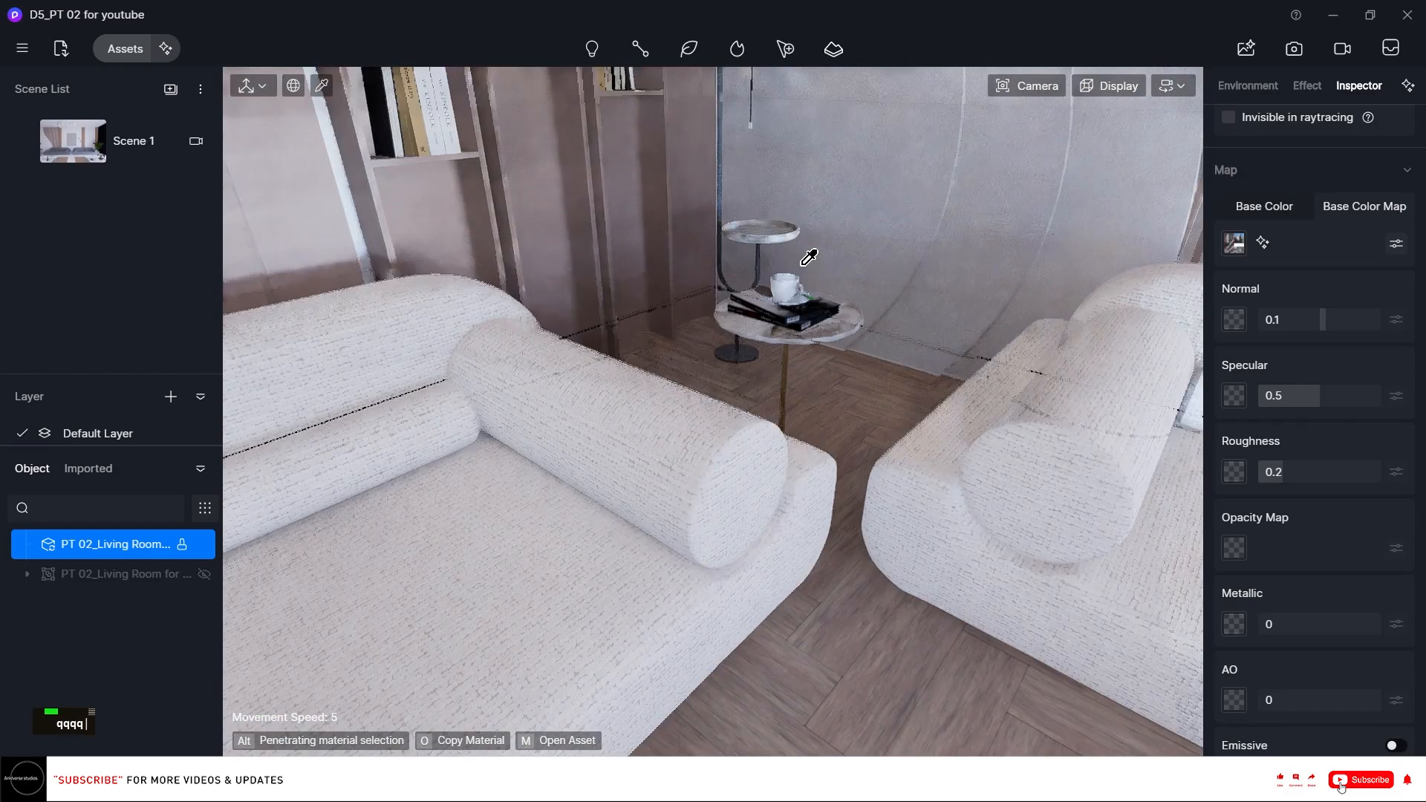
scroll(792, 509, up, 3)
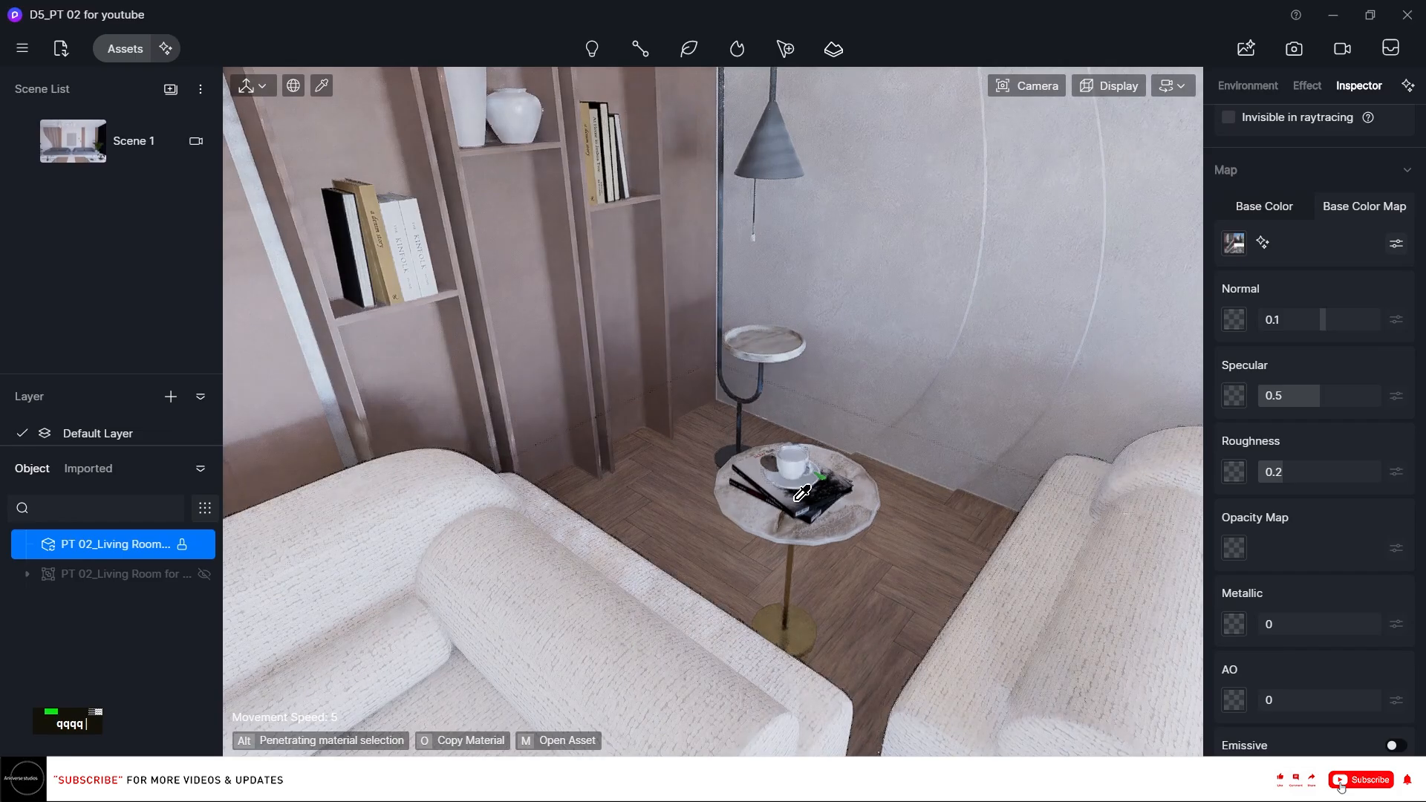
click(802, 491)
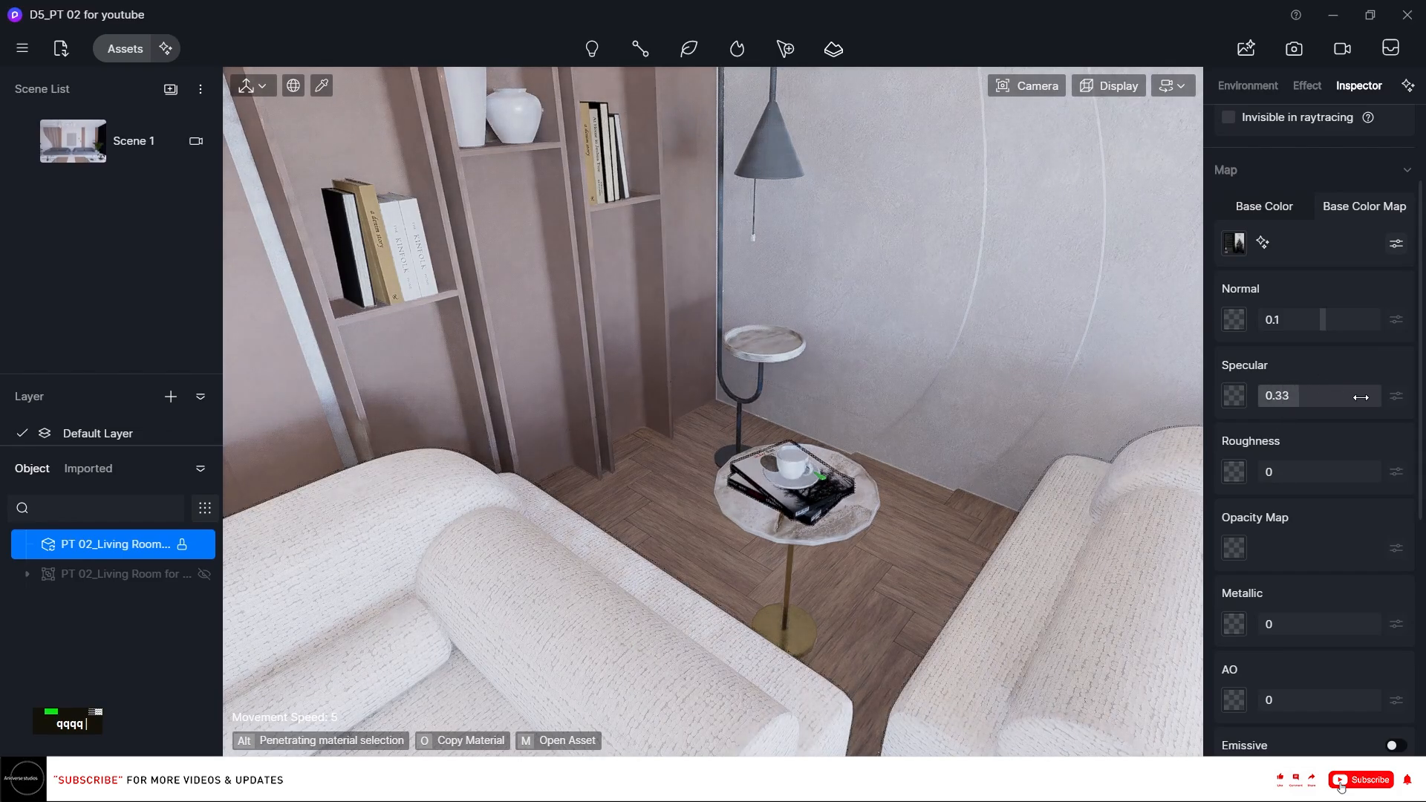
drag(1313, 471, 1322, 470)
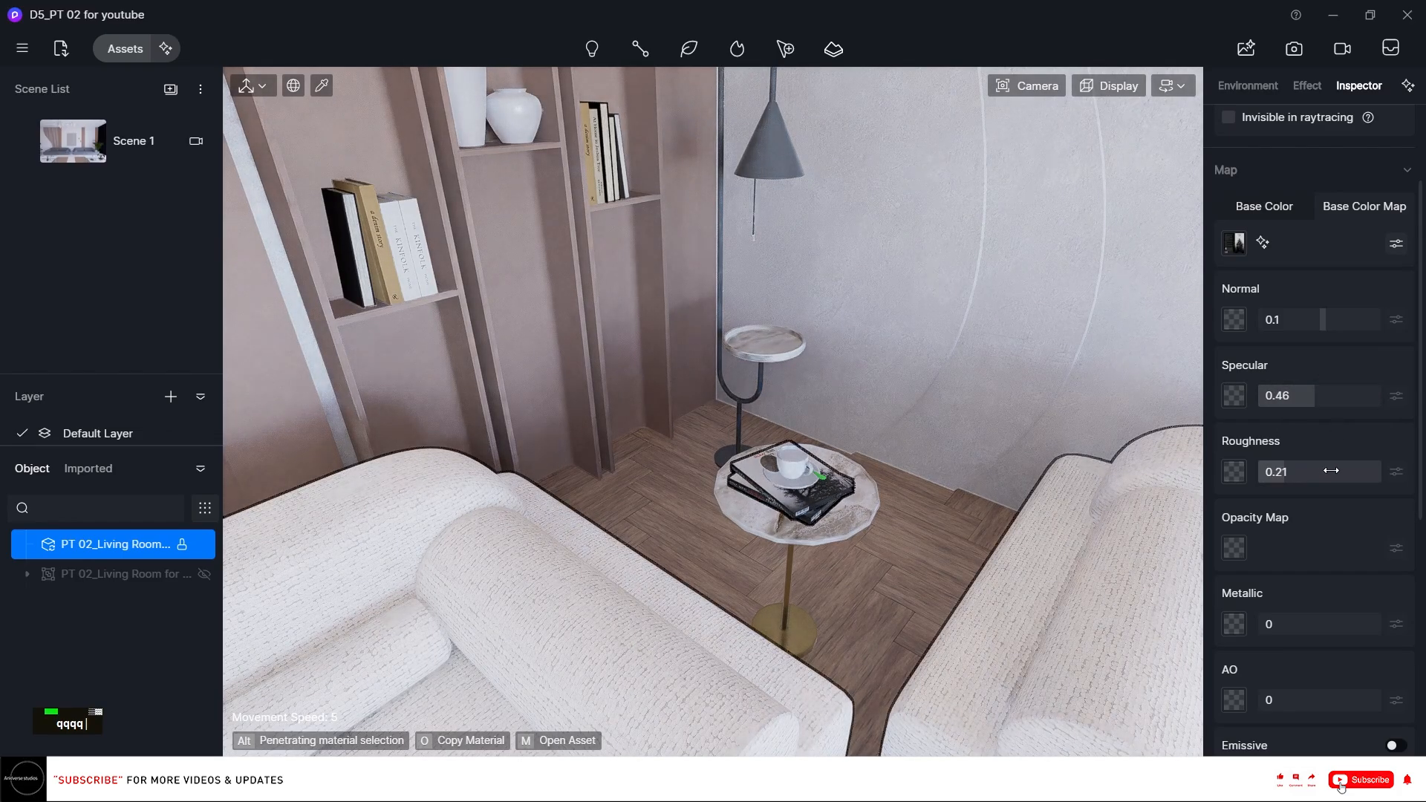
Pick the tan book on the lower shelf and set its specular to about 0.48 and roughness to about 0.21.
right_drag(948, 374, 538, 299)
scroll(537, 299, up, 4)
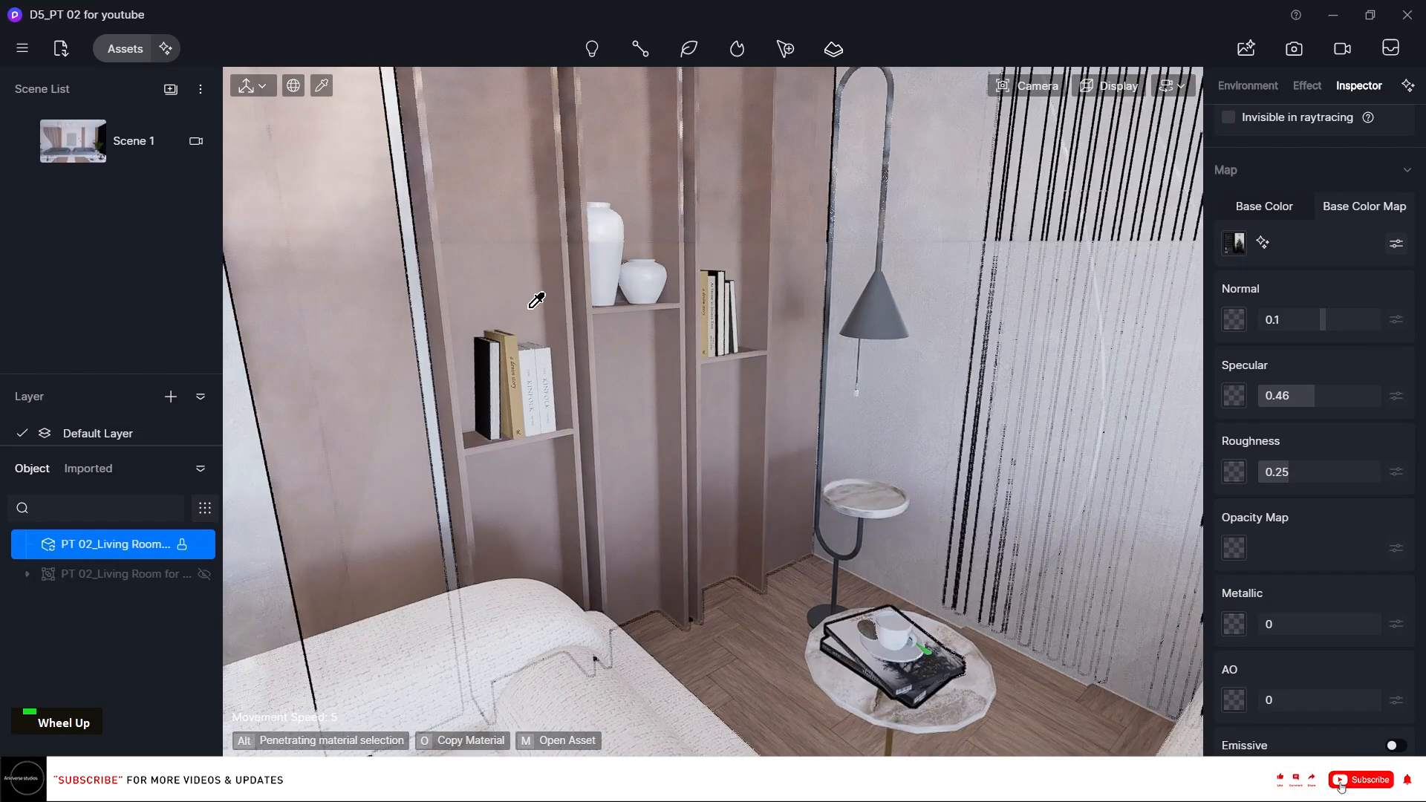
right_drag(525, 363, 505, 361)
scroll(497, 360, up, 4)
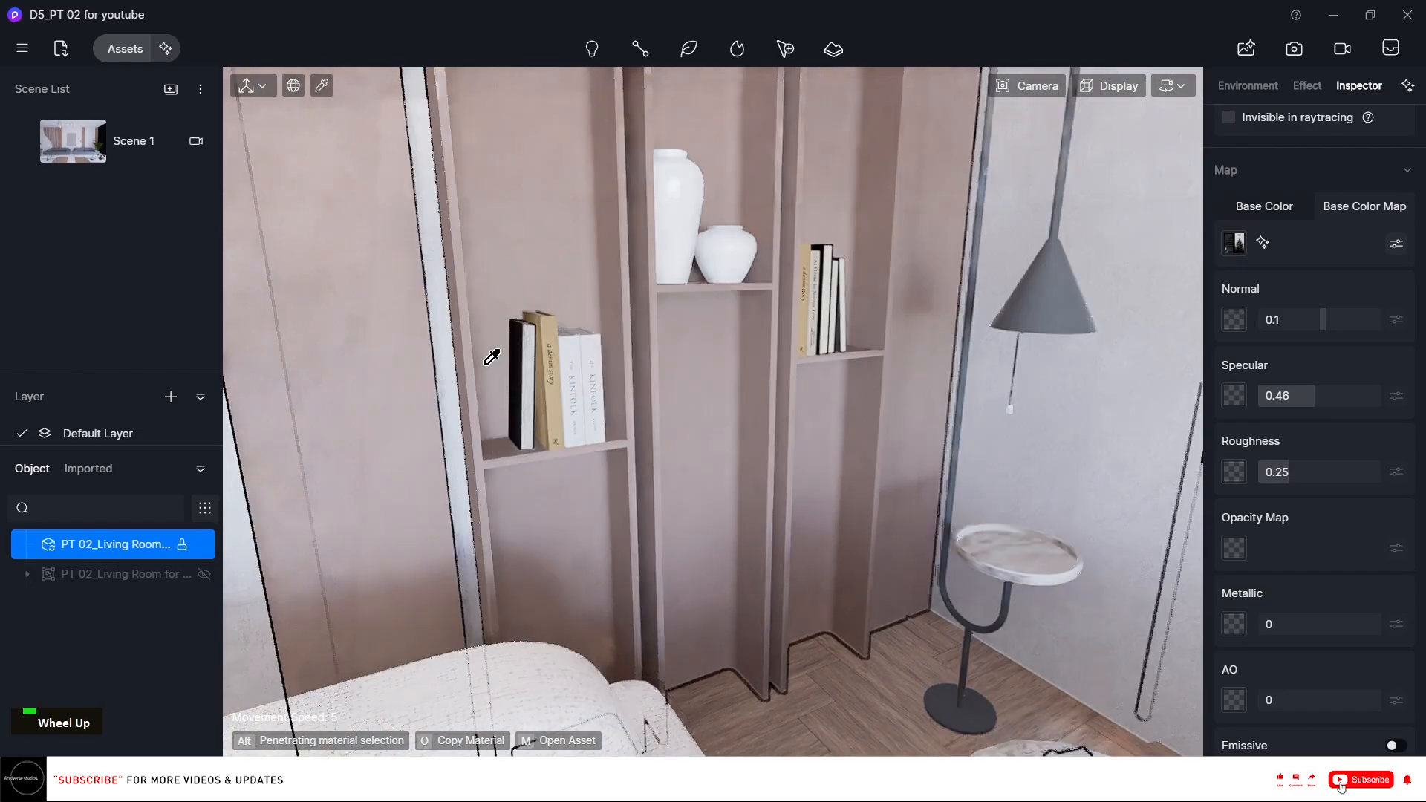
click(494, 358)
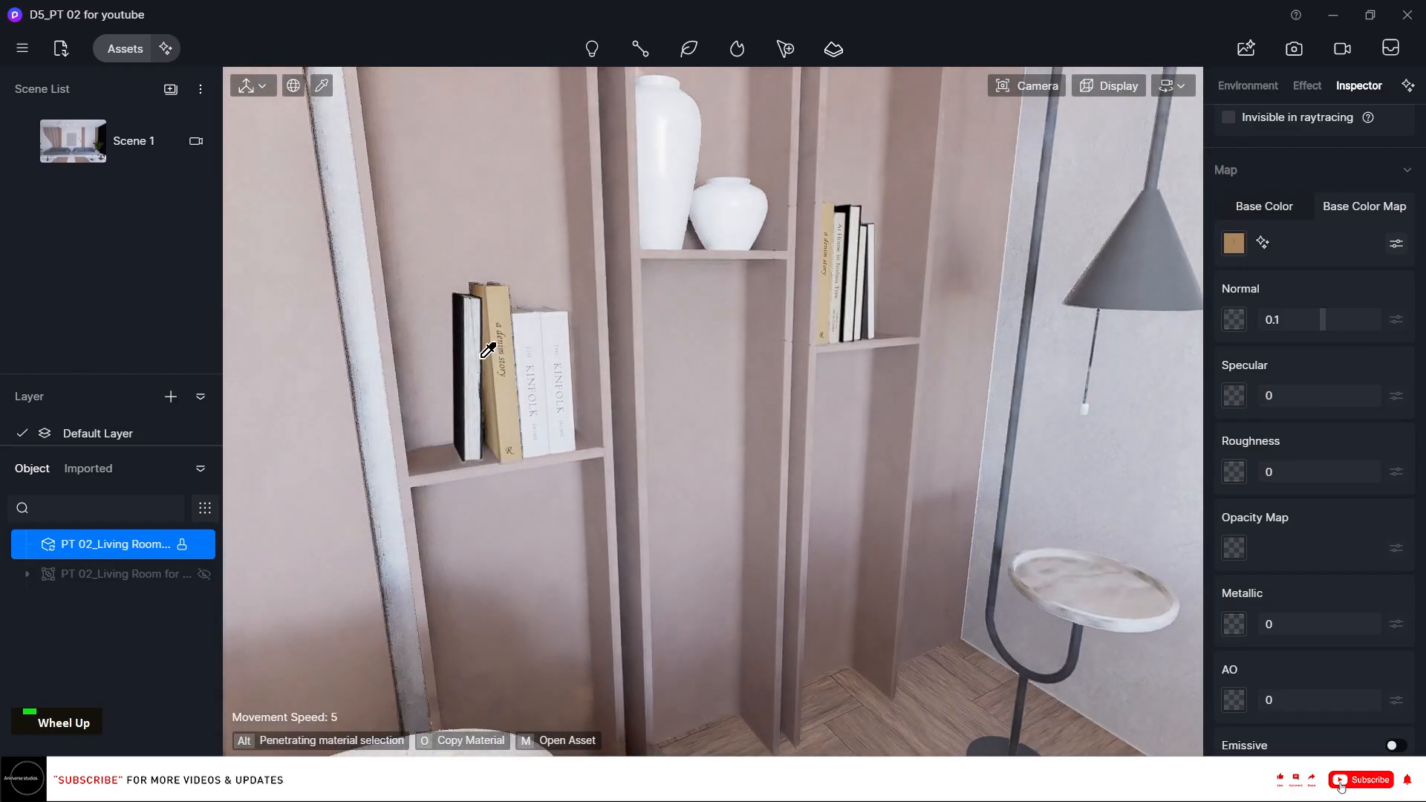
drag(1364, 398, 1306, 466)
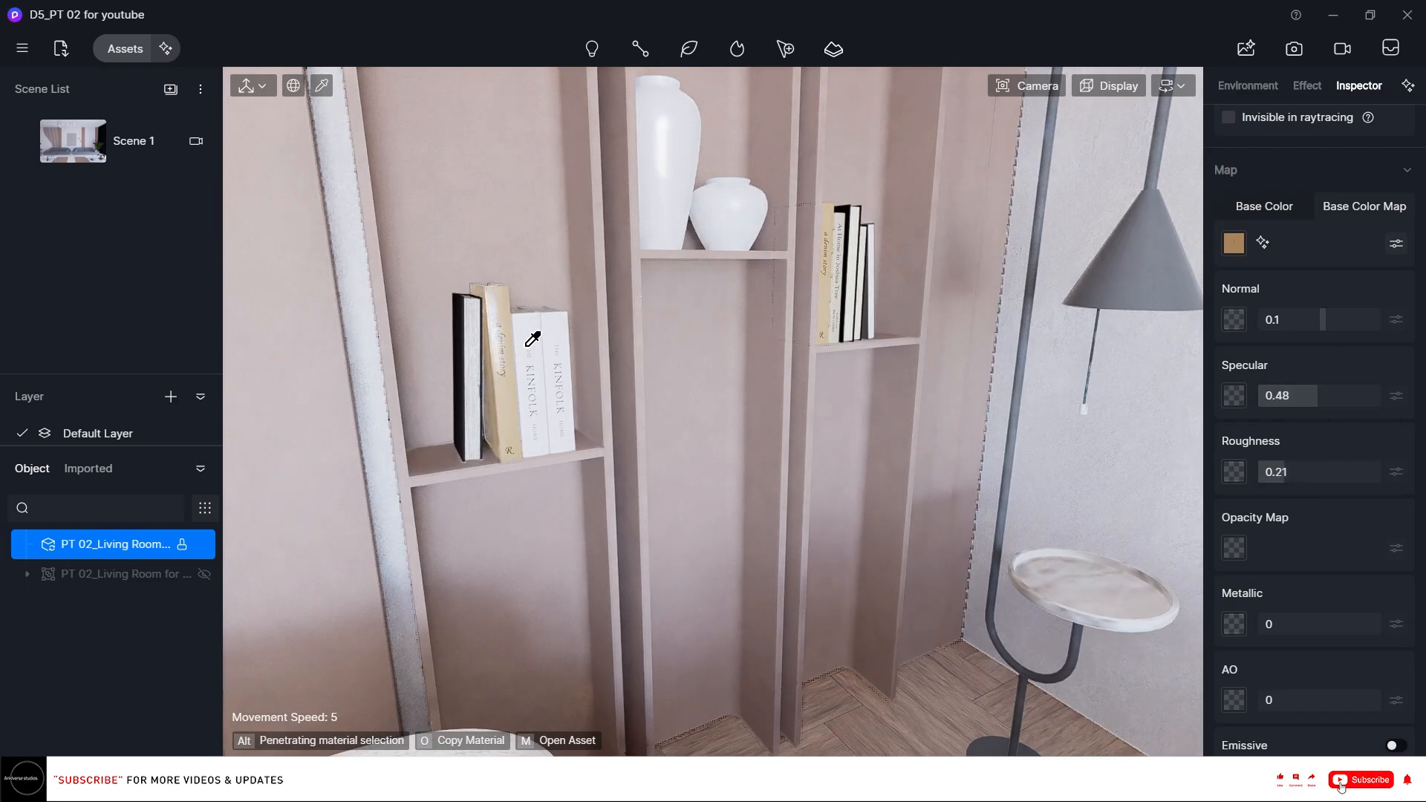
Pick the white book on the lower shelf and set its roughness to about 0.2.
click(882, 350)
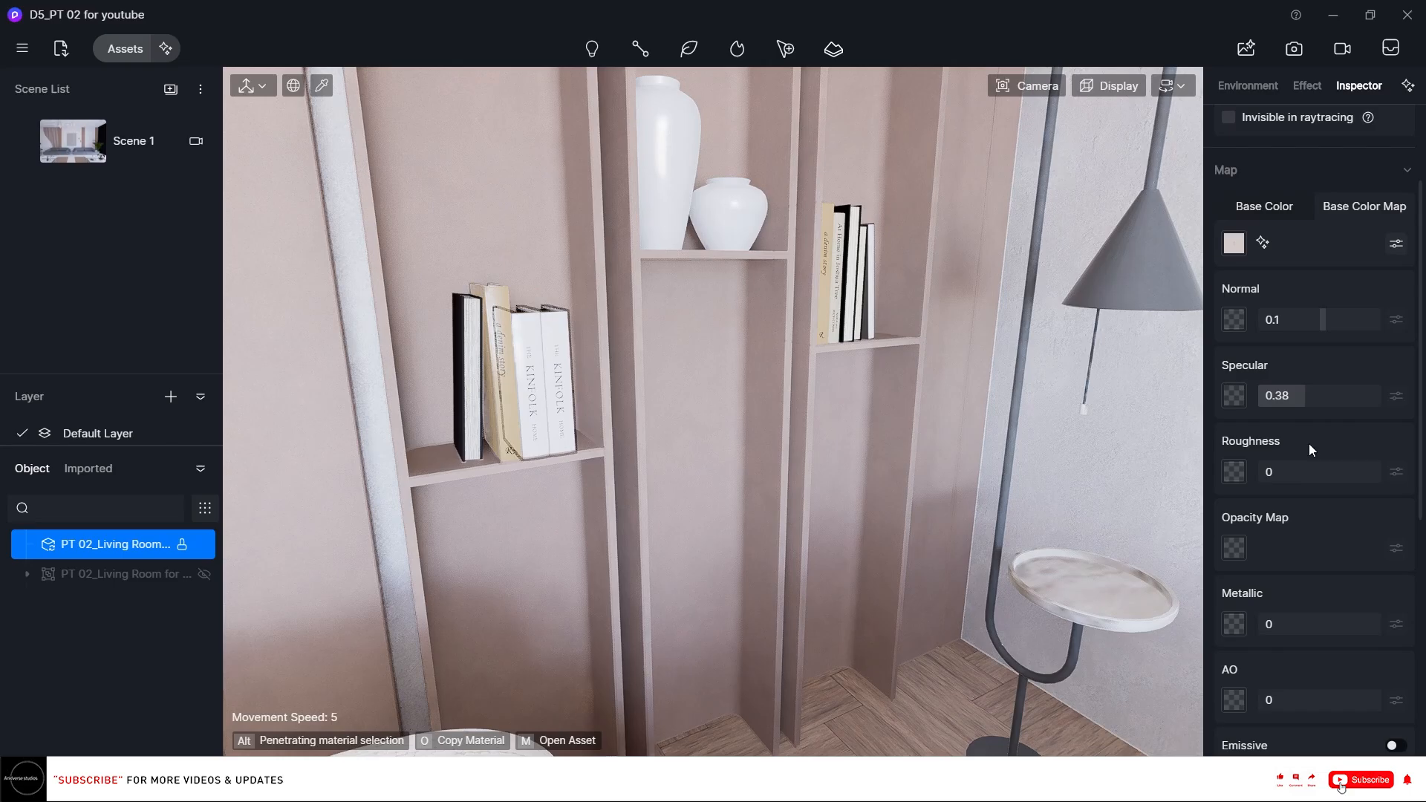
drag(1310, 471, 1318, 471)
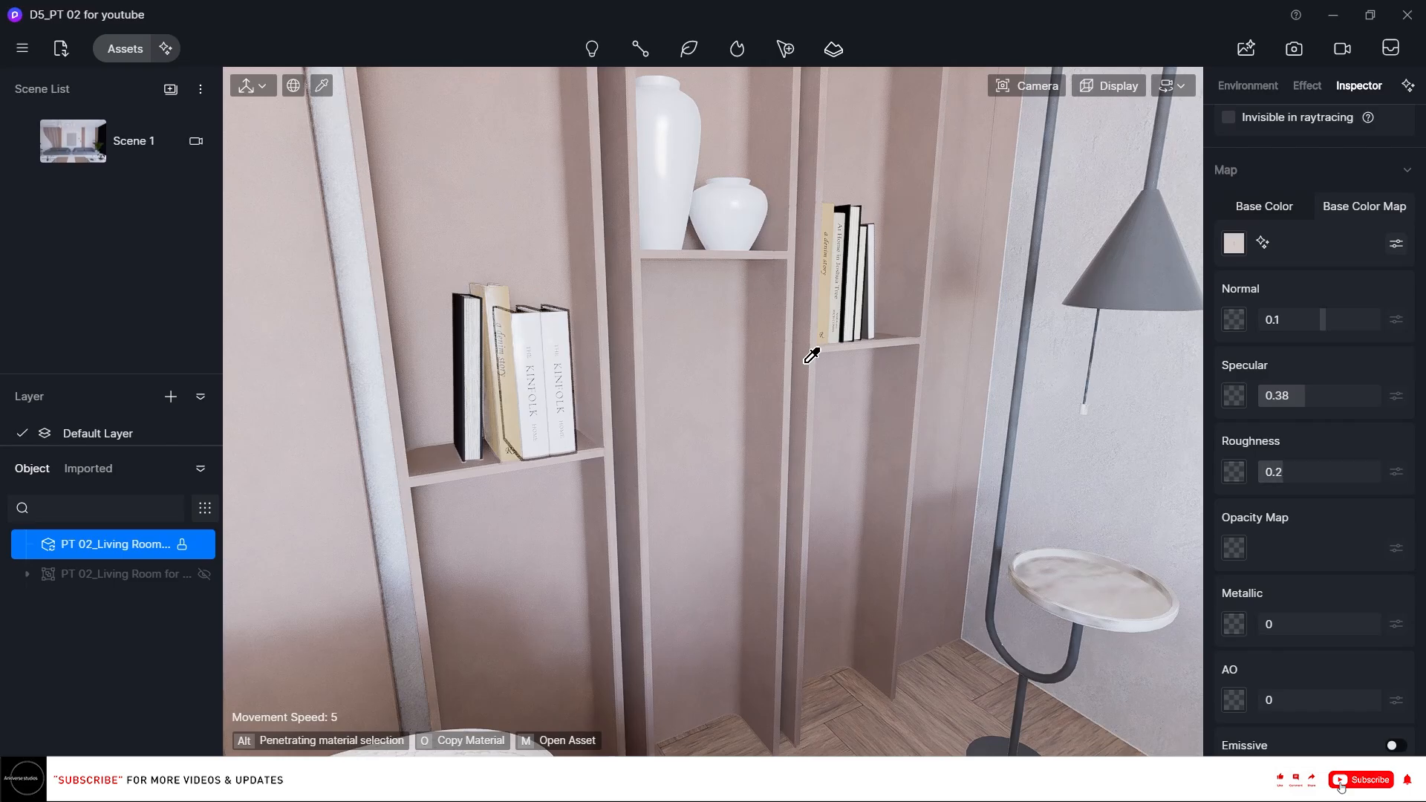
Pick the black book on the lower shelf and set its specular to about 0.36 and roughness to about 0.18.
click(478, 321)
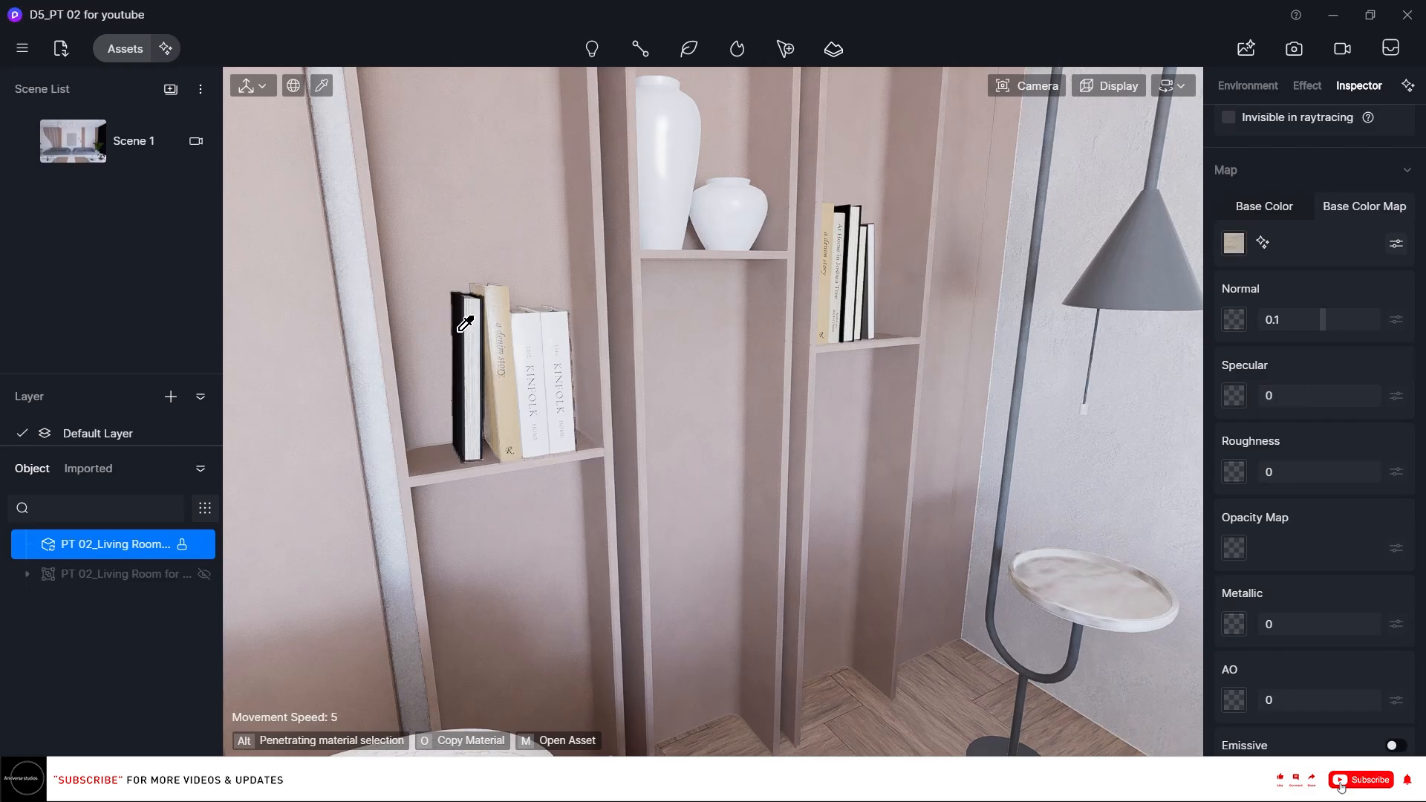
click(466, 324)
drag(1319, 395, 1293, 399)
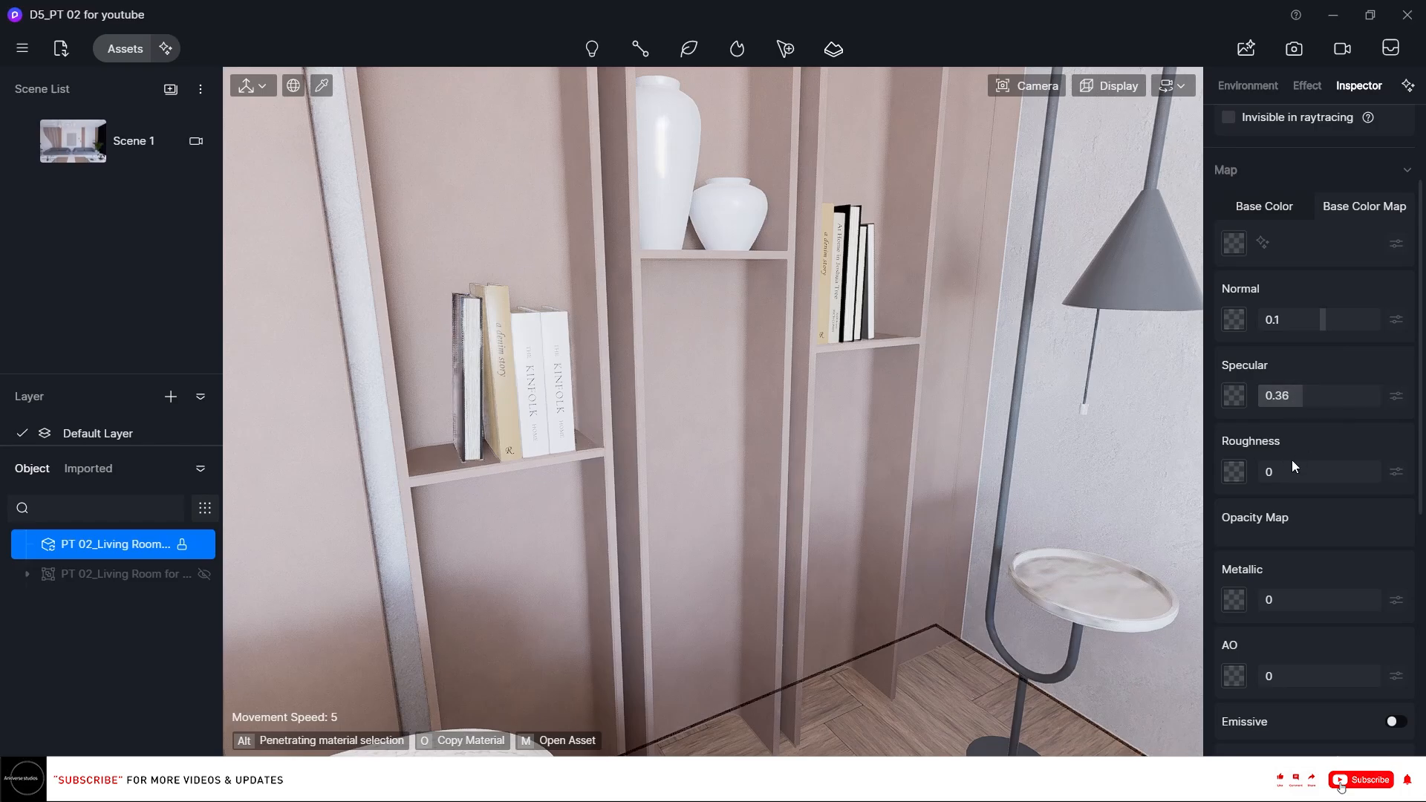
drag(1311, 467, 1313, 466)
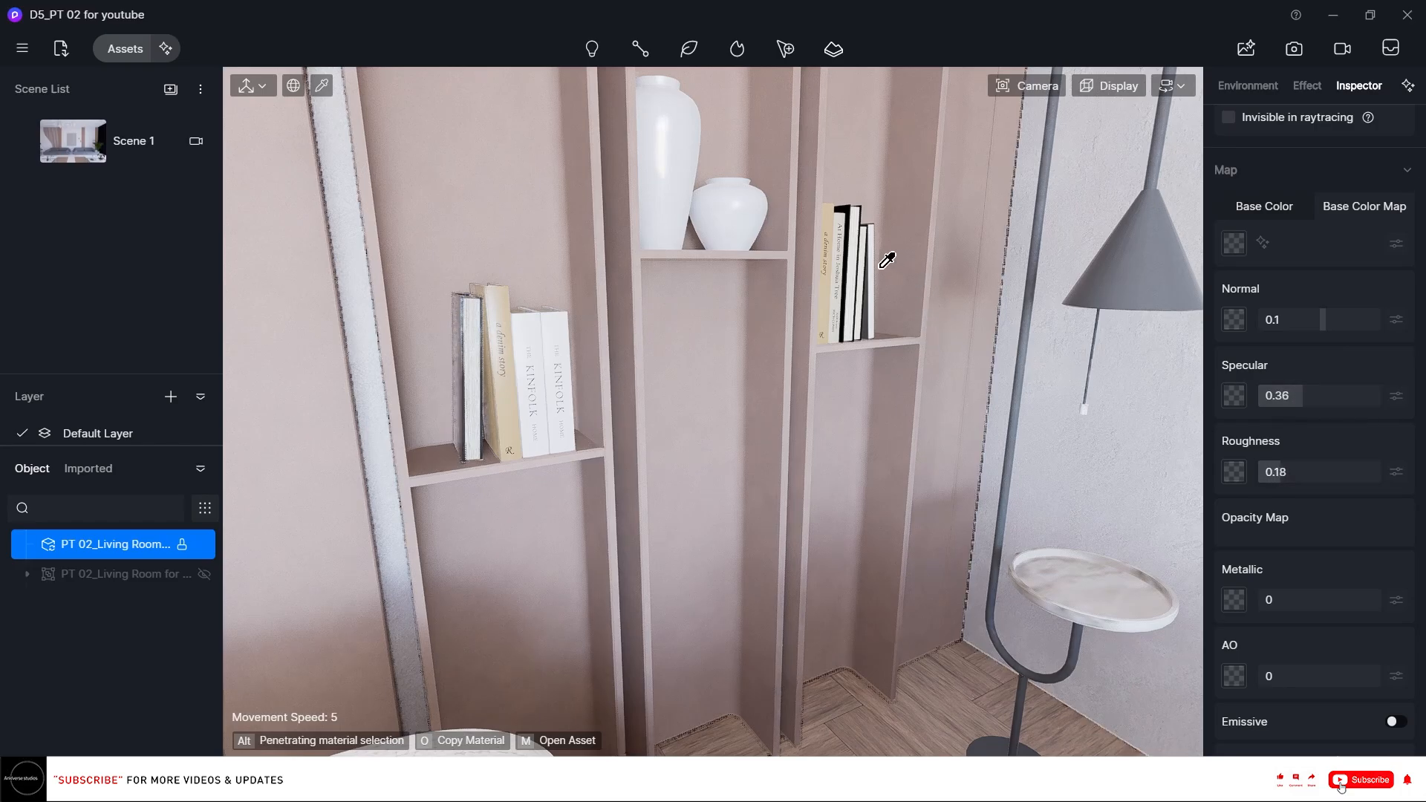
Pick the black book on the upper shelf and set its specular to about 0.32 and roughness to about 0.17.
click(512, 320)
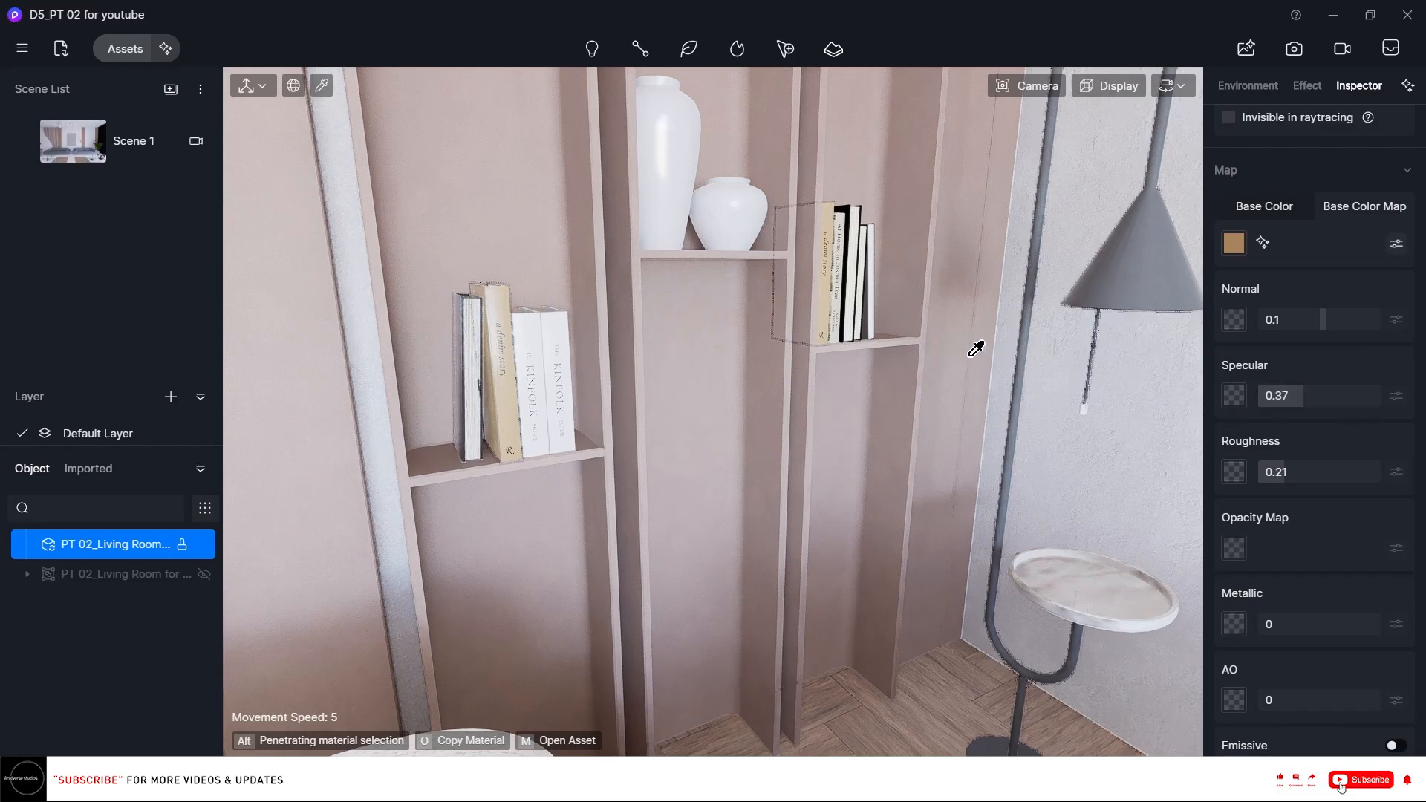
key(d)
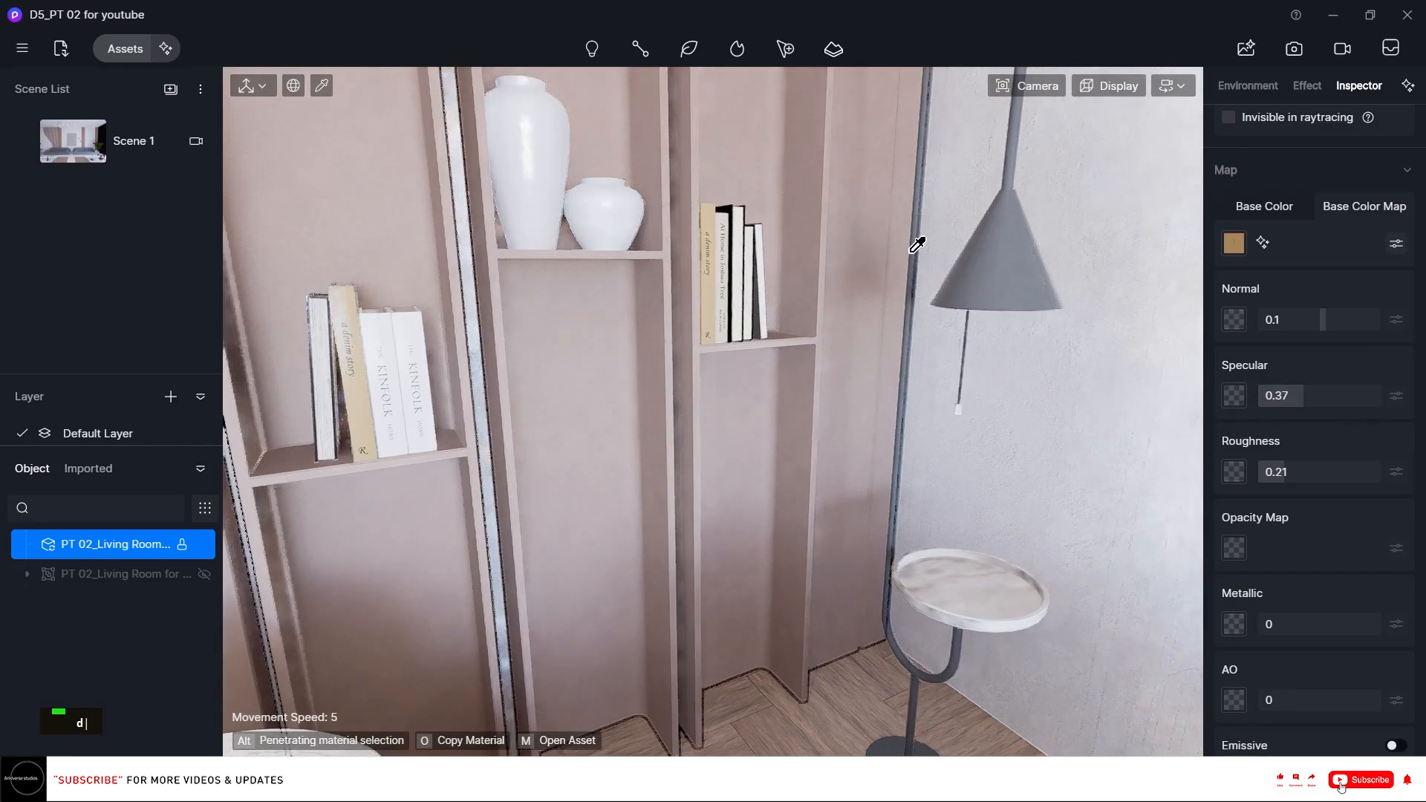
scroll(783, 216, up, 4)
right_drag(683, 220, 648, 250)
click(648, 249)
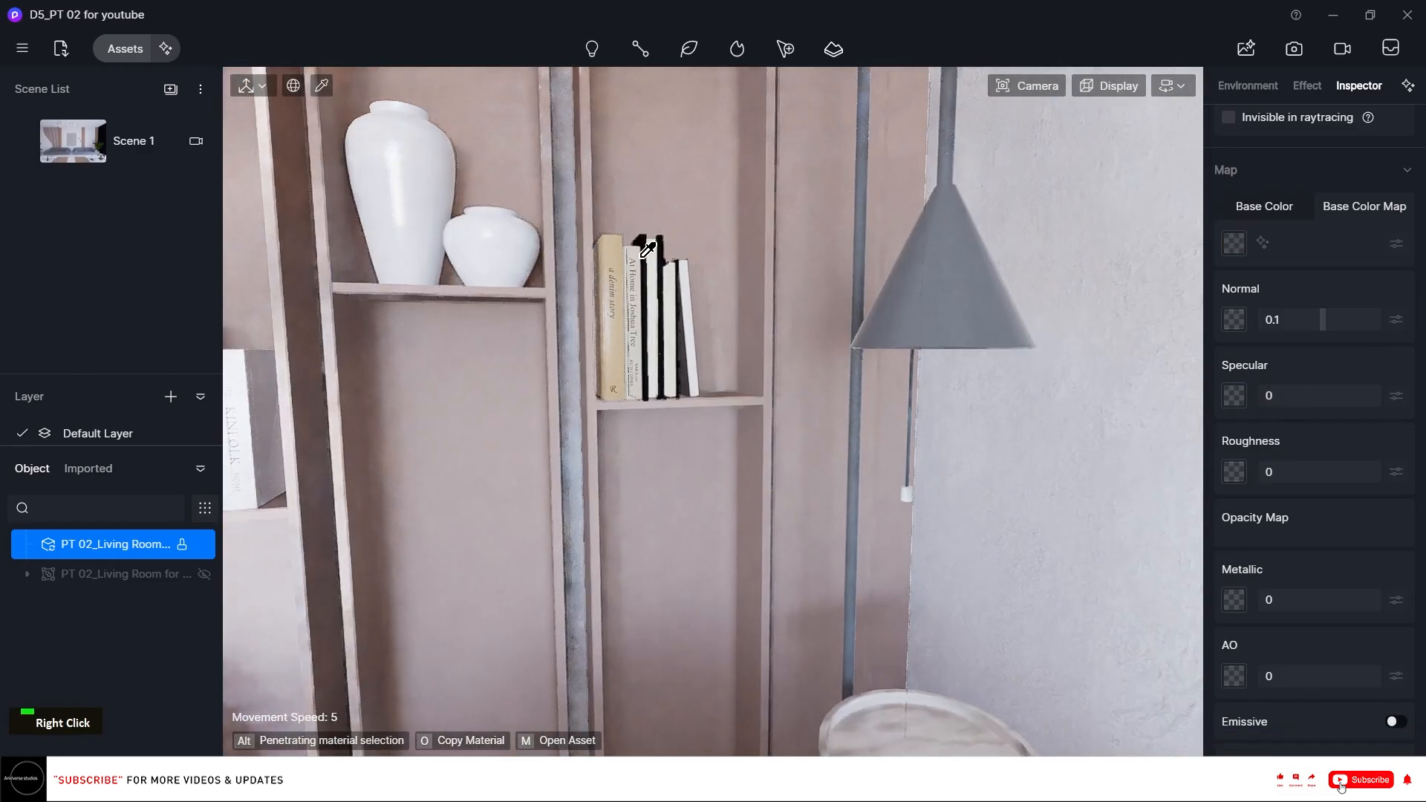
drag(1330, 396, 1336, 396)
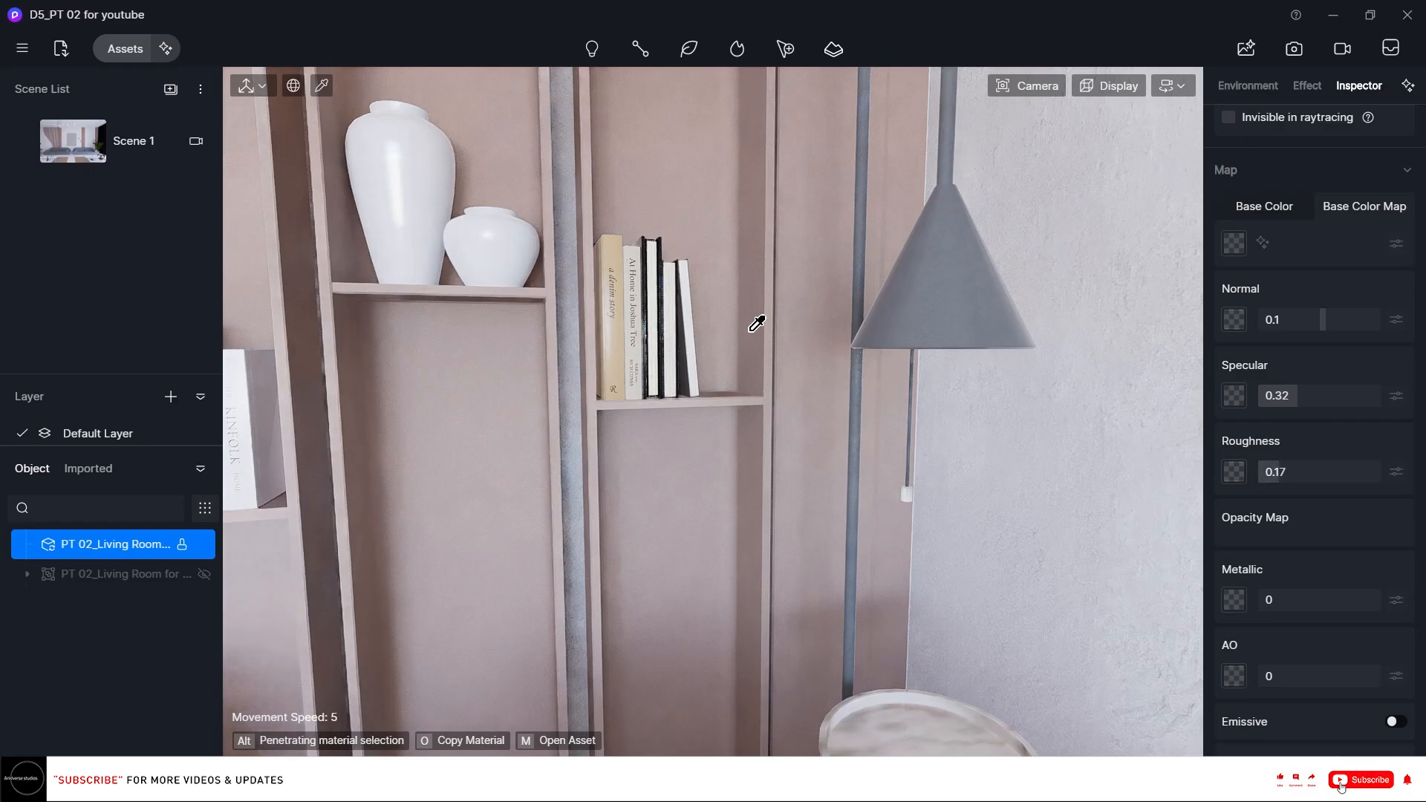
Pick the cream book beside it on the upper shelf and set its roughness to about 0.14.
click(673, 297)
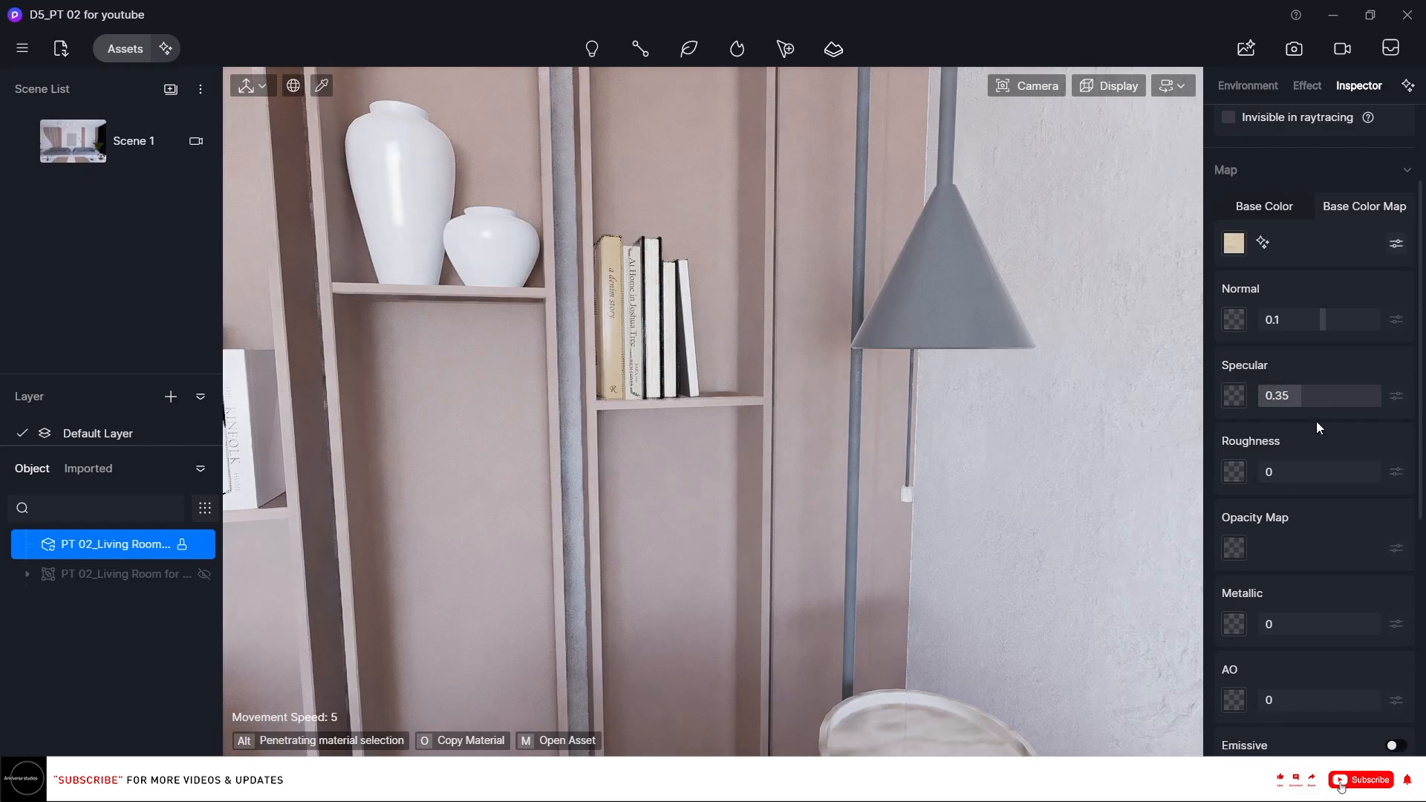
drag(1290, 473, 1309, 474)
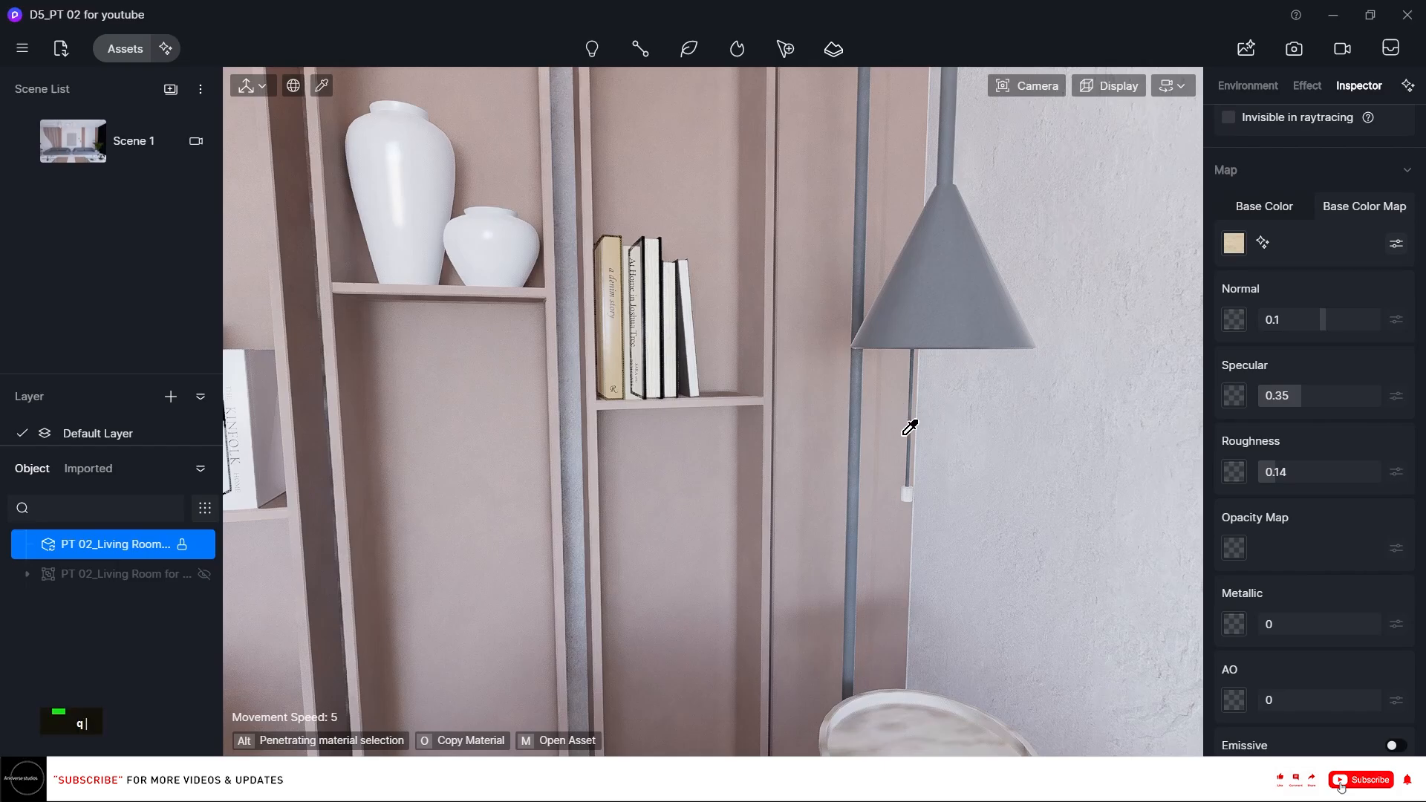
Copy the white ceramic vase's material onto the dark vase in front of the framed picture on the upper shelf.
right_drag(909, 428, 647, 321)
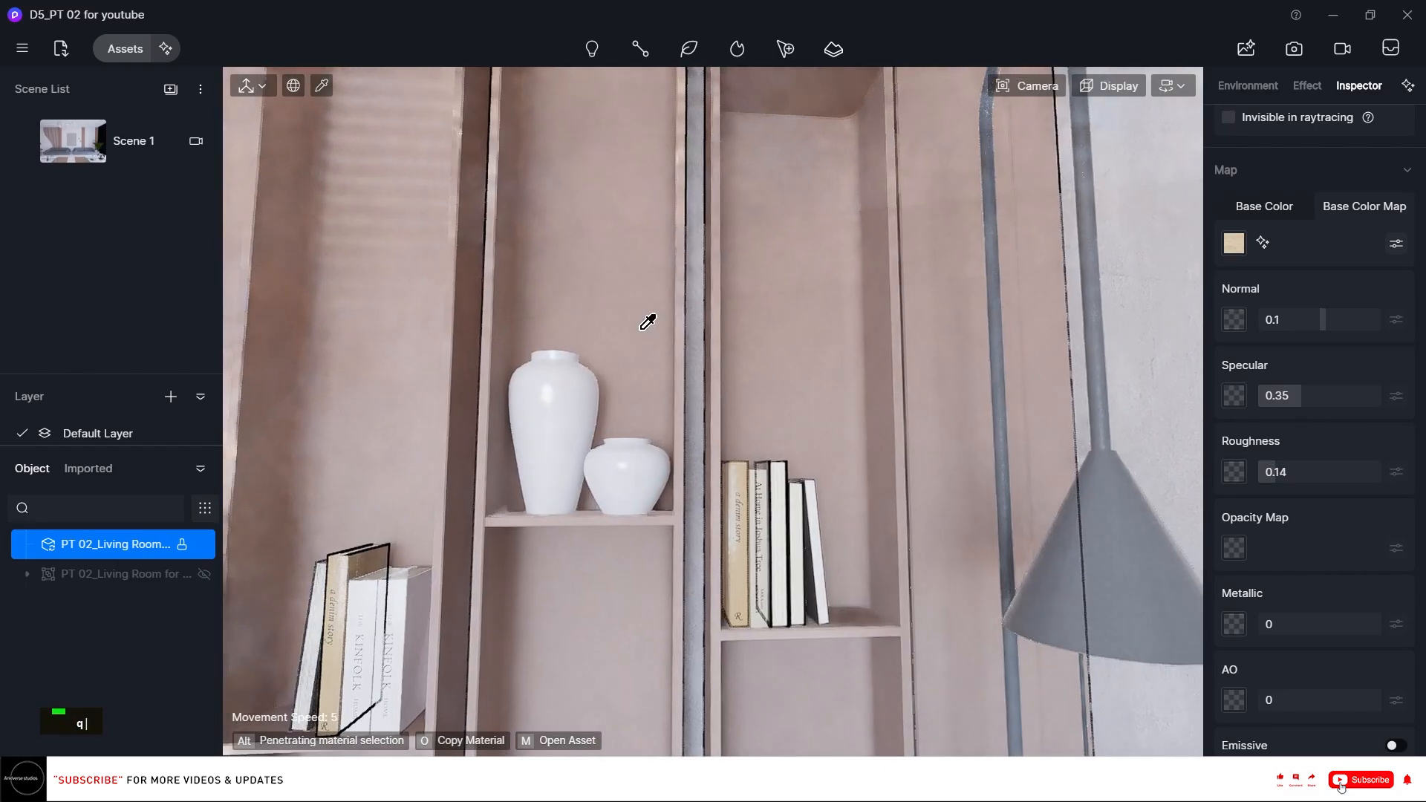
key(q)
key(q)
key(q)
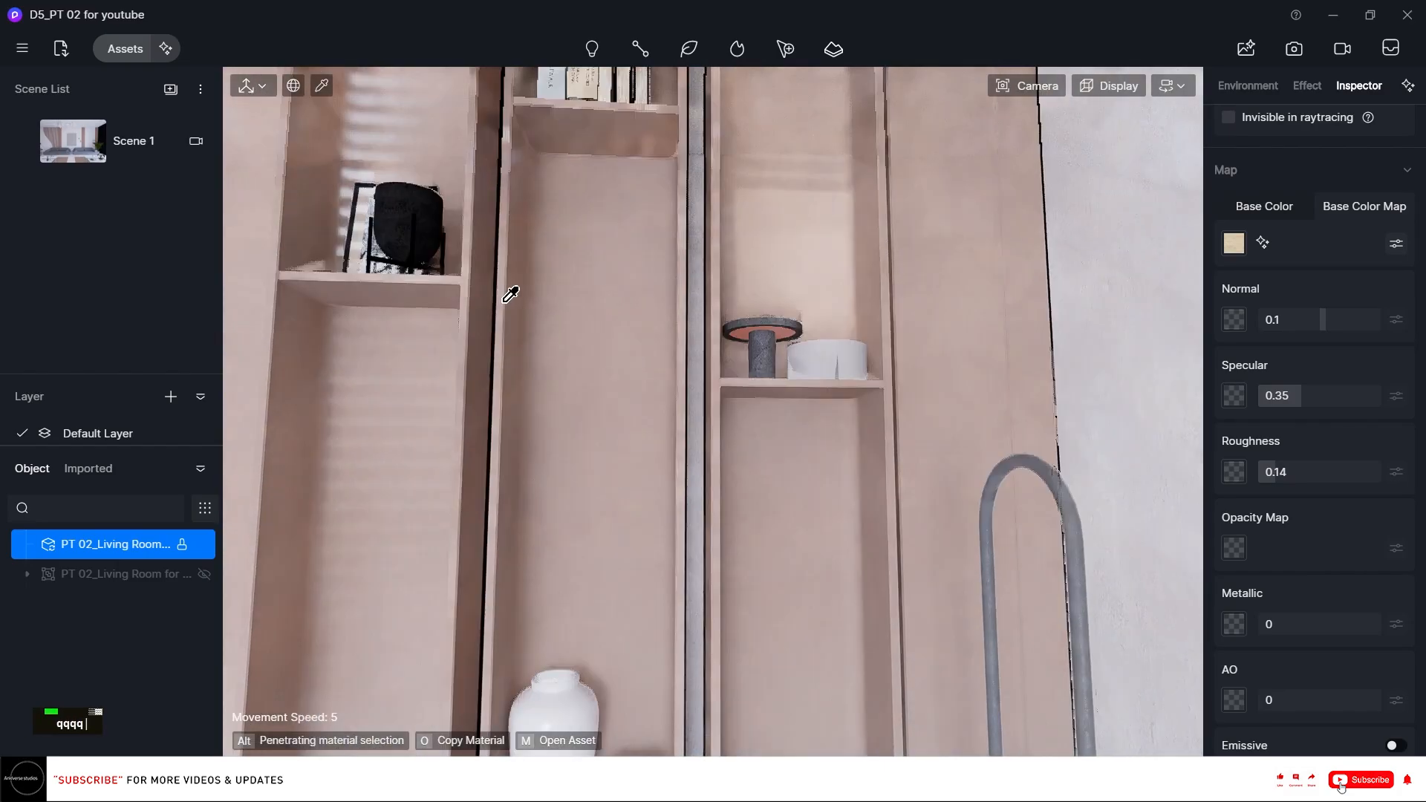
key(q)
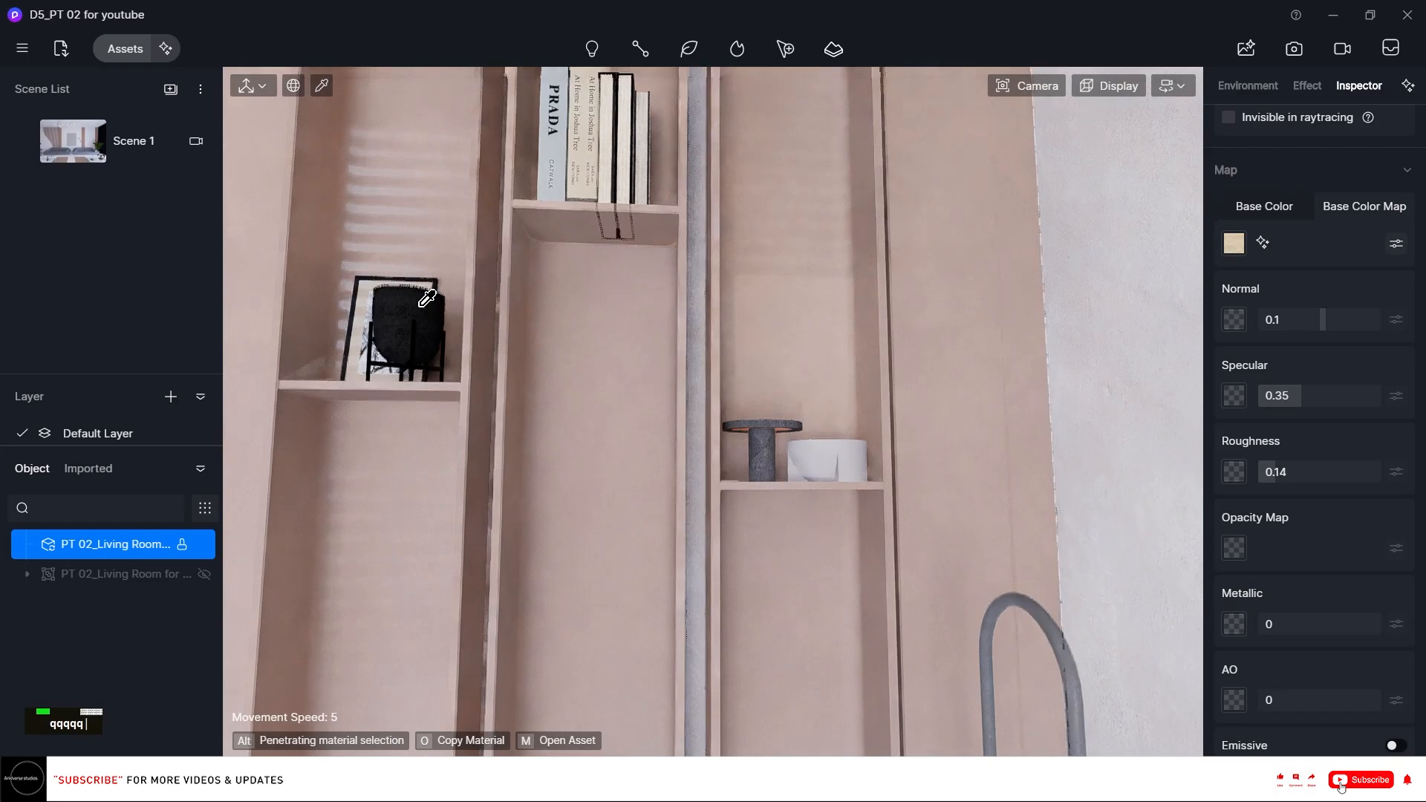
right_drag(416, 302, 398, 292)
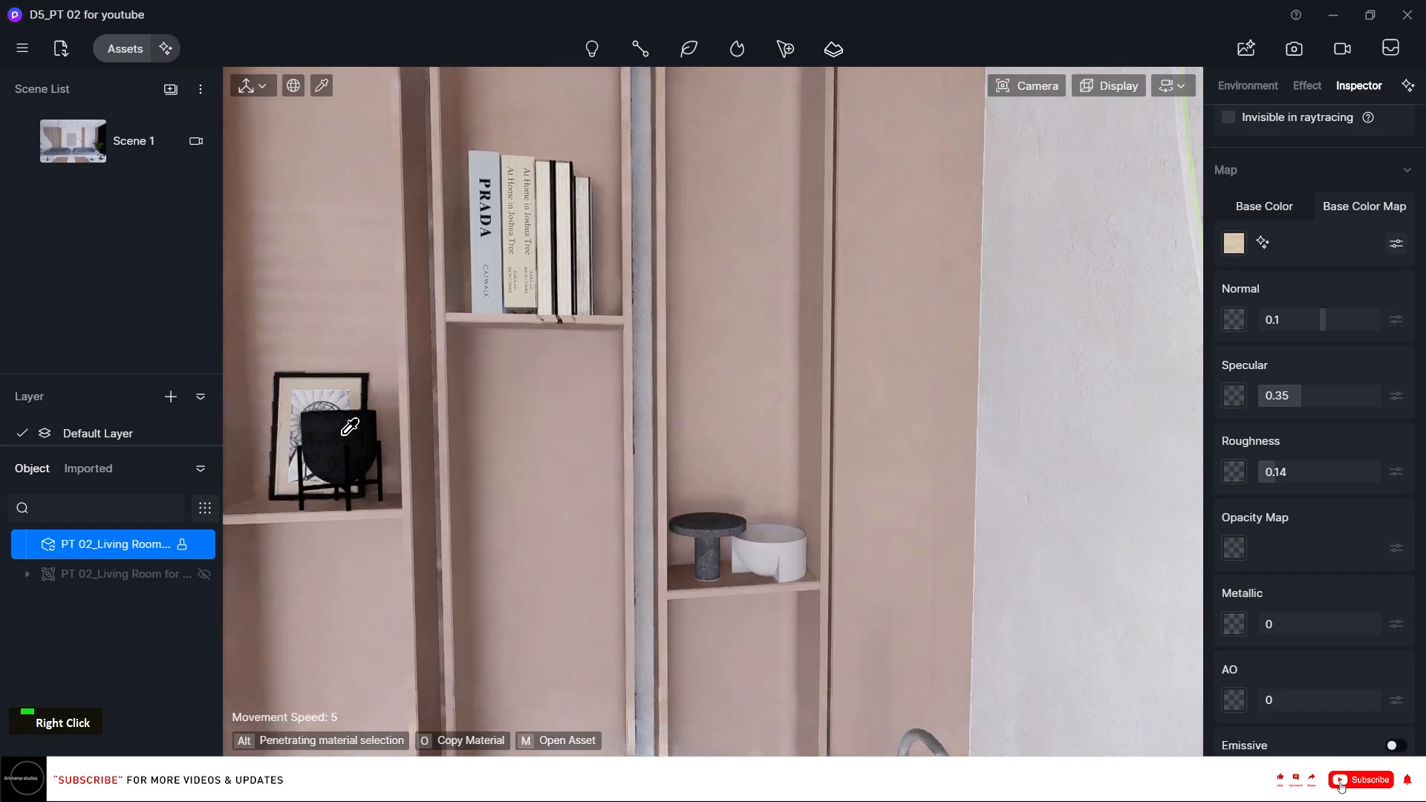
right_drag(672, 475, 651, 611)
key(i)
click(588, 650)
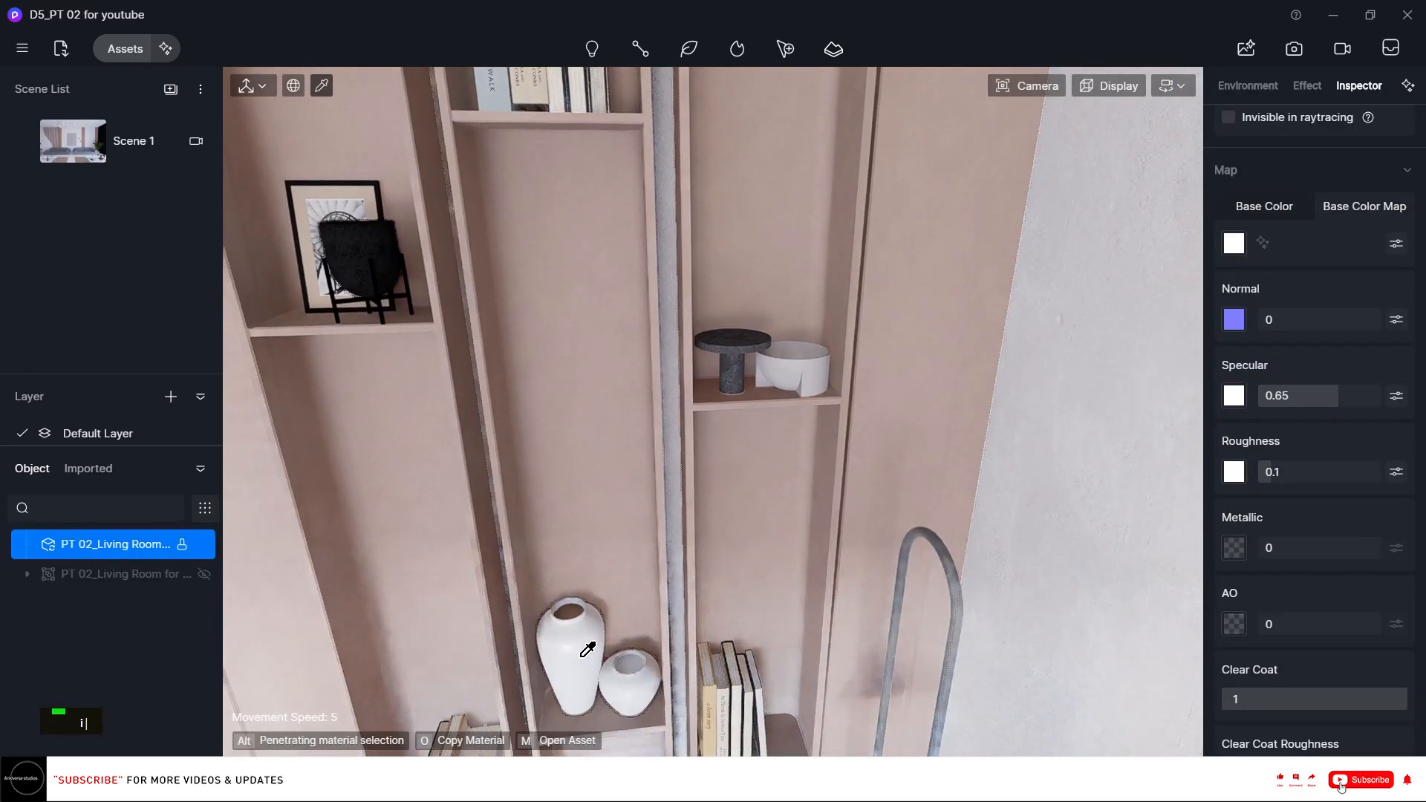
key(o)
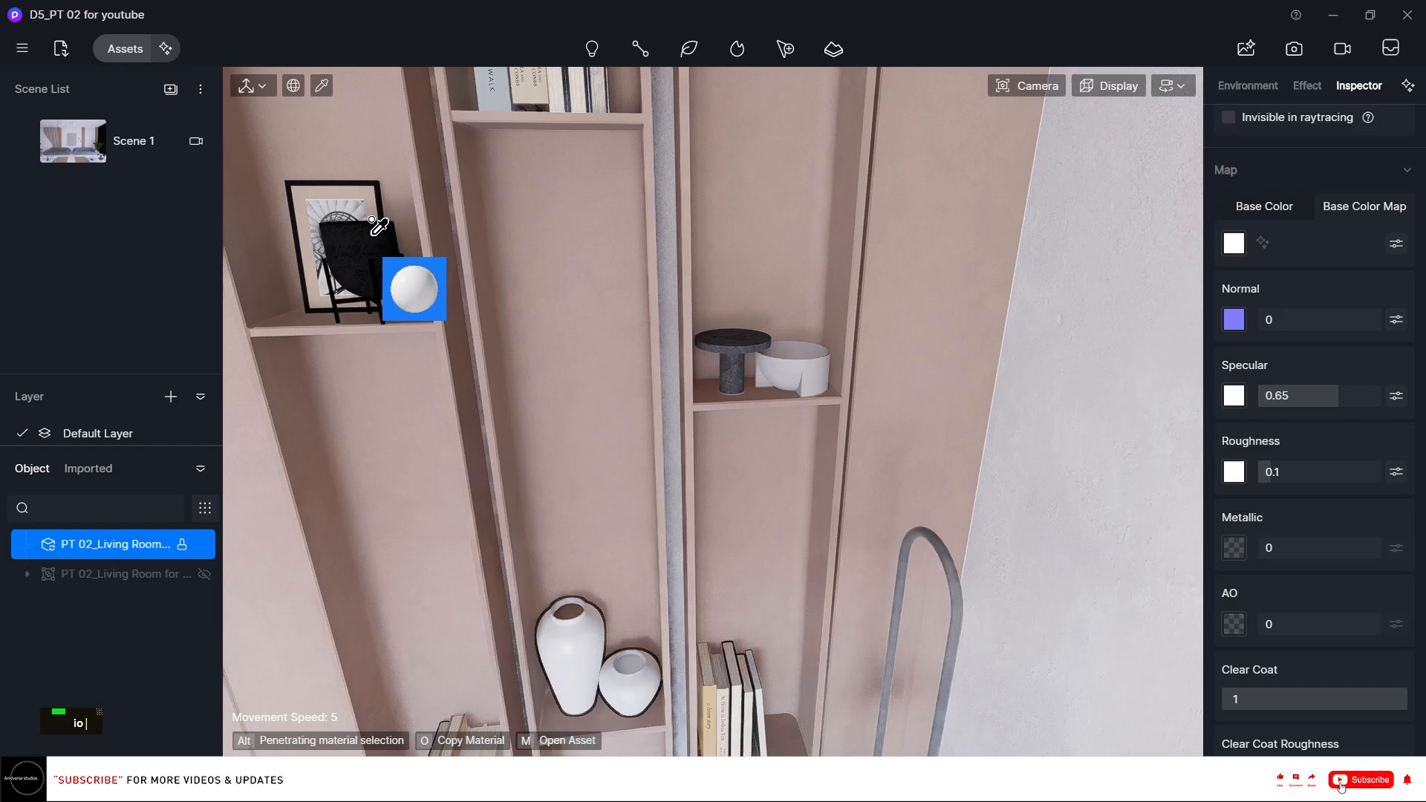
click(395, 231)
Paste the same ceramic material onto the white bowl on the middle shelf.
ctrl+click(806, 362)
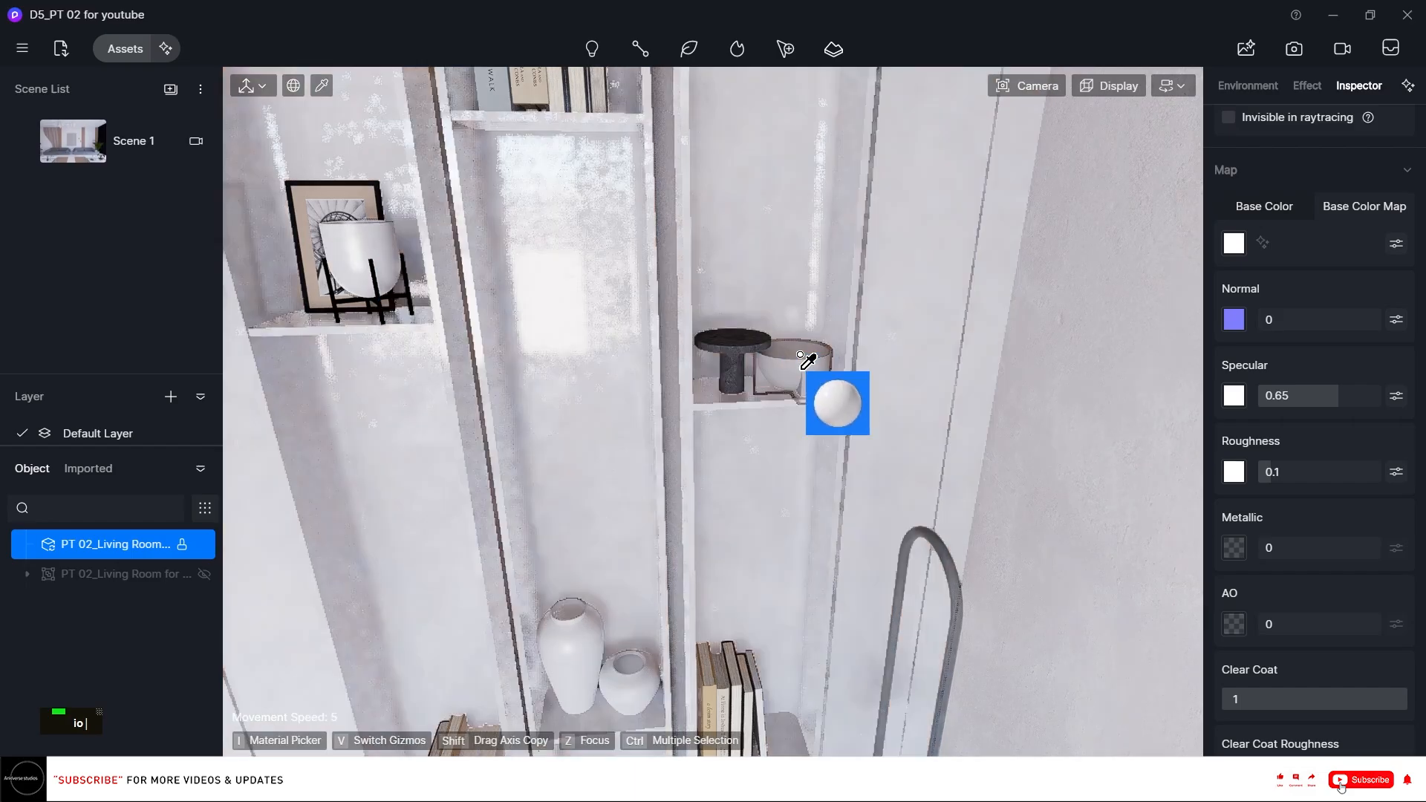
key(ctrl+z)
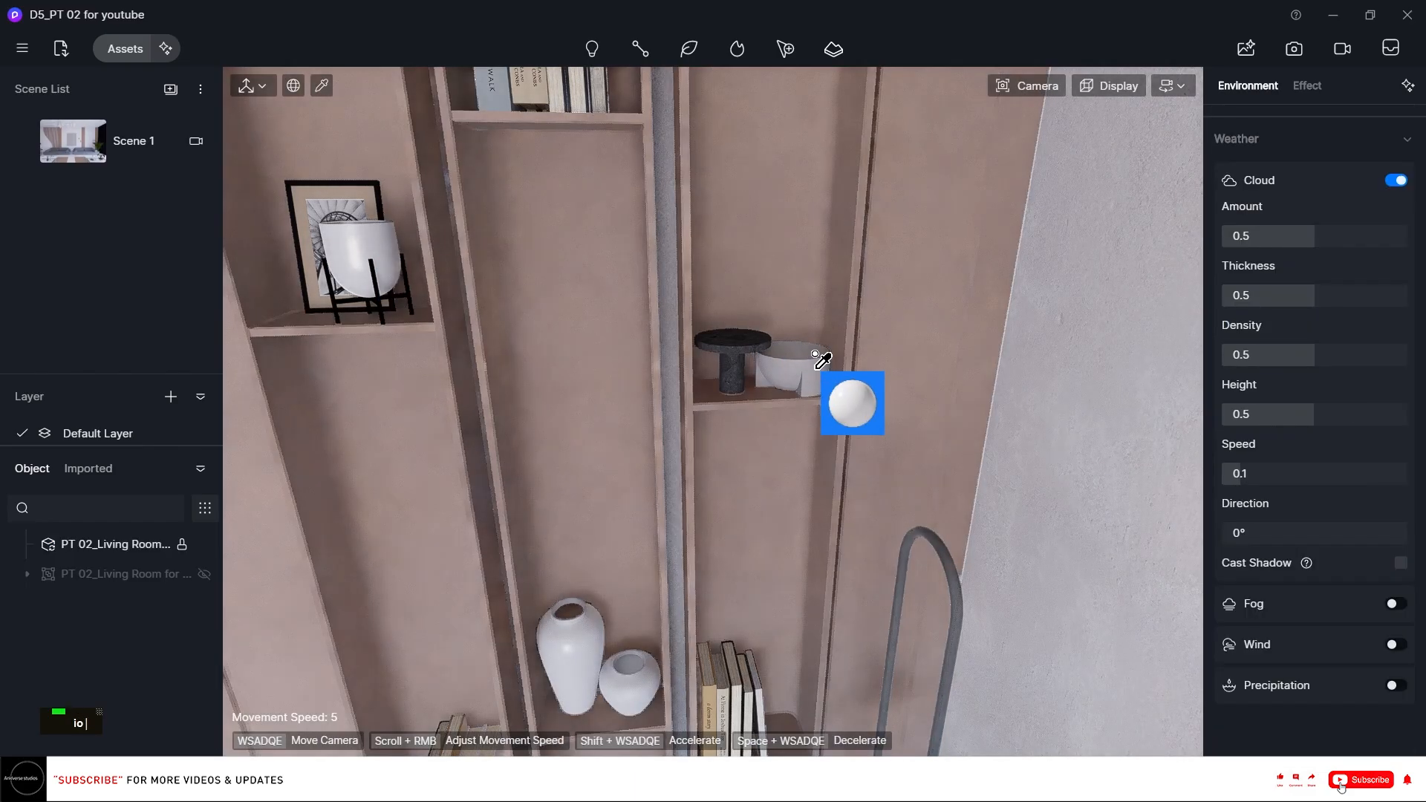
click(818, 362)
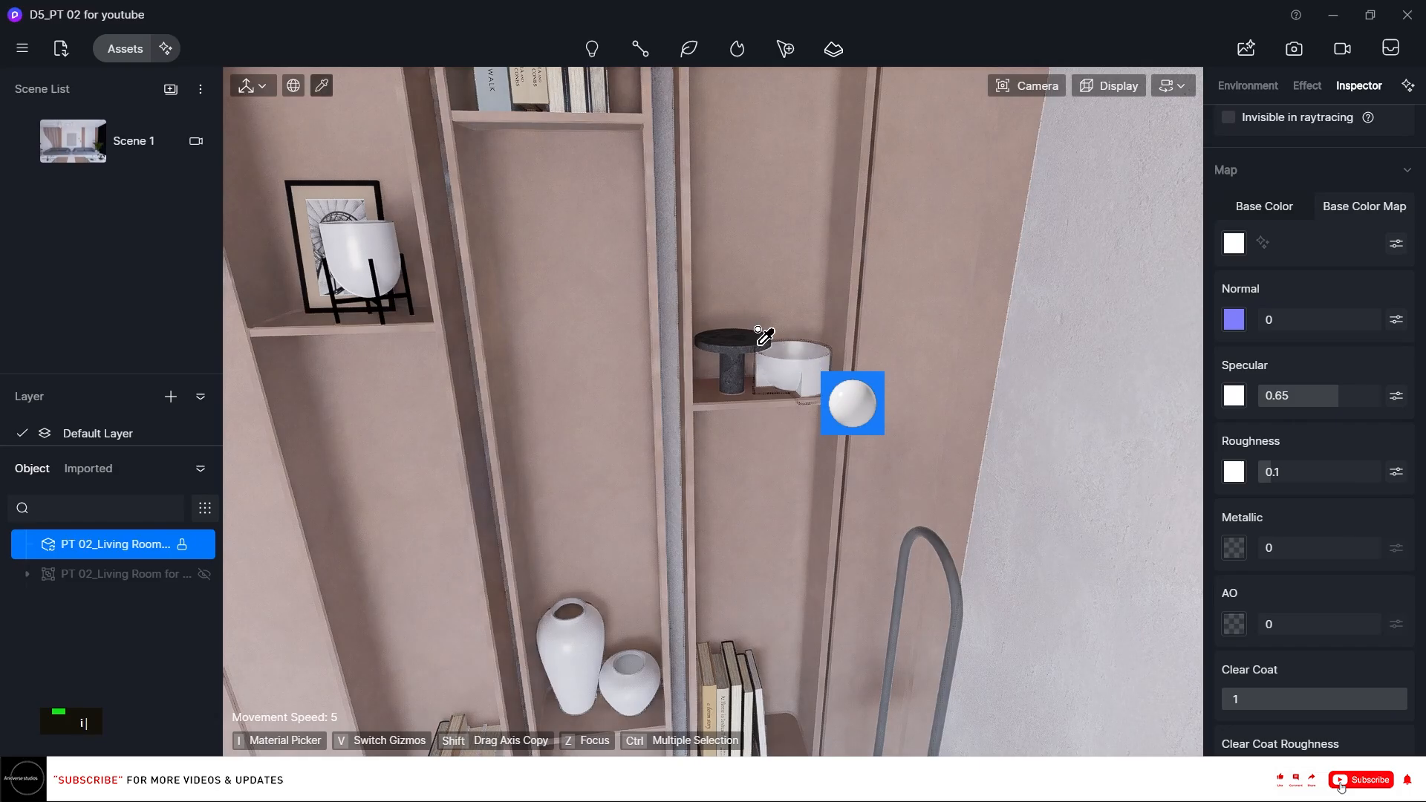
Pick the dark pedestal object on the middle shelf and adjust its specular and roughness.
key(i)
click(758, 336)
drag(1296, 391, 1330, 475)
double_click(1307, 472)
Pick the framed artwork and set its specular to about 0.44 and roughness to about 0.25.
click(342, 199)
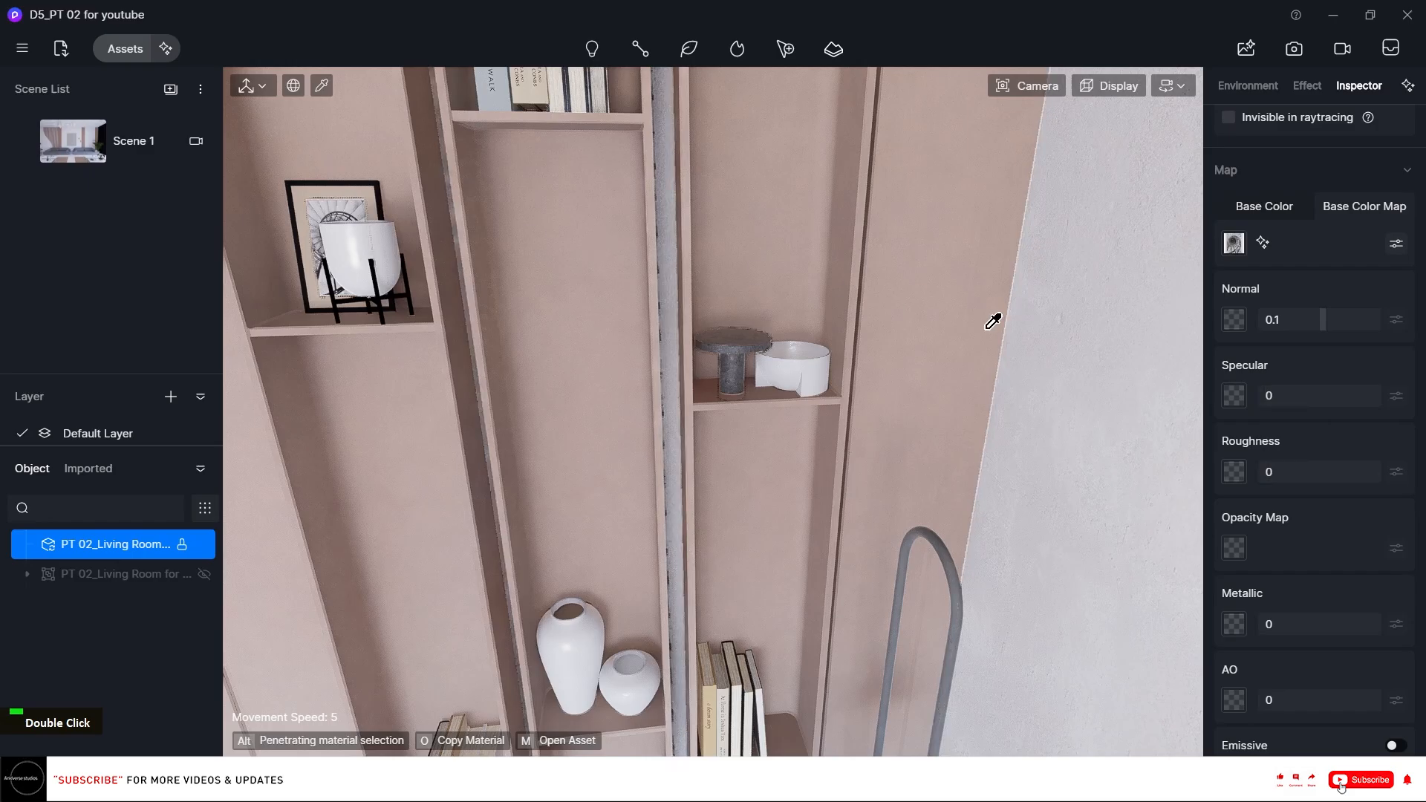
mouse_move(1322, 396)
mouse_down()
mouse_move(1354, 400)
mouse_move(1325, 400)
mouse_up()
drag(1289, 473, 1289, 472)
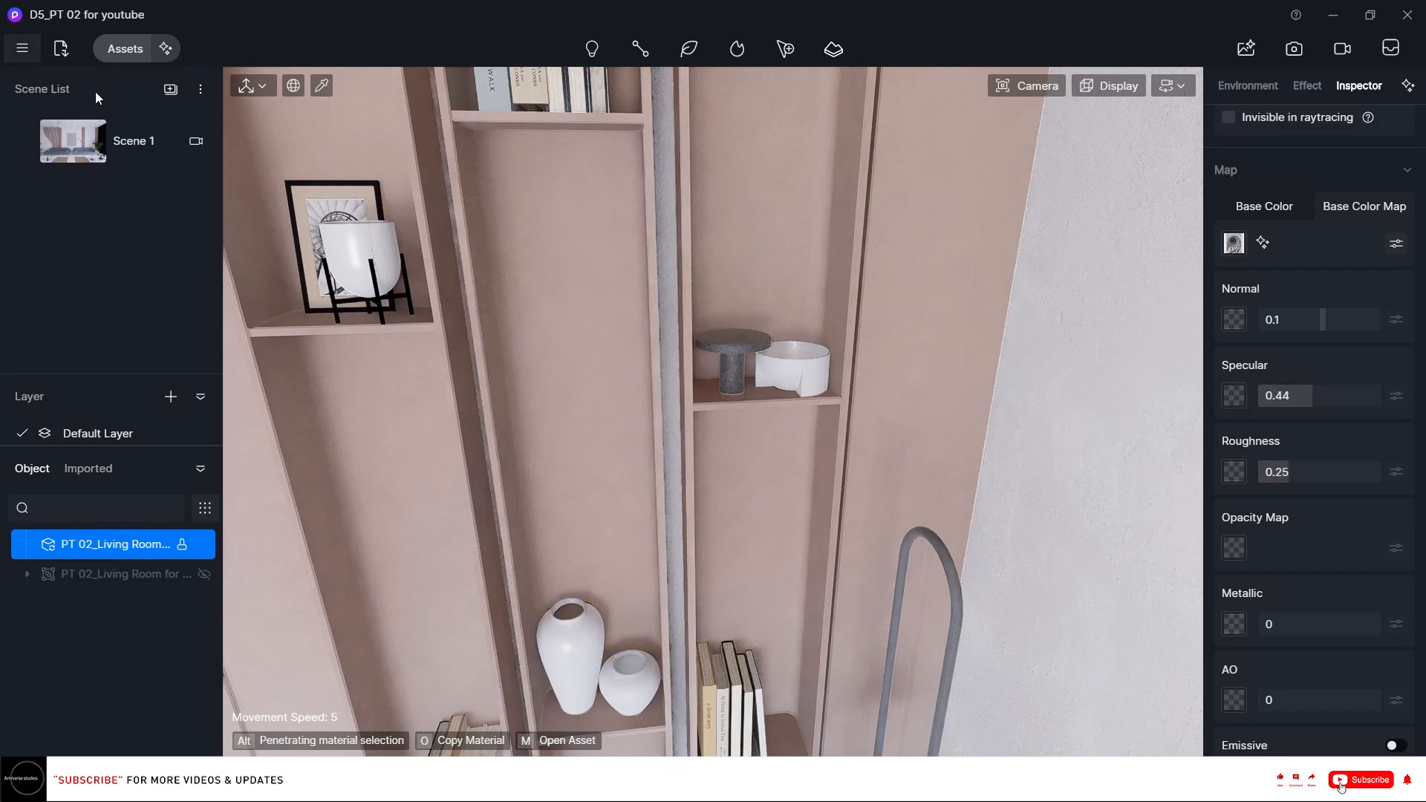
Pick the black picture frame and set its specular to about 0.69 and roughness to about 0.12.
click(379, 183)
drag(1268, 399, 1372, 404)
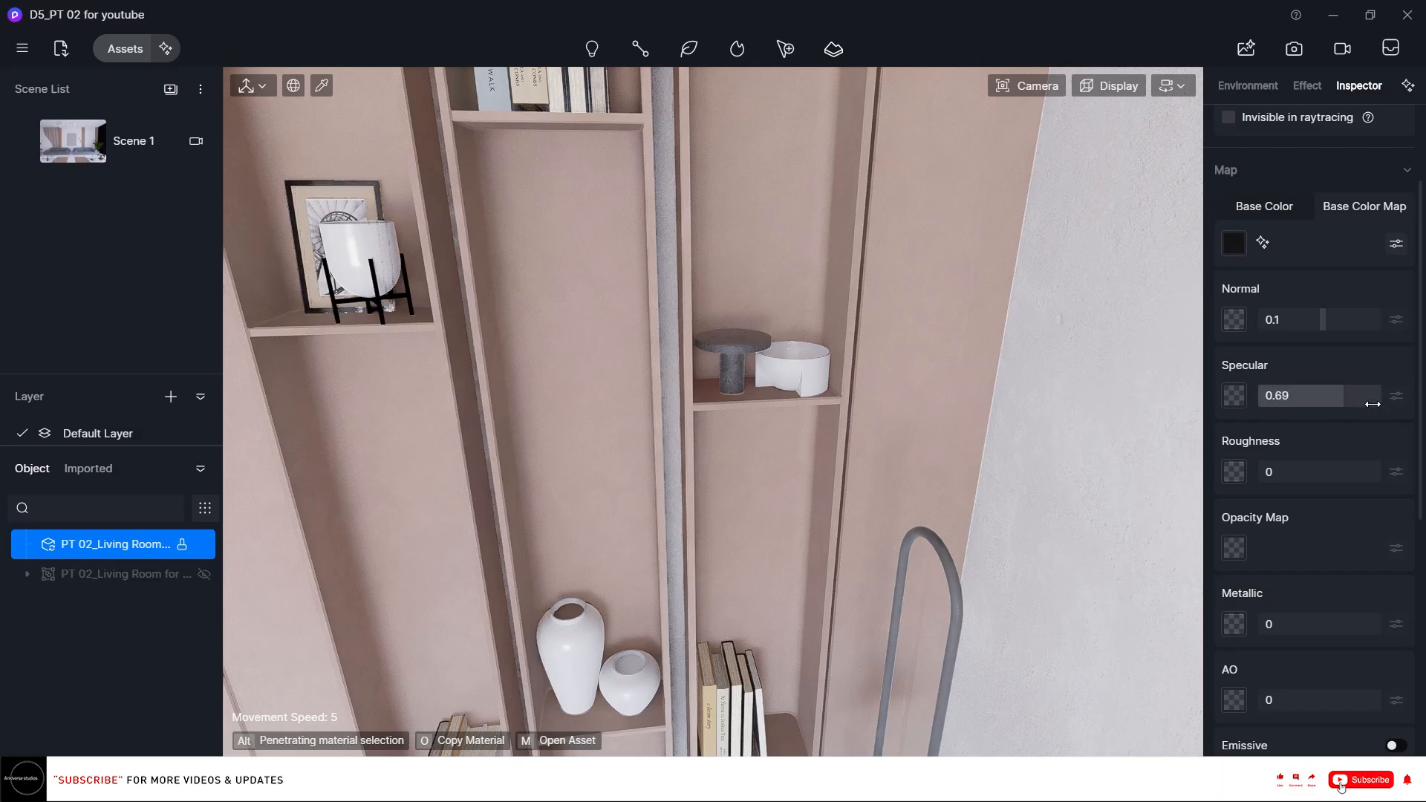
drag(1295, 460, 1281, 472)
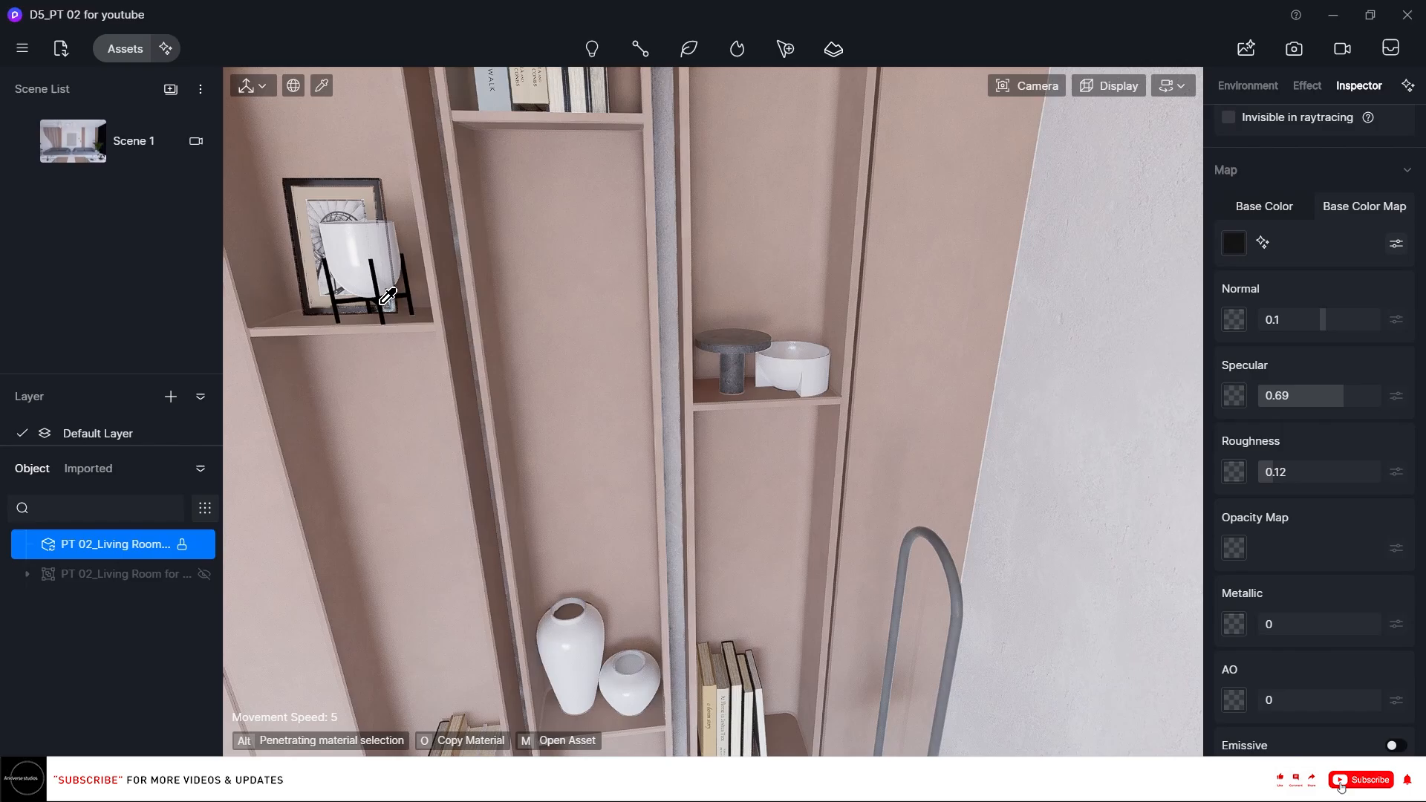
Pick the plaster wall material and set its roughness to about 0.14.
click(1133, 411)
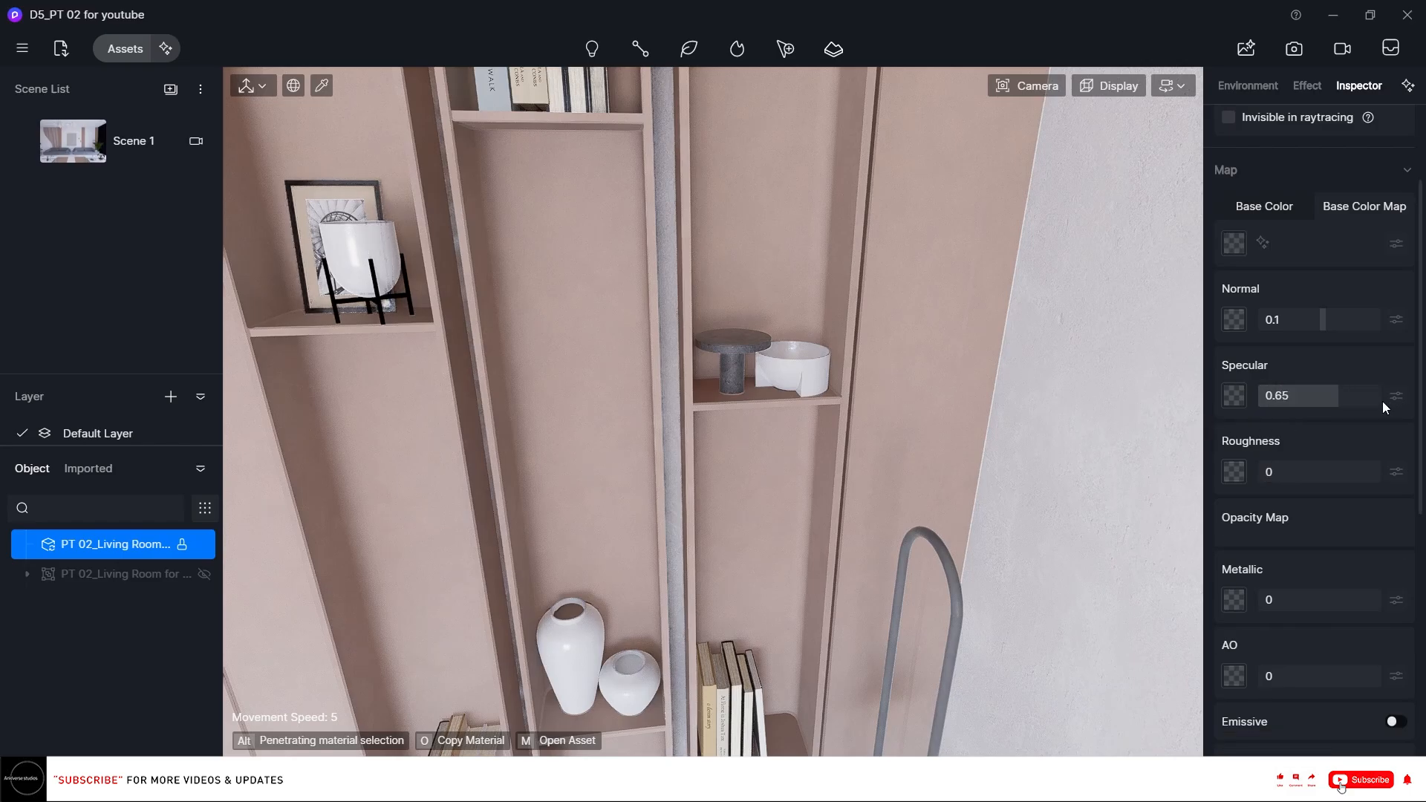
right_drag(577, 297, 566, 261)
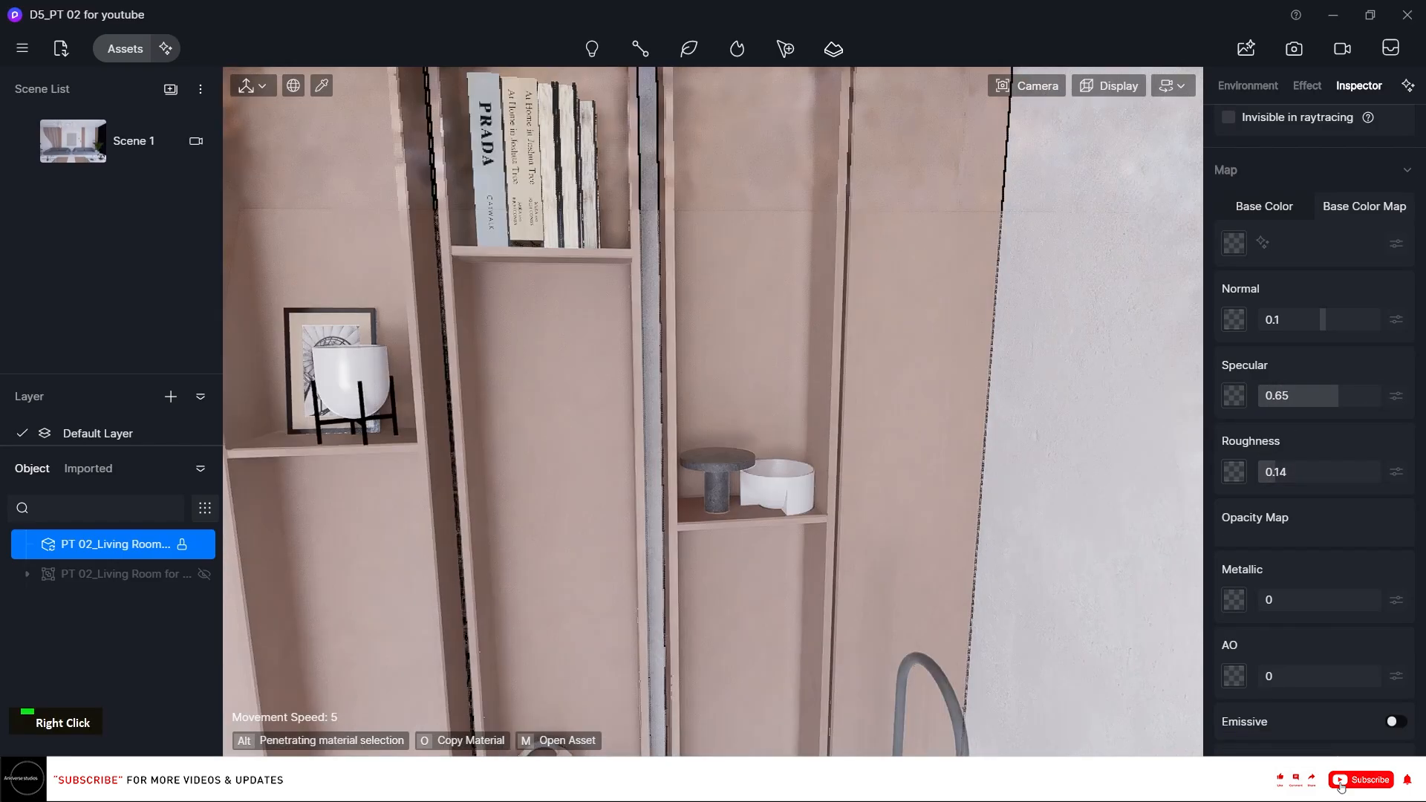
Pick the ceiling downlight trim material and set its base color to a dark grey with value 19.
scroll(567, 261, down, 2)
scroll(565, 262, down, 5)
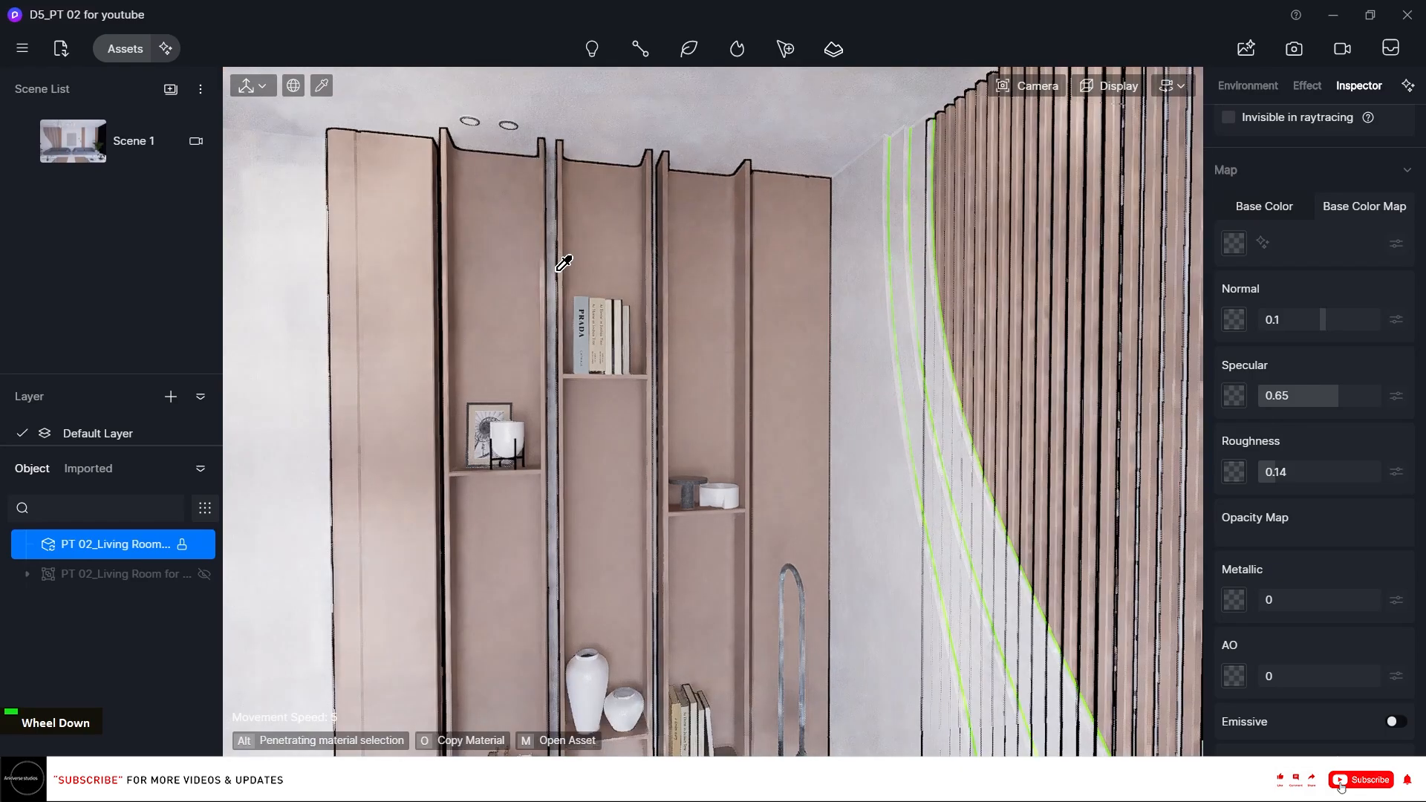
scroll(519, 280, down, 2)
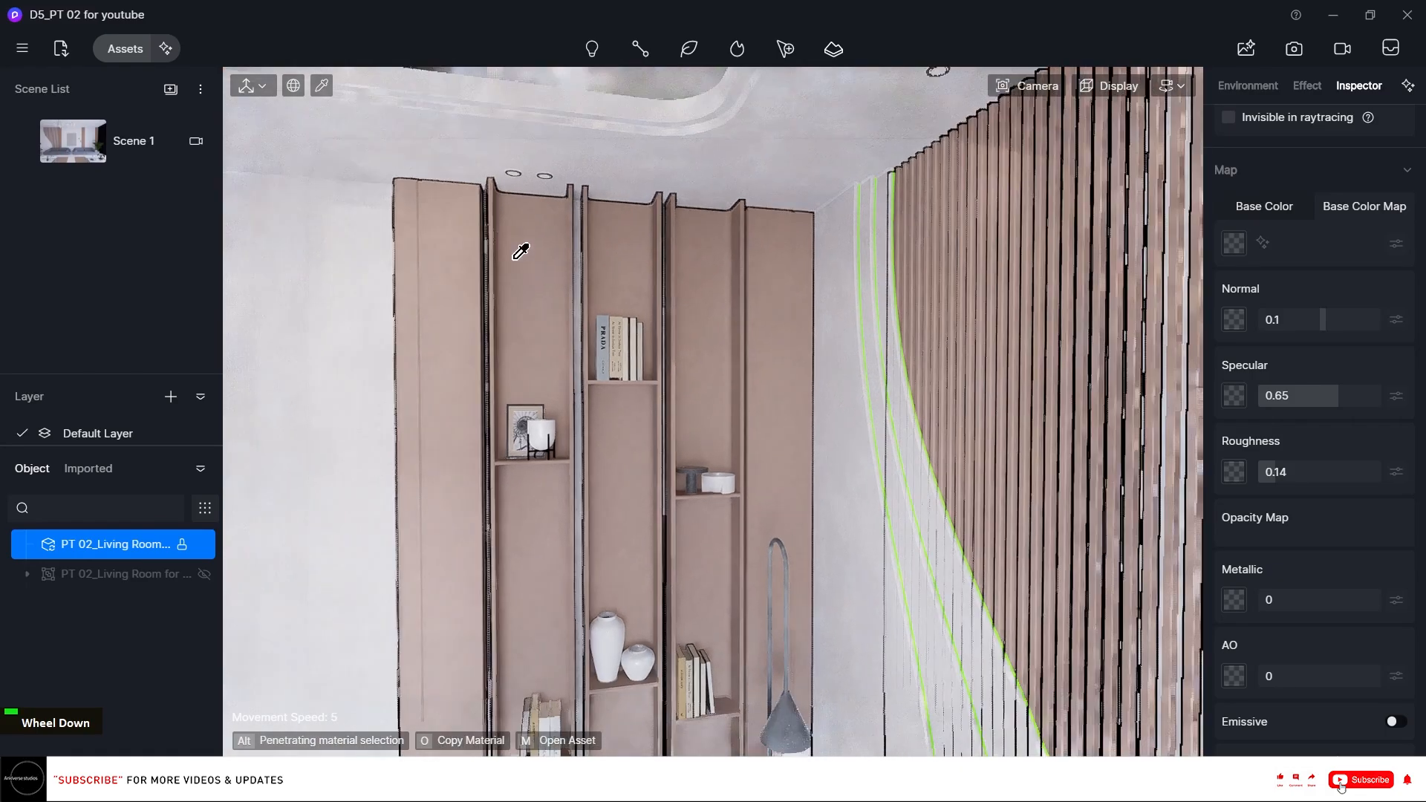
right_drag(519, 280, 808, 344)
scroll(814, 376, up, 5)
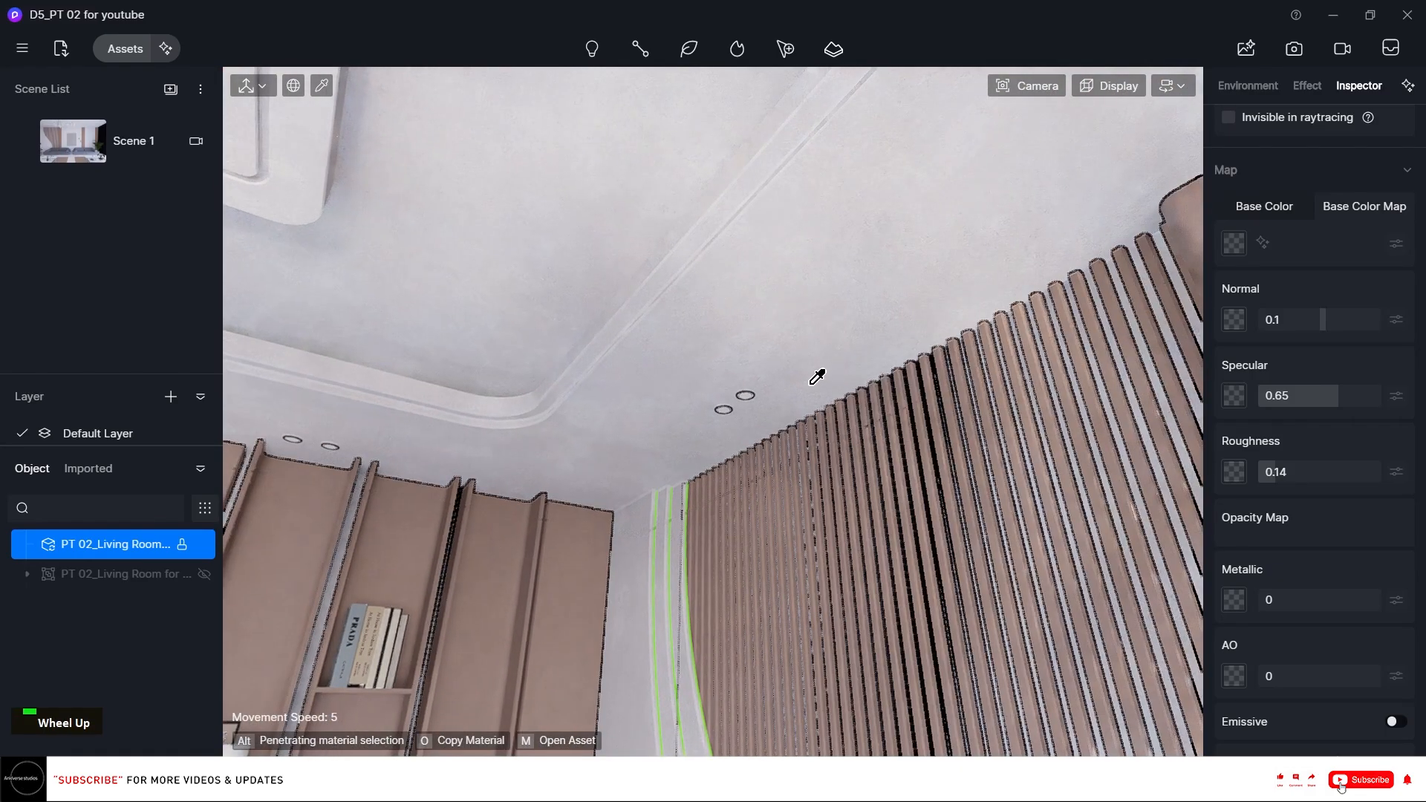
scroll(844, 344, up, 4)
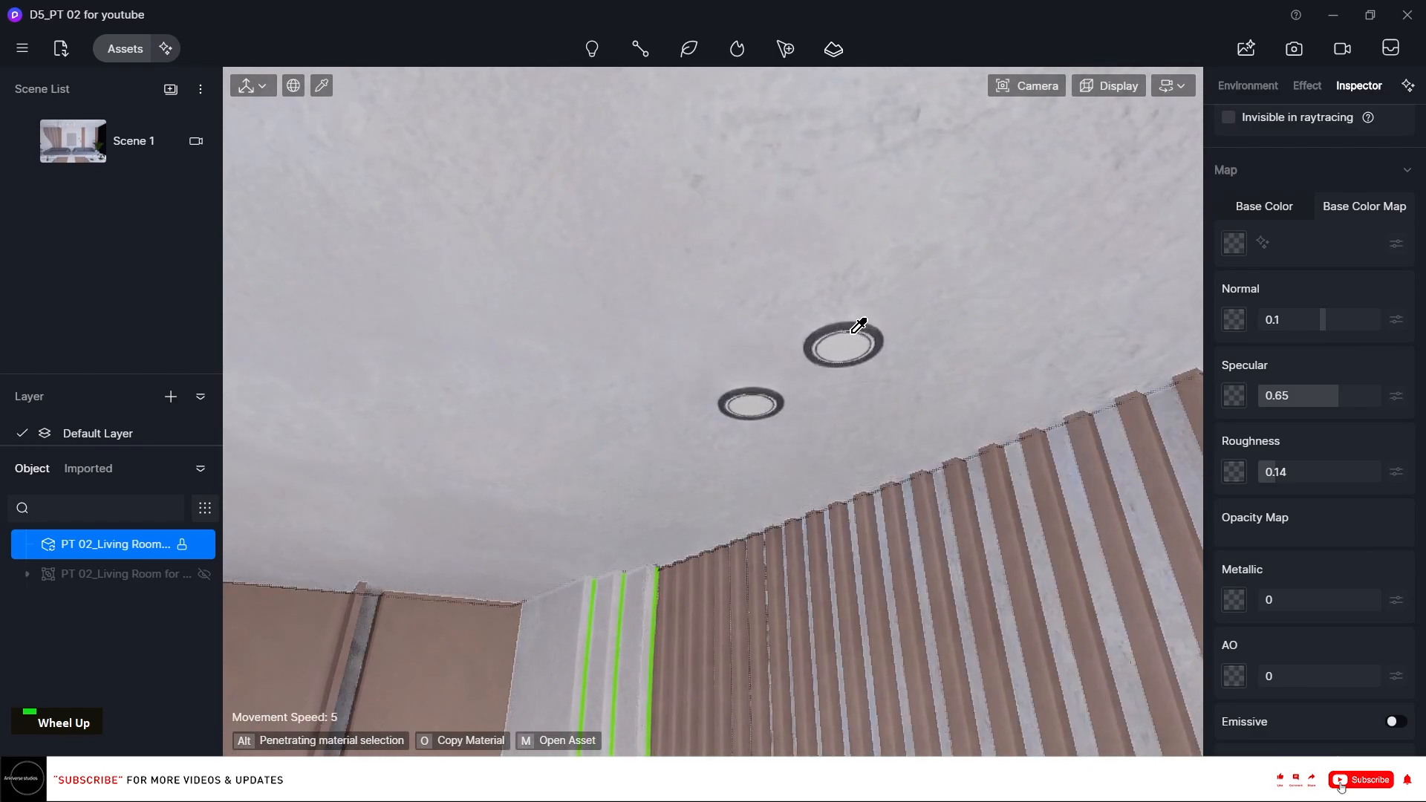
click(865, 318)
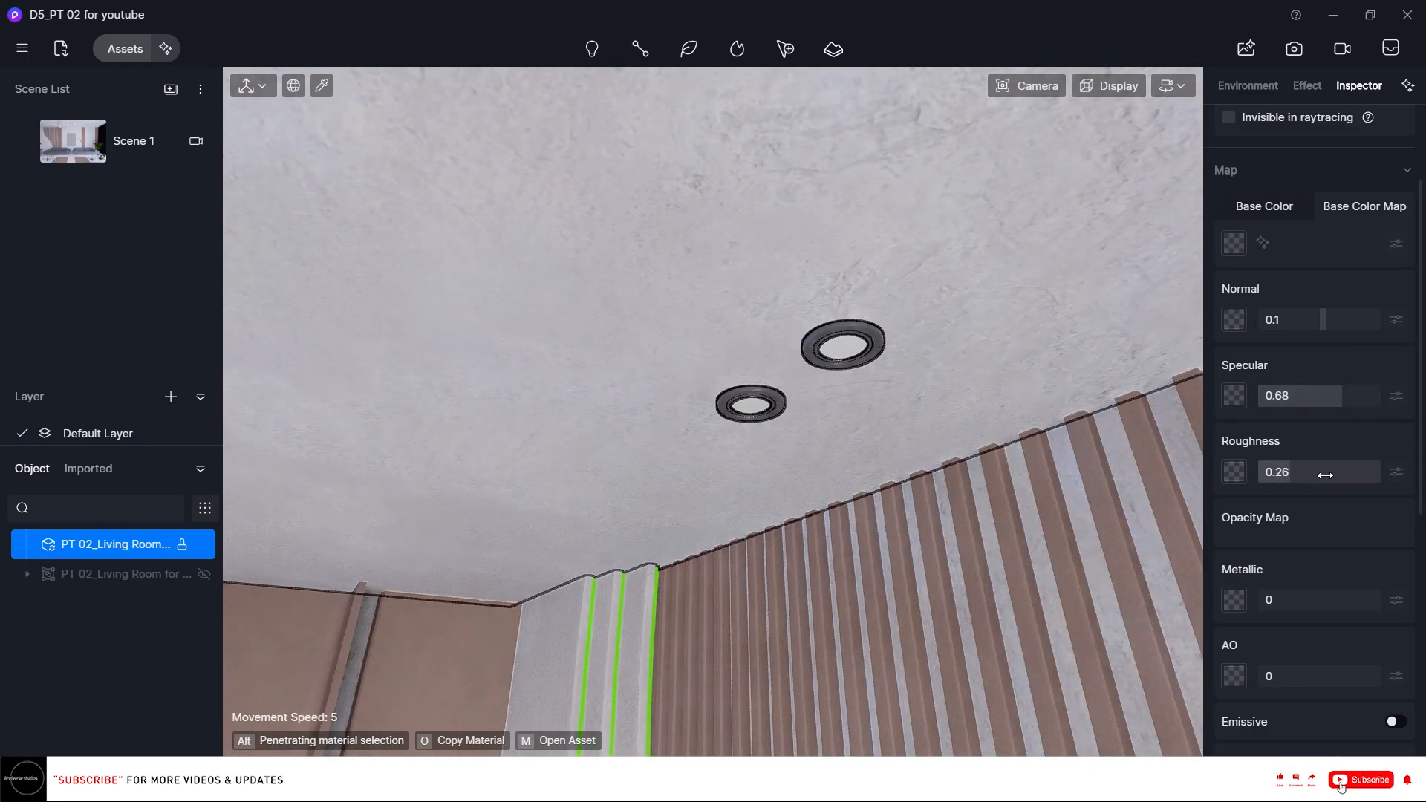
click(1258, 211)
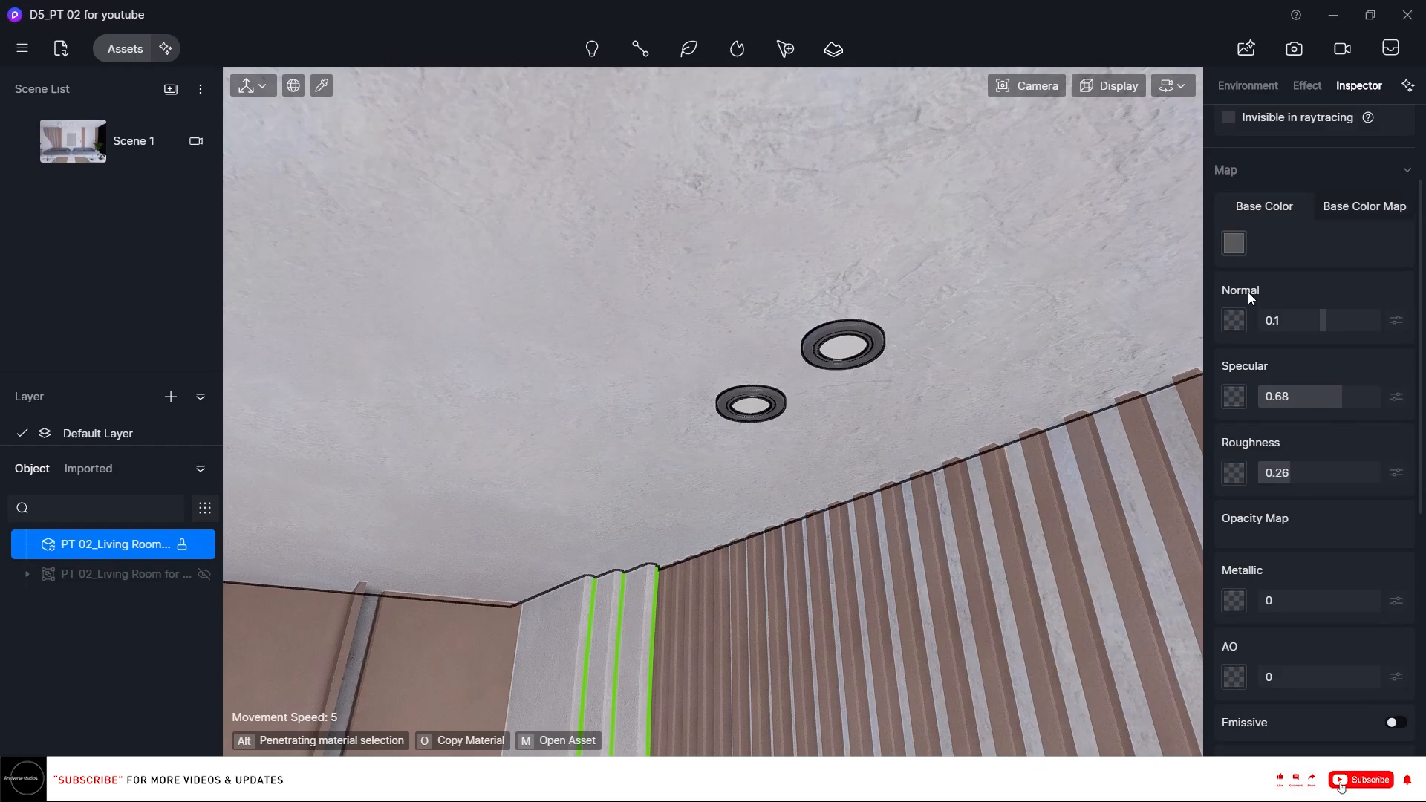
click(1233, 243)
drag(1262, 367, 1200, 371)
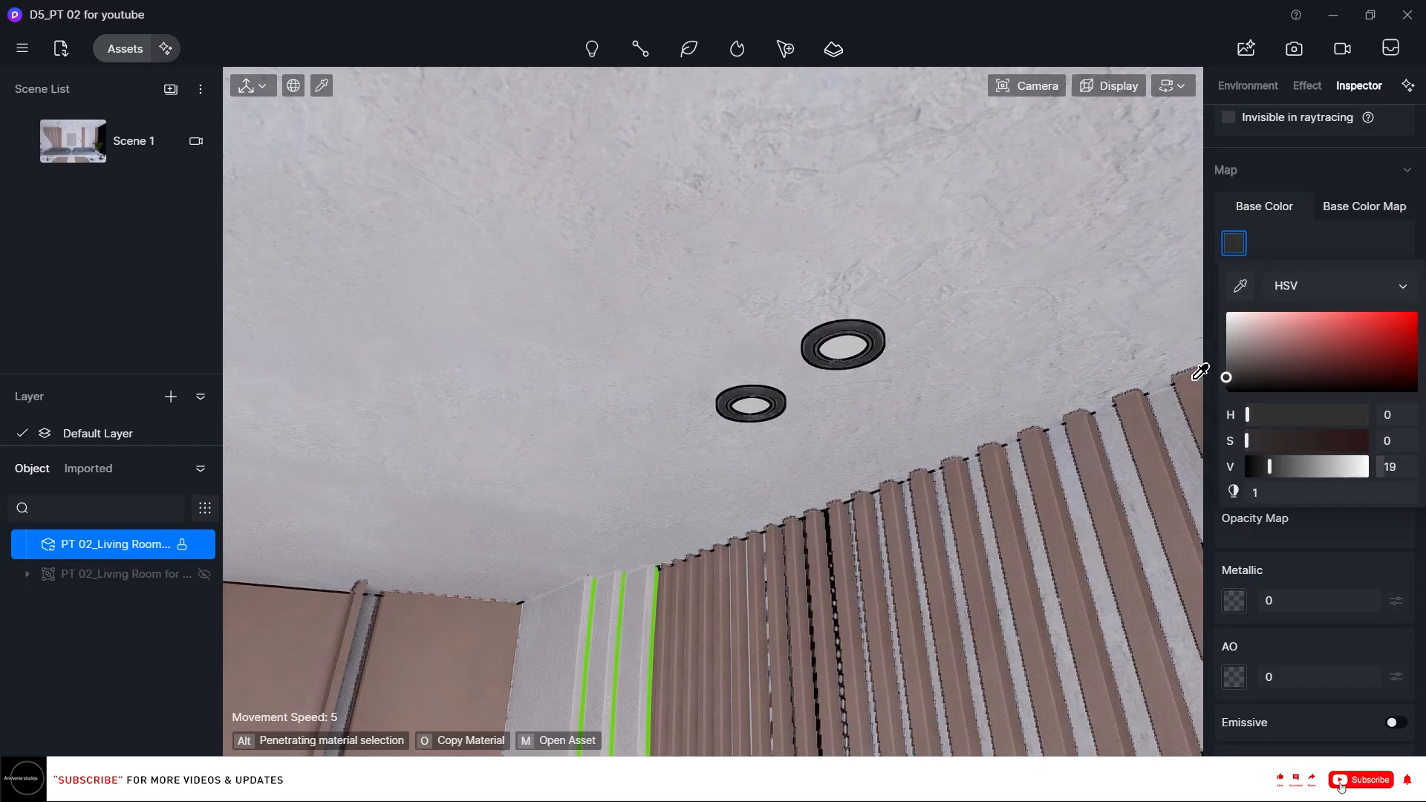
key(Escape)
key(Escape)
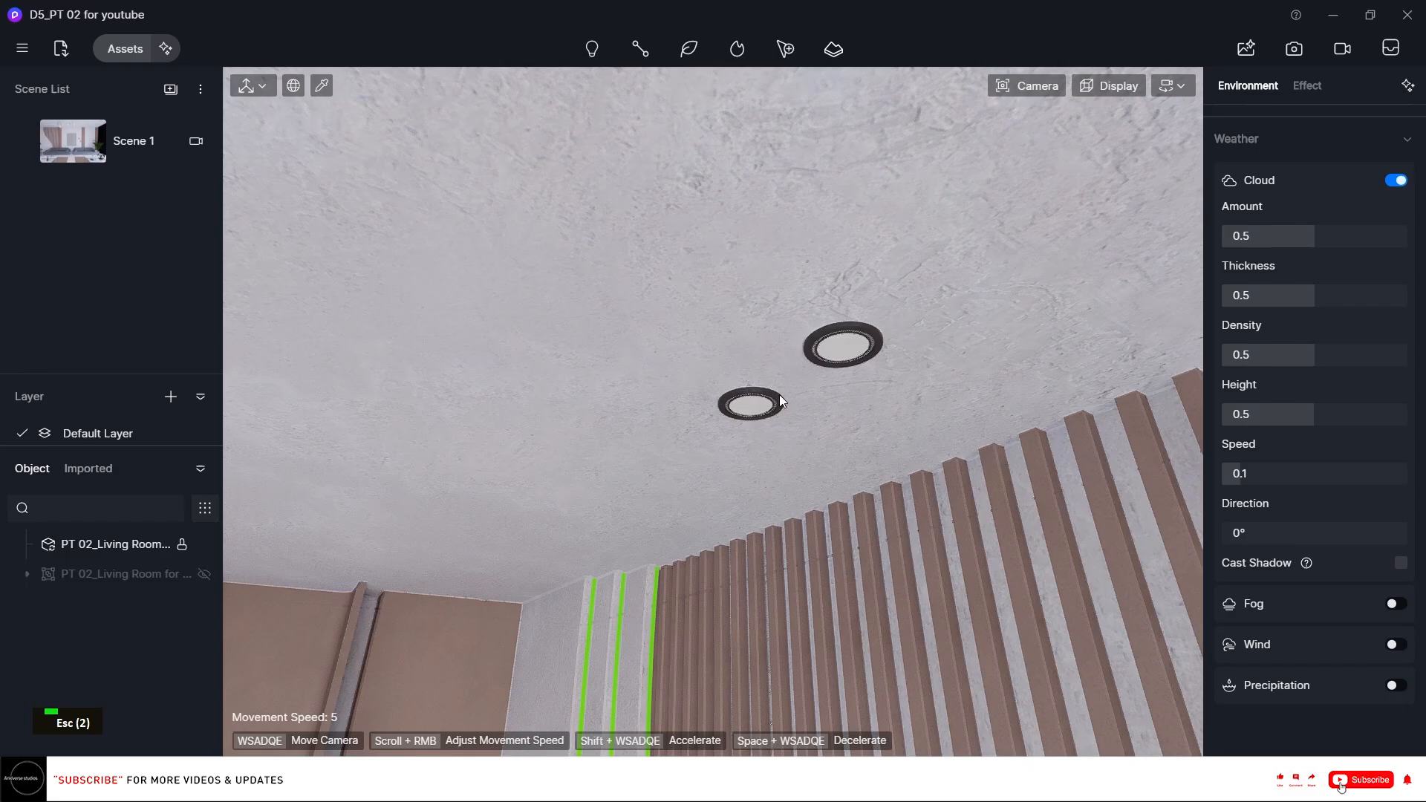
Inspect the dark door's material and look over the window and coffee table area.
scroll(532, 402, down, 2)
right_drag(511, 408, 449, 432)
key(a)
scroll(448, 432, up, 3)
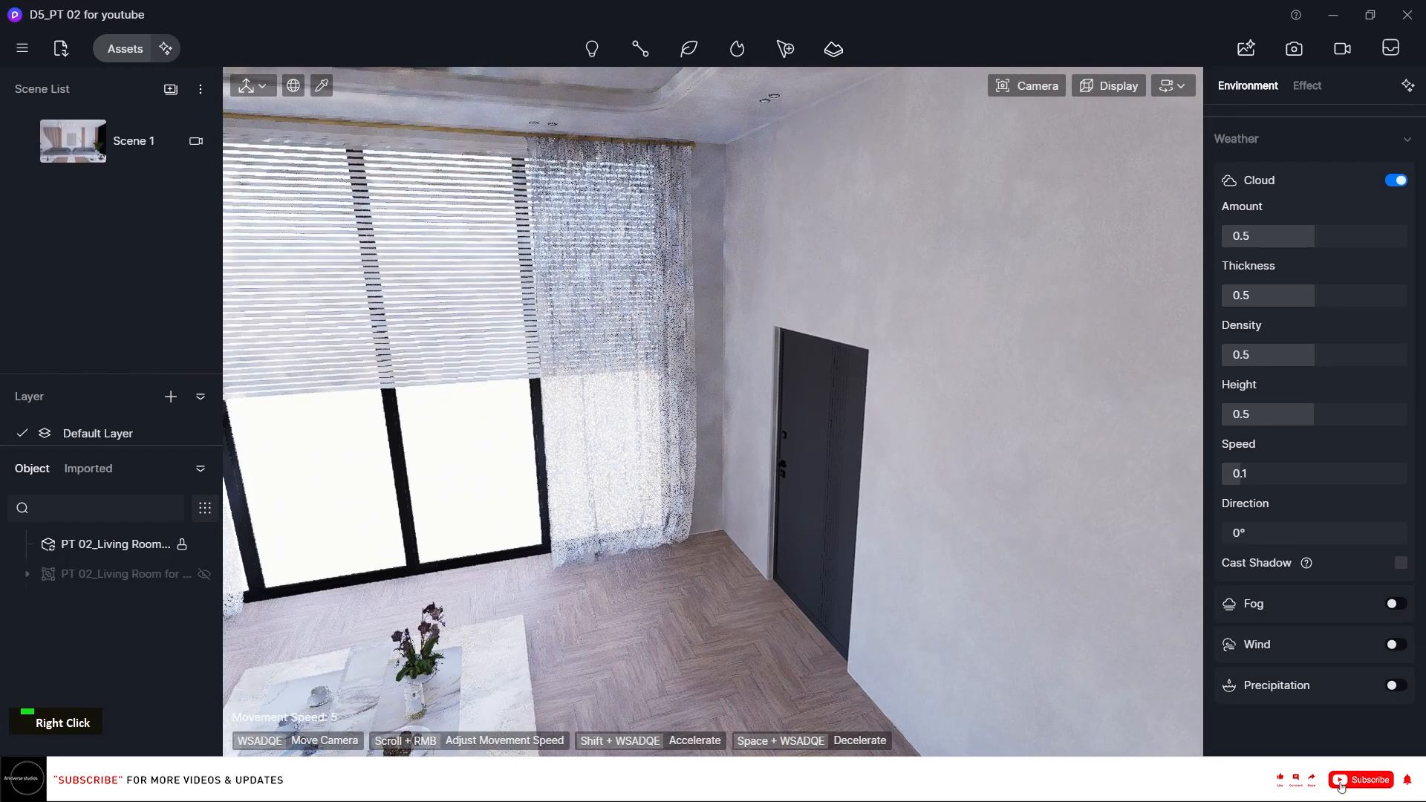
right_drag(594, 410, 586, 408)
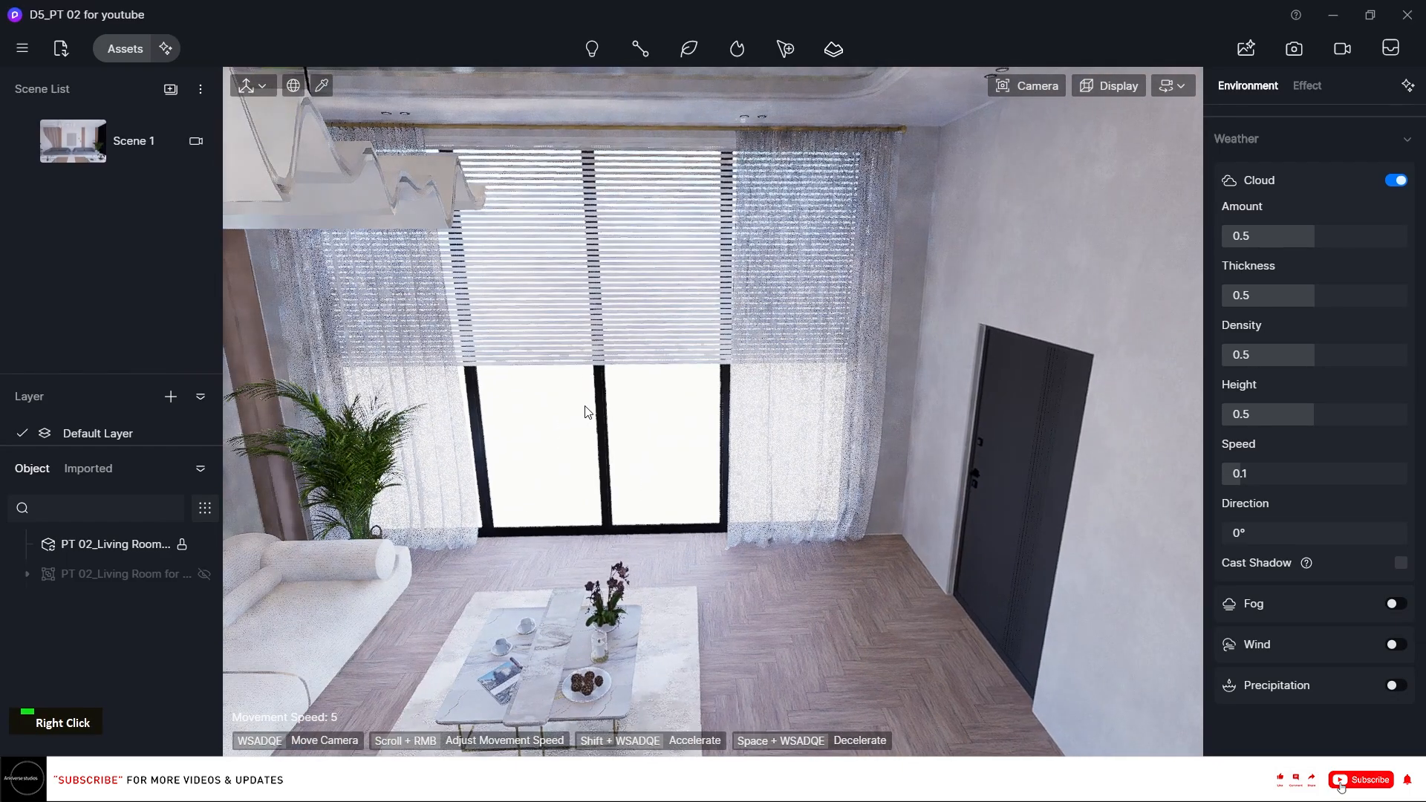
click(1004, 422)
scroll(756, 435, up, 4)
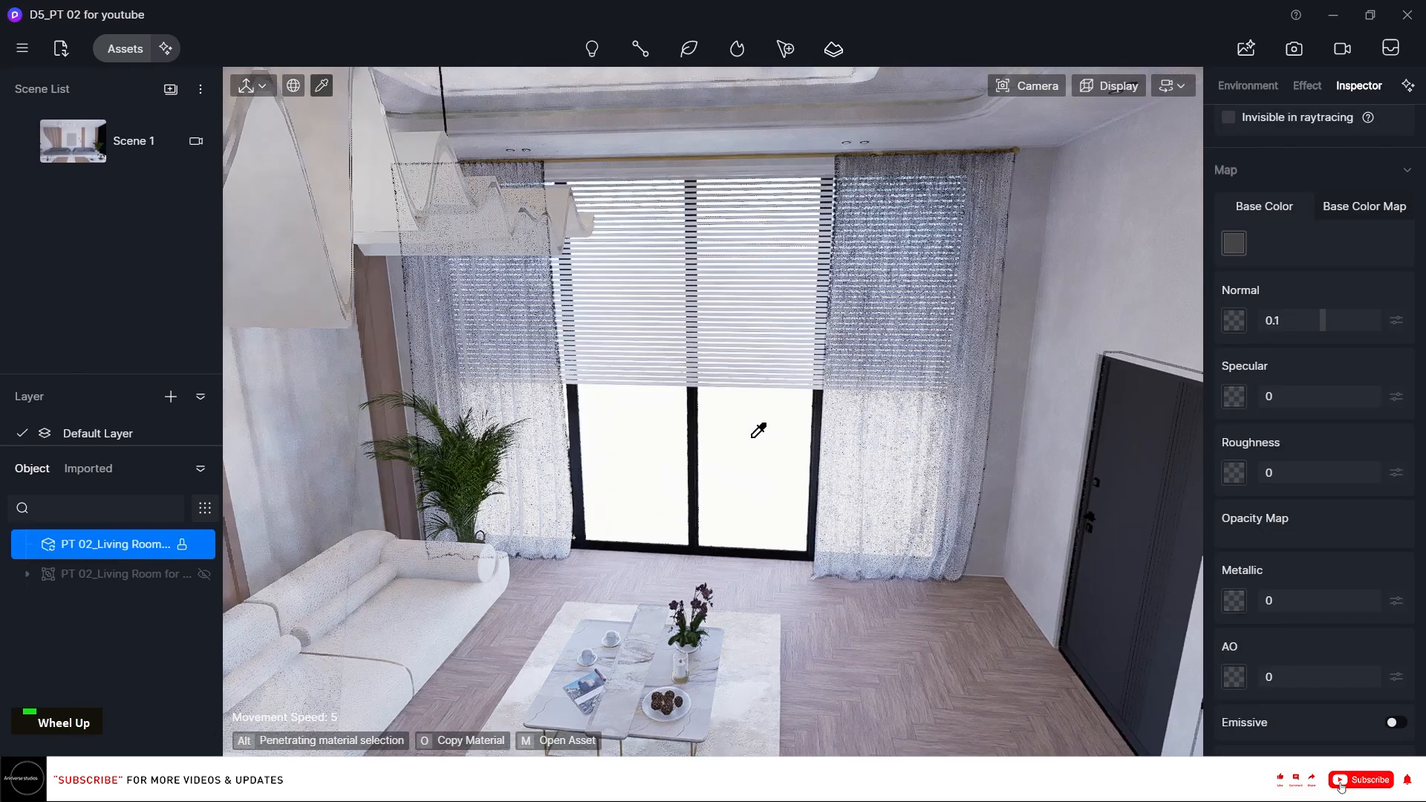
scroll(759, 429, up, 2)
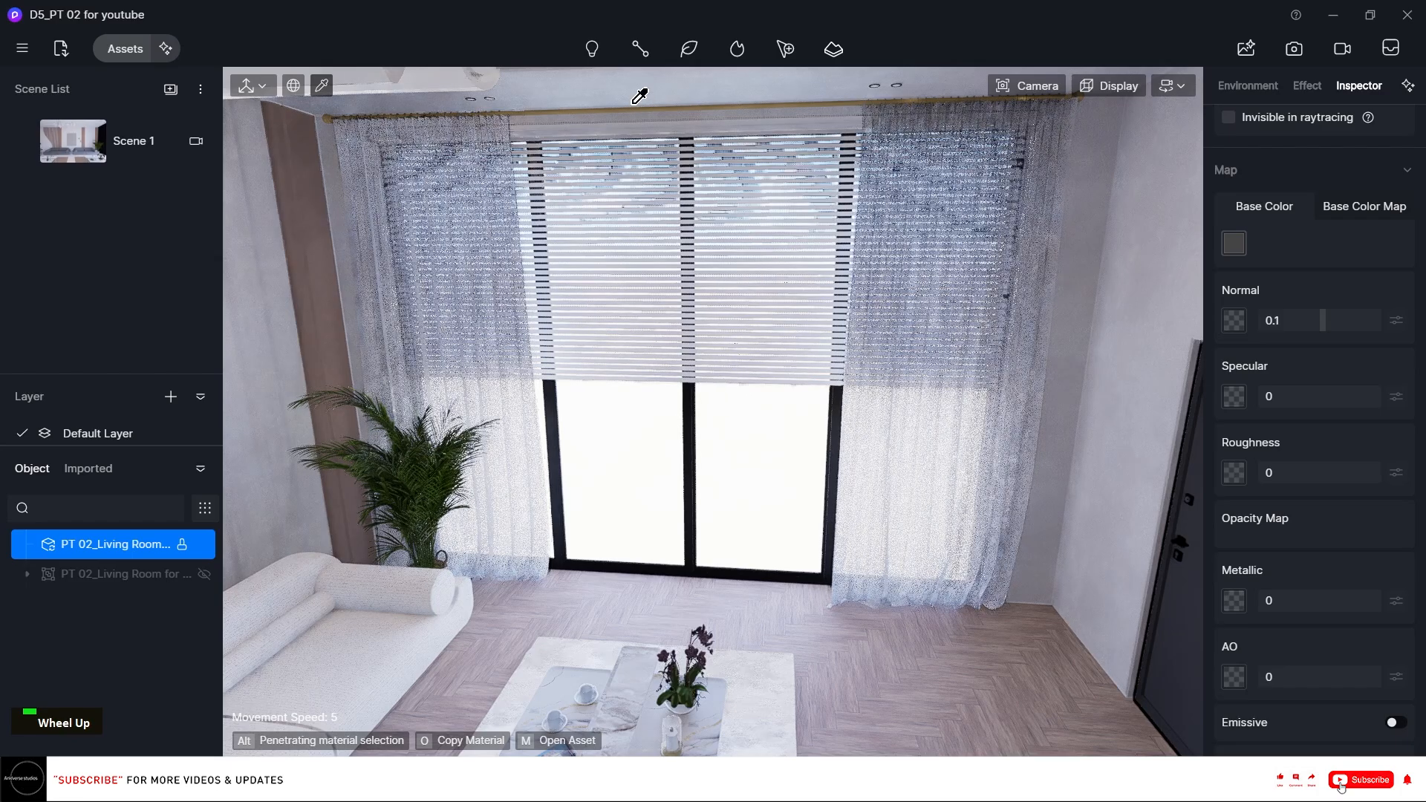
right_click(668, 587)
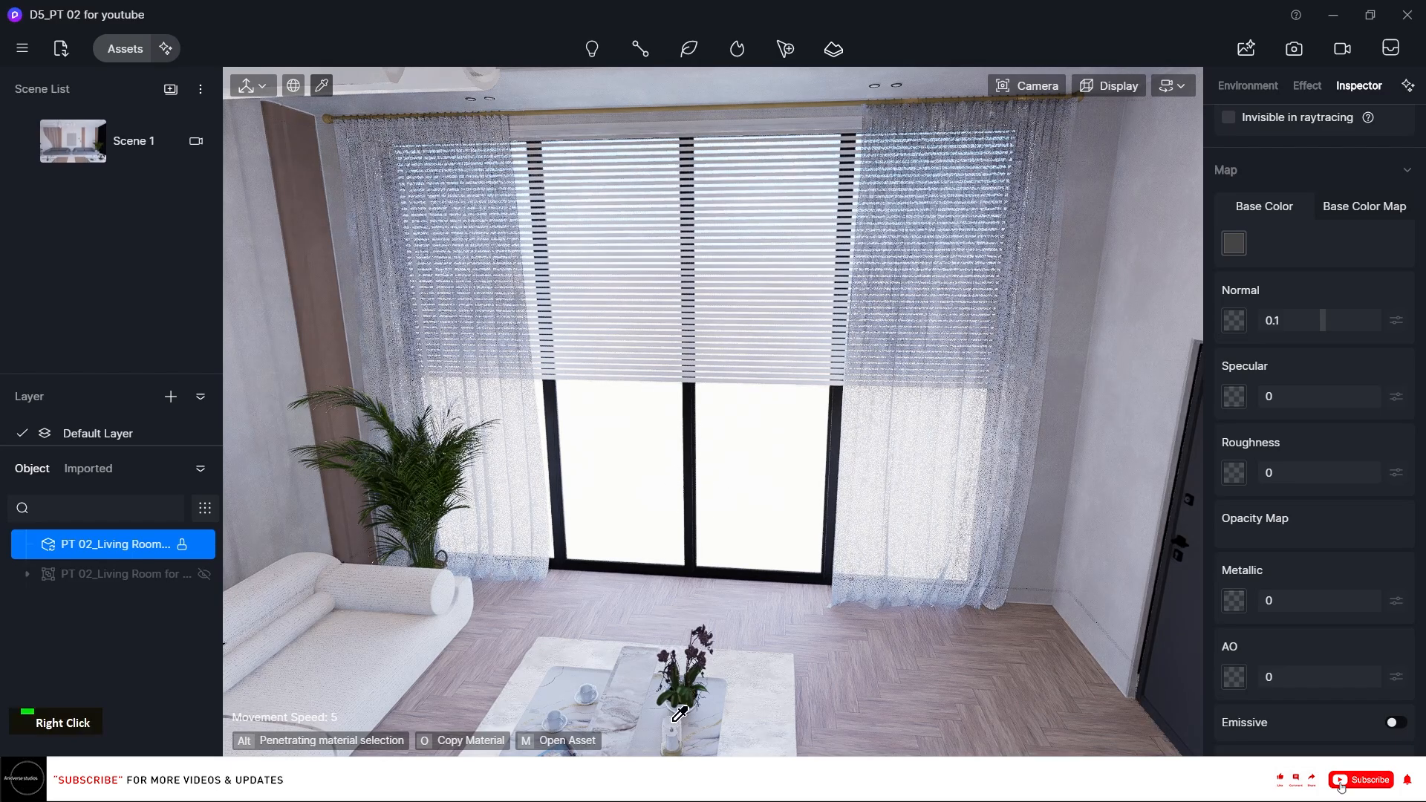
scroll(679, 713, up, 3)
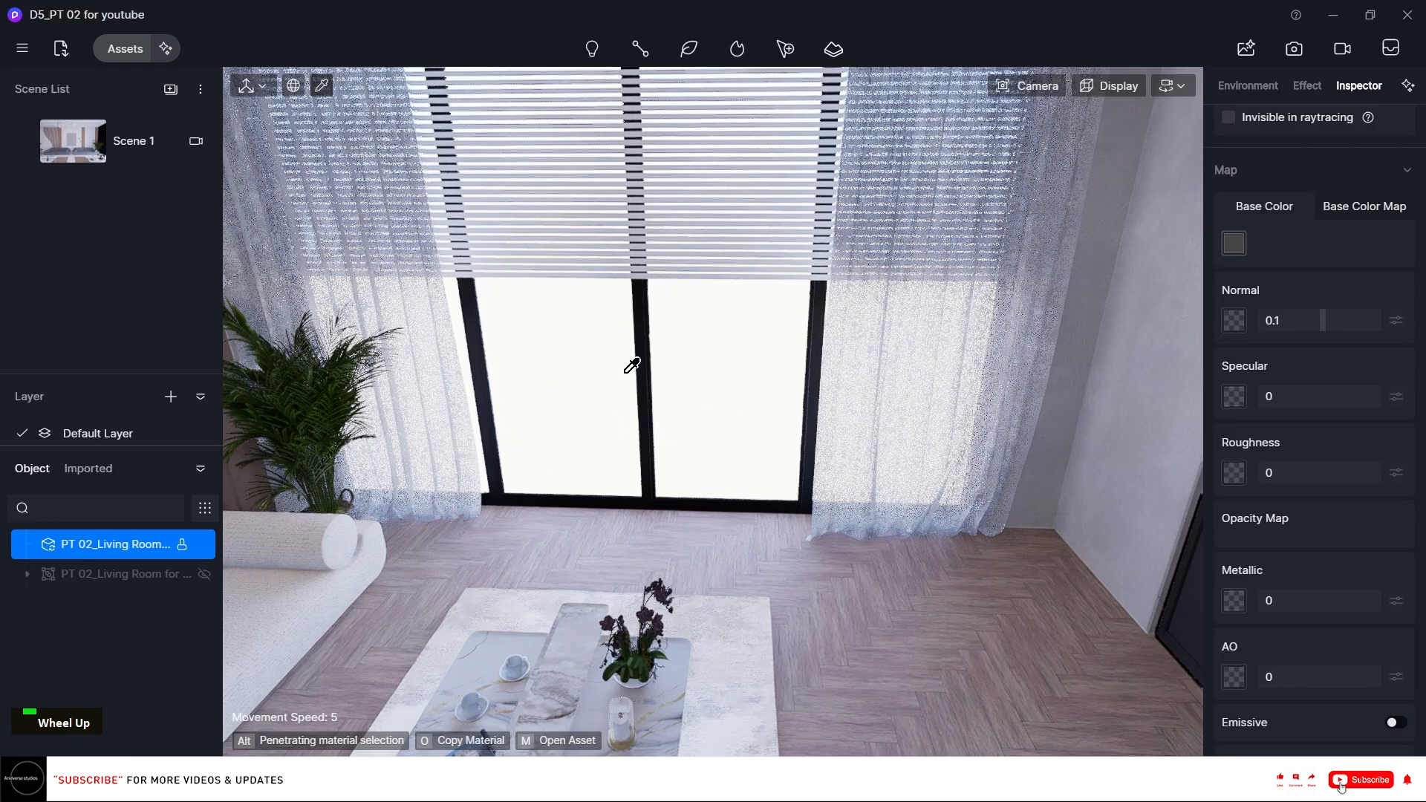
key(e)
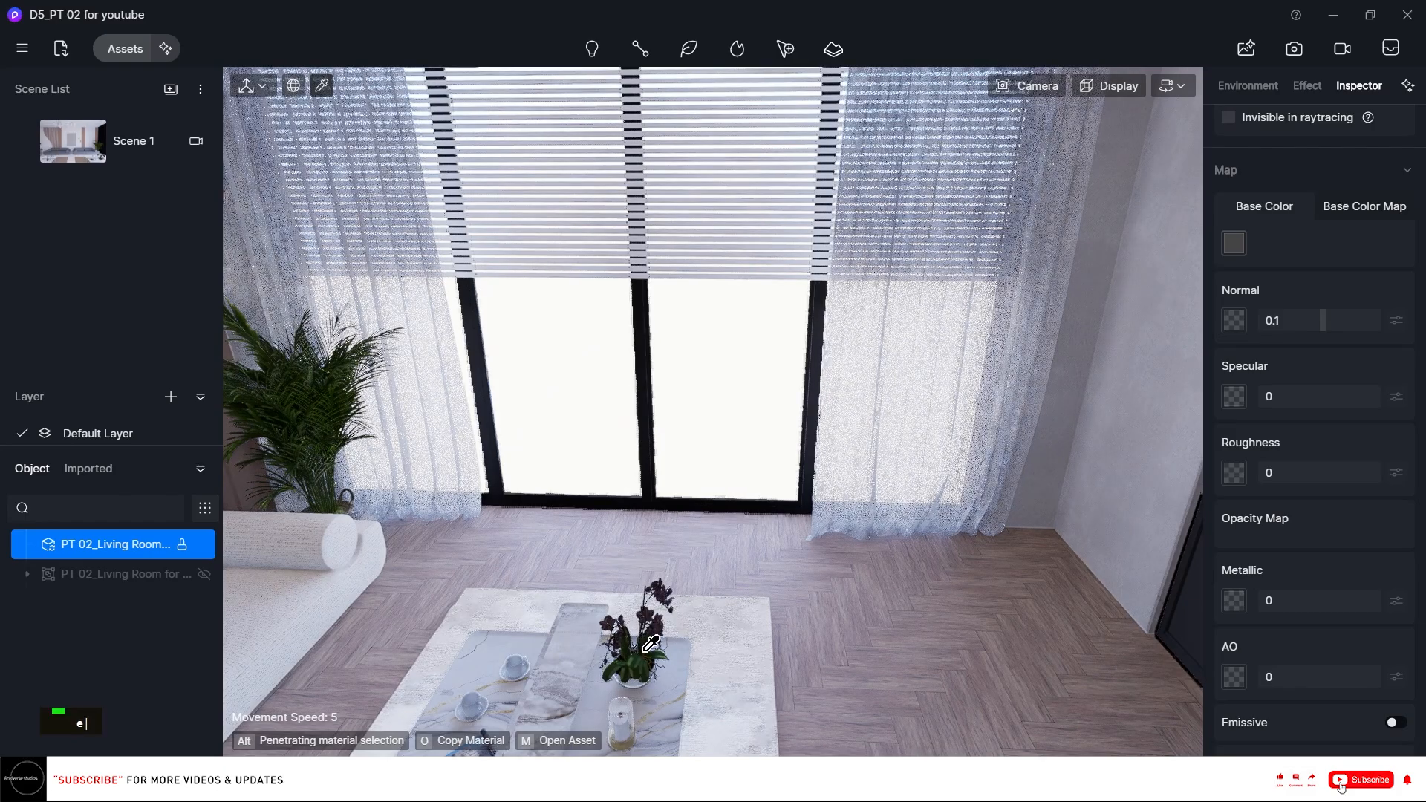
key(e)
key(e)
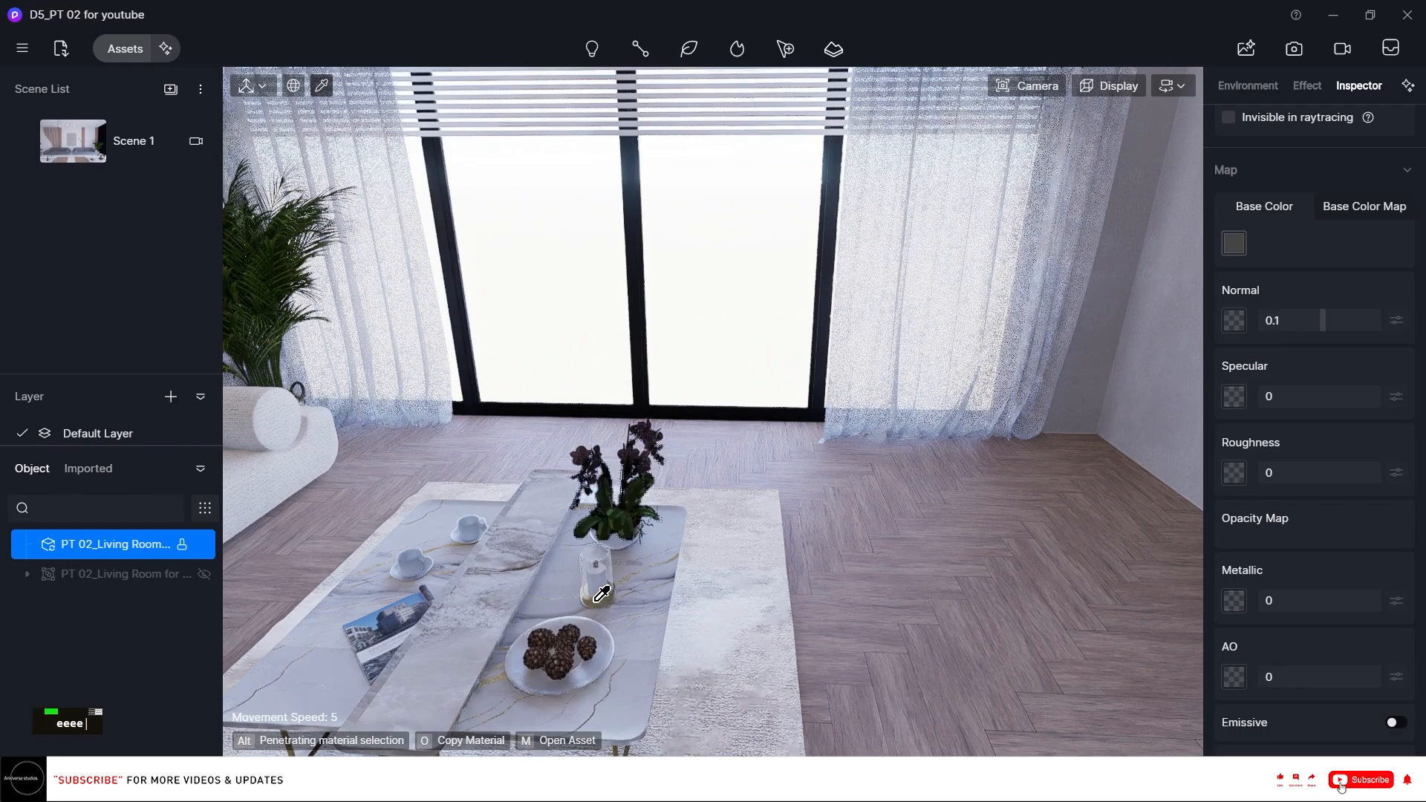
click(605, 598)
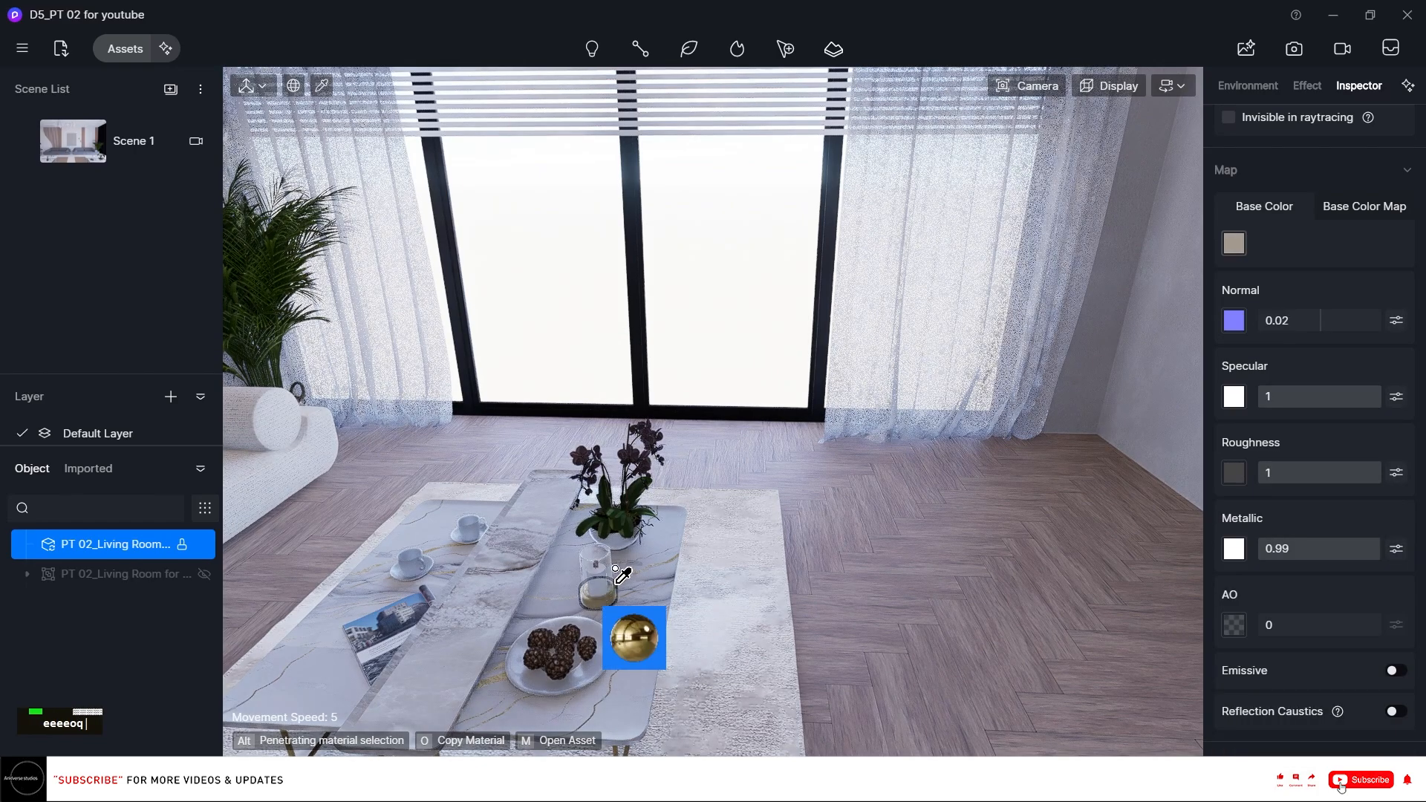
key(q)
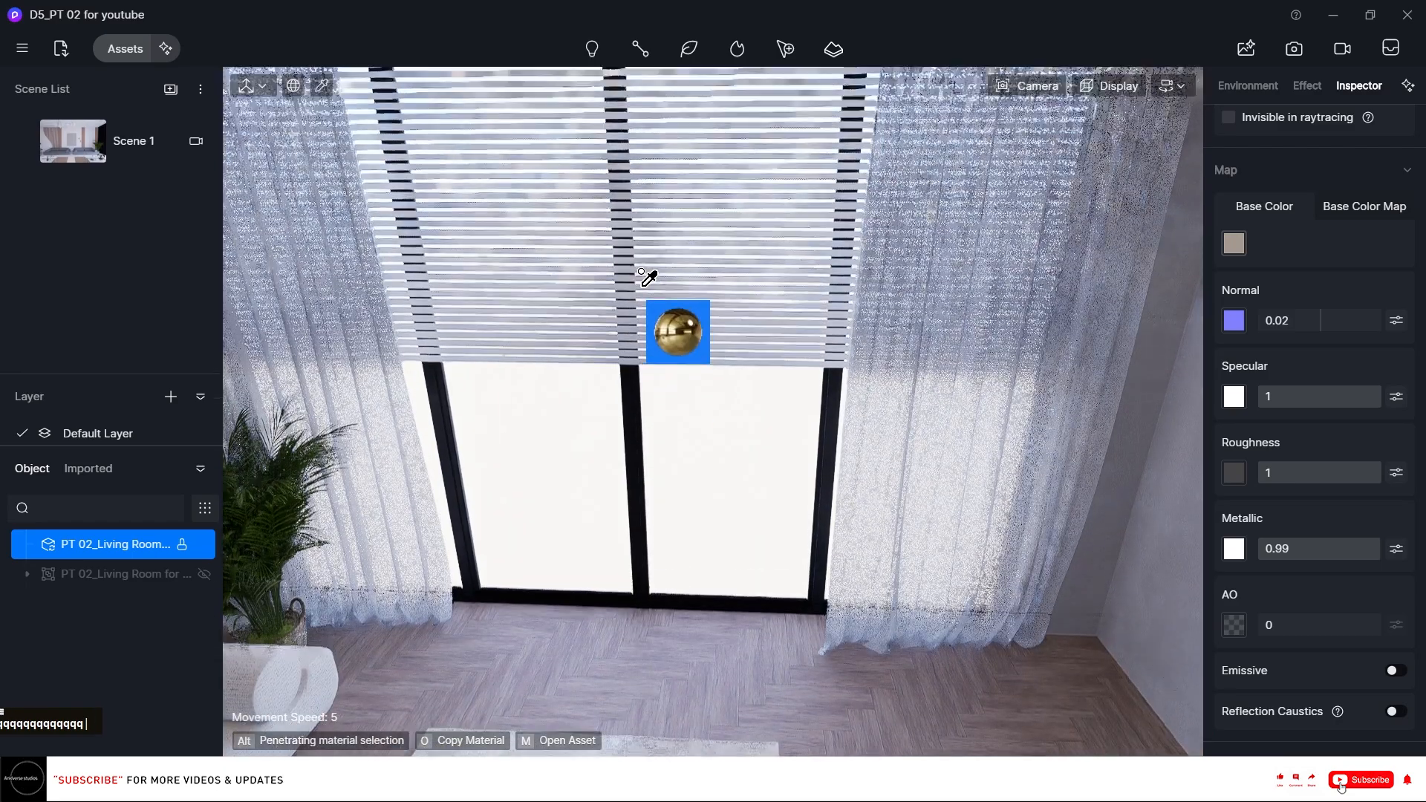
key(q)
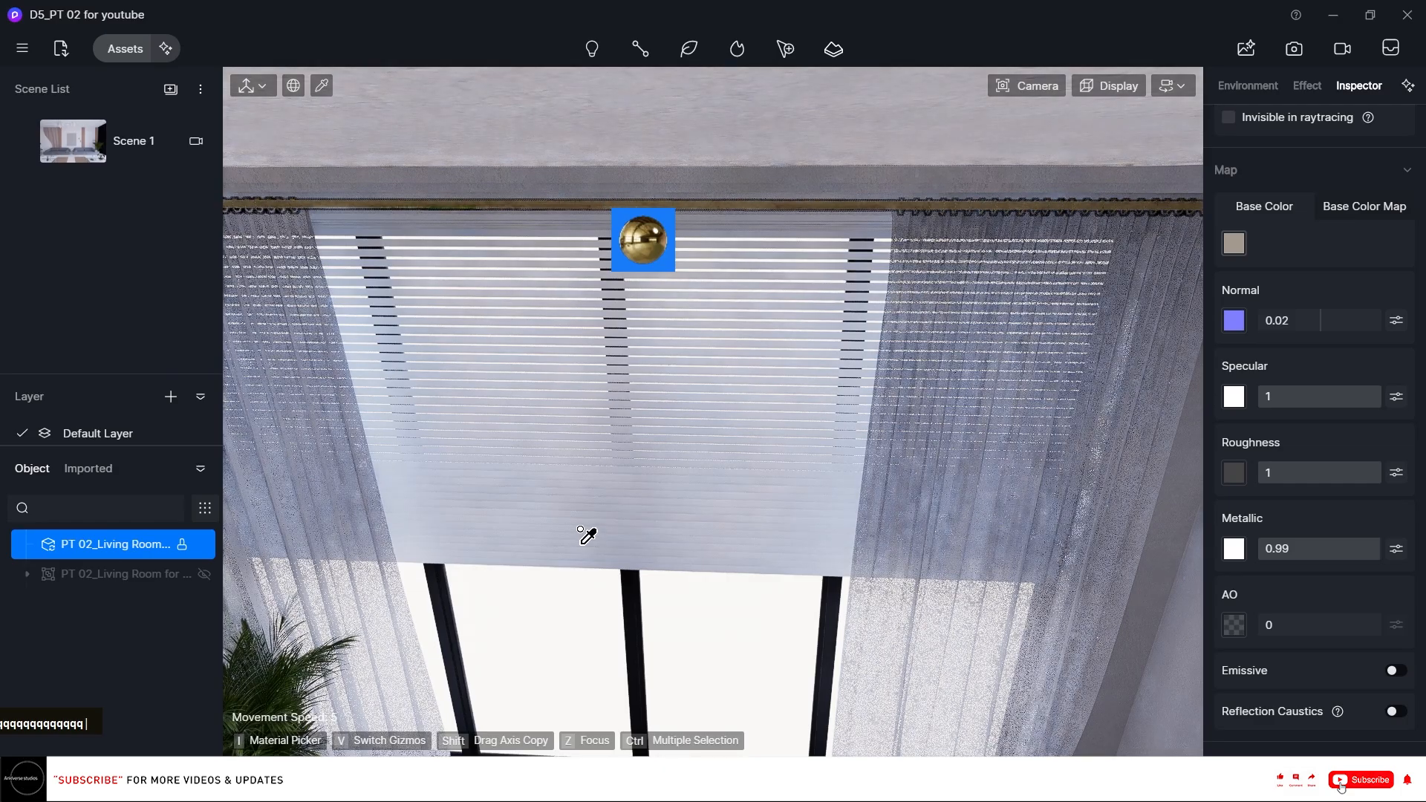
key(e)
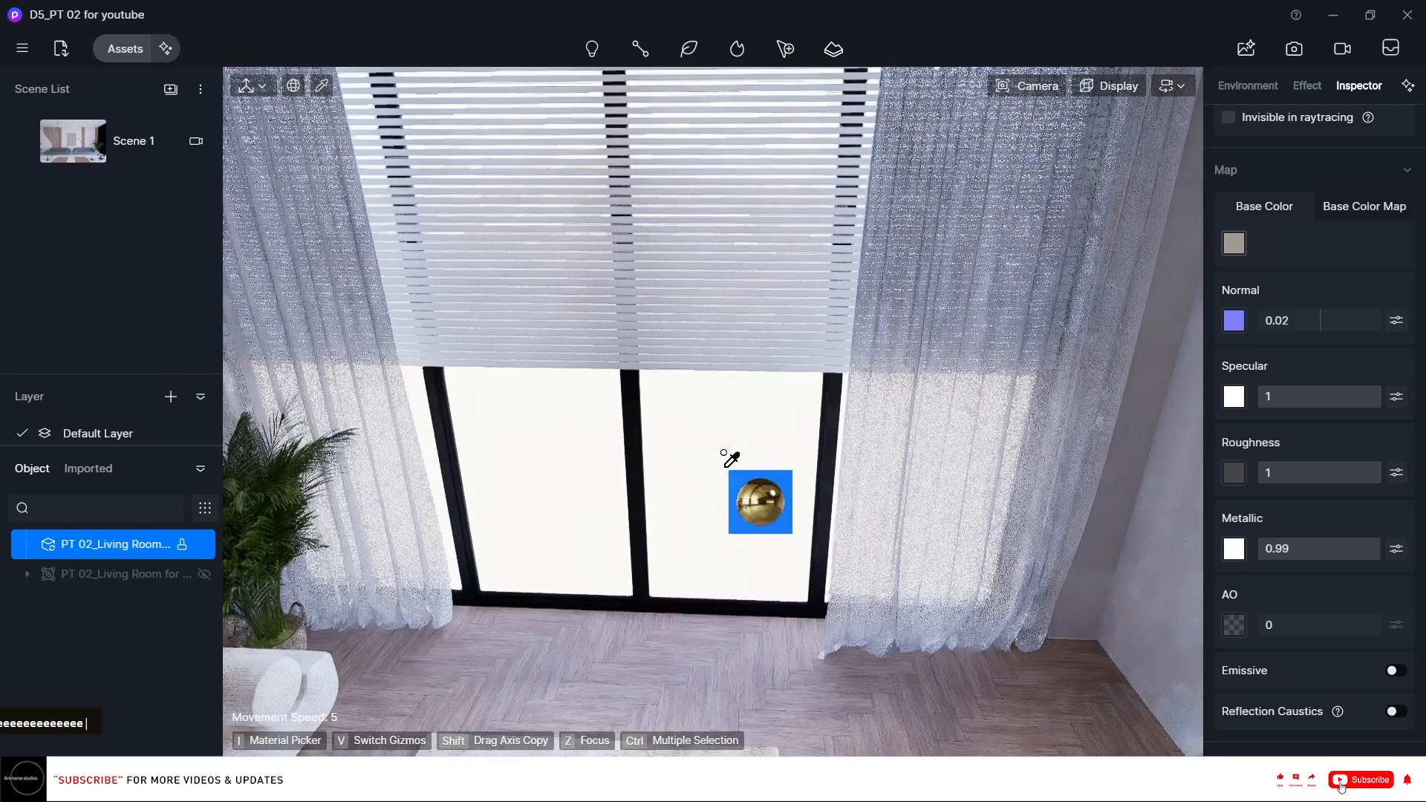
key(e)
right_drag(724, 466, 256, 303)
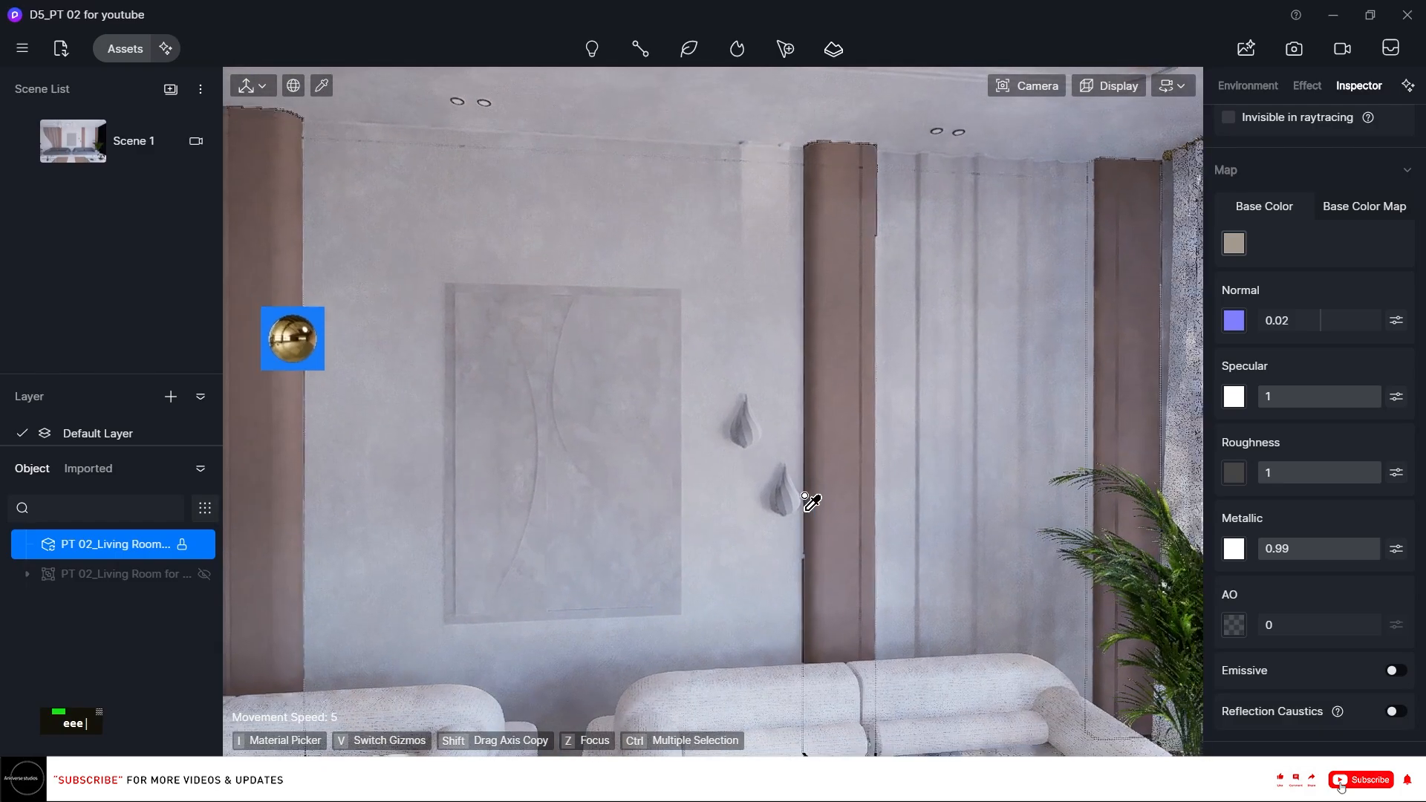
key(i)
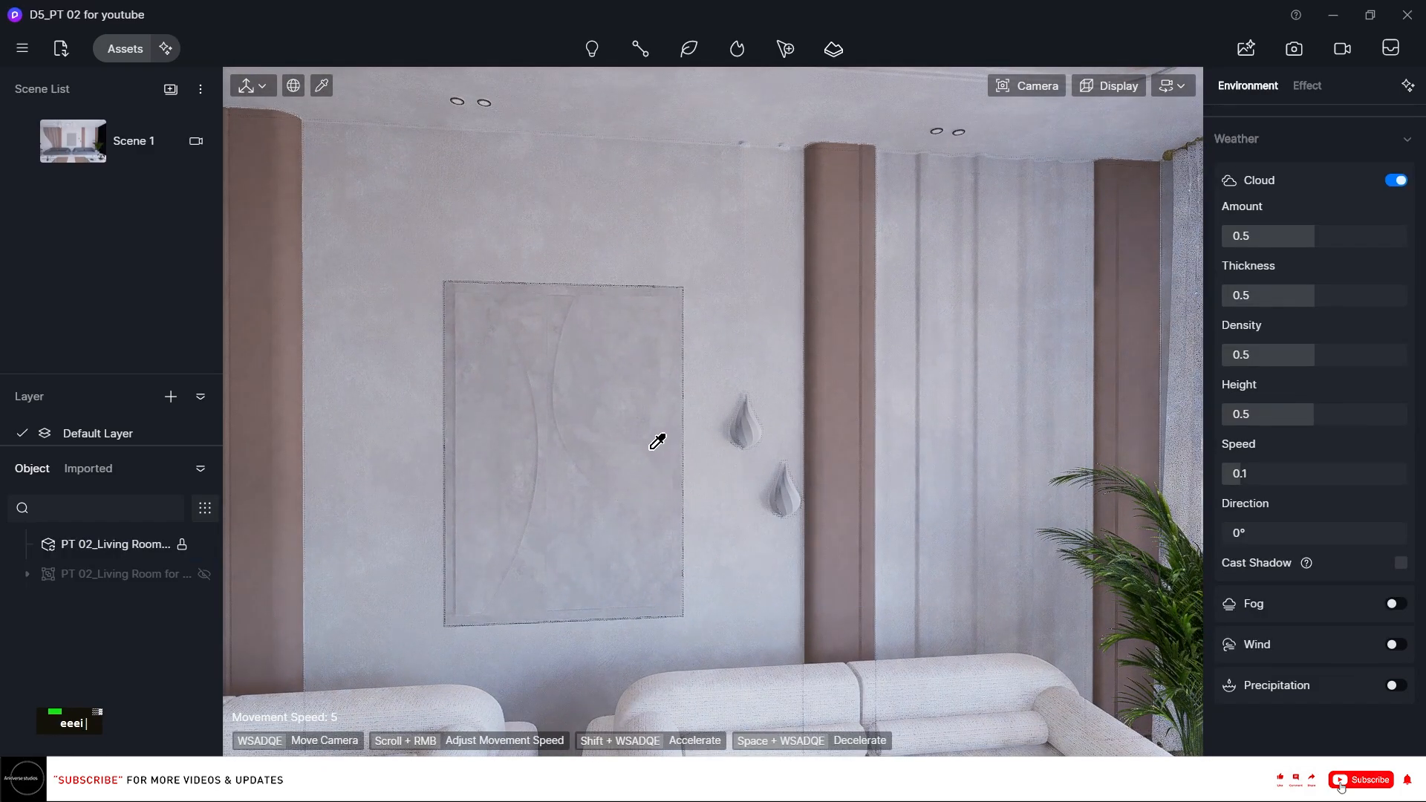
Pick the framed wall relief panel's material for editing.
click(657, 441)
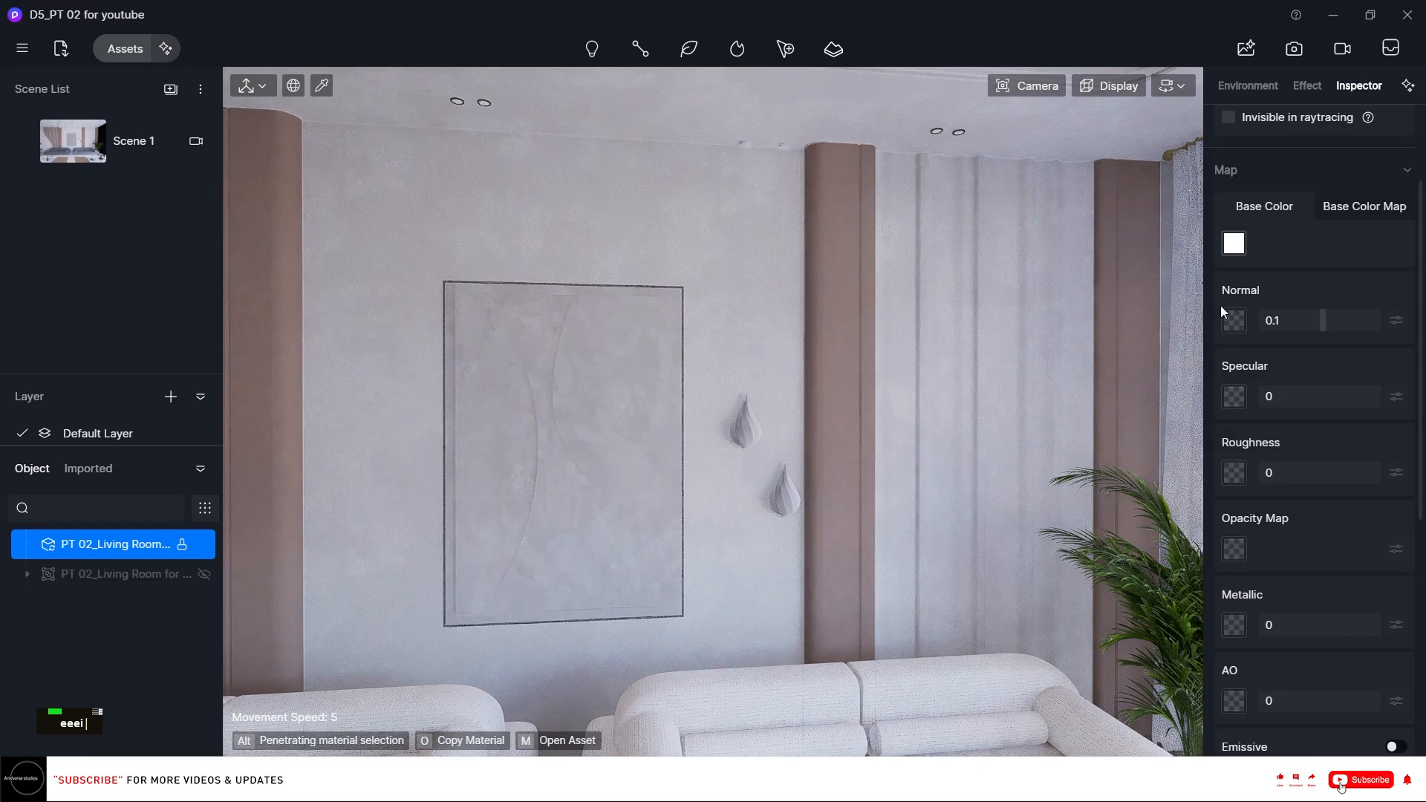
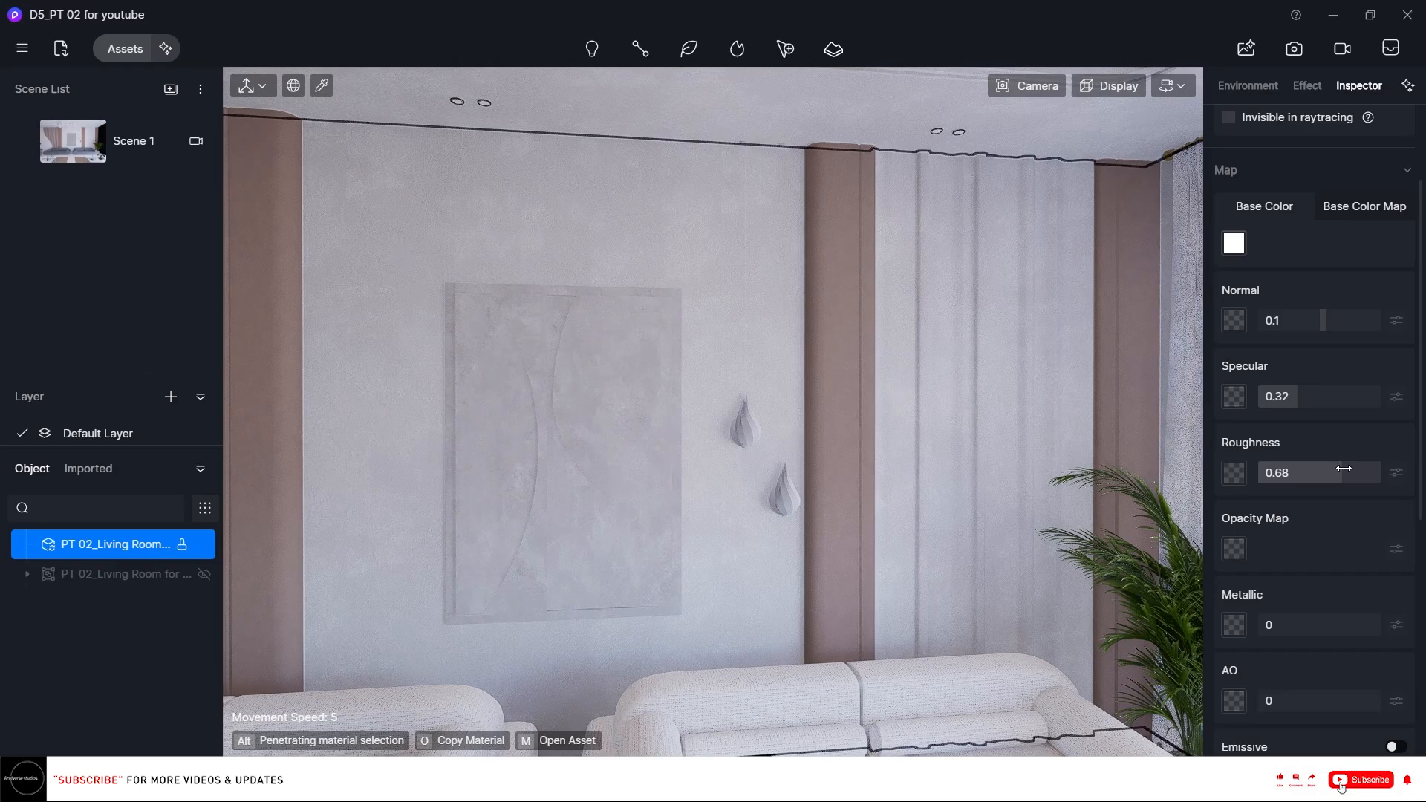
Pick the teardrop wall sconce material and set its roughness to about 0.14.
scroll(713, 482, up, 6)
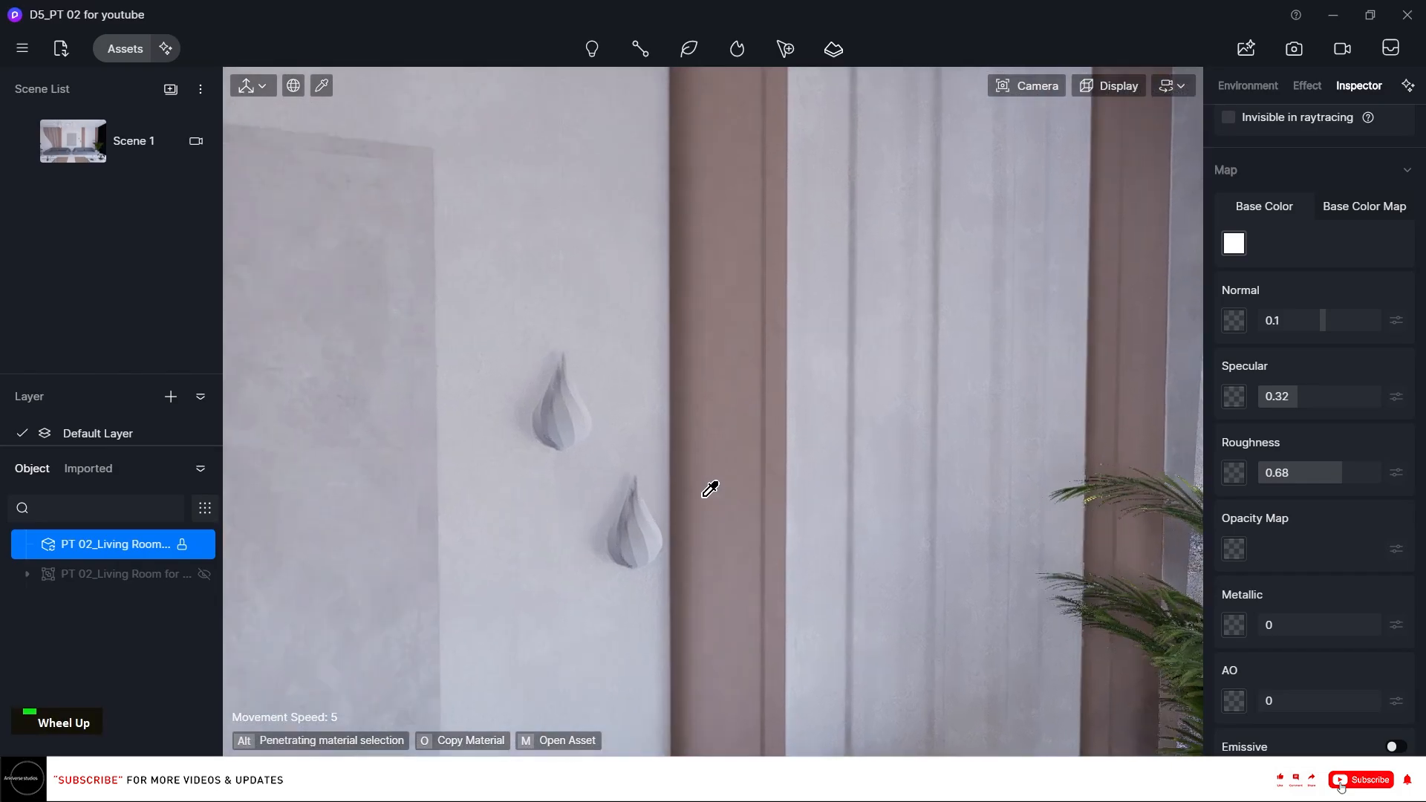
scroll(658, 535, up, 2)
click(536, 416)
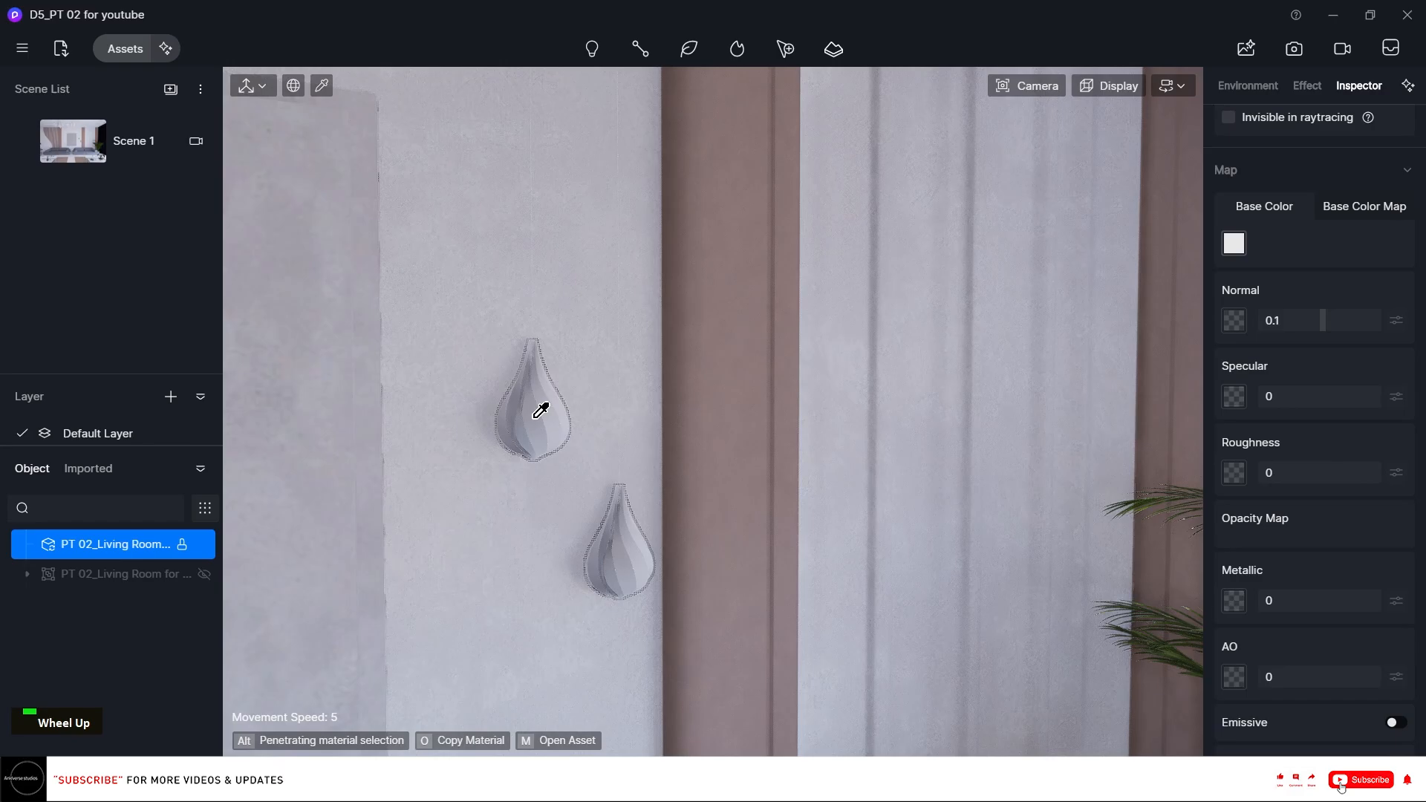
drag(1277, 396, 1344, 401)
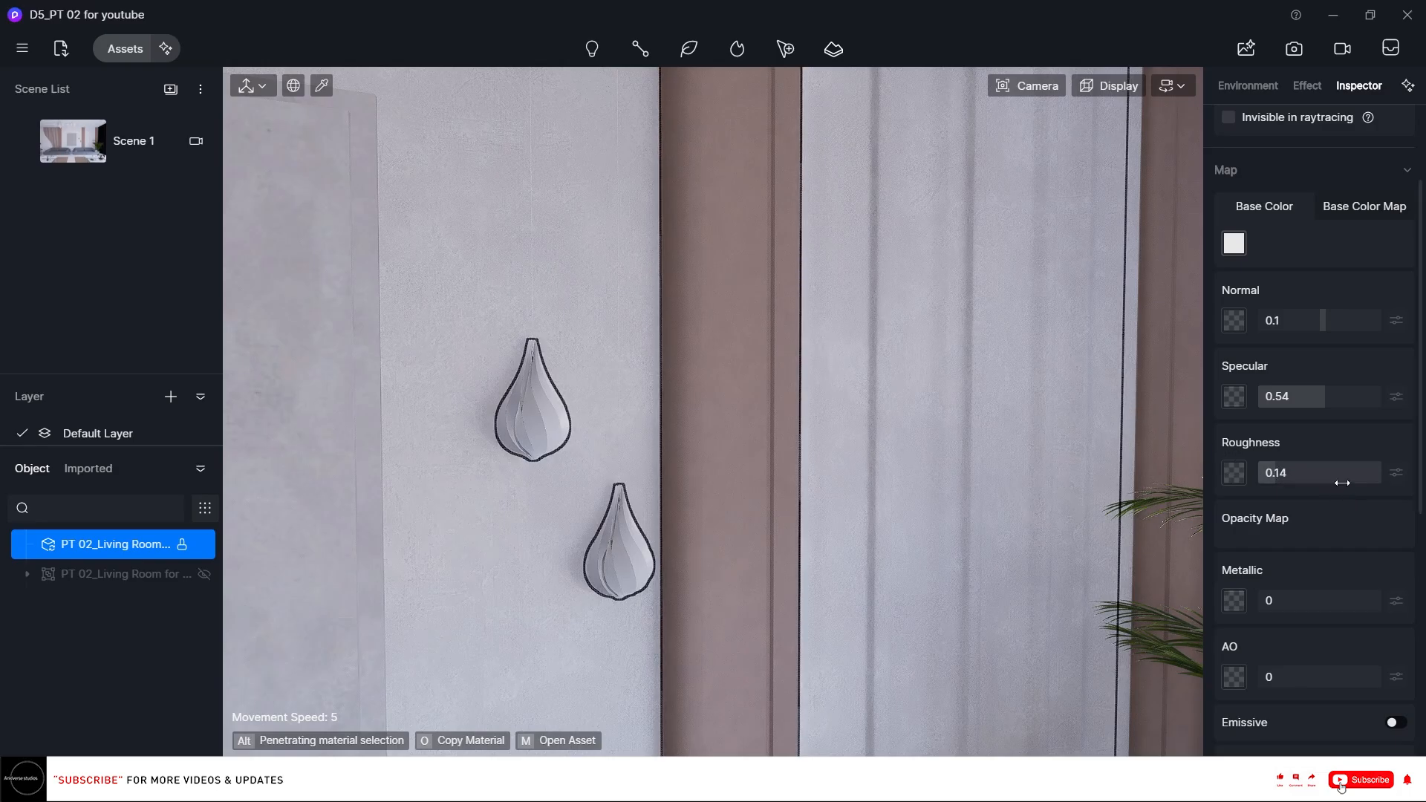
Inspect the maps and UV settings of the material near the coffee table, then deselect it.
right_click(886, 402)
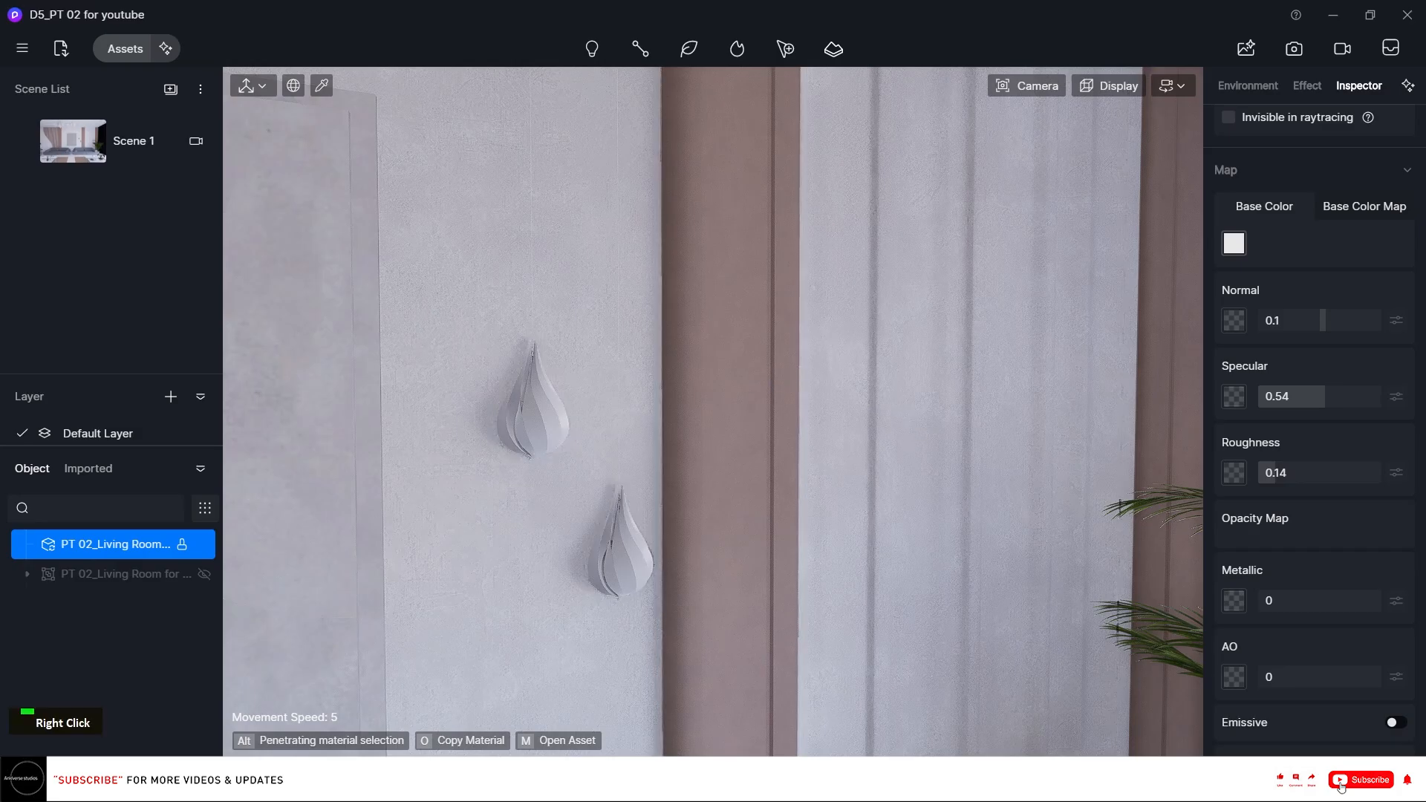
right_drag(733, 386, 289, 485)
scroll(289, 485, down, 1)
scroll(544, 350, down, 1)
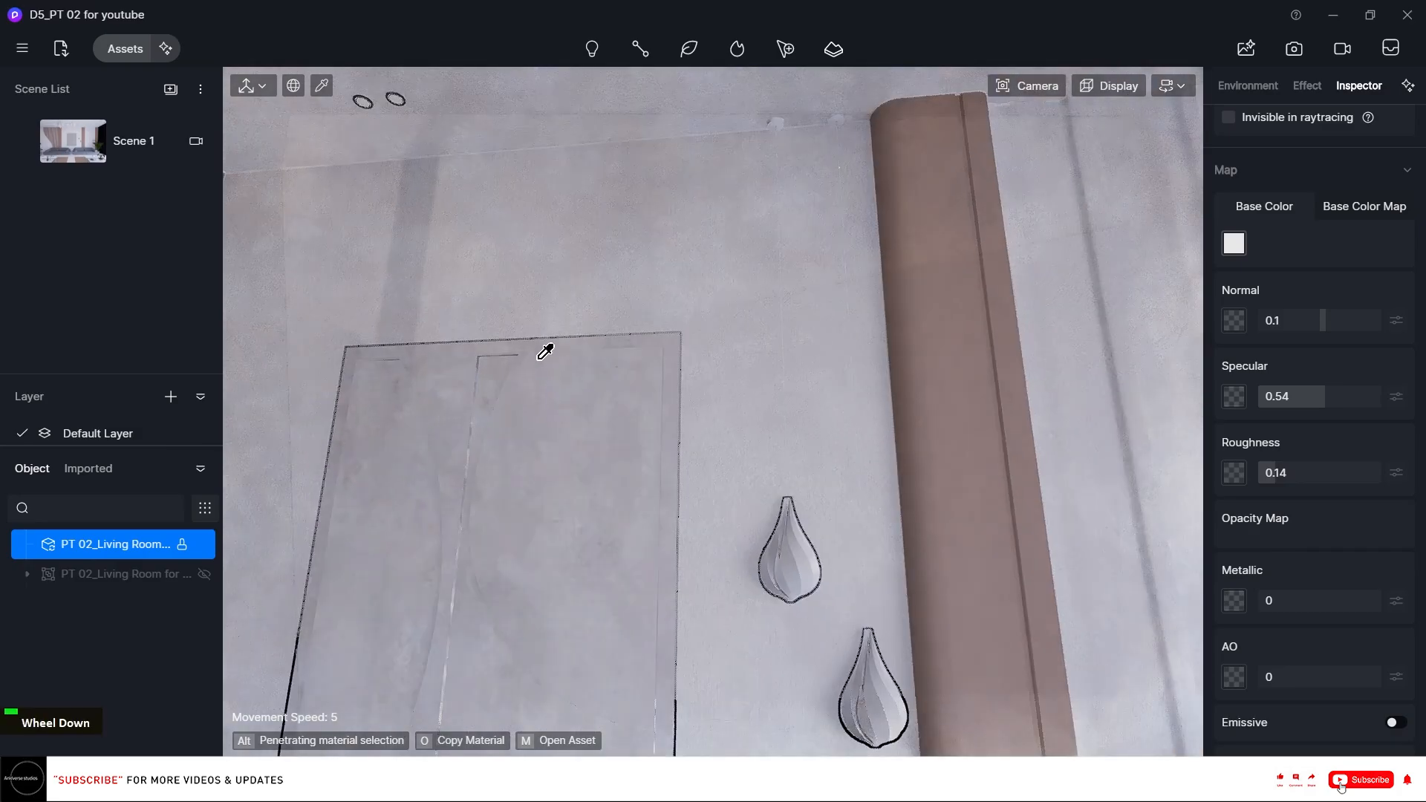
scroll(546, 351, down, 1)
right_drag(546, 350, 502, 428)
scroll(564, 408, down, 2)
right_click(560, 416)
click(462, 663)
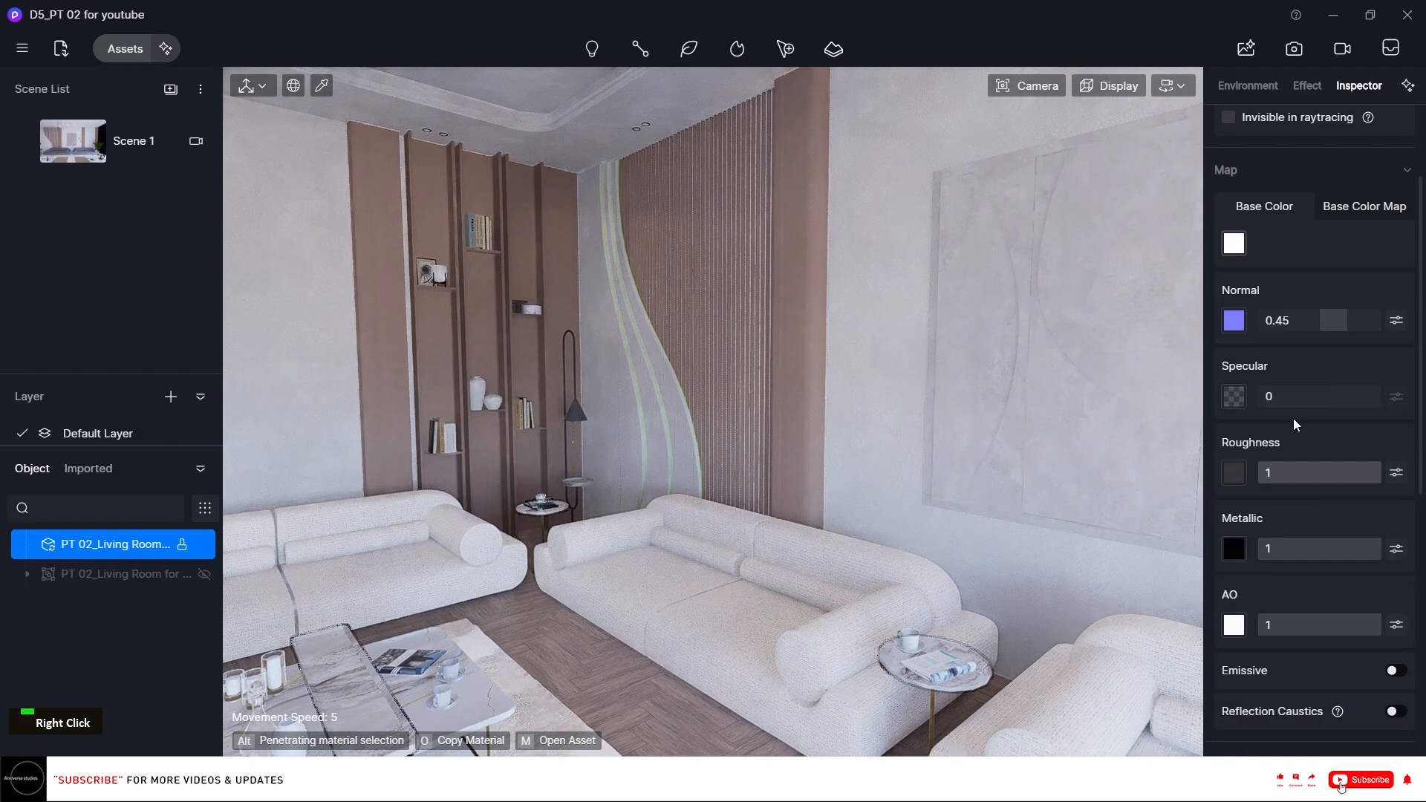
scroll(1316, 349, down, 4)
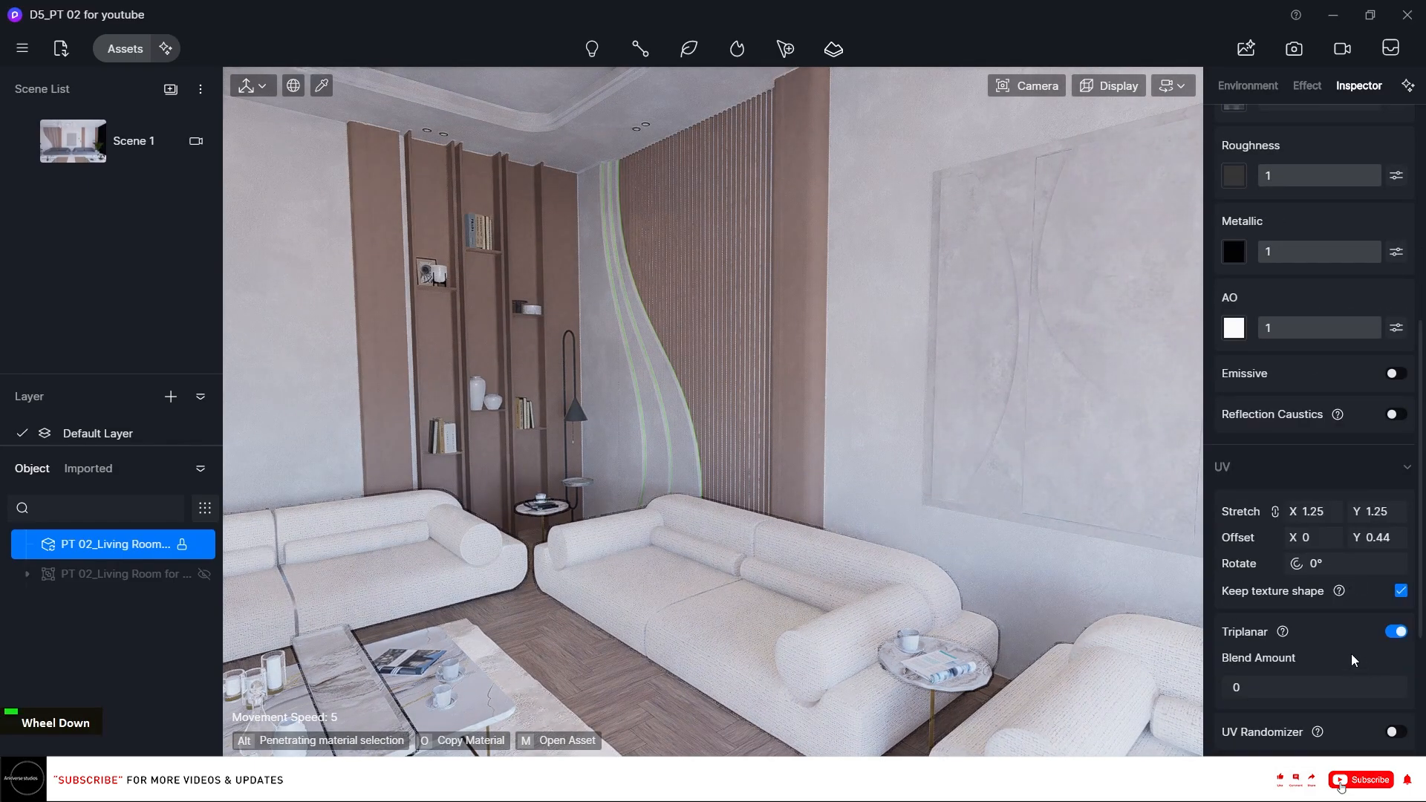
click(1325, 513)
key(Escape)
key(Escape)
key(Escape)
key(Escape)
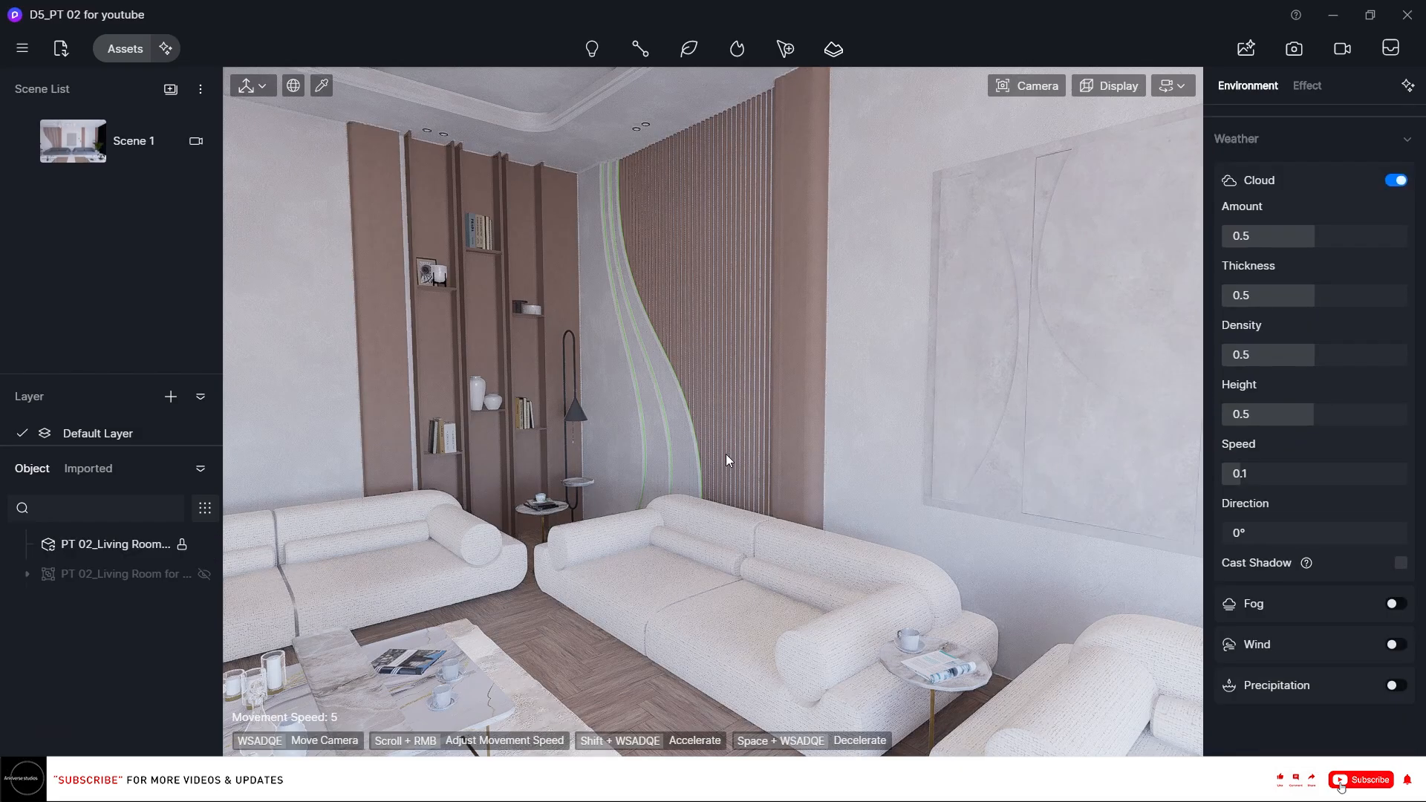
Pick the curved wall light strip material and set its base color to hue 30, saturation 35.
scroll(703, 420, up, 3)
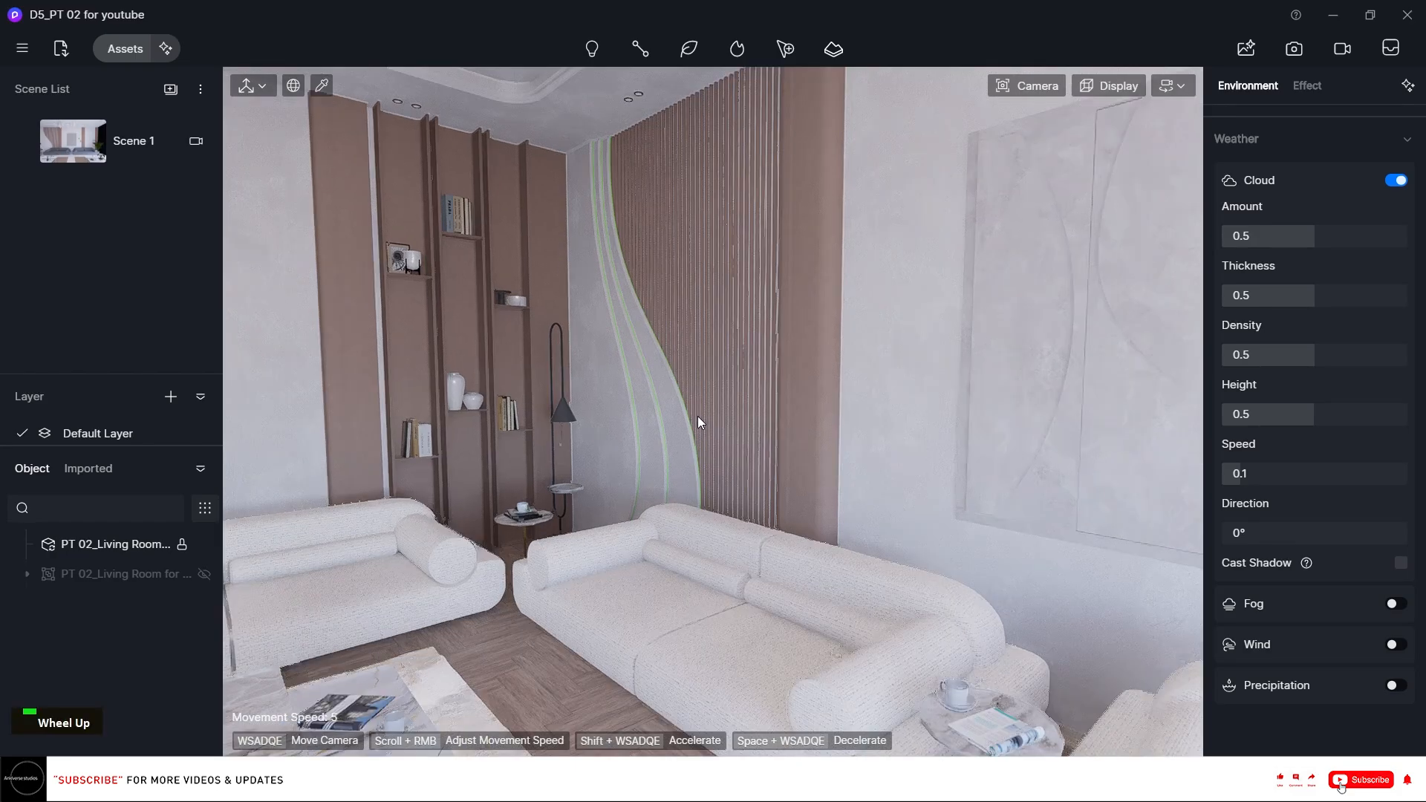
scroll(692, 415, up, 6)
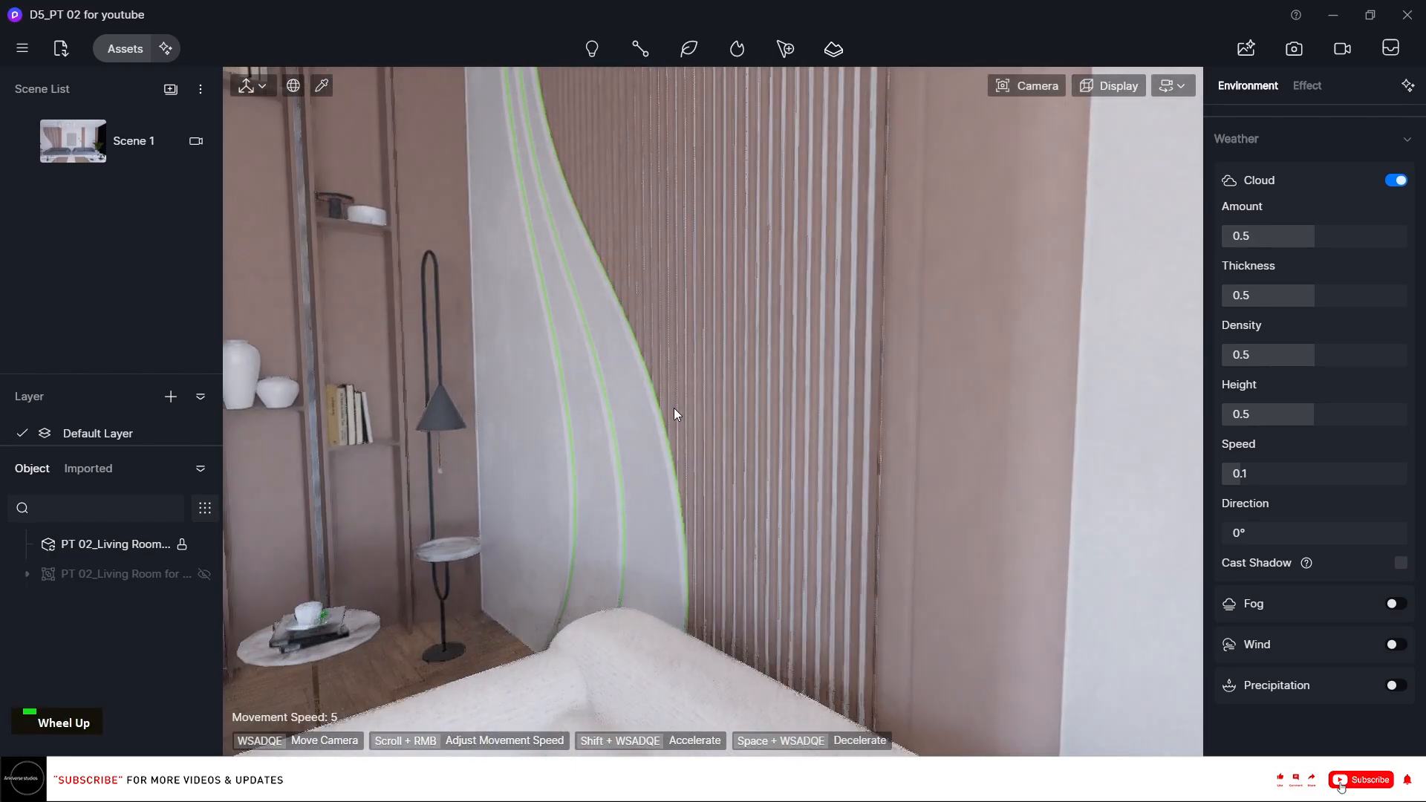
right_drag(664, 407, 648, 404)
scroll(644, 403, up, 3)
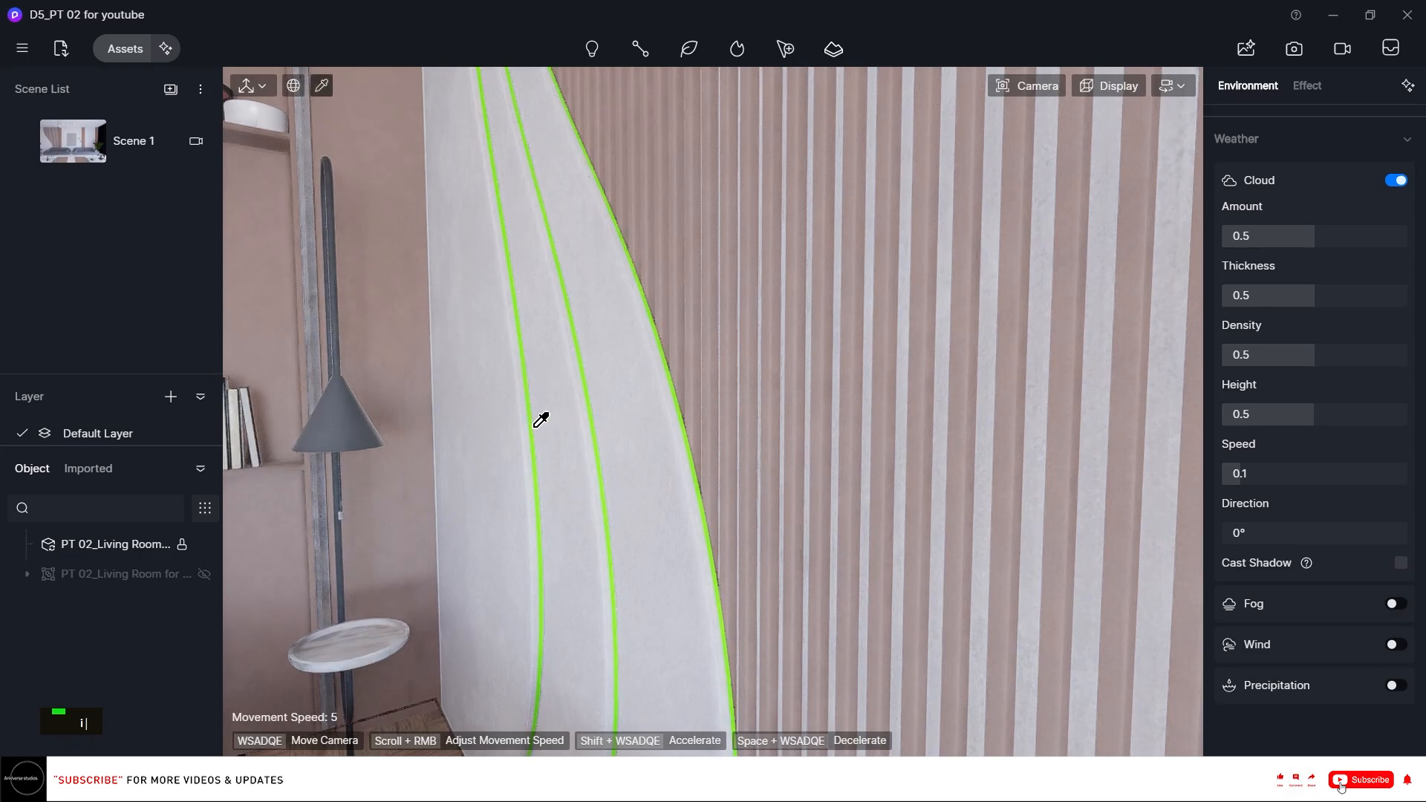
click(536, 420)
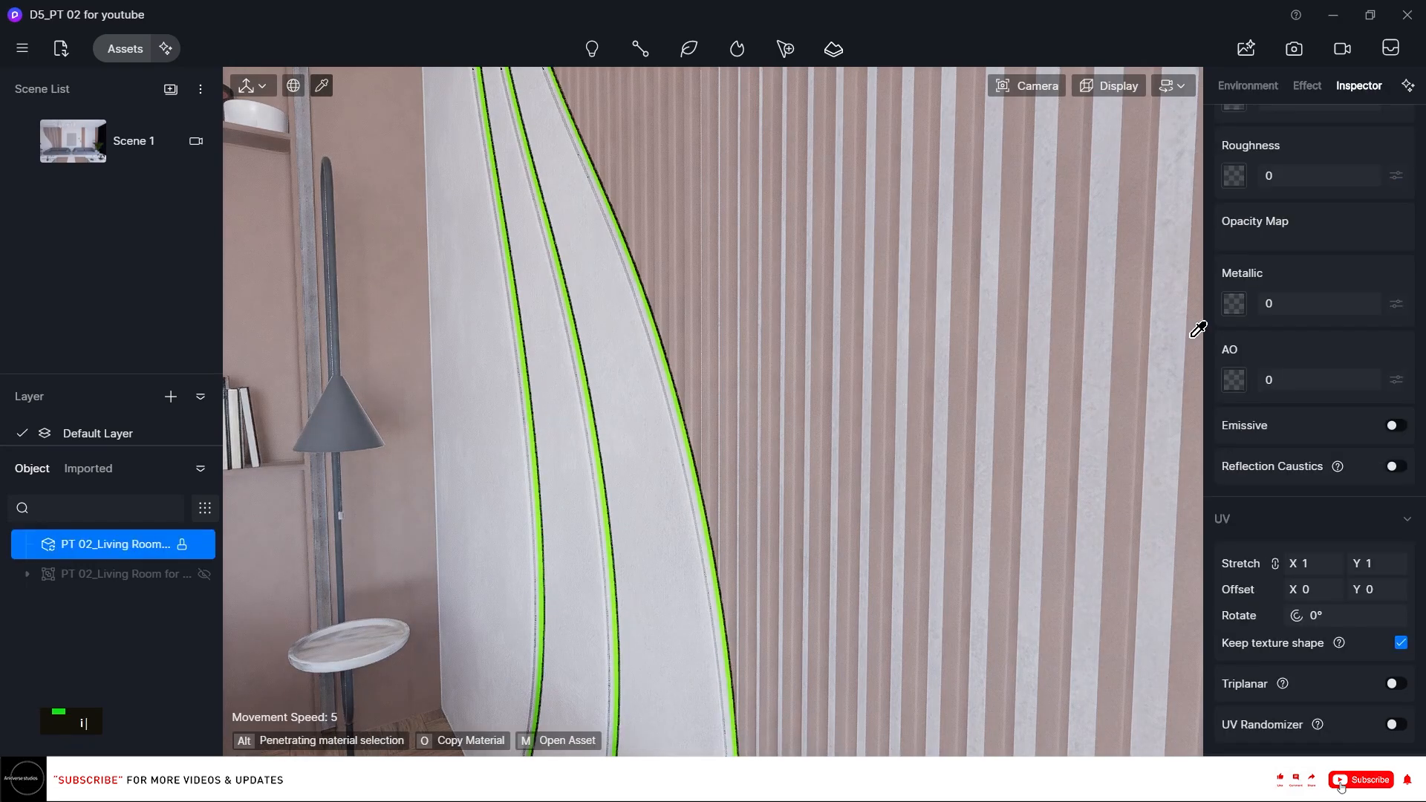
scroll(1384, 359, up, 5)
click(1234, 318)
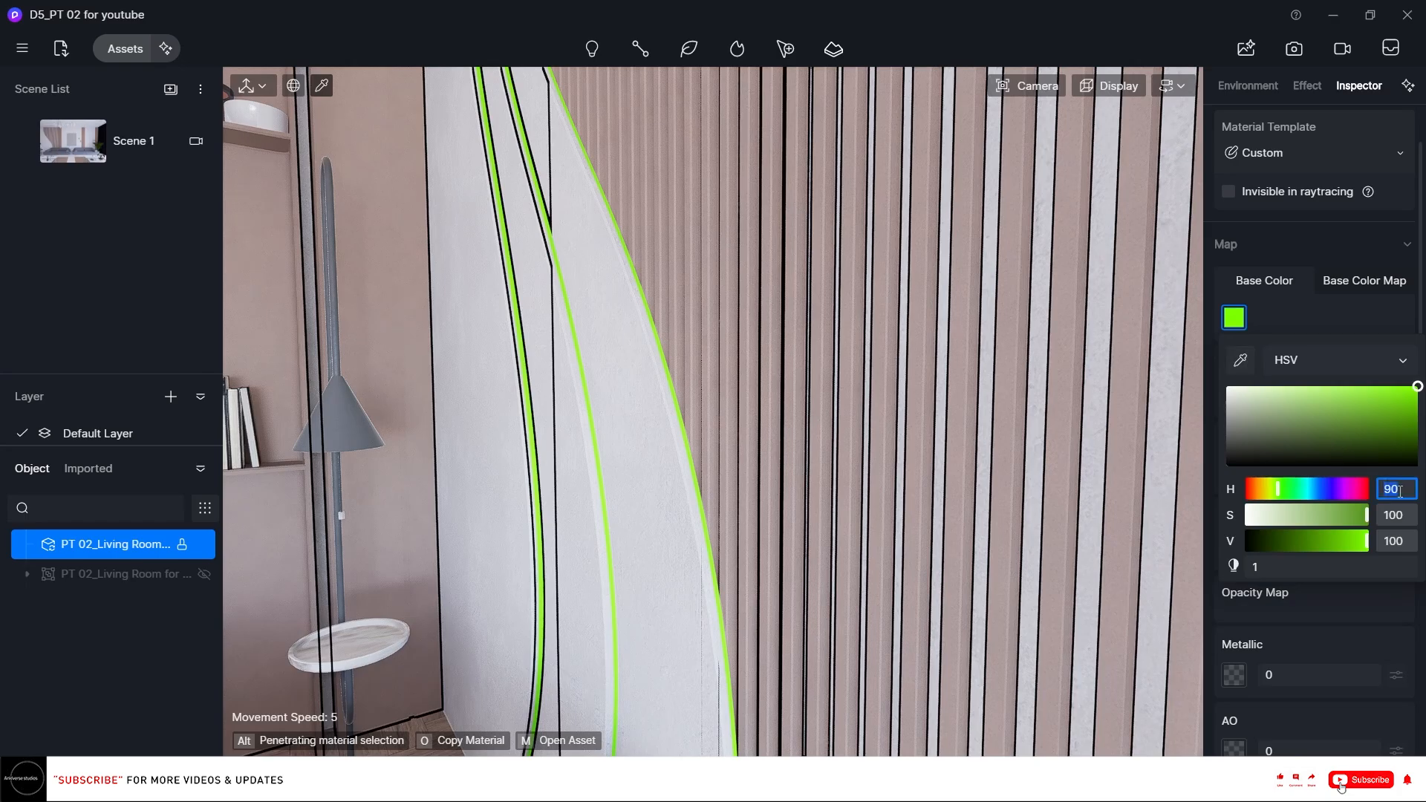
text(30)
key(Return)
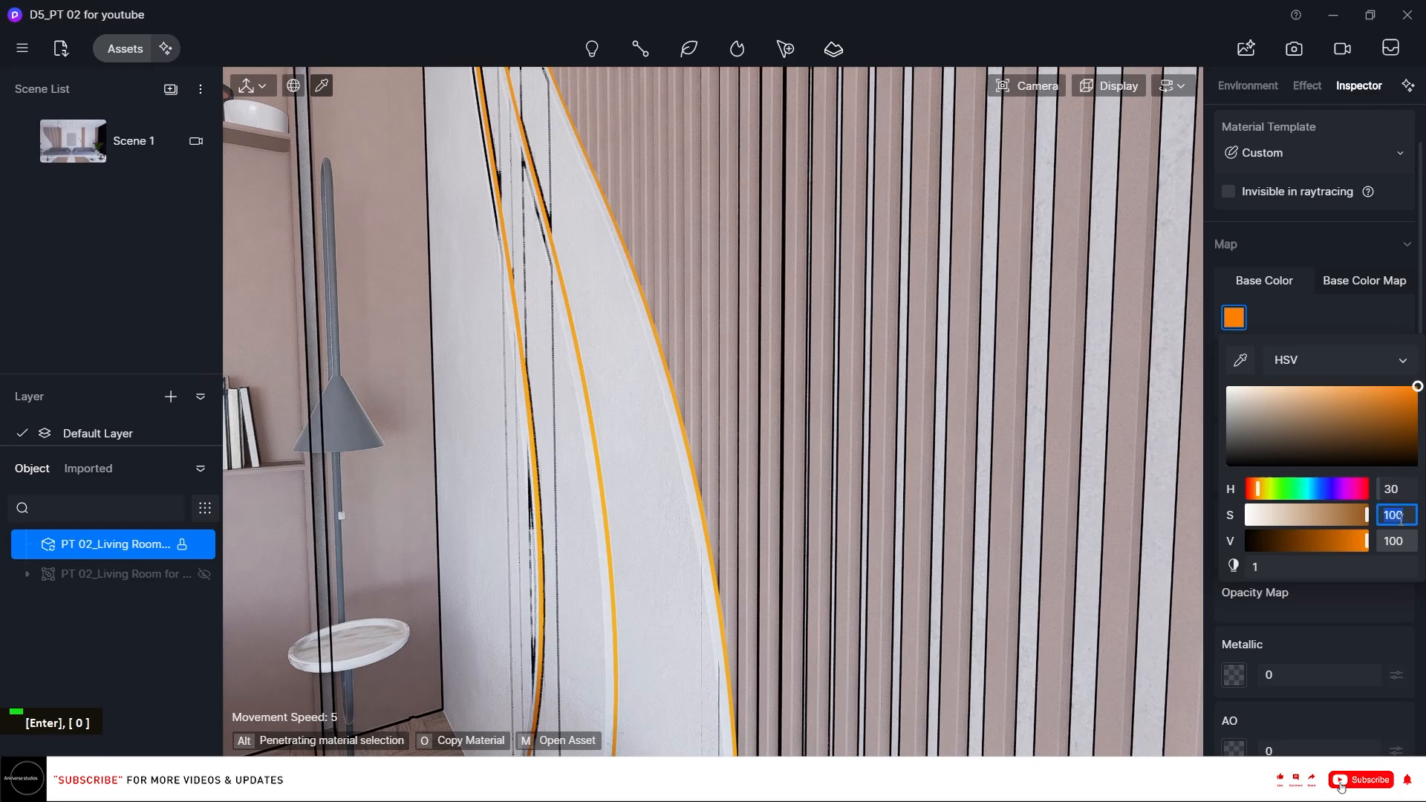
text(35)
key(Return)
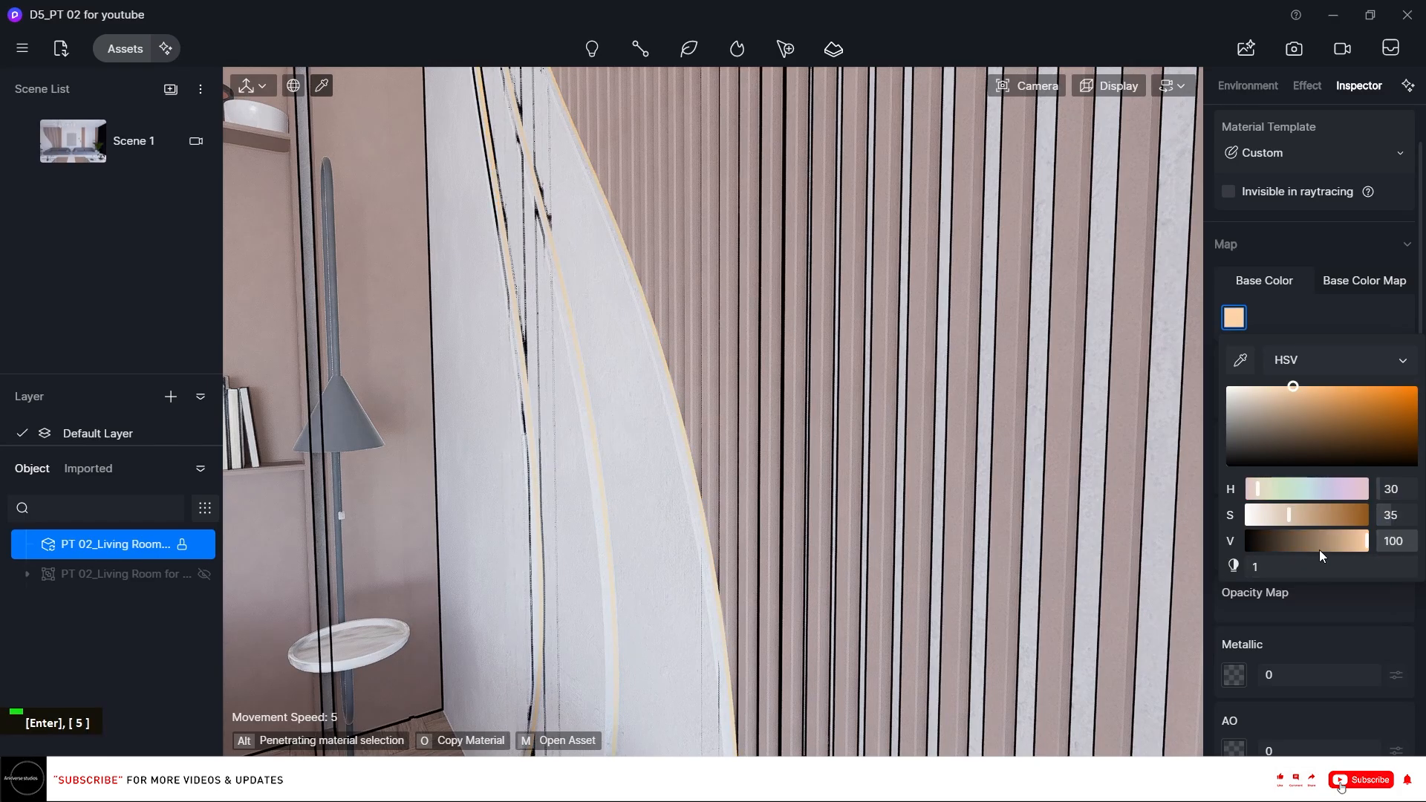
Enable triplanar mapping and emission on the light strip material.
scroll(1321, 513, down, 1)
scroll(1409, 623, down, 5)
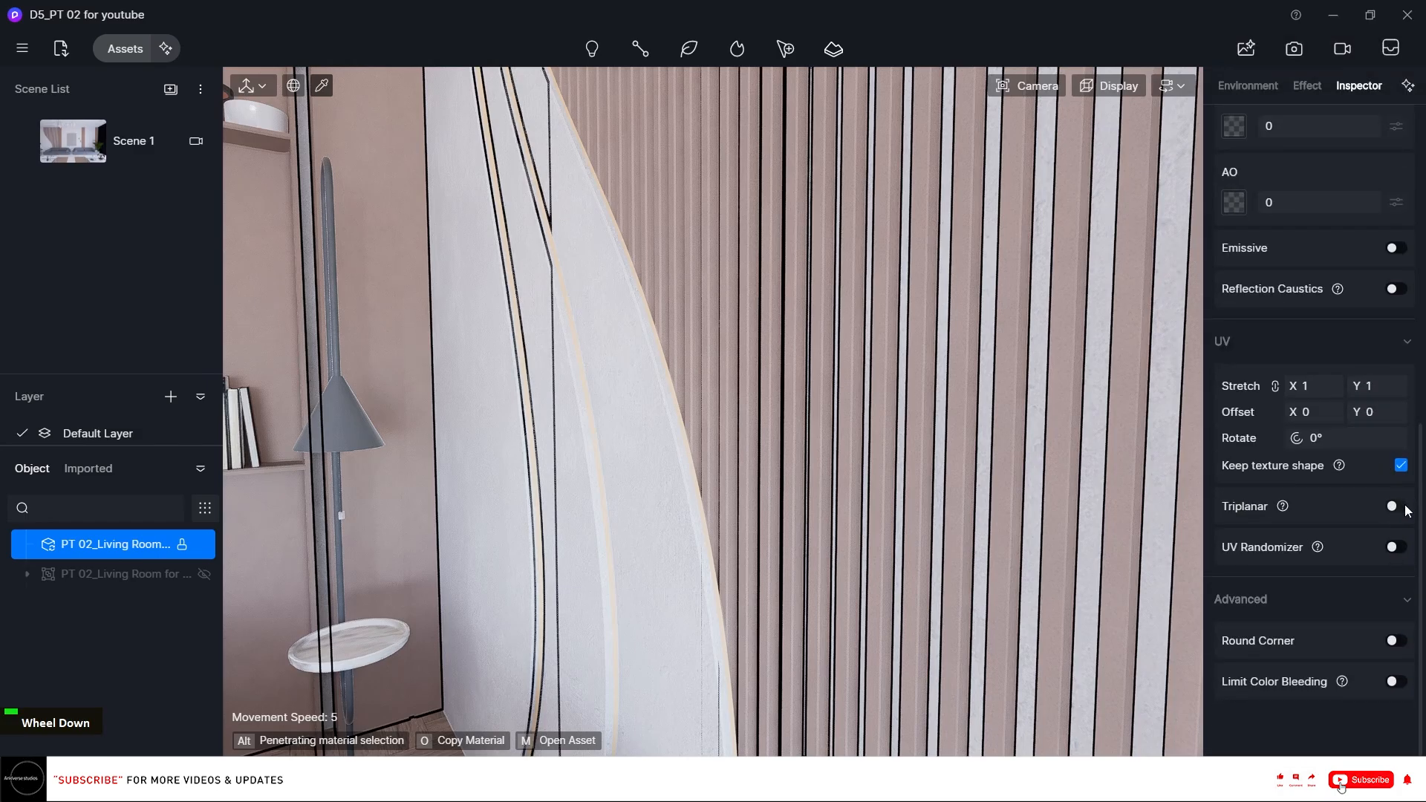
click(1395, 508)
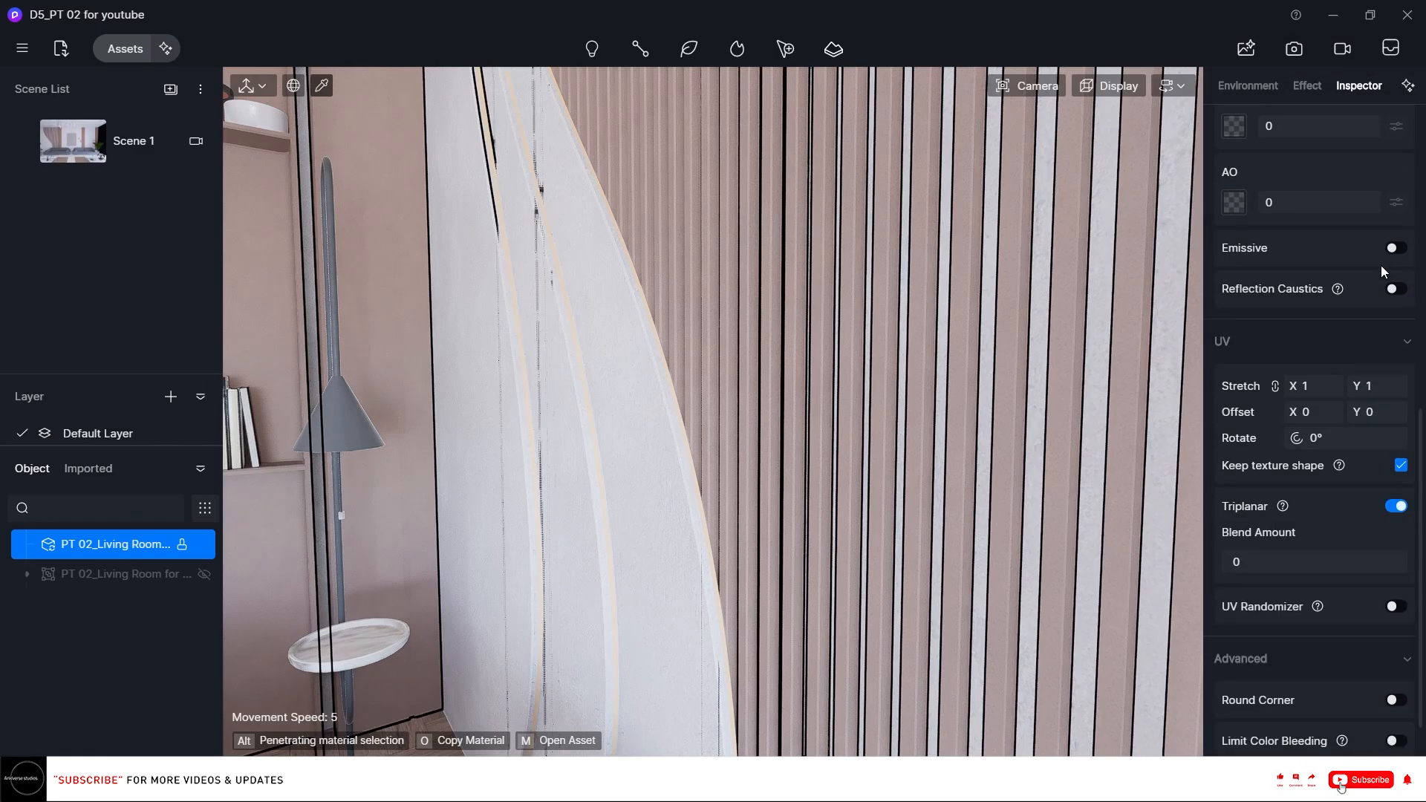
click(1393, 249)
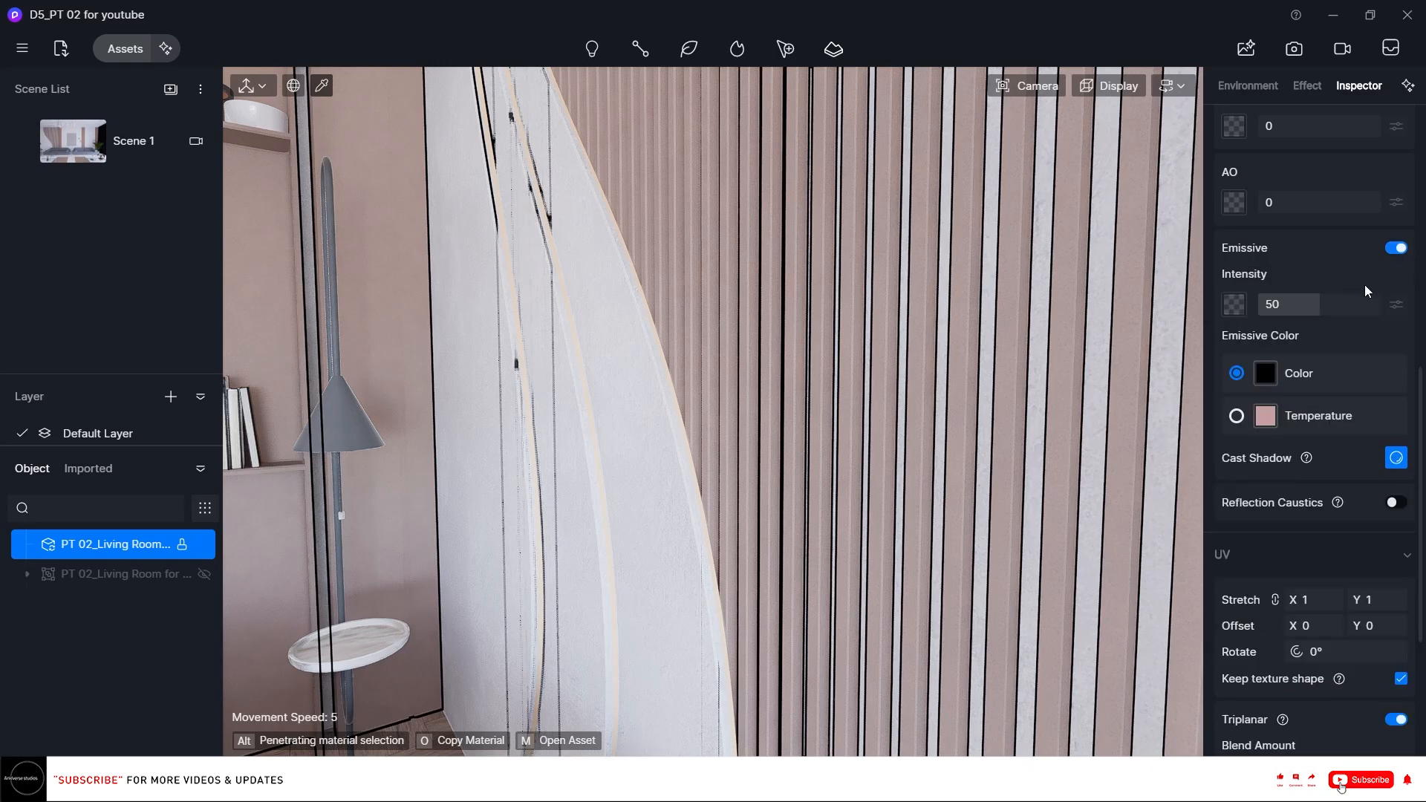
Set the strip's emissive intensity to 20 and switch its emissive color to a 3500 temperature.
click(1316, 301)
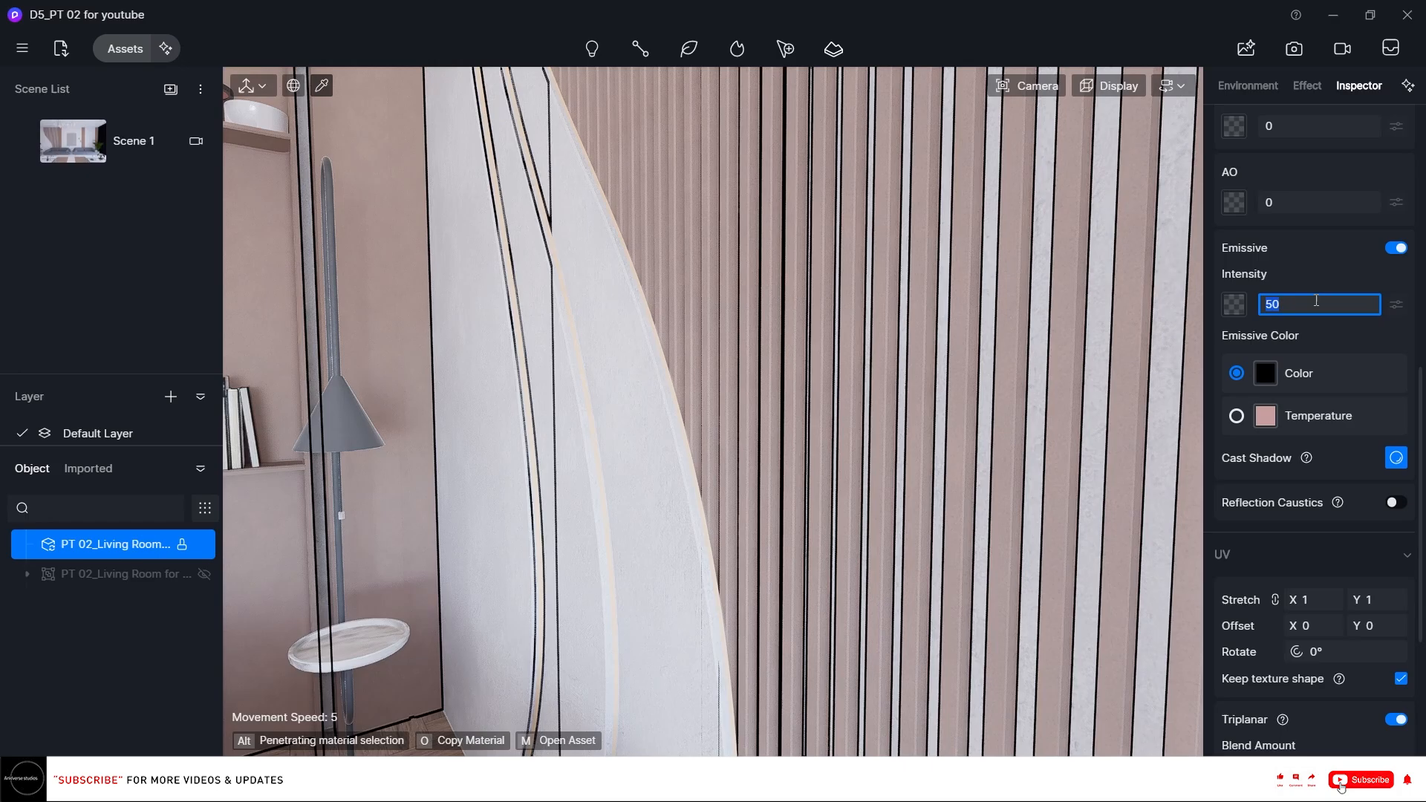
text(20)
key(Return)
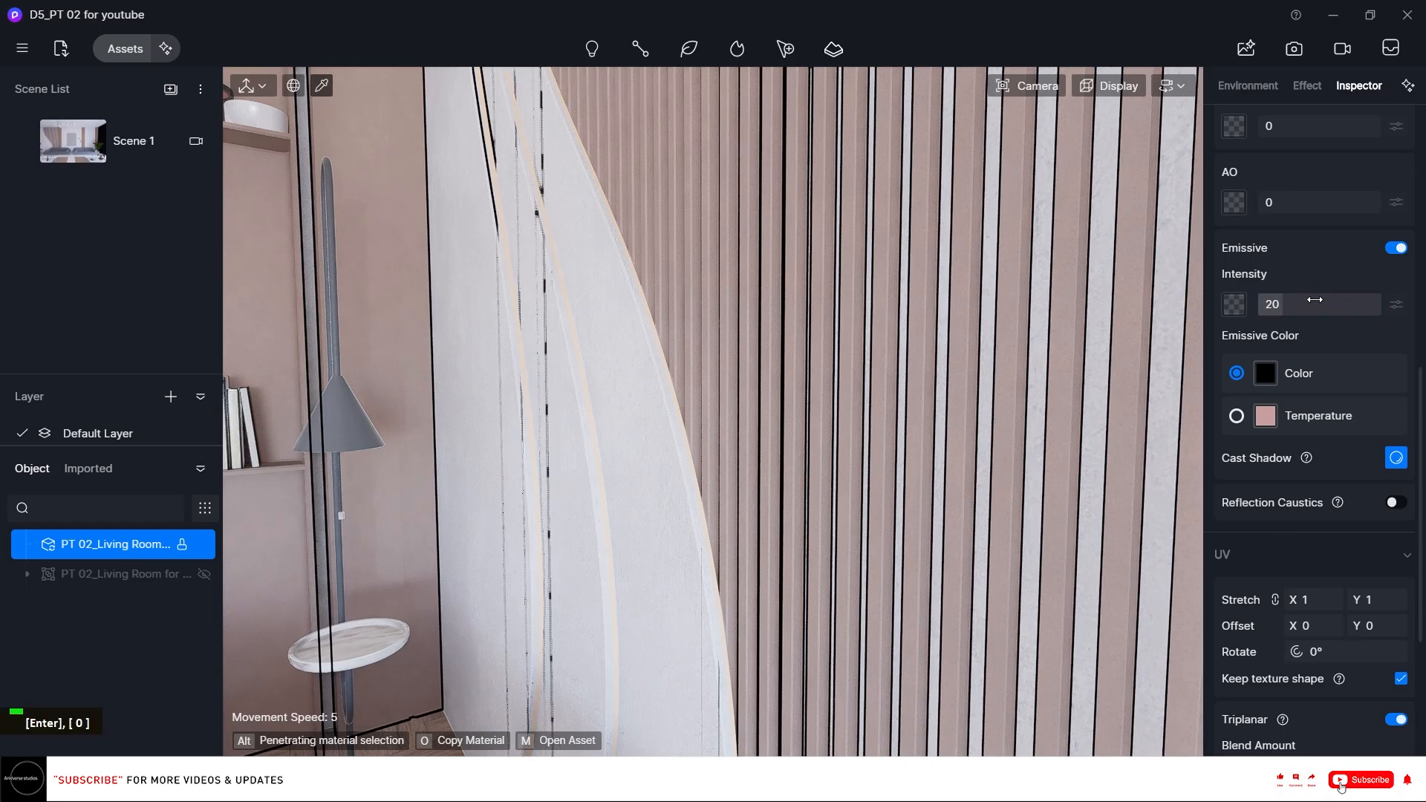
click(1236, 416)
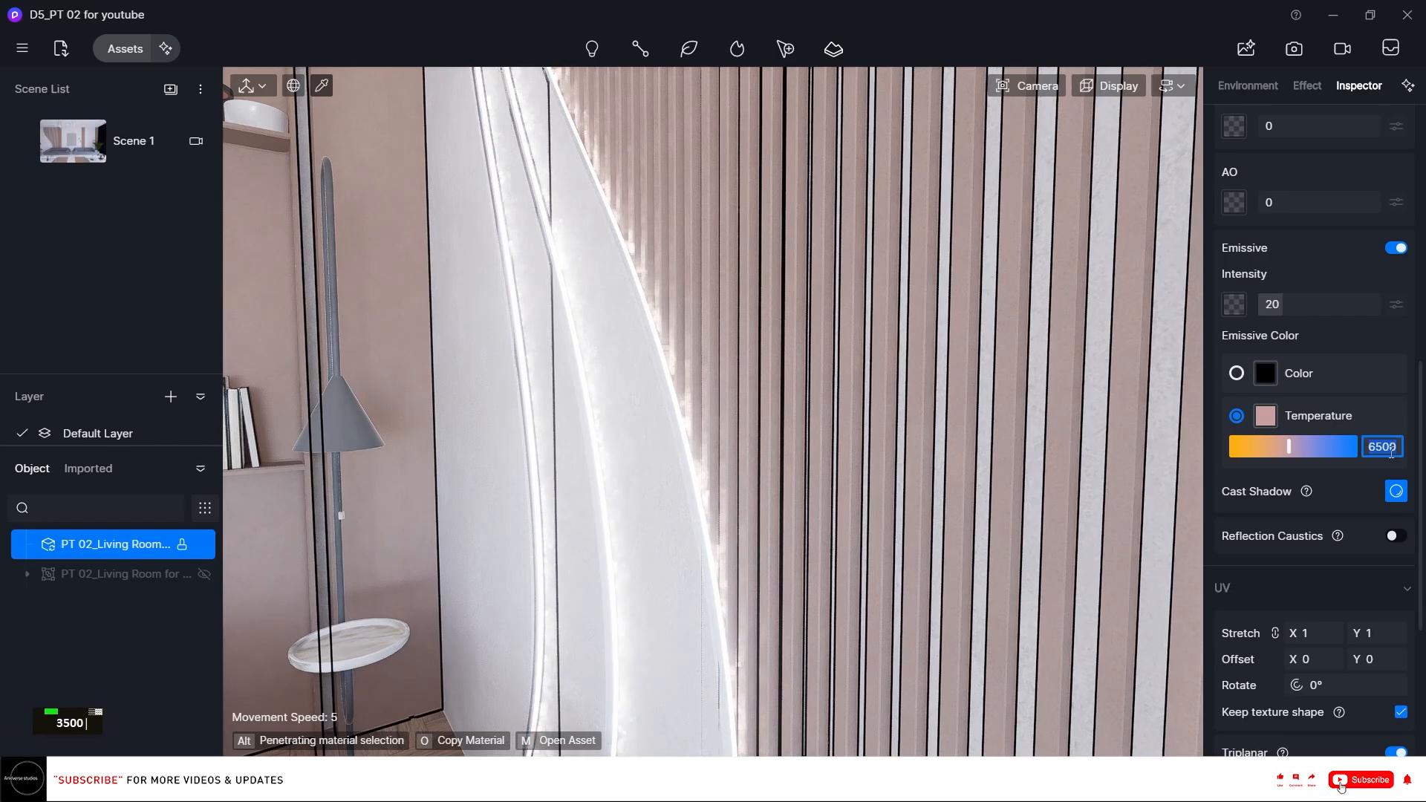
key(Return)
key(0)
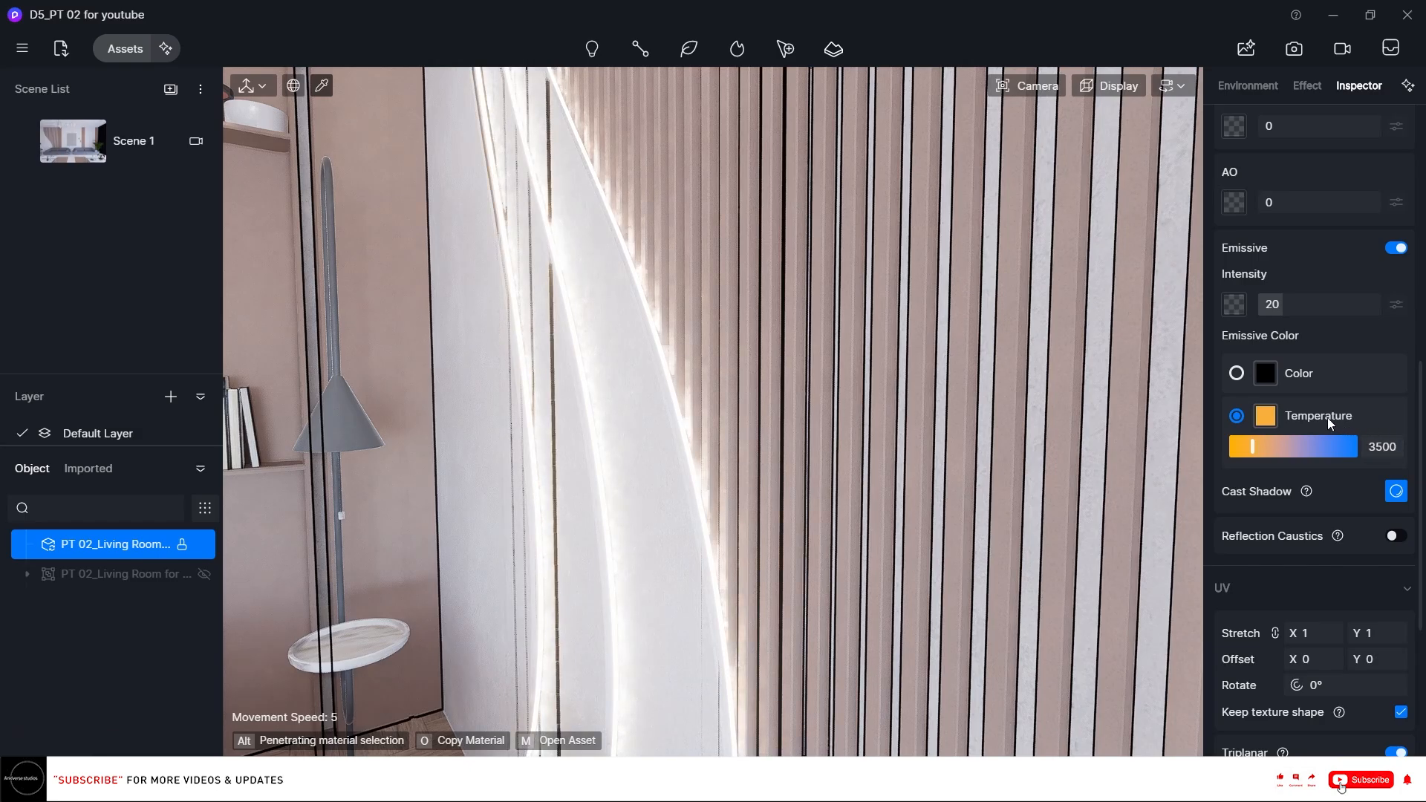
Lower the light strip's emissive intensity to 15.
click(1322, 303)
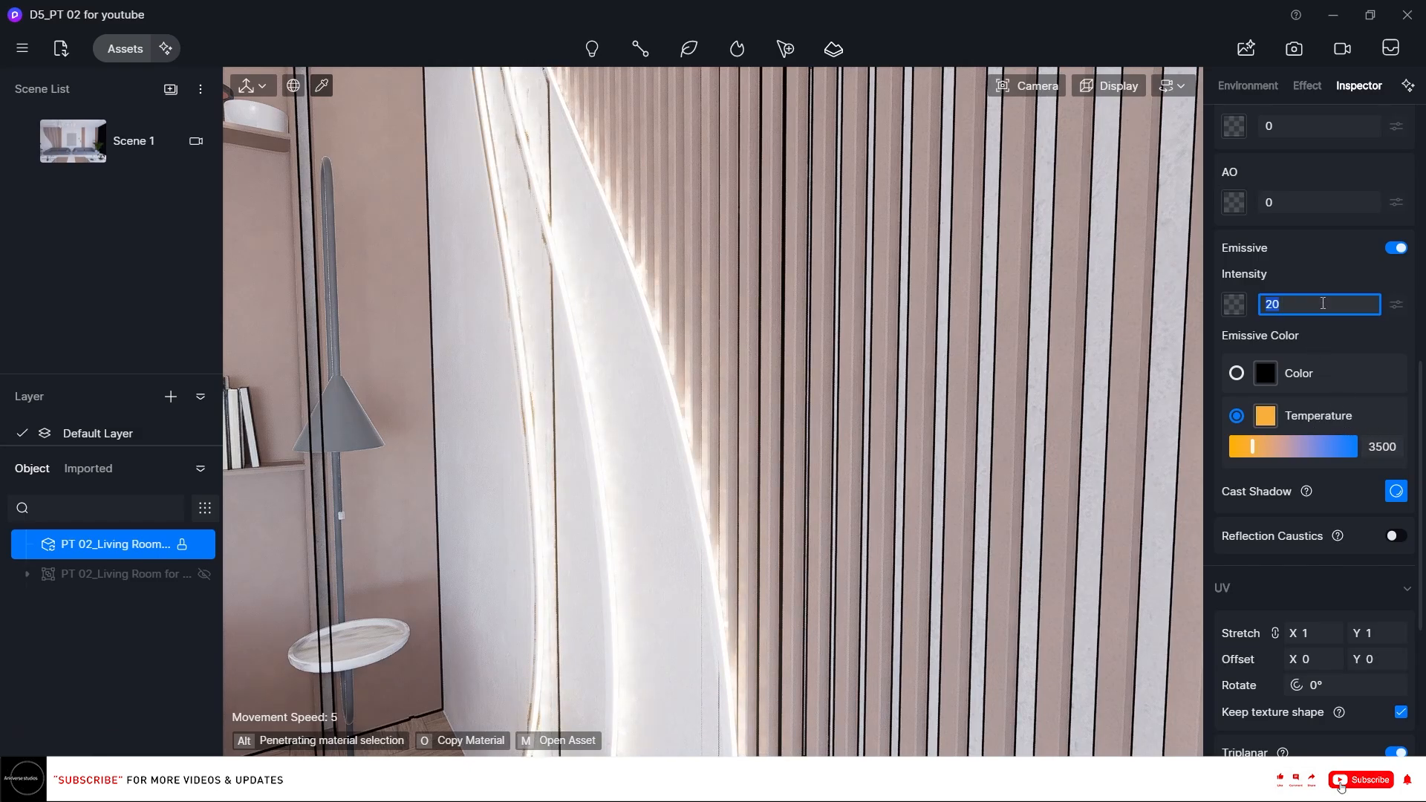
text(15)
key(Return)
Pick the ceiling downlight's inner disc material and enable triplanar mapping on it.
scroll(905, 361, down, 3)
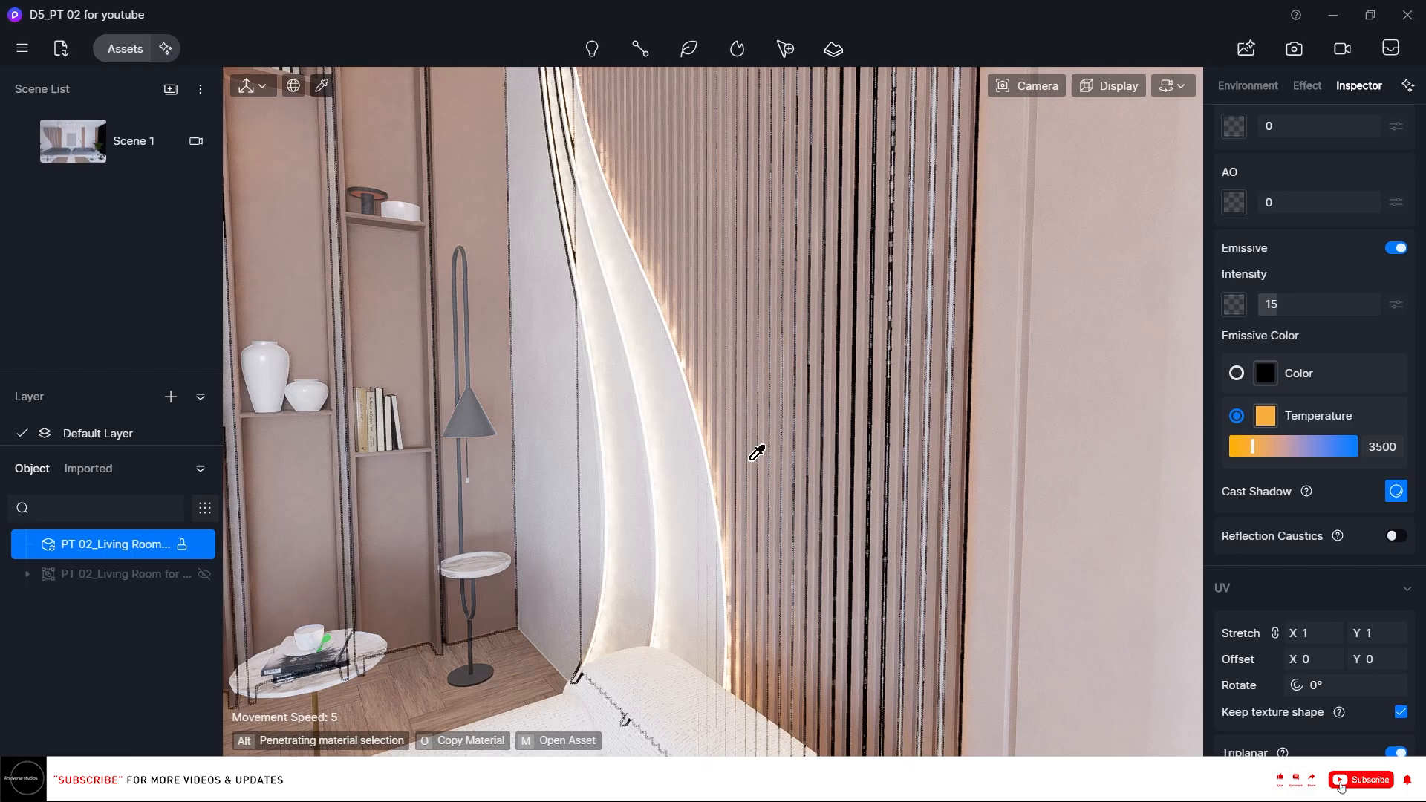
key(q)
key(q)
key(q)
key(q)
key(q)
key(q)
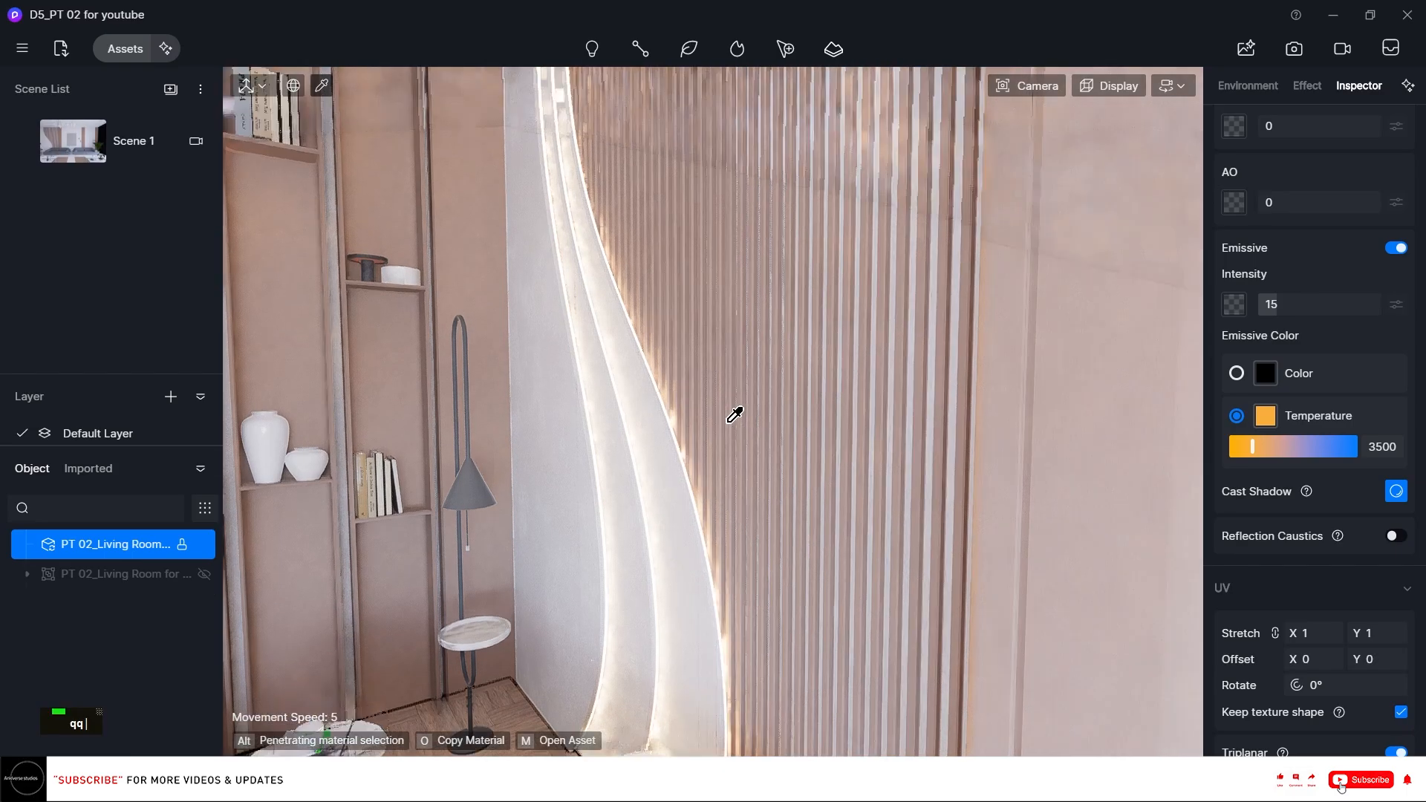
key(q)
key(q)
key(q)
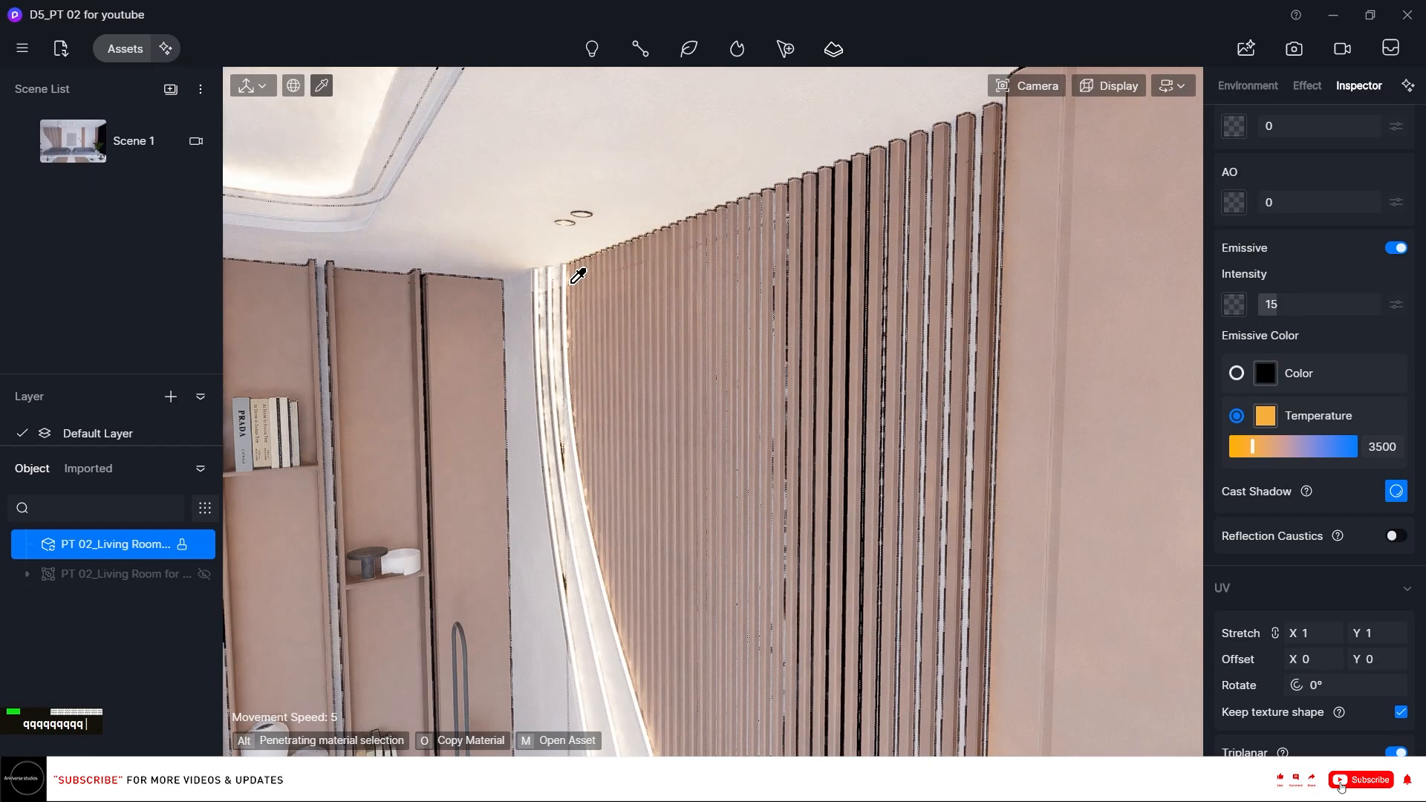
right_drag(577, 270, 493, 336)
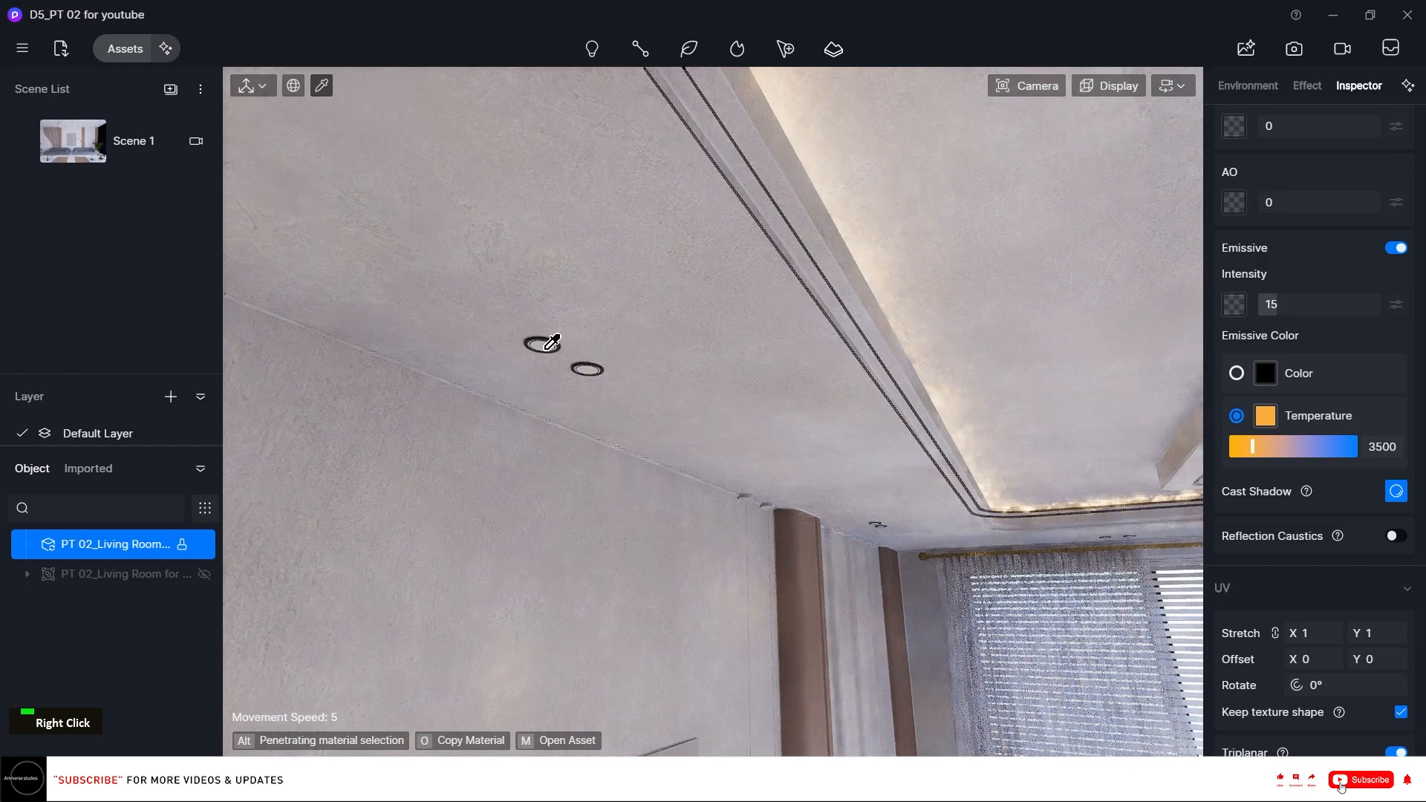
scroll(548, 360, up, 3)
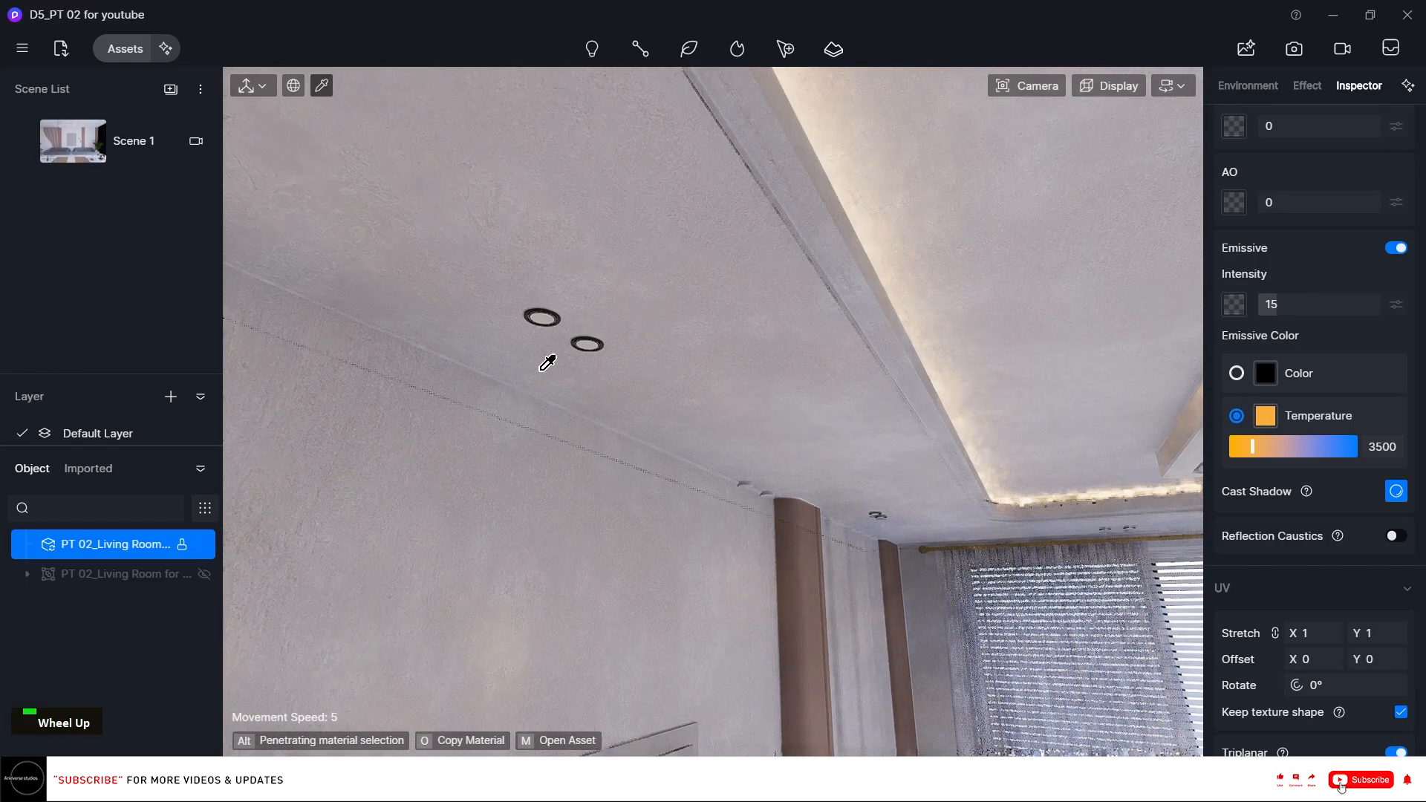
right_drag(548, 359, 493, 334)
scroll(553, 364, up, 3)
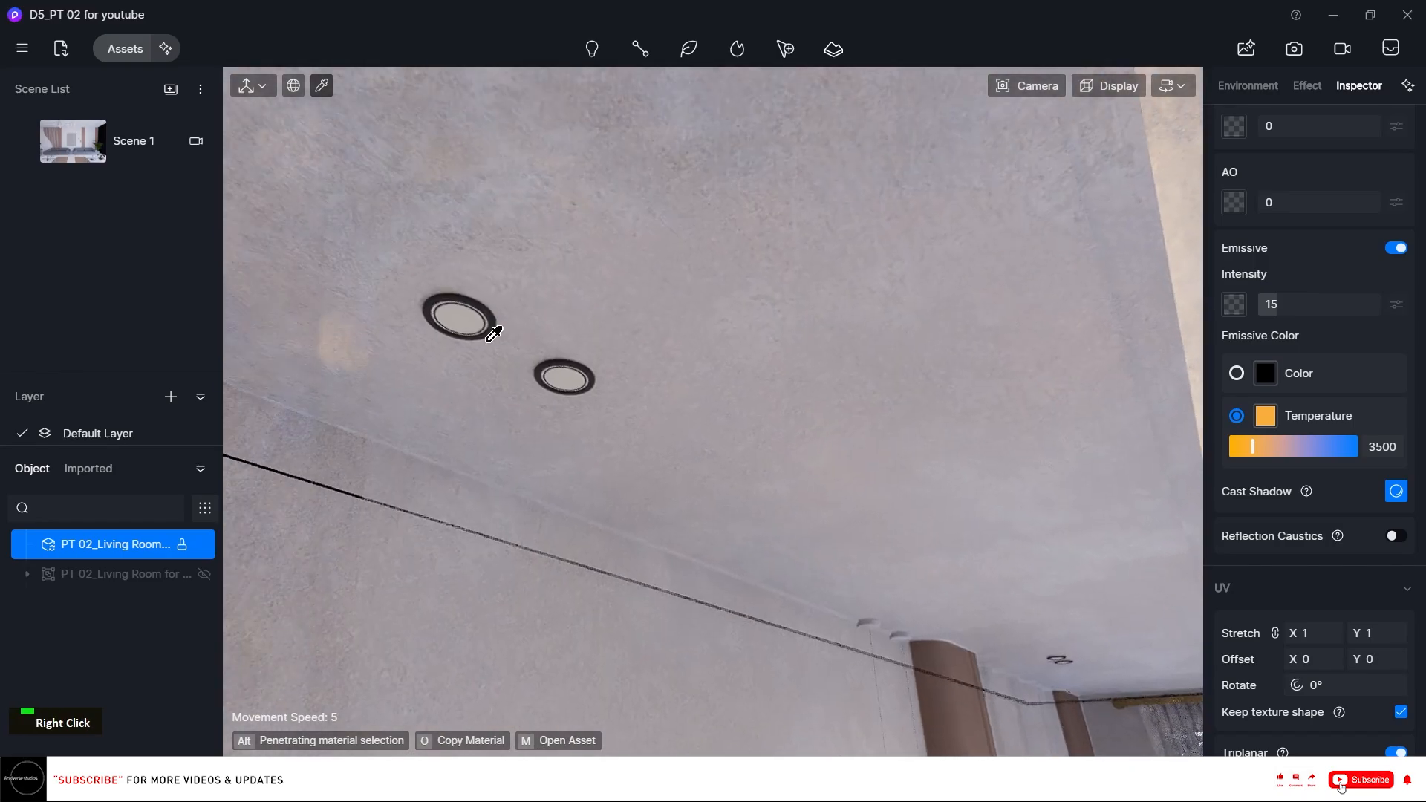
click(469, 312)
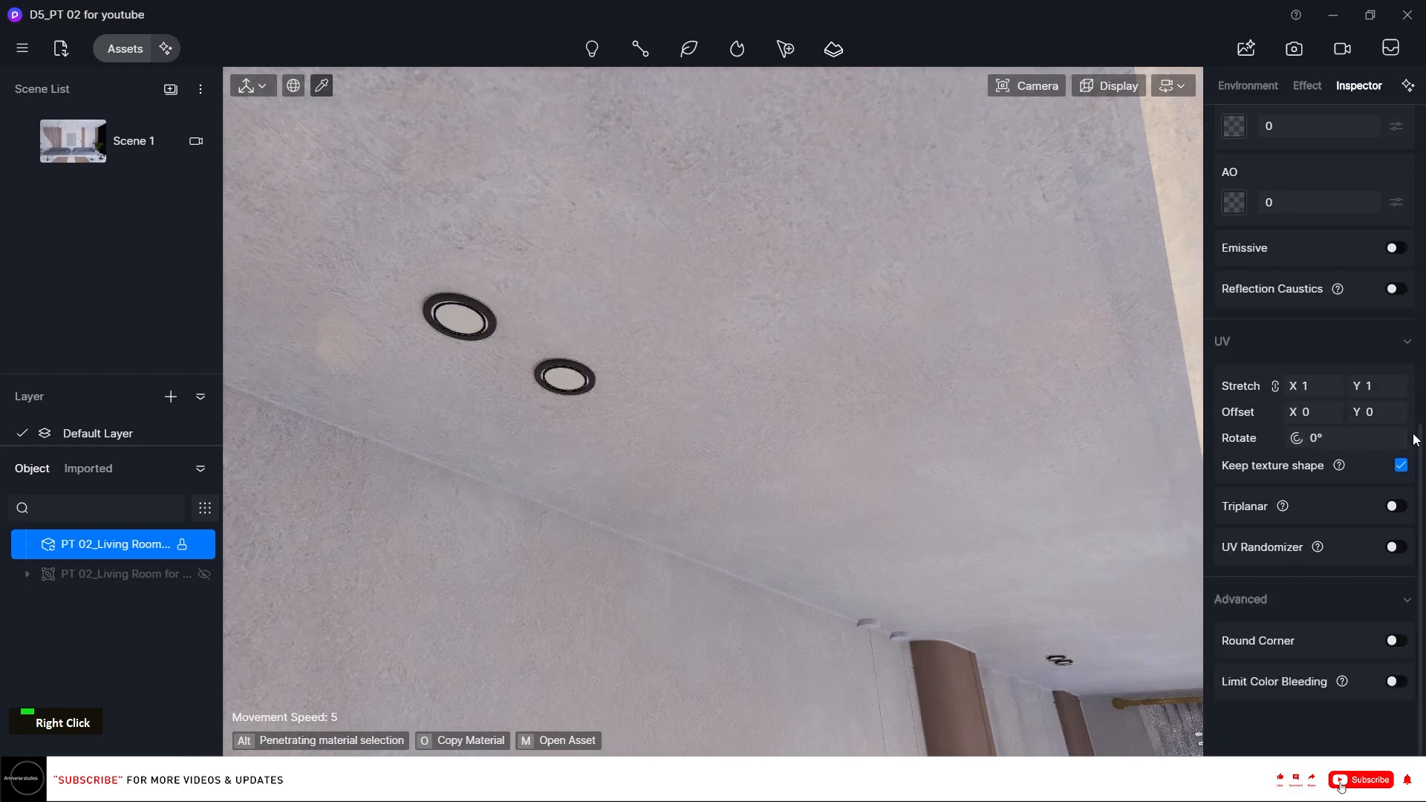
click(1393, 508)
Set the downlight disc's base color to a warm beige with hue 30, saturation 17 and value 77.
scroll(1374, 416, up, 8)
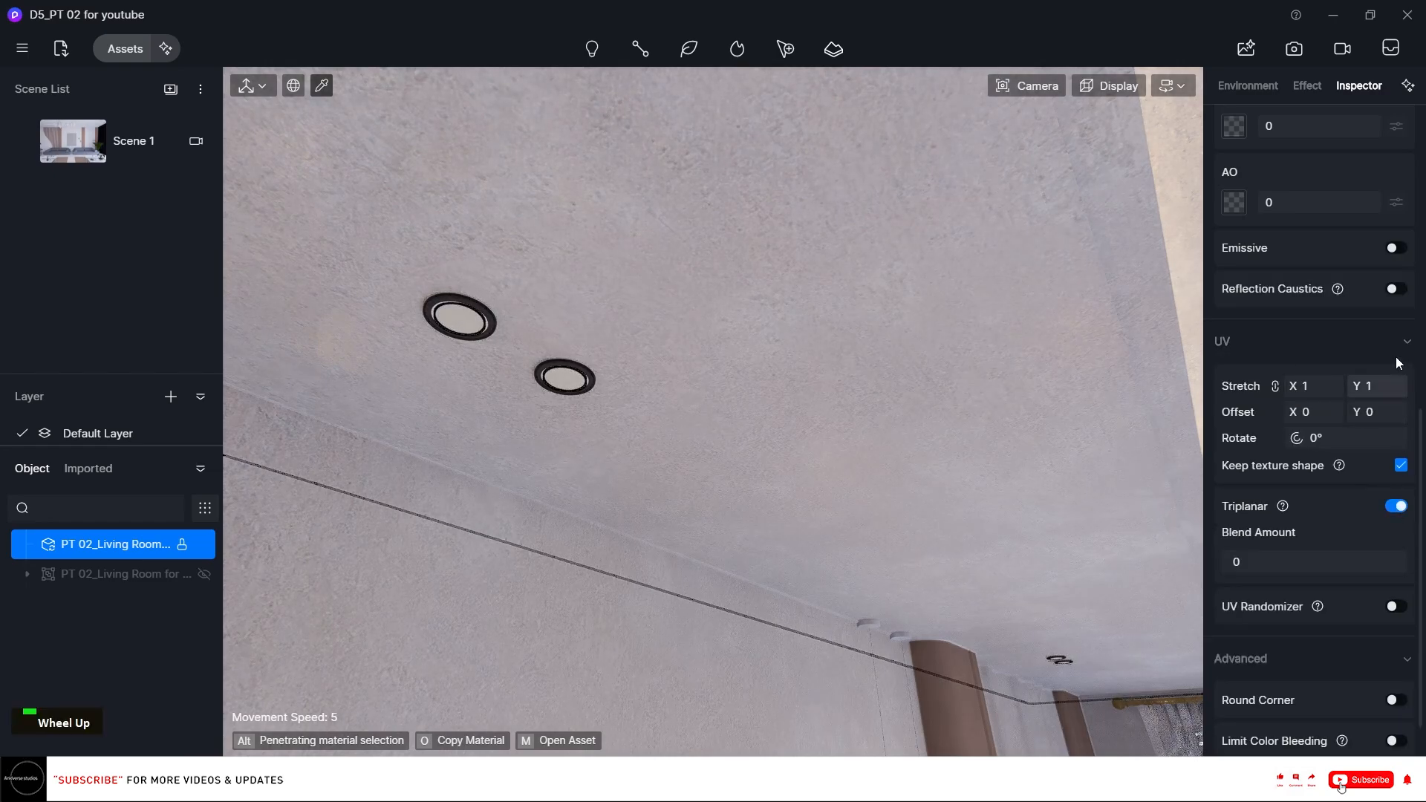
click(1234, 365)
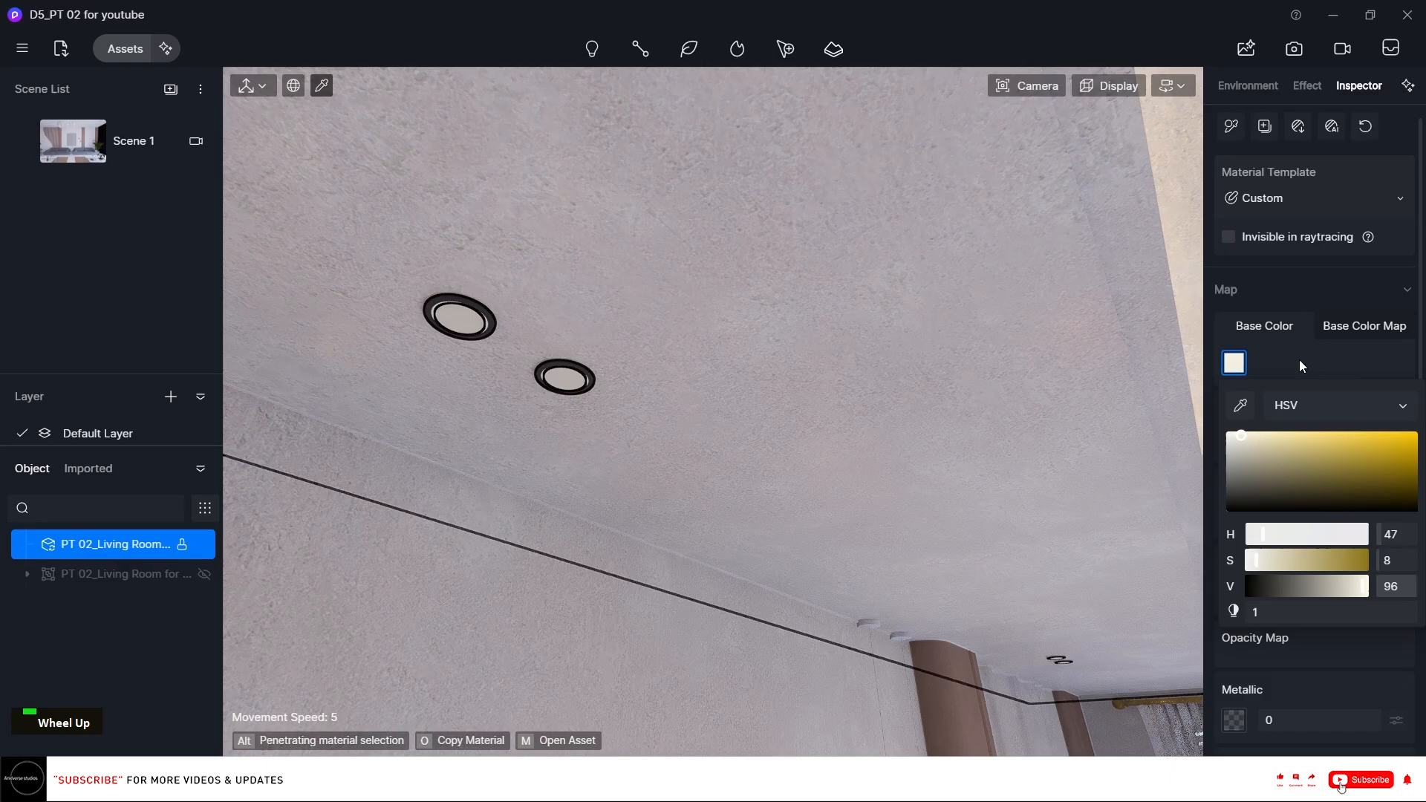
click(1276, 562)
click(1268, 473)
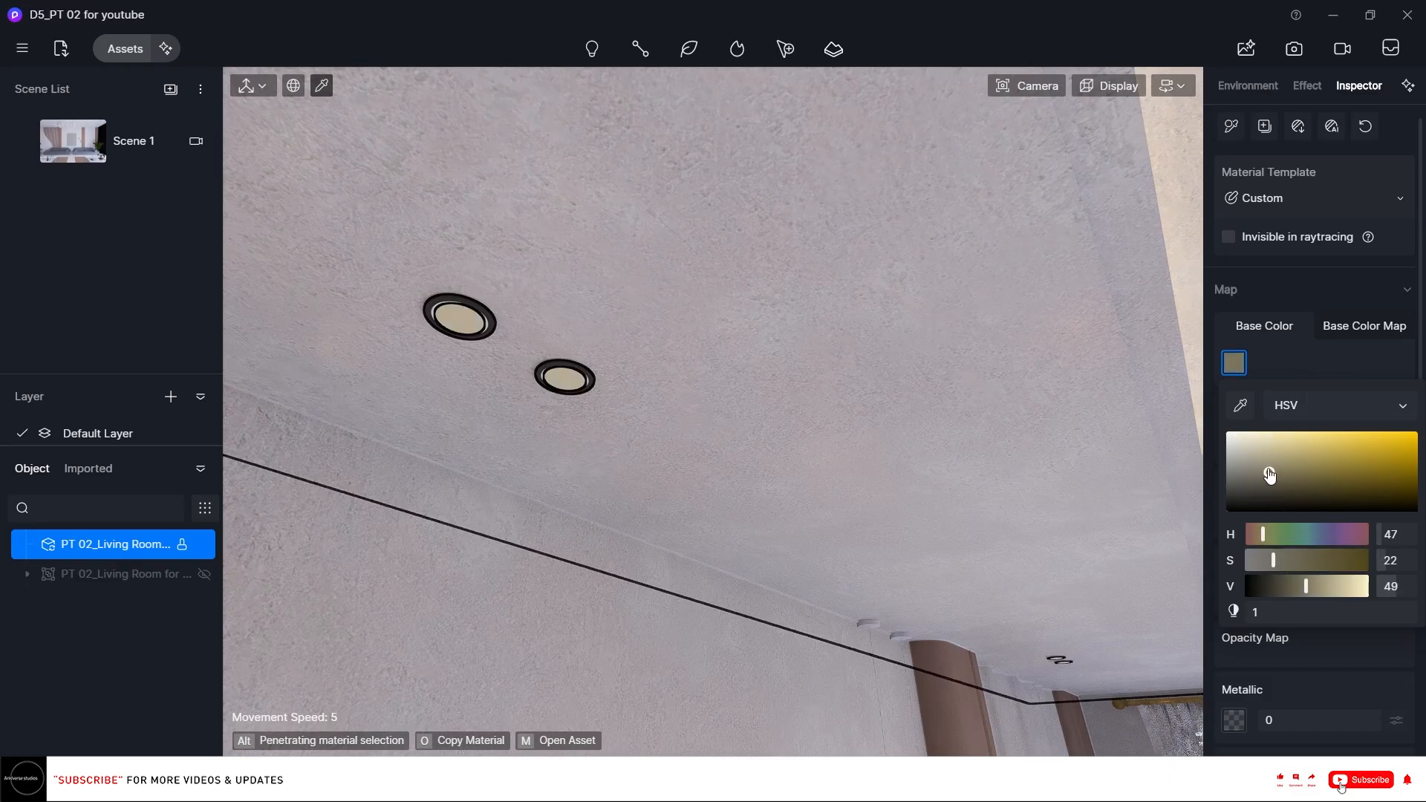
click(1258, 450)
drag(1257, 534, 1253, 534)
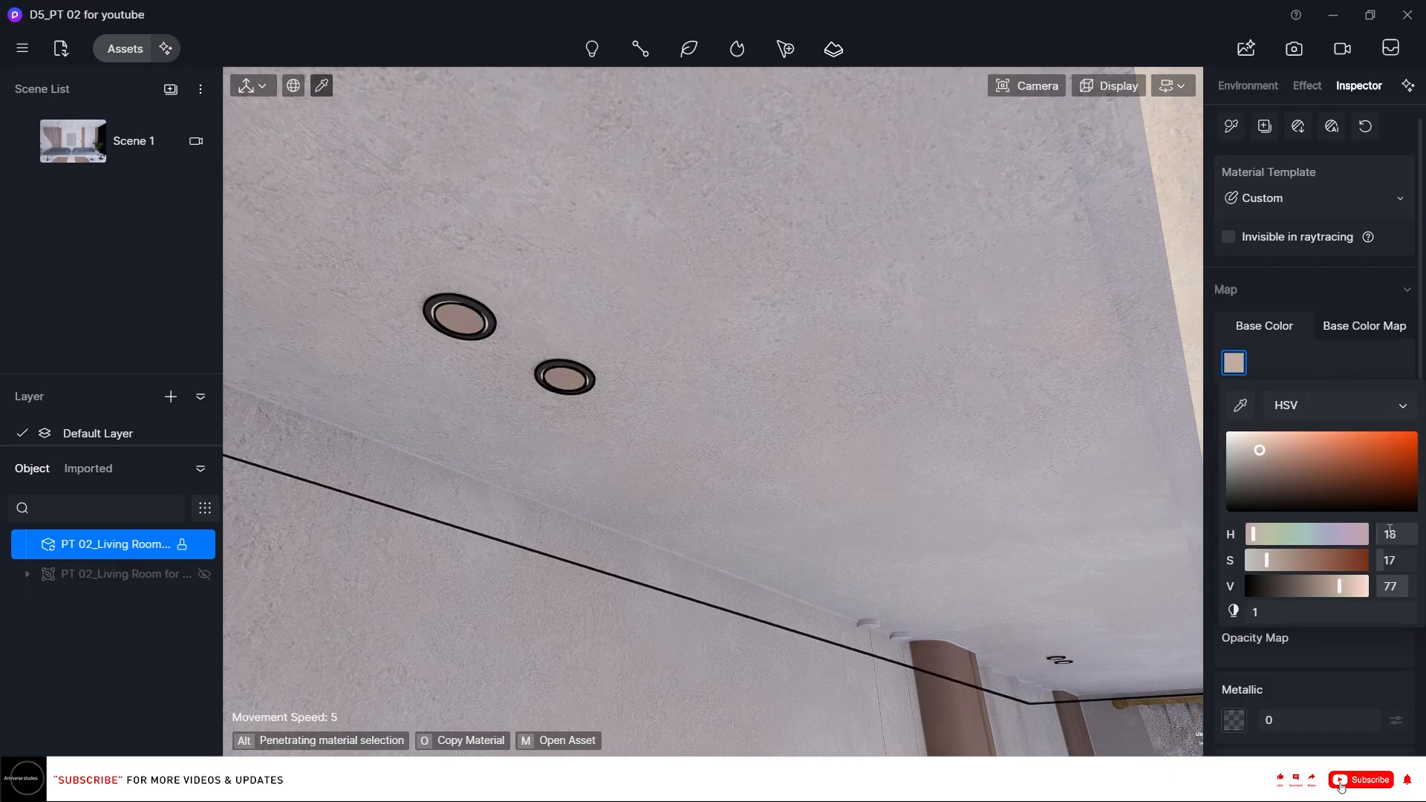
text(30)
key(Return)
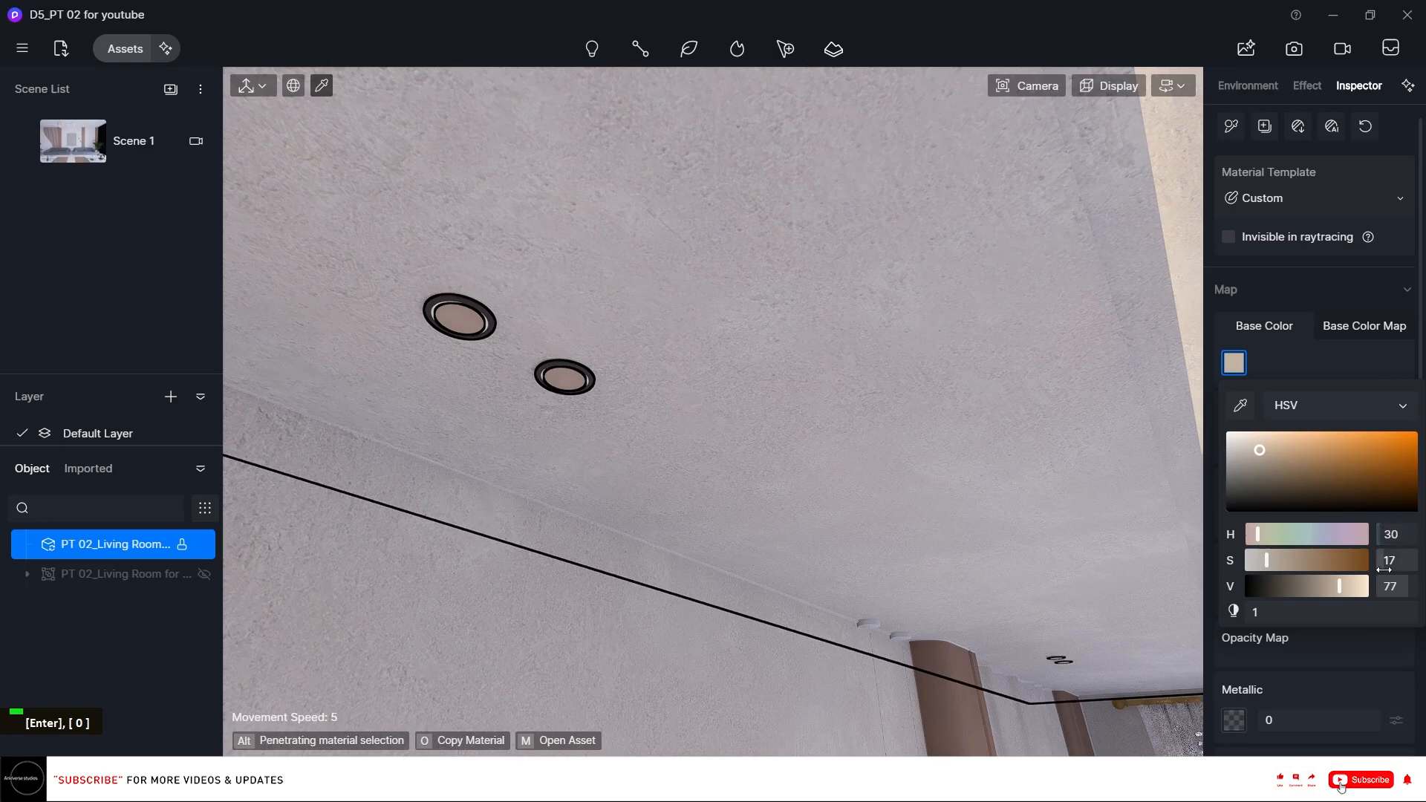
Set the downlight disc's base color saturation to 35 and value to 100.
text(35)
key(Return)
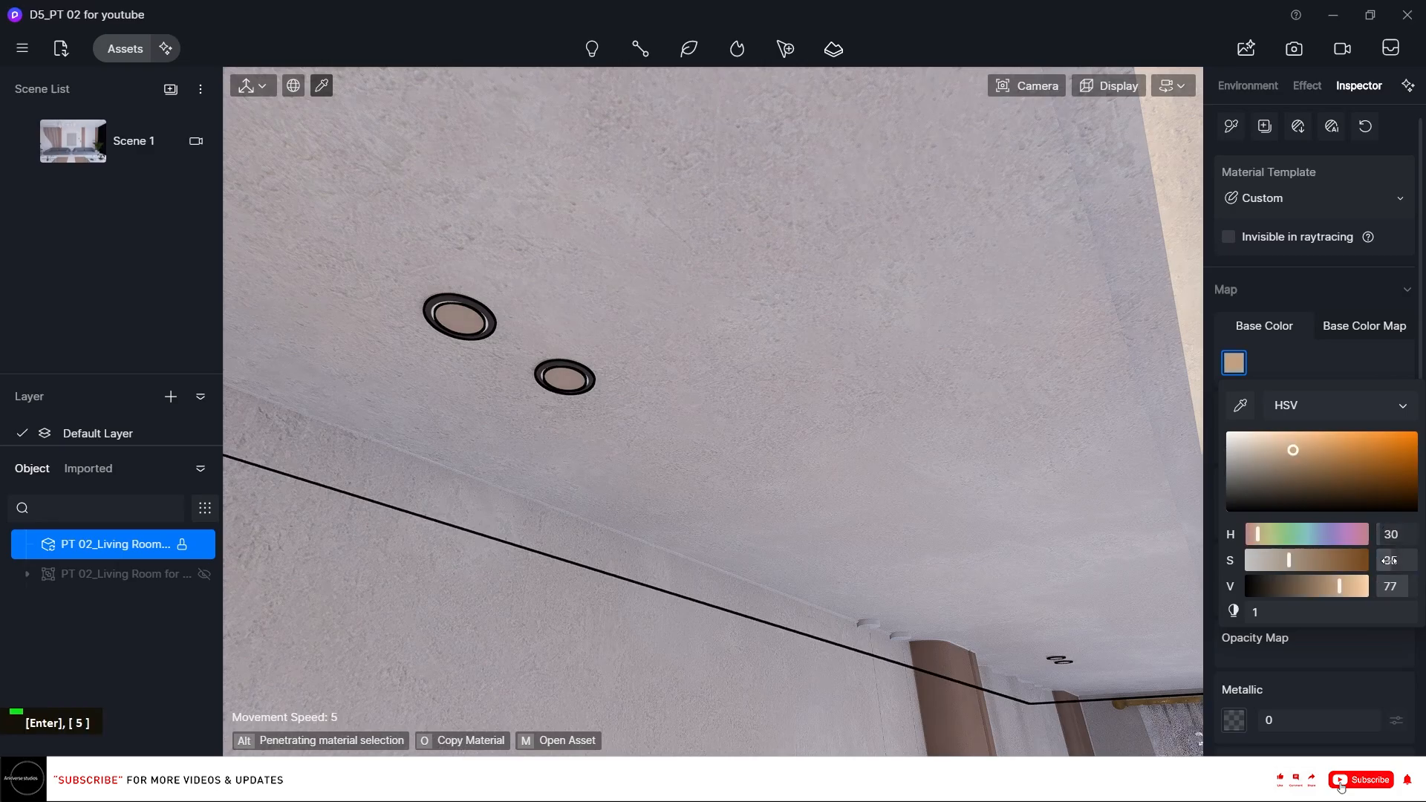
text(100)
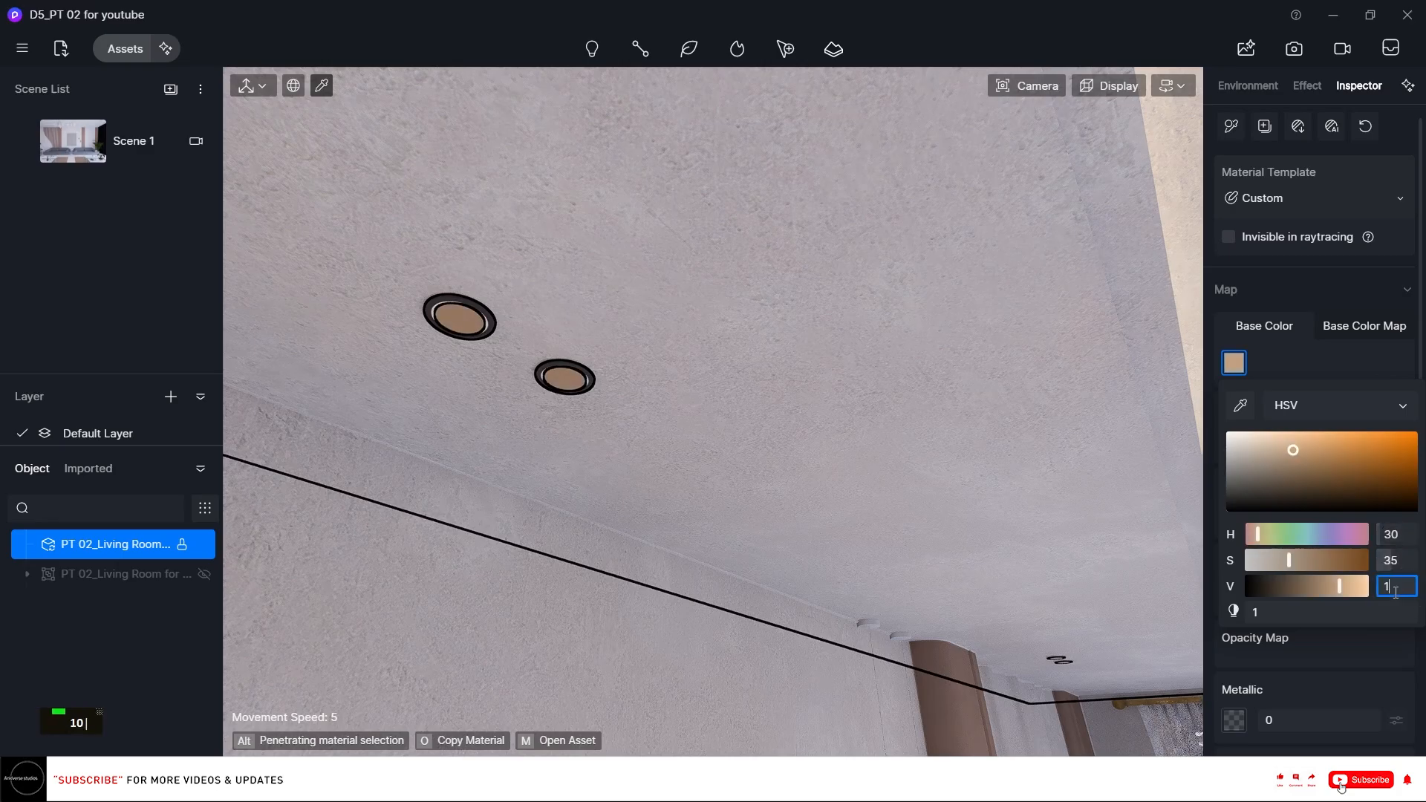
key(Return)
Enable emission on the downlight disc and set its emissive color to a 3500 temperature.
scroll(1411, 594, down, 8)
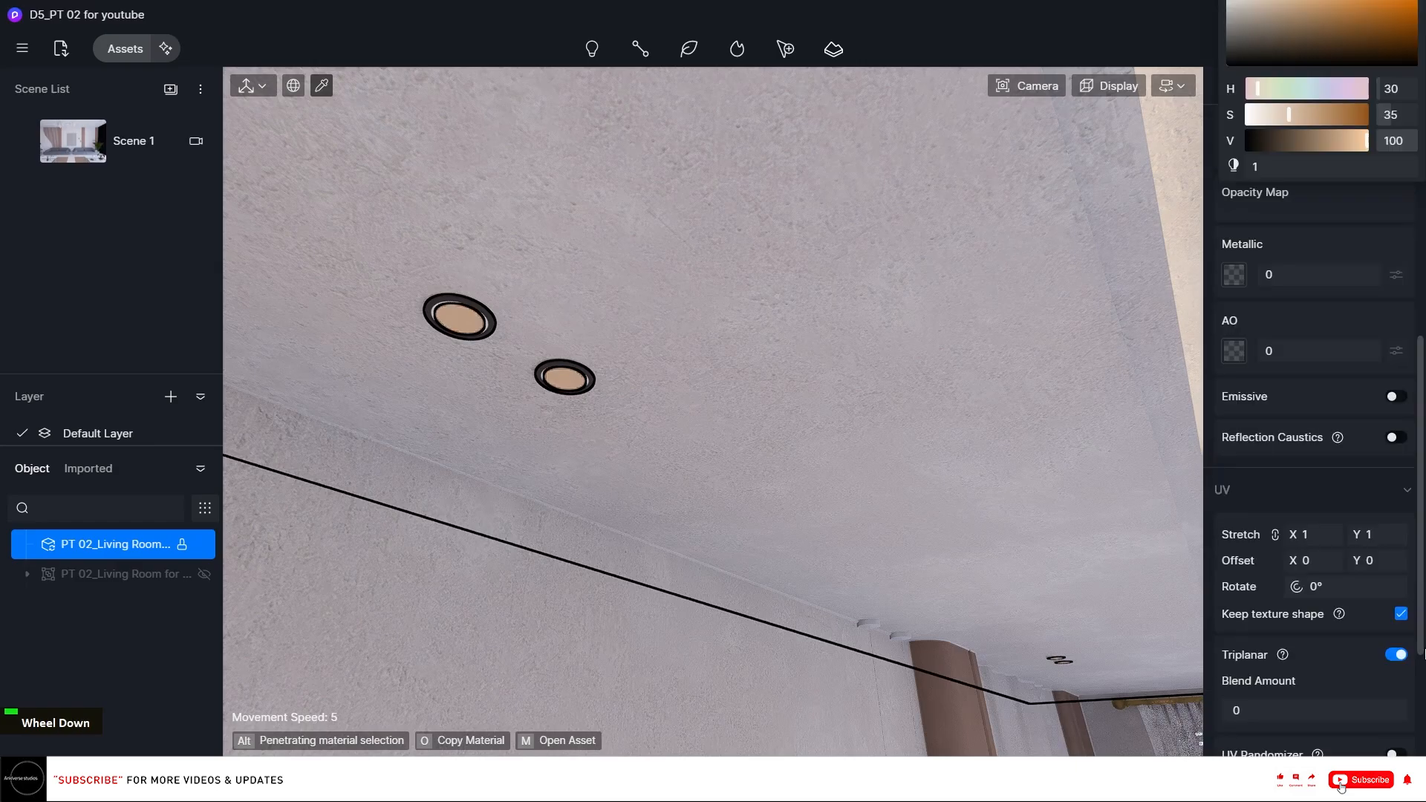
click(1396, 188)
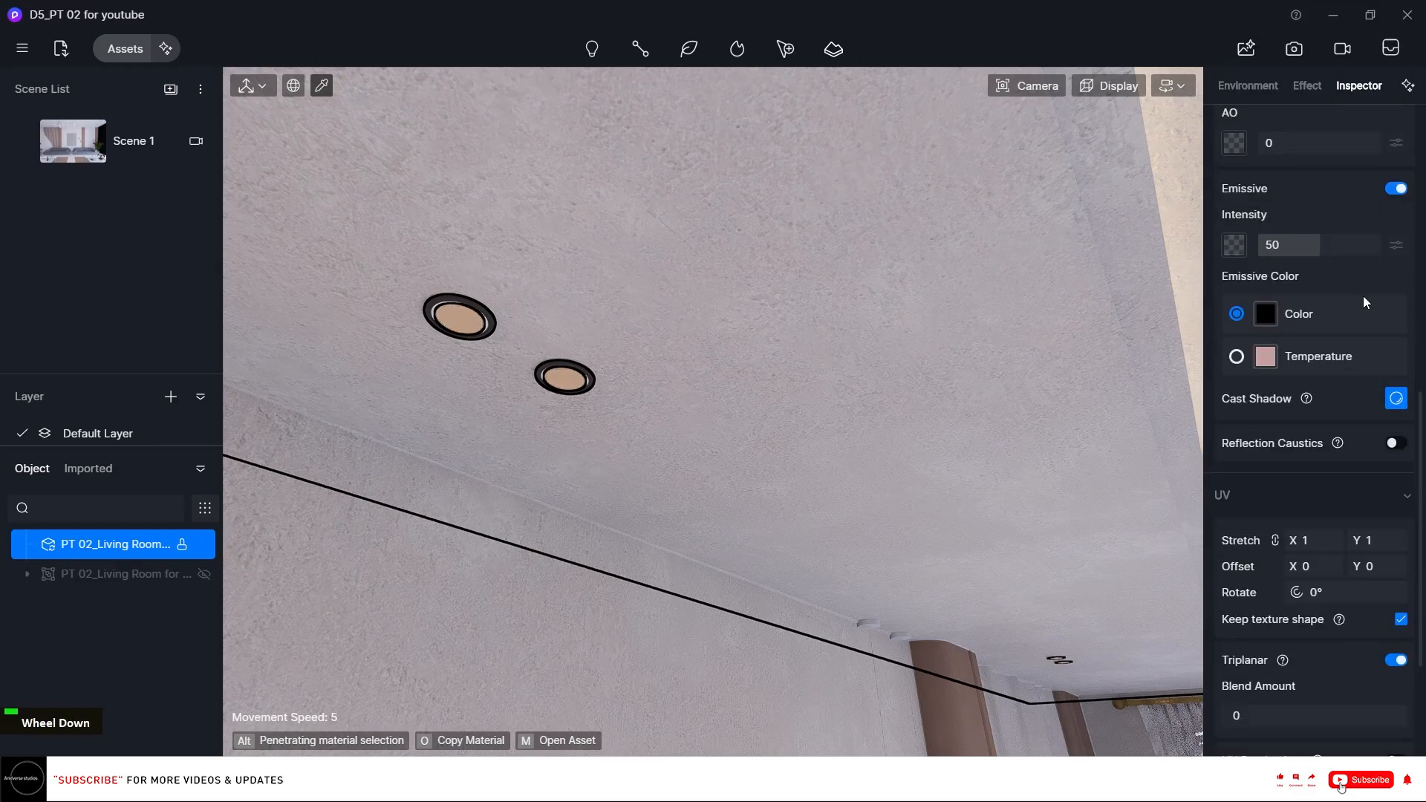
click(1236, 356)
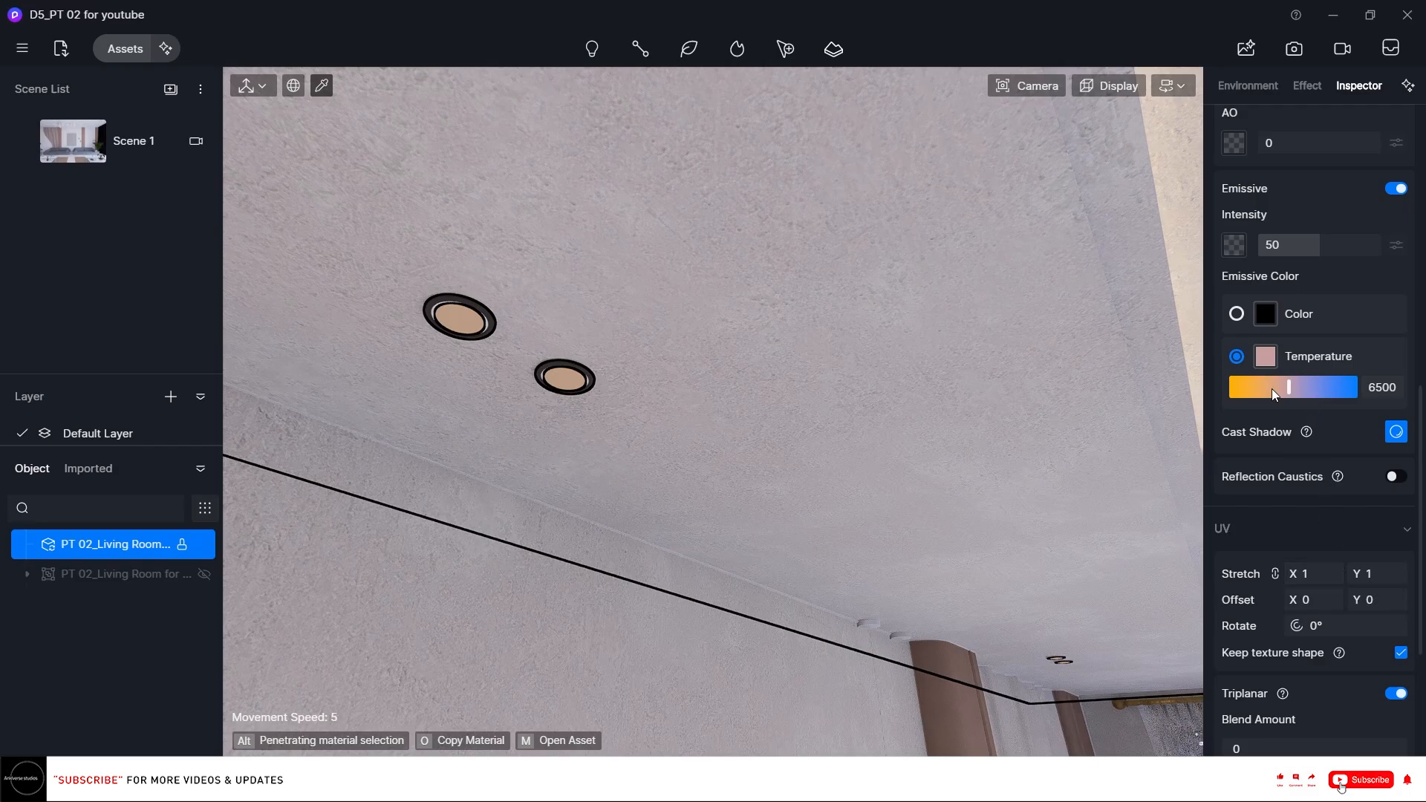
text(35)
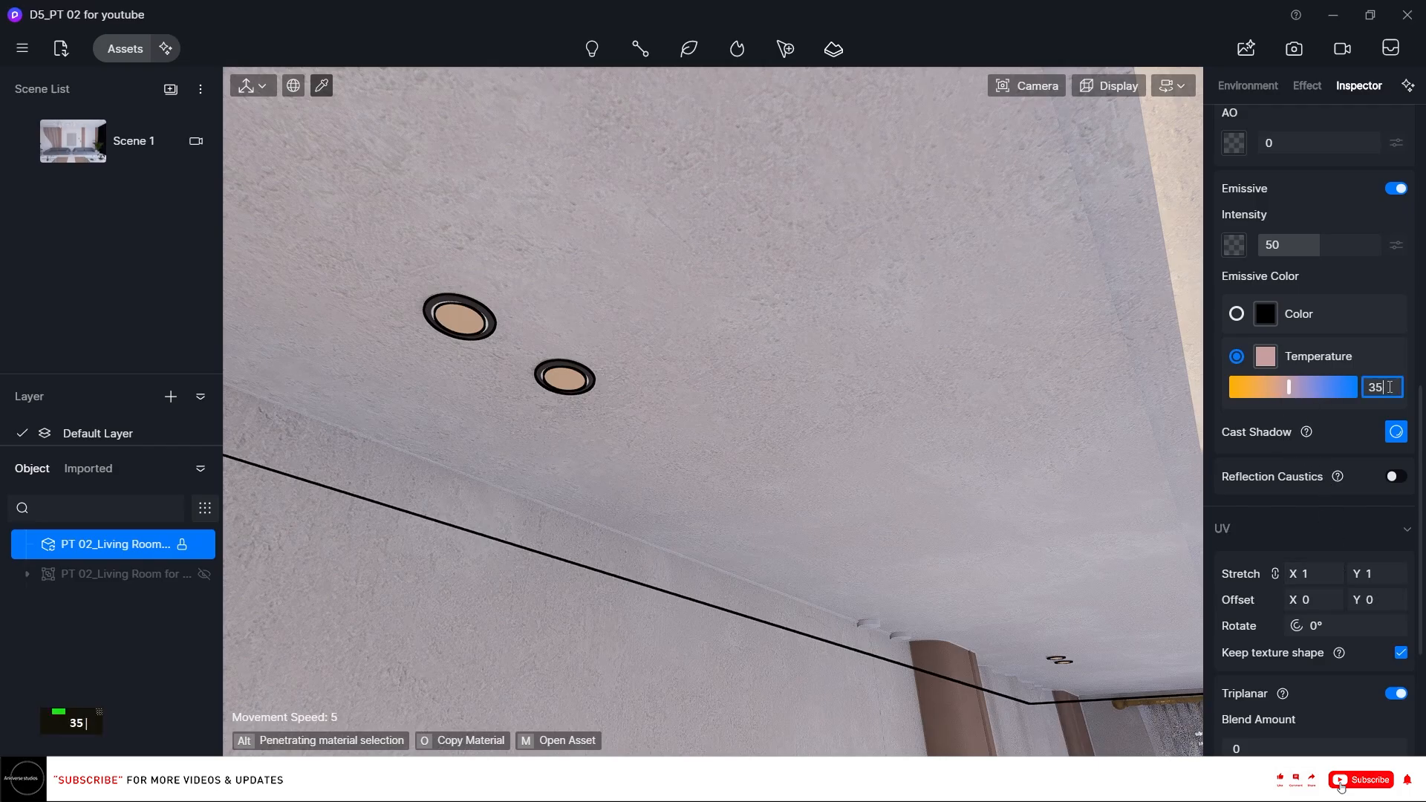
key(Return)
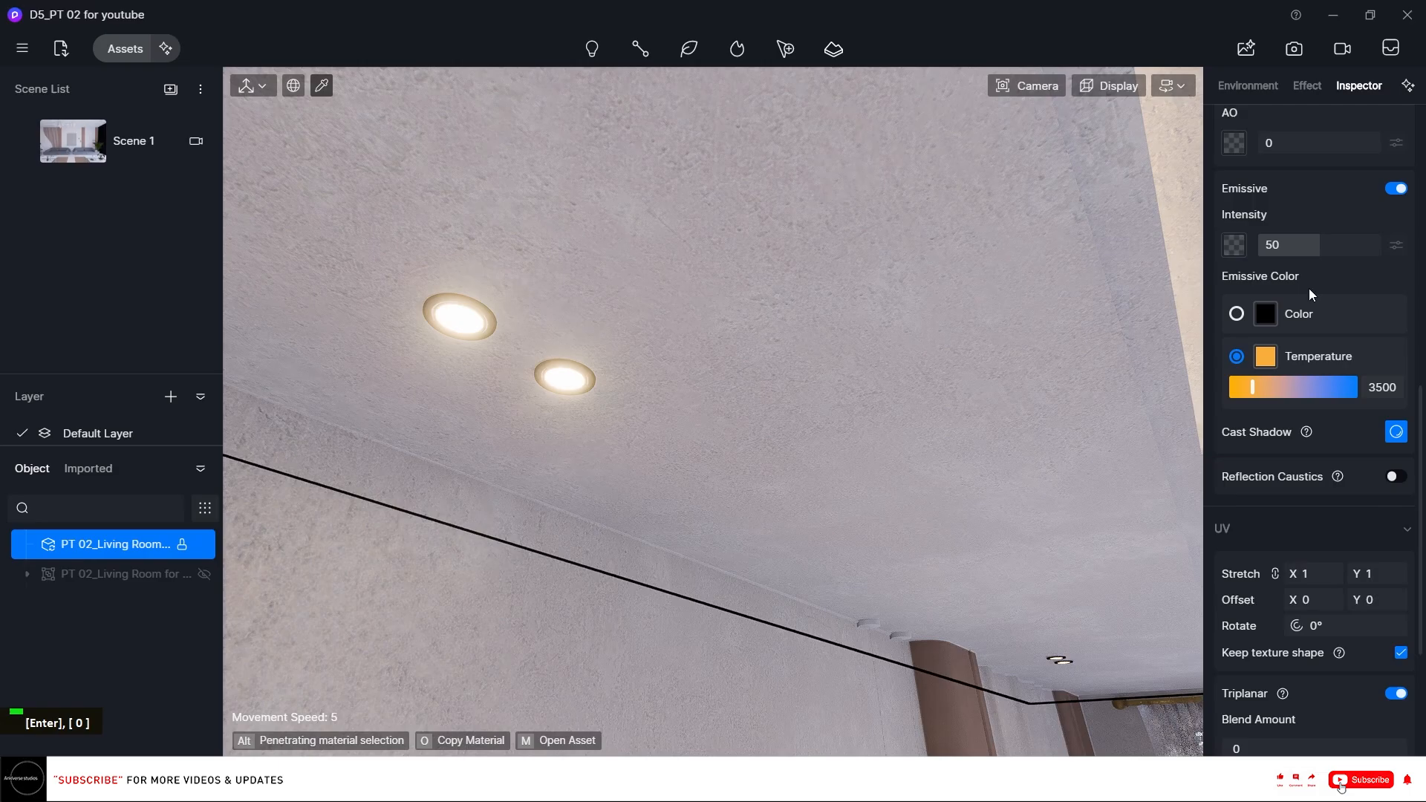
Try an emissive intensity of 5 on the downlight disc, briefly showing and hiding the second model to compare.
click(1294, 246)
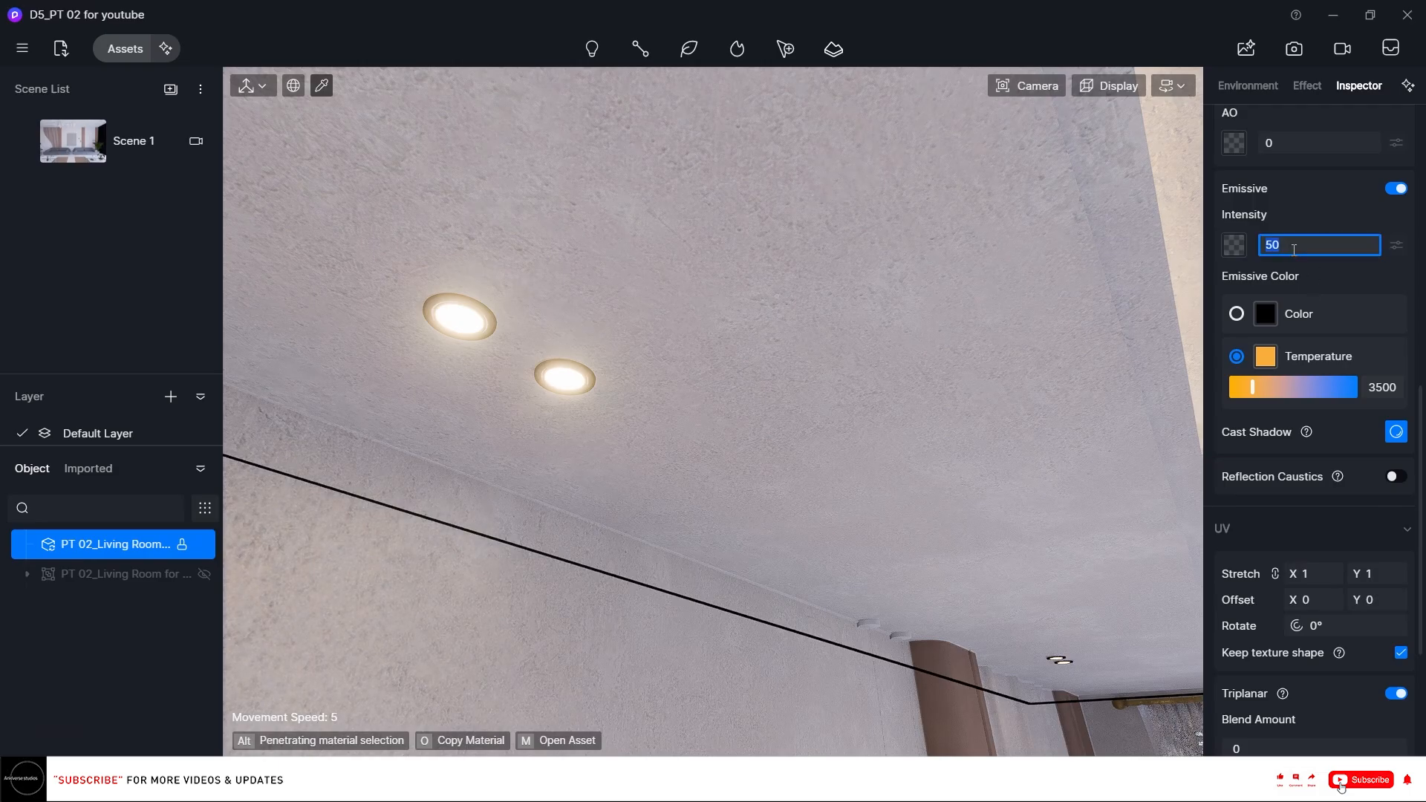
text(5)
key(Return)
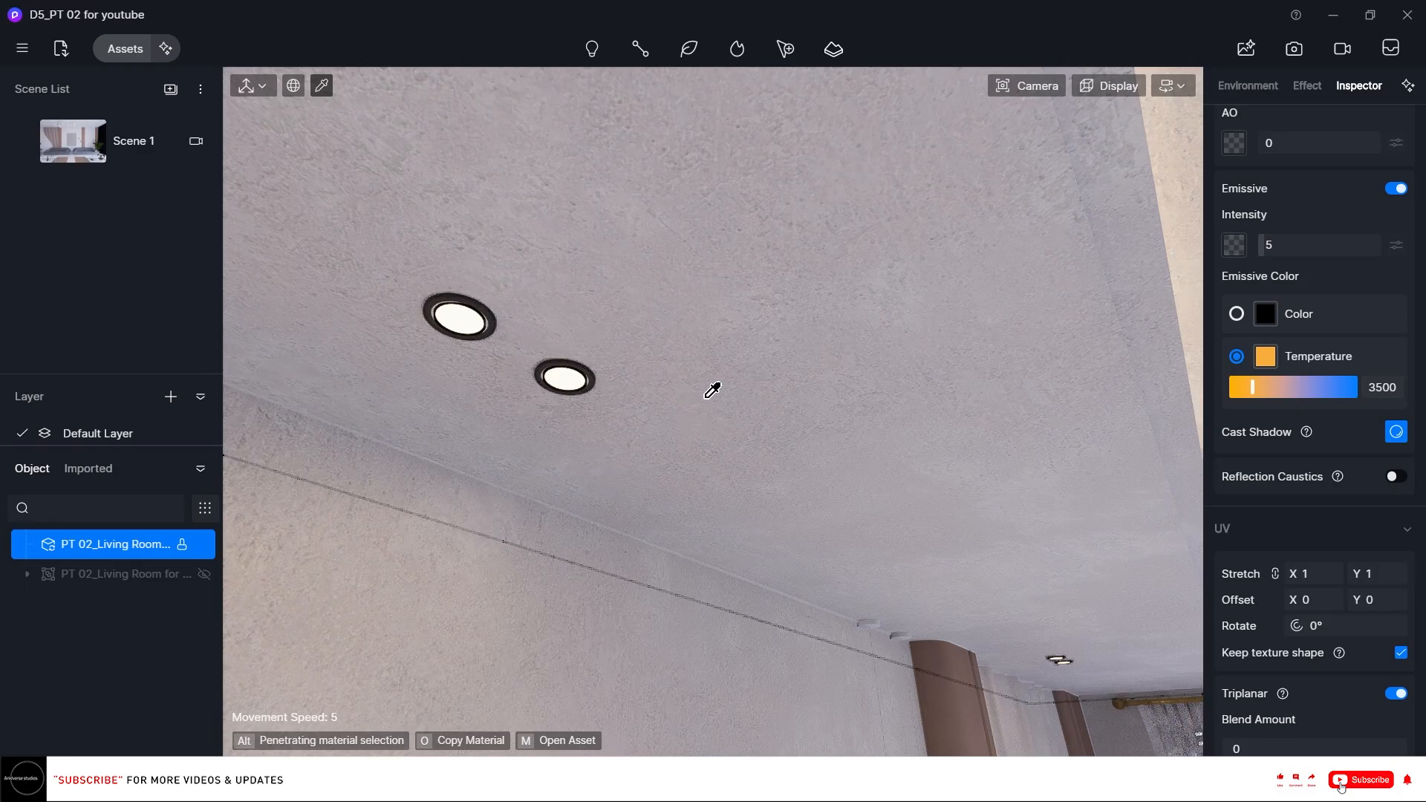
click(202, 578)
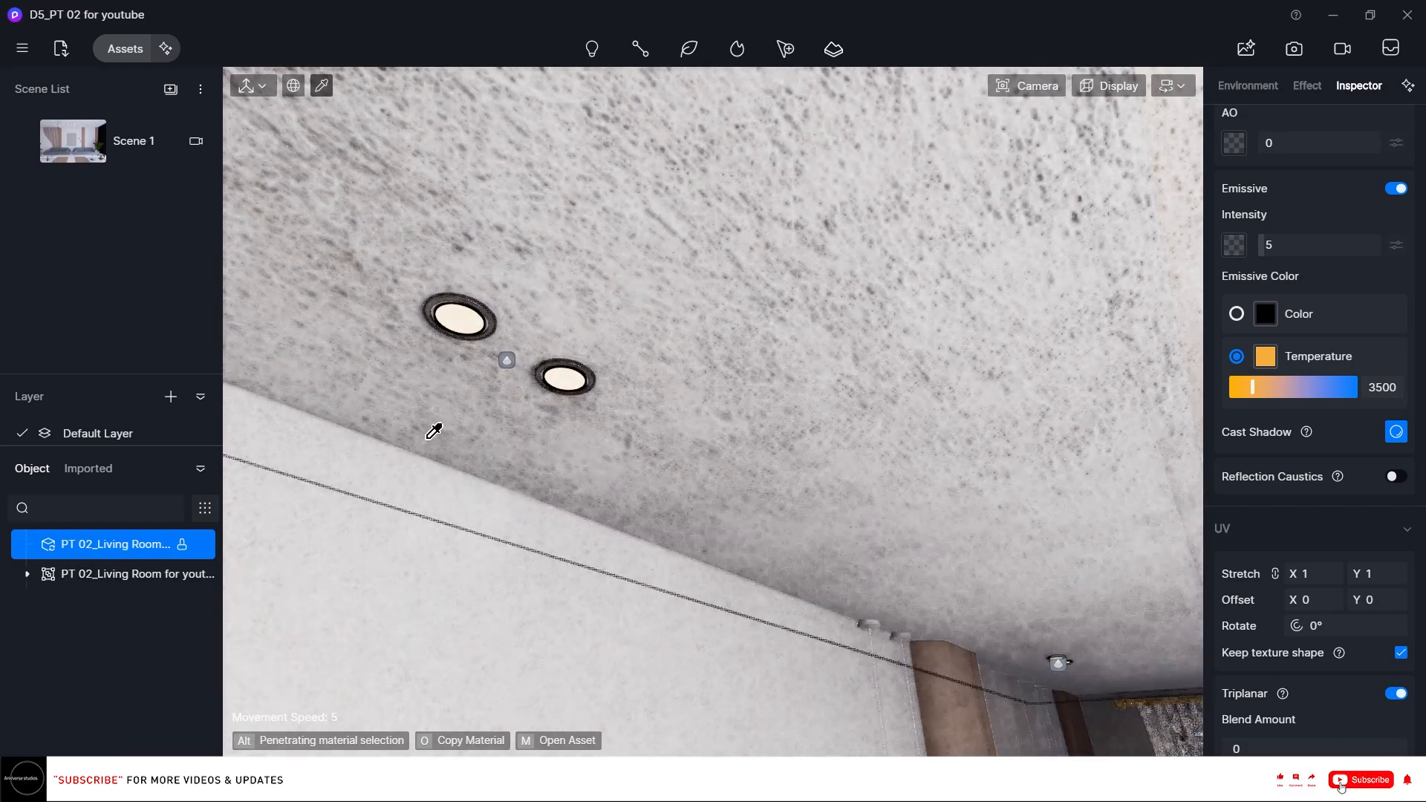
click(204, 574)
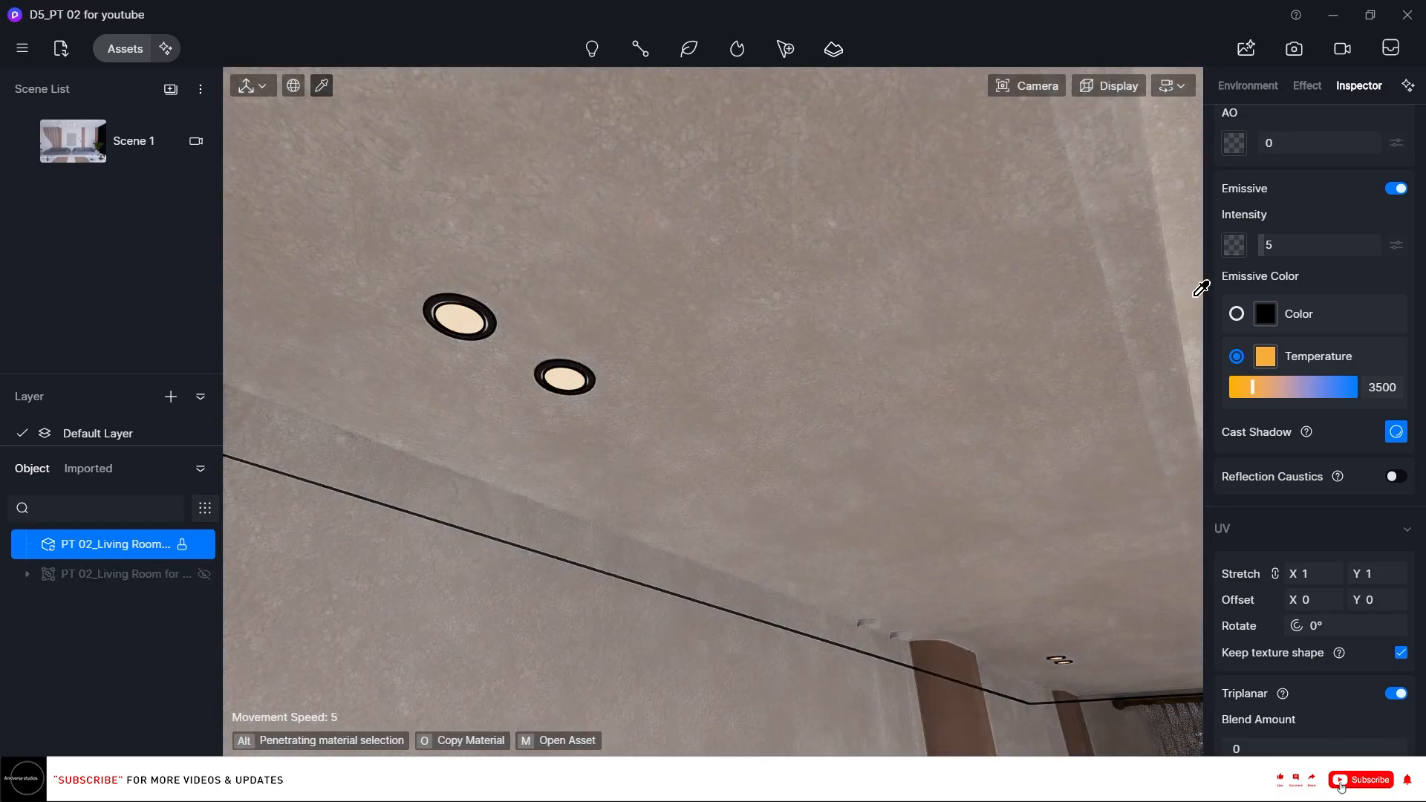
Set the downlight disc's emissive intensity to 8.
click(1288, 247)
text(1)
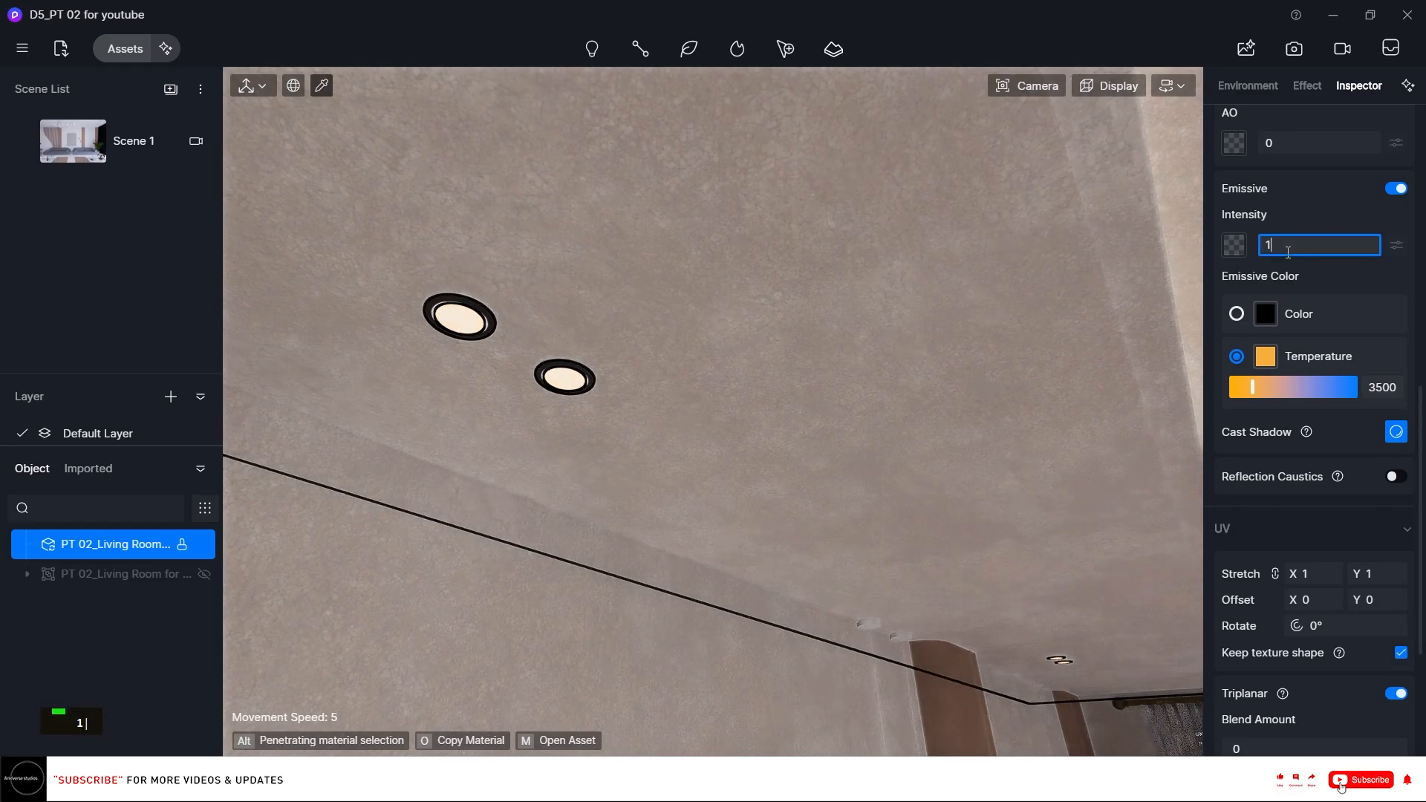
key(BackSpace)
text(8)
key(Return)
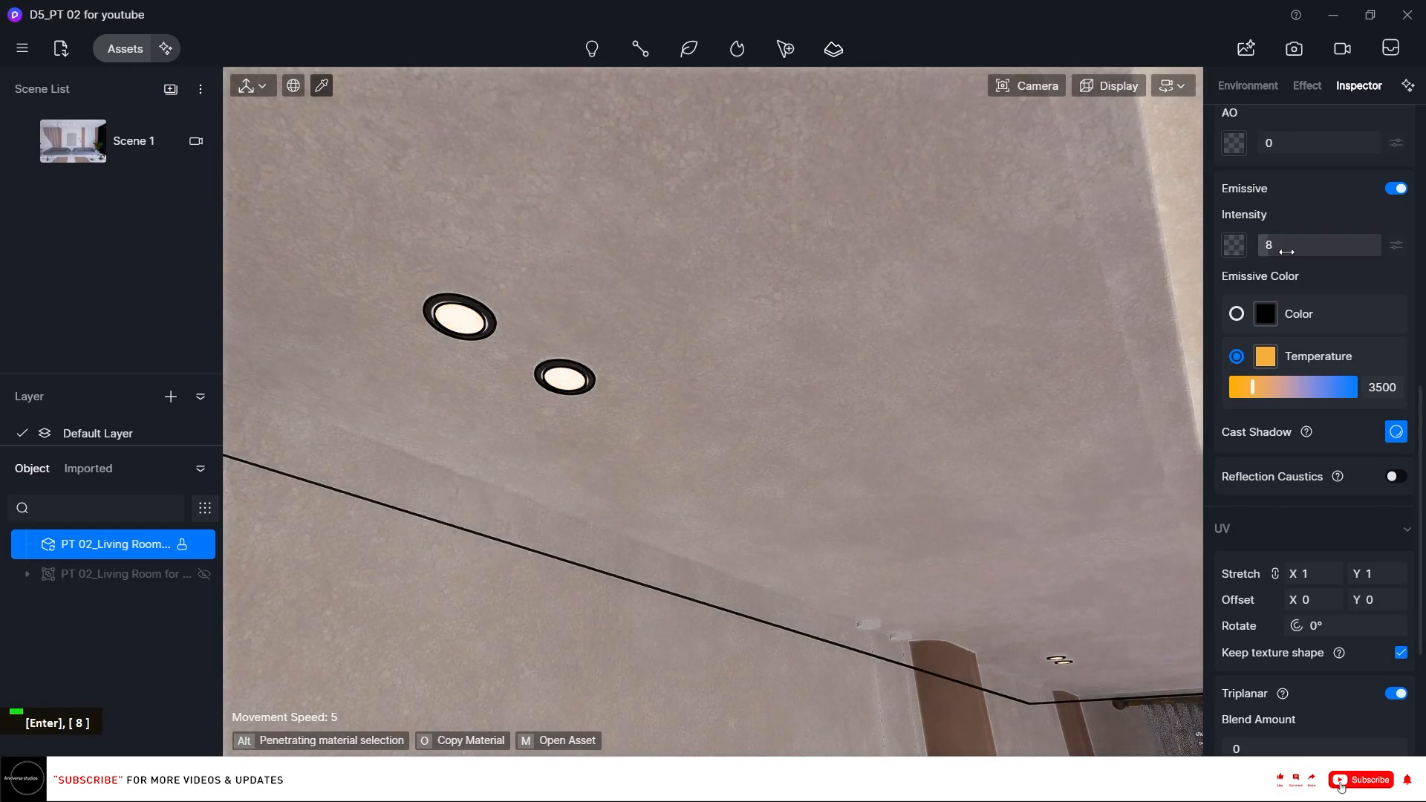
Return to Scene 1's view and copy the sheer curtain material onto the wavy chandelier shade.
right_drag(958, 312, 1144, 442)
right_drag(870, 243, 720, 272)
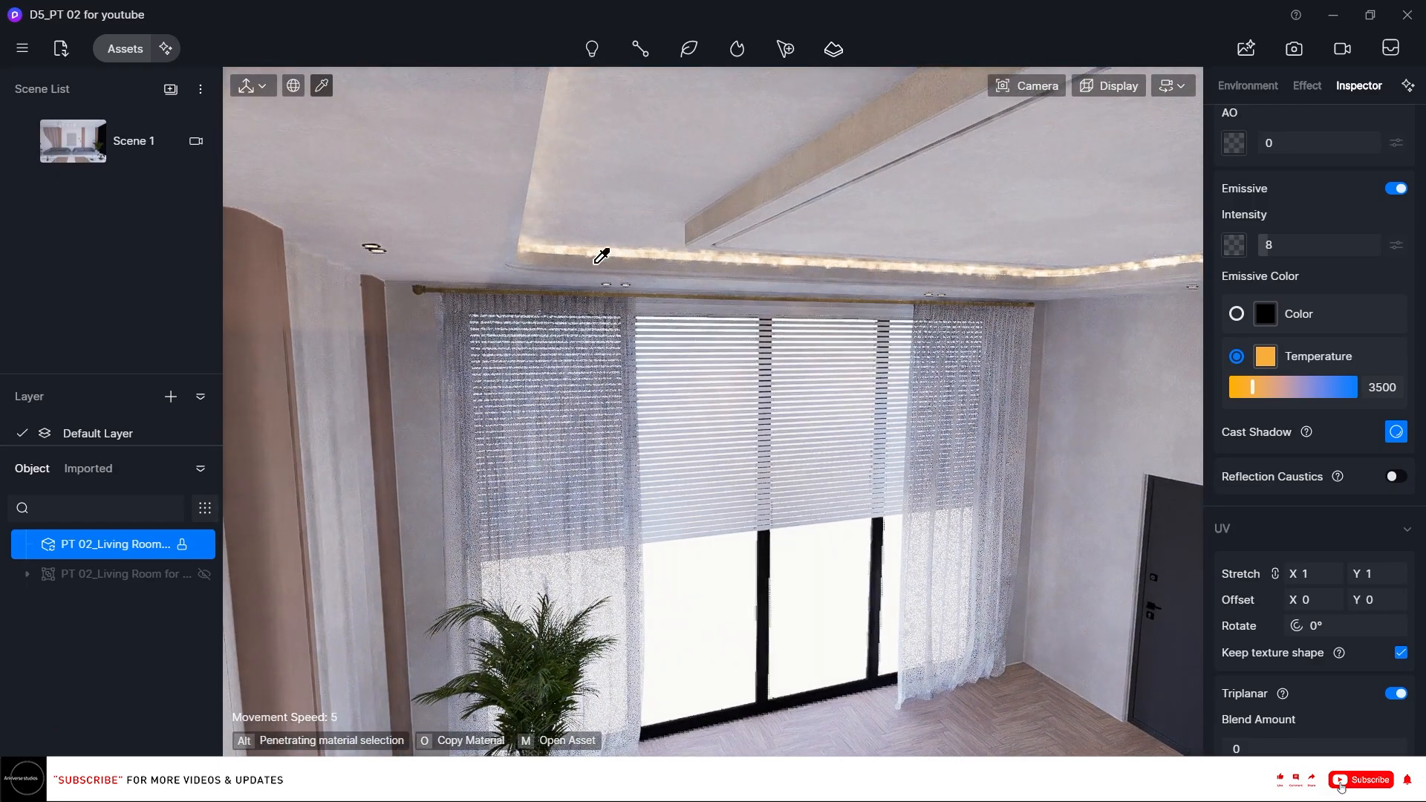
click(75, 153)
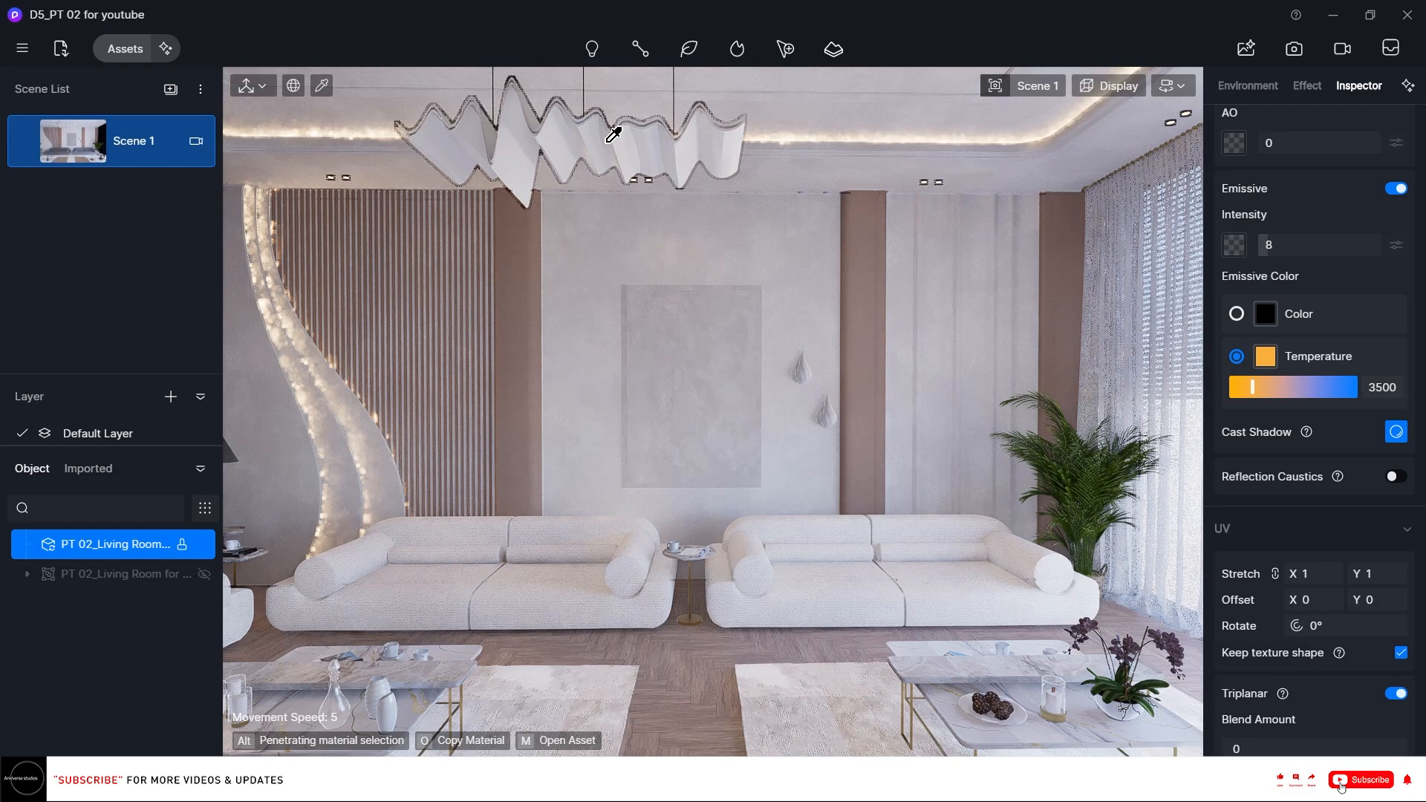
click(1125, 230)
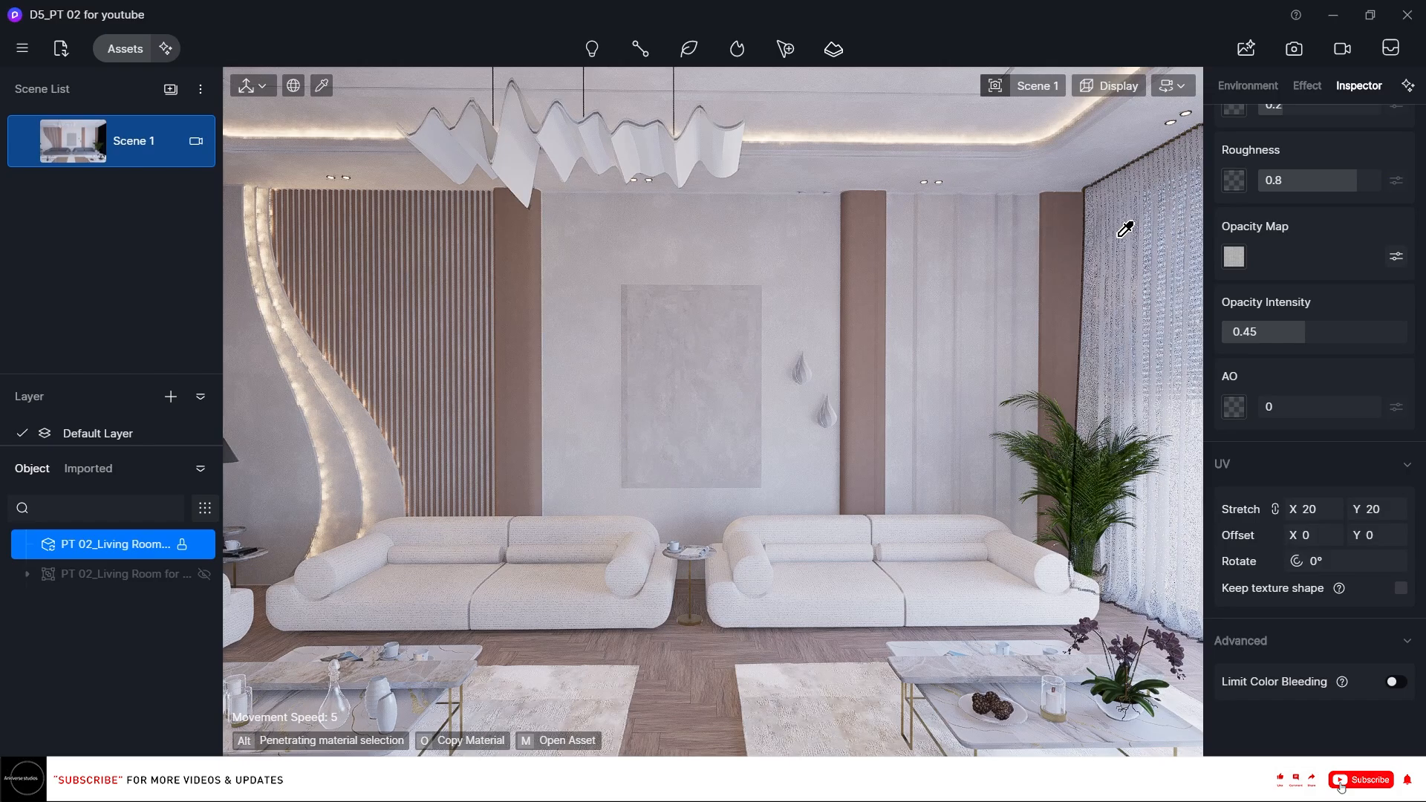
key(o)
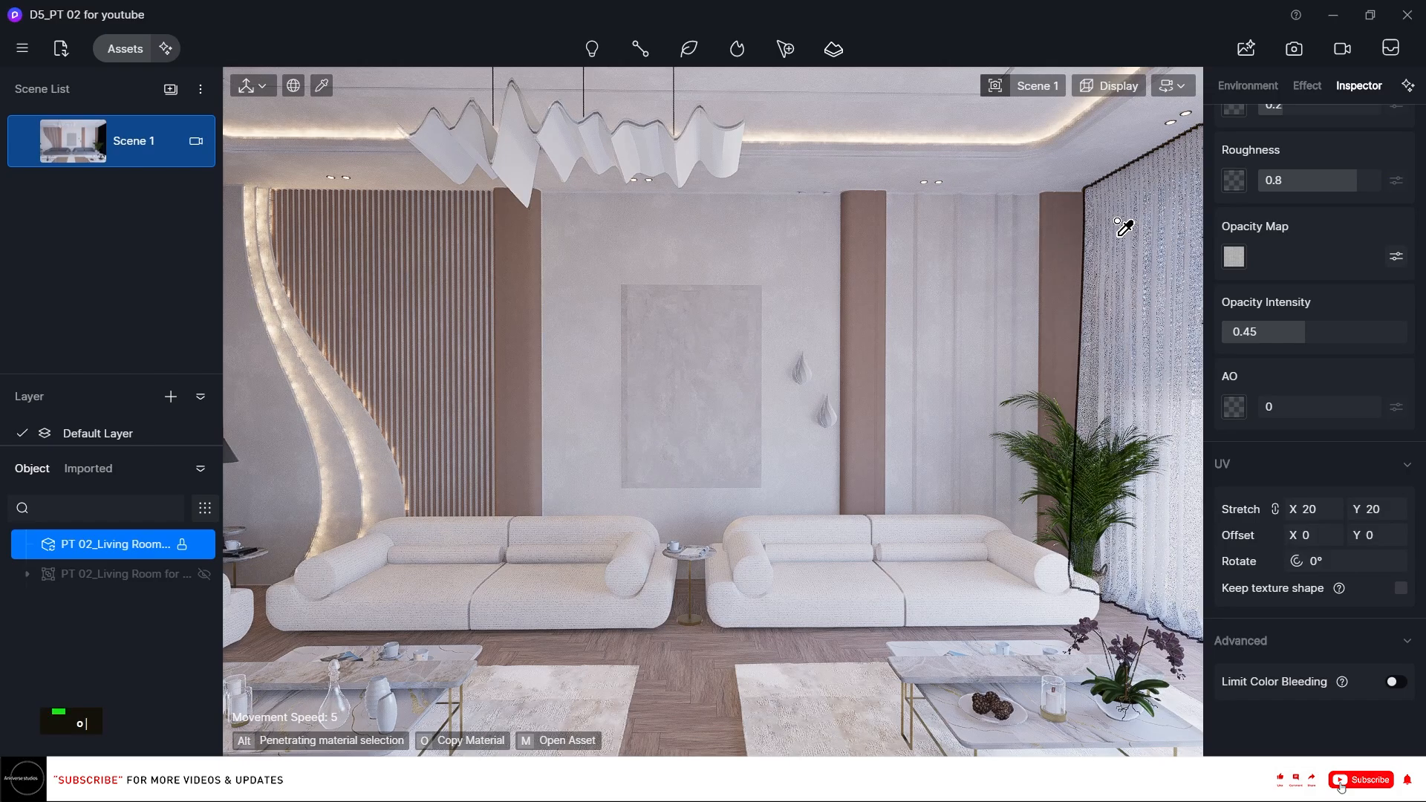
click(707, 151)
Inspect the chandelier's cable and curtain materials from several viewing angles.
scroll(1314, 520, down, 2)
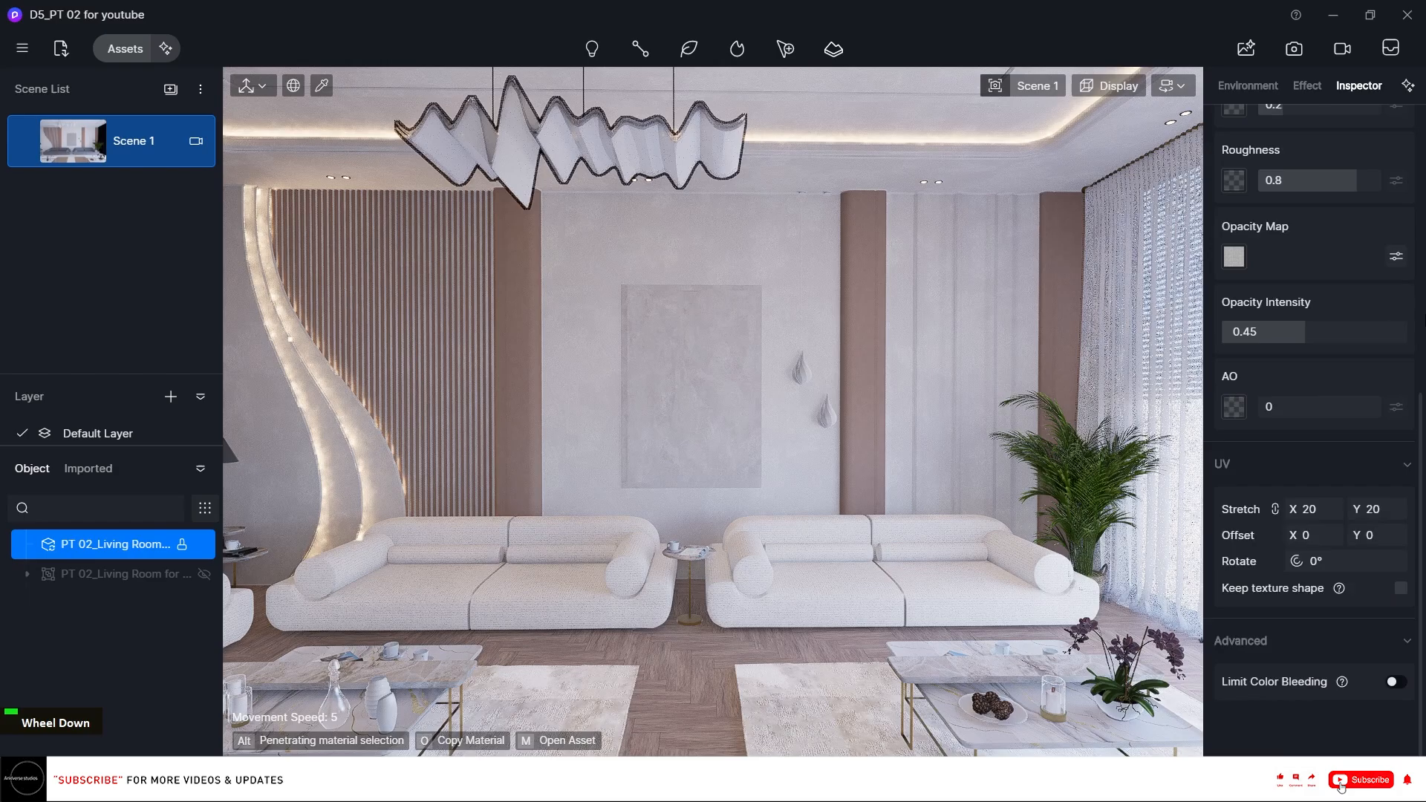
scroll(520, 102, up, 4)
right_click(530, 105)
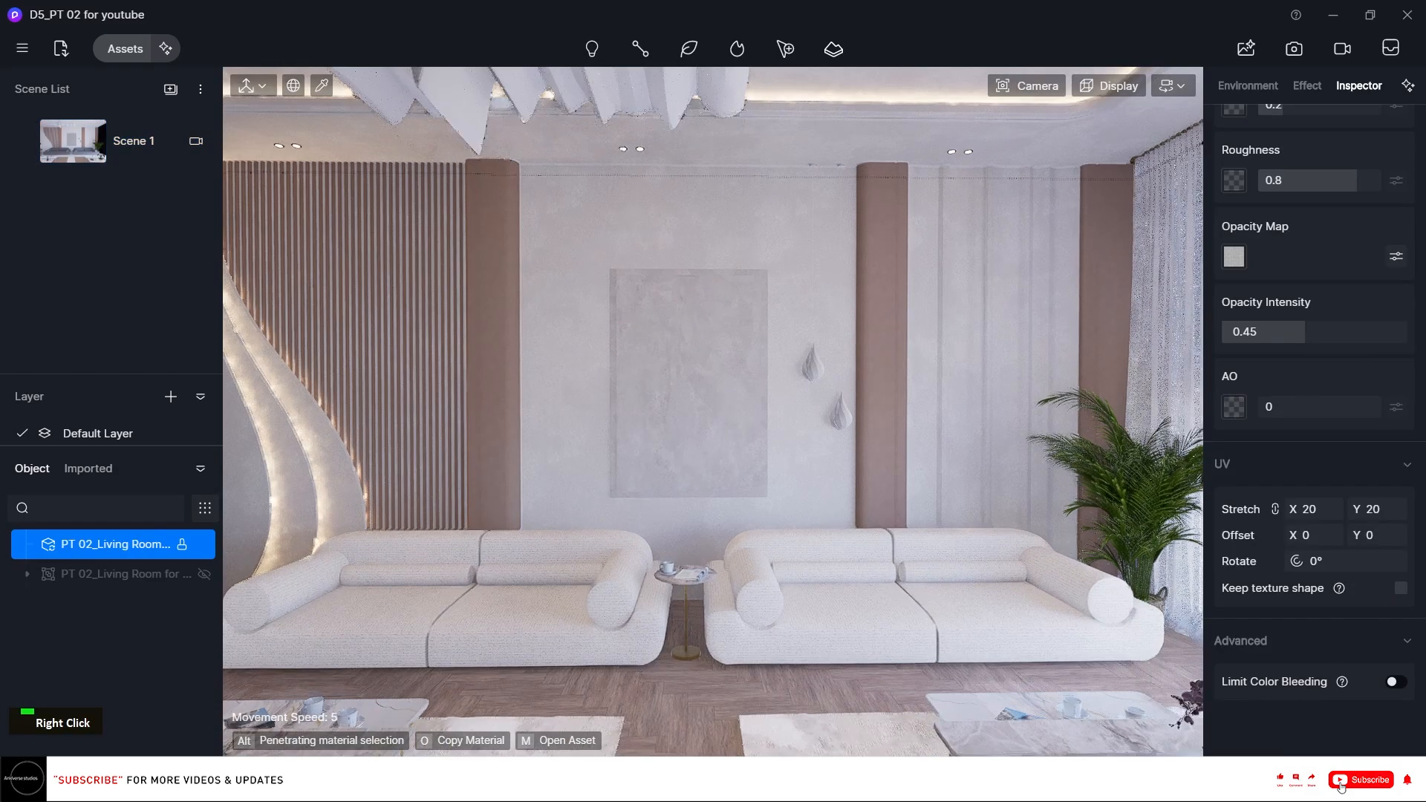
right_drag(530, 105, 613, 217)
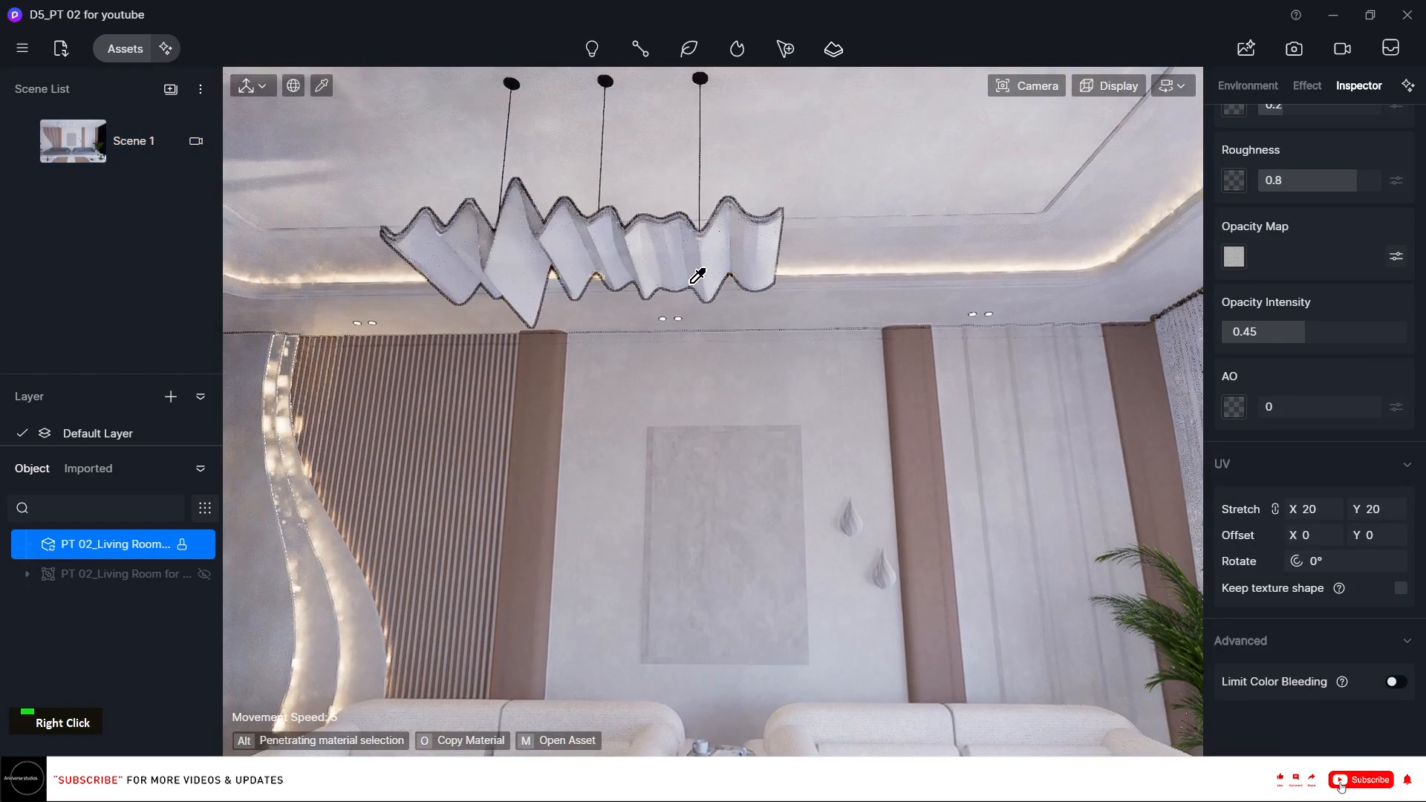
click(697, 78)
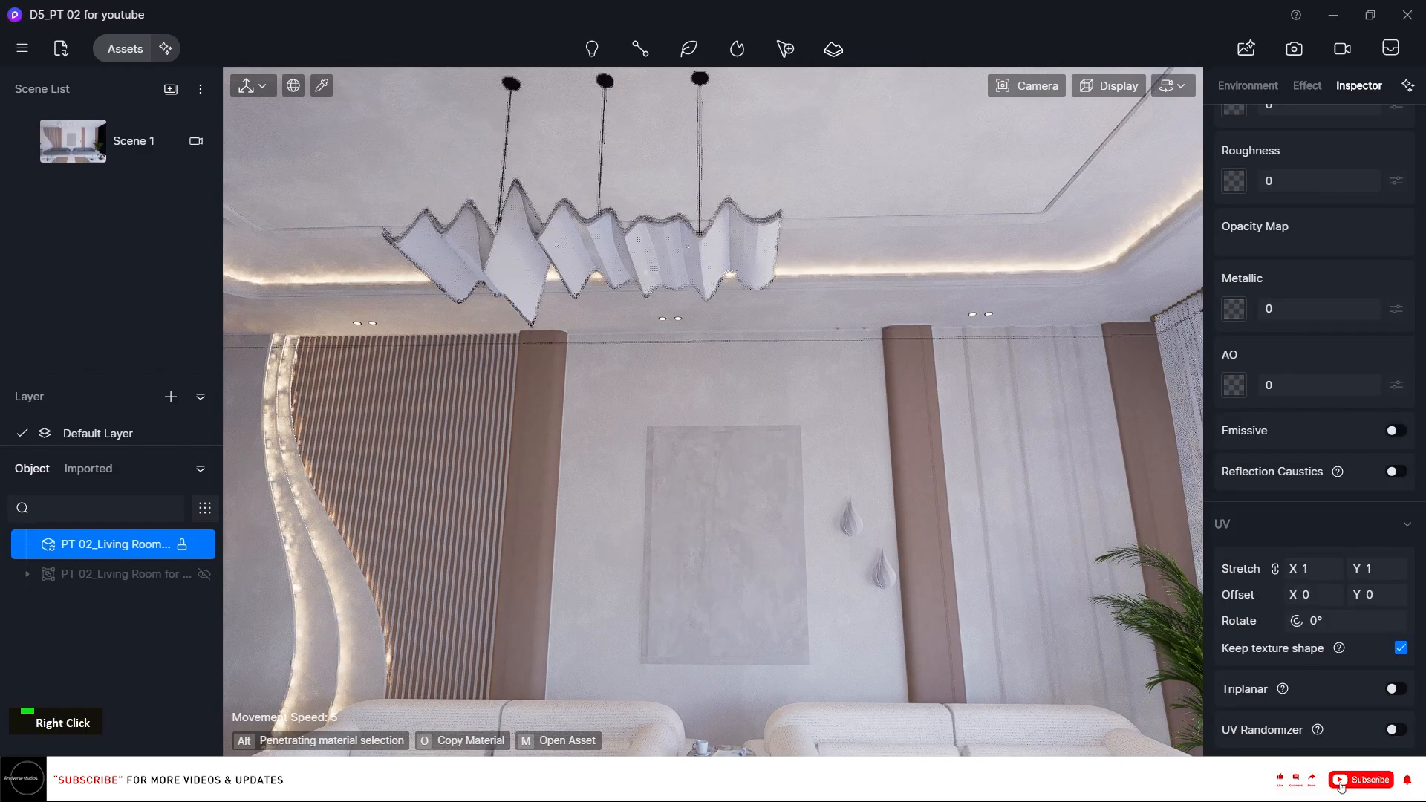
right_drag(696, 78, 655, 174)
scroll(1362, 322, up, 5)
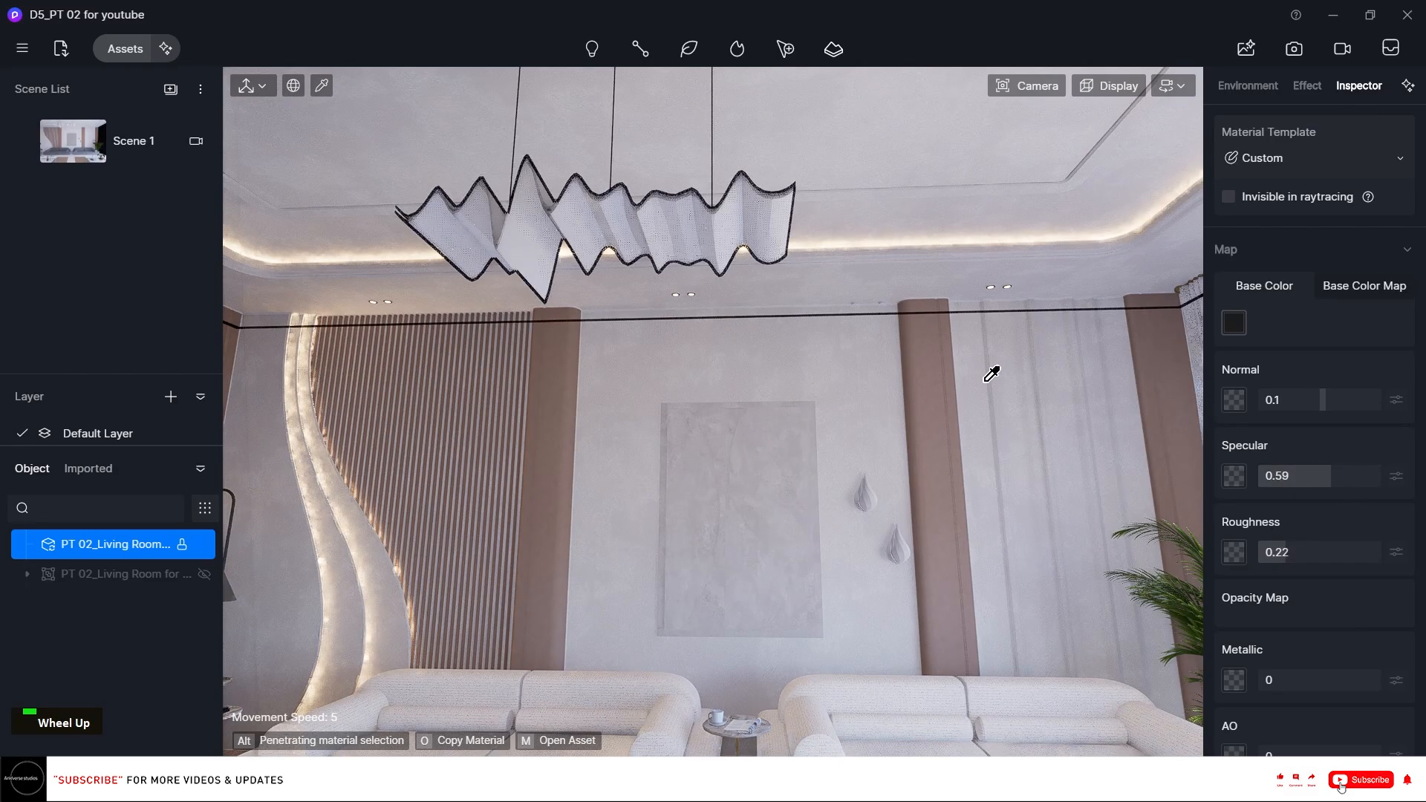
right_drag(989, 372, 617, 359)
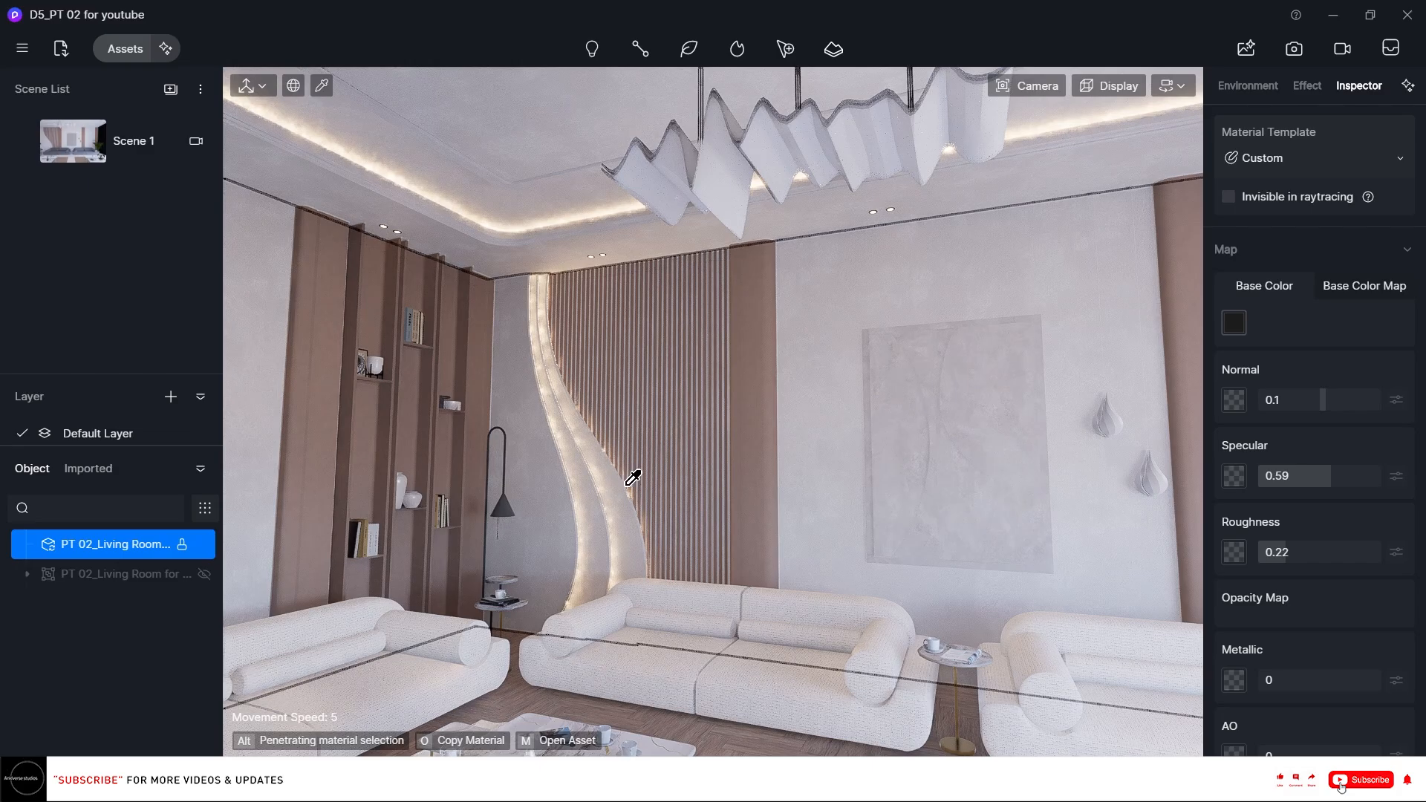
right_drag(611, 411, 747, 328)
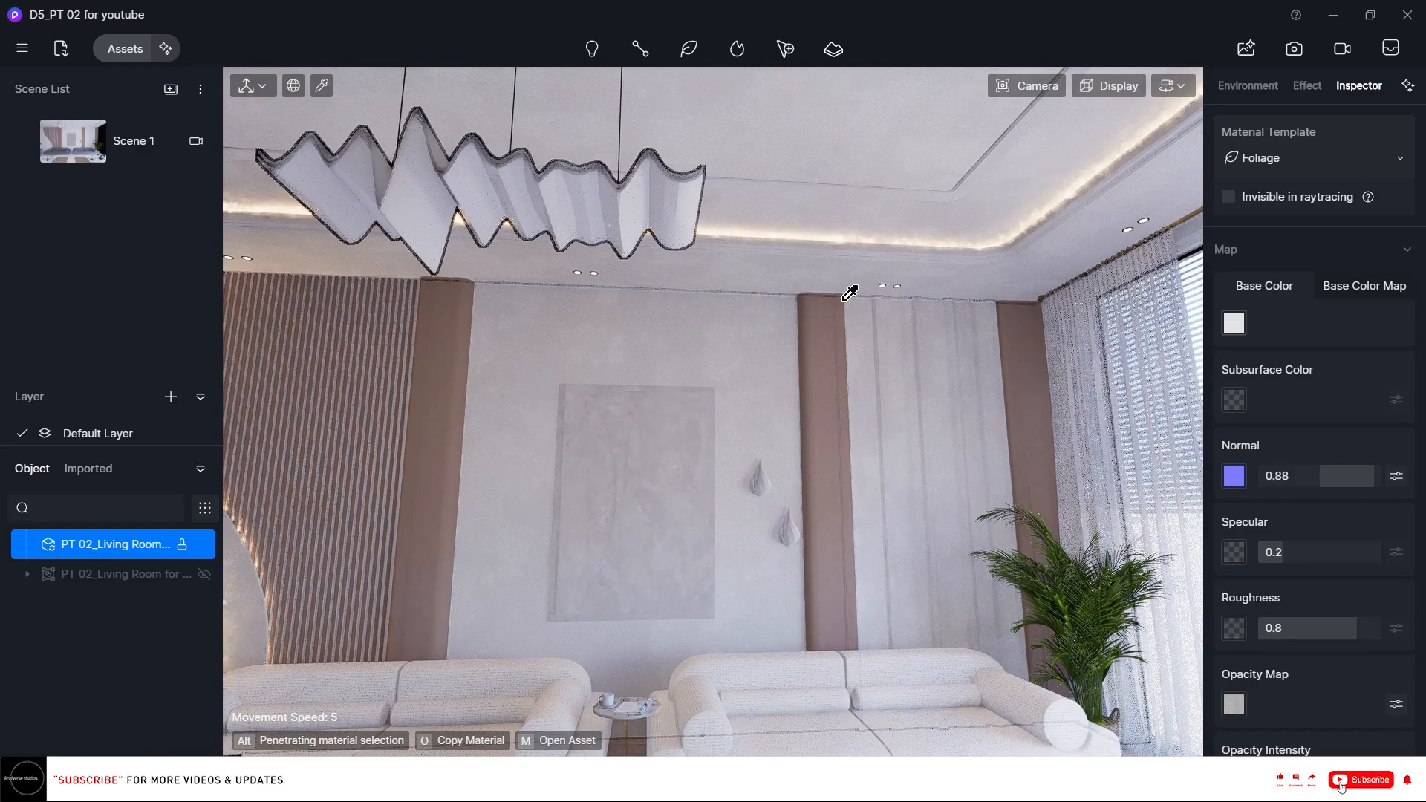
right_drag(849, 293, 341, 235)
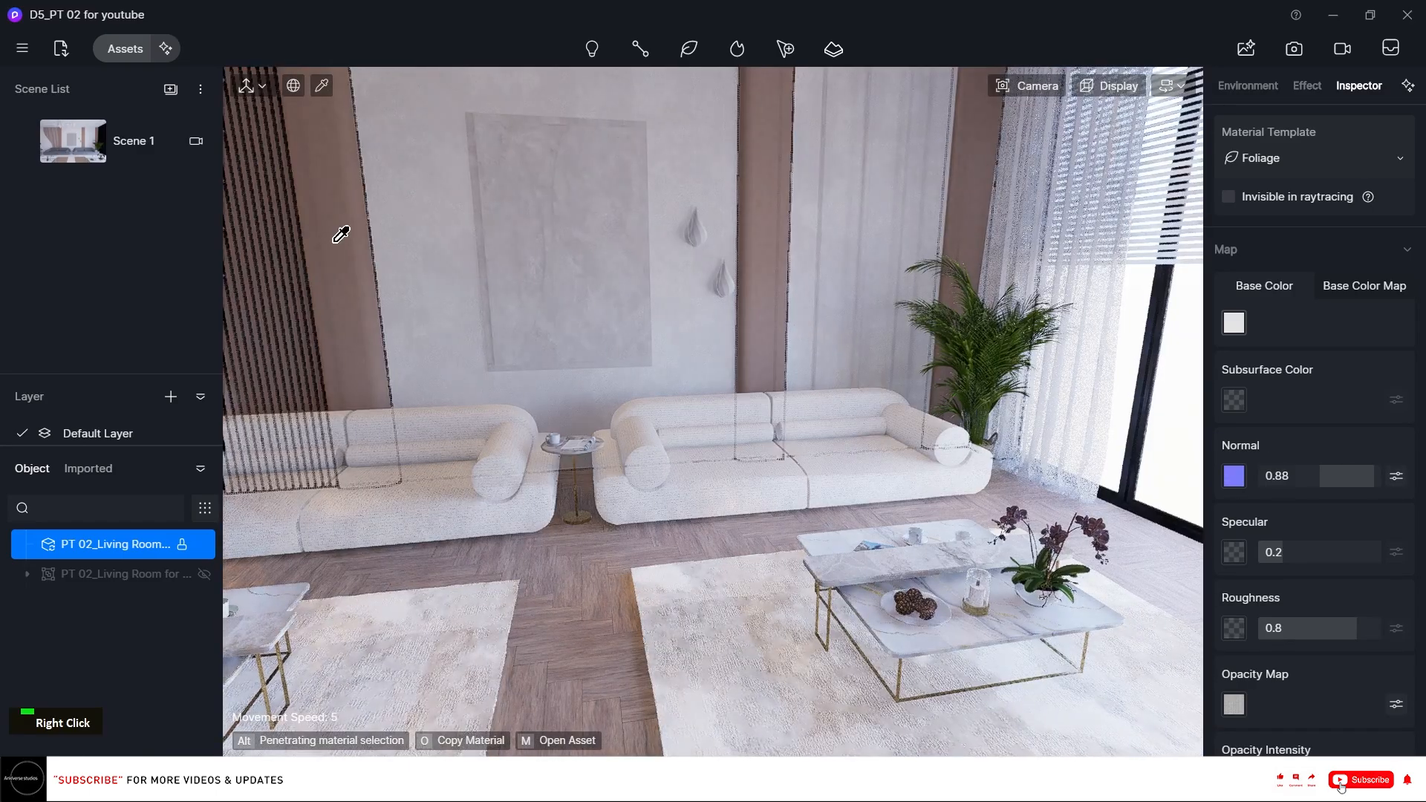
Add a new scene from Scene 1's view and name it View 01.
click(55, 141)
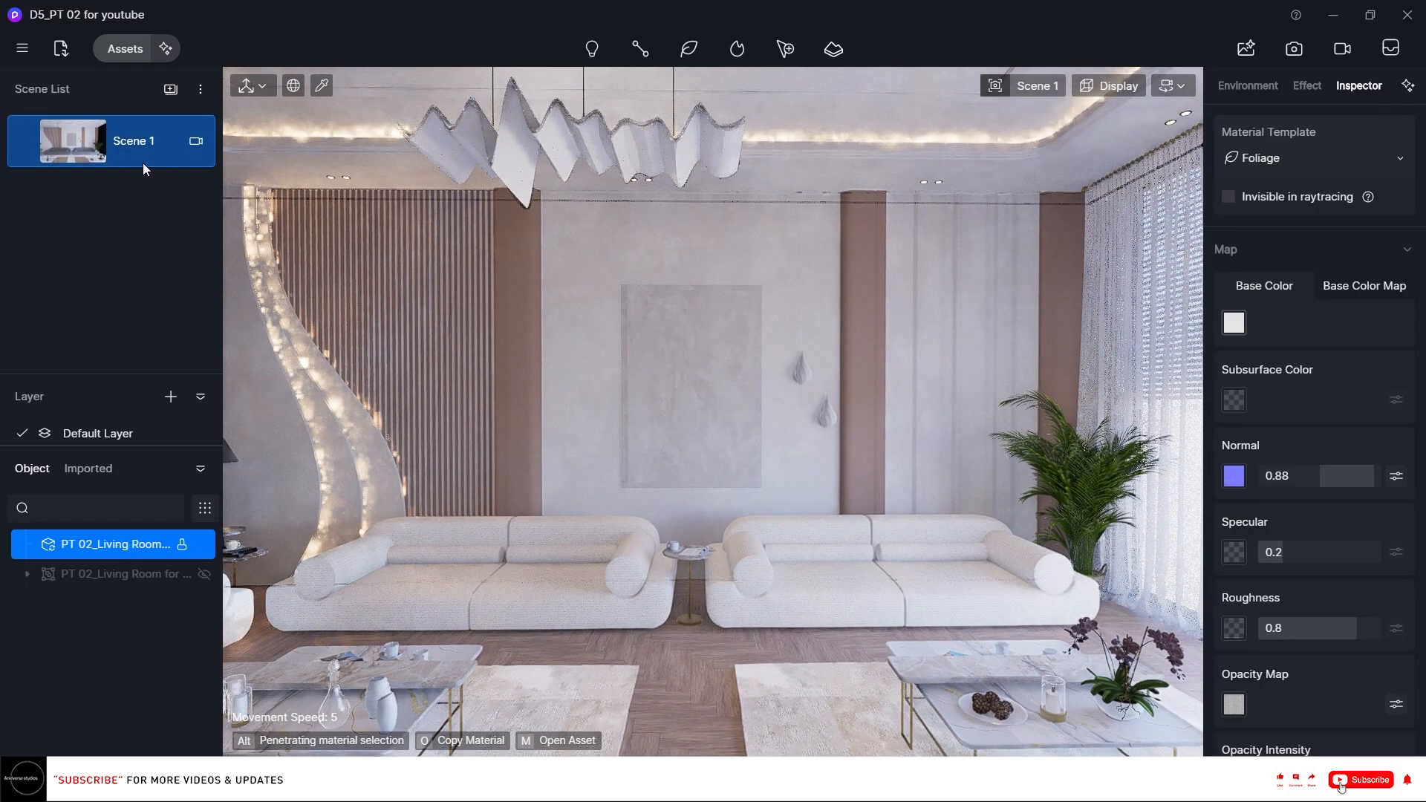
click(171, 89)
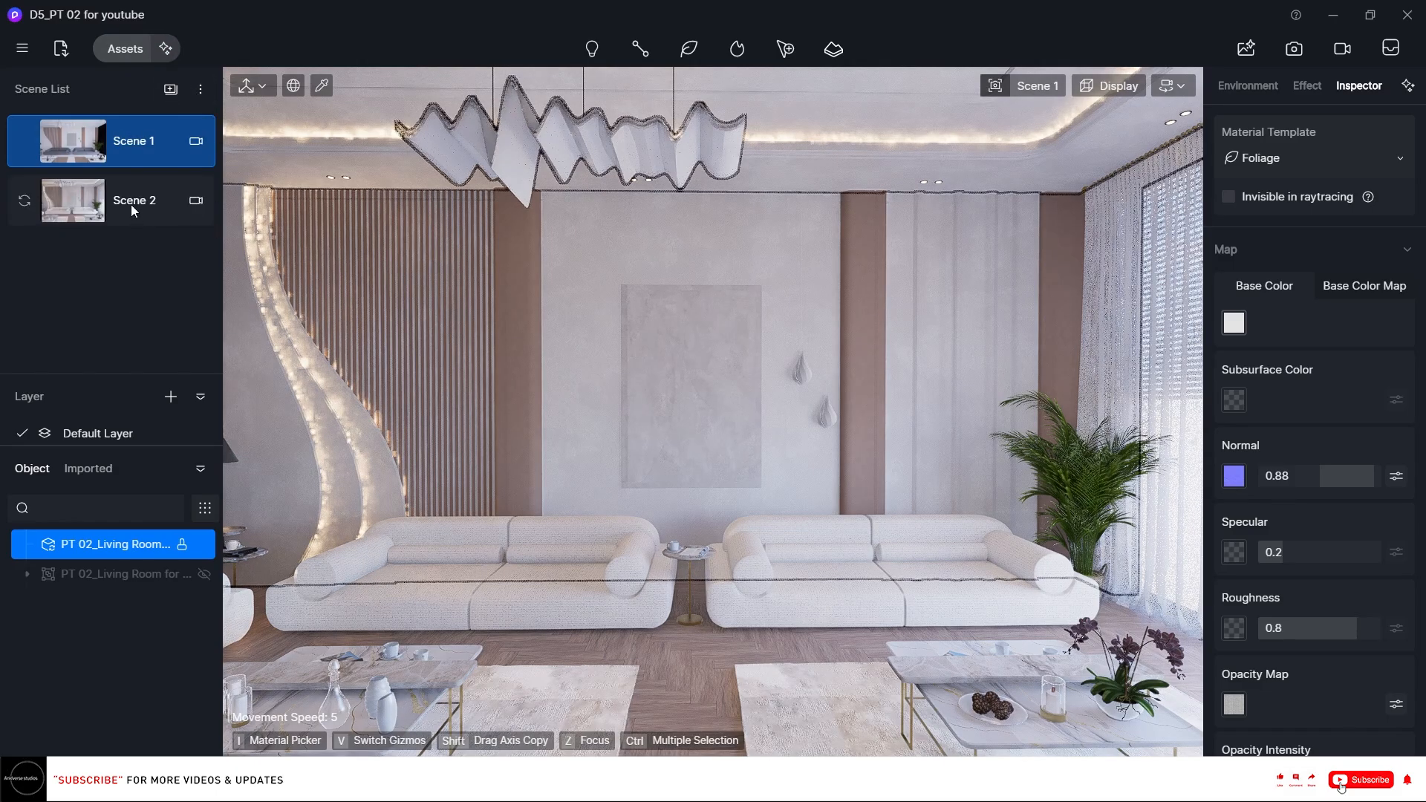
double_click(131, 203)
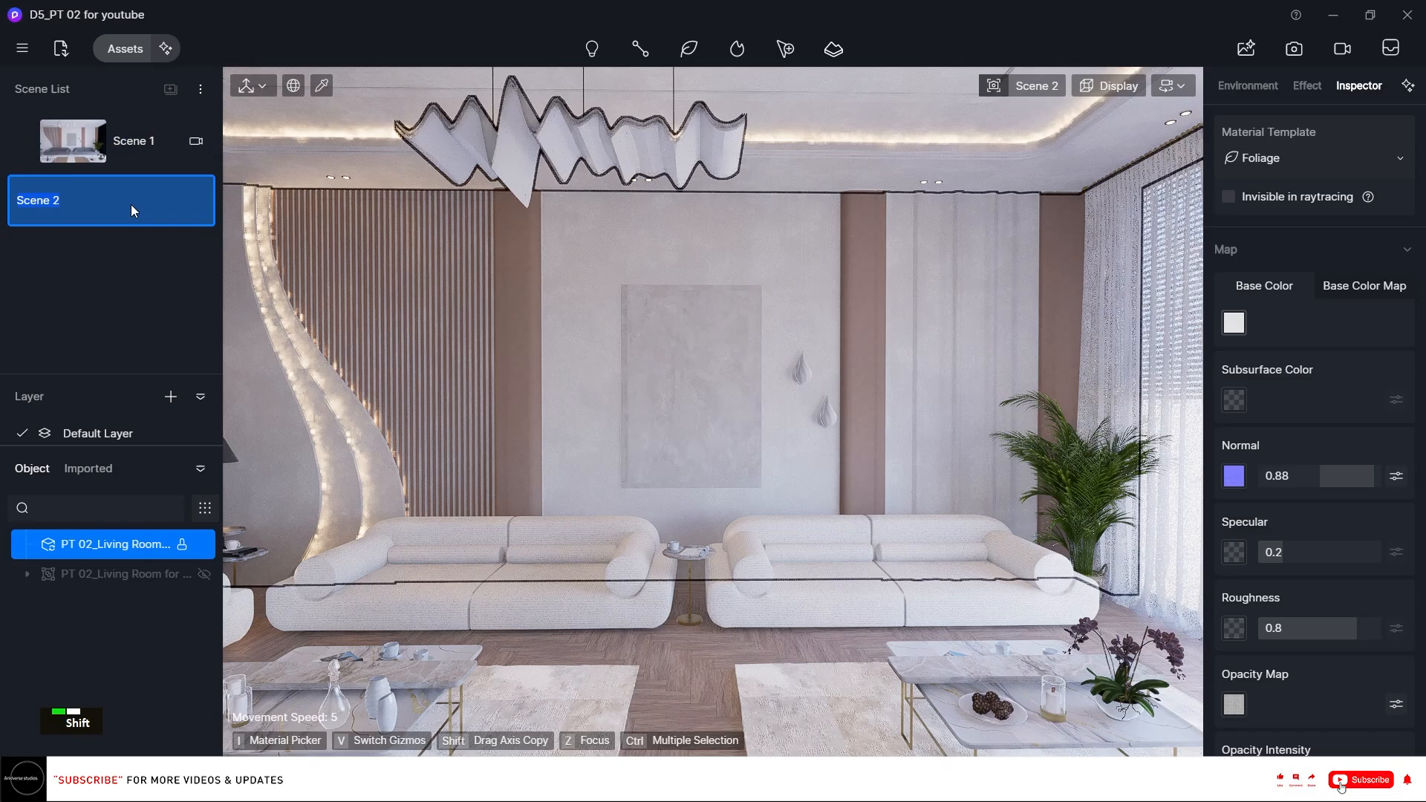
text(View 01)
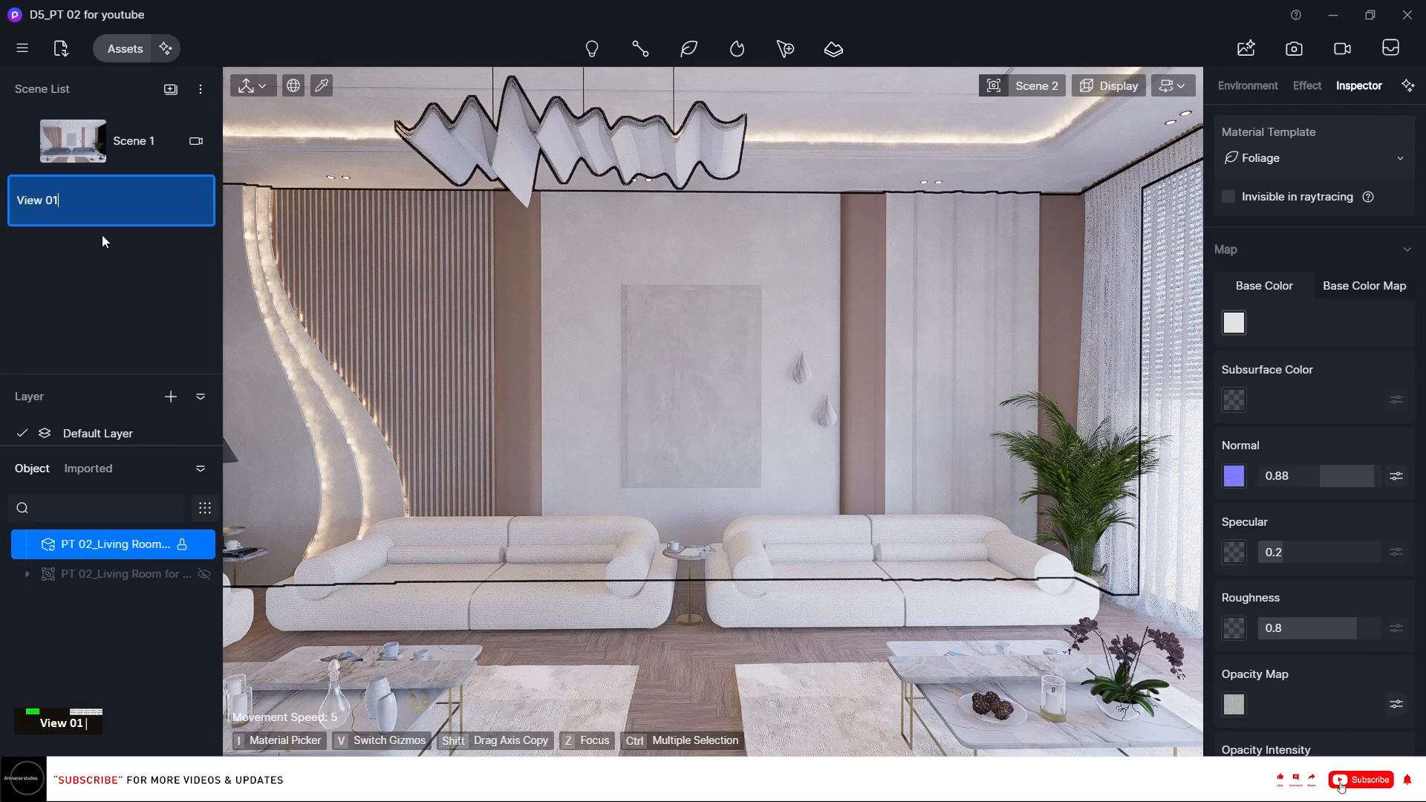
click(95, 286)
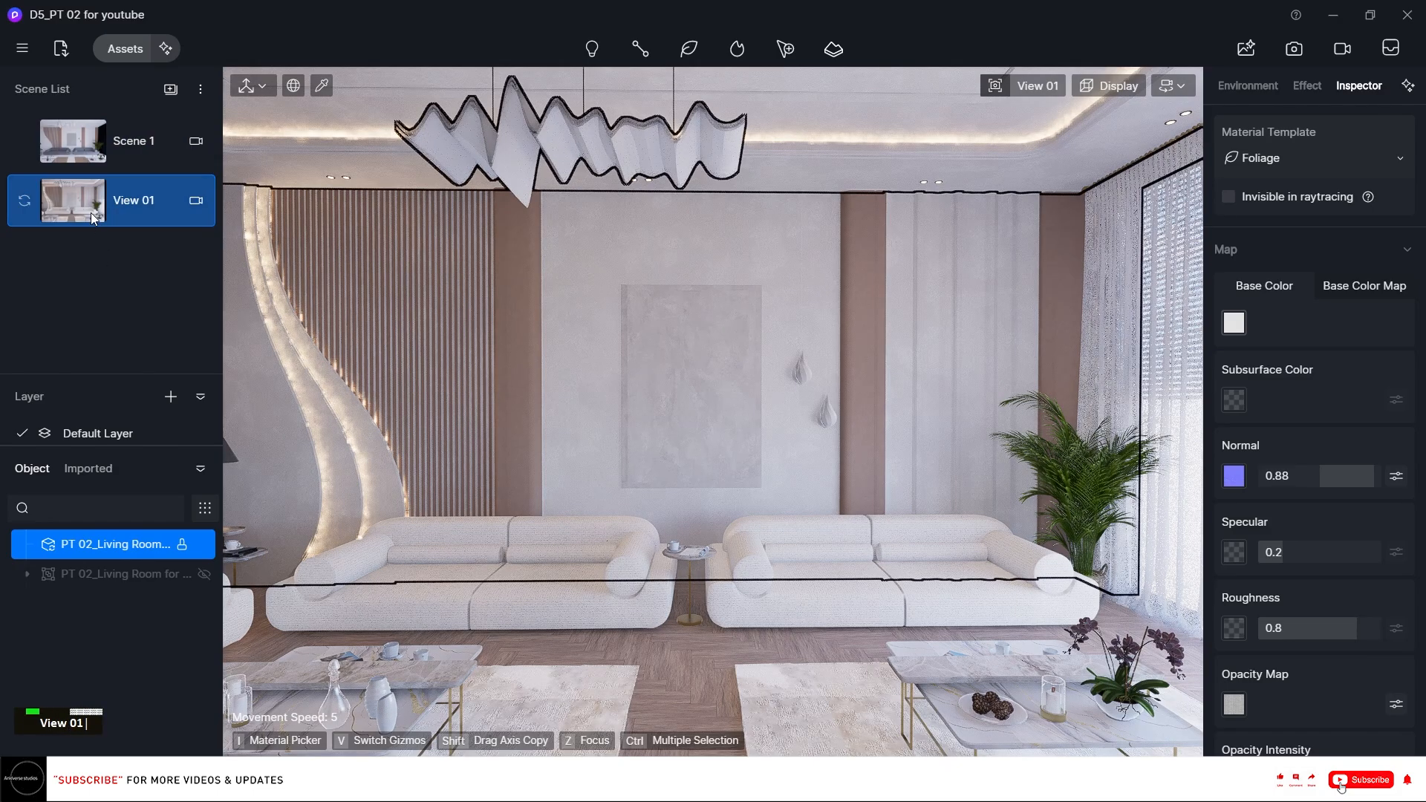
Set View 01's camera focal length to 24 mm and switch it to two-point perspective.
key(e)
key(e)
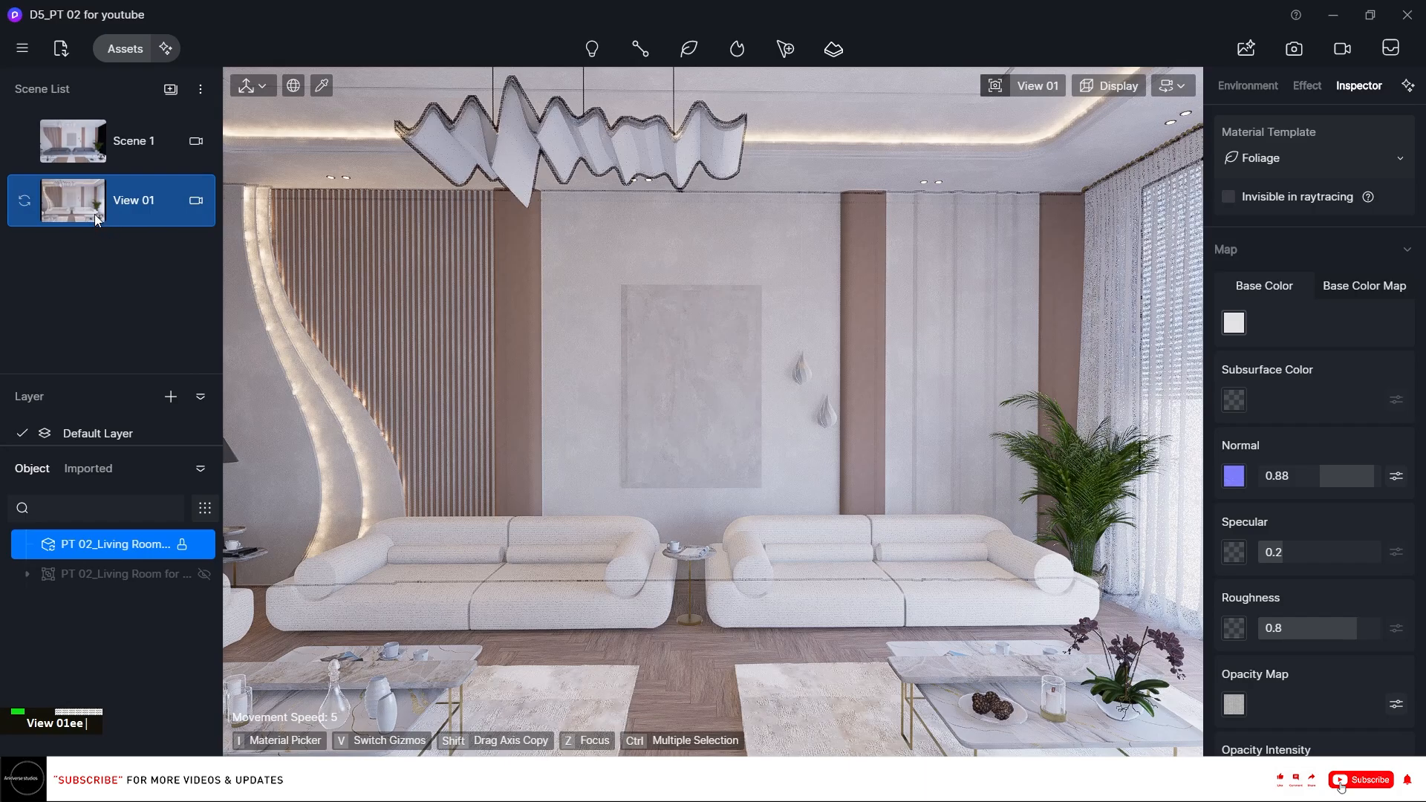
click(1037, 86)
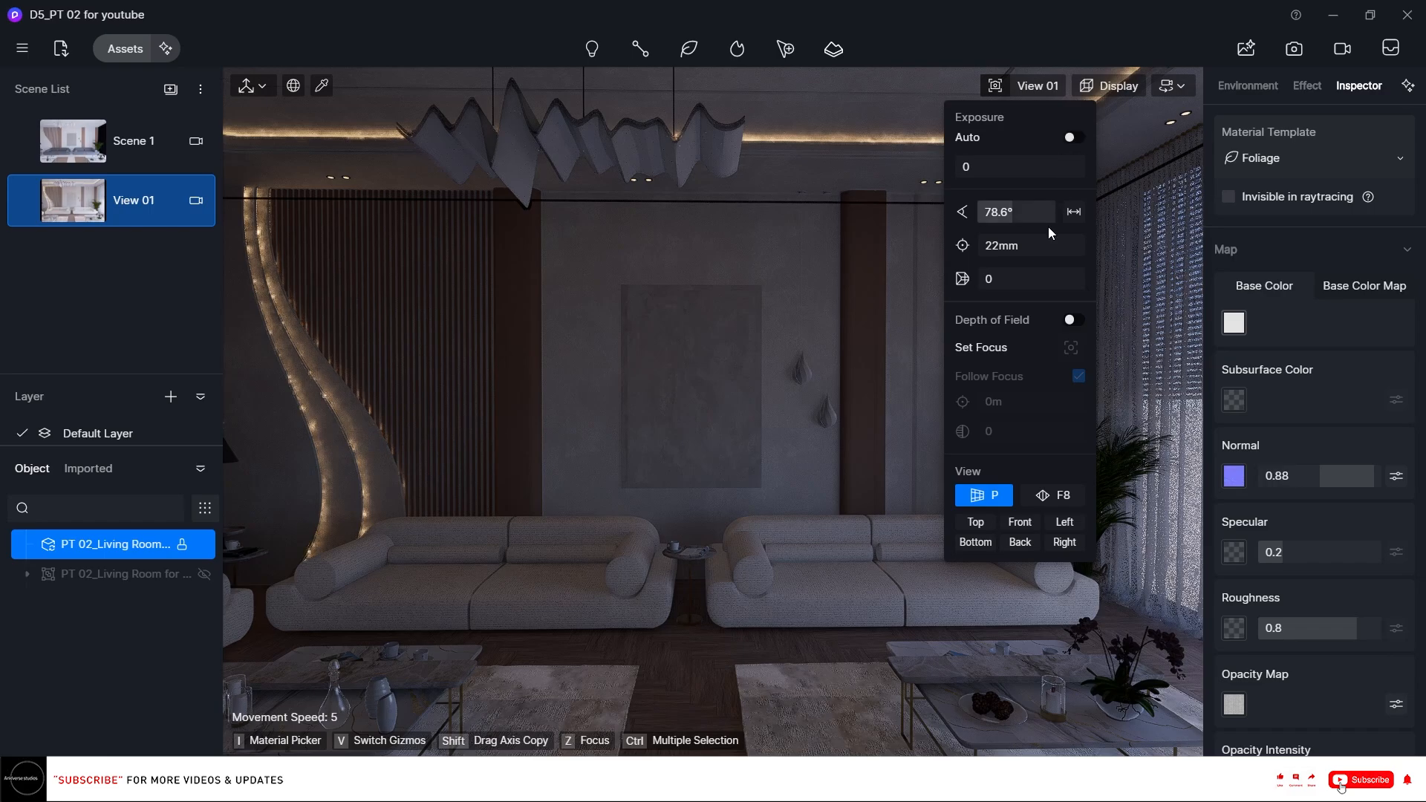
click(1031, 248)
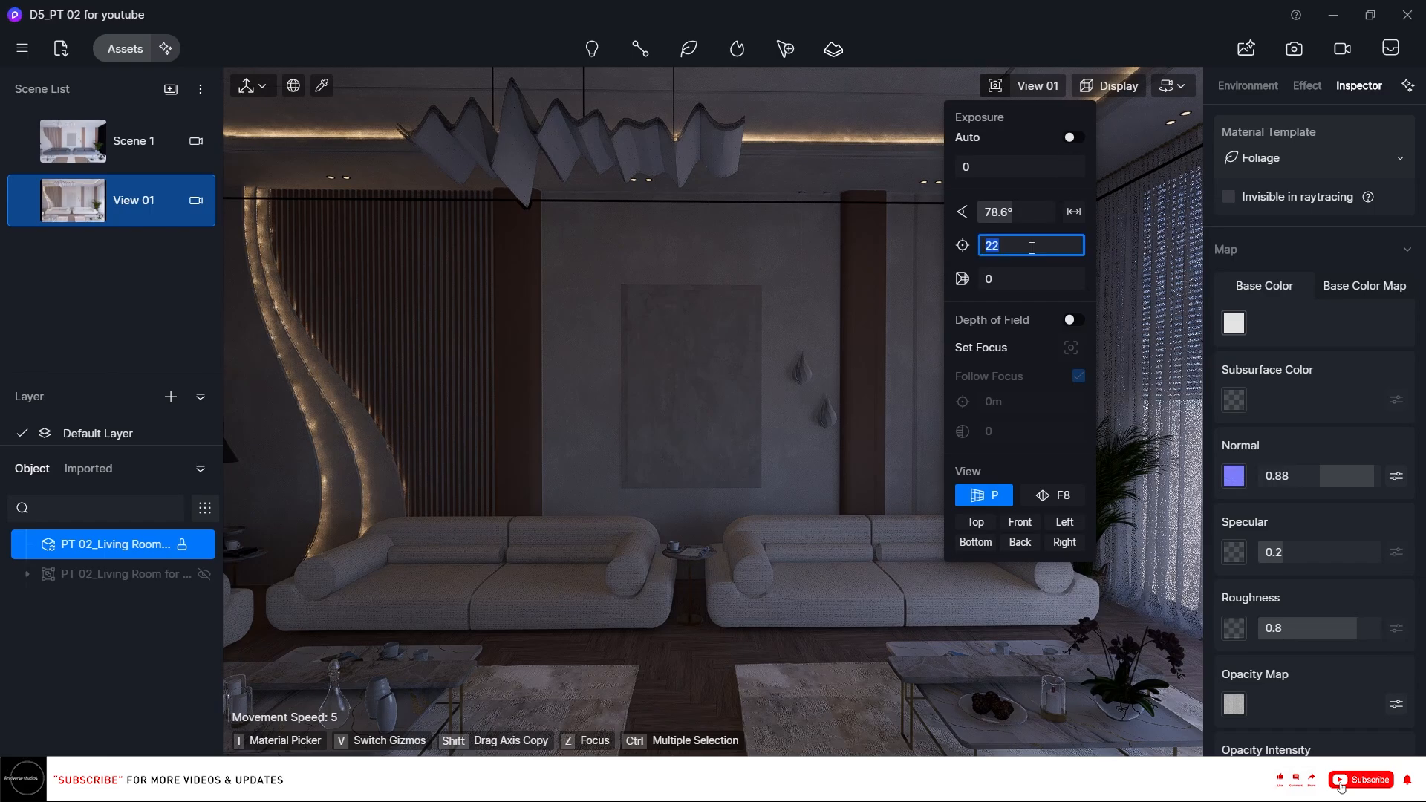
text(224)
key(Return)
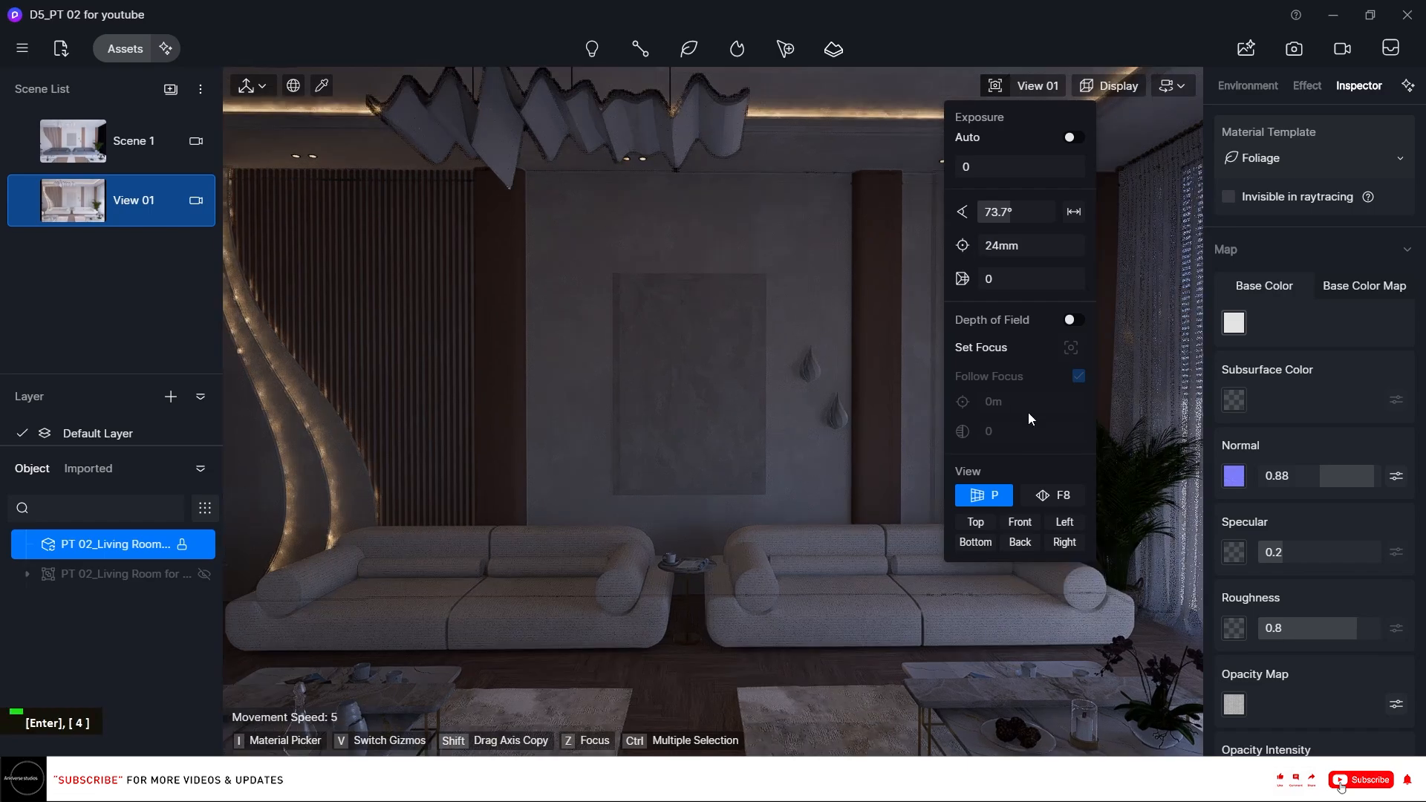
click(1054, 496)
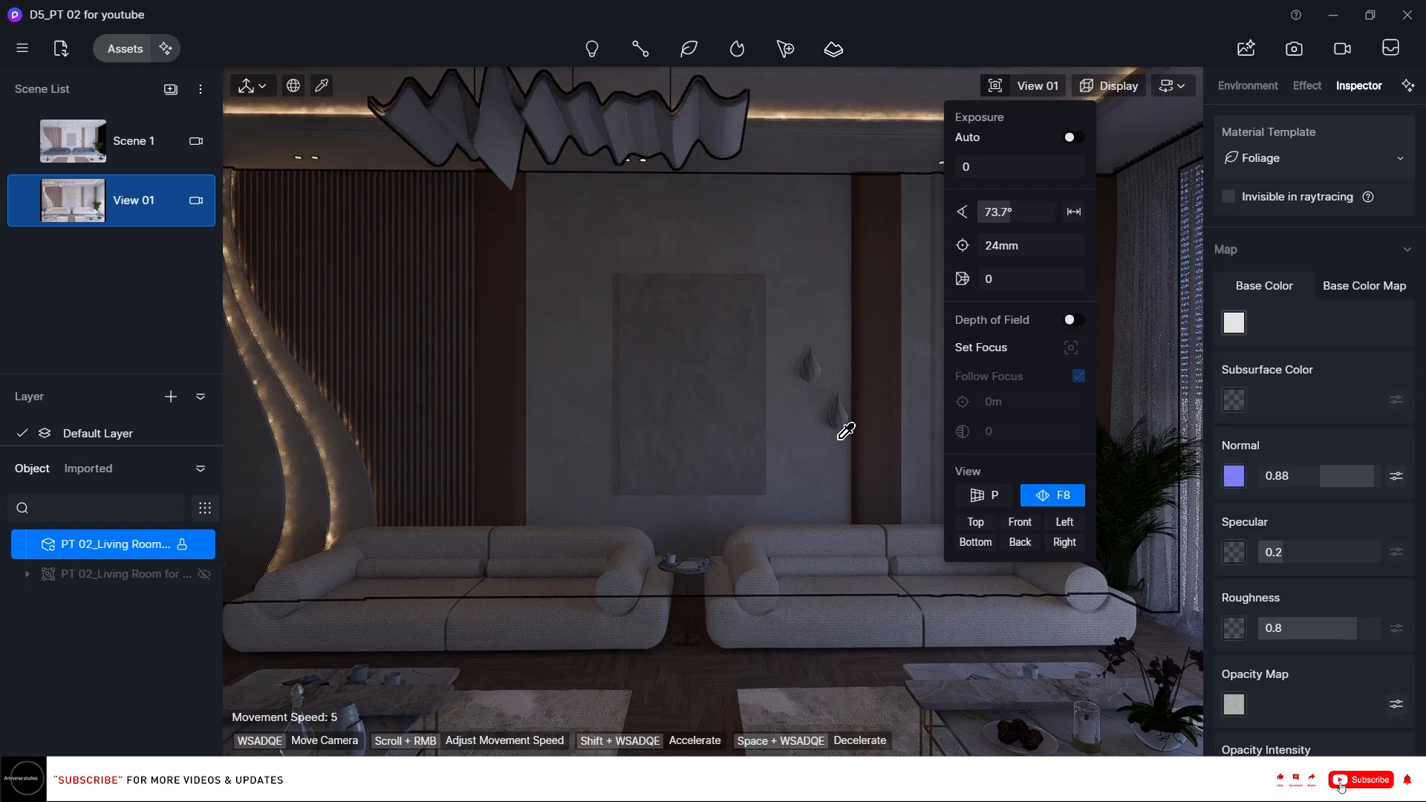
Move View 01's camera toward the sofa wall and set its camera height to 130.
click(24, 202)
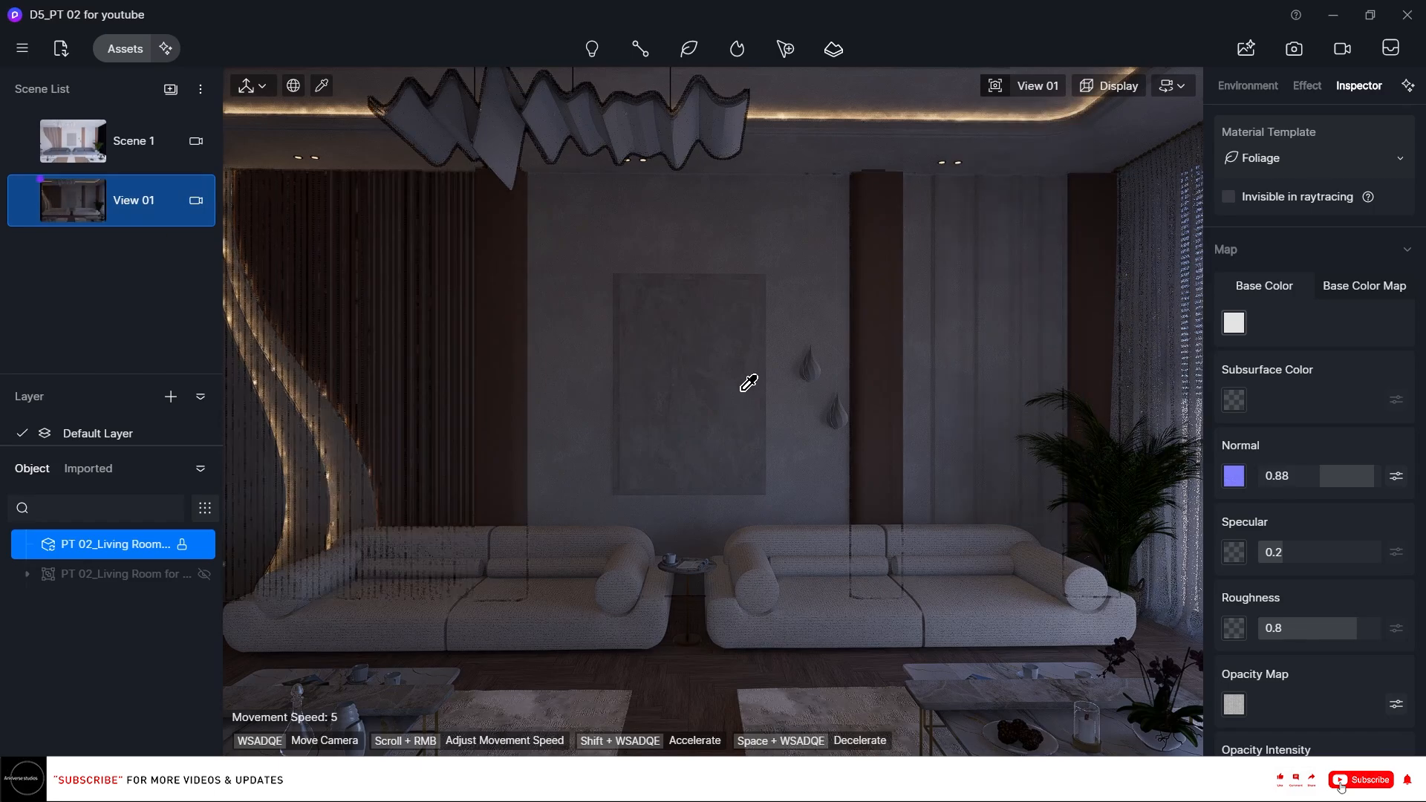
scroll(741, 382, down, 5)
scroll(740, 382, down, 3)
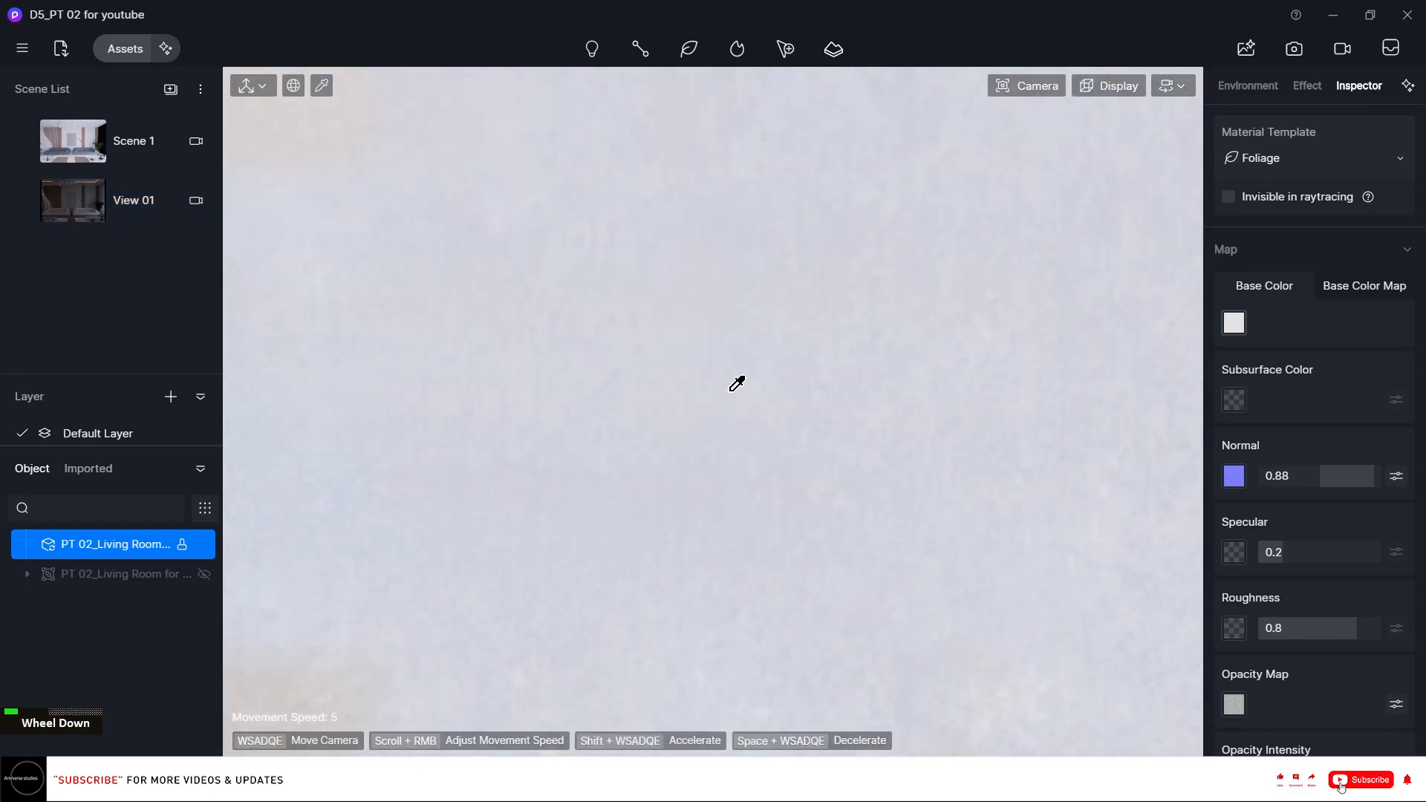
right_click(717, 382)
scroll(703, 382, up, 1)
scroll(703, 382, up, 2)
right_drag(702, 382, 717, 388)
key(e)
key(e)
right_click(710, 402)
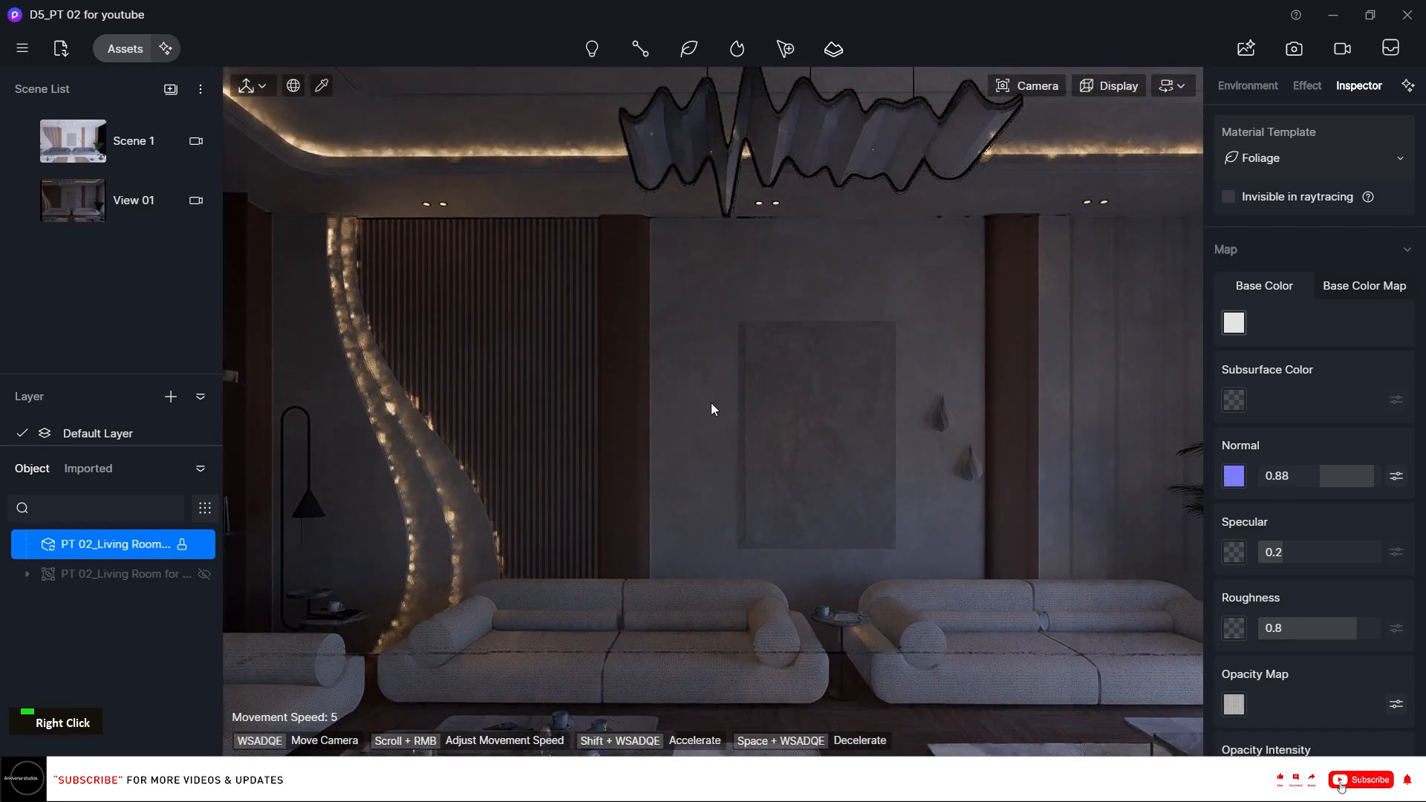
key(d)
scroll(710, 403, down, 4)
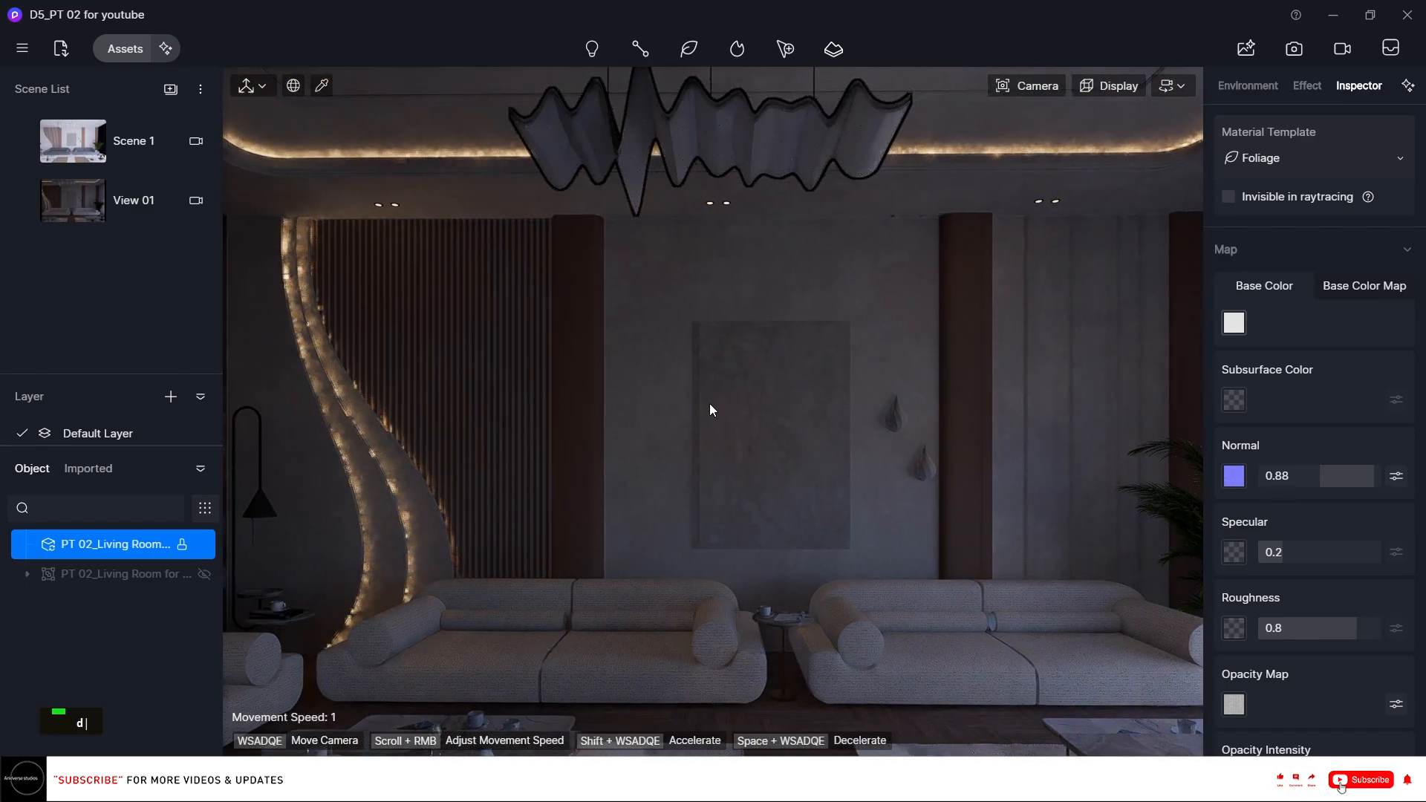
scroll(710, 404, down, 2)
scroll(794, 345, down, 2)
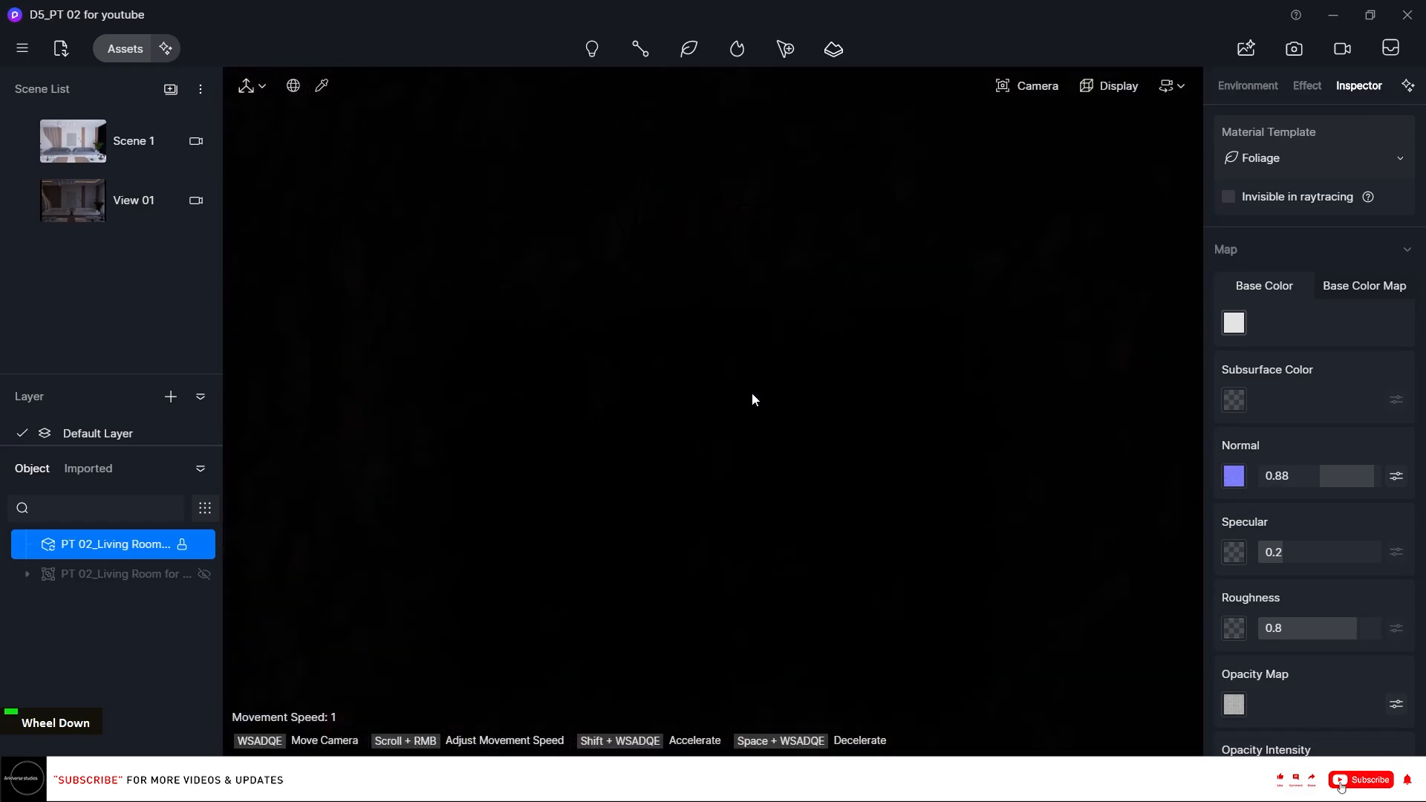
key(e)
scroll(787, 323, down, 1)
mouse_move(1047, 92)
click(1003, 279)
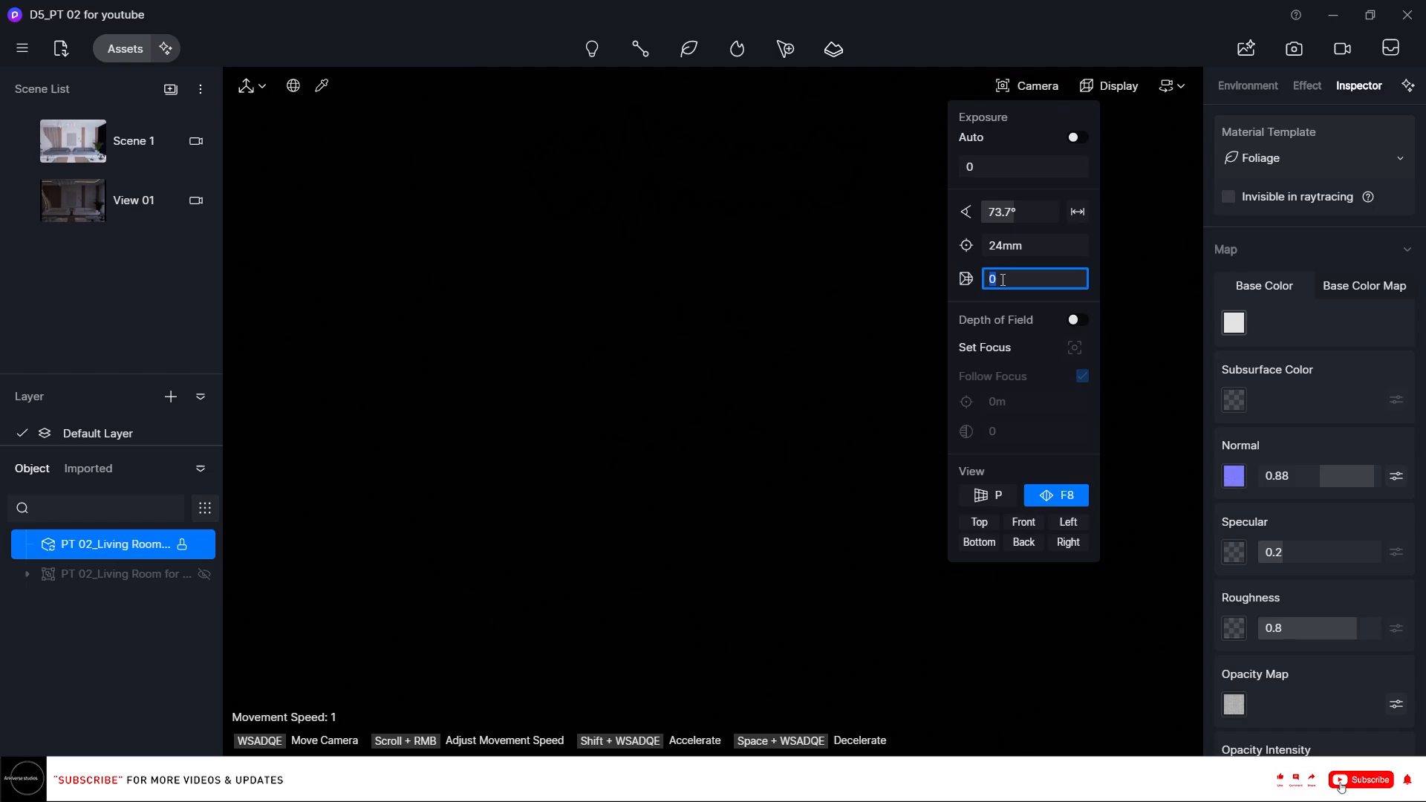
text(1)
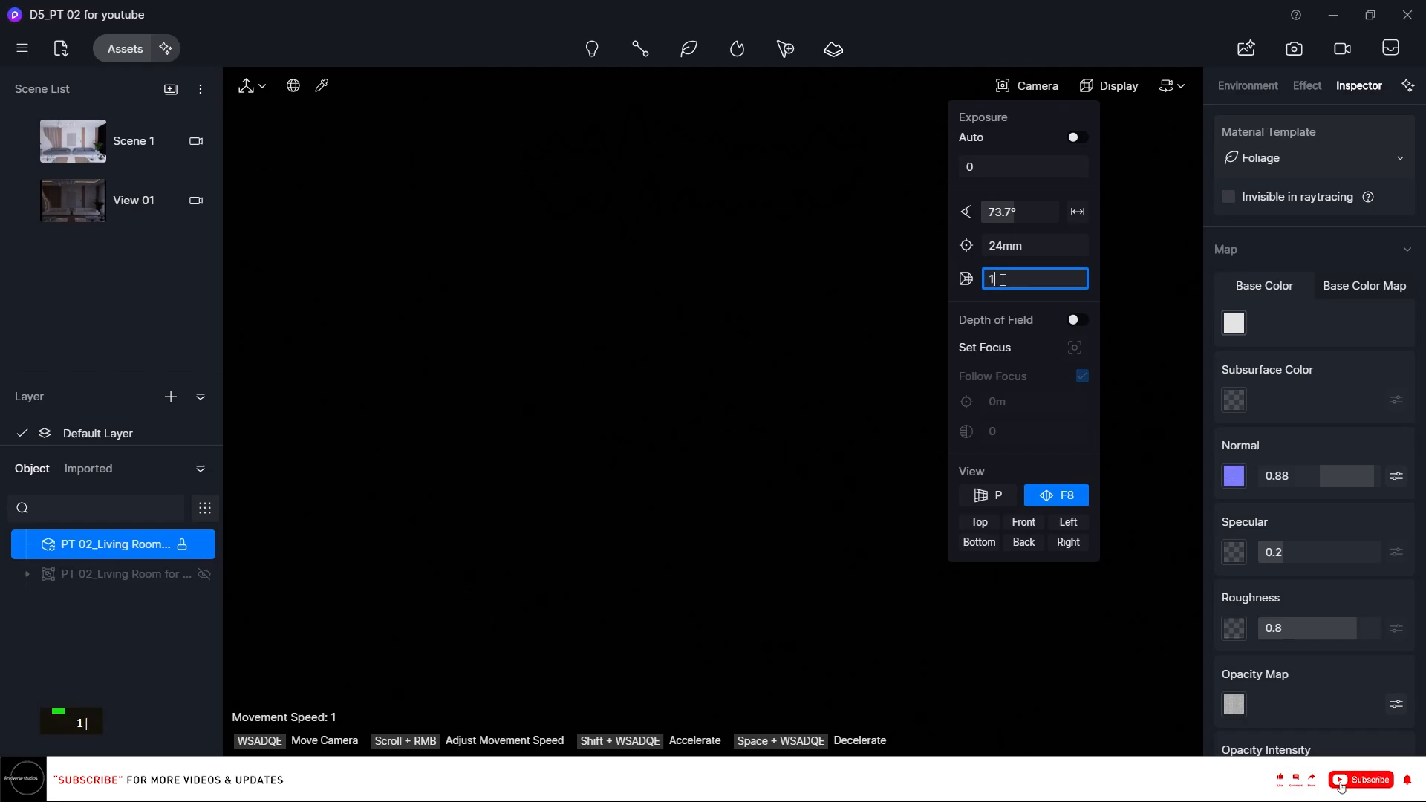
text(30)
key(Return)
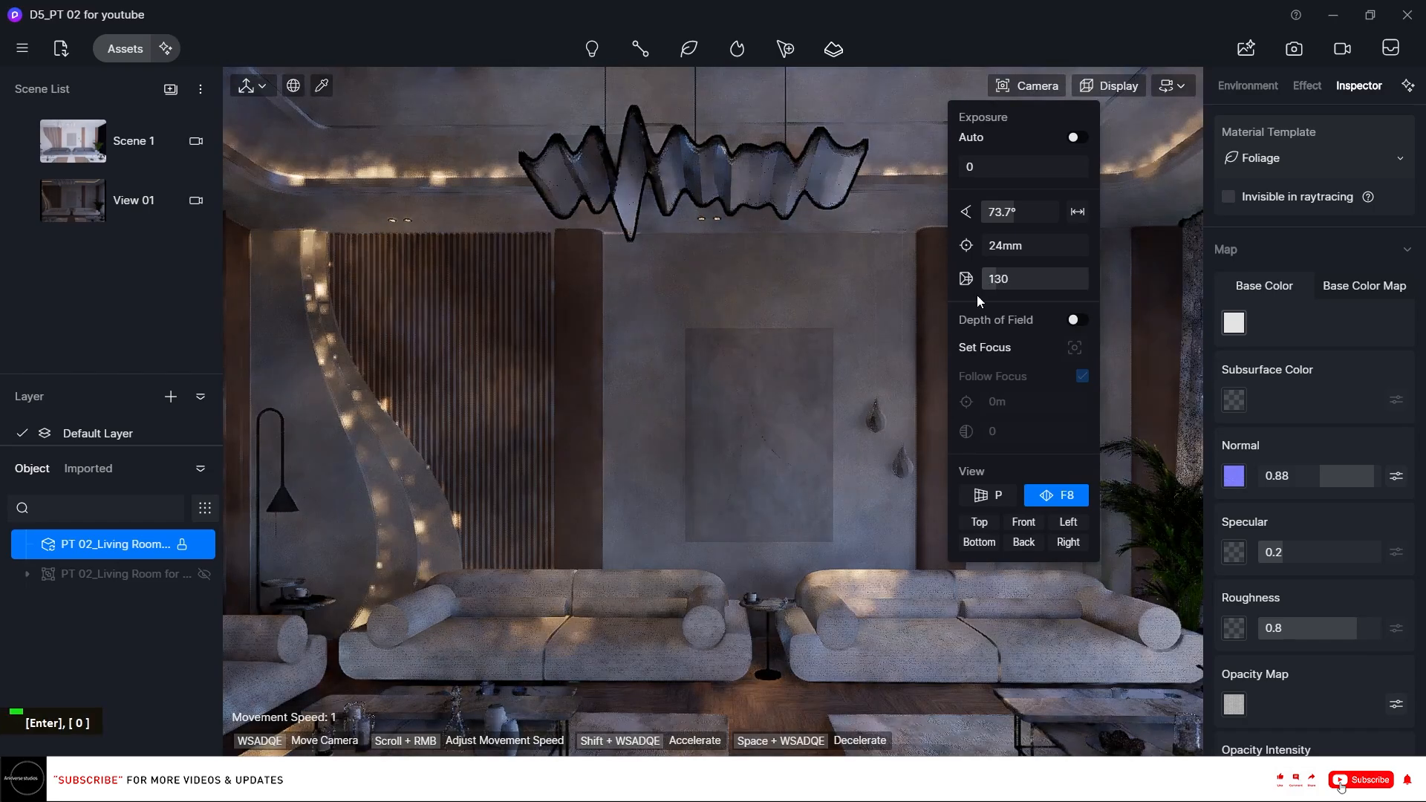
Pull the camera back, set its height to 138, and update View 01 to the new camera position.
scroll(777, 444, down, 1)
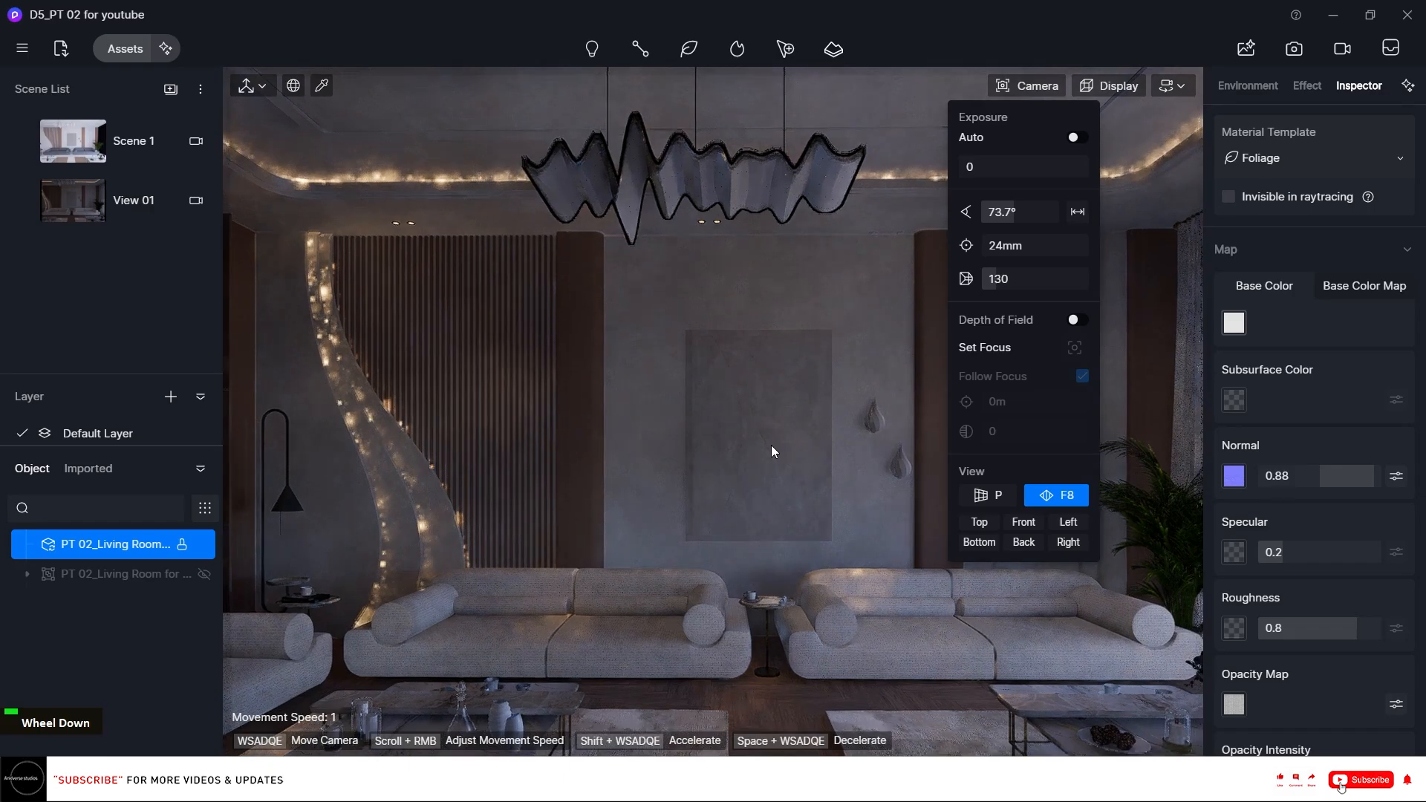
scroll(766, 445, down, 3)
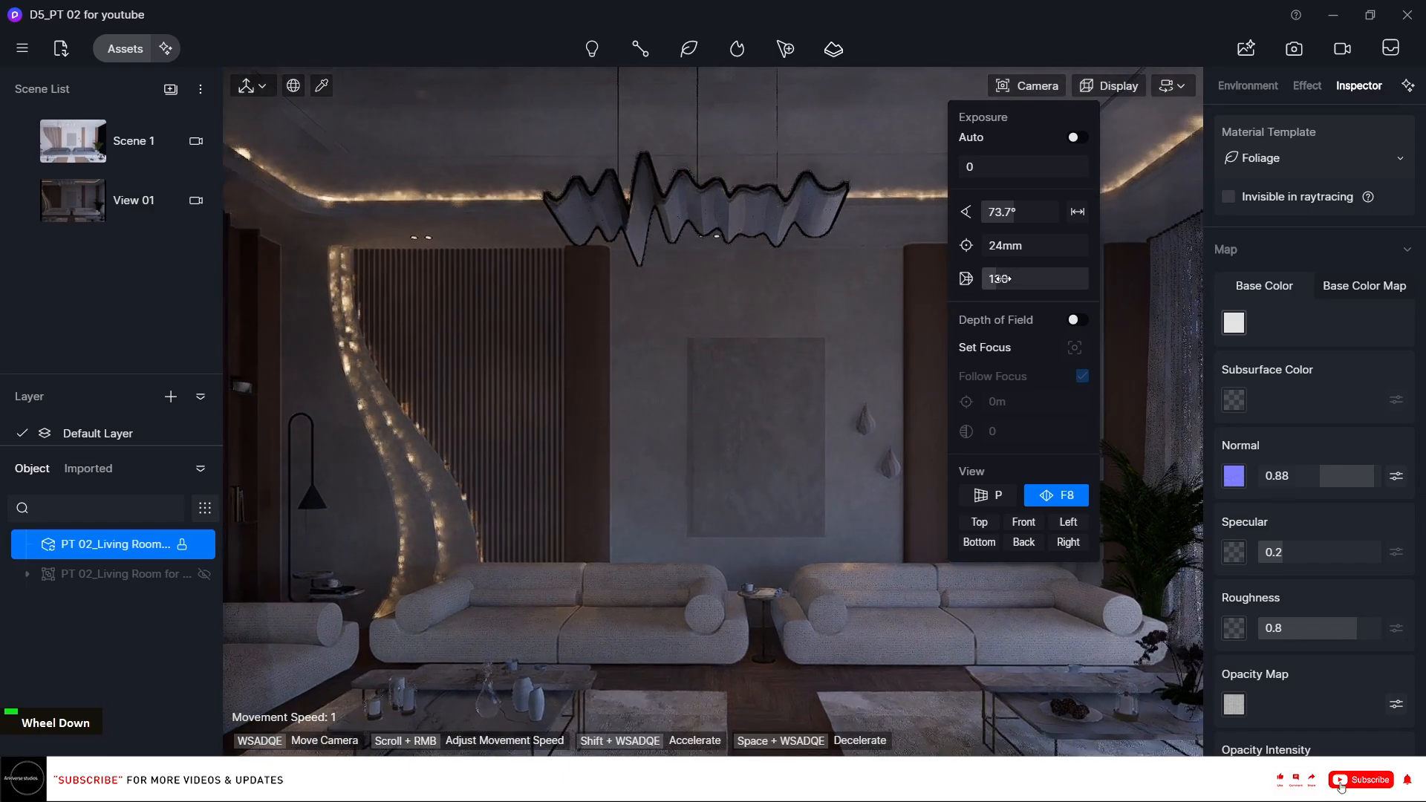
scroll(654, 480, down, 3)
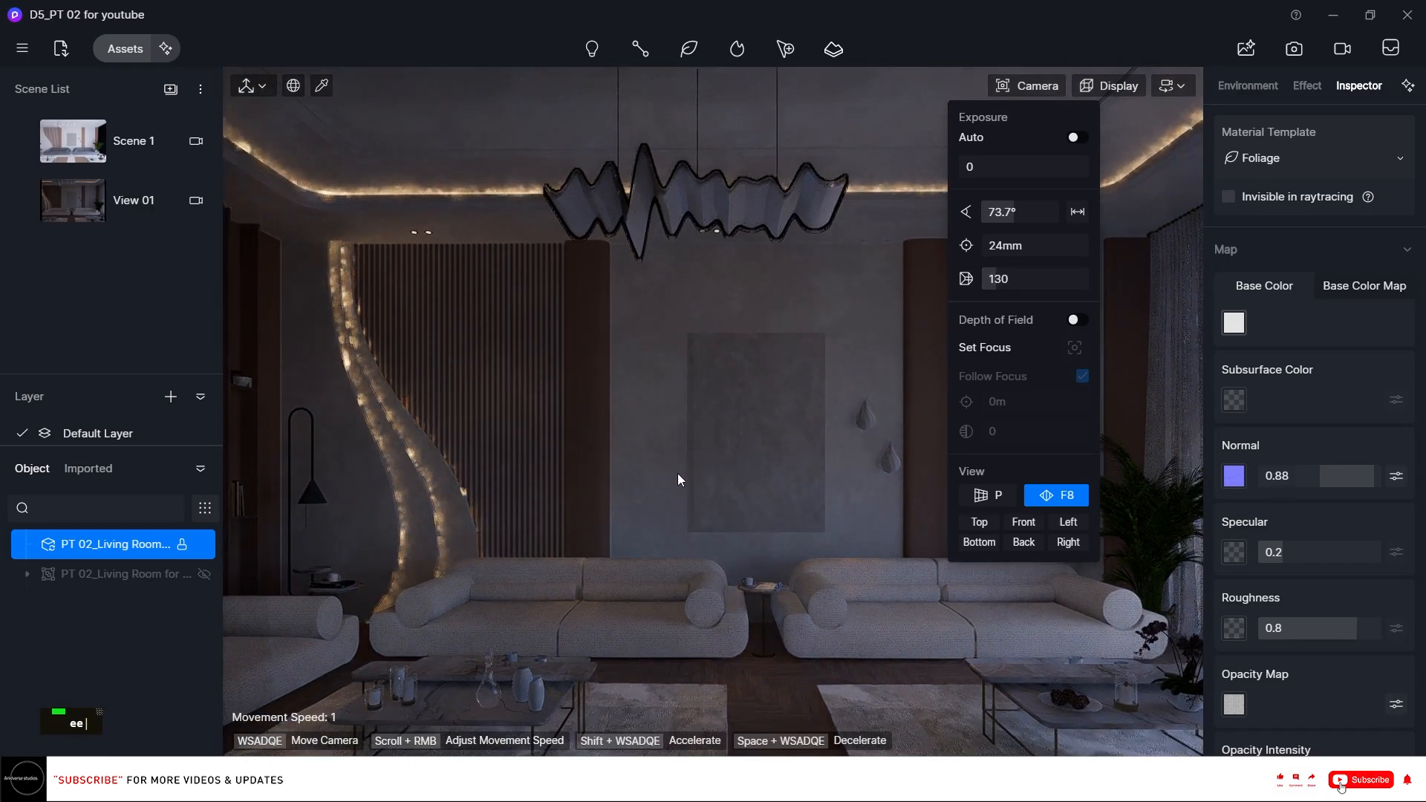
scroll(683, 463, down, 1)
right_drag(683, 463, 714, 418)
scroll(715, 418, down, 1)
scroll(714, 417, down, 3)
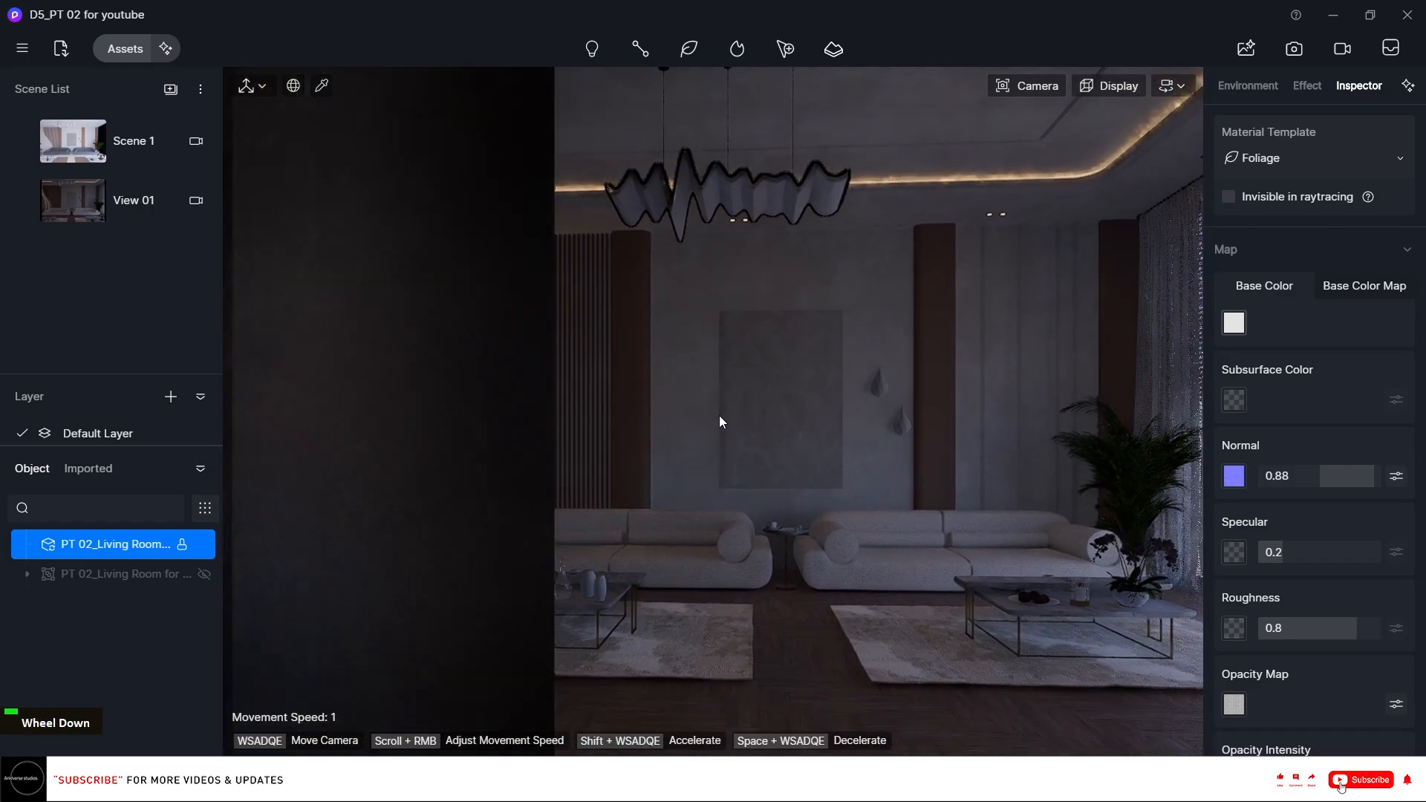
click(1040, 90)
click(1016, 281)
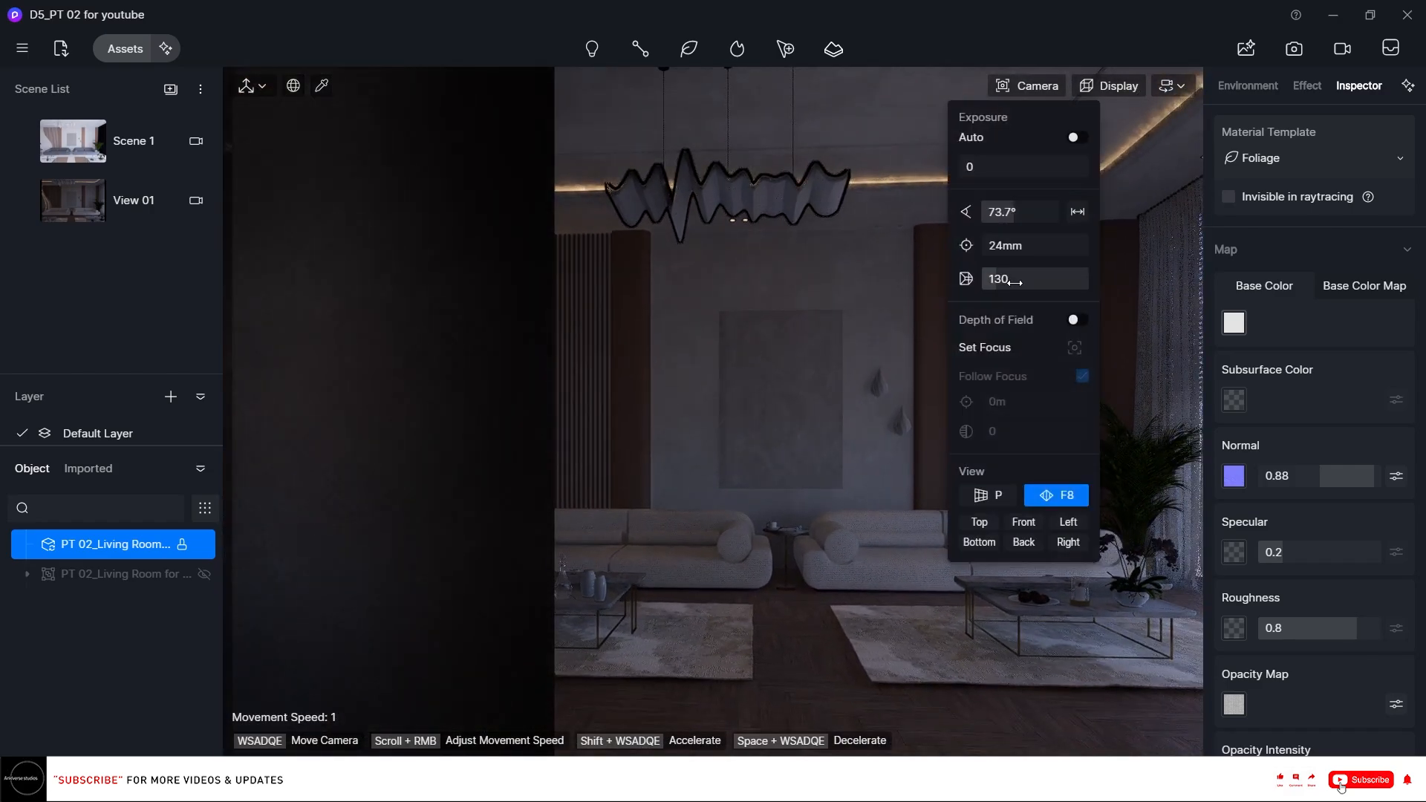
text(138)
key(Return)
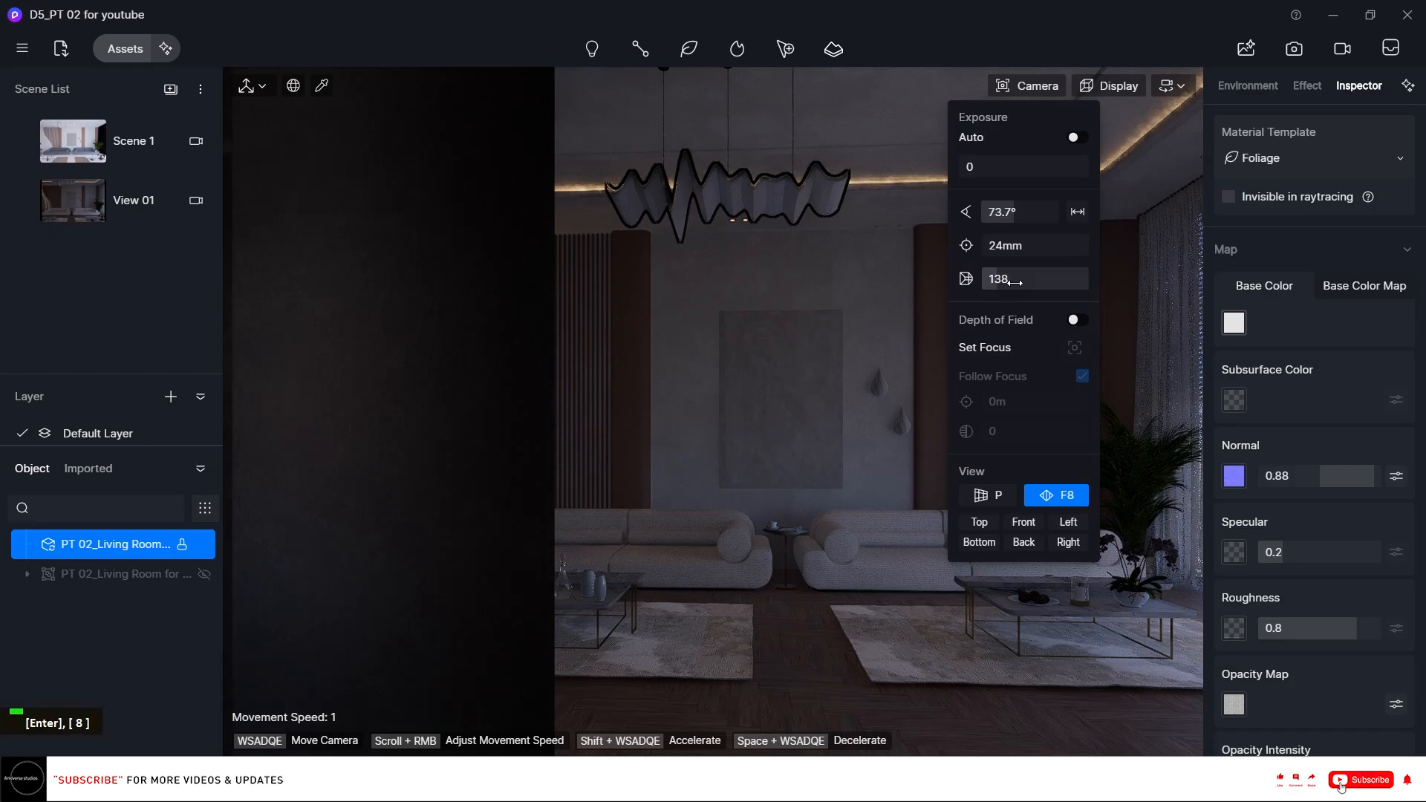
right_drag(732, 337, 733, 335)
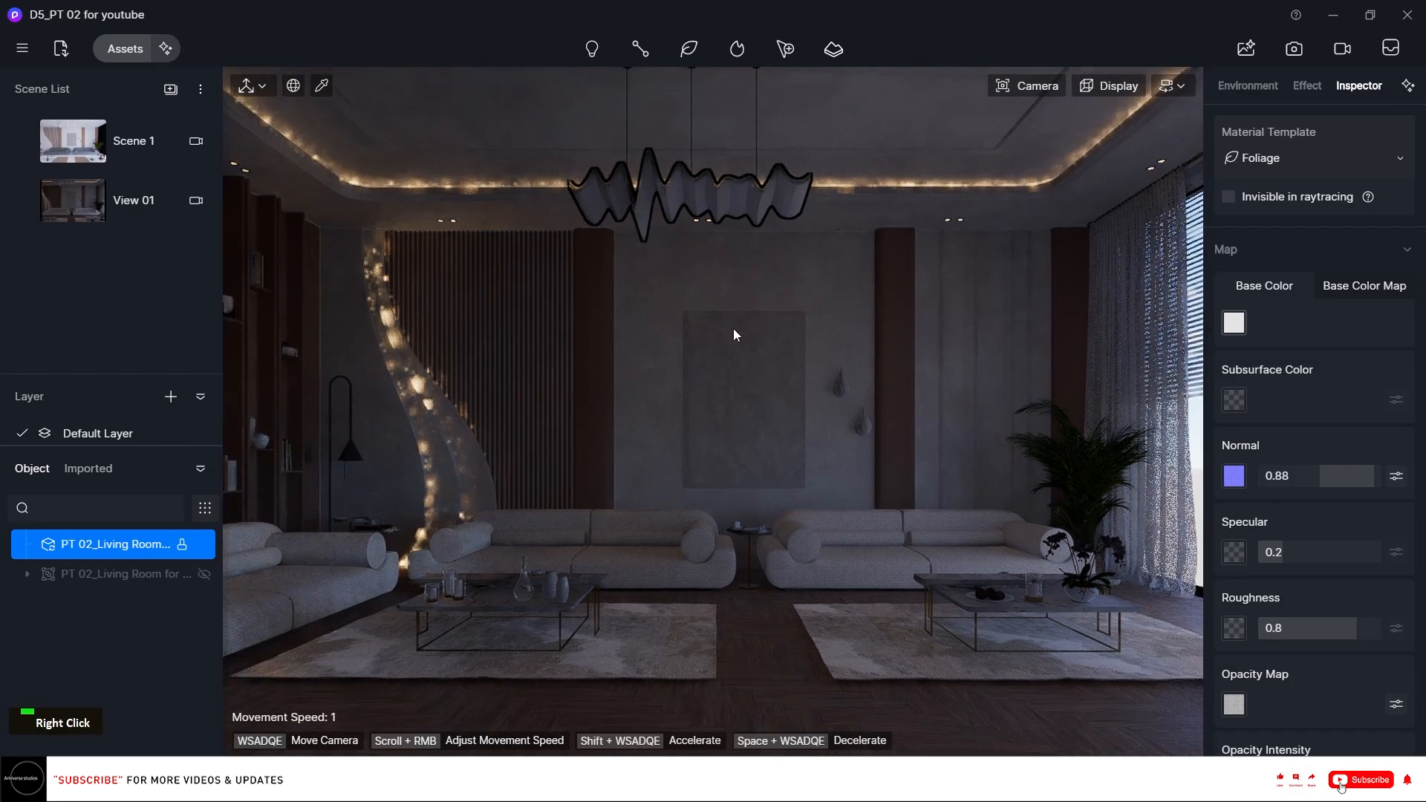
click(19, 206)
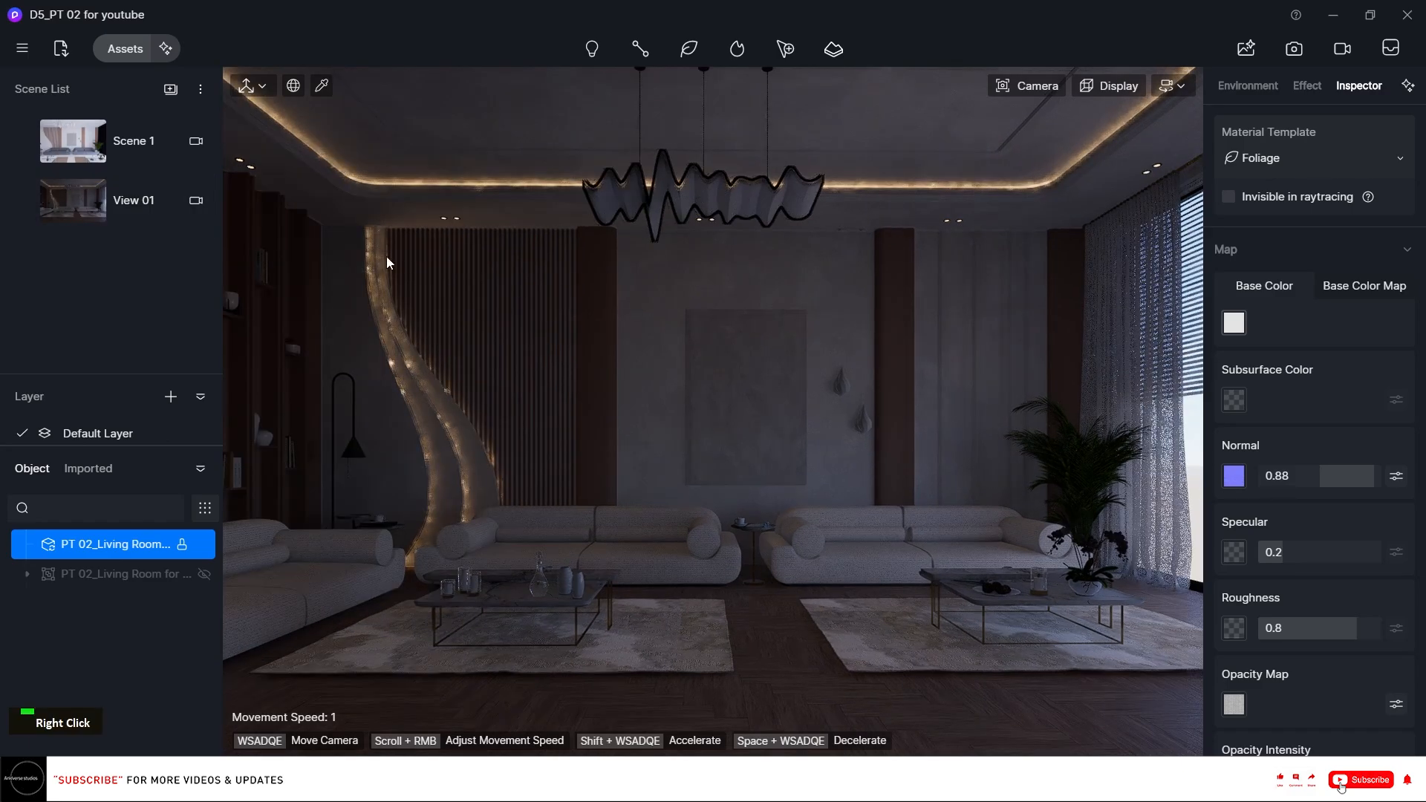
Turn on the grid overlay in the viewport display options.
mouse_move(35, 211)
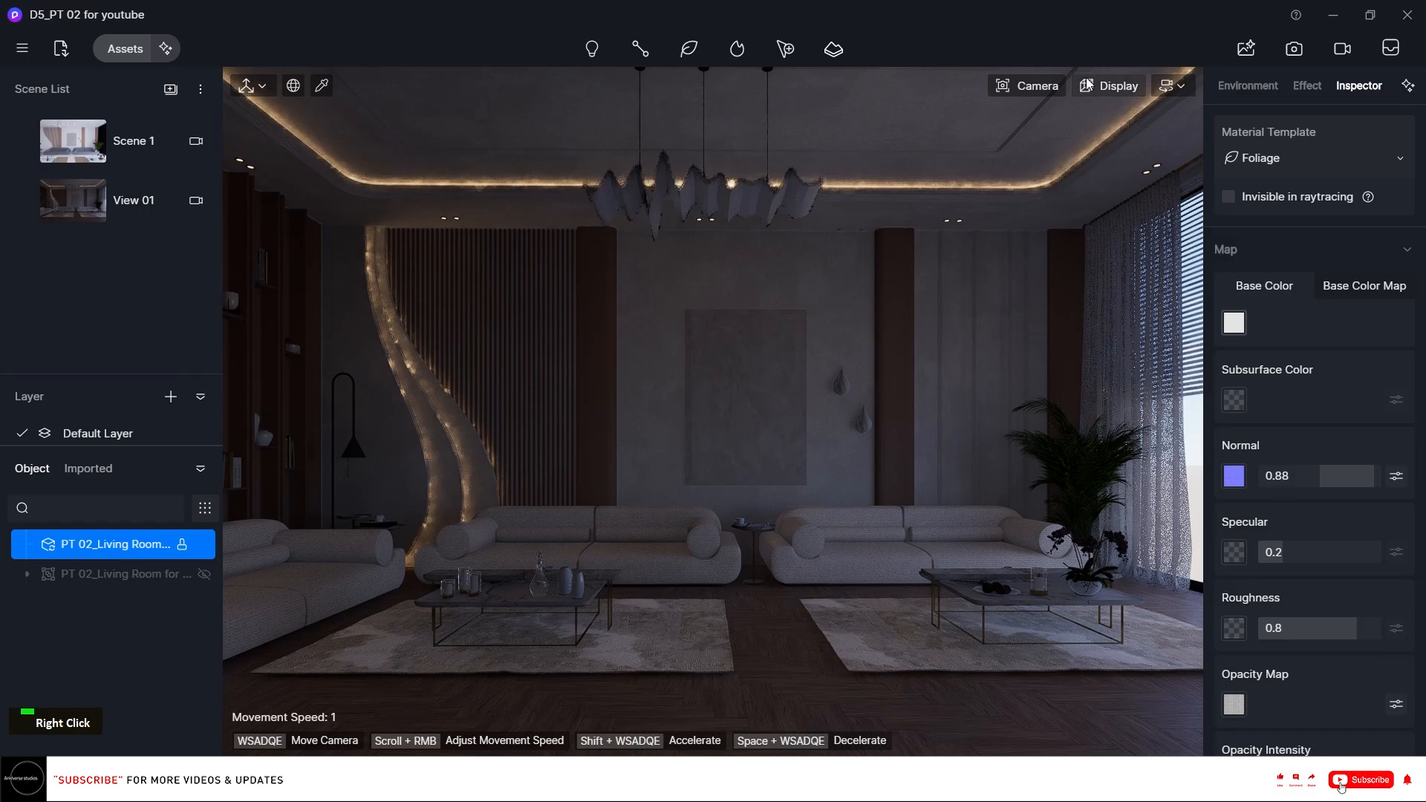
click(1170, 86)
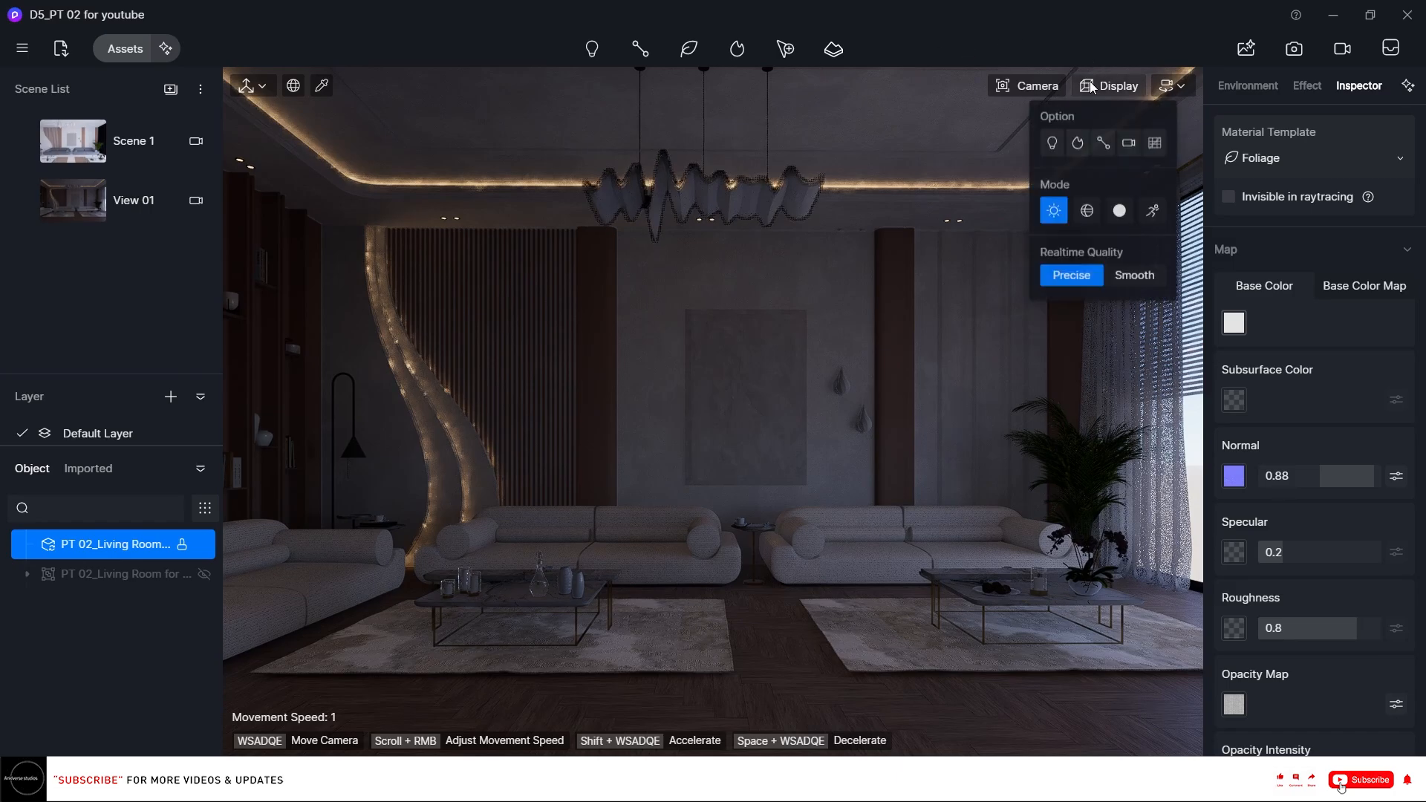
click(1159, 145)
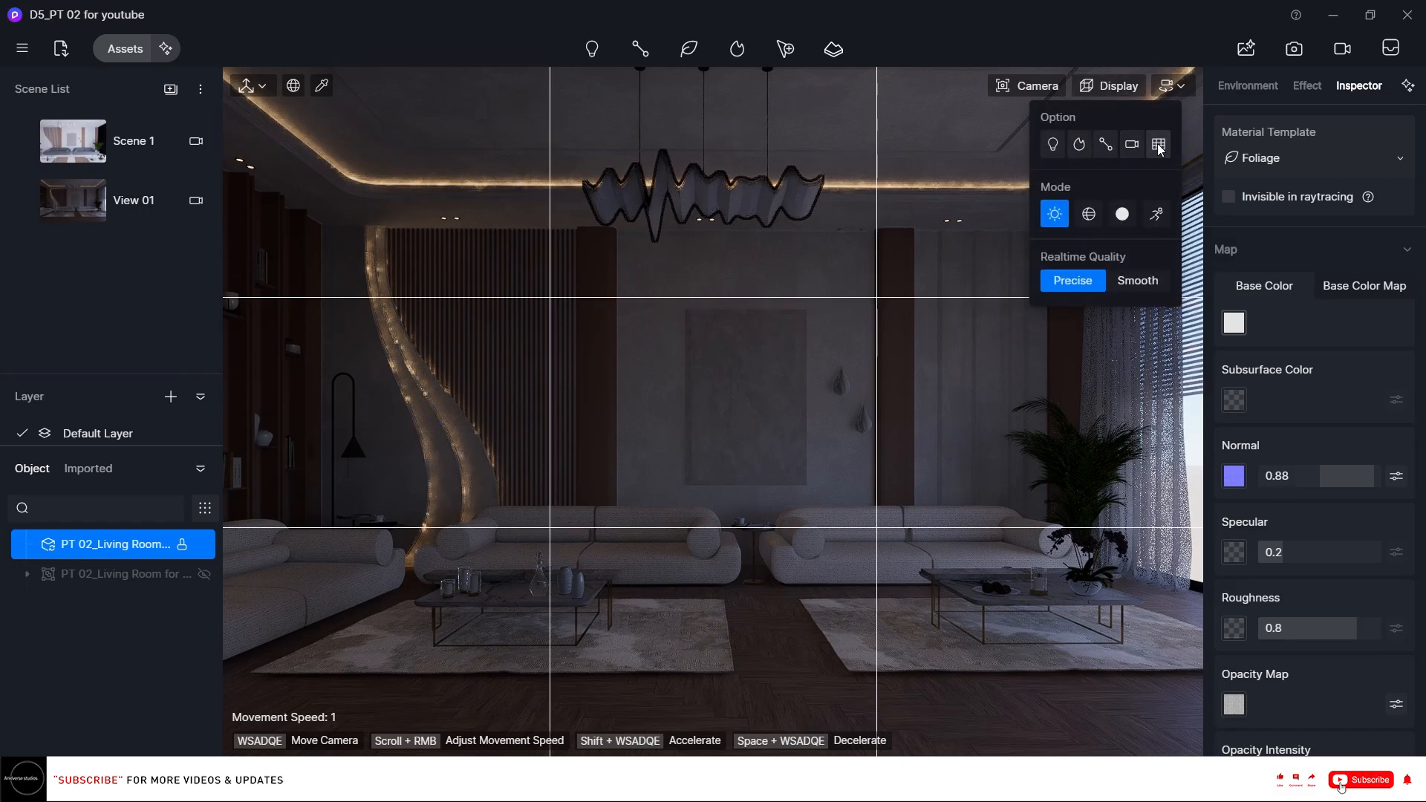
Adjust the camera framing against the grid and update View 01 with it.
right_click(818, 294)
right_drag(818, 294, 826, 294)
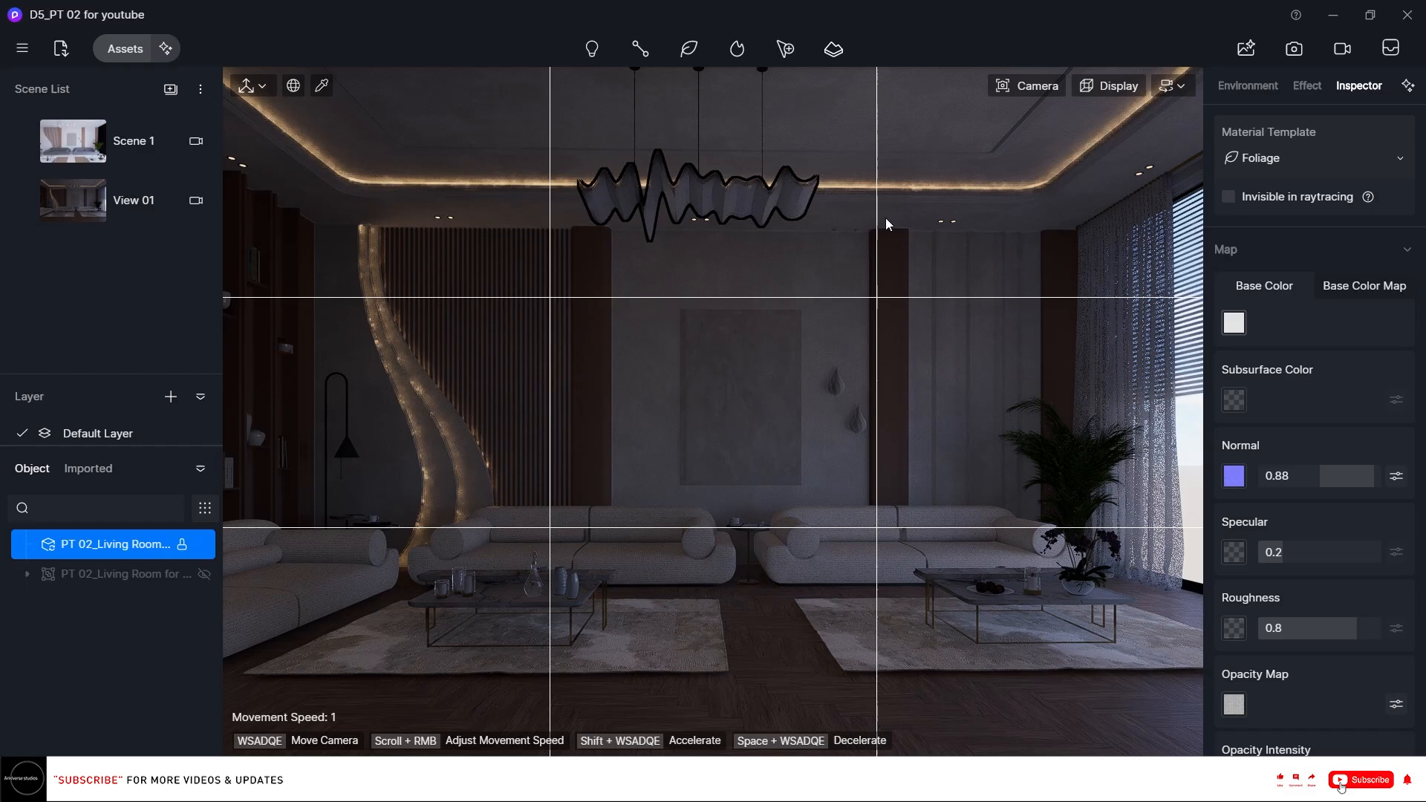
key(a)
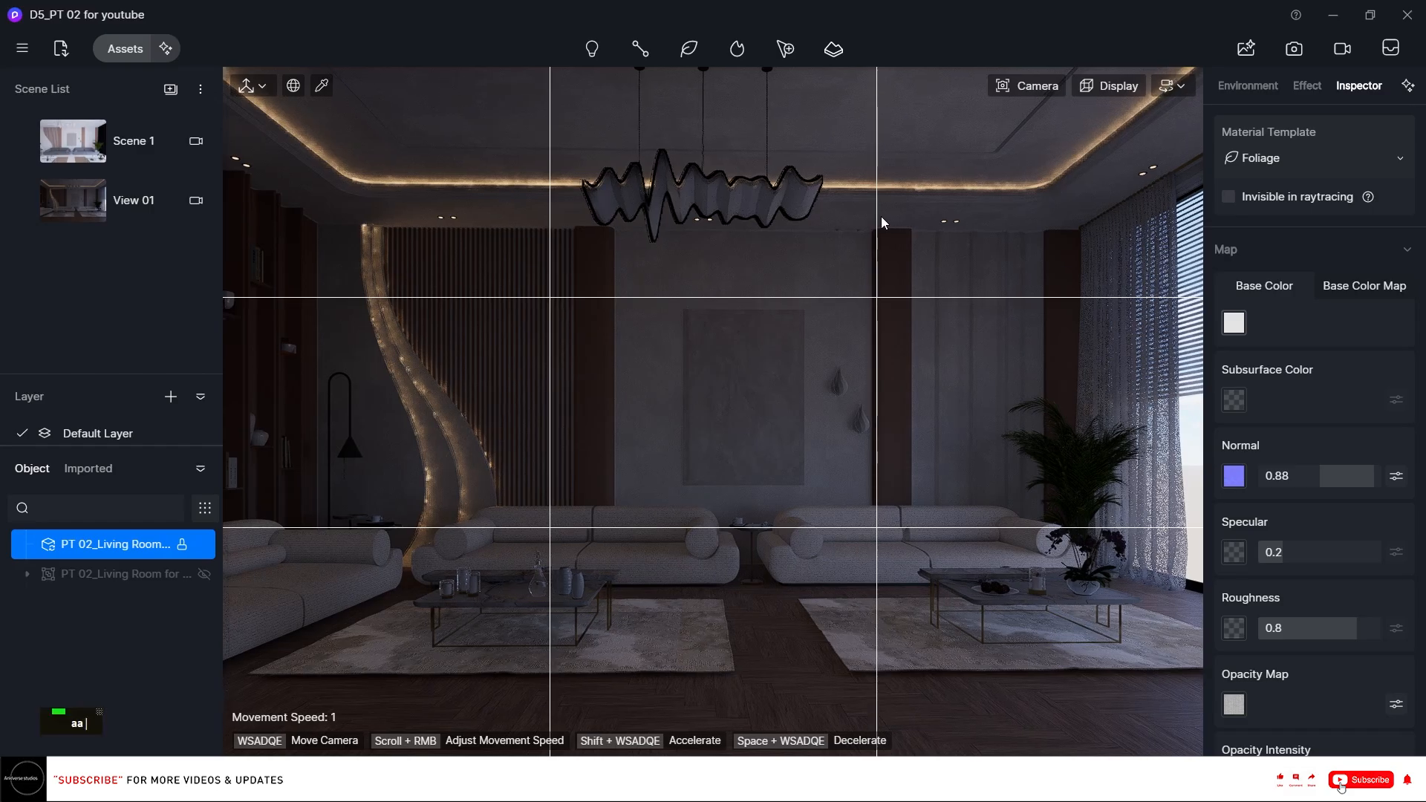
key(a)
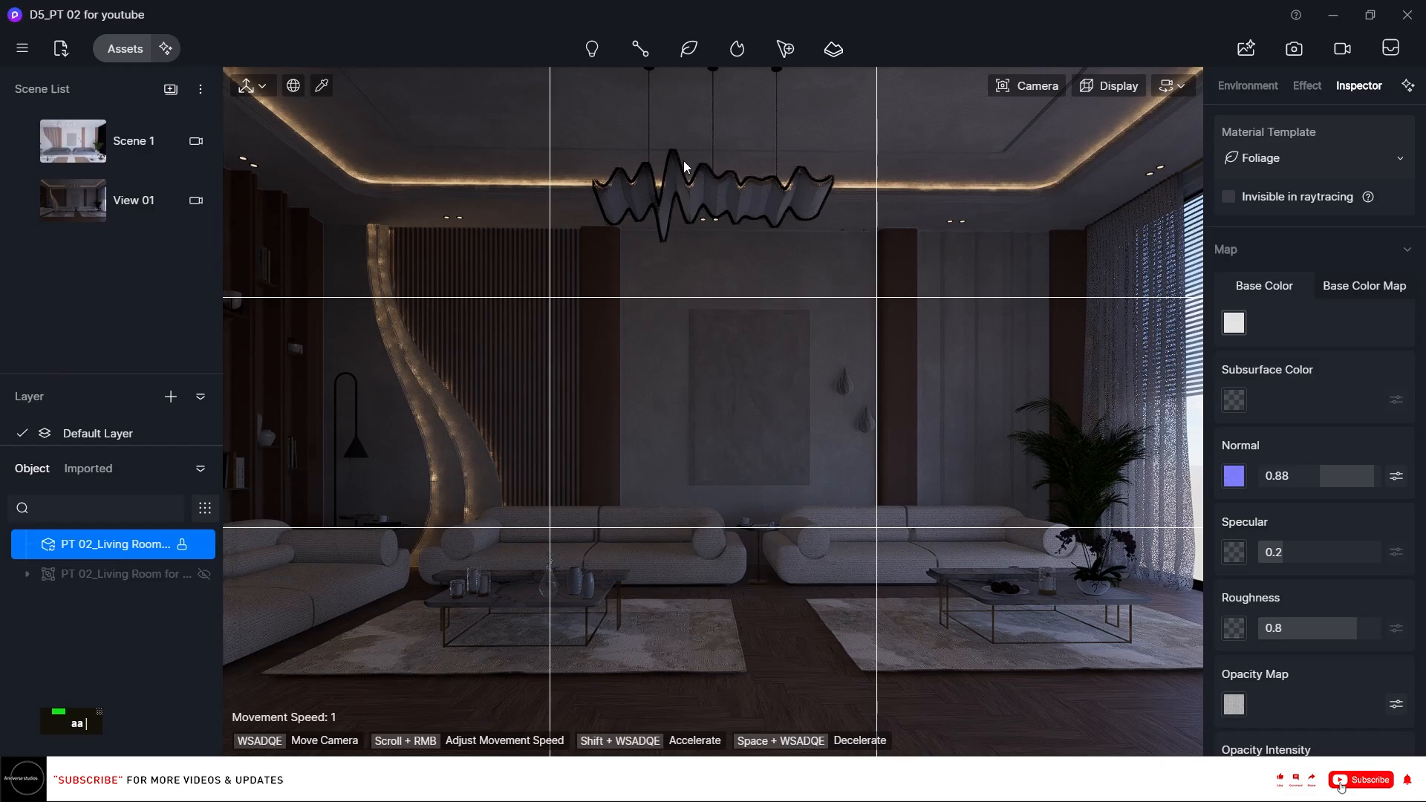
key(d)
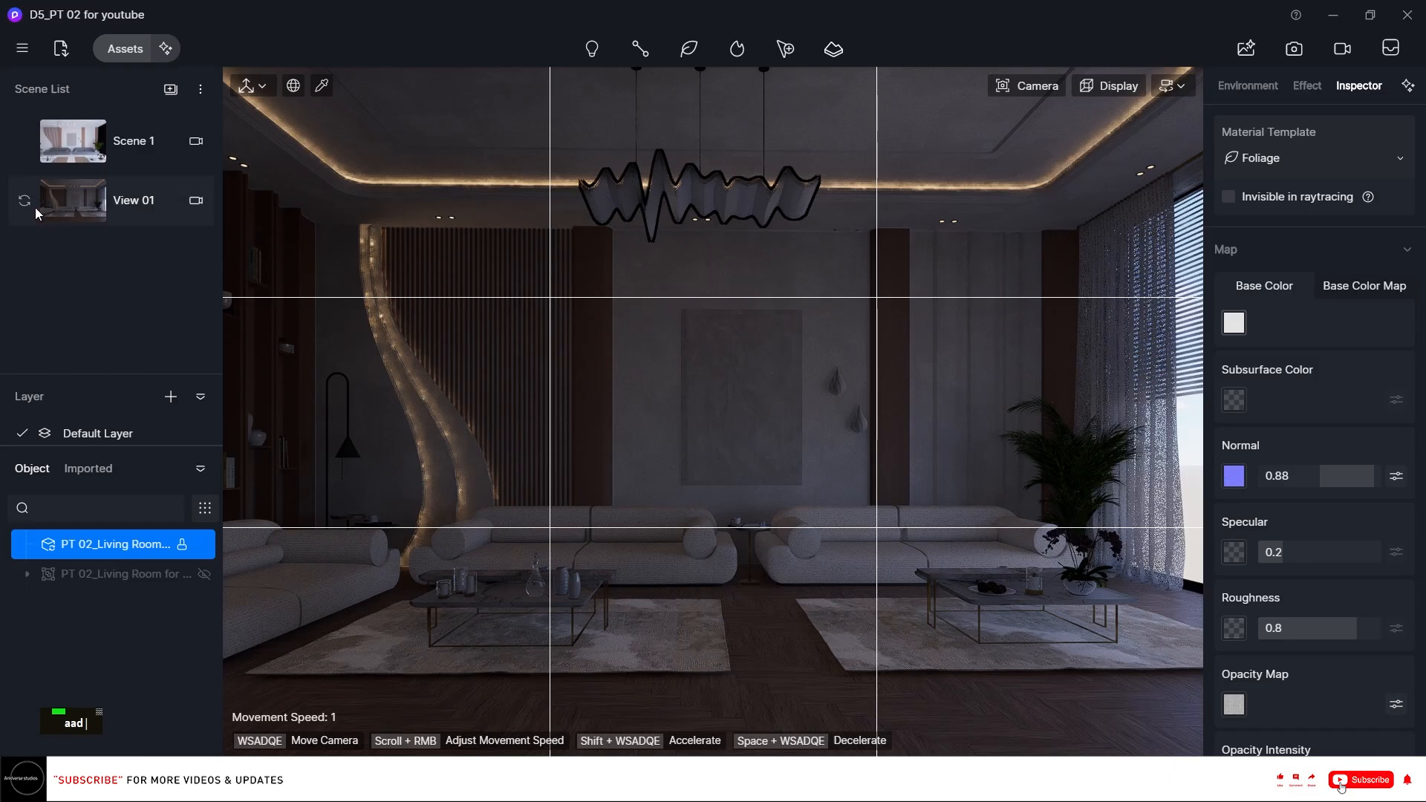
right_click(715, 256)
right_drag(715, 255, 702, 229)
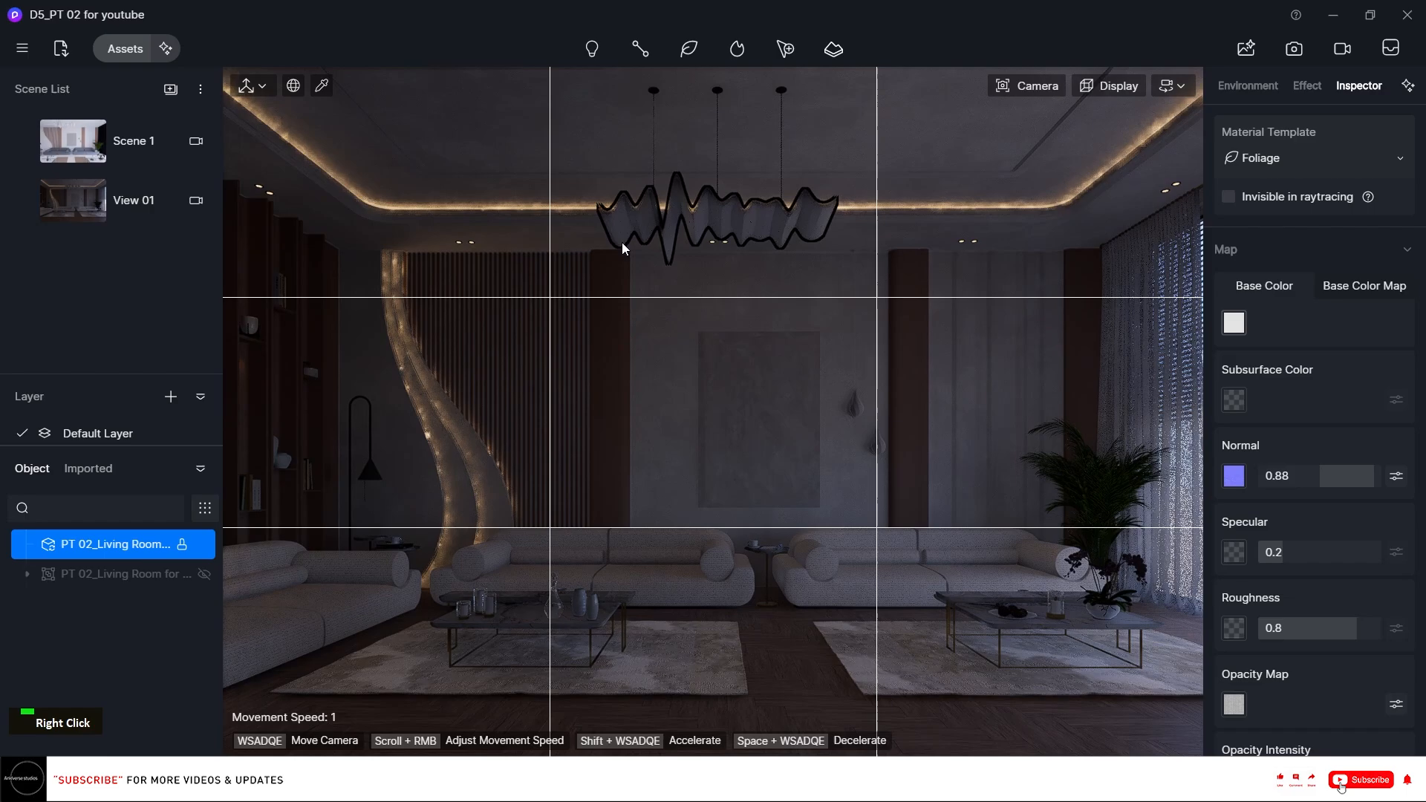
click(25, 200)
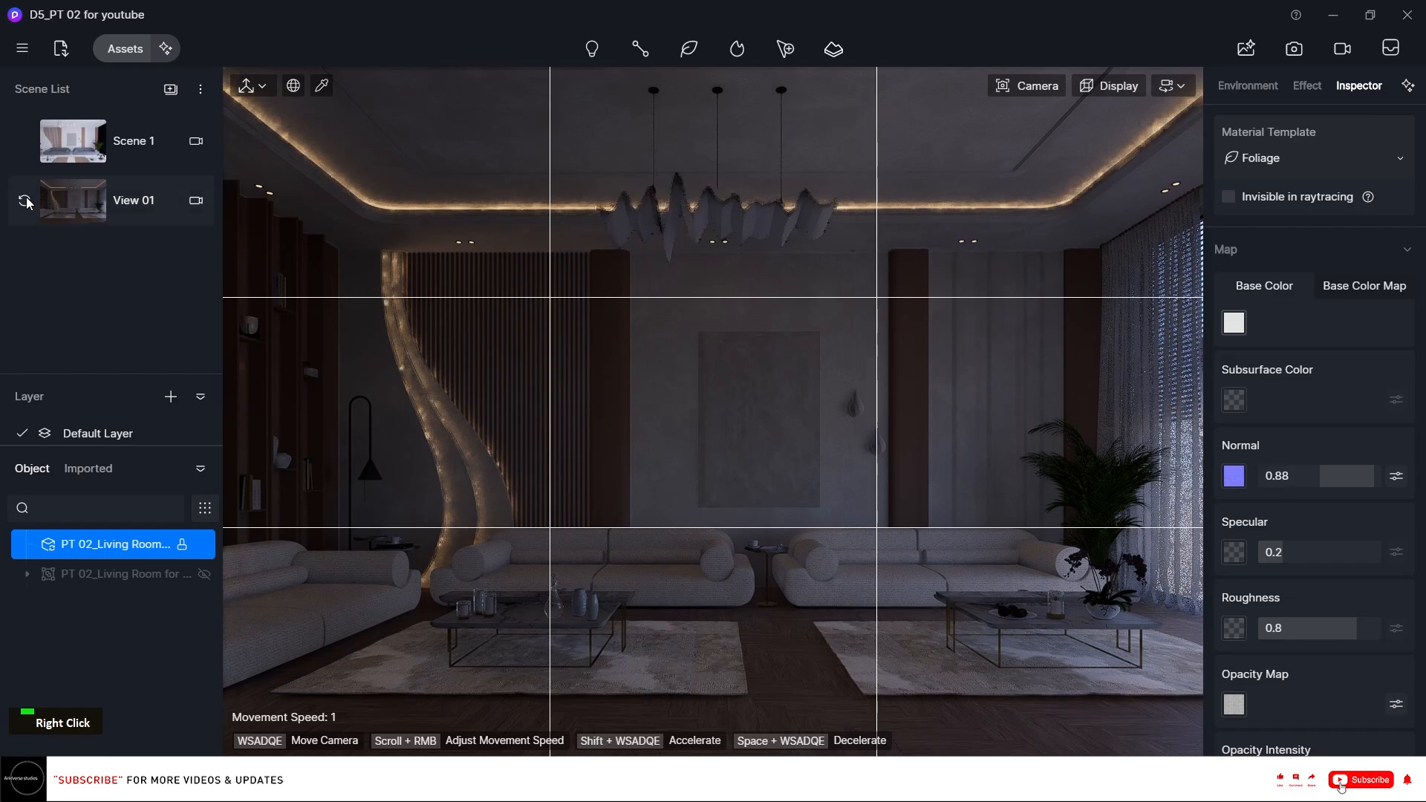
Turn off the grid overlay and update View 01 again.
click(1172, 85)
click(1156, 144)
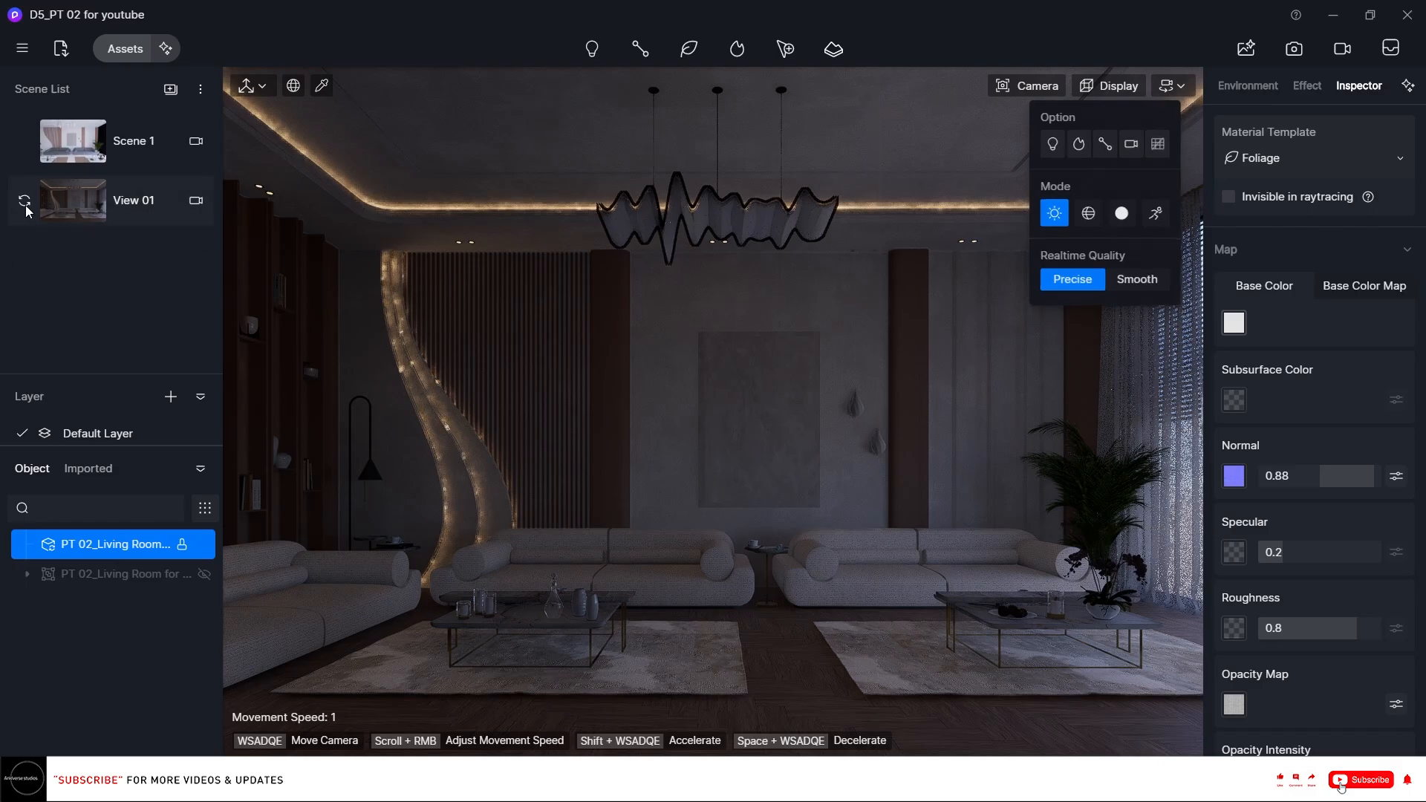
click(25, 207)
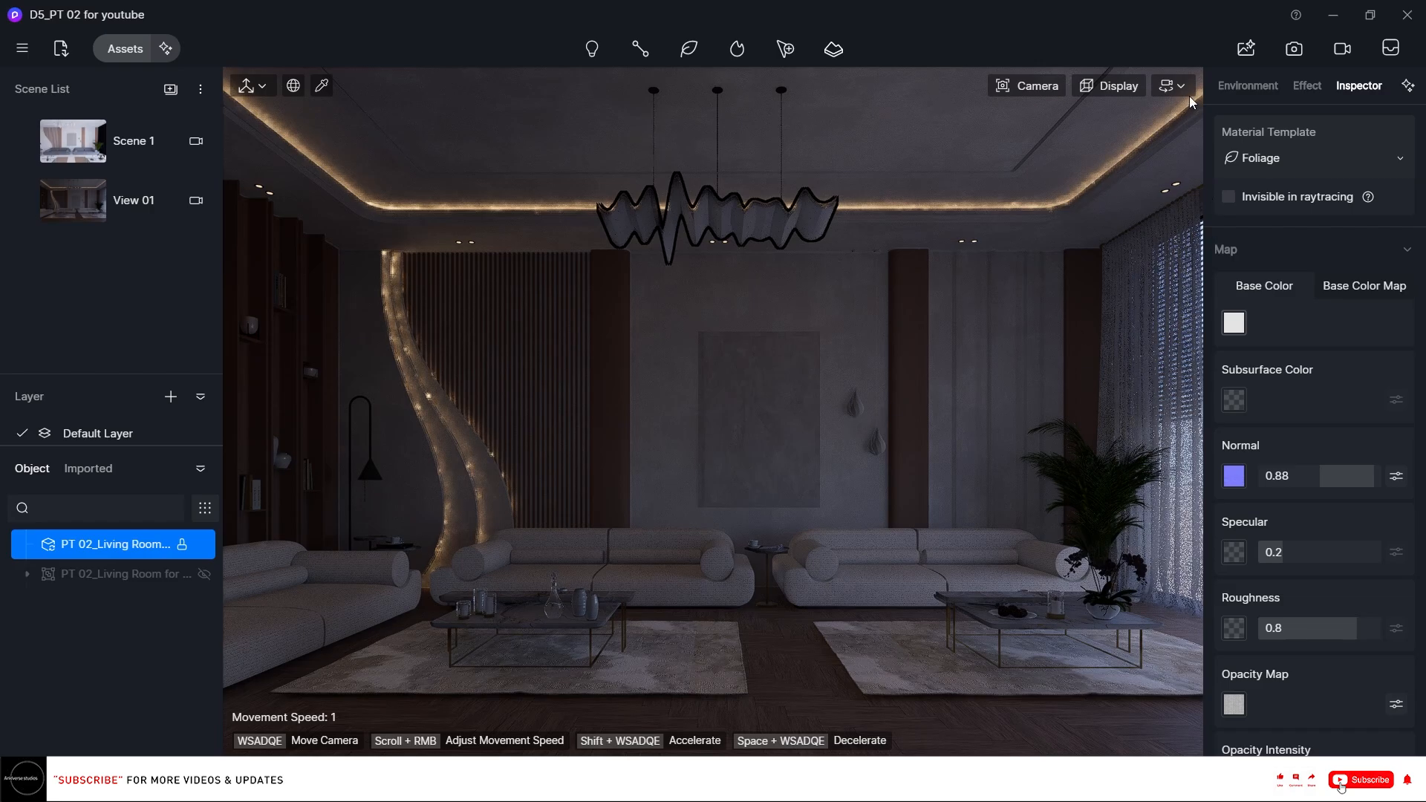
Set the sun time to about 09:06 in the environment sky settings and update View 01.
click(1275, 90)
scroll(1331, 190, up, 5)
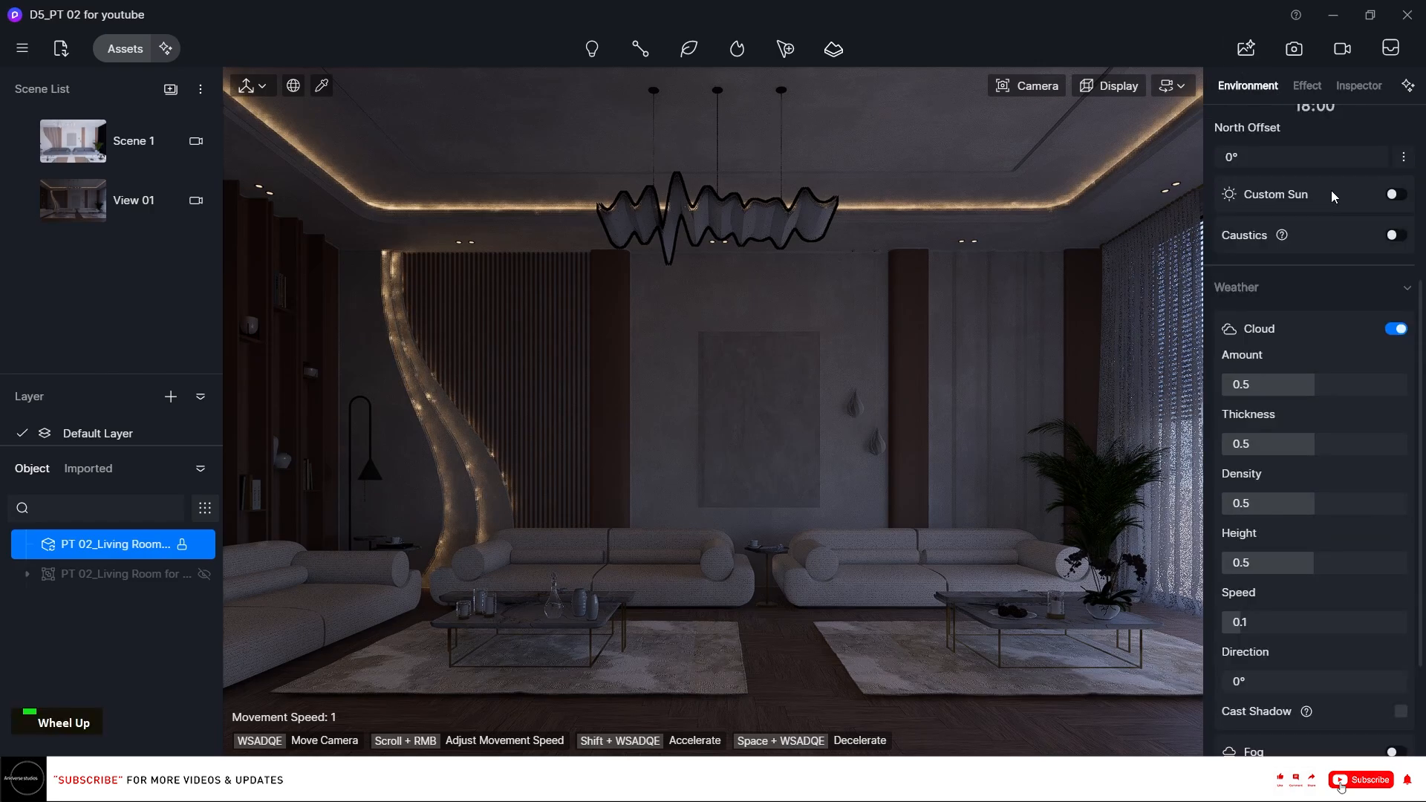
drag(1340, 261, 1254, 222)
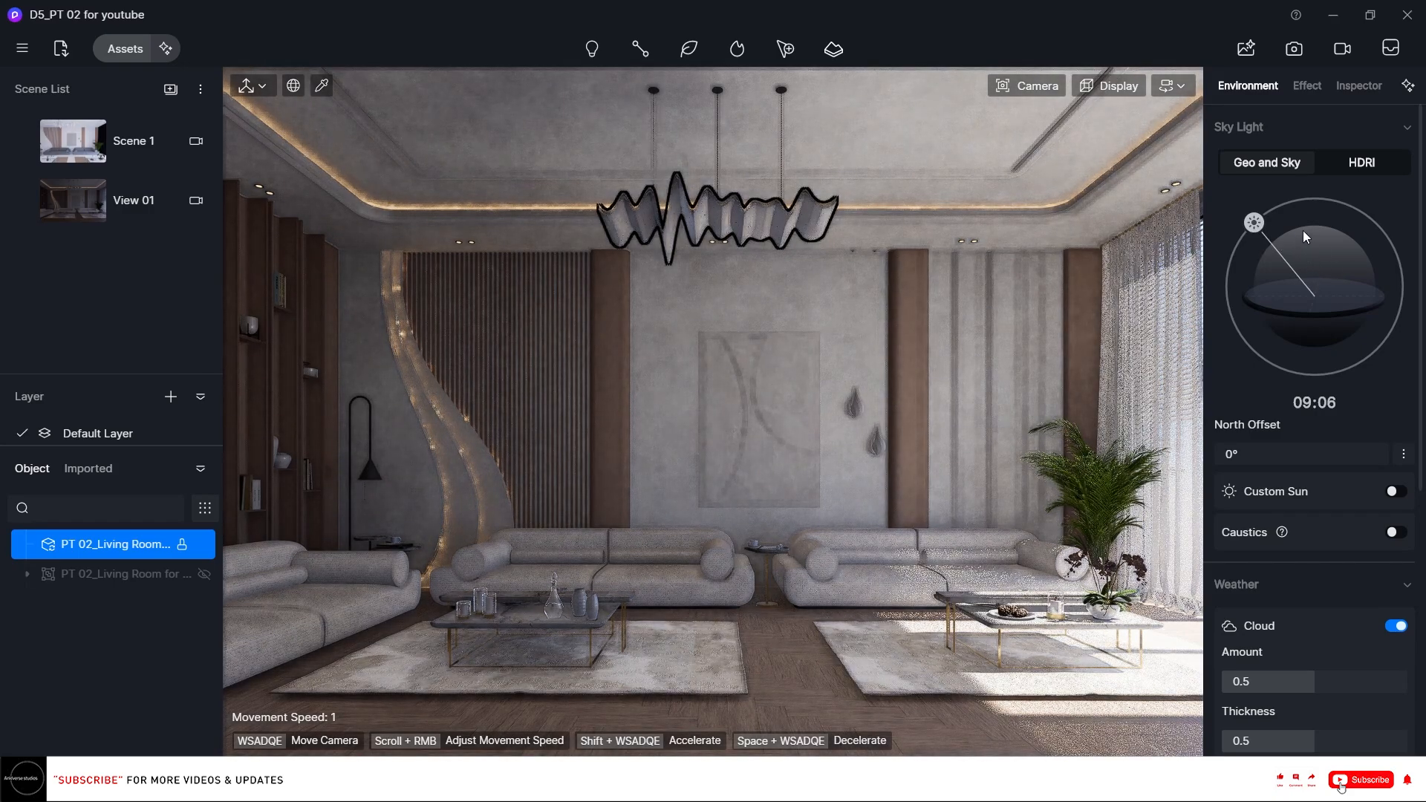
click(1395, 492)
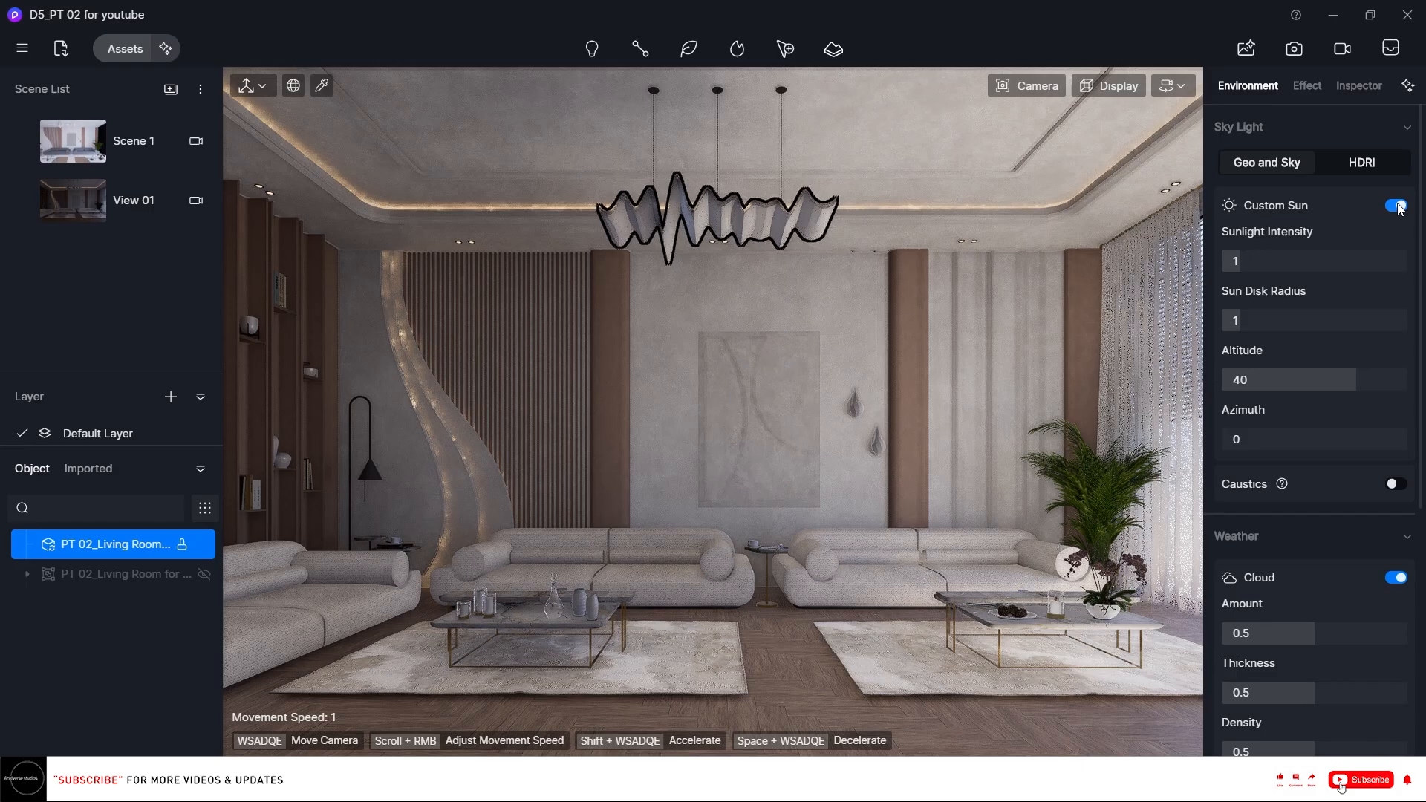
click(1397, 206)
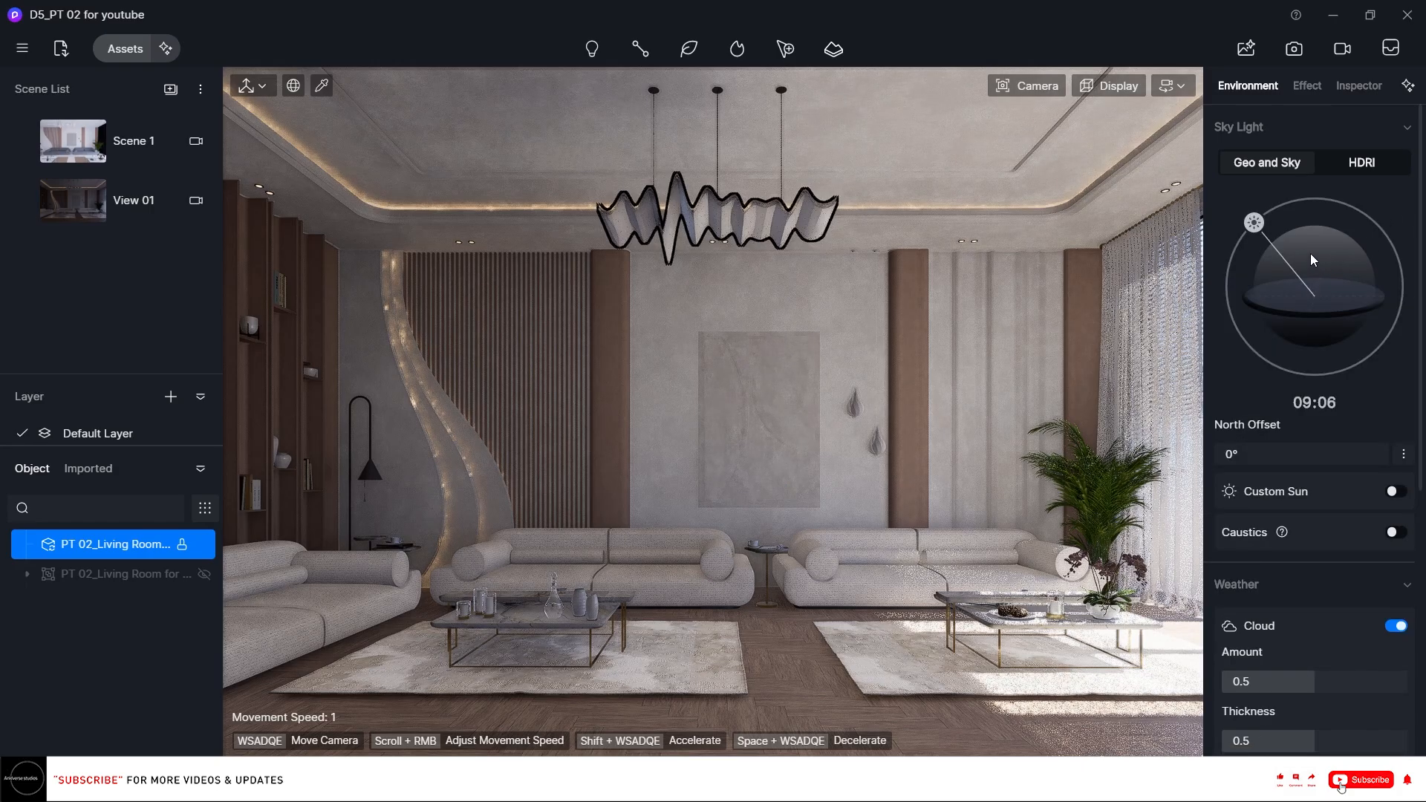
click(24, 201)
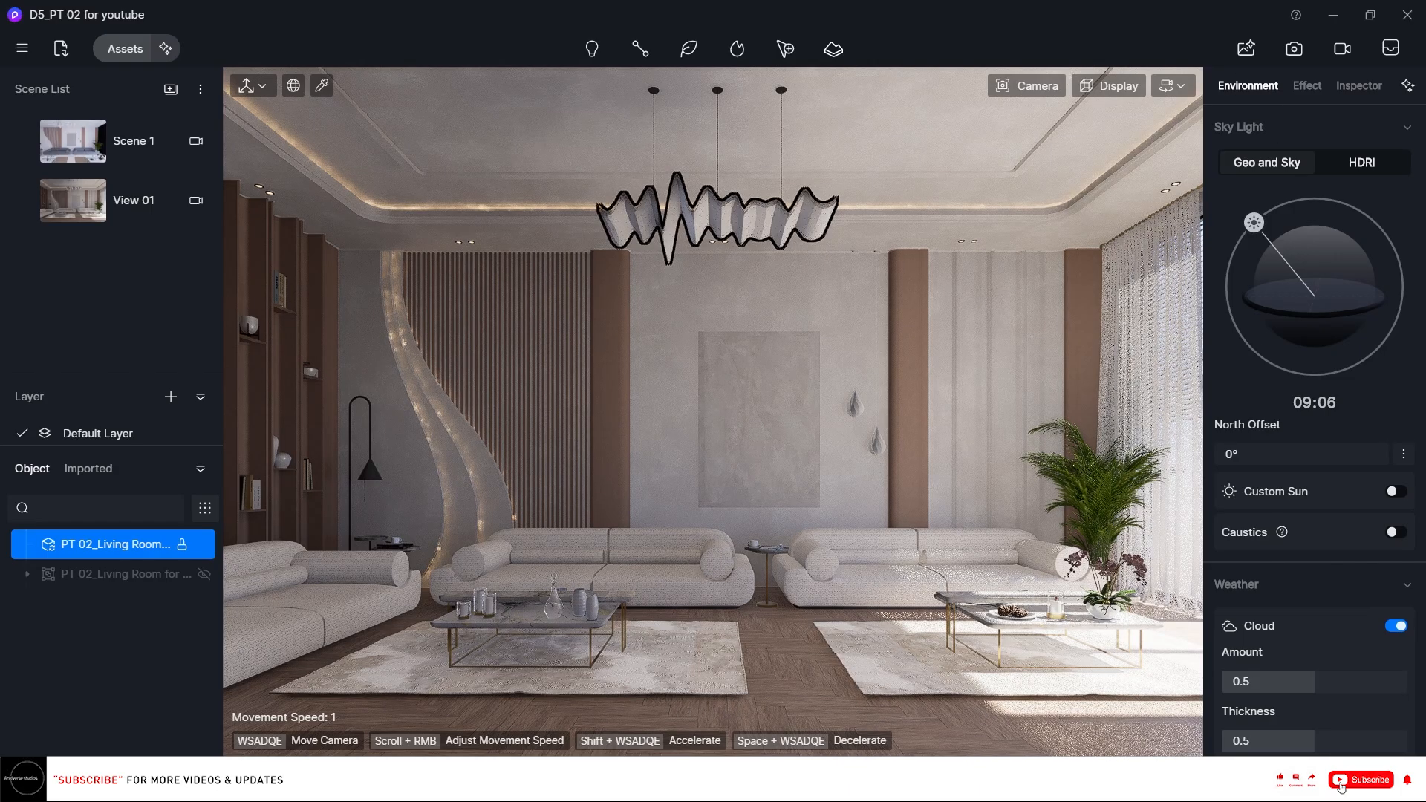
Switch to Rhinoceros and hide the 00_ceiling layer to see into the room.
click(993, 778)
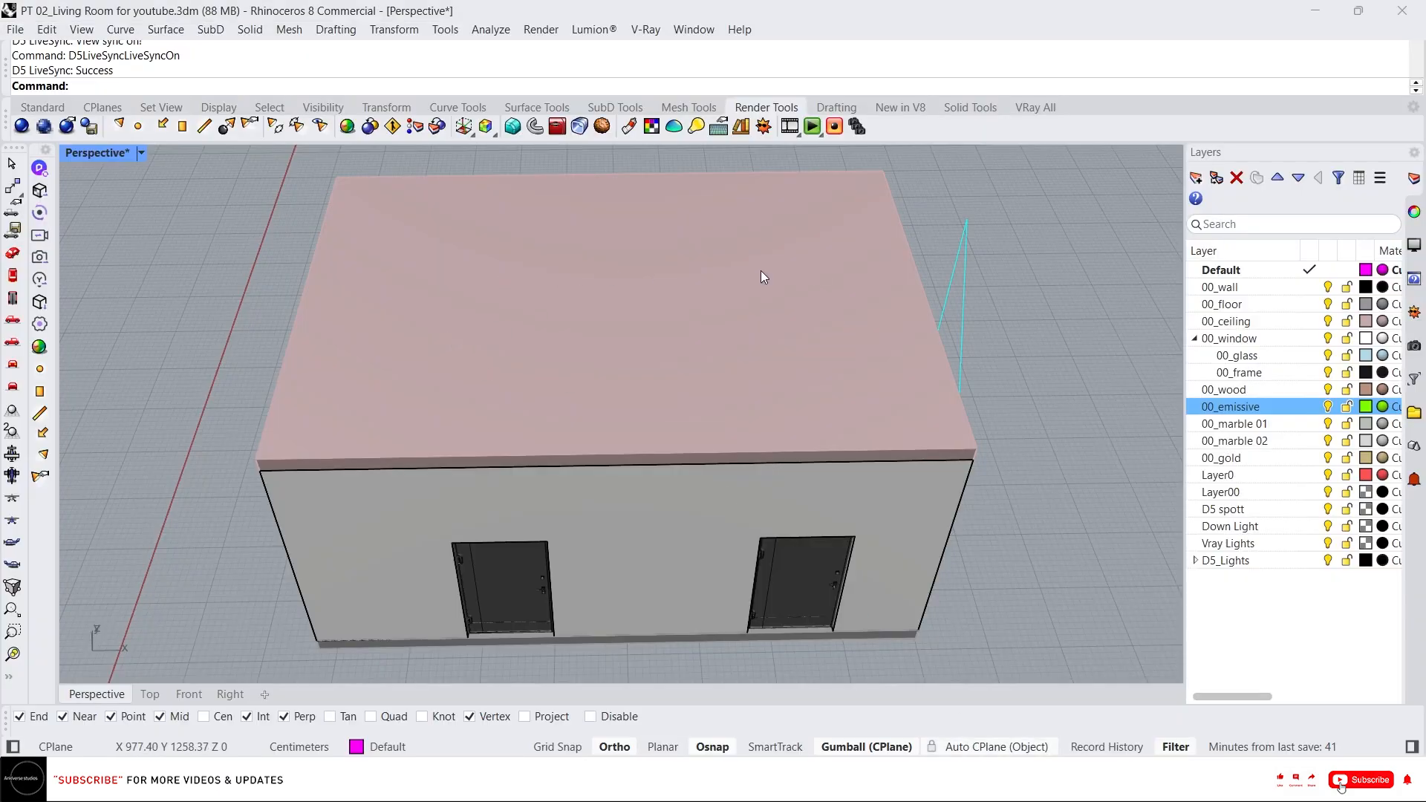
click(1327, 323)
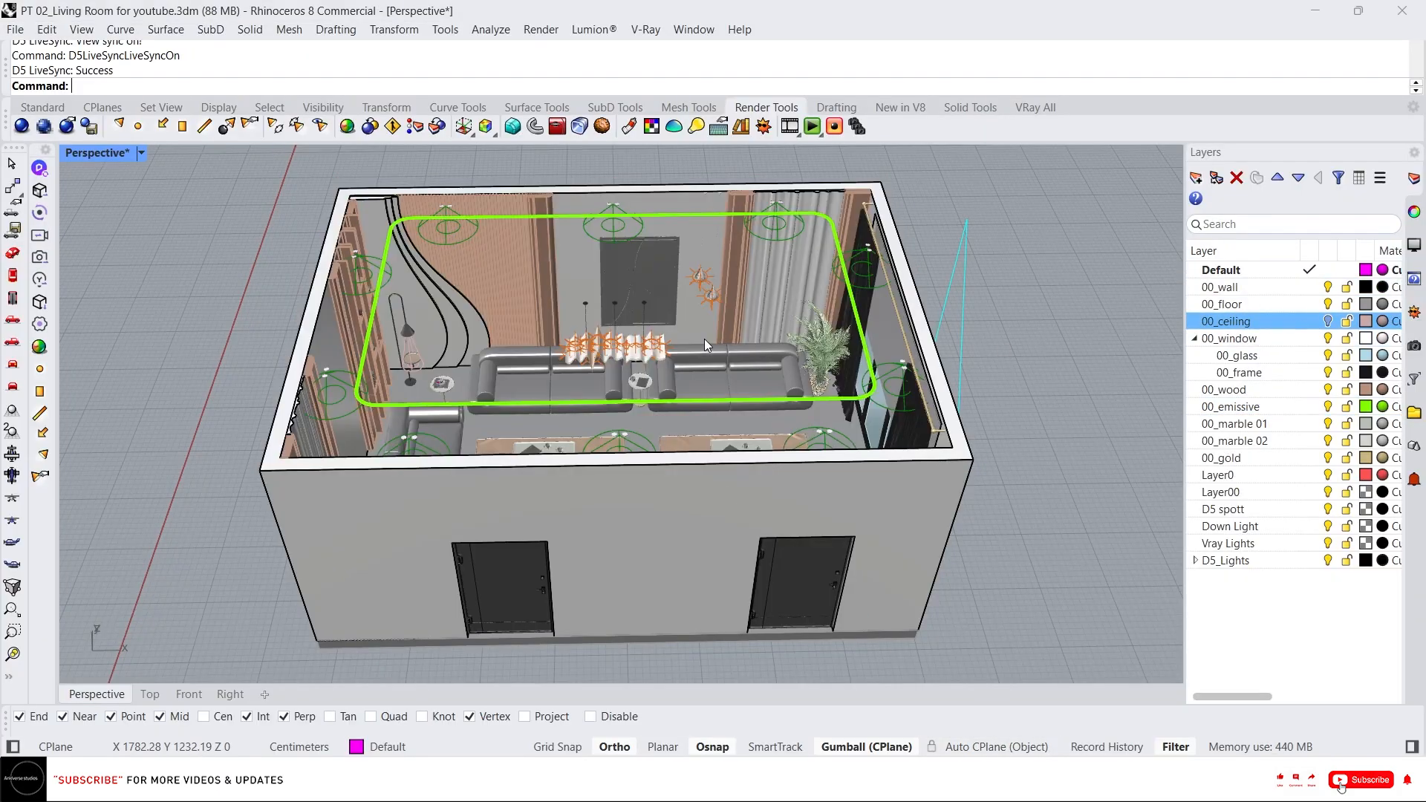
scroll(576, 425, up, 3)
scroll(575, 422, up, 5)
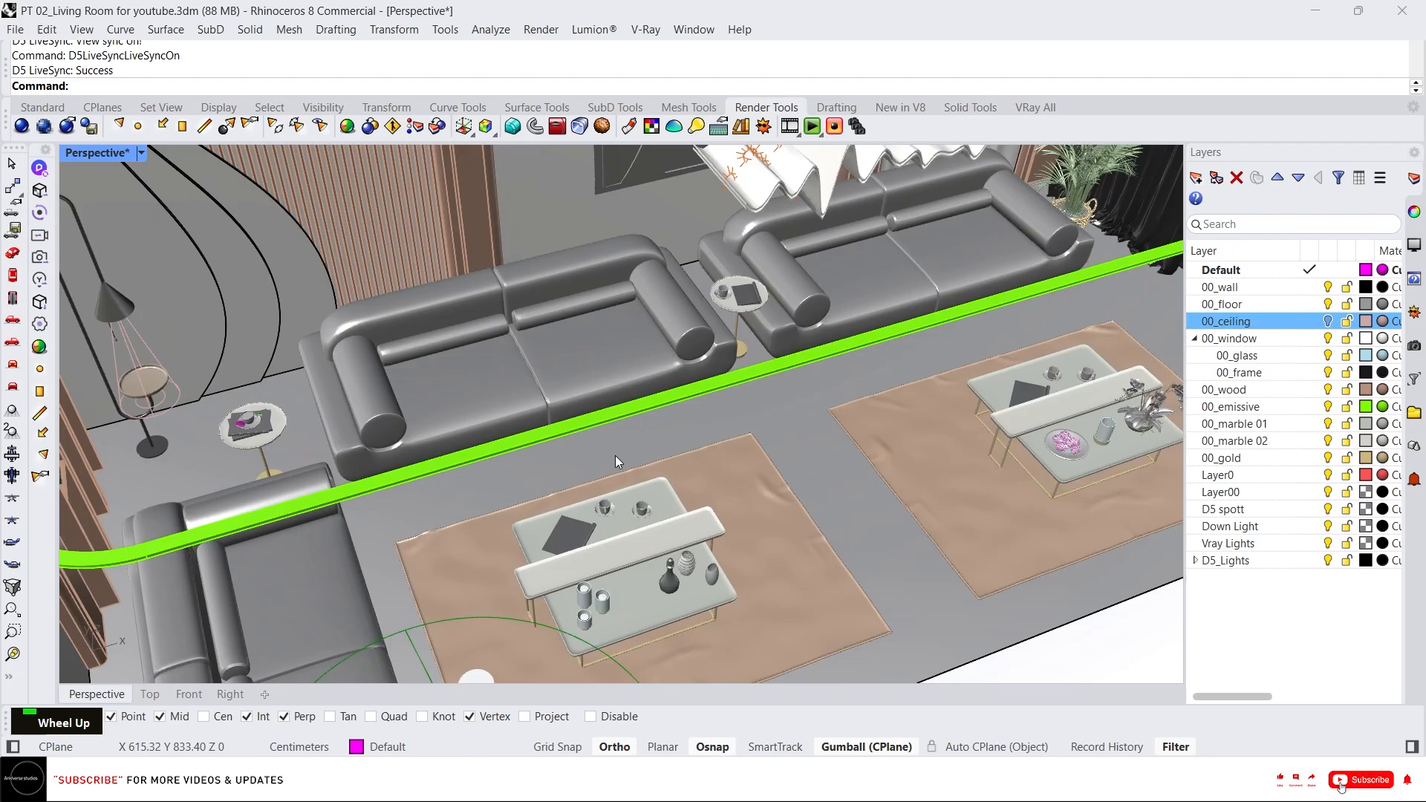
Select both rugs with their coffee tables and isolate them.
shift+click(617, 455)
shift+click(679, 474)
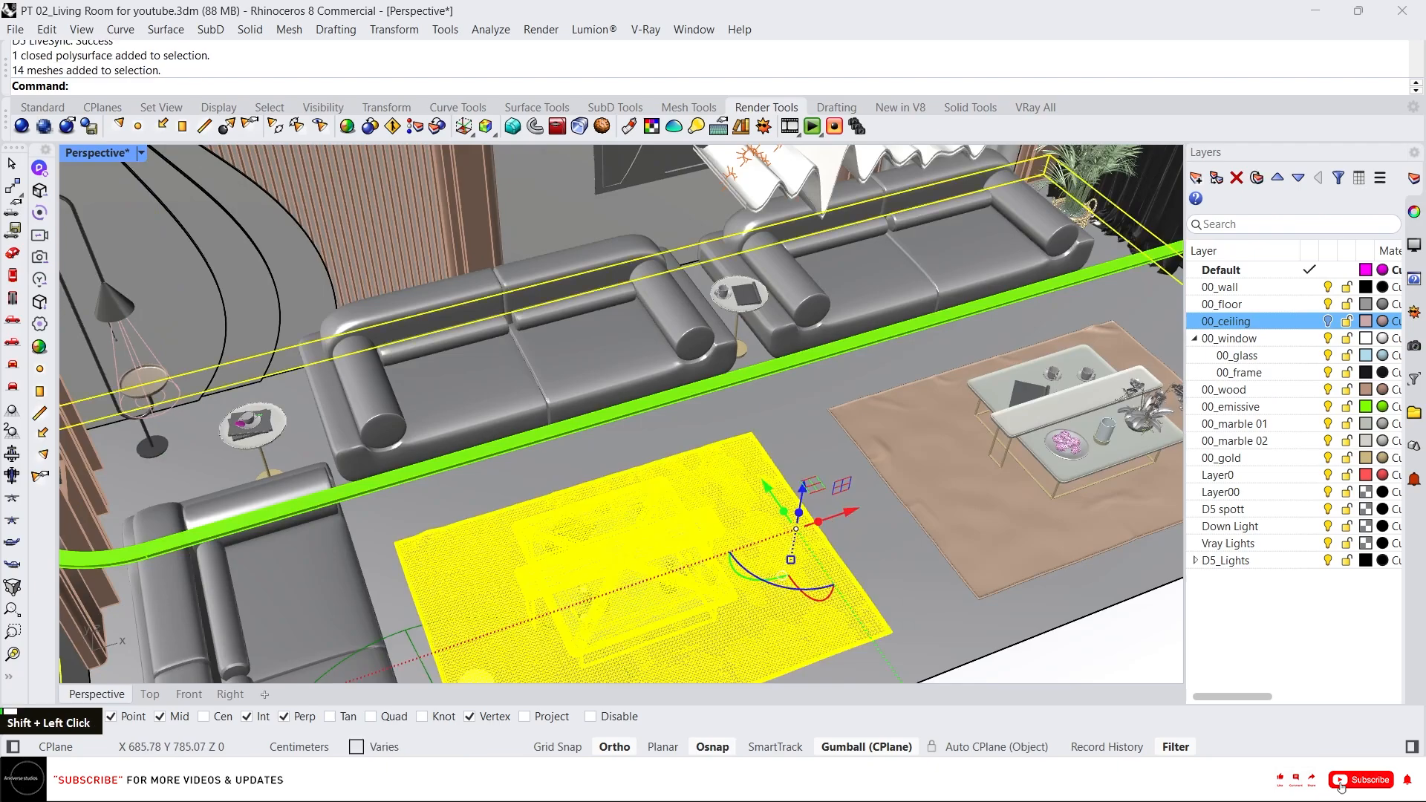
shift+click(869, 426)
text(I)
key(Return)
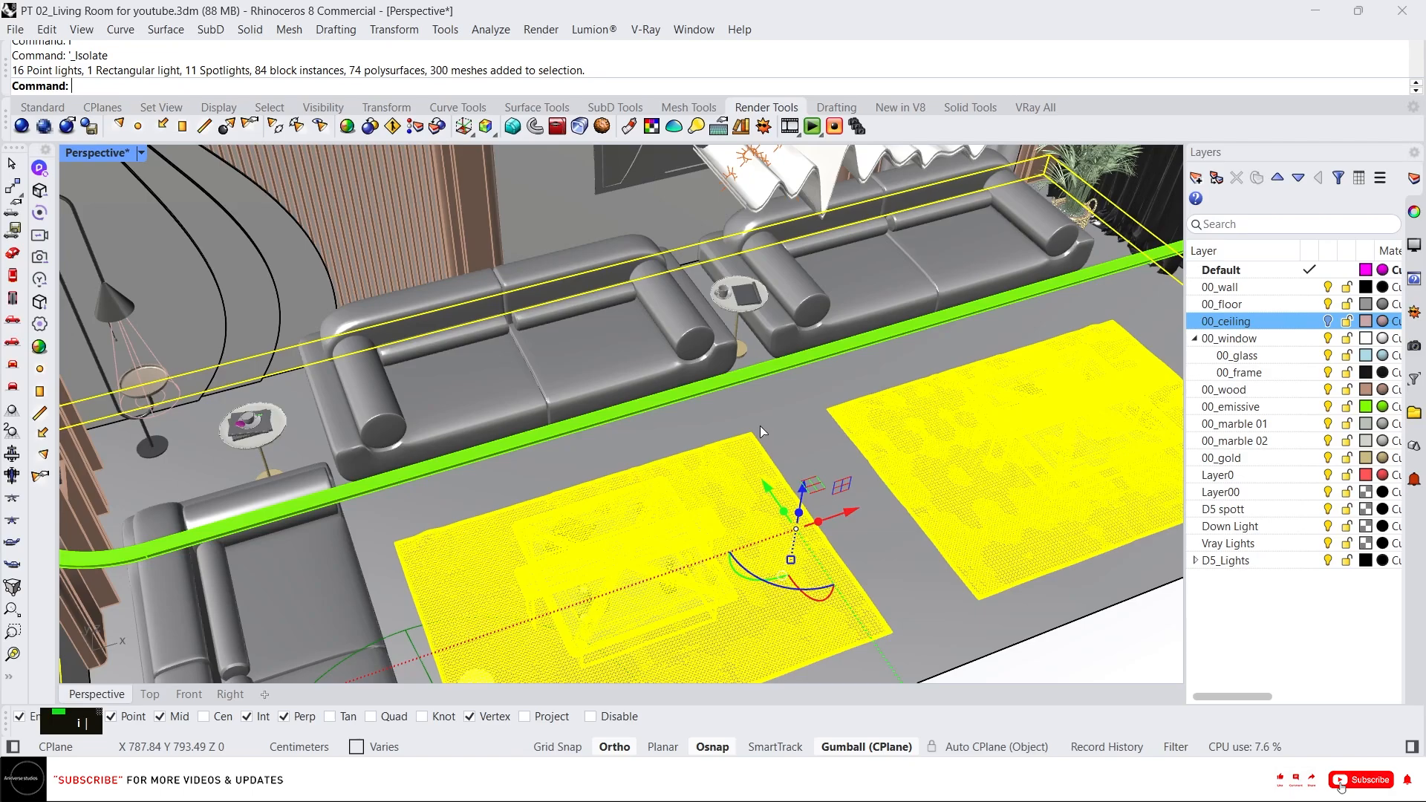
In the front view, select the rugs and raise them slightly above the floor.
scroll(625, 381, down, 1)
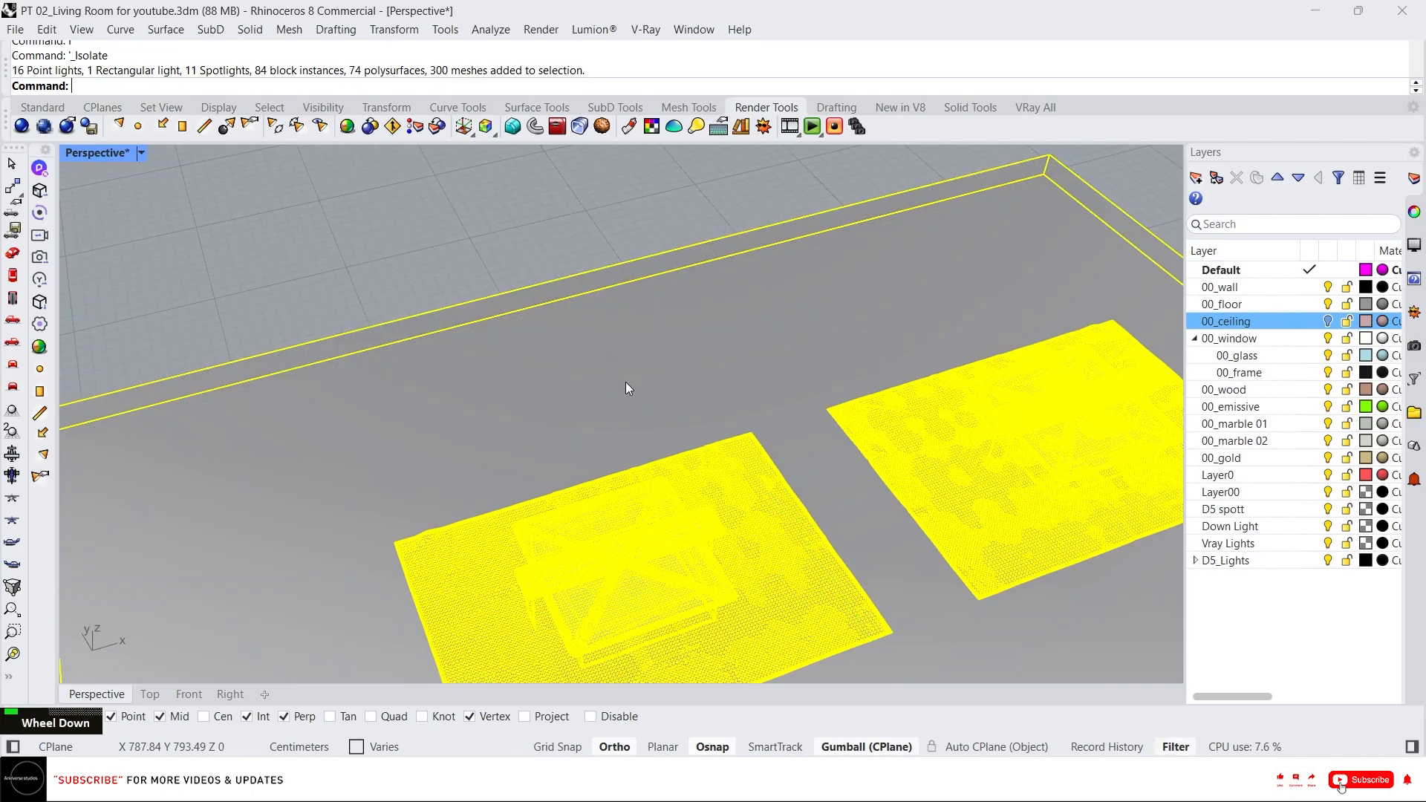
scroll(398, 297, down, 3)
click(285, 536)
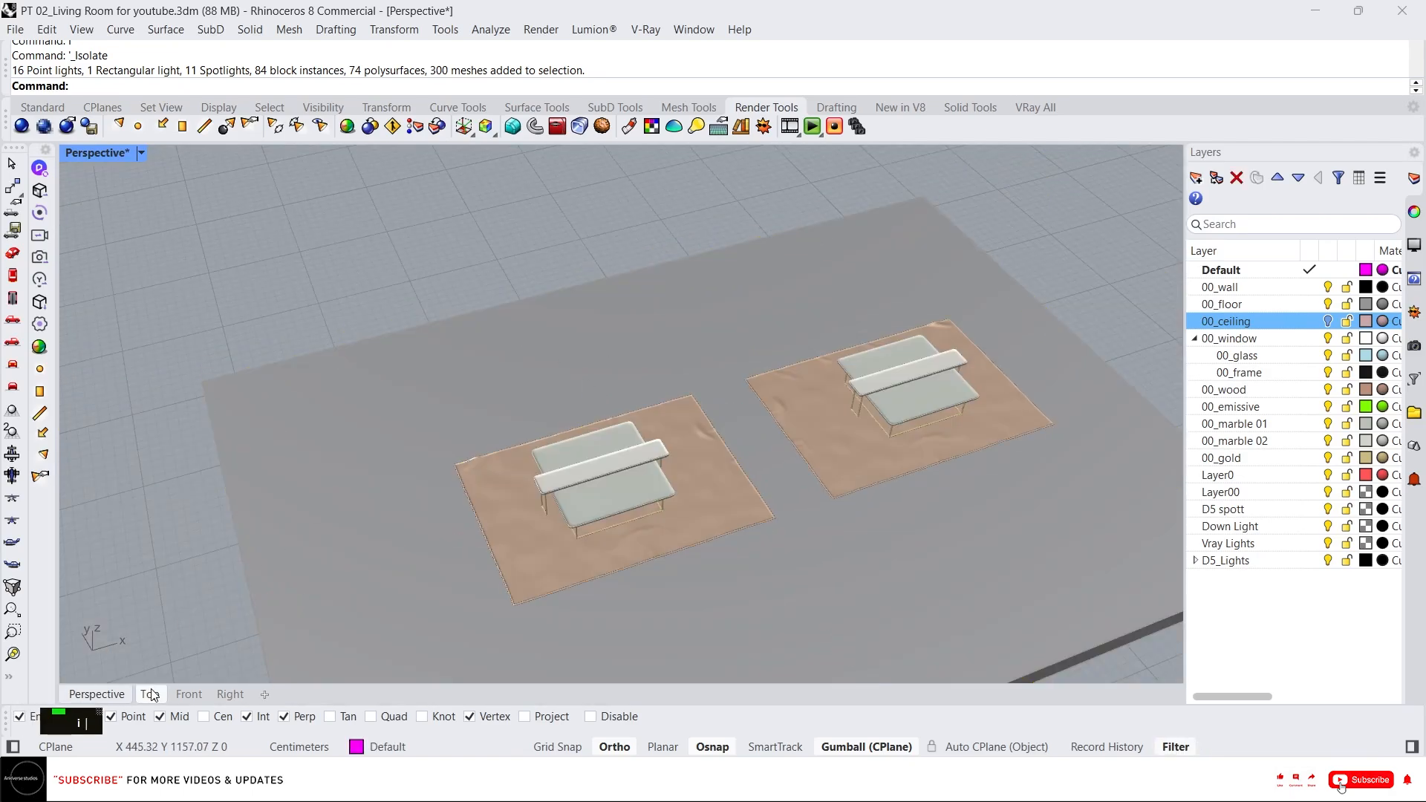
click(151, 695)
click(190, 694)
scroll(437, 416, down, 2)
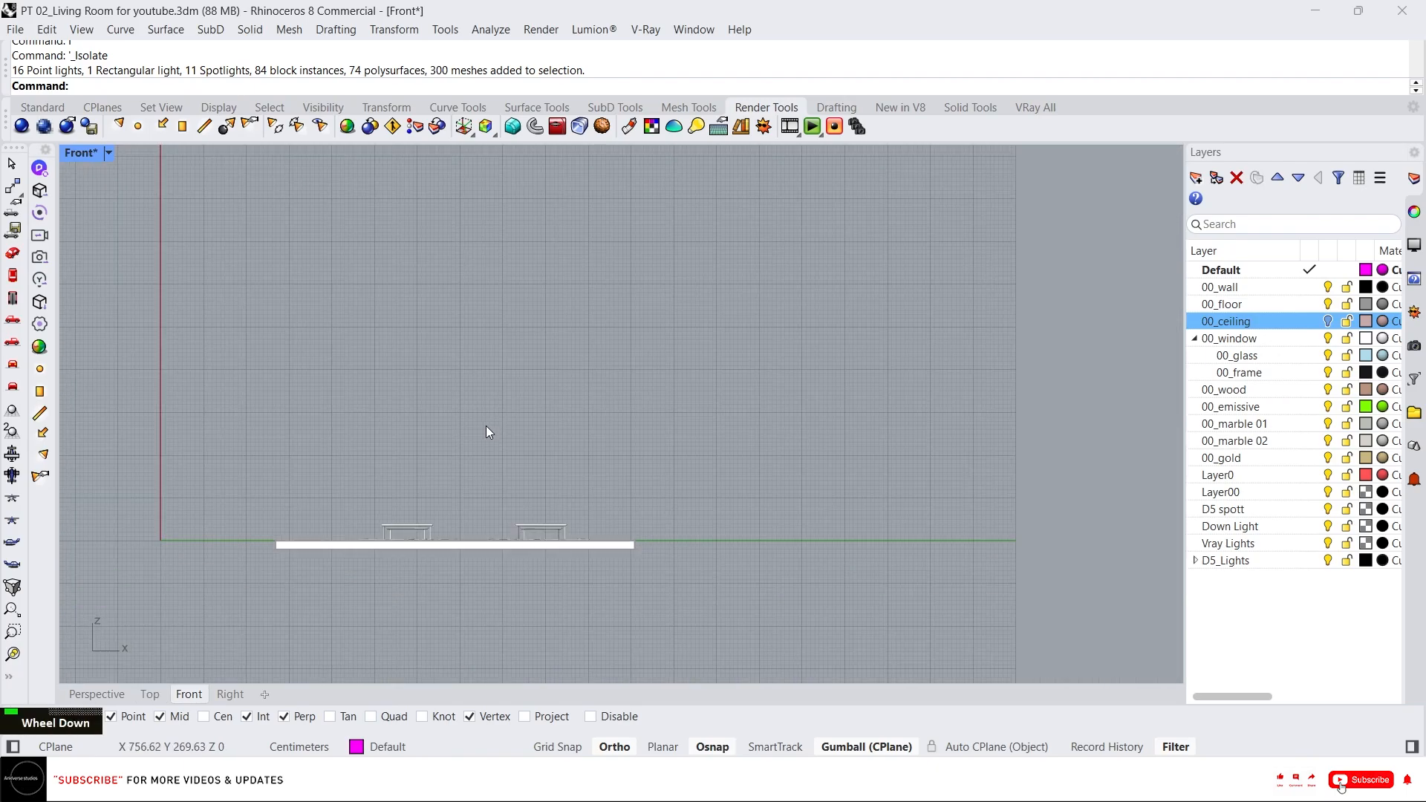
scroll(420, 560, up, 4)
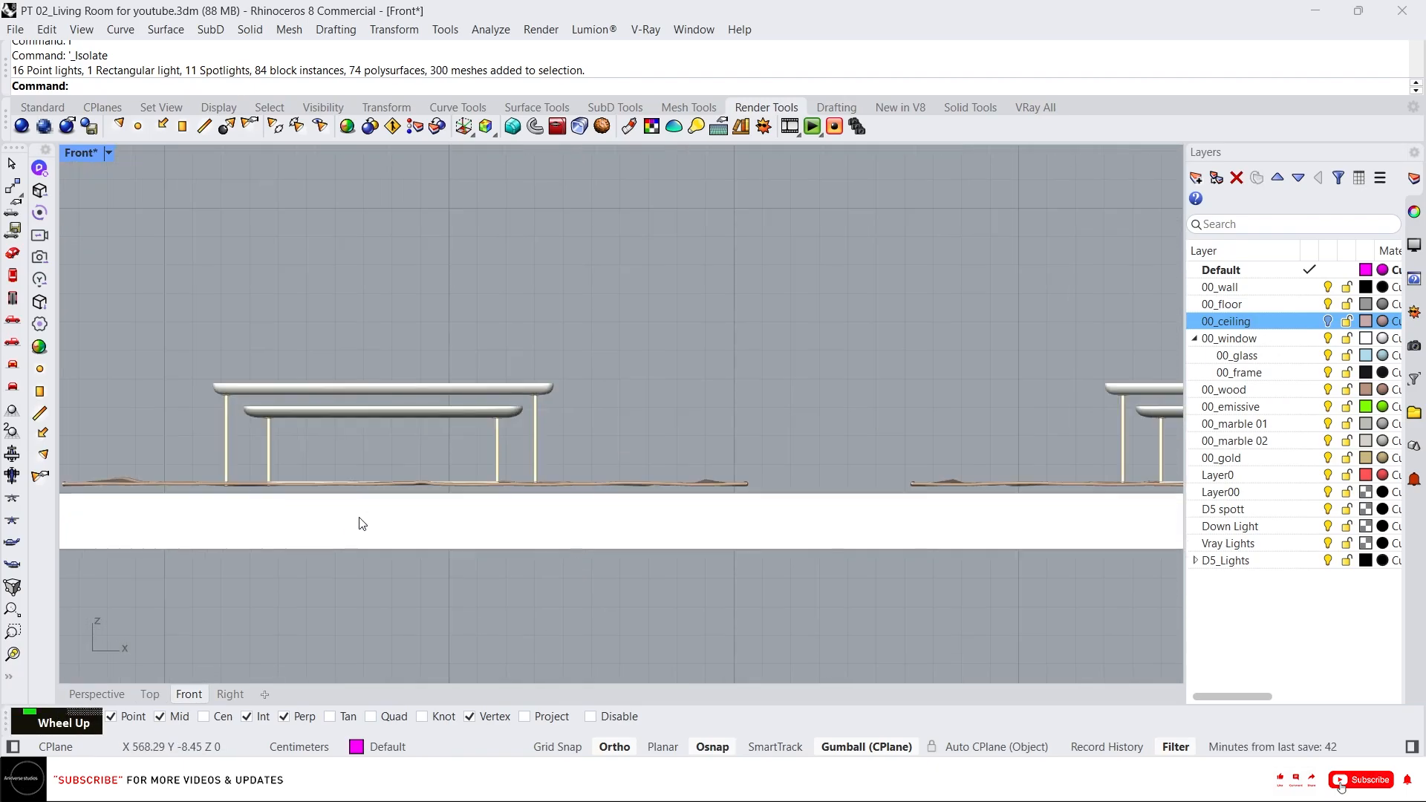
click(260, 481)
scroll(431, 441, down, 1)
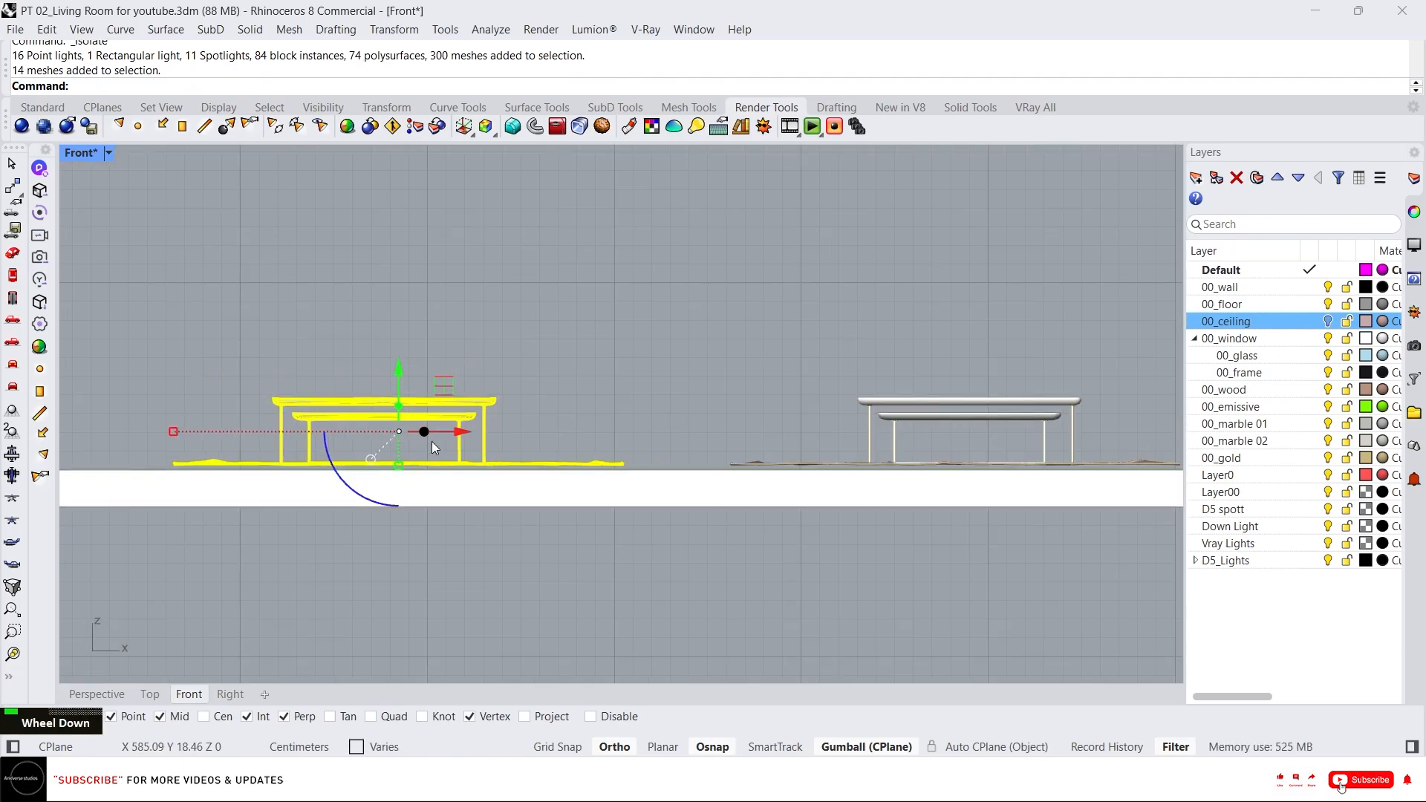
shift+click(893, 439)
scroll(642, 453, up, 4)
right_drag(756, 417, 388, 401)
drag(456, 327, 456, 350)
click(608, 346)
scroll(608, 346, down, 10)
scroll(1075, 425, up, 6)
scroll(577, 446, up, 3)
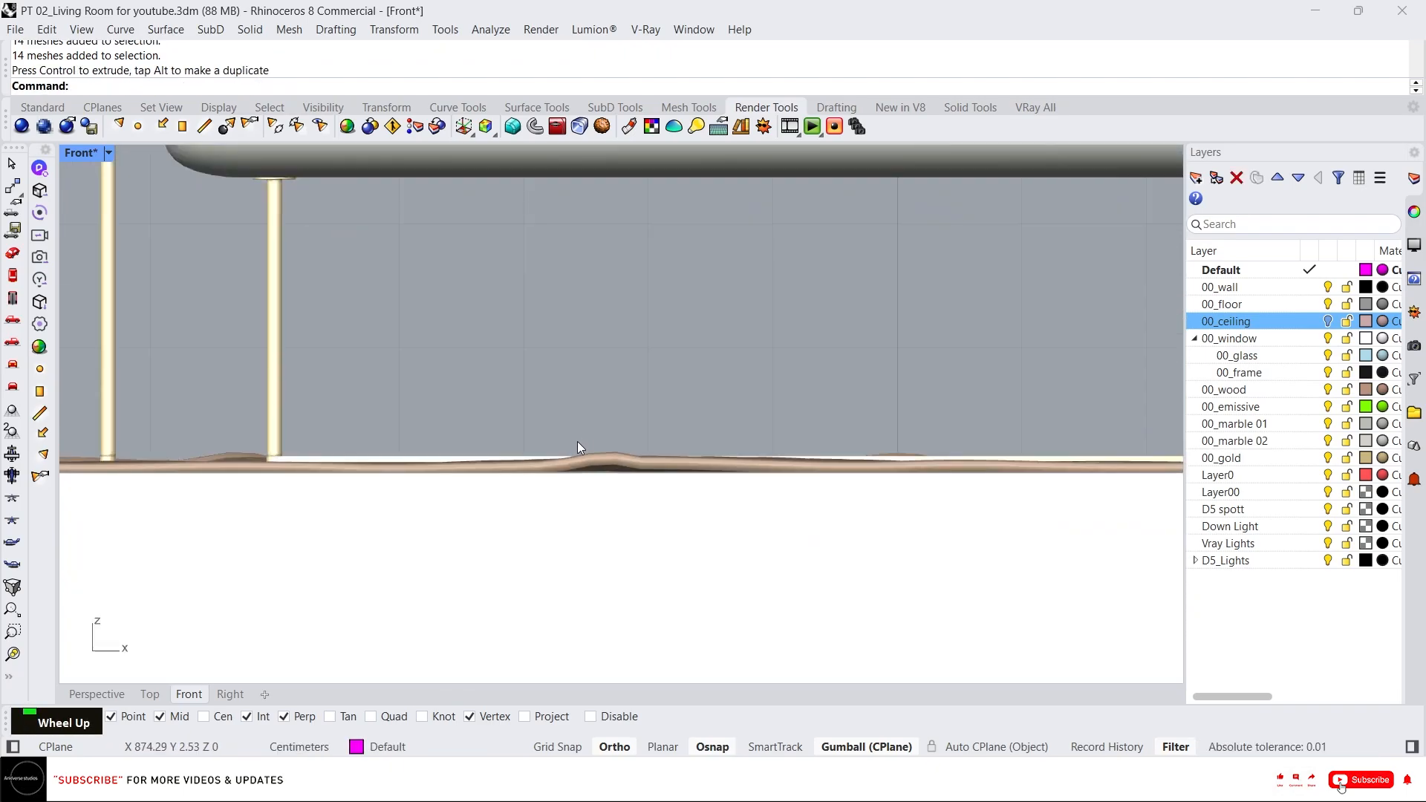
Check and reposition the rug sets in the perspective view, then show all hidden objects again.
click(96, 693)
scroll(502, 401, up, 3)
click(501, 401)
right_drag(501, 401, 520, 334)
click(330, 255)
click(446, 401)
right_drag(445, 401, 466, 295)
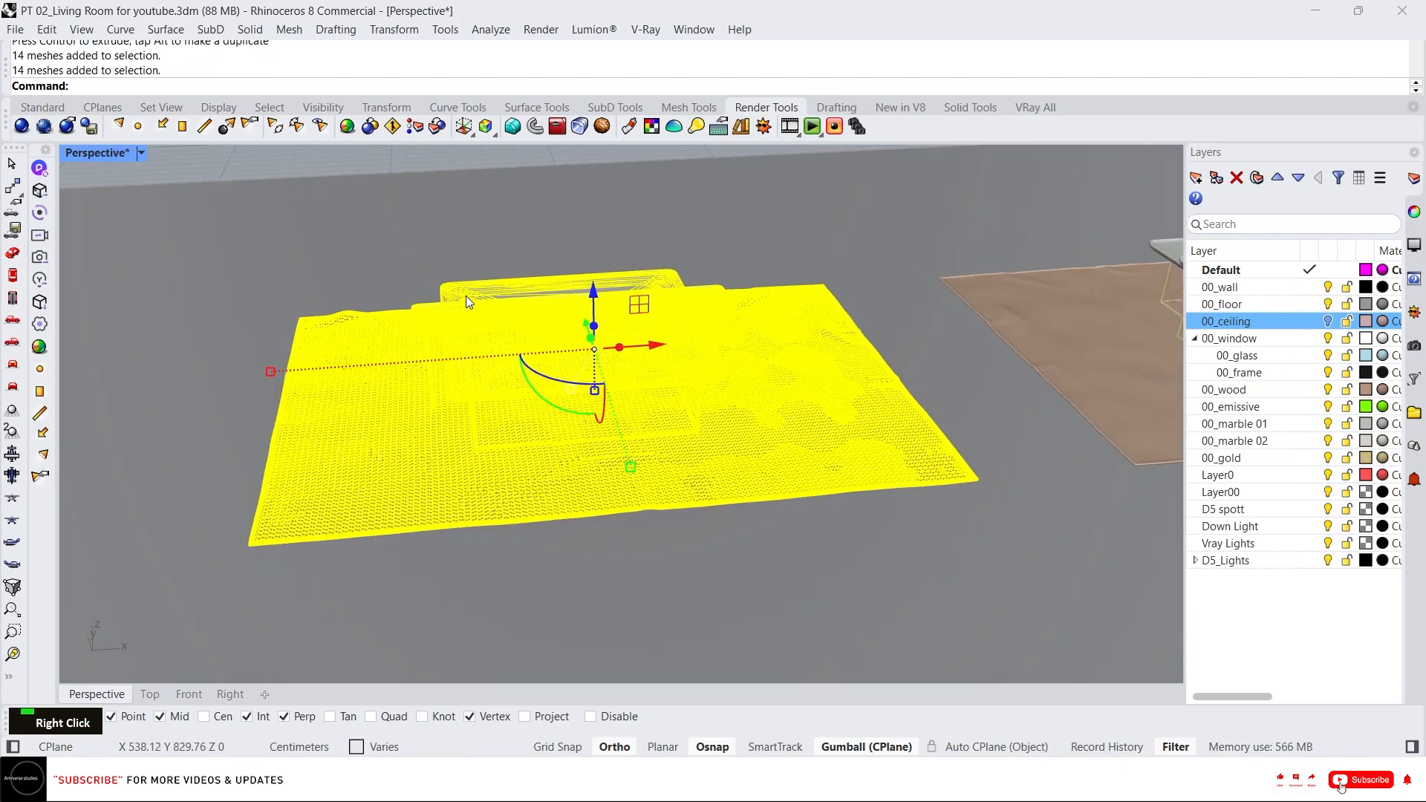
click(453, 256)
right_drag(458, 359, 569, 285)
click(569, 286)
scroll(467, 388, up, 2)
click(467, 388)
right_drag(467, 388, 363, 265)
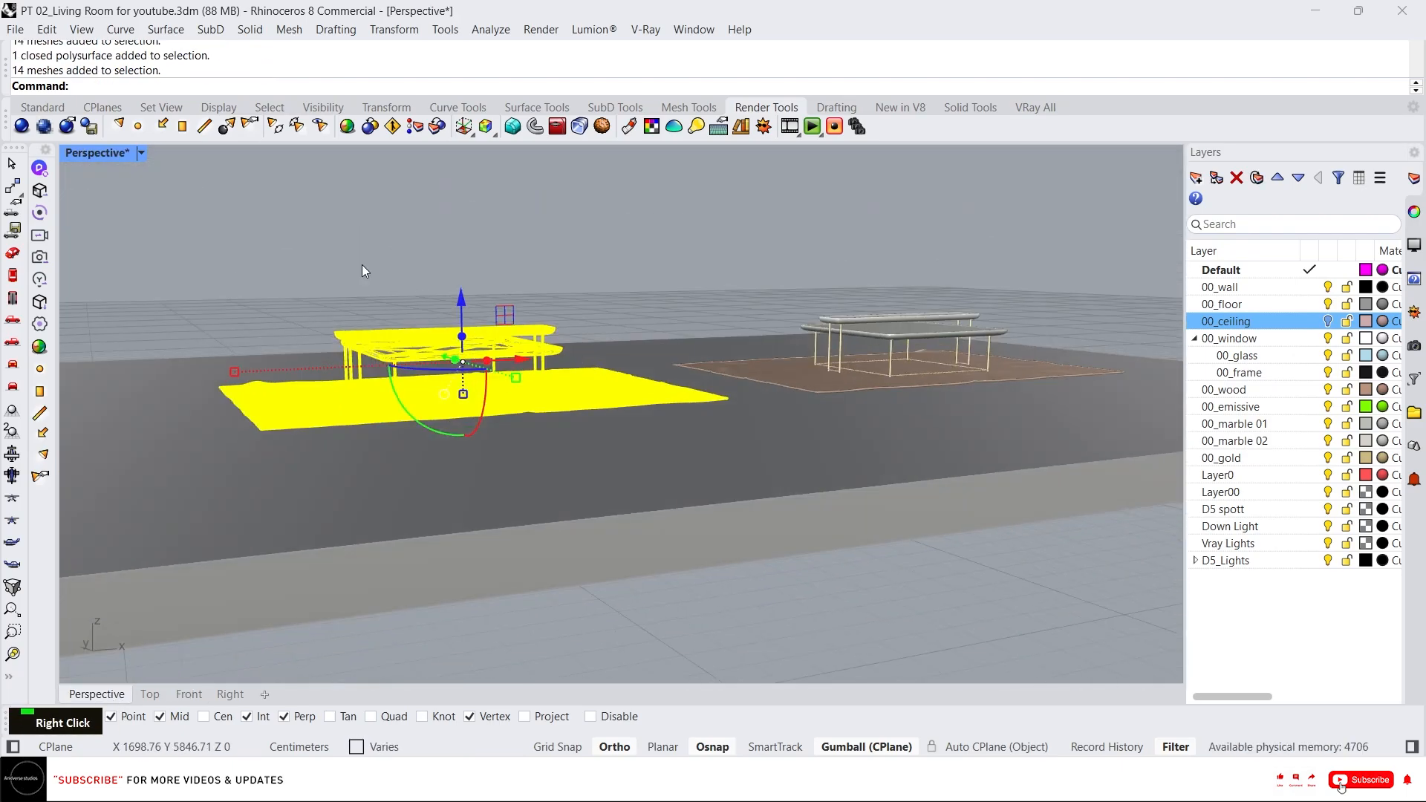
click(363, 265)
middle_click(468, 247)
right_click(421, 215)
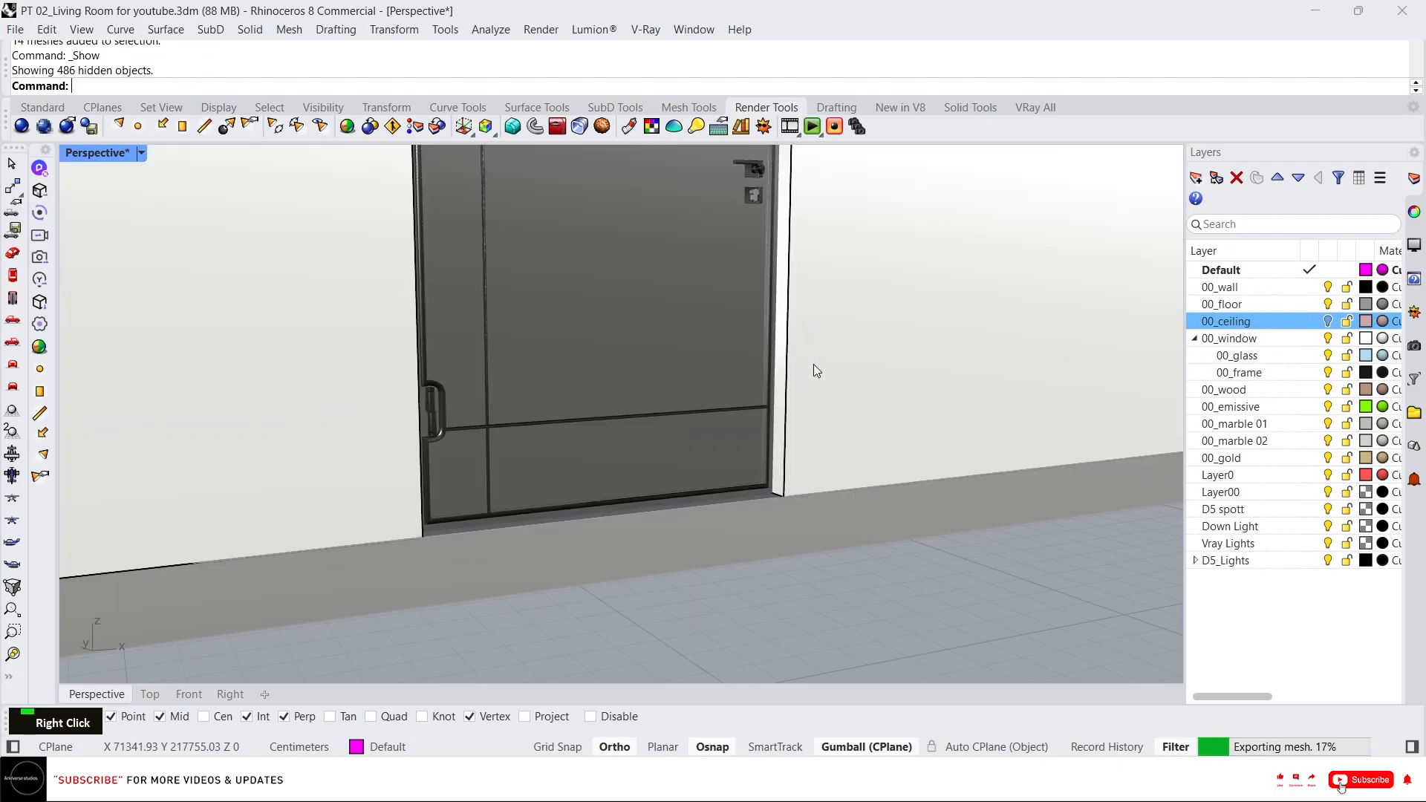
Turn the 00_ceiling layer back on, start D5 LiveSync and switch to the render window.
scroll(794, 363, down, 10)
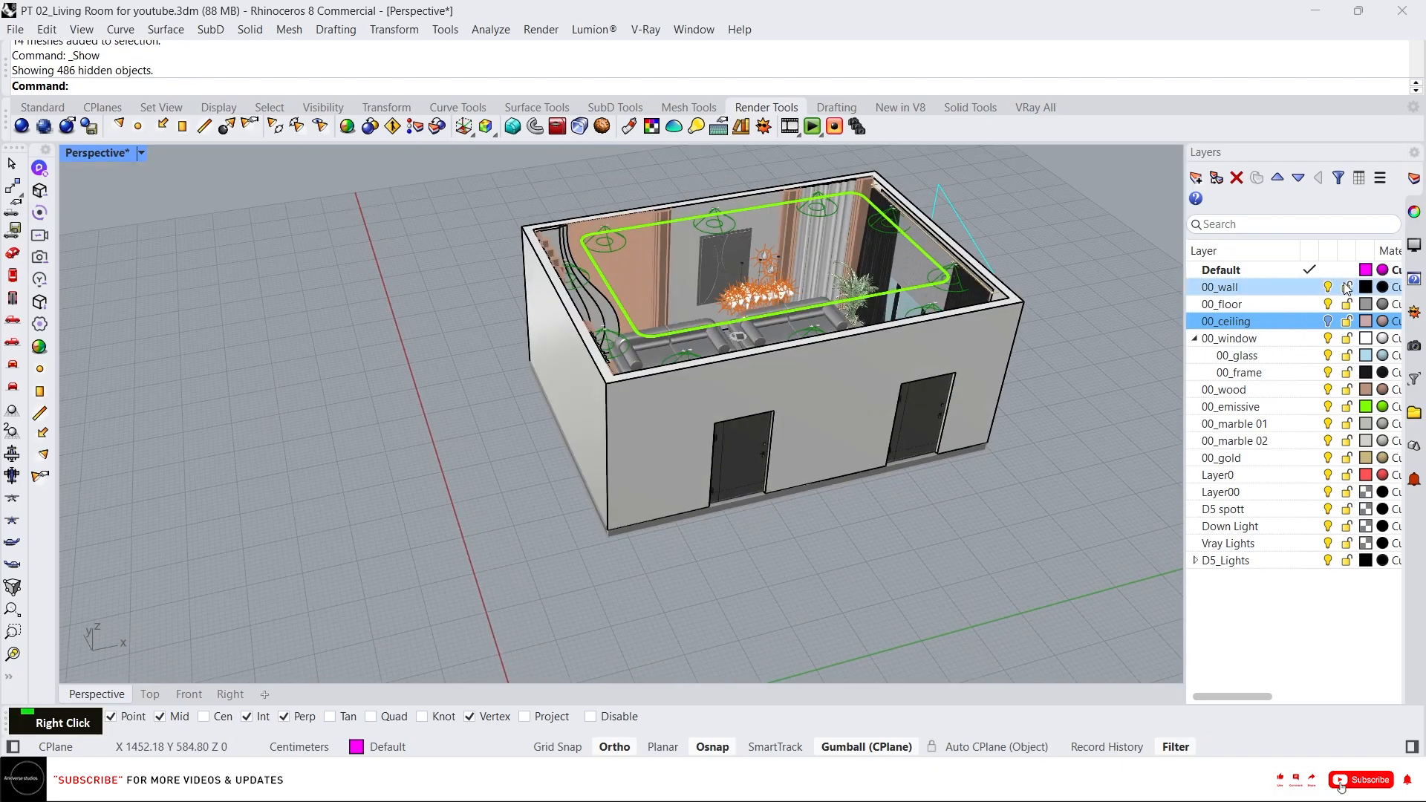
click(1327, 321)
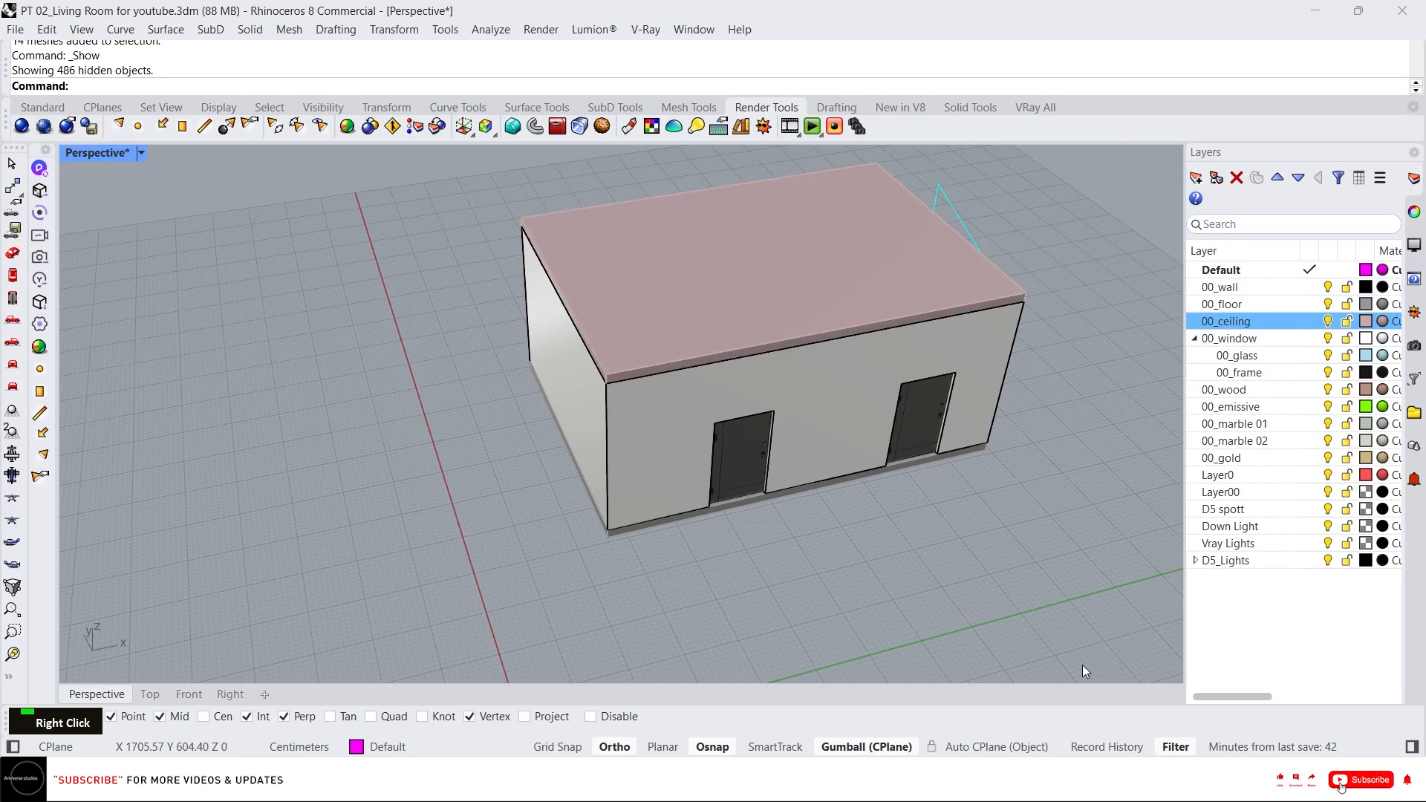
click(39, 168)
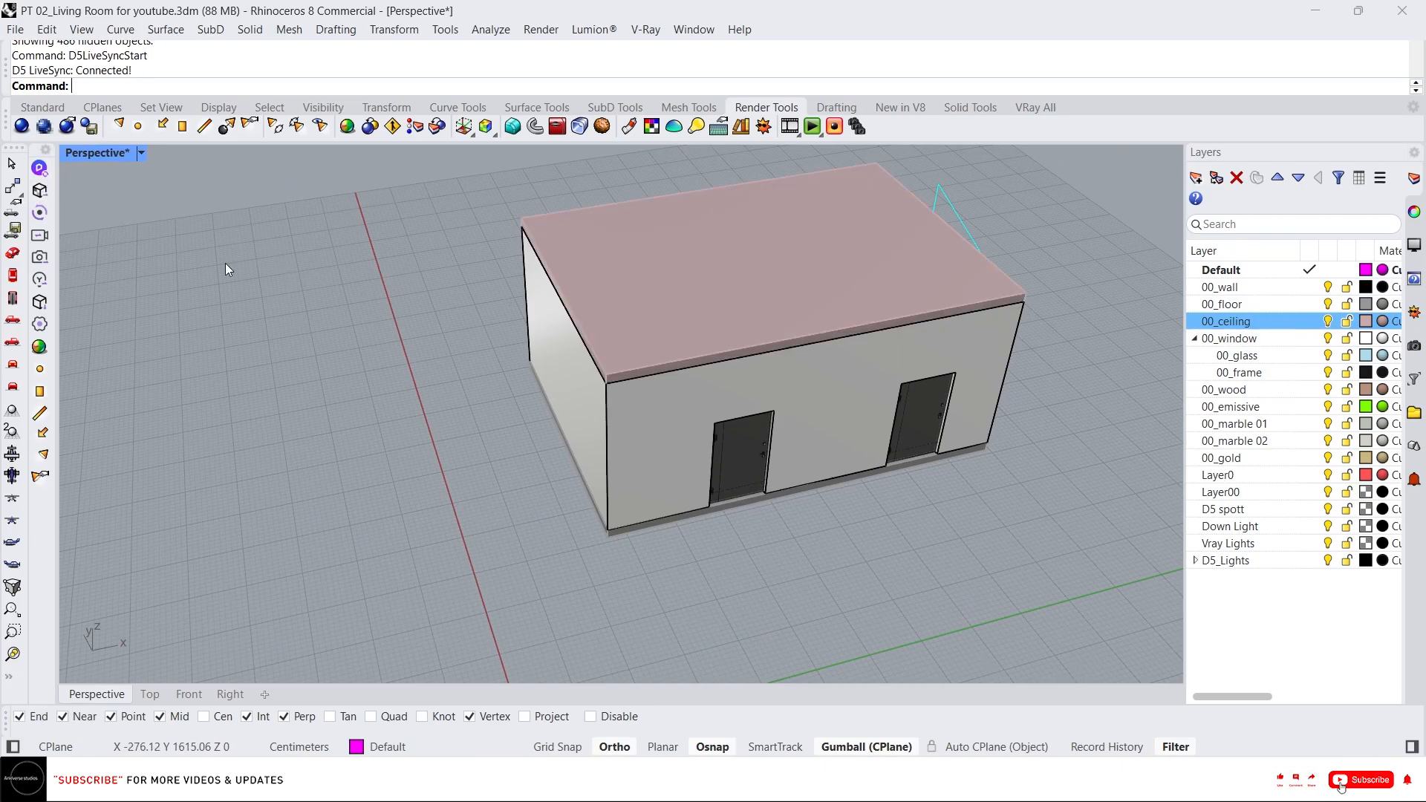
click(40, 213)
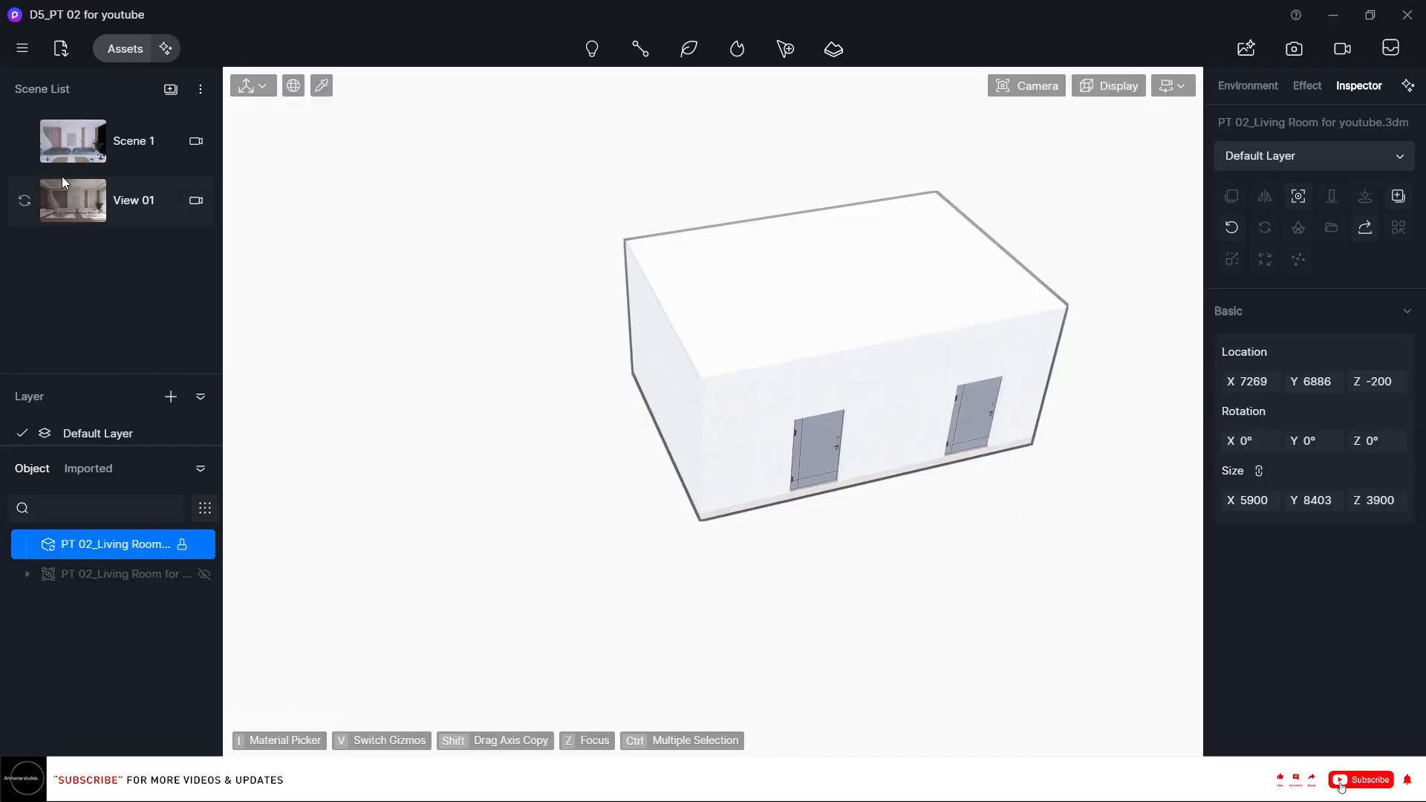
Open View 01 and load the custom HDRI lilienstein_4k as the sky light.
click(64, 196)
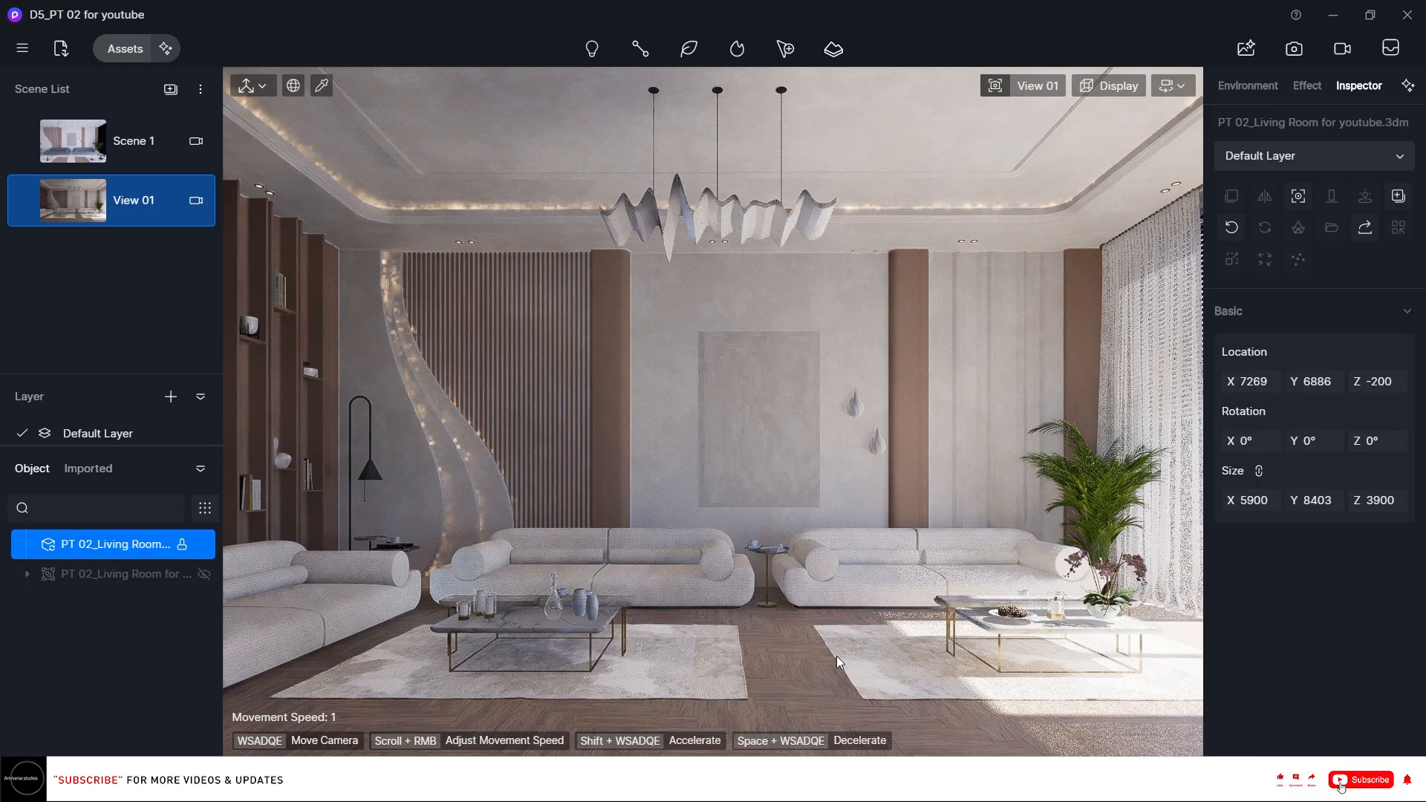
click(1252, 88)
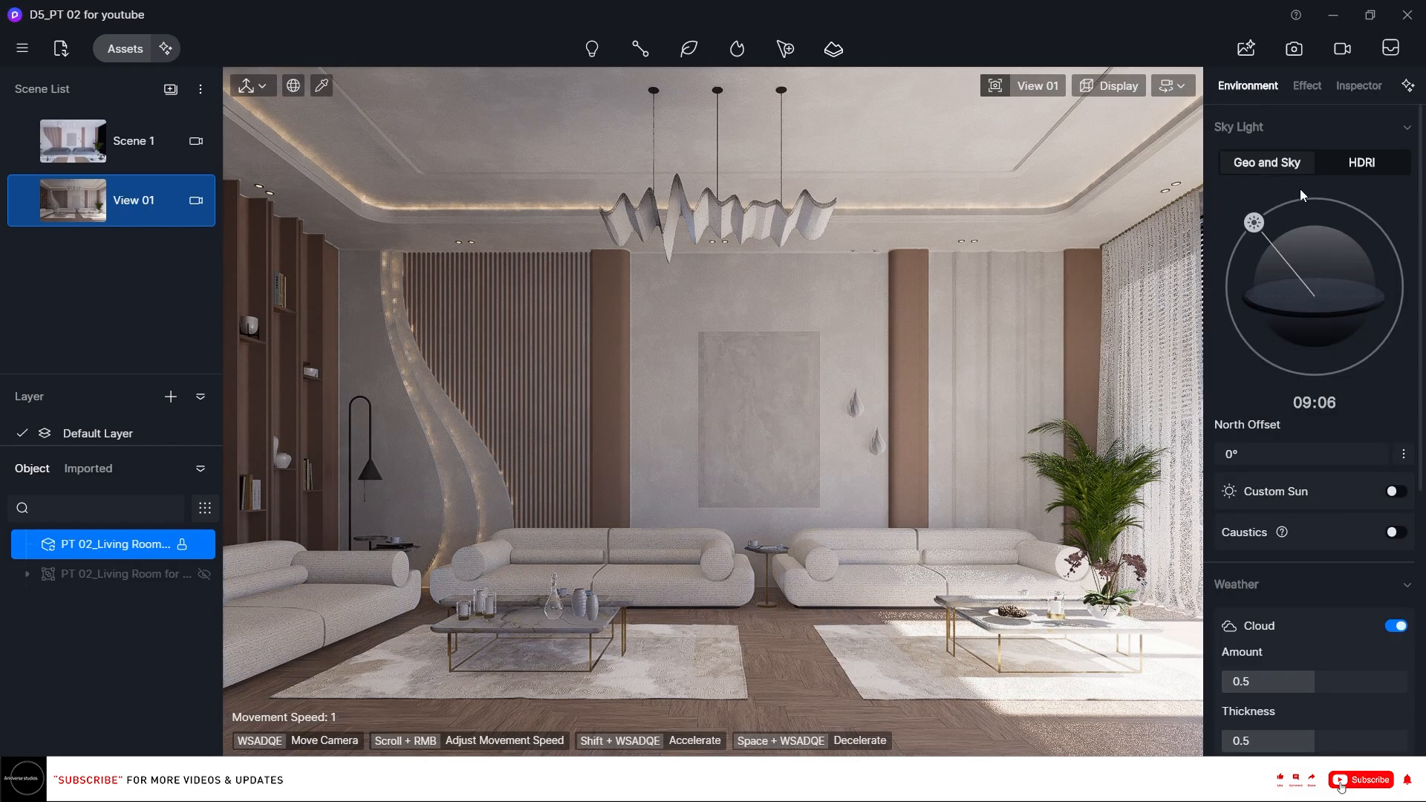
click(1361, 163)
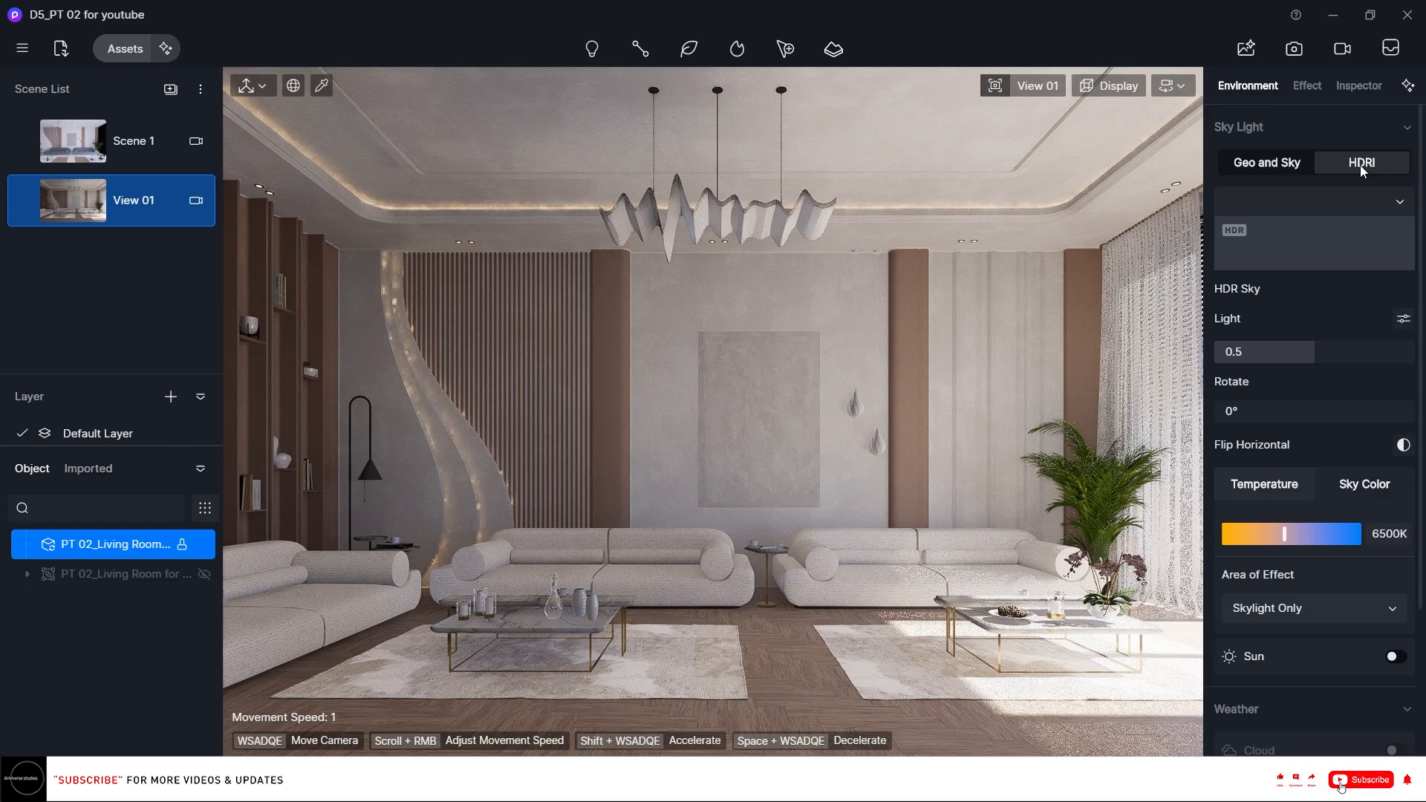
click(1332, 224)
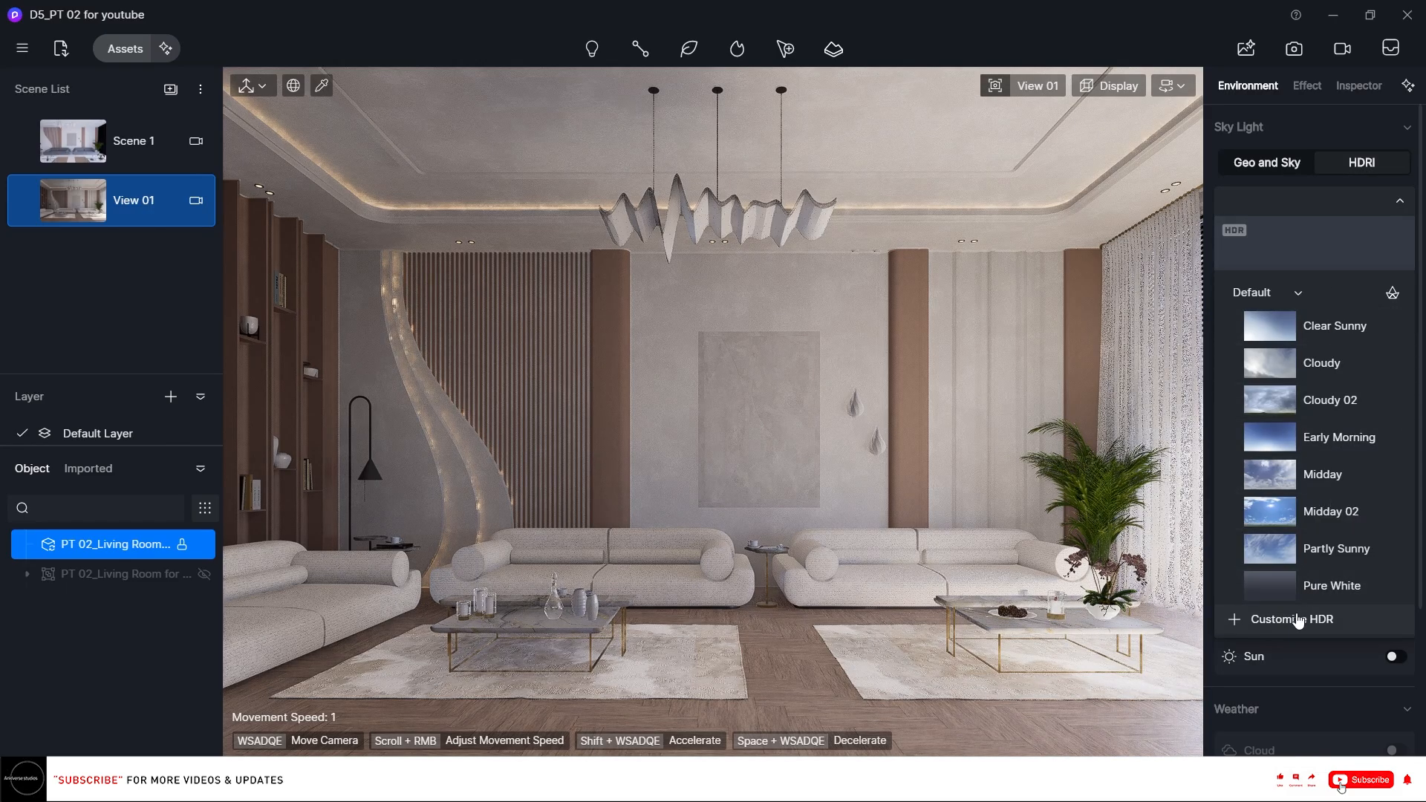
click(1255, 609)
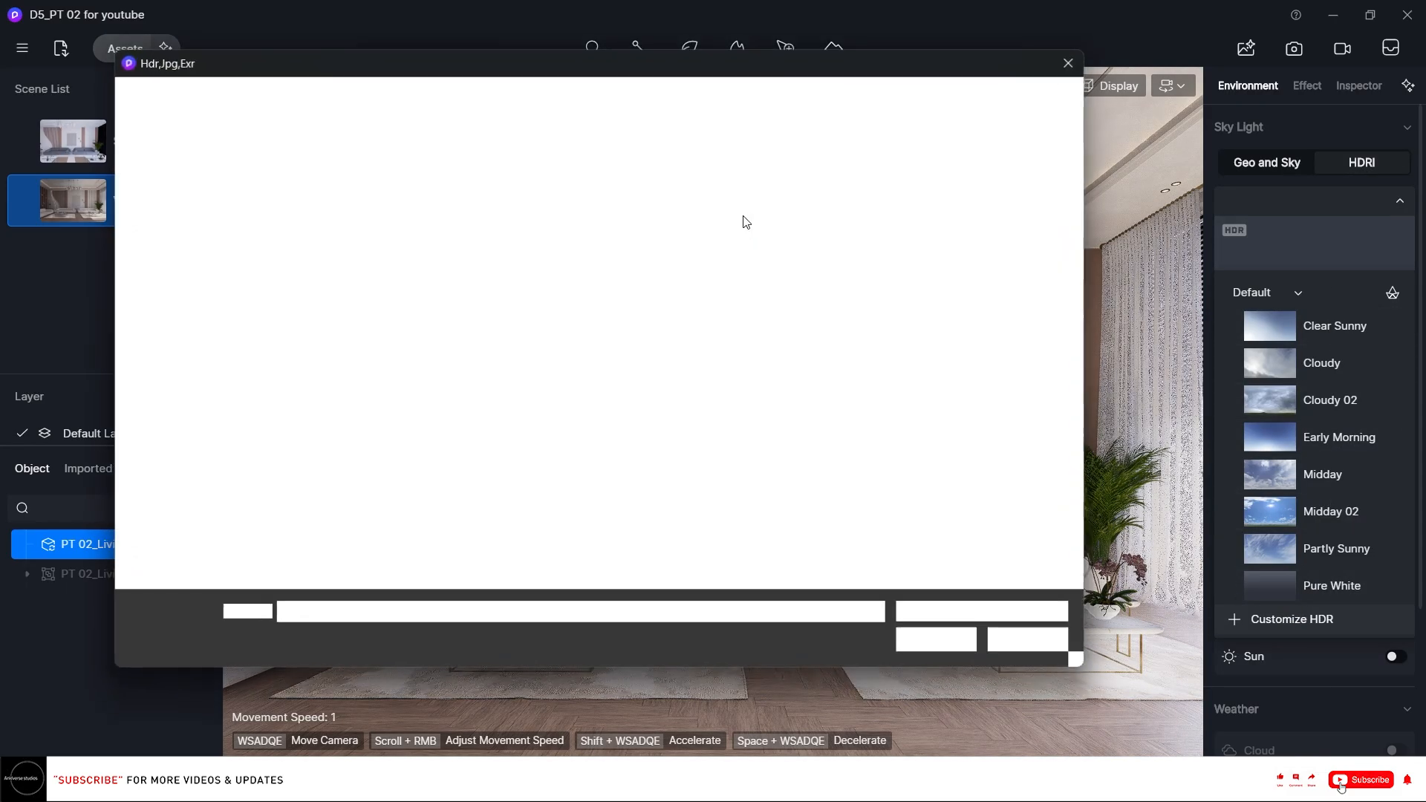
click(533, 261)
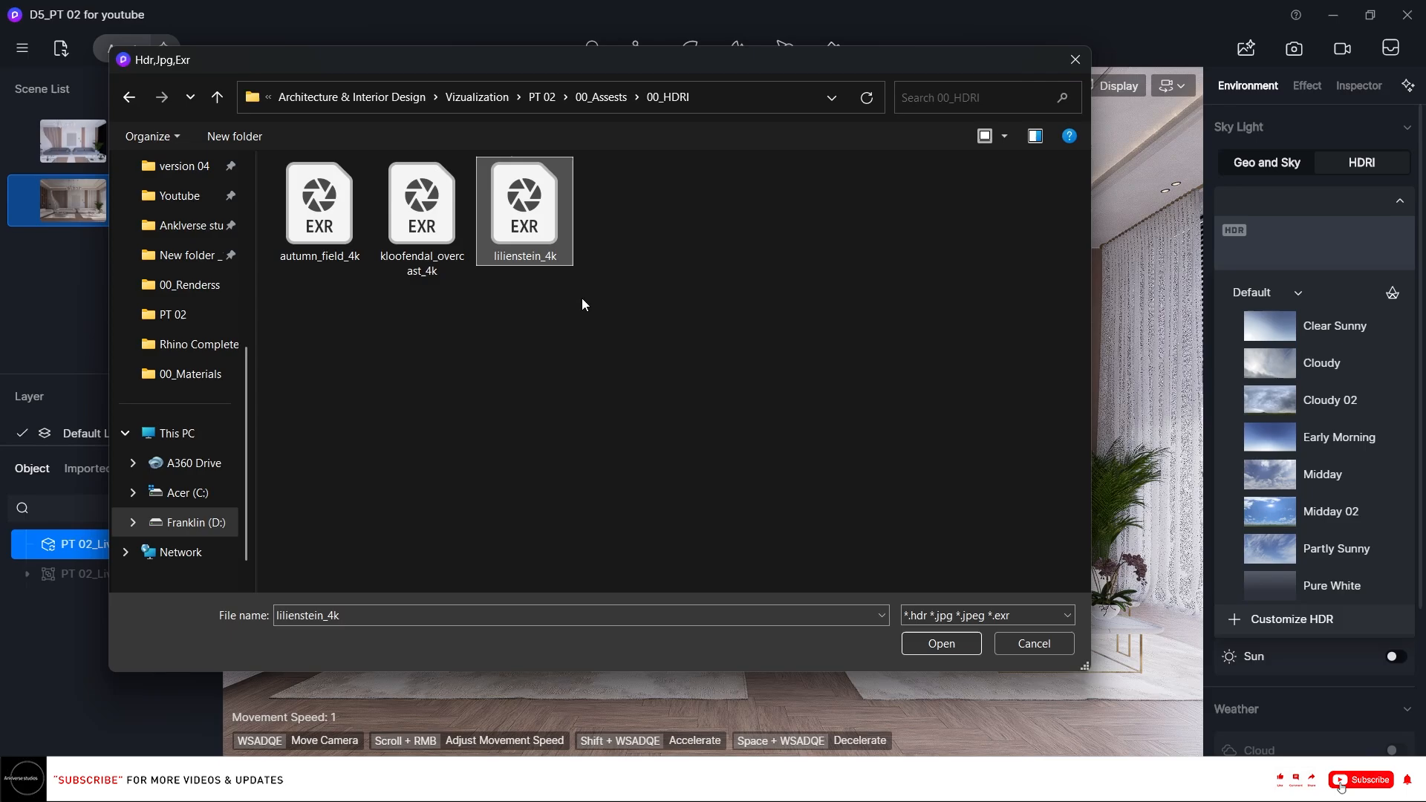
click(953, 643)
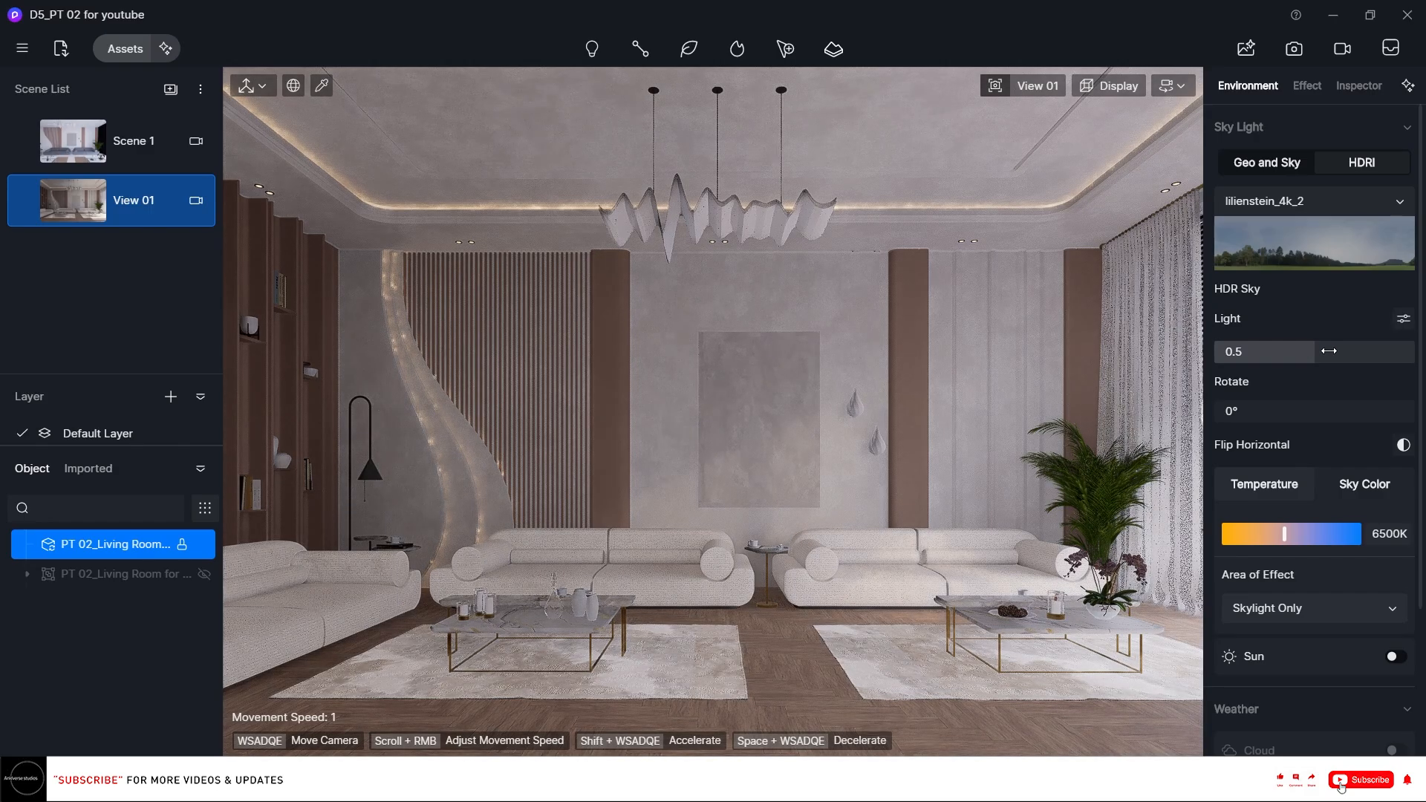
Set the HDRI light to 0.93, its rotation to 360° and its temperature to 9000K.
drag(1328, 351, 1412, 352)
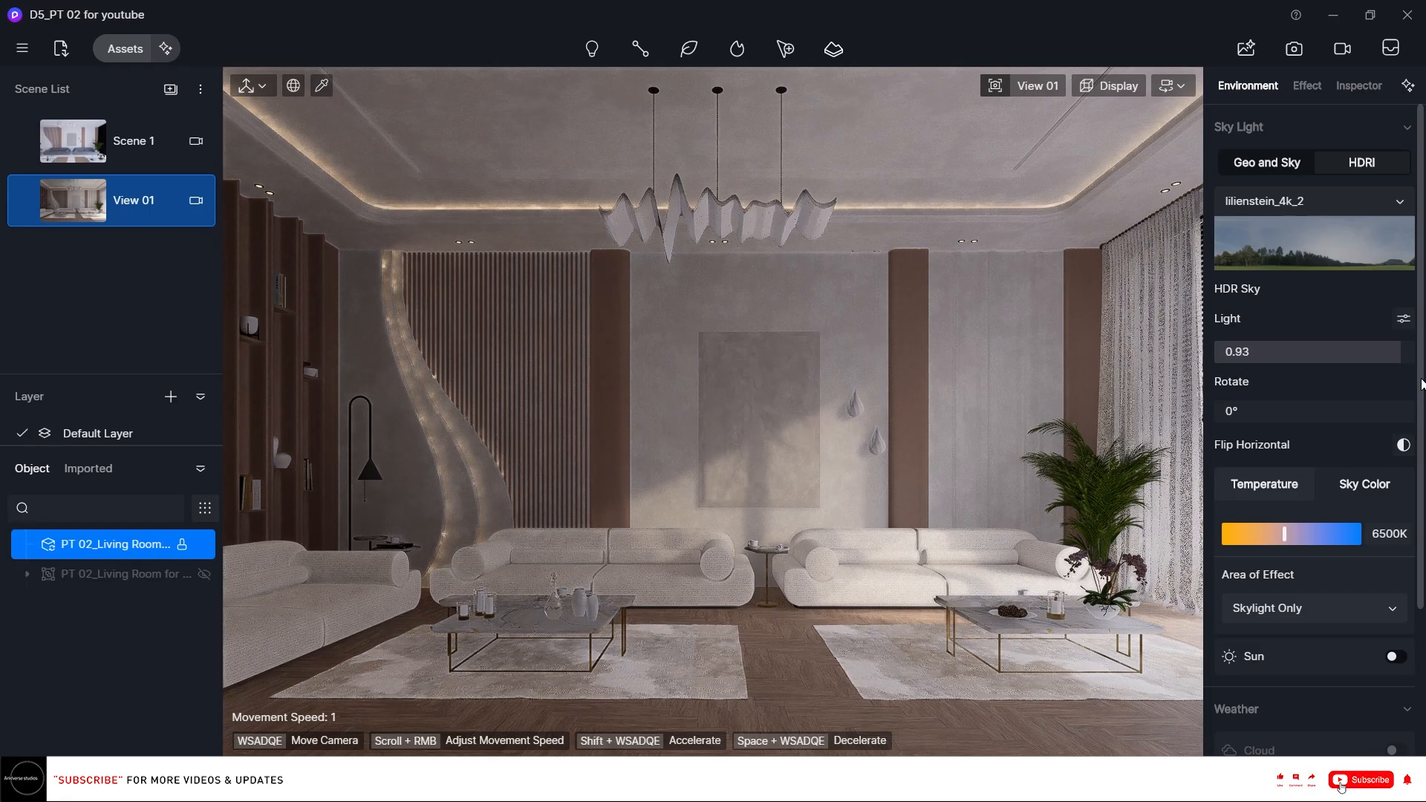
drag(1248, 418, 1424, 412)
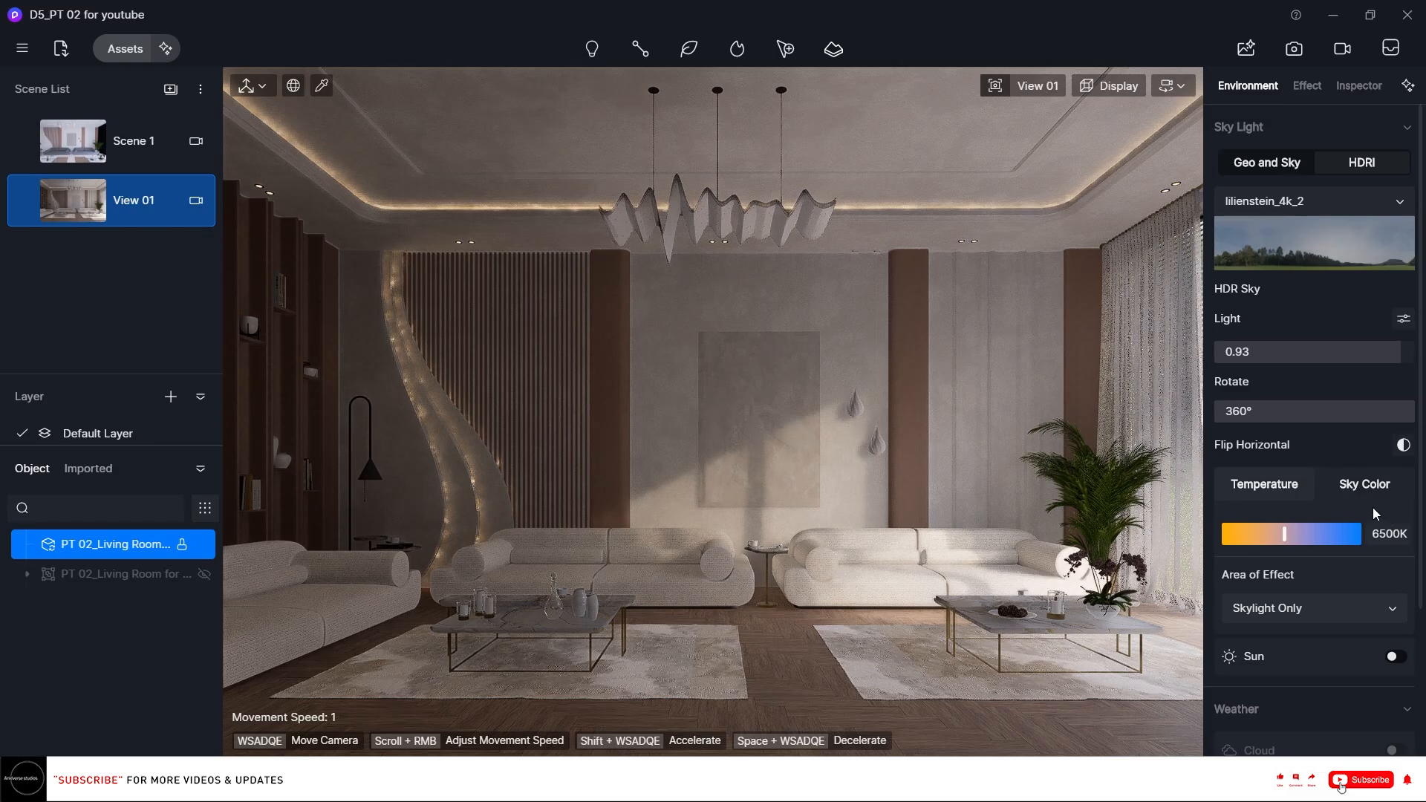
click(1383, 533)
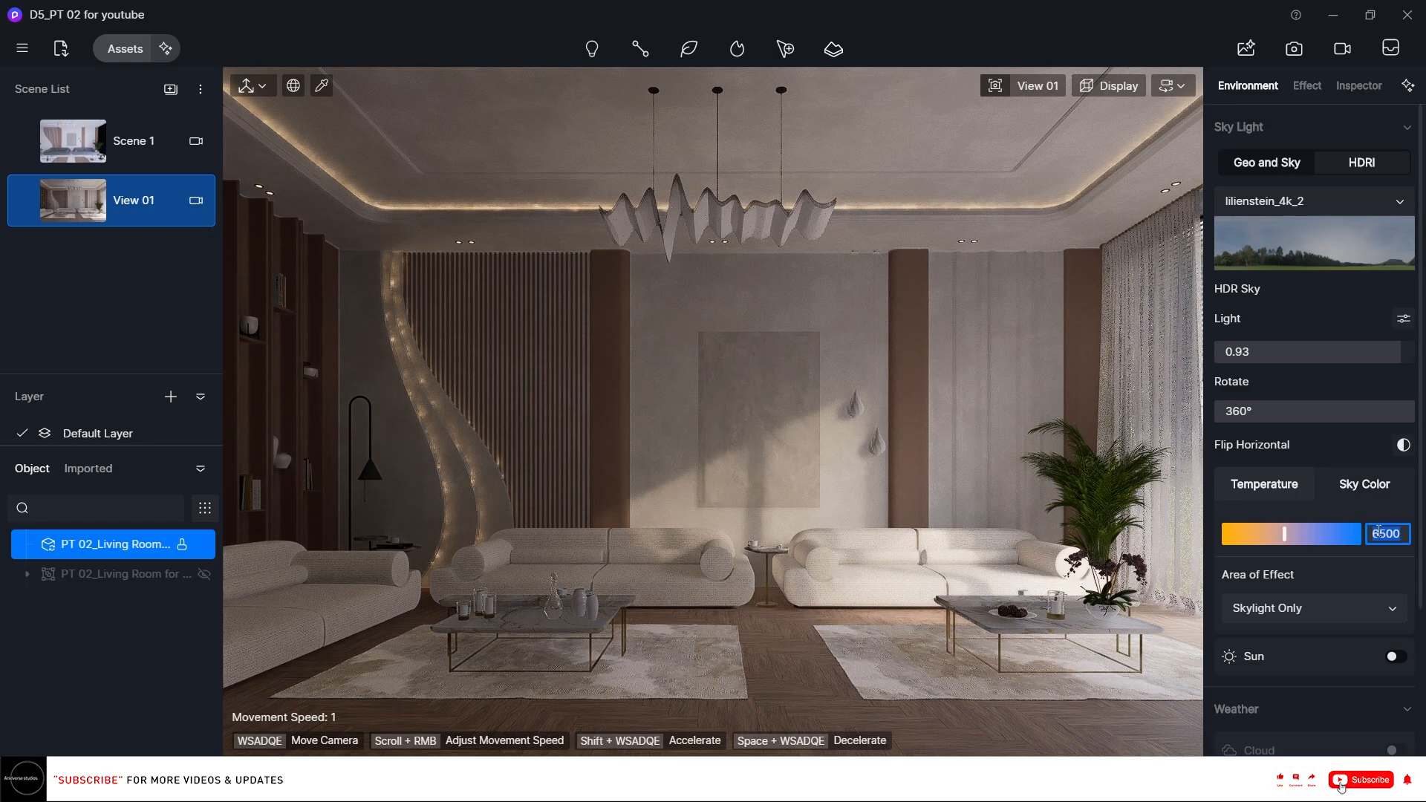
text(9000)
key(Return)
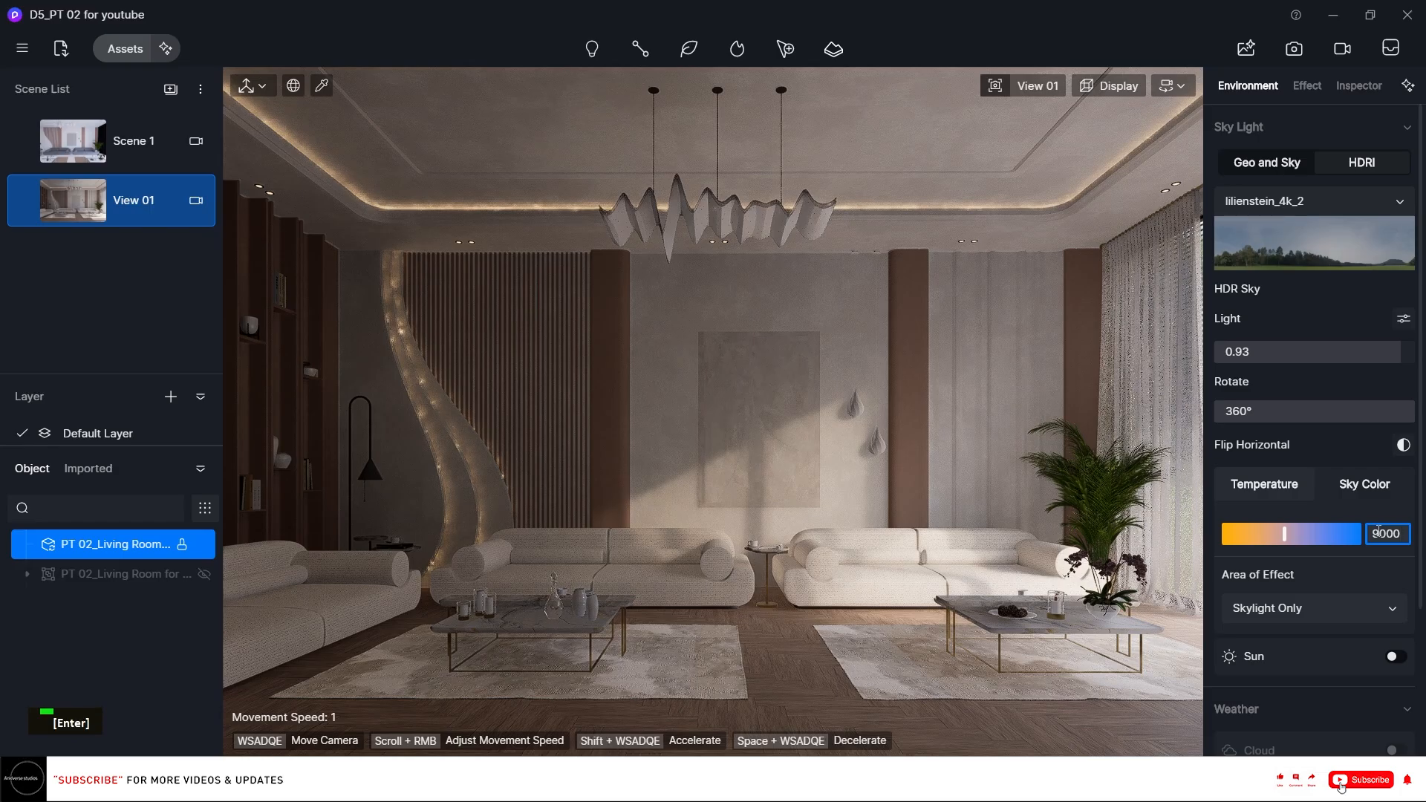
Enable the HDRI sun and set its sunlight intensity to 0.5.
scroll(1383, 546, down, 1)
click(1393, 583)
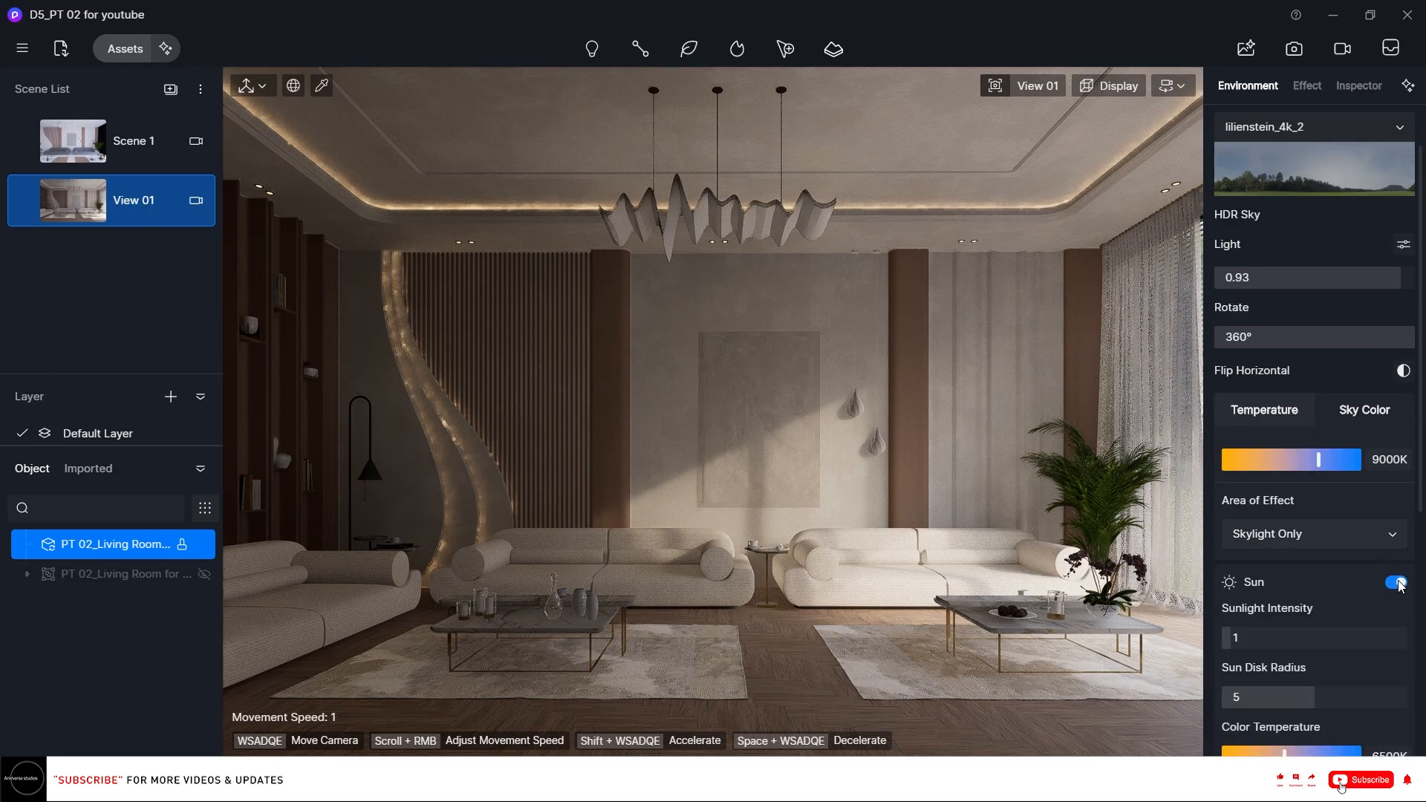
scroll(1389, 579, down, 1)
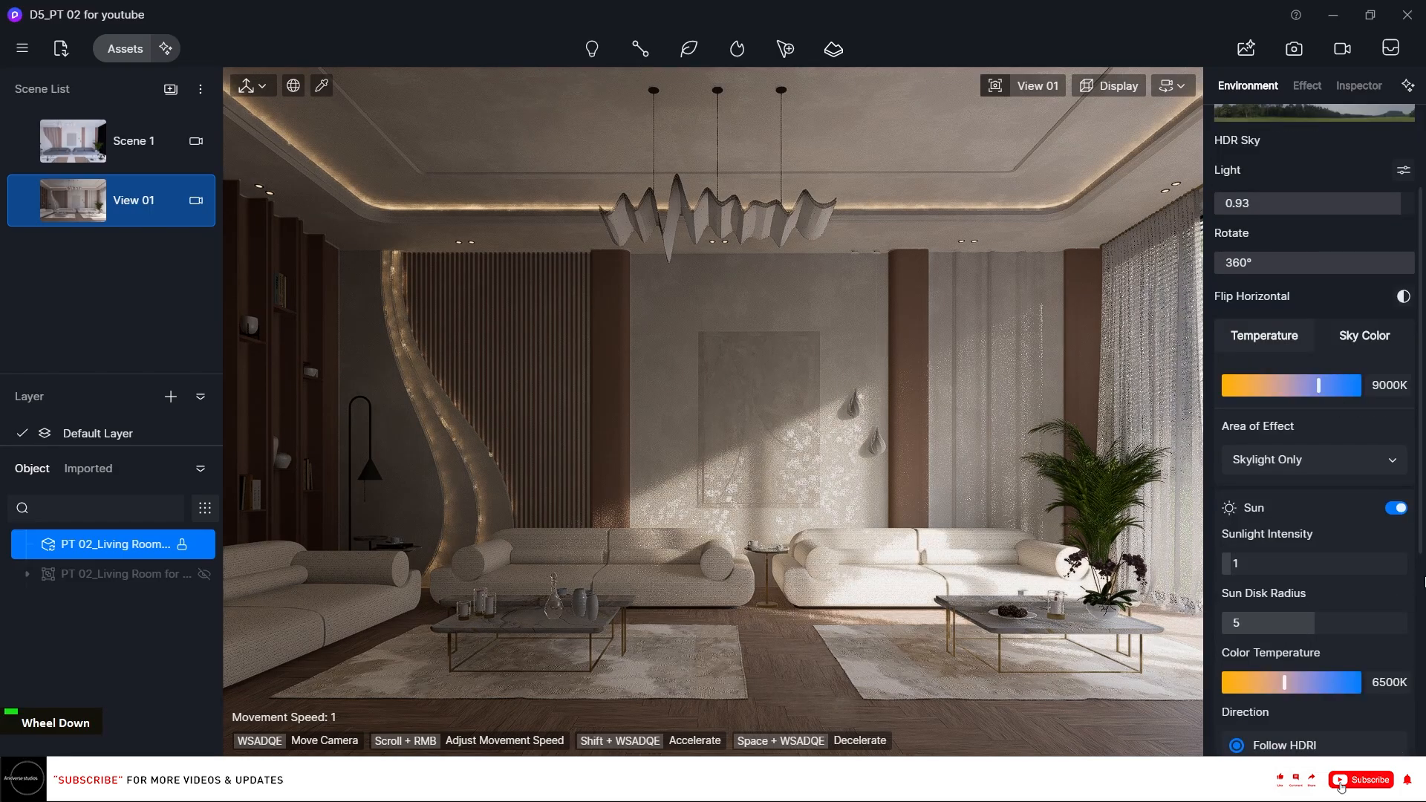
click(1282, 564)
text(0.5)
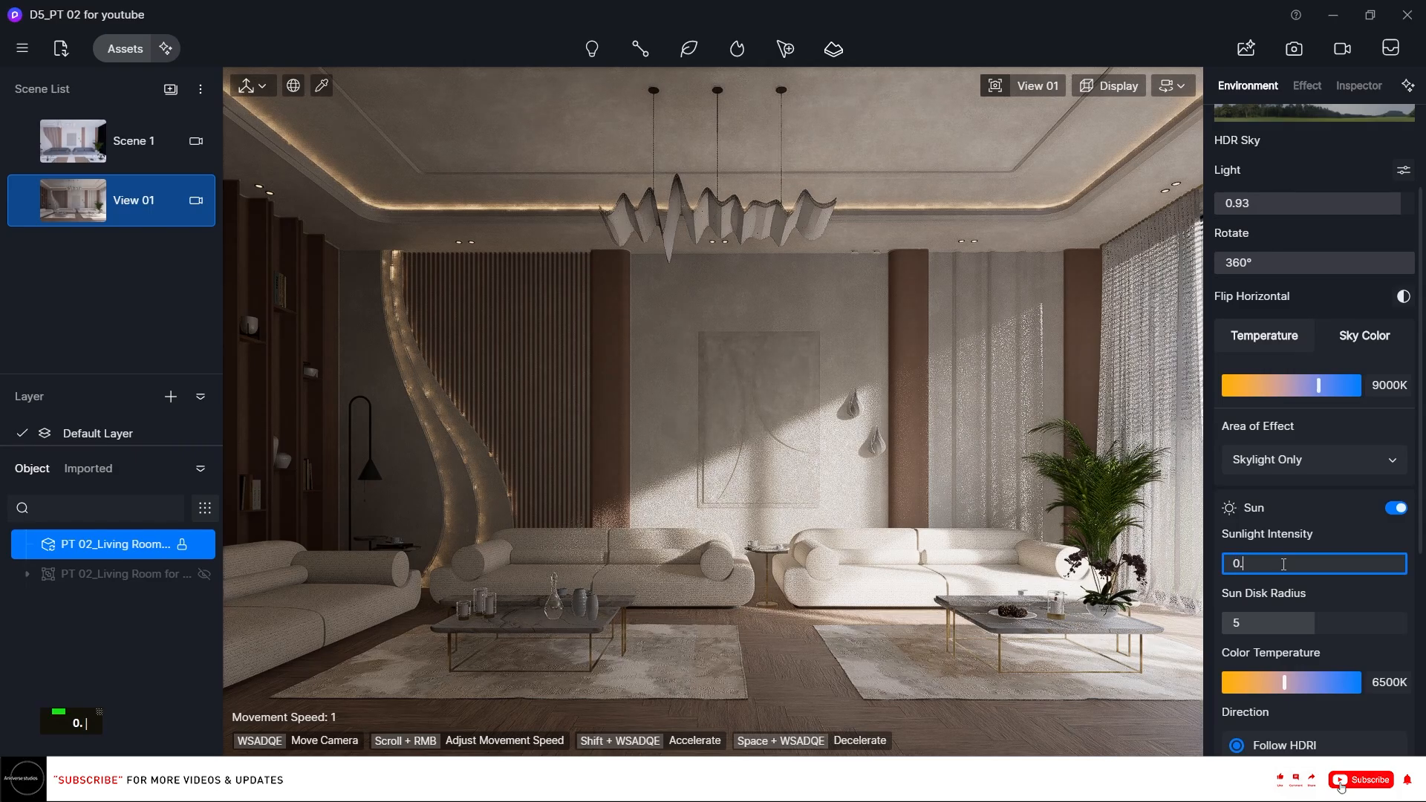
key(Return)
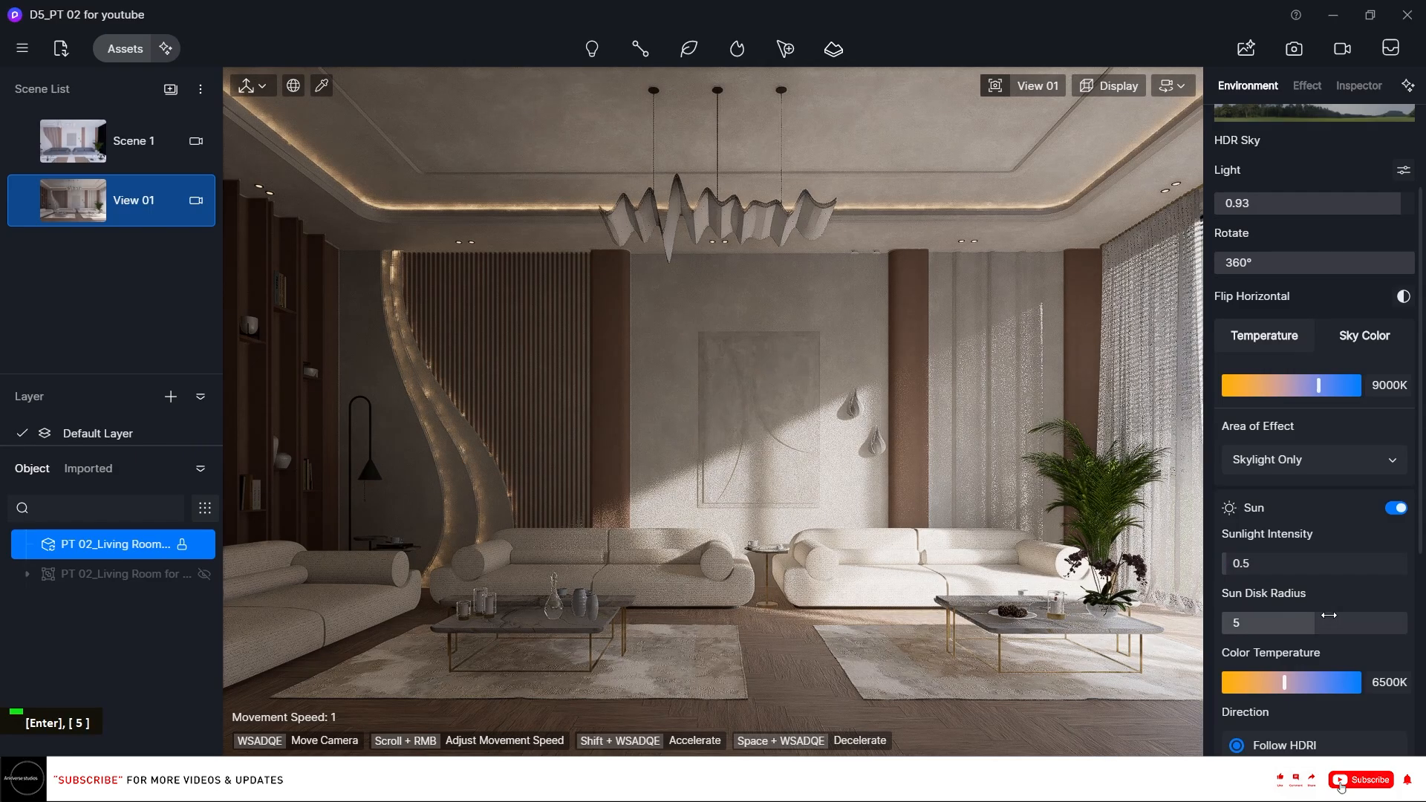
Set the sun disk radius to 3 and the sun color temperature to 4500K.
click(1330, 617)
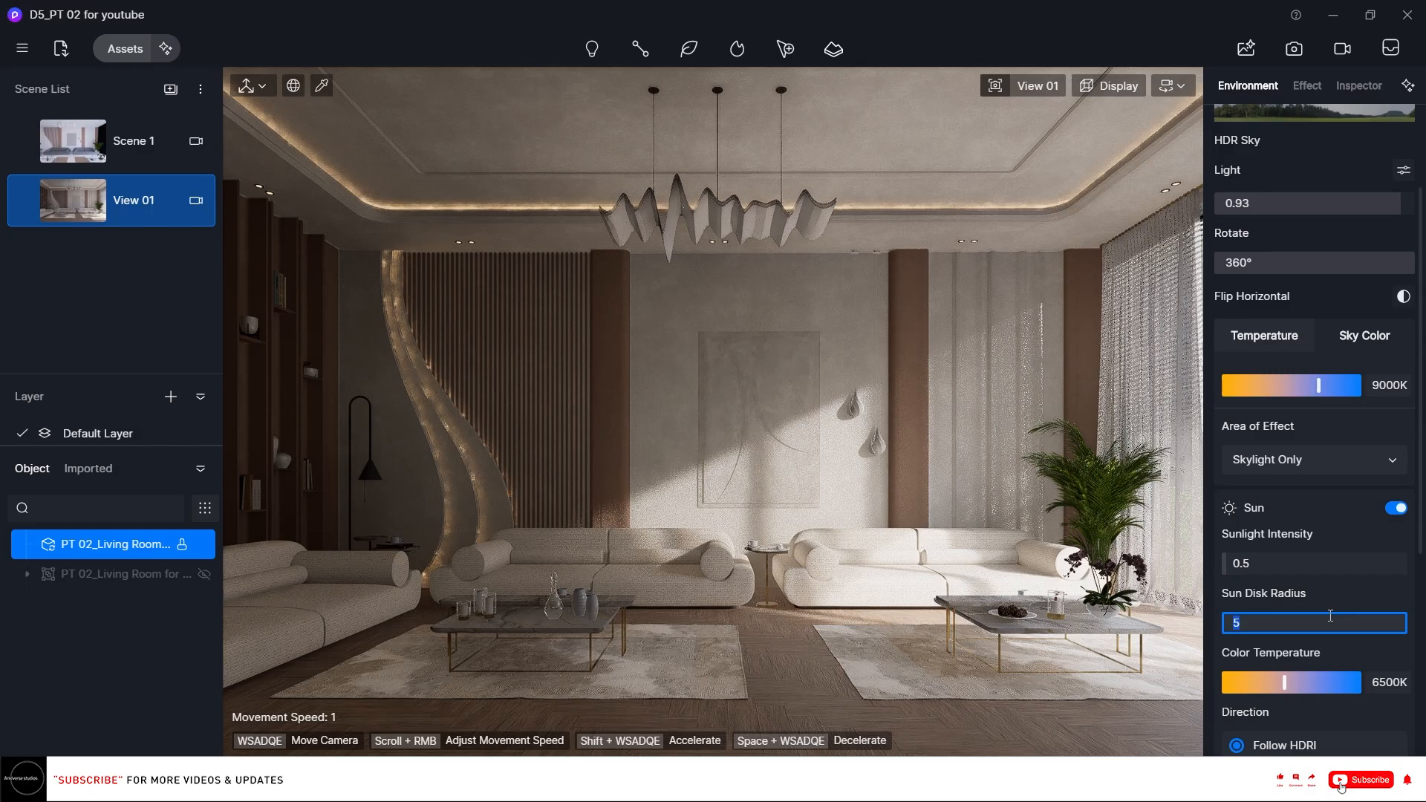
text(3)
key(Return)
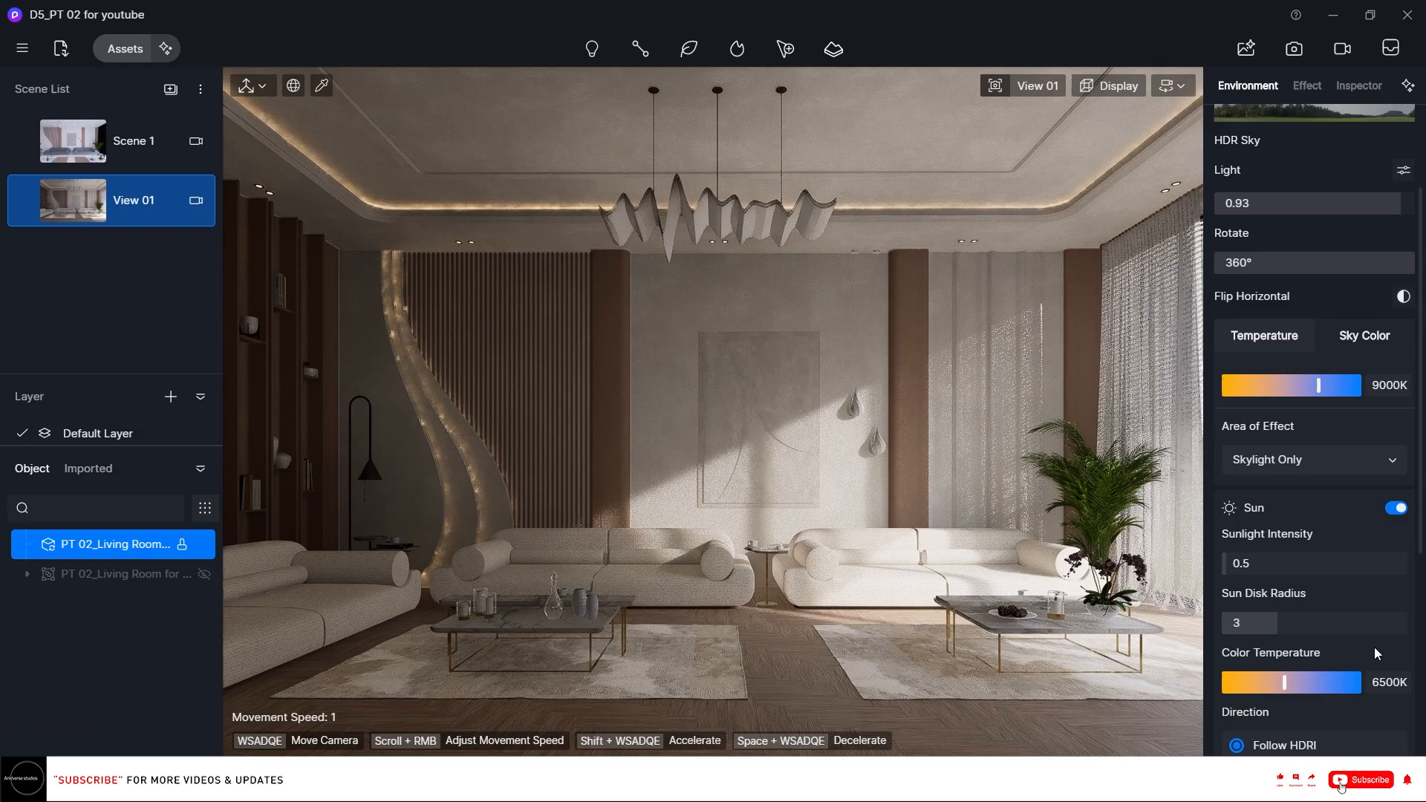
click(1382, 681)
text(4500)
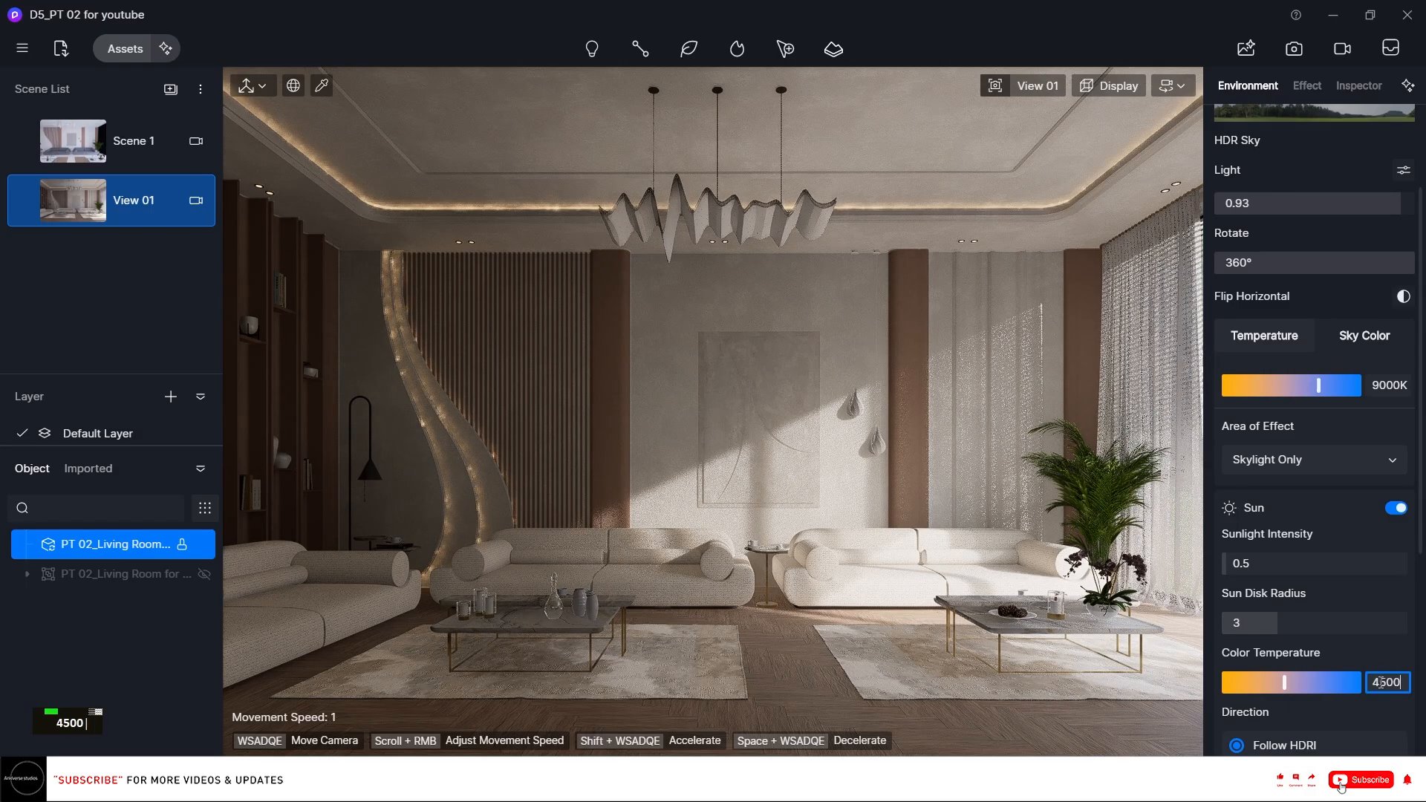
key(Return)
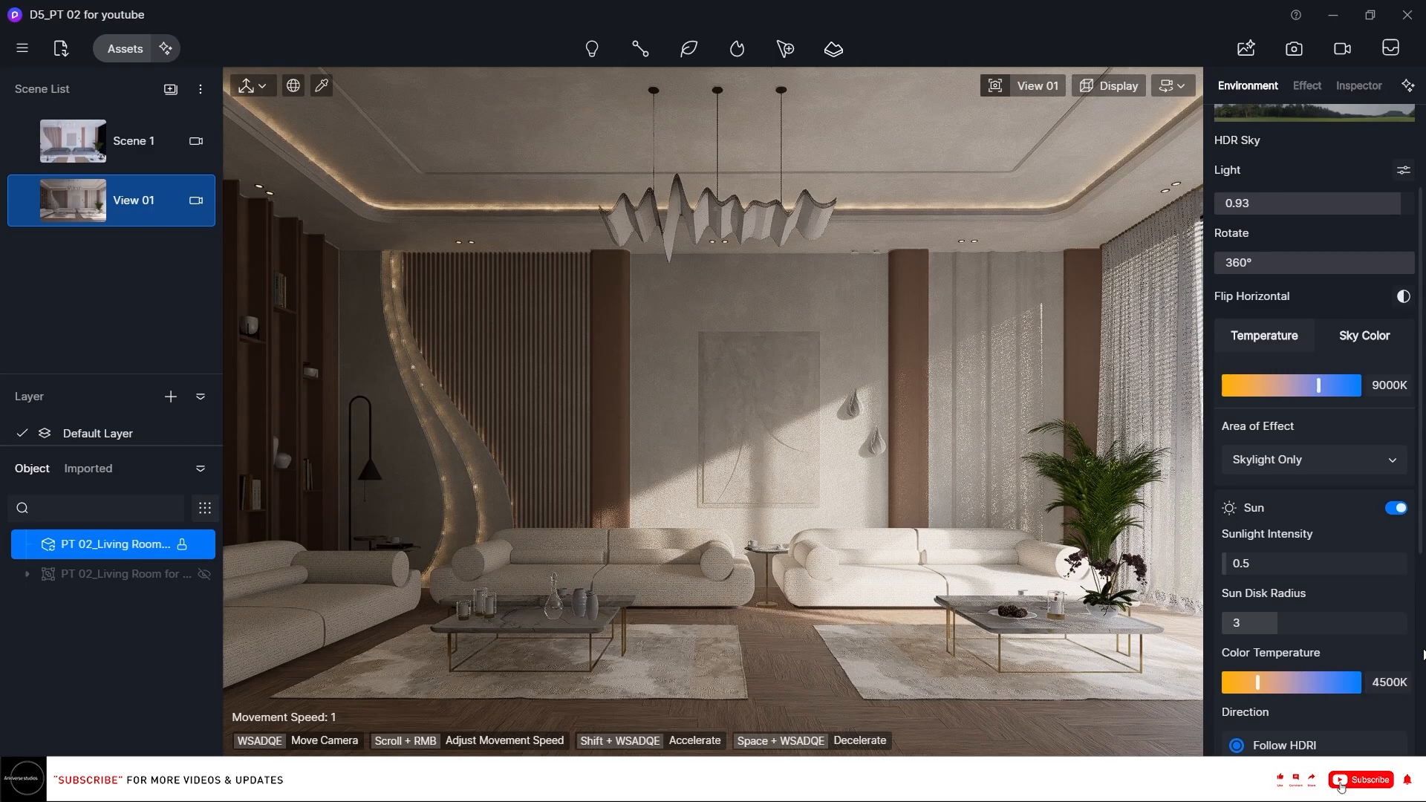
scroll(1411, 622, down, 2)
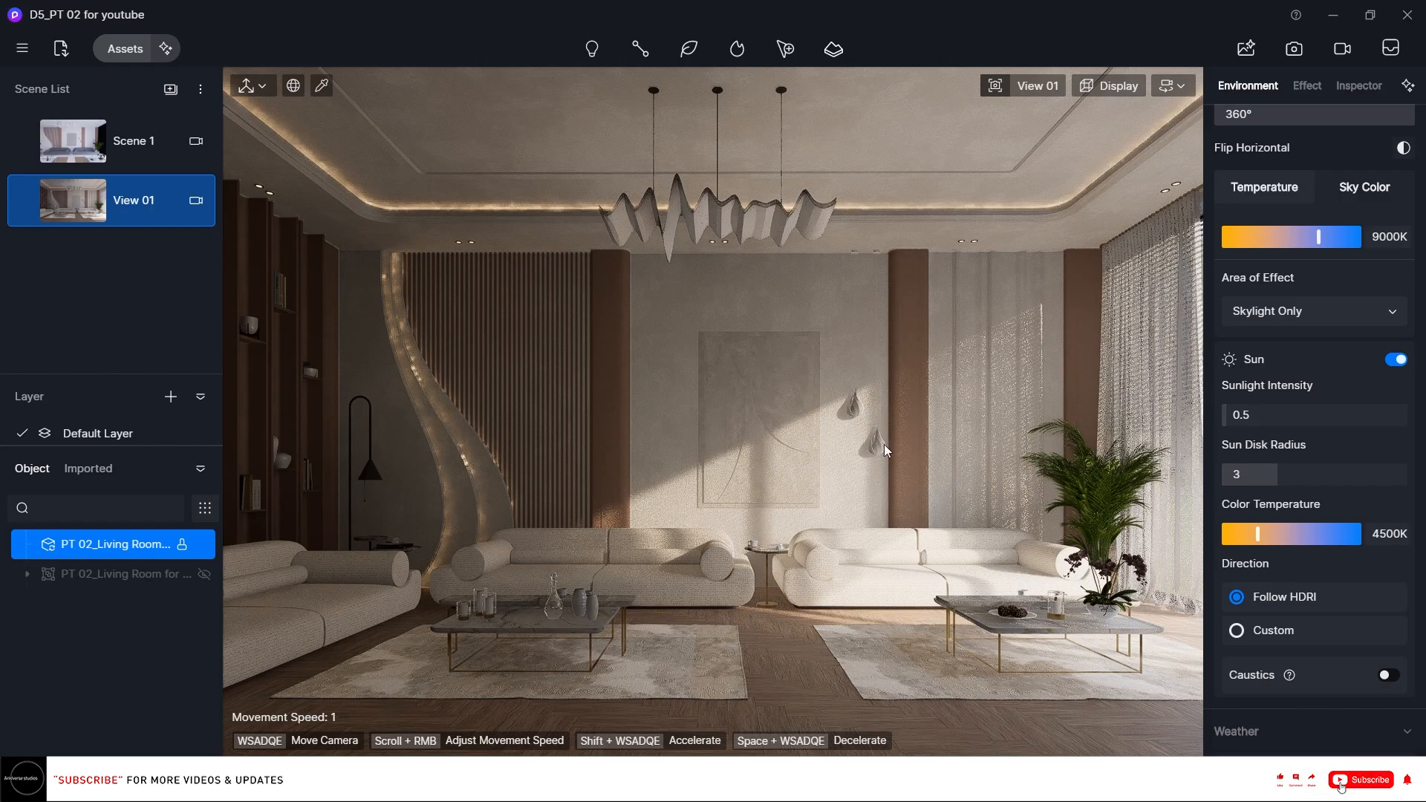
Review the sky light and sun settings of View 01.
scroll(1404, 460, down, 3)
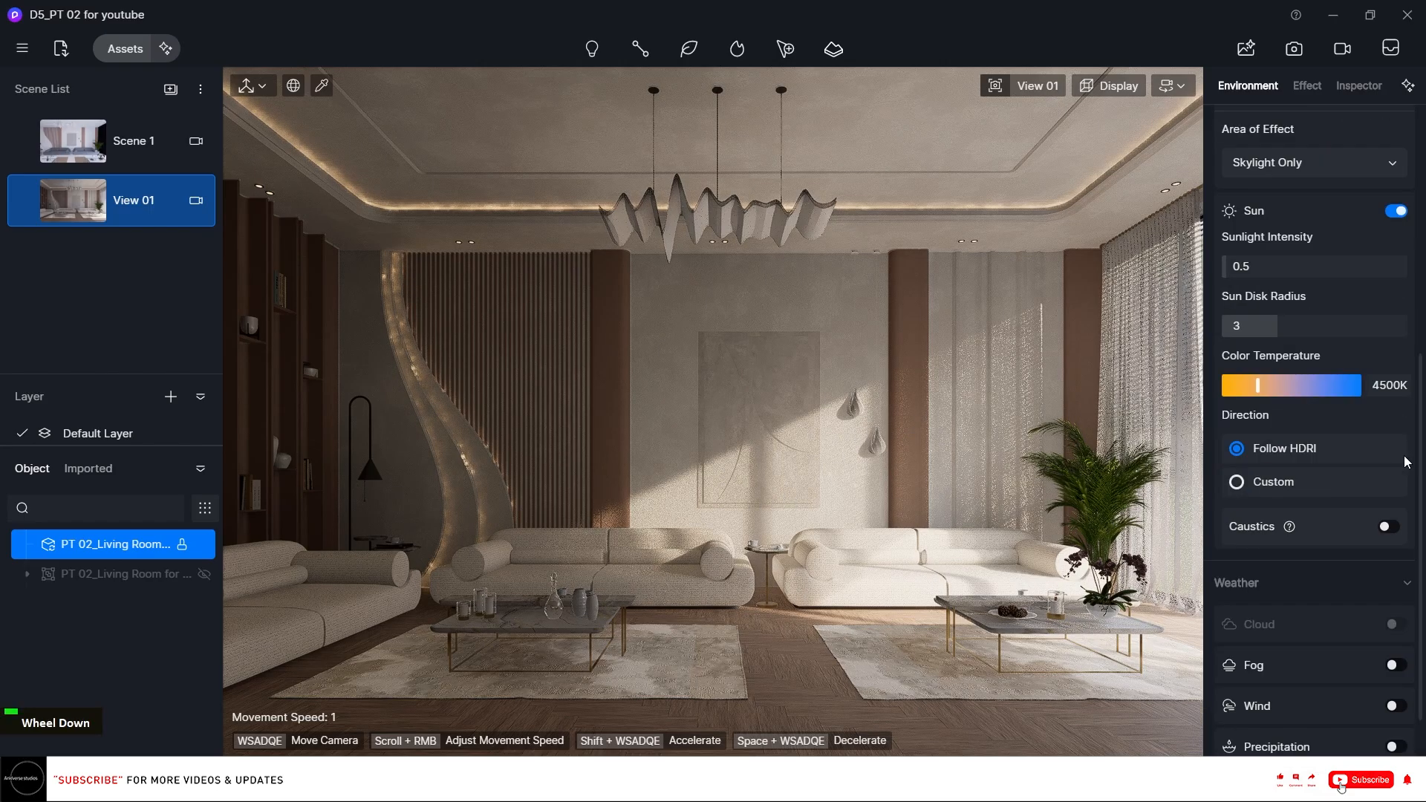
scroll(1406, 462, up, 7)
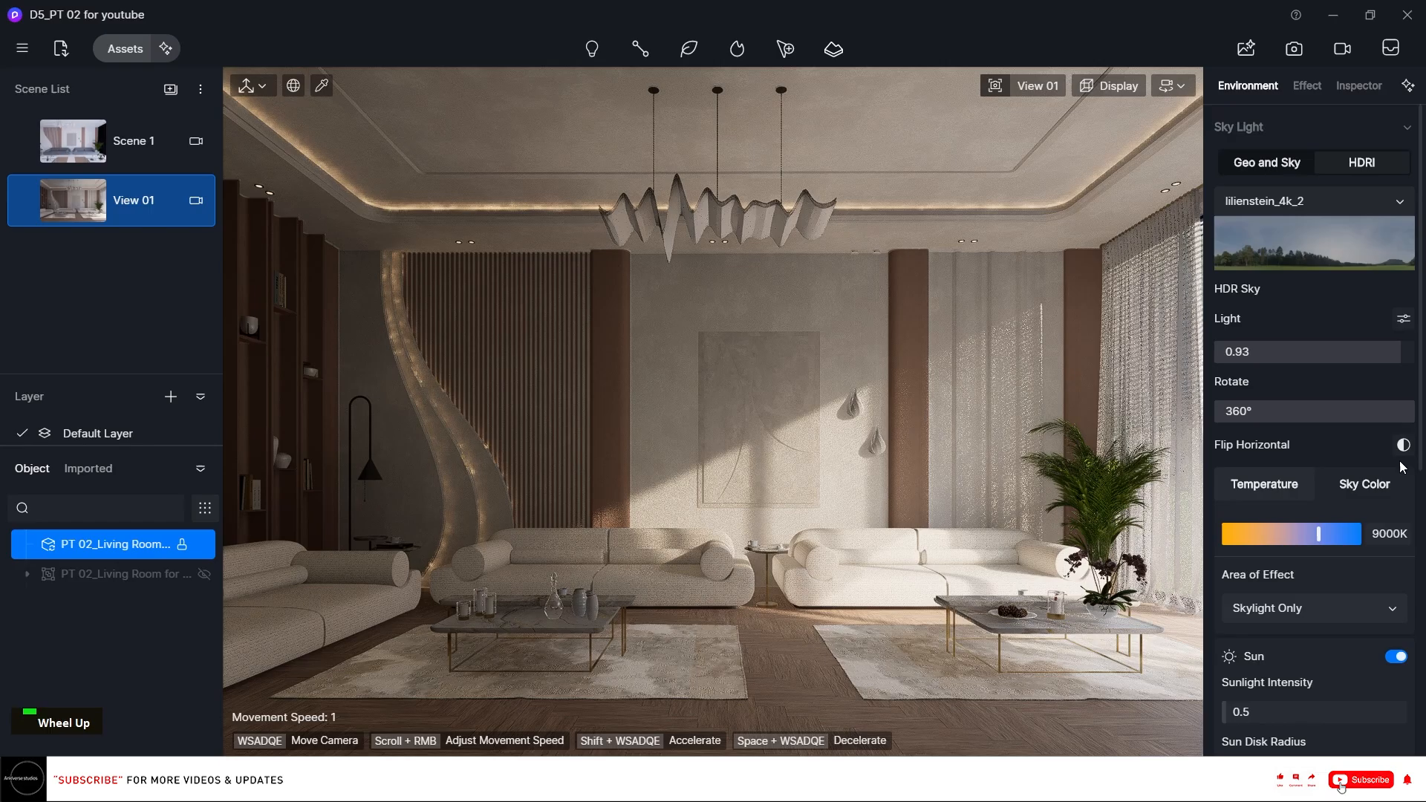
scroll(1403, 466, down, 2)
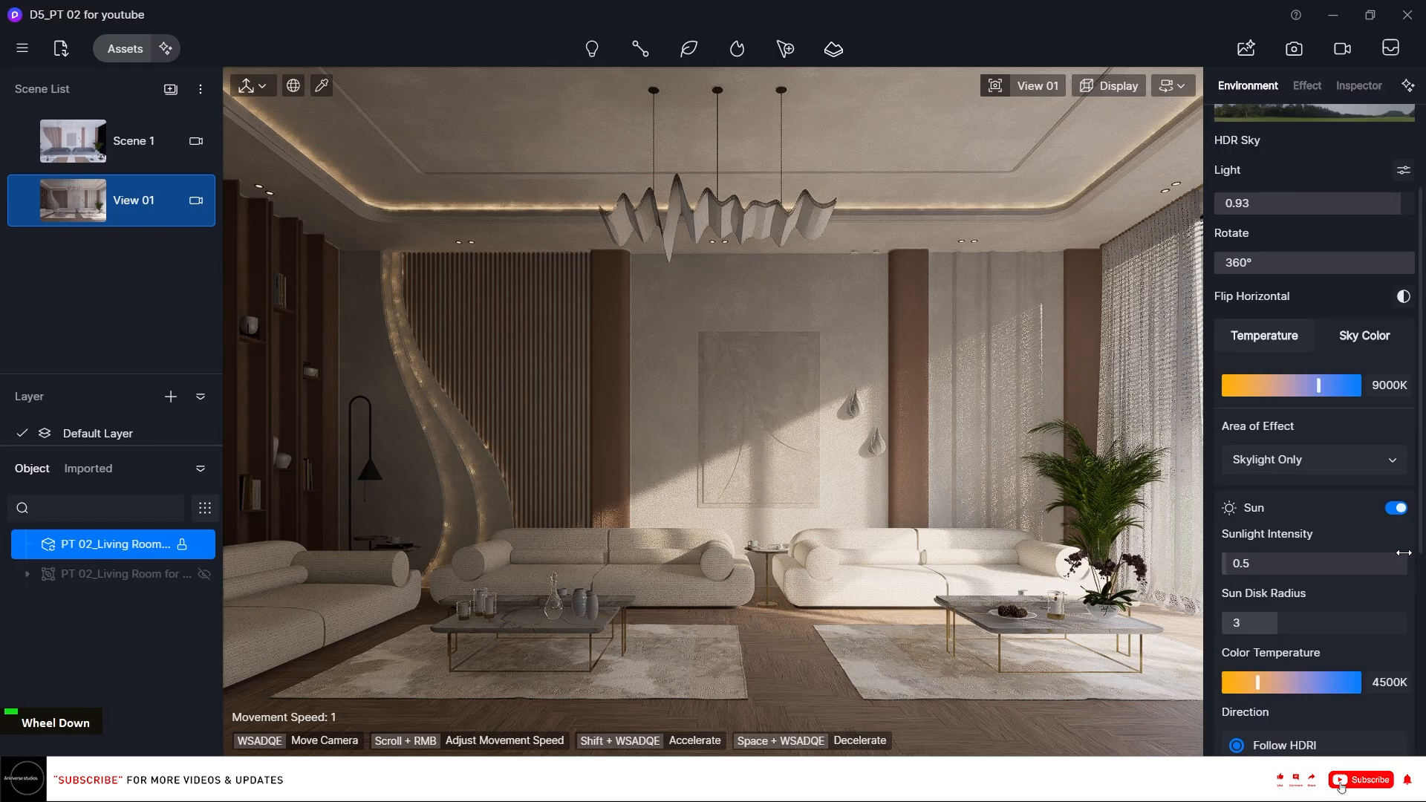
scroll(1403, 466, down, 2)
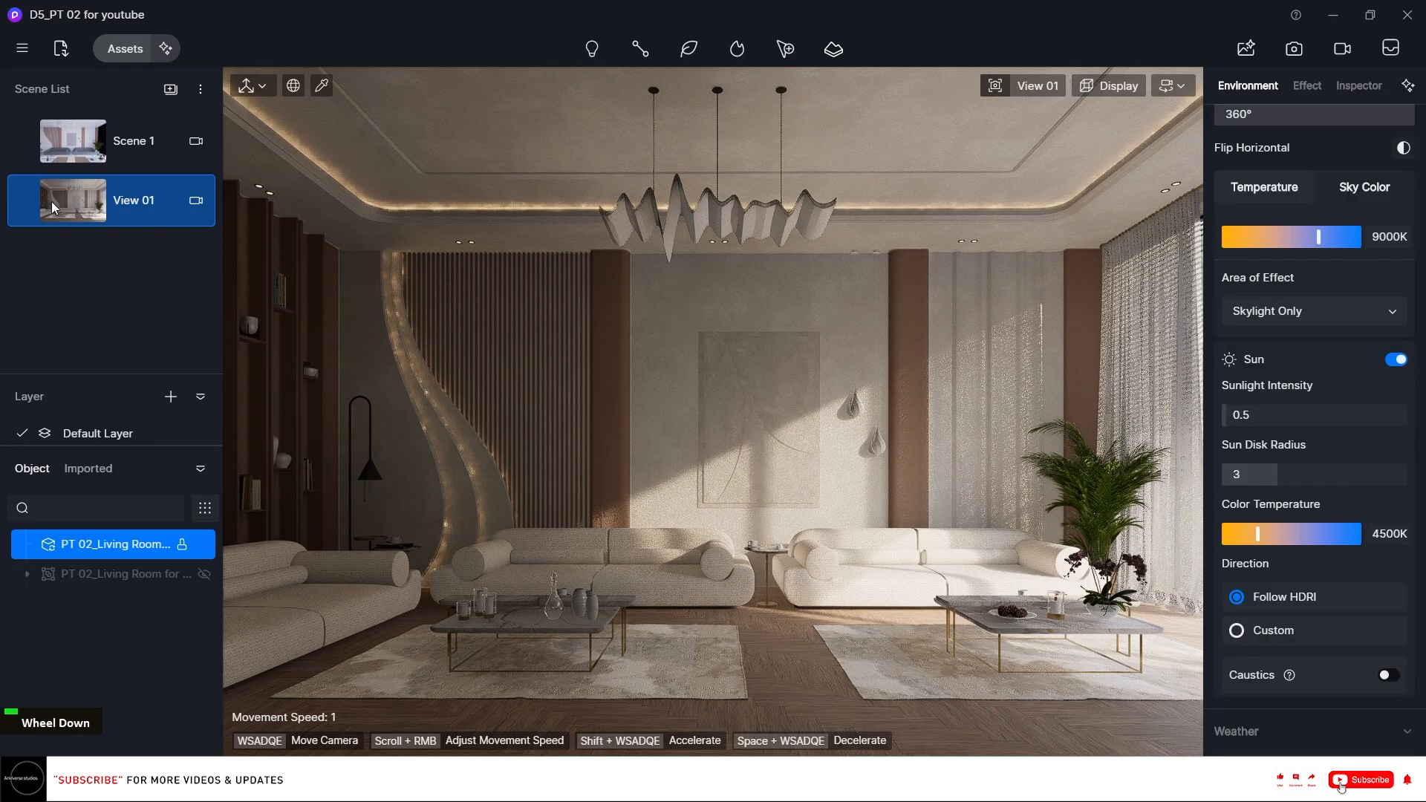
click(26, 208)
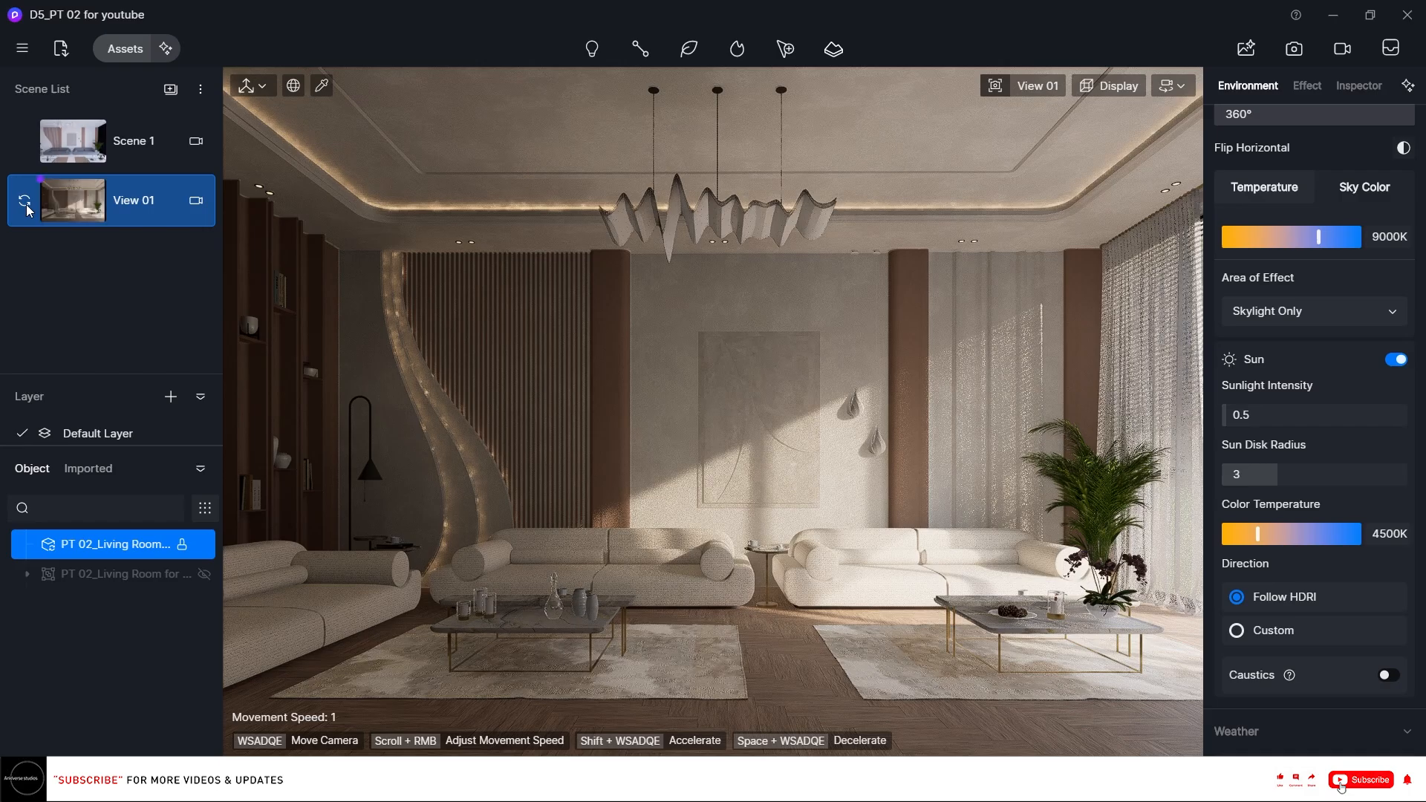
scroll(1383, 209, up, 4)
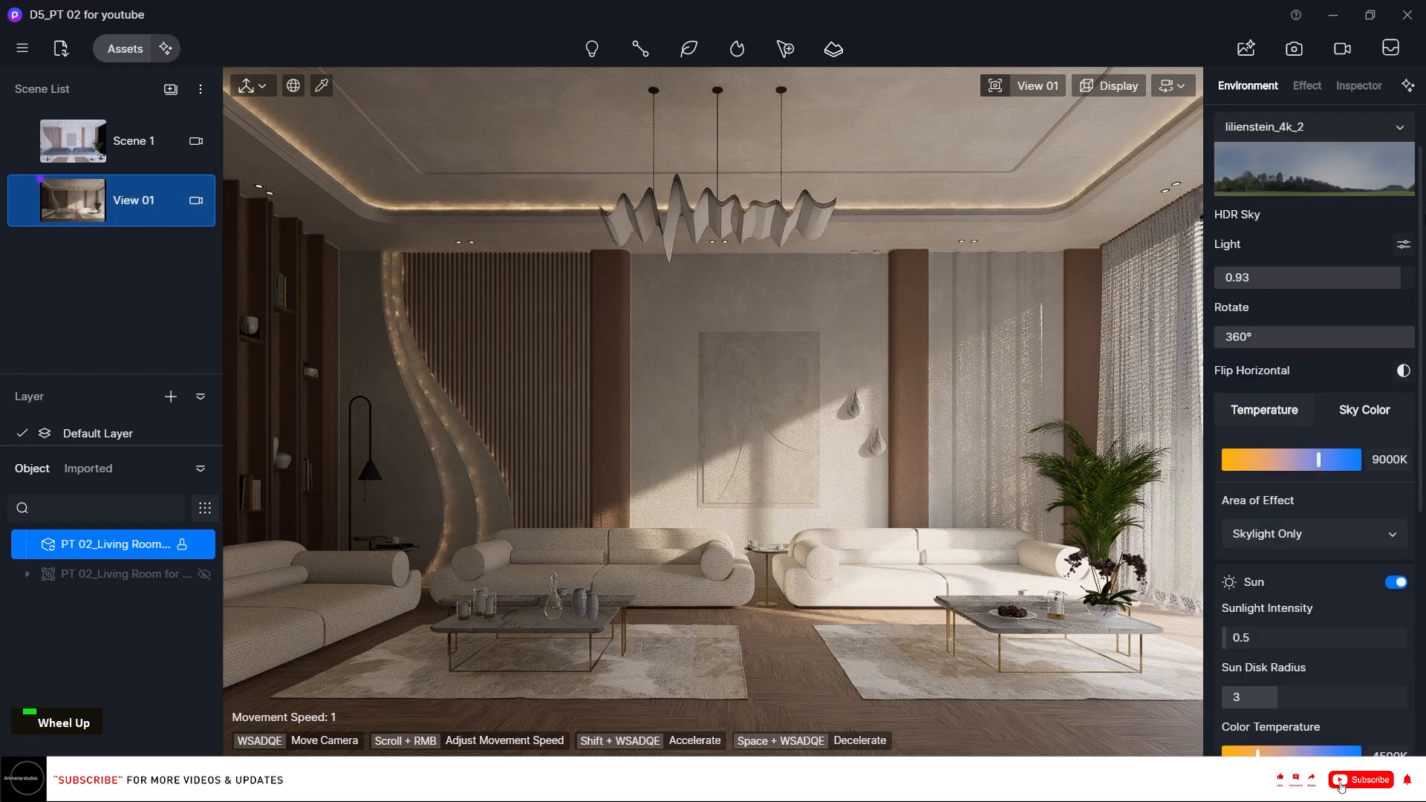
Open the post-processing effects and set the exposure to 0.05.
click(1306, 87)
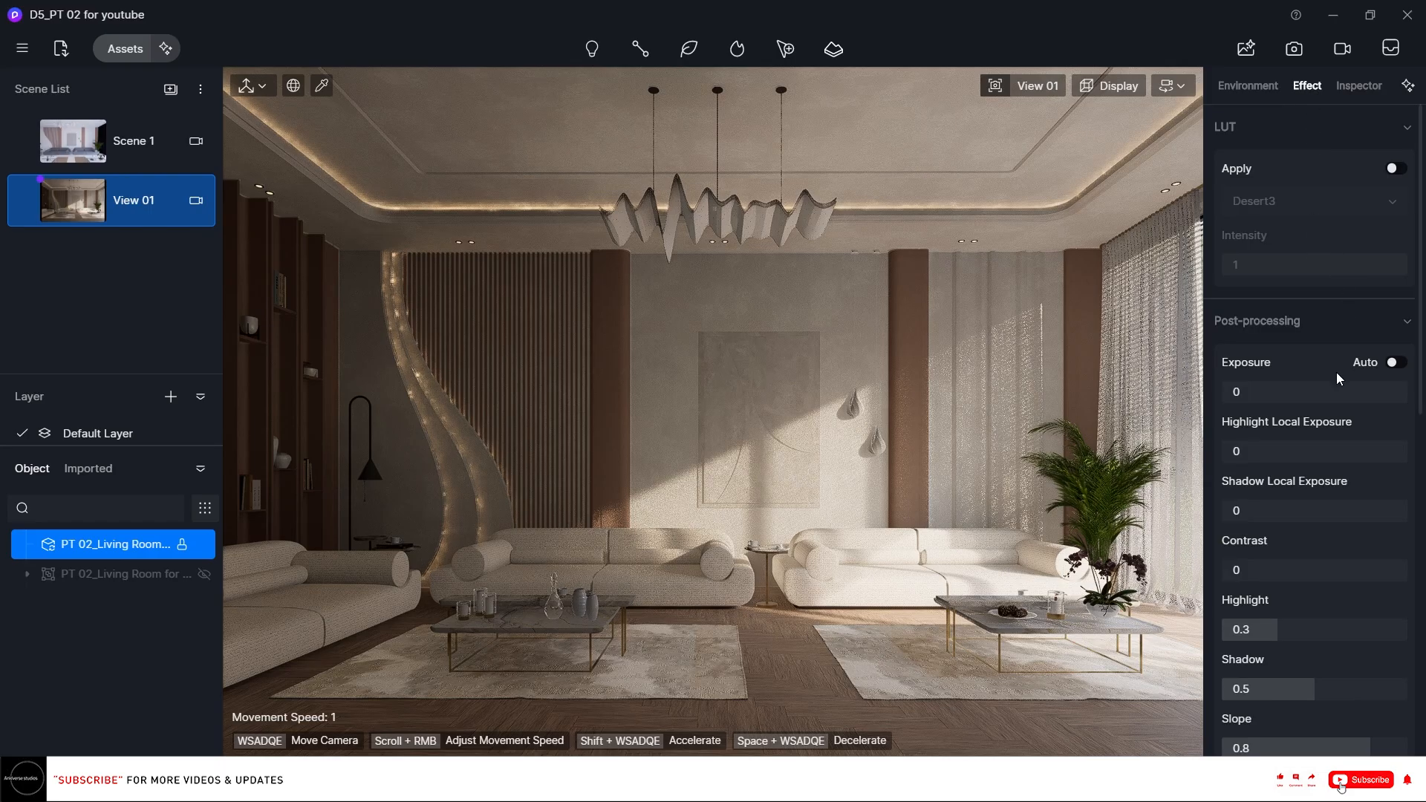
click(1347, 391)
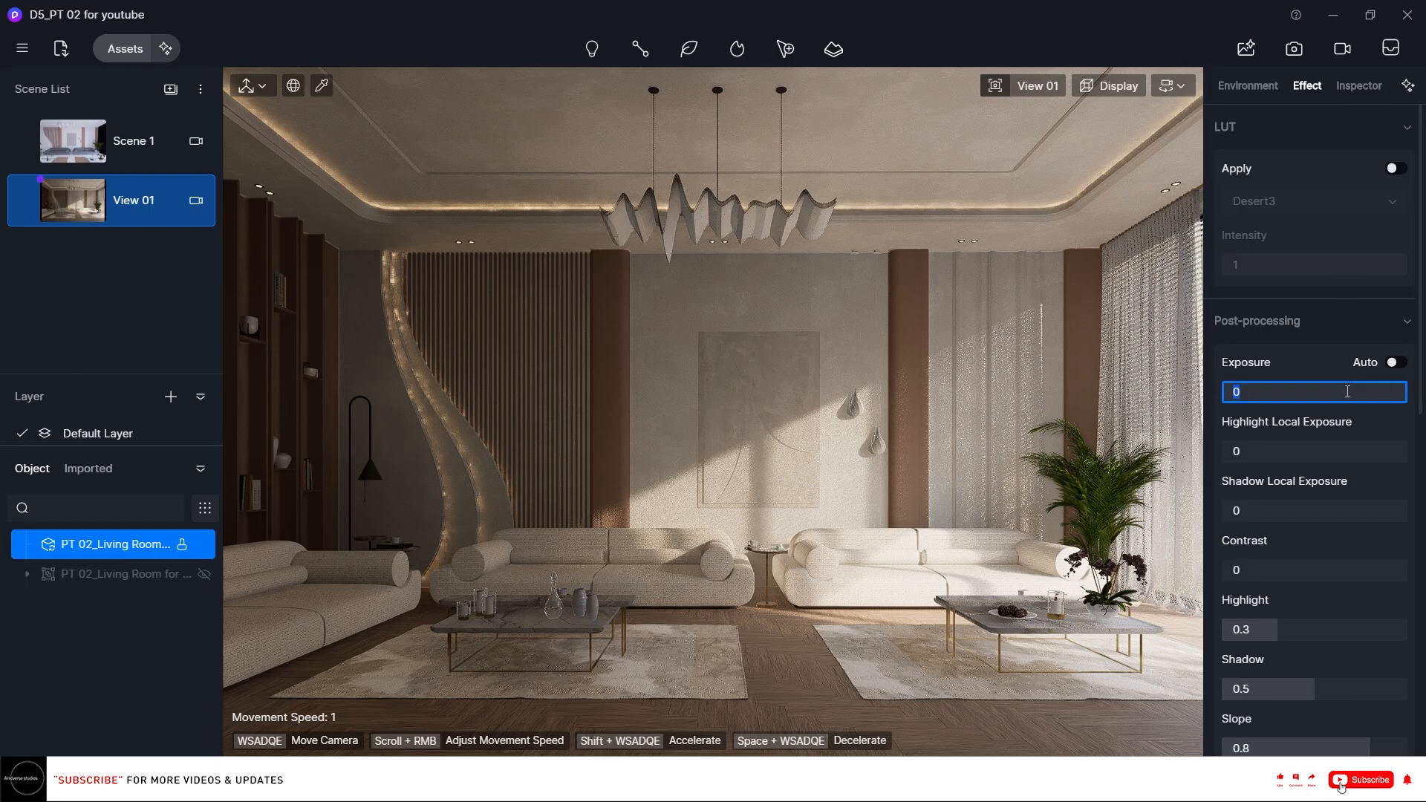
text(0.)
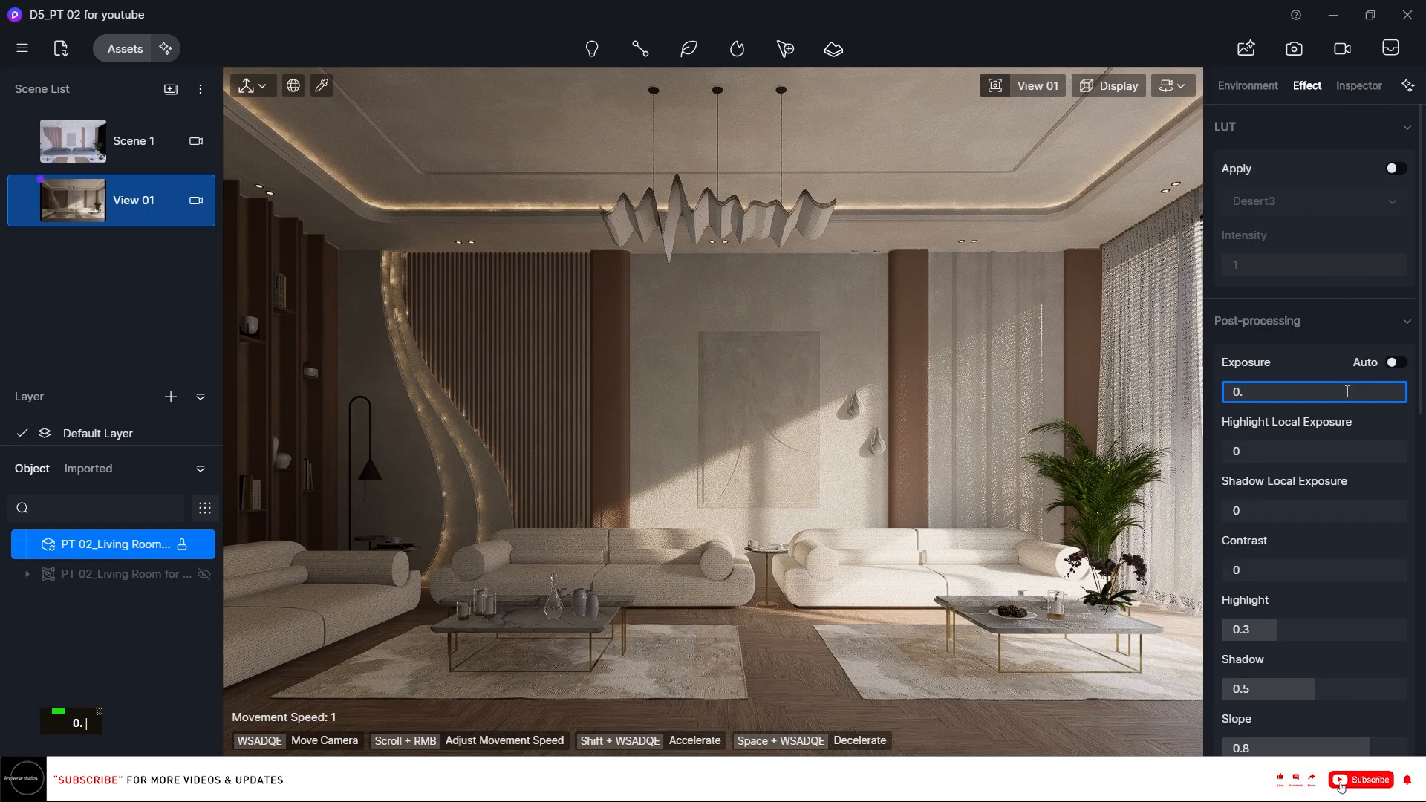
text(05)
key(Return)
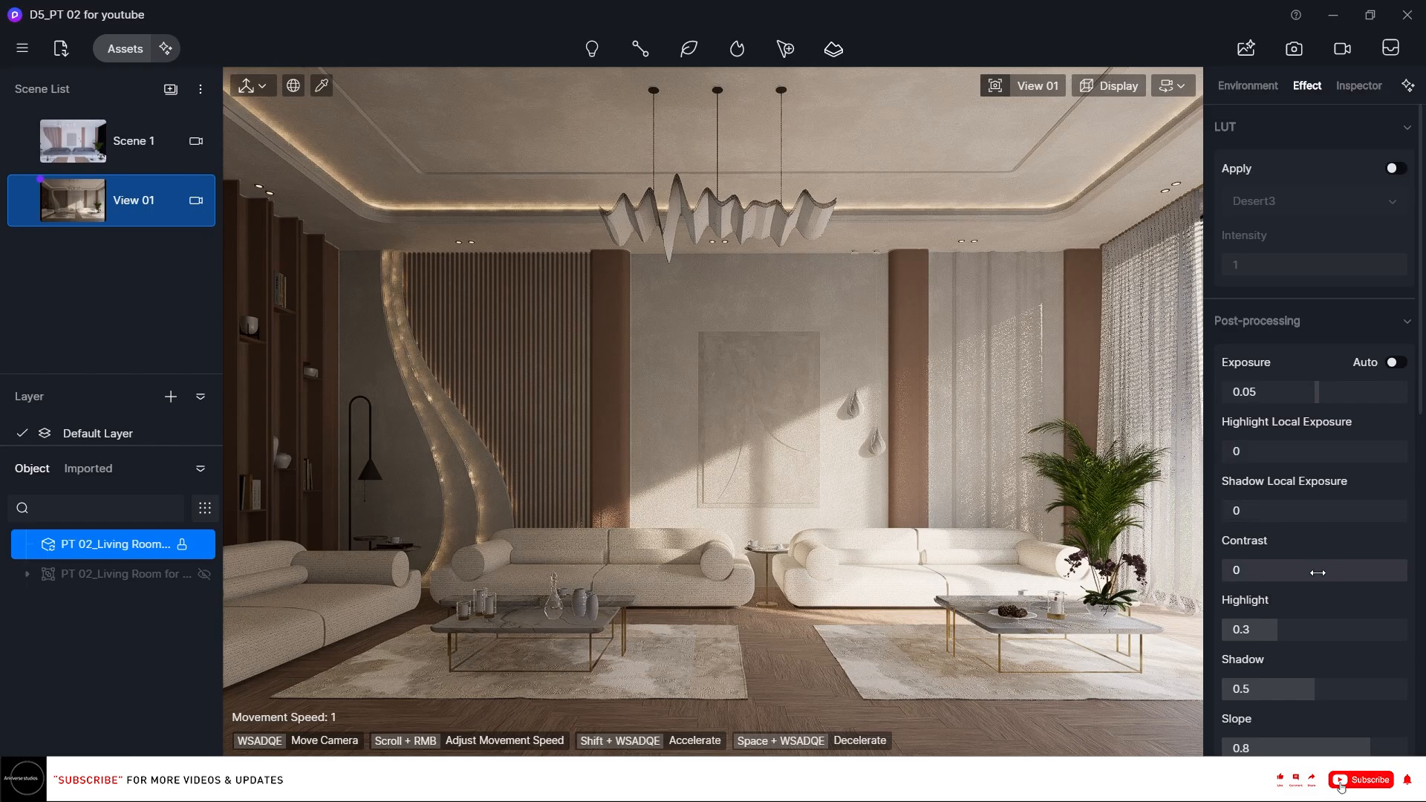
Set the highlight local exposure to 0.15.
click(1331, 453)
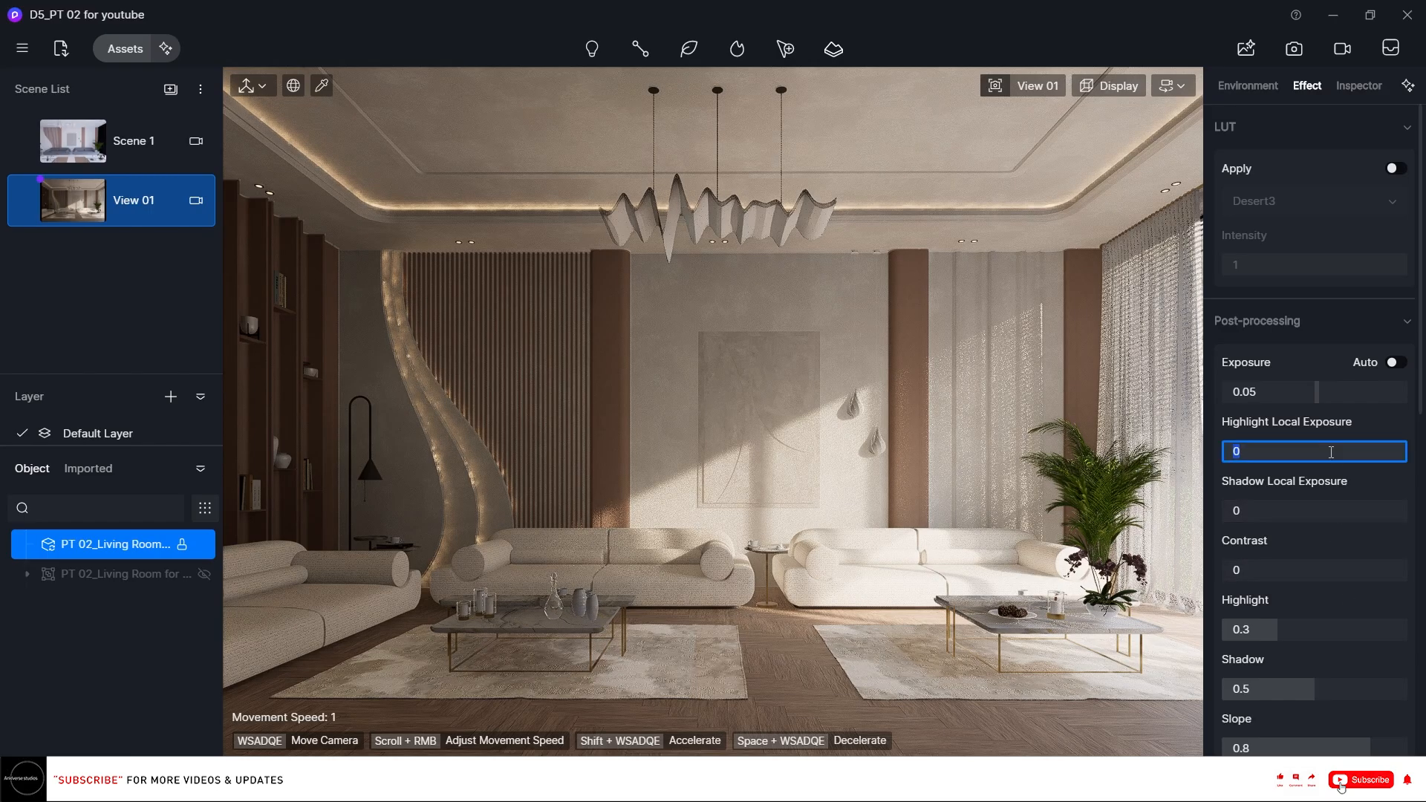
text(.15)
key(Return)
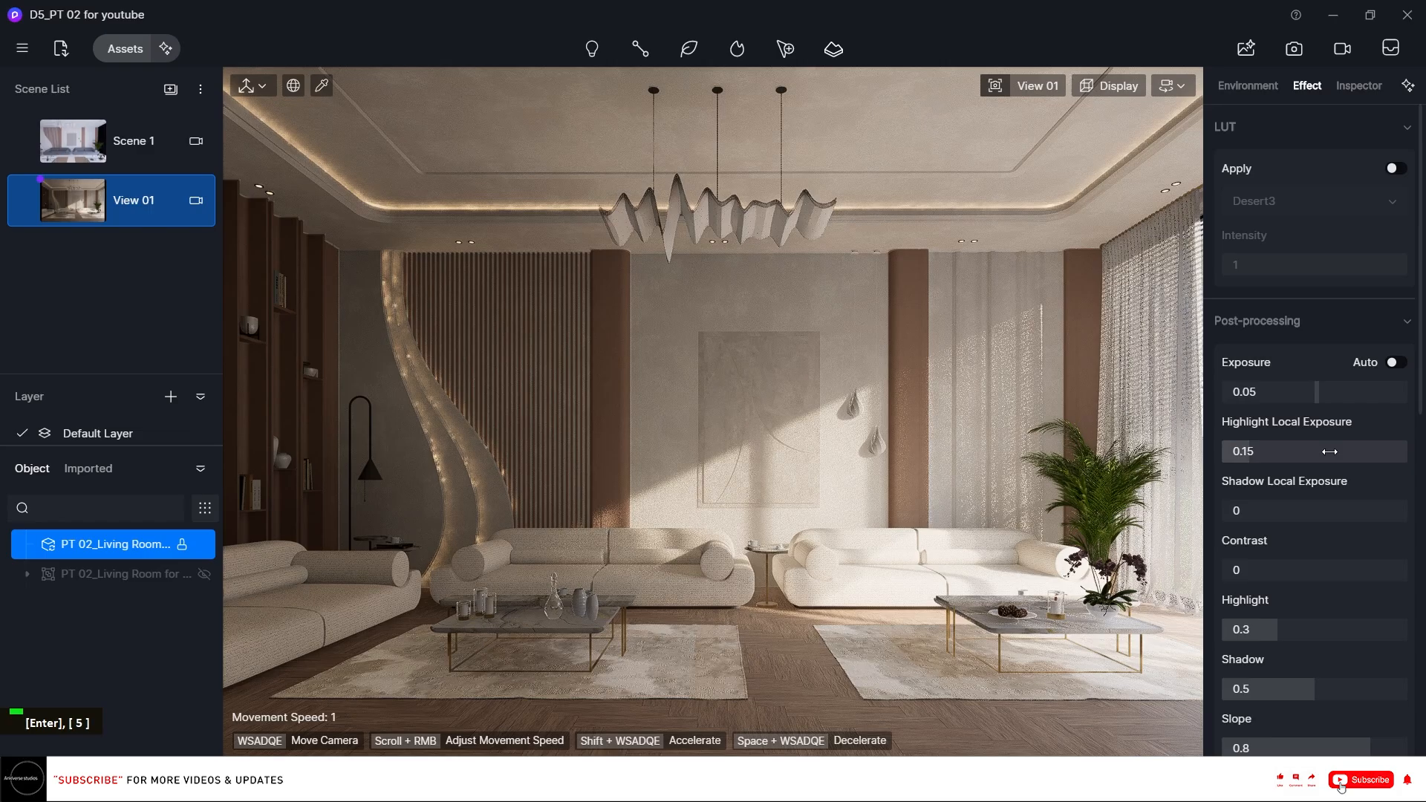
Set the contrast to 0.01.
scroll(1374, 473, down, 1)
click(1339, 494)
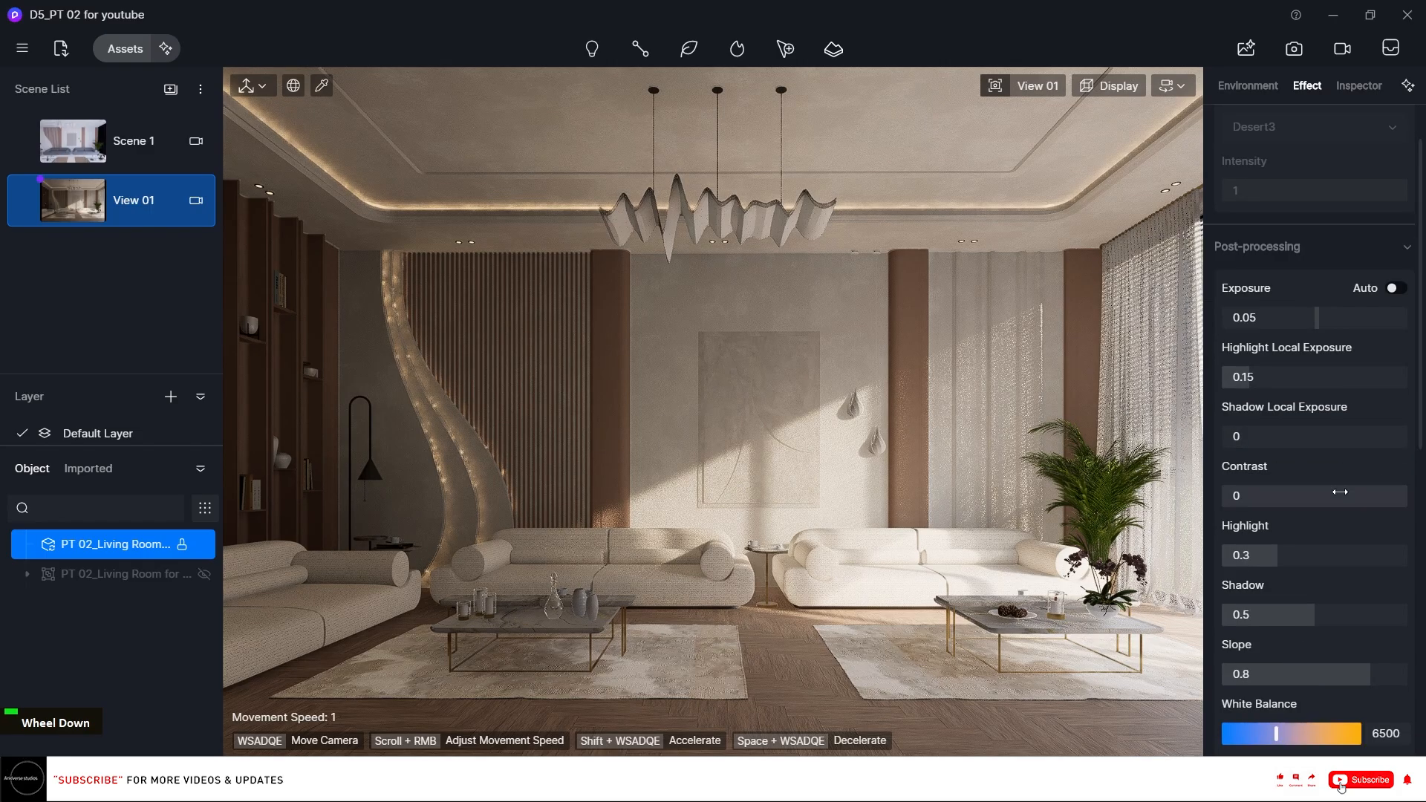
text(0.01)
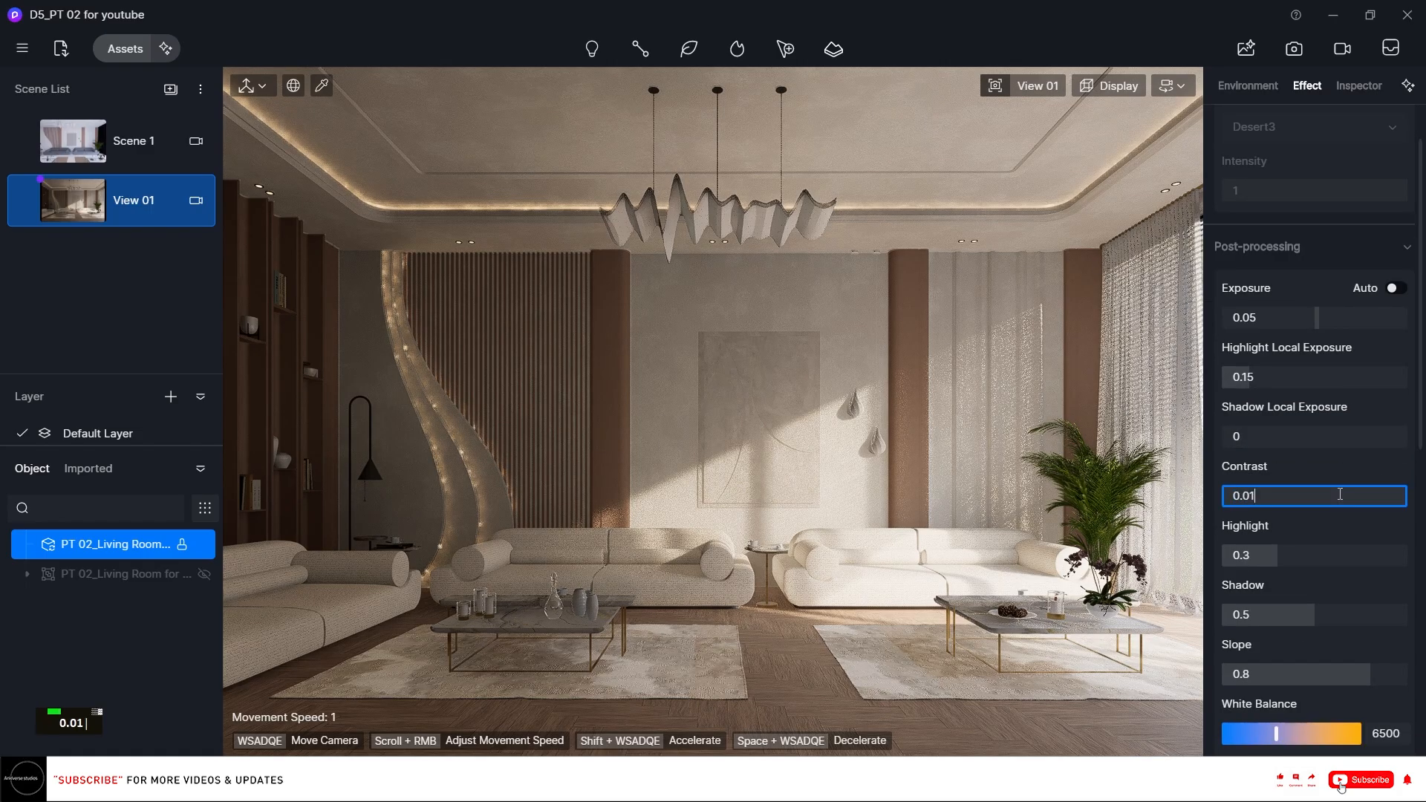
key(Return)
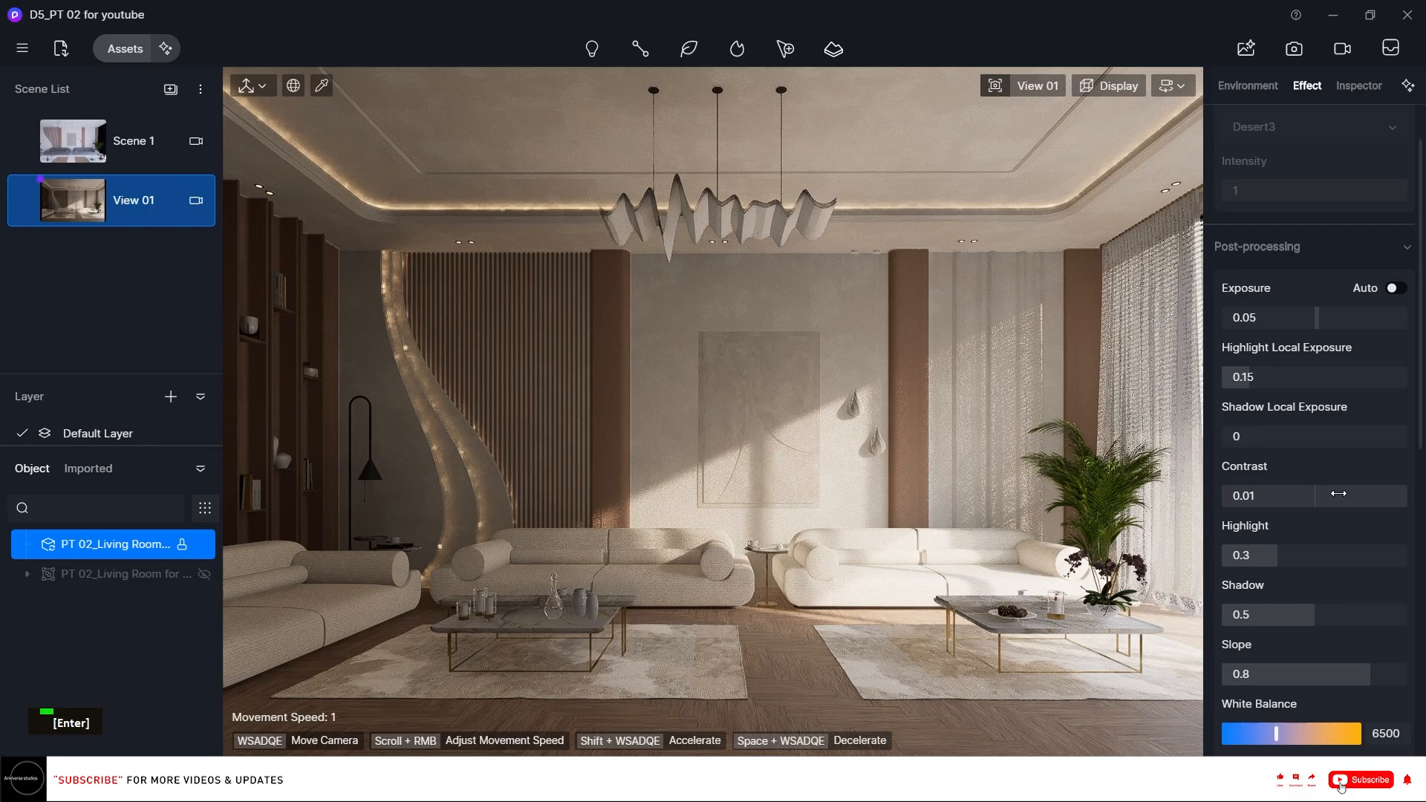
Enable the AO style and turn on AO Overlay in Preview.
scroll(1406, 539, down, 2)
scroll(1401, 531, down, 1)
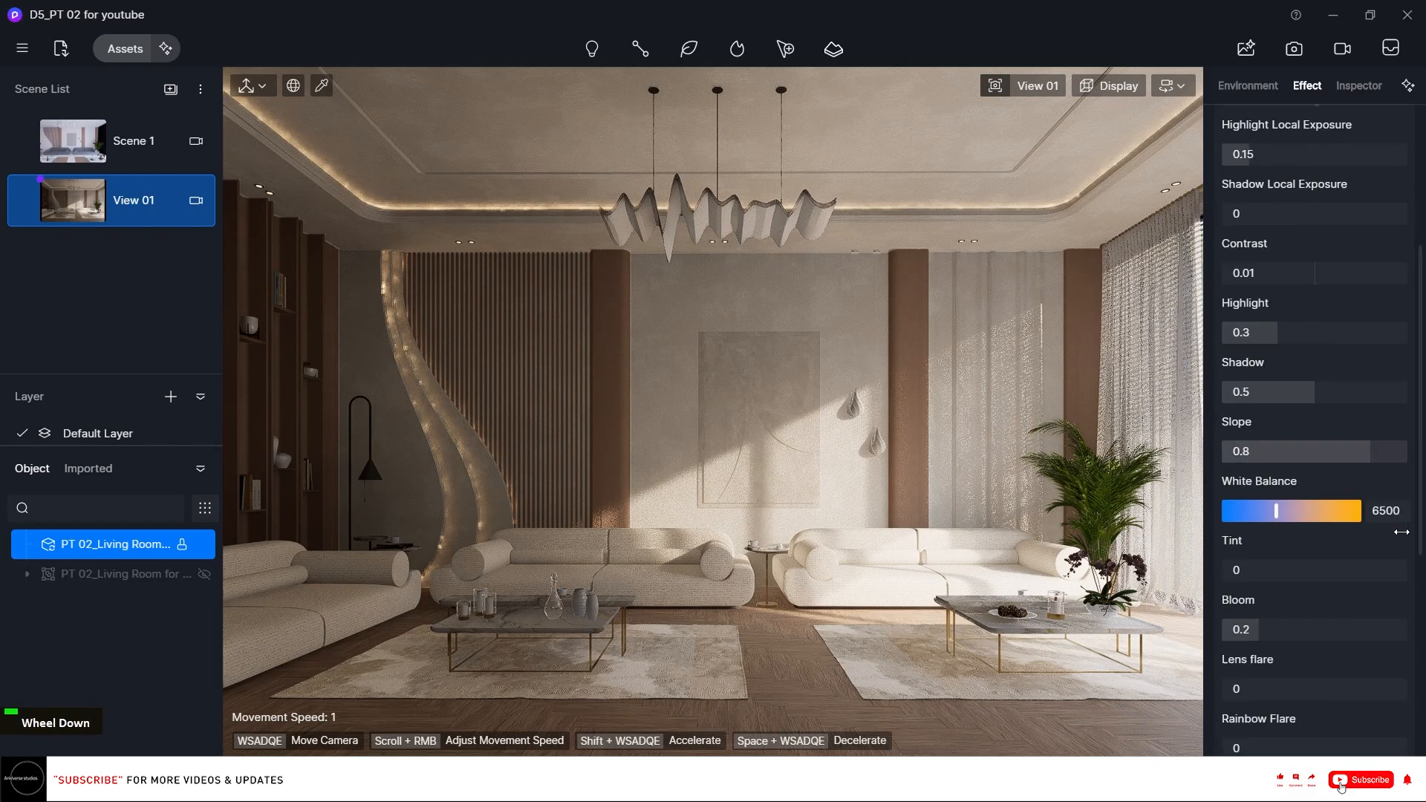
scroll(1403, 535, down, 1)
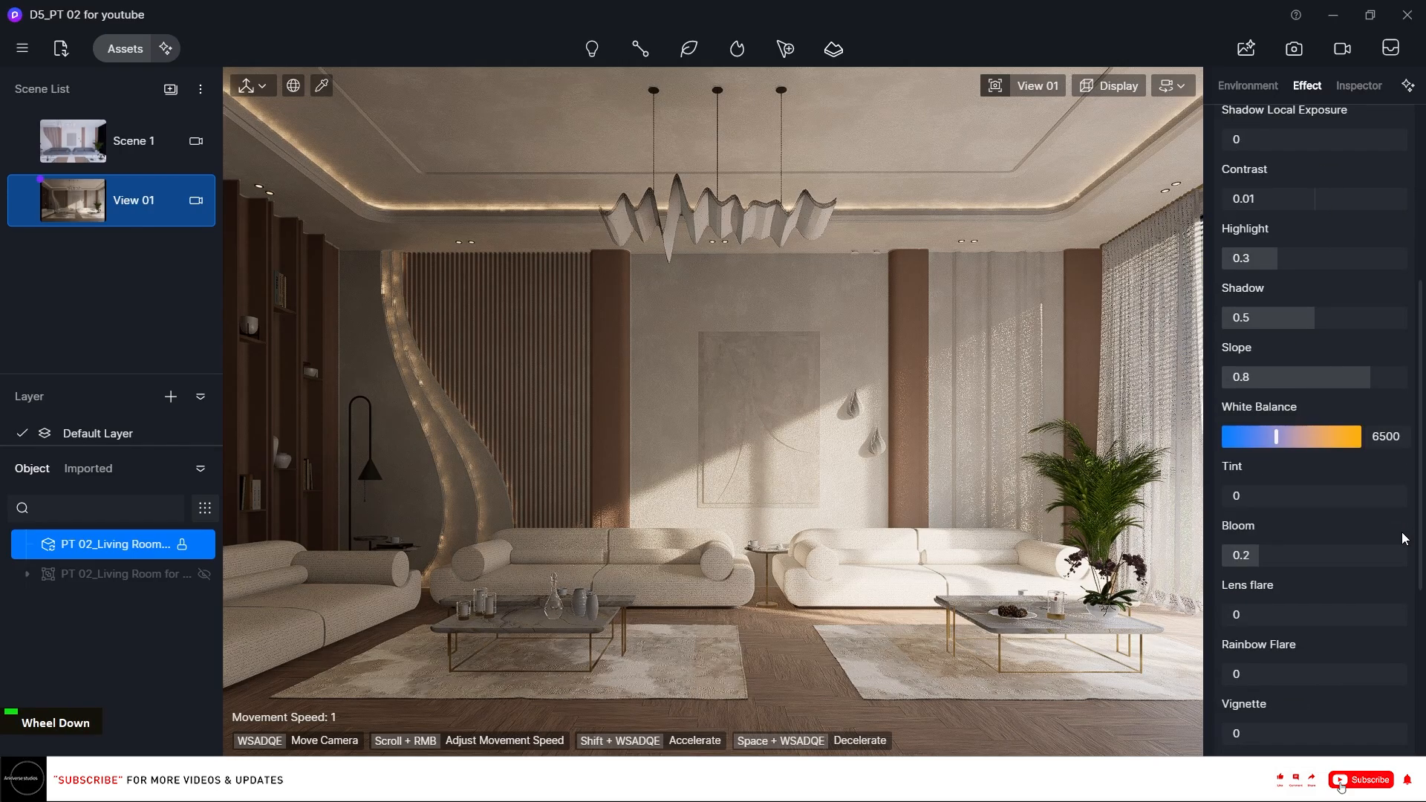
scroll(1403, 538, down, 5)
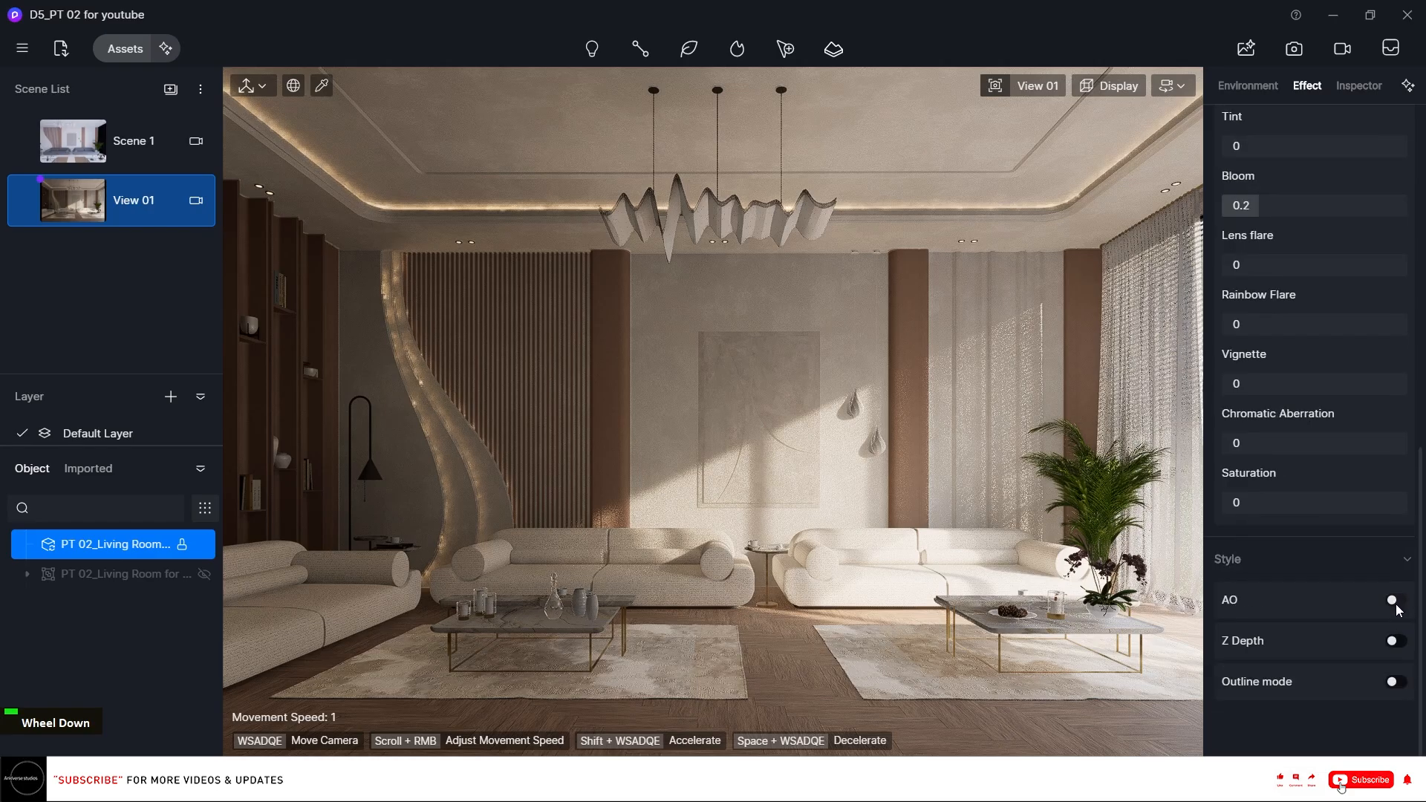
click(1395, 600)
scroll(1372, 633, down, 1)
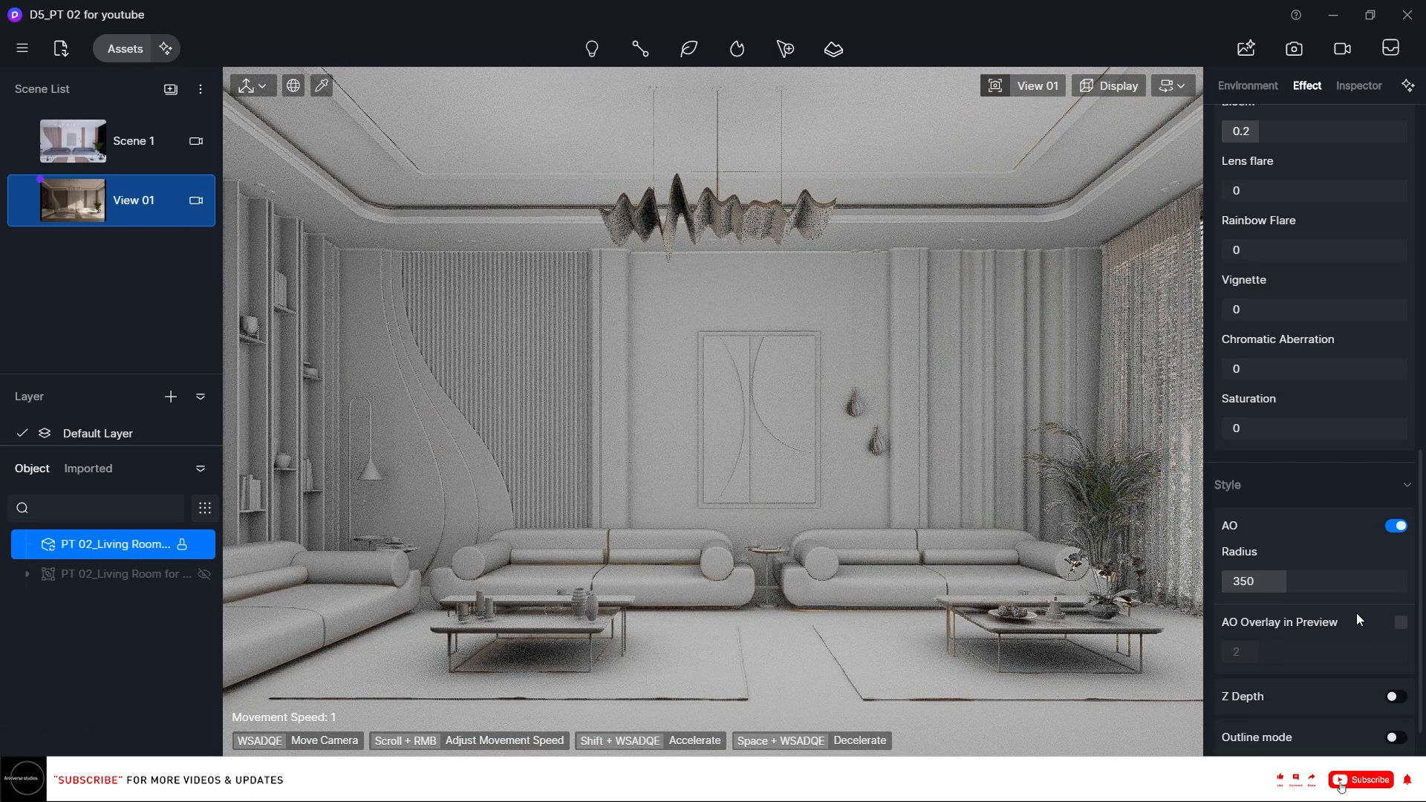
click(1401, 623)
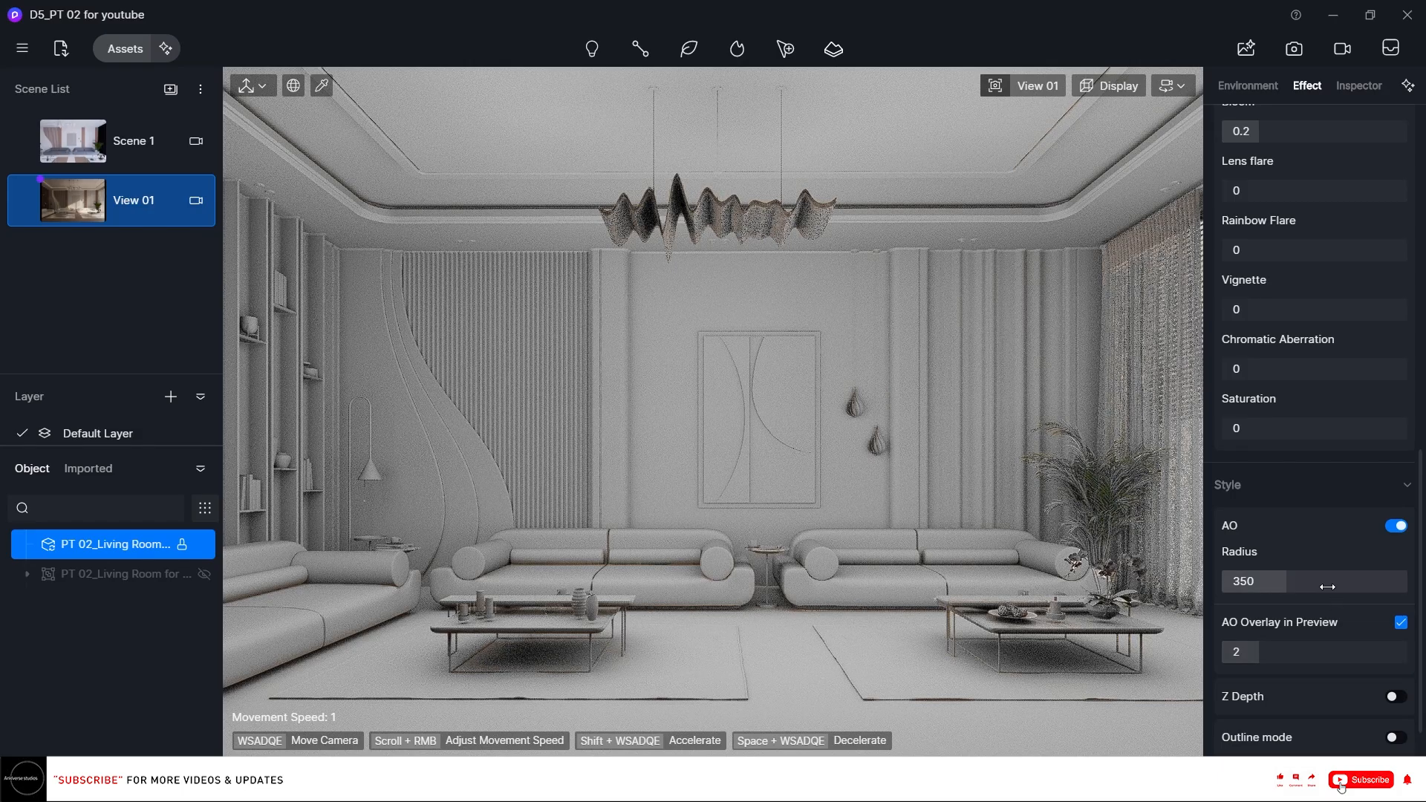
Set the AO radius to 415.
click(1304, 582)
click(1317, 560)
drag(1252, 583, 1284, 583)
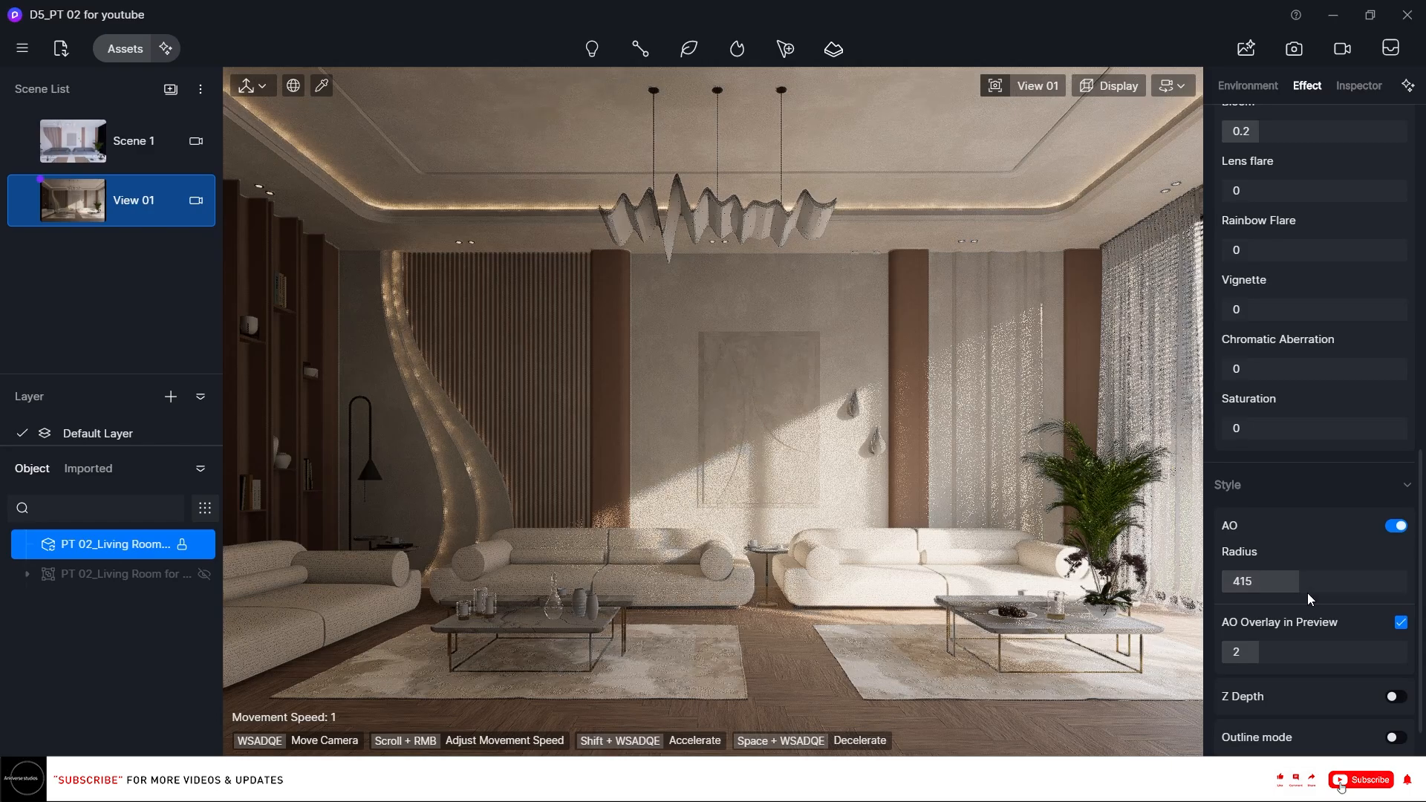
scroll(1382, 618, down, 1)
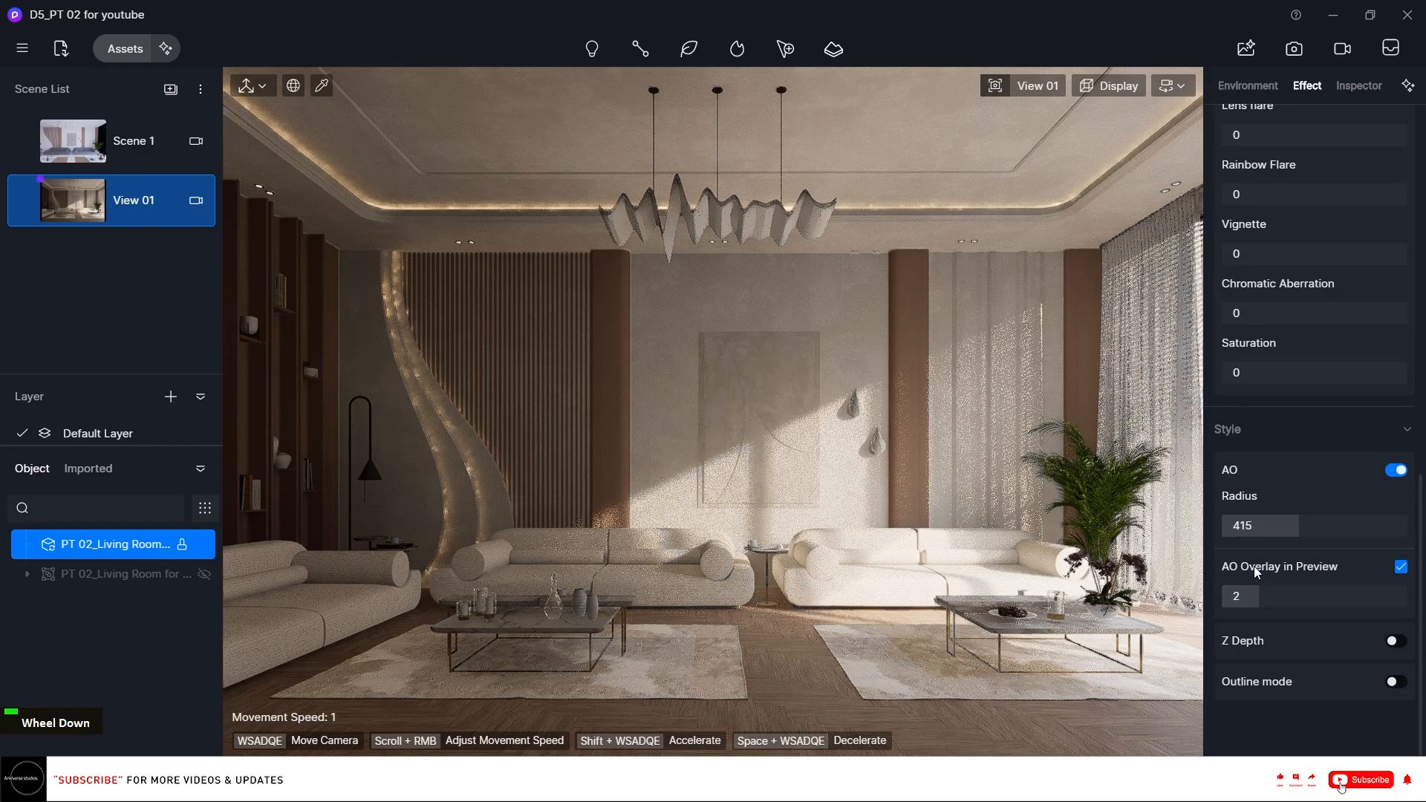
scroll(1369, 466, up, 15)
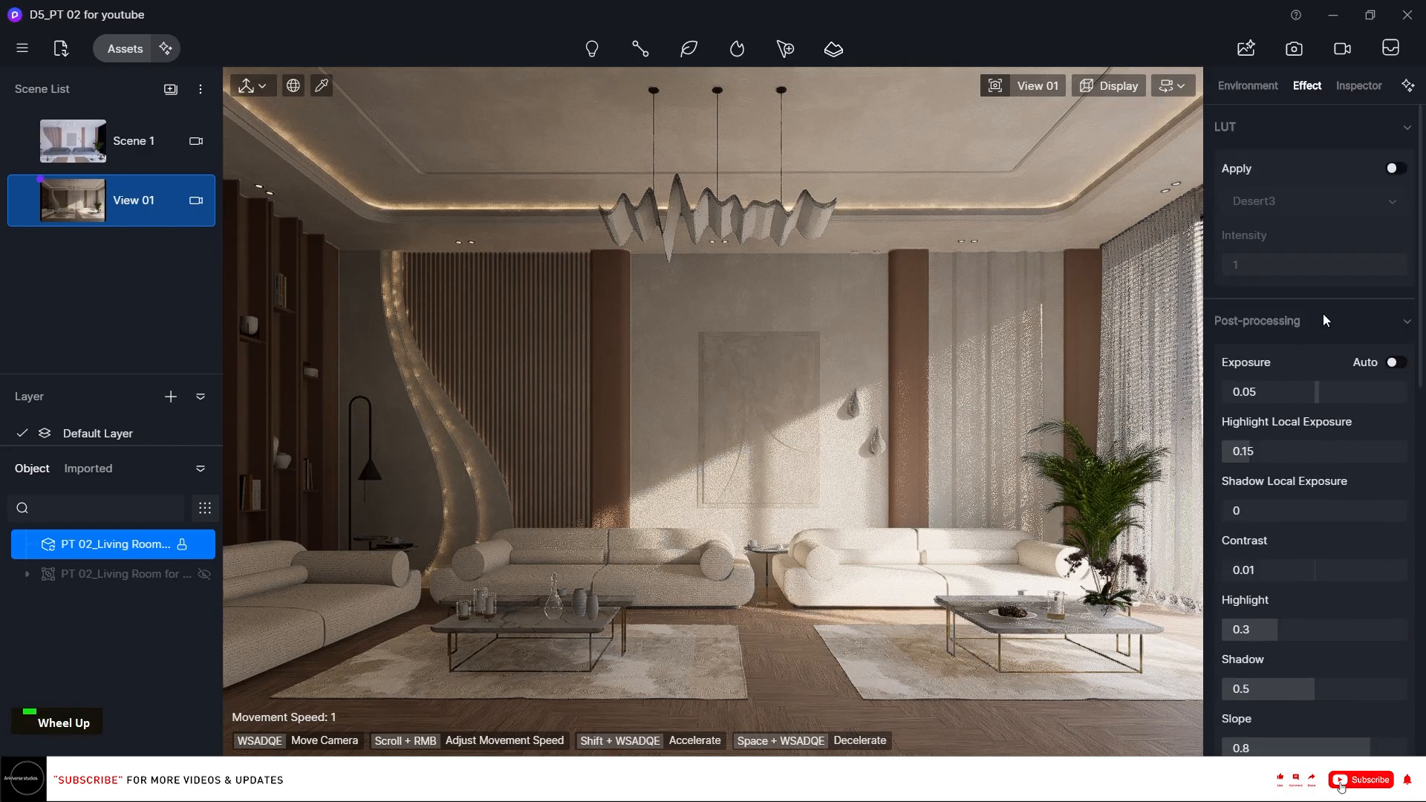
Unhide the imported lights group, expand it and select 01_Spot light.
mouse_move(25, 202)
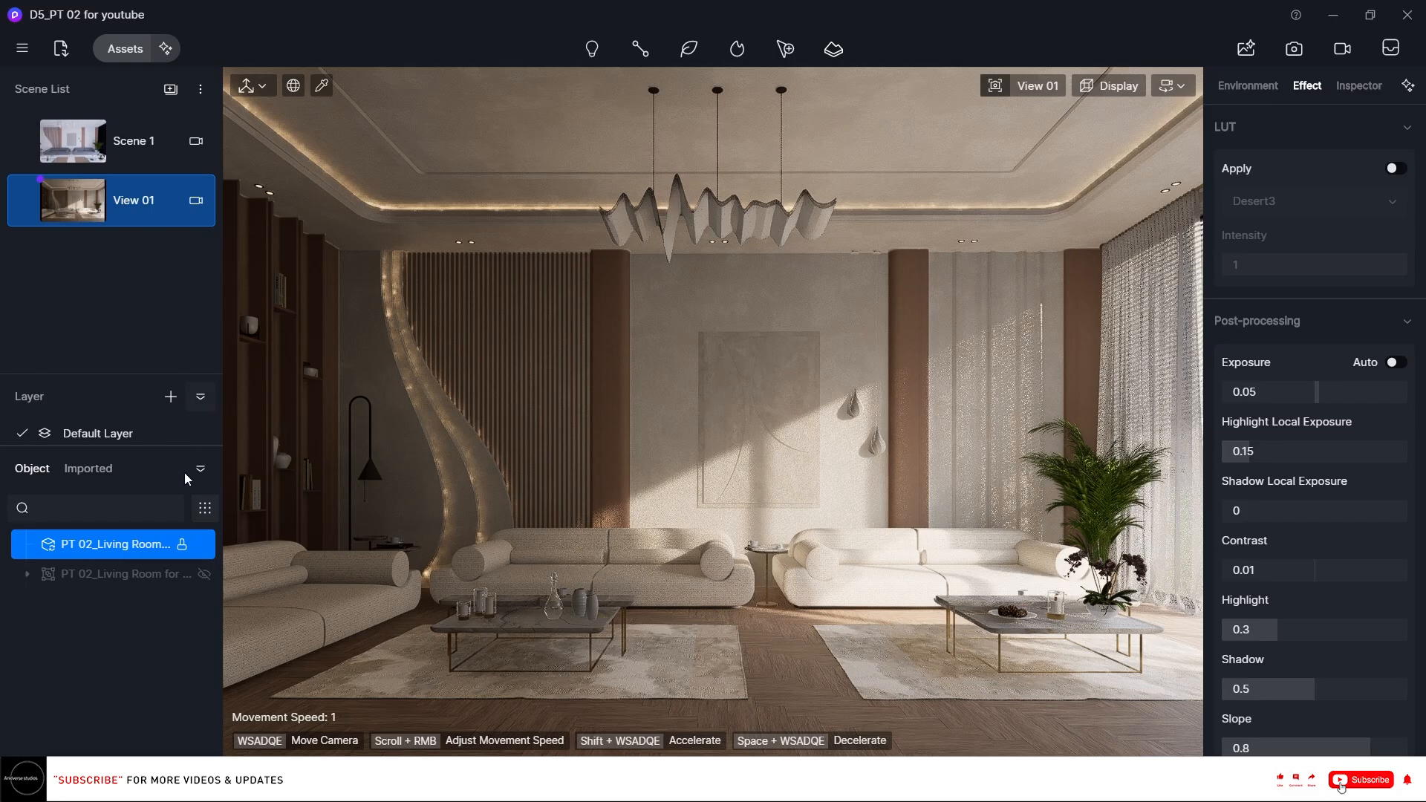
click(203, 574)
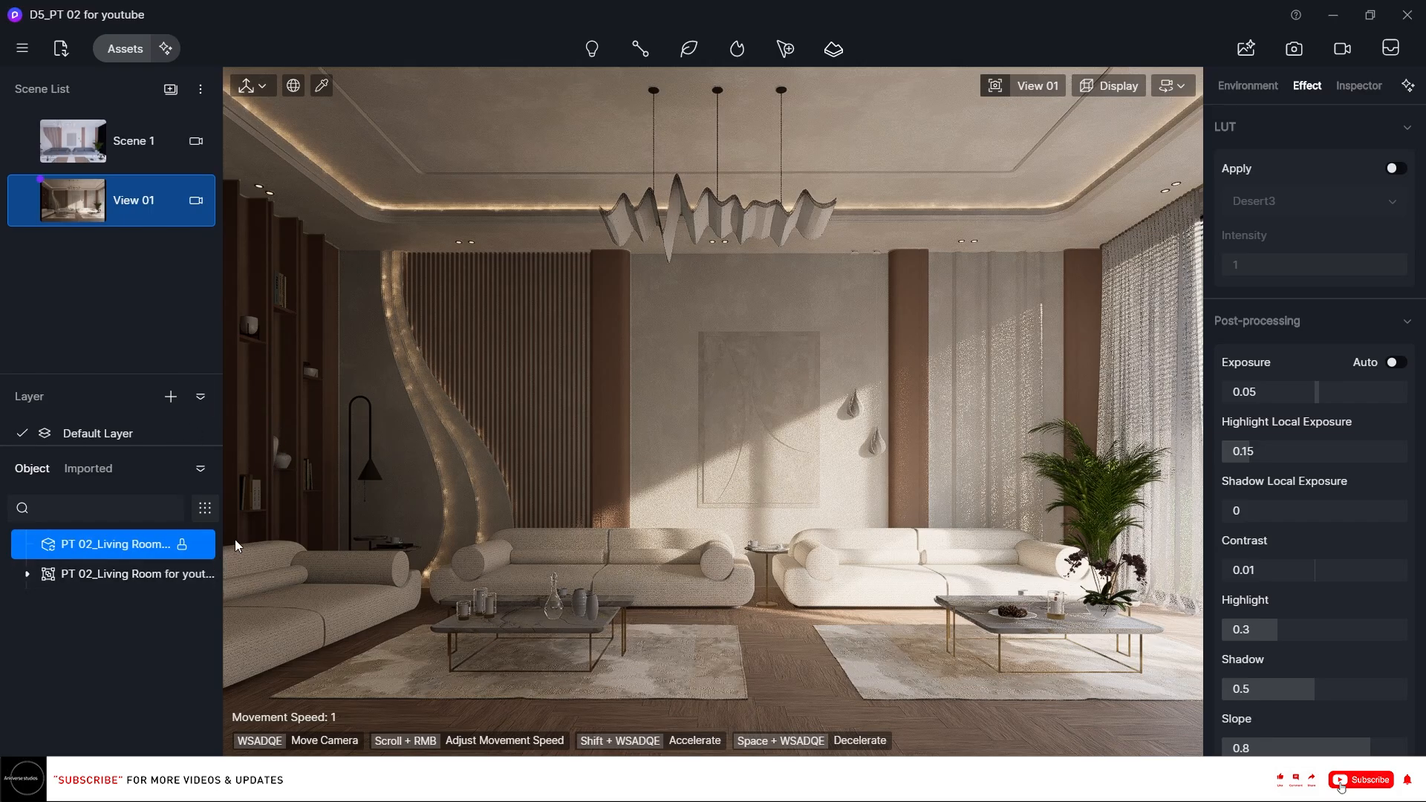
click(129, 575)
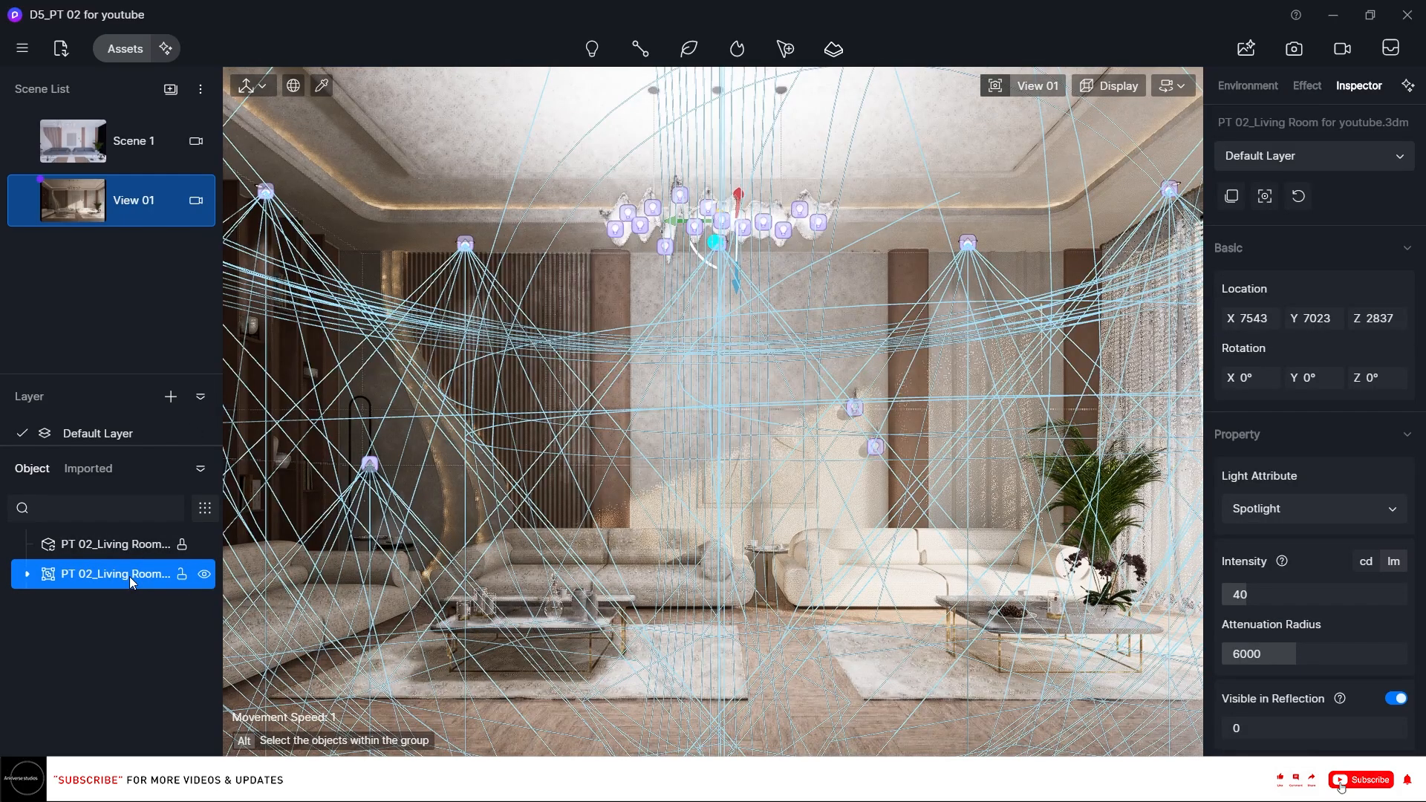
click(28, 574)
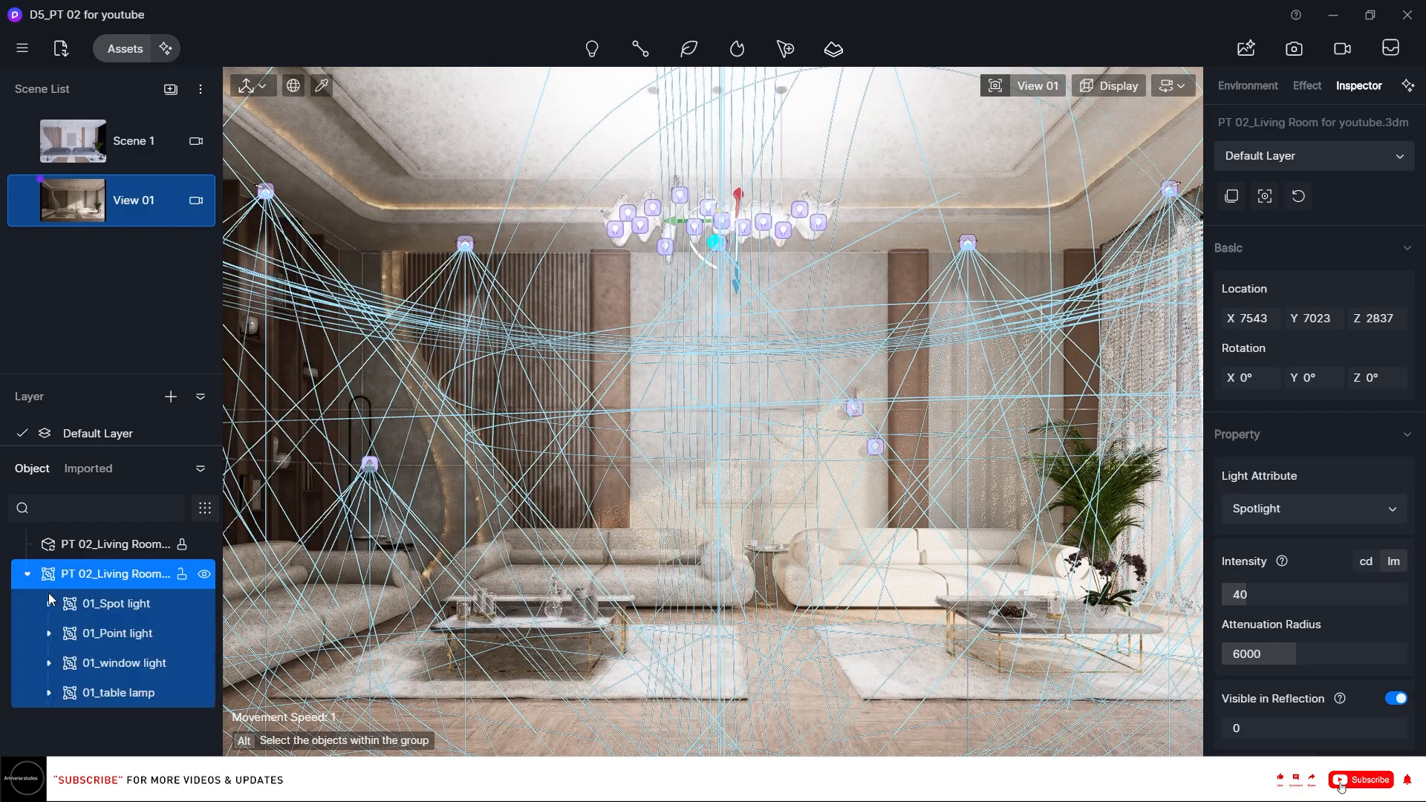
click(121, 606)
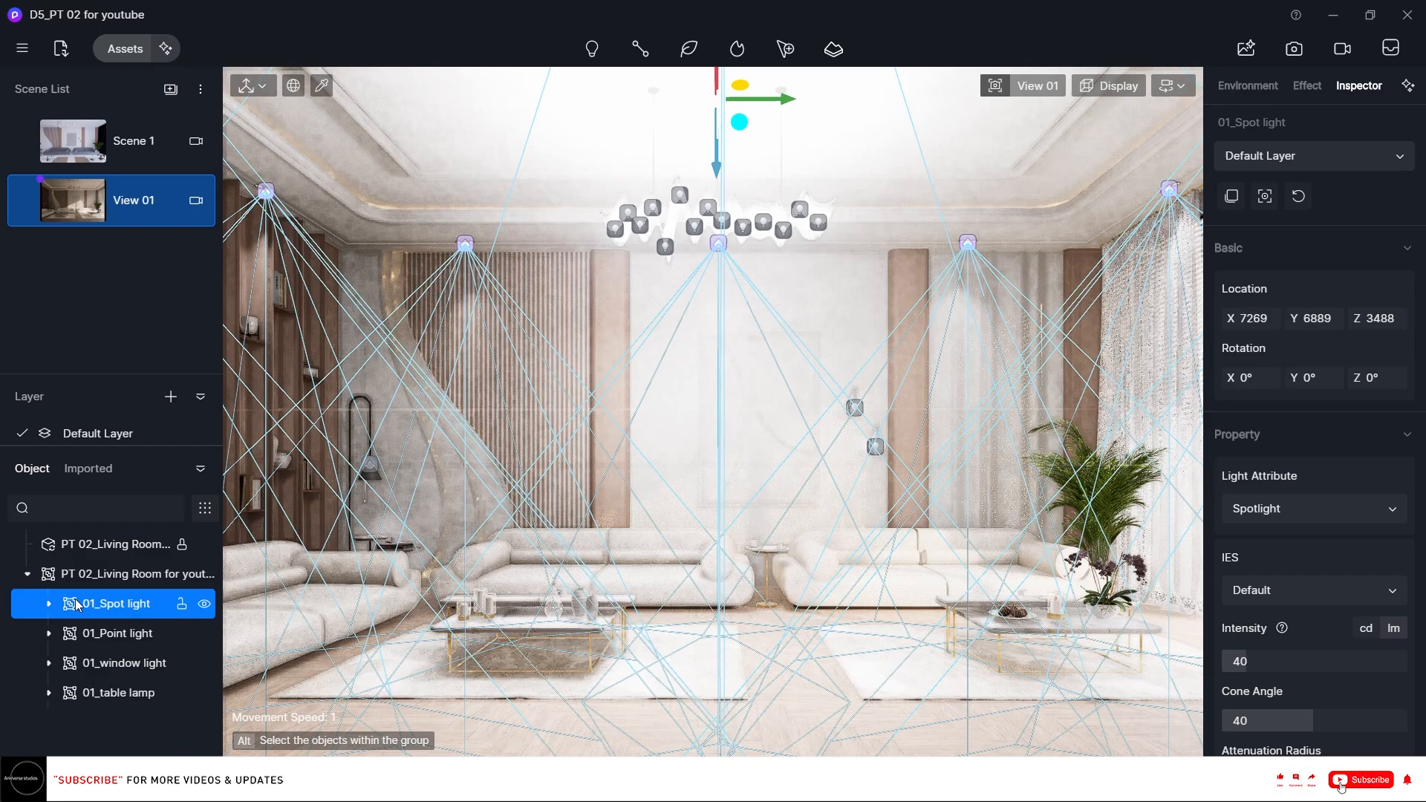
Switch to Scene 1 and unhide the imported lights group there.
click(116, 144)
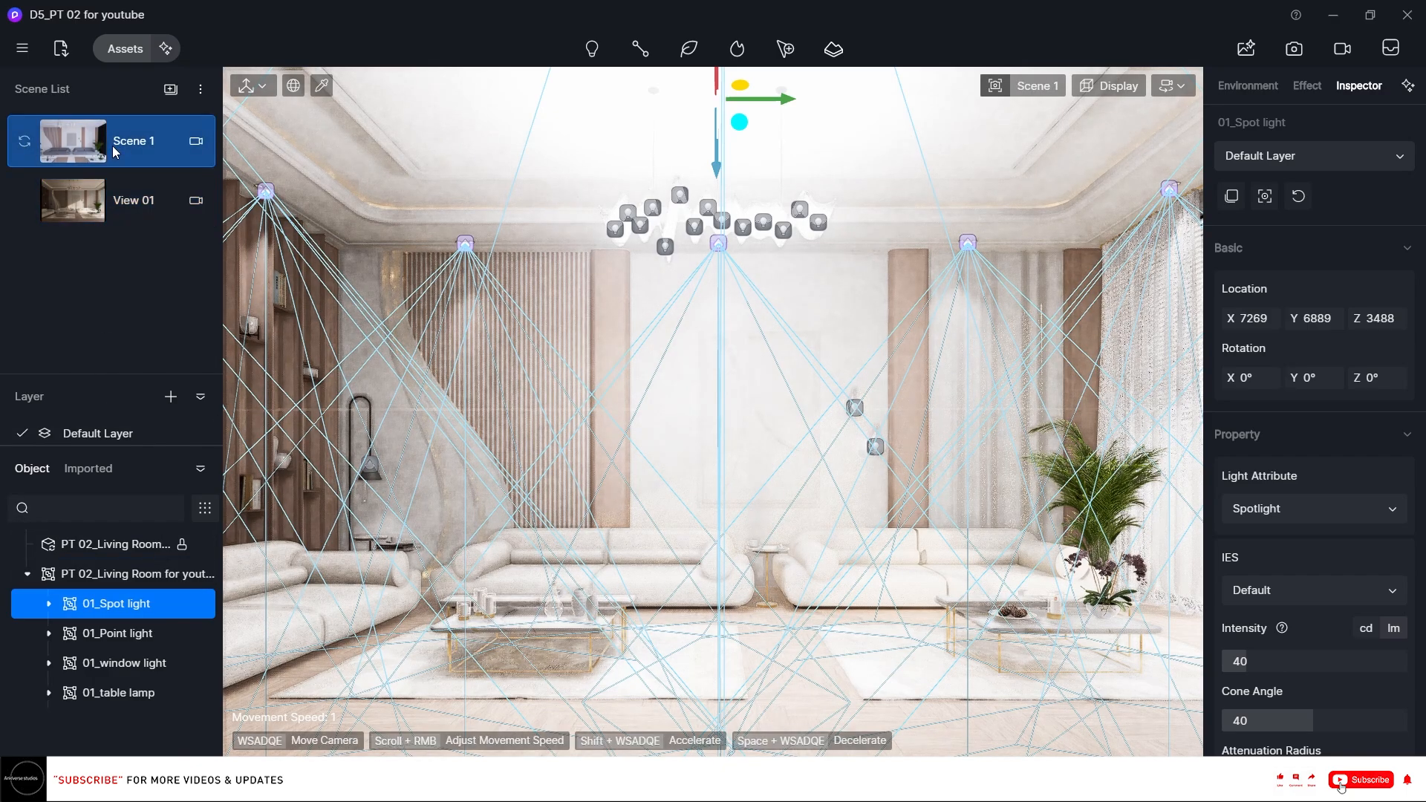
click(113, 148)
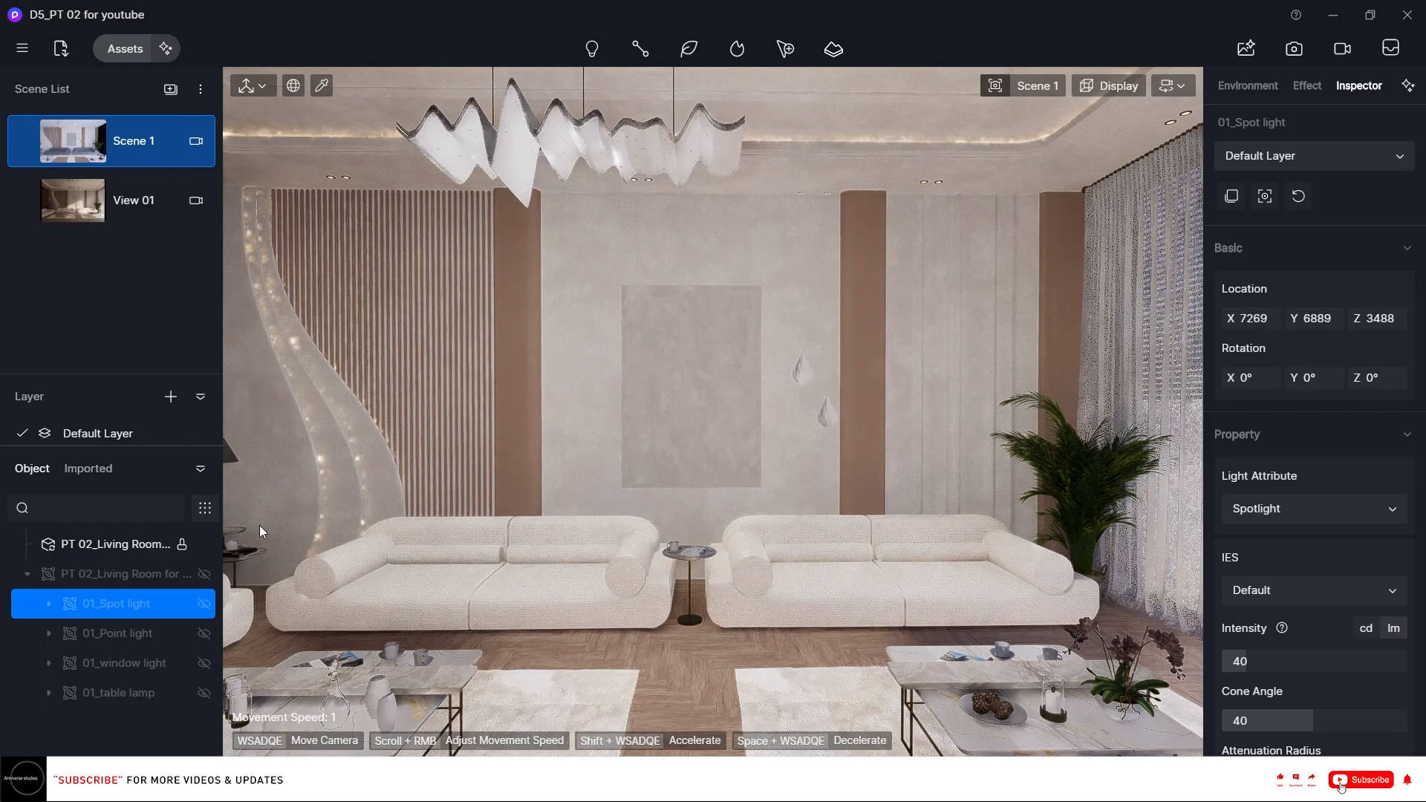
click(203, 574)
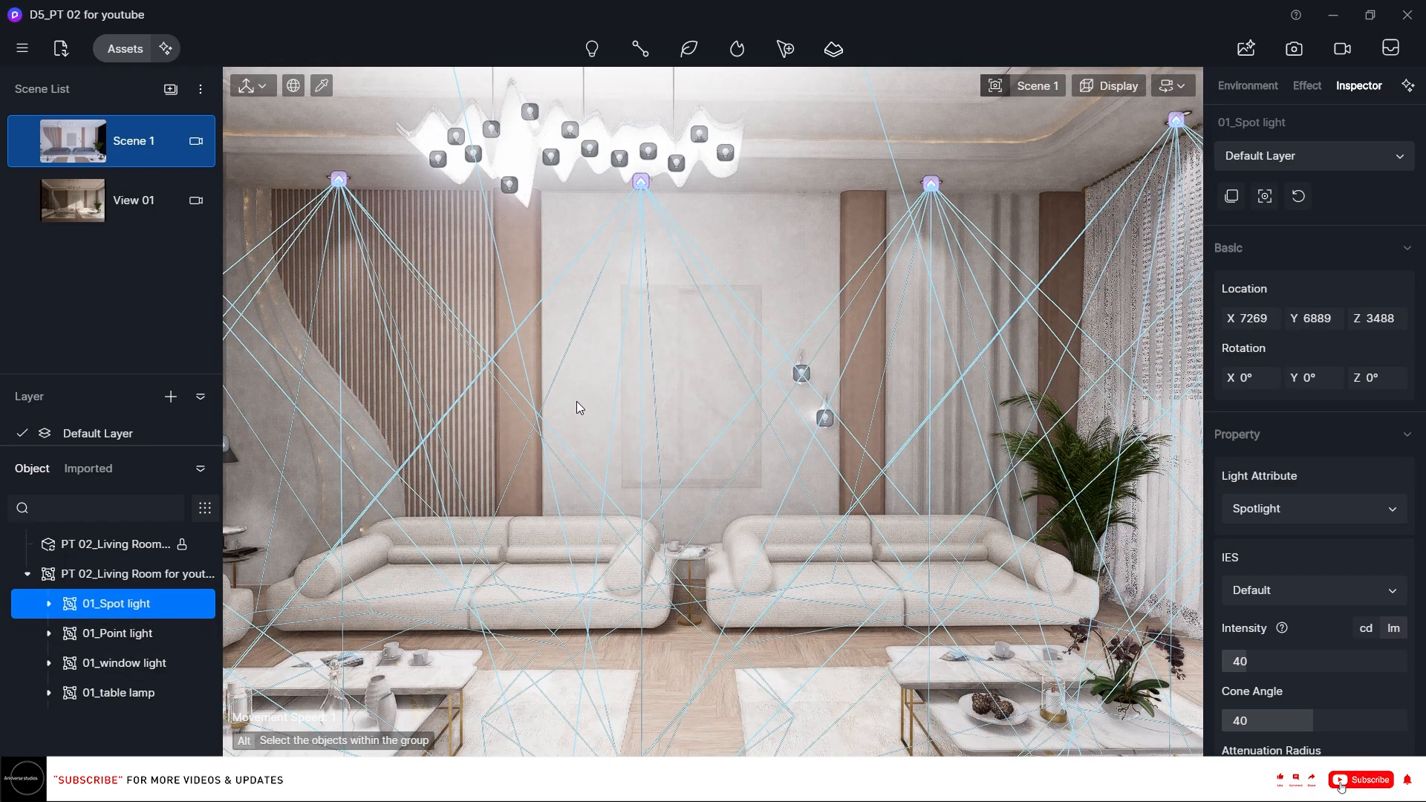
Set the 01_Spot light intensity to 20 lm.
right_click(692, 370)
right_drag(692, 369, 568, 276)
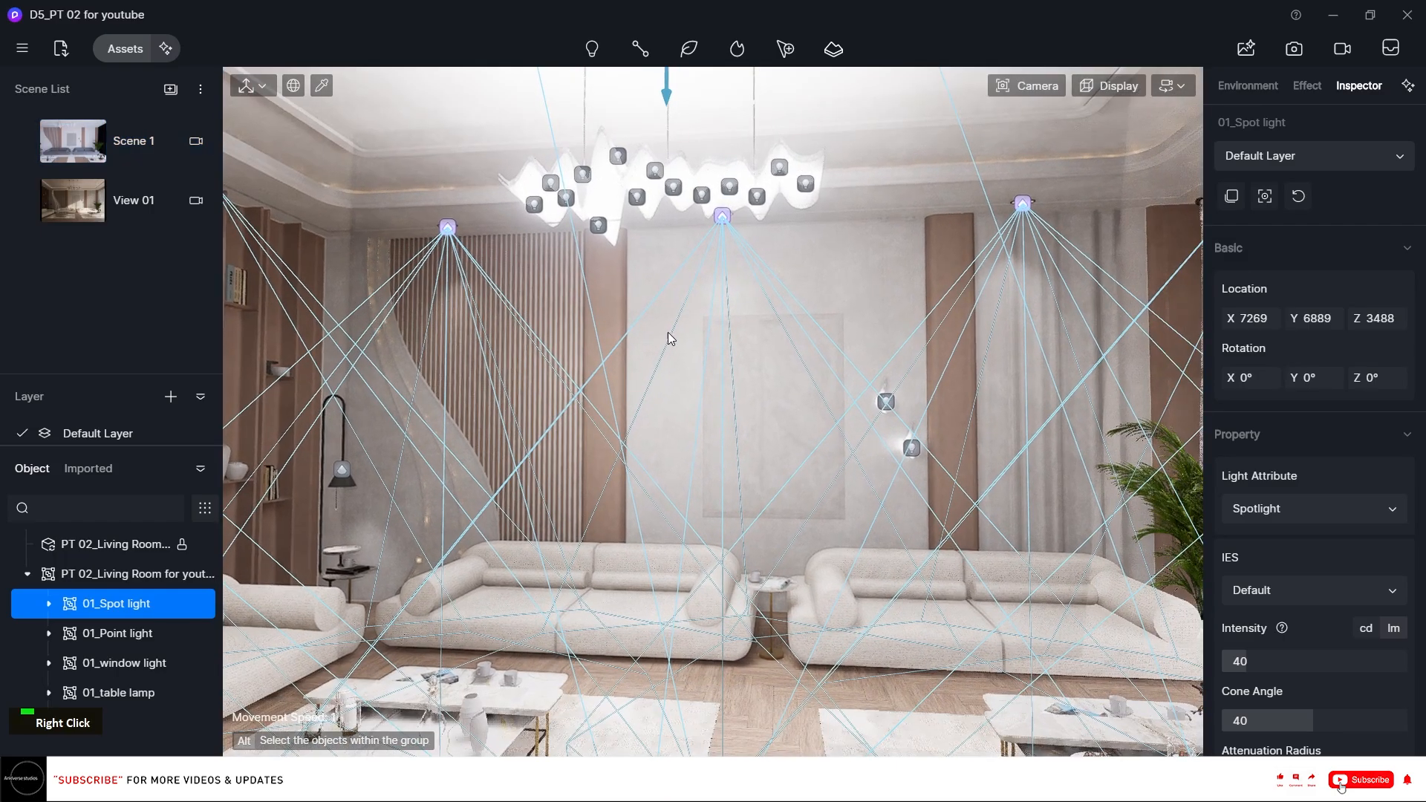
scroll(1396, 485, down, 3)
scroll(1396, 484, down, 1)
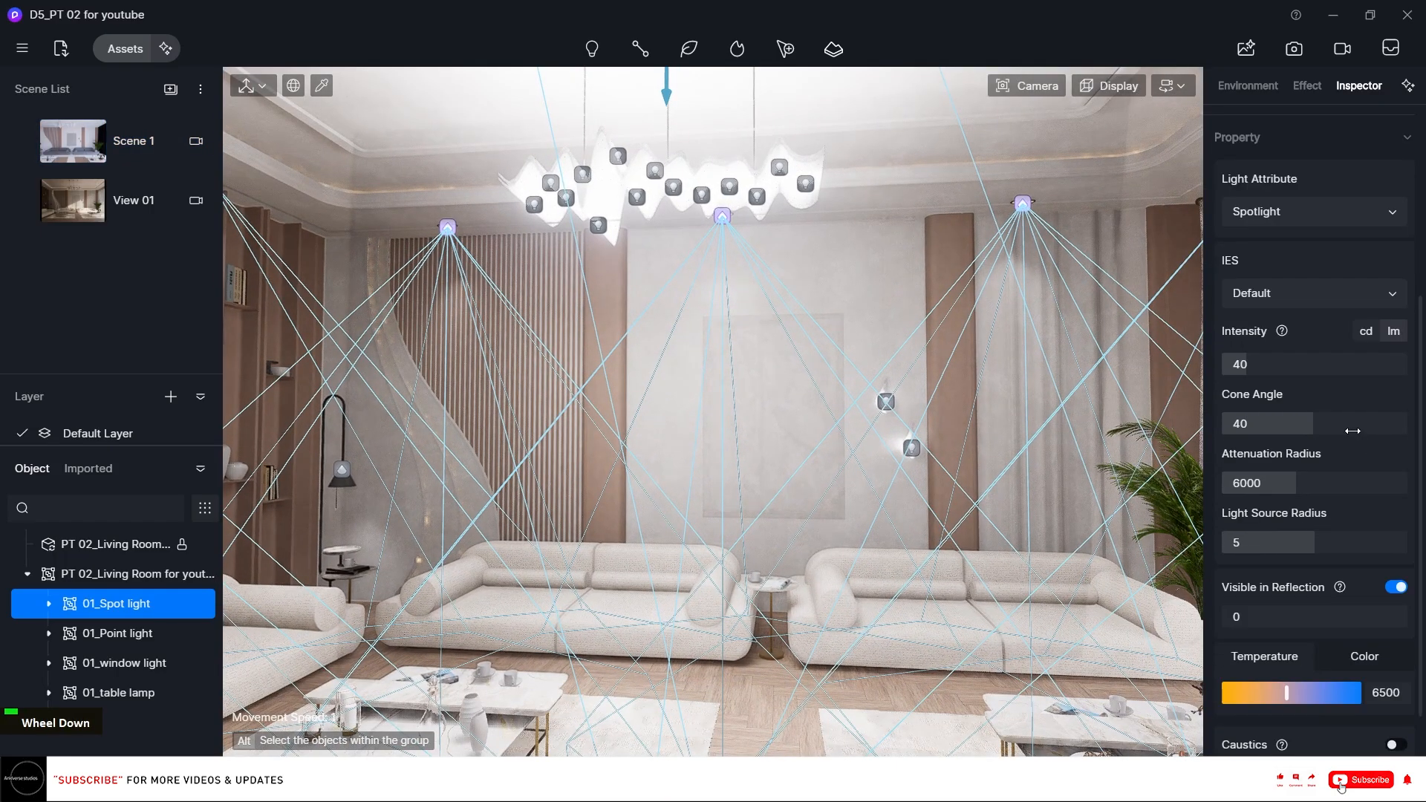
click(1310, 364)
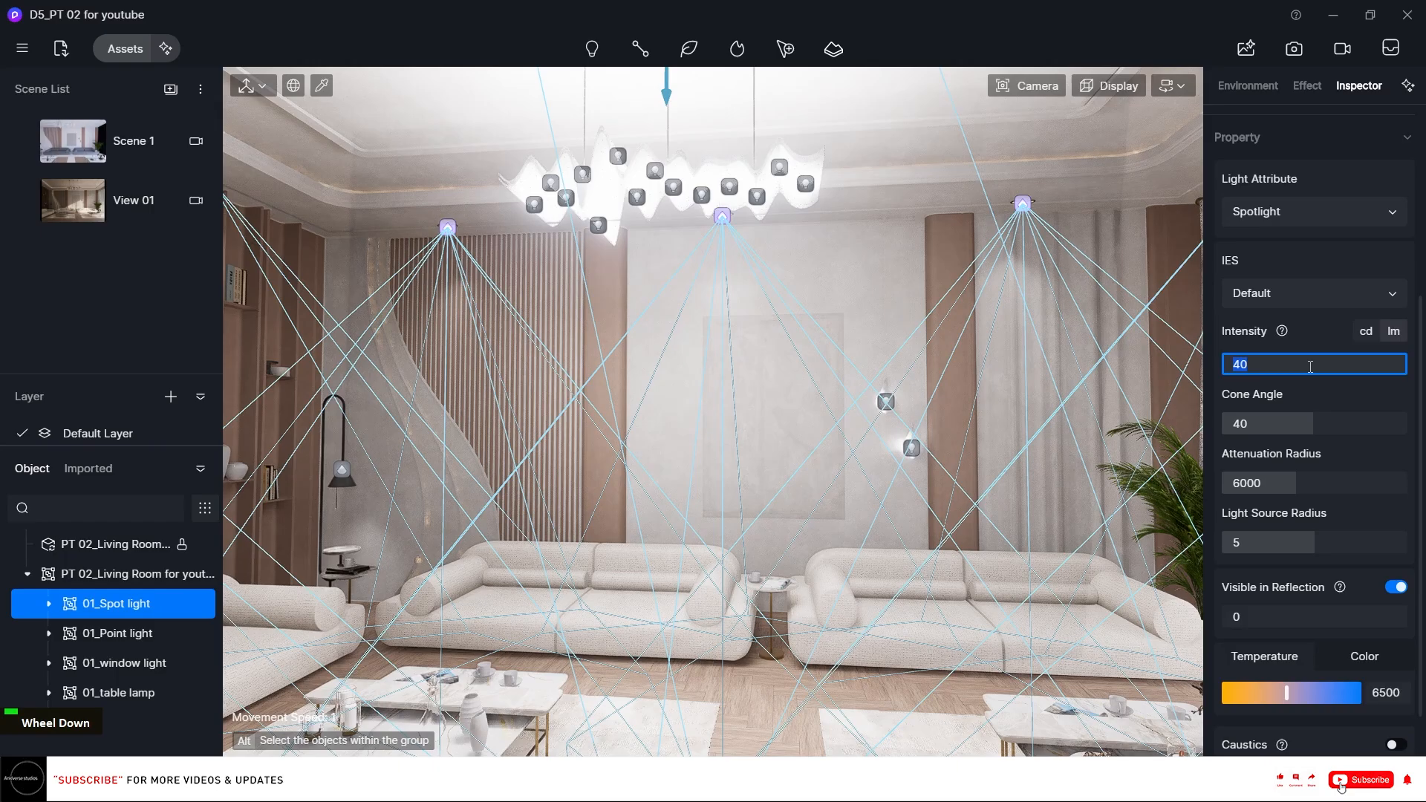
text(20)
key(Return)
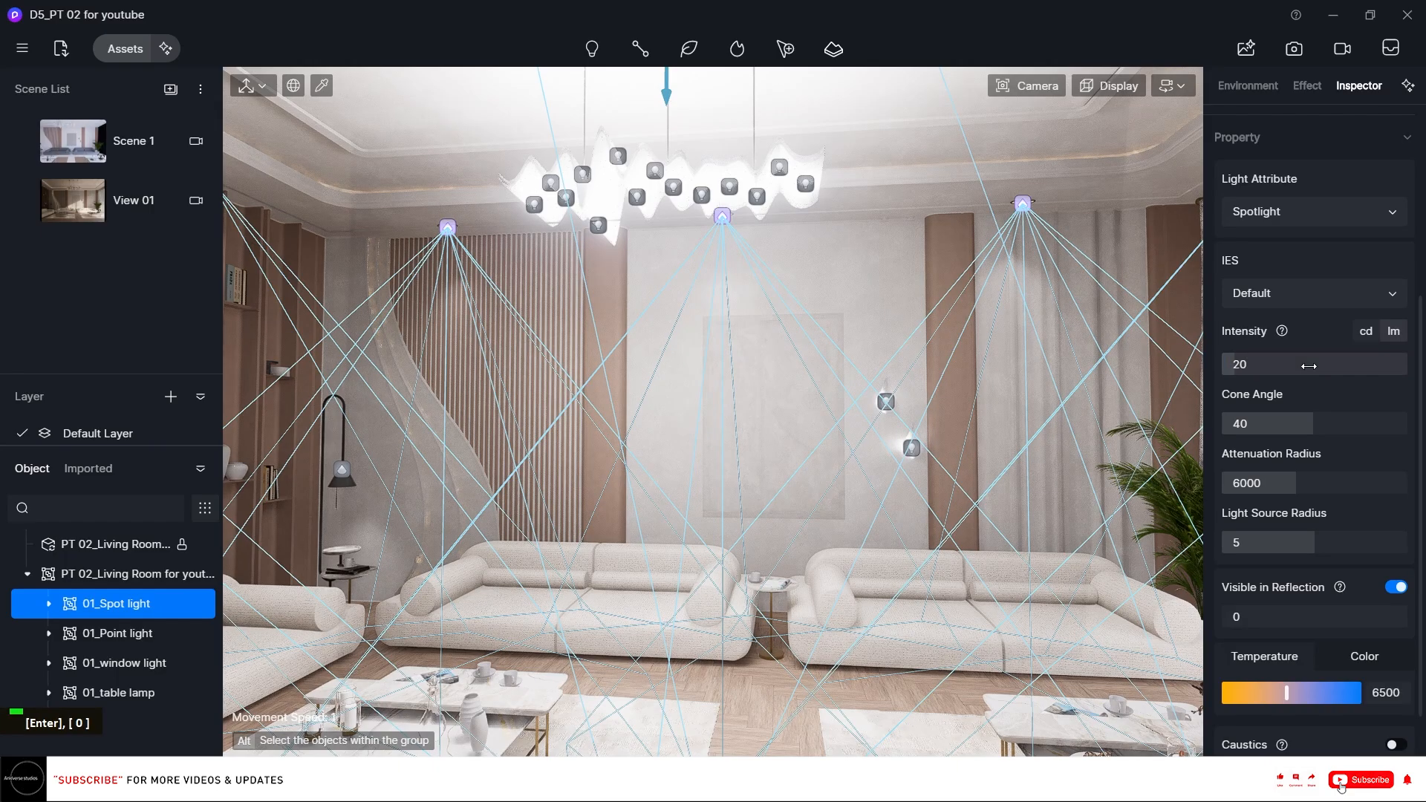
Set the 01_Spot light cone angle to 60 and turn off Visible in Reflection.
click(1325, 421)
text(6)
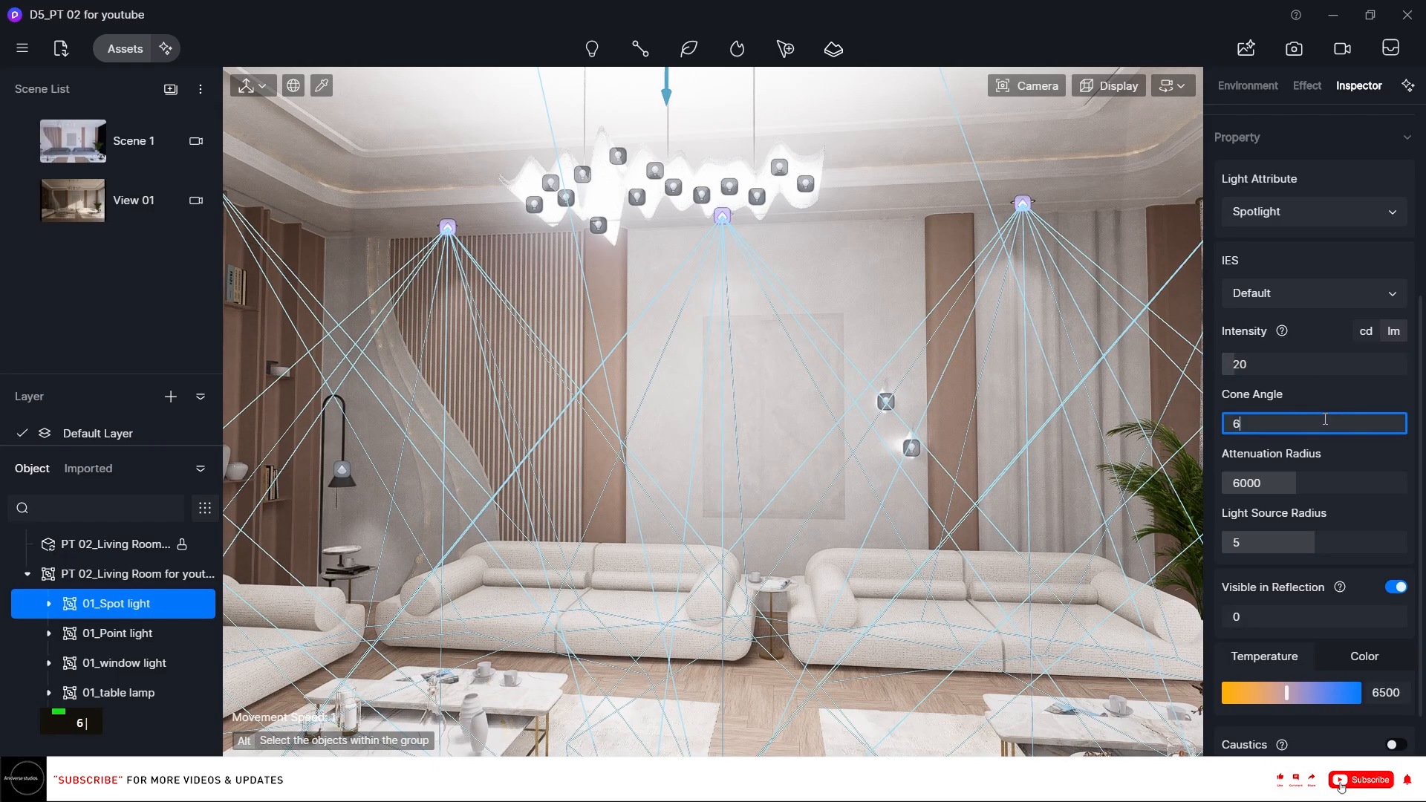
text(0)
key(Return)
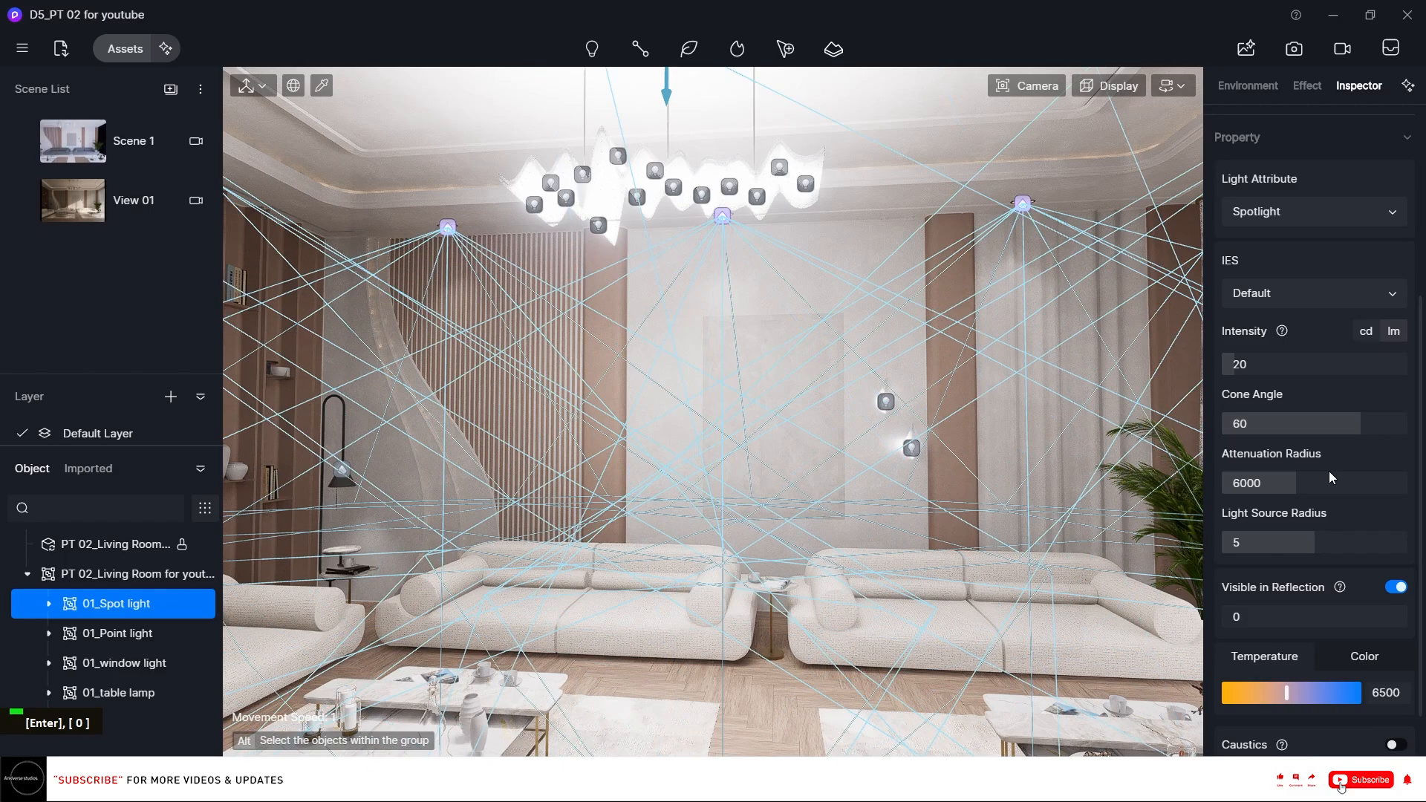
click(1398, 587)
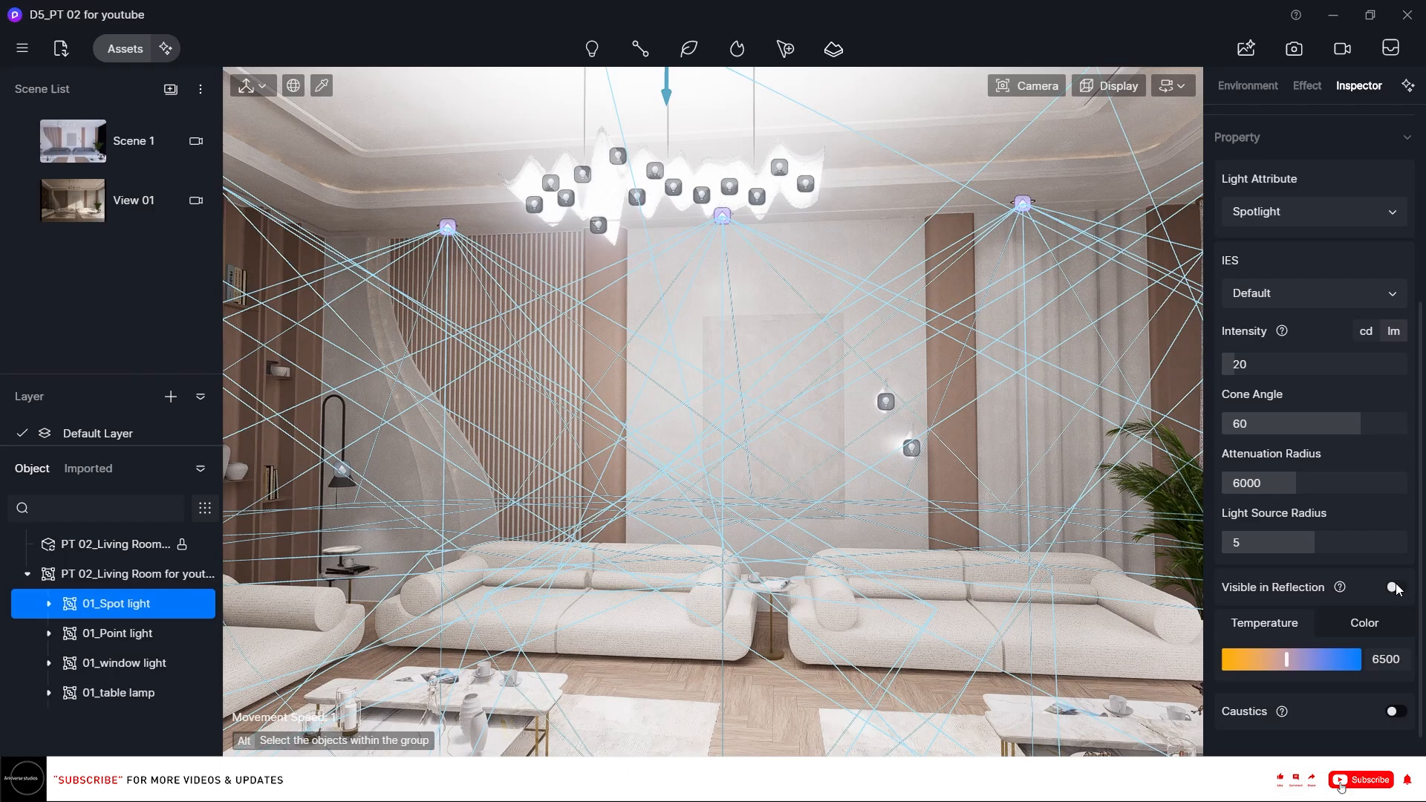
Set the 01_Spot light colour temperature to 5500.
scroll(1400, 586, down, 1)
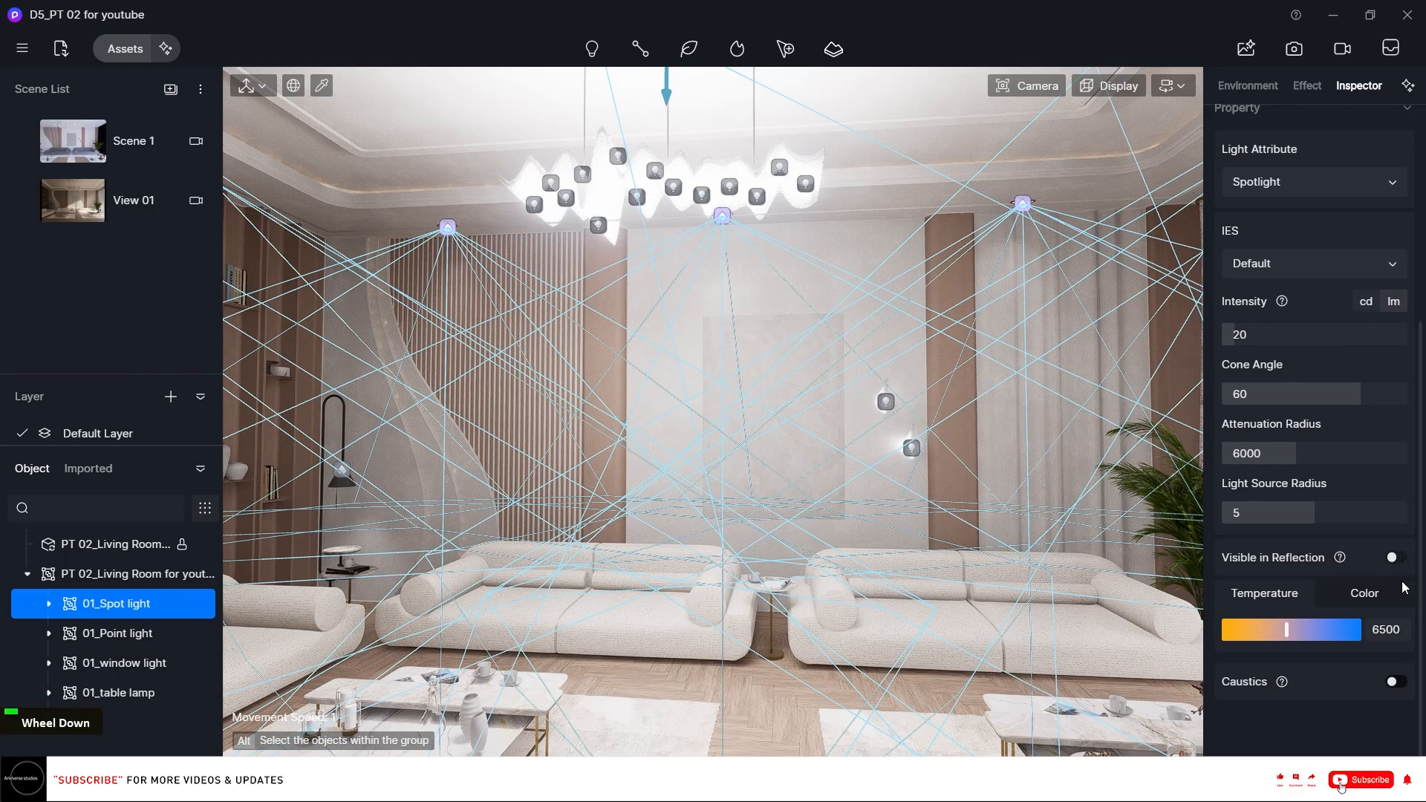
click(1387, 630)
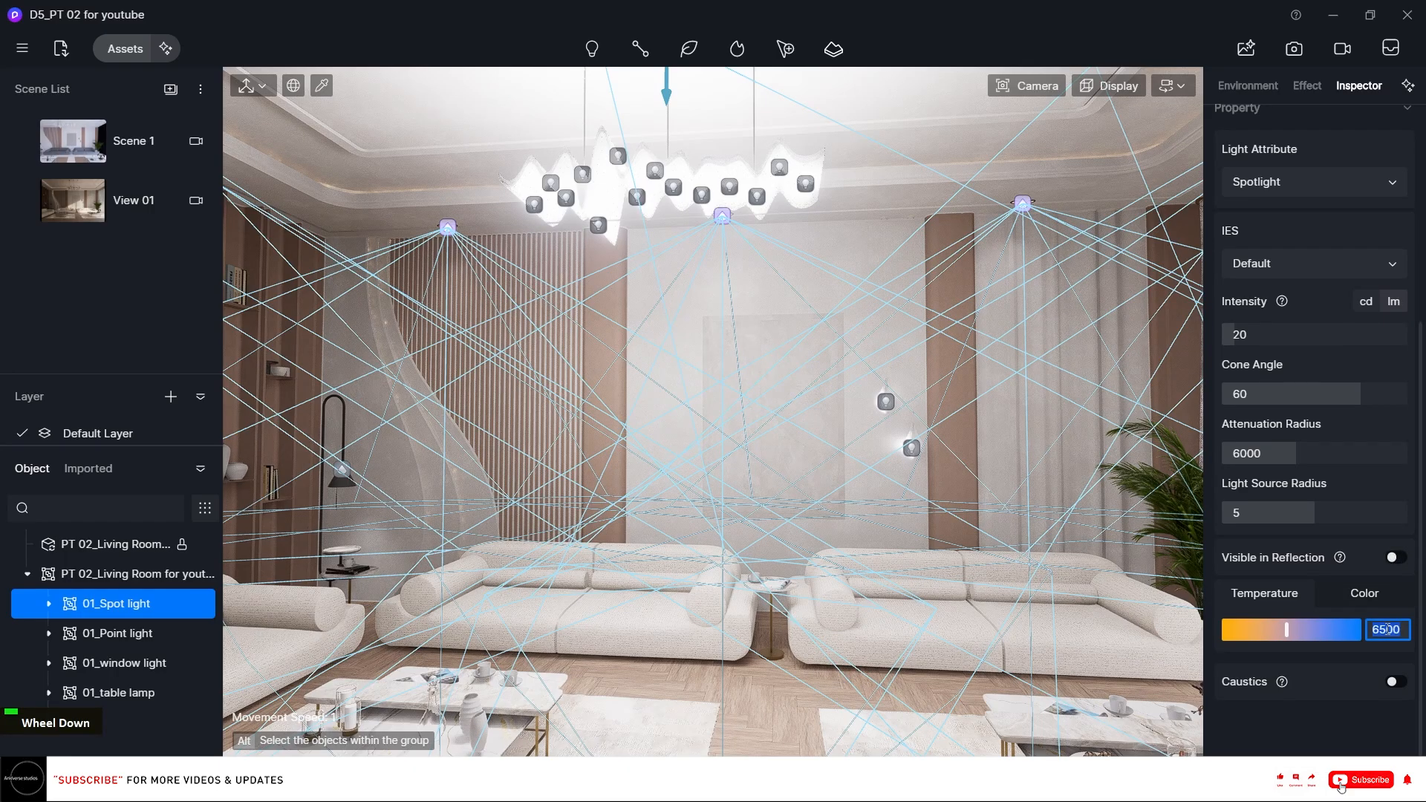
text(55)
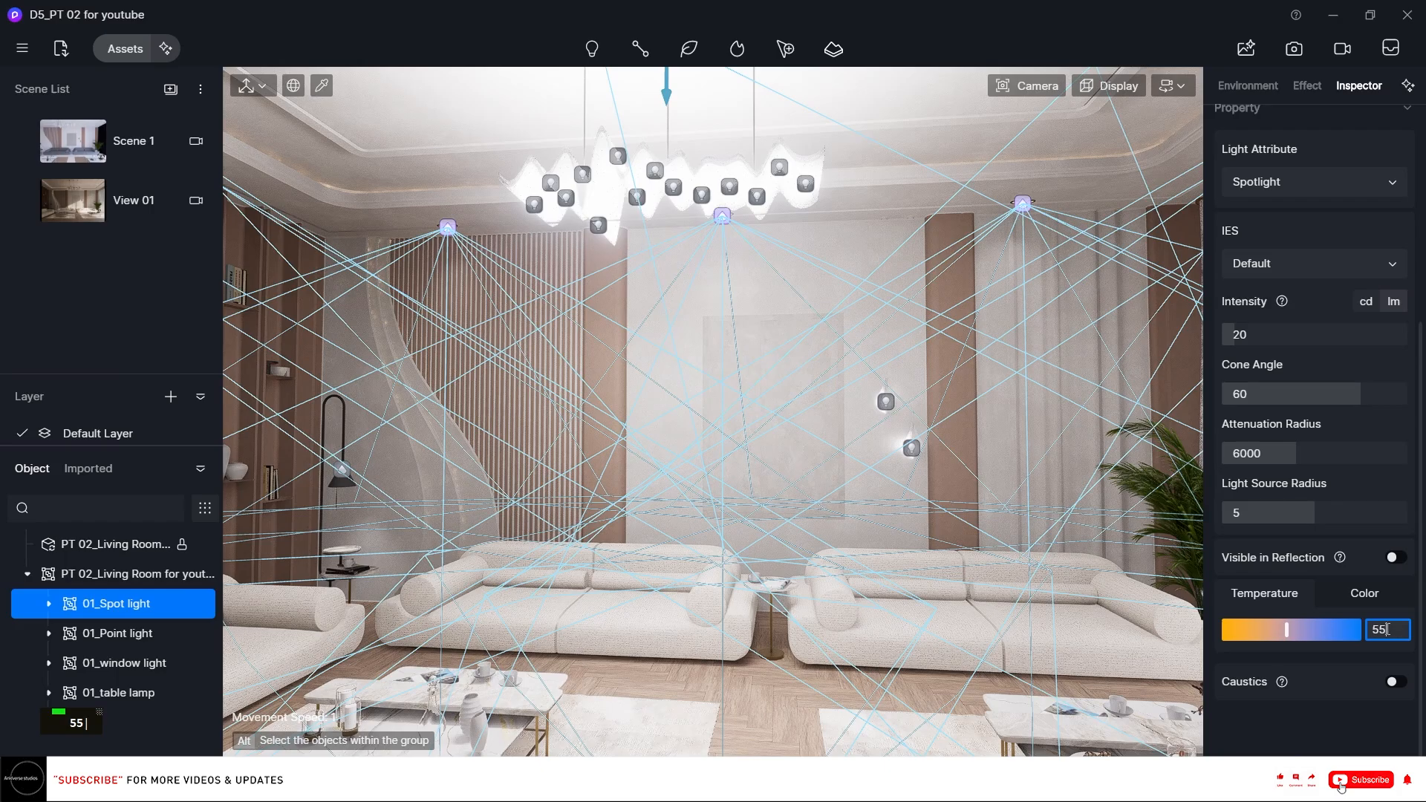
text(00)
key(Return)
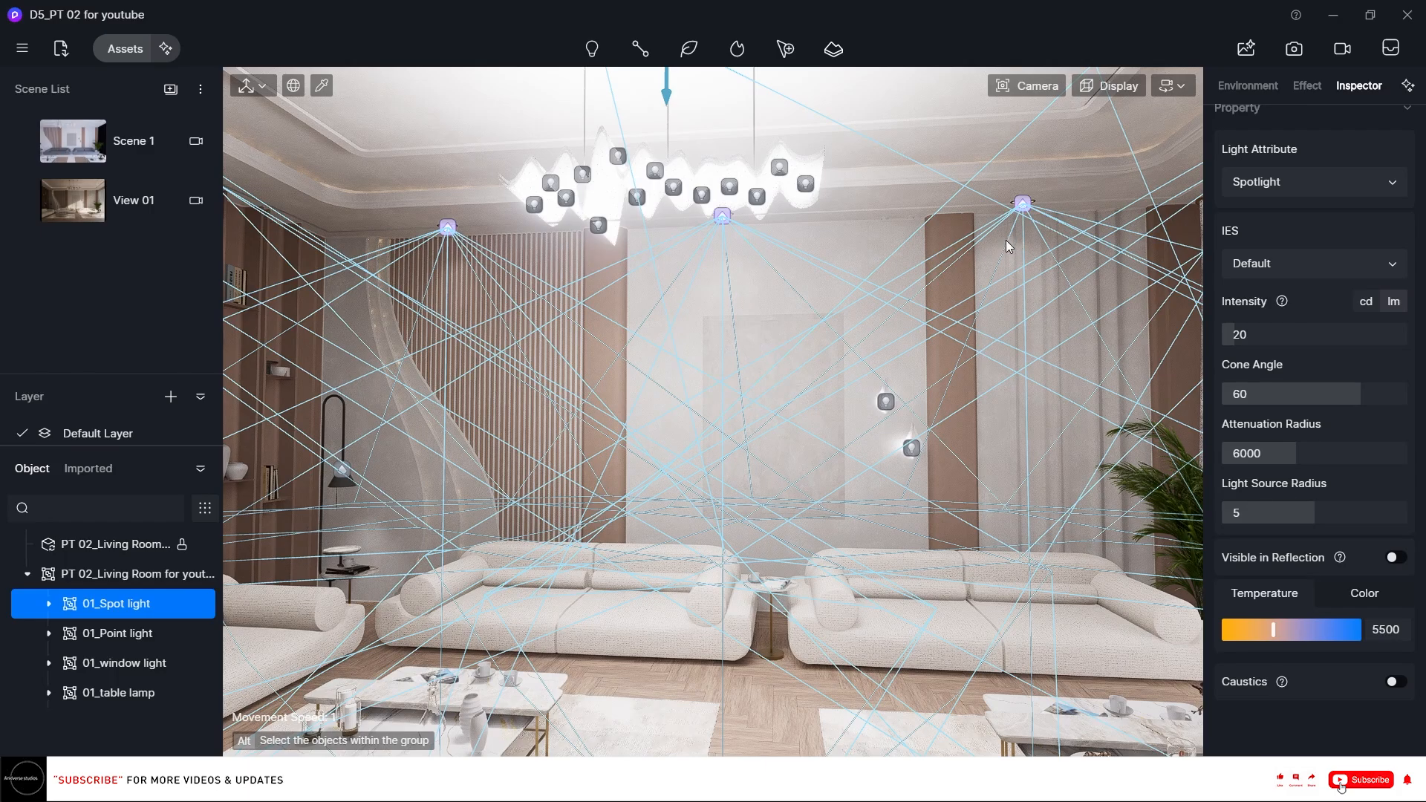
Hide the 01_Point light, 01_window light and 01_table lamp groups.
click(204, 633)
click(204, 662)
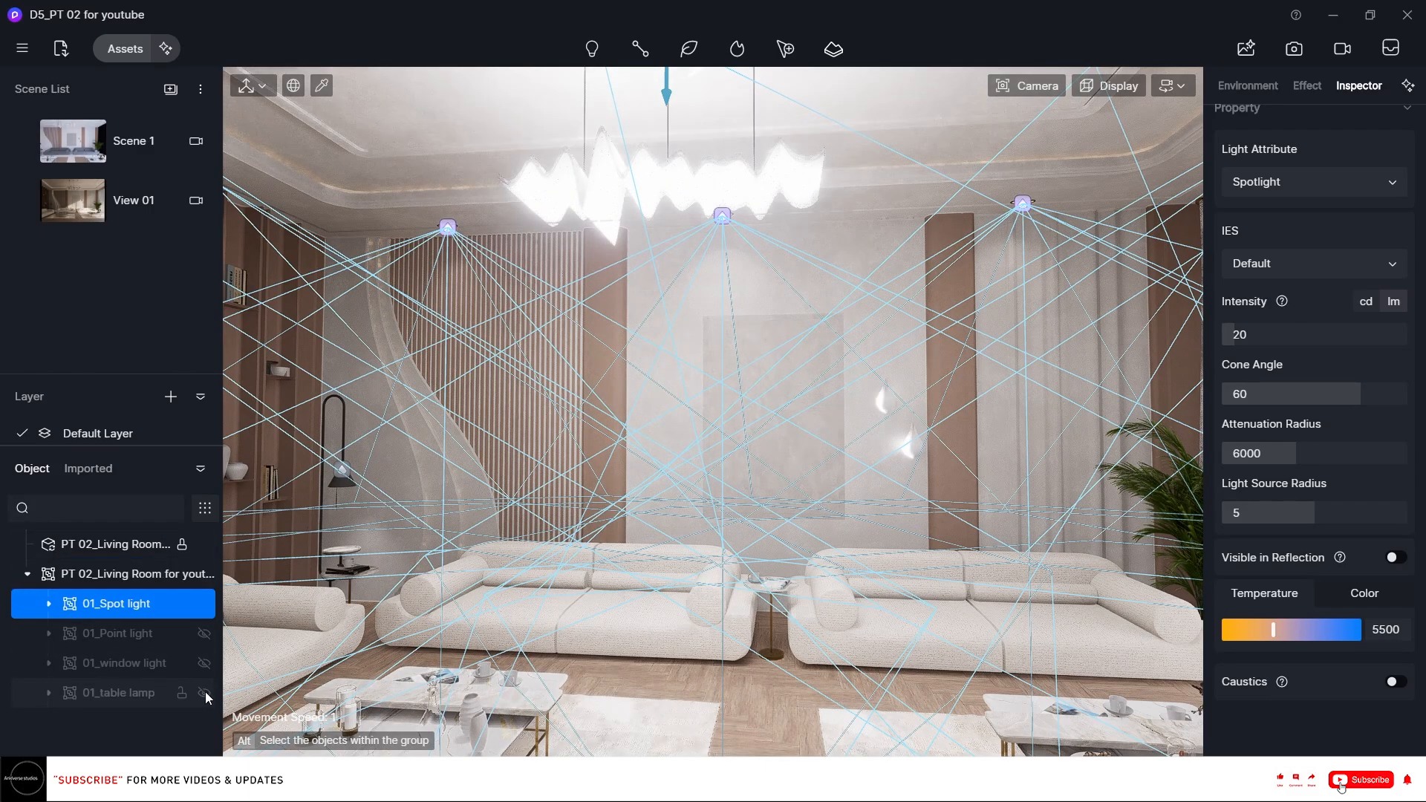
click(204, 692)
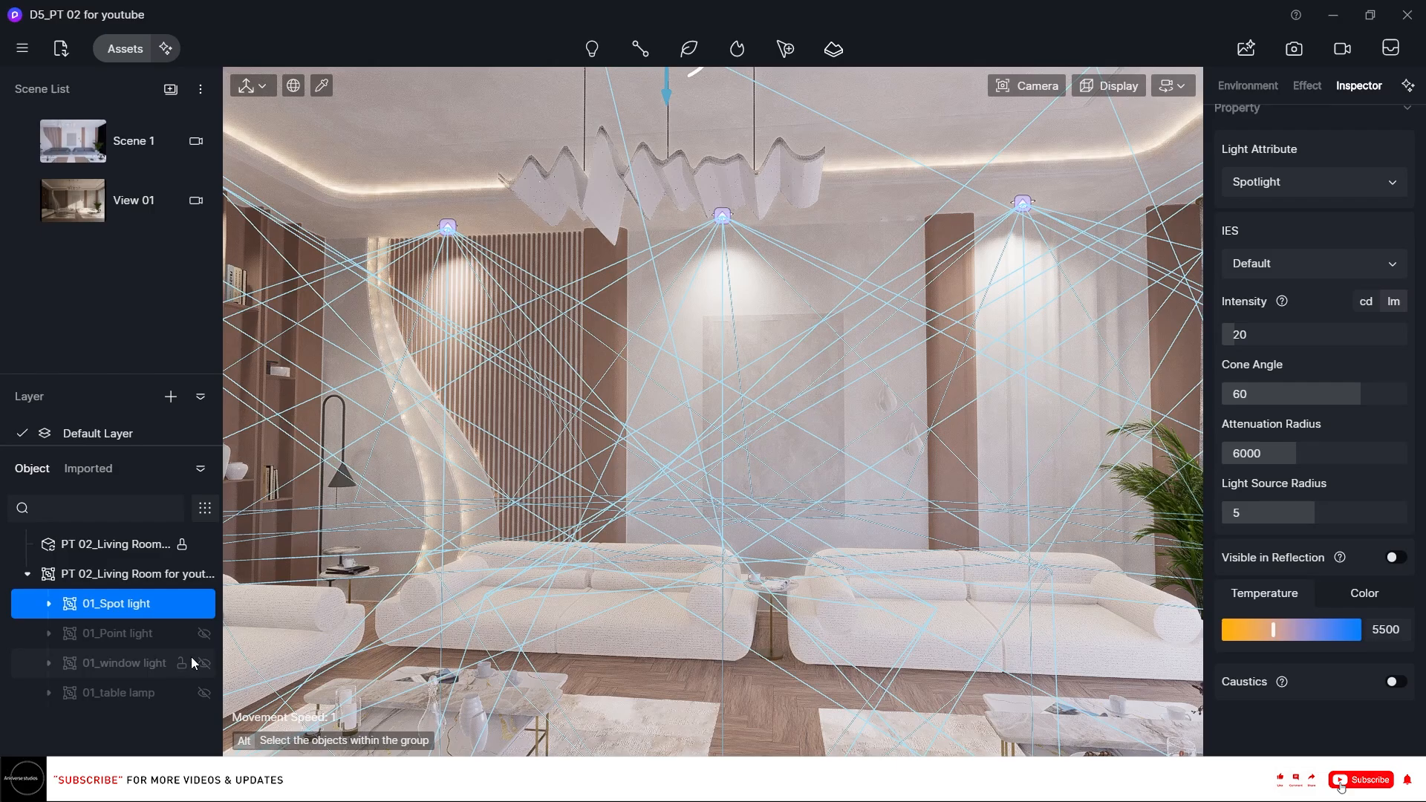
Hide the 01_Spot light group and show the 01_window light group instead.
right_drag(713, 412, 958, 404)
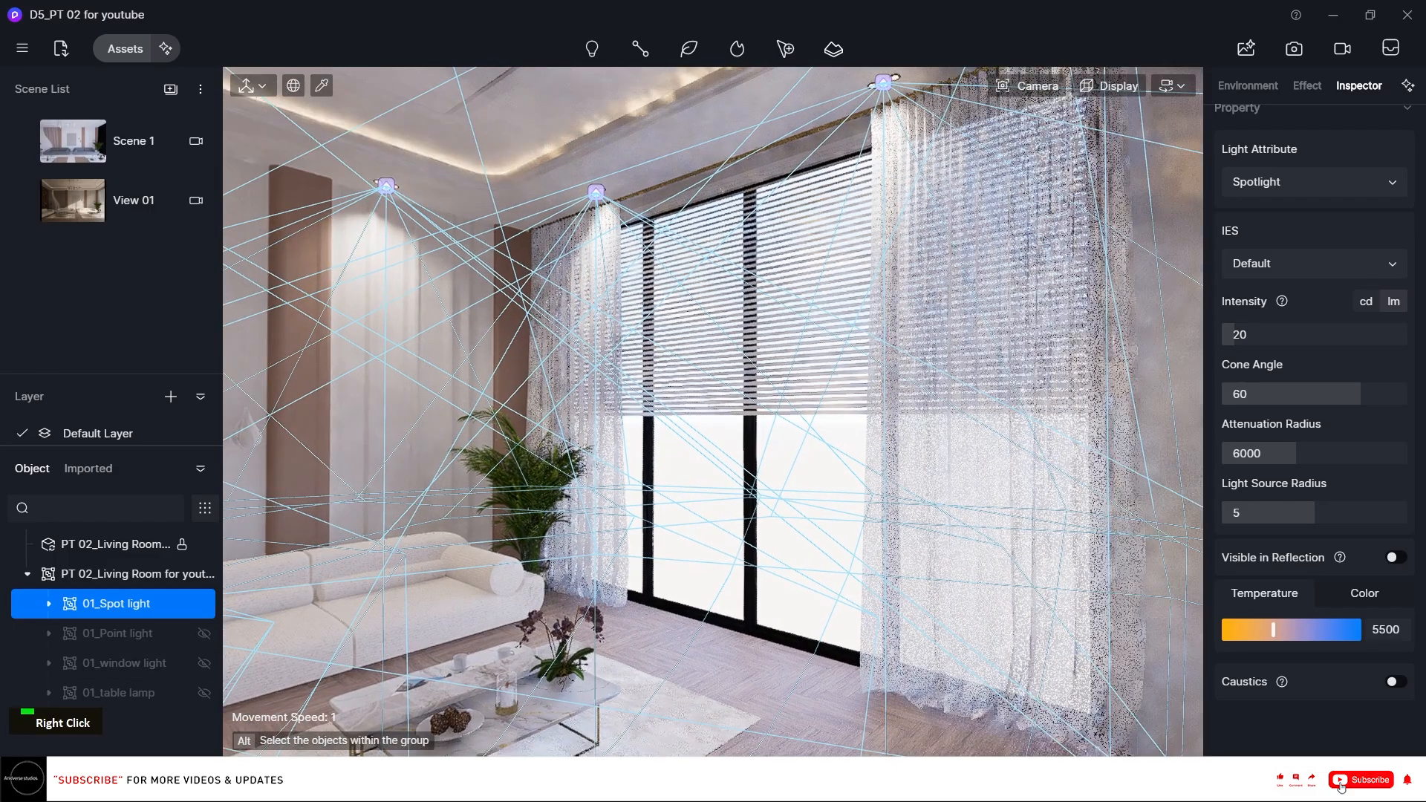
right_drag(445, 423, 500, 431)
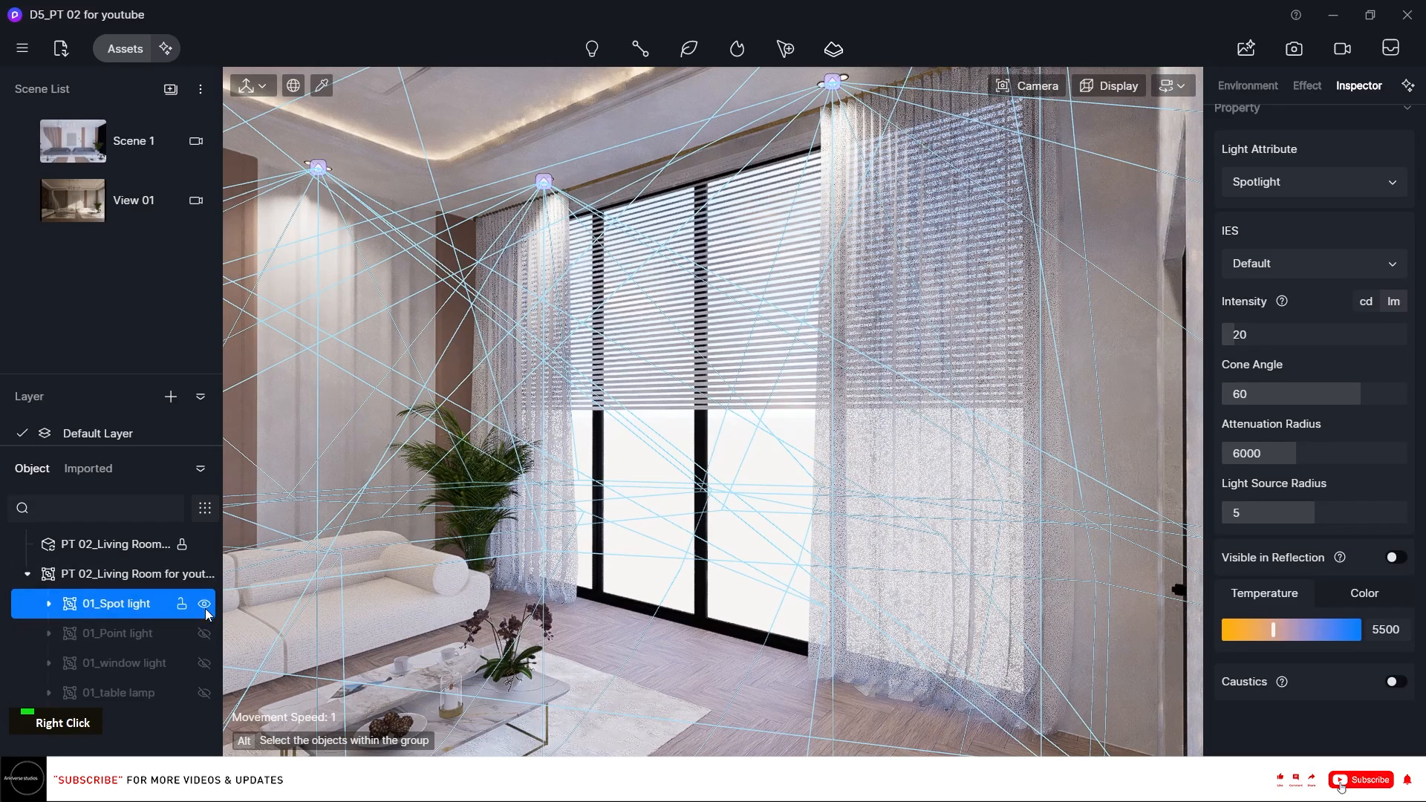
click(205, 606)
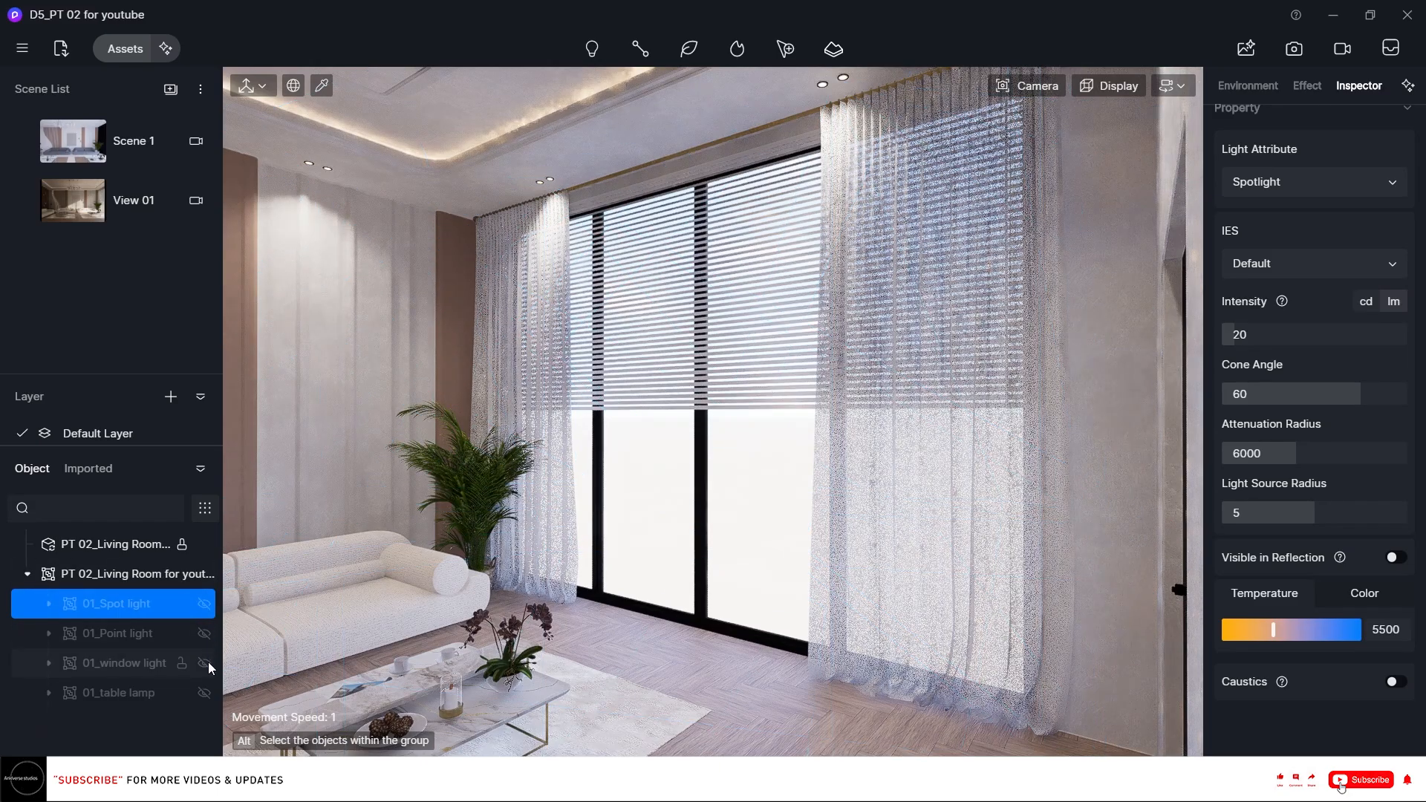
click(205, 663)
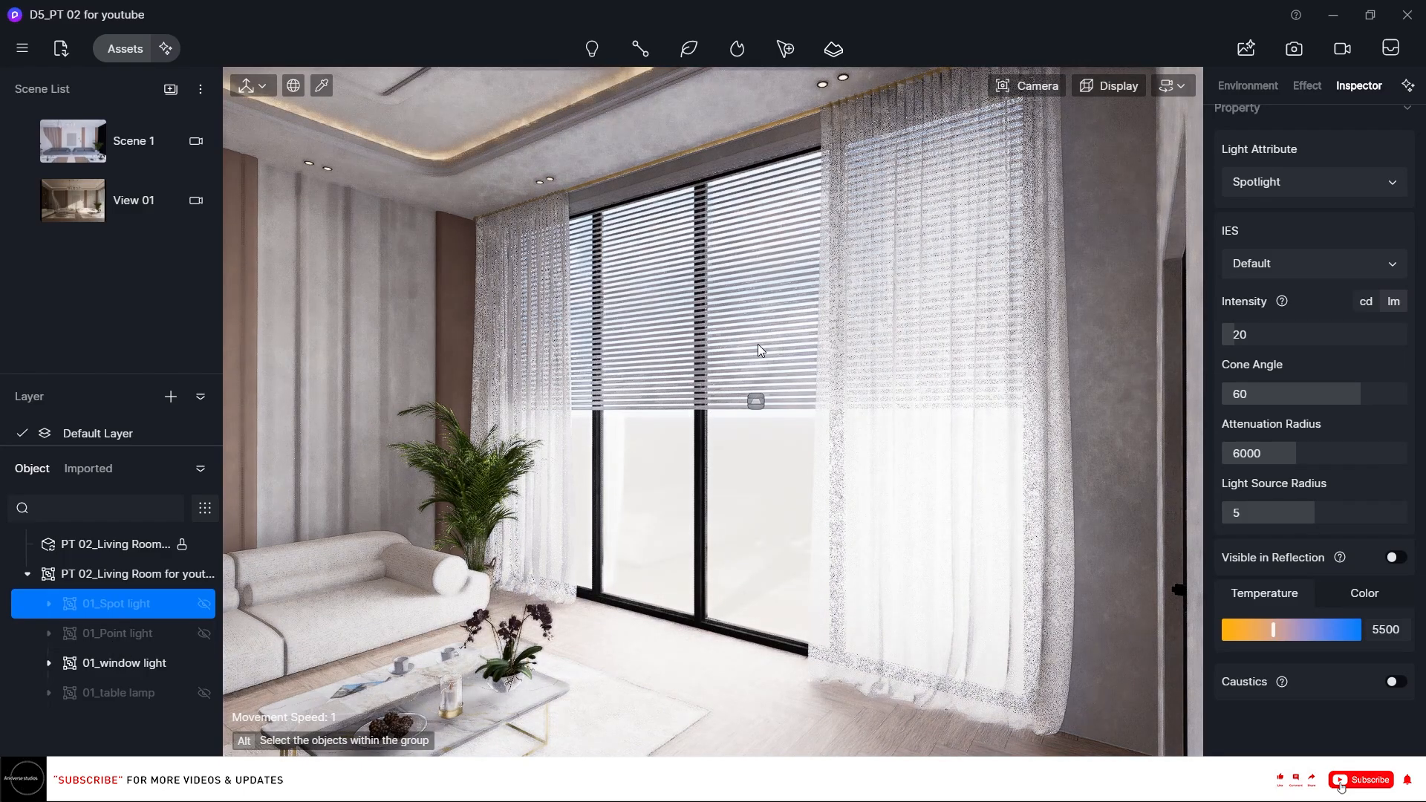
Select the imported lights group from outside the window and set its intensity to 10.
scroll(785, 355, down, 5)
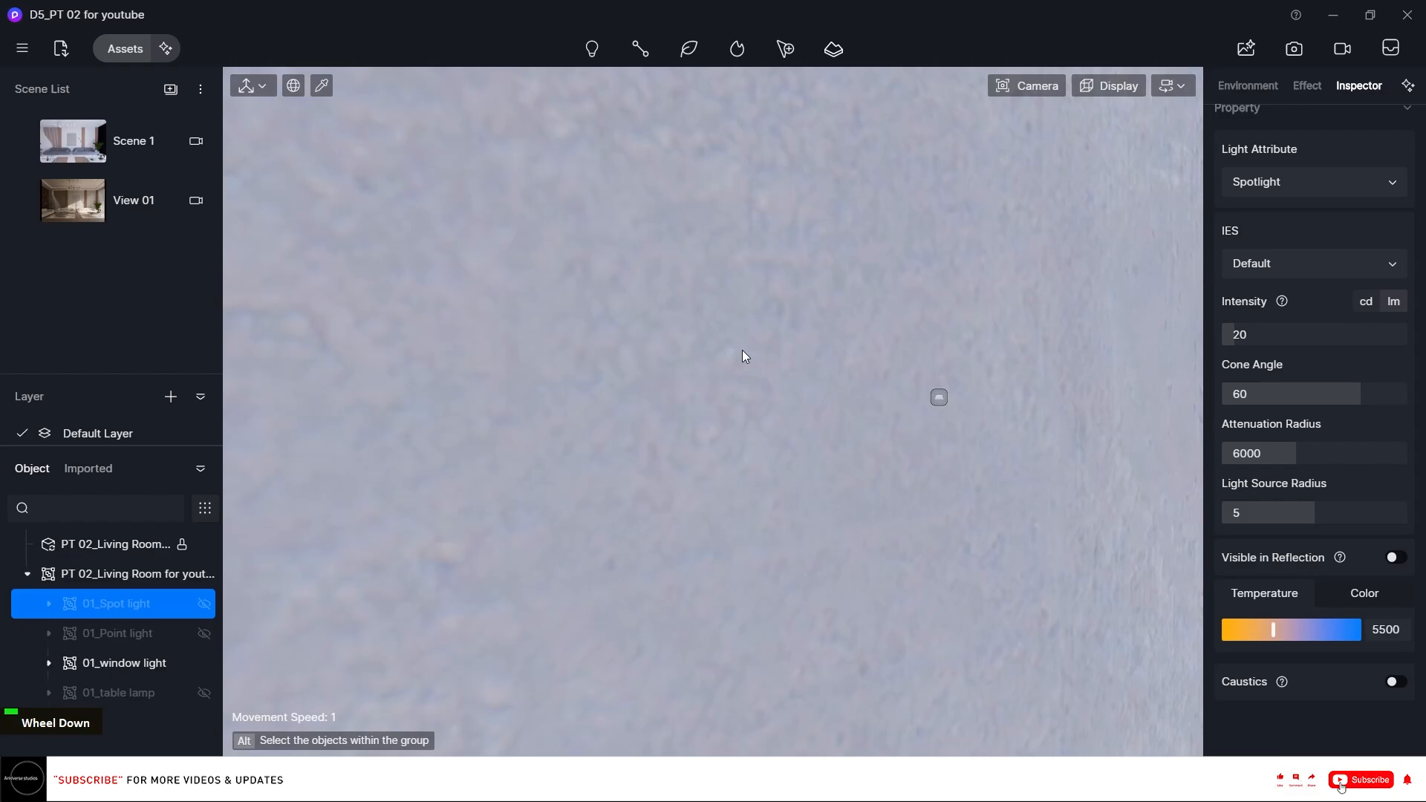
scroll(742, 350, down, 3)
right_drag(742, 350, 777, 351)
scroll(777, 350, down, 2)
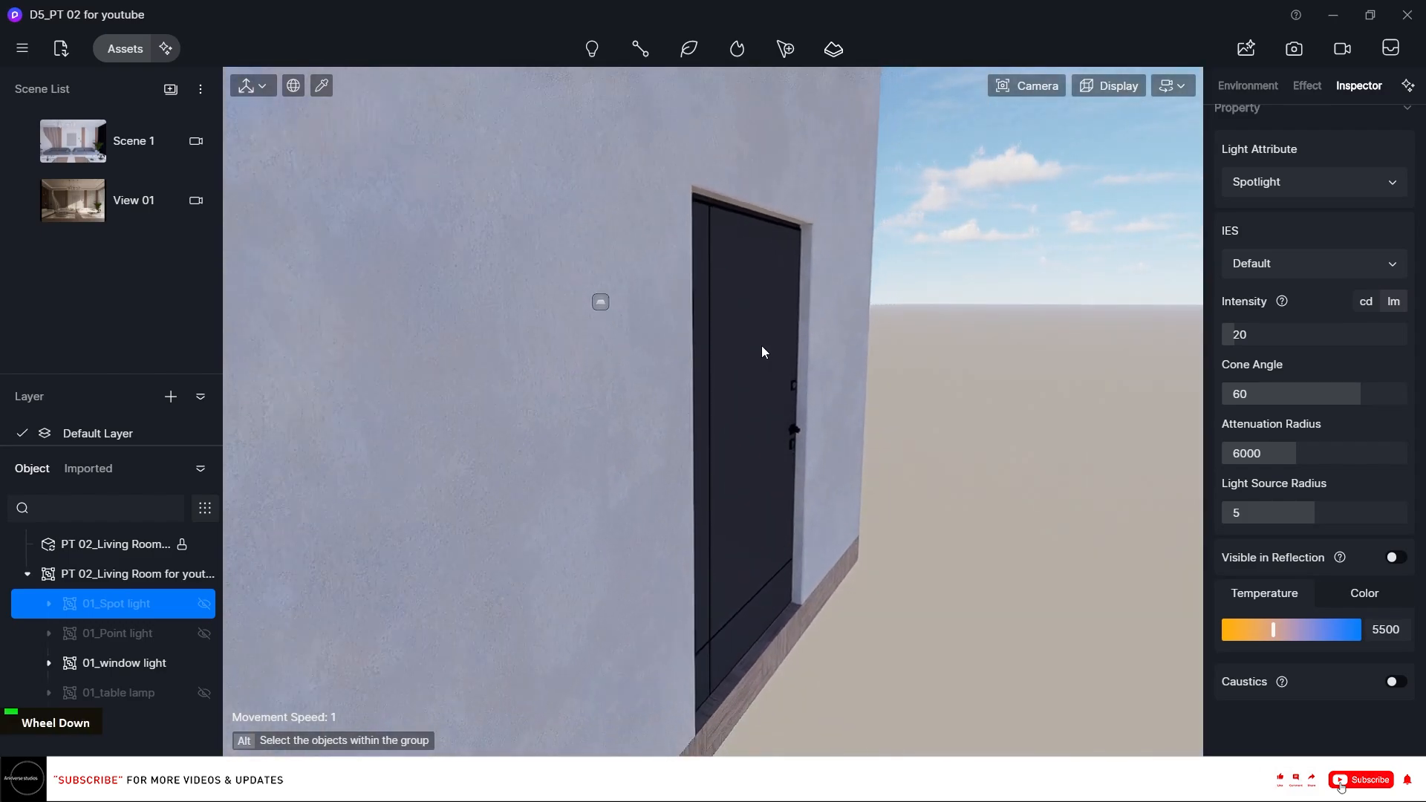
key(w)
right_drag(870, 357, 802, 375)
scroll(802, 375, down, 1)
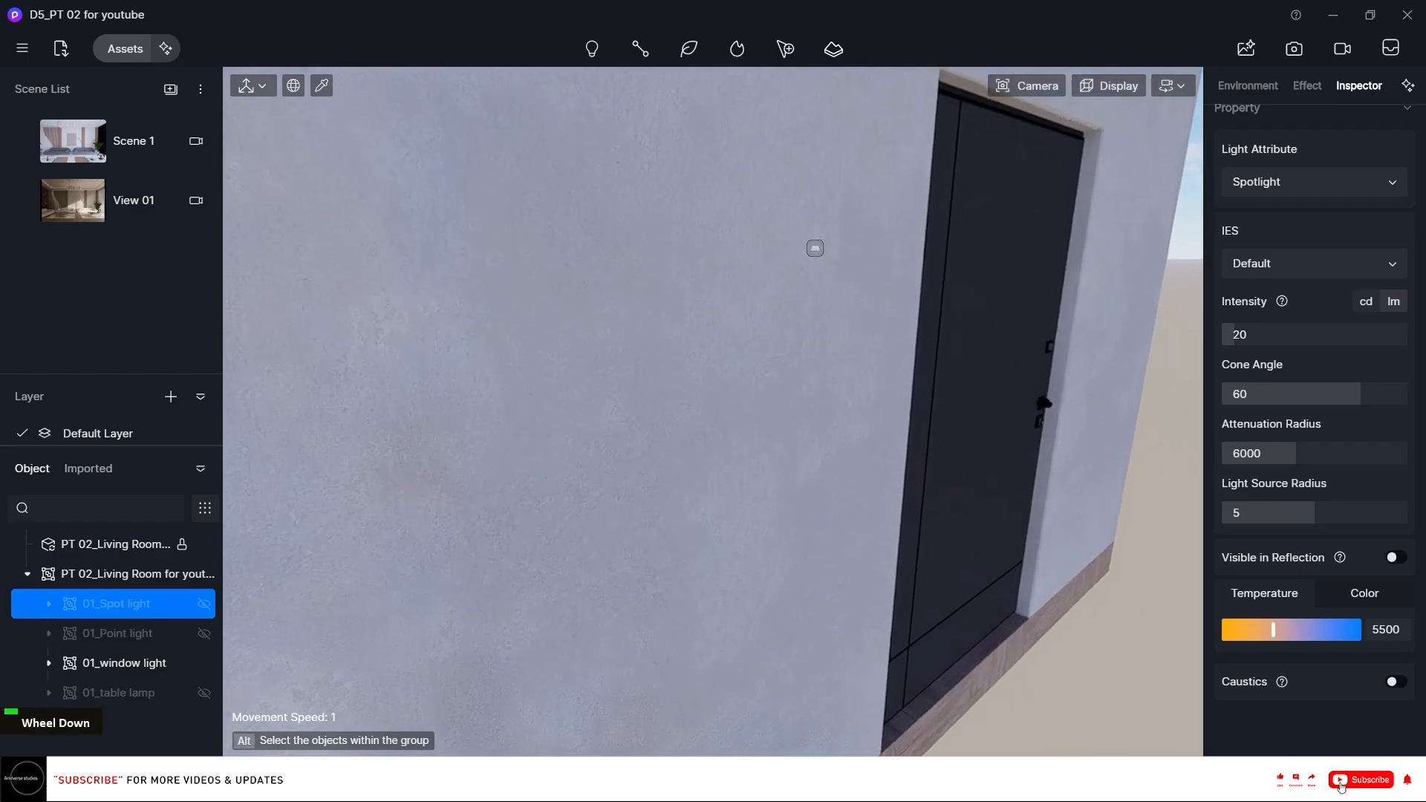
scroll(802, 375, up, 4)
key(d)
key(d)
key(d)
key(d)
key(d)
key(d)
key(d)
key(d)
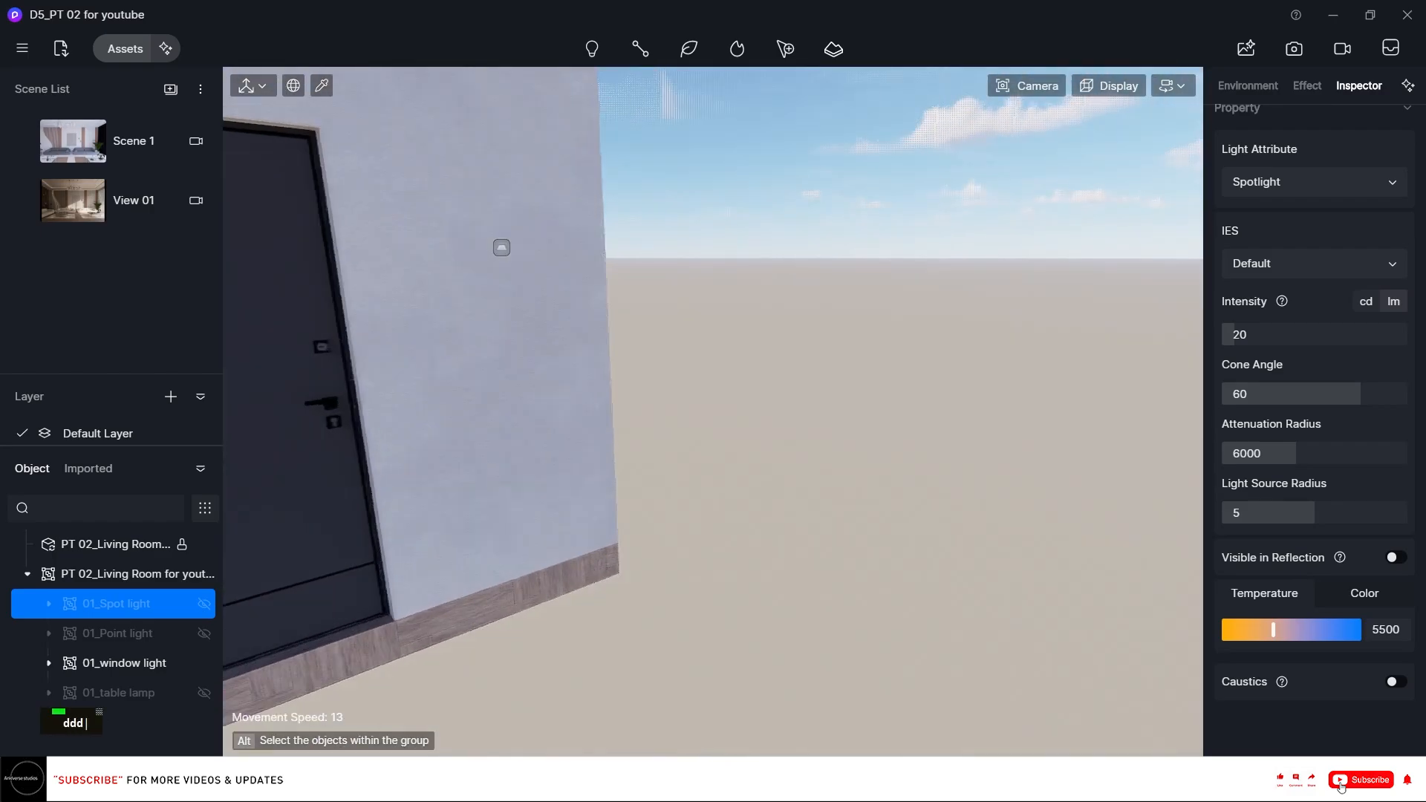
click(780, 319)
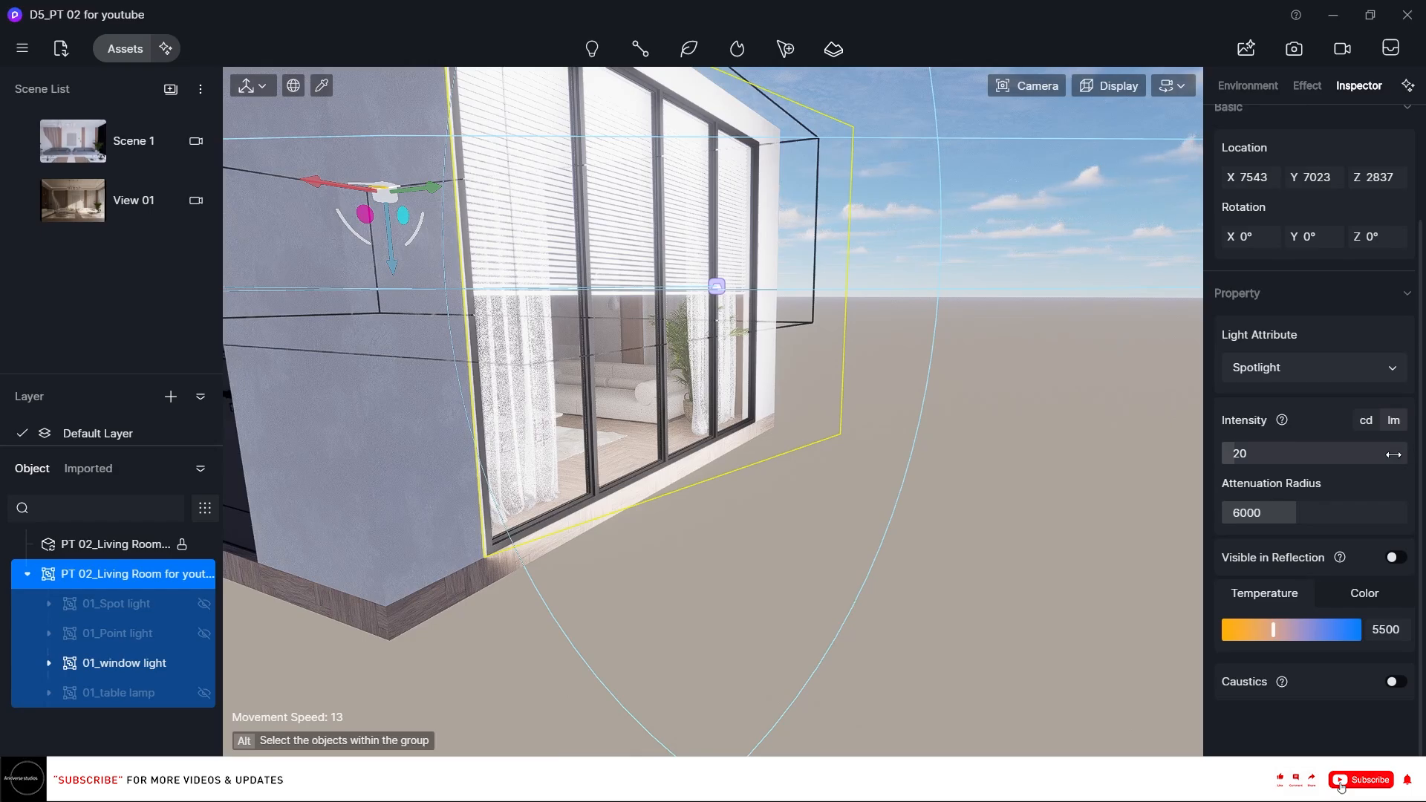
click(1294, 448)
text(10)
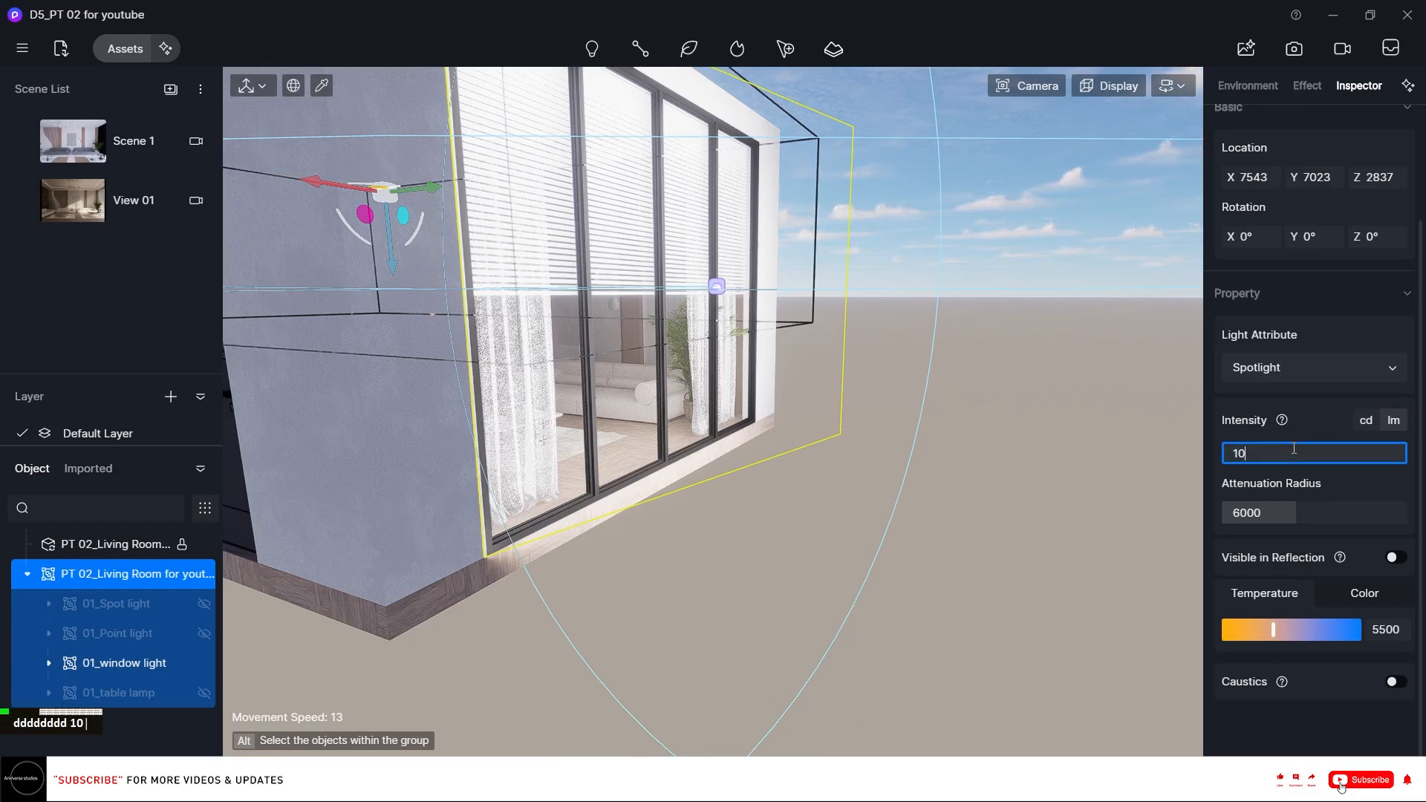
key(Return)
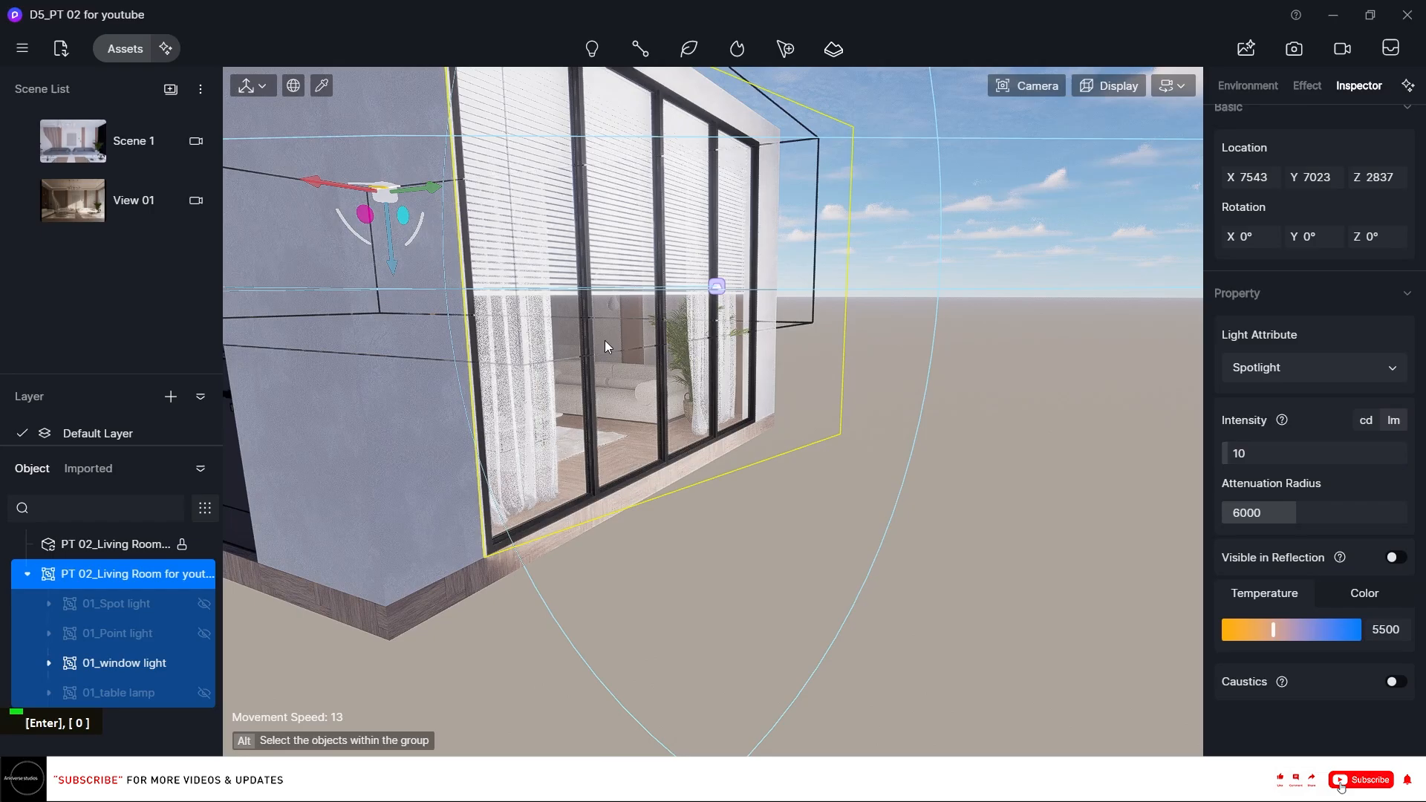
In Scene 1, set the 01_window light attenuation radius to 15000 and turn off Visible in Reflection.
click(92, 132)
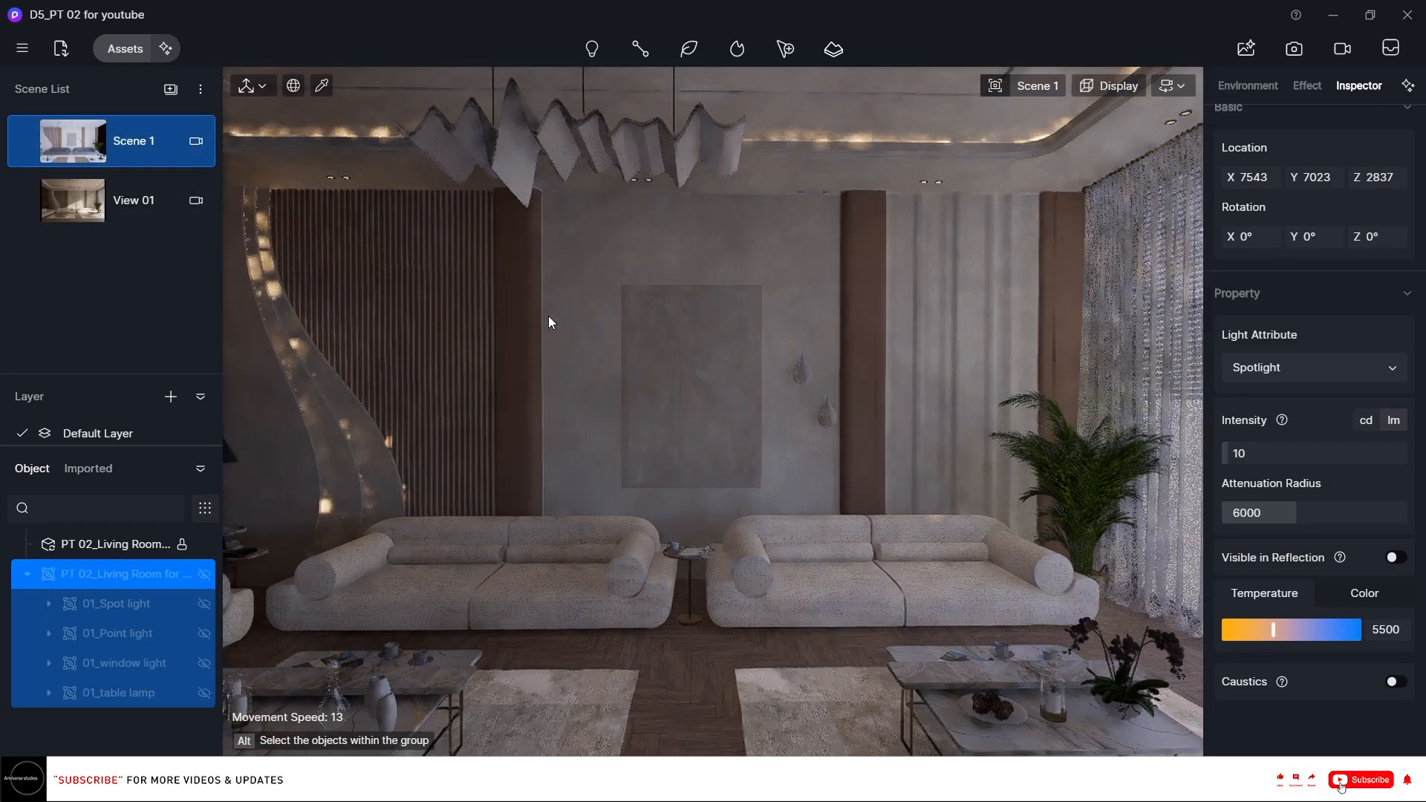
right_drag(634, 309, 743, 312)
right_drag(638, 299, 698, 315)
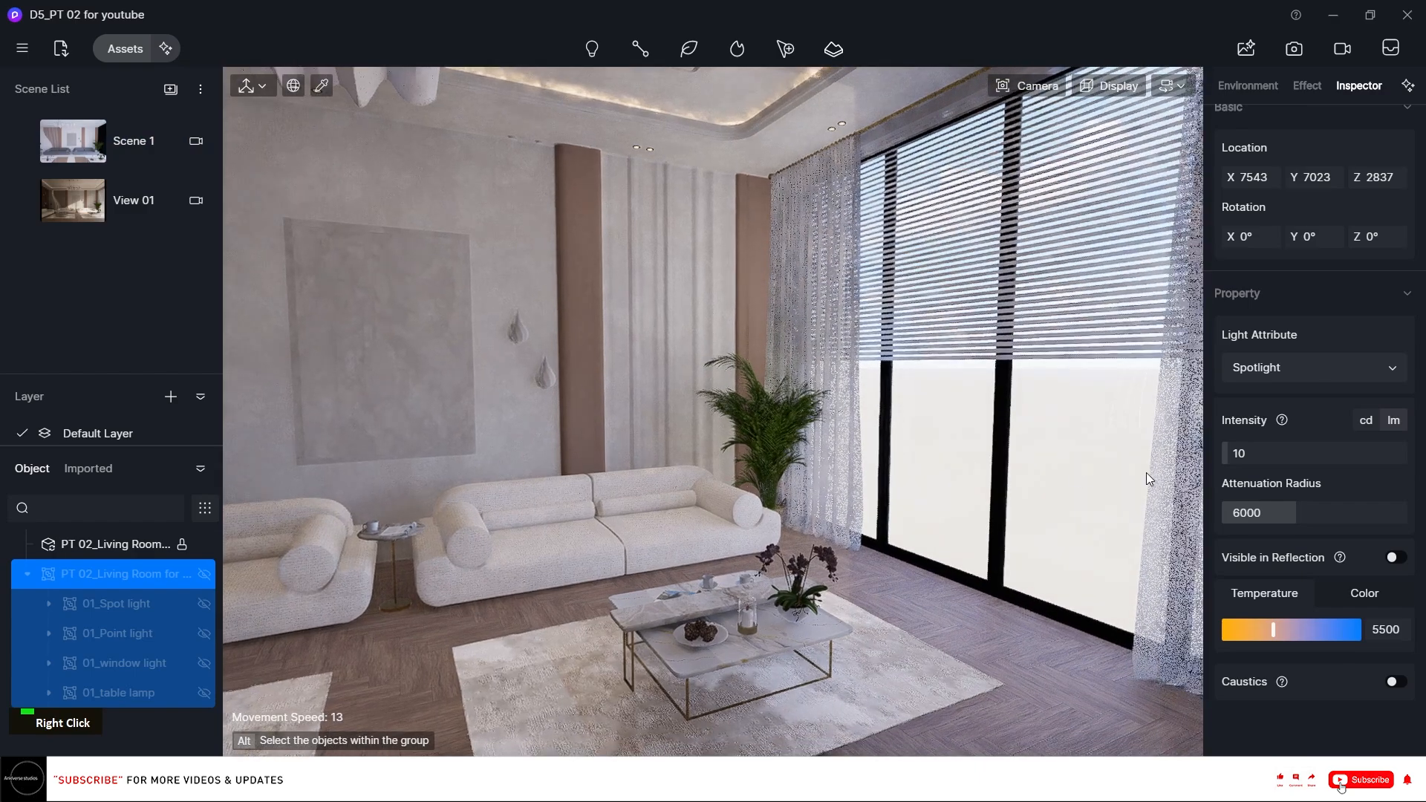
click(121, 665)
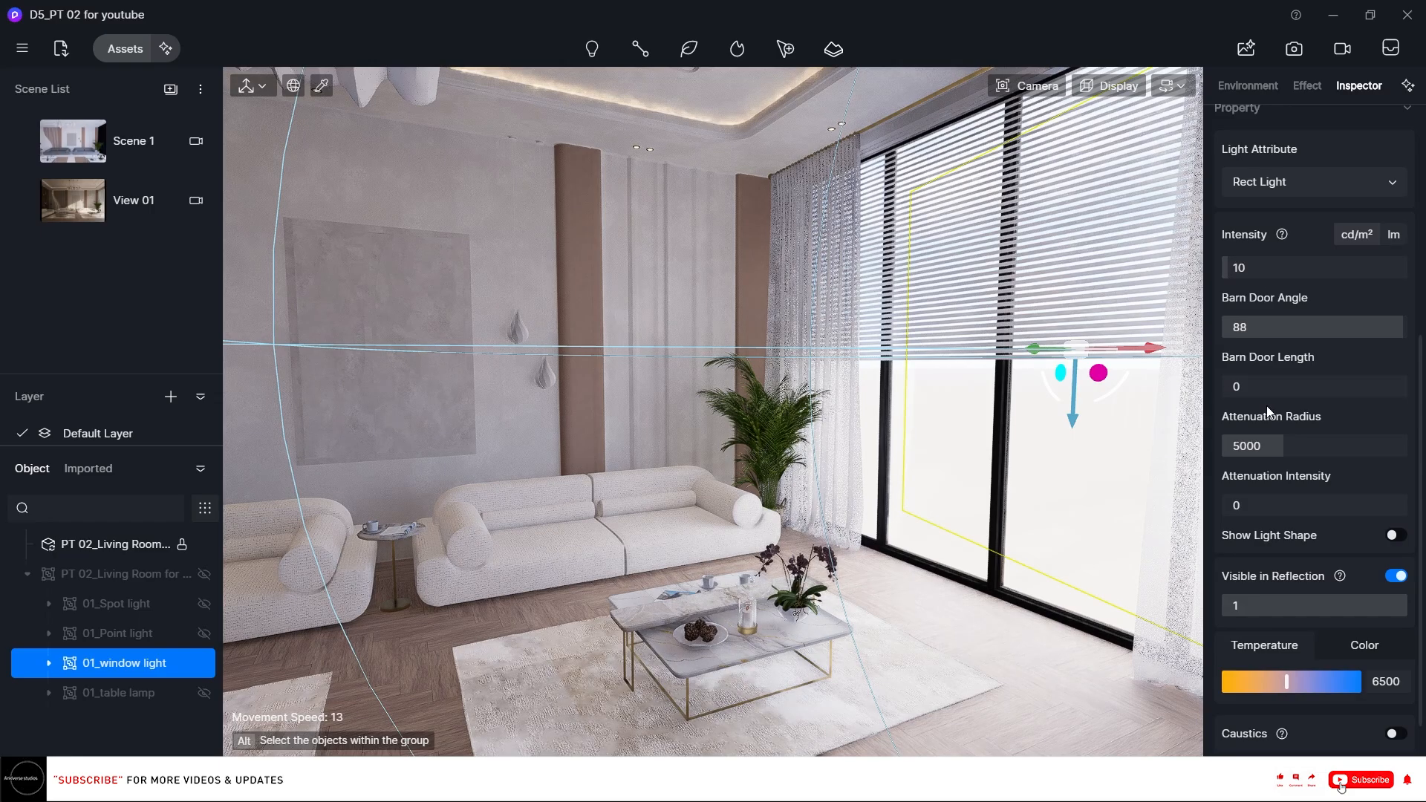
drag(1255, 443, 1405, 467)
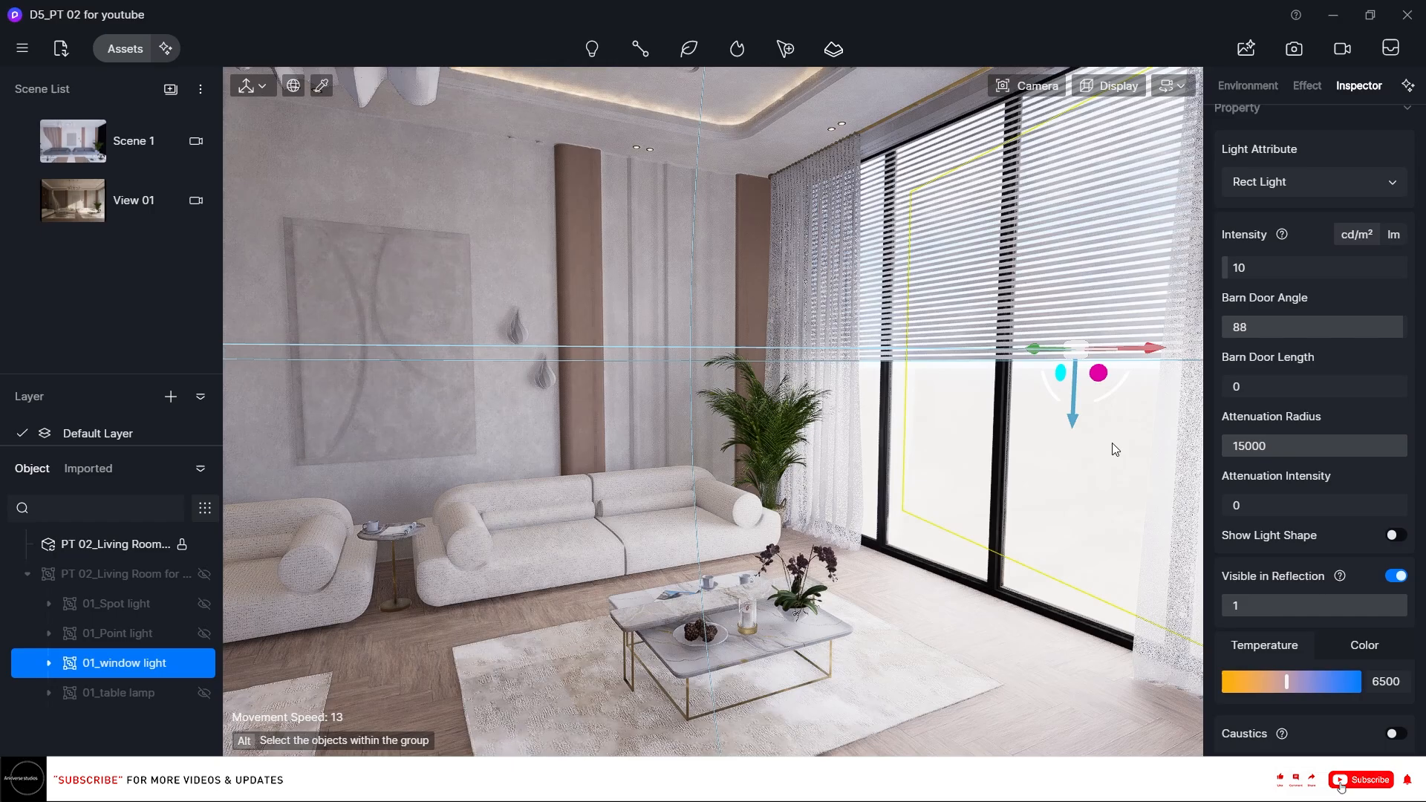
click(1398, 577)
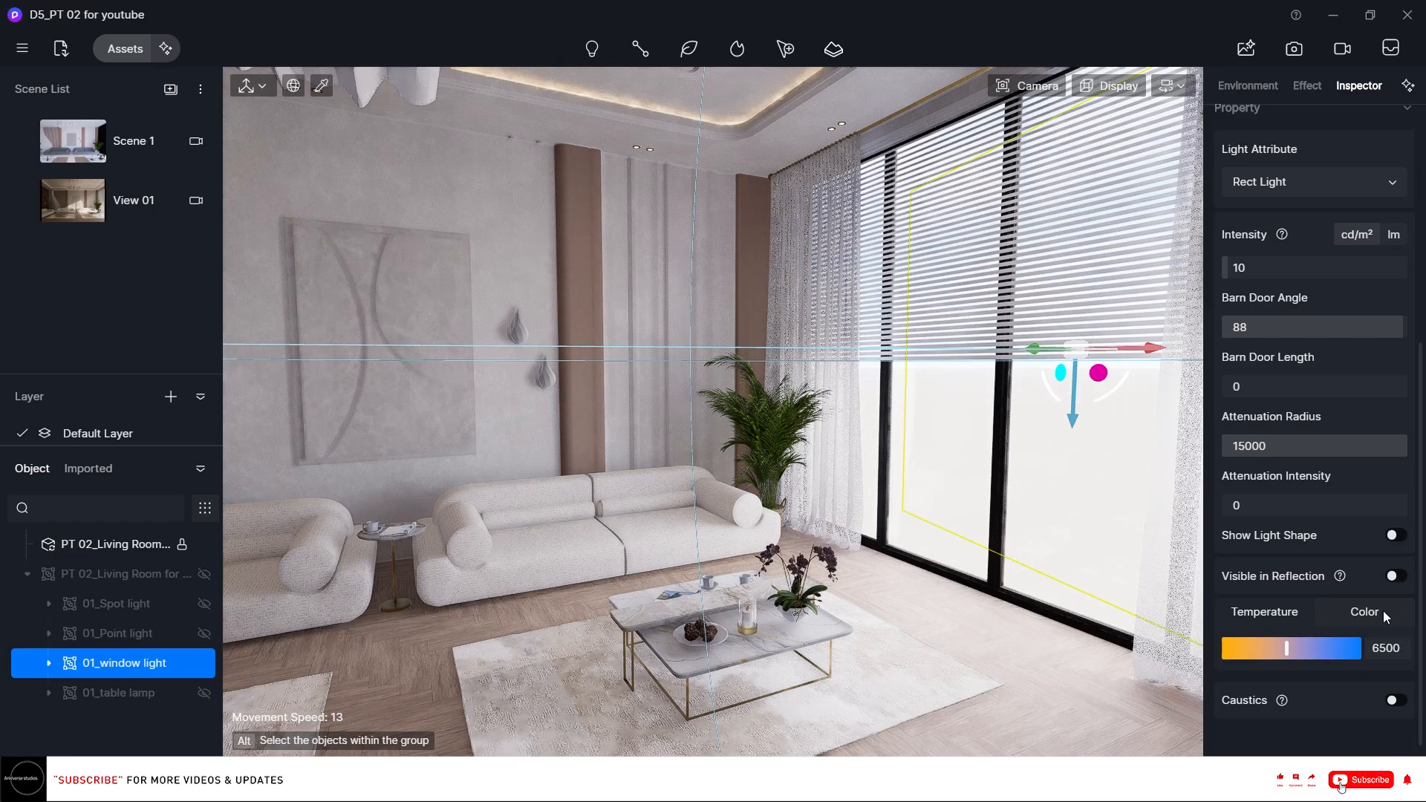
Hide the 01_window light group, show the 01_Point light group and select 01_Point light.
scroll(1374, 615, up, 3)
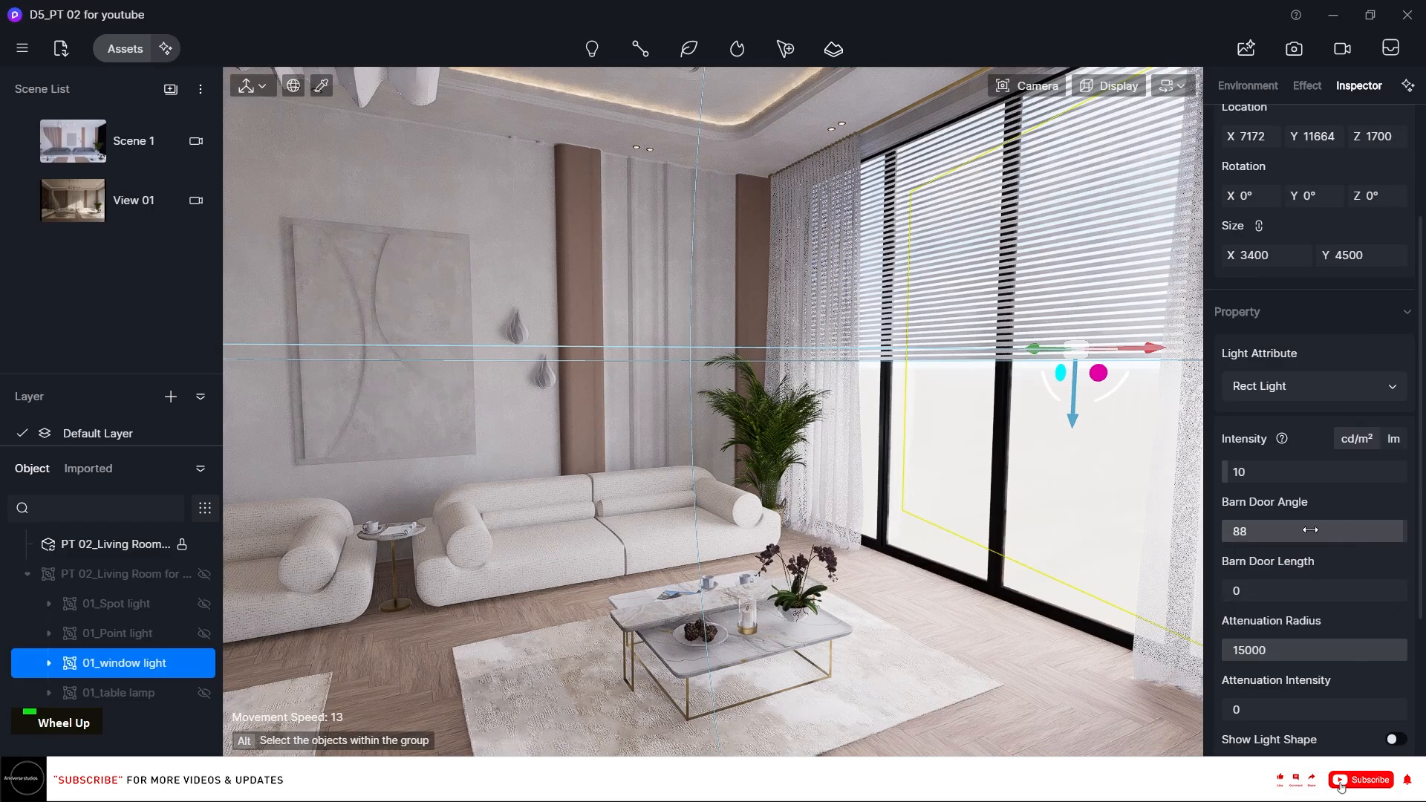
right_click(1128, 454)
right_drag(1128, 454, 594, 291)
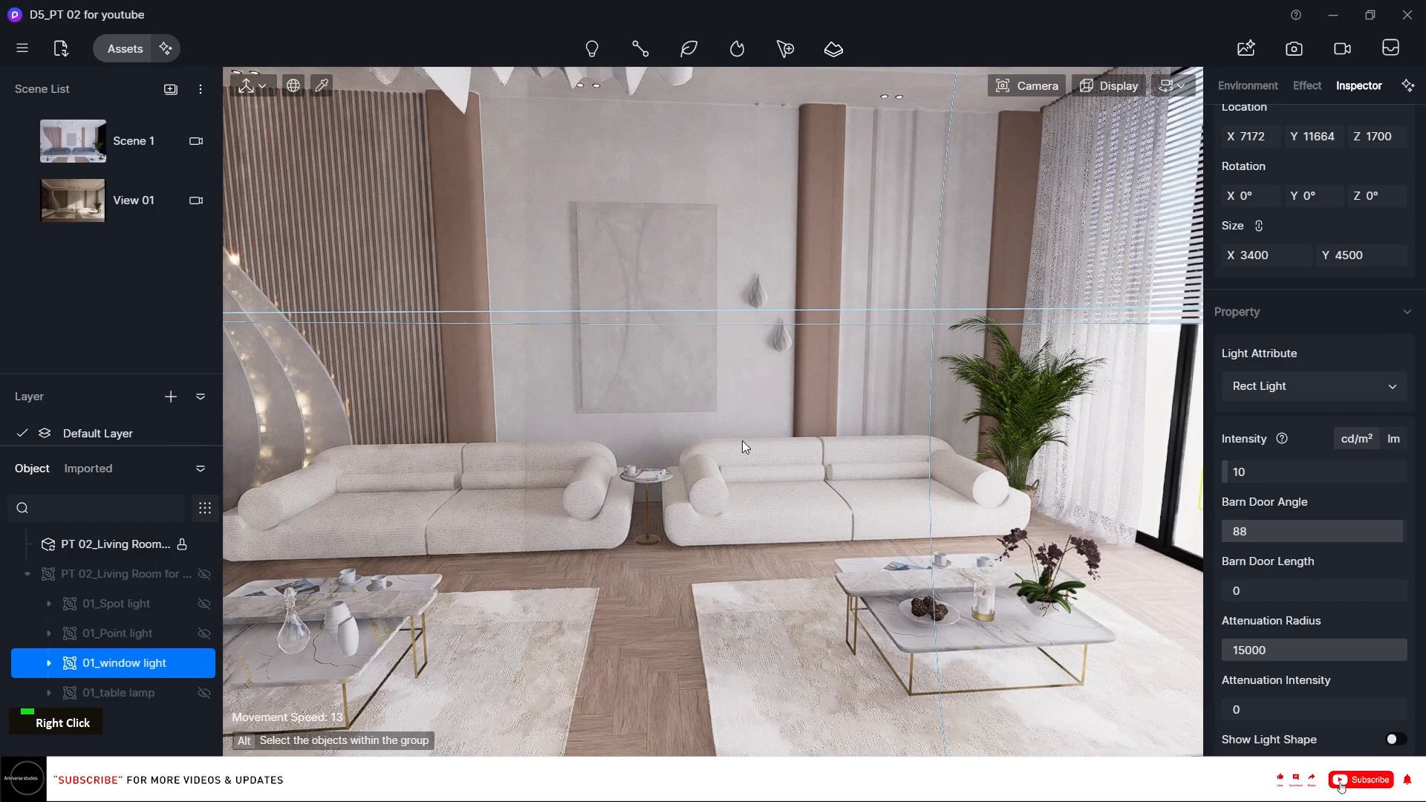
right_click(564, 422)
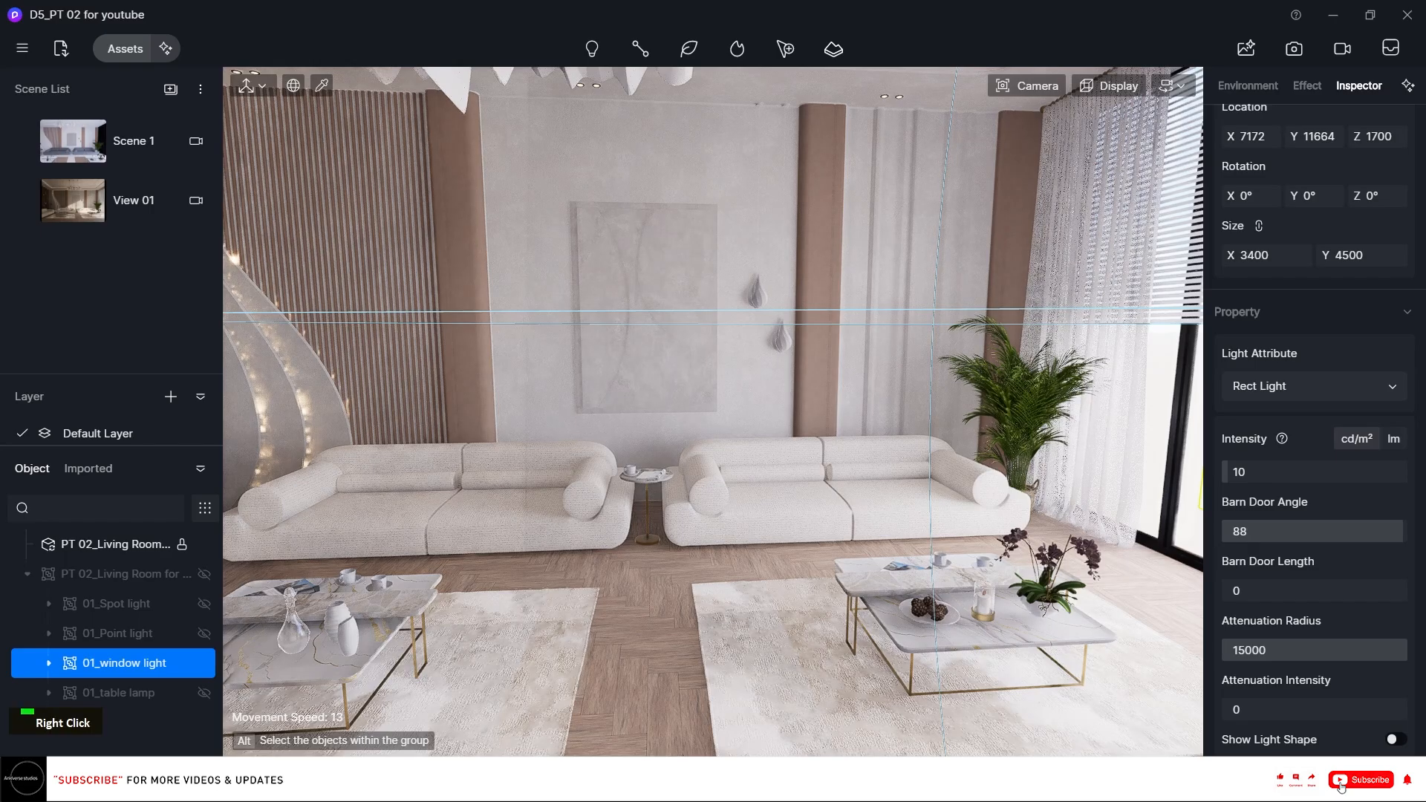
right_drag(506, 394, 464, 365)
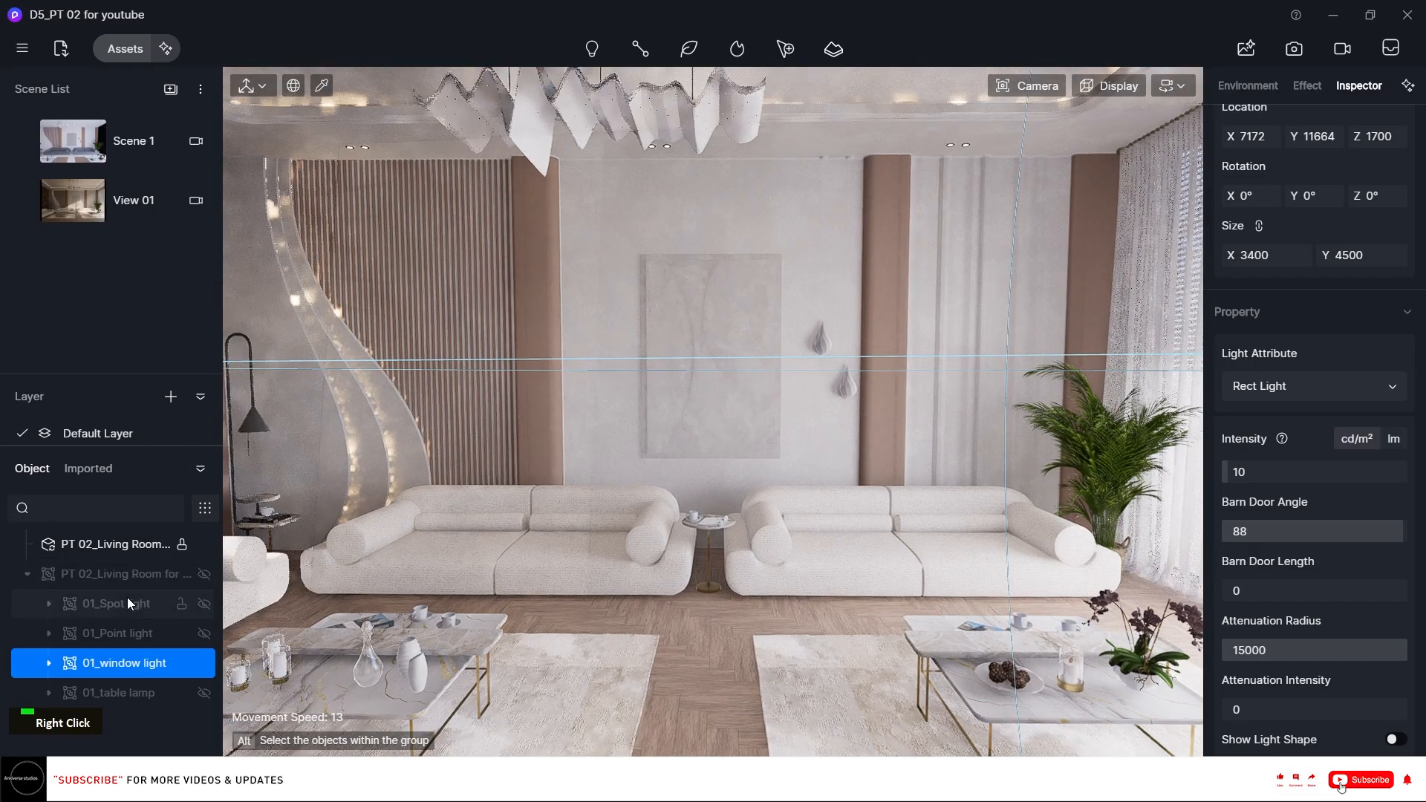
click(204, 663)
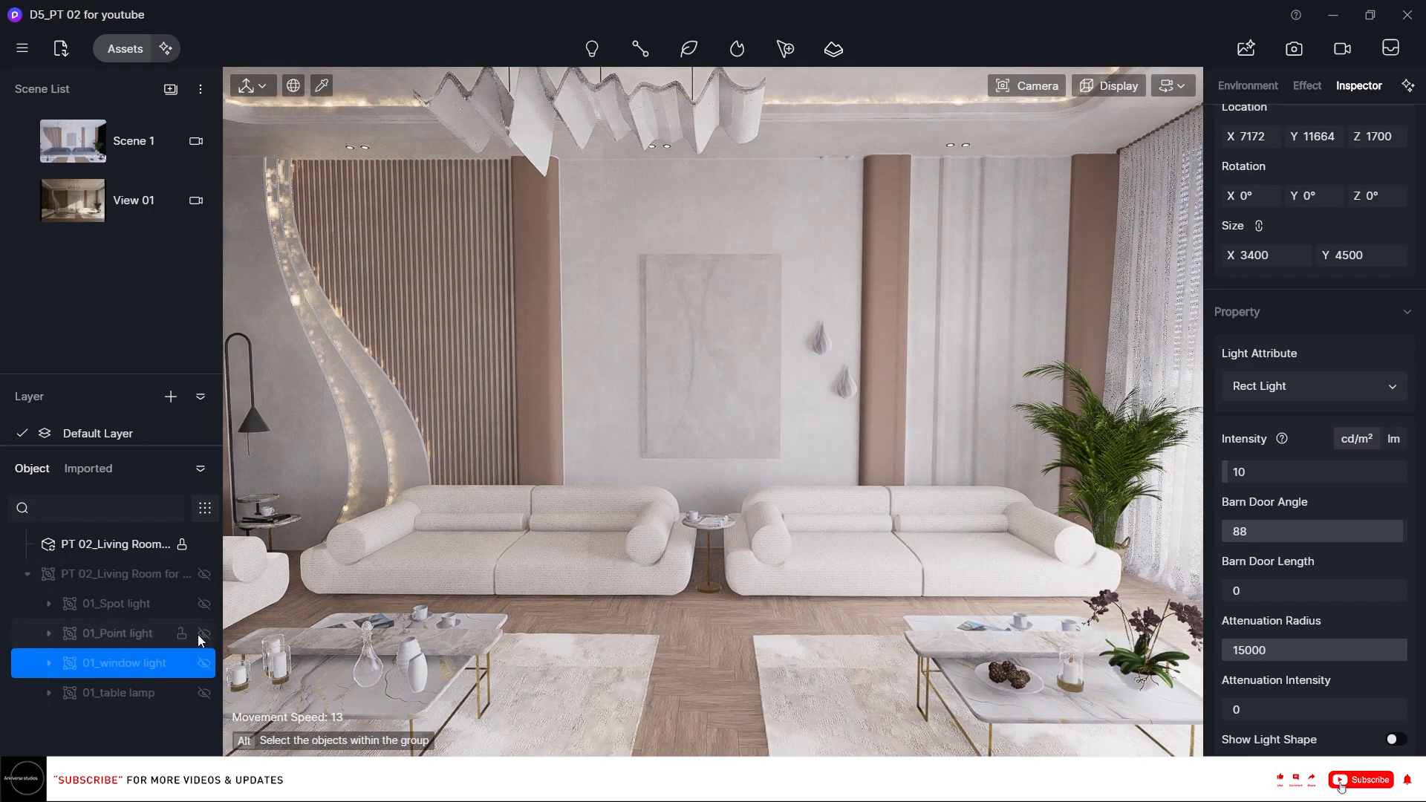
click(204, 634)
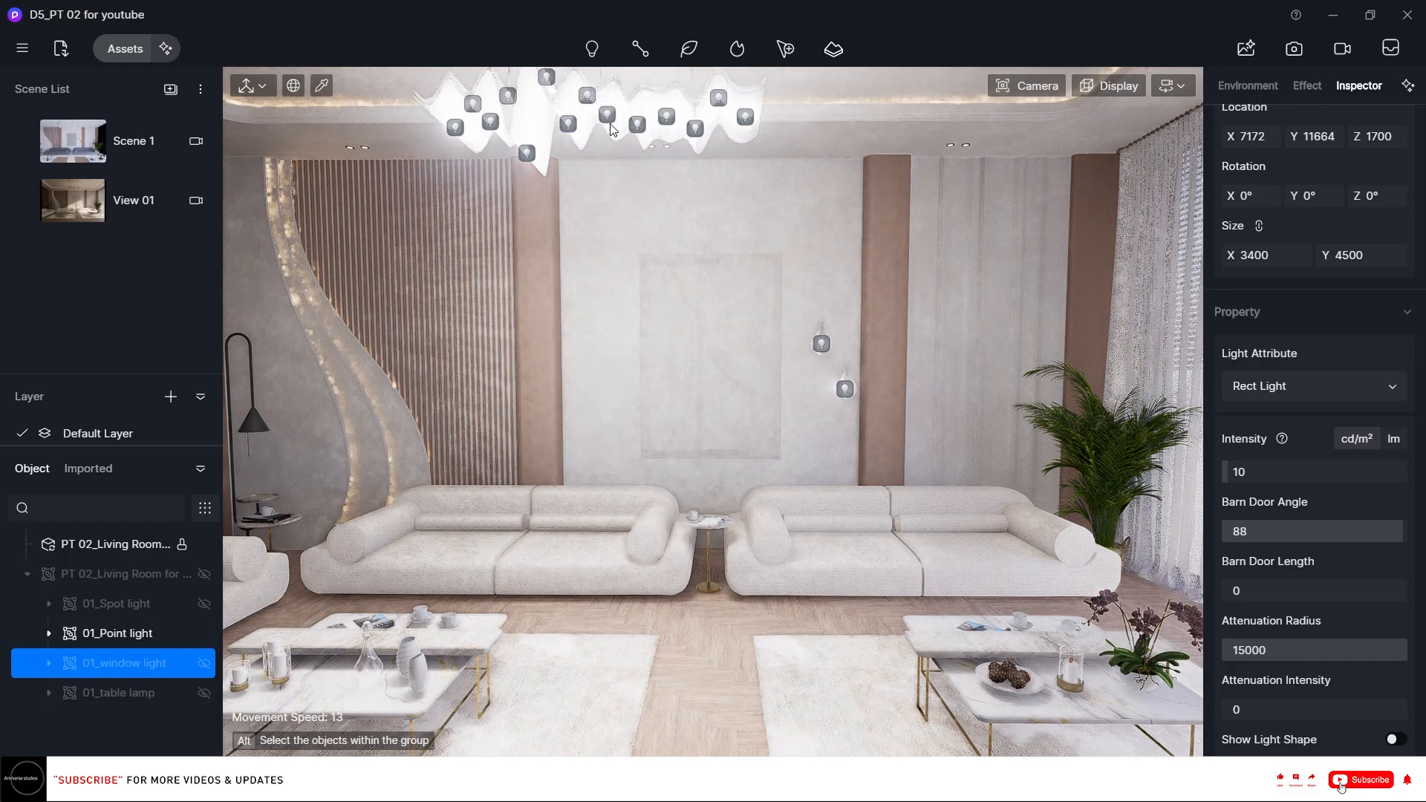
click(141, 634)
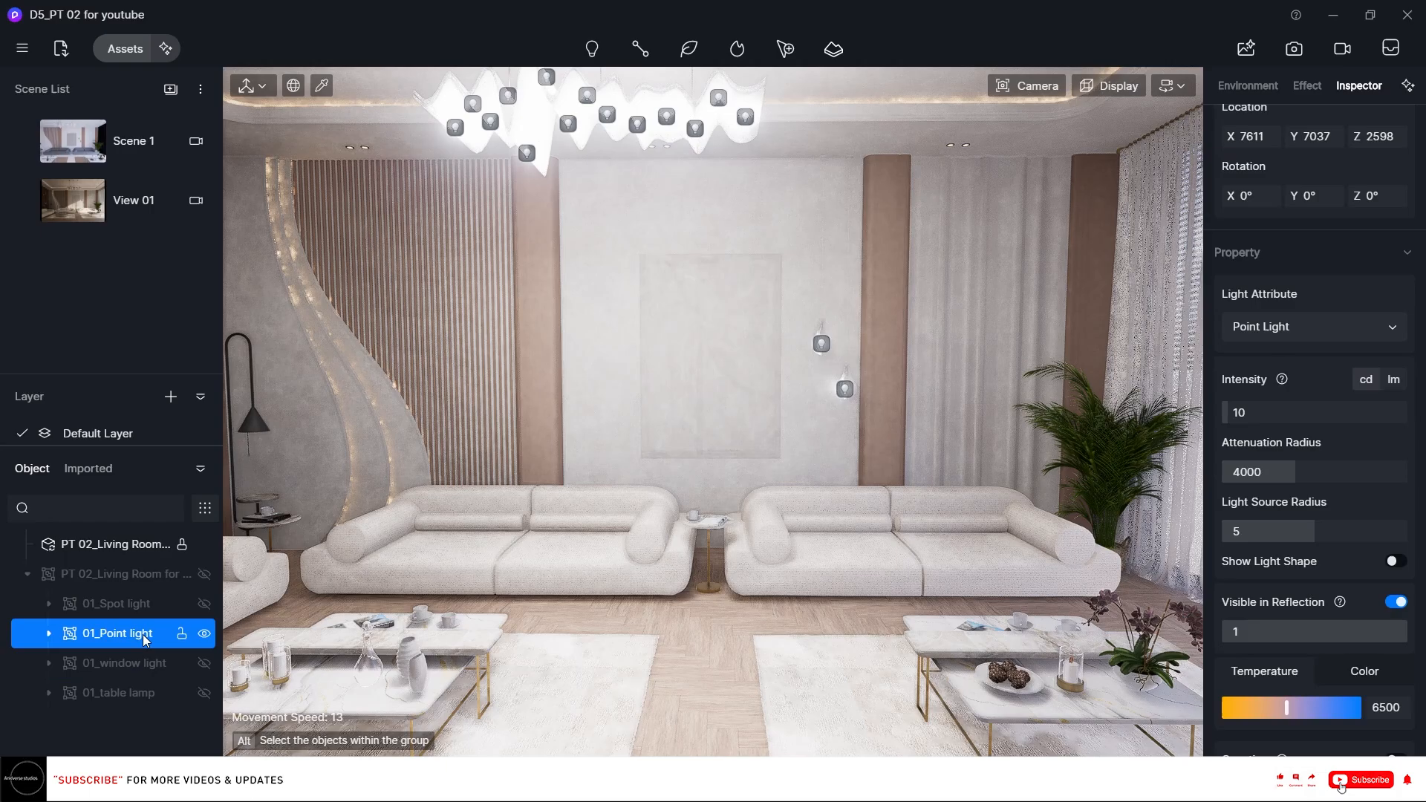
Set the 01_Point light intensity to 3 and its attenuation radius to 500.
click(1318, 412)
text(3)
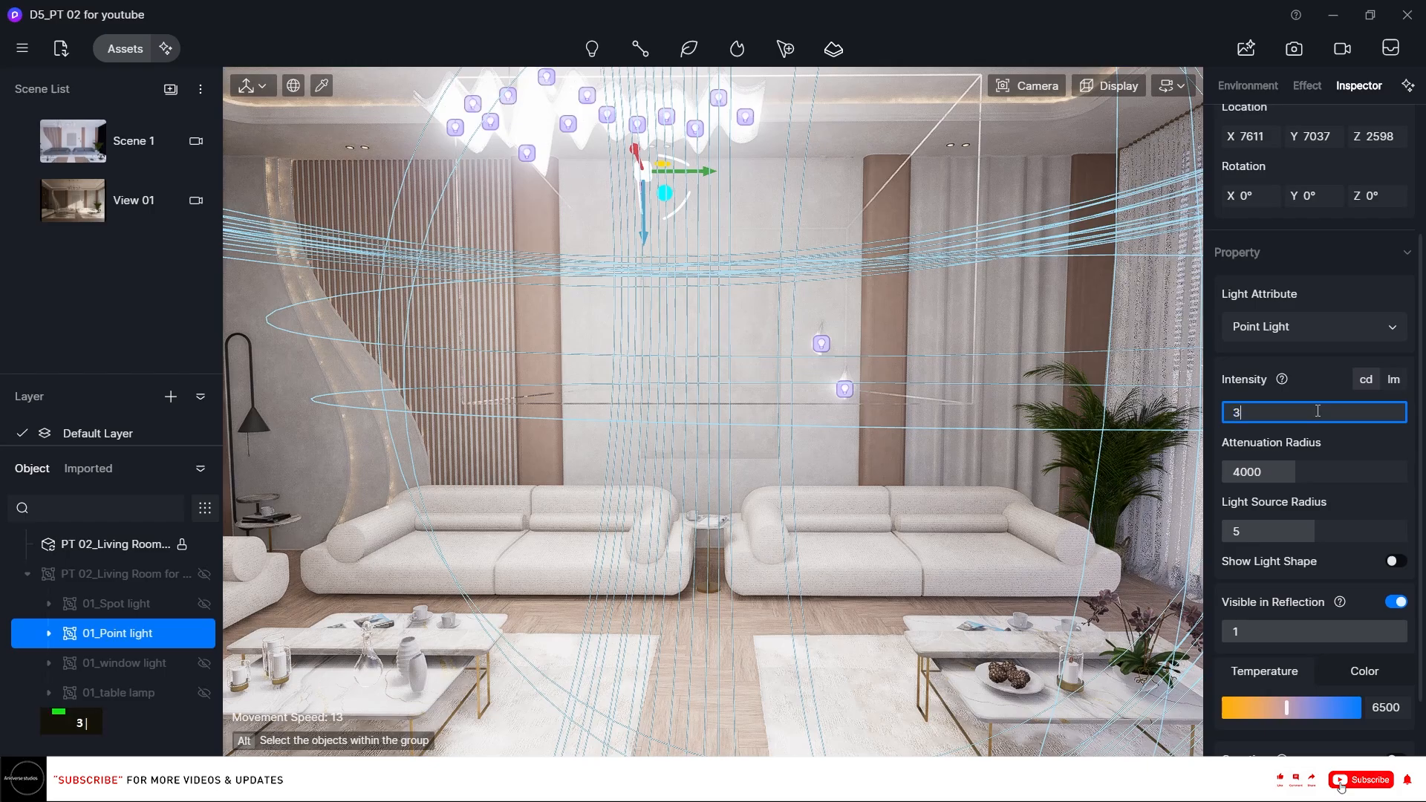
key(Return)
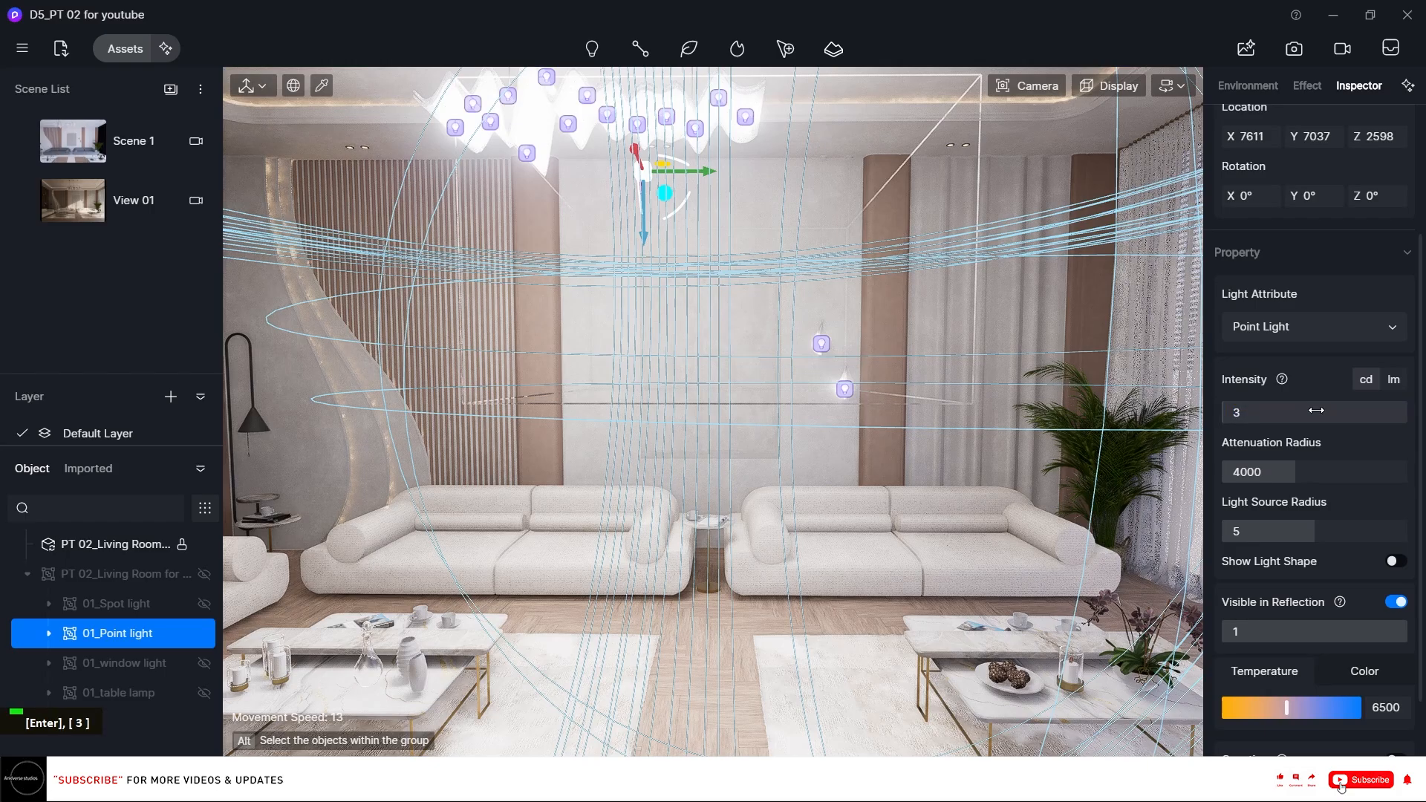
click(1329, 467)
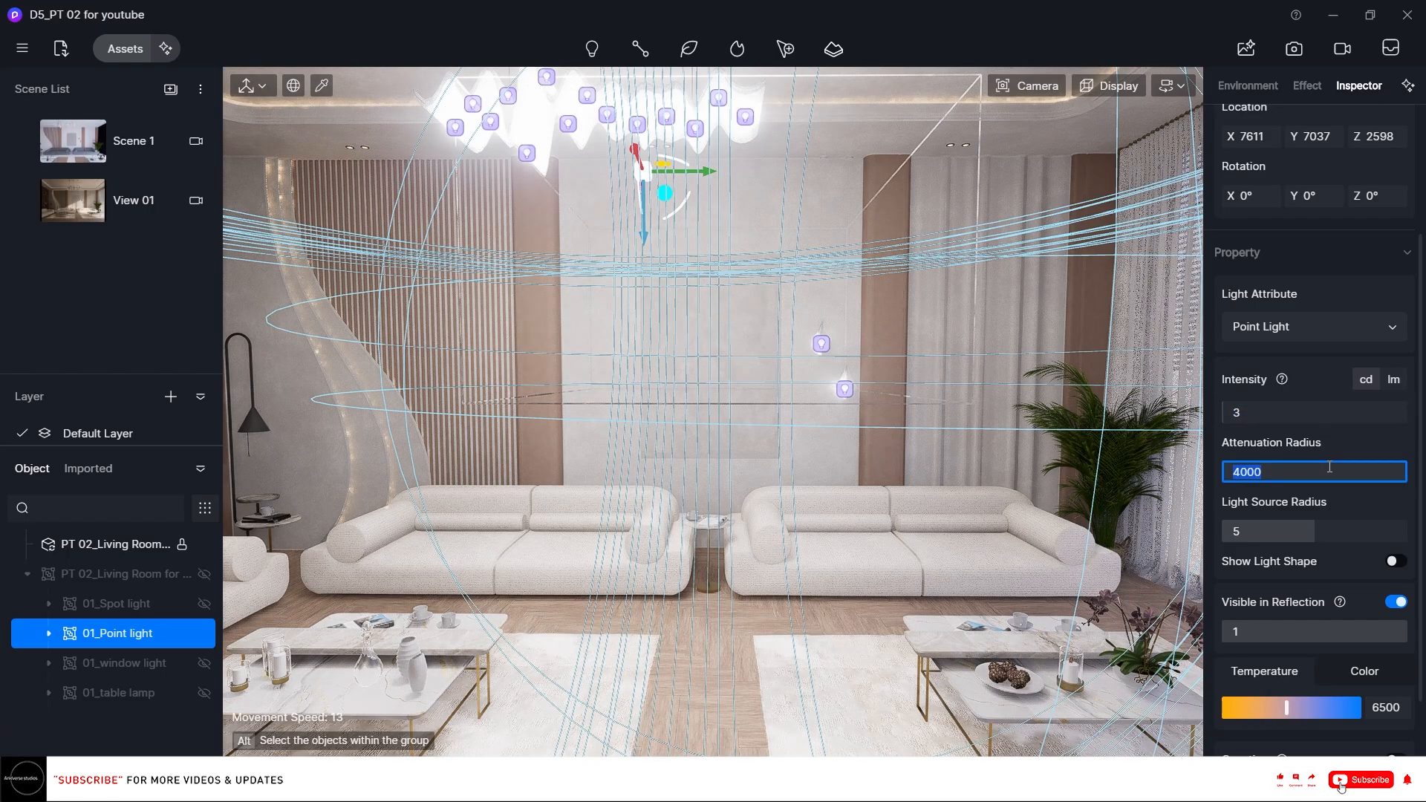
text(500)
key(Return)
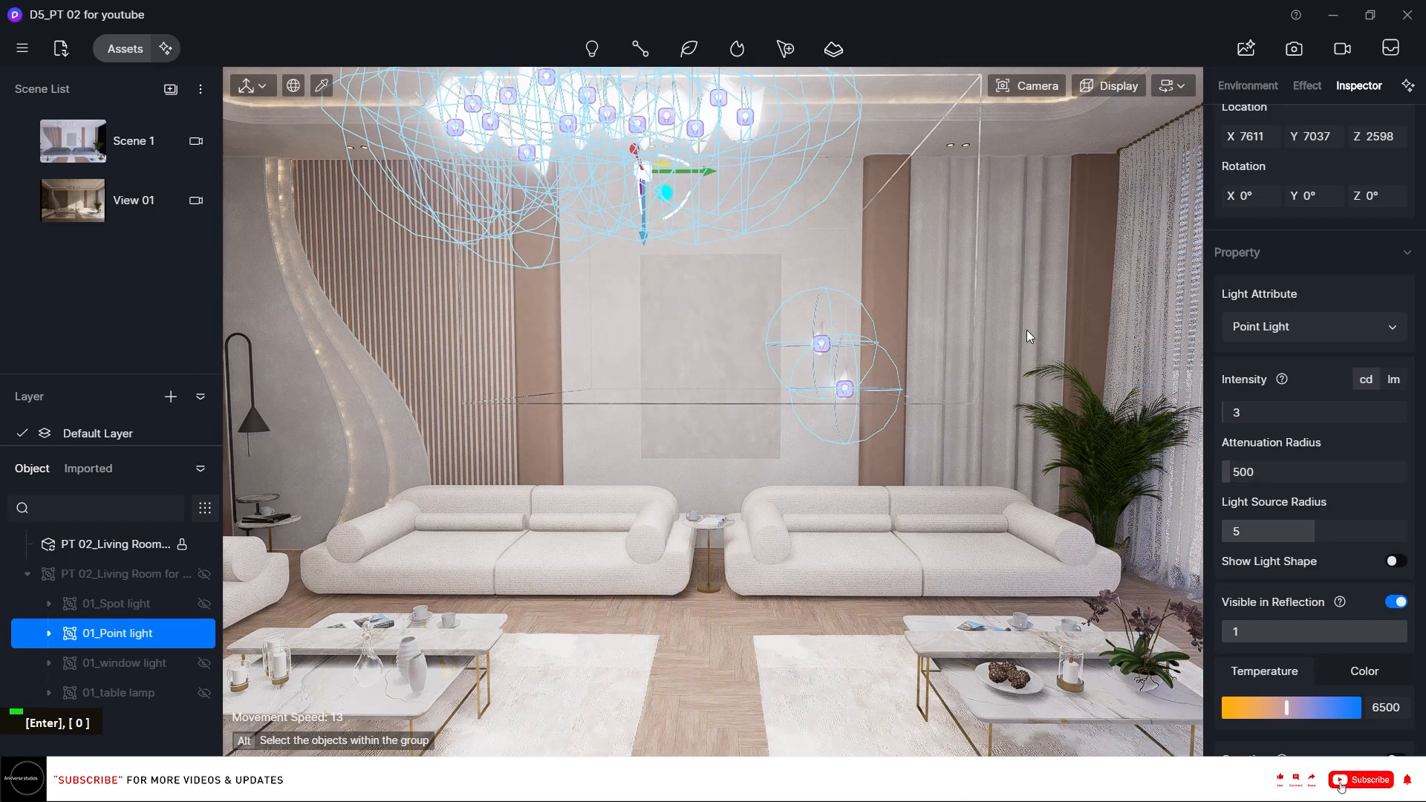
Turn off Visible in Reflection for the point light and set its light source radius to 3.
right_click(751, 184)
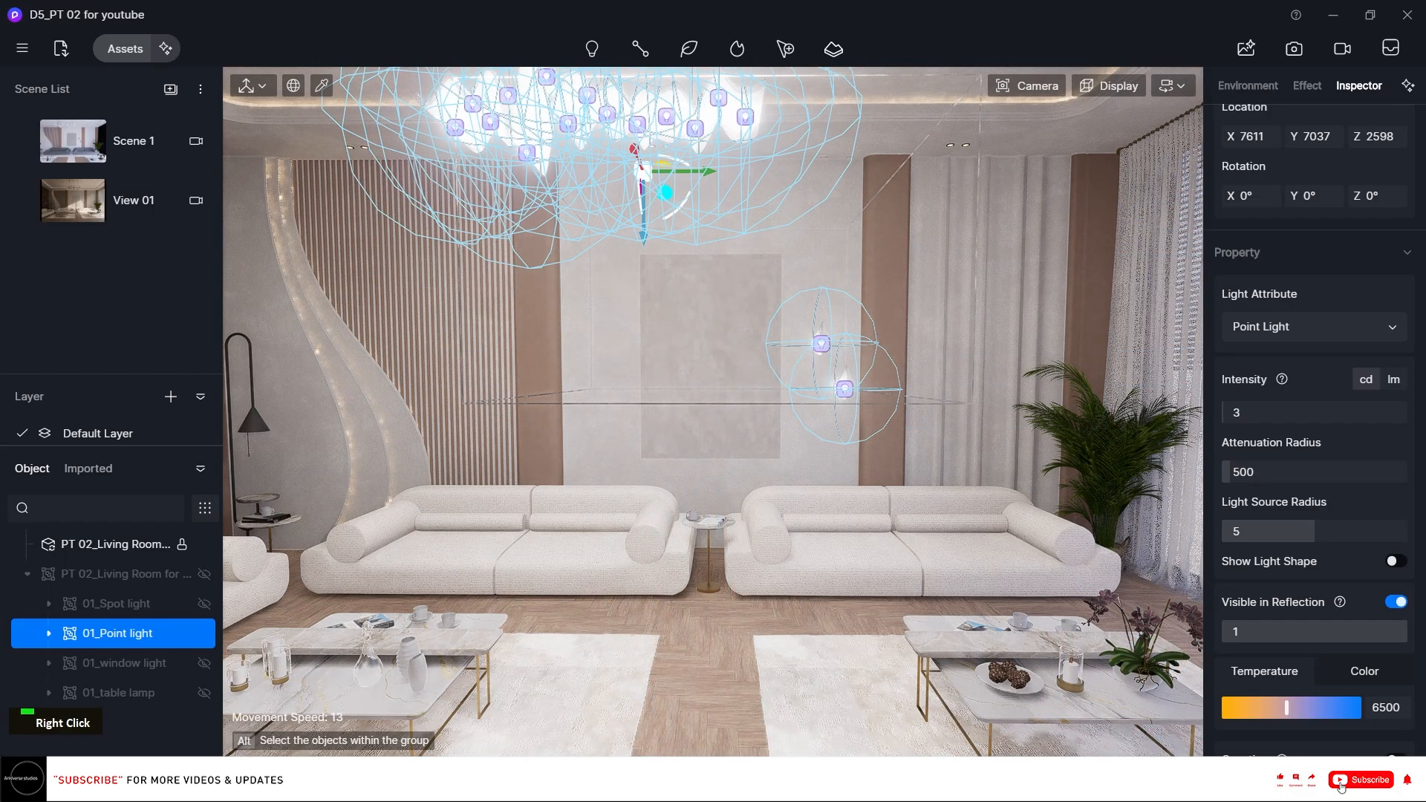
right_drag(751, 184, 662, 176)
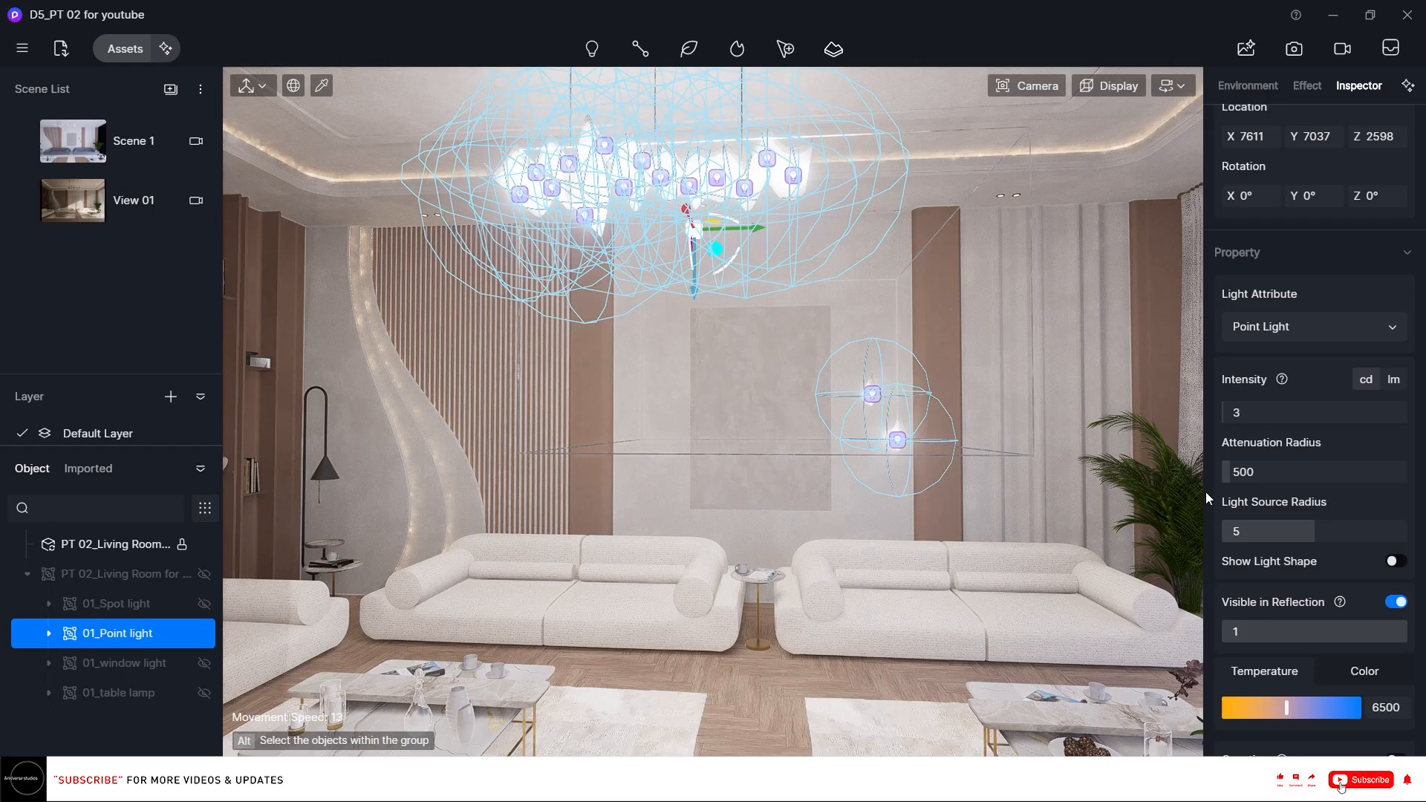
click(1395, 602)
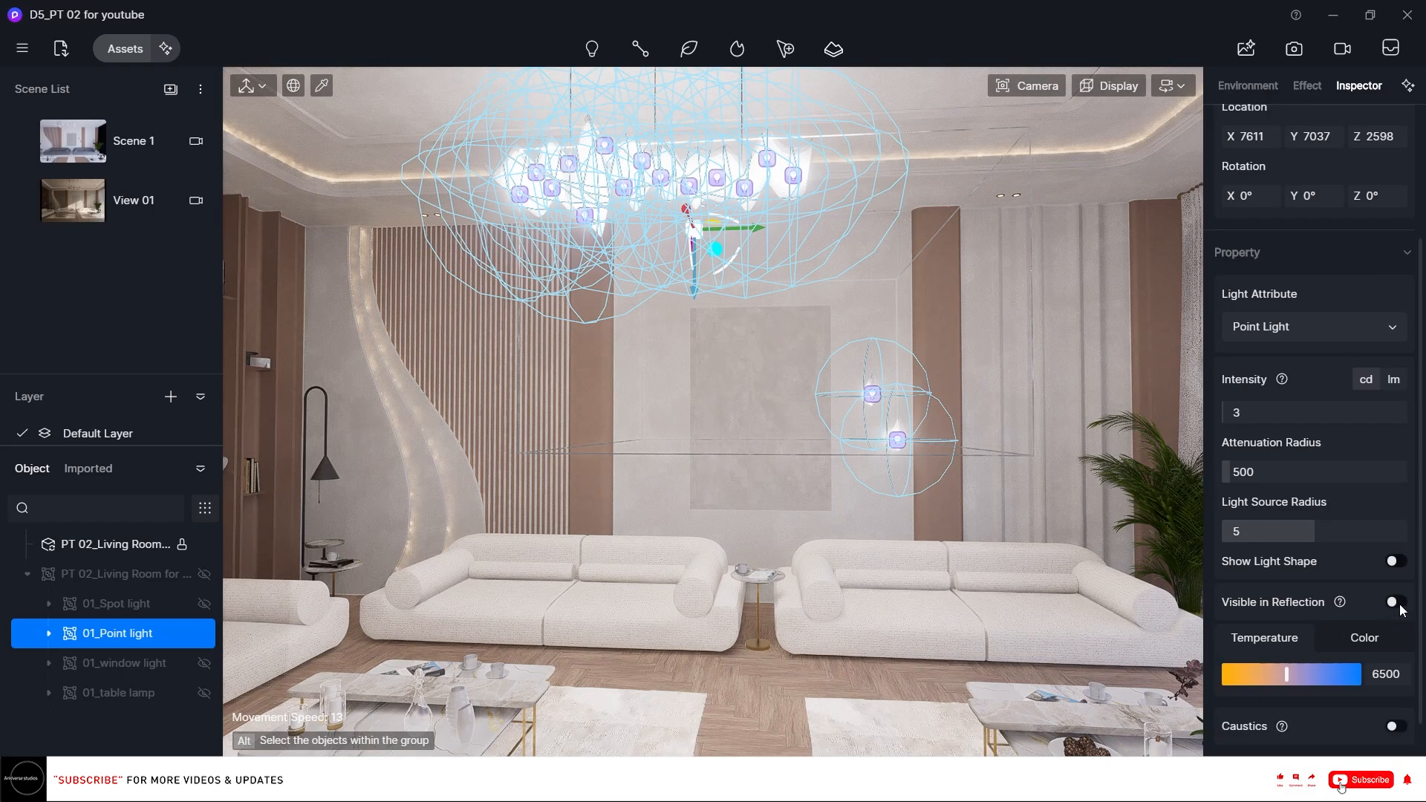
click(1346, 533)
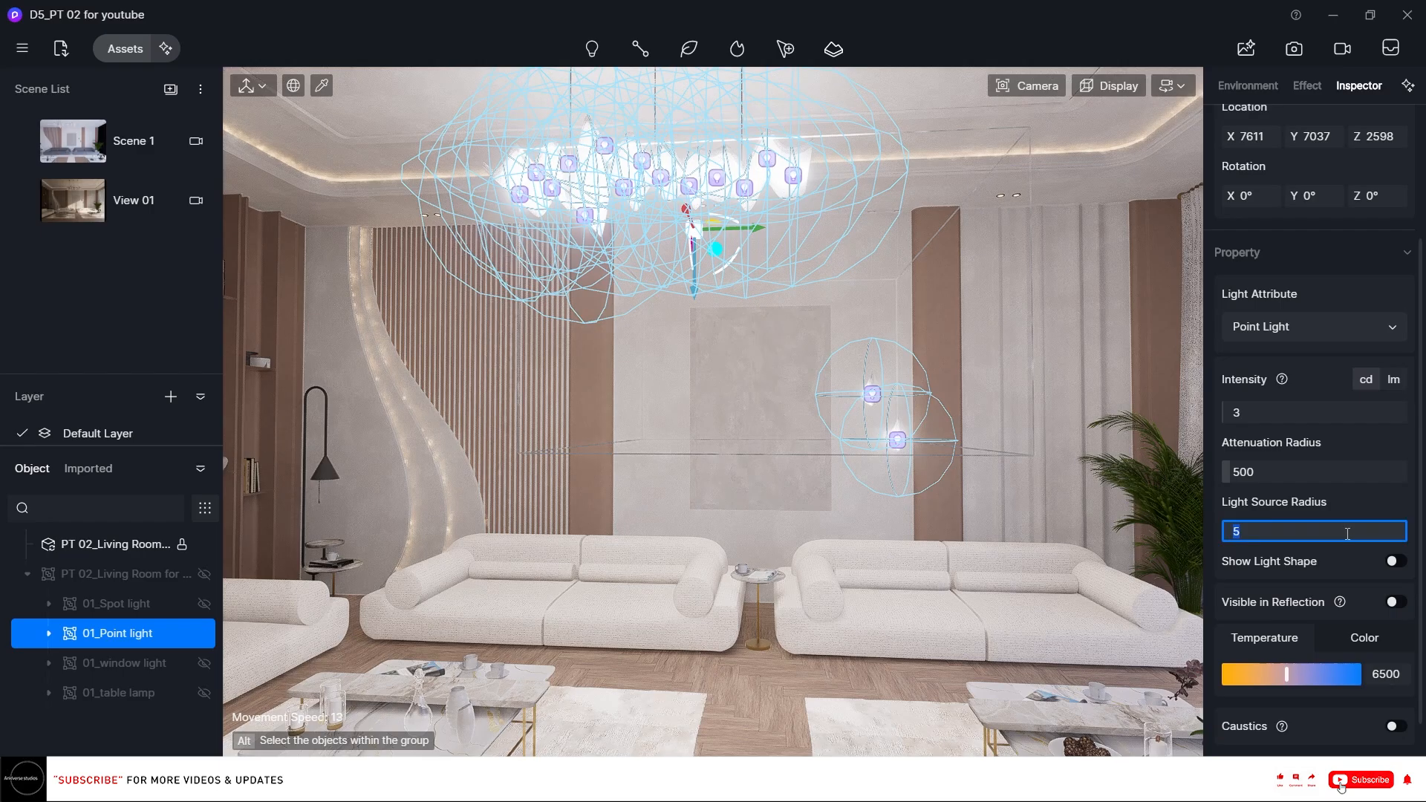
text(3)
key(BackSpace)
text(3)
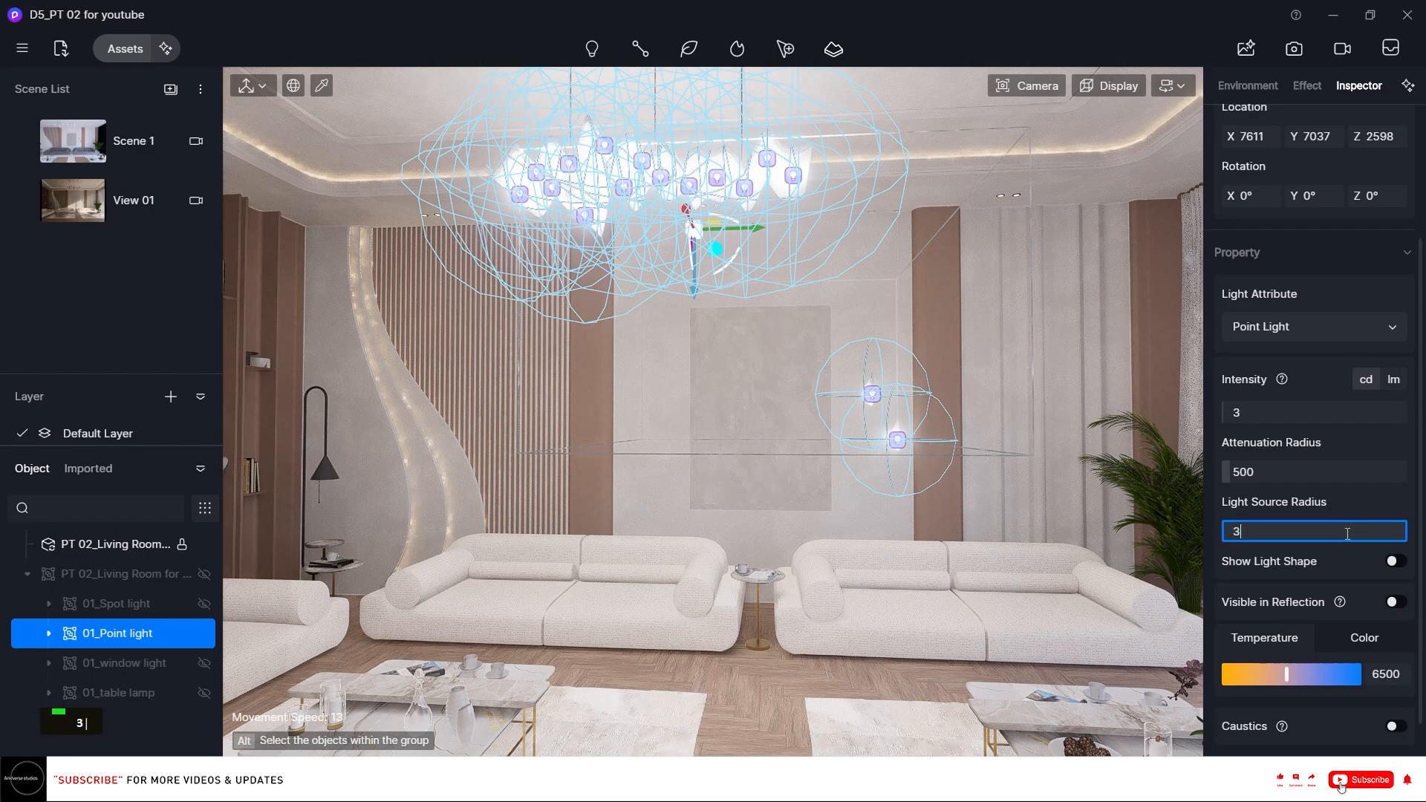
key(Return)
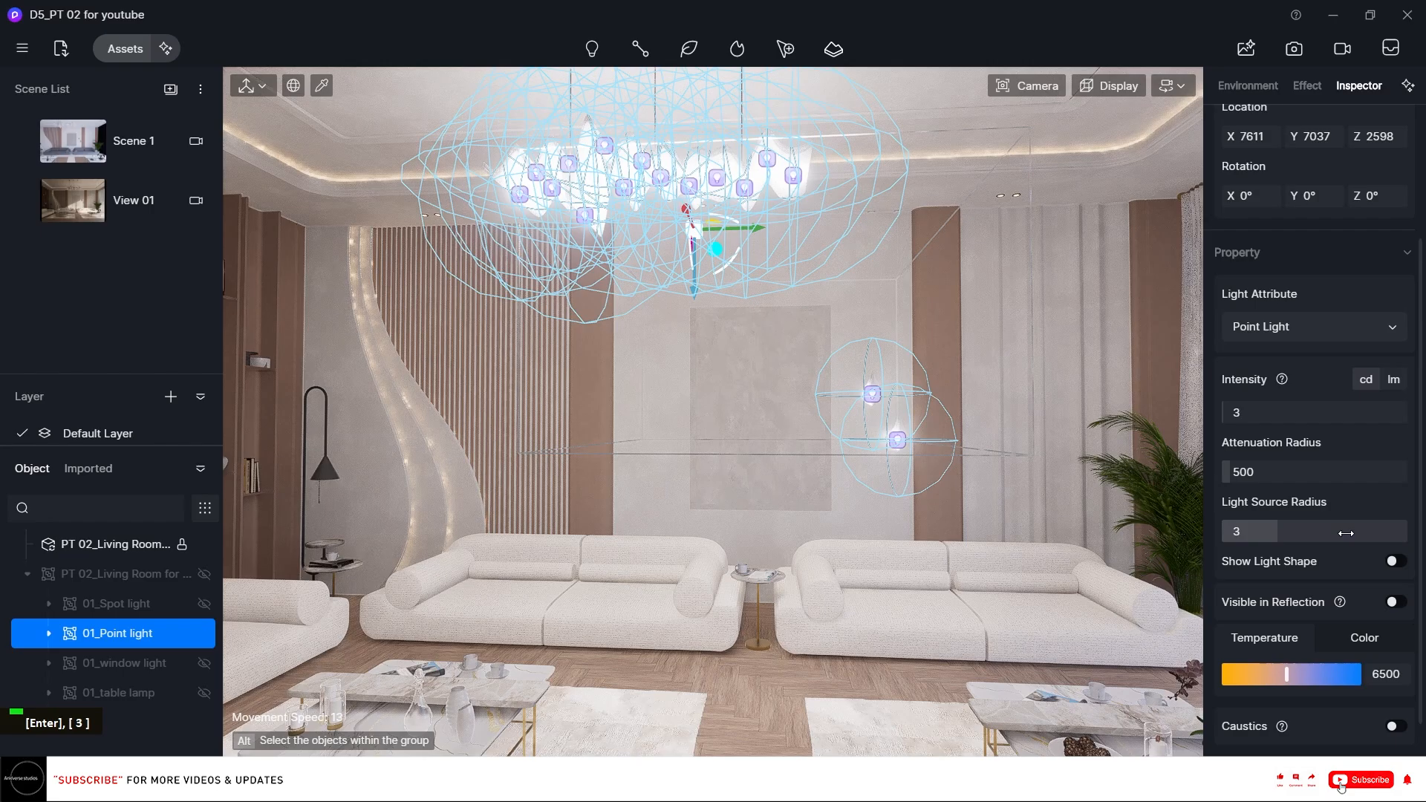
Set the point light's color temperature to 3500.
scroll(1424, 491, down, 1)
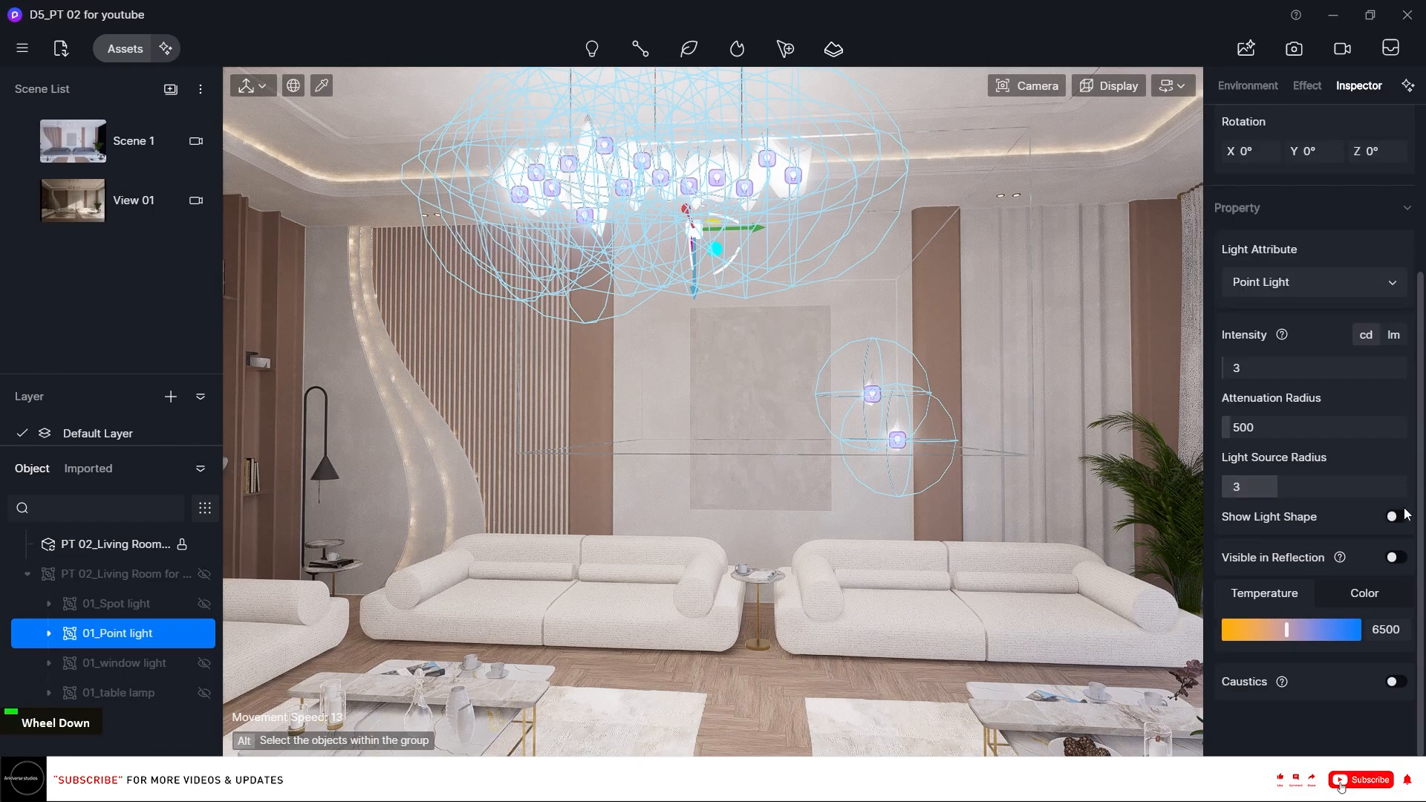
click(1389, 627)
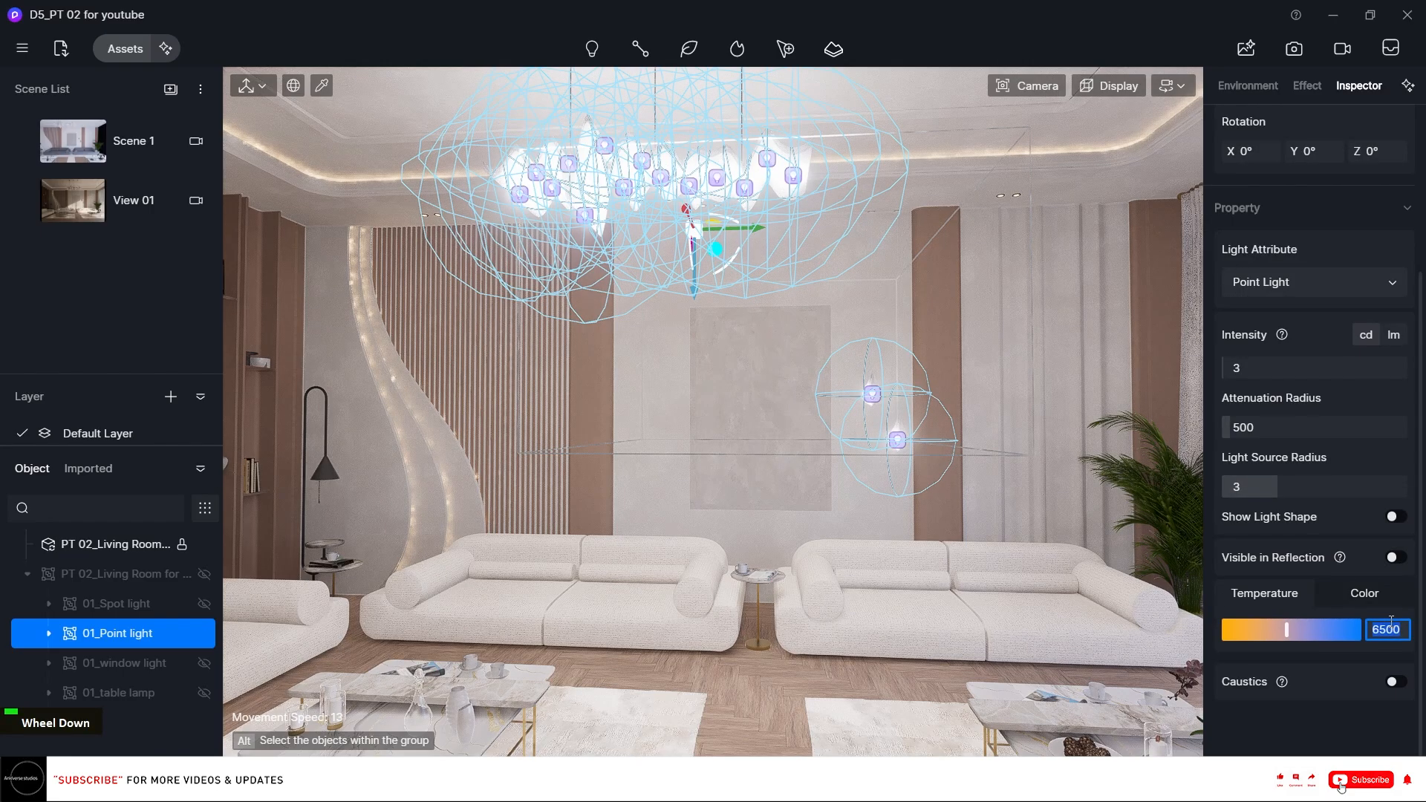
text(3500)
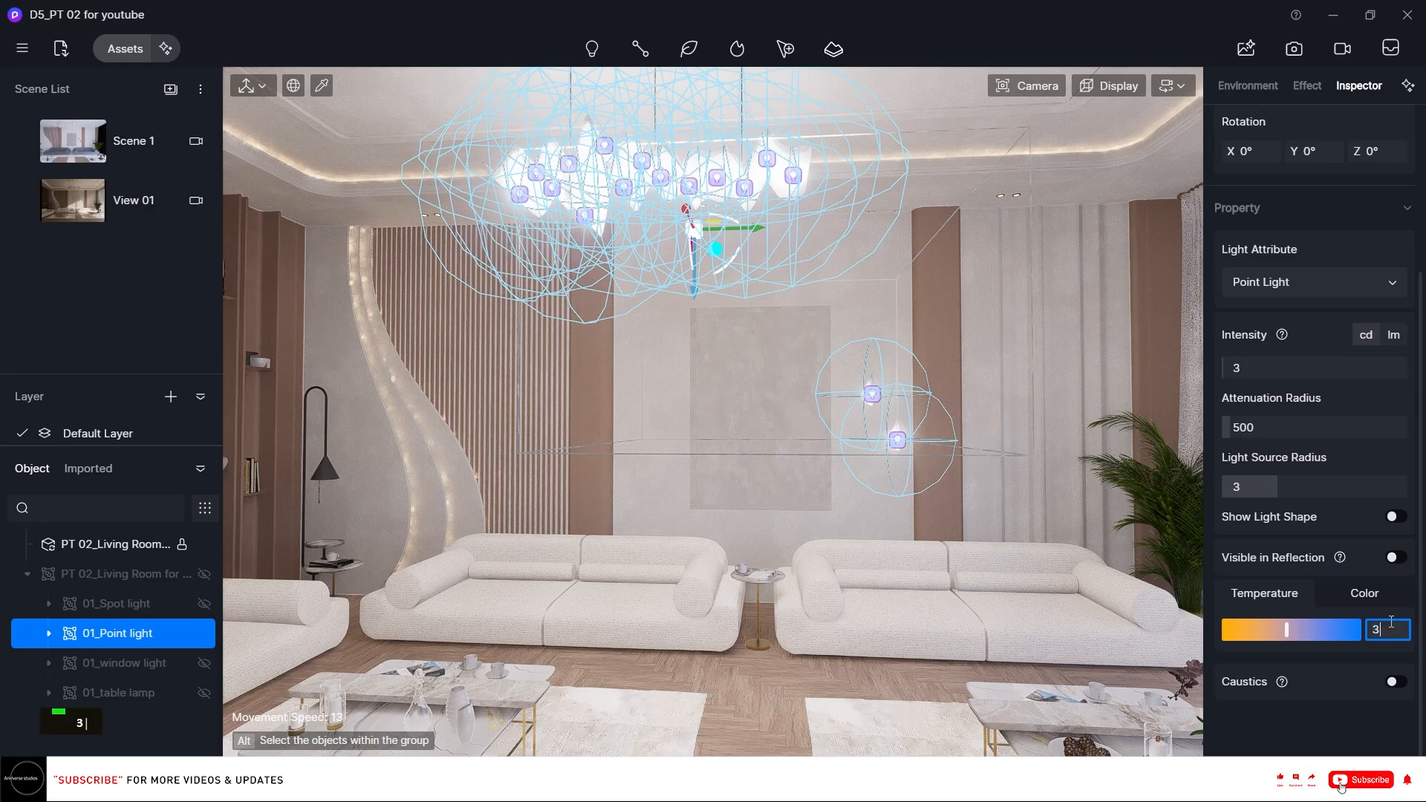
key(Return)
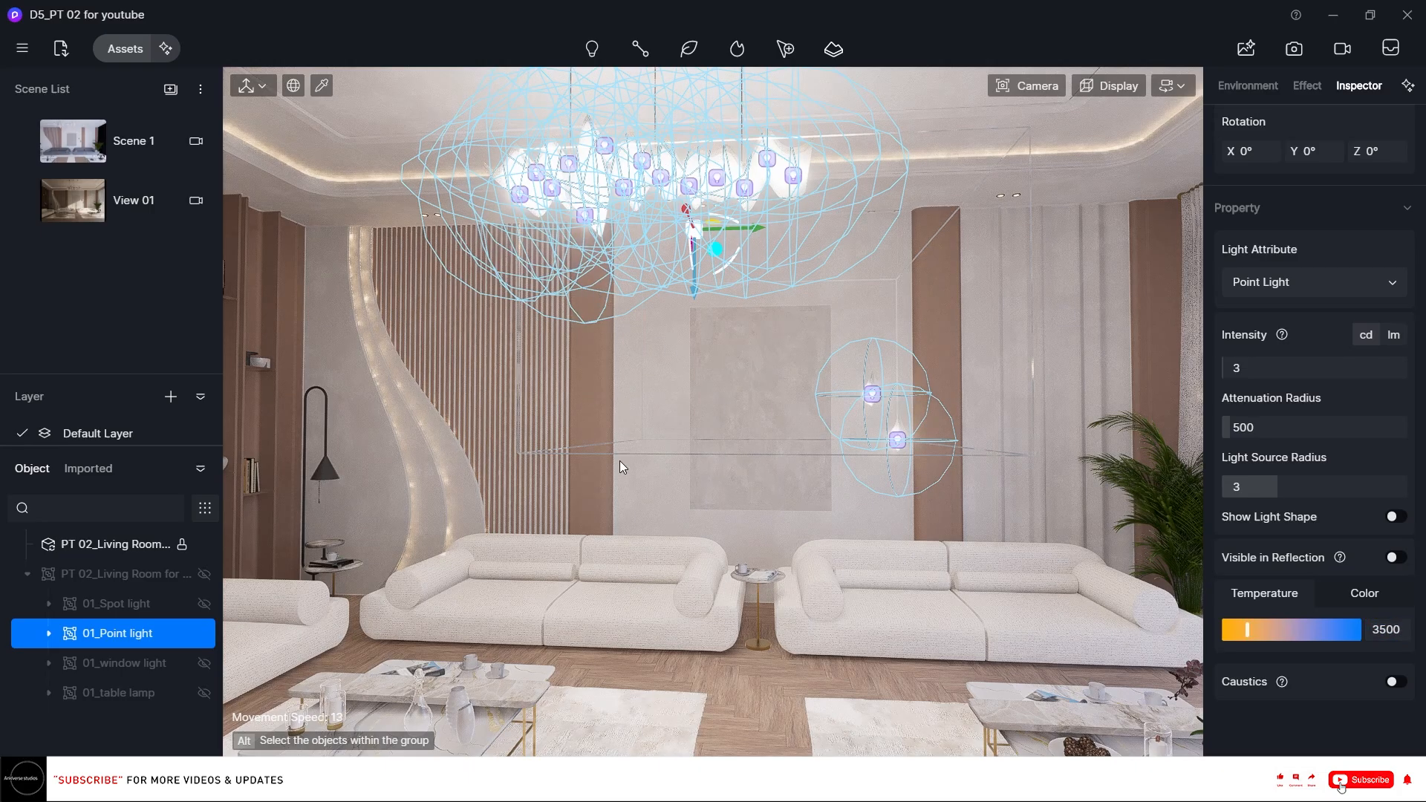
Hide the 01_Point light group, then show and select the 01_table lamp group.
click(202, 633)
click(203, 693)
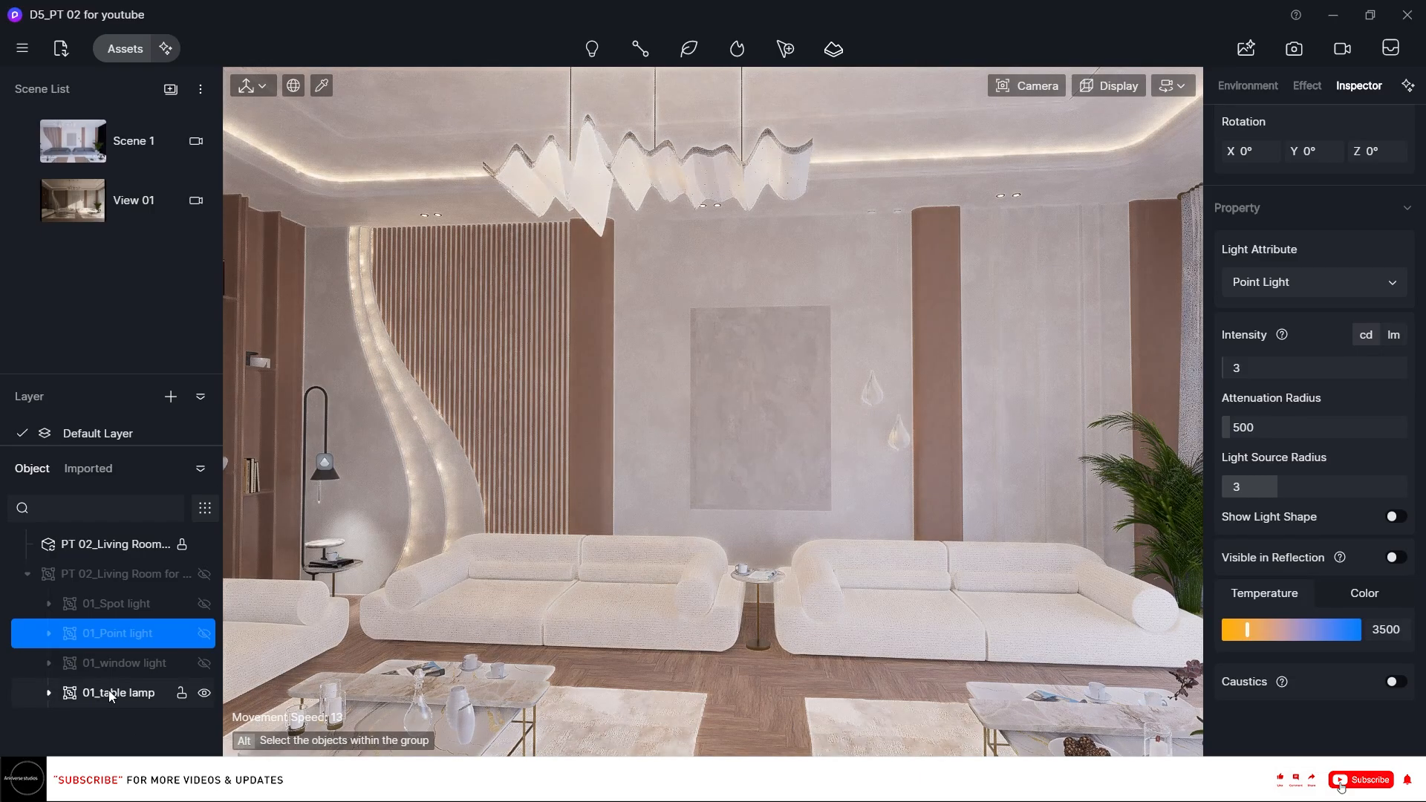
click(110, 692)
Set the table lamp spotlight's intensity to 5, attenuation radius to about 1578 and cone angle to about 27.4.
click(1264, 432)
text(5)
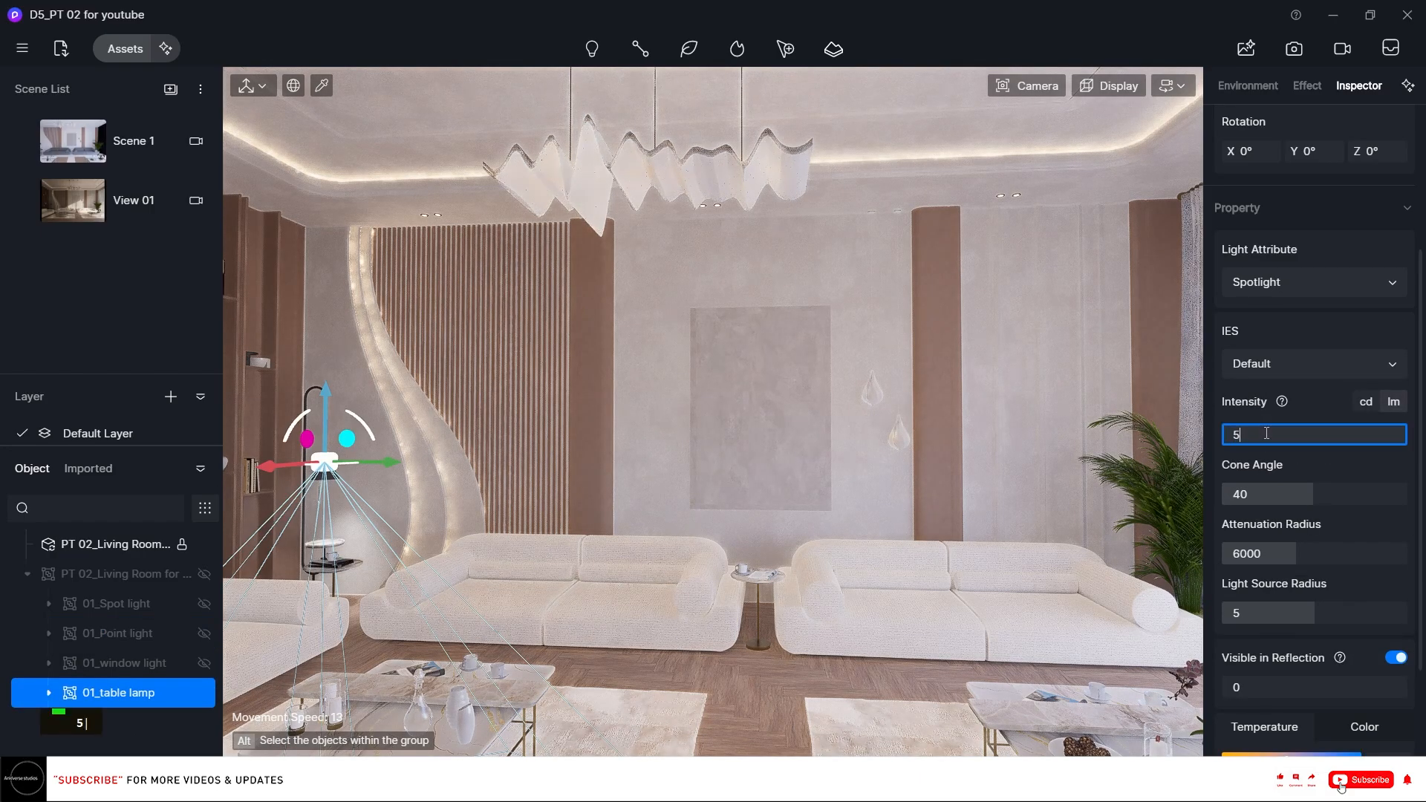
key(Return)
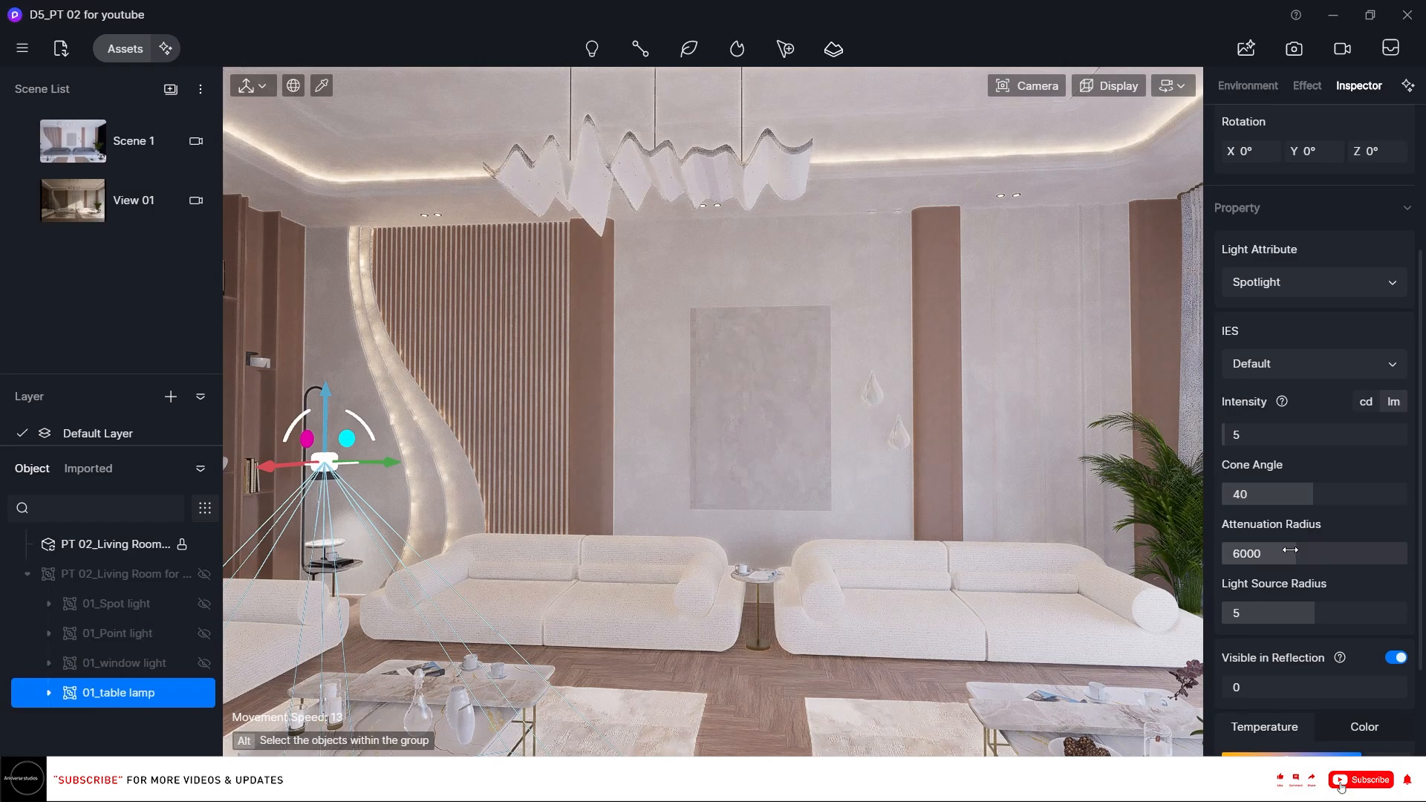
drag(1296, 552, 1236, 555)
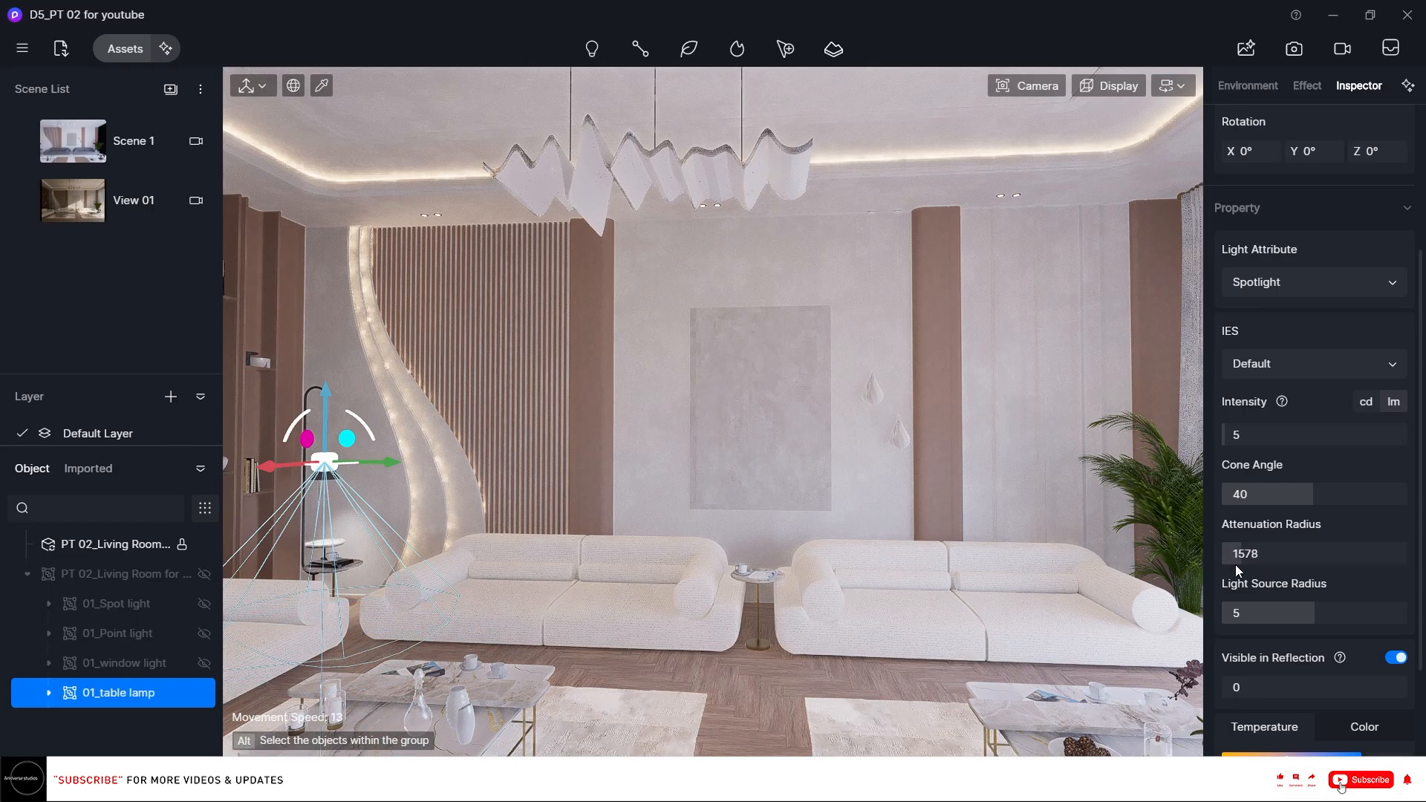
drag(1304, 497, 1278, 498)
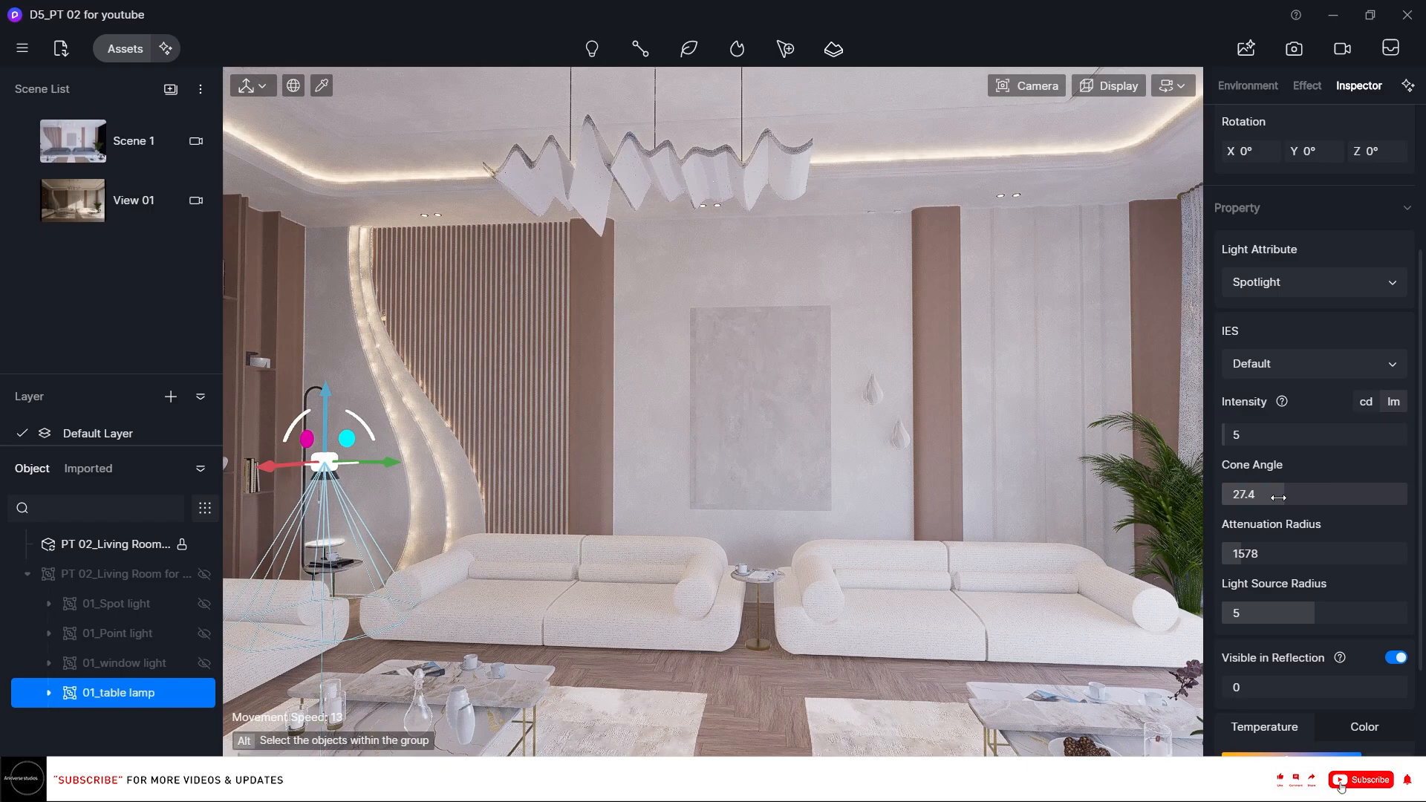
Turn off Visible in Reflection for the table lamp and set its color temperature to 3500.
scroll(1356, 513, down, 3)
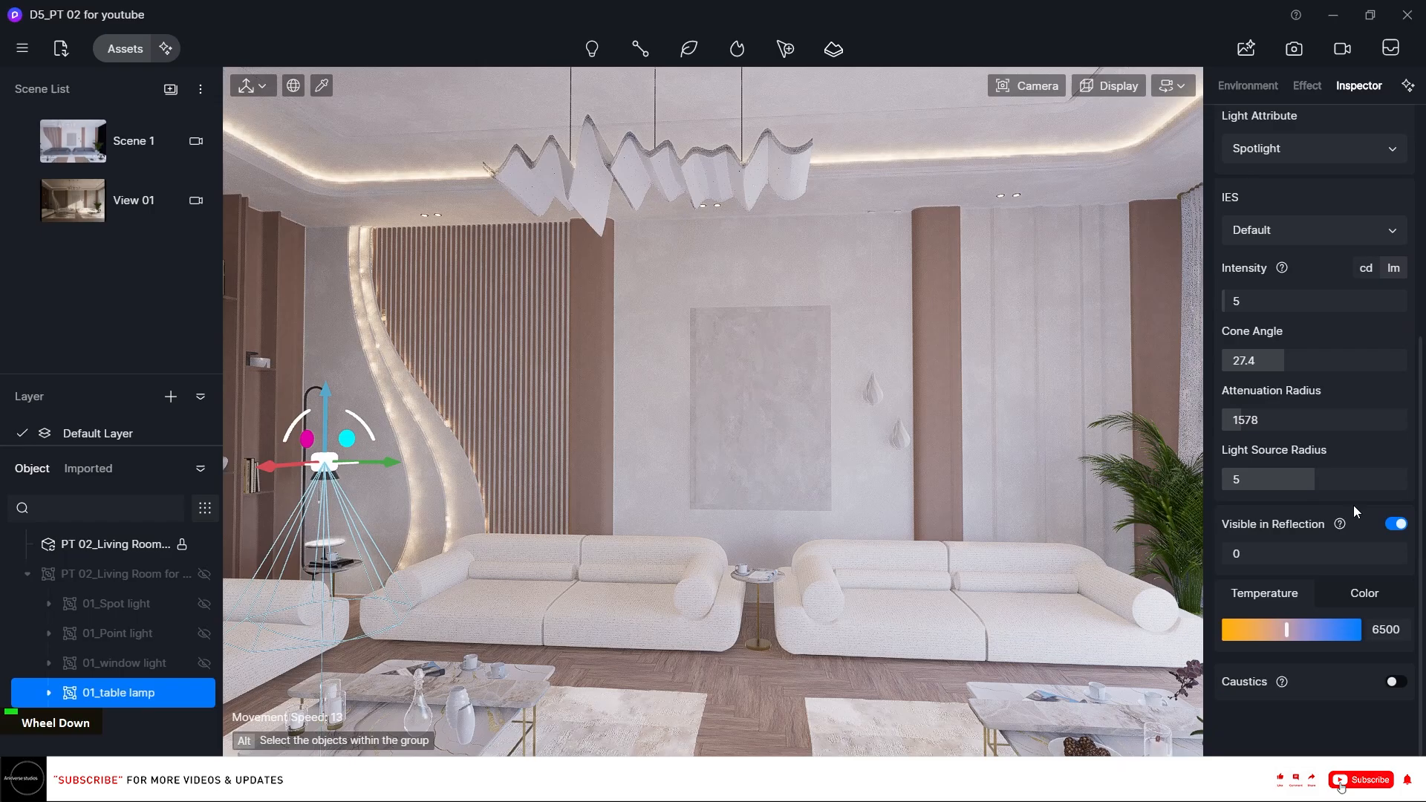
click(1396, 524)
click(1386, 630)
double_click(1385, 629)
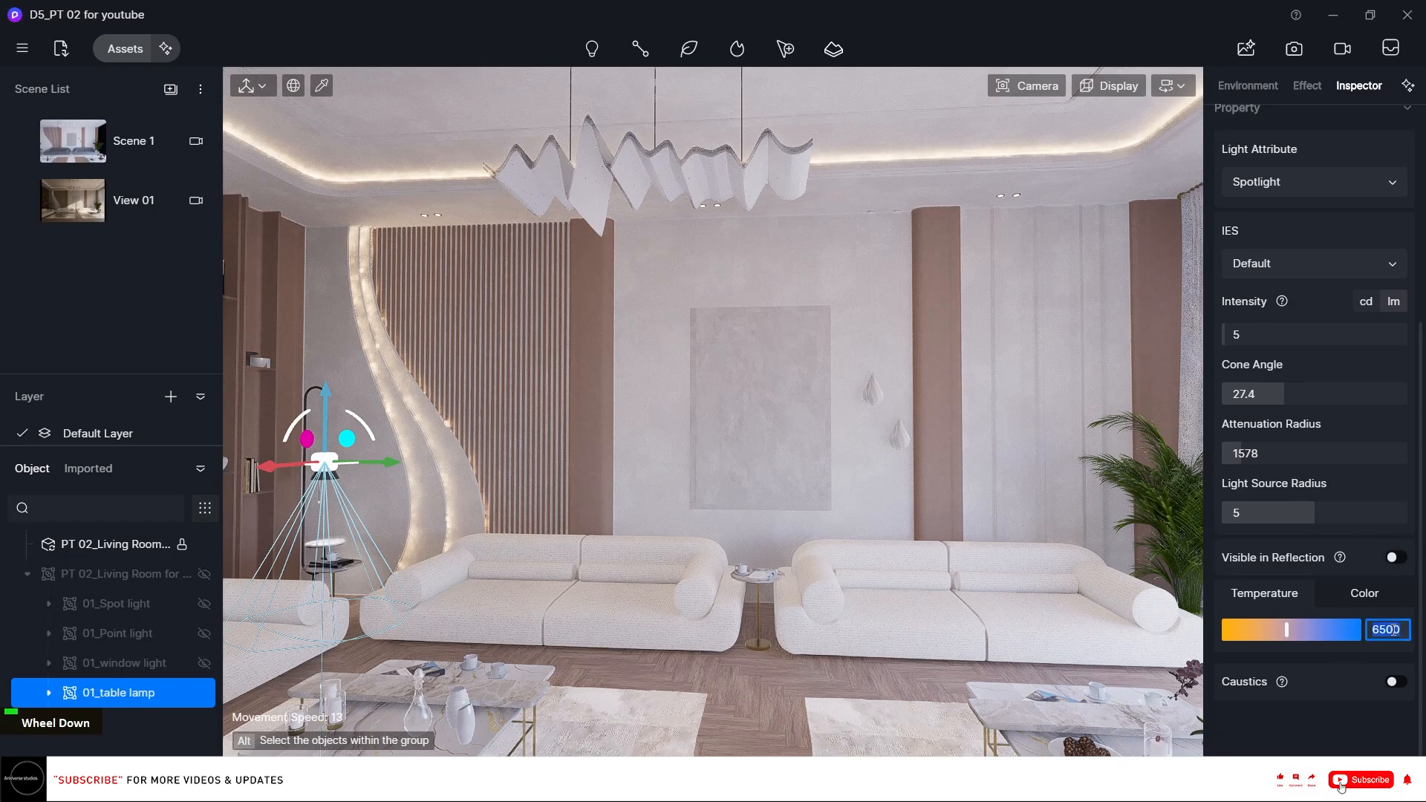
text(3500)
key(Return)
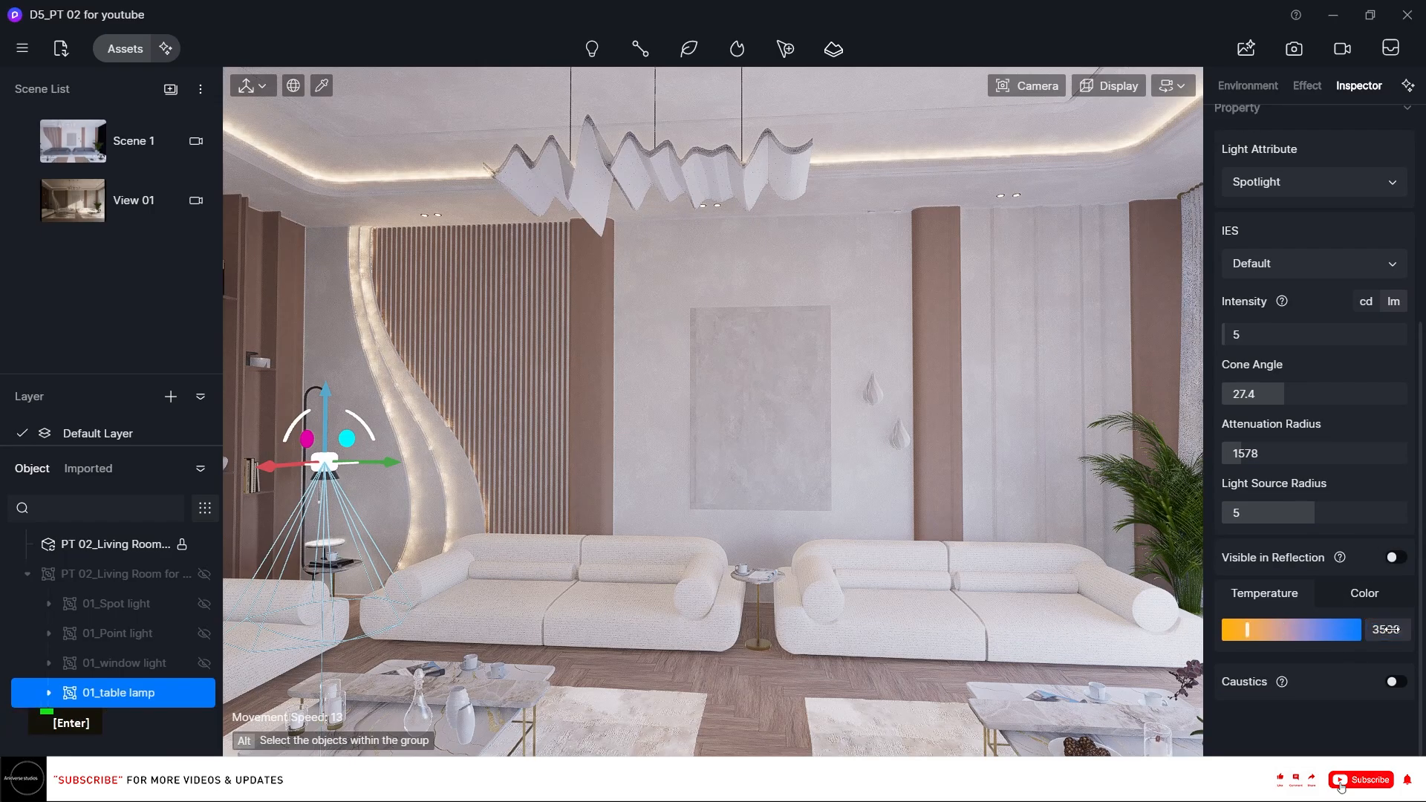
Save the project.
scroll(1307, 461, up, 4)
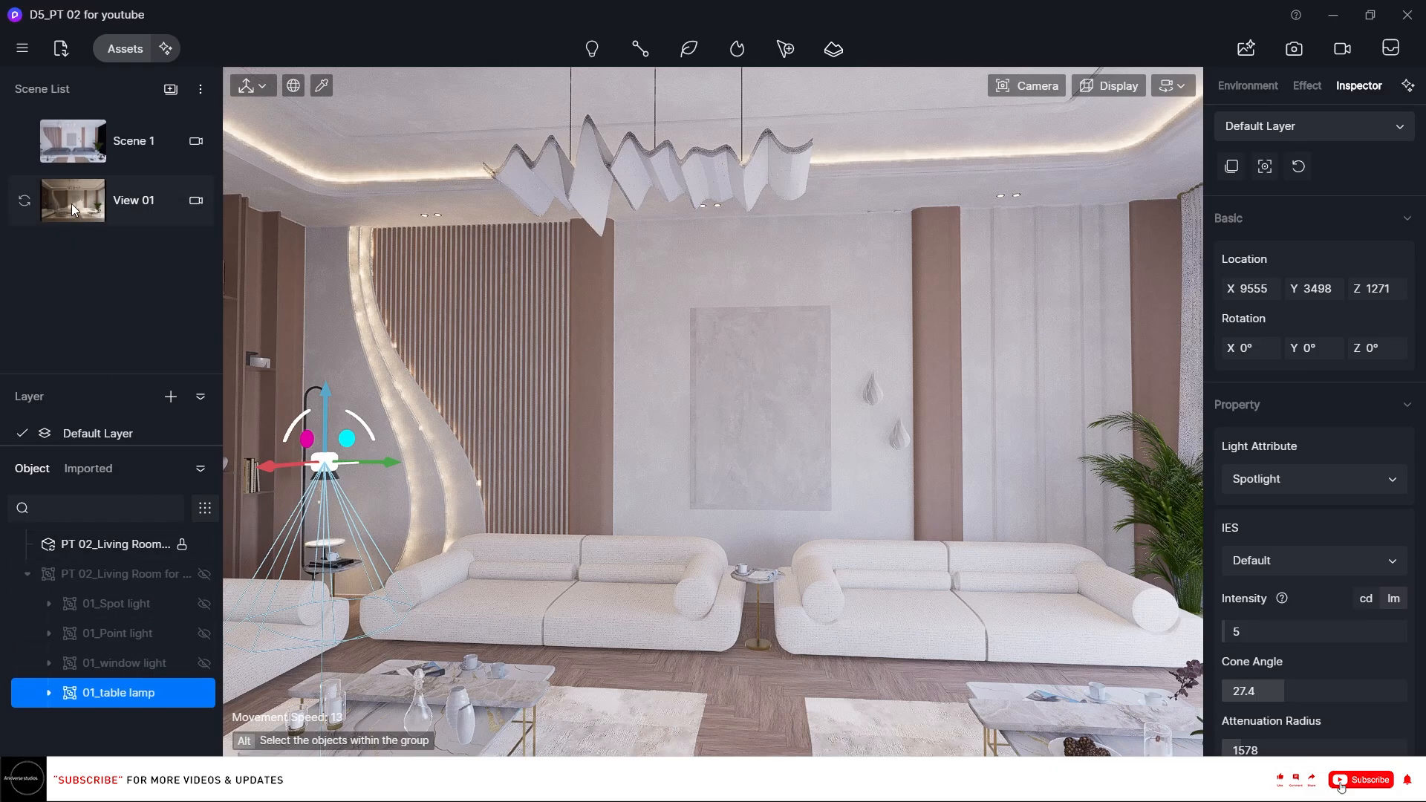
key(ctrl+s)
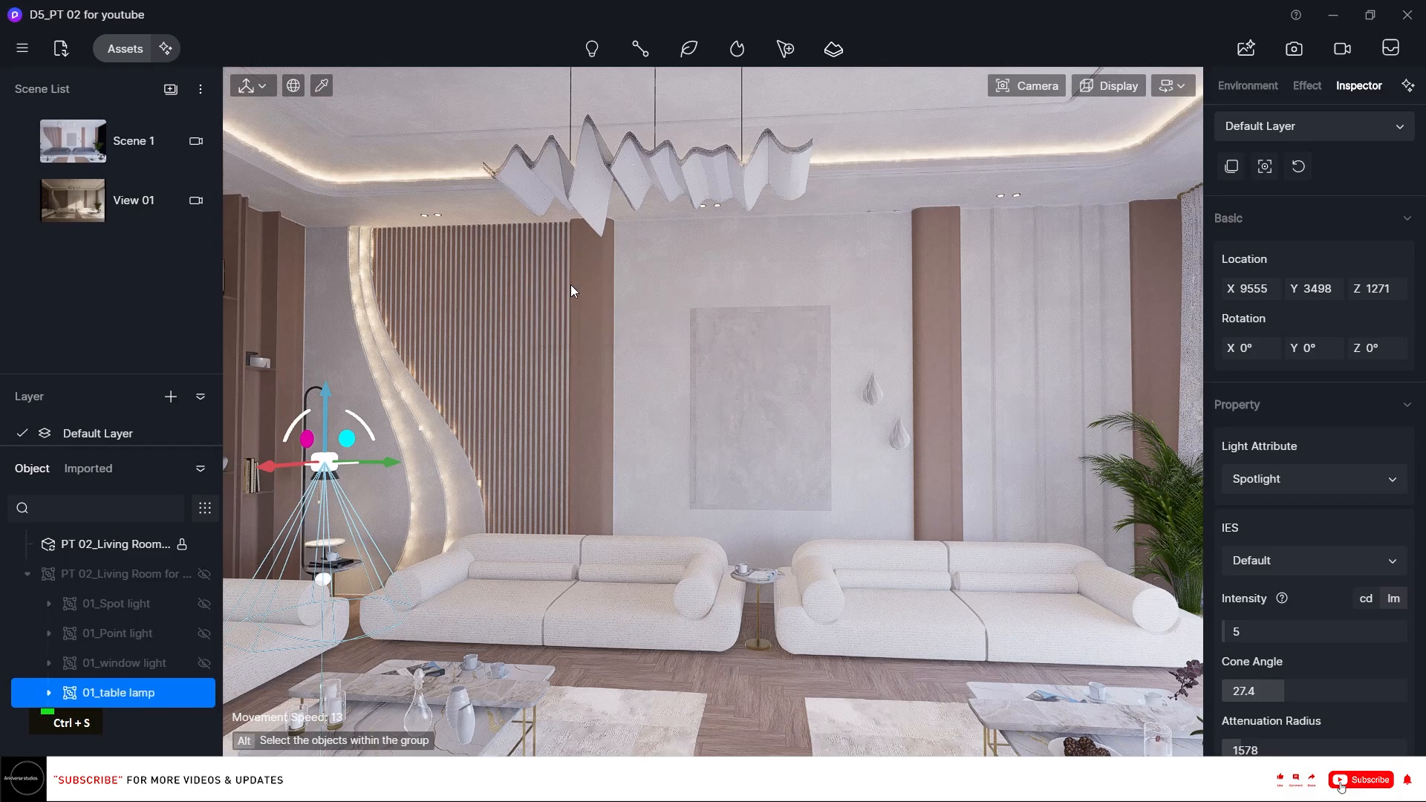
In View 01, unhide the PT 02_Living Room light group, collapse it, and return to Scene 1.
click(68, 207)
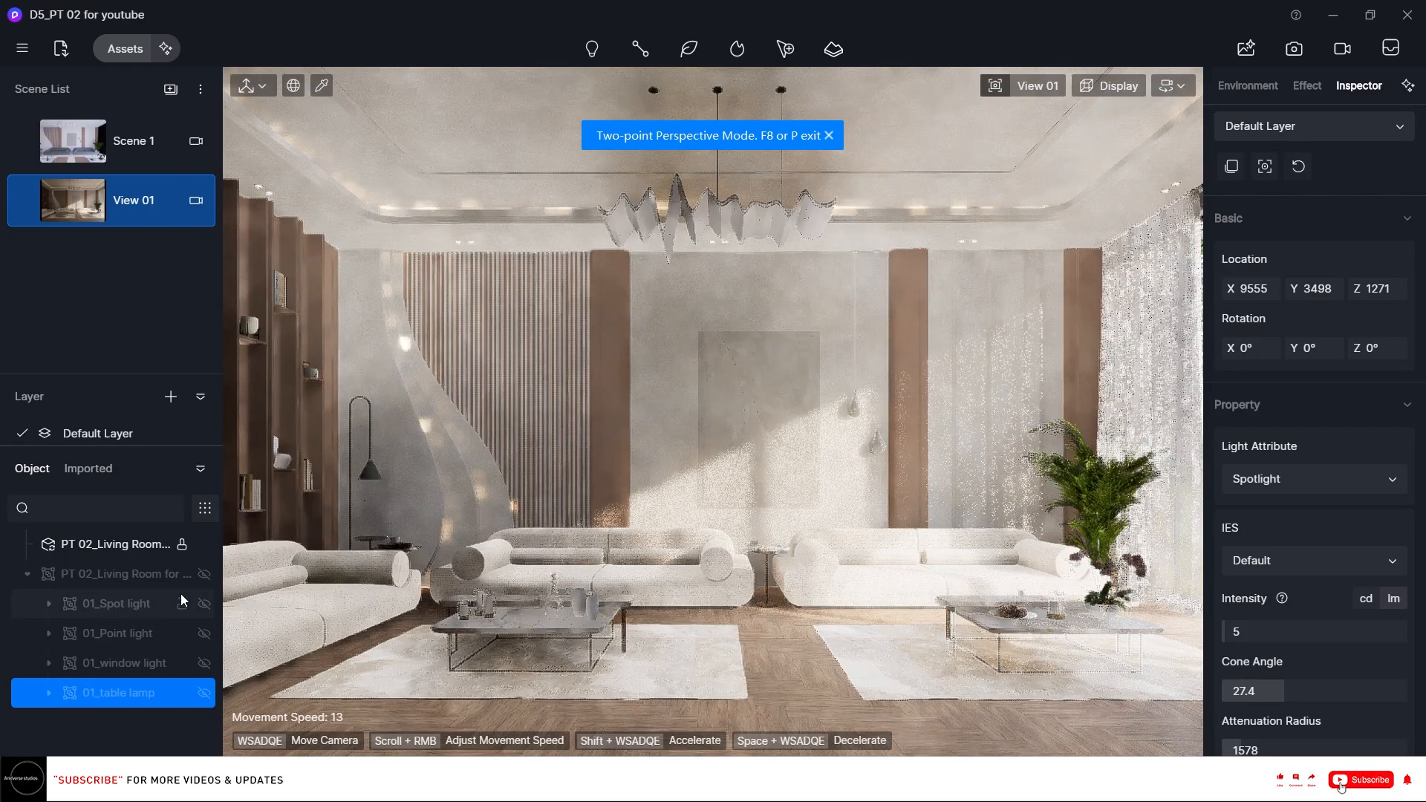
click(204, 573)
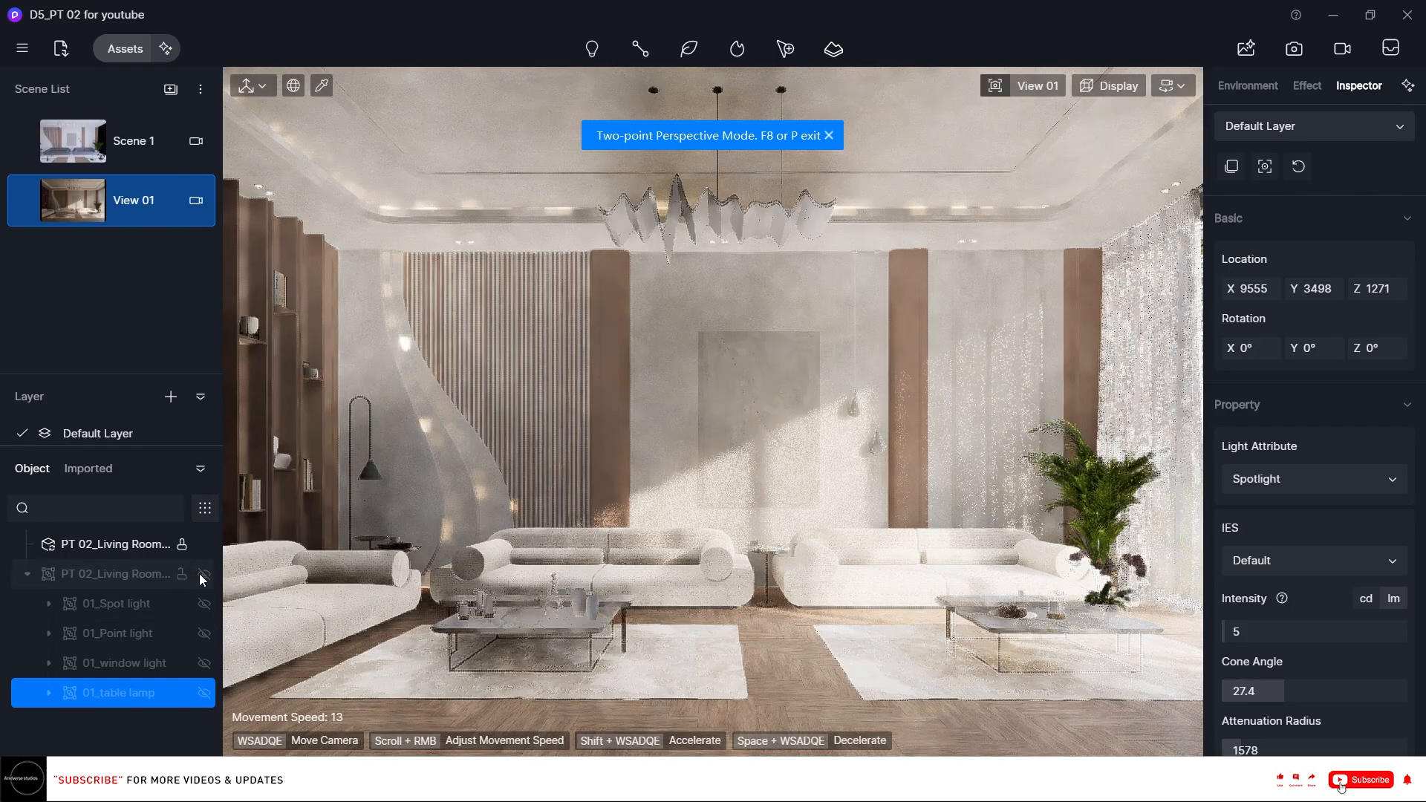
click(27, 574)
mouse_move(24, 210)
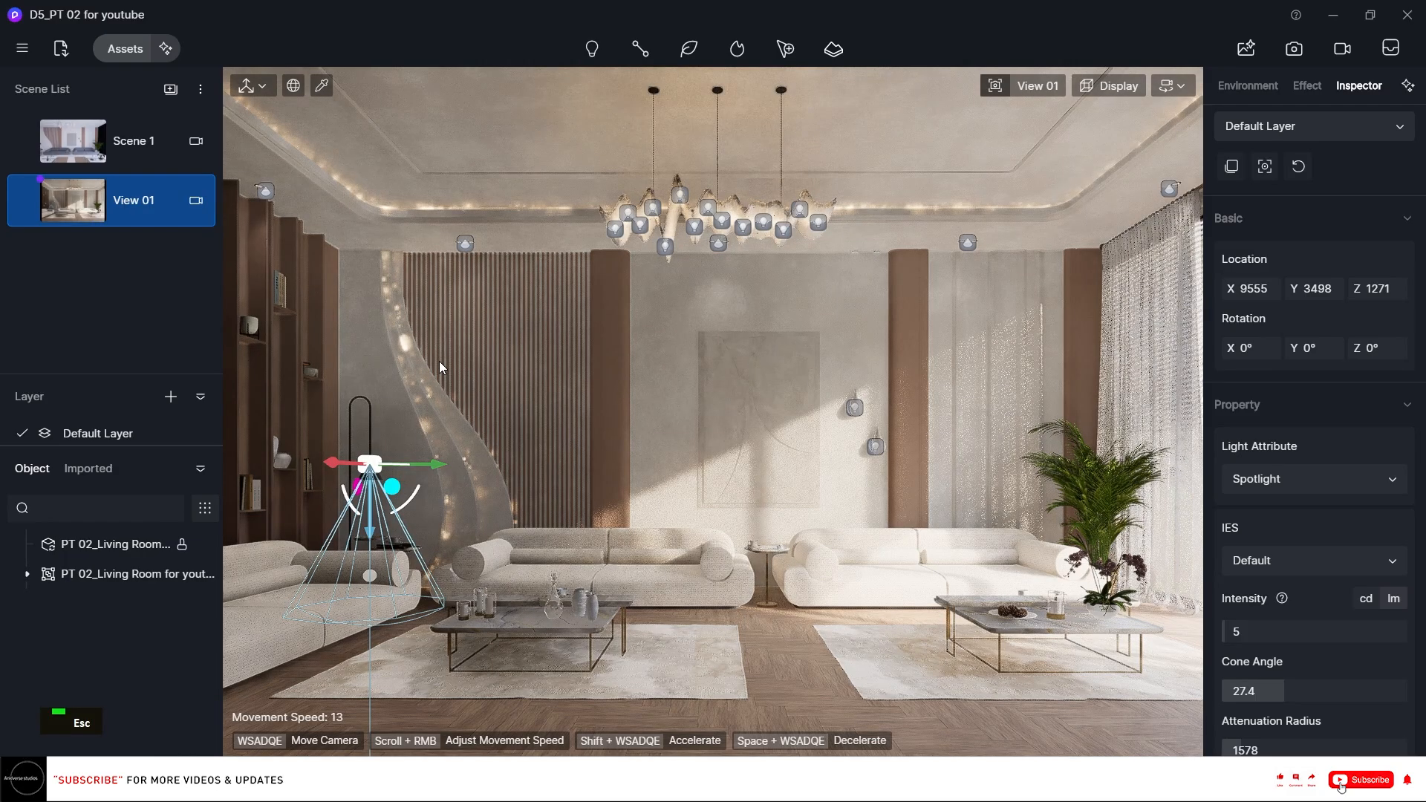
click(437, 361)
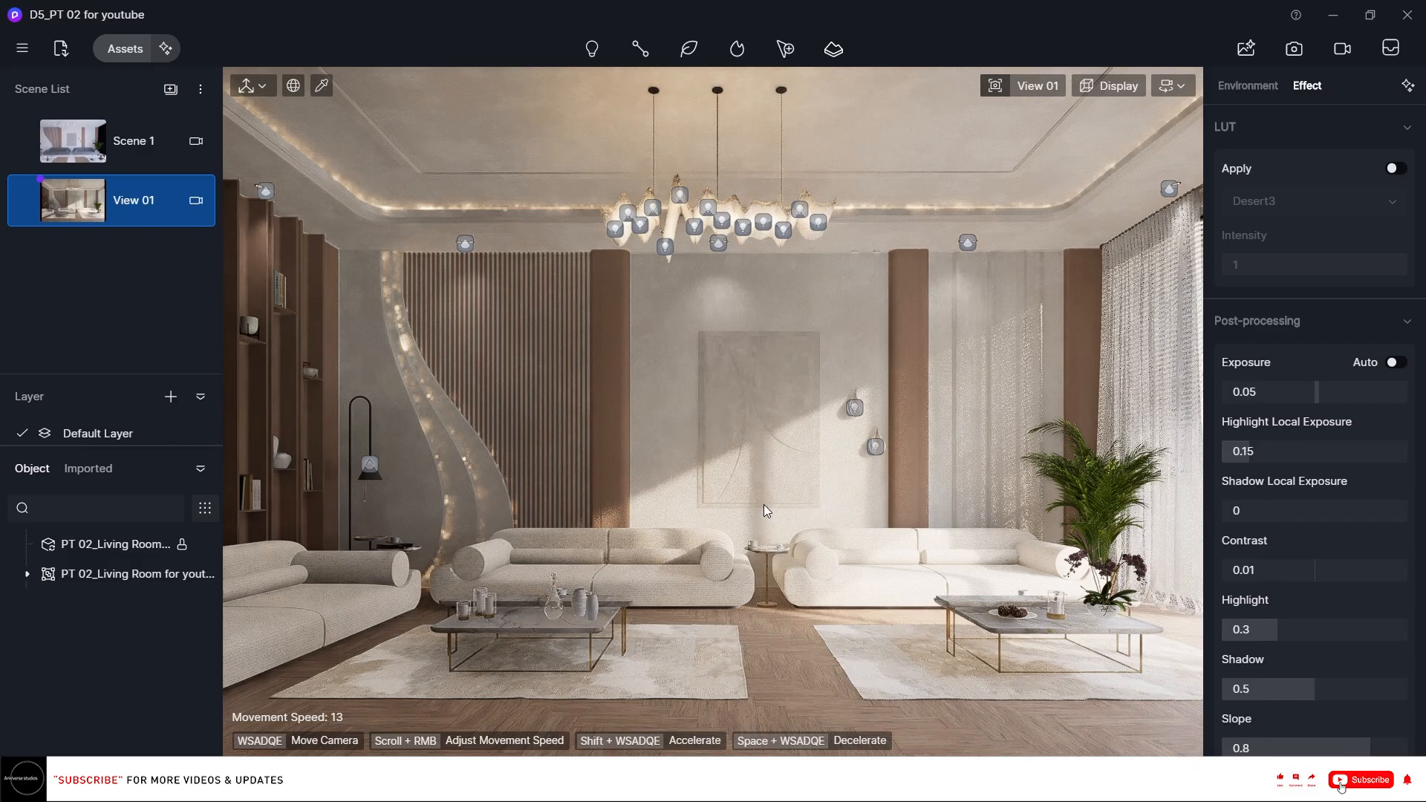
click(119, 143)
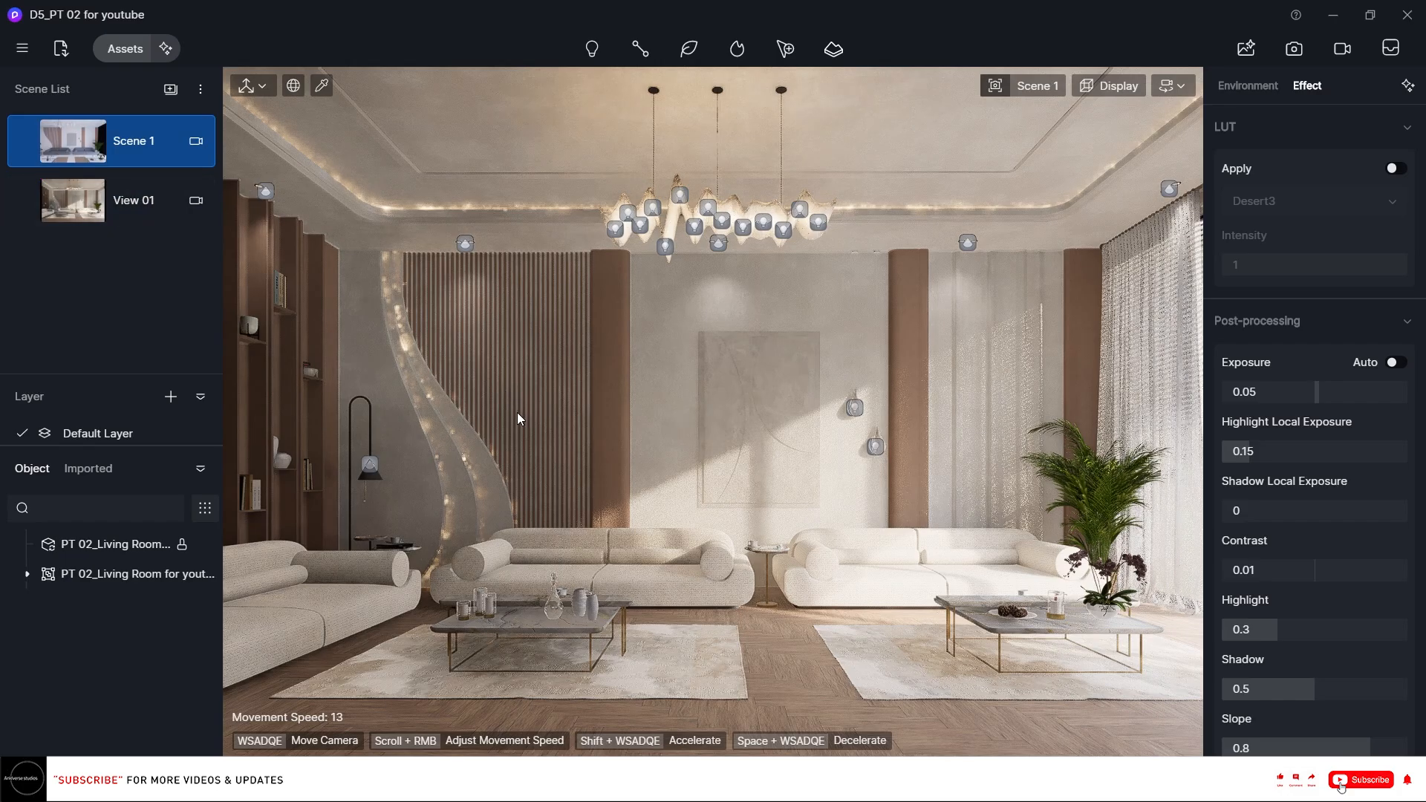
Fly the camera out through the window to view the model from outside.
scroll(517, 415, down, 5)
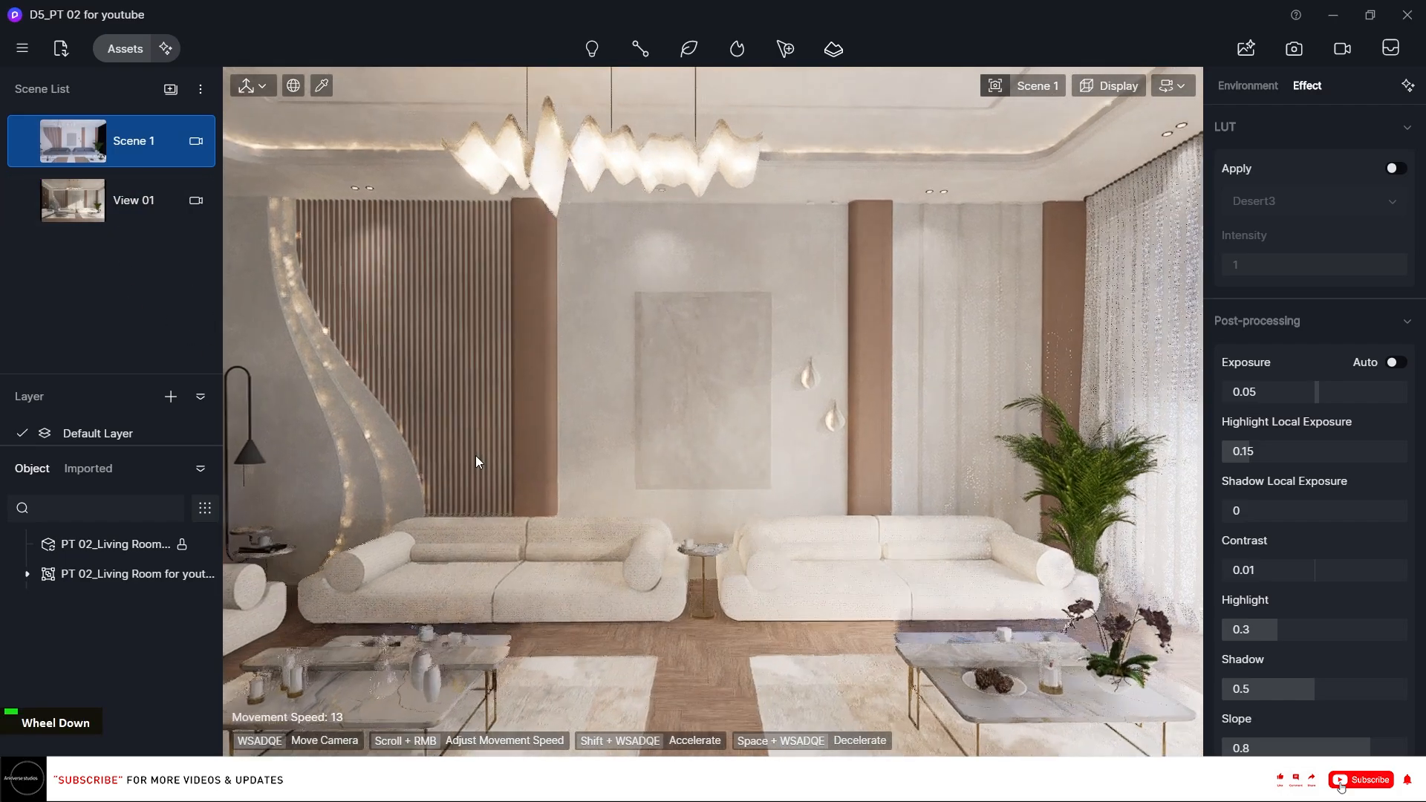
key(d)
key(d)
key(d)
key(d)
key(d)
key(d)
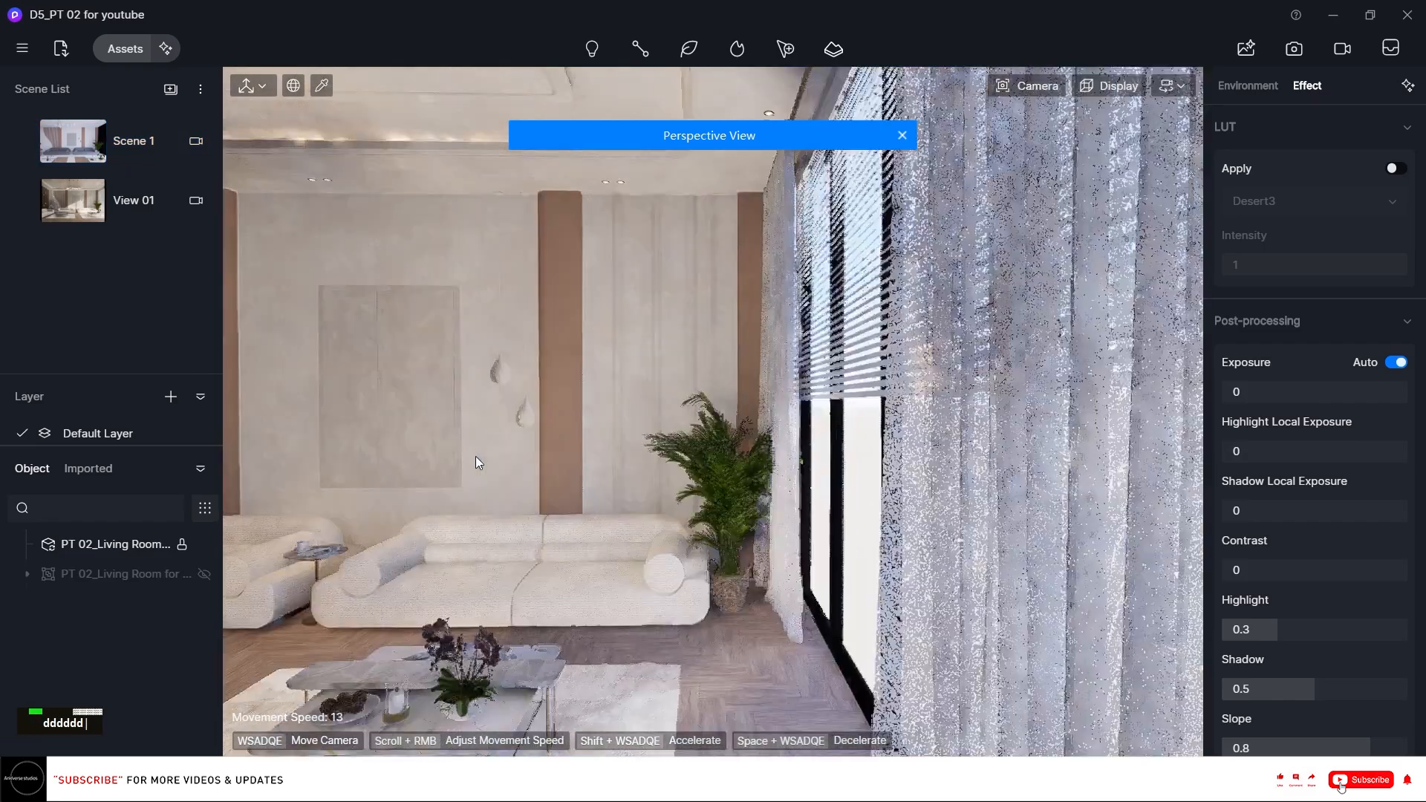
key(d)
key(d)
key(d)
right_drag(475, 456, 531, 382)
scroll(531, 382, down, 4)
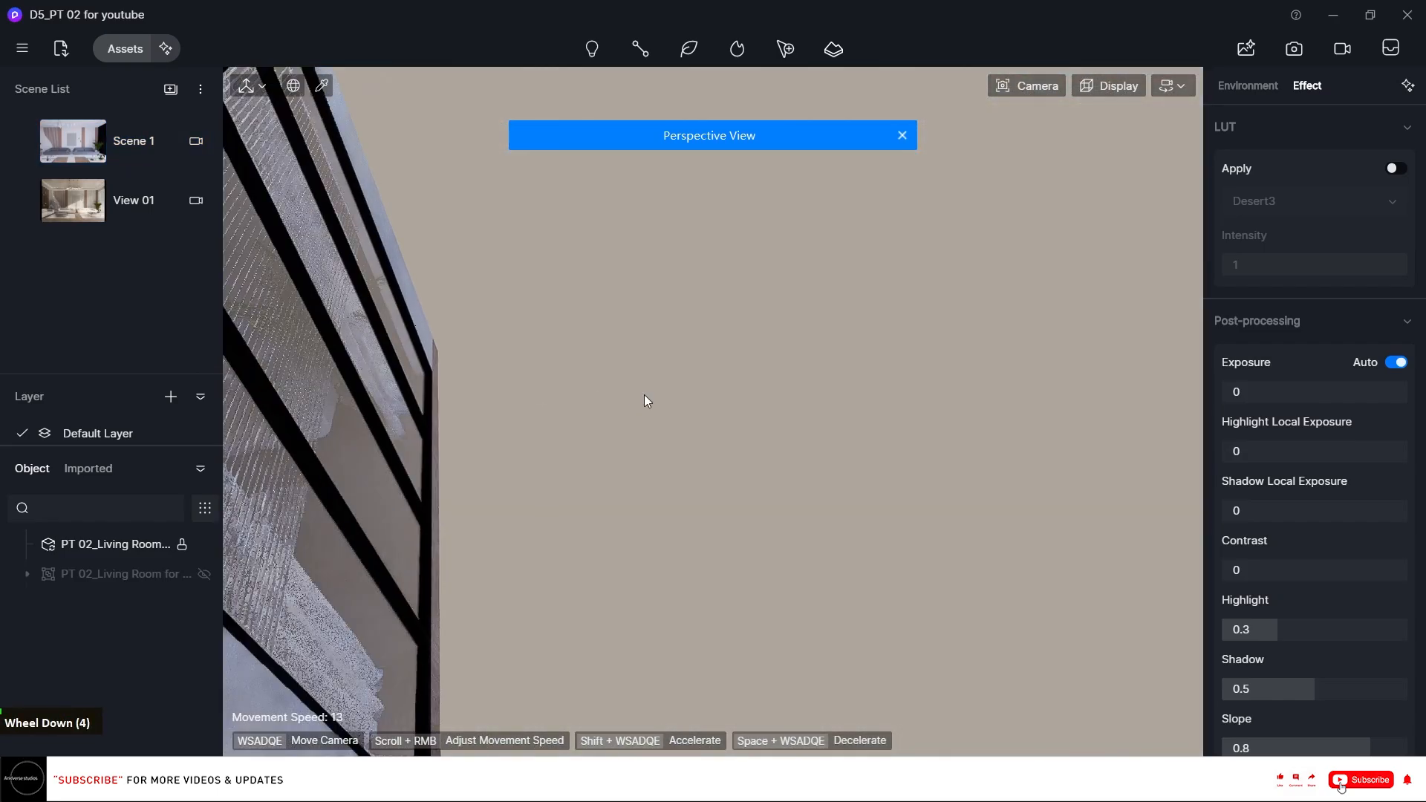
right_drag(644, 394, 675, 340)
scroll(678, 395, down, 2)
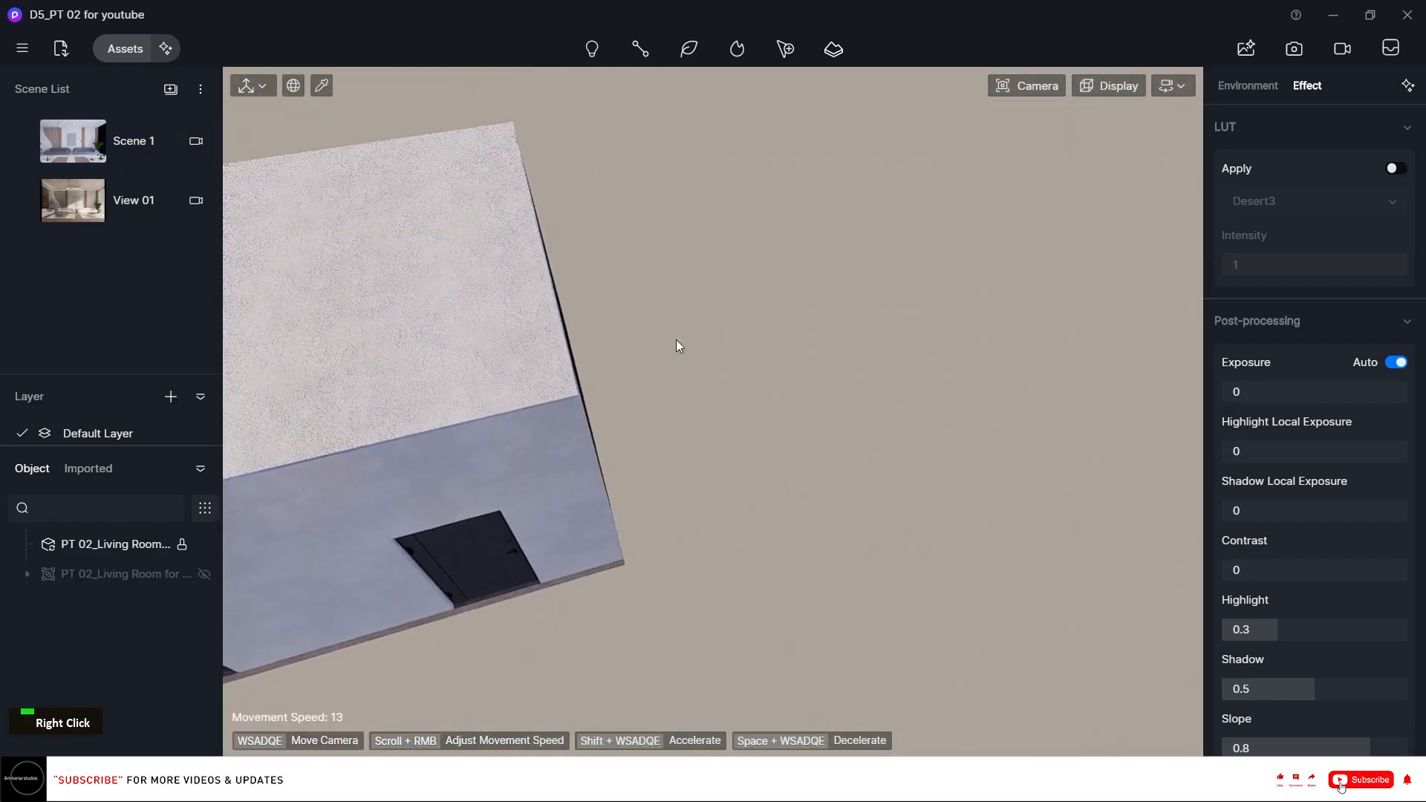
Open the asset library and pick the Miscellaneous trees 16 model from the Nature models category.
click(124, 49)
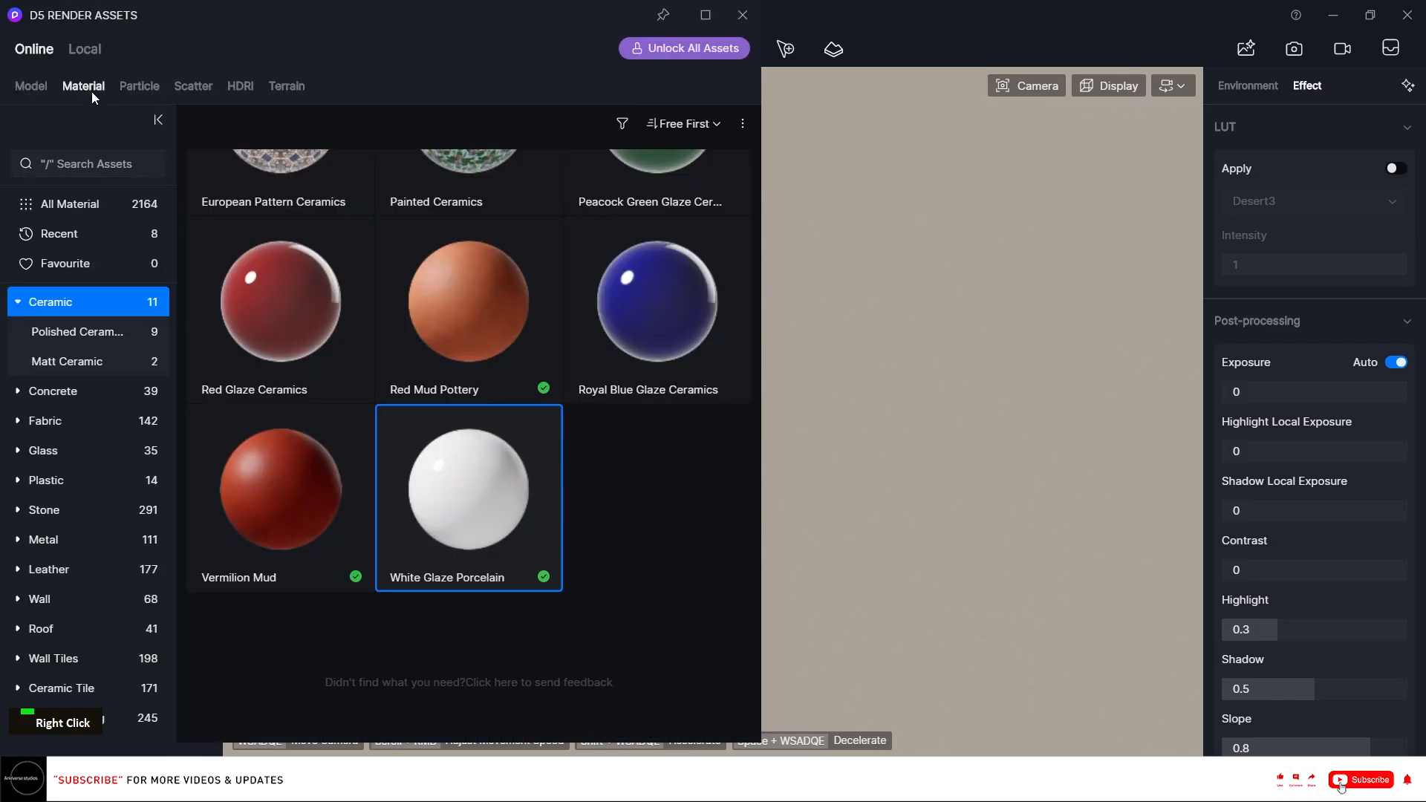
click(31, 85)
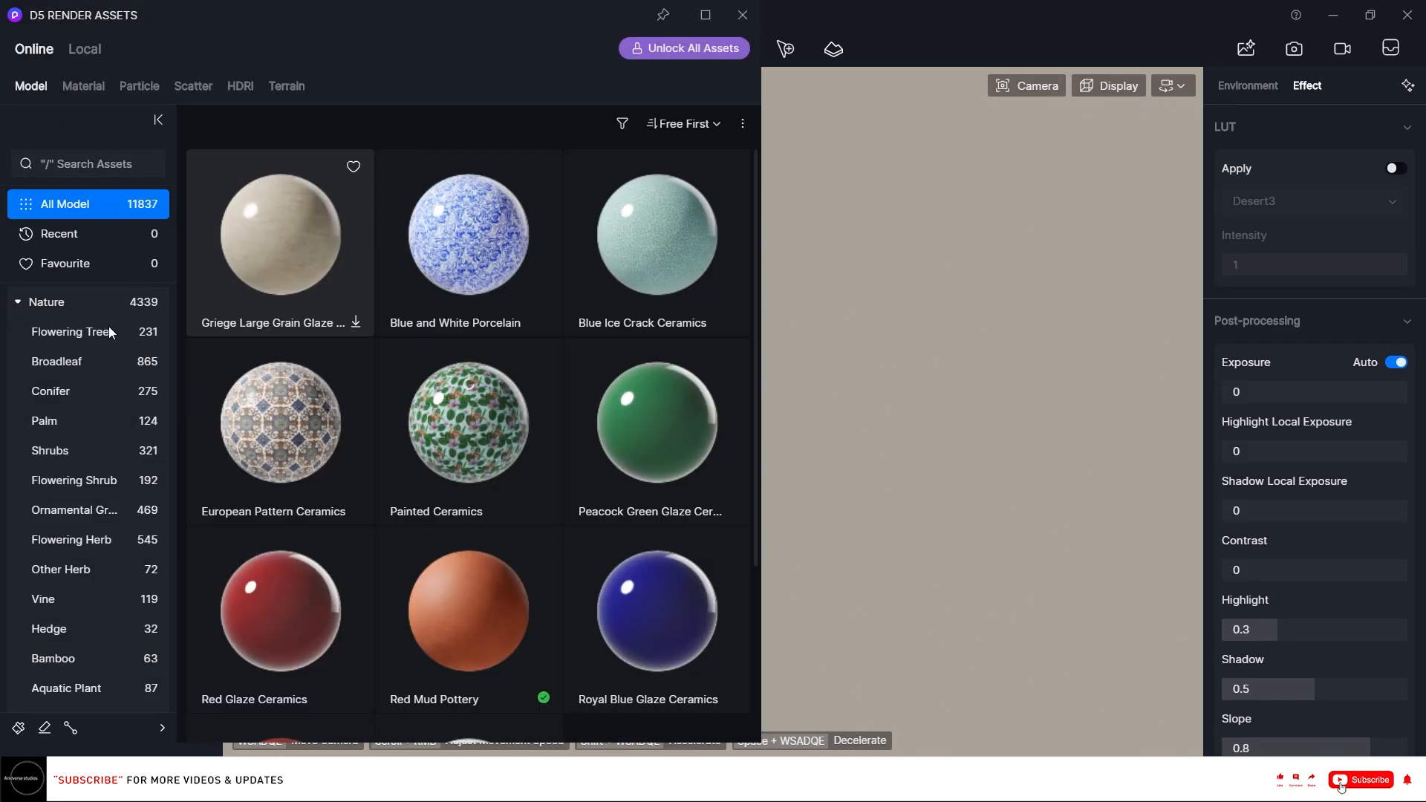
click(73, 298)
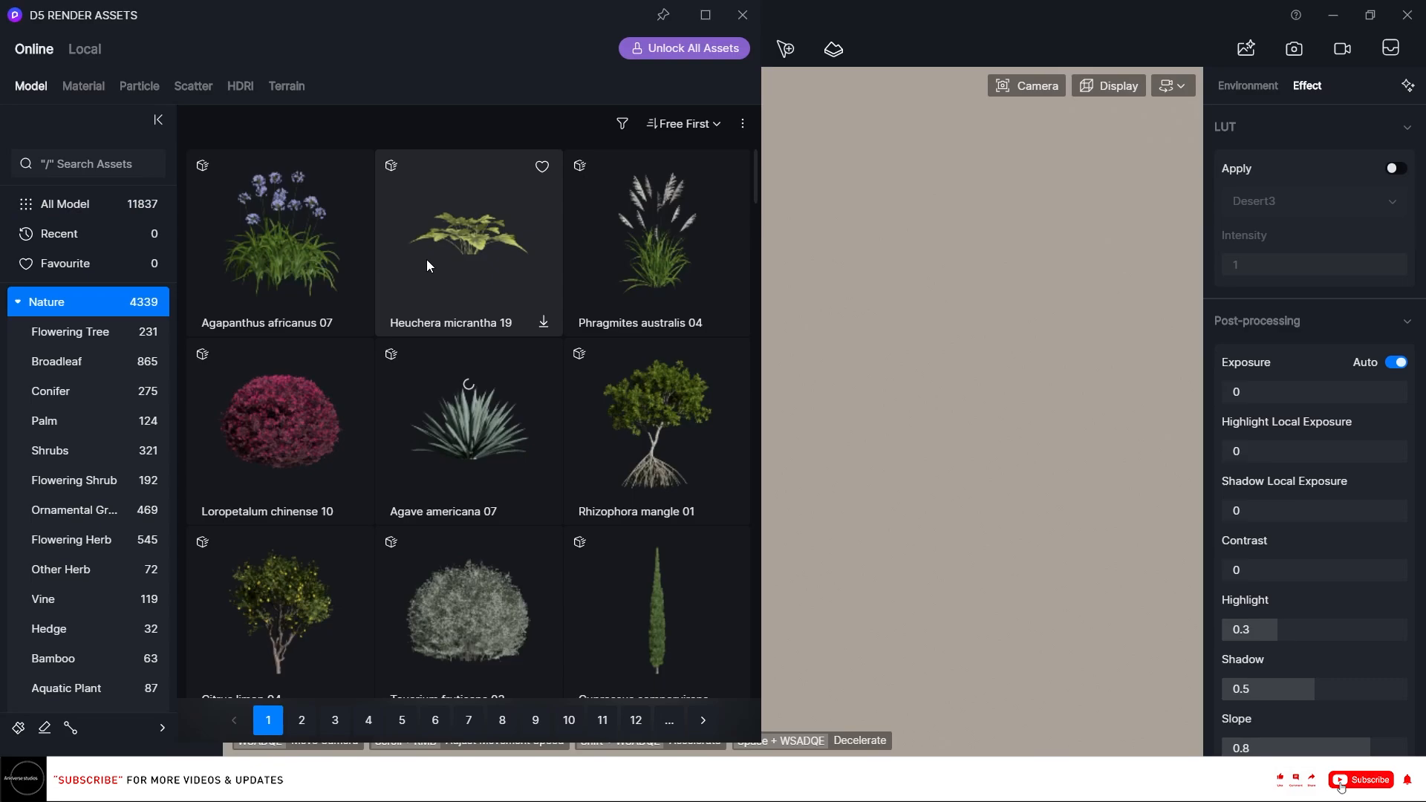
scroll(429, 350, up, 1)
scroll(429, 350, down, 1)
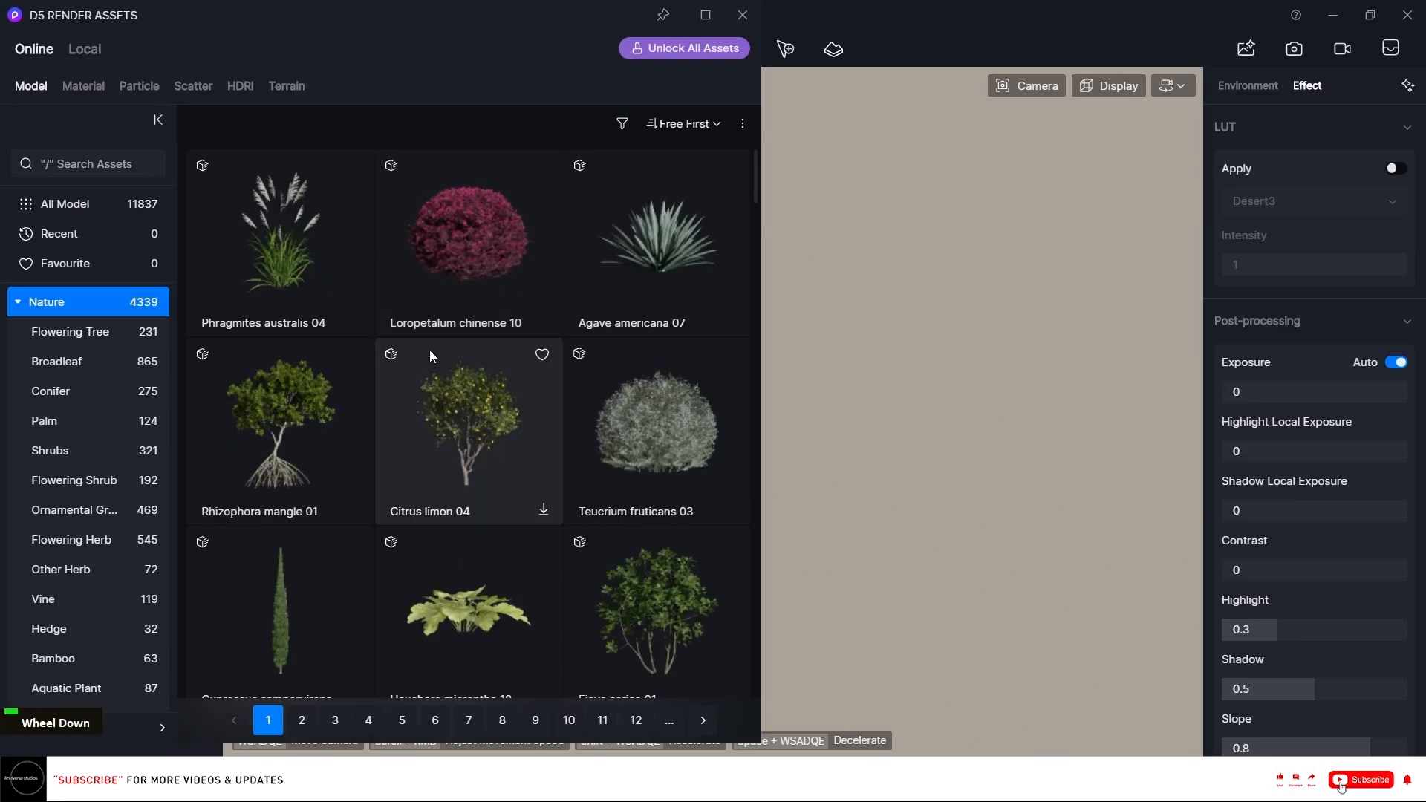
scroll(429, 350, down, 3)
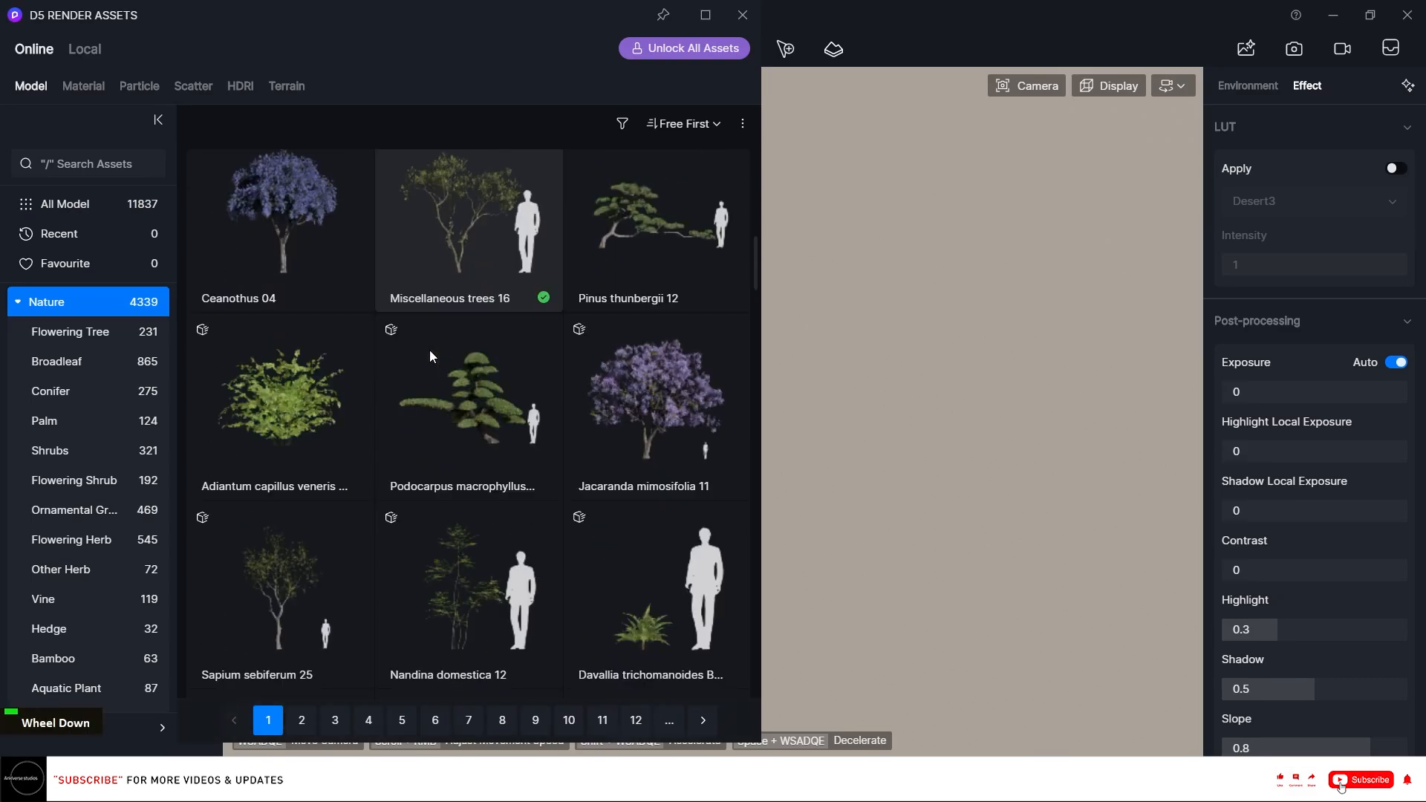
click(457, 241)
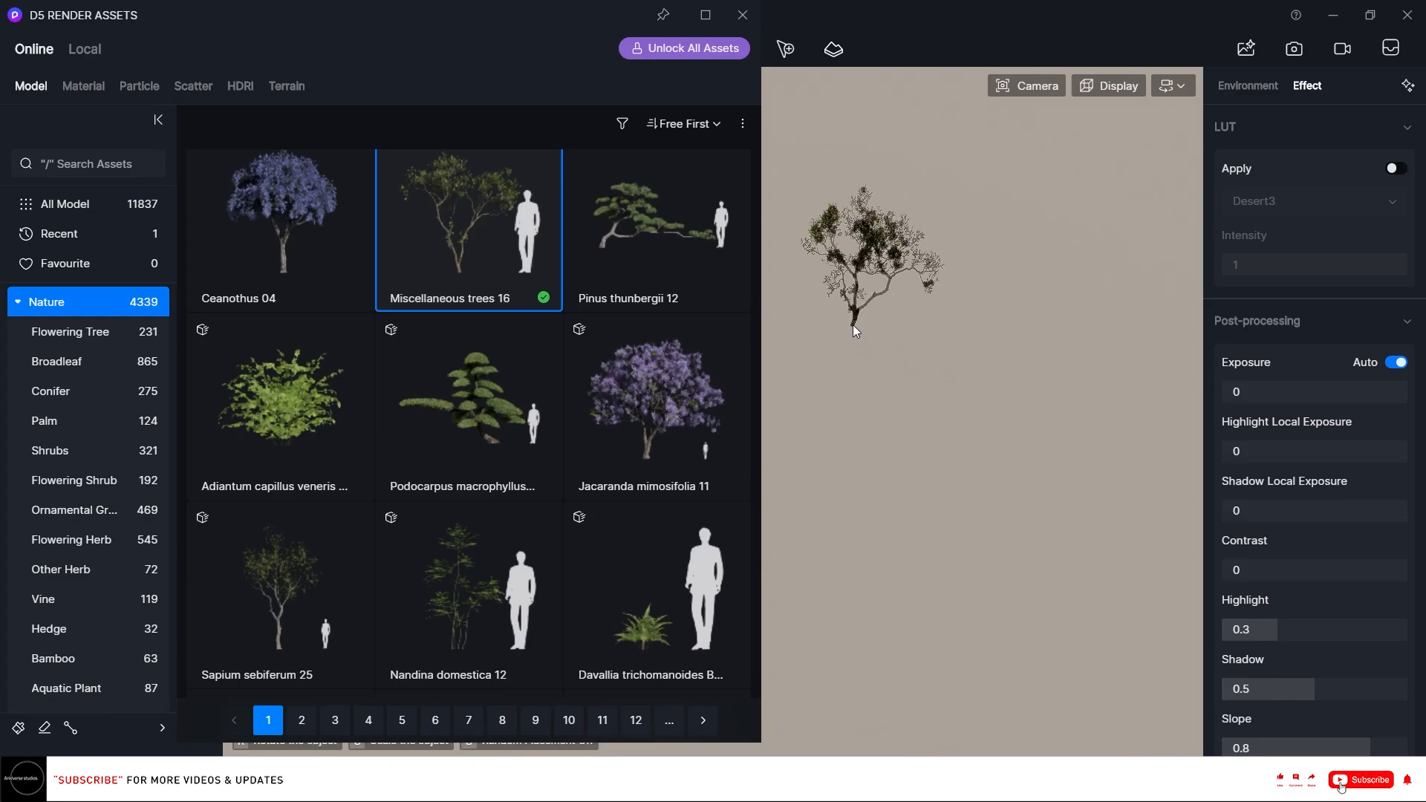
click(743, 15)
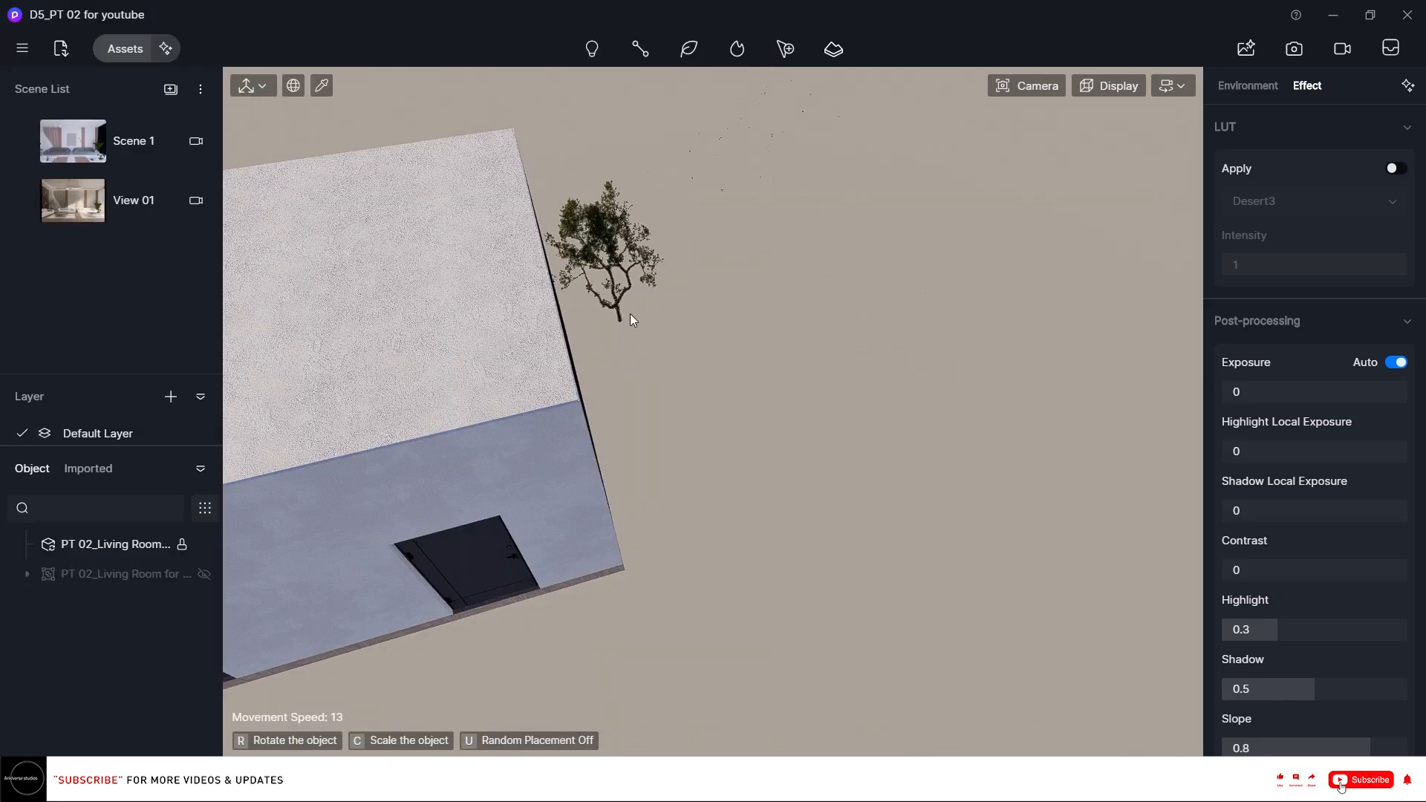
Place about seven Miscellaneous trees 16 copies on the ground beside the house.
click(692, 300)
click(665, 397)
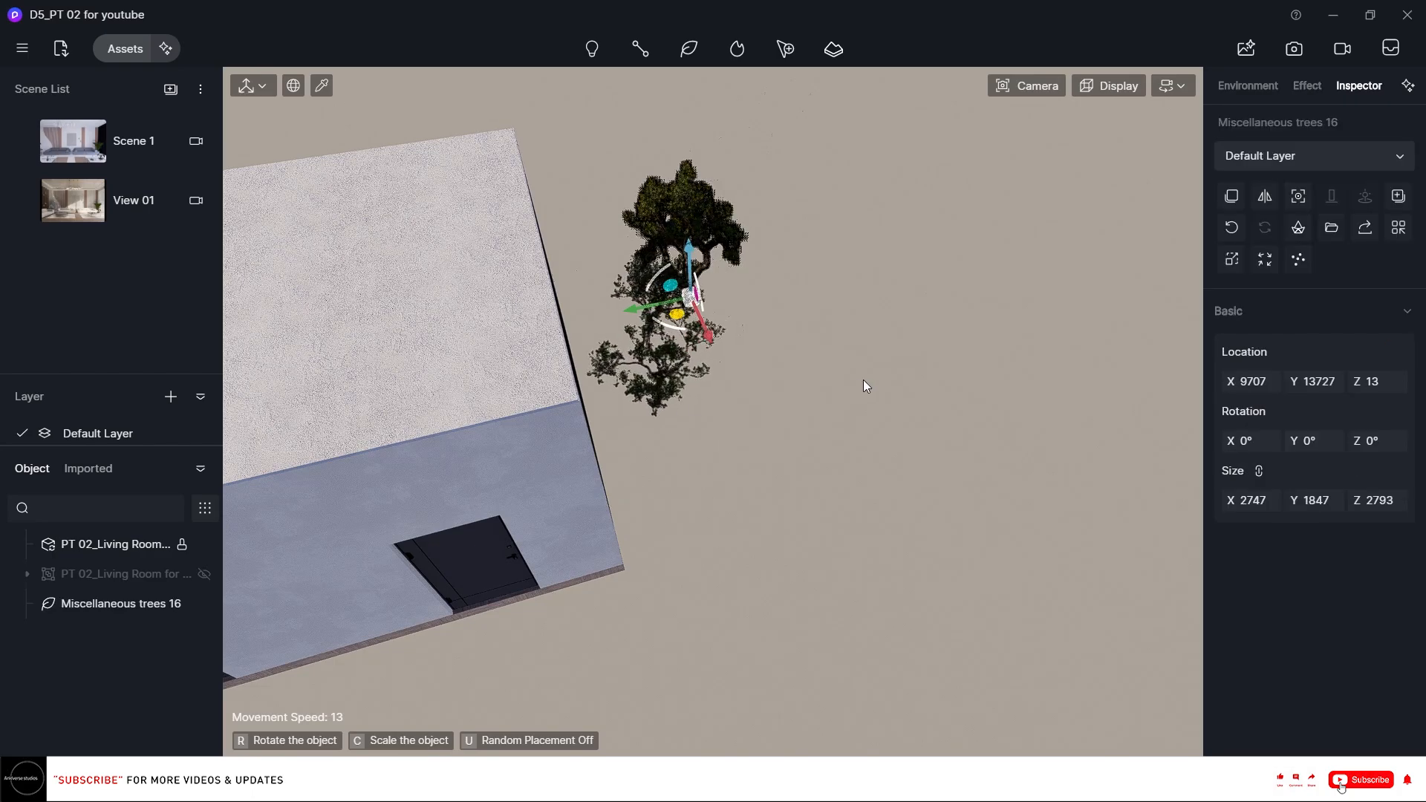
click(788, 345)
click(919, 488)
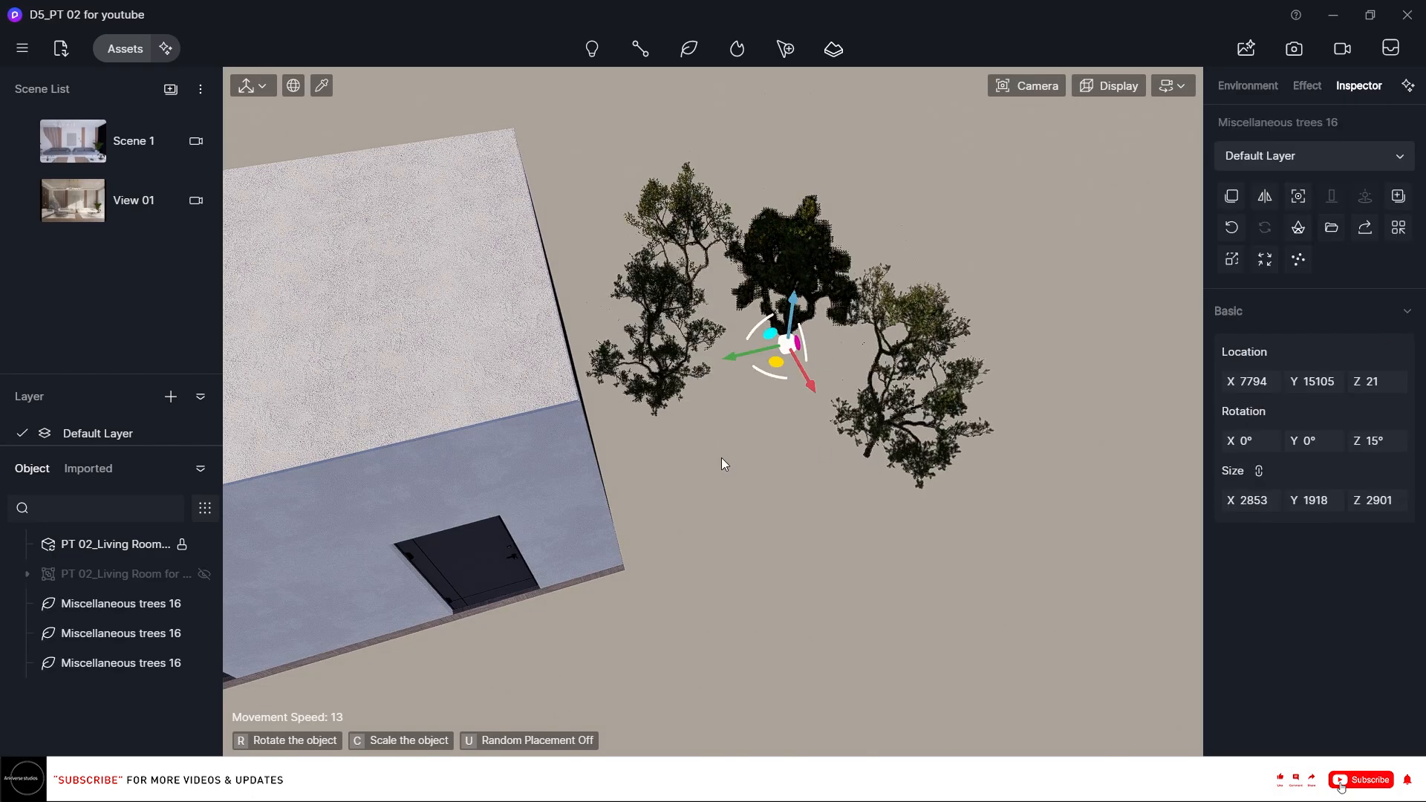
click(748, 481)
click(786, 390)
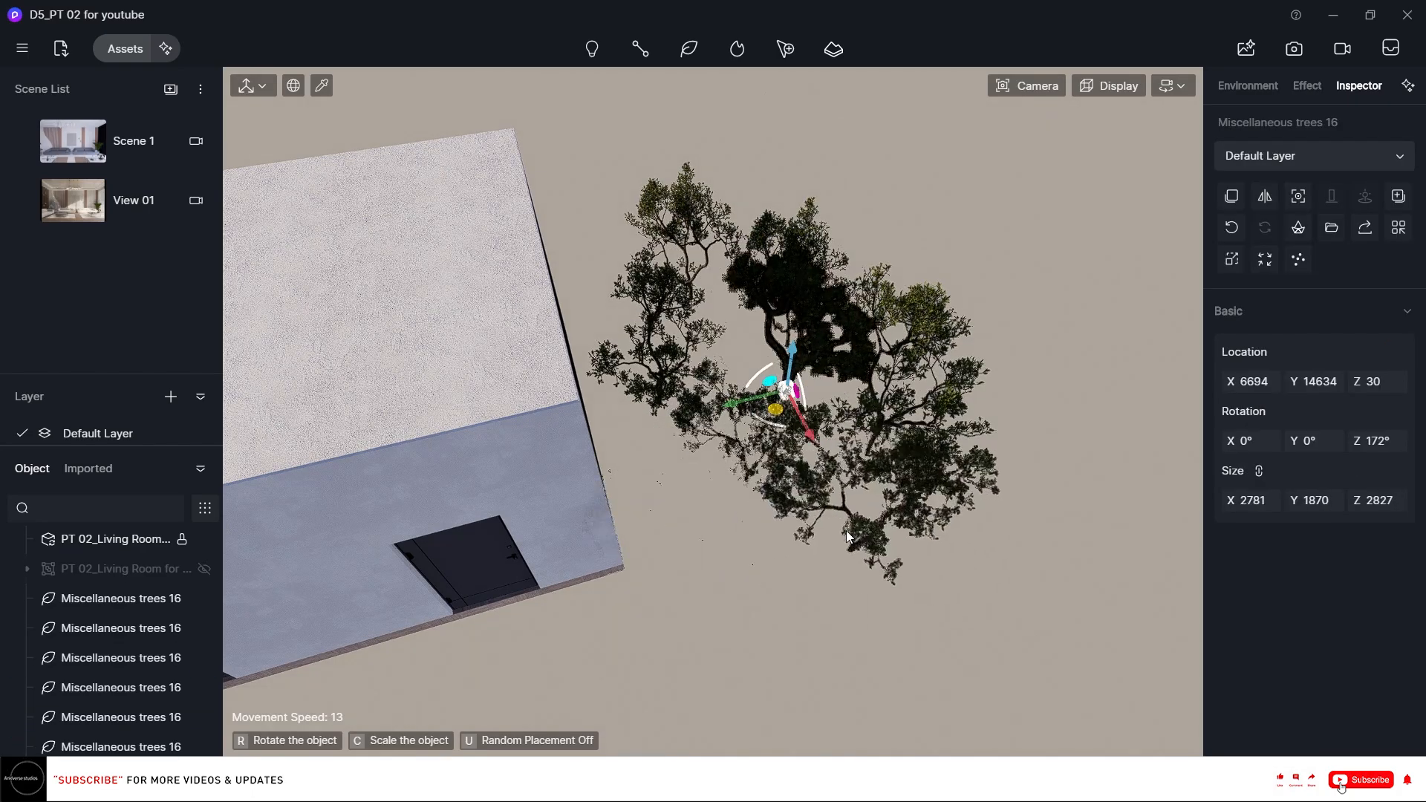
click(859, 536)
key(Escape)
Move one of the trees close to the house's side wall, adjusting its position from the top view.
right_drag(579, 254, 795, 263)
key(e)
key(e)
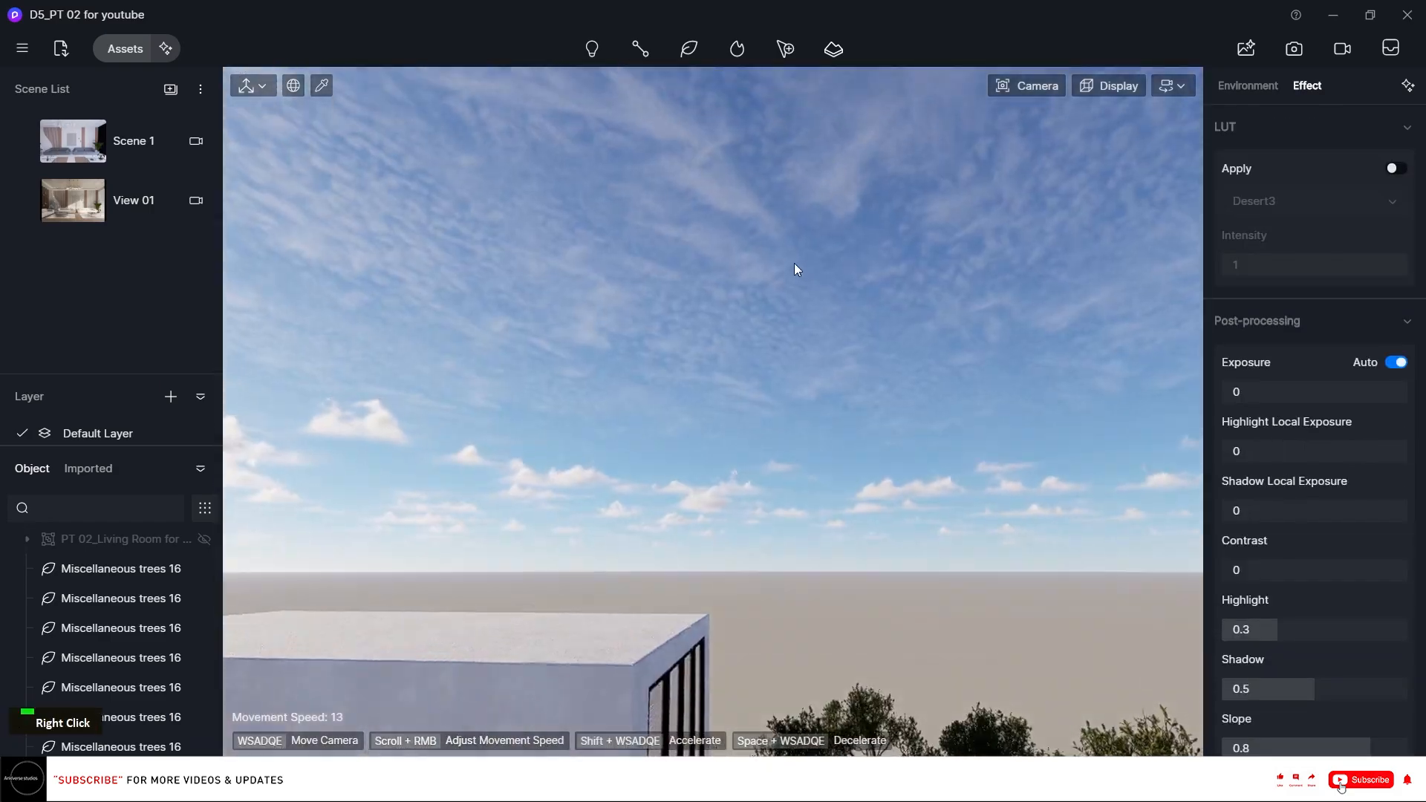
key(e)
right_drag(841, 383, 871, 452)
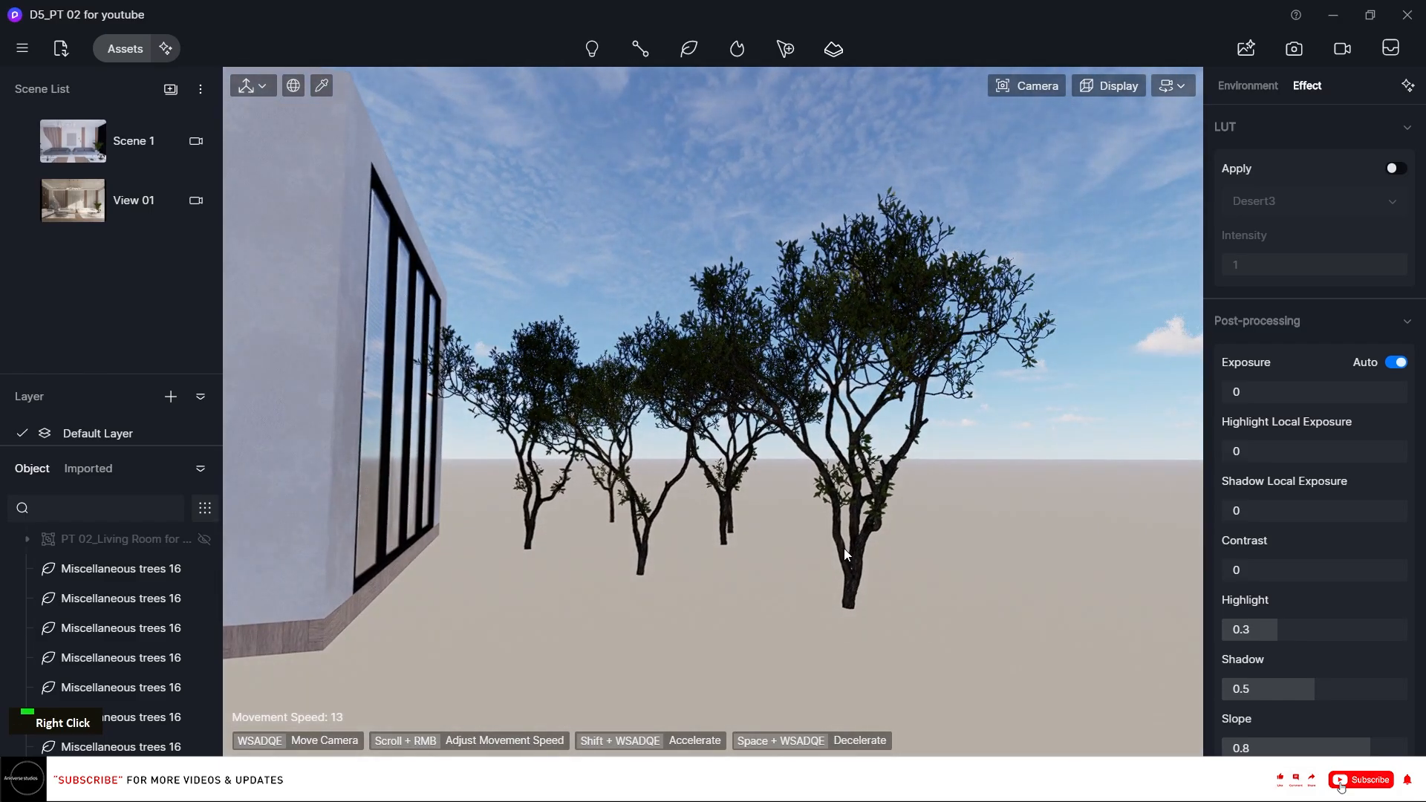
click(845, 547)
drag(748, 600, 436, 569)
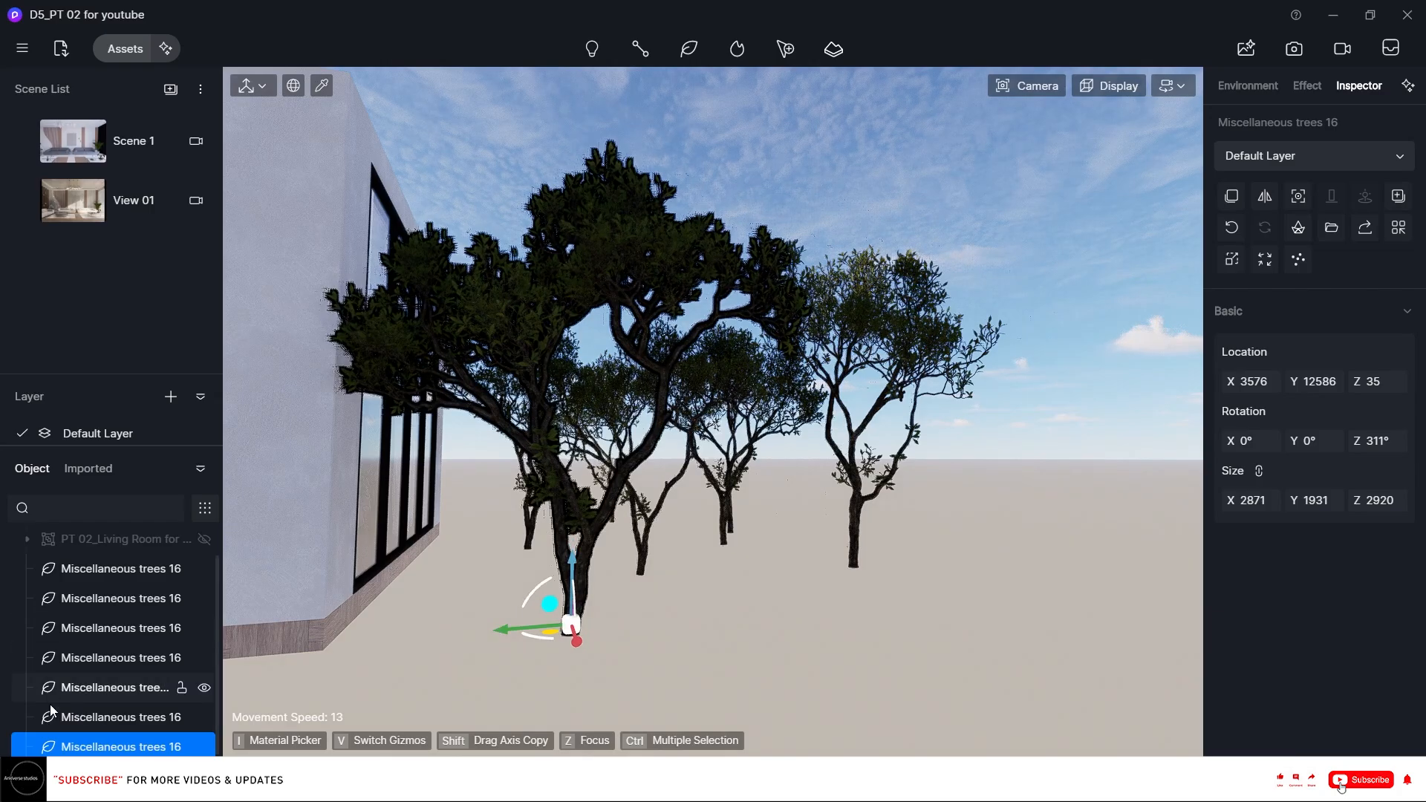
key(t)
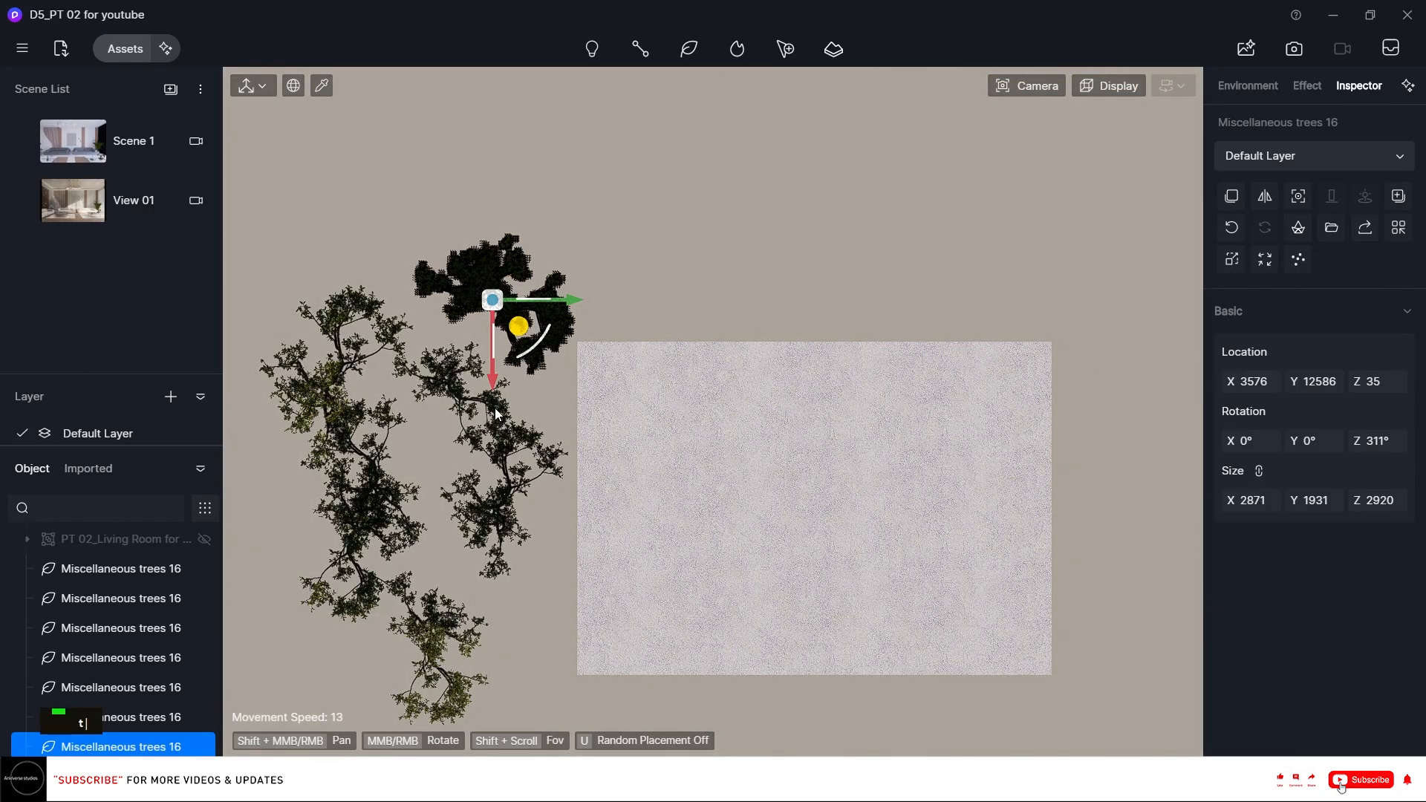
drag(492, 392, 490, 478)
click(498, 515)
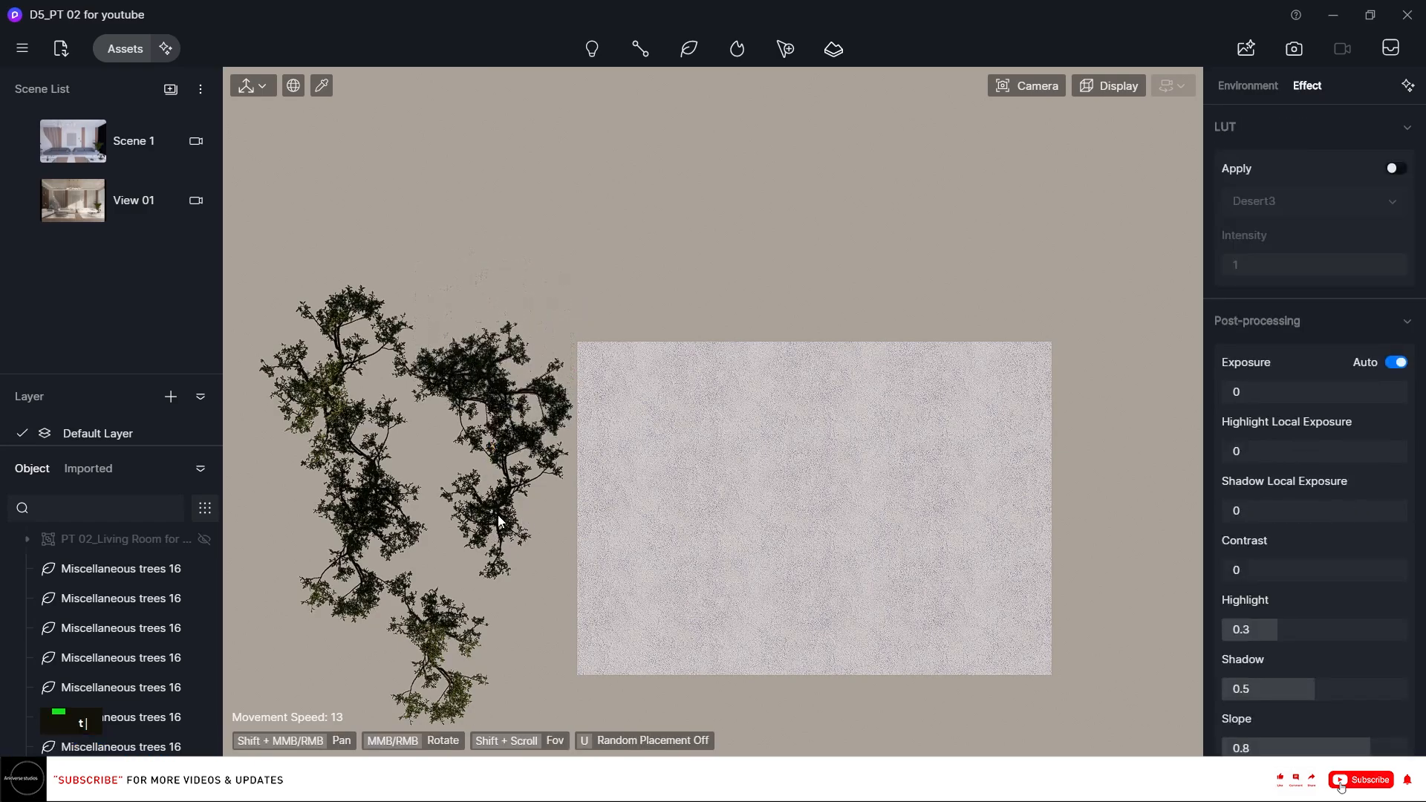
Rotate another tree beside the house to about 147°.
click(498, 514)
mouse_move(565, 507)
mouse_down()
mouse_move(583, 508)
mouse_move(566, 510)
mouse_up()
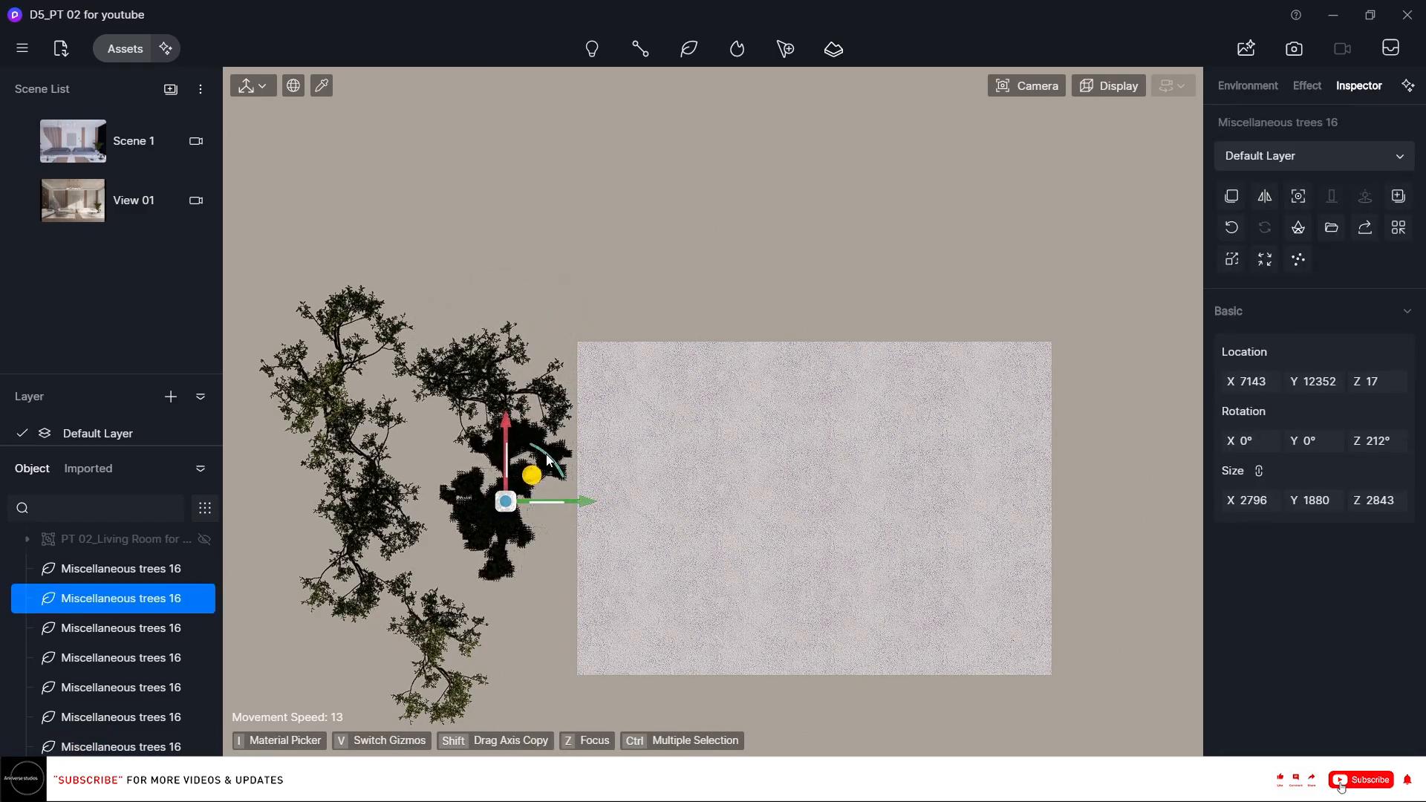
drag(546, 453, 451, 409)
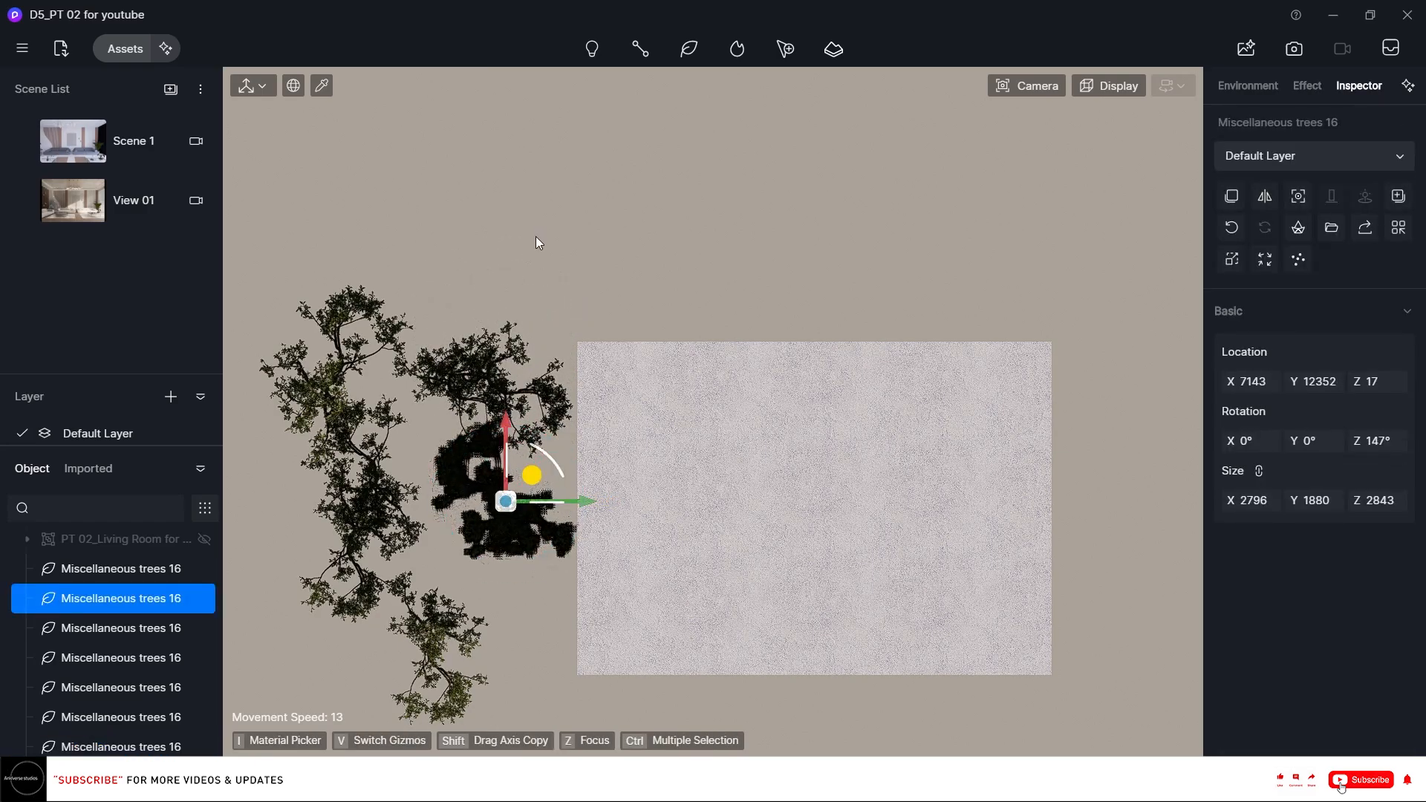
click(536, 237)
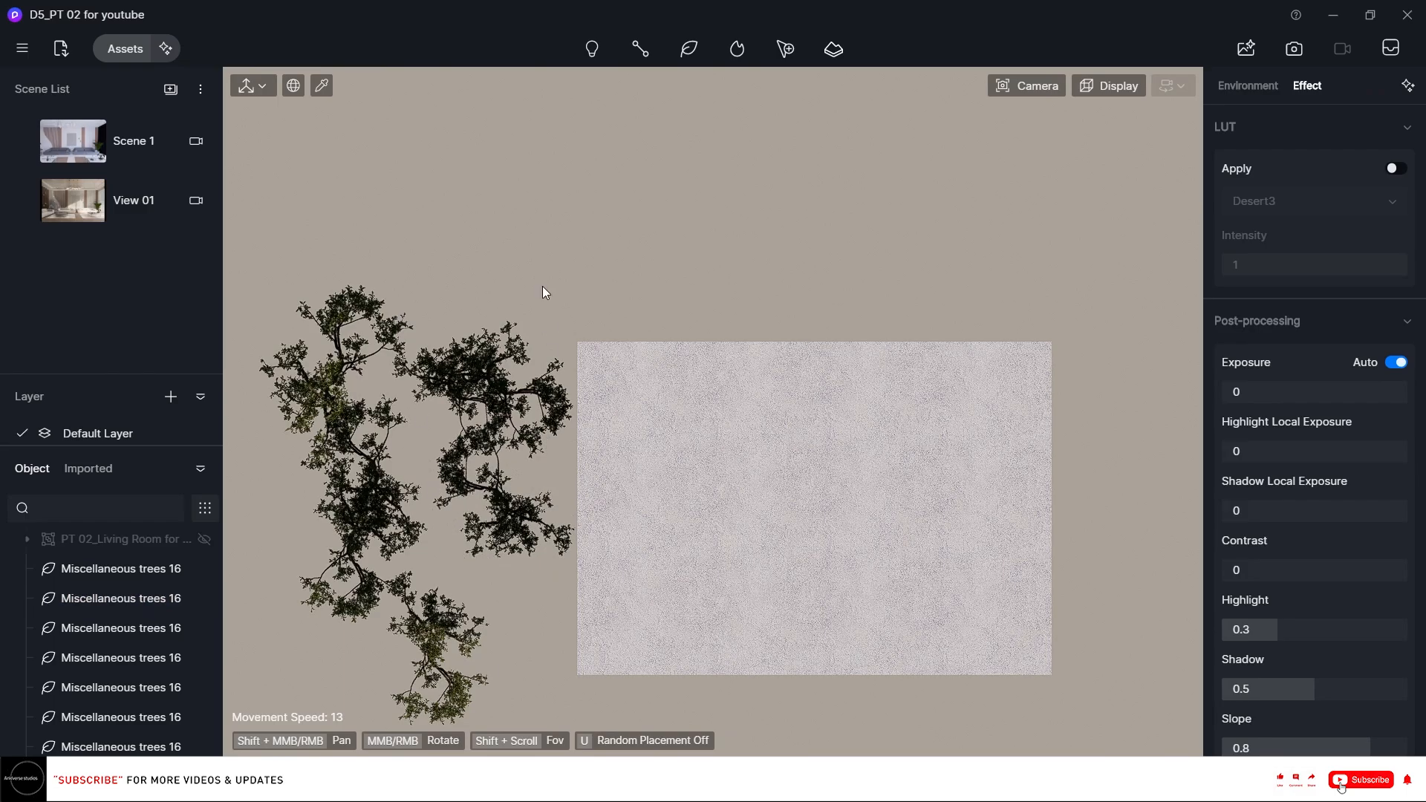
Switch to View 01, open the image render settings and toggle the 6k preset size on and off.
click(88, 200)
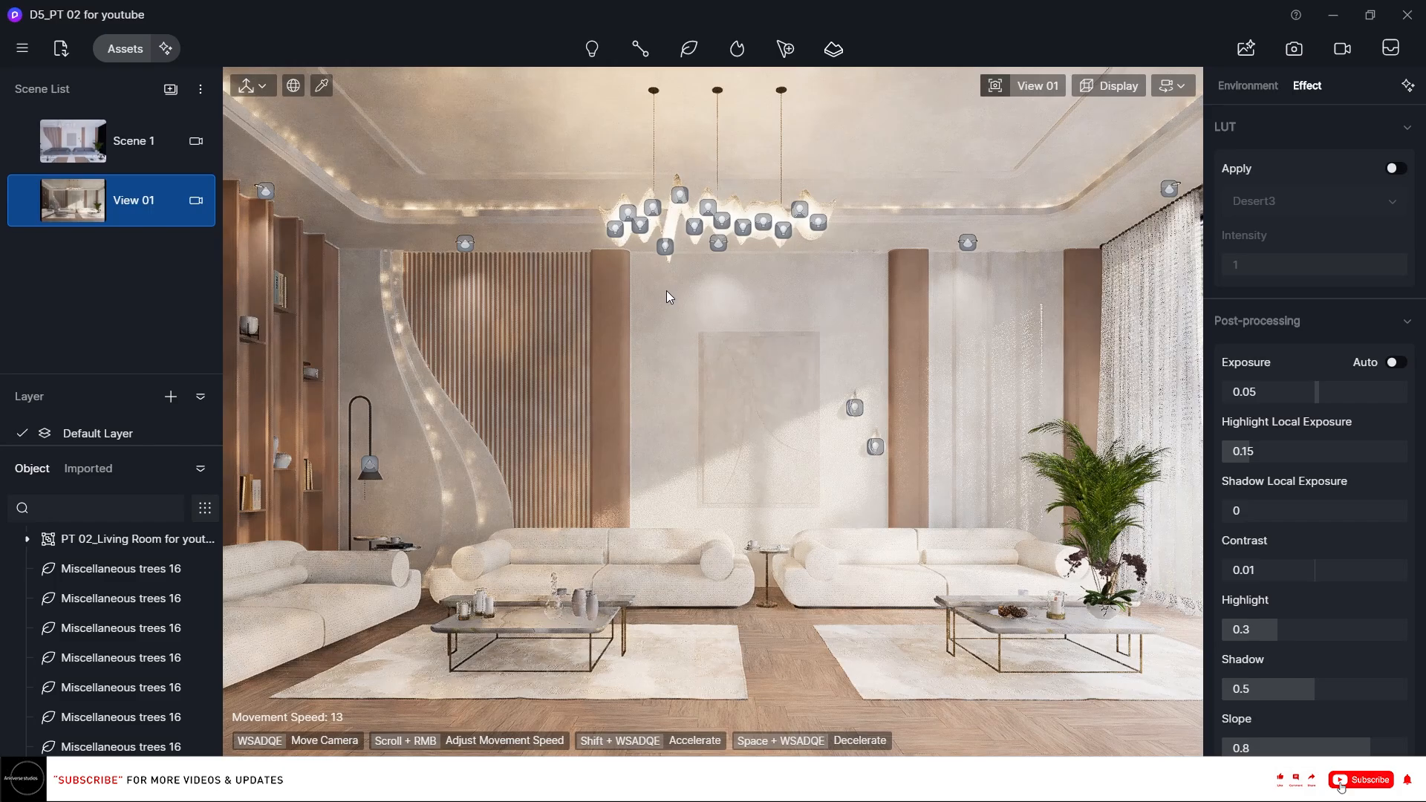
click(1294, 48)
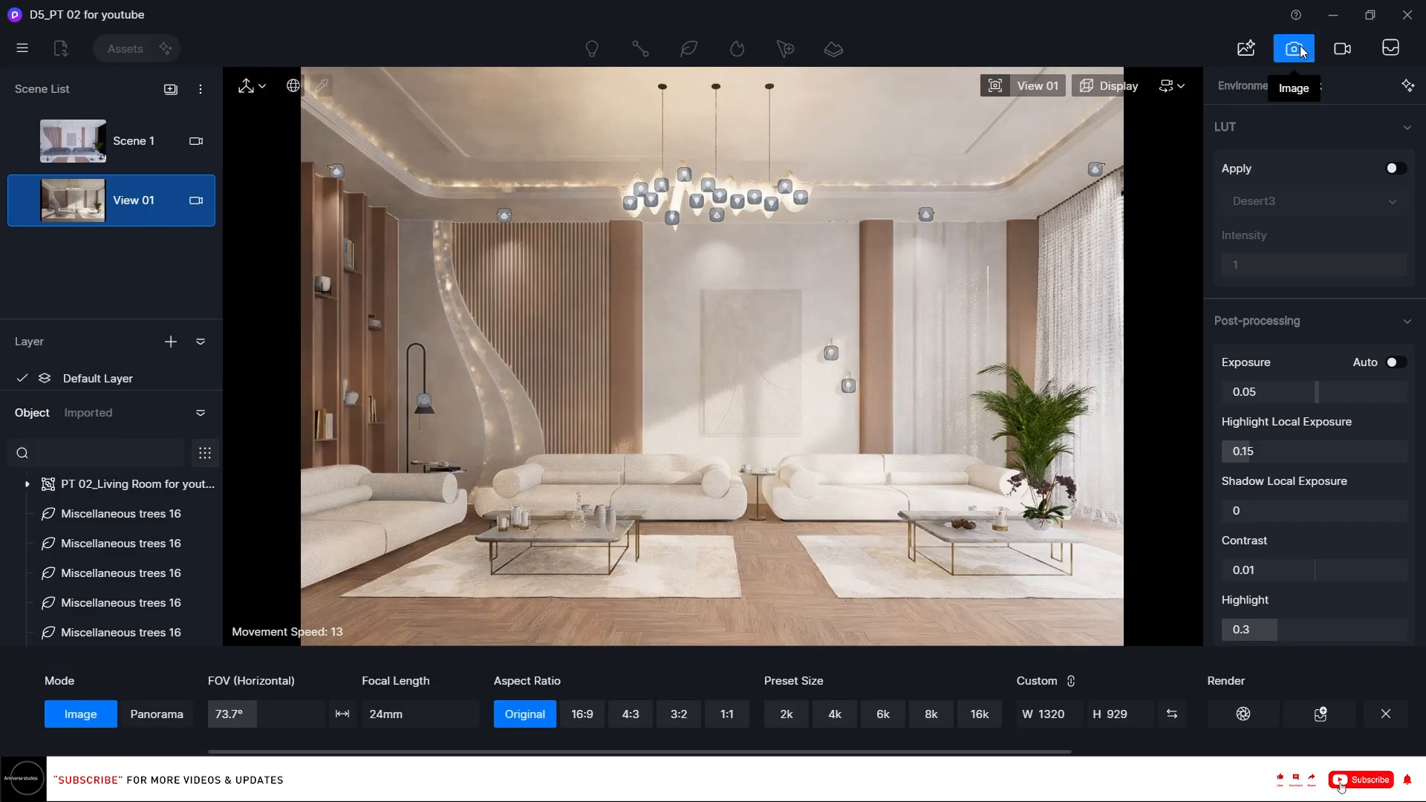
click(882, 713)
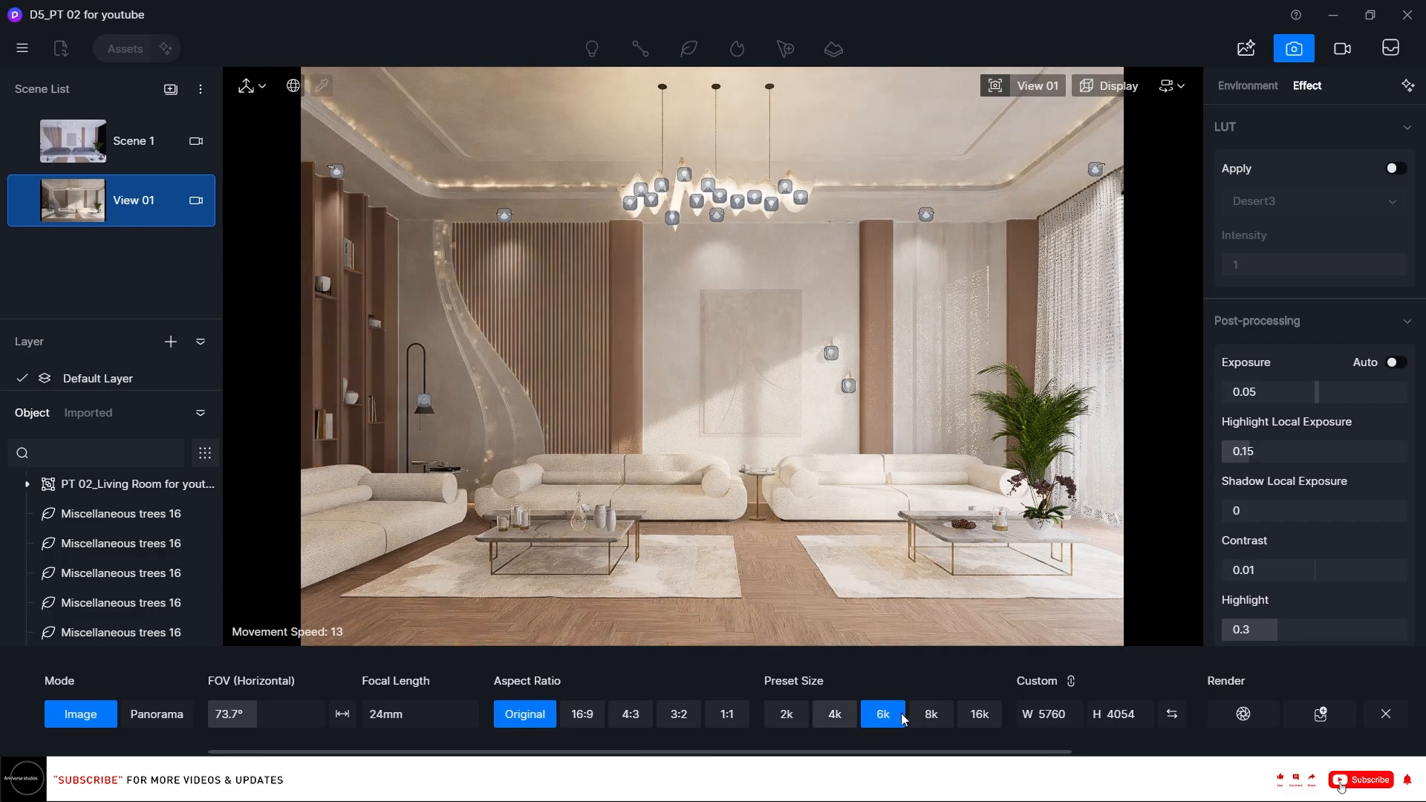
click(892, 716)
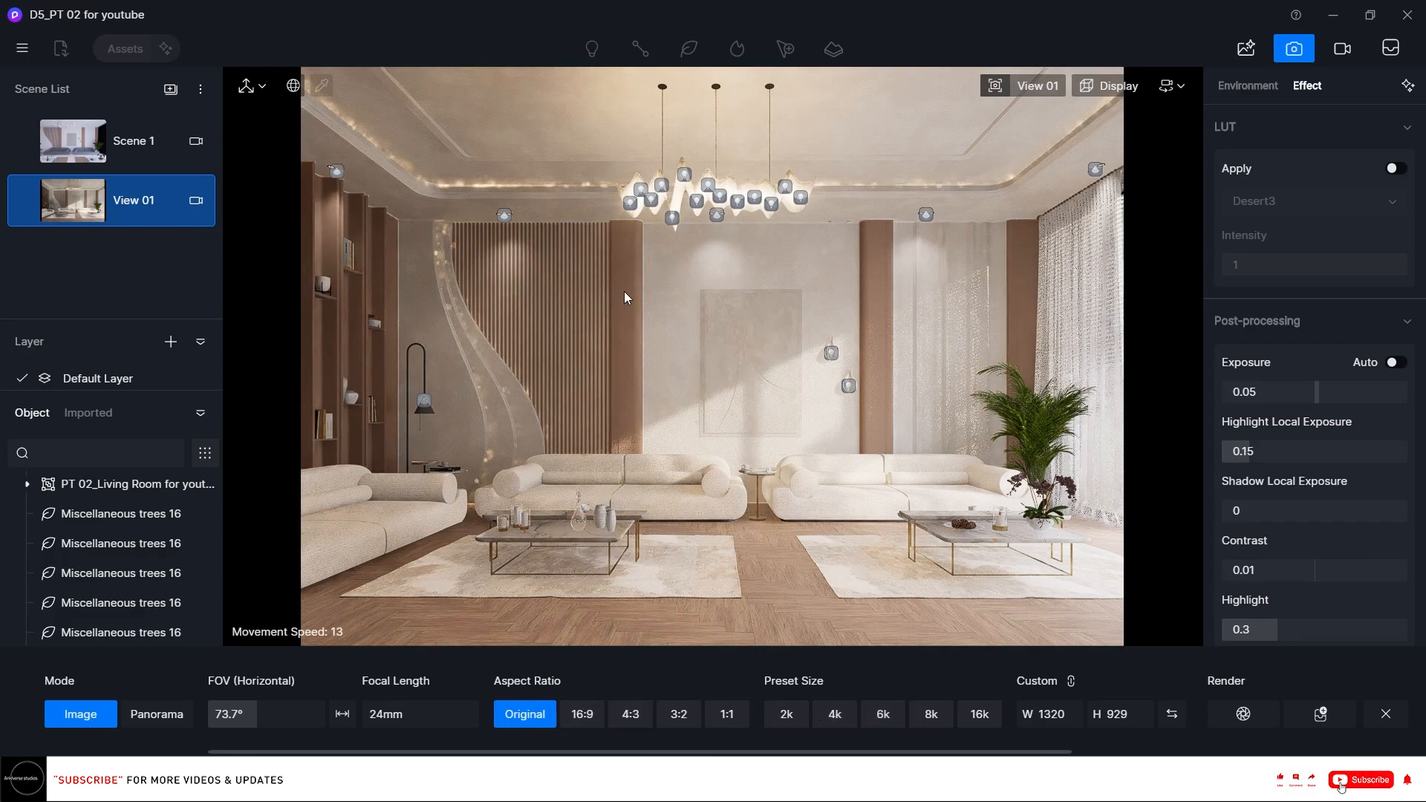
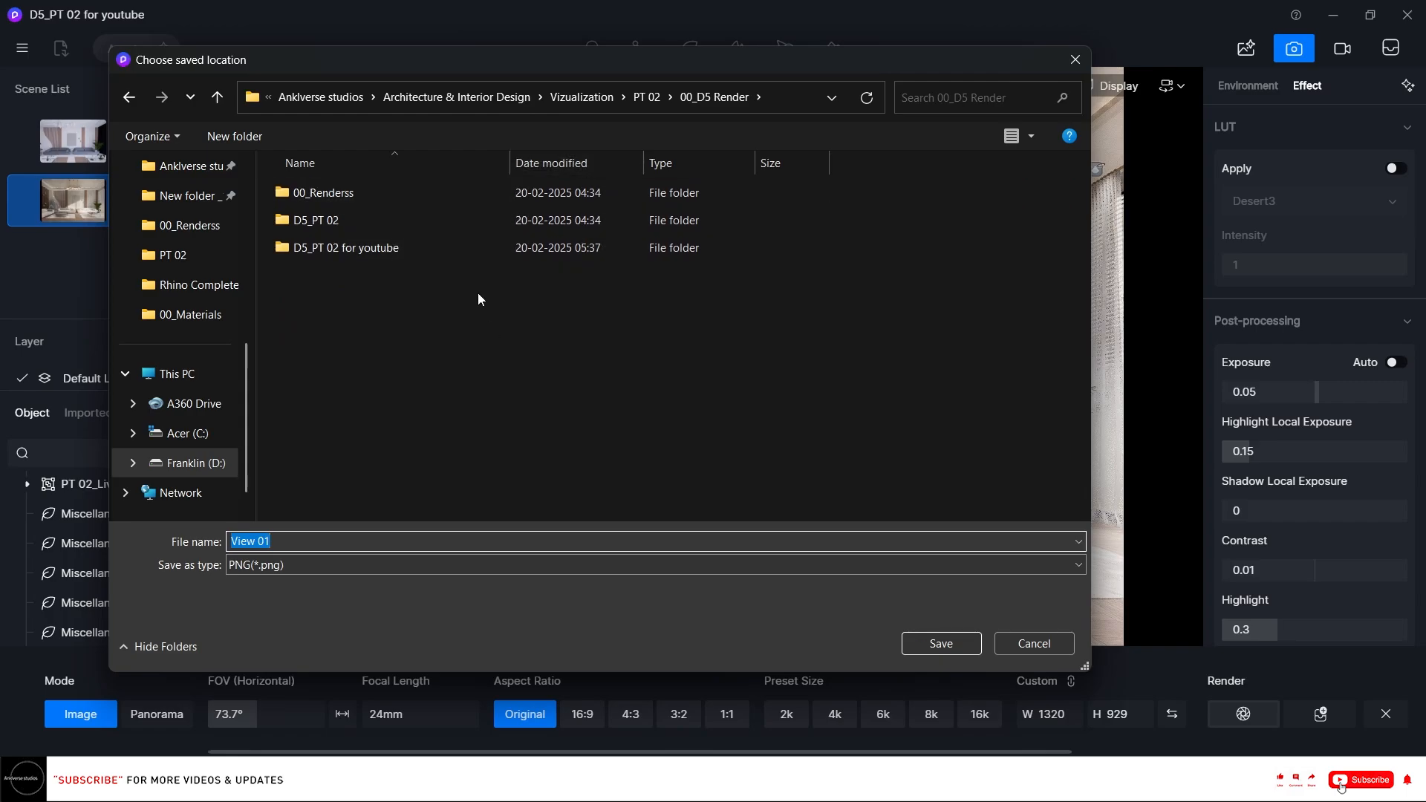
Save the rendered image as "tesstt view" in the D5_PT 02 for youtube folder.
double_click(444, 248)
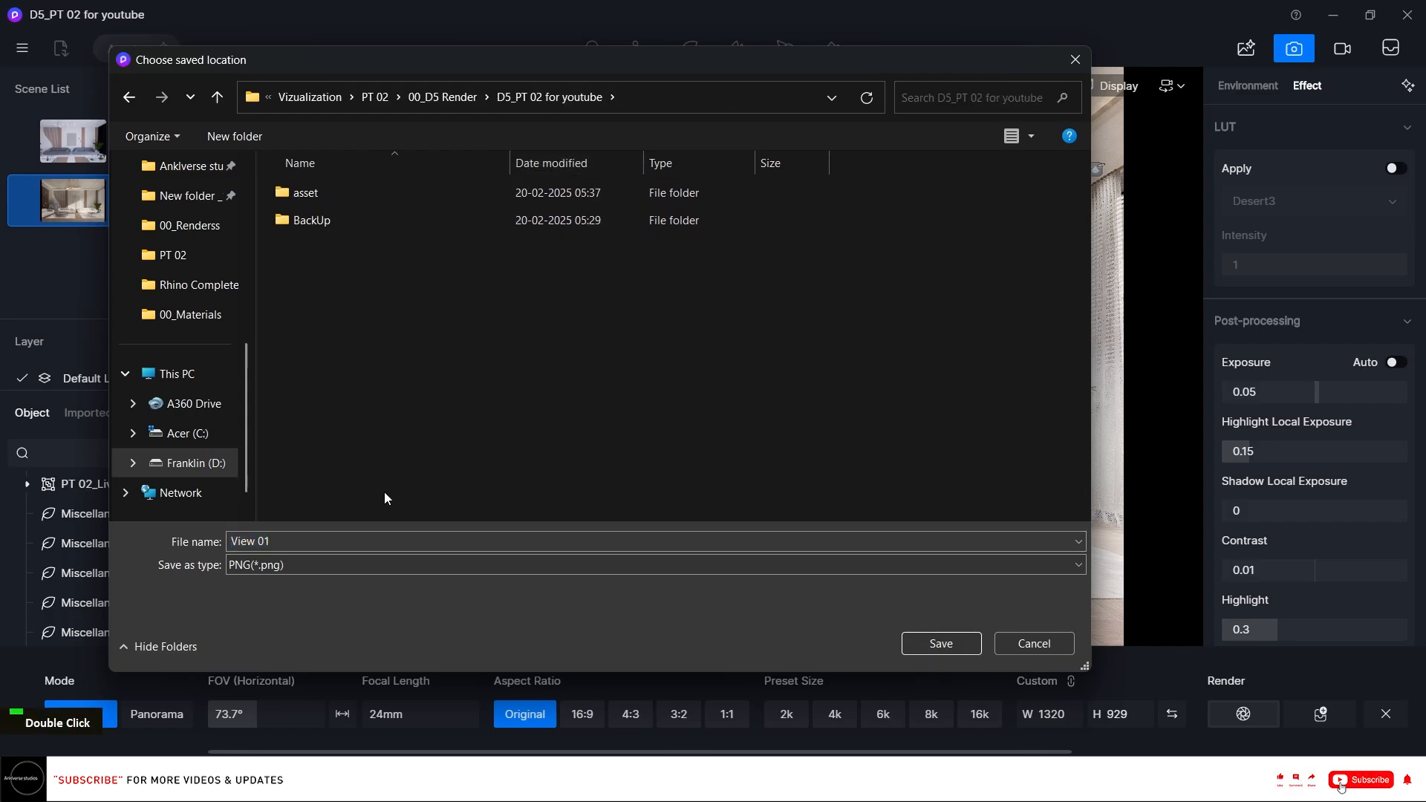
text(te)
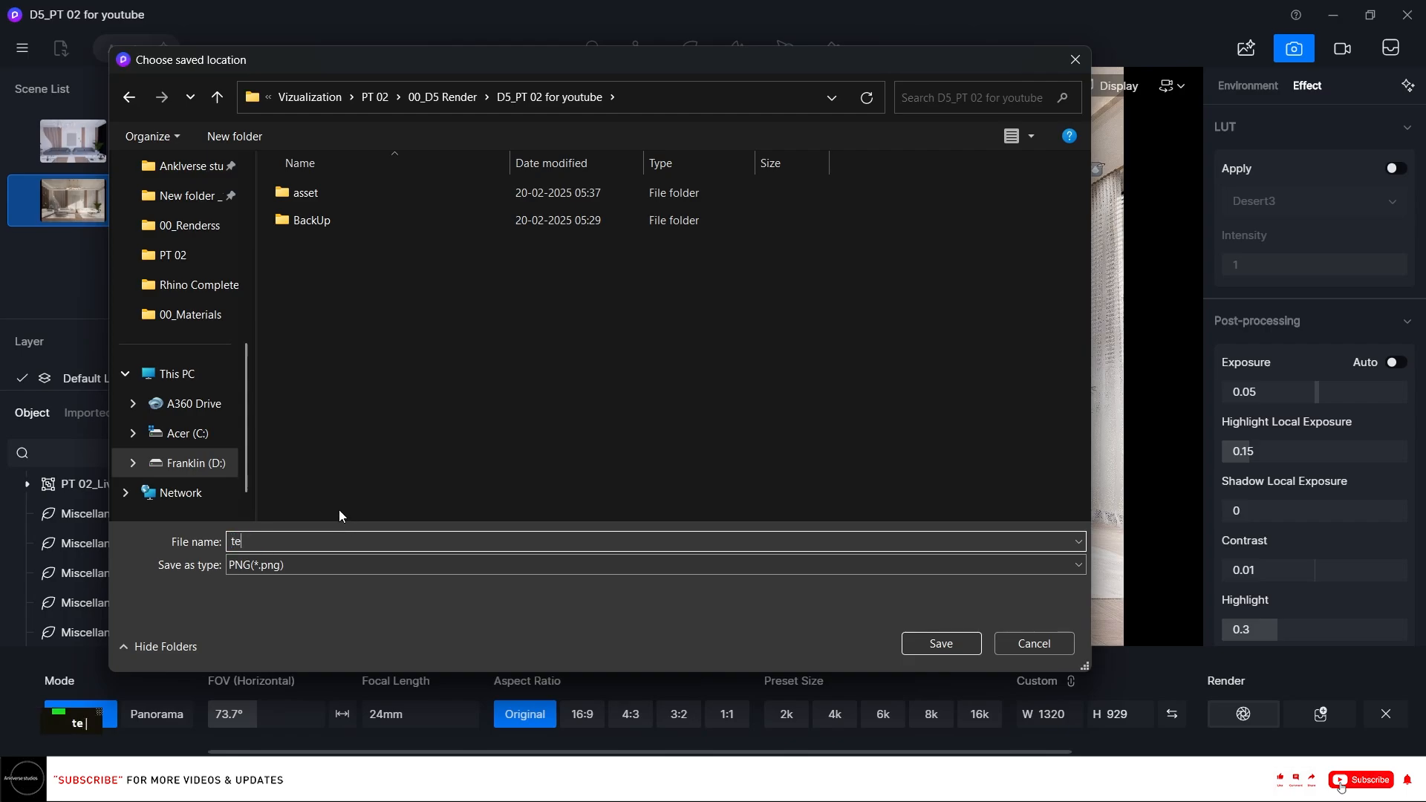
text(sstt view)
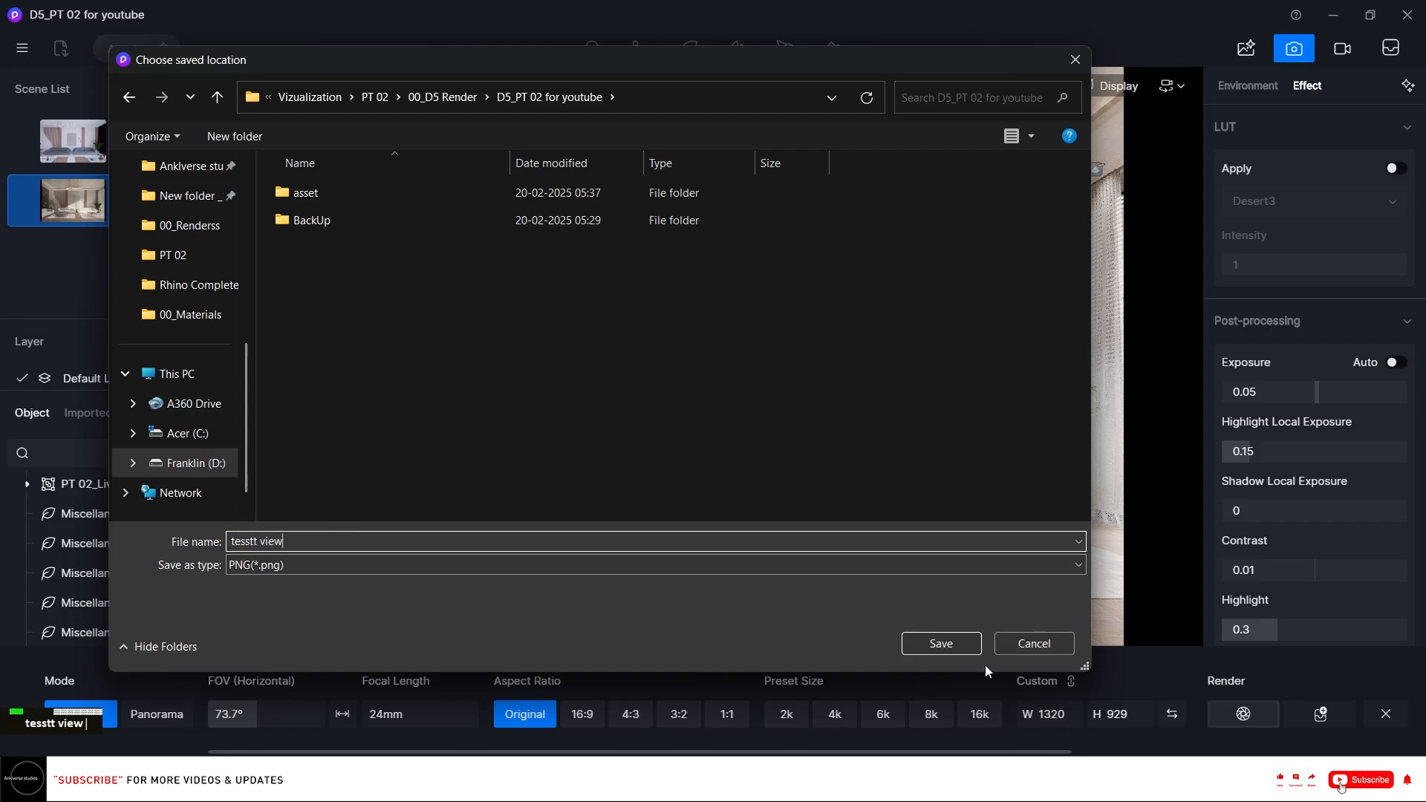
click(958, 648)
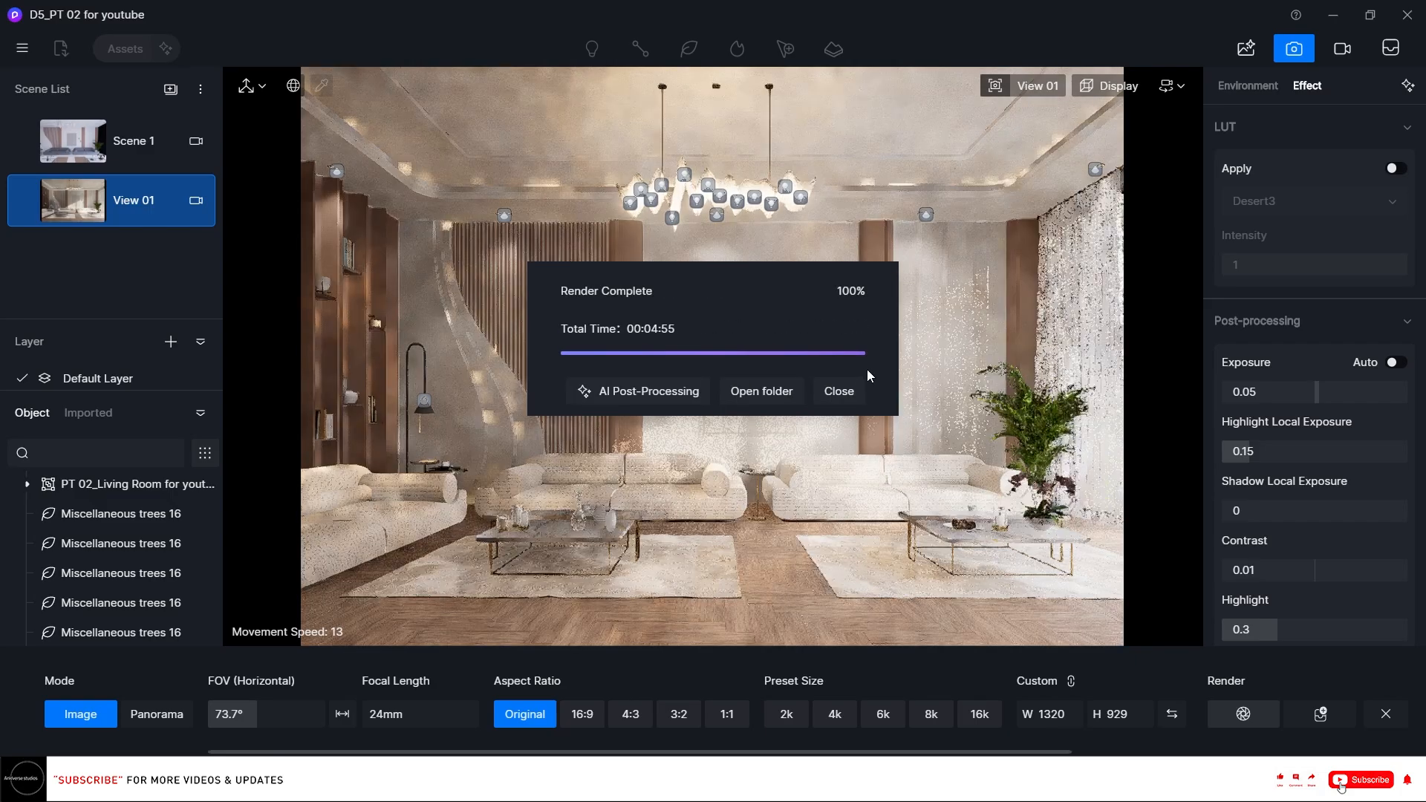
Open the render output folder and open the tesstt view image in the photo viewer, maximized.
click(779, 394)
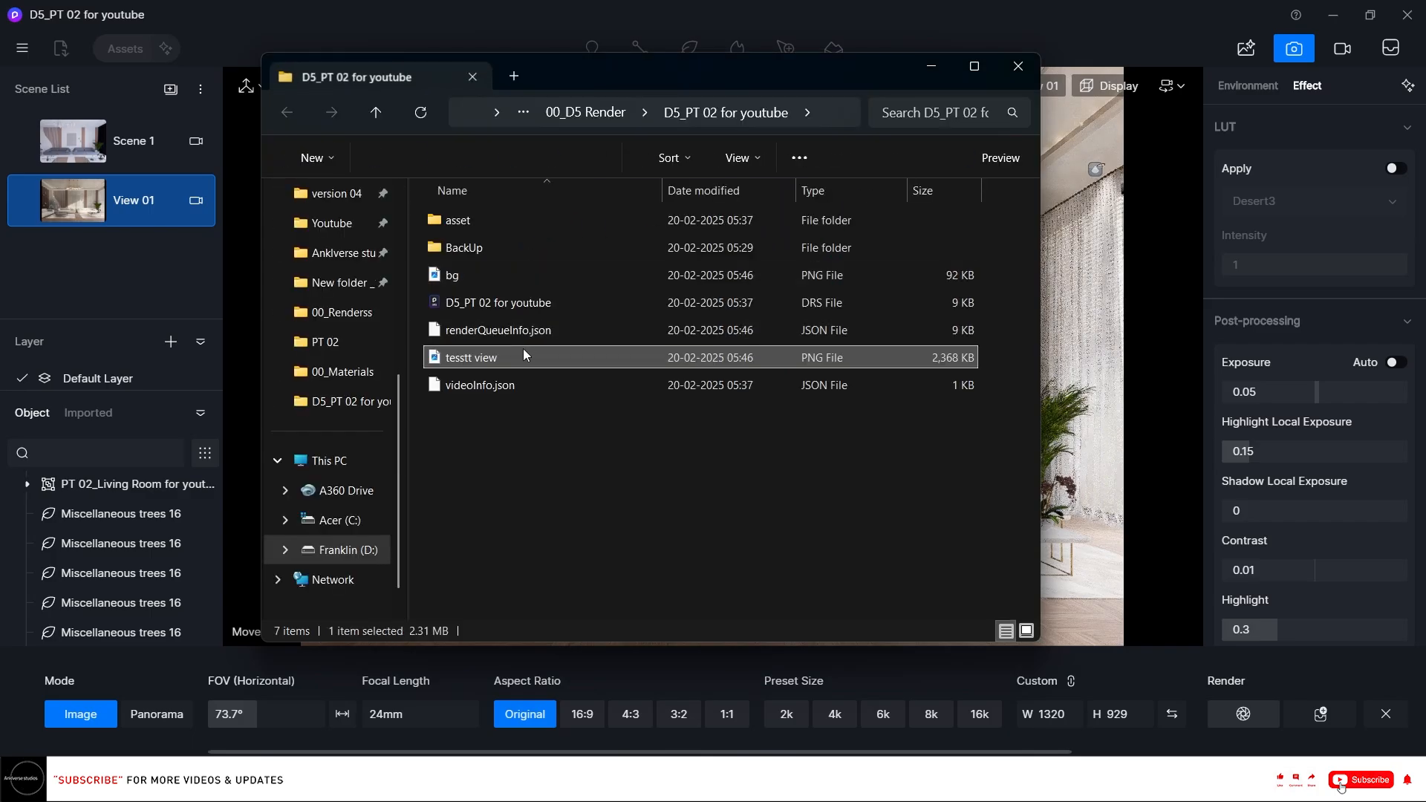
double_click(521, 356)
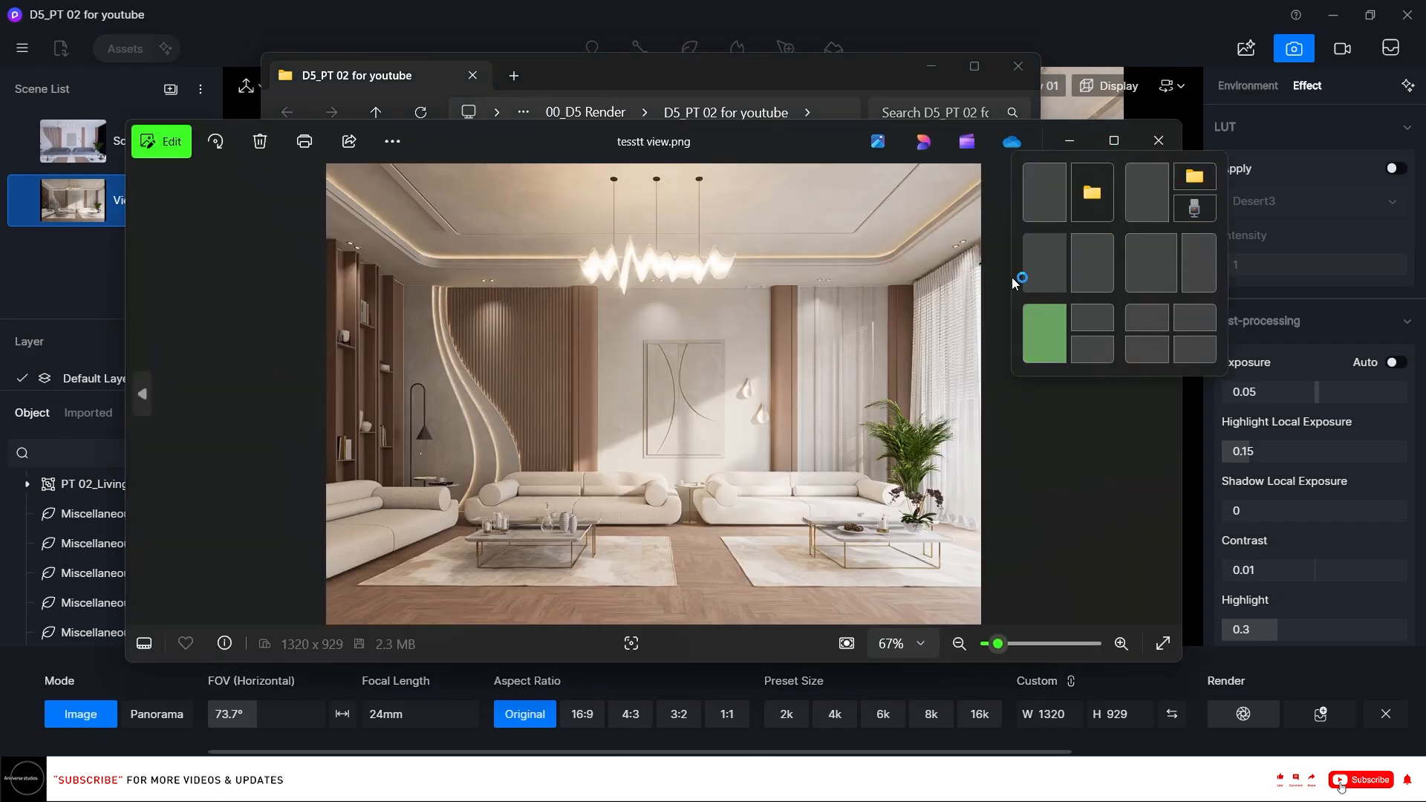
click(1114, 141)
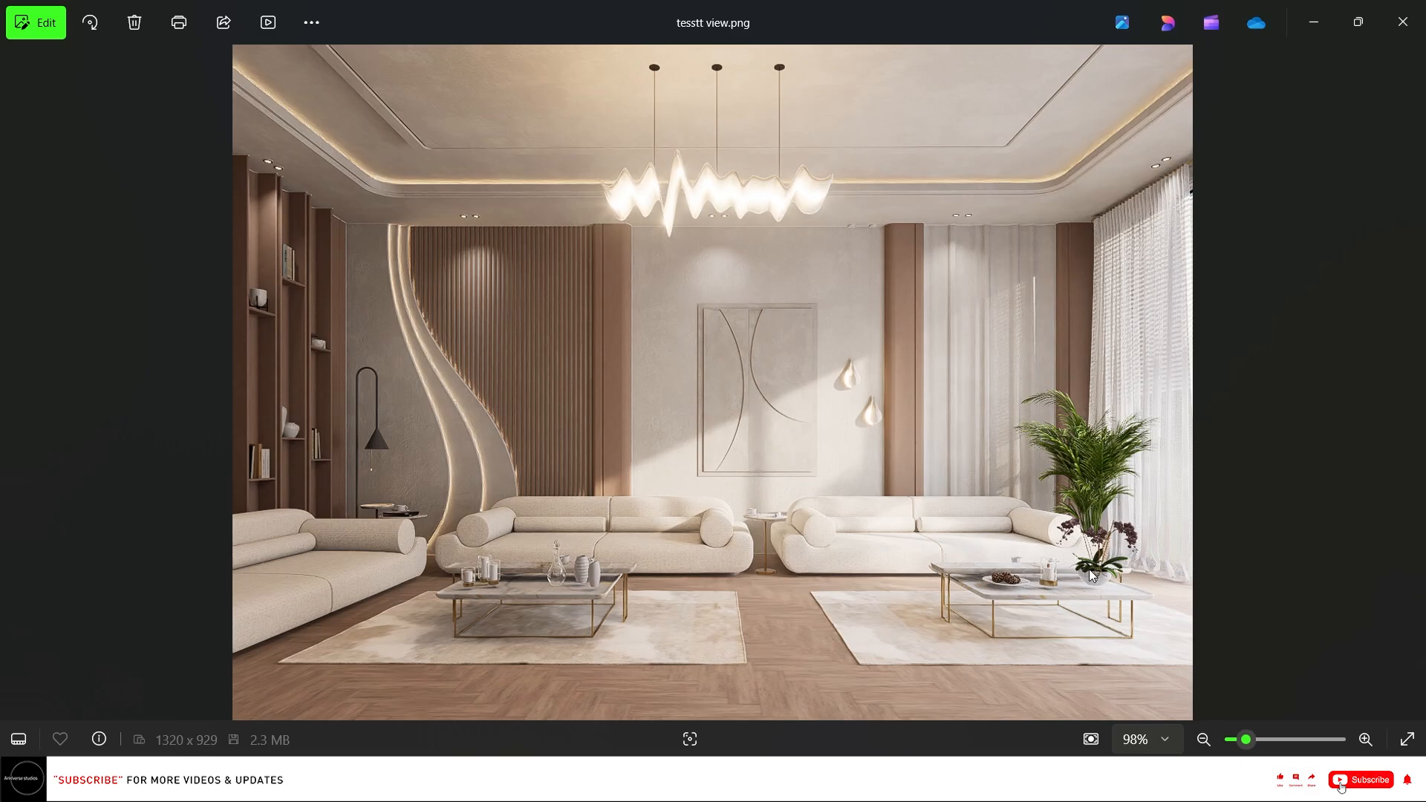
Zoom in and out across the rendered image to inspect the ceiling lights, wall panels, sofas and tables.
scroll(842, 461, up, 3)
scroll(808, 401, up, 2)
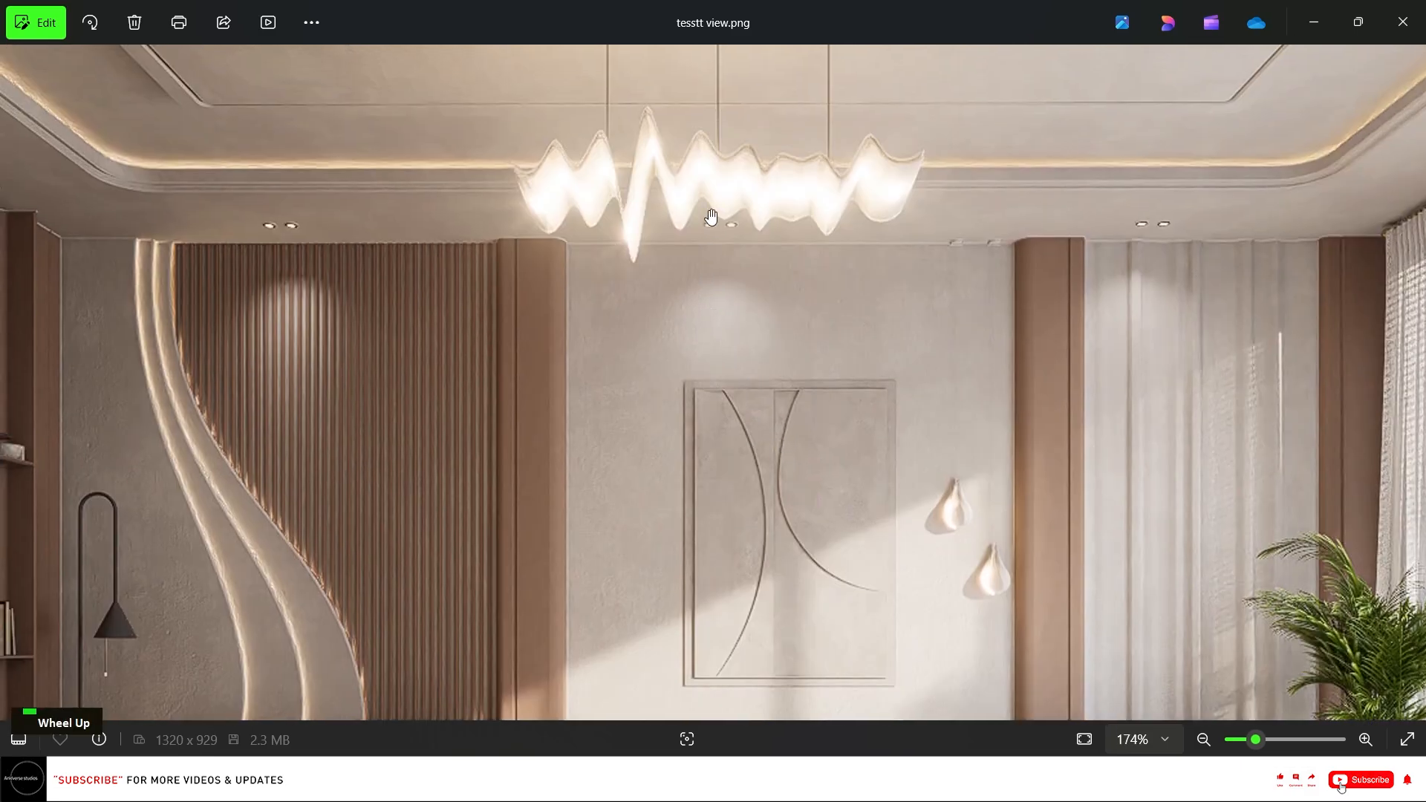
scroll(688, 185, up, 3)
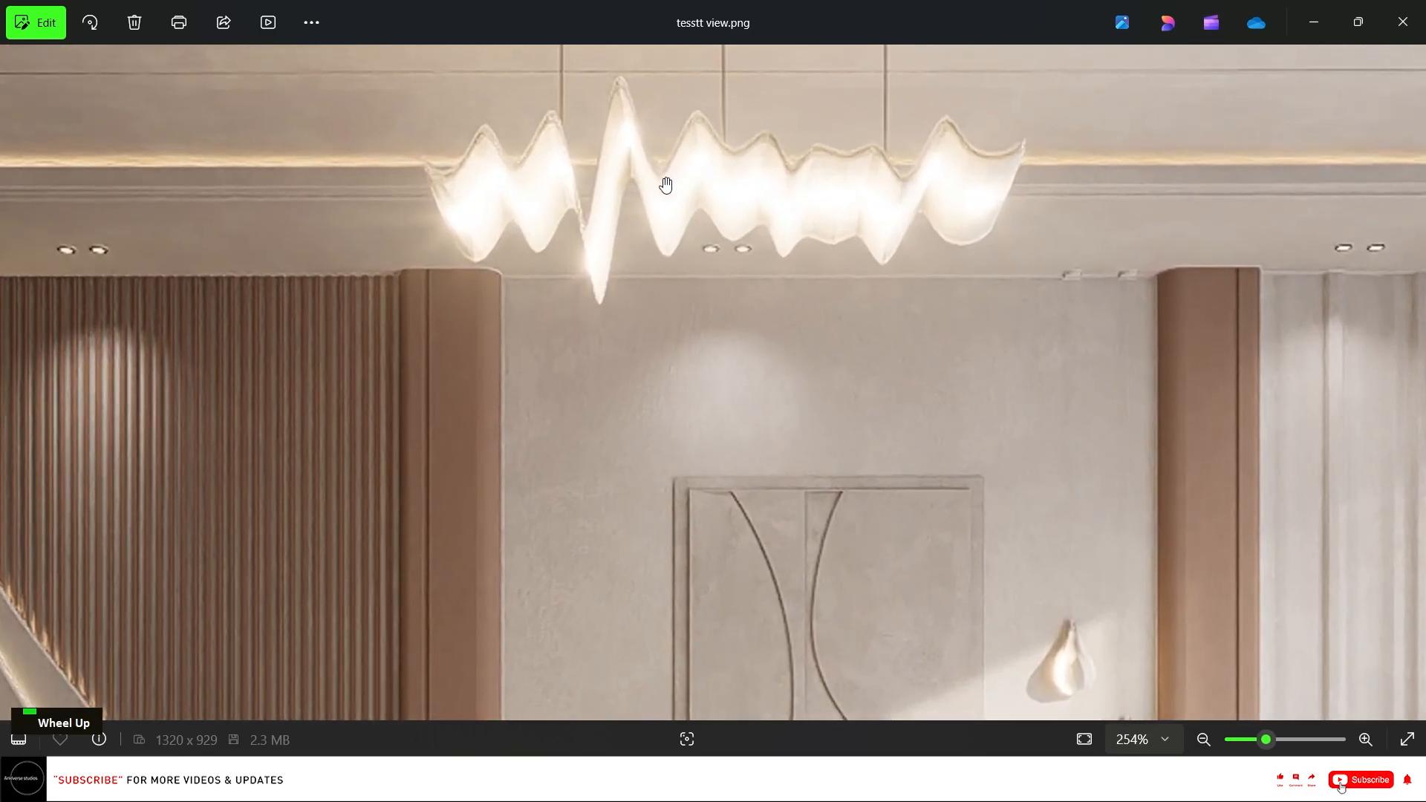
scroll(667, 183, down, 3)
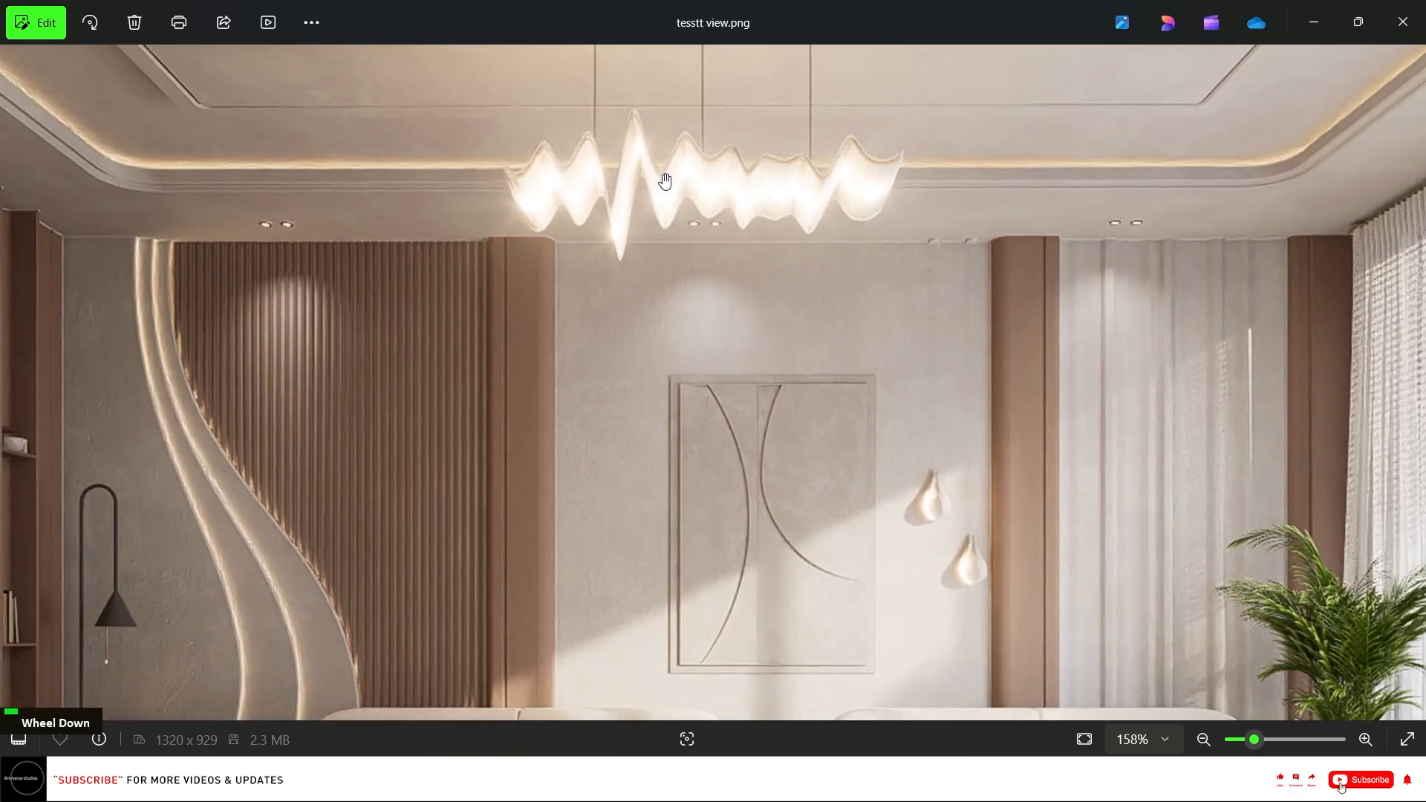
scroll(454, 257, down, 1)
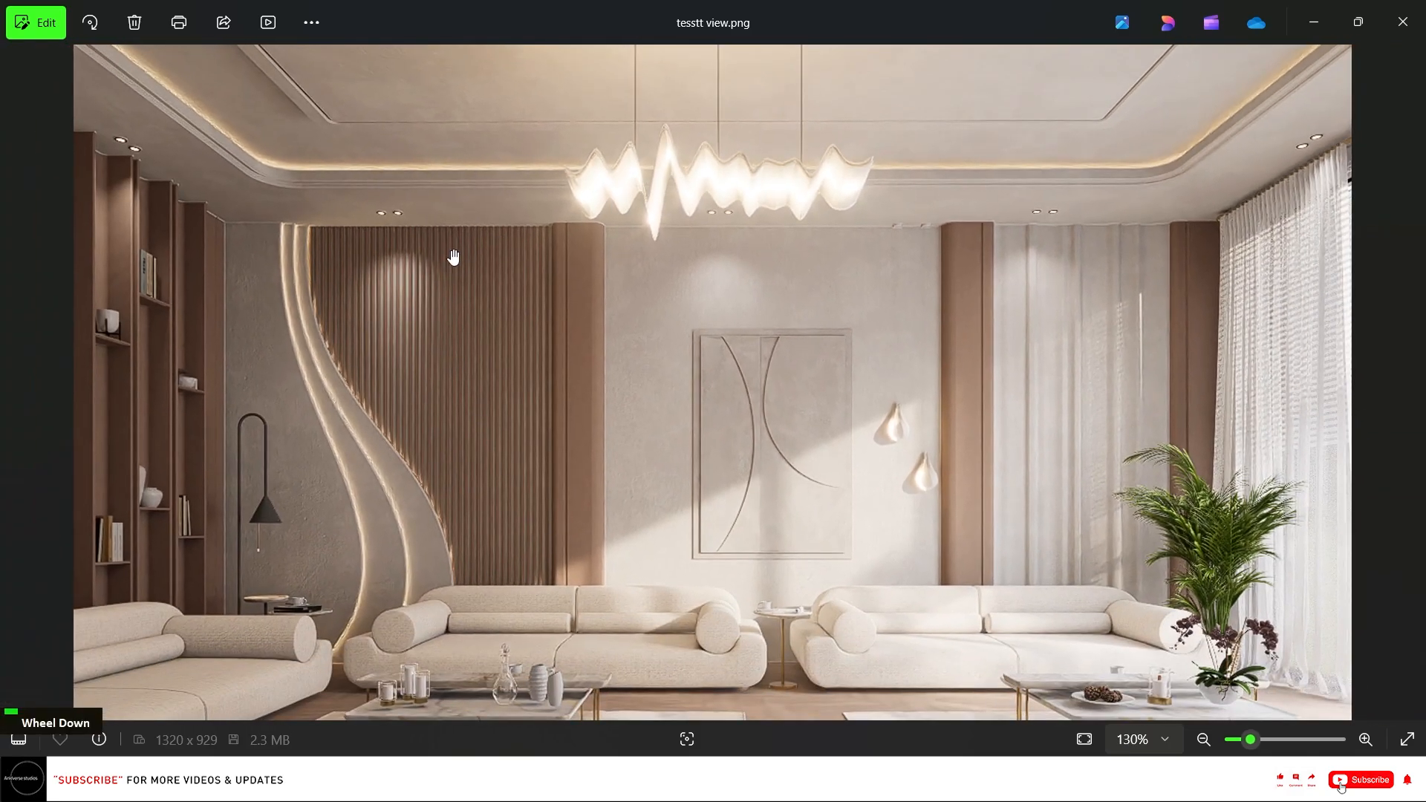
scroll(376, 247, up, 7)
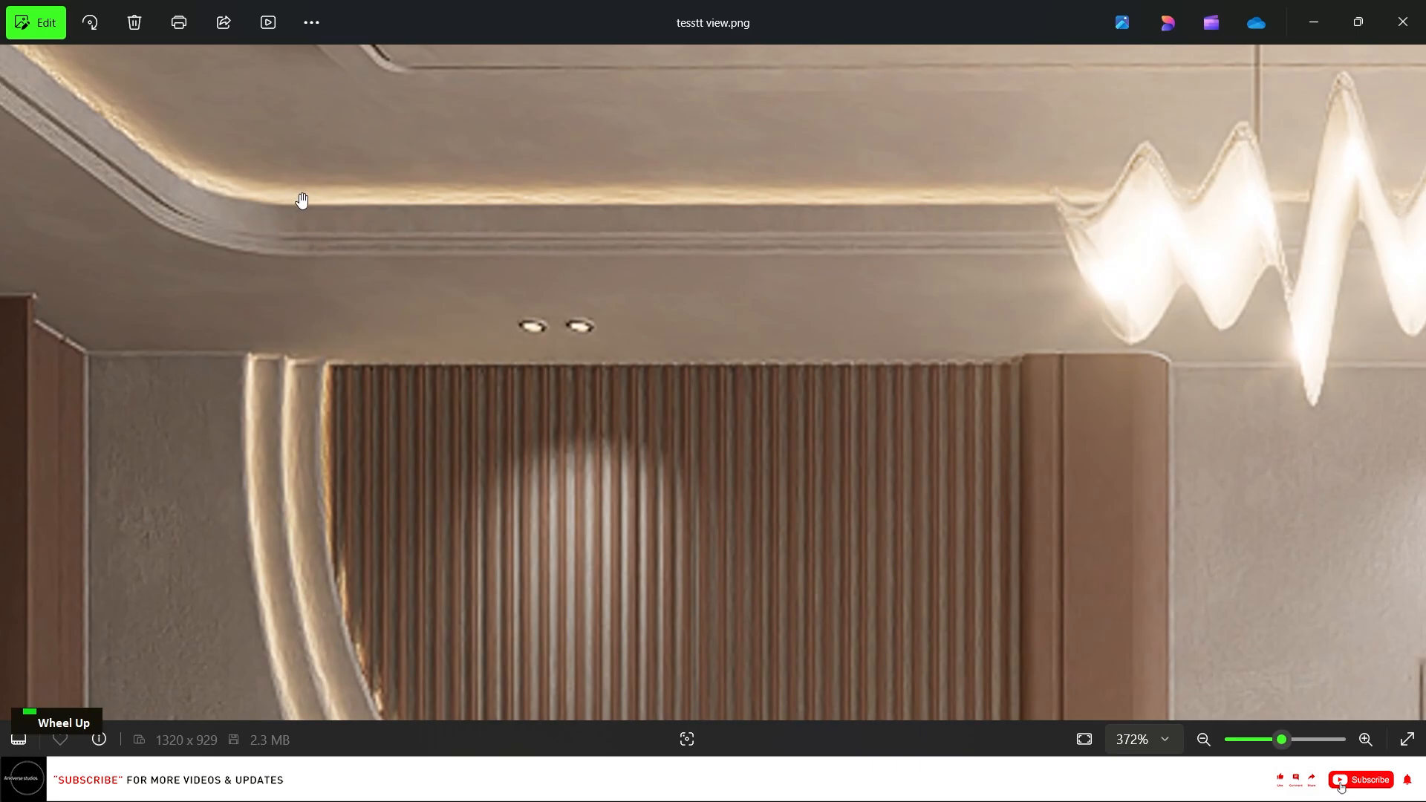
scroll(299, 200, down, 5)
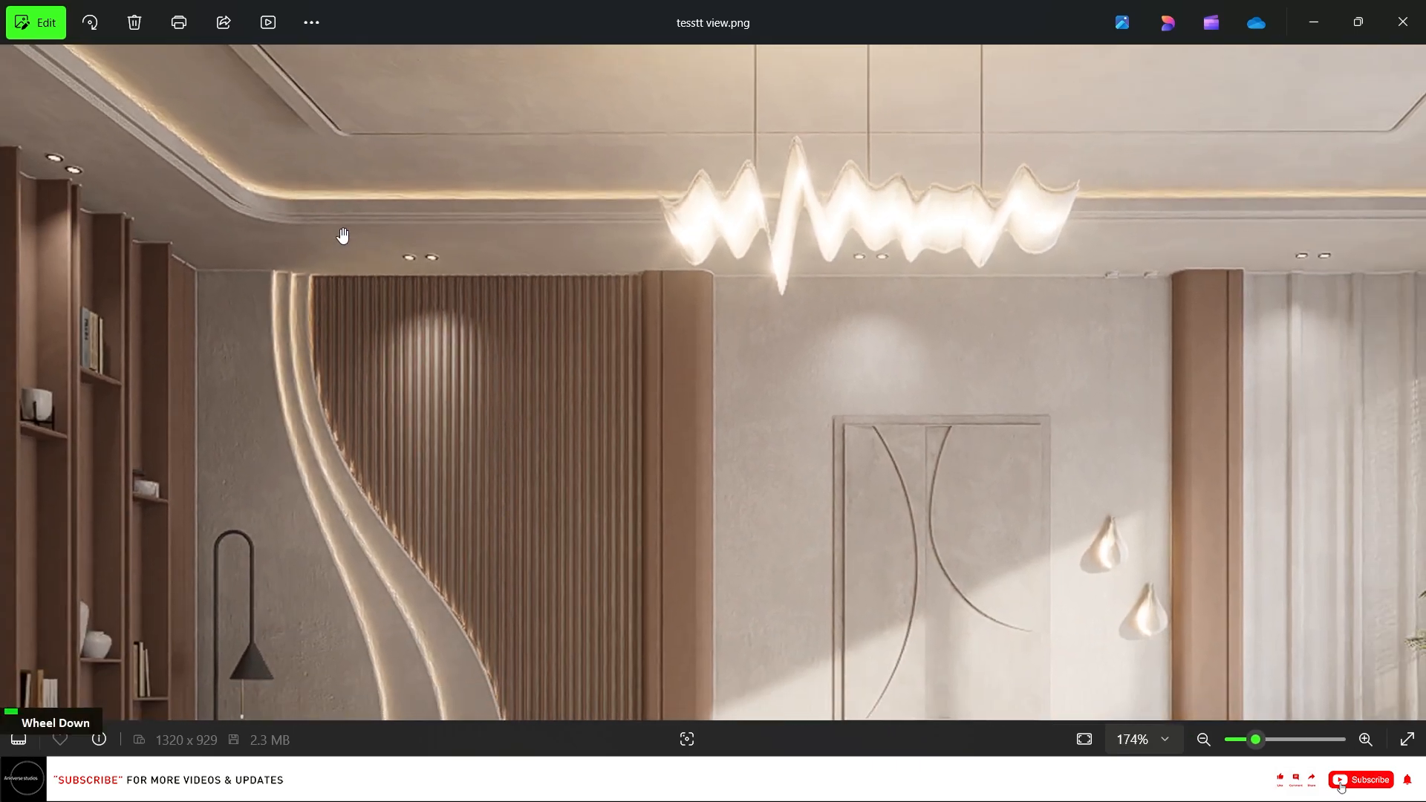
scroll(375, 360, down, 2)
scroll(297, 149, up, 2)
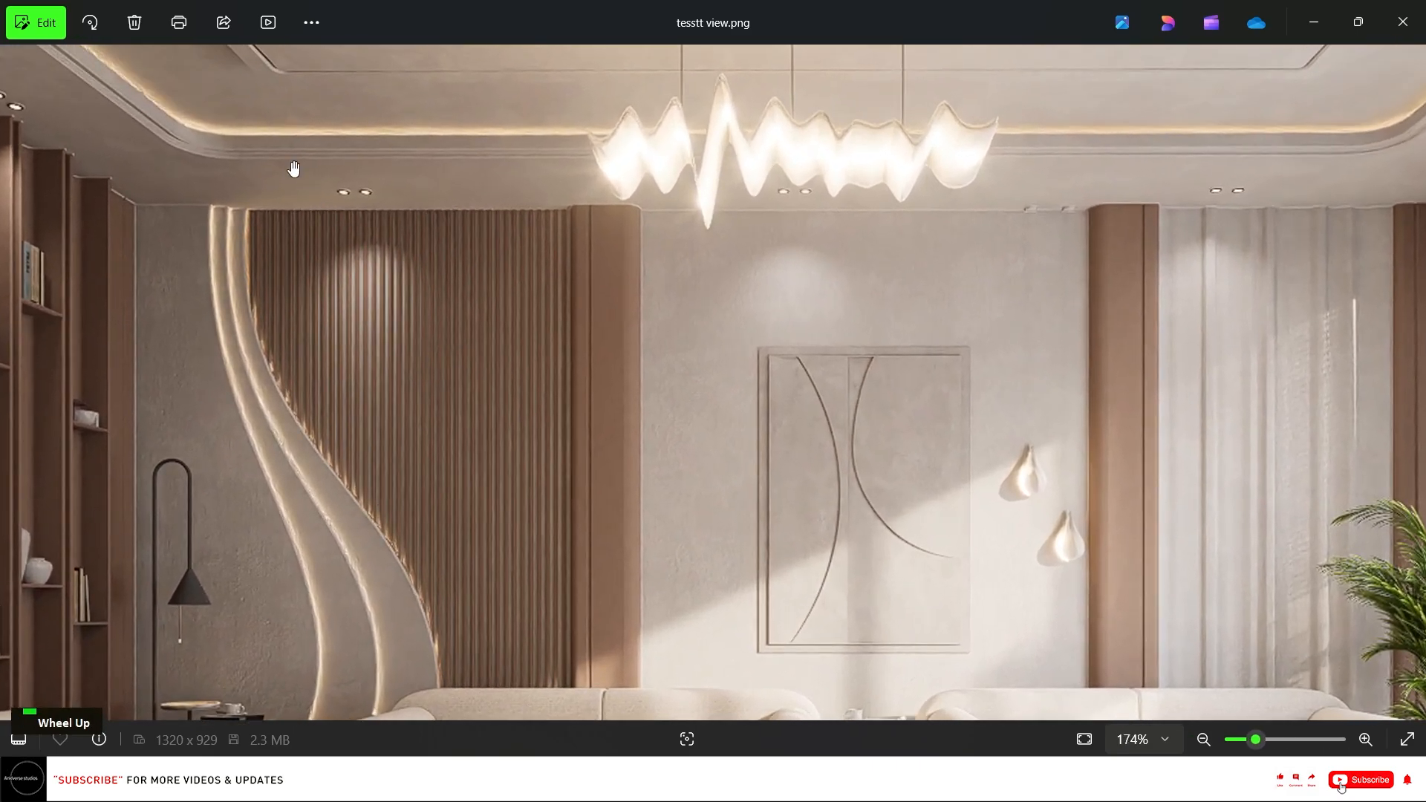
scroll(438, 589, down, 3)
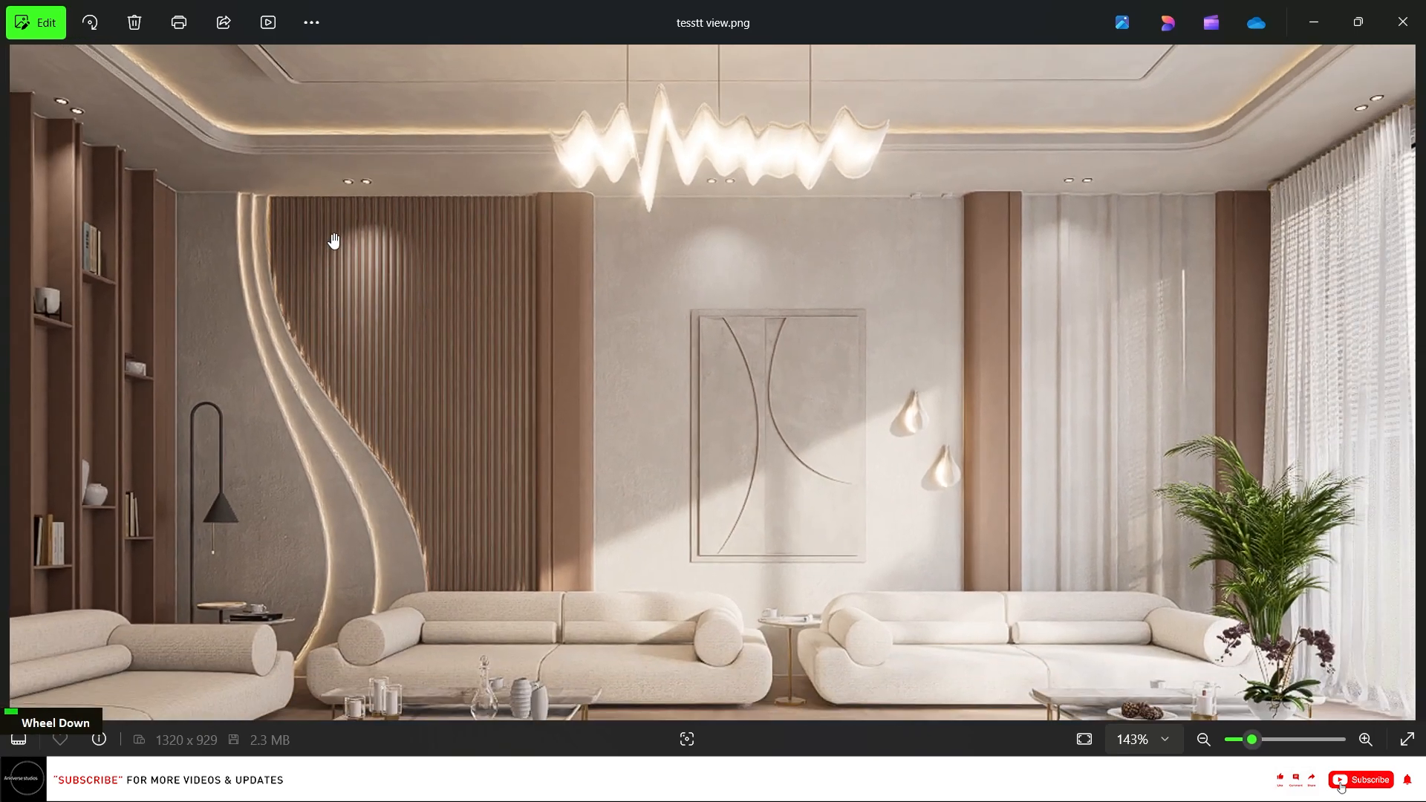
scroll(439, 589, up, 1)
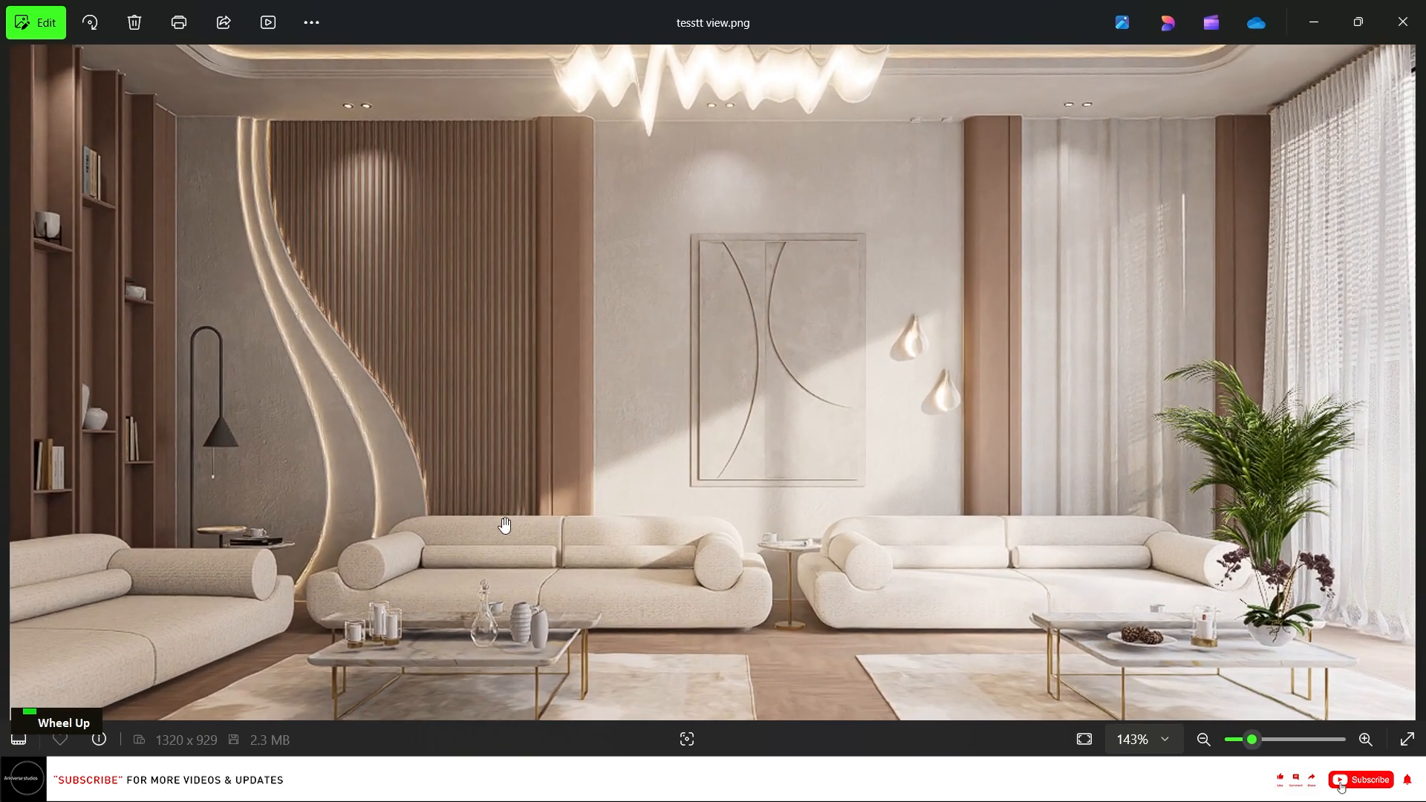
scroll(517, 522, down, 2)
scroll(340, 136, up, 3)
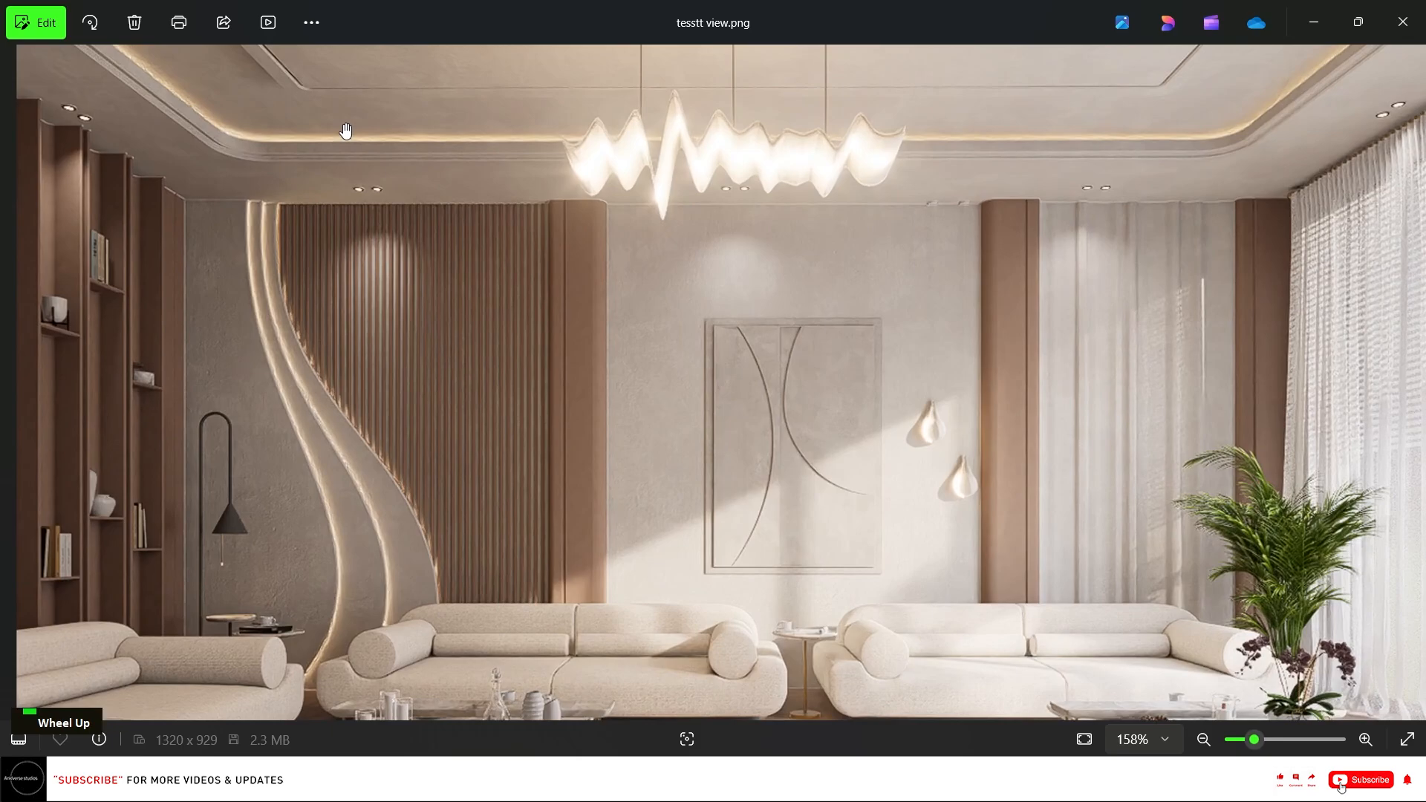
scroll(719, 380, down, 2)
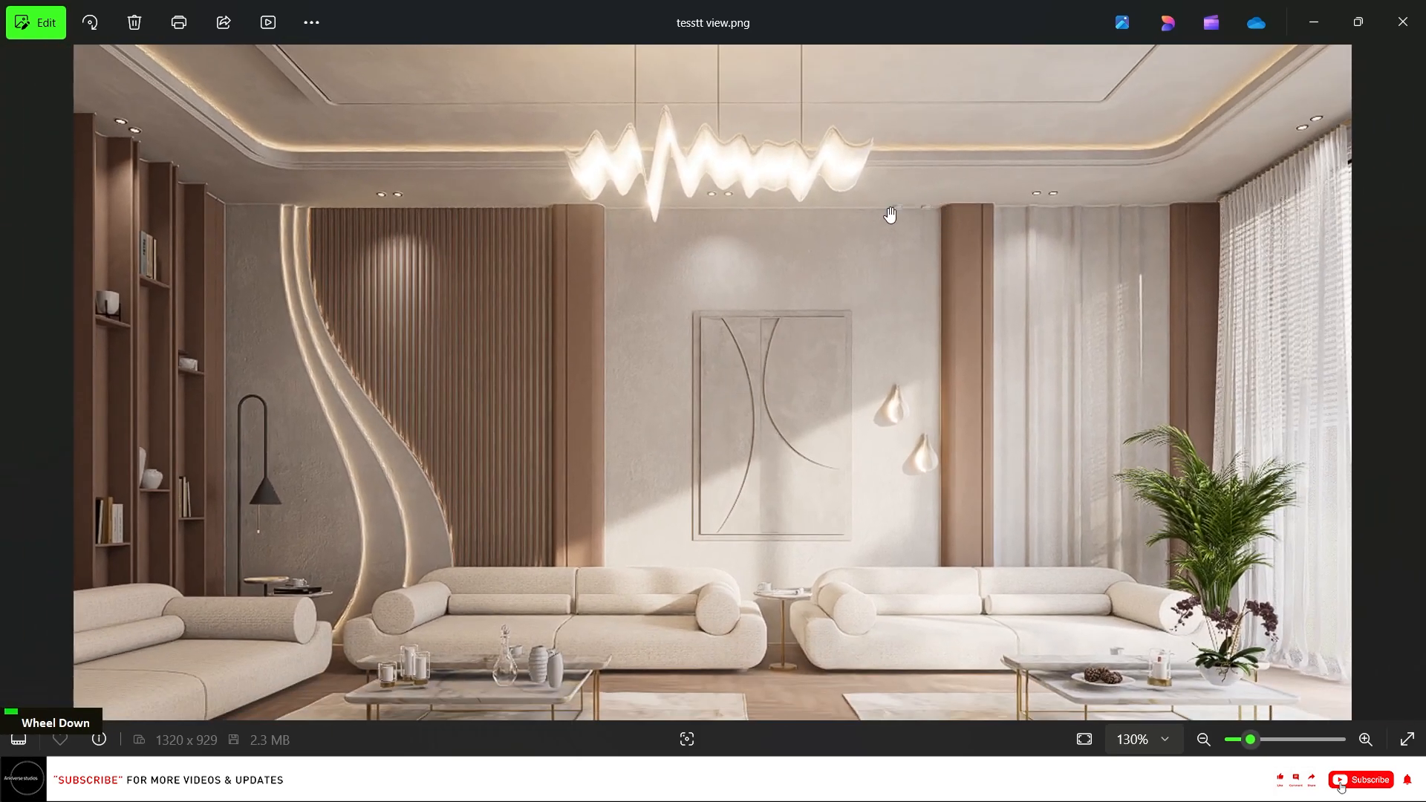
scroll(1006, 423, up, 2)
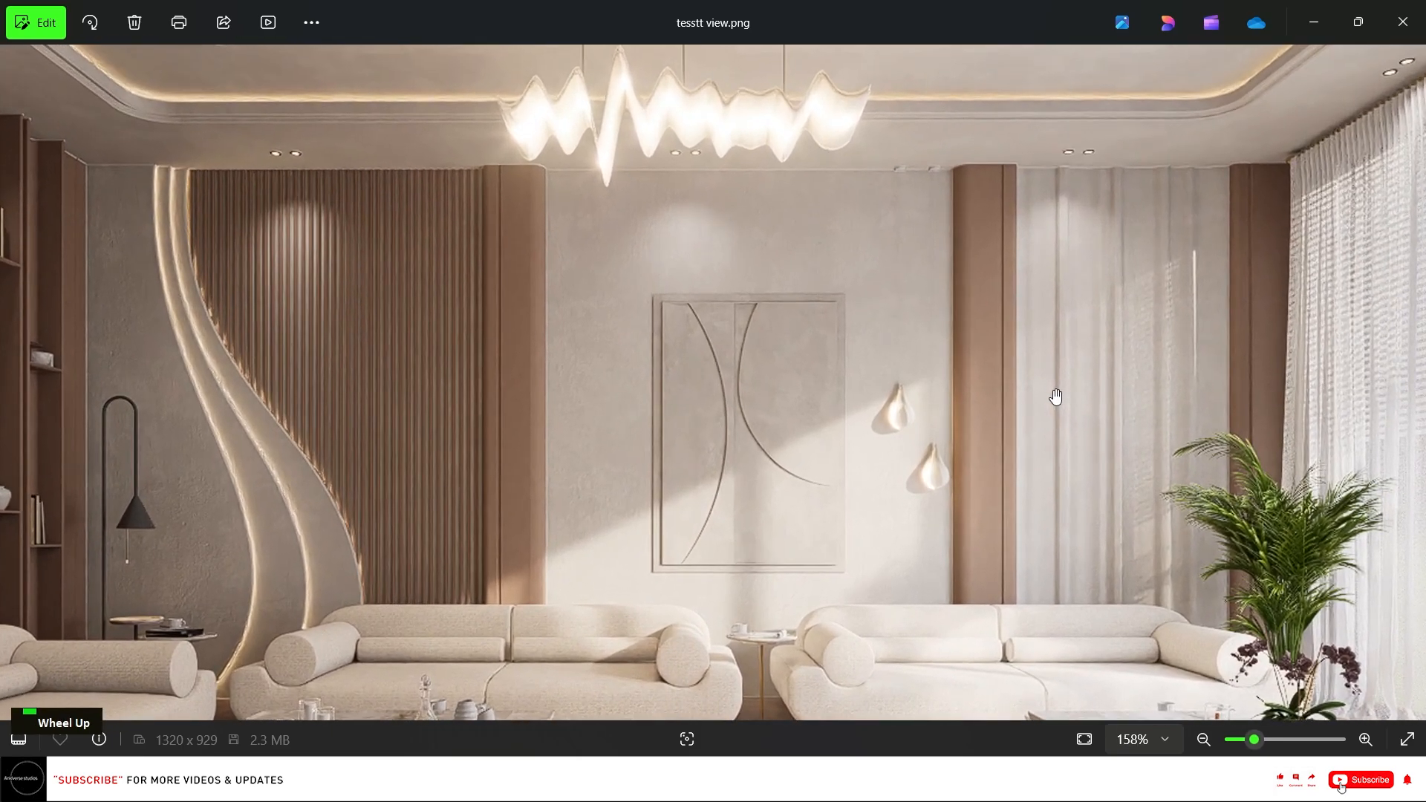
scroll(817, 318, down, 3)
scroll(898, 419, up, 4)
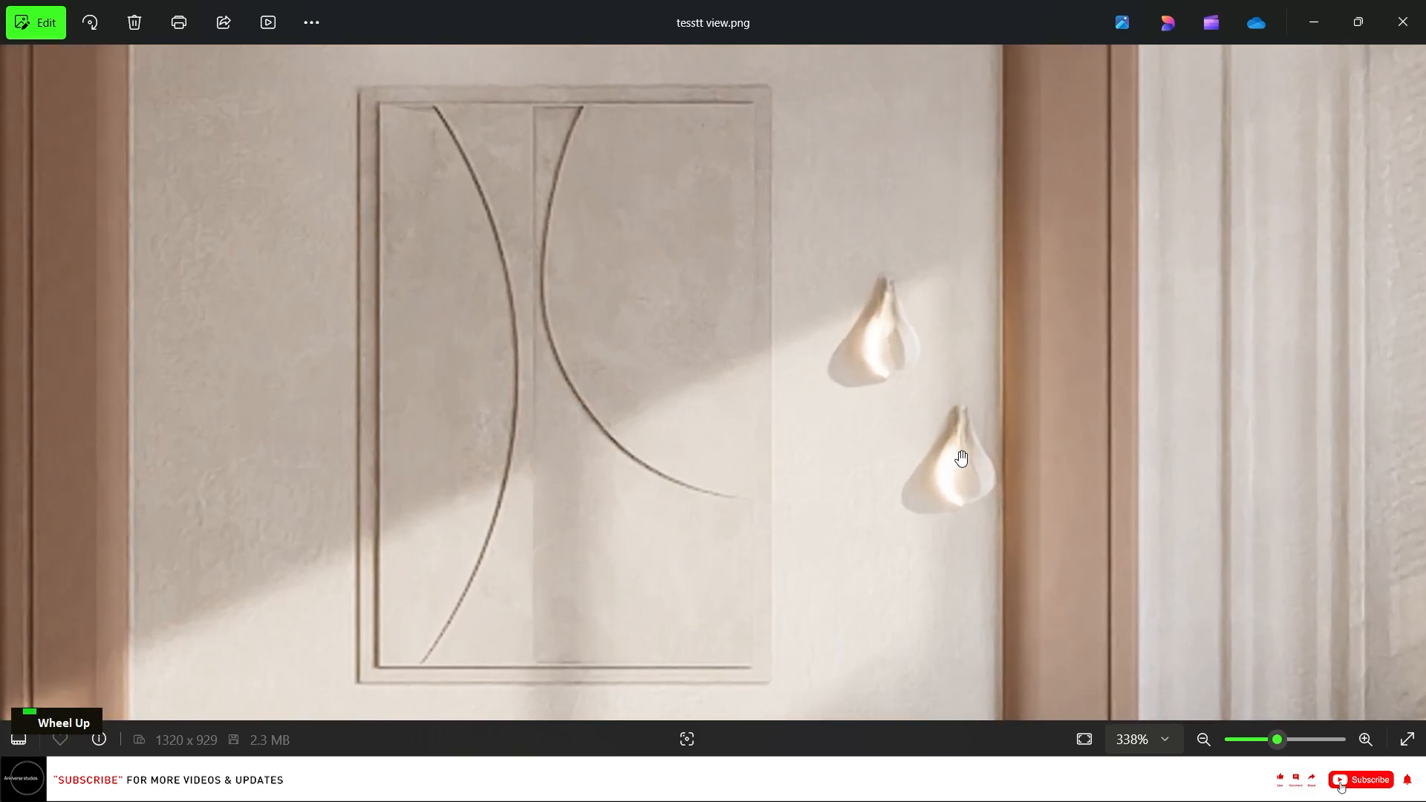
scroll(859, 331, down, 3)
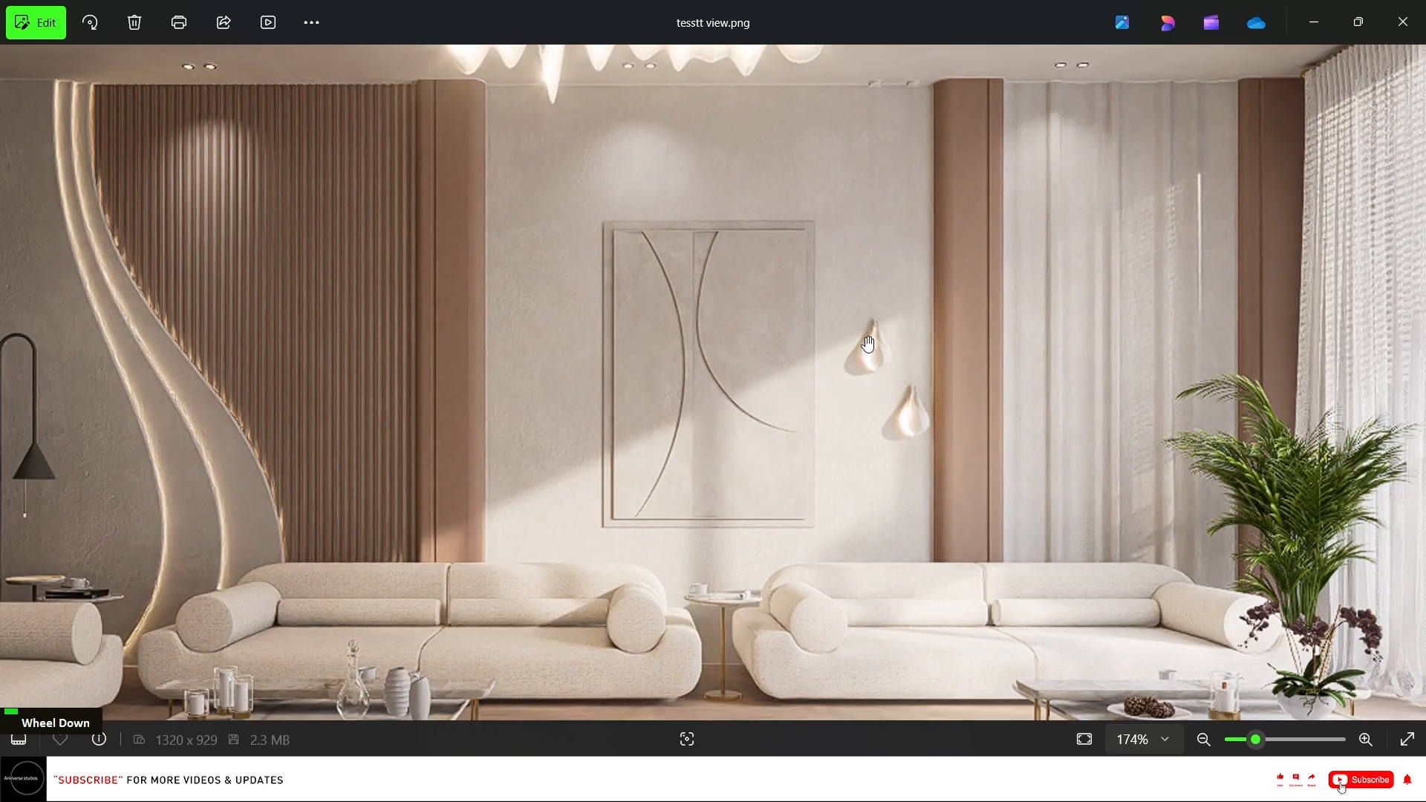
scroll(867, 344, down, 3)
scroll(950, 561, down, 1)
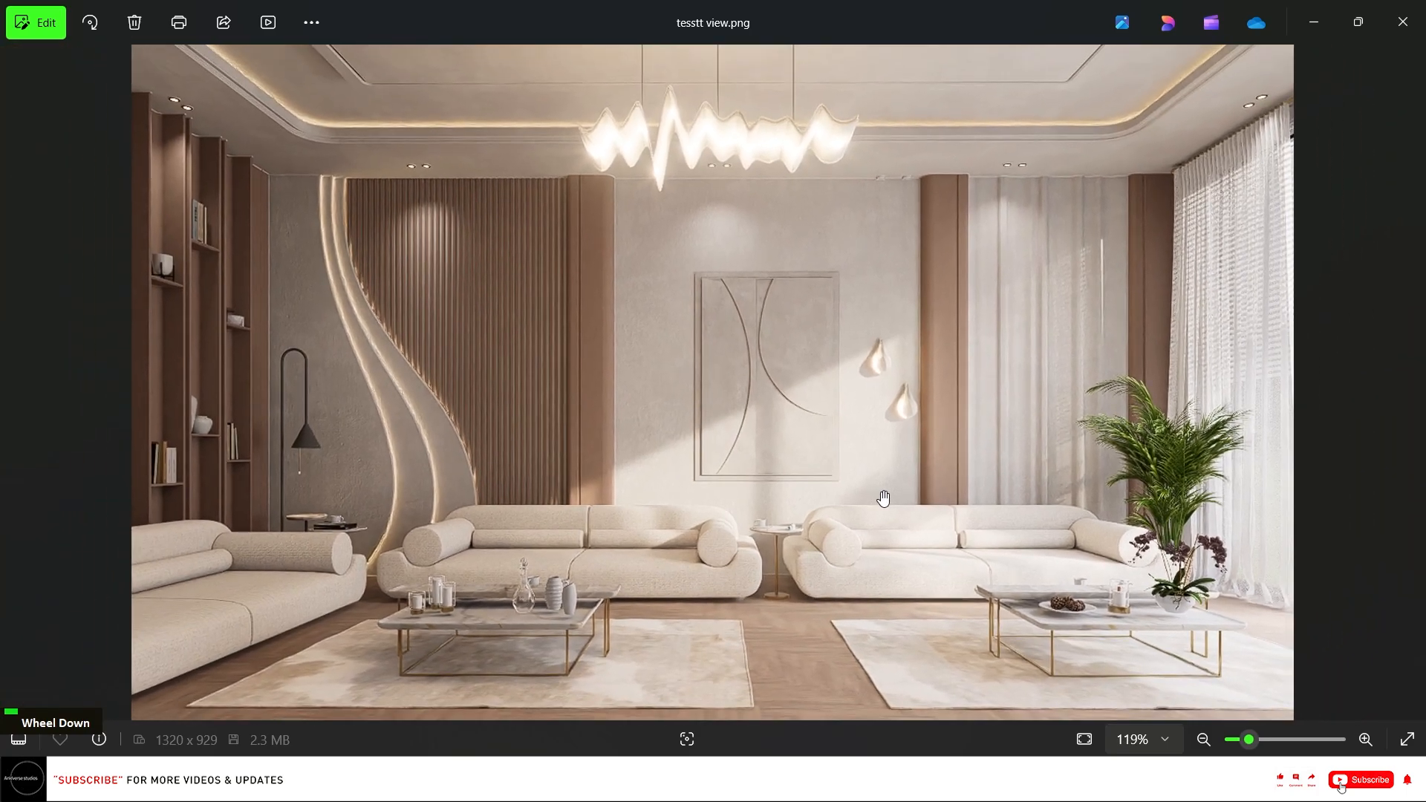
scroll(627, 603, down, 1)
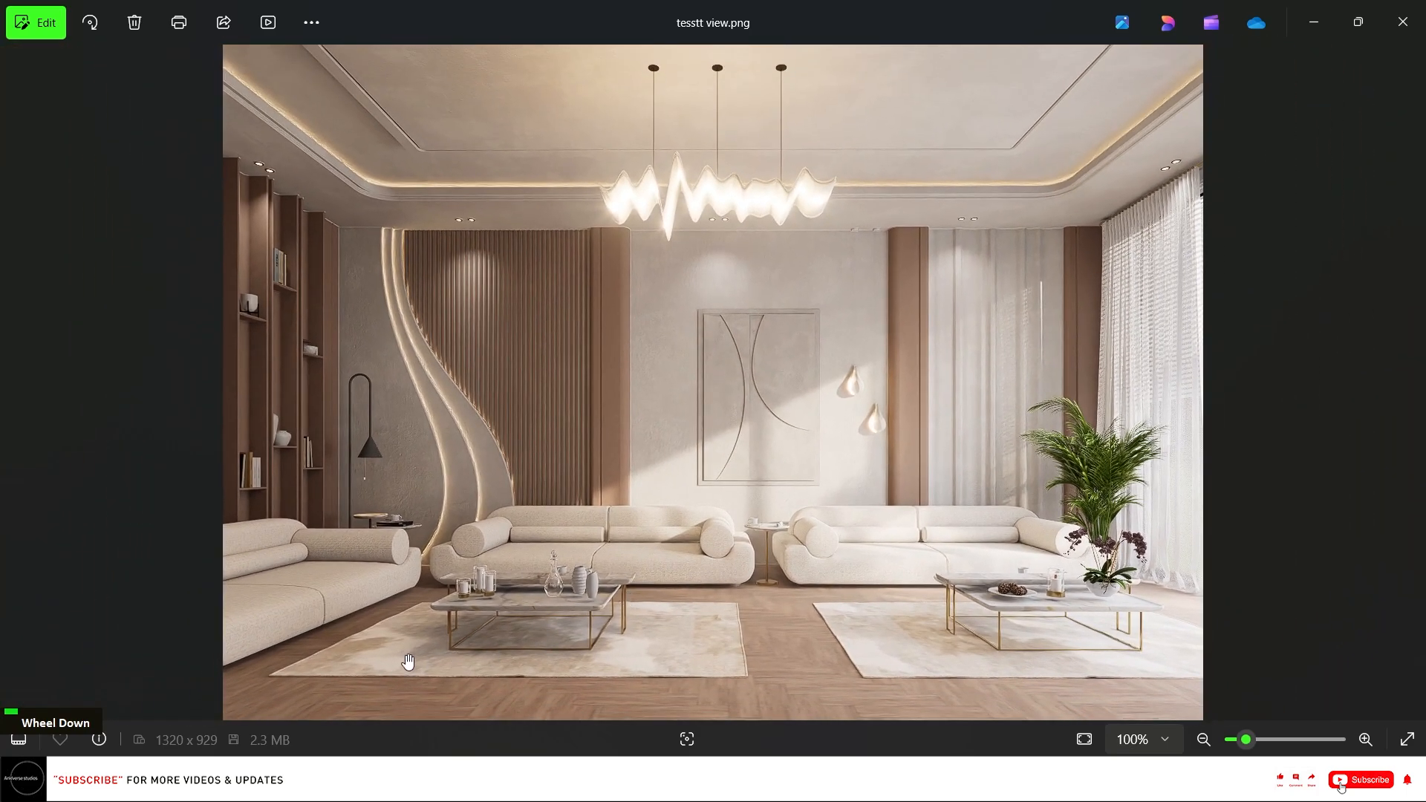
scroll(356, 598, up, 1)
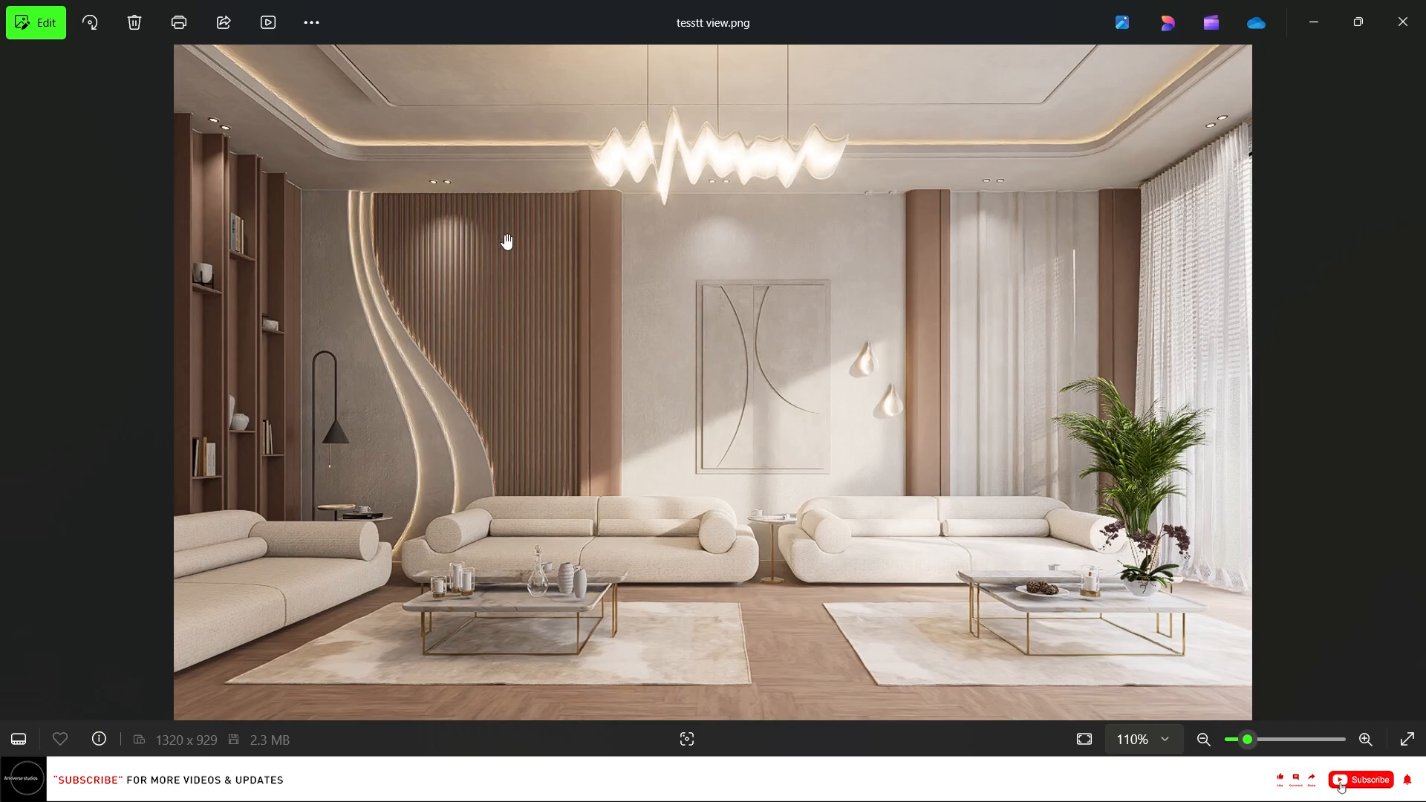
scroll(371, 232, up, 8)
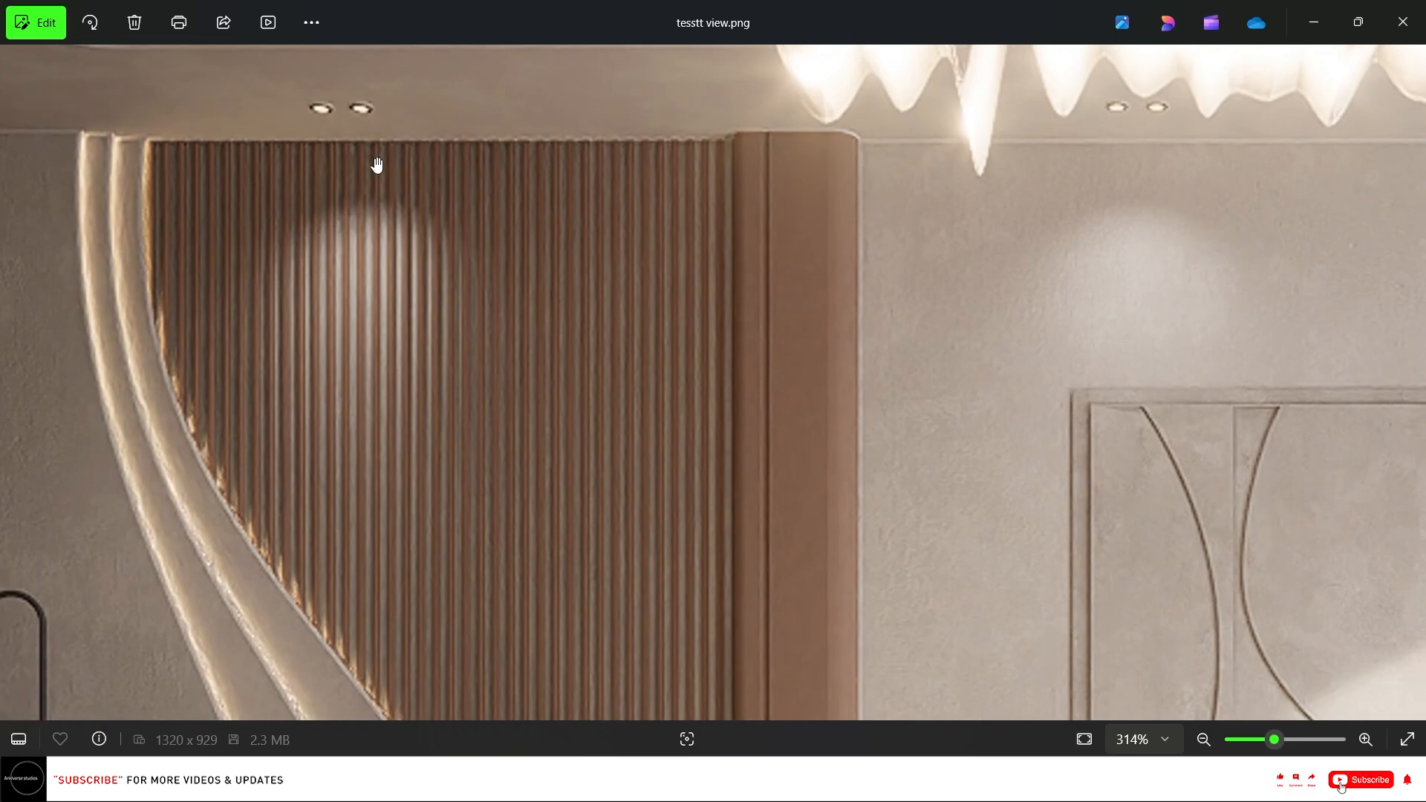
scroll(386, 171, down, 6)
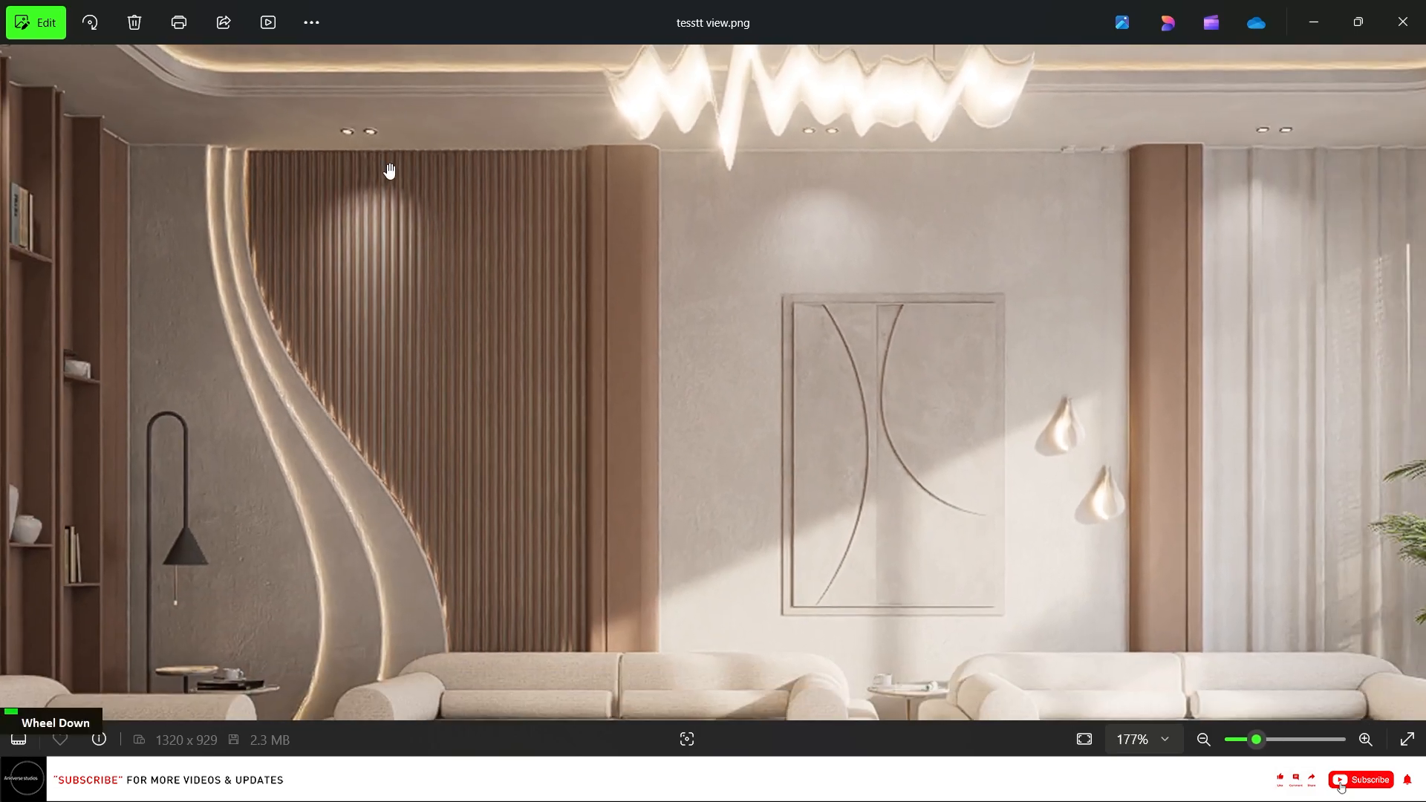
scroll(713, 191, up, 4)
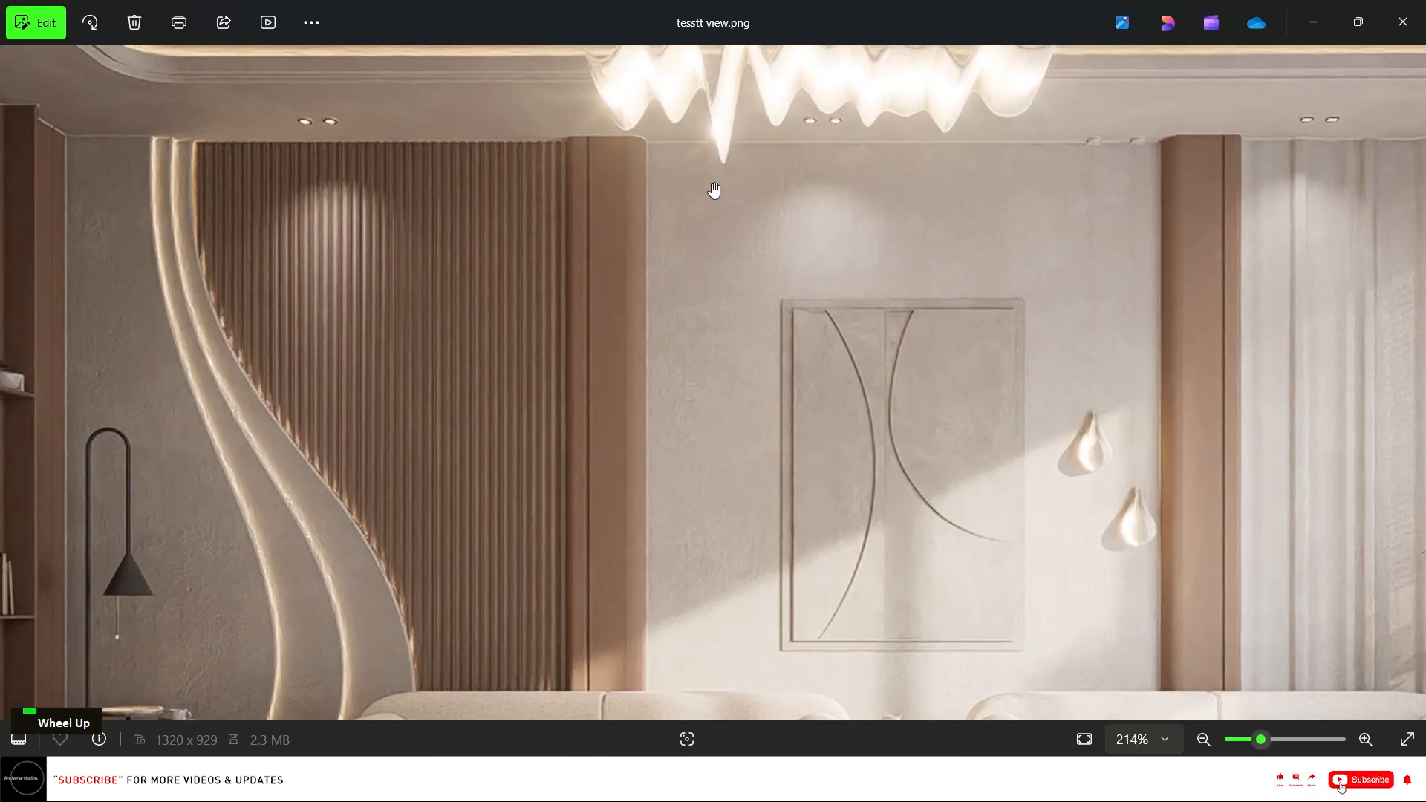
scroll(745, 232, down, 6)
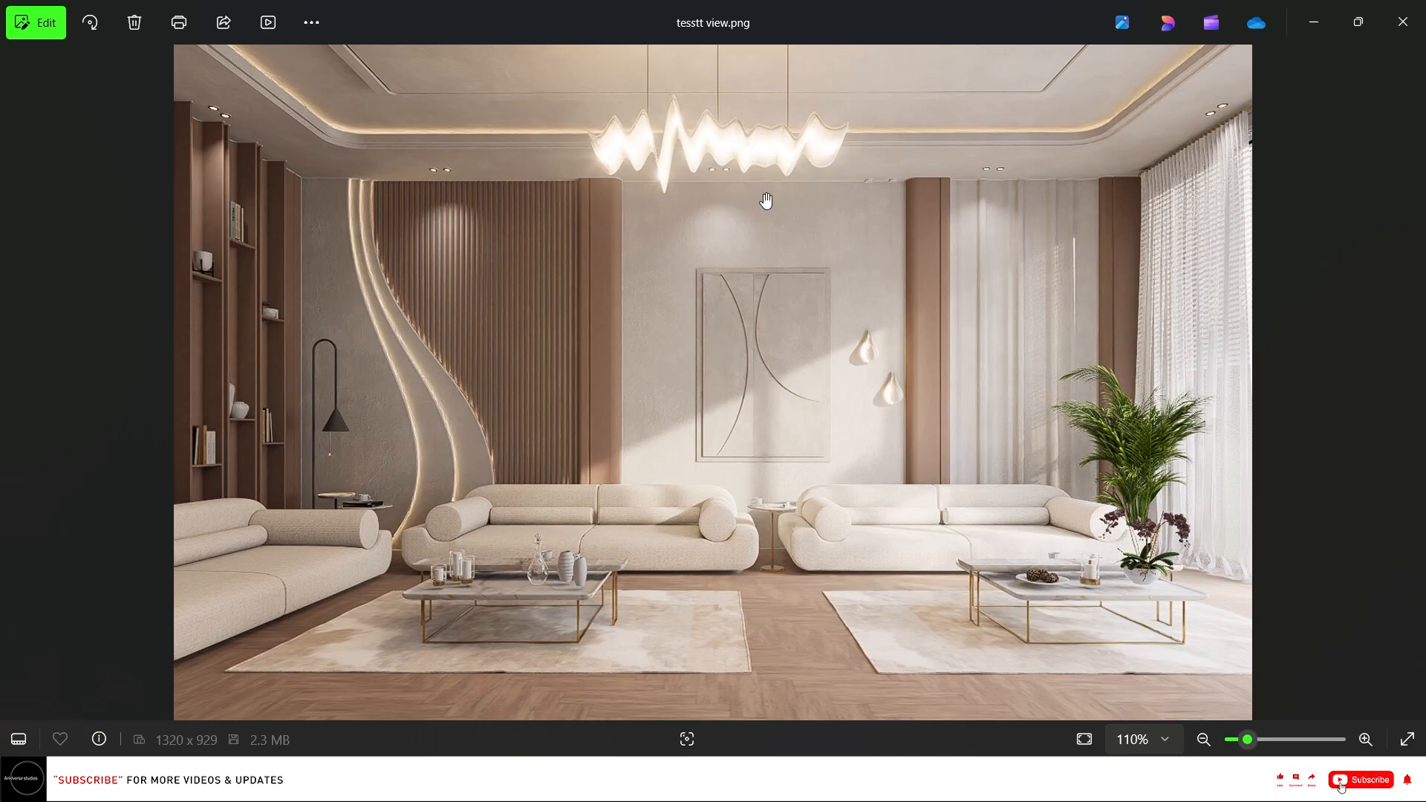
scroll(799, 261, down, 1)
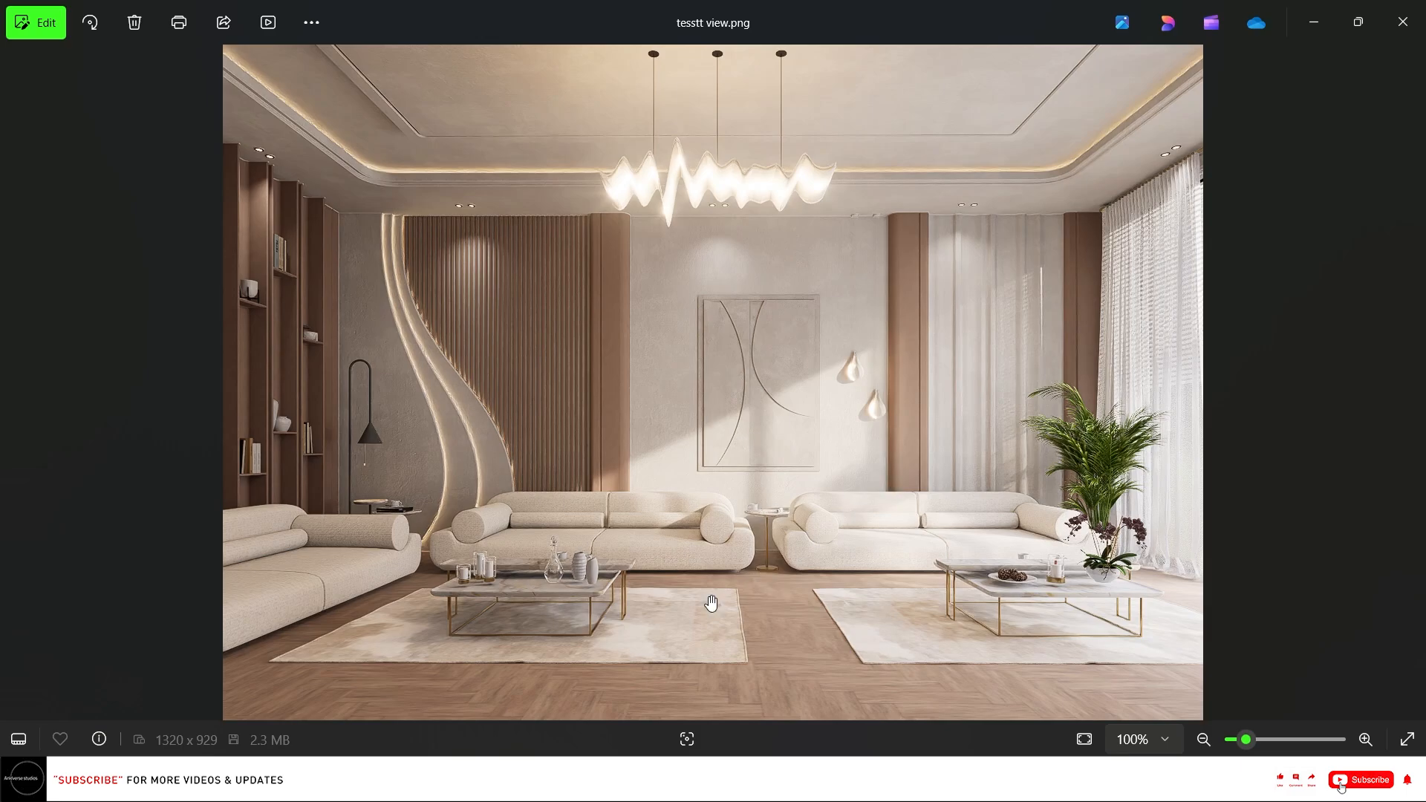
scroll(475, 628, up, 6)
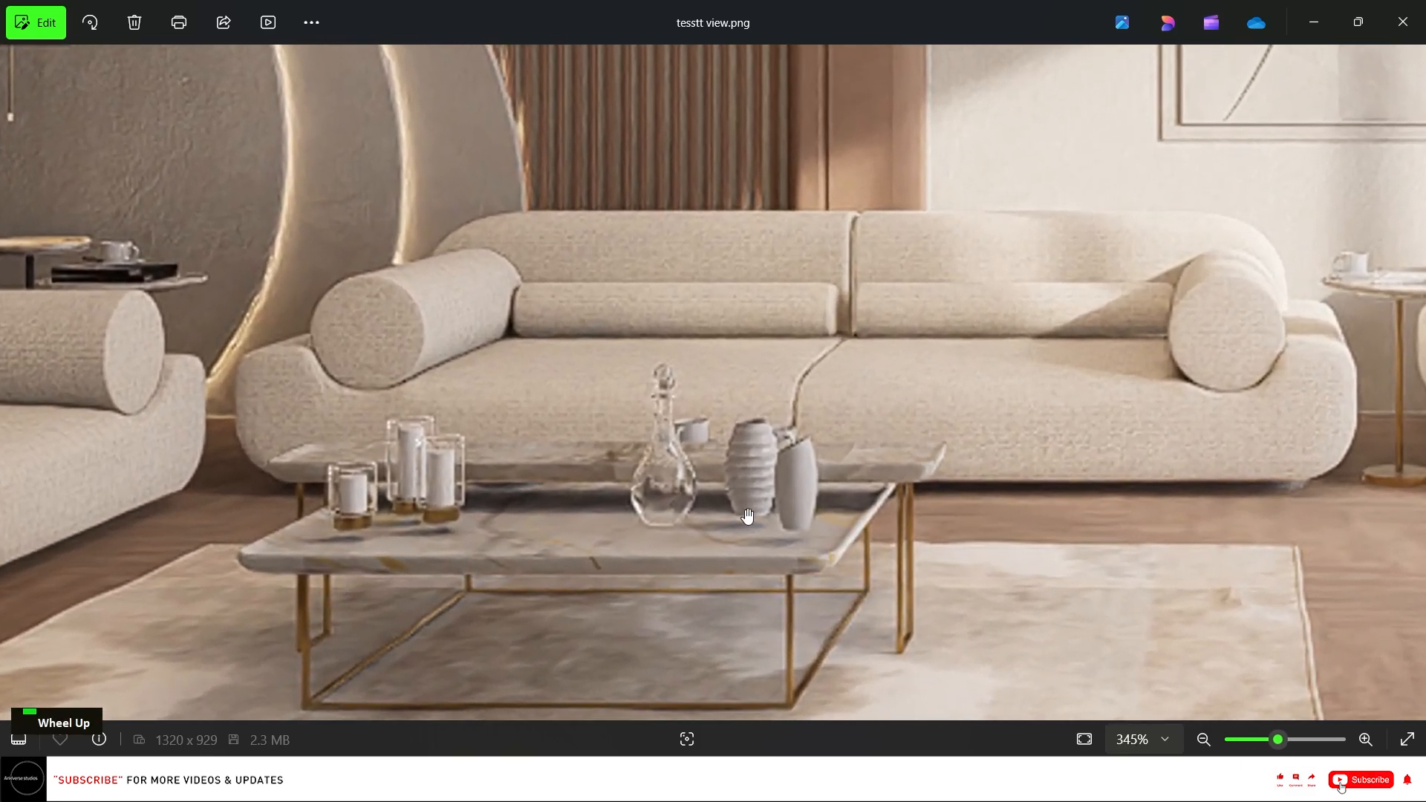
scroll(217, 413, down, 4)
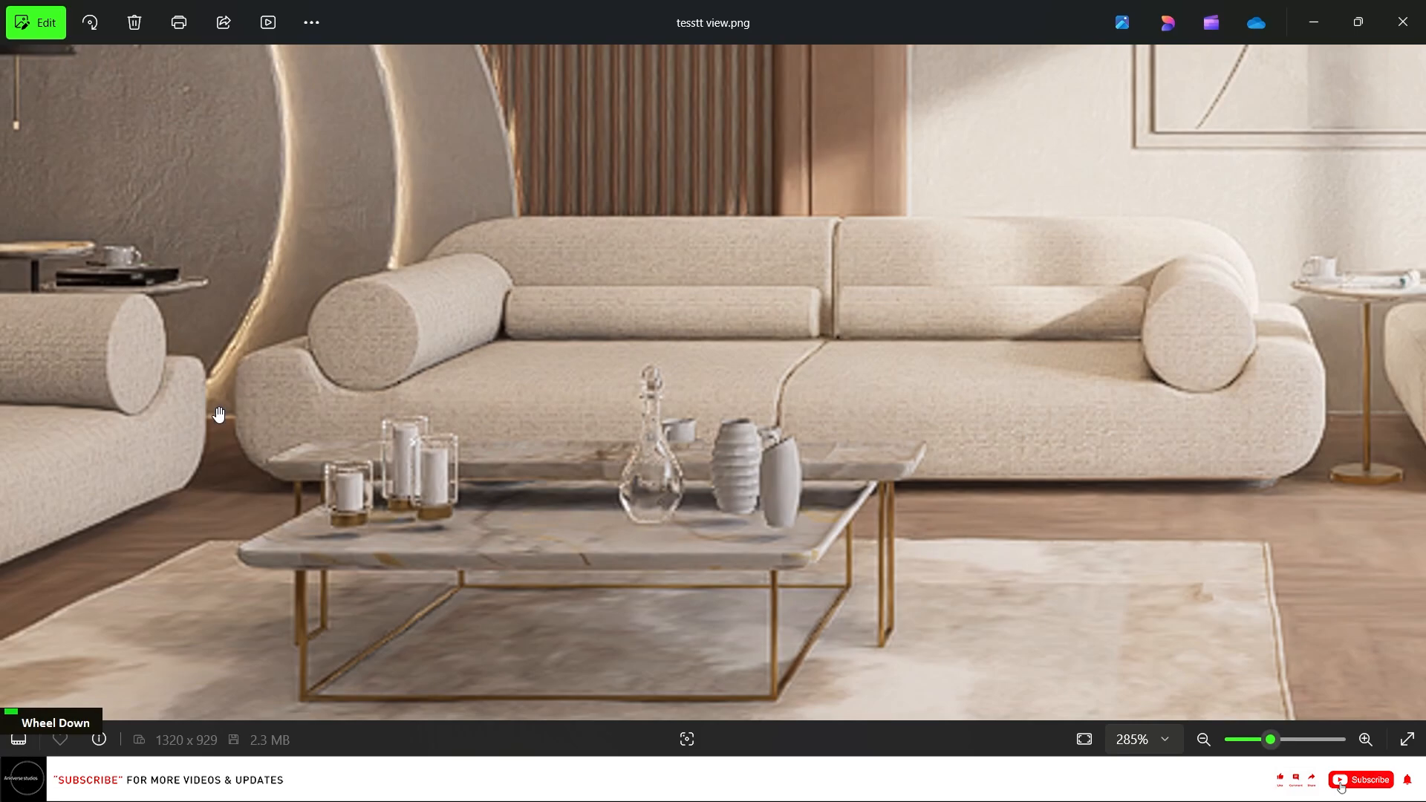
scroll(1328, 451, up, 2)
scroll(1328, 451, up, 2)
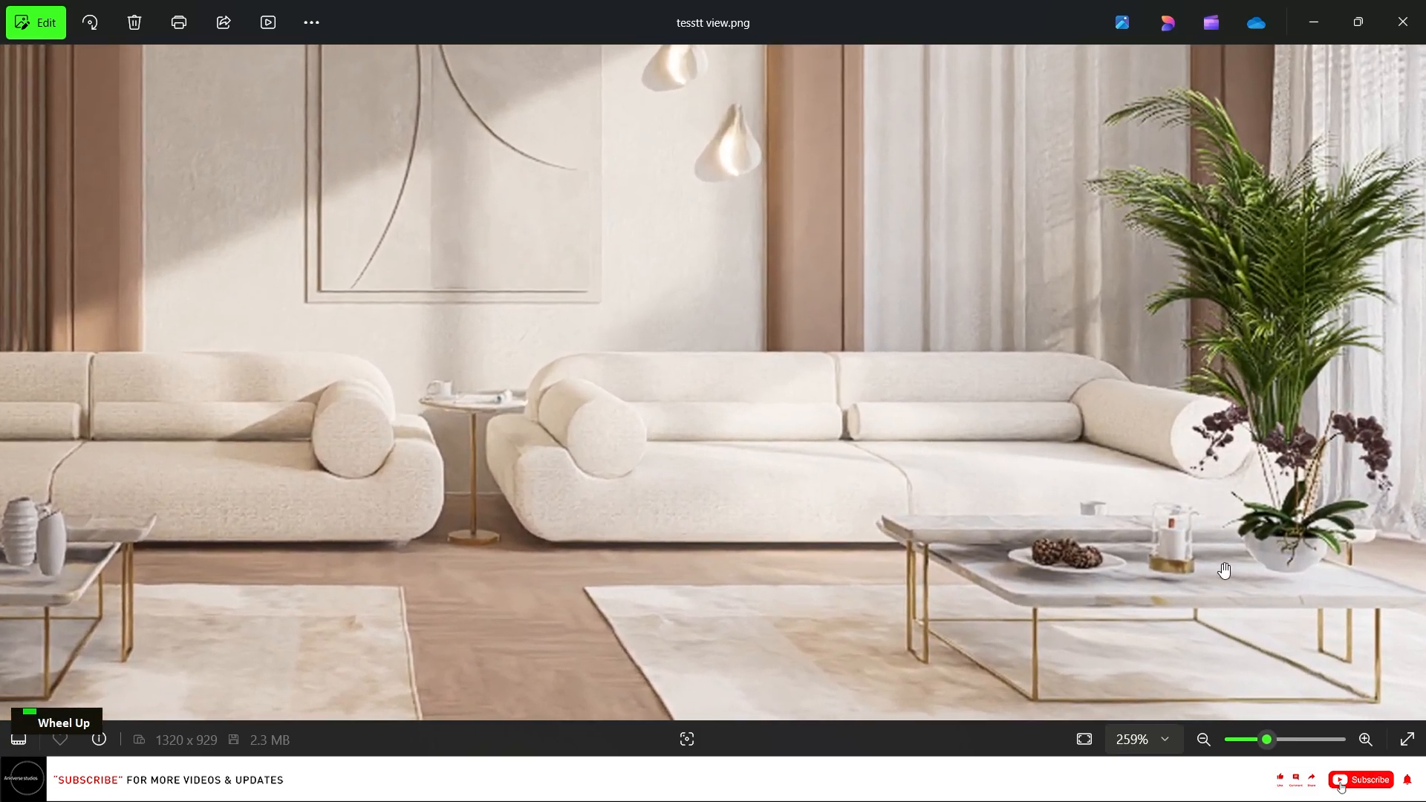
scroll(819, 462, down, 1)
scroll(820, 462, down, 4)
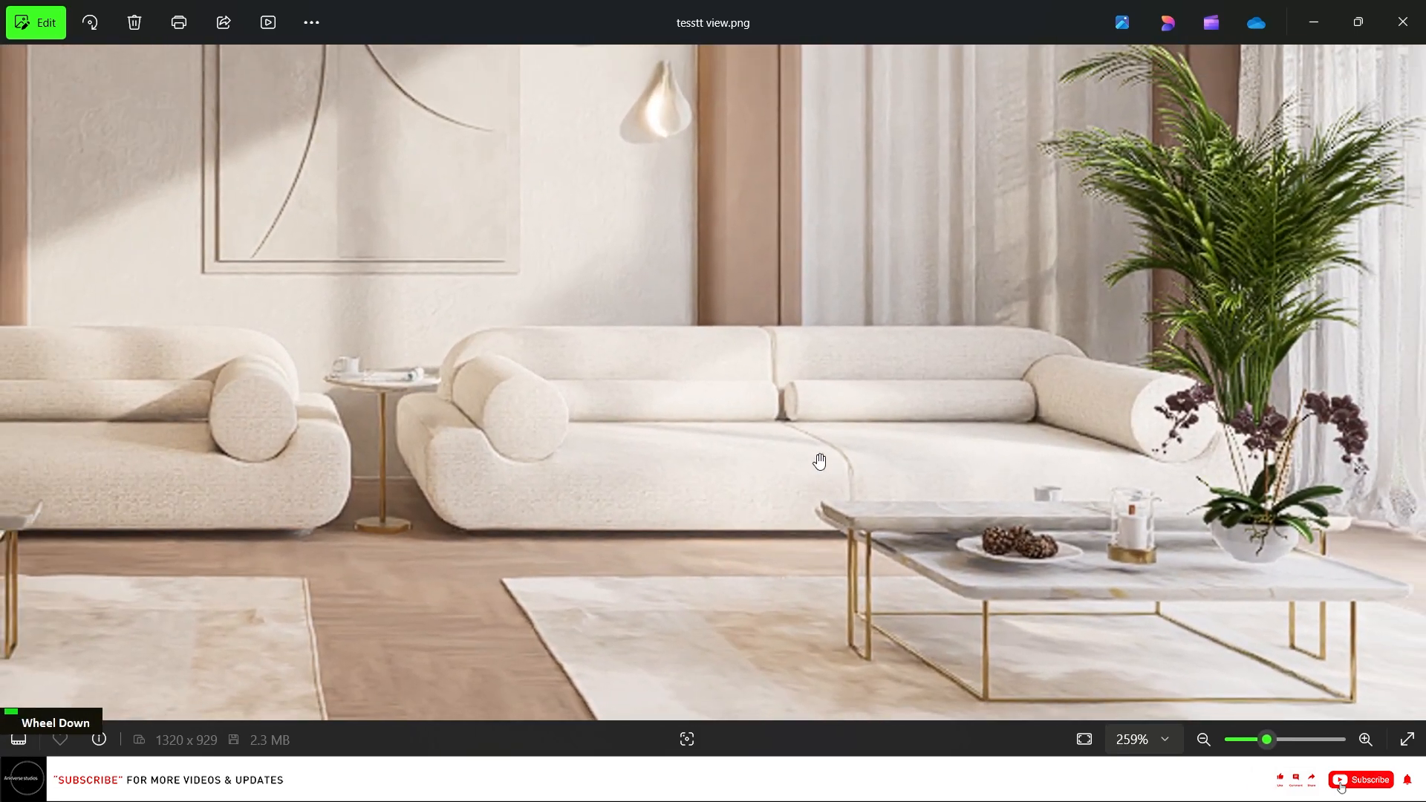
scroll(827, 461, down, 2)
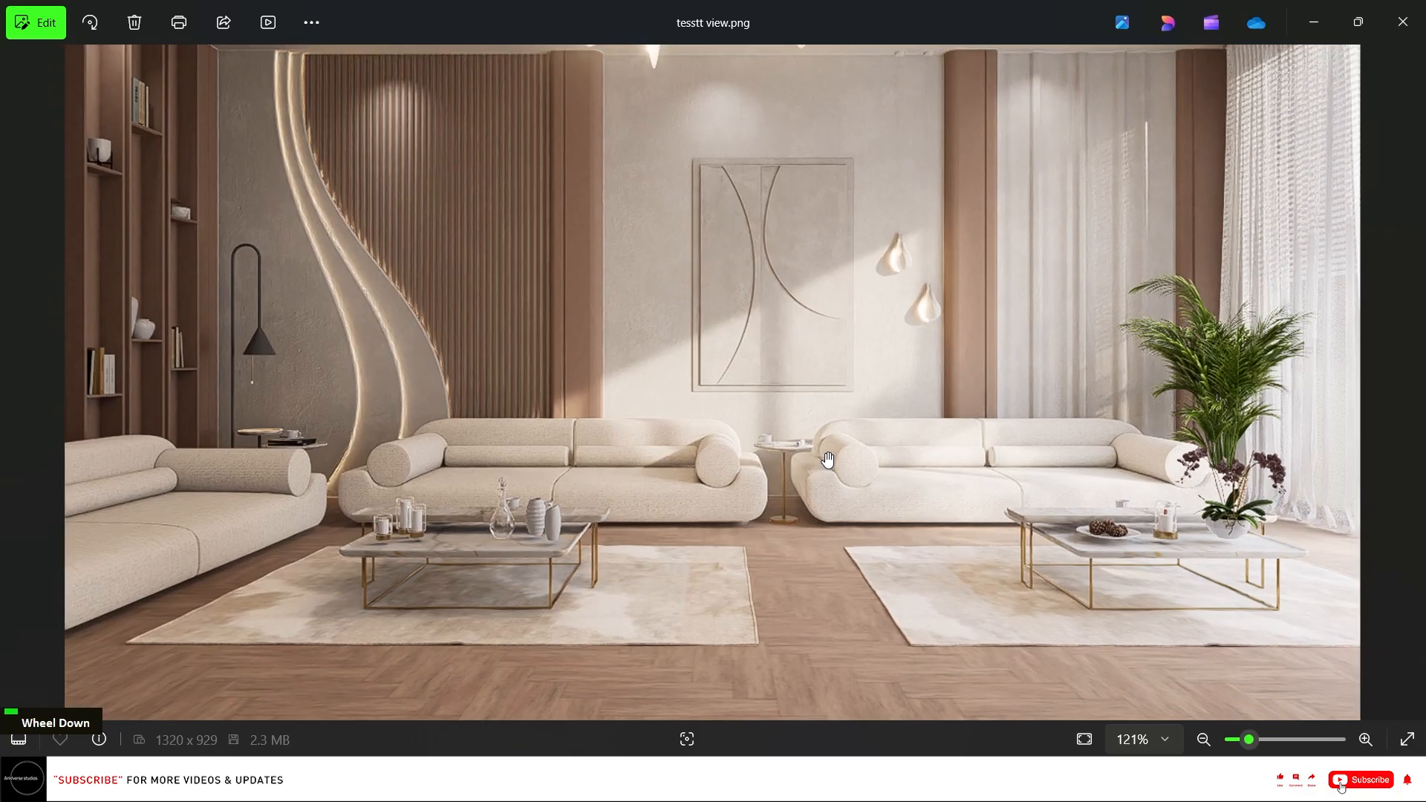
scroll(662, 114, up, 1)
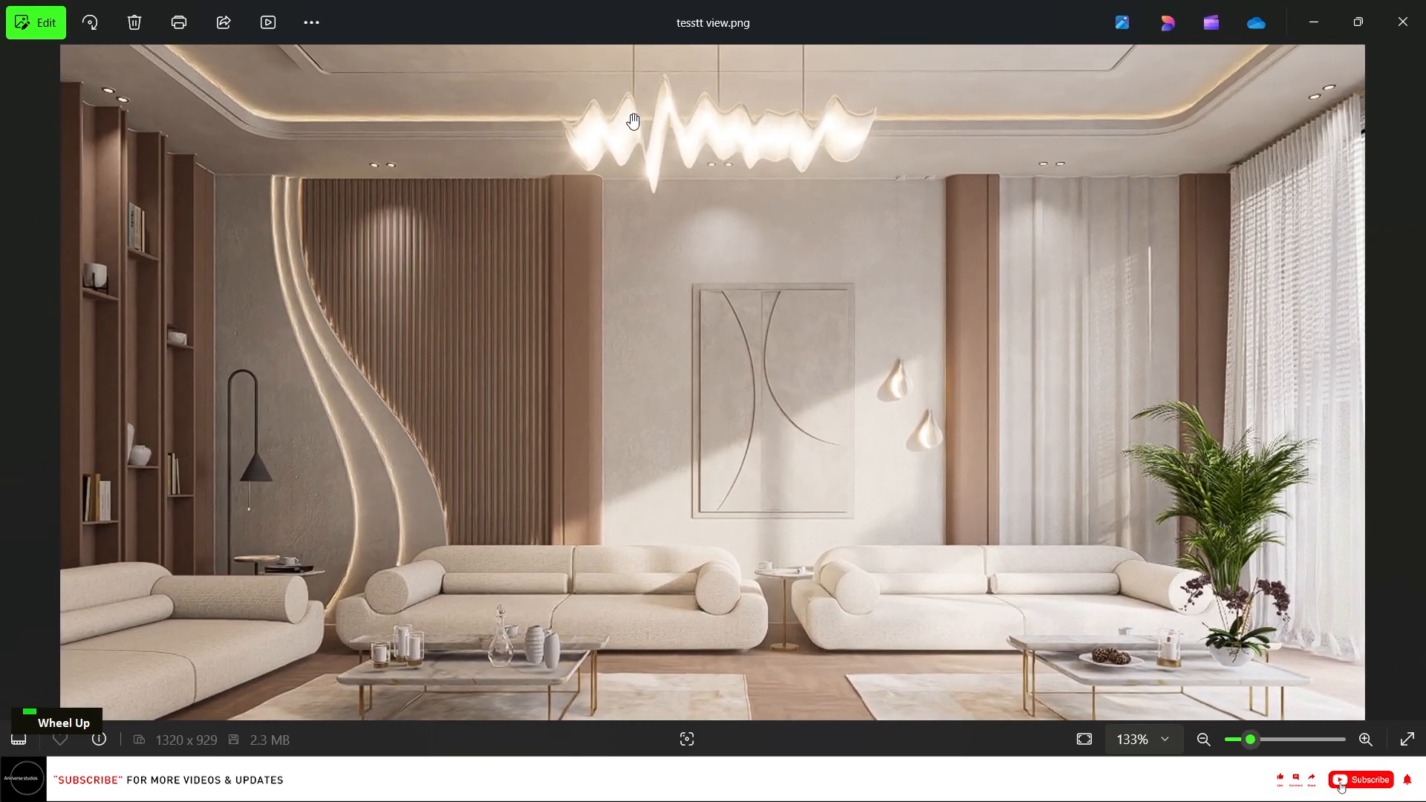
Close the rendered image and the project folder window, and leave the image render mode.
click(1403, 17)
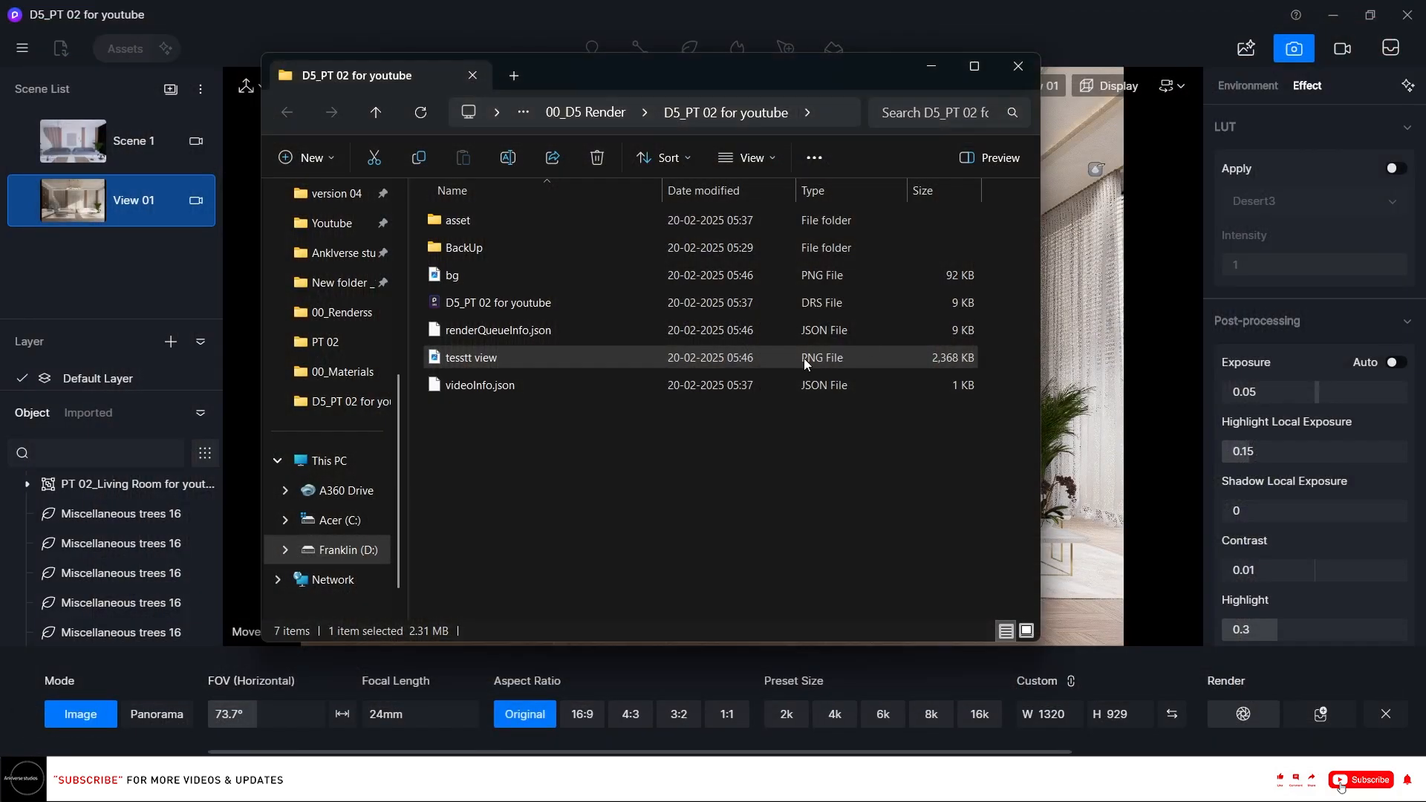
click(934, 63)
click(837, 391)
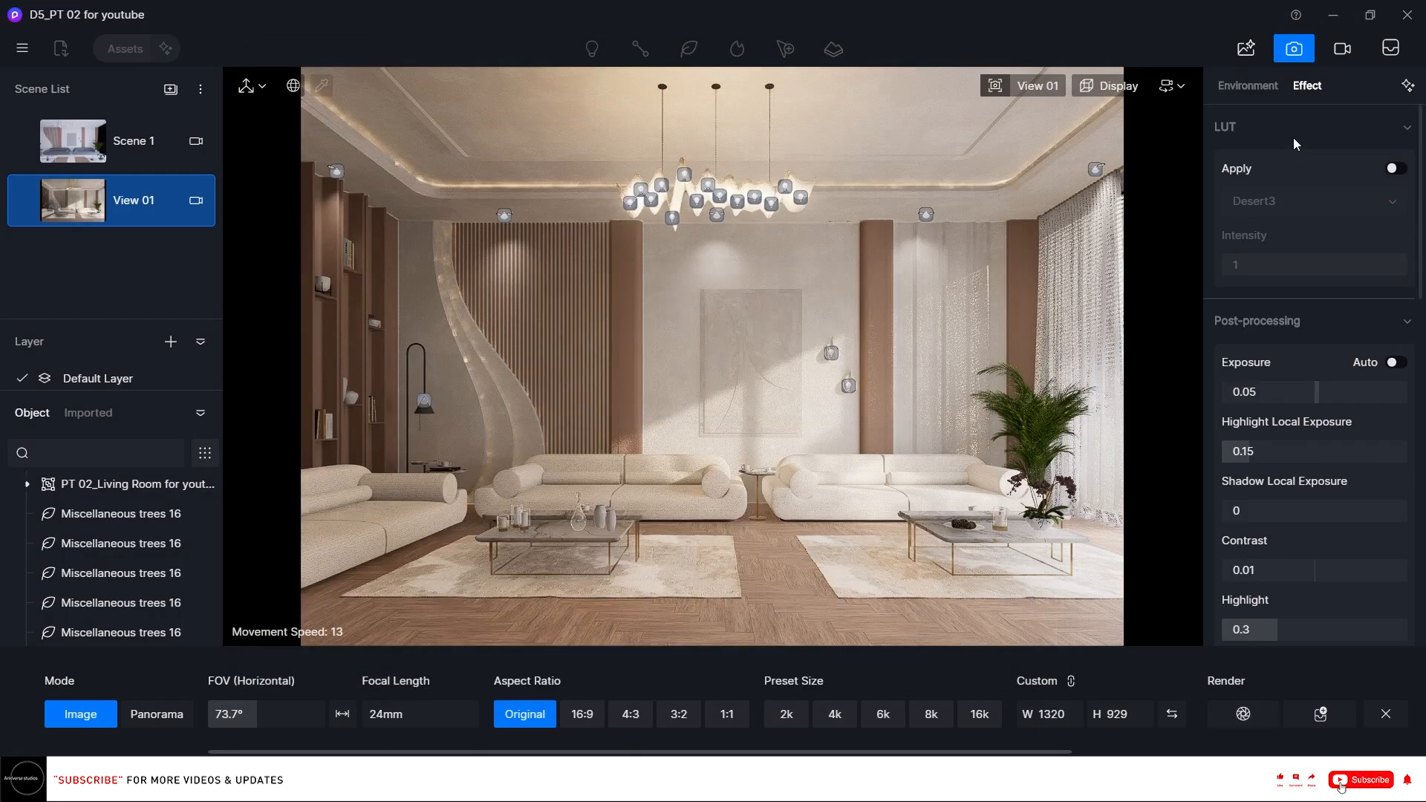
click(1292, 45)
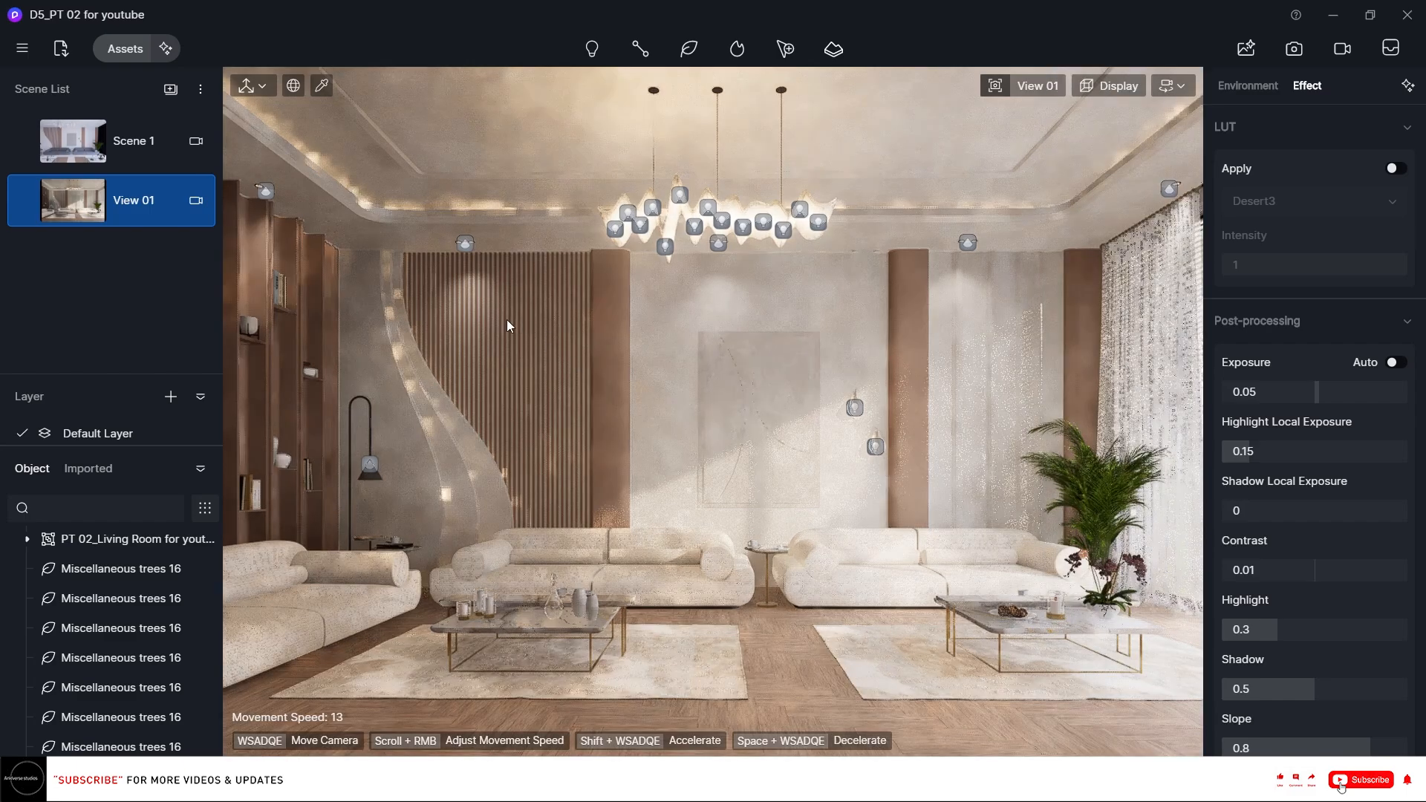
Switch to Scene 1, expand the living room group in the object list, unhide and select 01_Point light.
click(135, 145)
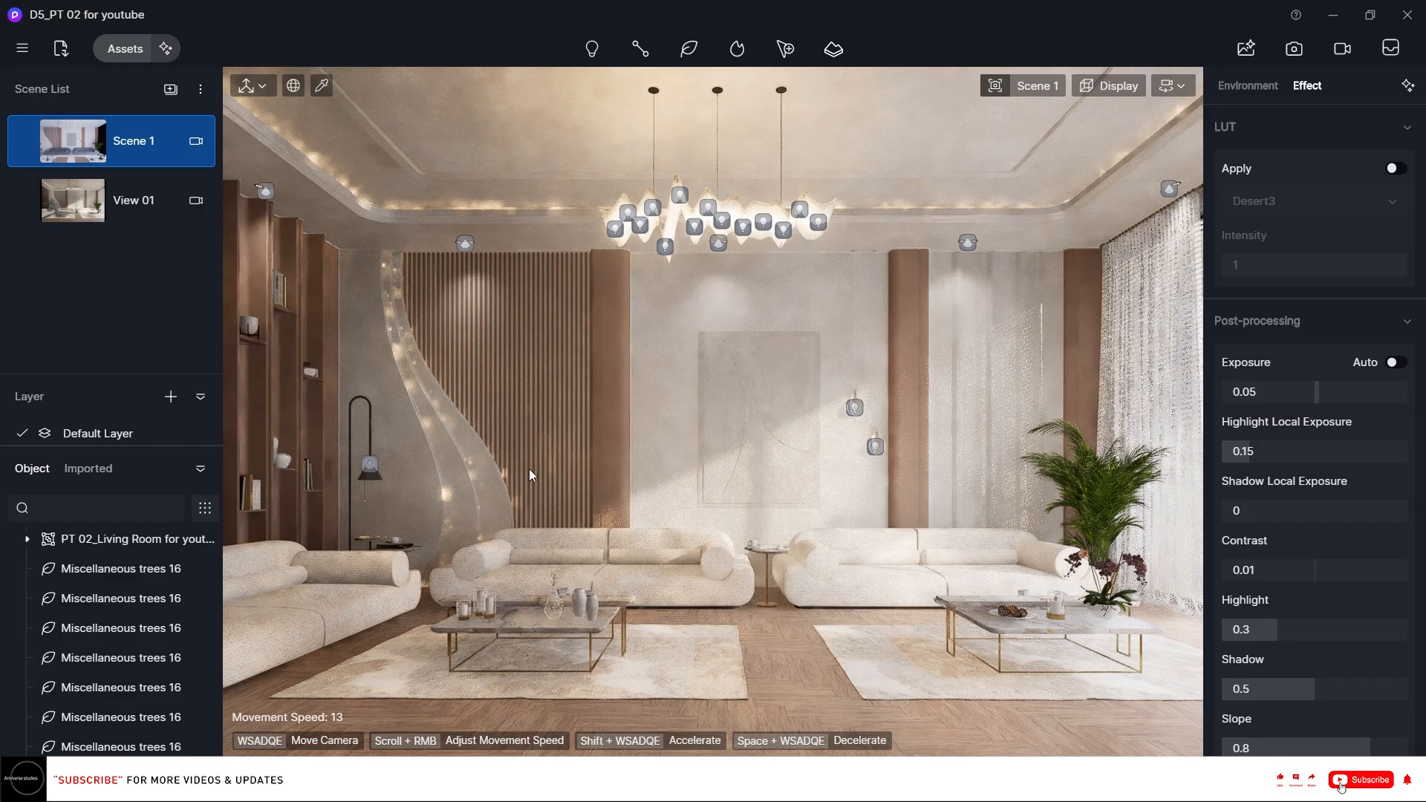
right_drag(529, 469, 615, 430)
key(w)
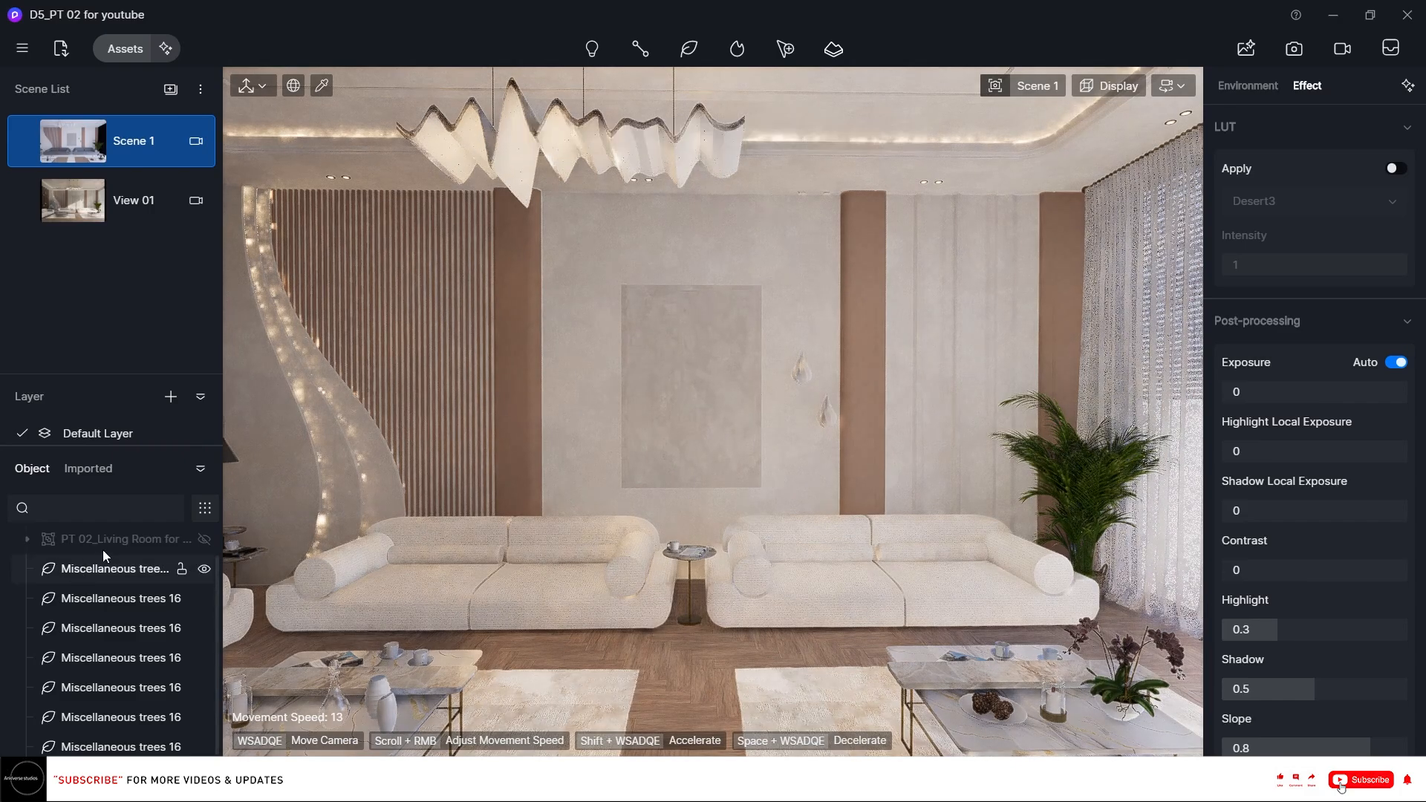
scroll(144, 546, up, 1)
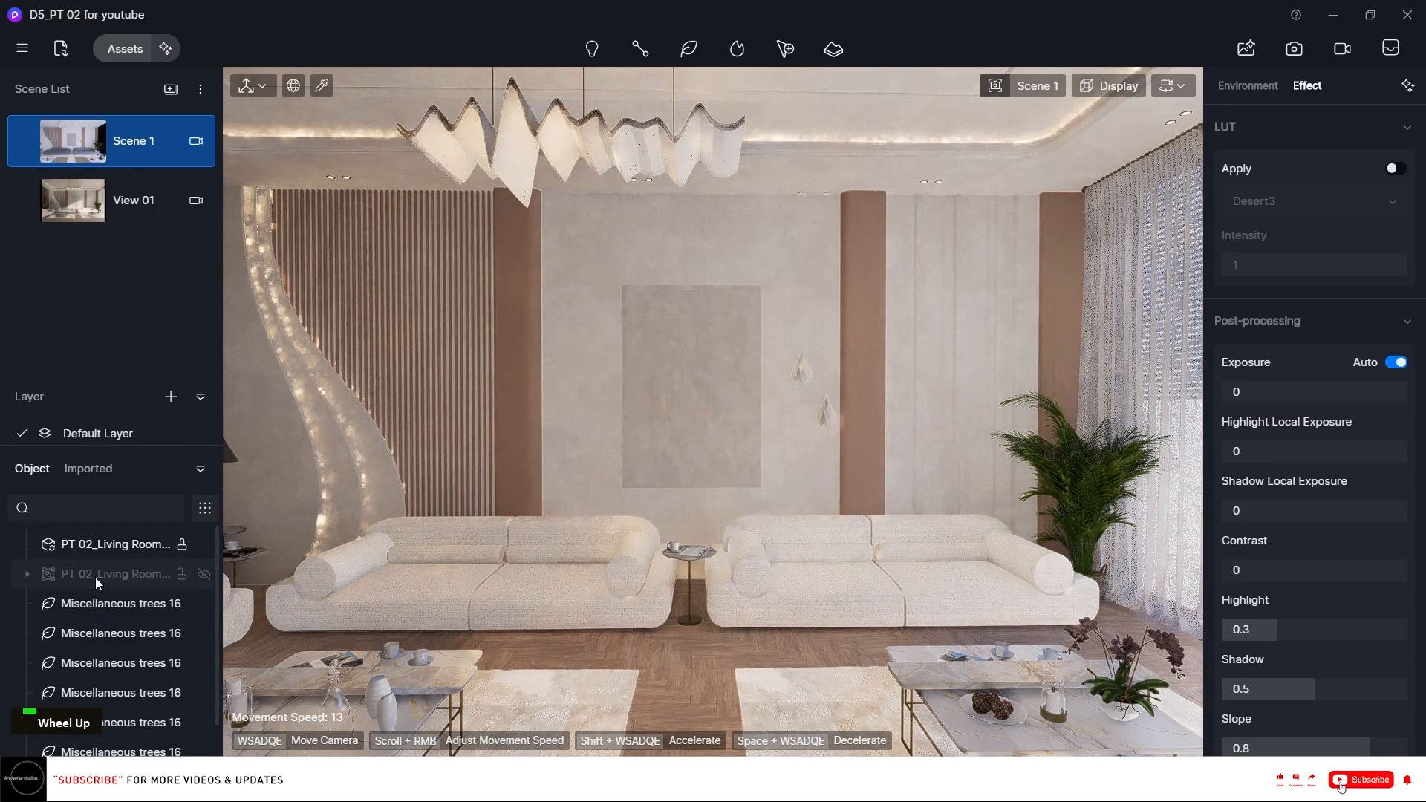
click(26, 576)
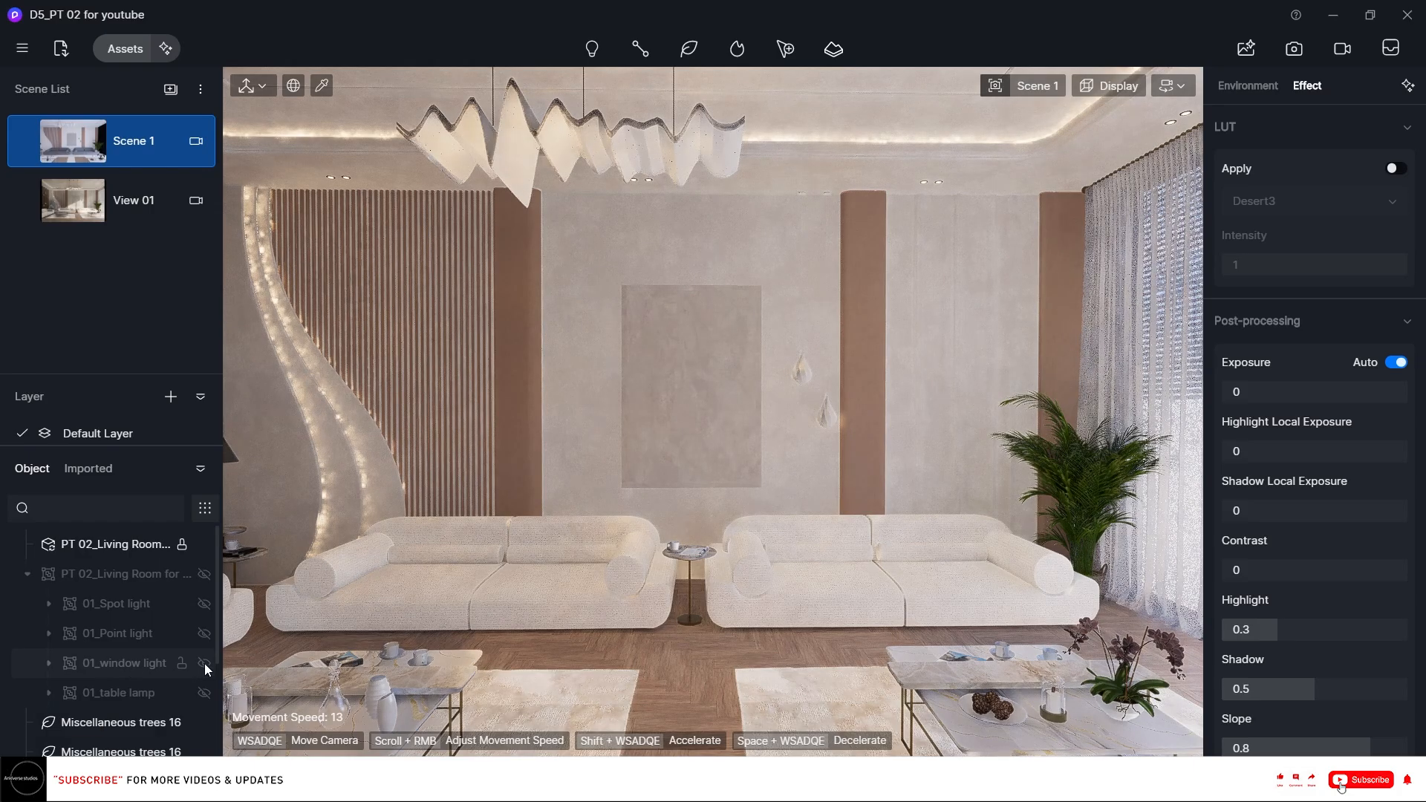
click(204, 634)
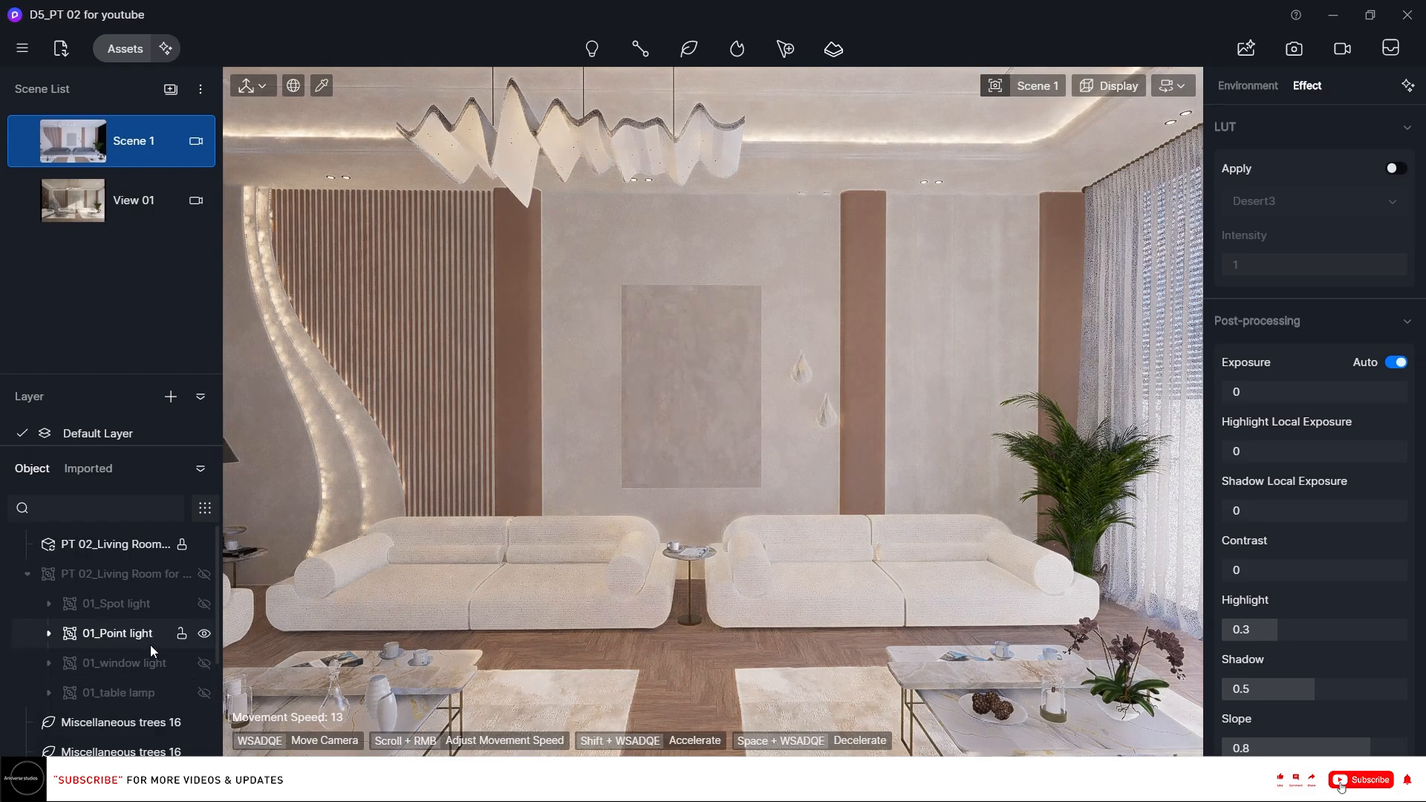
click(120, 636)
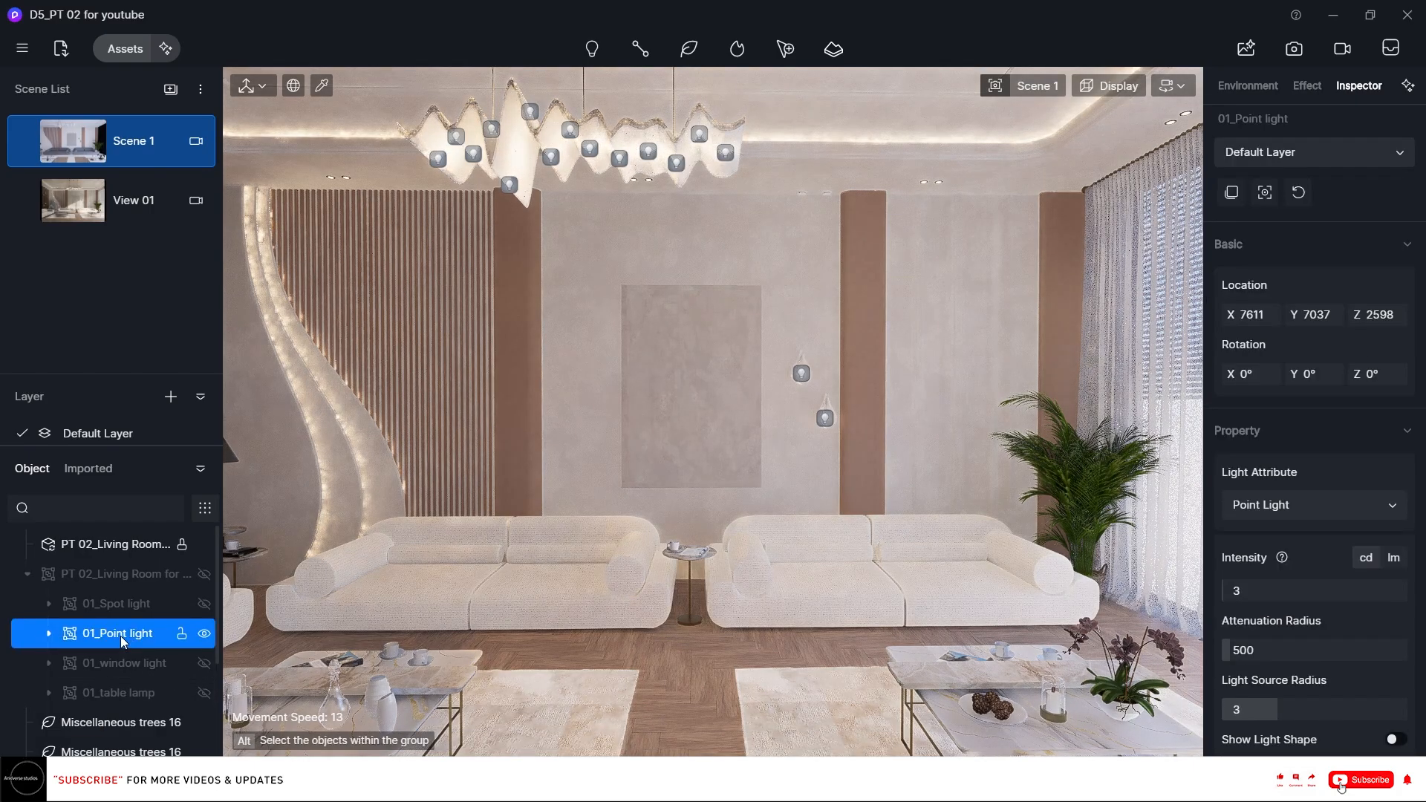
Set the 01_Point light intensity to 2.5 cd and its colour temperature to 4000.
click(1271, 588)
scroll(1271, 589, down, 1)
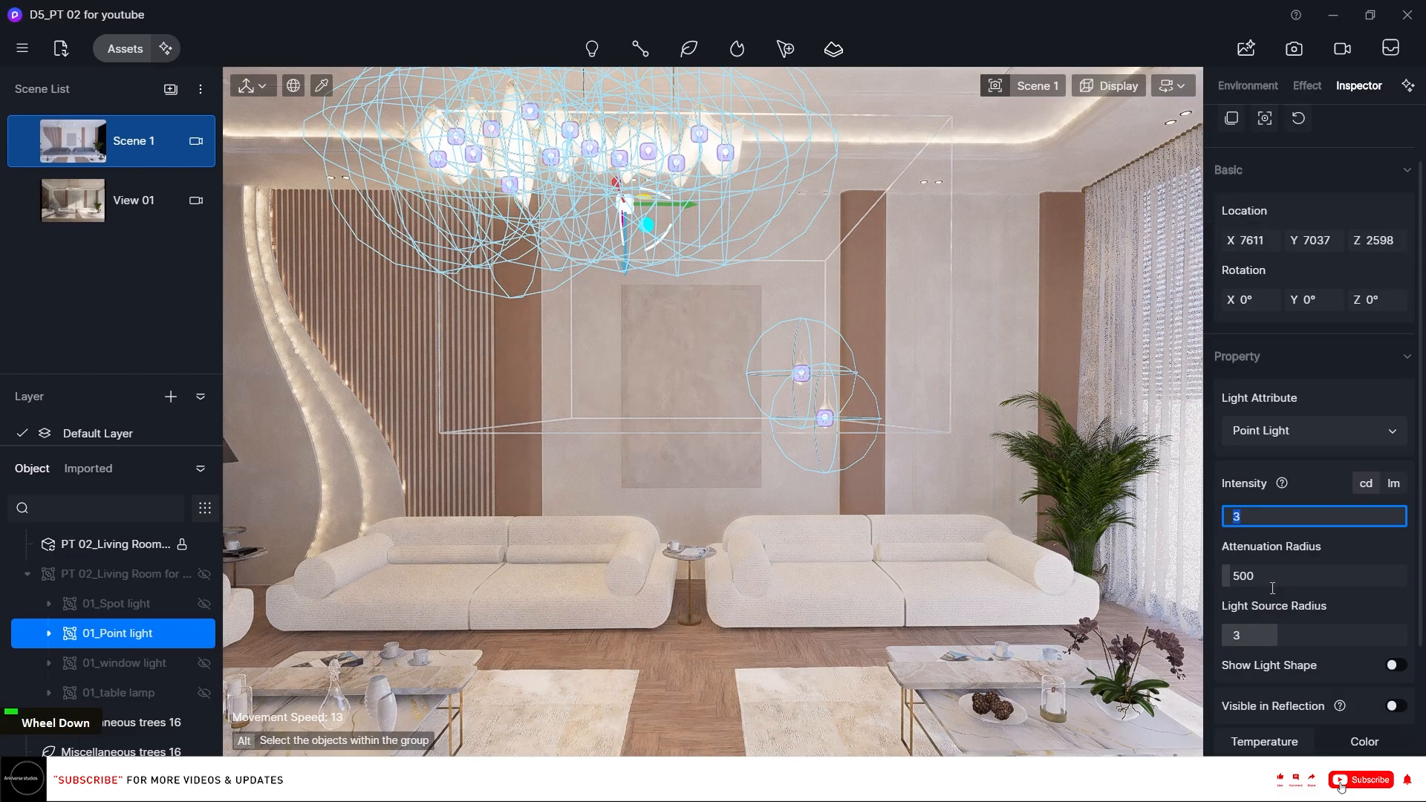
text(2)
key(Return)
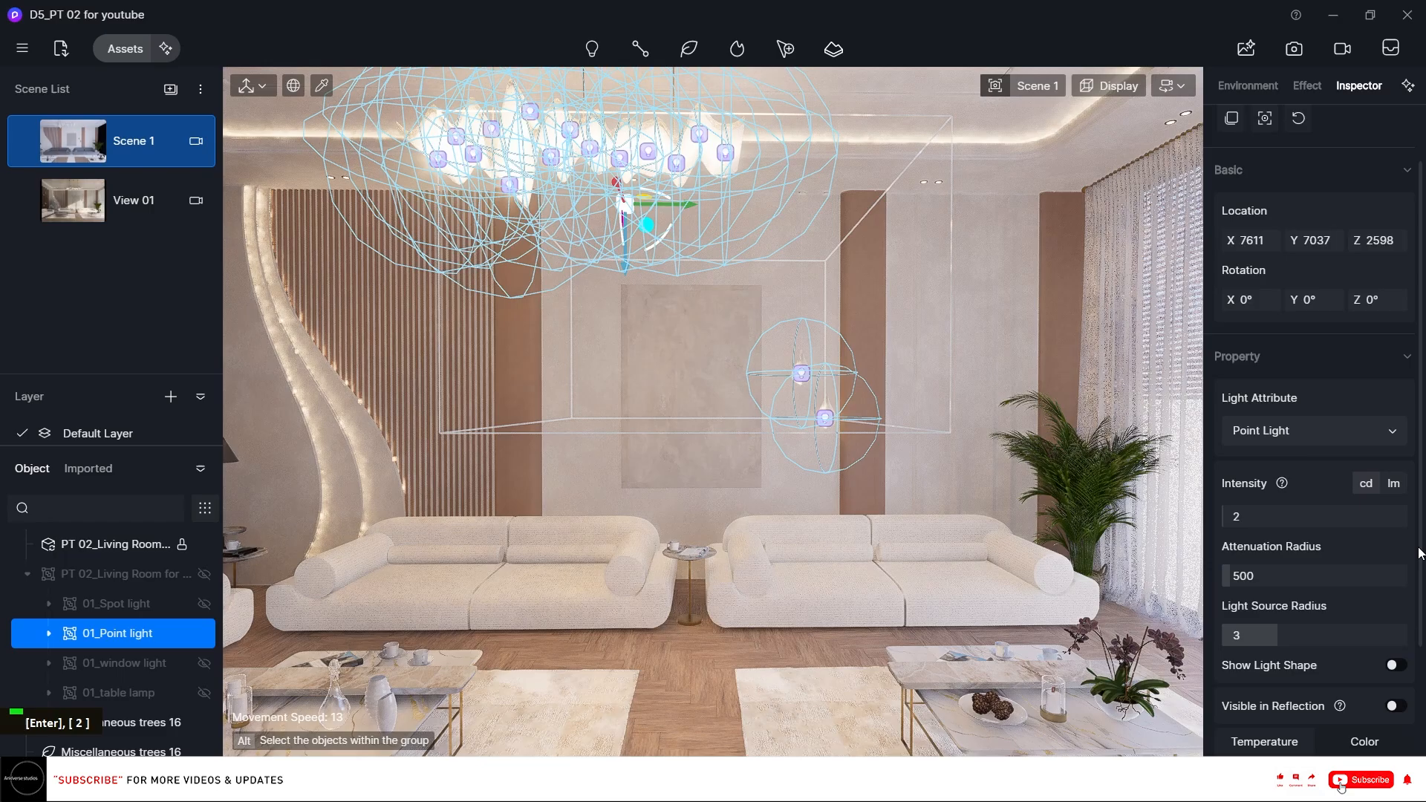
scroll(1422, 552, down, 1)
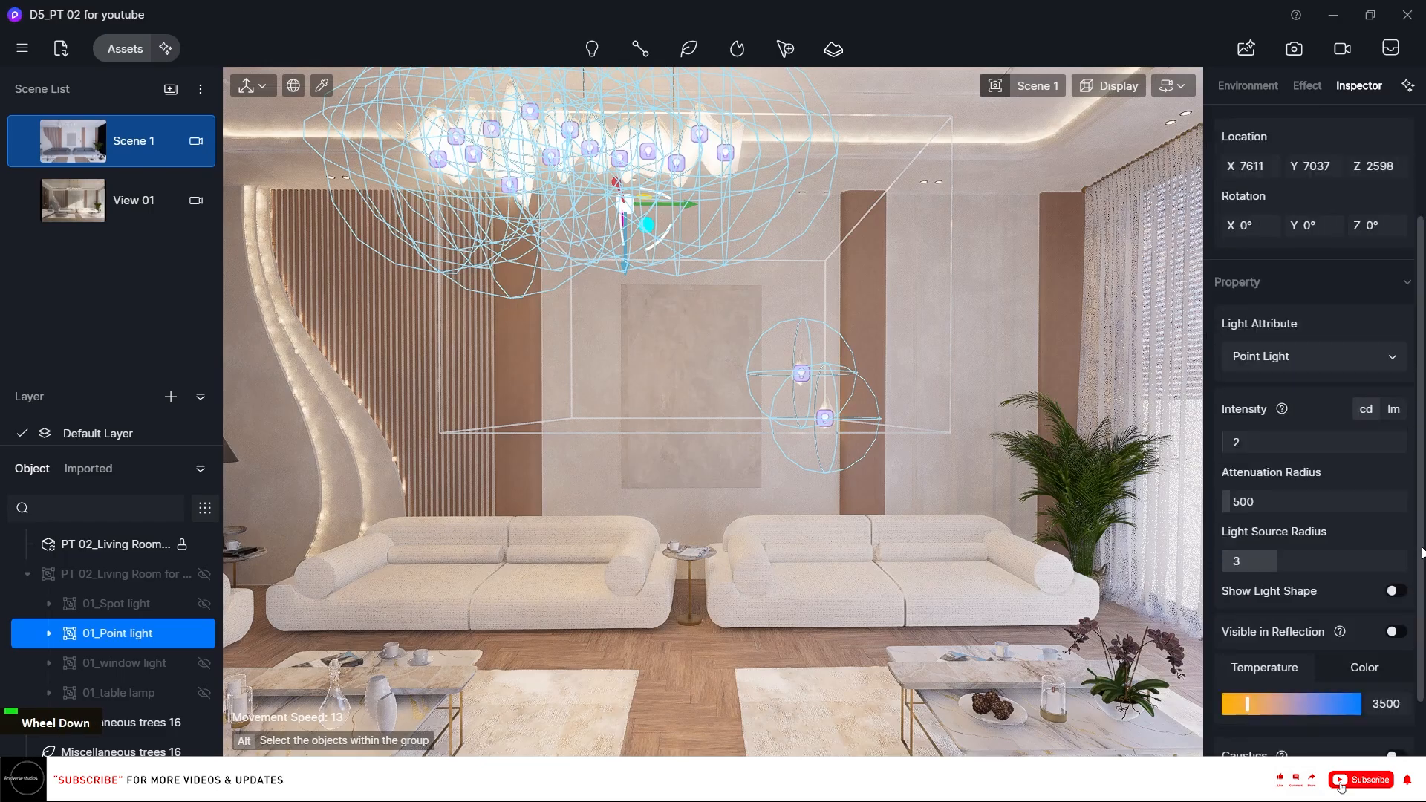
click(1290, 442)
text(2.5)
key(Return)
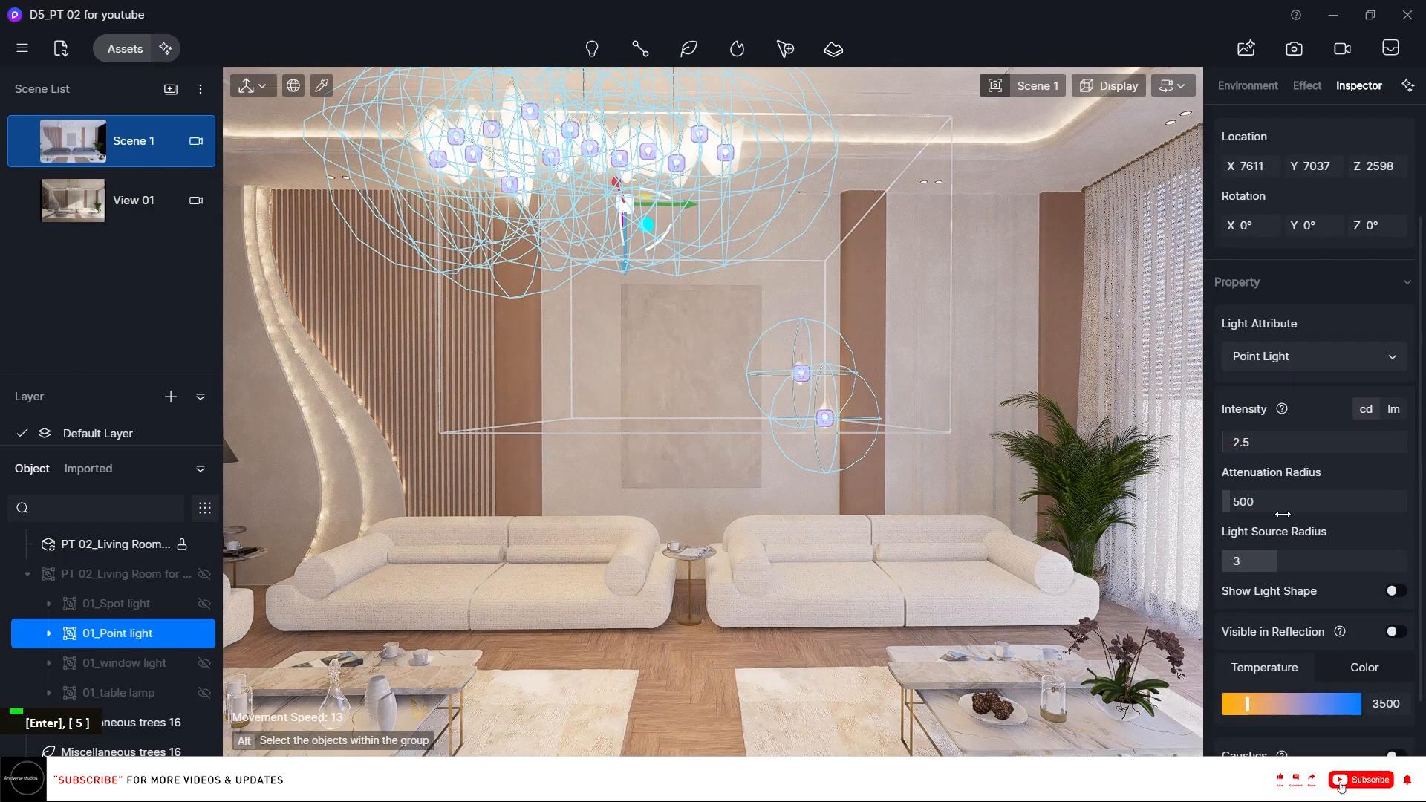
click(1398, 702)
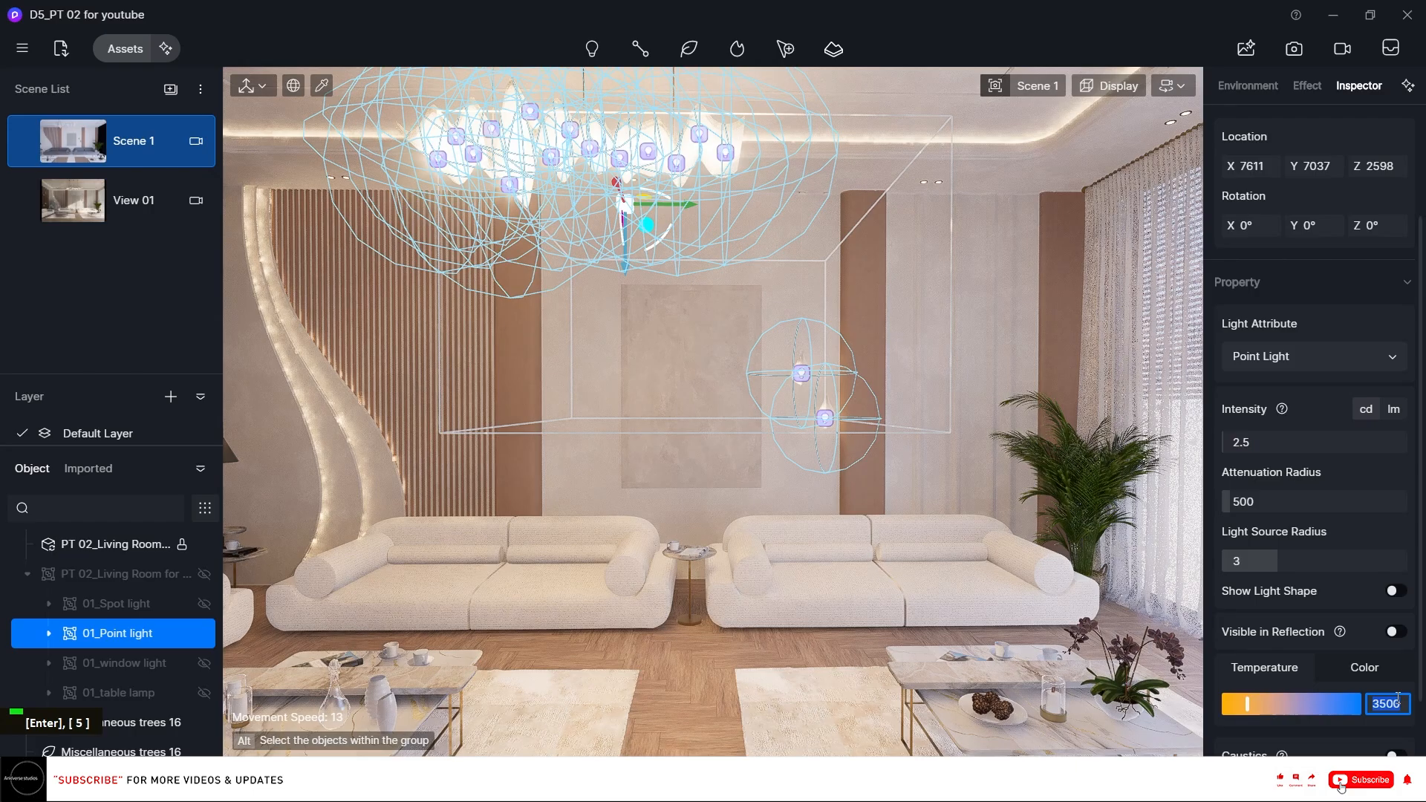
text(4000)
key(Return)
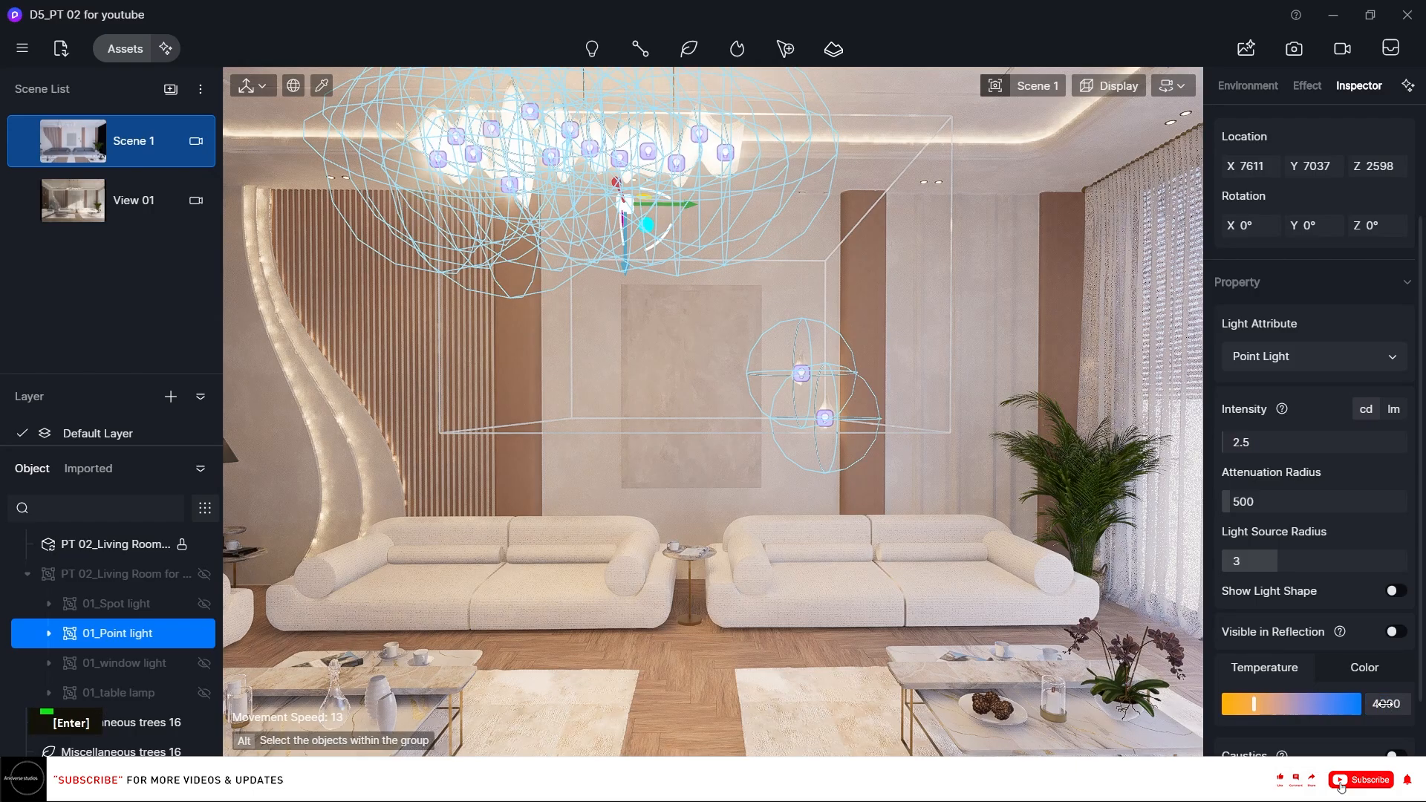
Set the point light's light source radius to 2.5, and hide the 01_Point light group again.
click(1306, 566)
text(2.5)
key(Return)
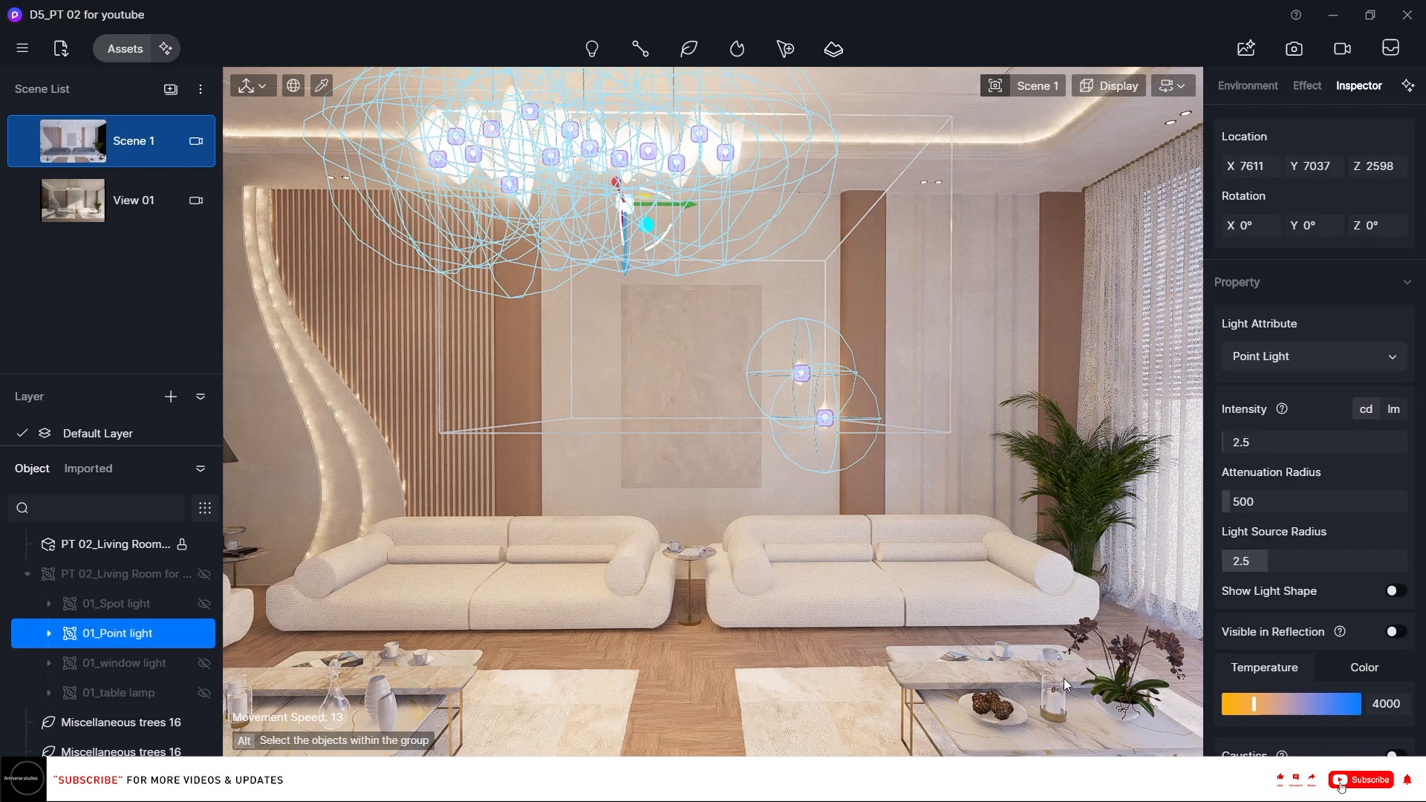
click(204, 635)
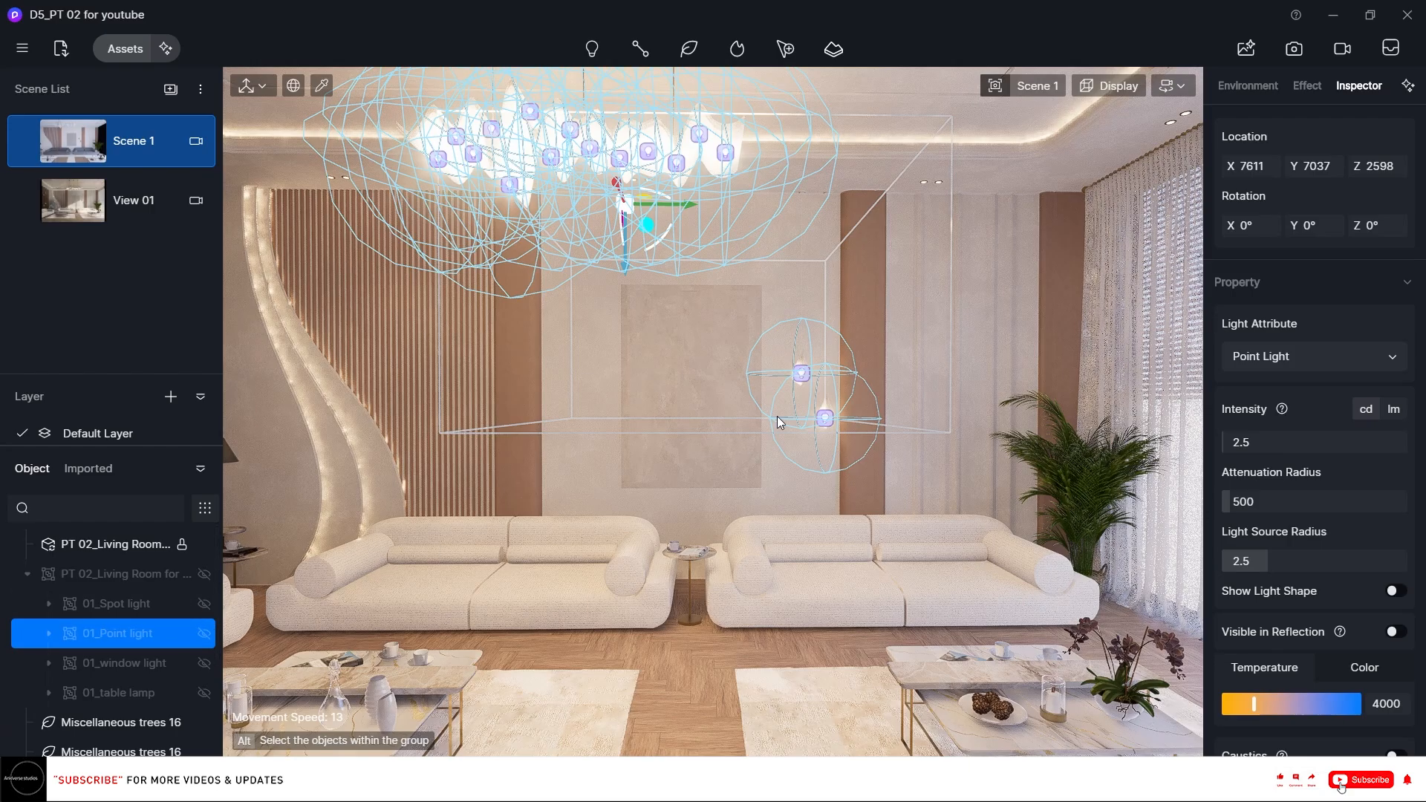
Pick the curved wall panel's material and set its base colour saturation to 25.
right_drag(607, 392, 667, 464)
scroll(684, 419, up, 1)
scroll(678, 462, up, 8)
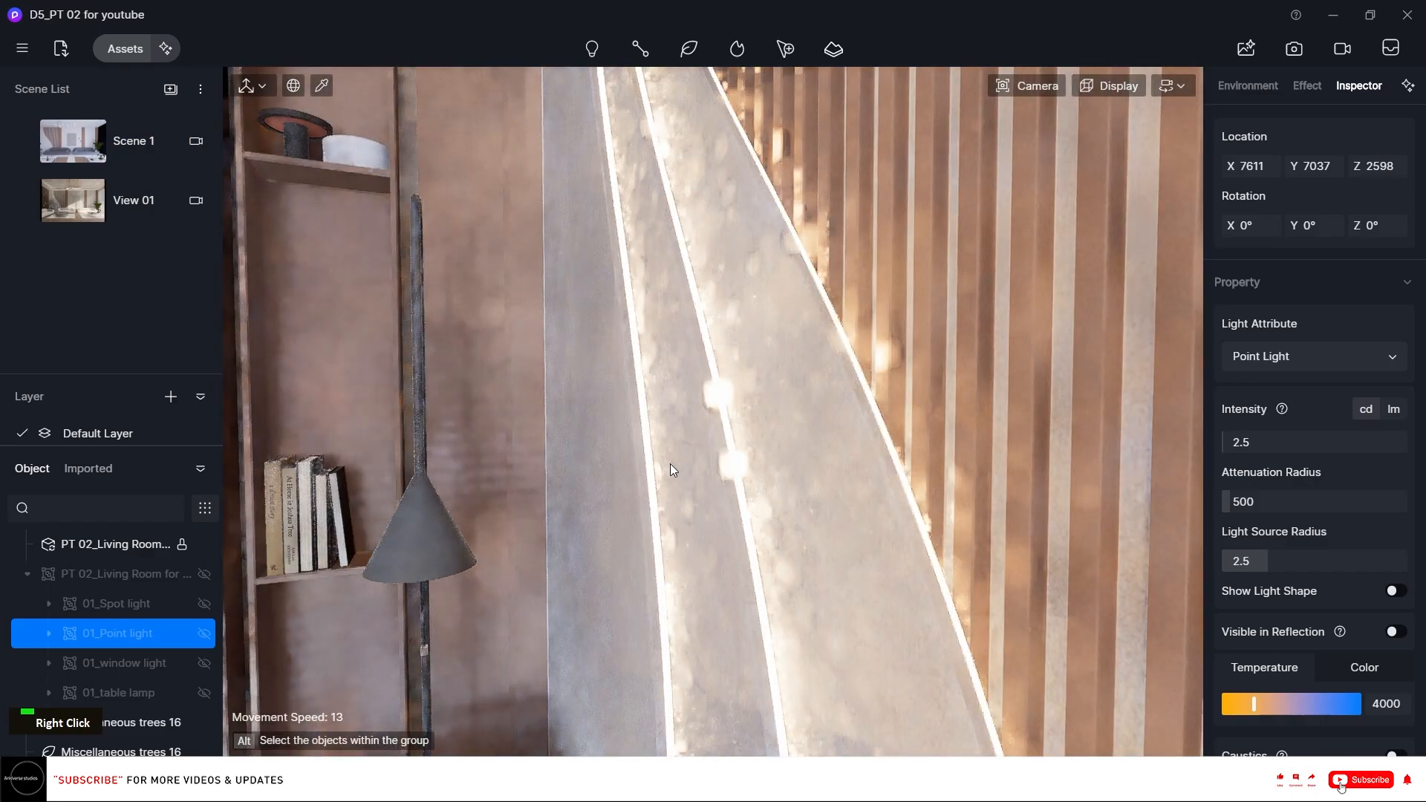
click(671, 465)
click(659, 470)
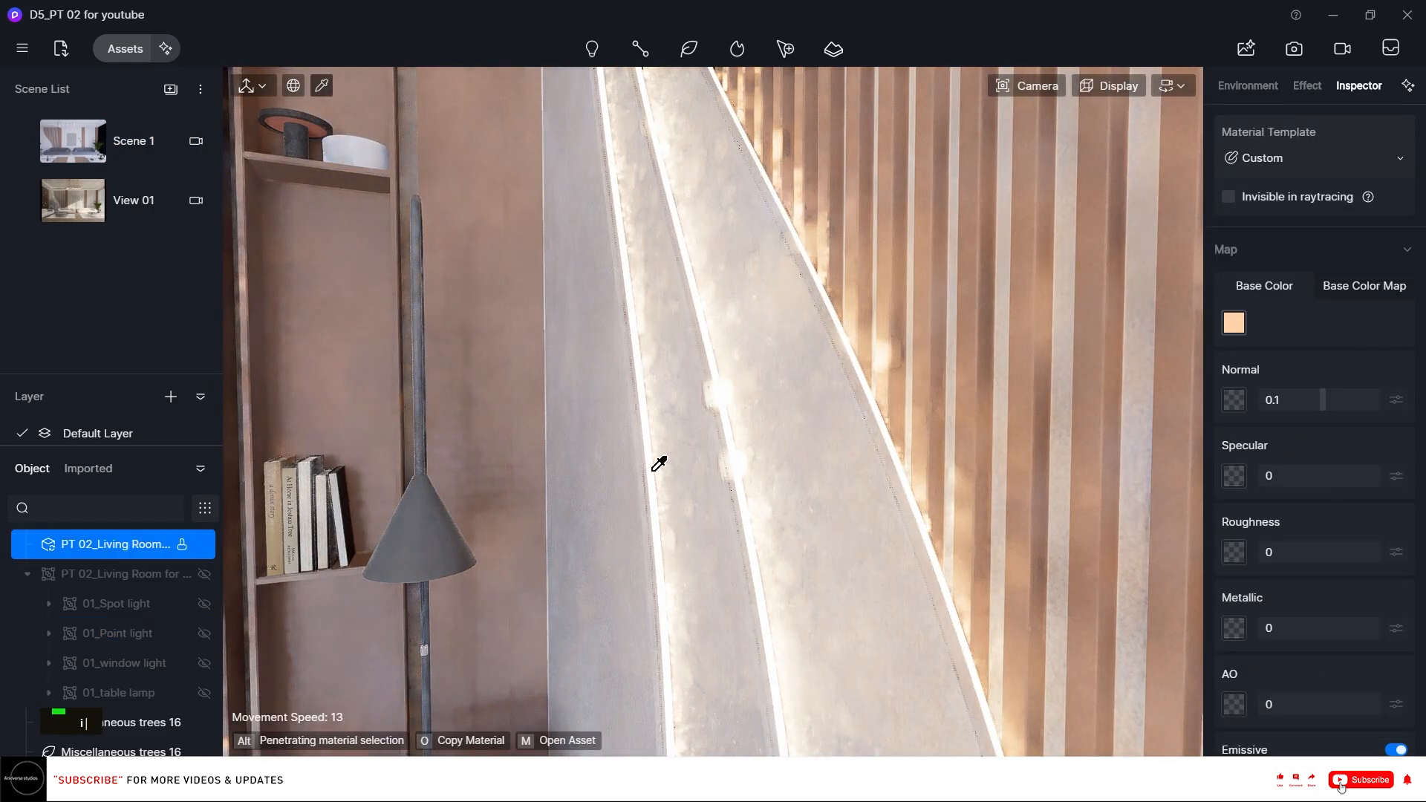
click(1234, 323)
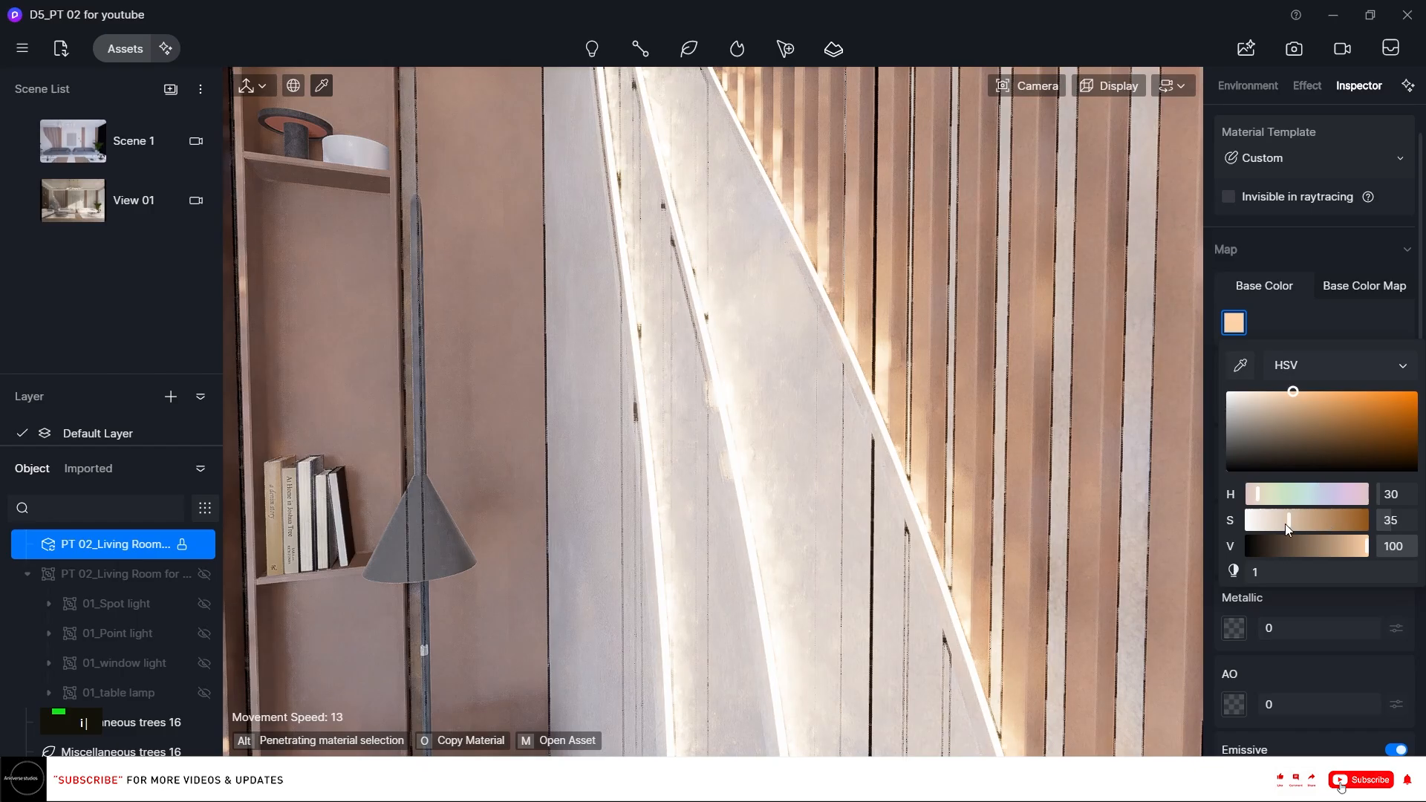
click(1276, 521)
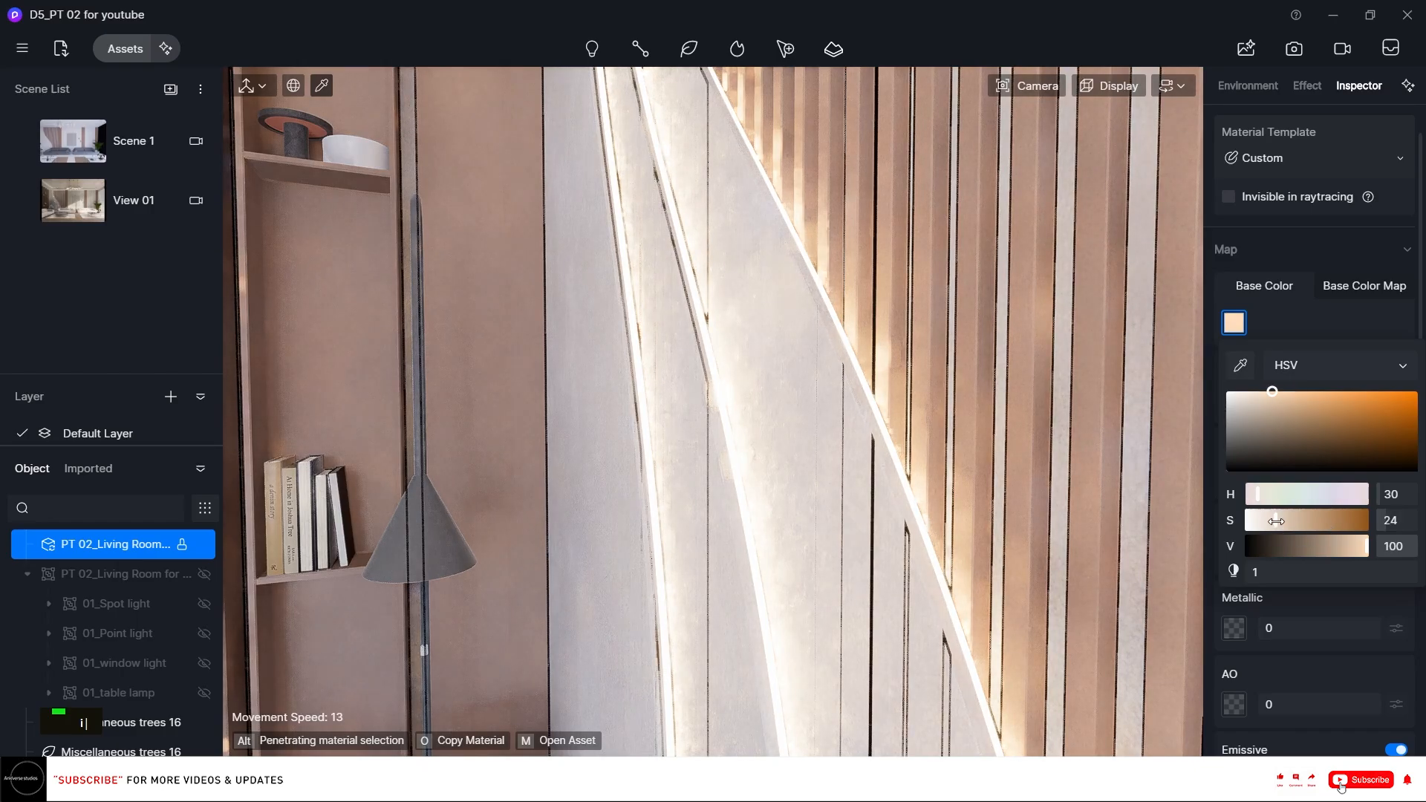
click(1402, 519)
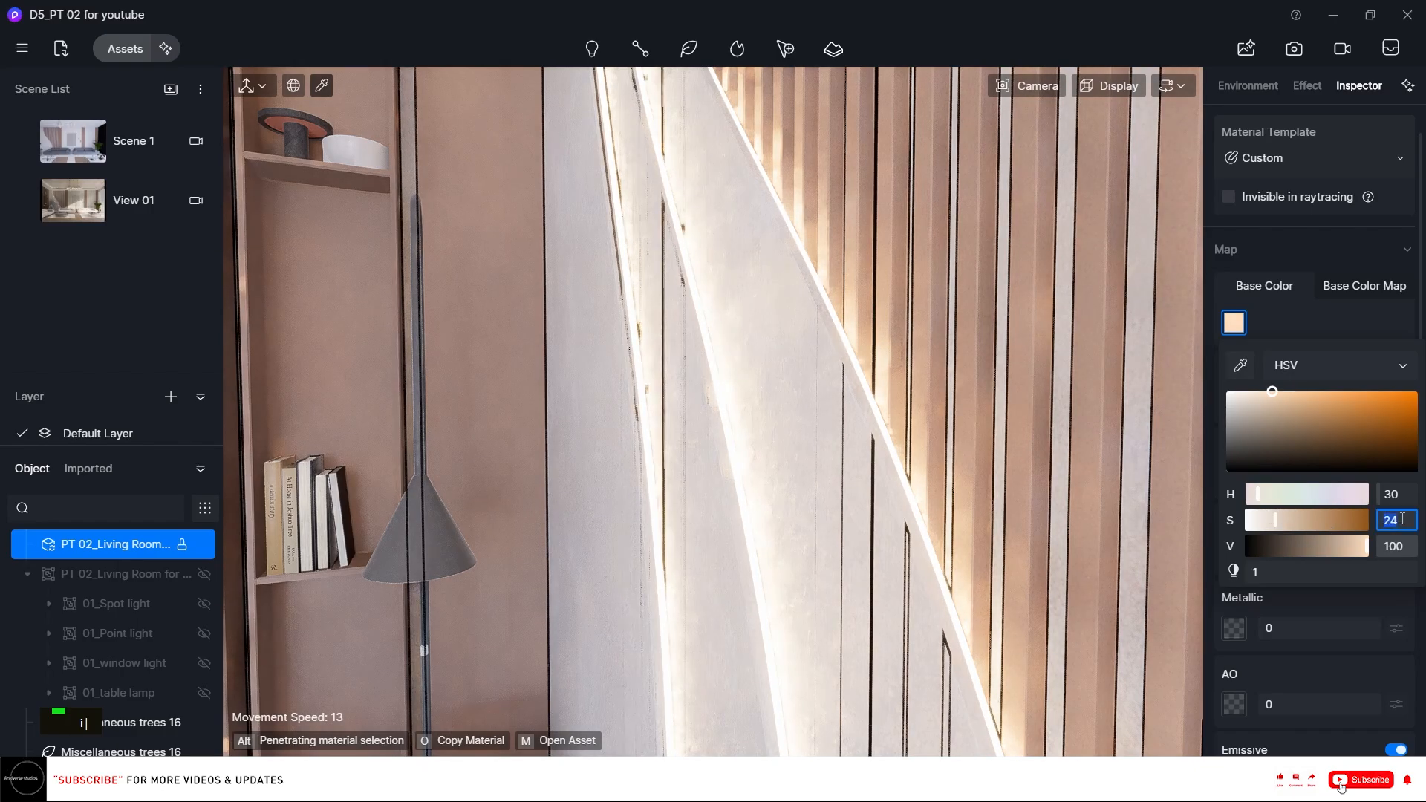
text(25)
key(Return)
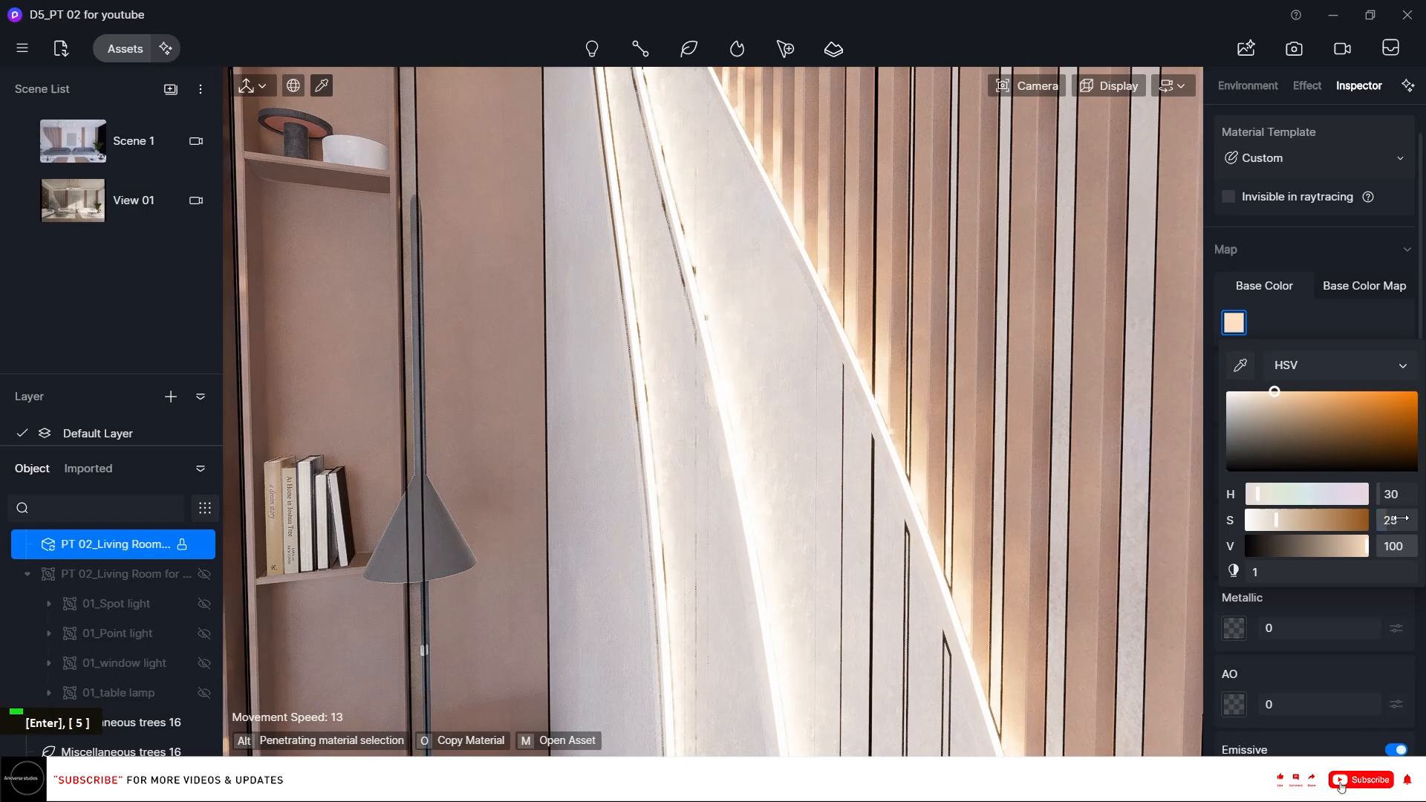
Move around the living room in the viewport to review the updated wall and lighting.
scroll(780, 372, down, 6)
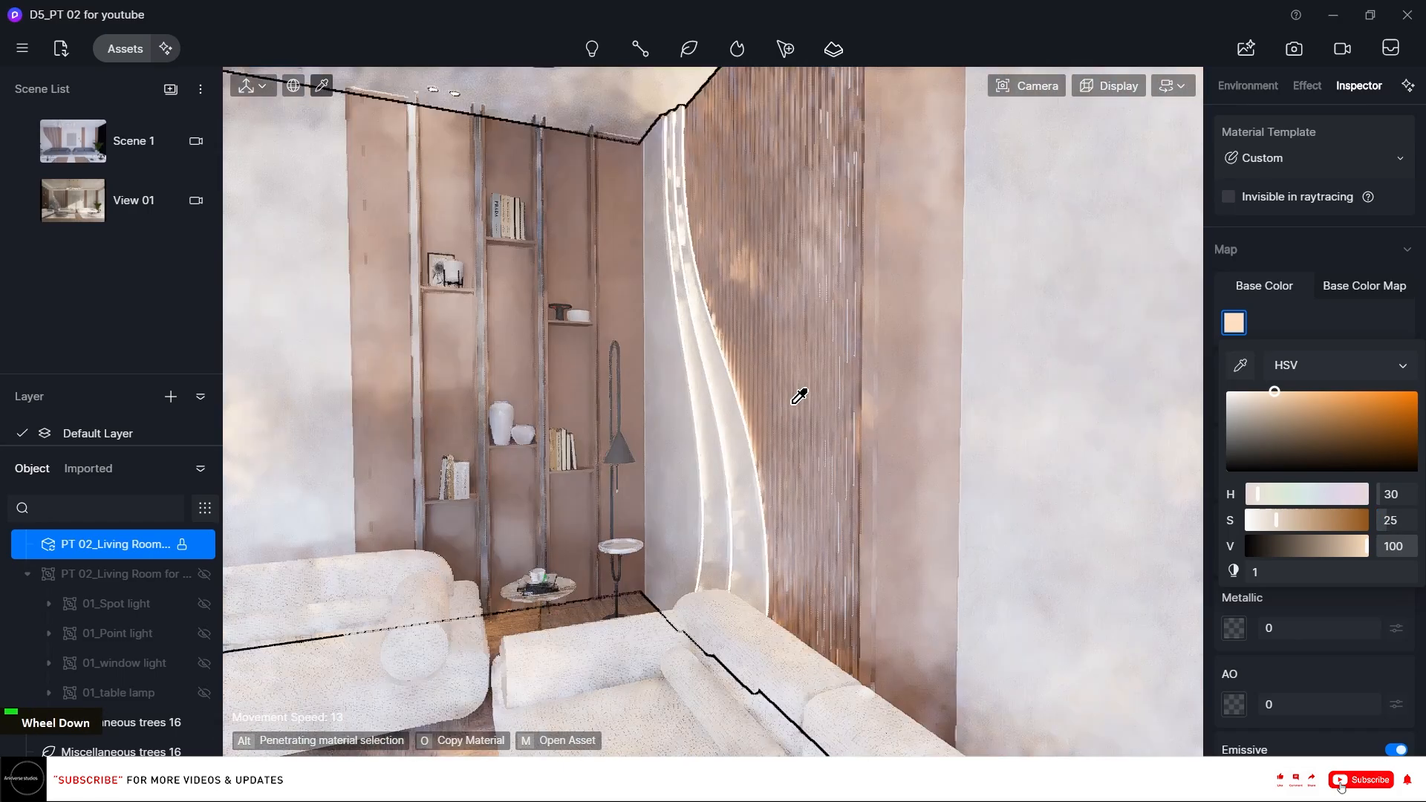
right_drag(741, 447, 844, 325)
scroll(844, 325, down, 3)
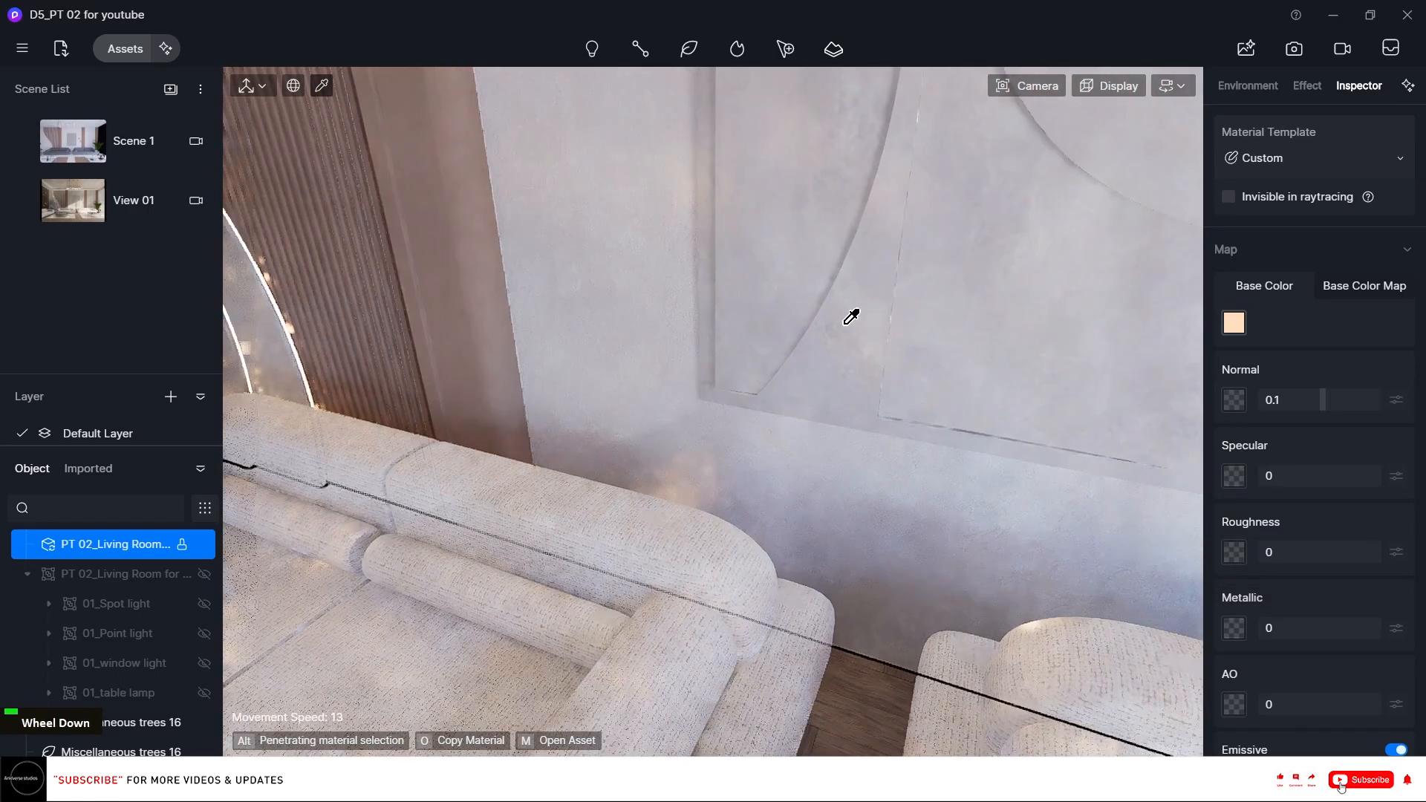
scroll(851, 317, down, 5)
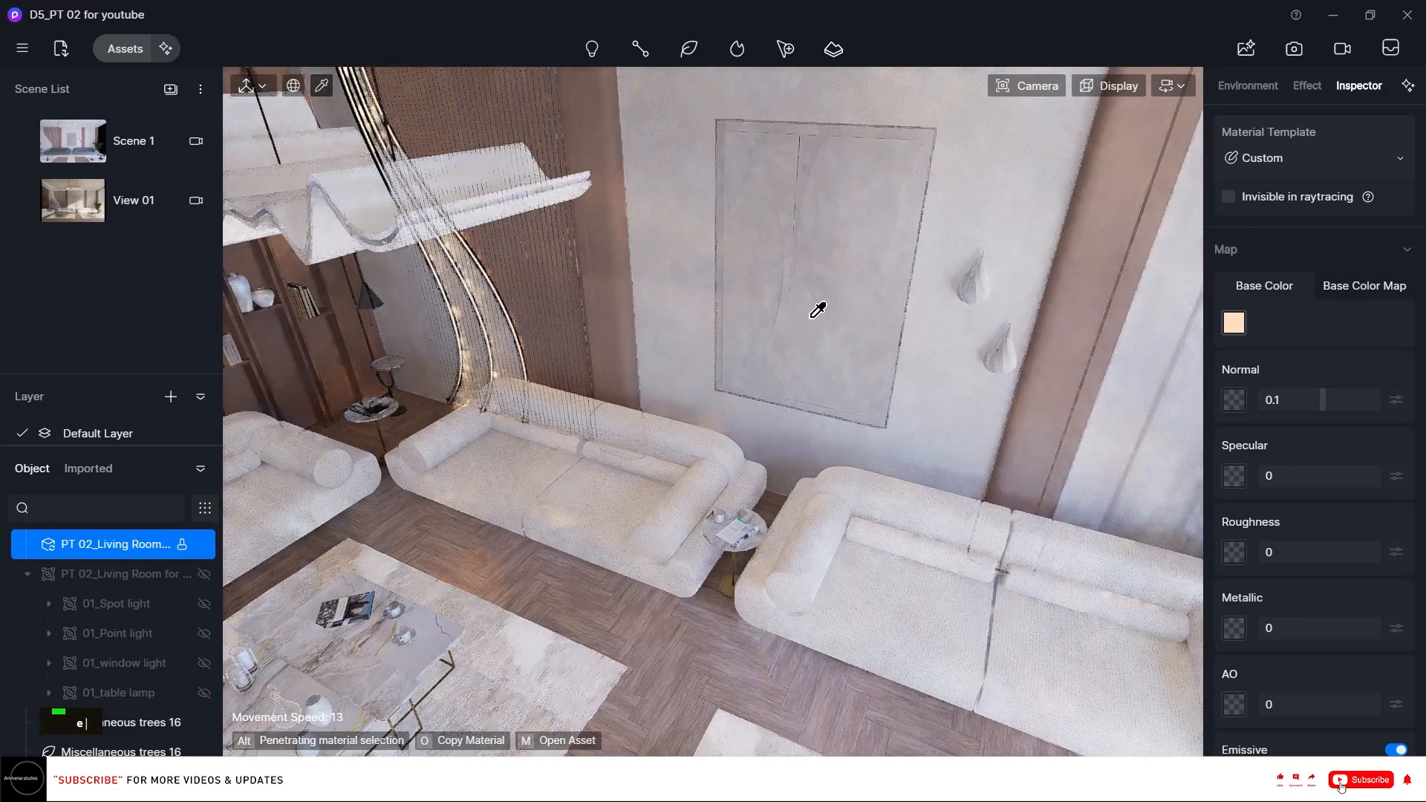
scroll(817, 309, down, 5)
right_drag(703, 359, 678, 475)
scroll(677, 282, up, 3)
scroll(632, 347, down, 3)
scroll(632, 347, down, 2)
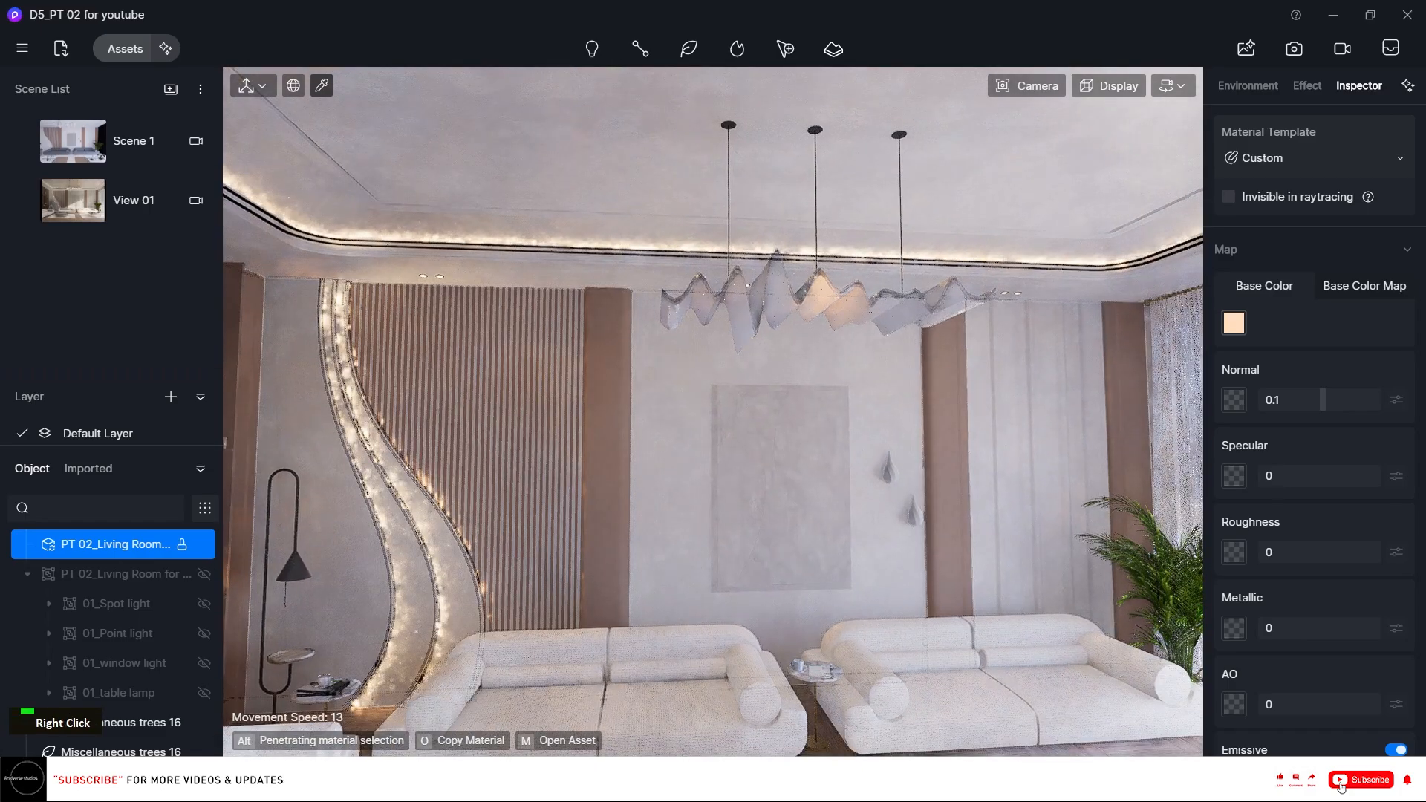
Open the tesstt view render from the project folder in the photo viewer.
mouse_move(580, 782)
click(515, 691)
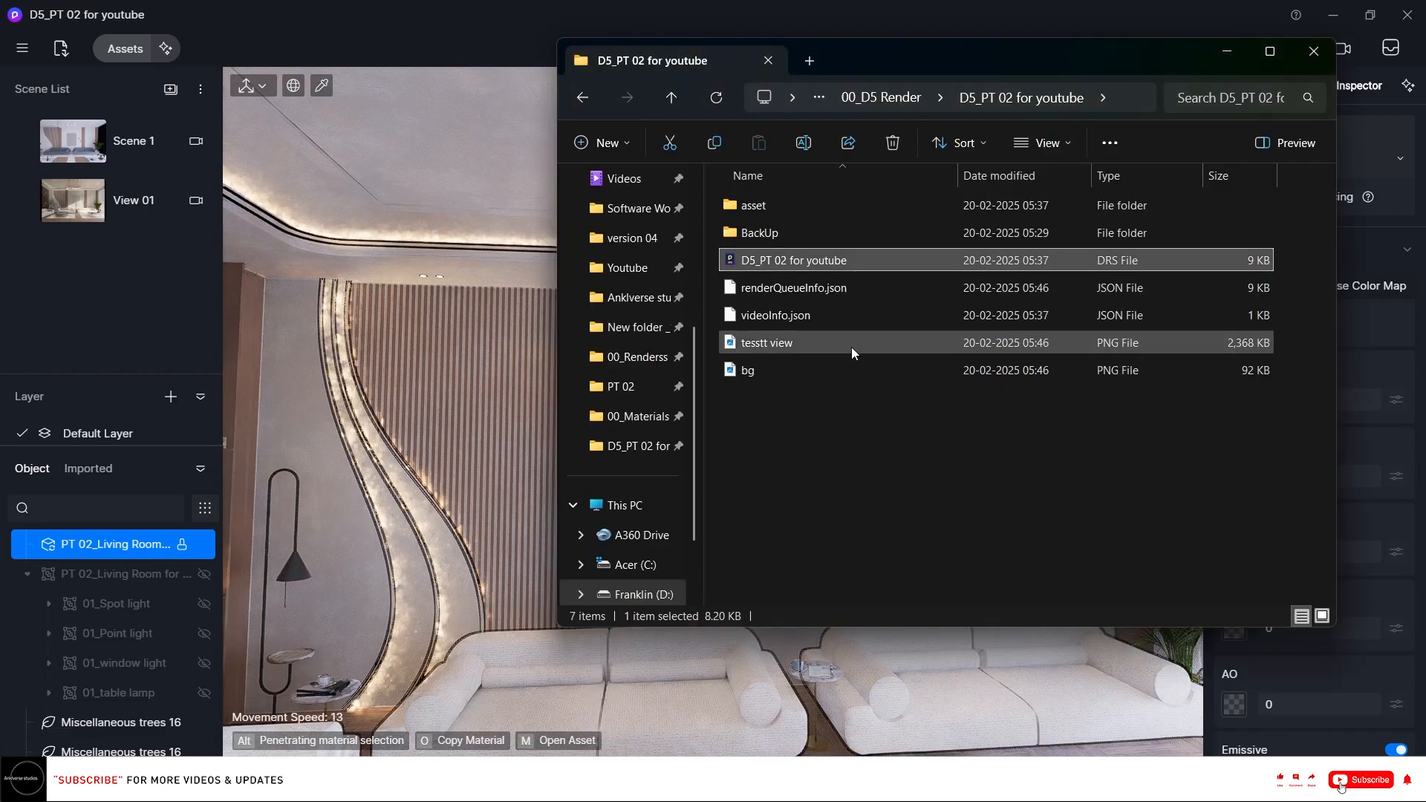
double_click(814, 336)
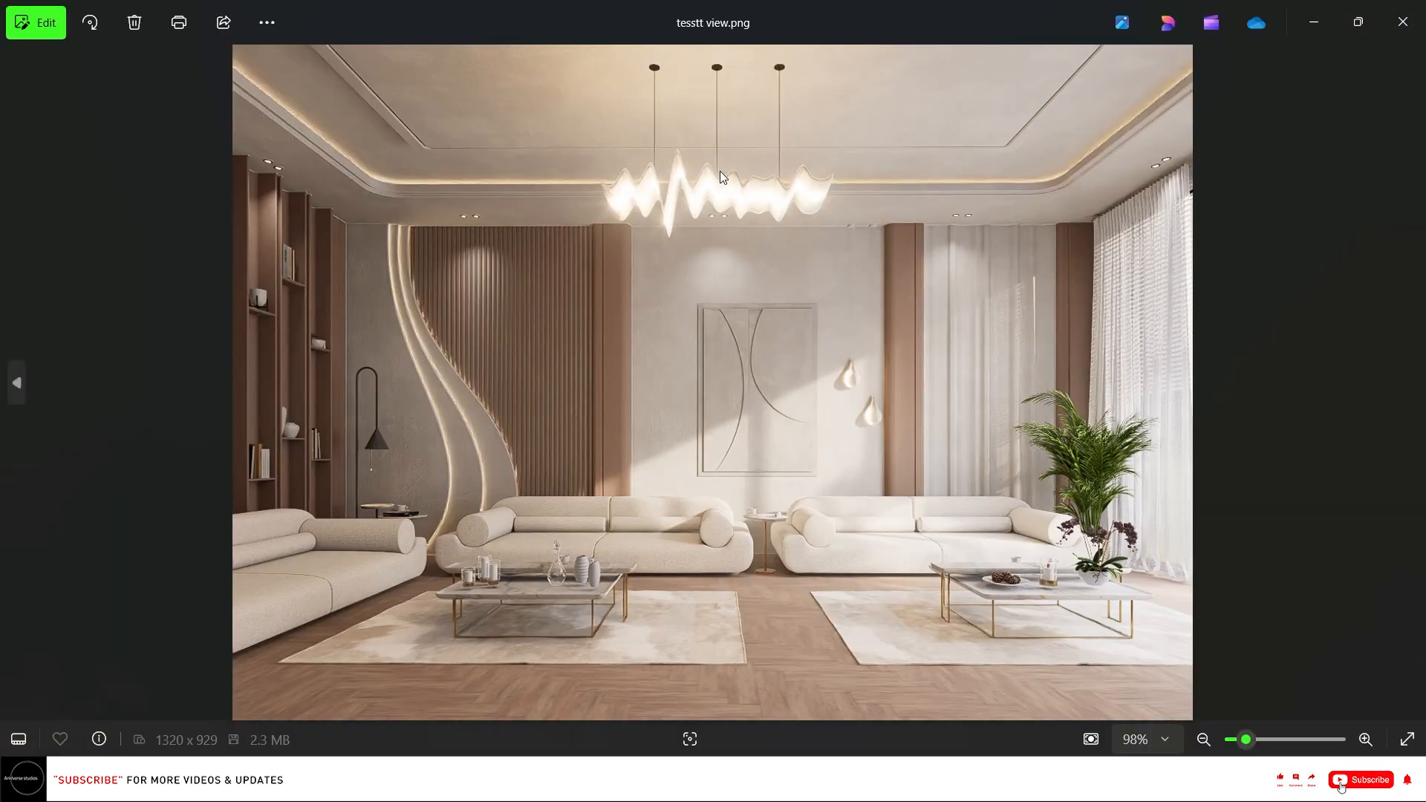
Zoom across the rendered image to inspect the sofas, tables, wall panels and chandelier, then close it and the folder.
scroll(996, 647, up, 1)
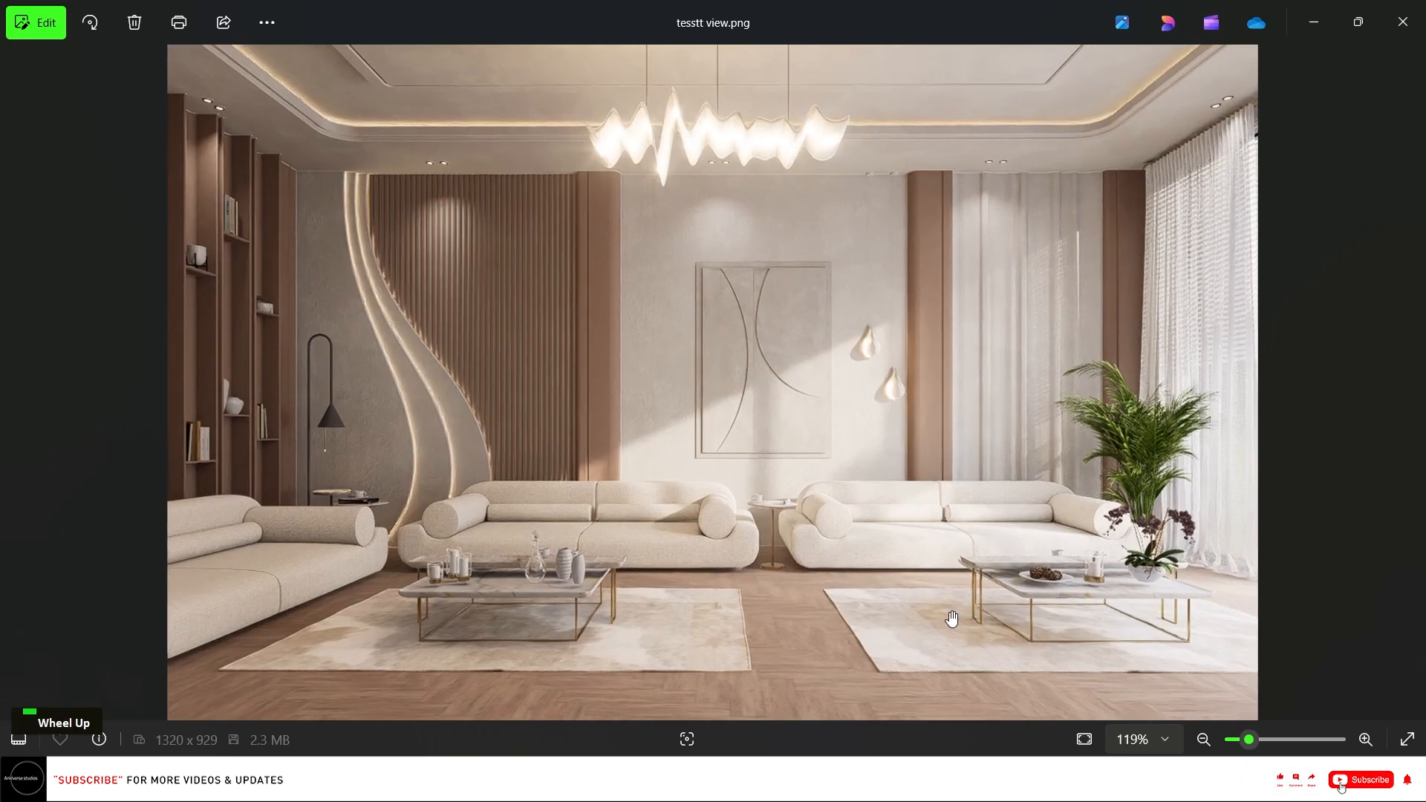
scroll(510, 629, up, 6)
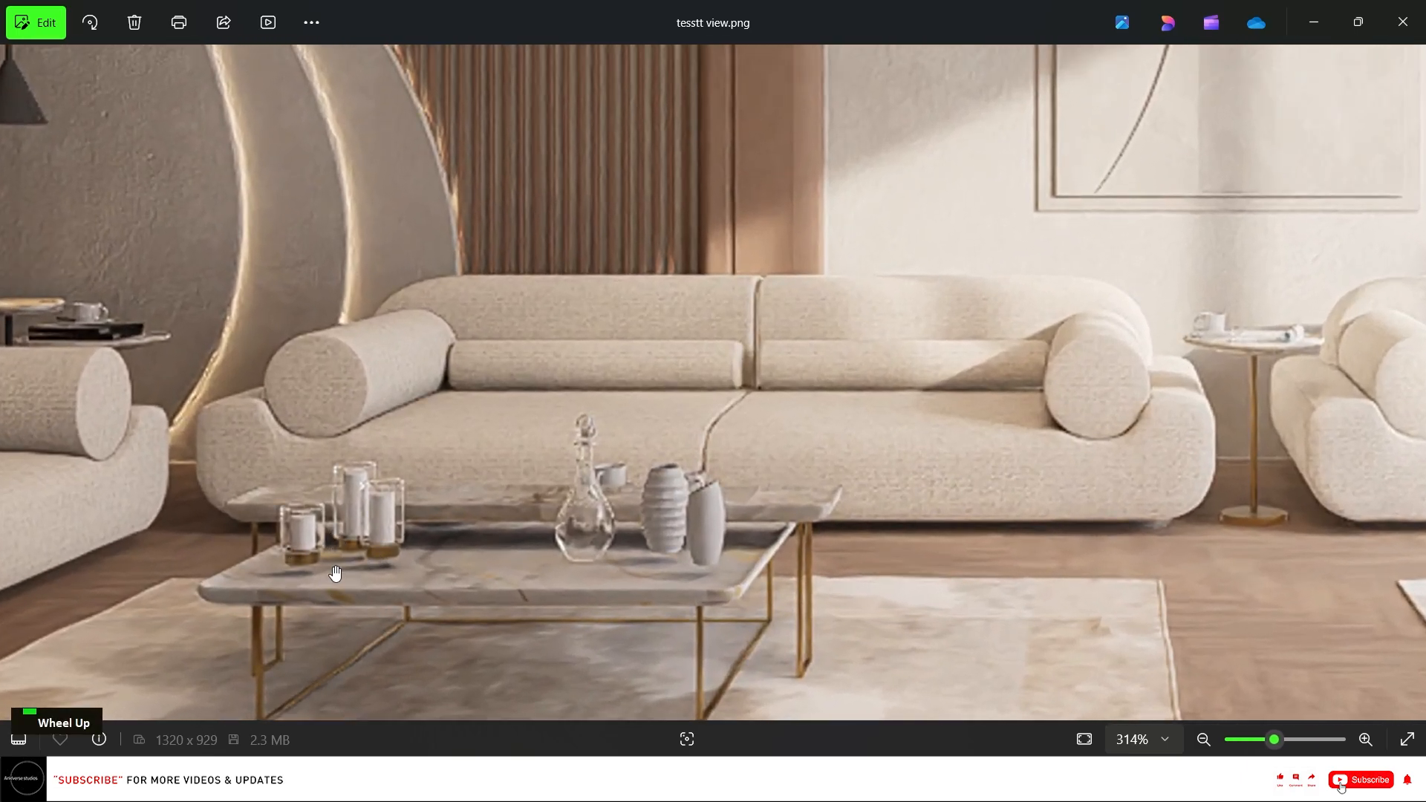
scroll(309, 574, down, 5)
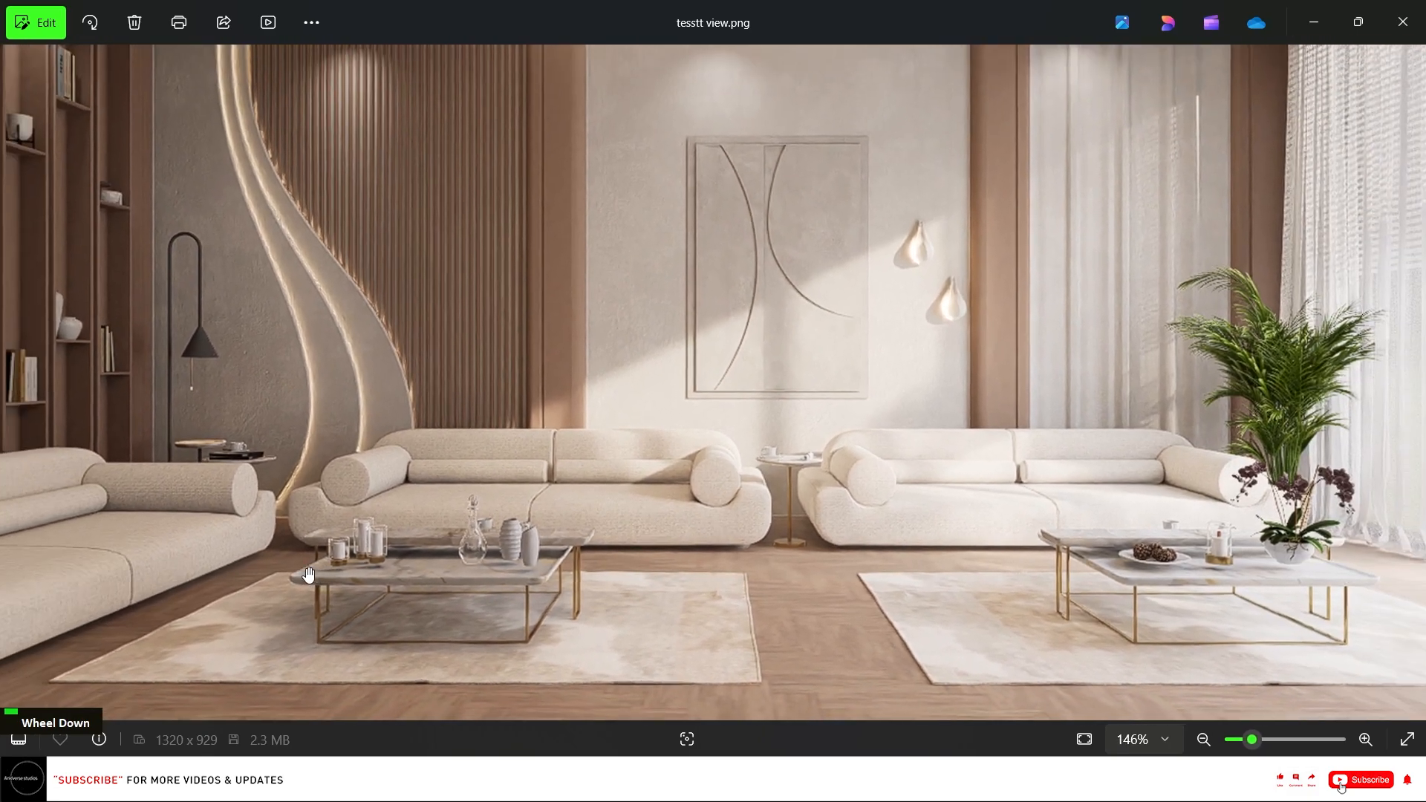
drag(902, 312, 695, 515)
scroll(341, 265, up, 4)
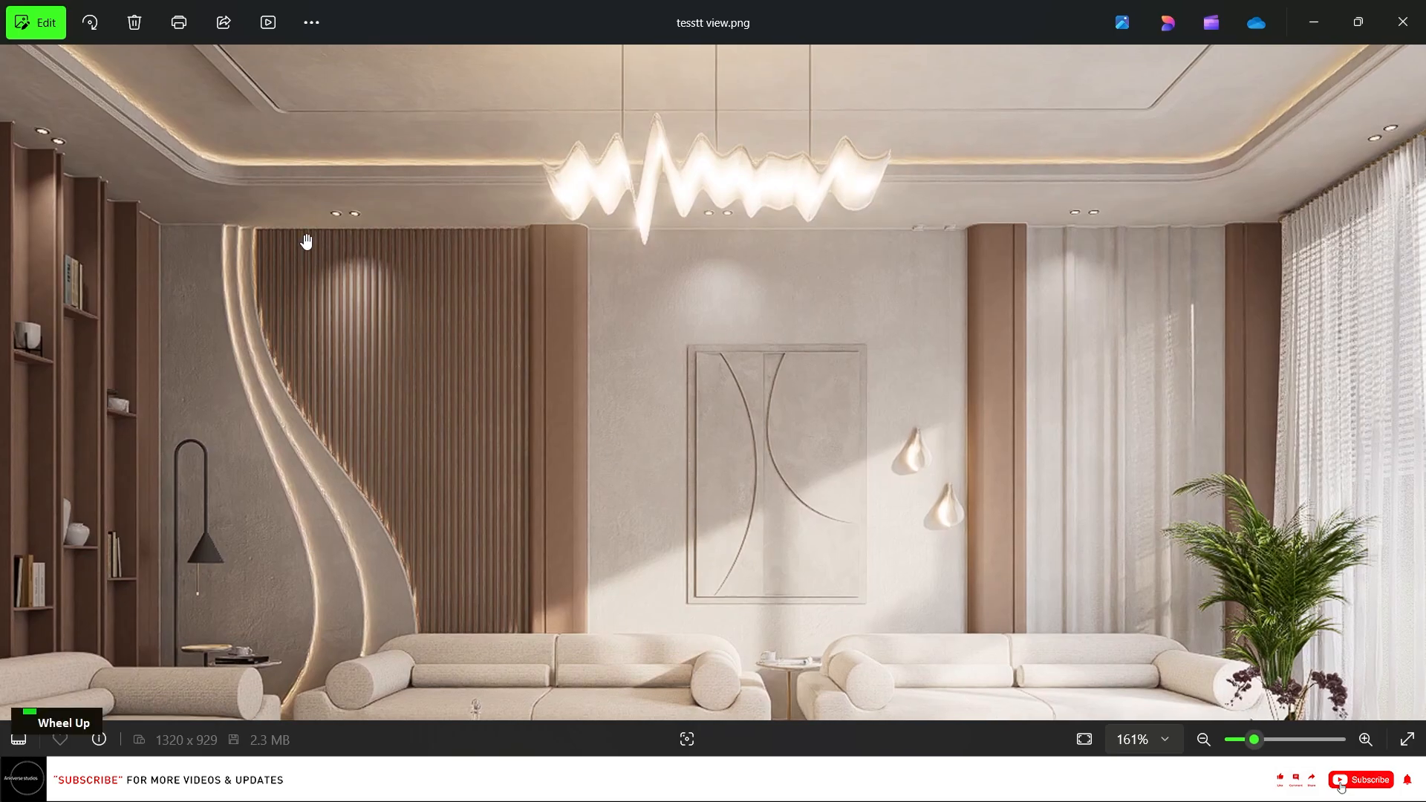
click(1400, 21)
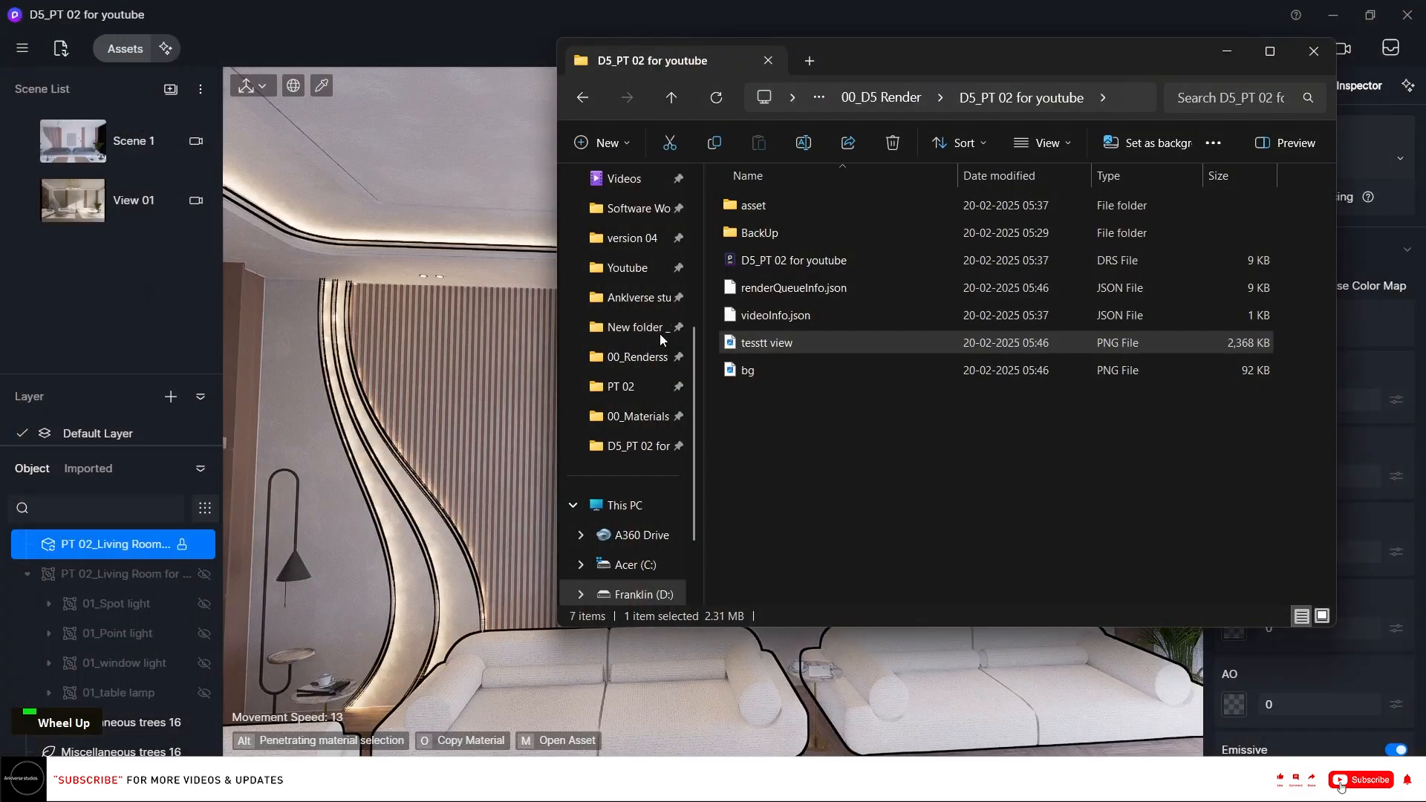
click(1225, 50)
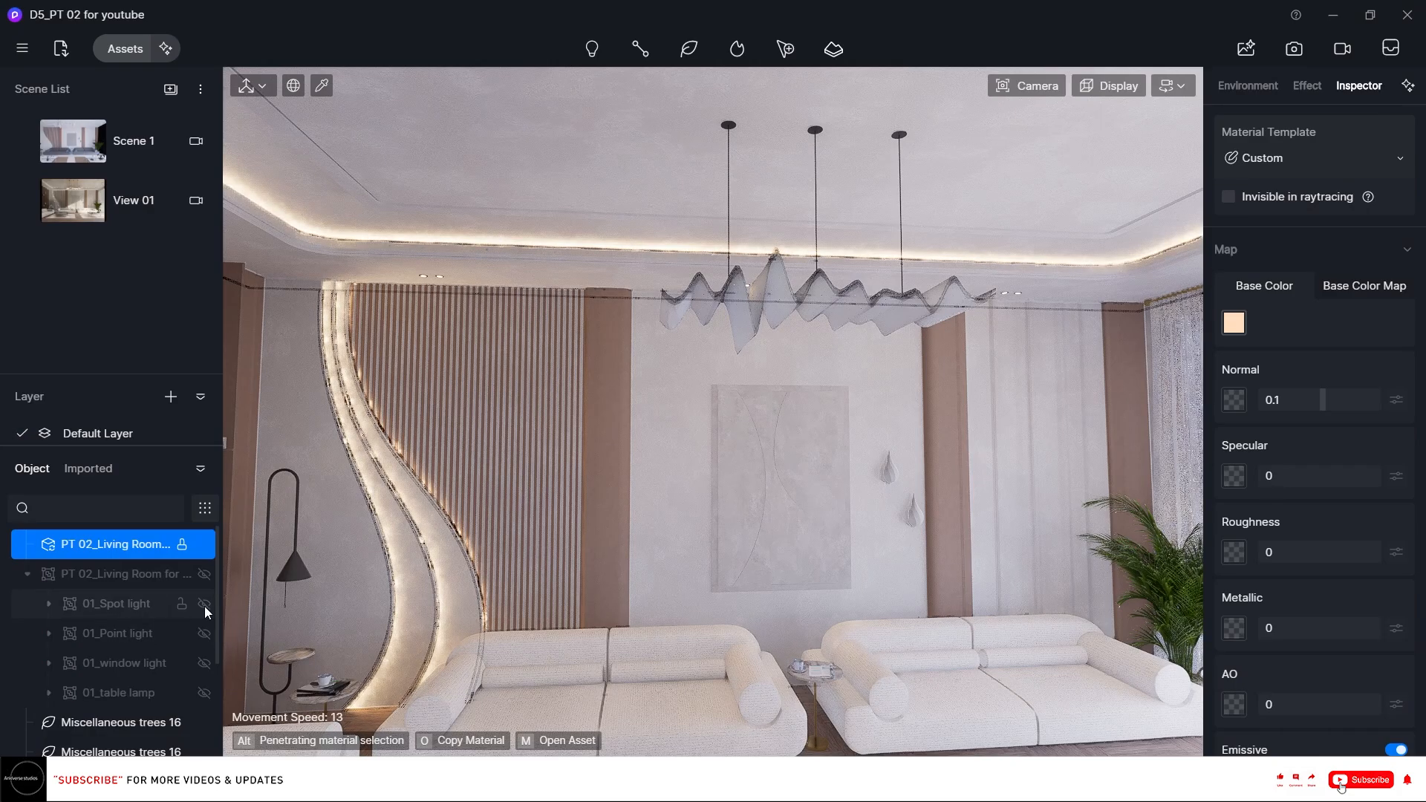
Select the 01_Spot light group and set its cone angle to 75 and intensity to 8.
click(149, 610)
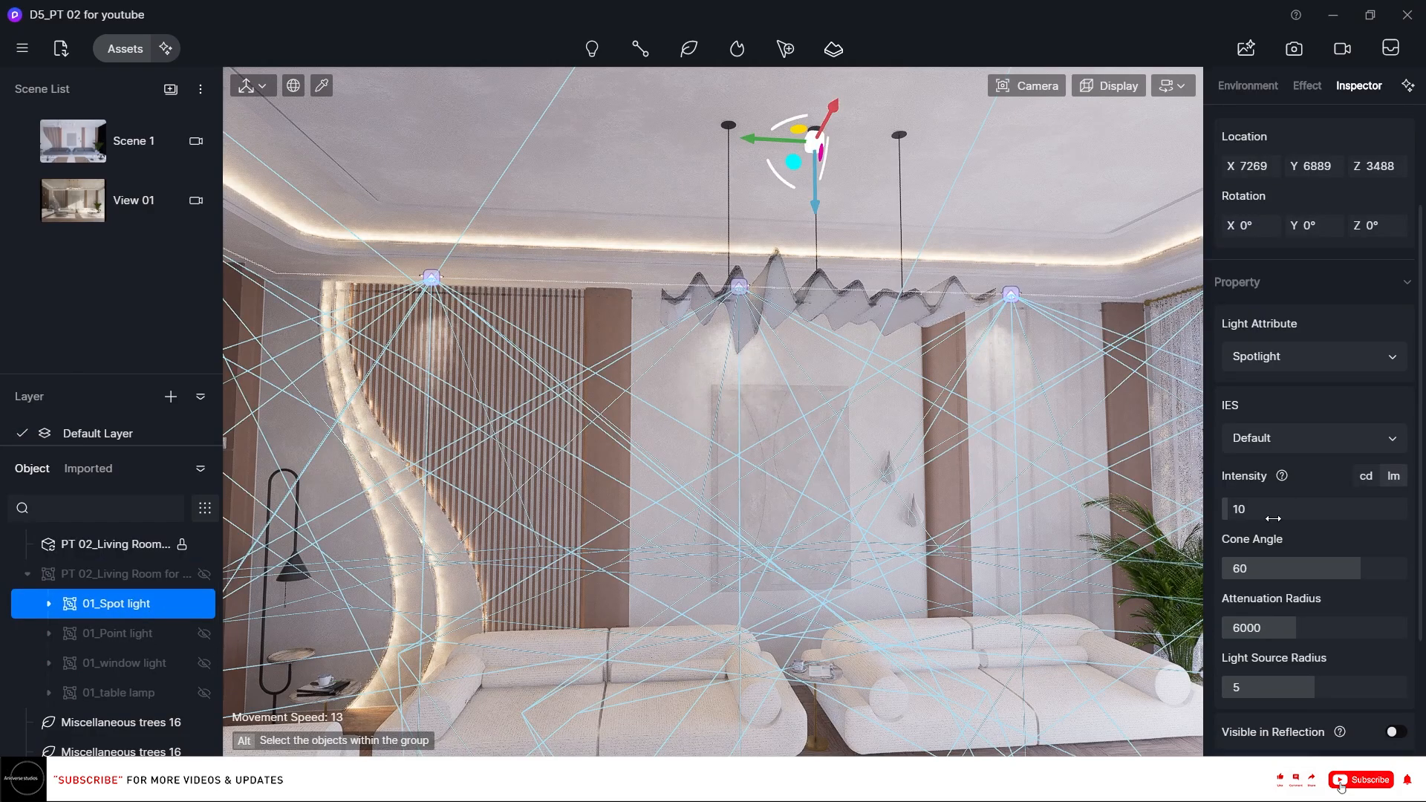
double_click(1348, 566)
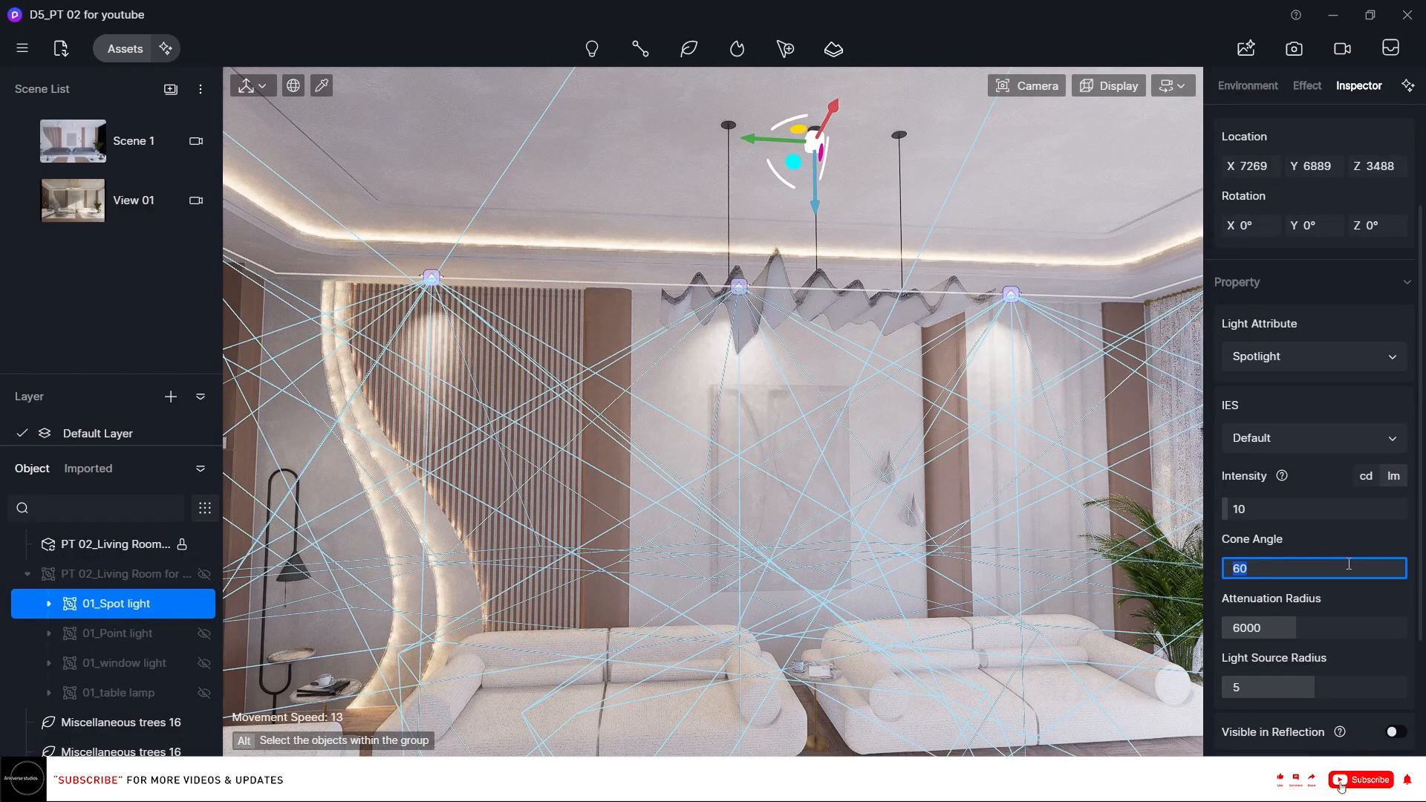
text(75)
key(Return)
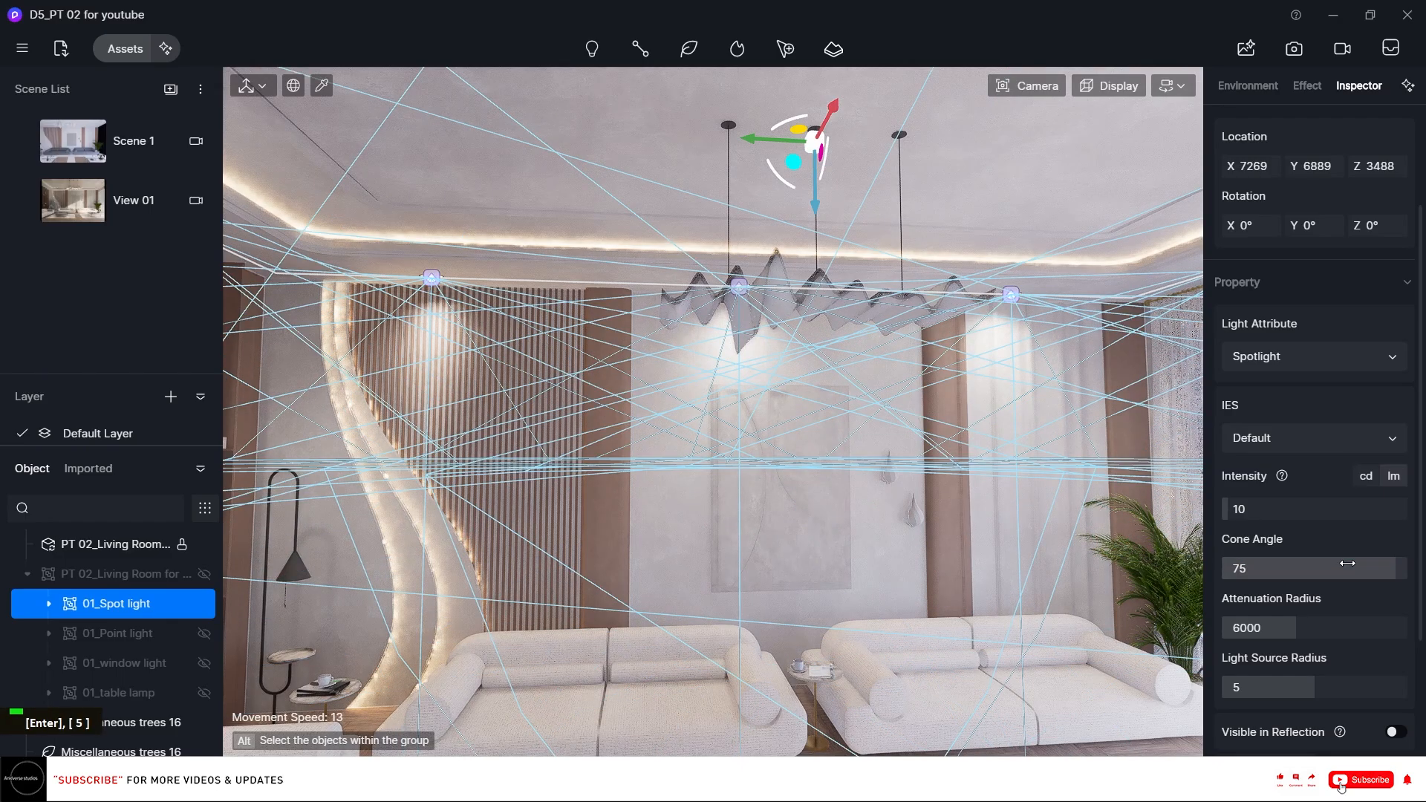
click(1289, 503)
text(8)
key(Return)
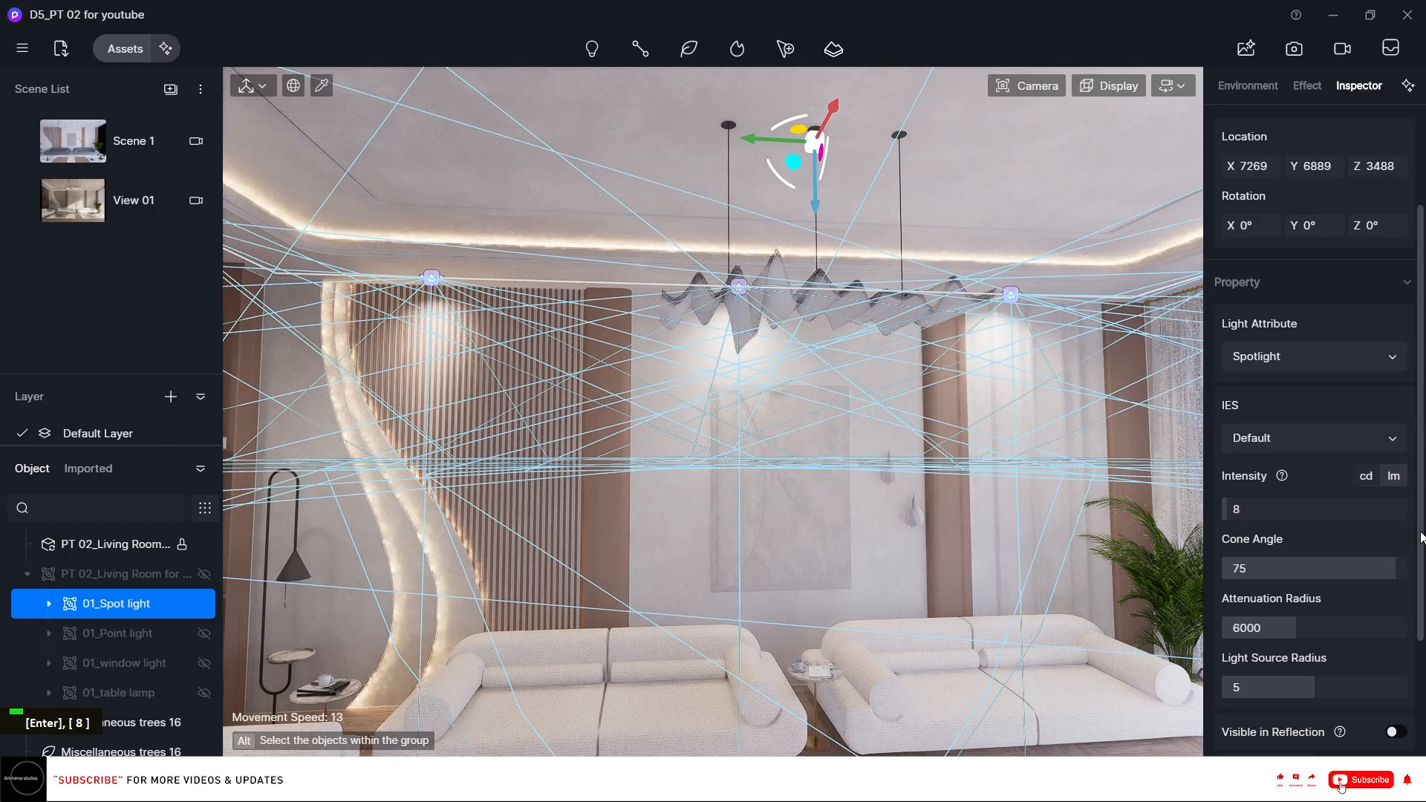
Set the spotlights' colour temperature to 5300 K.
scroll(1397, 628, down, 2)
click(1399, 628)
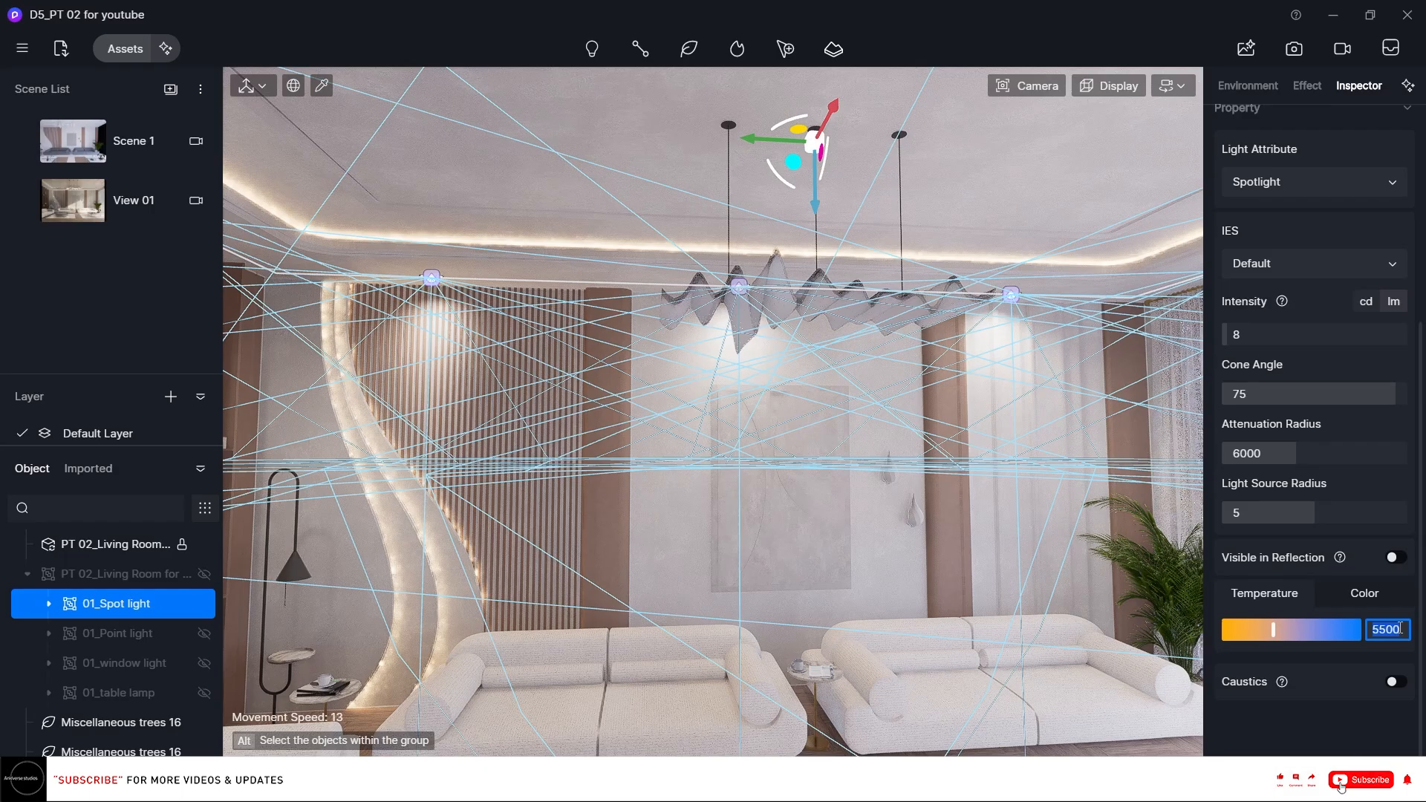
text(5300)
key(Return)
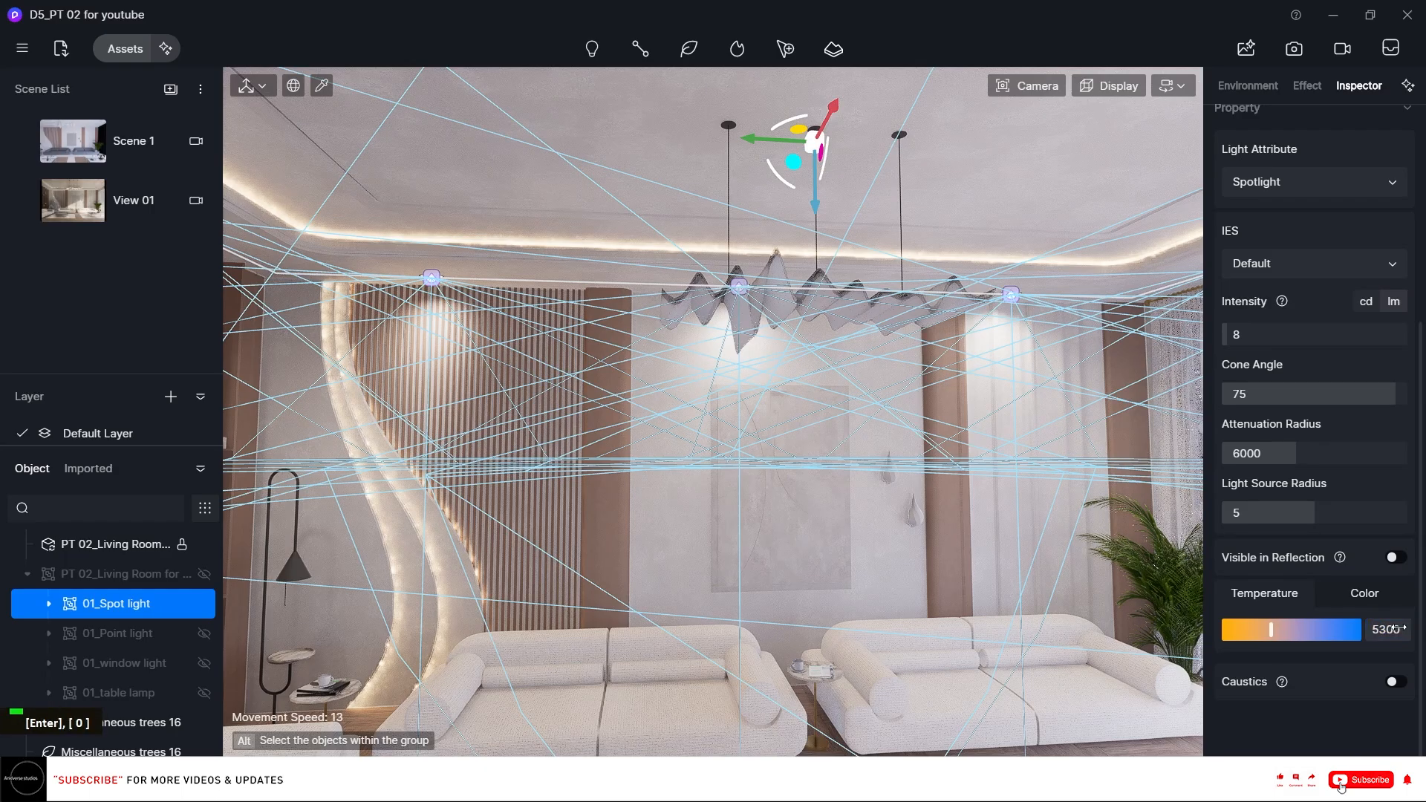
Switch to Rhino, turn off D5 LiveSync and hide the 00_ceiling layer.
click(25, 204)
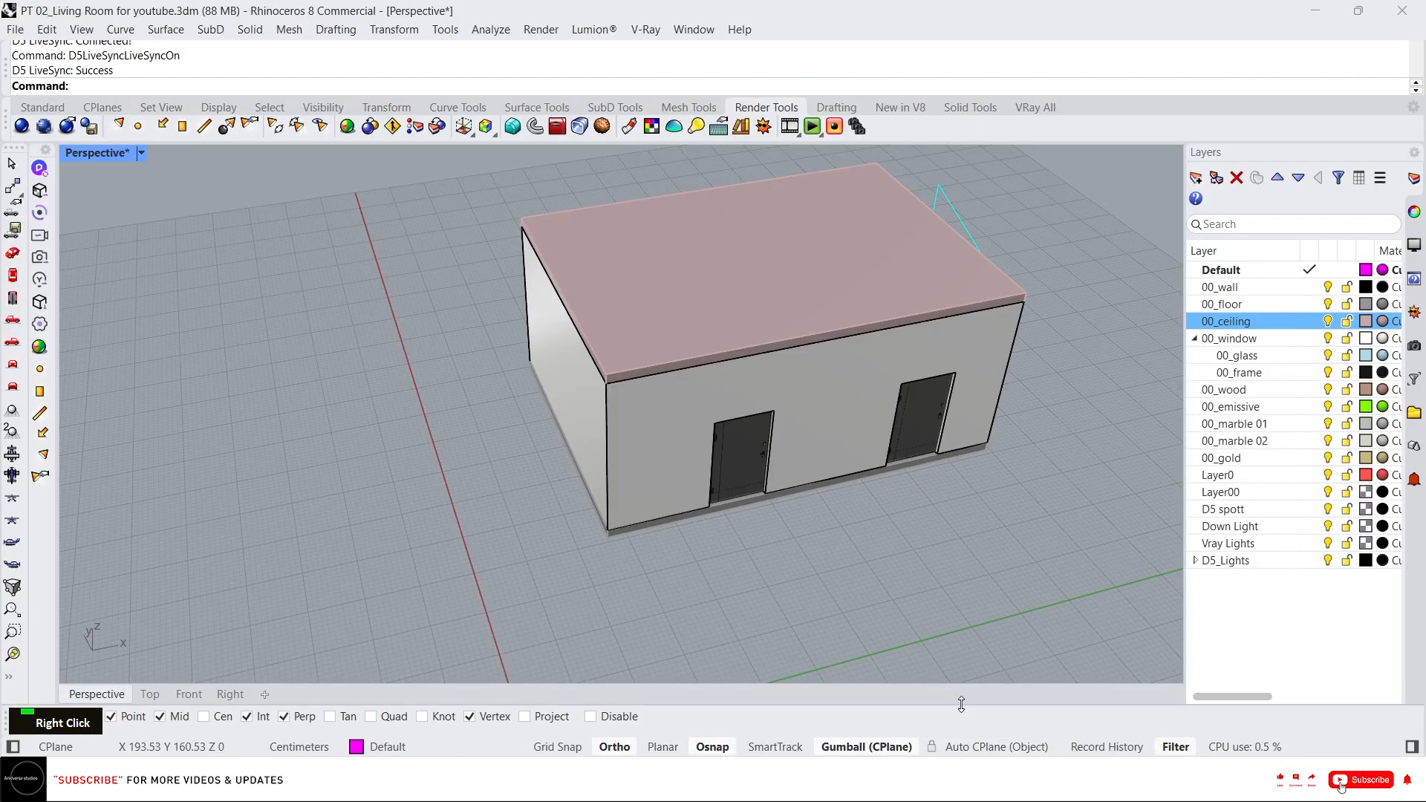
right_click(32, 214)
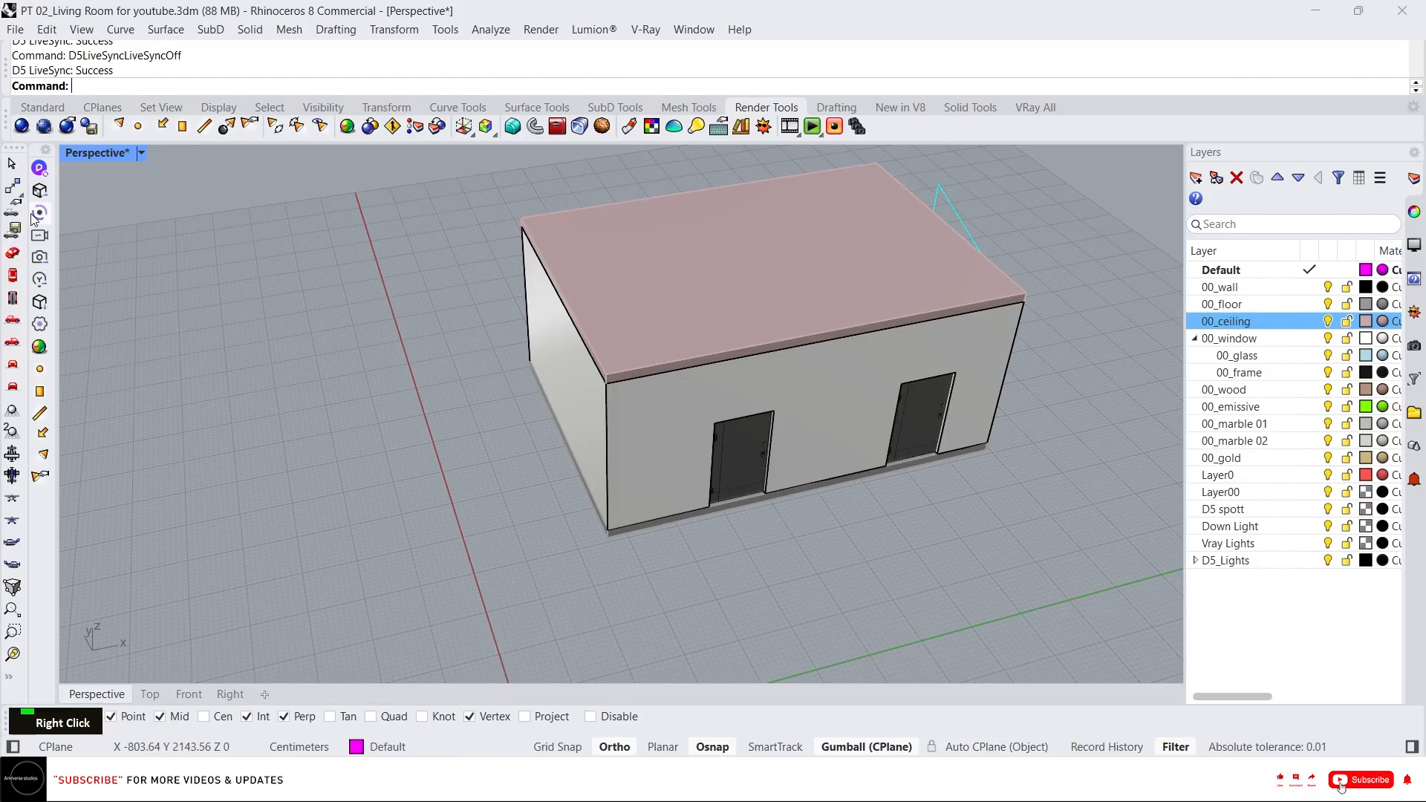
click(1328, 321)
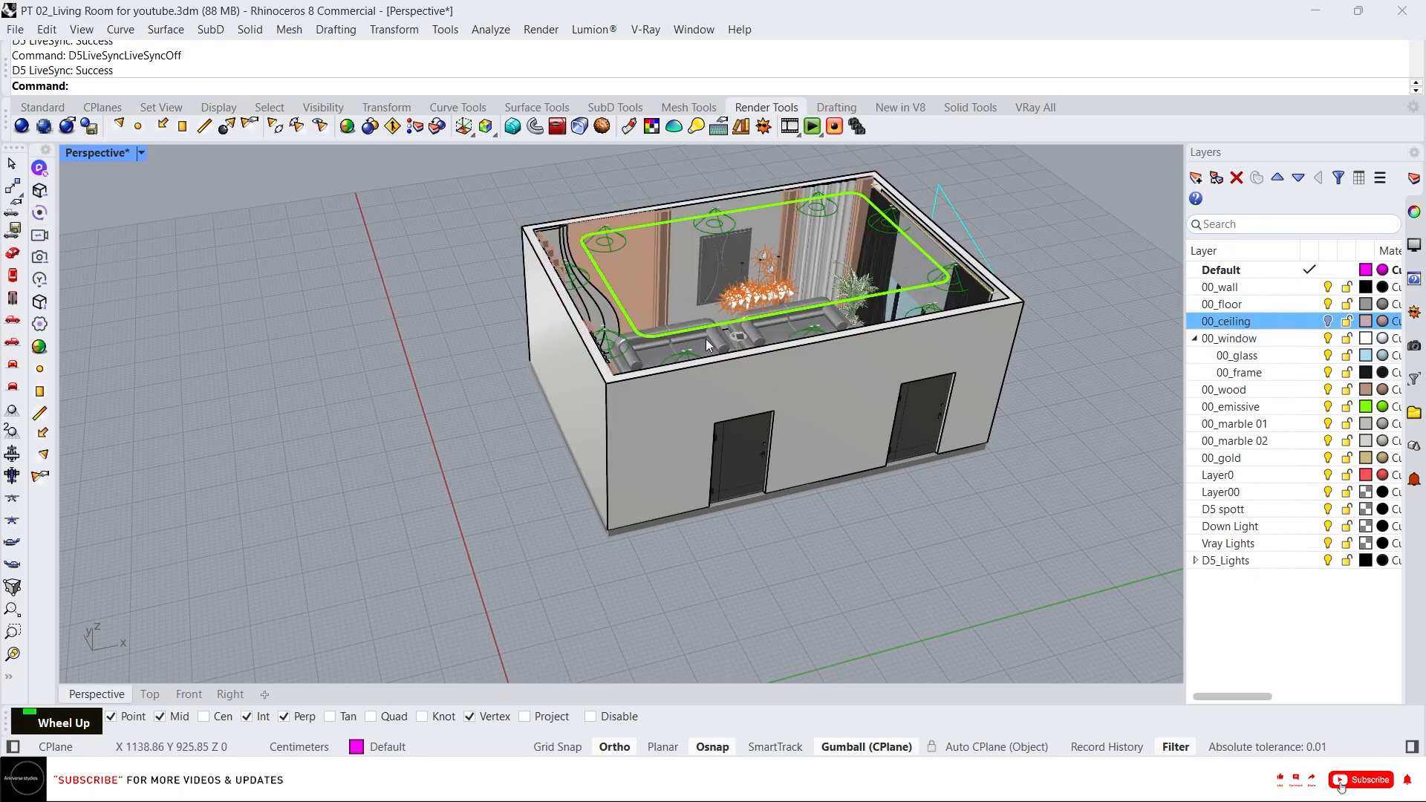
Select the two rugs with their coffee tables and decor objects, and isolate them.
scroll(709, 340, up, 5)
click(549, 528)
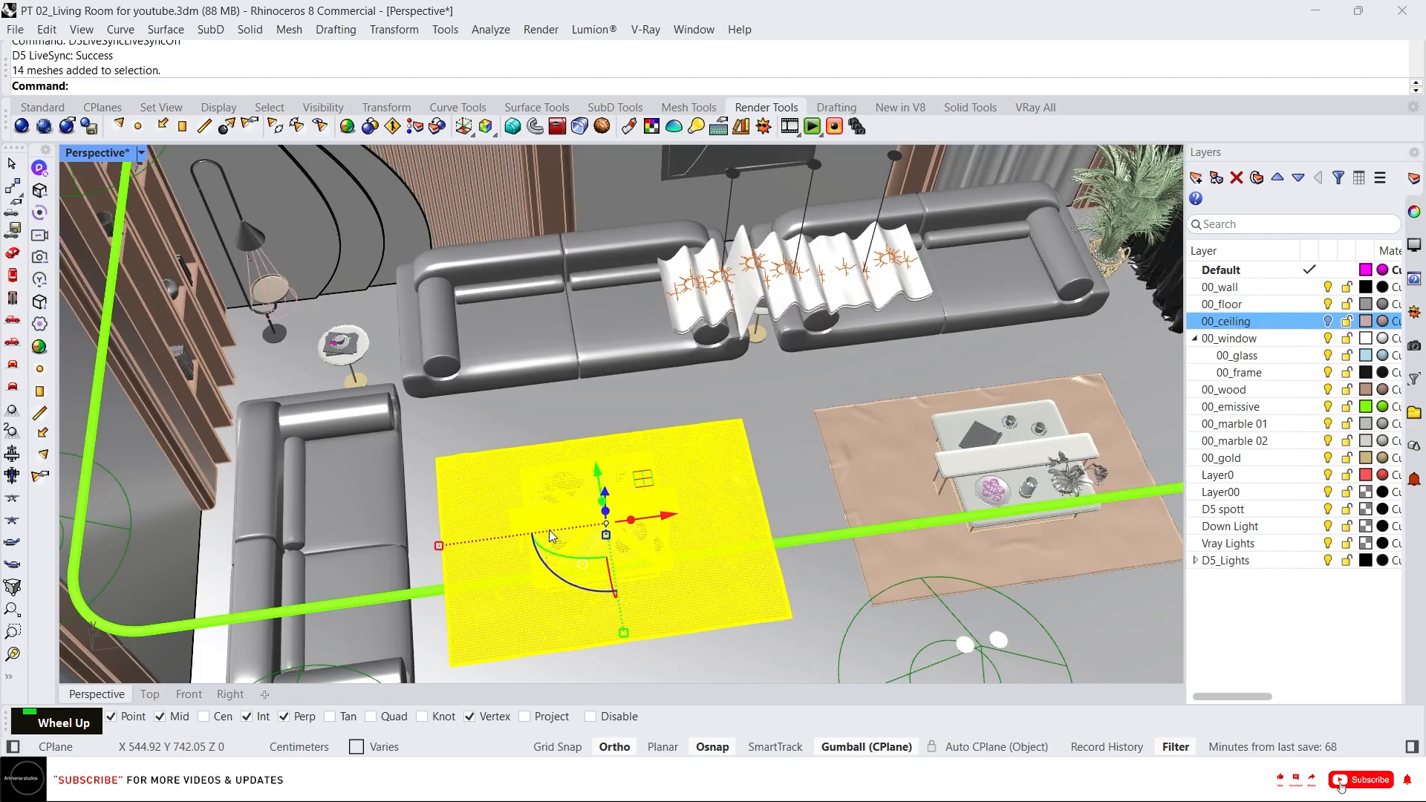
right_drag(550, 530, 553, 512)
scroll(556, 490, up, 5)
key(Escape)
click(476, 443)
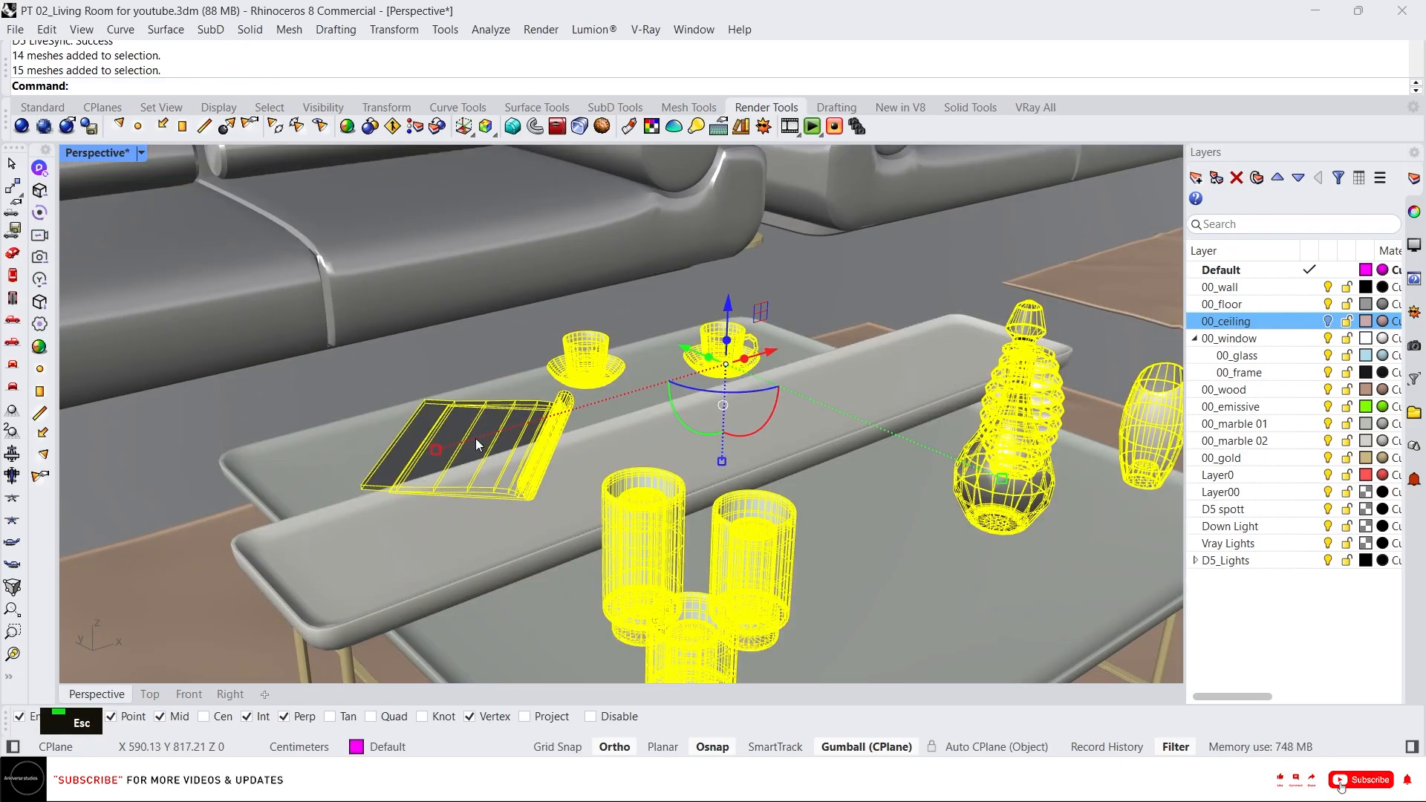
scroll(920, 331, up, 3)
scroll(790, 376, up, 3)
scroll(1058, 275, up, 3)
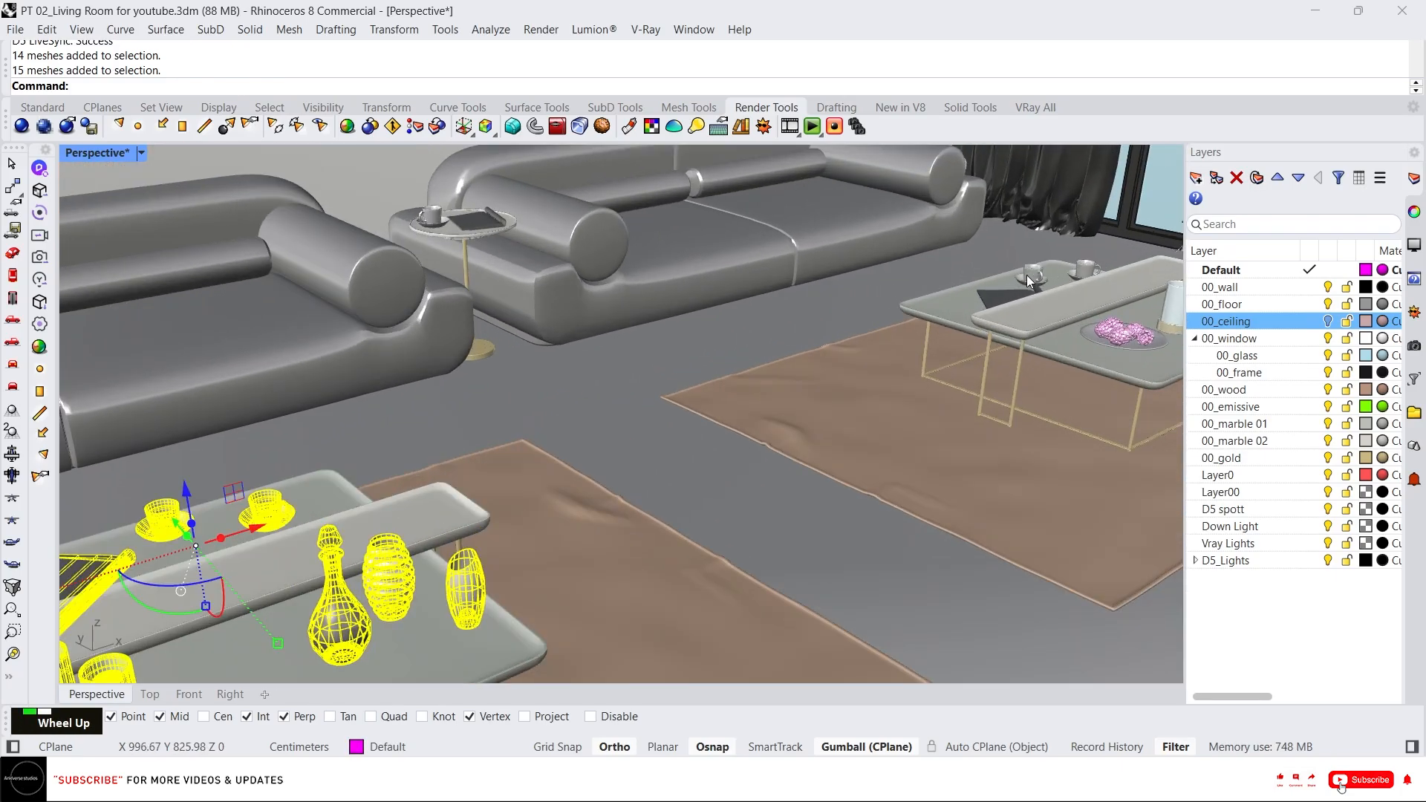
shift+click(1028, 281)
shift+click(743, 435)
shift+click(454, 622)
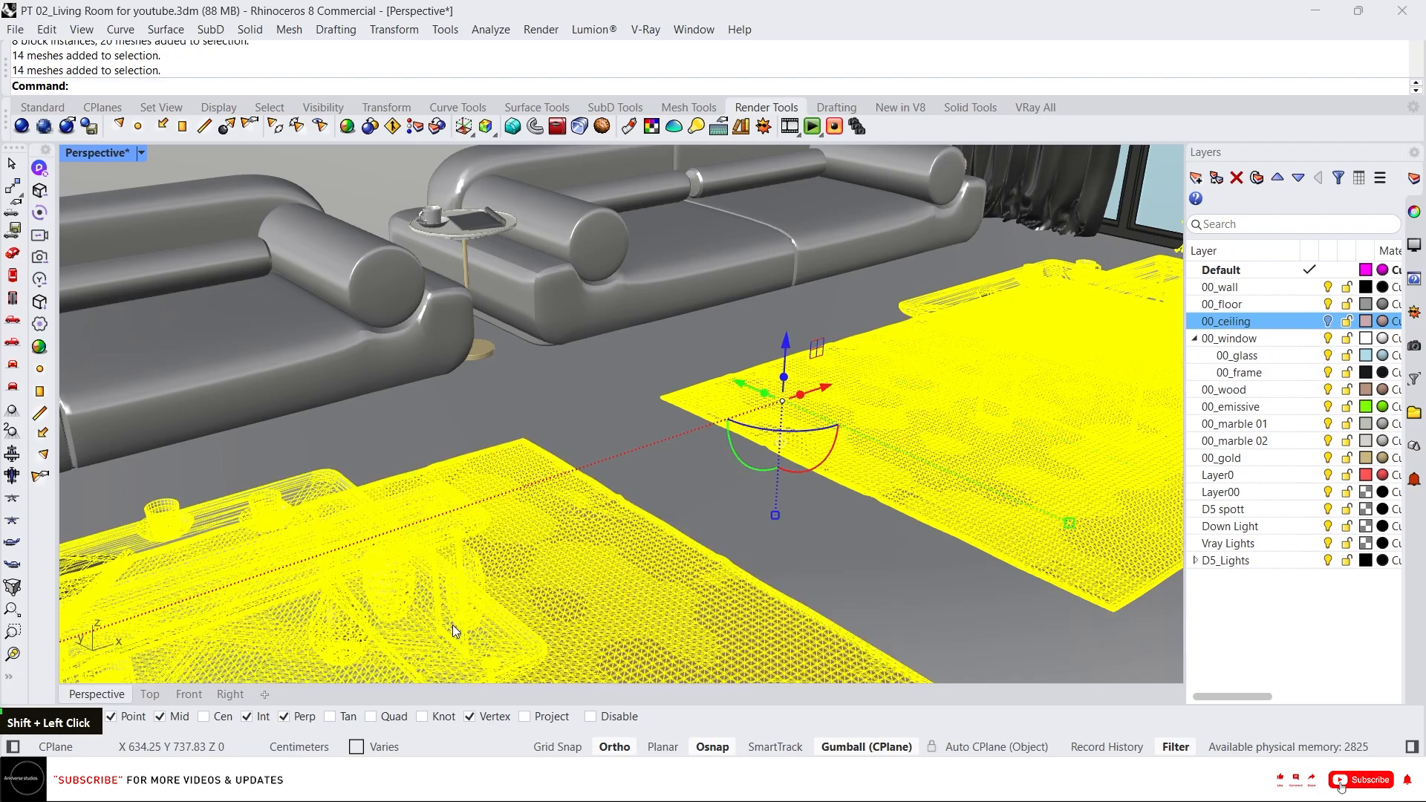
text(i)
key(Return)
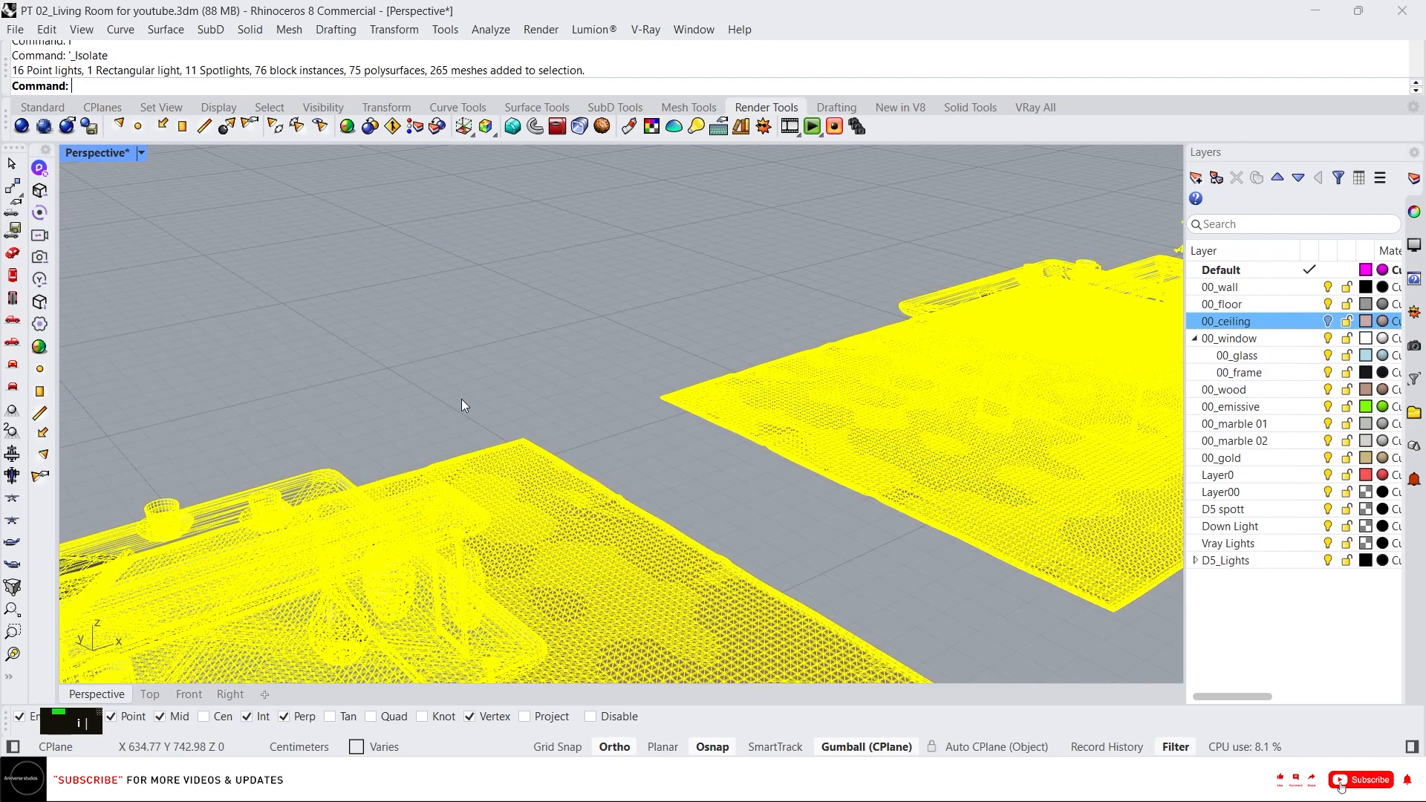
Orbit and zoom around the isolated rugs and coffee tables to inspect them.
scroll(582, 327, down, 8)
right_drag(505, 416, 437, 383)
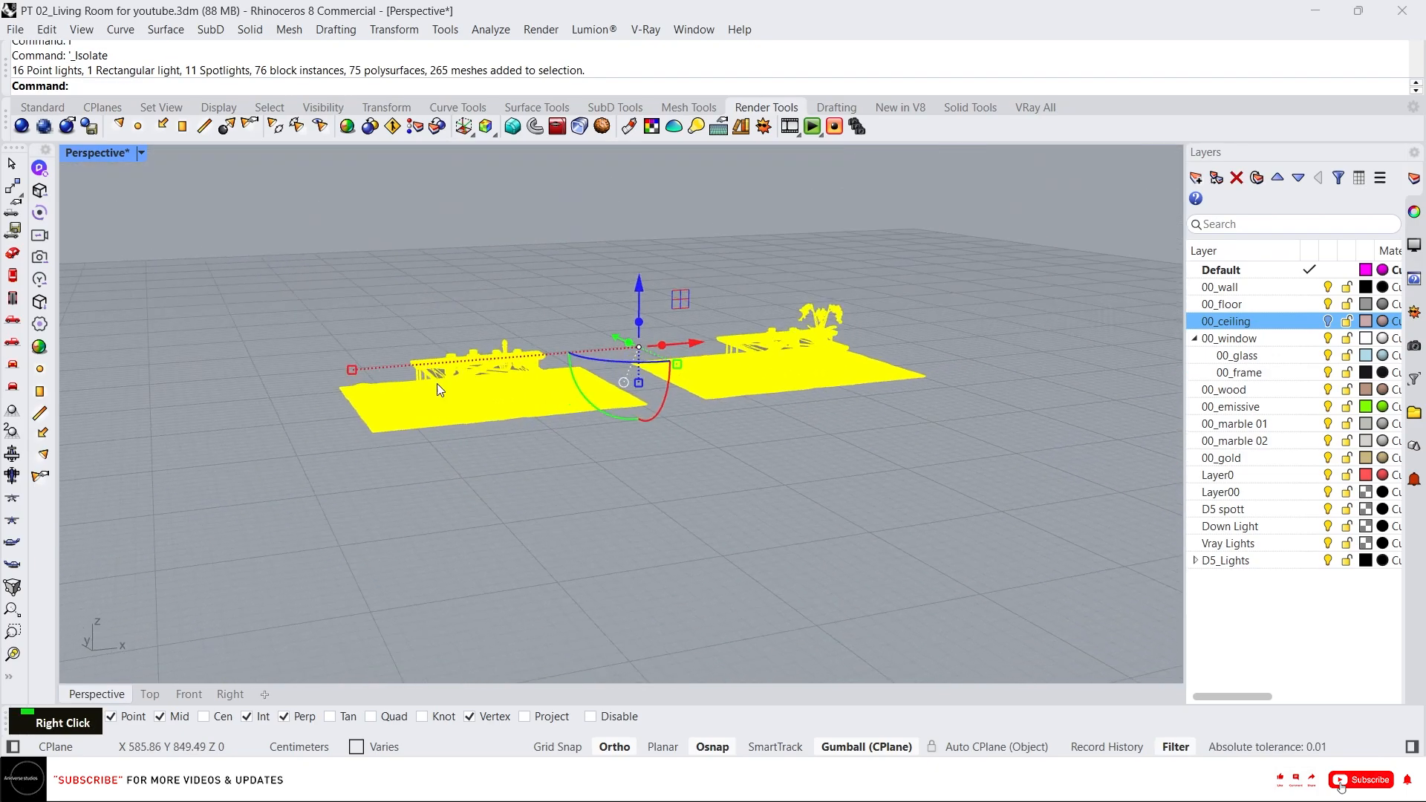
click(182, 698)
scroll(596, 341, down, 4)
click(590, 238)
scroll(594, 245, down, 4)
shift+right_drag(743, 297, 1129, 361)
scroll(1114, 356, down, 5)
shift+click(380, 335)
scroll(861, 349, up, 3)
drag(885, 273, 885, 287)
click(98, 694)
scroll(465, 390, up, 10)
Switch the Perspective viewport to Arctic display mode and then back to Shaded.
middle_click(431, 386)
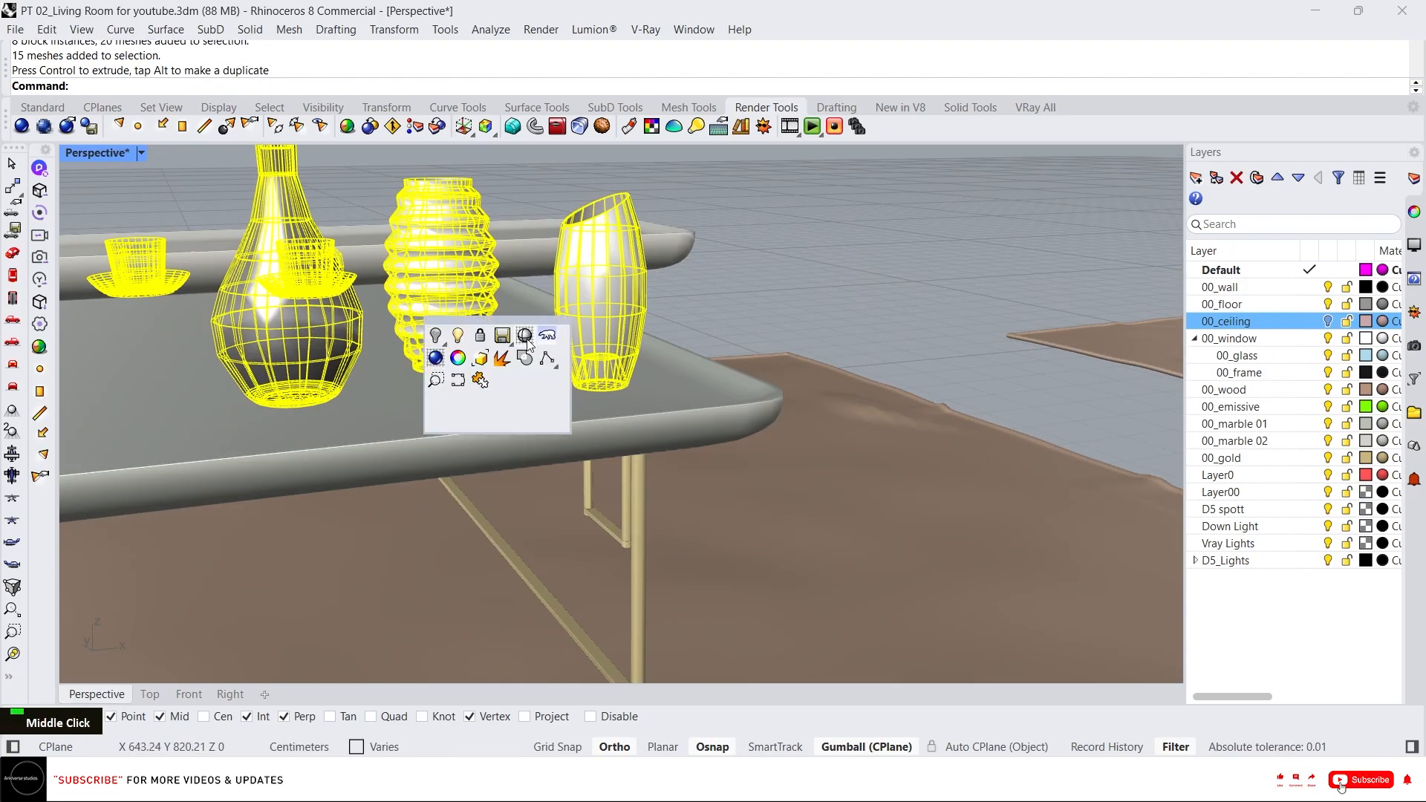
click(526, 339)
middle_click(570, 398)
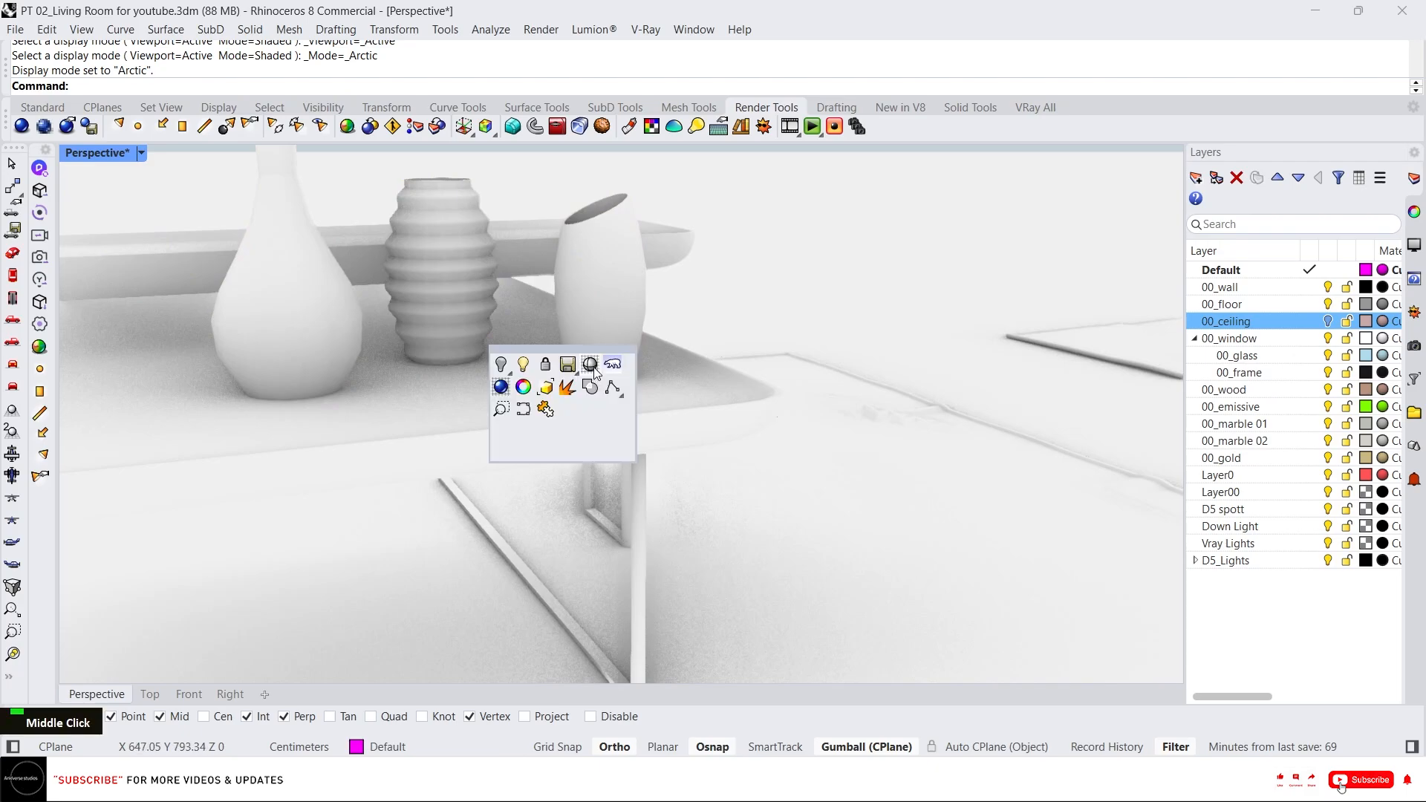
click(512, 412)
scroll(576, 365, down, 10)
right_drag(577, 366, 547, 395)
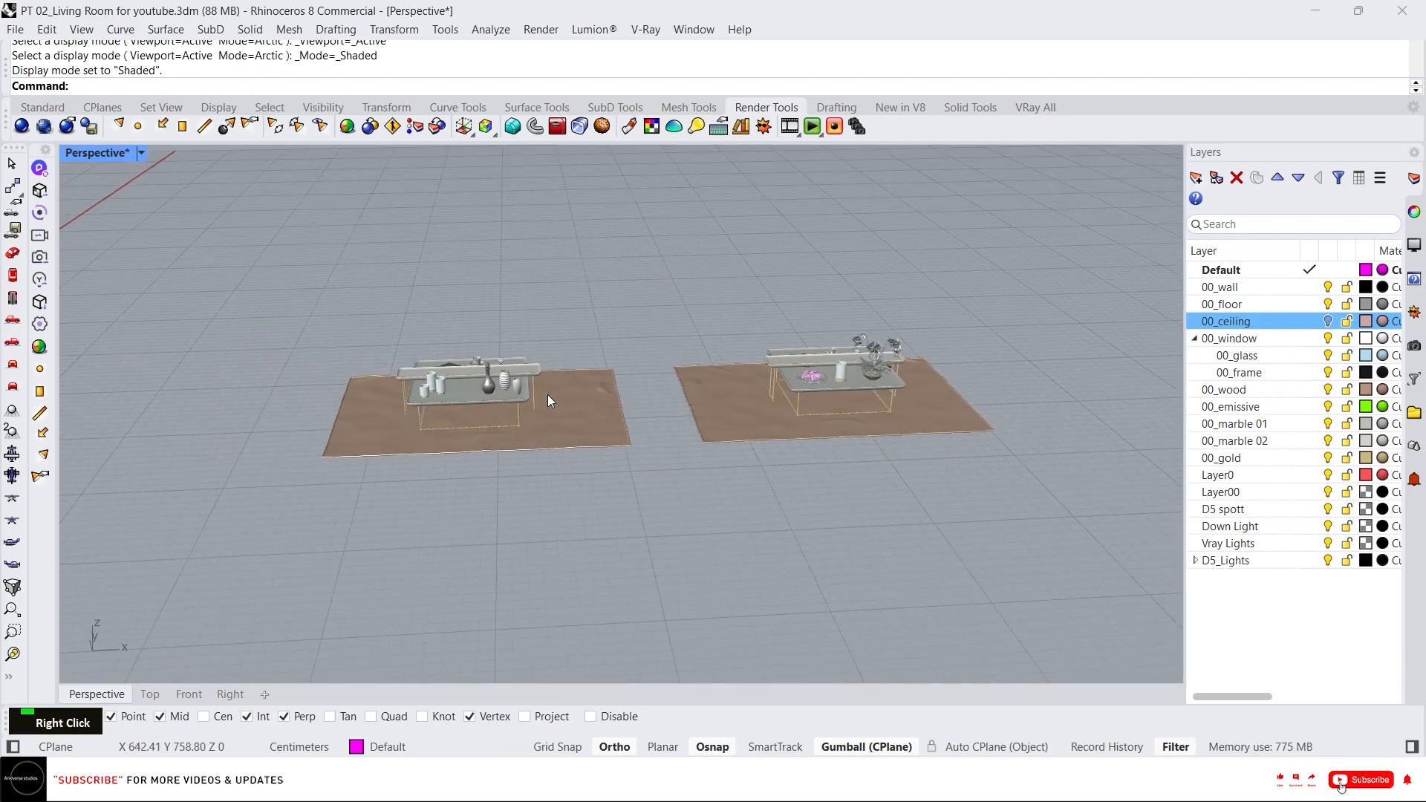
Show all hidden objects again and unlock all objects.
middle_click(550, 370)
right_click(532, 349)
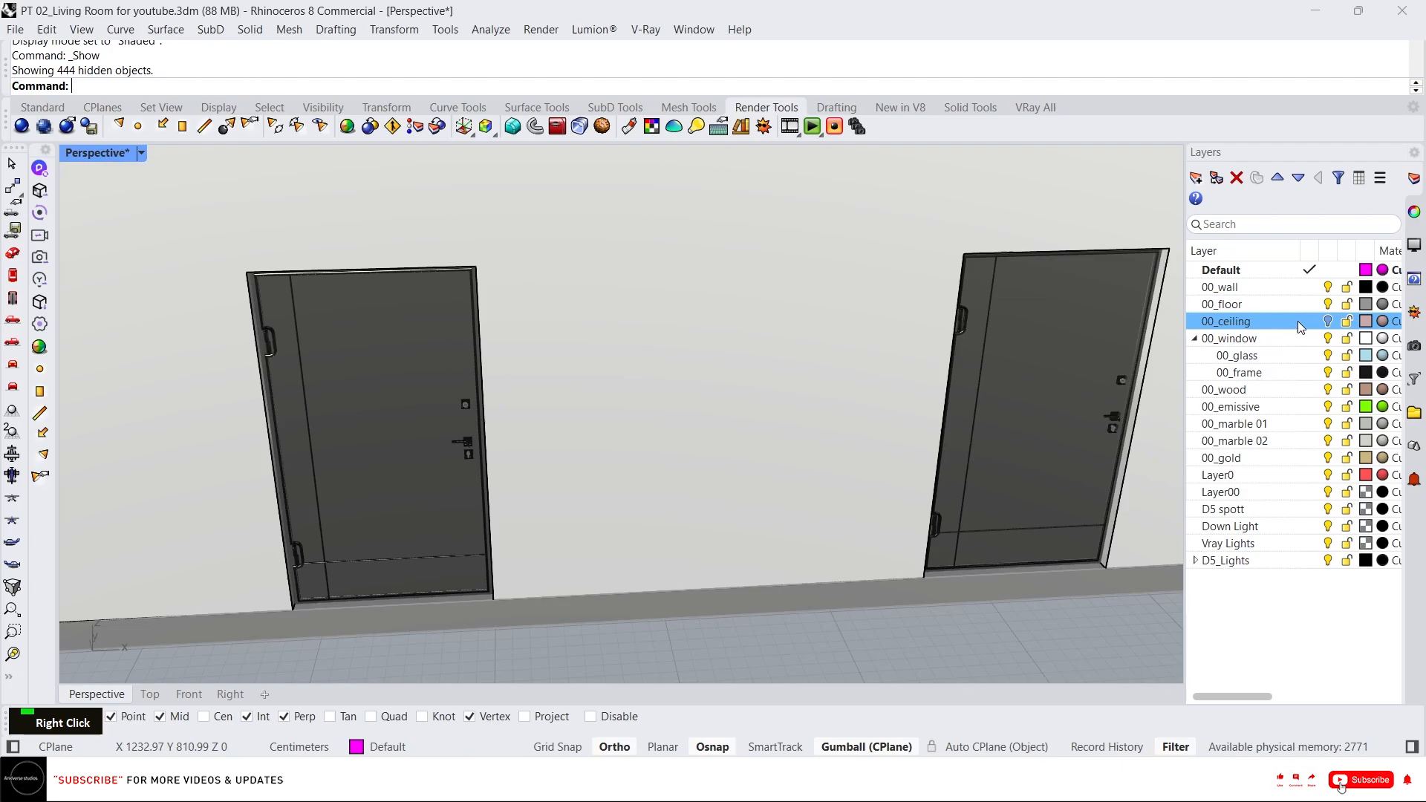
scroll(687, 406, down, 5)
scroll(732, 359, up, 5)
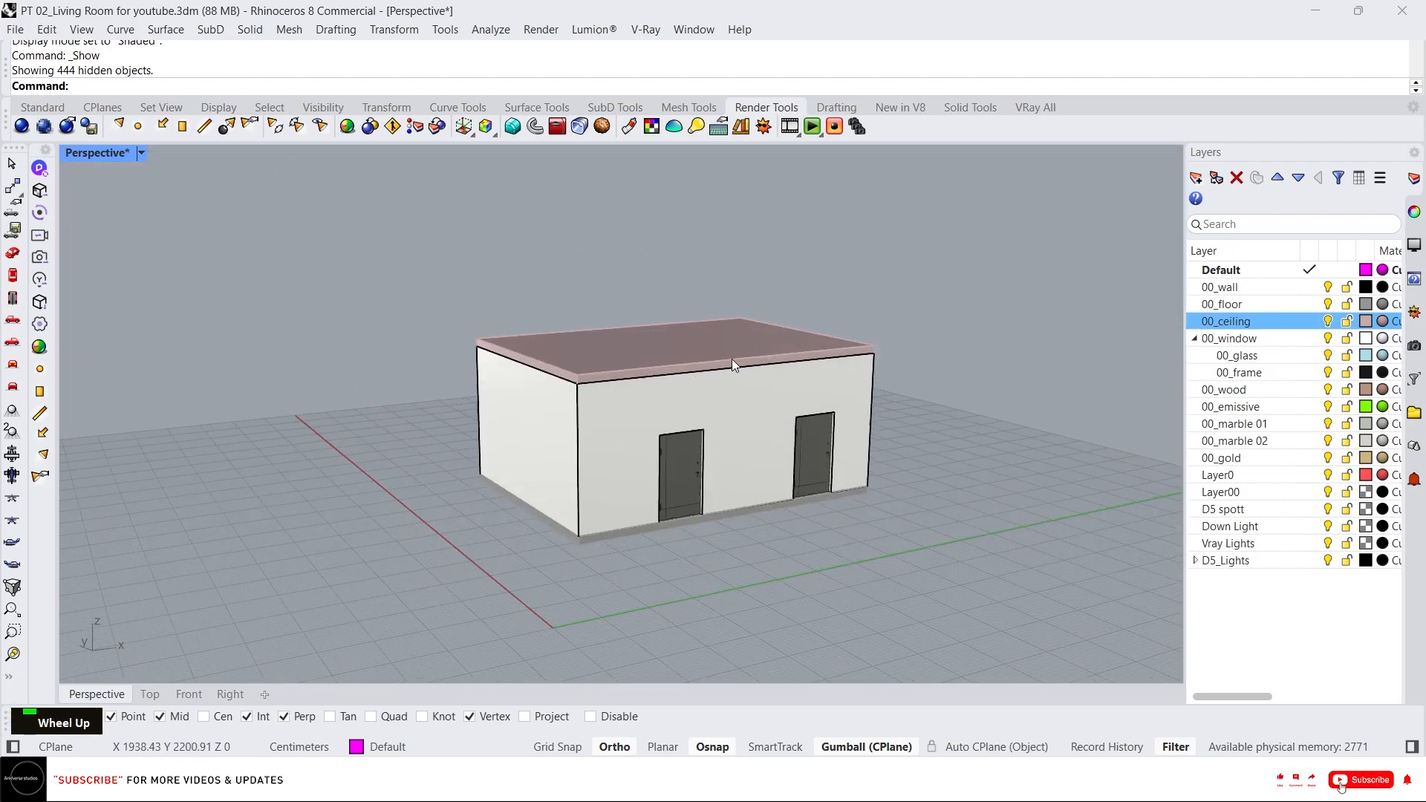
middle_click(671, 340)
right_click(667, 321)
middle_click(653, 303)
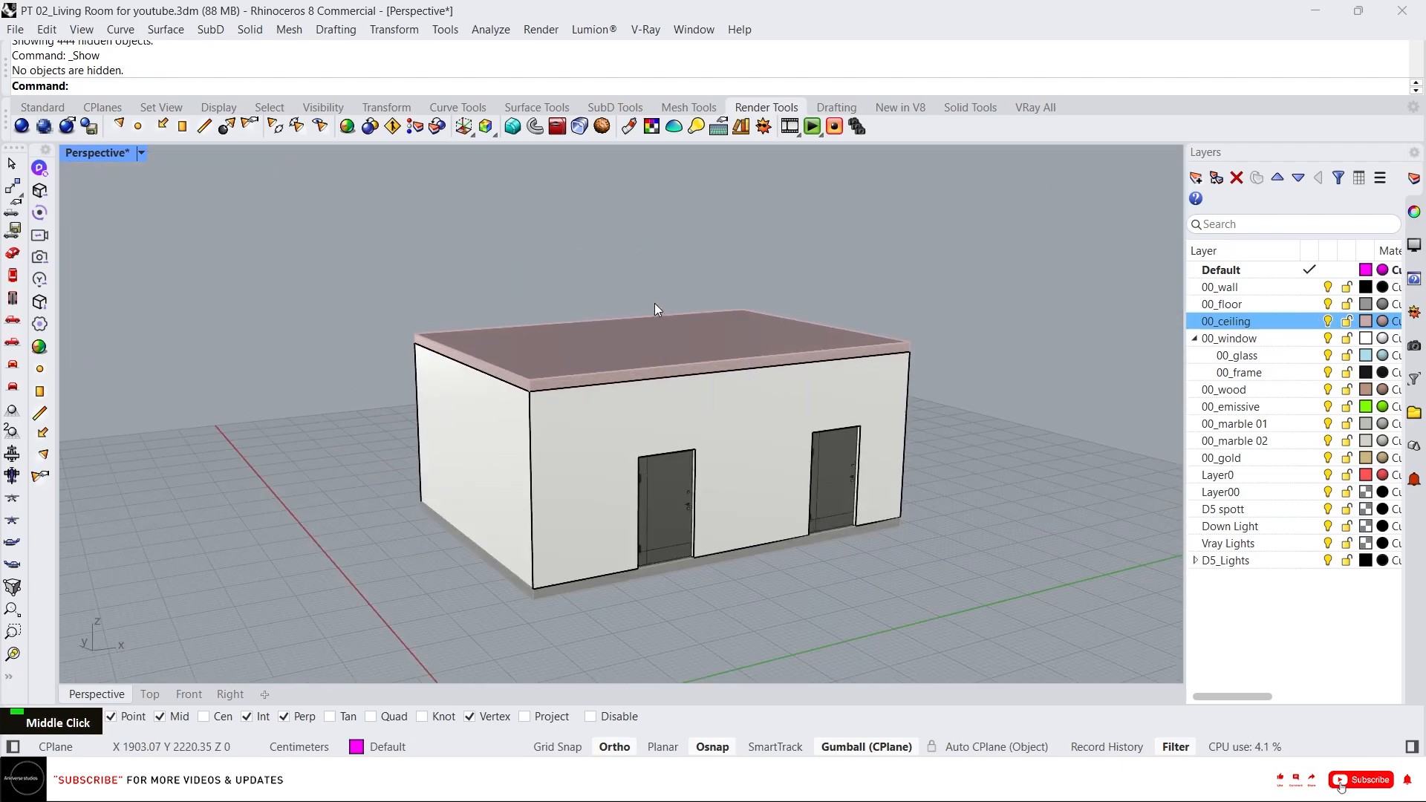
right_click(647, 291)
Start D5 LiveSync again and dismiss the model association error.
click(11, 252)
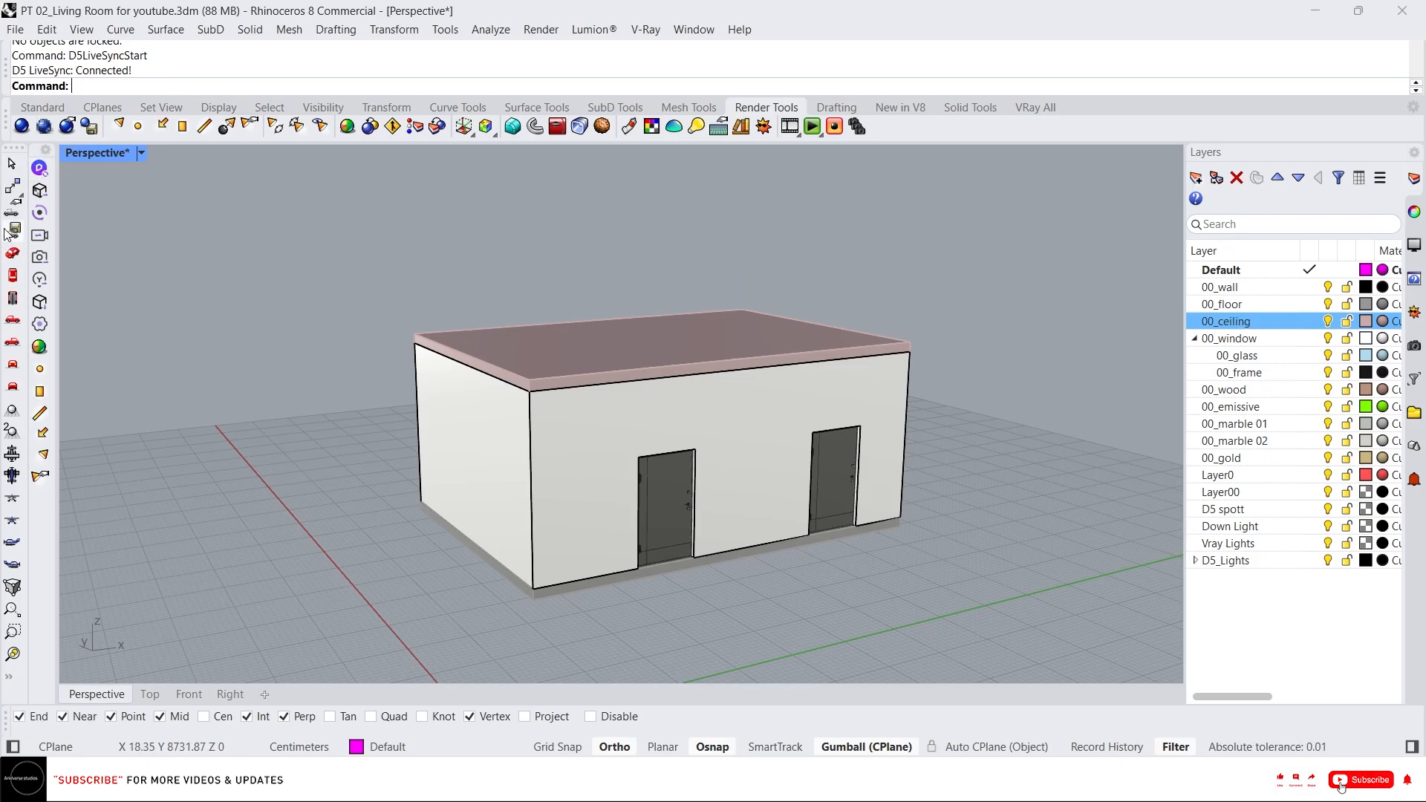
click(40, 213)
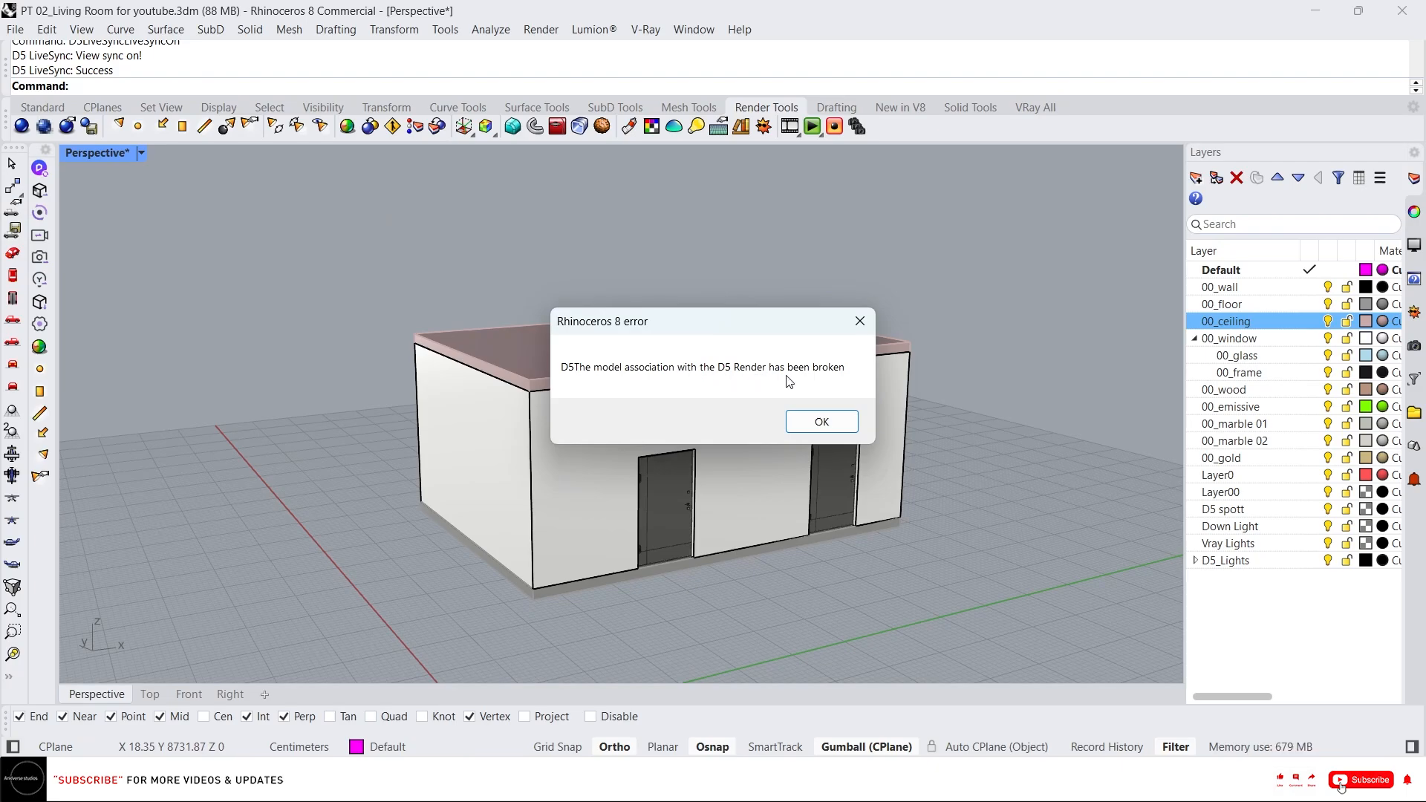
click(821, 422)
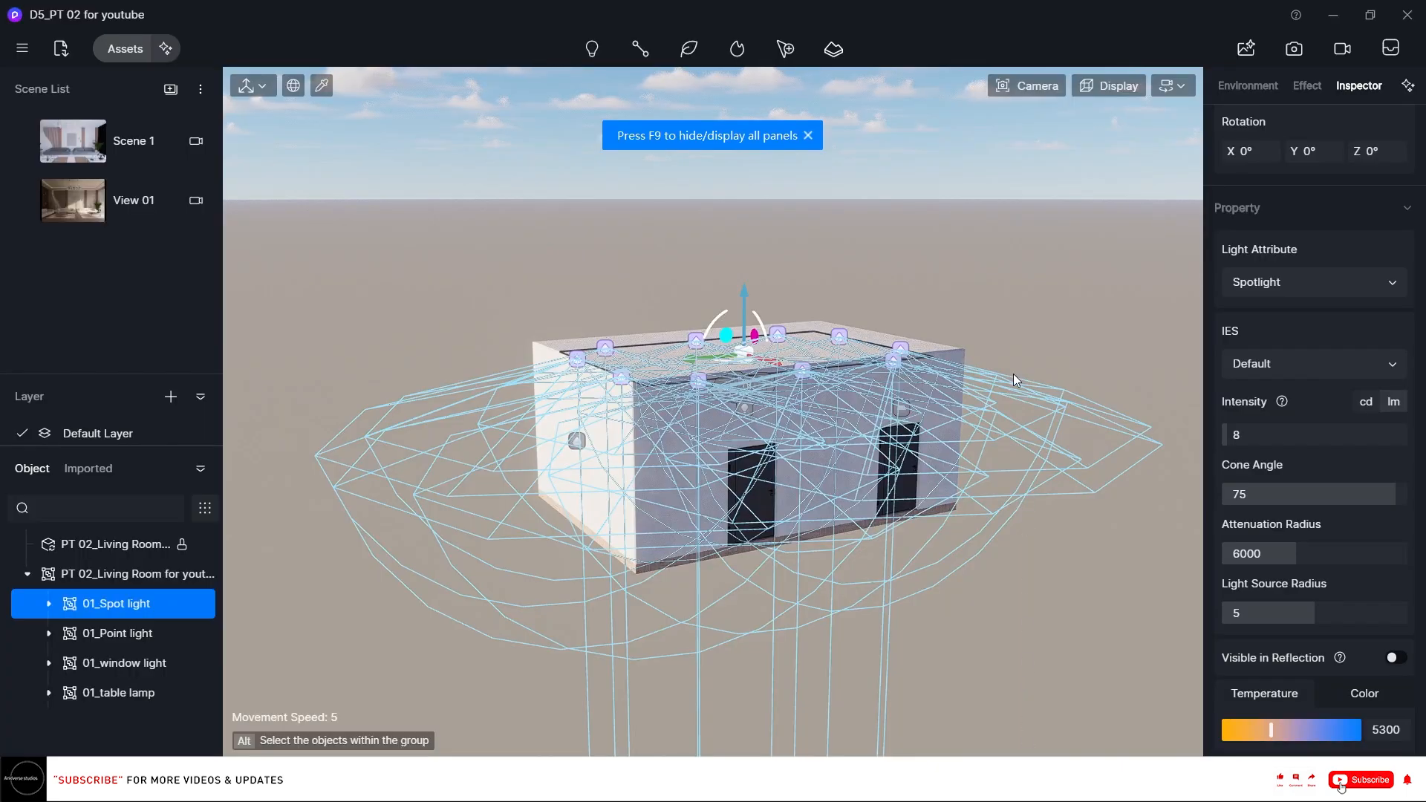
Return to D5, open View 01 in image render mode and set the preset size to 6k.
click(1333, 17)
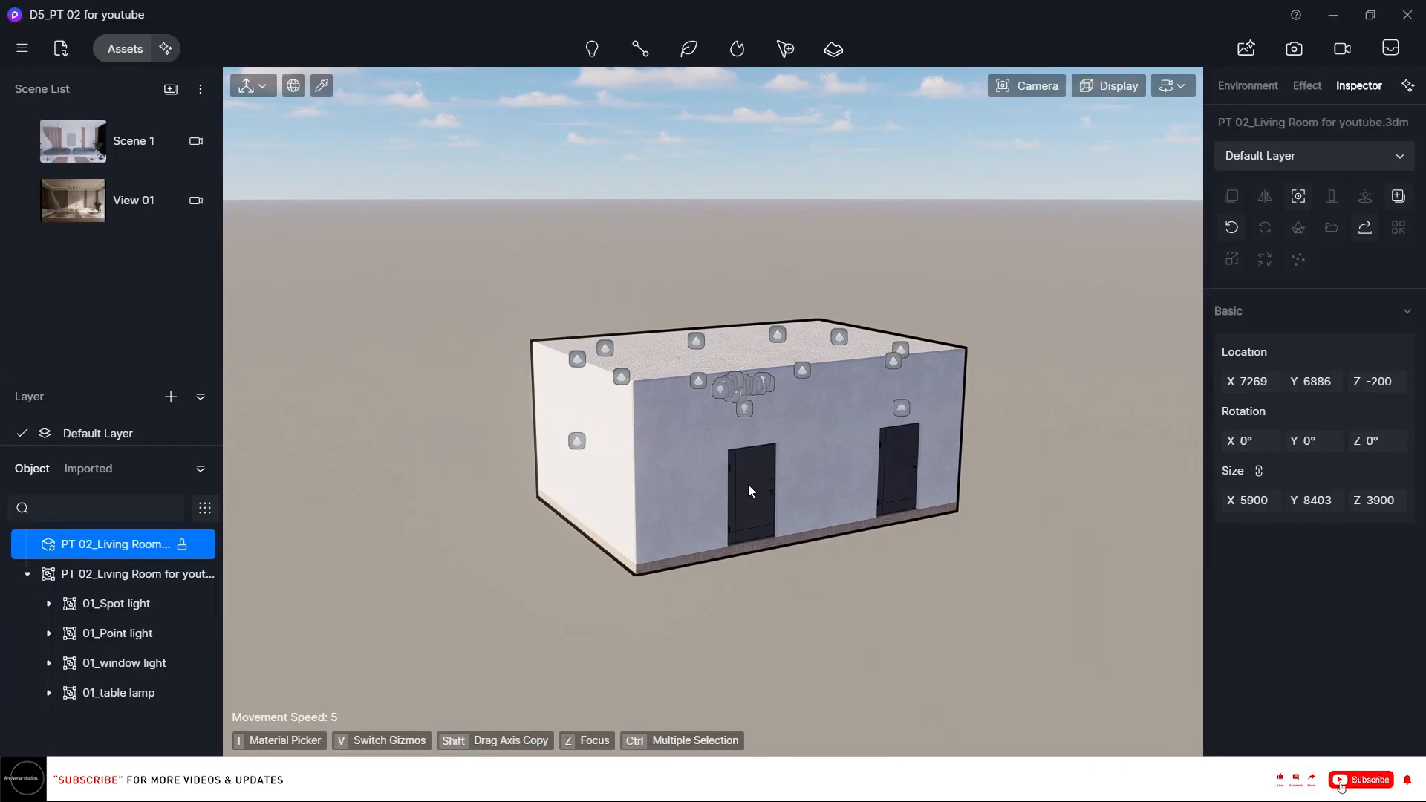
click(96, 213)
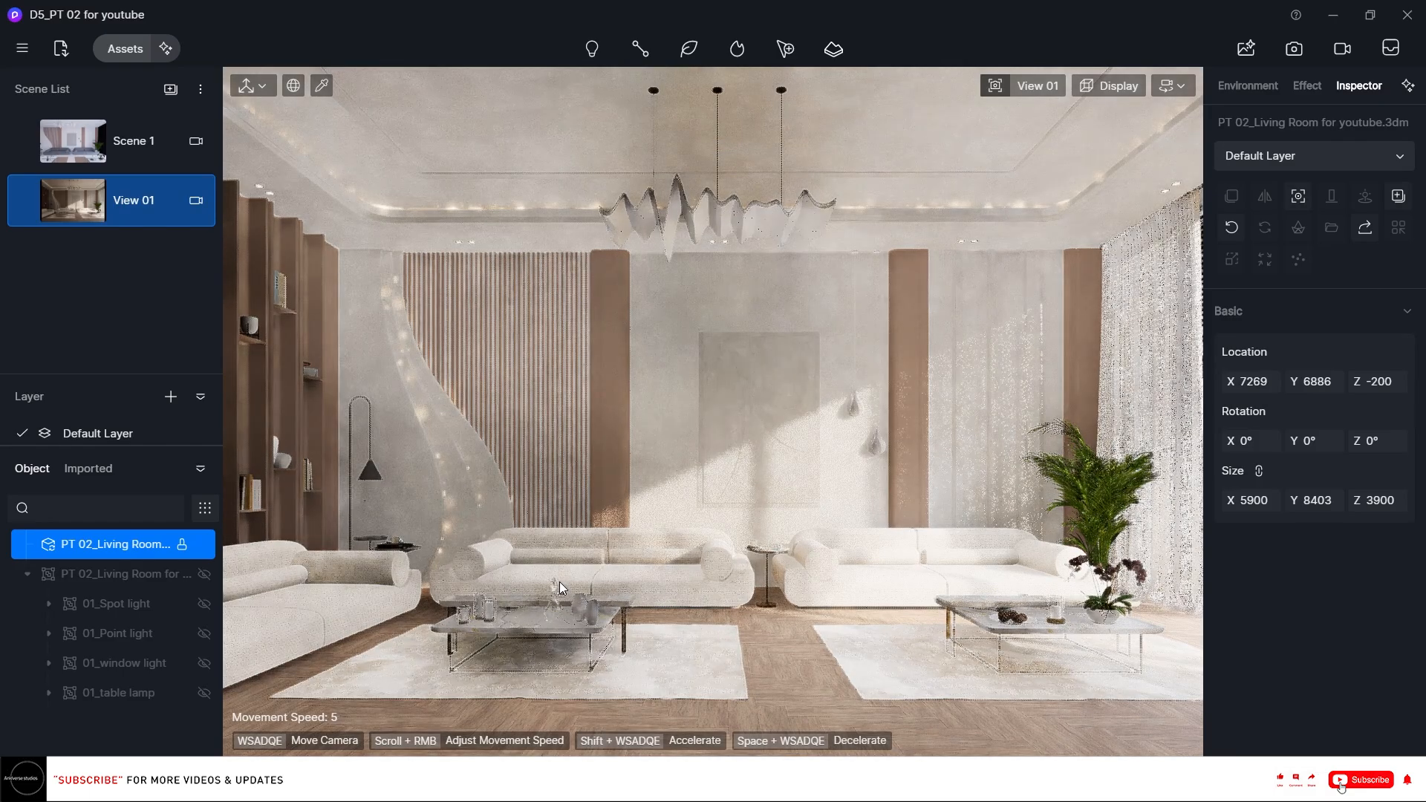
click(1303, 58)
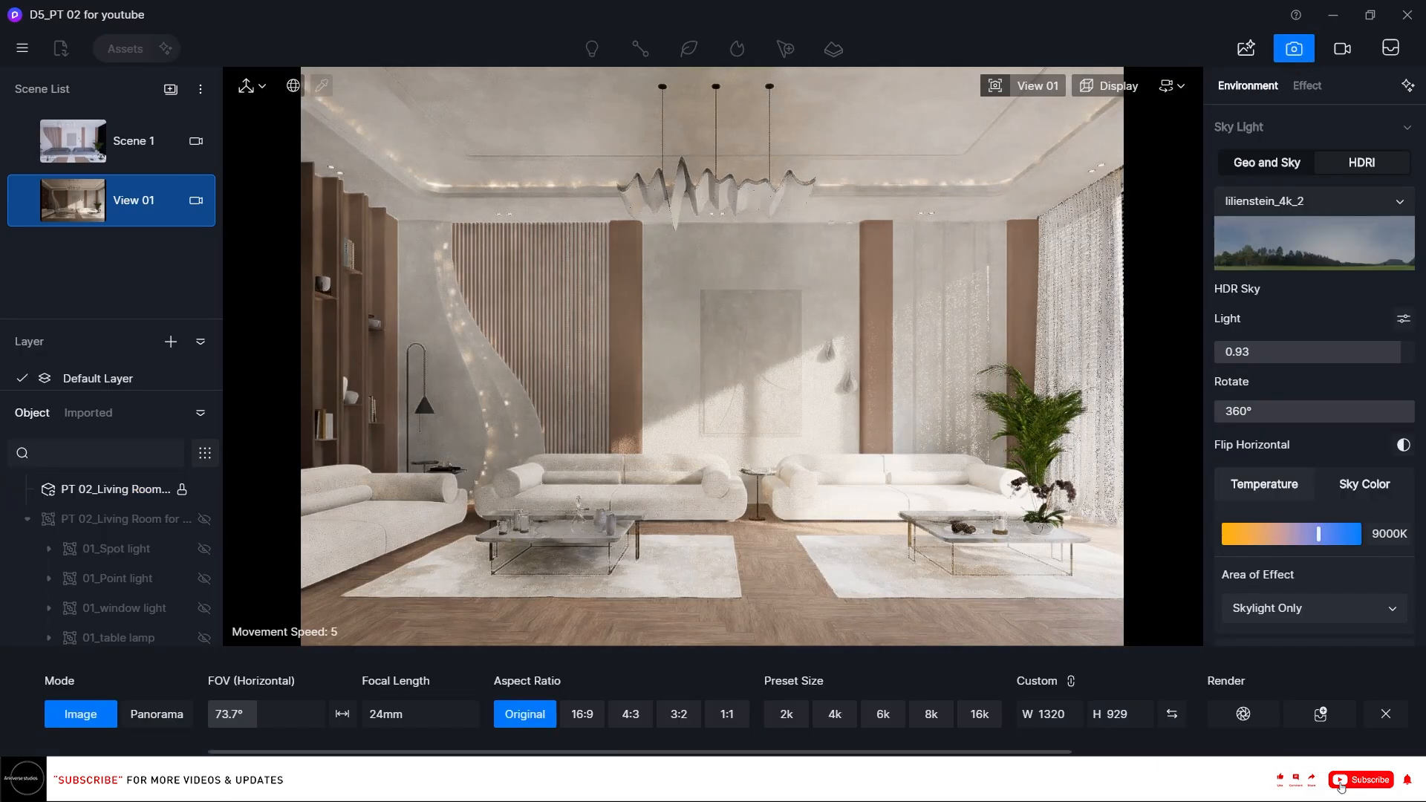
click(882, 711)
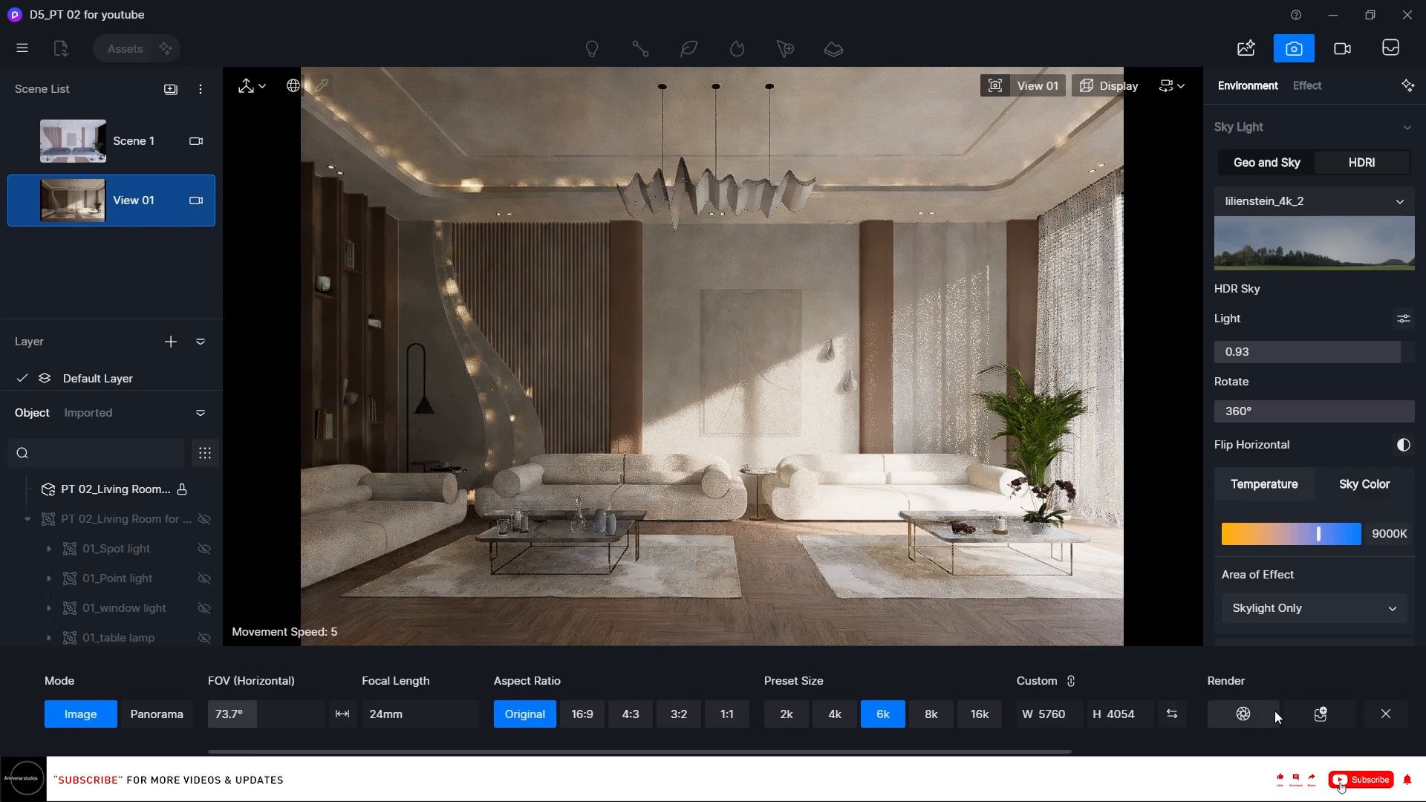
Render View 01, saving the image as Final Render in the project folder, and close the completion dialog.
scroll(1314, 372, down, 6)
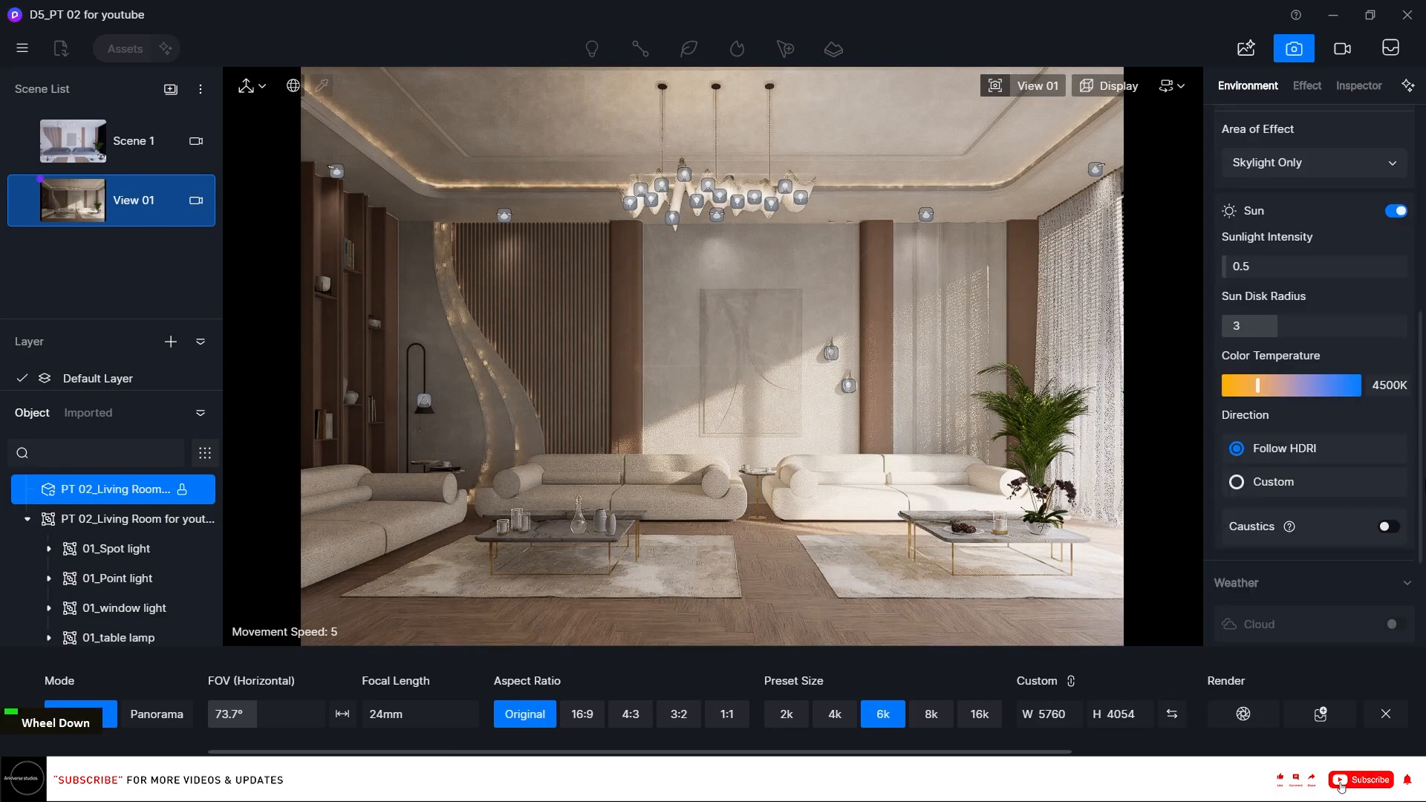
scroll(1315, 372, down, 3)
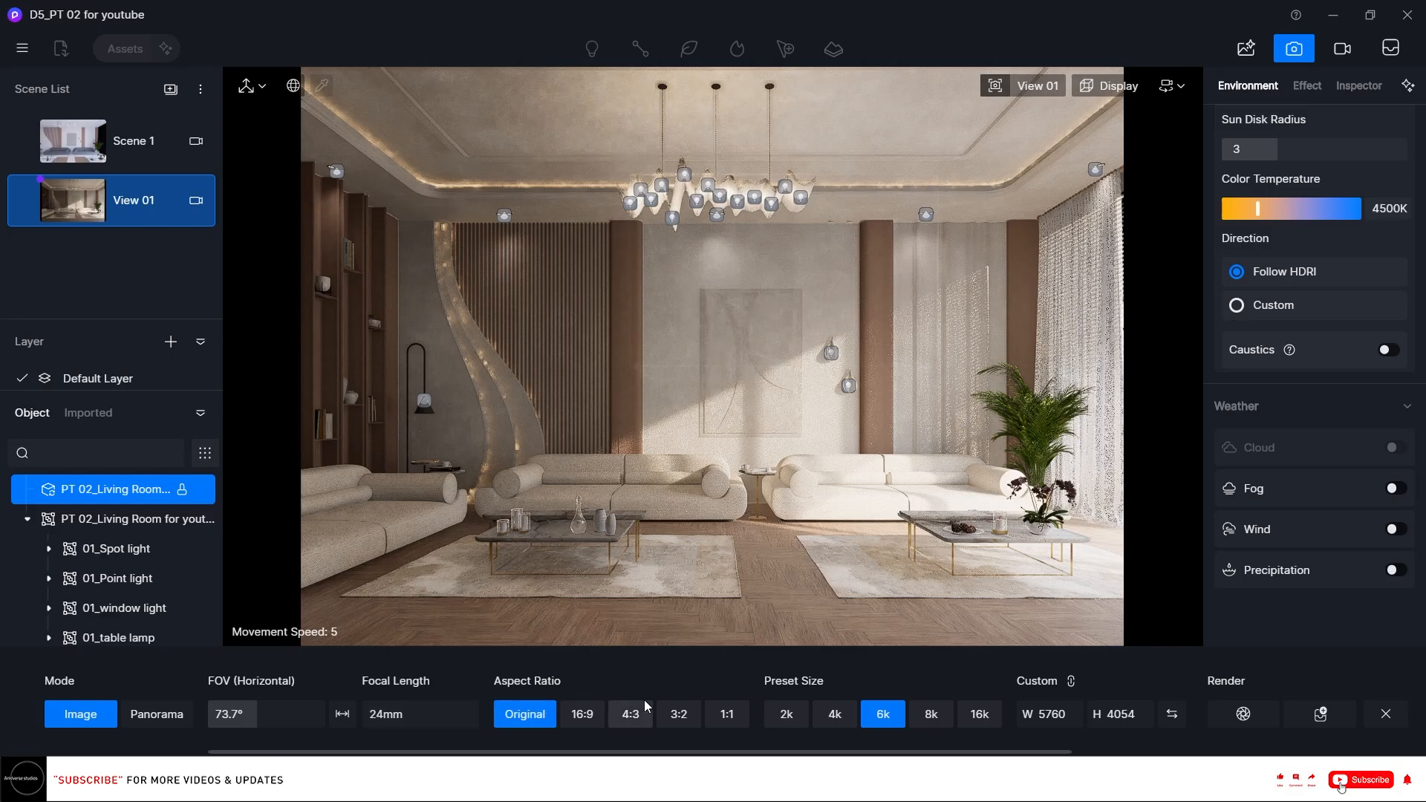
click(1272, 707)
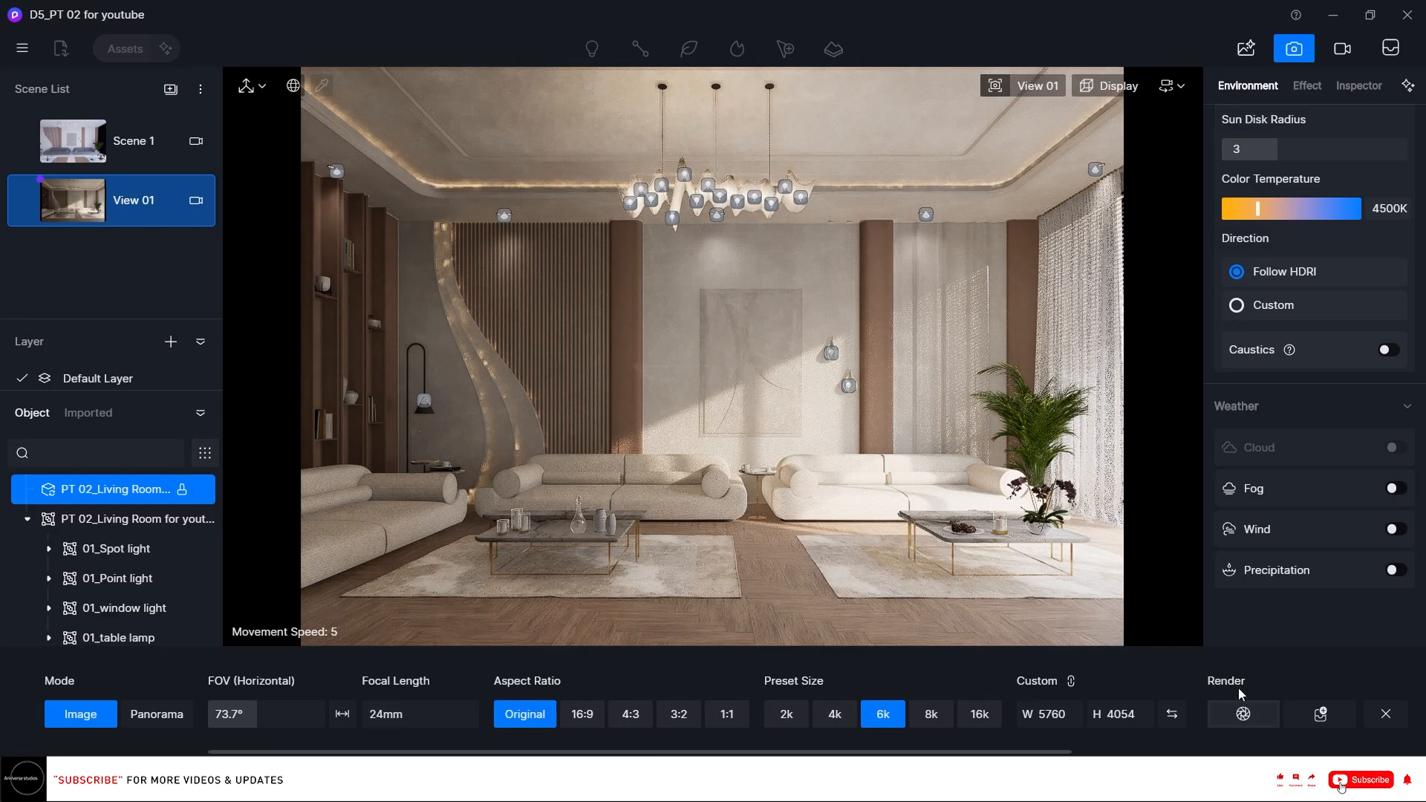
click(619, 228)
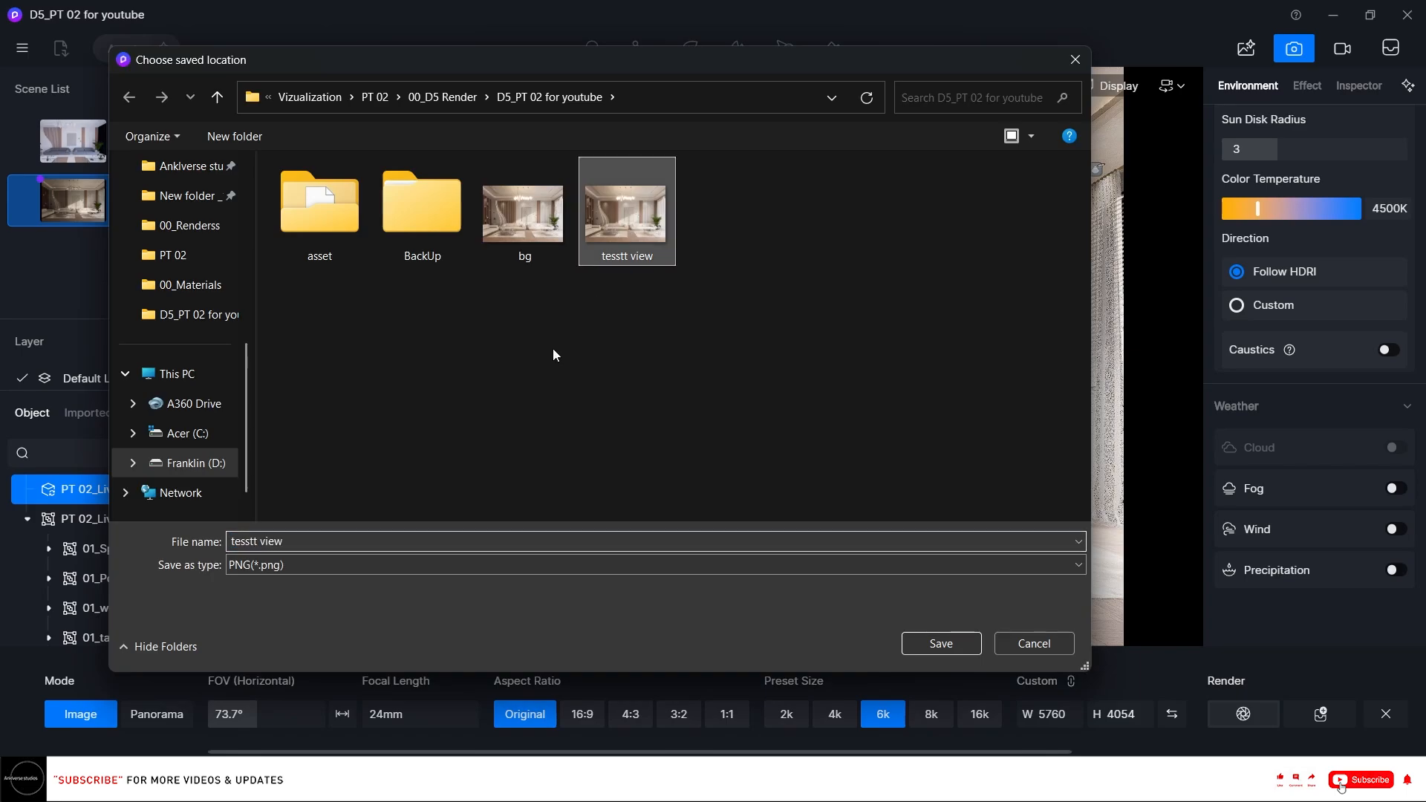
click(365, 542)
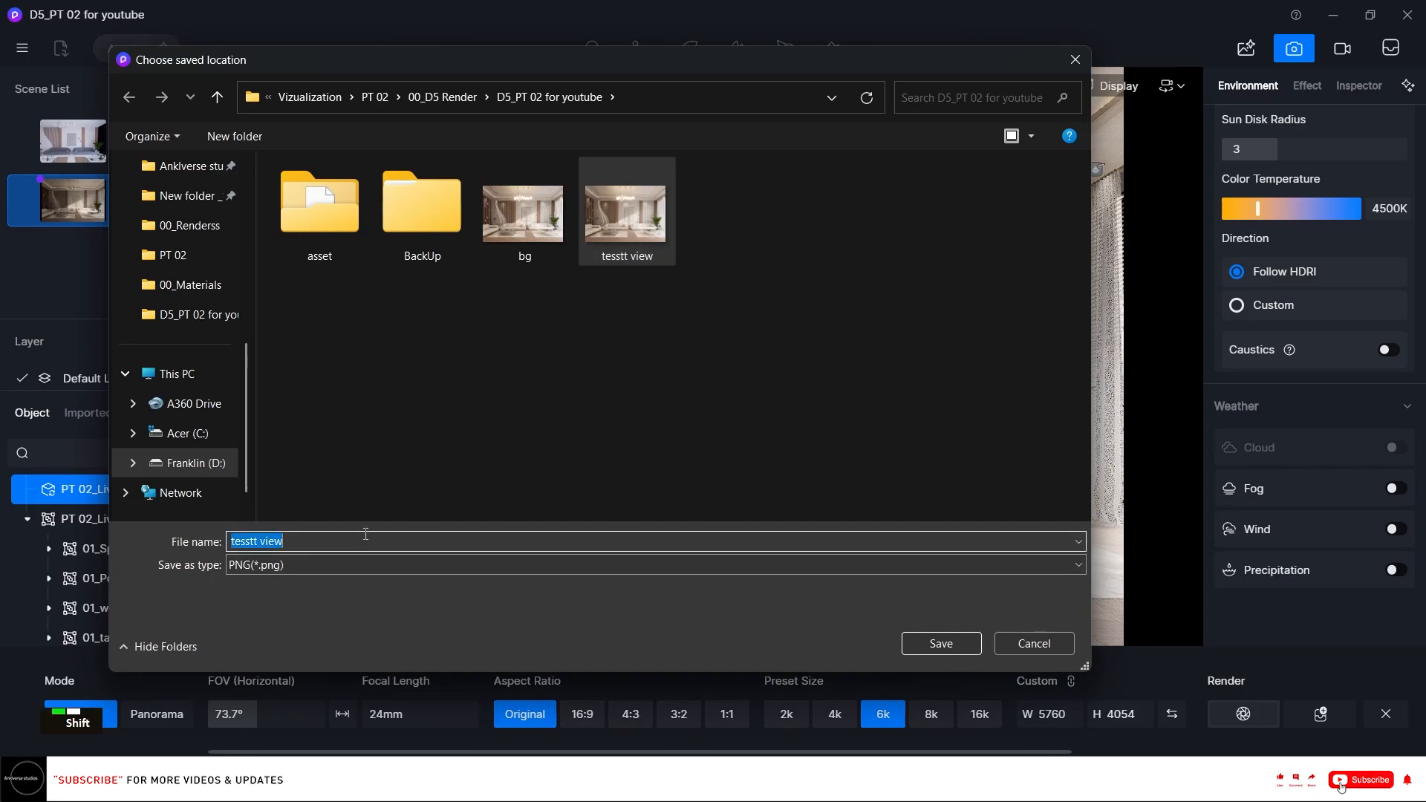
text(Fin)
text(a)
key(BackSpace)
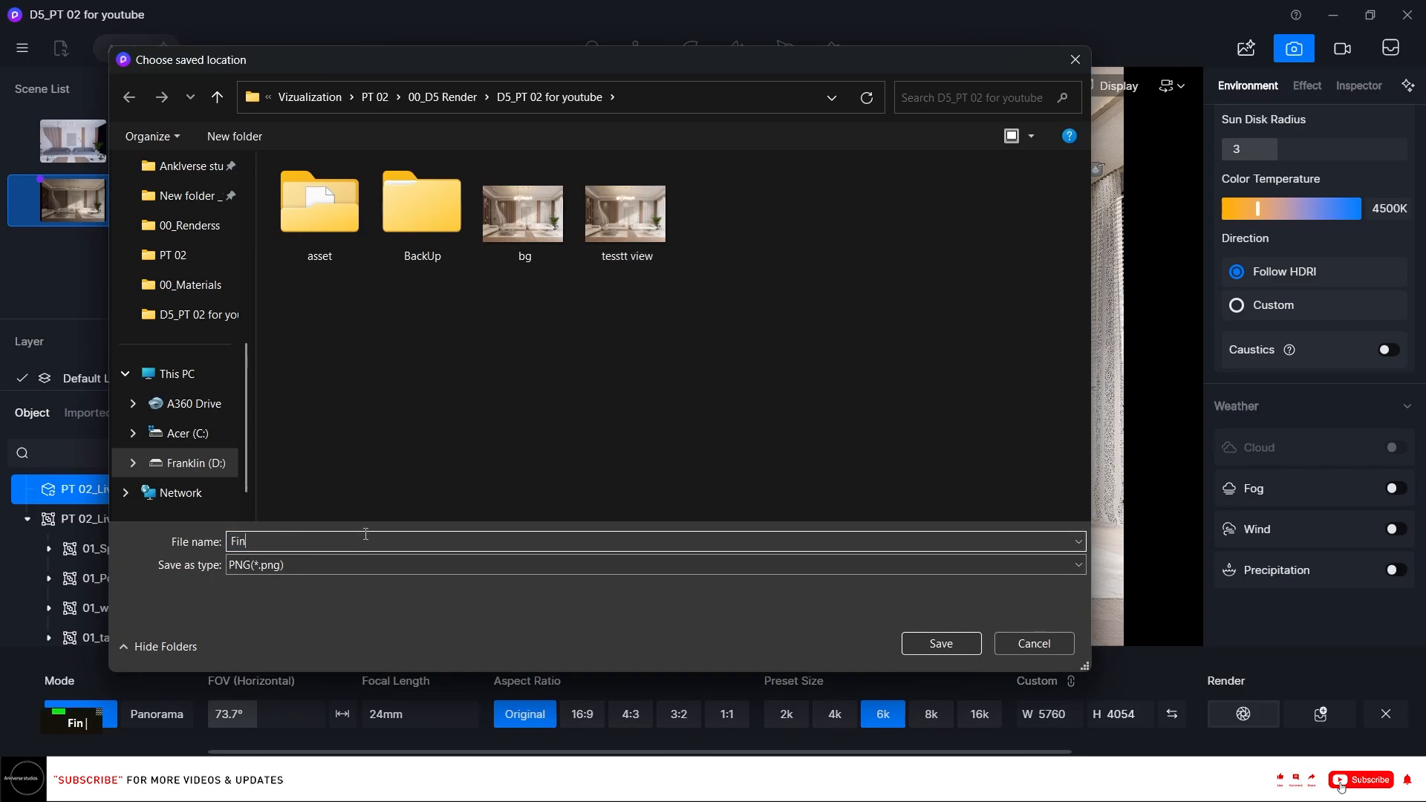
text(nal Render)
click(950, 635)
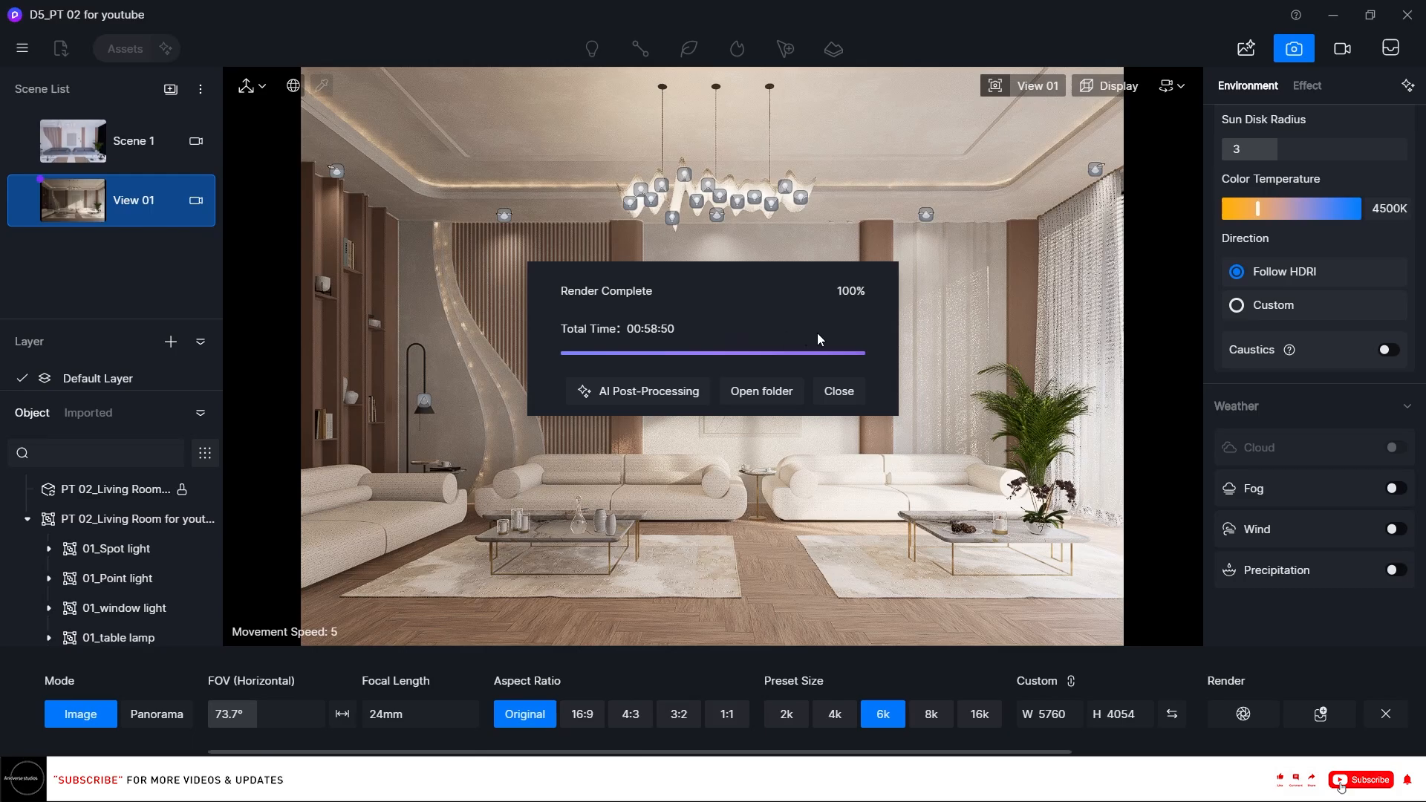
click(838, 392)
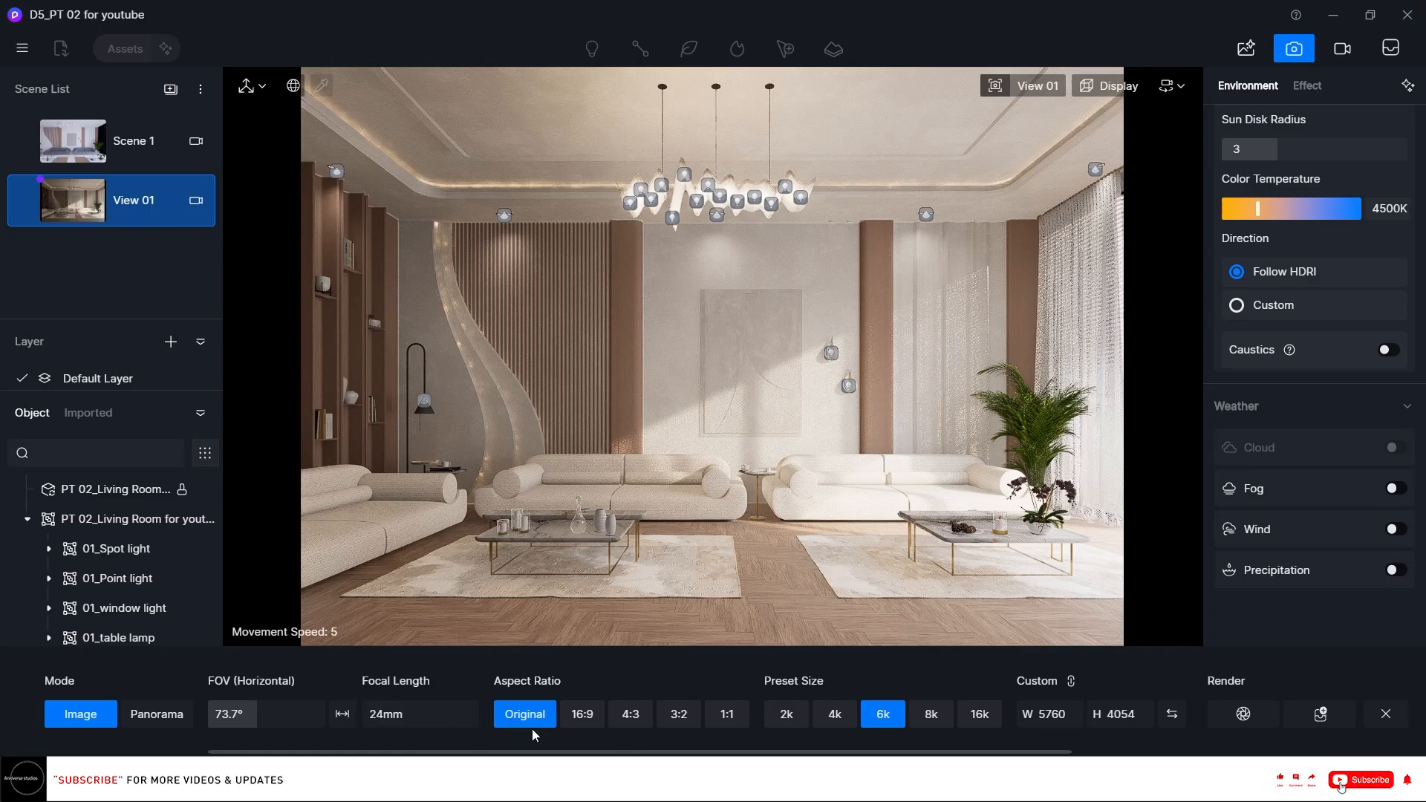
Open the Final Render image from the project folder to review it.
mouse_move(588, 716)
click(549, 670)
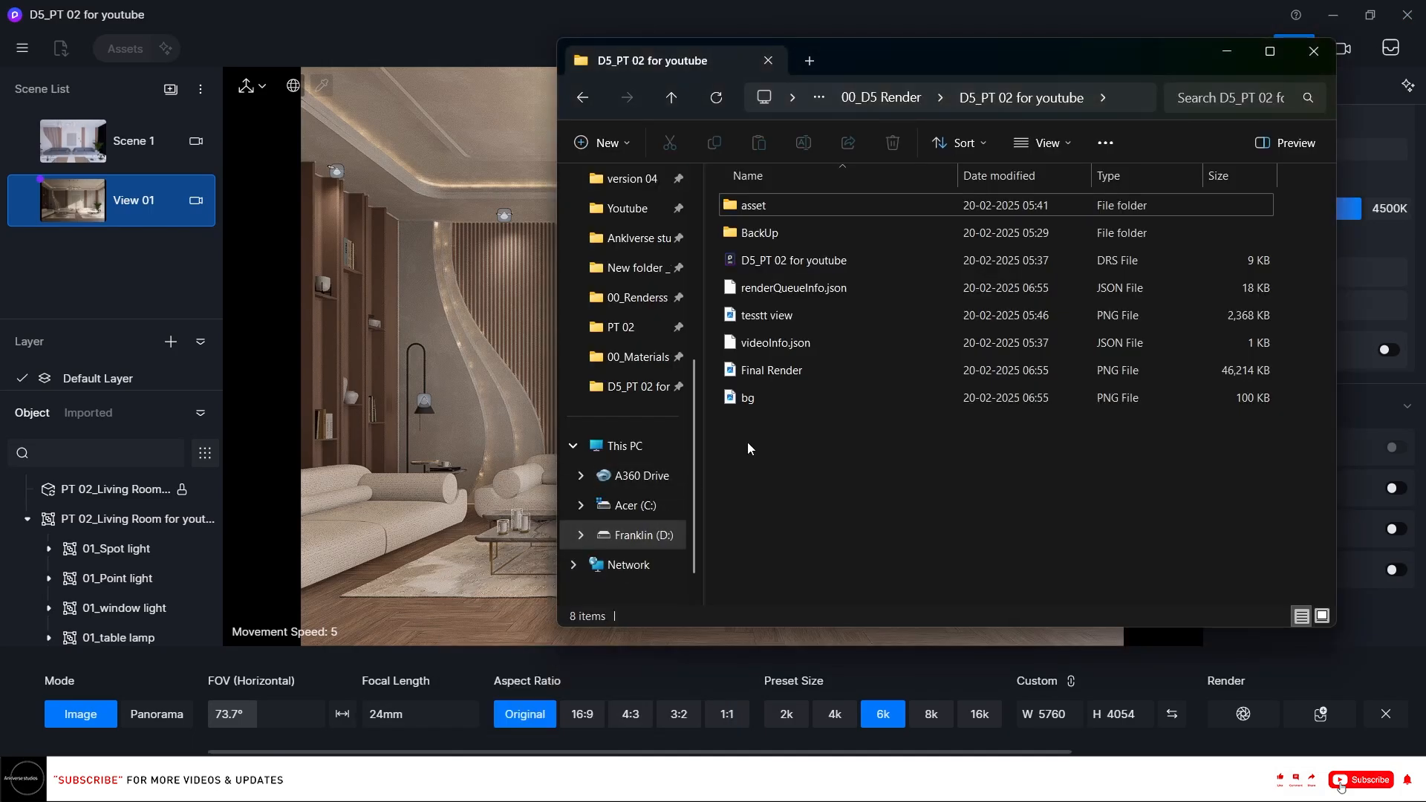
double_click(813, 377)
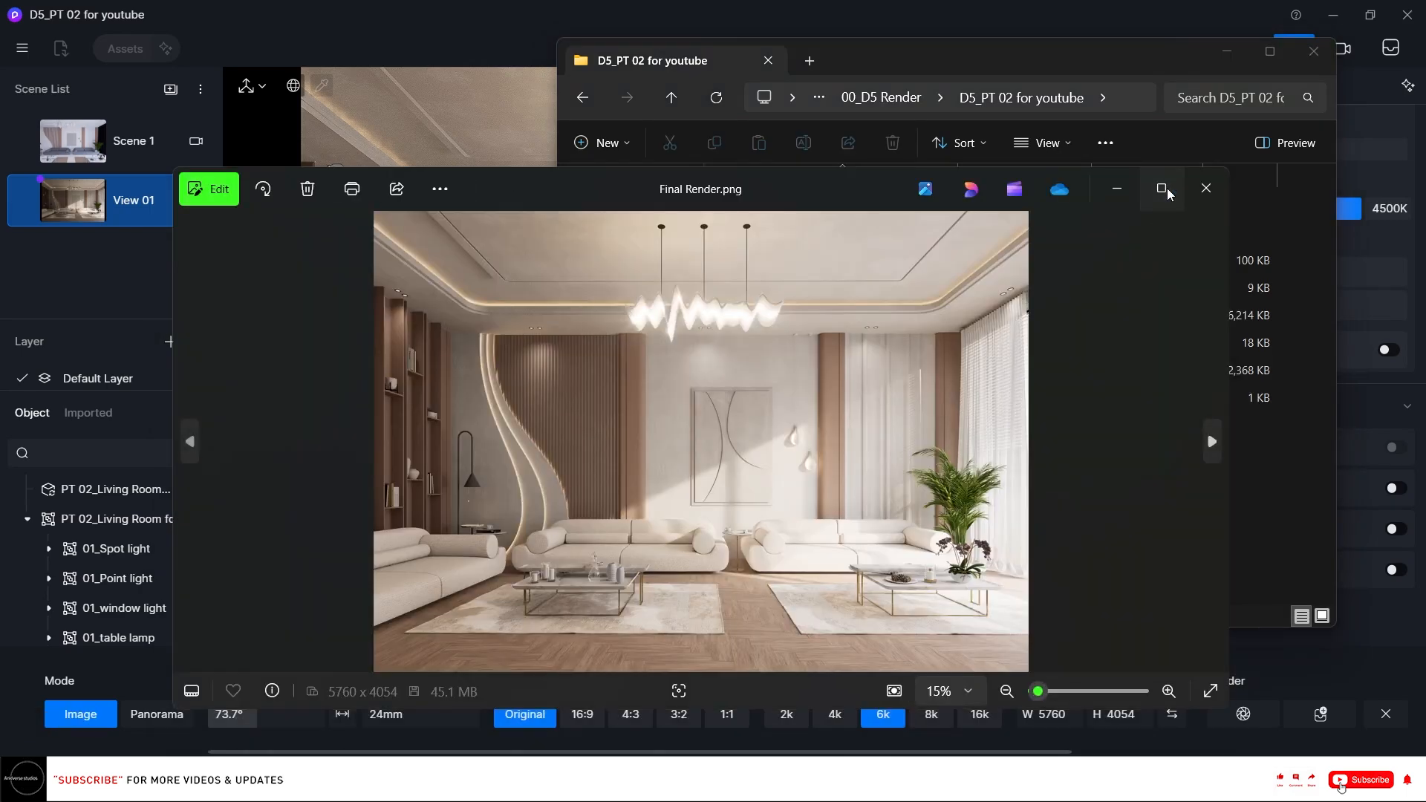
click(1166, 189)
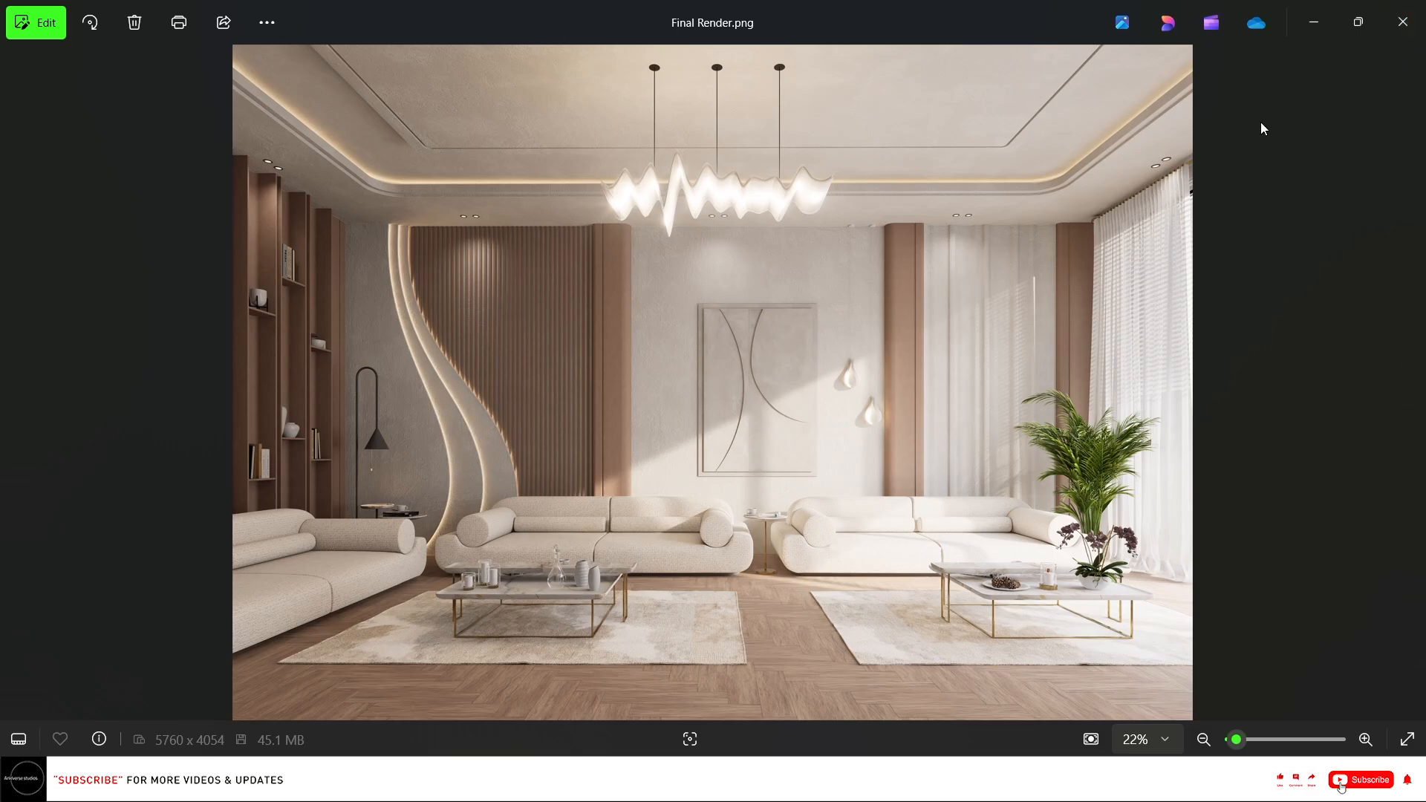
Close the image viewer, D5 Render and Rhino, and restore the project folder window.
click(1402, 22)
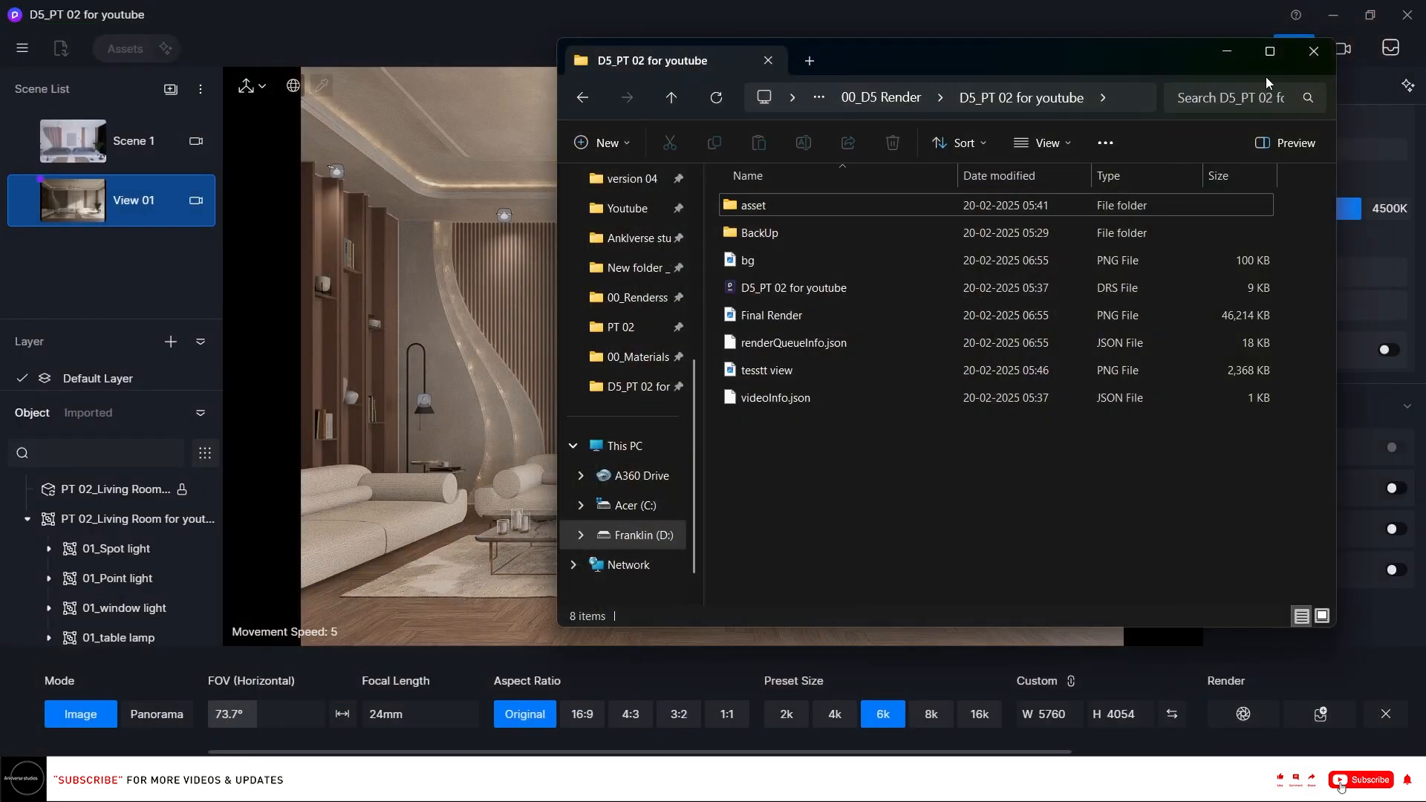
click(1304, 60)
click(1407, 15)
click(576, 417)
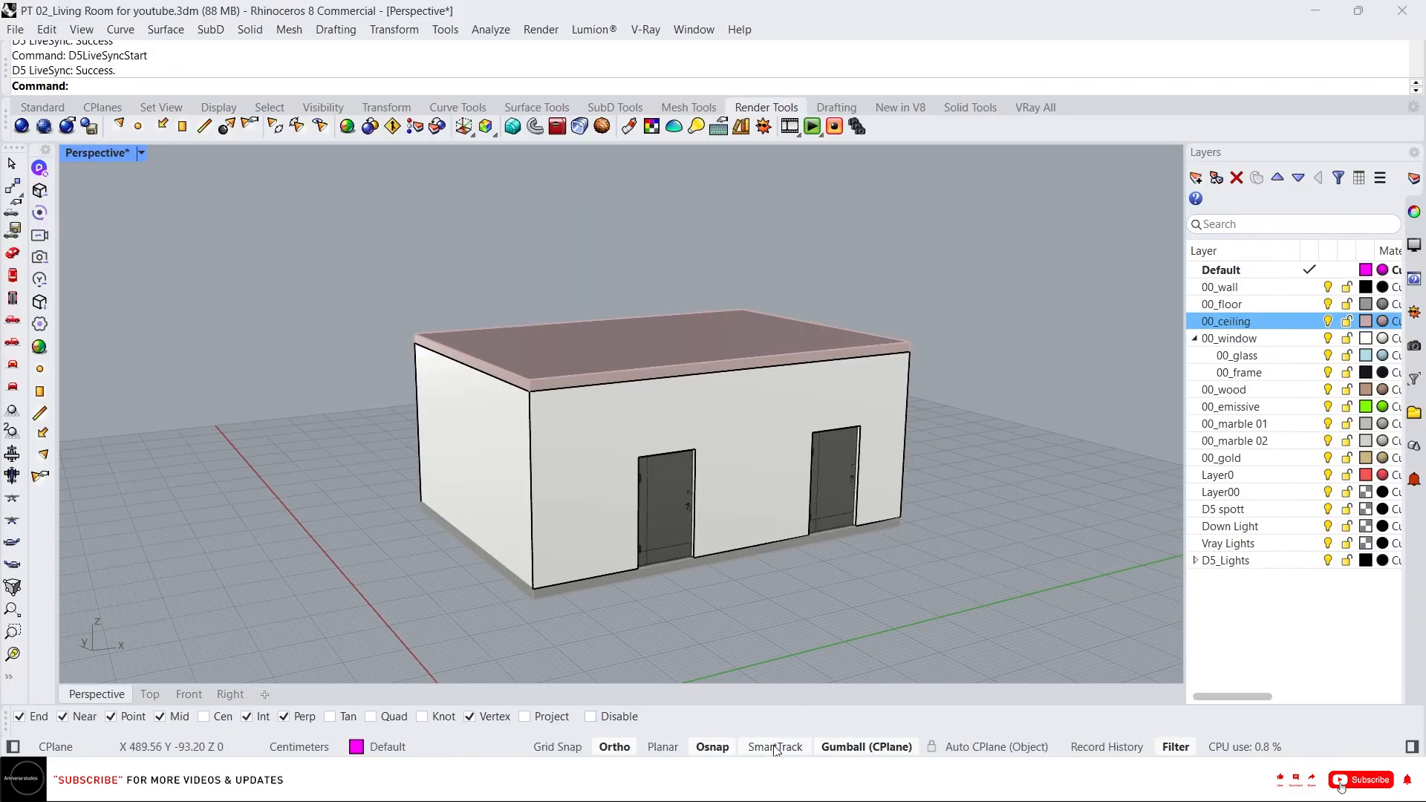
click(1402, 10)
click(676, 435)
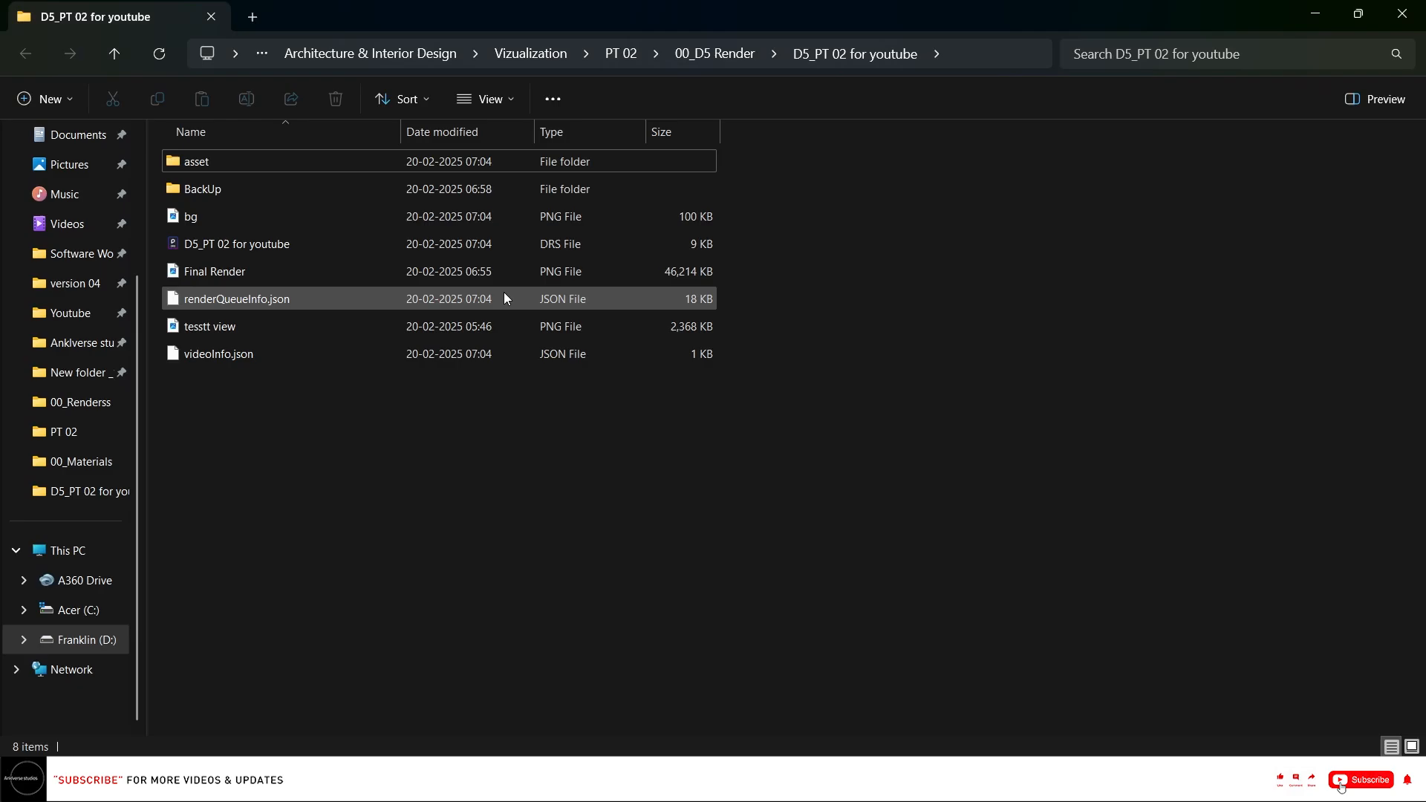
click(1359, 13)
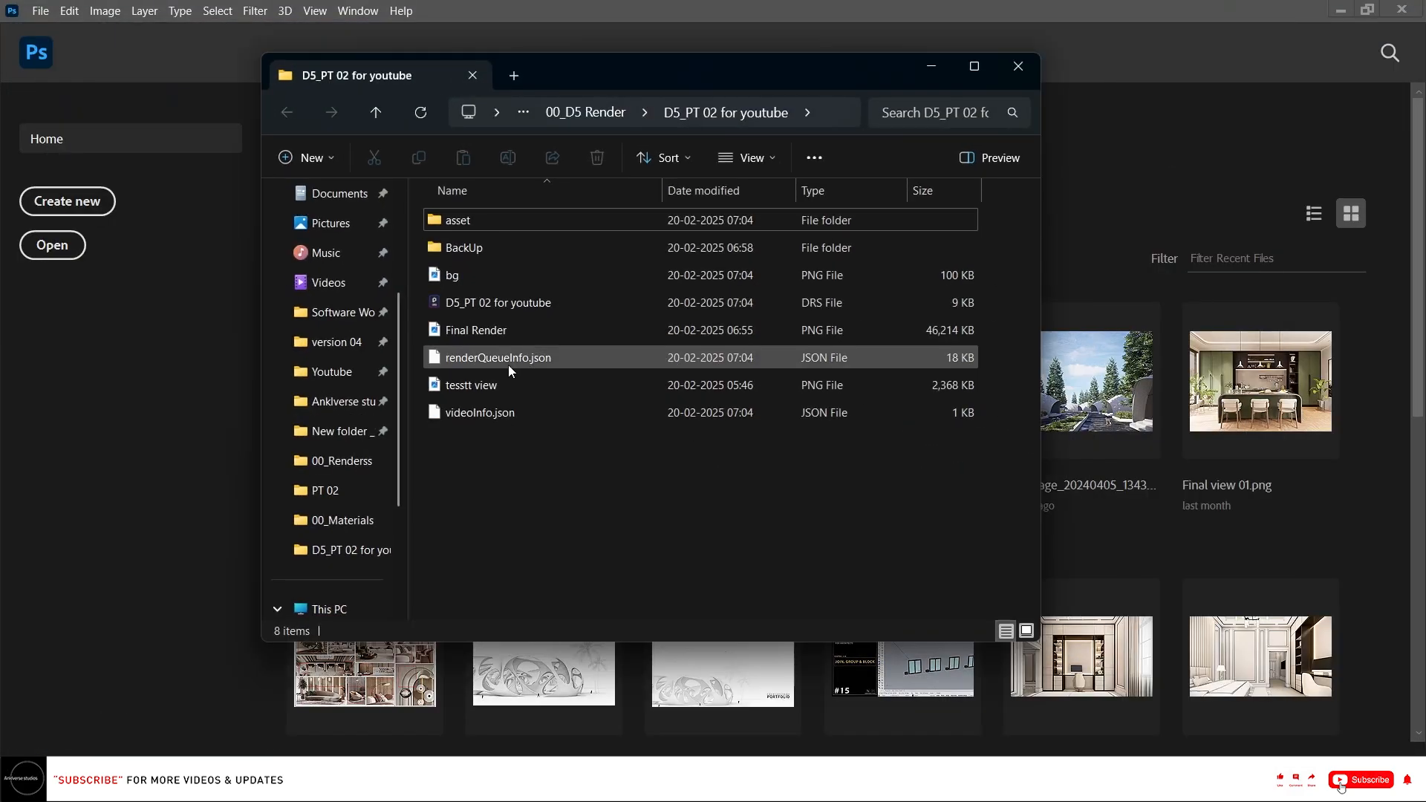
Open Final Render in Photoshop from the project folder.
click(505, 331)
drag(514, 328, 29, 438)
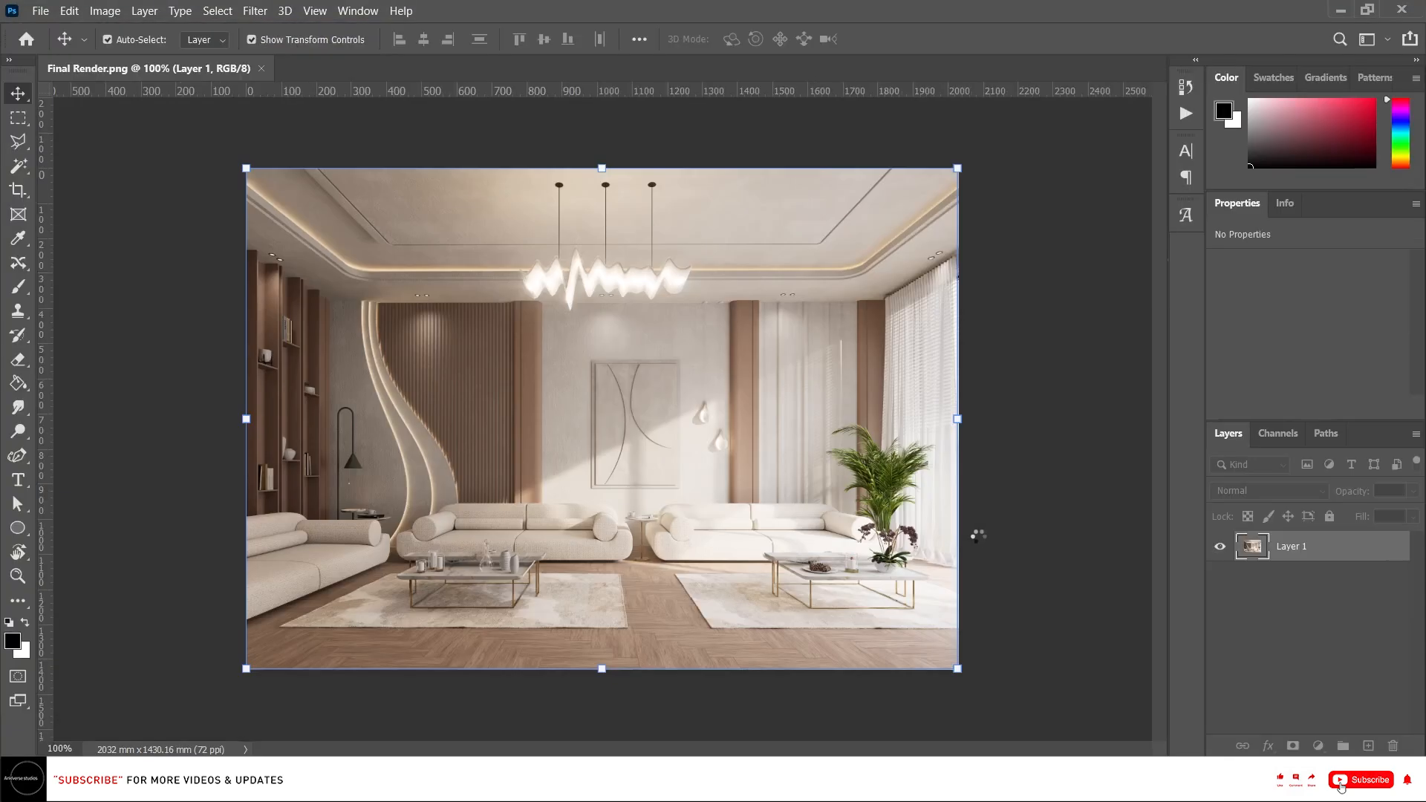
scroll(746, 499, up, 1)
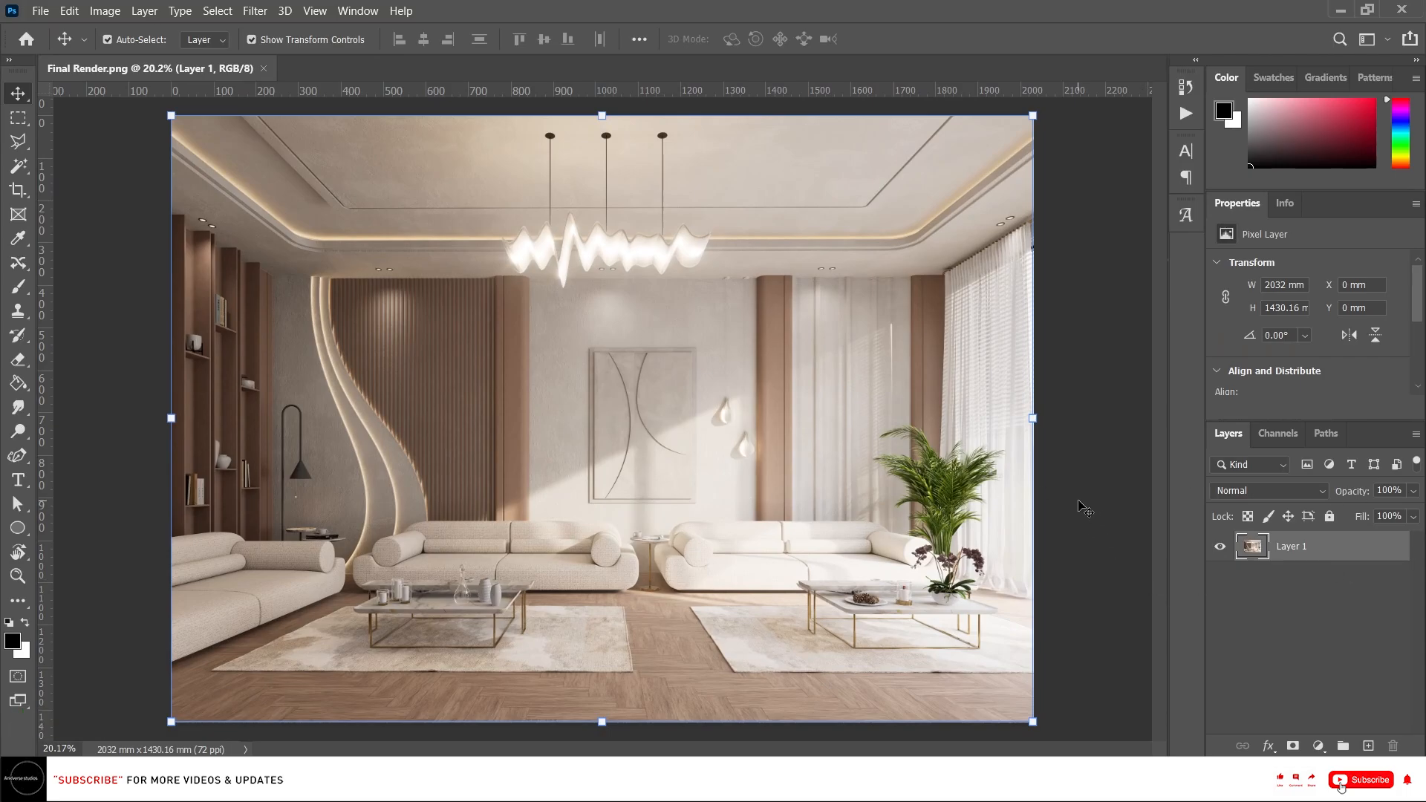
Open the Camera Raw filter on the image and set Contrast to +25.
key(ctrl)
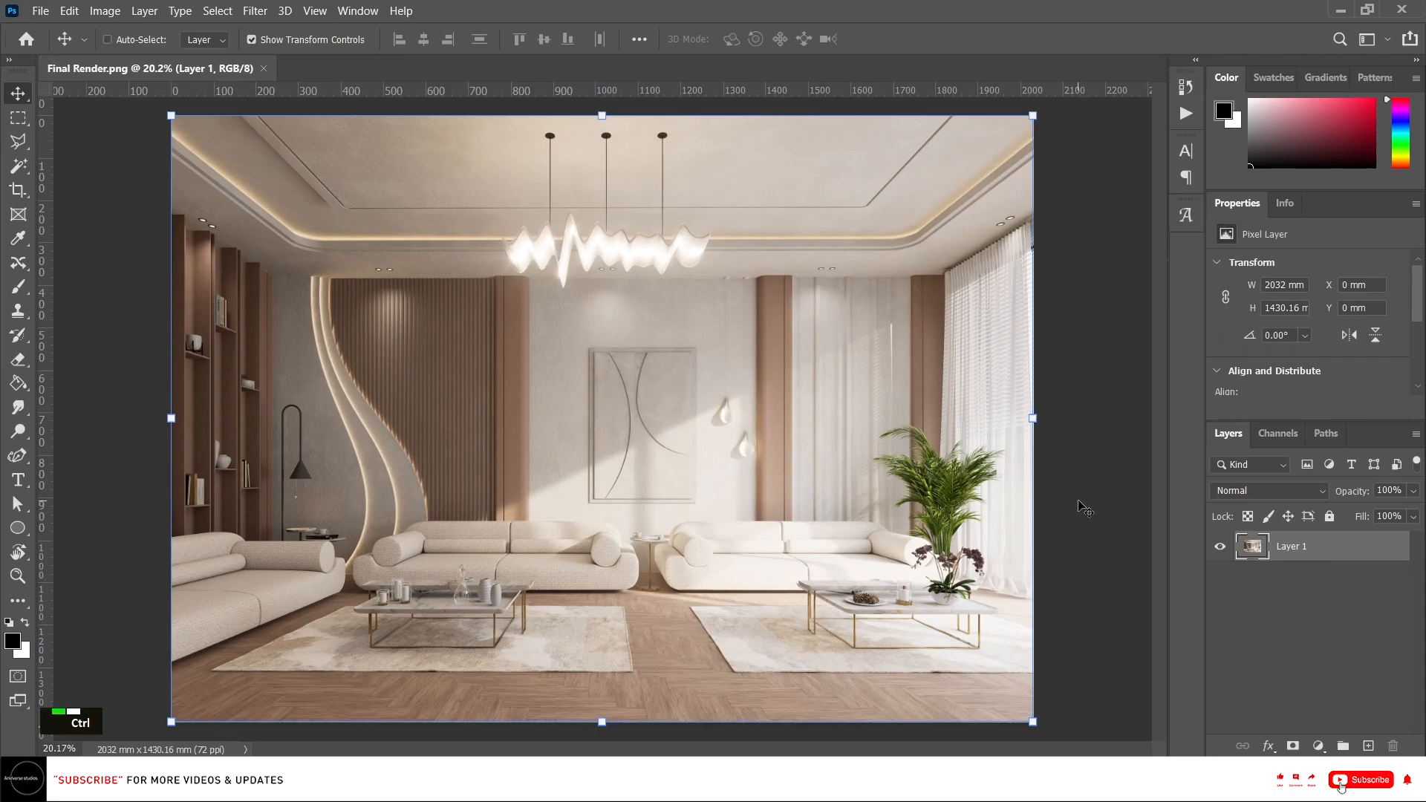
key(ctrl+shift+a)
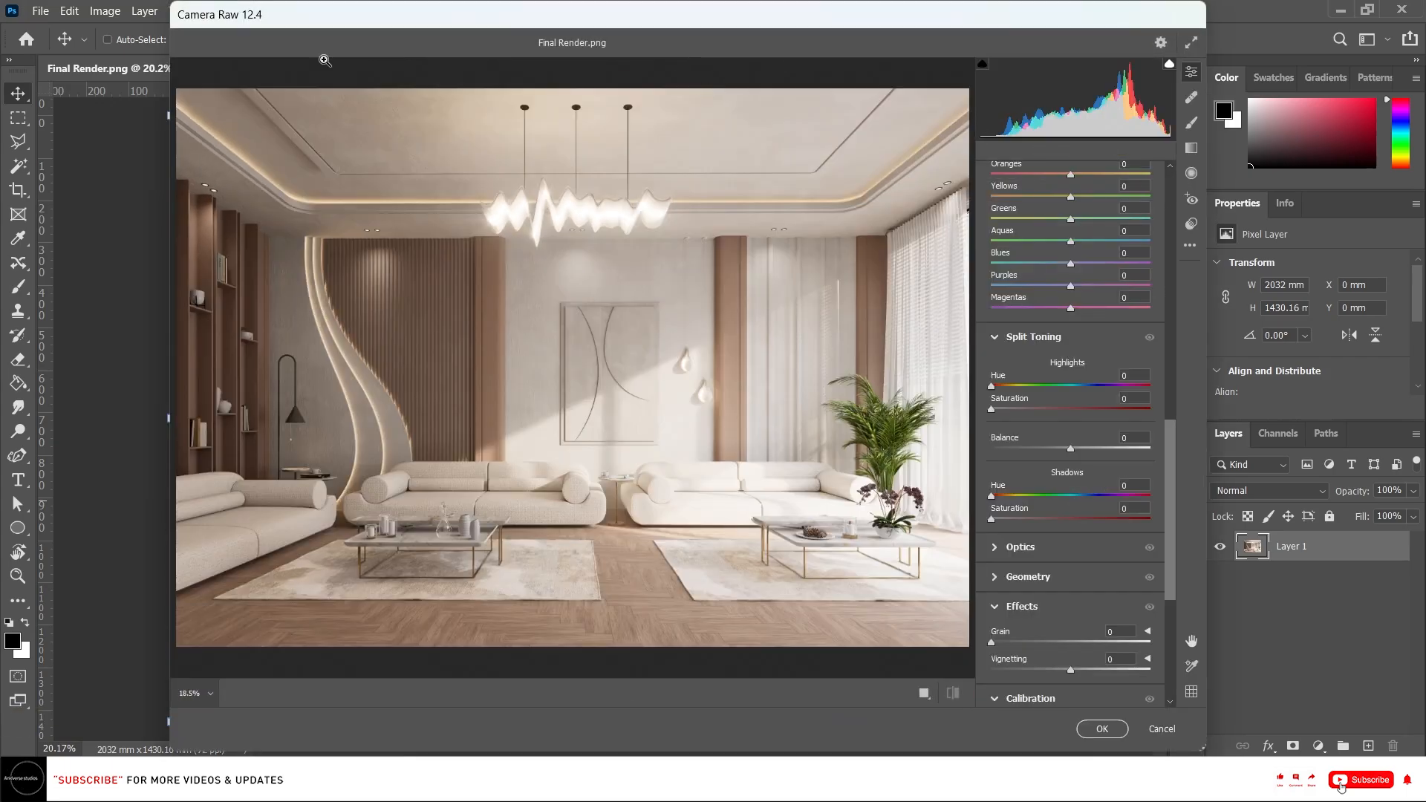
scroll(1080, 328, up, 10)
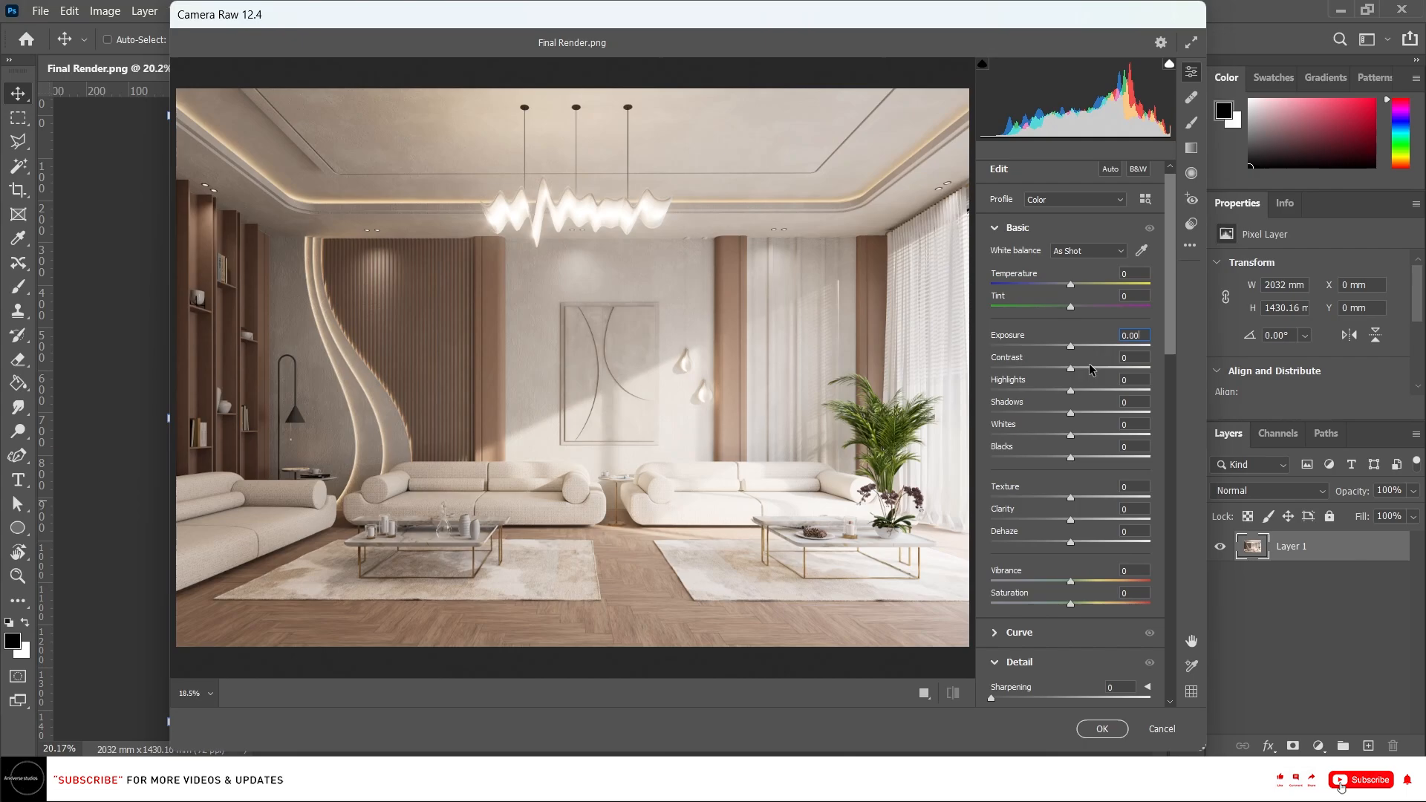
drag(1070, 369, 1090, 369)
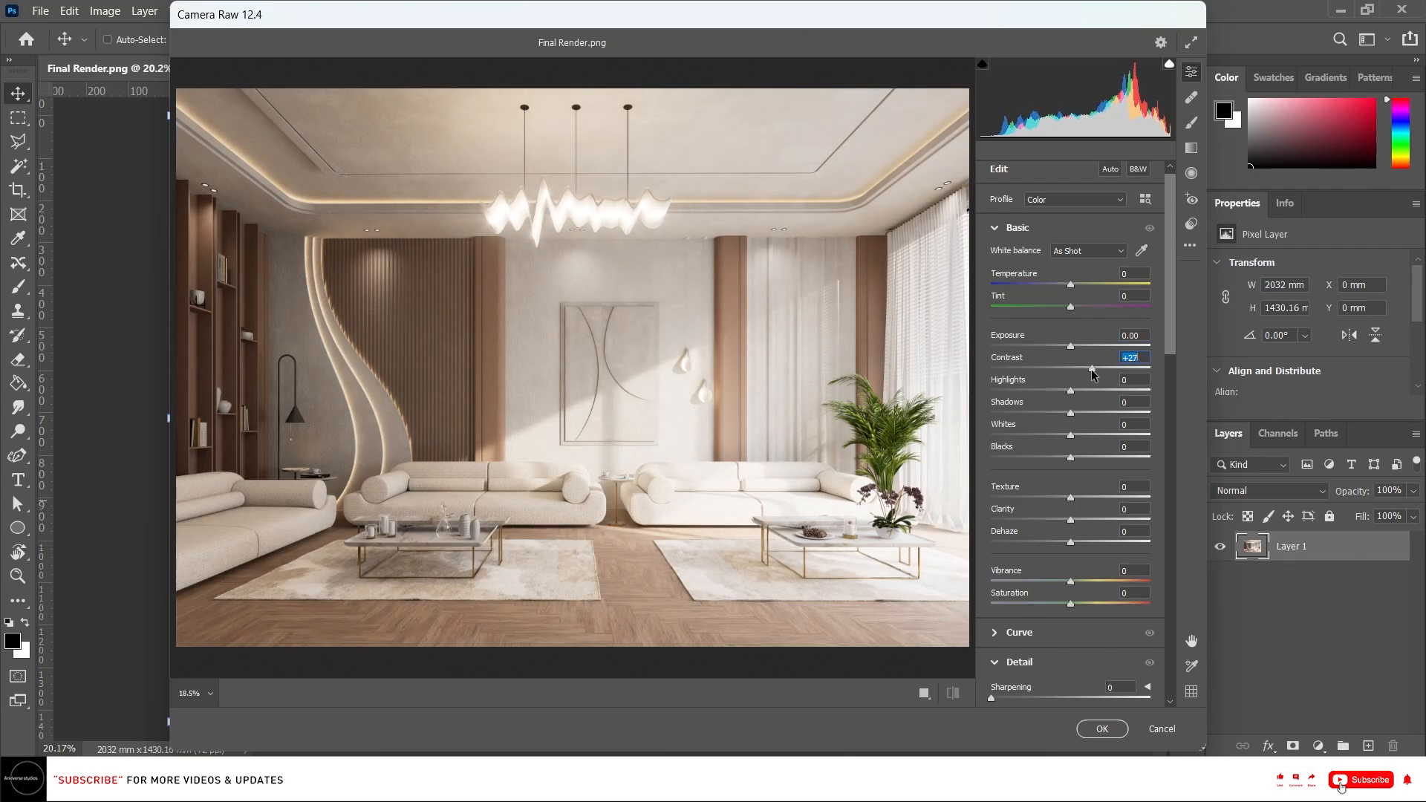
text(30)
key(Return)
text(25)
key(Return)
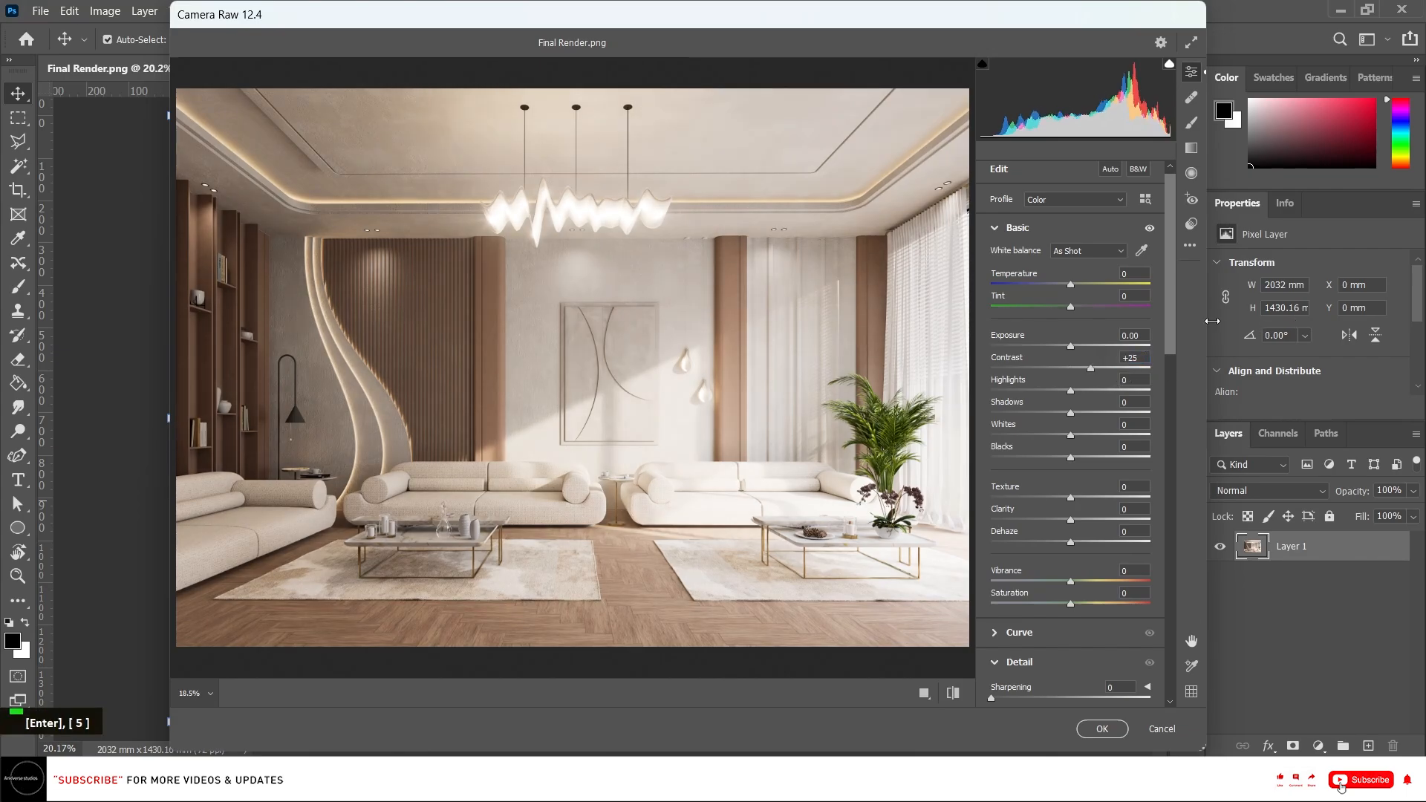
Set Highlights to -20, Shadows to -7, Whites to +3 and Texture to +30.
drag(1074, 392, 1072, 441)
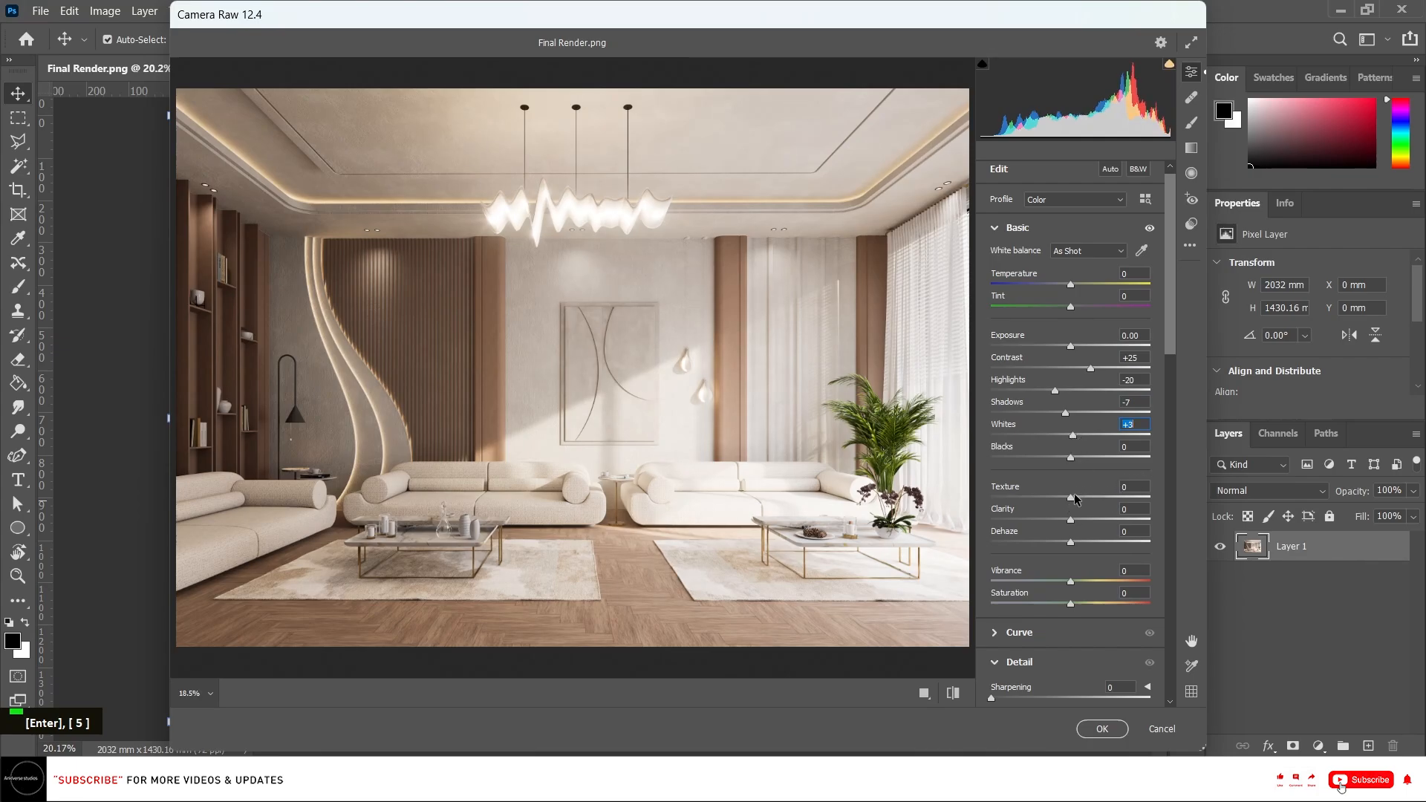
drag(1074, 499, 1109, 498)
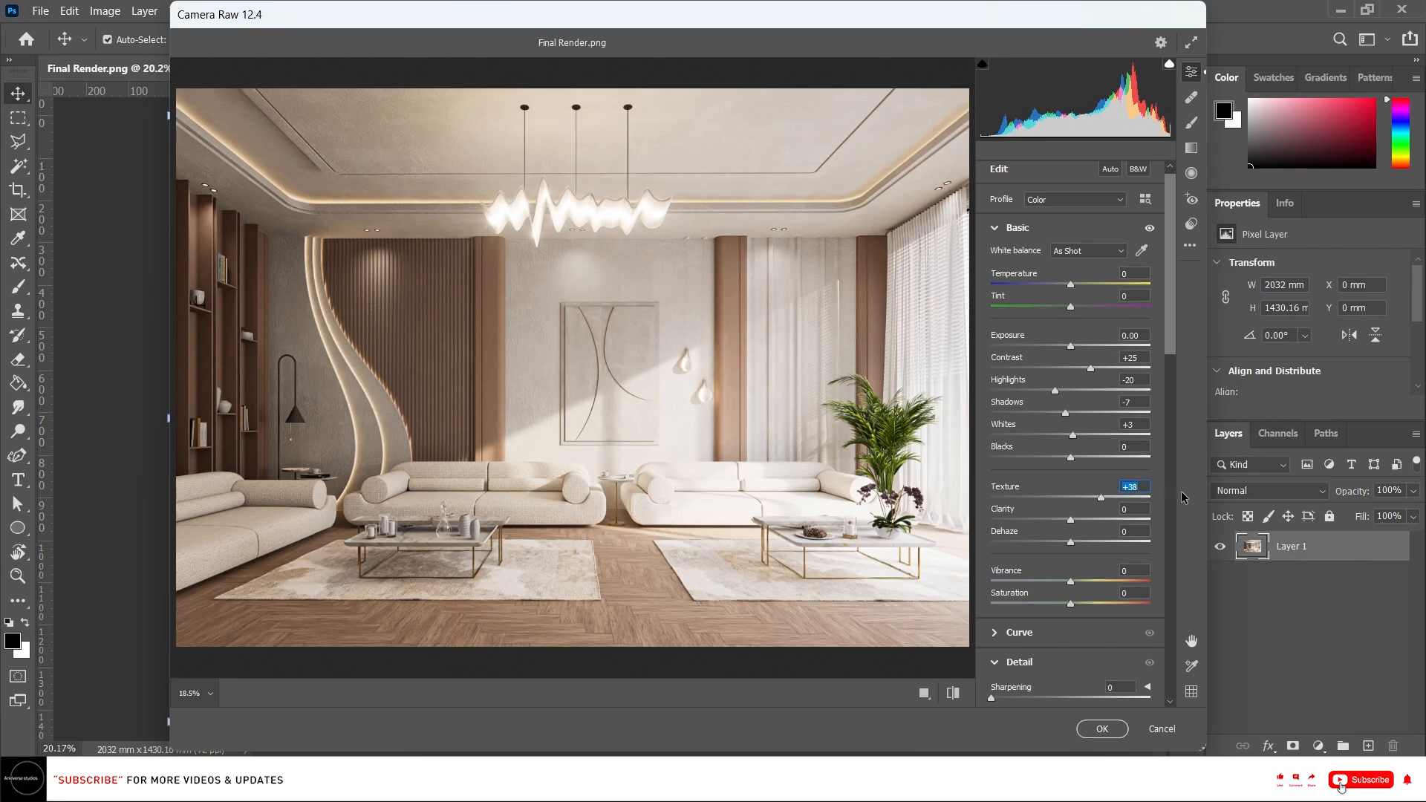
text(30)
key(Return)
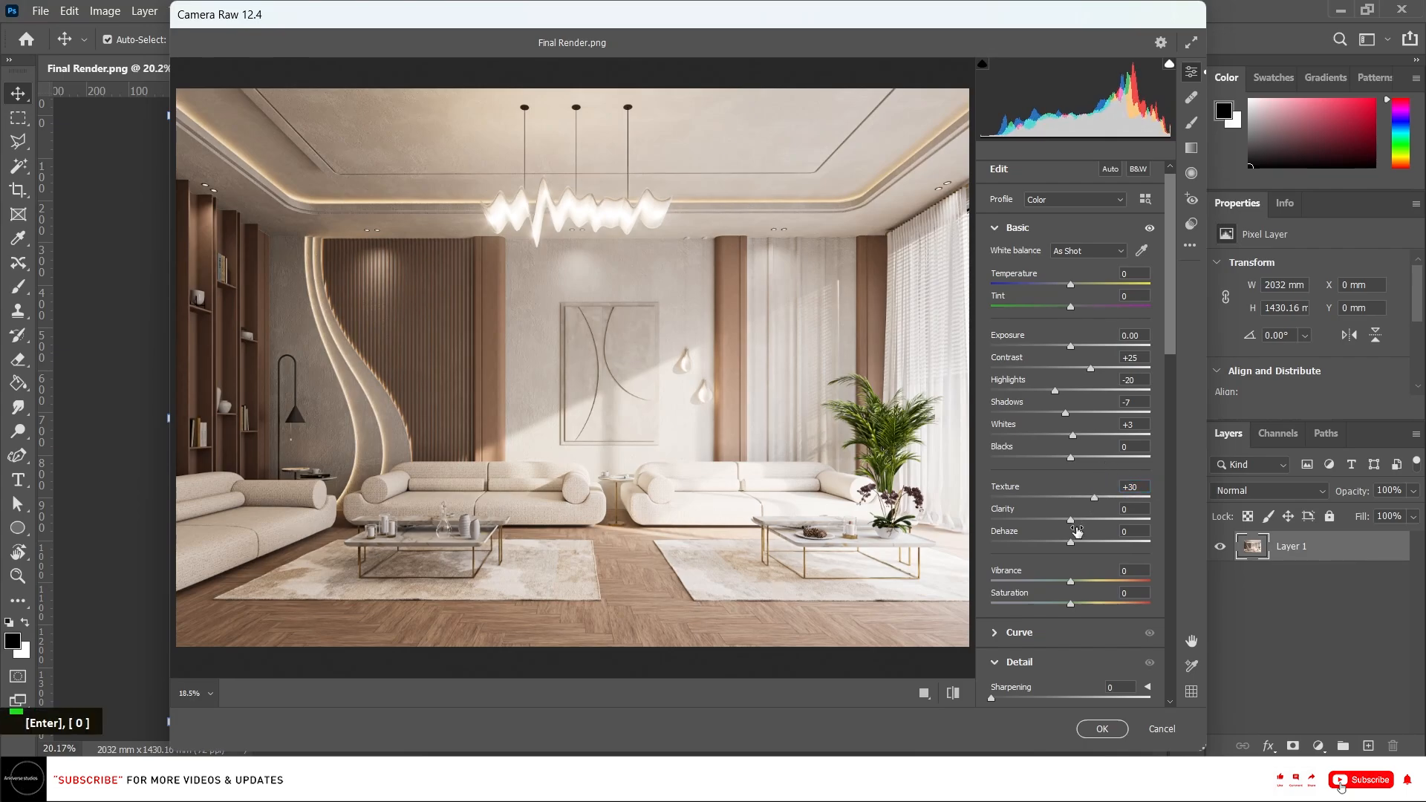
Set Clarity to +3.
drag(1070, 519, 1089, 519)
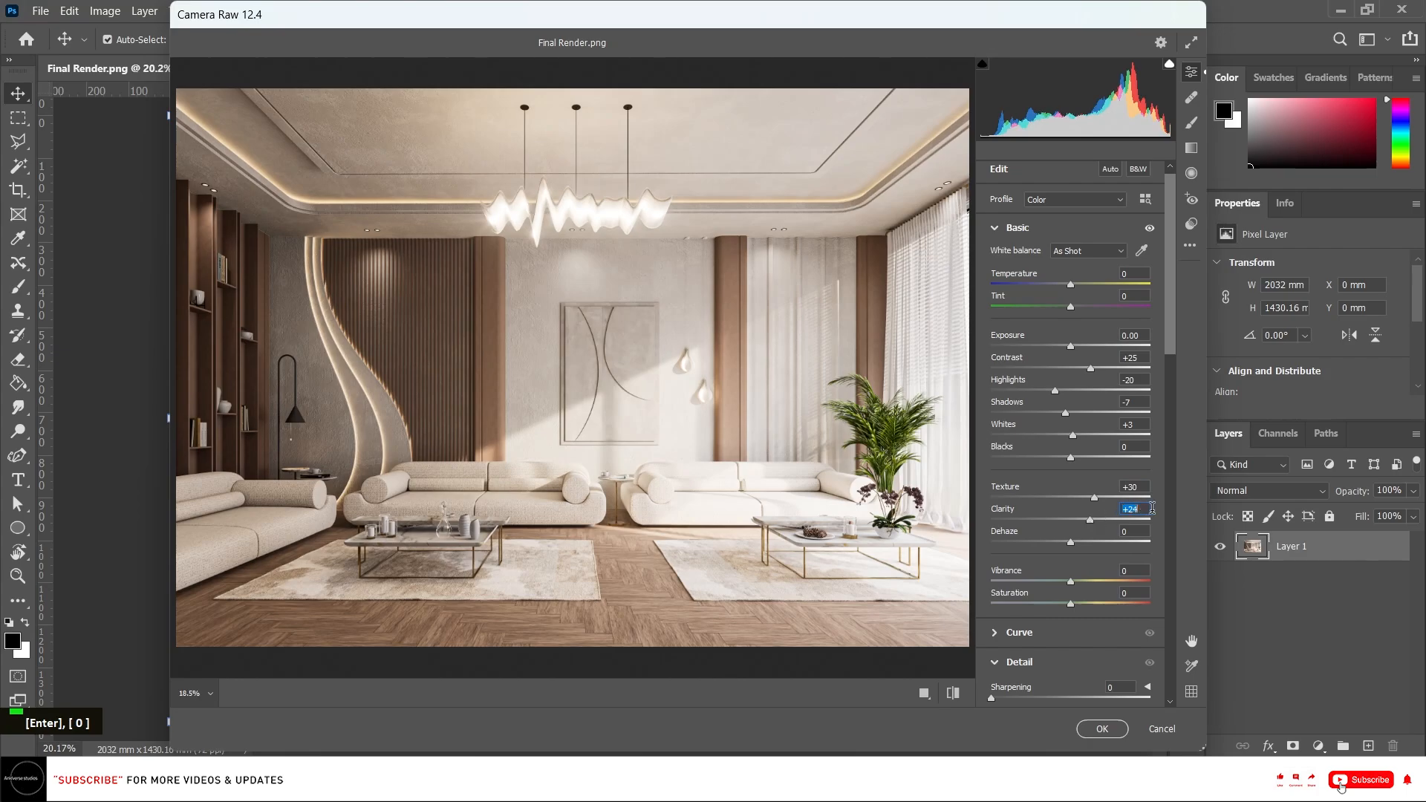
text(10)
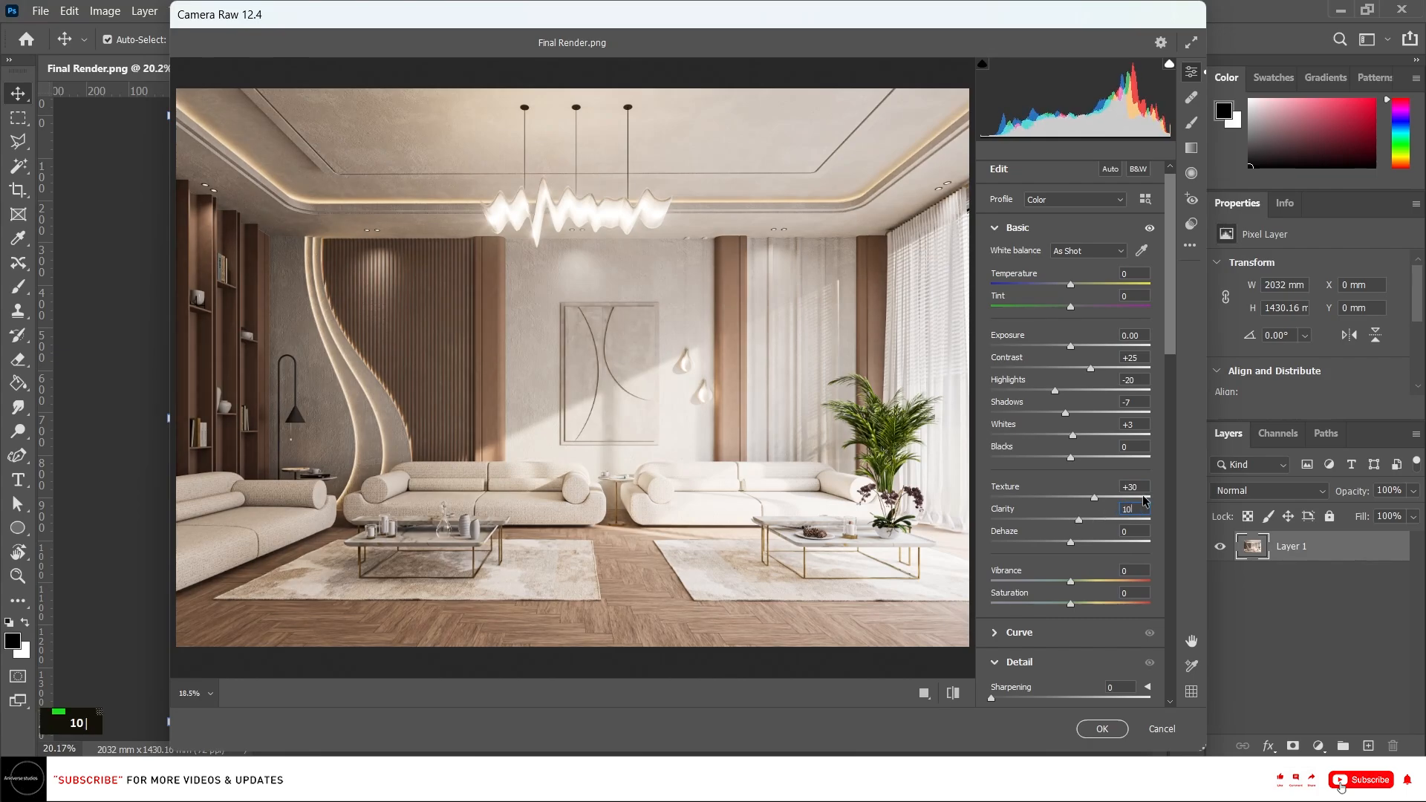
key(BackSpace)
key(BackSpace)
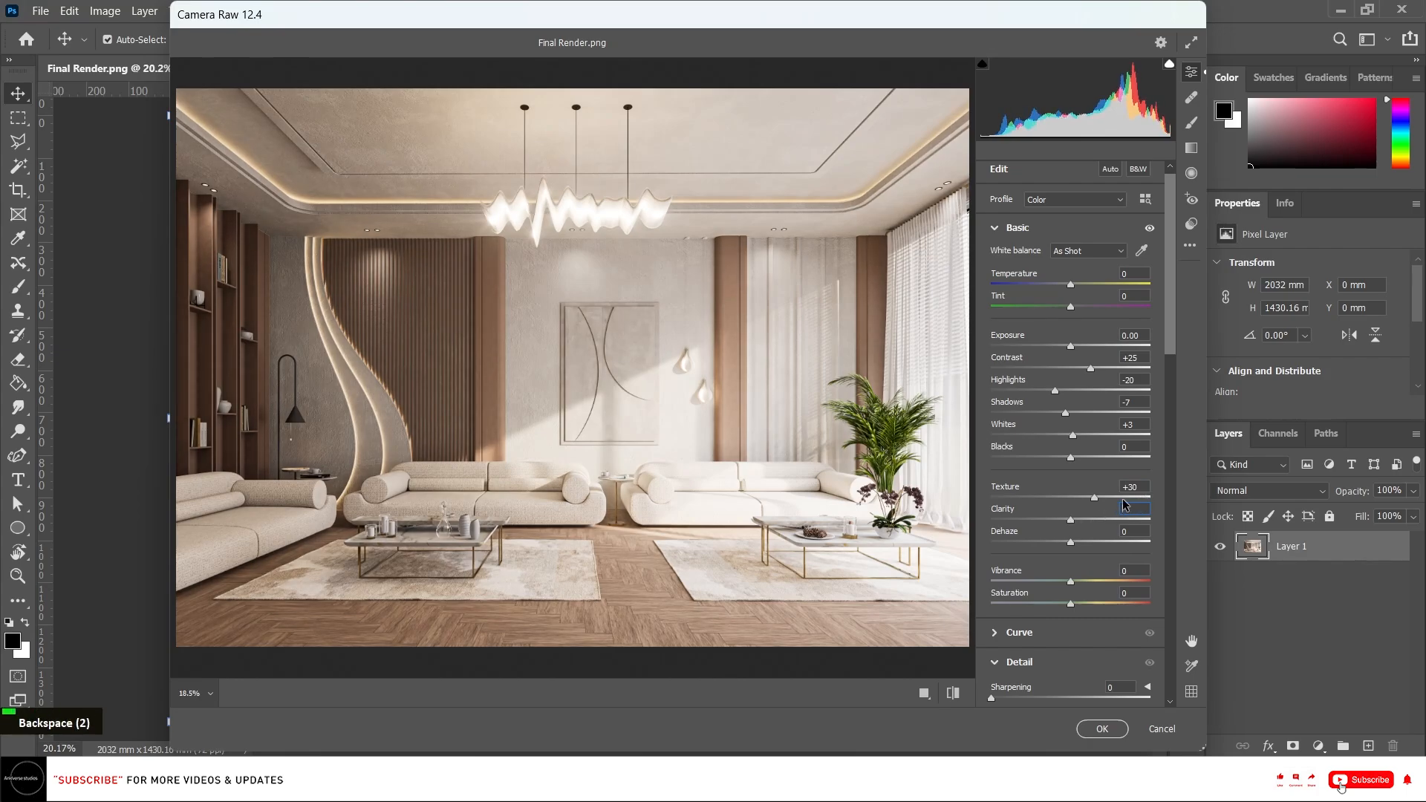
key(BackSpace)
text(3)
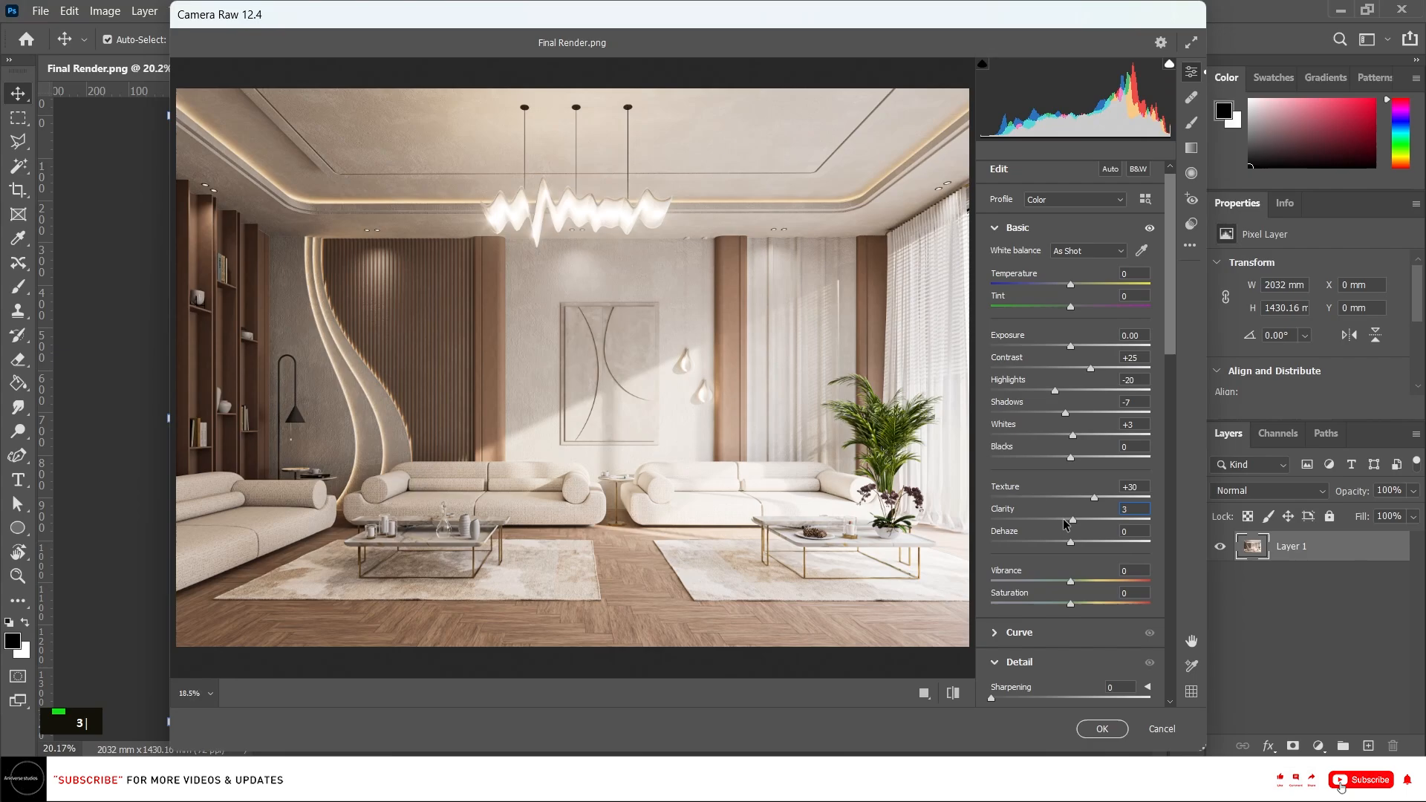
Set Texture to +20, Dehaze to +2 and Temperature to -3.
drag(1141, 487, 1095, 488)
text(20)
key(Return)
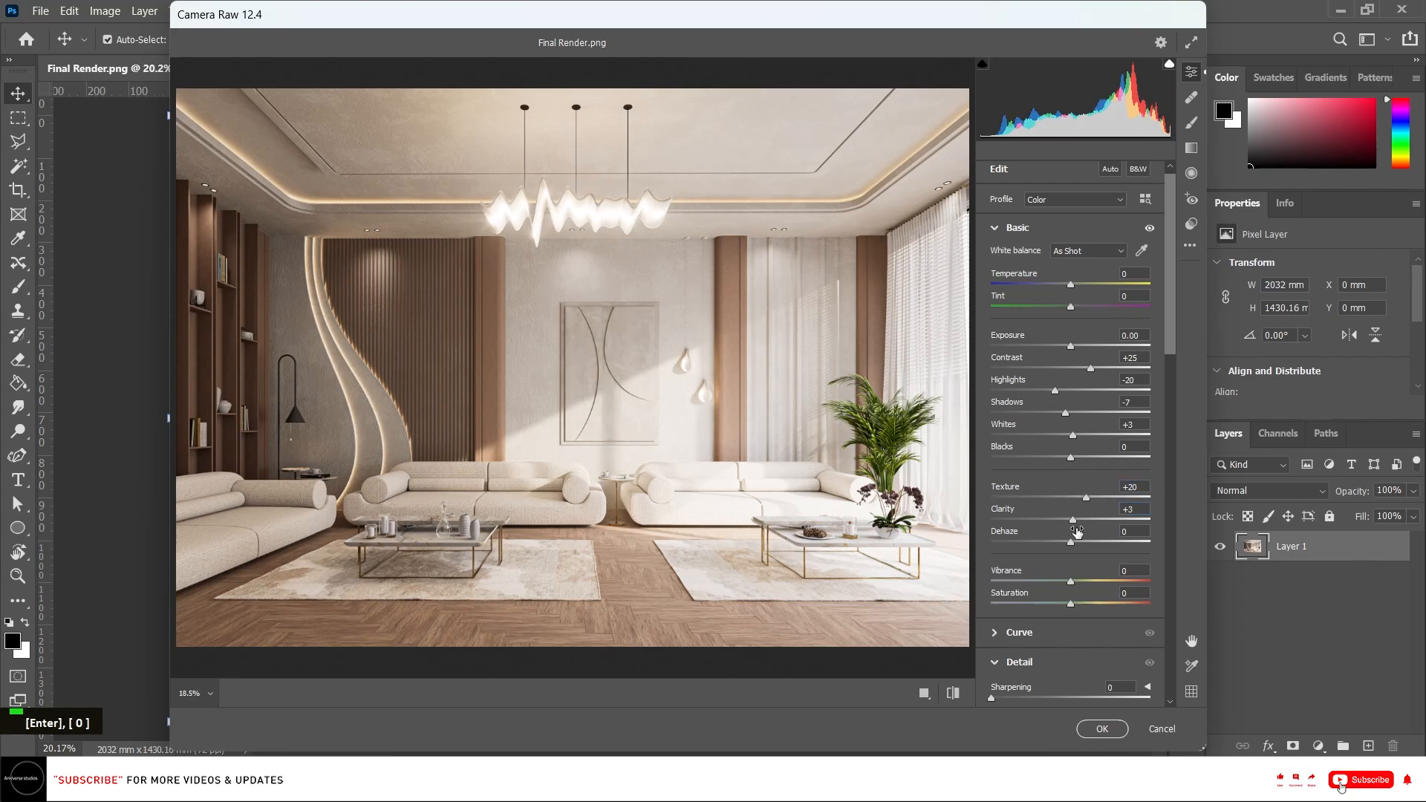
text(2)
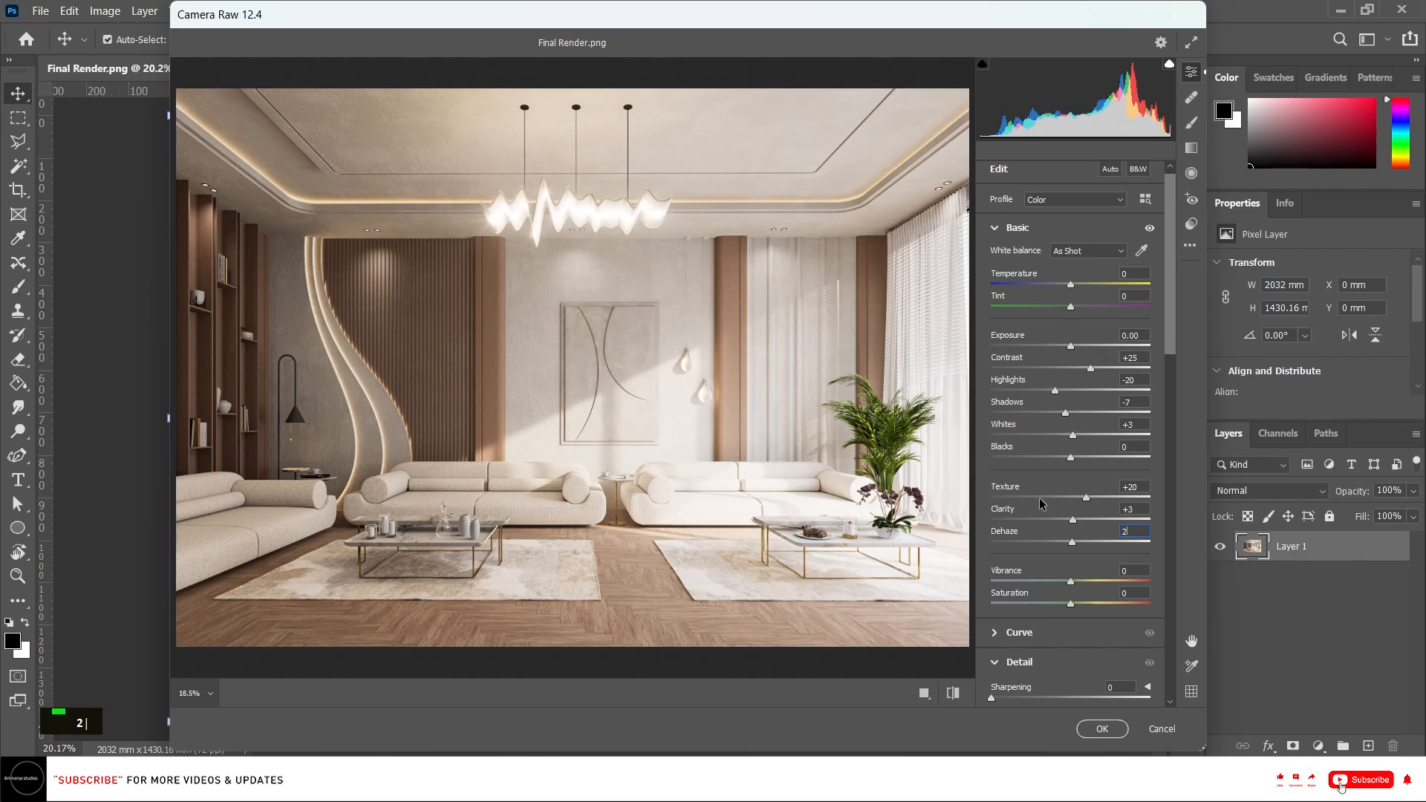
key(Return)
mouse_move(1070, 285)
mouse_down()
mouse_move(1052, 289)
mouse_move(1067, 290)
mouse_up()
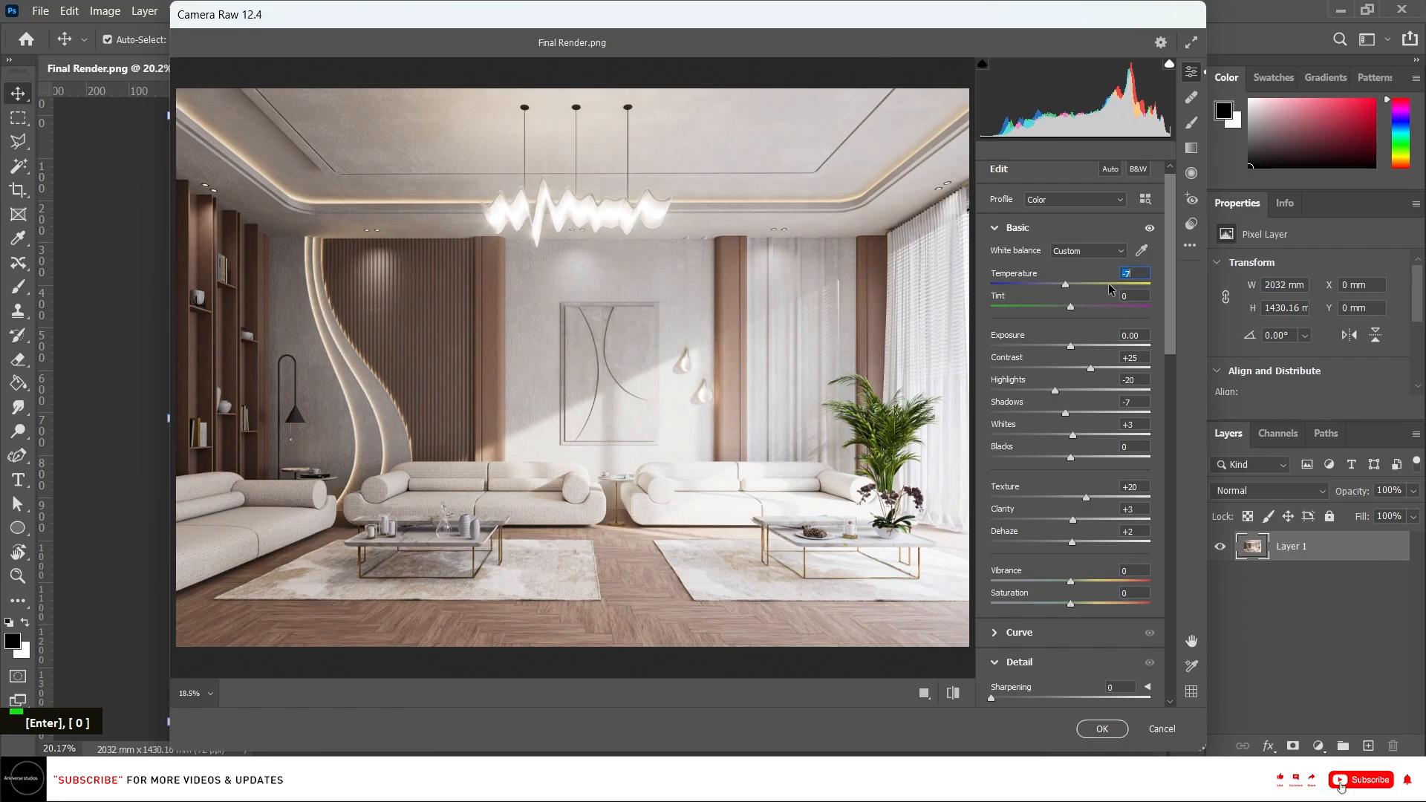
text(-3)
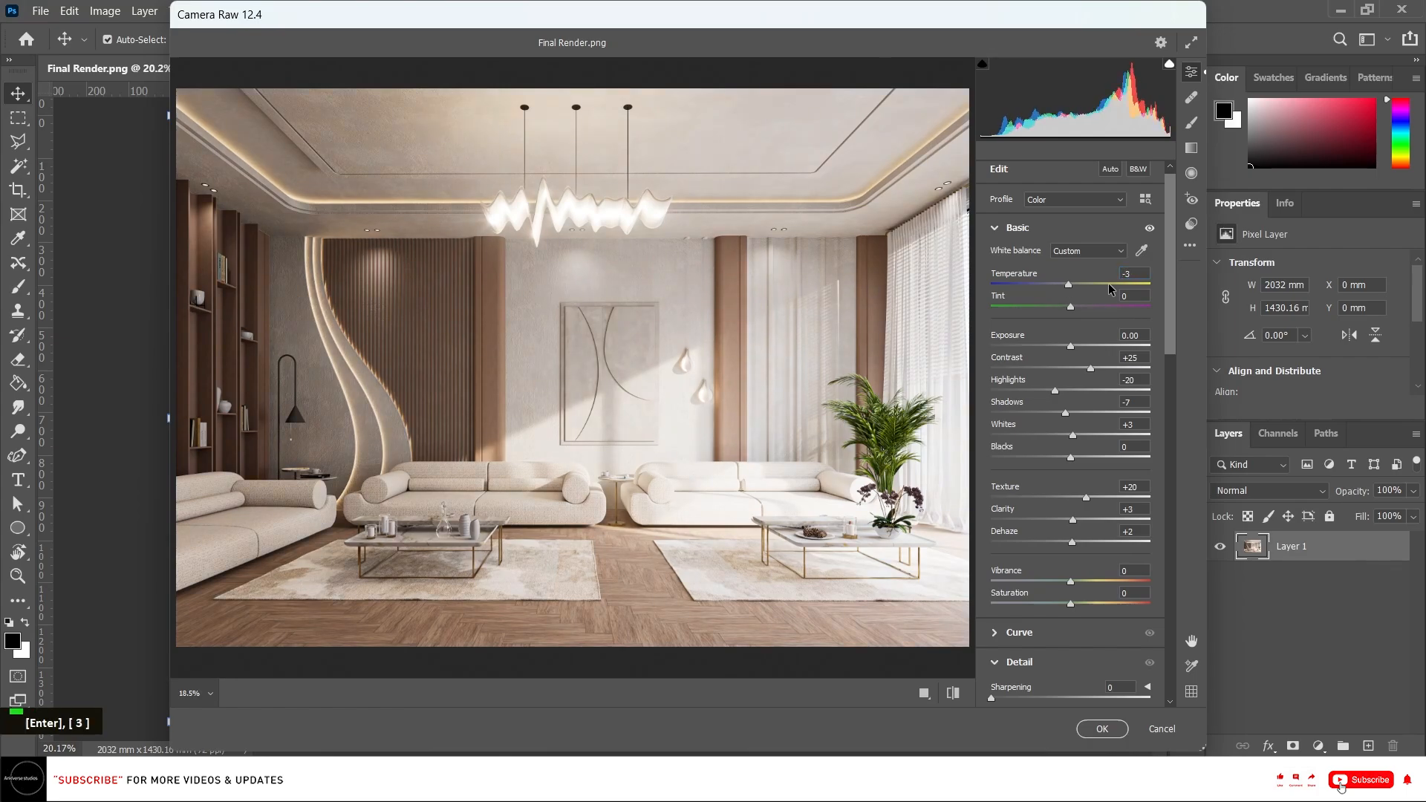
Set Sharpening to 17 and Noise Reduction to 5, then apply the Camera Raw filter.
drag(1167, 347, 1167, 409)
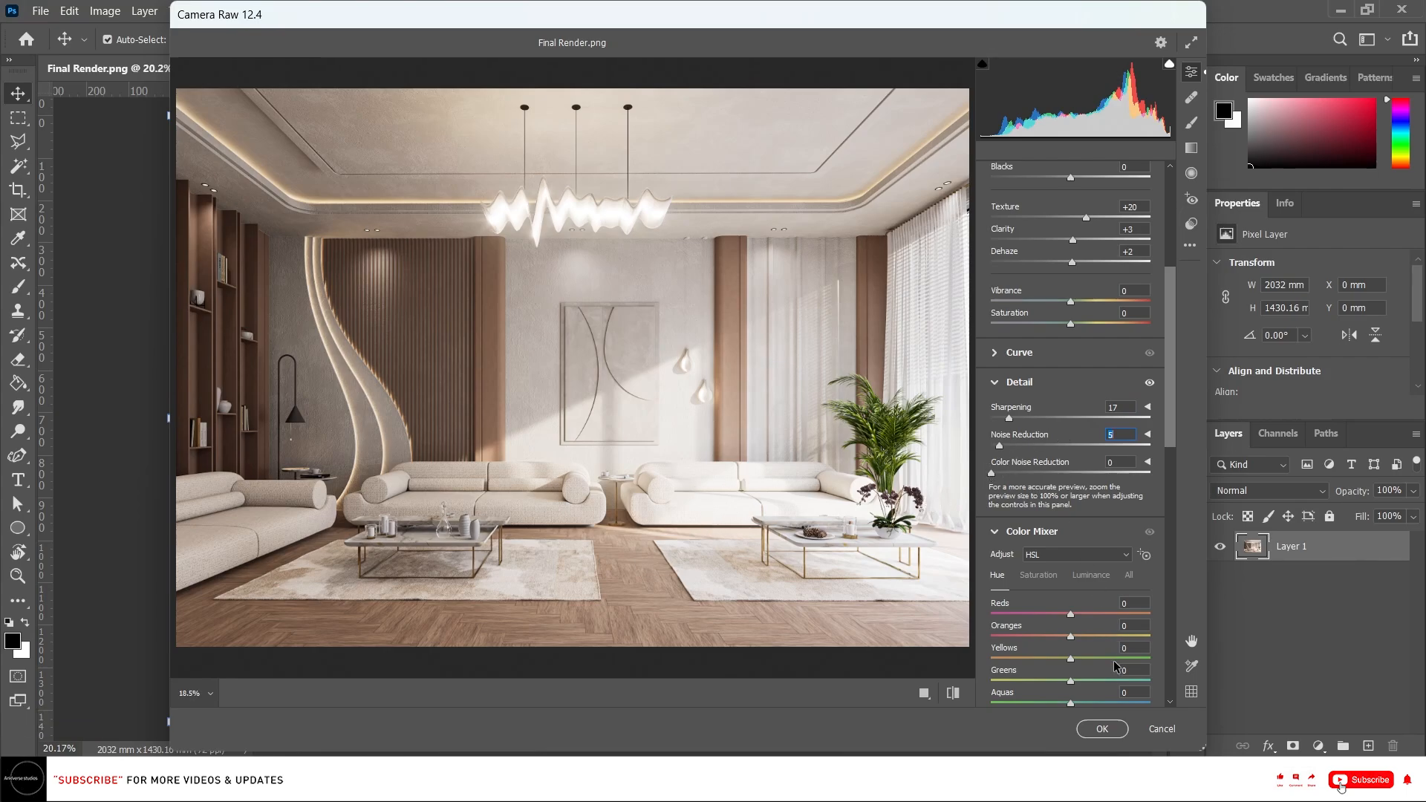
click(1103, 730)
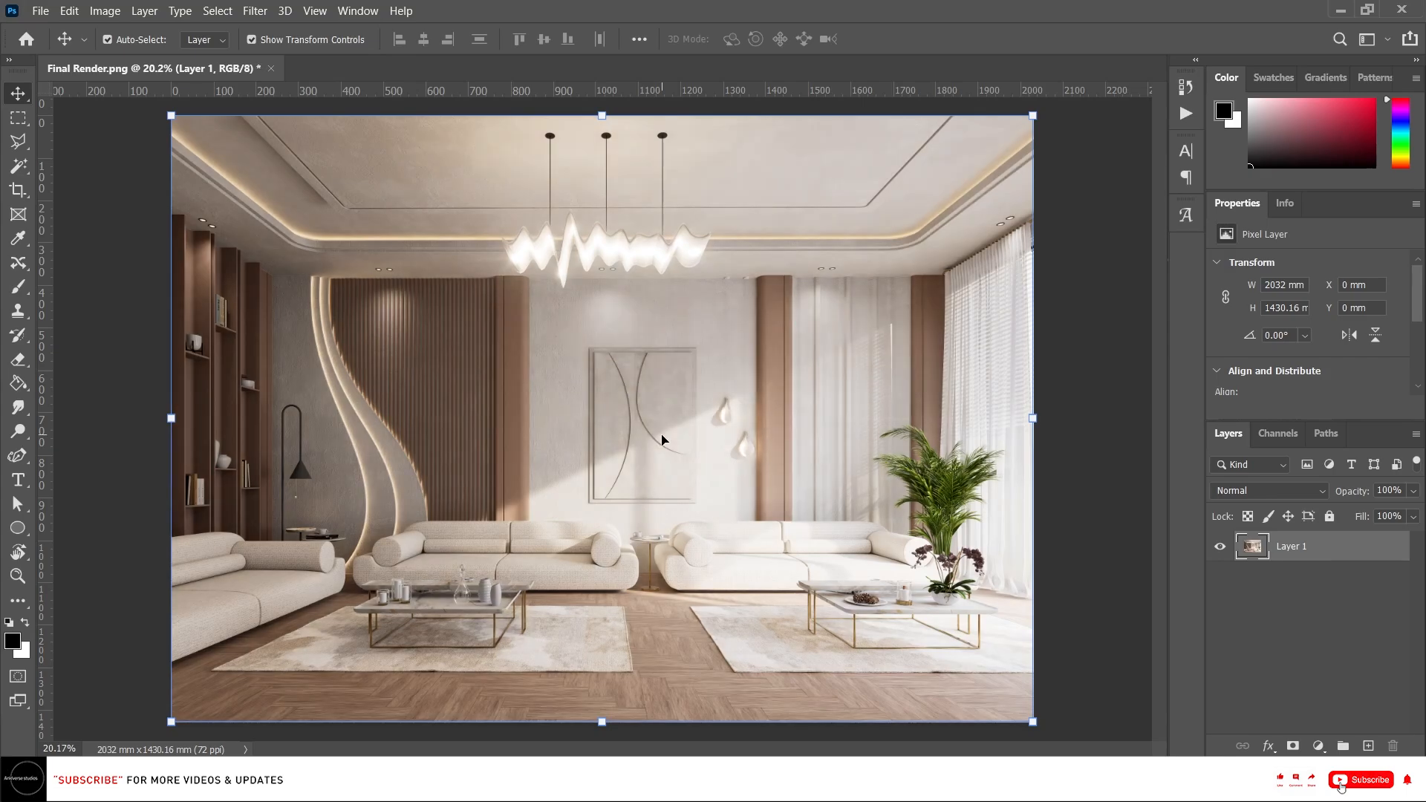
Zoom in to inspect the edited render.
scroll(514, 532, up, 3)
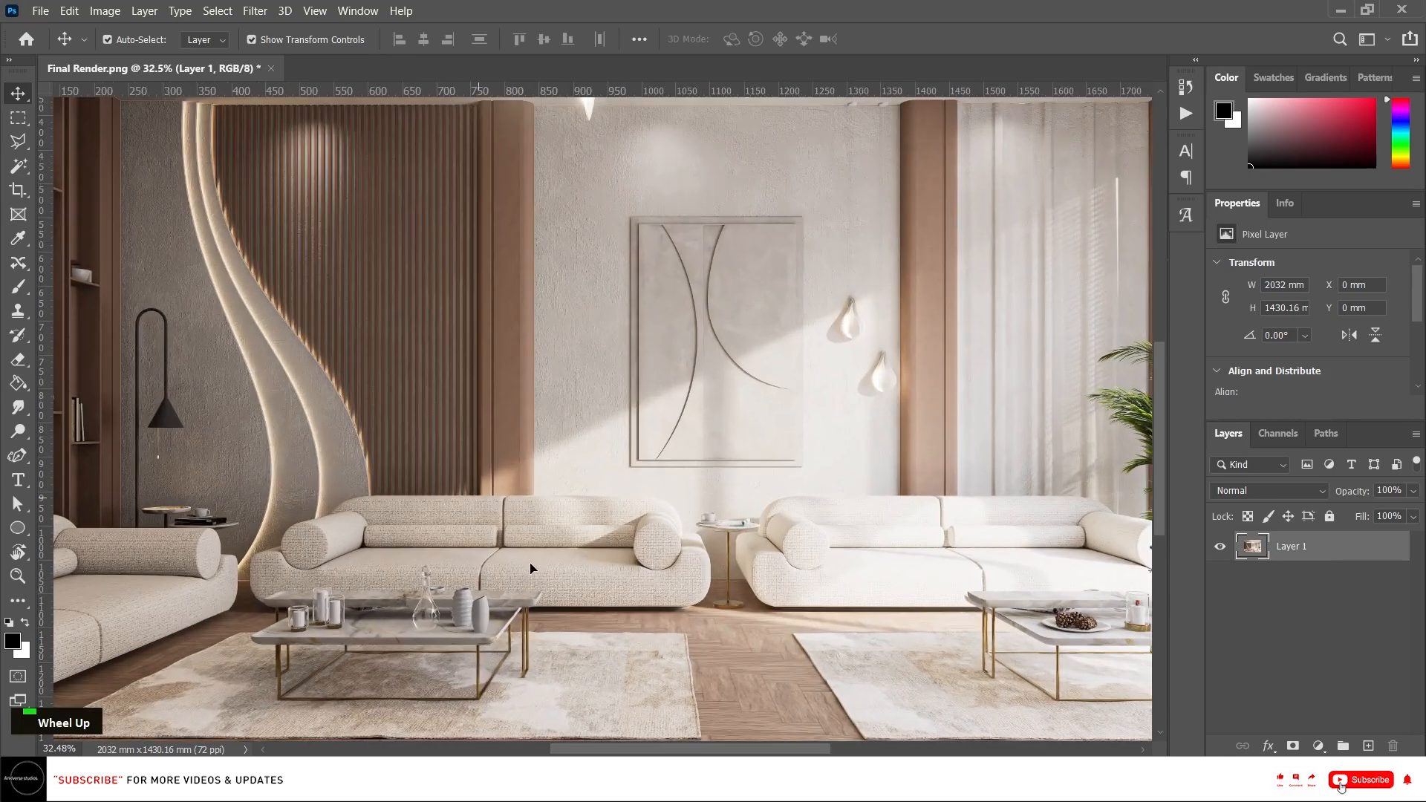
scroll(531, 568, down, 1)
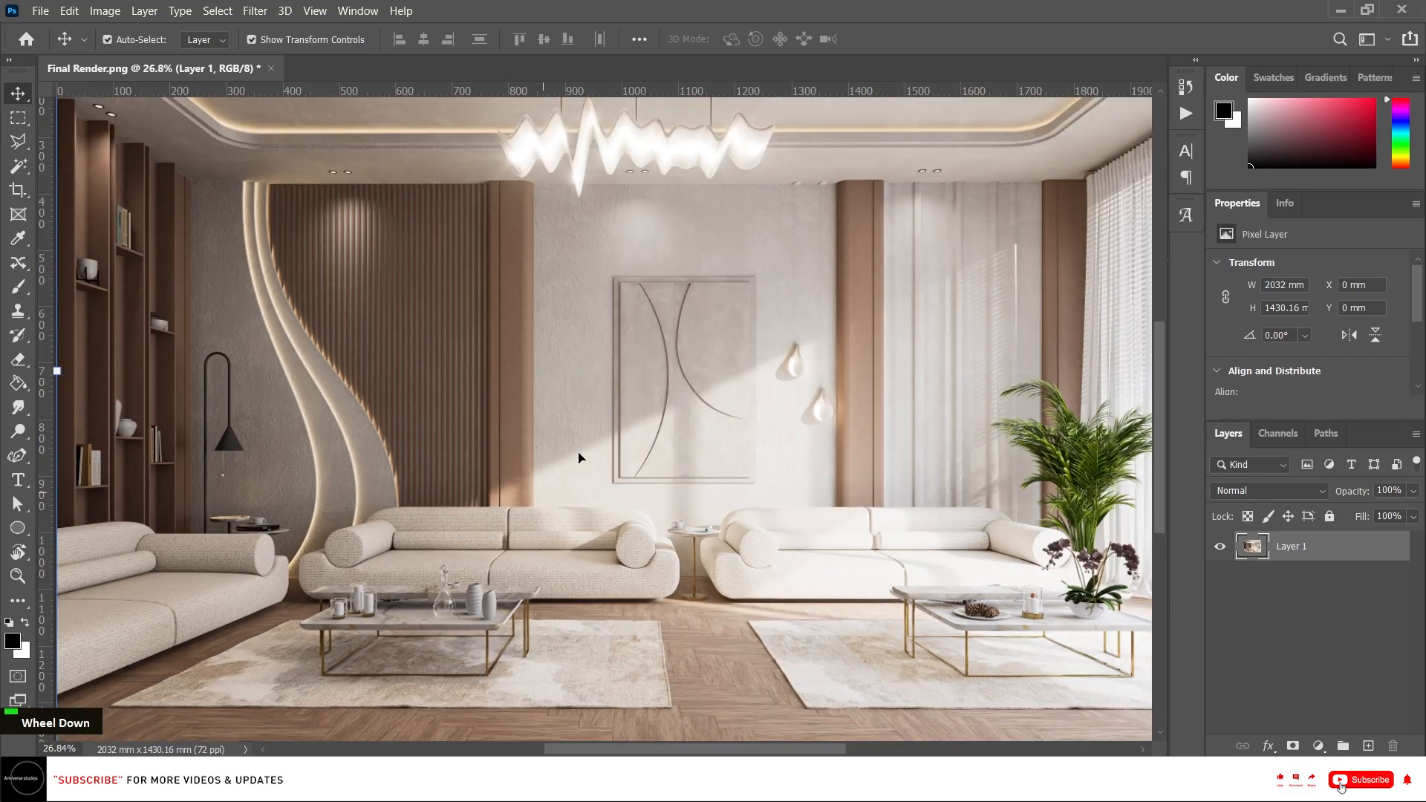
scroll(613, 444, down, 1)
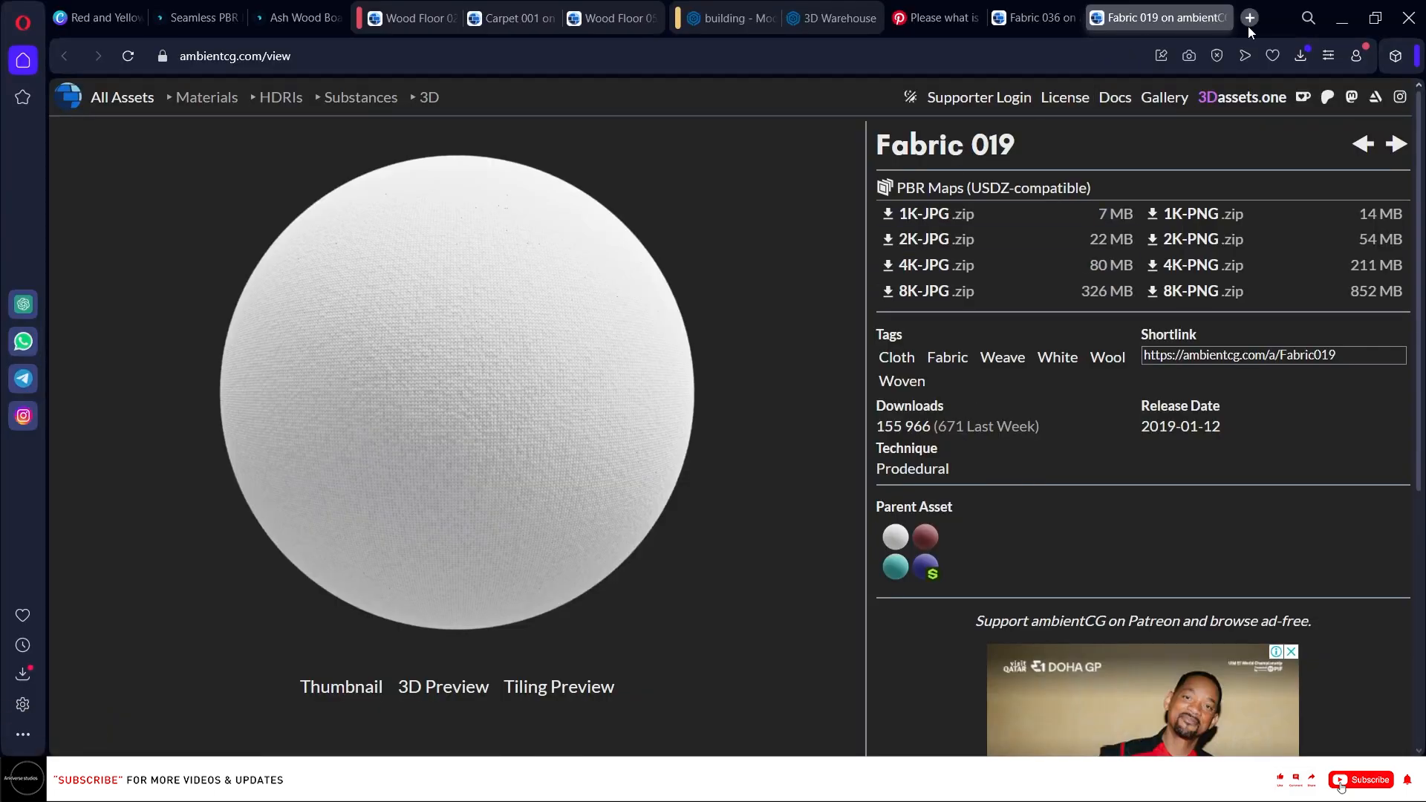
Switch to the web browser, search Google for krea ai and open the Krea.ai site.
click(1248, 19)
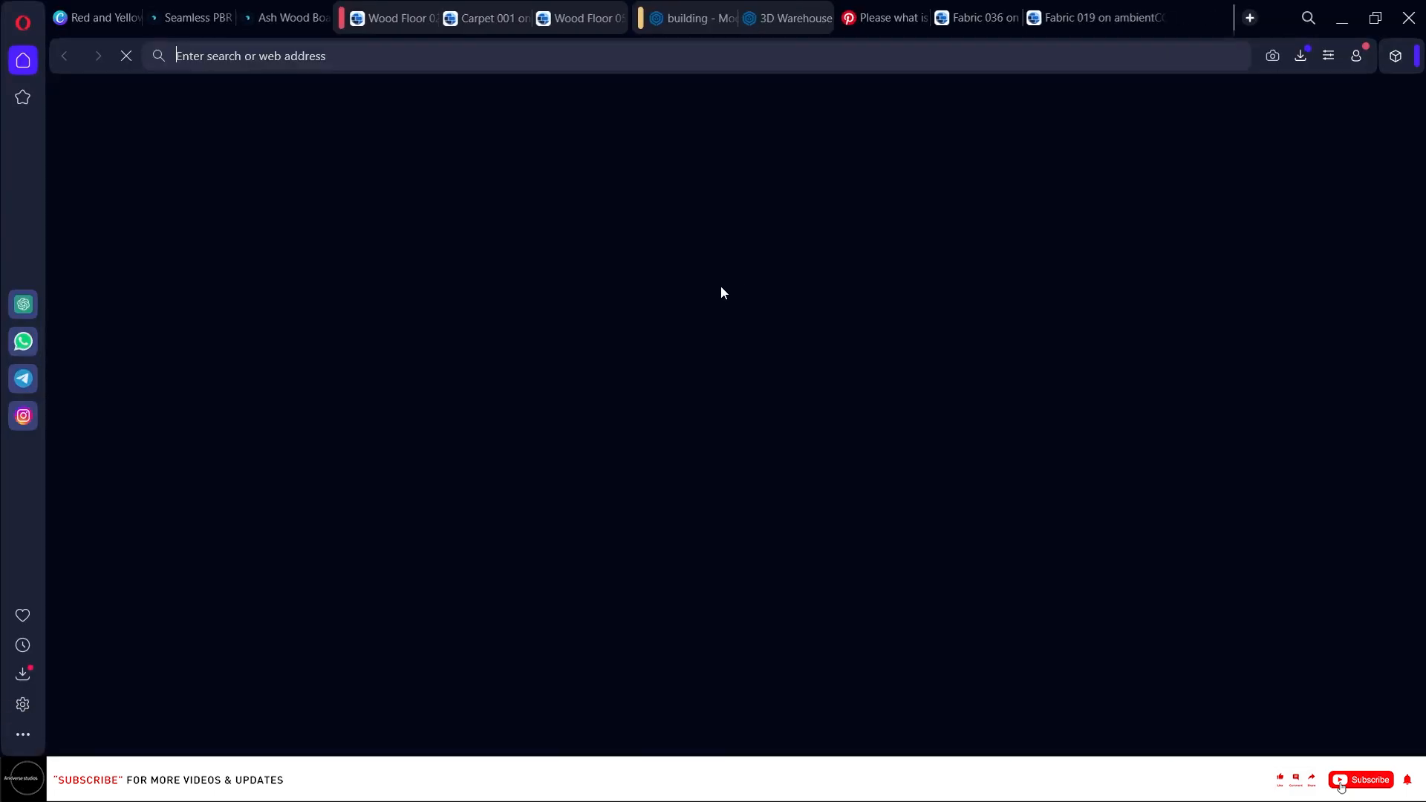
click(645, 174)
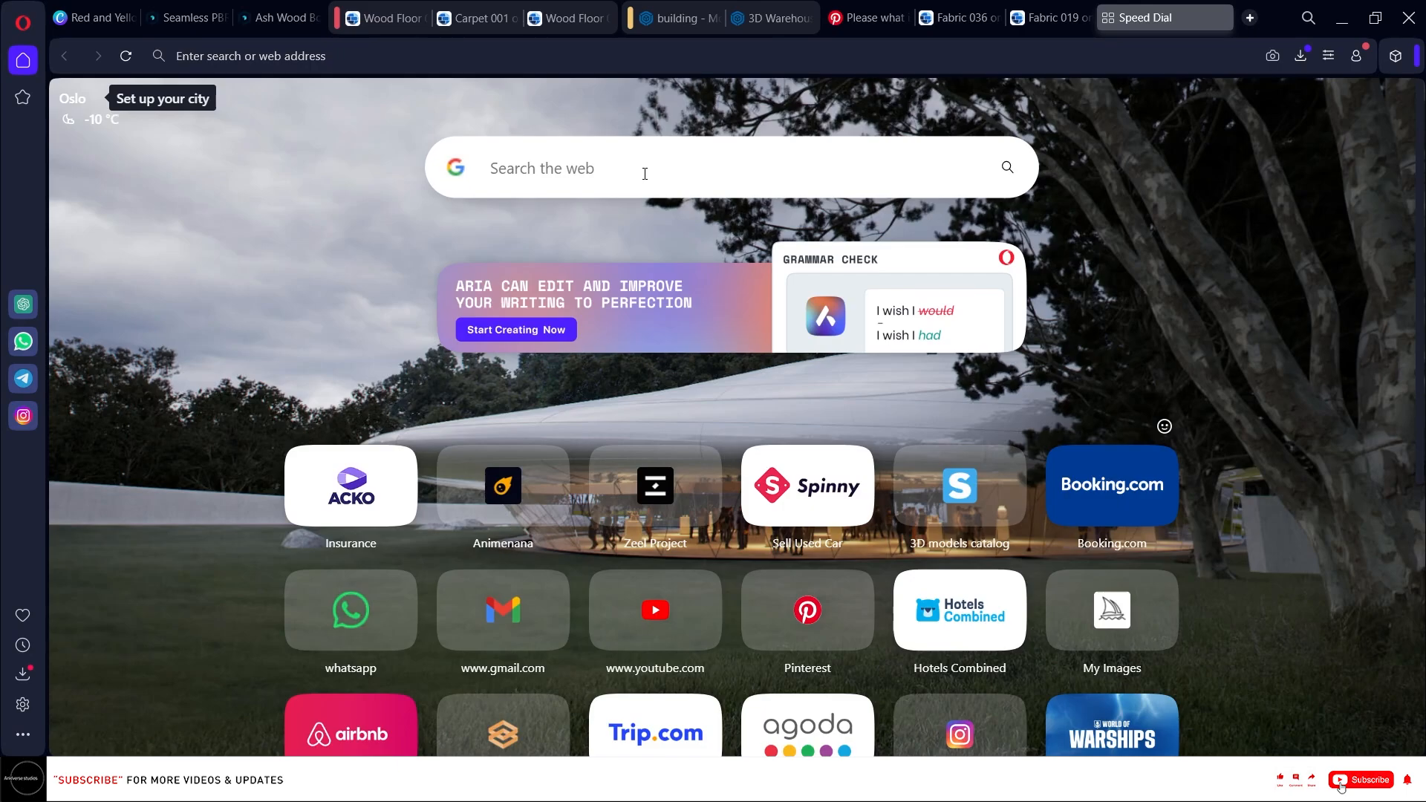
text(k)
key(BackSpace)
text(k)
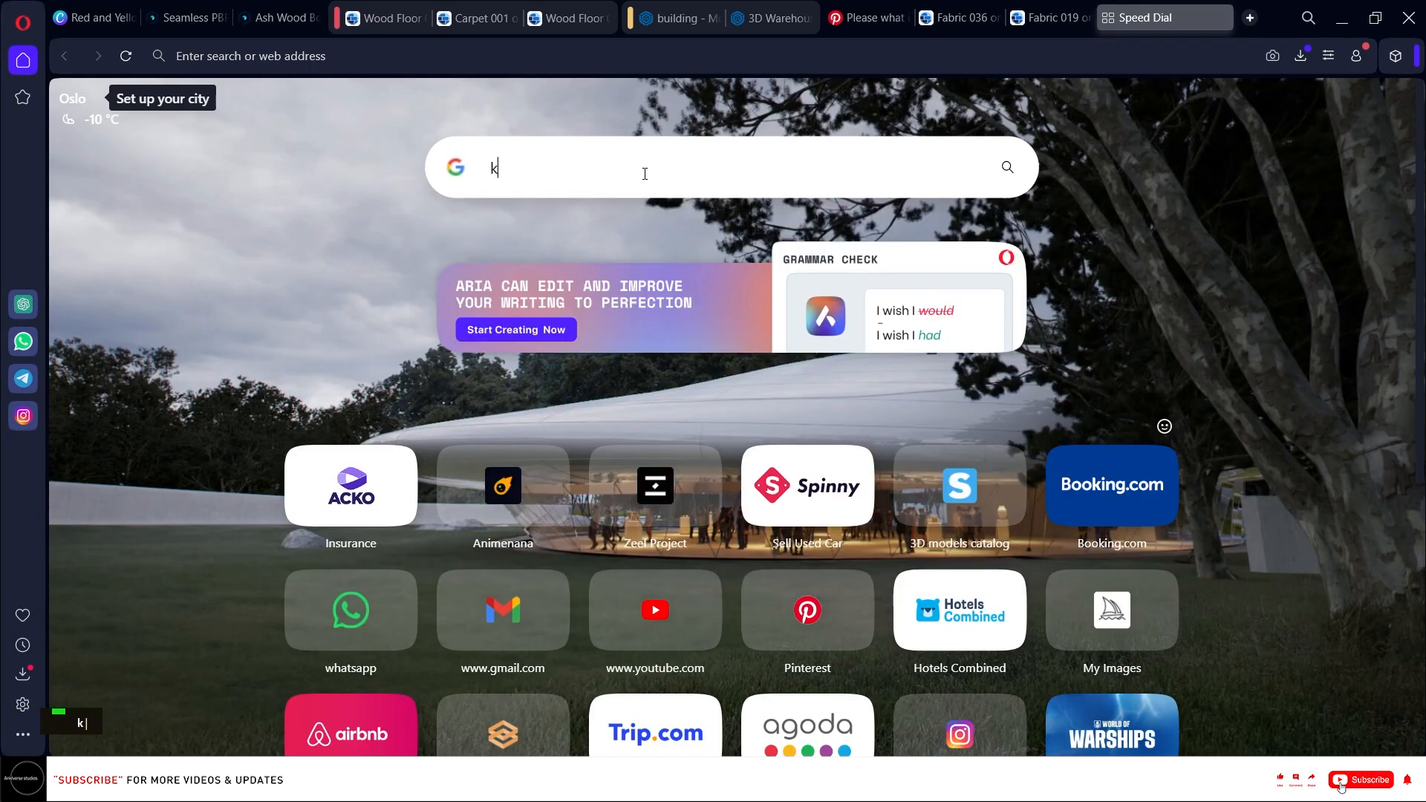
text(re)
click(643, 260)
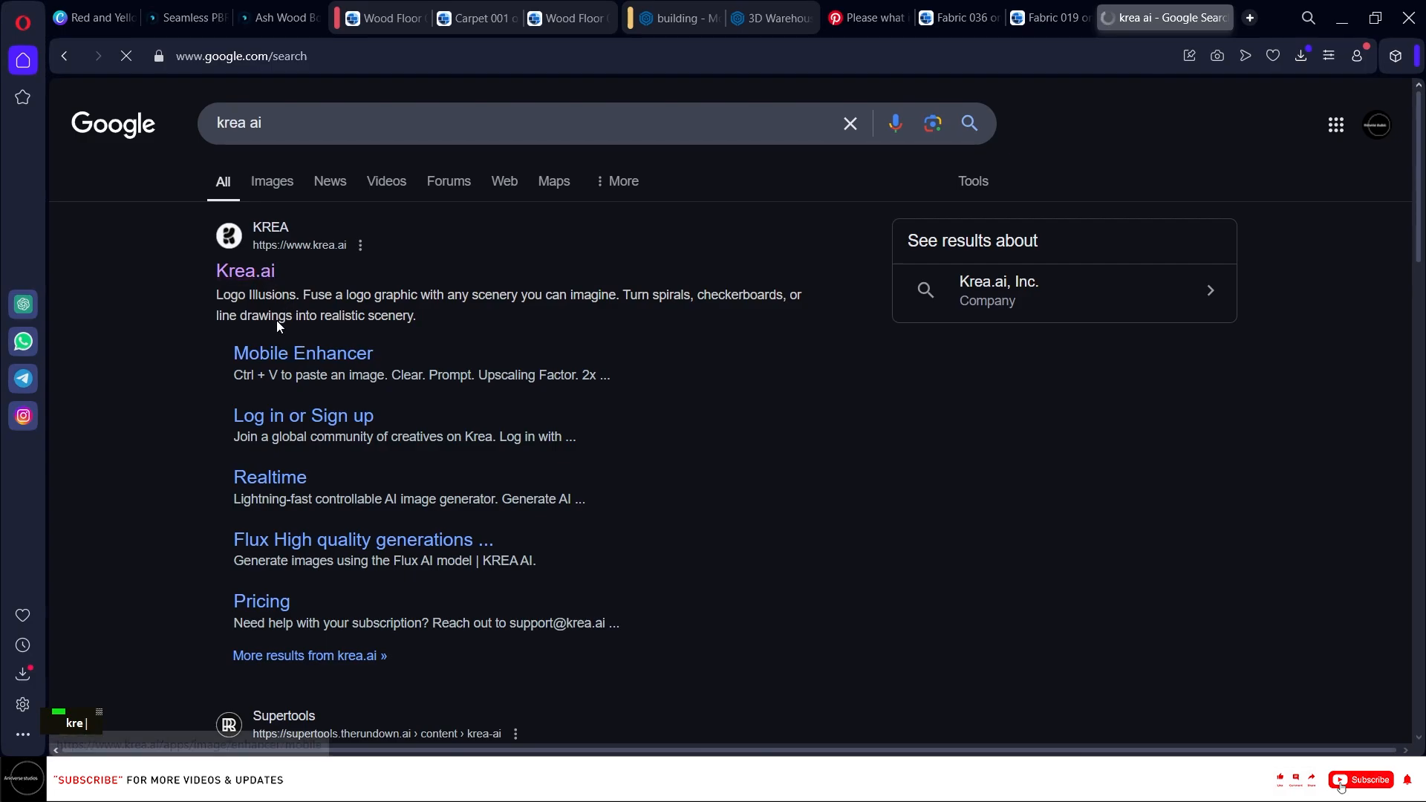
click(261, 273)
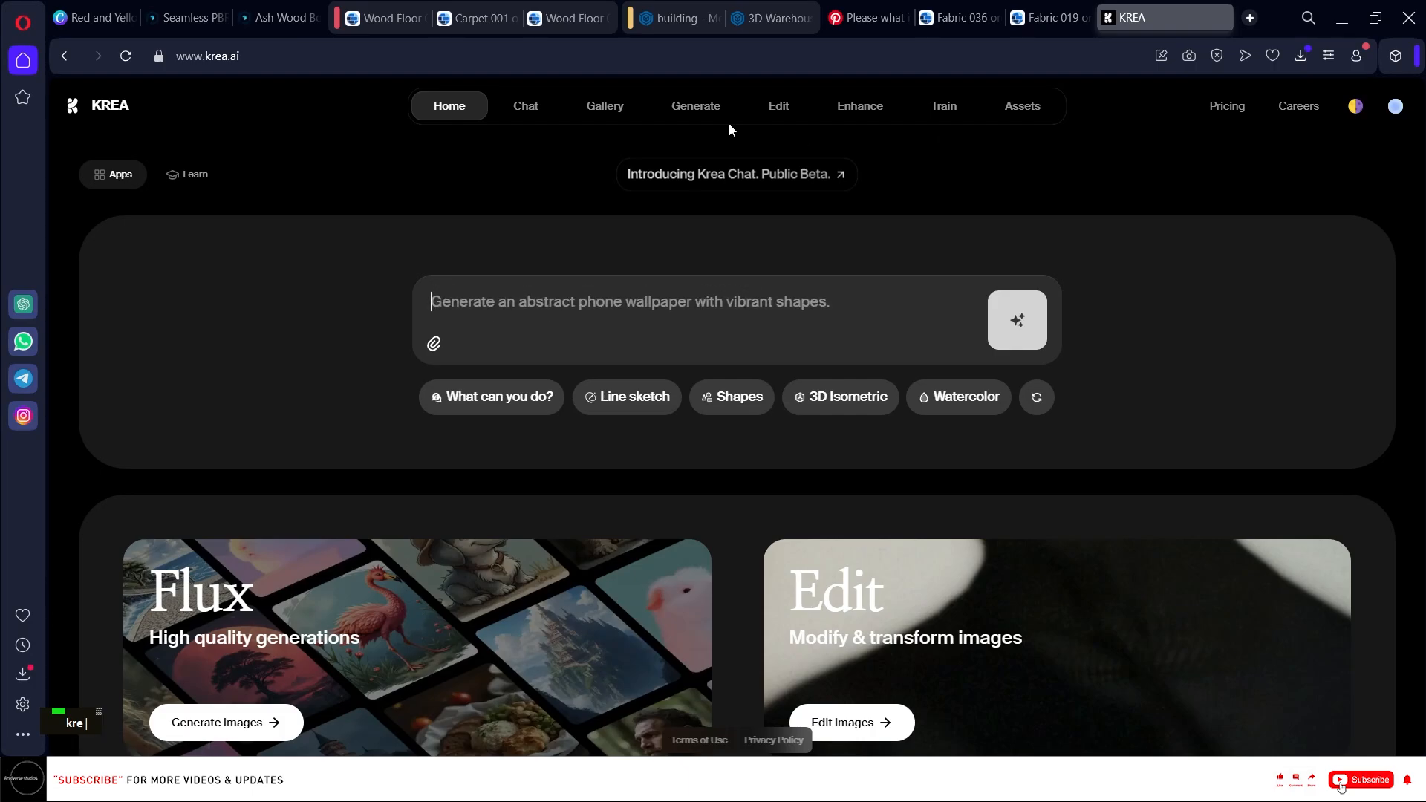
Open Krea's Enhance tool and upload the Final Render image from the D5_PT 02 for youtube folder.
mouse_move(592, 112)
click(854, 113)
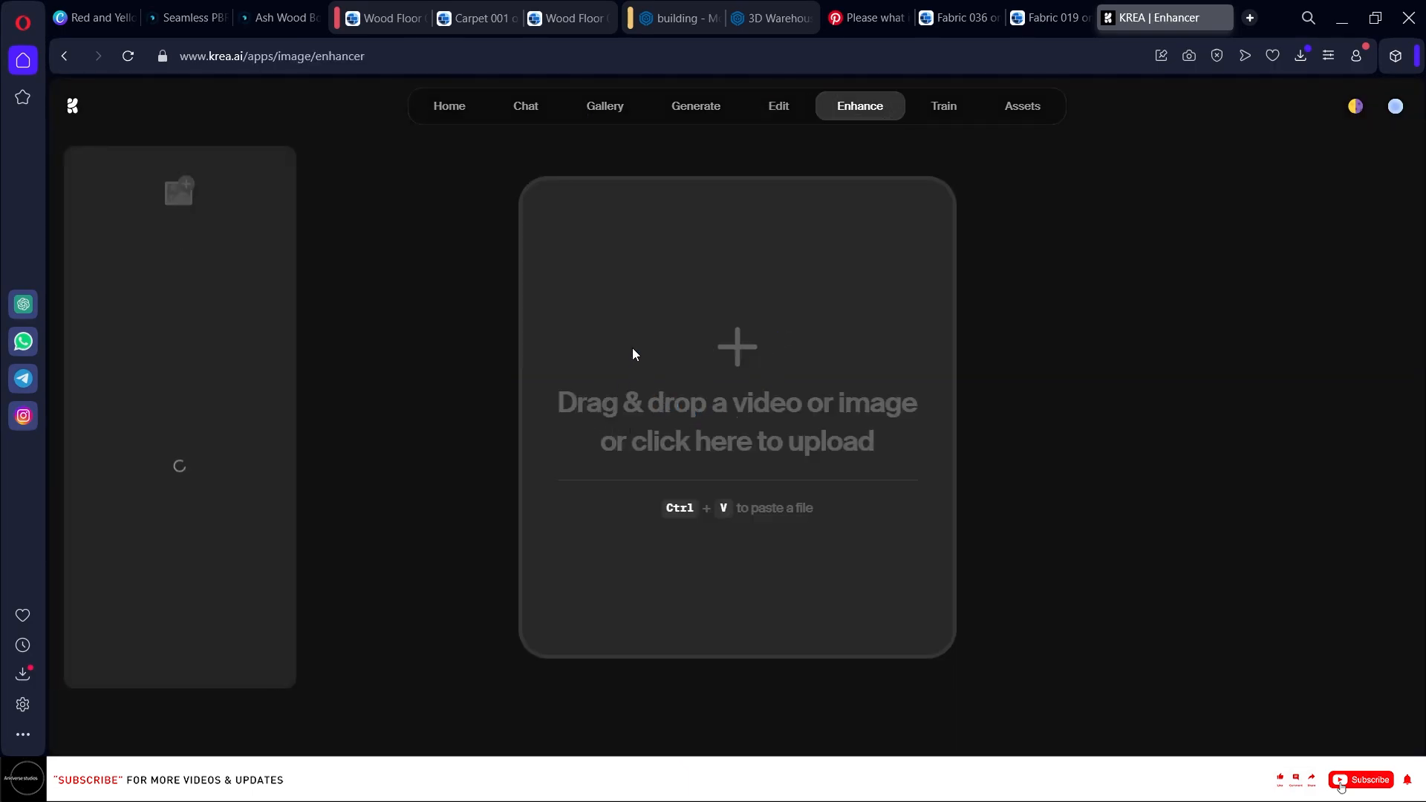
click(632, 354)
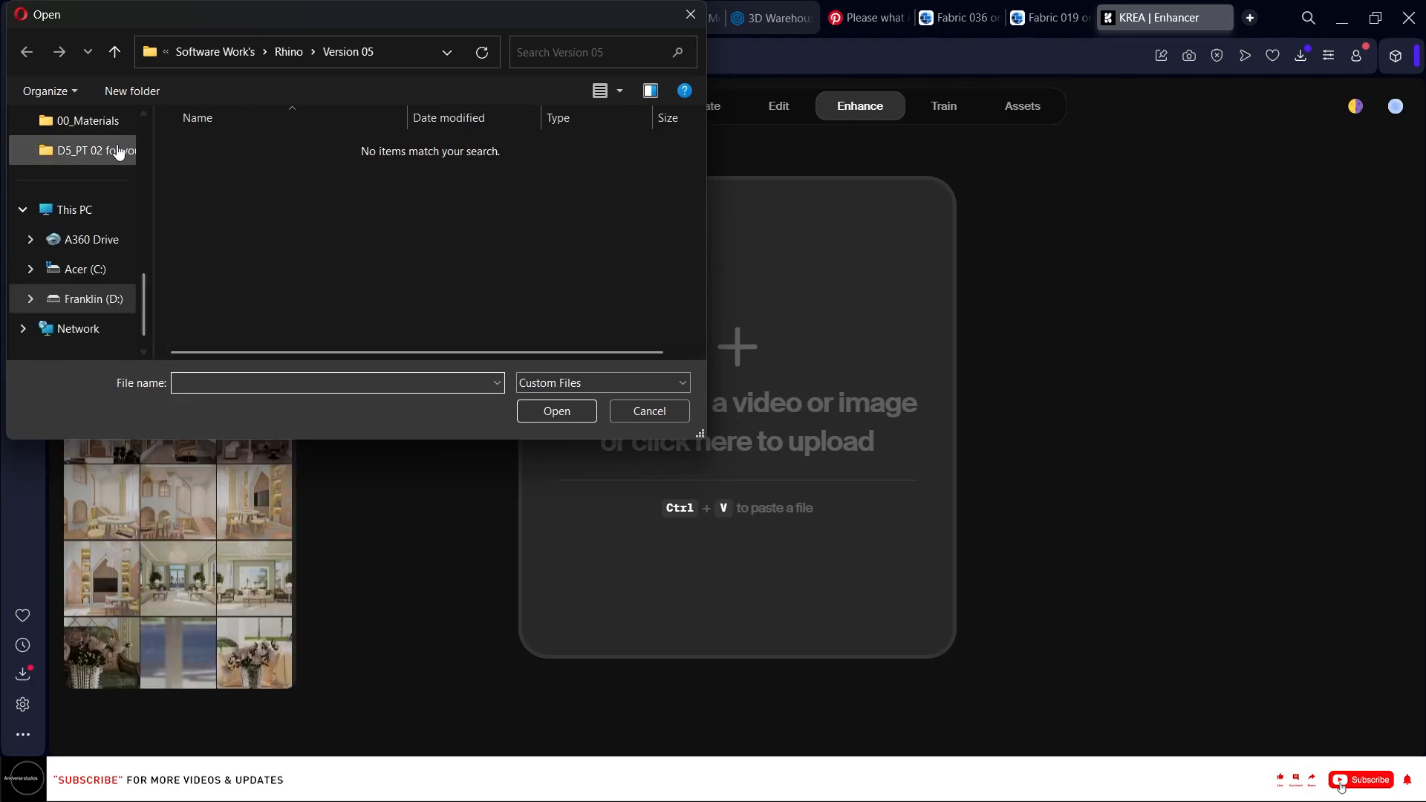
scroll(89, 223, up, 3)
double_click(98, 239)
double_click(310, 176)
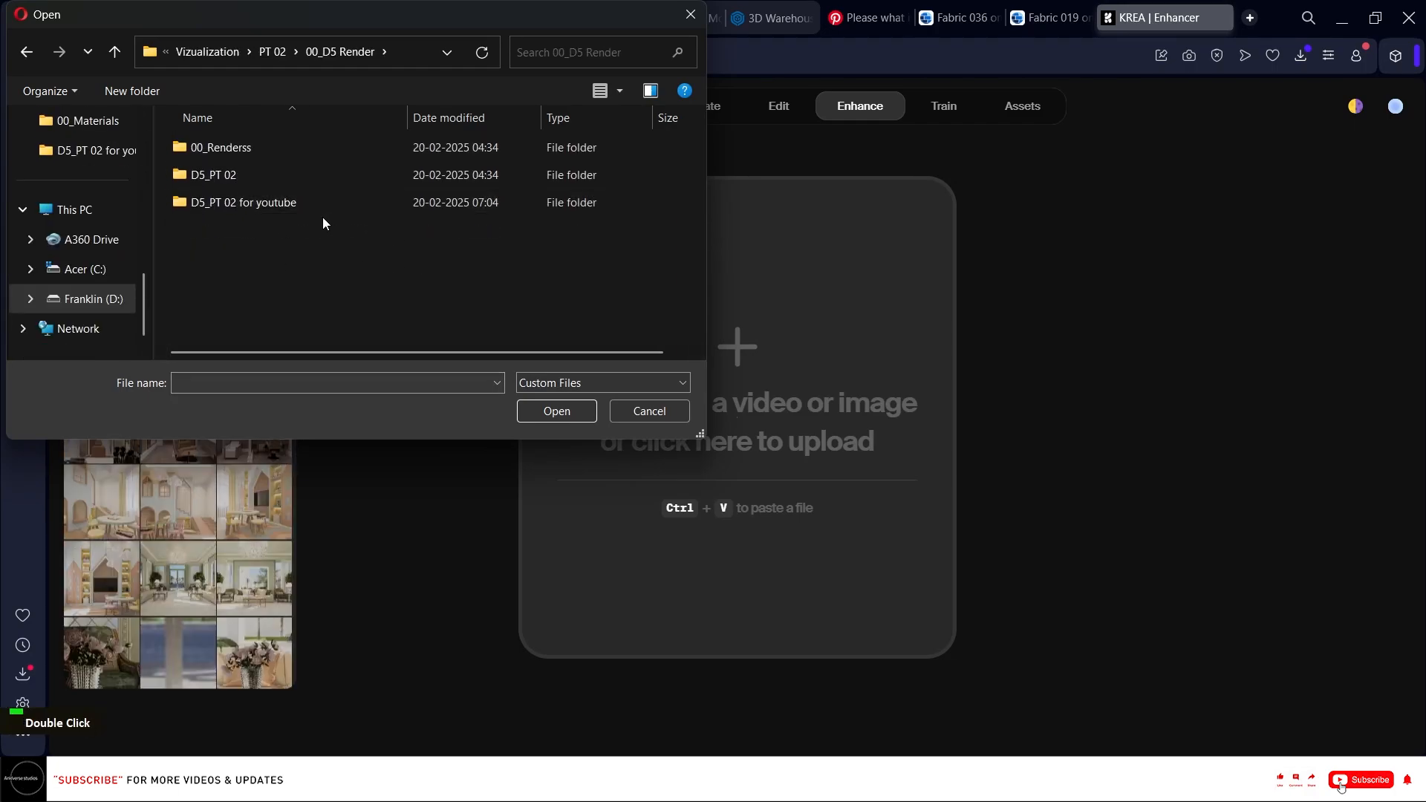
double_click(318, 202)
click(541, 190)
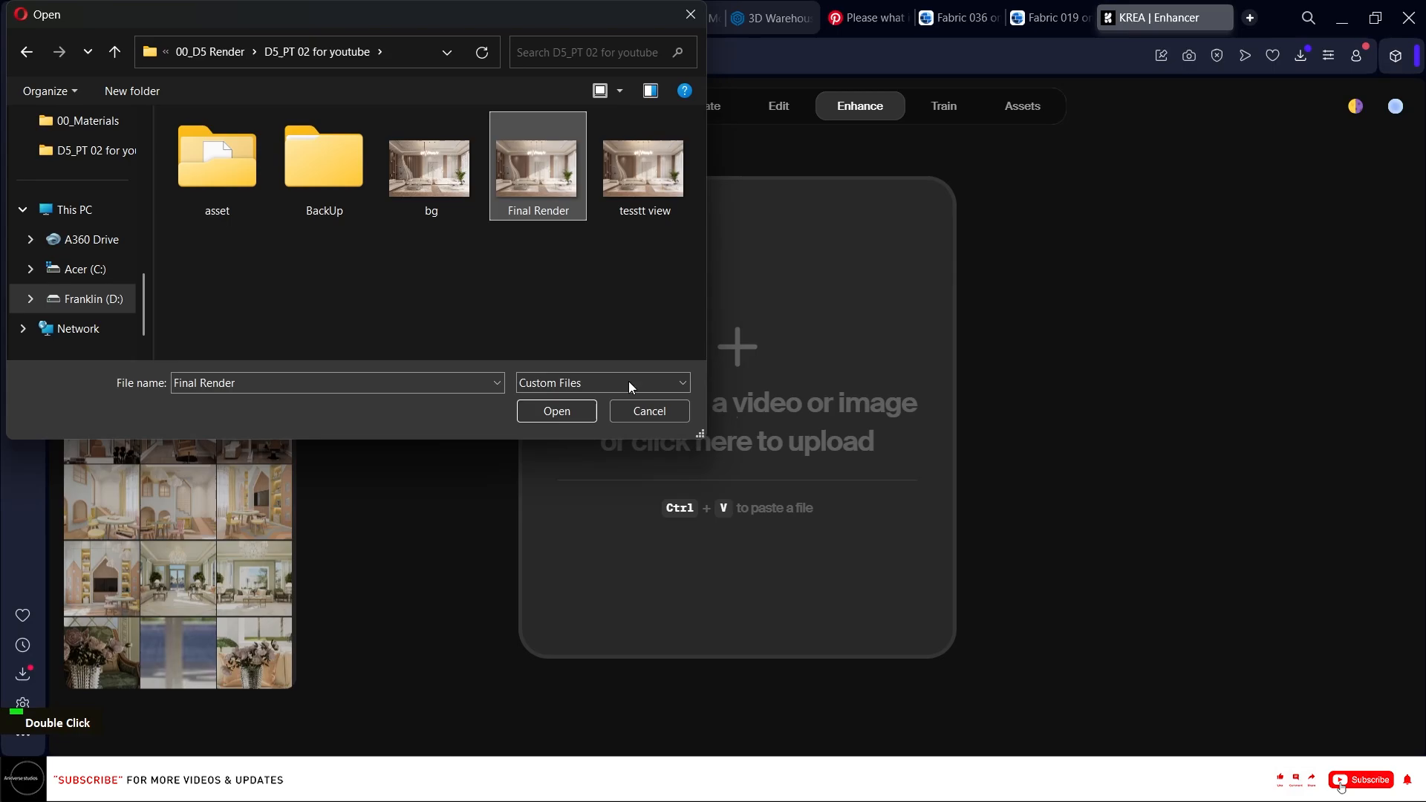
click(583, 413)
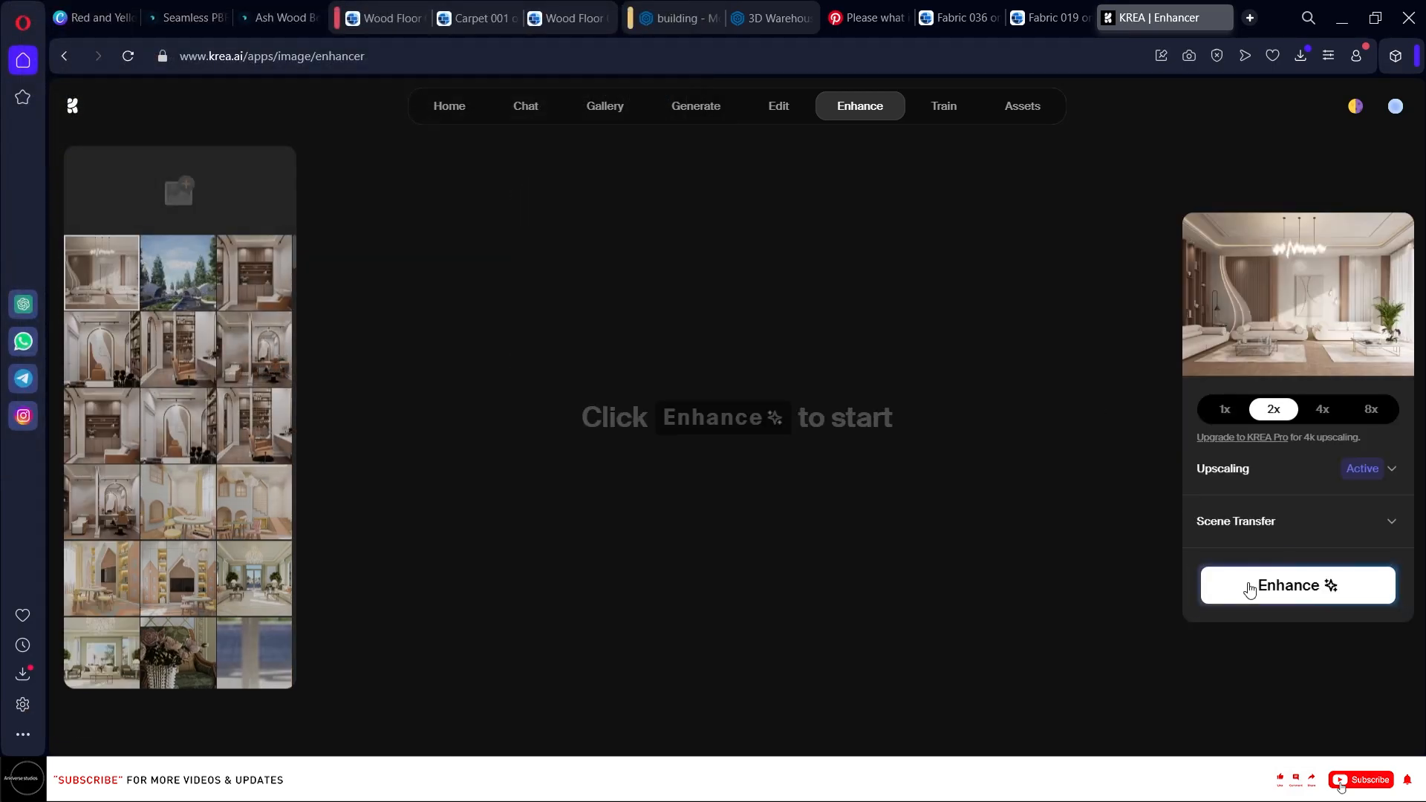
Enhance the render with 2x upscaling, compare it with the original, and download the enhanced image.
click(1250, 589)
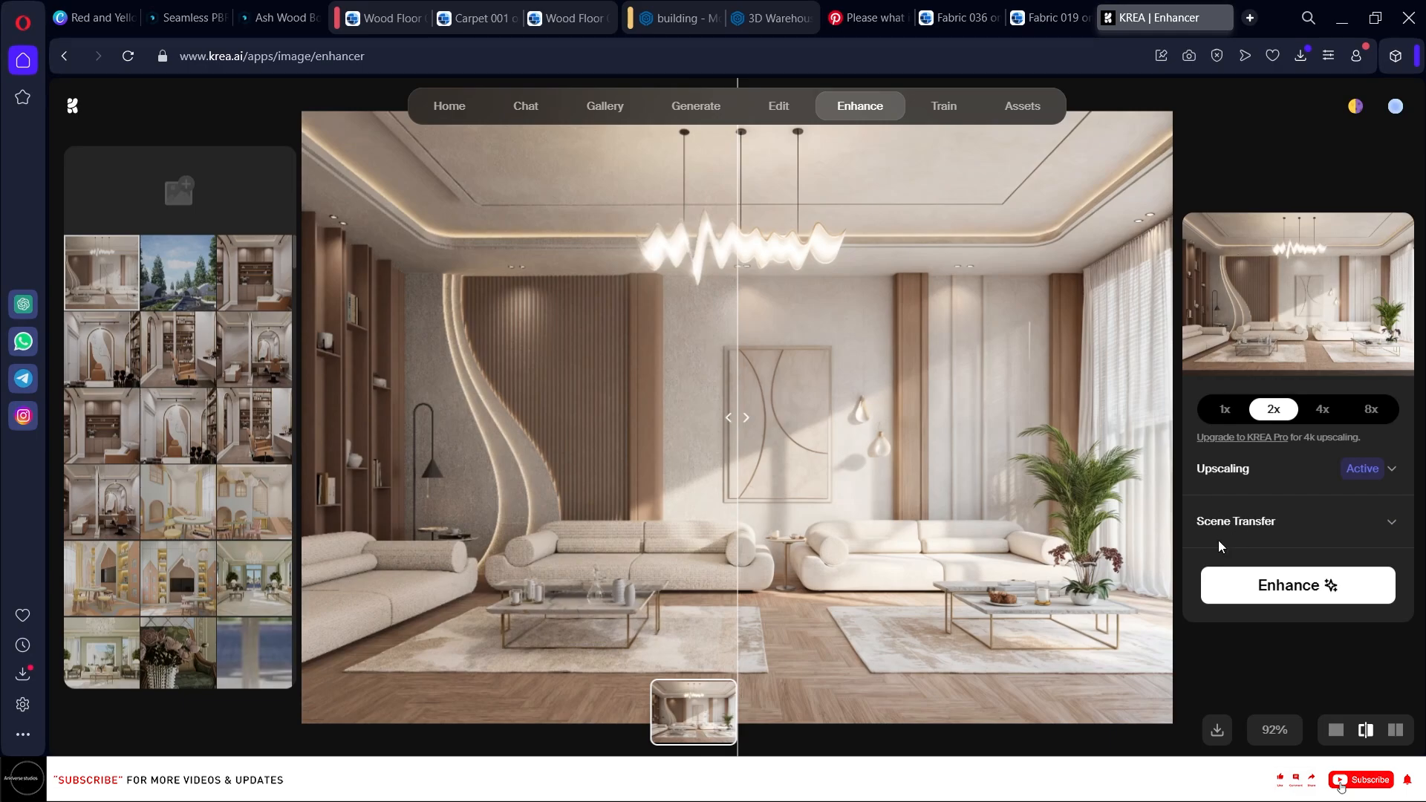
drag(738, 417, 497, 459)
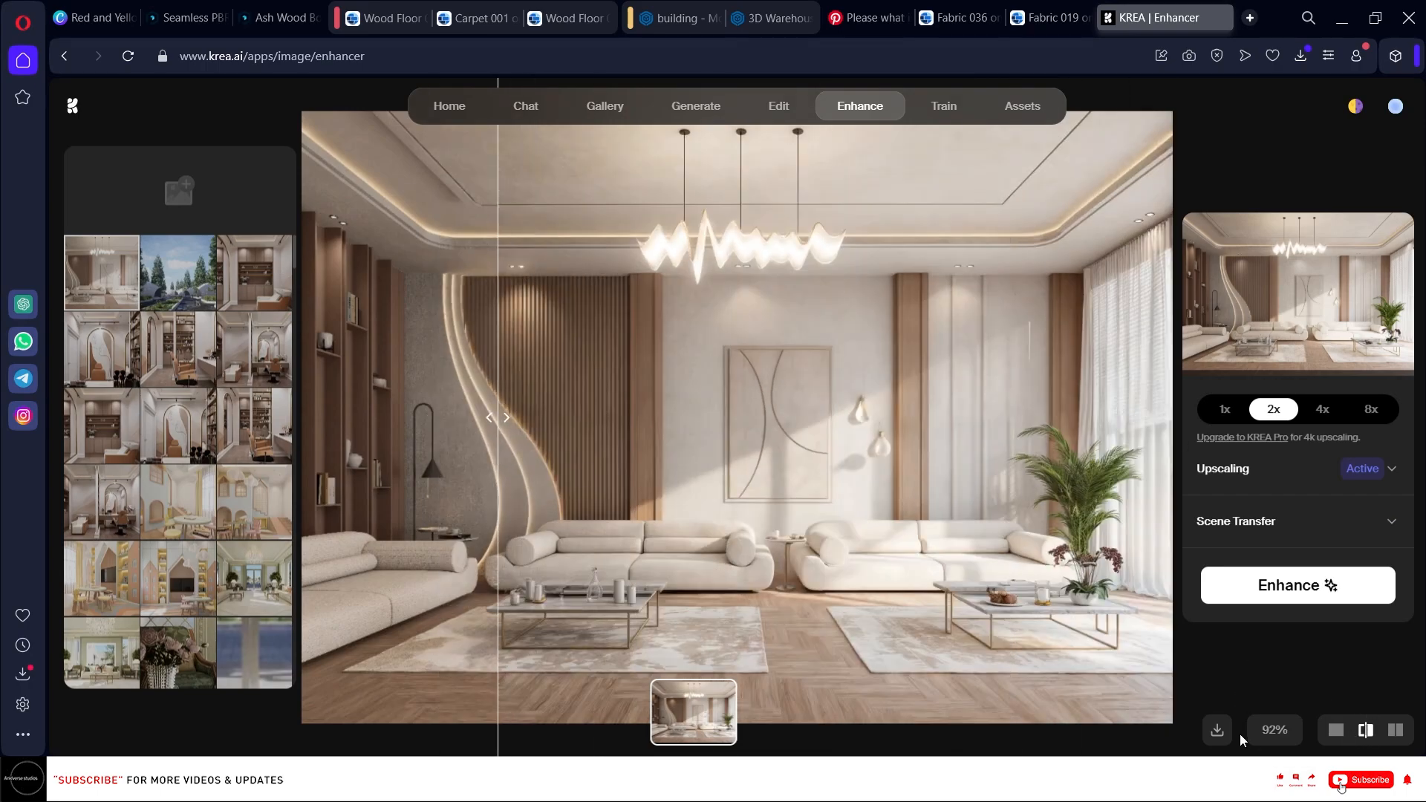
click(1216, 730)
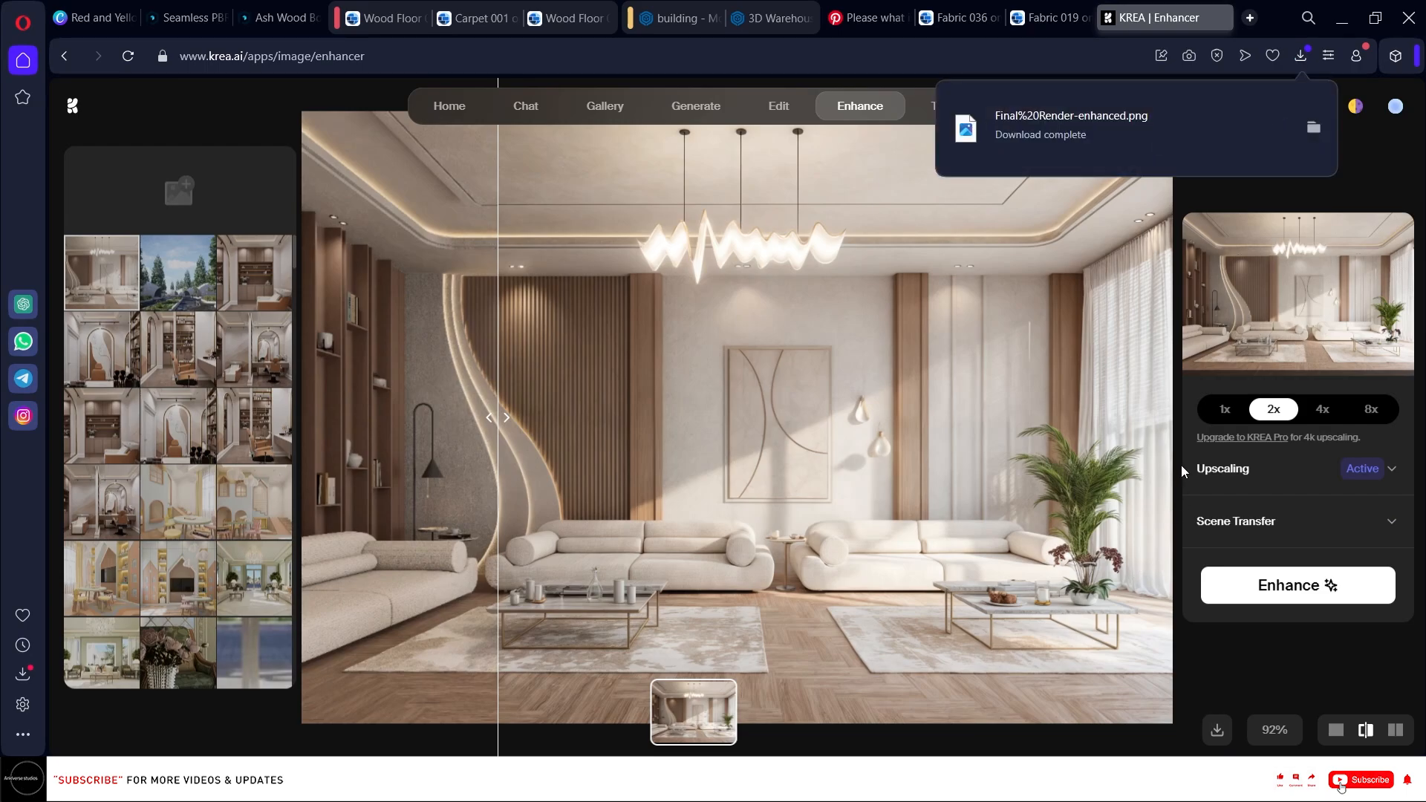
Place the downloaded Final%20Render-enhanced image into the Photoshop document and scale it to fill the canvas.
click(1344, 15)
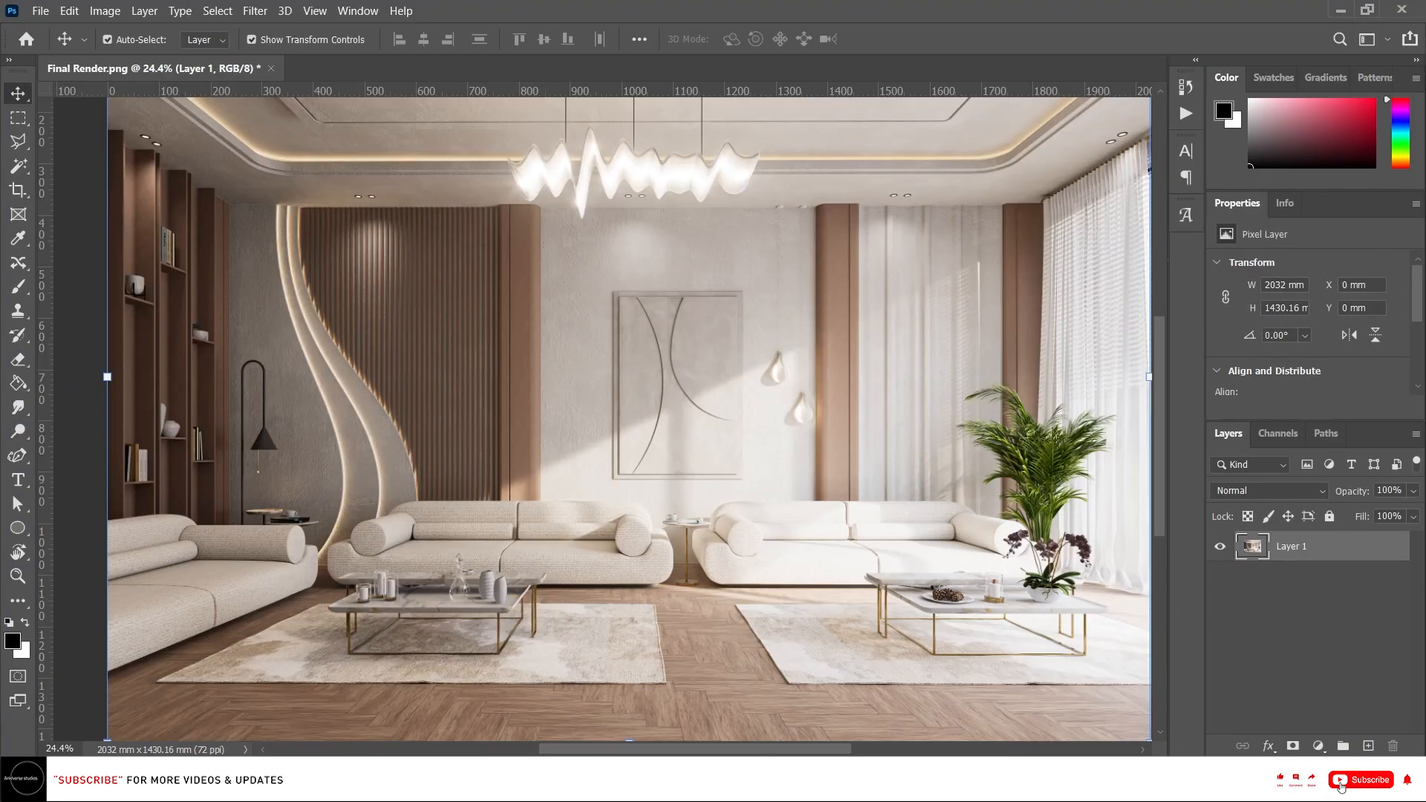
click(669, 784)
scroll(290, 303, up, 4)
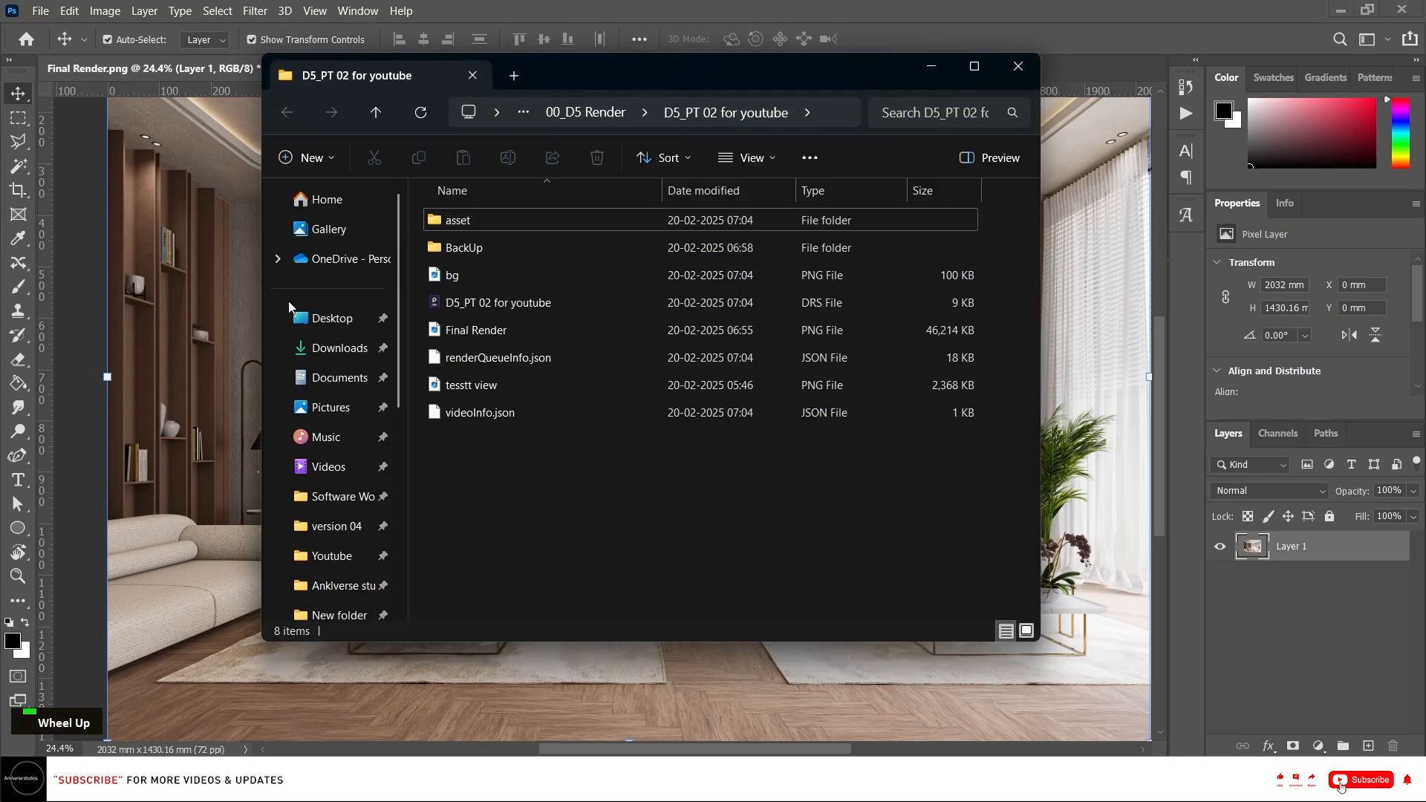
click(347, 349)
drag(550, 292, 190, 335)
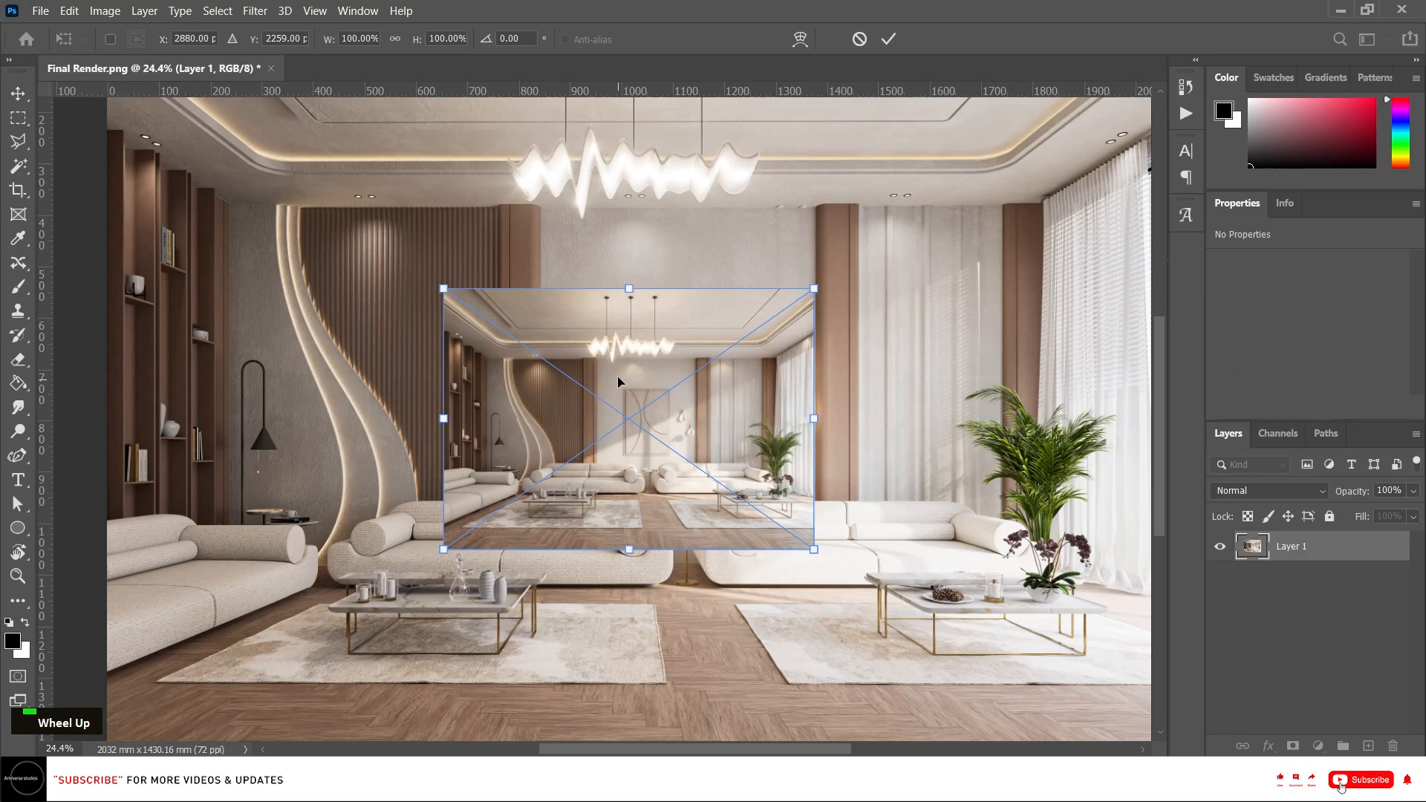
drag(624, 348, 635, 162)
scroll(640, 574, down, 2)
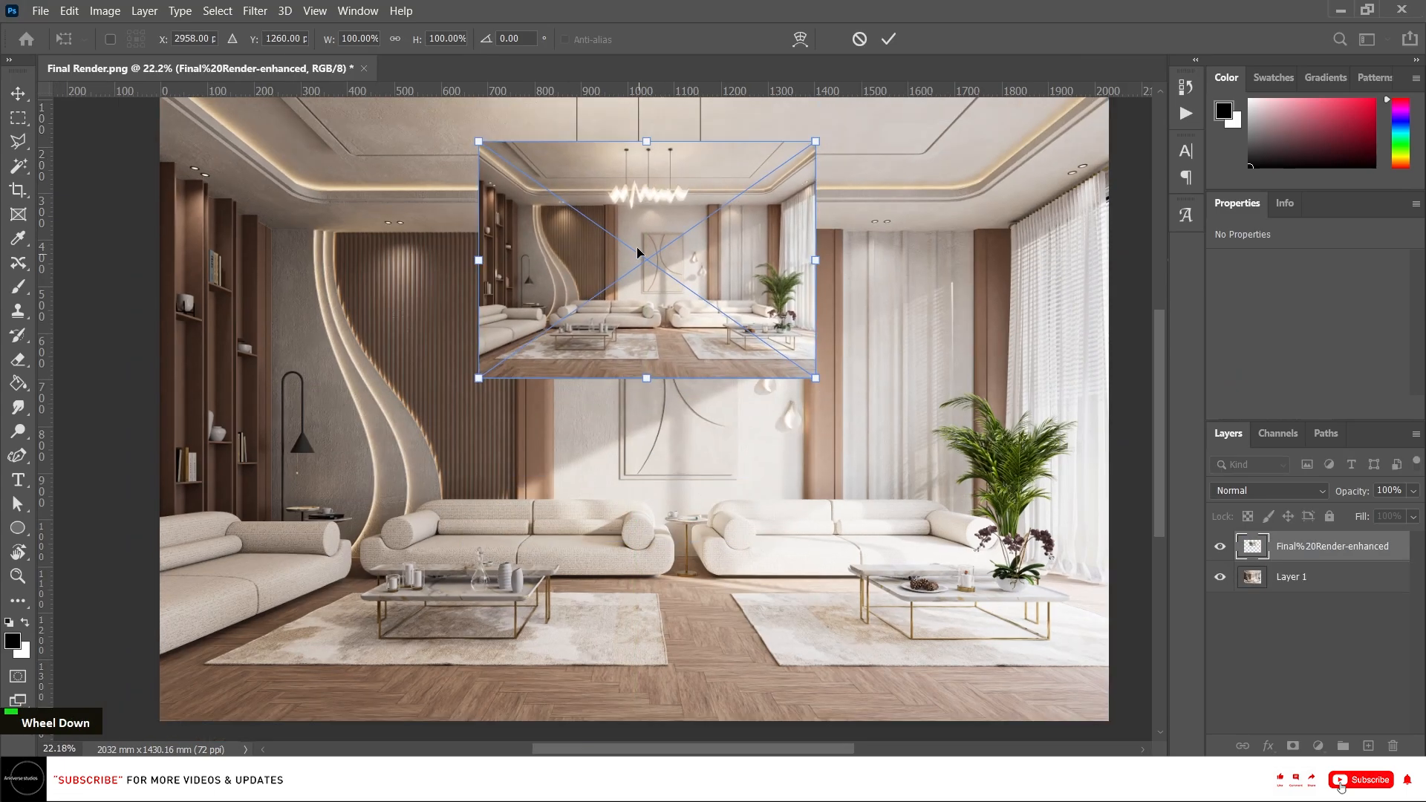
drag(610, 267, 614, 194)
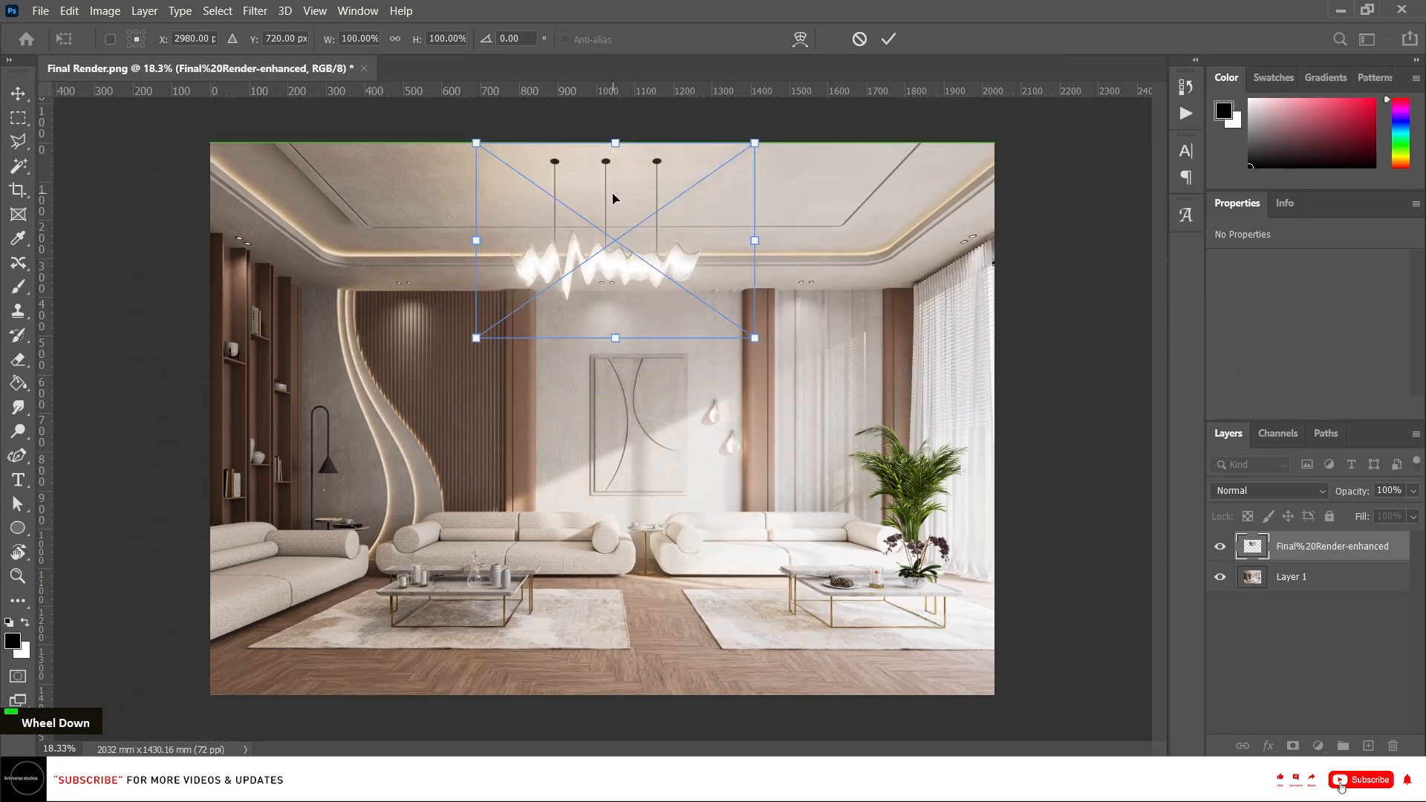
drag(617, 337, 611, 695)
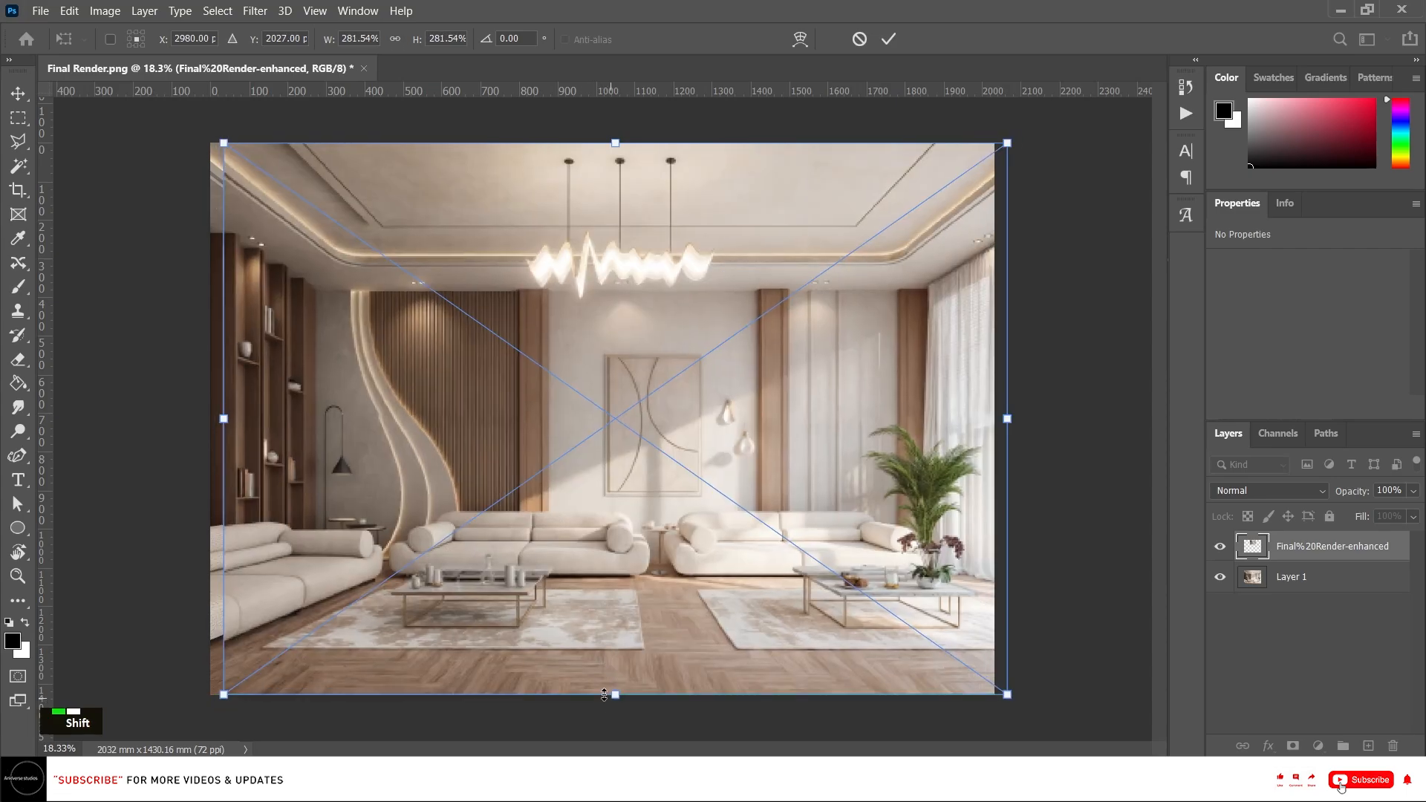
drag(658, 531, 643, 531)
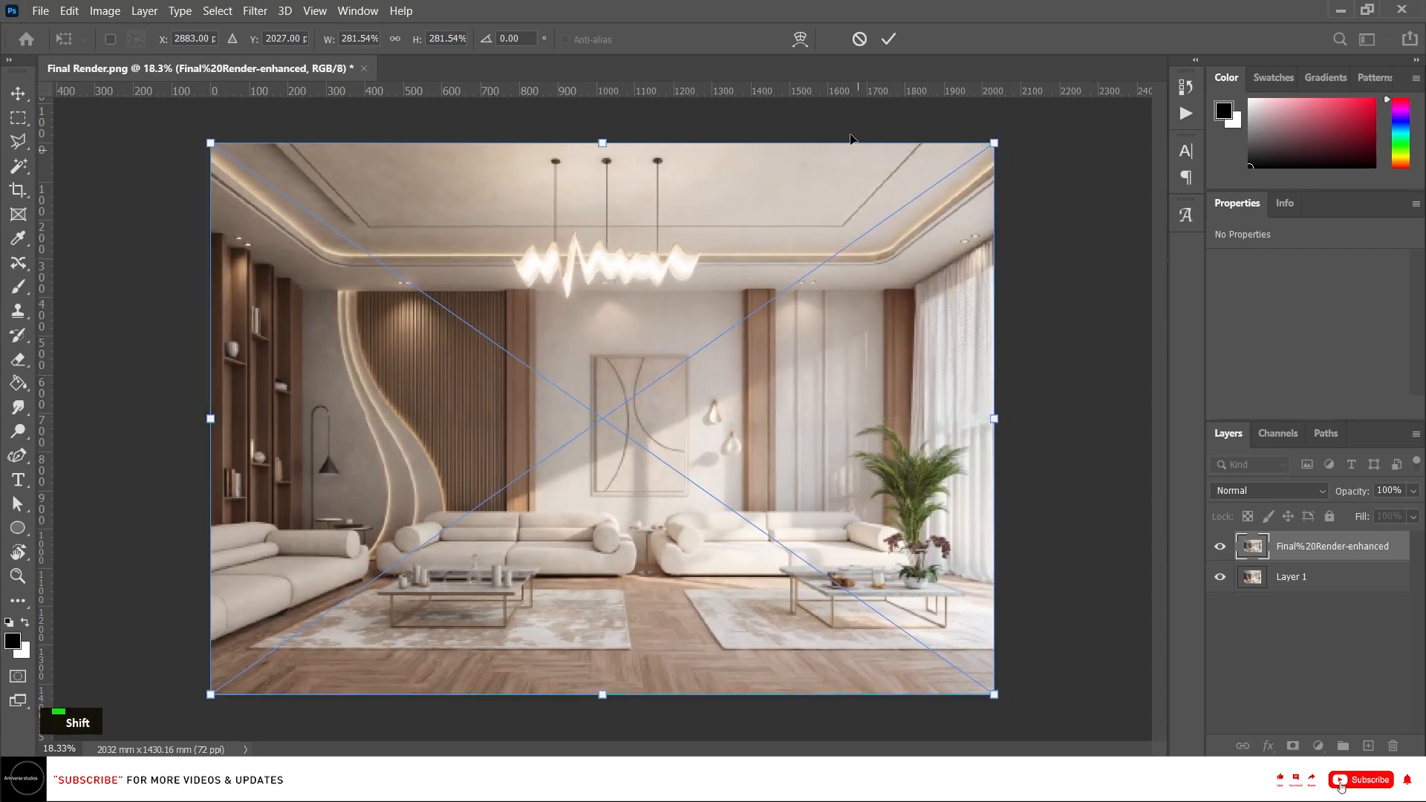
click(888, 39)
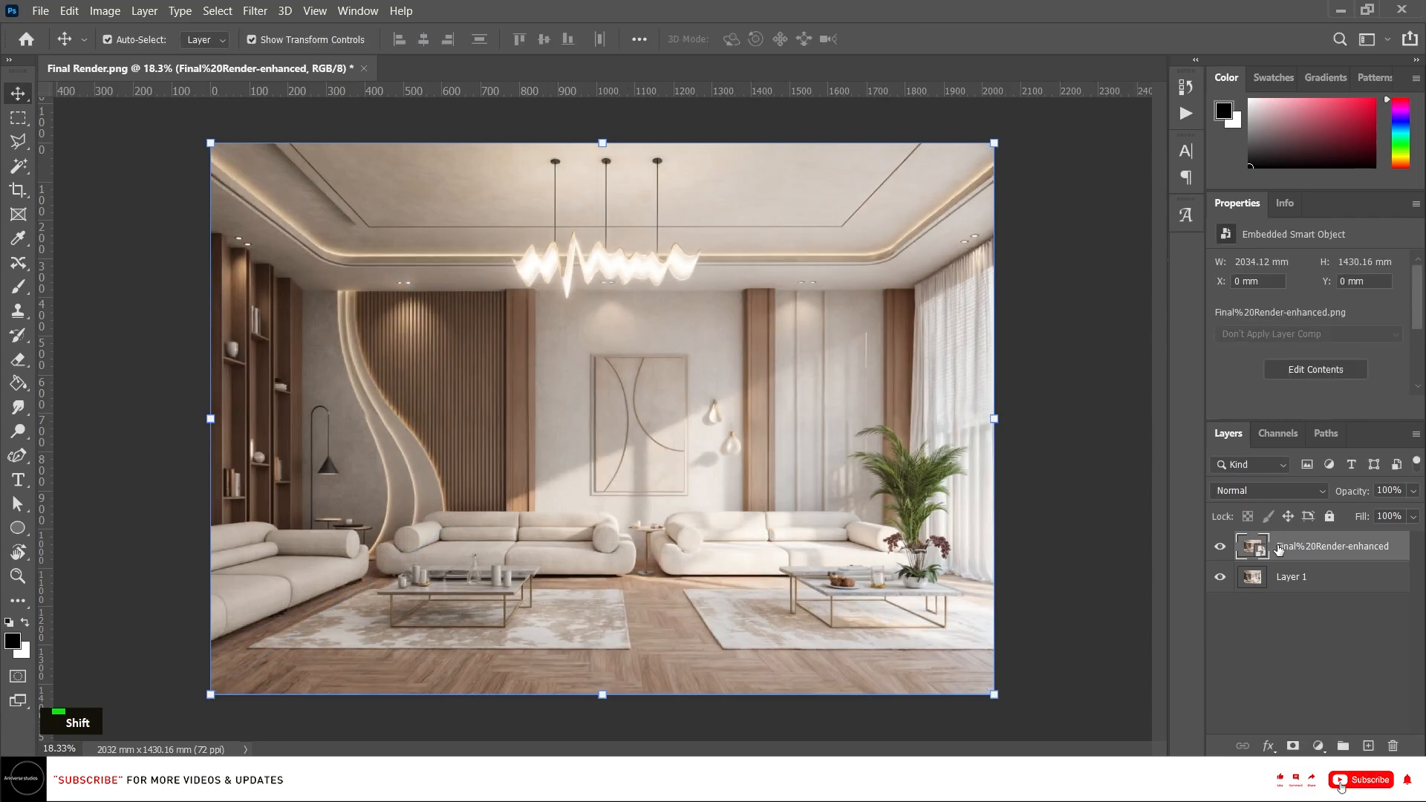
Set the enhanced layer's blend mode to Lighten and its opacity to 50%.
click(1276, 491)
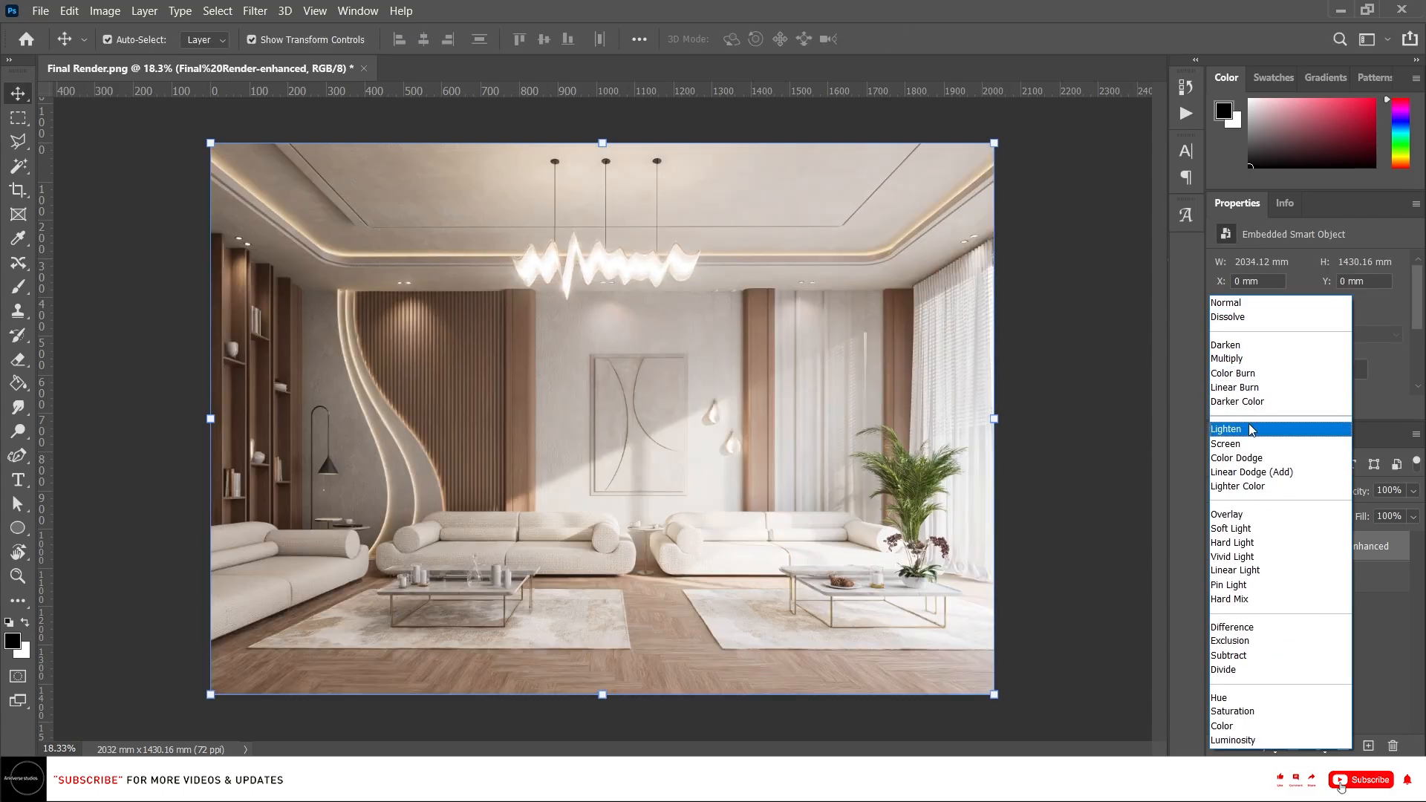
click(1252, 429)
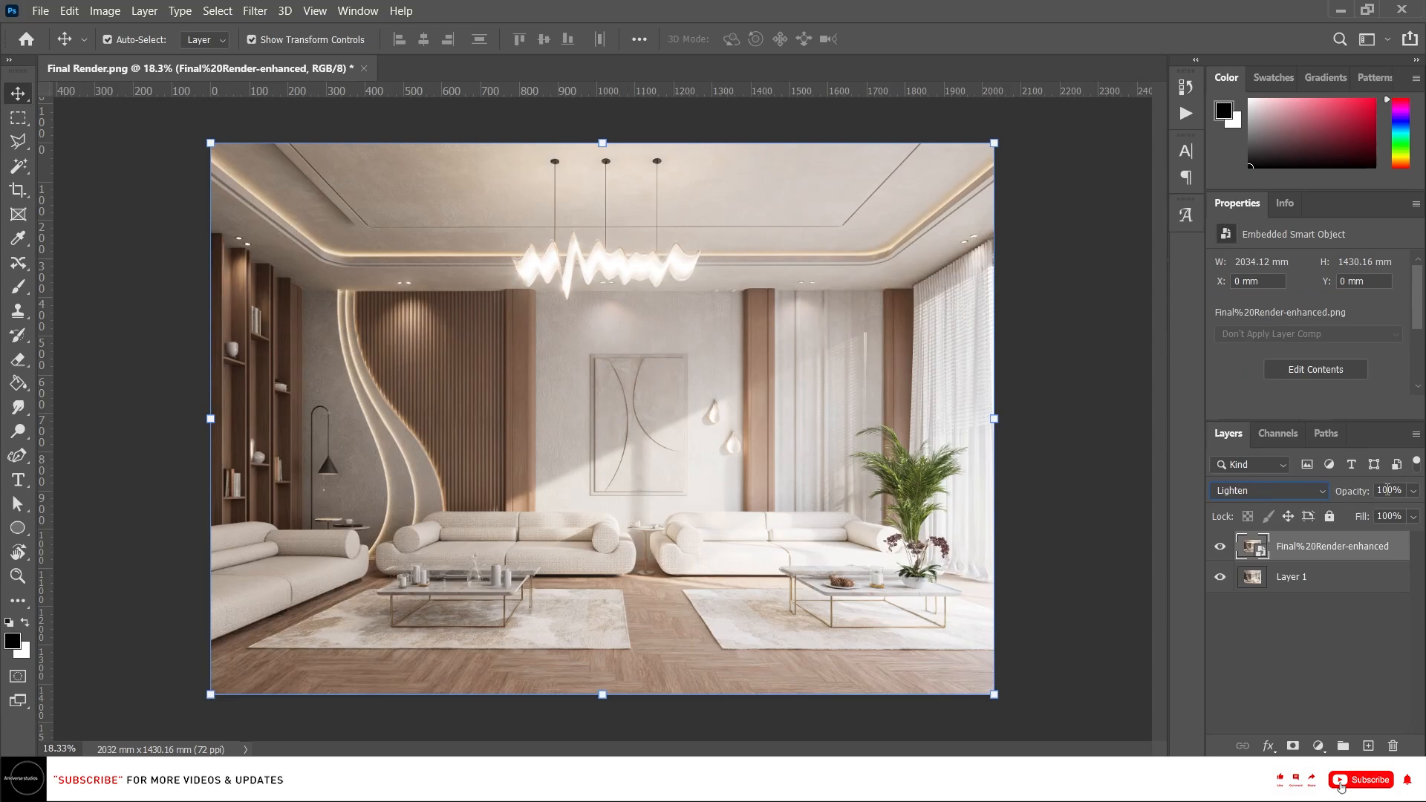
text(5)
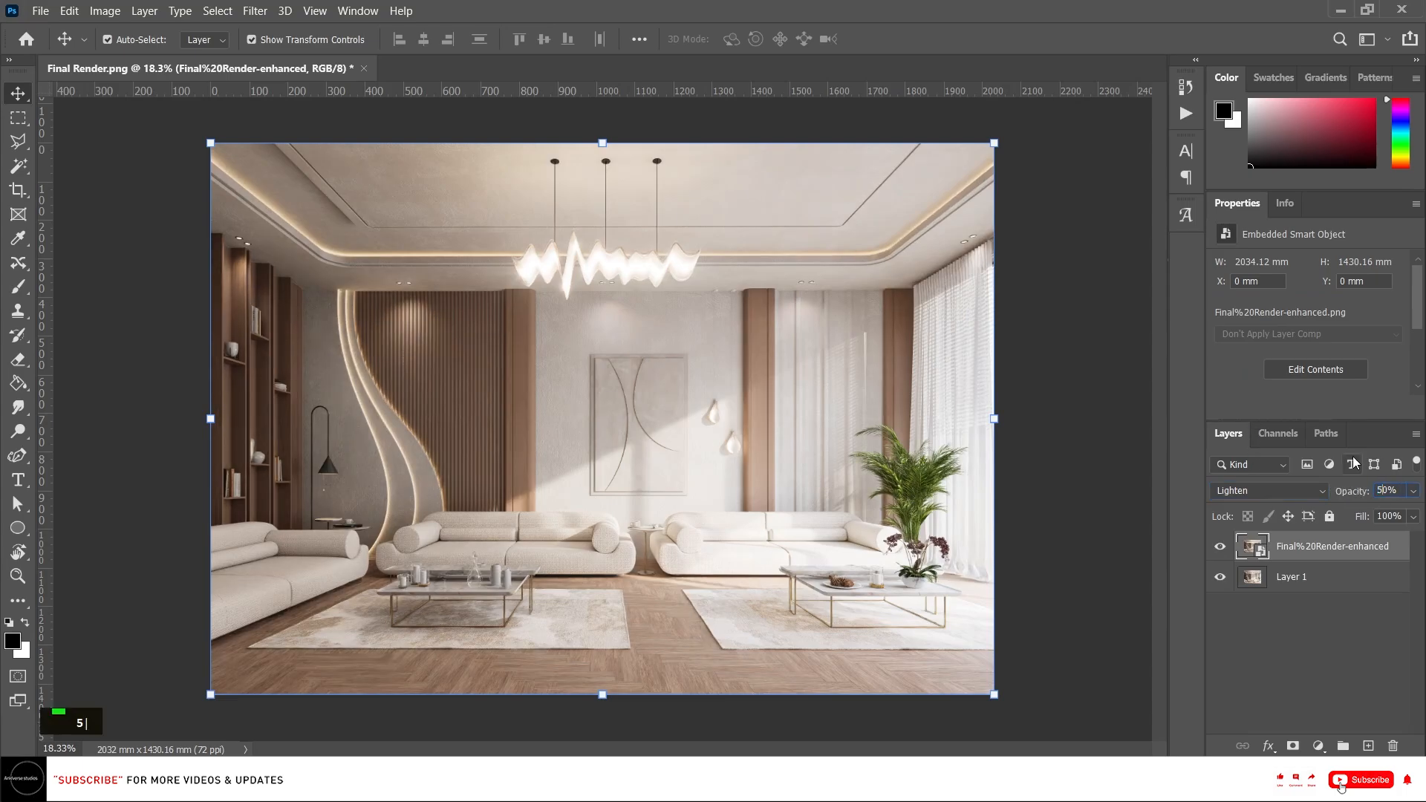
click(1350, 693)
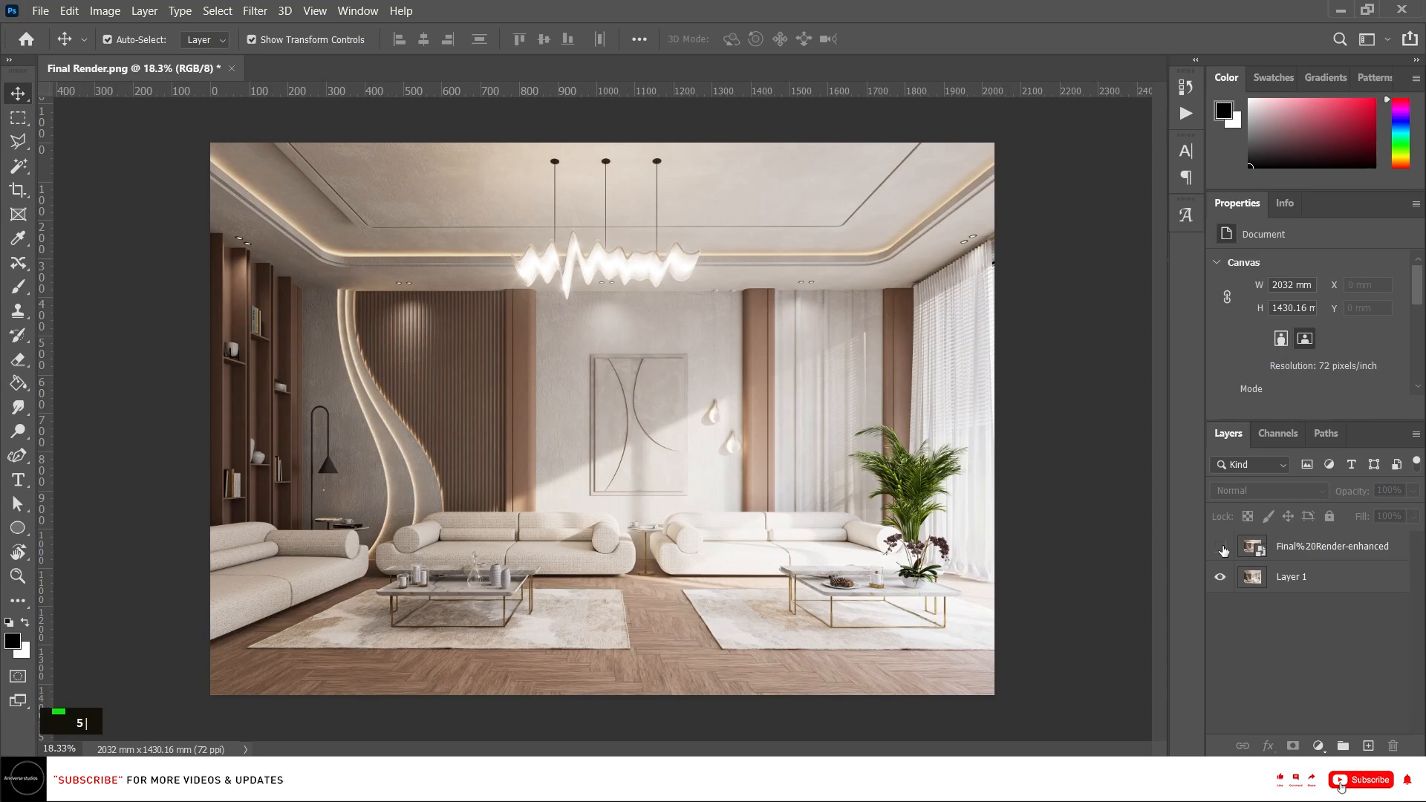
Toggle the enhanced layer's visibility on and off to compare it with the original render.
click(1223, 551)
click(1223, 550)
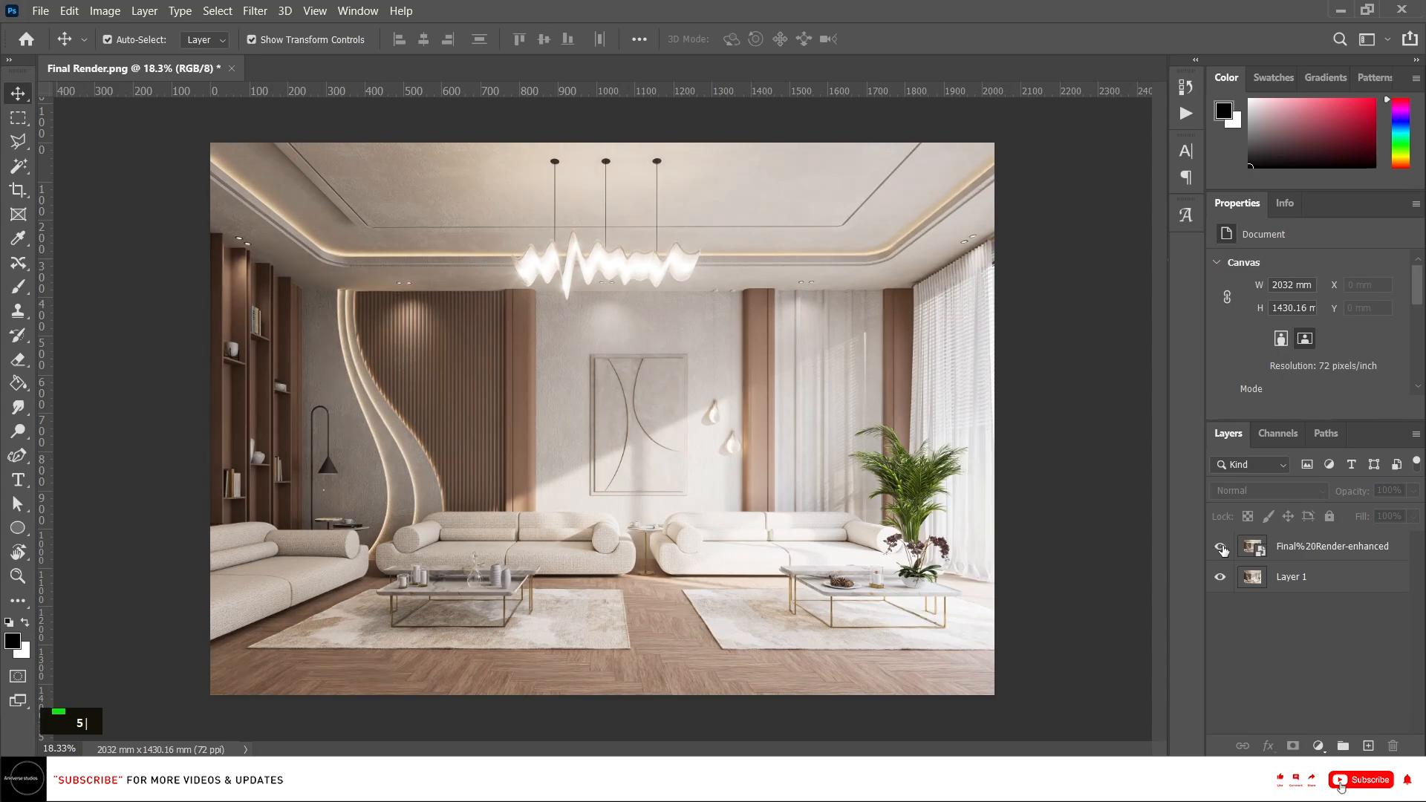
click(1223, 549)
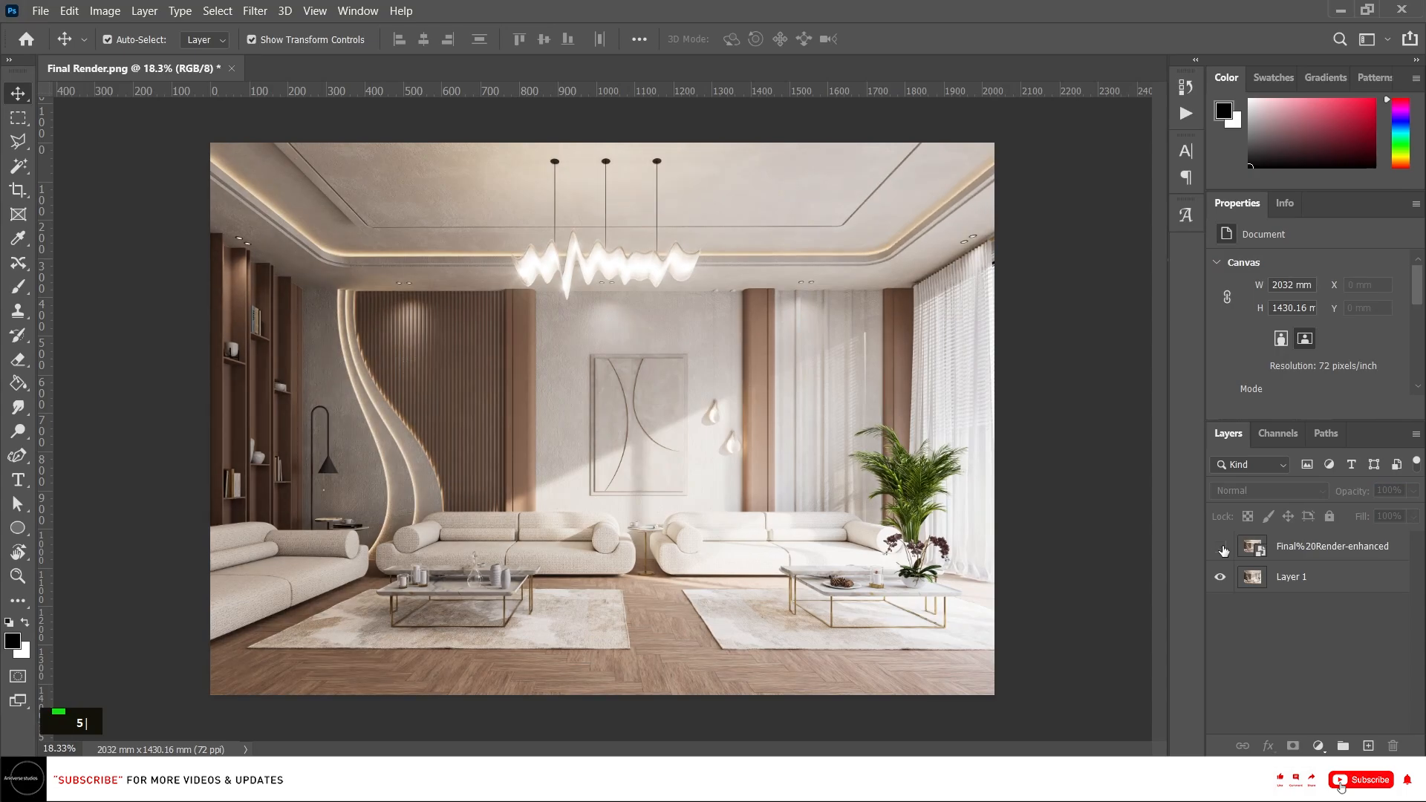
click(1223, 549)
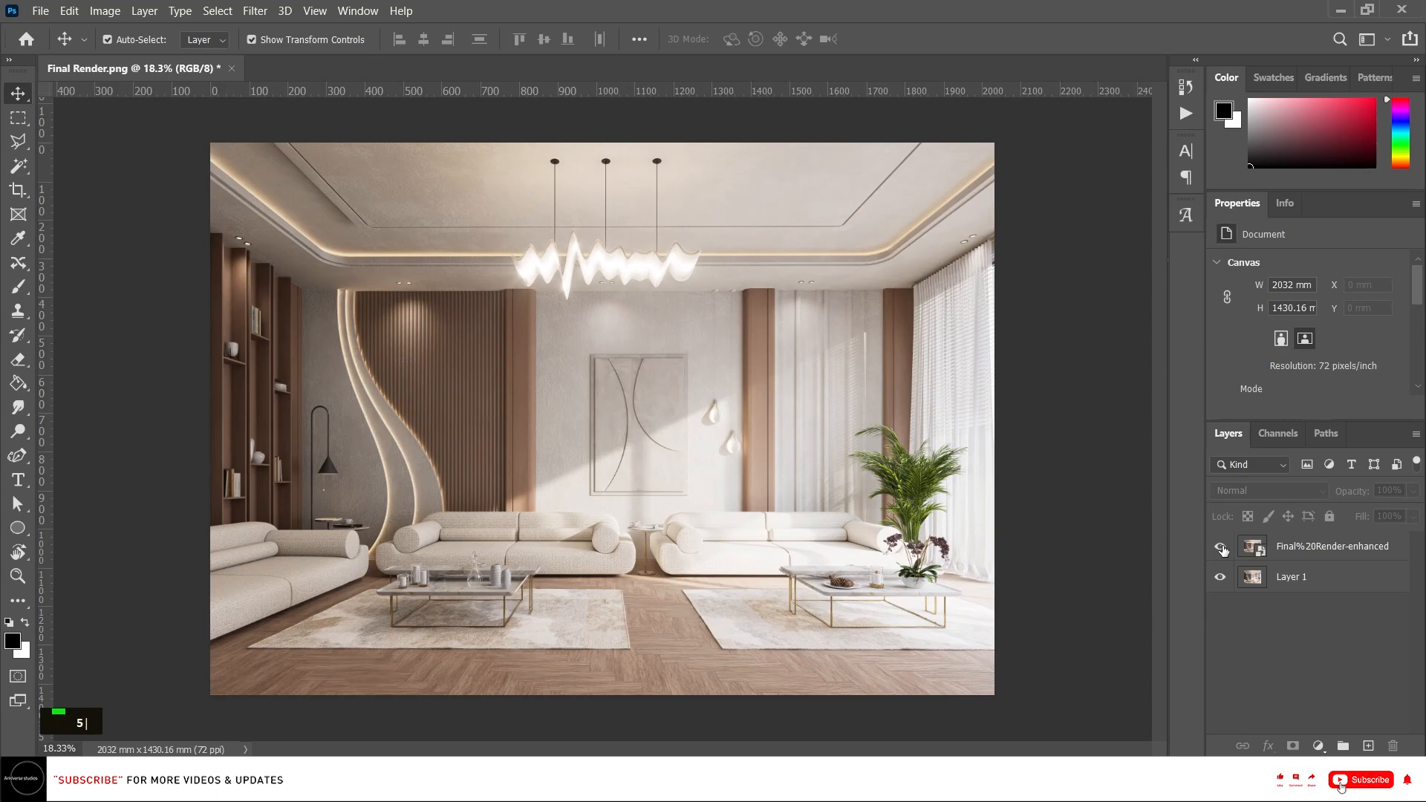
click(1223, 549)
click(1223, 549)
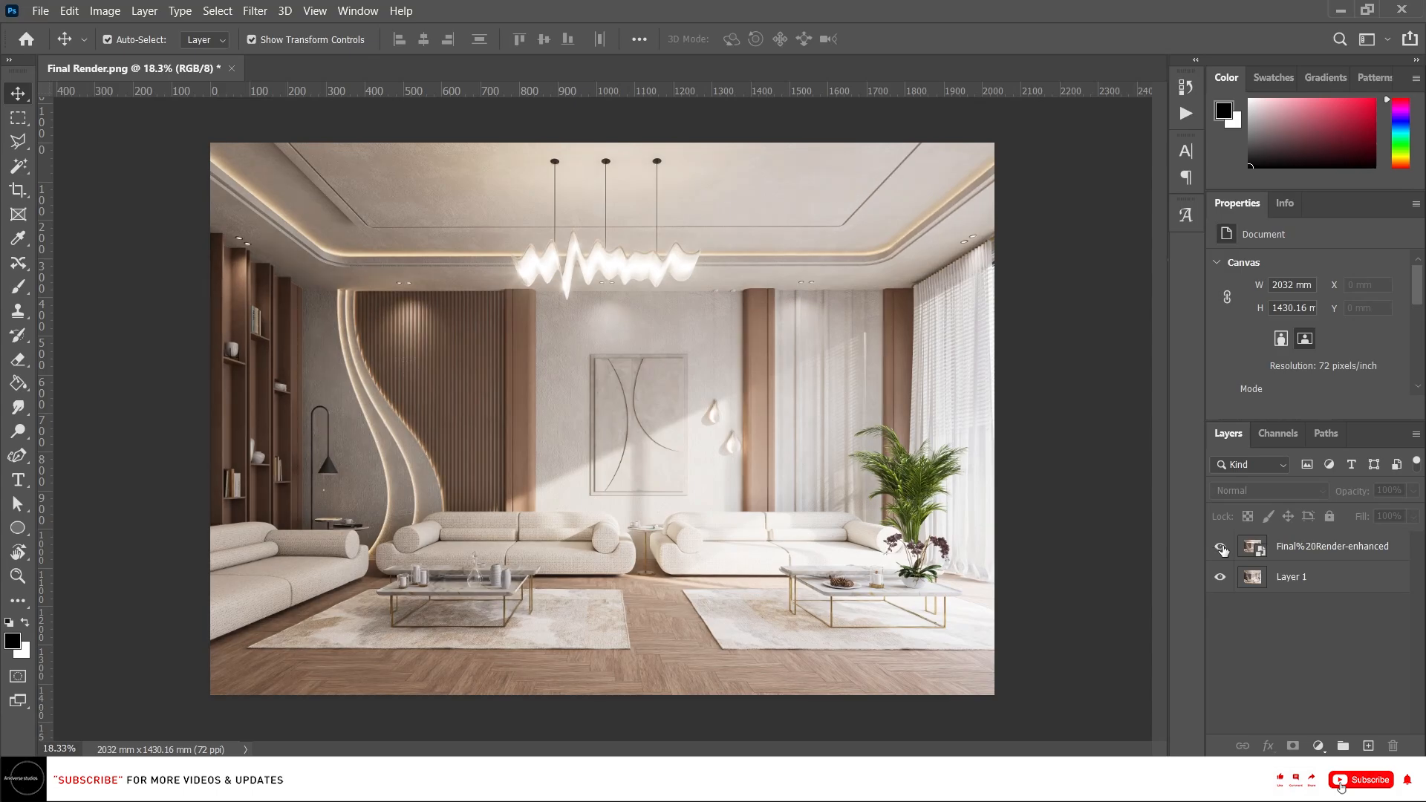
click(1223, 549)
click(1223, 549)
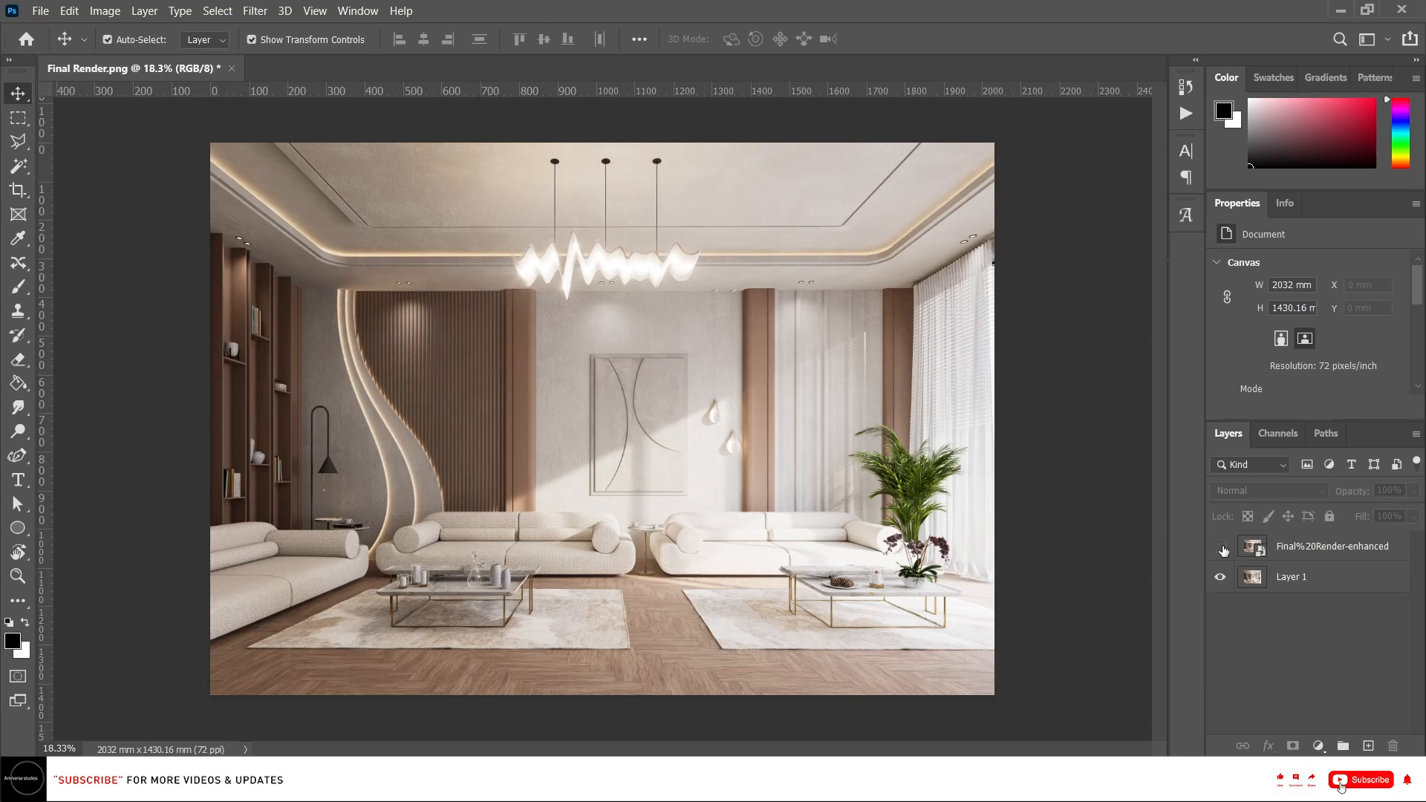
click(1223, 549)
click(1222, 549)
click(1223, 549)
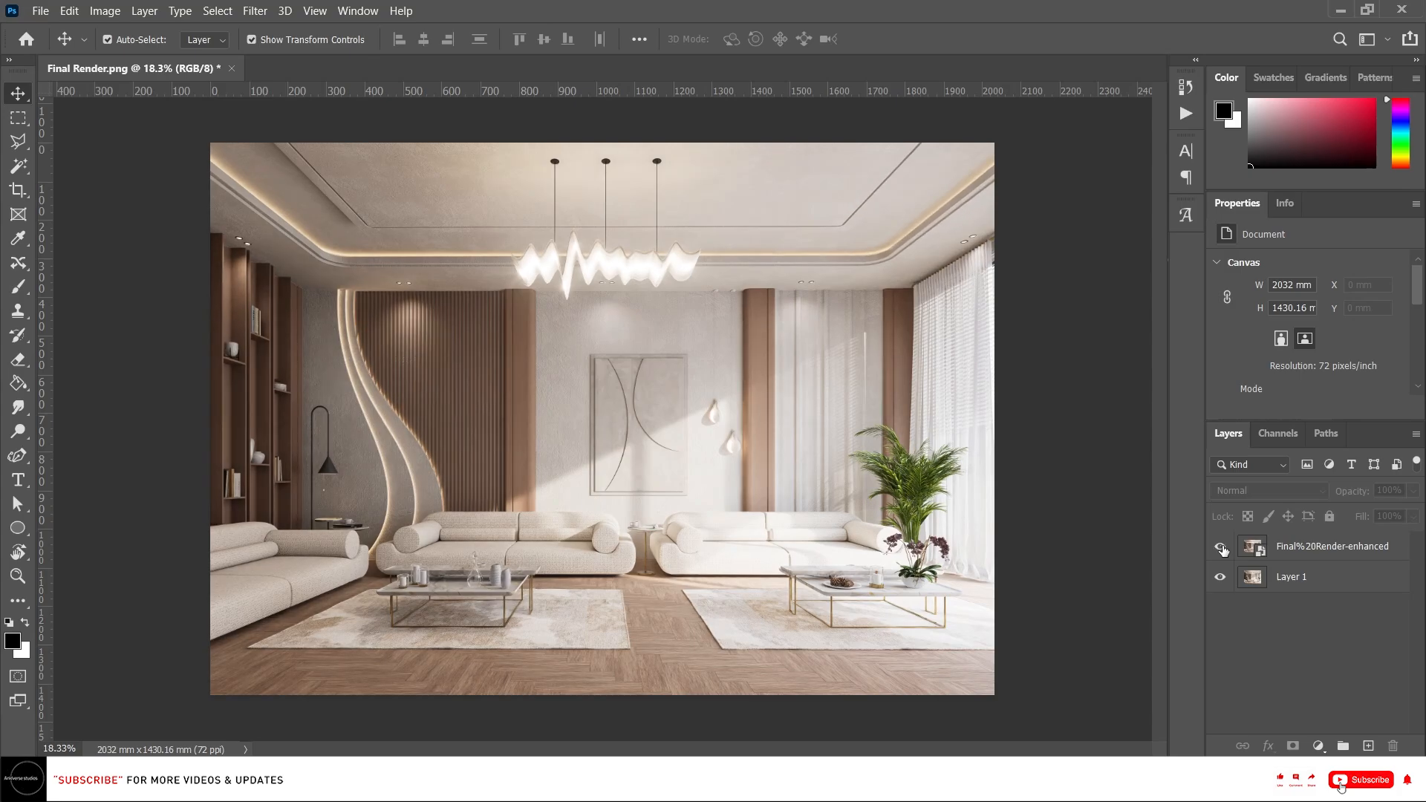
click(1223, 549)
click(1223, 548)
Set the enhanced layer's opacity to 40%.
click(1326, 553)
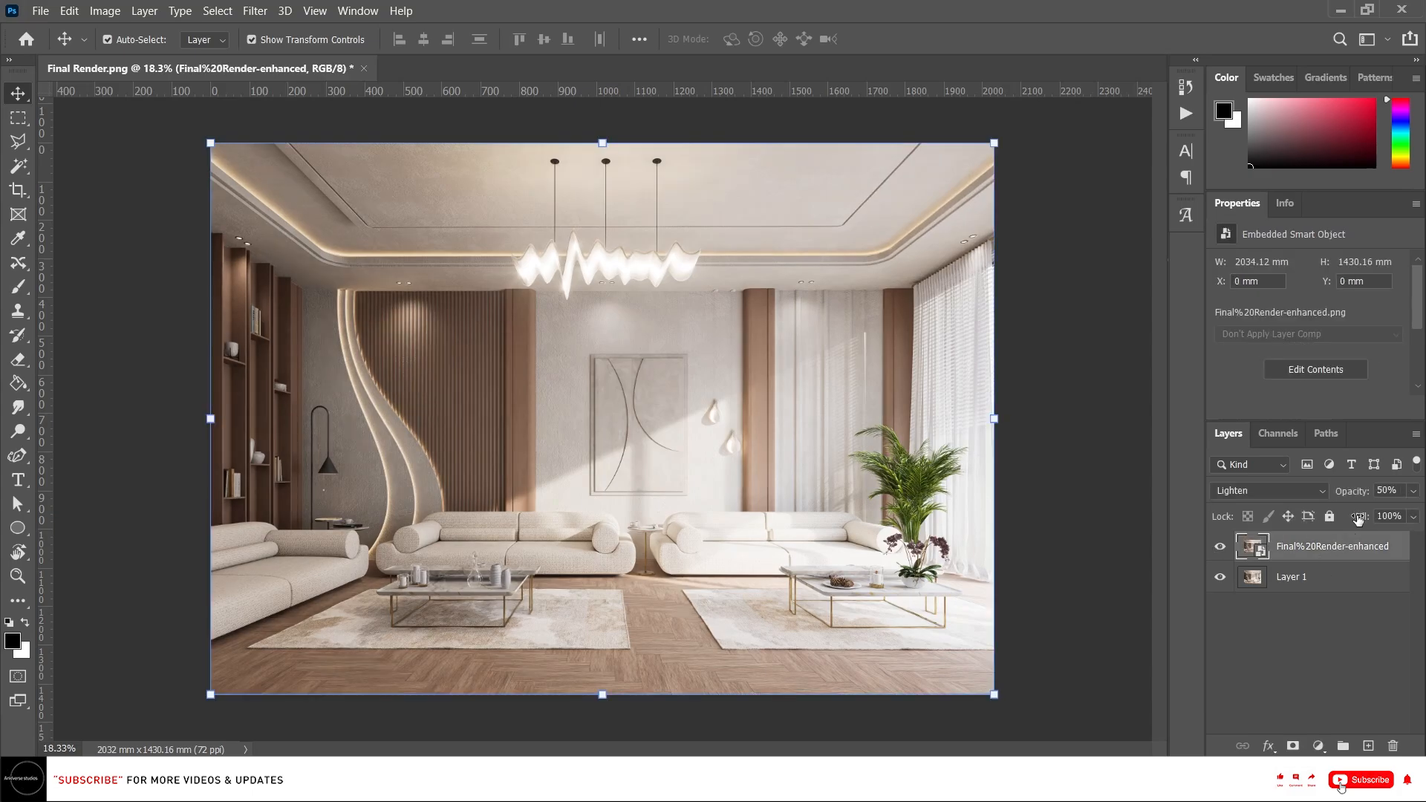
text(40)
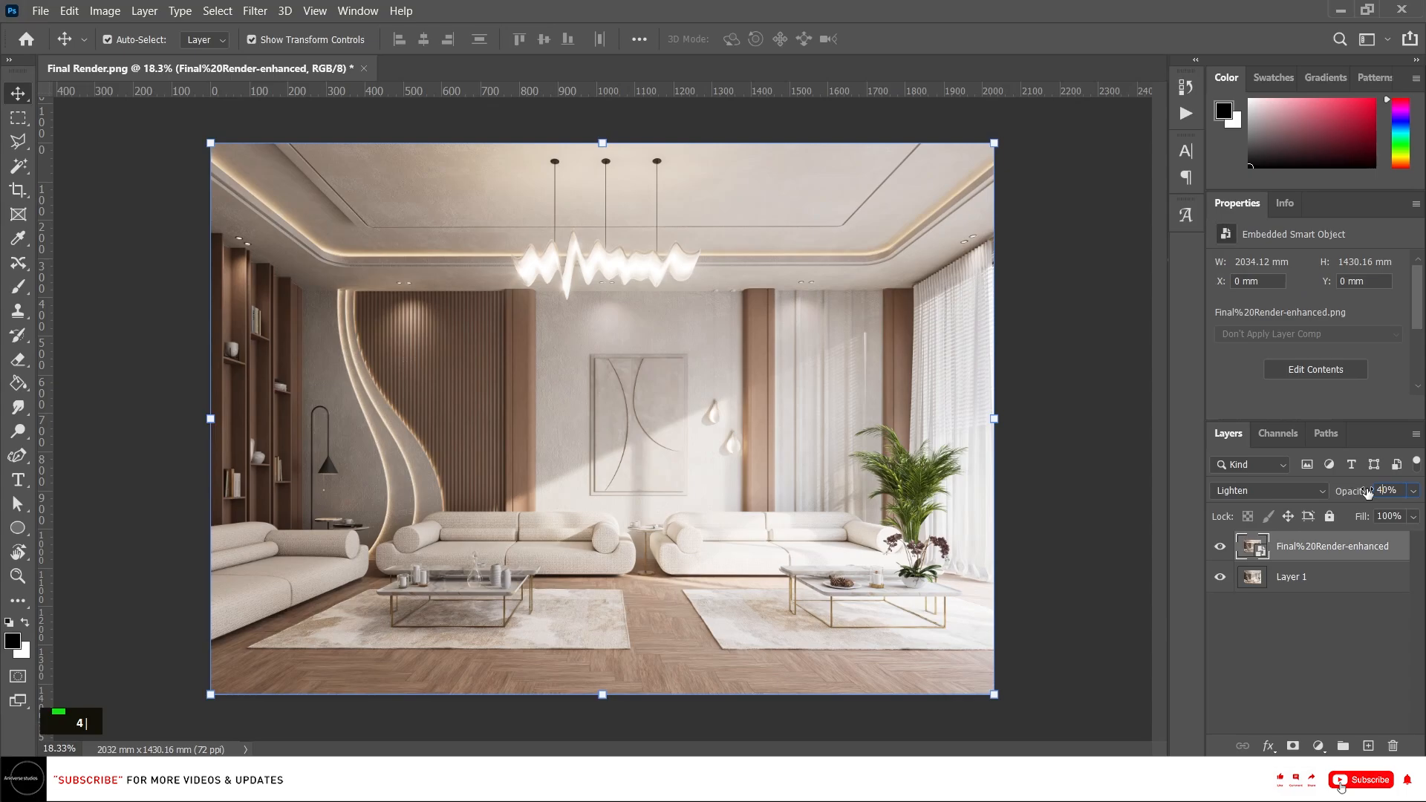
key(Return)
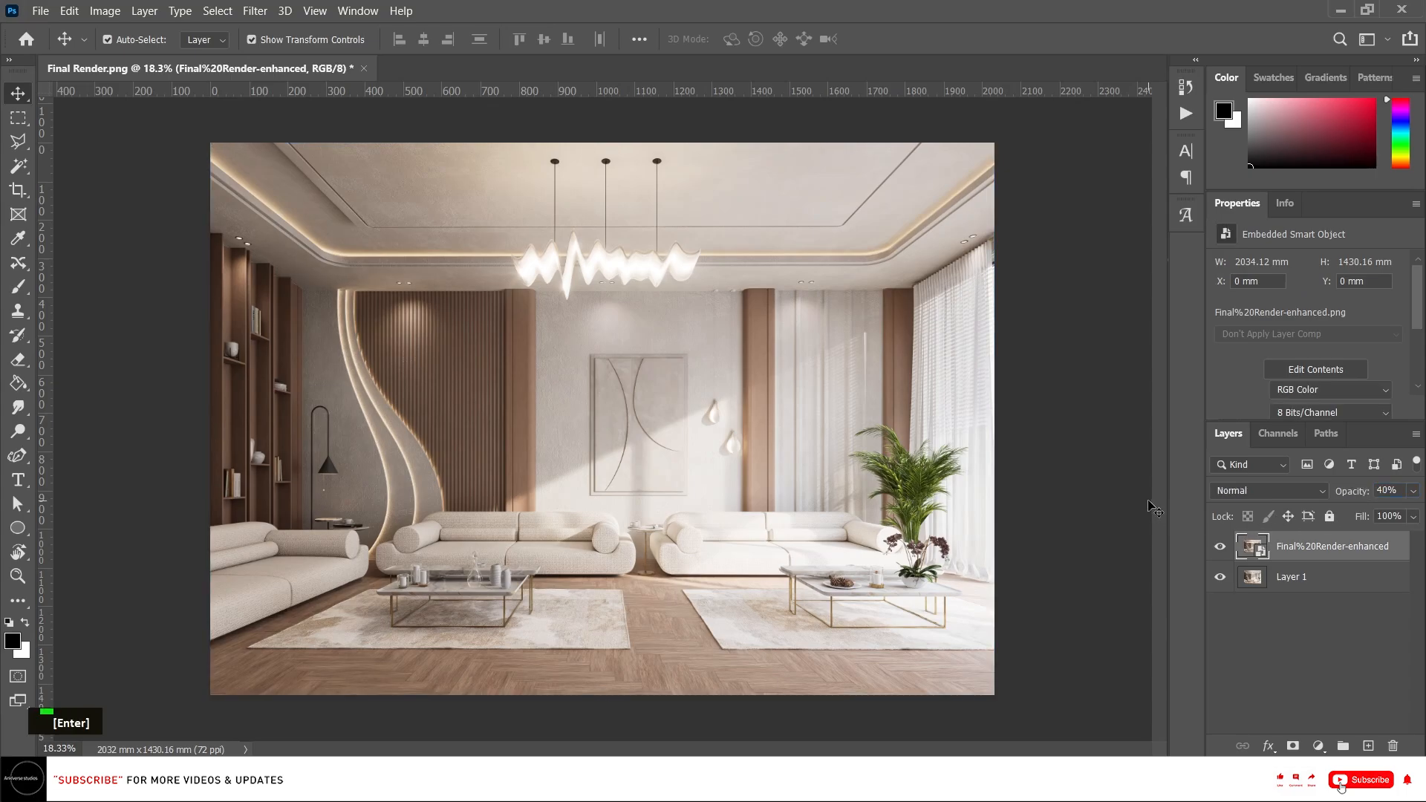
Save the composite as a PNG named "Final View" in the D5_PT 02 for youtube folder with large file size.
click(1092, 498)
key(ctrl+s)
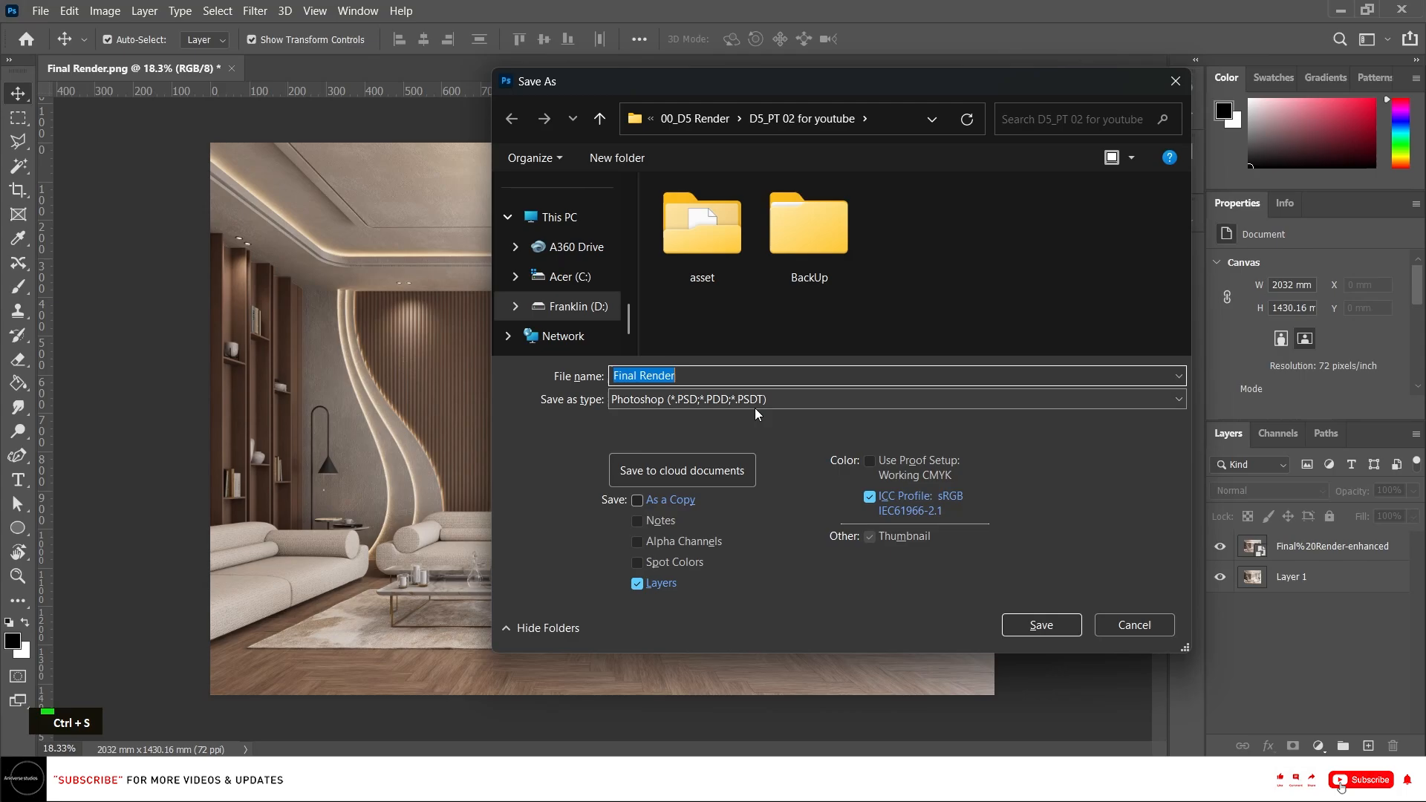
click(734, 373)
double_click(793, 379)
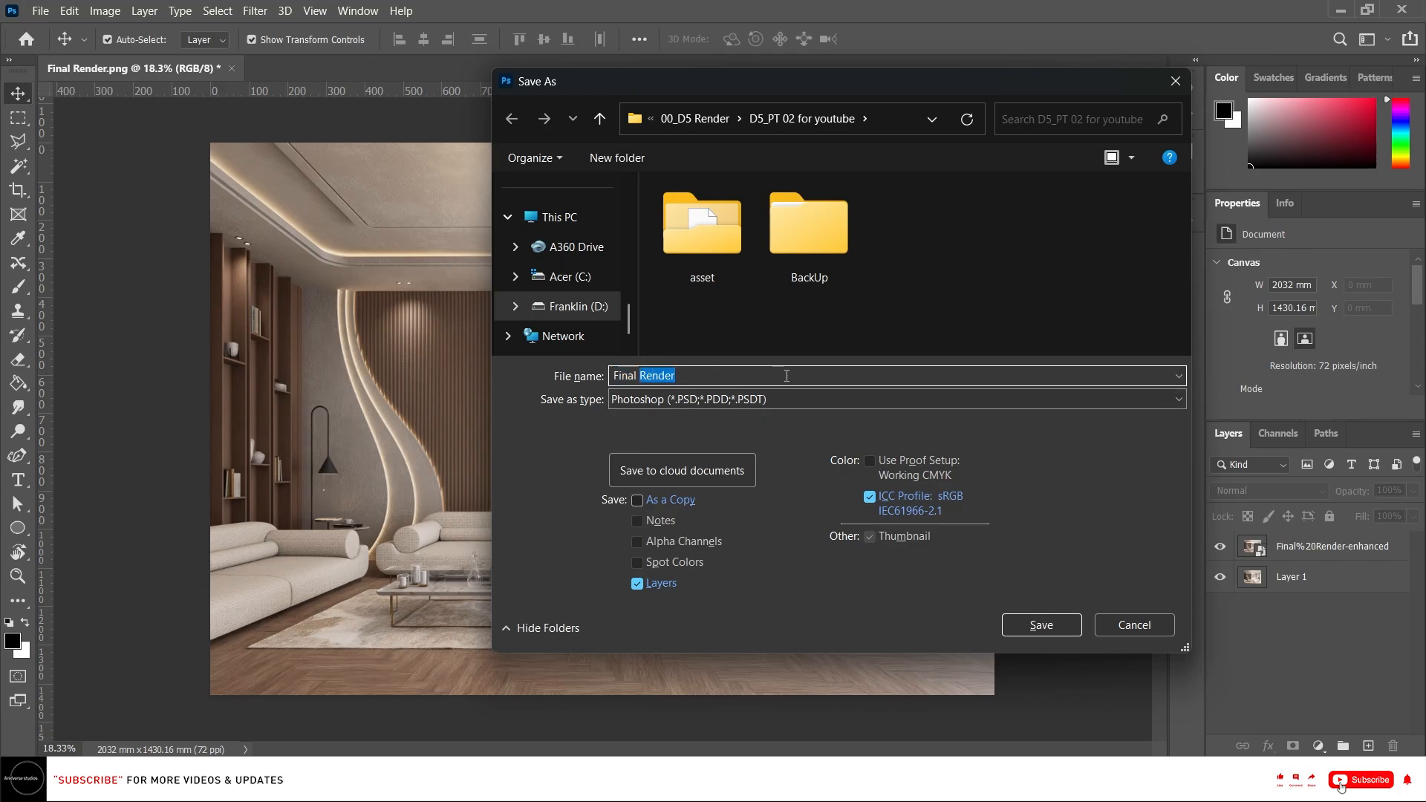
text(View)
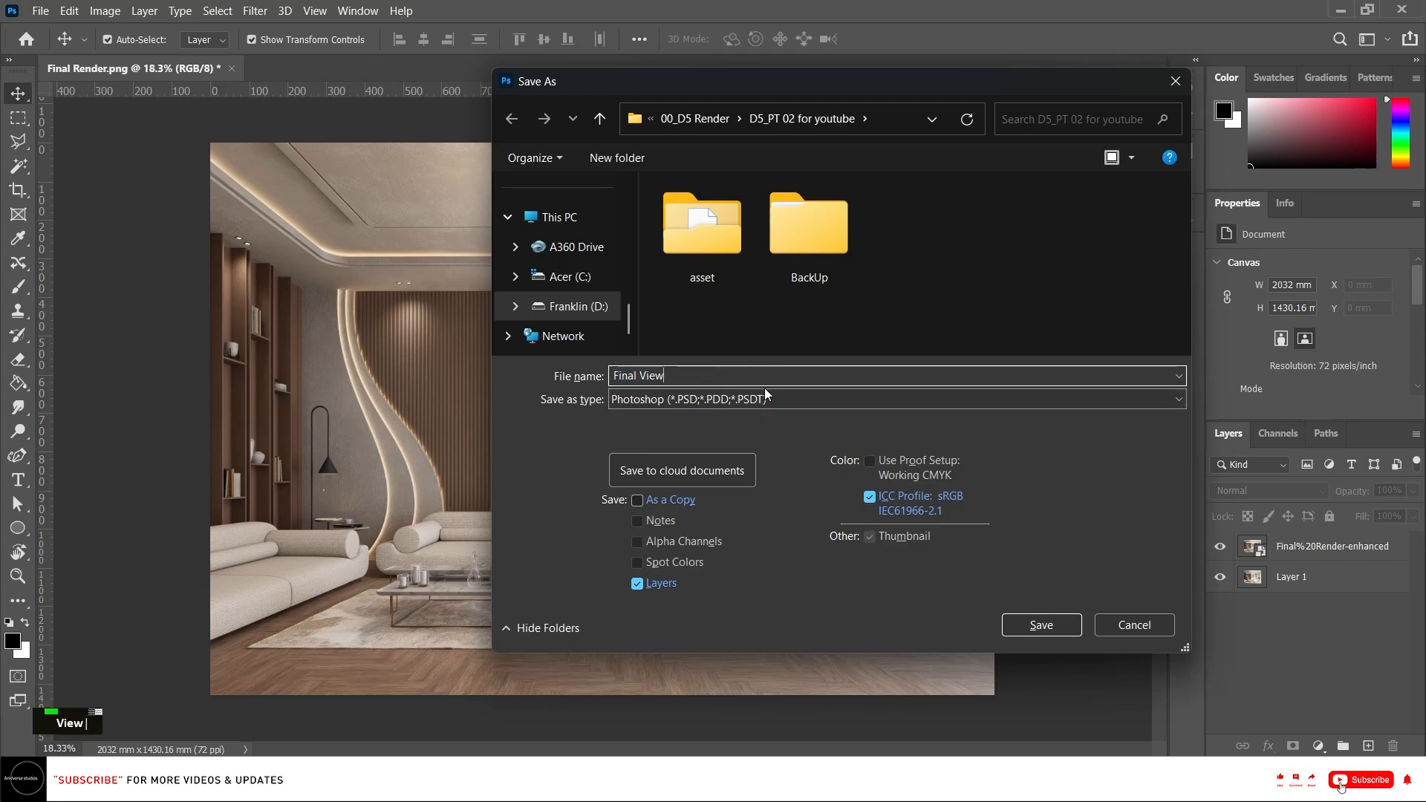
click(752, 401)
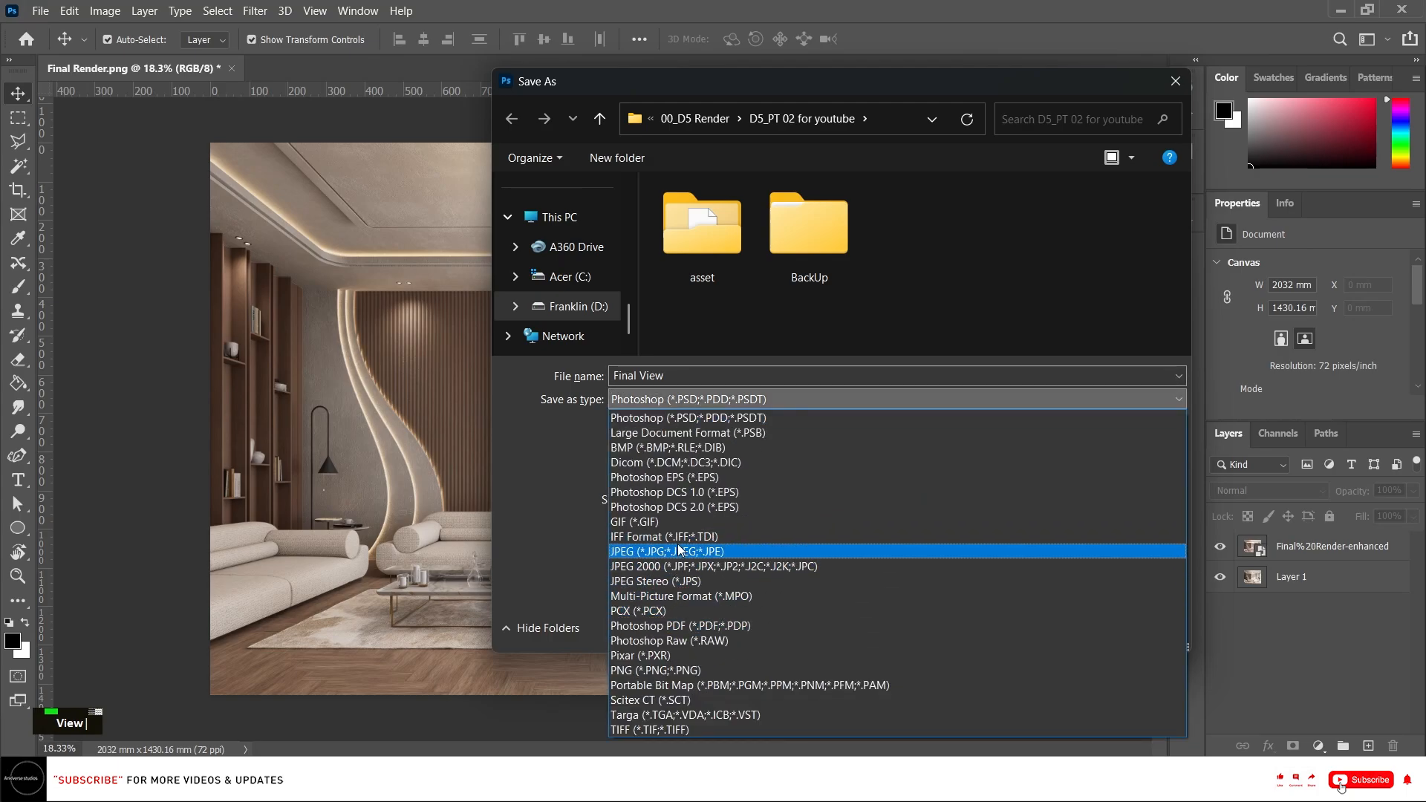
click(668, 670)
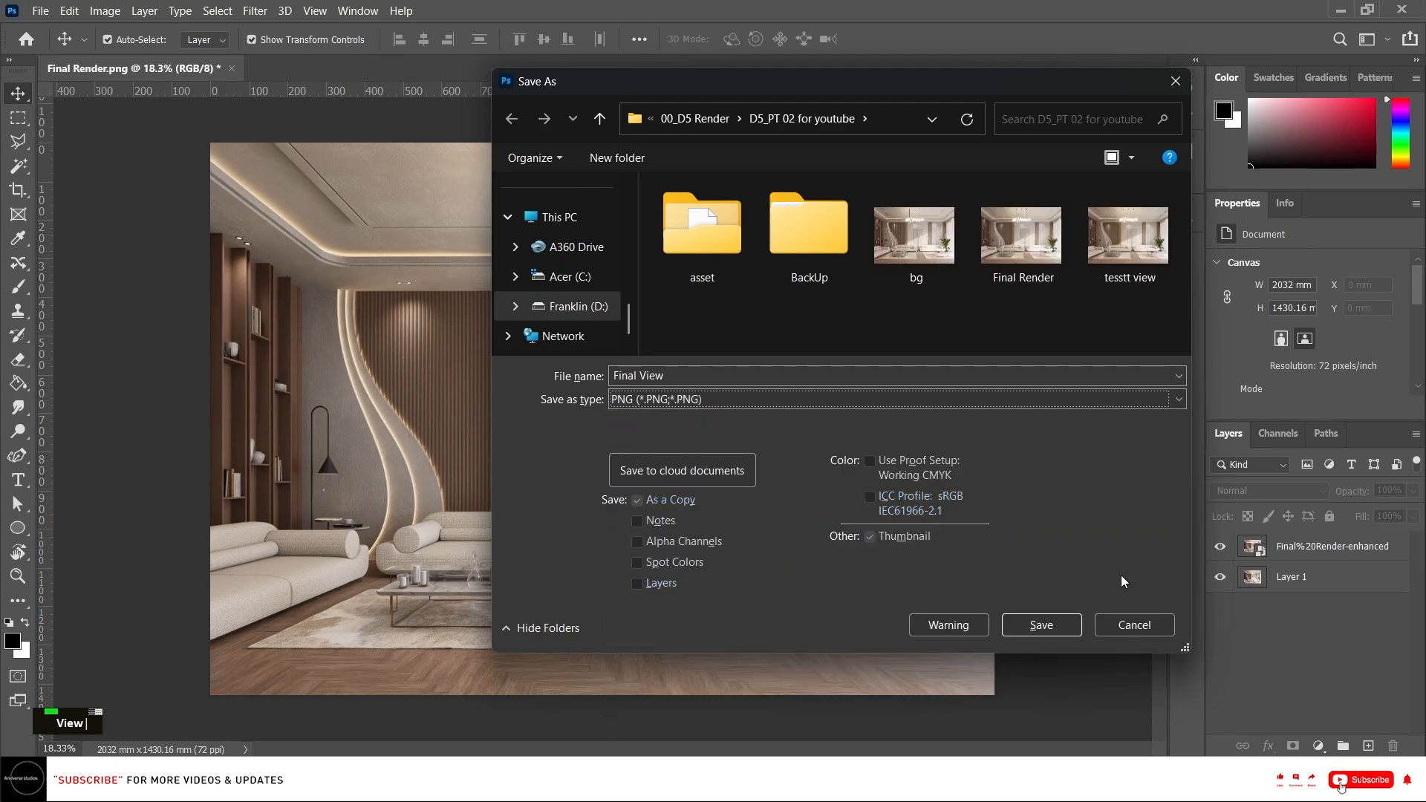
click(1025, 628)
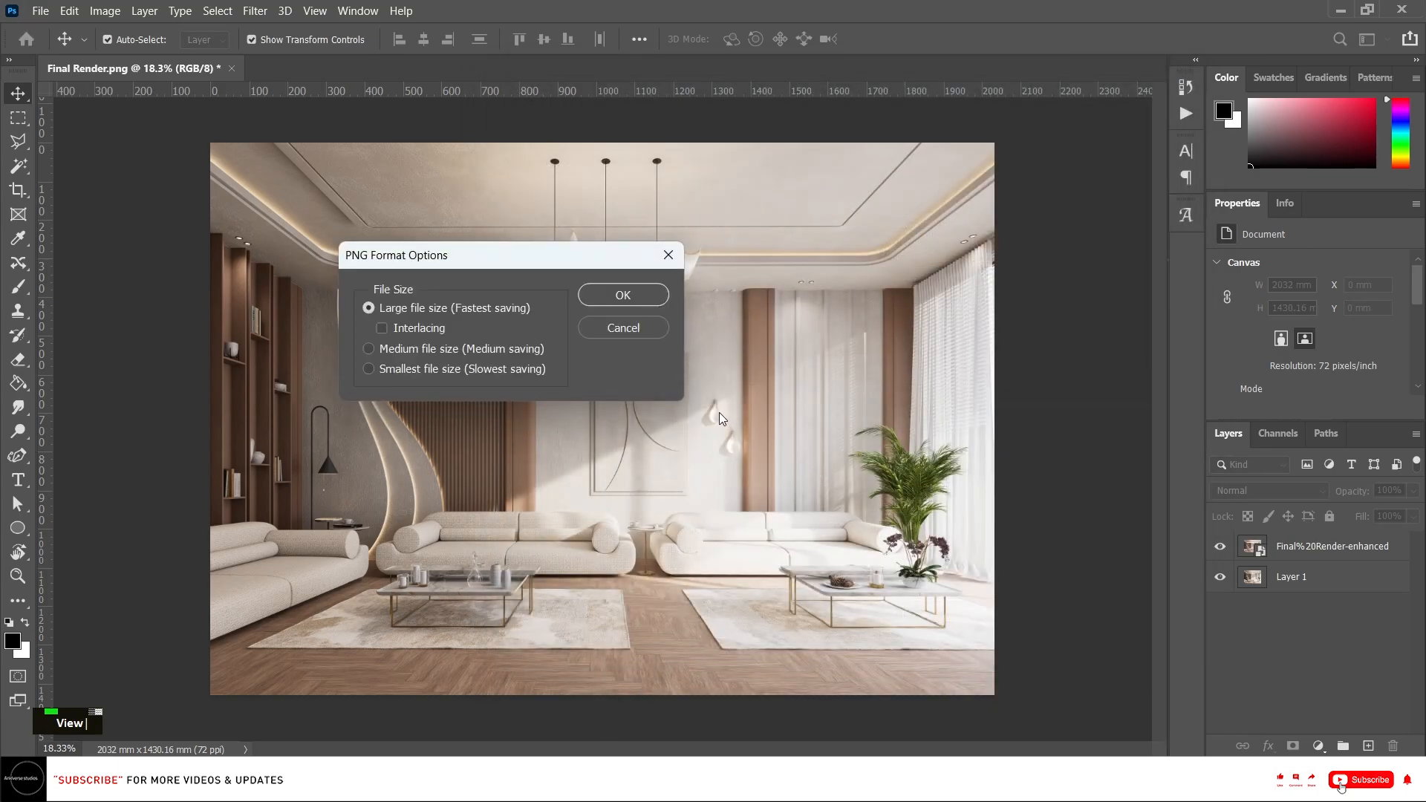
click(650, 300)
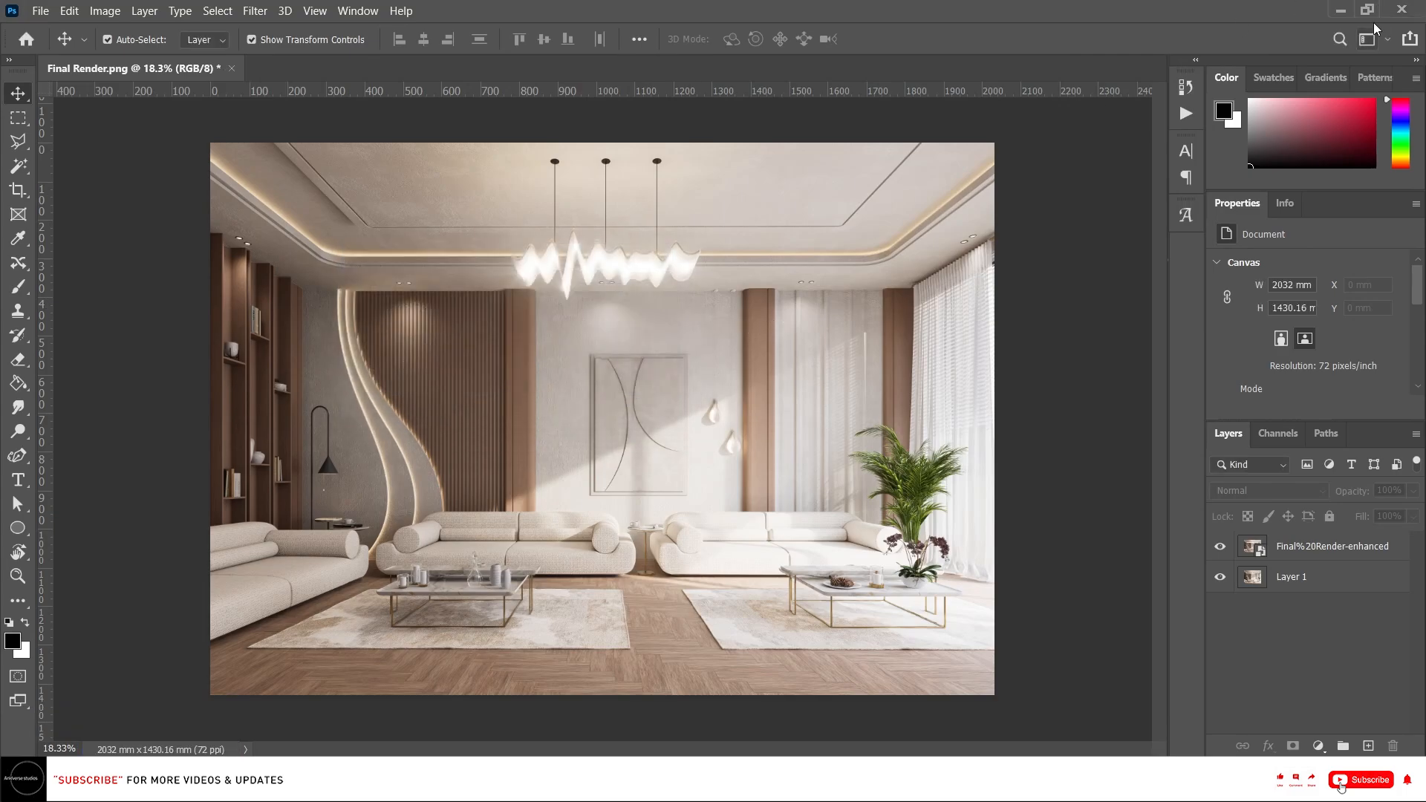
Open the saved Final View image from the PT 02 > 00_D5 Render > D5_PT 02 for youtube folder.
click(1401, 10)
click(743, 306)
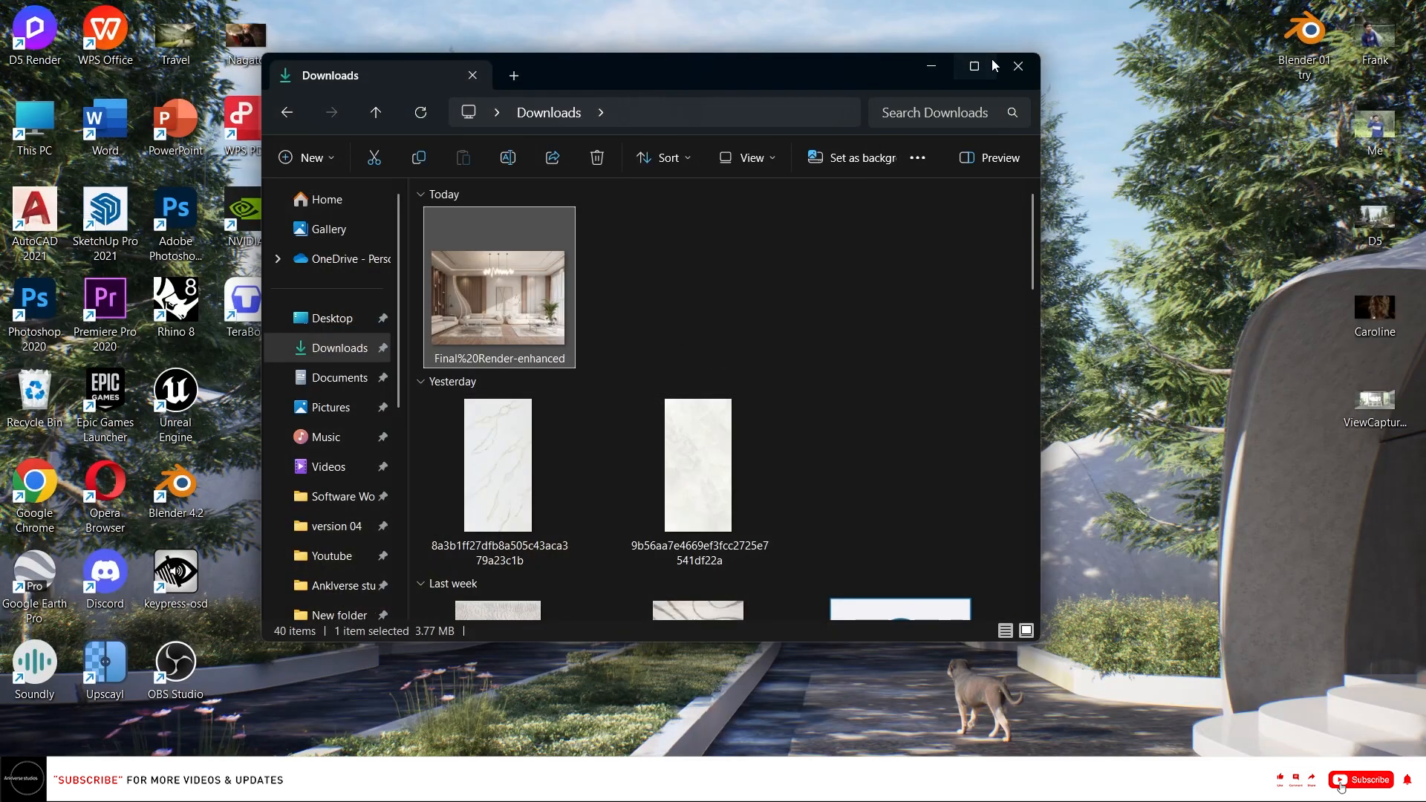
click(974, 66)
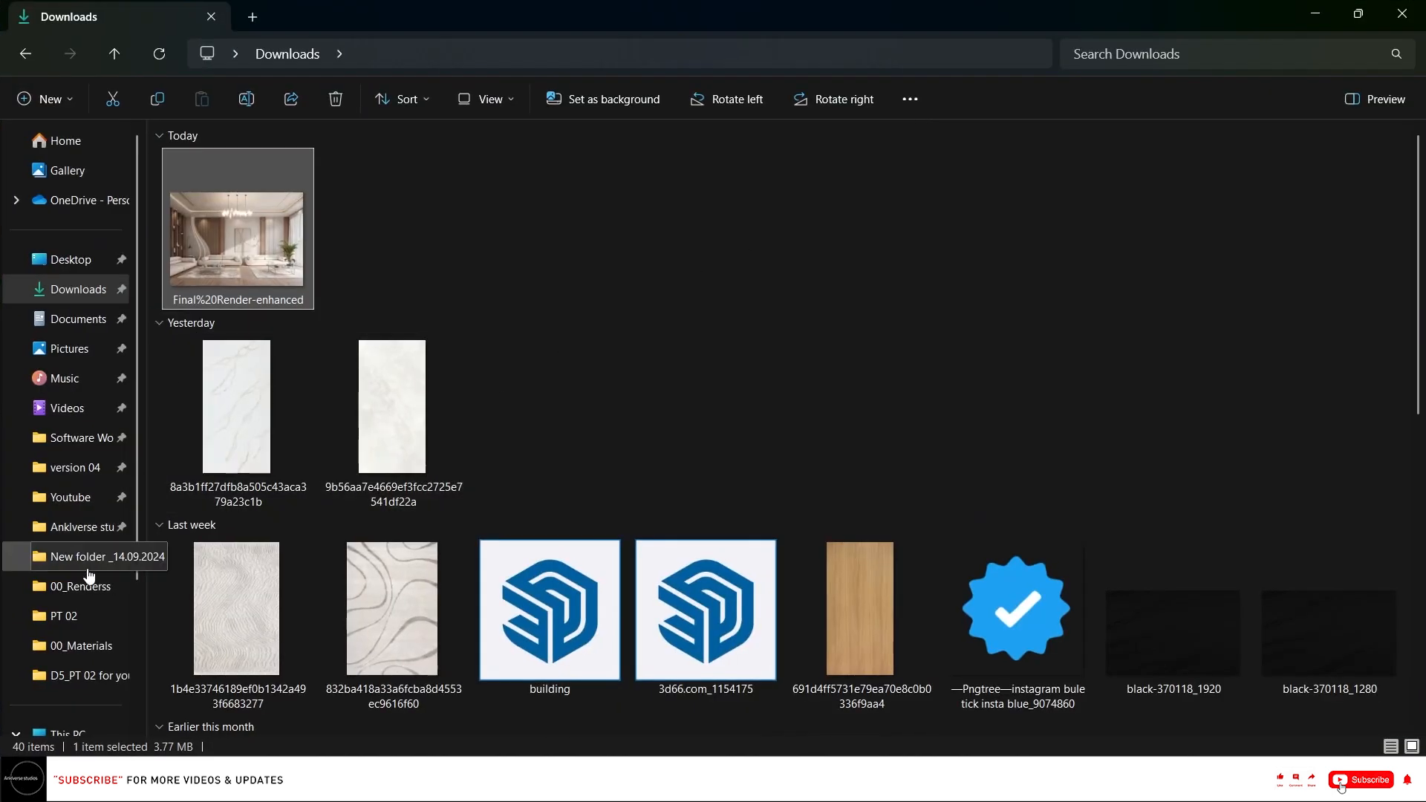
click(79, 617)
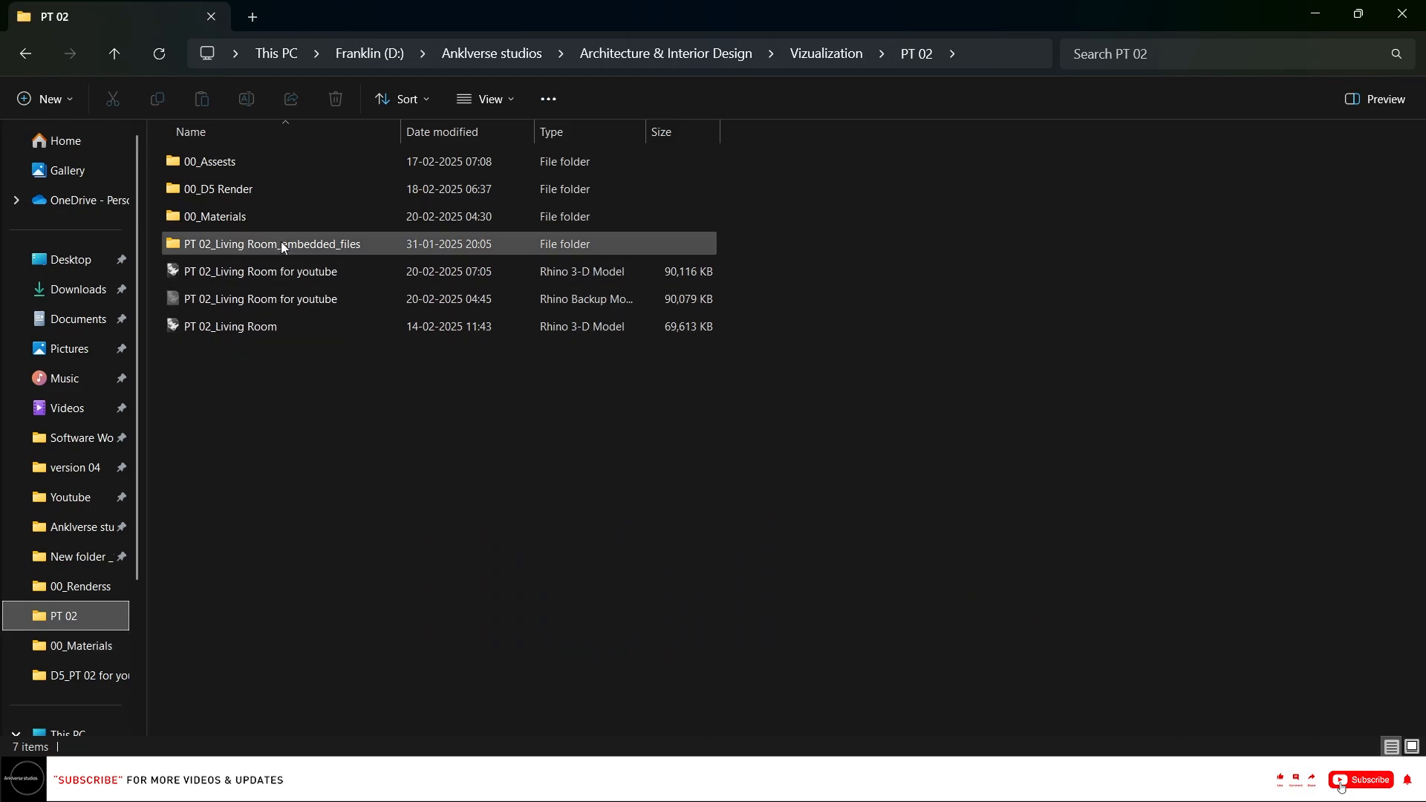
double_click(270, 196)
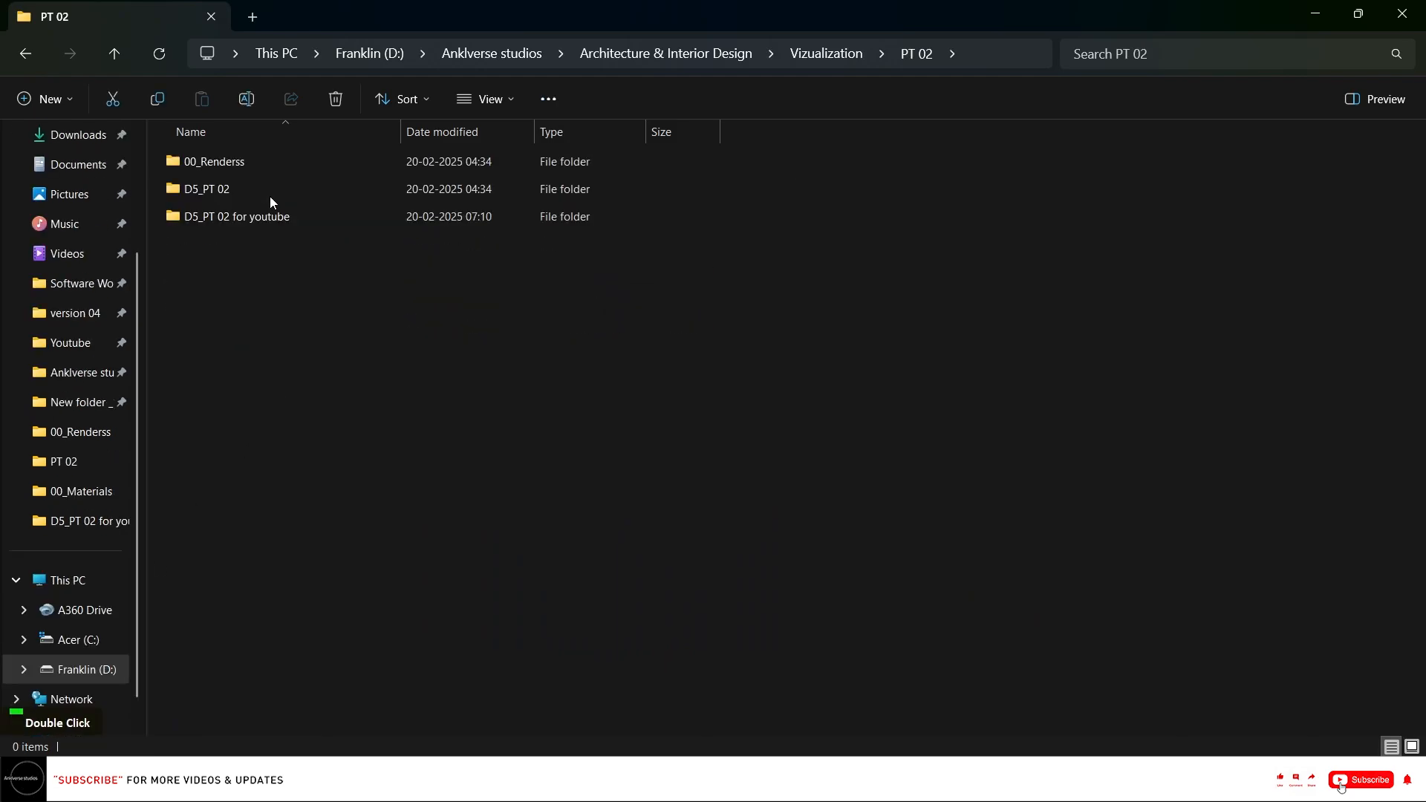
double_click(307, 213)
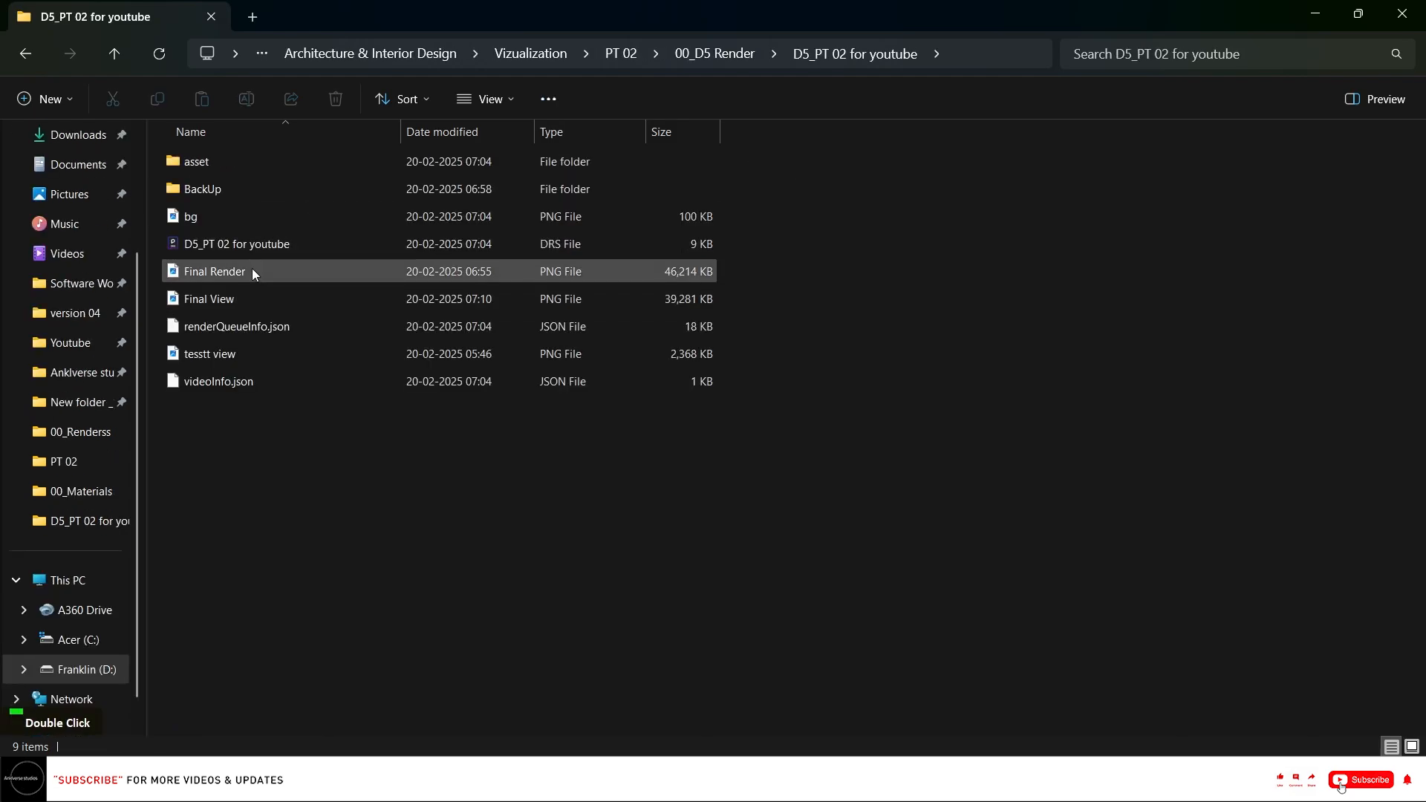
double_click(250, 298)
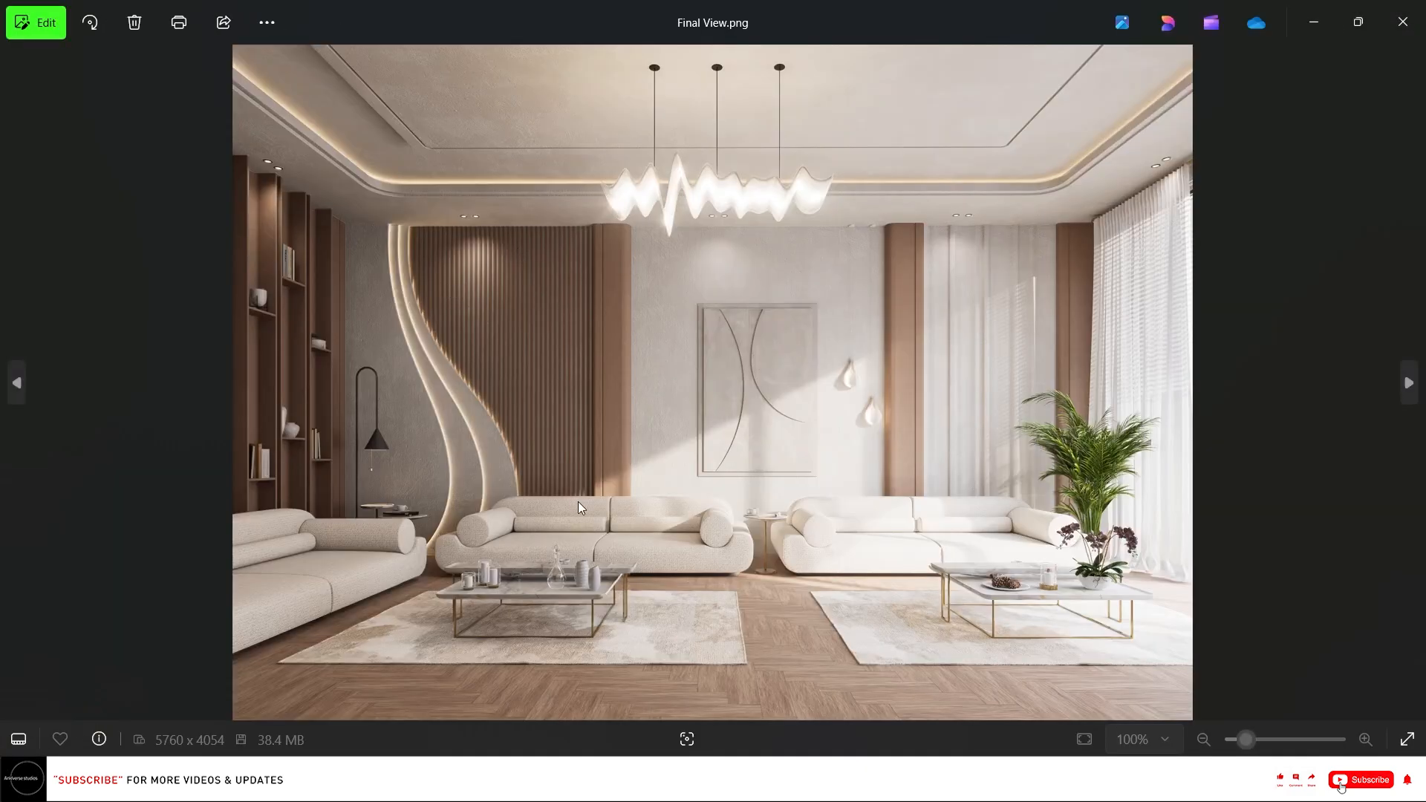
Zoom and pan around the final view image to inspect the wall, ceiling, sofa and plant details.
scroll(374, 450, up, 1)
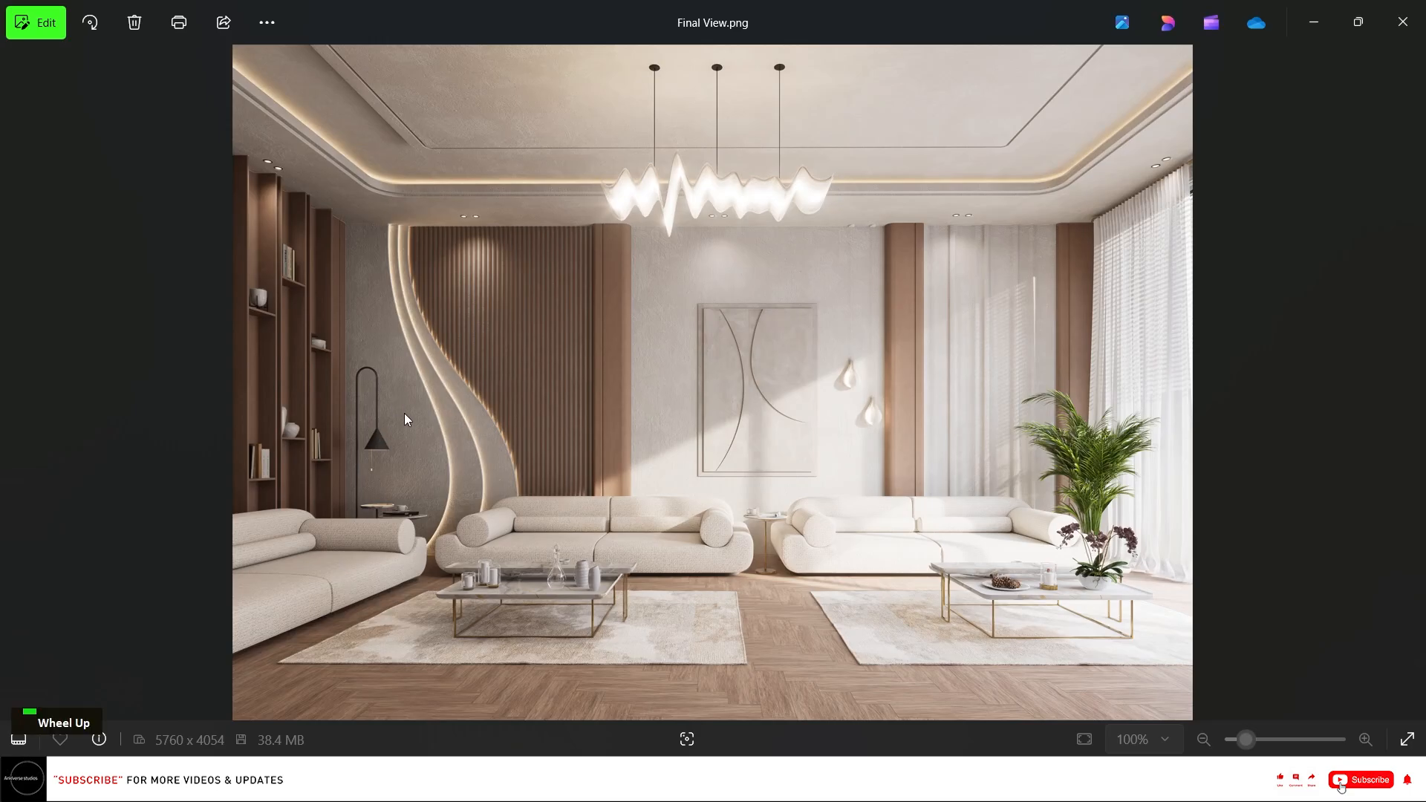
scroll(594, 449, up, 5)
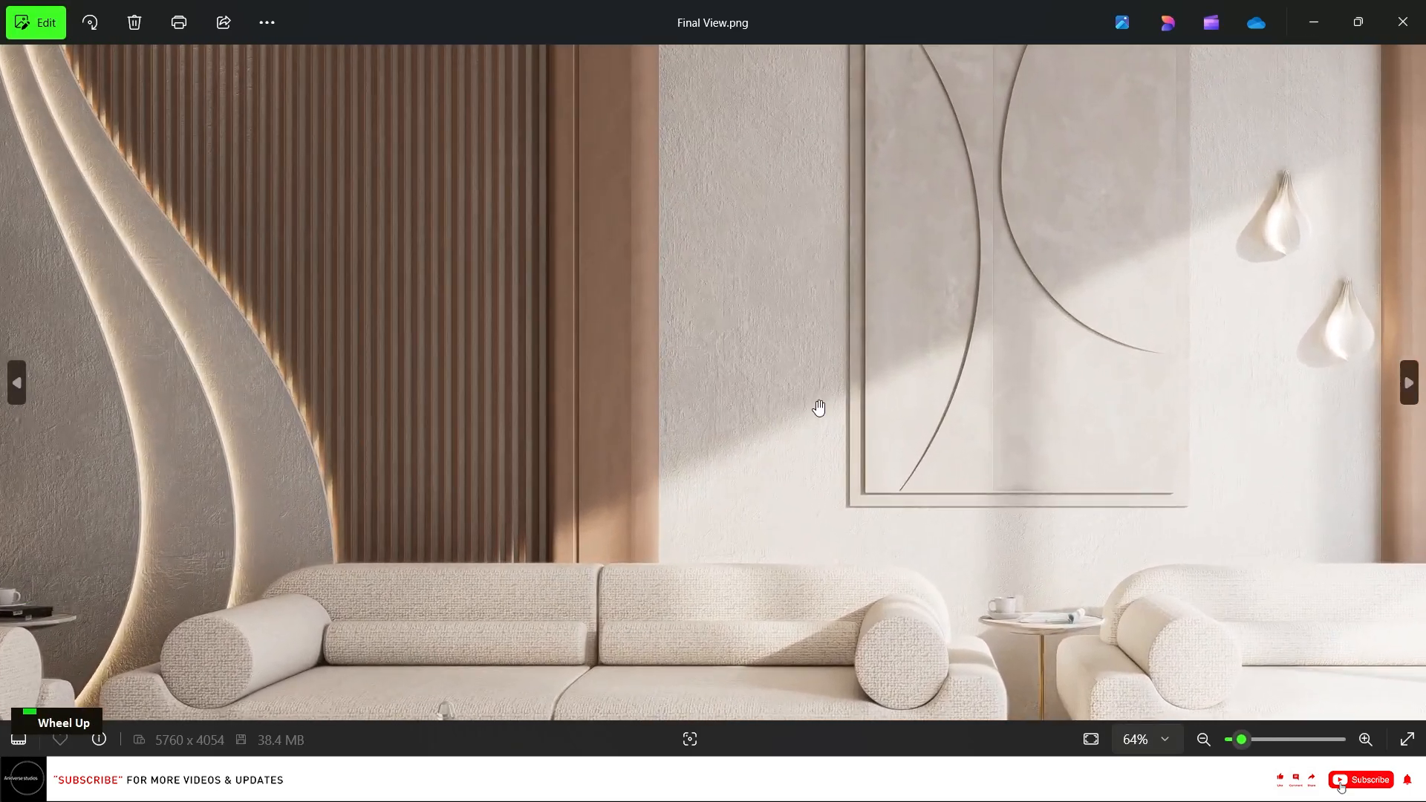
drag(819, 408, 598, 479)
scroll(534, 282, up, 4)
drag(462, 275, 503, 477)
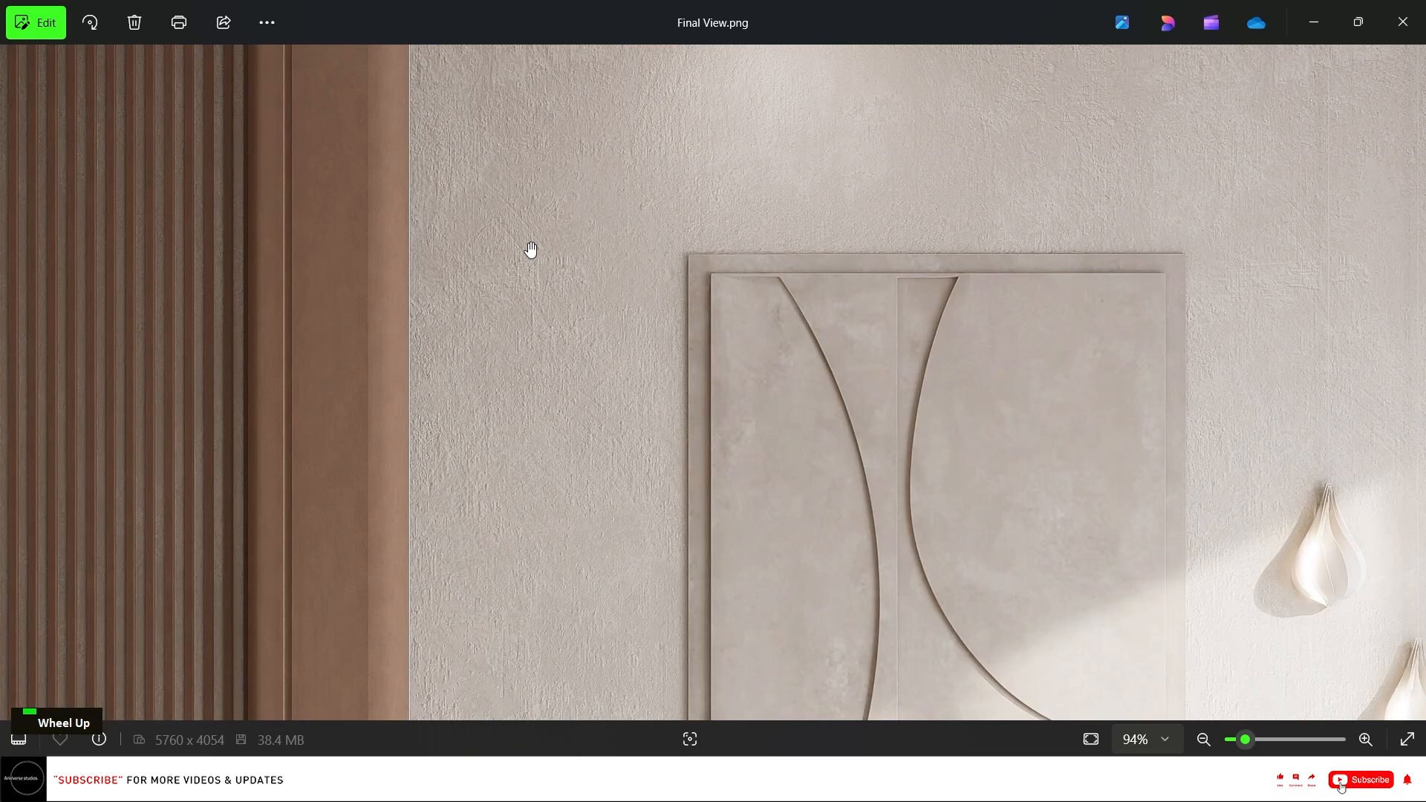
scroll(738, 191, down, 3)
drag(738, 191, 738, 407)
scroll(907, 385, up, 2)
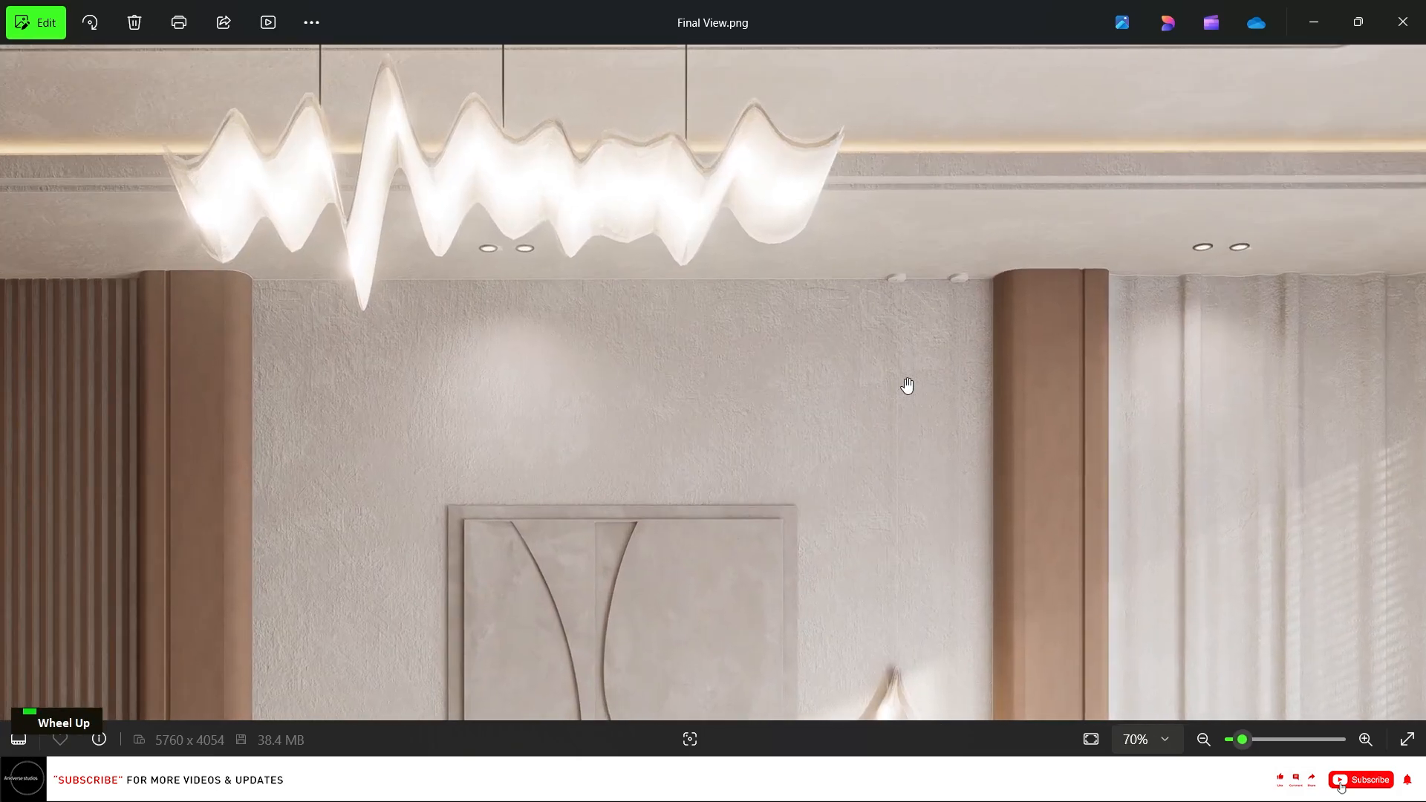
scroll(595, 430, down, 2)
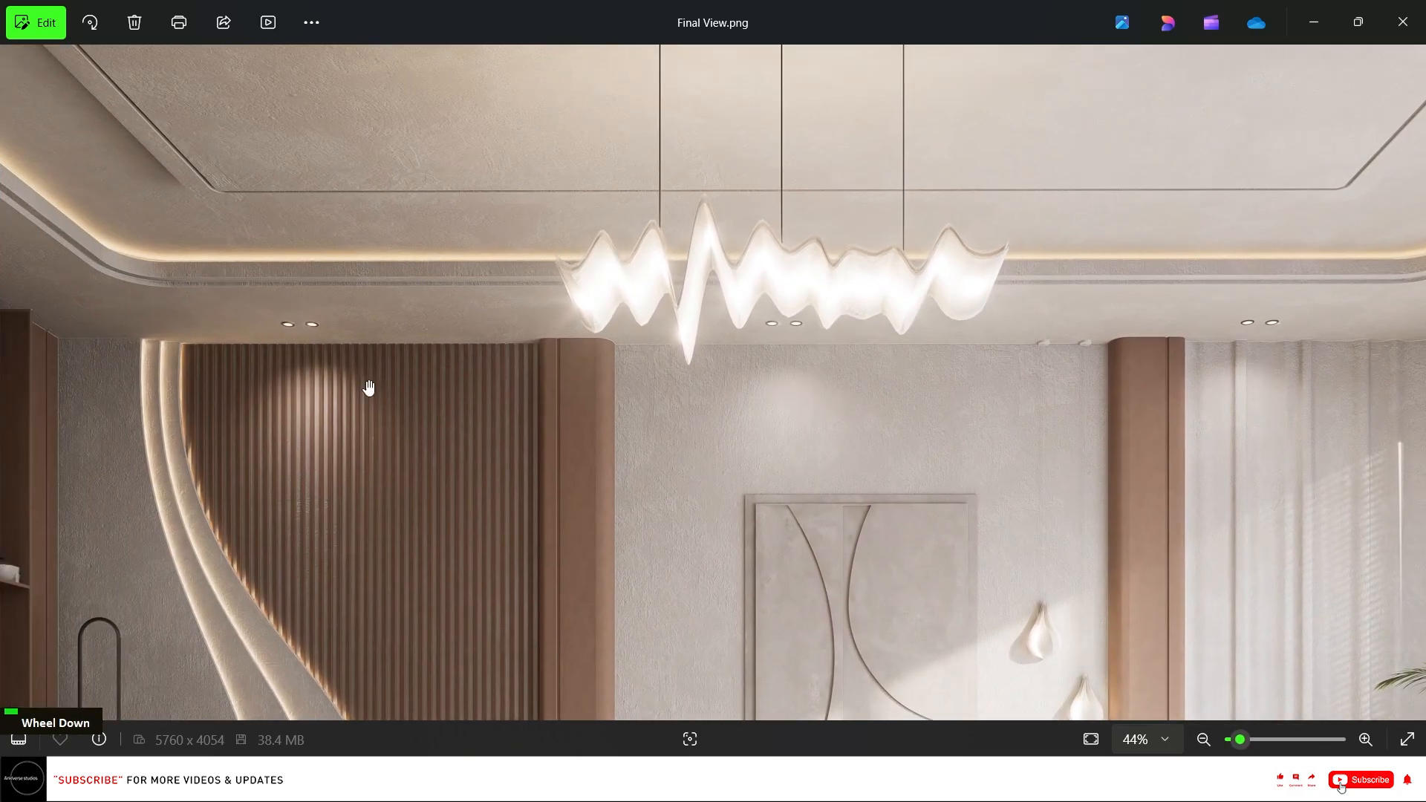
drag(297, 421, 393, 179)
drag(465, 364, 497, 165)
drag(573, 394, 569, 345)
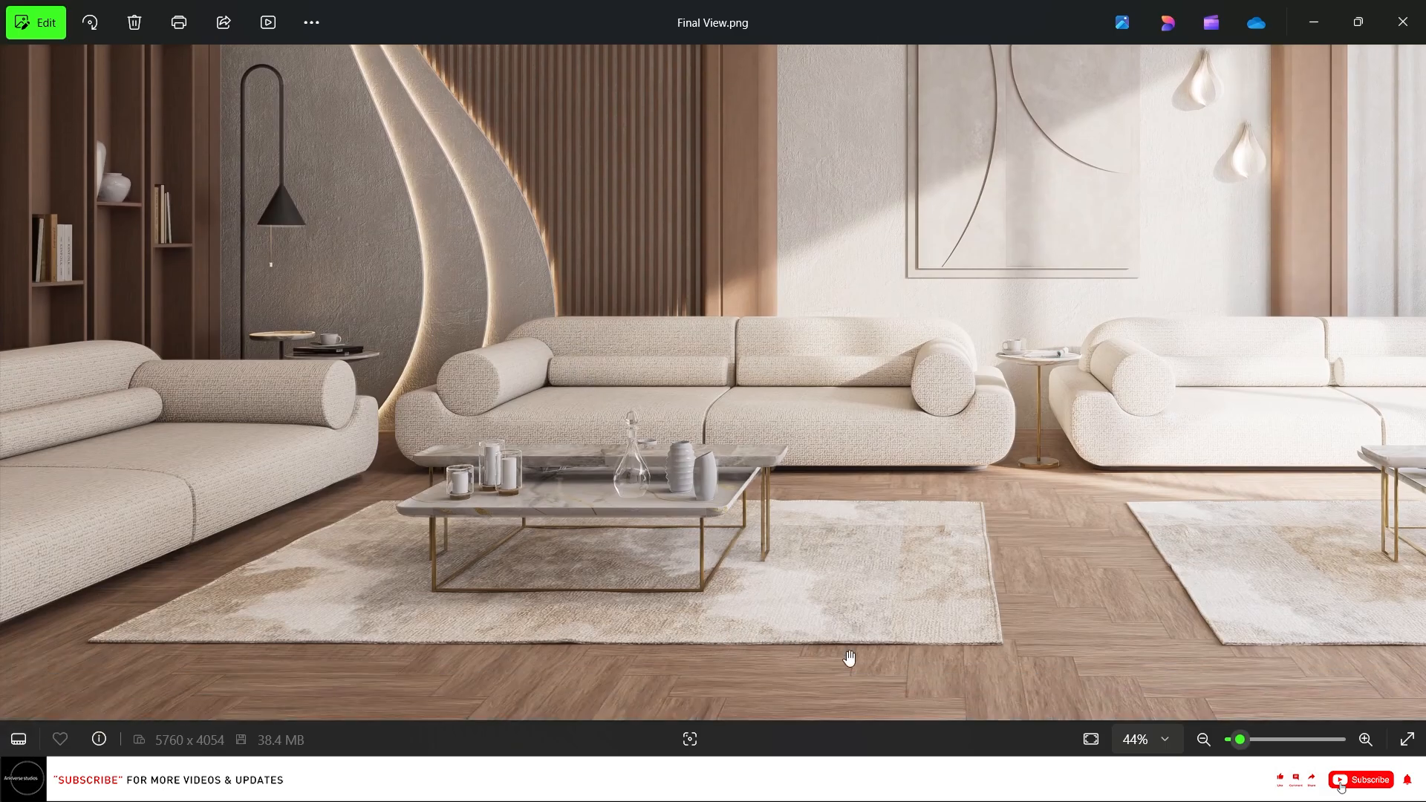
drag(882, 568, 579, 514)
drag(1066, 535, 656, 500)
drag(1209, 373, 1188, 407)
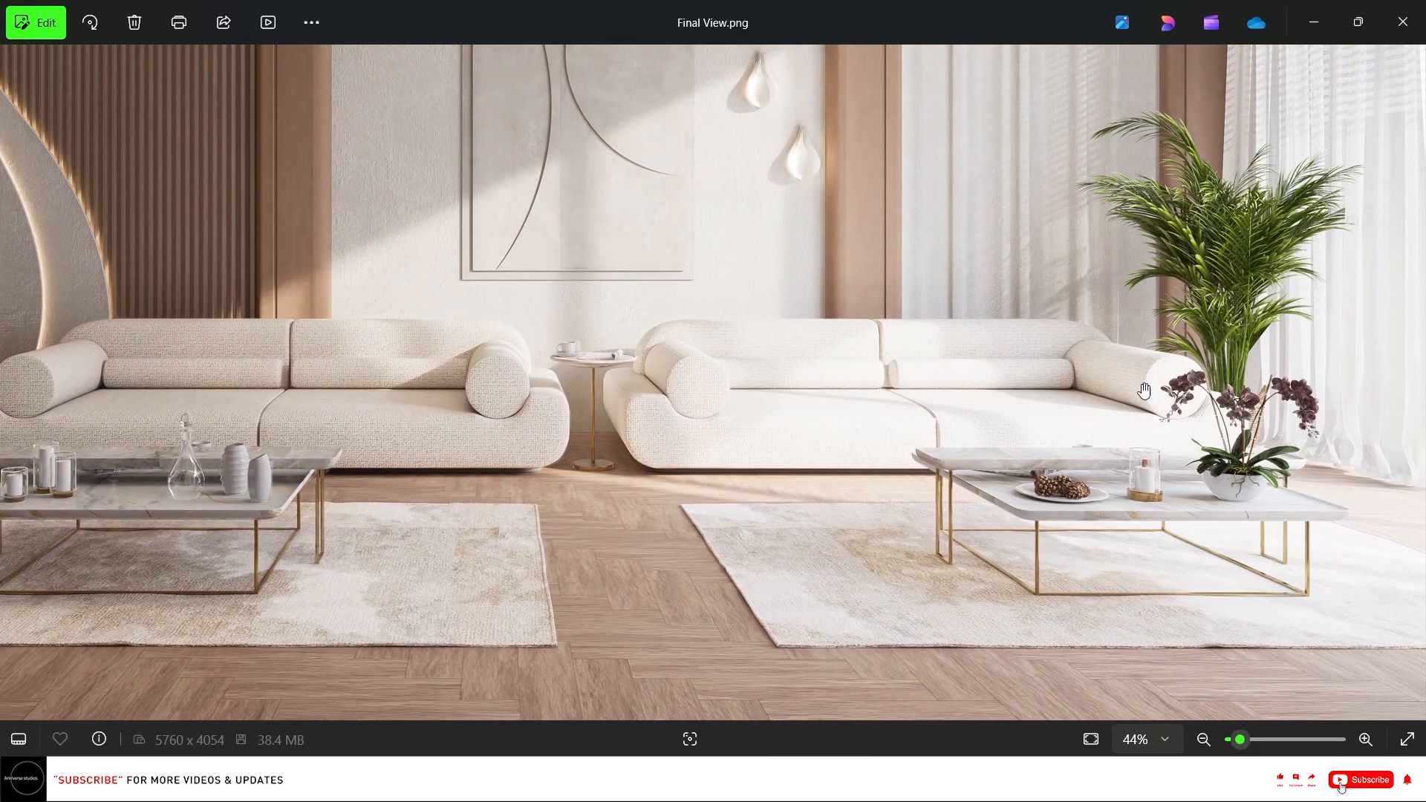
scroll(1302, 315, up, 2)
drag(972, 422, 866, 542)
drag(850, 299, 850, 389)
scroll(991, 293, down, 3)
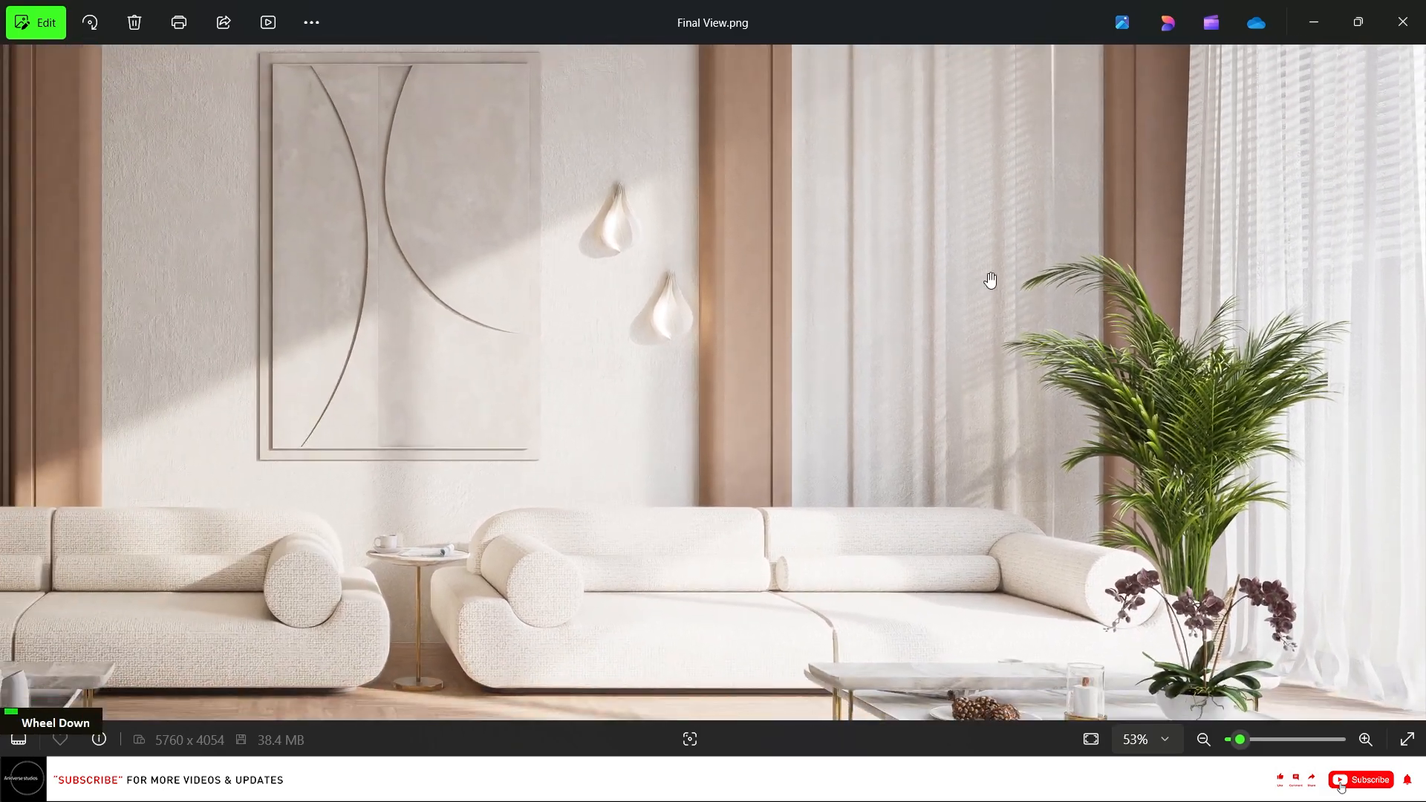
scroll(571, 364, down, 1)
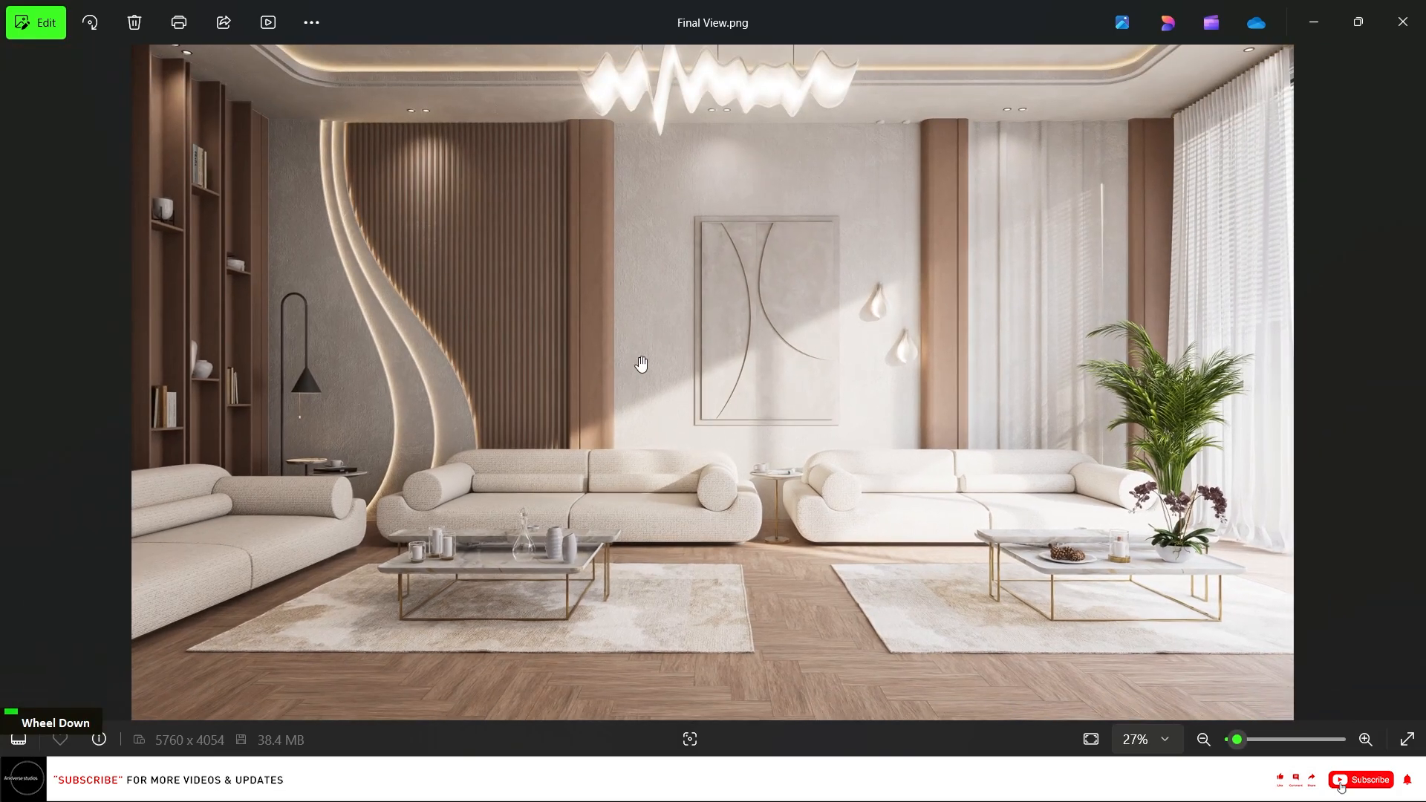
scroll(668, 341, down, 1)
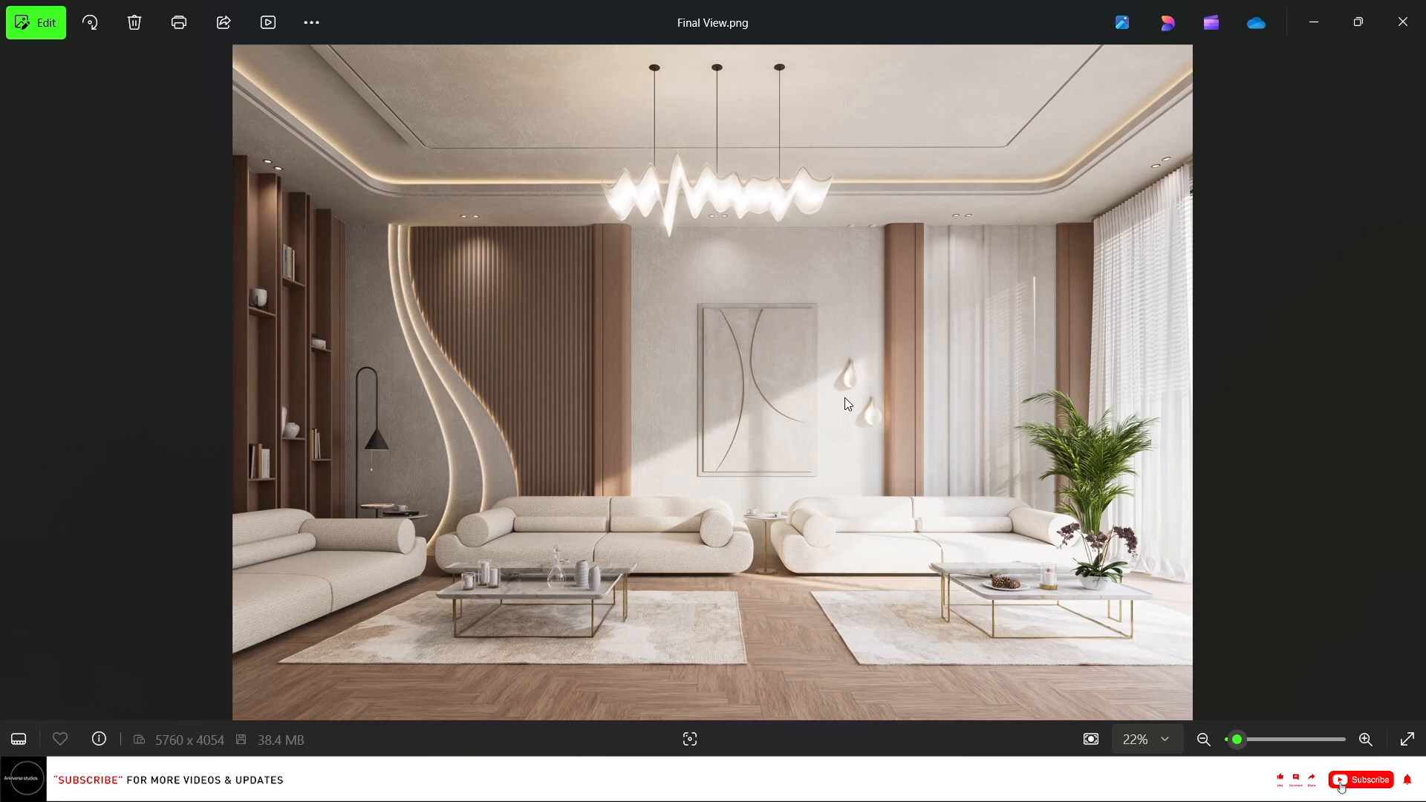
scroll(776, 489, up, 3)
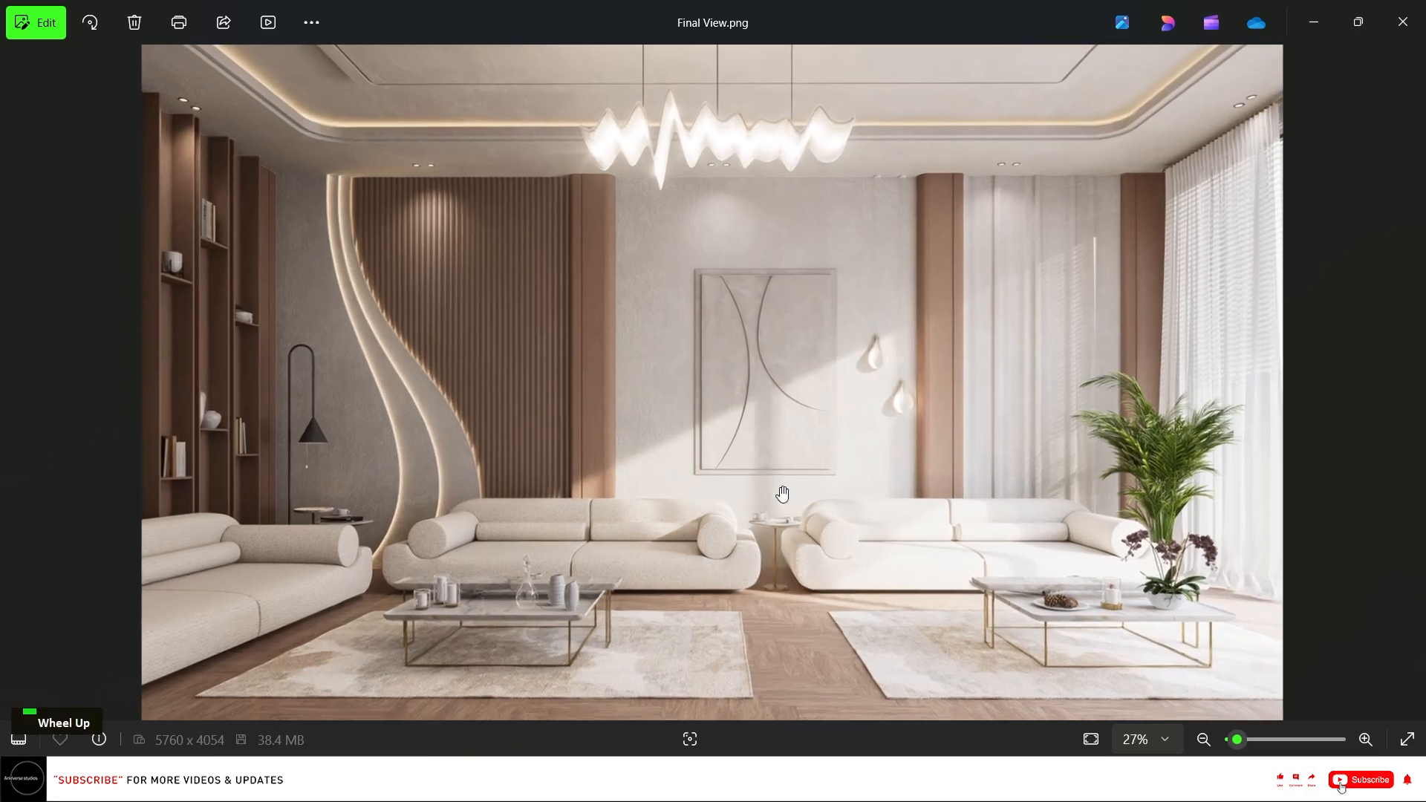
scroll(961, 477, up, 1)
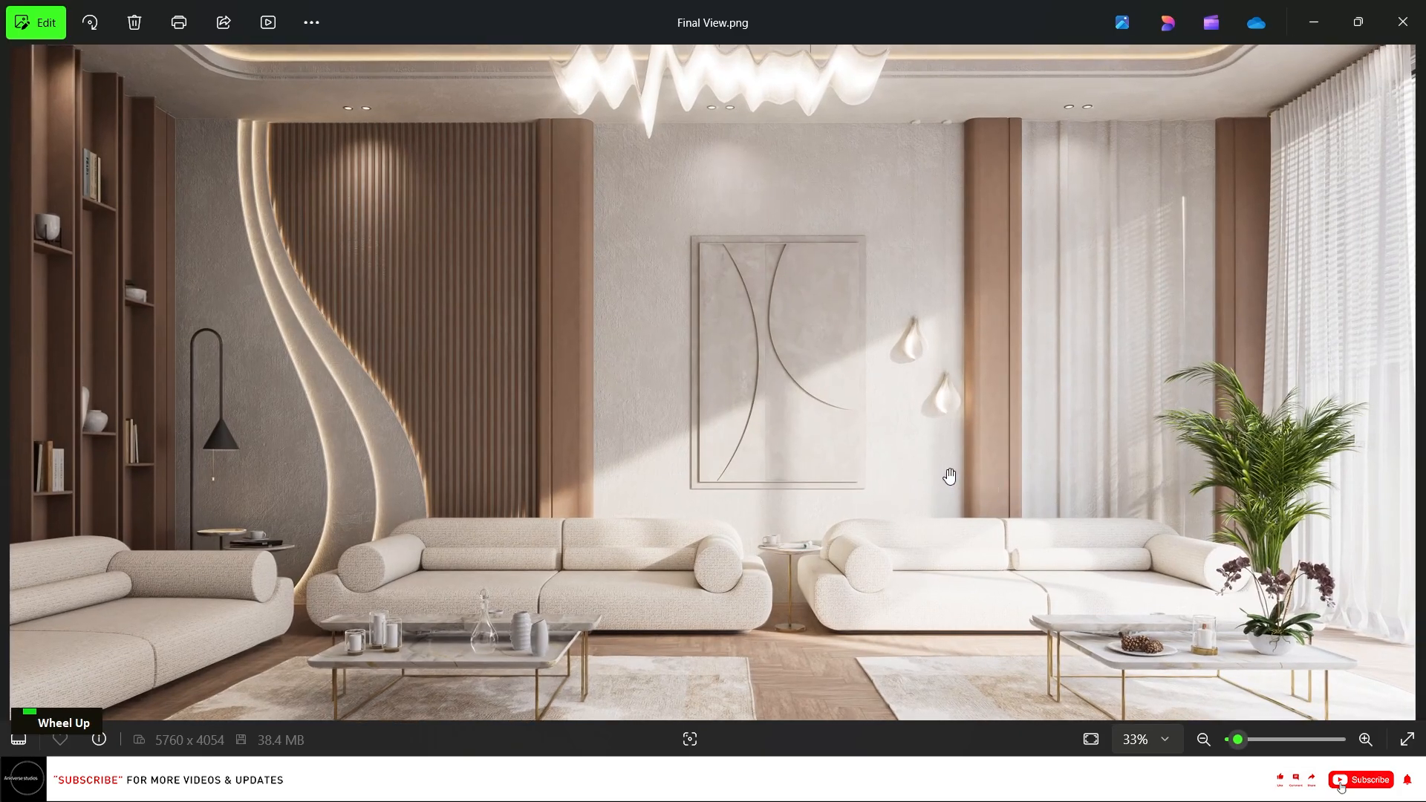
drag(944, 476, 945, 474)
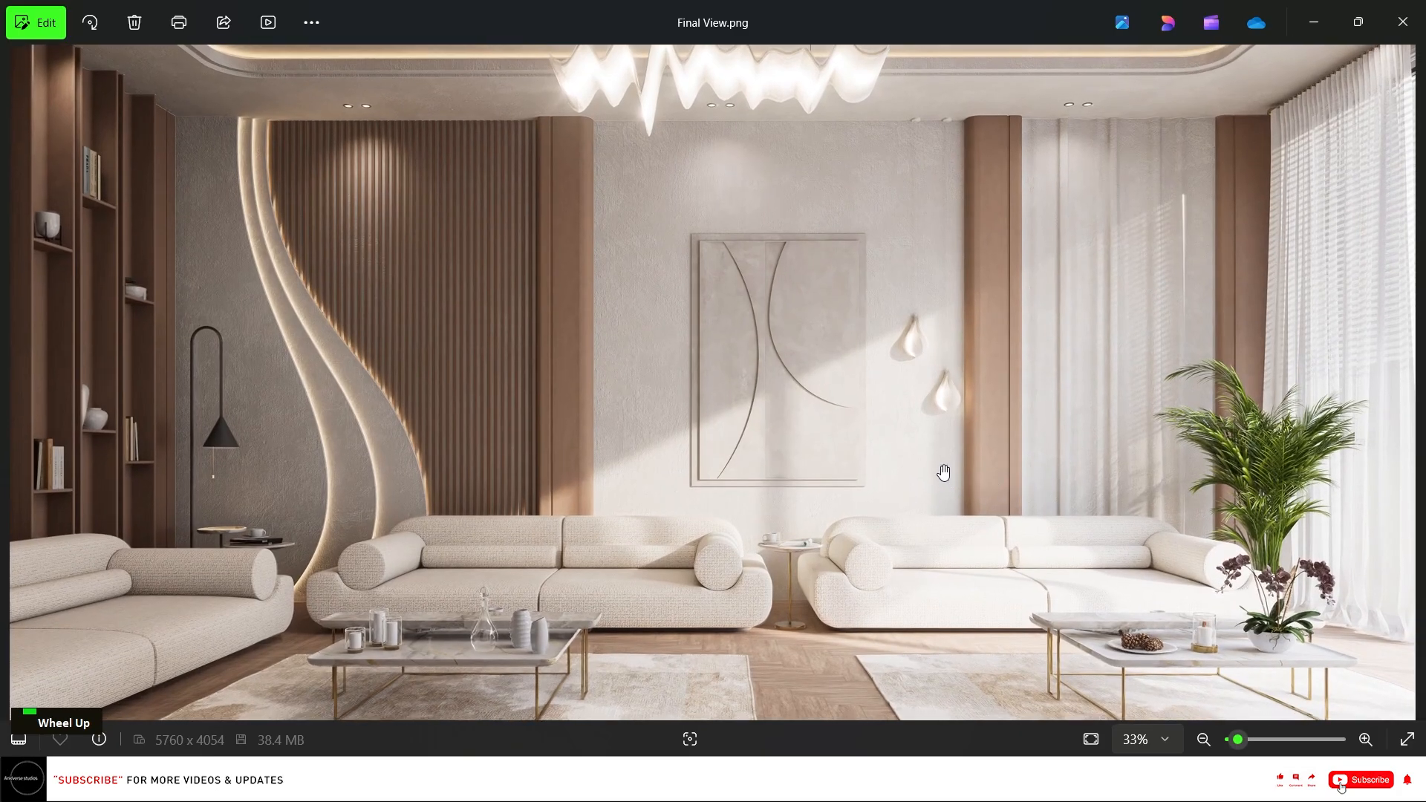